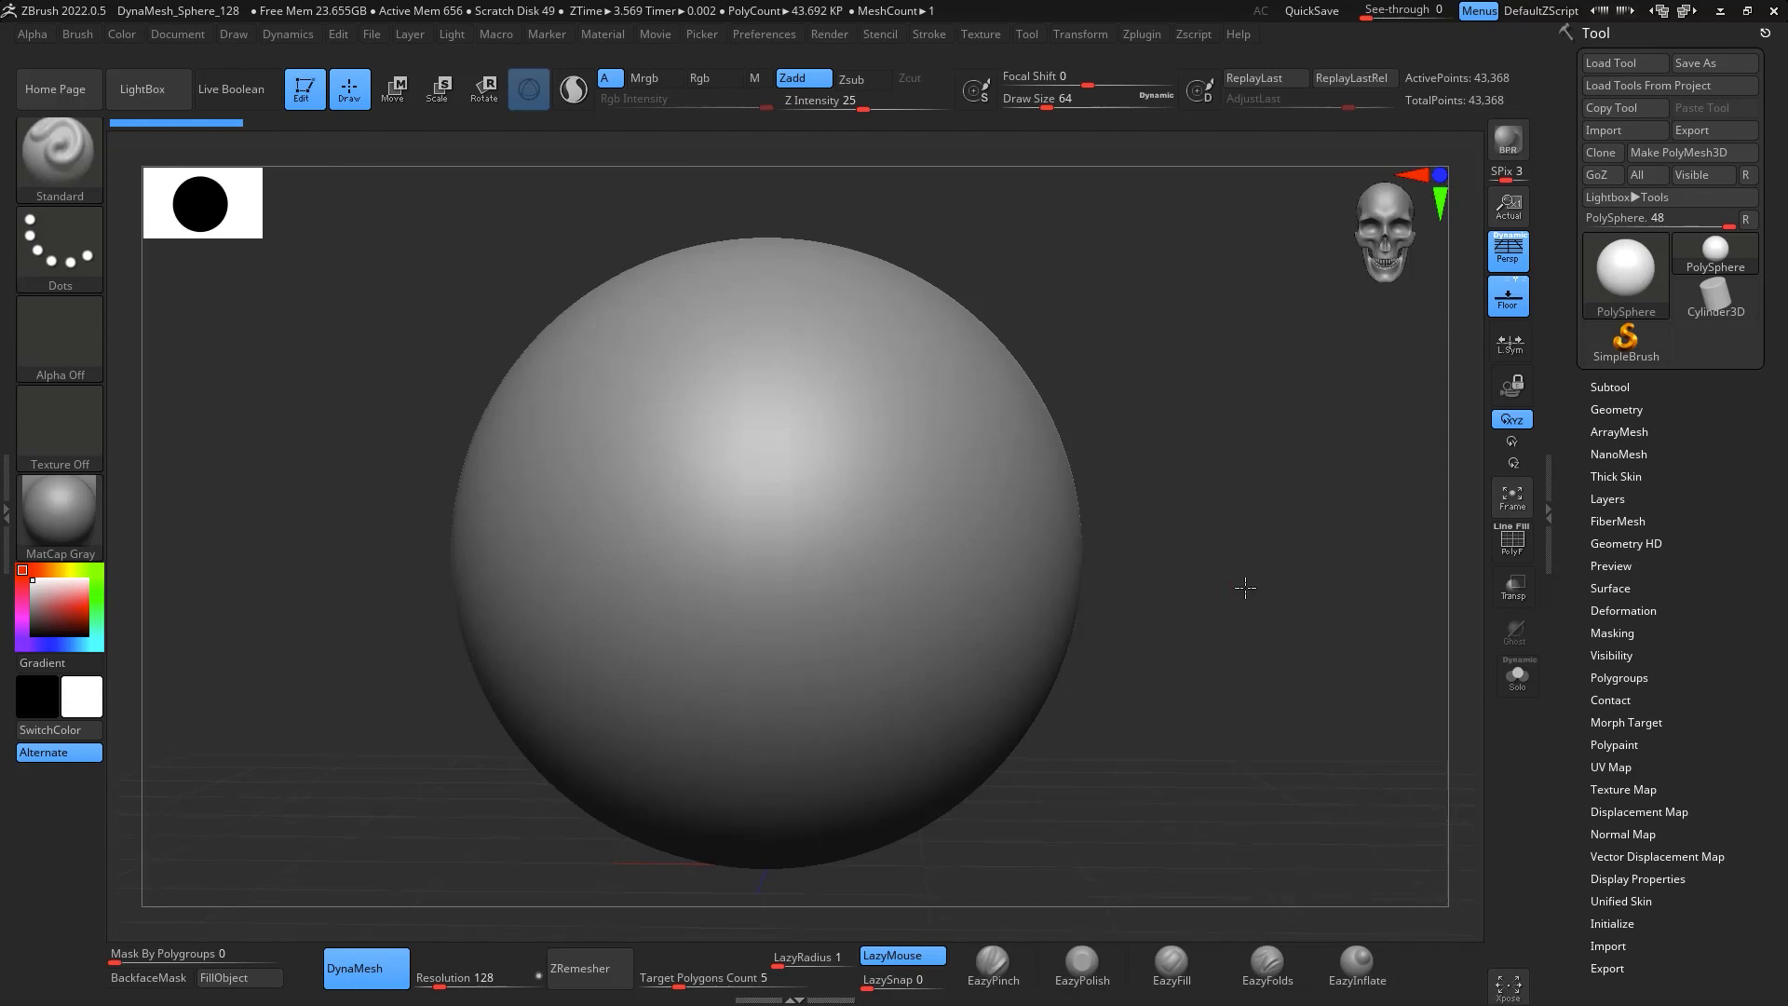
# Turn off the perspective display and hide the LightBox browser
pyautogui.moveTo(1245, 588); pyautogui.dragTo(1243, 626)
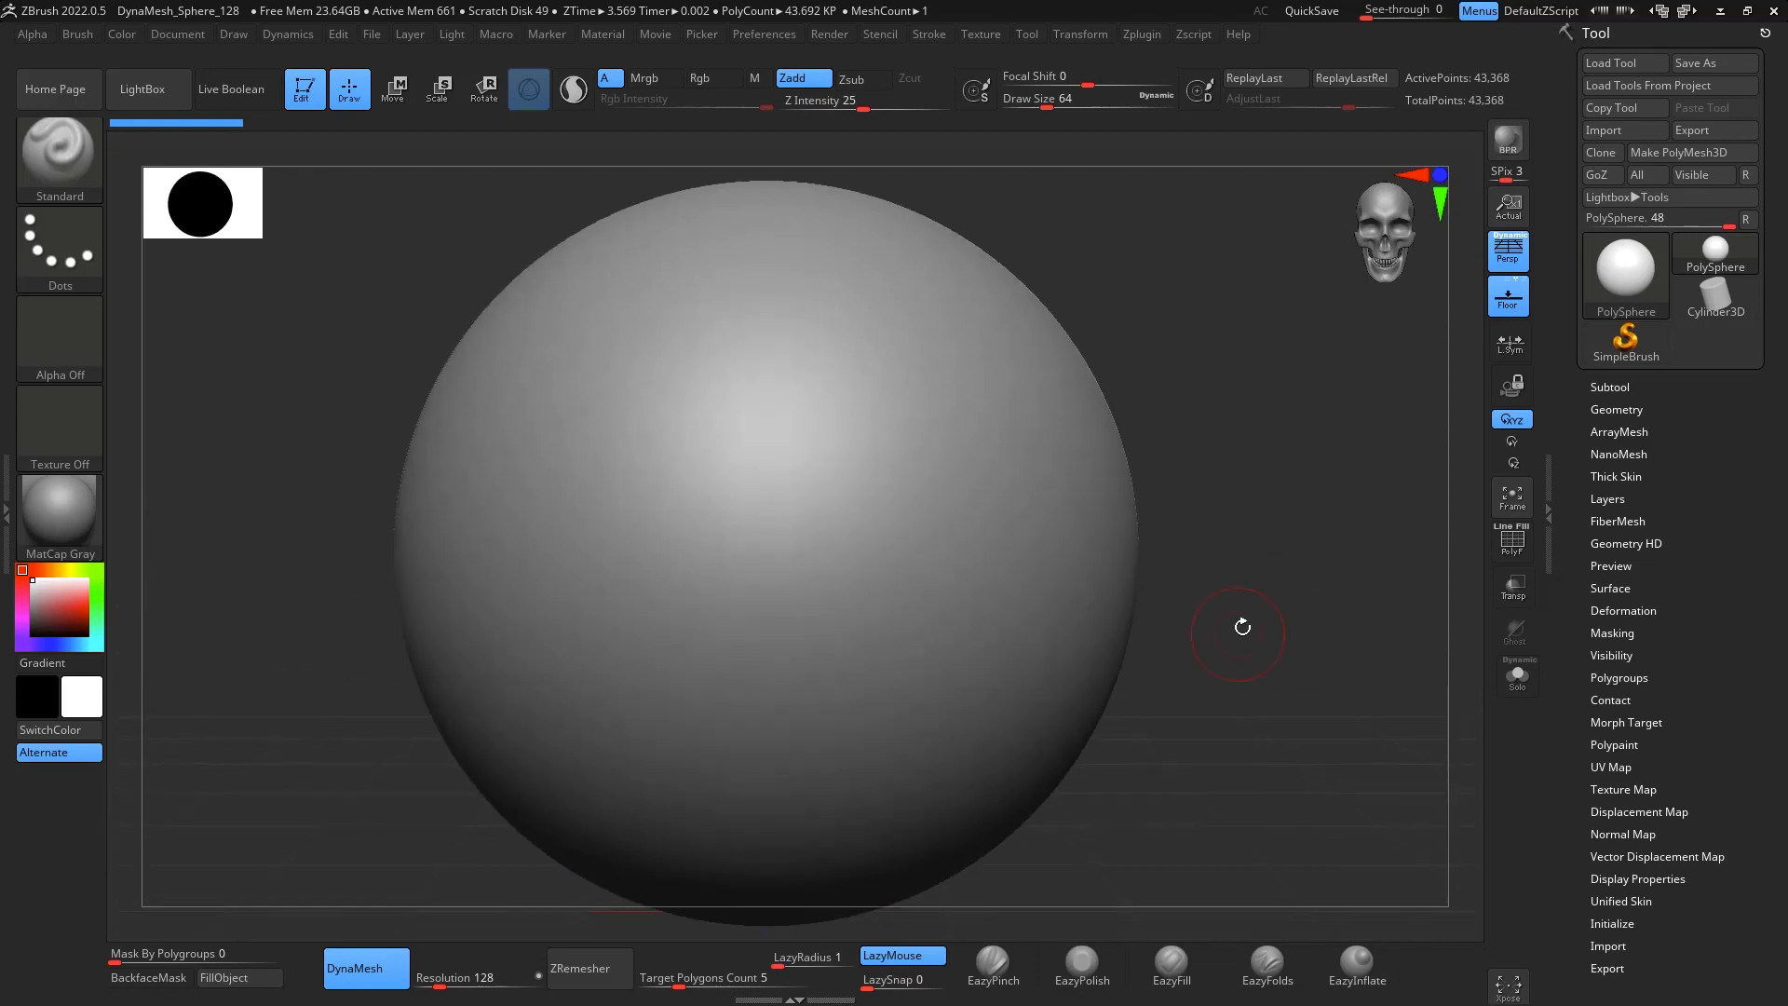
pyautogui.keyDown('alt'); pyautogui.moveTo(1243, 627); pyautogui.dragTo(1297, 595, button='right'); pyautogui.keyUp('alt')
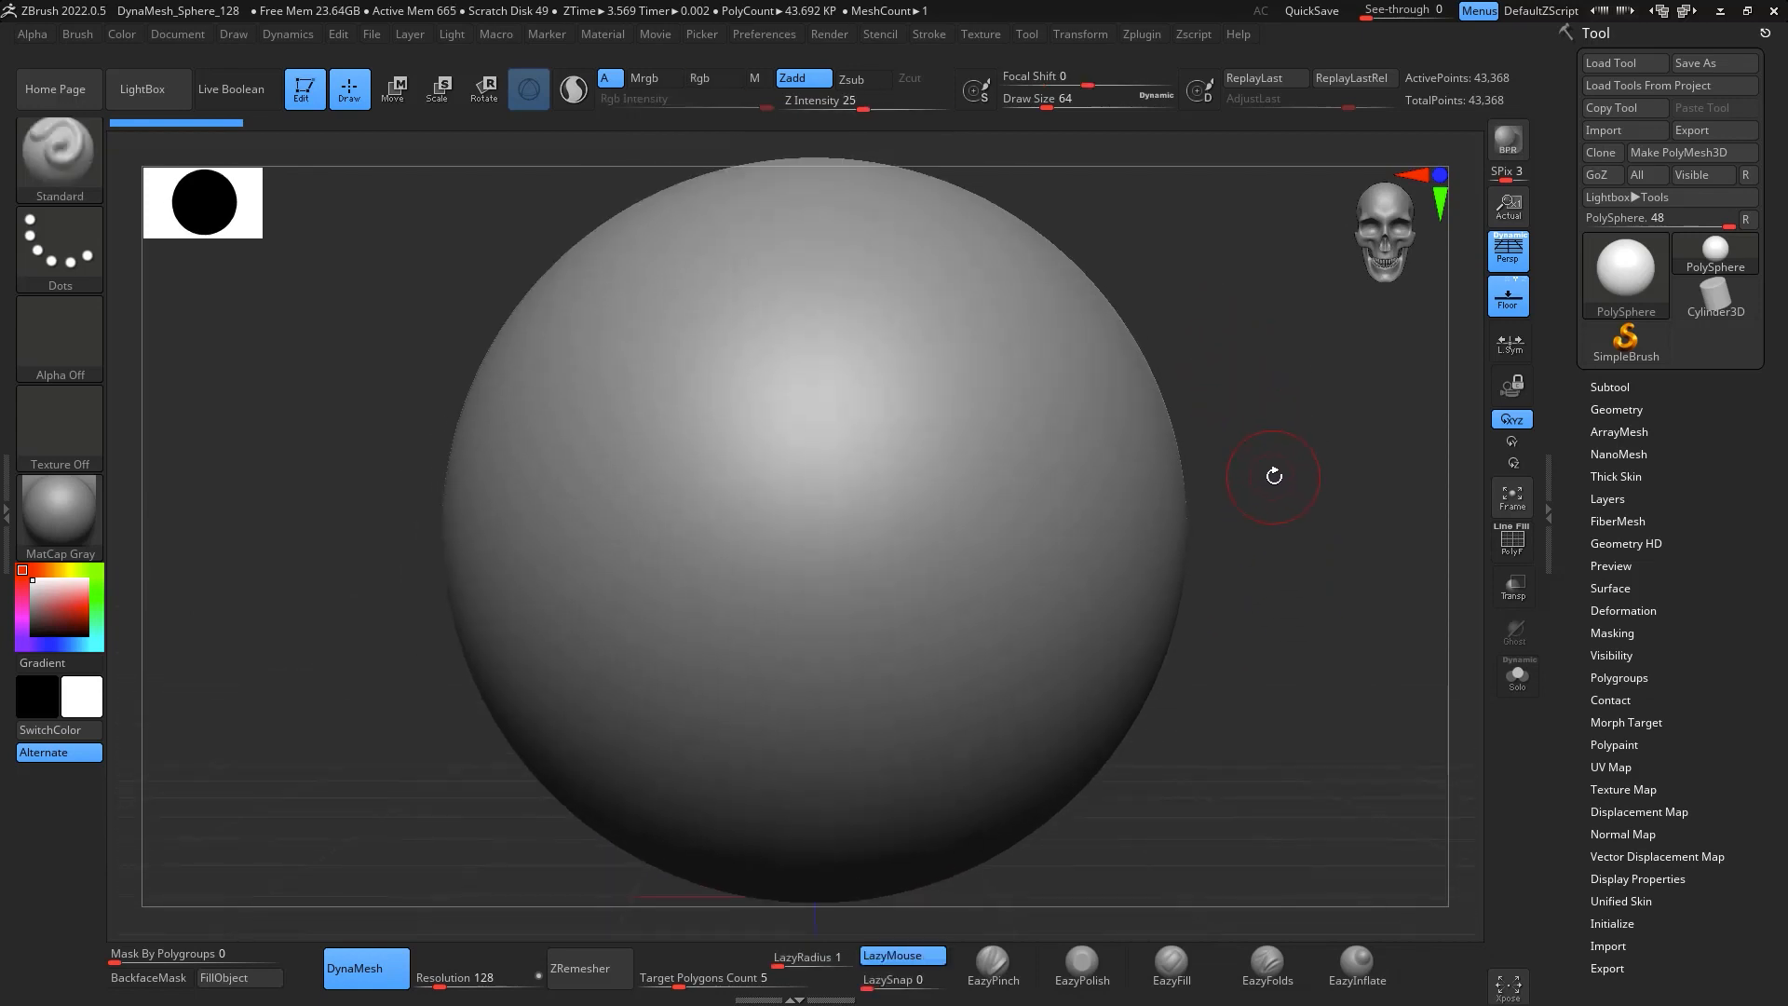
pyautogui.press(',')
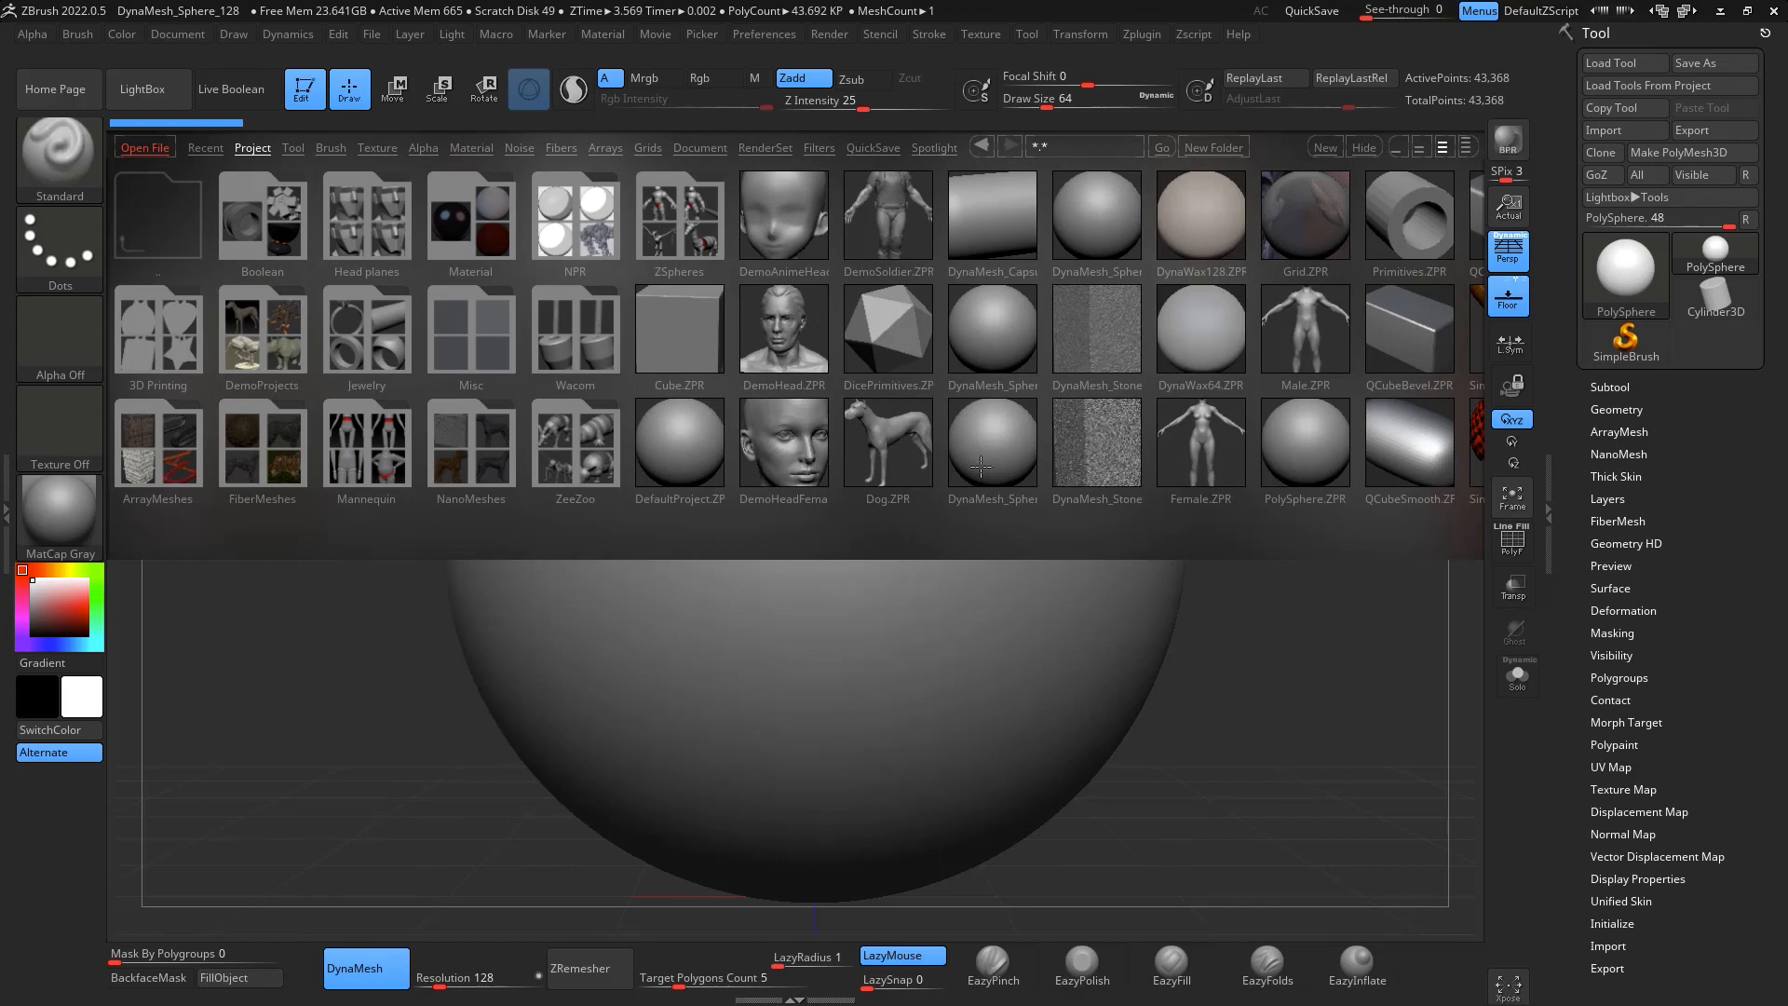
pyautogui.click(1508, 249)
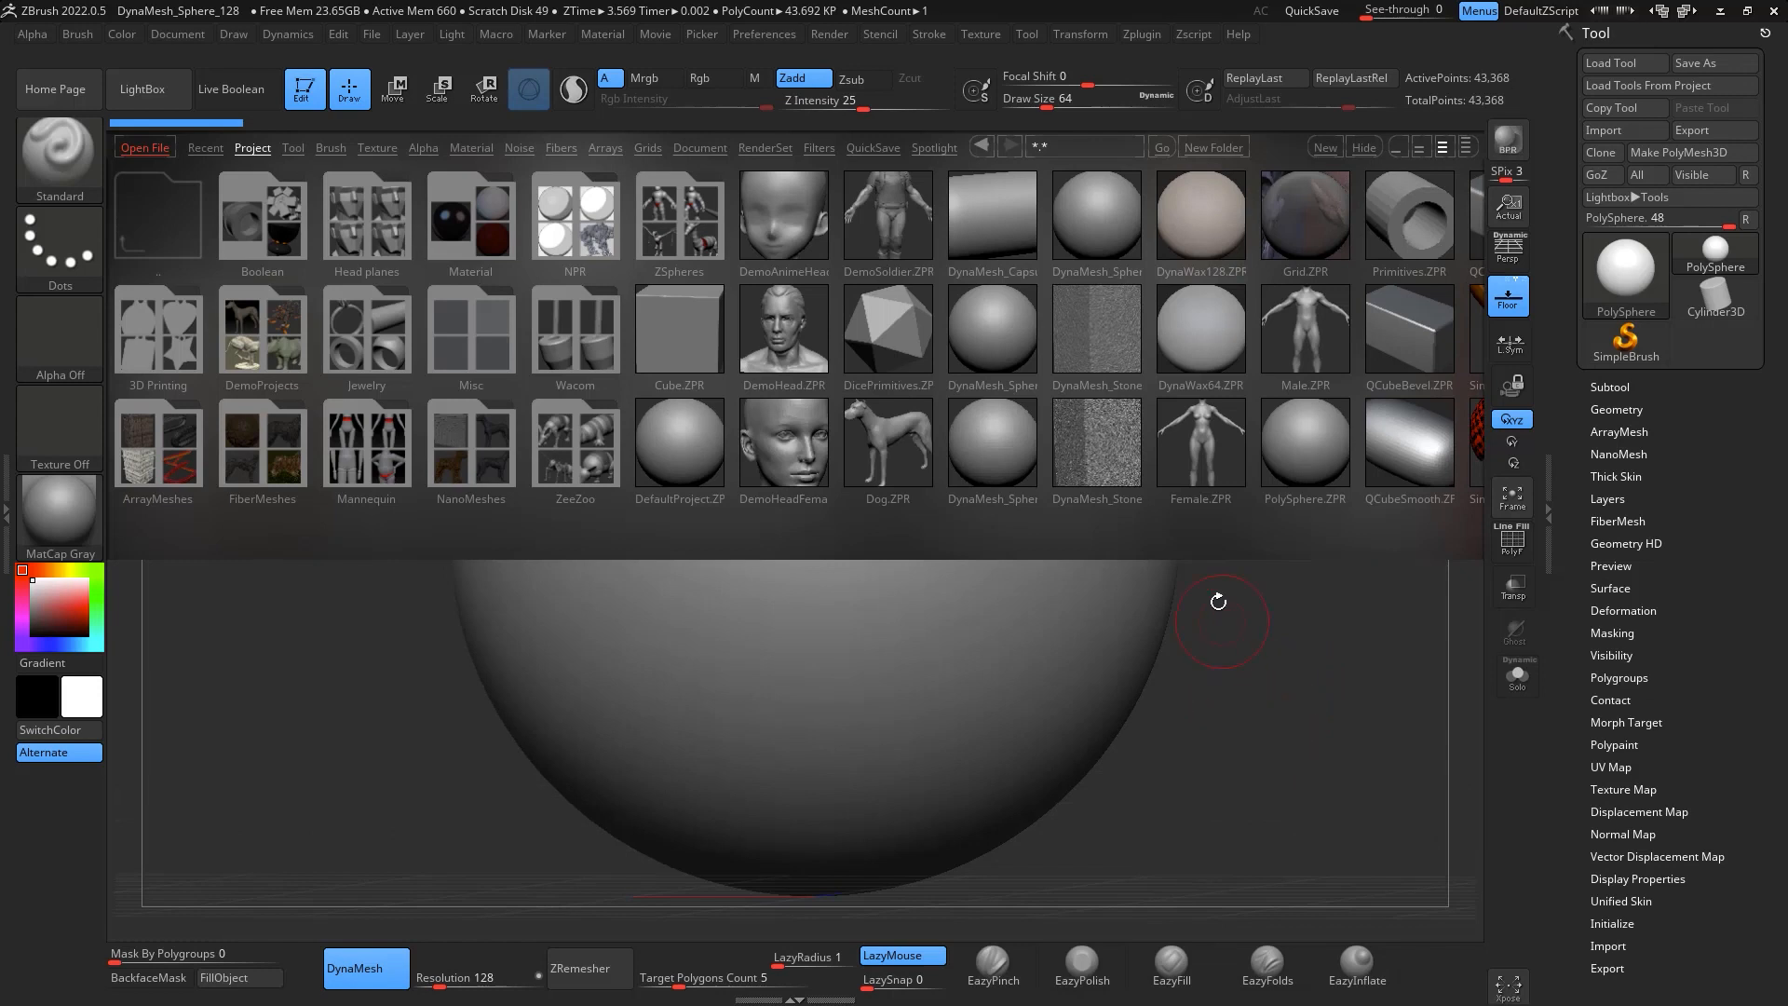
pyautogui.press(',')
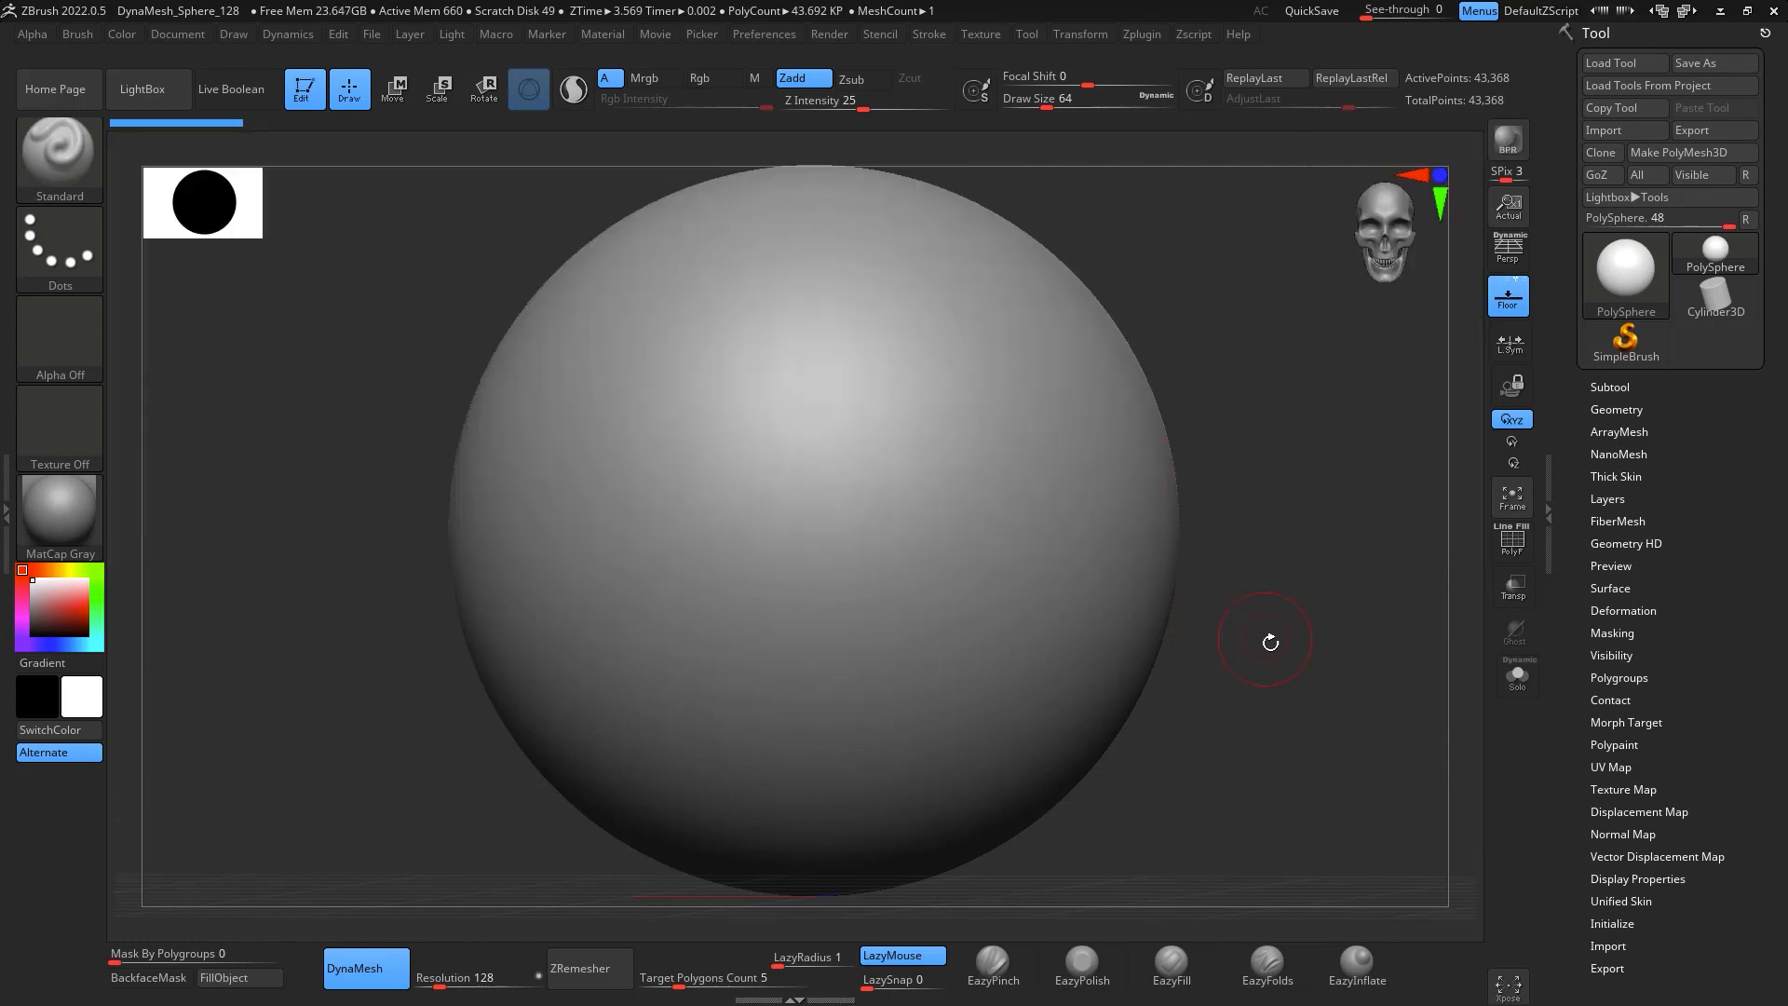
# Scale the sphere down uniformly with the transform gizmo
pyautogui.keyDown('alt'); pyautogui.moveTo(1270, 643); pyautogui.dragTo(1210, 550); pyautogui.keyUp('alt')
pyautogui.press('r')
pyautogui.moveTo(811, 529); pyautogui.dragTo(813, 350)
pyautogui.moveTo(1294, 557); pyautogui.dragTo(1153, 663)
pyautogui.moveTo(887, 536); pyautogui.dragTo(887, 505)
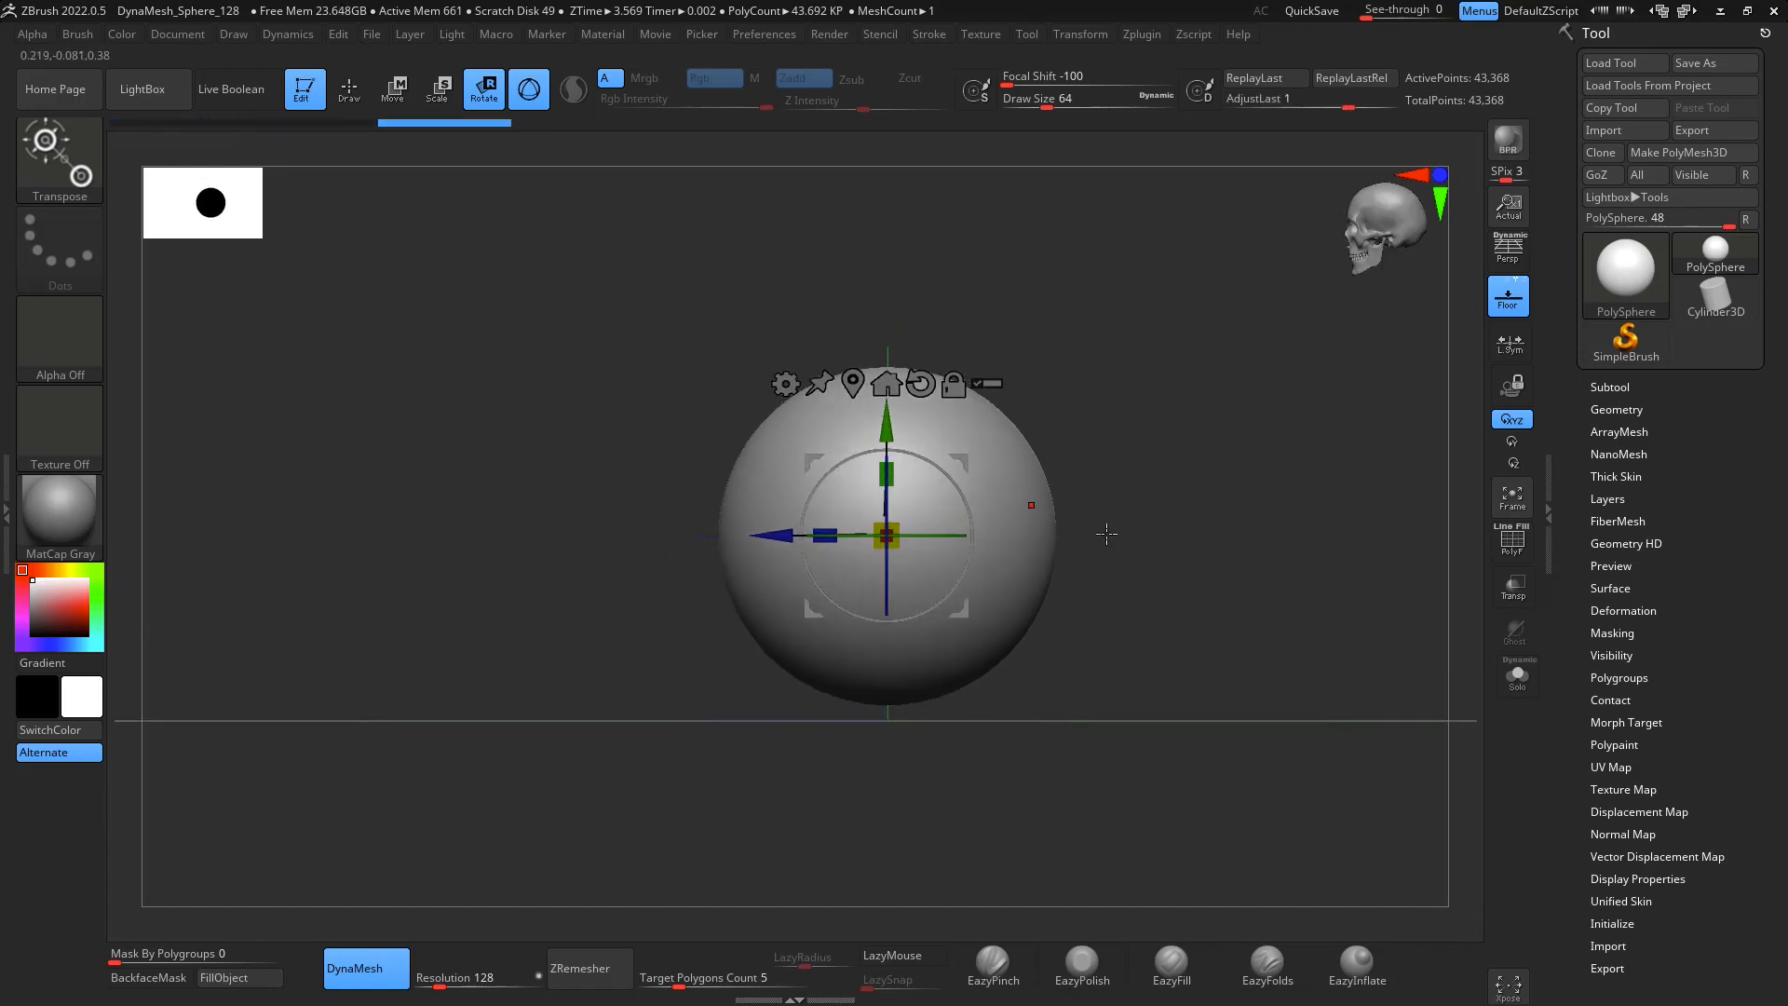
# With the Move brush at a draw size of about 262, shape the sphere into a narrow, tapered head
pyautogui.moveTo(1198, 598)
pyautogui.keyDown('alt'); pyautogui.mouseDown()
pyautogui.moveTo(1214, 464)
pyautogui.moveTo(1243, 601)
pyautogui.mouseUp(); pyautogui.keyUp('alt')
pyautogui.press('b')
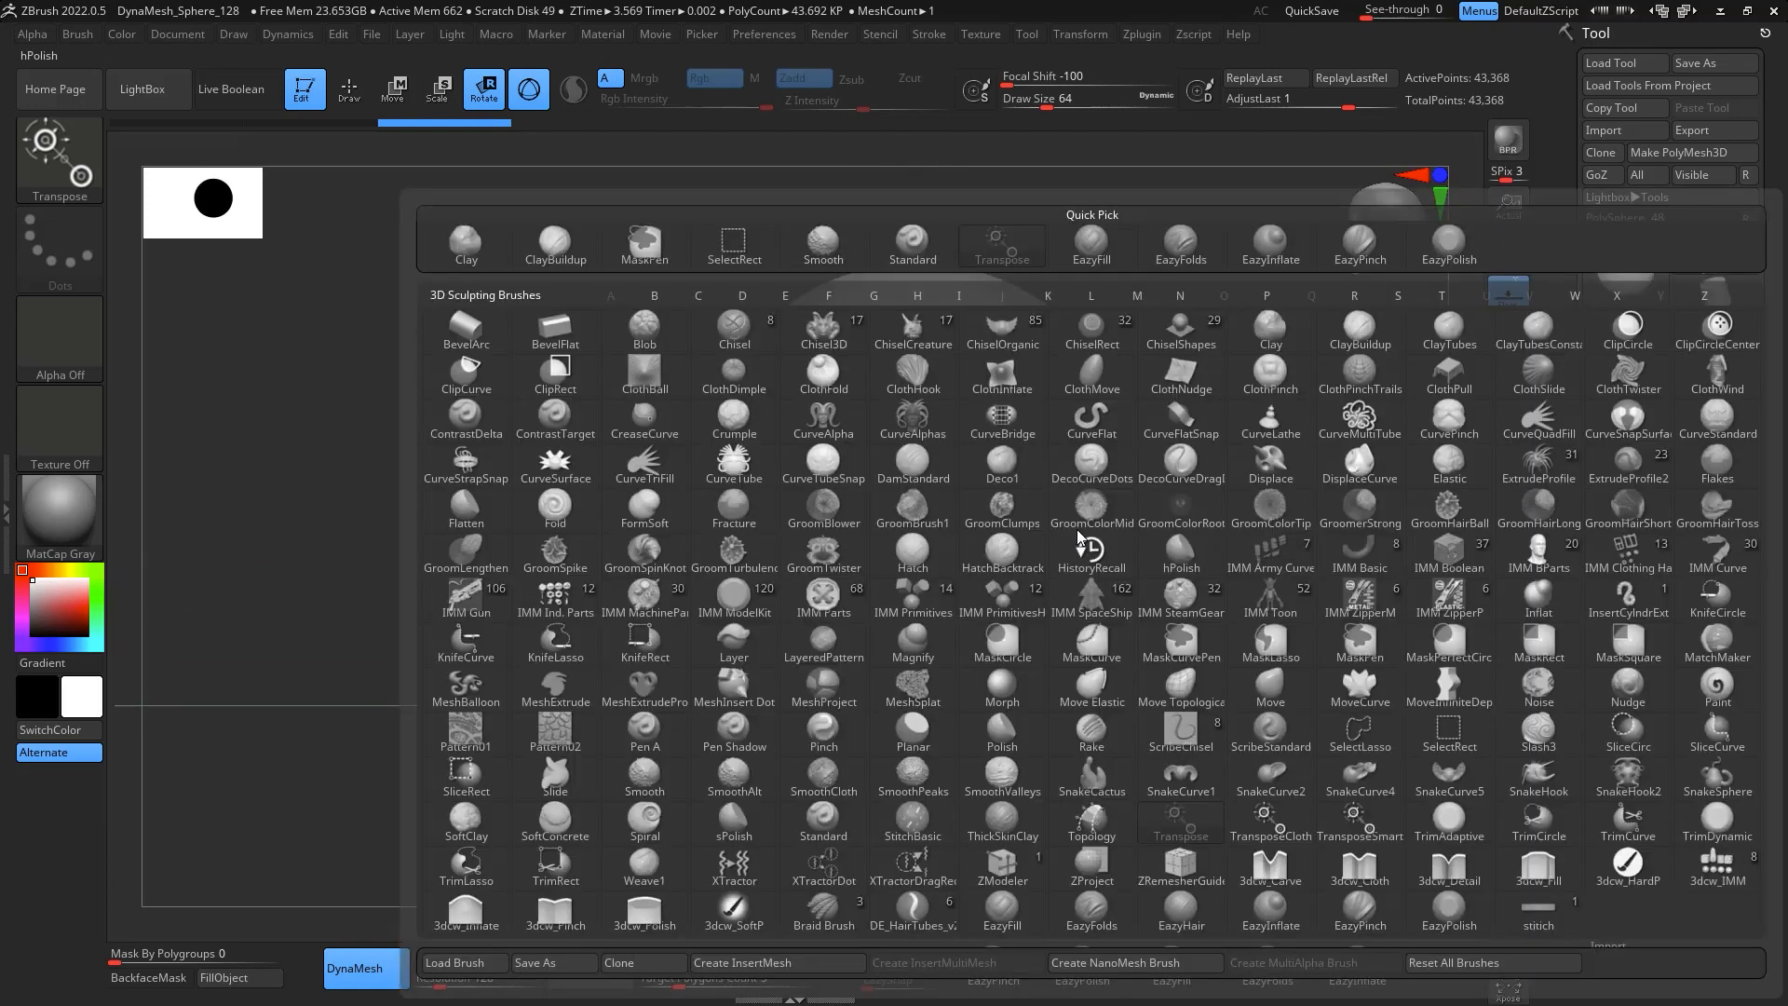
pyautogui.press('m')
pyautogui.press('v')
pyautogui.press('space')
pyautogui.moveTo(974, 504)
pyautogui.mouseDown()
pyautogui.moveTo(1028, 507)
pyautogui.moveTo(1013, 507)
pyautogui.mouseUp()
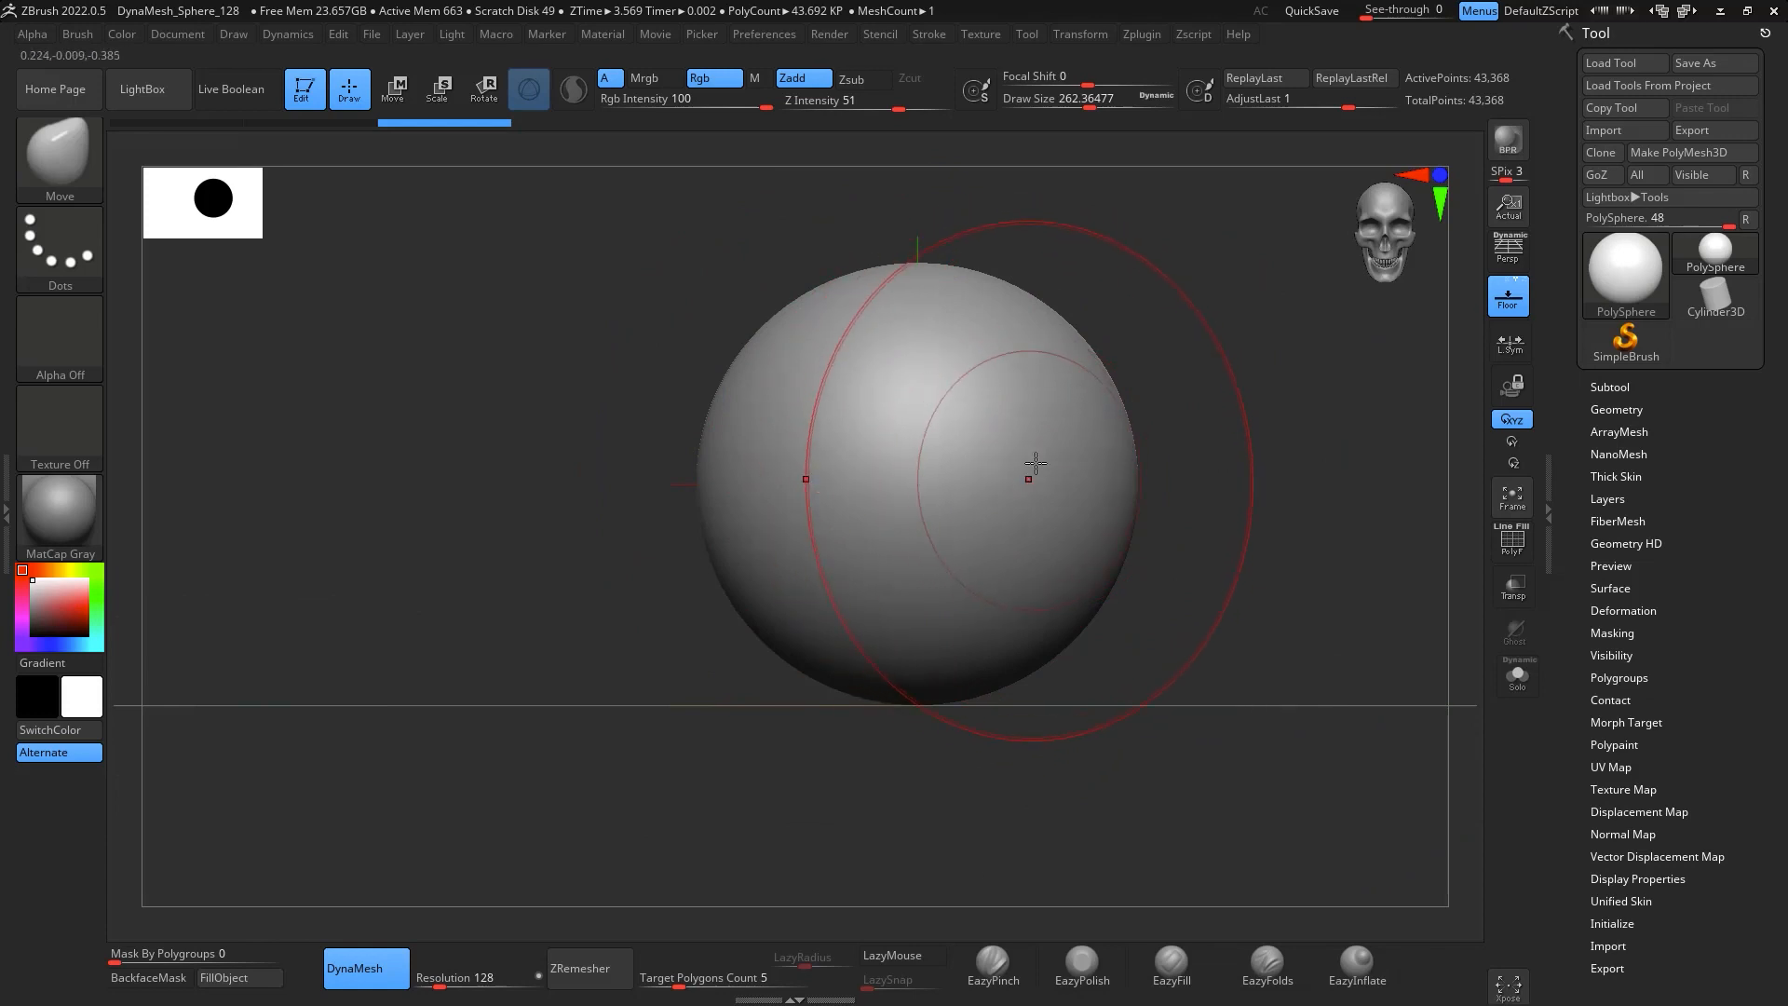
pyautogui.keyDown('shift'); pyautogui.moveTo(1290, 689); pyautogui.dragTo(1192, 694); pyautogui.keyUp('shift')
pyautogui.moveTo(766, 596); pyautogui.dragTo(771, 671)
pyautogui.moveTo(1032, 663)
pyautogui.mouseDown()
pyautogui.moveTo(1006, 628)
pyautogui.moveTo(1145, 550)
pyautogui.moveTo(1113, 470)
pyautogui.mouseUp()
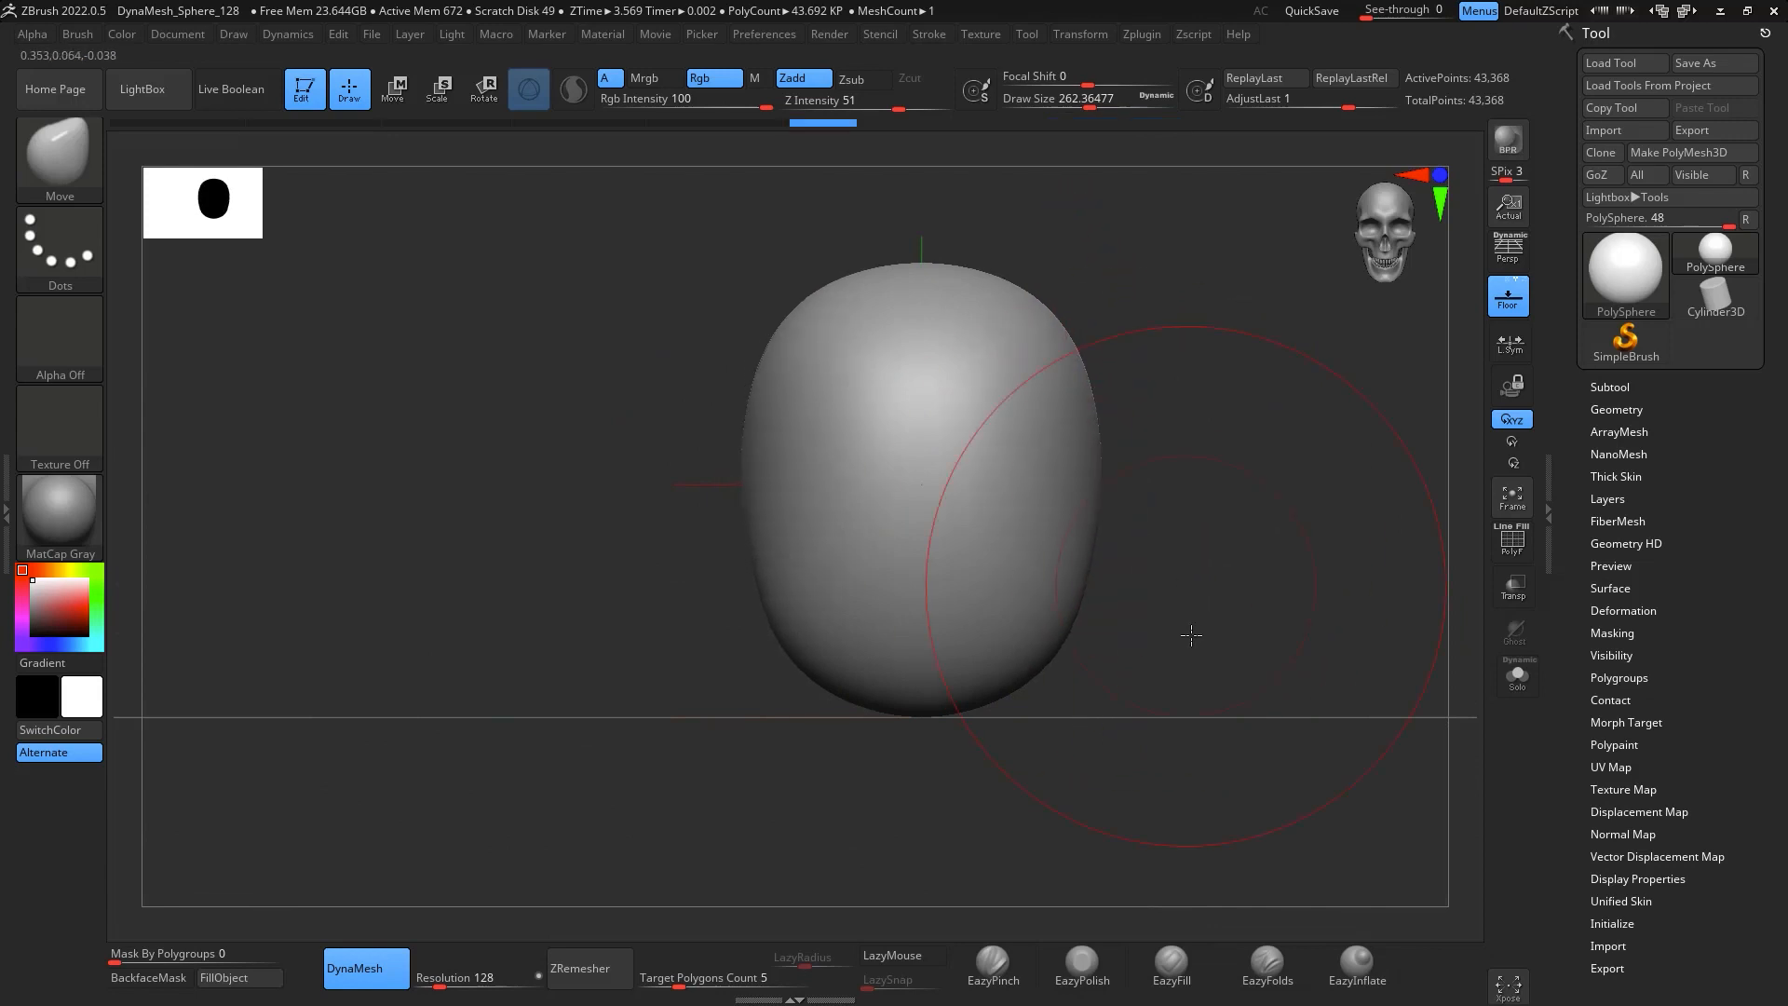
pyautogui.keyDown('shift'); pyautogui.moveTo(1191, 635); pyautogui.dragTo(1126, 587); pyautogui.keyUp('shift')
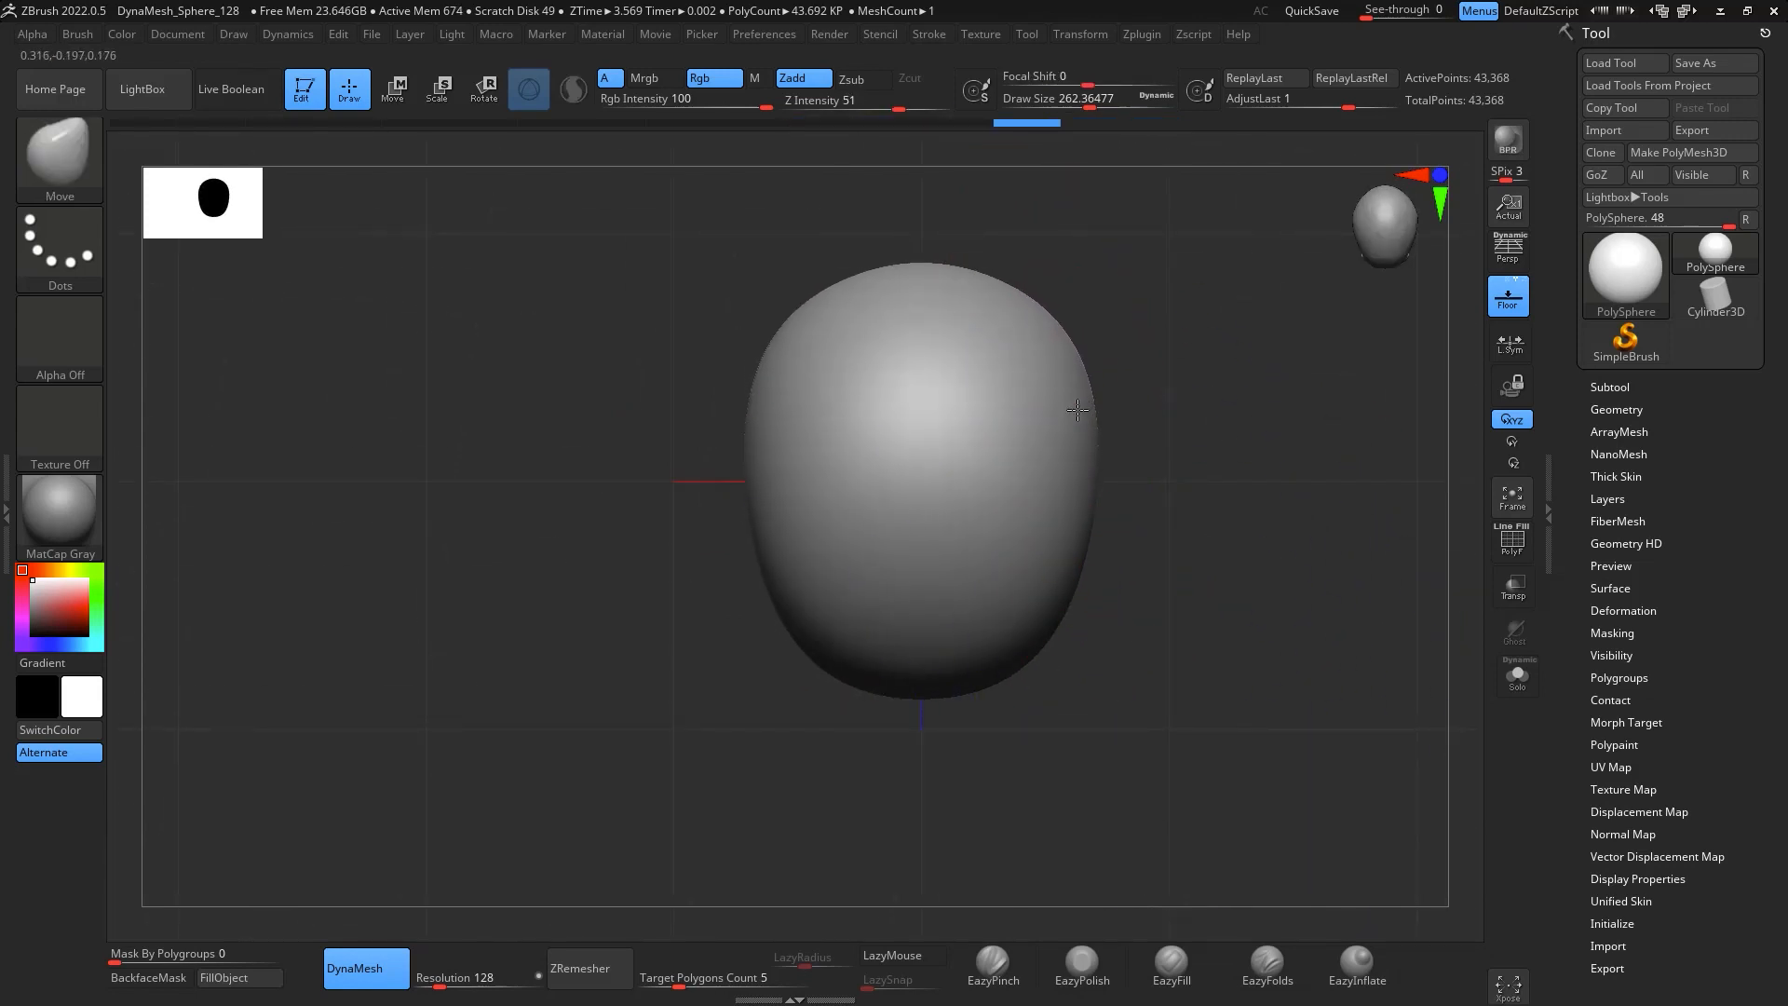
# Set the Move brush's draw size to about 202 and push in the underside of the head behind the chin
pyautogui.moveTo(1202, 503)
pyautogui.keyDown('shift'); pyautogui.mouseDown()
pyautogui.moveTo(1361, 619)
pyautogui.moveTo(1357, 735)
pyautogui.moveTo(1094, 619)
pyautogui.moveTo(1100, 602)
pyautogui.mouseUp(); pyautogui.keyUp('shift')
pyautogui.press('space')
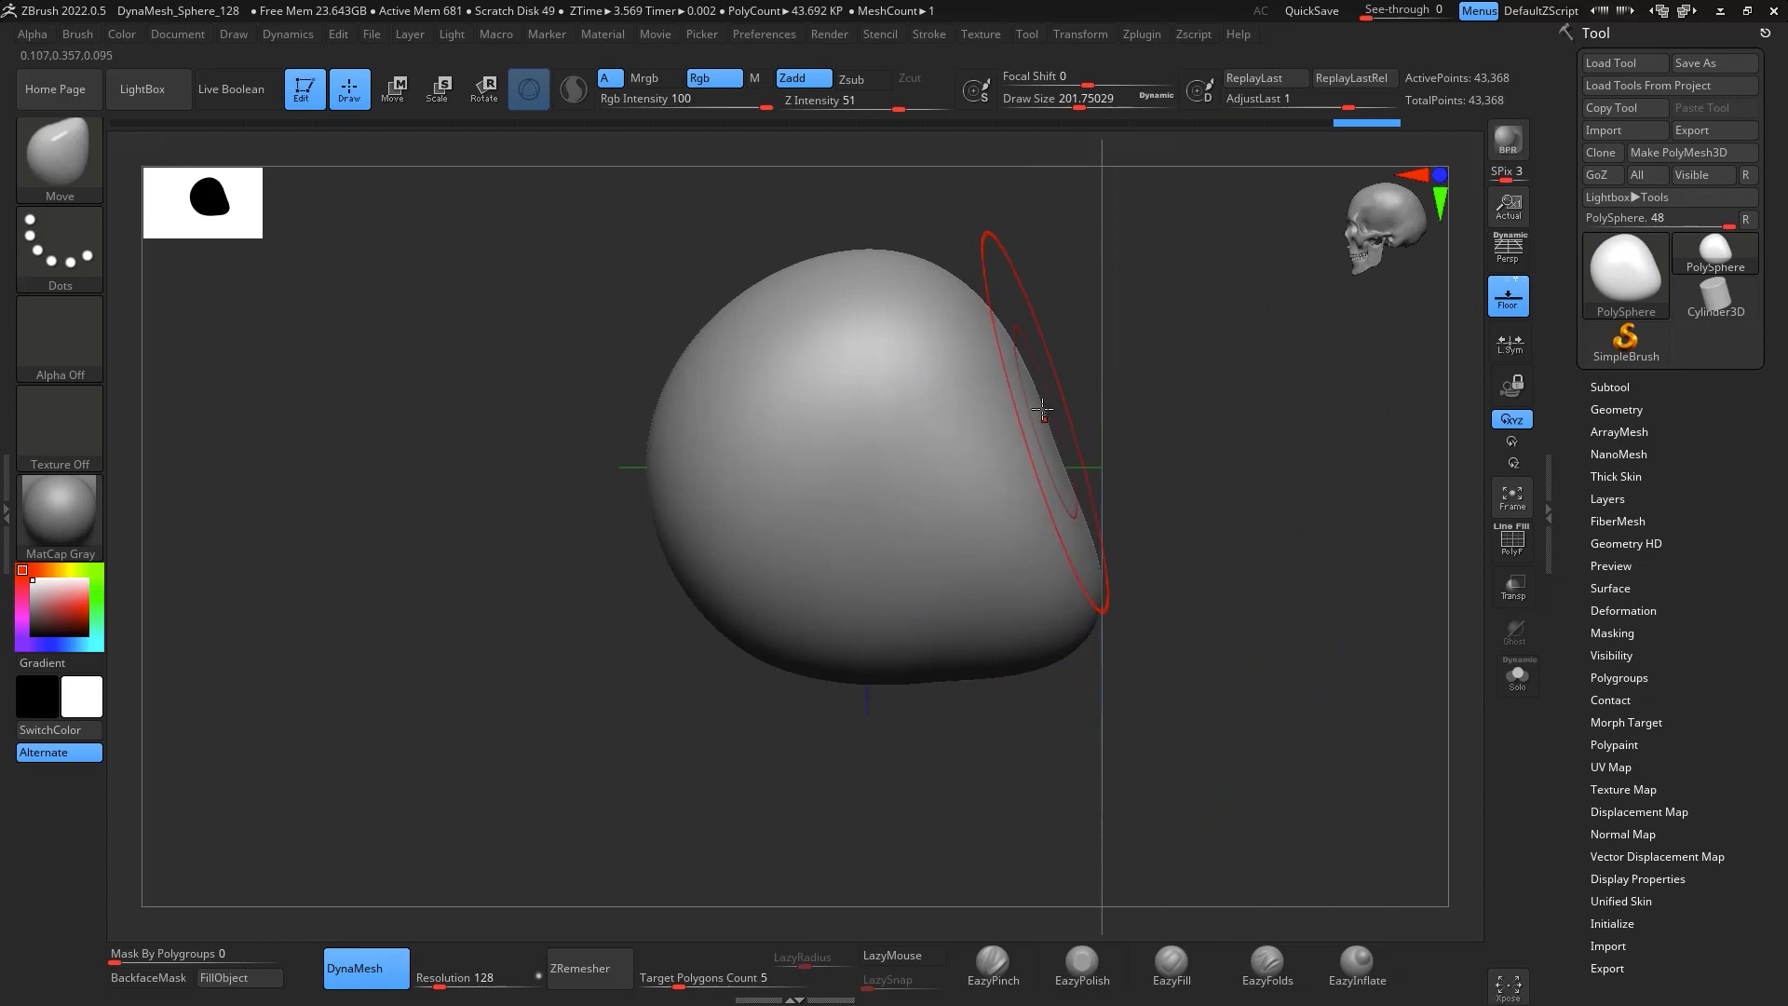
pyautogui.moveTo(1042, 410); pyautogui.dragTo(1030, 406)
pyautogui.moveTo(967, 298); pyautogui.dragTo(951, 317)
pyautogui.moveTo(1175, 412); pyautogui.dragTo(1270, 415)
pyautogui.keyDown('shift'); pyautogui.moveTo(1032, 374); pyautogui.dragTo(952, 360); pyautogui.keyUp('shift')
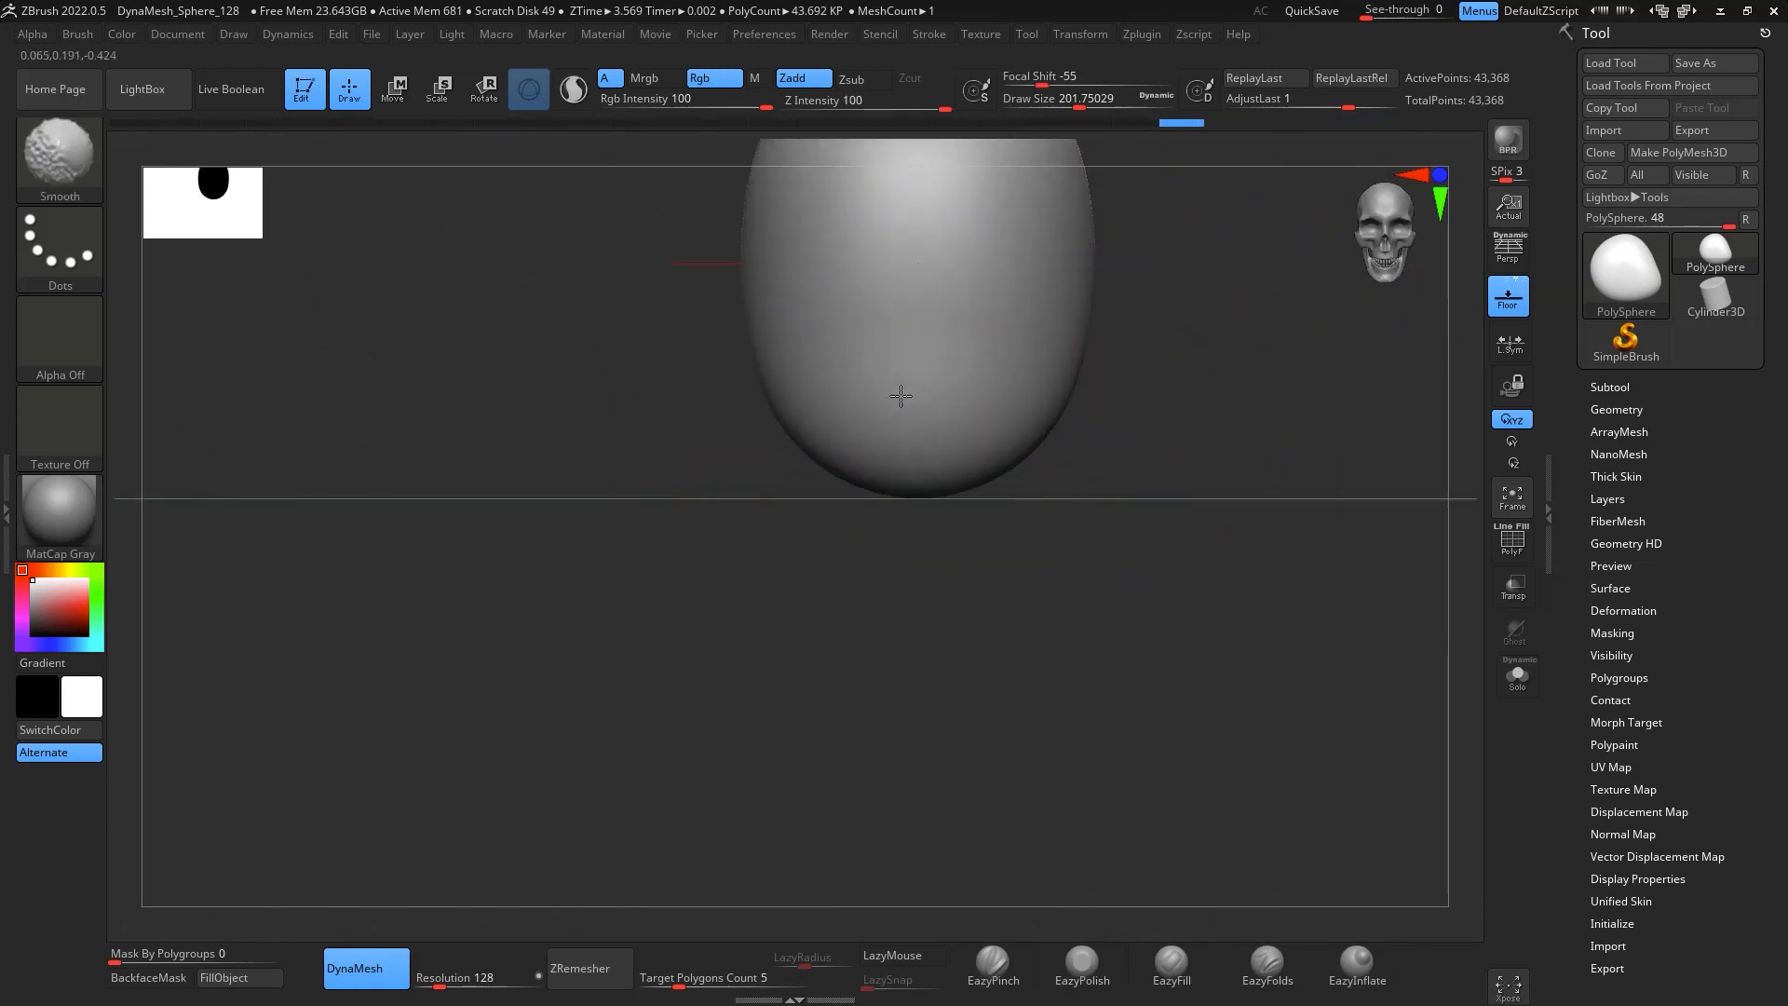
# Refine the head's front and side silhouettes with the Move brush at a draw size of about 280
pyautogui.keyDown('alt'); pyautogui.moveTo(1159, 501); pyautogui.dragTo(1177, 687); pyautogui.keyUp('alt')
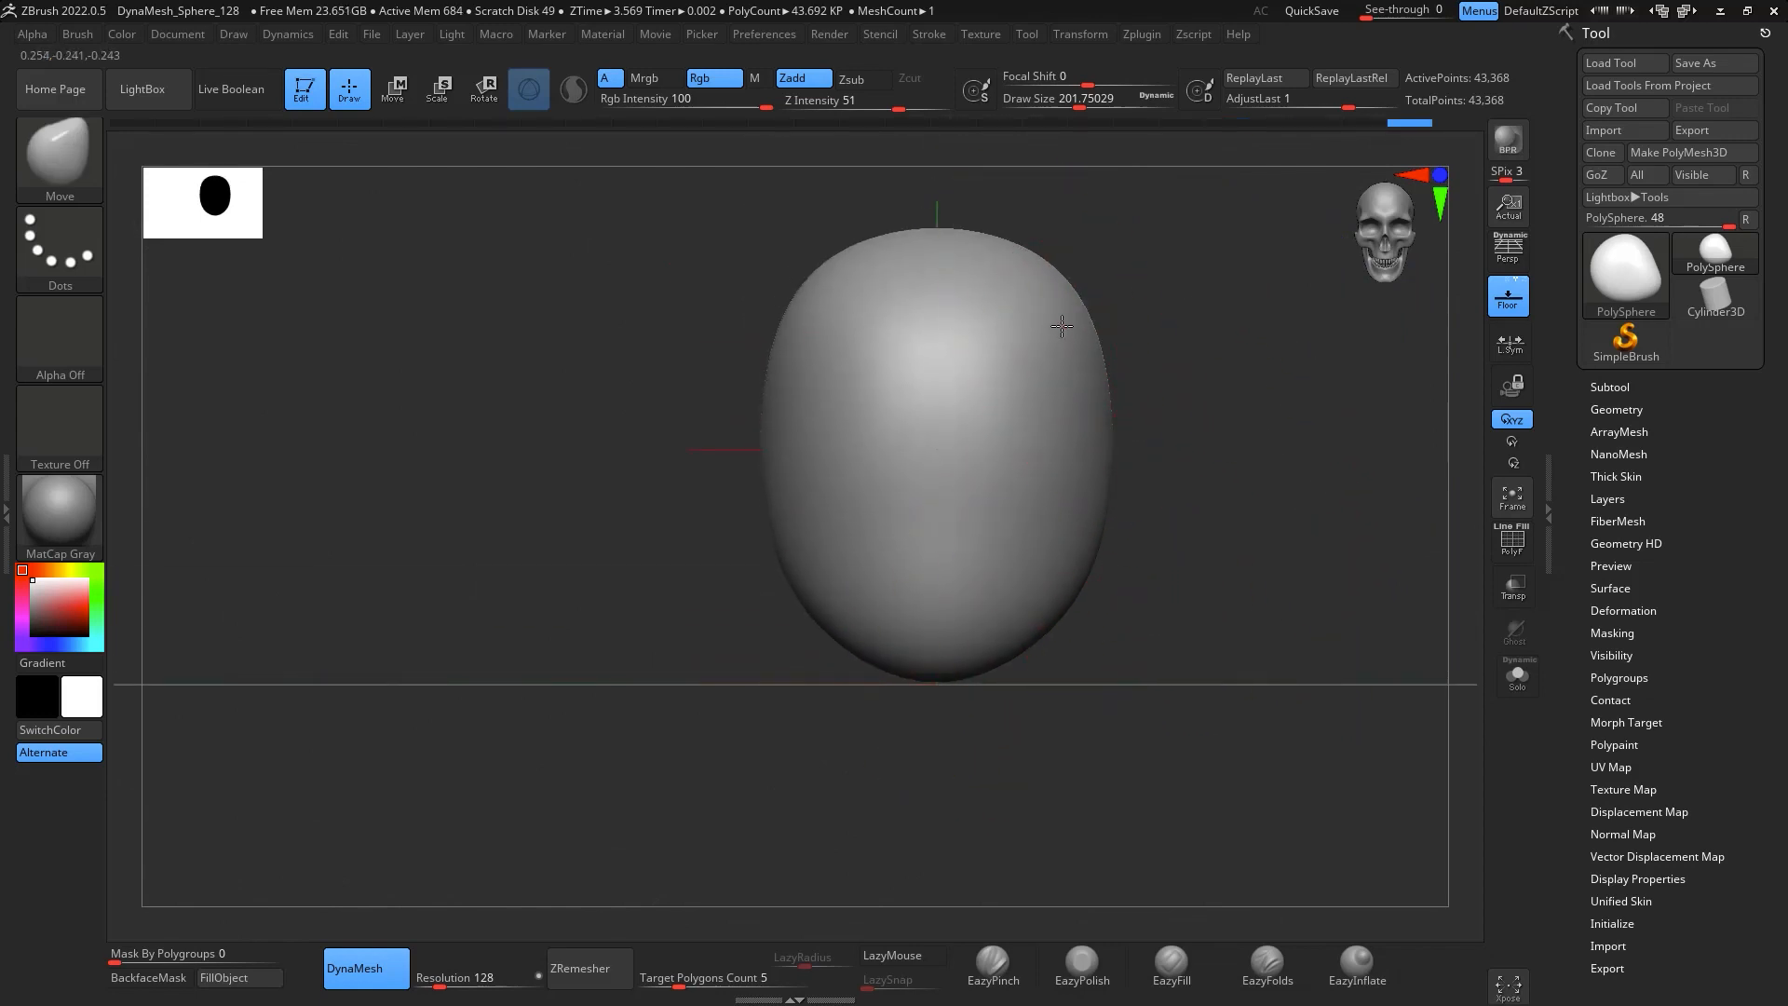
pyautogui.moveTo(1201, 419)
pyautogui.mouseDown()
pyautogui.moveTo(1248, 425)
pyautogui.moveTo(1130, 323)
pyautogui.moveTo(1304, 415)
pyautogui.moveTo(1253, 449)
pyautogui.moveTo(1223, 423)
pyautogui.mouseUp()
pyautogui.press('space')
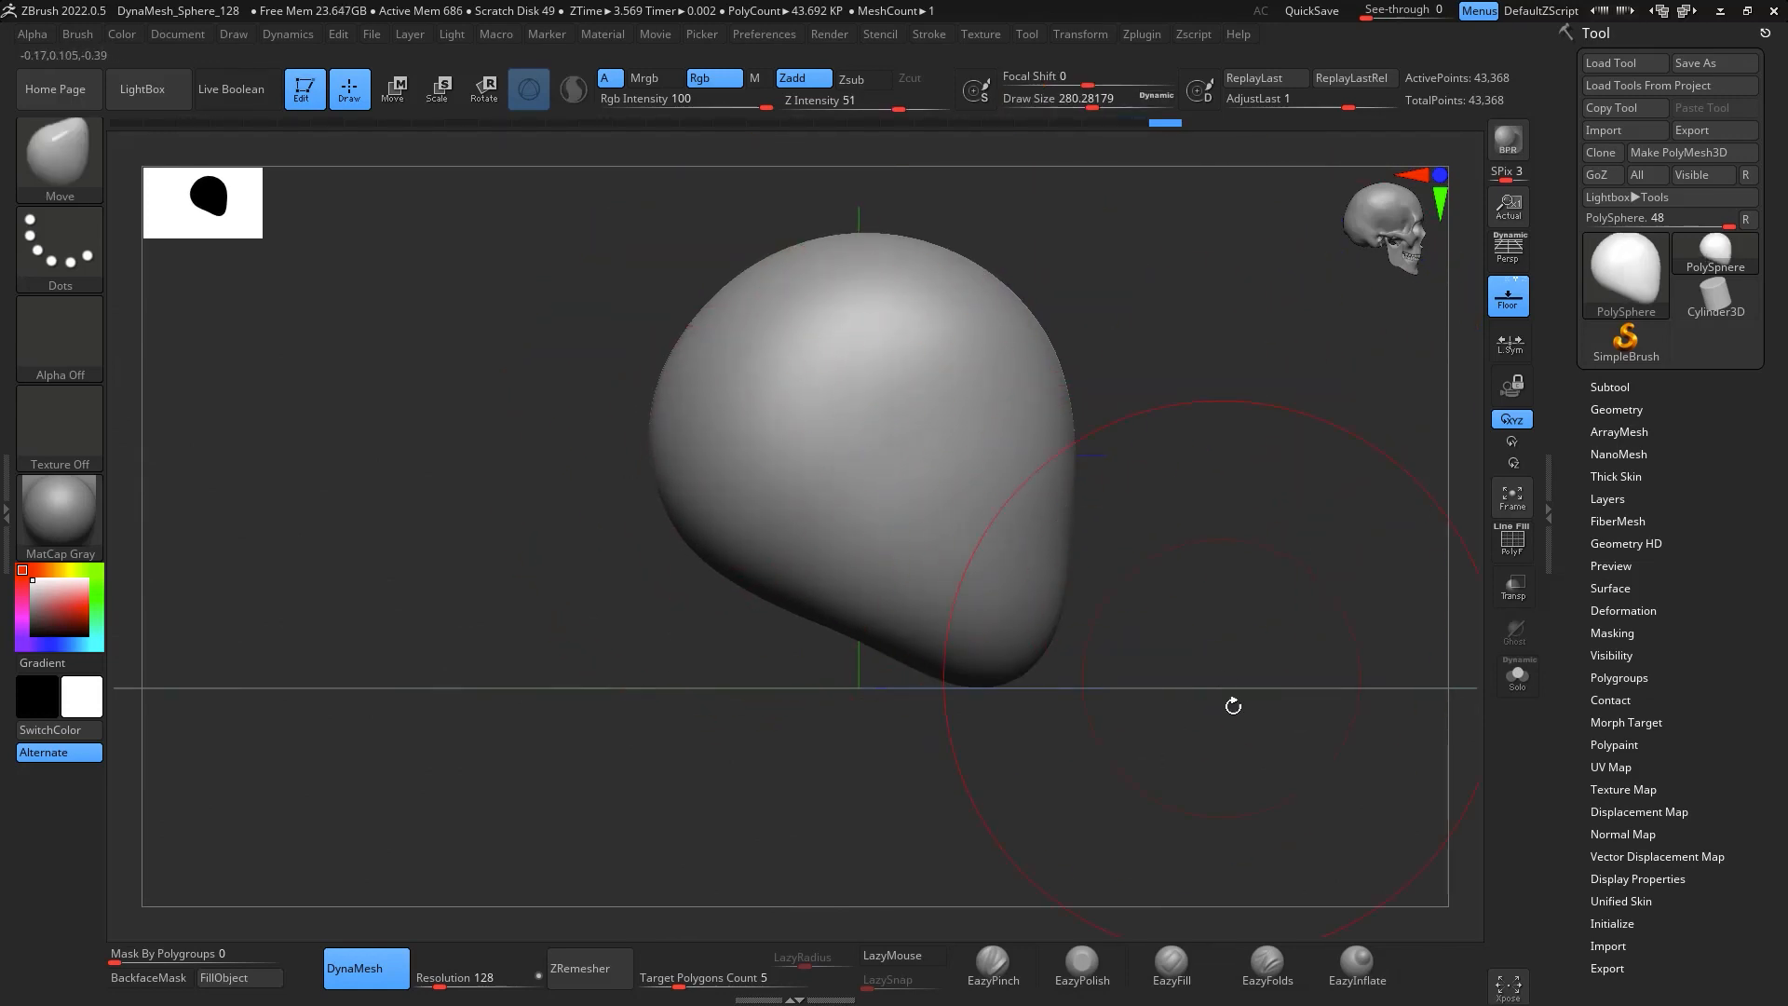
pyautogui.moveTo(1233, 706)
pyautogui.keyDown('shift'); pyautogui.mouseDown()
pyautogui.moveTo(1257, 702)
pyautogui.moveTo(1246, 714)
pyautogui.moveTo(1155, 676)
pyautogui.mouseUp(); pyautogui.keyUp('shift')
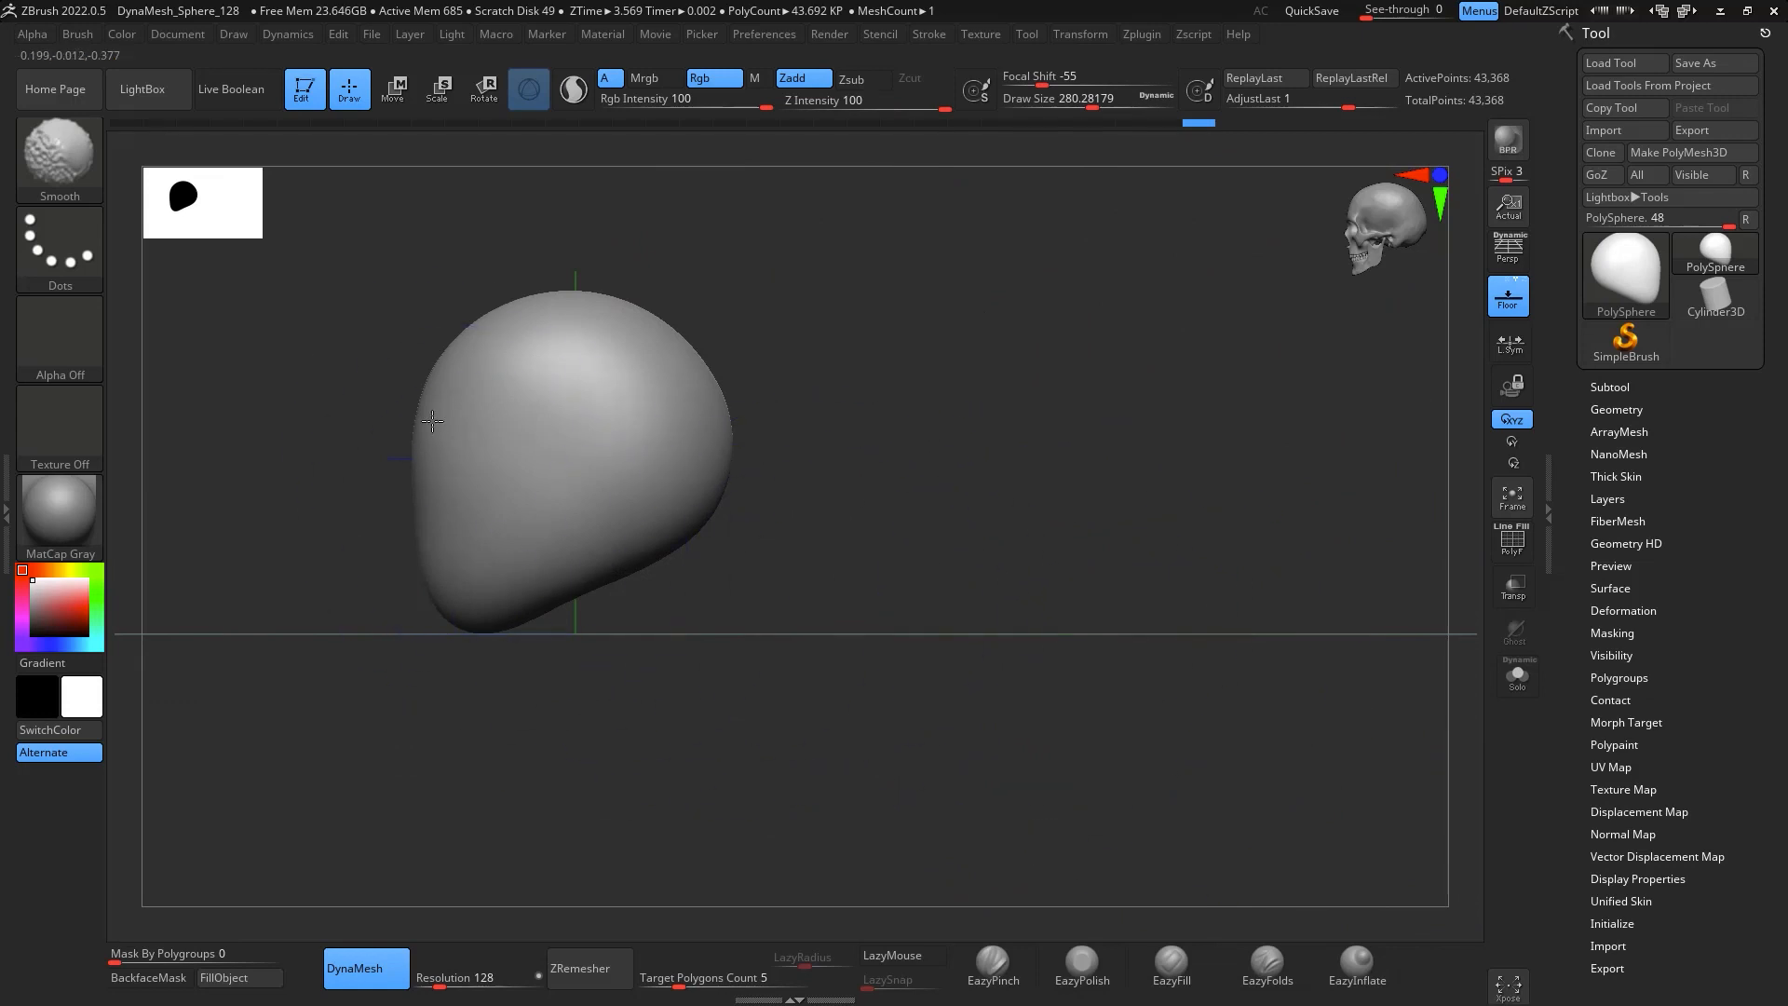
pyautogui.keyDown('shift'); pyautogui.moveTo(633, 663); pyautogui.dragTo(1109, 630); pyautogui.keyUp('shift')
pyautogui.press('f')
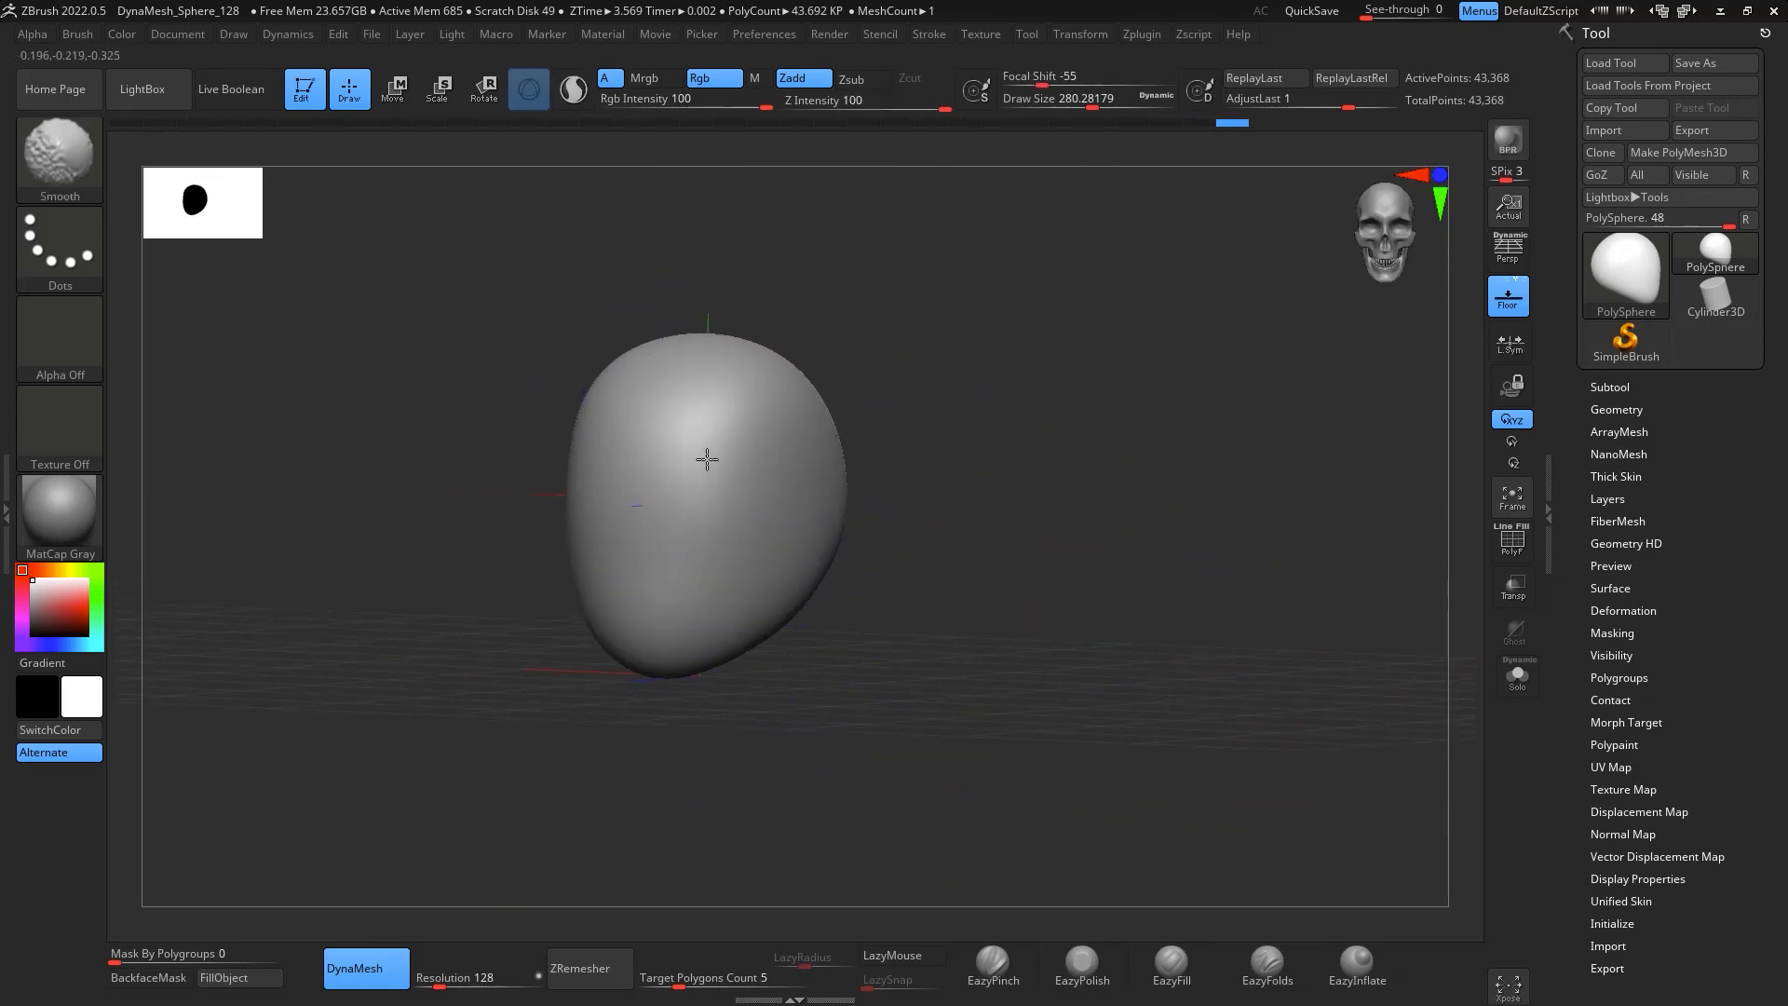
pyautogui.keyDown('alt'); pyautogui.moveTo(1258, 641); pyautogui.dragTo(1358, 680); pyautogui.keyUp('alt')
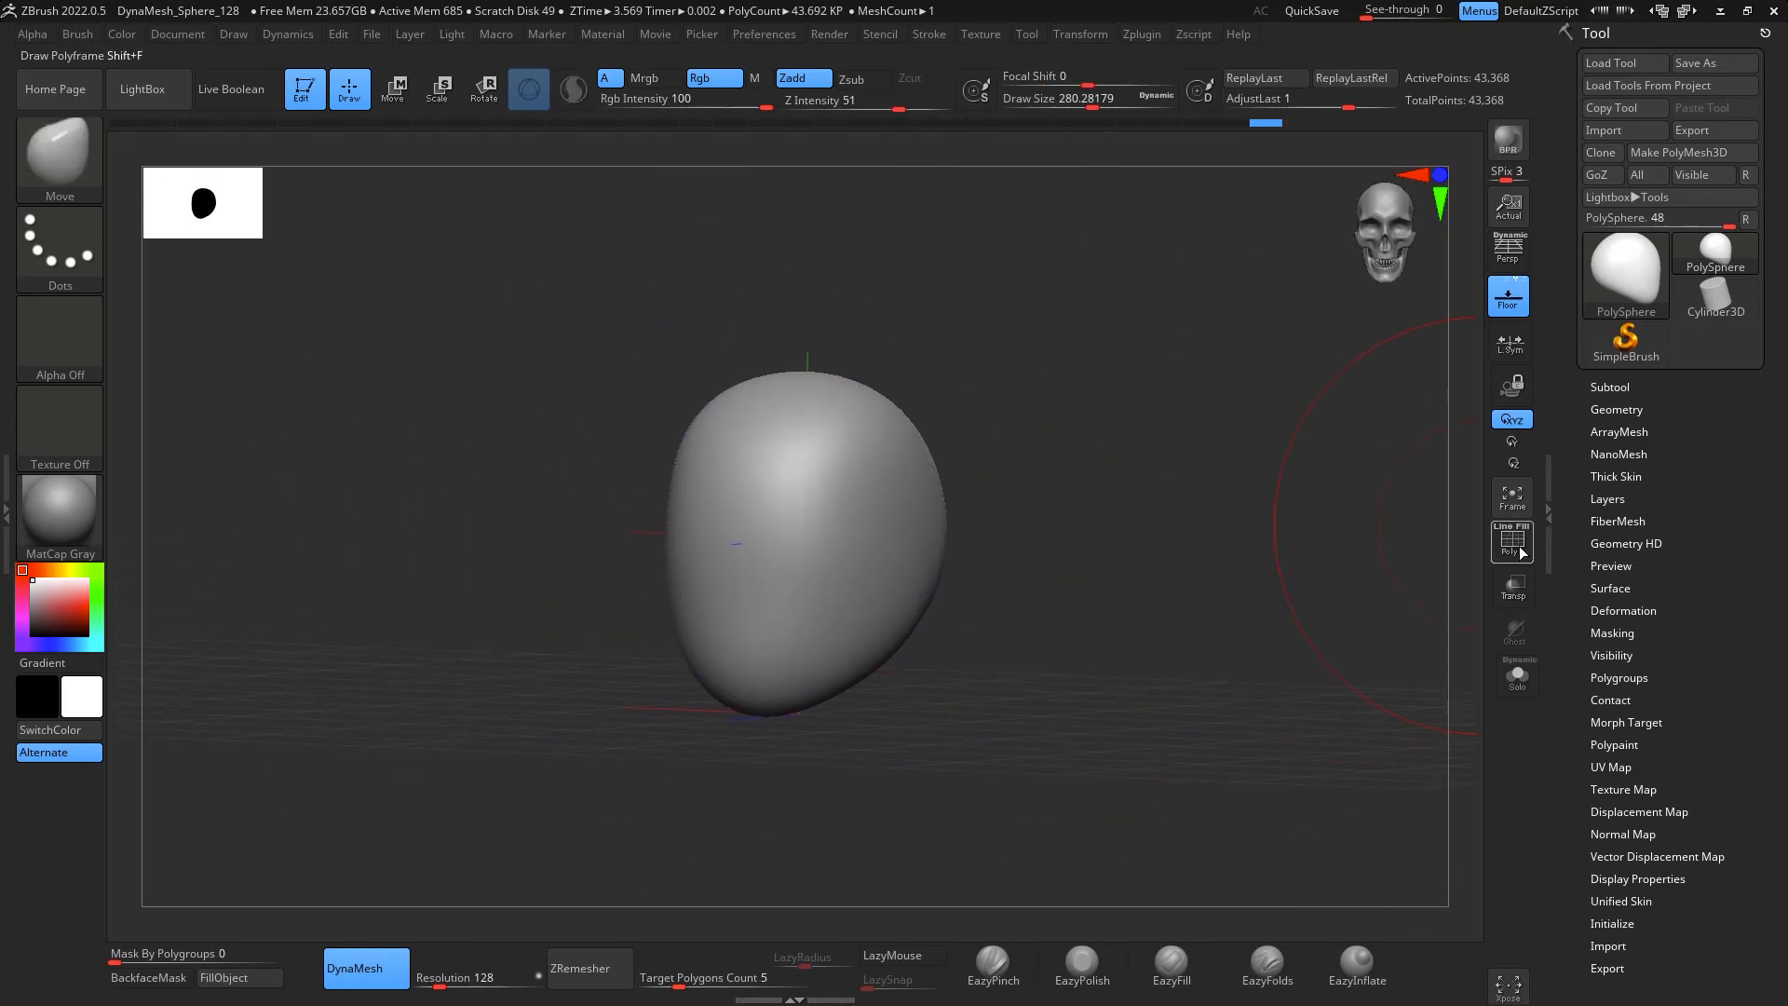
# Hide the floor grid and adjust the head shape with the Move brush at a draw size of about 182
pyautogui.click(1509, 296)
pyautogui.moveTo(1248, 645)
pyautogui.keyDown('shift'); pyautogui.mouseDown()
pyautogui.moveTo(1321, 671)
pyautogui.moveTo(1208, 686)
pyautogui.moveTo(1182, 778)
pyautogui.moveTo(1157, 699)
pyautogui.moveTo(1249, 618)
pyautogui.moveTo(1228, 715)
pyautogui.mouseUp(); pyautogui.keyUp('shift')
pyautogui.press('space')
pyautogui.moveTo(1006, 590); pyautogui.dragTo(980, 587)
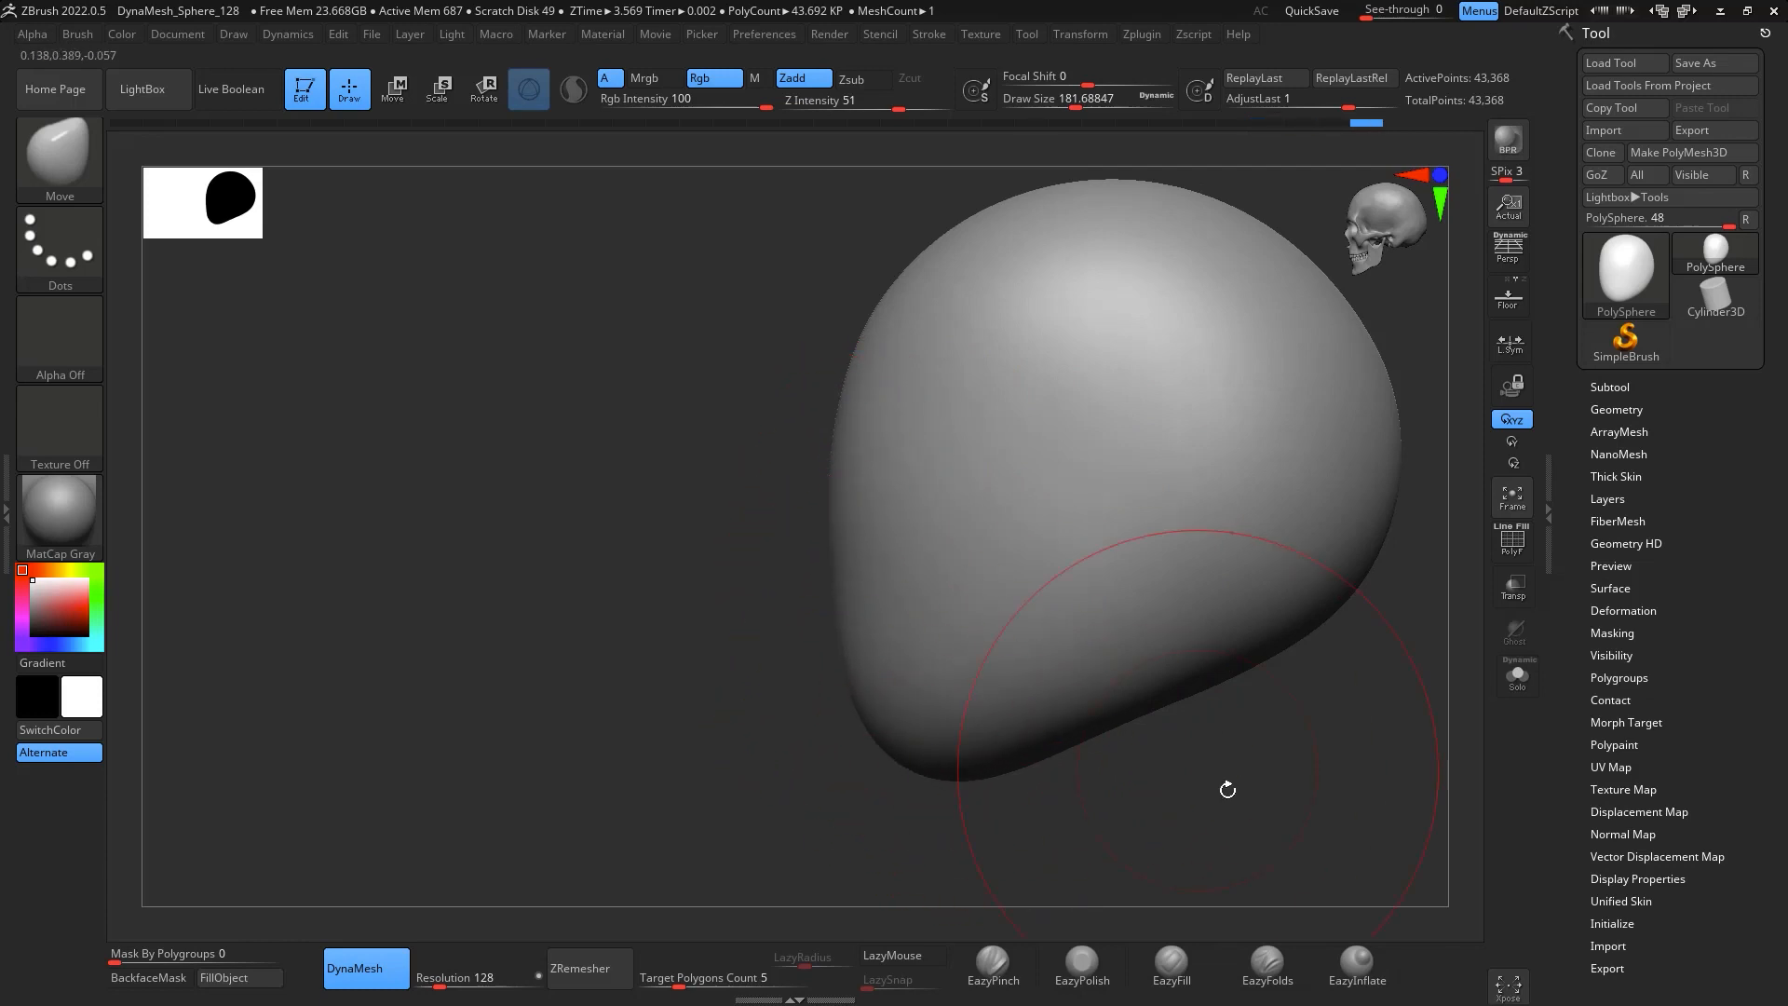
pyautogui.keyDown('shift'); pyautogui.moveTo(1228, 790); pyautogui.dragTo(1355, 617); pyautogui.keyUp('shift')
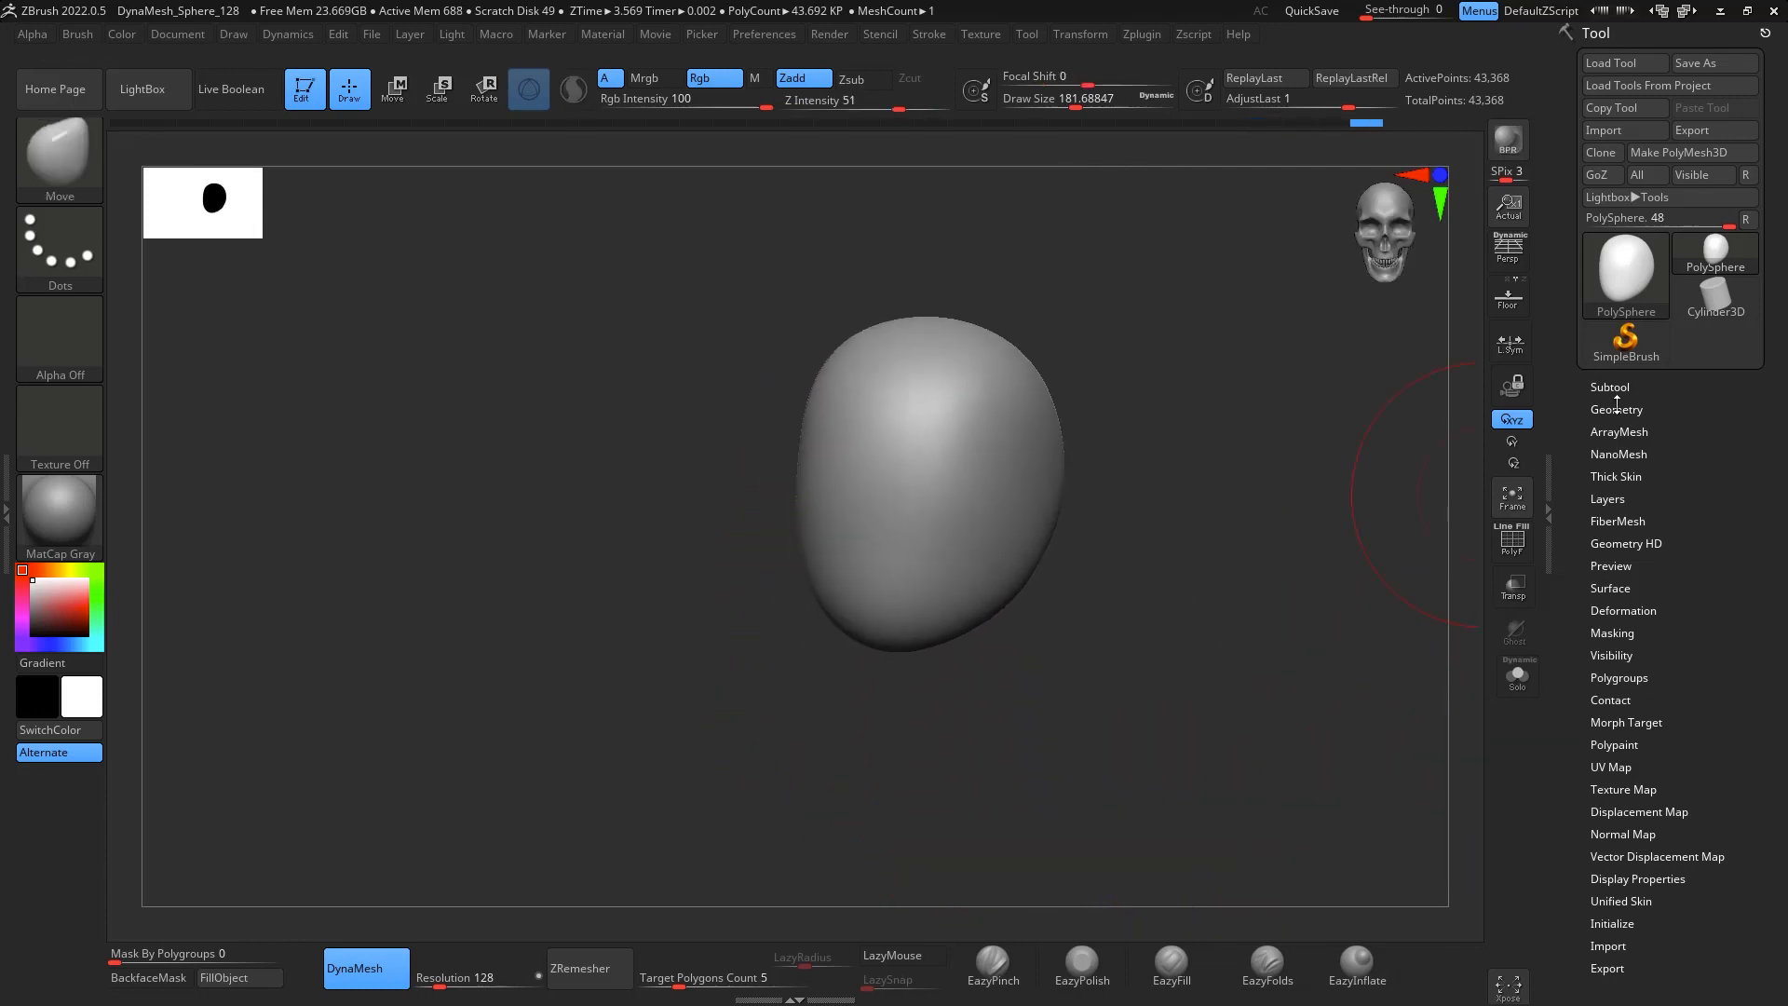
# Append a Cylinder3D as a new subtool for the neck
pyautogui.moveTo(1735, 509)
pyautogui.mouseDown()
pyautogui.moveTo(1743, 487)
pyautogui.moveTo(1740, 512)
pyautogui.mouseUp()
pyautogui.click(1616, 386)
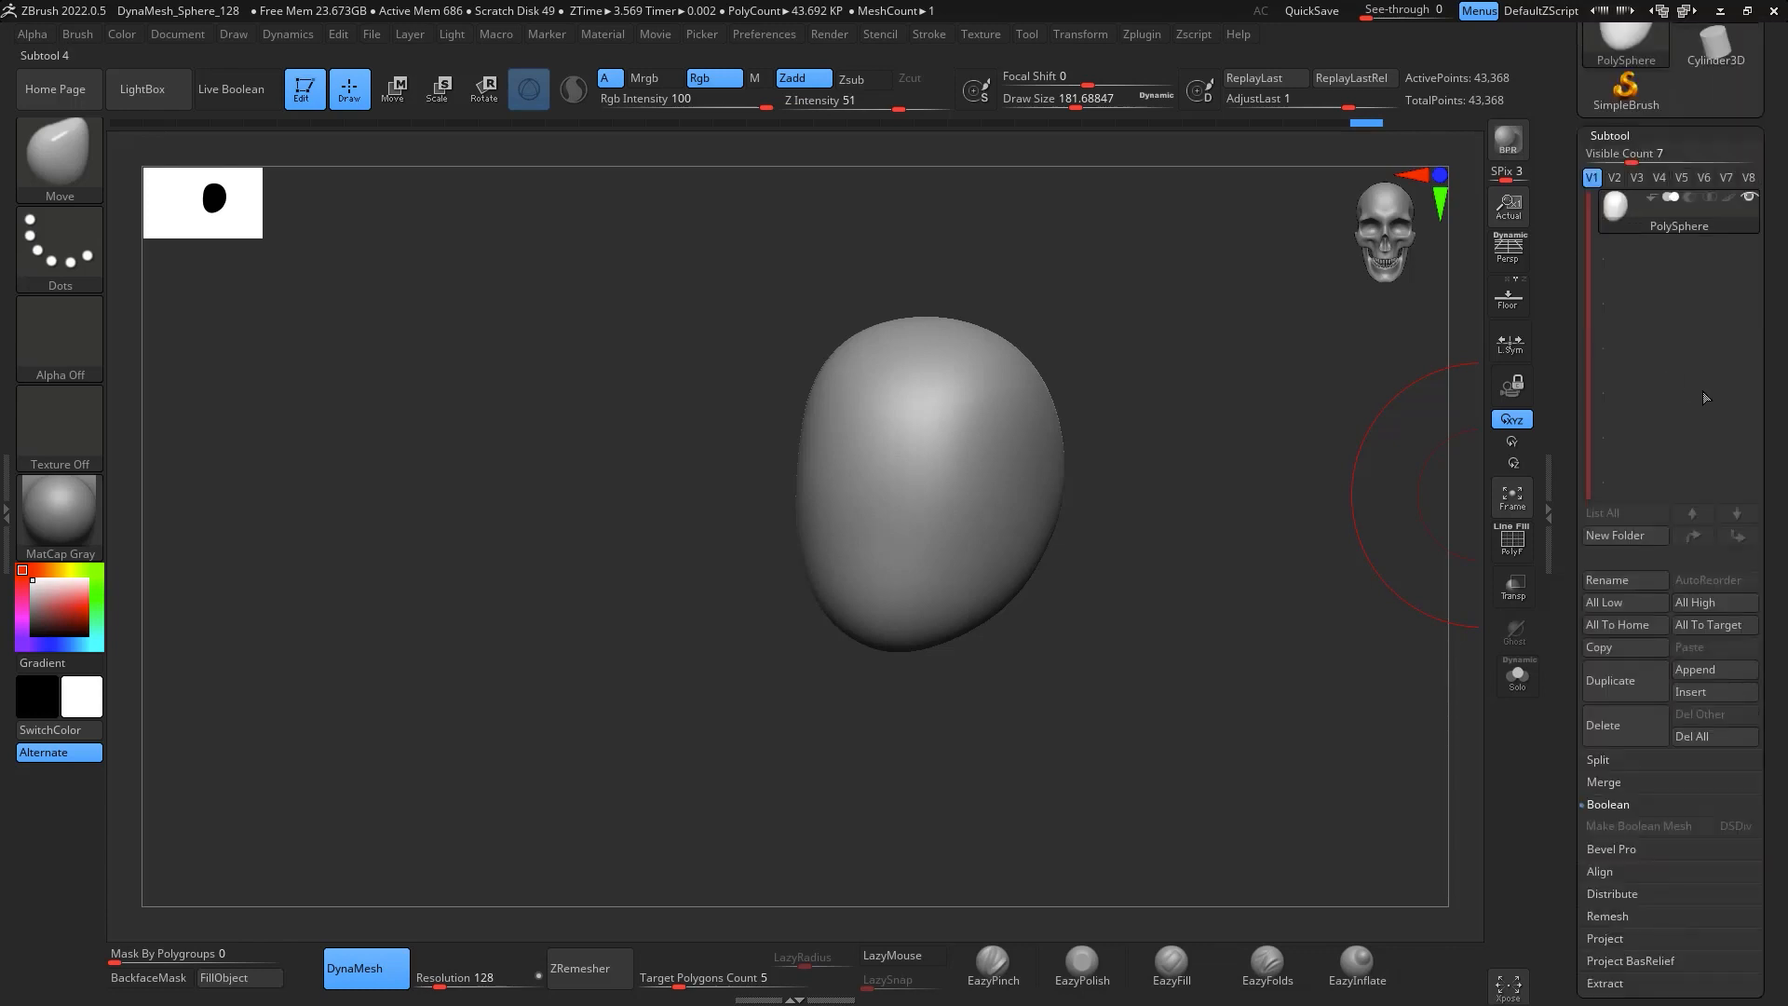
pyautogui.moveTo(1771, 615); pyautogui.dragTo(1770, 542)
pyautogui.click(1731, 596)
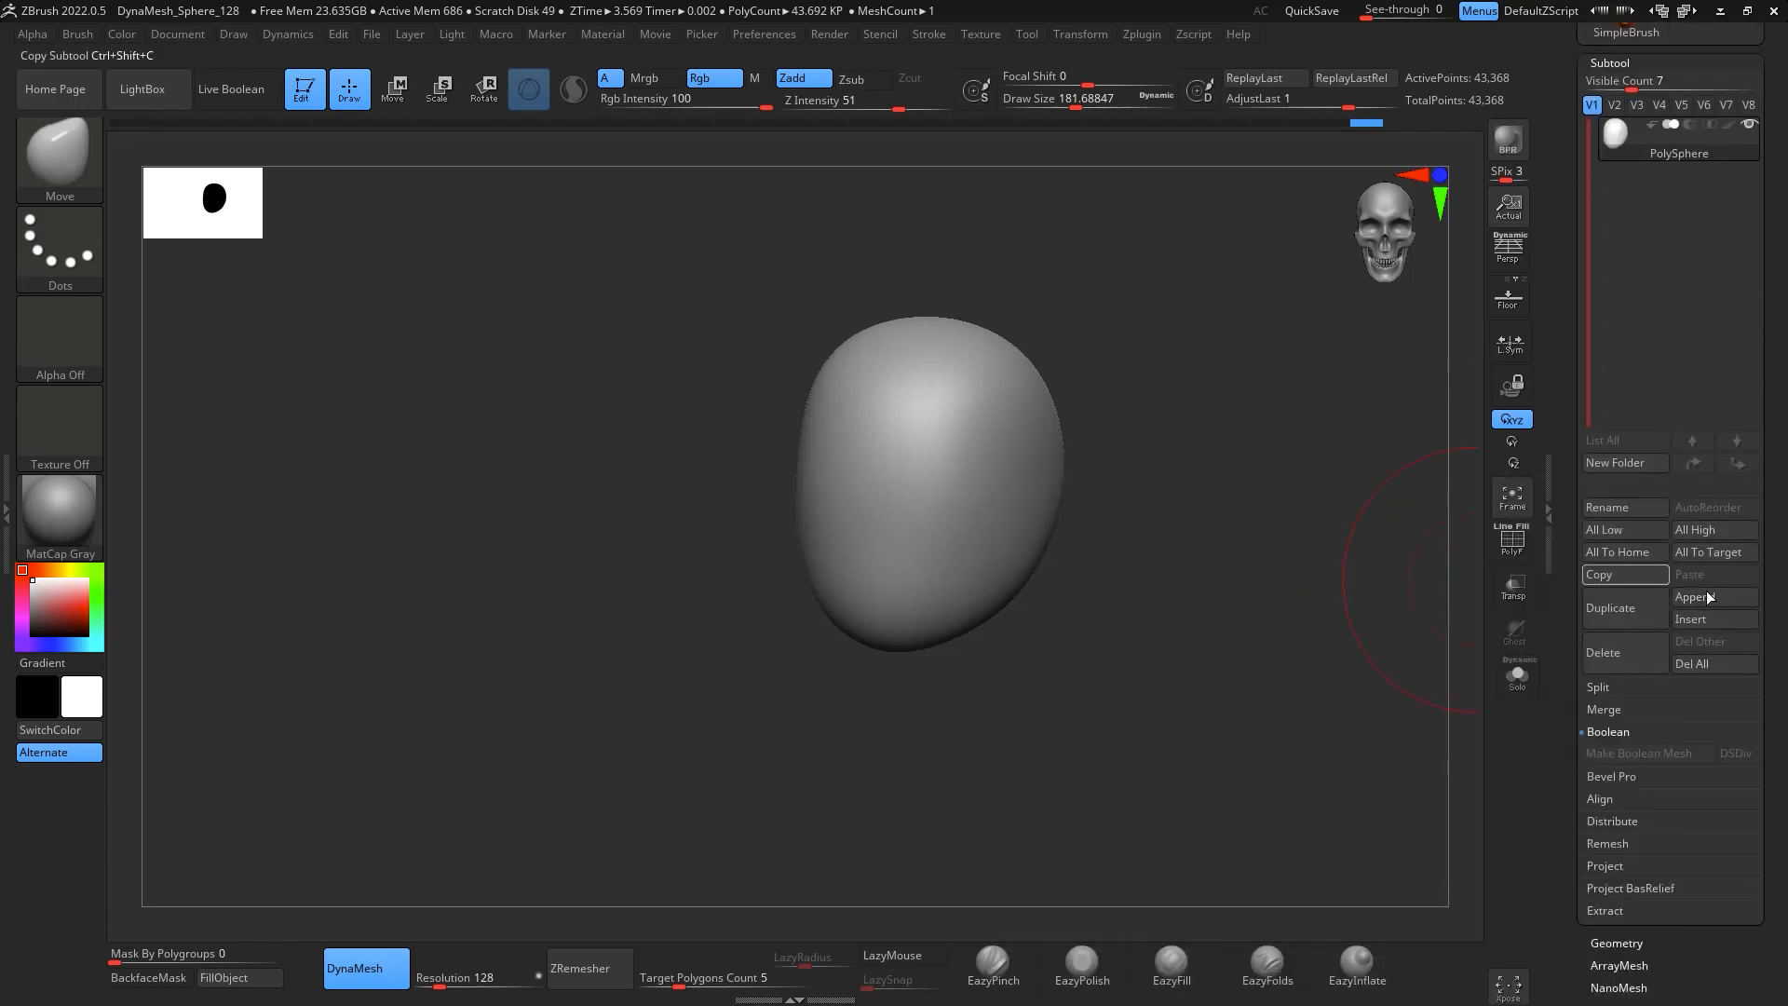
pyautogui.click(1729, 596)
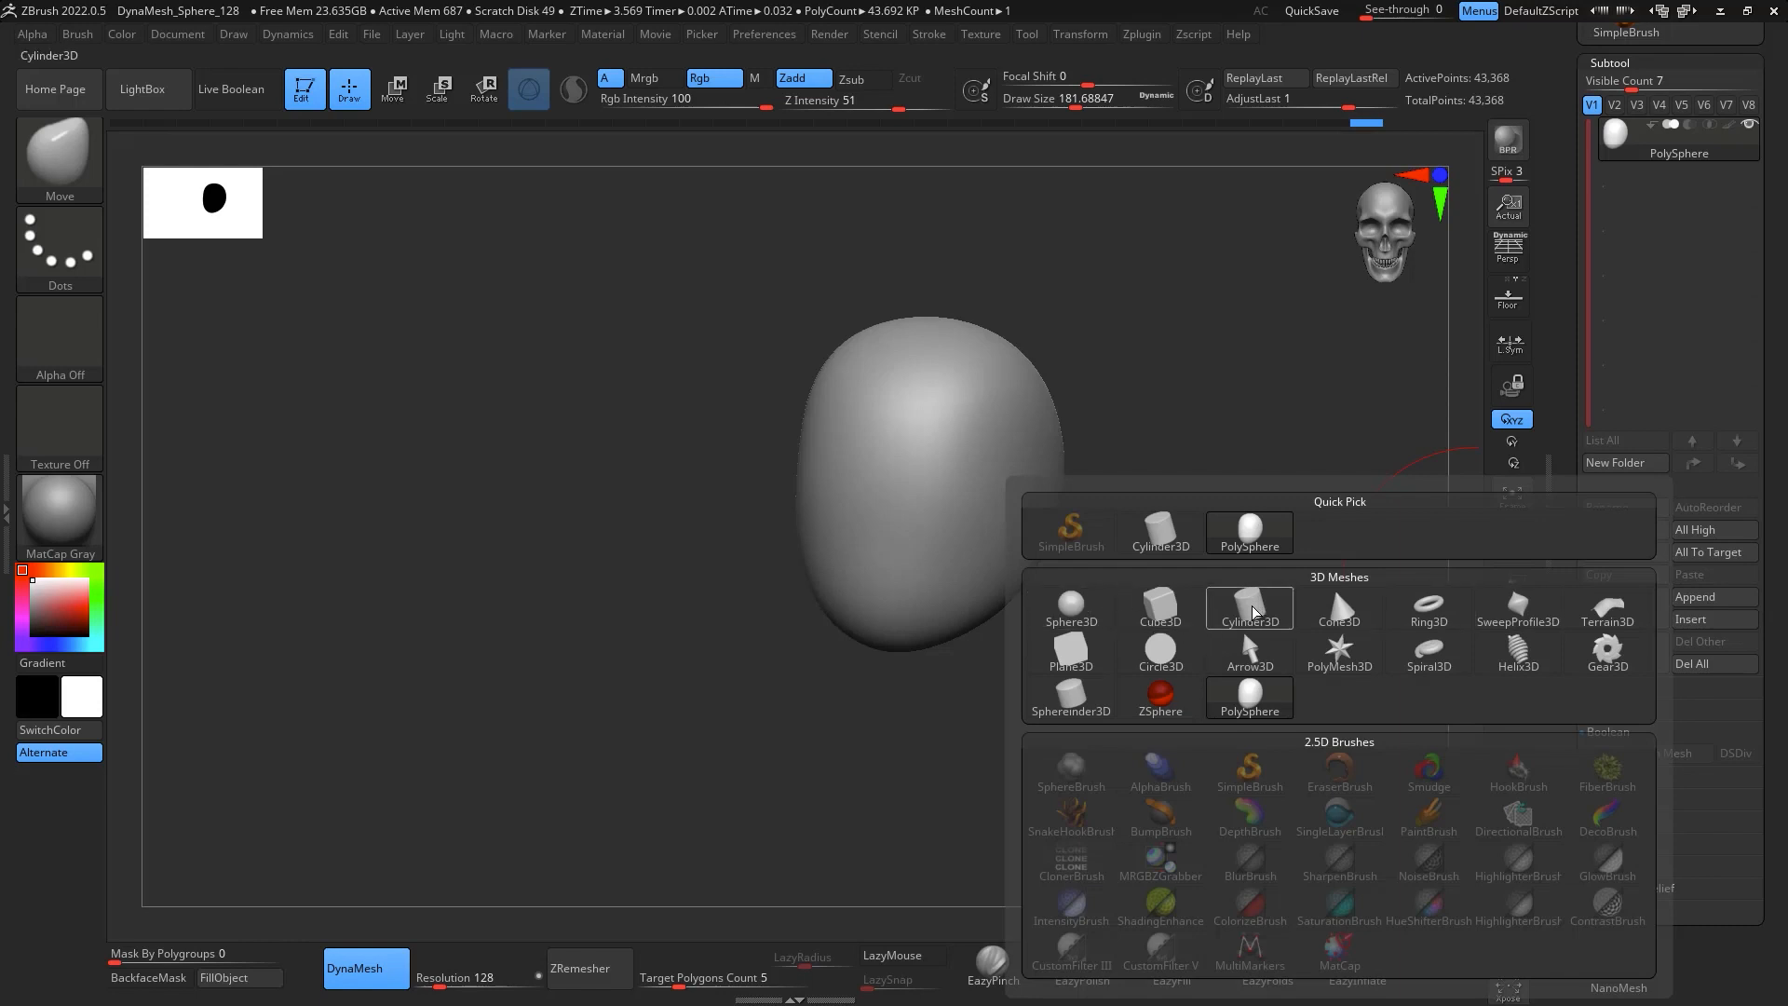
pyautogui.click(1332, 585)
pyautogui.keyDown('shift'); pyautogui.moveTo(1322, 642); pyautogui.dragTo(1386, 526); pyautogui.keyUp('shift')
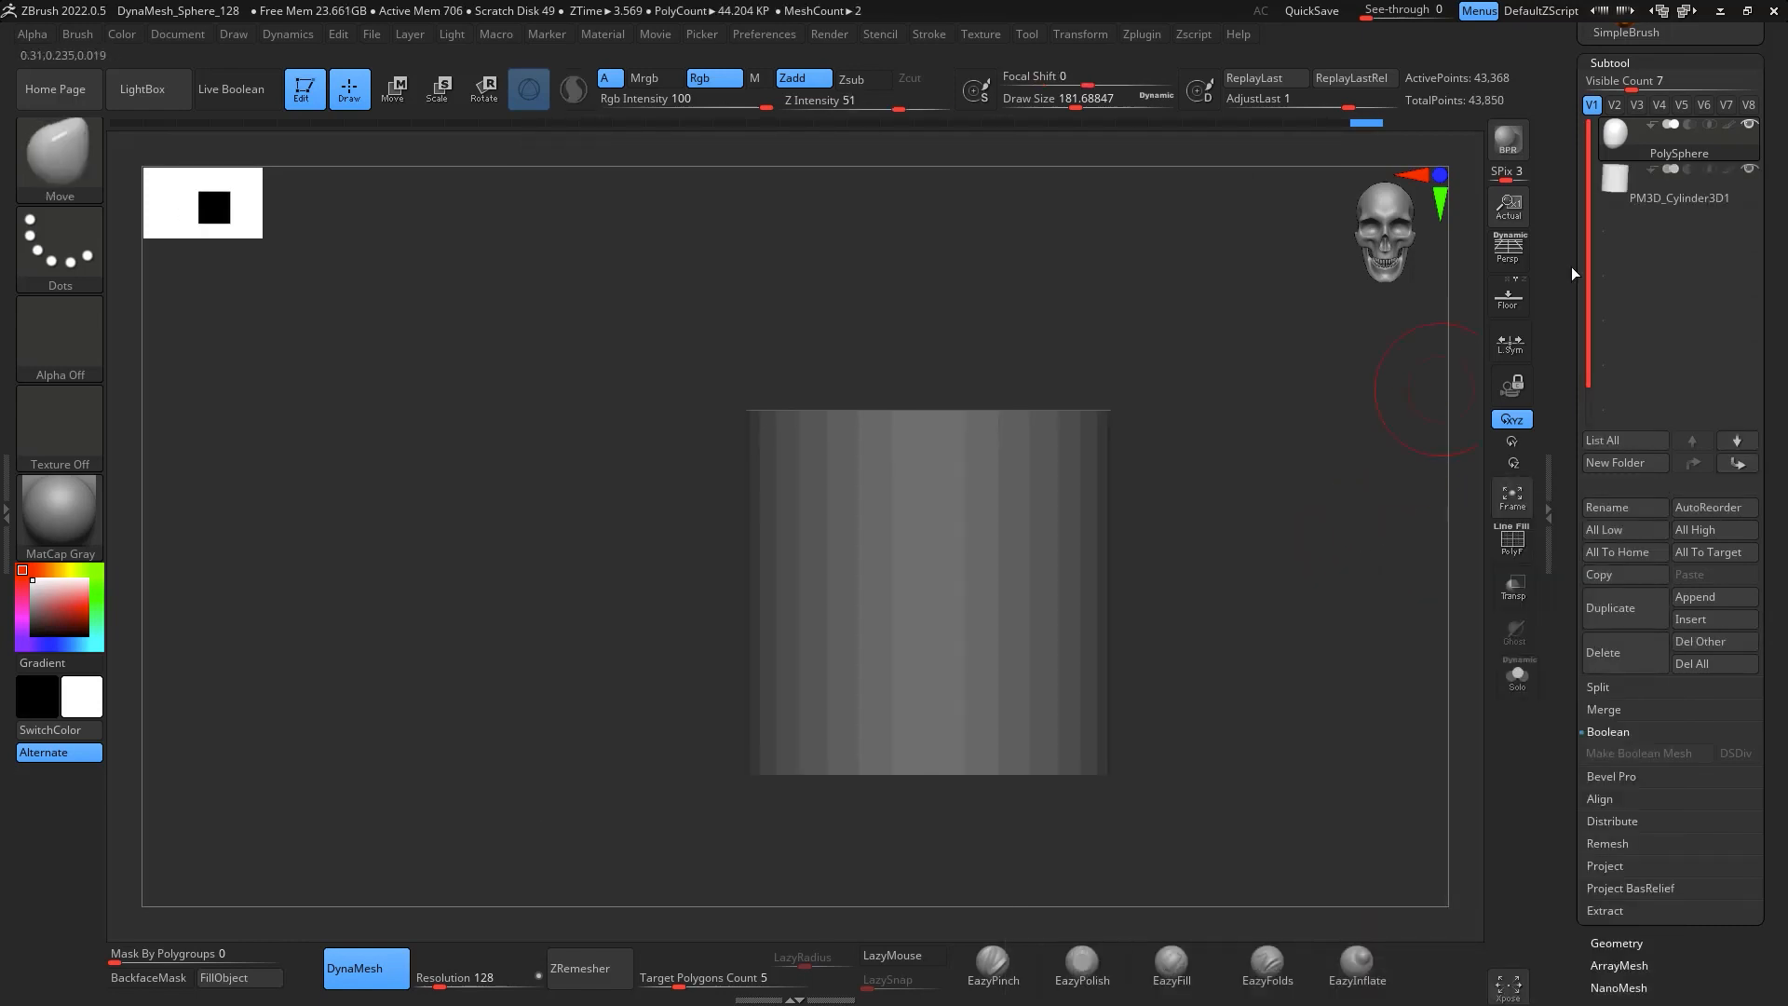
# Select the cylinder subtool and scale it down uniformly to fit within the head
pyautogui.click(1653, 193)
pyautogui.press('r')
pyautogui.moveTo(928, 591); pyautogui.dragTo(878, 403)
pyautogui.moveTo(1161, 530); pyautogui.dragTo(1128, 482)
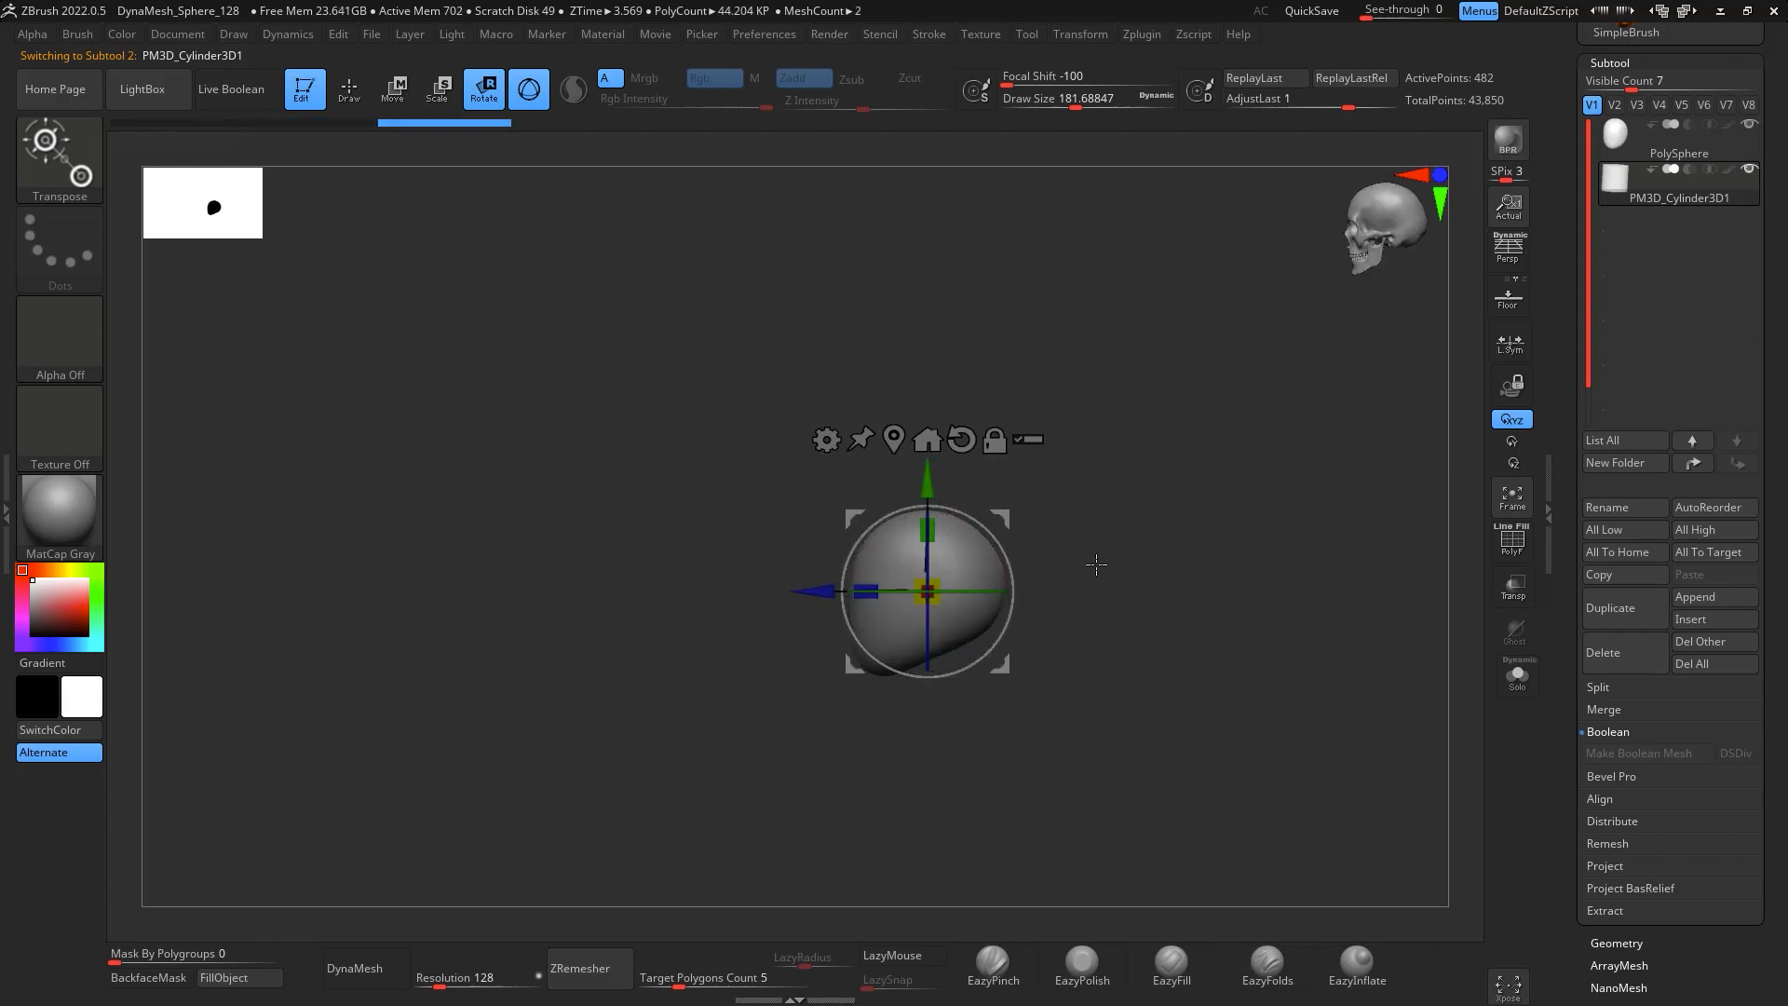
pyautogui.keyDown('alt'); pyautogui.moveTo(1065, 553); pyautogui.dragTo(1085, 594); pyautogui.keyUp('alt')
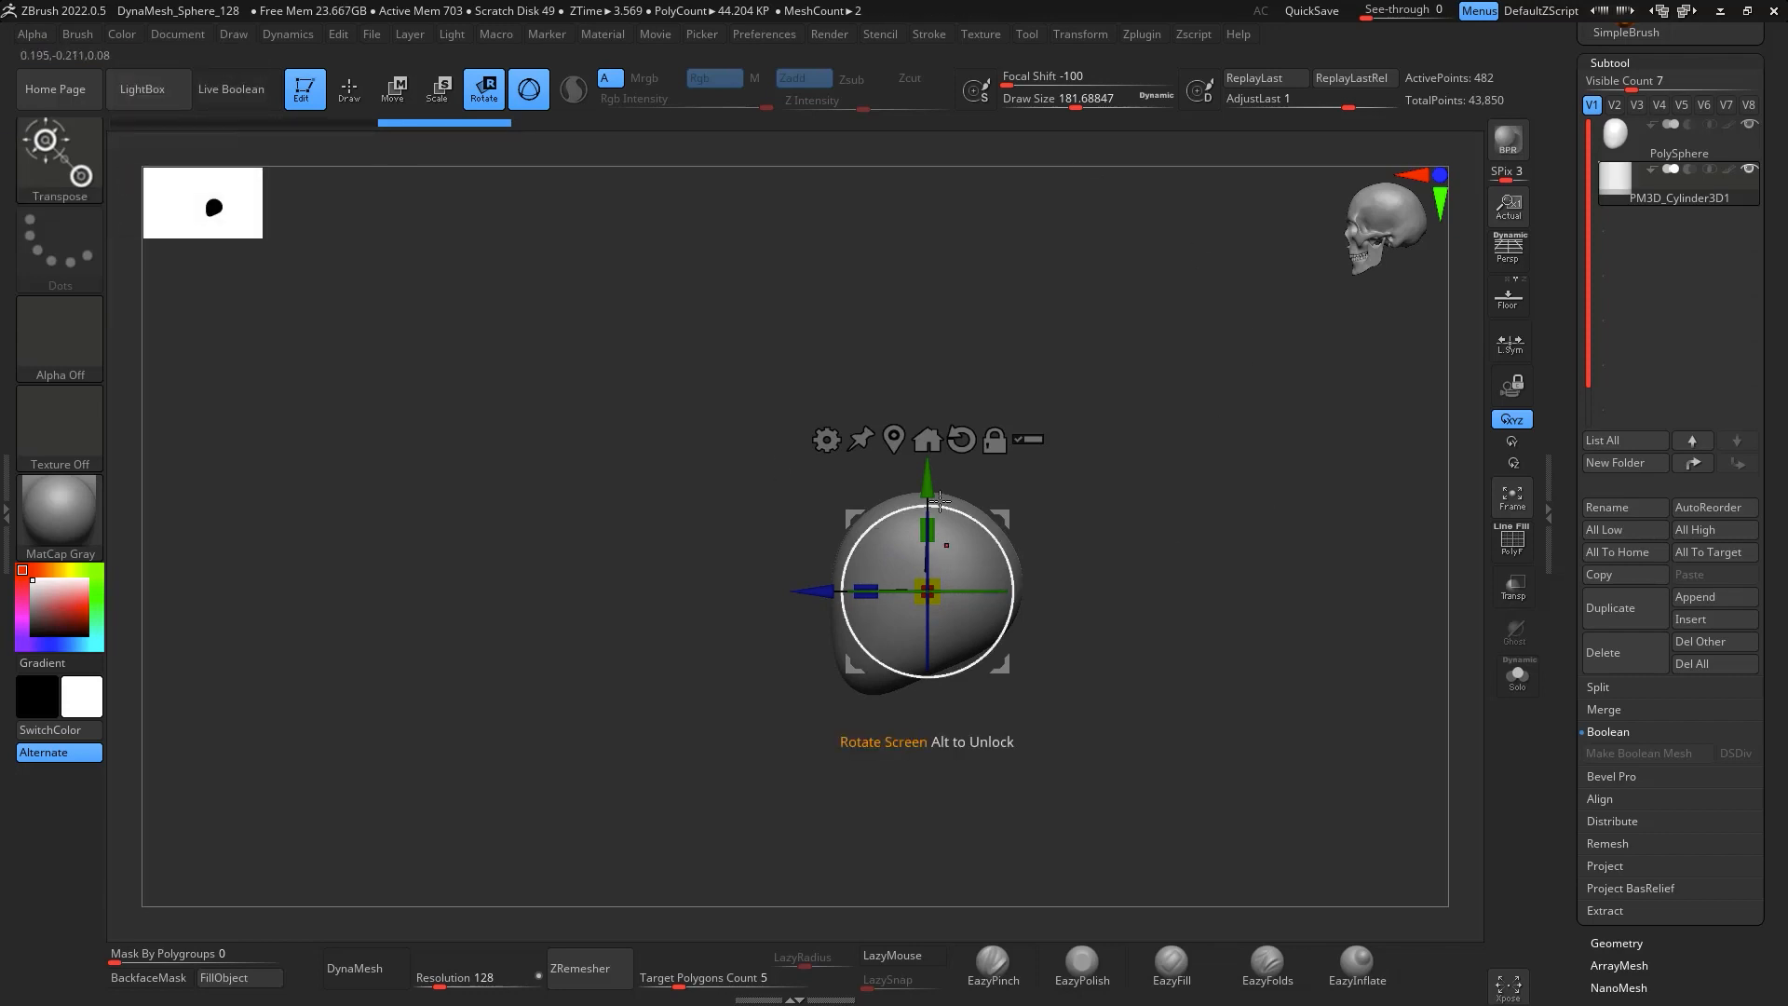
# Place the cylinder beneath the skull and scale it into a slim vertical neck
pyautogui.moveTo(926, 480); pyautogui.dragTo(979, 477)
pyautogui.keyDown('alt'); pyautogui.moveTo(1176, 496); pyautogui.dragTo(1228, 415); pyautogui.keyUp('alt')
pyautogui.moveTo(1035, 506); pyautogui.dragTo(1049, 375)
pyautogui.moveTo(1113, 436); pyautogui.dragTo(1122, 434)
pyautogui.moveTo(1252, 545); pyautogui.dragTo(1366, 526)
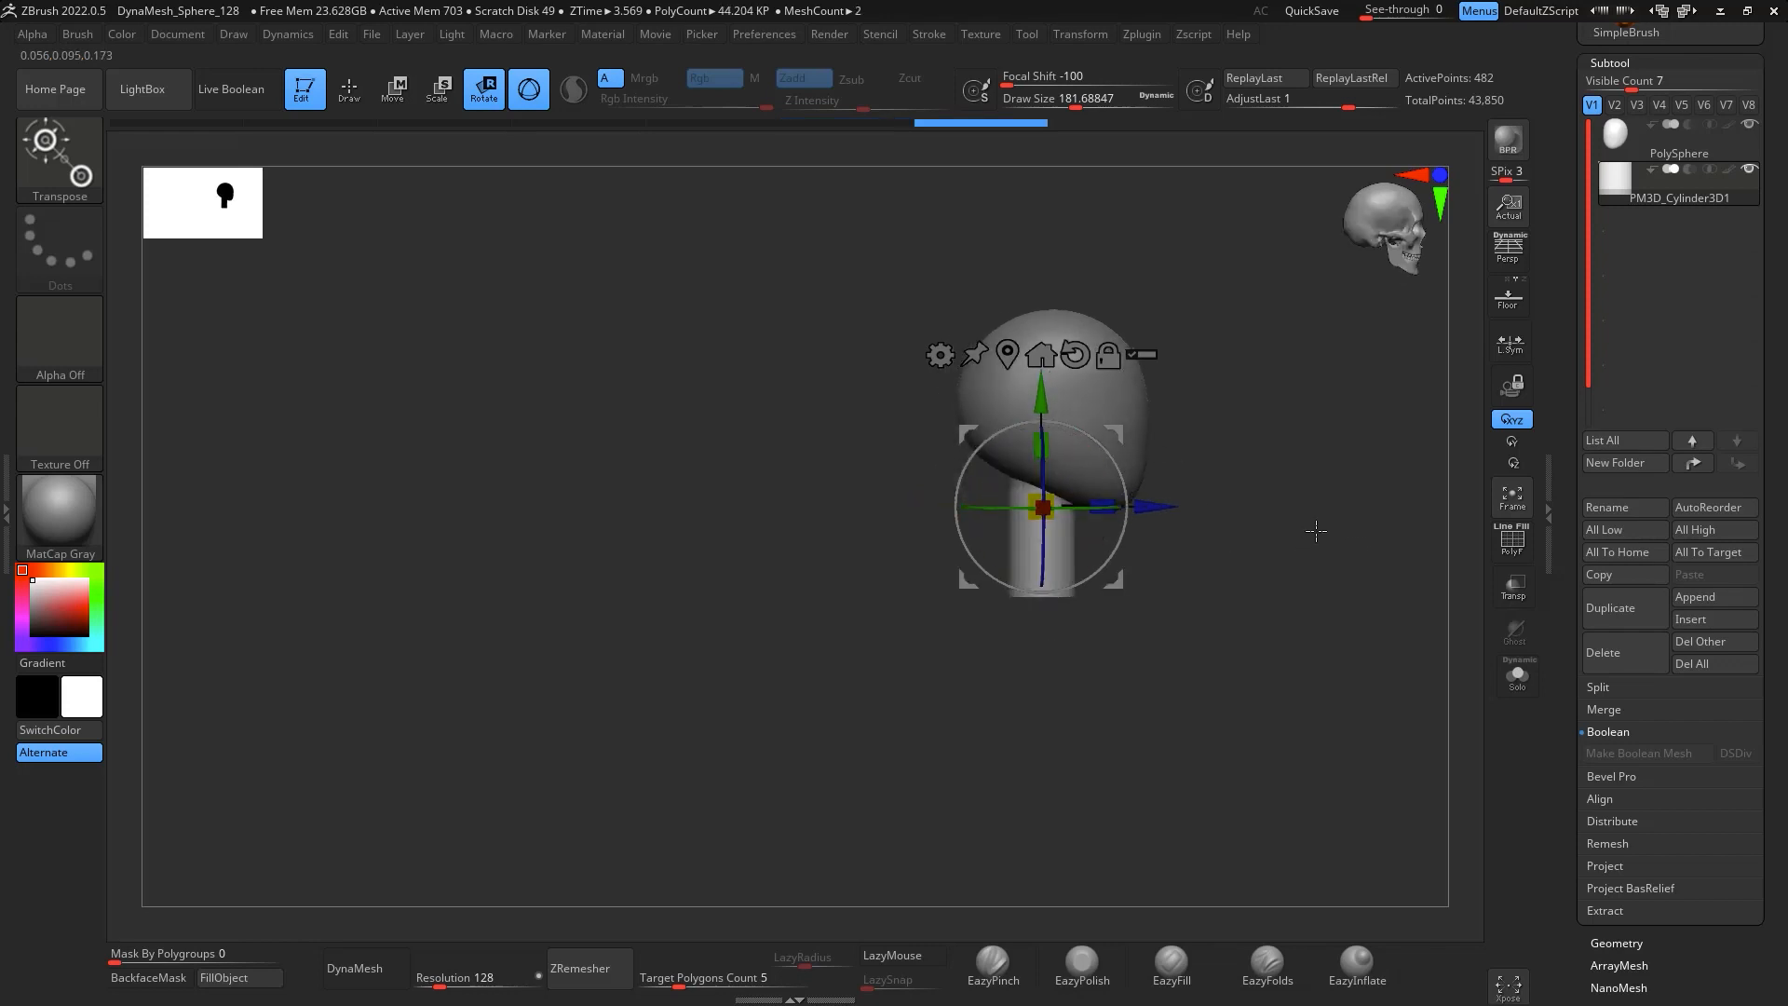
pyautogui.moveTo(1125, 430); pyautogui.dragTo(1117, 443)
pyautogui.keyDown('shift'); pyautogui.moveTo(1215, 601); pyautogui.dragTo(1127, 349); pyautogui.keyUp('shift')
pyautogui.press('q')
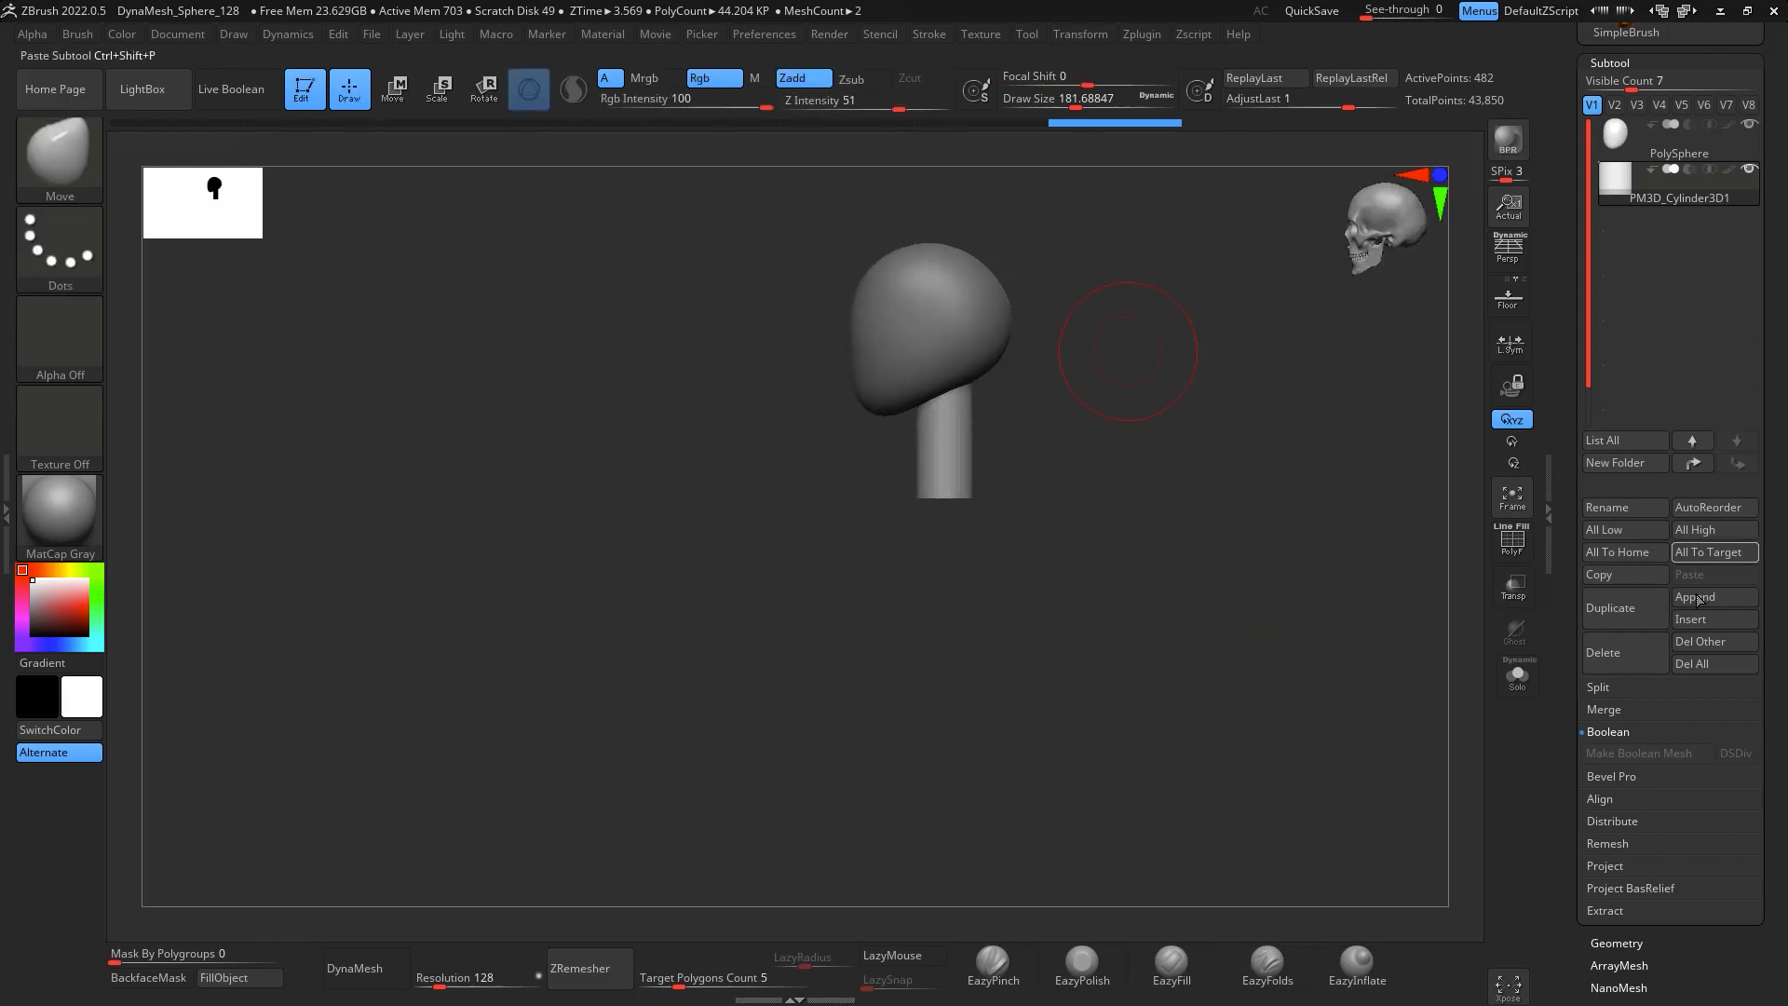
# Append a Sphere3D as a new subtool for the torso
pyautogui.moveTo(1785, 690); pyautogui.dragTo(1786, 656)
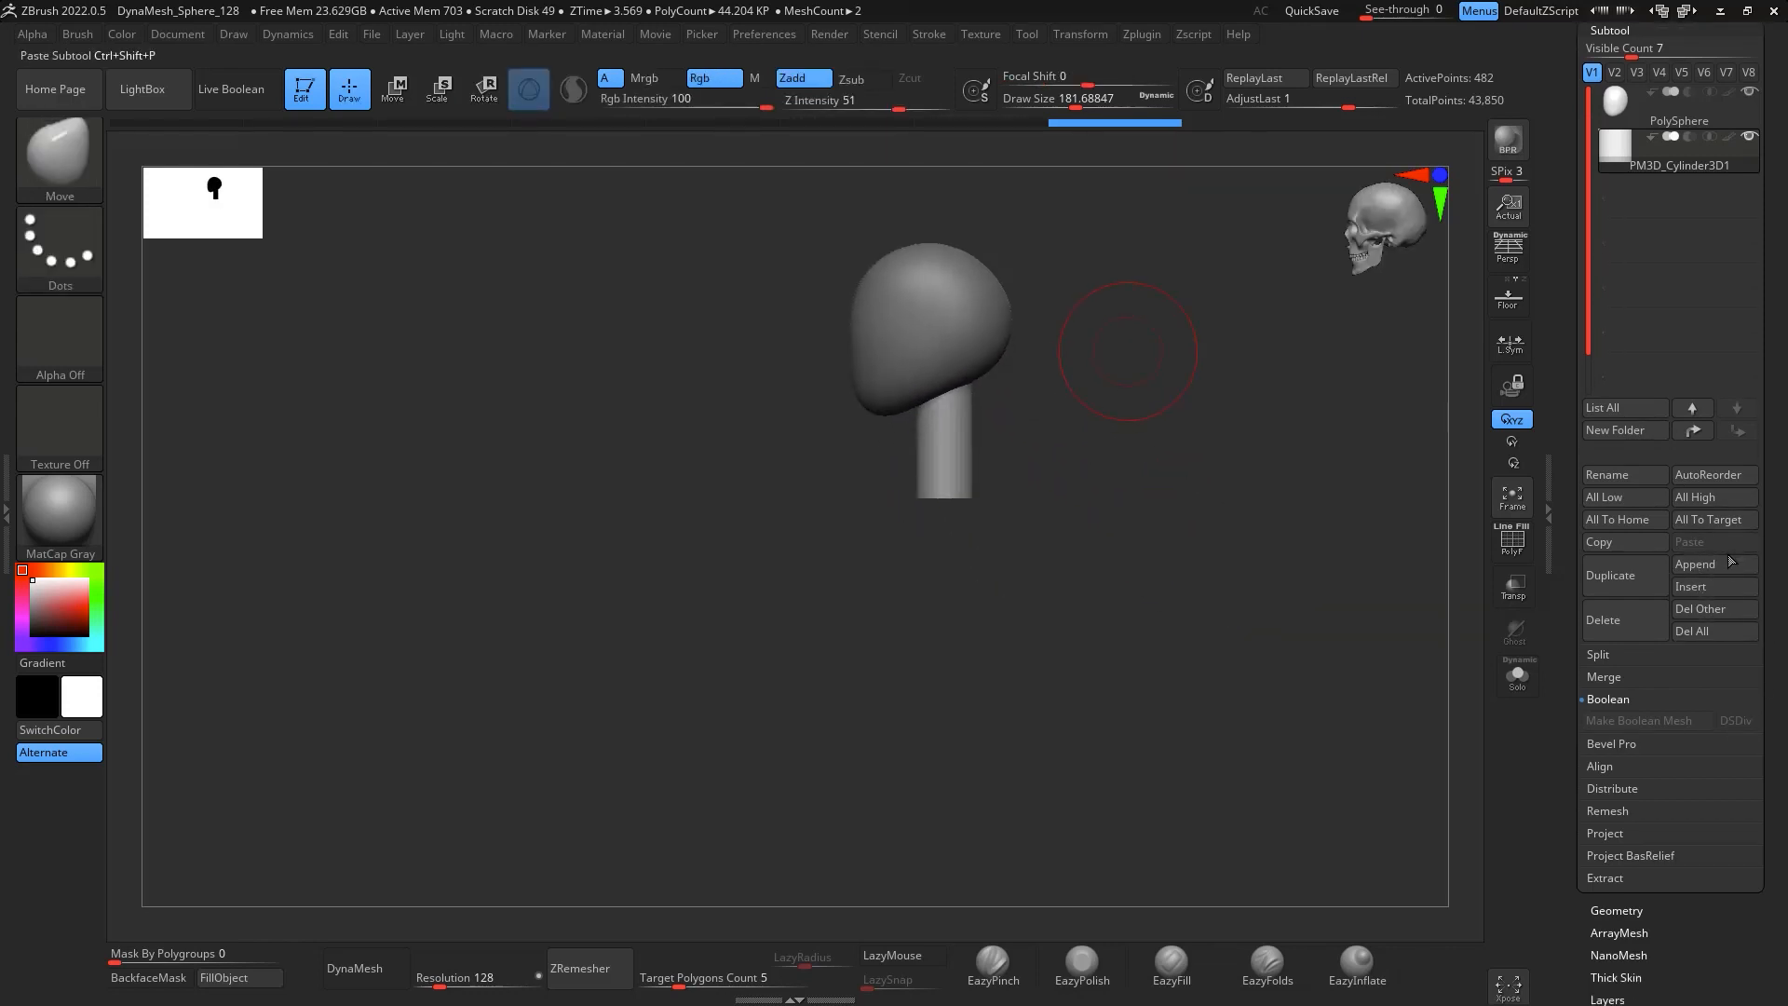
pyautogui.click(1723, 566)
pyautogui.click(1073, 605)
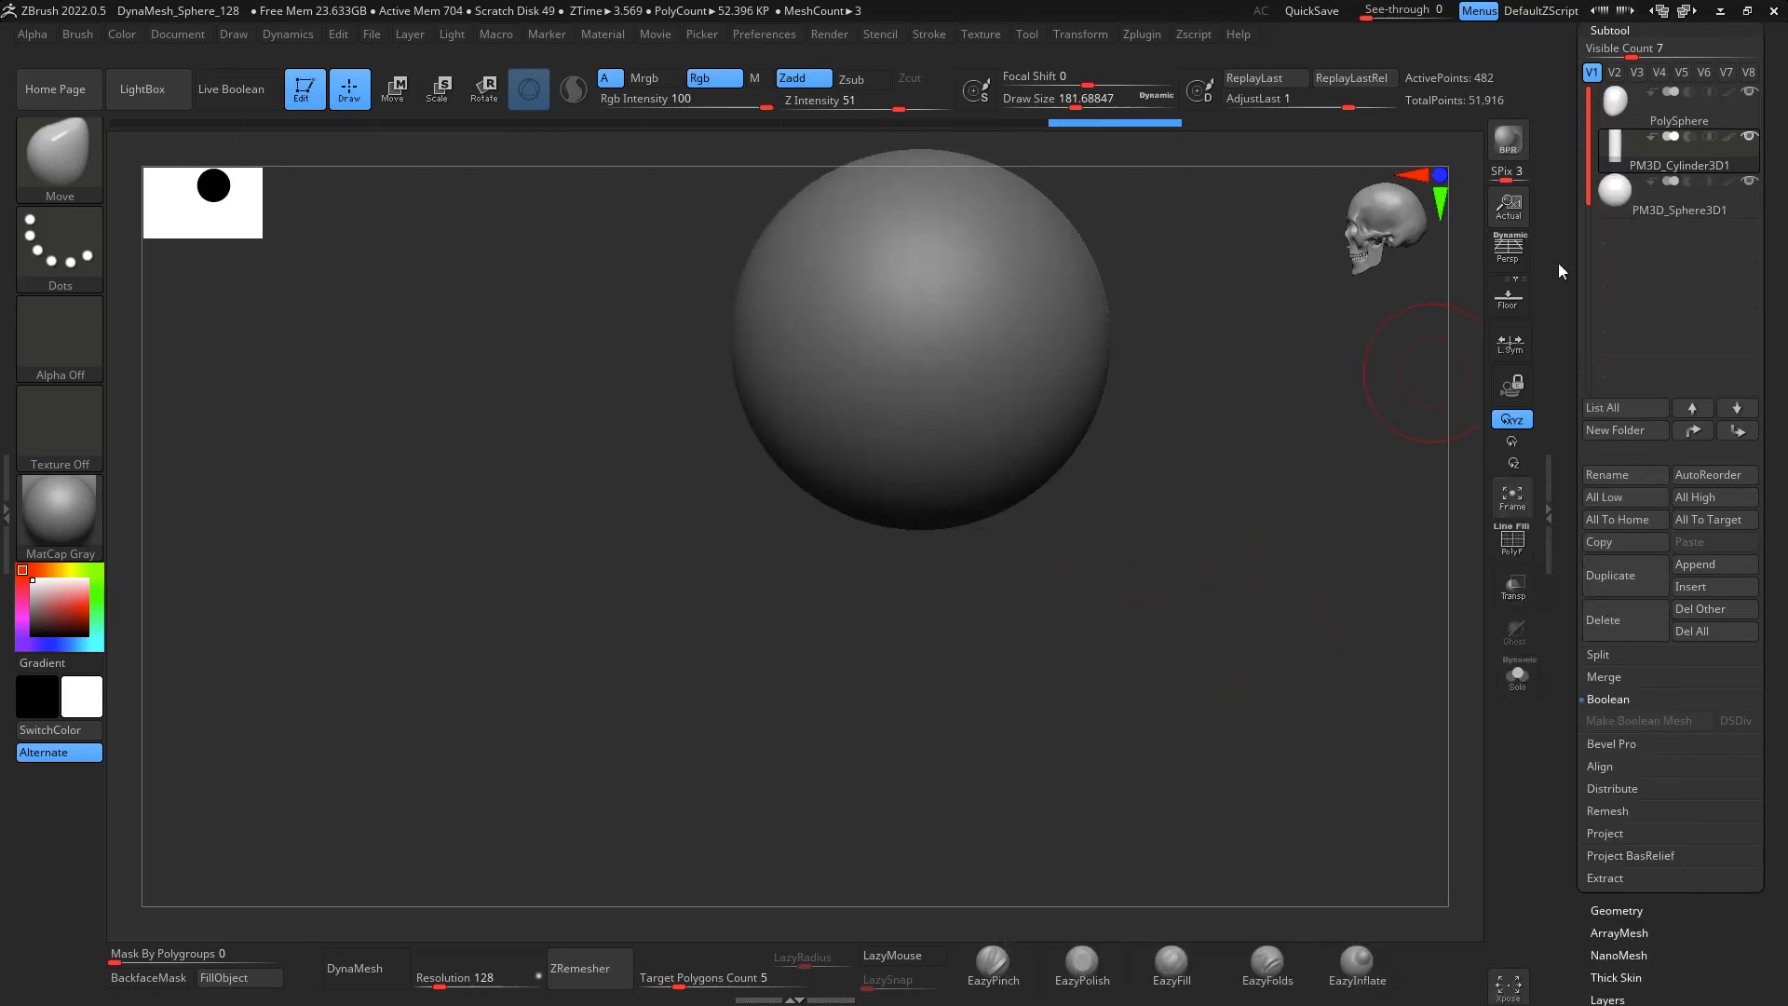
# Select the new sphere subtool, scale it down uniformly and move it below the neck
pyautogui.click(1622, 196)
pyautogui.keyDown('alt'); pyautogui.moveTo(1246, 503); pyautogui.dragTo(1257, 714); pyautogui.keyUp('alt')
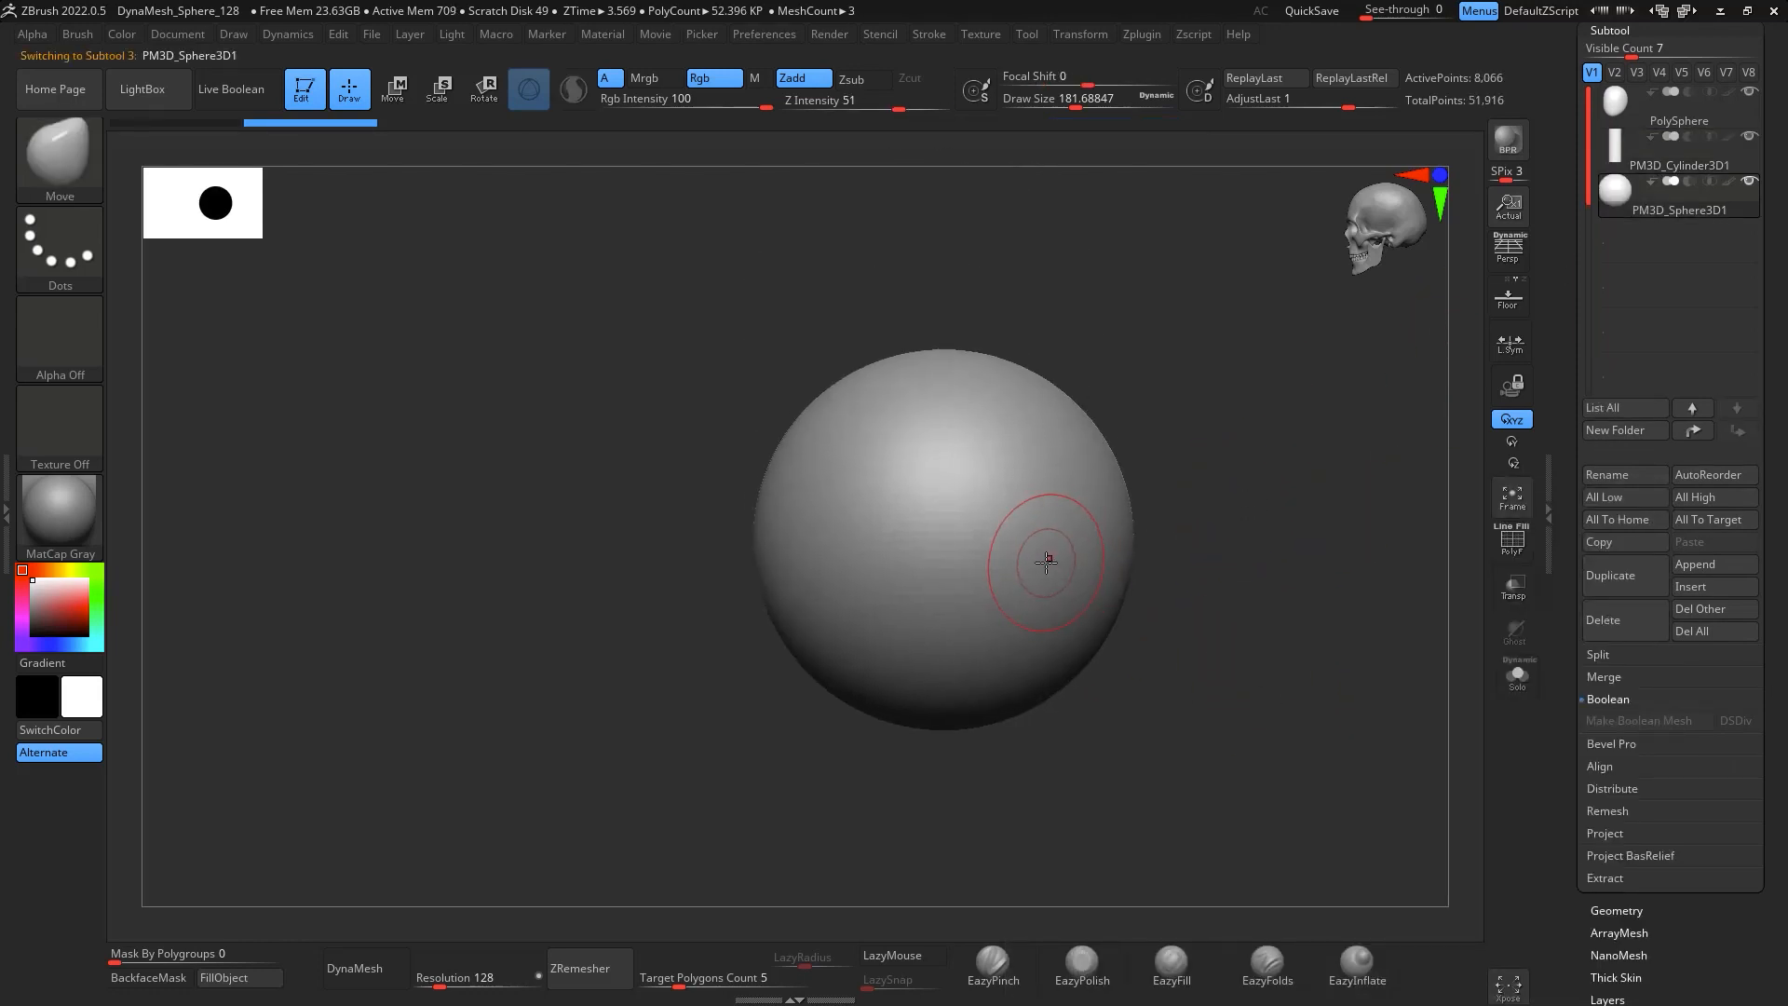
pyautogui.moveTo(1239, 642); pyautogui.dragTo(1355, 629)
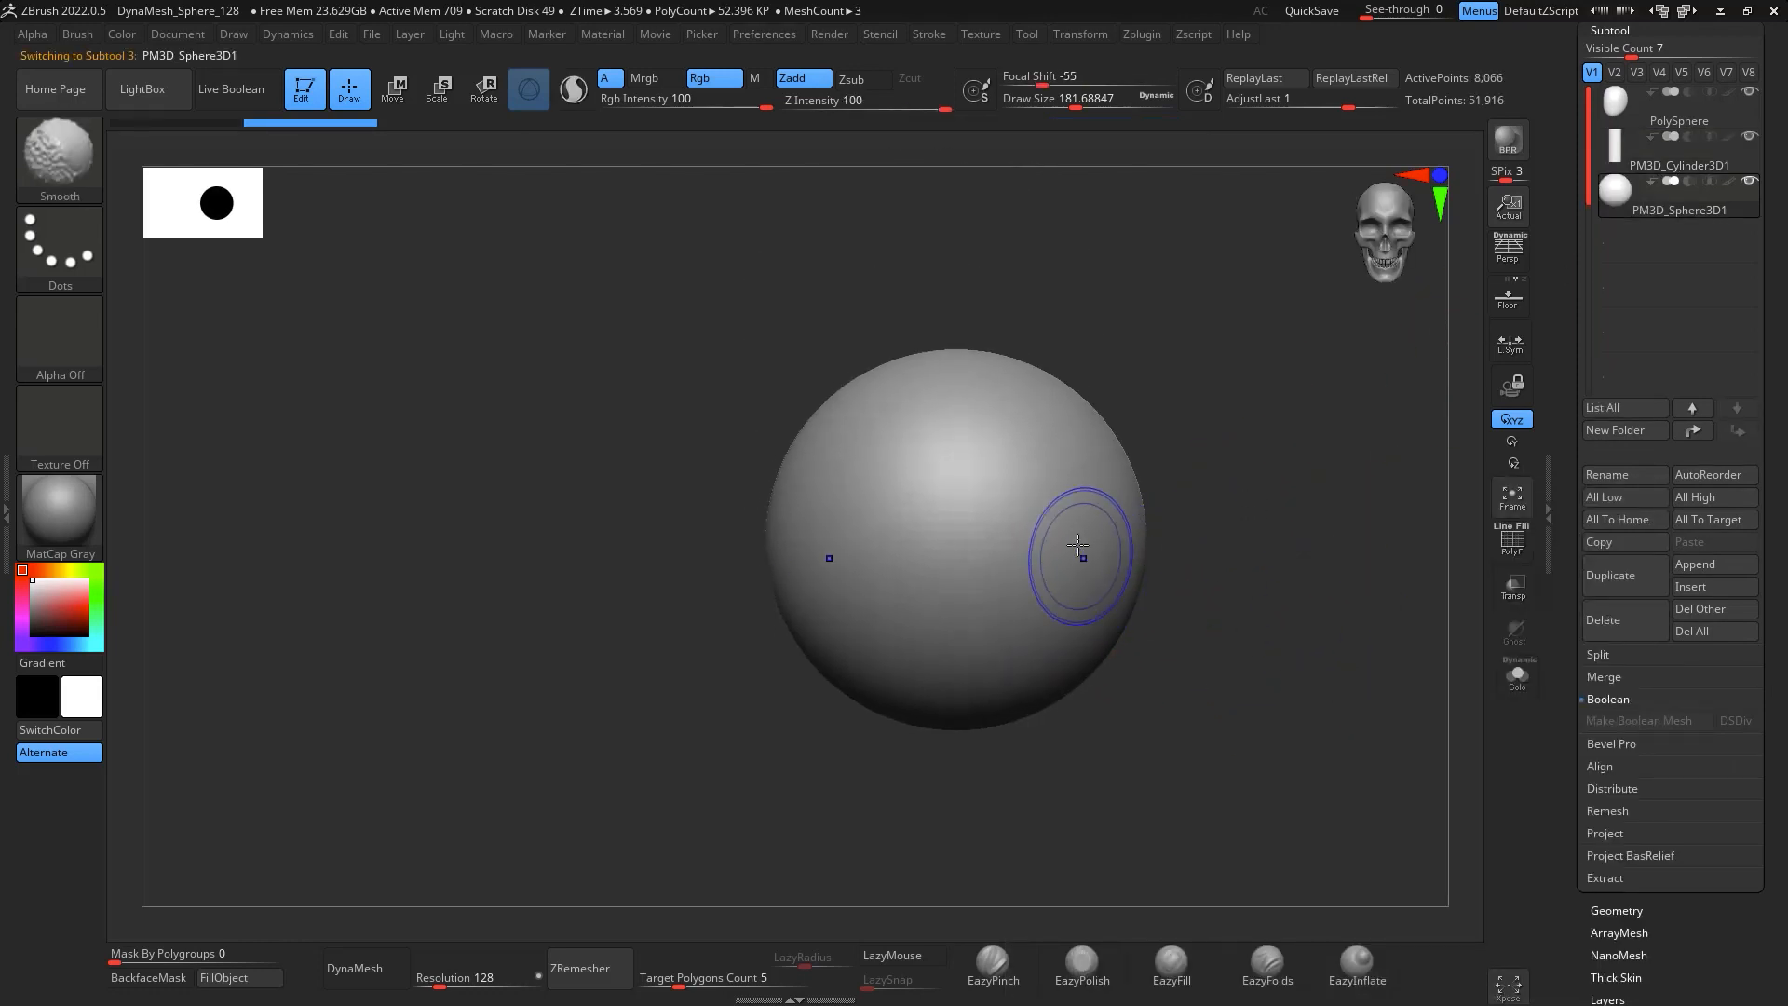
pyautogui.keyDown('shift'); pyautogui.moveTo(1238, 627); pyautogui.dragTo(1145, 596); pyautogui.keyUp('shift')
pyautogui.press('r')
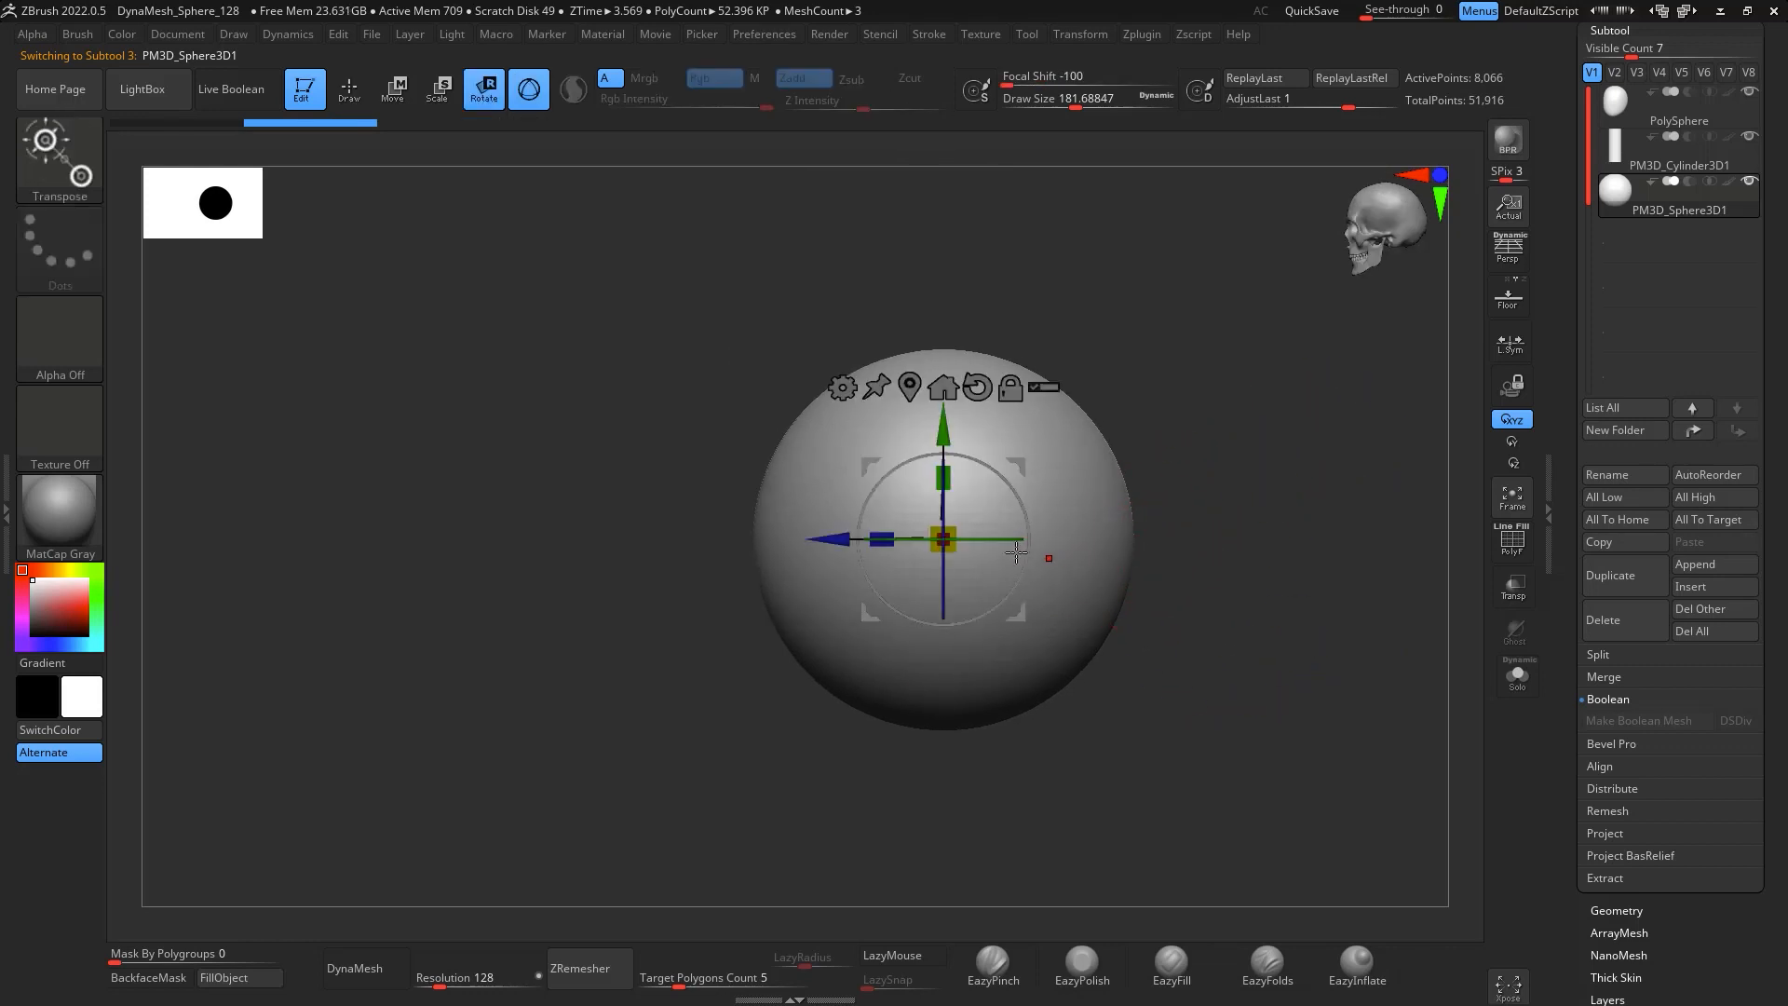
pyautogui.moveTo(943, 539); pyautogui.dragTo(889, 493)
pyautogui.moveTo(943, 433); pyautogui.dragTo(942, 669)
pyautogui.keyDown('alt'); pyautogui.moveTo(1140, 644); pyautogui.dragTo(1175, 508); pyautogui.keyUp('alt')
# Stretch the sphere into an egg-shaped ribcage, tilt it and adjust its size and position under the neck
pyautogui.moveTo(983, 517); pyautogui.dragTo(987, 422)
pyautogui.moveTo(1060, 502); pyautogui.dragTo(1052, 542)
pyautogui.moveTo(1049, 442); pyautogui.dragTo(1041, 489)
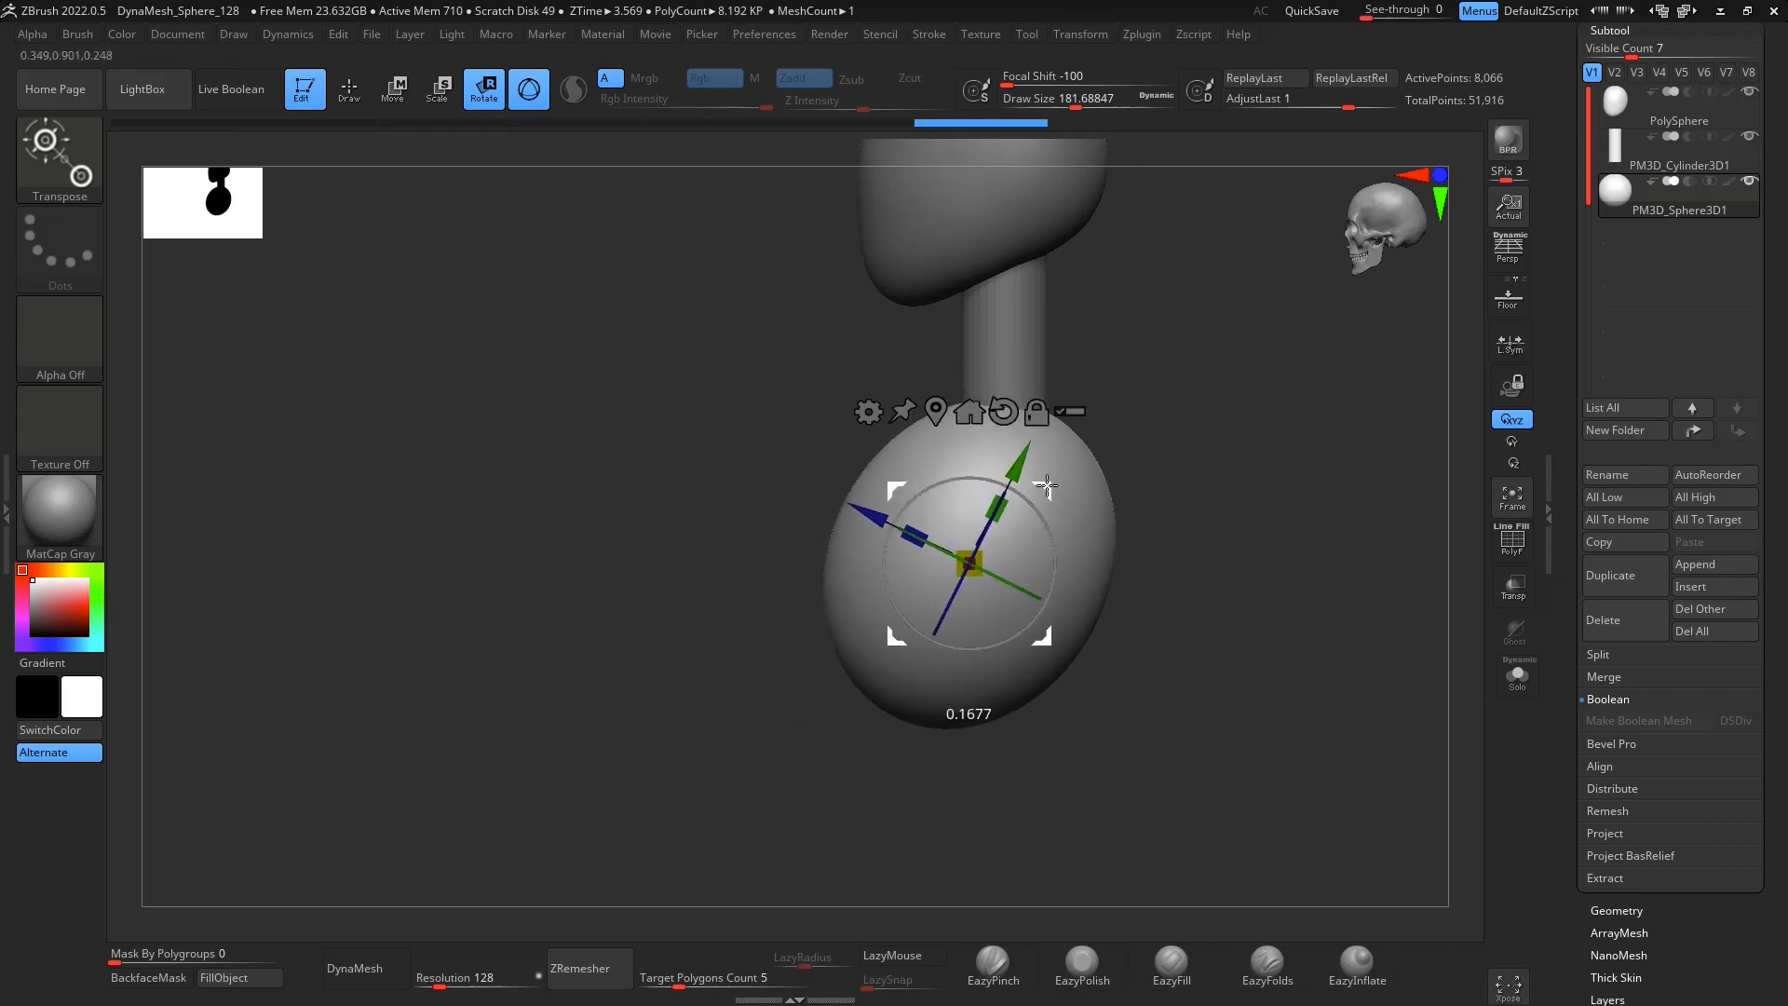
pyautogui.moveTo(976, 564); pyautogui.dragTo(968, 561)
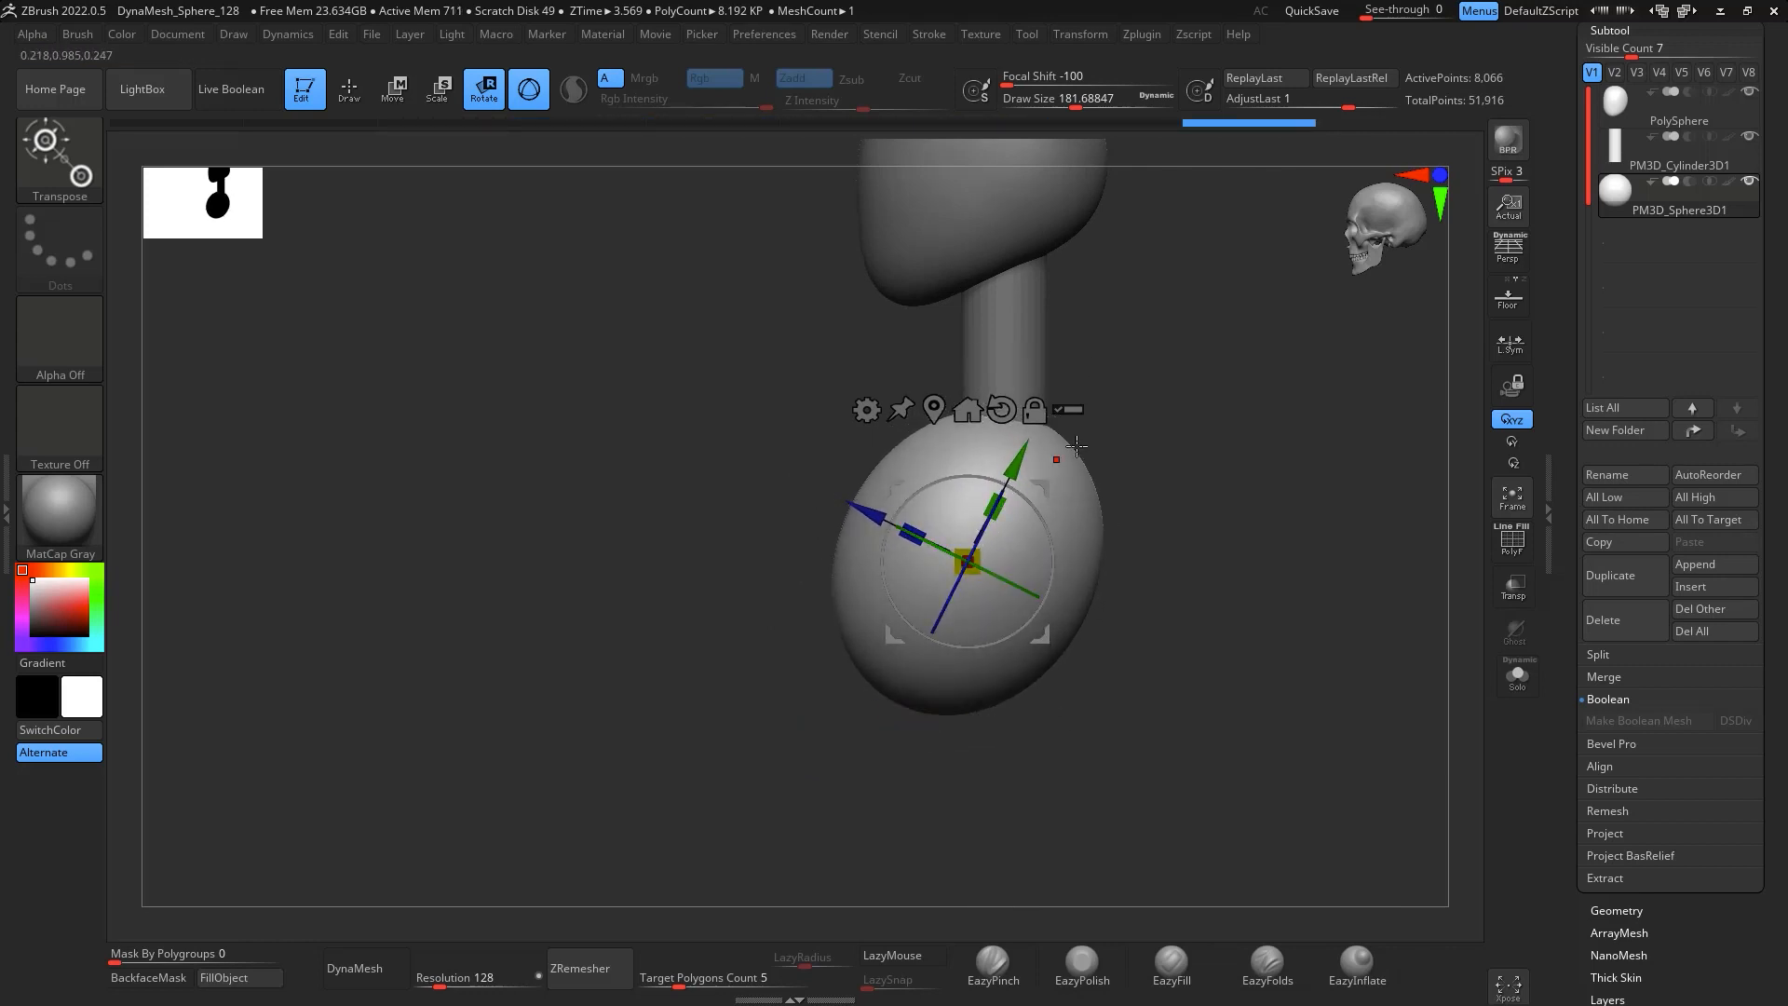
pyautogui.moveTo(1041, 488)
pyautogui.mouseDown()
pyautogui.moveTo(1040, 472)
pyautogui.moveTo(1129, 511)
pyautogui.mouseUp()
# Reshape the ribcage with the Move brush at a draw size of about 318, slimming its front and back and smoothing the lower end
pyautogui.press('b')
pyautogui.press('m')
pyautogui.press('v')
pyautogui.press('space')
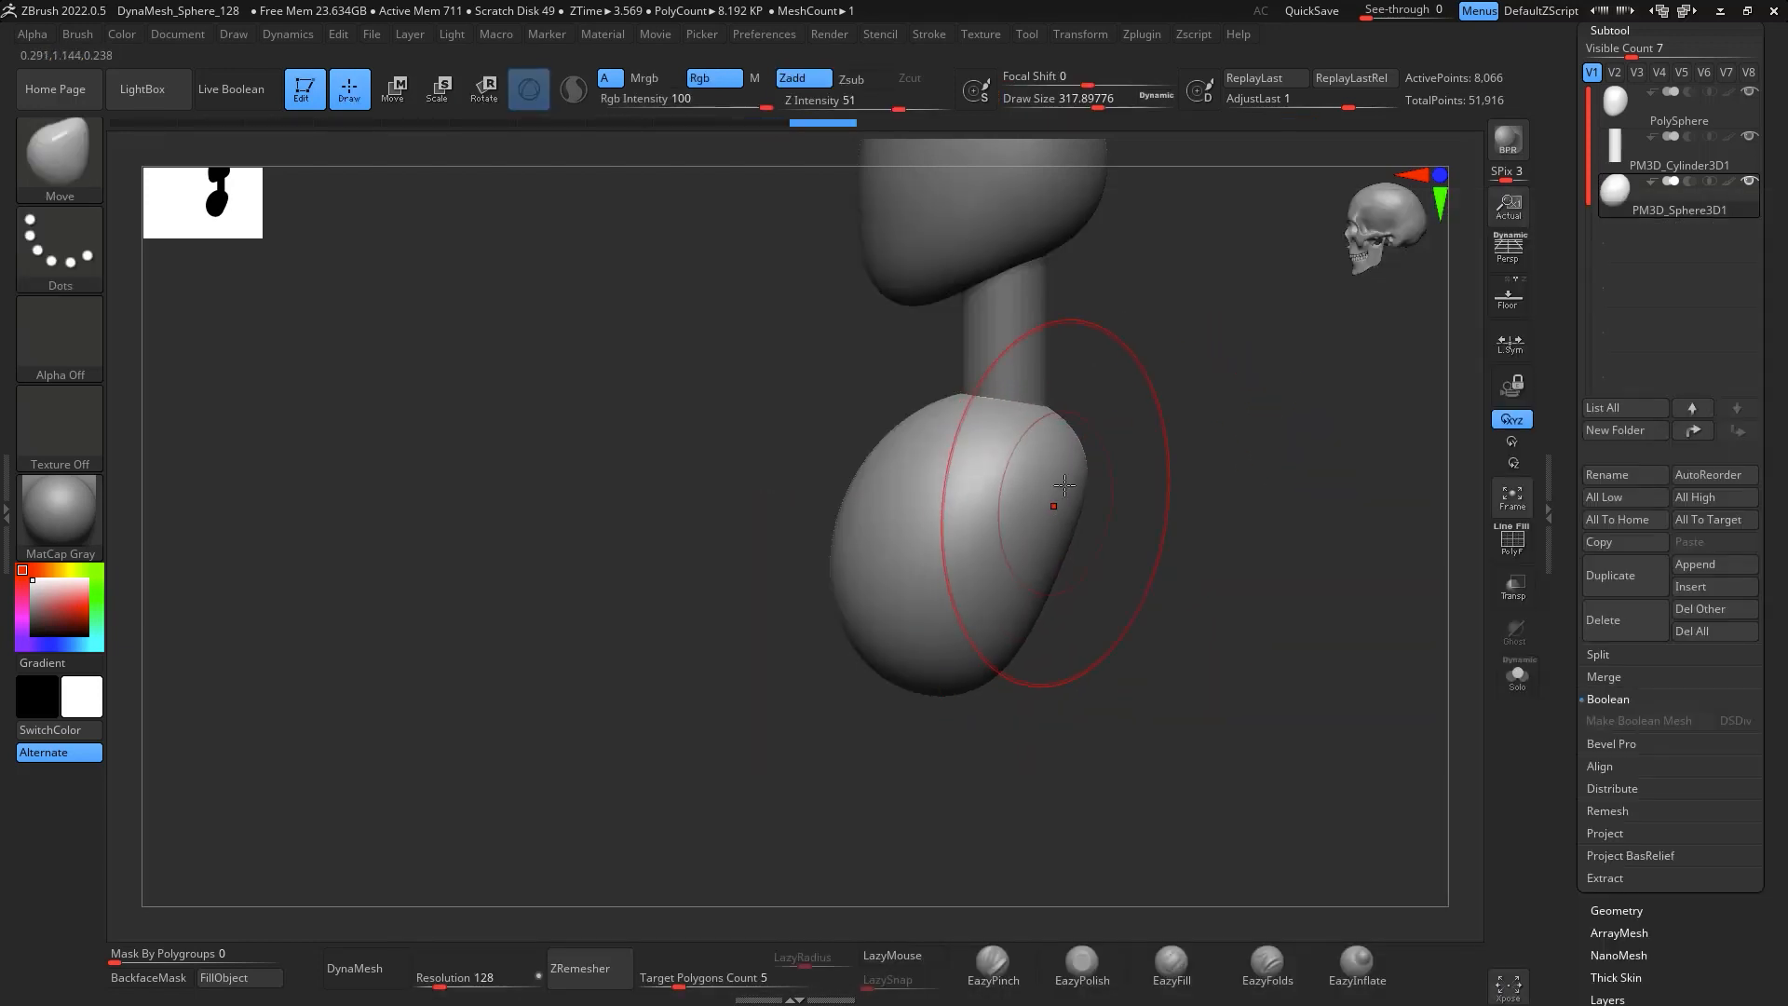
pyautogui.moveTo(830, 578); pyautogui.dragTo(933, 460)
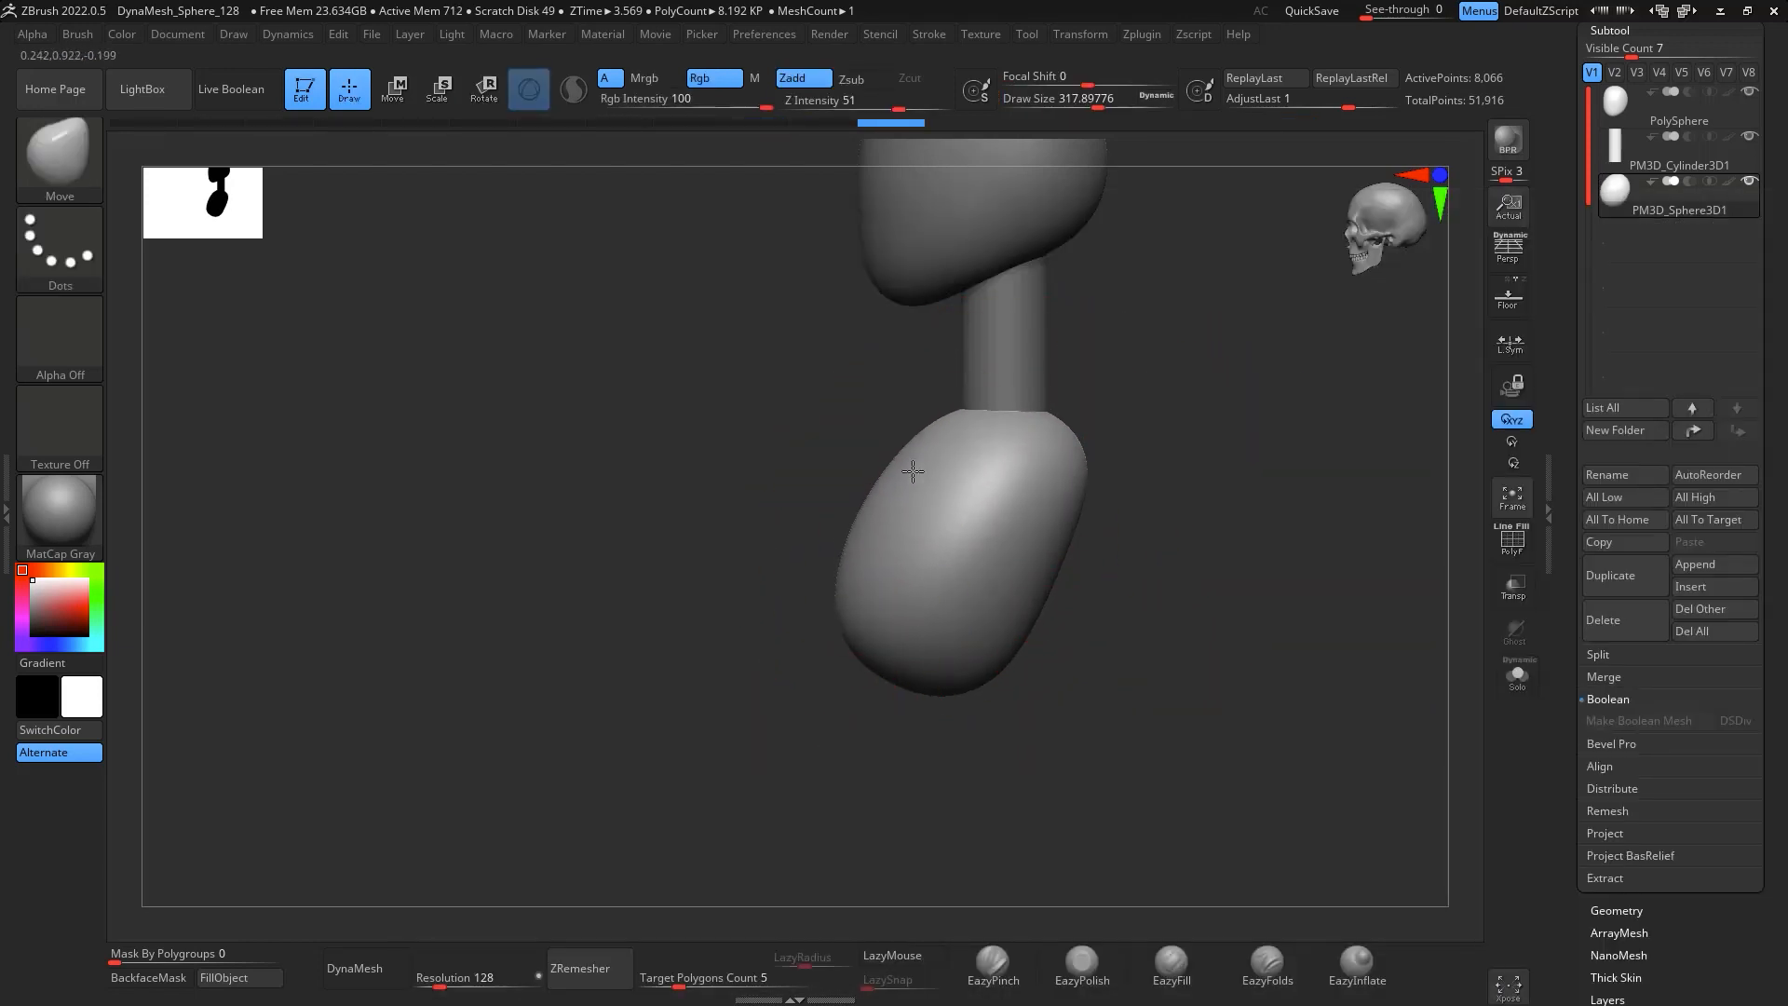
pyautogui.moveTo(1003, 619); pyautogui.dragTo(993, 613)
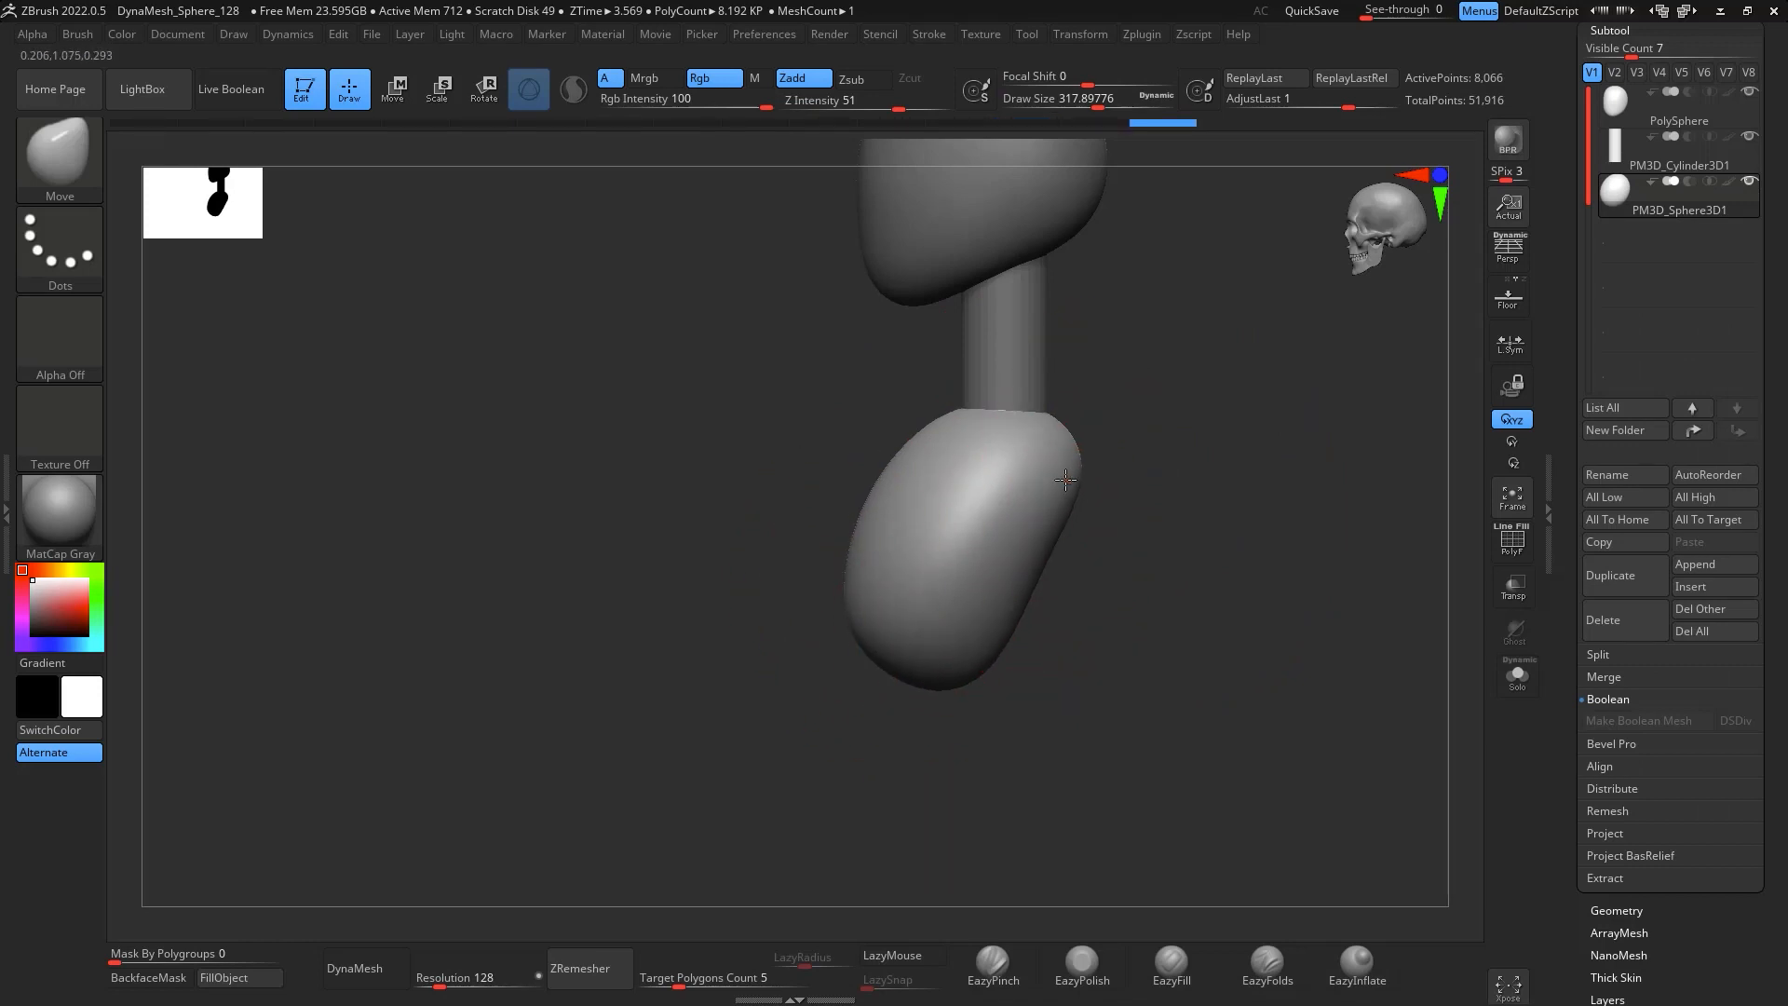
pyautogui.moveTo(1131, 485)
pyautogui.mouseDown()
pyautogui.moveTo(1269, 519)
pyautogui.moveTo(1198, 527)
pyautogui.mouseUp()
pyautogui.moveTo(1139, 464); pyautogui.dragTo(1158, 473)
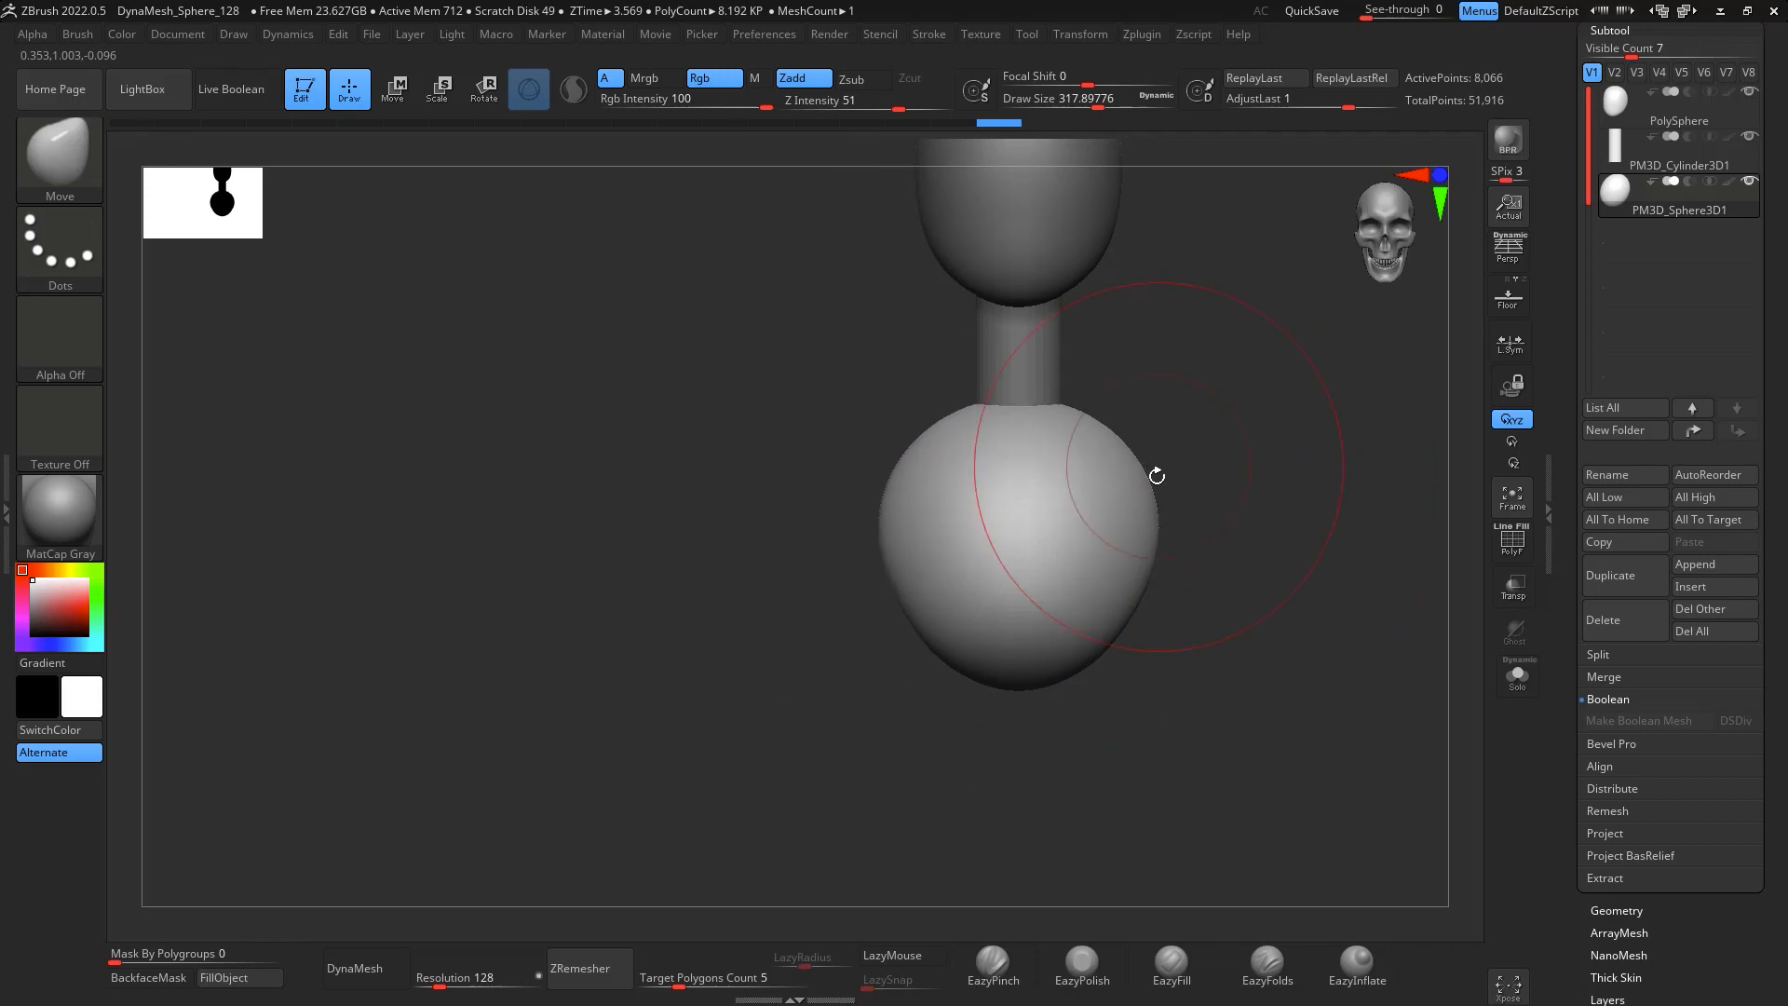
pyautogui.moveTo(1138, 583)
pyautogui.mouseDown()
pyautogui.moveTo(1122, 573)
pyautogui.moveTo(1038, 623)
pyautogui.mouseUp()
pyautogui.moveTo(1147, 685)
pyautogui.mouseDown()
pyautogui.moveTo(1174, 701)
pyautogui.moveTo(1078, 758)
pyautogui.mouseUp()
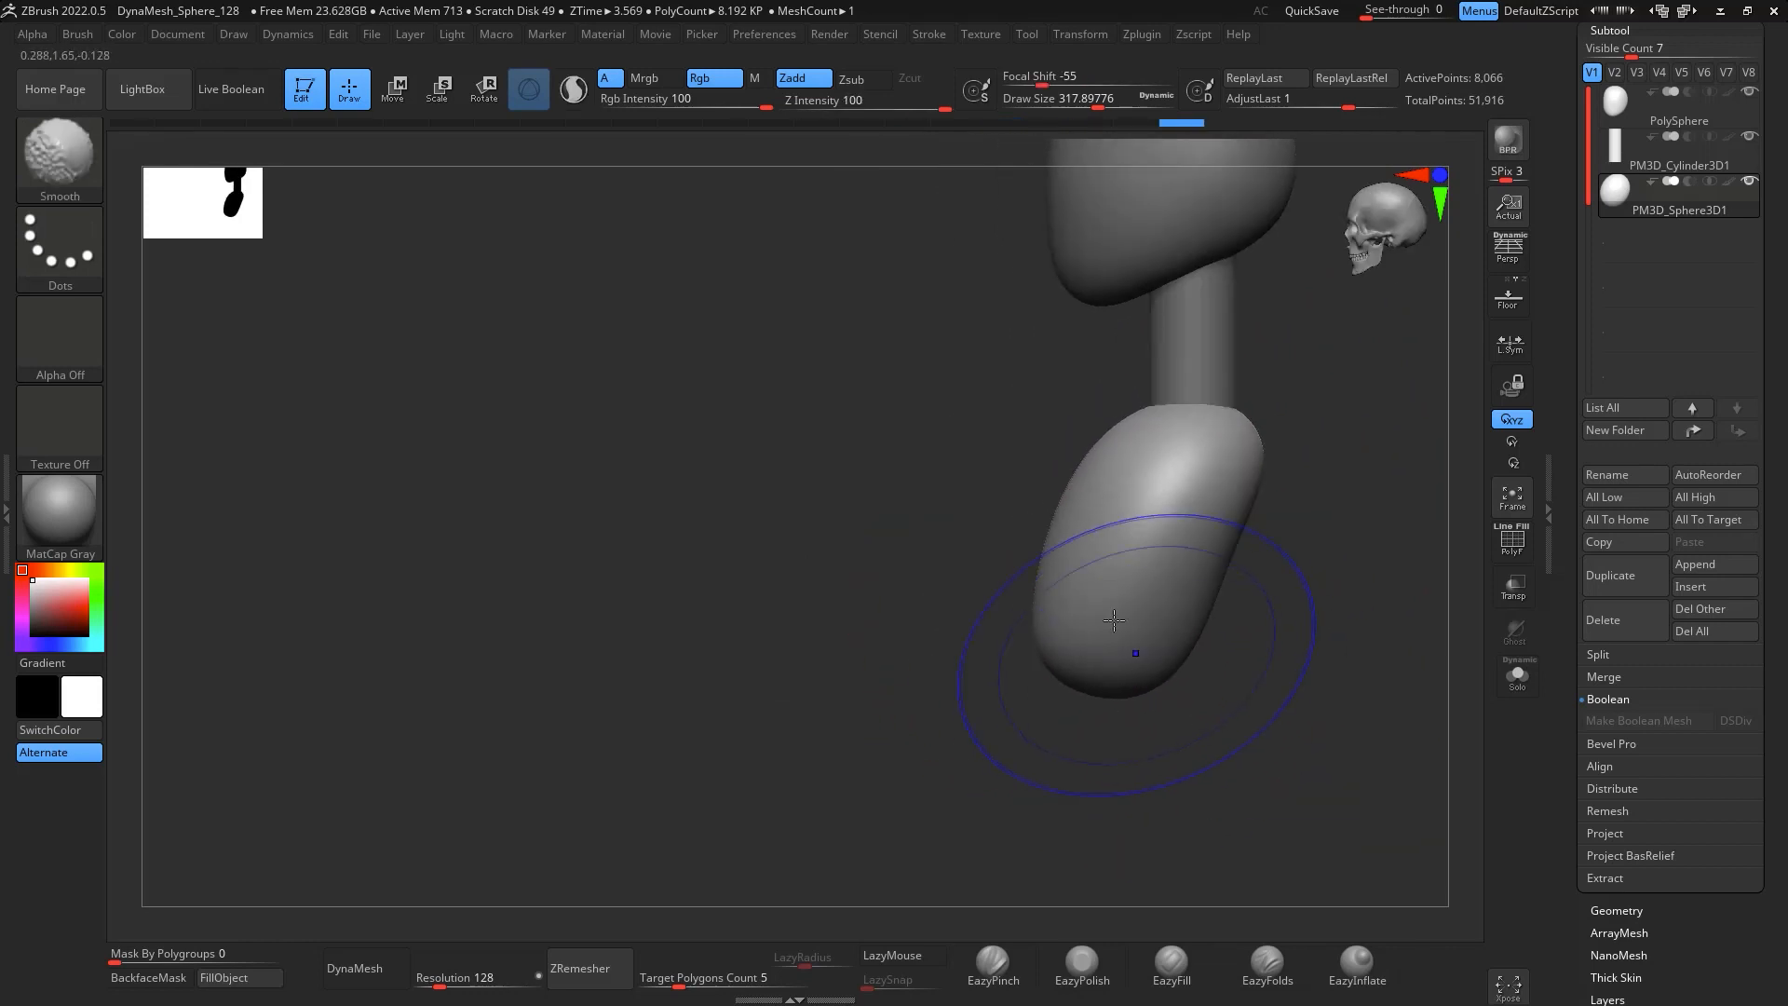
# Append a Sphere3D as a new subtool for the lower torso and make it active
pyautogui.press('f')
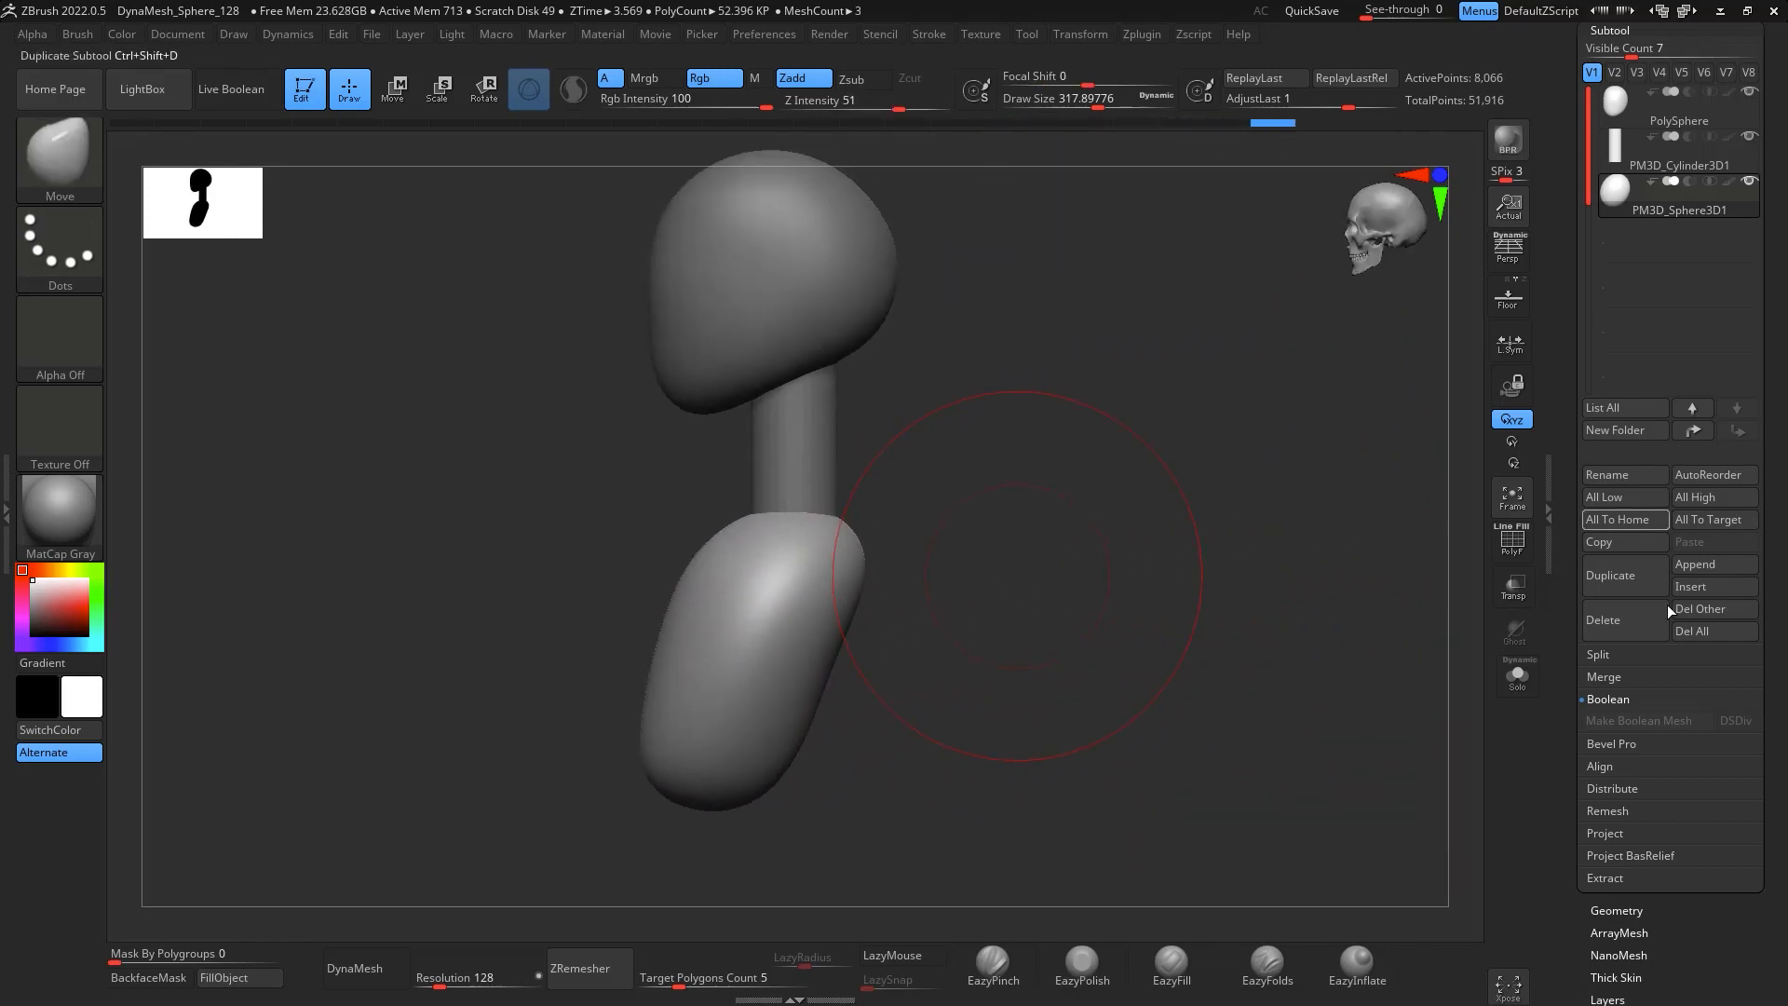
pyautogui.click(1705, 563)
pyautogui.click(1071, 610)
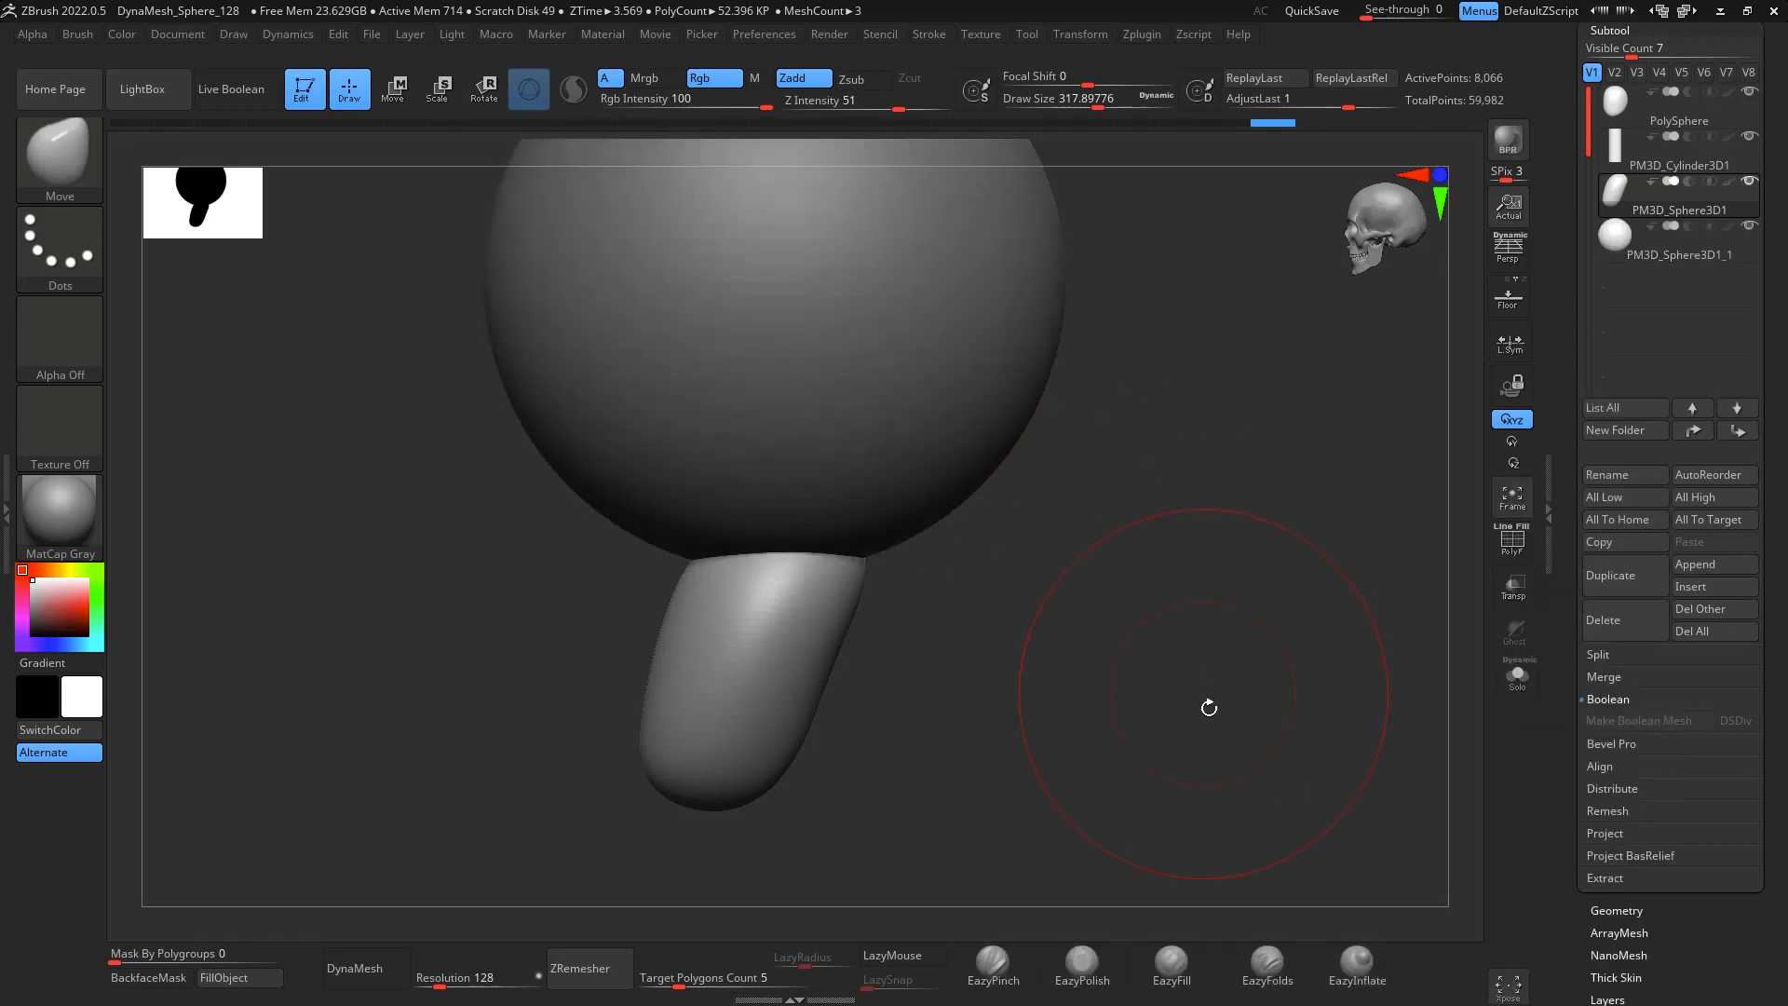
pyautogui.press('f')
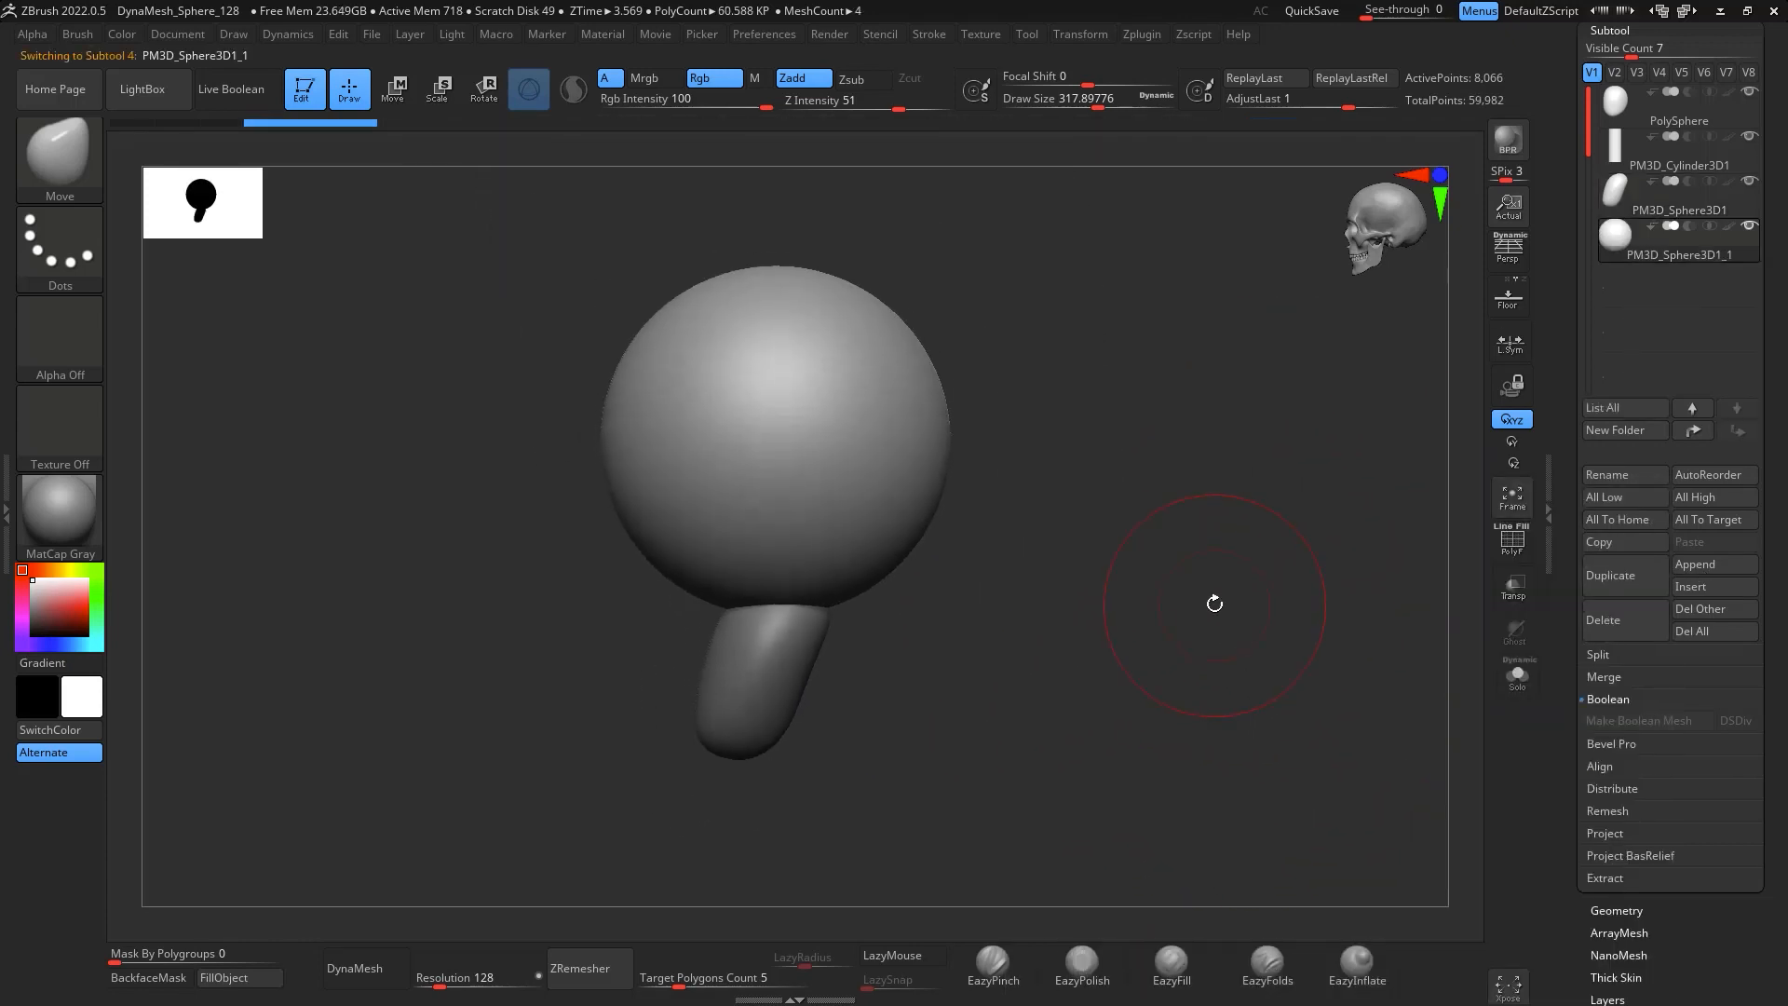
# Scale the new sphere down, position it under the ribcage and stretch it into a vertical egg-shaped abdomen
pyautogui.press('r')
pyautogui.moveTo(780, 445); pyautogui.dragTo(800, 706)
pyautogui.keyDown('alt'); pyautogui.moveTo(950, 680); pyautogui.dragTo(1115, 594); pyautogui.keyUp('alt')
pyautogui.moveTo(805, 679); pyautogui.dragTo(792, 665)
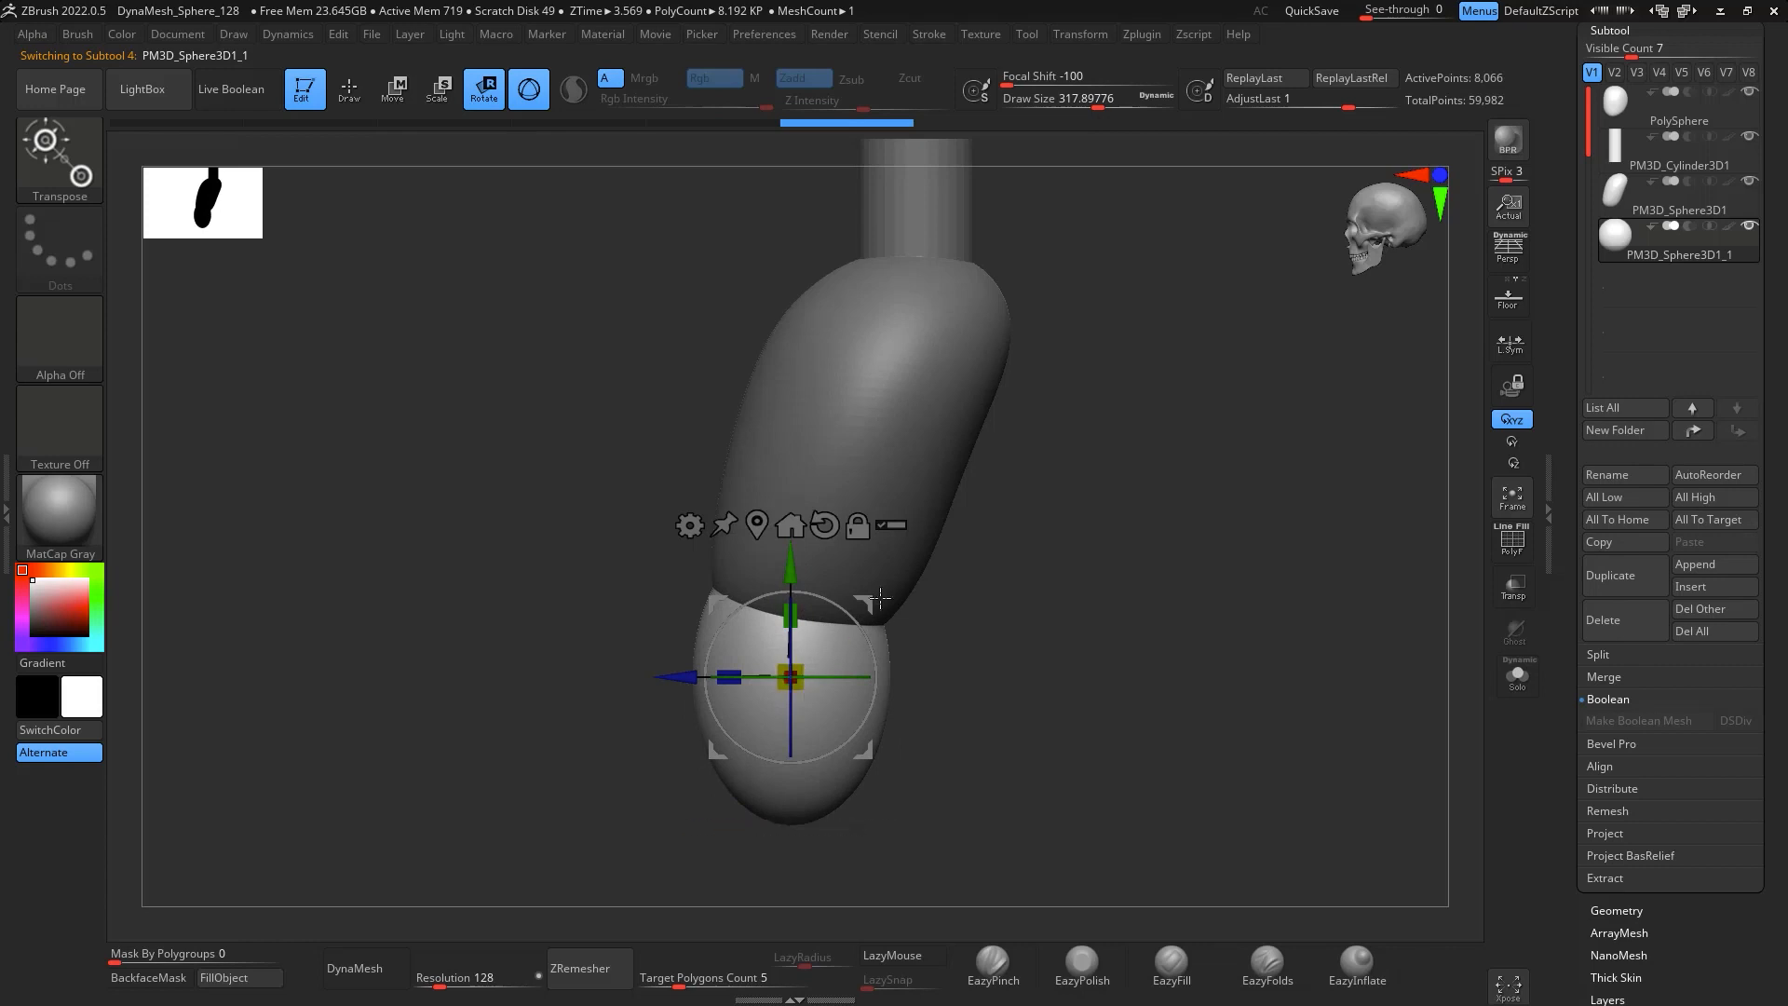
pyautogui.moveTo(869, 603); pyautogui.dragTo(884, 581)
# Shape the abdomen in side view with the Move brush at a draw size of about 217, slimming it and pulling its front edge upward
pyautogui.press('b')
pyautogui.press('m')
pyautogui.press('v')
pyautogui.press('space')
pyautogui.moveTo(925, 653); pyautogui.dragTo(908, 650)
pyautogui.moveTo(730, 664); pyautogui.dragTo(724, 565)
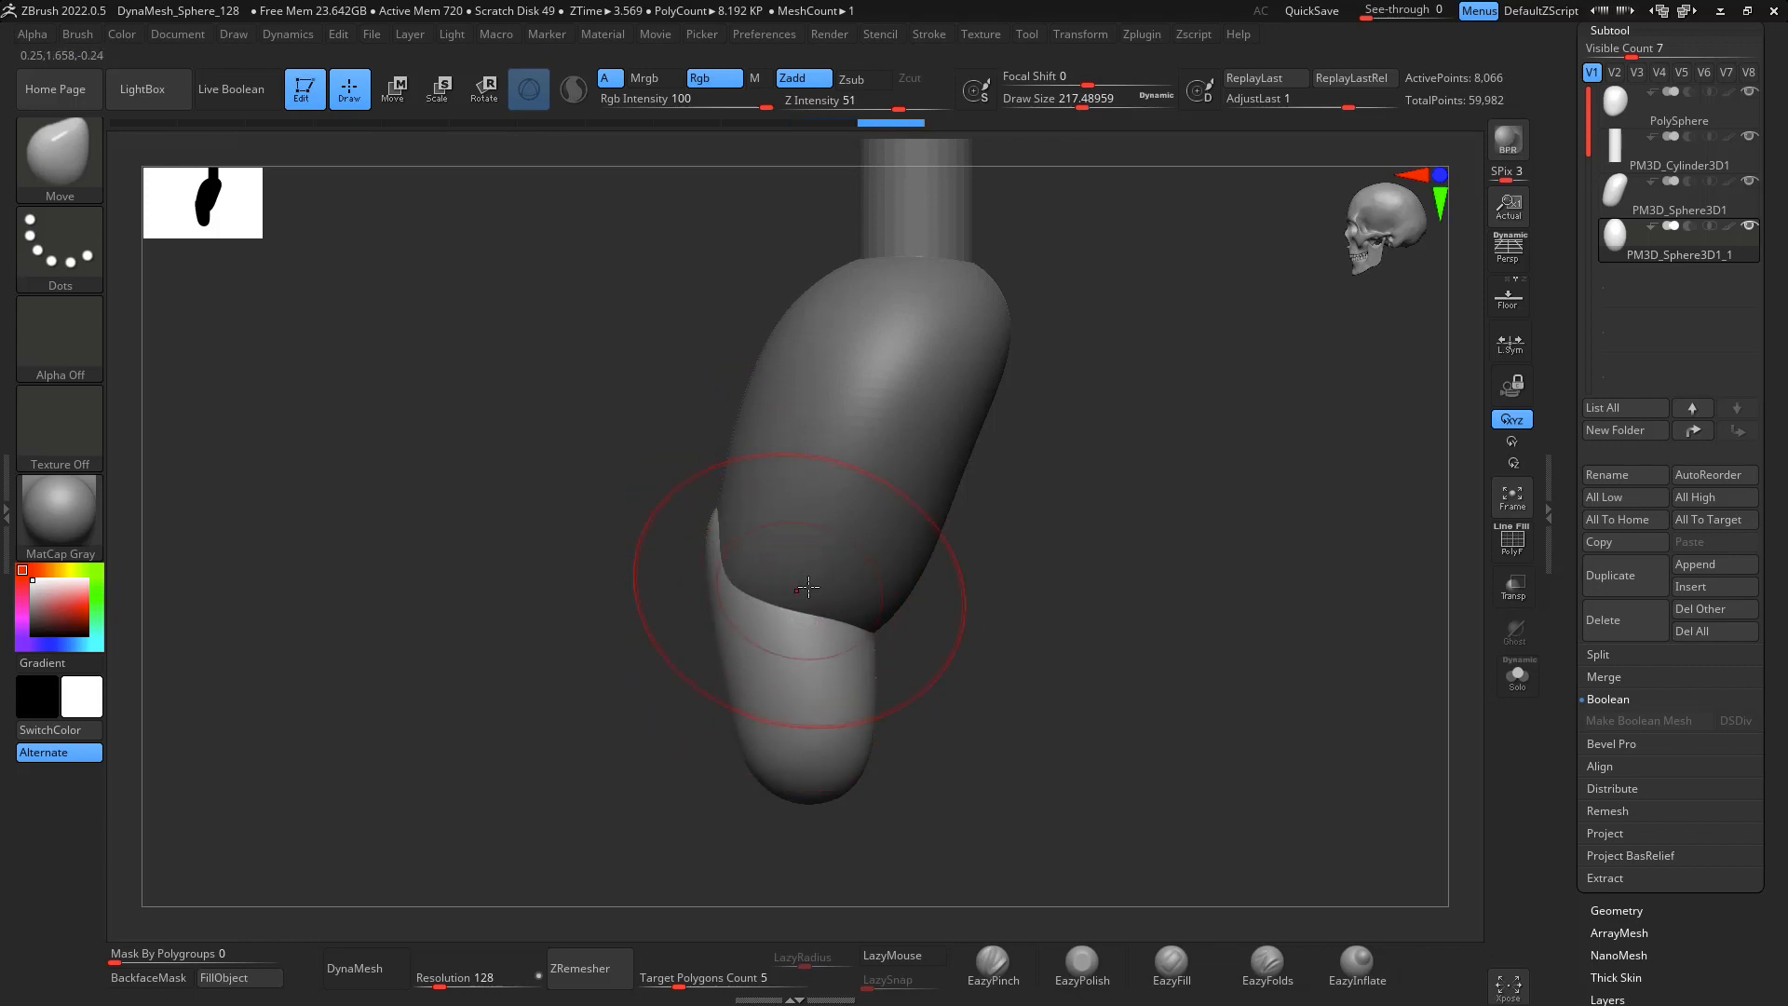
# Select the ribcage subtool and refine its side contours from the front with the Move brush
pyautogui.keyDown('shift'); pyautogui.moveTo(808, 587); pyautogui.dragTo(1077, 593, button='right'); pyautogui.keyUp('shift')
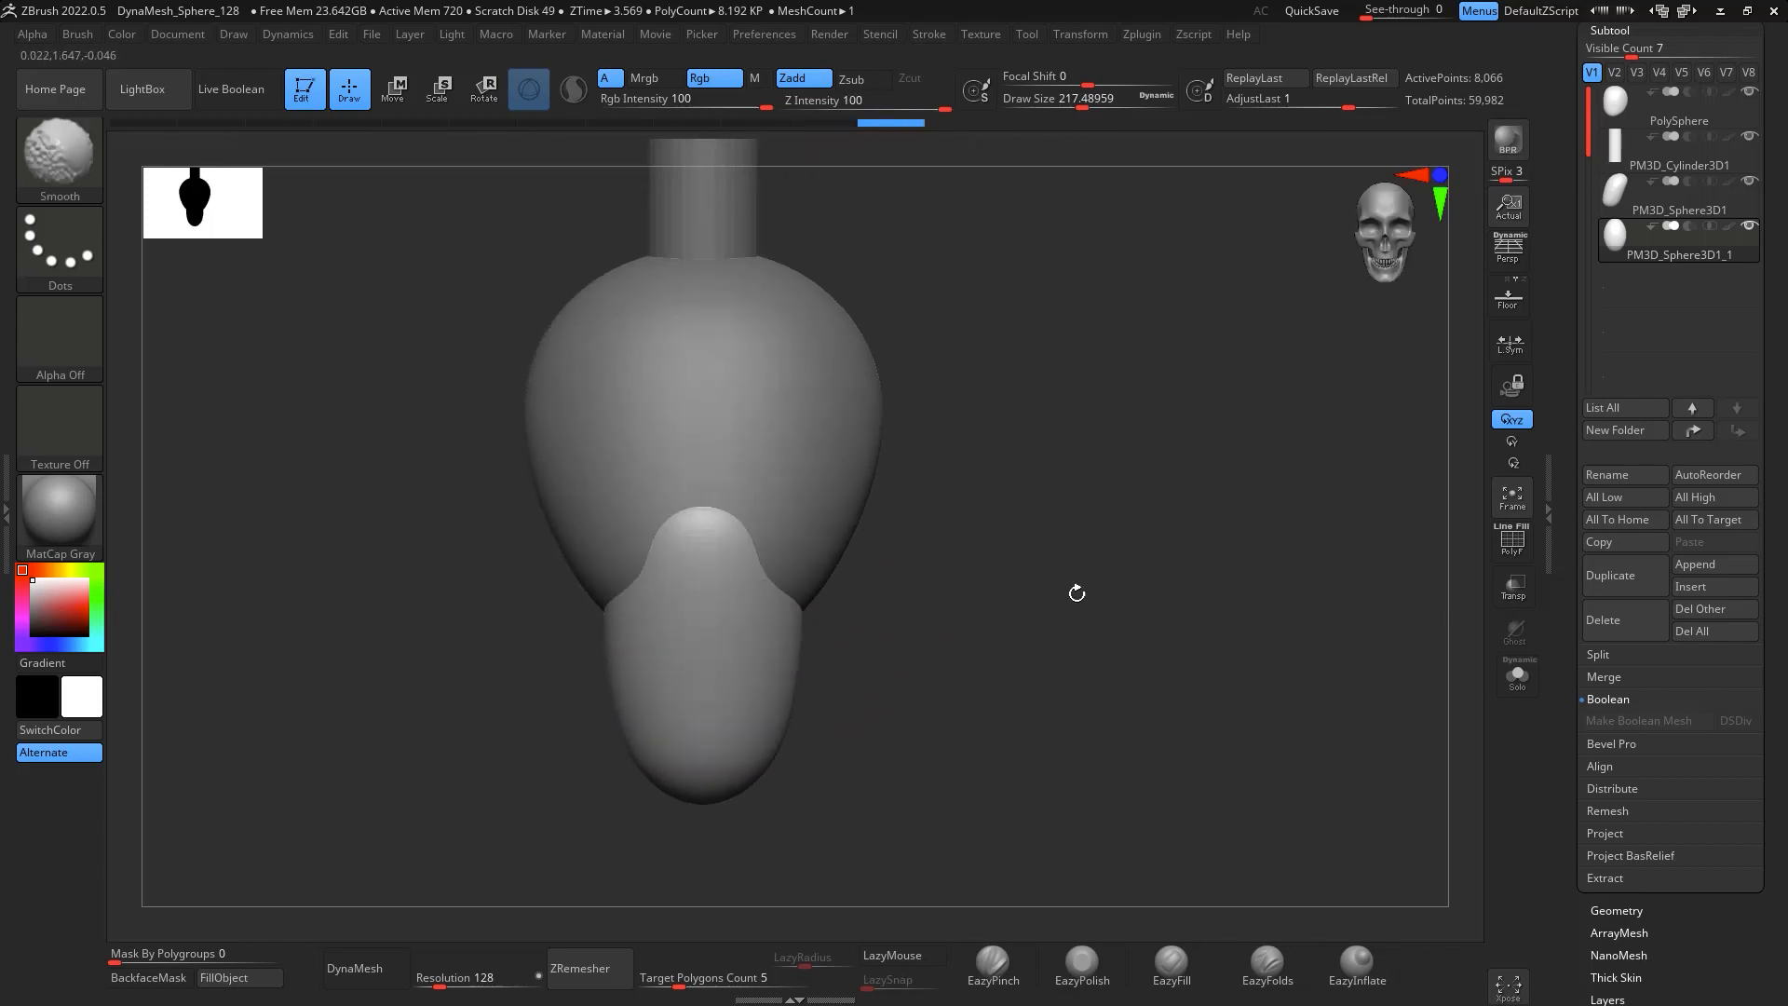
pyautogui.click(1647, 215)
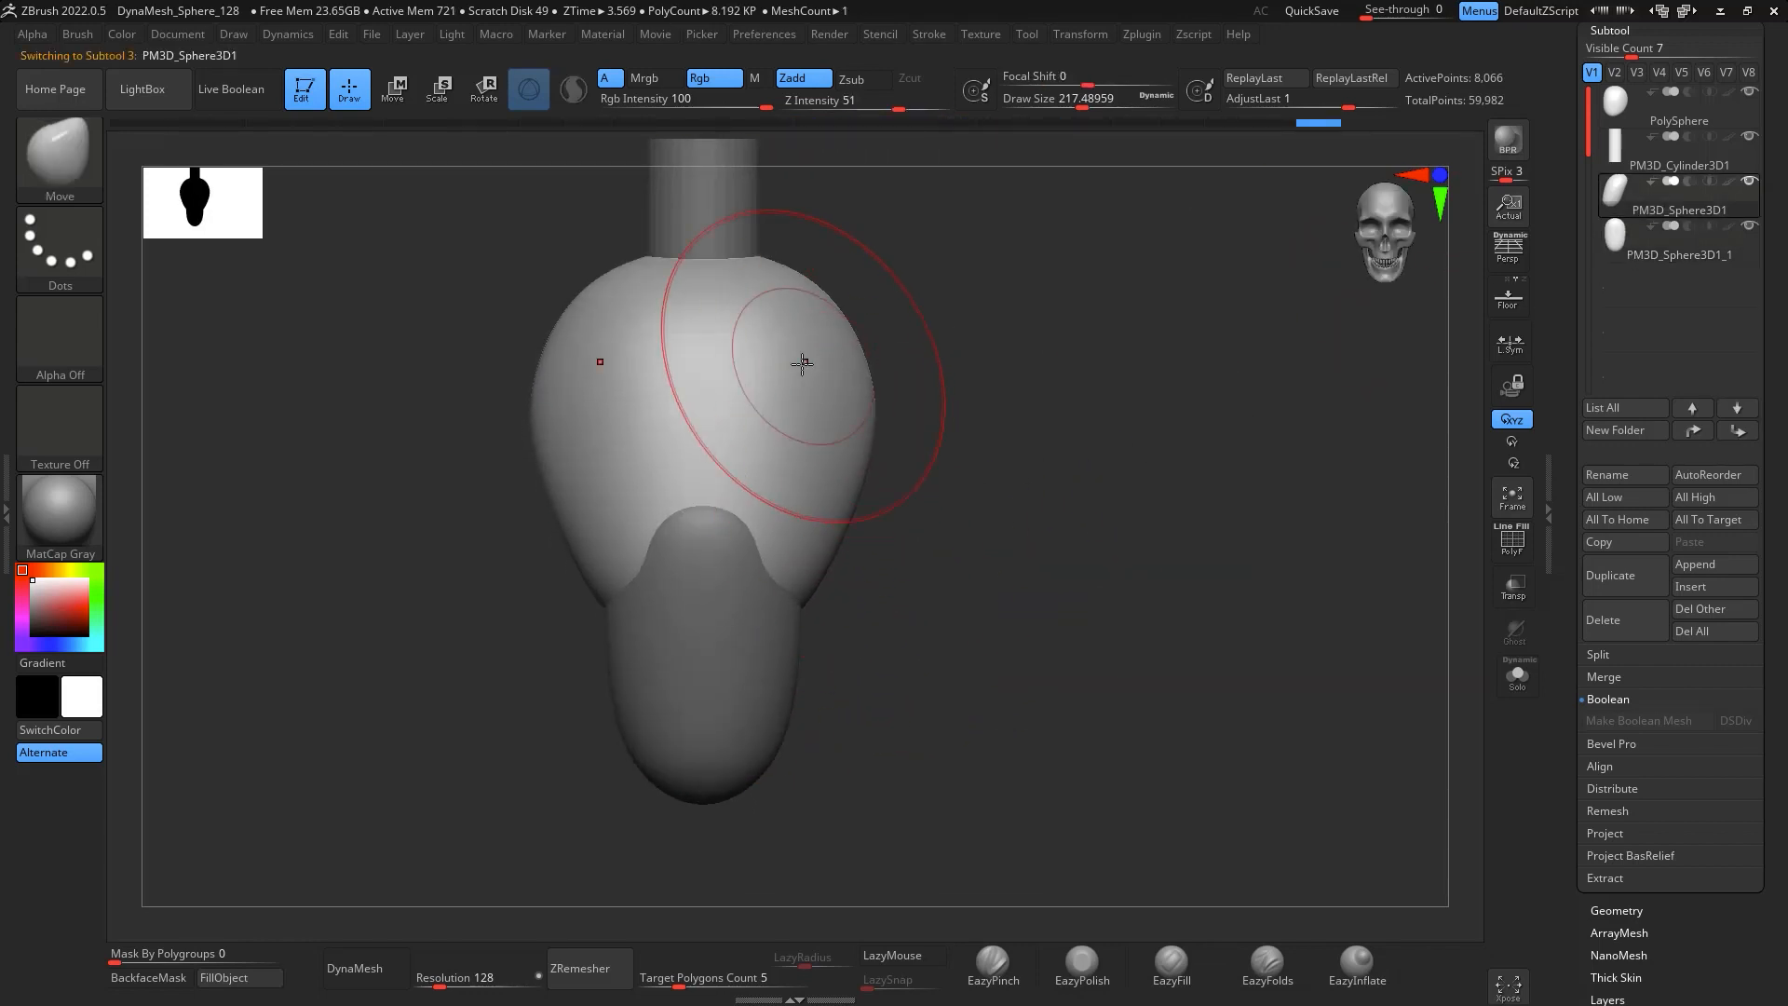
pyautogui.moveTo(1081, 465); pyautogui.dragTo(917, 507)
pyautogui.moveTo(1079, 561); pyautogui.dragTo(1050, 463)
pyautogui.keyDown('alt'); pyautogui.moveTo(1091, 401); pyautogui.dragTo(1171, 681); pyautogui.keyUp('alt')
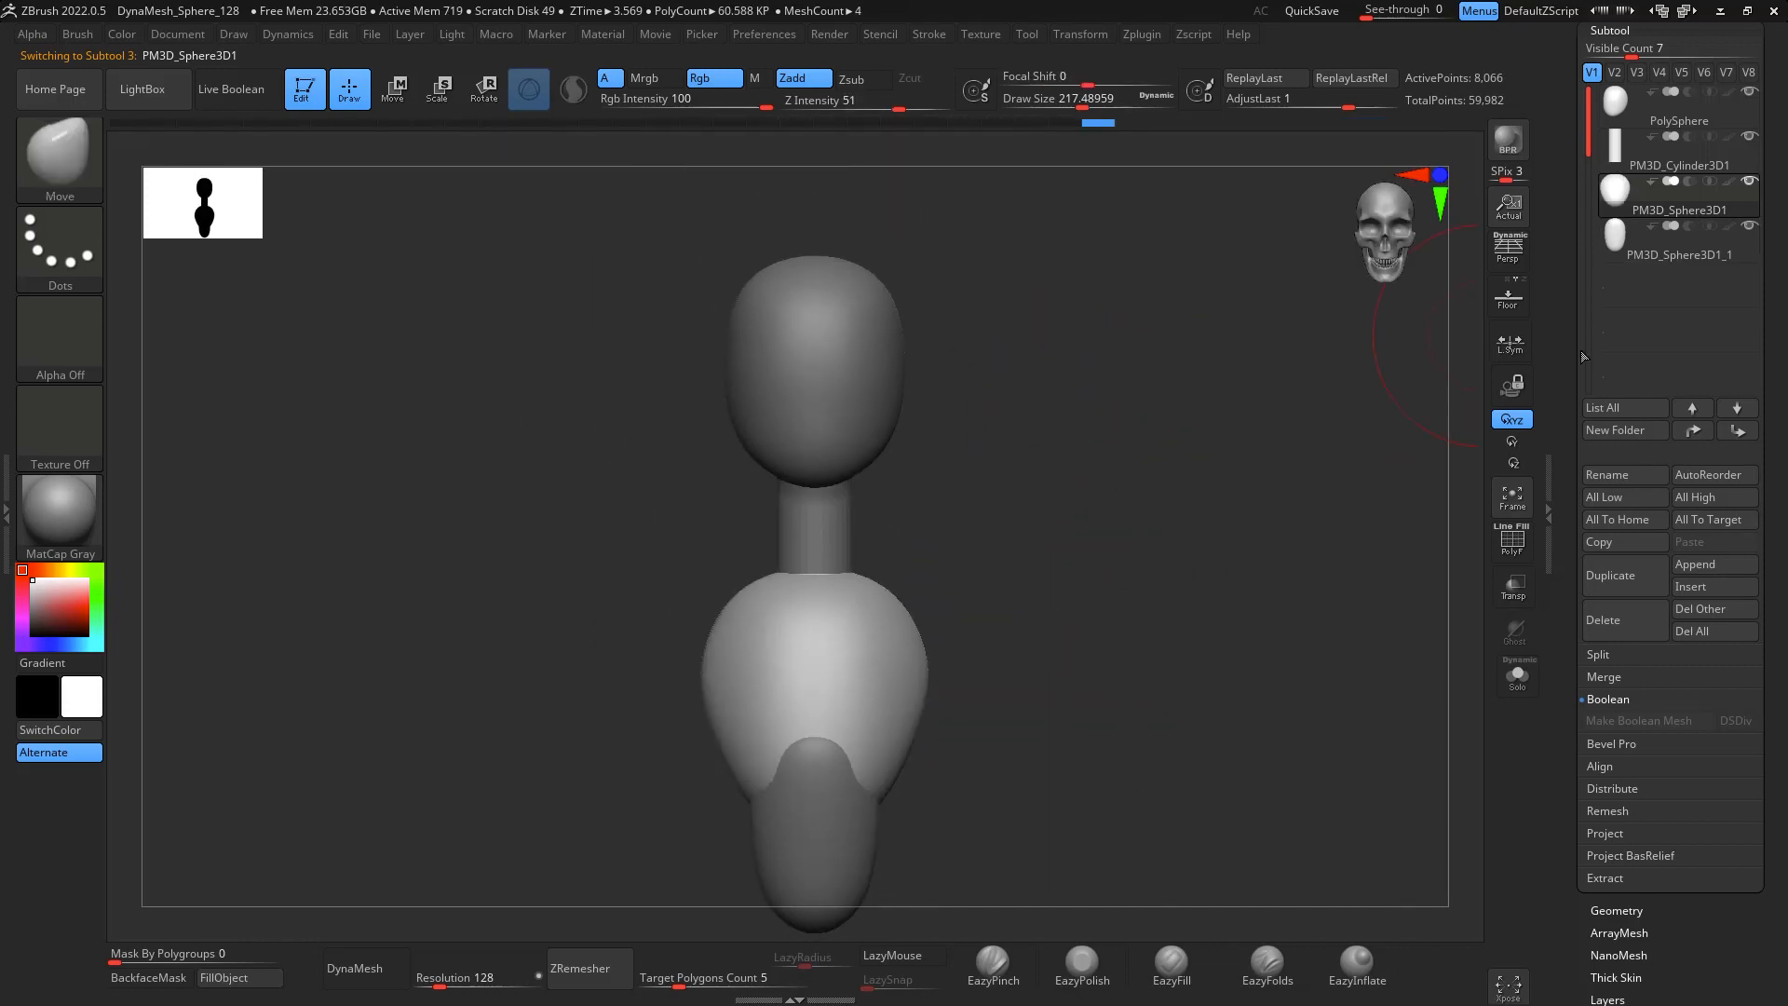
# Append another Sphere3D for the shoulder and select it as the active subtool
pyautogui.click(1695, 565)
pyautogui.click(1154, 637)
pyautogui.moveTo(1281, 674); pyautogui.dragTo(1238, 719)
pyautogui.click(1656, 301)
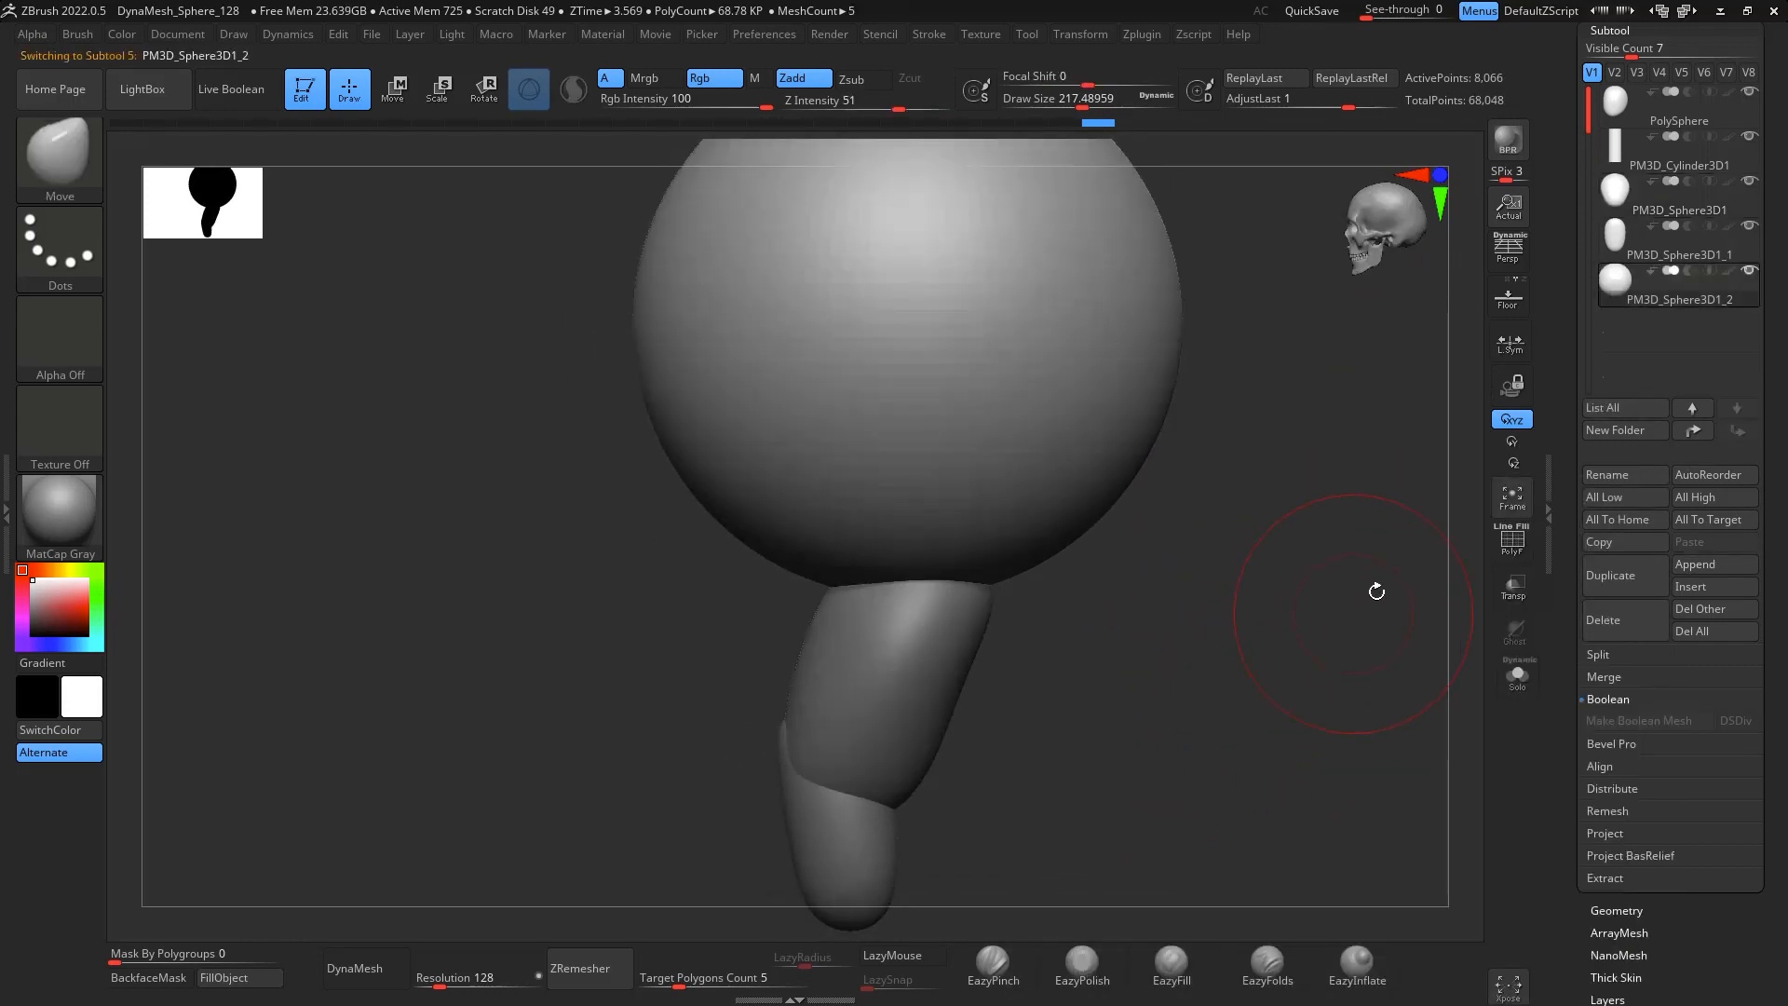
# Scale the new sphere down to shoulder size and move it beside the upper ribcage
pyautogui.keyDown('shift'); pyautogui.moveTo(1379, 591); pyautogui.dragTo(1372, 628); pyautogui.keyUp('shift')
pyautogui.press('w')
pyautogui.keyDown('ctrl'); pyautogui.moveTo(1298, 646); pyautogui.dragTo(1252, 509, button='right'); pyautogui.keyUp('ctrl')
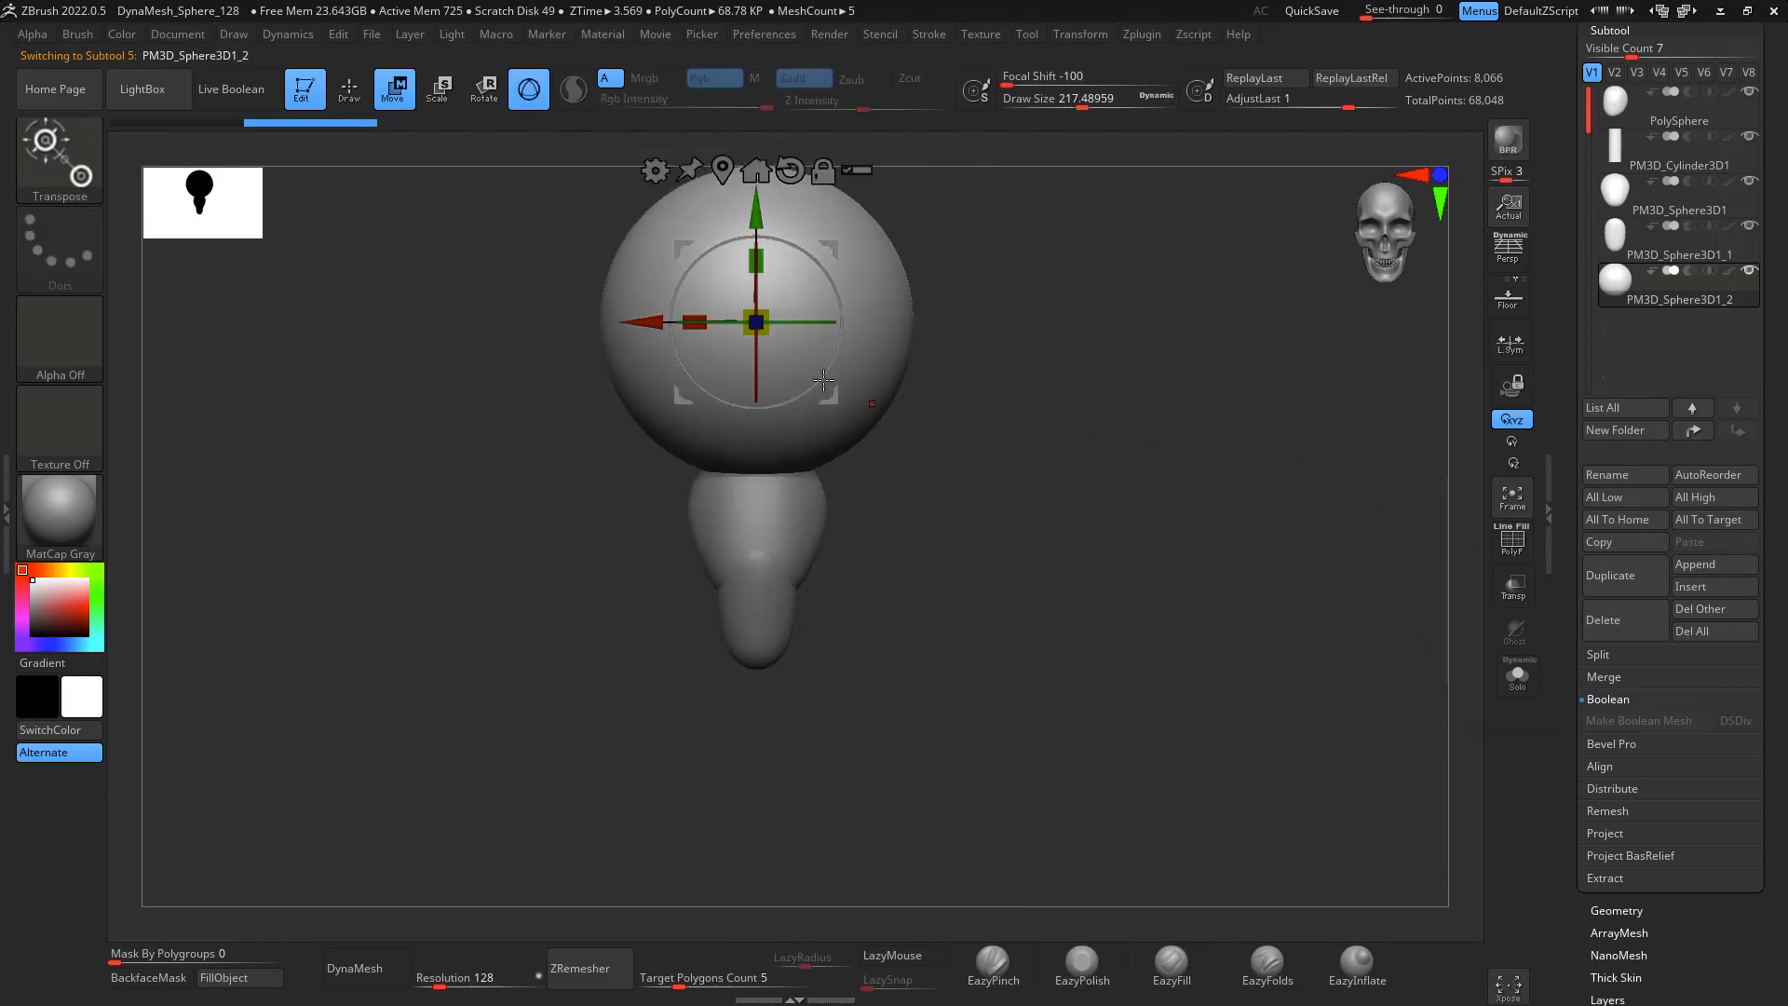
pyautogui.moveTo(771, 325); pyautogui.dragTo(925, 395)
pyautogui.moveTo(853, 472); pyautogui.dragTo(833, 394)
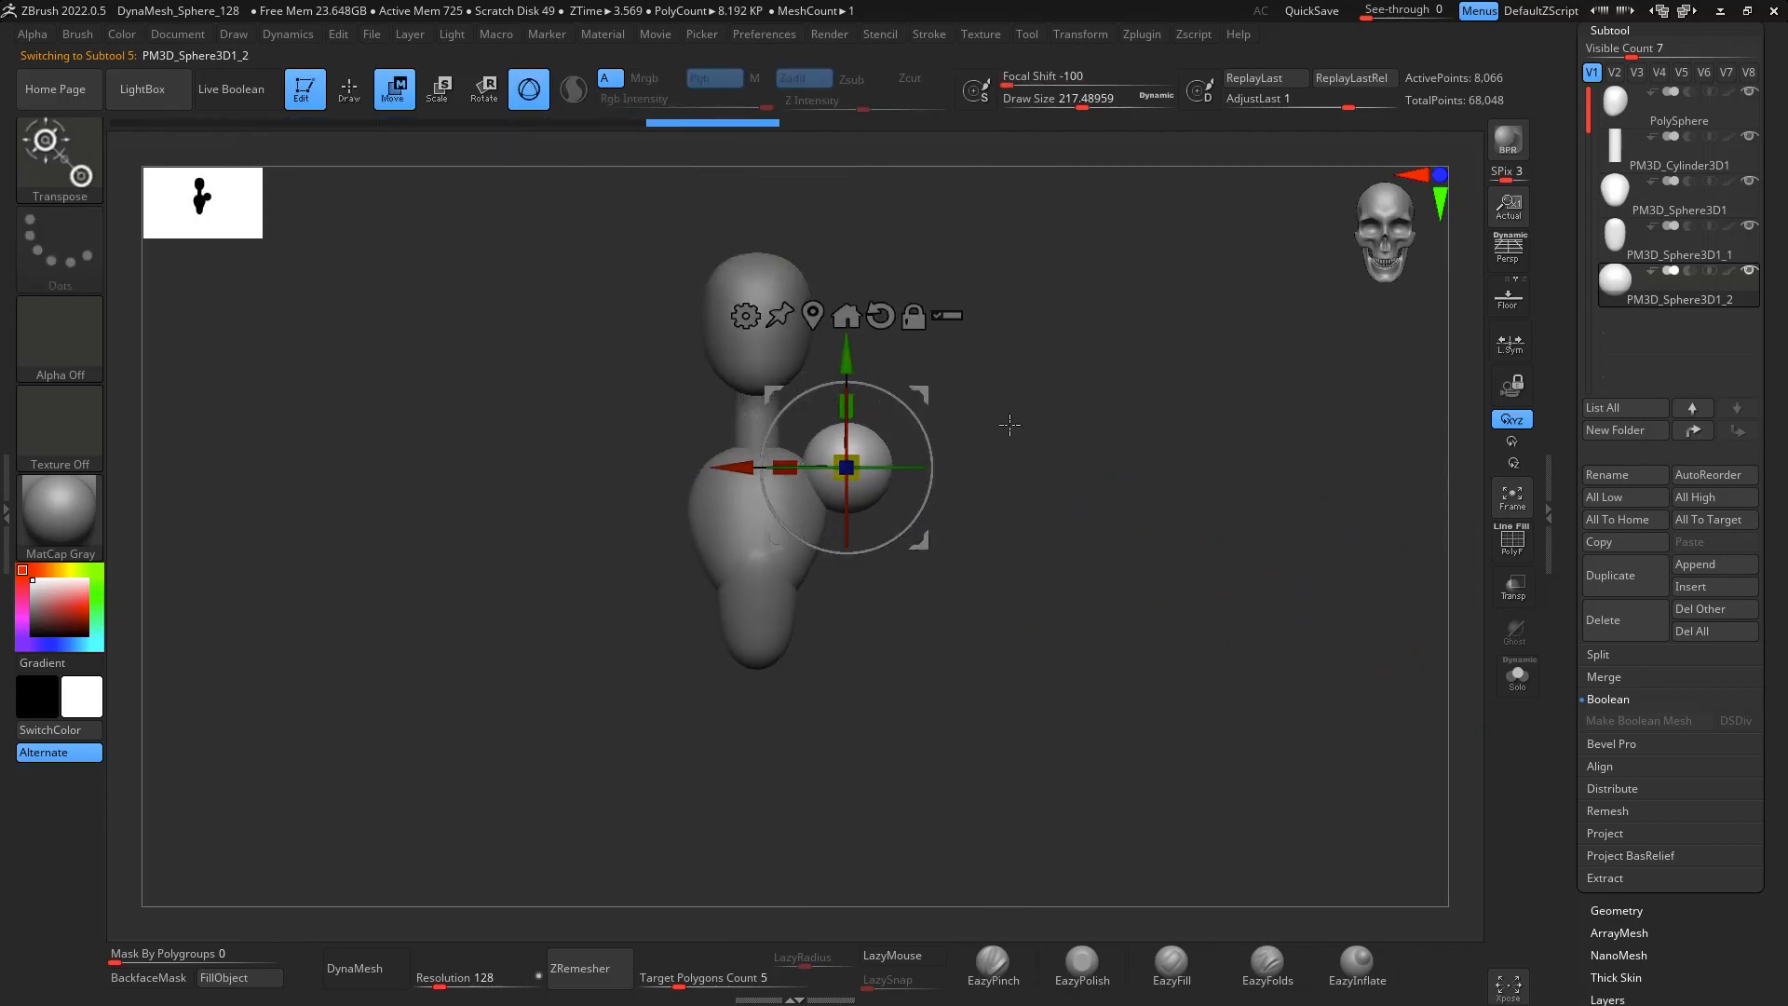
pyautogui.keyDown('ctrl'); pyautogui.moveTo(1009, 425); pyautogui.dragTo(959, 538, button='right'); pyautogui.keyUp('ctrl')
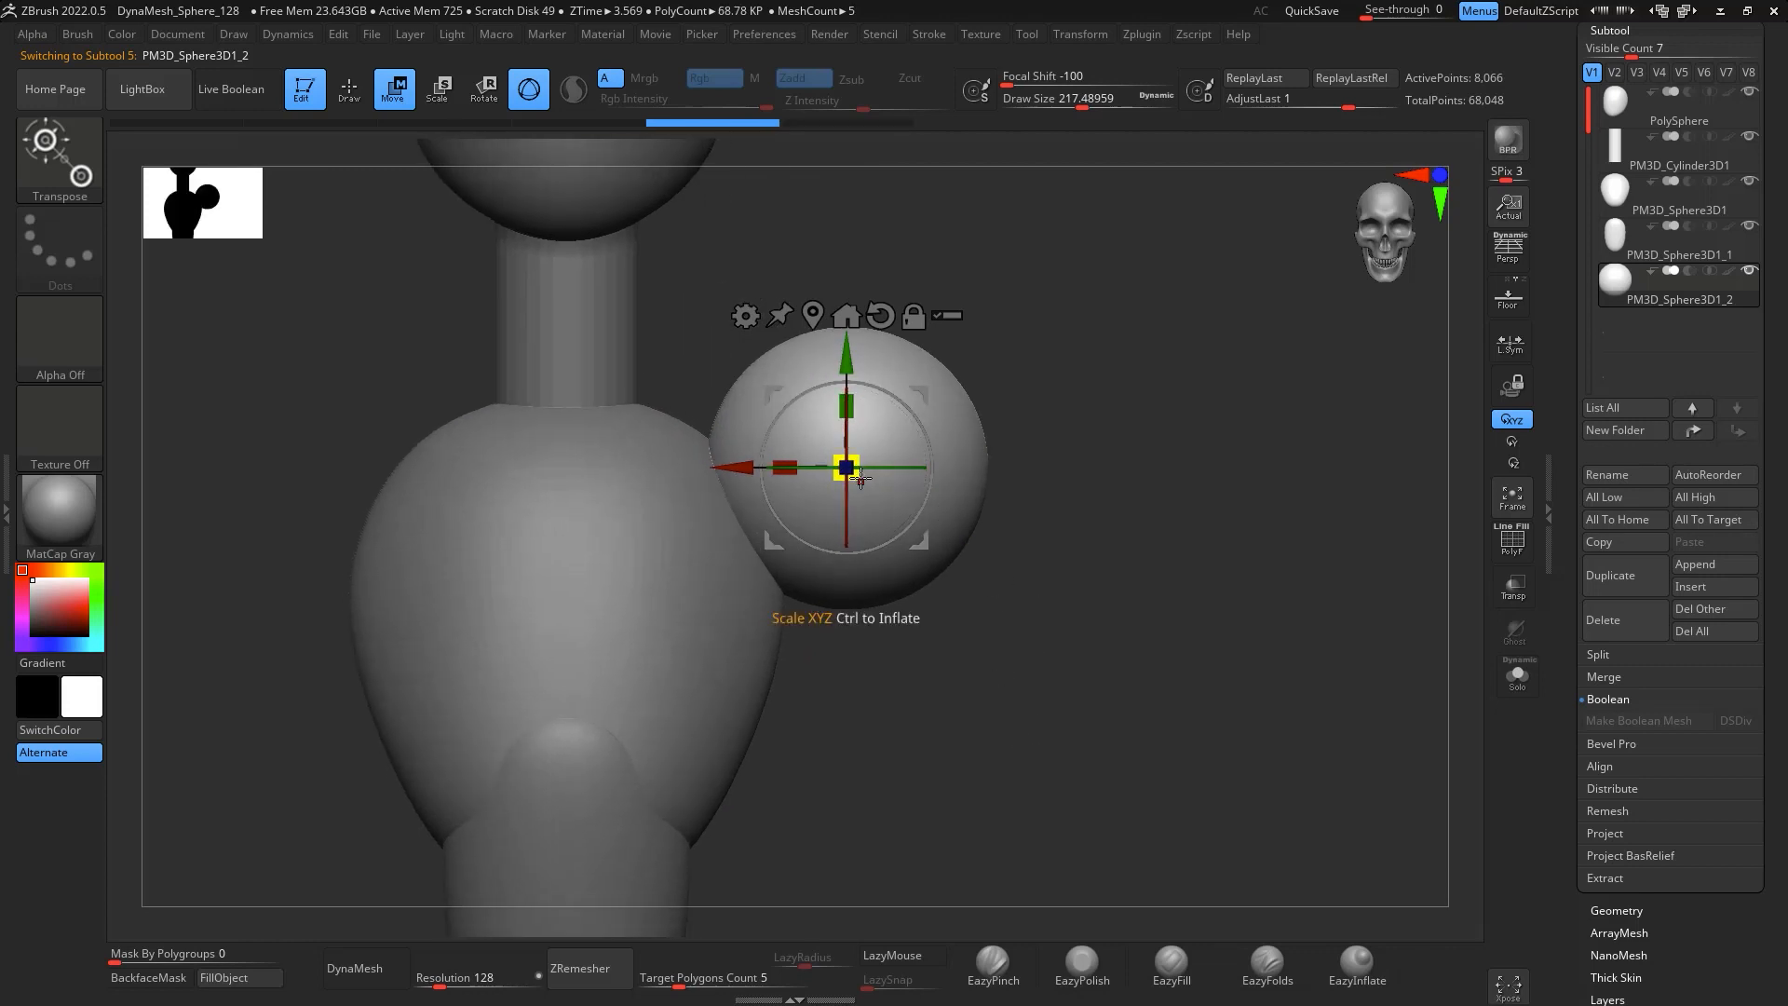
# Reduce the shoulder sphere further and seat it against the side of the ribcage, checking from the back
pyautogui.moveTo(859, 479); pyautogui.dragTo(854, 448)
pyautogui.moveTo(926, 390); pyautogui.dragTo(890, 437)
pyautogui.moveTo(1416, 466); pyautogui.dragTo(1332, 466)
pyautogui.moveTo(893, 446); pyautogui.dragTo(907, 482)
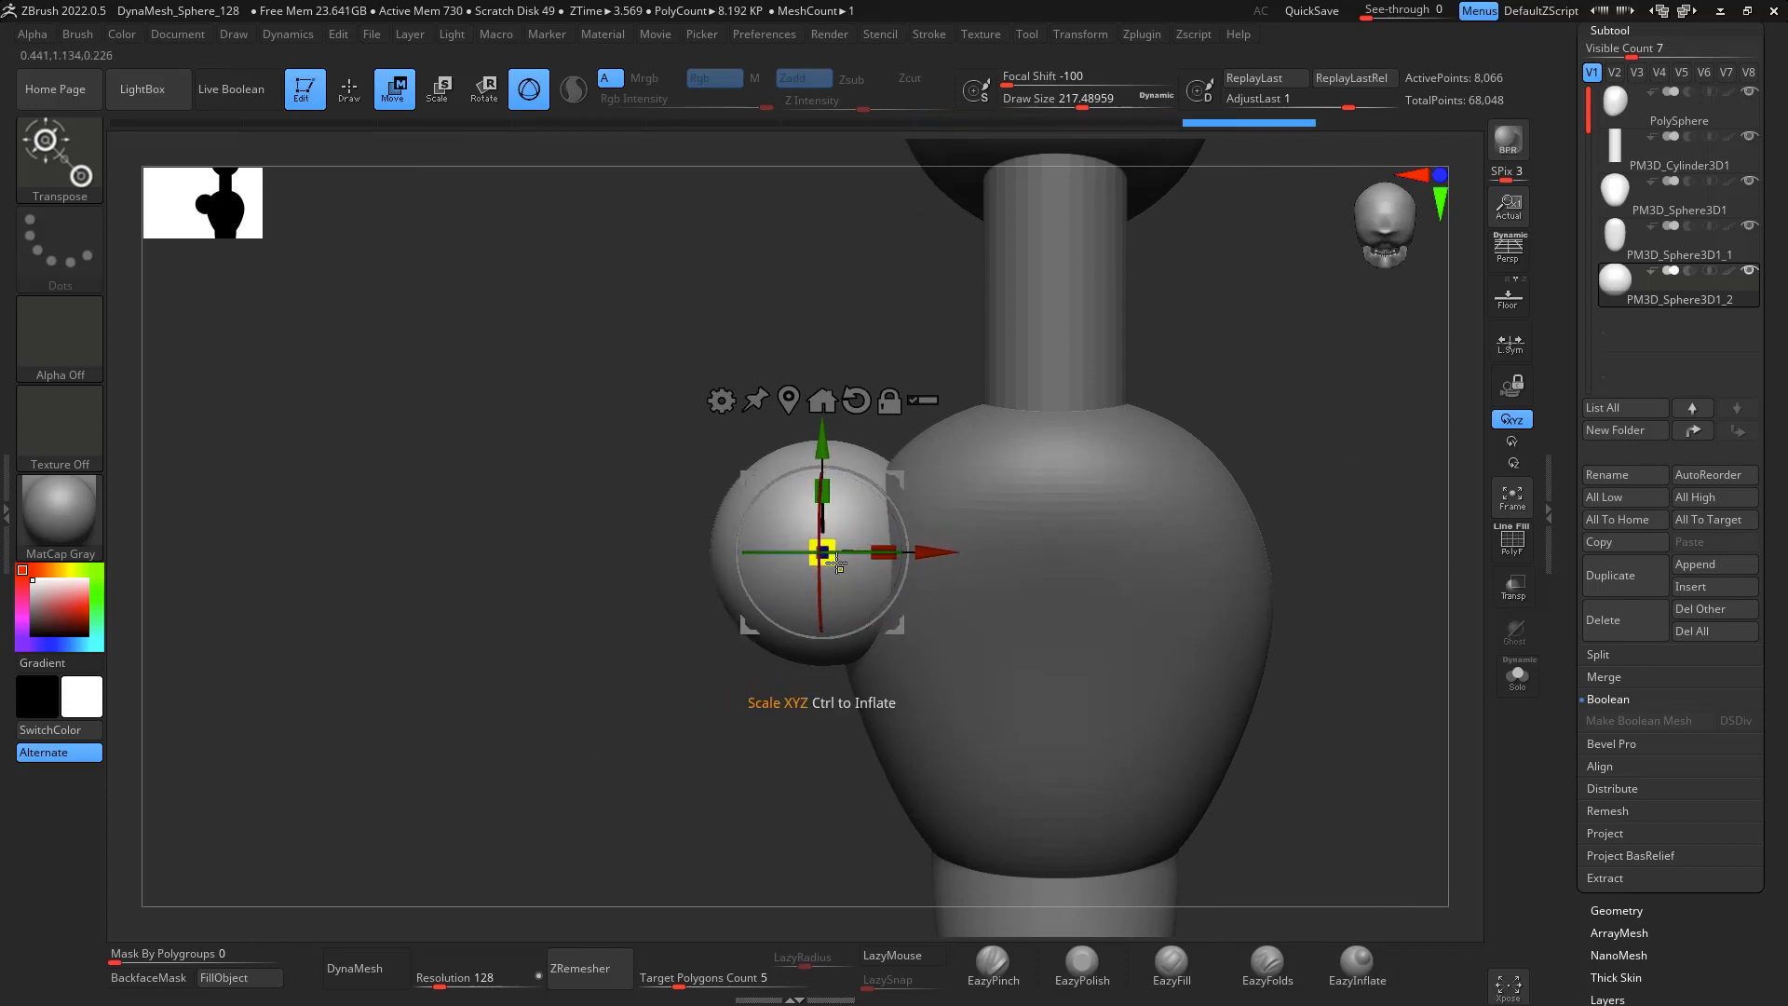
pyautogui.moveTo(896, 480); pyautogui.dragTo(917, 462)
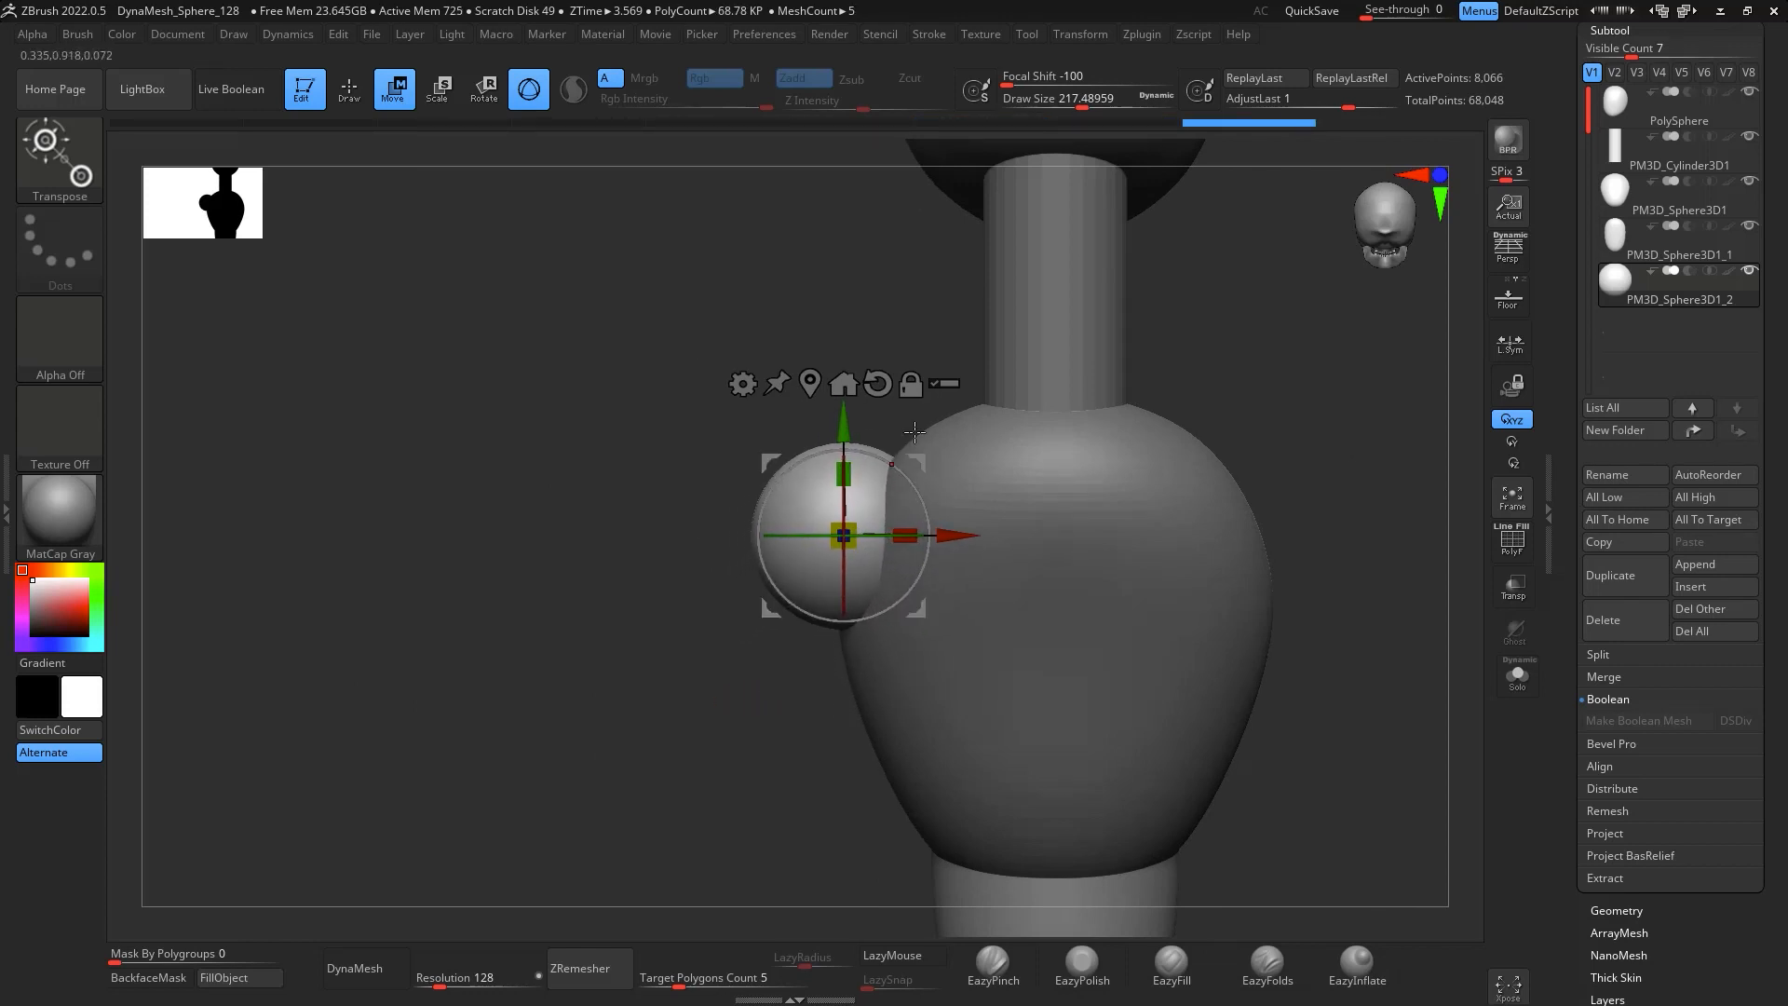
# Stretch the shoulder sphere sideways into an egg shape pointing away from the ribcage
pyautogui.moveTo(1238, 558)
pyautogui.mouseDown()
pyautogui.moveTo(1437, 567)
pyautogui.moveTo(1300, 574)
pyautogui.moveTo(1425, 603)
pyautogui.moveTo(1297, 665)
pyautogui.moveTo(1231, 571)
pyautogui.mouseUp()
pyautogui.moveTo(811, 491); pyautogui.dragTo(790, 458)
pyautogui.moveTo(1071, 508); pyautogui.dragTo(1301, 354)
pyautogui.keyDown('shift'); pyautogui.moveTo(1099, 784); pyautogui.dragTo(1049, 724); pyautogui.keyUp('shift')
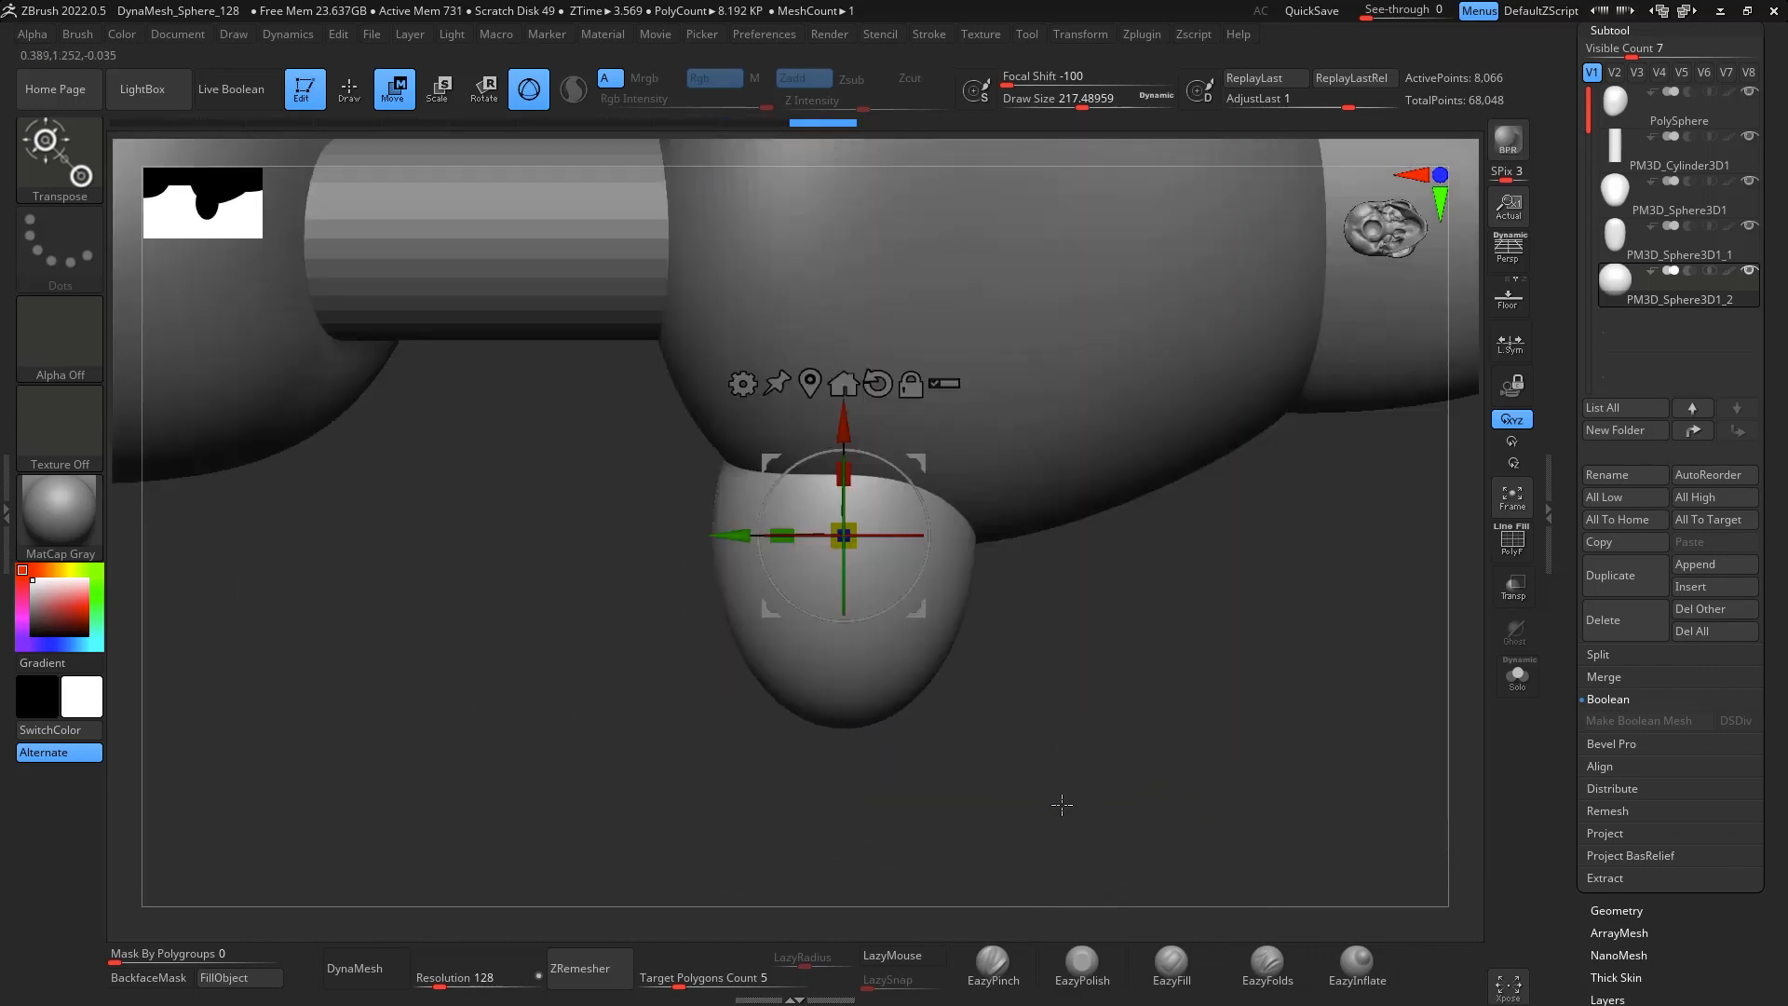
# Set the Move brush to a draw size of about 124 and adjust the shoulder's inner end from above
pyautogui.press('b')
pyautogui.press('m')
pyautogui.press('v')
pyautogui.press('space')
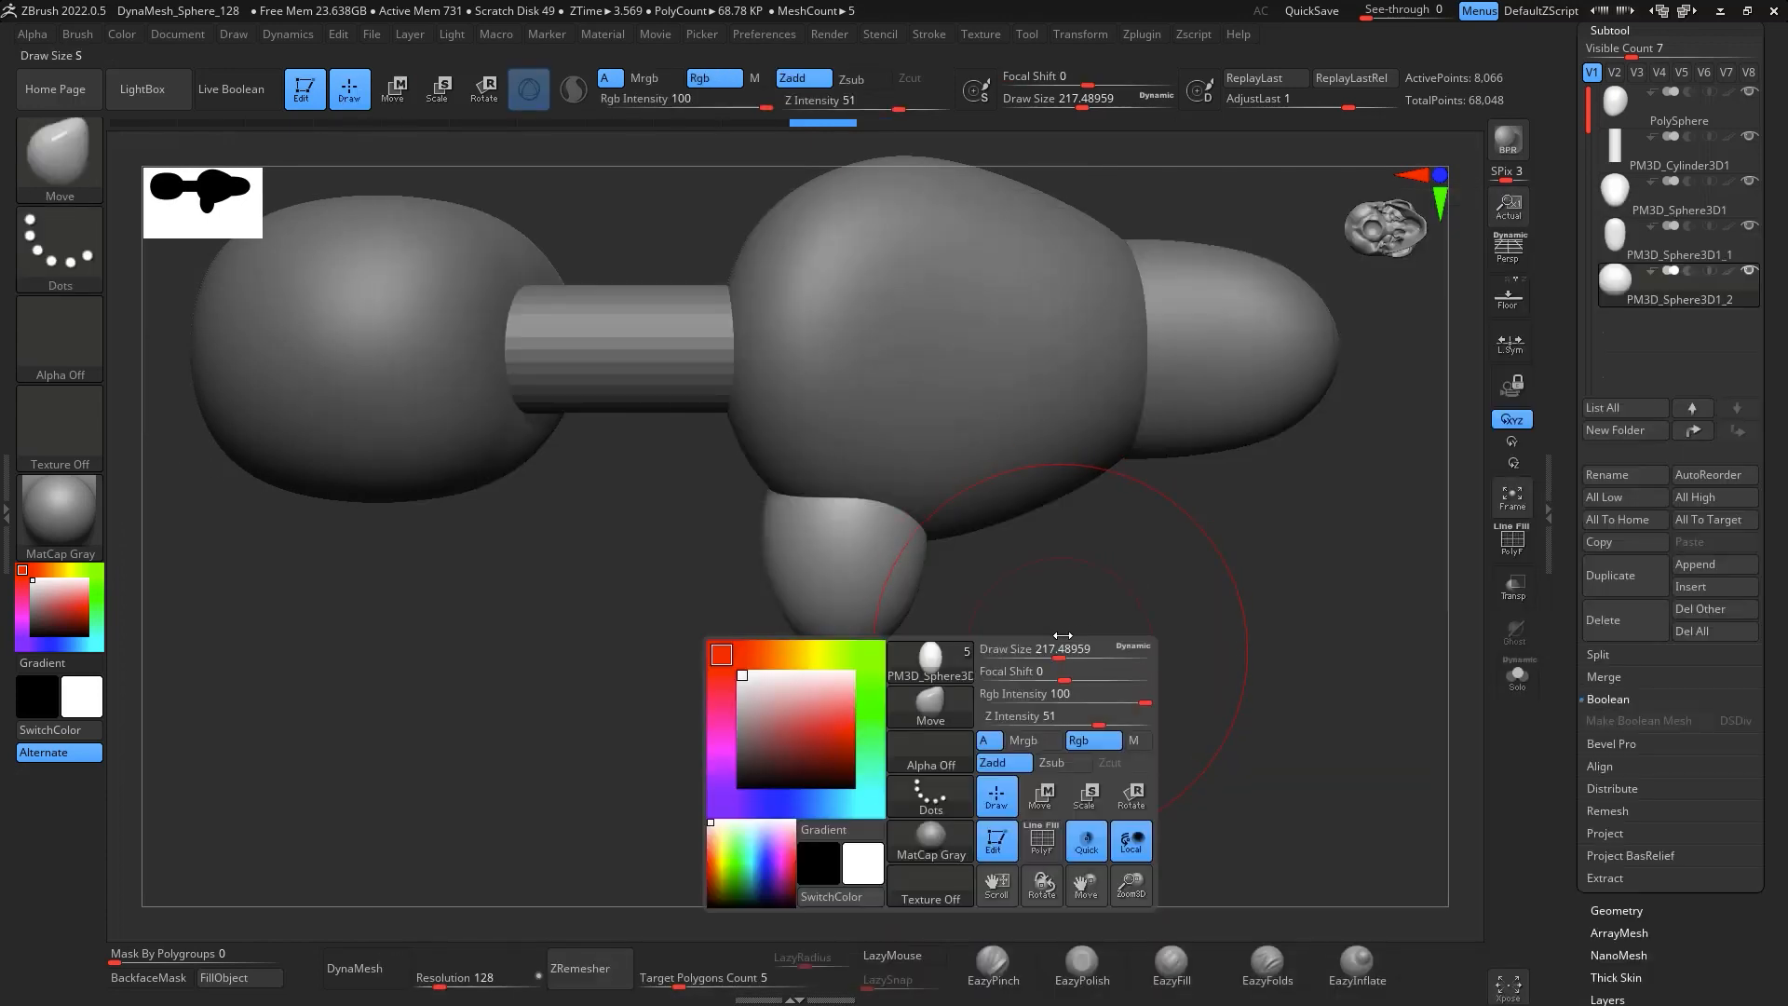
pyautogui.moveTo(1059, 650); pyautogui.dragTo(1037, 649)
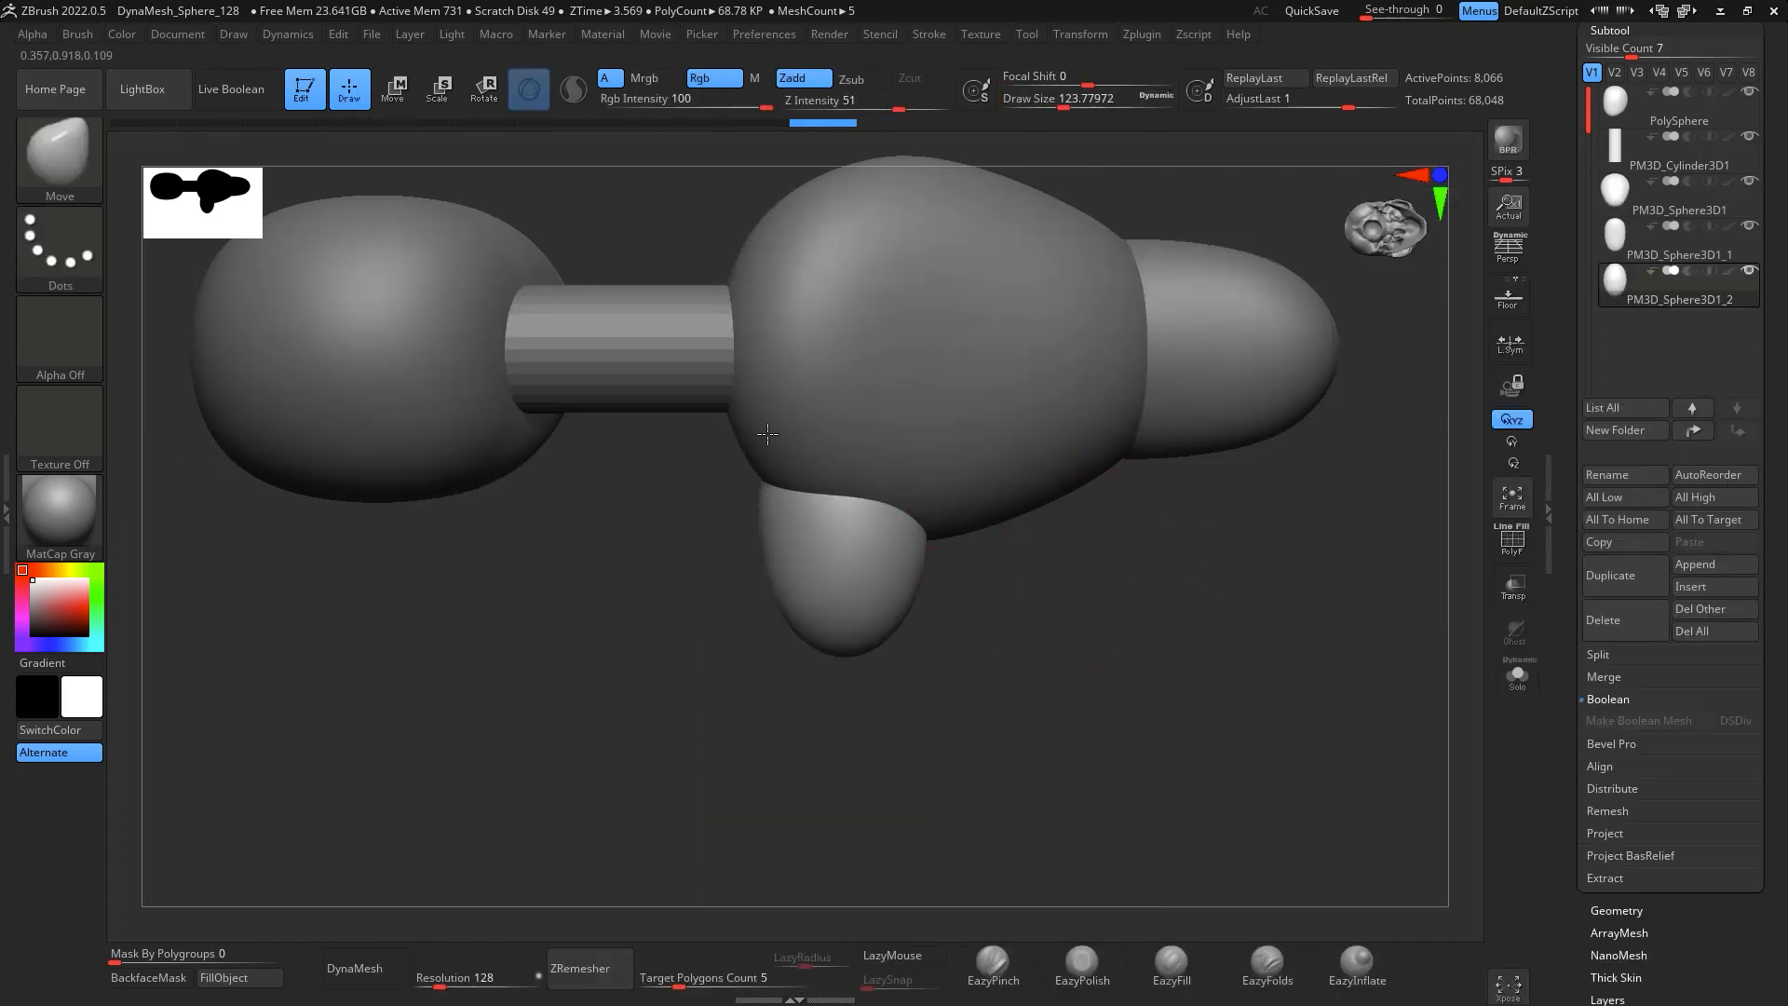
pyautogui.moveTo(767, 434); pyautogui.dragTo(769, 419)
# Shape the shoulder with the Move brush so it slopes from the neck down to a rounded outer end, undoing the last stroke
pyautogui.moveTo(1043, 634); pyautogui.dragTo(1286, 634)
pyautogui.moveTo(1075, 533); pyautogui.dragTo(969, 438)
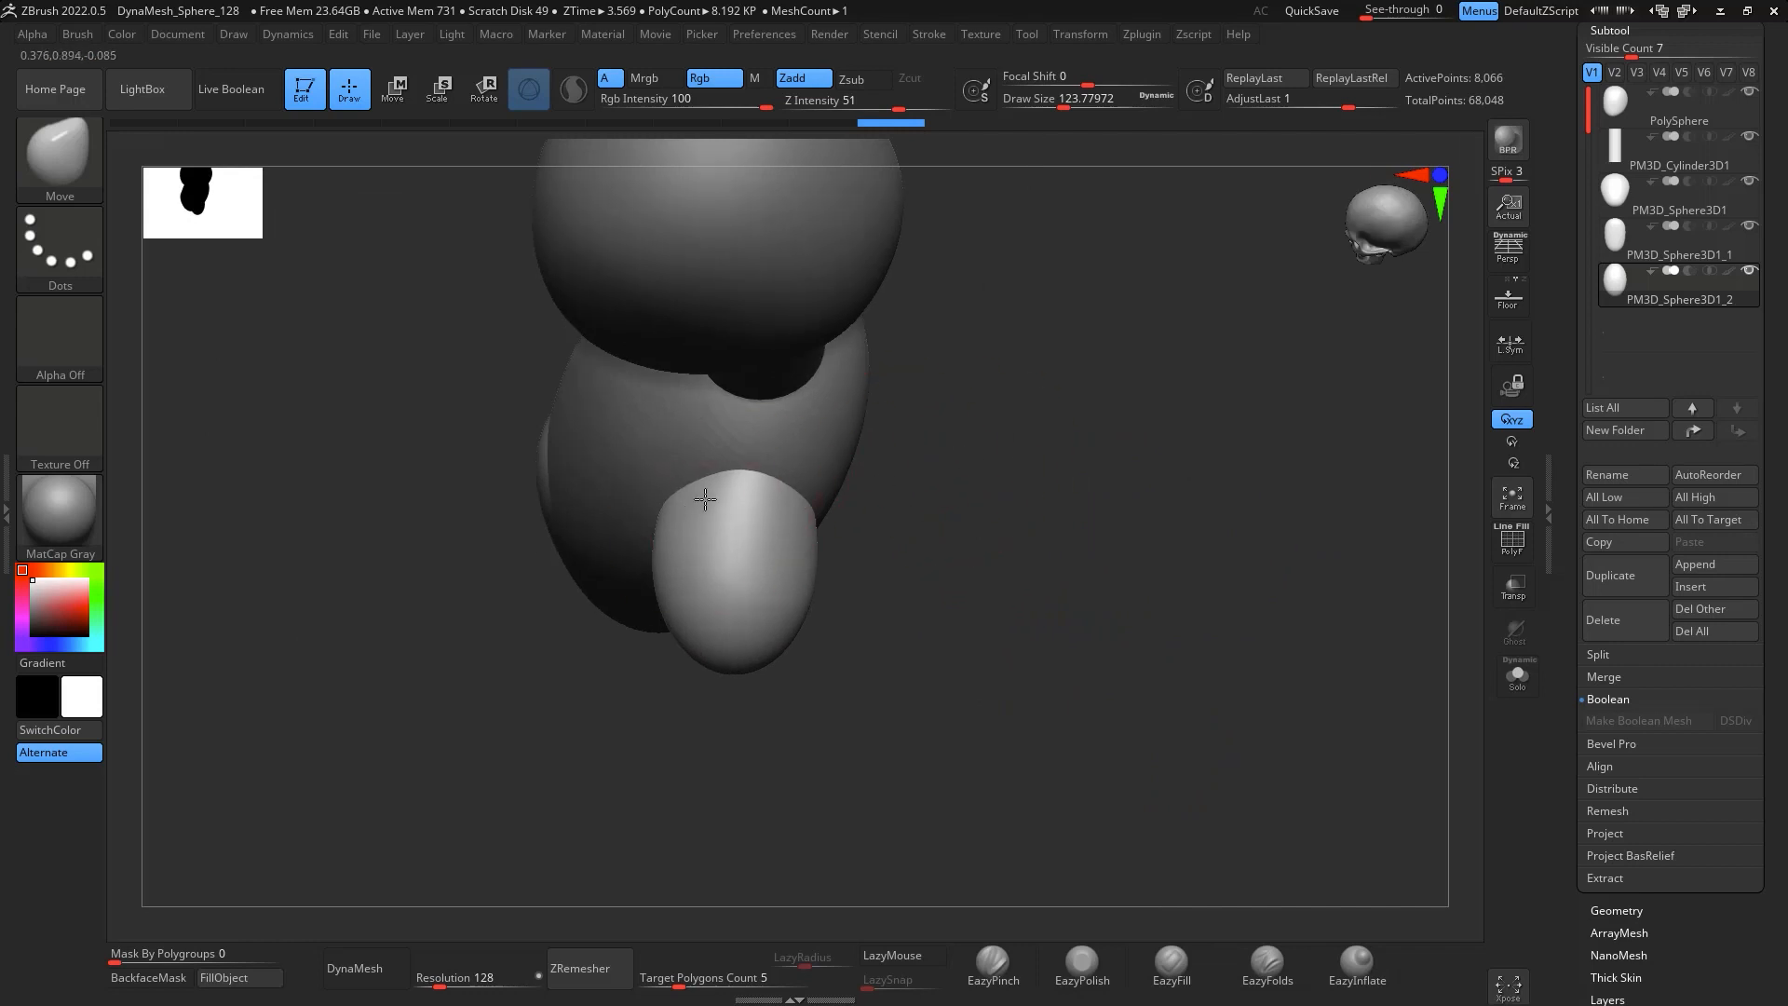
pyautogui.moveTo(705, 499)
pyautogui.mouseDown()
pyautogui.moveTo(794, 494)
pyautogui.moveTo(765, 533)
pyautogui.mouseUp()
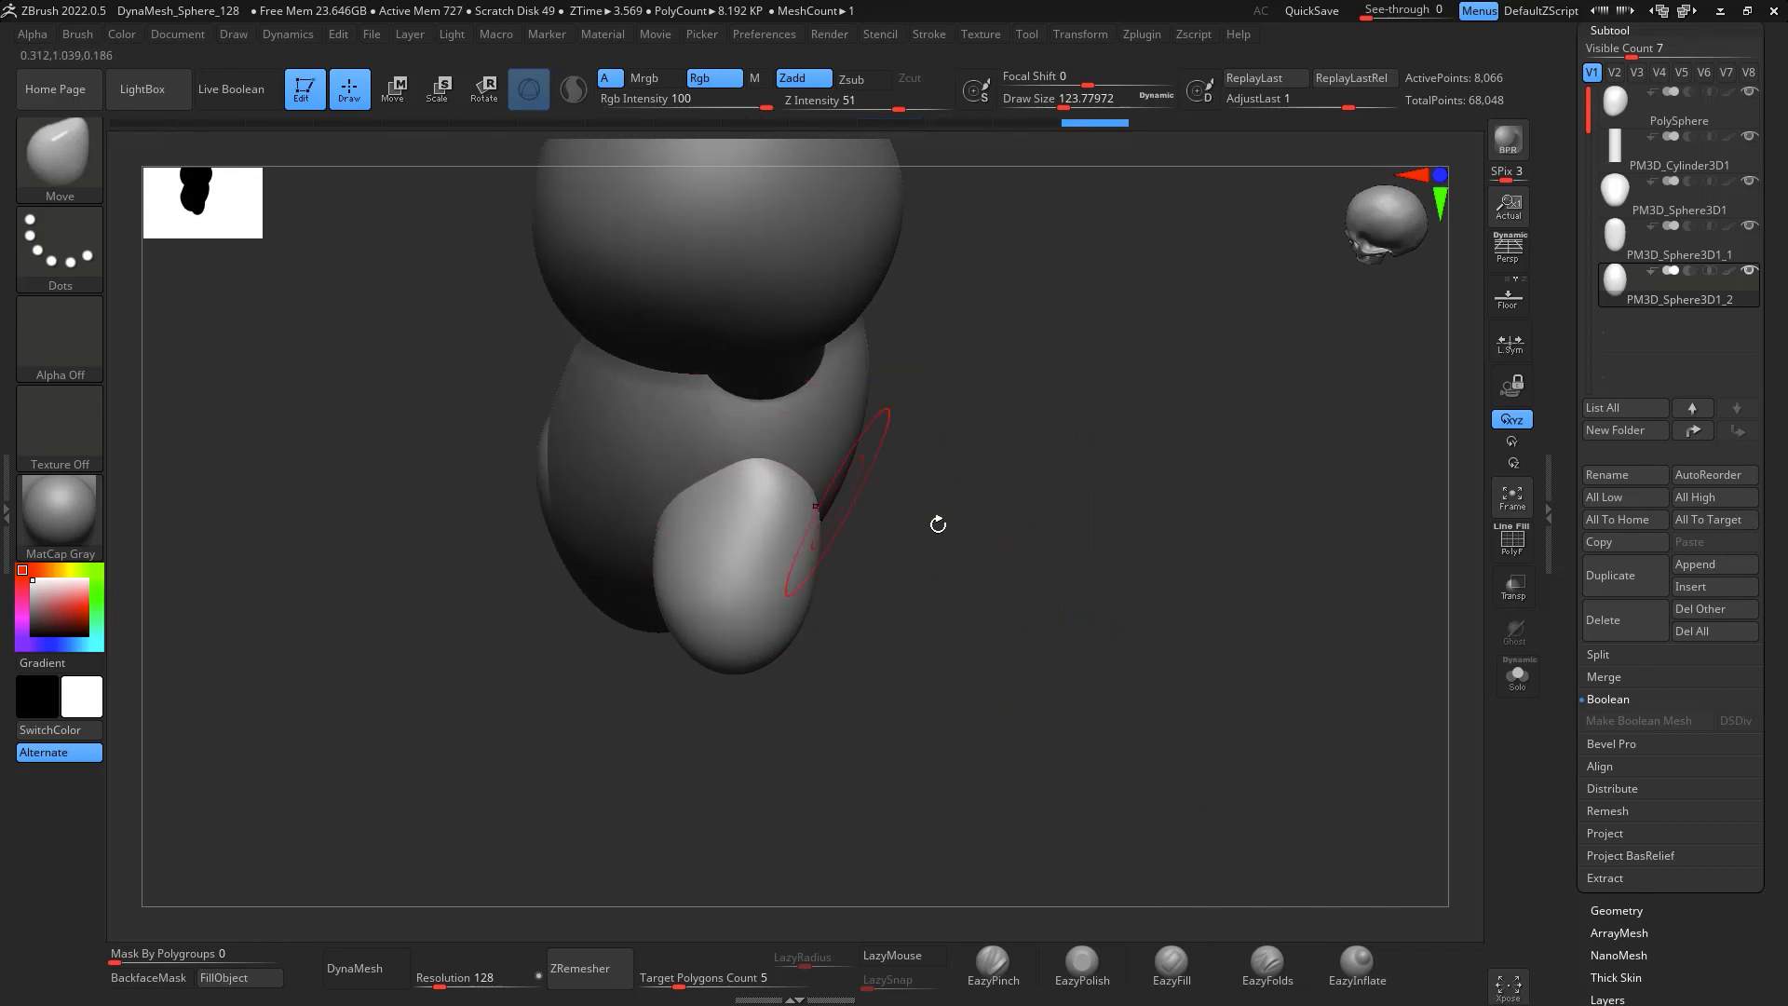
pyautogui.moveTo(938, 524)
pyautogui.mouseDown()
pyautogui.moveTo(1265, 550)
pyautogui.moveTo(1239, 559)
pyautogui.mouseUp()
pyautogui.moveTo(745, 633); pyautogui.dragTo(707, 550)
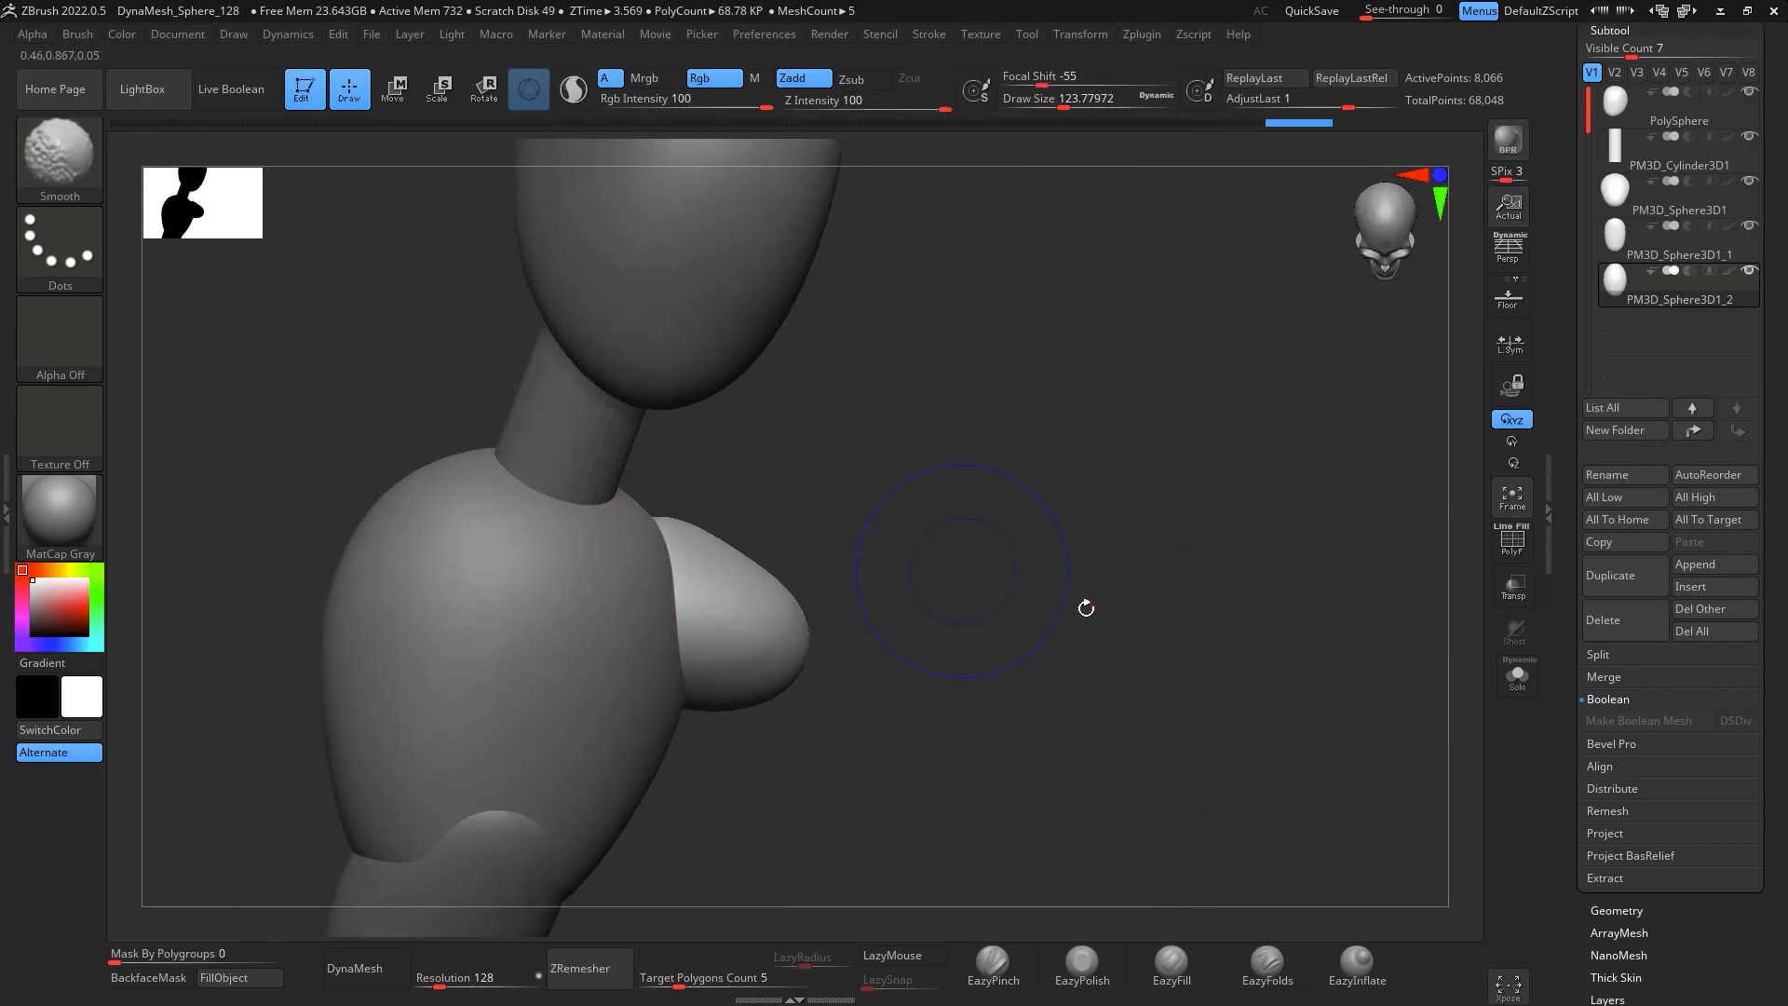
pyautogui.moveTo(1086, 608)
pyautogui.keyDown('shift'); pyautogui.mouseDown()
pyautogui.moveTo(1197, 722)
pyautogui.moveTo(1216, 563)
pyautogui.mouseUp(); pyautogui.keyUp('shift')
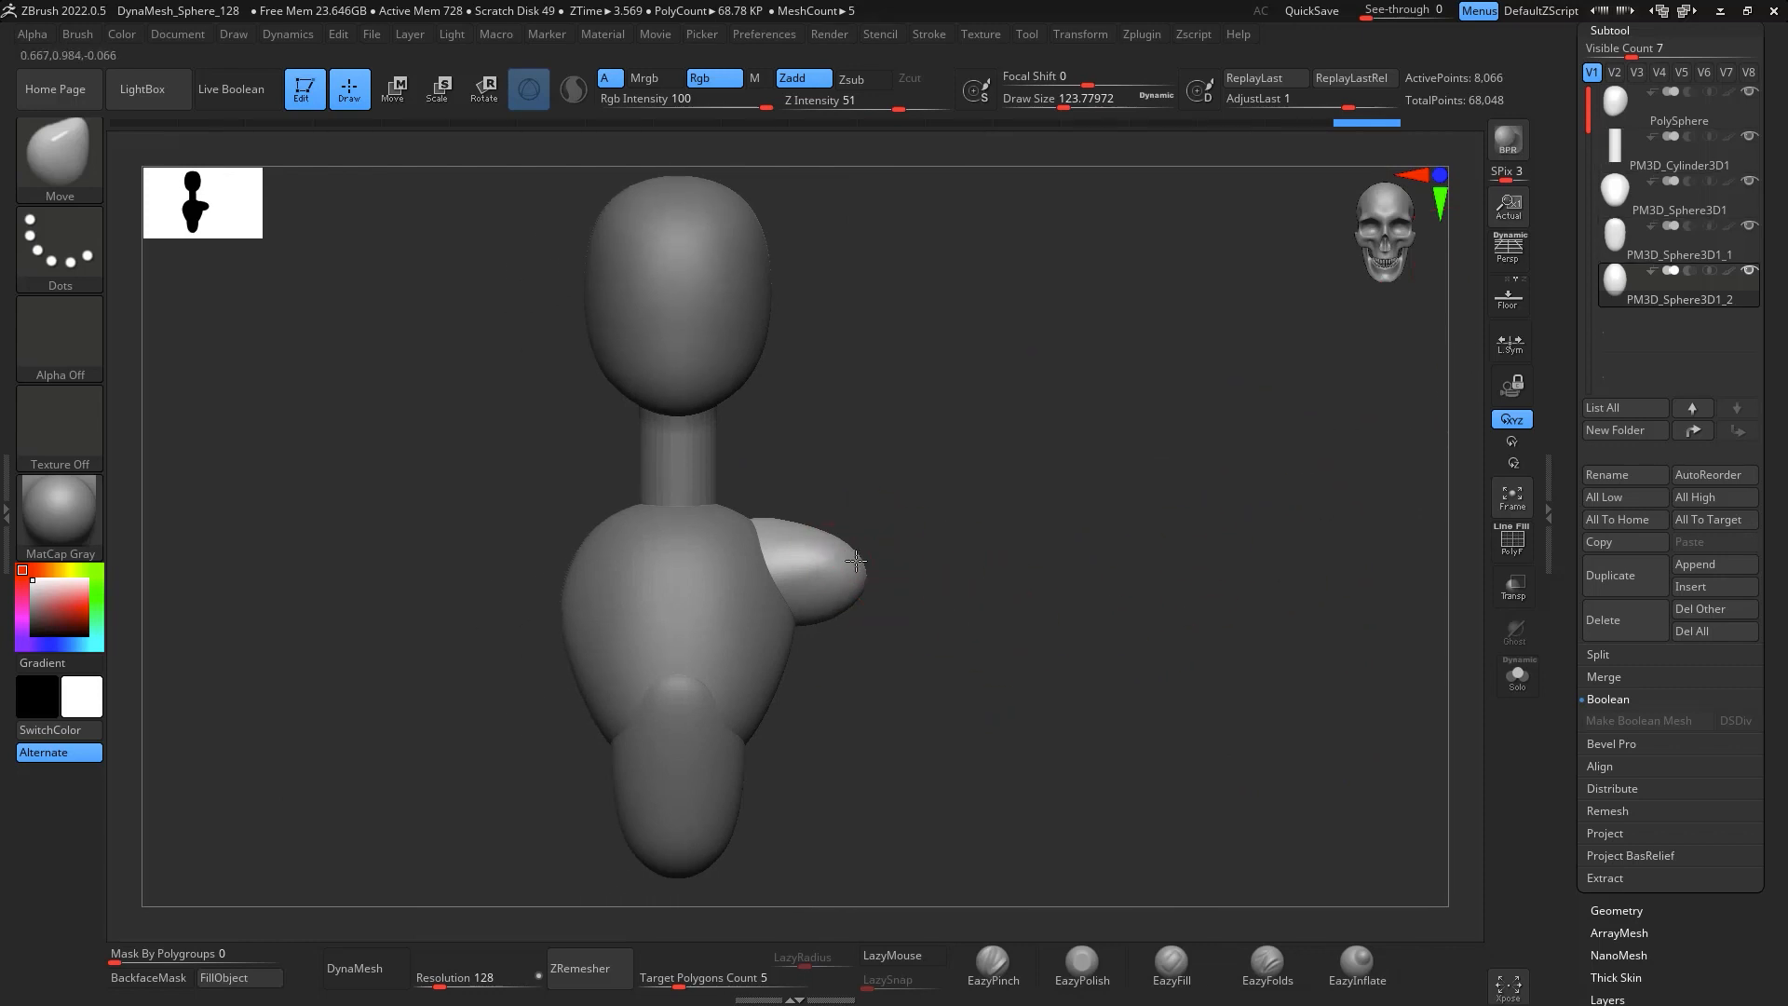
pyautogui.moveTo(813, 531); pyautogui.dragTo(762, 515)
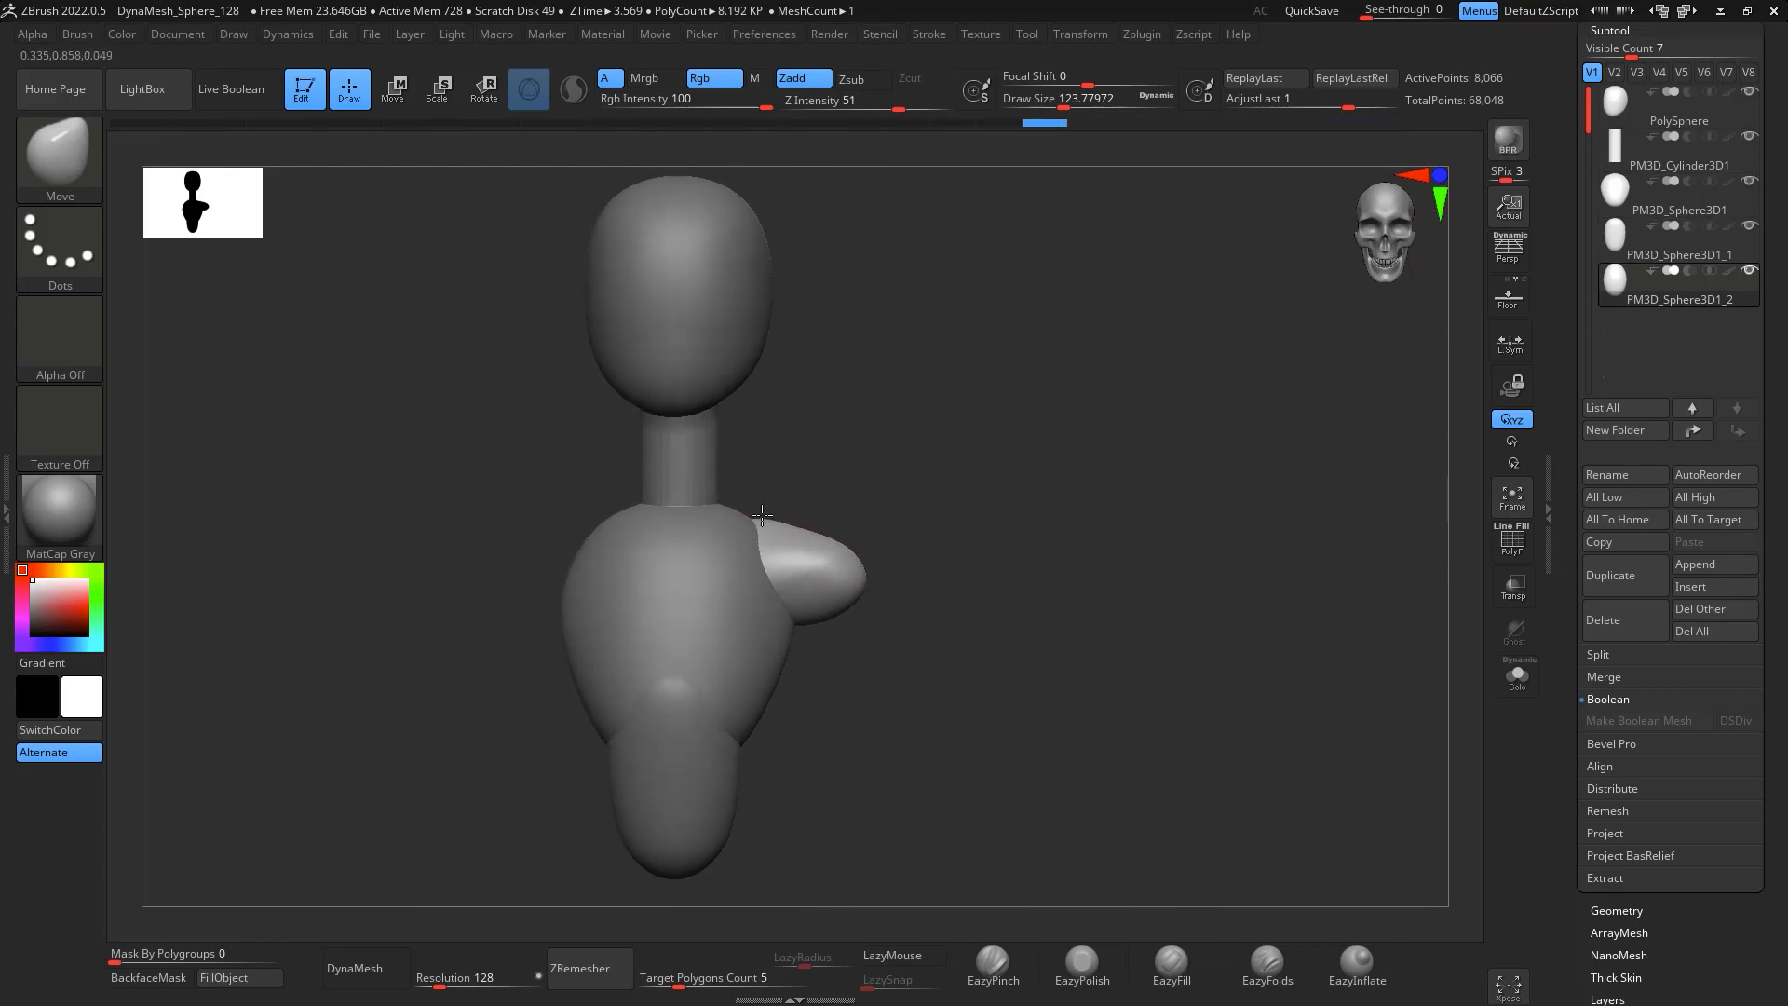
pyautogui.hotkey('ctrl', 'z')
# Mirror the shoulder to the opposite side of the torso with SubTool Master's Mirror function
pyautogui.click(1141, 34)
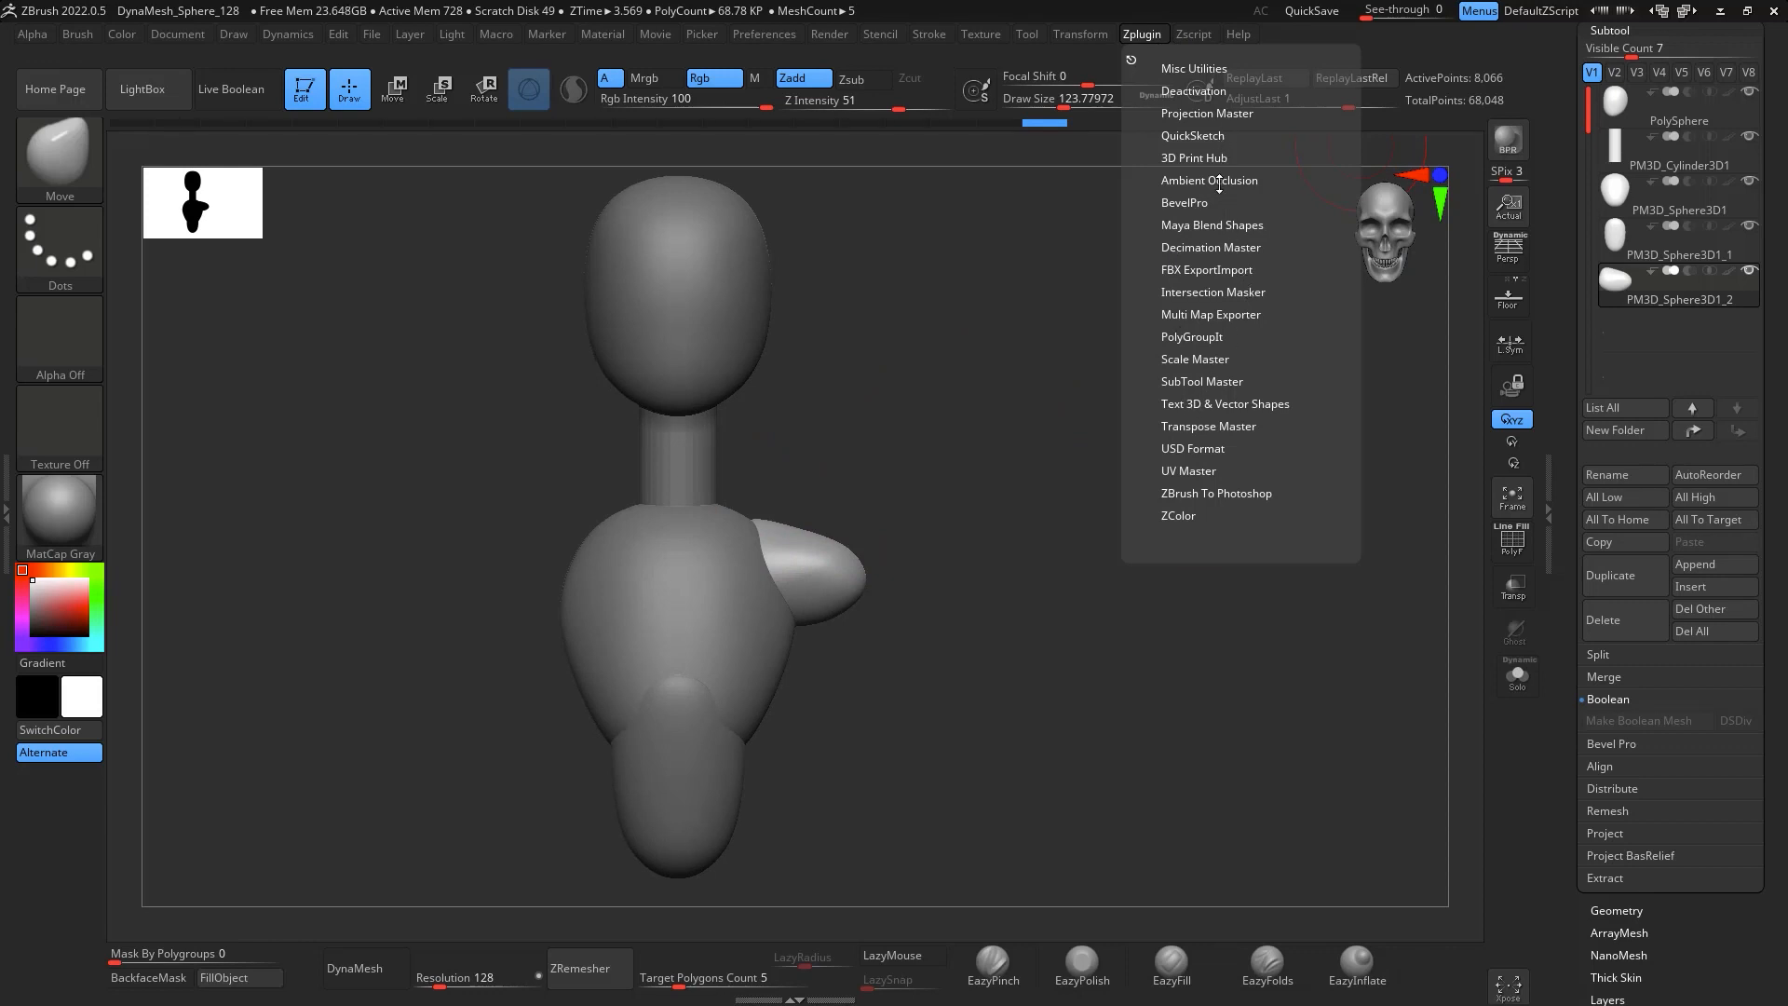
pyautogui.click(1220, 378)
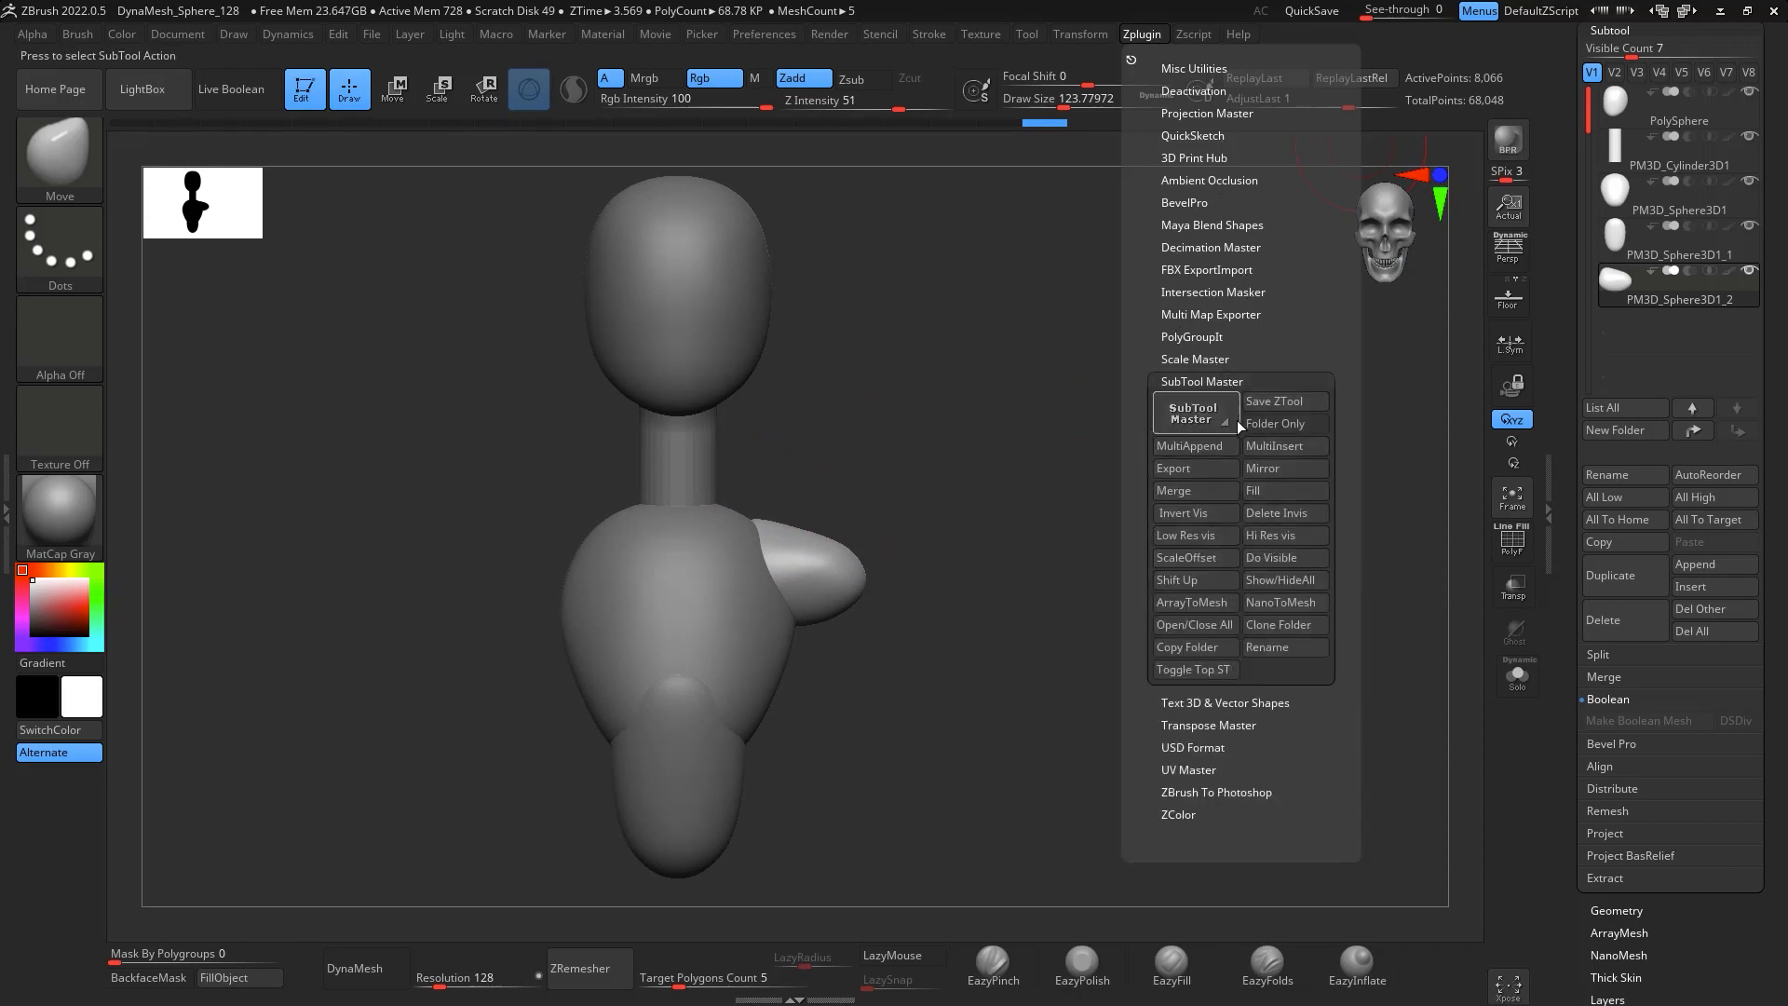
pyautogui.click(1271, 468)
pyautogui.click(792, 472)
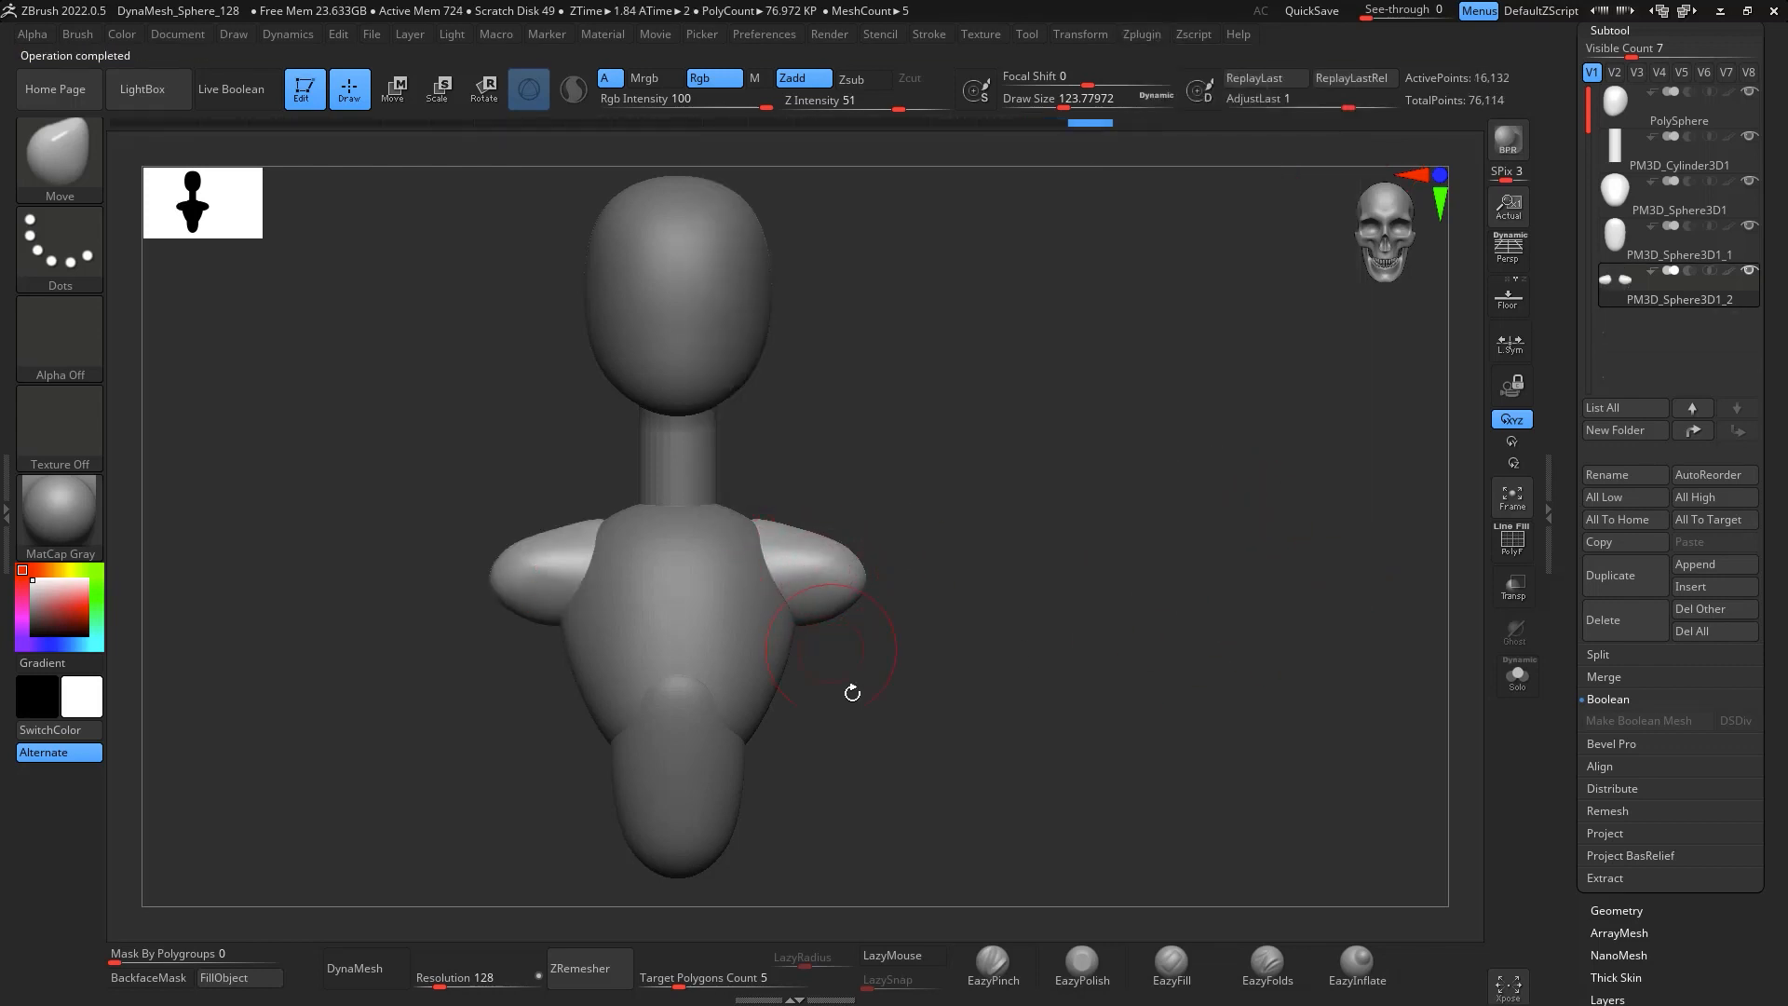
# Duplicate the neck cylinder subtool to start the upper arm
pyautogui.moveTo(1108, 612)
pyautogui.mouseDown()
pyautogui.moveTo(1053, 707)
pyautogui.moveTo(1034, 698)
pyautogui.mouseUp()
pyautogui.keyDown('shift'); pyautogui.moveTo(1233, 555); pyautogui.dragTo(1291, 579); pyautogui.keyUp('shift')
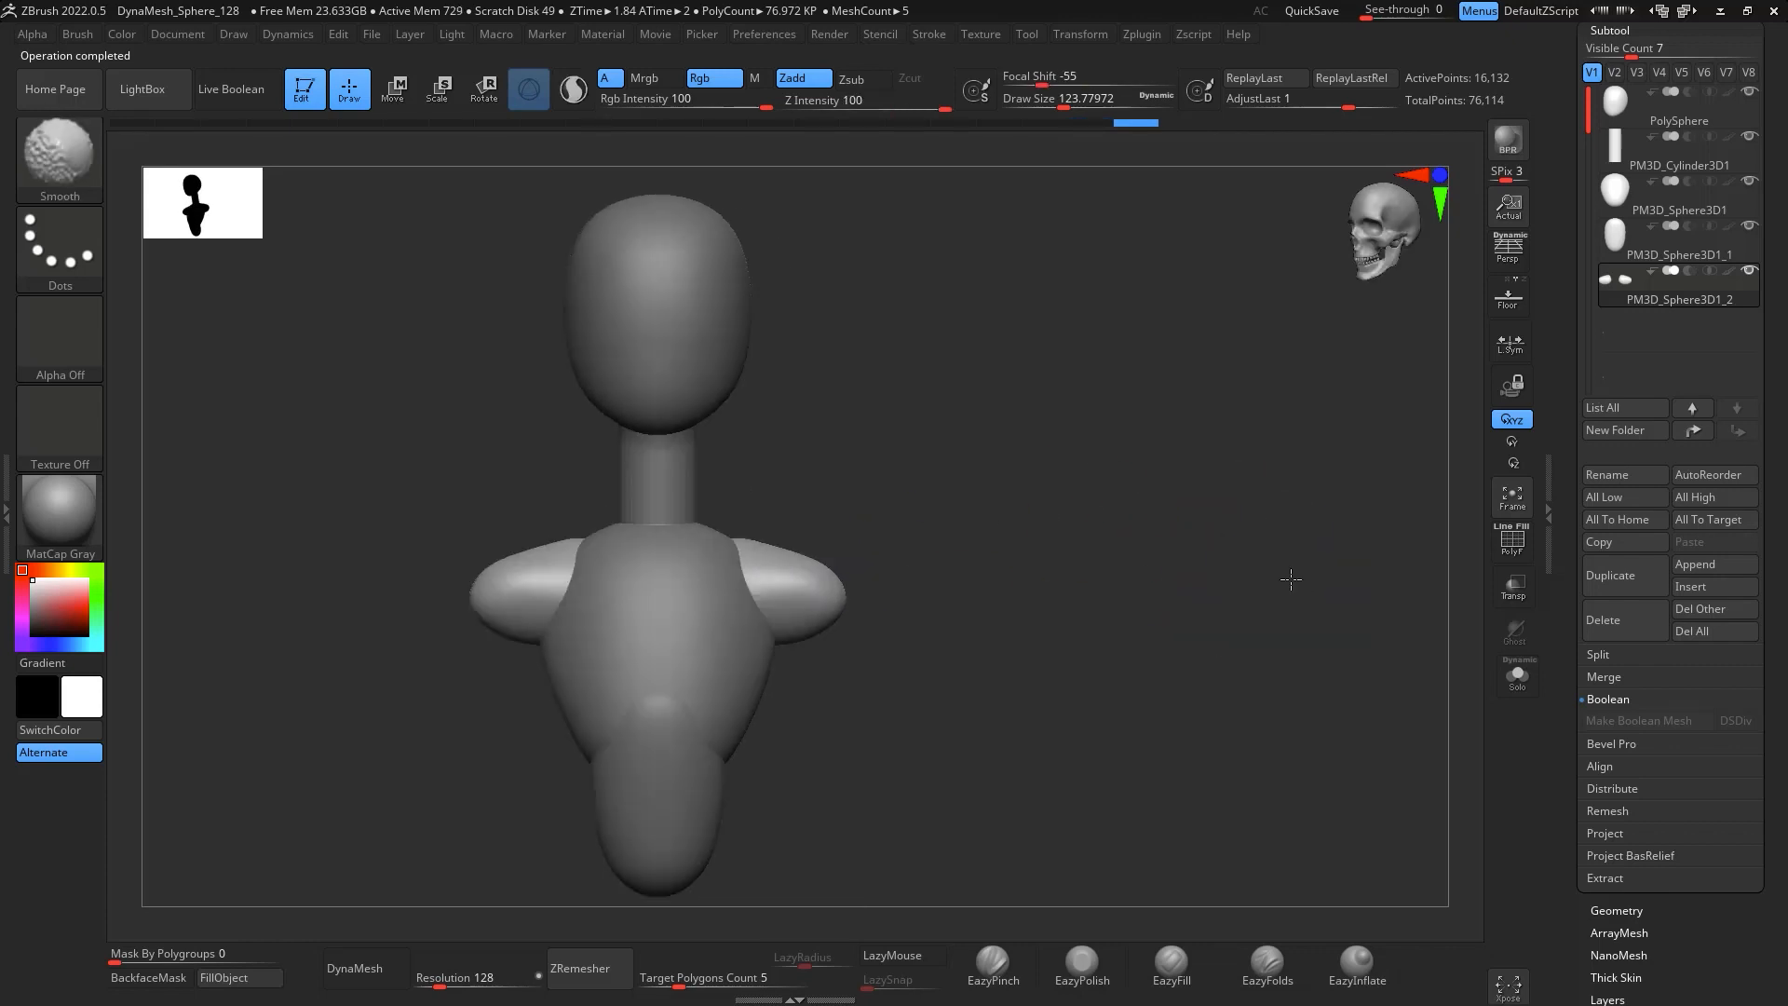
pyautogui.click(1731, 218)
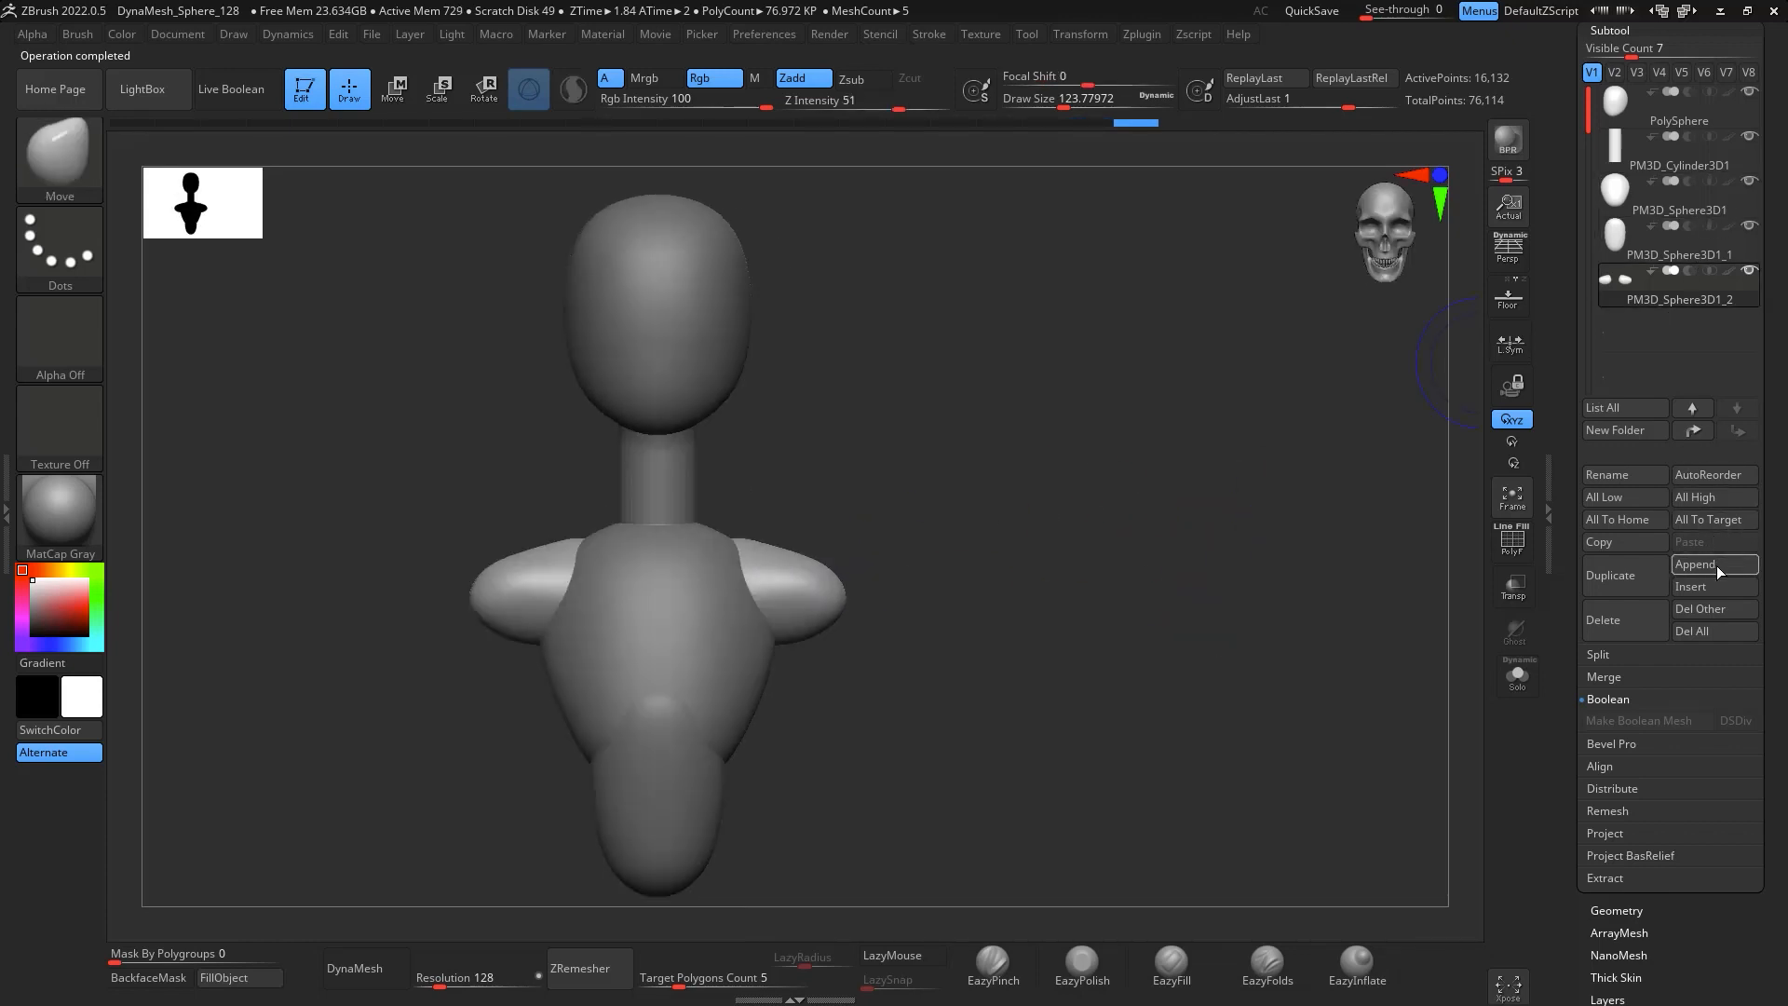
pyautogui.click(1701, 170)
pyautogui.click(1641, 577)
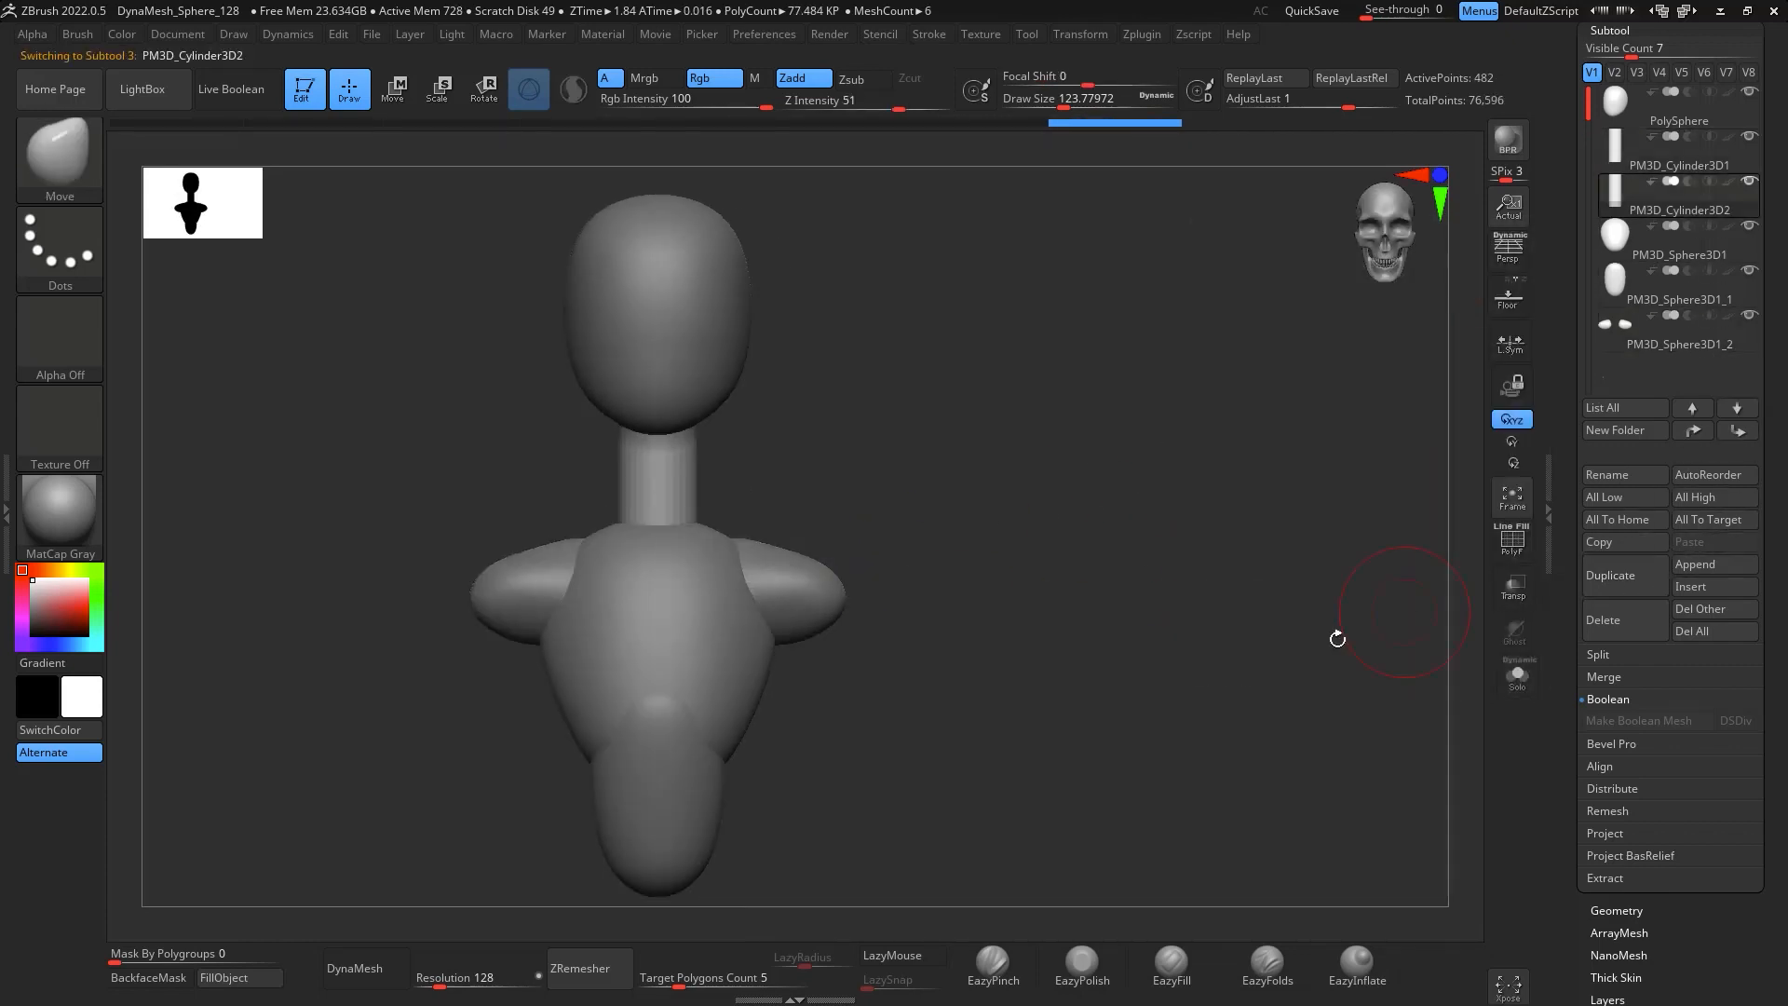
# Move the duplicated cylinder beneath one shoulder, scale it down slightly and align it with the shoulder from the front and side
pyautogui.press('w')
pyautogui.moveTo(656, 445); pyautogui.dragTo(819, 724)
pyautogui.moveTo(894, 643); pyautogui.dragTo(885, 619)
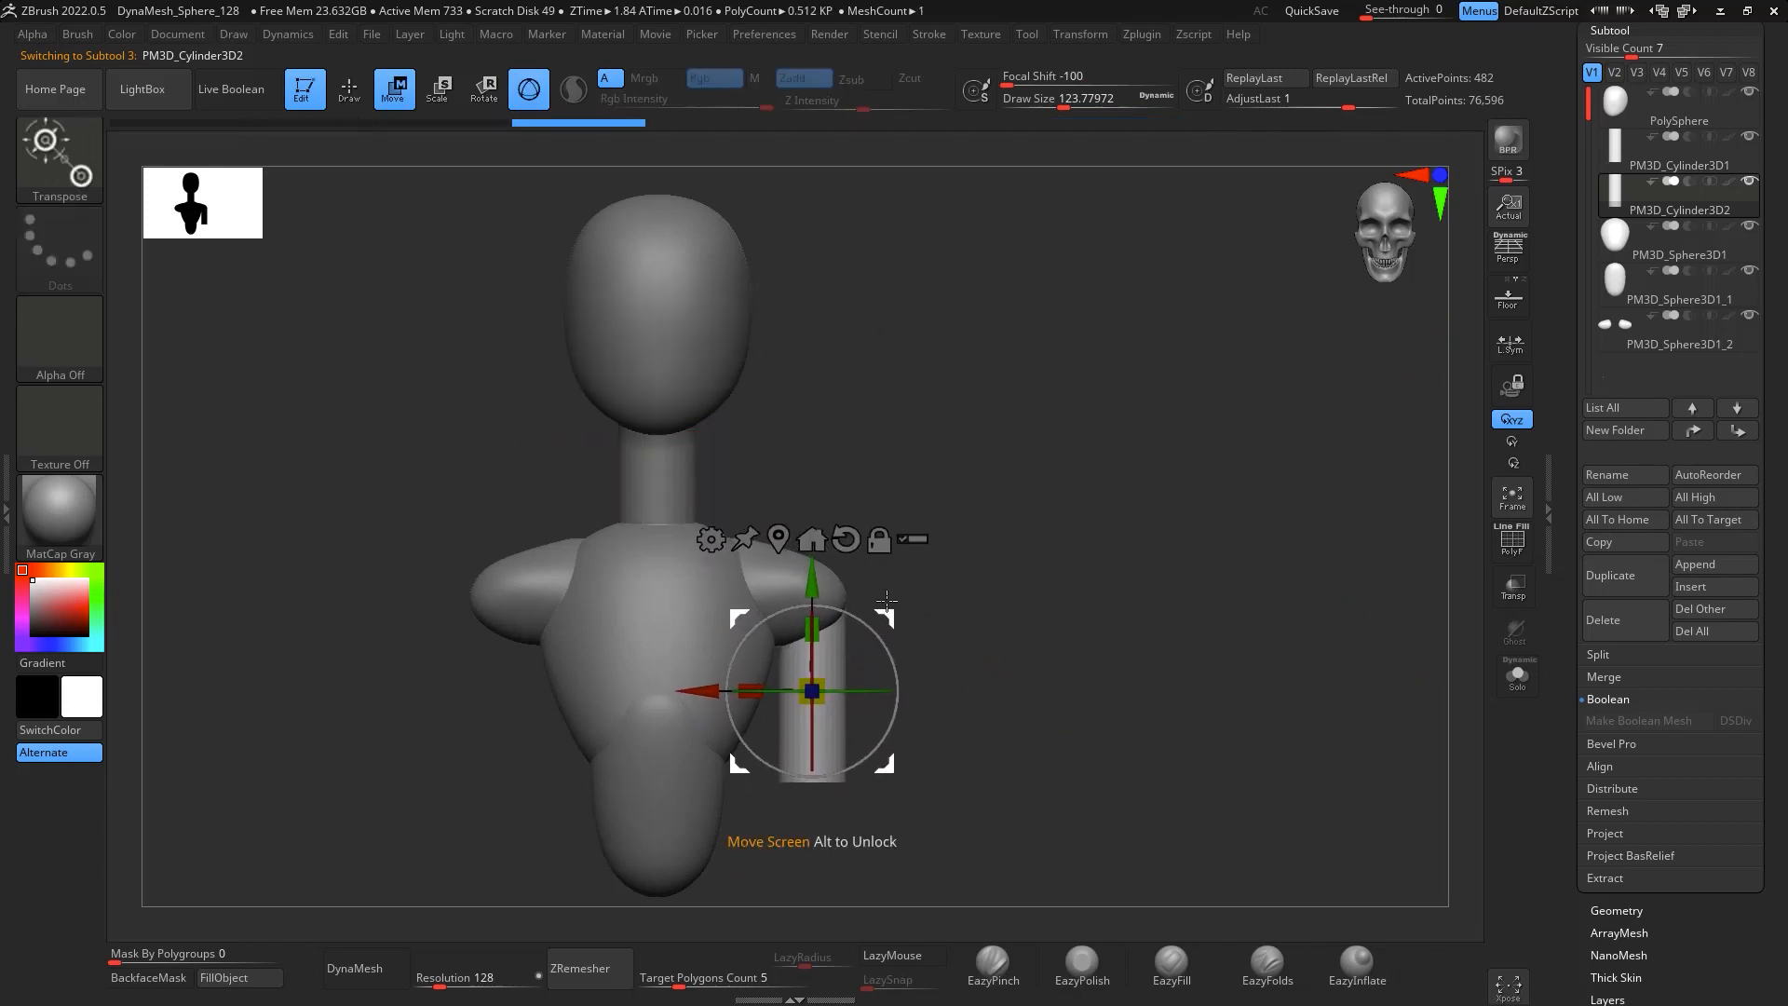
pyautogui.moveTo(1332, 523); pyautogui.dragTo(1109, 518)
pyautogui.moveTo(887, 612)
pyautogui.mouseDown()
pyautogui.moveTo(874, 630)
pyautogui.moveTo(869, 614)
pyautogui.mouseUp()
pyautogui.moveTo(1029, 639); pyautogui.dragTo(1132, 629)
pyautogui.moveTo(868, 616); pyautogui.dragTo(866, 621)
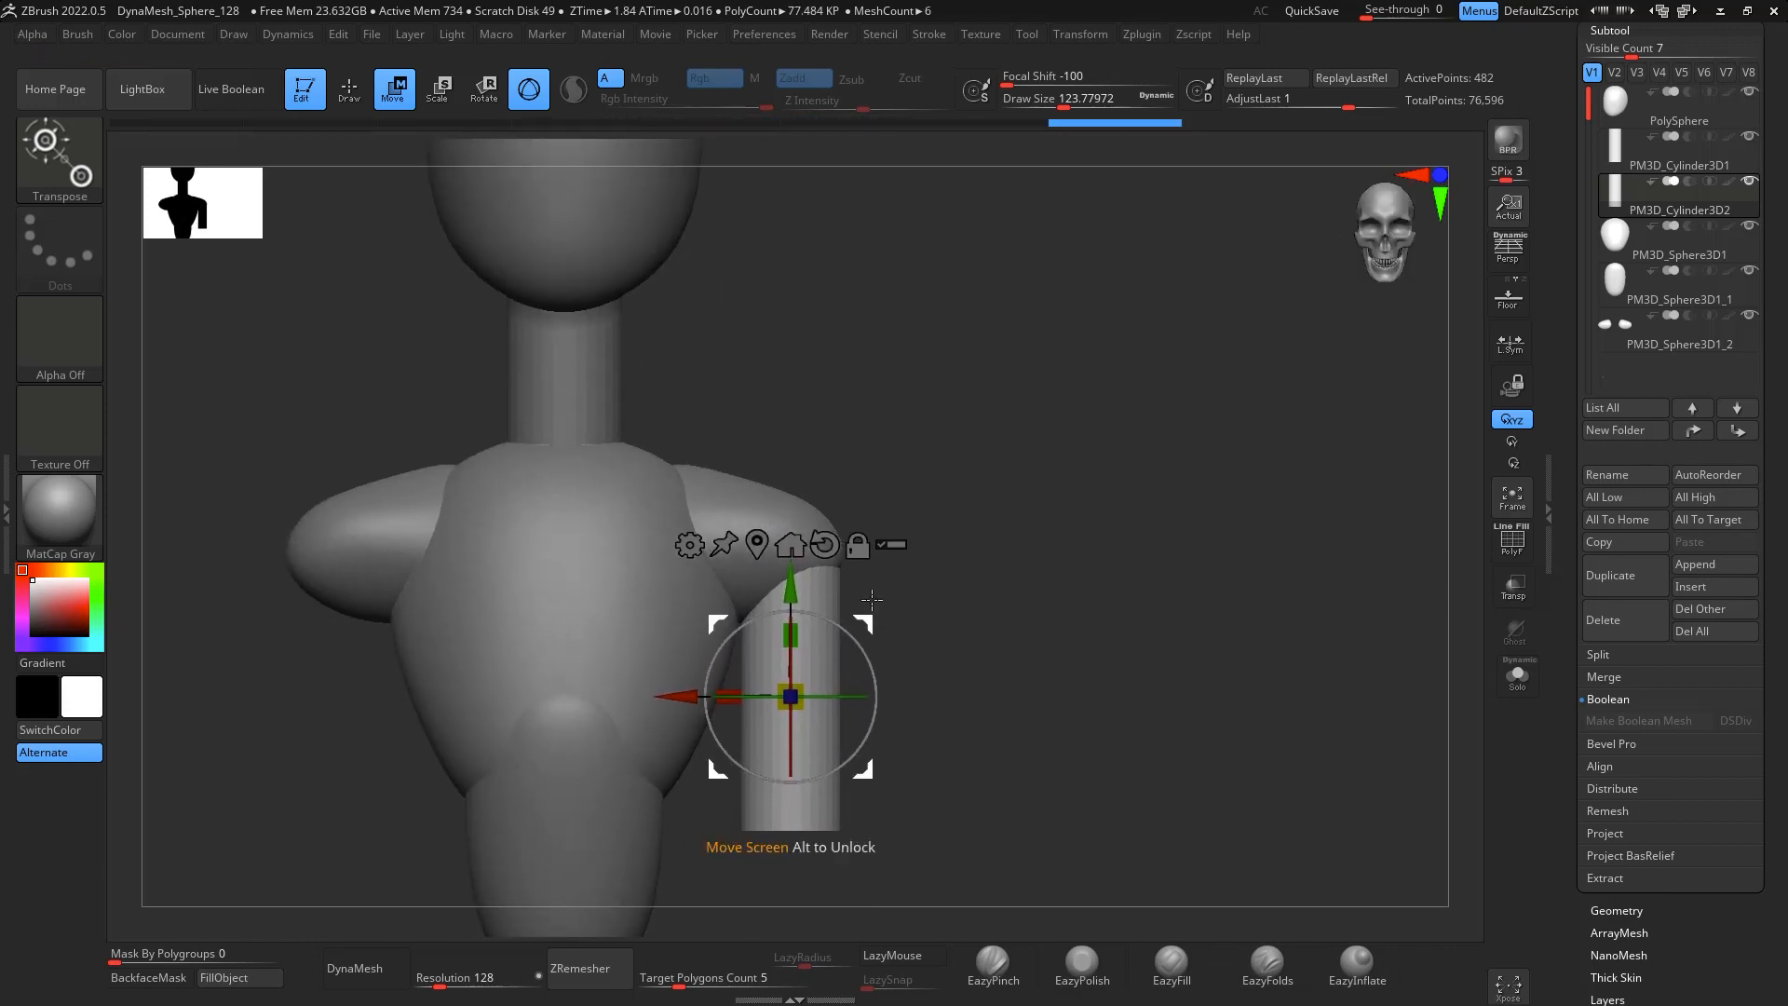
# Nudge the outer ends of the shoulders inward over the upper arm with the Move brush at a draw size of about 136
pyautogui.click(1677, 331)
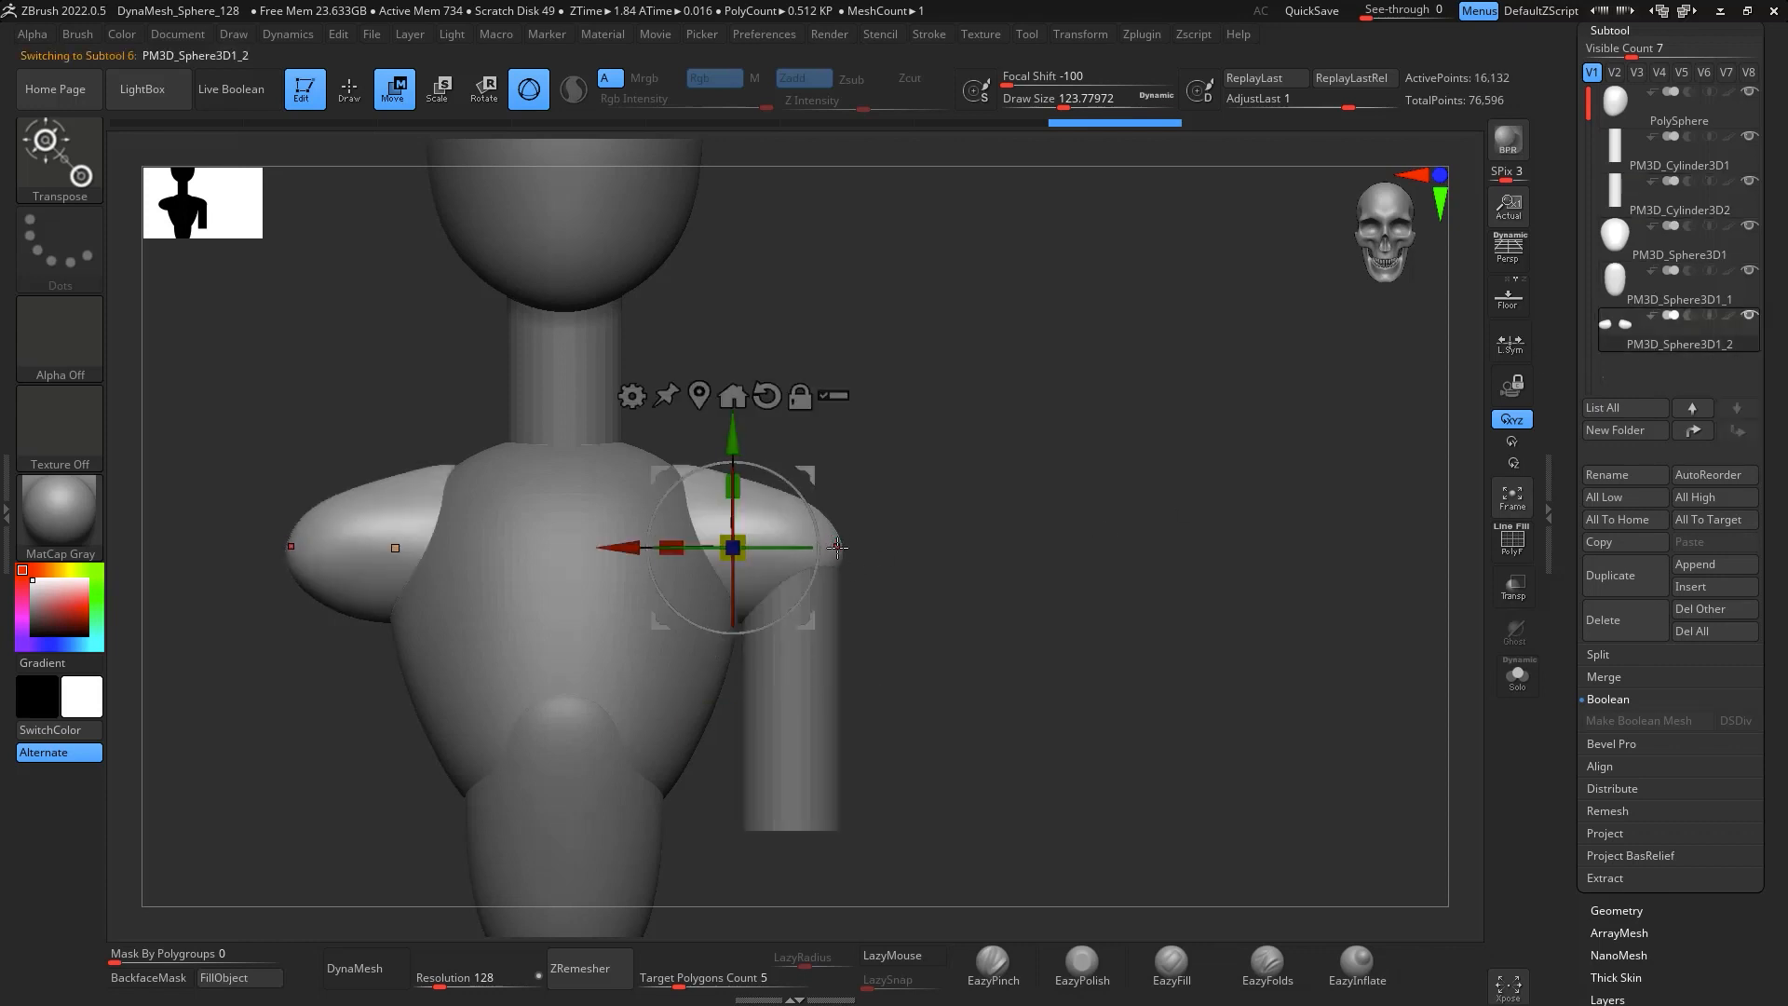
pyautogui.press('b')
pyautogui.press('m')
pyautogui.press('v')
pyautogui.press('space')
pyautogui.moveTo(859, 545)
pyautogui.mouseDown()
pyautogui.moveTo(829, 564)
pyautogui.moveTo(792, 519)
pyautogui.moveTo(809, 517)
pyautogui.mouseUp()
pyautogui.press('space')
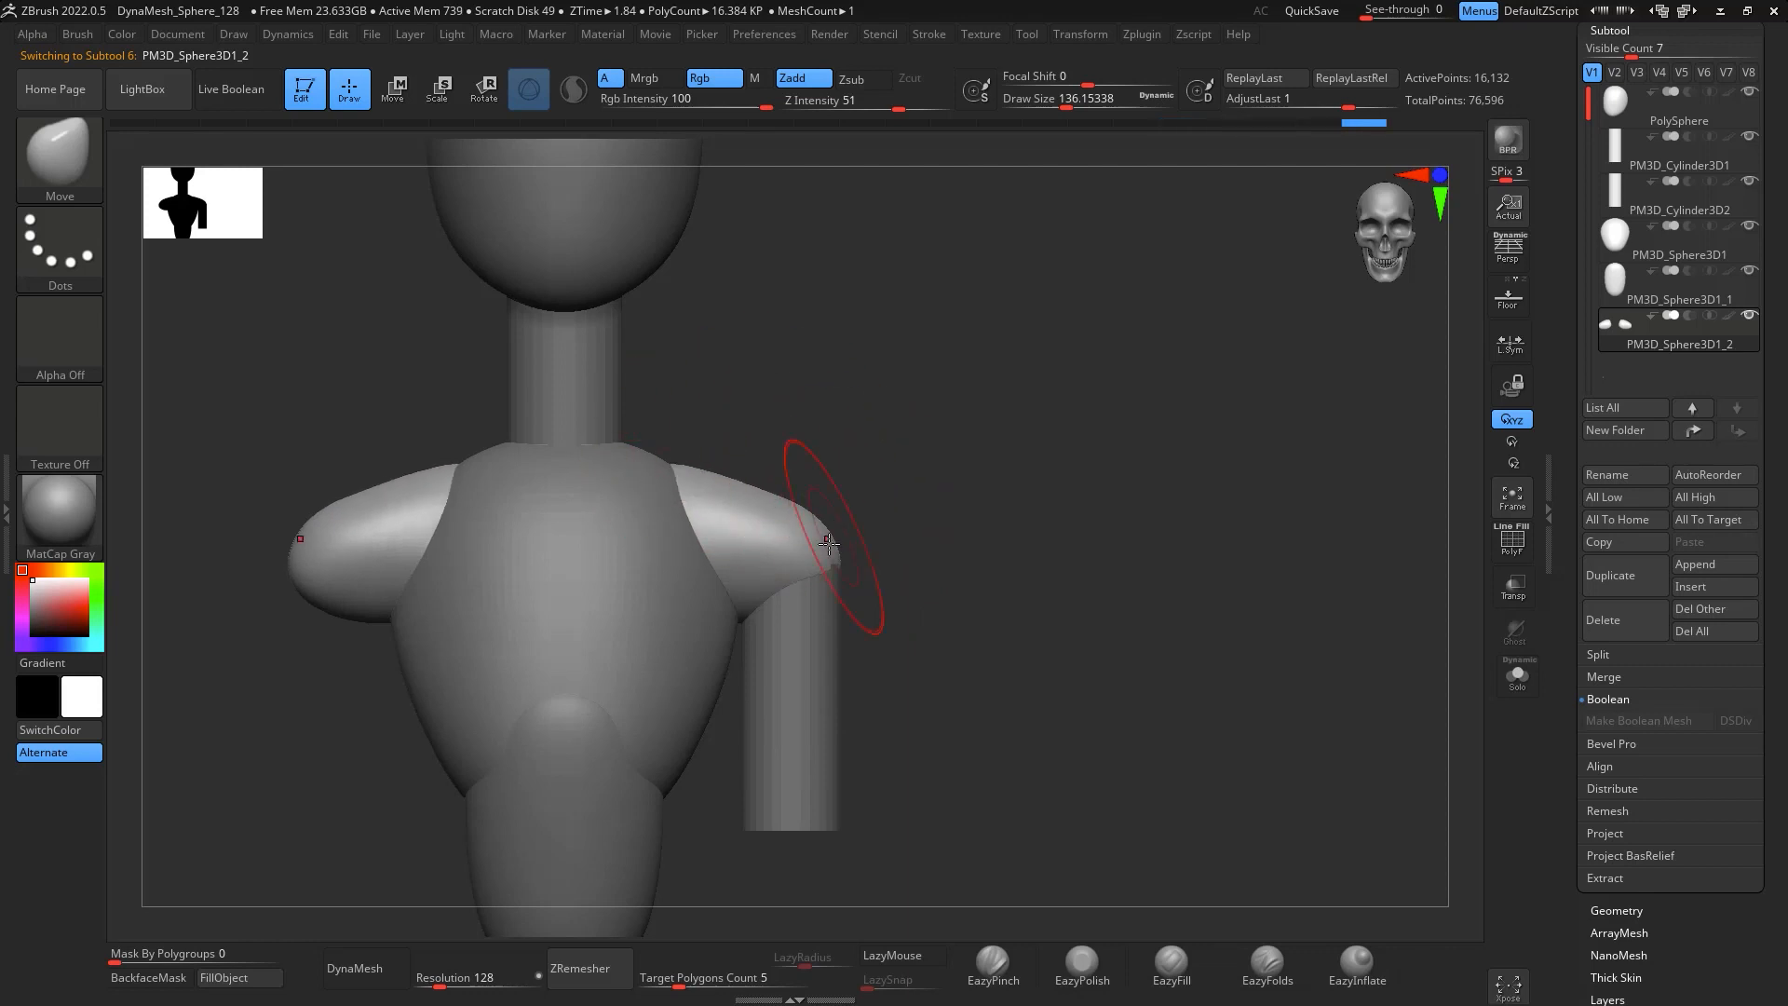
pyautogui.moveTo(850, 582)
pyautogui.mouseDown()
pyautogui.moveTo(964, 611)
pyautogui.moveTo(743, 559)
pyautogui.mouseUp()
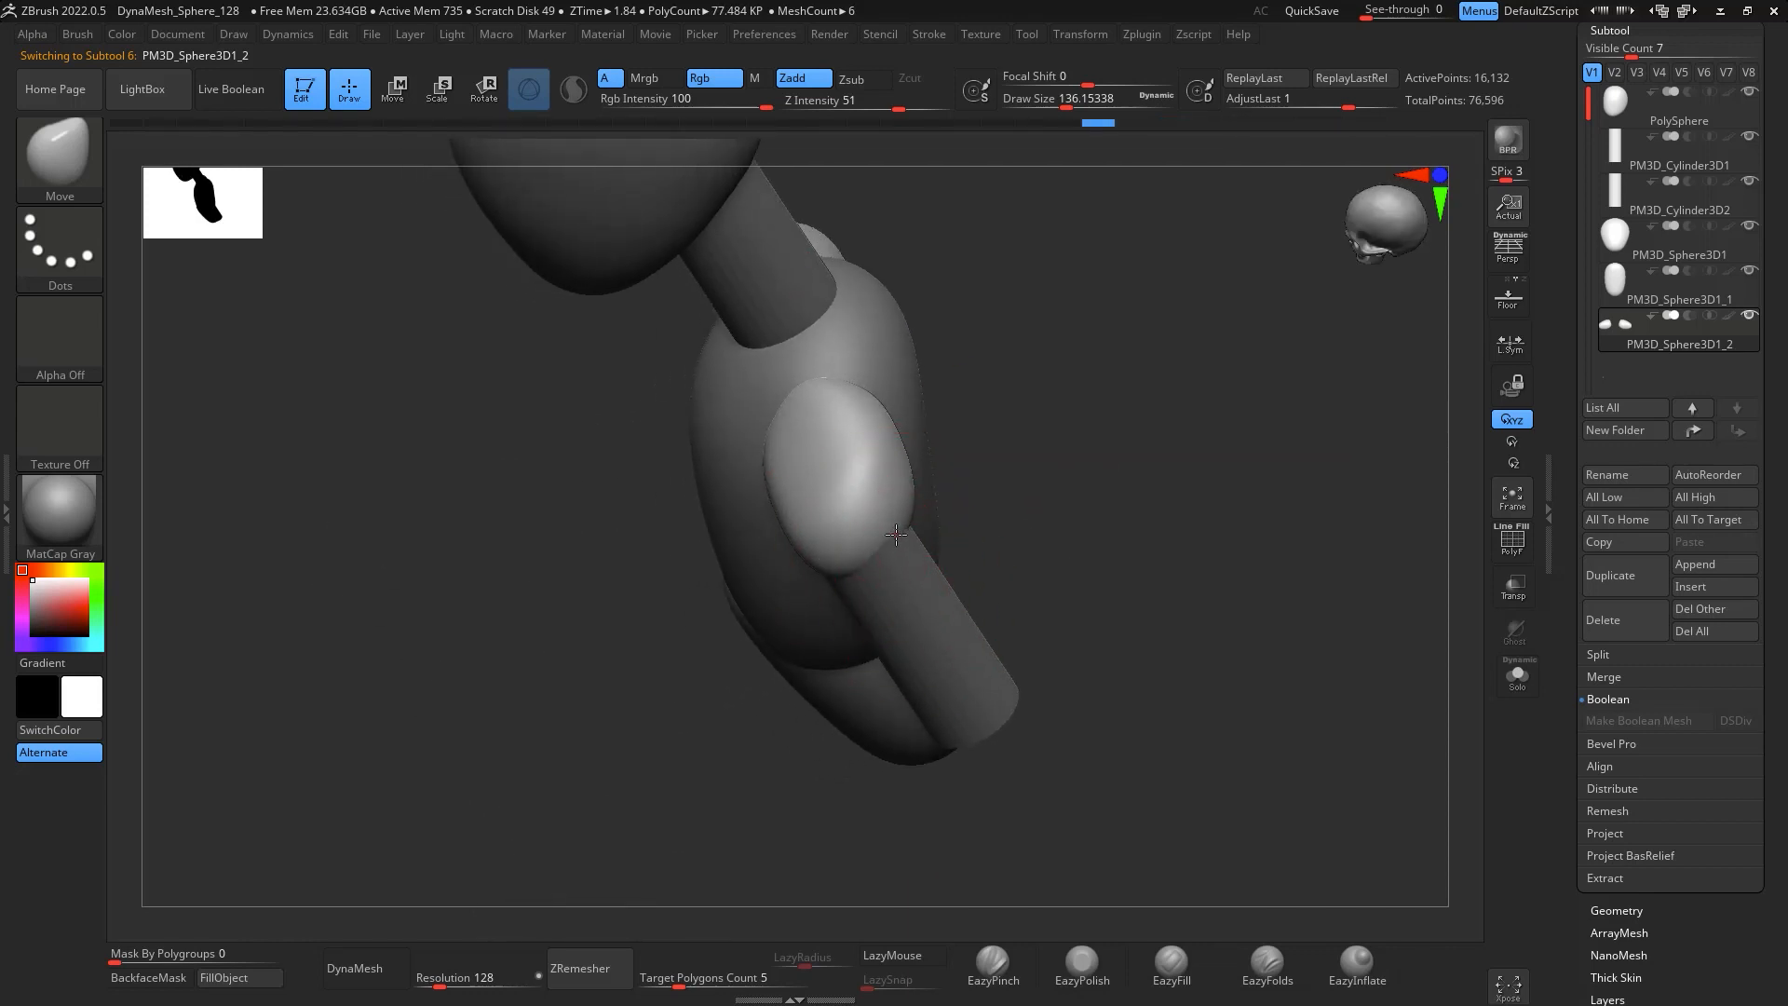
pyautogui.moveTo(931, 504)
pyautogui.mouseDown()
pyautogui.moveTo(1133, 411)
pyautogui.moveTo(941, 472)
pyautogui.mouseUp()
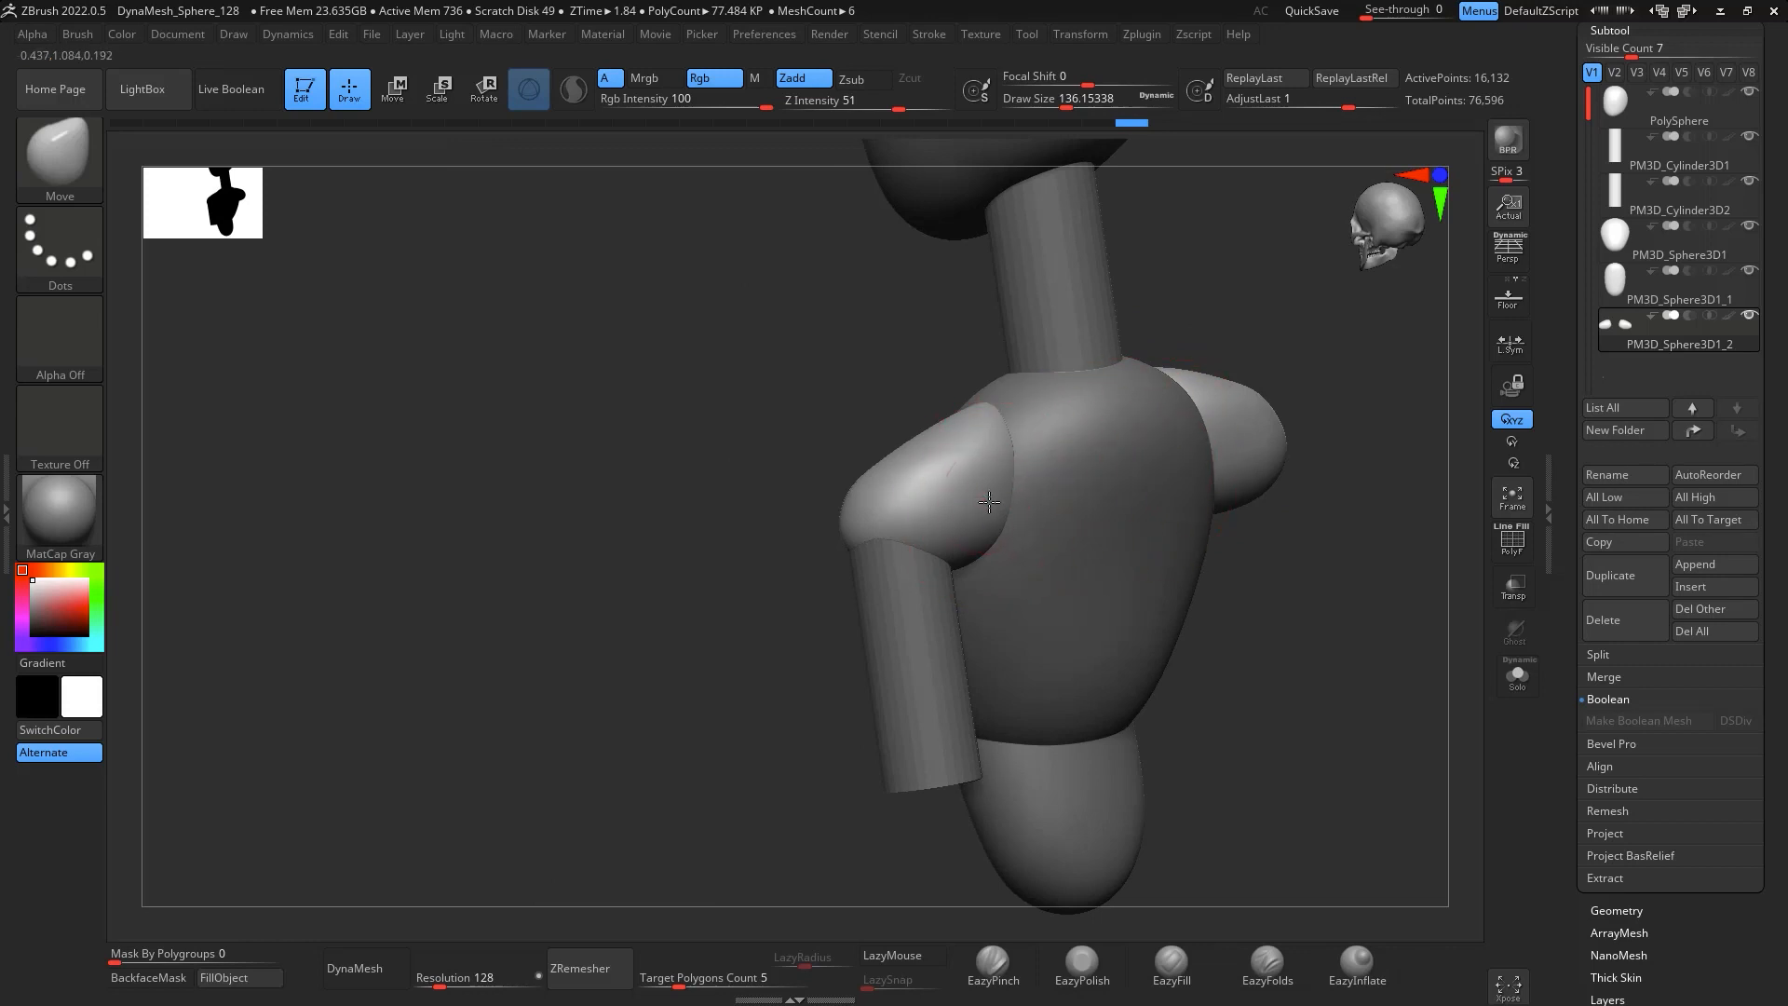
pyautogui.moveTo(1303, 559); pyautogui.dragTo(1301, 428)
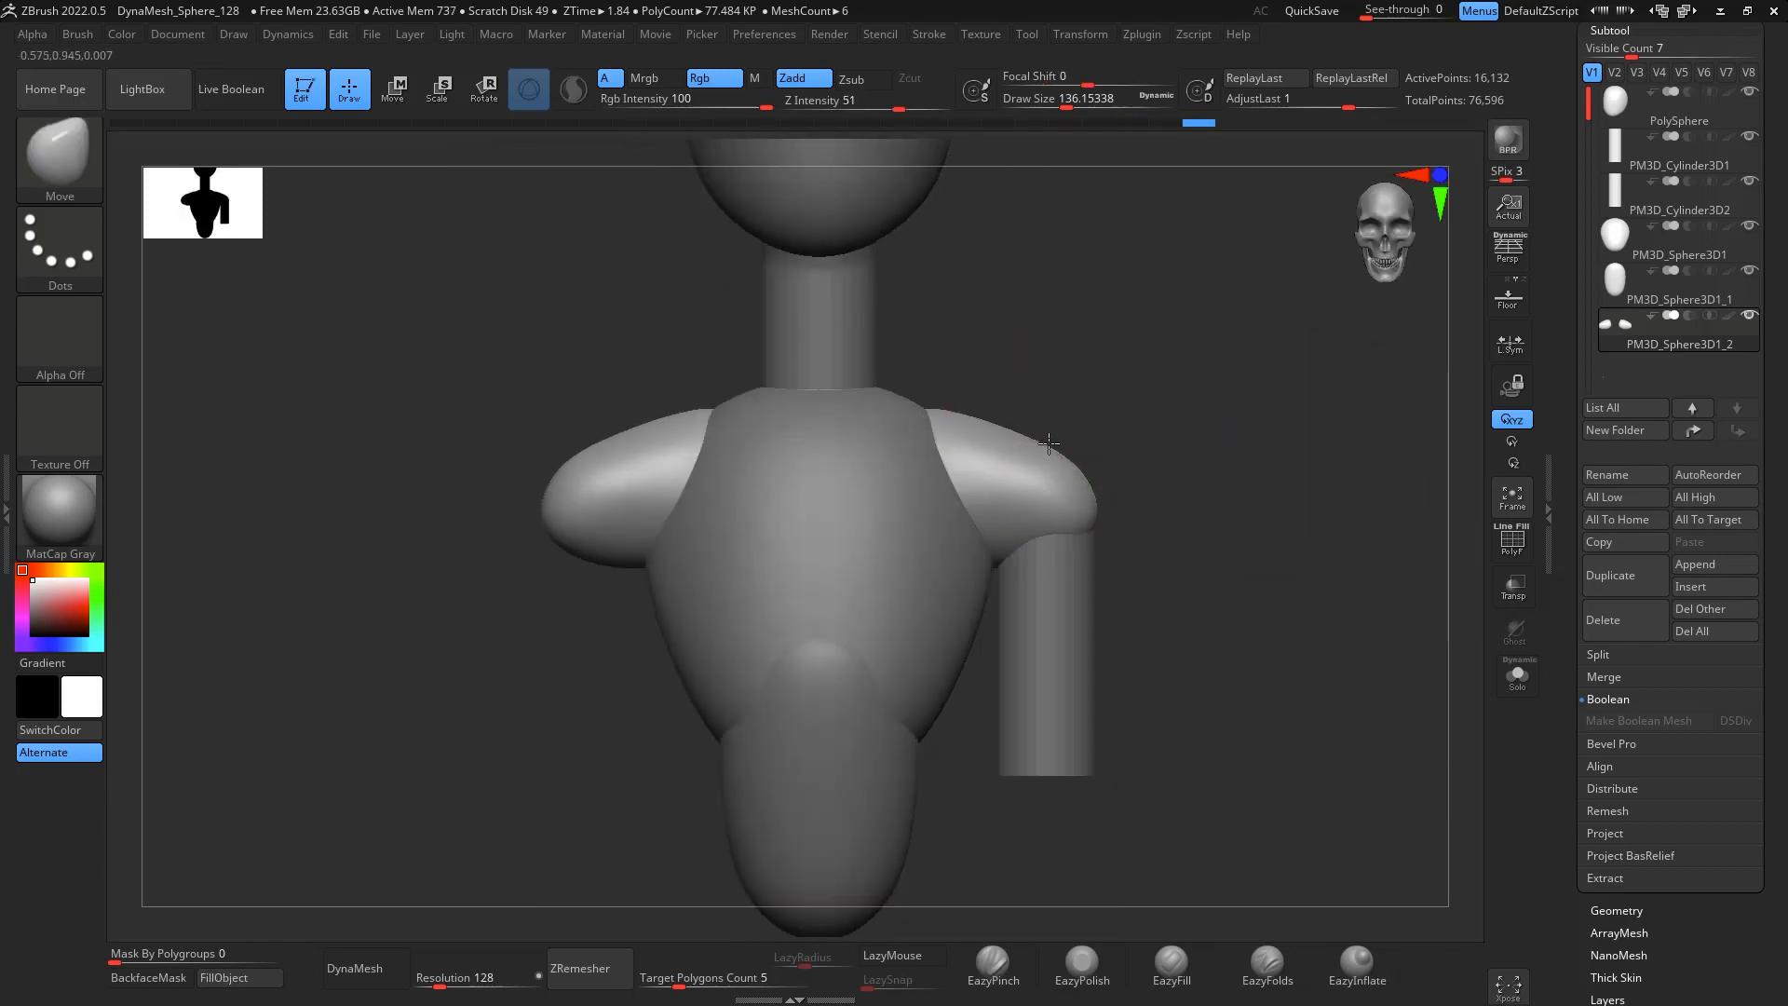
pyautogui.keyDown('alt'); pyautogui.moveTo(1319, 650); pyautogui.dragTo(1426, 482); pyautogui.keyUp('alt')
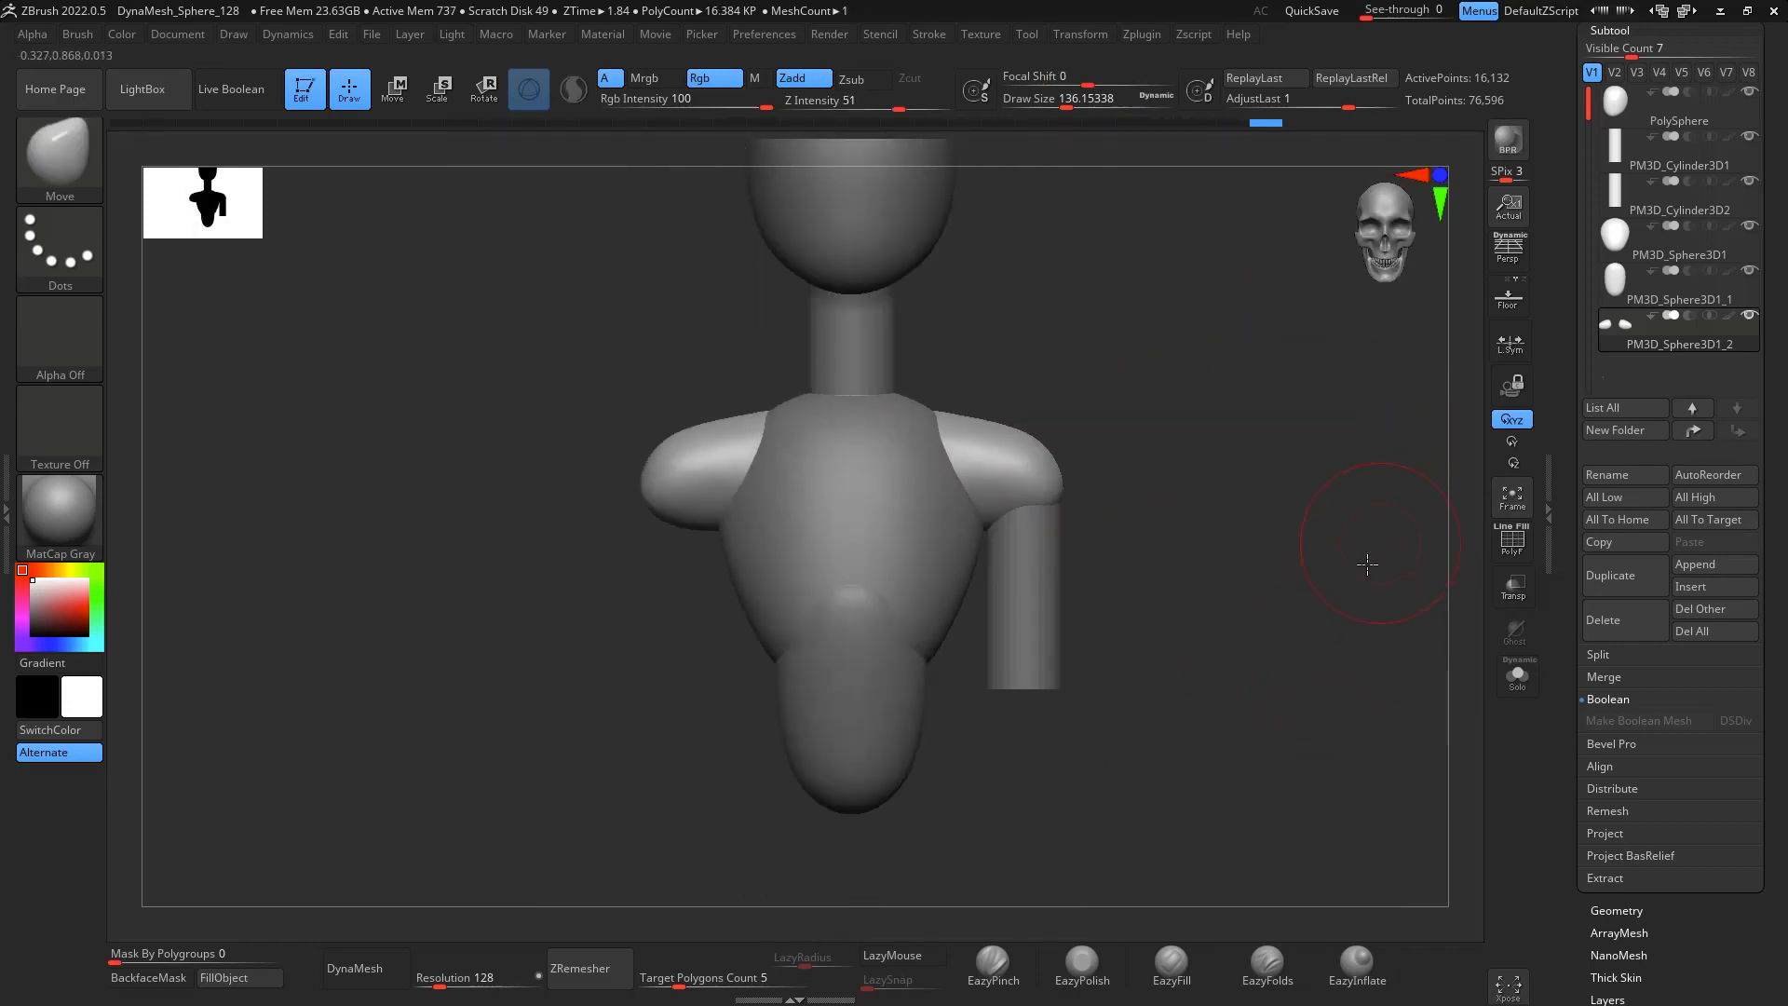
pyautogui.keyDown('alt'); pyautogui.moveTo(1367, 565); pyautogui.dragTo(1340, 634); pyautogui.keyUp('alt')
# Move the upper-arm cylinder subtool down to the end of the subtool list, below the shoulders
pyautogui.click(1668, 209)
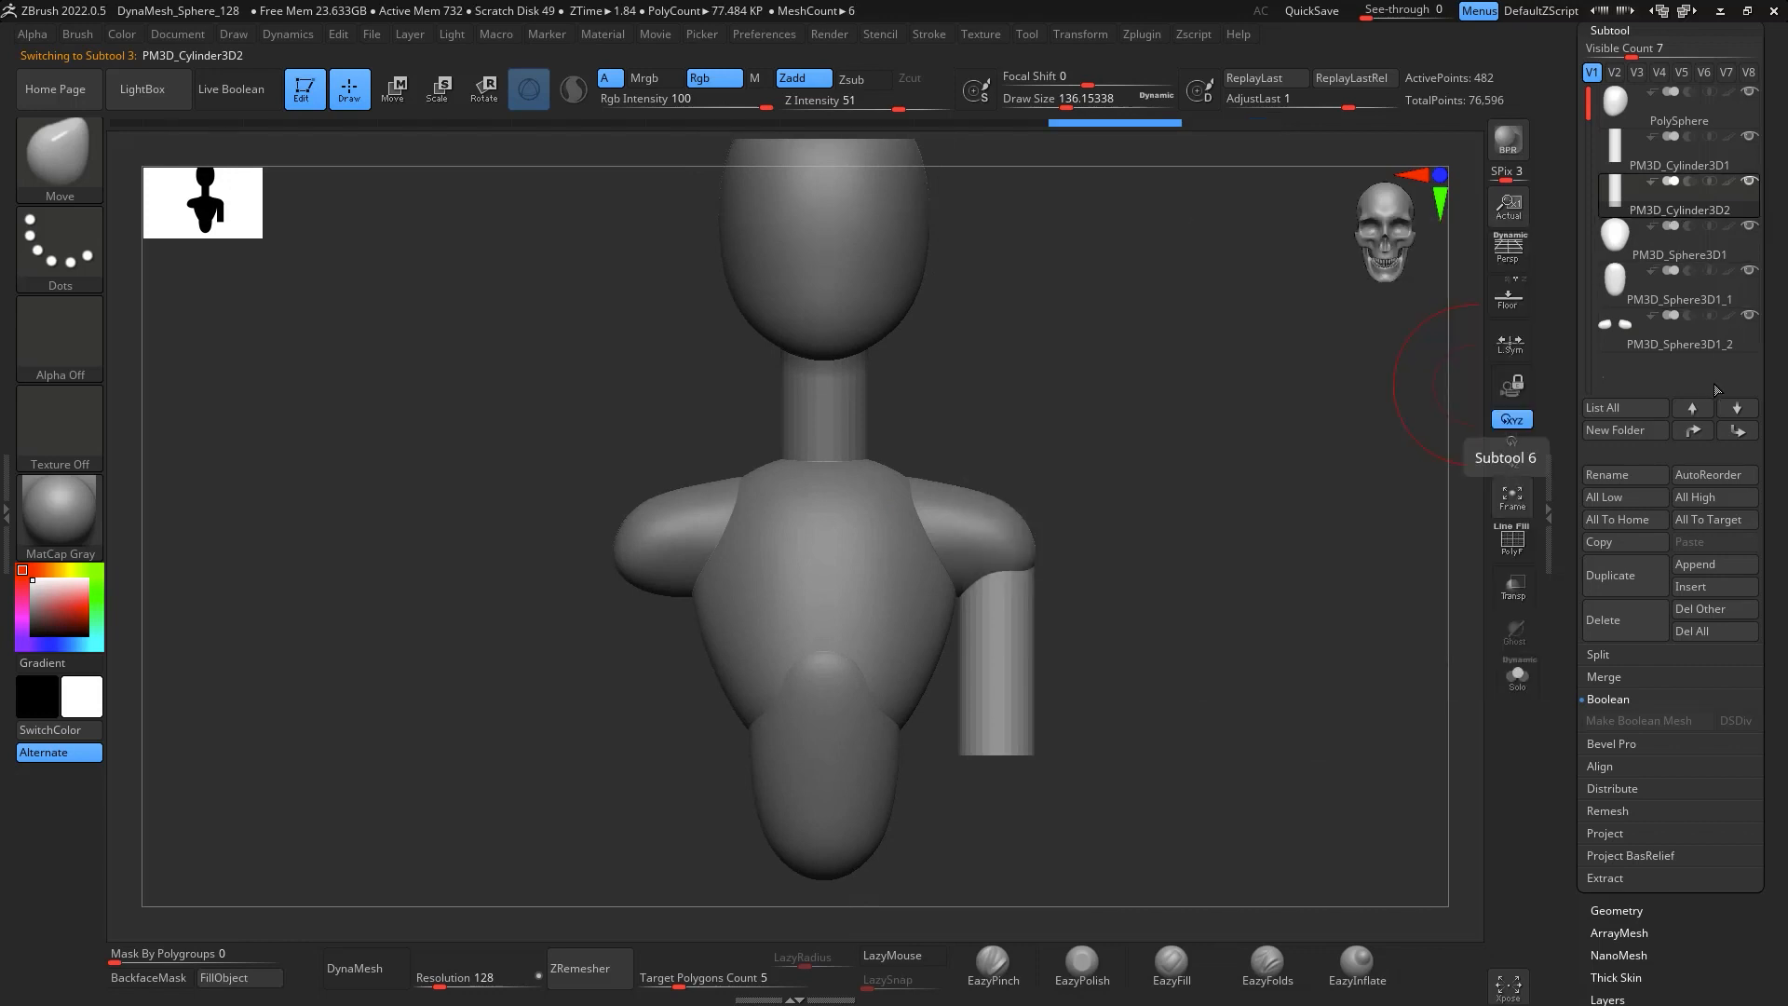
pyautogui.click(1736, 433)
pyautogui.click(1737, 433)
pyautogui.click(1737, 432)
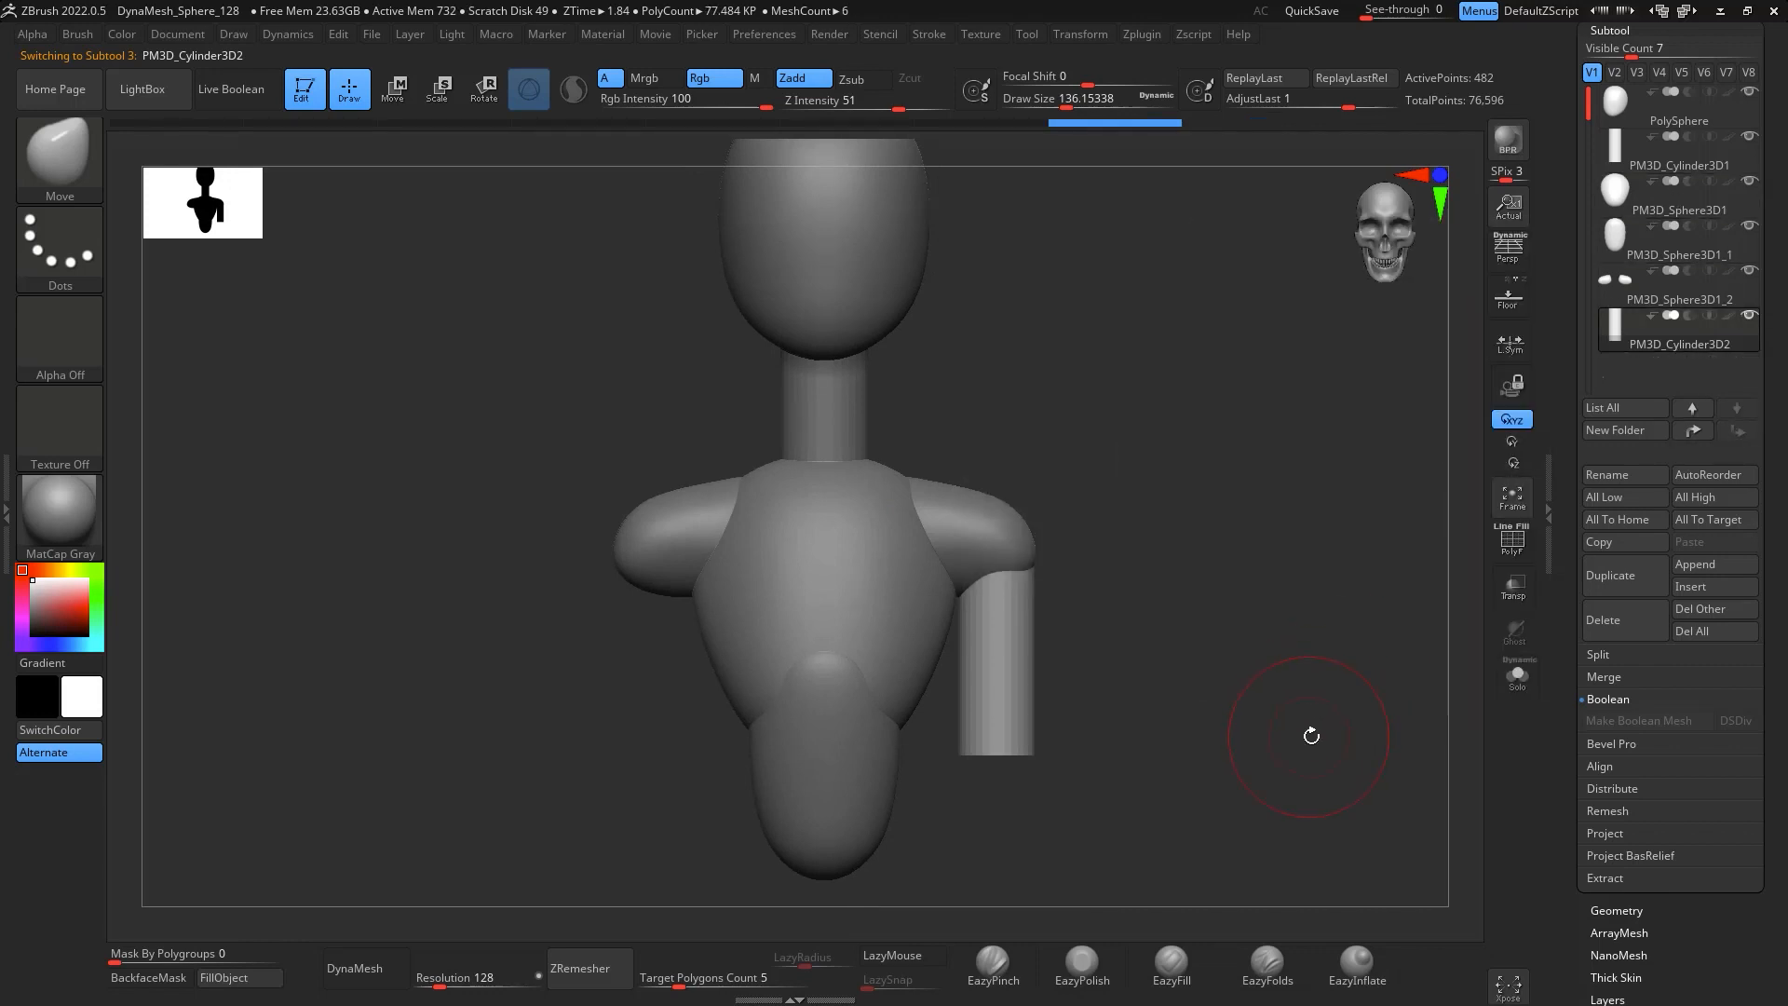
# Mirror the upper-arm cylinder to the other side of the body with SubTool Master's Mirror function
pyautogui.moveTo(1310, 730); pyautogui.dragTo(1249, 726)
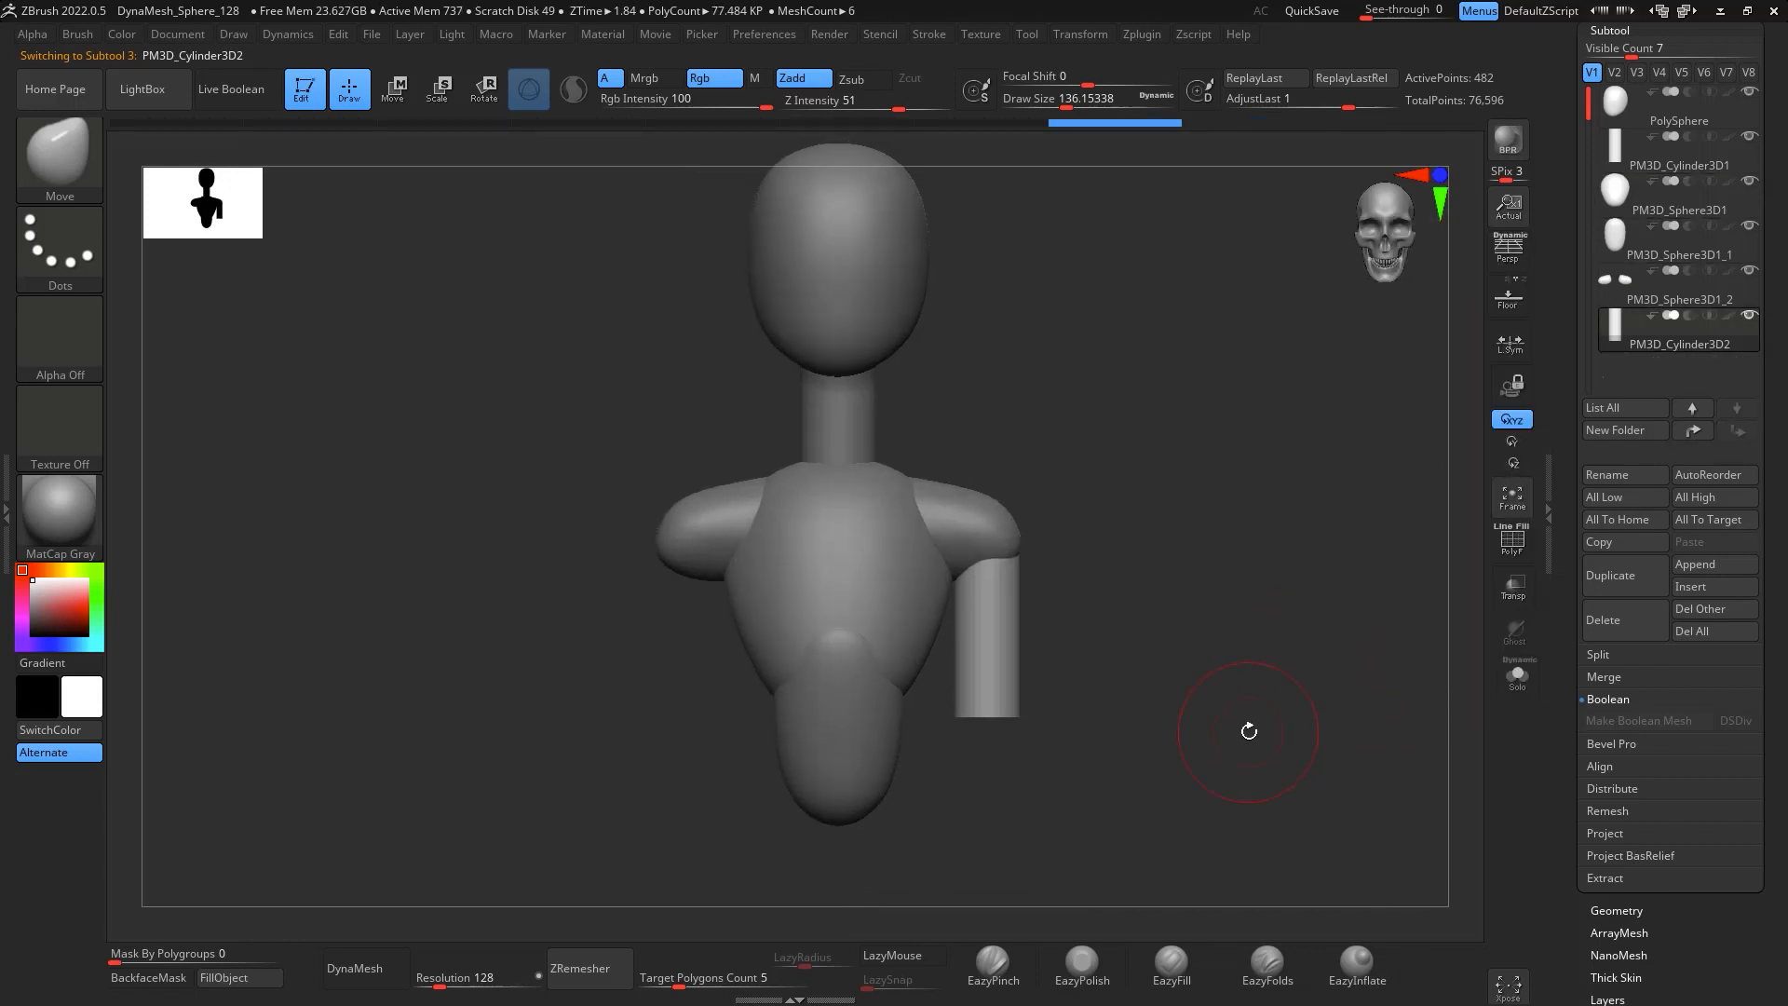
pyautogui.moveTo(1175, 472); pyautogui.dragTo(1204, 589)
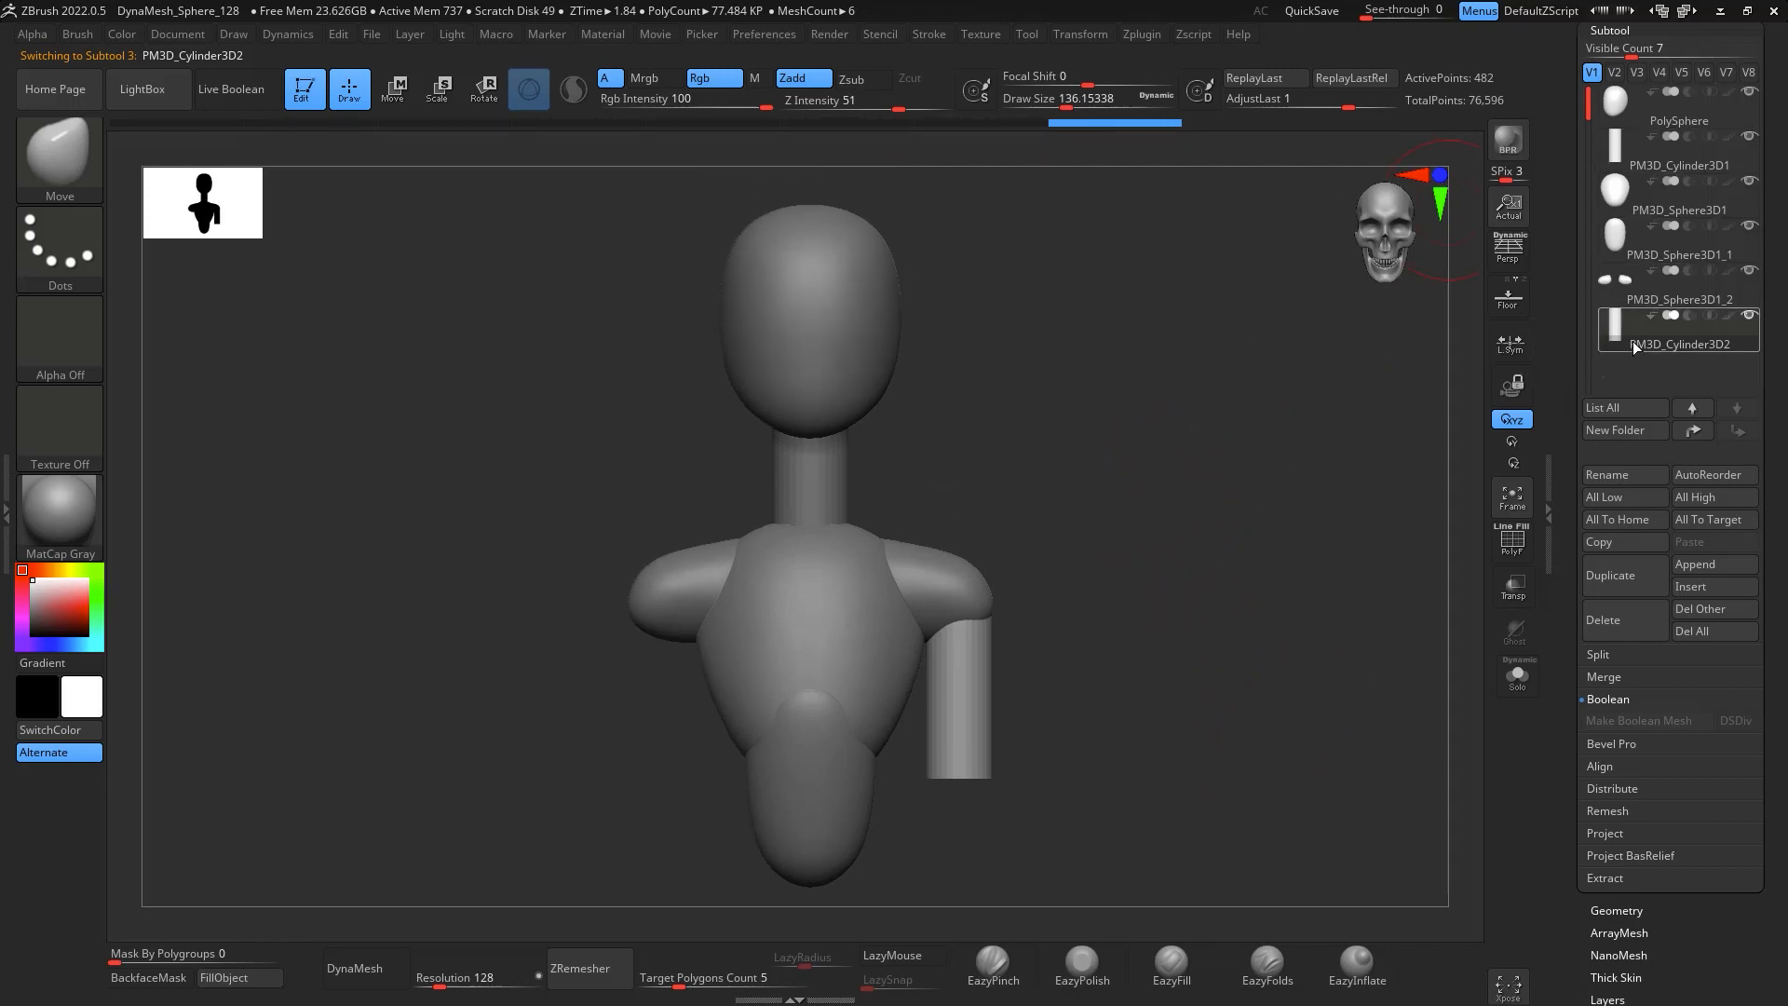
pyautogui.click(1142, 35)
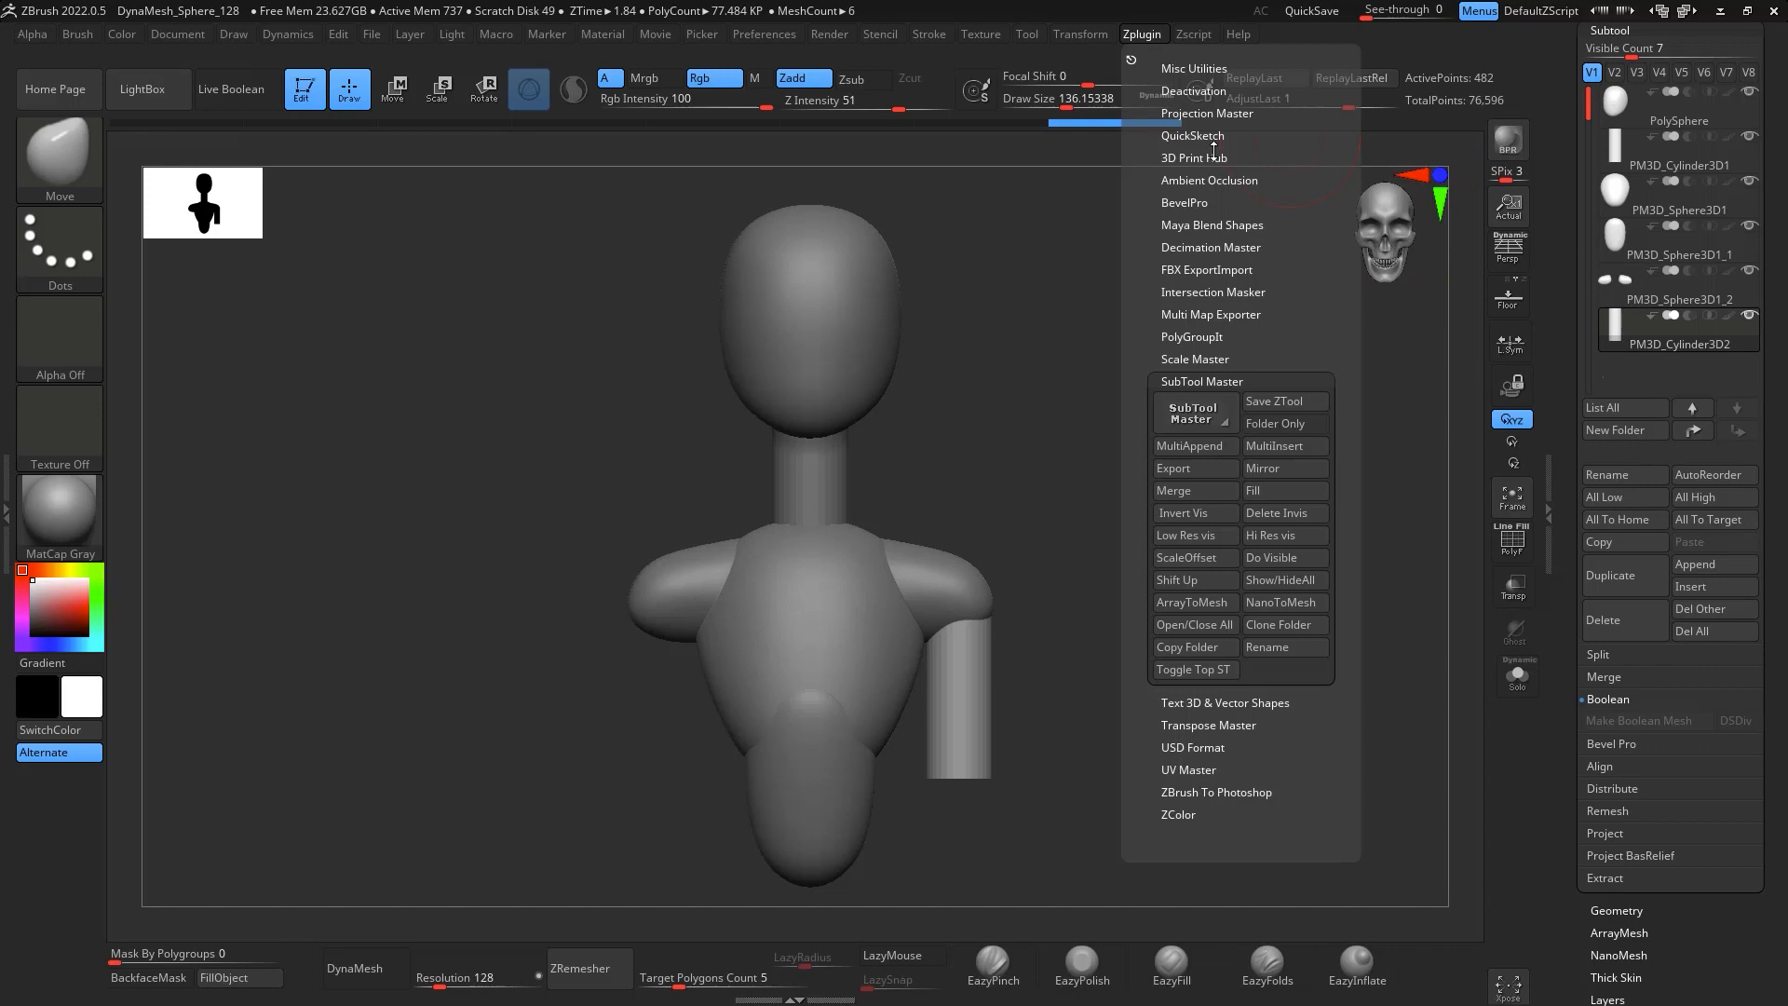
pyautogui.click(1283, 472)
pyautogui.click(801, 476)
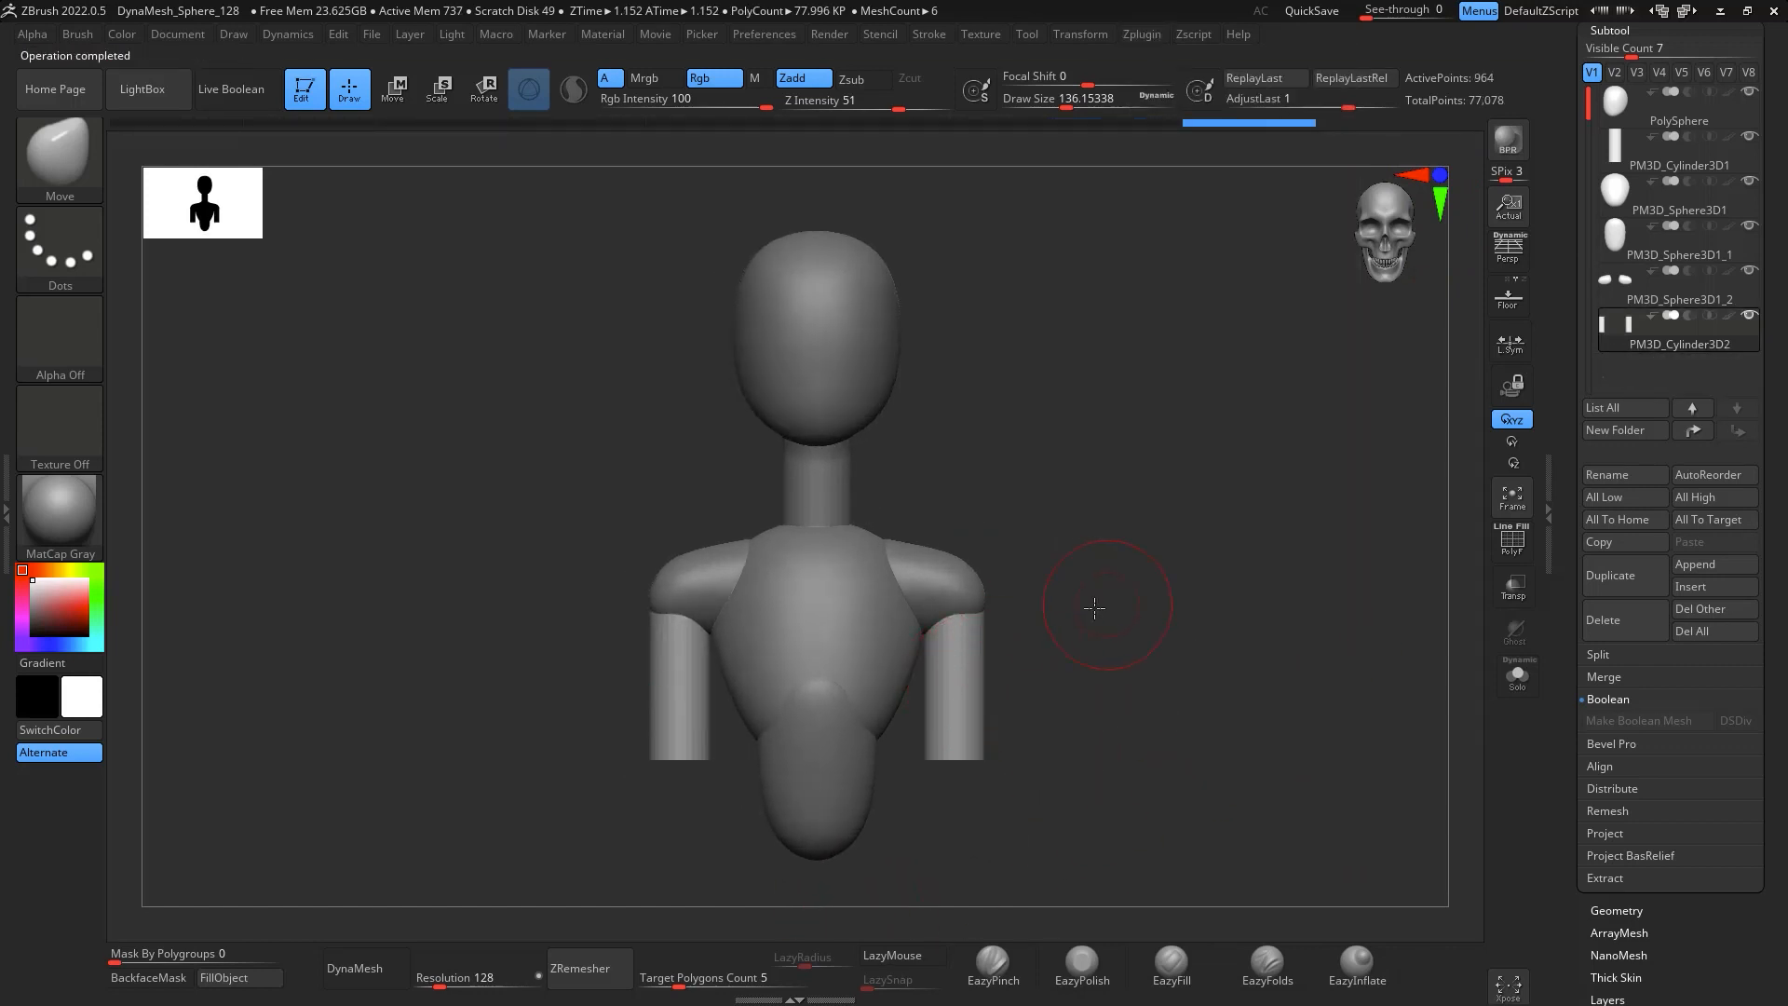
# Raise the tops of both shoulders beside the neck with the Move brush to make them fuller and more level
pyautogui.keyDown('shift'); pyautogui.moveTo(1094, 608); pyautogui.dragTo(1094, 587); pyautogui.keyUp('shift')
pyautogui.moveTo(1189, 555)
pyautogui.keyDown('alt'); pyautogui.mouseDown()
pyautogui.moveTo(1182, 535)
pyautogui.moveTo(1146, 642)
pyautogui.moveTo(1242, 475)
pyautogui.moveTo(1309, 486)
pyautogui.moveTo(1276, 511)
pyautogui.mouseUp(); pyautogui.keyUp('alt')
pyautogui.moveTo(1306, 597); pyautogui.dragTo(1268, 570)
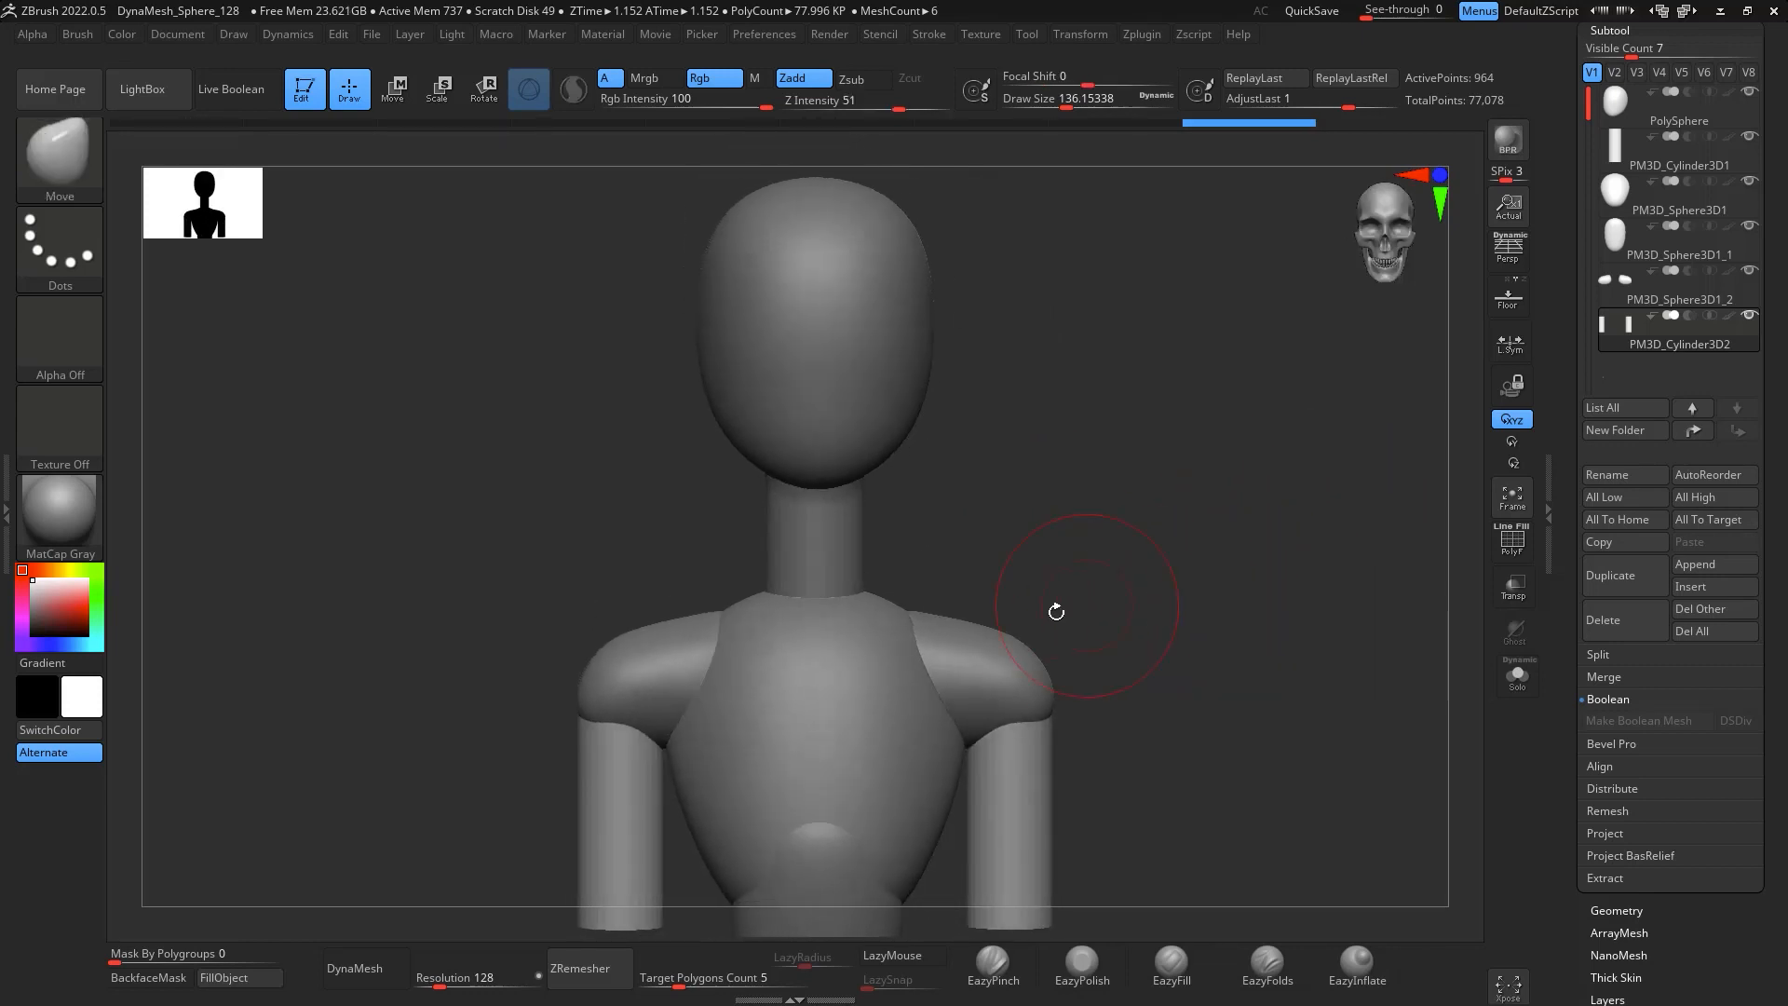
pyautogui.click(1667, 284)
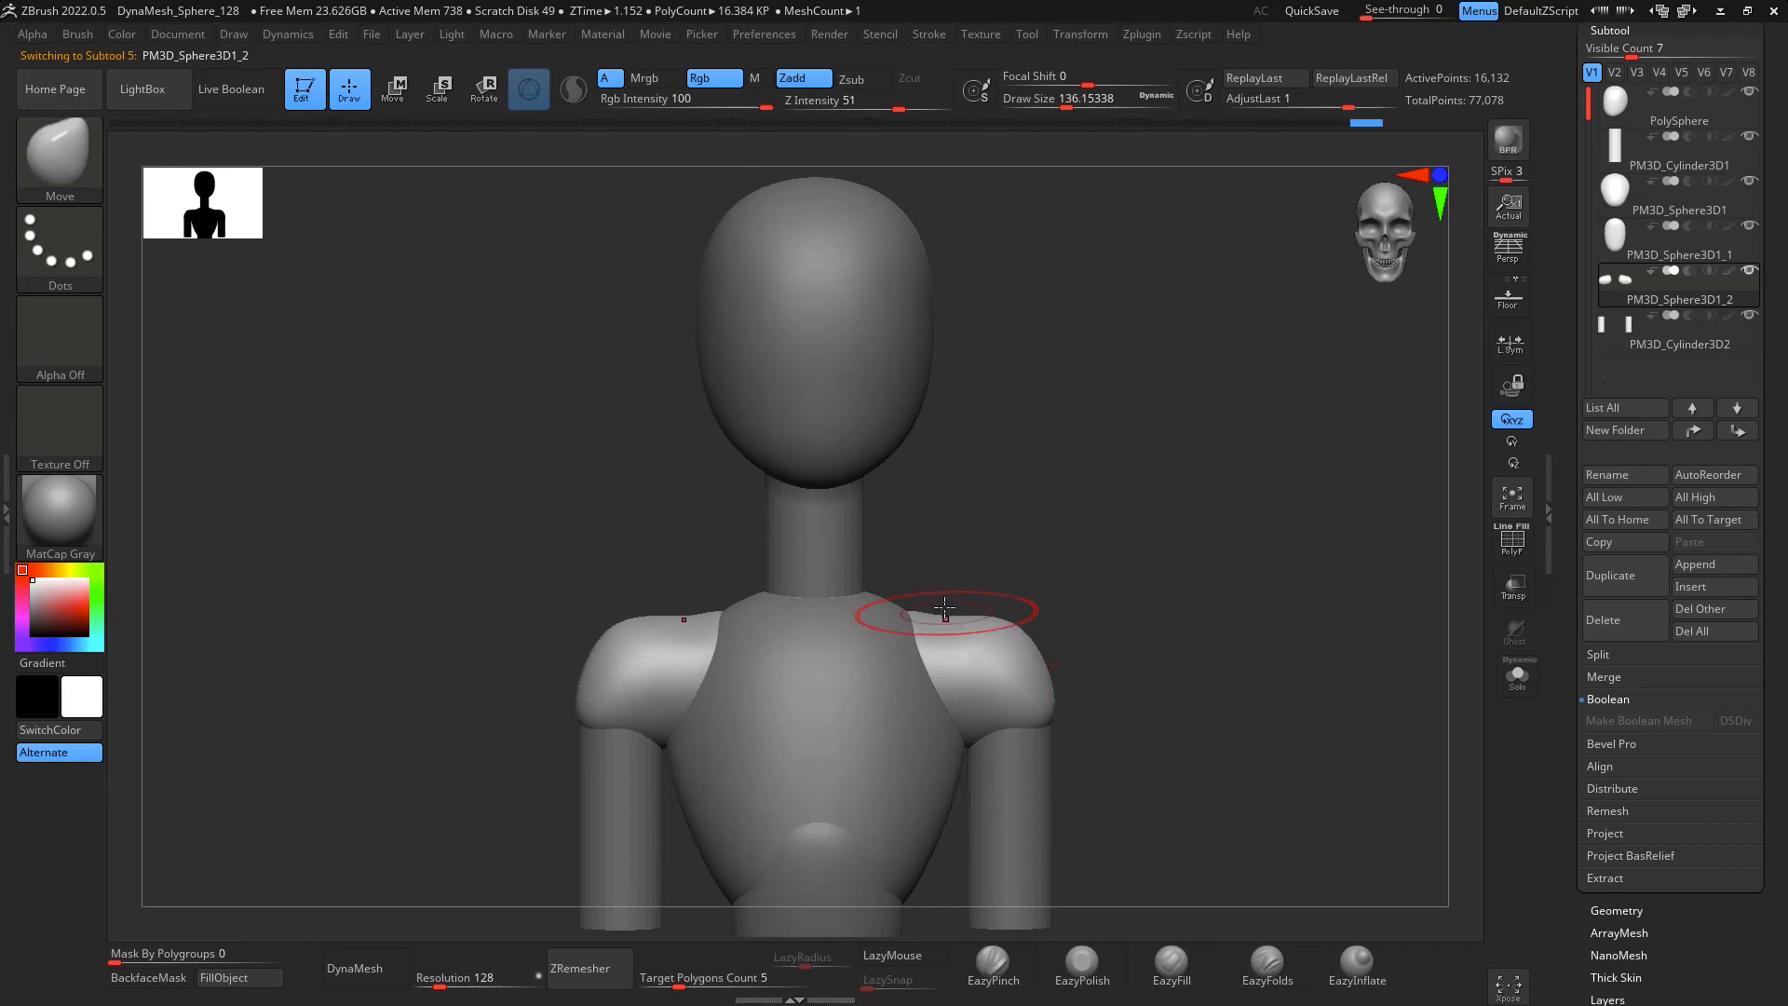
pyautogui.moveTo(1163, 532); pyautogui.dragTo(1051, 612)
pyautogui.moveTo(1237, 448); pyautogui.dragTo(1393, 503)
# Reshape the top of the torso around the base of the neck with the Move brush, working from the side and back
pyautogui.click(1662, 206)
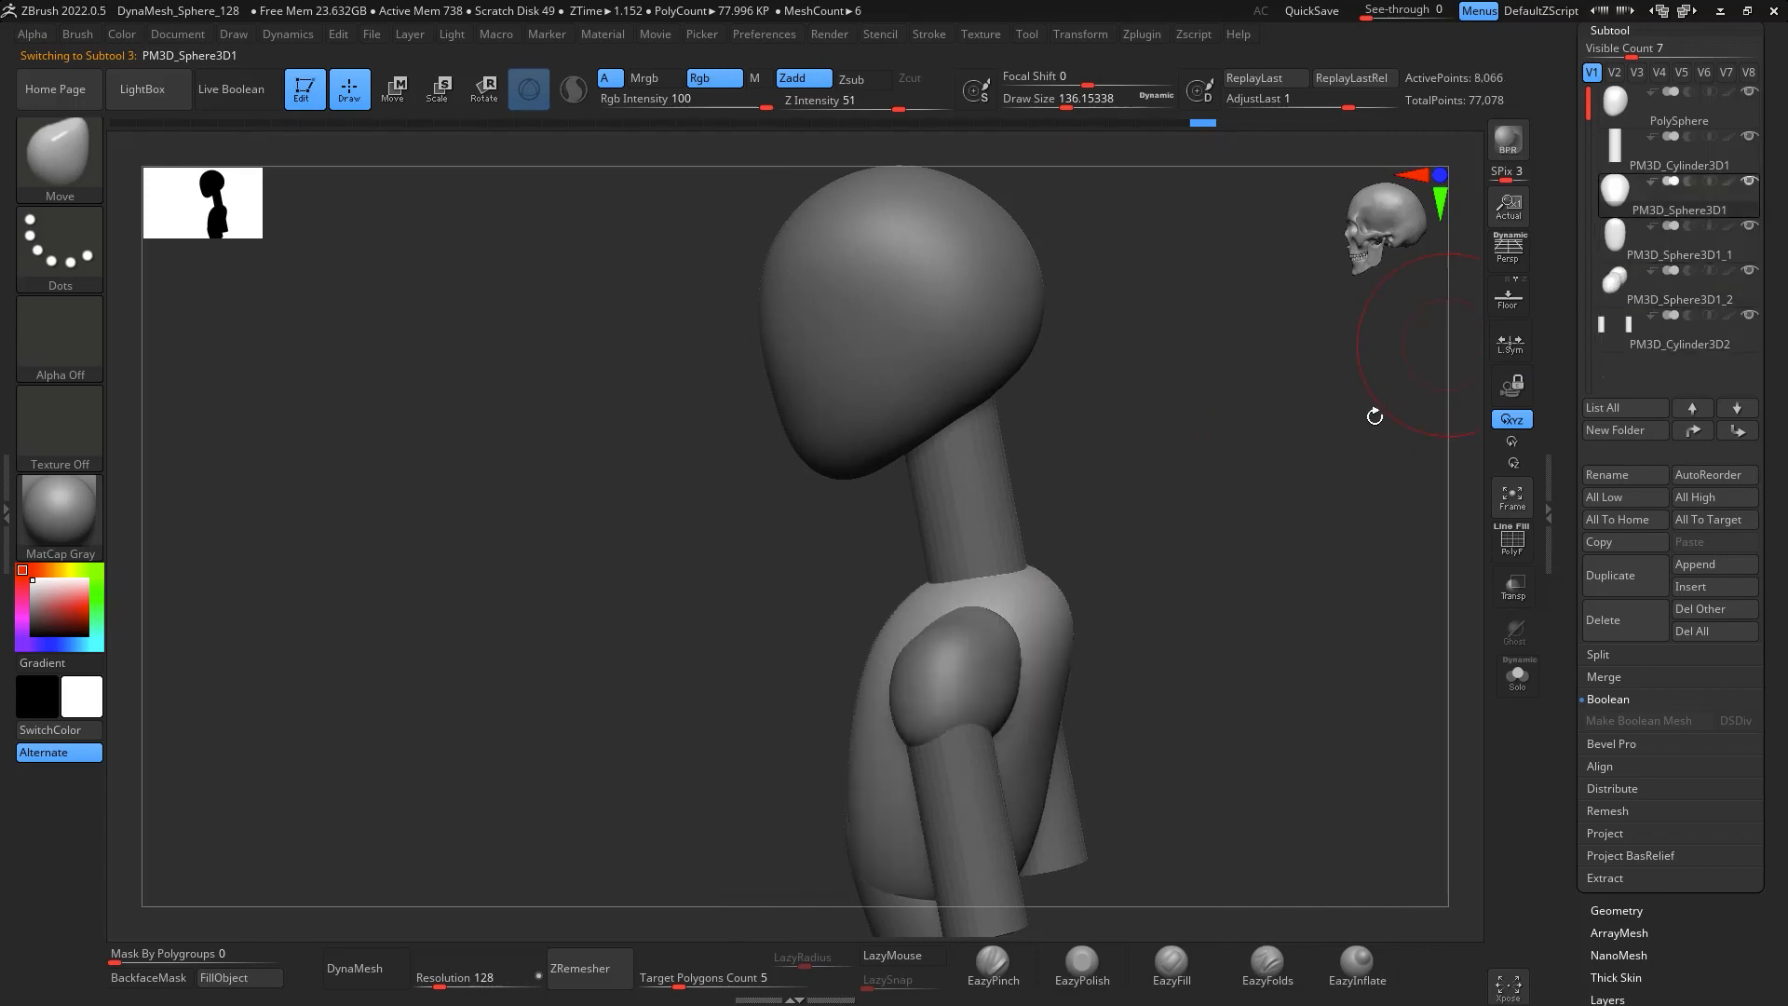
pyautogui.moveTo(1369, 411); pyautogui.dragTo(1273, 451)
pyautogui.moveTo(1134, 584); pyautogui.dragTo(1183, 609)
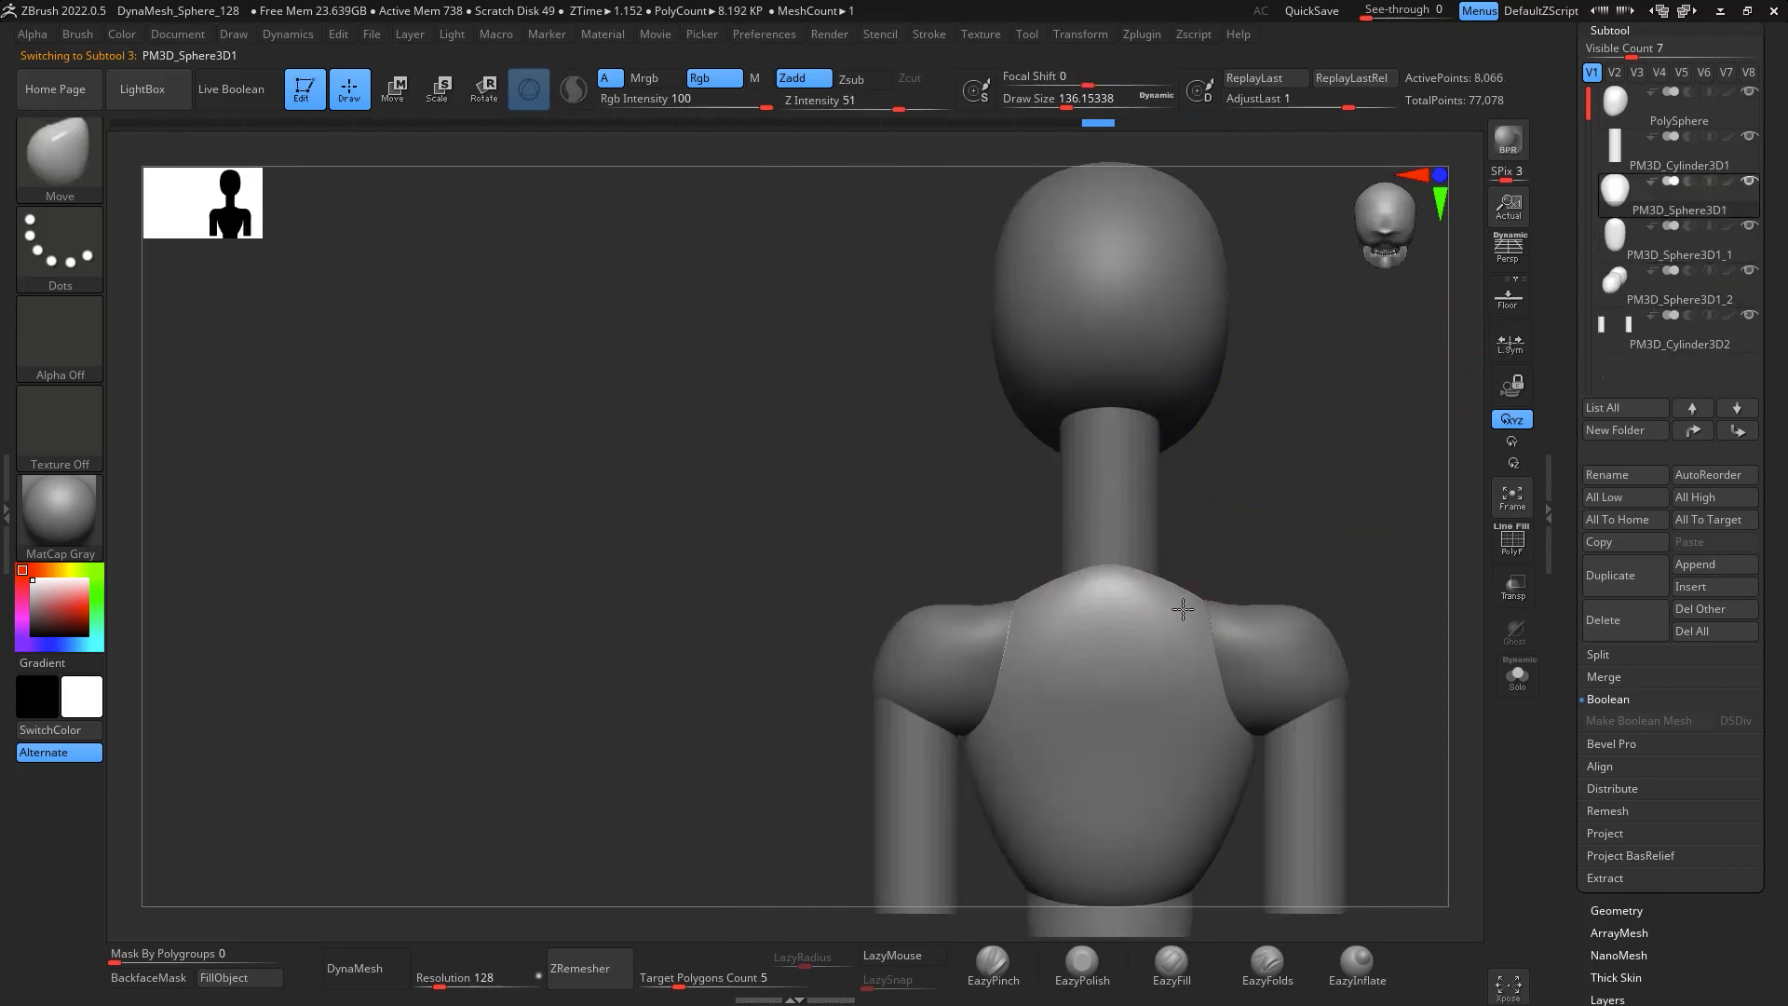
pyautogui.moveTo(1179, 594); pyautogui.dragTo(1257, 498, button='right')
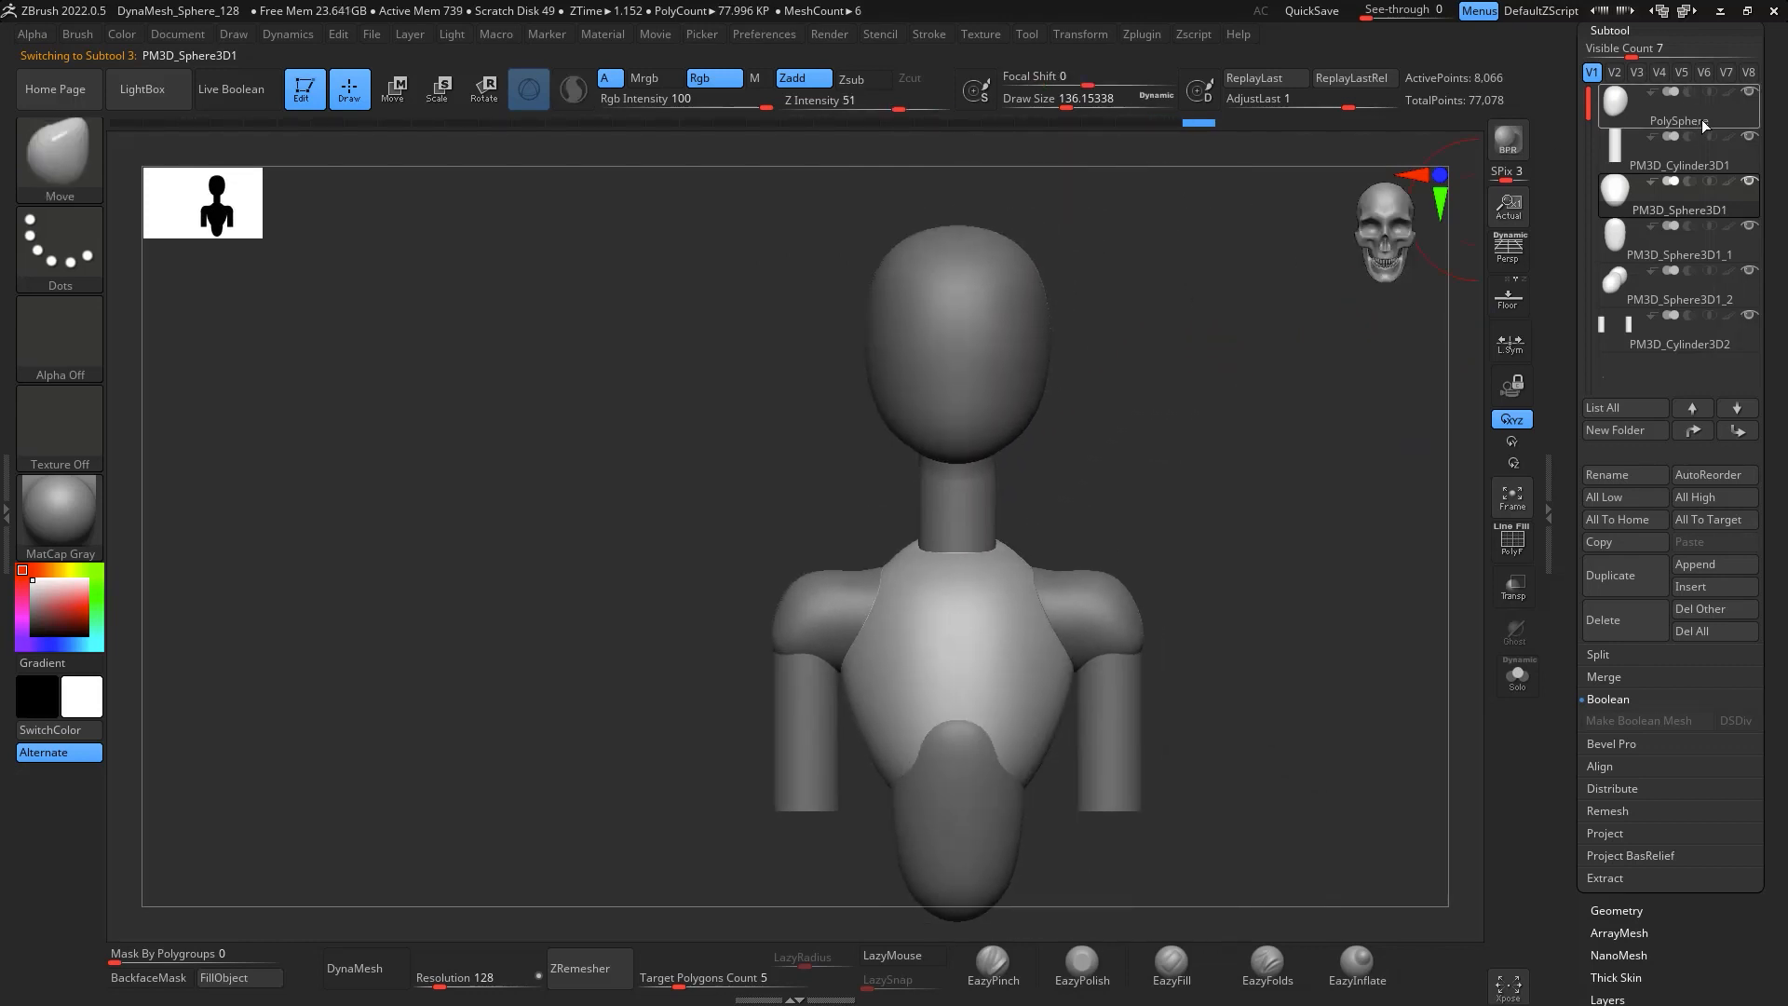
# Merge the head subtool down four times to combine the head, neck, torso, abdomen and shoulders, leaving the arms separate
pyautogui.click(1705, 125)
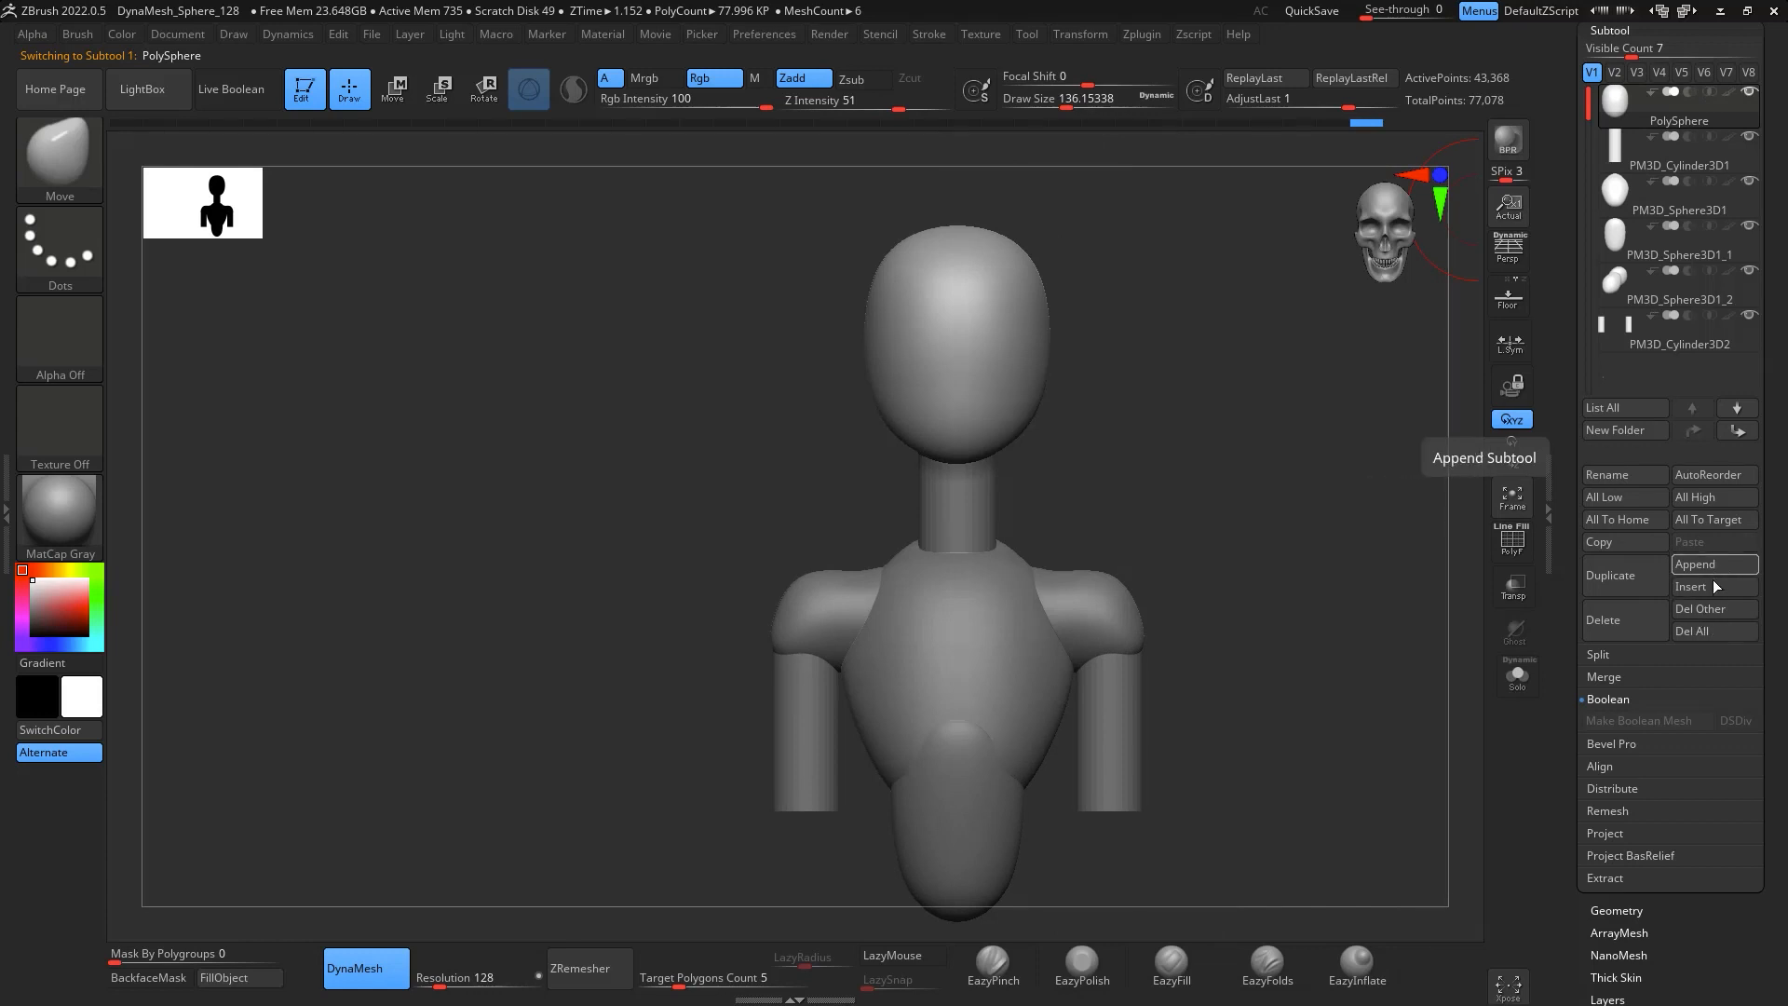
pyautogui.click(1655, 679)
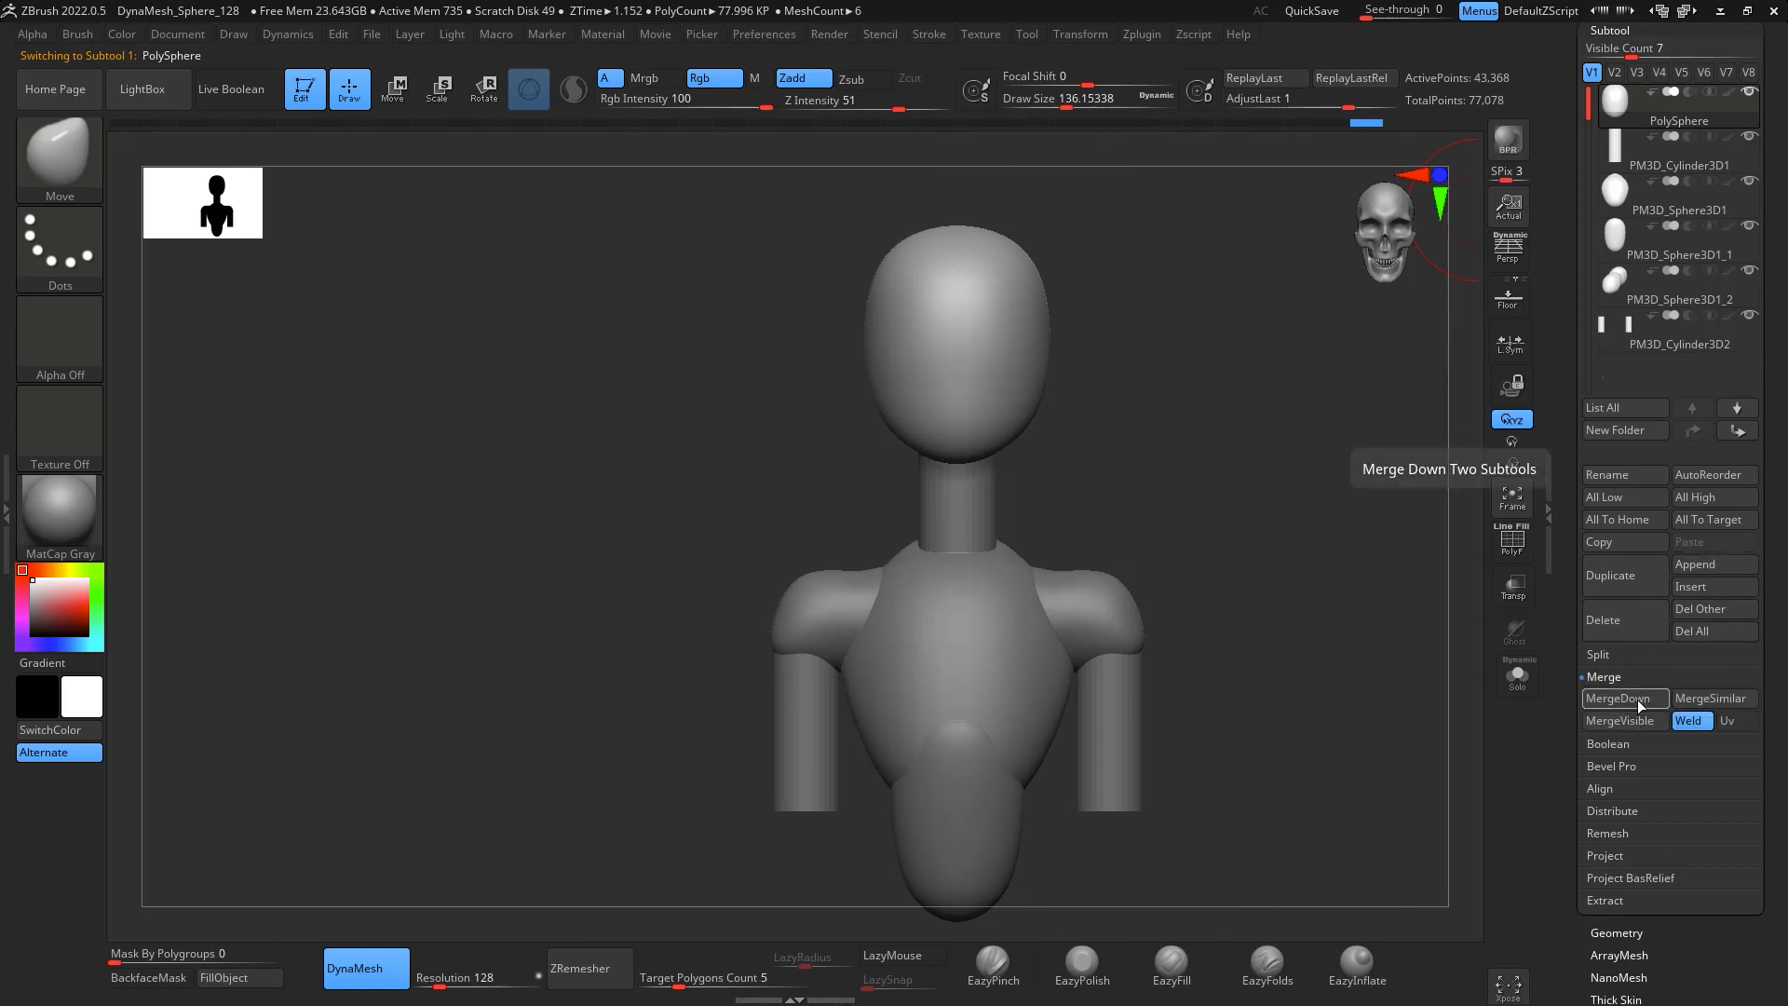
pyautogui.click(1636, 700)
pyautogui.click(1455, 740)
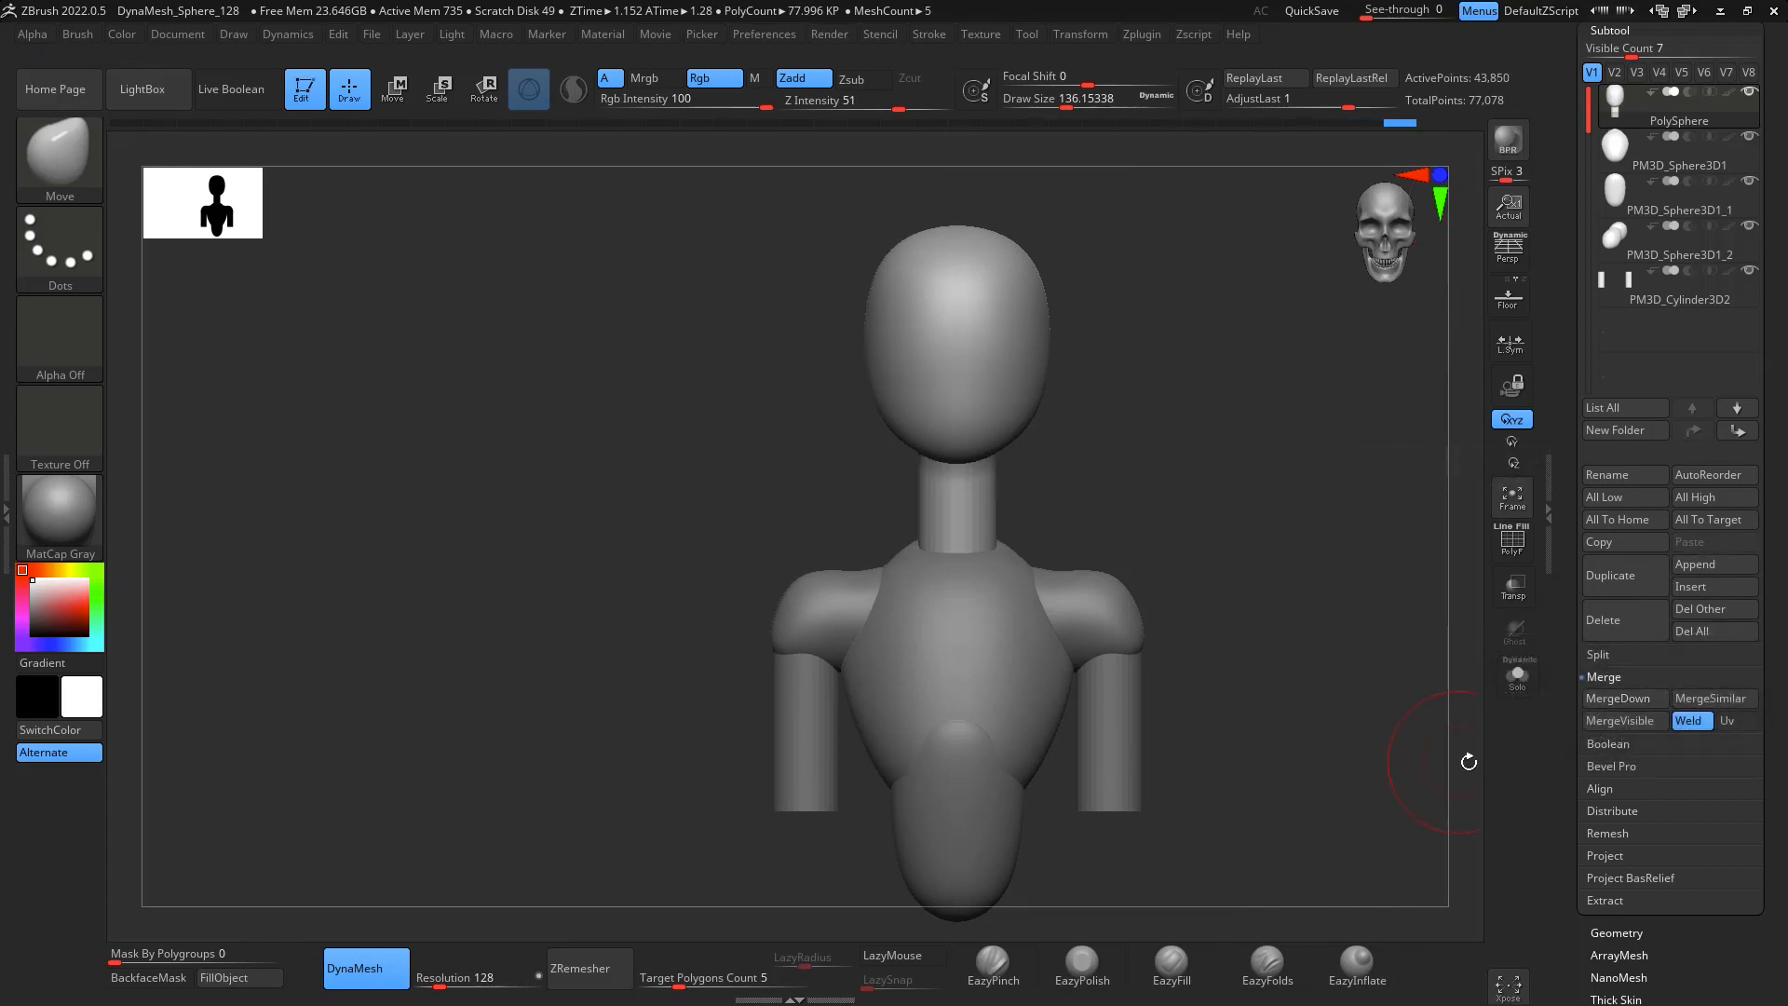
pyautogui.click(1620, 700)
pyautogui.click(1462, 745)
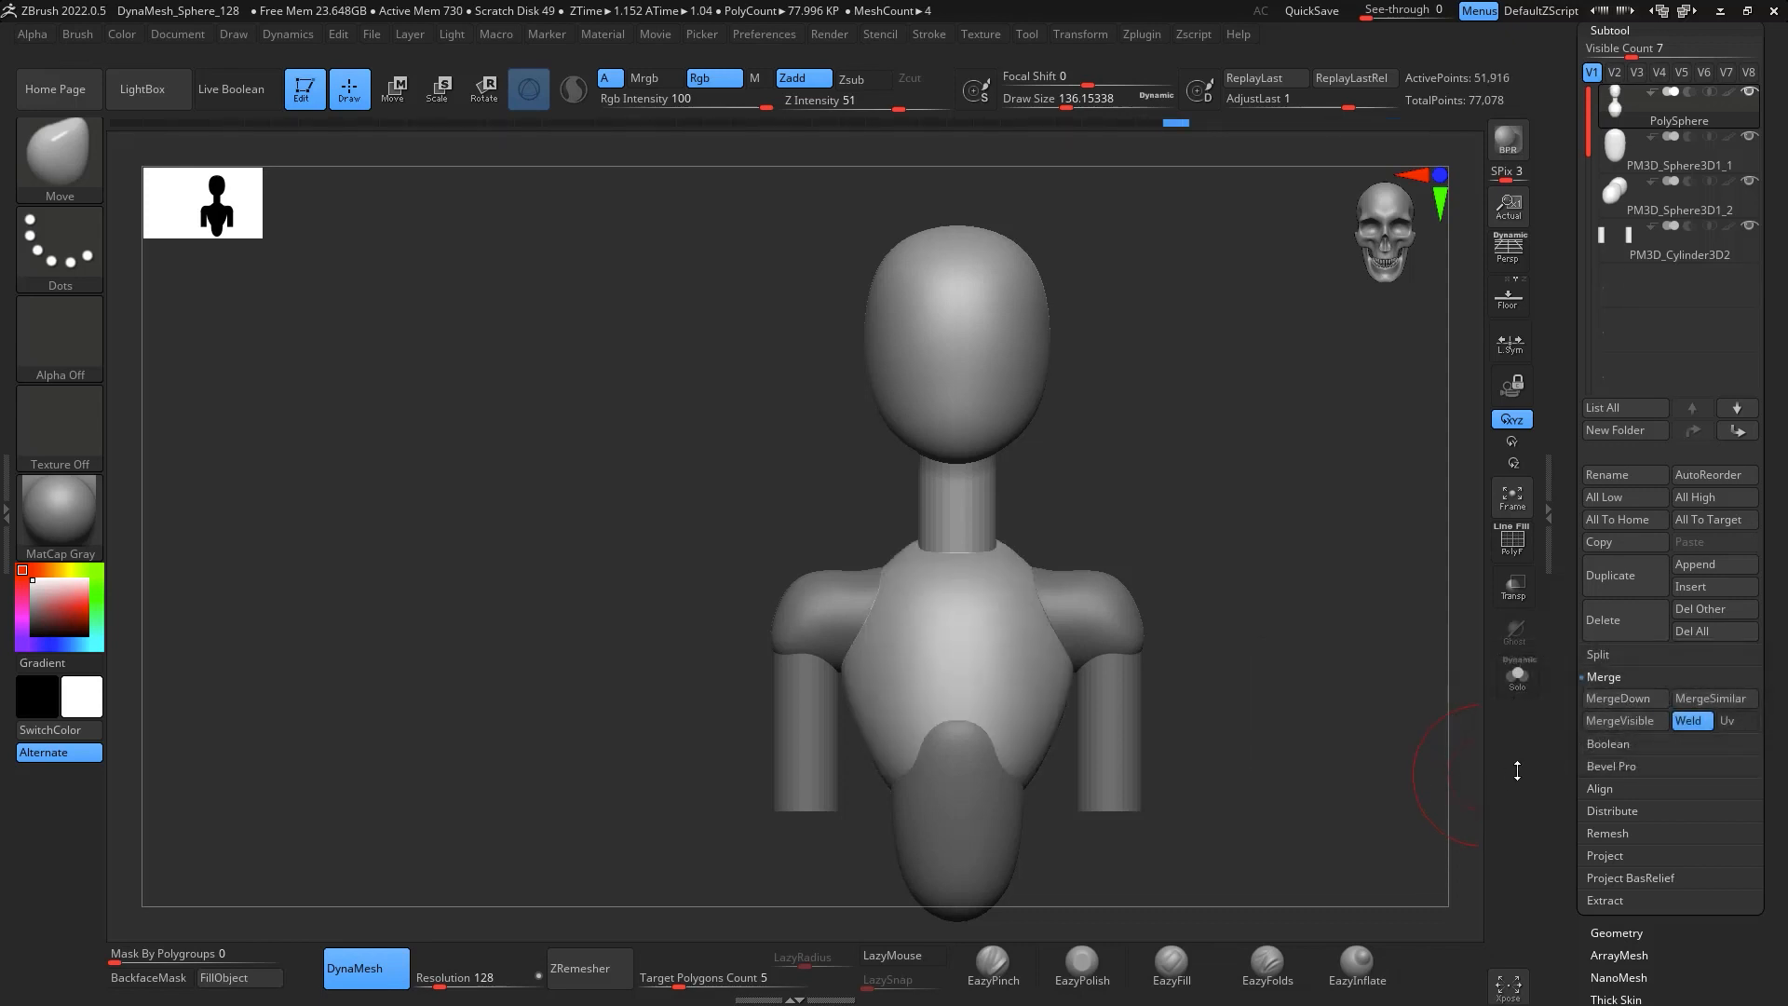
pyautogui.click(1621, 700)
pyautogui.click(1454, 740)
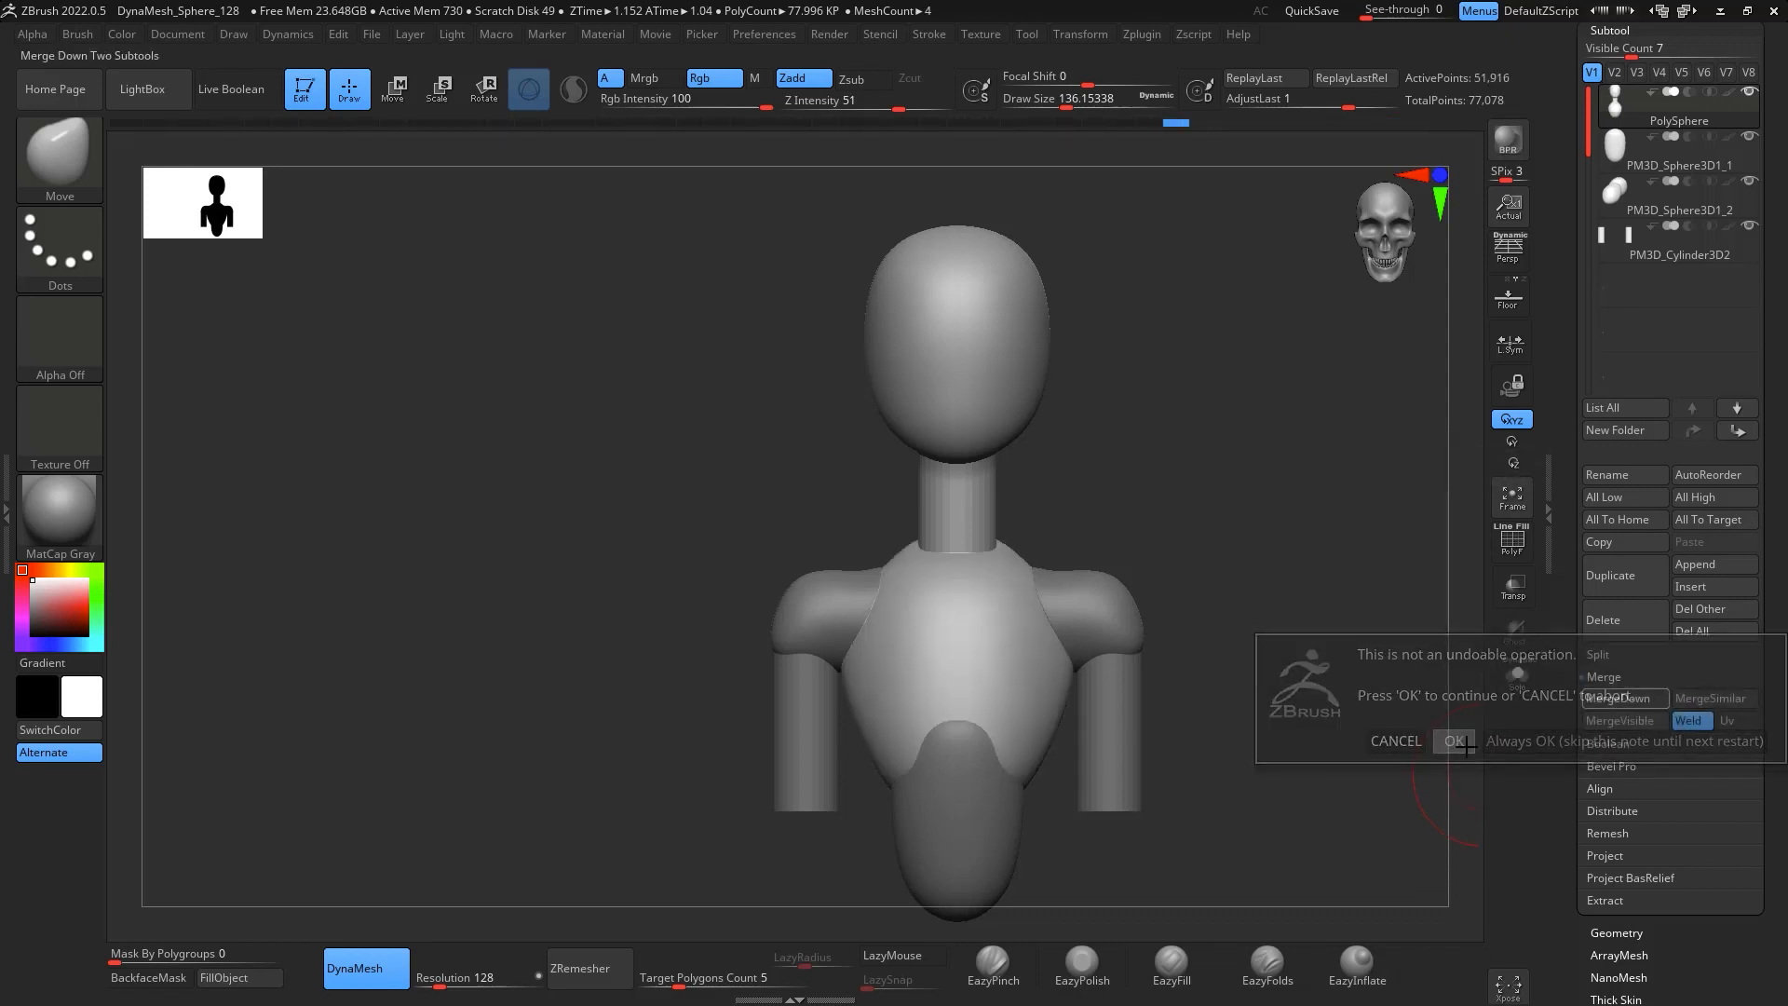
pyautogui.click(1620, 698)
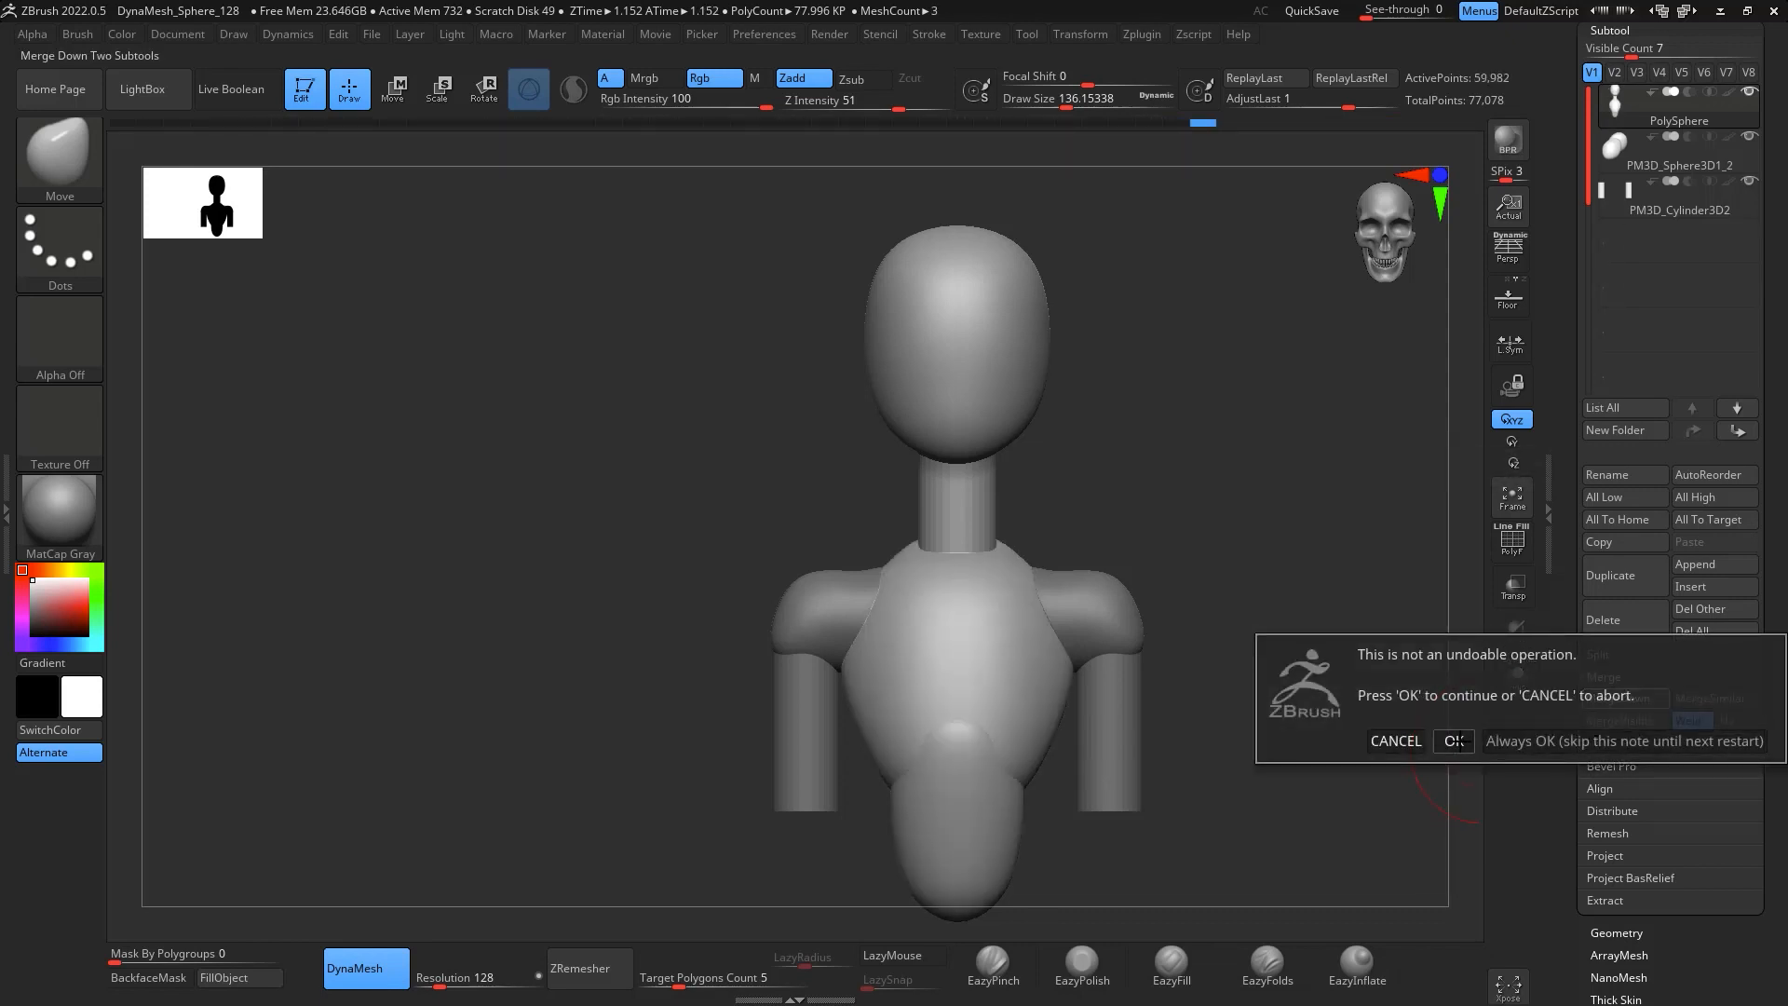
pyautogui.click(1454, 741)
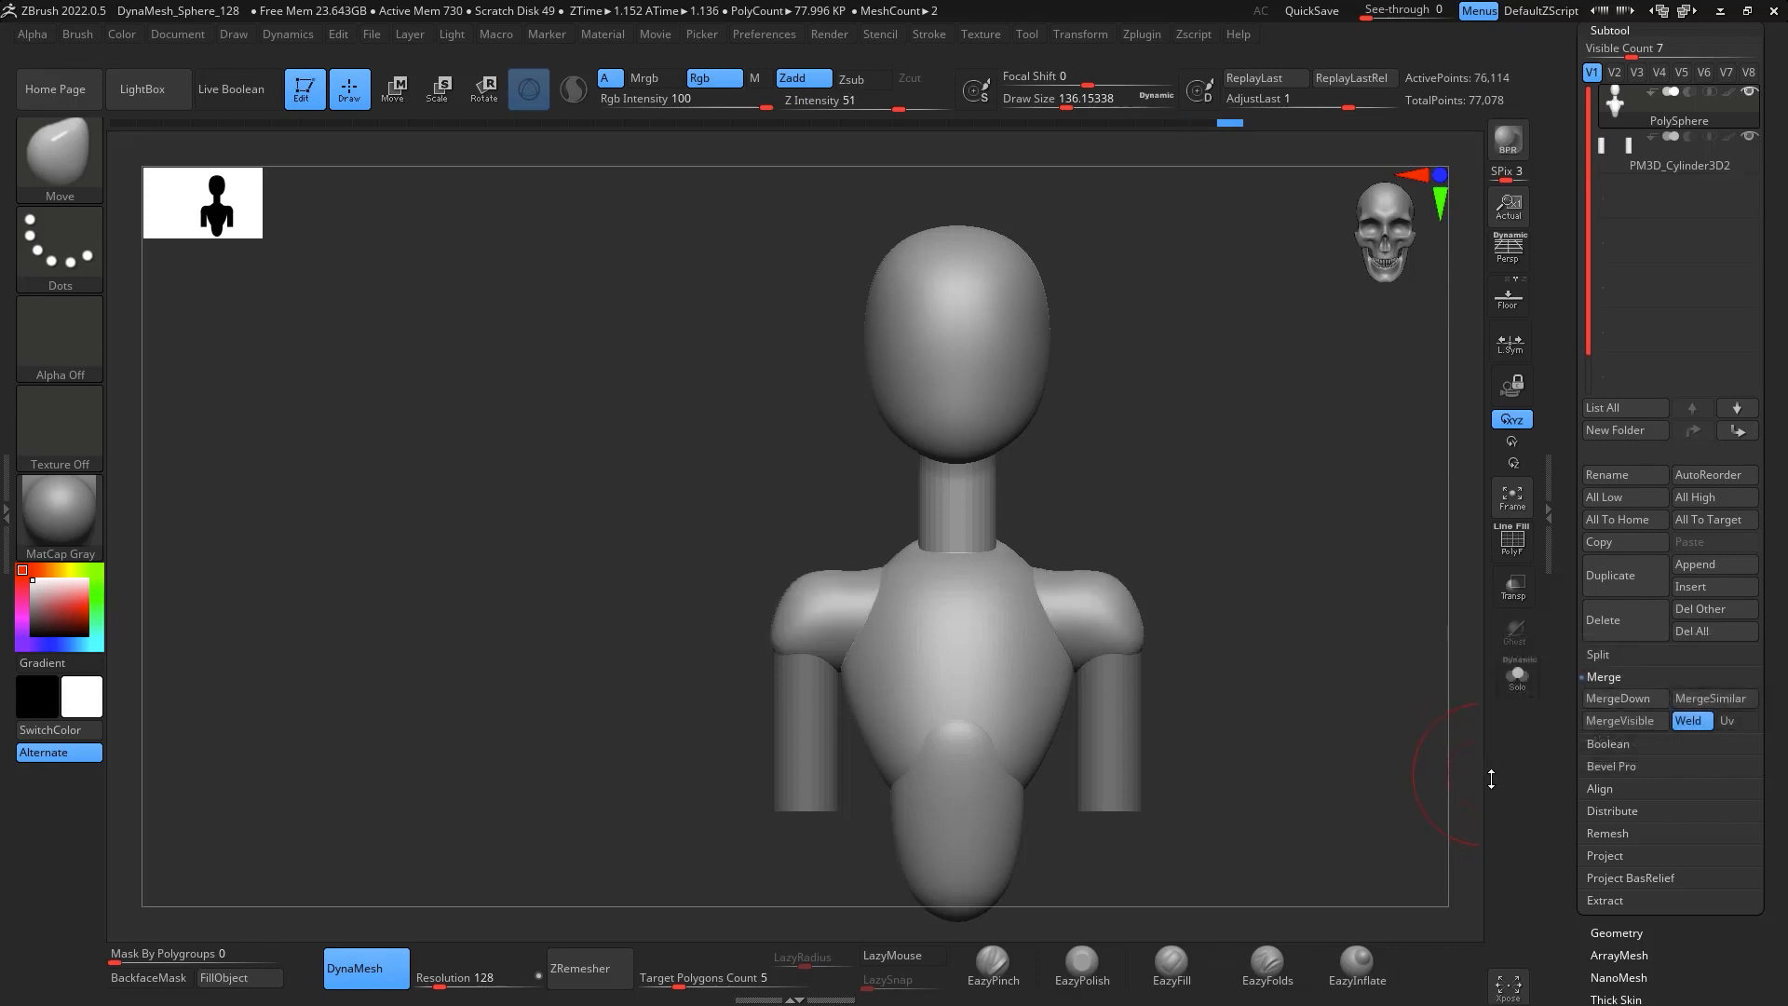
# Remesh the merged body with DynaMesh at resolution 128 to fuse its parts into one surface
pyautogui.moveTo(1273, 520); pyautogui.dragTo(1349, 475)
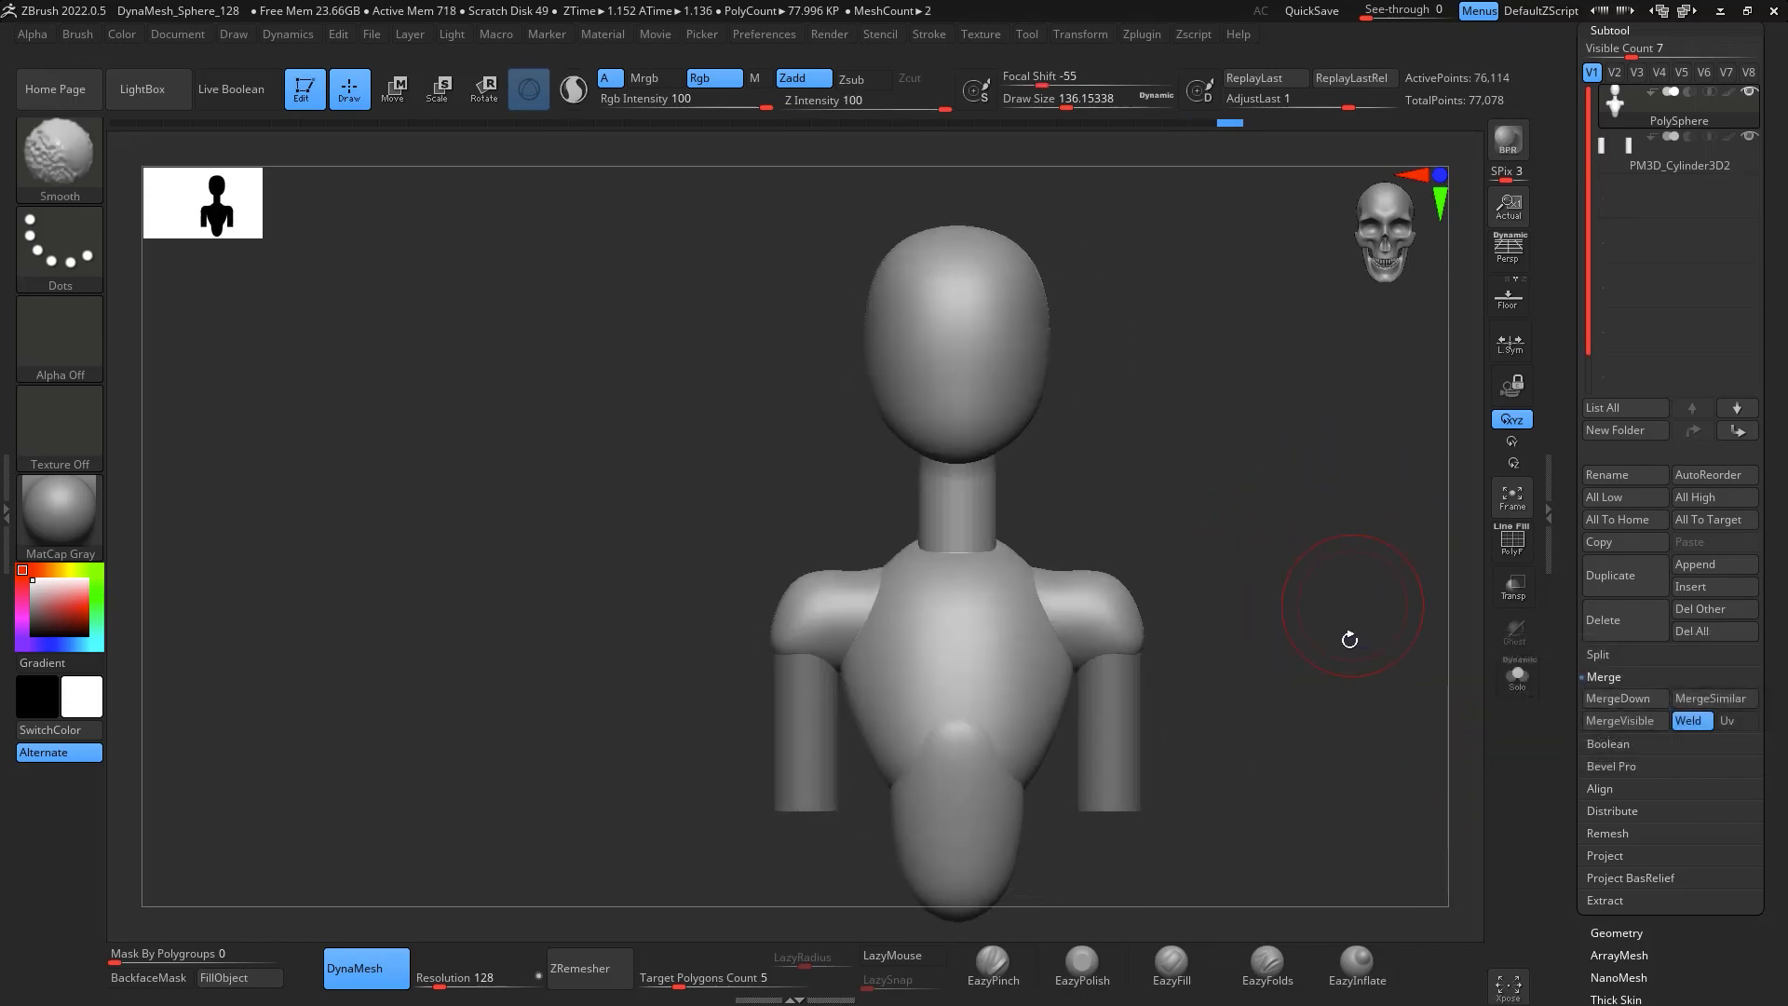
pyautogui.keyDown('alt'); pyautogui.moveTo(1350, 639); pyautogui.dragTo(1302, 567); pyautogui.keyUp('alt')
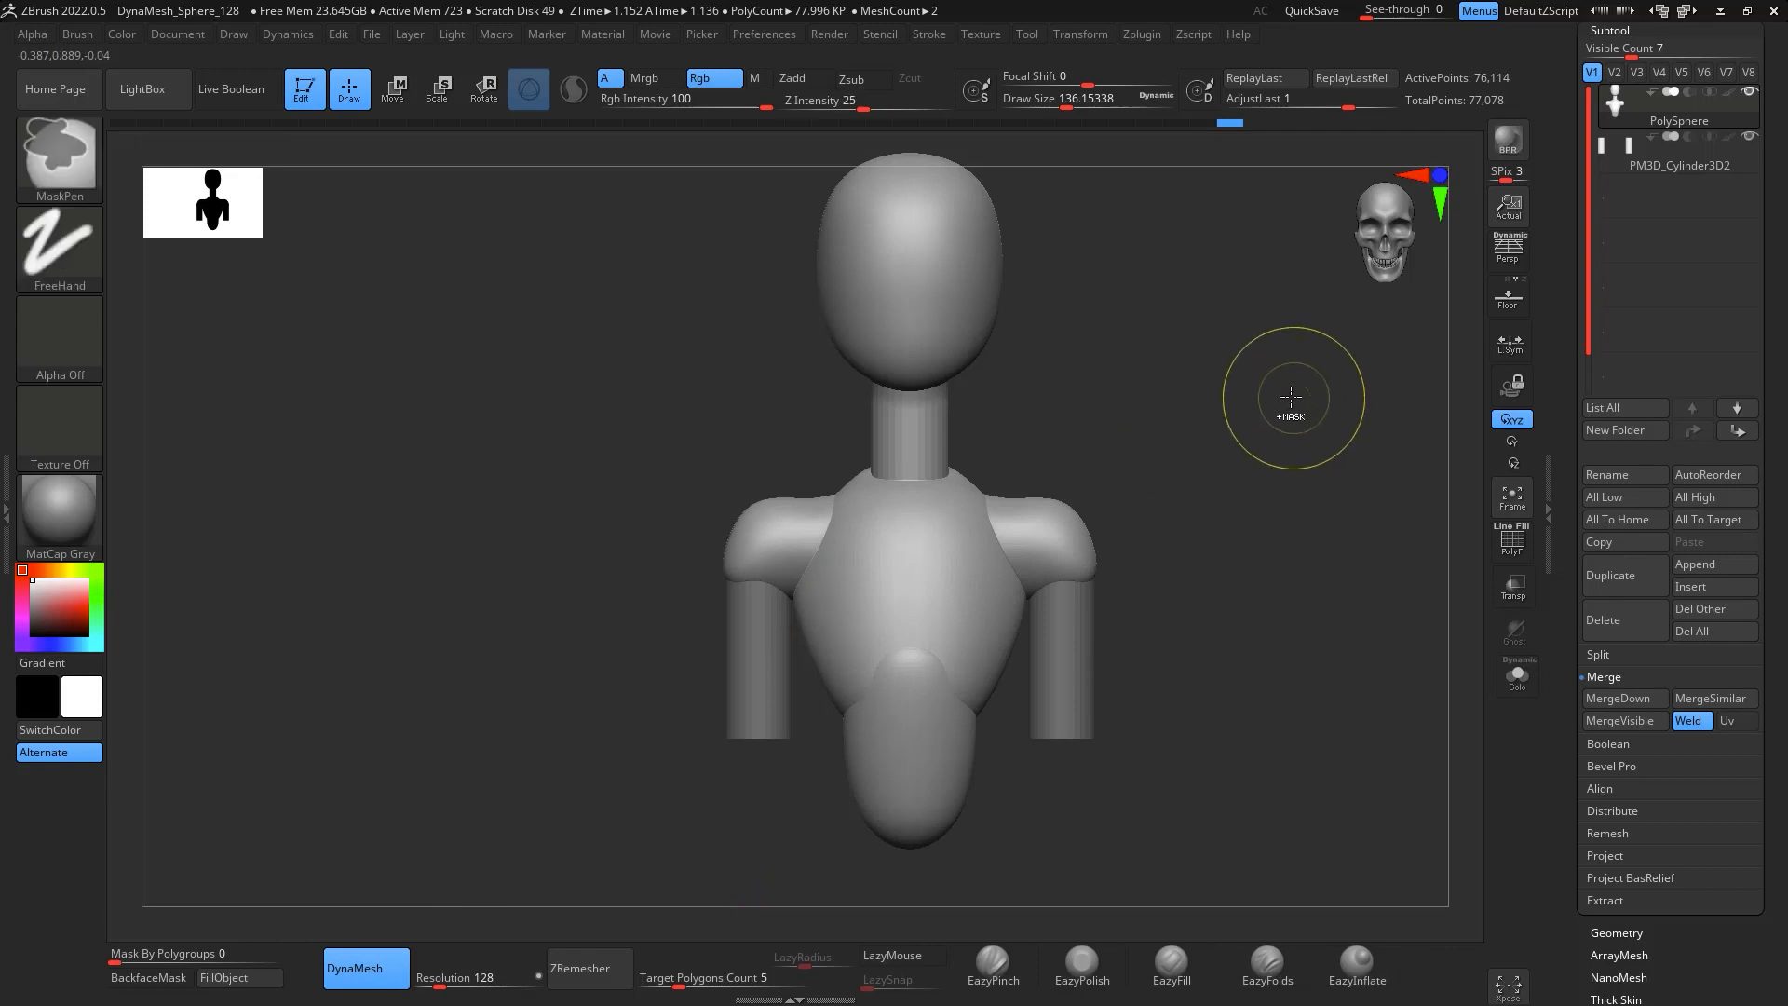
pyautogui.keyDown('ctrl'); pyautogui.moveTo(1276, 379); pyautogui.dragTo(1304, 624); pyautogui.keyUp('ctrl')
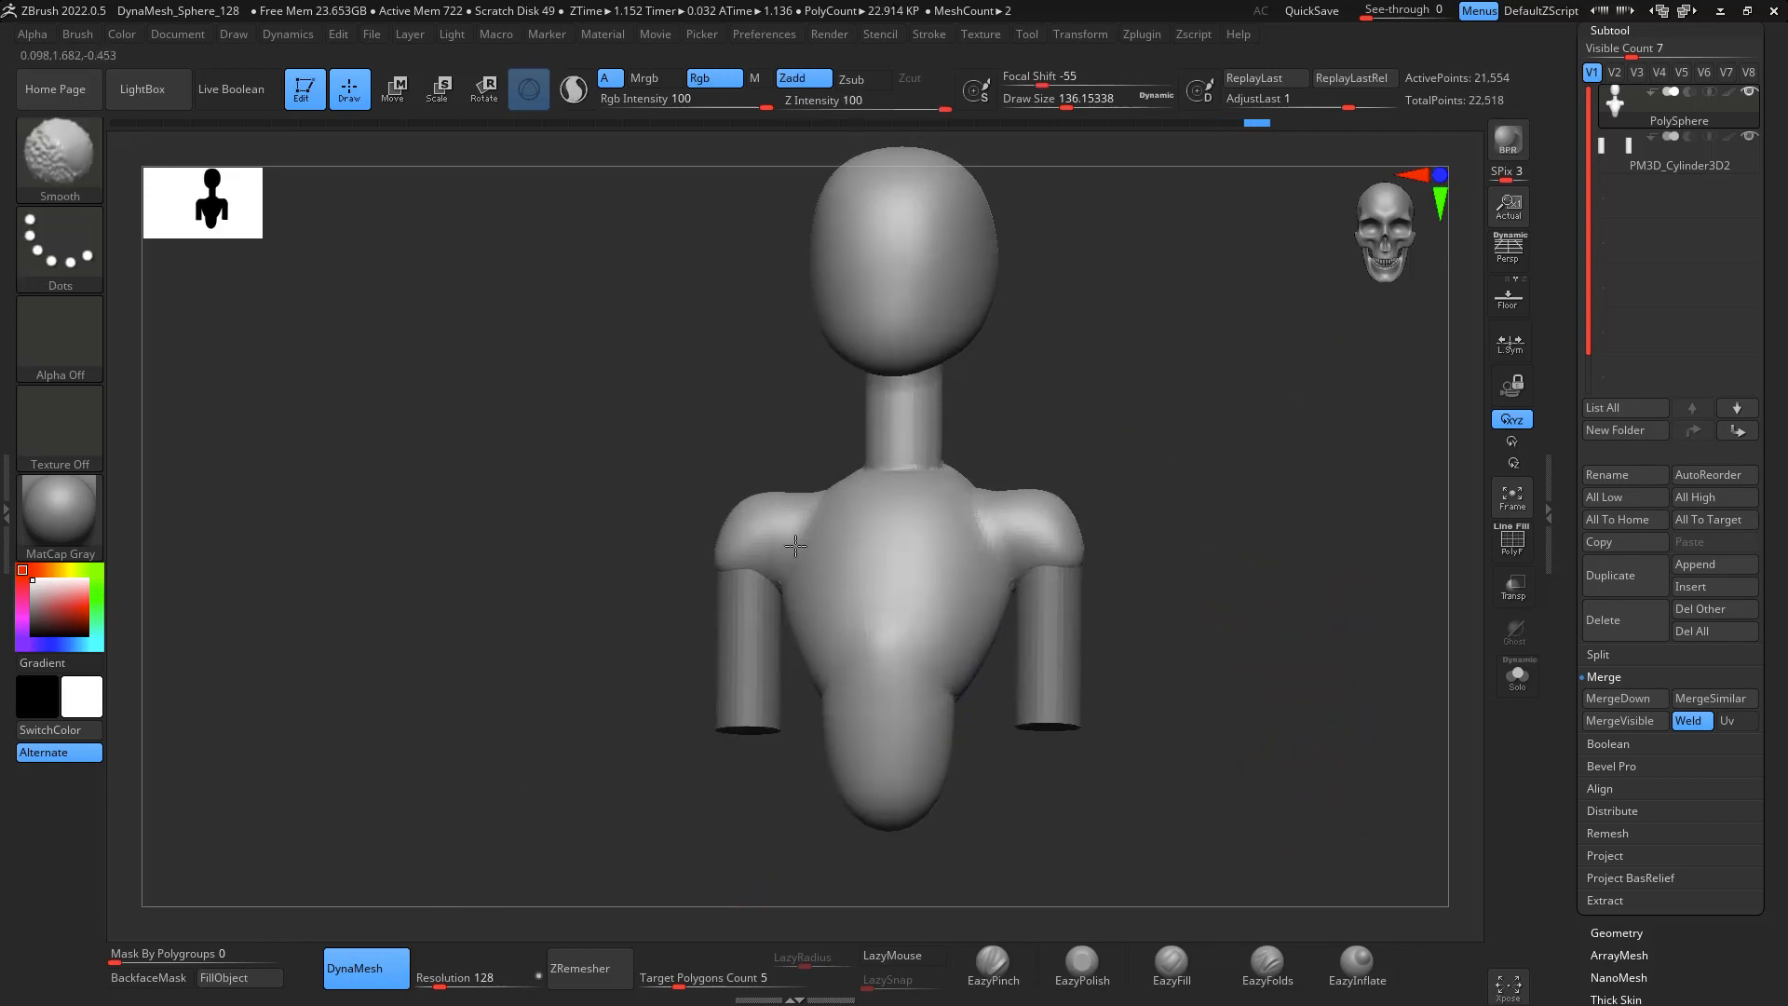
# Smooth the seams between the neck, shoulders, torso and abdomen from the front, side and back
pyautogui.keyDown('shift'); pyautogui.moveTo(924, 422); pyautogui.dragTo(931, 419); pyautogui.keyUp('shift')
pyautogui.moveTo(1243, 393); pyautogui.dragTo(1099, 370)
pyautogui.keyDown('shift'); pyautogui.moveTo(1062, 447); pyautogui.dragTo(1072, 354); pyautogui.keyUp('shift')
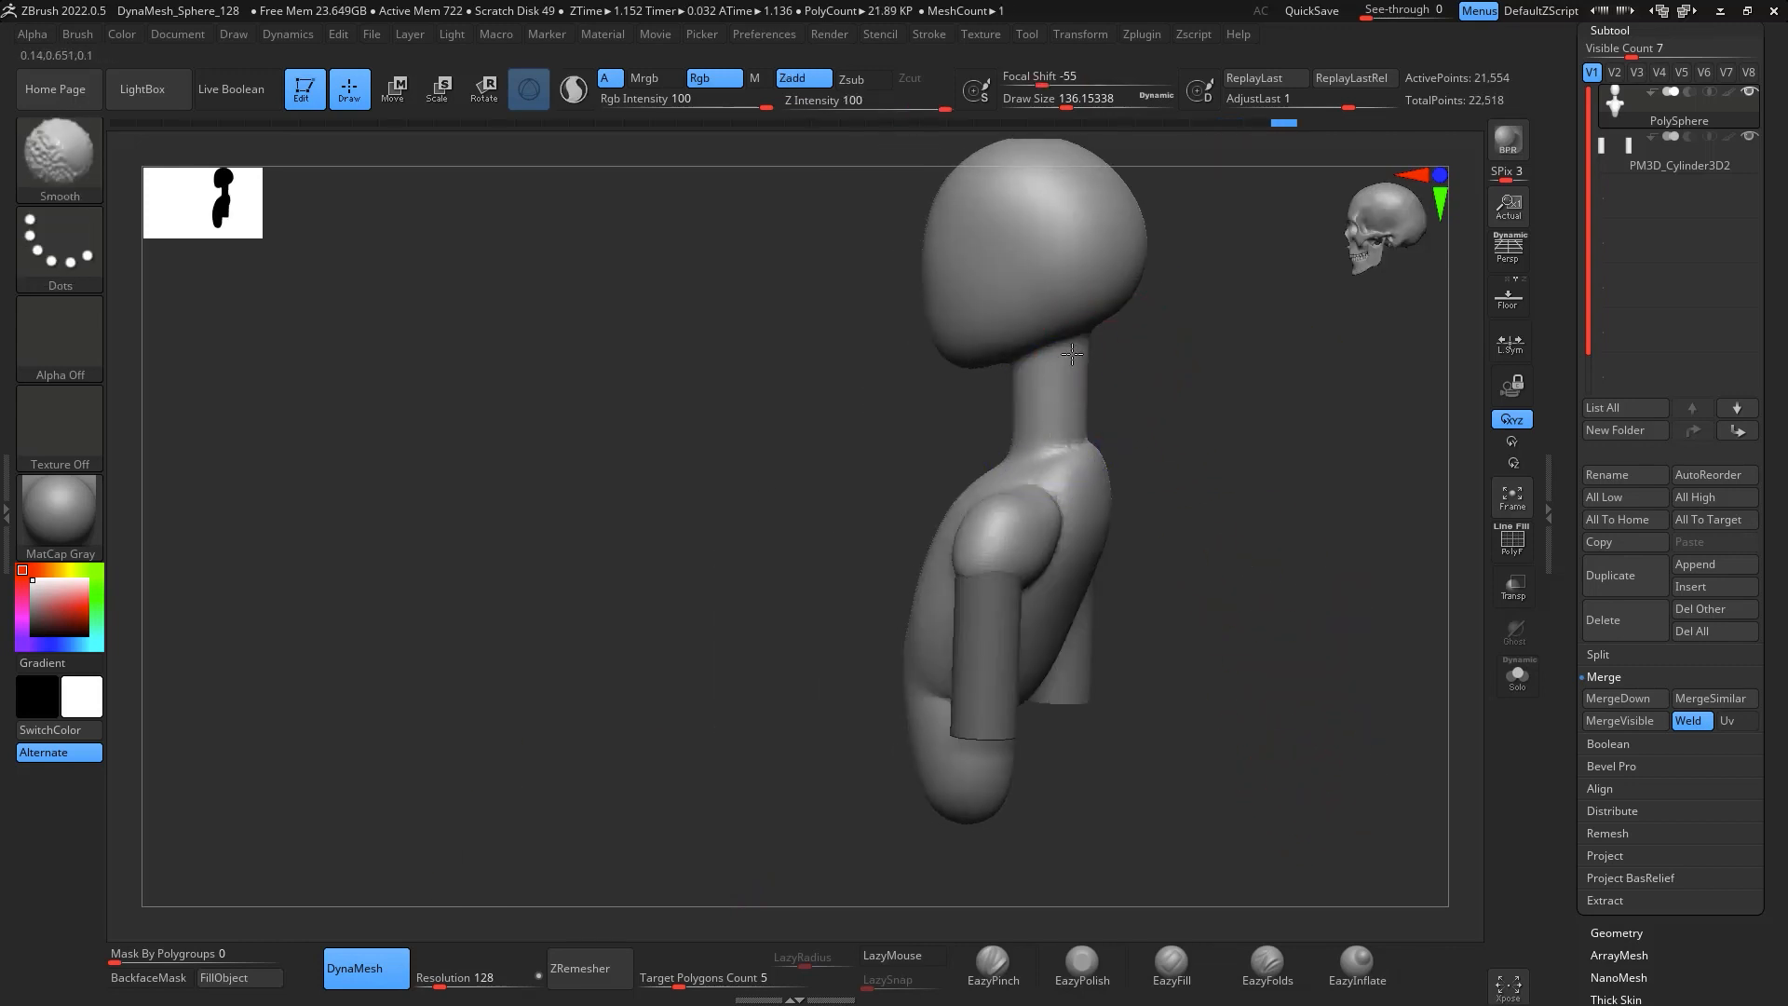
pyautogui.keyDown('shift'); pyautogui.moveTo(1084, 453); pyautogui.dragTo(1086, 442); pyautogui.keyUp('shift')
pyautogui.moveTo(1299, 545); pyautogui.dragTo(1165, 559)
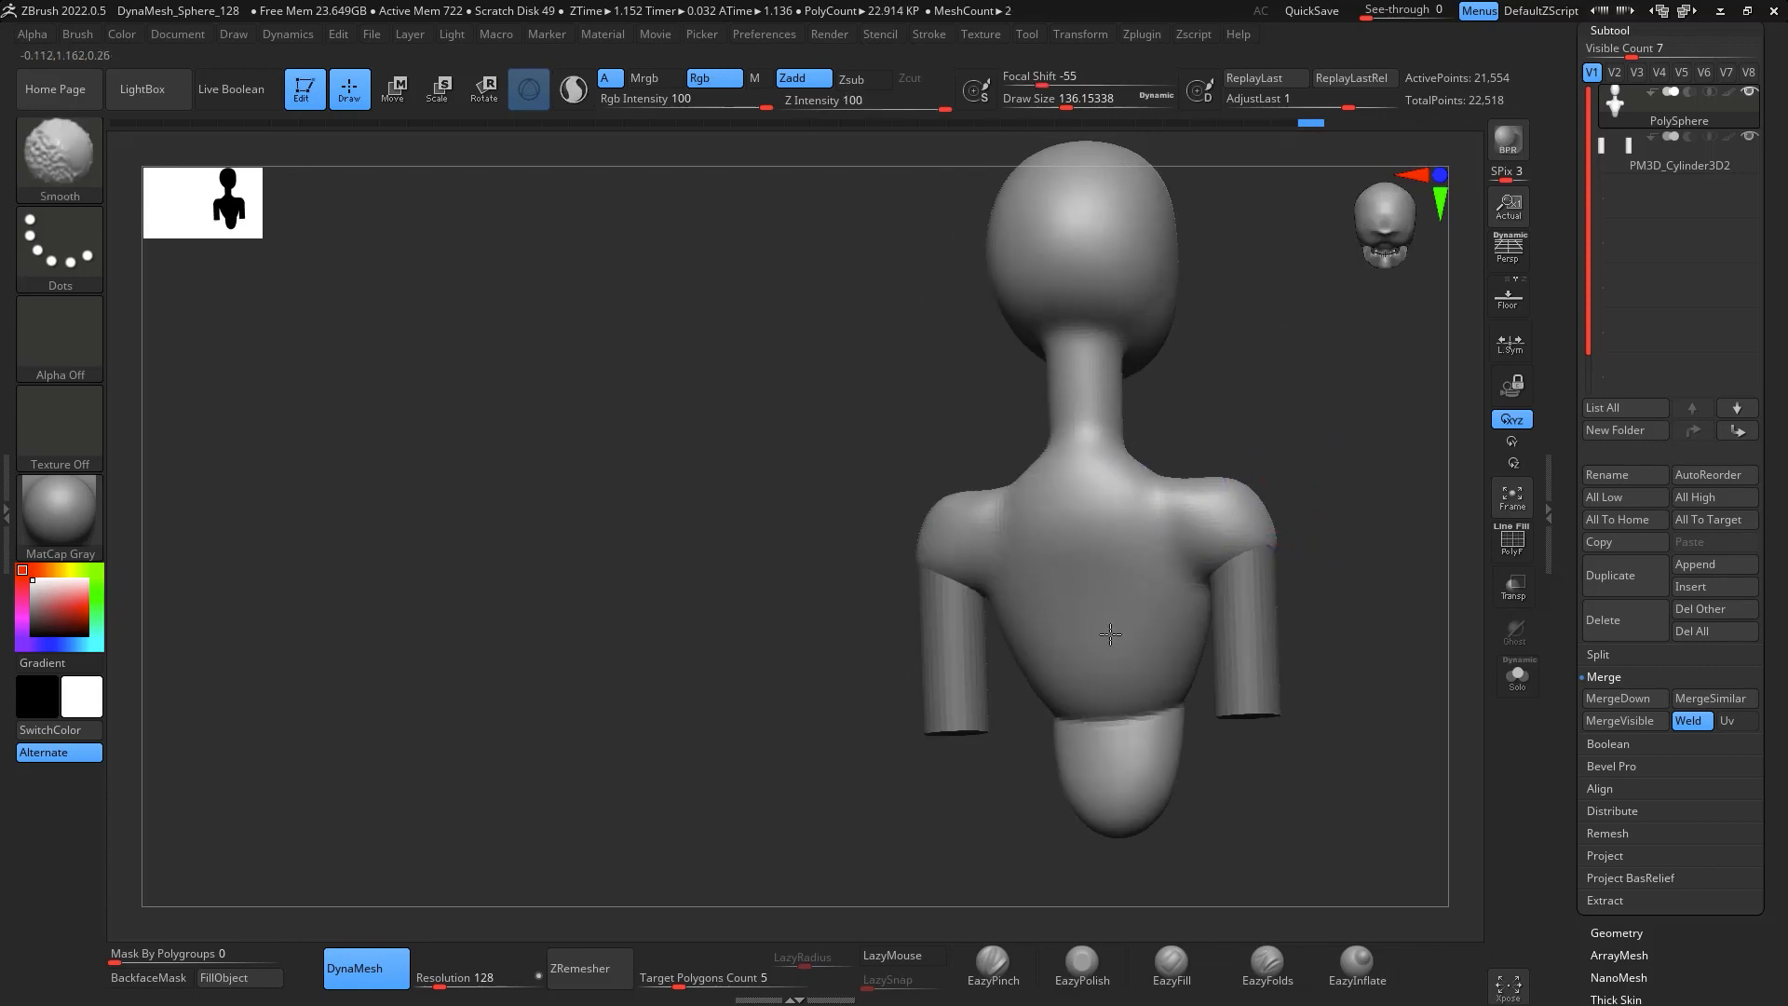
pyautogui.moveTo(1286, 452); pyautogui.dragTo(1109, 577)
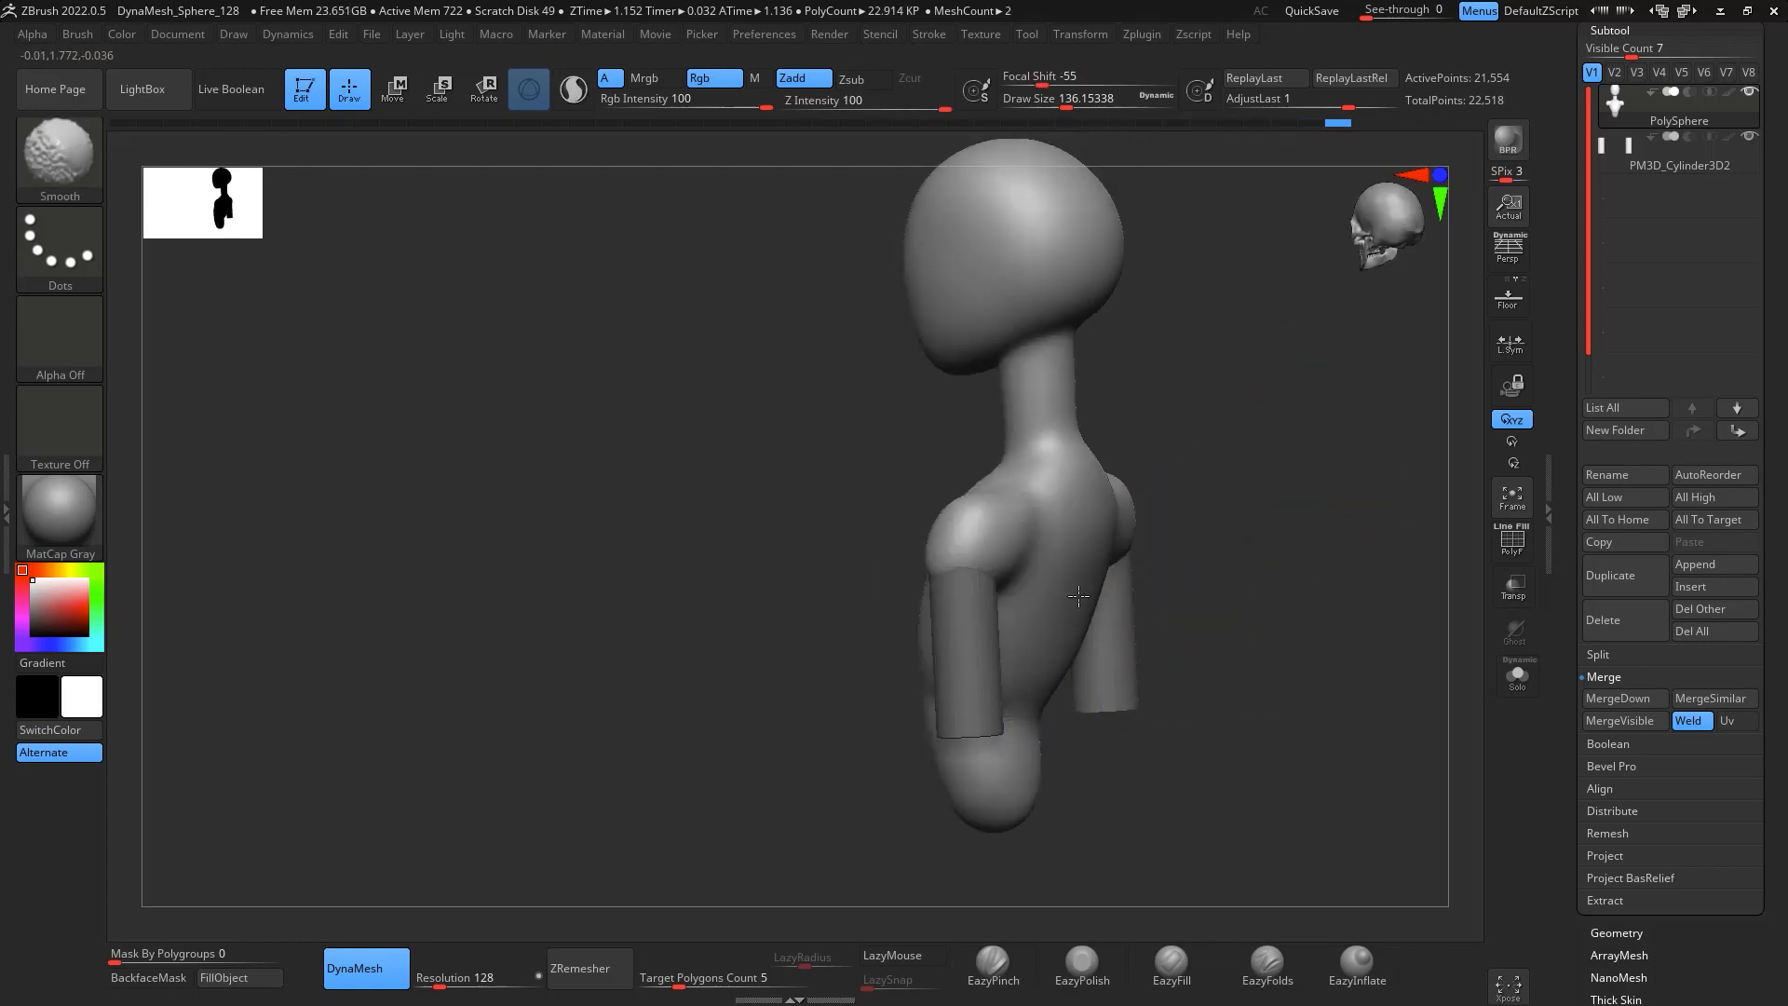
# Build up the trapezius from the back of the neck to the upper back and shoulders with ClayBuildup at draw size about 41
pyautogui.moveTo(1175, 642)
pyautogui.mouseDown()
pyautogui.moveTo(1356, 515)
pyautogui.moveTo(1354, 447)
pyautogui.moveTo(1366, 477)
pyautogui.moveTo(1325, 578)
pyautogui.mouseUp()
pyautogui.press('b')
pyautogui.press('c')
pyautogui.press('b')
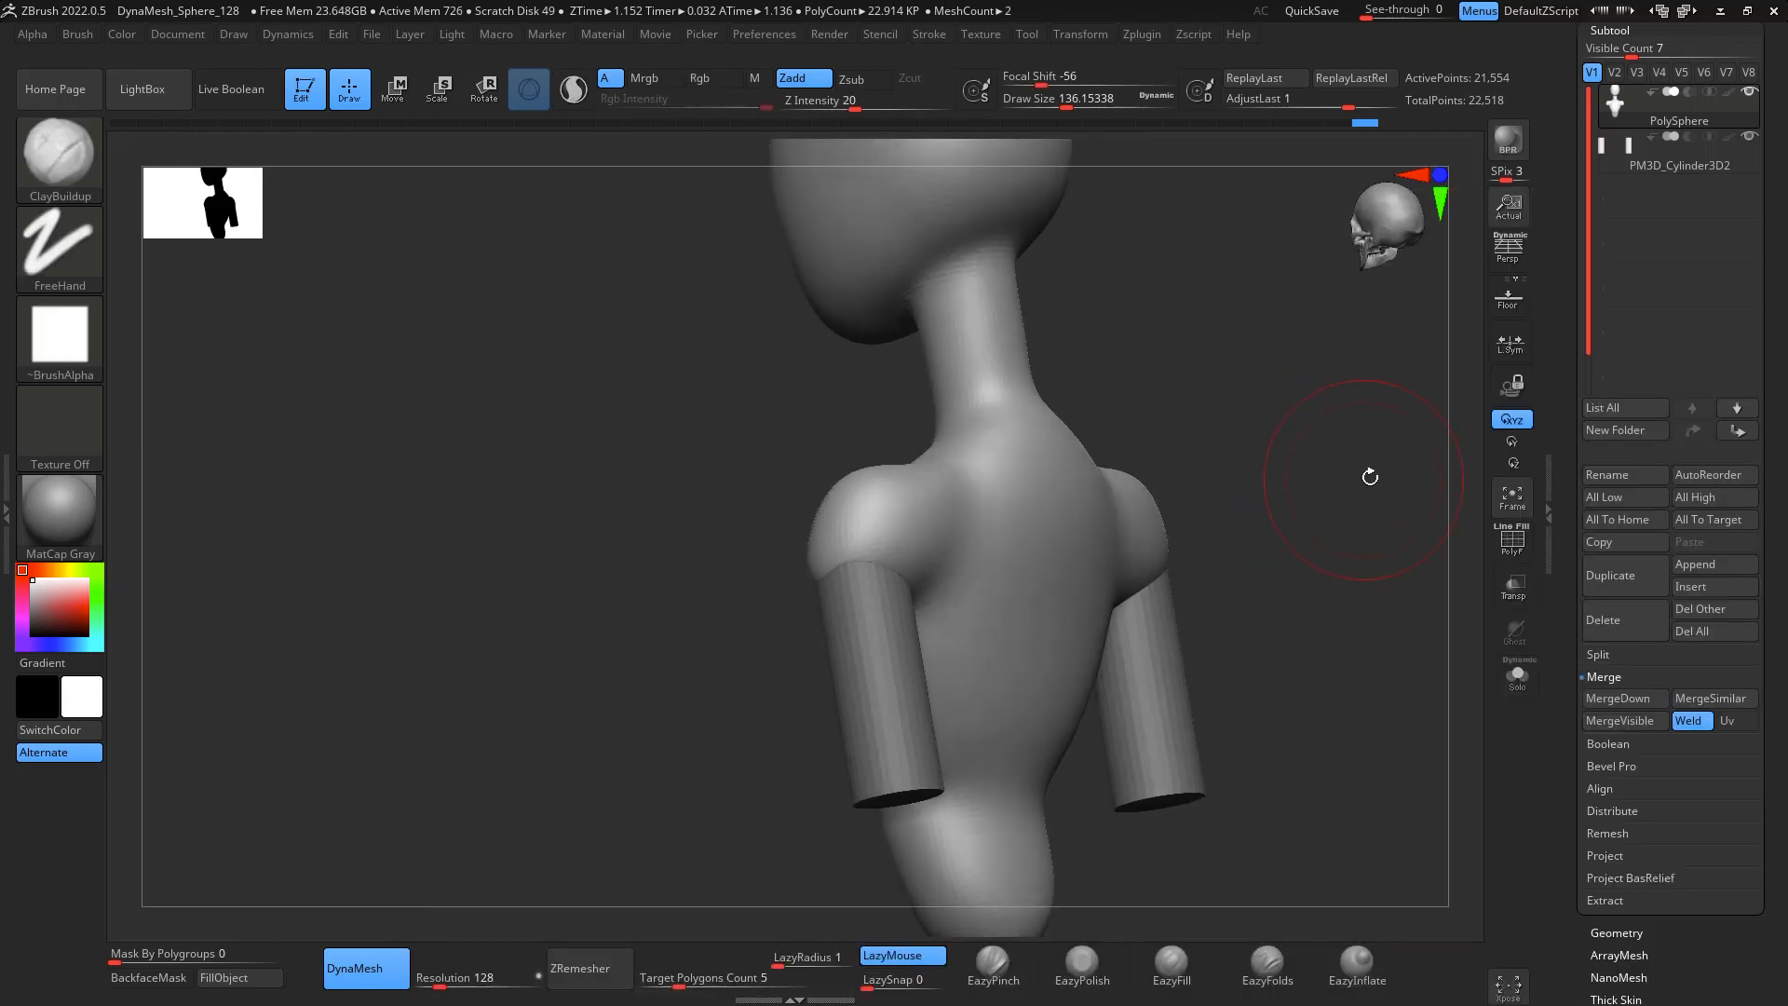
pyautogui.press('space')
pyautogui.moveTo(1360, 490)
pyautogui.mouseDown()
pyautogui.moveTo(1333, 490)
pyautogui.moveTo(1397, 451)
pyautogui.mouseUp()
pyautogui.moveTo(966, 430); pyautogui.dragTo(968, 474)
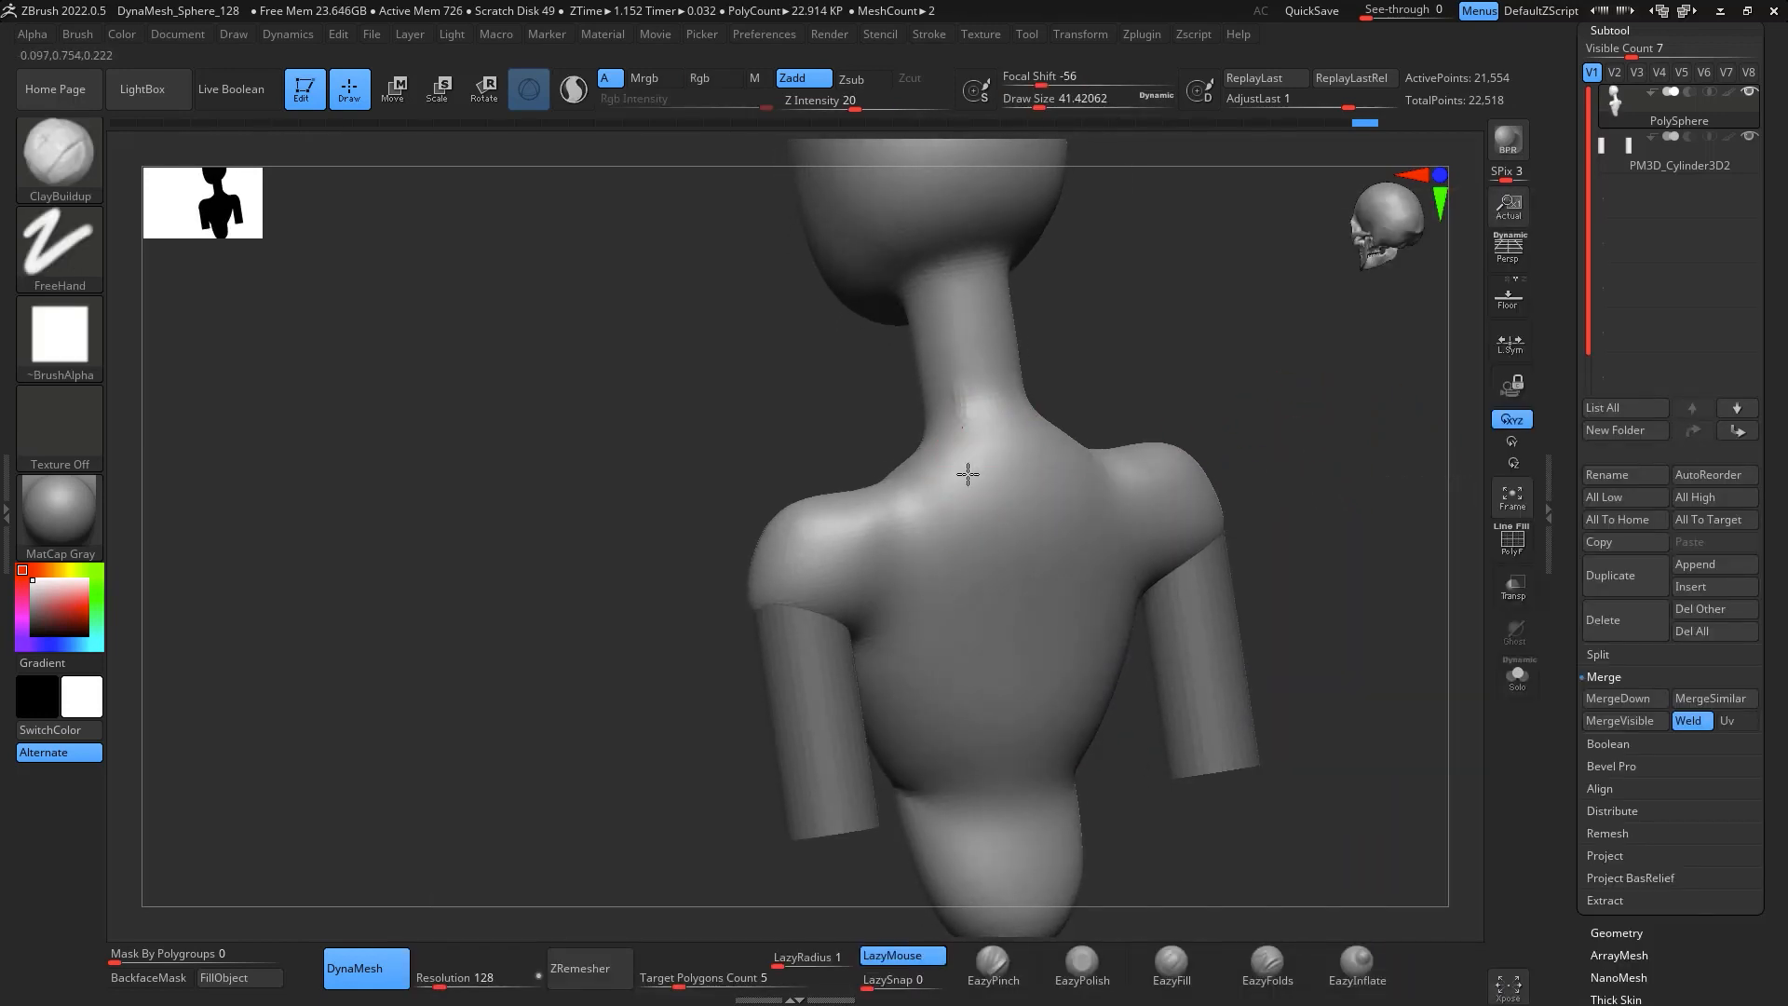
pyautogui.moveTo(962, 349); pyautogui.dragTo(969, 483)
pyautogui.moveTo(970, 414); pyautogui.dragTo(985, 494)
pyautogui.press('space')
pyautogui.moveTo(967, 382); pyautogui.dragTo(983, 520)
pyautogui.moveTo(950, 458)
pyautogui.mouseDown()
pyautogui.moveTo(931, 524)
pyautogui.moveTo(911, 477)
pyautogui.moveTo(940, 326)
pyautogui.mouseUp()
pyautogui.moveTo(951, 309); pyautogui.dragTo(946, 452)
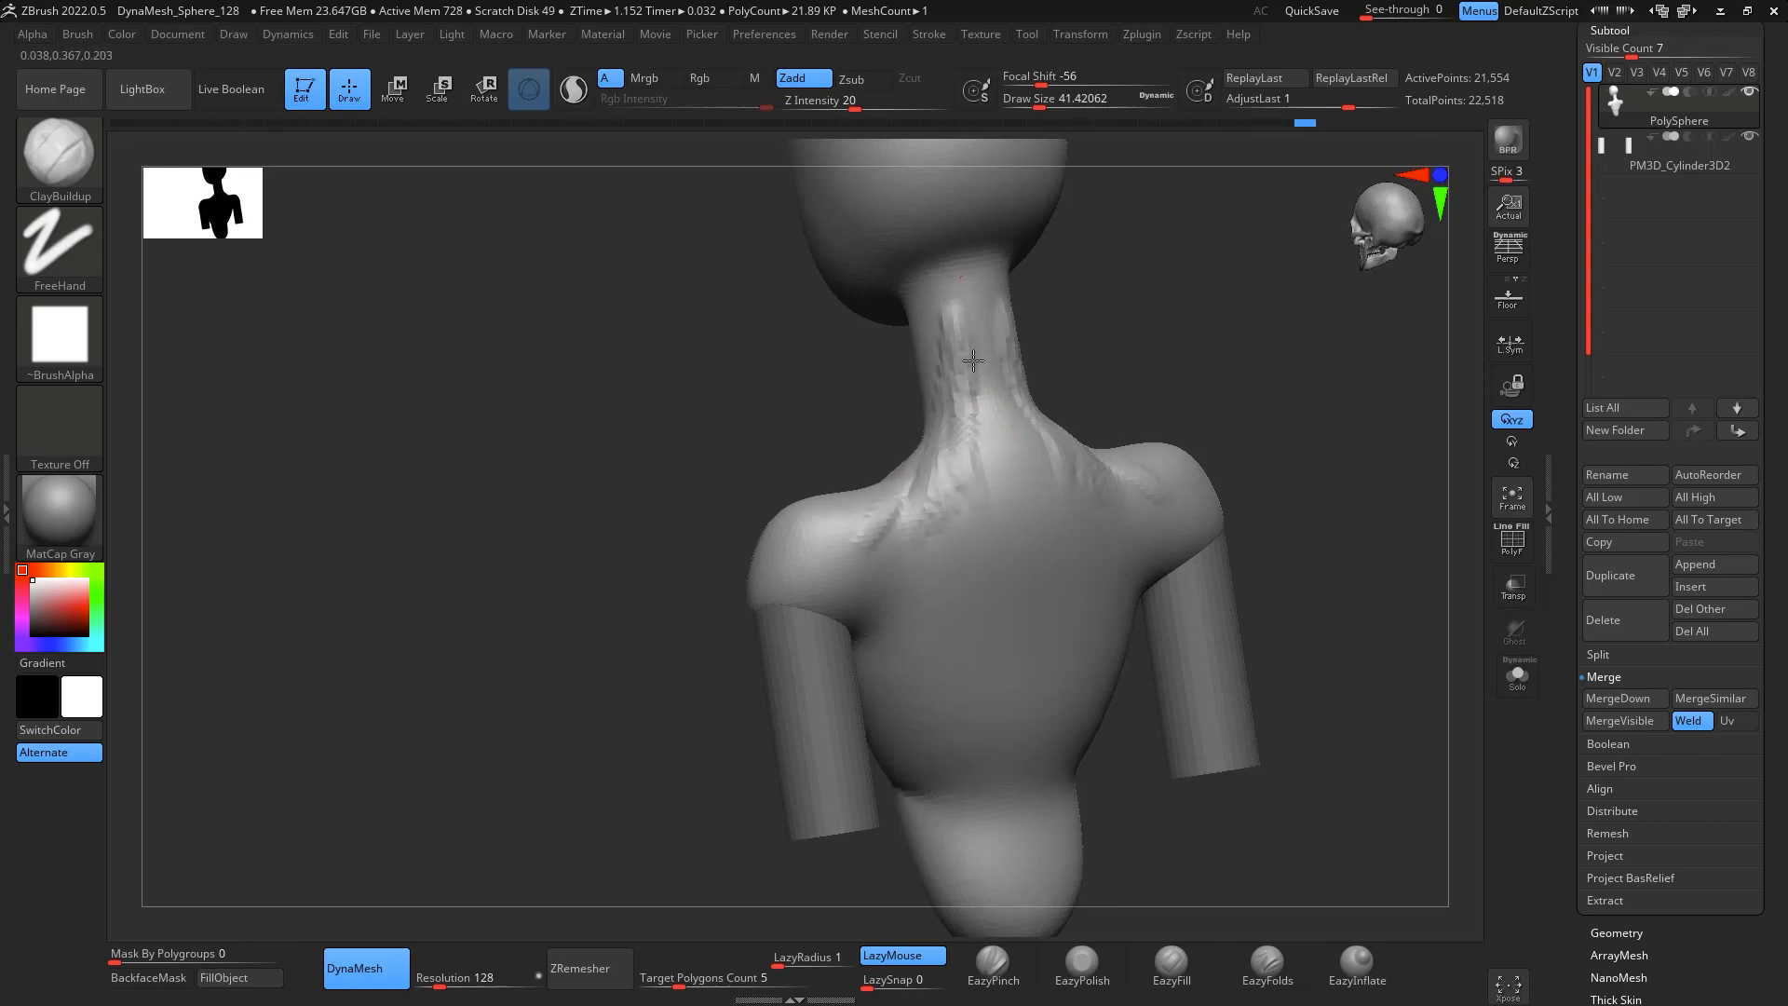
pyautogui.moveTo(973, 360); pyautogui.dragTo(981, 388)
# Build up the front of the trapezius and the collarbones out to the shoulders with ClayBuildup at draw size about 41
pyautogui.moveTo(717, 596)
pyautogui.mouseDown()
pyautogui.moveTo(1354, 367)
pyautogui.moveTo(1064, 408)
pyautogui.mouseUp()
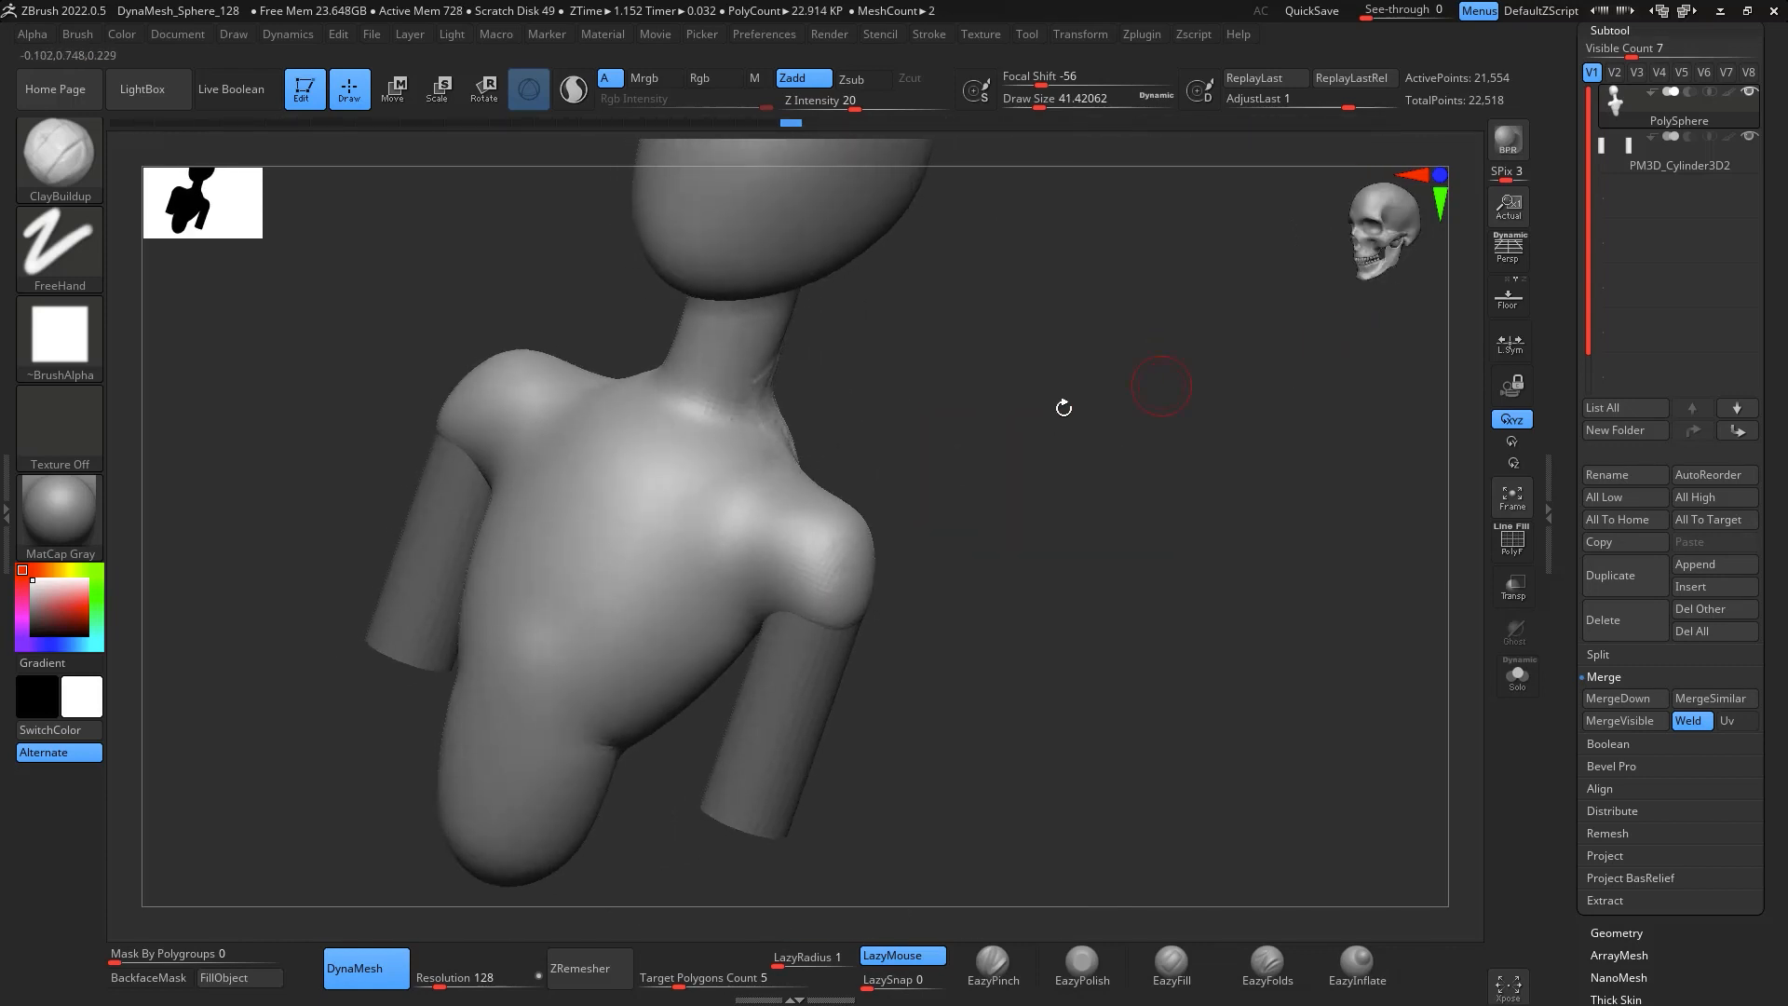
pyautogui.moveTo(735, 443); pyautogui.dragTo(777, 489)
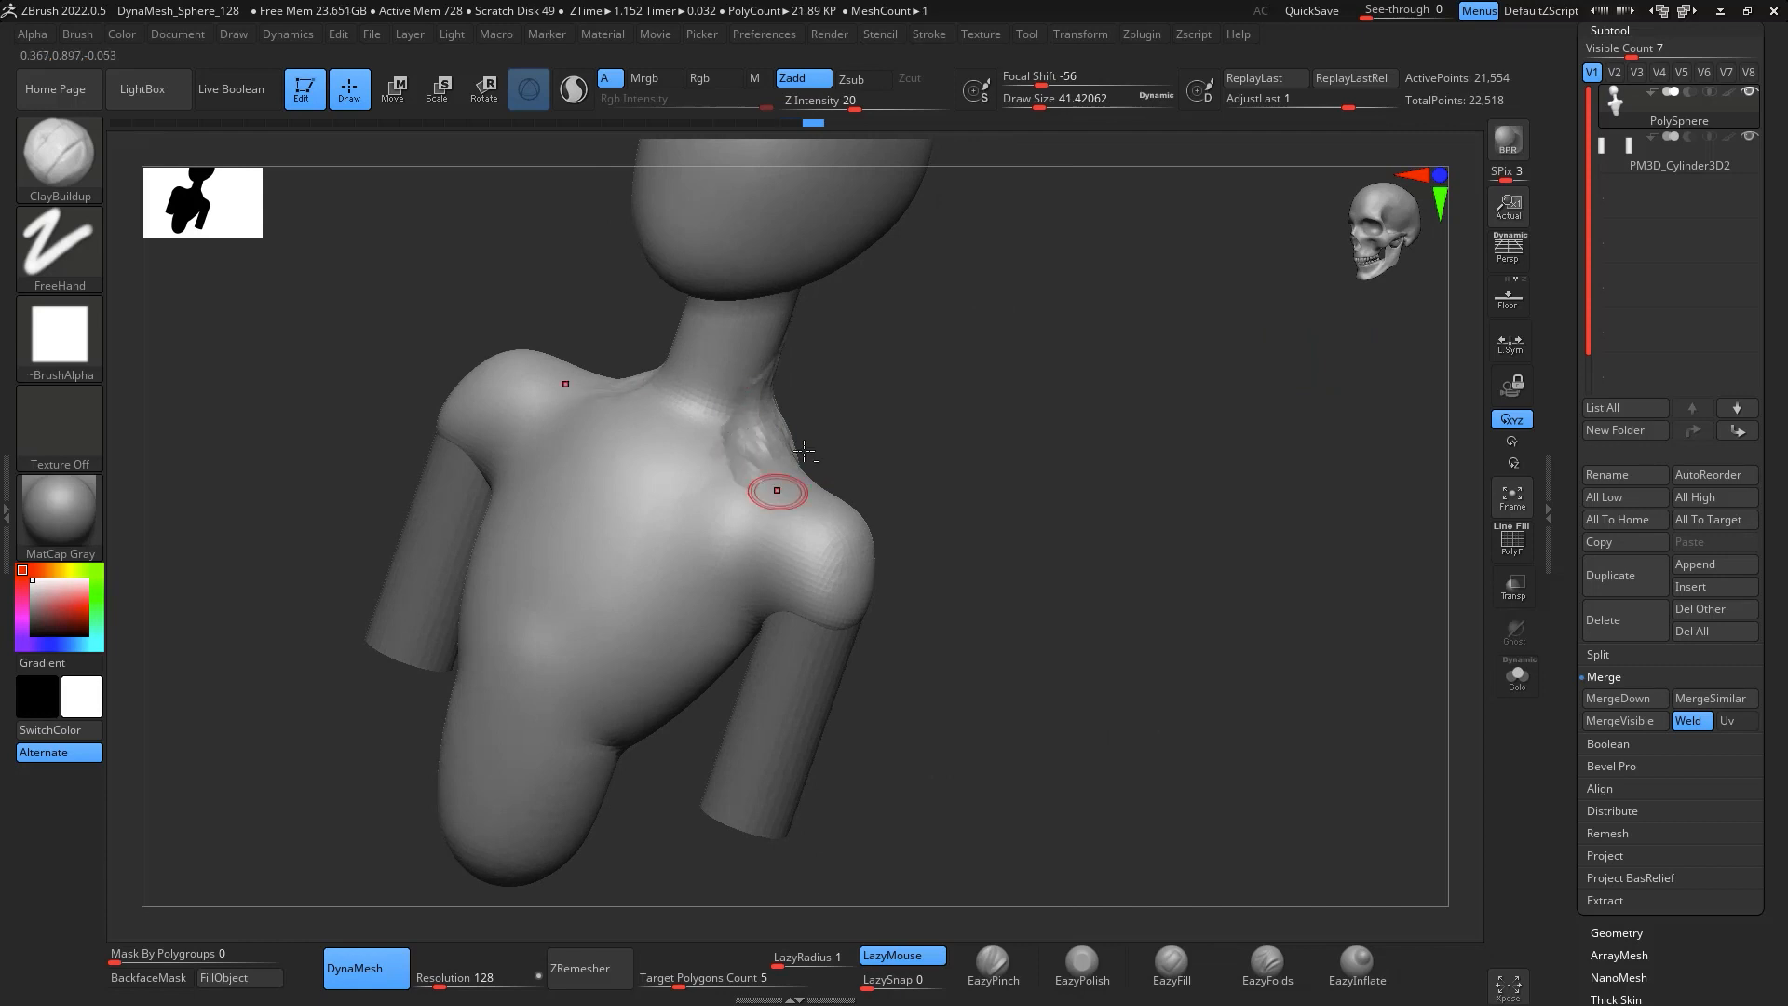
pyautogui.moveTo(1053, 465)
pyautogui.mouseDown()
pyautogui.moveTo(1189, 461)
pyautogui.moveTo(1209, 419)
pyautogui.mouseUp()
pyautogui.moveTo(710, 468)
pyautogui.mouseDown()
pyautogui.moveTo(707, 506)
pyautogui.moveTo(845, 427)
pyautogui.mouseUp()
pyautogui.moveTo(1145, 401); pyautogui.dragTo(1155, 465)
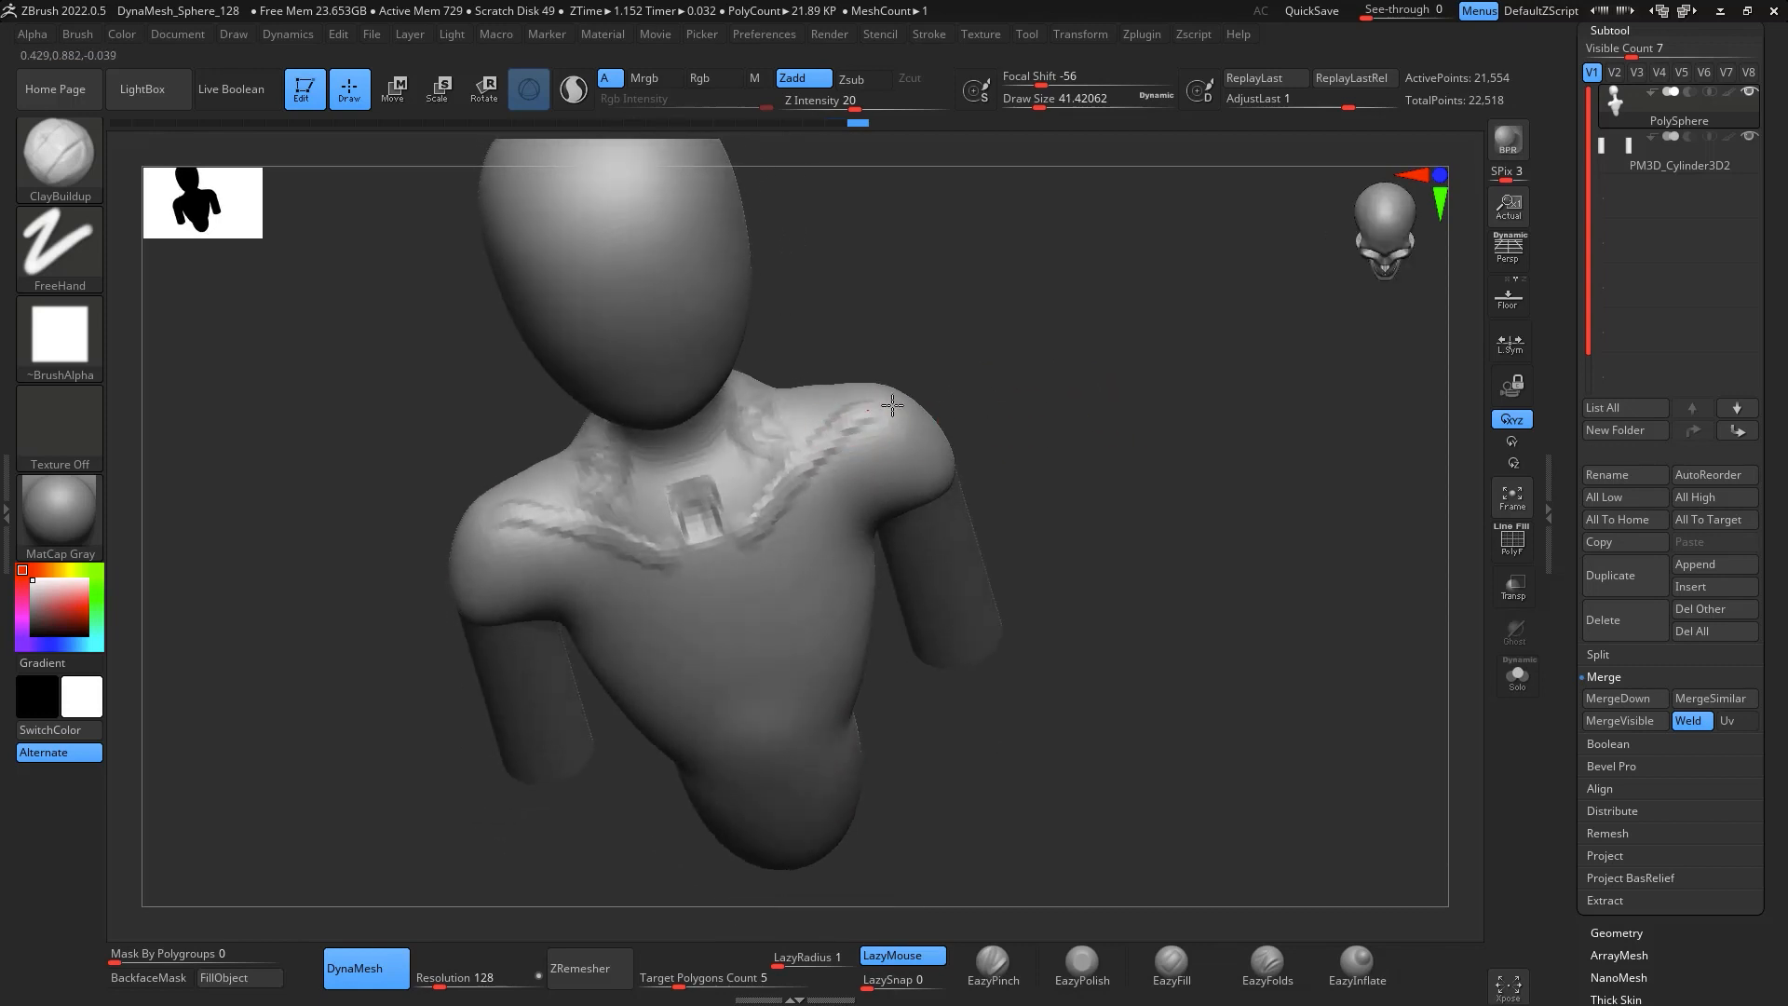
pyautogui.moveTo(1098, 349); pyautogui.dragTo(1024, 363)
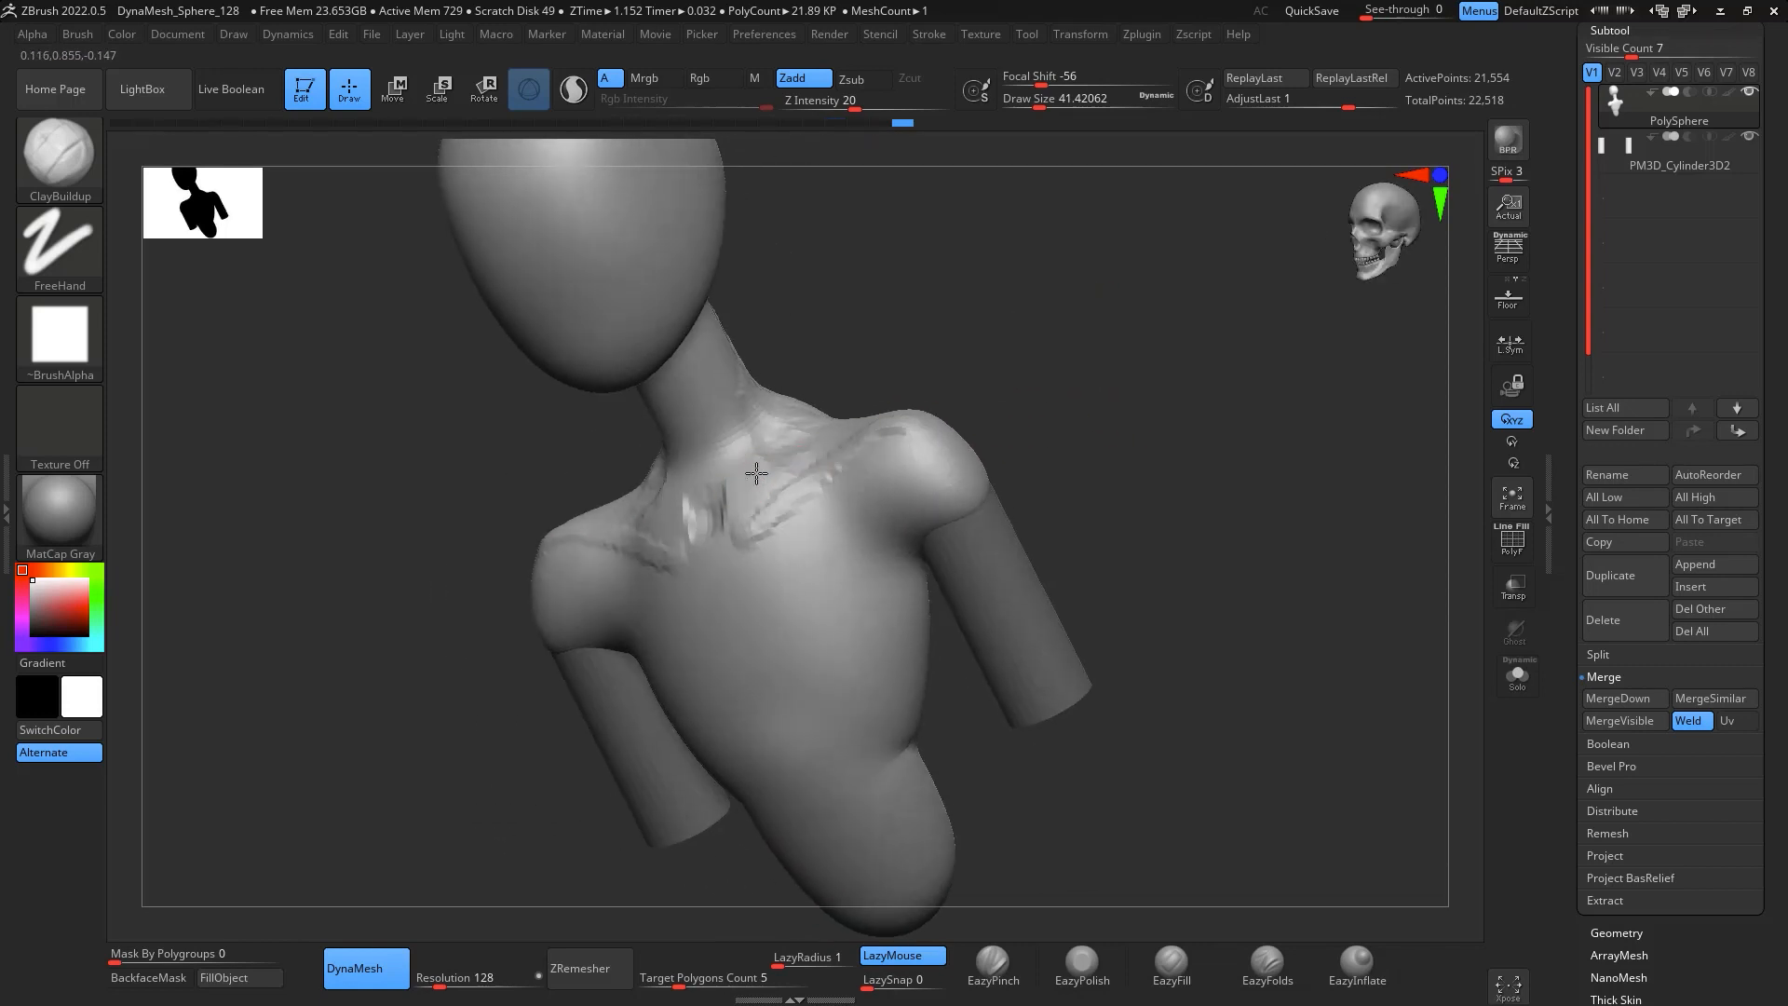
pyautogui.moveTo(785, 458); pyautogui.dragTo(808, 420)
pyautogui.moveTo(830, 383)
pyautogui.mouseDown()
pyautogui.moveTo(962, 280)
pyautogui.moveTo(866, 316)
pyautogui.mouseUp()
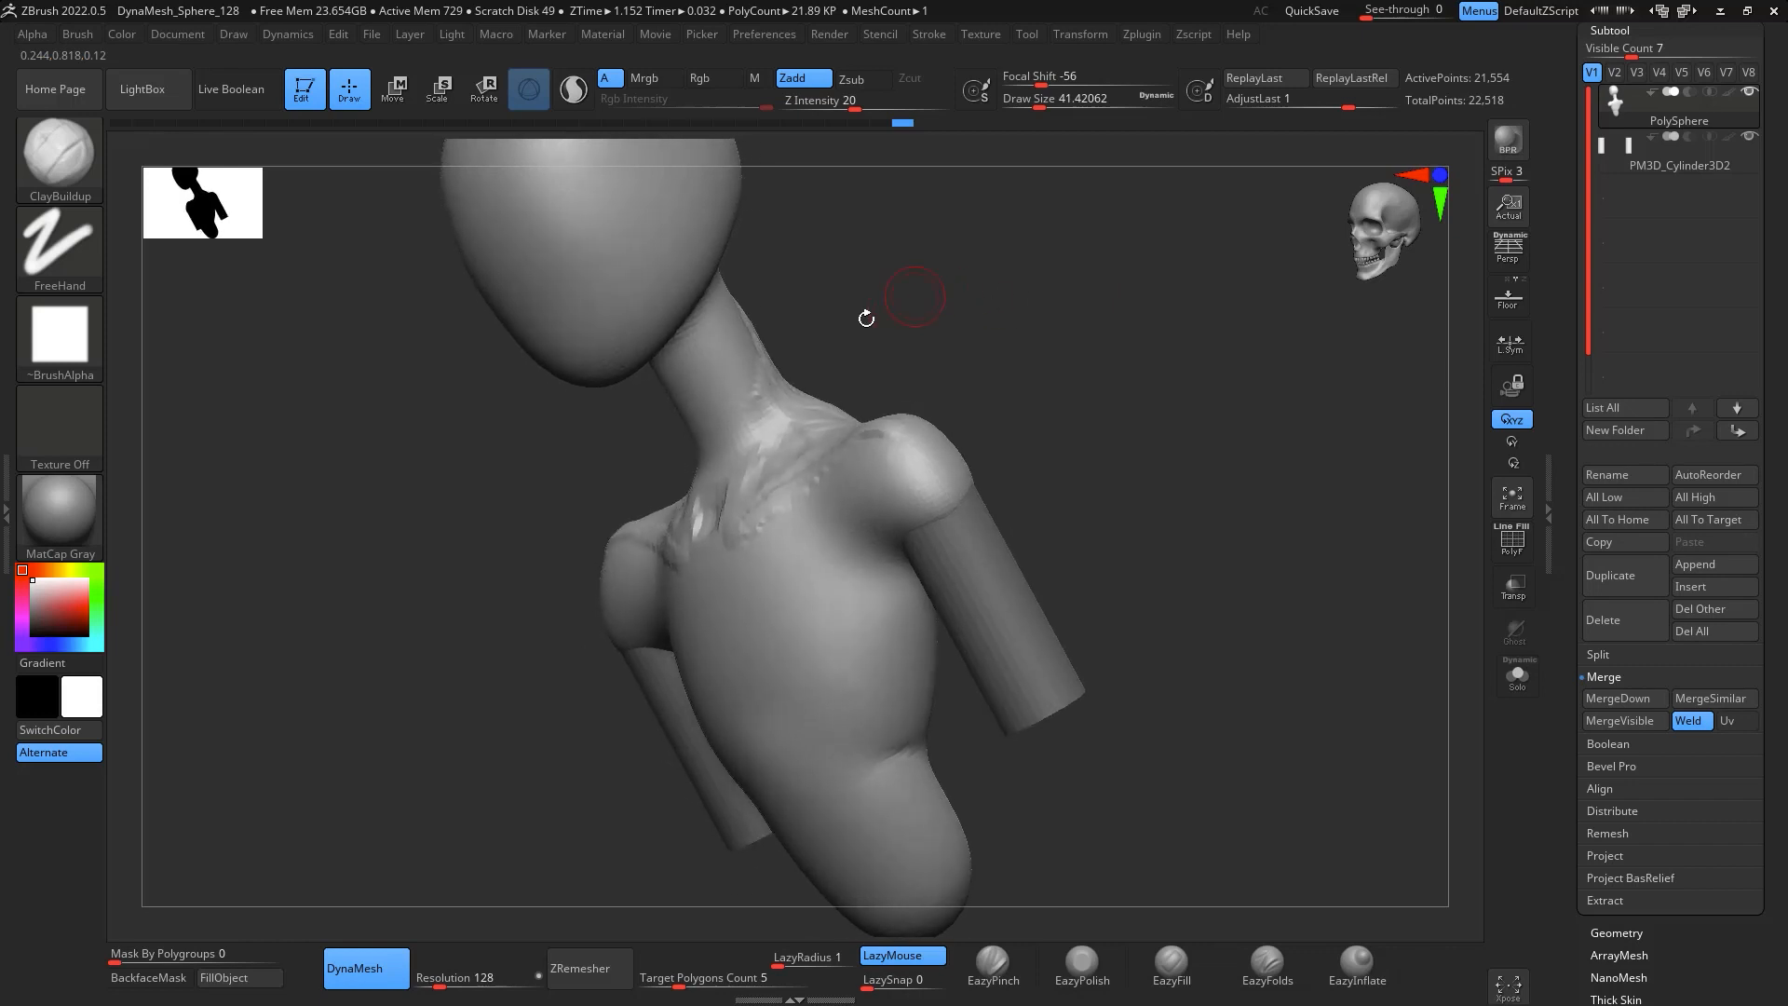
# Sculpt the side neck muscles down to the collarbones with ClayBuildup at draw size about 39, smoothing the neck base
pyautogui.press('space')
pyautogui.moveTo(755, 456); pyautogui.dragTo(748, 457)
pyautogui.moveTo(945, 357); pyautogui.dragTo(957, 407)
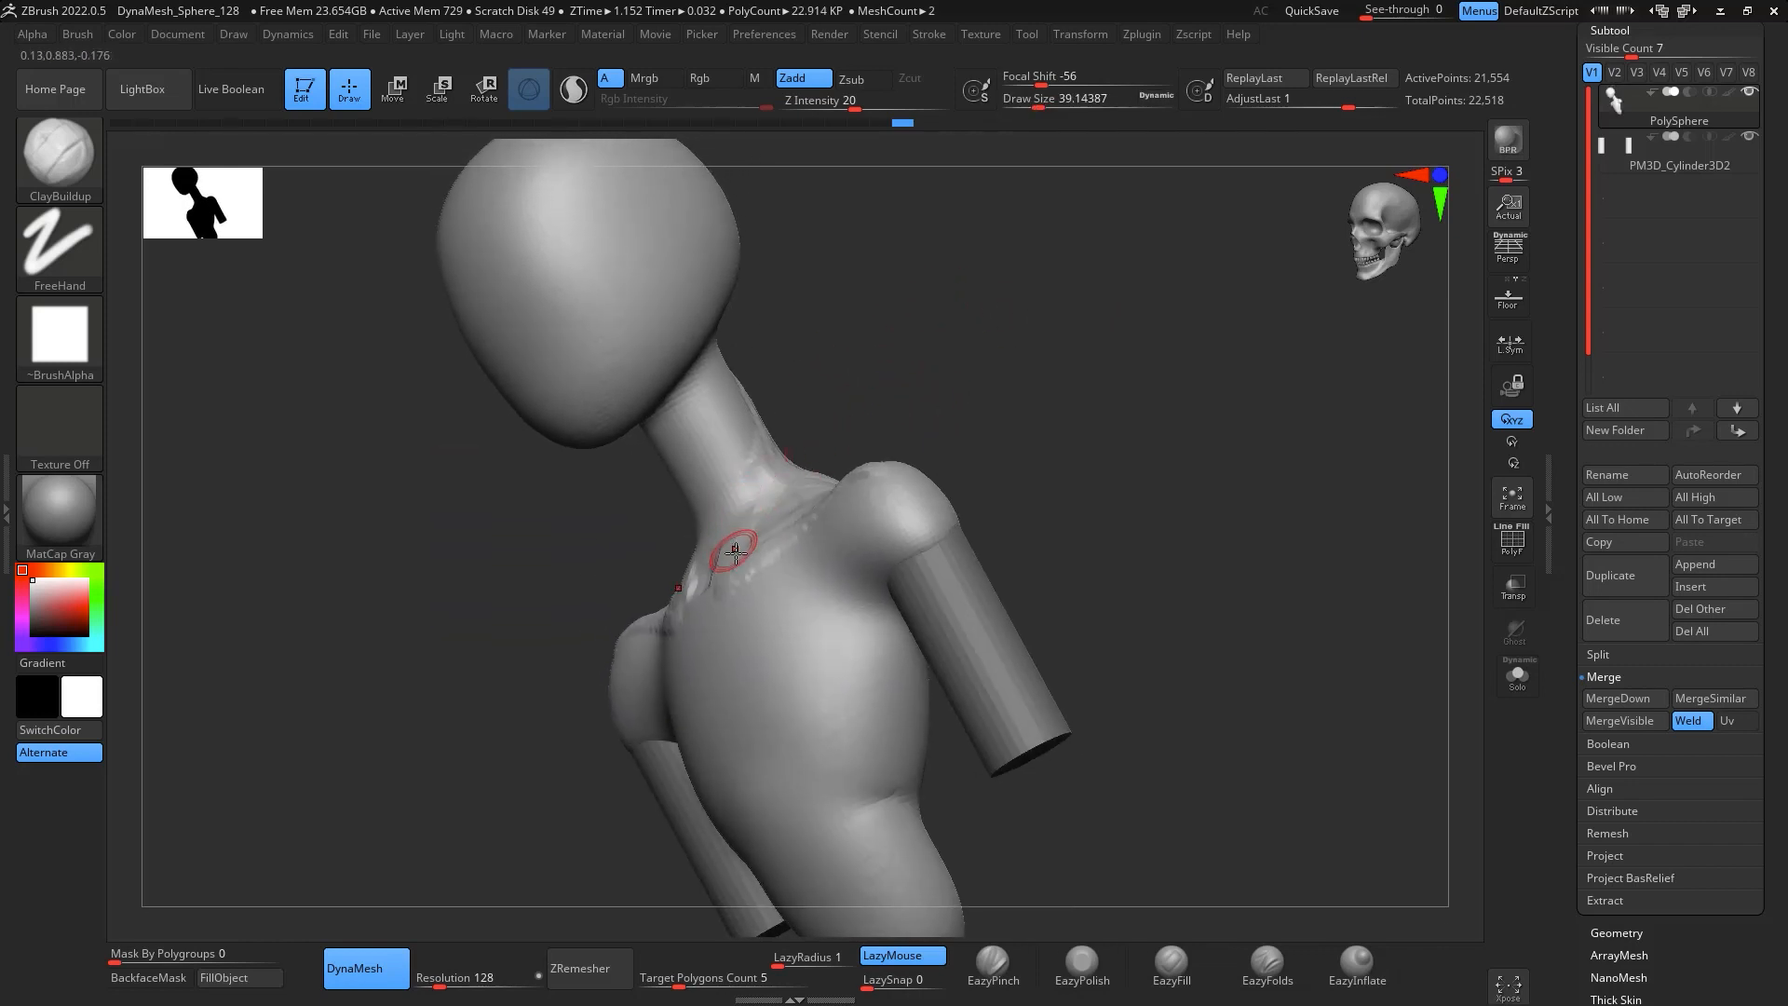
pyautogui.moveTo(884, 342)
pyautogui.mouseDown()
pyautogui.moveTo(935, 252)
pyautogui.moveTo(999, 295)
pyautogui.mouseUp()
pyautogui.press('shift')
pyautogui.moveTo(765, 529)
pyautogui.mouseDown()
pyautogui.moveTo(942, 463)
pyautogui.moveTo(1186, 467)
pyautogui.moveTo(1164, 470)
pyautogui.mouseUp()
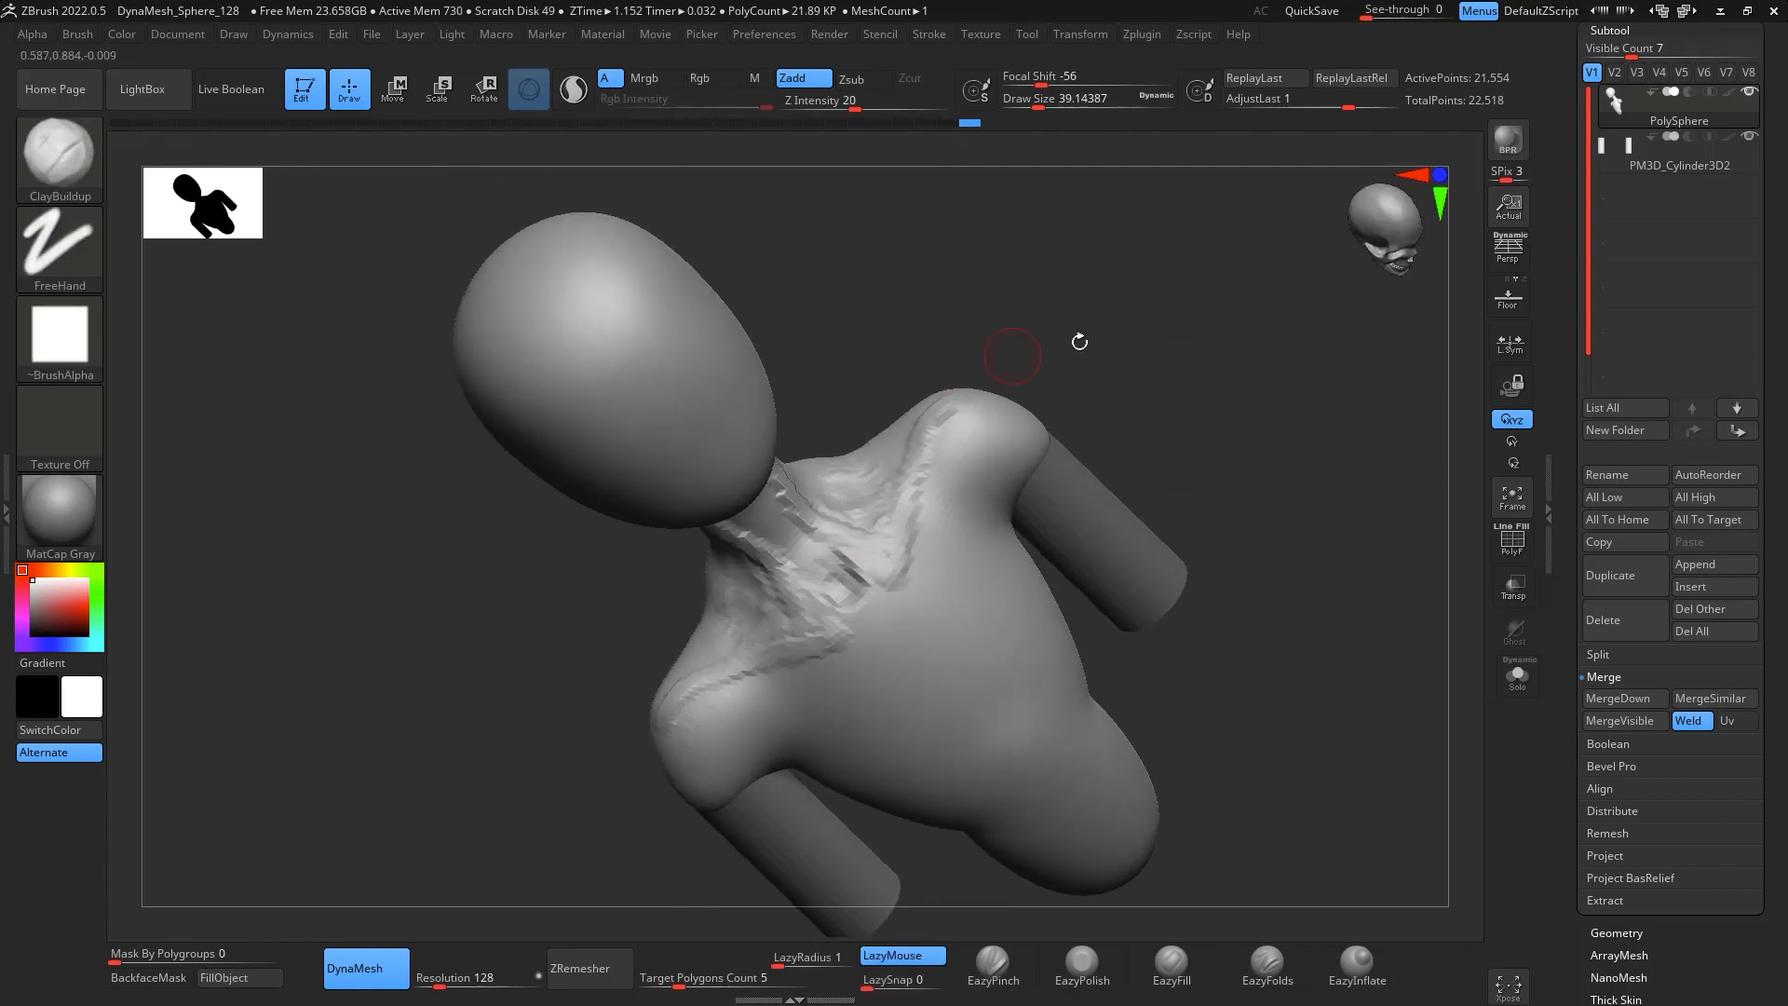
pyautogui.moveTo(1079, 342); pyautogui.dragTo(1173, 456)
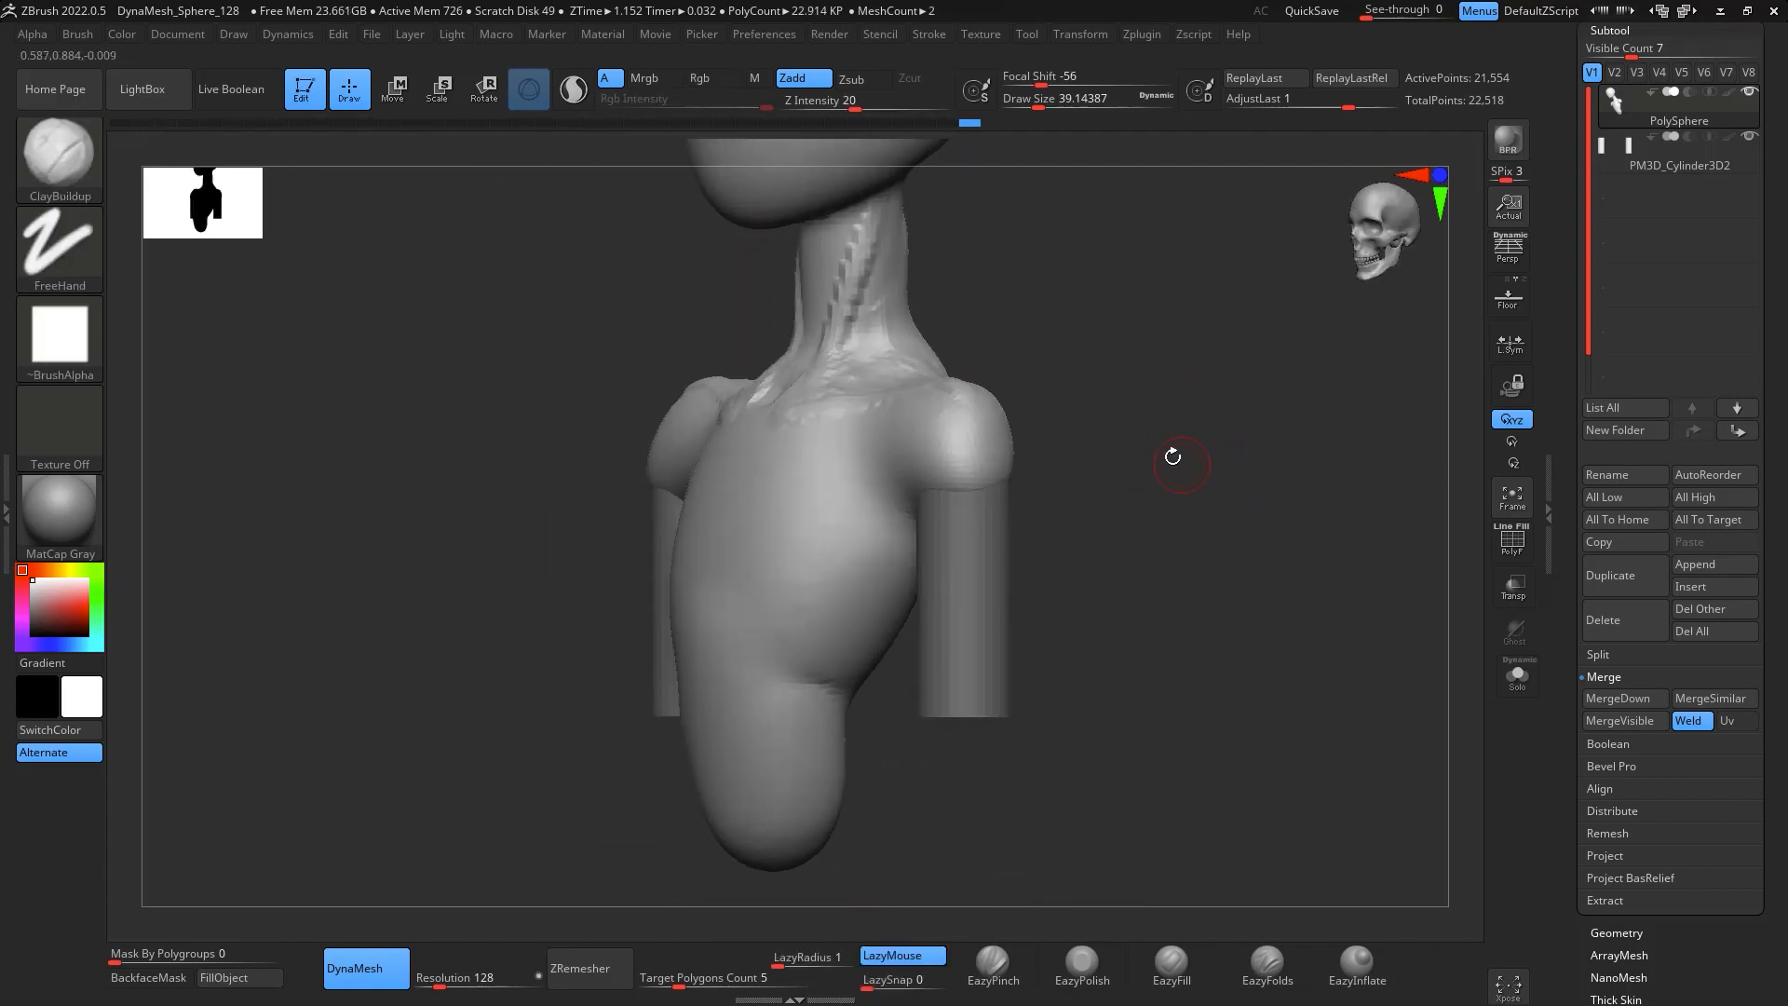
# Build up symmetrical rounded breasts on the chest with ClayBuildup at draw size about 83
pyautogui.press('space')
pyautogui.moveTo(791, 546); pyautogui.dragTo(799, 547)
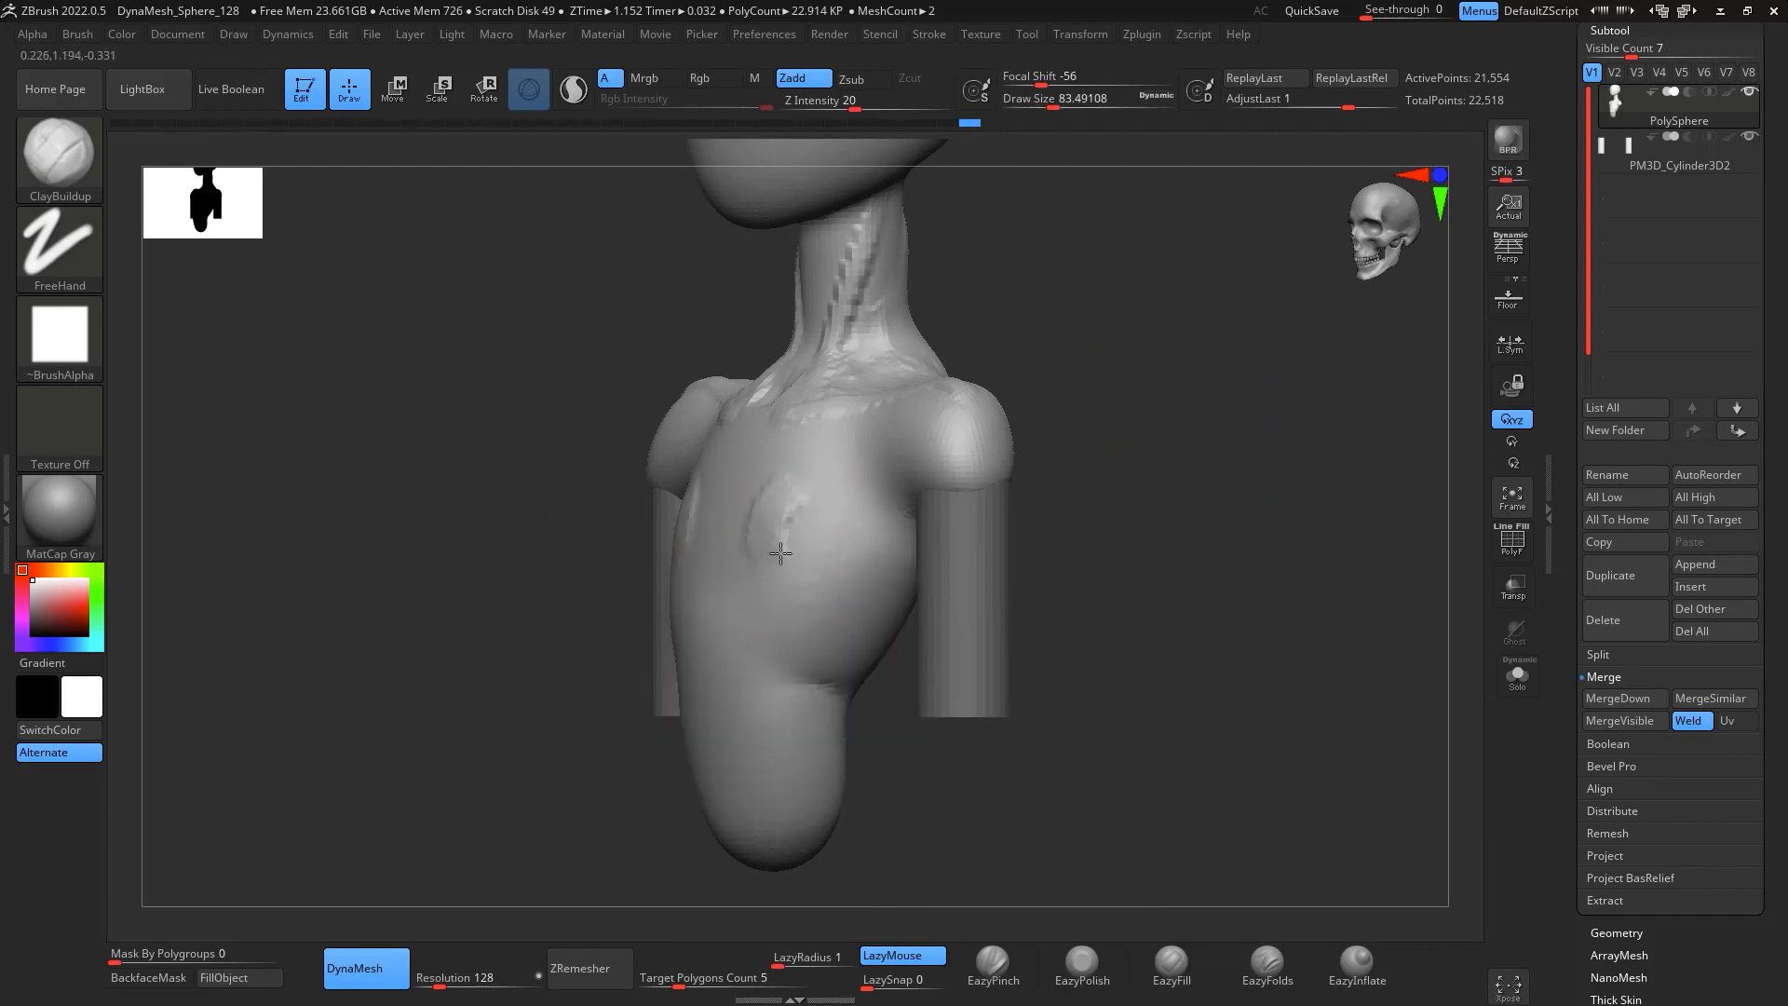
pyautogui.moveTo(1020, 461); pyautogui.dragTo(1150, 473)
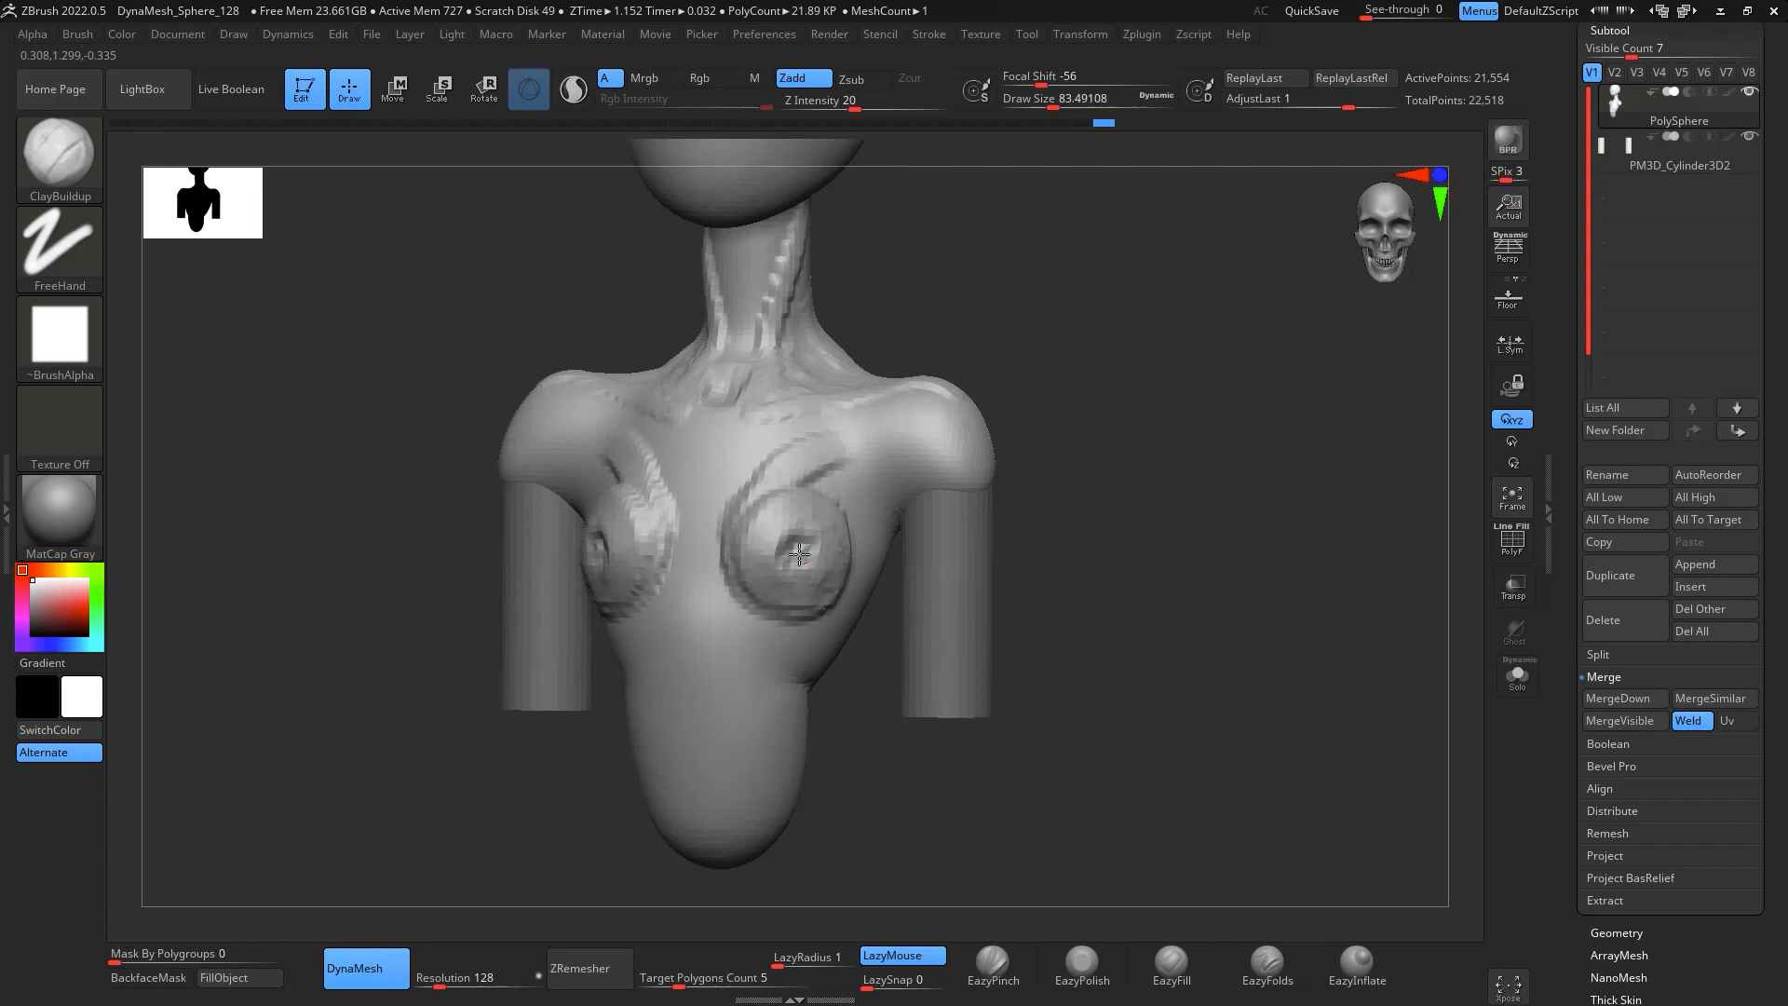
pyautogui.moveTo(806, 541); pyautogui.dragTo(779, 599)
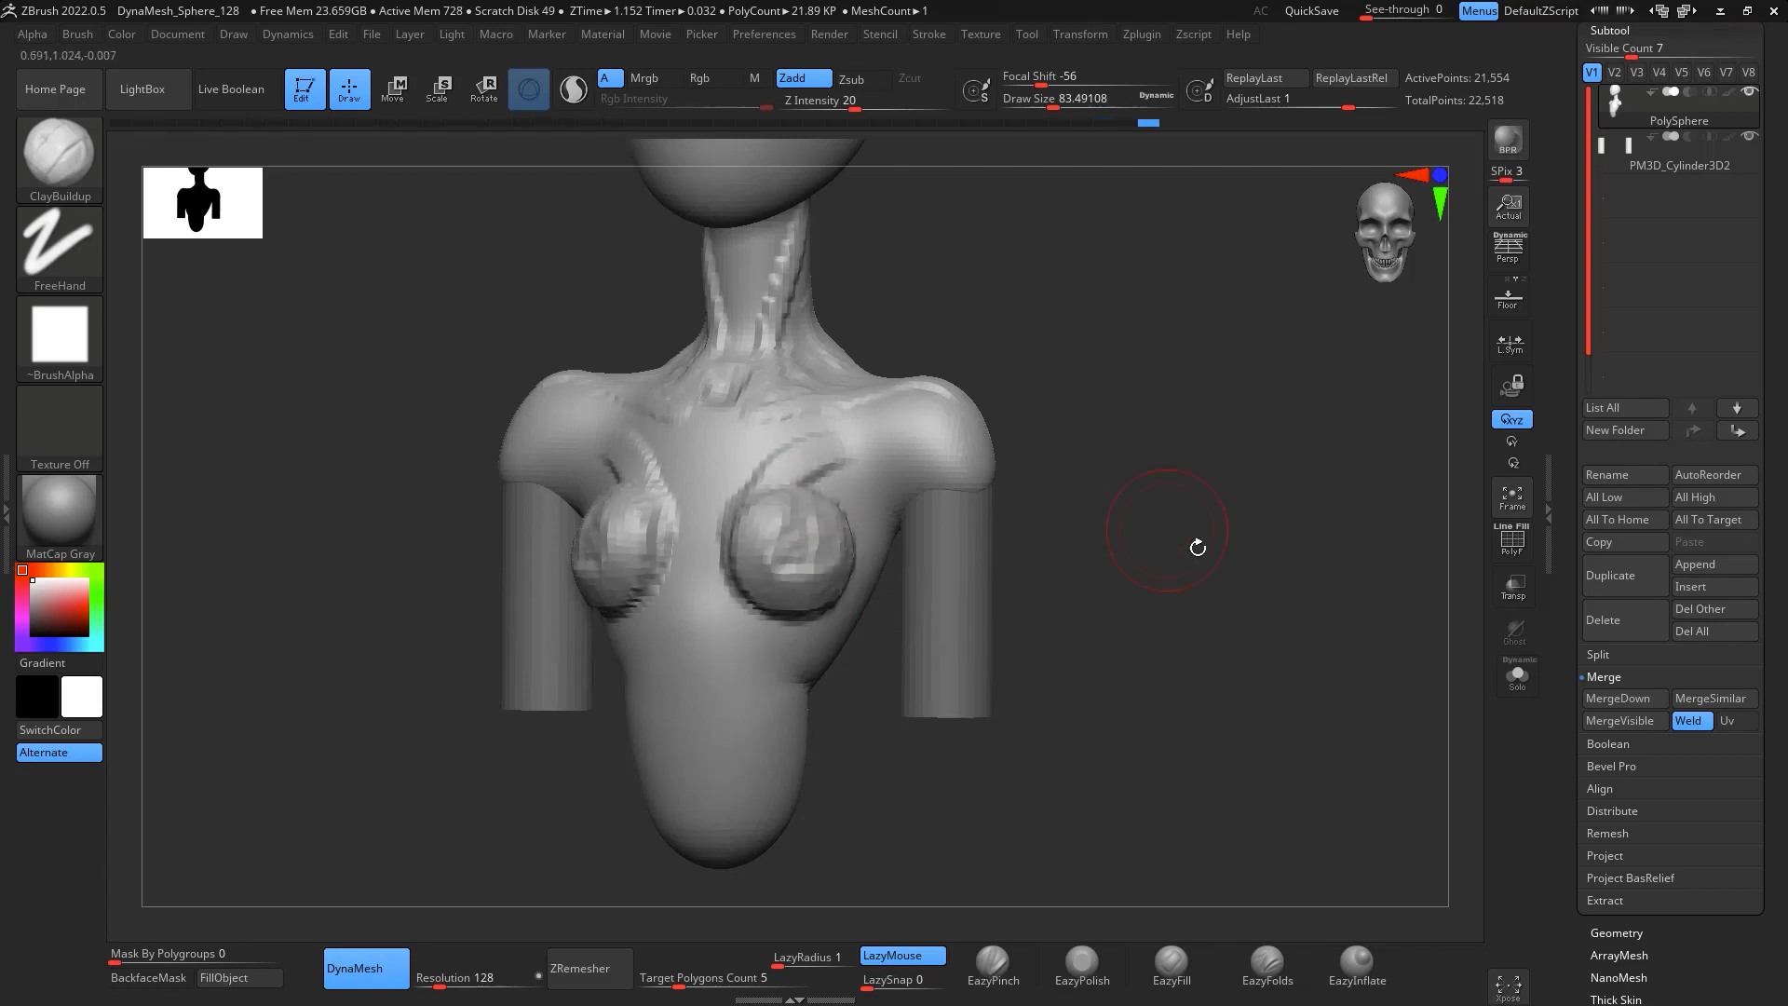
pyautogui.moveTo(1198, 546)
pyautogui.mouseDown()
pyautogui.moveTo(1218, 550)
pyautogui.moveTo(1093, 487)
pyautogui.mouseUp()
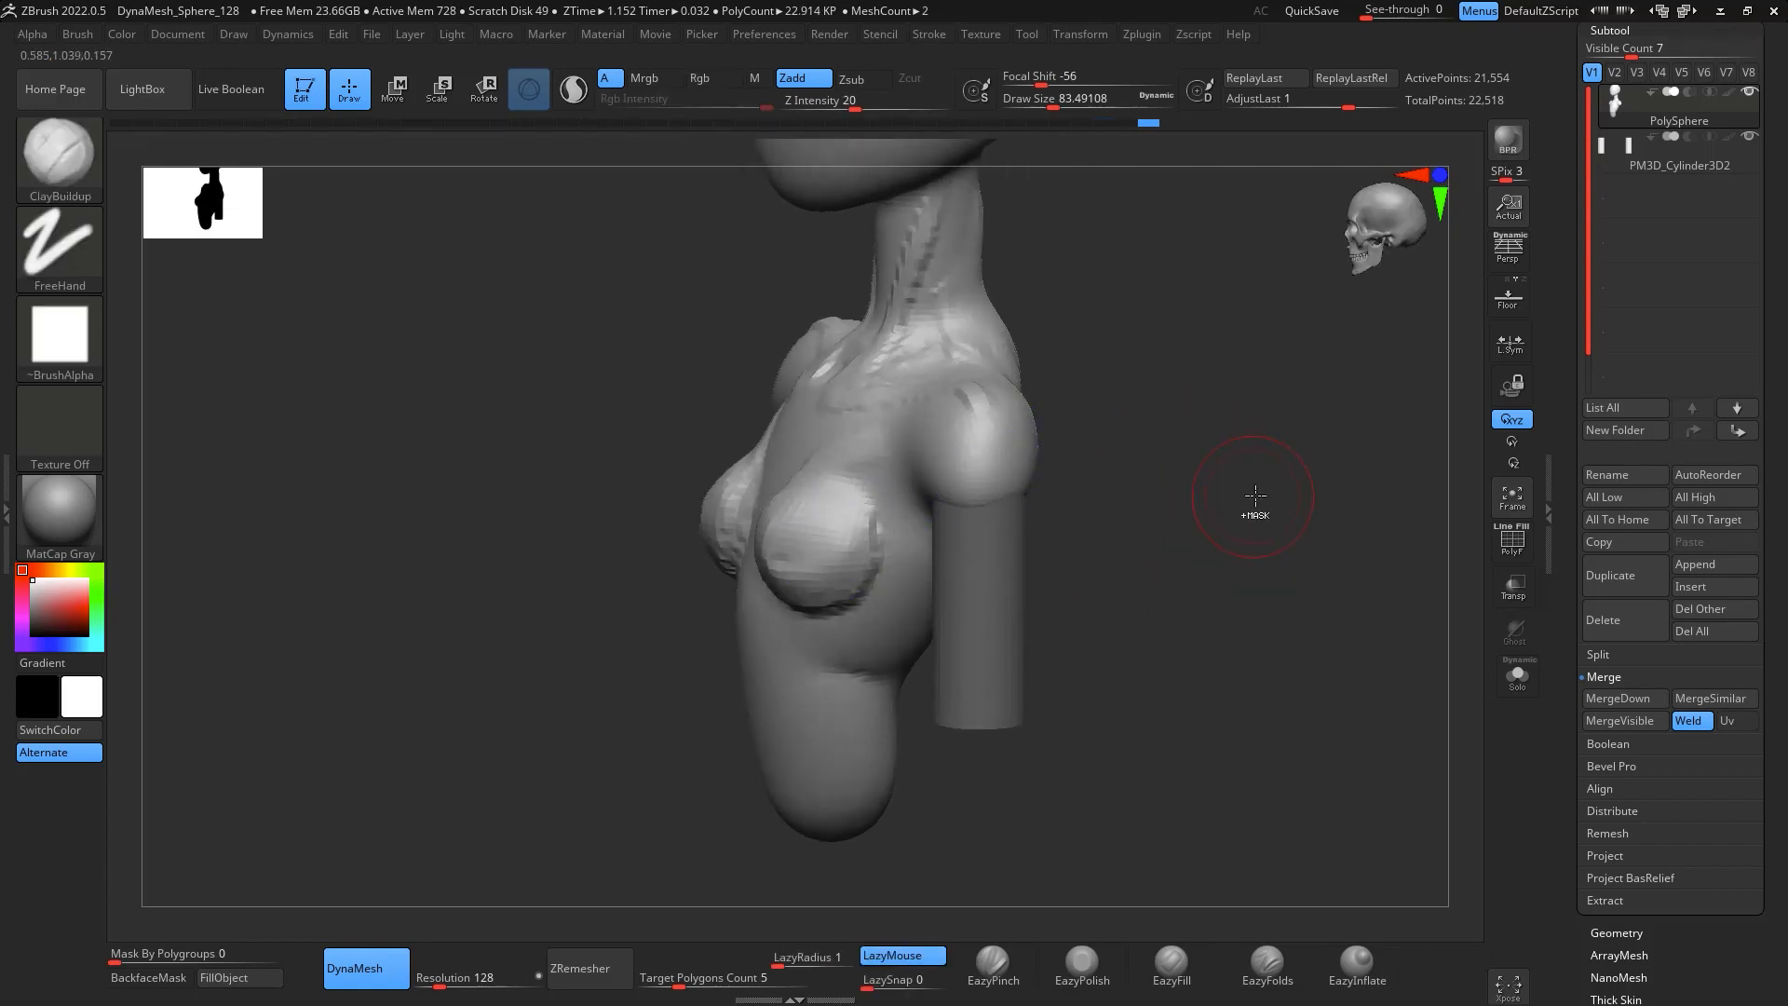
# Smooth the breasts into the upper chest and add volume to their front and upper outer areas
pyautogui.keyDown('shift'); pyautogui.moveTo(818, 499); pyautogui.dragTo(870, 516); pyautogui.keyUp('shift')
pyautogui.keyDown('shift'); pyautogui.moveTo(1108, 447); pyautogui.dragTo(1246, 428); pyautogui.keyUp('shift')
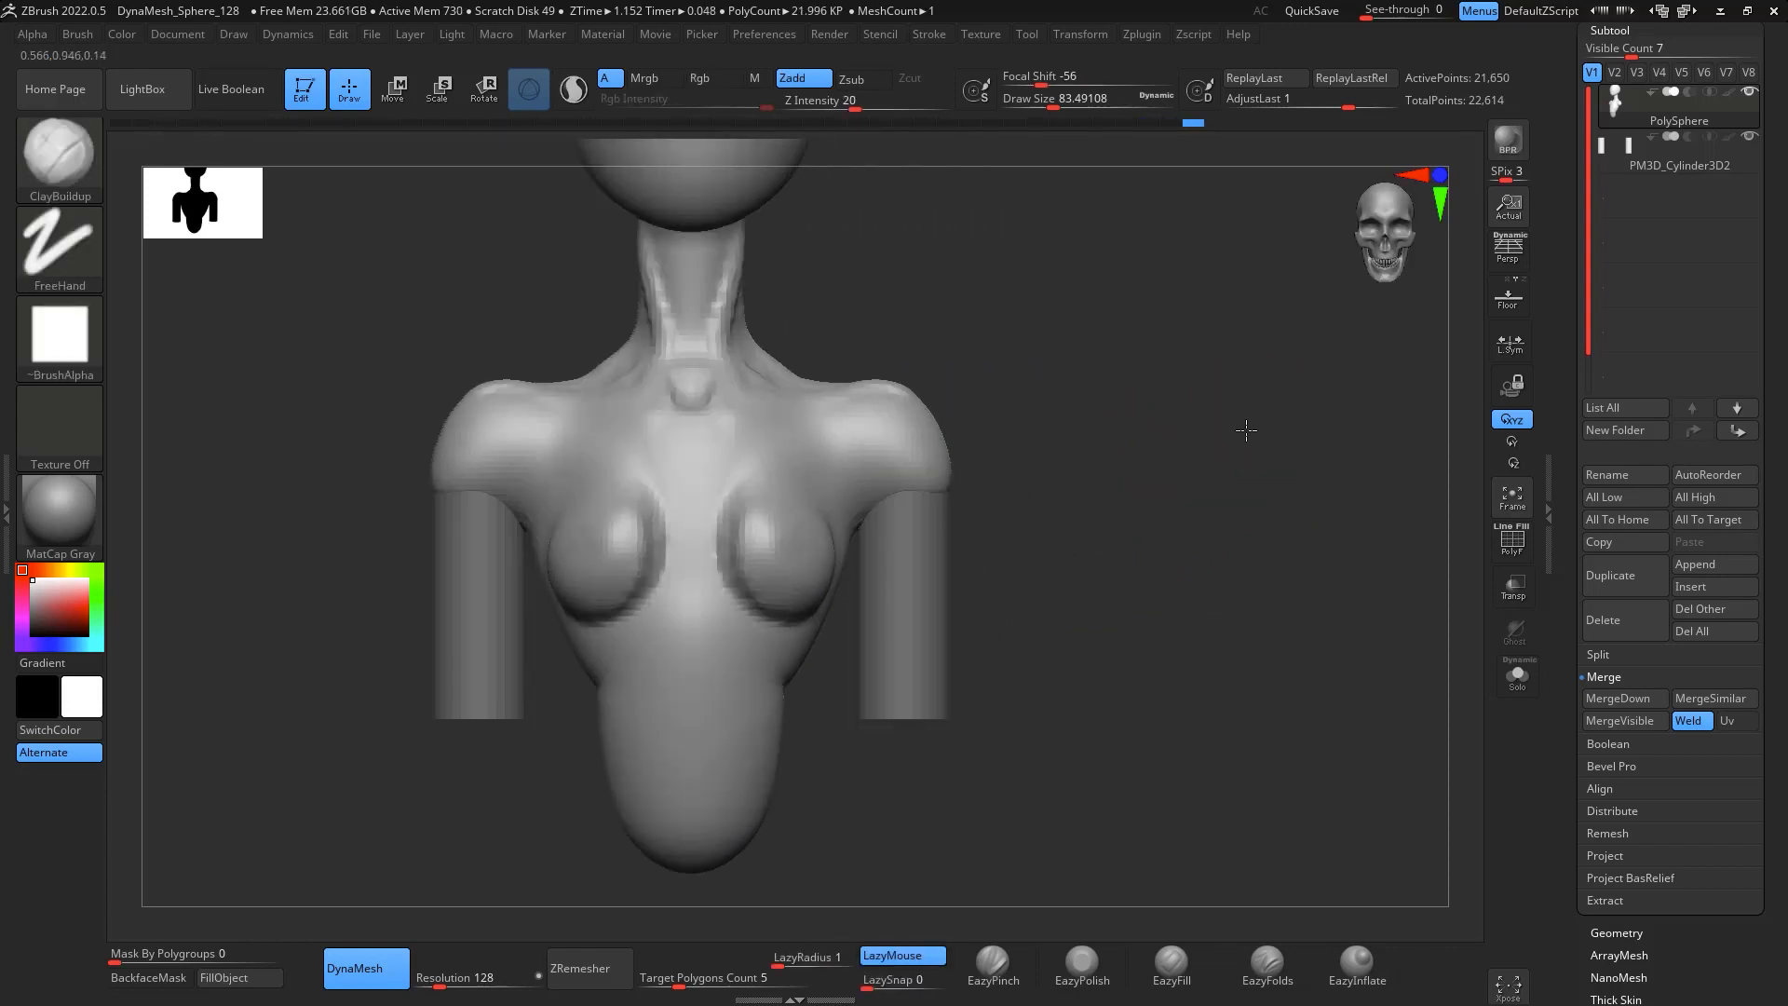
pyautogui.moveTo(751, 531)
pyautogui.keyDown('shift'); pyautogui.mouseDown()
pyautogui.moveTo(741, 587)
pyautogui.moveTo(762, 601)
pyautogui.mouseUp(); pyautogui.keyUp('shift')
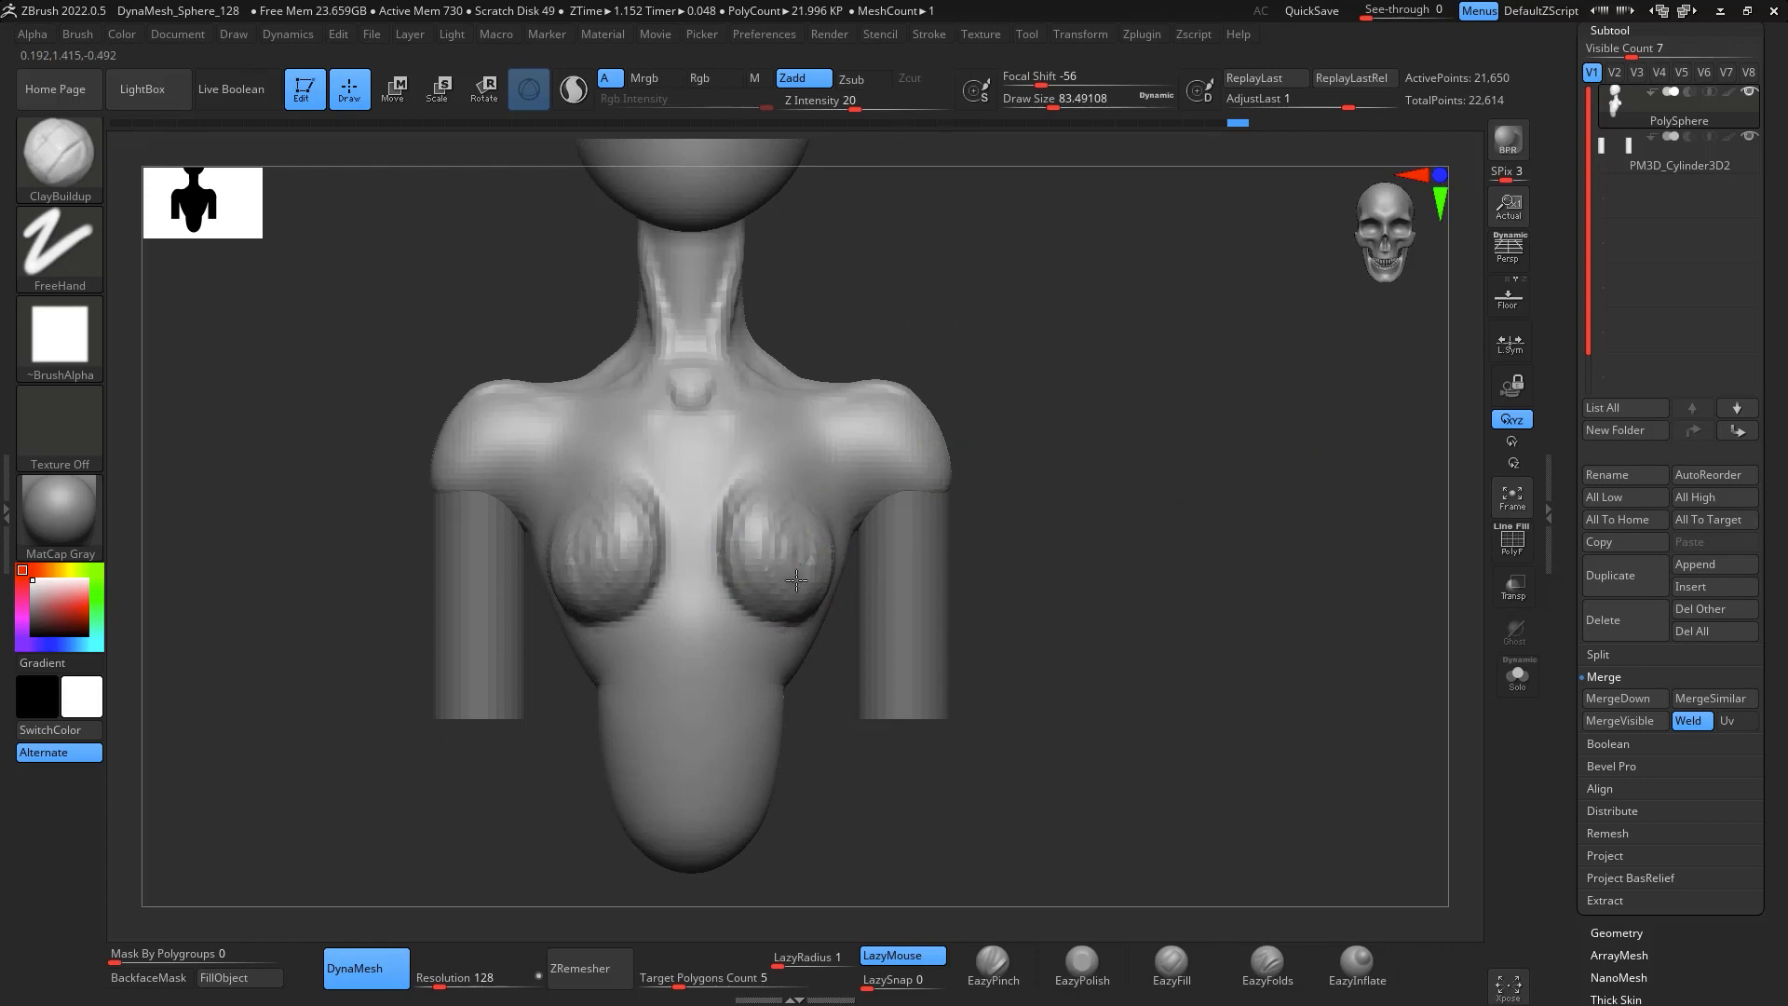
pyautogui.moveTo(1177, 468); pyautogui.dragTo(1087, 411)
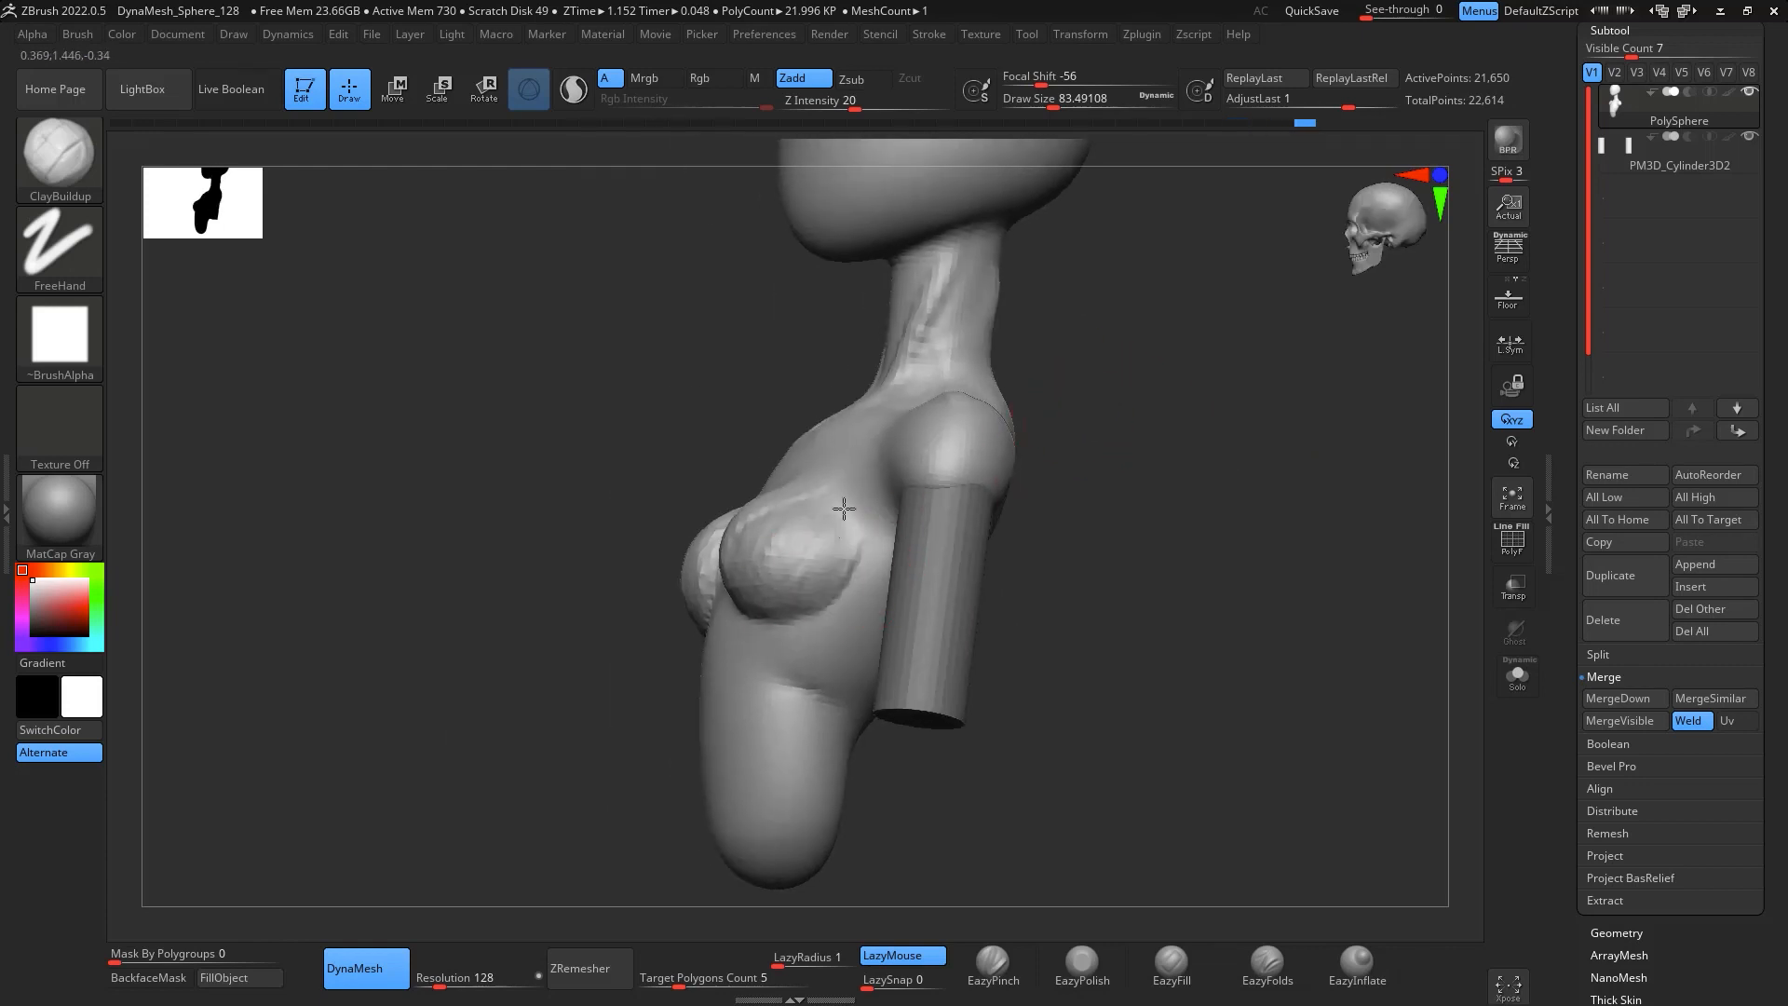
pyautogui.moveTo(1136, 508); pyautogui.dragTo(1181, 530)
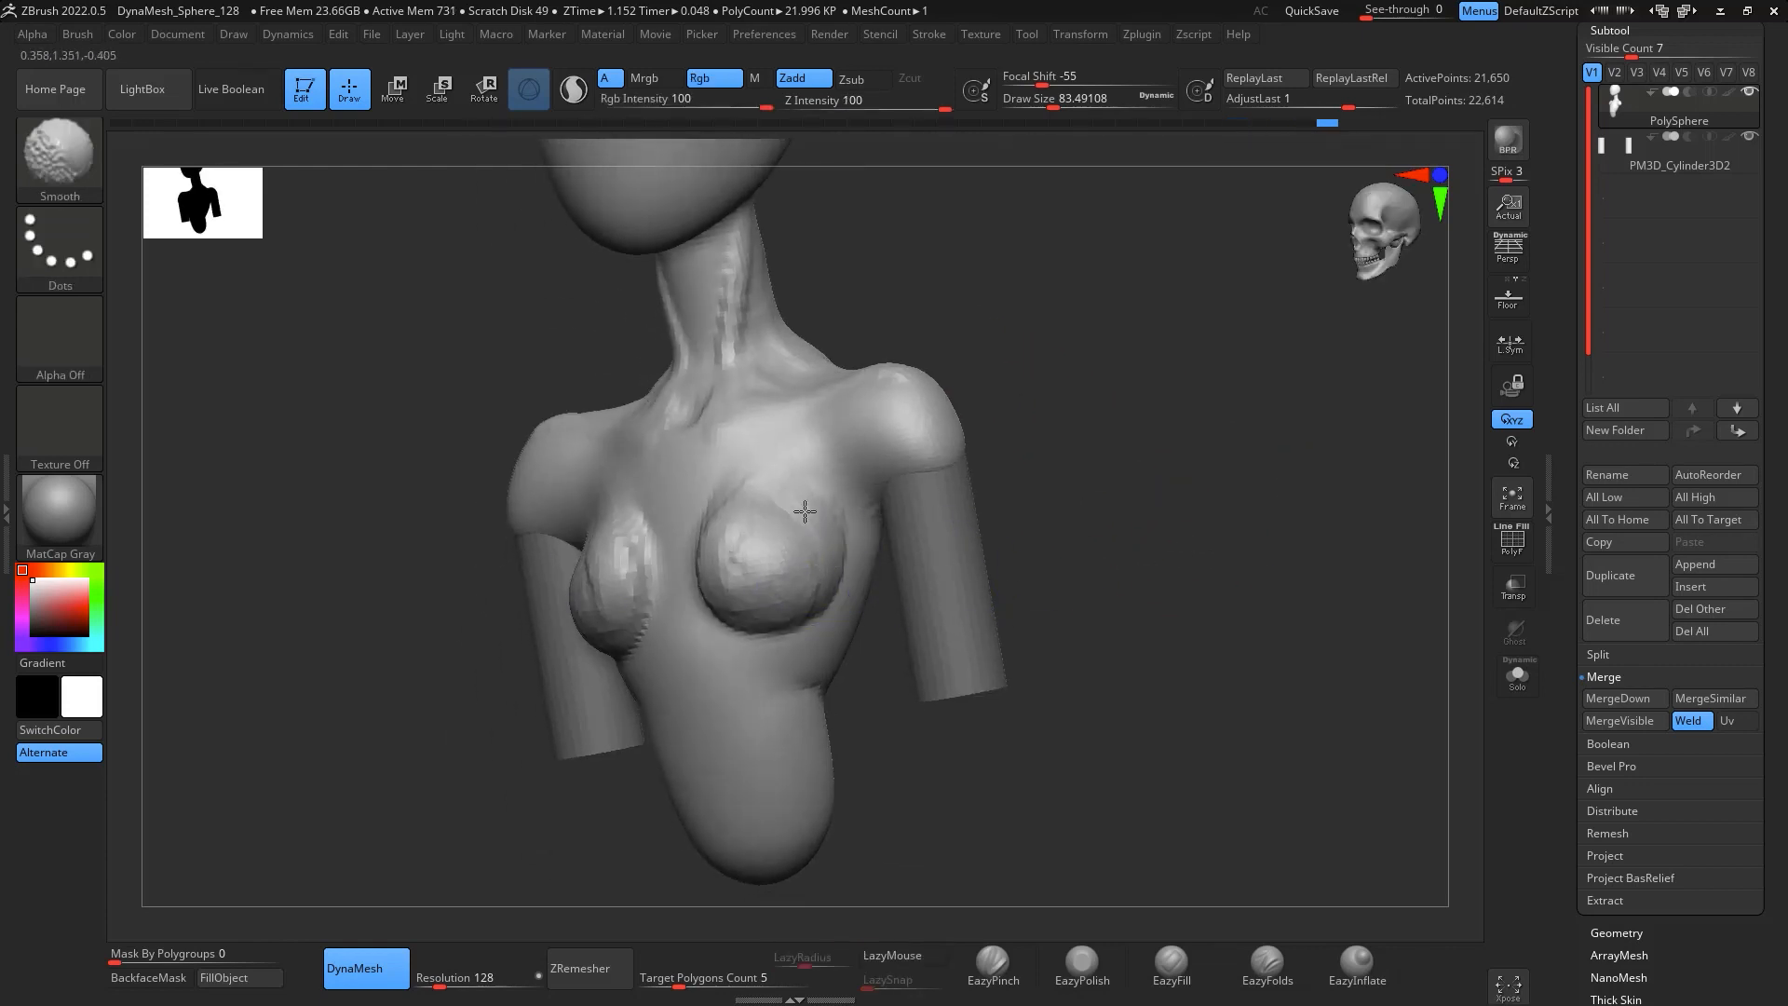
pyautogui.keyDown('shift'); pyautogui.moveTo(803, 469); pyautogui.dragTo(775, 496); pyautogui.keyUp('shift')
pyautogui.moveTo(1090, 391)
pyautogui.mouseDown()
pyautogui.moveTo(1173, 407)
pyautogui.moveTo(1138, 419)
pyautogui.mouseUp()
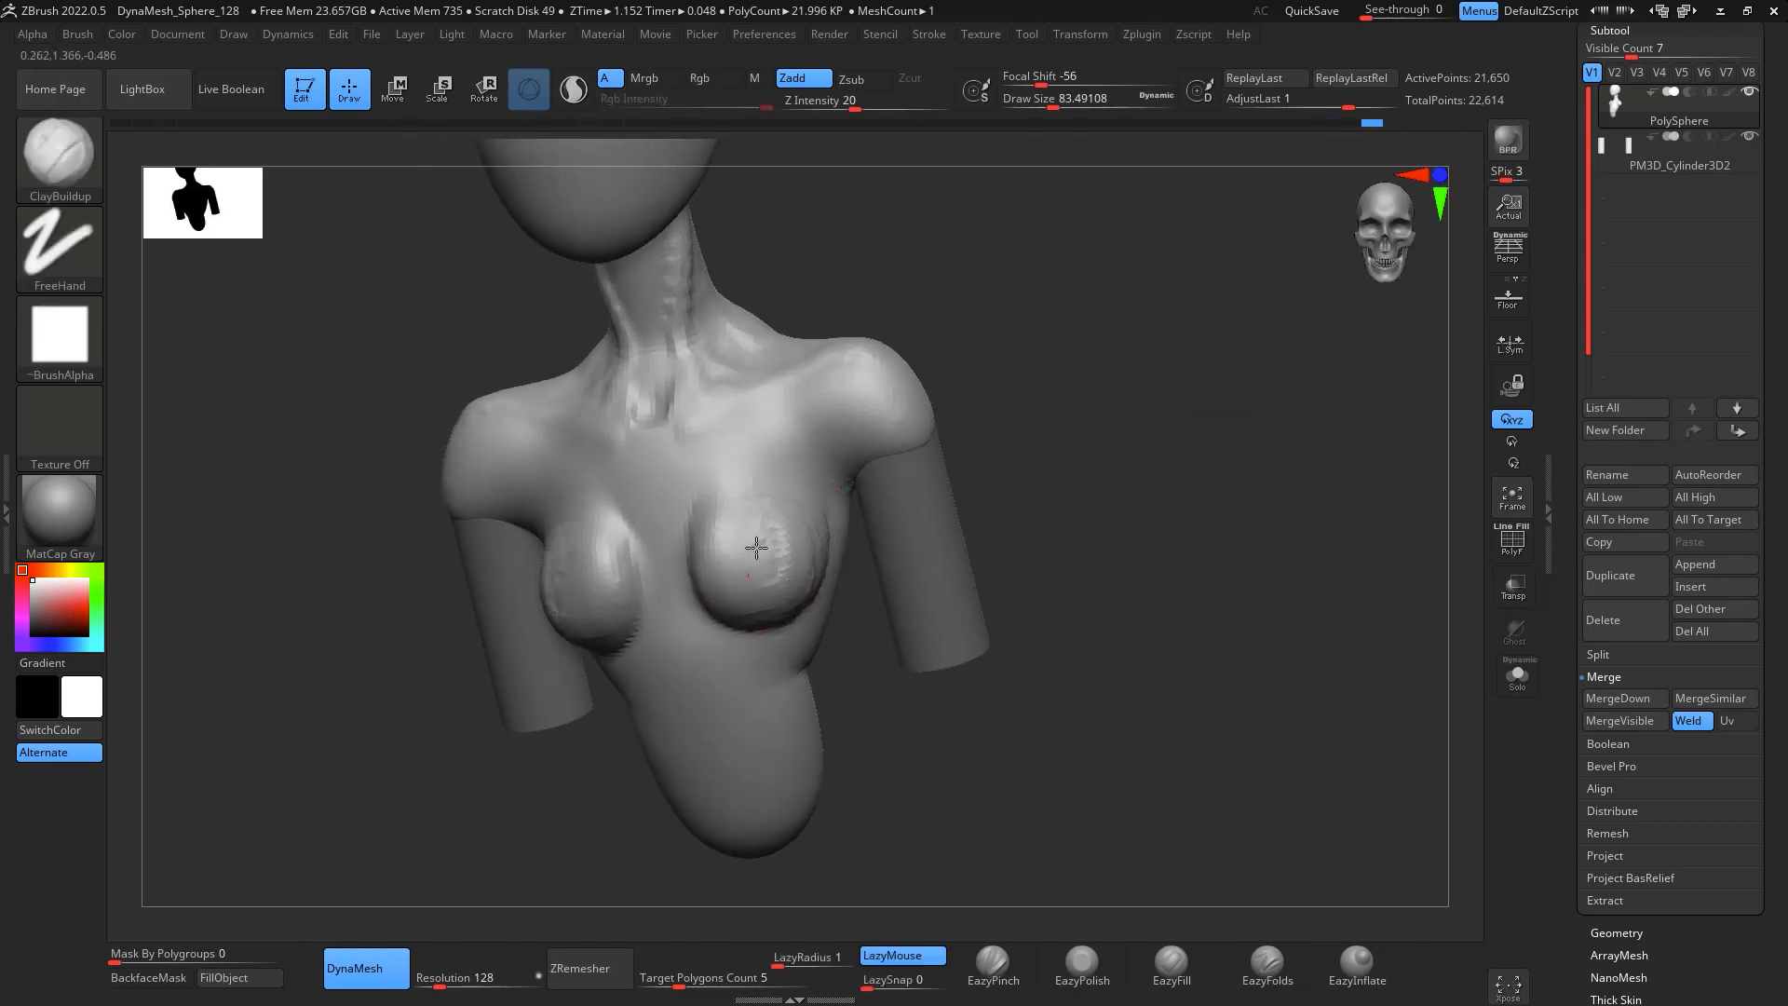
# Fill out the lower front of the breasts with ClayBuildup and smooth them into an even rounded form
pyautogui.moveTo(760, 605); pyautogui.dragTo(778, 559)
pyautogui.moveTo(997, 402); pyautogui.dragTo(1036, 433)
pyautogui.moveTo(809, 524)
pyautogui.keyDown('shift'); pyautogui.mouseDown()
pyautogui.moveTo(707, 568)
pyautogui.moveTo(725, 596)
pyautogui.mouseUp(); pyautogui.keyUp('shift')
pyautogui.moveTo(1032, 485); pyautogui.dragTo(903, 508)
pyautogui.keyDown('shift'); pyautogui.moveTo(629, 601); pyautogui.dragTo(632, 559); pyautogui.keyUp('shift')
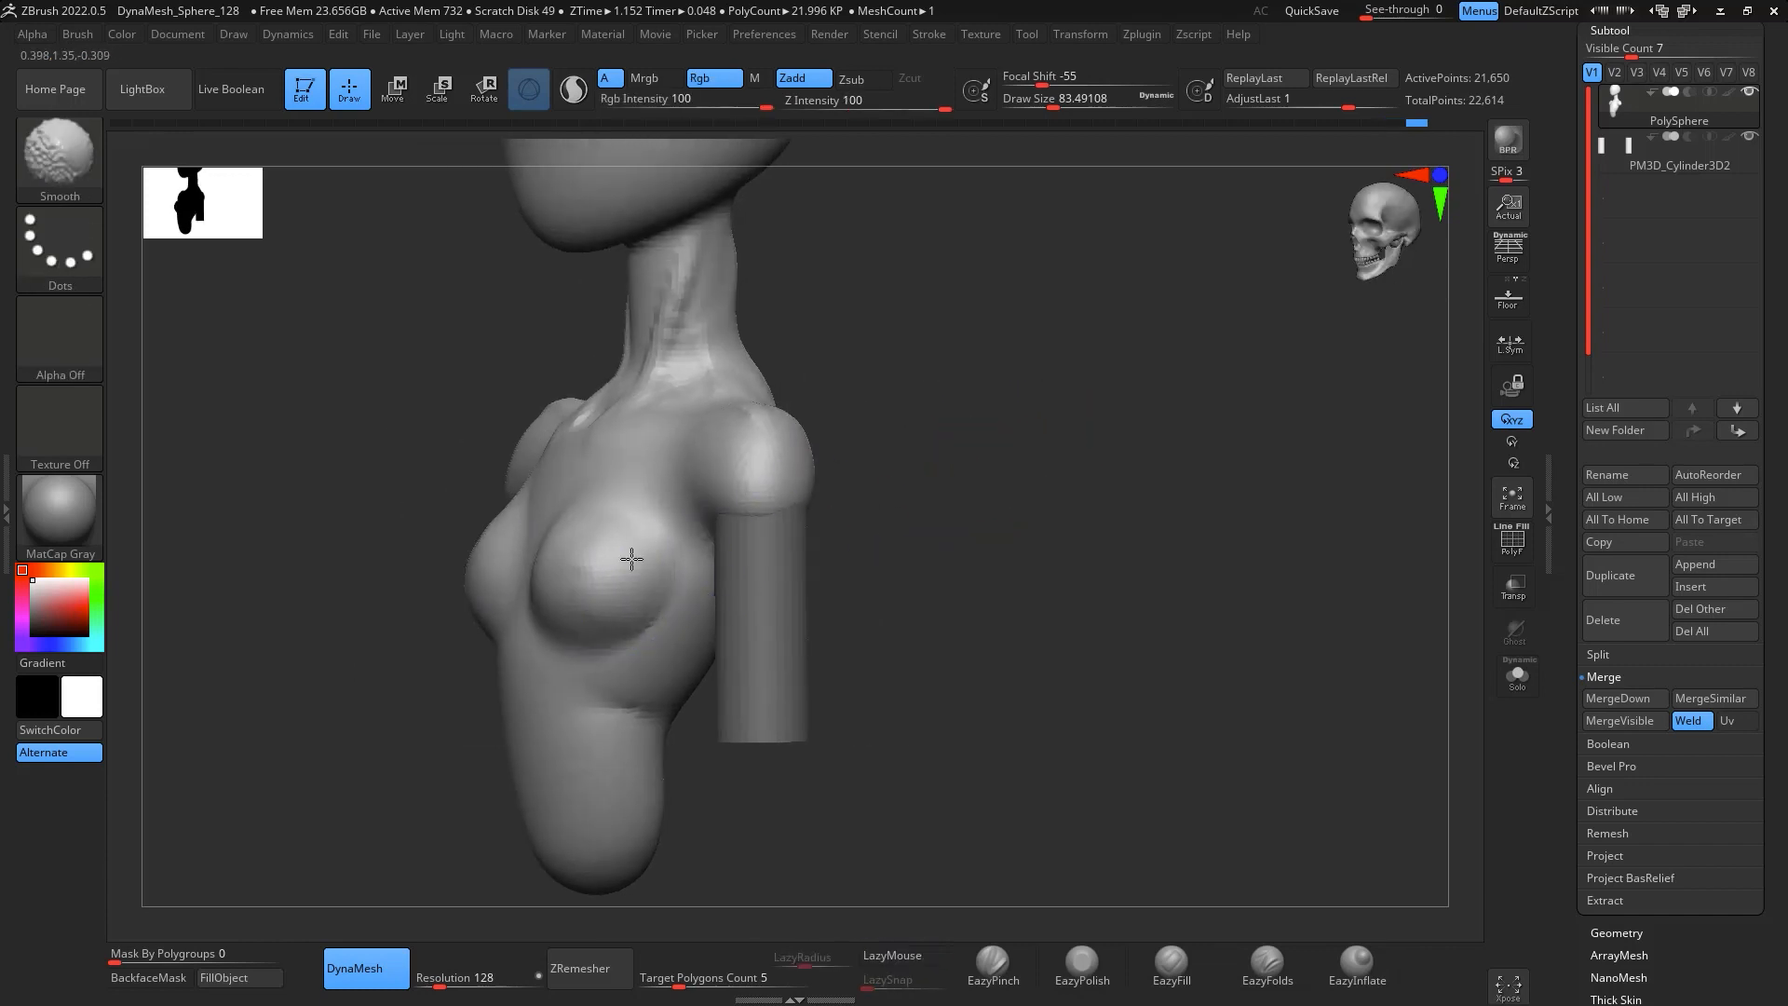
pyautogui.moveTo(932, 530); pyautogui.dragTo(1081, 554)
# Reshape the breasts' side profile with the Move brush at draw size about 182
pyautogui.press('b')
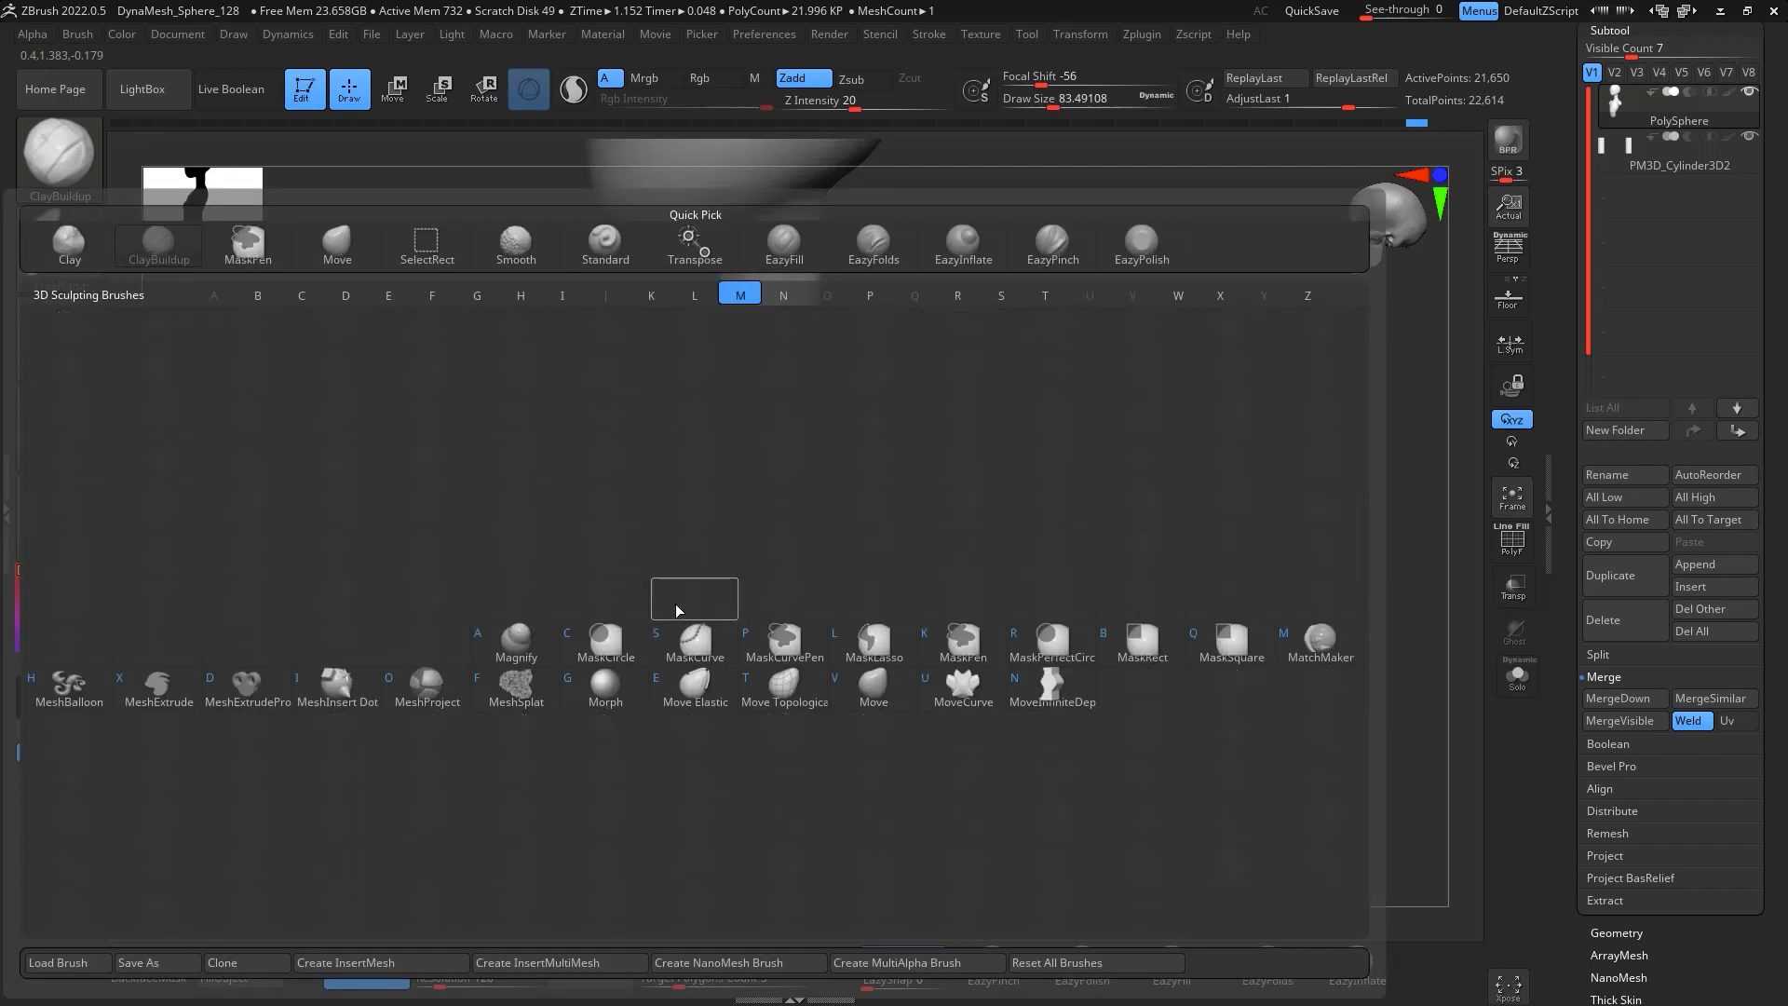
pyautogui.press('m')
pyautogui.press('v')
pyautogui.press('space')
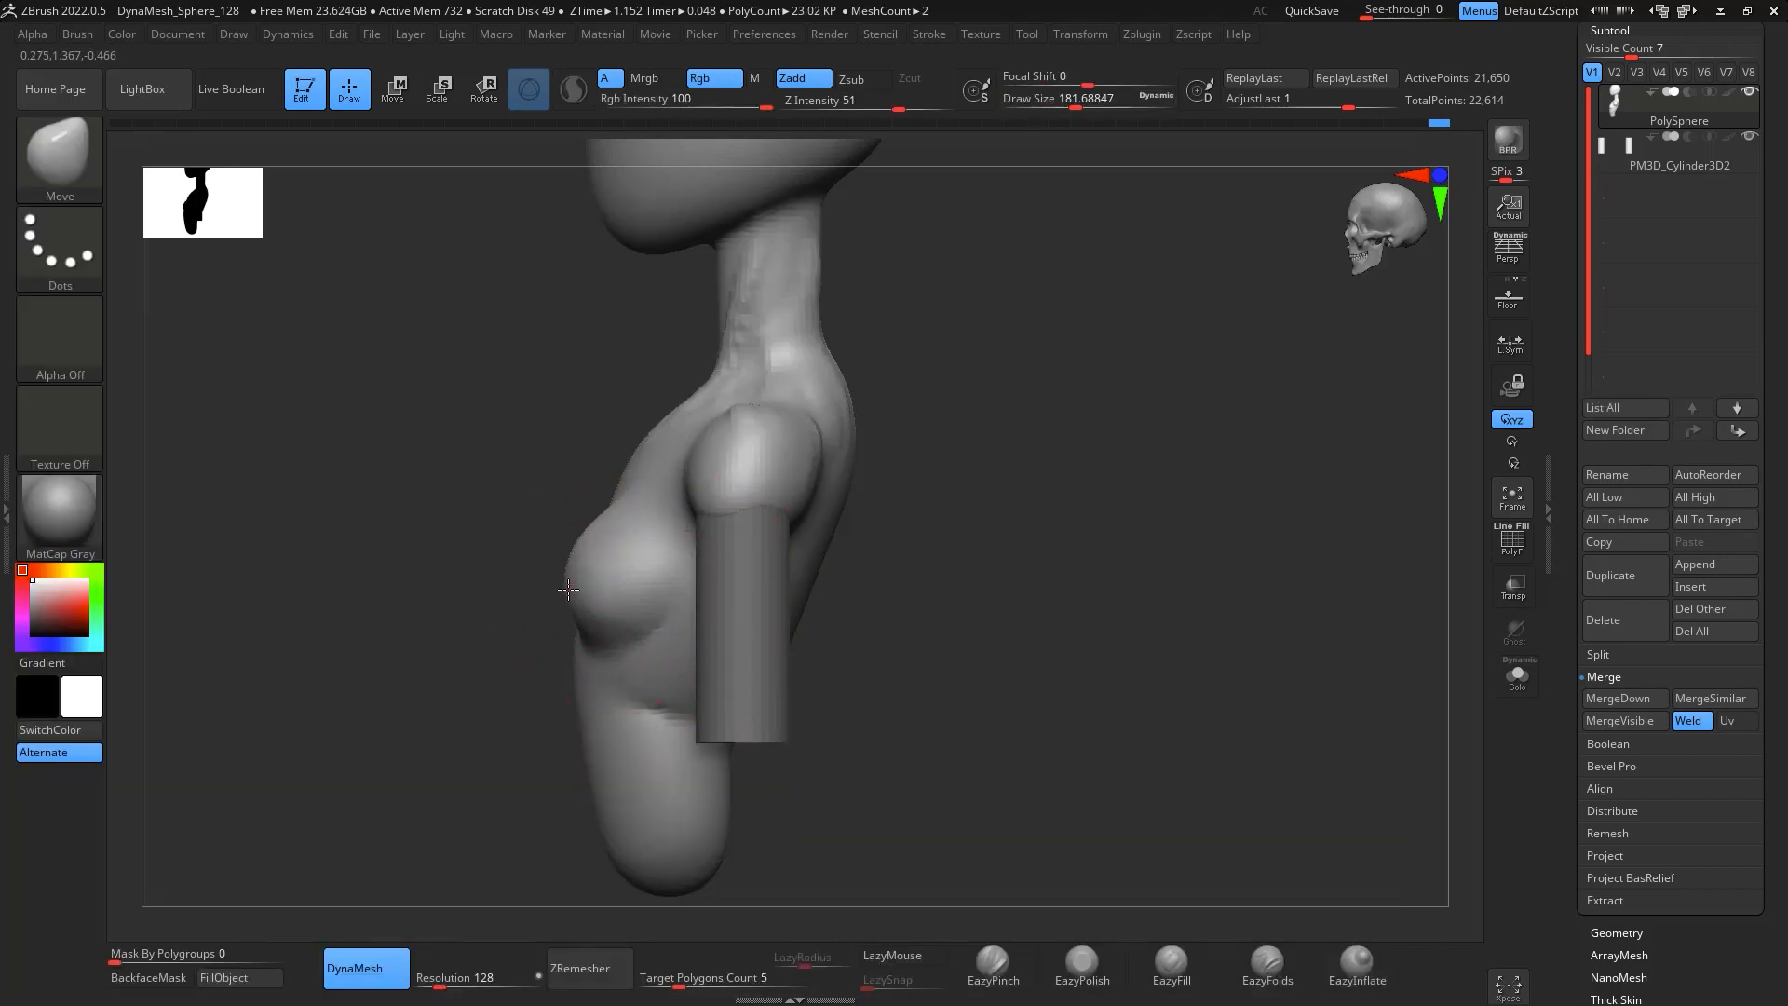
pyautogui.moveTo(1039, 477); pyautogui.dragTo(1169, 448)
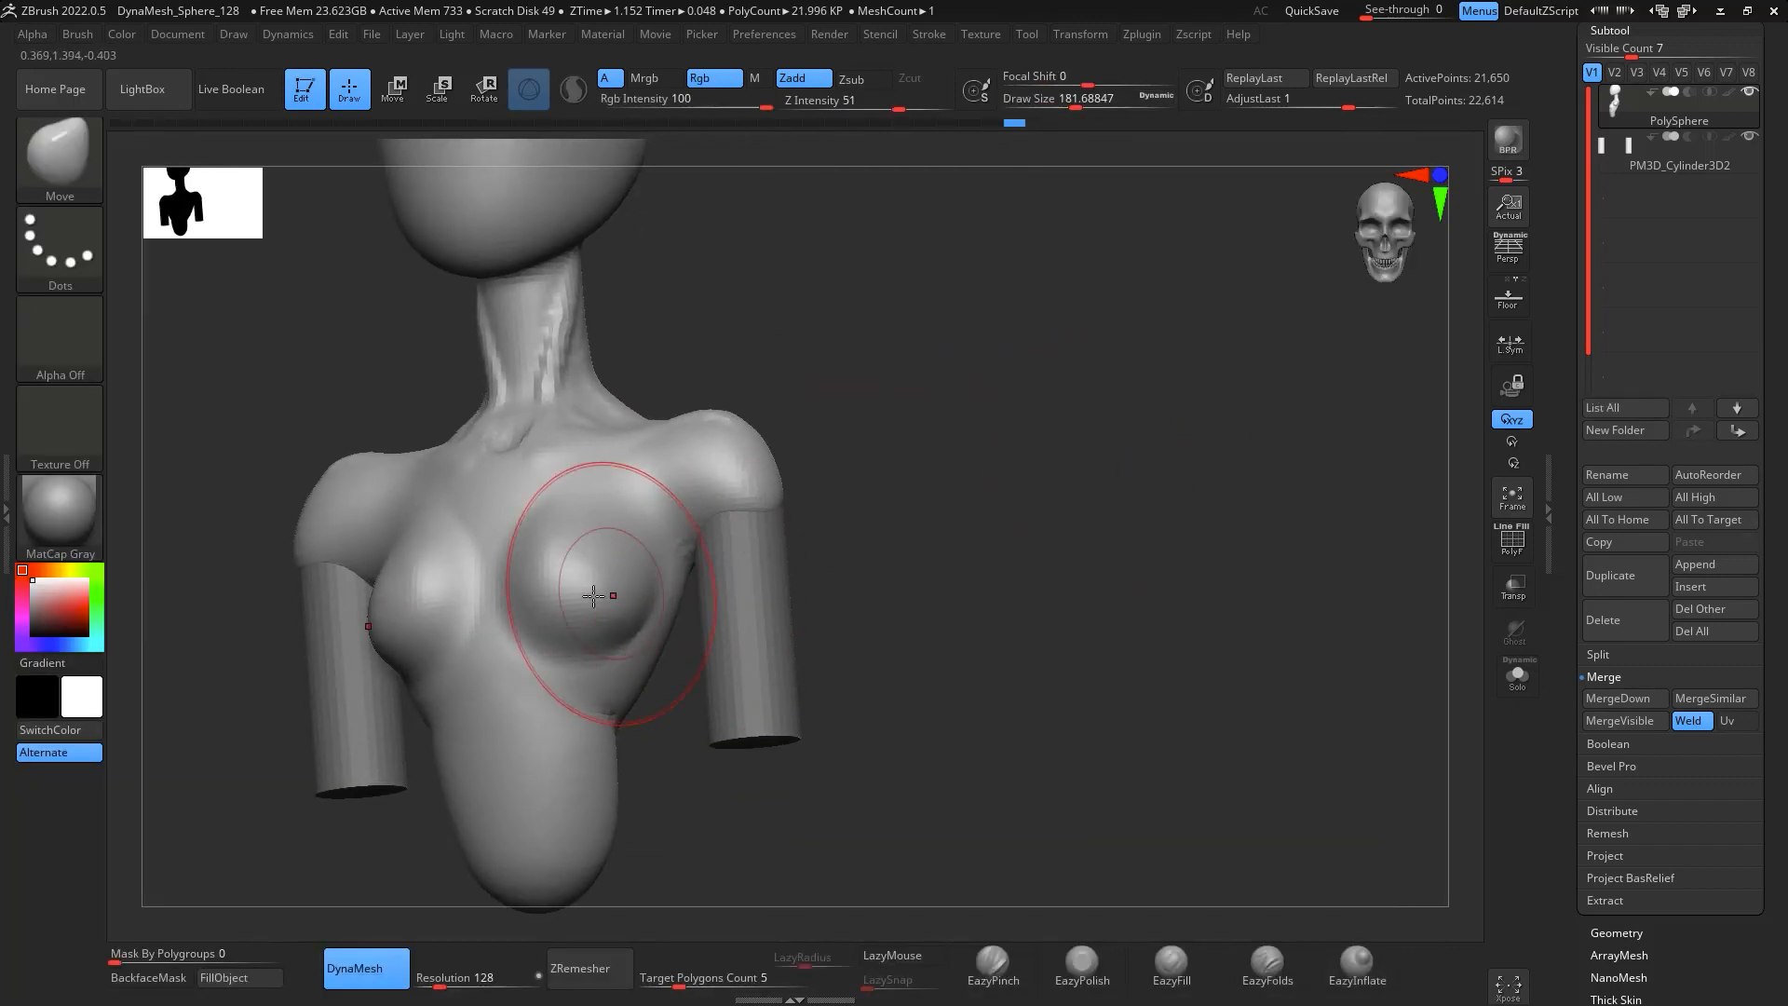
pyautogui.moveTo(1015, 479); pyautogui.dragTo(1039, 550)
# Refine the breast shape with the Move brush at draw size about 120 and smooth its upper and lower transitions
pyautogui.press('space')
pyautogui.moveTo(684, 618); pyautogui.dragTo(669, 618)
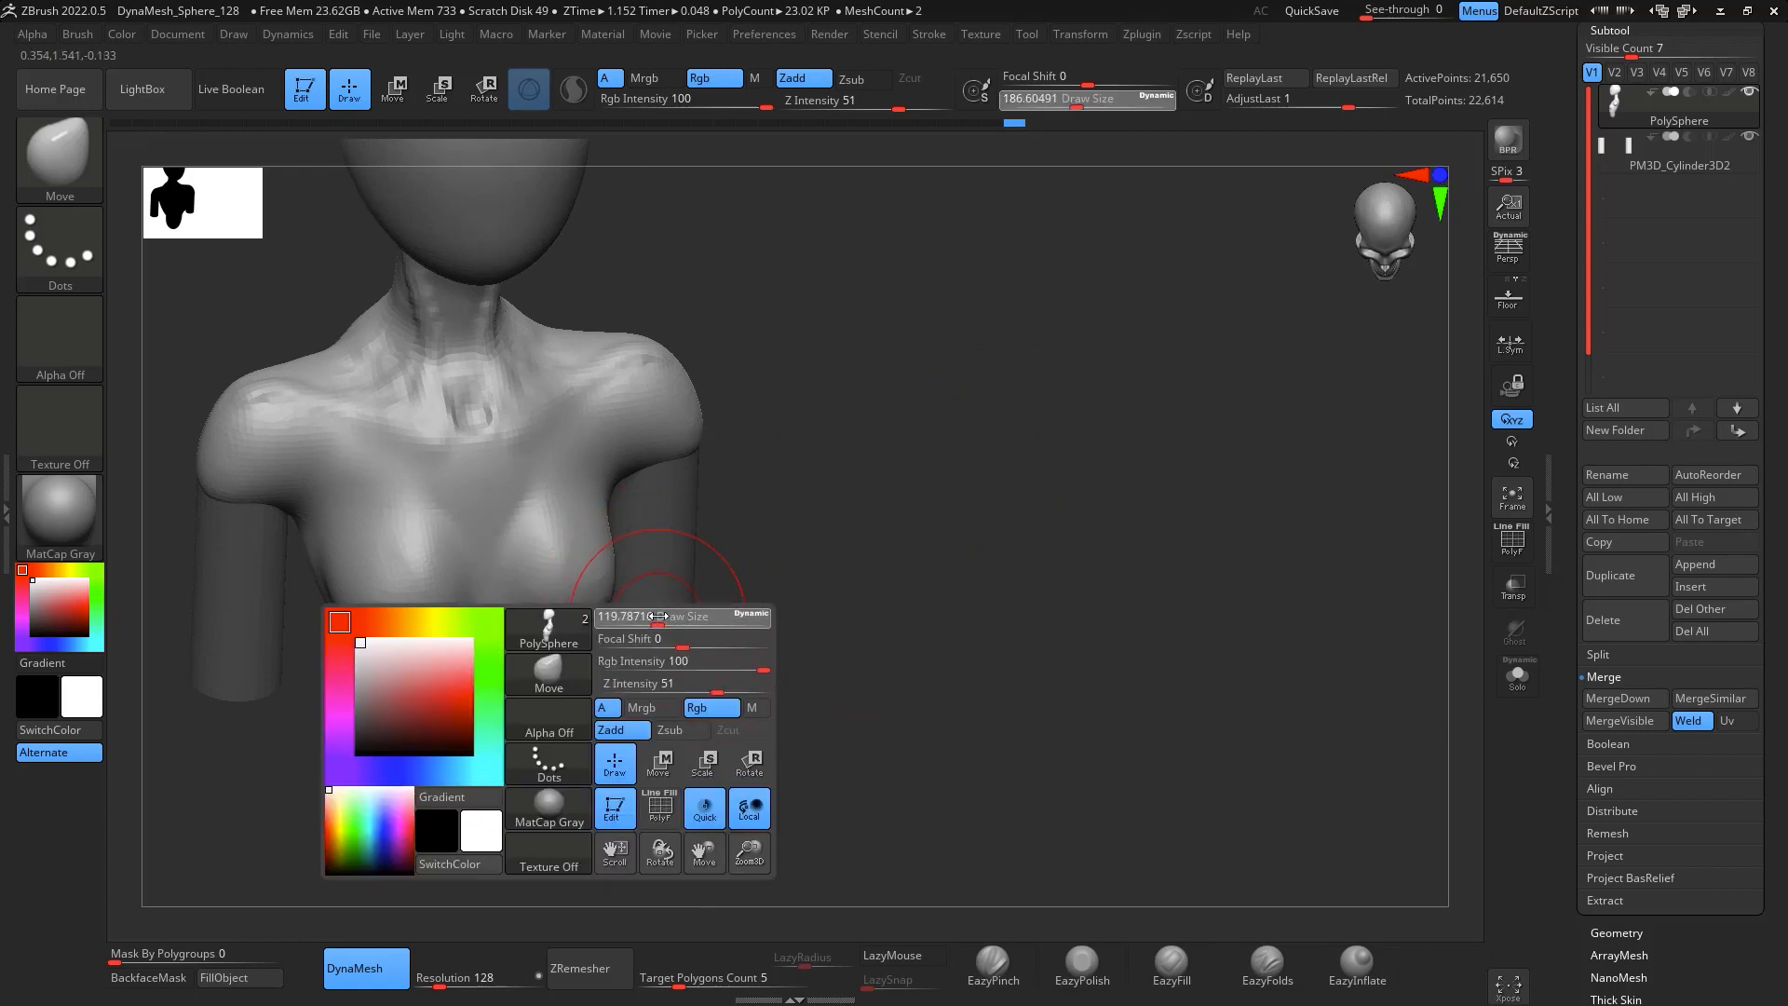
pyautogui.moveTo(556, 595); pyautogui.dragTo(565, 549)
pyautogui.press('shift')
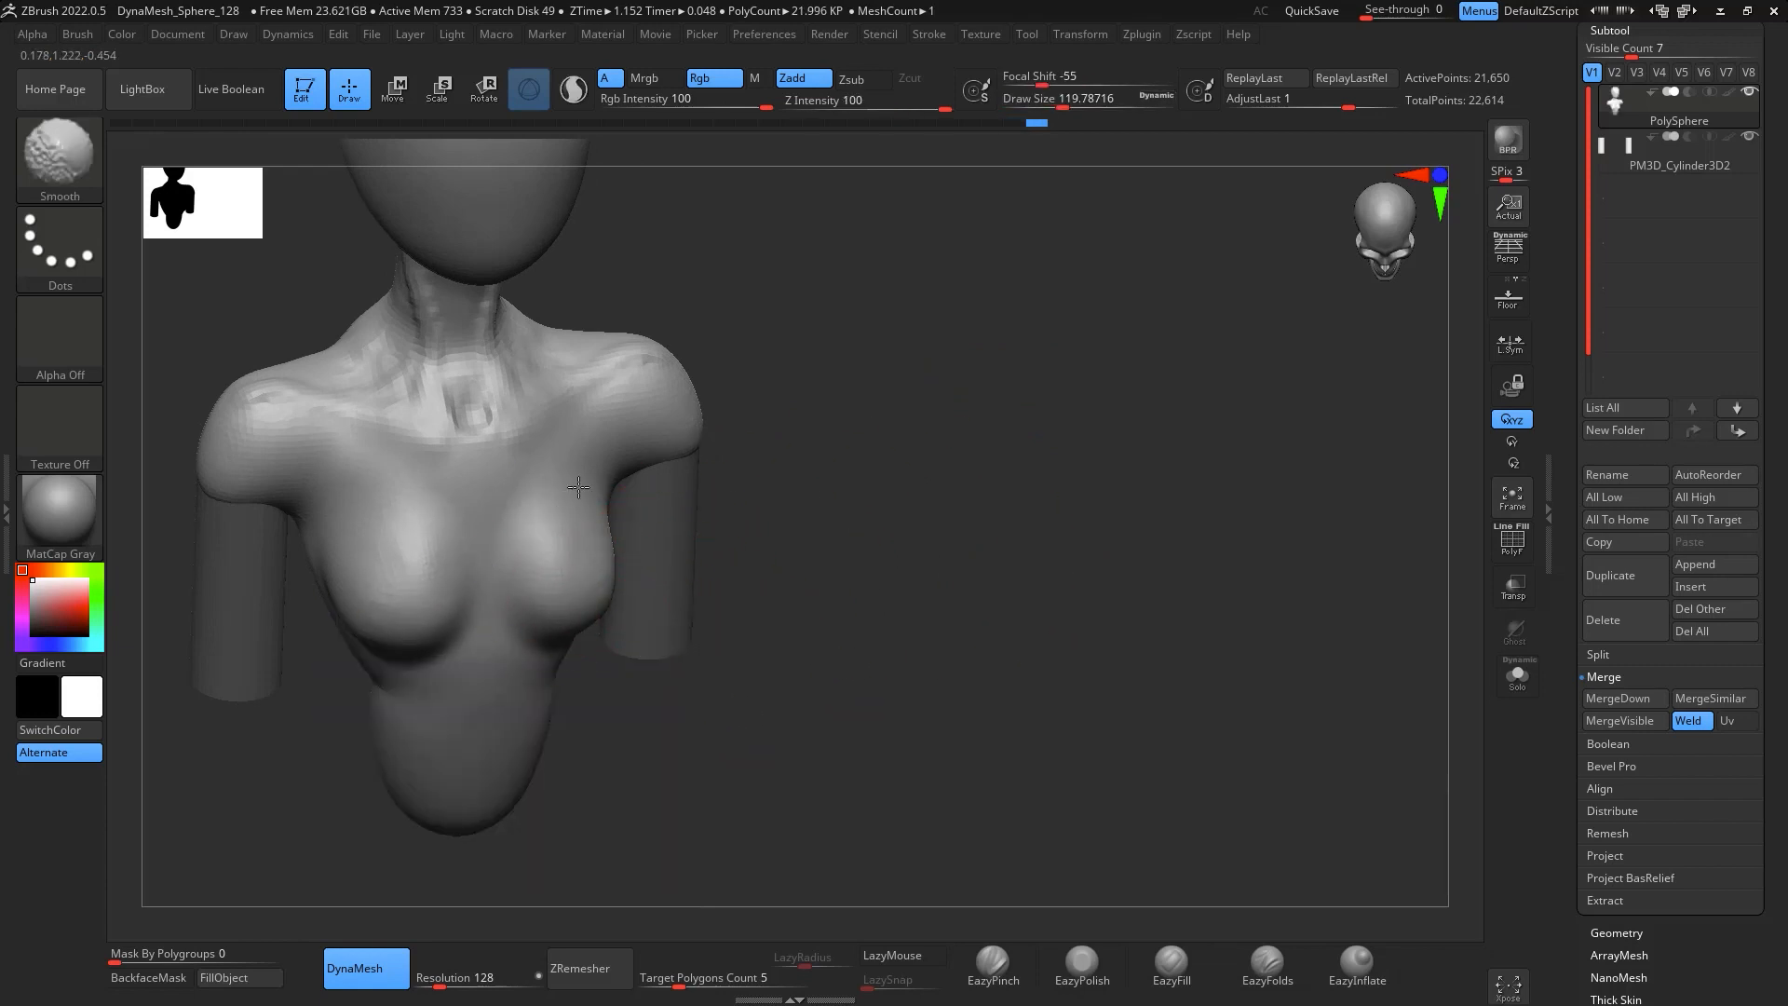
pyautogui.moveTo(922, 531)
pyautogui.mouseDown()
pyautogui.moveTo(986, 428)
pyautogui.moveTo(989, 326)
pyautogui.mouseUp()
pyautogui.press('shift')
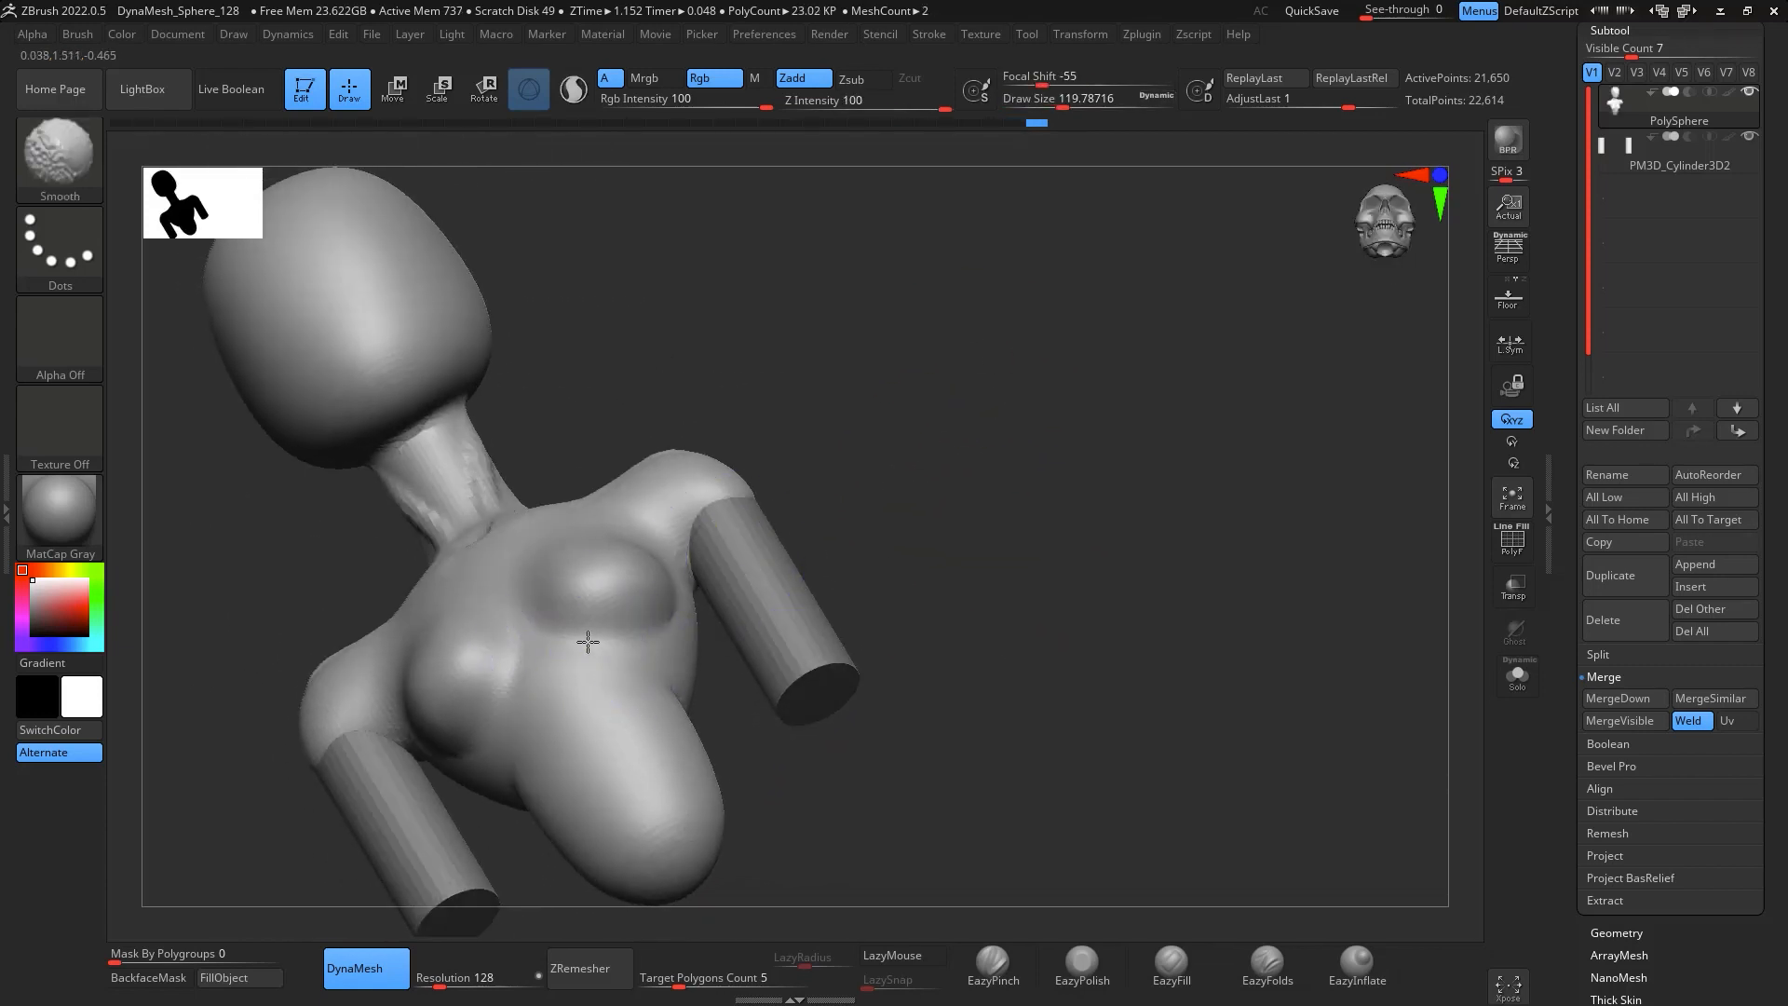
# Carve a crease under the breasts and up their outer sides to the armpits with DamStandard at draw size about 44
pyautogui.moveTo(996, 437)
pyautogui.mouseDown()
pyautogui.moveTo(1038, 574)
pyautogui.moveTo(1011, 484)
pyautogui.moveTo(918, 482)
pyautogui.moveTo(883, 418)
pyautogui.mouseUp()
pyautogui.press('b')
pyautogui.press('d')
pyautogui.press('s')
pyautogui.press('space')
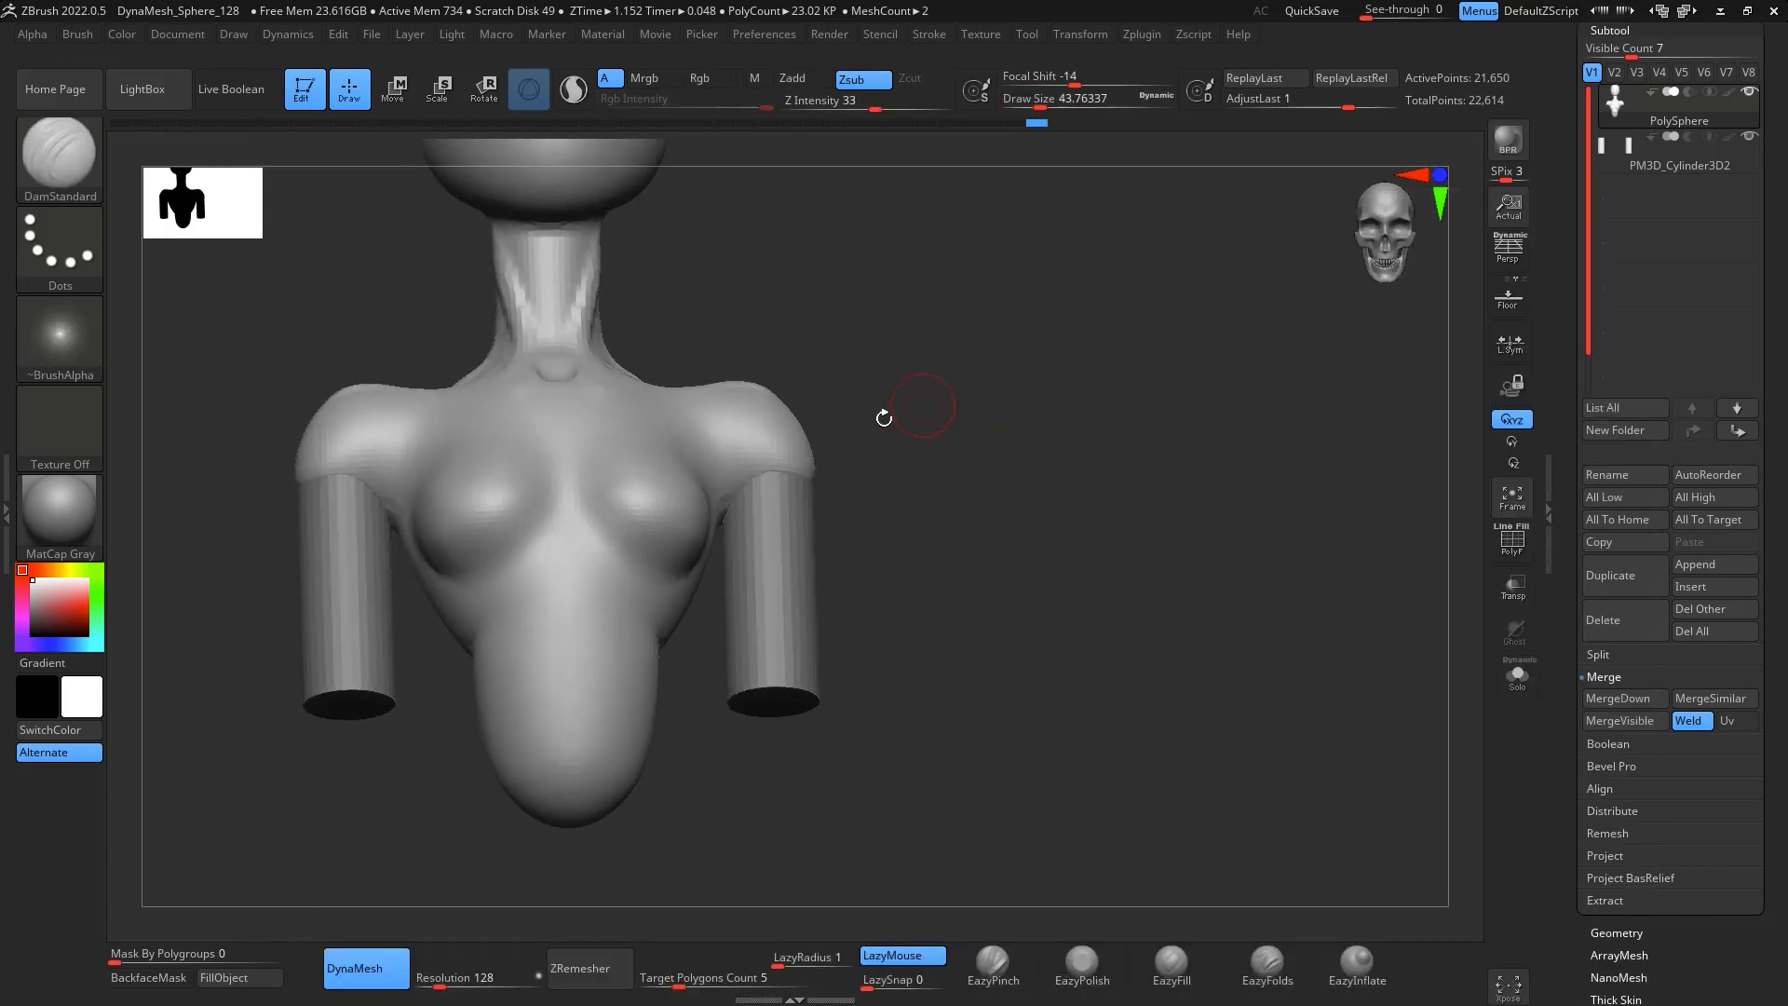
pyautogui.moveTo(1036, 420); pyautogui.dragTo(645, 580, button='right')
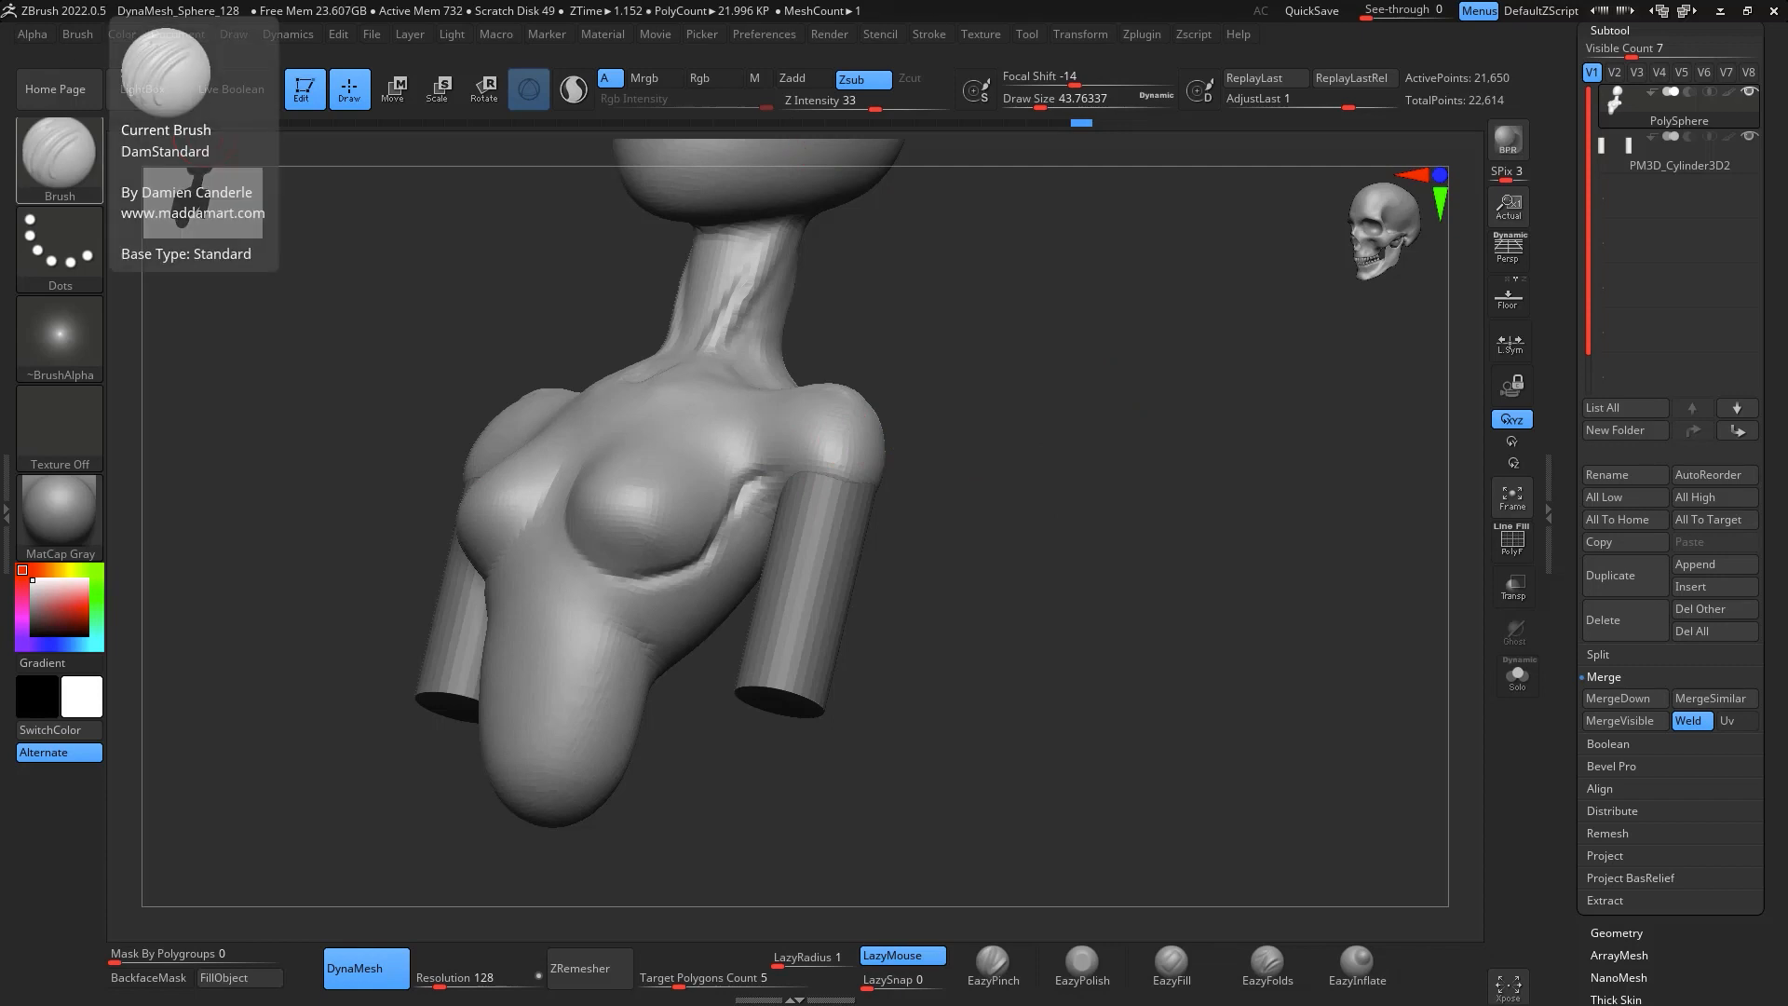
pyautogui.moveTo(941, 524); pyautogui.dragTo(1315, 453, button='right')
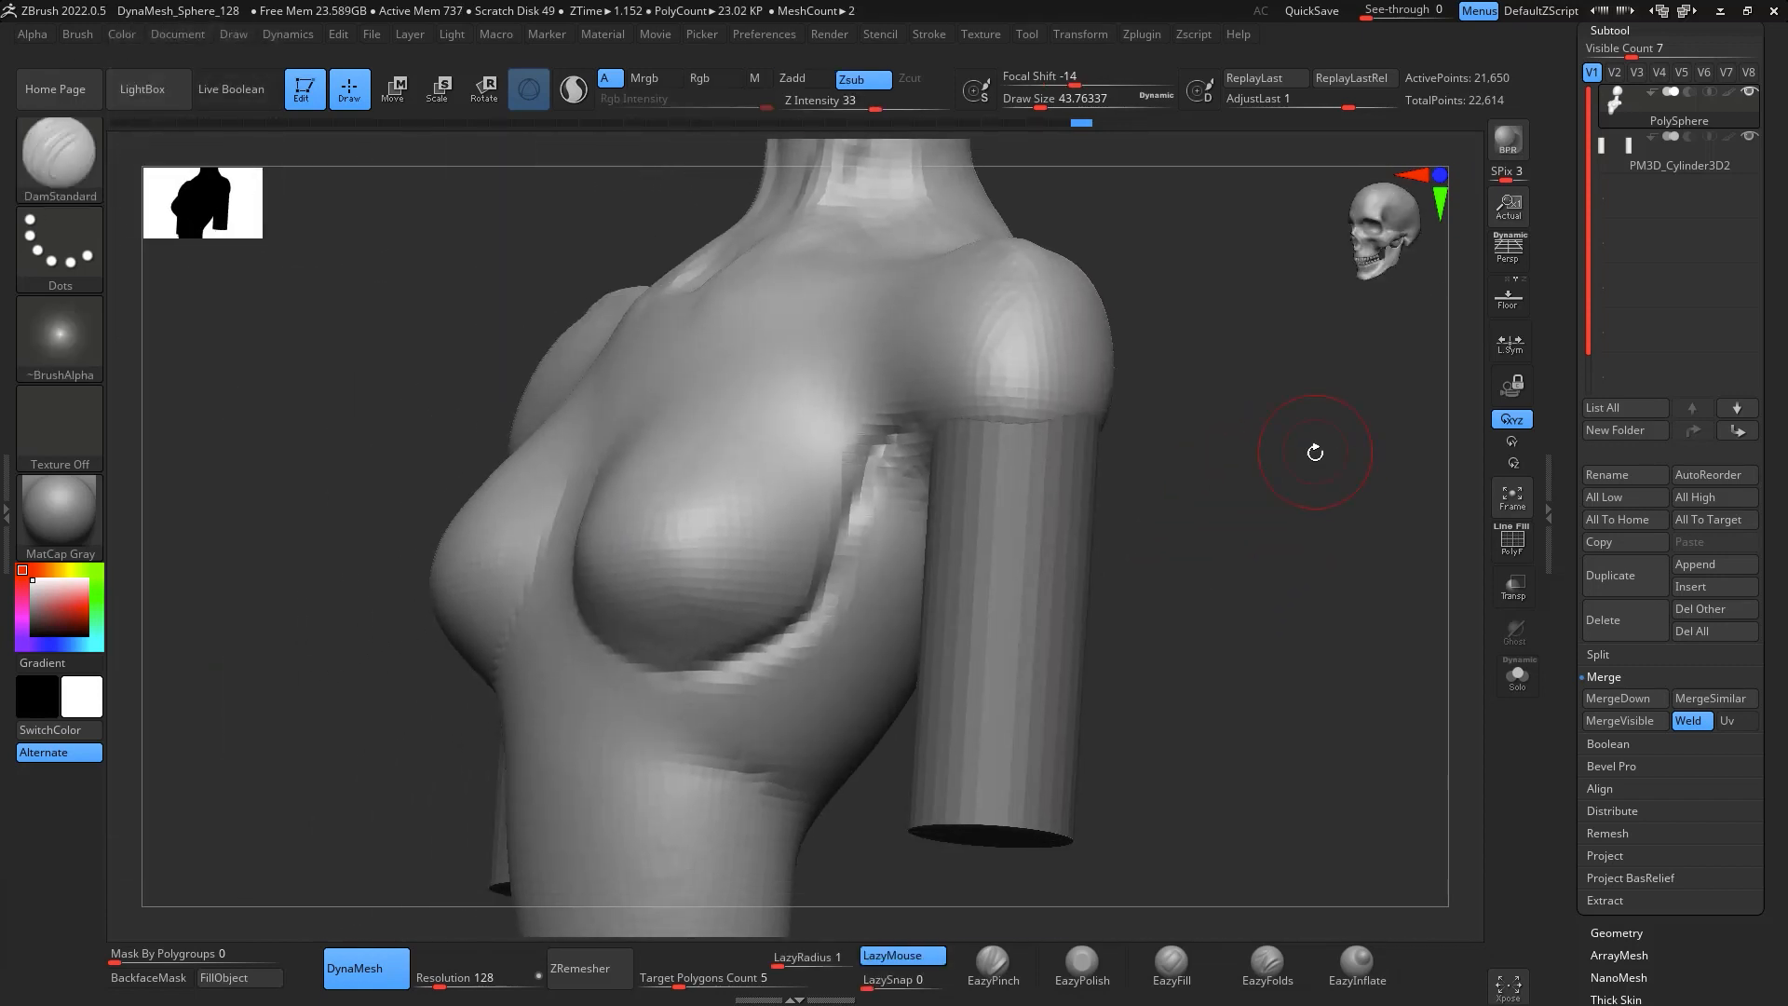
# Carve the armpit hollows beside the breasts with subtractive ClayBuildup strokes at draw size about 44
pyautogui.press('b')
pyautogui.press('c')
pyautogui.press('b')
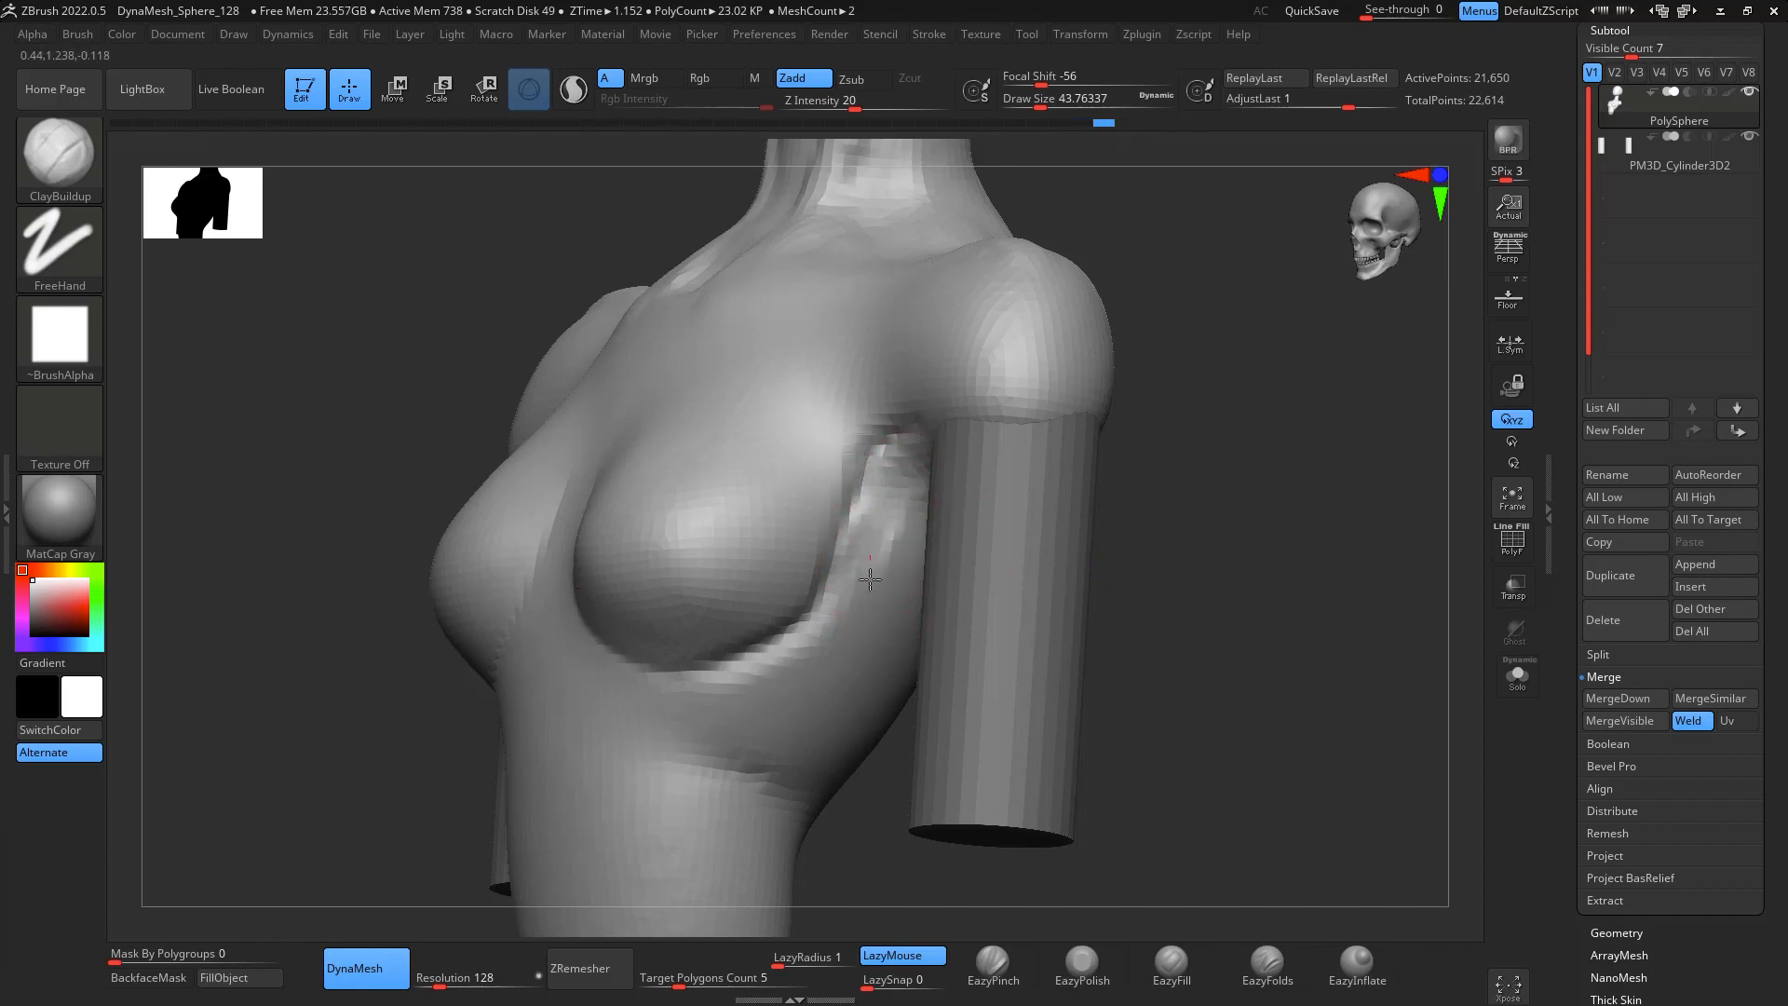
pyautogui.moveTo(870, 522)
pyautogui.keyDown('alt'); pyautogui.mouseDown()
pyautogui.moveTo(889, 544)
pyautogui.moveTo(884, 601)
pyautogui.mouseUp(); pyautogui.keyUp('alt')
pyautogui.moveTo(1126, 491)
pyautogui.mouseDown(button='right')
pyautogui.moveTo(1252, 451)
pyautogui.moveTo(1220, 438)
pyautogui.mouseUp(button='right')
pyautogui.keyDown('alt'); pyautogui.moveTo(897, 608); pyautogui.dragTo(890, 496); pyautogui.keyUp('alt')
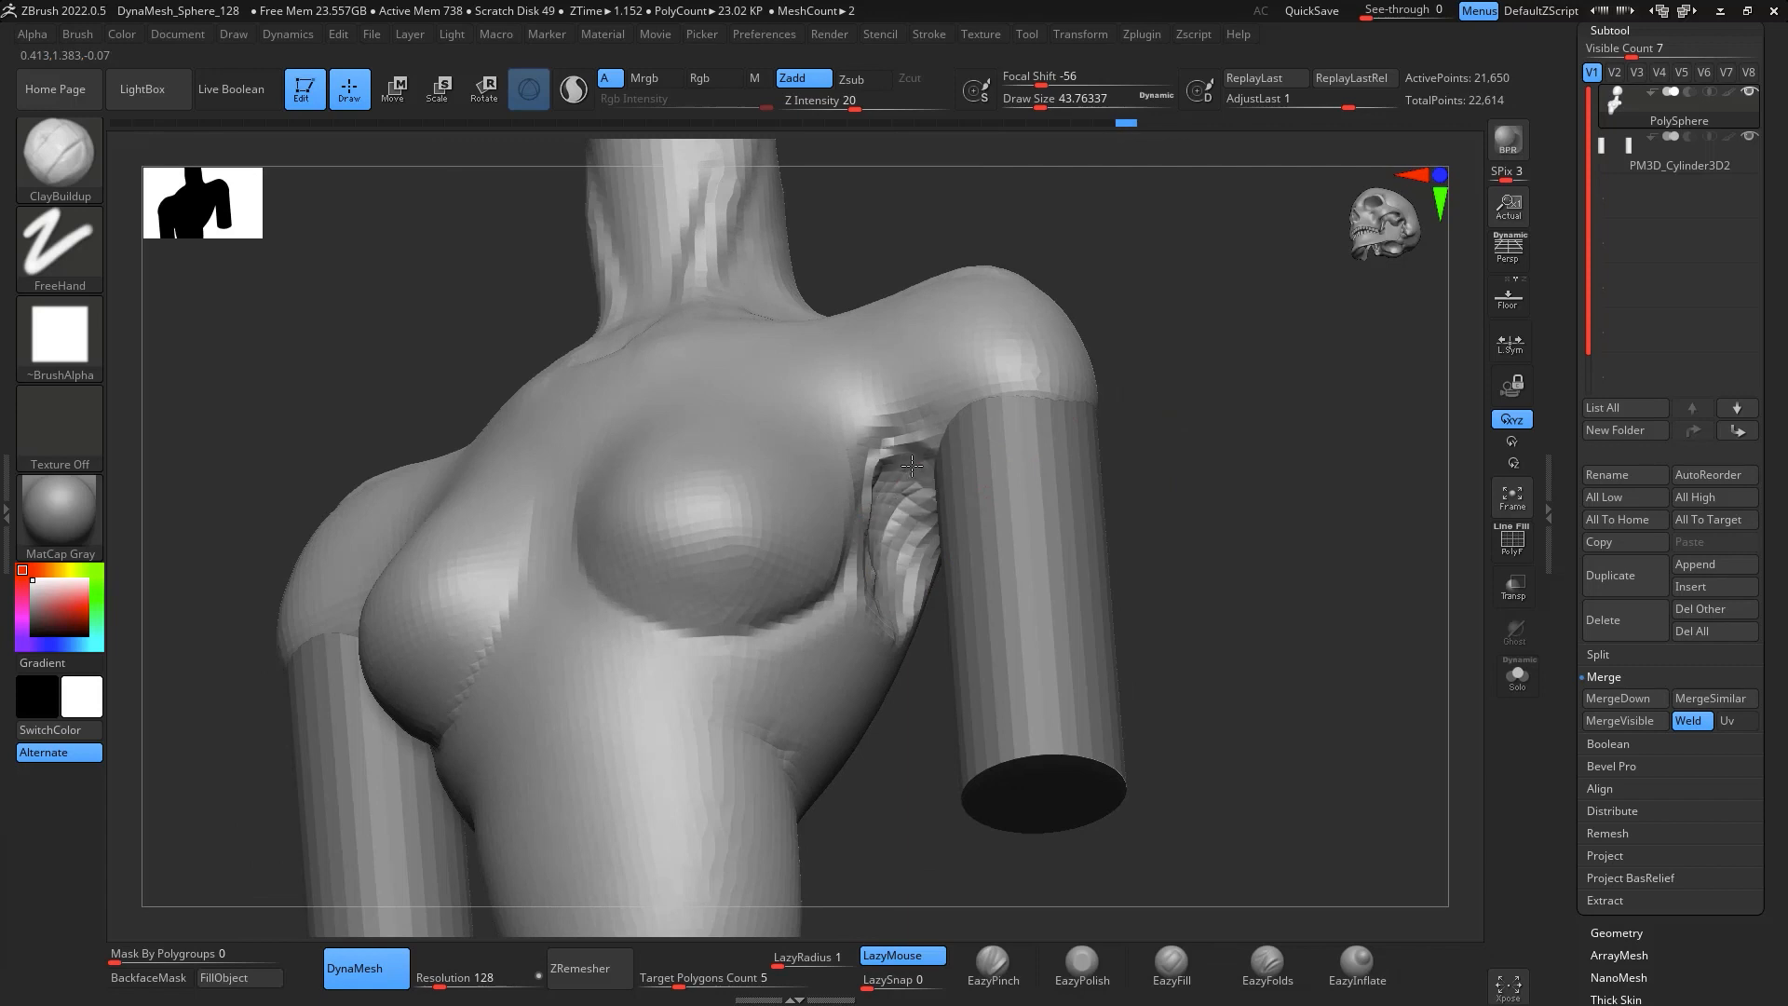
pyautogui.moveTo(1118, 449)
pyautogui.mouseDown(button='right')
pyautogui.moveTo(1265, 435)
pyautogui.moveTo(1243, 465)
pyautogui.mouseUp(button='right')
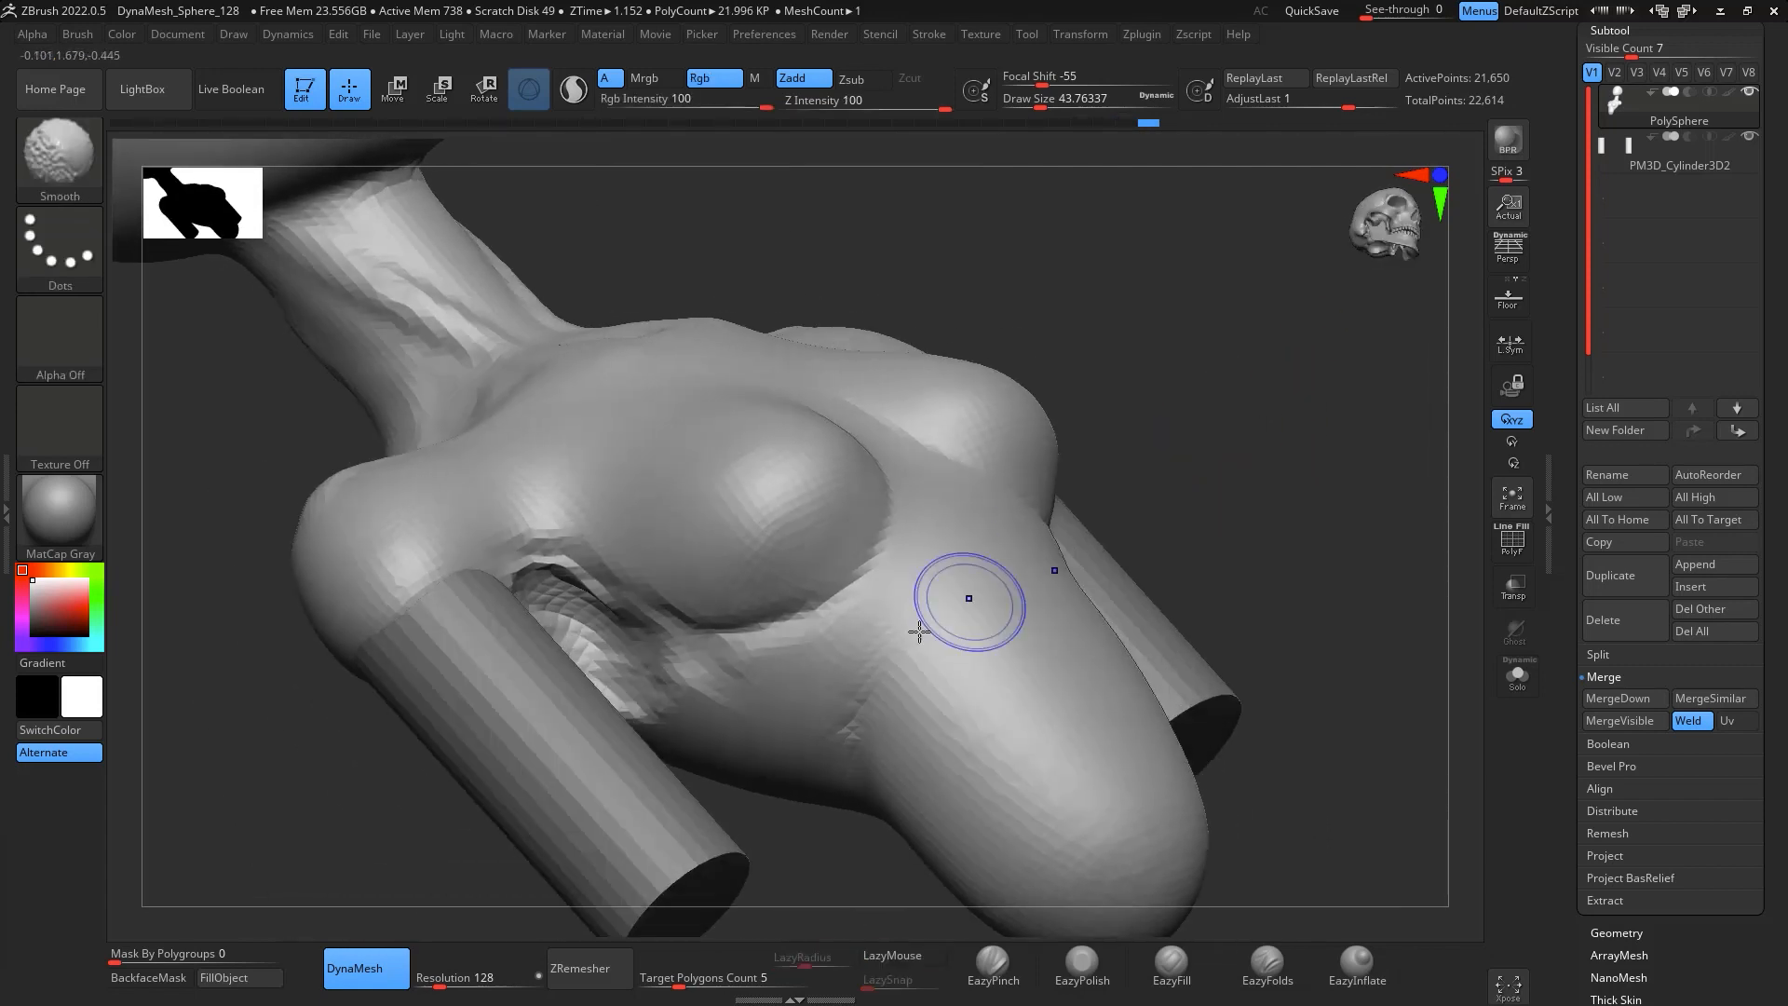
# Build up the rib cage edge beneath the breasts and smooth the side ribs and armpit hollows
pyautogui.moveTo(670, 666)
pyautogui.keyDown('shift'); pyautogui.mouseDown()
pyautogui.moveTo(568, 600)
pyautogui.moveTo(642, 708)
pyautogui.mouseUp(); pyautogui.keyUp('shift')
pyautogui.moveTo(1202, 466)
pyautogui.mouseDown(button='right')
pyautogui.moveTo(1337, 435)
pyautogui.moveTo(1229, 470)
pyautogui.mouseUp(button='right')
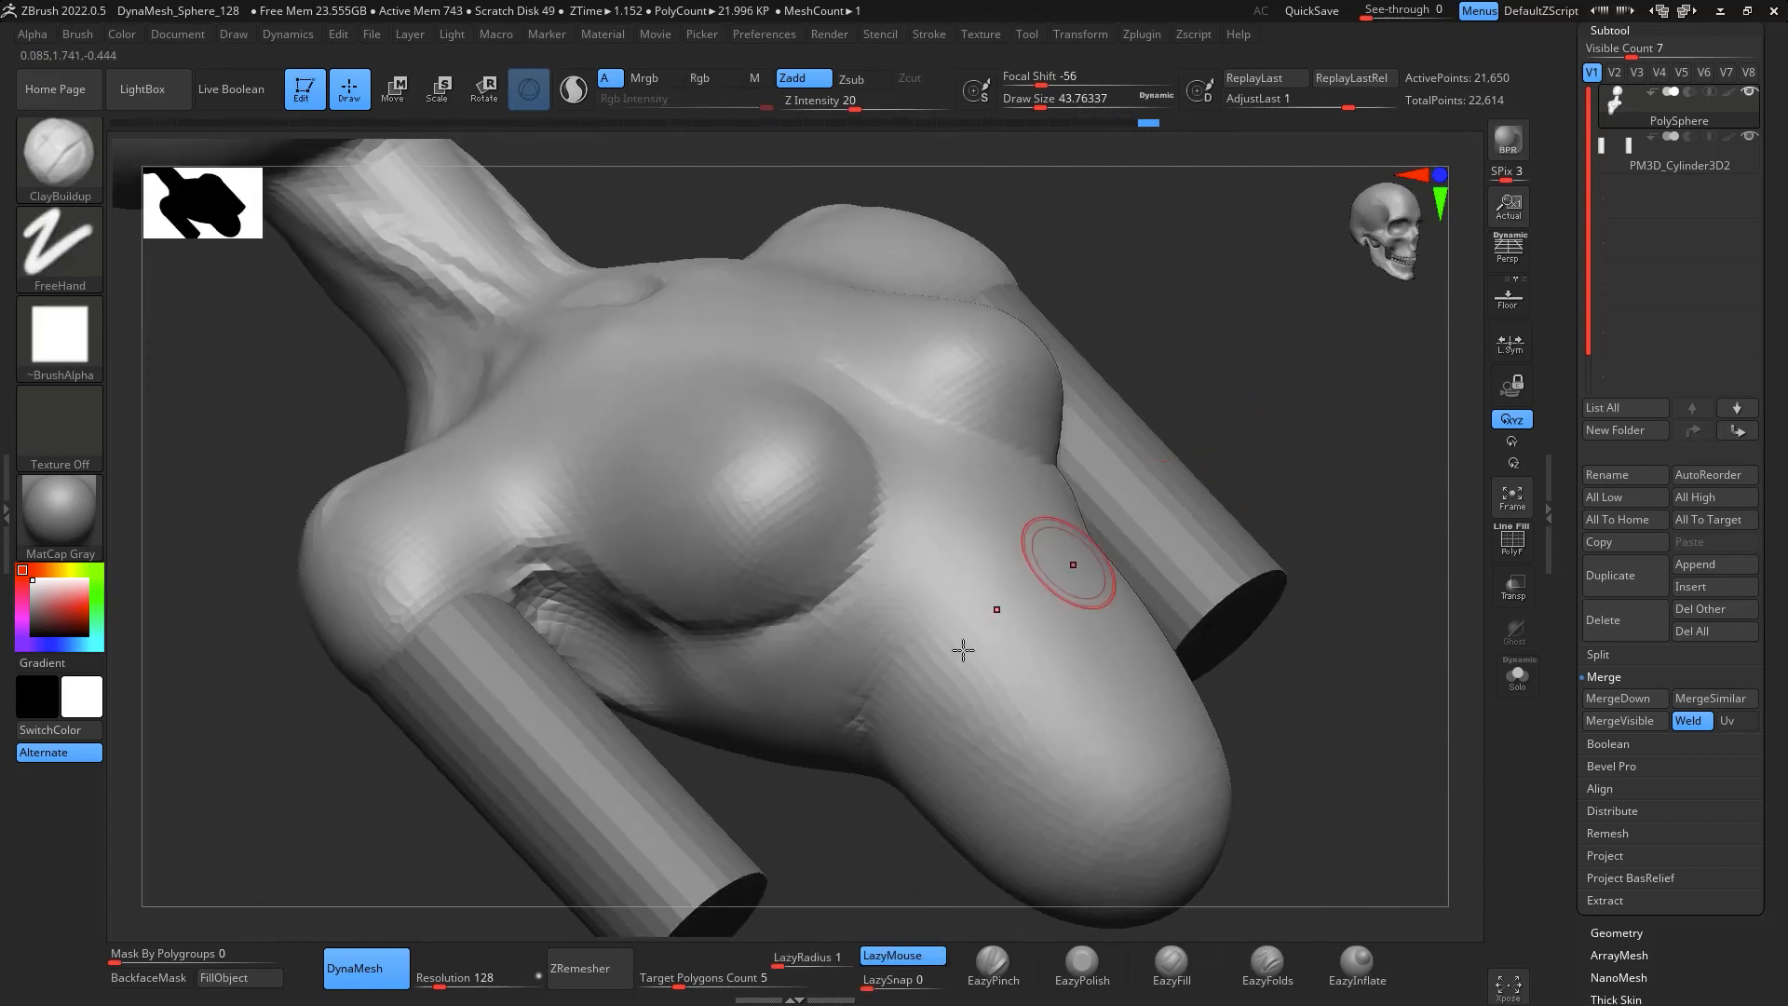
pyautogui.moveTo(889, 670)
pyautogui.mouseDown()
pyautogui.moveTo(938, 509)
pyautogui.moveTo(864, 710)
pyautogui.moveTo(919, 547)
pyautogui.mouseUp()
pyautogui.press('shift')
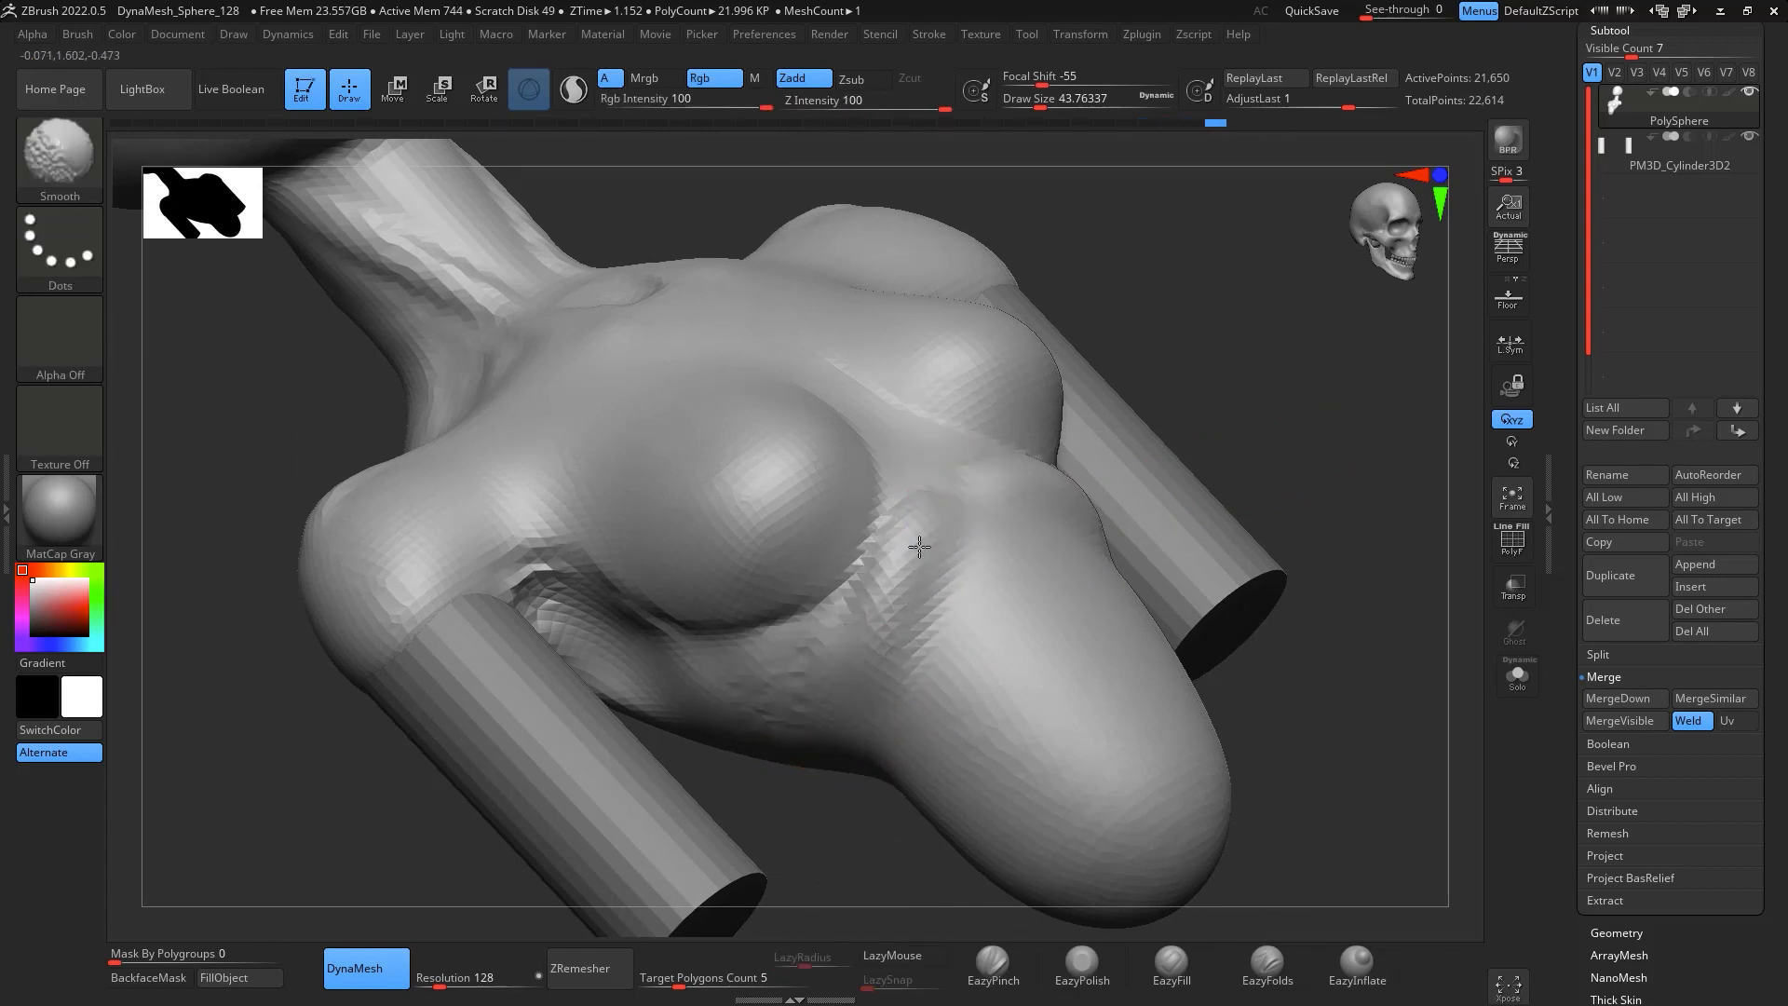
pyautogui.moveTo(672, 695)
pyautogui.keyDown('shift'); pyautogui.mouseDown()
pyautogui.moveTo(570, 619)
pyautogui.moveTo(527, 652)
pyautogui.mouseUp(); pyautogui.keyUp('shift')
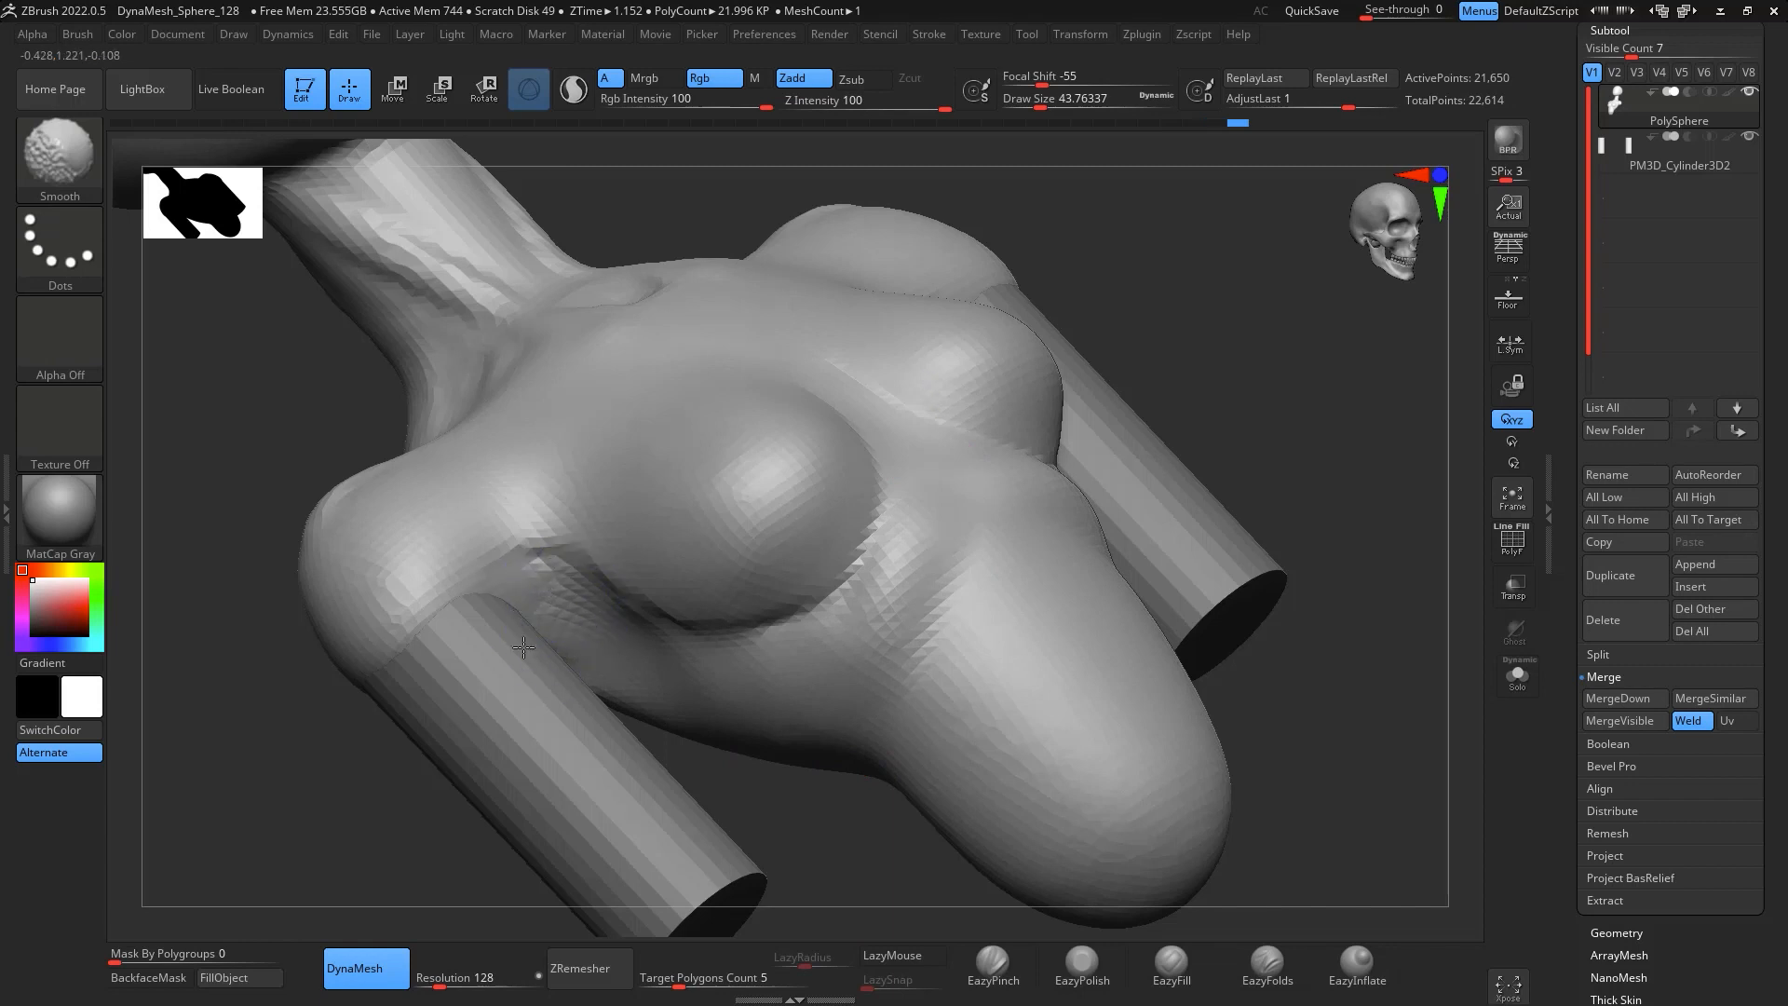
# Build up the front armpit fold between breast and shoulder with ClayBuildup at draw size about 44, and raise the size to about 74
pyautogui.moveTo(1243, 465)
pyautogui.mouseDown(button='right')
pyautogui.moveTo(1333, 563)
pyautogui.moveTo(1299, 776)
pyautogui.moveTo(1112, 452)
pyautogui.mouseUp(button='right')
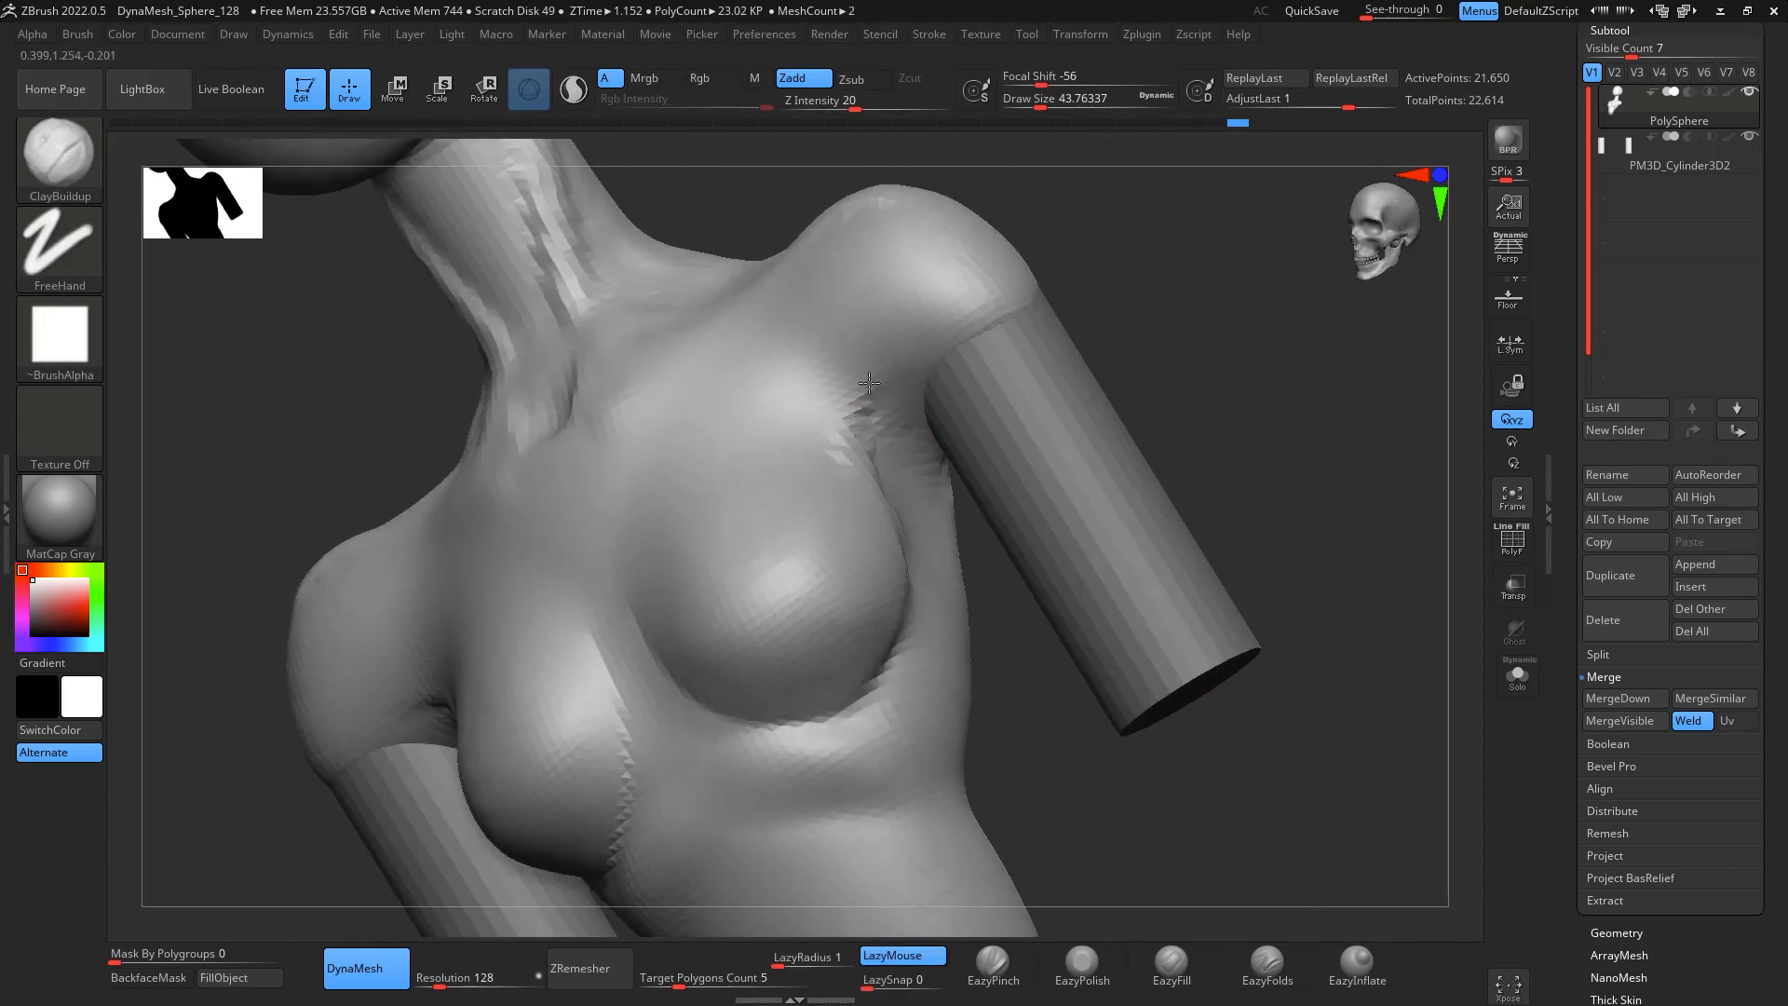
pyautogui.moveTo(869, 383)
pyautogui.mouseDown()
pyautogui.moveTo(938, 293)
pyautogui.moveTo(838, 467)
pyautogui.moveTo(857, 457)
pyautogui.mouseUp()
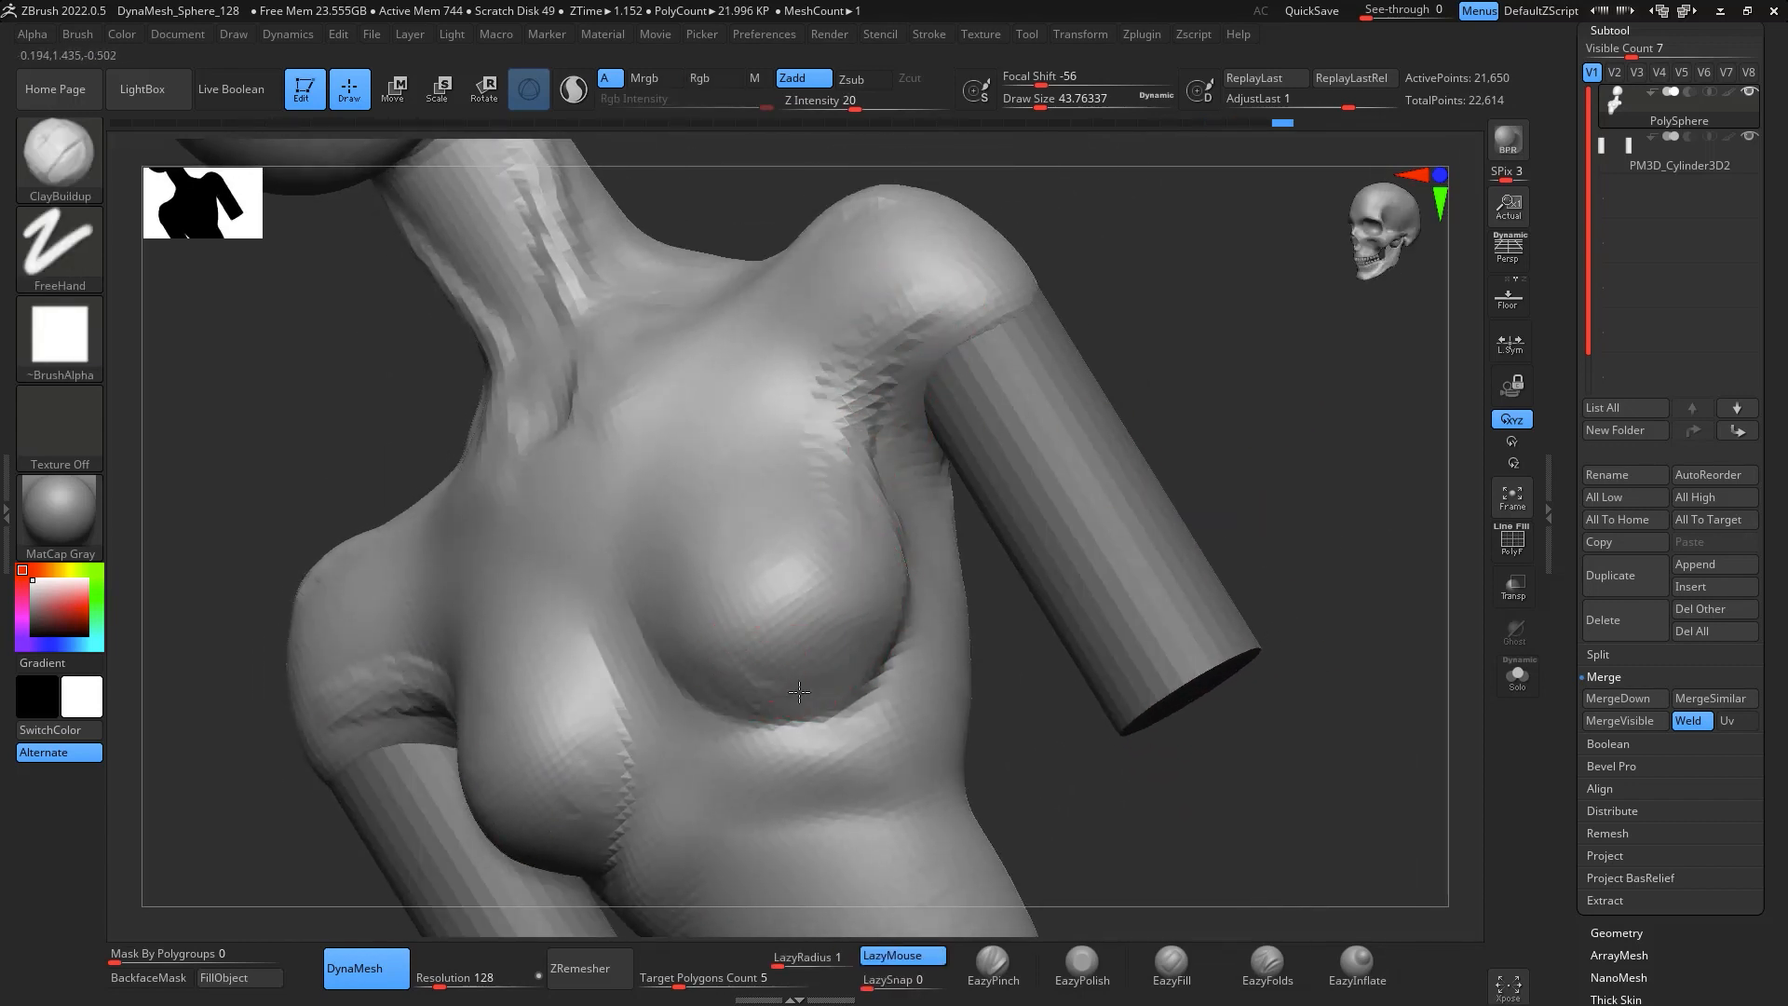
pyautogui.moveTo(799, 691)
pyautogui.mouseDown(button='right')
pyautogui.moveTo(1309, 518)
pyautogui.moveTo(1329, 531)
pyautogui.moveTo(1288, 506)
pyautogui.moveTo(1026, 677)
pyautogui.mouseUp(button='right')
pyautogui.press('space')
pyautogui.moveTo(1111, 555); pyautogui.dragTo(1123, 555)
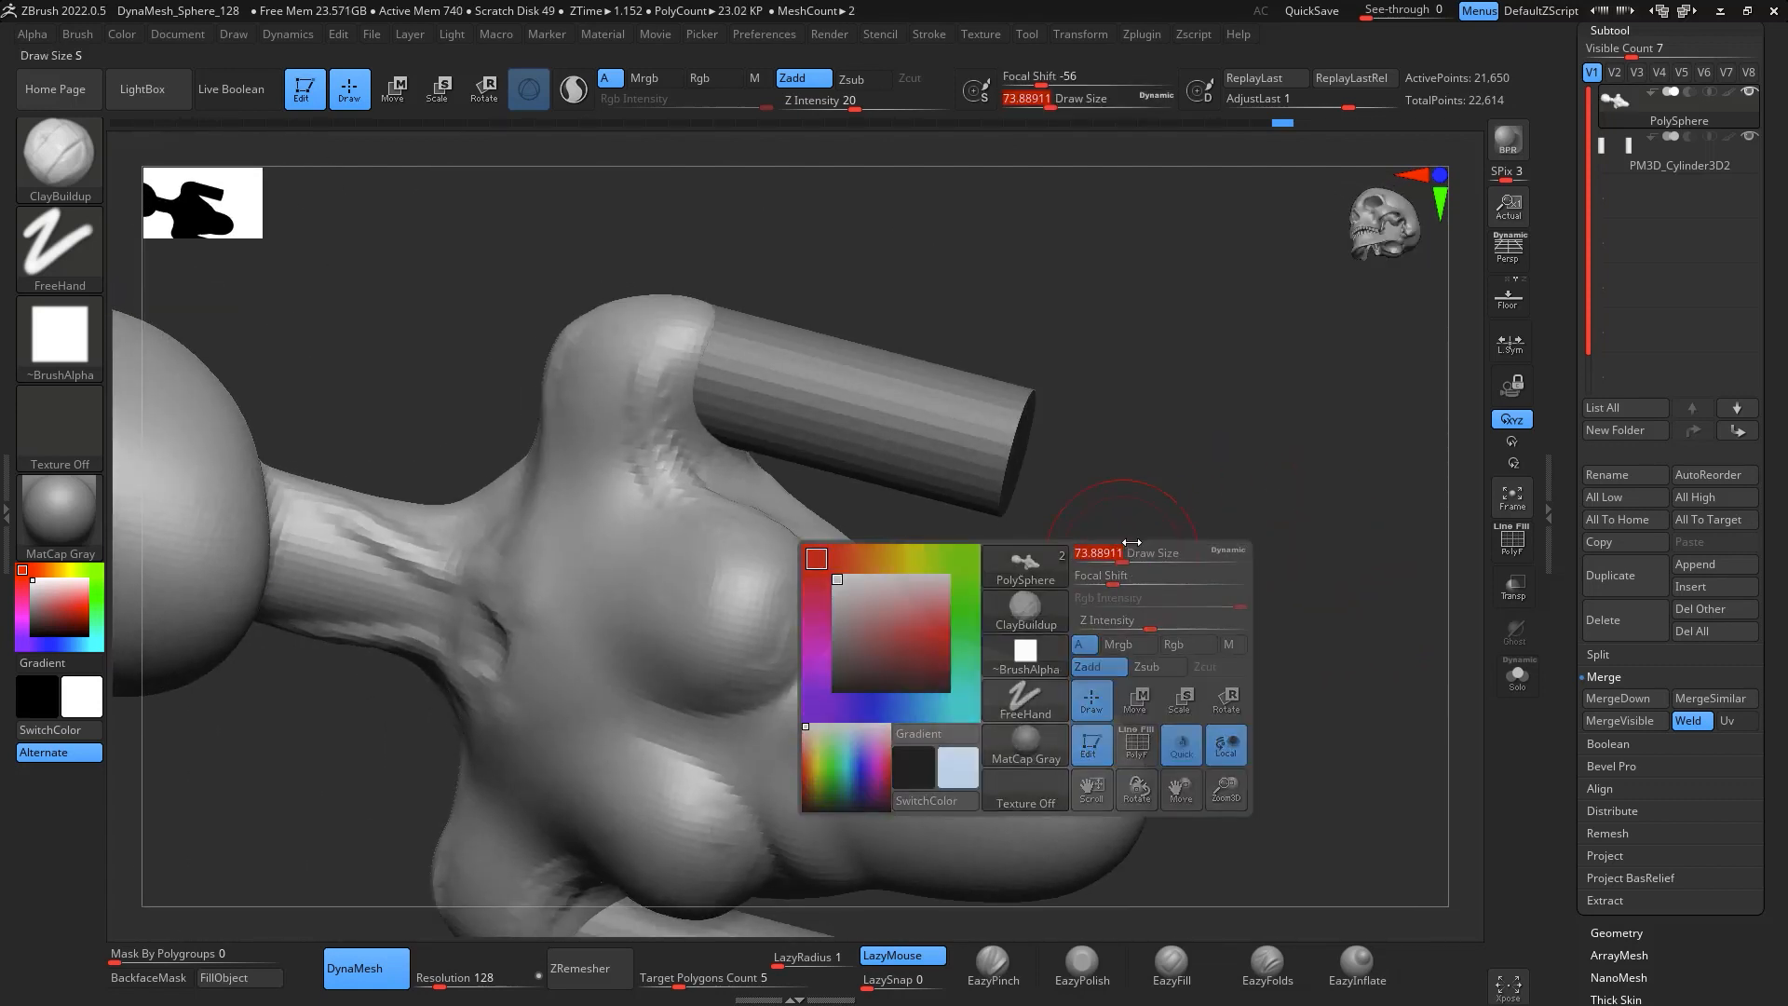
pyautogui.moveTo(1130, 542); pyautogui.dragTo(1238, 503, button='right')
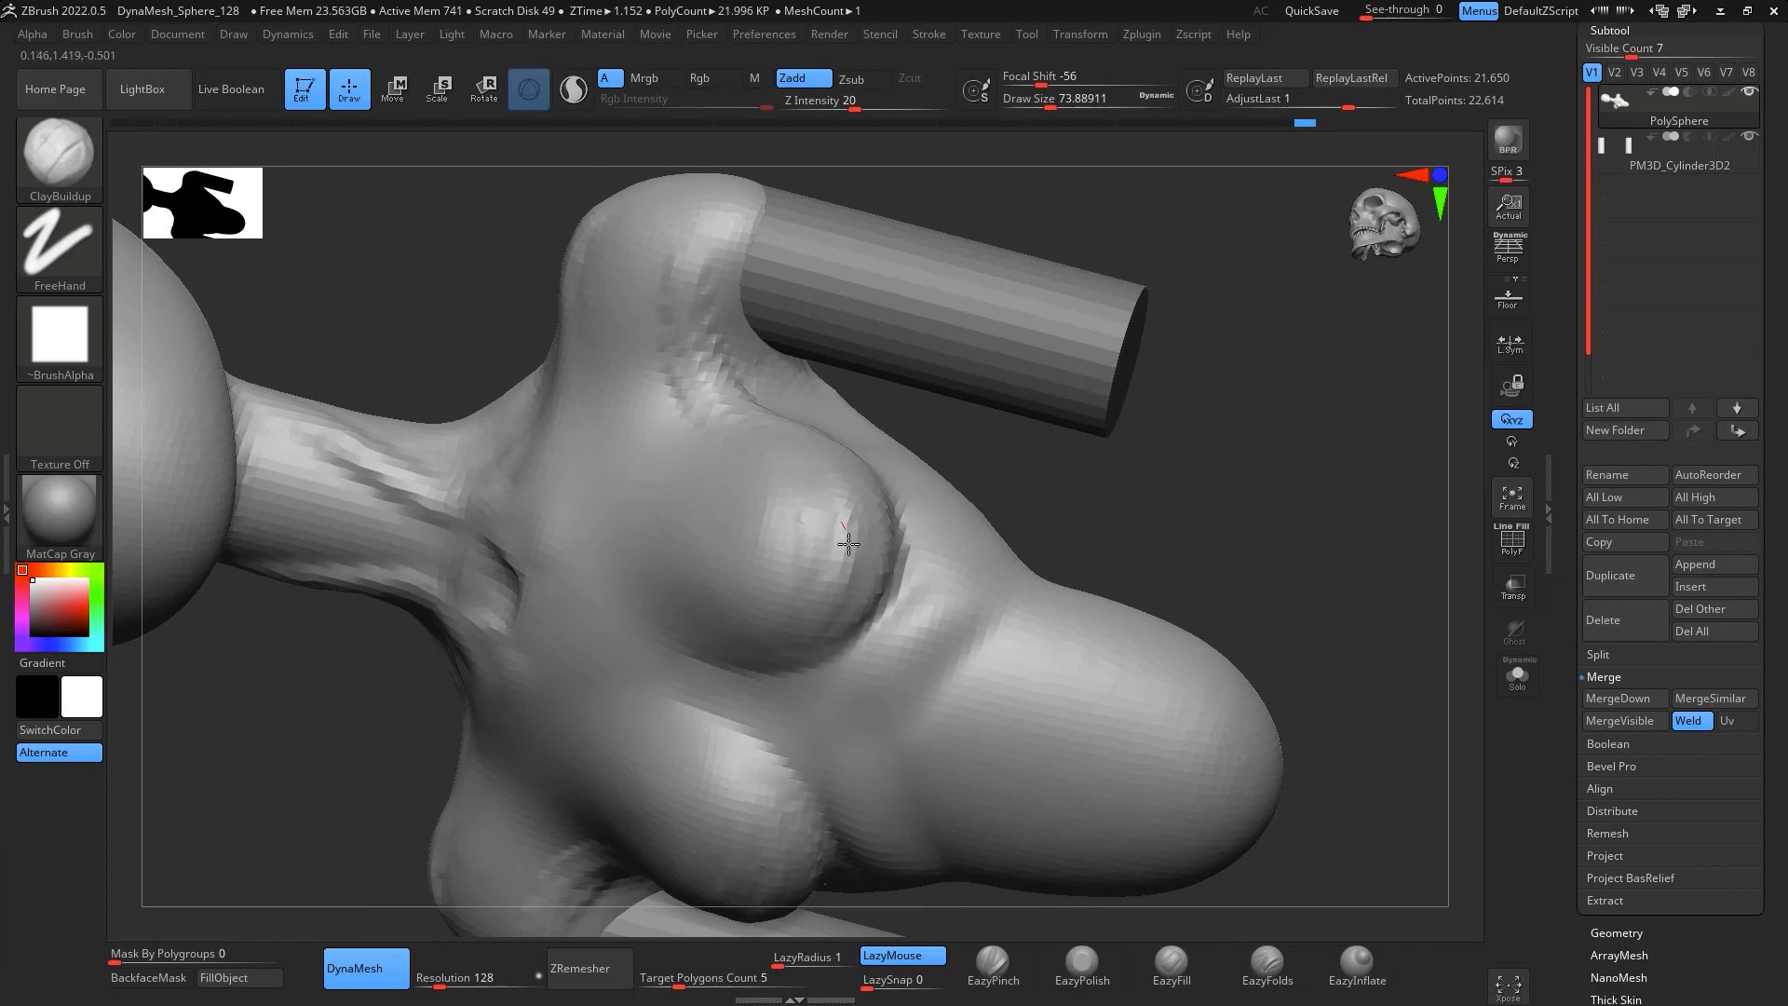
# Smooth the breasts and the front armpit folds up to the shoulders at draw size about 74
pyautogui.press('shift')
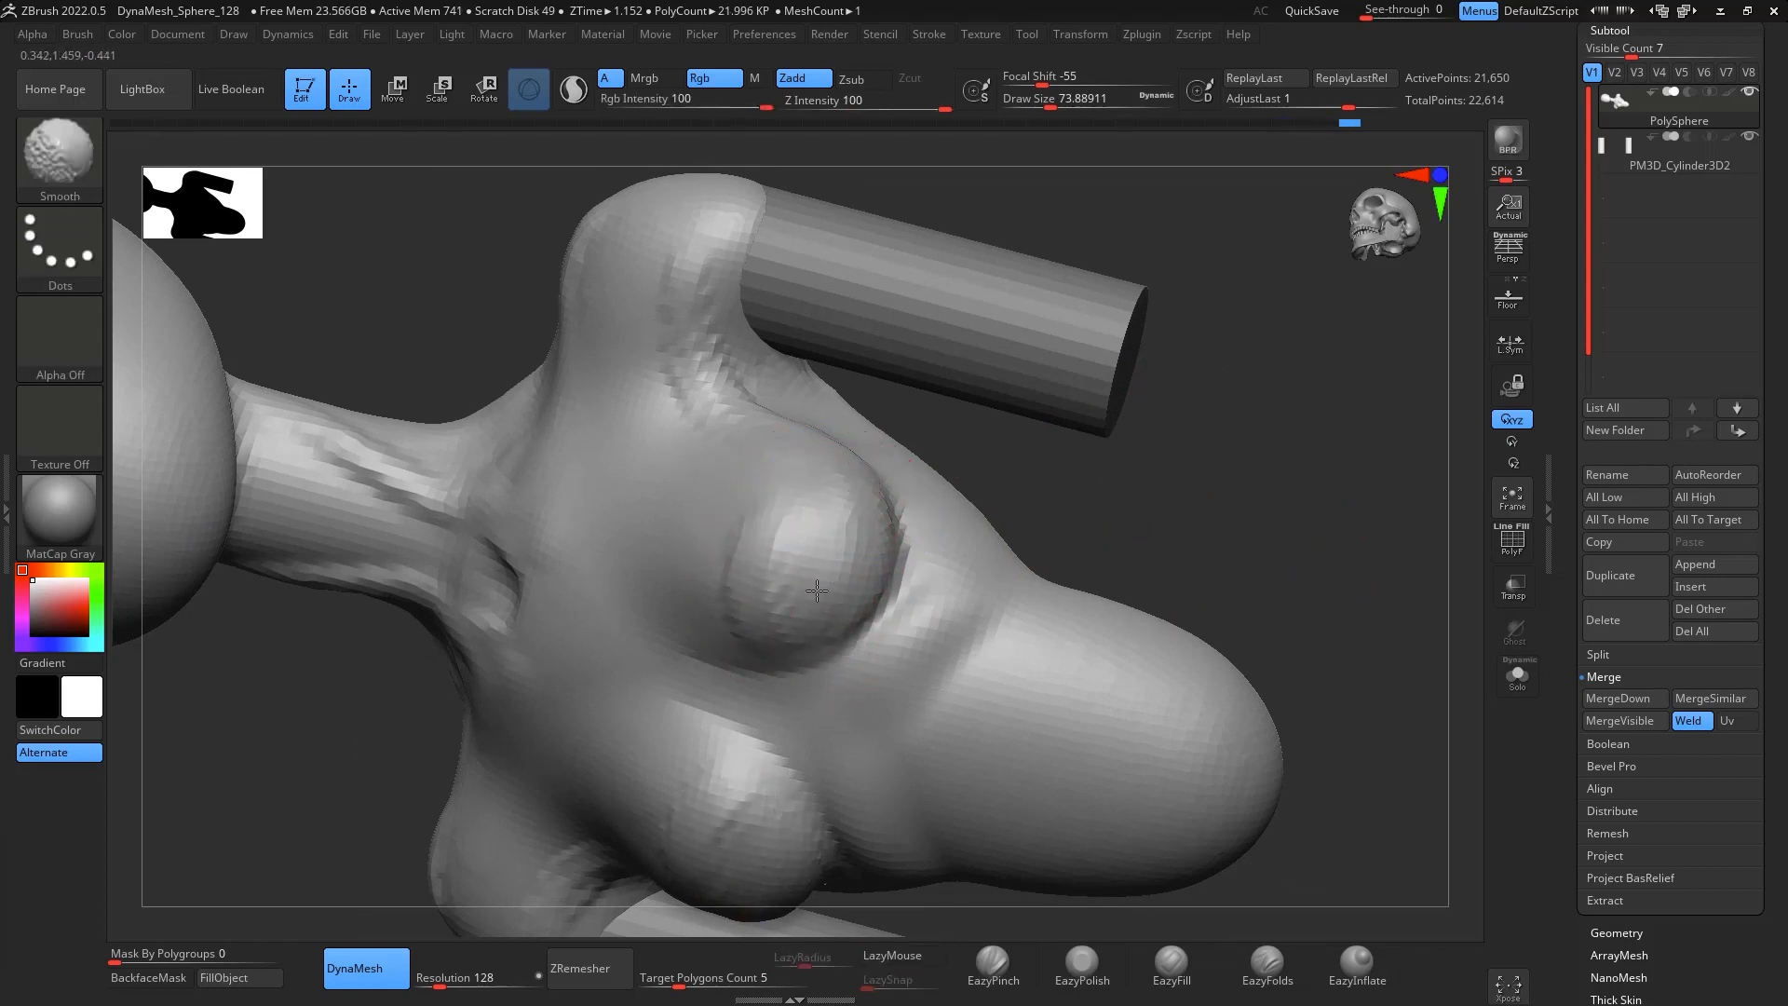
pyautogui.keyDown('shift'); pyautogui.moveTo(796, 504); pyautogui.dragTo(674, 261); pyautogui.keyUp('shift')
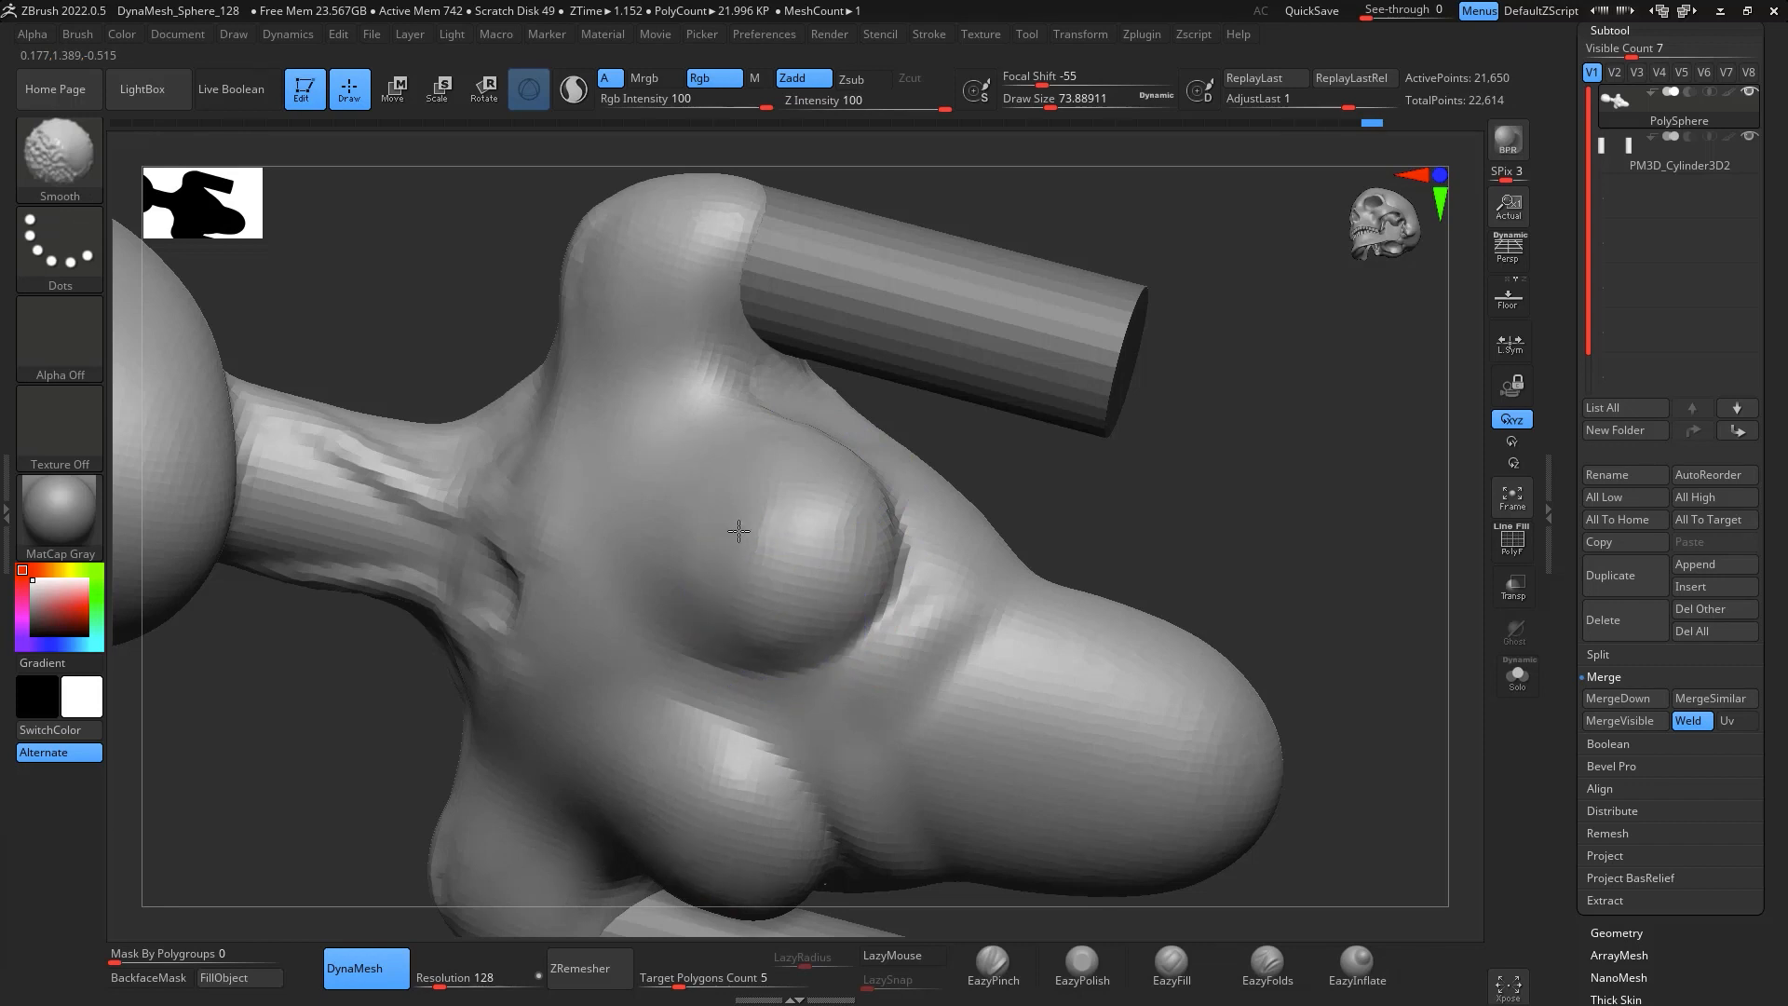
pyautogui.moveTo(1238, 438)
pyautogui.mouseDown()
pyautogui.moveTo(1378, 547)
pyautogui.moveTo(1345, 484)
pyautogui.moveTo(1202, 605)
pyautogui.moveTo(1533, 231)
pyautogui.mouseUp()
pyautogui.keyDown('alt'); pyautogui.moveTo(1088, 597); pyautogui.dragTo(1130, 438); pyautogui.keyUp('alt')
pyautogui.press('shift')
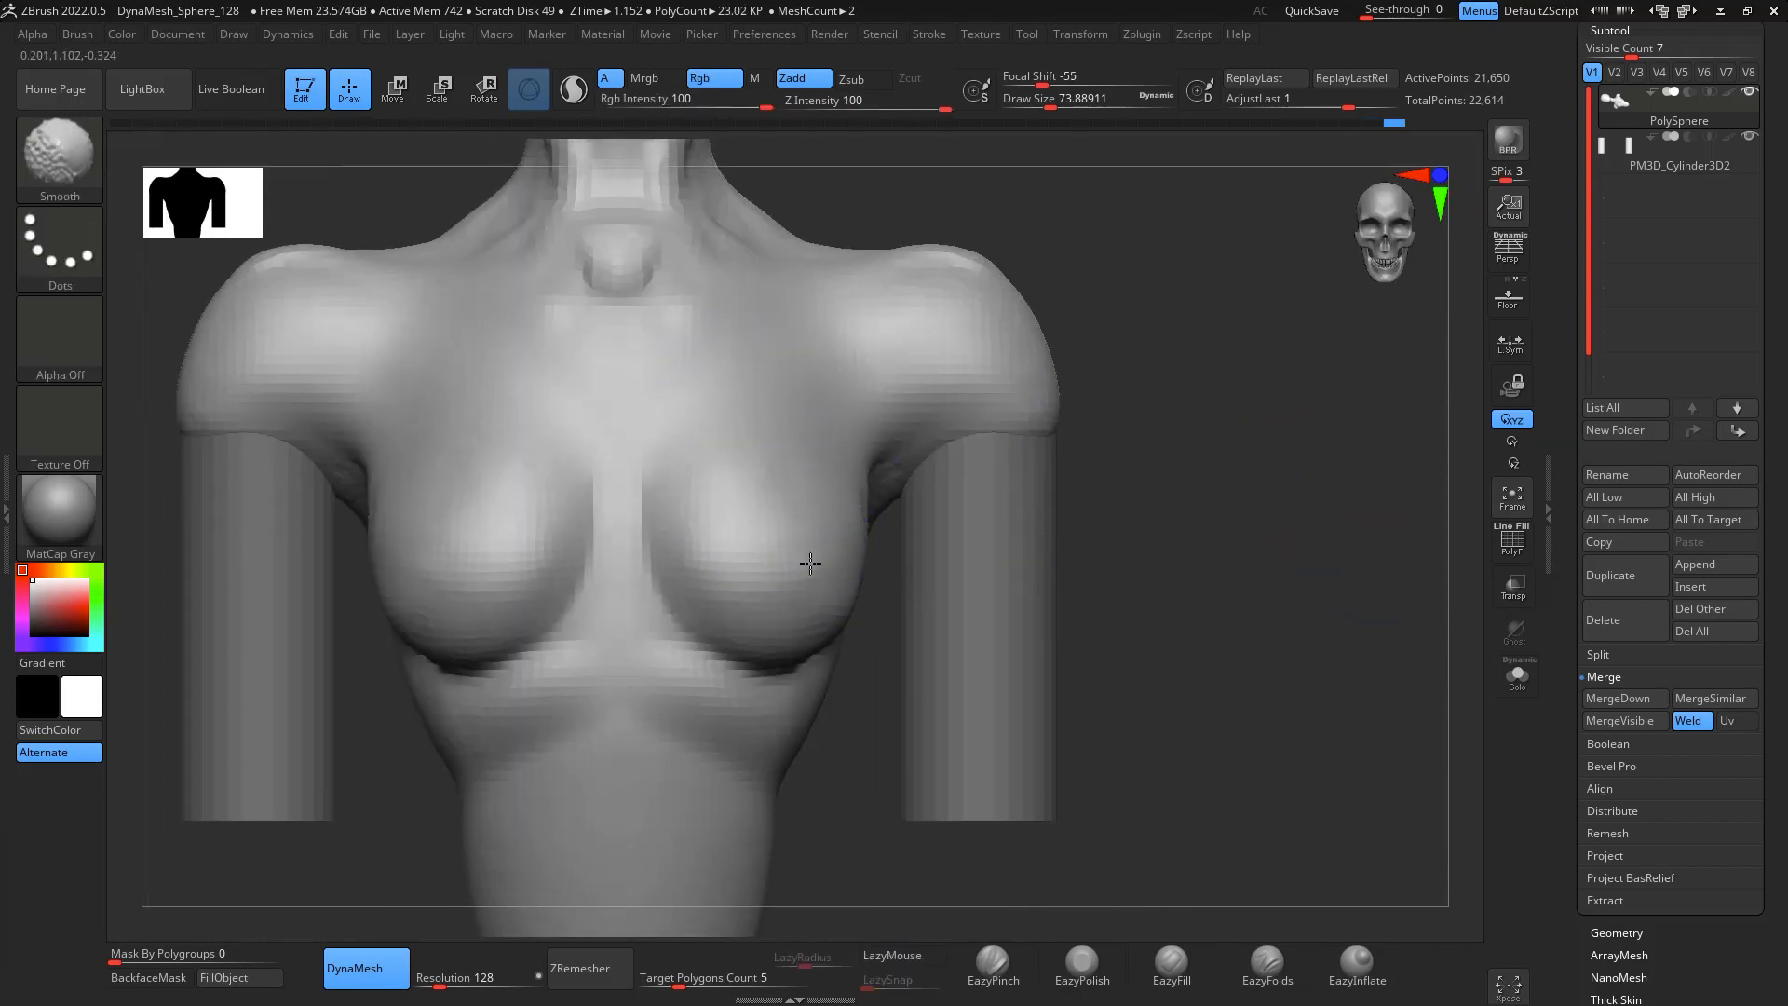
# Reshape the breast and upper chest profile with the Move brush, raising its draw size to about 167
pyautogui.moveTo(1341, 484)
pyautogui.mouseDown()
pyautogui.moveTo(1237, 519)
pyautogui.moveTo(1117, 512)
pyautogui.mouseUp()
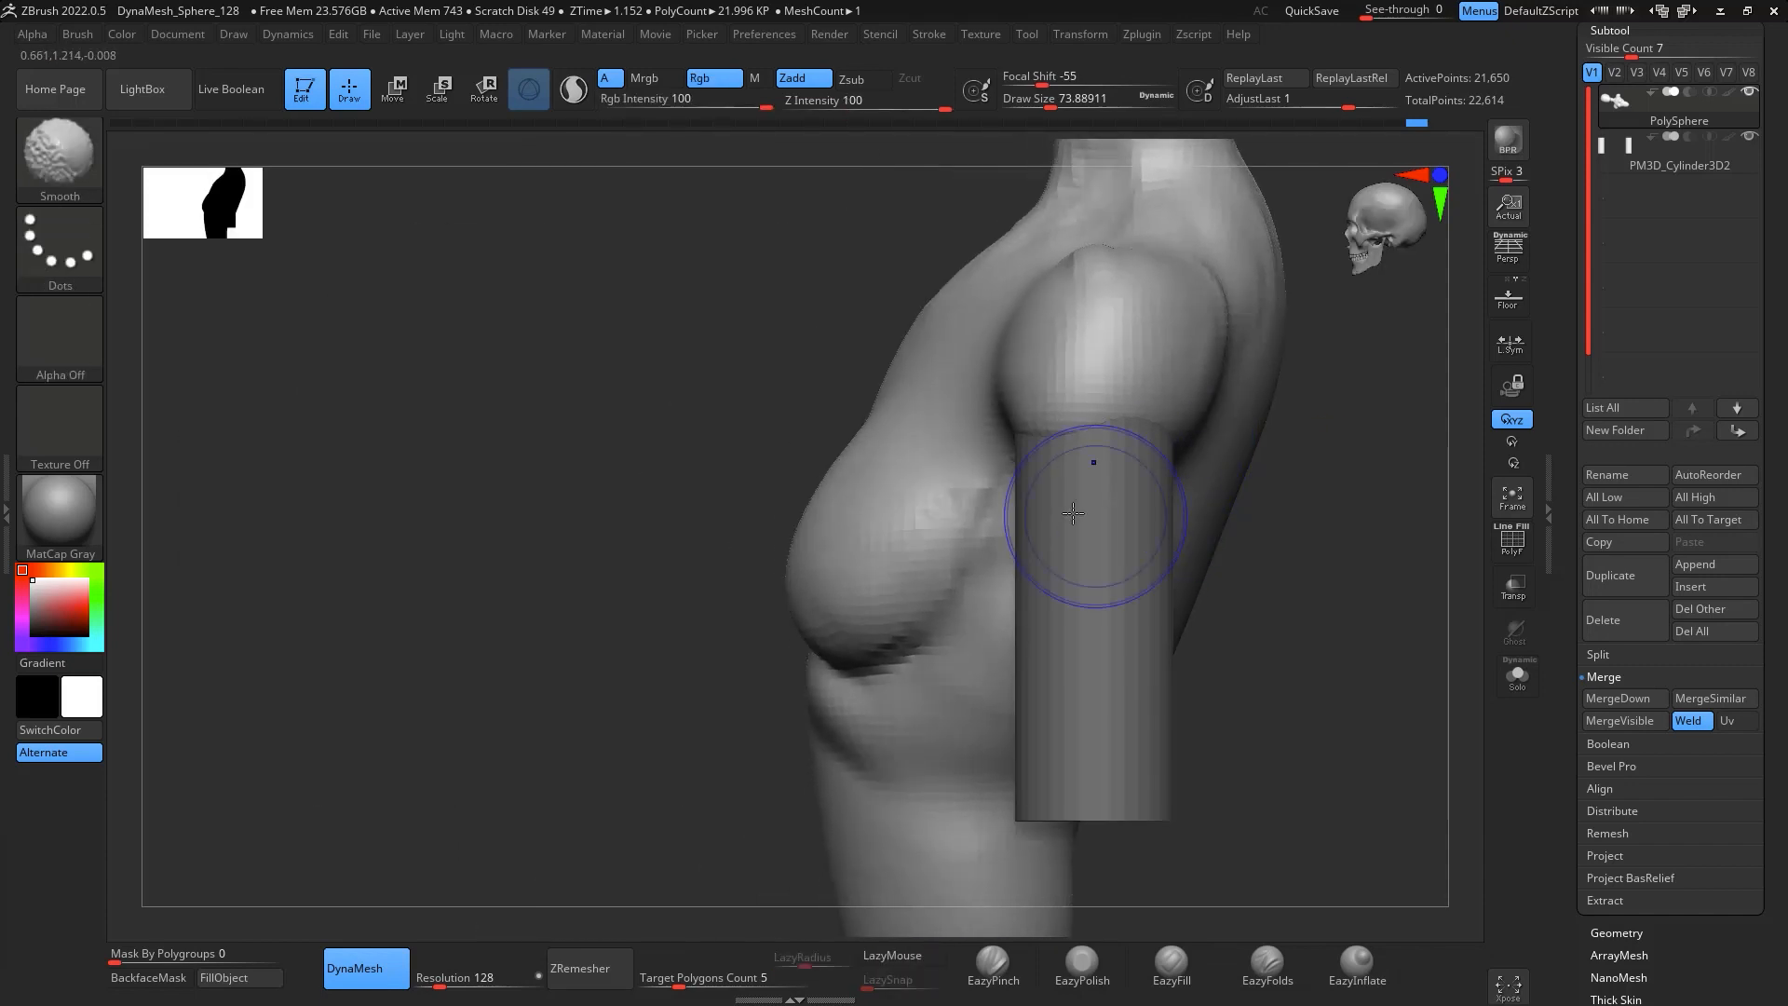
pyautogui.press('b')
pyautogui.press('m')
pyautogui.press('v')
pyautogui.press('space')
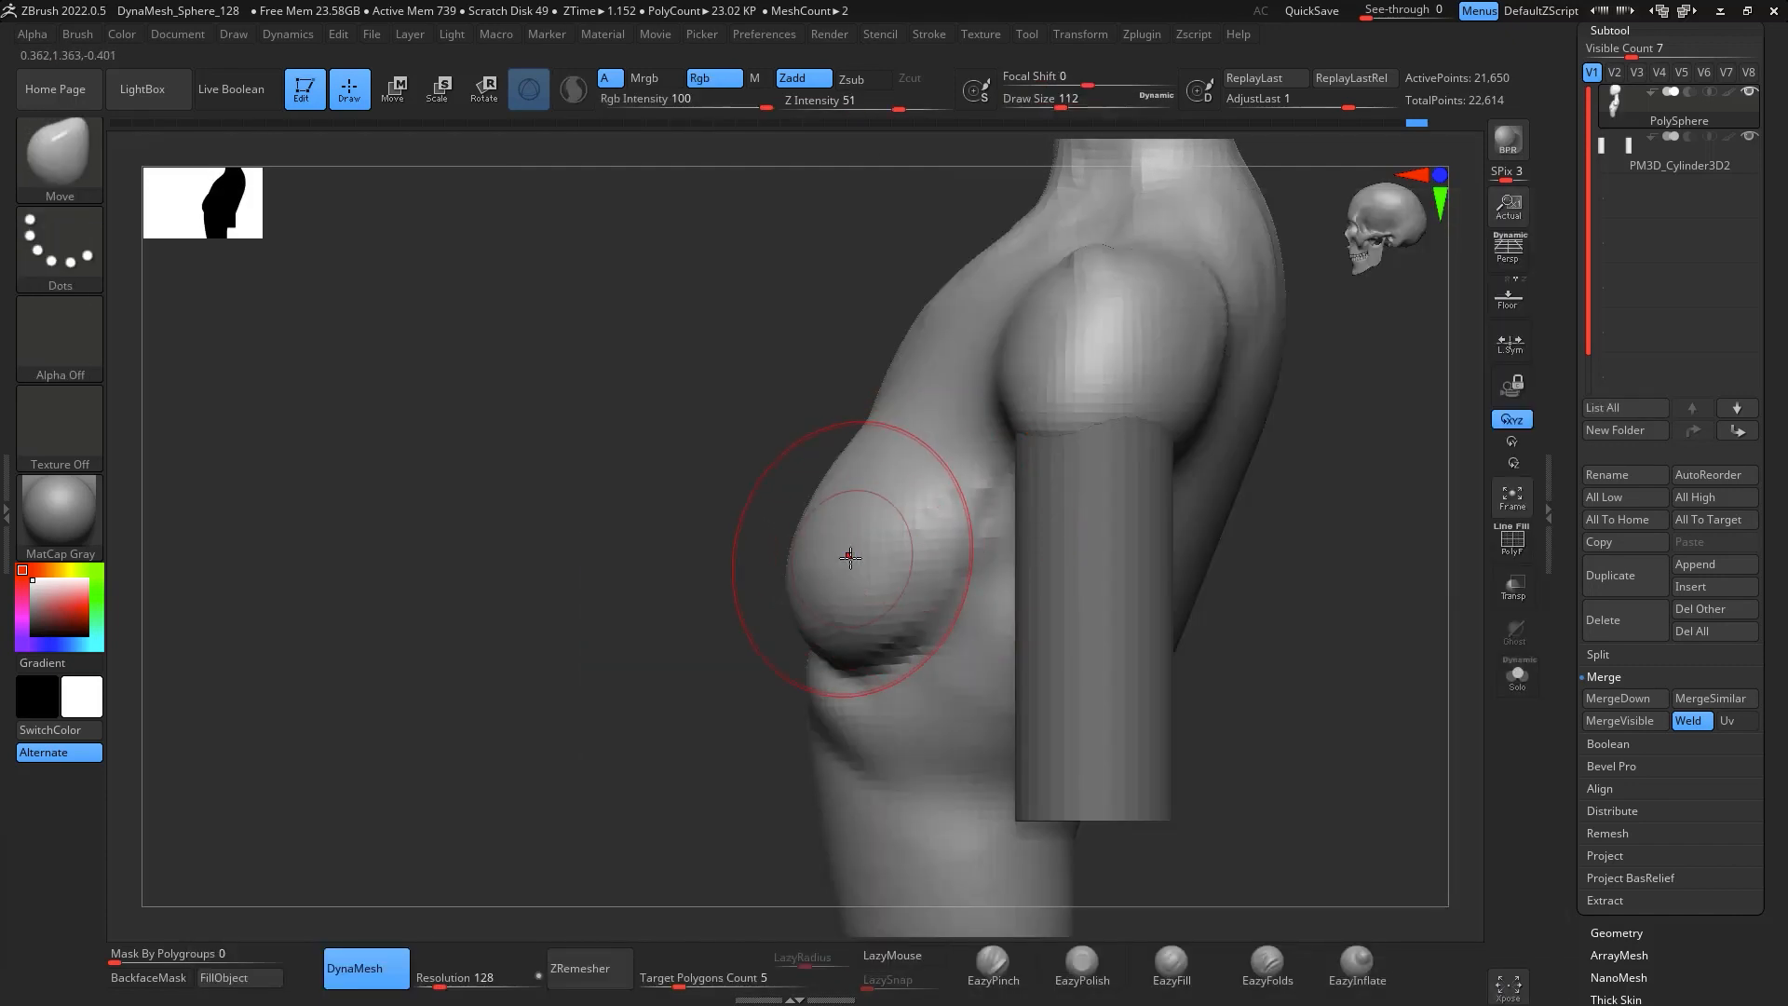
pyautogui.moveTo(838, 561); pyautogui.dragTo(873, 518)
pyautogui.press('space')
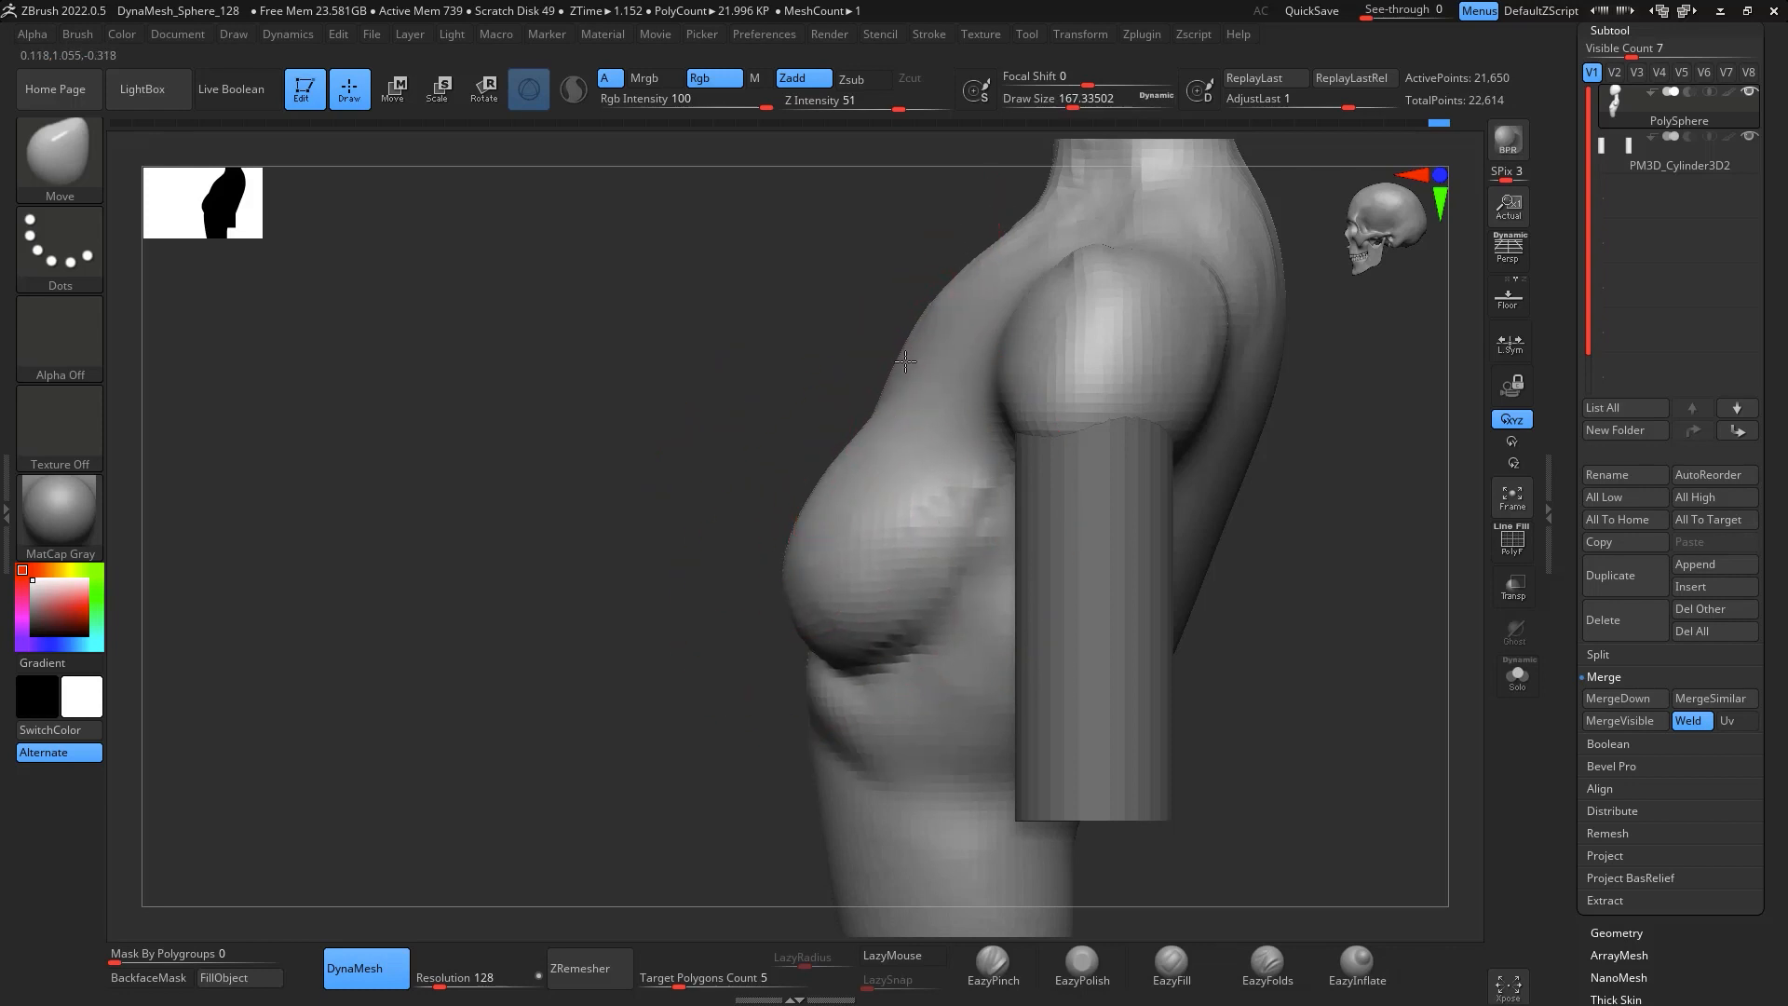
pyautogui.moveTo(905, 361); pyautogui.dragTo(919, 337)
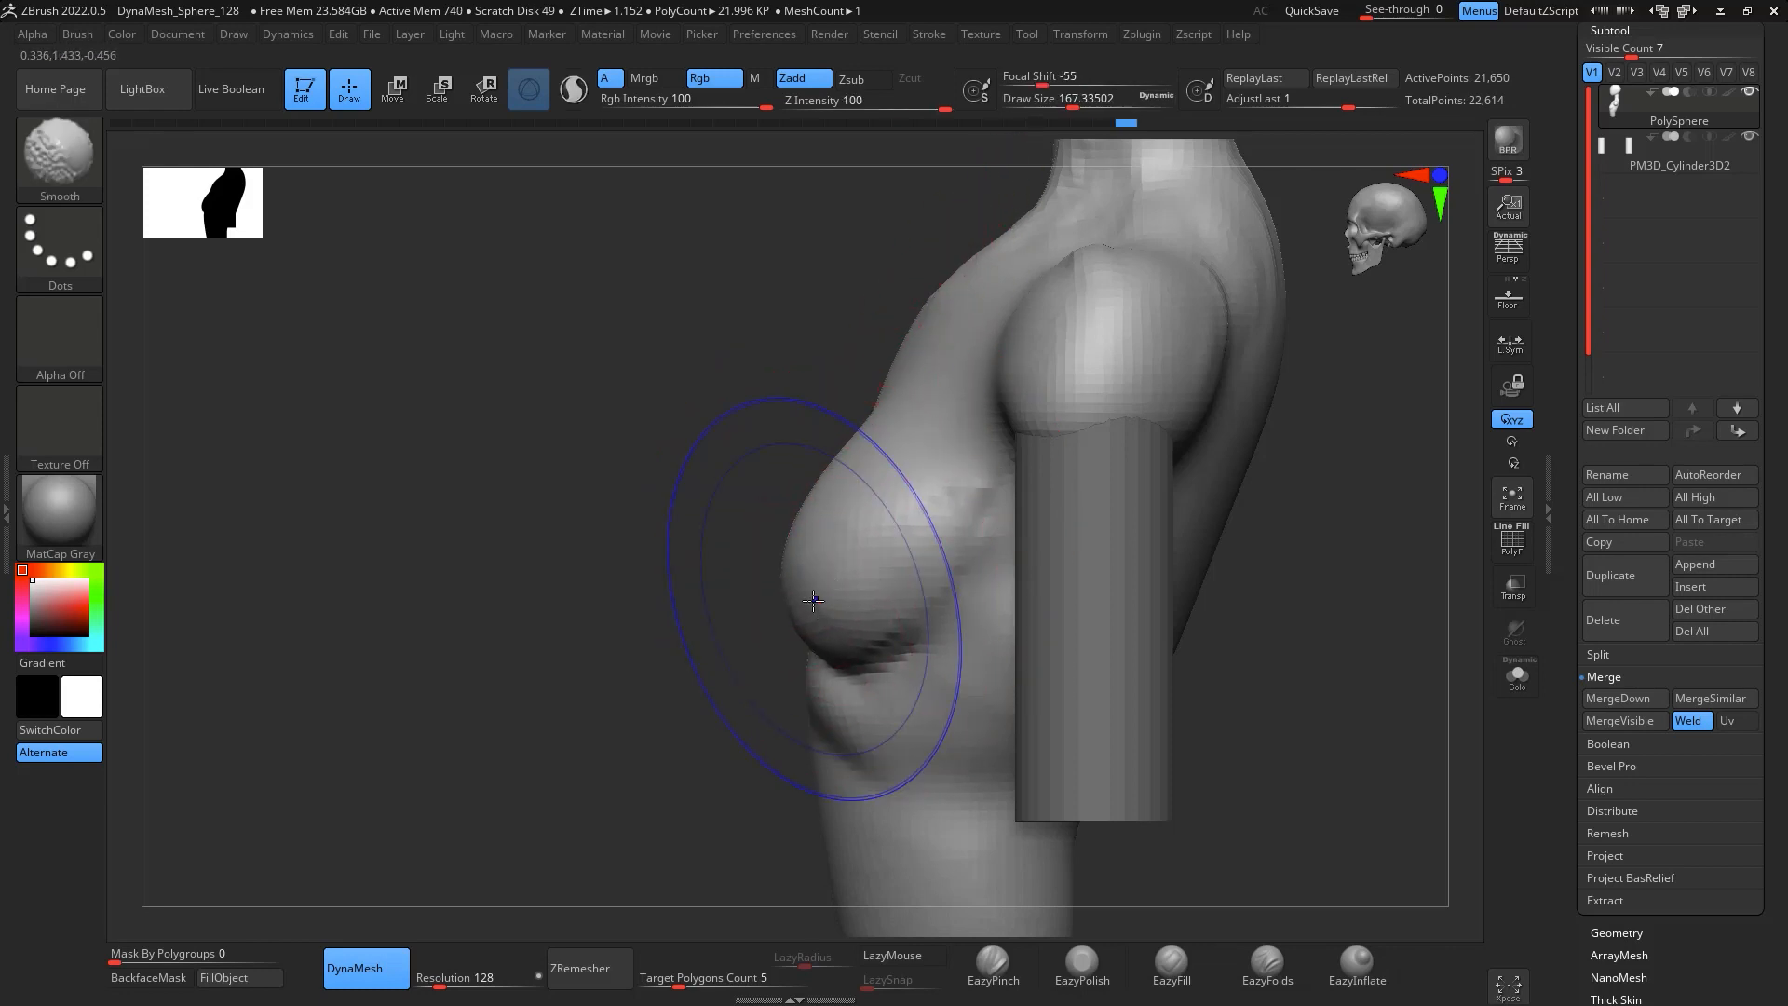
pyautogui.moveTo(718, 599); pyautogui.dragTo(1063, 433)
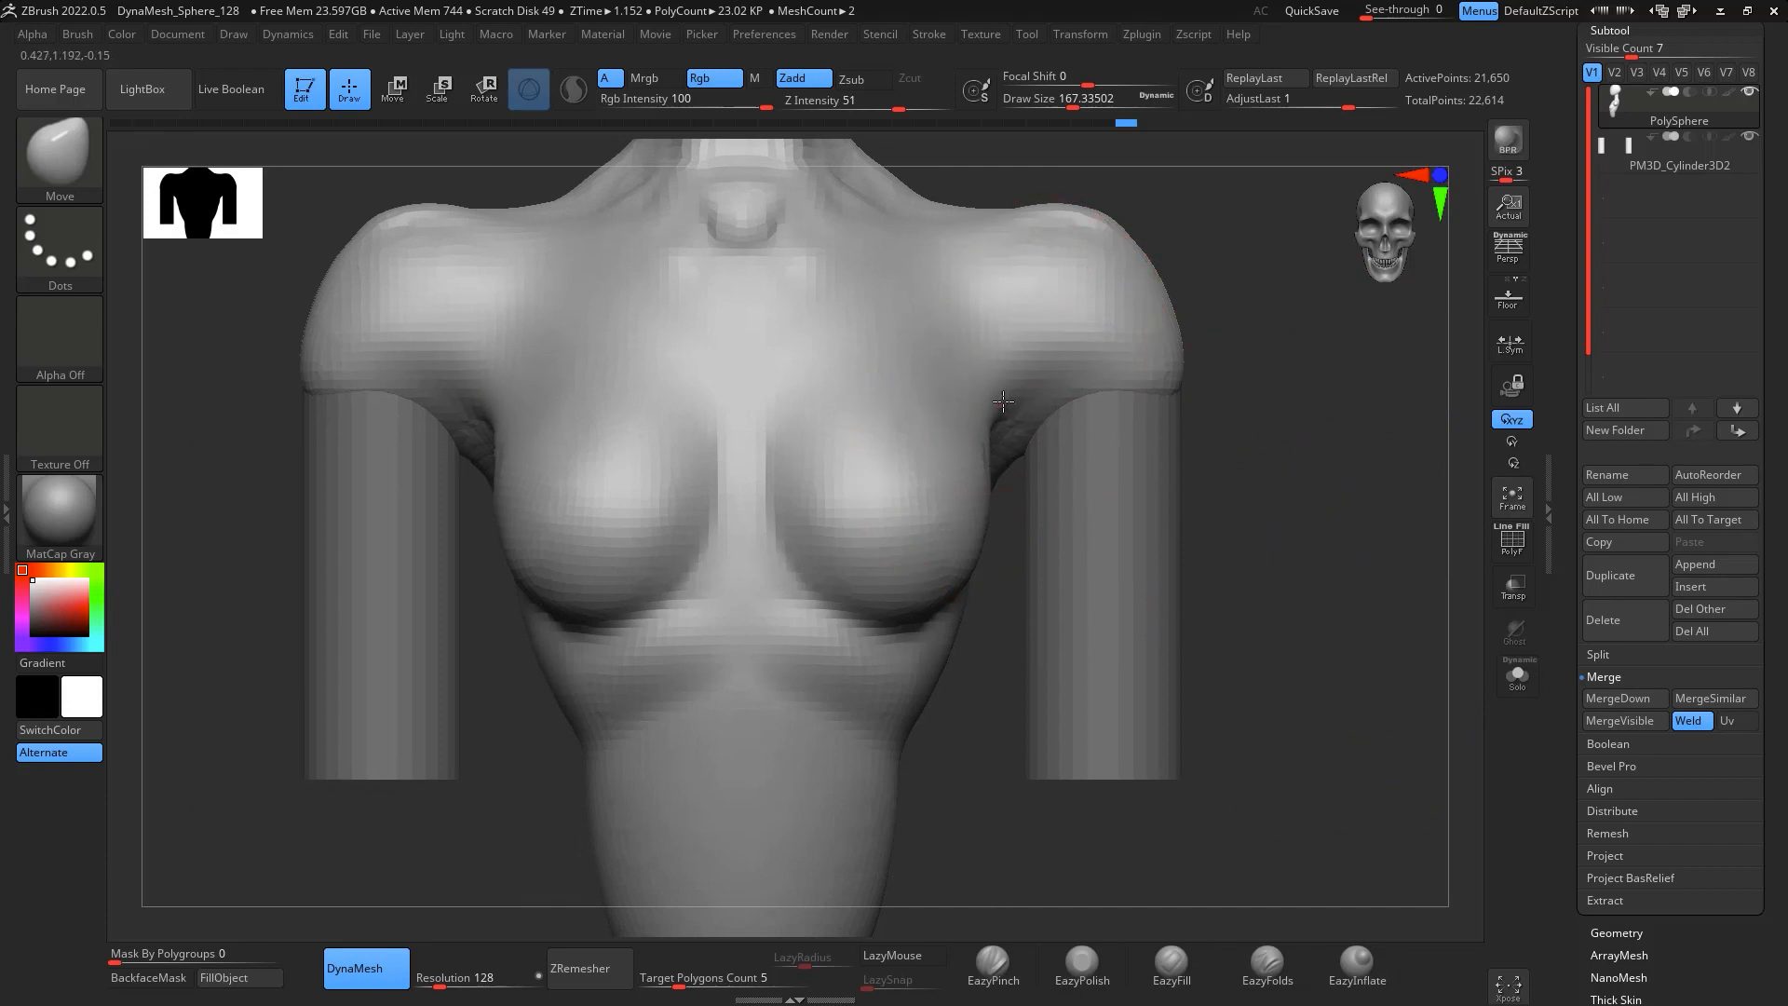
pyautogui.moveTo(1178, 359)
pyautogui.mouseDown()
pyautogui.moveTo(1153, 324)
pyautogui.moveTo(1245, 751)
pyautogui.mouseUp()
pyautogui.moveTo(1080, 486)
pyautogui.keyDown('alt'); pyautogui.mouseDown()
pyautogui.moveTo(1212, 445)
pyautogui.moveTo(1205, 407)
pyautogui.moveTo(1401, 367)
pyautogui.moveTo(1198, 360)
pyautogui.moveTo(1199, 393)
pyautogui.mouseUp(); pyautogui.keyUp('alt')
pyautogui.press('b')
pyautogui.press('c')
pyautogui.press('b')
pyautogui.press('space')
pyautogui.moveTo(1202, 395)
pyautogui.mouseDown()
pyautogui.moveTo(1242, 395)
pyautogui.moveTo(1268, 423)
pyautogui.moveTo(1329, 419)
pyautogui.moveTo(1313, 517)
pyautogui.moveTo(1241, 524)
pyautogui.moveTo(1229, 475)
pyautogui.moveTo(1197, 519)
pyautogui.moveTo(1270, 451)
pyautogui.mouseUp()
pyautogui.moveTo(1270, 450); pyautogui.dragTo(1446, 493, button='right')
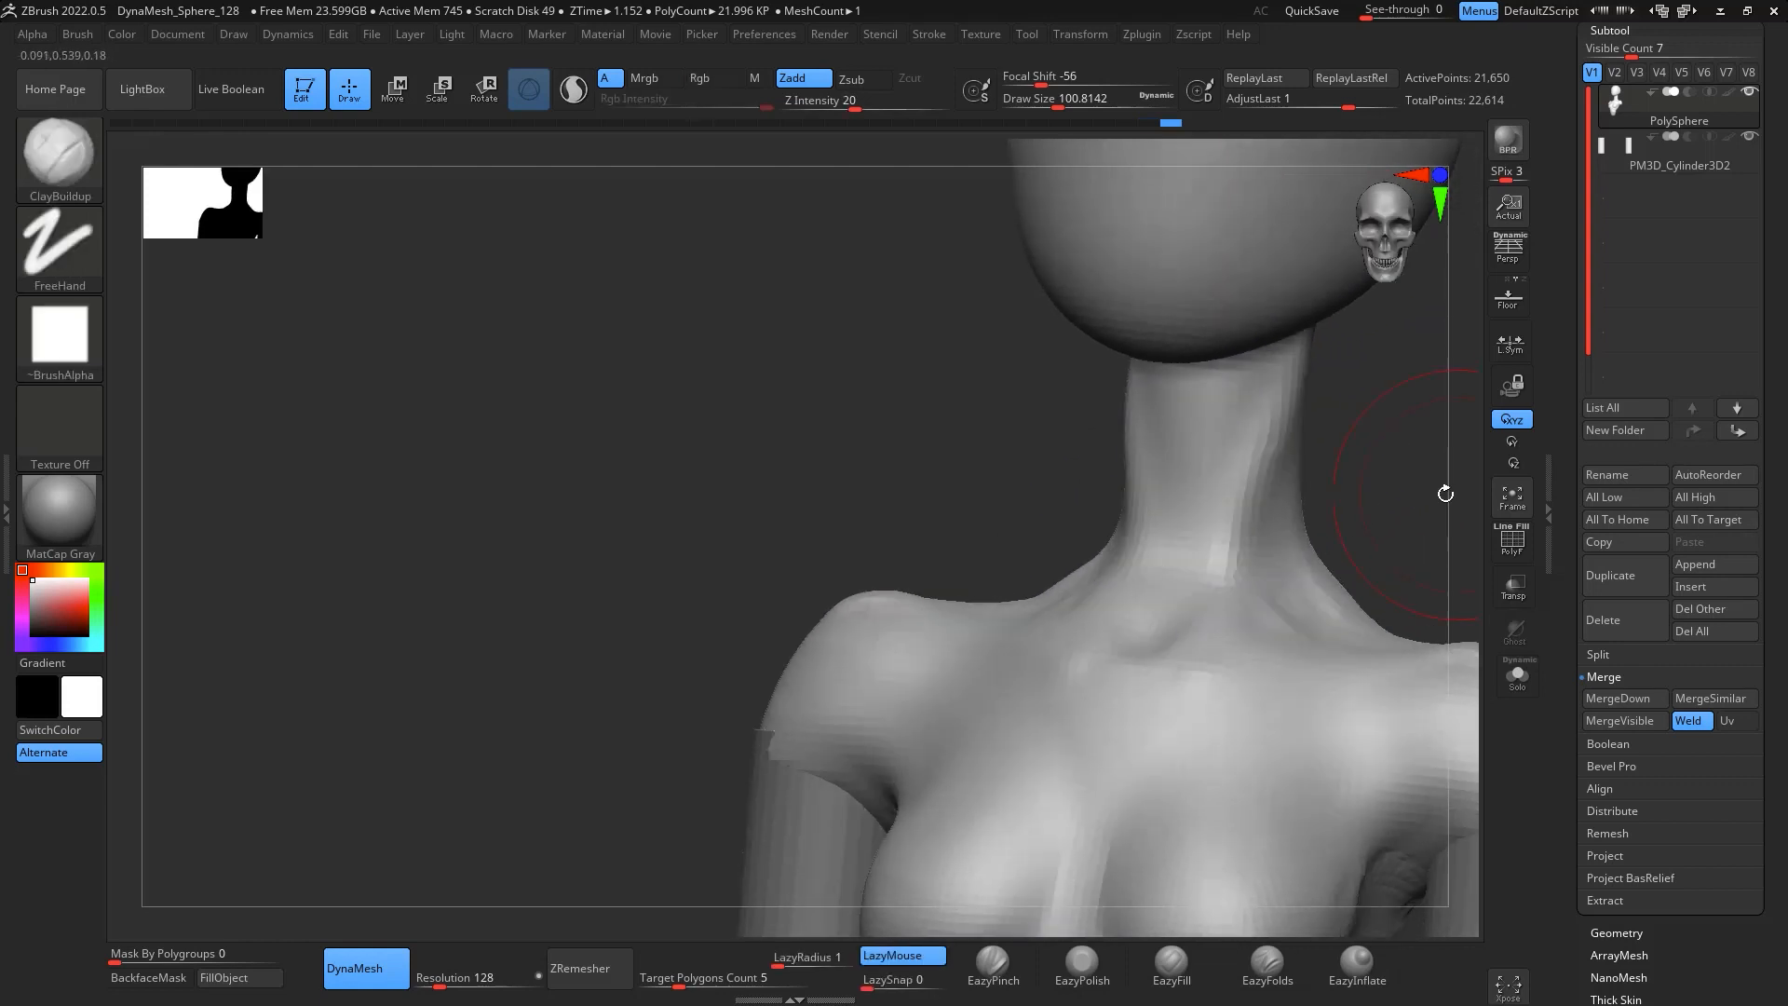
pyautogui.moveTo(1445, 494)
pyautogui.mouseDown()
pyautogui.moveTo(1304, 491)
pyautogui.moveTo(1108, 570)
pyautogui.mouseUp()
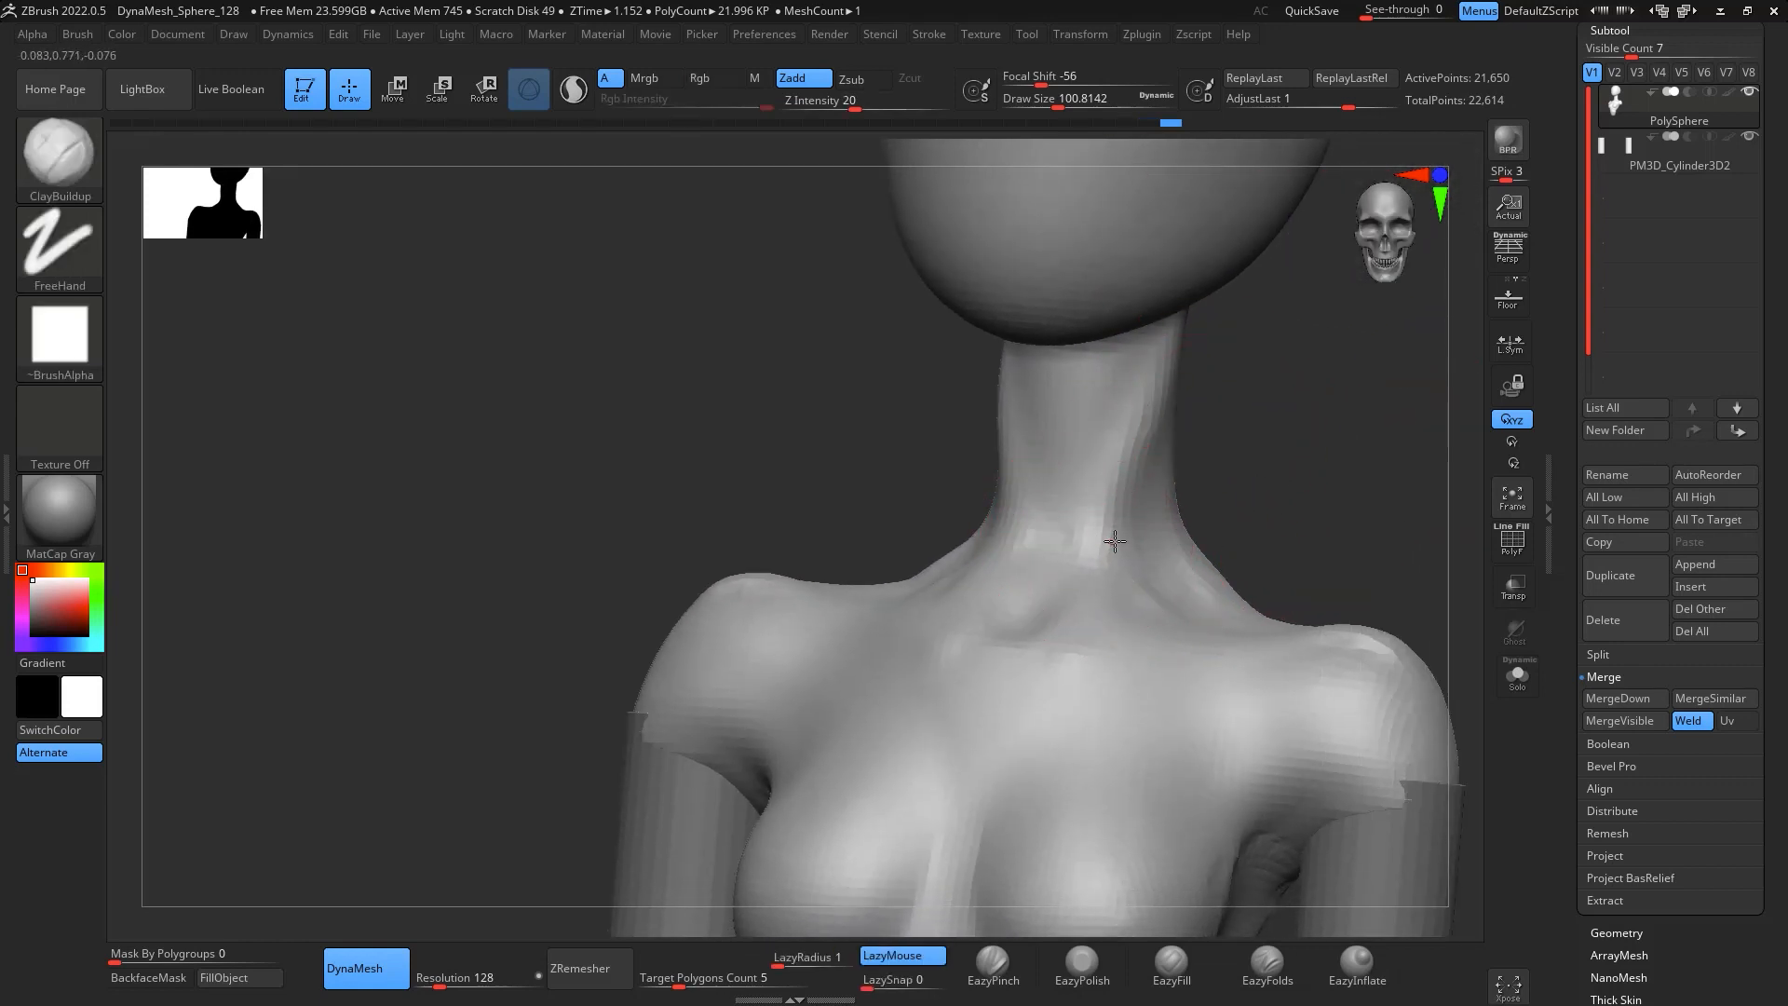
pyautogui.hotkey('ctrl', 'z')
# Adjust the lower neck contour with the Move brush, reducing its draw size to about 68
pyautogui.press('b')
pyautogui.press('m')
pyautogui.press('v')
pyautogui.press('space')
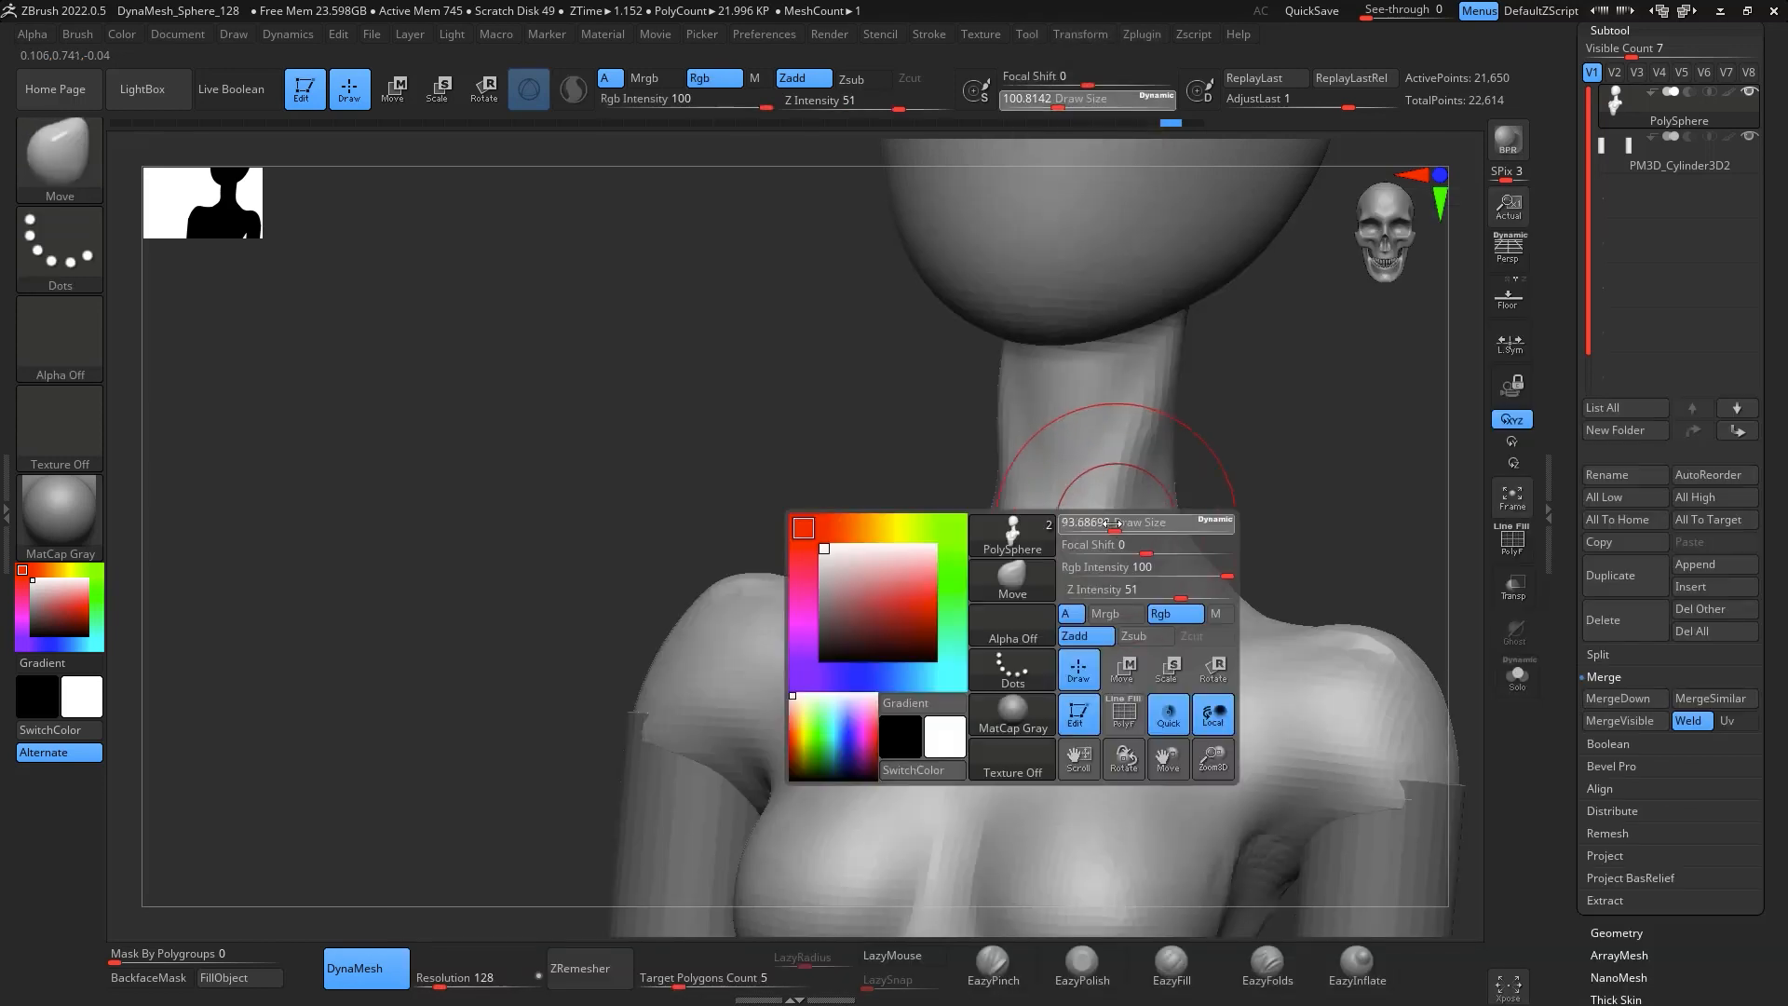
pyautogui.moveTo(1125, 523)
pyautogui.mouseDown()
pyautogui.moveTo(1100, 525)
pyautogui.moveTo(1117, 527)
pyautogui.mouseUp()
pyautogui.moveTo(1220, 418)
pyautogui.mouseDown()
pyautogui.moveTo(1266, 403)
pyautogui.moveTo(1132, 419)
pyautogui.mouseUp()
pyautogui.moveTo(1100, 557)
pyautogui.mouseDown(button='right')
pyautogui.moveTo(1393, 400)
pyautogui.moveTo(1372, 471)
pyautogui.moveTo(1249, 447)
pyautogui.moveTo(1275, 437)
pyautogui.moveTo(1297, 329)
pyautogui.moveTo(1357, 522)
pyautogui.moveTo(1299, 485)
pyautogui.mouseUp(button='right')
# Build up the neck muscles from the jaw down to the throat pit with ClayBuildup at draw size about 68
pyautogui.press('b')
pyautogui.press('c')
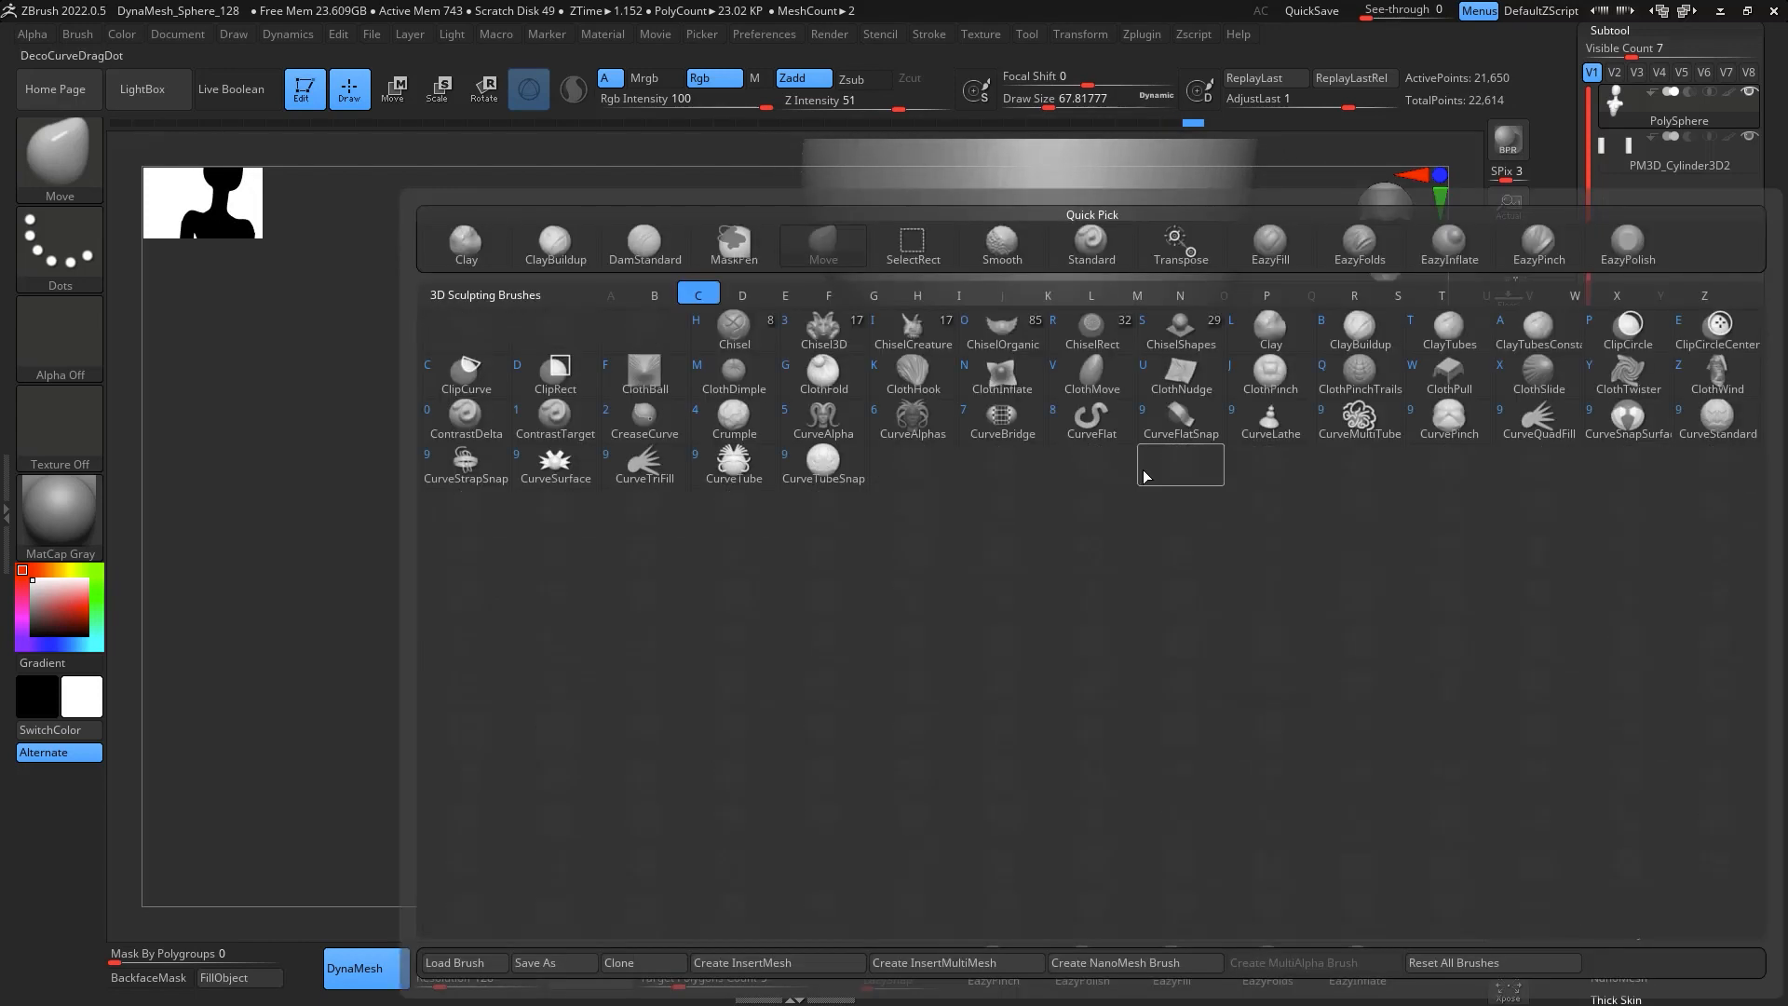
pyautogui.press('b')
pyautogui.moveTo(1150, 474)
pyautogui.mouseDown(button='right')
pyautogui.moveTo(1229, 445)
pyautogui.moveTo(1238, 487)
pyautogui.mouseUp(button='right')
pyautogui.moveTo(1025, 385); pyautogui.dragTo(1011, 536)
pyautogui.moveTo(1187, 493)
pyautogui.mouseDown(button='right')
pyautogui.moveTo(1245, 551)
pyautogui.moveTo(1229, 606)
pyautogui.mouseUp(button='right')
pyautogui.moveTo(990, 637); pyautogui.dragTo(989, 617)
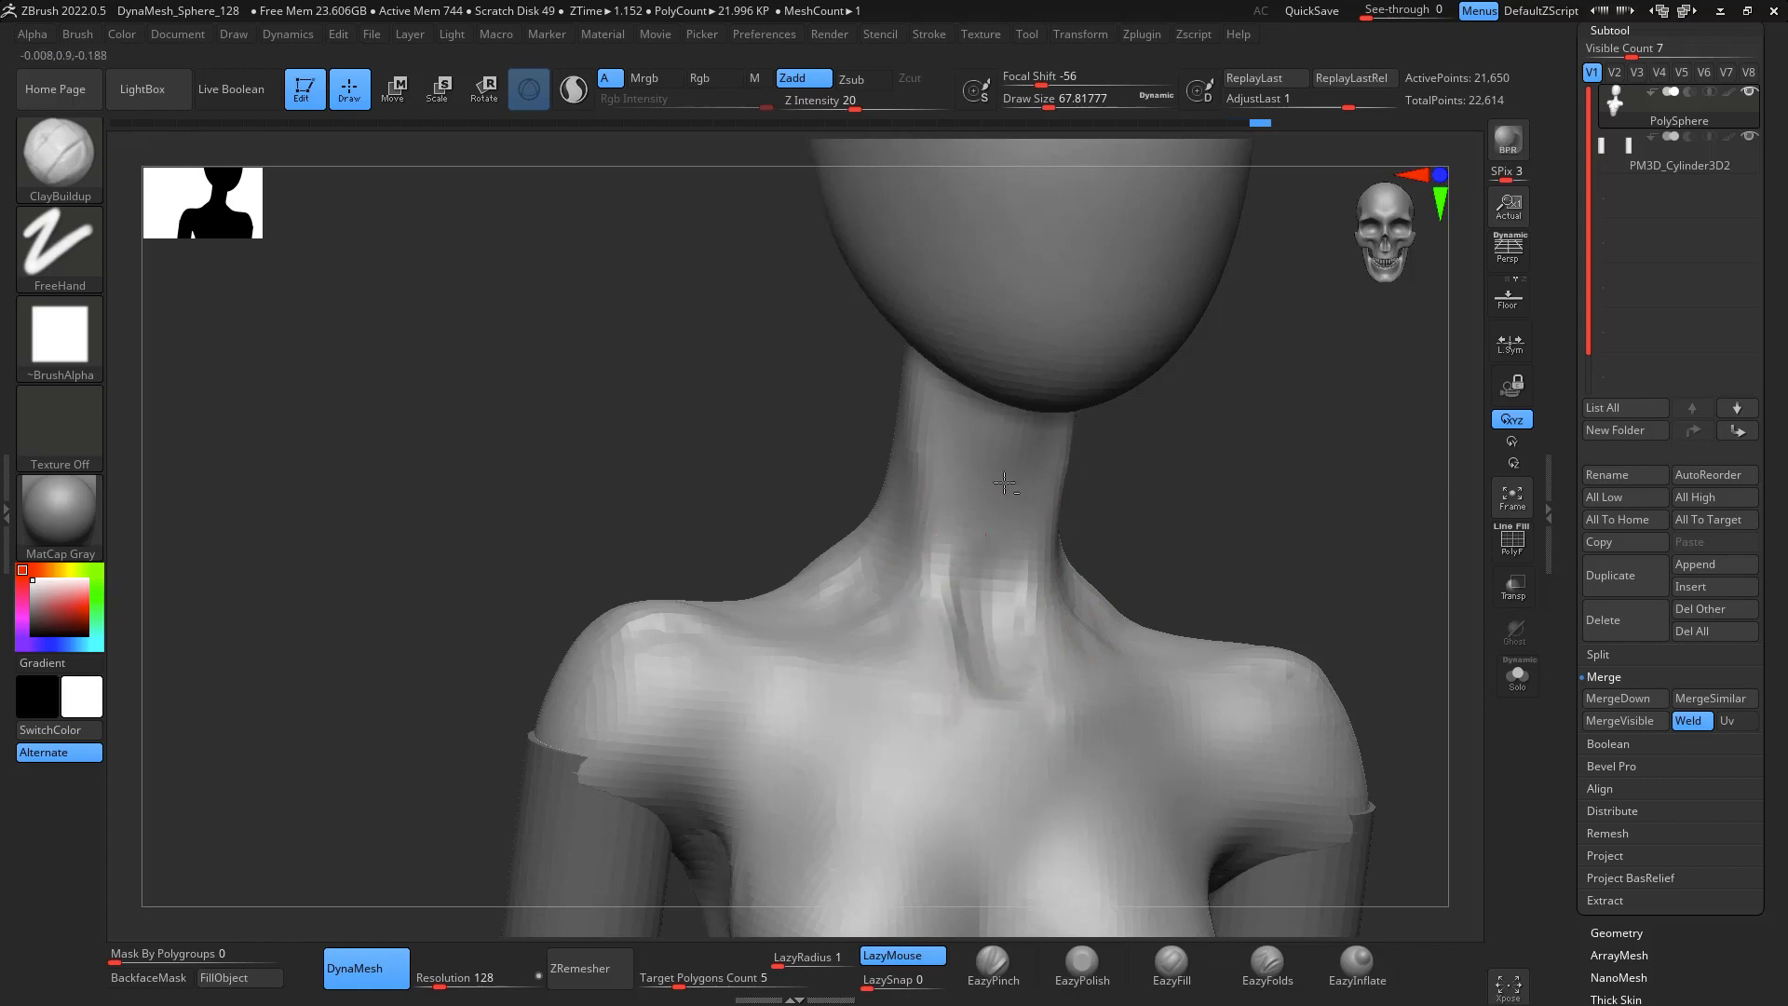
# Fill the hollows between neck and shoulders with ClayBuildup and smooth them together with the shoulder tops and upper back
pyautogui.moveTo(1024, 399)
pyautogui.mouseDown(button='right')
pyautogui.moveTo(1357, 499)
pyautogui.moveTo(1096, 711)
pyautogui.mouseUp(button='right')
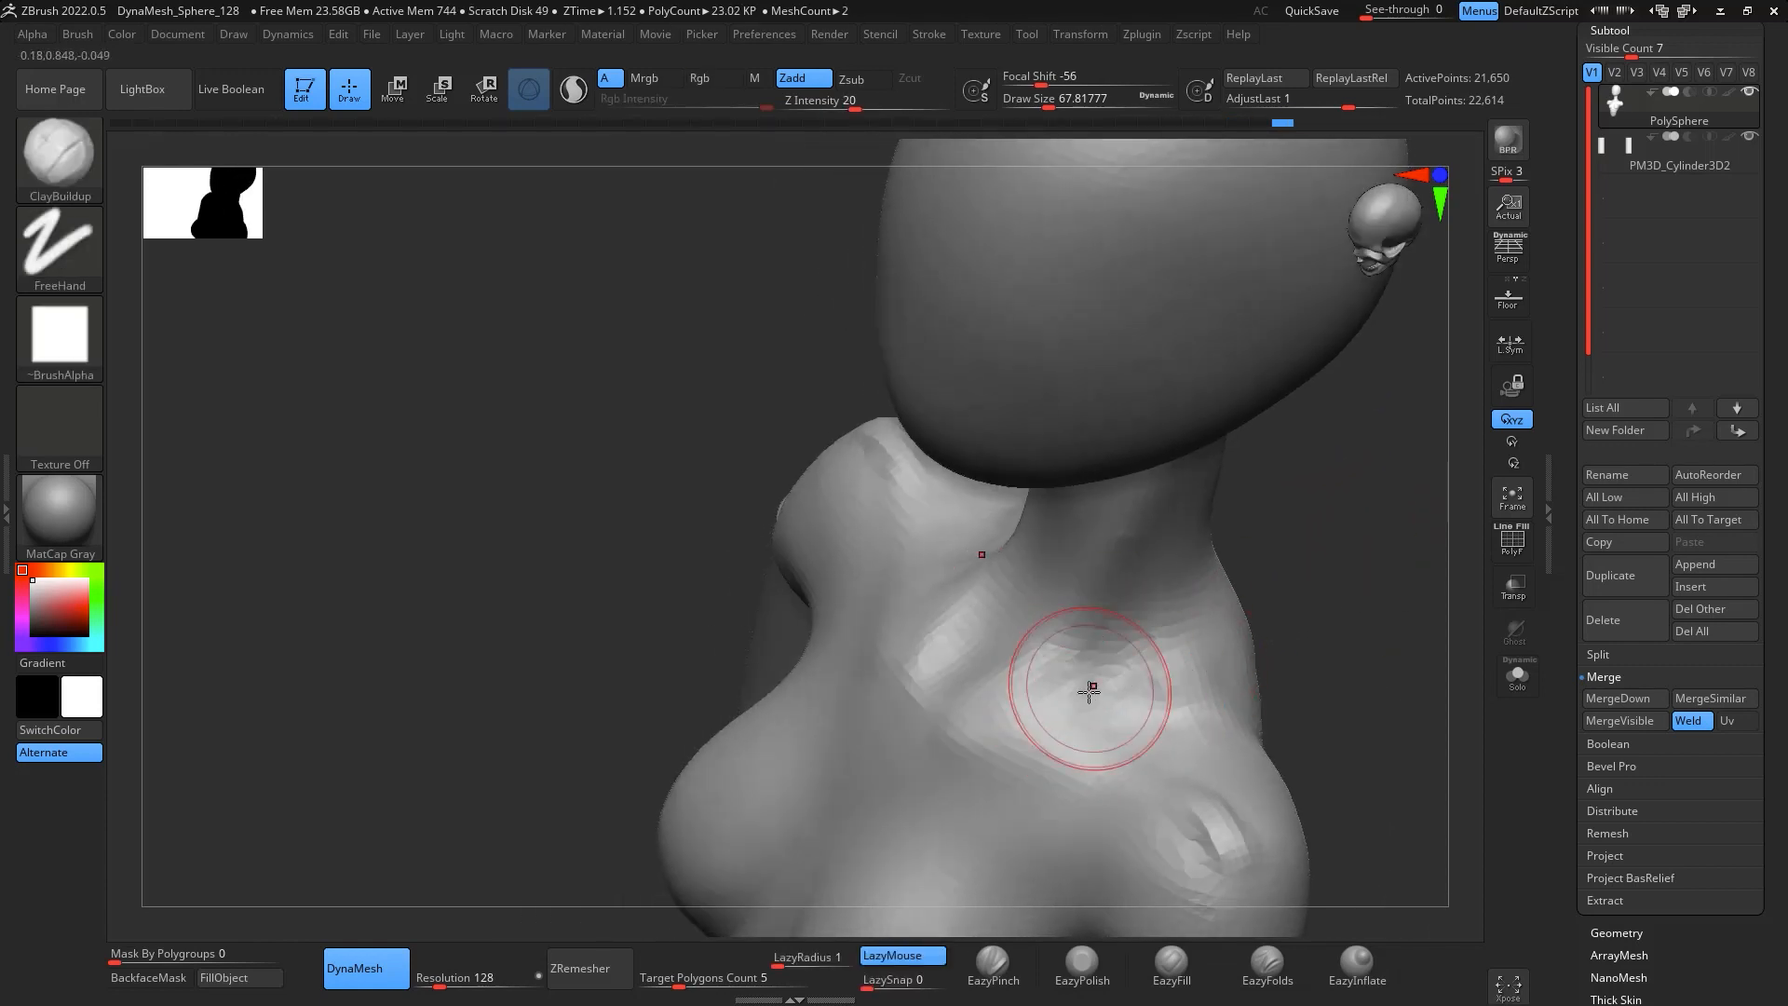
pyautogui.moveTo(1170, 698); pyautogui.dragTo(1182, 651)
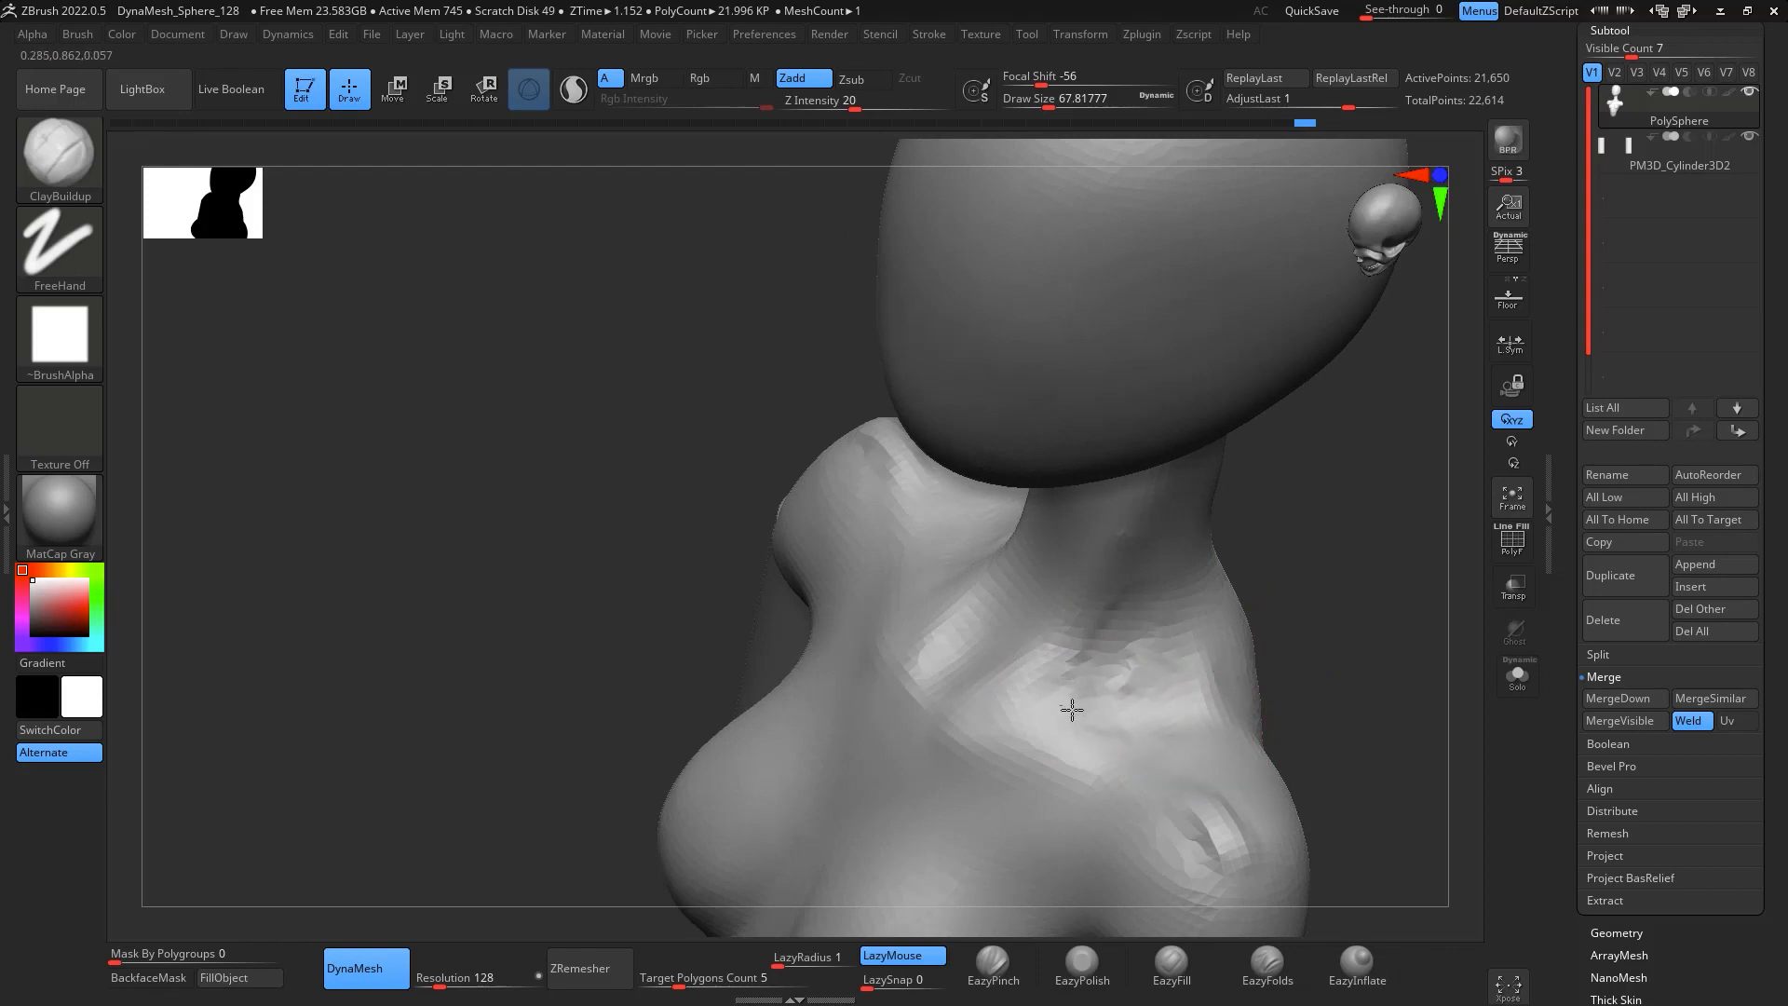
pyautogui.keyDown('shift'); pyautogui.moveTo(1053, 712); pyautogui.dragTo(1167, 587); pyautogui.keyUp('shift')
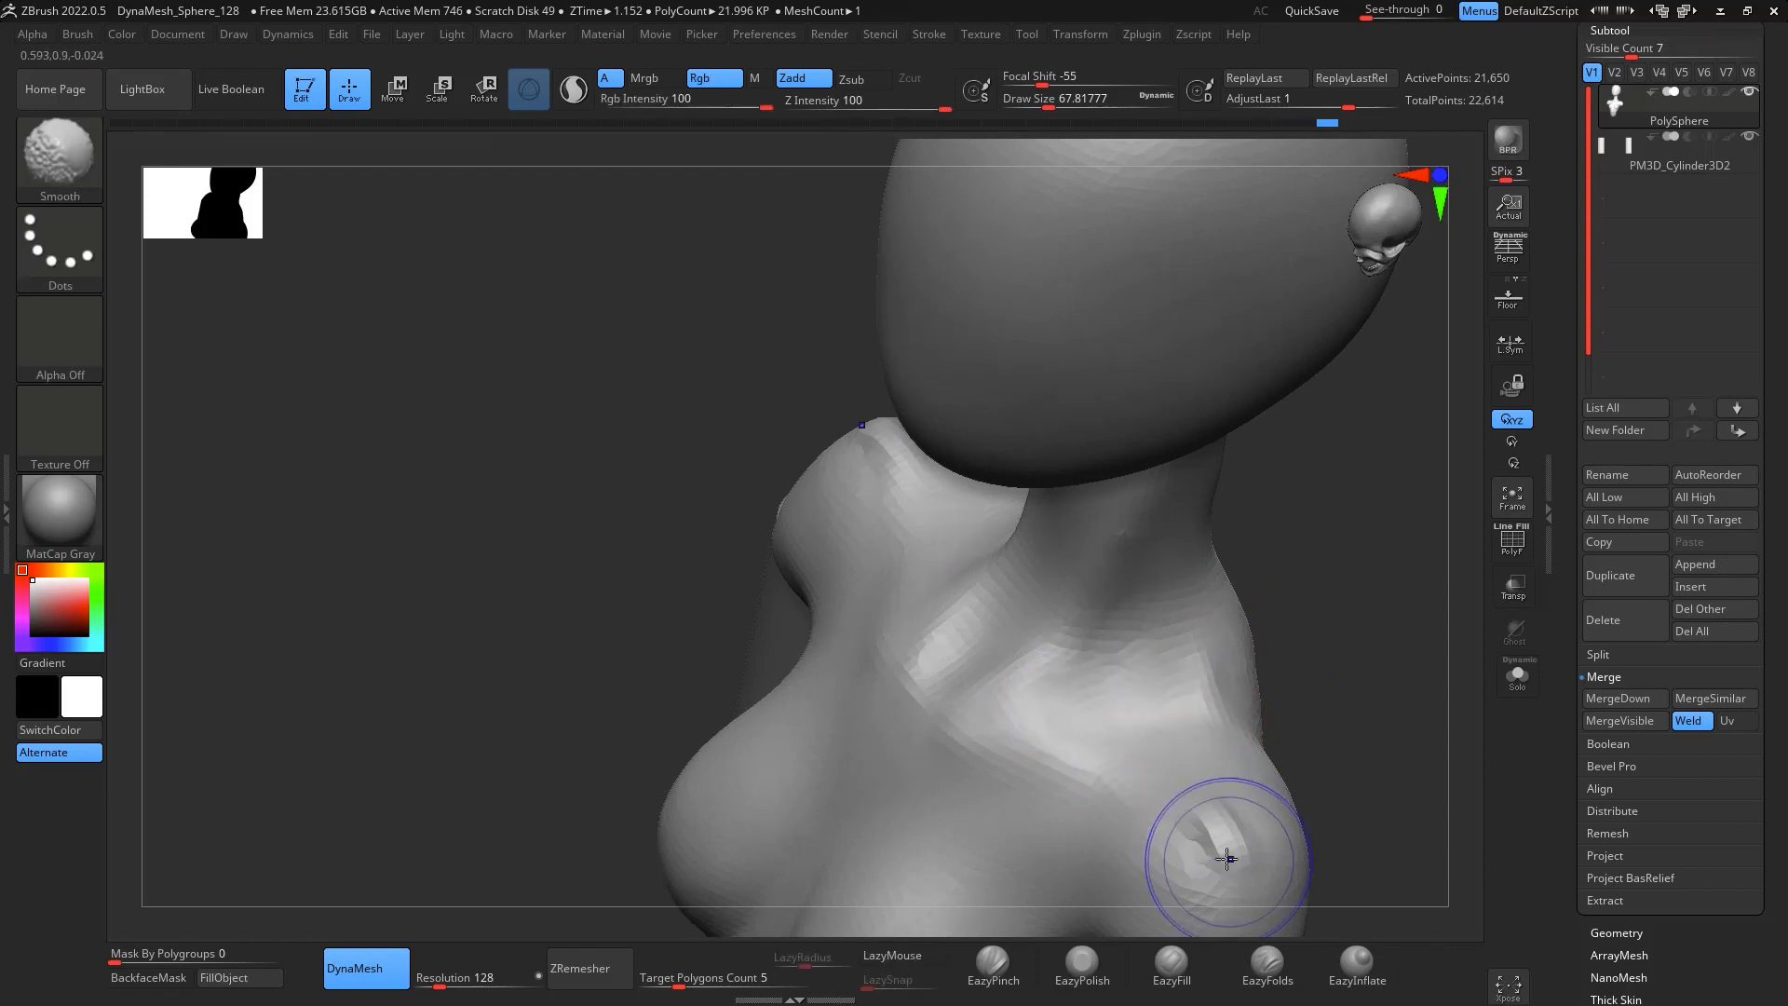
pyautogui.moveTo(1228, 858)
pyautogui.keyDown('shift'); pyautogui.mouseDown()
pyautogui.moveTo(1135, 814)
pyautogui.moveTo(1200, 885)
pyautogui.mouseUp(); pyautogui.keyUp('shift')
pyautogui.moveTo(1199, 885)
pyautogui.keyDown('shift'); pyautogui.mouseDown(button='right')
pyautogui.moveTo(1365, 606)
pyautogui.moveTo(1298, 392)
pyautogui.moveTo(1229, 571)
pyautogui.moveTo(1245, 471)
pyautogui.mouseUp(button='right'); pyautogui.keyUp('shift')
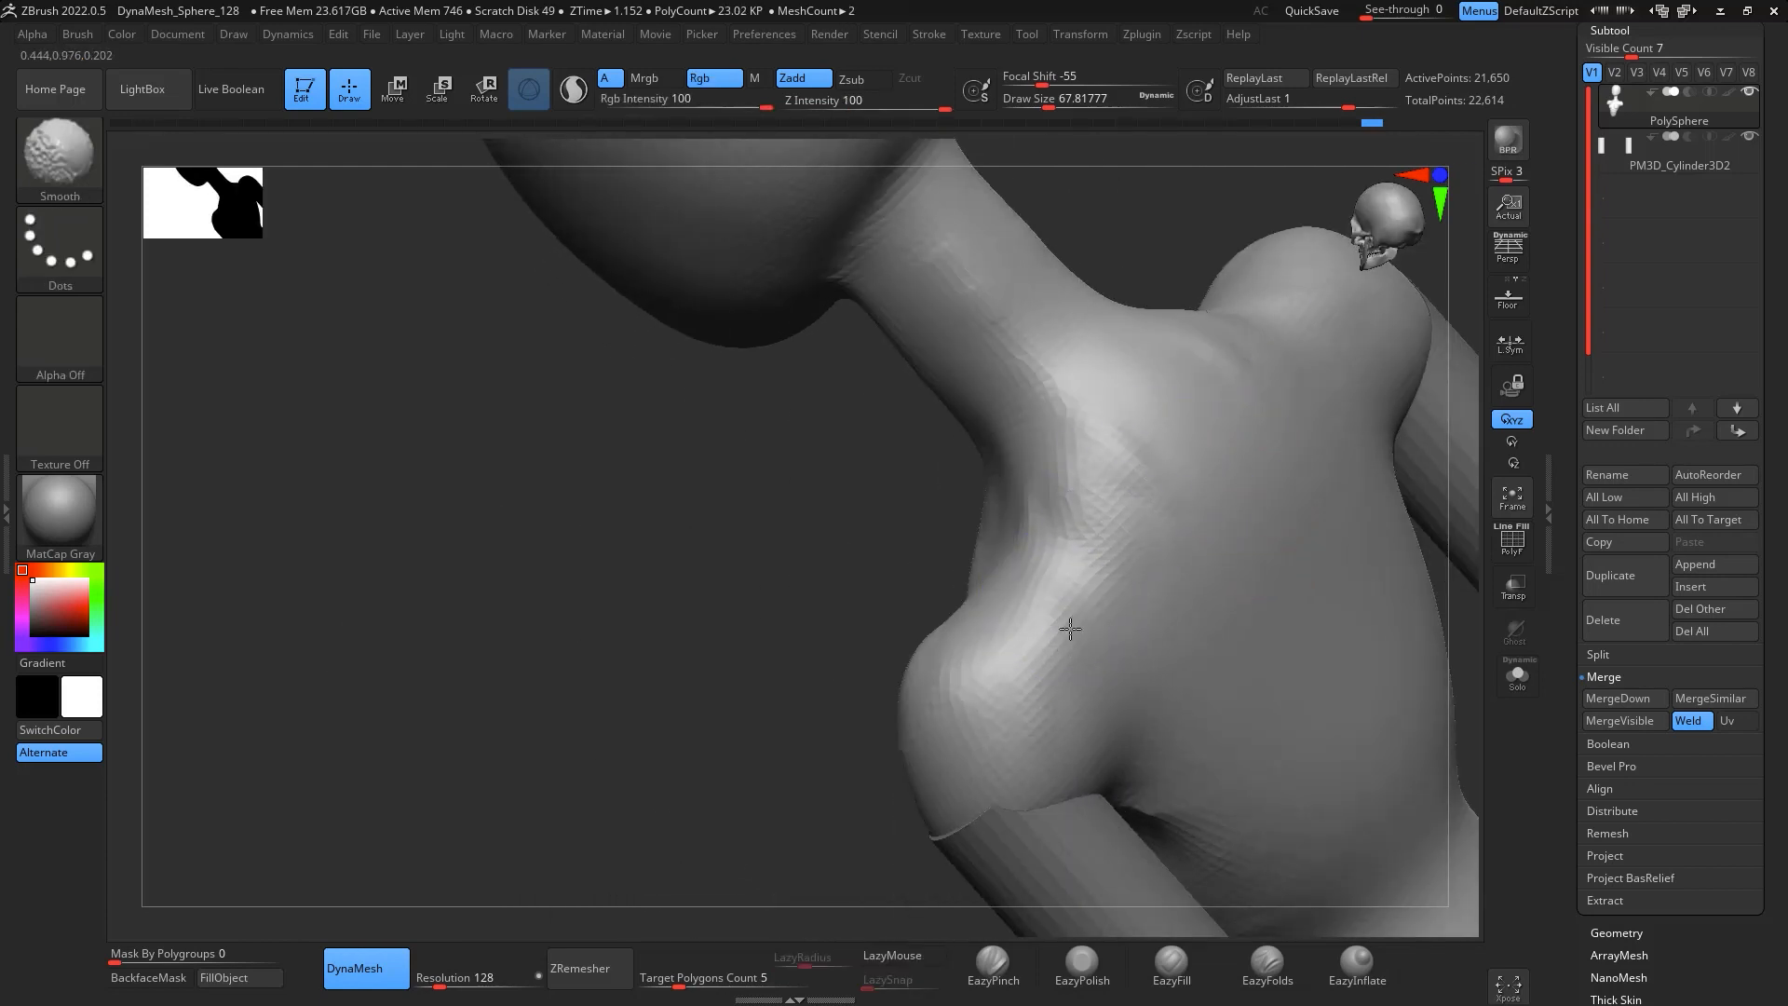
pyautogui.keyDown('shift'); pyautogui.moveTo(1079, 798); pyautogui.dragTo(1233, 714); pyautogui.keyUp('shift')
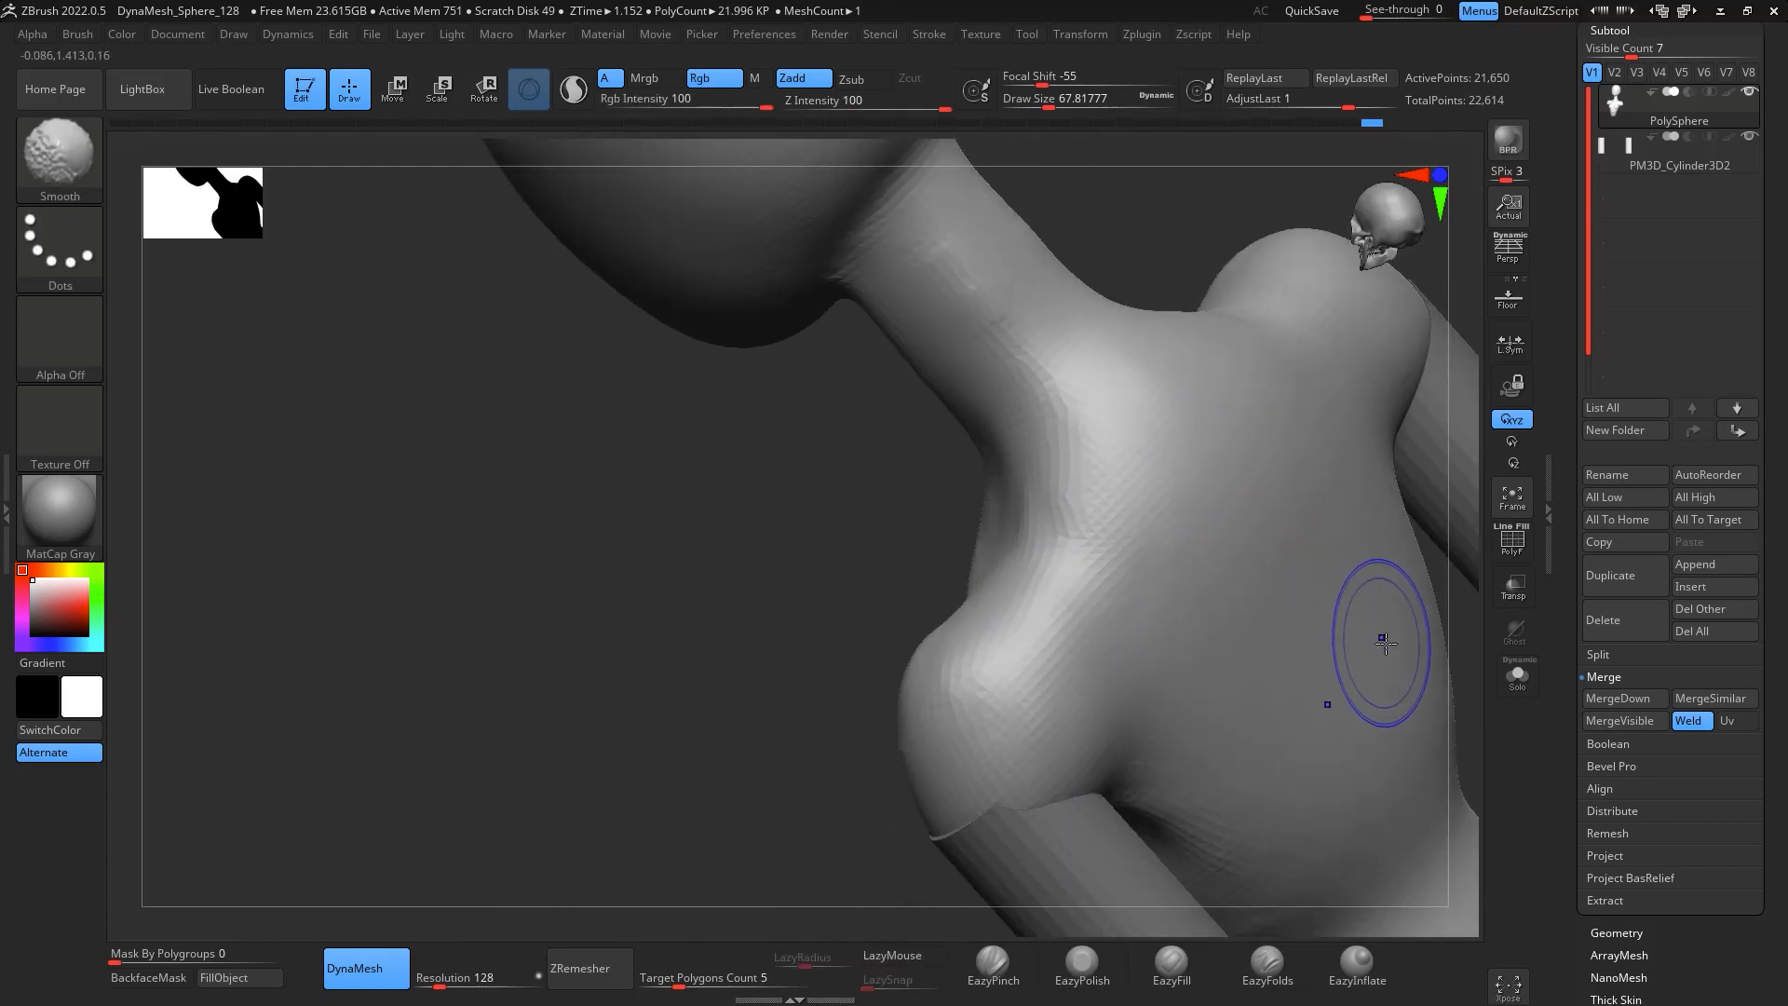
# Carve a centre groove down the nape and upper spine with DamStandard at draw size about 54 and smooth it
pyautogui.moveTo(1425, 375)
pyautogui.keyDown('shift'); pyautogui.mouseDown(button='right')
pyautogui.moveTo(1480, 451)
pyautogui.moveTo(1462, 481)
pyautogui.moveTo(1444, 438)
pyautogui.moveTo(1088, 577)
pyautogui.mouseUp(button='right'); pyautogui.keyUp('shift')
pyautogui.keyDown('ctrl'); pyautogui.moveTo(1313, 487); pyautogui.dragTo(1352, 485, button='right'); pyautogui.keyUp('ctrl')
pyautogui.moveTo(1351, 485); pyautogui.dragTo(1272, 563)
pyautogui.press('b')
pyautogui.press('d')
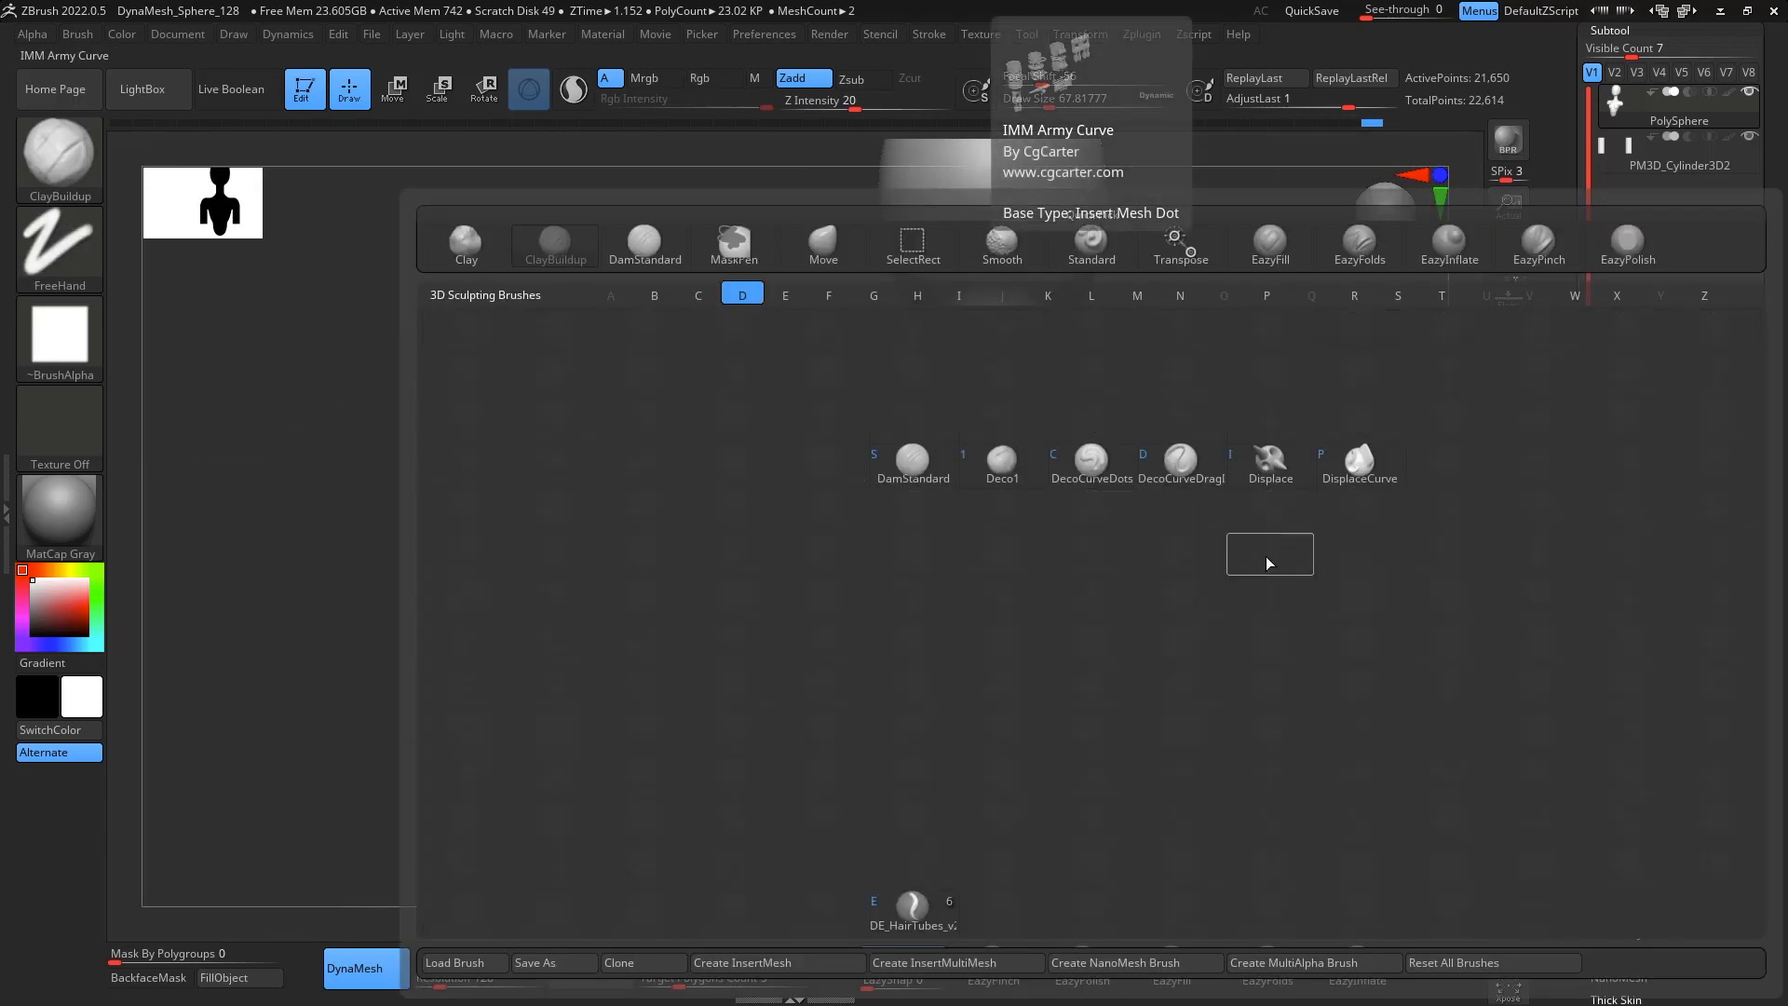
pyautogui.press('s')
pyautogui.press('space')
pyautogui.click(991, 360)
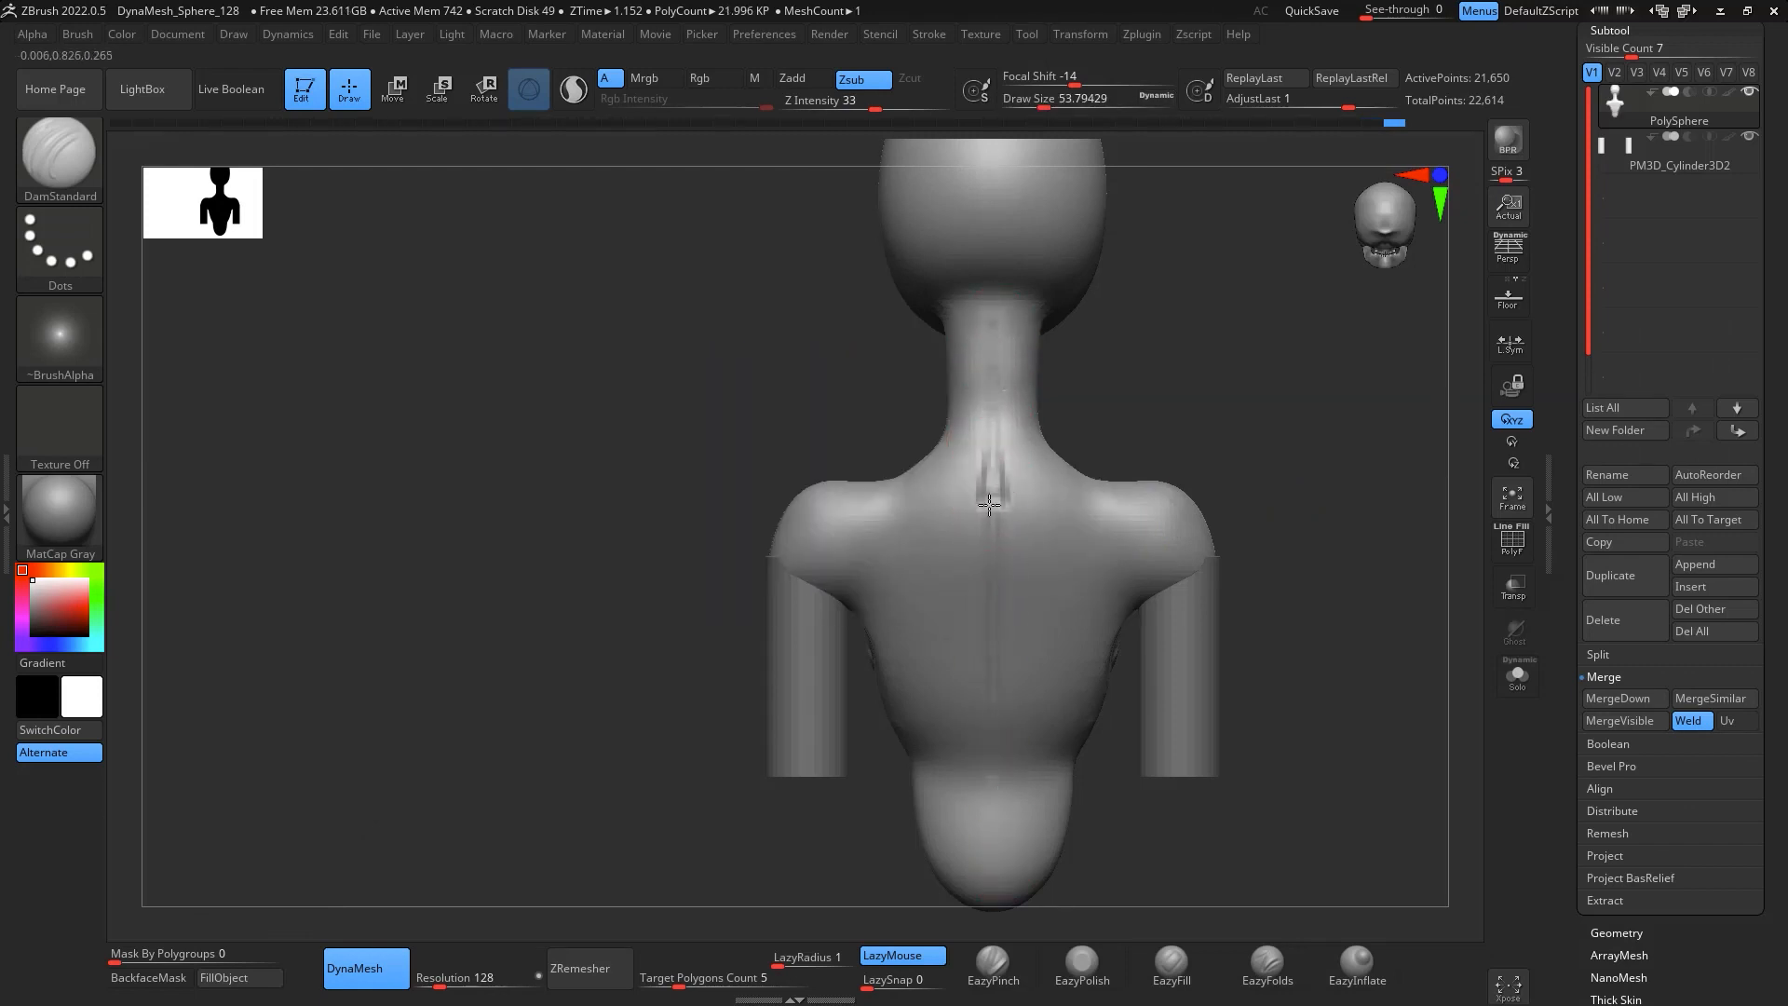
pyautogui.press('shift')
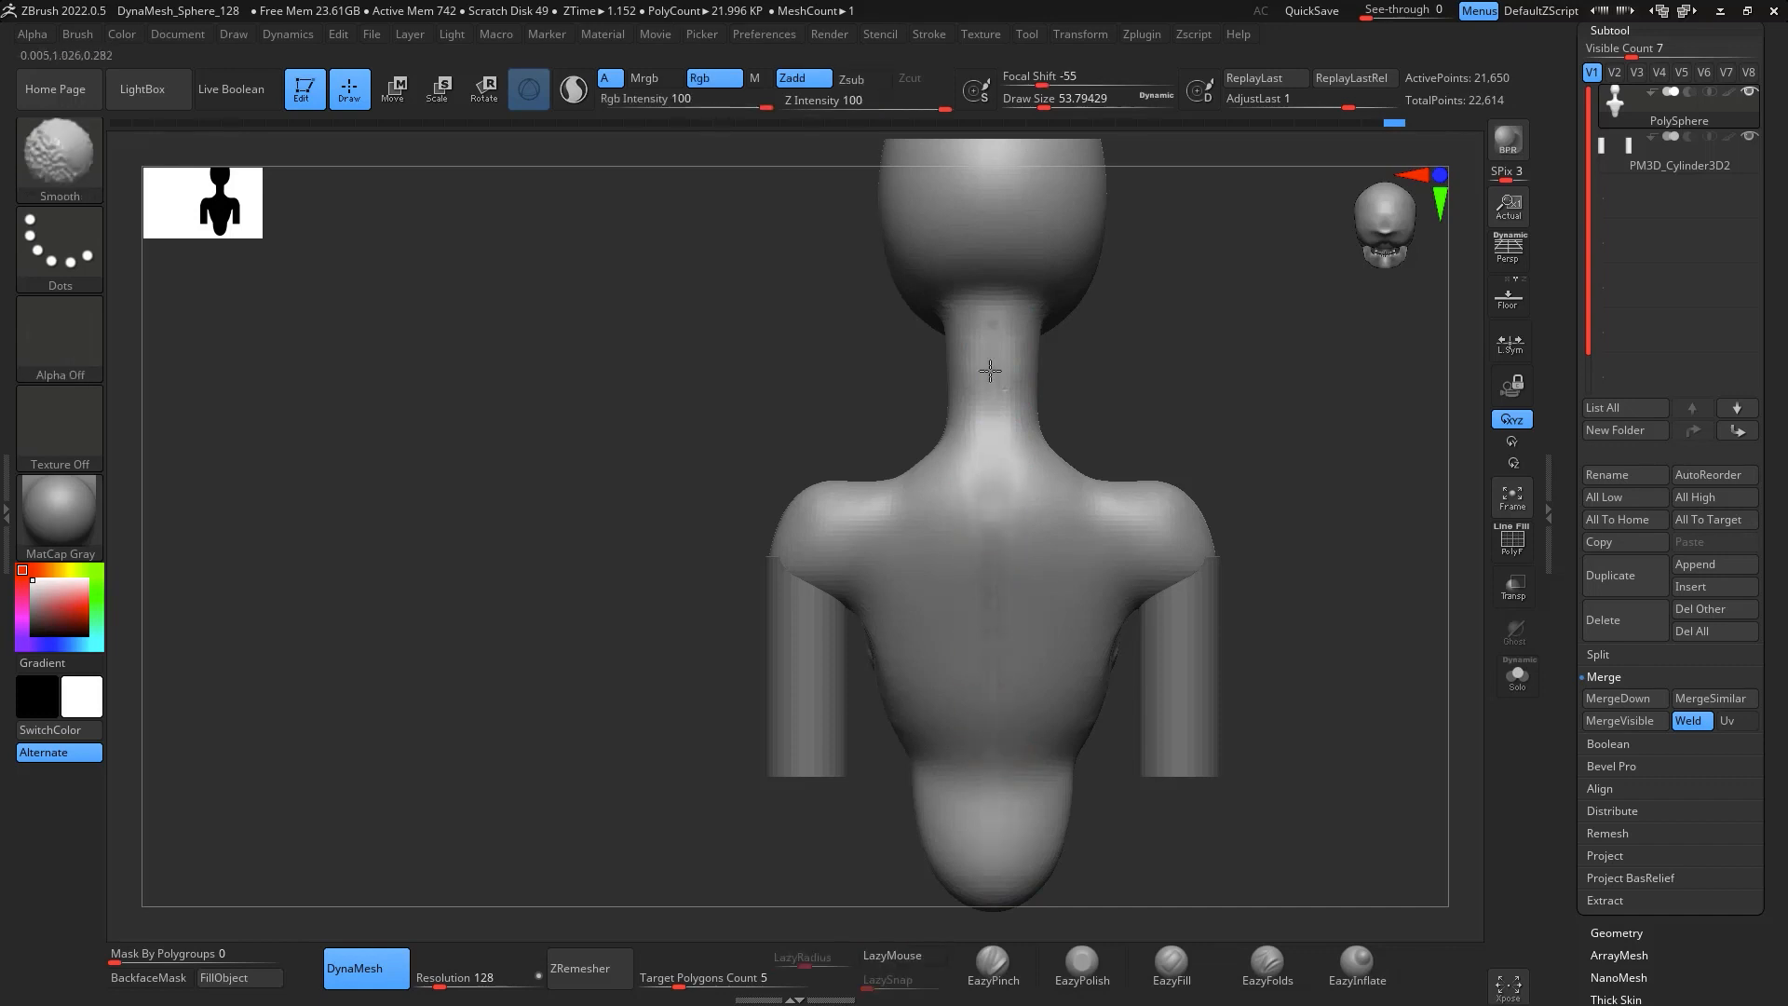
pyautogui.keyDown('shift'); pyautogui.moveTo(989, 614); pyautogui.dragTo(993, 475); pyautogui.keyUp('shift')
# Extend the spine groove down to the lower back with DamStandard and soften it along the nape and back
pyautogui.moveTo(993, 750); pyautogui.dragTo(992, 846)
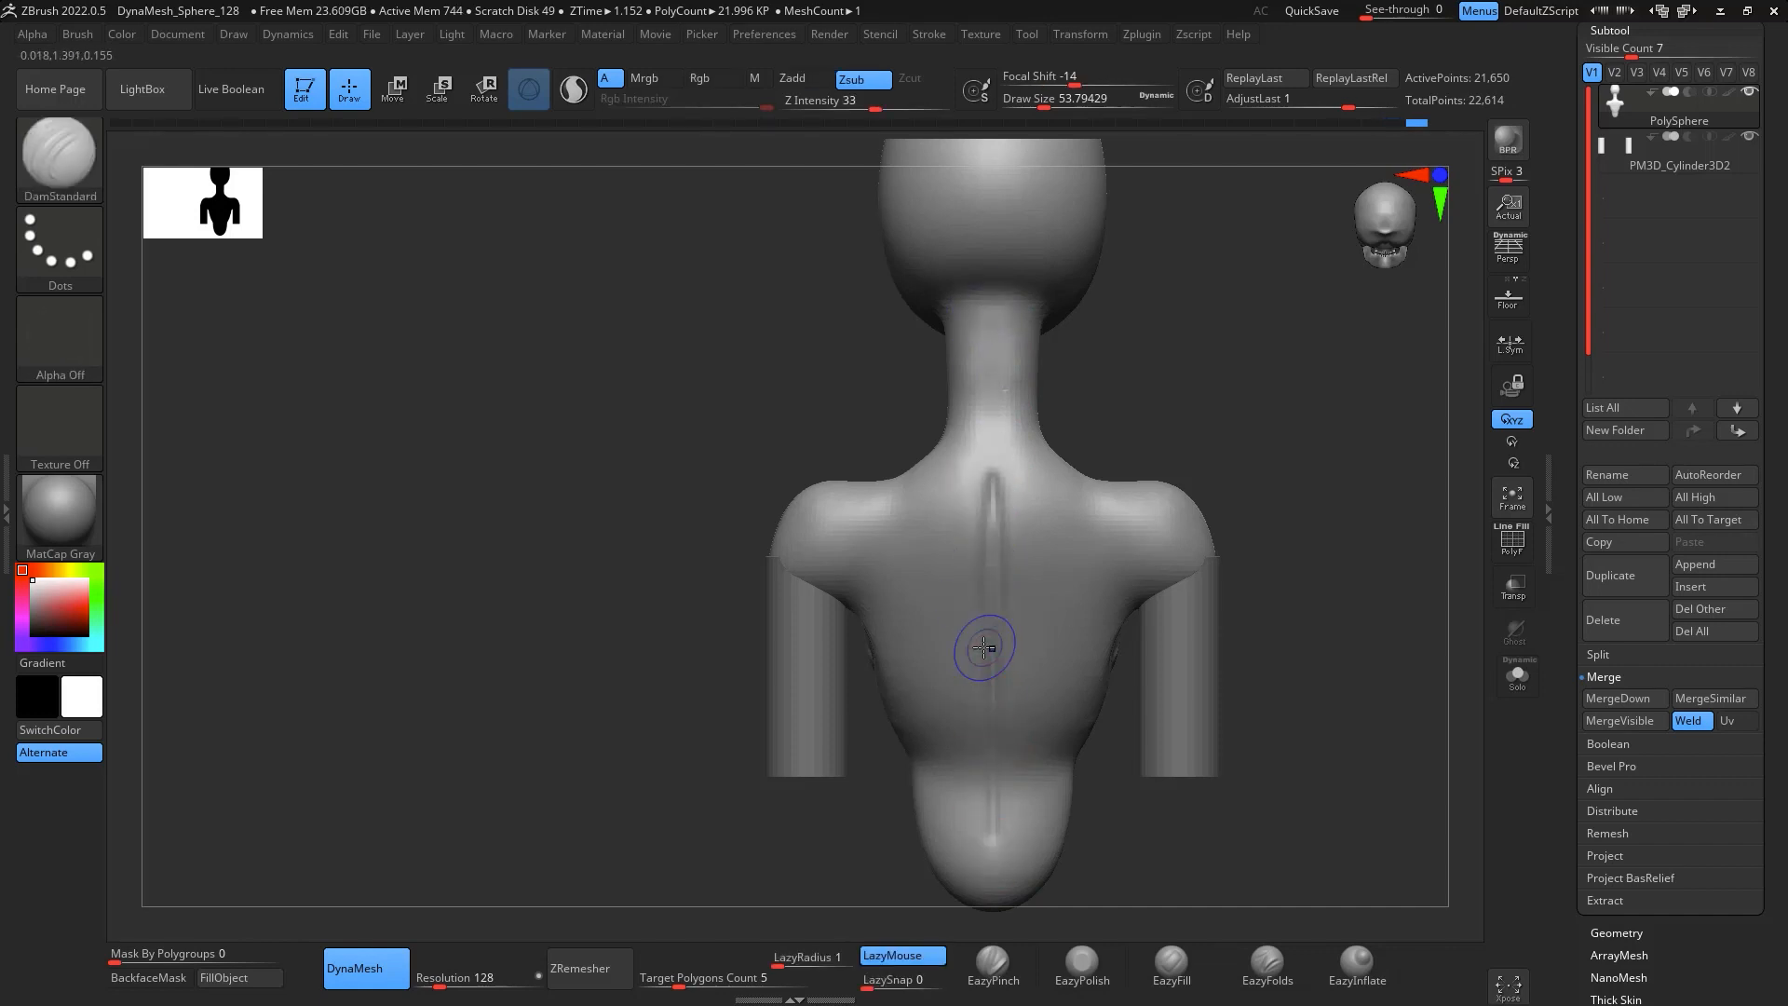
pyautogui.keyDown('shift'); pyautogui.moveTo(986, 646); pyautogui.dragTo(988, 727); pyautogui.keyUp('shift')
pyautogui.moveTo(1023, 427)
pyautogui.keyDown('shift'); pyautogui.mouseDown()
pyautogui.moveTo(991, 522)
pyautogui.moveTo(992, 411)
pyautogui.mouseUp(); pyautogui.keyUp('shift')
pyautogui.keyDown('shift'); pyautogui.moveTo(990, 447); pyautogui.dragTo(987, 500); pyautogui.keyUp('shift')
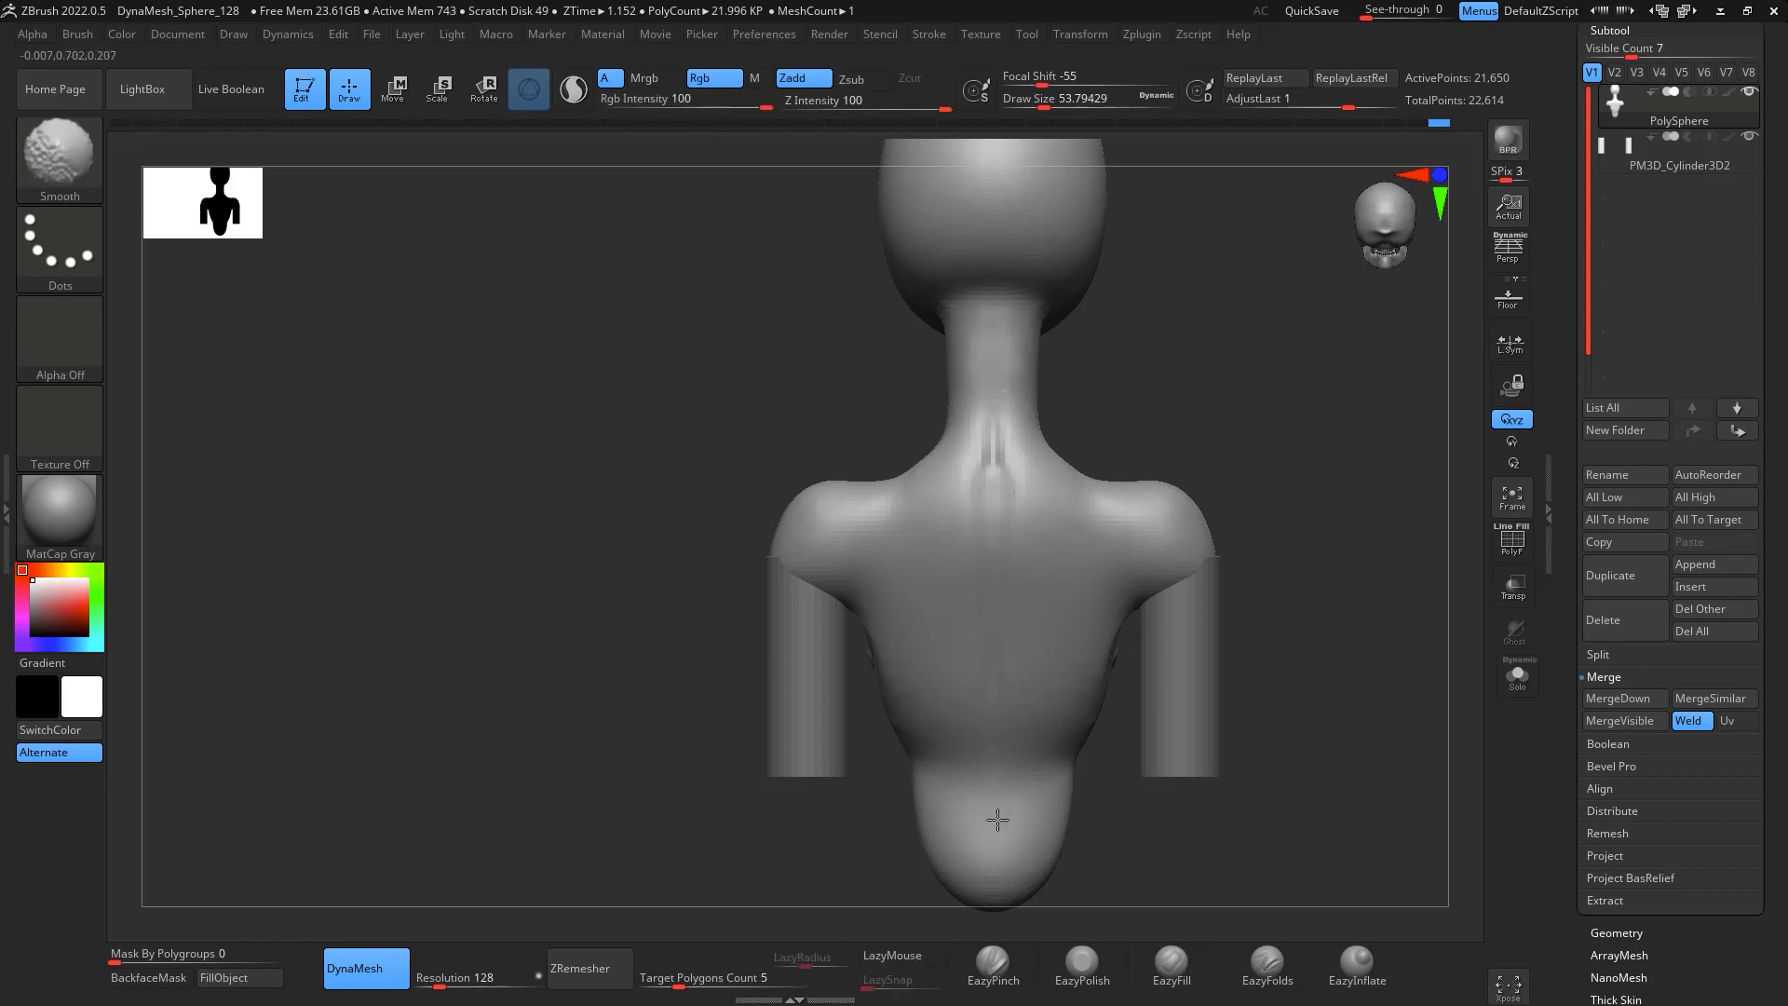
# Carve the muscle lines down the front of the neck with DamStandard at draw size about 54
pyautogui.moveTo(1331, 551)
pyautogui.mouseDown()
pyautogui.moveTo(1425, 562)
pyautogui.moveTo(1397, 631)
pyautogui.moveTo(1390, 602)
pyautogui.mouseUp()
pyautogui.keyDown('alt'); pyautogui.moveTo(1294, 526); pyautogui.dragTo(1364, 529); pyautogui.keyUp('alt')
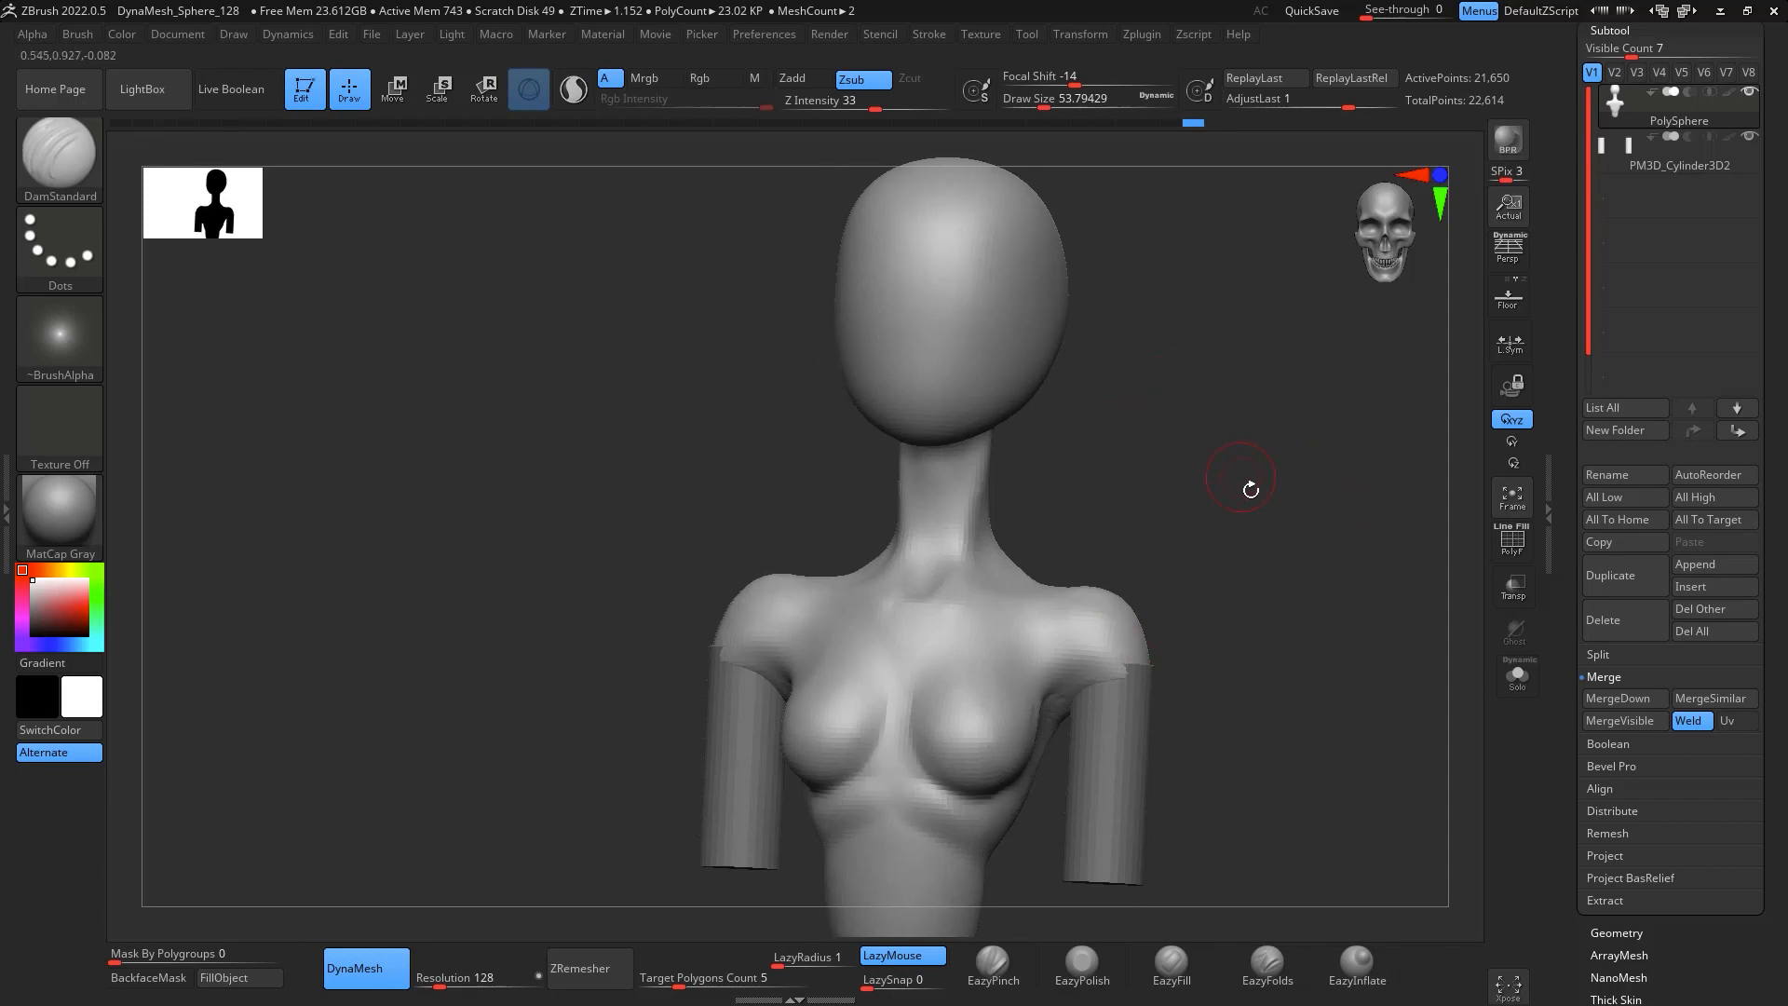
pyautogui.moveTo(1251, 489); pyautogui.dragTo(1000, 548)
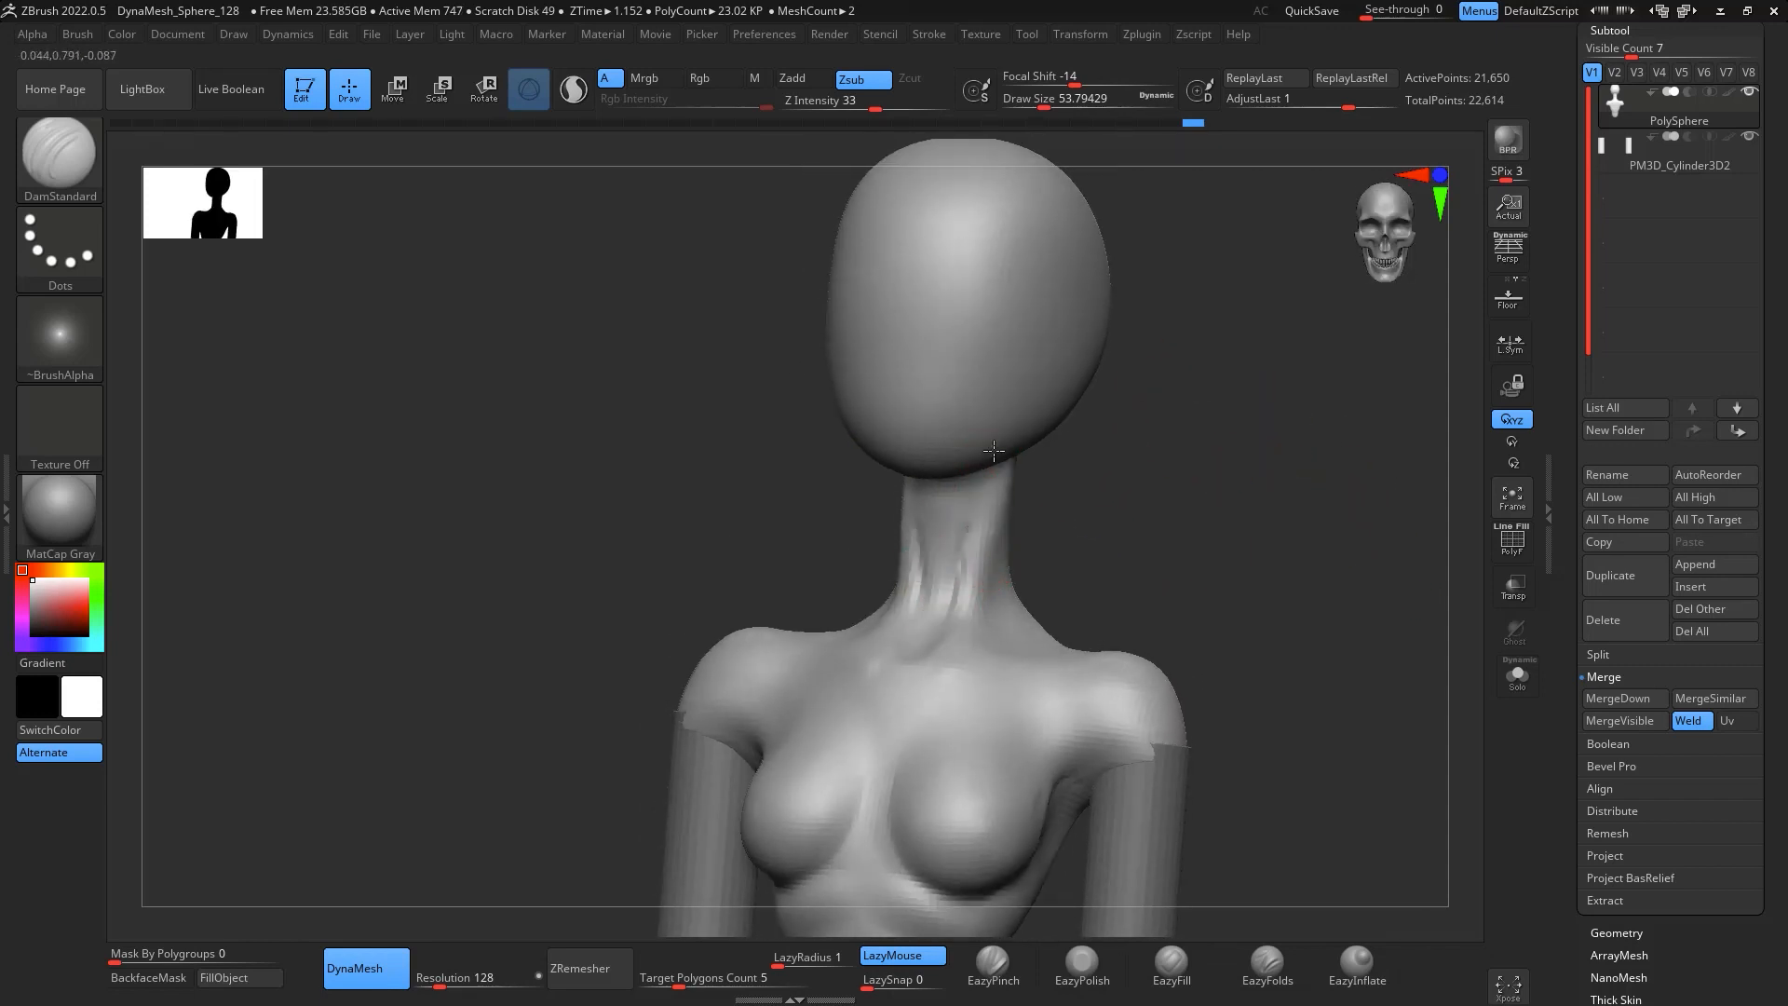
pyautogui.moveTo(994, 451); pyautogui.dragTo(958, 553)
pyautogui.keyDown('shift'); pyautogui.moveTo(1162, 428); pyautogui.dragTo(1220, 426); pyautogui.keyUp('shift')
# Sharpen the breast crease and rib cage edge with EazyPinch at draw size about 46, and smooth the armpit and side creases
pyautogui.moveTo(1325, 711)
pyautogui.keyDown('alt'); pyautogui.mouseDown()
pyautogui.moveTo(1289, 550)
pyautogui.moveTo(1302, 454)
pyautogui.mouseUp(); pyautogui.keyUp('alt')
pyautogui.moveTo(1179, 542)
pyautogui.mouseDown()
pyautogui.moveTo(1261, 531)
pyautogui.moveTo(1261, 487)
pyautogui.moveTo(1317, 512)
pyautogui.moveTo(1050, 561)
pyautogui.mouseUp()
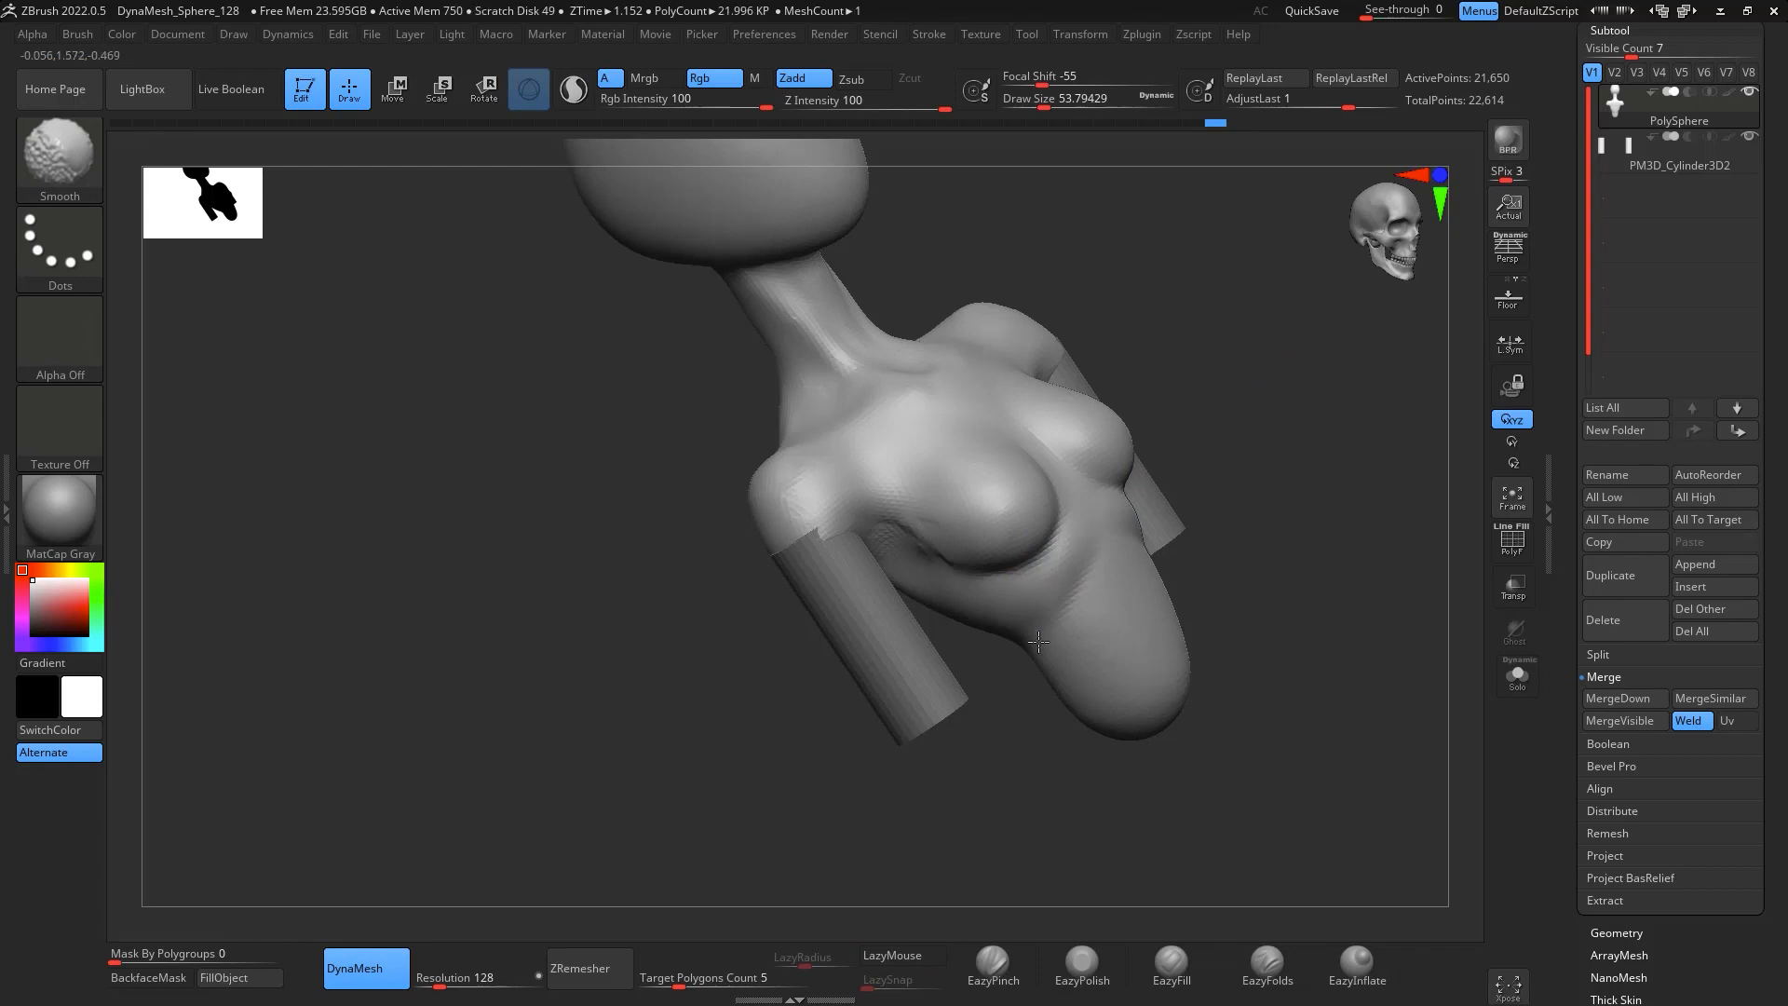
pyautogui.moveTo(1317, 468); pyautogui.dragTo(1341, 523)
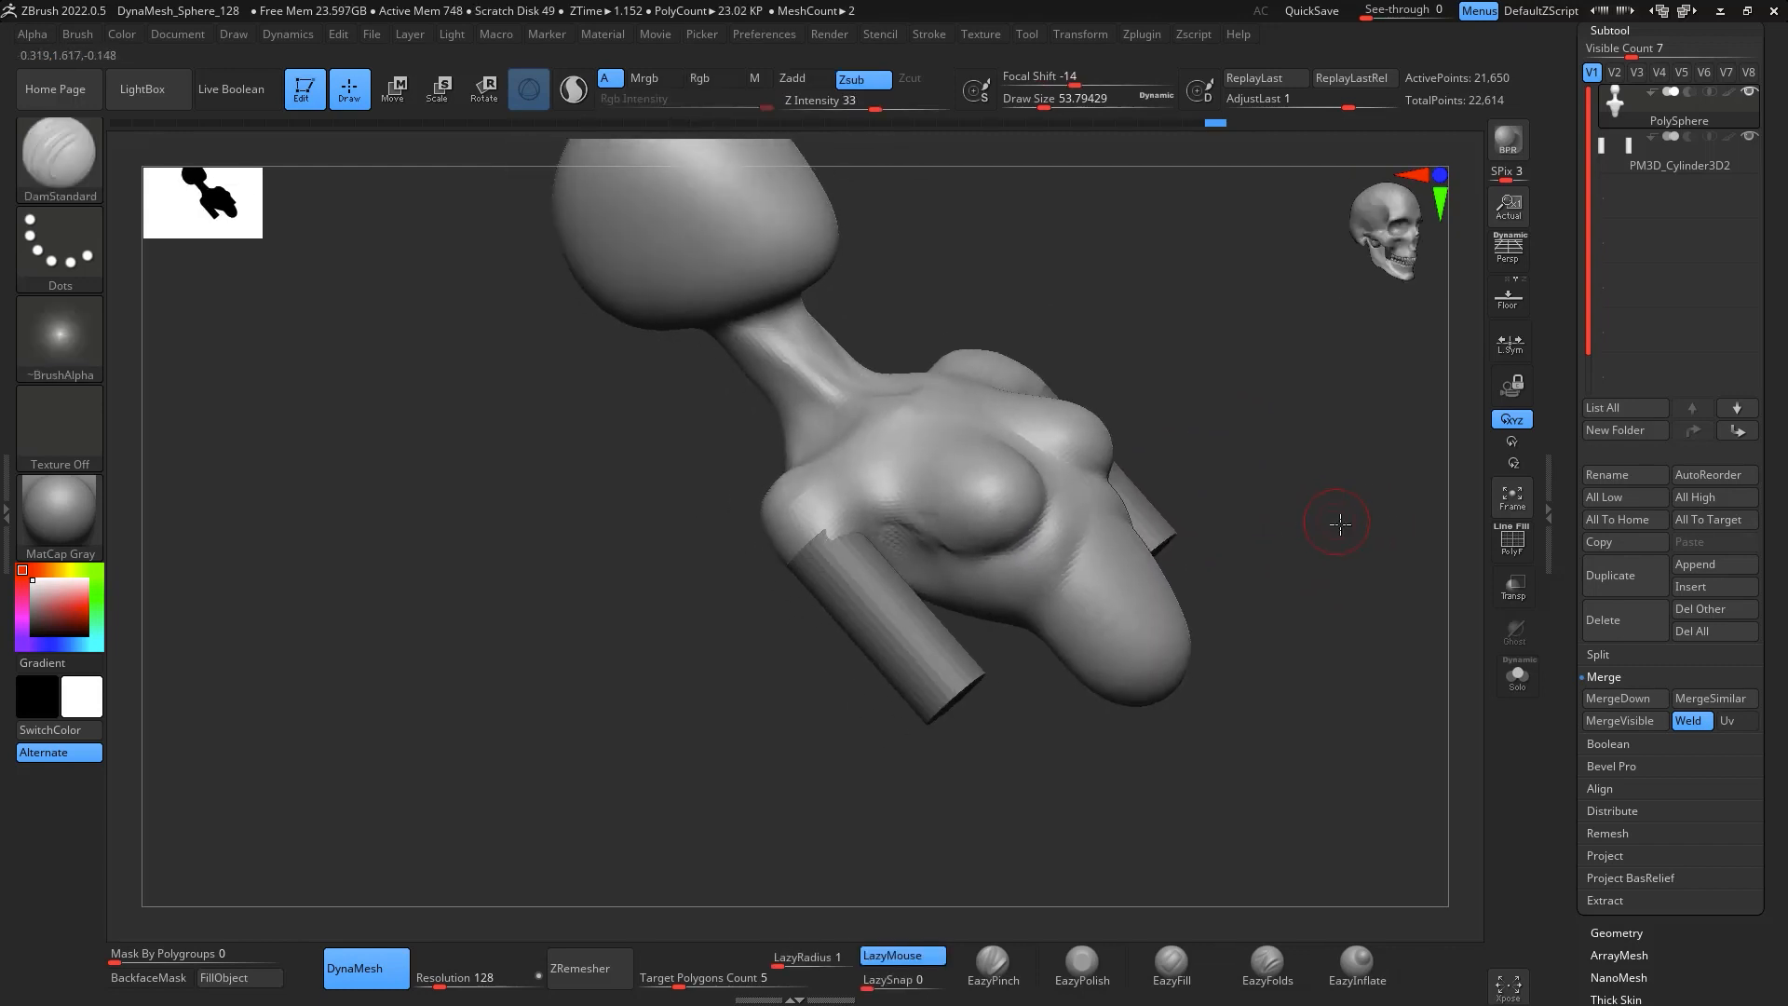
pyautogui.click(994, 969)
pyautogui.moveTo(1293, 590)
pyautogui.mouseDown()
pyautogui.moveTo(1278, 599)
pyautogui.moveTo(1311, 595)
pyautogui.moveTo(1285, 590)
pyautogui.moveTo(1335, 510)
pyautogui.moveTo(1024, 637)
pyautogui.mouseUp()
pyautogui.press('space')
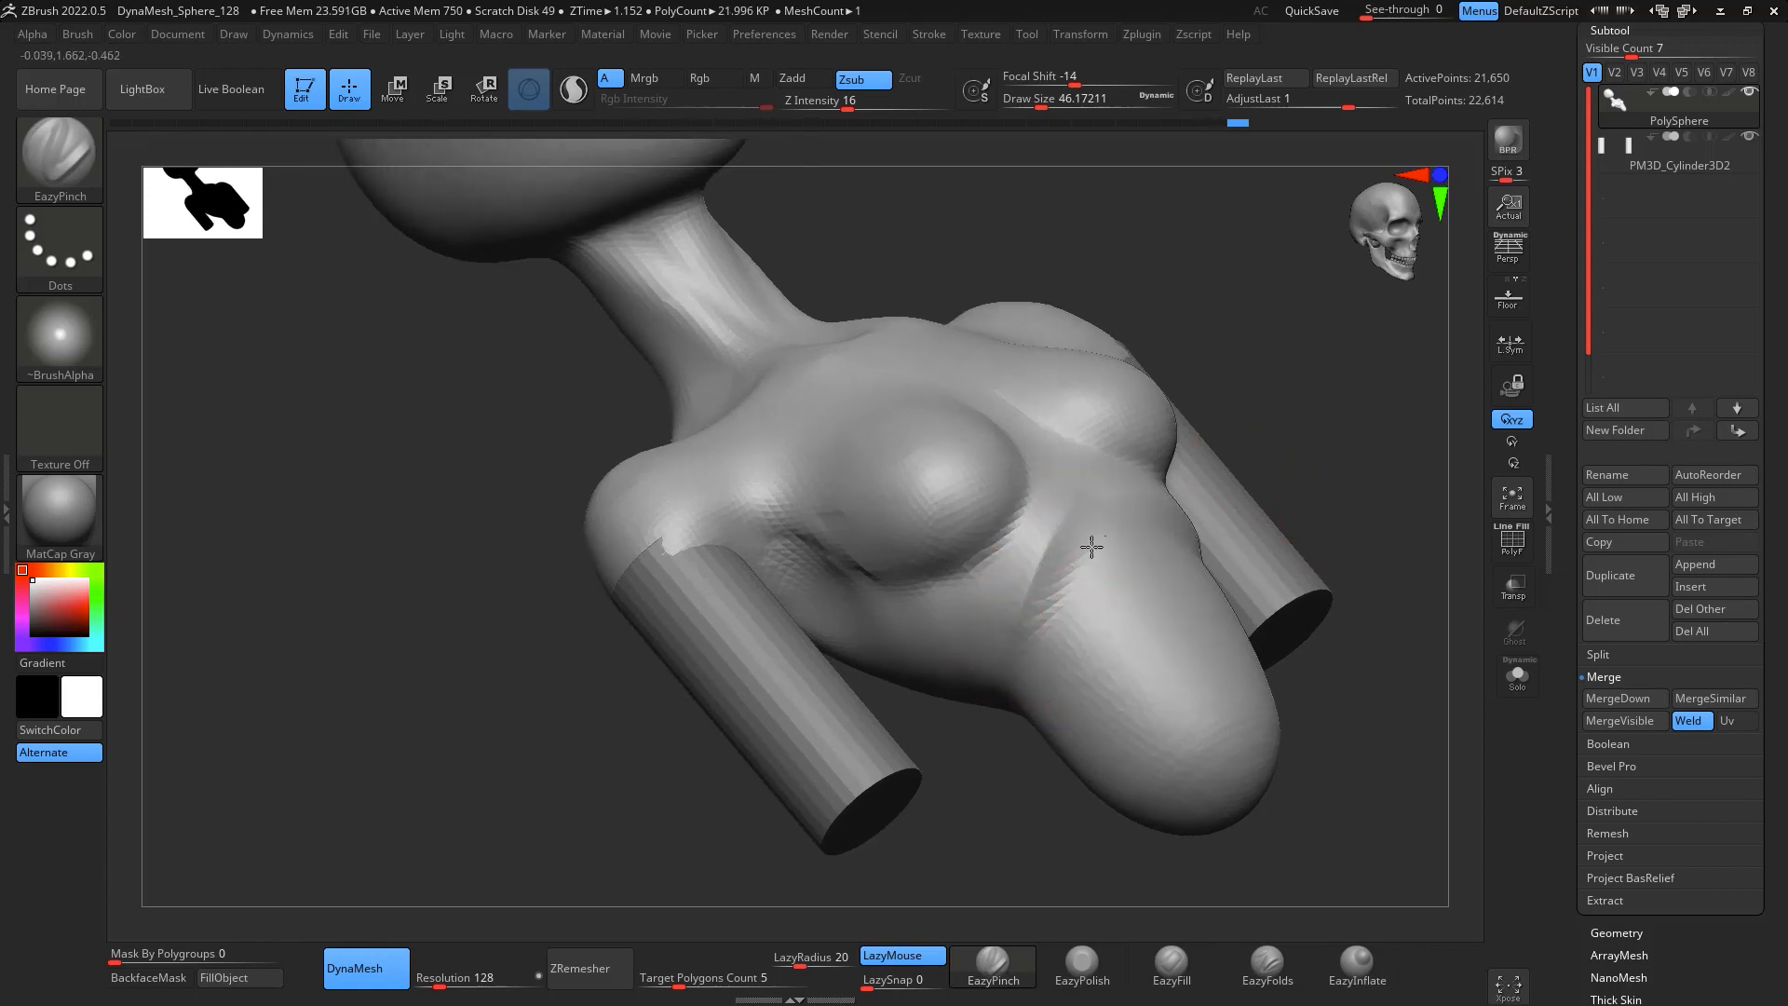
pyautogui.press('shift')
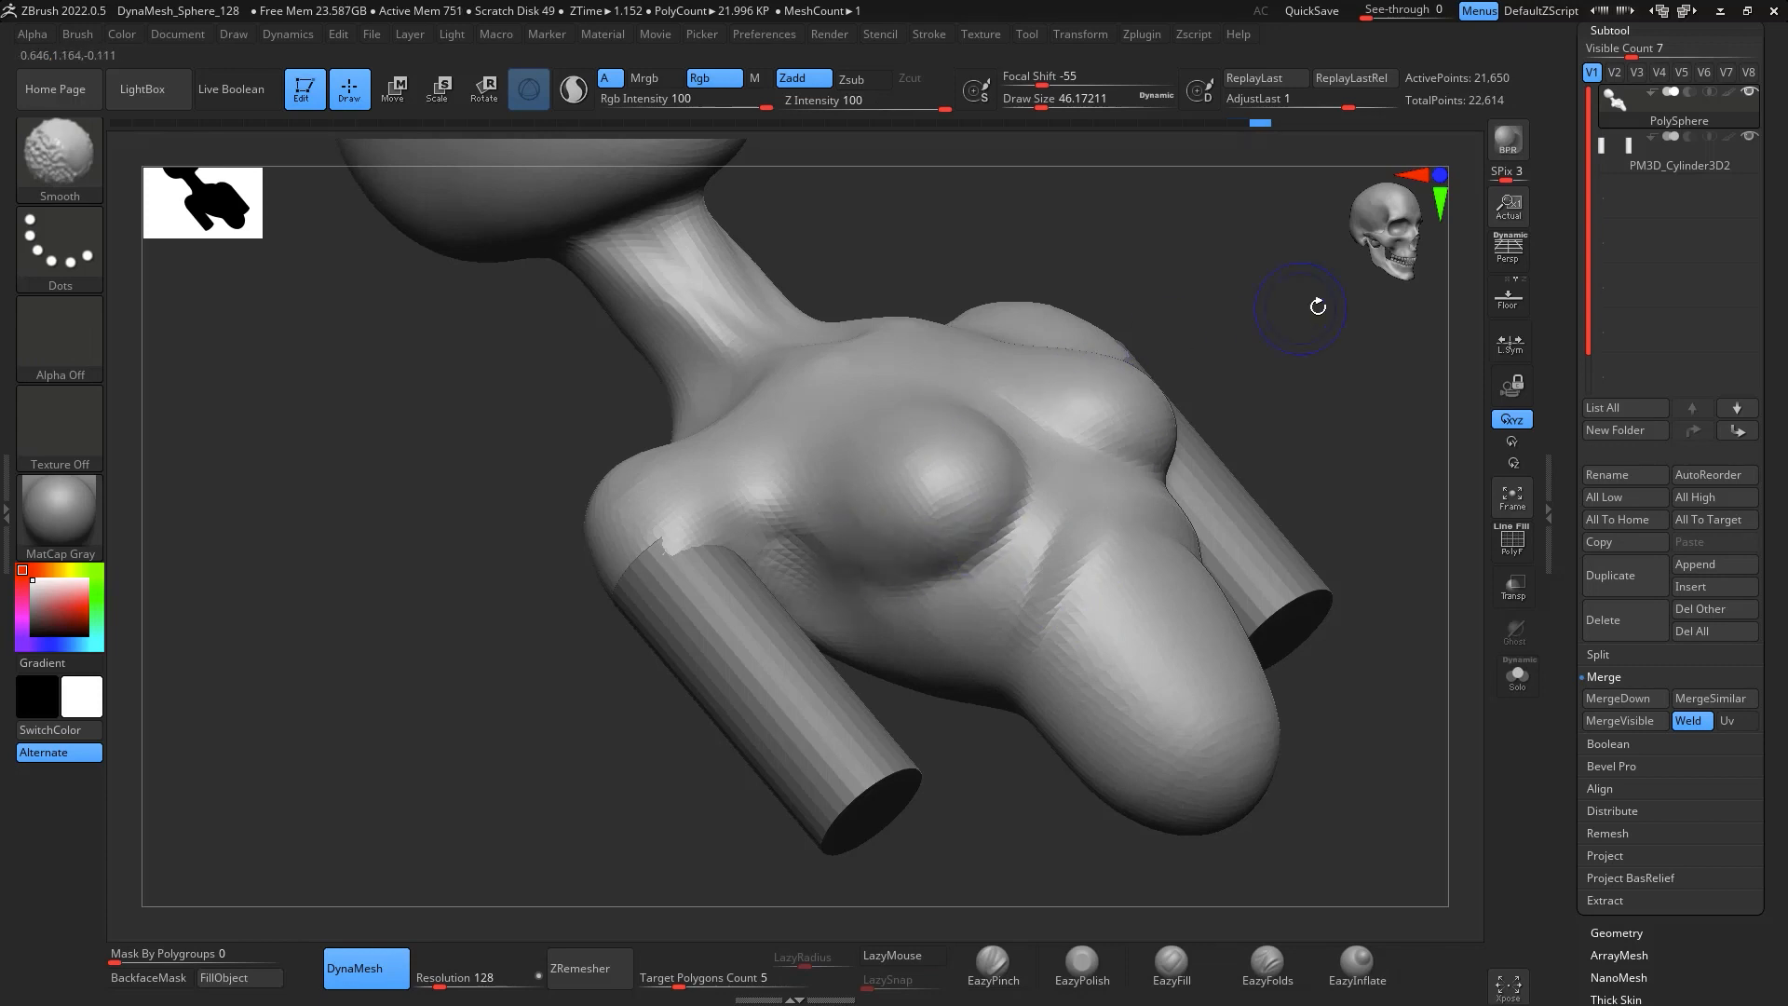
pyautogui.keyDown('shift'); pyautogui.moveTo(1318, 306); pyautogui.dragTo(1399, 636); pyautogui.keyUp('shift')
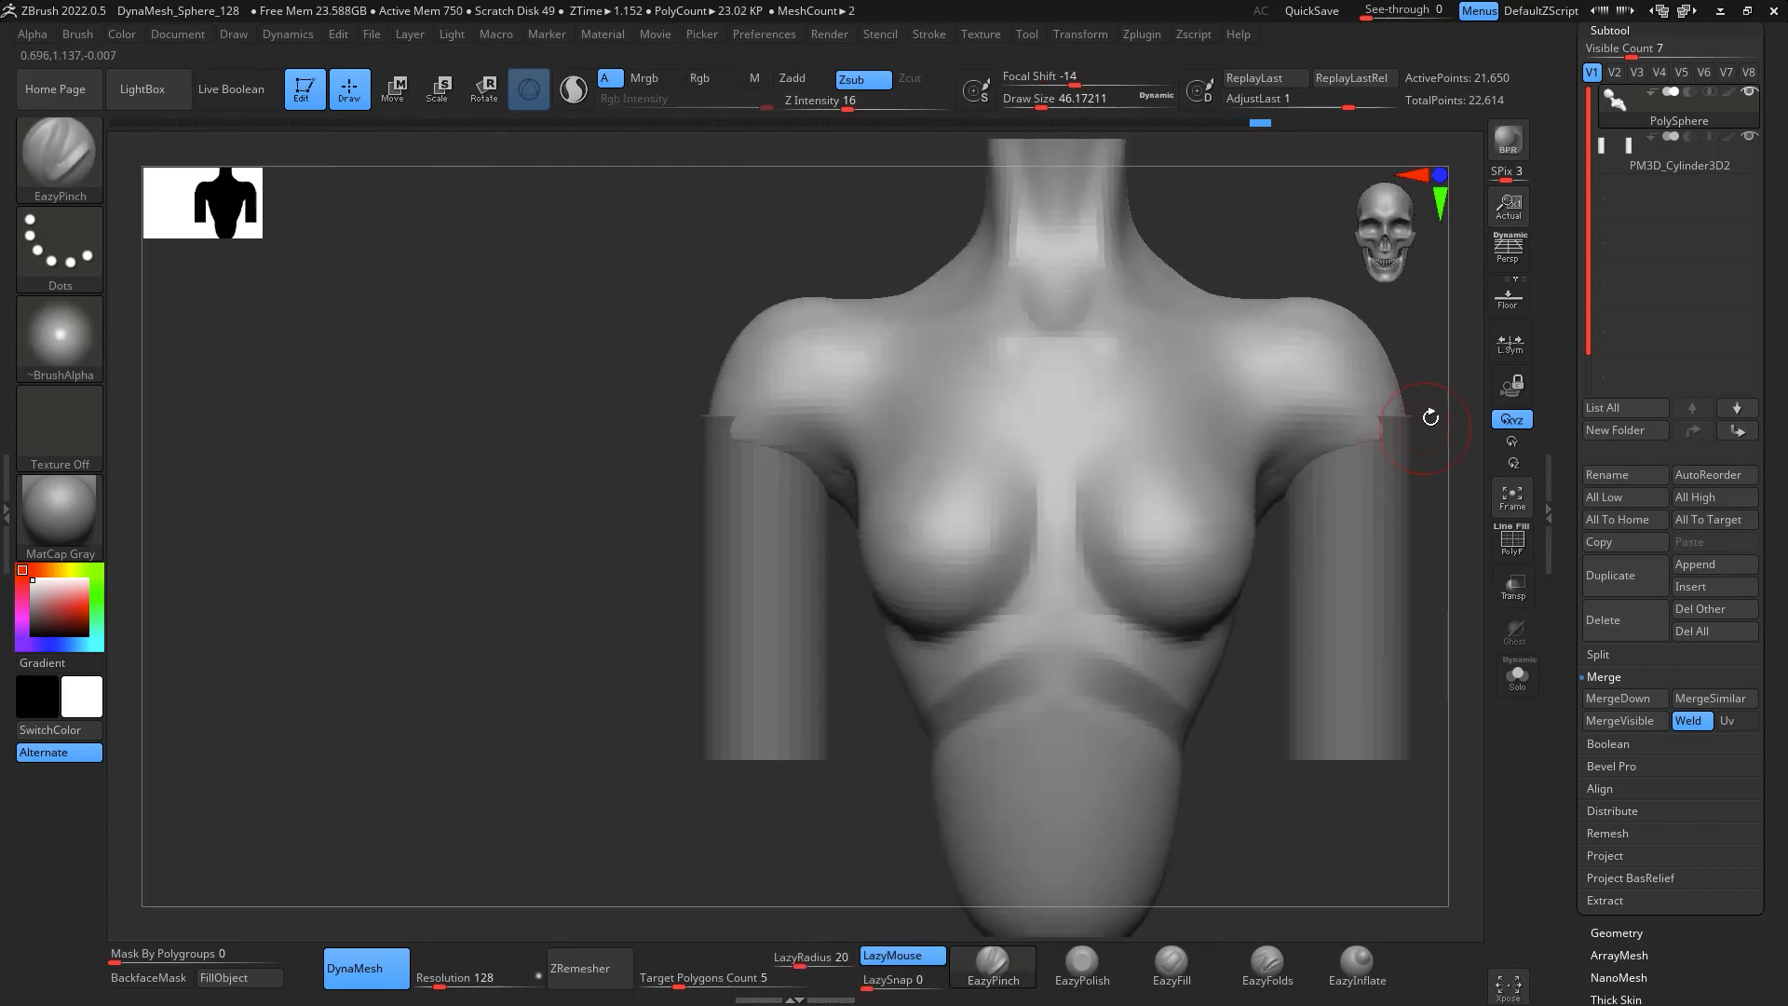
# Switch to the Move brush and set its draw size to about 101
pyautogui.keyDown('alt'); pyautogui.moveTo(1430, 416); pyautogui.dragTo(1218, 430); pyautogui.keyUp('alt')
pyautogui.press('b')
pyautogui.press('m')
pyautogui.press('v')
pyautogui.press('space')
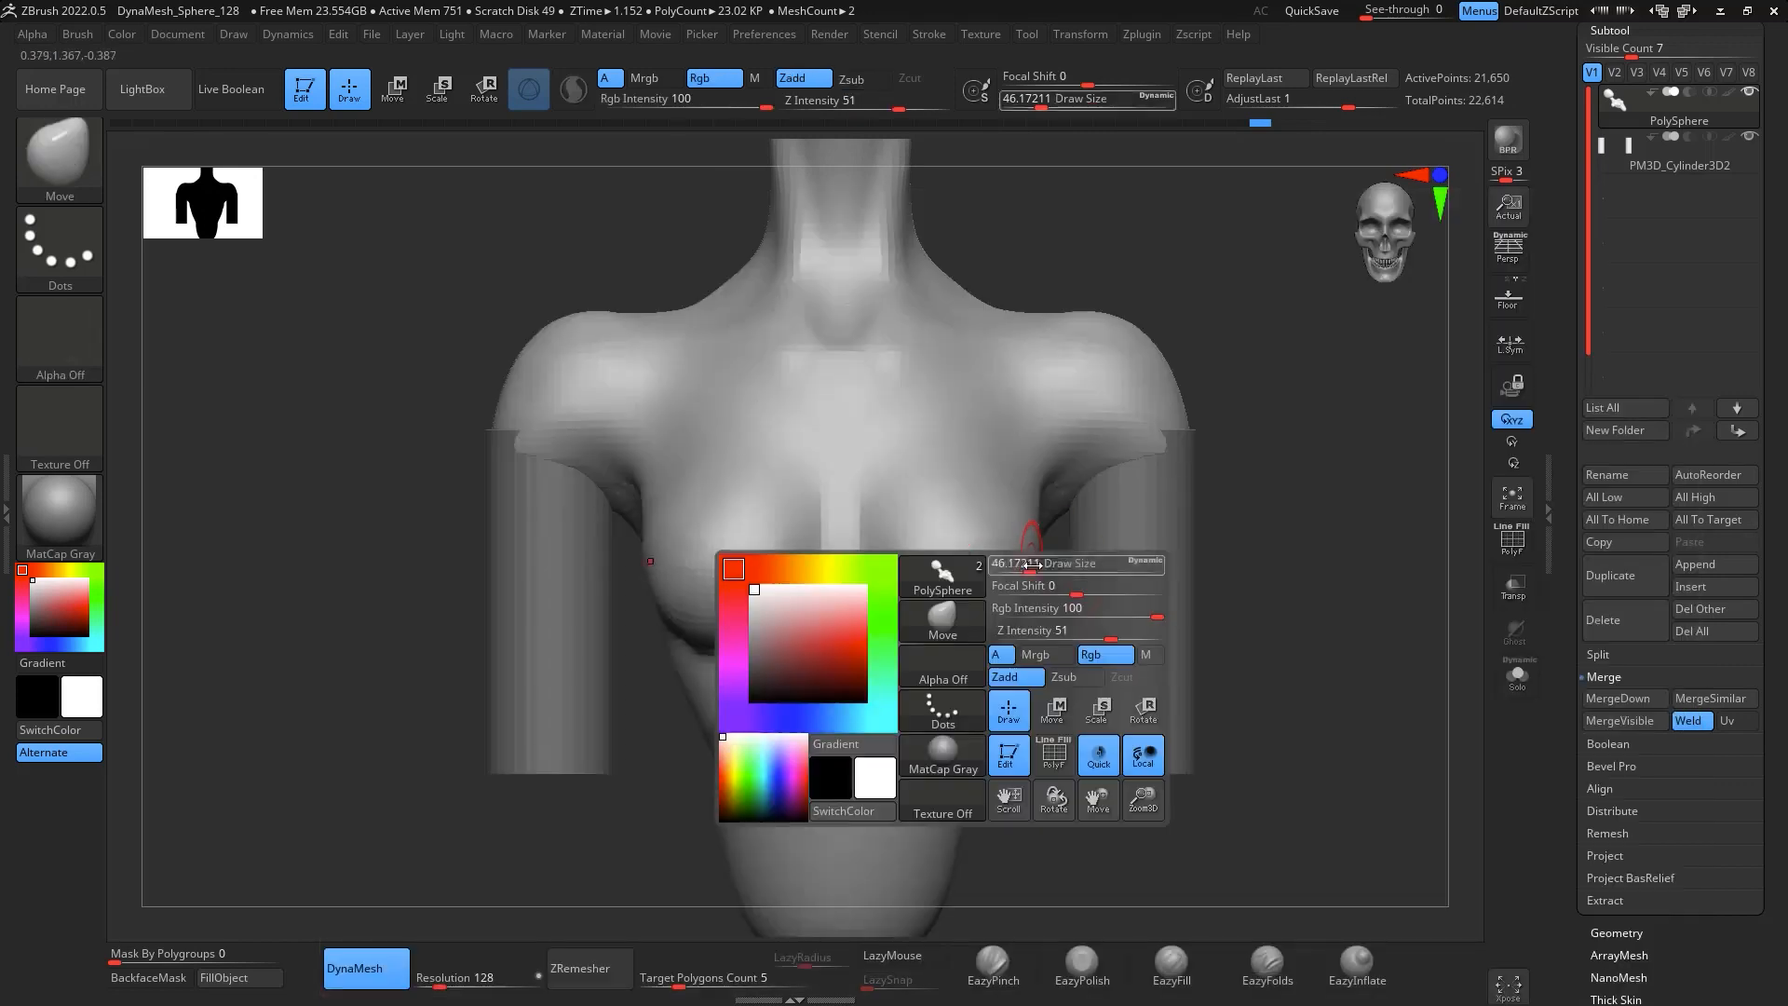
pyautogui.click(1047, 566)
# Cut off the lower torso straight across, level with the arm stumps, using the KnifeCurve brush
pyautogui.moveTo(1304, 616)
pyautogui.keyDown('alt'); pyautogui.mouseDown()
pyautogui.moveTo(1297, 512)
pyautogui.moveTo(1273, 602)
pyautogui.moveTo(1282, 503)
pyautogui.mouseUp(); pyautogui.keyUp('alt')
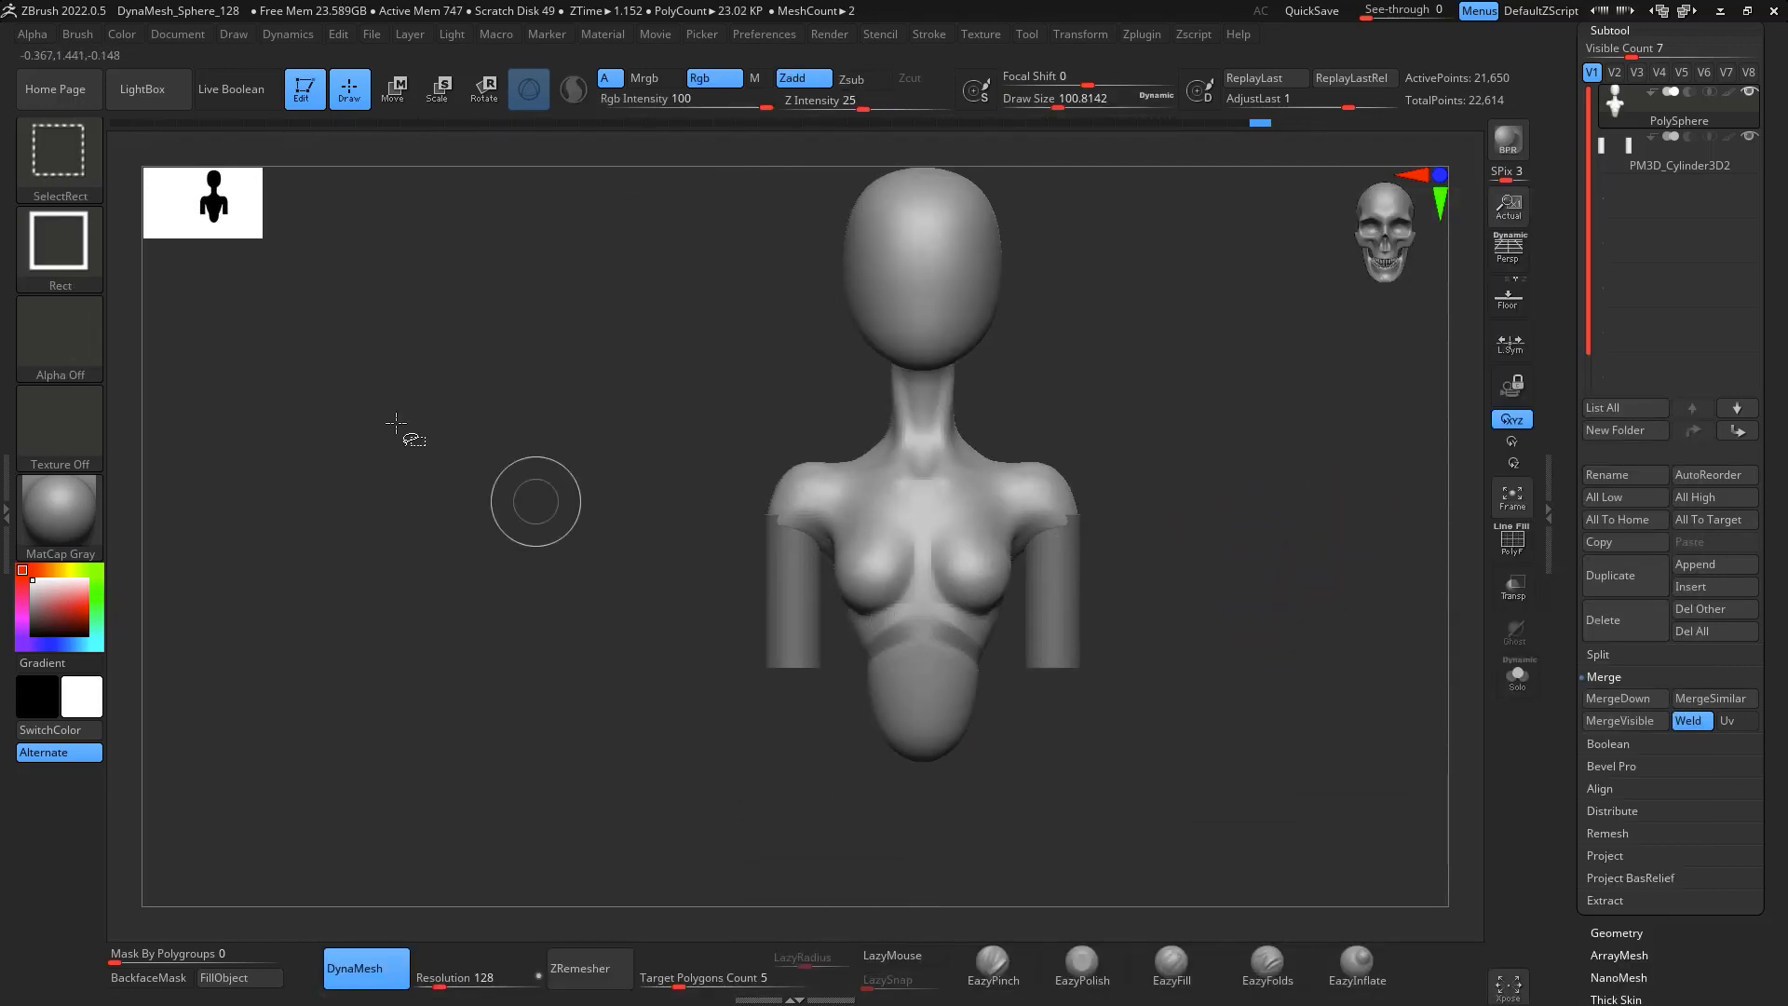
pyautogui.keyDown('ctrl'); pyautogui.keyDown('shift'); pyautogui.click(74, 159); pyautogui.keyUp('shift'); pyautogui.keyUp('ctrl')
pyautogui.keyDown('ctrl'); pyautogui.keyDown('shift'); pyautogui.click(60, 160); pyautogui.keyUp('shift'); pyautogui.keyUp('ctrl')
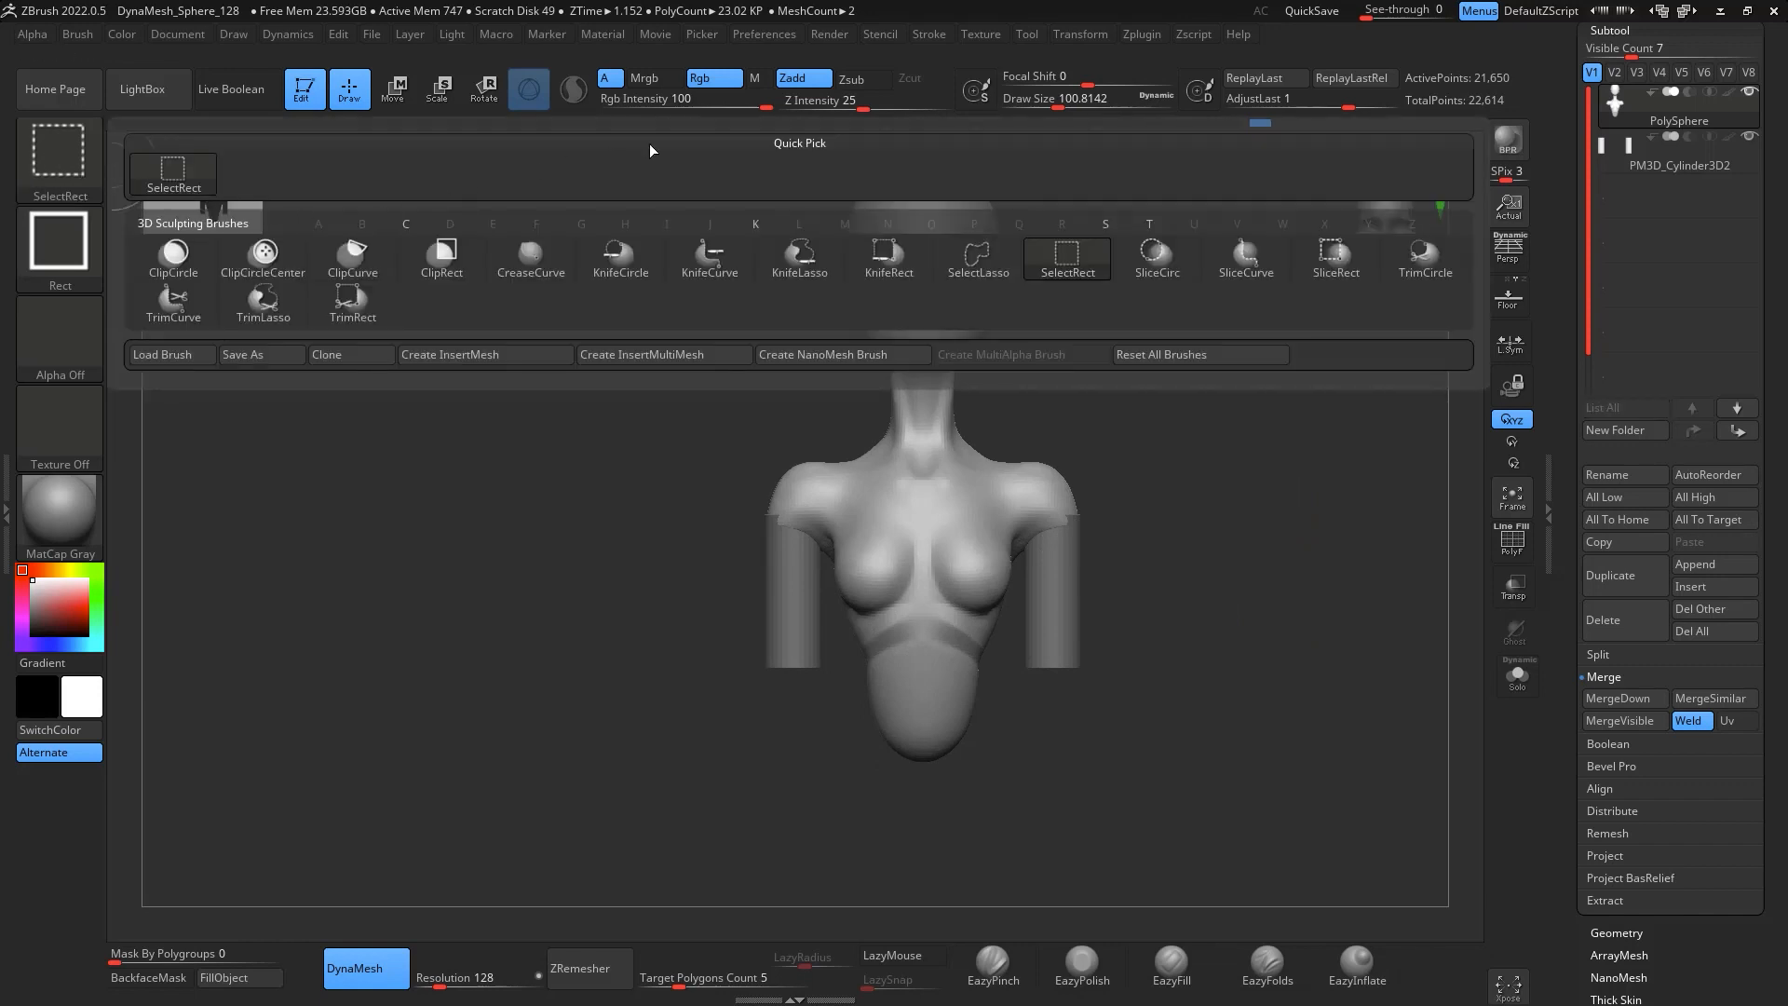
pyautogui.click(714, 268)
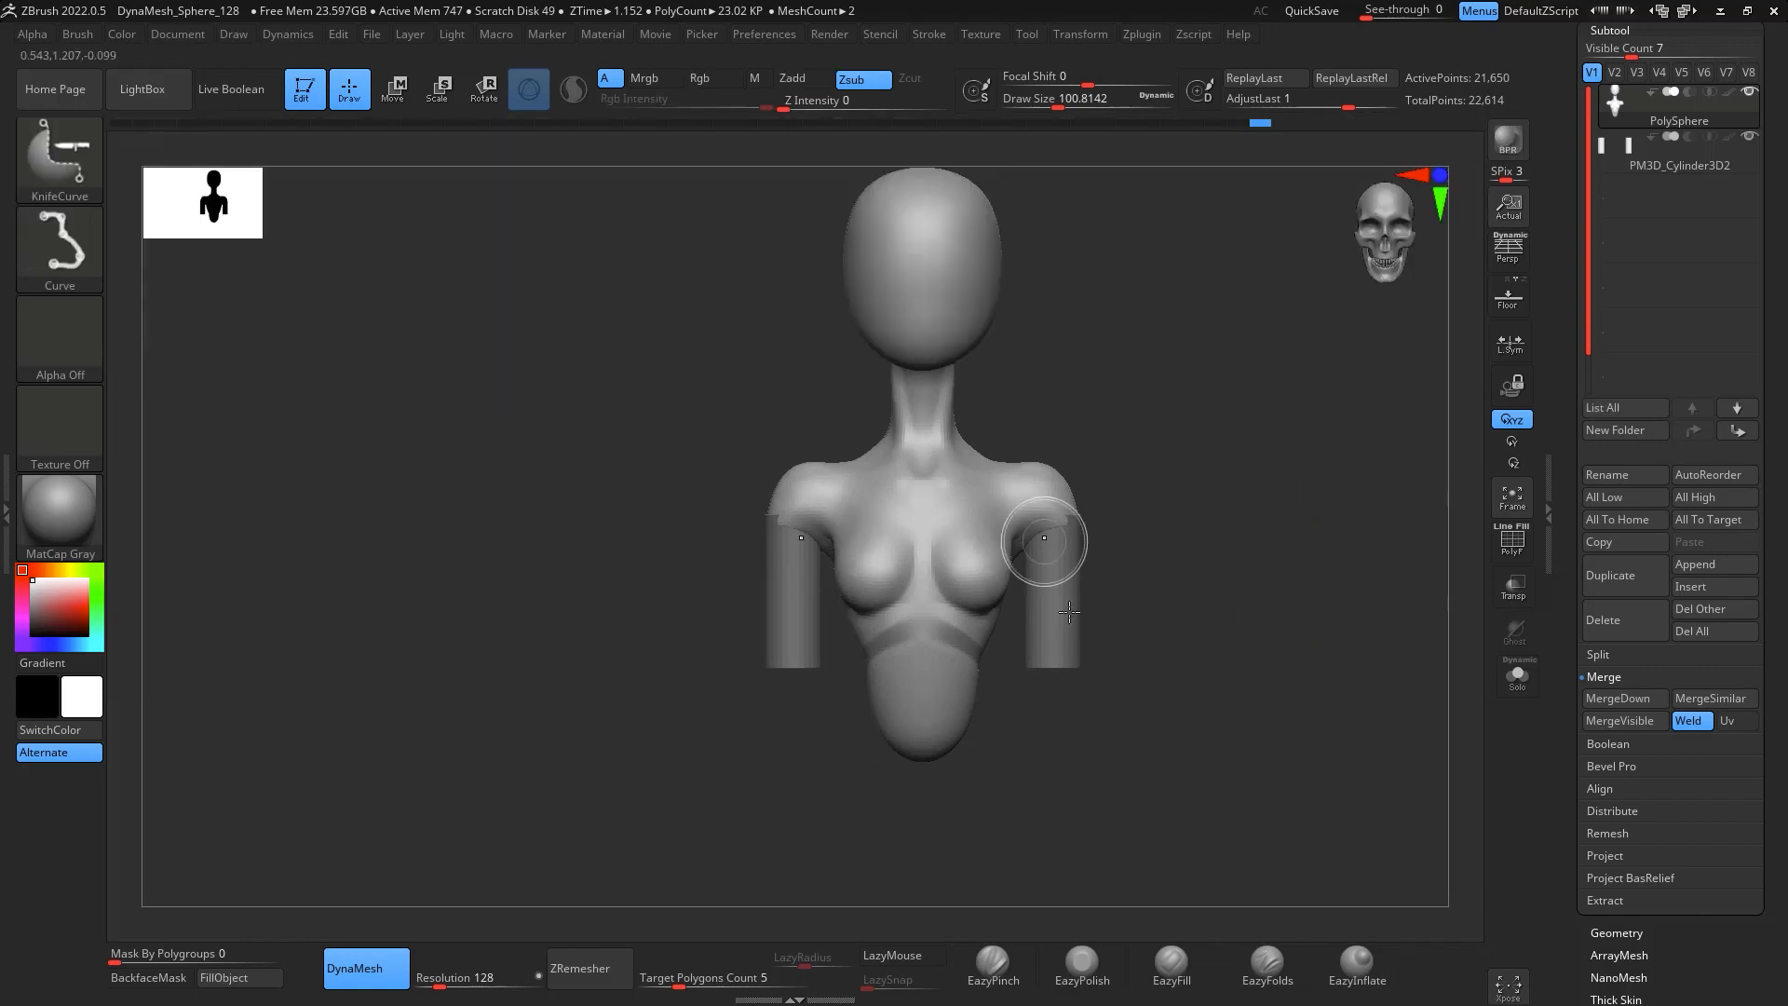
pyautogui.moveTo(1159, 663)
pyautogui.mouseDown()
pyautogui.moveTo(568, 658)
pyautogui.moveTo(552, 633)
pyautogui.mouseUp()
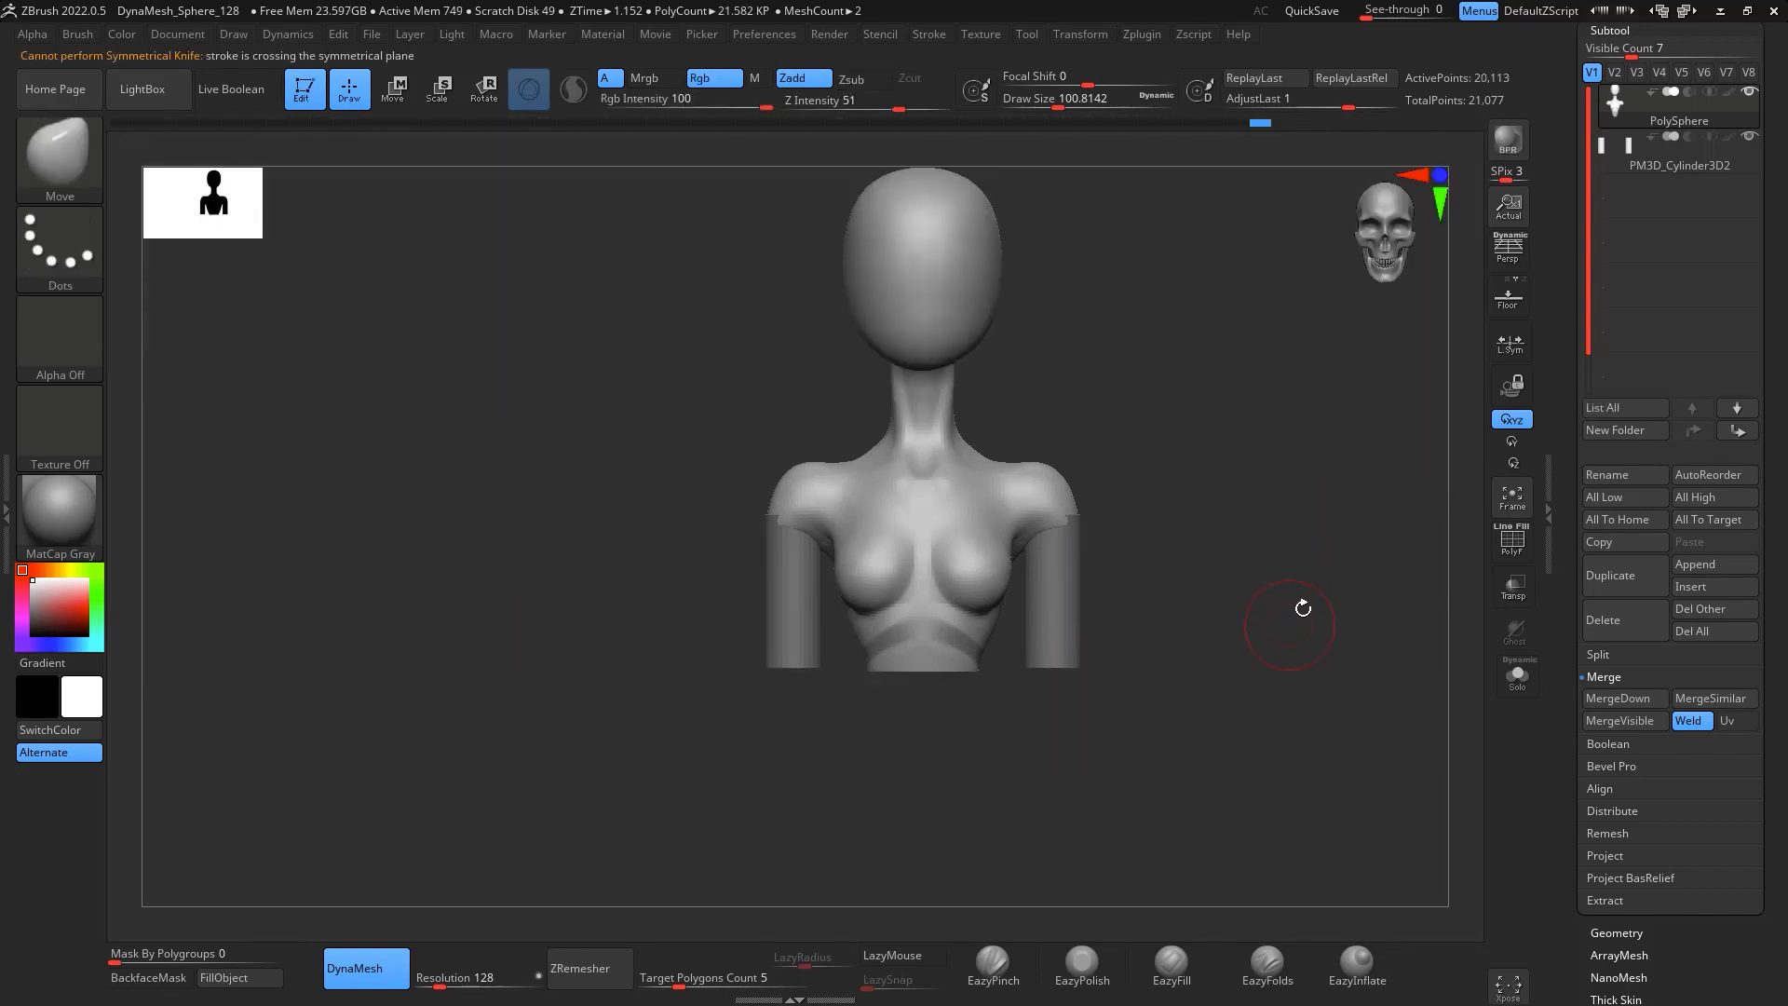
pyautogui.moveTo(1301, 607)
pyautogui.keyDown('alt'); pyautogui.mouseDown()
pyautogui.moveTo(1265, 671)
pyautogui.moveTo(1242, 663)
pyautogui.moveTo(1254, 694)
pyautogui.mouseUp(); pyautogui.keyUp('alt')
pyautogui.moveTo(1254, 694)
pyautogui.mouseDown()
pyautogui.moveTo(1232, 676)
pyautogui.moveTo(1265, 711)
pyautogui.mouseUp()
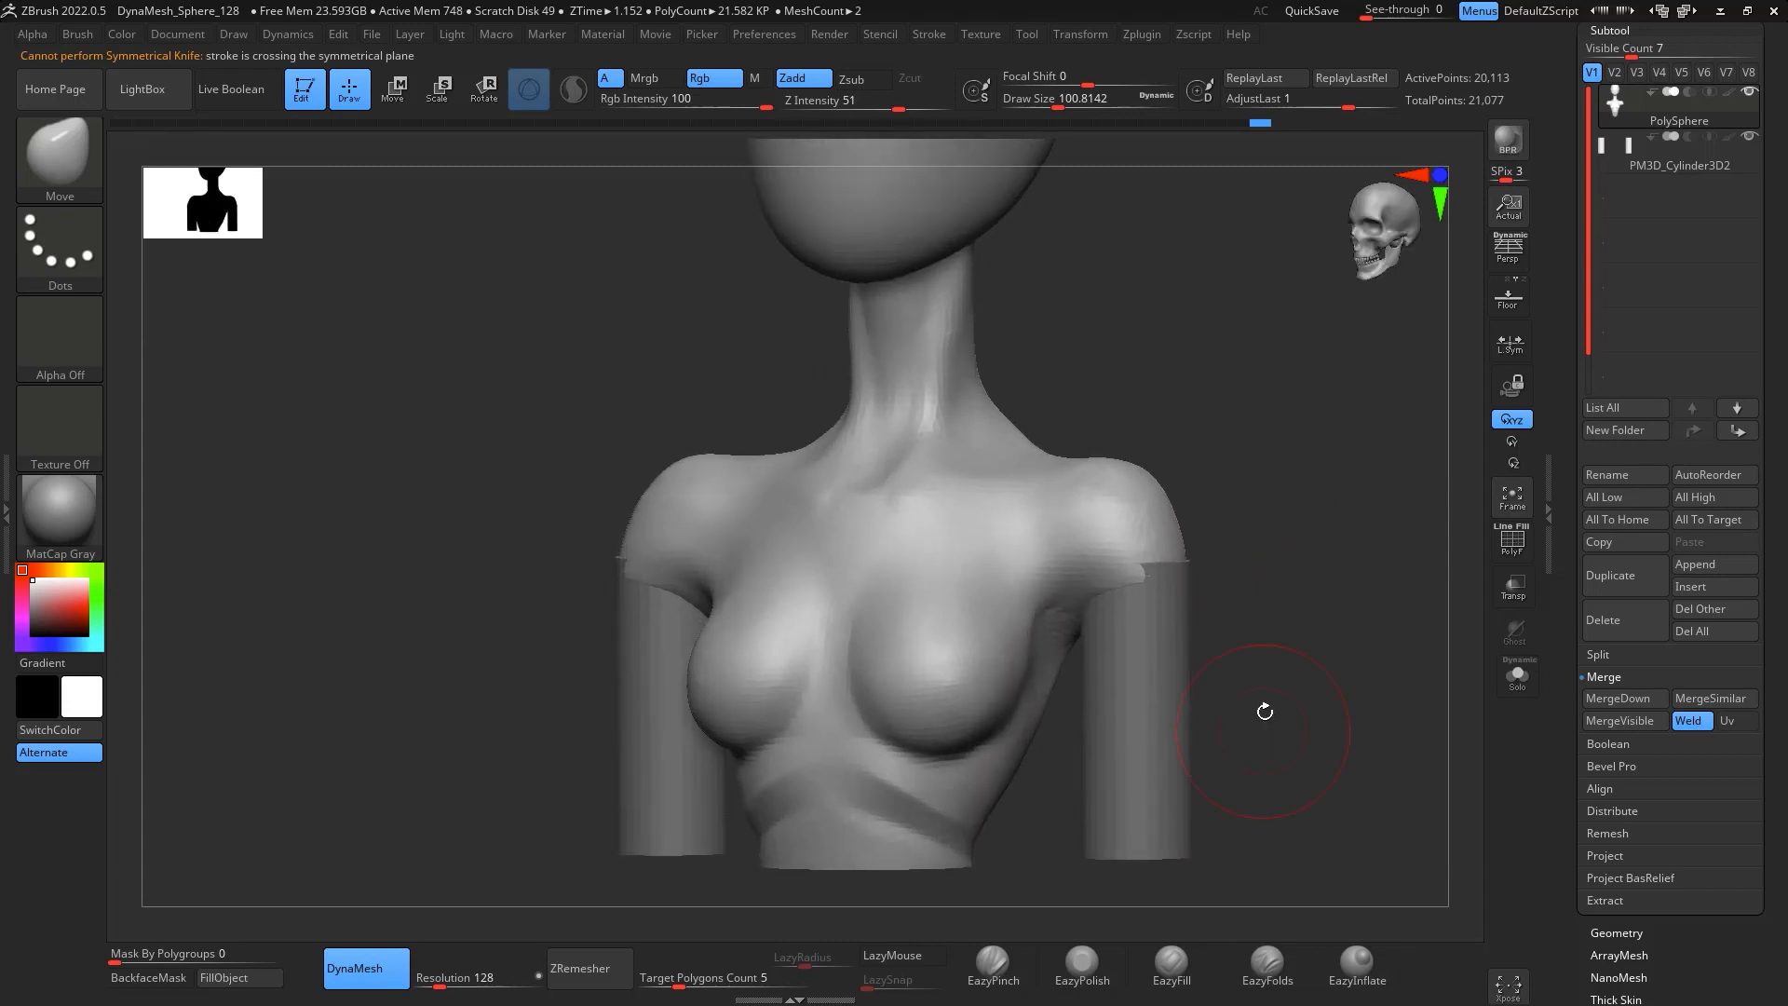
# Mask the whole head down to the neck in side view with a MaskPen lasso
pyautogui.keyDown('alt'); pyautogui.moveTo(1308, 558); pyautogui.dragTo(1272, 538); pyautogui.keyUp('alt')
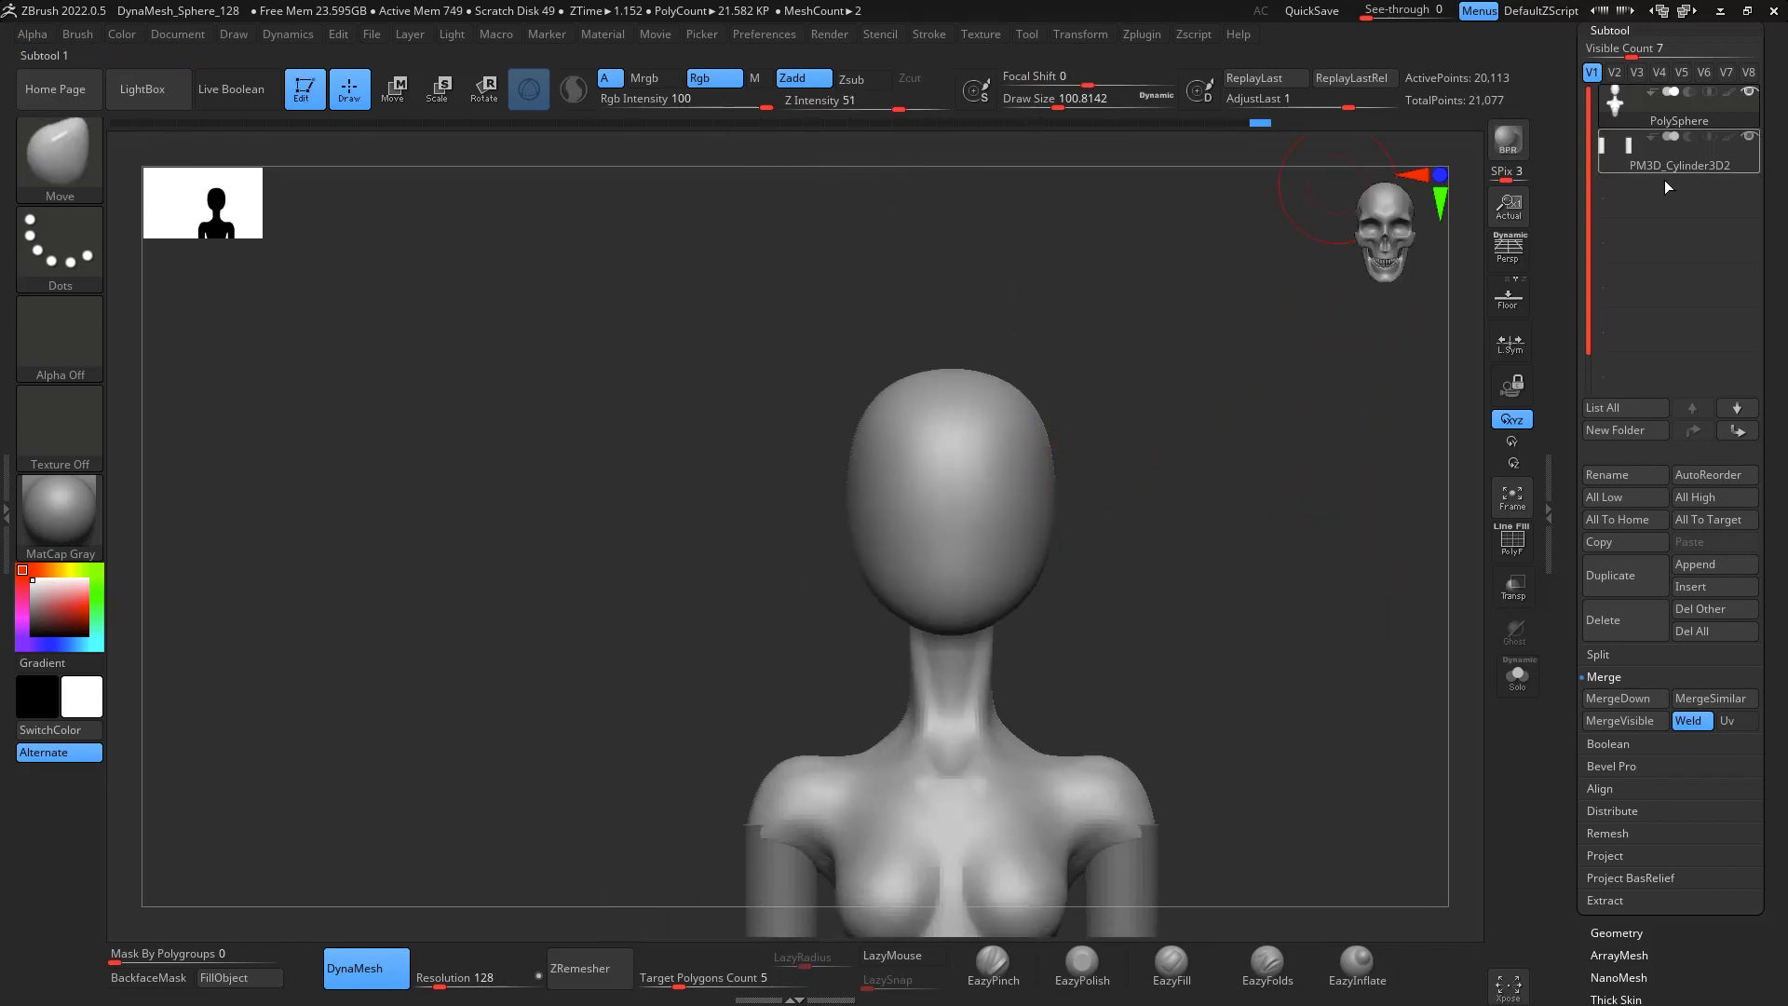
pyautogui.moveTo(1063, 600); pyautogui.dragTo(1250, 548)
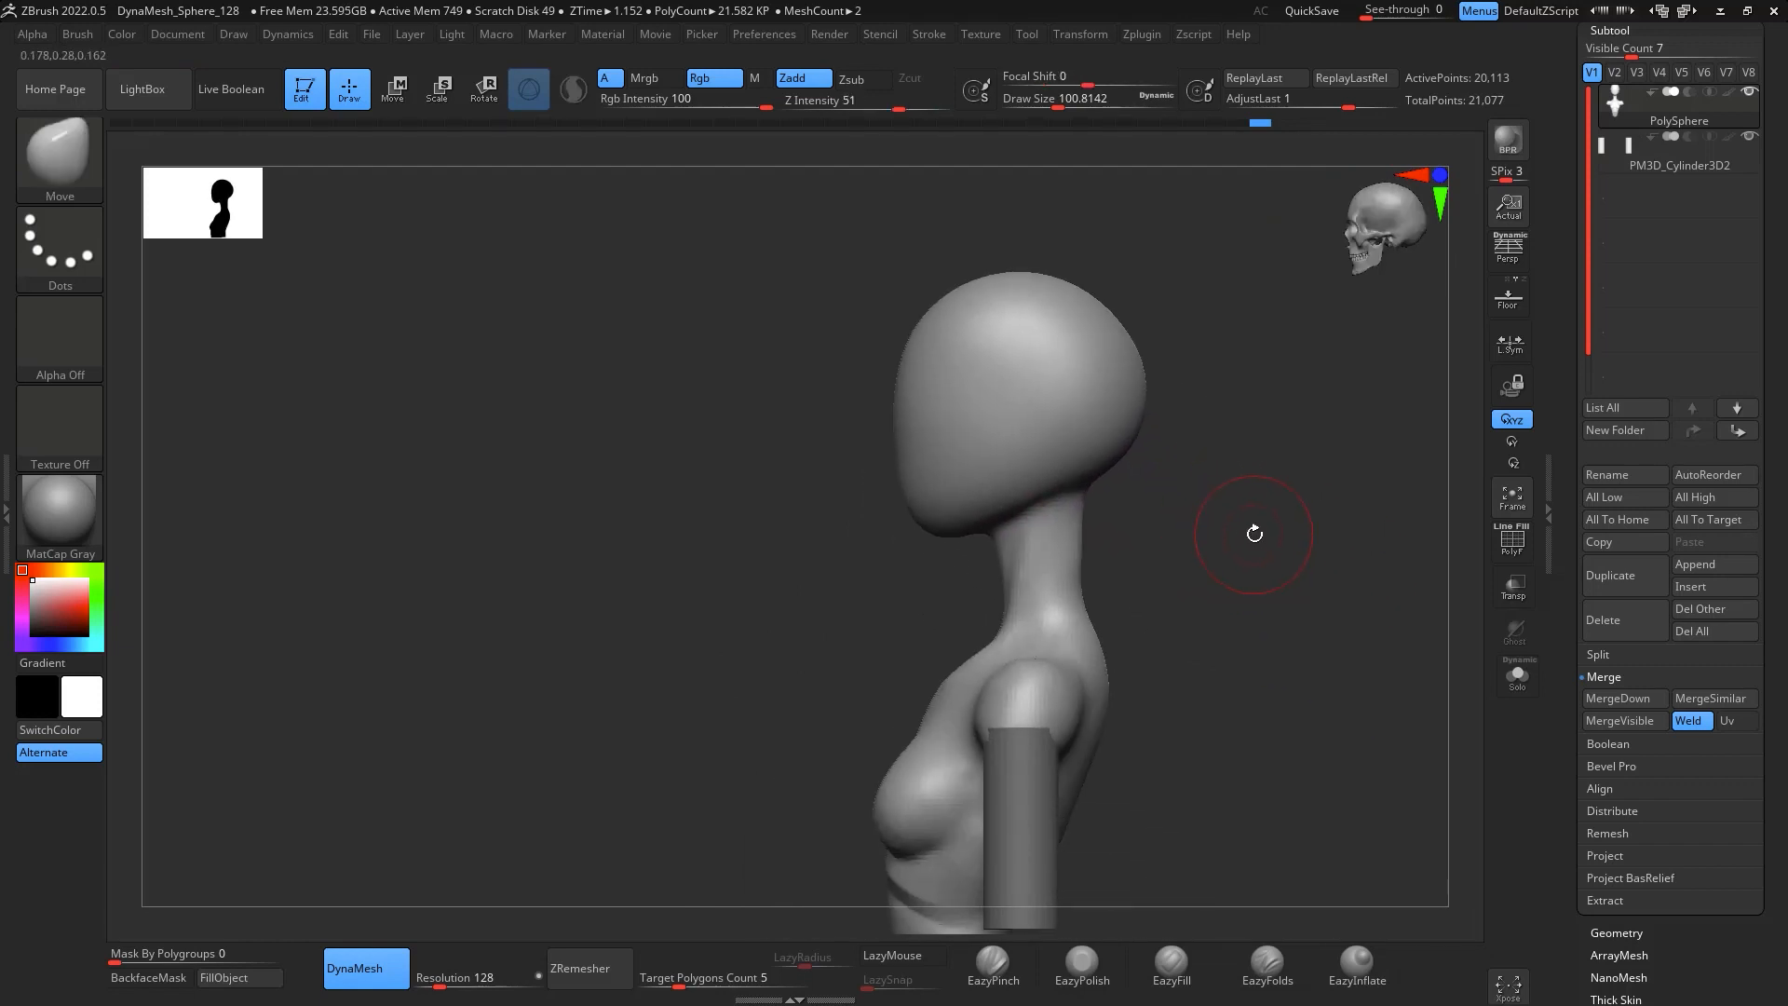
pyautogui.press('w')
pyautogui.keyDown('alt'); pyautogui.moveTo(1222, 431); pyautogui.dragTo(1242, 475); pyautogui.keyUp('alt')
pyautogui.press('q')
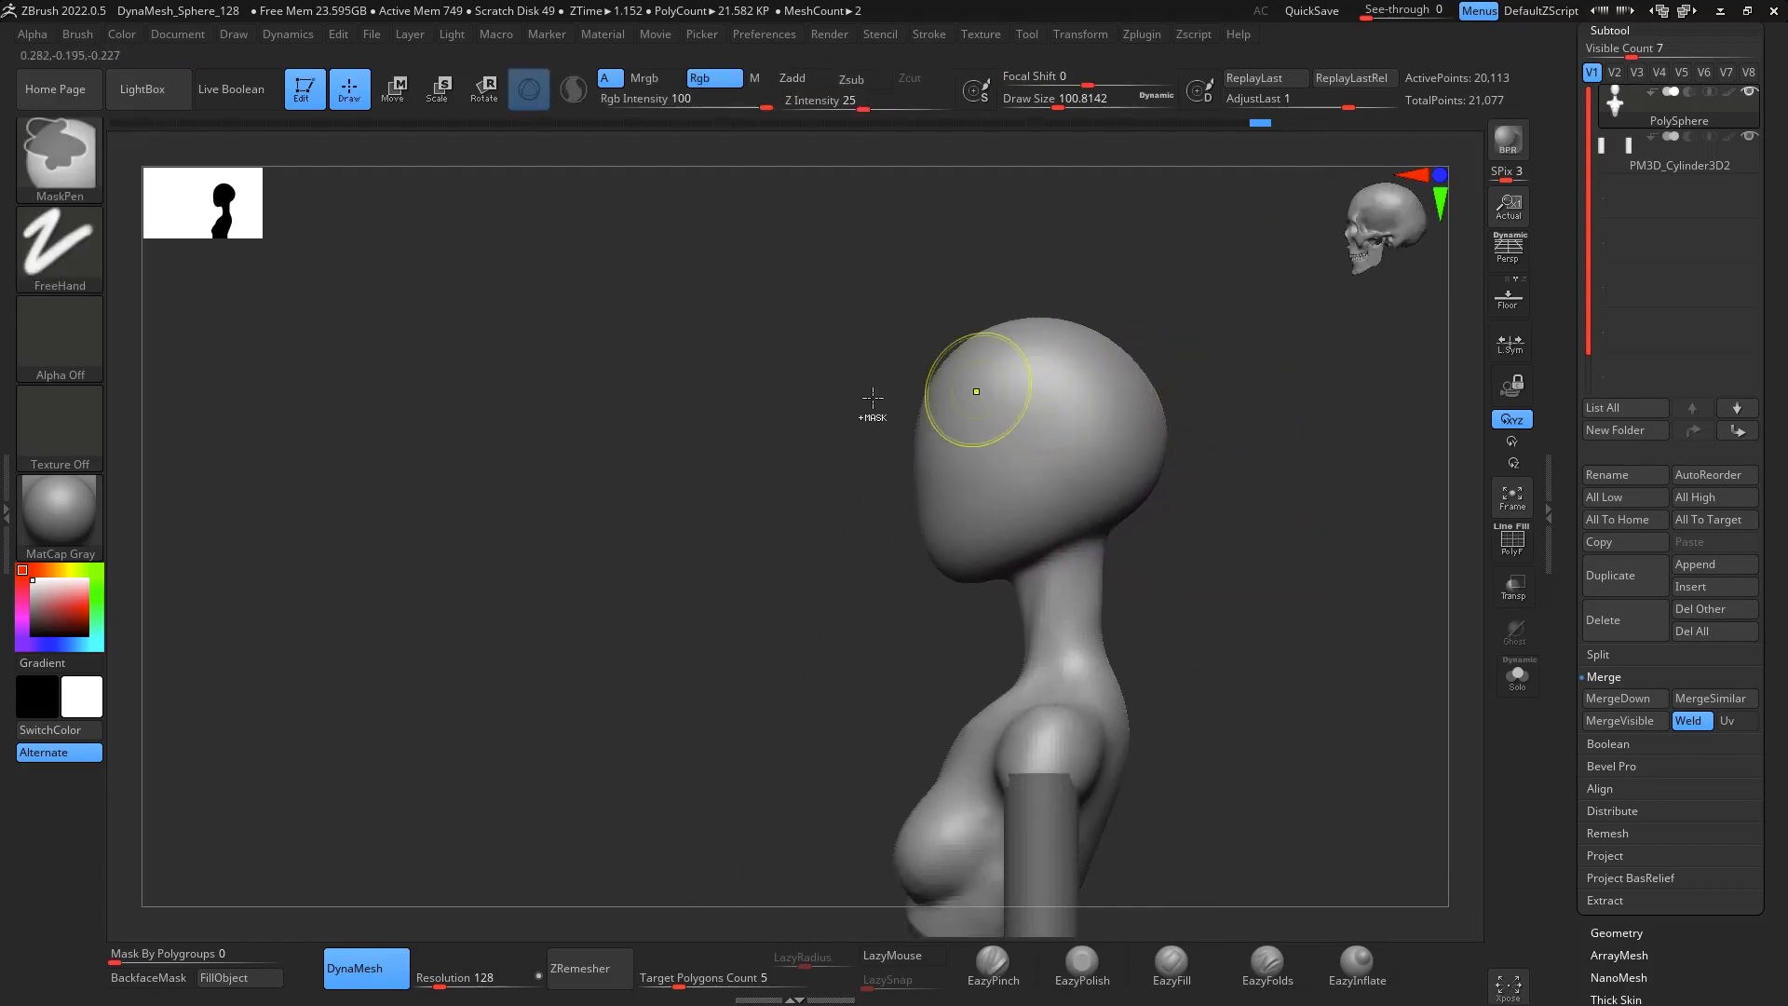
pyautogui.keyDown('ctrl'); pyautogui.click(75, 236); pyautogui.keyUp('ctrl')
pyautogui.keyDown('ctrl'); pyautogui.click(351, 305); pyautogui.keyUp('ctrl')
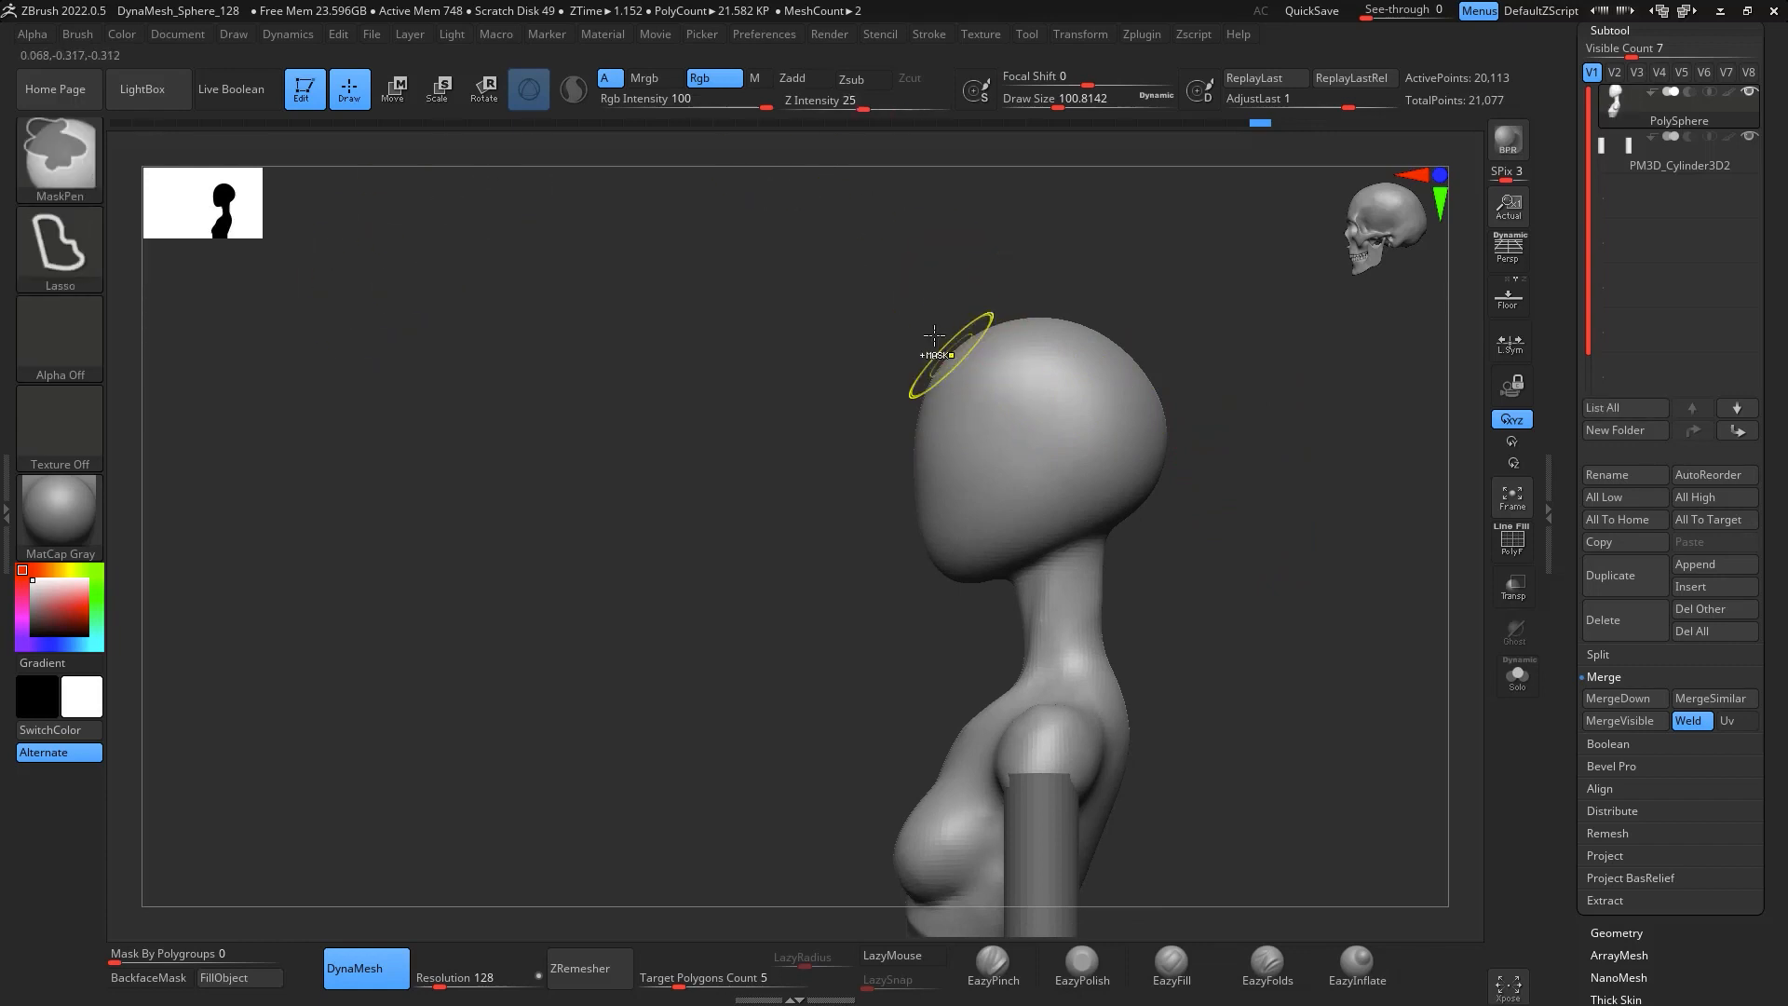
pyautogui.moveTo(934, 334)
pyautogui.keyDown('ctrl'); pyautogui.mouseDown()
pyautogui.moveTo(862, 599)
pyautogui.moveTo(1018, 605)
pyautogui.moveTo(1200, 407)
pyautogui.mouseUp(); pyautogui.keyUp('ctrl')
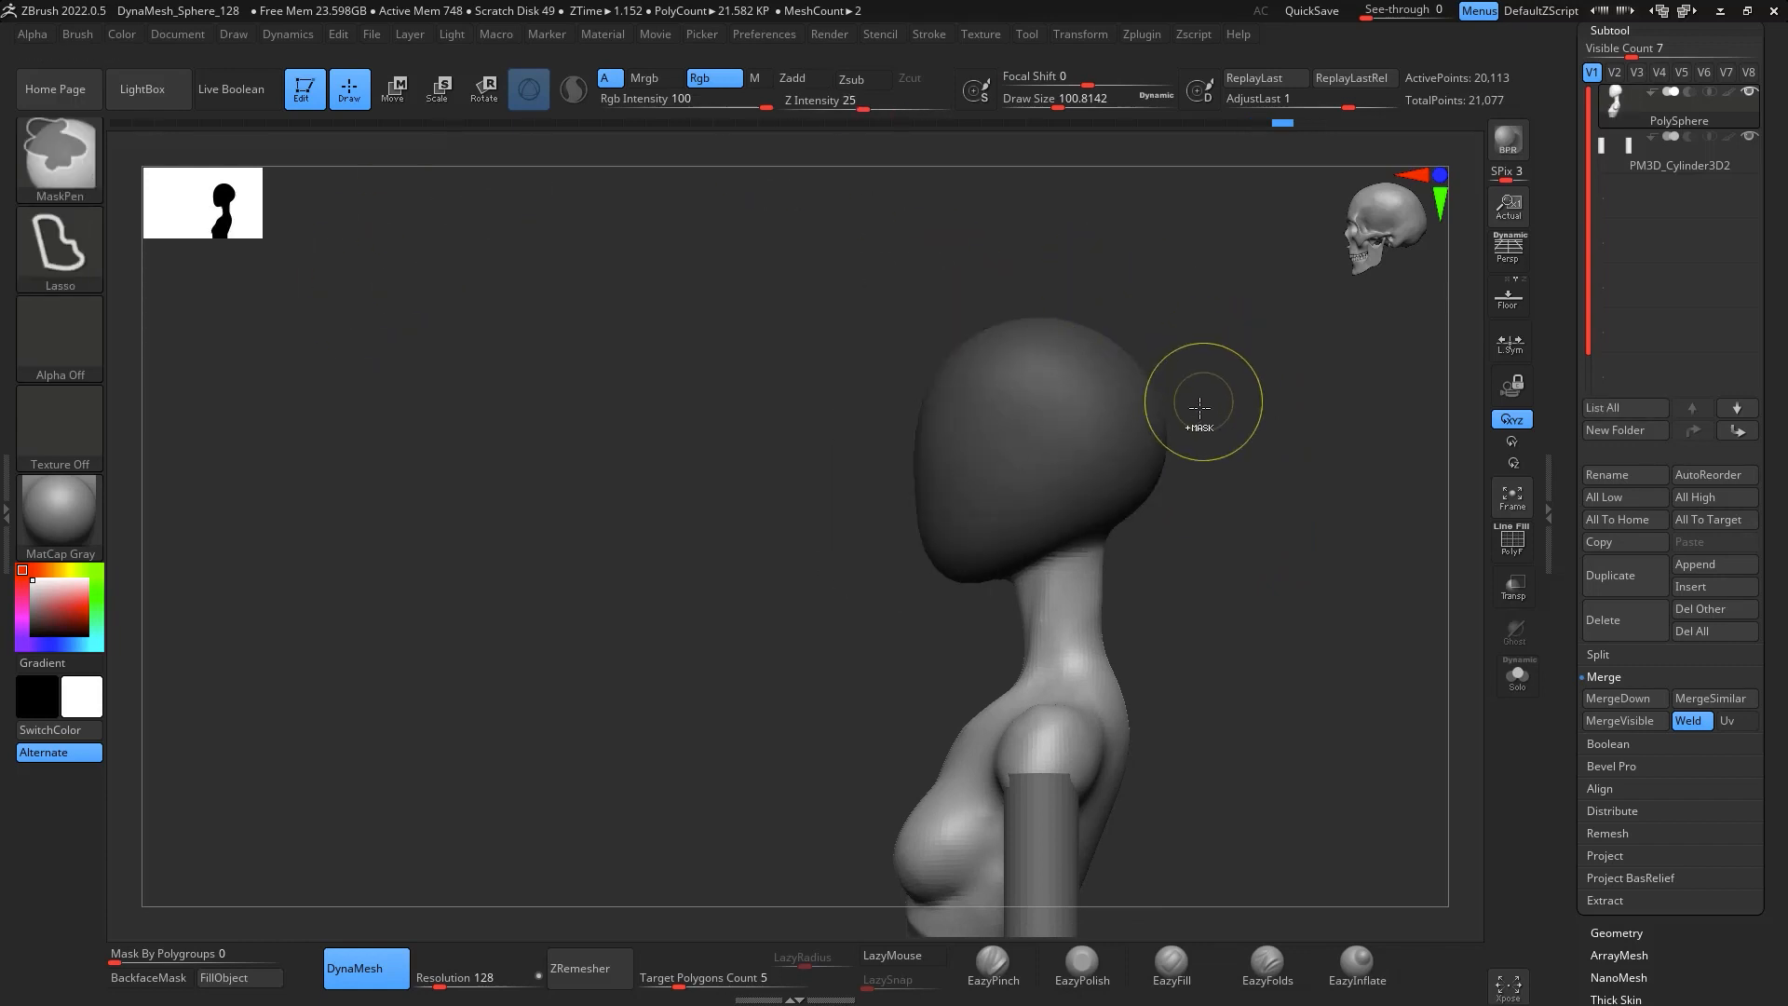
# Invert the mask and move the head down about 0.07 along the neck
pyautogui.press('w')
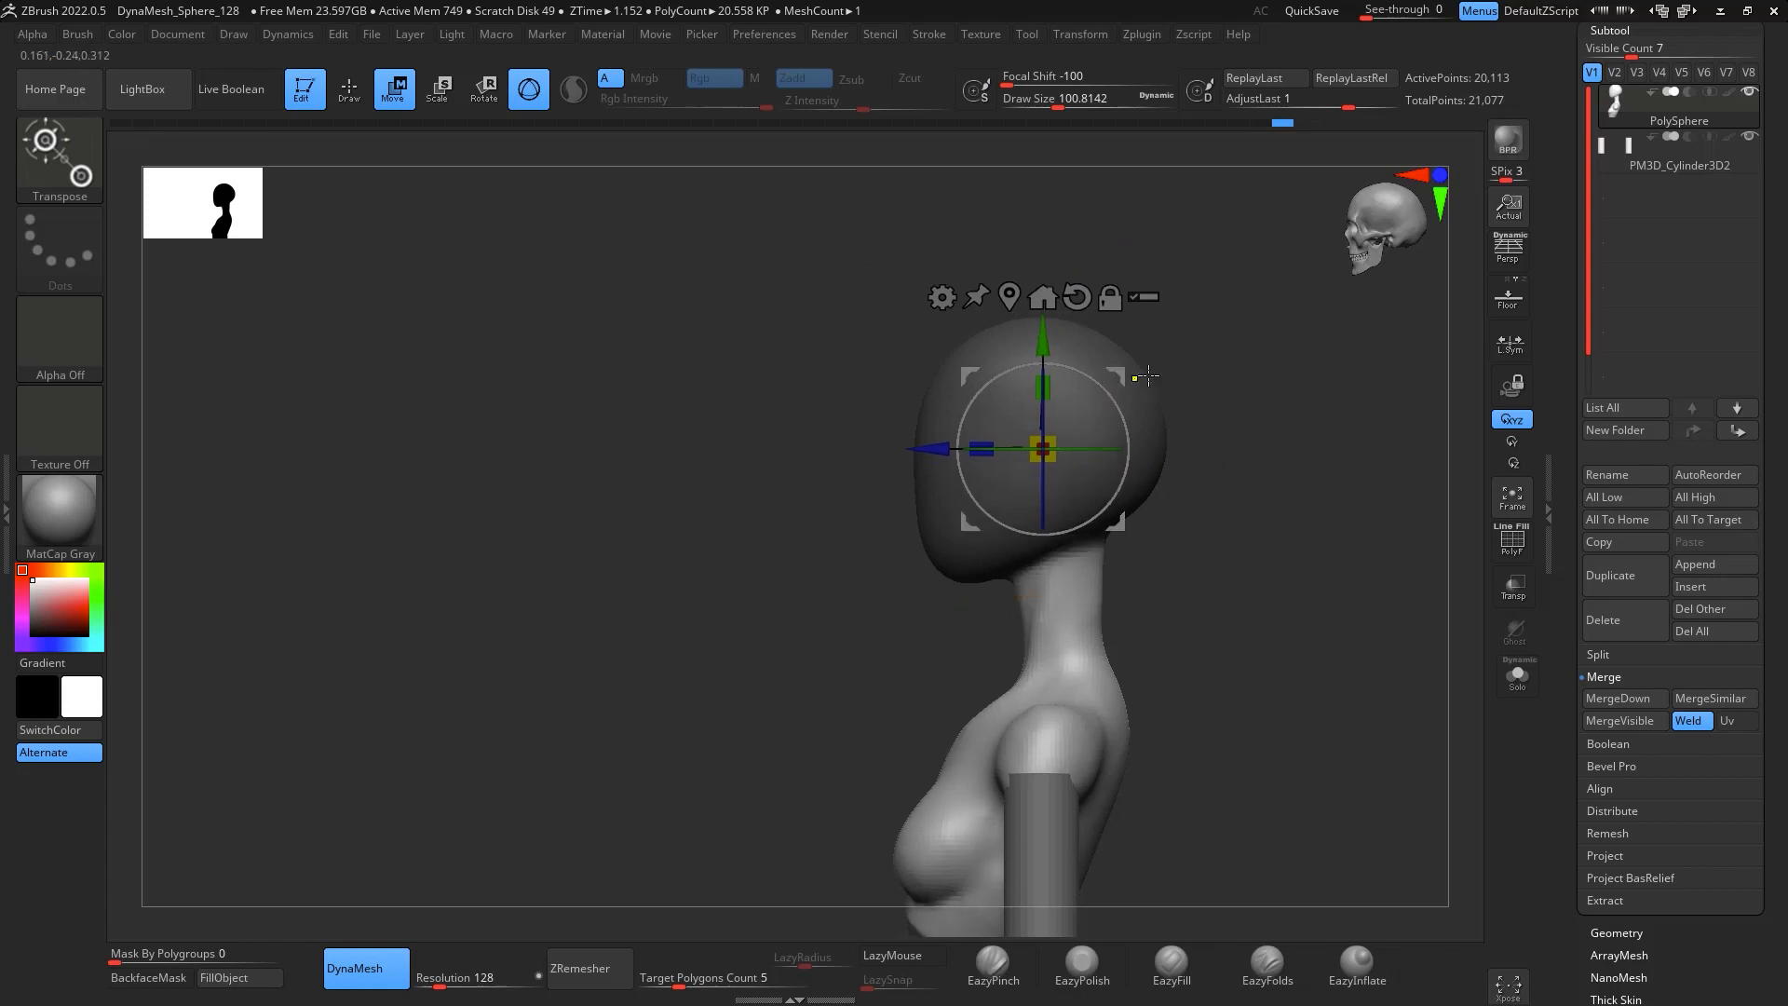
pyautogui.keyDown('ctrl'); pyautogui.moveTo(1044, 328); pyautogui.dragTo(1047, 350); pyautogui.keyUp('ctrl')
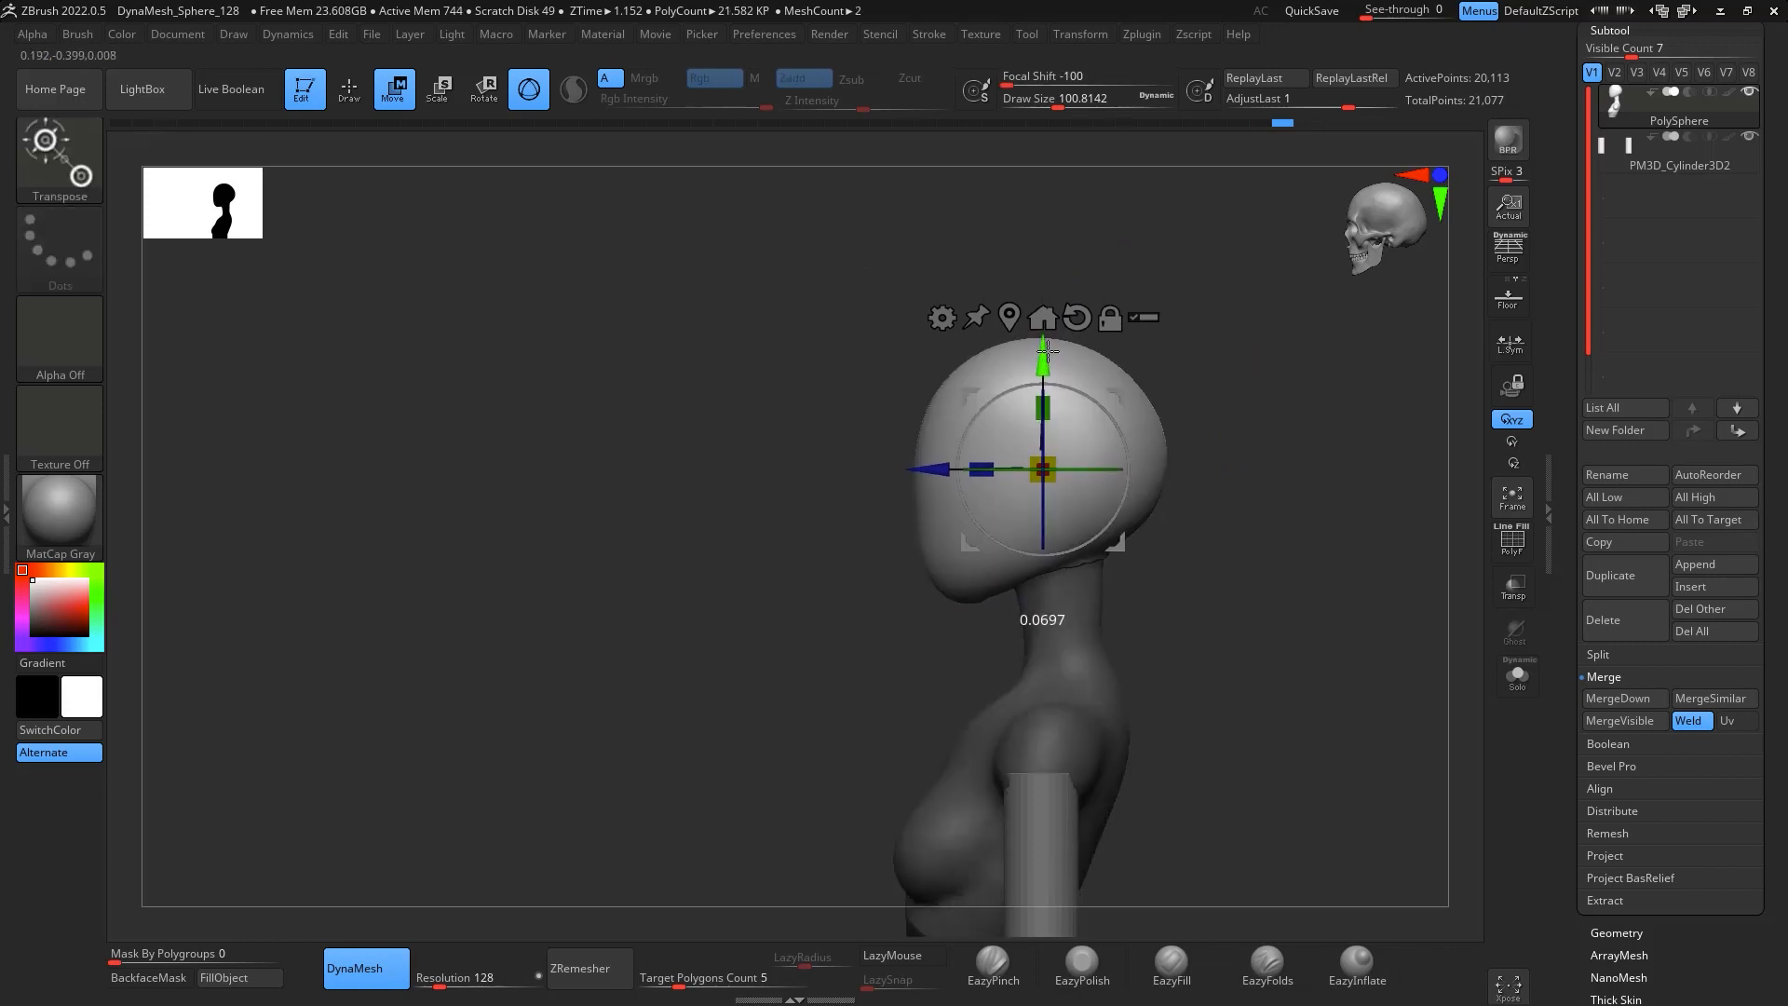
pyautogui.moveTo(1294, 428); pyautogui.dragTo(1305, 550)
pyautogui.moveTo(1043, 370); pyautogui.dragTo(1044, 362)
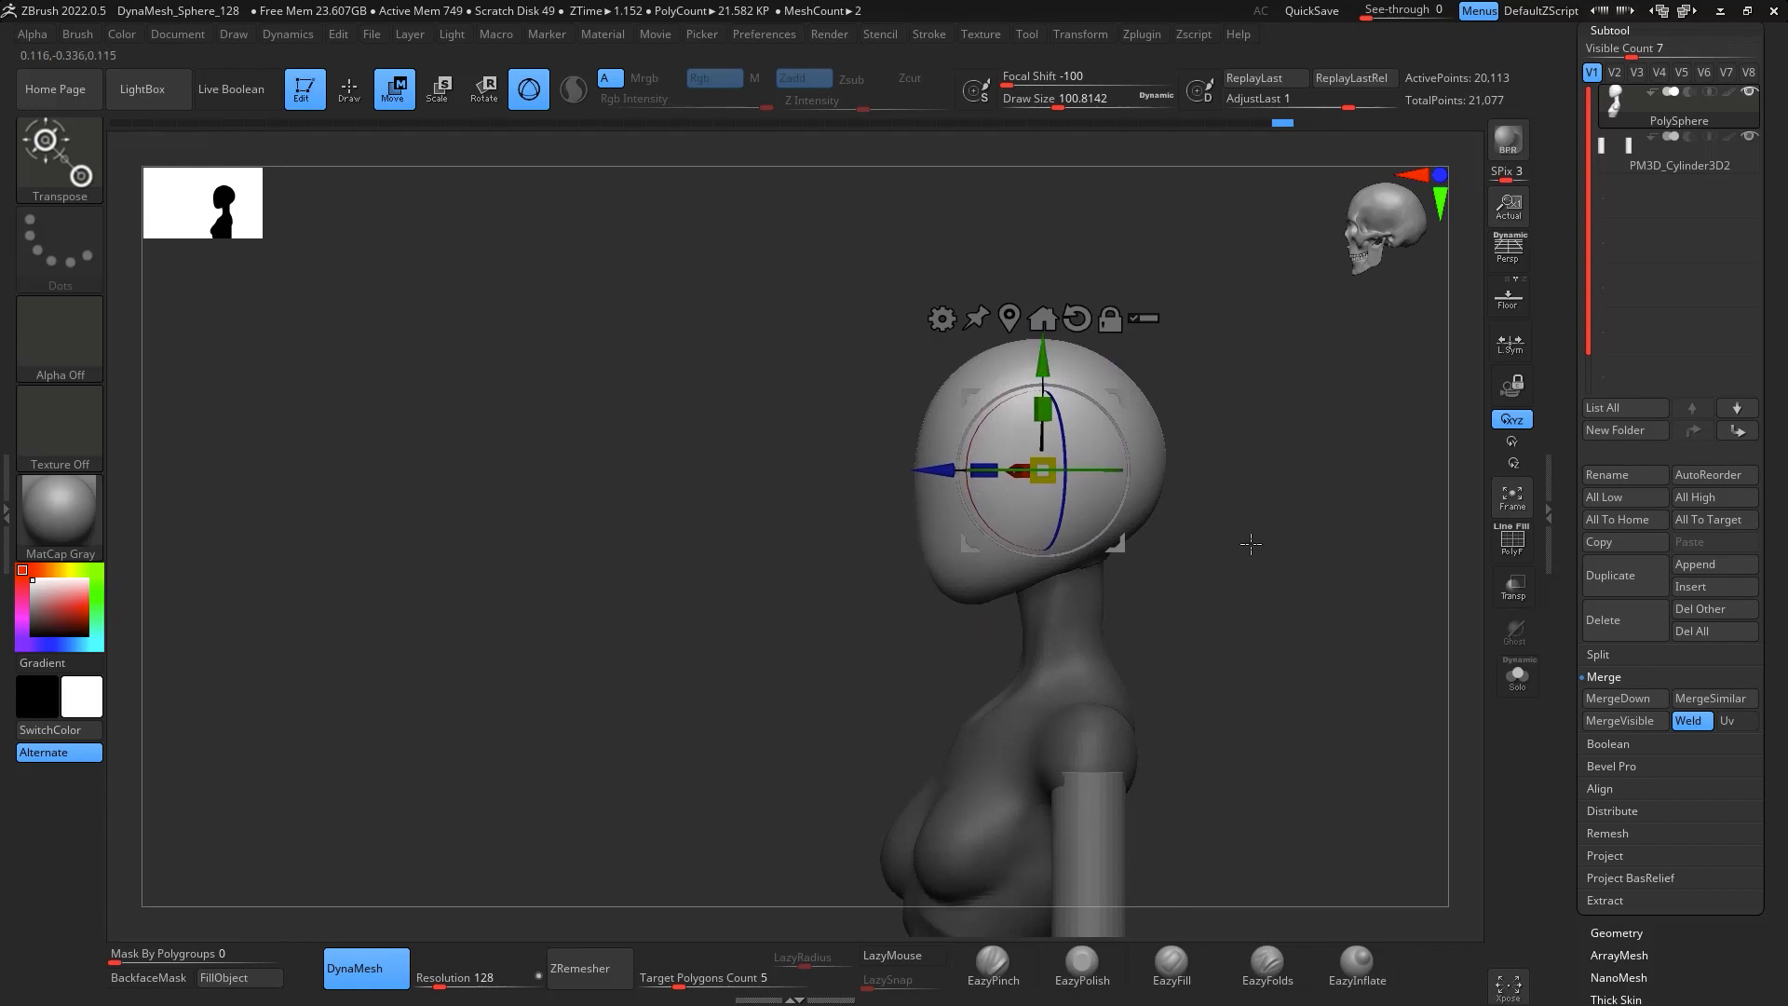
pyautogui.press('q')
# Clear the mask, remesh with DynaMesh, and smooth the transition between the head's underside and the neck
pyautogui.moveTo(1251, 544)
pyautogui.mouseDown()
pyautogui.moveTo(1253, 495)
pyautogui.moveTo(1264, 551)
pyautogui.moveTo(1304, 551)
pyautogui.moveTo(1289, 563)
pyautogui.mouseUp()
pyautogui.moveTo(1294, 550)
pyautogui.mouseDown()
pyautogui.moveTo(1254, 515)
pyautogui.moveTo(1220, 517)
pyautogui.mouseUp()
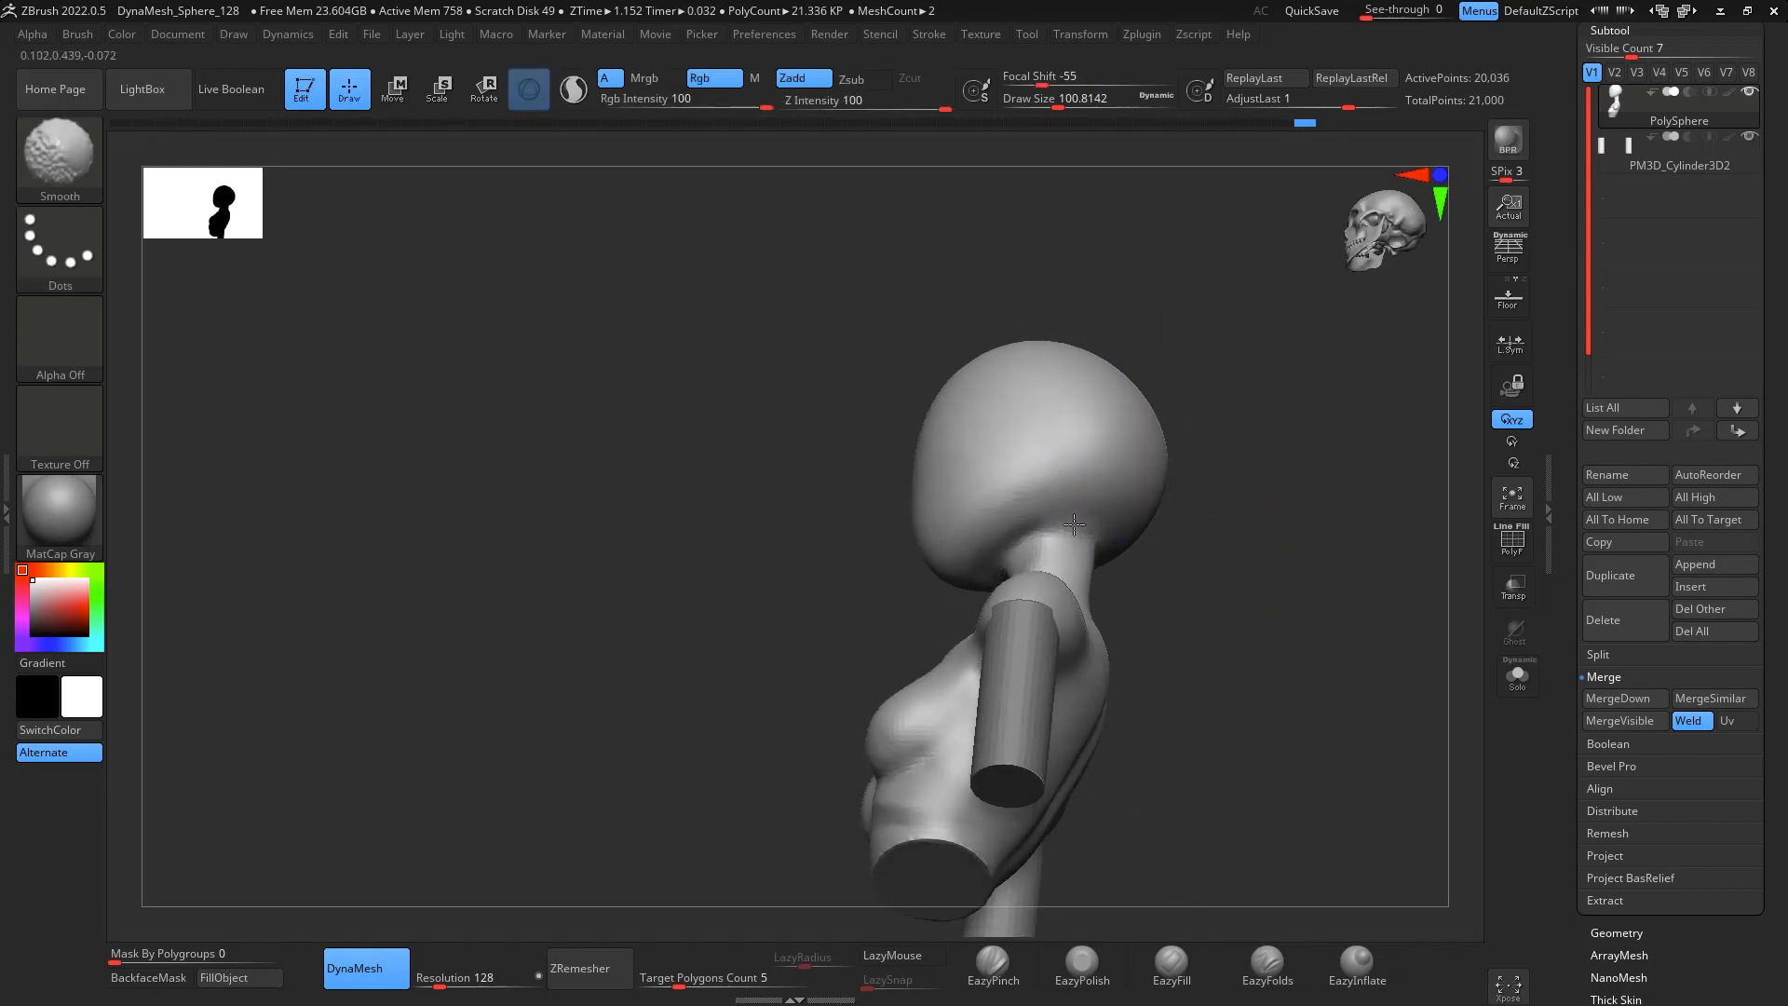
pyautogui.moveTo(1211, 429); pyautogui.dragTo(1351, 391)
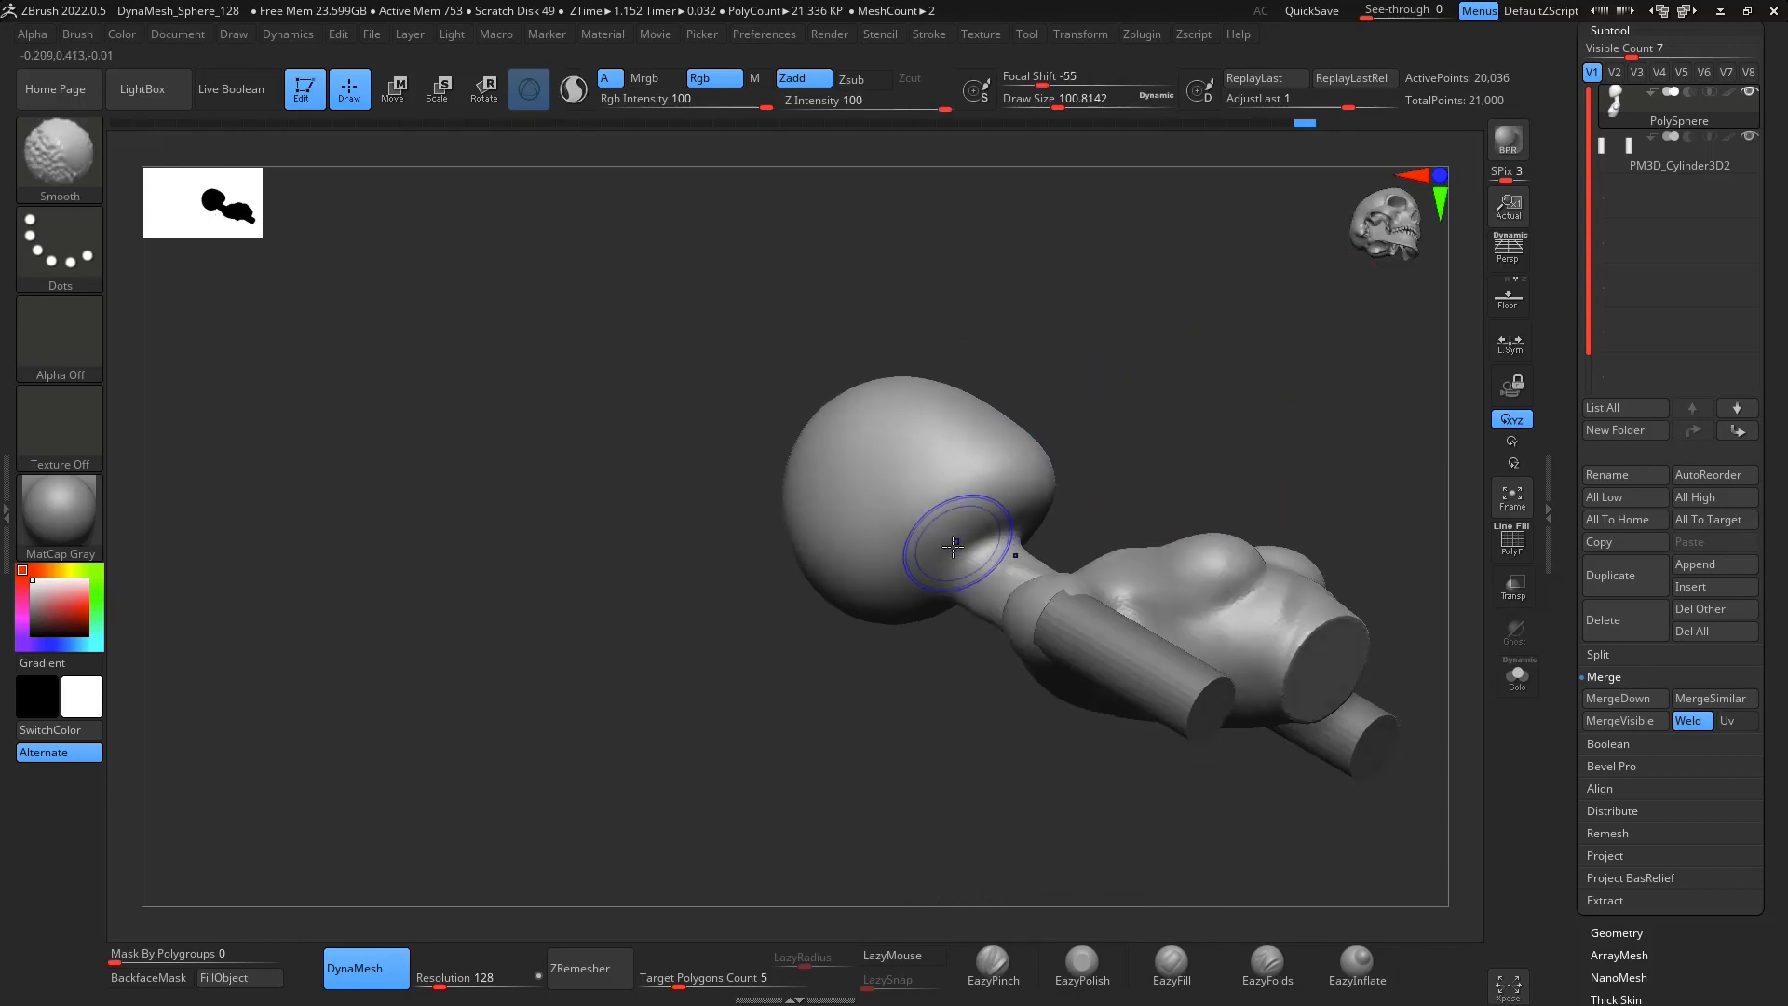
pyautogui.moveTo(1132, 378); pyautogui.dragTo(1307, 408)
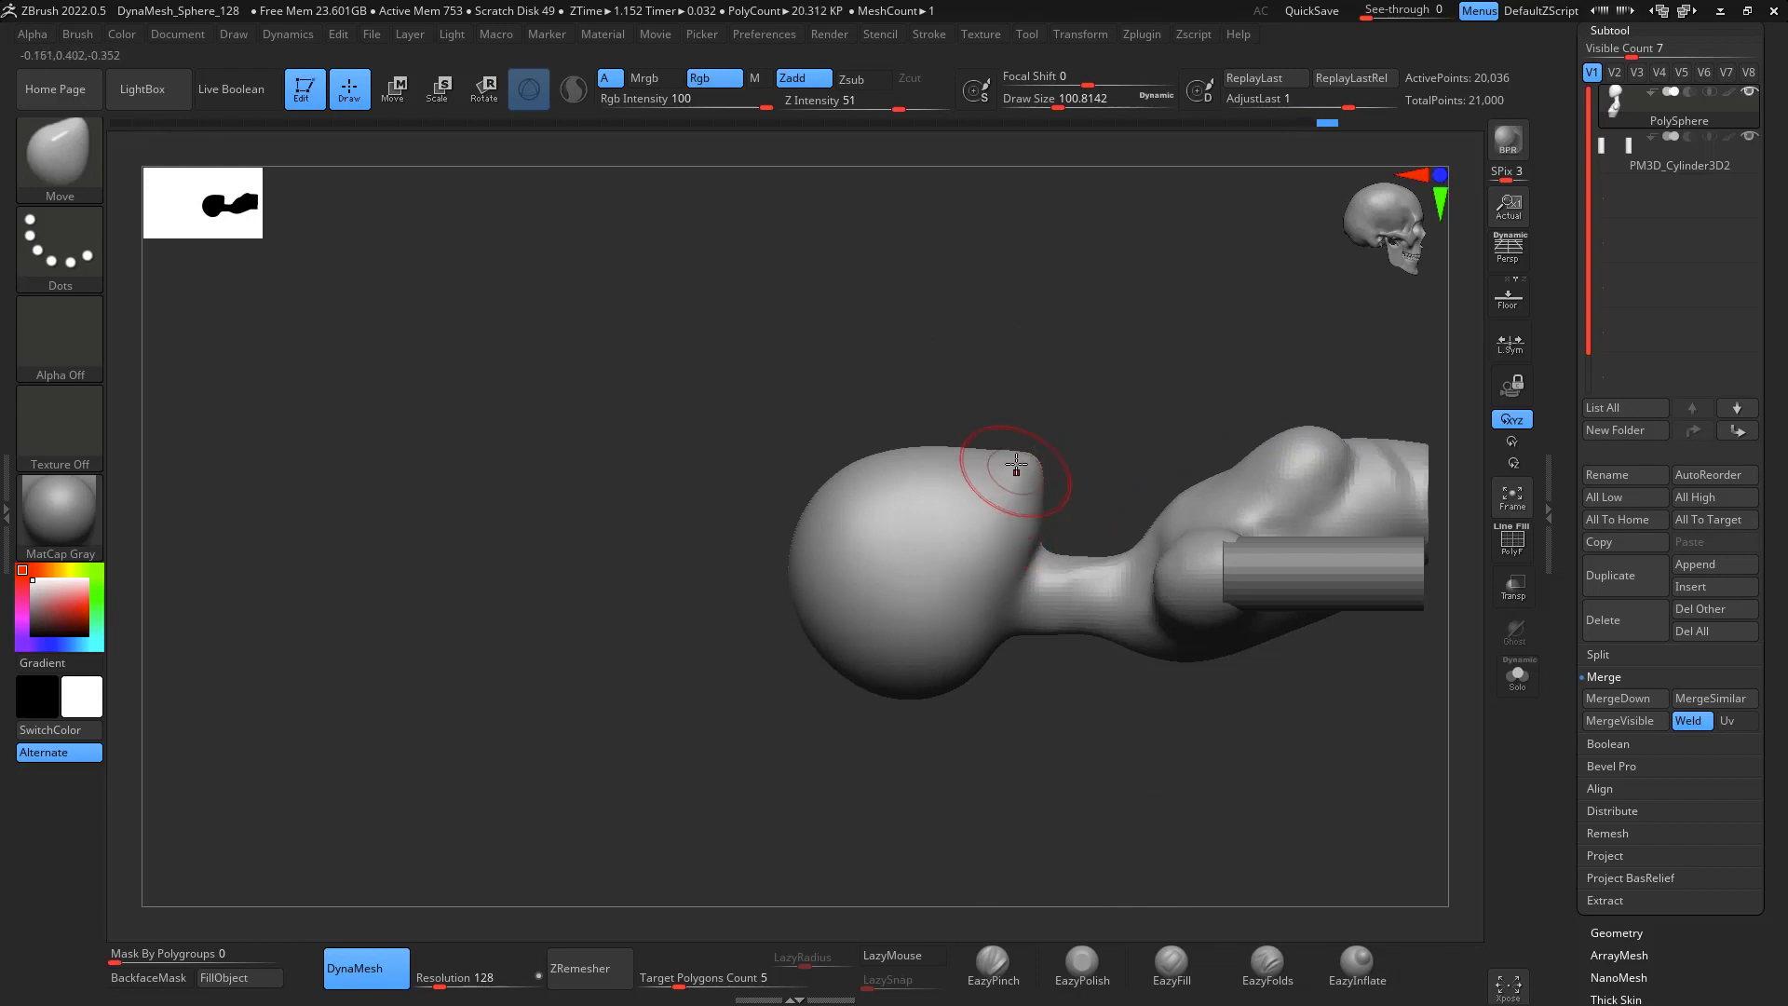
# Adjust the chin and jaw outline from the front with the Move brush at draw size about 101
pyautogui.moveTo(1033, 411)
pyautogui.mouseDown()
pyautogui.moveTo(1081, 575)
pyautogui.moveTo(1109, 447)
pyautogui.mouseUp()
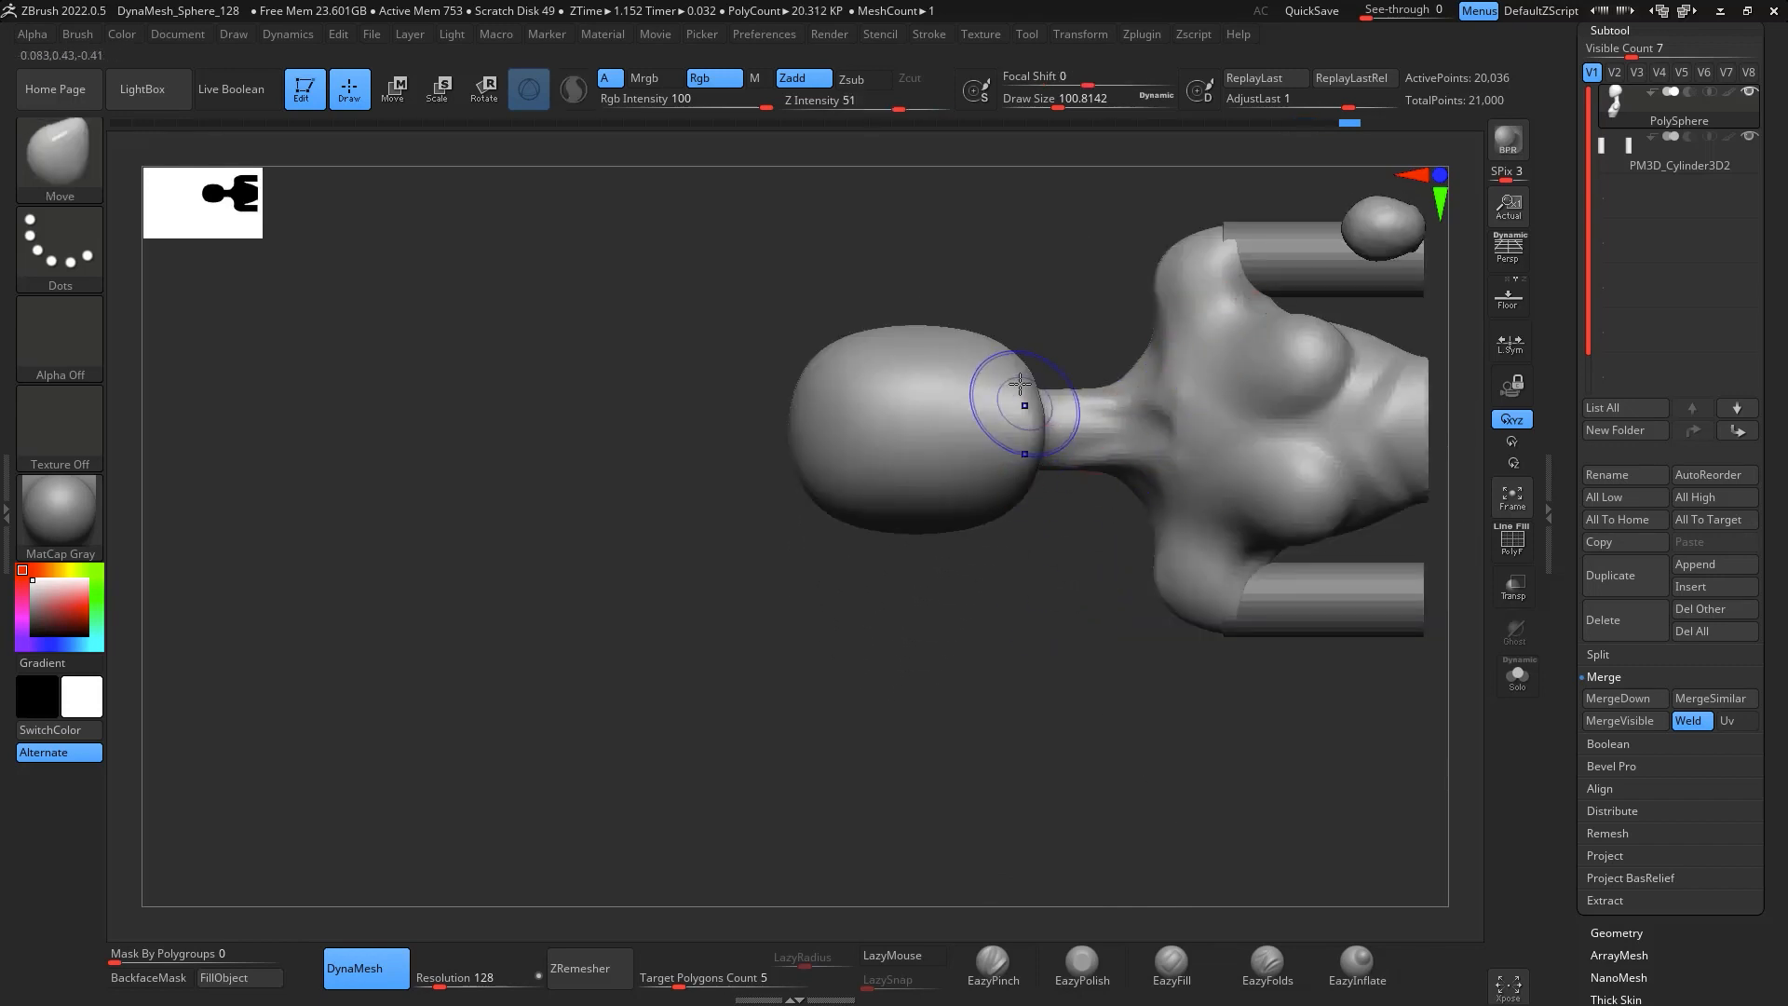
pyautogui.moveTo(1017, 385)
pyautogui.mouseDown()
pyautogui.moveTo(1205, 623)
pyautogui.moveTo(1301, 500)
pyautogui.moveTo(1305, 444)
pyautogui.moveTo(1265, 585)
pyautogui.moveTo(1257, 533)
pyautogui.mouseUp()
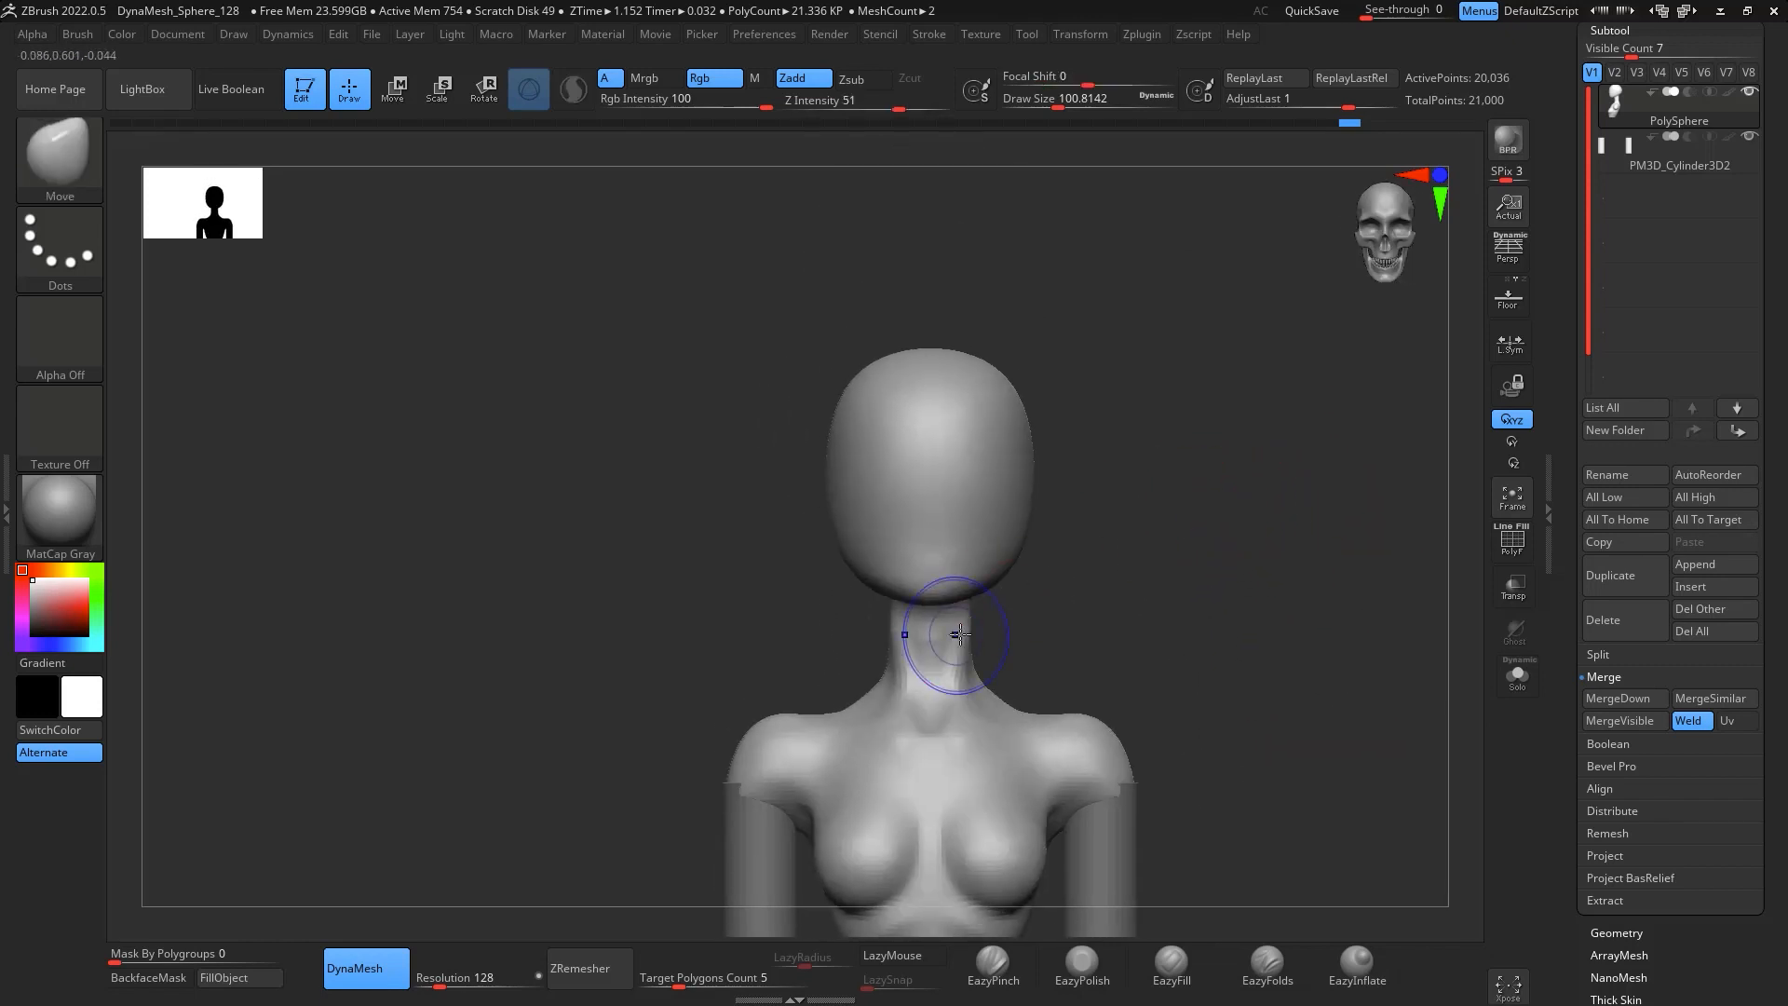
pyautogui.press('shift')
pyautogui.moveTo(1118, 555); pyautogui.dragTo(1062, 551)
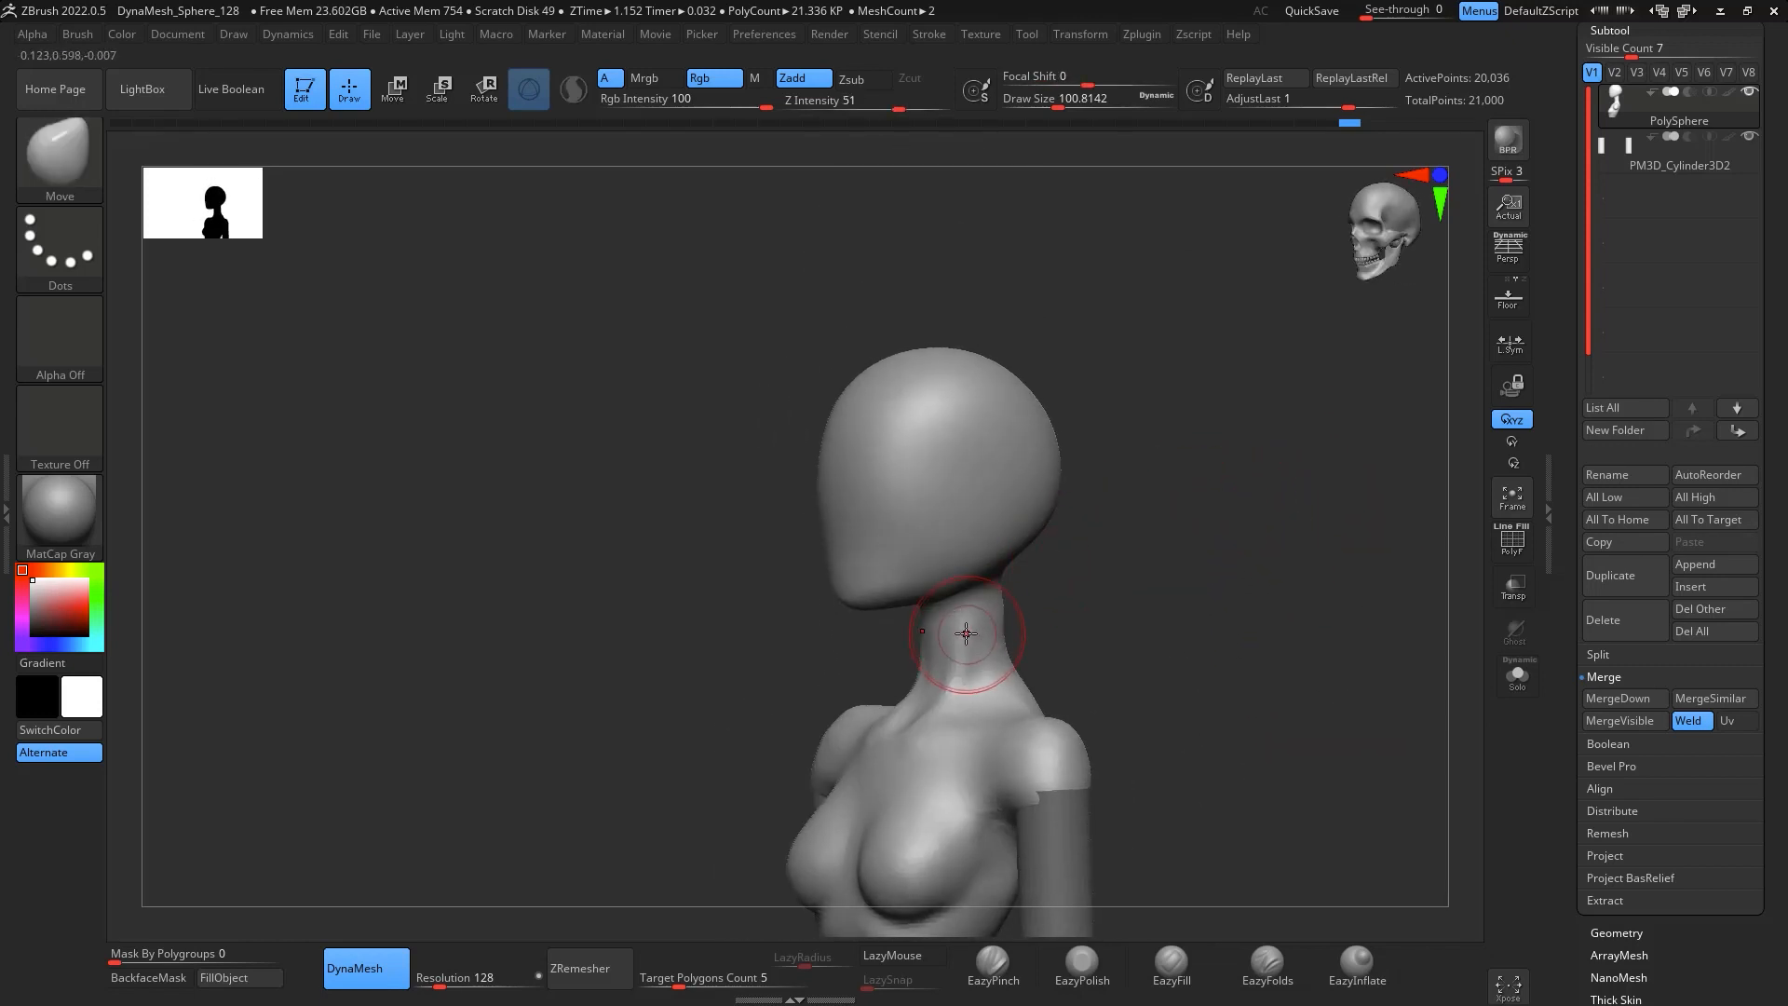
# Adjust the neck's contour from the side and back with the Move brush at draw size about 101
pyautogui.moveTo(1144, 495)
pyautogui.mouseDown()
pyautogui.moveTo(1029, 529)
pyautogui.moveTo(985, 599)
pyautogui.mouseUp()
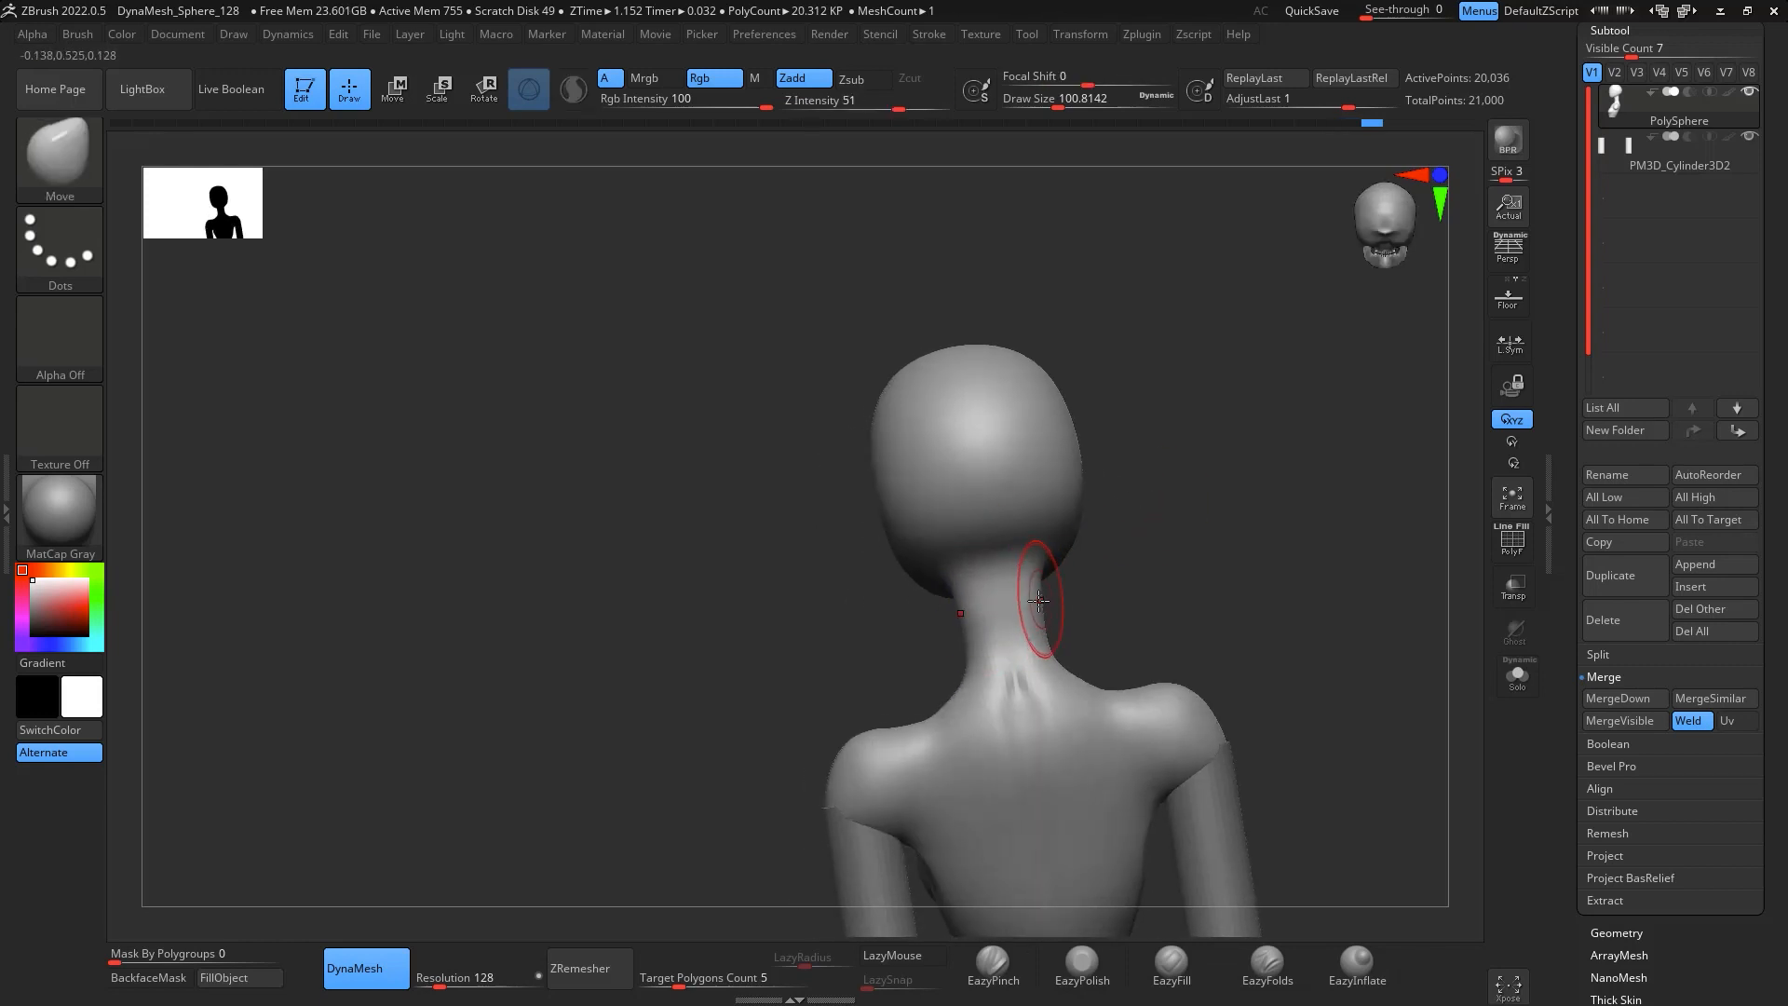
pyautogui.moveTo(1117, 586)
pyautogui.mouseDown()
pyautogui.moveTo(1217, 563)
pyautogui.moveTo(1264, 522)
pyautogui.mouseUp()
pyautogui.keyDown('shift'); pyautogui.moveTo(1113, 631); pyautogui.dragTo(1115, 654); pyautogui.keyUp('shift')
pyautogui.moveTo(1226, 557)
pyautogui.keyDown('alt'); pyautogui.mouseDown()
pyautogui.moveTo(1166, 485)
pyautogui.moveTo(1193, 475)
pyautogui.moveTo(1194, 435)
pyautogui.moveTo(1223, 468)
pyautogui.moveTo(1285, 475)
pyautogui.moveTo(1193, 511)
pyautogui.moveTo(1165, 407)
pyautogui.mouseUp(); pyautogui.keyUp('alt')
# Reshape the head and jaw volume with the Move brush at draw size about 228
pyautogui.keyDown('alt'); pyautogui.moveTo(997, 407); pyautogui.dragTo(1033, 333); pyautogui.keyUp('alt')
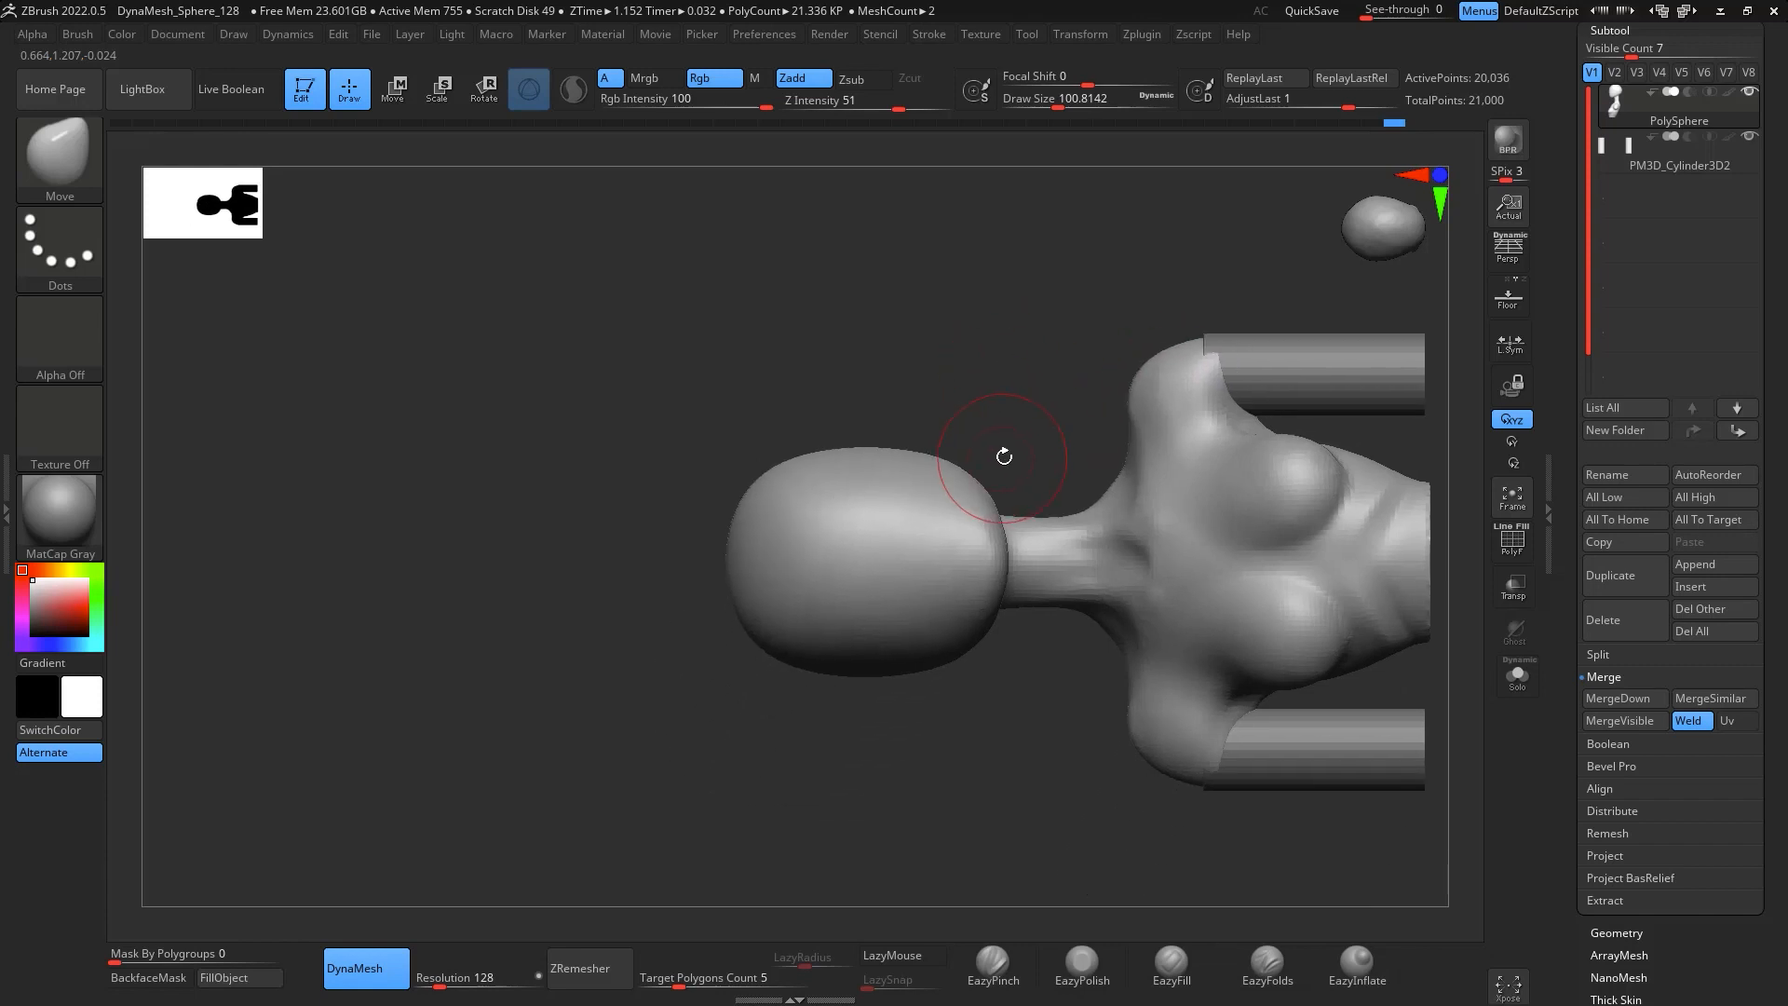
pyautogui.press('space')
pyautogui.moveTo(1004, 456)
pyautogui.mouseDown()
pyautogui.moveTo(1341, 404)
pyautogui.moveTo(1348, 421)
pyautogui.moveTo(1230, 430)
pyautogui.moveTo(1213, 475)
pyautogui.moveTo(1185, 443)
pyautogui.mouseUp()
pyautogui.moveTo(1215, 343)
pyautogui.keyDown('alt'); pyautogui.mouseDown()
pyautogui.moveTo(1202, 494)
pyautogui.moveTo(1273, 499)
pyautogui.moveTo(1201, 515)
pyautogui.moveTo(1158, 463)
pyautogui.moveTo(1182, 395)
pyautogui.mouseUp(); pyautogui.keyUp('alt')
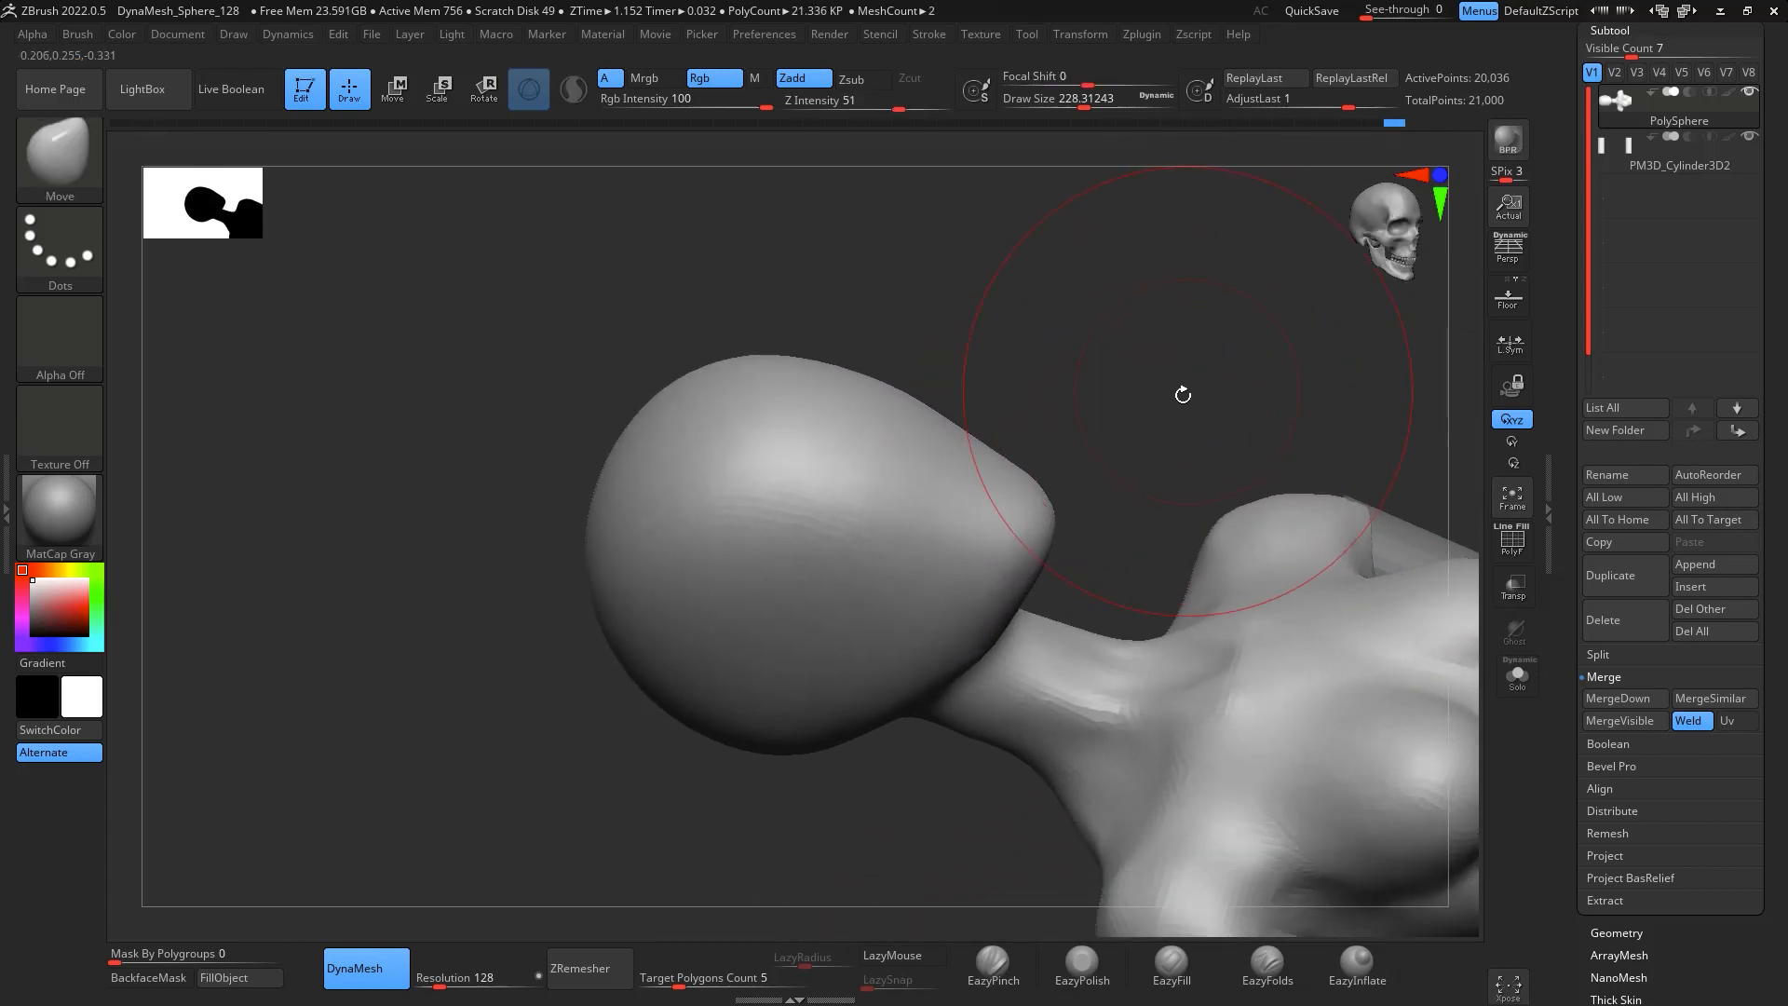
# Carve guide lines for the eyes, nose base and mouth on the face with DamStandard at draw size about 31
pyautogui.press('b')
pyautogui.press('d')
pyautogui.press('s')
pyautogui.press('space')
pyautogui.moveTo(1077, 453)
pyautogui.mouseDown()
pyautogui.moveTo(1044, 455)
pyautogui.moveTo(1142, 320)
pyautogui.moveTo(1211, 431)
pyautogui.mouseUp()
pyautogui.press('space')
pyautogui.moveTo(874, 591); pyautogui.dragTo(864, 590)
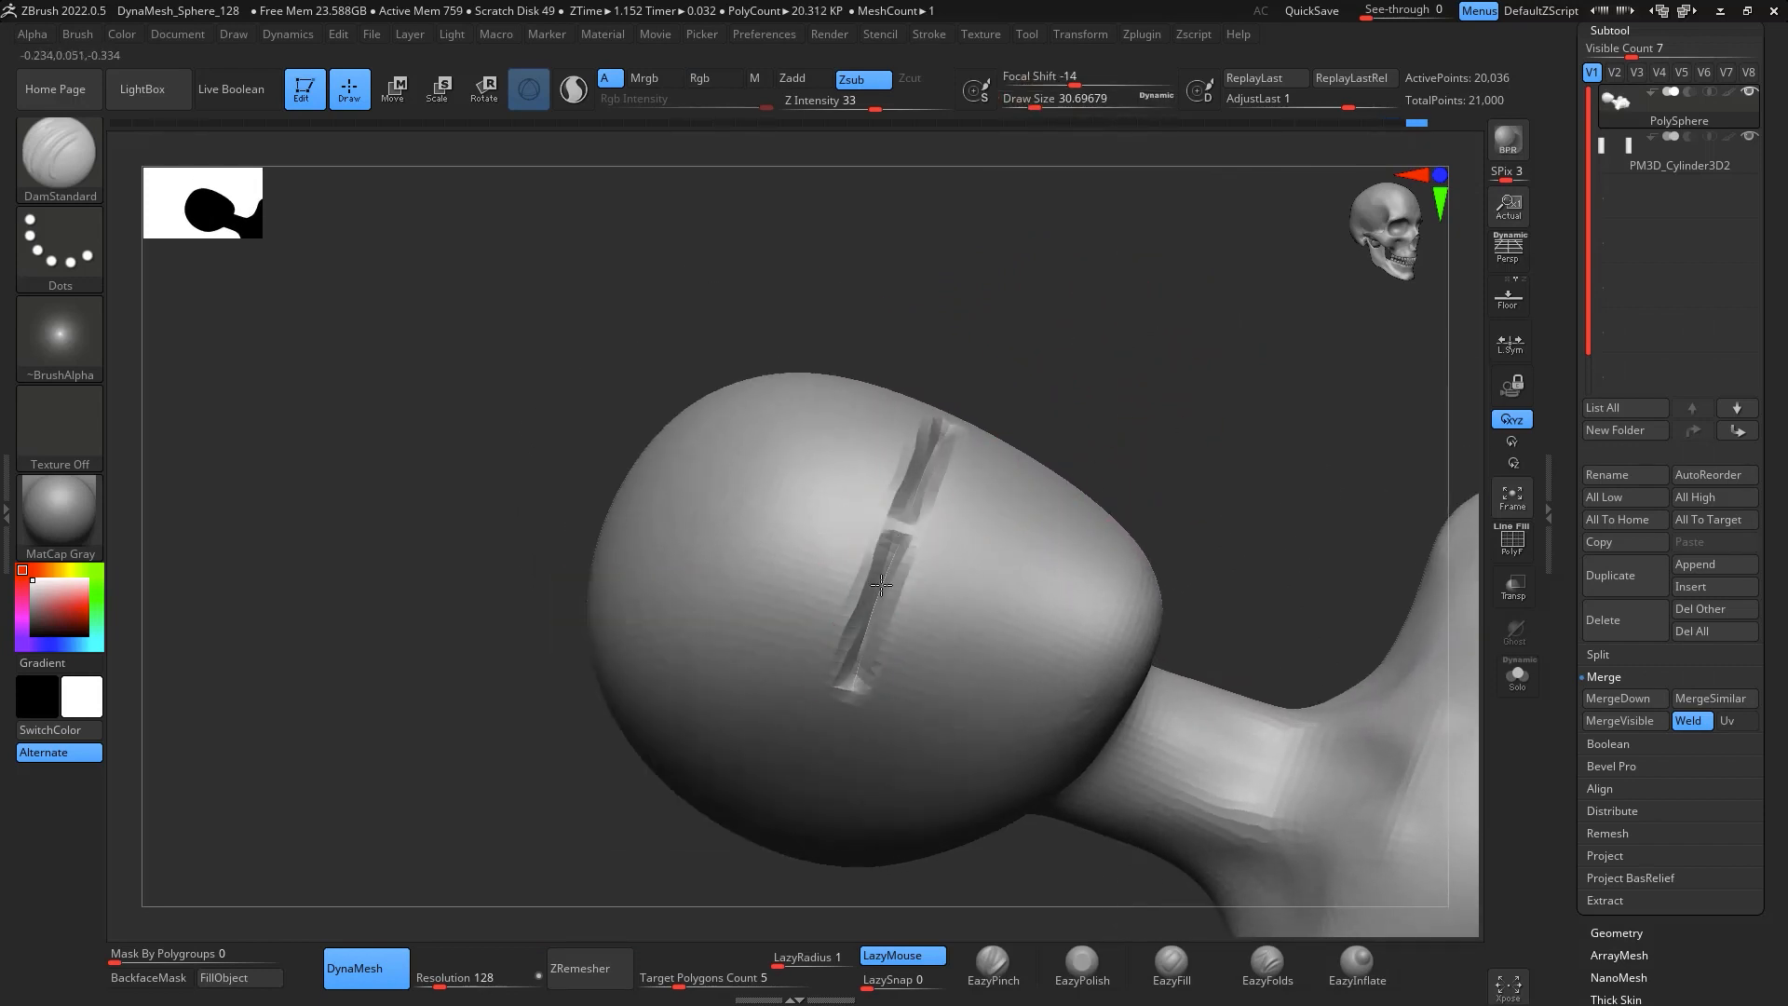
pyautogui.moveTo(1118, 345); pyautogui.dragTo(1116, 451)
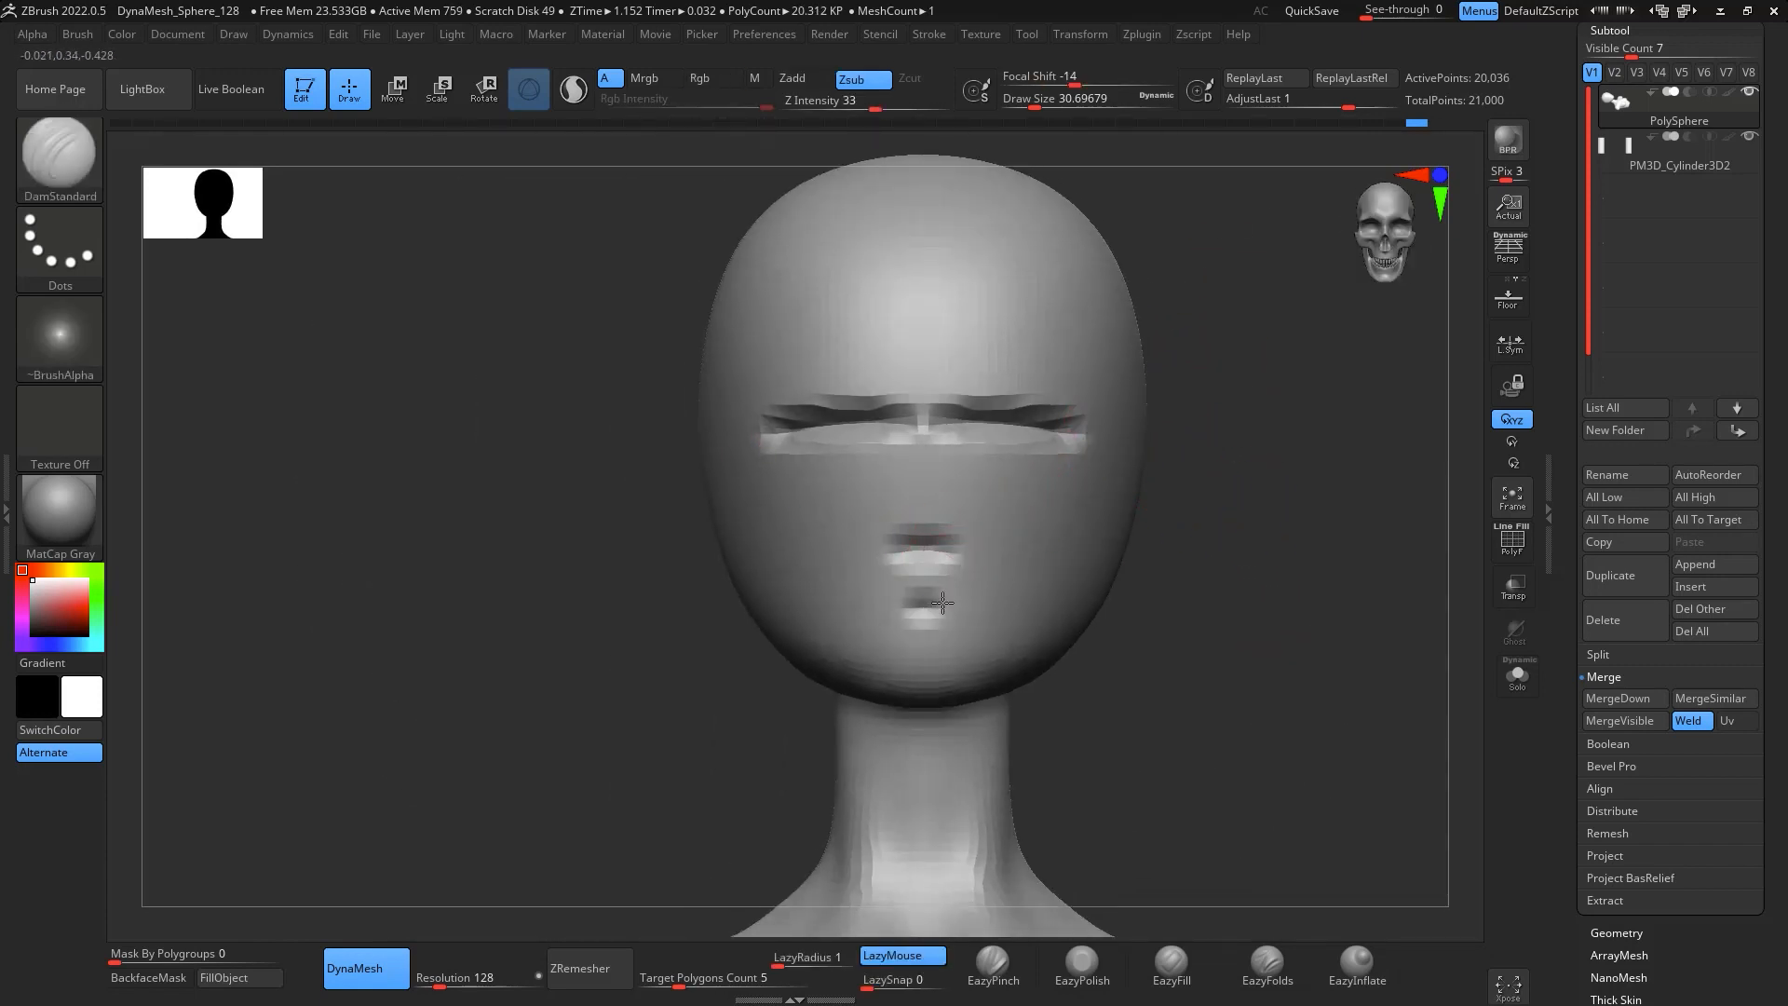
# Carve out both eye sockets with ClayBuildup at draw size about 51, then remesh and smooth them
pyautogui.moveTo(1164, 503)
pyautogui.mouseDown()
pyautogui.moveTo(1261, 451)
pyautogui.moveTo(1150, 463)
pyautogui.moveTo(1309, 387)
pyautogui.moveTo(1320, 501)
pyautogui.moveTo(1250, 430)
pyautogui.mouseUp()
pyautogui.press('b')
pyautogui.press('c')
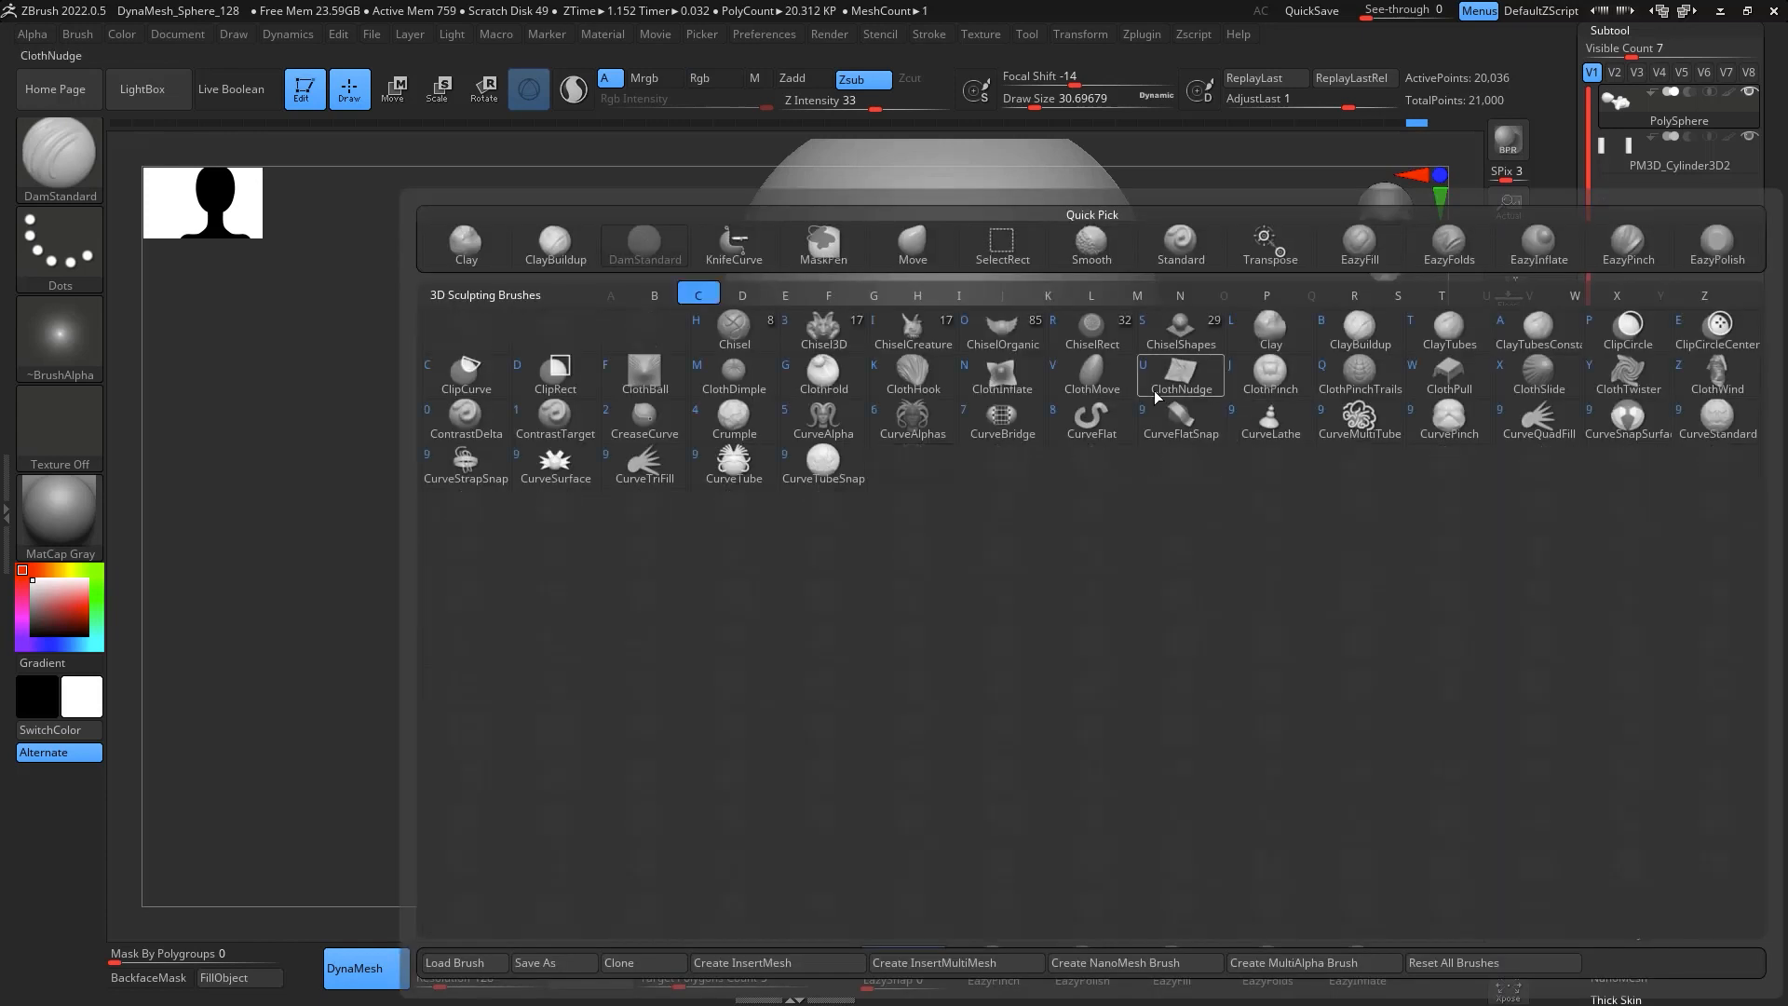
pyautogui.press('b')
pyautogui.press('space')
pyautogui.moveTo(1116, 422)
pyautogui.mouseDown()
pyautogui.moveTo(1015, 392)
pyautogui.moveTo(1025, 354)
pyautogui.moveTo(1070, 359)
pyautogui.moveTo(1025, 392)
pyautogui.mouseUp()
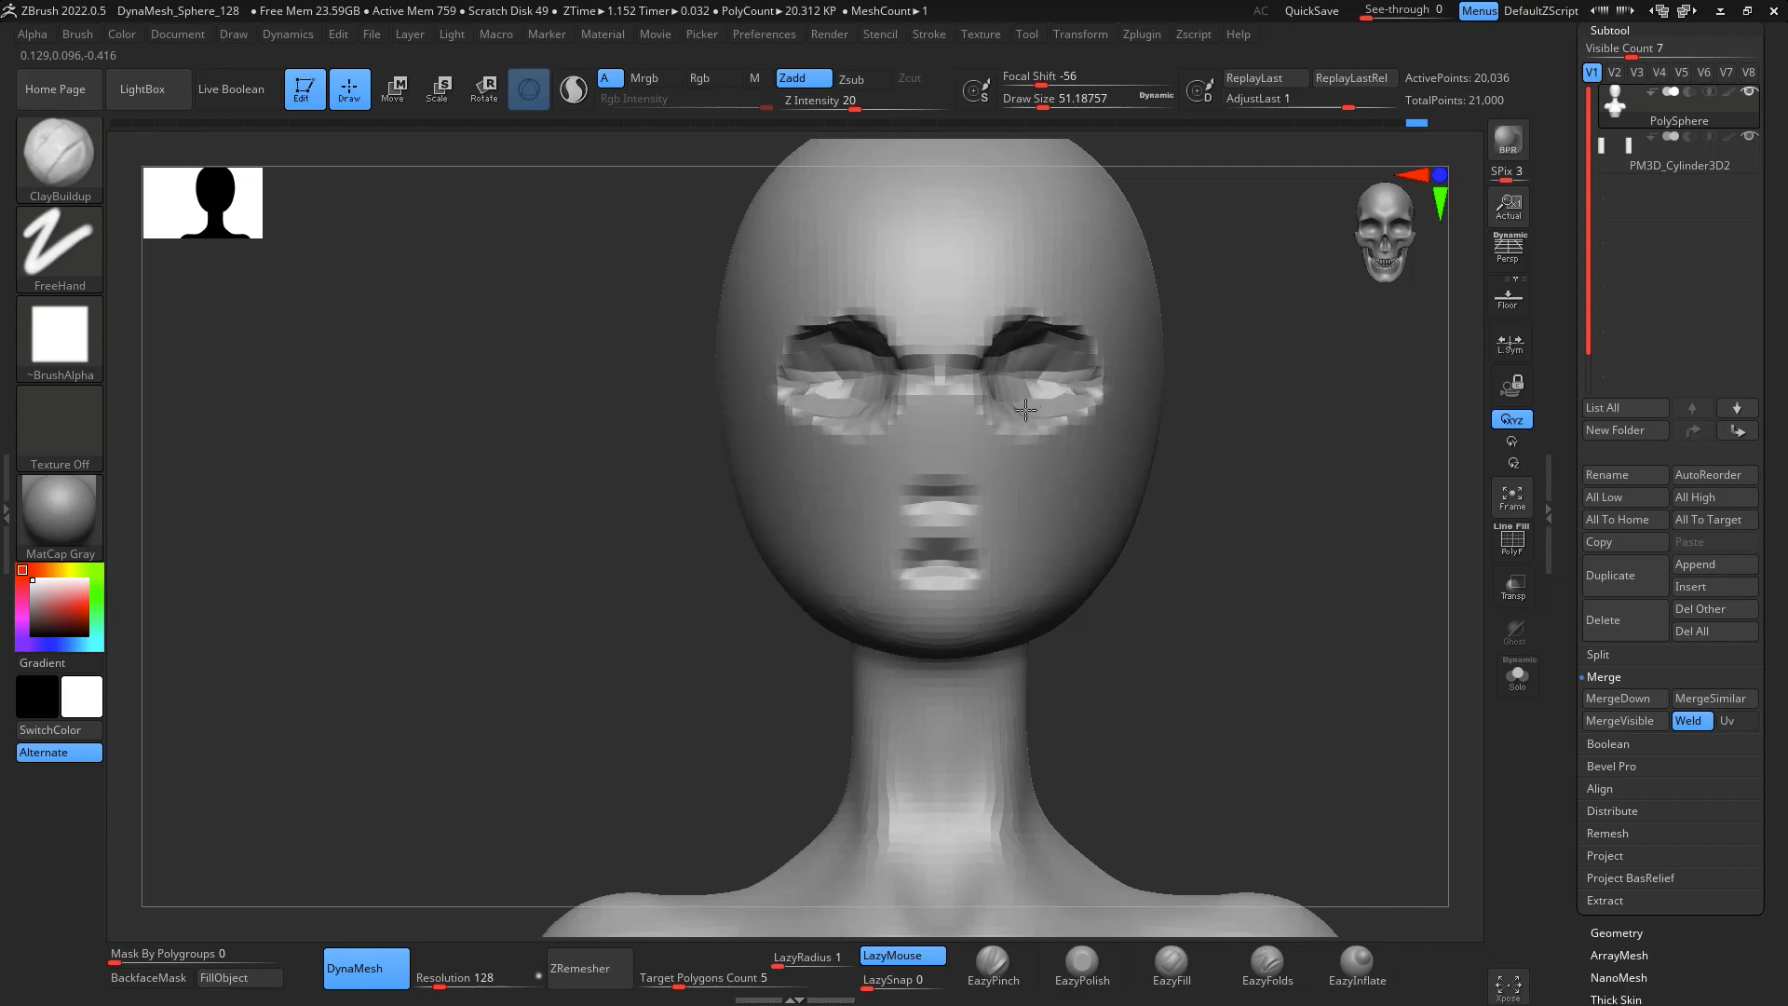
pyautogui.keyDown('ctrl'); pyautogui.moveTo(1229, 370); pyautogui.dragTo(1247, 361); pyautogui.keyUp('ctrl')
pyautogui.moveTo(1054, 363)
pyautogui.keyDown('shift'); pyautogui.mouseDown()
pyautogui.moveTo(1025, 330)
pyautogui.moveTo(1067, 432)
pyautogui.moveTo(970, 380)
pyautogui.moveTo(1029, 340)
pyautogui.moveTo(1094, 357)
pyautogui.moveTo(1027, 355)
pyautogui.moveTo(991, 321)
pyautogui.moveTo(1099, 380)
pyautogui.moveTo(1098, 327)
pyautogui.mouseUp(); pyautogui.keyUp('shift')
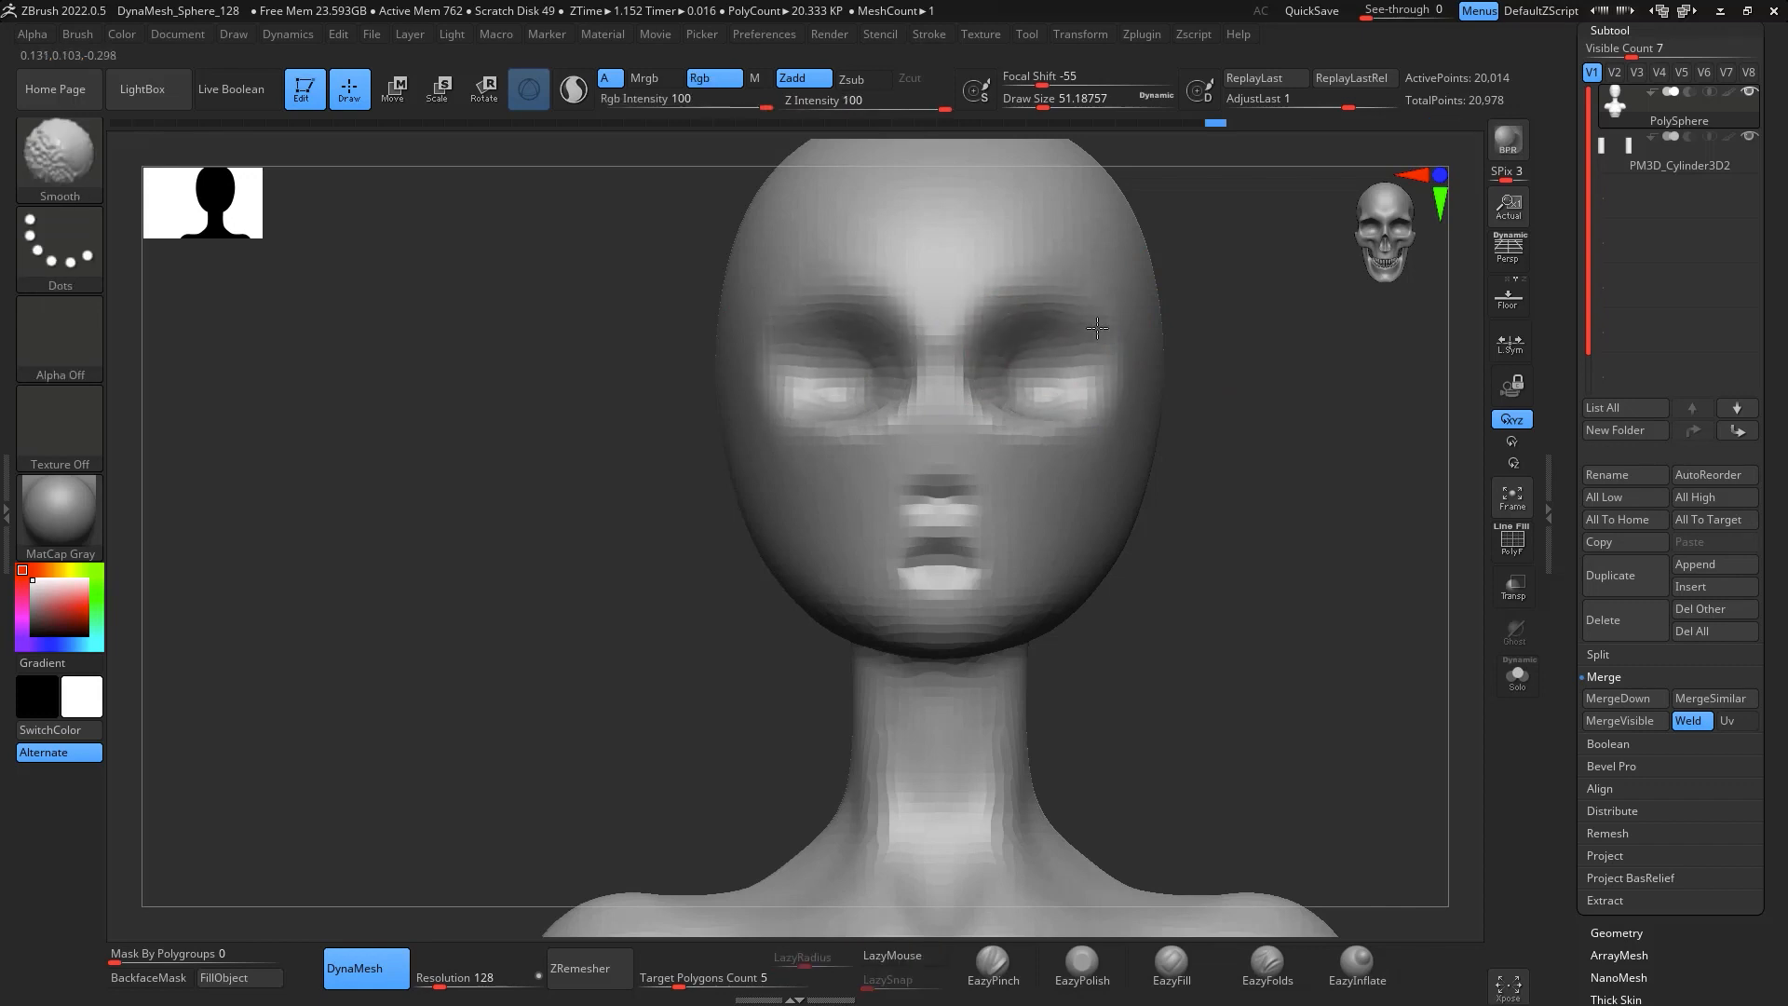
# Reshape the forehead and nose bridge in profile with the Move brush at draw size about 90
pyautogui.moveTo(1210, 471); pyautogui.dragTo(1364, 484)
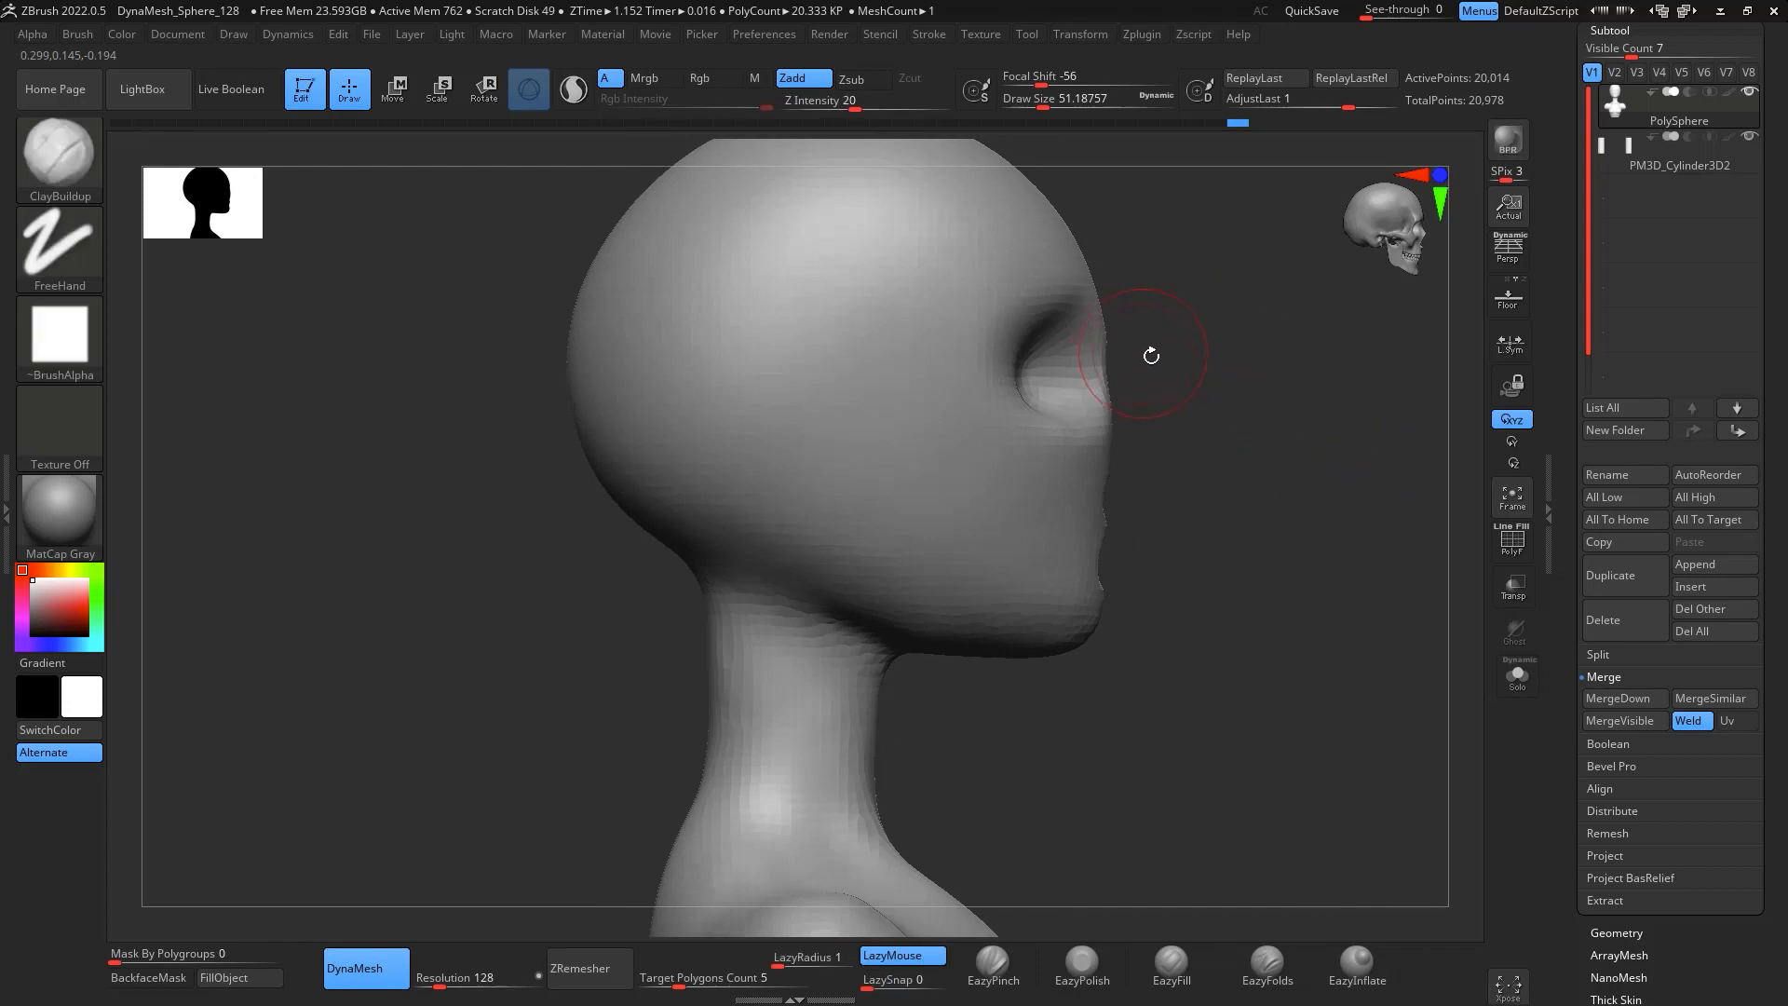
pyautogui.press('space')
pyautogui.moveTo(1151, 364); pyautogui.dragTo(1164, 366)
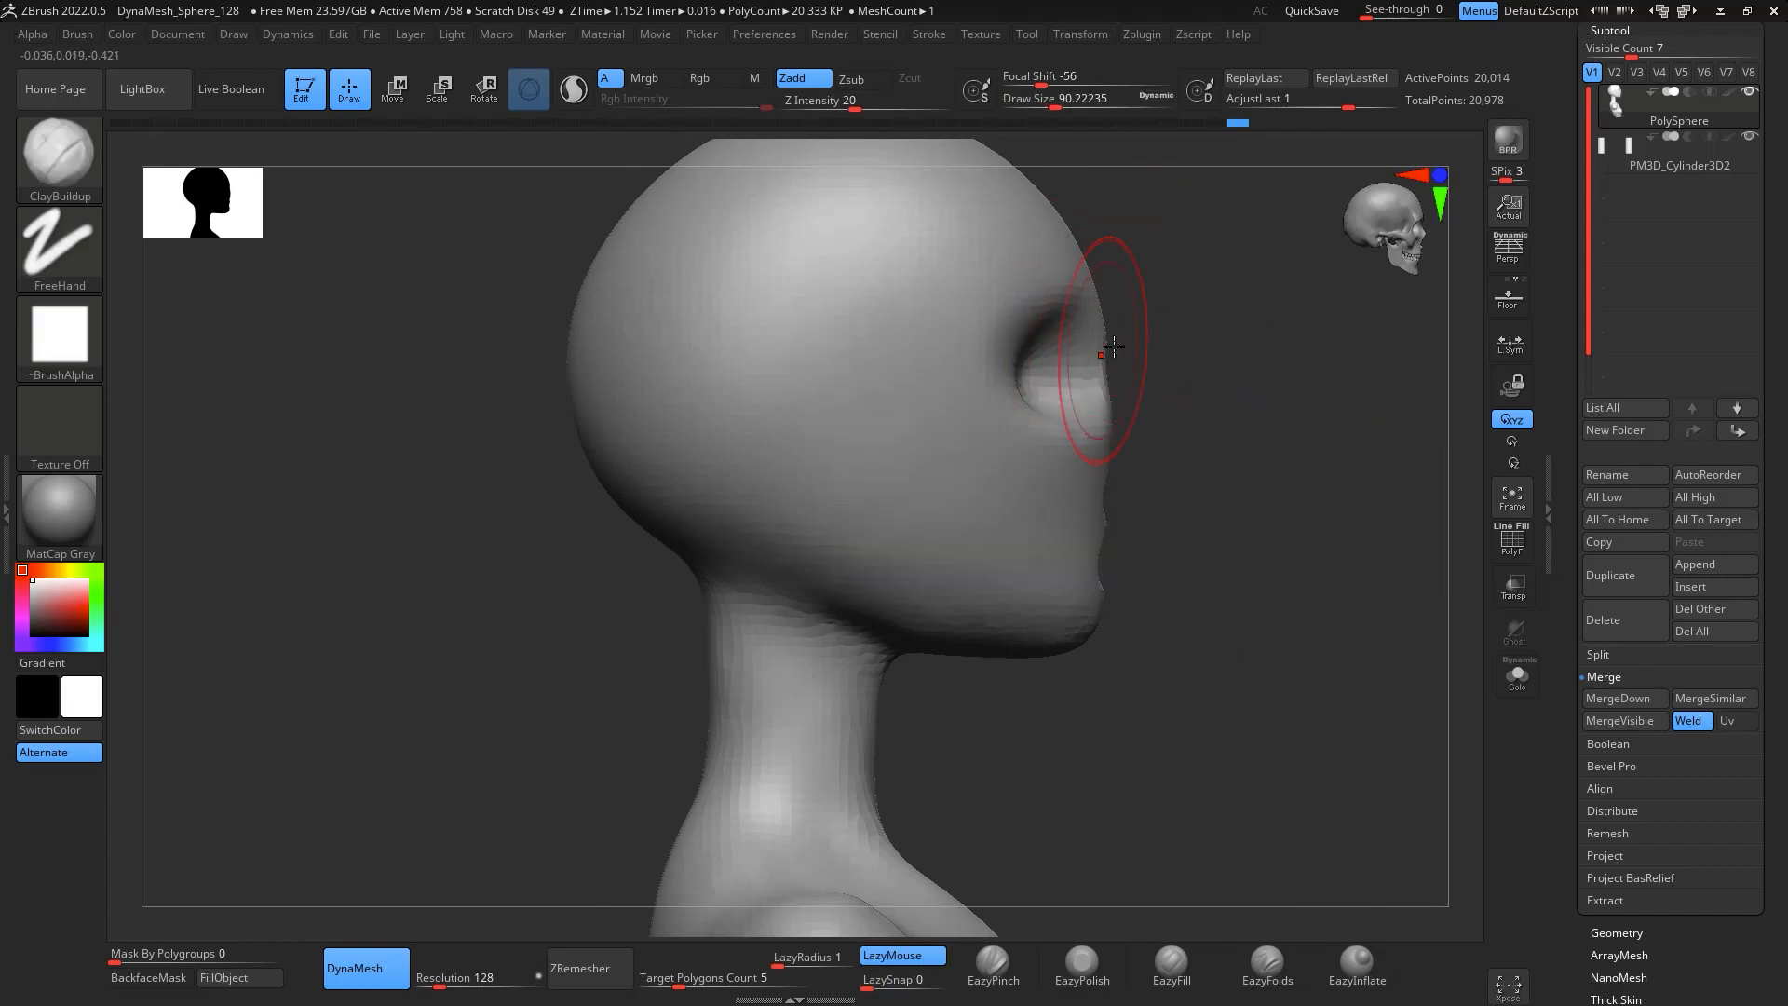
pyautogui.press('b')
pyautogui.press('m')
pyautogui.press('v')
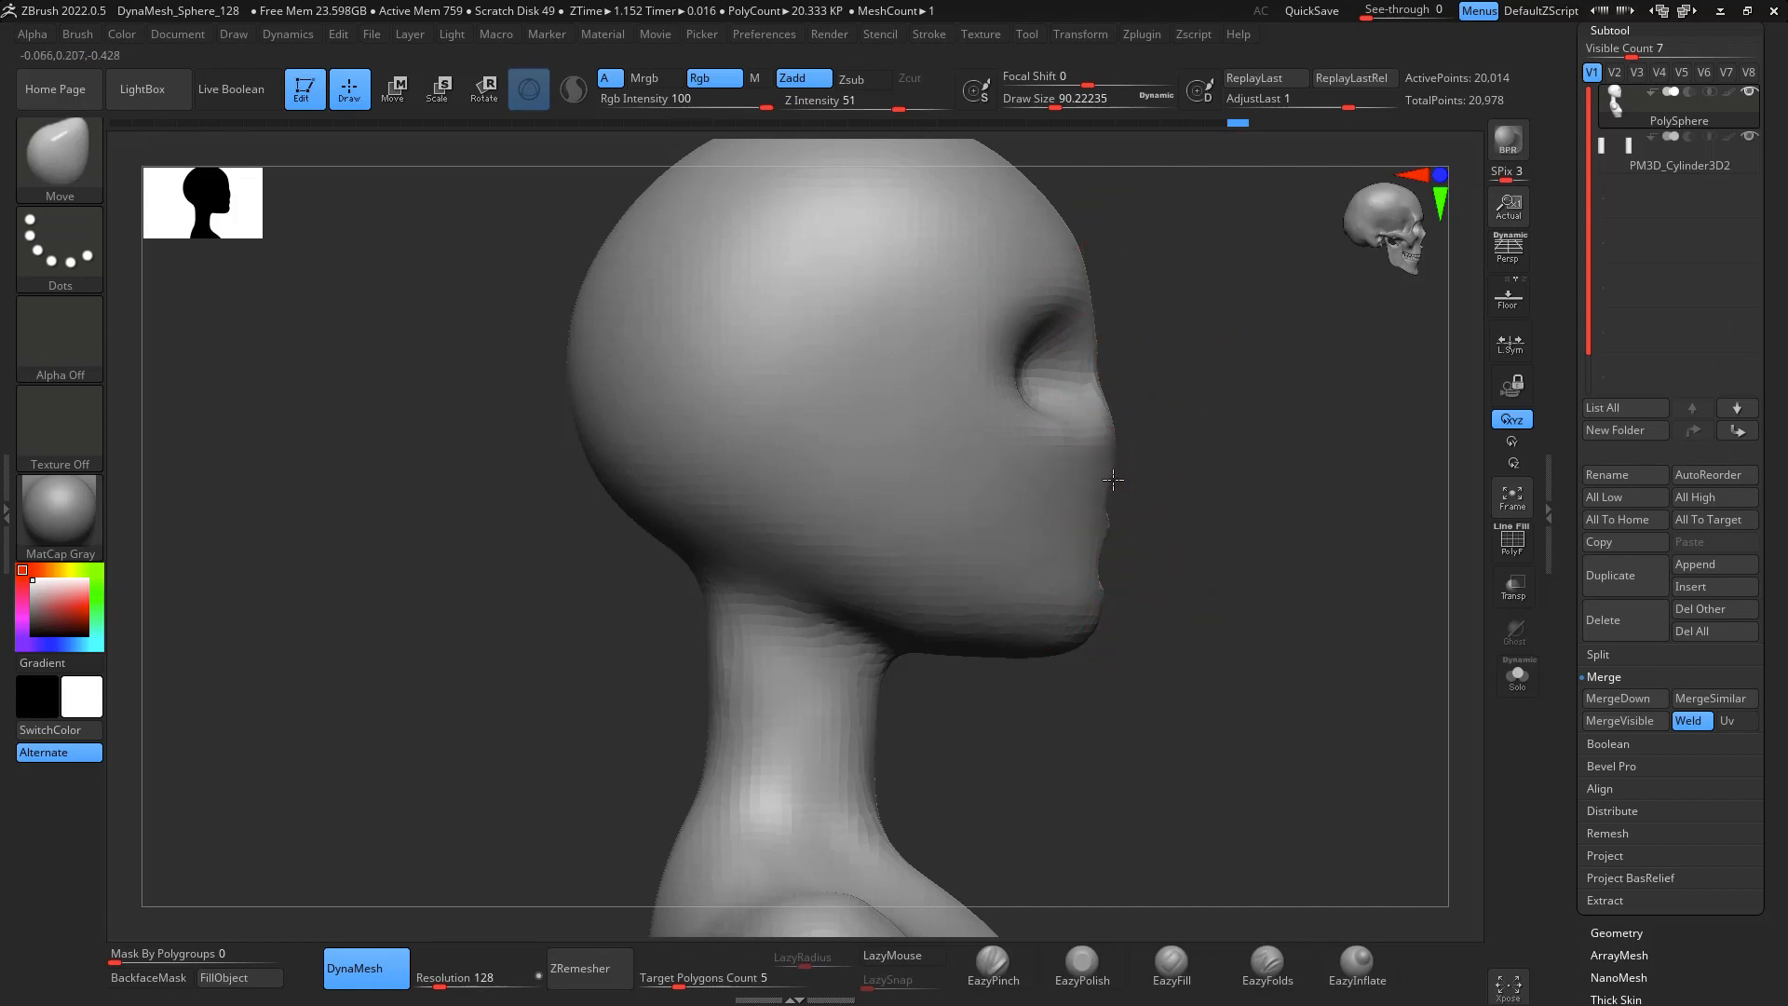
pyautogui.moveTo(1108, 479); pyautogui.dragTo(1318, 590)
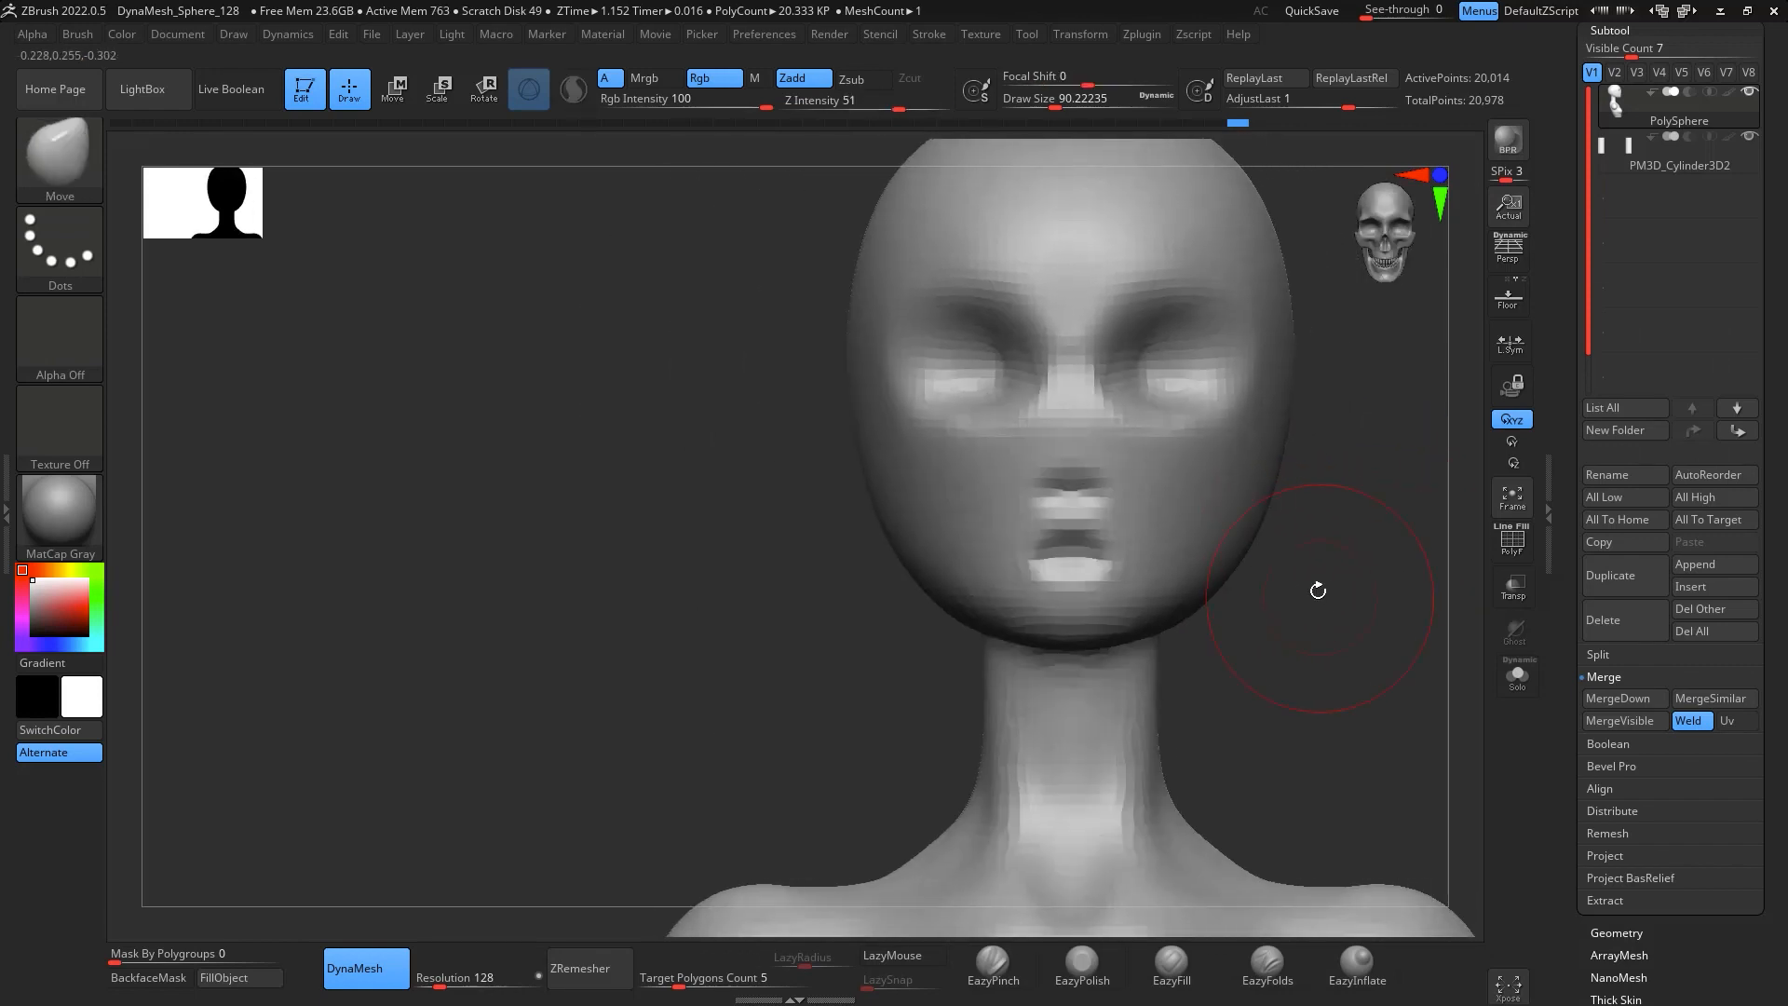
# Build up the nose and inner brow ridges with ClayBuildup at draw size about 39 and focal shift -31
pyautogui.press('b')
pyautogui.press('c')
pyautogui.press('b')
pyautogui.press('space')
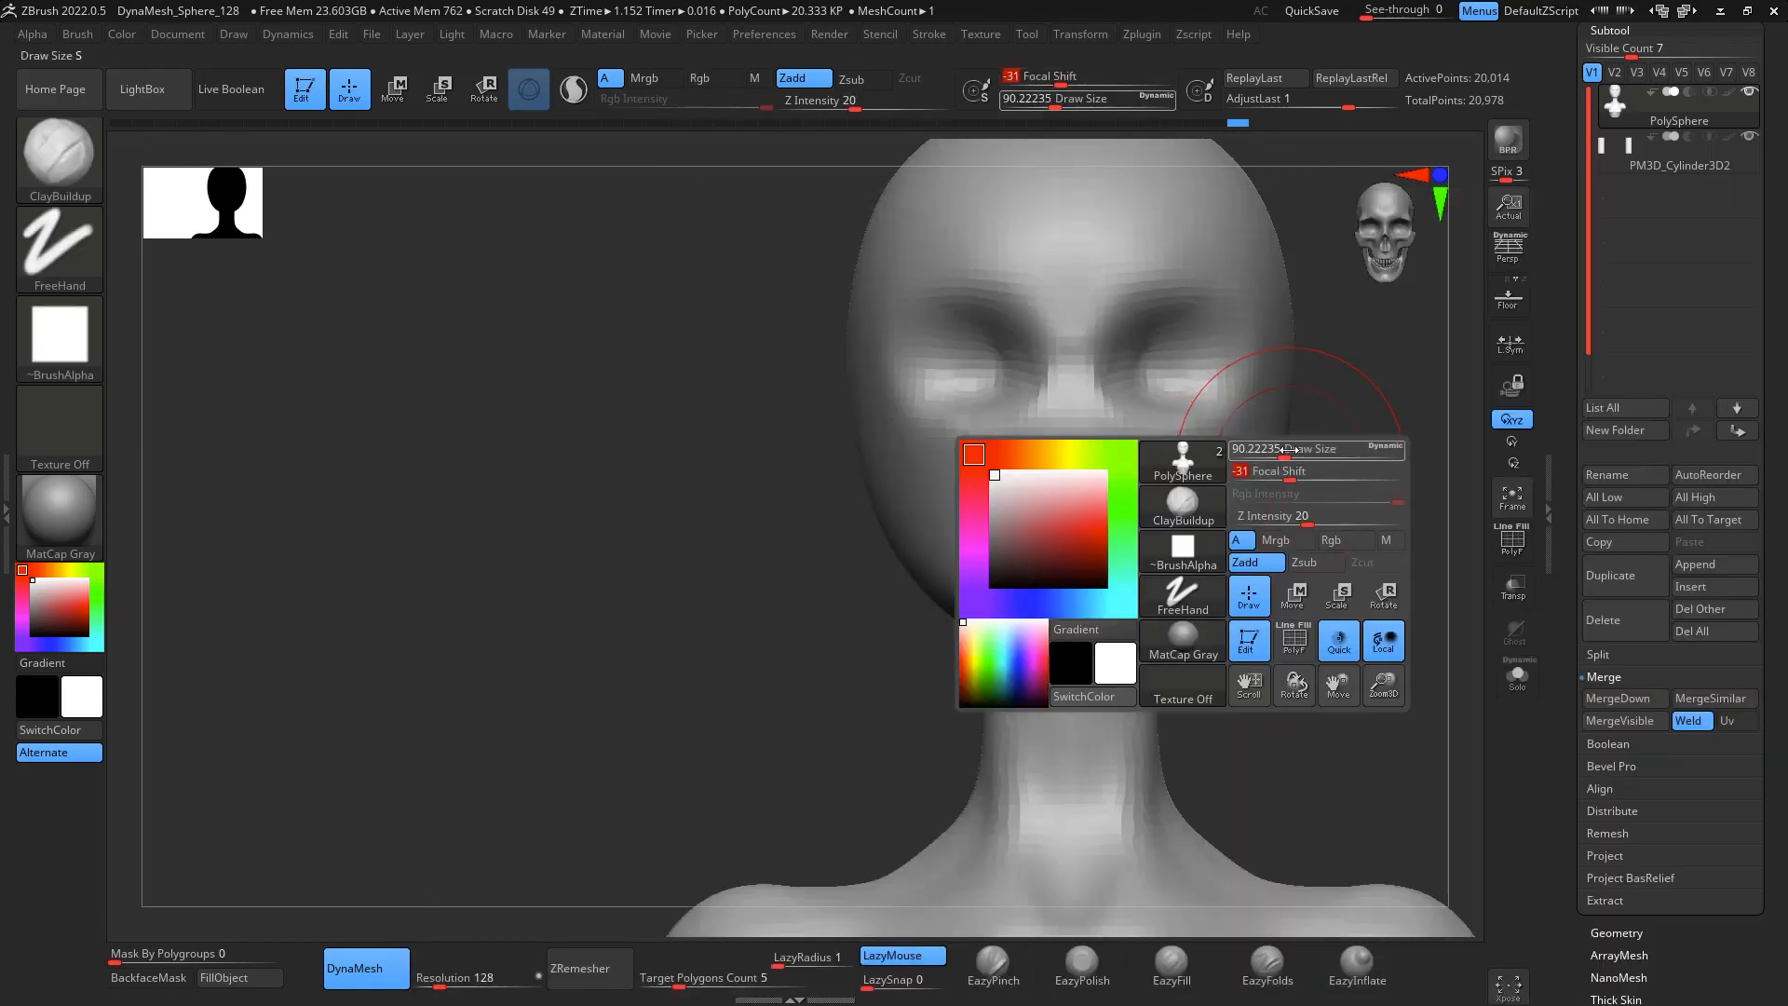
pyautogui.moveTo(1288, 450); pyautogui.dragTo(1266, 450)
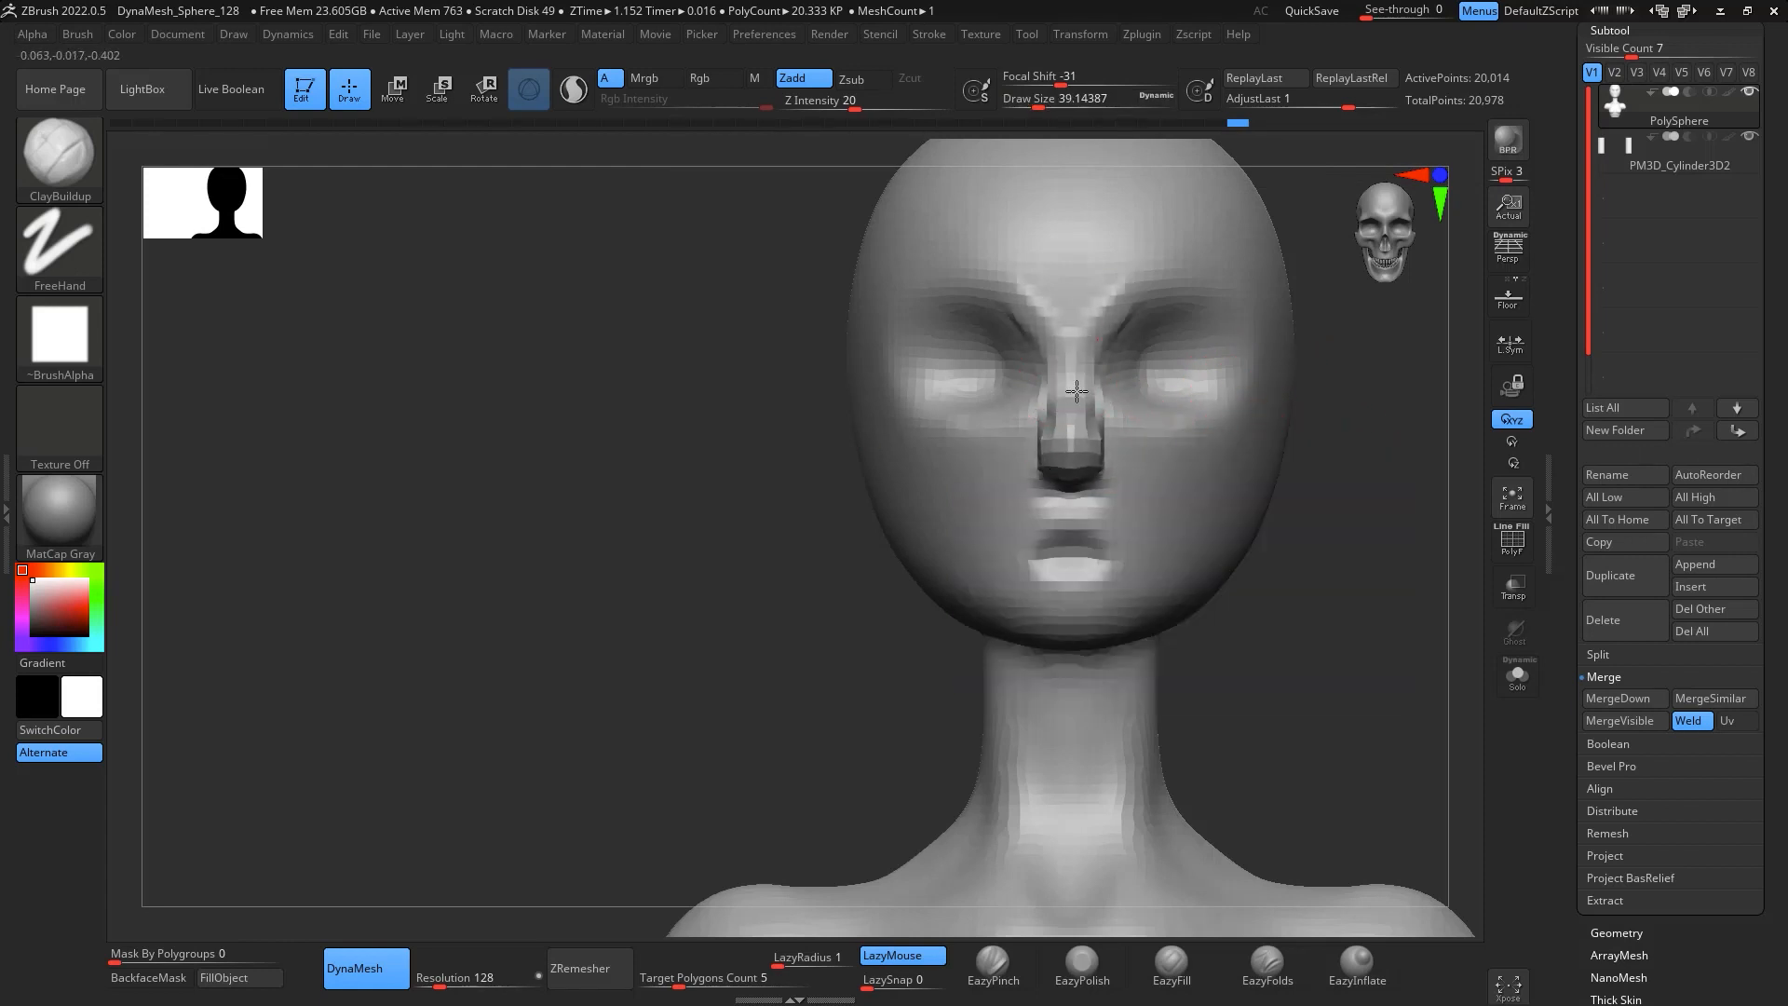
# Remesh the head with DynaMesh and smooth the new nose volume
pyautogui.moveTo(1304, 475); pyautogui.dragTo(1372, 495)
pyautogui.moveTo(1089, 442)
pyautogui.keyDown('shift'); pyautogui.mouseDown()
pyautogui.moveTo(1117, 424)
pyautogui.moveTo(1217, 454)
pyautogui.moveTo(1110, 444)
pyautogui.mouseUp(); pyautogui.keyUp('shift')
pyautogui.press('shift')
# Reshape the brow, nose and mouth area in profile with the Move brush at draw sizes about 56 and 108
pyautogui.moveTo(1303, 494); pyautogui.dragTo(1042, 555)
pyautogui.press('b')
pyautogui.press('m')
pyautogui.press('v')
pyautogui.press('space')
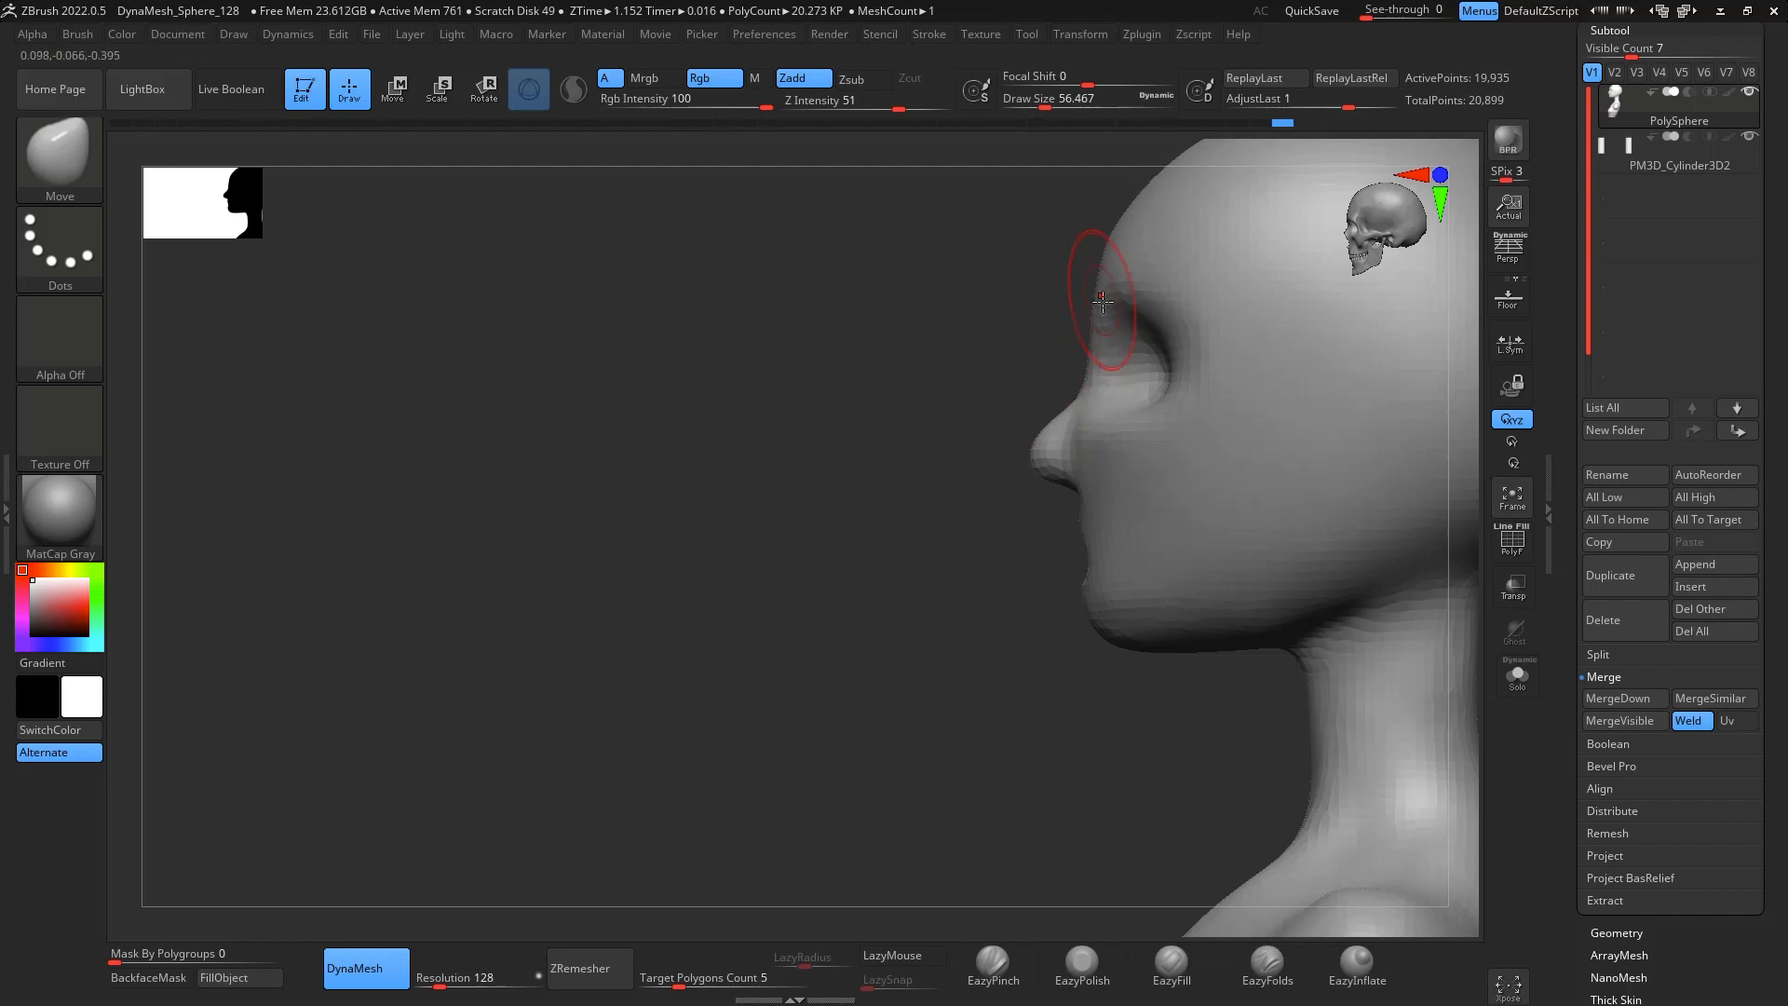
pyautogui.press('space')
pyautogui.moveTo(1103, 301)
pyautogui.mouseDown()
pyautogui.moveTo(1117, 302)
pyautogui.moveTo(1097, 290)
pyautogui.mouseUp()
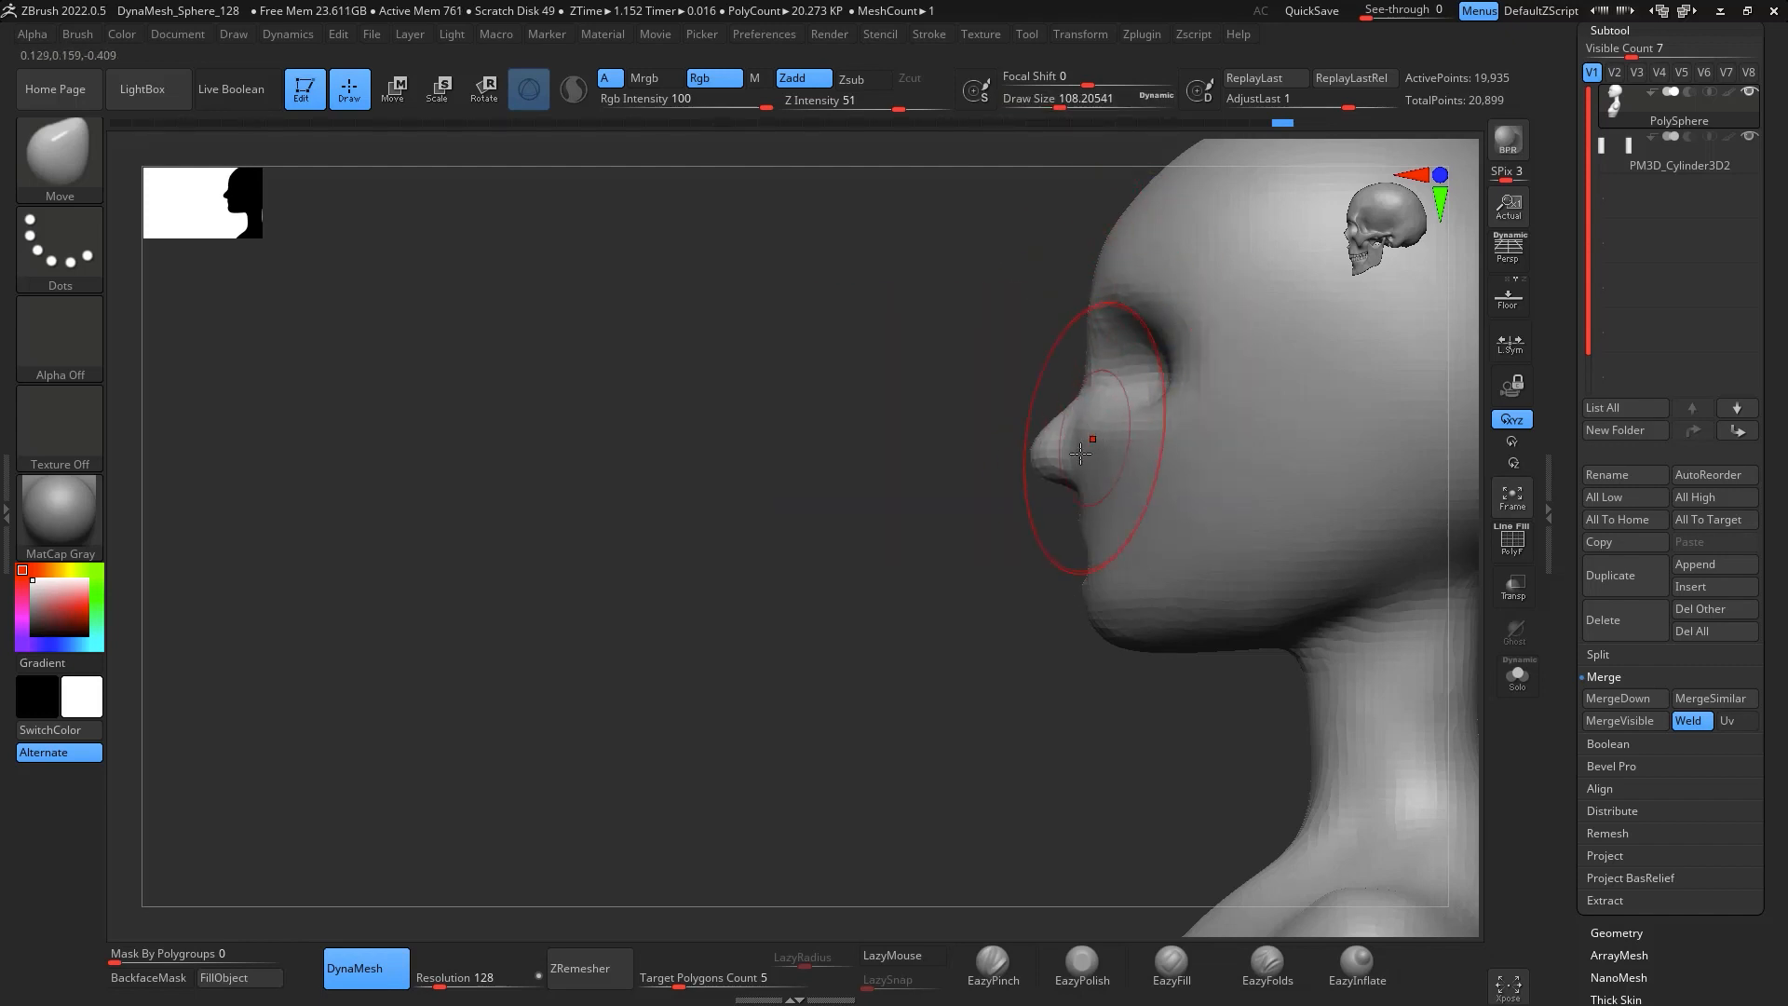
pyautogui.moveTo(838, 507); pyautogui.dragTo(1109, 643)
# Build up the cheeks beneath both eye sockets with ClayBuildup at draw size about 59 and focal shift -31
pyautogui.moveTo(1302, 507)
pyautogui.mouseDown()
pyautogui.moveTo(1285, 563)
pyautogui.moveTo(1272, 544)
pyautogui.moveTo(1315, 562)
pyautogui.moveTo(1296, 557)
pyautogui.mouseUp()
pyautogui.press('b')
pyautogui.press('c')
pyautogui.press('b')
pyautogui.press('space')
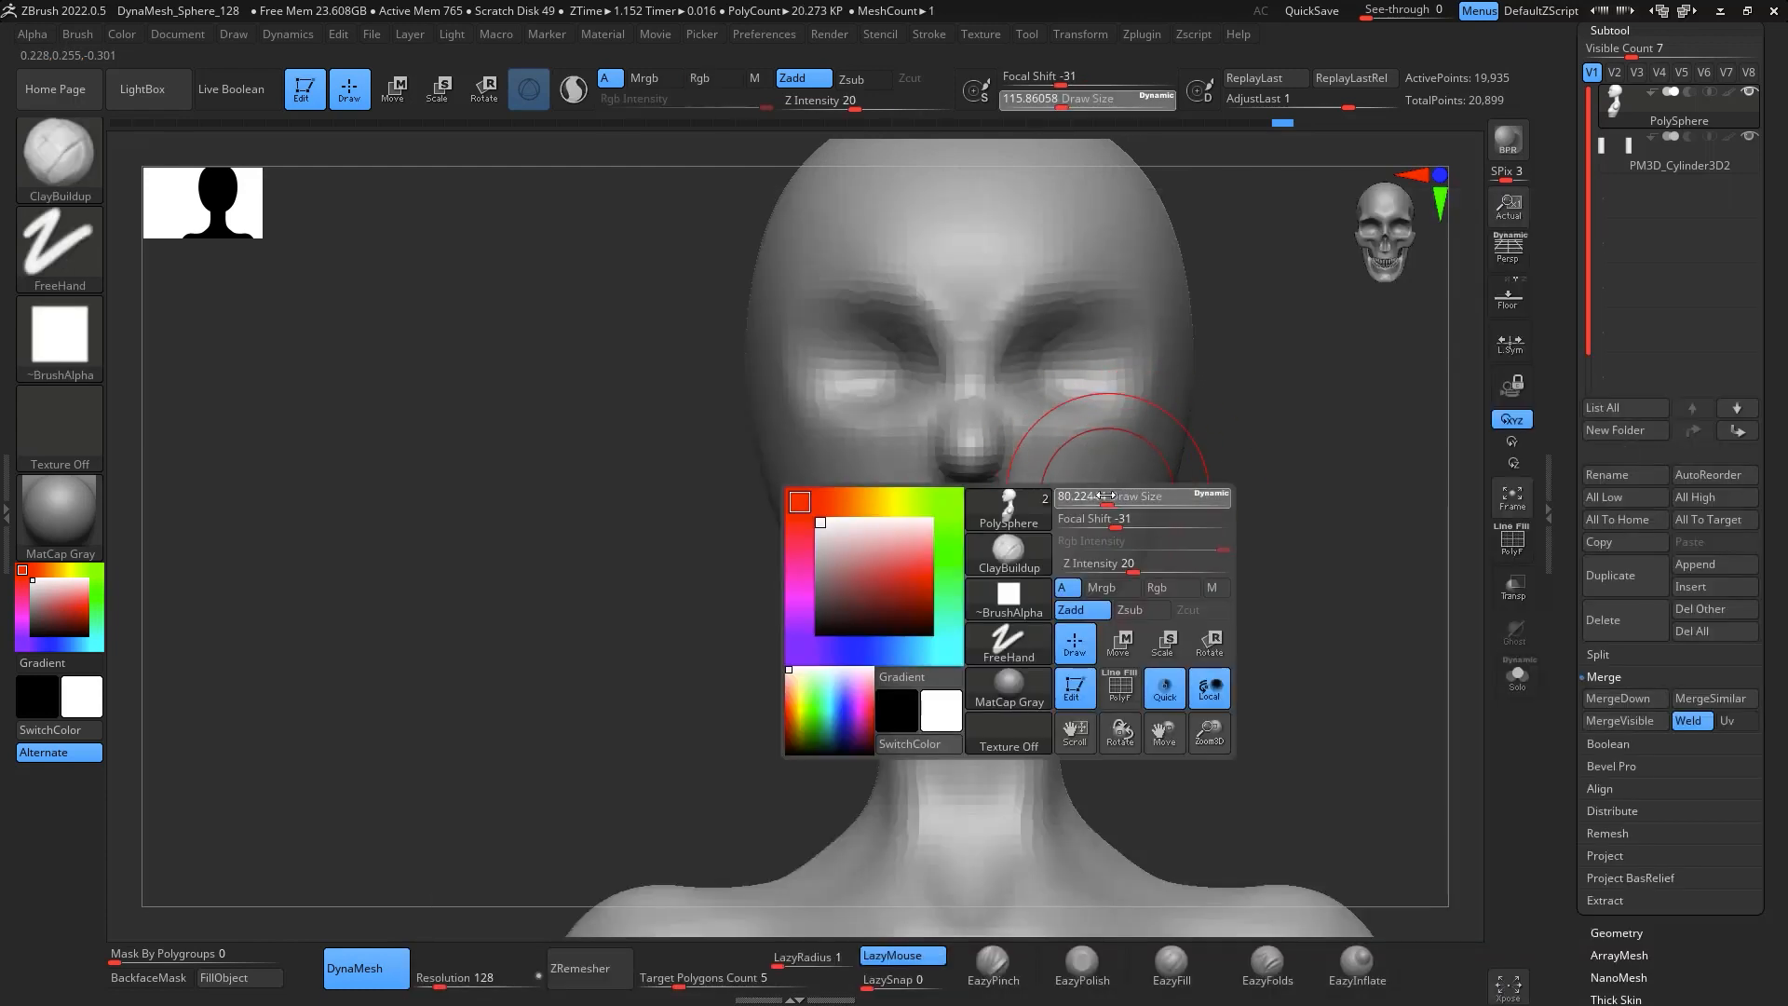
pyautogui.moveTo(1164, 494); pyautogui.dragTo(1118, 493)
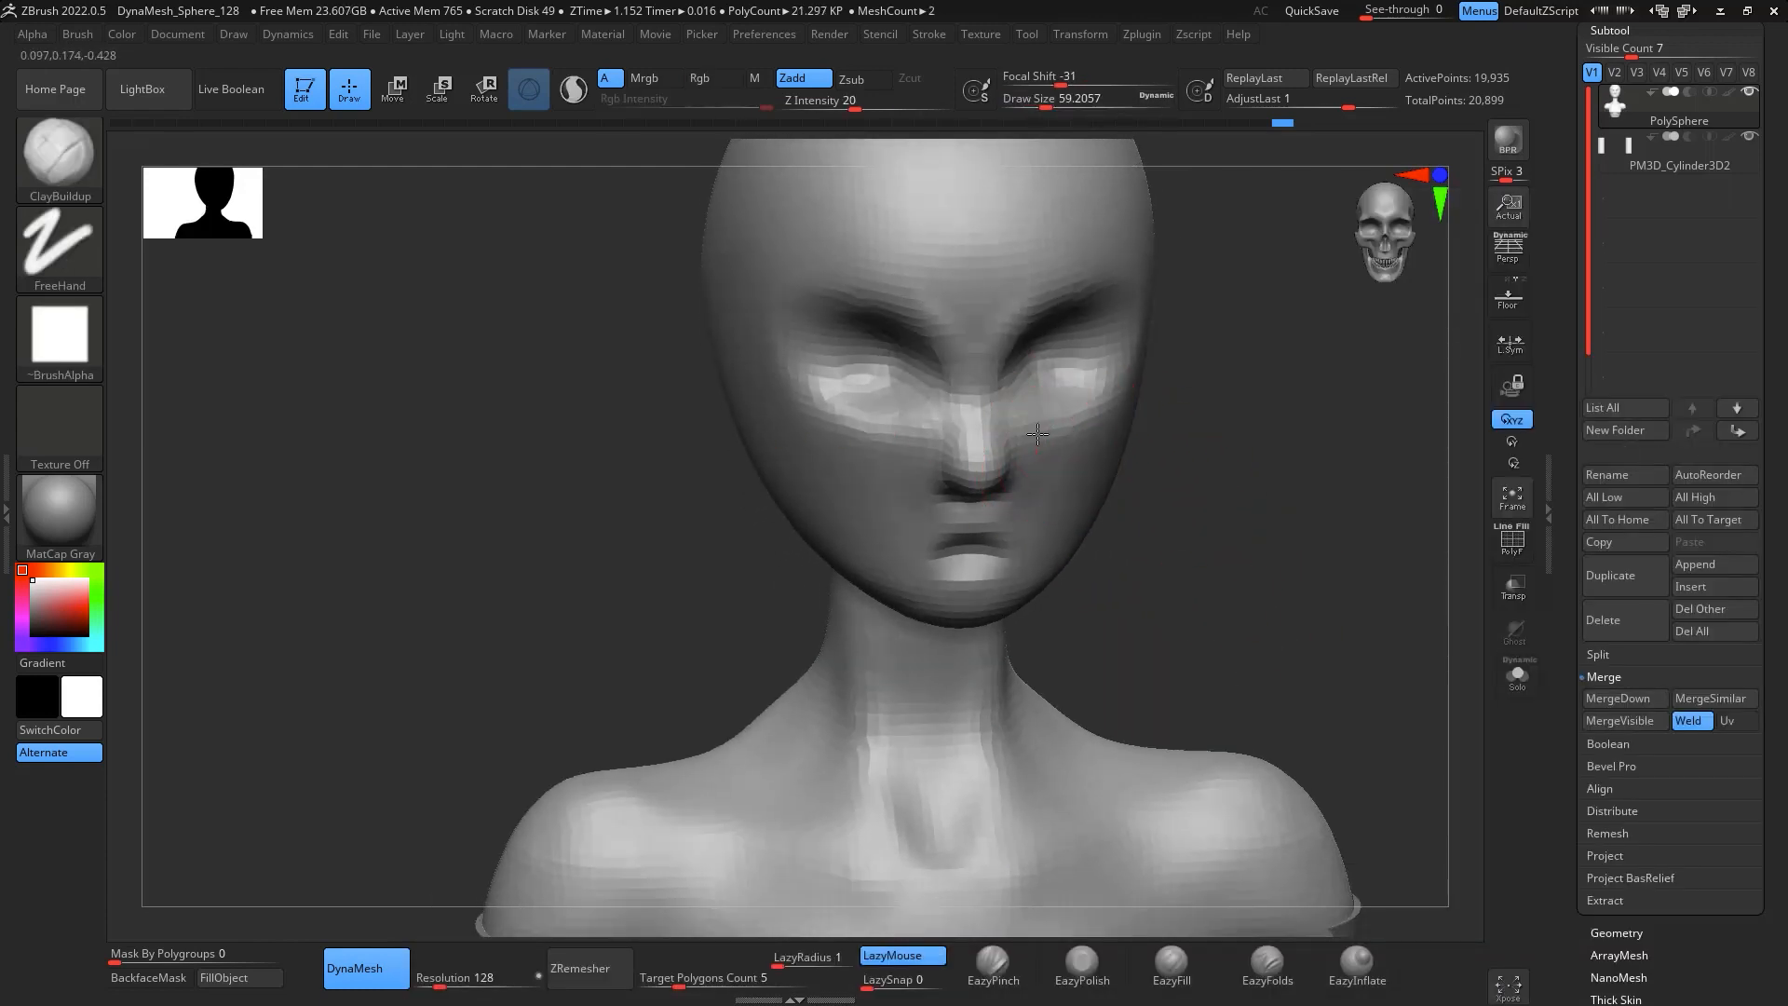
pyautogui.moveTo(1038, 434)
pyautogui.mouseDown()
pyautogui.moveTo(1027, 398)
pyautogui.moveTo(1062, 423)
pyautogui.moveTo(1032, 402)
pyautogui.mouseUp()
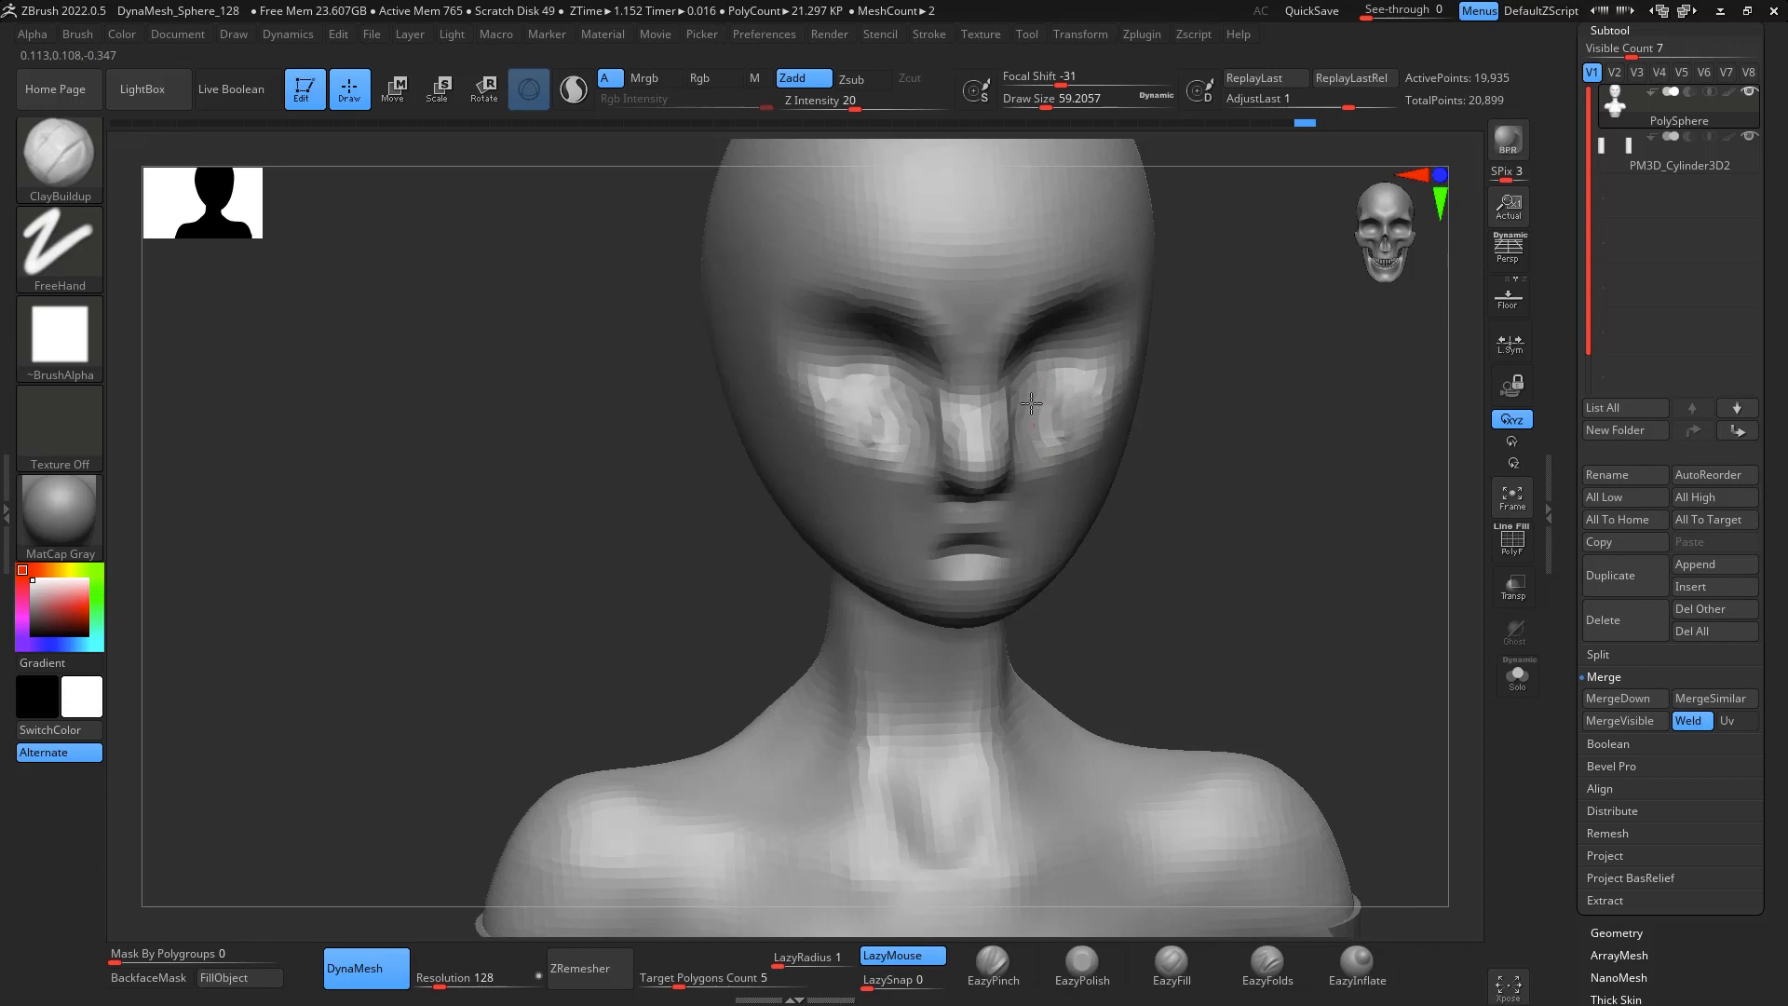
# Smooth the built-up cheeks, the eye sockets and the brow area
pyautogui.moveTo(1313, 436); pyautogui.dragTo(1205, 443)
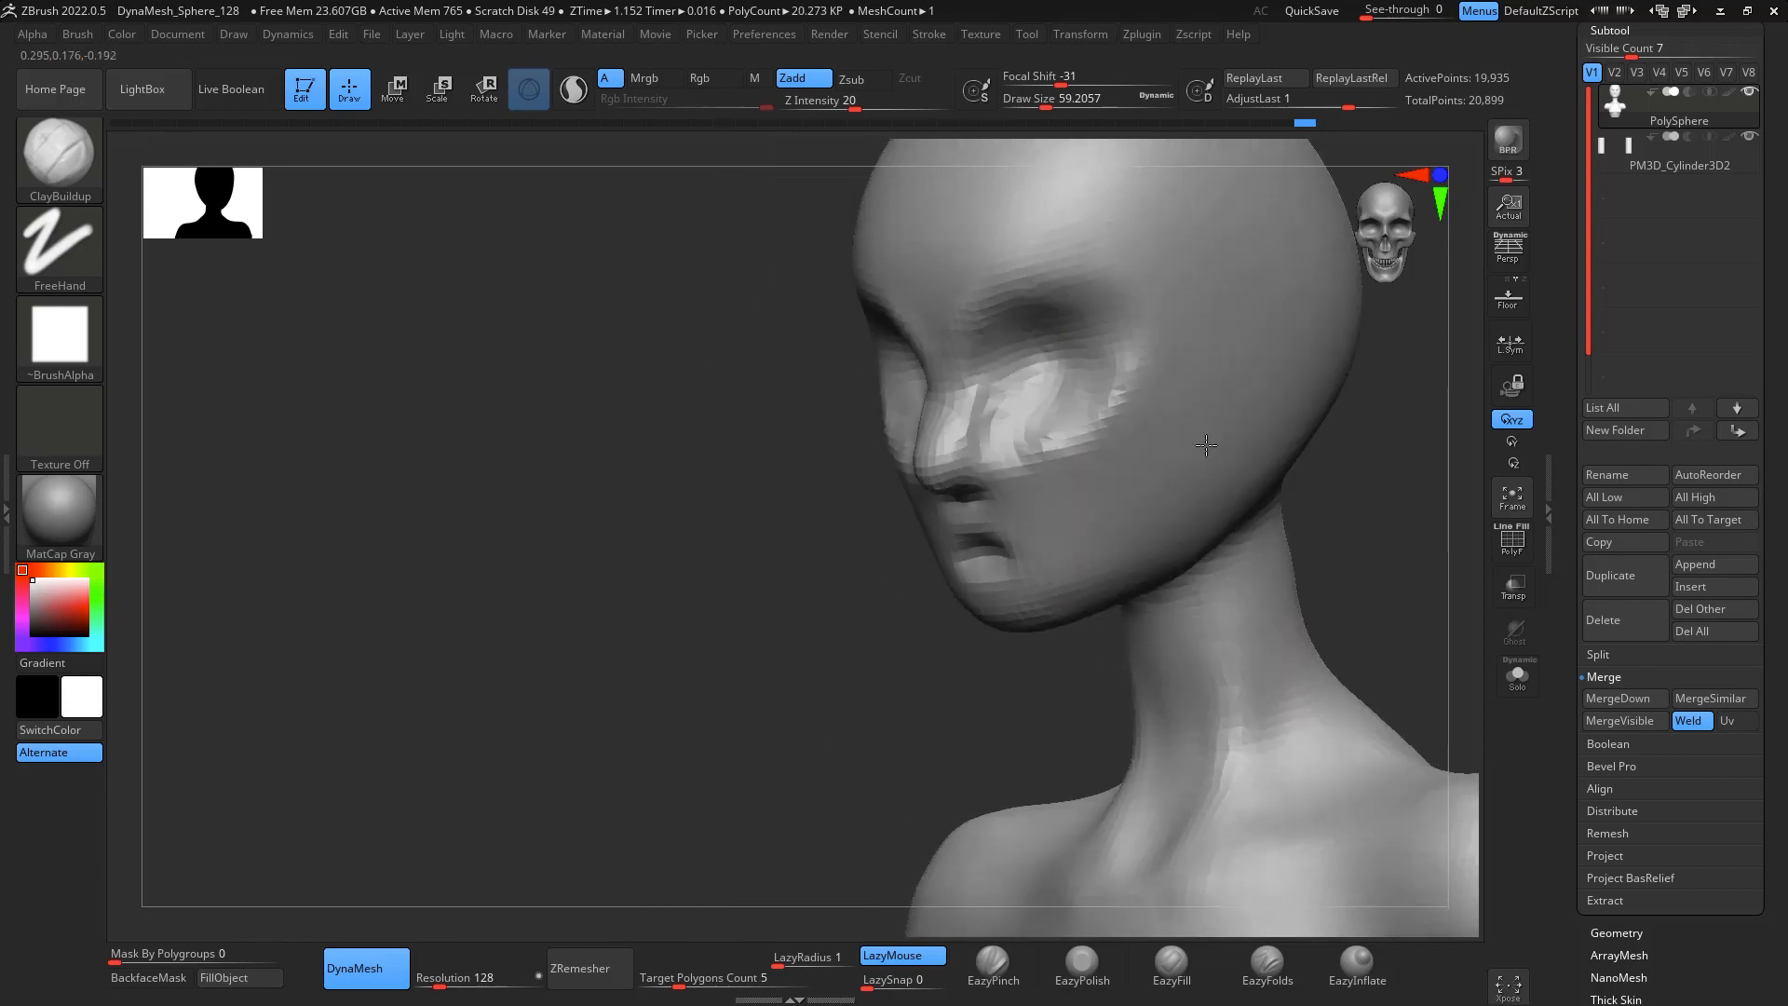
pyautogui.keyDown('shift'); pyautogui.moveTo(1108, 396); pyautogui.dragTo(1018, 437); pyautogui.keyUp('shift')
pyautogui.keyDown('shift'); pyautogui.moveTo(1017, 347); pyautogui.dragTo(1051, 367); pyautogui.keyUp('shift')
pyautogui.moveTo(1355, 475)
pyautogui.mouseDown()
pyautogui.moveTo(1457, 484)
pyautogui.moveTo(1314, 415)
pyautogui.mouseUp()
pyautogui.keyDown('shift'); pyautogui.moveTo(990, 271); pyautogui.dragTo(973, 259); pyautogui.keyUp('shift')
pyautogui.keyDown('alt'); pyautogui.moveTo(1223, 401); pyautogui.dragTo(1229, 455); pyautogui.keyUp('alt')
# Define the brow and cheekbone edges with the EazyPinch brush at draw size about 59, then smooth the cheek
pyautogui.click(993, 966)
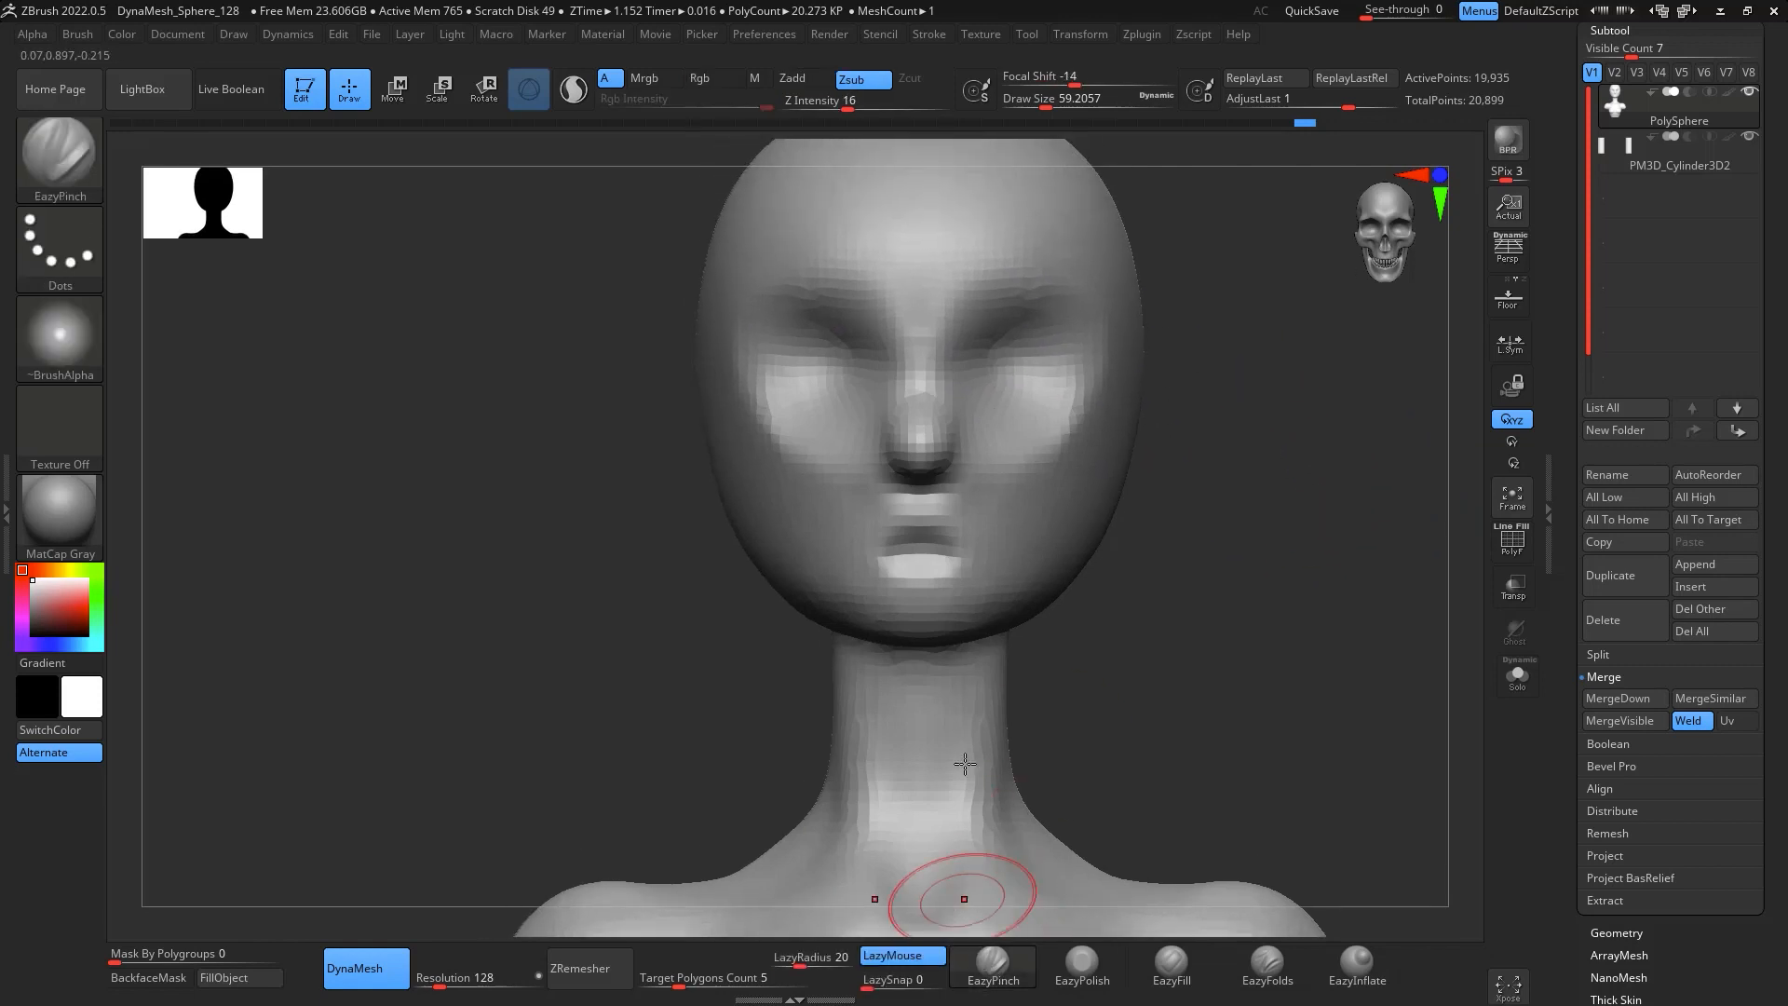
pyautogui.keyDown('alt'); pyautogui.moveTo(1269, 514); pyautogui.dragTo(1284, 622); pyautogui.keyUp('alt')
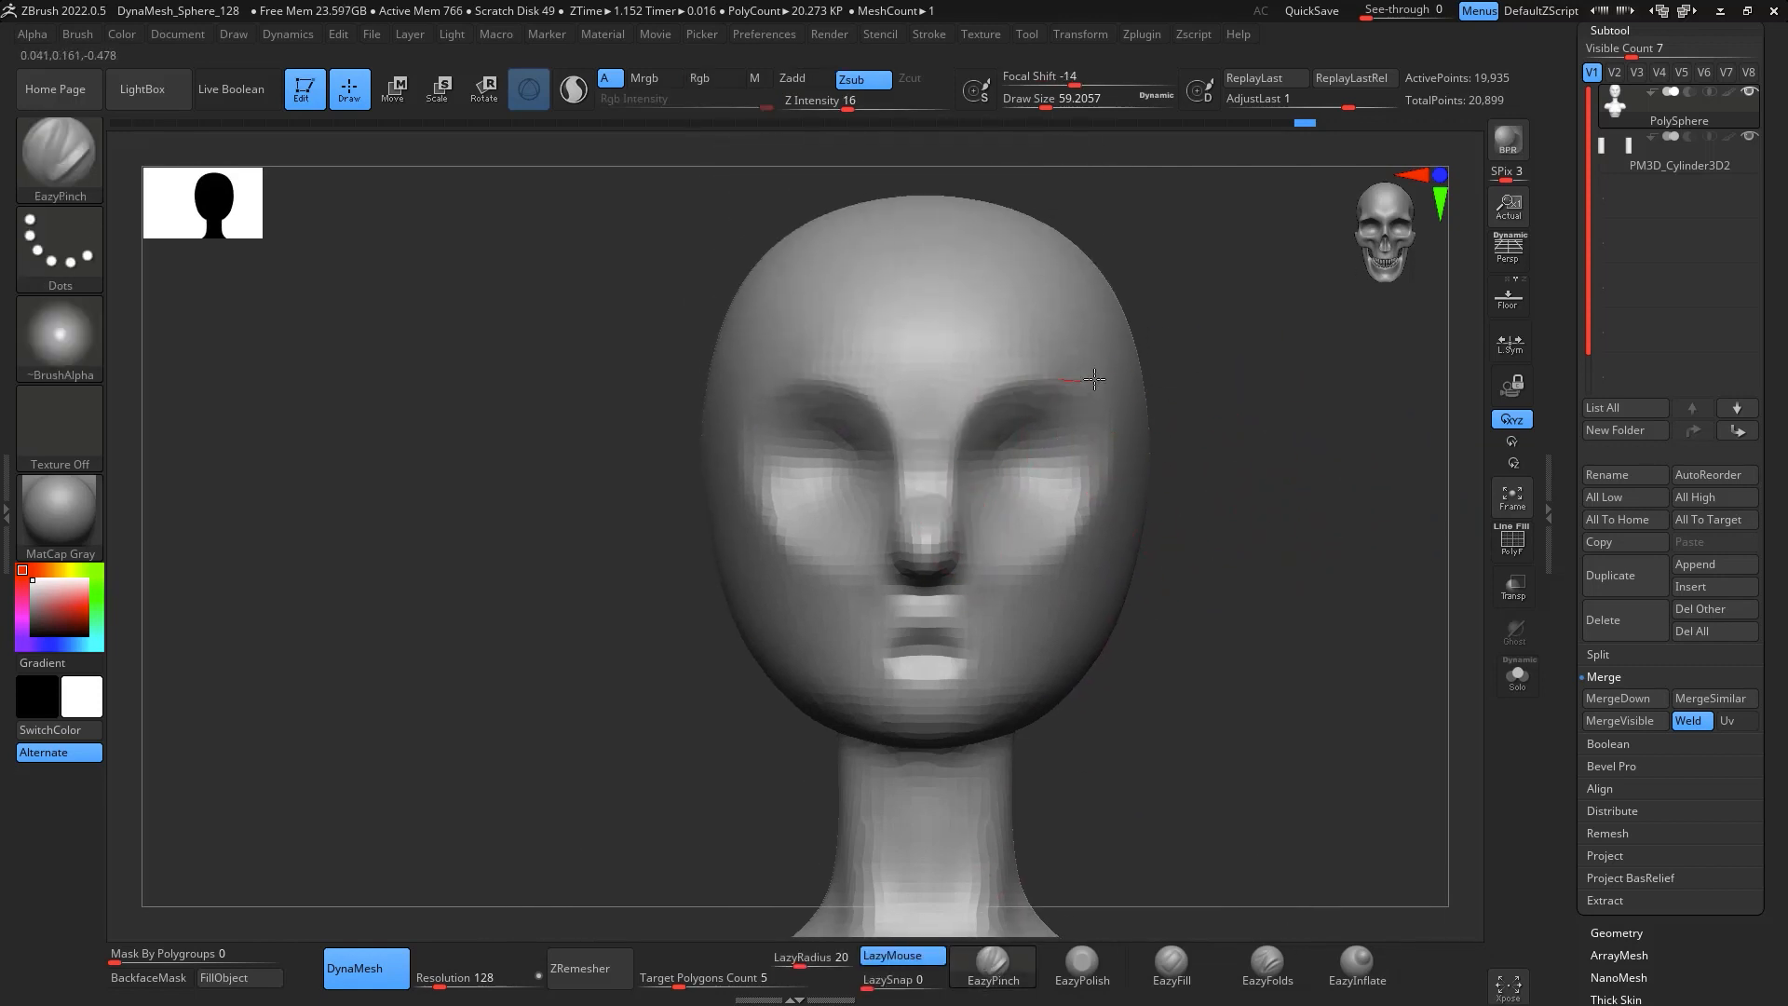
pyautogui.moveTo(1161, 440)
pyautogui.mouseDown()
pyautogui.moveTo(1285, 519)
pyautogui.moveTo(1052, 526)
pyautogui.moveTo(997, 573)
pyautogui.mouseUp()
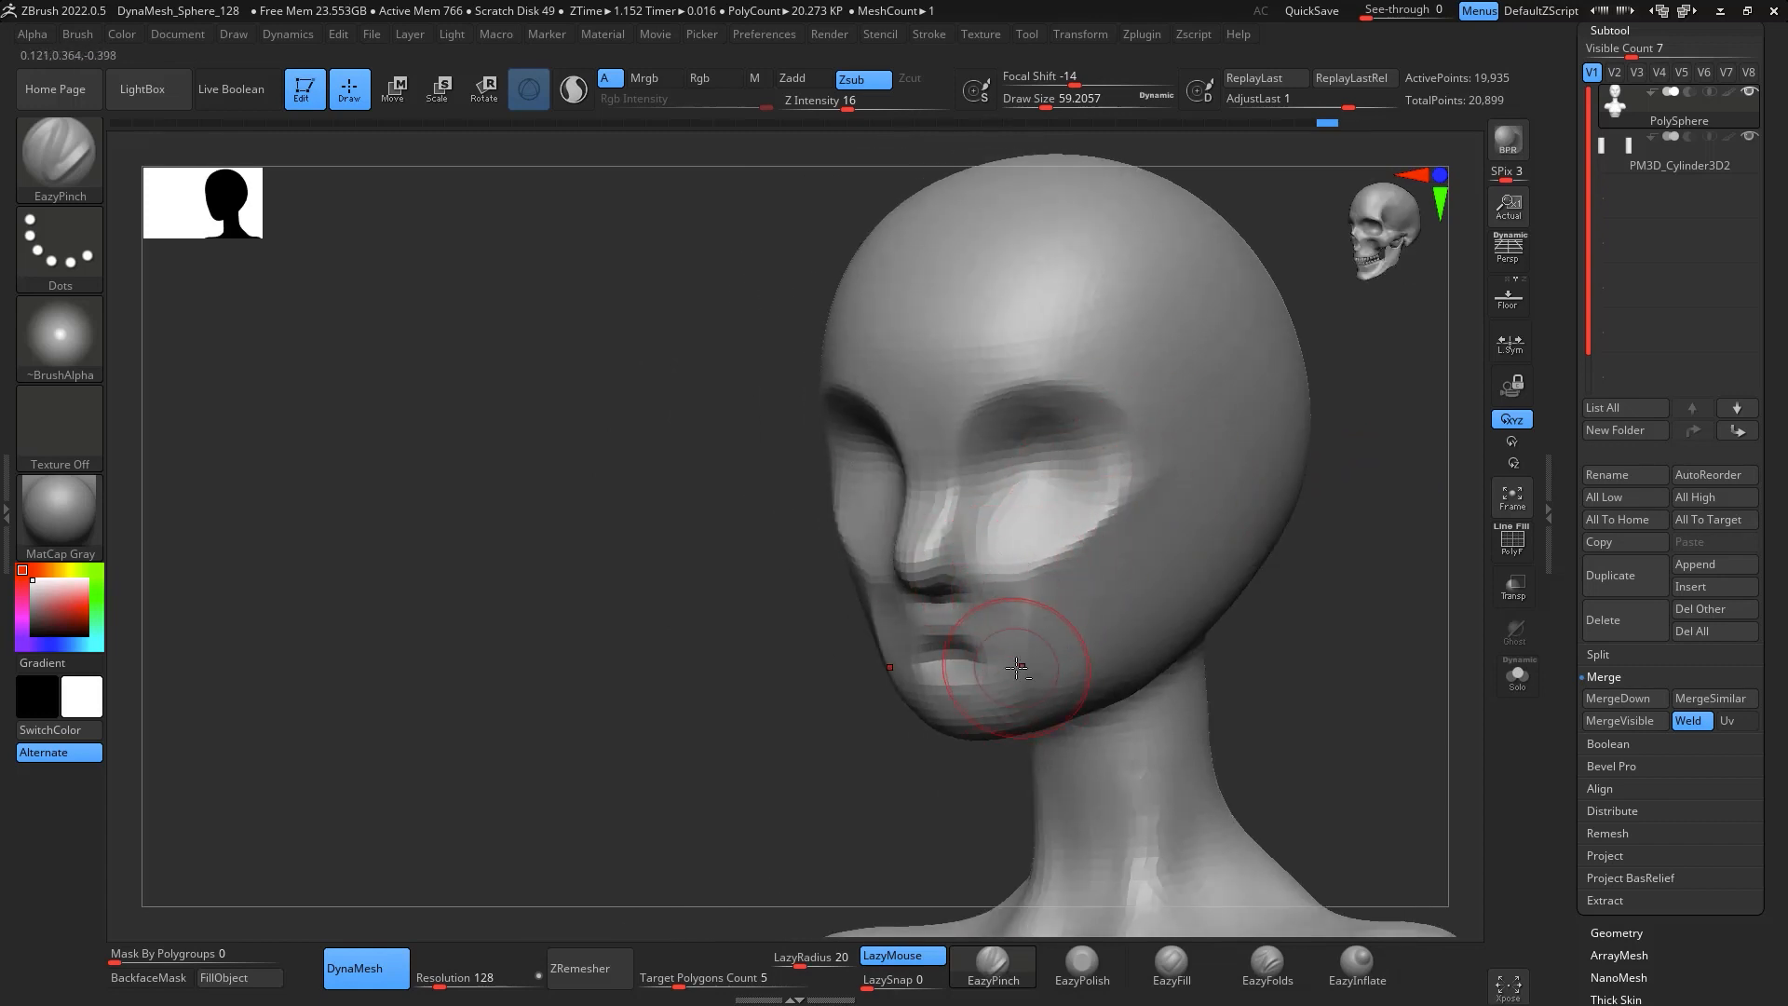
pyautogui.keyDown('shift'); pyautogui.moveTo(1074, 582); pyautogui.dragTo(1047, 587); pyautogui.keyUp('shift')
pyautogui.moveTo(1276, 570)
pyautogui.mouseDown()
pyautogui.moveTo(1435, 576)
pyautogui.moveTo(1406, 571)
pyautogui.moveTo(1324, 460)
pyautogui.moveTo(1307, 634)
pyautogui.mouseUp()
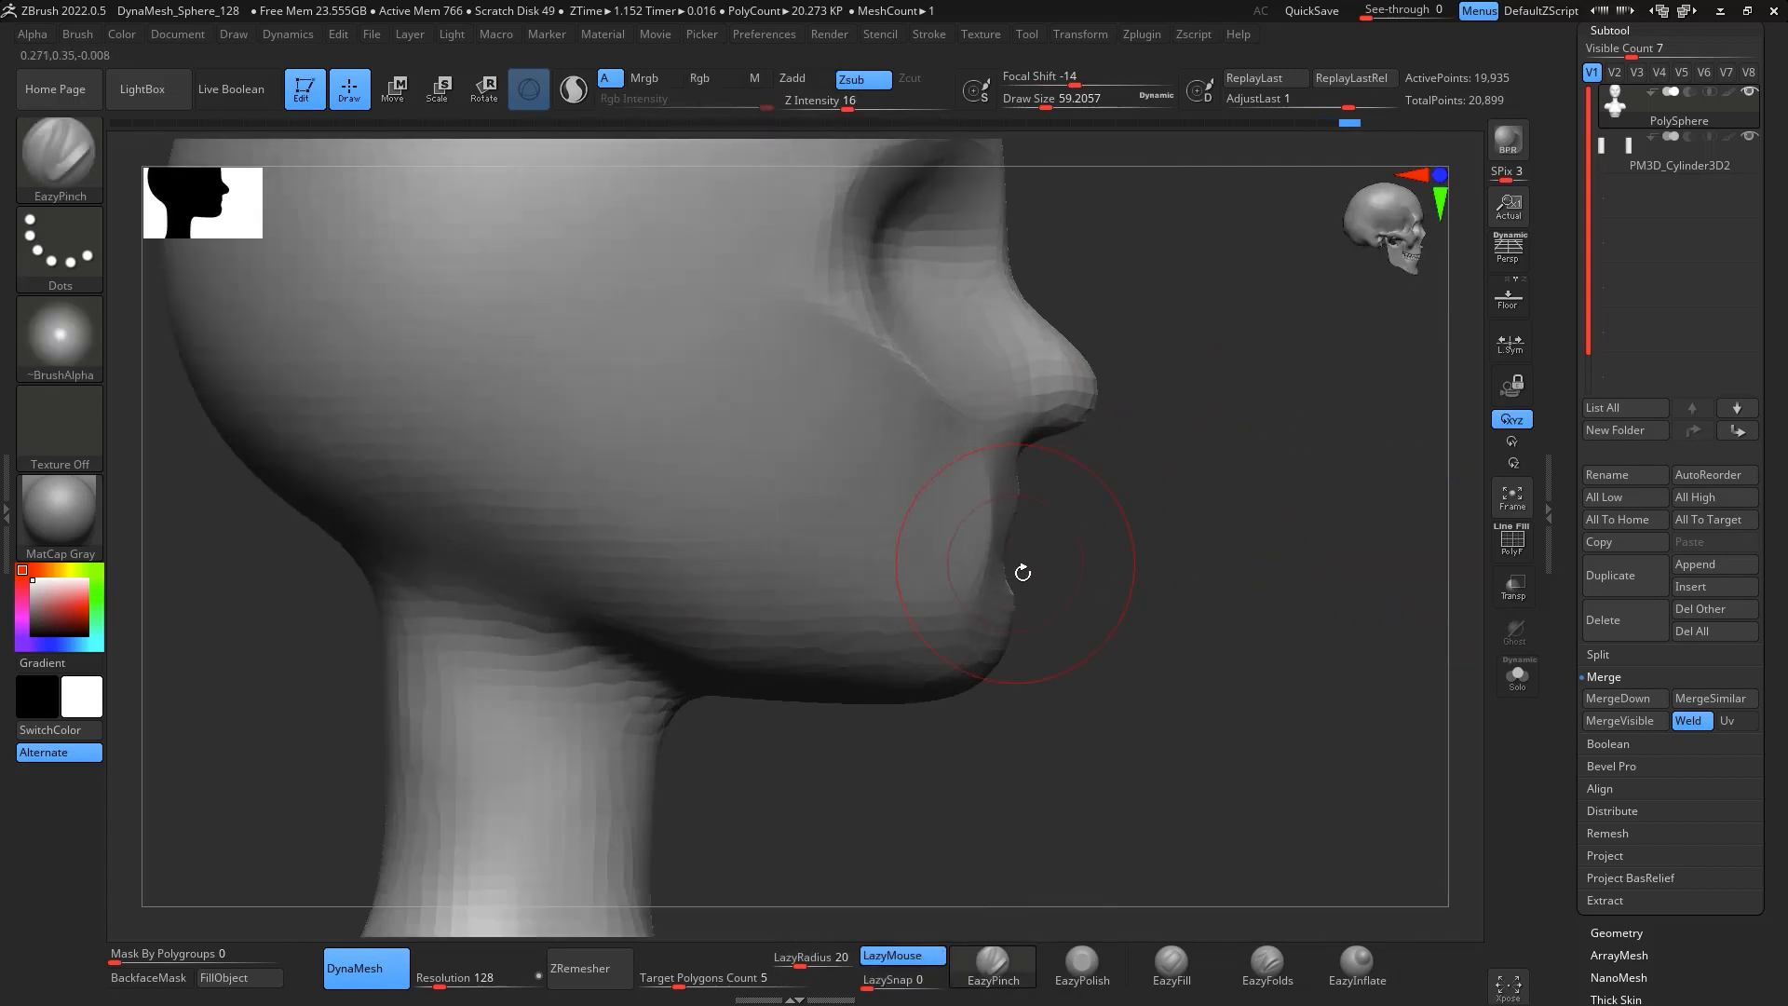
# Adjust the mouth and chin profile with the Move brush at draw size about 80
pyautogui.press('b')
pyautogui.press('m')
pyautogui.press('v')
pyautogui.press('space')
pyautogui.moveTo(1013, 553)
pyautogui.mouseDown()
pyautogui.moveTo(1062, 552)
pyautogui.moveTo(1003, 556)
pyautogui.mouseUp()
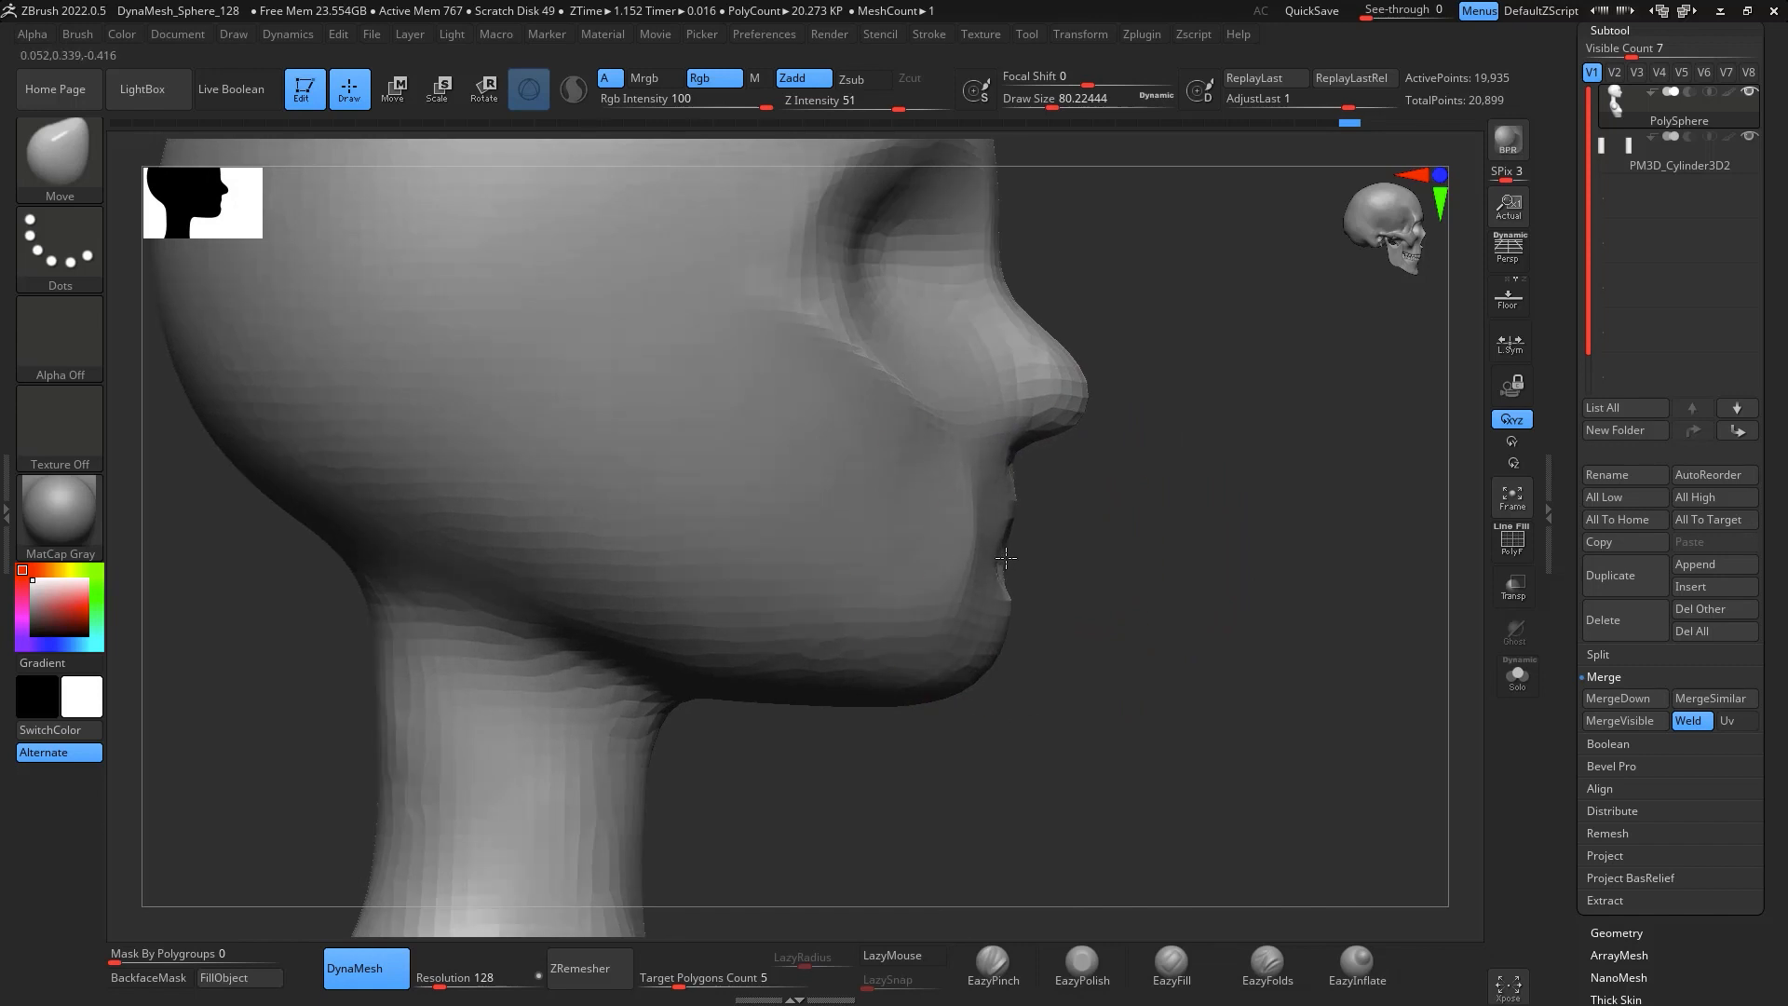
pyautogui.moveTo(987, 673); pyautogui.dragTo(1311, 463)
# Sharpen the jawline from the chin towards the back of the jaw with EazyPinch at draw size about 80, then smooth beneath it
pyautogui.keyDown('alt'); pyautogui.moveTo(1304, 639); pyautogui.dragTo(1279, 287); pyautogui.keyUp('alt')
pyautogui.click(992, 966)
pyautogui.moveTo(1014, 477); pyautogui.dragTo(658, 811)
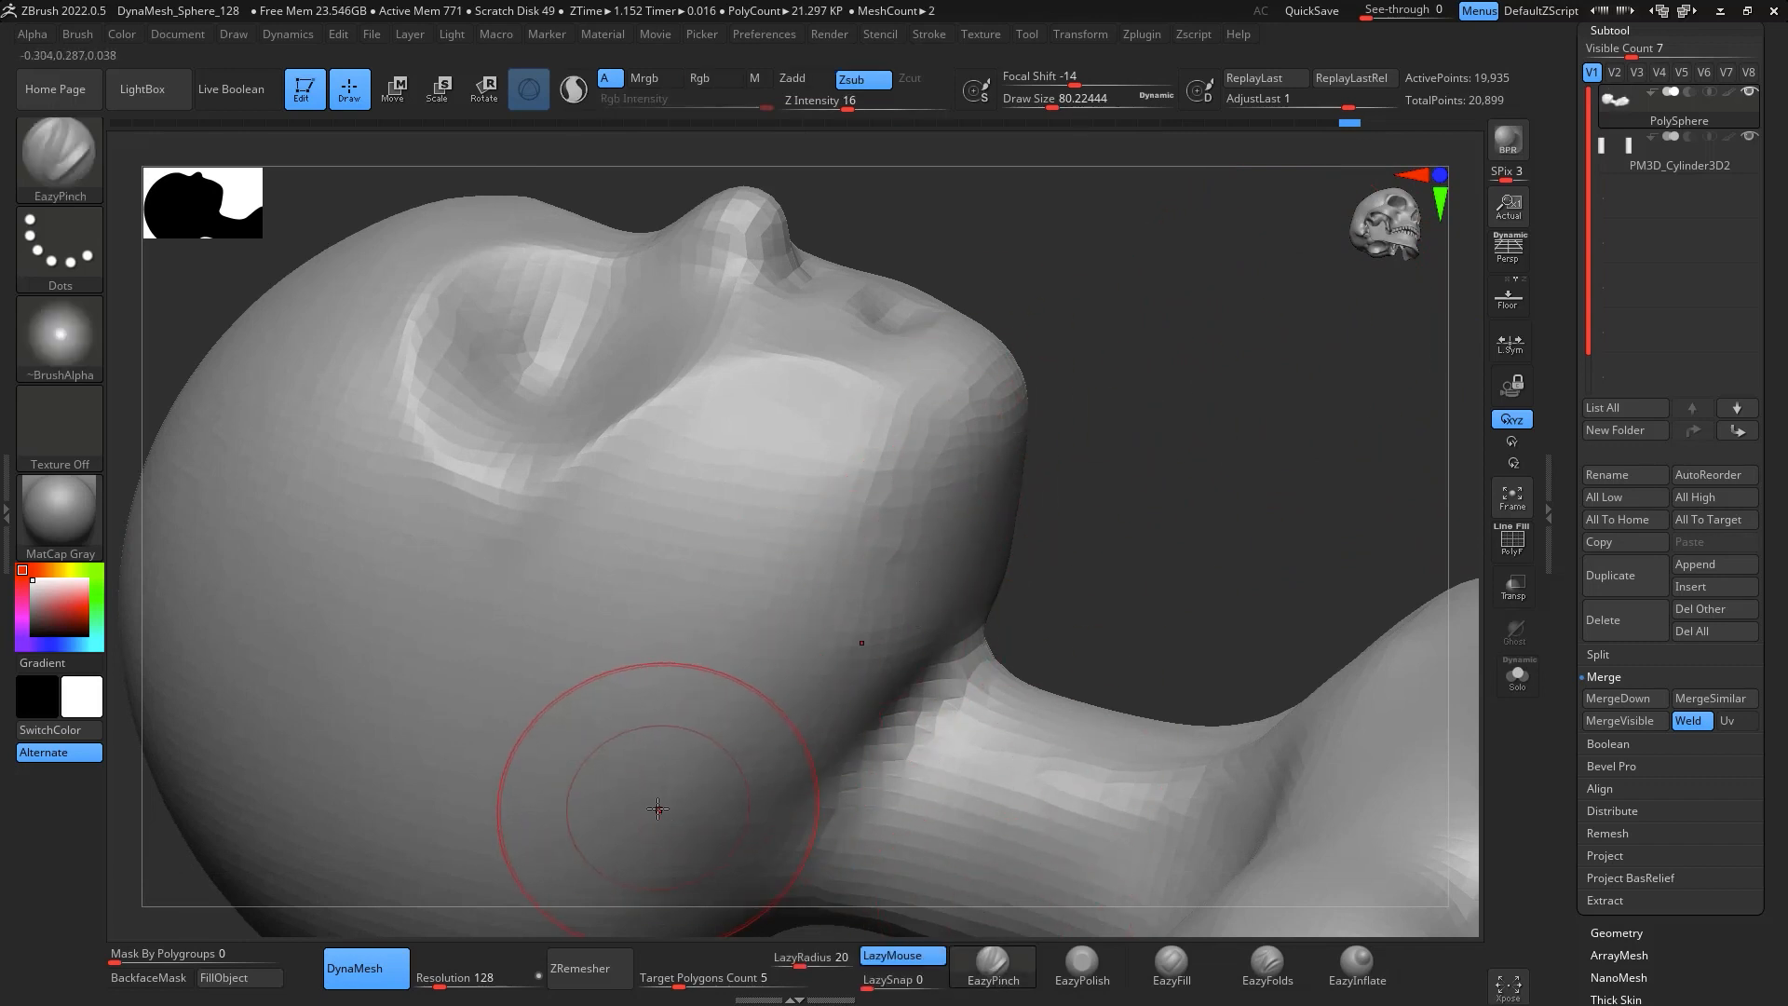
pyautogui.moveTo(959, 424); pyautogui.dragTo(849, 616)
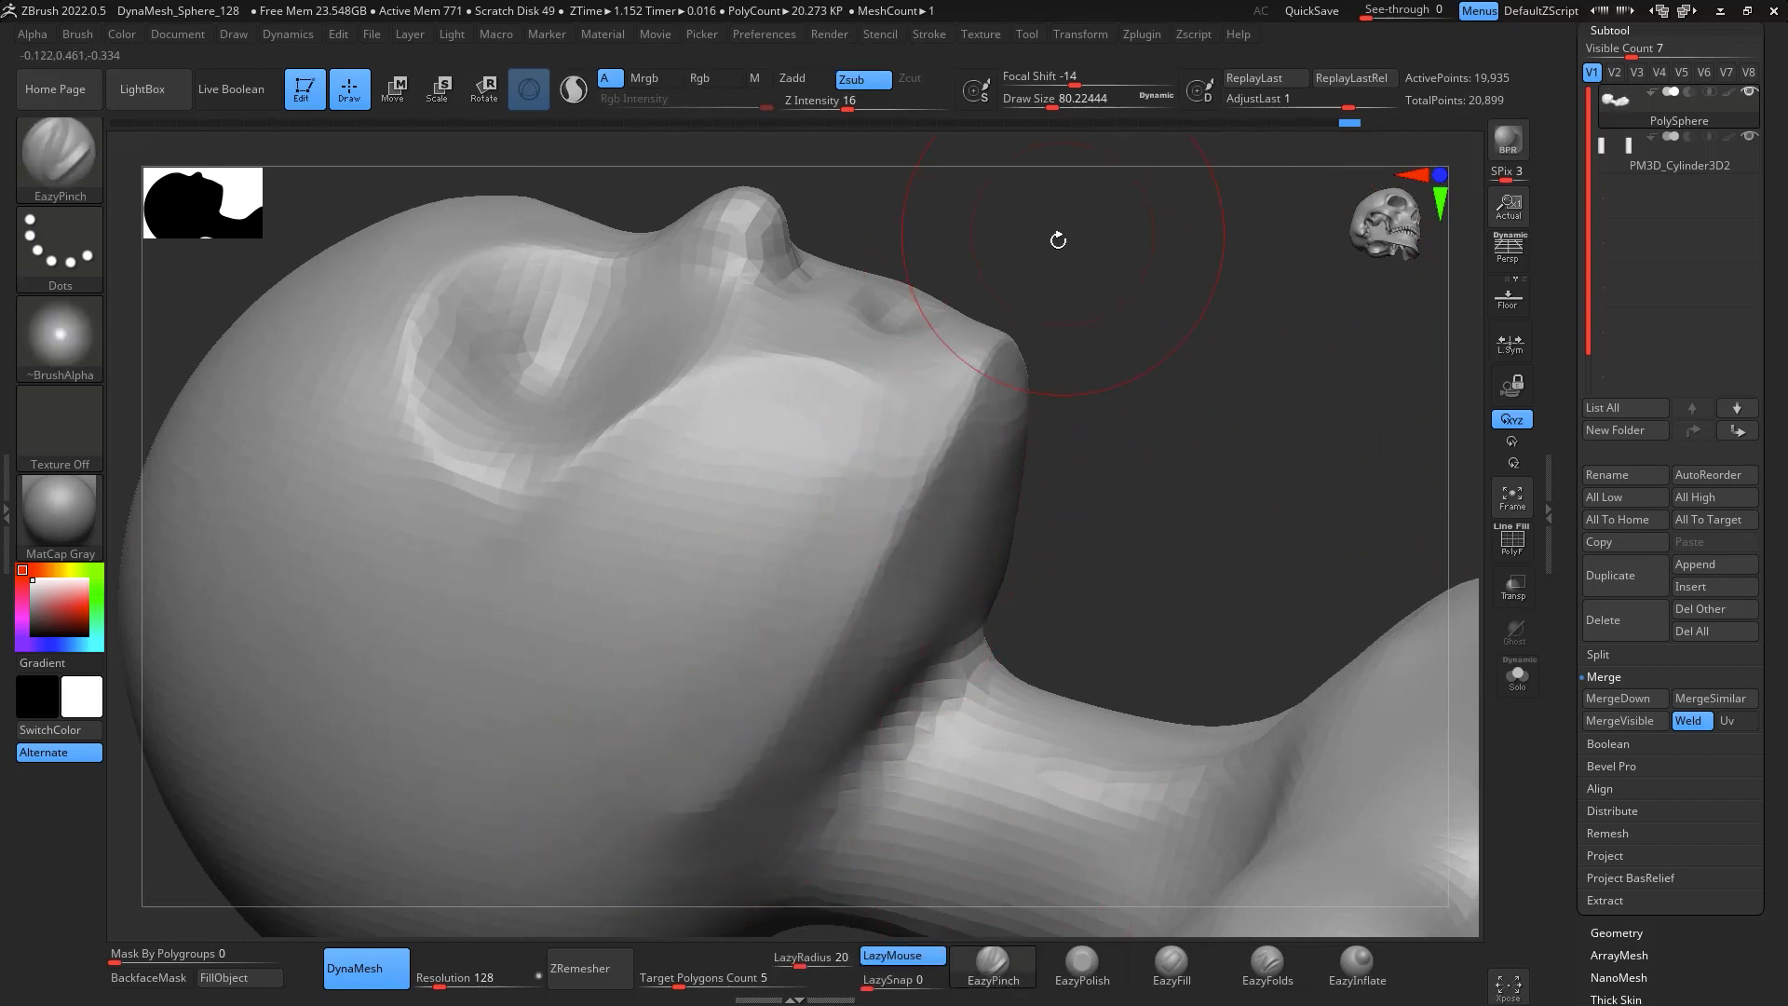
pyautogui.moveTo(1070, 236)
pyautogui.mouseDown()
pyautogui.moveTo(1113, 450)
pyautogui.moveTo(1071, 391)
pyautogui.moveTo(1018, 439)
pyautogui.mouseUp()
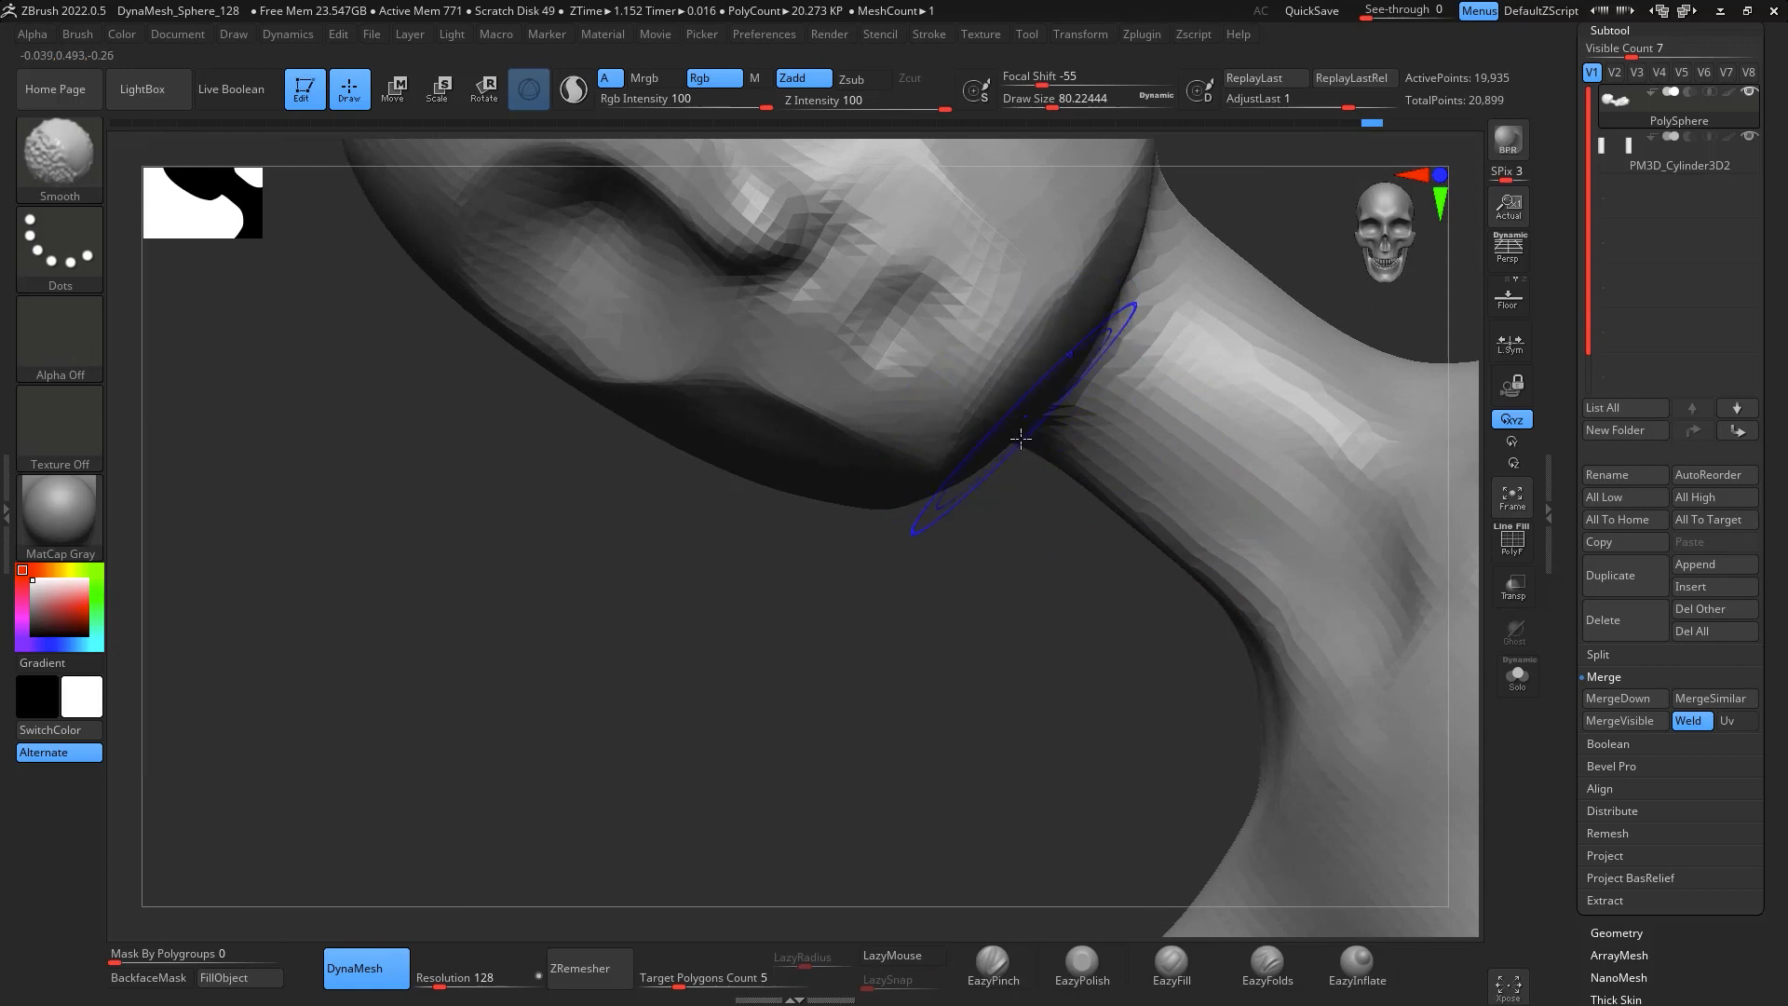
# Define the rear edge of the jaw with ClayBuildup at draw size about 56, then smooth the area behind it
pyautogui.moveTo(1025, 502)
pyautogui.mouseDown()
pyautogui.moveTo(1142, 369)
pyautogui.moveTo(1198, 471)
pyautogui.moveTo(1269, 759)
pyautogui.moveTo(1402, 693)
pyautogui.moveTo(1338, 779)
pyautogui.moveTo(1277, 618)
pyautogui.moveTo(1393, 619)
pyautogui.moveTo(1216, 583)
pyautogui.mouseUp()
pyautogui.press('b')
pyautogui.press('c')
pyautogui.press('b')
pyautogui.press('space')
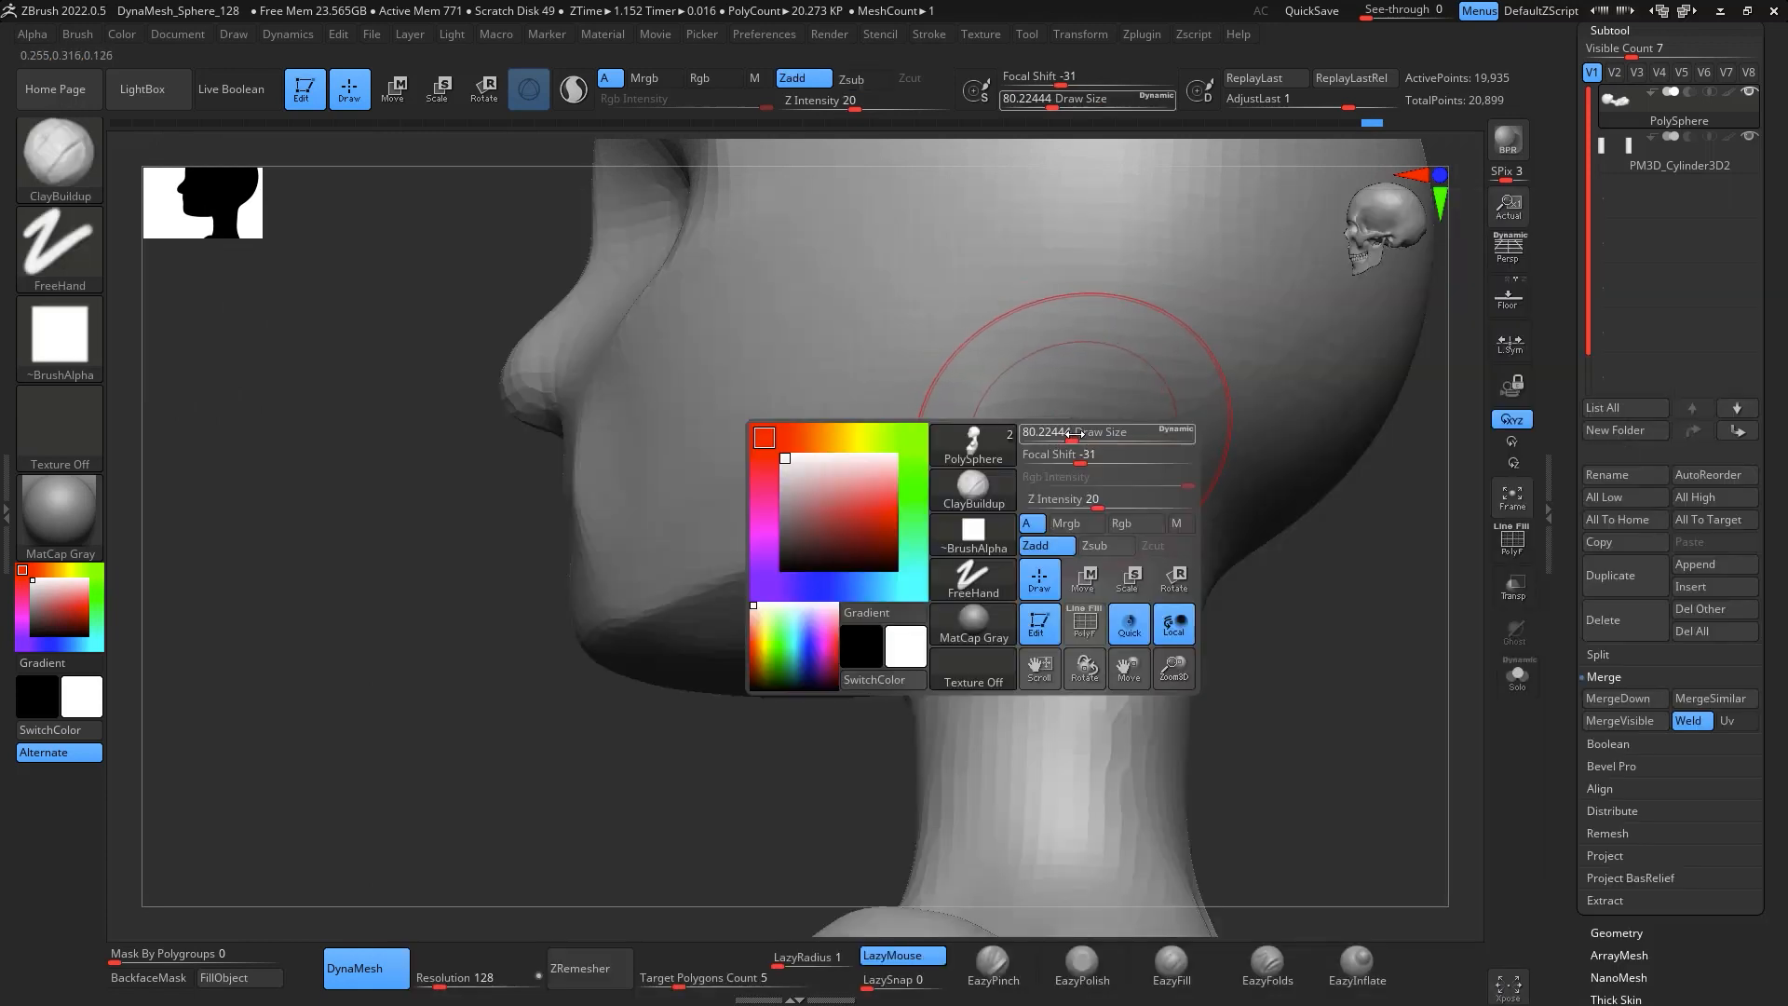
pyautogui.moveTo(1079, 432); pyautogui.dragTo(1061, 432)
pyautogui.moveTo(1059, 342)
pyautogui.mouseDown()
pyautogui.moveTo(1052, 496)
pyautogui.moveTo(1224, 438)
pyautogui.moveTo(1201, 461)
pyautogui.mouseUp()
pyautogui.keyDown('shift'); pyautogui.moveTo(1211, 335); pyautogui.dragTo(1242, 353); pyautogui.keyUp('shift')
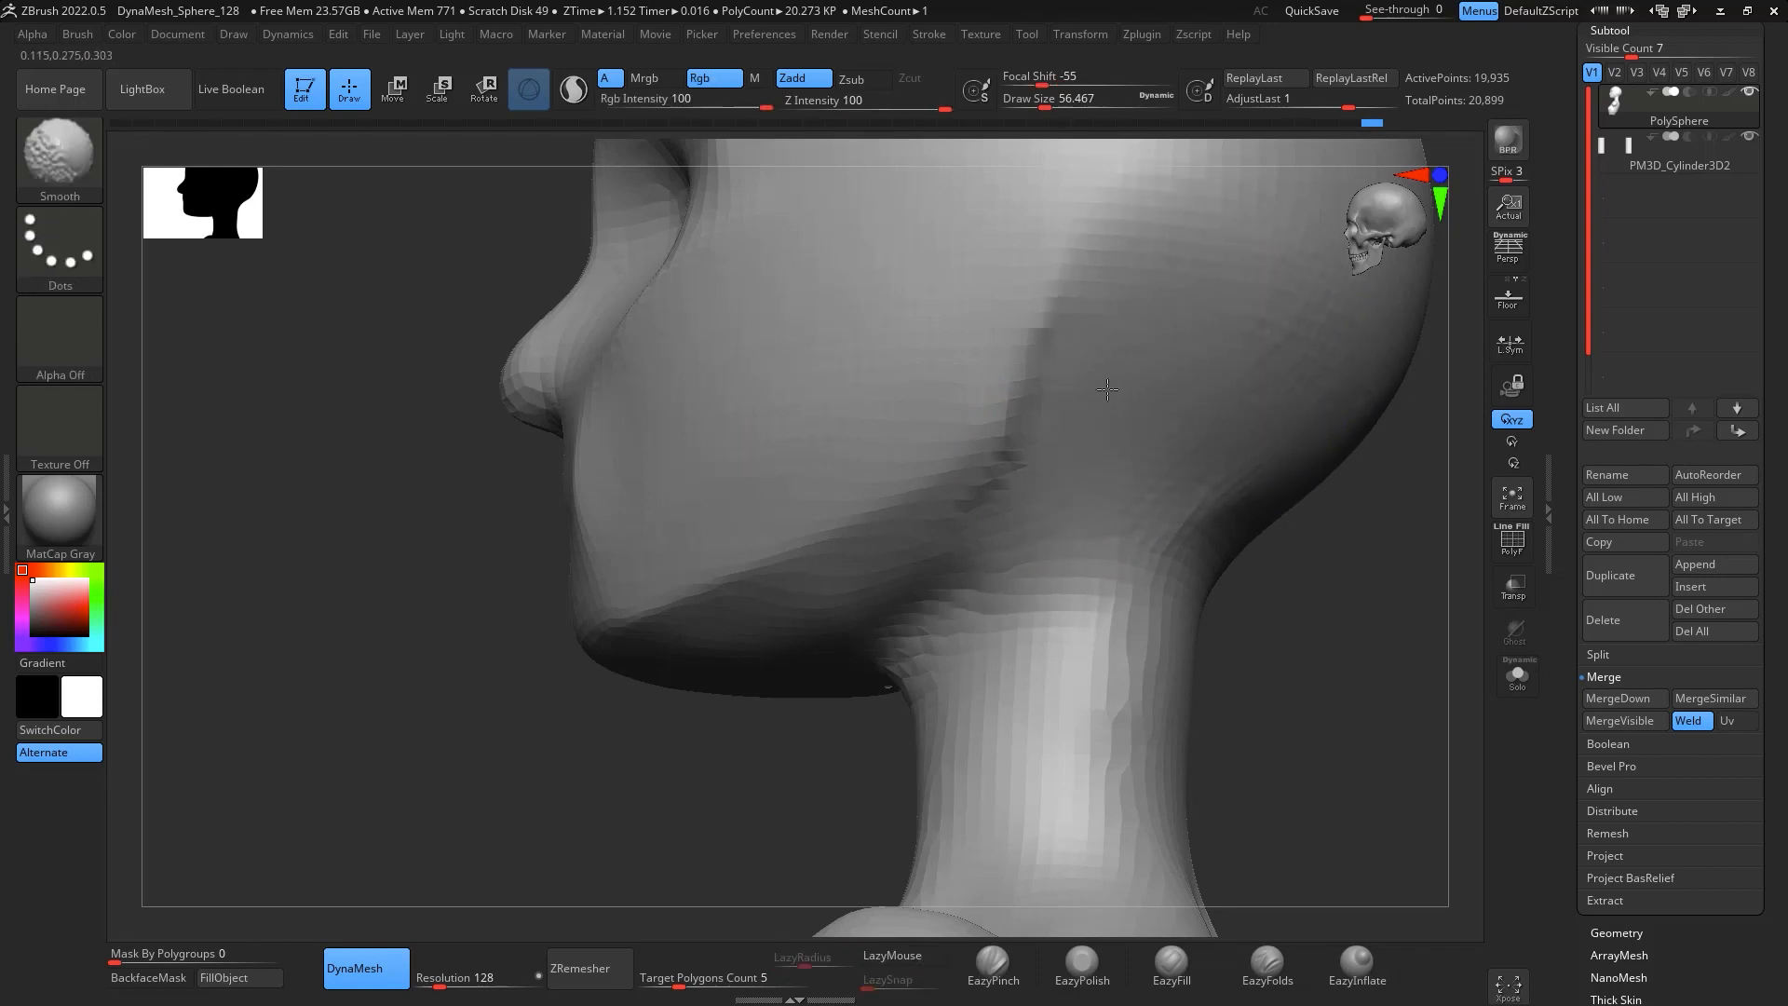
pyautogui.keyDown('shift'); pyautogui.moveTo(1107, 389); pyautogui.dragTo(1183, 466); pyautogui.keyUp('shift')
# Shape the lower back of the skull behind the jaw with ClayBuildup and smooth it into the neck
pyautogui.moveTo(1341, 687)
pyautogui.mouseDown()
pyautogui.moveTo(1397, 667)
pyautogui.moveTo(1437, 588)
pyautogui.moveTo(1472, 593)
pyautogui.mouseUp()
pyautogui.moveTo(987, 680)
pyautogui.mouseDown()
pyautogui.moveTo(1257, 568)
pyautogui.moveTo(1135, 470)
pyautogui.mouseUp()
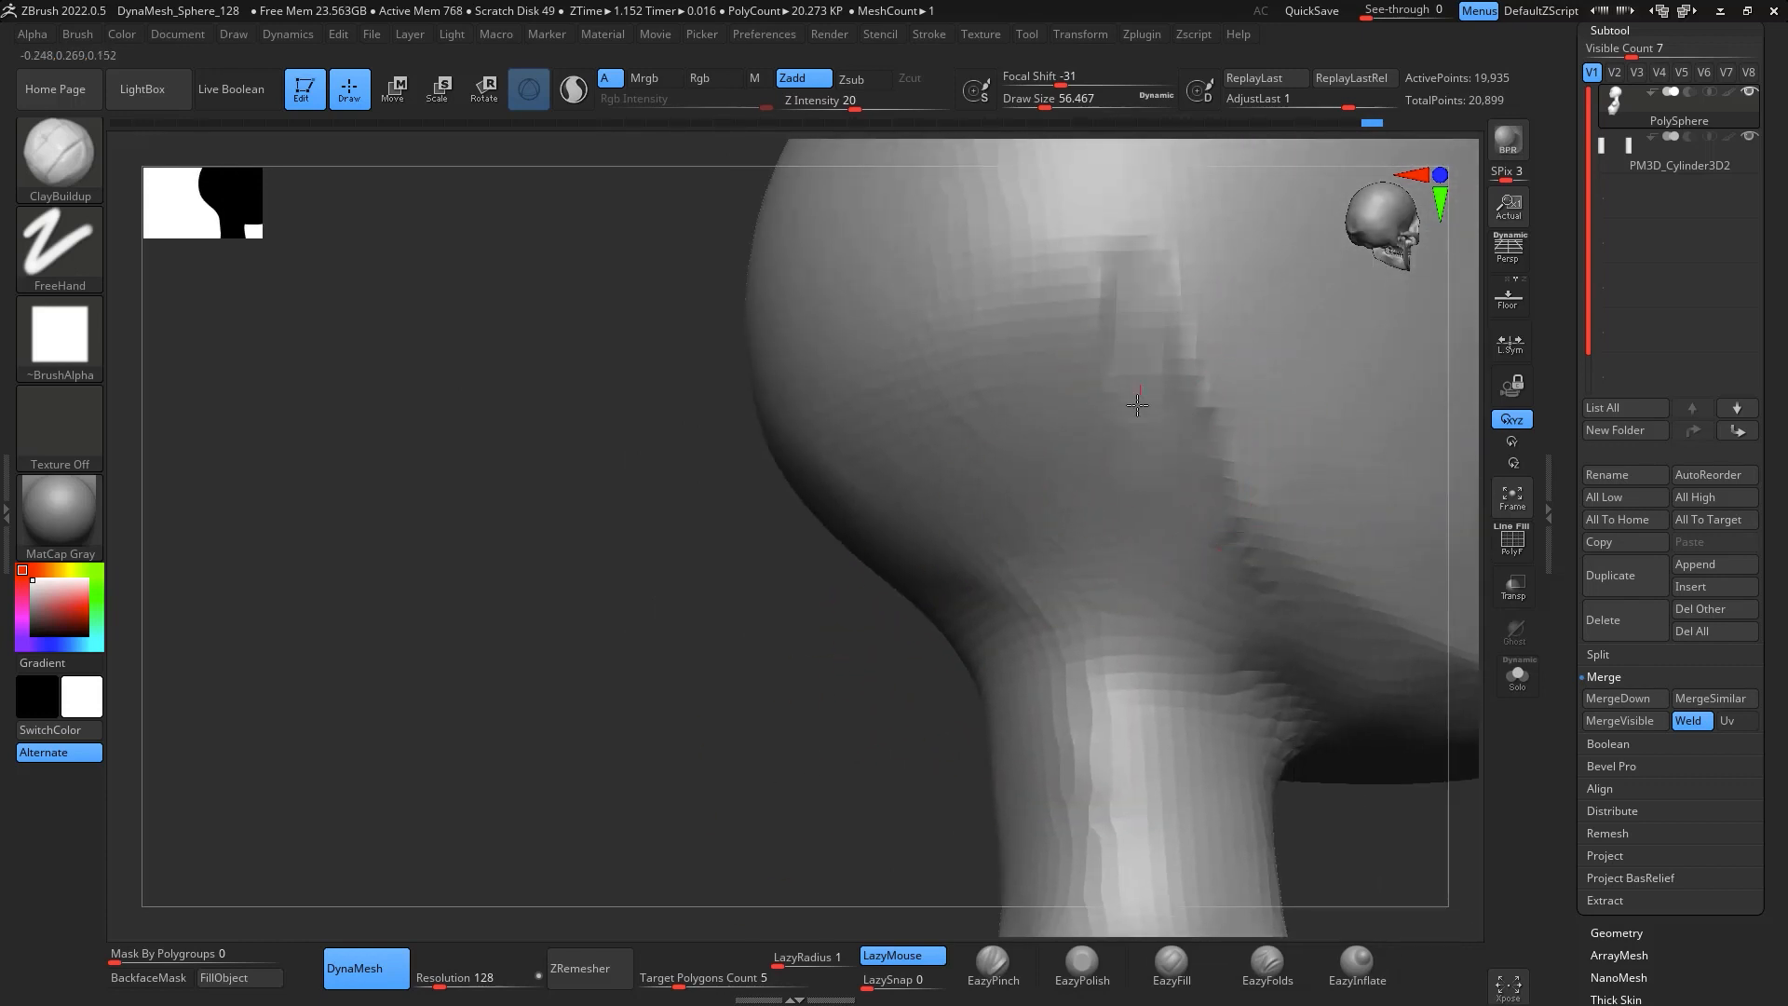
pyautogui.moveTo(1077, 383); pyautogui.dragTo(1012, 472)
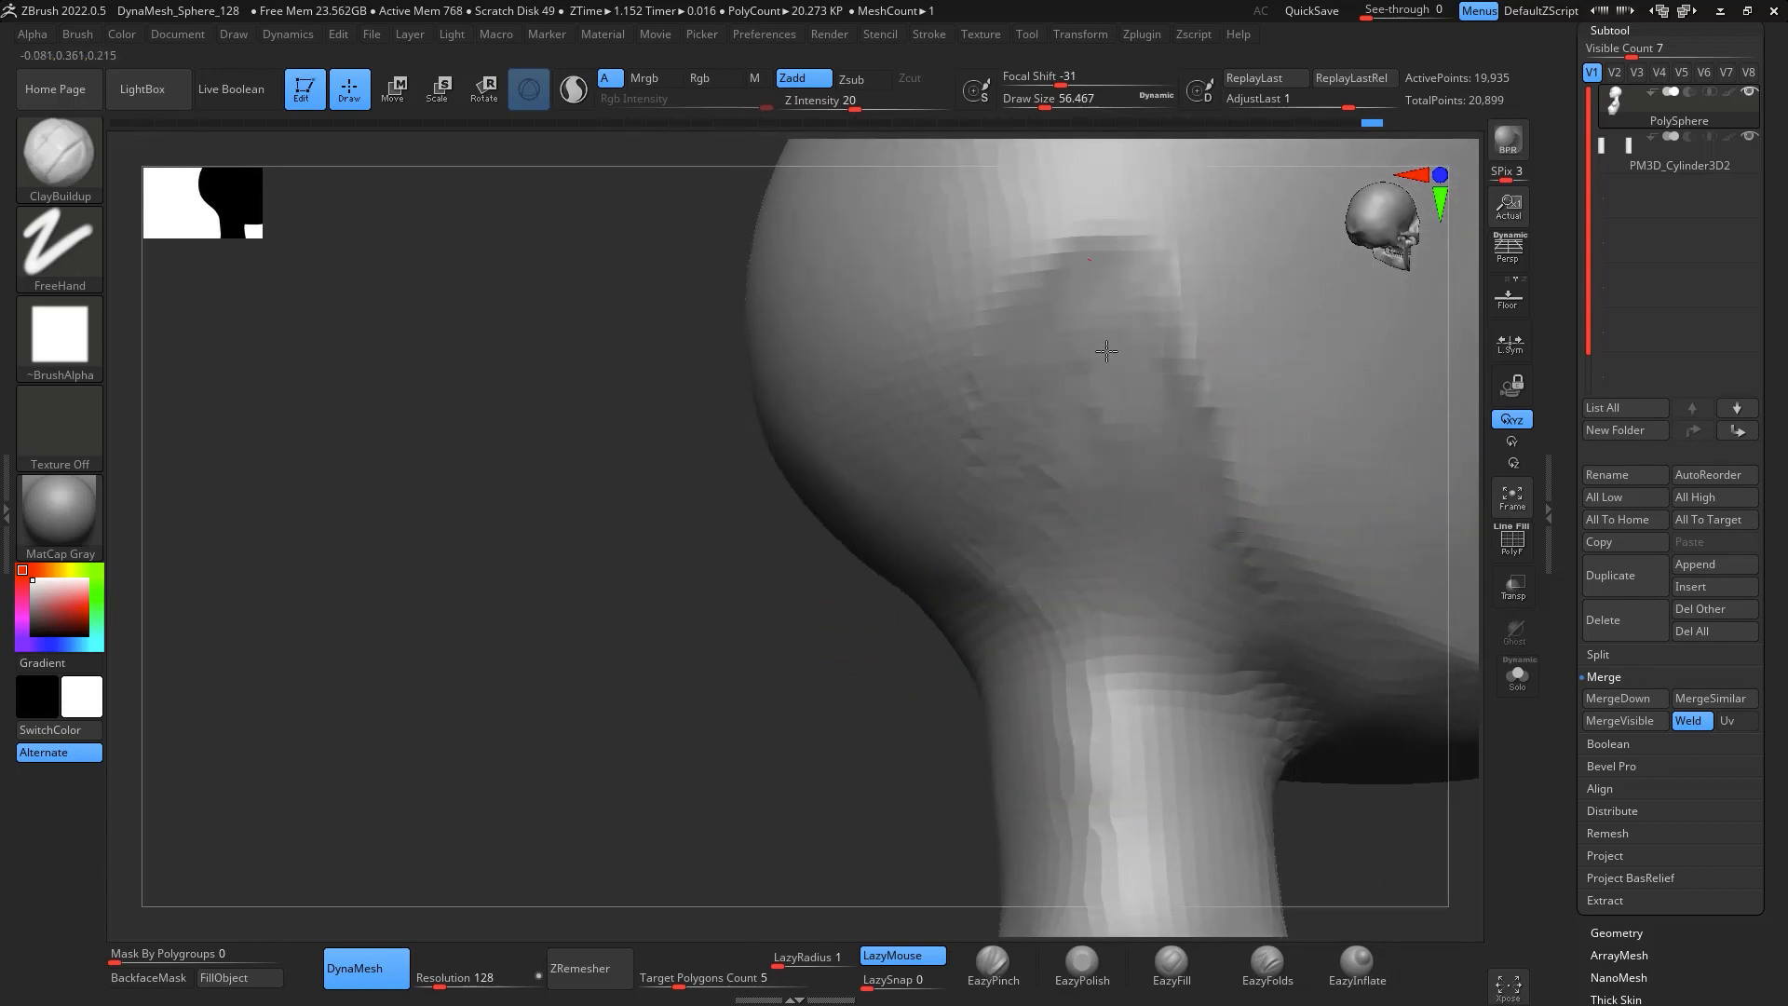
pyautogui.press('shift')
pyautogui.moveTo(875, 713); pyautogui.dragTo(969, 652)
pyautogui.moveTo(968, 652); pyautogui.dragTo(897, 682)
pyautogui.moveTo(1416, 511)
pyautogui.keyDown('shift'); pyautogui.mouseDown()
pyautogui.moveTo(1441, 551)
pyautogui.moveTo(1014, 467)
pyautogui.moveTo(1080, 543)
pyautogui.moveTo(904, 563)
pyautogui.mouseUp(); pyautogui.keyUp('shift')
pyautogui.press('shift')
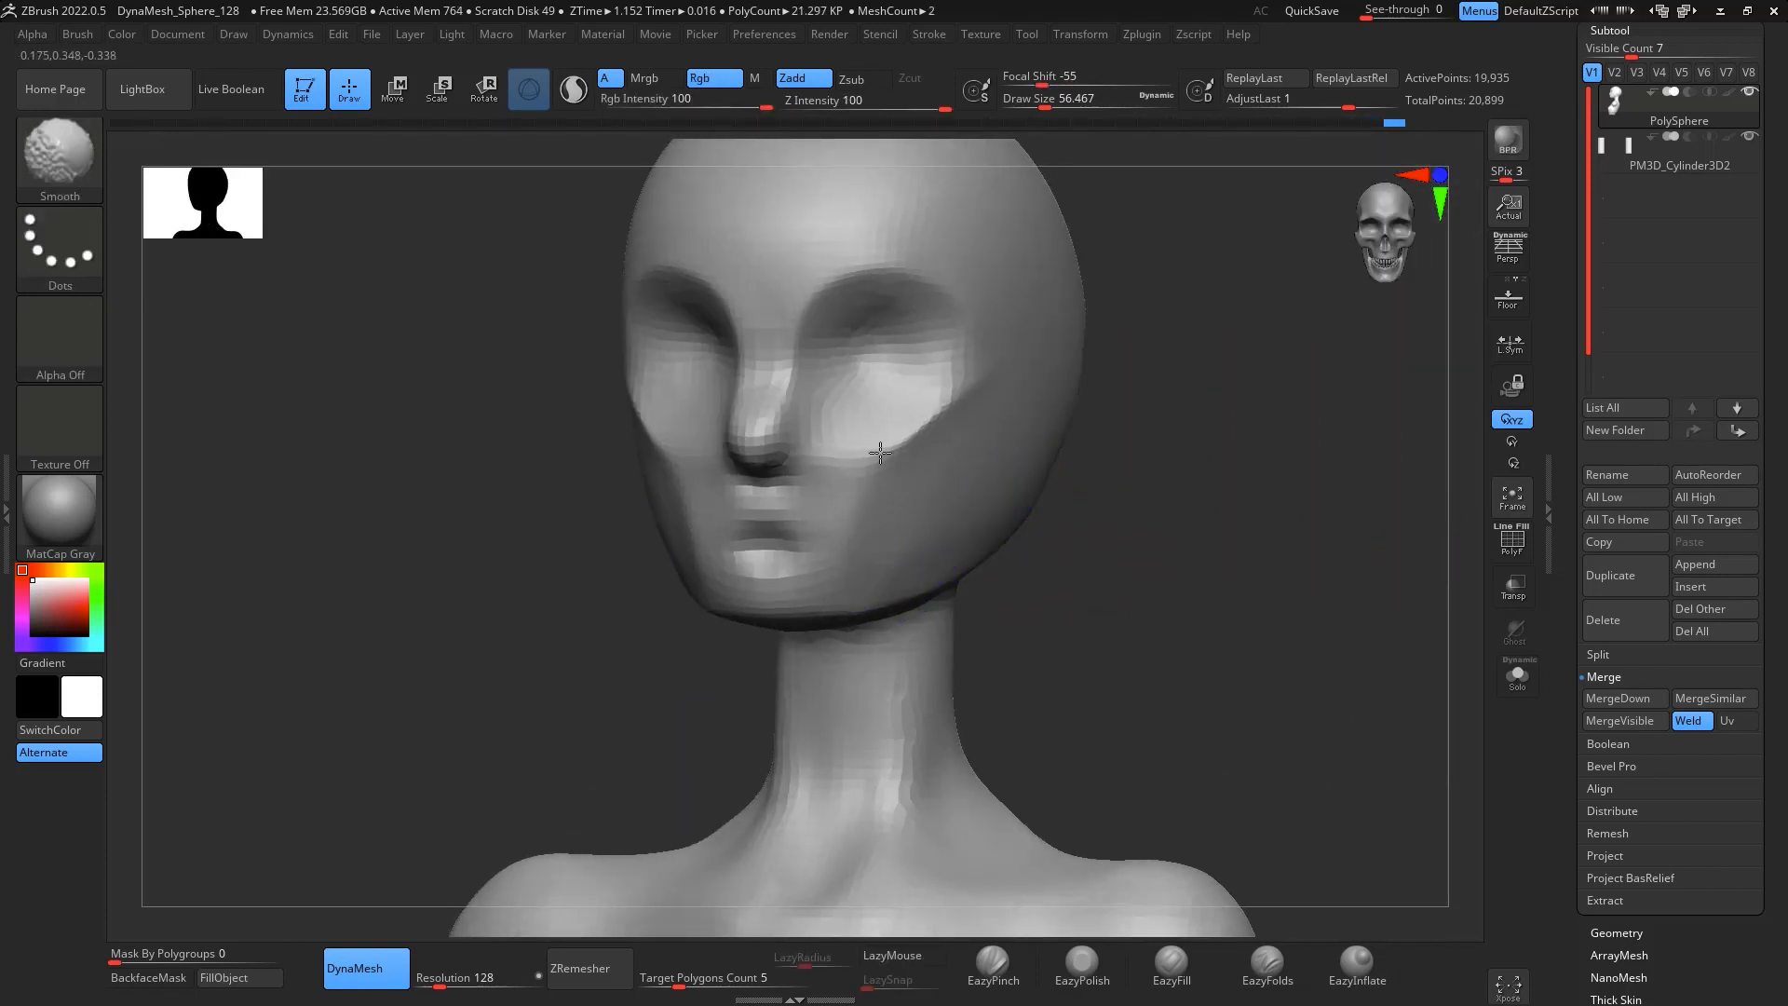
# Smooth away the mouth forms and rebuild the area below the nose with ClayBuildup at draw size about 35
pyautogui.moveTo(1089, 471); pyautogui.dragTo(1059, 578)
pyautogui.keyDown('shift'); pyautogui.moveTo(1248, 537); pyautogui.dragTo(1321, 546); pyautogui.keyUp('shift')
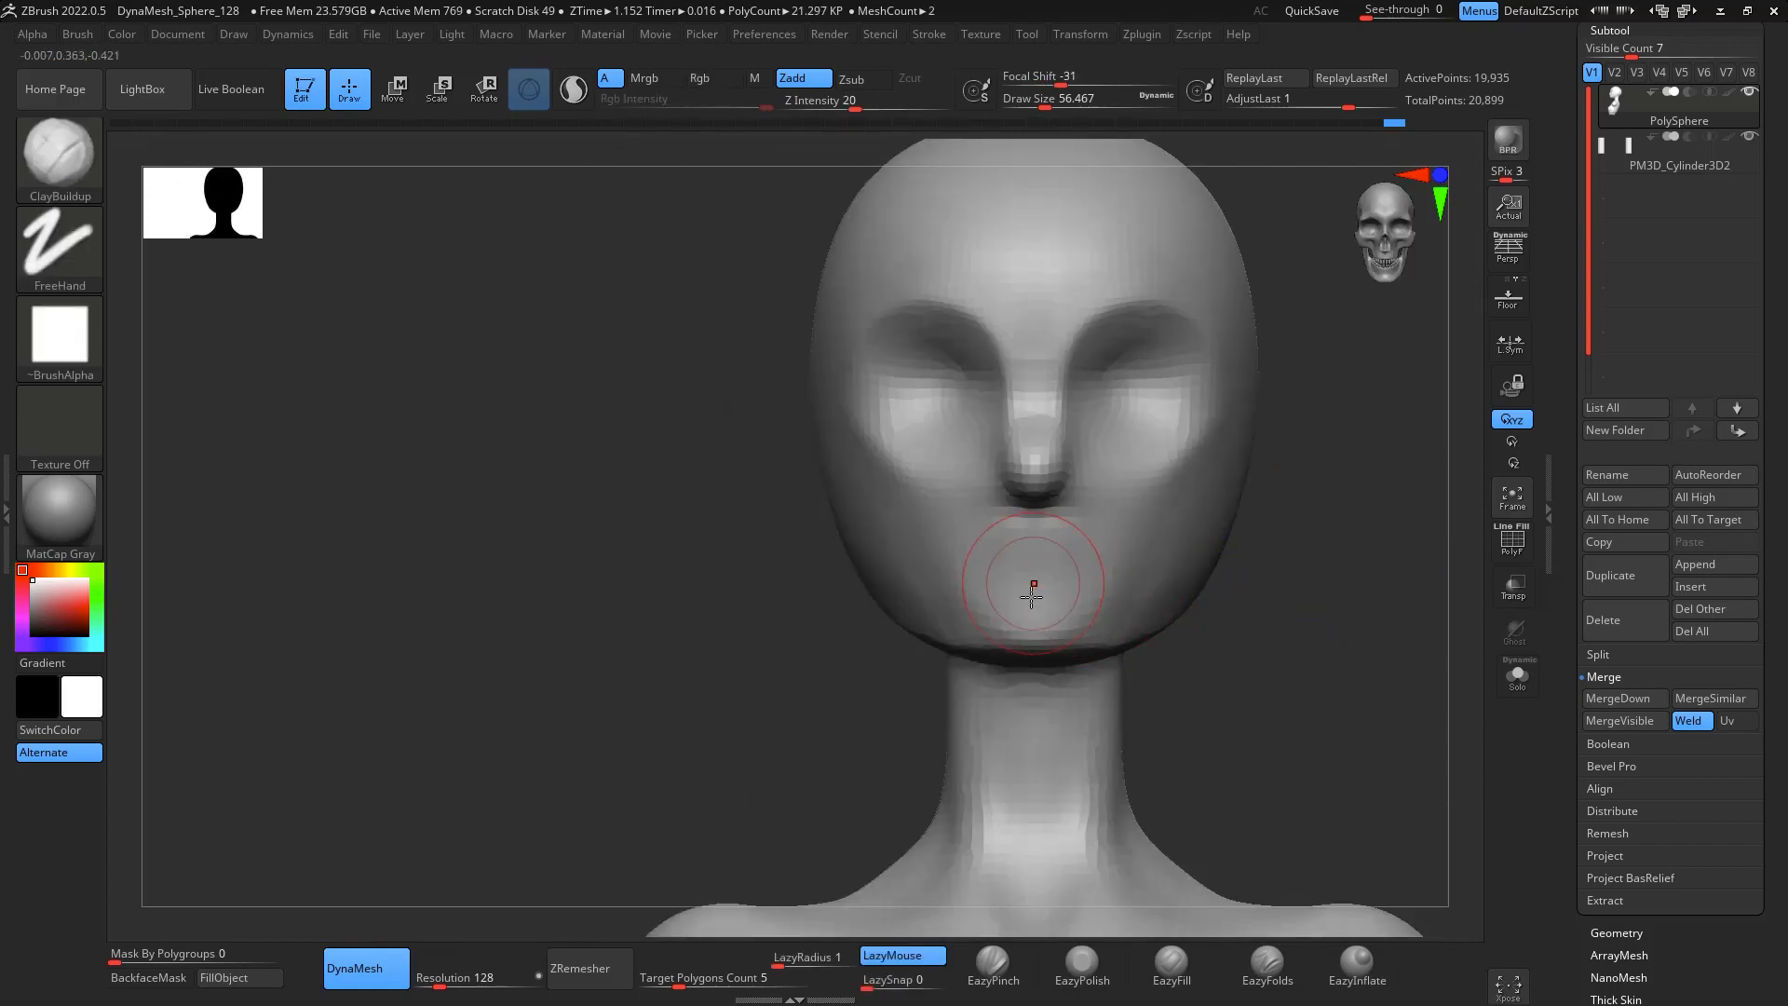
pyautogui.press('b')
pyautogui.press('c')
pyautogui.press('b')
pyautogui.press('space')
pyautogui.moveTo(1017, 567); pyautogui.dragTo(1010, 564)
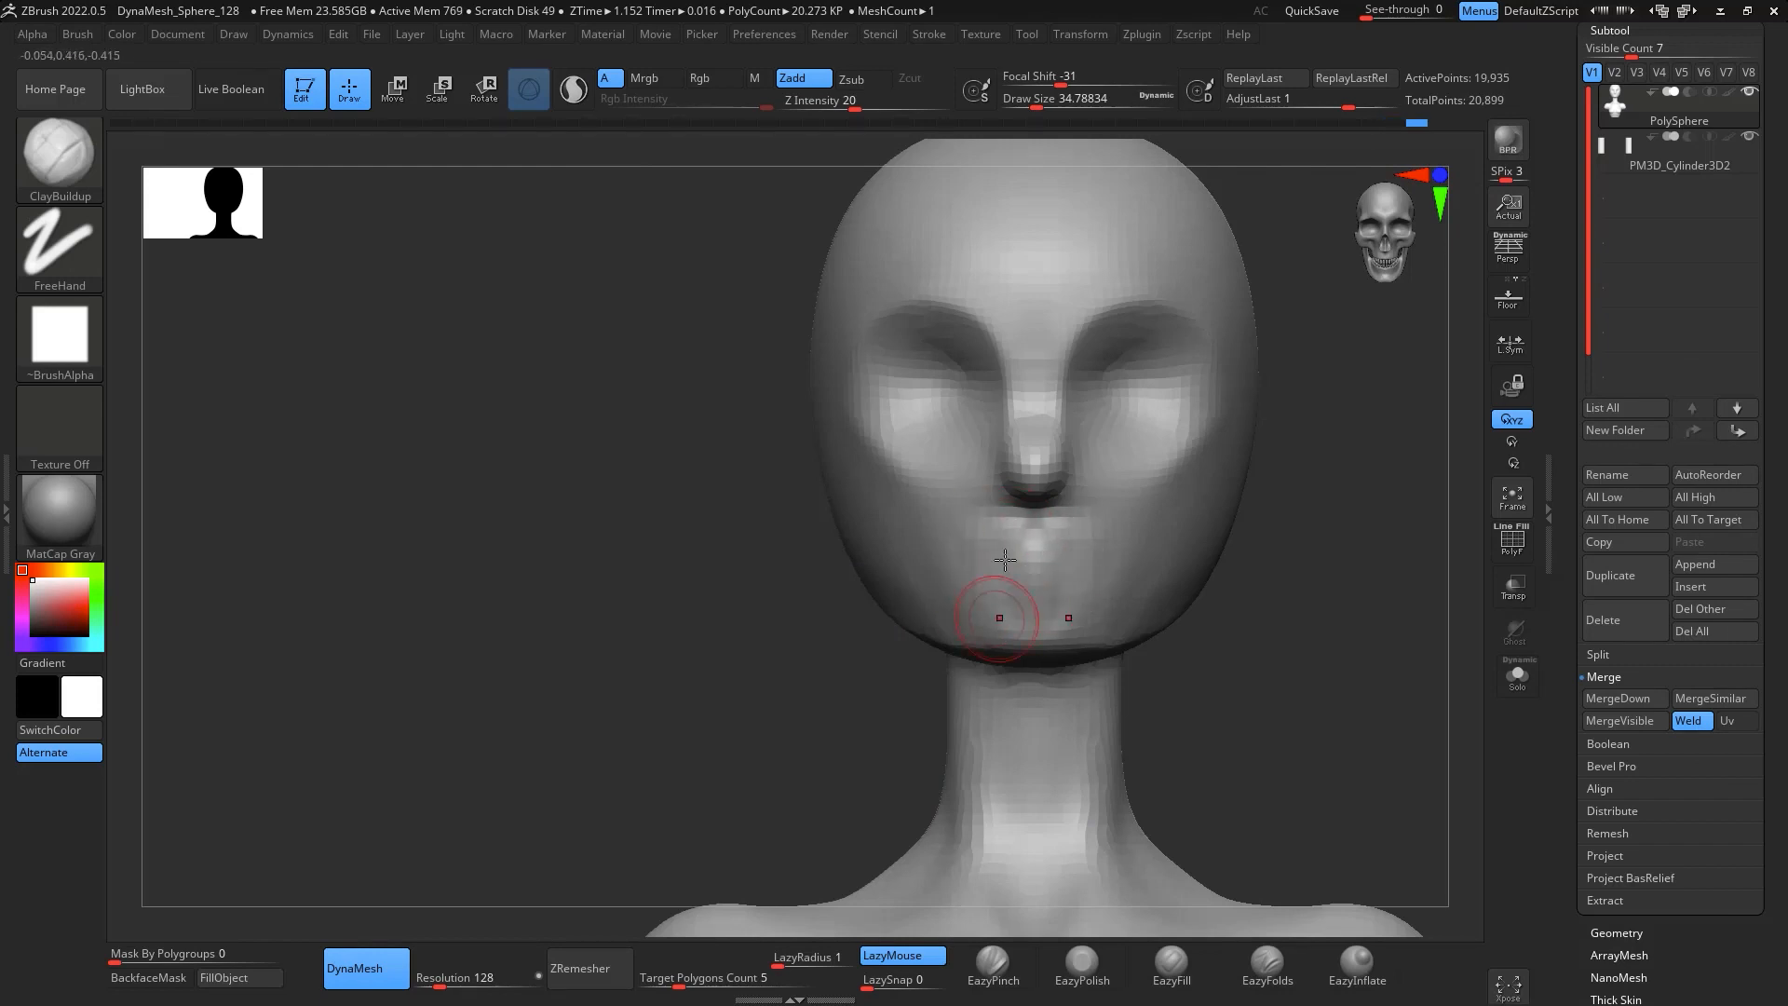
# Build up the mouth and chin in profile, remesh the head with DynaMesh, and smooth the new volume
pyautogui.moveTo(1220, 590)
pyautogui.keyDown('shift'); pyautogui.mouseDown()
pyautogui.moveTo(1321, 584)
pyautogui.moveTo(1236, 673)
pyautogui.mouseUp(); pyautogui.keyUp('shift')
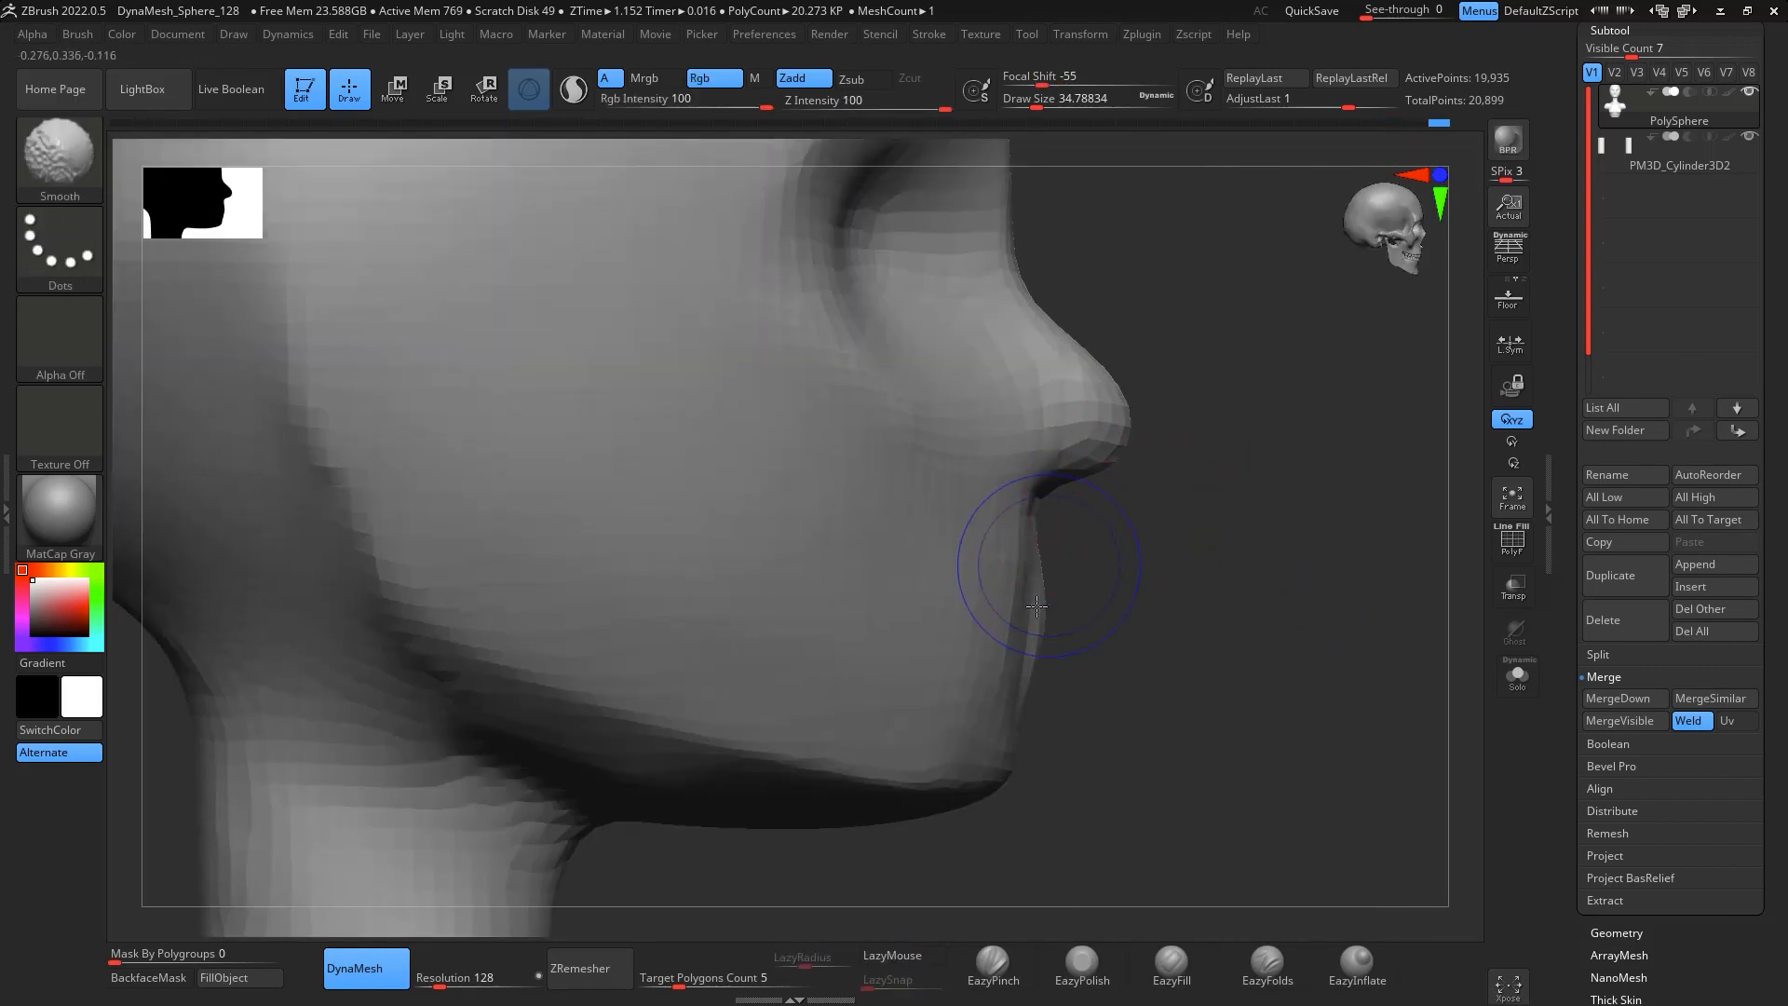
pyautogui.moveTo(1013, 650); pyautogui.dragTo(1024, 568)
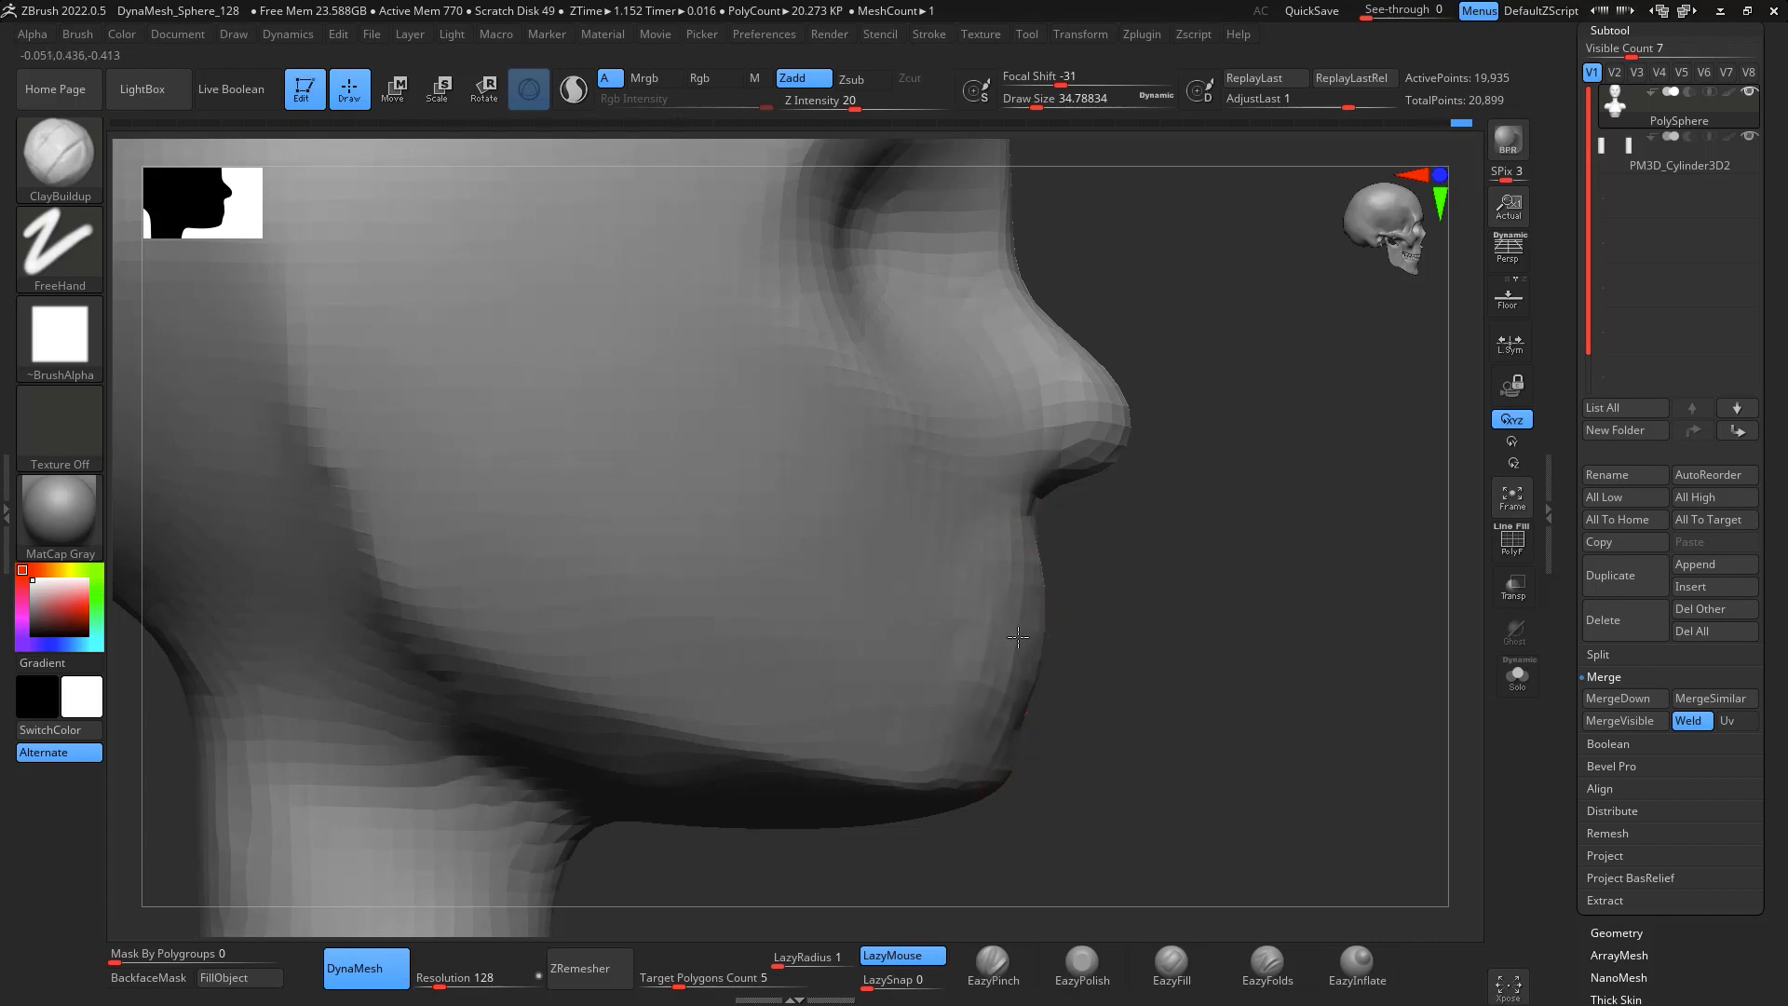
pyautogui.keyDown('ctrl'); pyautogui.moveTo(1219, 544); pyautogui.dragTo(1209, 684); pyautogui.keyUp('ctrl')
pyautogui.moveTo(1032, 642)
pyautogui.keyDown('shift'); pyautogui.mouseDown()
pyautogui.moveTo(1040, 567)
pyautogui.moveTo(1028, 633)
pyautogui.mouseUp(); pyautogui.keyUp('shift')
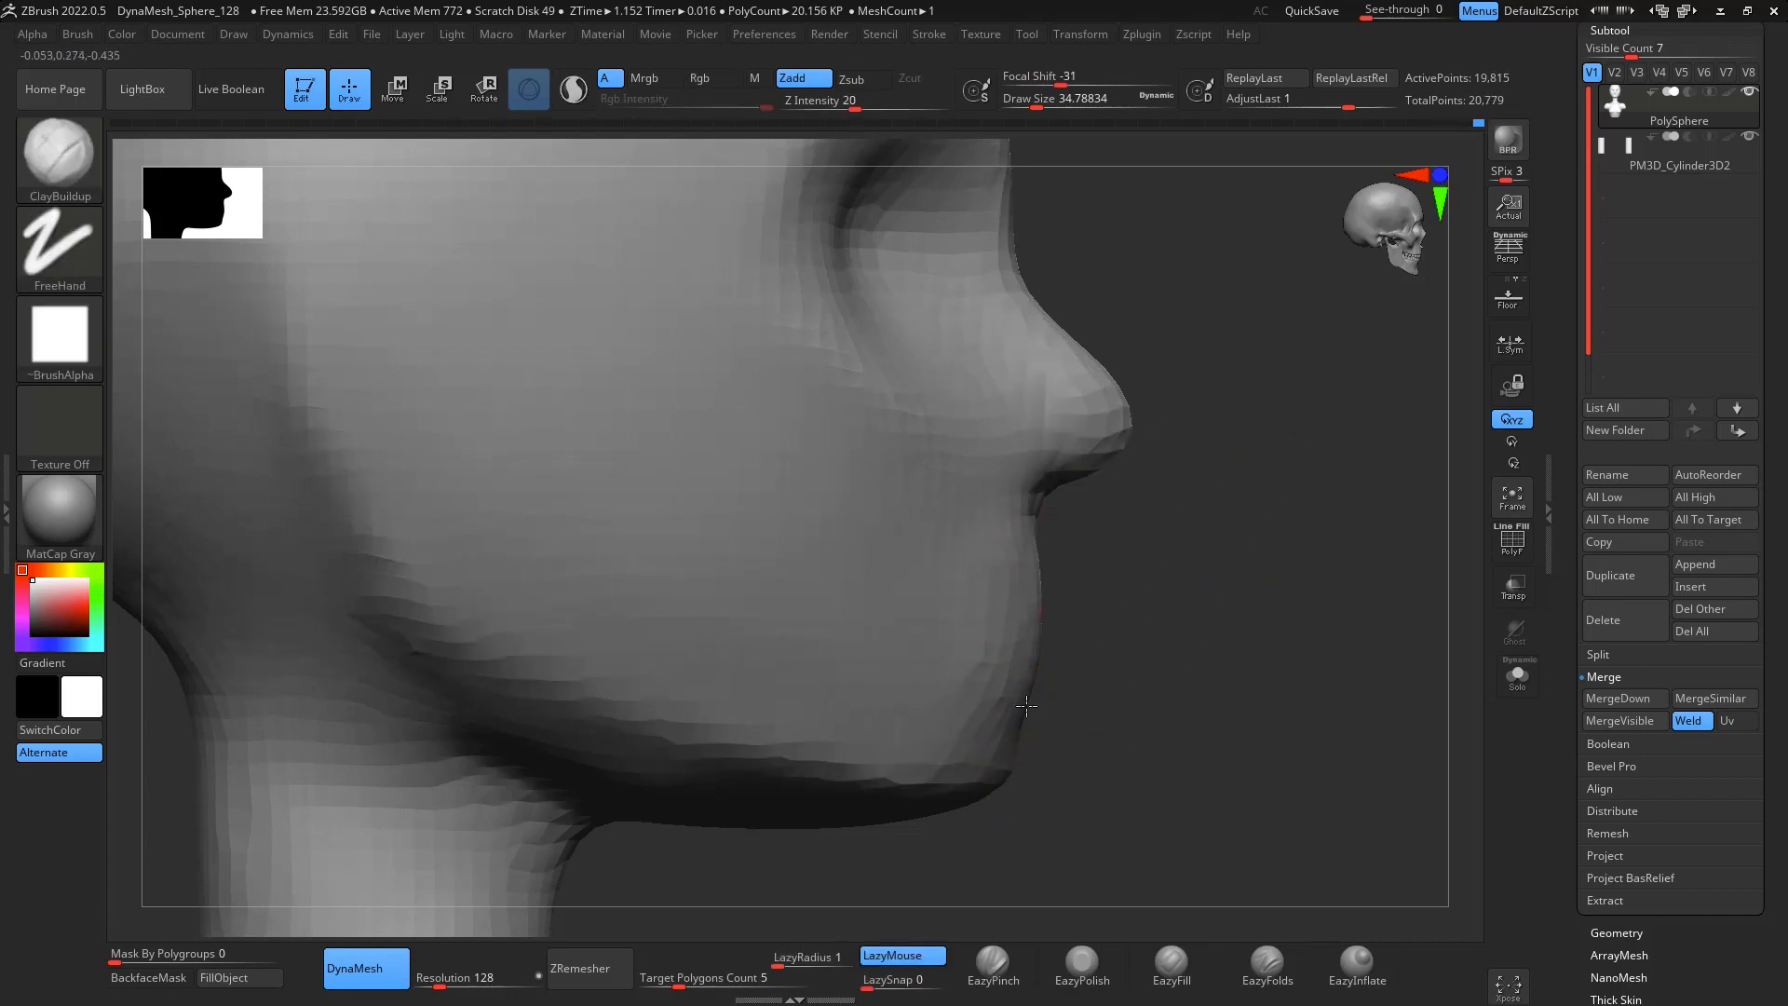
pyautogui.moveTo(1196, 561)
pyautogui.keyDown('shift'); pyautogui.mouseDown()
pyautogui.moveTo(1407, 731)
pyautogui.moveTo(1192, 639)
pyautogui.mouseUp(); pyautogui.keyUp('shift')
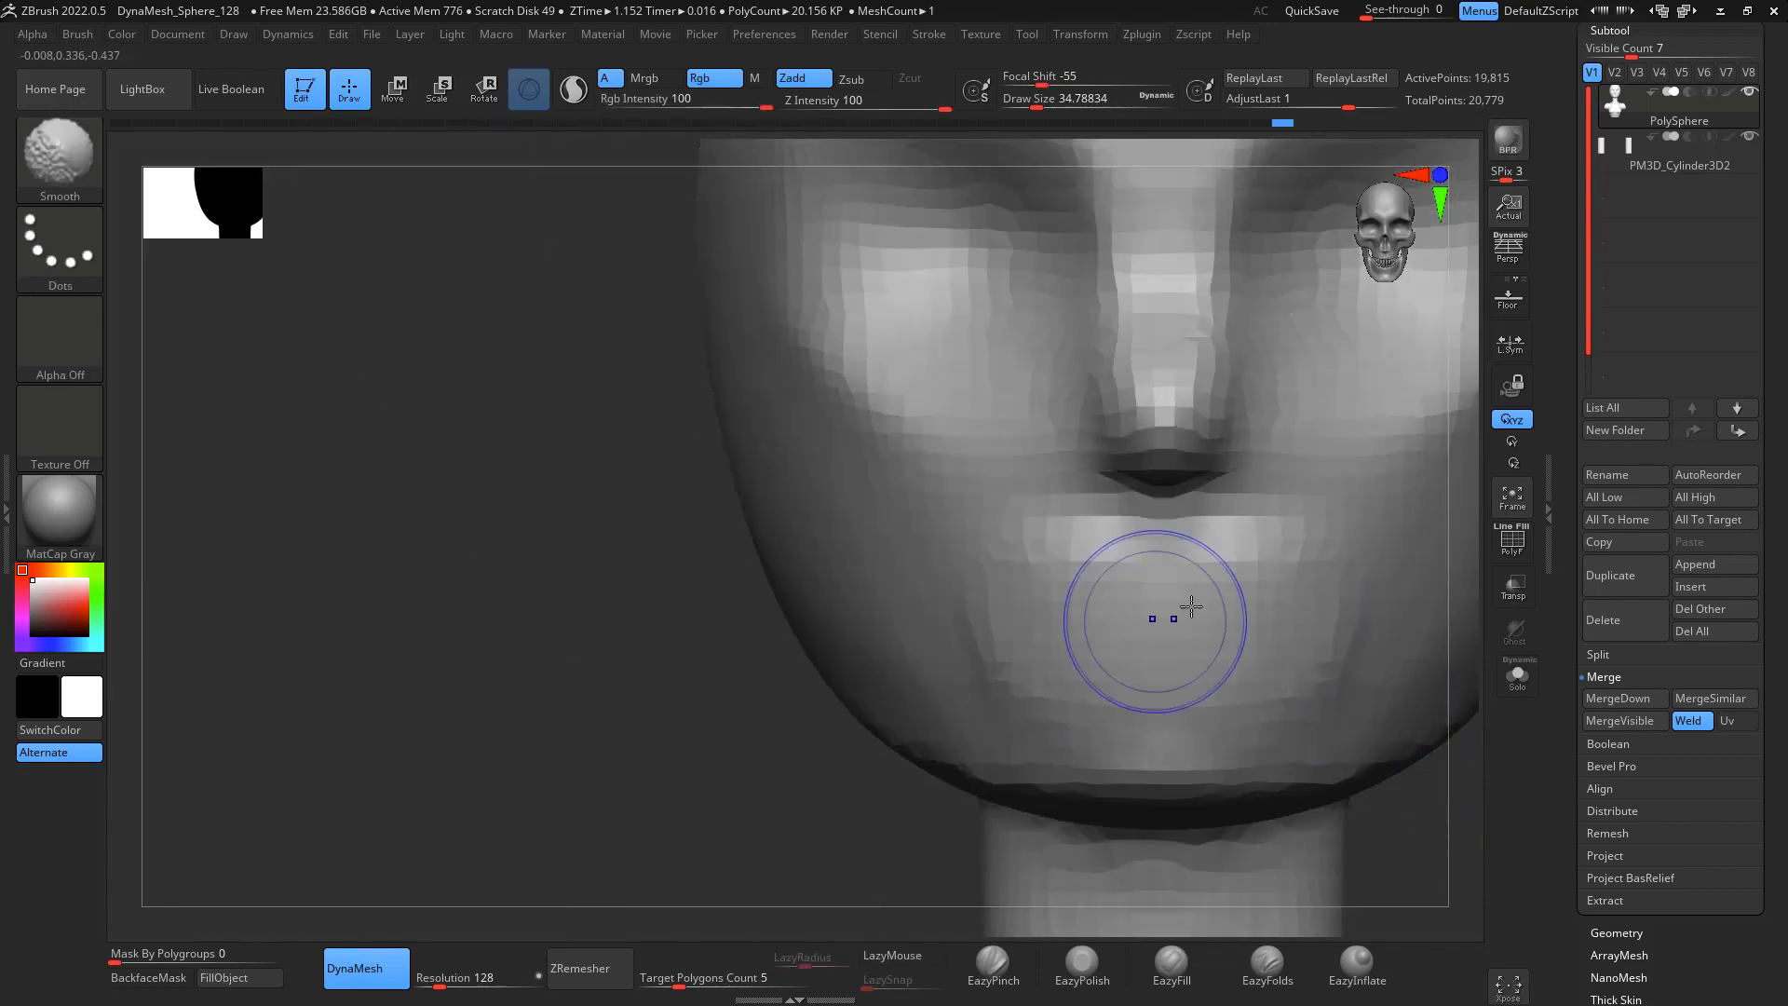
# Check the head's shape and proportions against the torso from front, three-quarter and side views
pyautogui.keyDown('alt'); pyautogui.moveTo(940, 829); pyautogui.dragTo(946, 568); pyautogui.keyUp('alt')
pyautogui.moveTo(1391, 713)
pyautogui.keyDown('alt'); pyautogui.mouseDown()
pyautogui.moveTo(1407, 507)
pyautogui.moveTo(1151, 615)
pyautogui.moveTo(1272, 373)
pyautogui.mouseUp(); pyautogui.keyUp('alt')
pyautogui.moveTo(1233, 420); pyautogui.dragTo(1265, 382)
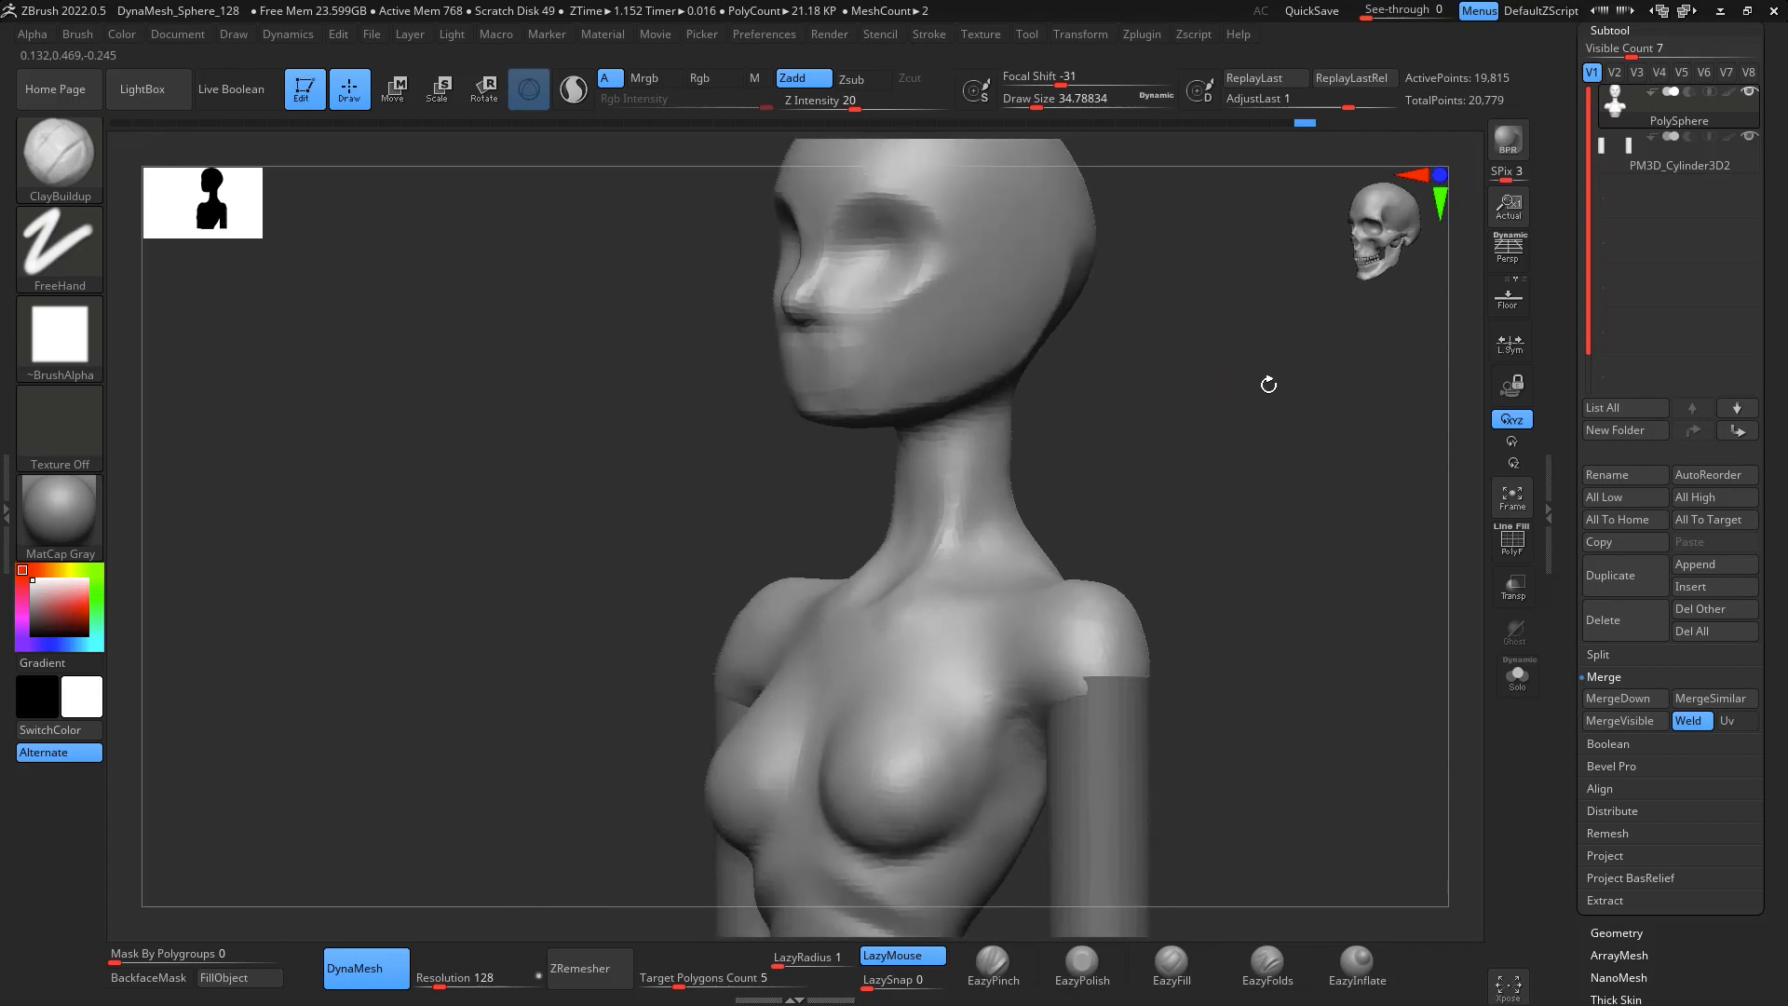
pyautogui.press('shift')
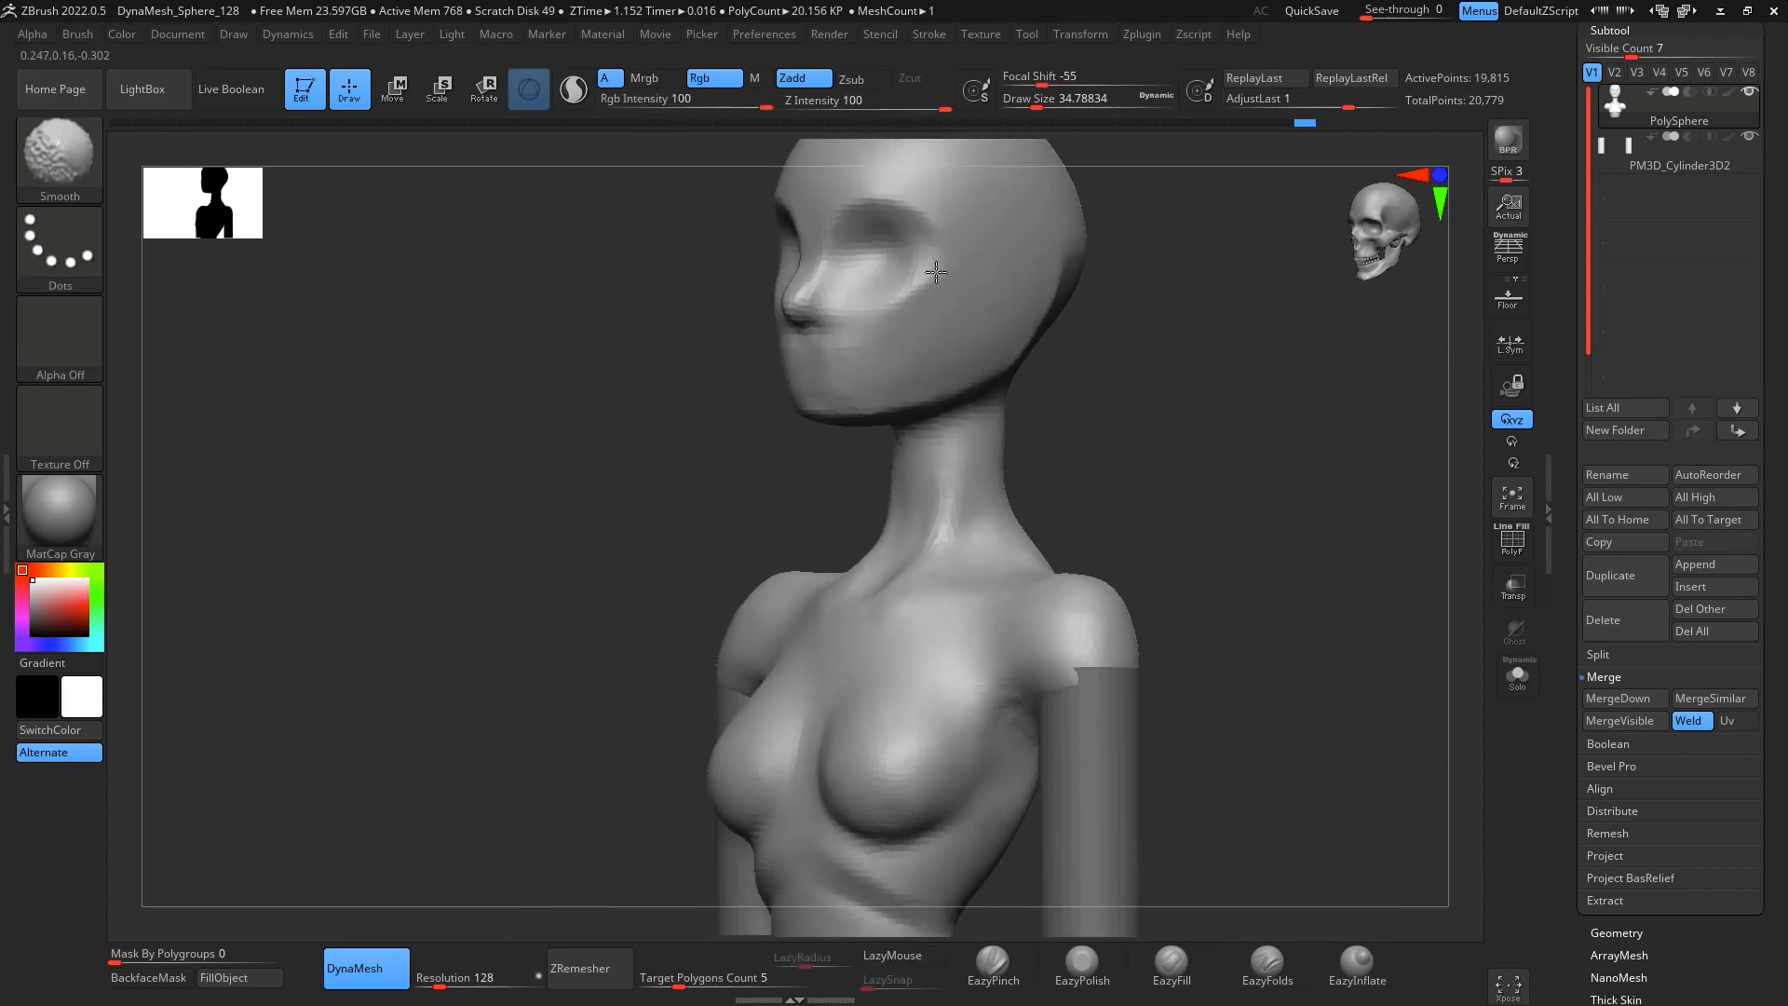
pyautogui.moveTo(1175, 438); pyautogui.dragTo(1273, 494)
pyautogui.moveTo(1161, 478)
pyautogui.keyDown('alt'); pyautogui.mouseDown()
pyautogui.moveTo(1277, 441)
pyautogui.moveTo(1209, 456)
pyautogui.mouseUp(); pyautogui.keyUp('alt')
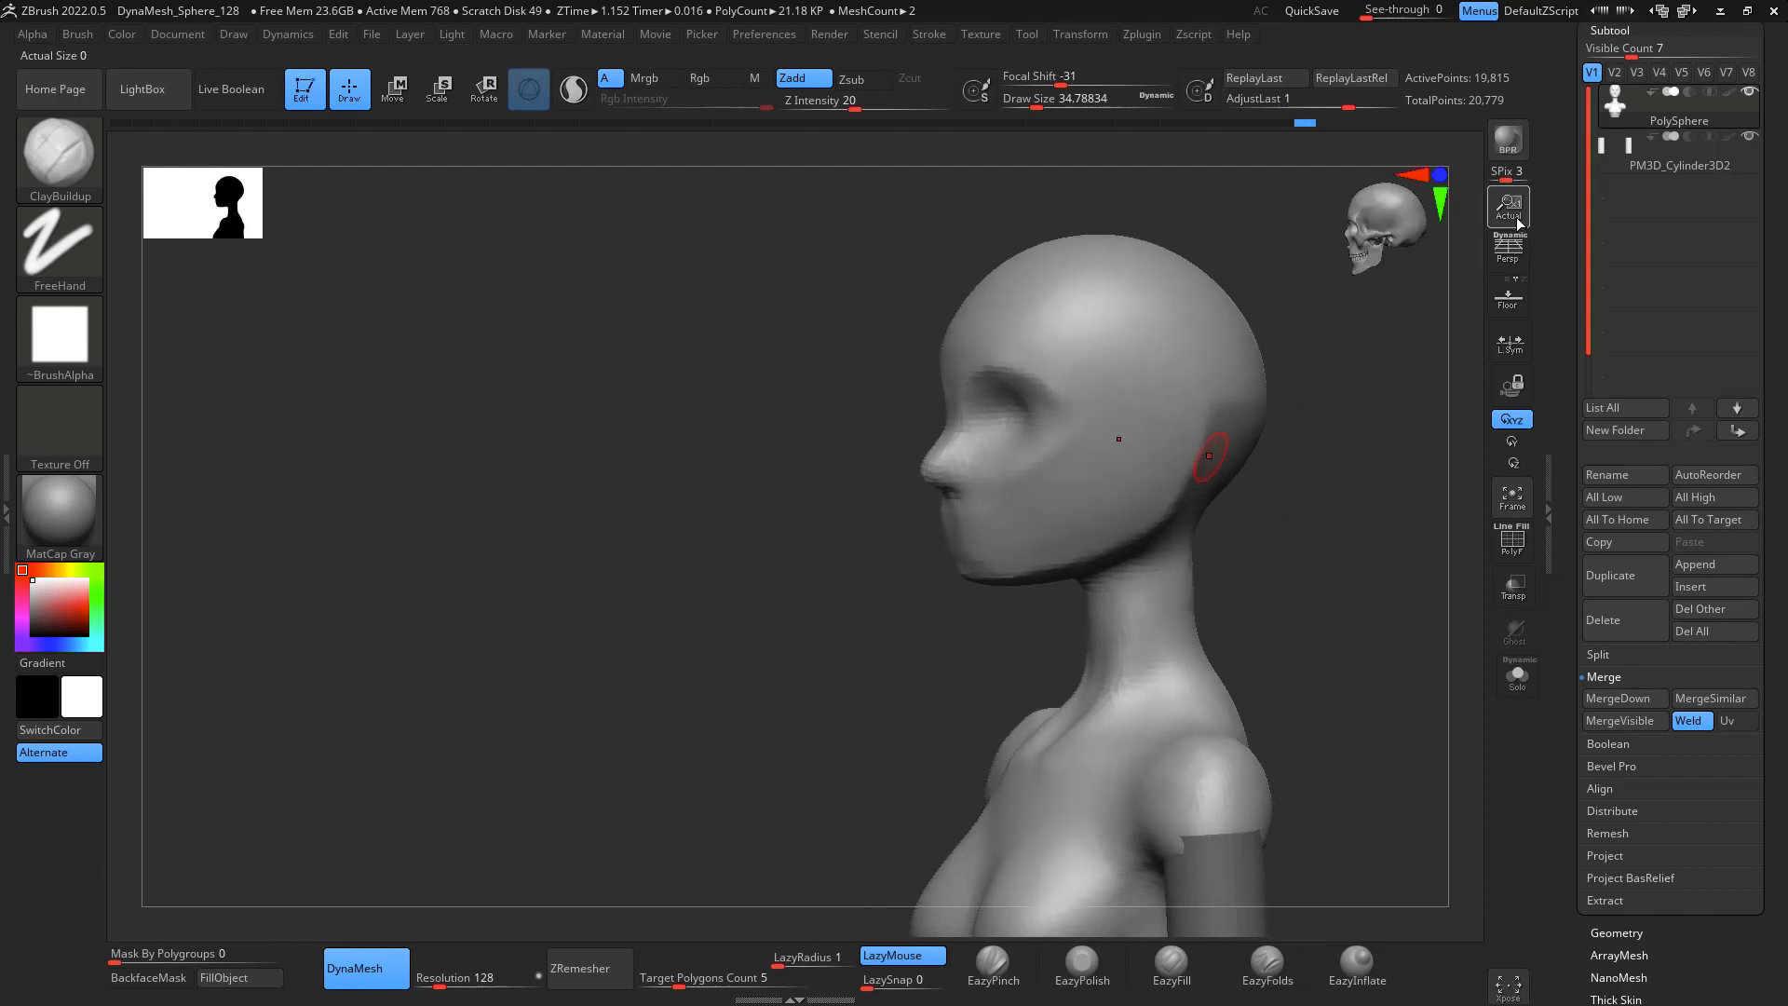
pyautogui.moveTo(1376, 437)
pyautogui.mouseDown()
pyautogui.moveTo(1389, 511)
pyautogui.moveTo(1402, 452)
pyautogui.mouseUp()
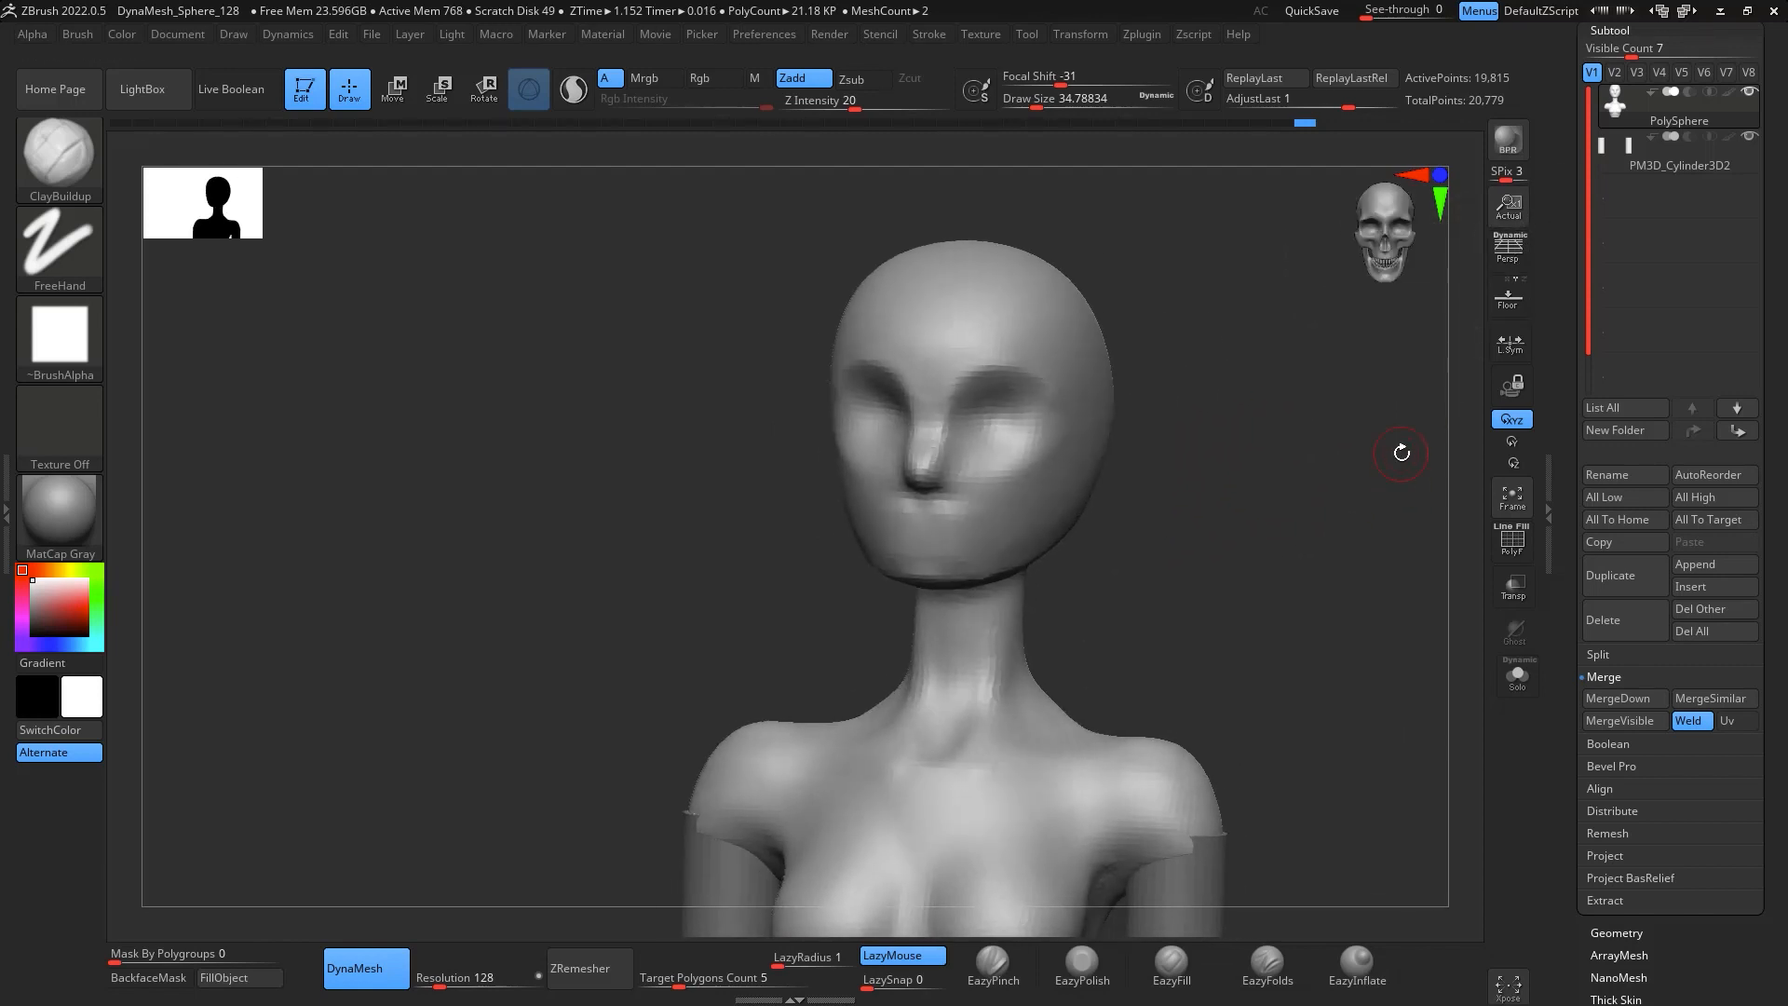
# Append a Sphere3D as a new subtool and make it the active subtool
pyautogui.click(1712, 565)
pyautogui.click(1723, 565)
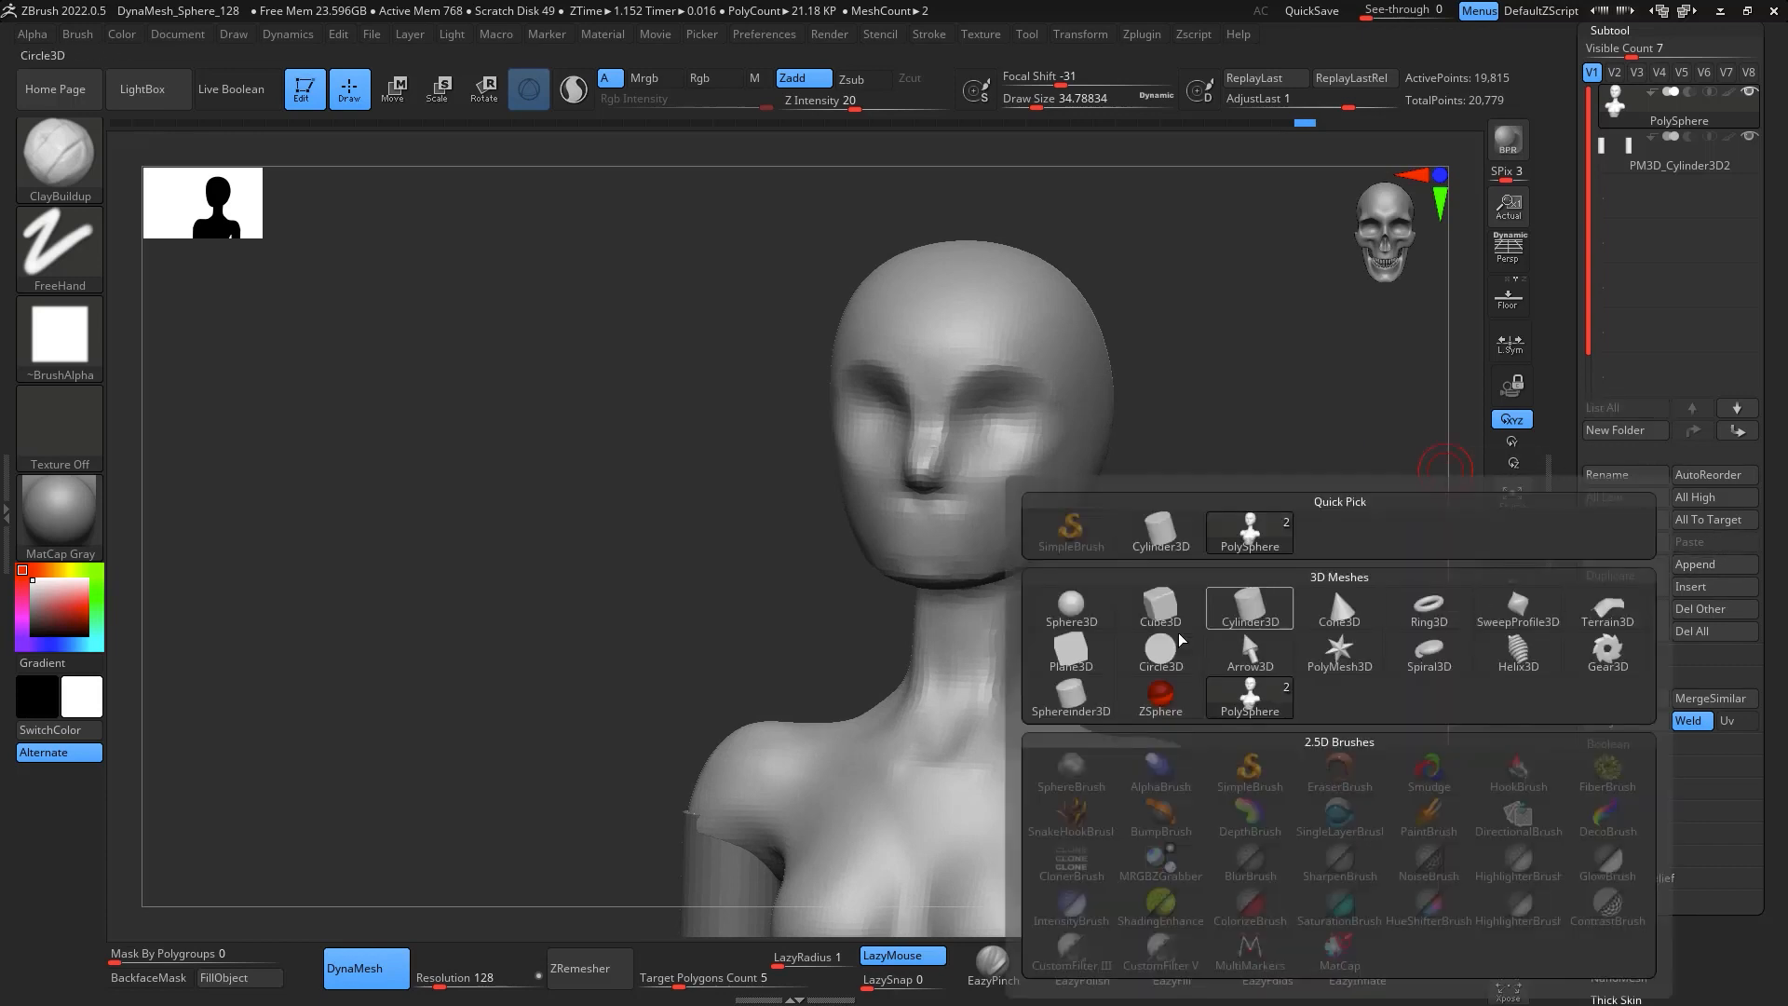
pyautogui.click(1332, 585)
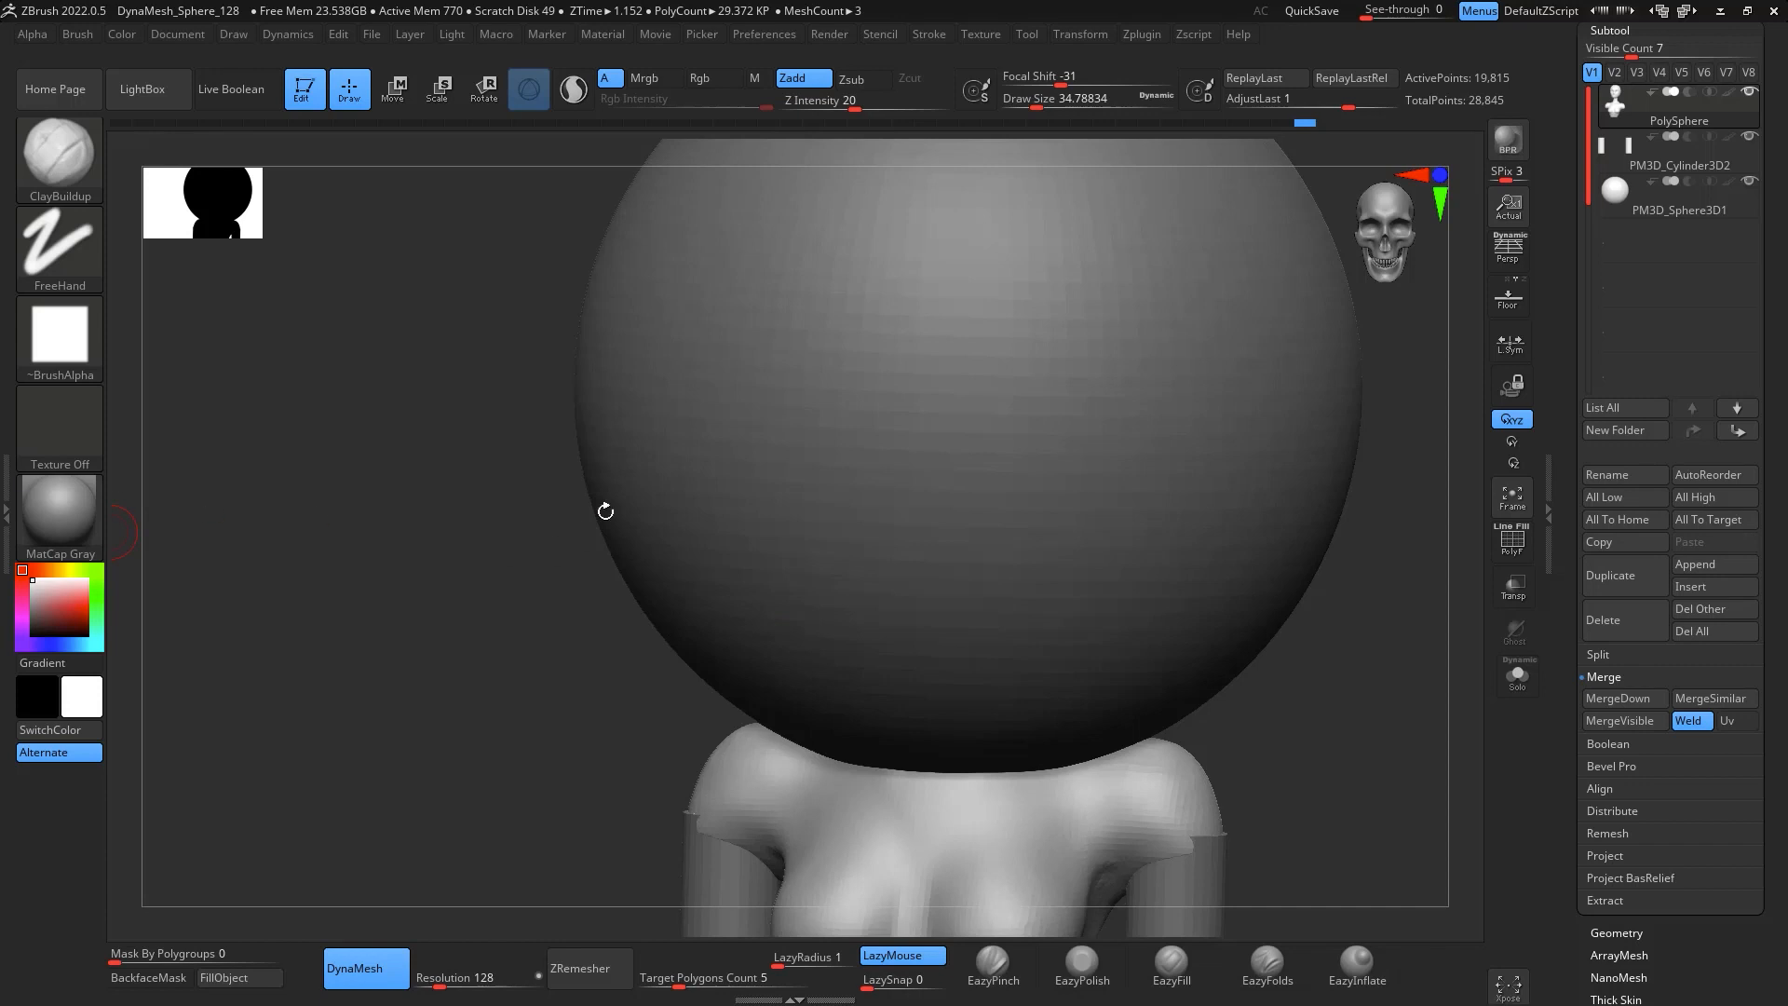
pyautogui.keyDown('shift'); pyautogui.moveTo(1315, 689); pyautogui.dragTo(1438, 408); pyautogui.keyUp('shift')
pyautogui.moveTo(1312, 600)
pyautogui.keyDown('alt'); pyautogui.mouseDown()
pyautogui.moveTo(1180, 681)
pyautogui.moveTo(1229, 683)
pyautogui.moveTo(1233, 700)
pyautogui.moveTo(1197, 659)
pyautogui.moveTo(1277, 626)
pyautogui.mouseUp(); pyautogui.keyUp('alt')
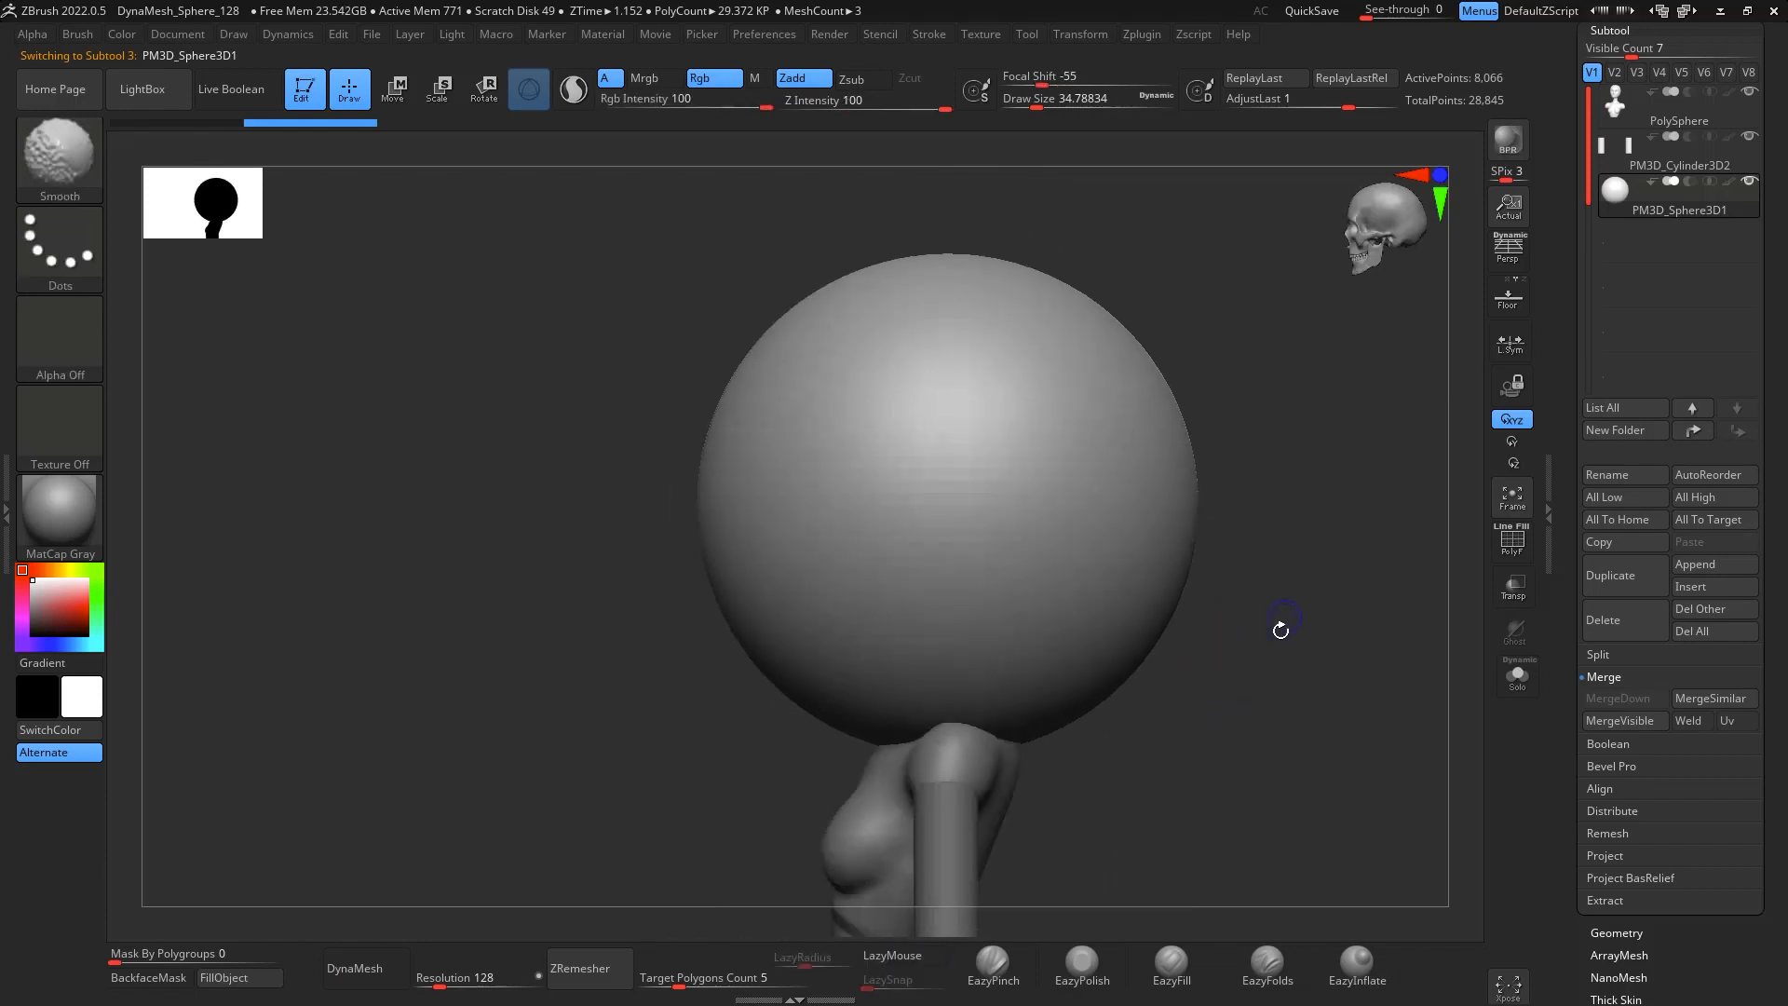
# Scale the new sphere down uniformly and move it out to the side of the head
pyautogui.press('r')
pyautogui.moveTo(959, 424); pyautogui.dragTo(920, 422)
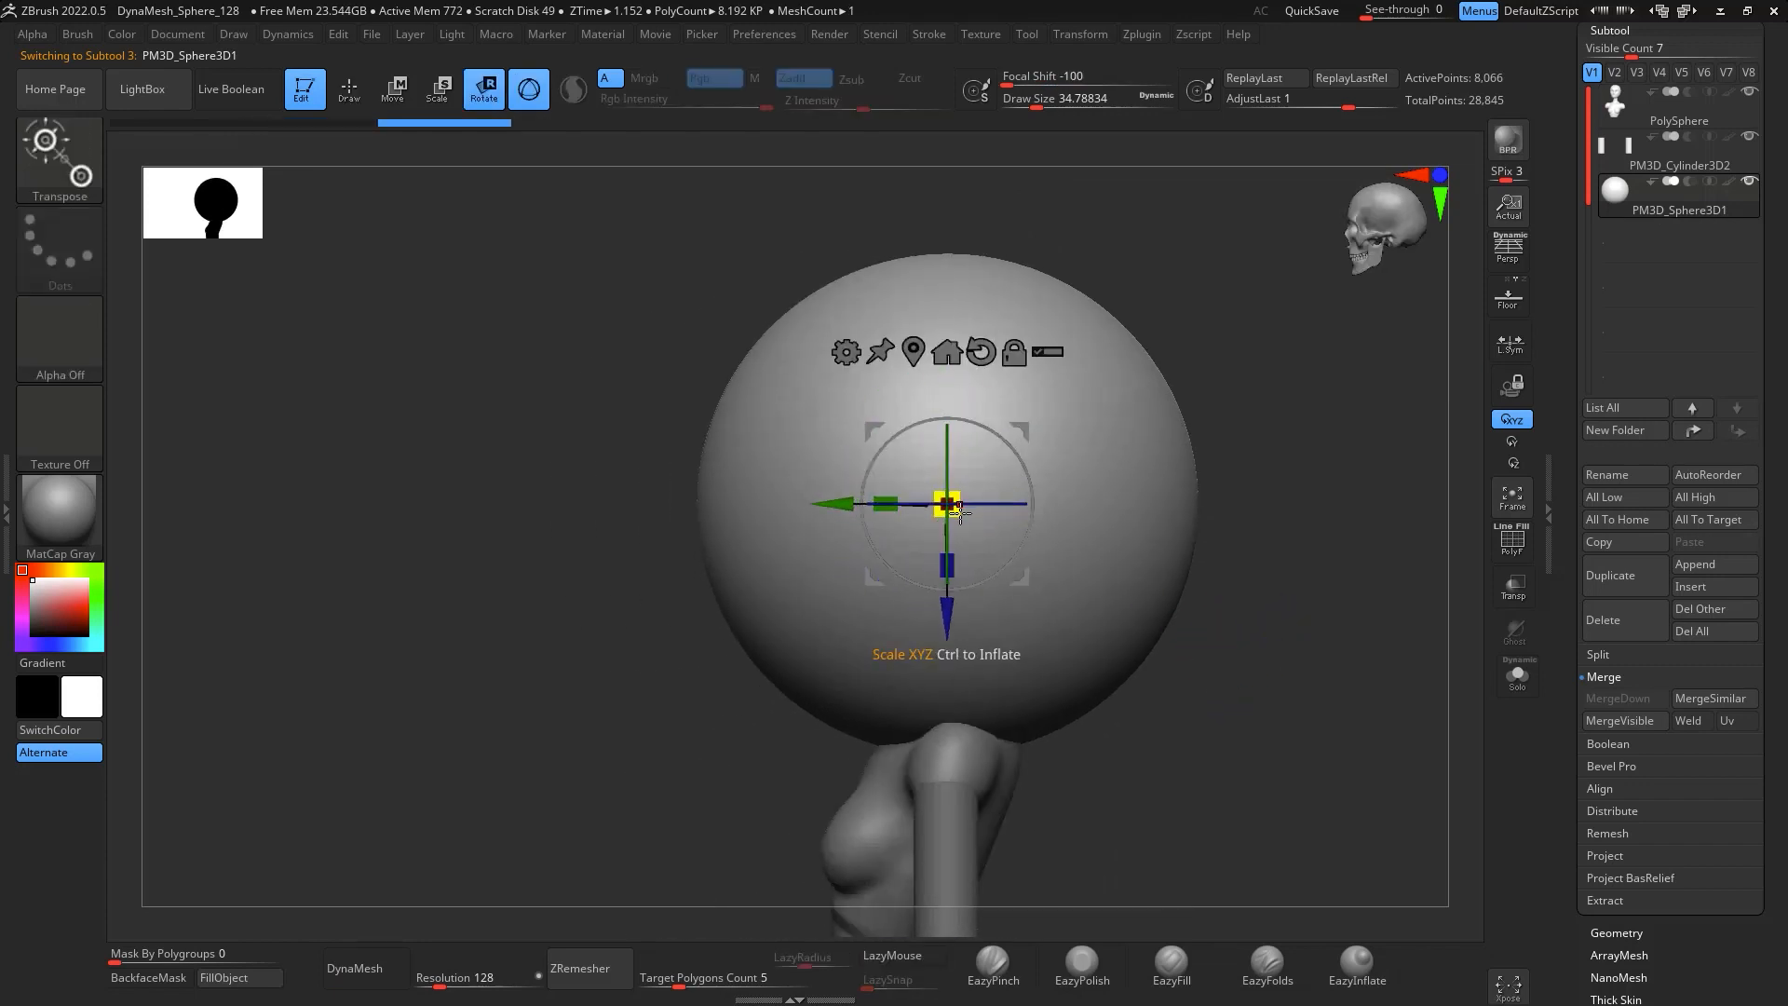
pyautogui.moveTo(948, 504); pyautogui.dragTo(911, 285)
pyautogui.keyDown('shift'); pyautogui.moveTo(1076, 463); pyautogui.dragTo(1132, 438); pyautogui.keyUp('shift')
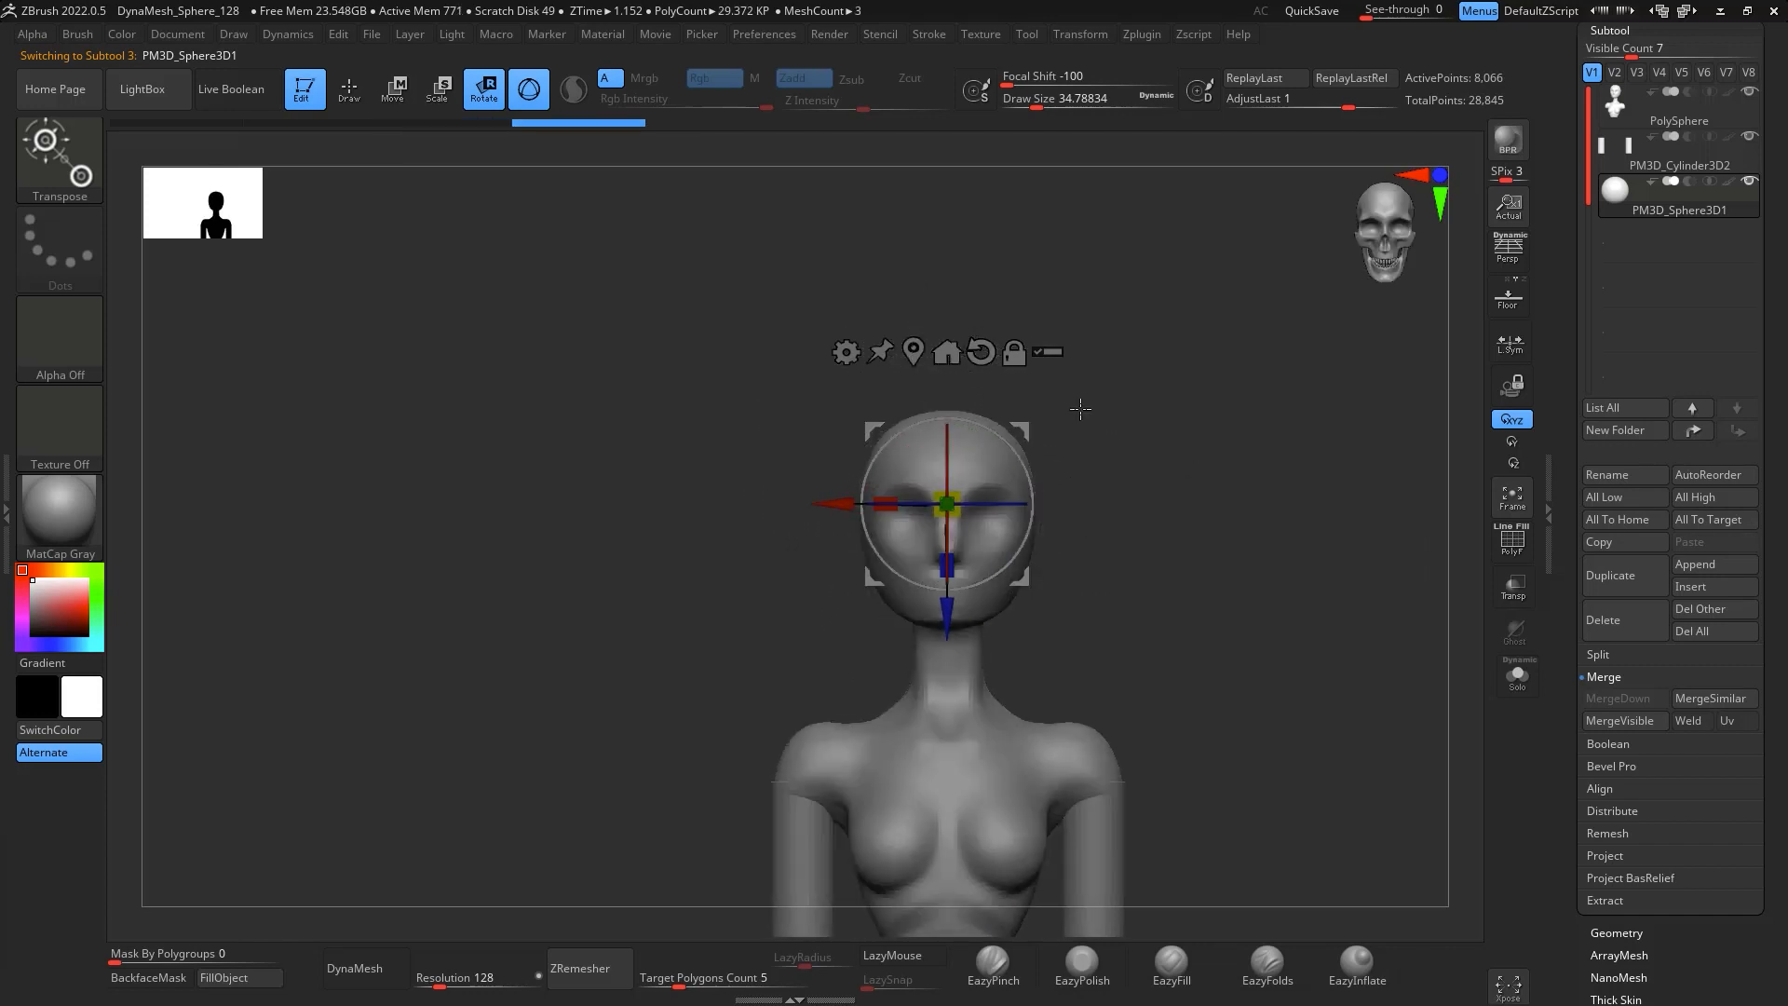
pyautogui.moveTo(1024, 429); pyautogui.dragTo(1162, 453)
pyautogui.moveTo(1283, 552); pyautogui.dragTo(1206, 559)
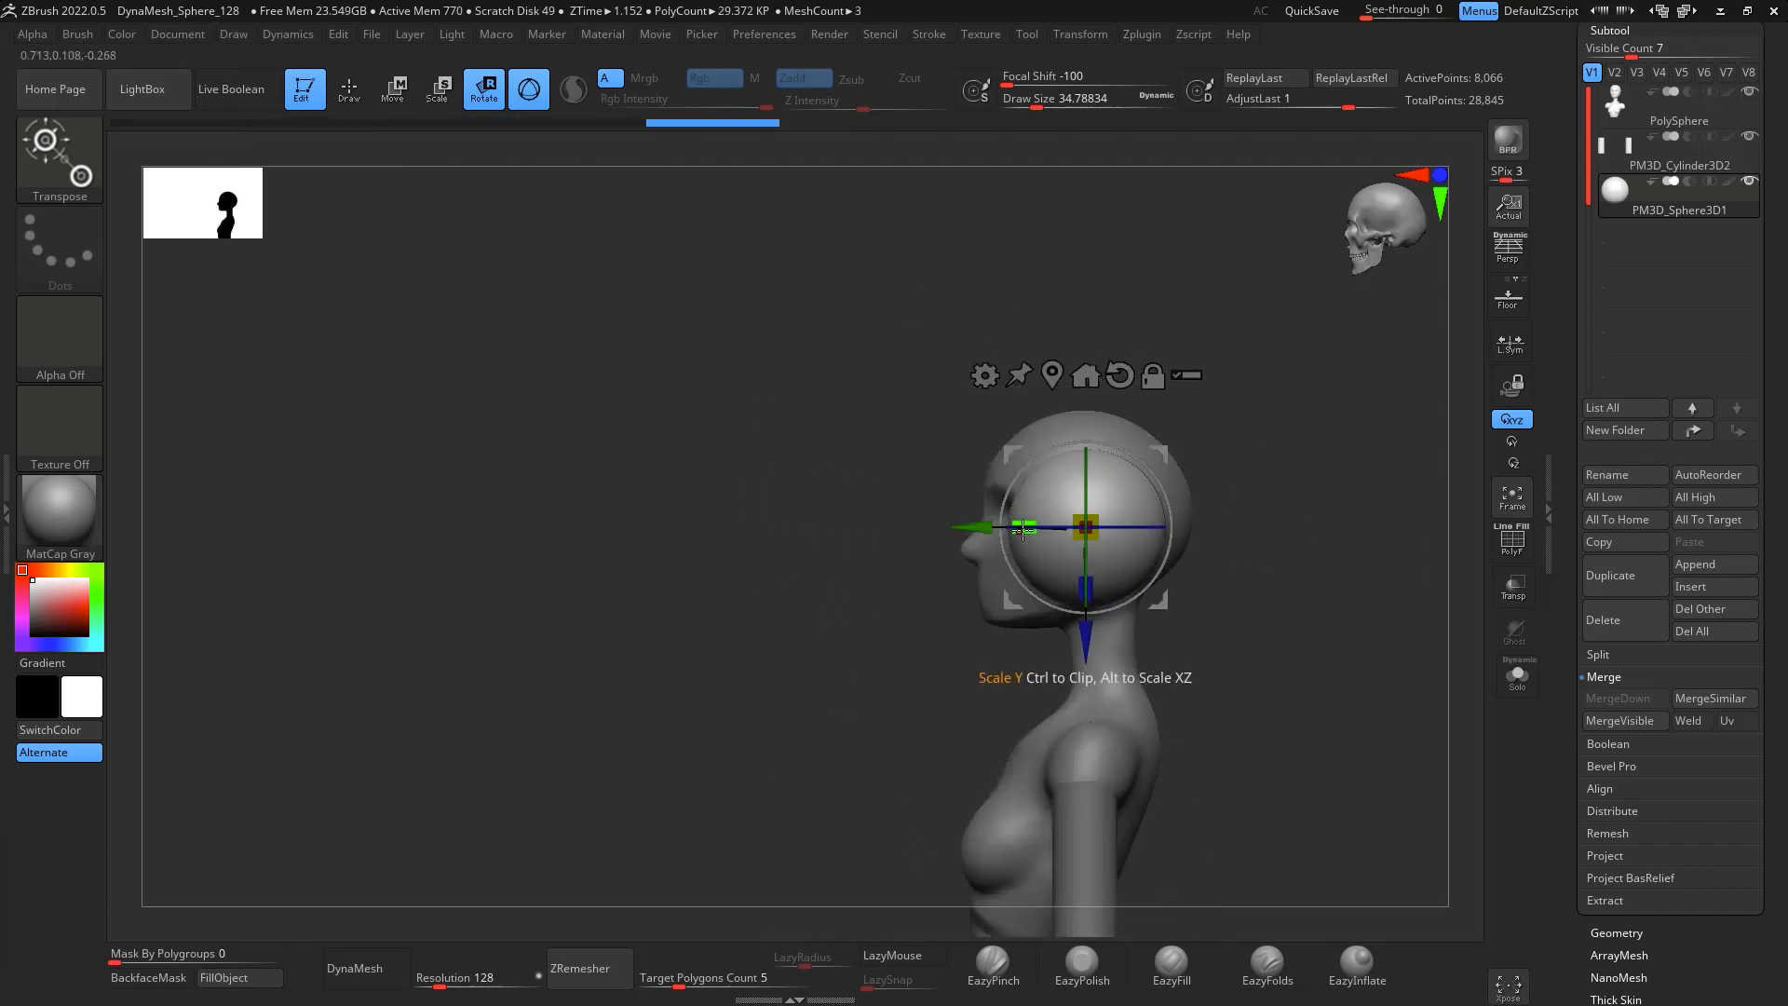
# Flatten the sphere into a thin disc and tilt it against the side of the head as an ear base
pyautogui.moveTo(1080, 542); pyautogui.dragTo(1080, 543)
pyautogui.moveTo(1272, 517)
pyautogui.mouseDown()
pyautogui.moveTo(1341, 494)
pyautogui.moveTo(1297, 521)
pyautogui.mouseUp()
pyautogui.moveTo(1086, 528); pyautogui.dragTo(1101, 471)
pyautogui.moveTo(1029, 533); pyautogui.dragTo(1029, 531)
pyautogui.moveTo(1102, 470); pyautogui.dragTo(1078, 474)
pyautogui.moveTo(1263, 475)
pyautogui.keyDown('alt'); pyautogui.mouseDown()
pyautogui.moveTo(1269, 533)
pyautogui.moveTo(1257, 492)
pyautogui.mouseUp(); pyautogui.keyUp('alt')
# Shape the flattened sphere into an ear outline, wider above and tapered below, with the Move brush at draw size about 87
pyautogui.press('b')
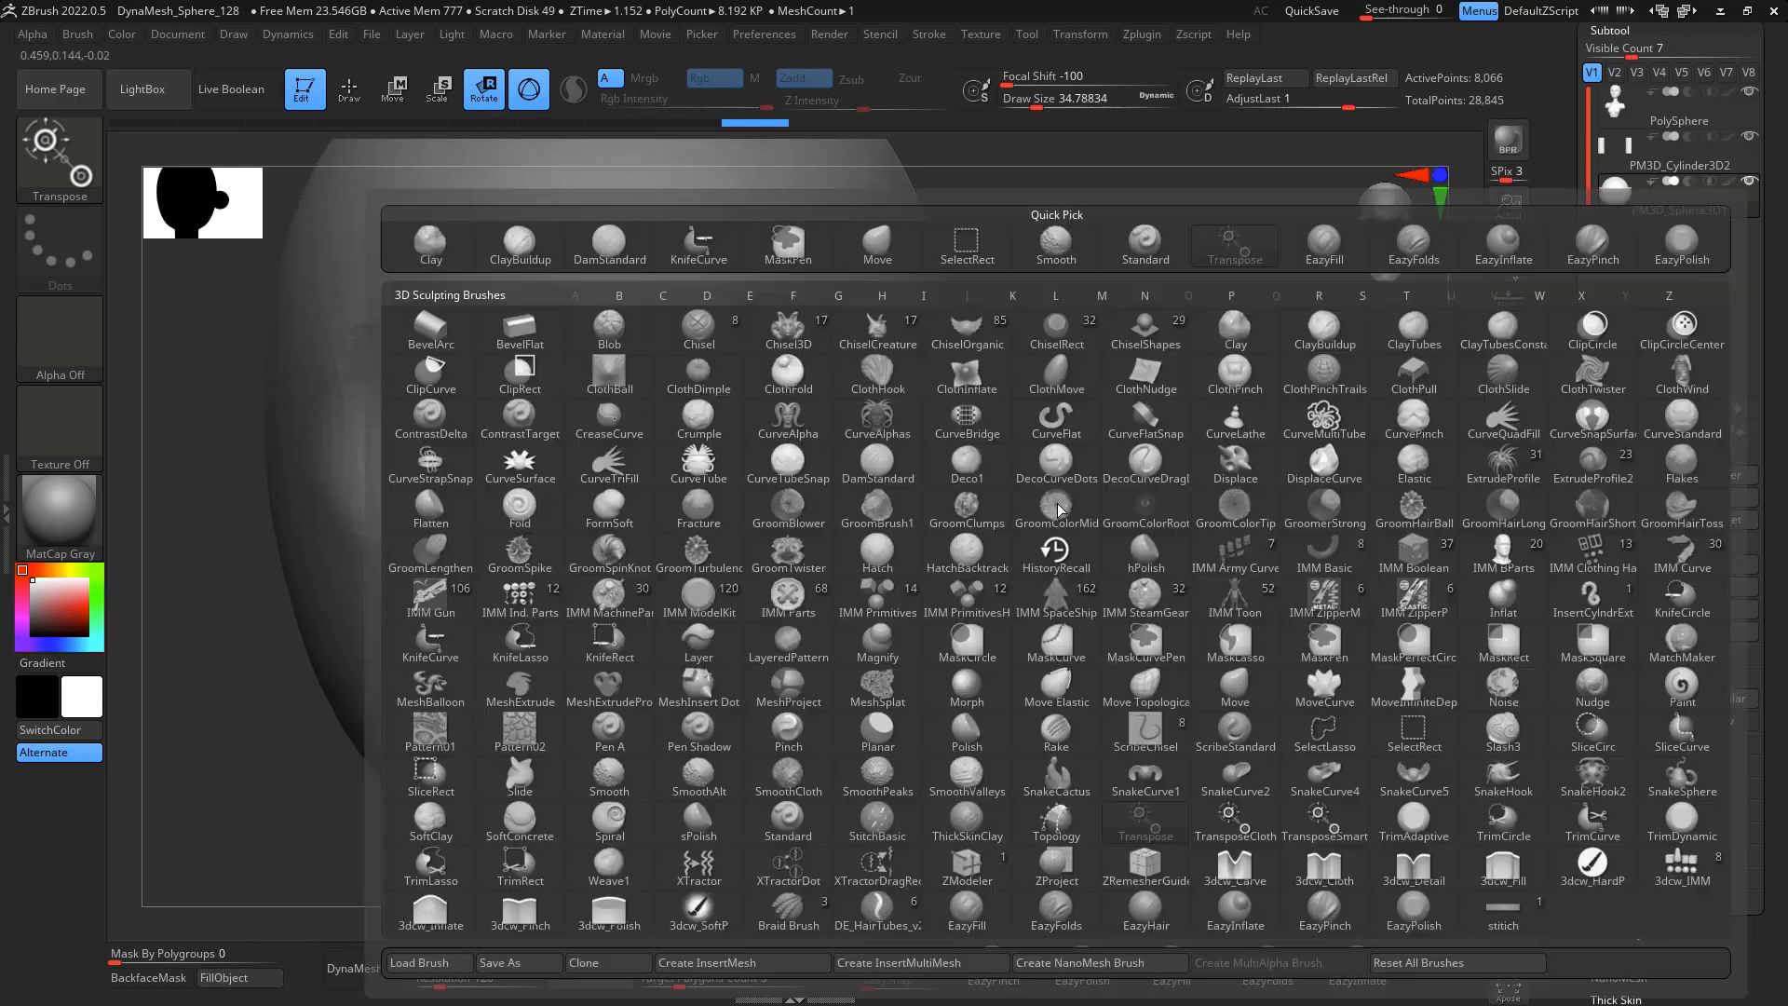
pyautogui.press('m')
pyautogui.press('v')
pyautogui.press('space')
pyautogui.click(1076, 564)
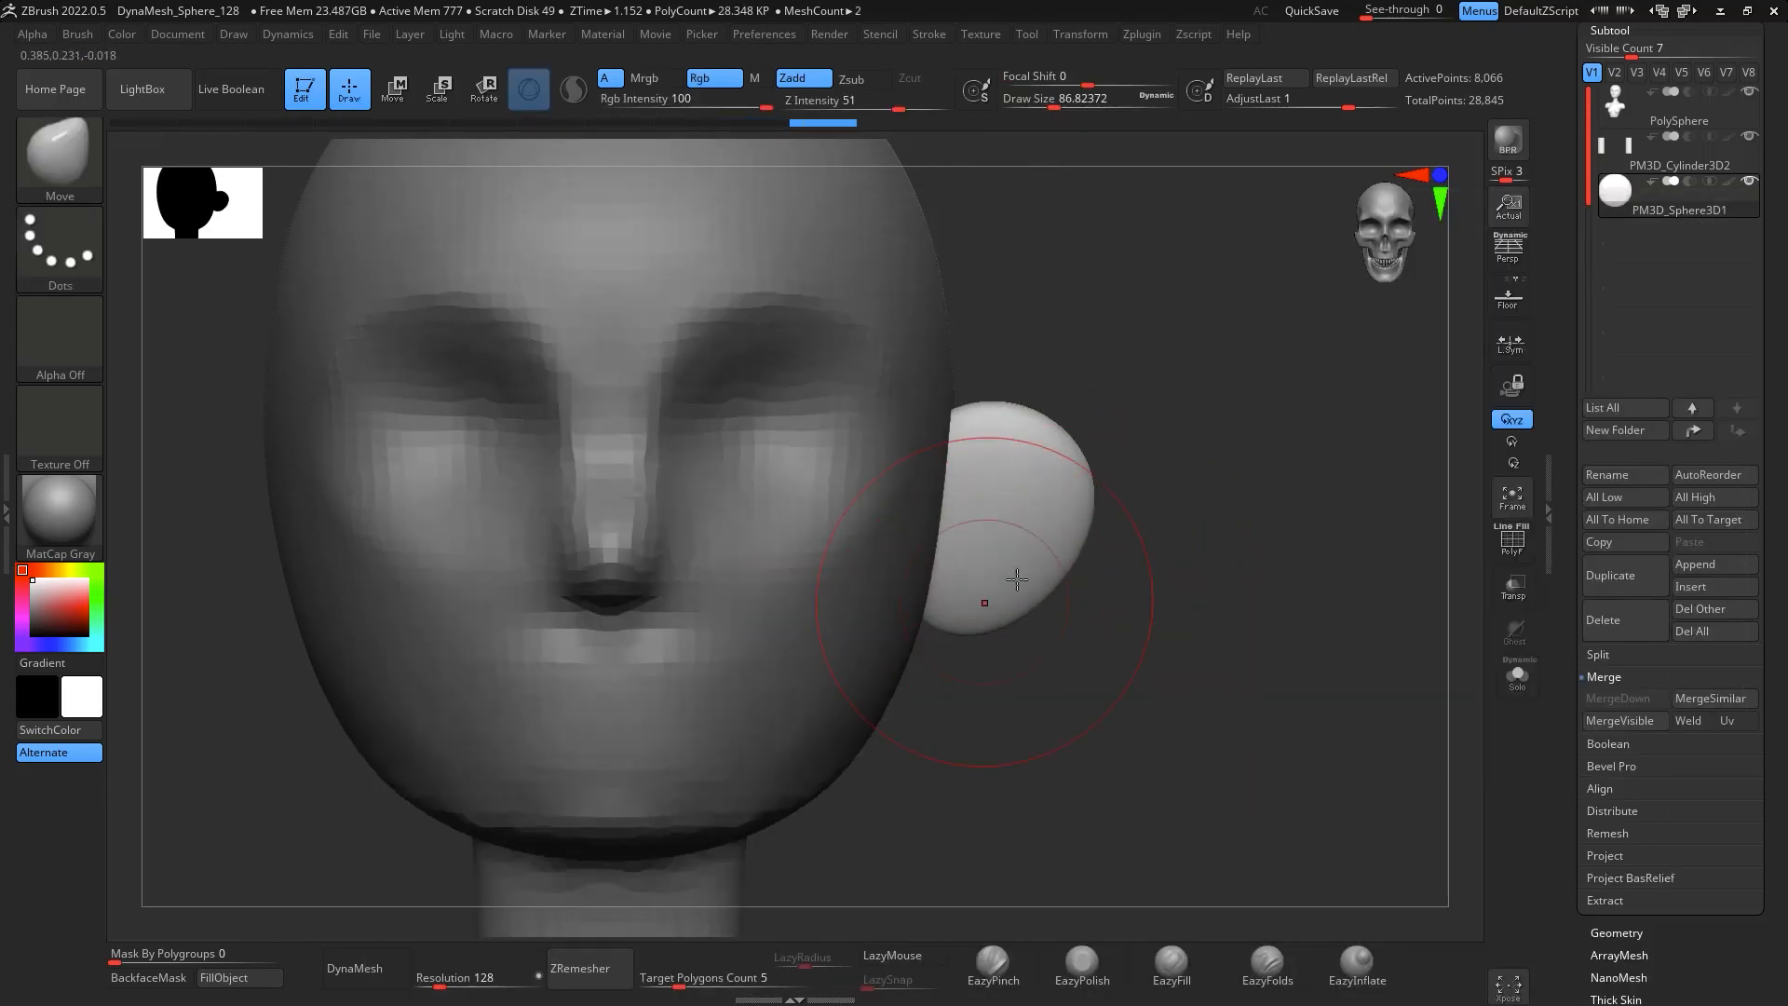
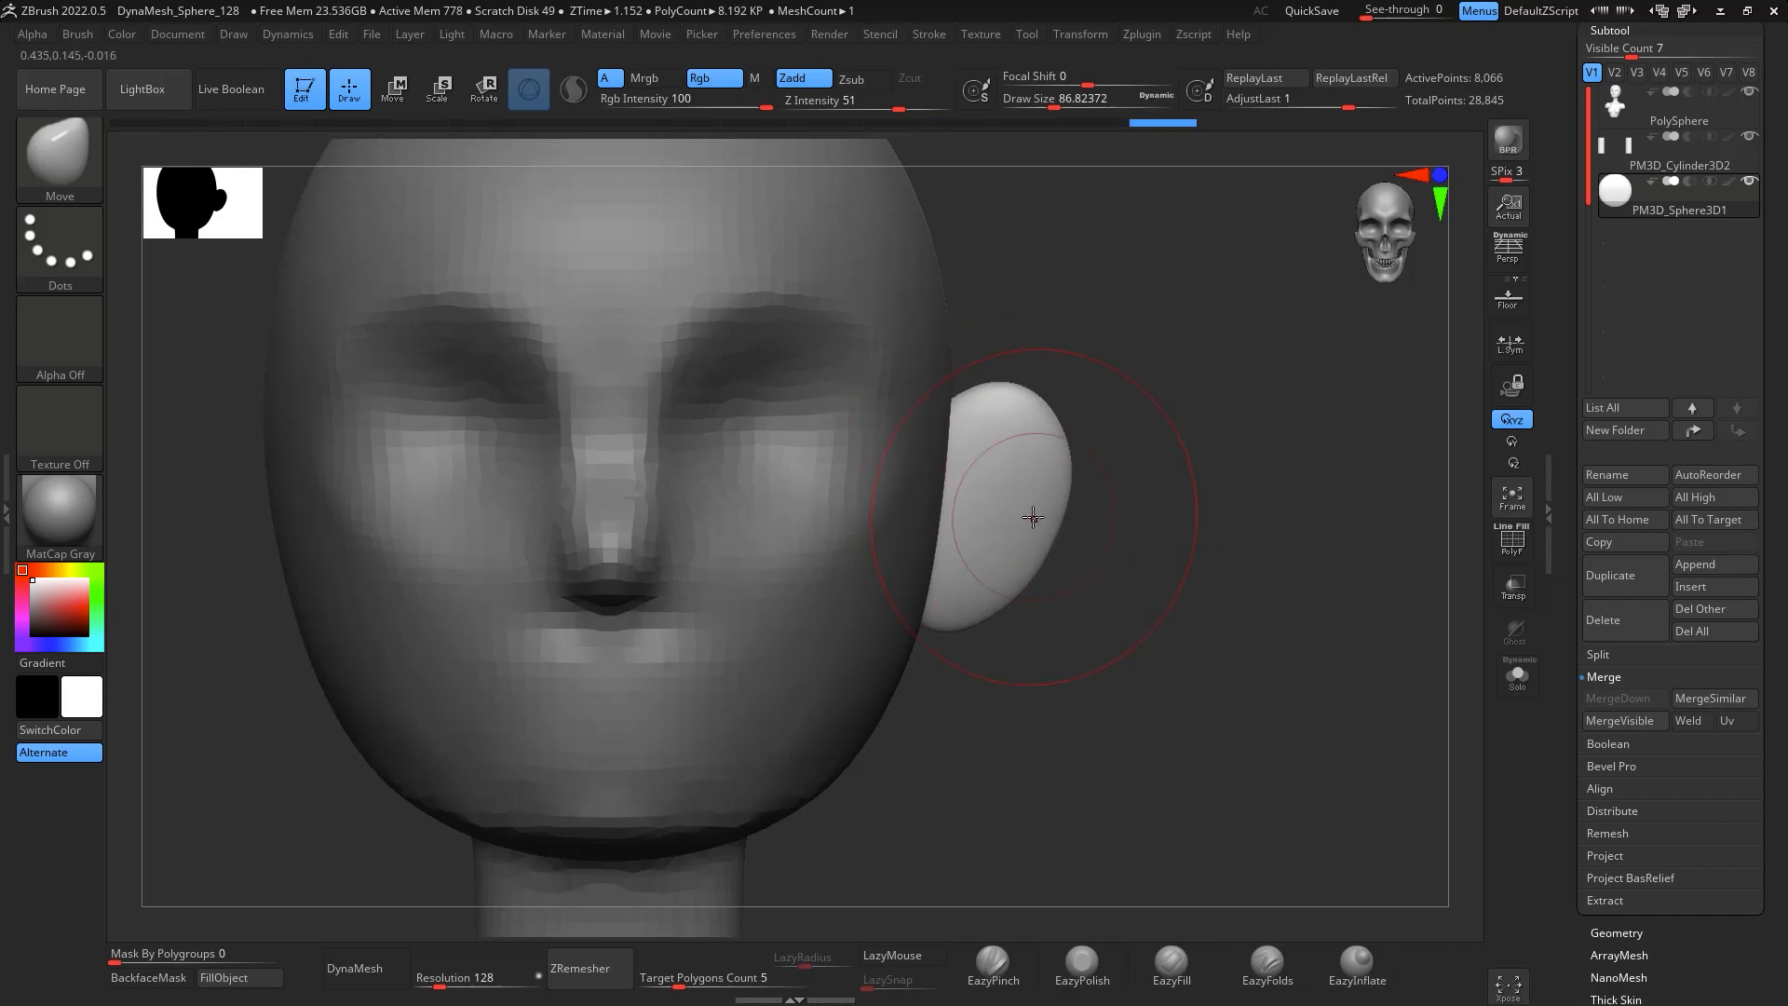
pyautogui.moveTo(1304, 577); pyautogui.dragTo(1034, 582)
# Build up the ear's rim with the EazyInflate brush at draw size about 39
pyautogui.moveTo(1348, 722)
pyautogui.keyDown('alt'); pyautogui.mouseDown()
pyautogui.moveTo(1192, 621)
pyautogui.moveTo(1241, 845)
pyautogui.mouseUp(); pyautogui.keyUp('alt')
pyautogui.click(1357, 961)
pyautogui.press('space')
pyautogui.moveTo(908, 371); pyautogui.dragTo(886, 369)
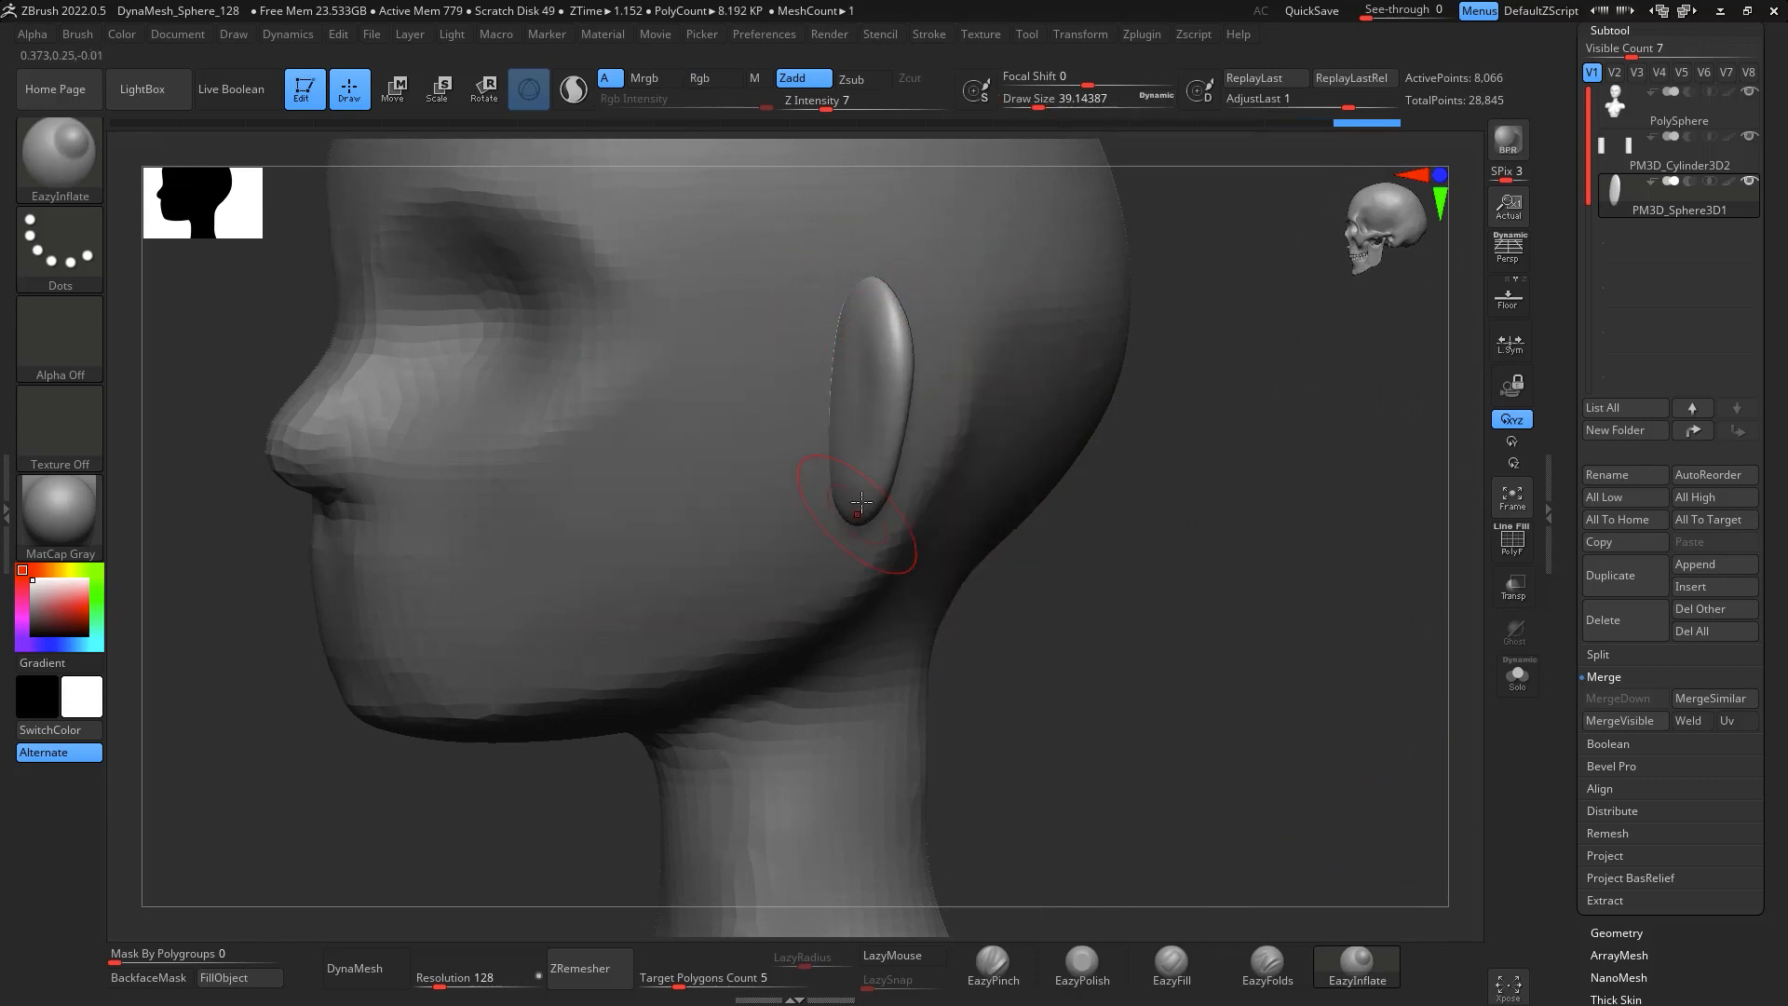
pyautogui.press('shift')
pyautogui.moveTo(1201, 596); pyautogui.dragTo(1058, 583)
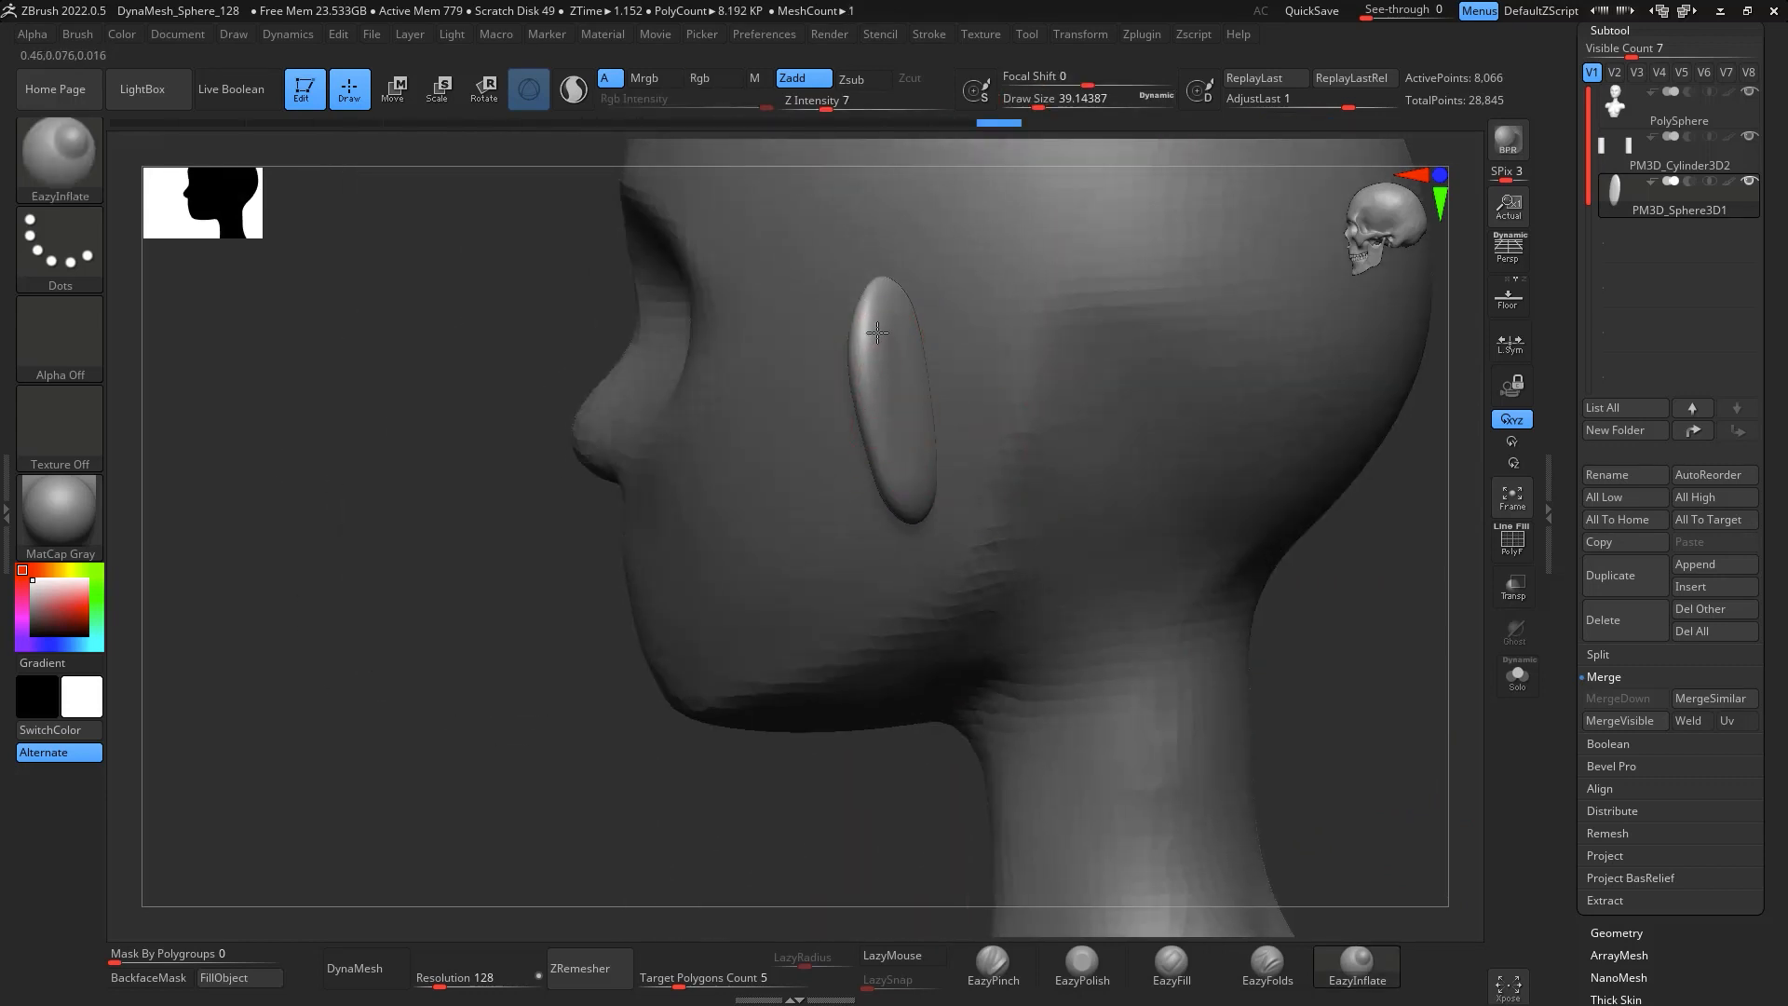
pyautogui.keyDown('shift'); pyautogui.moveTo(1376, 677); pyautogui.dragTo(1409, 630); pyautogui.keyUp('shift')
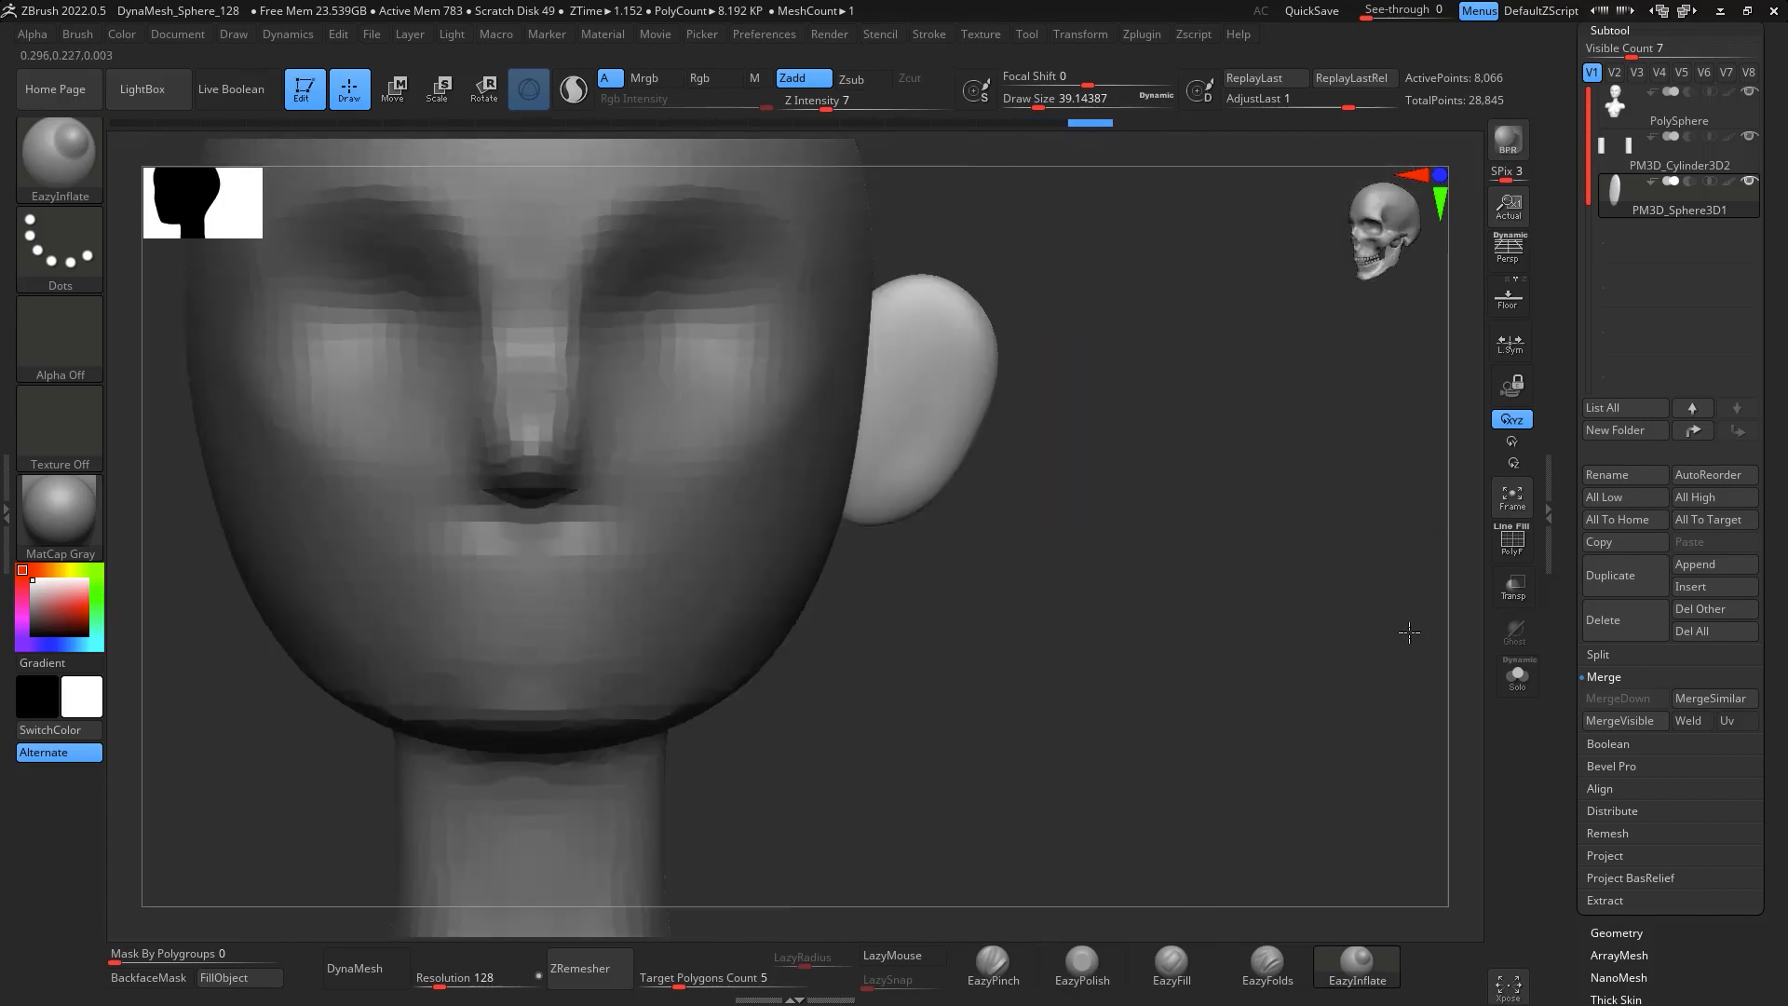
# Rotate and reposition the ear so it sits angled against the side of the head
pyautogui.press('e')
pyautogui.moveTo(1121, 487); pyautogui.dragTo(1075, 456)
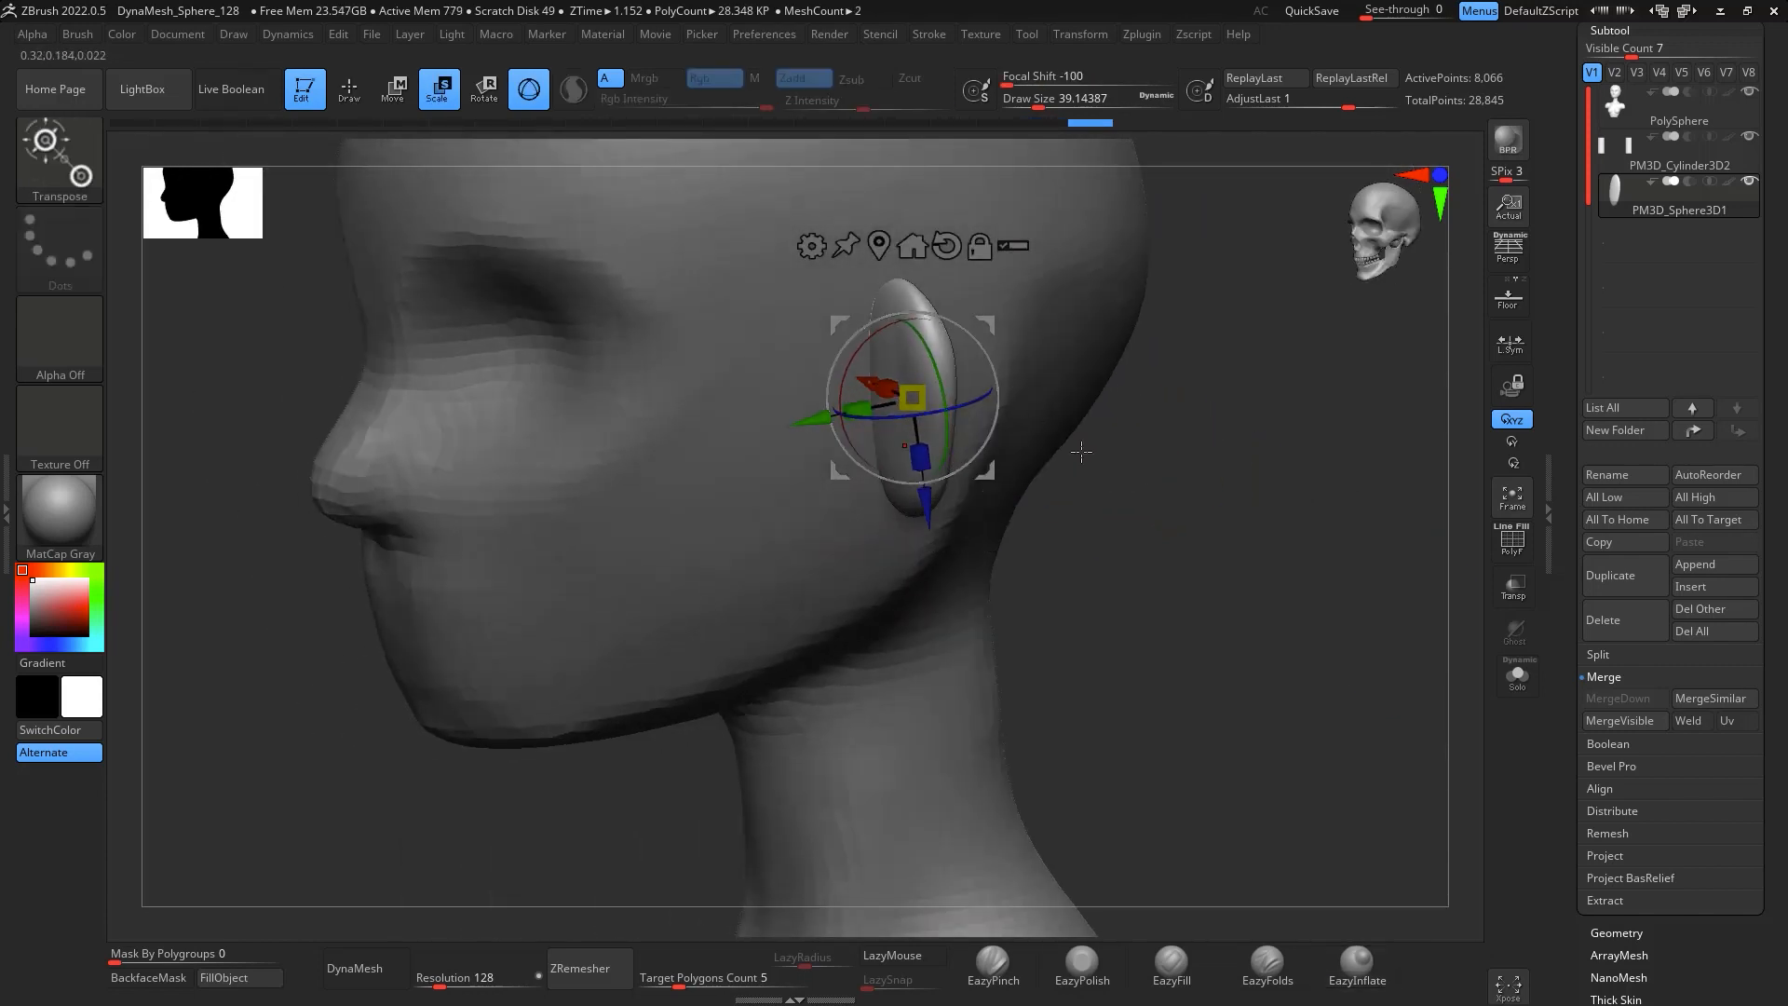
pyautogui.keyDown('shift'); pyautogui.moveTo(1081, 452); pyautogui.dragTo(1137, 372, button='right'); pyautogui.keyUp('shift')
pyautogui.keyDown('alt'); pyautogui.moveTo(798, 398); pyautogui.dragTo(745, 398); pyautogui.keyUp('alt')
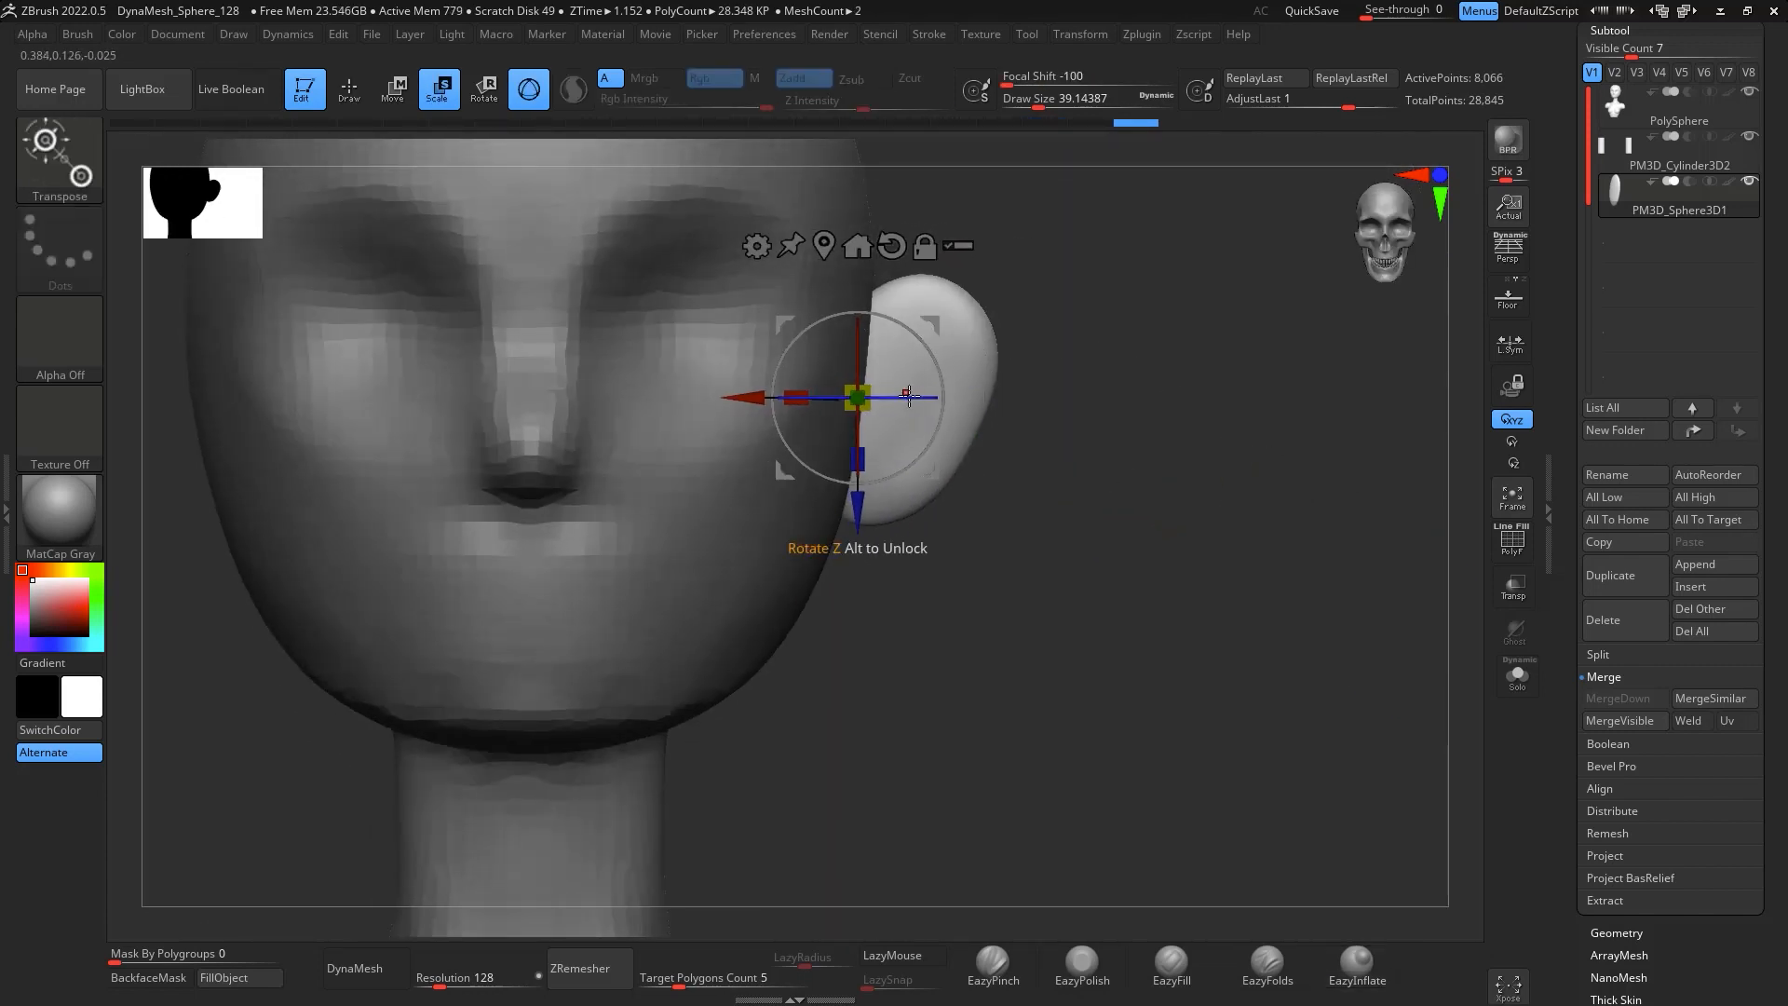
pyautogui.moveTo(936, 397)
pyautogui.mouseDown(button='right')
pyautogui.moveTo(1002, 519)
pyautogui.moveTo(913, 392)
pyautogui.mouseUp(button='right')
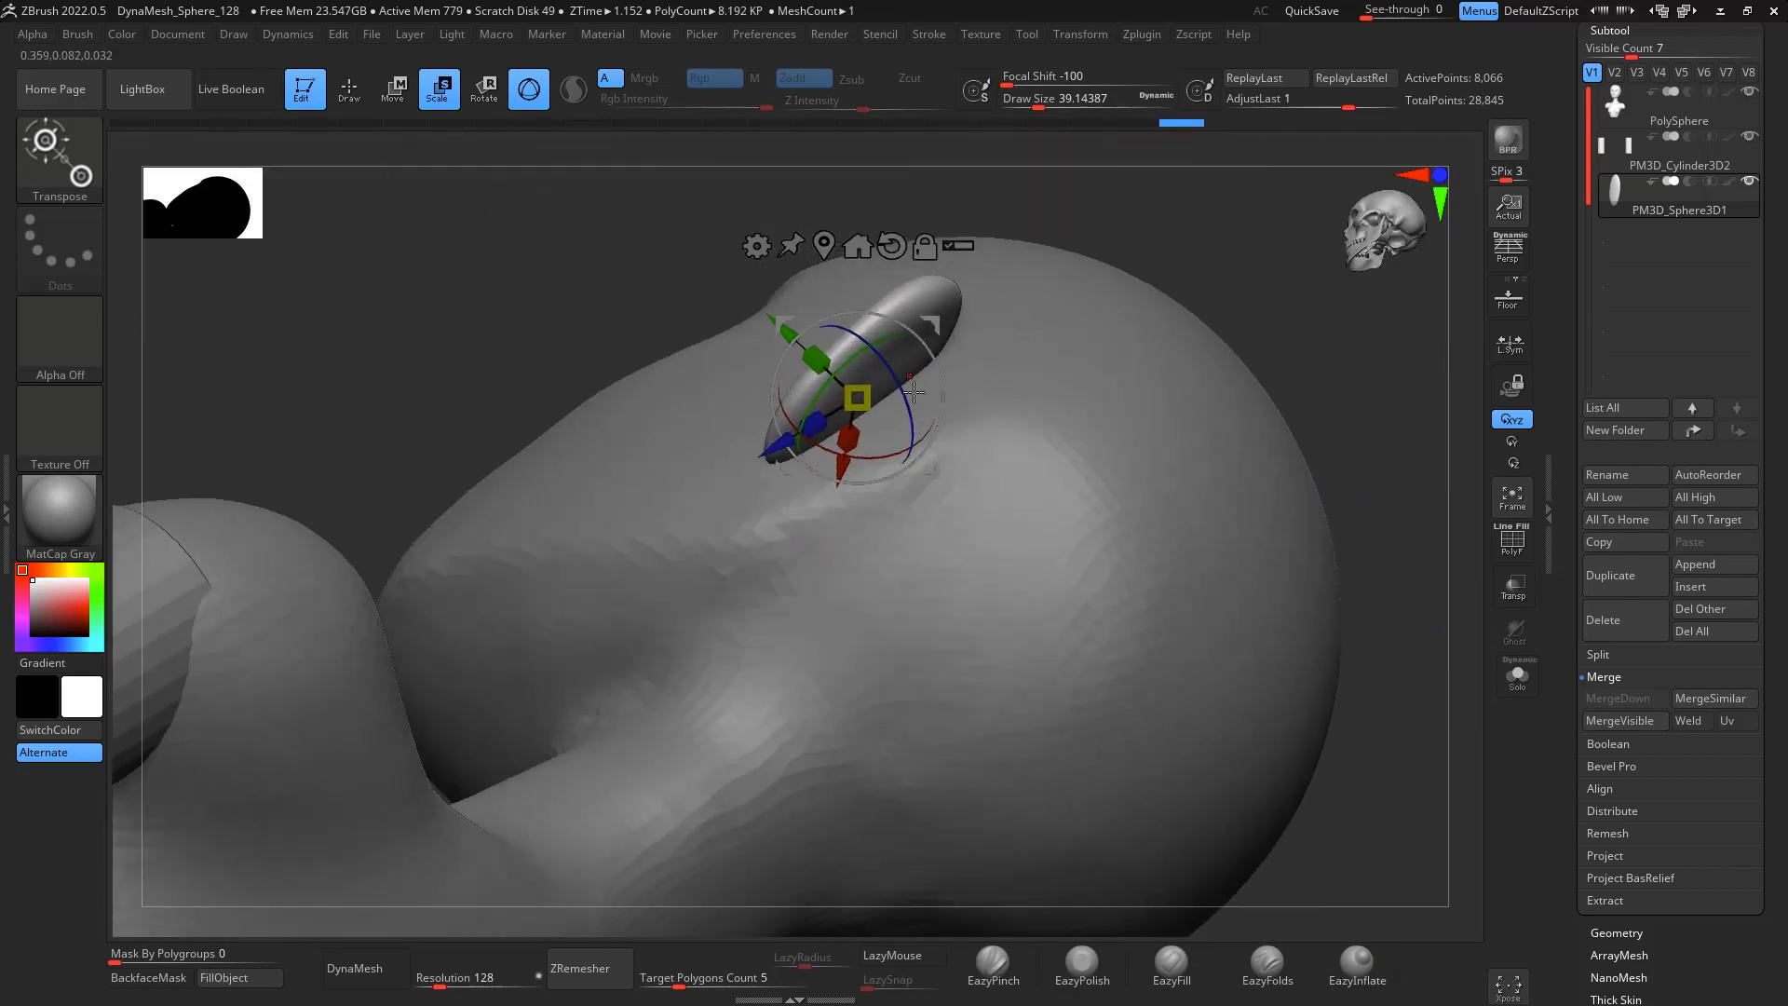
pyautogui.moveTo(1408, 706); pyautogui.dragTo(1428, 730)
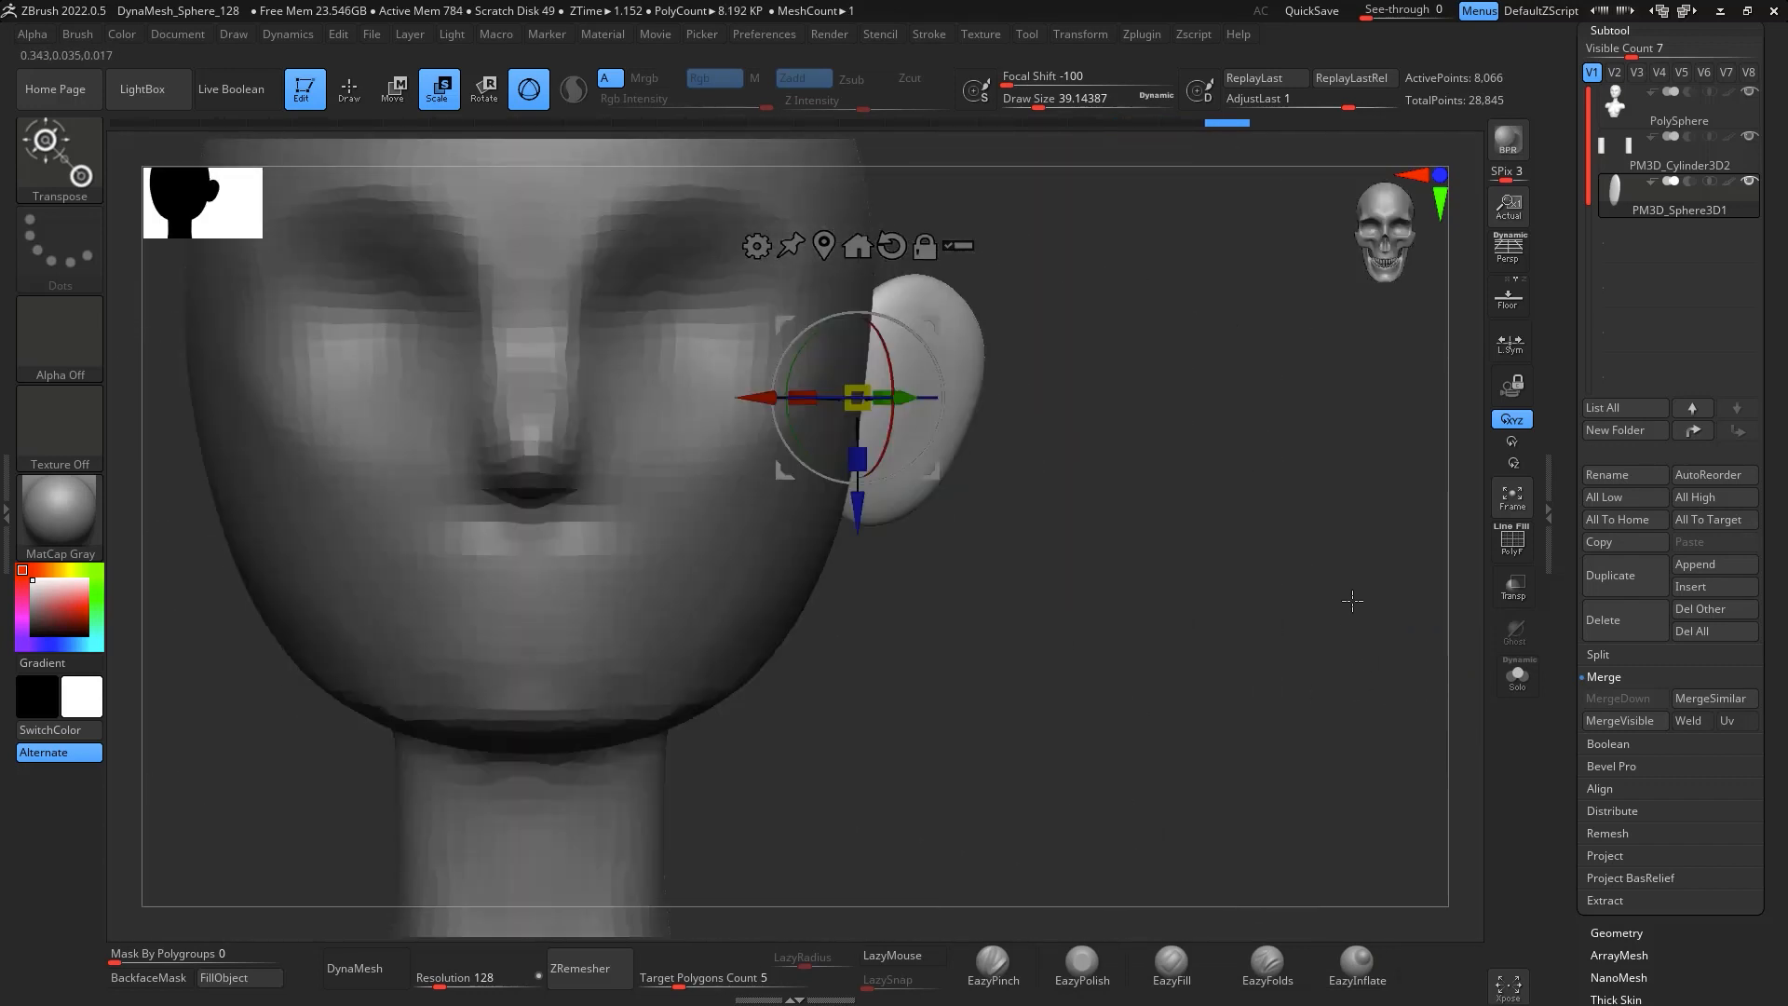
pyautogui.keyDown('shift'); pyautogui.moveTo(1353, 601); pyautogui.dragTo(1221, 493); pyautogui.keyUp('shift')
pyautogui.moveTo(939, 326); pyautogui.dragTo(975, 324)
pyautogui.moveTo(1243, 672); pyautogui.dragTo(1150, 459, button='right')
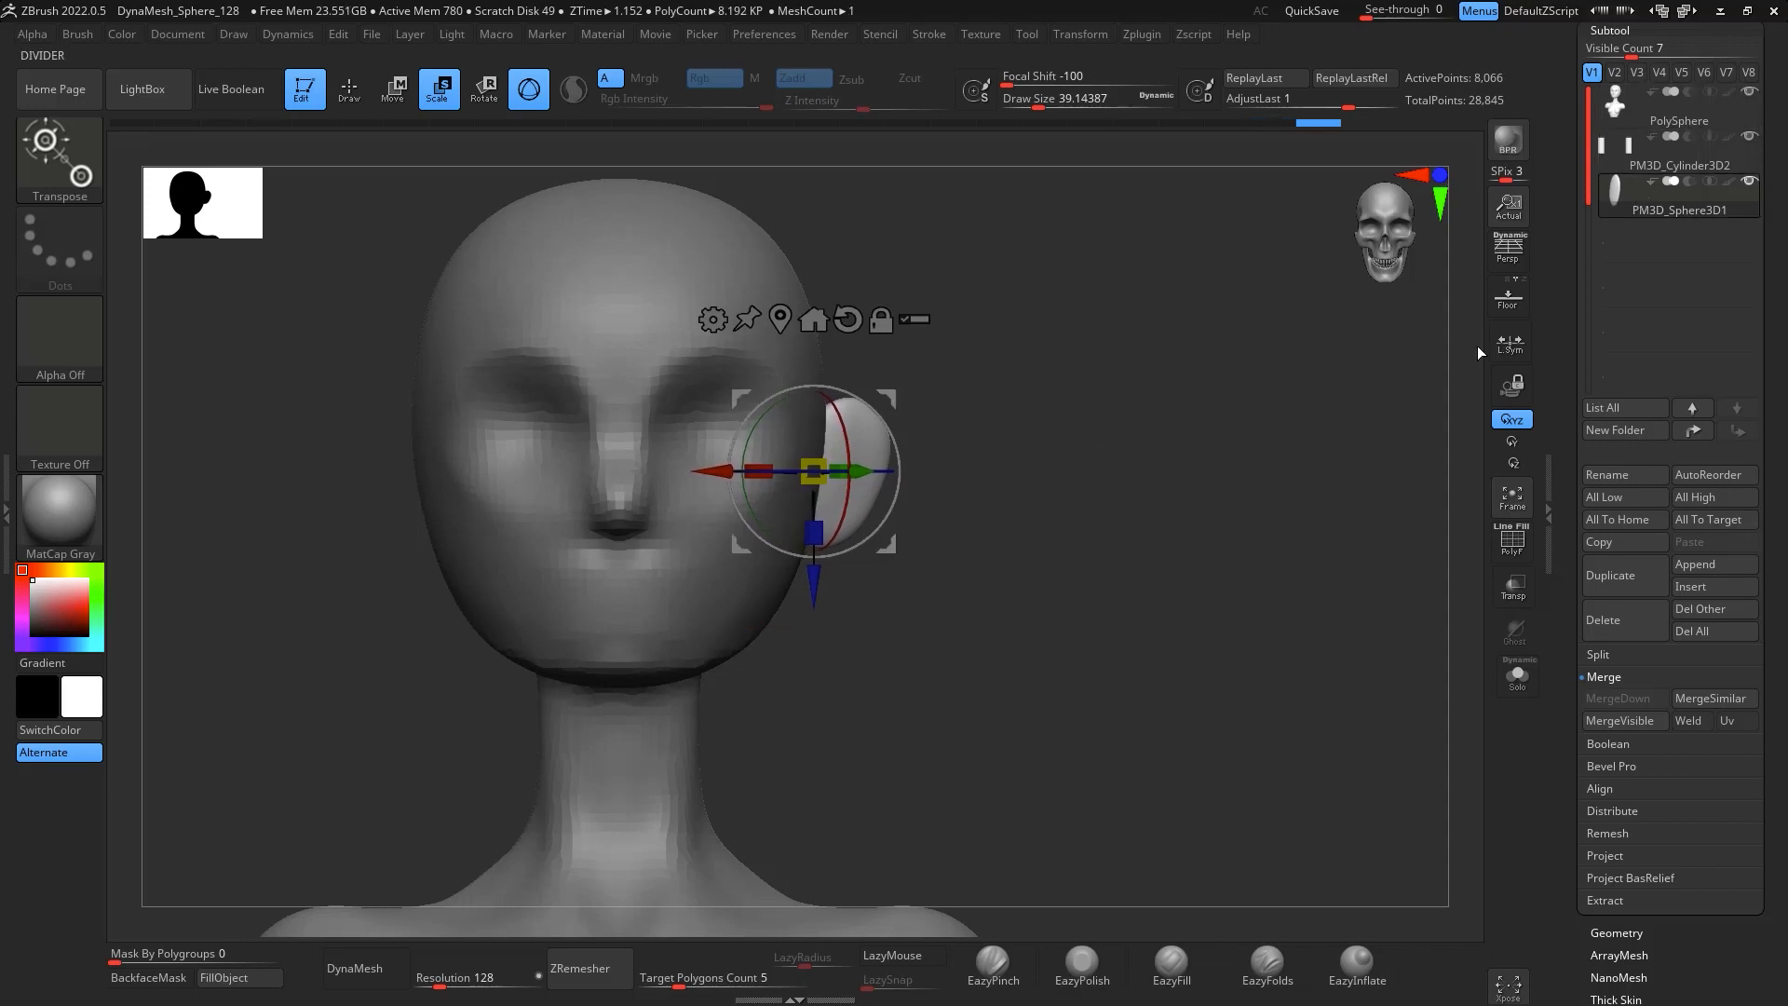
# Mirror the ear to the other side of the head with SubTool Master, keeping both ears in one subtool
pyautogui.keyDown('alt'); pyautogui.moveTo(1312, 466); pyautogui.dragTo(1323, 436, button='right'); pyautogui.keyUp('alt')
pyautogui.click(1670, 222)
pyautogui.keyDown('alt'); pyautogui.moveTo(1226, 500); pyautogui.dragTo(1293, 577, button='right'); pyautogui.keyUp('alt')
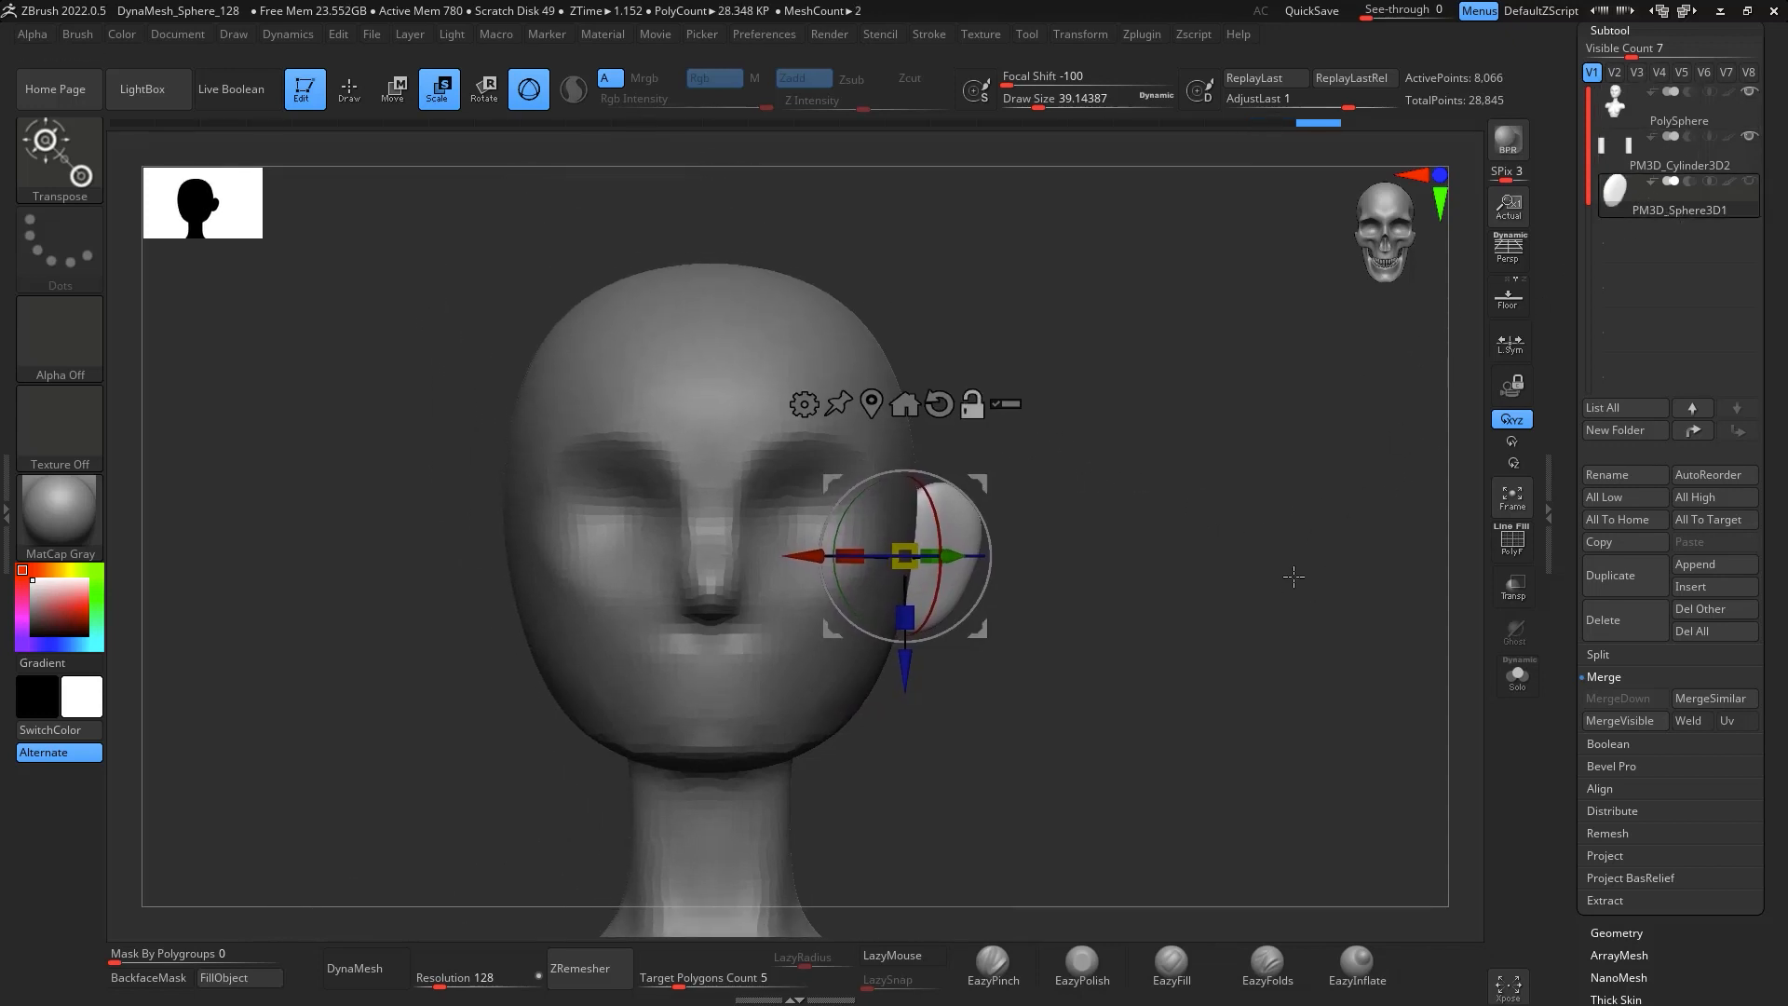
pyautogui.click(1148, 35)
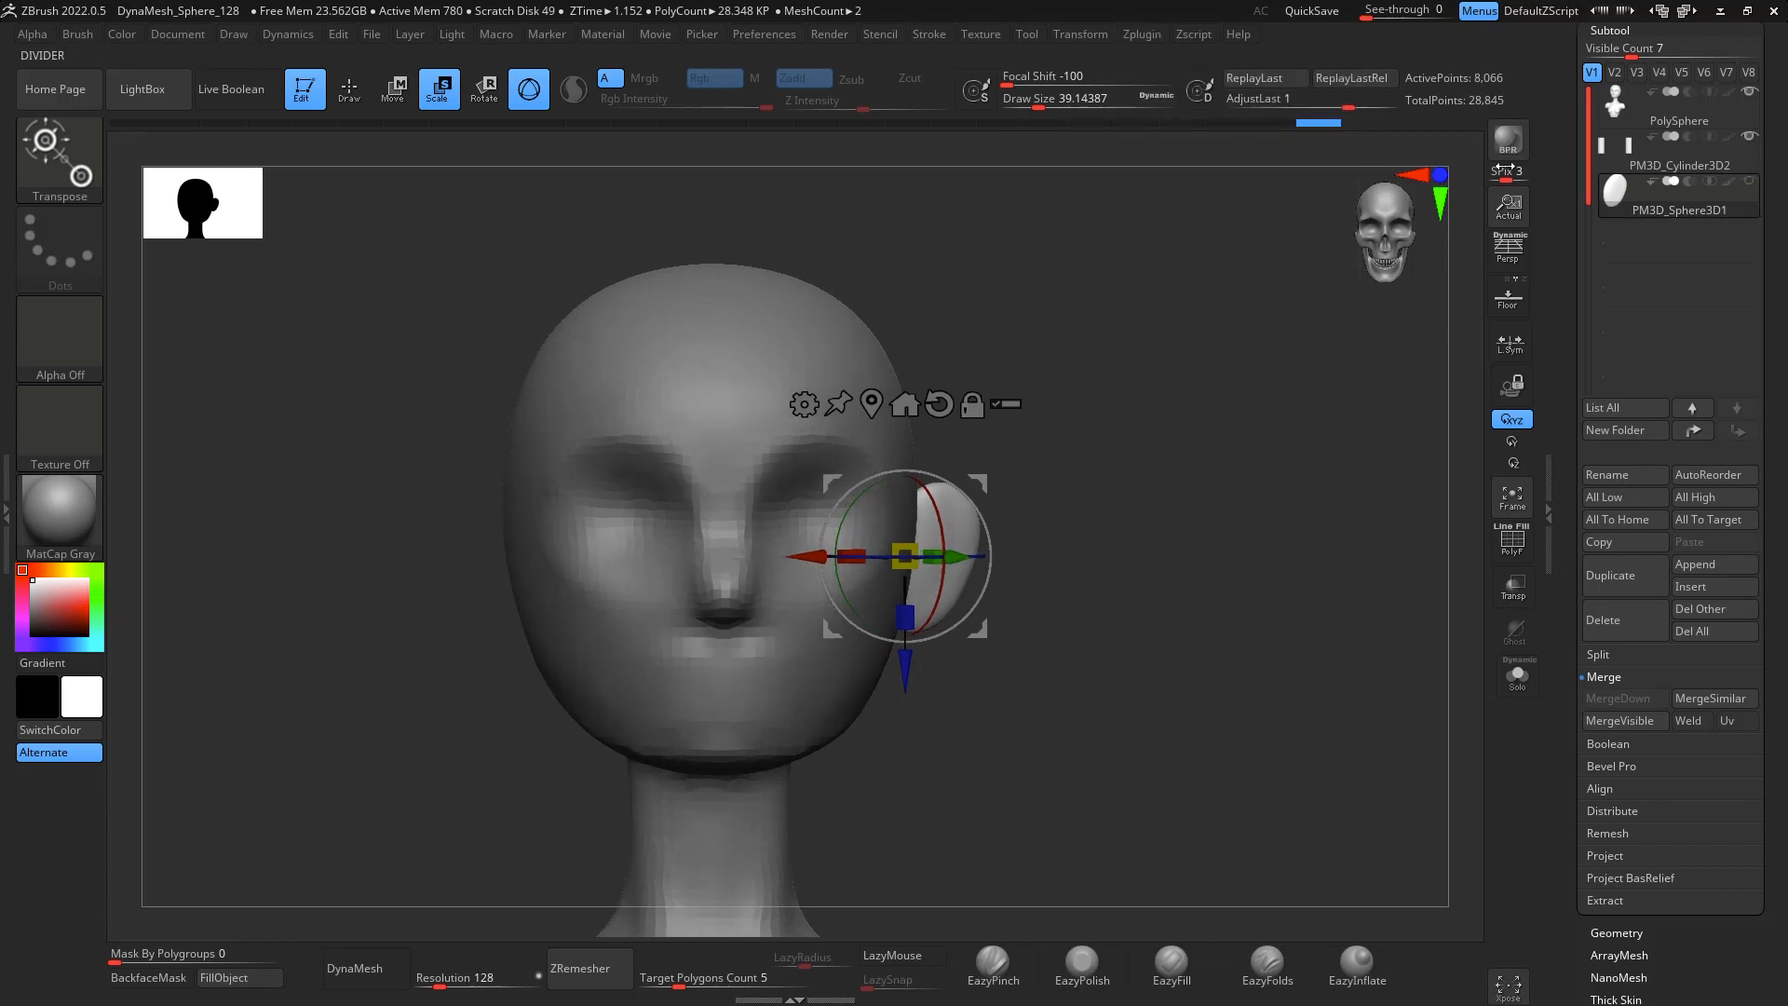
pyautogui.click(1153, 36)
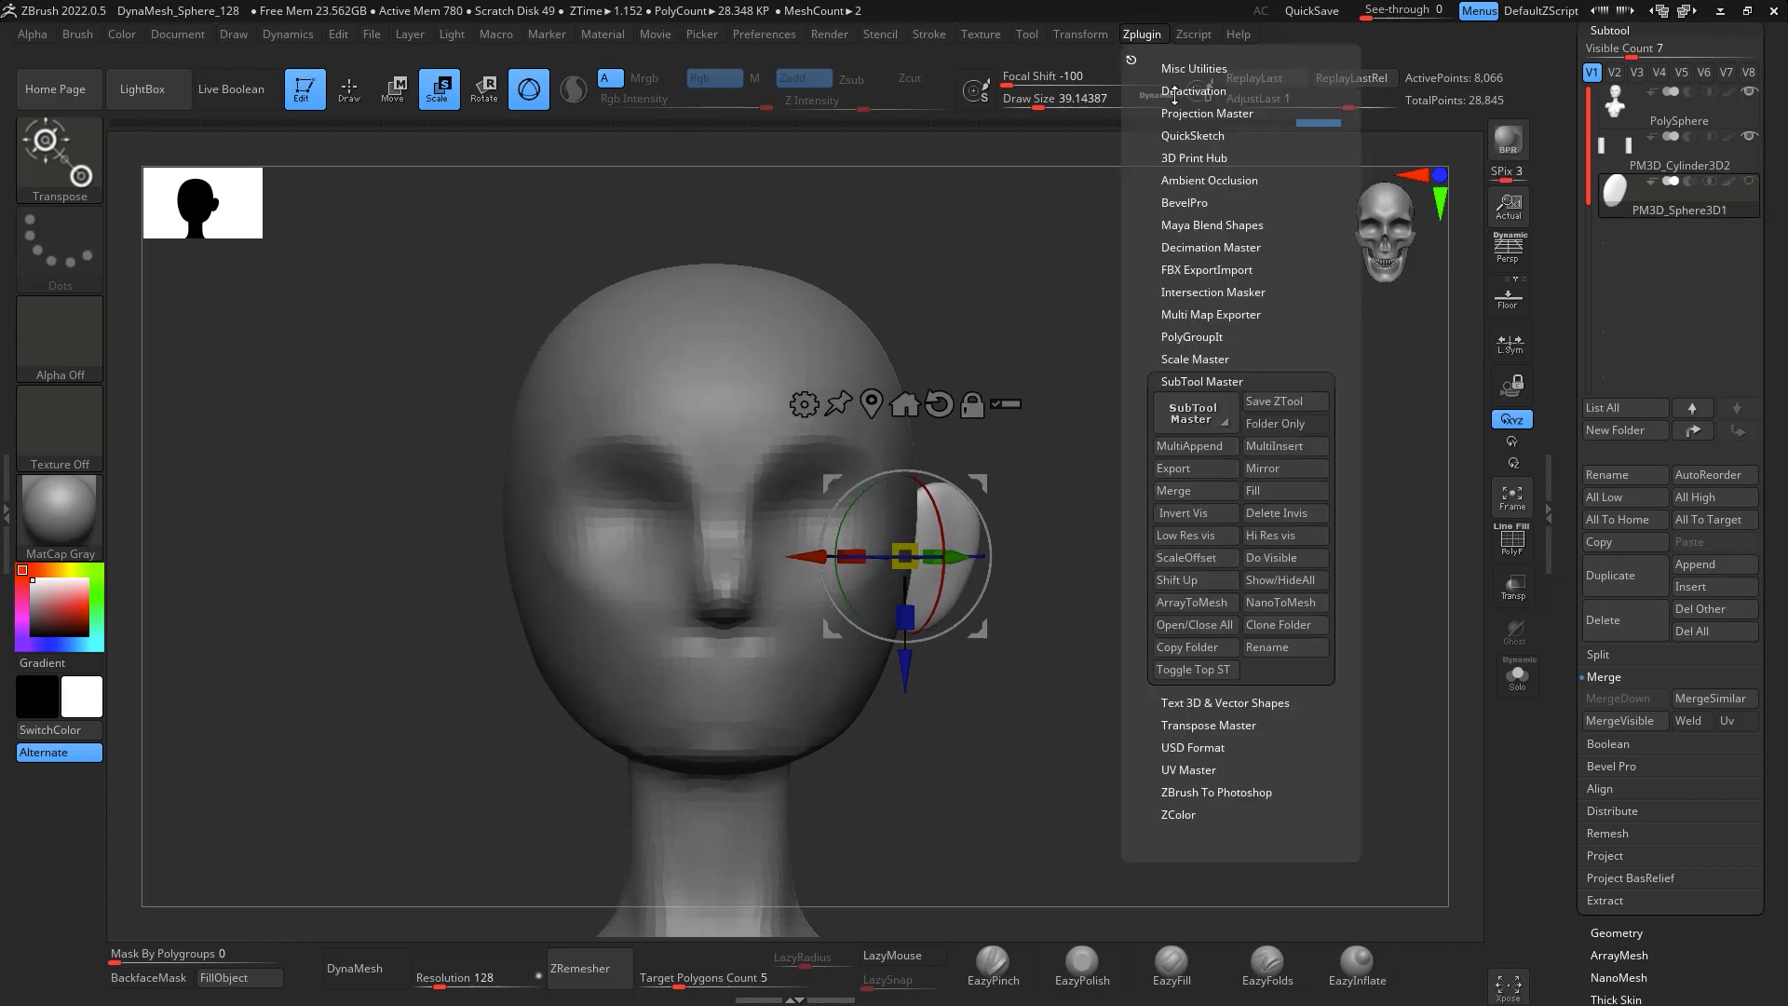
pyautogui.click(1283, 469)
pyautogui.click(792, 473)
pyautogui.moveTo(1252, 510); pyautogui.dragTo(1265, 598)
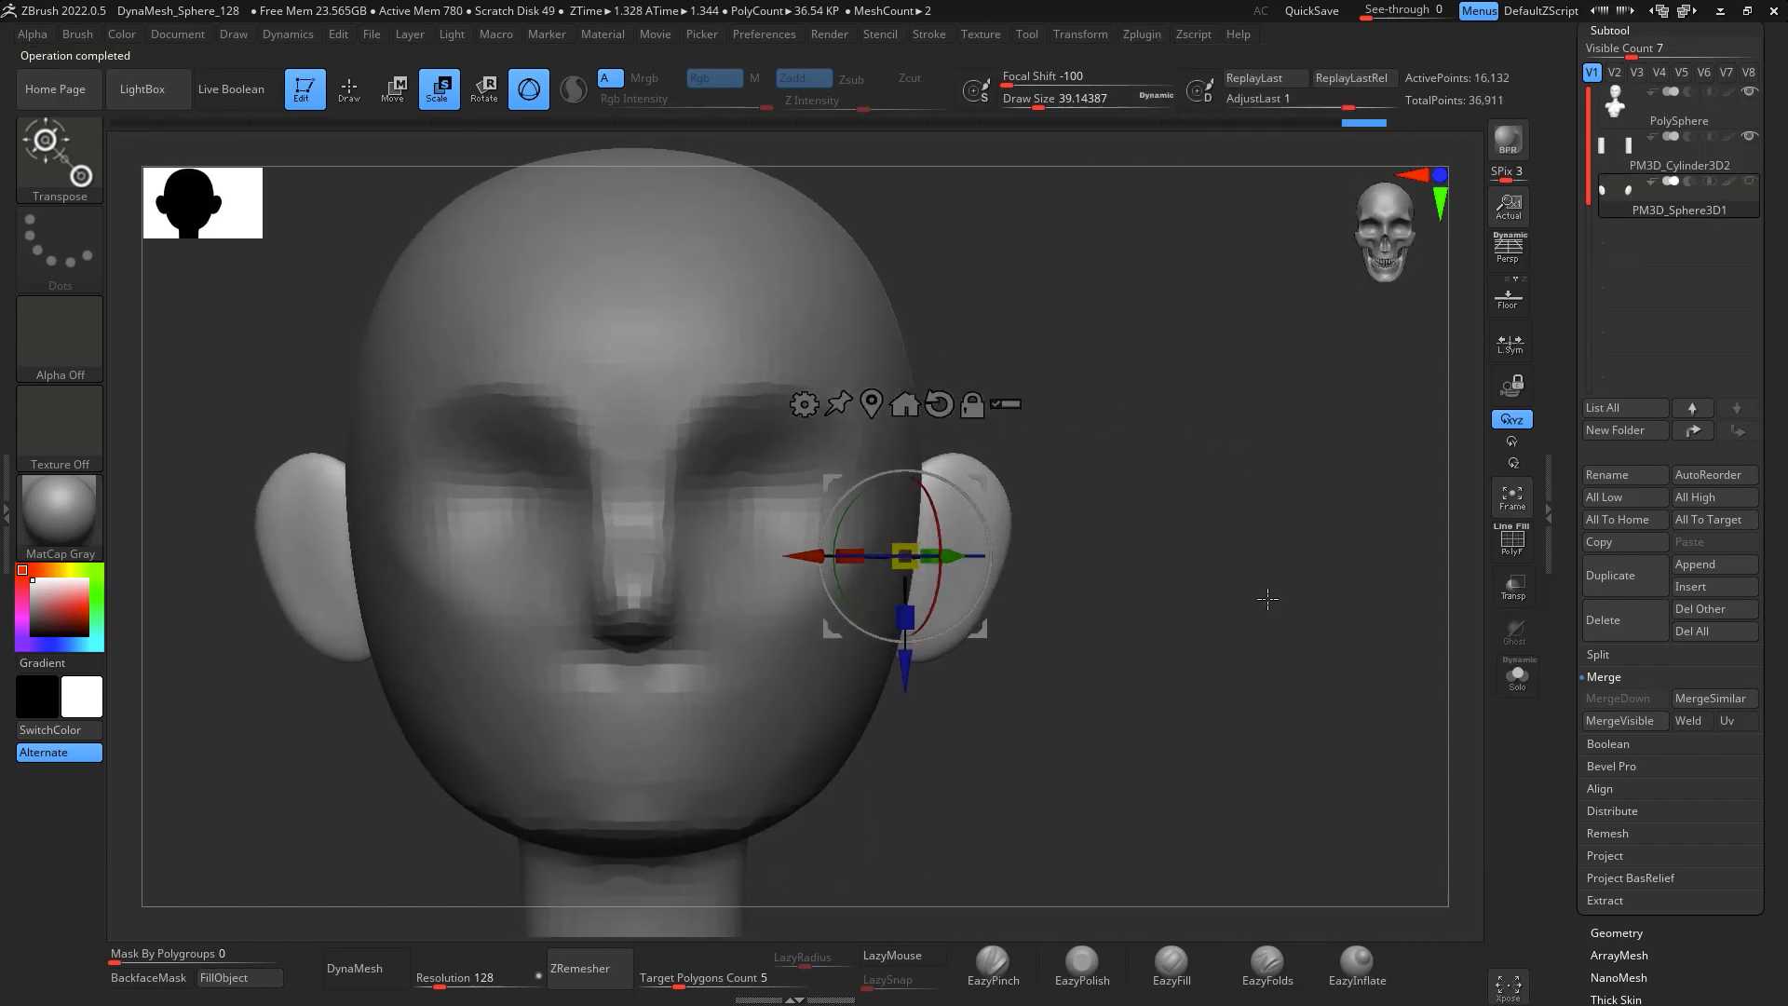
# Make the PolySphere head the active subtool and keep the ears subtool displayed
pyautogui.press('w')
pyautogui.click(1673, 121)
pyautogui.keyDown('alt'); pyautogui.moveTo(1255, 441); pyautogui.dragTo(1466, 445); pyautogui.keyUp('alt')
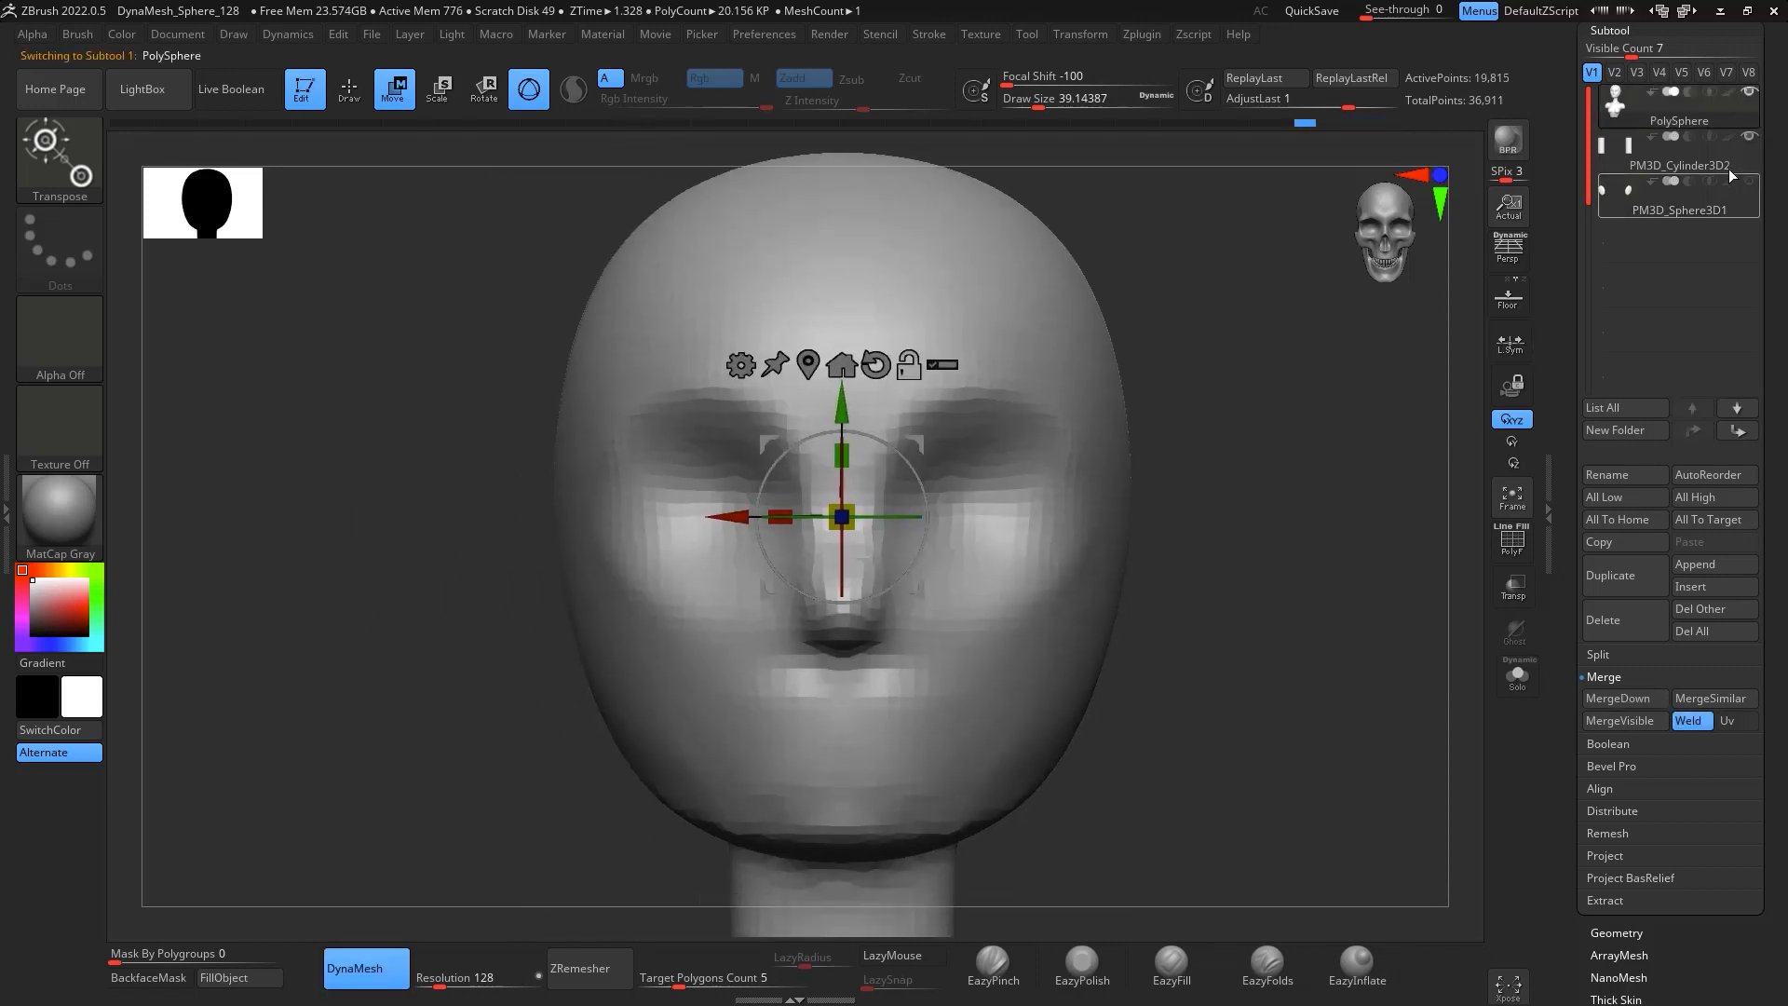
pyautogui.click(1745, 180)
pyautogui.keyDown('alt'); pyautogui.moveTo(1319, 419); pyautogui.dragTo(1349, 466); pyautogui.keyUp('alt')
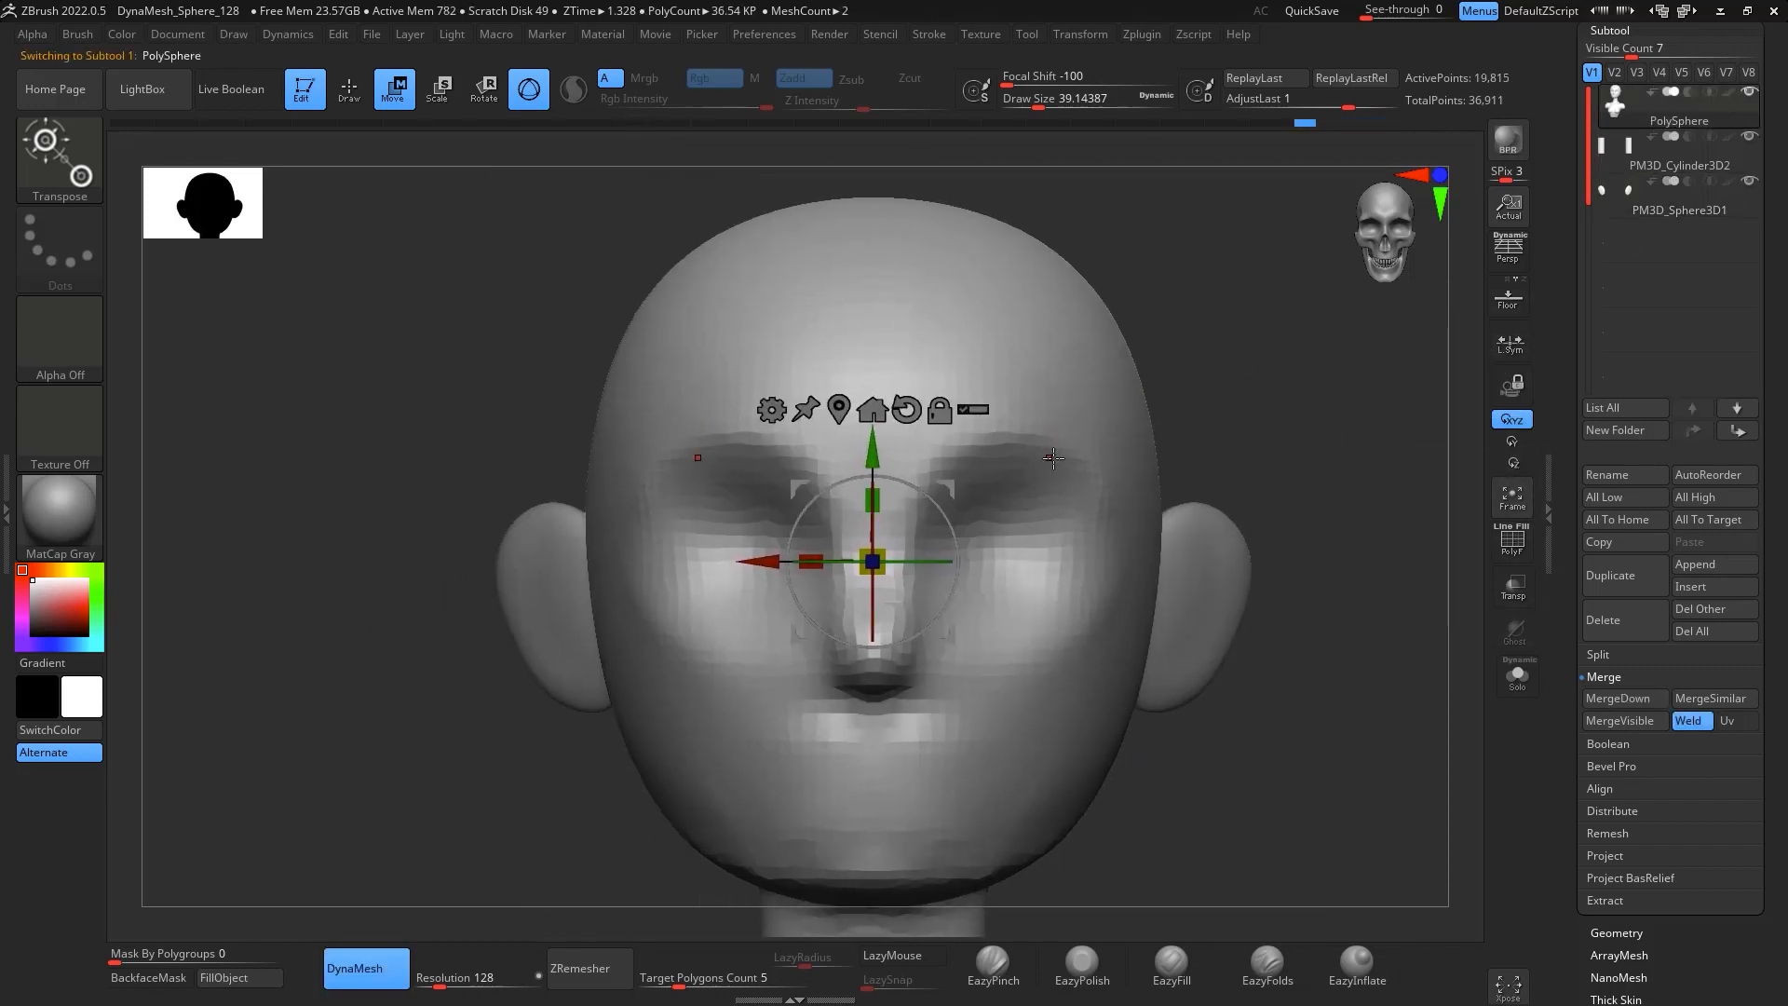
# Adjust the width of the head at the temples with the Move brush at draw size about 97
pyautogui.press('q')
pyautogui.press('space')
pyautogui.moveTo(1079, 468)
pyautogui.mouseDown()
pyautogui.moveTo(1095, 468)
pyautogui.moveTo(986, 453)
pyautogui.mouseUp()
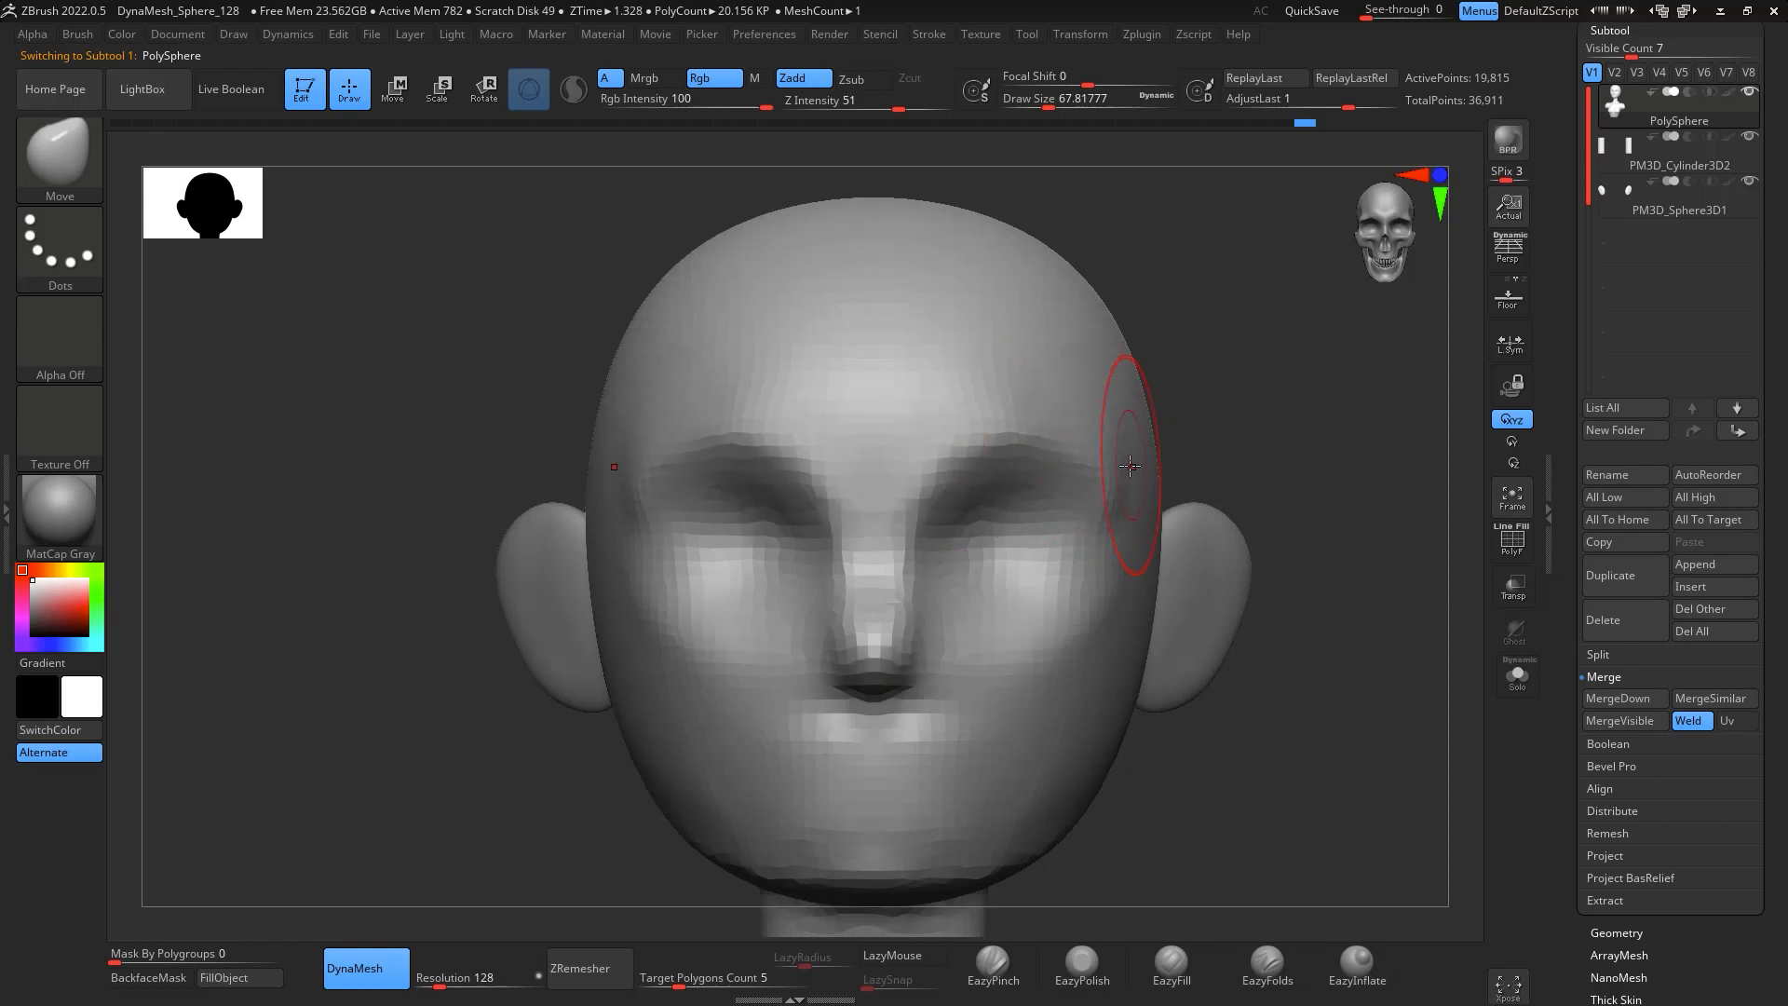
pyautogui.hotkey('ctrl', 'z')
pyautogui.press('space')
pyautogui.moveTo(1121, 466); pyautogui.dragTo(1136, 467)
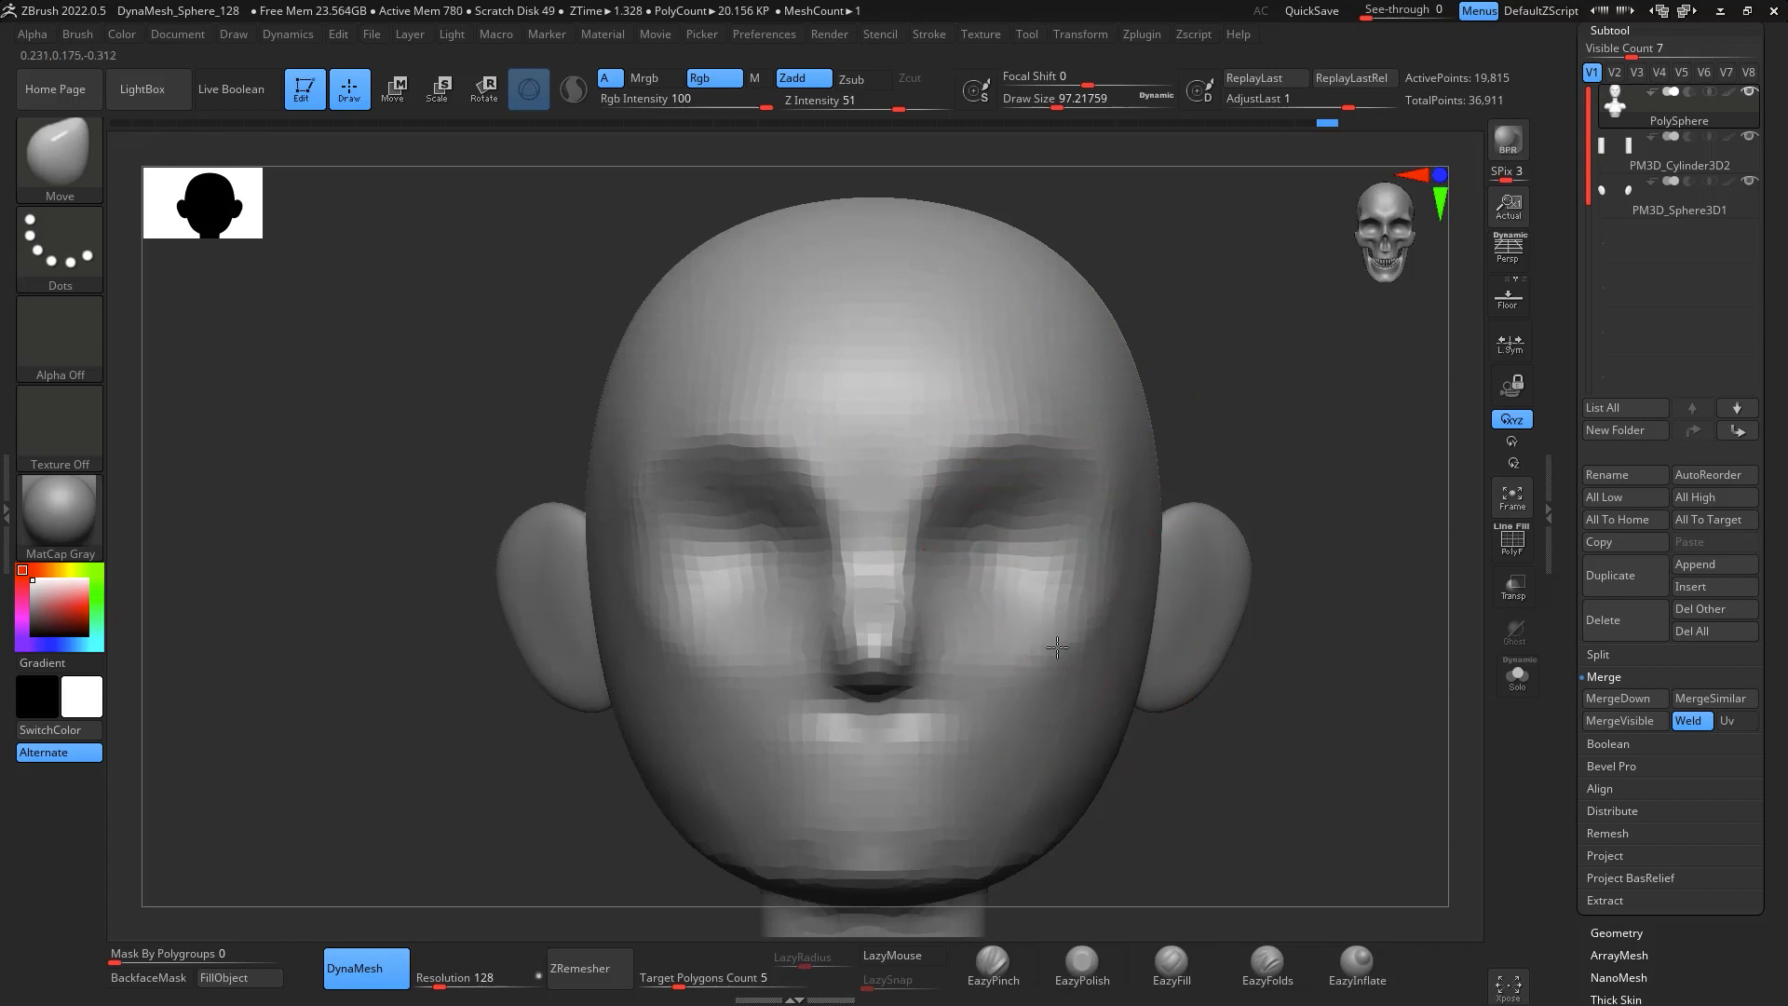
pyautogui.moveTo(1077, 656); pyautogui.dragTo(1244, 480, button='right')
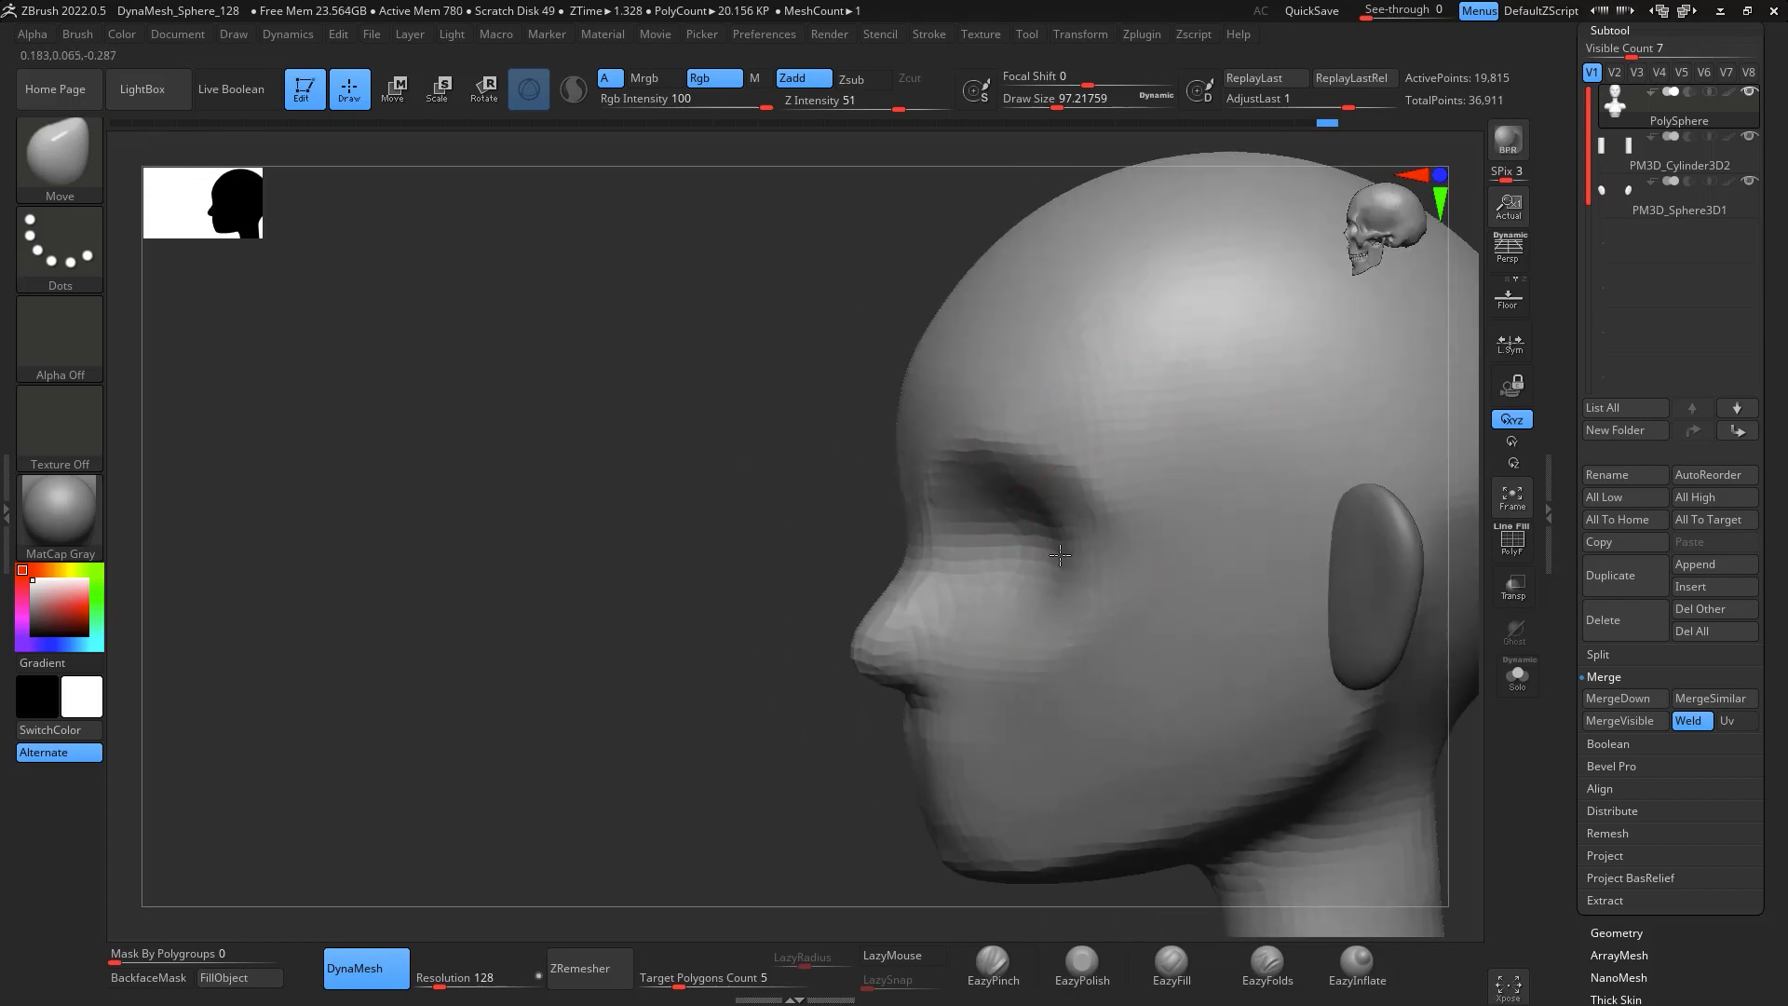
pyautogui.moveTo(818, 748)
pyautogui.mouseDown(button='right')
pyautogui.moveTo(1034, 618)
pyautogui.moveTo(1277, 399)
pyautogui.moveTo(1277, 438)
pyautogui.moveTo(1222, 487)
pyautogui.mouseUp(button='right')
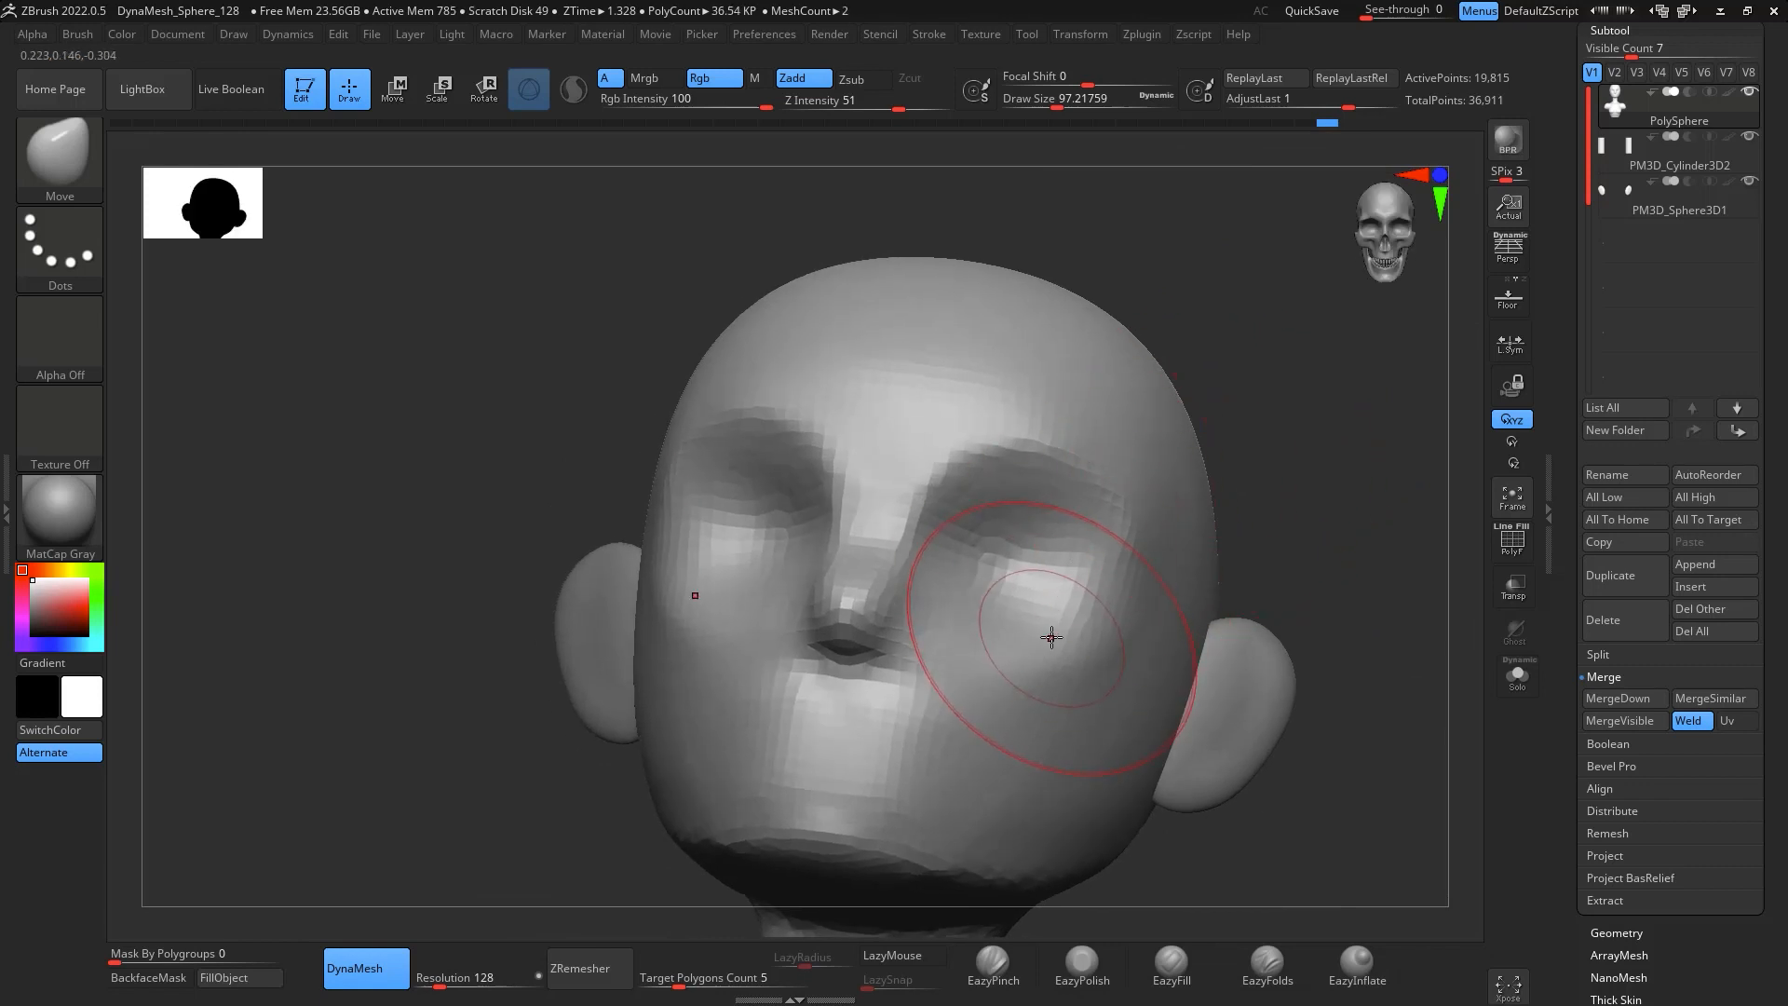
# Carve the nostril wings around the nose with the DamStandard brush at draw size about 35 and smooth the area
pyautogui.press('b')
pyautogui.press('d')
pyautogui.press('s')
pyautogui.press('space')
pyautogui.moveTo(1050, 641); pyautogui.dragTo(1053, 641)
pyautogui.moveTo(1194, 489); pyautogui.dragTo(1132, 503, button='right')
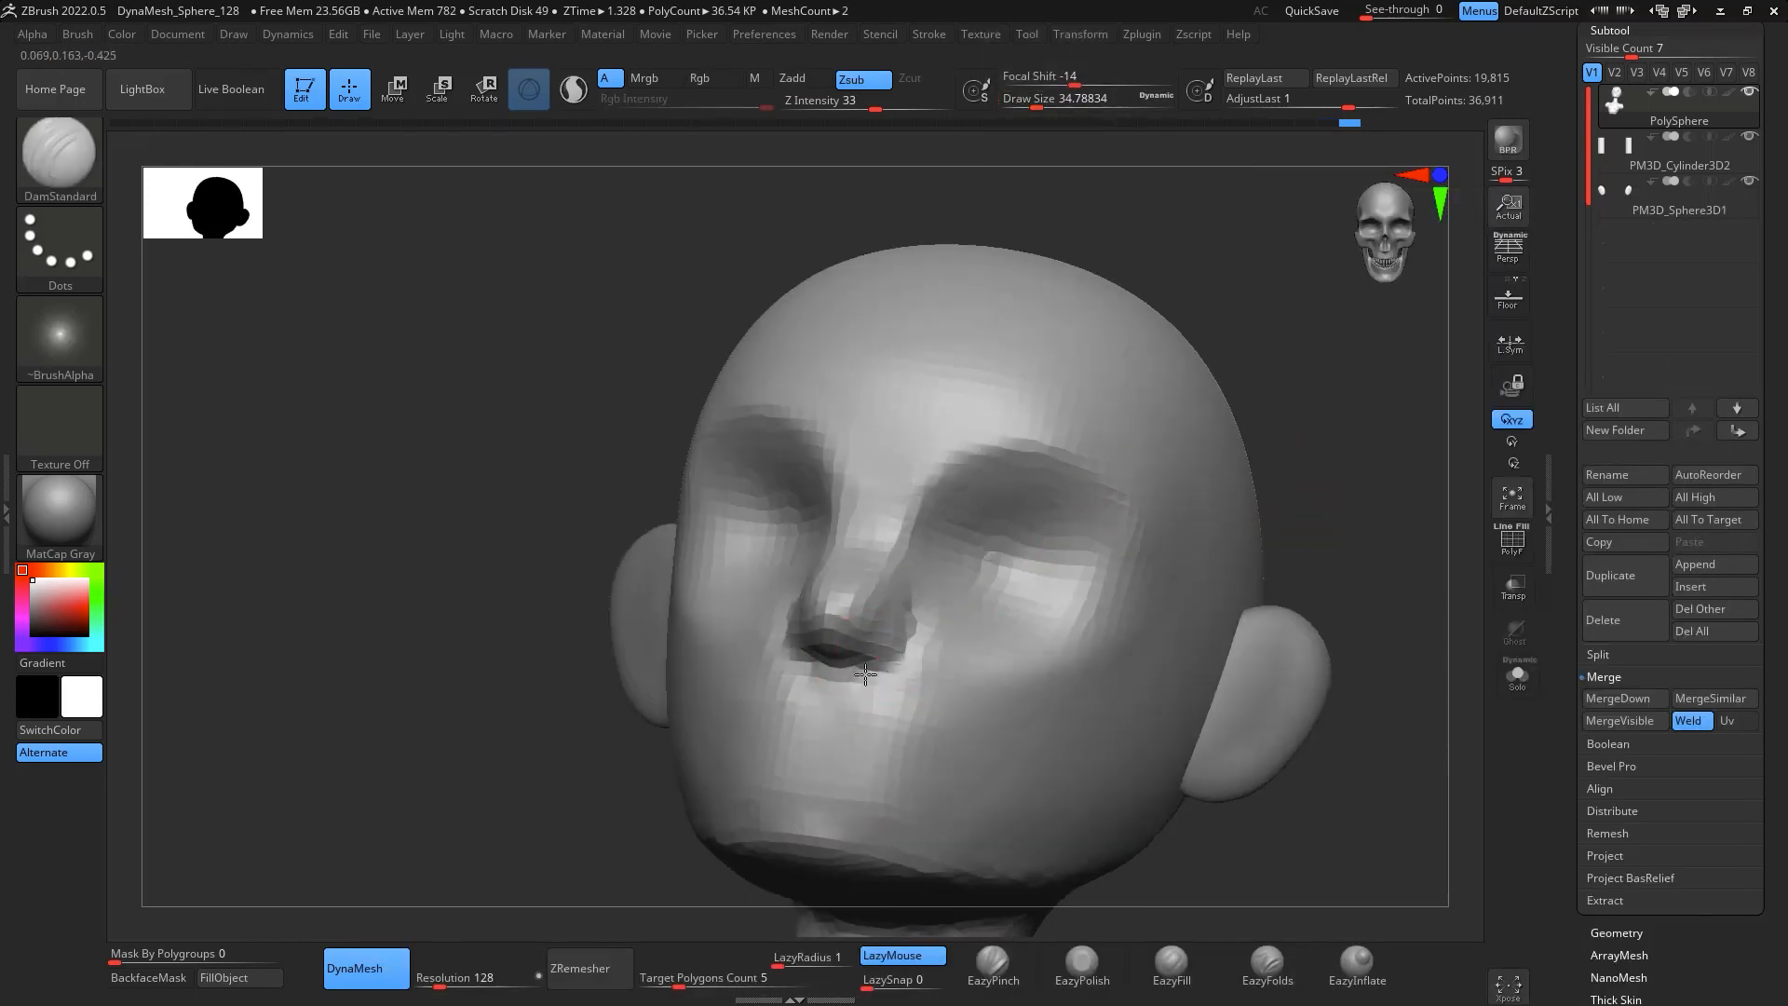
pyautogui.moveTo(1392, 626); pyautogui.dragTo(1306, 710)
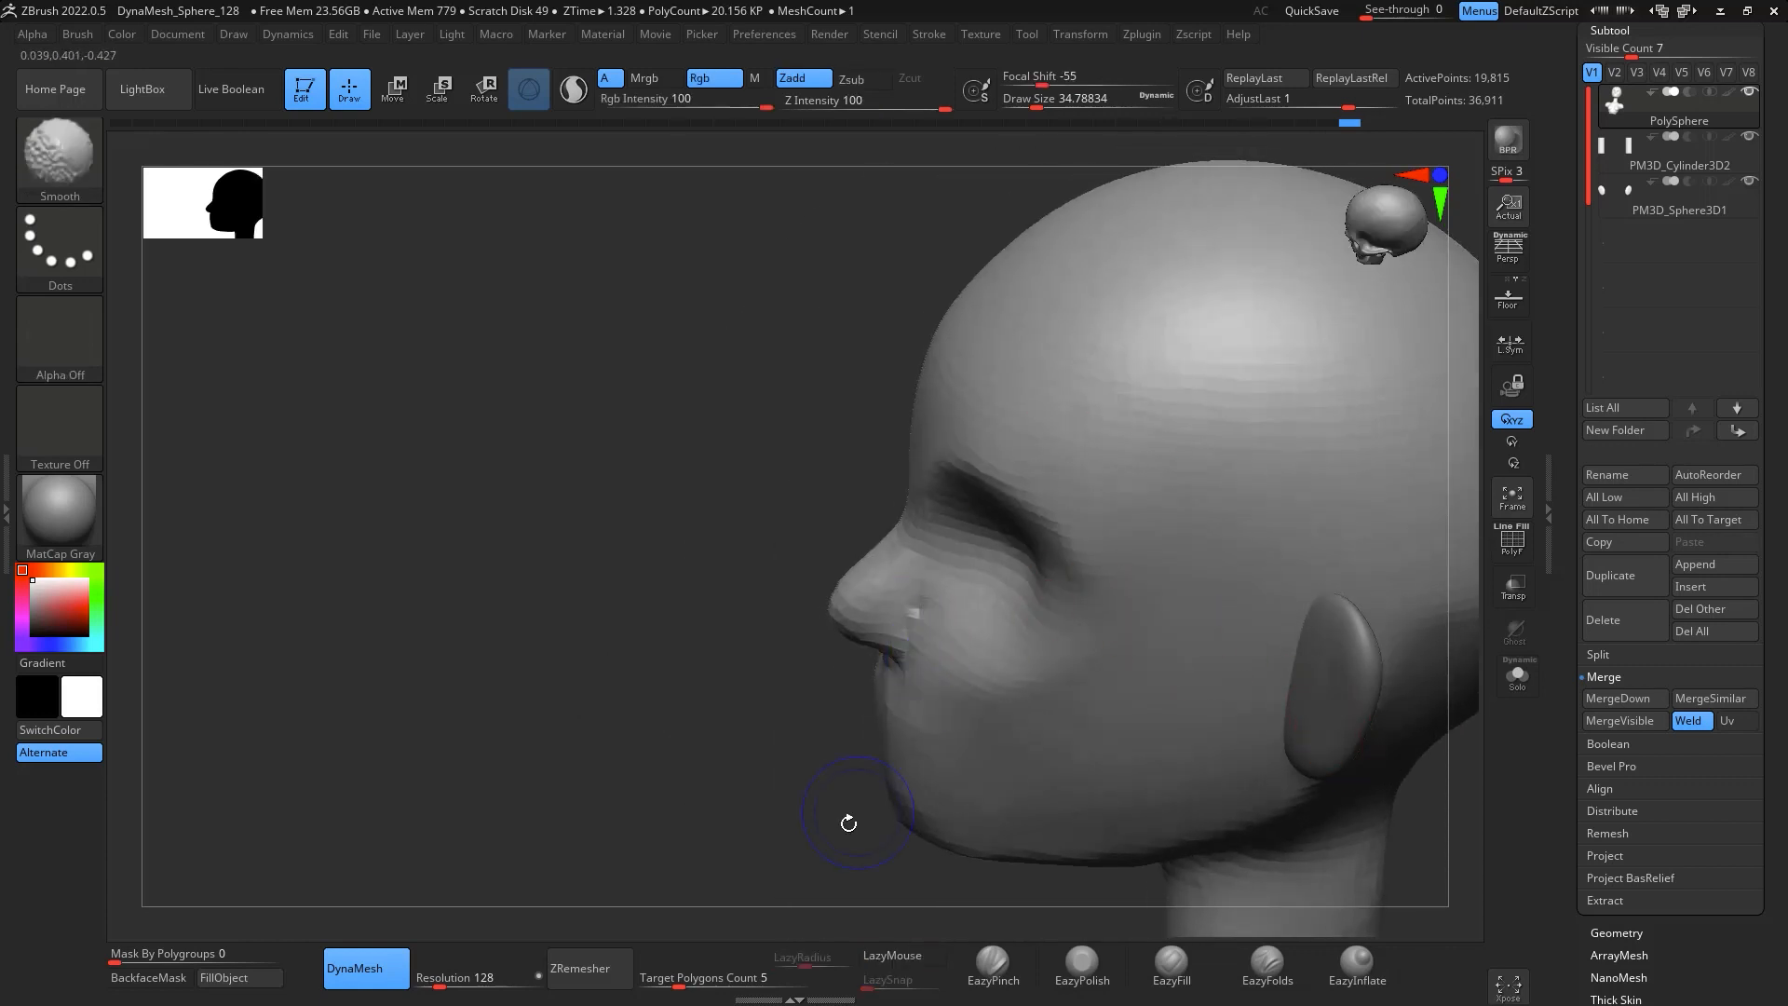
pyautogui.moveTo(846, 823)
pyautogui.mouseDown()
pyautogui.moveTo(1251, 622)
pyautogui.moveTo(1291, 657)
pyautogui.moveTo(1357, 634)
pyautogui.mouseUp()
# Reshape the nose's tip and underside in profile with the Move brush at draw size about 51
pyautogui.moveTo(1290, 566)
pyautogui.keyDown('alt'); pyautogui.mouseDown()
pyautogui.moveTo(1257, 492)
pyautogui.moveTo(1302, 586)
pyautogui.moveTo(1318, 566)
pyautogui.mouseUp(); pyautogui.keyUp('alt')
pyautogui.press('b')
pyautogui.press('m')
pyautogui.press('v')
pyautogui.press('space')
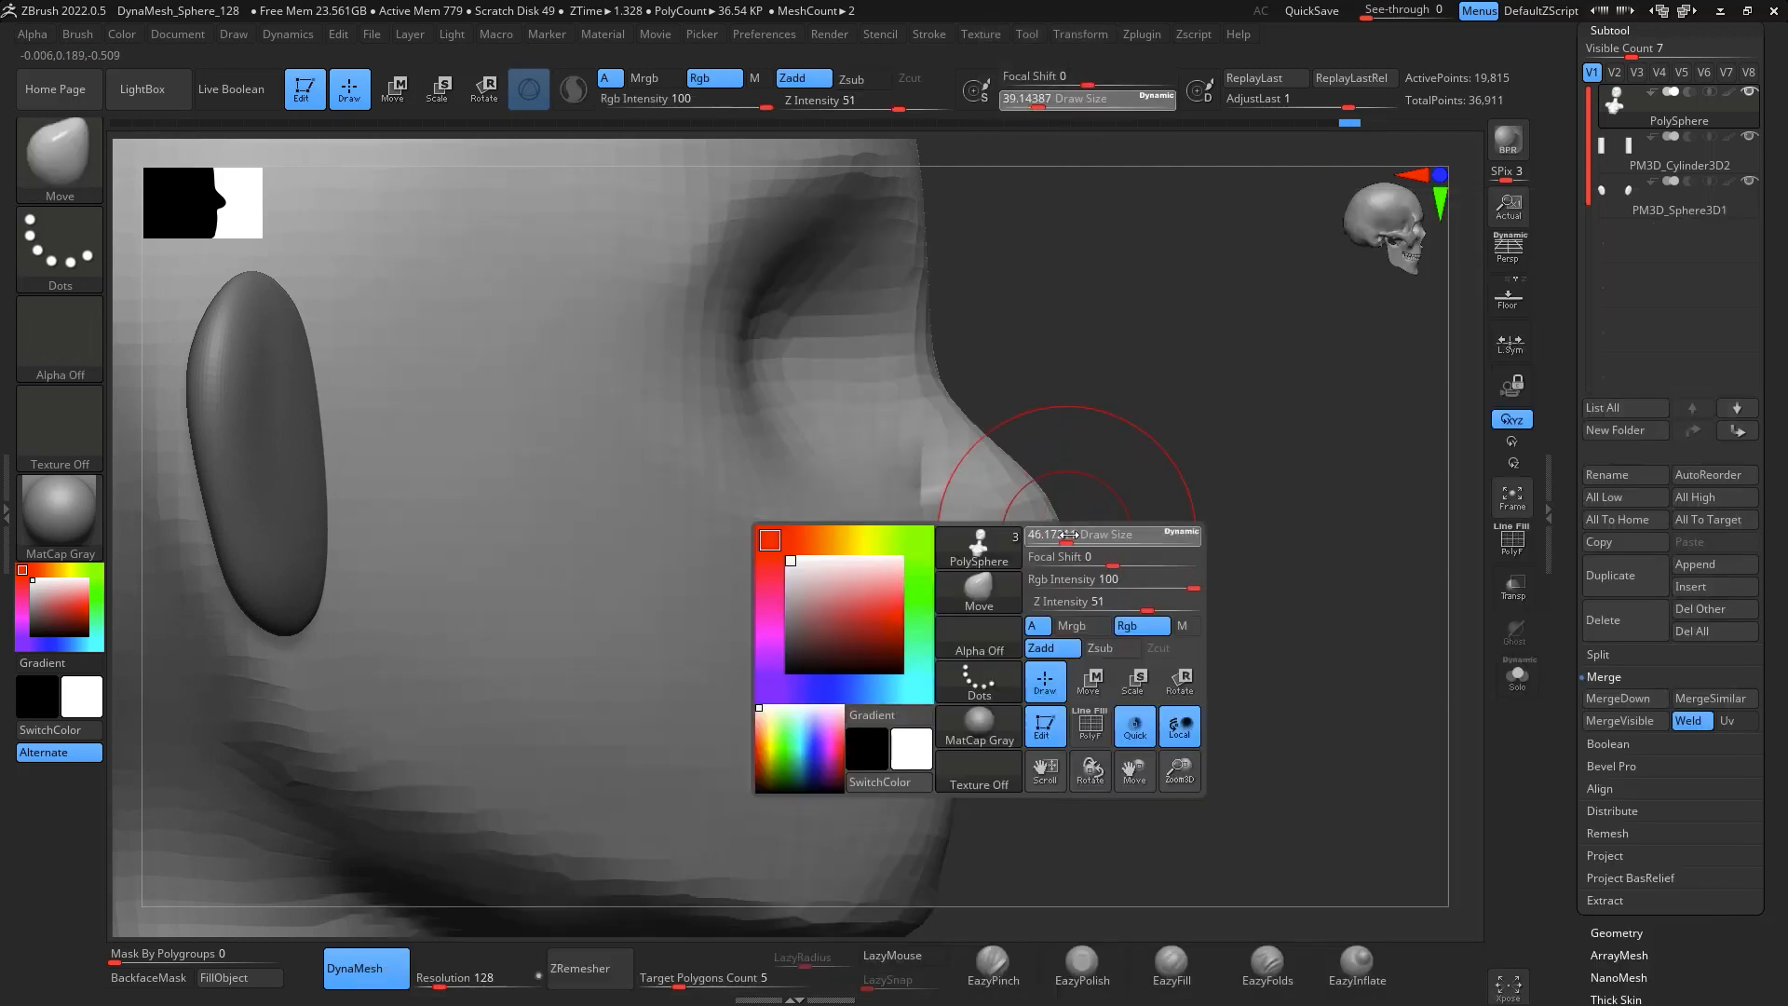
pyautogui.moveTo(1060, 534); pyautogui.dragTo(1051, 533)
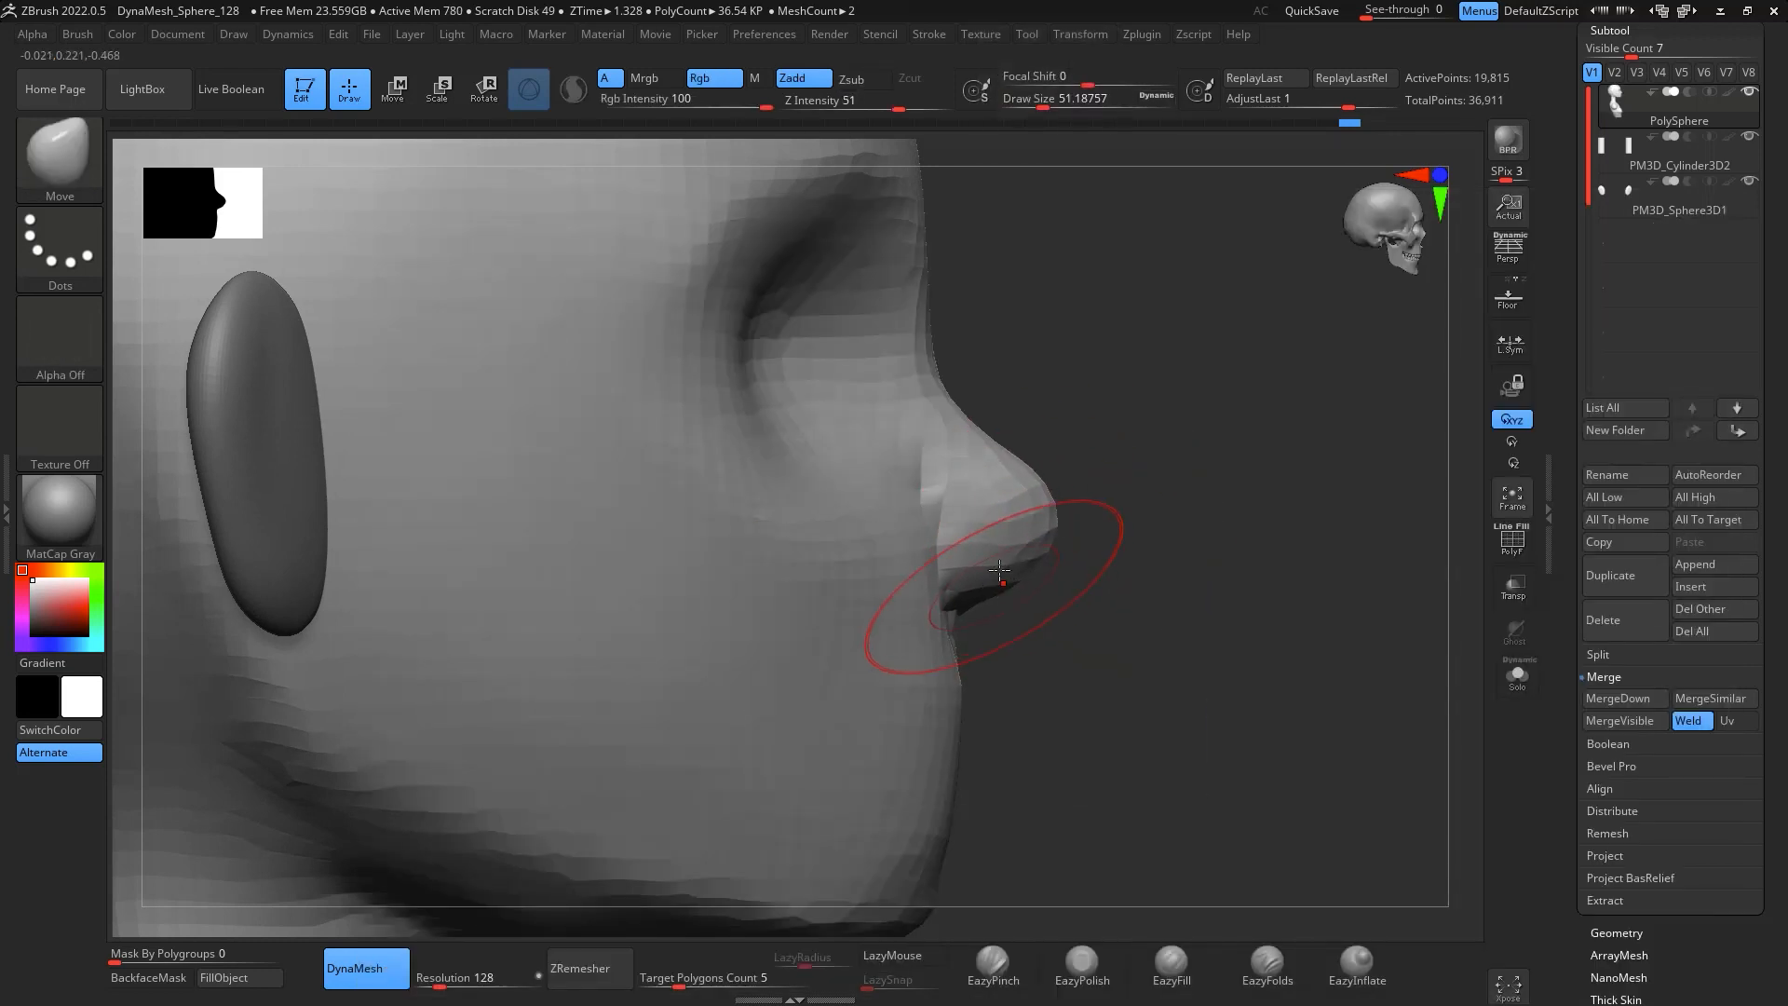
pyautogui.moveTo(1392, 626)
pyautogui.mouseDown()
pyautogui.moveTo(1329, 654)
pyautogui.moveTo(1377, 714)
pyautogui.moveTo(1341, 615)
pyautogui.mouseUp()
pyautogui.moveTo(1341, 615)
pyautogui.mouseDown()
pyautogui.moveTo(1277, 571)
pyautogui.moveTo(1339, 675)
pyautogui.moveTo(1155, 601)
pyautogui.mouseUp()
pyautogui.moveTo(1138, 531)
pyautogui.keyDown('alt'); pyautogui.mouseDown()
pyautogui.moveTo(1126, 590)
pyautogui.moveTo(1153, 635)
pyautogui.mouseUp(); pyautogui.keyUp('alt')
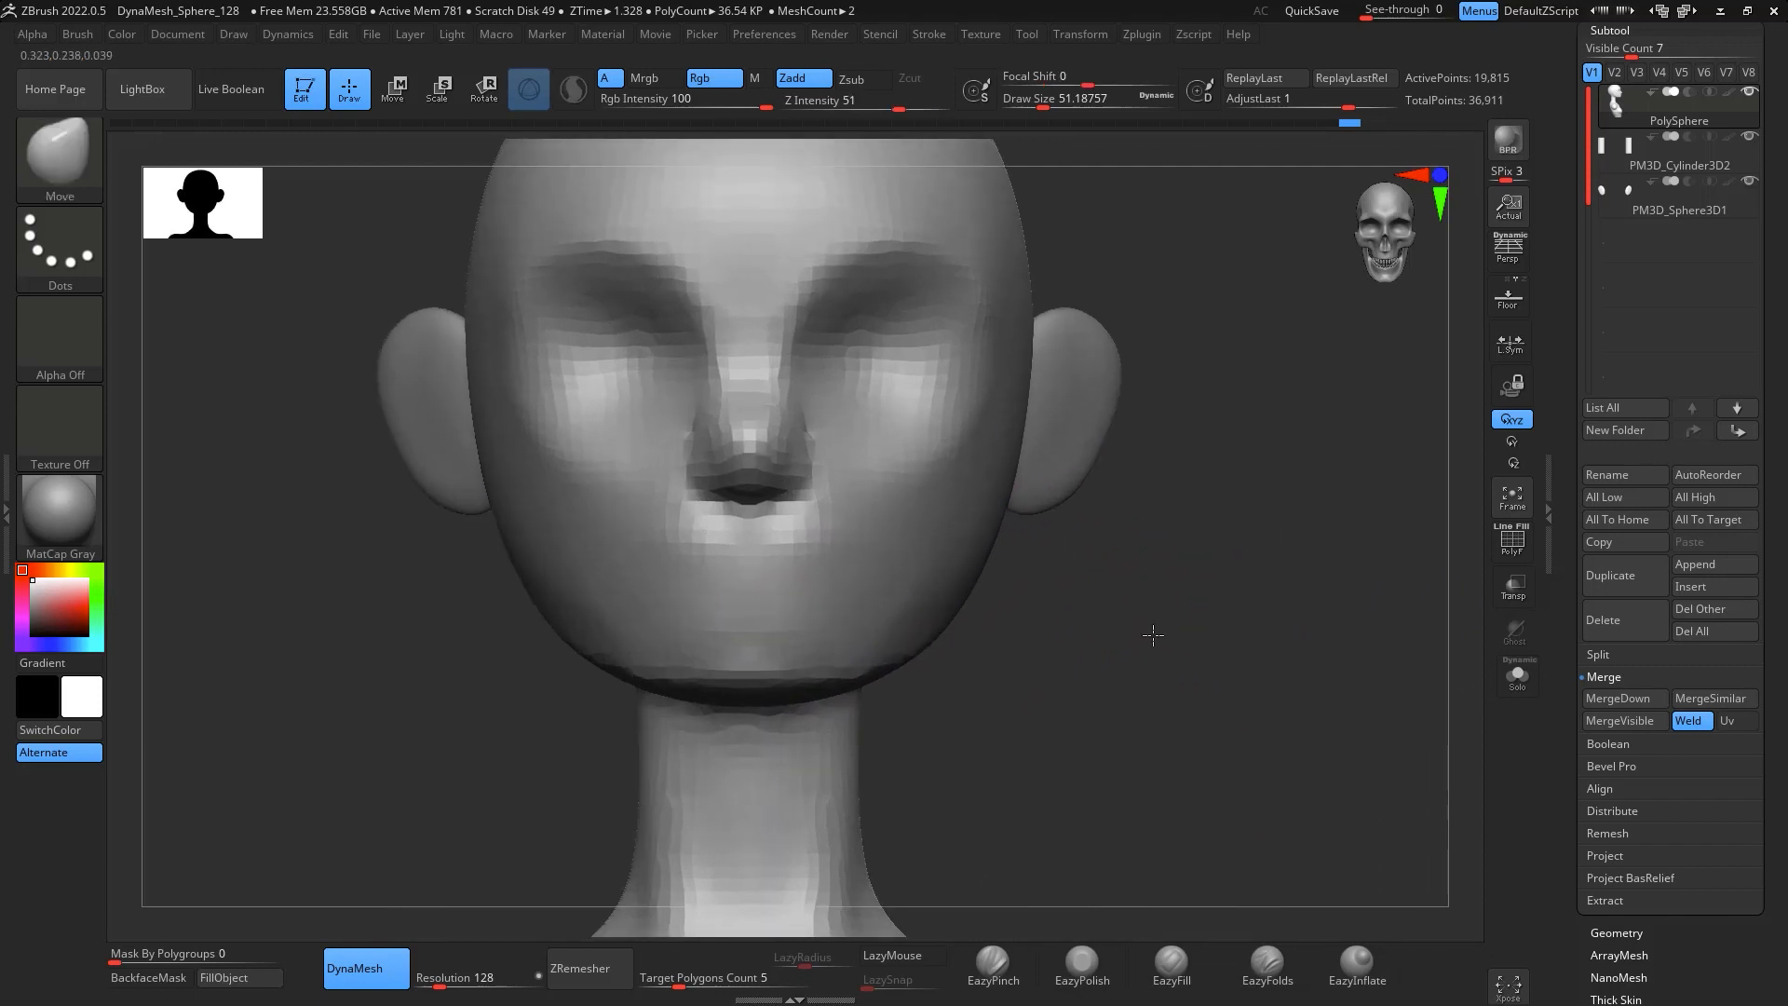
# Append another Sphere3D as a new subtool for the eye and make it active
pyautogui.moveTo(1153, 635); pyautogui.dragTo(1173, 571, button='right')
pyautogui.click(1717, 562)
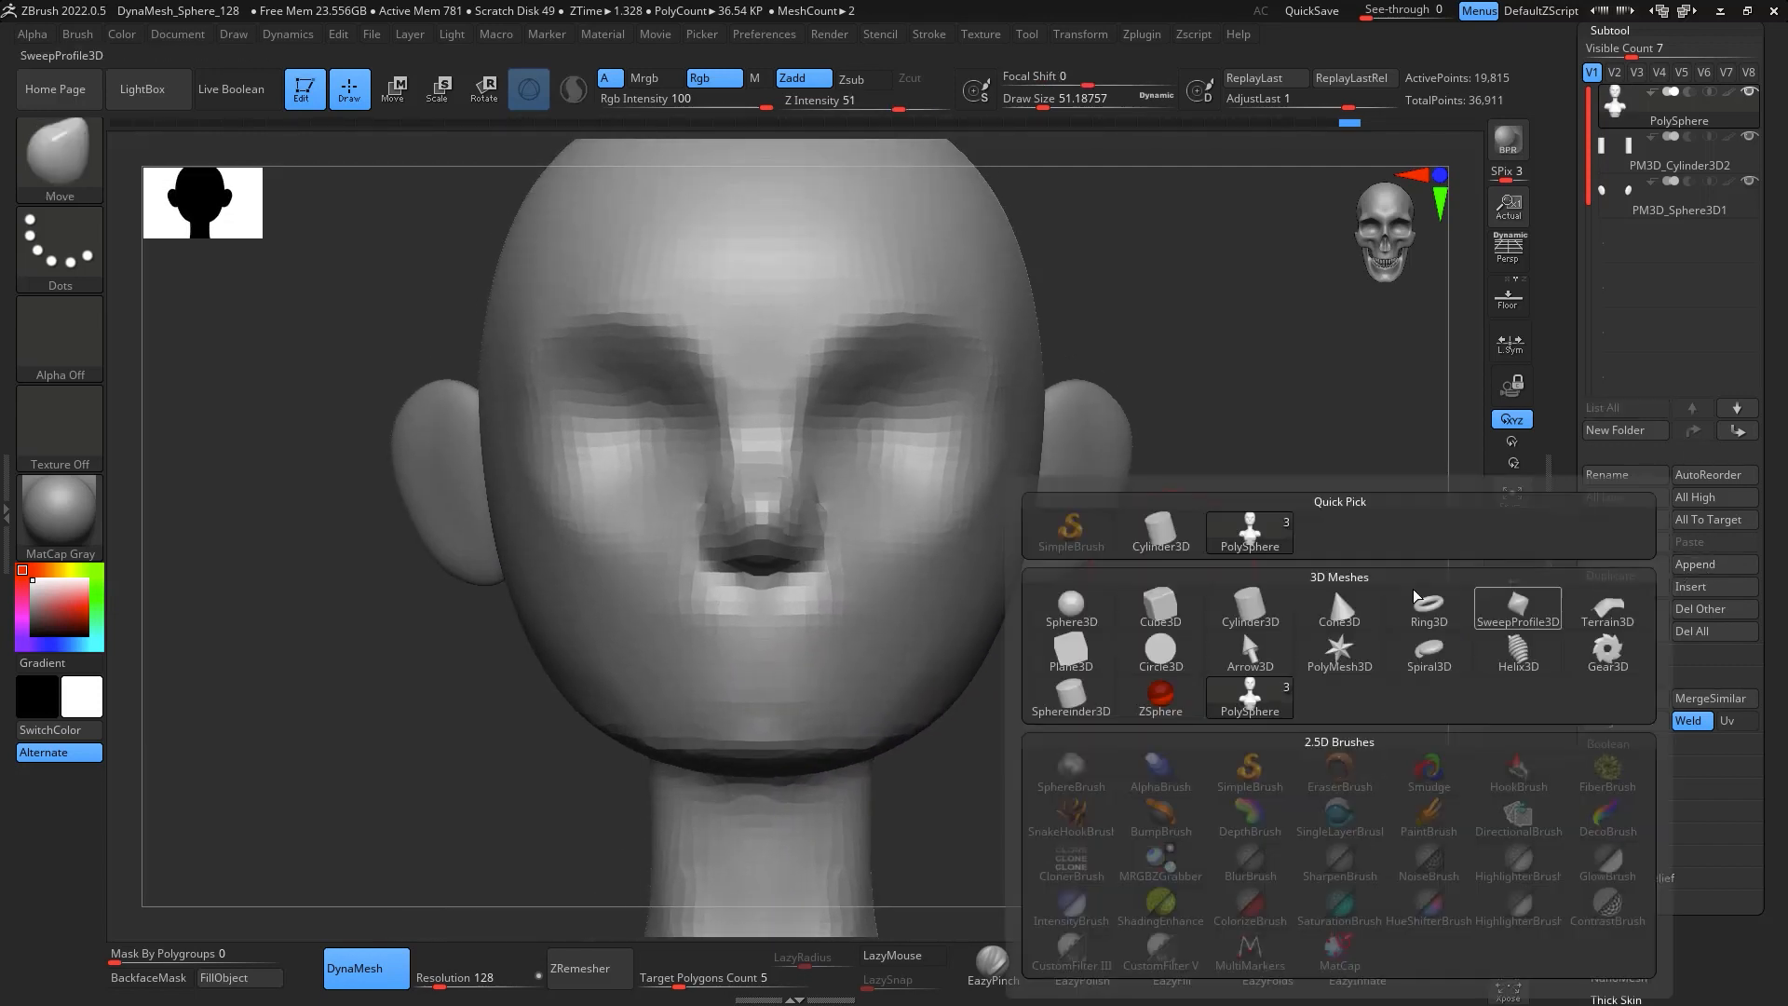
pyautogui.click(1333, 585)
pyautogui.keyDown('shift'); pyautogui.moveTo(1417, 794); pyautogui.dragTo(1425, 470, button='right'); pyautogui.keyUp('shift')
pyautogui.keyDown('alt'); pyautogui.moveTo(1362, 700); pyautogui.dragTo(1323, 738, button='right'); pyautogui.keyUp('alt')
pyautogui.click(1641, 252)
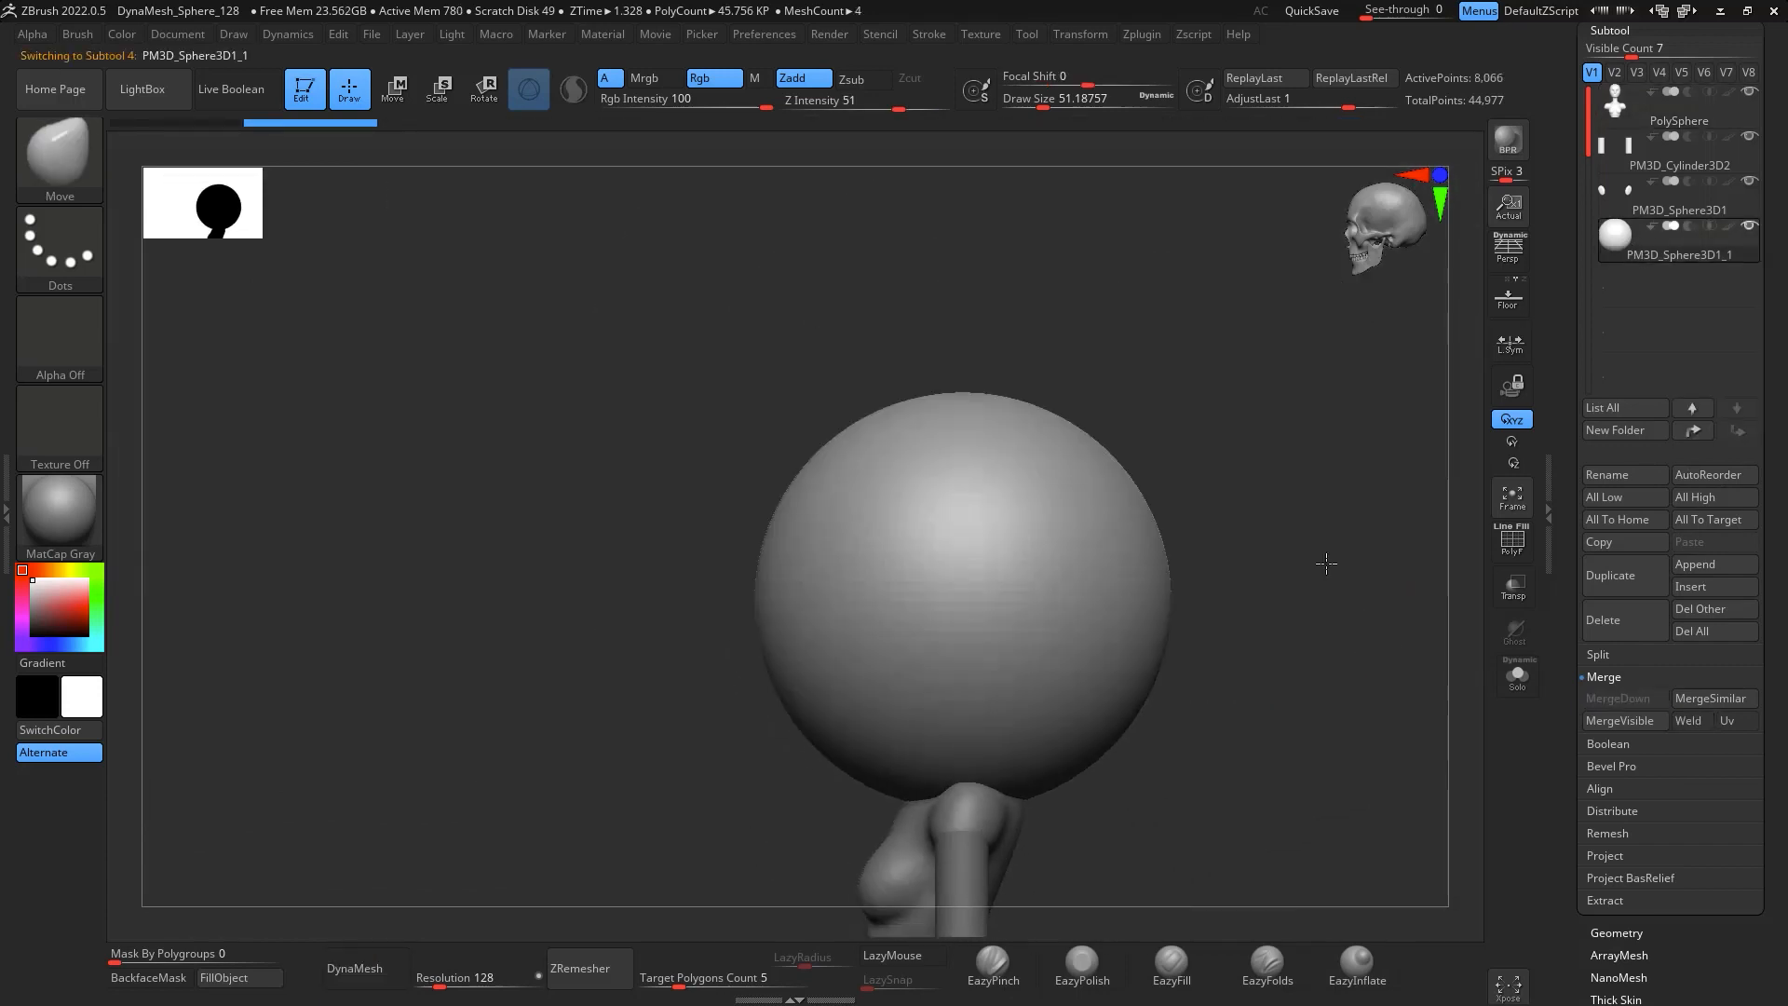
# Scale the new sphere down uniformly to eyeball size and move it in front of one eye socket
pyautogui.press('e')
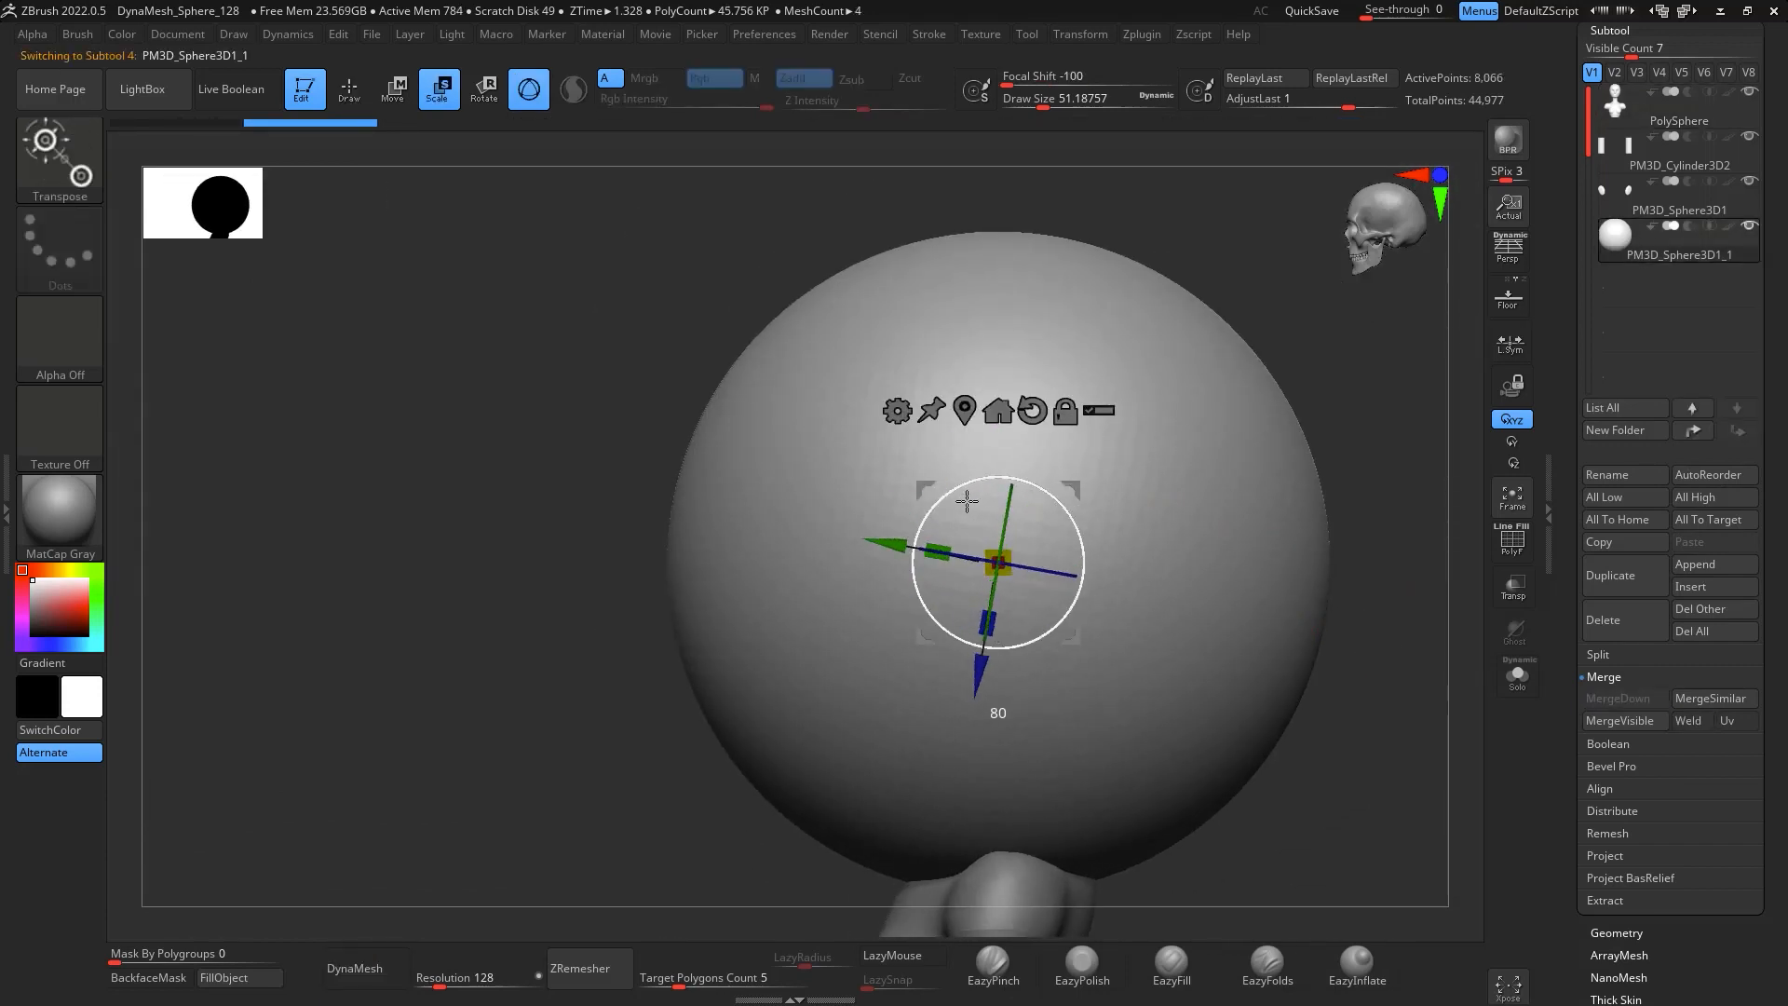
pyautogui.moveTo(957, 515); pyautogui.dragTo(936, 503)
pyautogui.moveTo(1059, 502); pyautogui.dragTo(978, 425)
pyautogui.moveTo(1070, 492); pyautogui.dragTo(908, 517)
pyautogui.moveTo(837, 590); pyautogui.dragTo(677, 224)
pyautogui.keyDown('shift'); pyautogui.moveTo(1265, 667); pyautogui.dragTo(1308, 698); pyautogui.keyUp('shift')
pyautogui.moveTo(915, 512); pyautogui.dragTo(1097, 489)
pyautogui.keyDown('shift'); pyautogui.moveTo(1423, 699); pyautogui.dragTo(1375, 790); pyautogui.keyUp('shift')
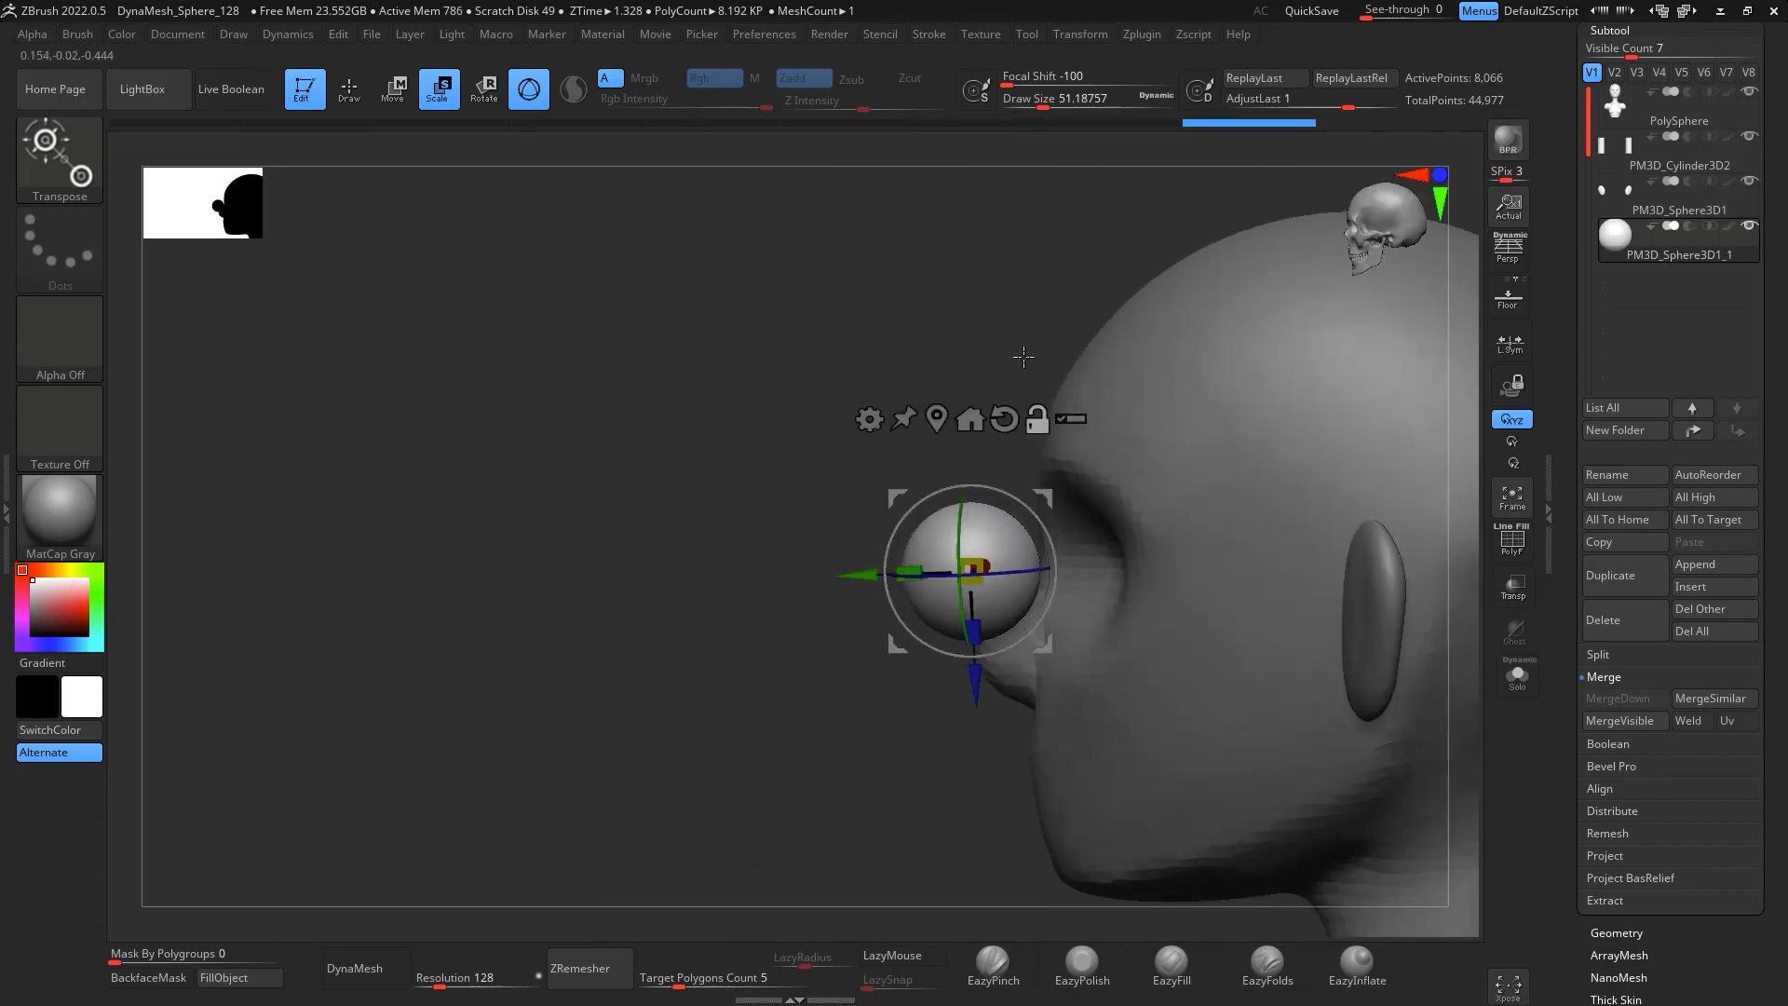
# Push the eyeball back into the eye socket and fine-tune its position from the side and front
pyautogui.keyDown('alt'); pyautogui.moveTo(1023, 356); pyautogui.dragTo(904, 292); pyautogui.keyUp('alt')
pyautogui.keyDown('shift'); pyautogui.moveTo(894, 387); pyautogui.dragTo(876, 372); pyautogui.keyUp('shift')
pyautogui.moveTo(941, 433); pyautogui.dragTo(1083, 442)
pyautogui.moveTo(806, 642); pyautogui.dragTo(1140, 647)
pyautogui.keyDown('shift'); pyautogui.moveTo(1344, 628); pyautogui.dragTo(1304, 605); pyautogui.keyUp('shift')
pyautogui.moveTo(1078, 440); pyautogui.dragTo(1065, 443)
pyautogui.keyDown('alt'); pyautogui.moveTo(1305, 651); pyautogui.dragTo(1336, 704); pyautogui.keyUp('alt')
pyautogui.keyDown('alt'); pyautogui.moveTo(1363, 539); pyautogui.dragTo(1358, 520); pyautogui.keyUp('alt')
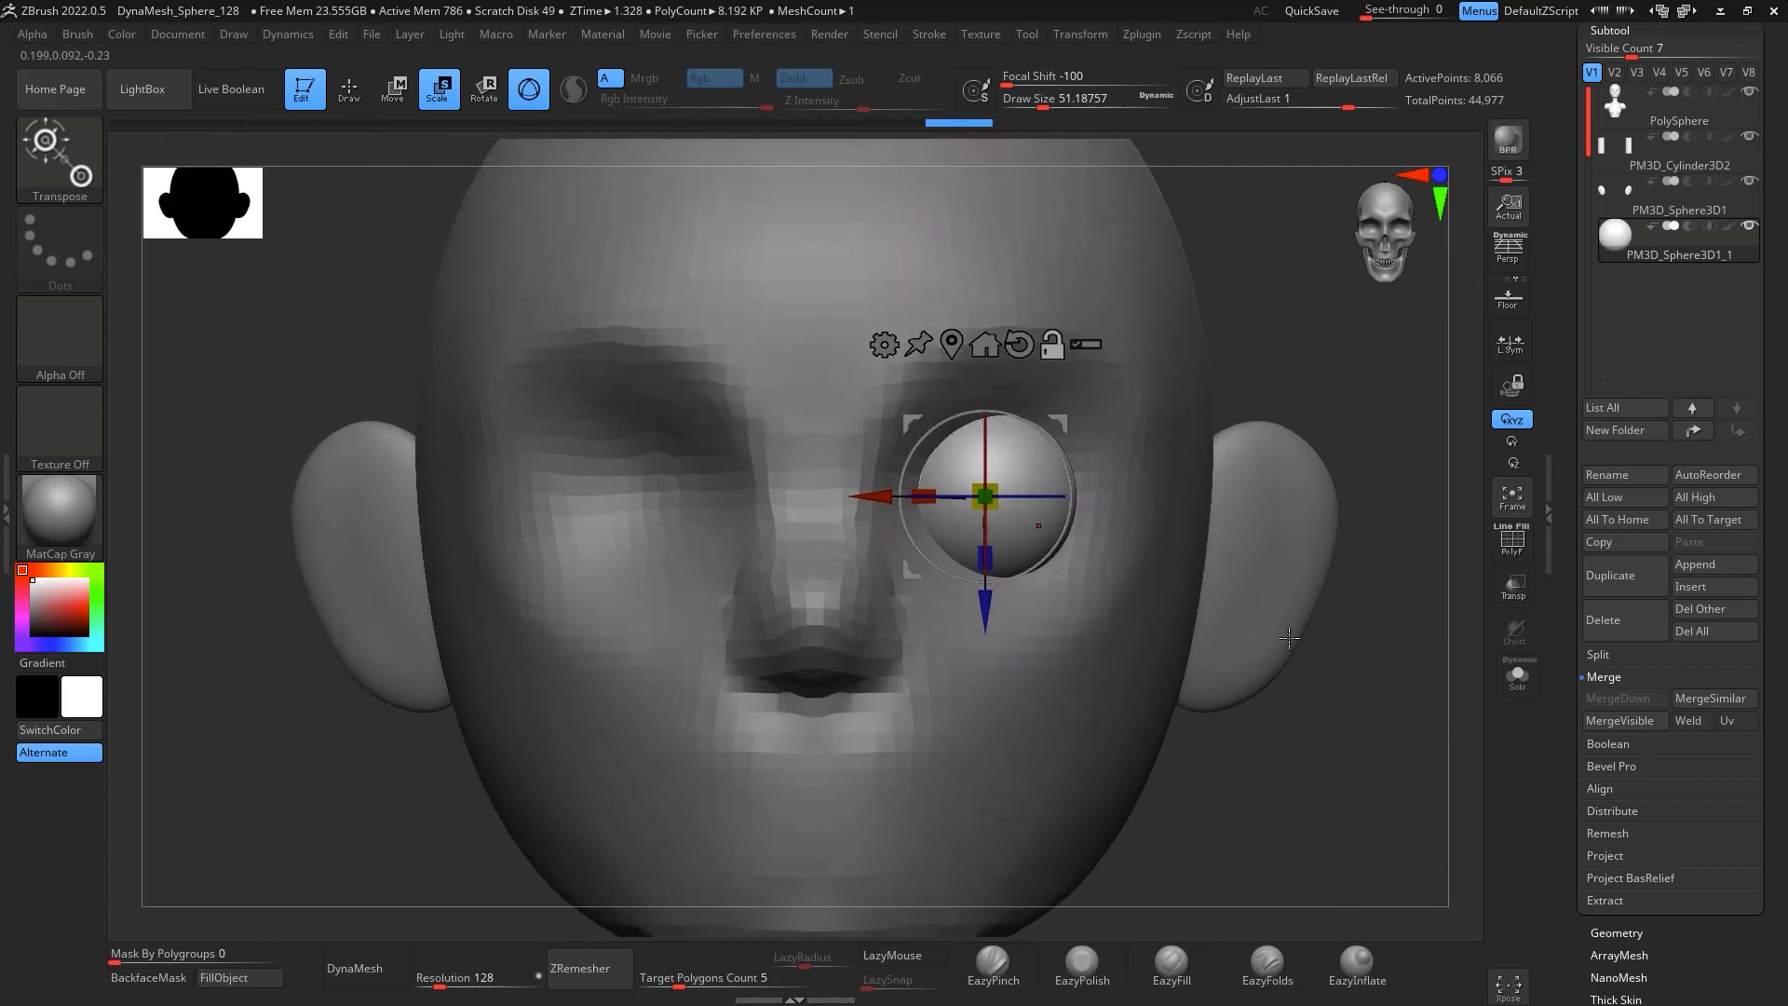
pyautogui.keyDown('alt'); pyautogui.moveTo(1354, 435); pyautogui.dragTo(1330, 401); pyautogui.keyUp('alt')
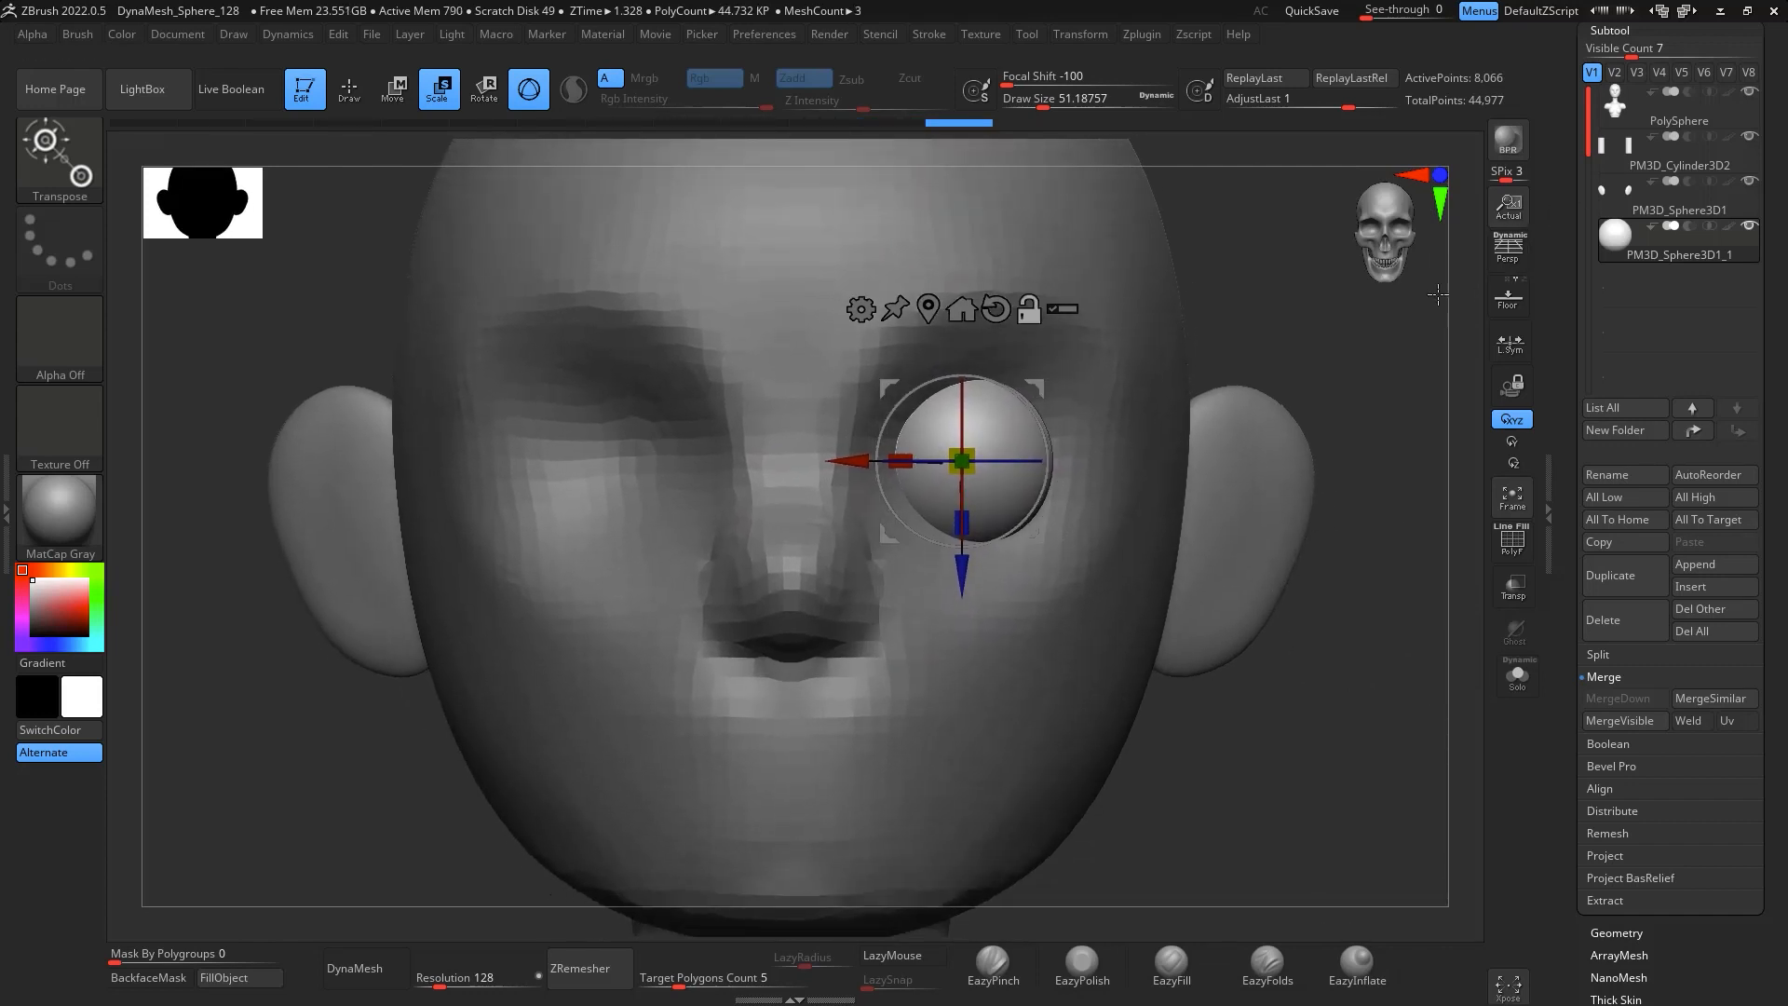
# Mirror the eyeball across the X axis with SubTool Master, merging both into one subtool
pyautogui.click(1144, 36)
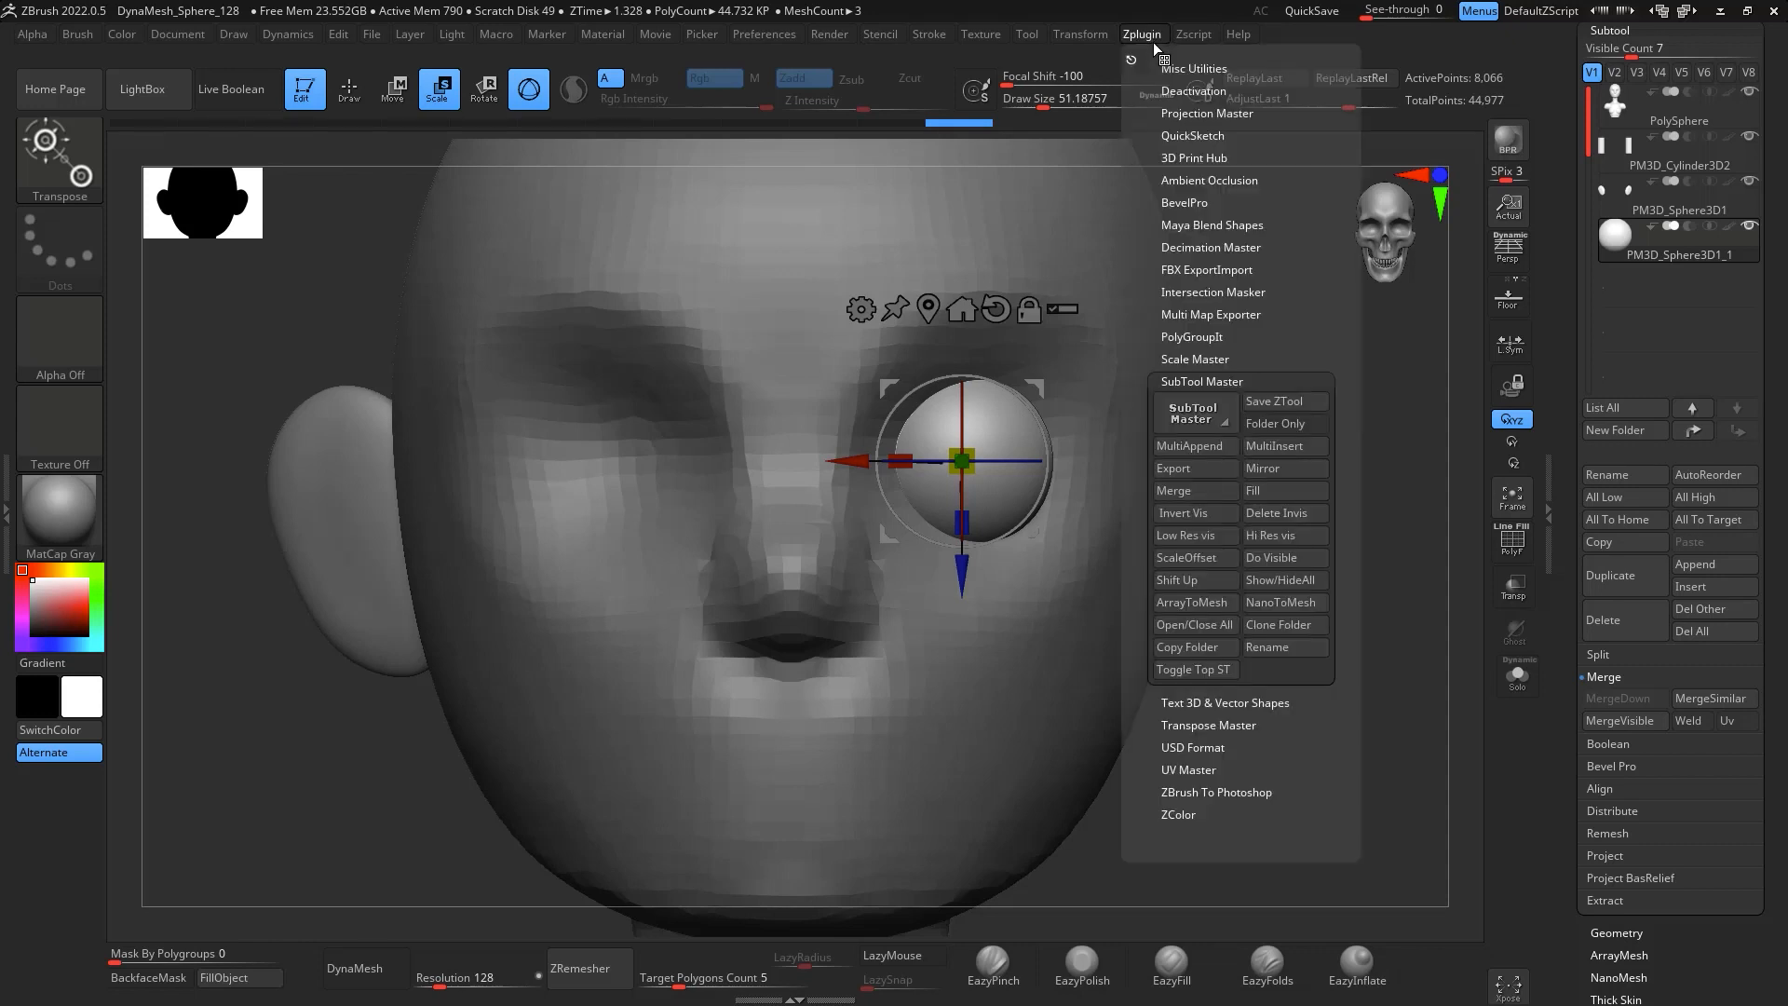
pyautogui.click(1295, 467)
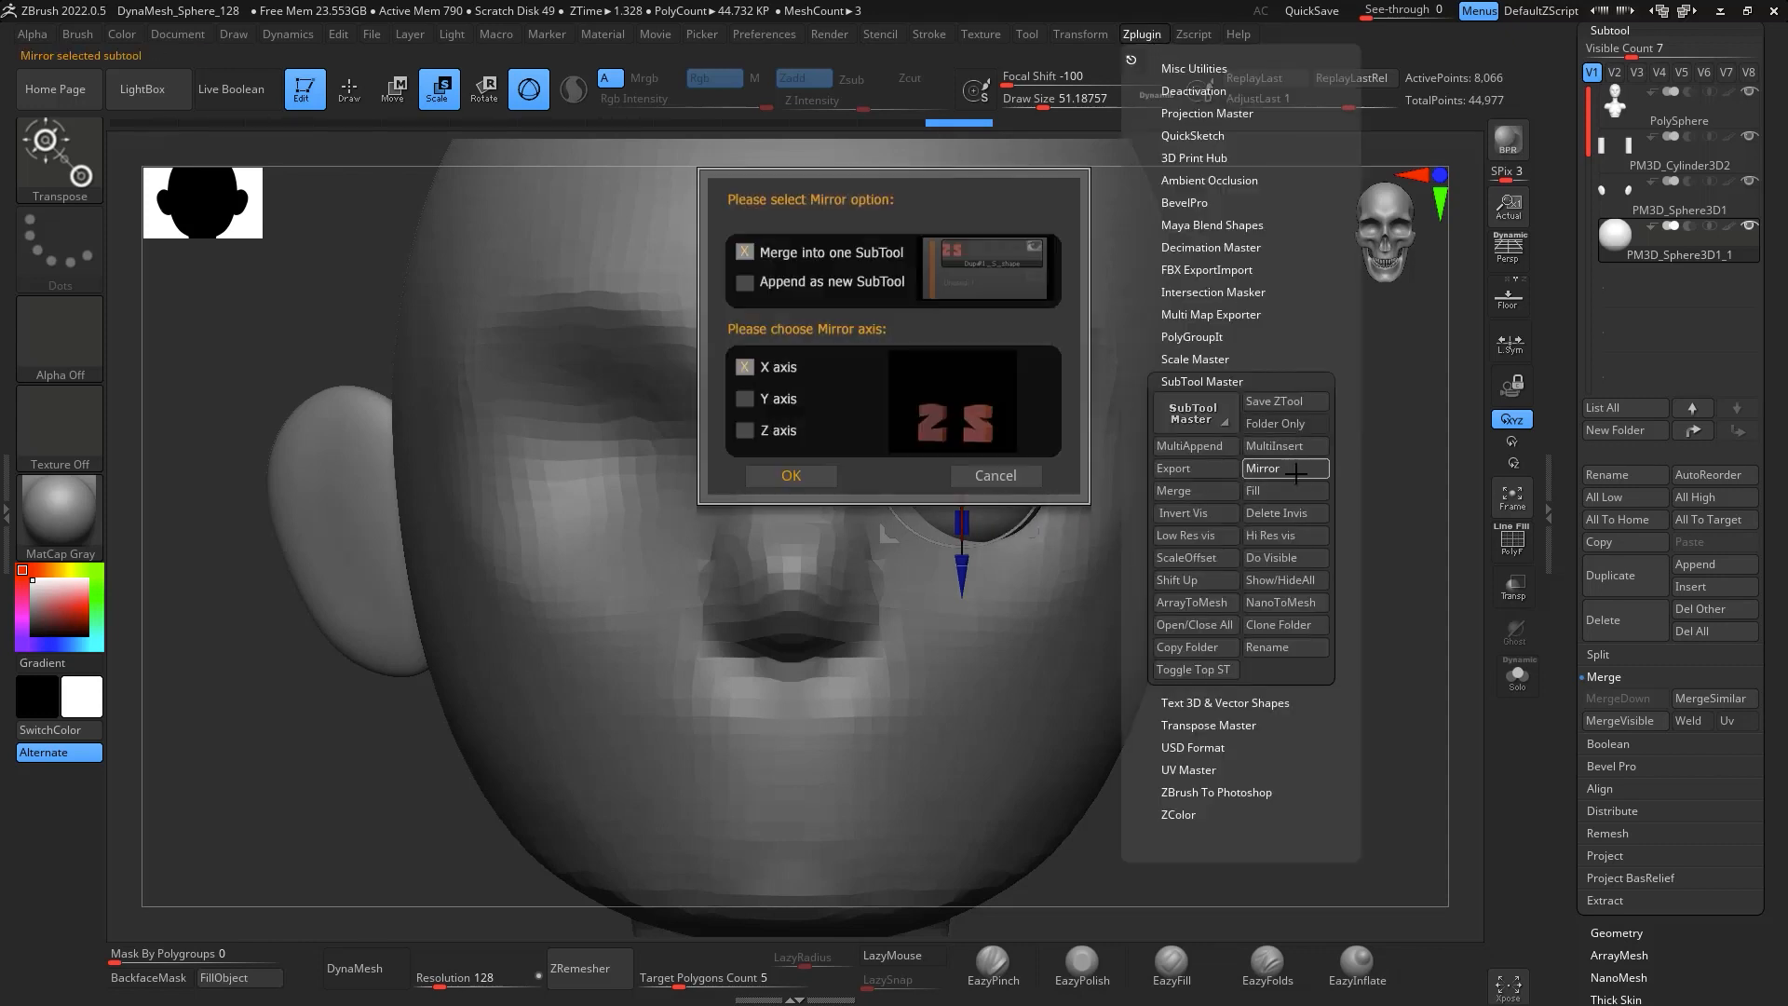
pyautogui.click(790, 476)
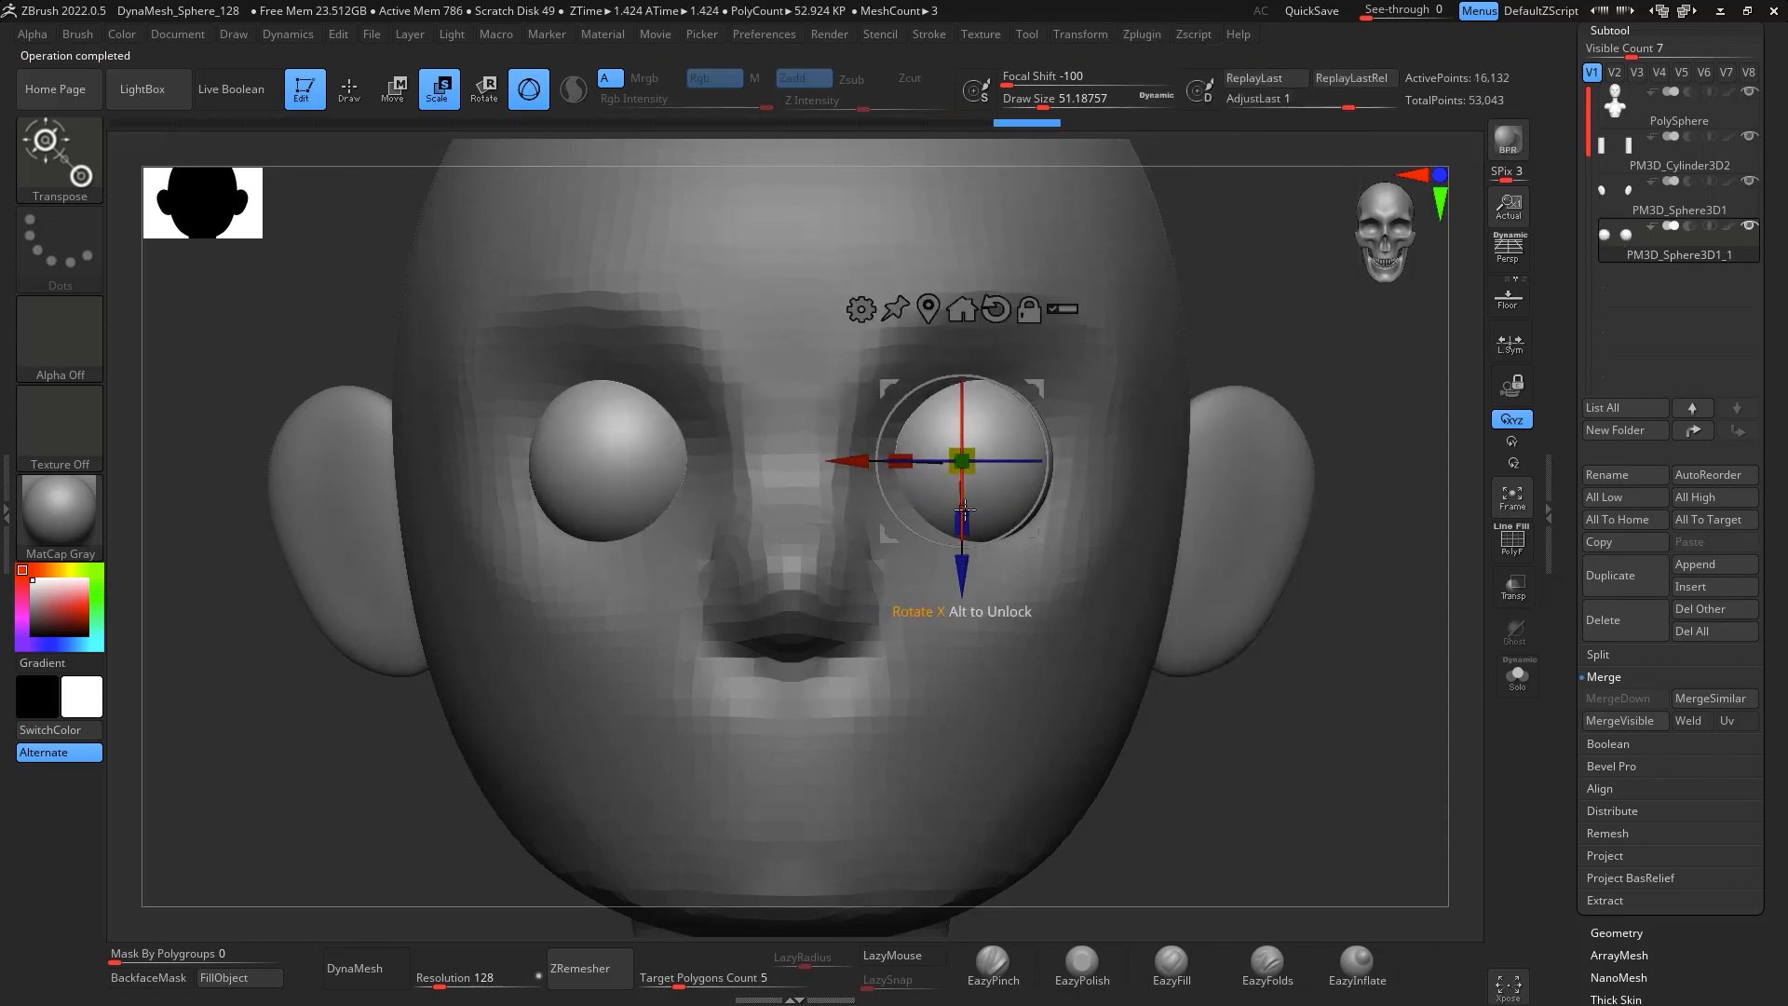
# Duplicate the eyeballs subtool and scale the copy up slightly so it wraps around the originals
pyautogui.moveTo(1377, 757)
pyautogui.keyDown('alt'); pyautogui.mouseDown()
pyautogui.moveTo(1377, 730)
pyautogui.moveTo(1370, 756)
pyautogui.mouseUp(); pyautogui.keyUp('alt')
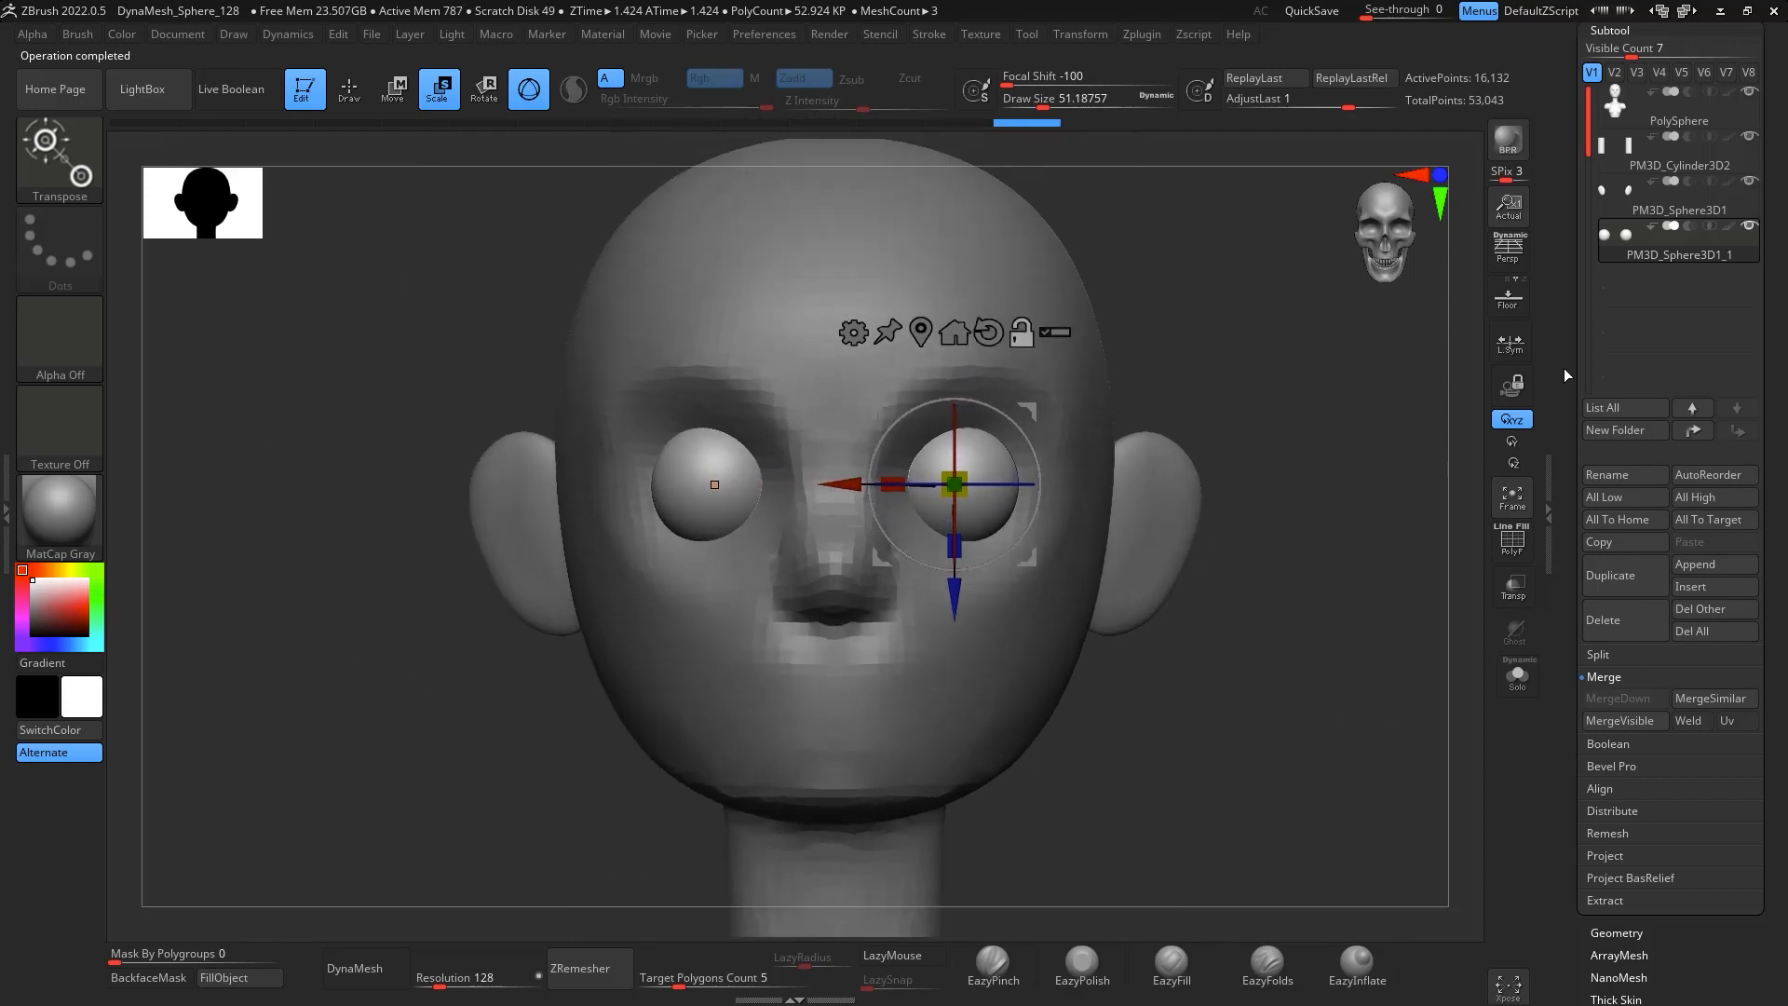
pyautogui.click(1652, 583)
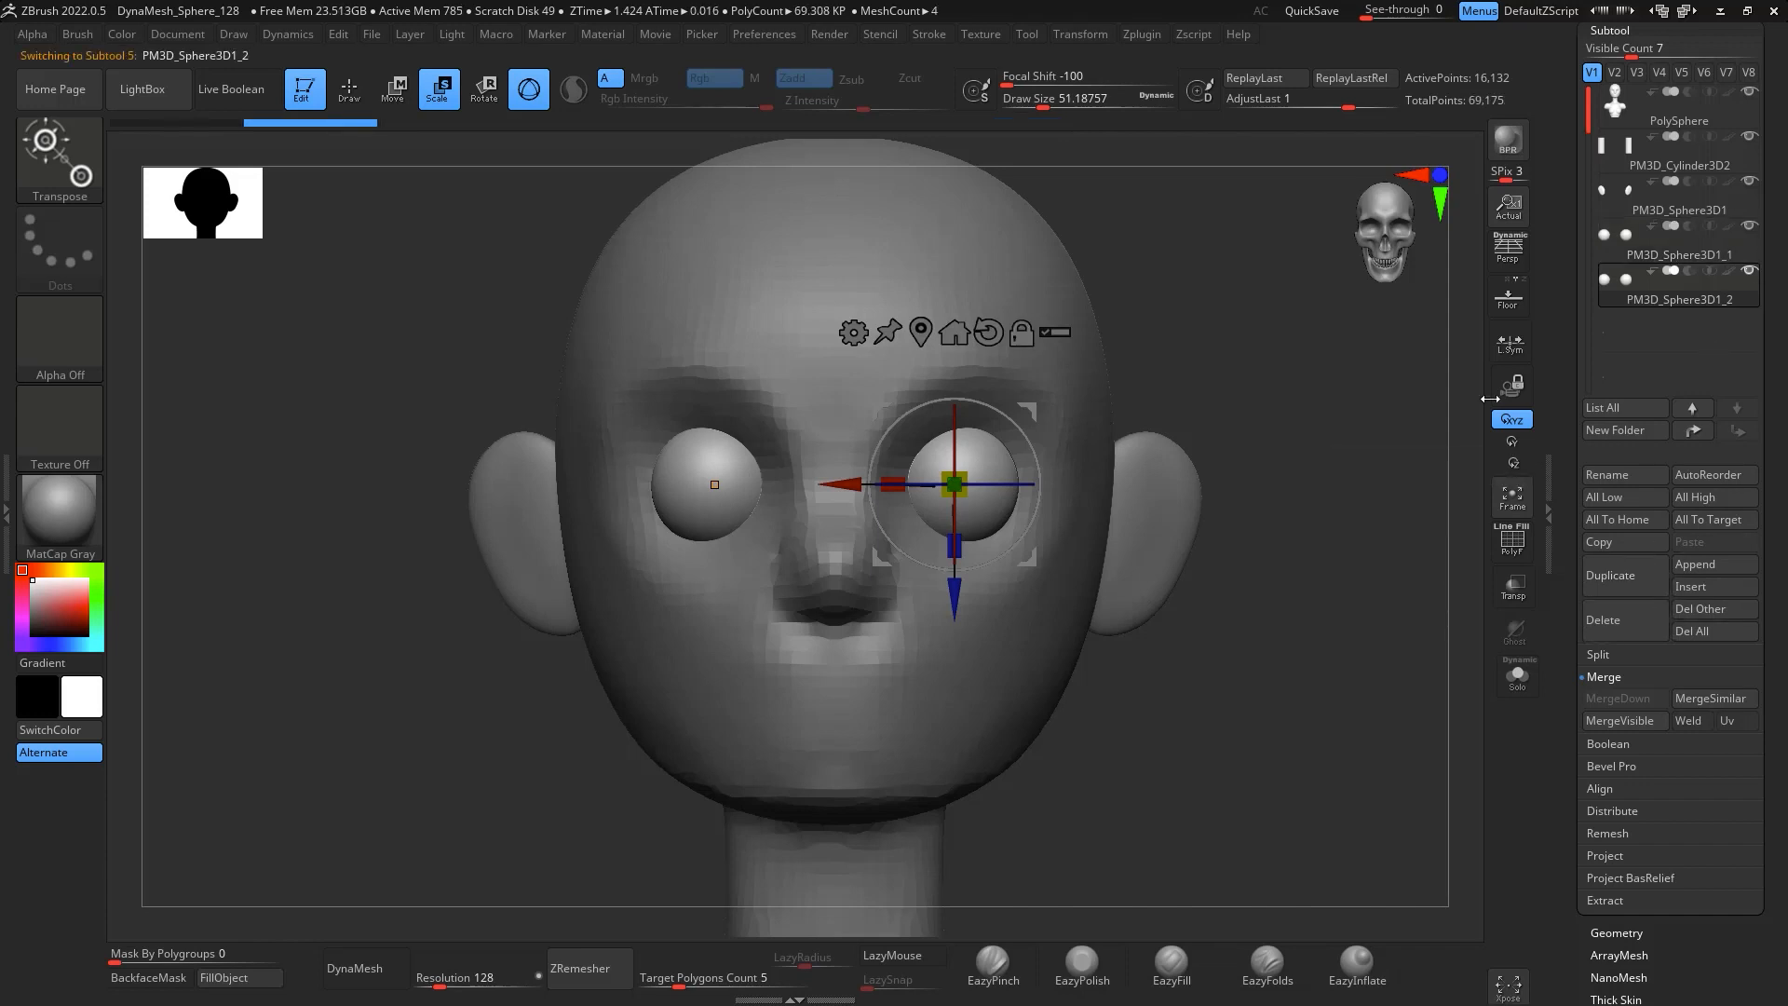
pyautogui.moveTo(960, 488); pyautogui.dragTo(848, 476)
pyautogui.moveTo(955, 488); pyautogui.dragTo(999, 464)
# Slice the lower half off the enlarged eye spheres with a straight horizontal KnifeCurve cut, leaving upper eyelid caps
pyautogui.keyDown('alt'); pyautogui.moveTo(1308, 637); pyautogui.dragTo(1337, 751); pyautogui.keyUp('alt')
pyautogui.press('q')
pyautogui.hotkey('ctrl', 'shift')
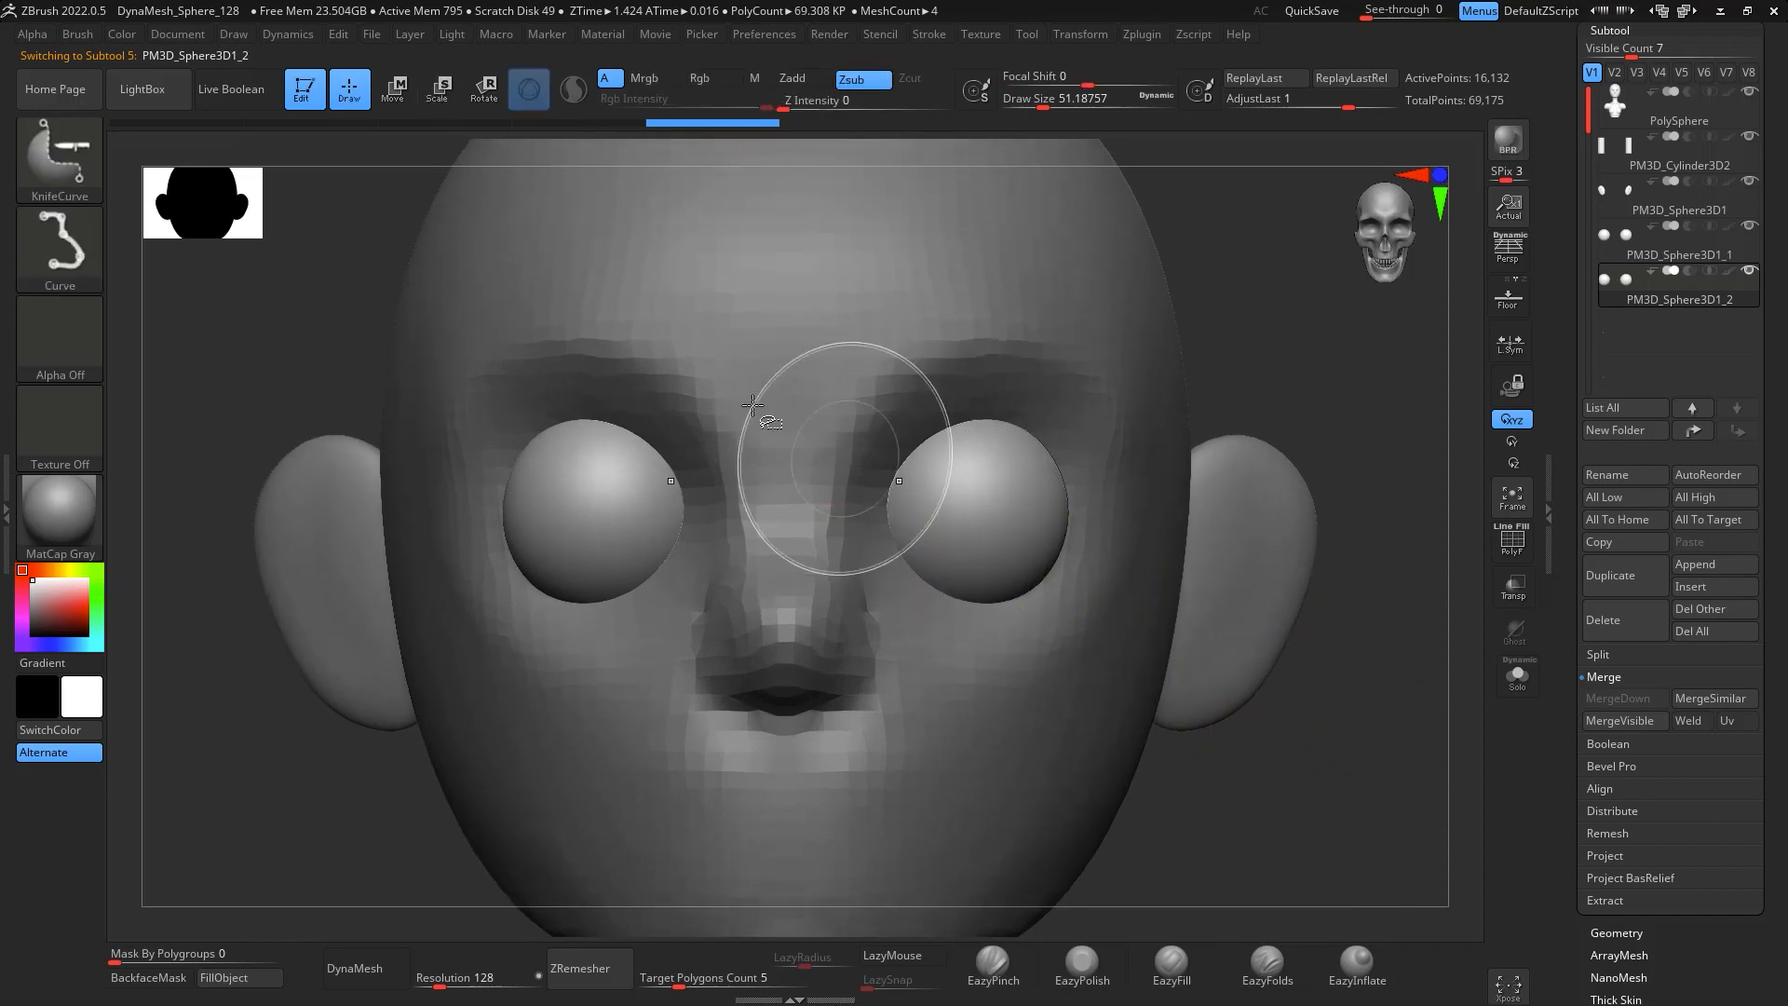
pyautogui.moveTo(1200, 513)
pyautogui.keyDown('ctrl'); pyautogui.keyDown('shift'); pyautogui.mouseDown()
pyautogui.moveTo(583, 471)
pyautogui.moveTo(535, 518)
pyautogui.mouseUp(); pyautogui.keyUp('shift'); pyautogui.keyUp('ctrl')
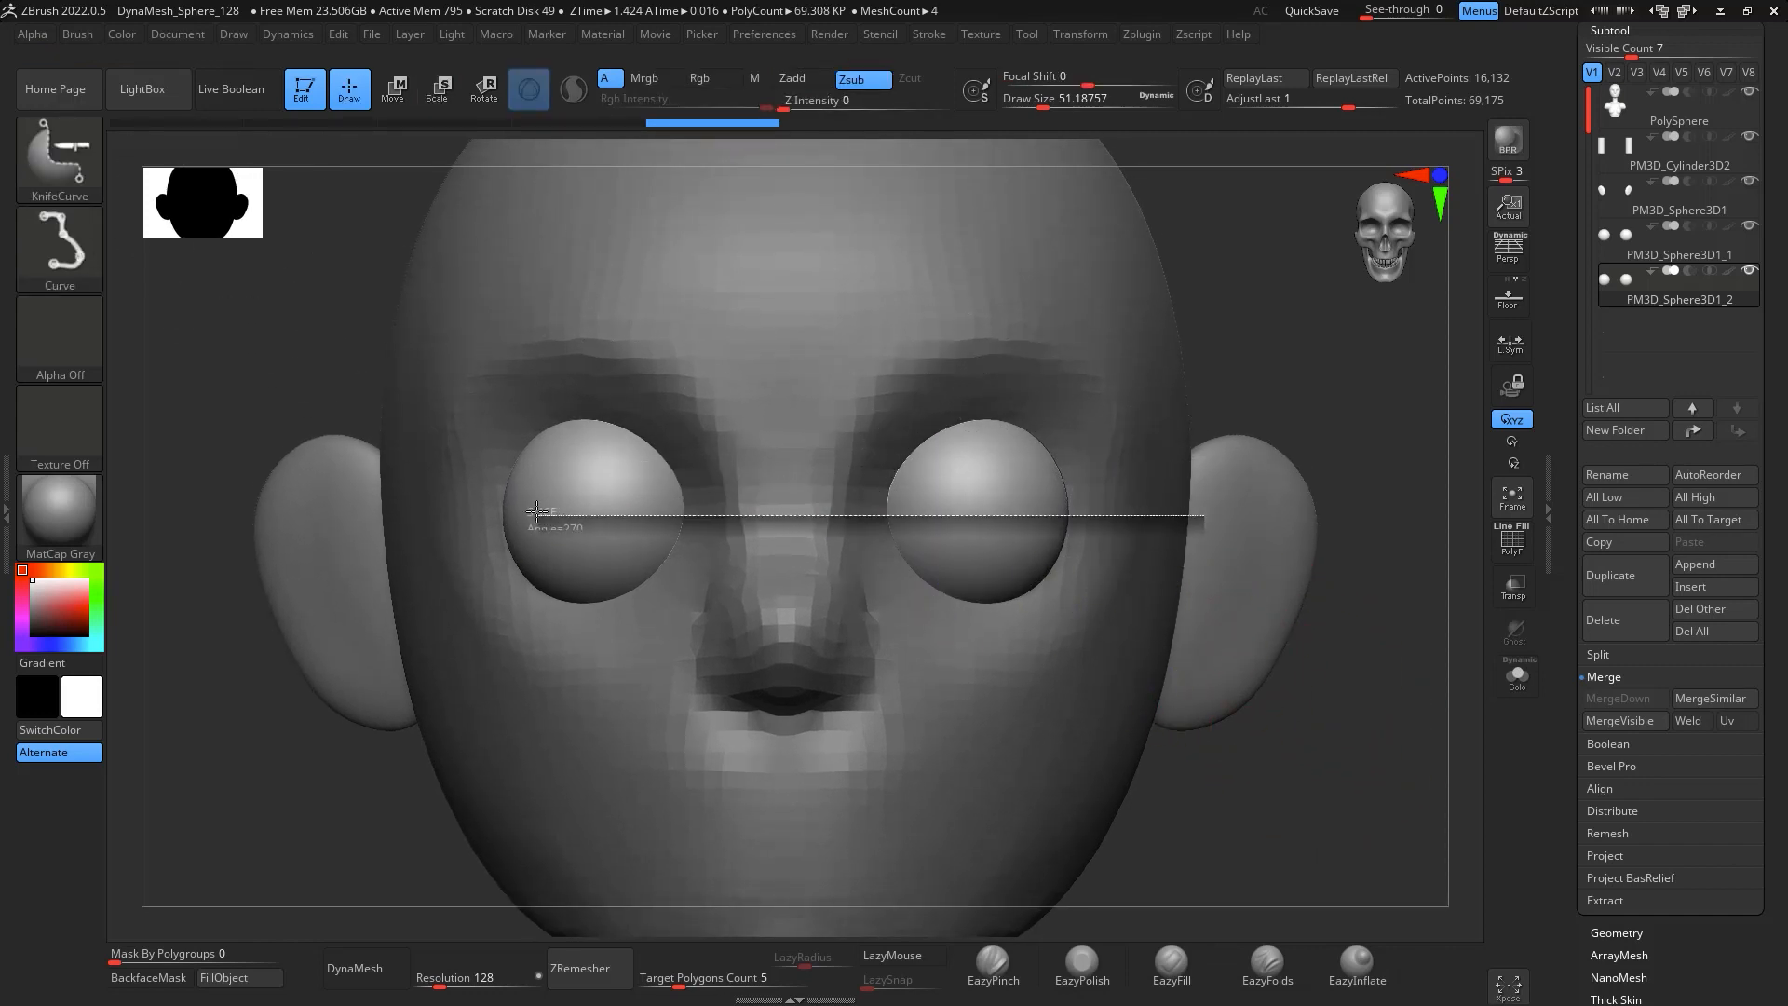
pyautogui.hotkey('ctrl', 'z')
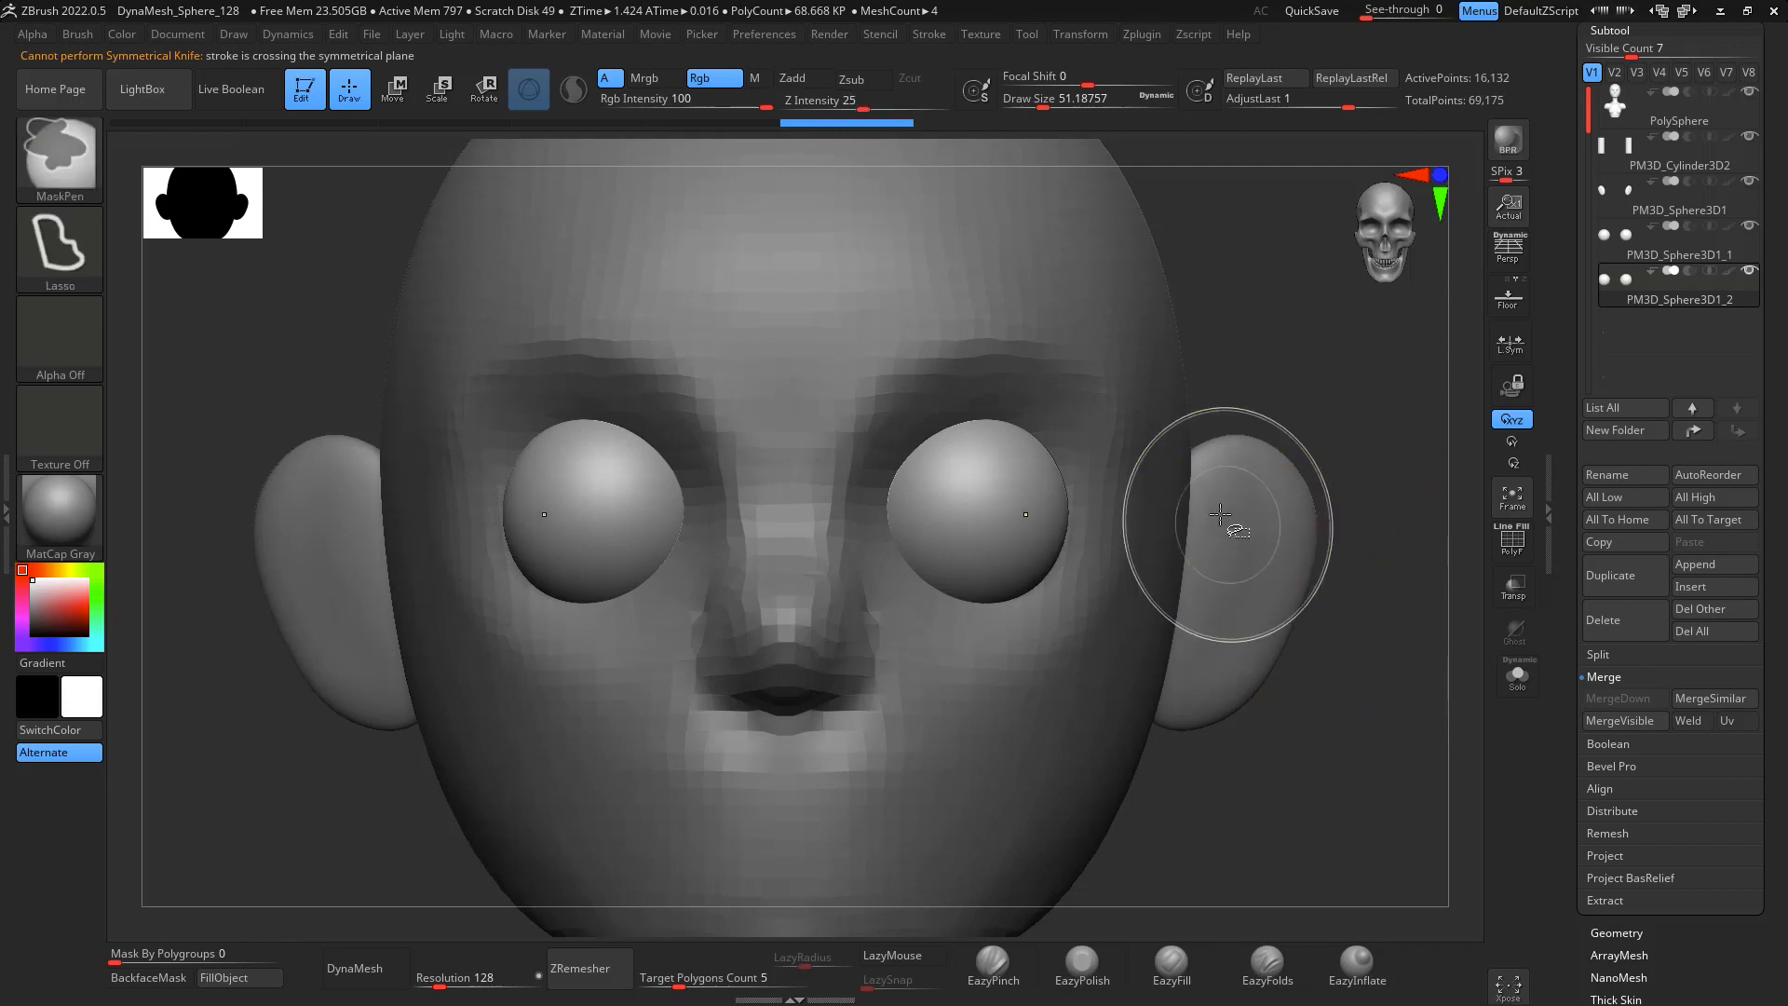
pyautogui.keyDown('ctrl'); pyautogui.keyDown('shift'); pyautogui.moveTo(1251, 519); pyautogui.dragTo(190, 508); pyautogui.keyUp('shift'); pyautogui.keyUp('ctrl')
pyautogui.moveTo(1400, 663)
pyautogui.keyDown('alt'); pyautogui.mouseDown()
pyautogui.moveTo(1410, 719)
pyautogui.moveTo(1458, 775)
pyautogui.mouseUp(); pyautogui.keyUp('alt')
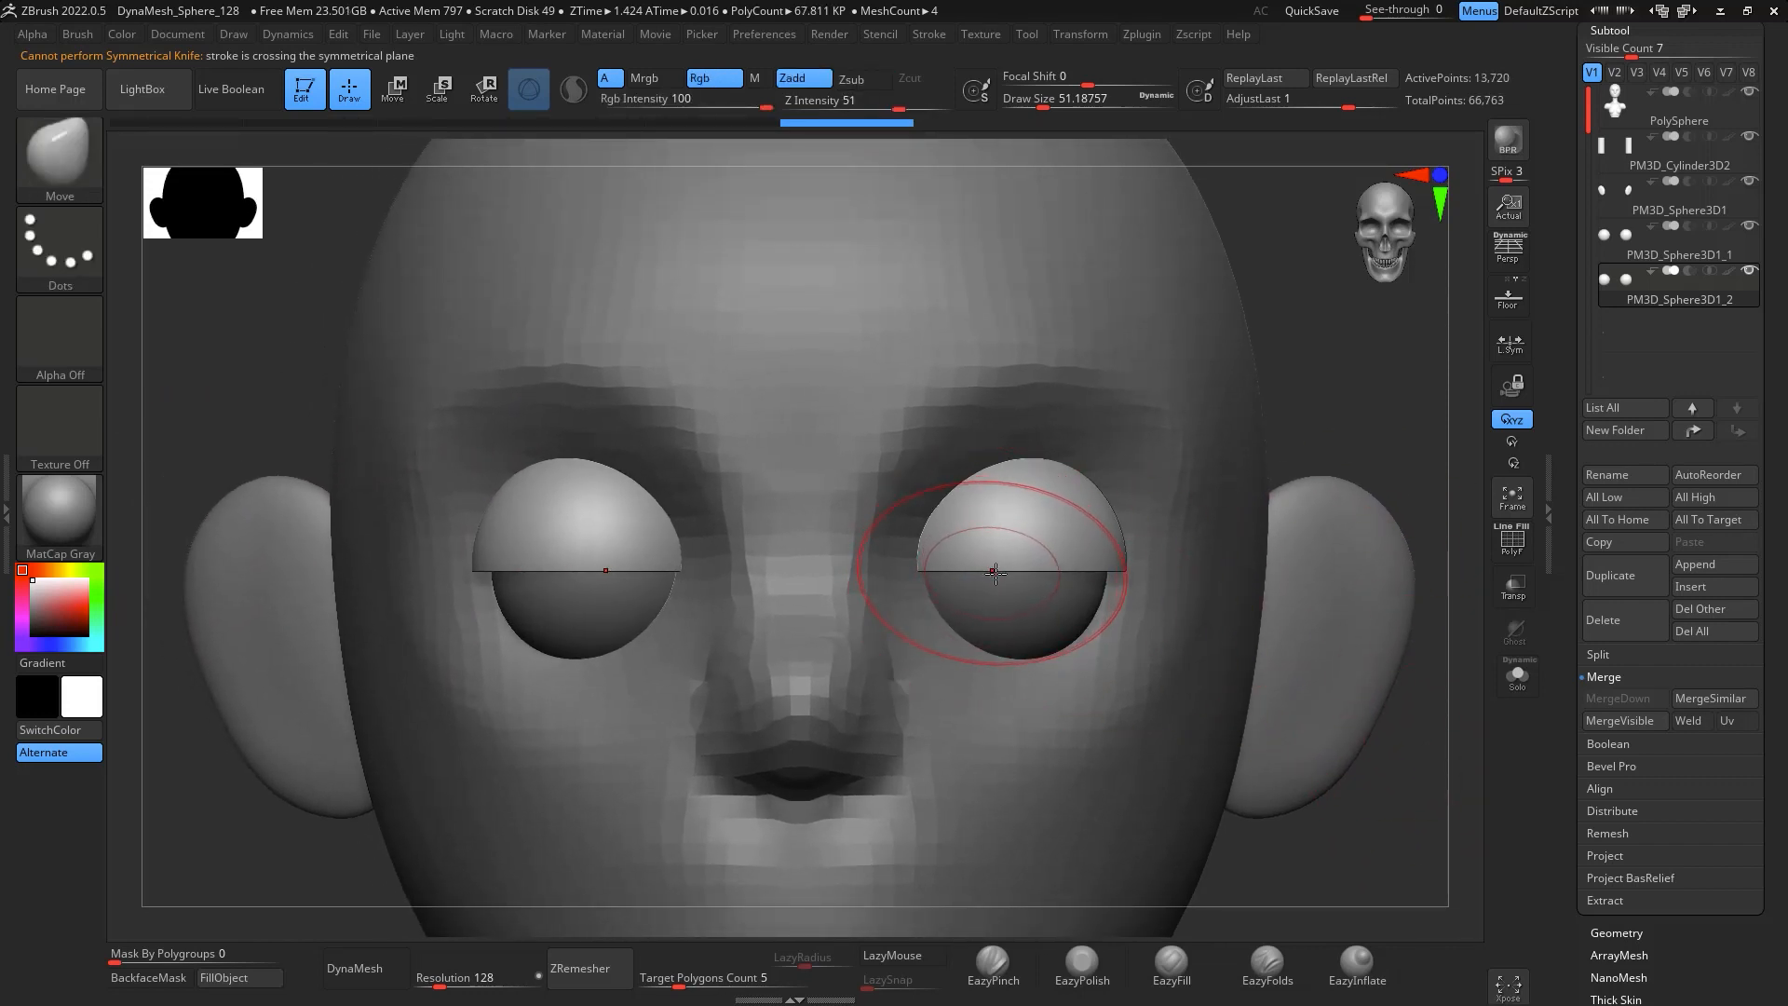
# Pull the lower edge of the upper eyelids up into an arch with the Move brush and smooth the outer edge
pyautogui.moveTo(994, 567); pyautogui.dragTo(985, 510)
pyautogui.moveTo(928, 563); pyautogui.dragTo(927, 547)
pyautogui.moveTo(1103, 546); pyautogui.dragTo(1071, 492)
pyautogui.moveTo(1336, 485)
pyautogui.mouseDown()
pyautogui.moveTo(1322, 307)
pyautogui.moveTo(1238, 308)
pyautogui.mouseUp()
pyautogui.keyDown('shift'); pyautogui.moveTo(1103, 550); pyautogui.dragTo(1053, 513); pyautogui.keyUp('shift')
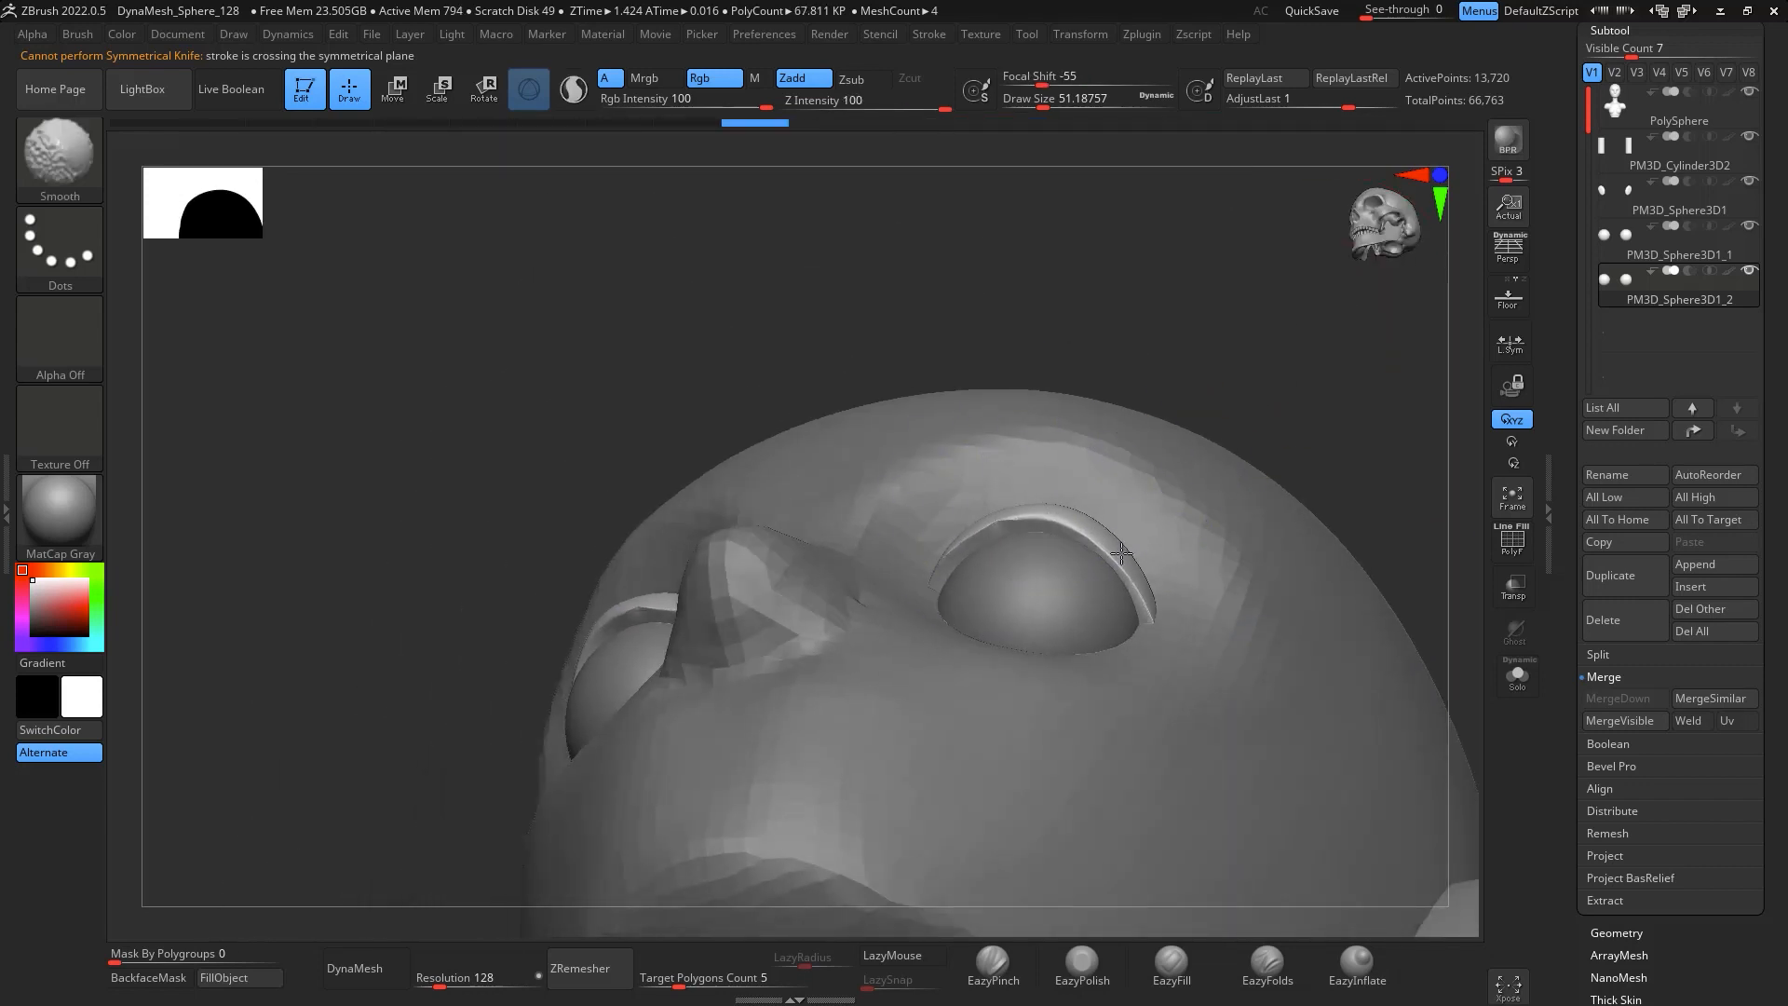
pyautogui.moveTo(1369, 300)
pyautogui.keyDown('shift'); pyautogui.mouseDown()
pyautogui.moveTo(1447, 775)
pyautogui.moveTo(1406, 659)
pyautogui.mouseUp(); pyautogui.keyUp('shift')
# DynaMesh the upper eyelids at a resolution of 256
pyautogui.click(354, 969)
pyautogui.press('ctrl')
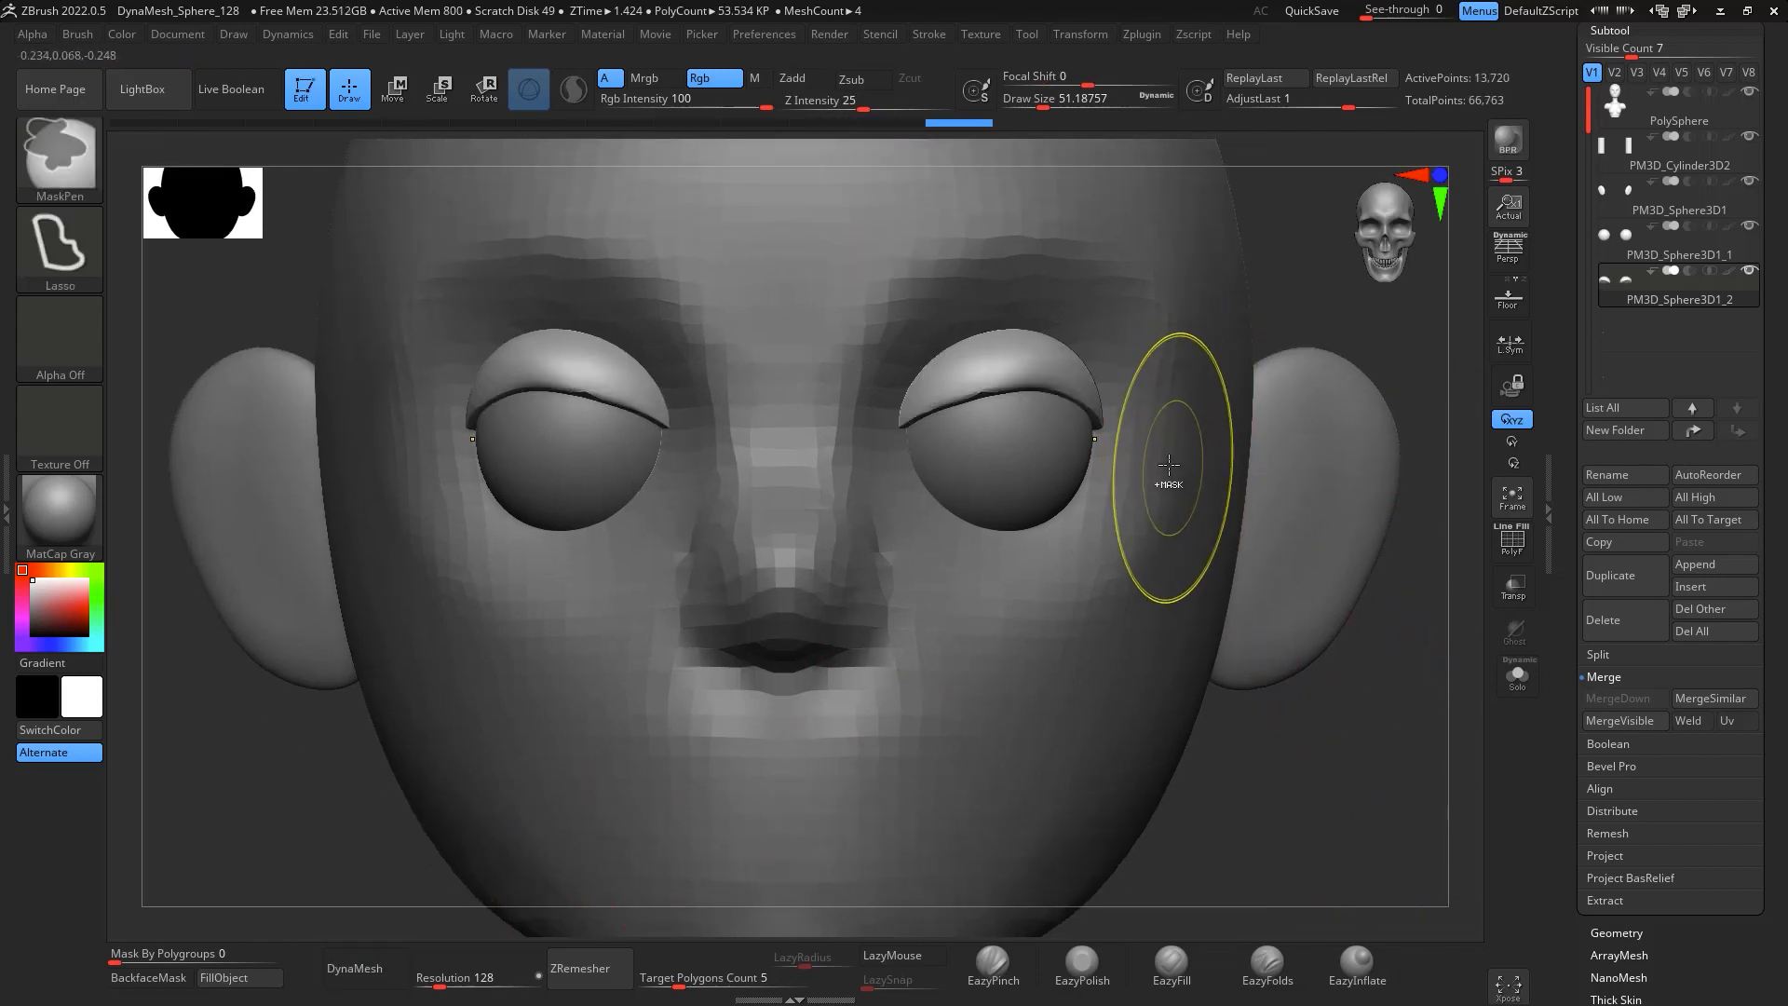
pyautogui.click(474, 976)
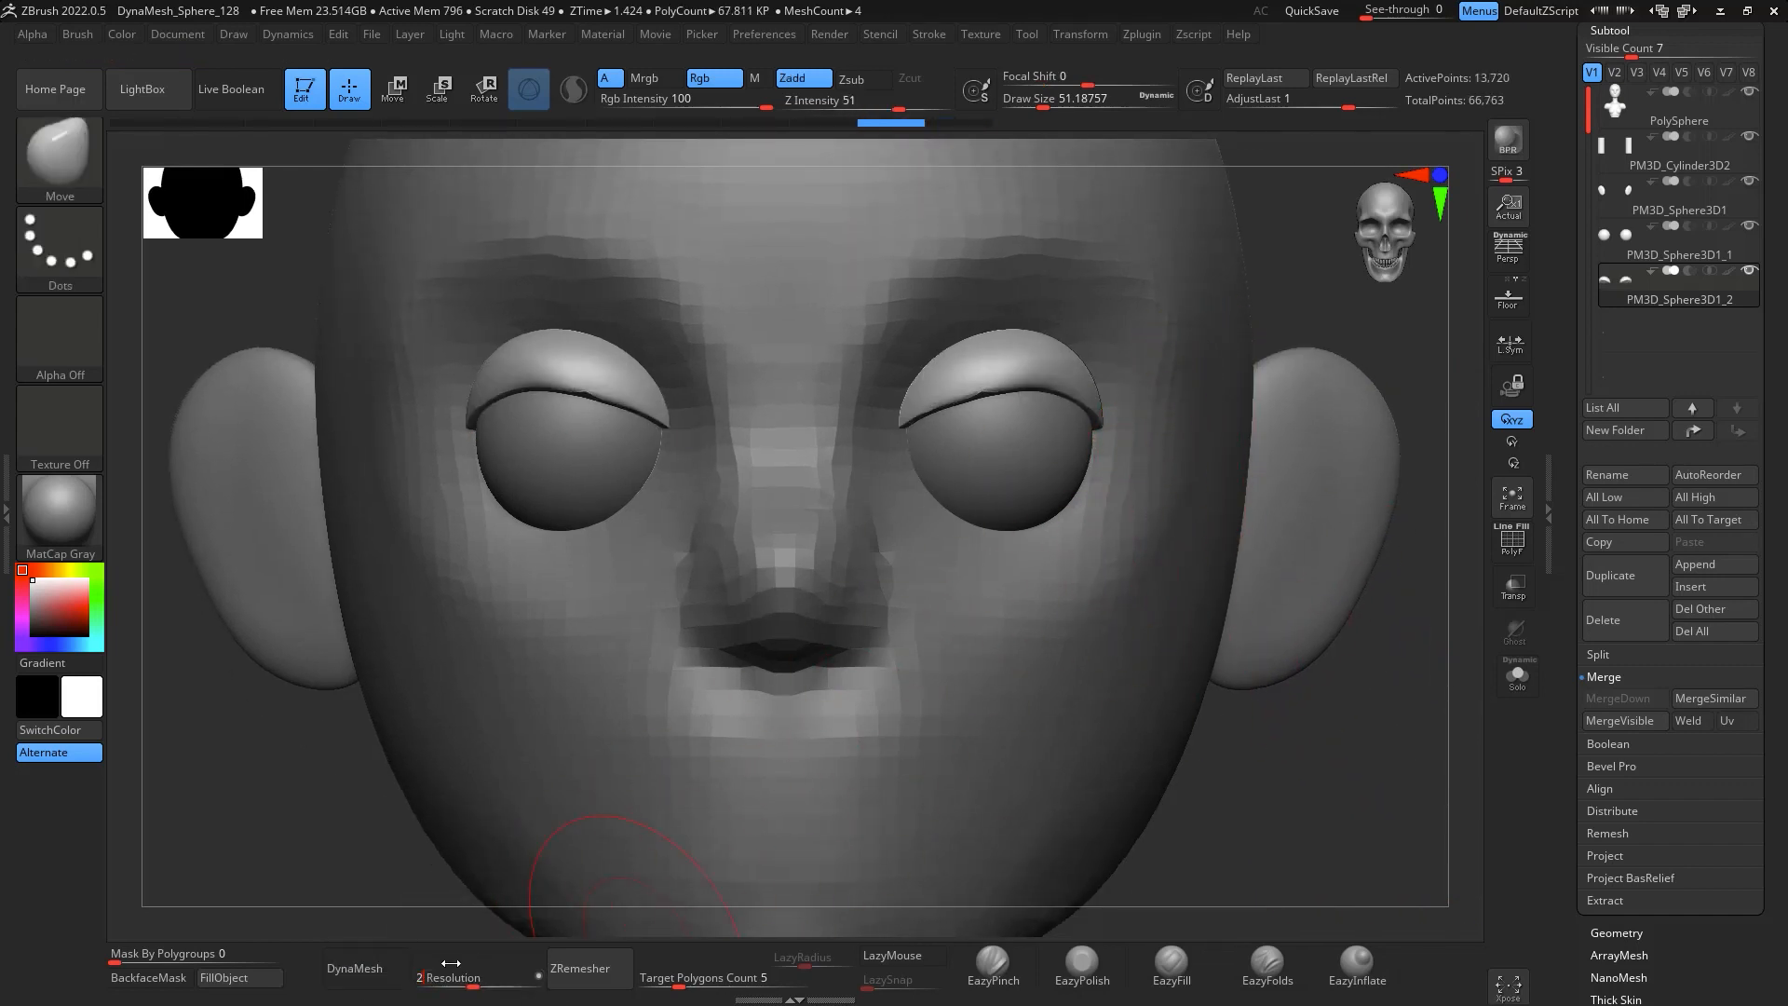
pyautogui.press('Return')
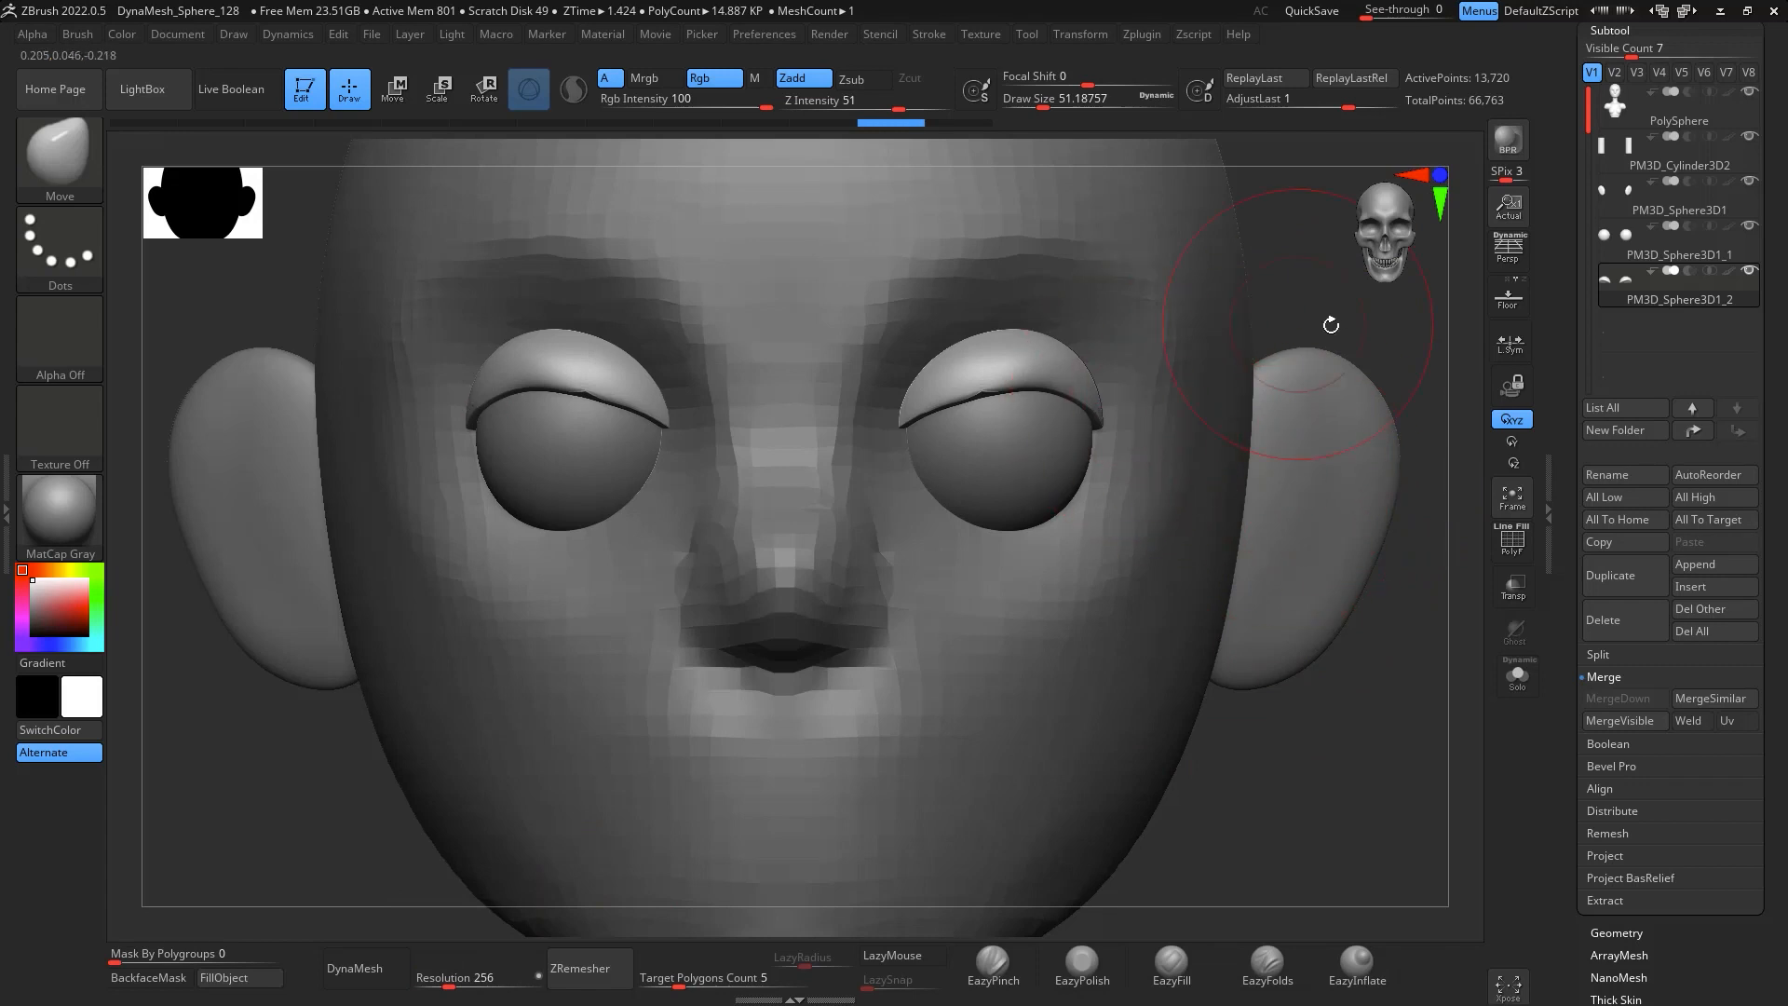
pyautogui.click(369, 971)
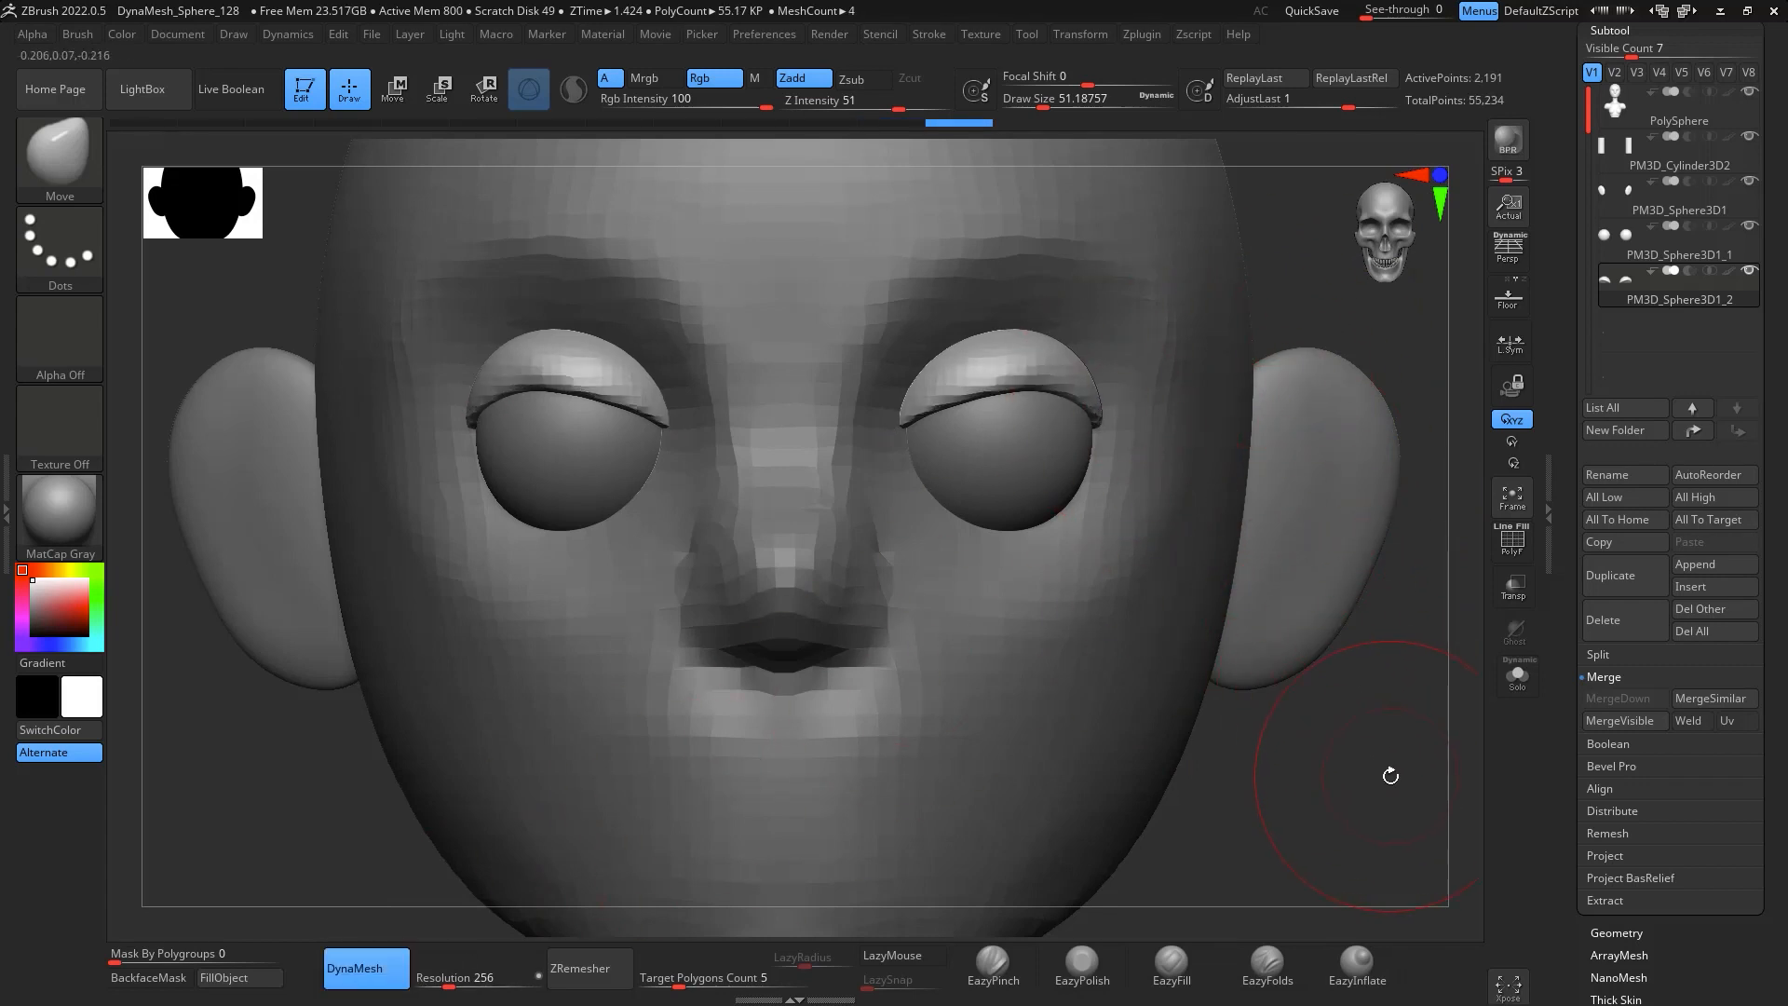
# Refine the upper eyelid's arch and its inner and outer corners with the Move brush
pyautogui.moveTo(1391, 775); pyautogui.dragTo(1229, 652)
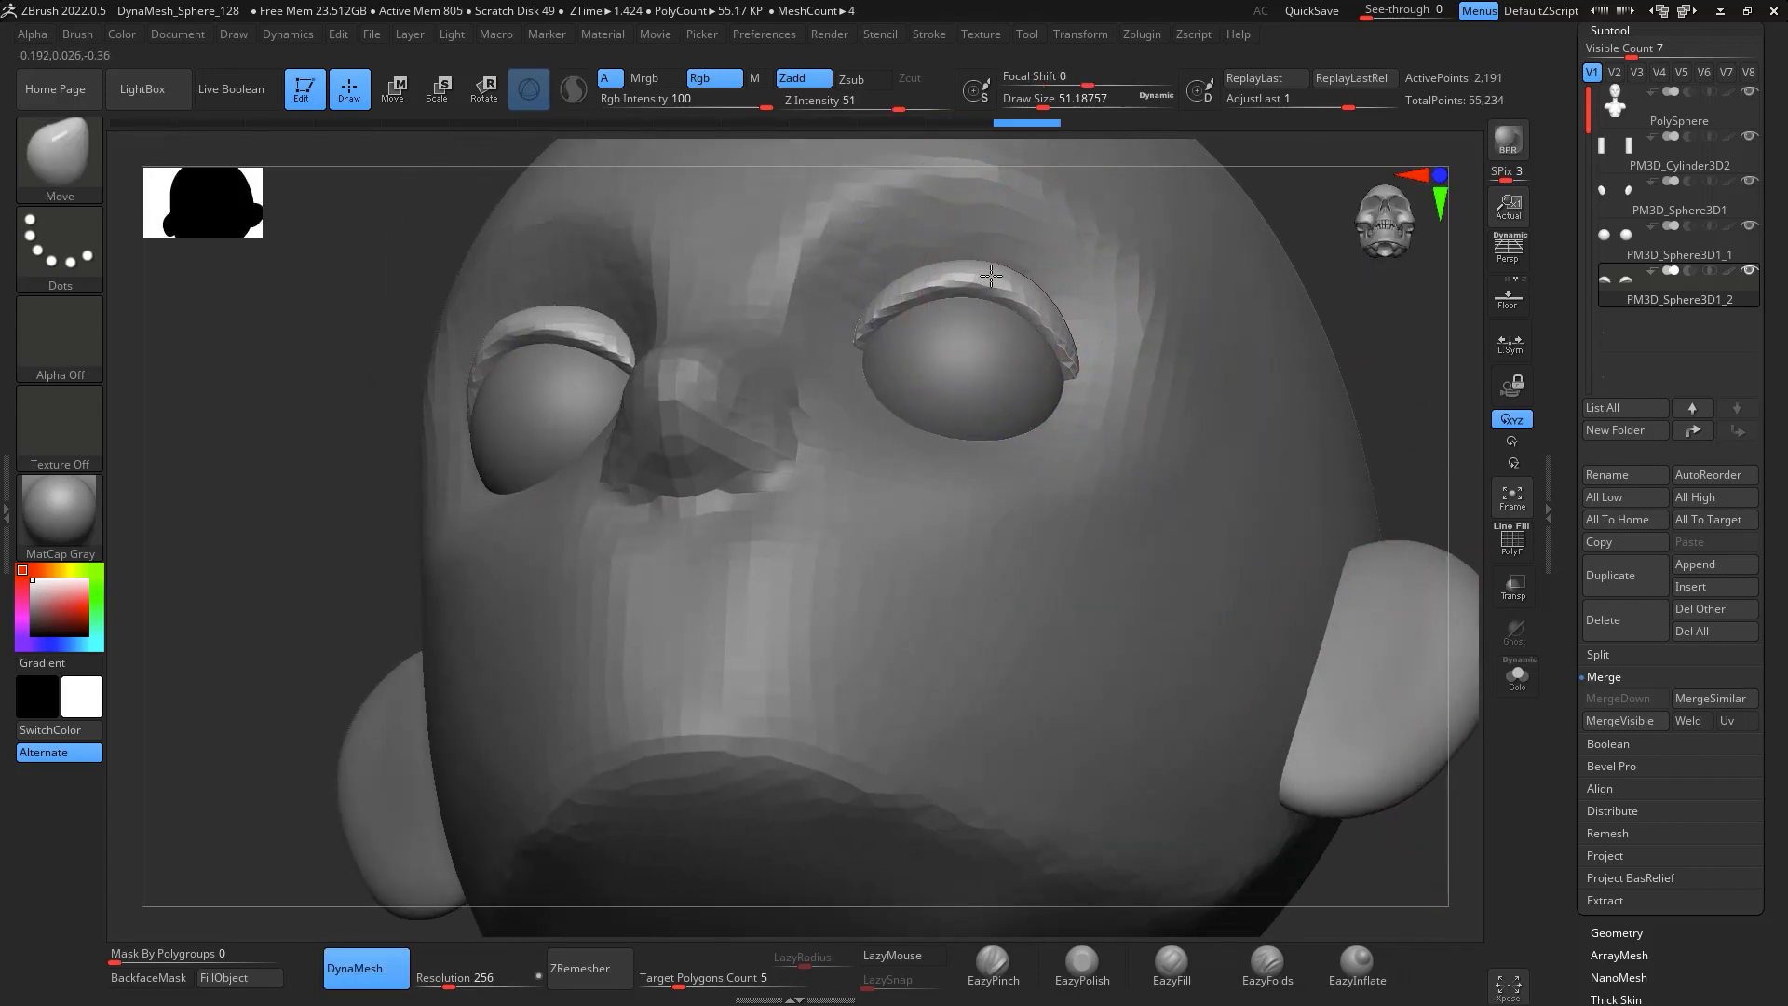
pyautogui.moveTo(1441, 416)
pyautogui.mouseDown()
pyautogui.moveTo(1465, 506)
pyautogui.moveTo(1434, 465)
pyautogui.mouseUp()
pyautogui.moveTo(1045, 290); pyautogui.dragTo(1049, 320)
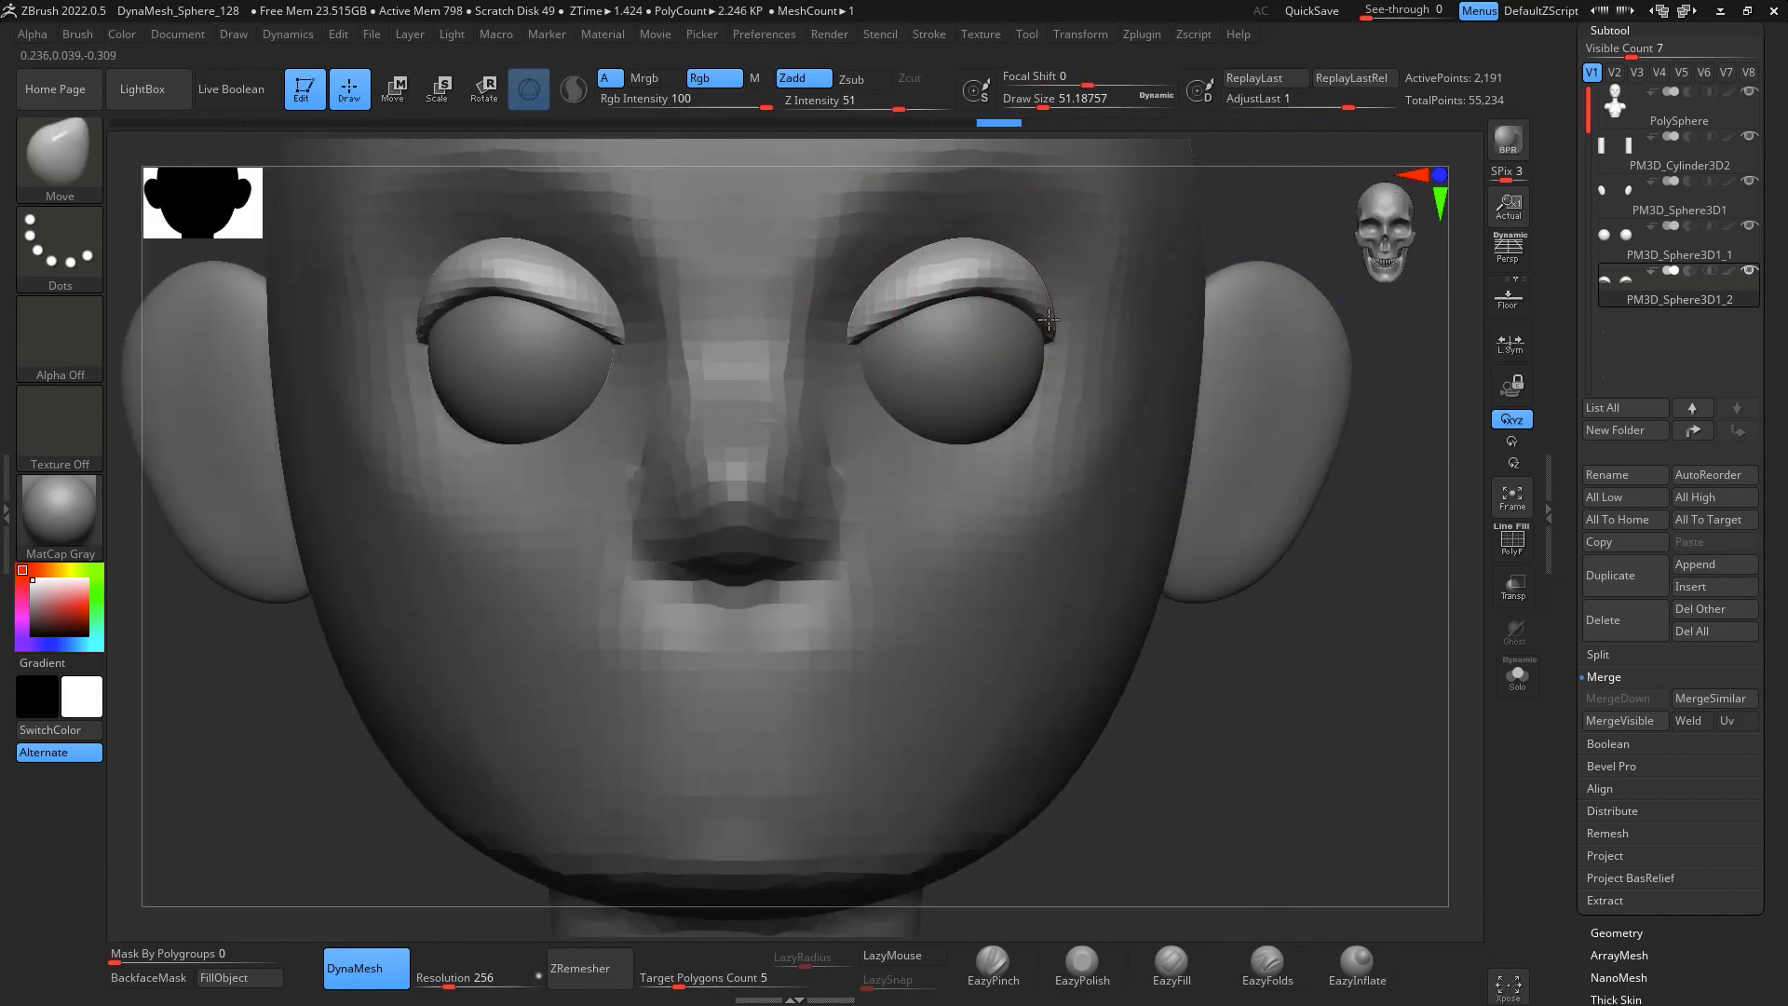
pyautogui.moveTo(896, 321); pyautogui.dragTo(899, 304)
pyautogui.moveTo(952, 292); pyautogui.dragTo(1013, 270)
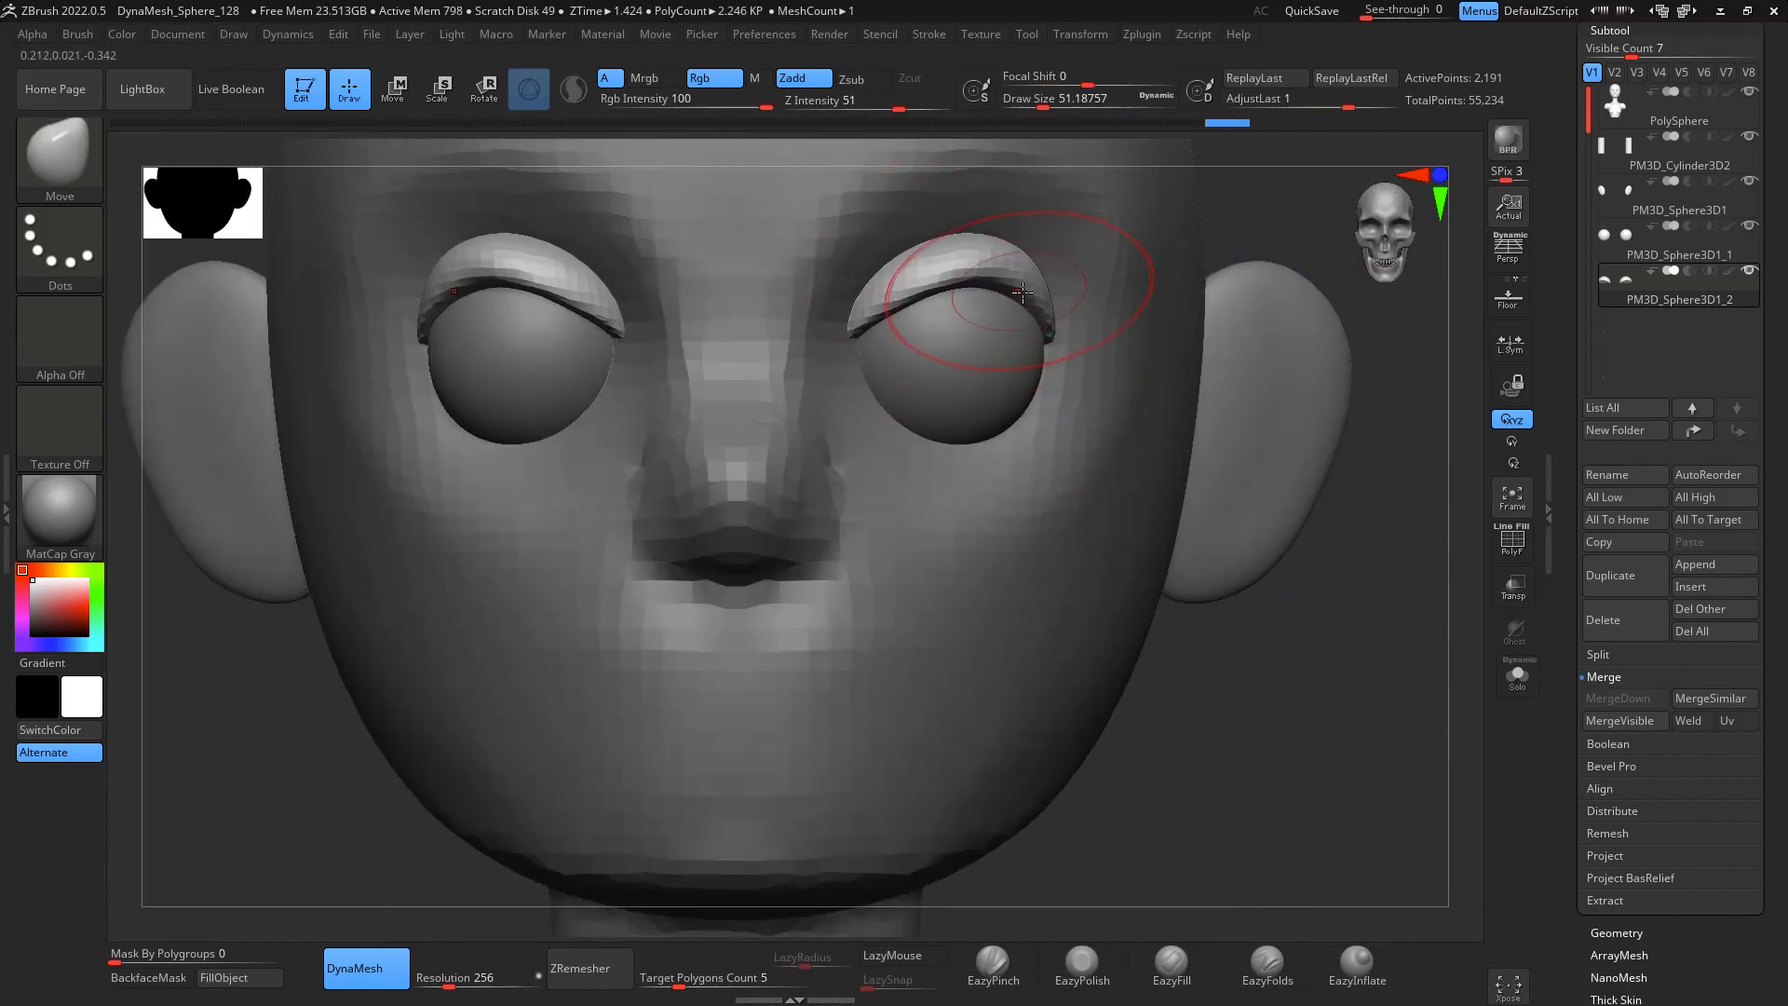
pyautogui.moveTo(899, 302); pyautogui.dragTo(902, 281)
pyautogui.moveTo(1052, 303); pyautogui.dragTo(1056, 322)
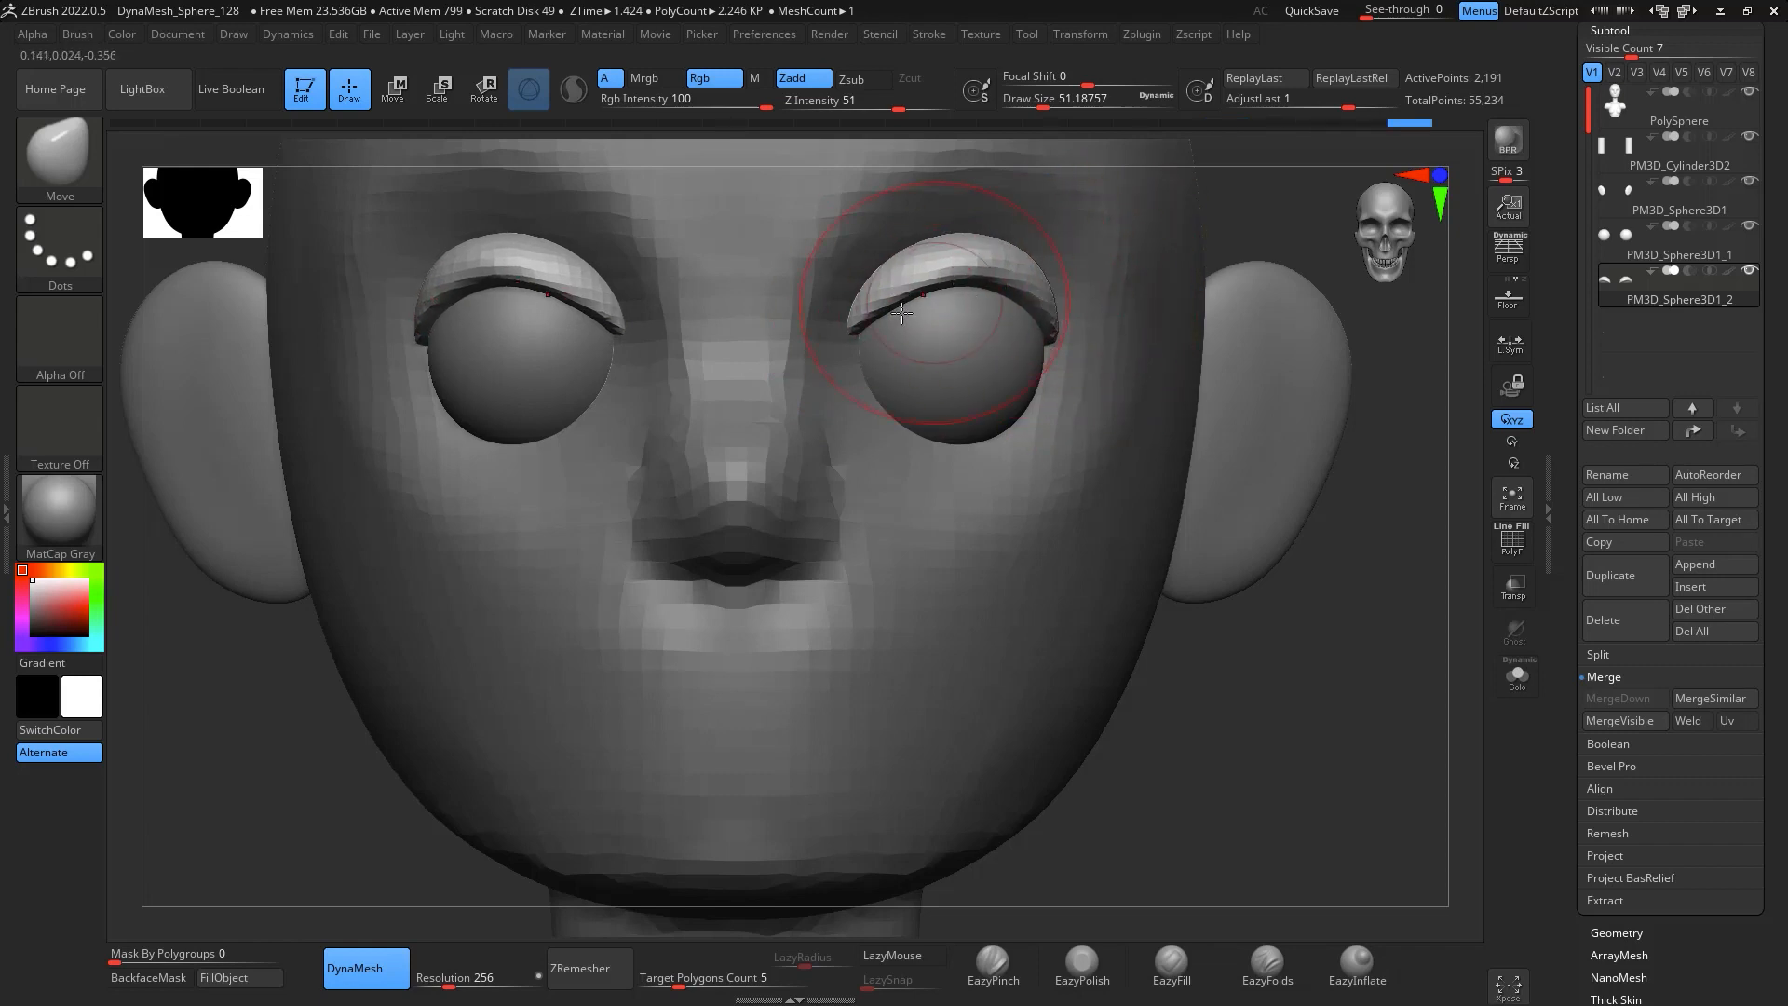
pyautogui.moveTo(862, 318); pyautogui.dragTo(857, 327)
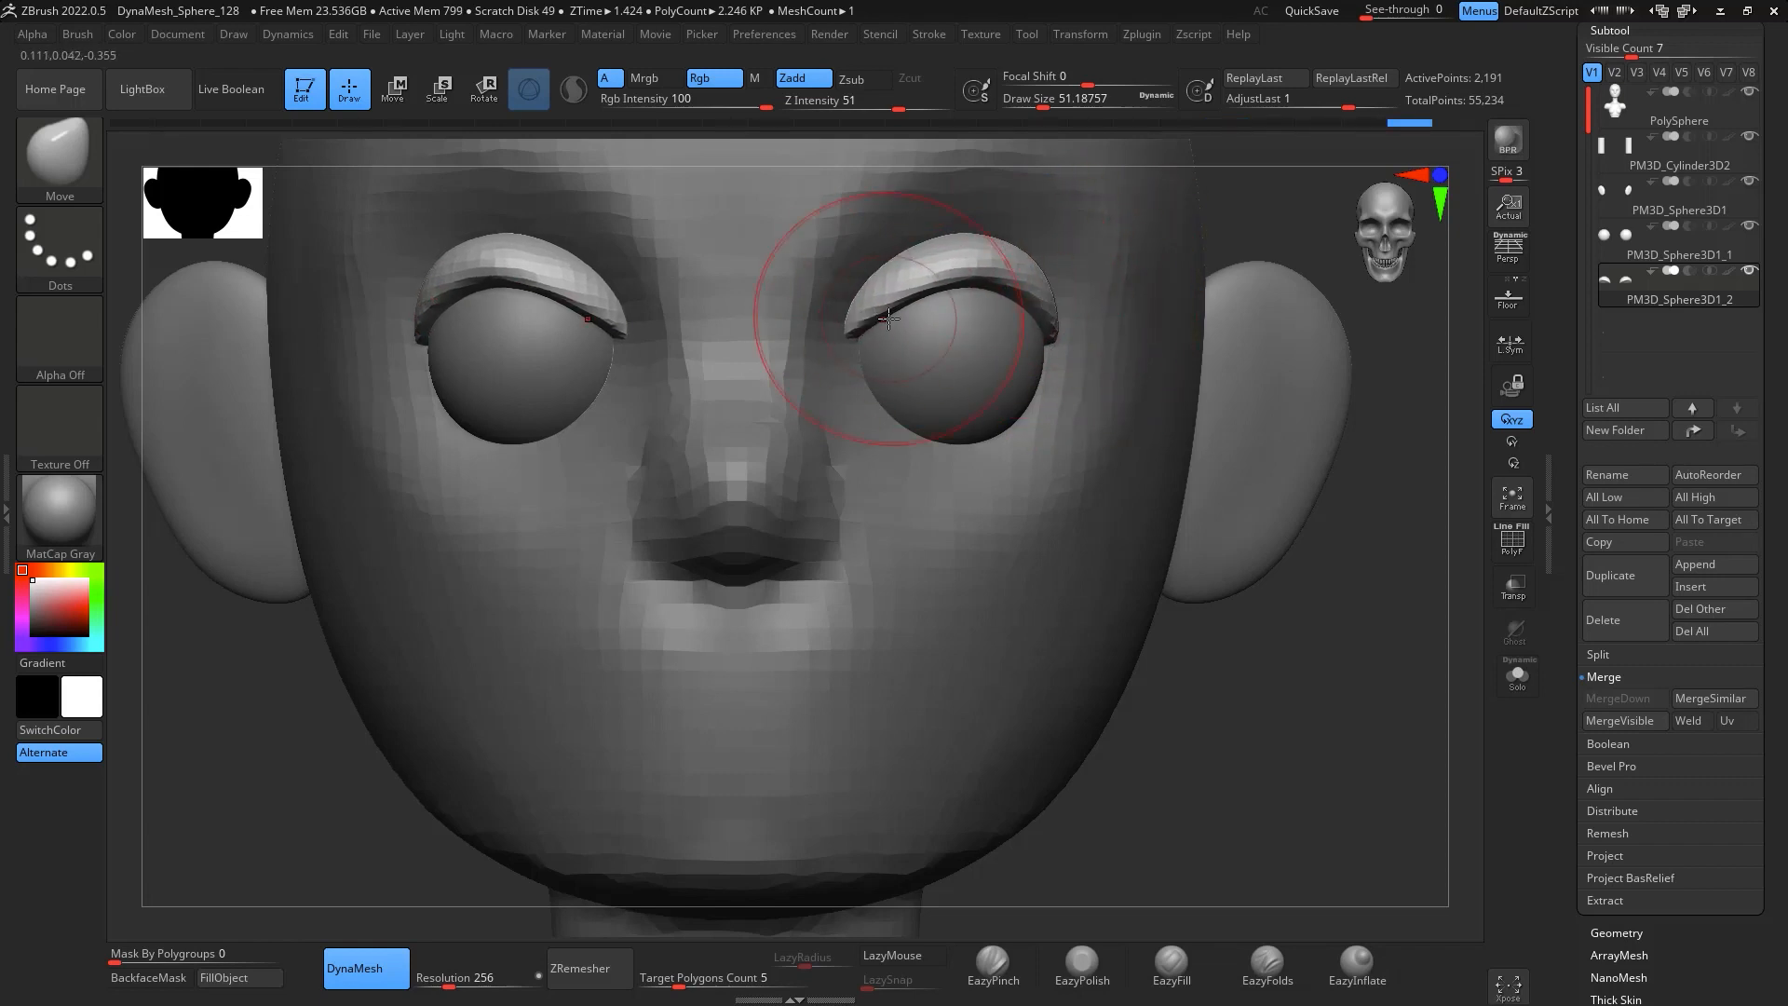
# Duplicate the upper eyelids and rotate the copy downward so it forms the lower eyelids beneath the eyeballs
pyautogui.click(1634, 589)
pyautogui.moveTo(1393, 665); pyautogui.dragTo(1362, 675)
pyautogui.press('e')
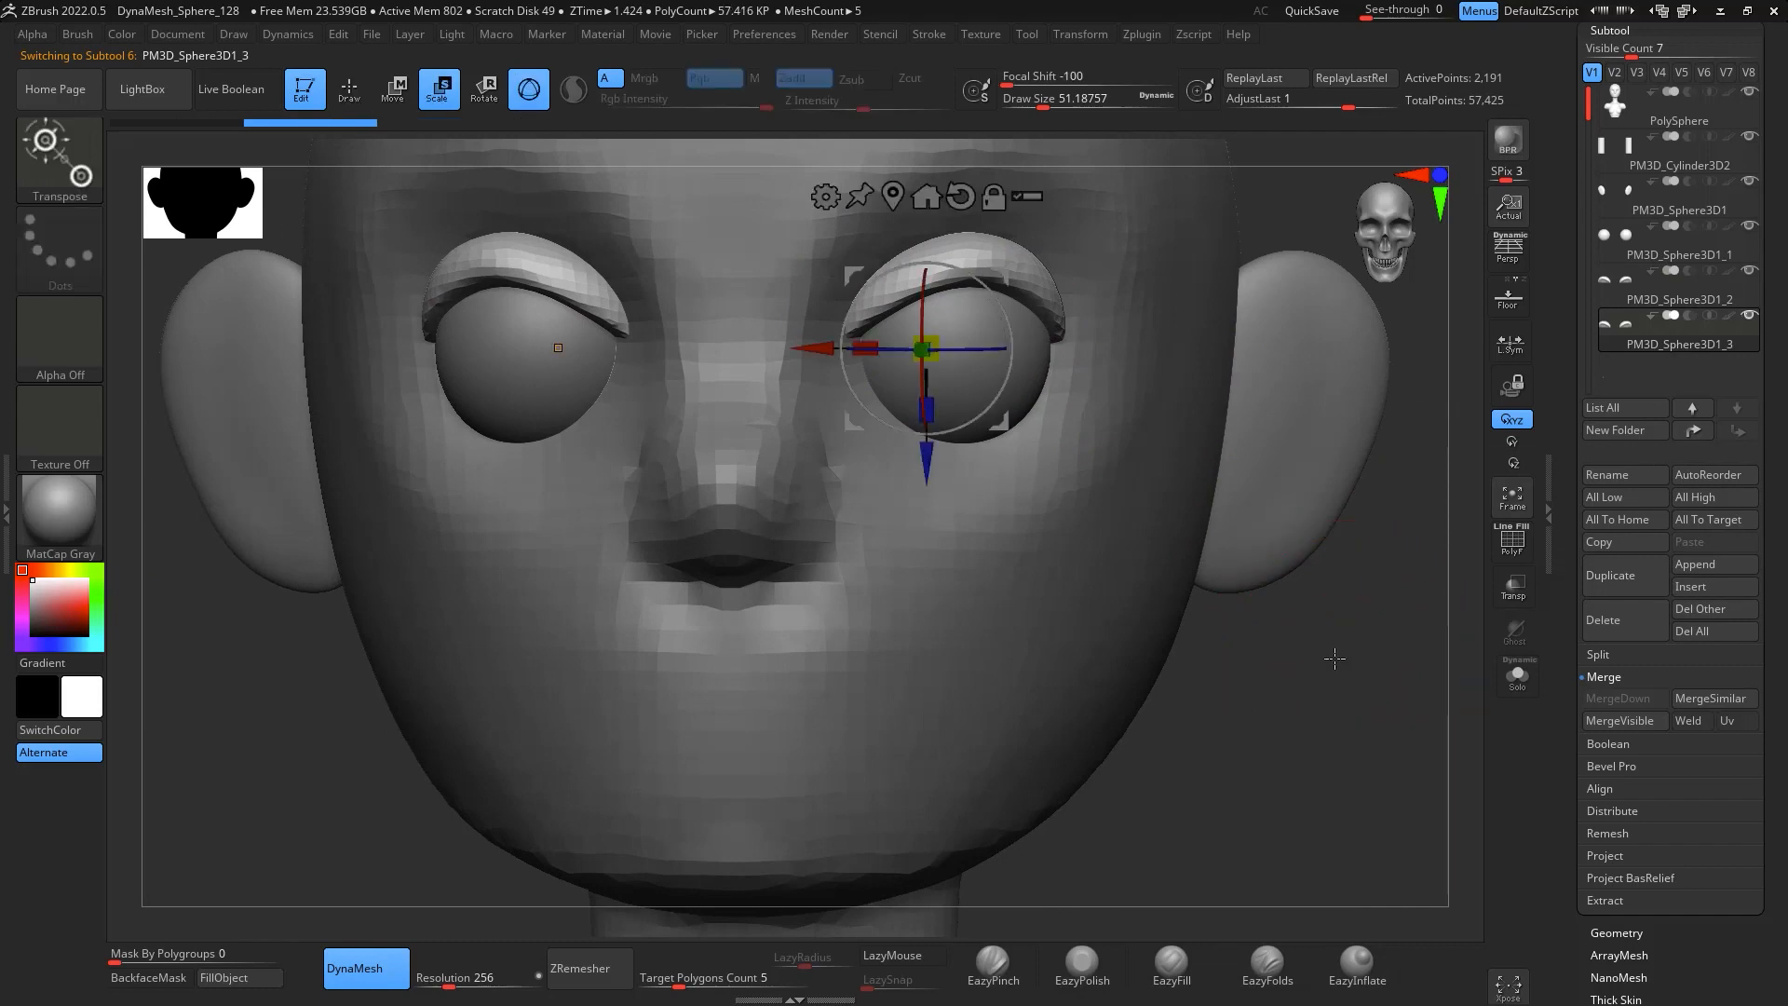
pyautogui.keyDown('shift'); pyautogui.moveTo(923, 302); pyautogui.dragTo(924, 484); pyautogui.keyUp('shift')
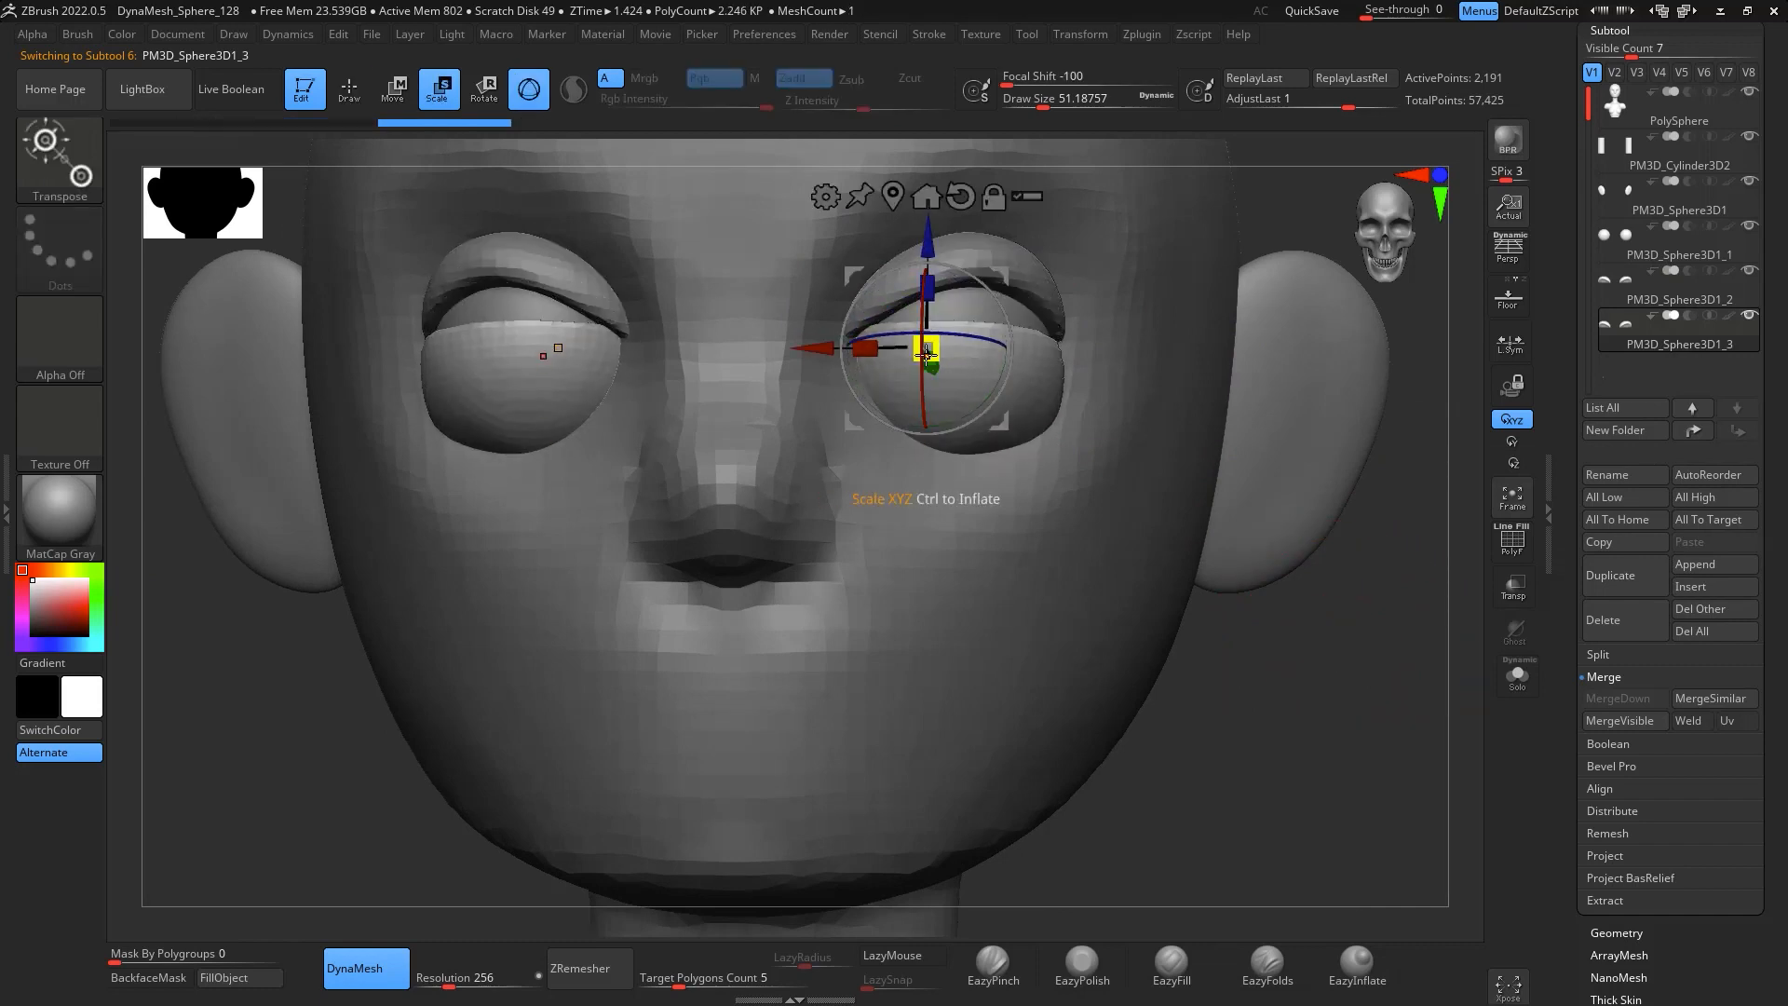
pyautogui.moveTo(923, 373); pyautogui.dragTo(925, 493)
pyautogui.moveTo(1301, 618); pyautogui.dragTo(1287, 655)
# Shape the lower eyelids around the eyeballs with the Move brush, checking them from the side and front
pyautogui.press('q')
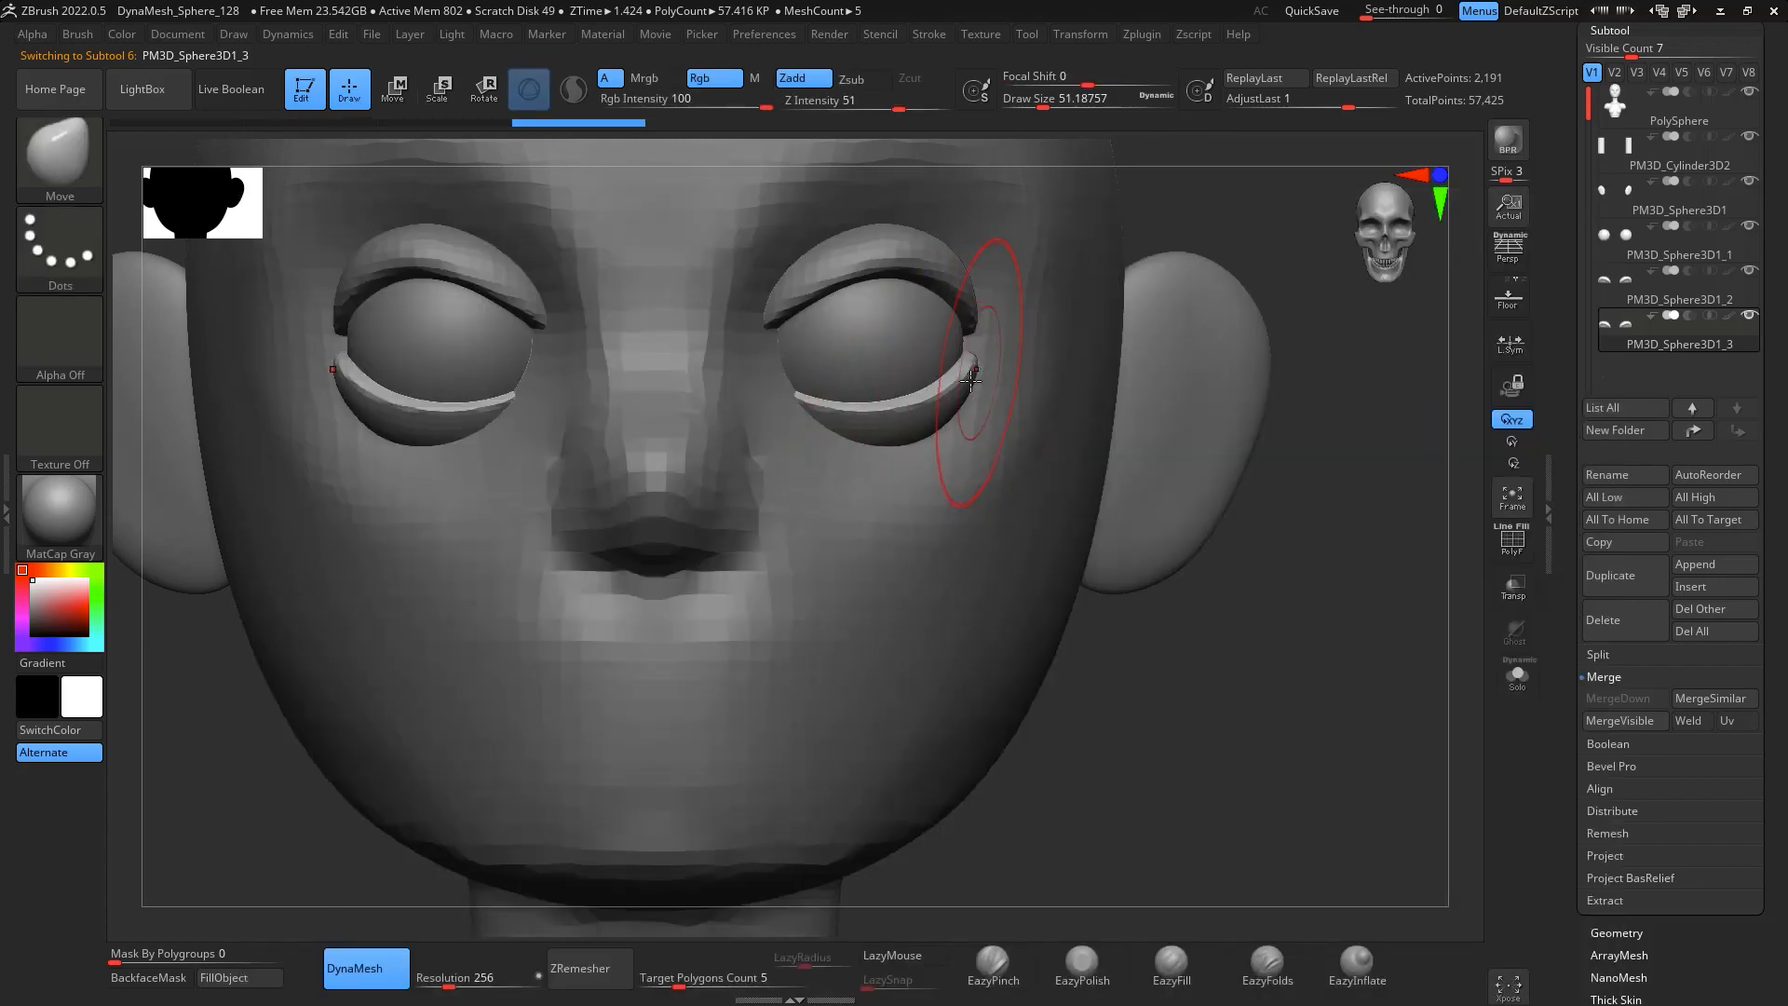
pyautogui.moveTo(876, 395); pyautogui.dragTo(652, 399, button='right')
pyautogui.moveTo(809, 424); pyautogui.dragTo(785, 371)
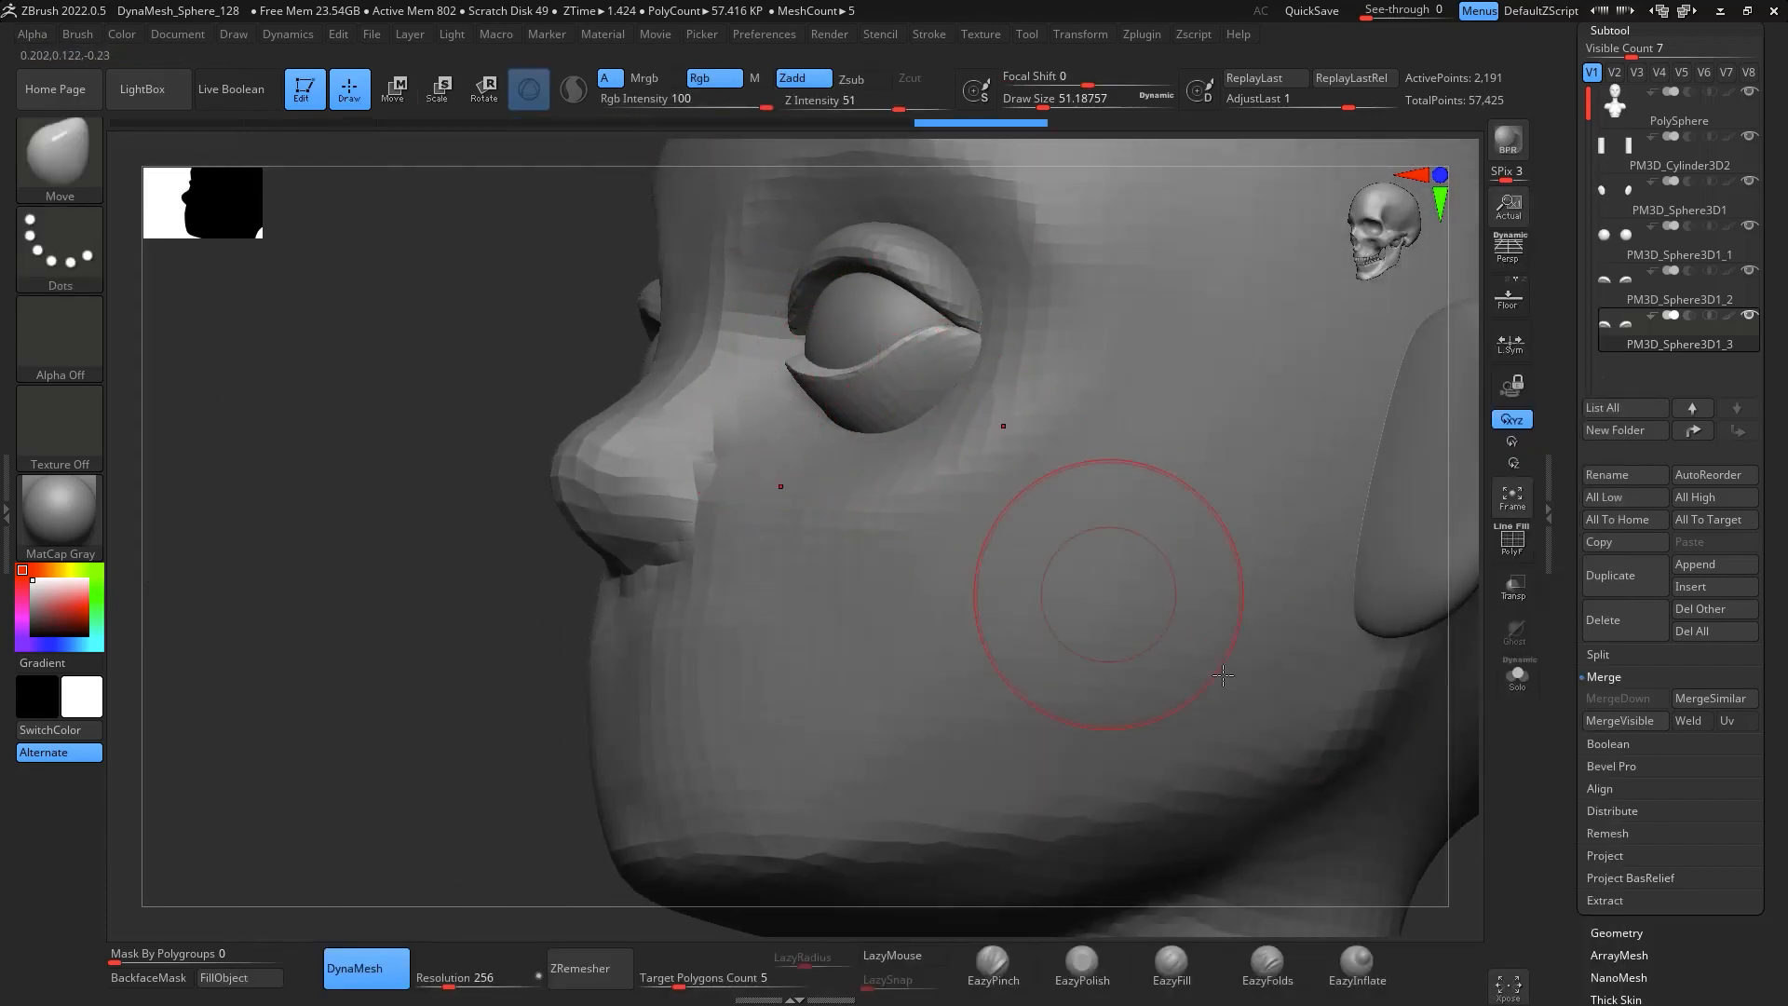
pyautogui.moveTo(1355, 699); pyautogui.dragTo(1202, 505, button='right')
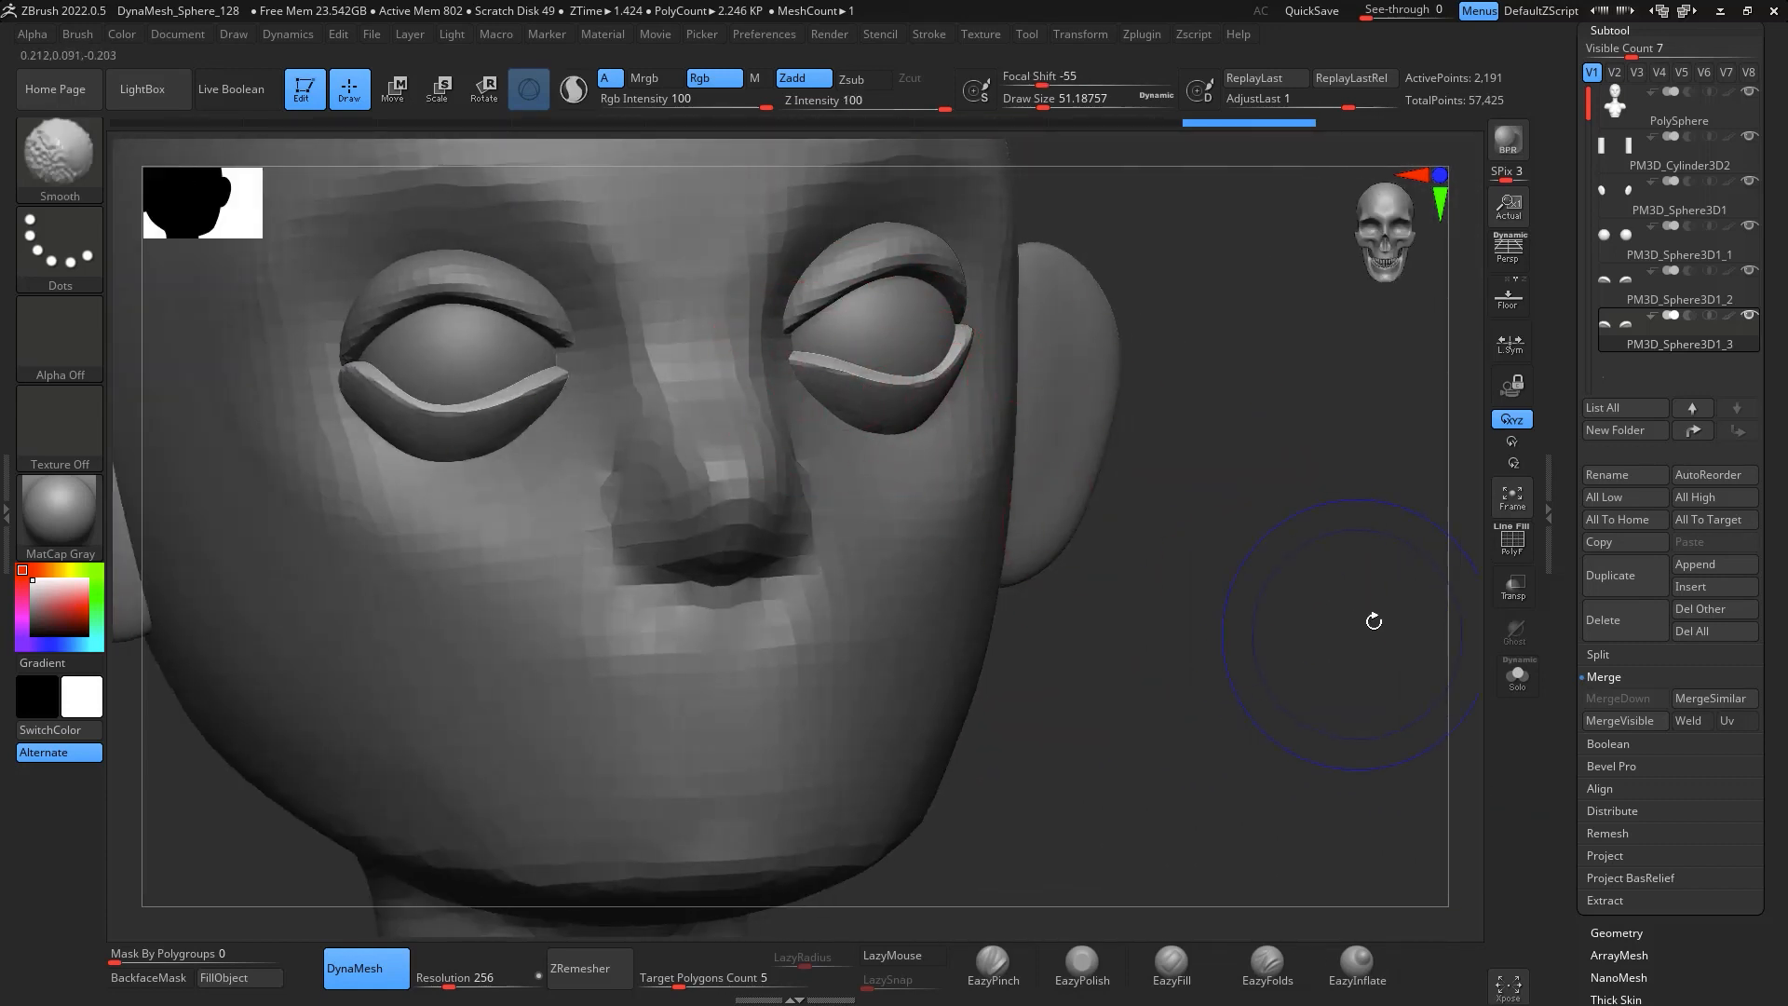
pyautogui.keyDown('shift'); pyautogui.moveTo(1373, 623); pyautogui.dragTo(1332, 608, button='right'); pyautogui.keyUp('shift')
# Reduce the brush's Draw Size to about 33, then adjust and smooth the upper eyelid toward its outer corner
pyautogui.press('space')
pyautogui.moveTo(936, 368)
pyautogui.mouseDown()
pyautogui.moveTo(855, 341)
pyautogui.moveTo(866, 307)
pyautogui.moveTo(807, 353)
pyautogui.moveTo(835, 321)
pyautogui.mouseUp()
pyautogui.press('space')
pyautogui.keyDown('shift'); pyautogui.moveTo(945, 227); pyautogui.dragTo(908, 234); pyautogui.keyUp('shift')
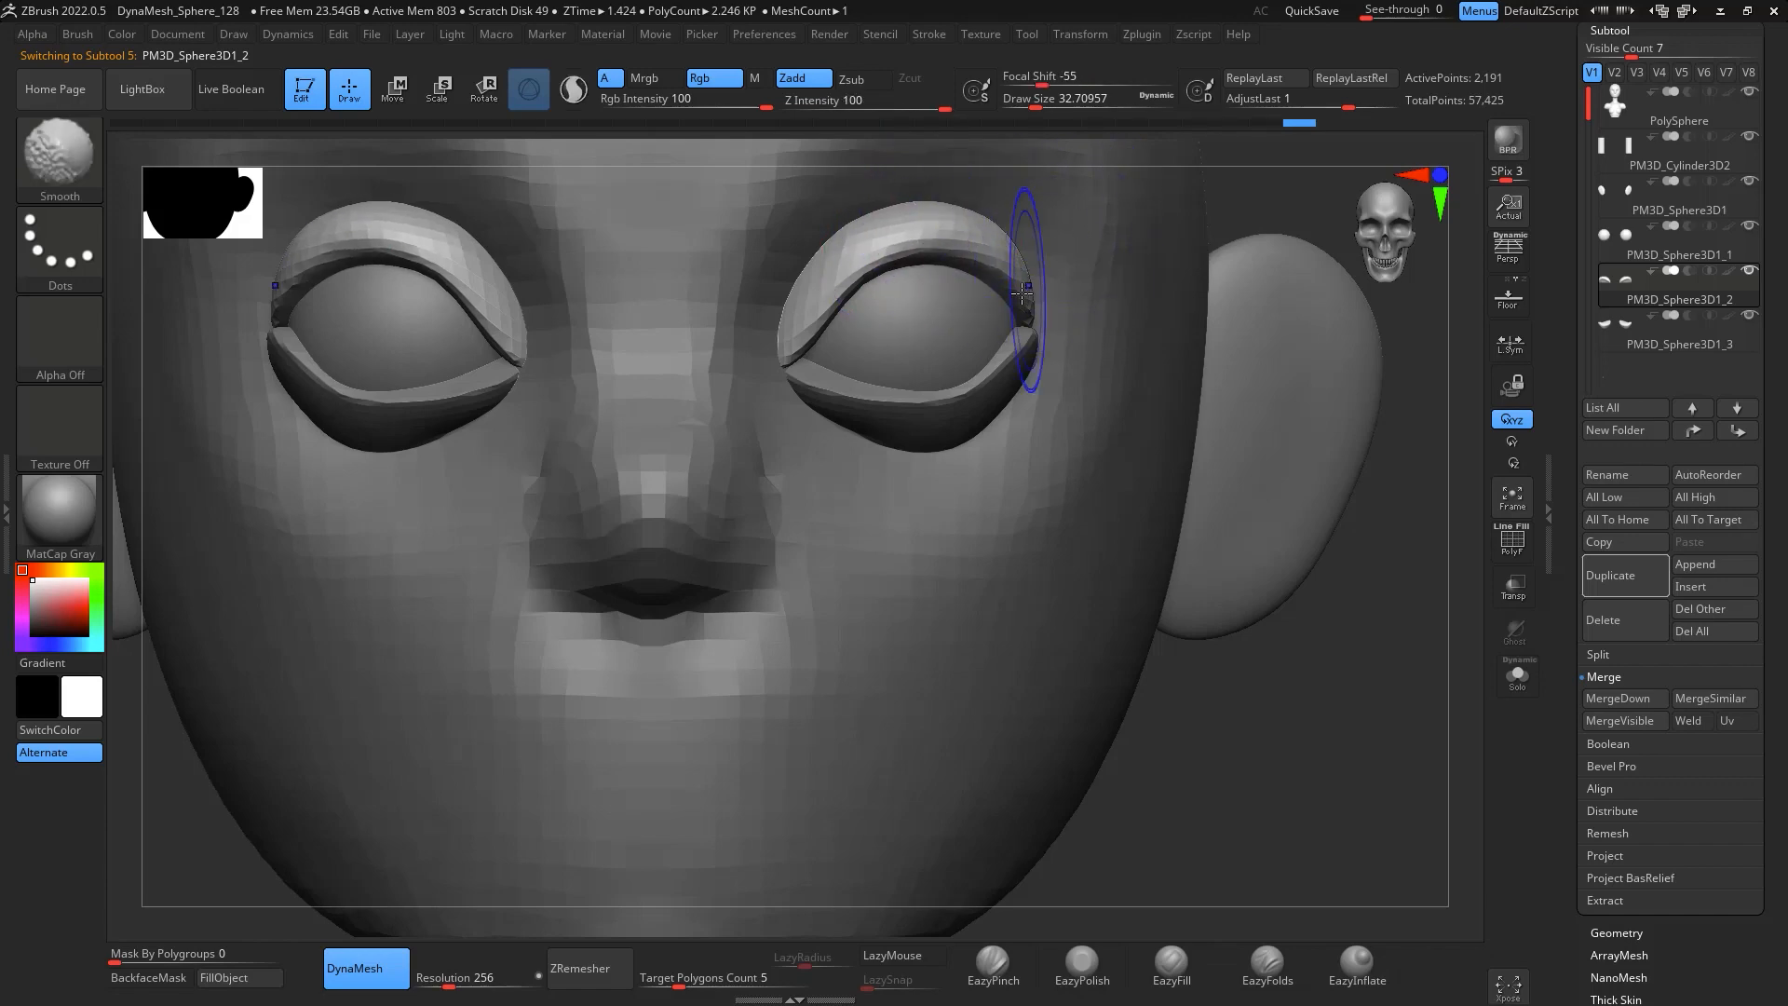
pyautogui.keyDown('shift'); pyautogui.moveTo(1030, 296); pyautogui.dragTo(1024, 304); pyautogui.keyUp('shift')
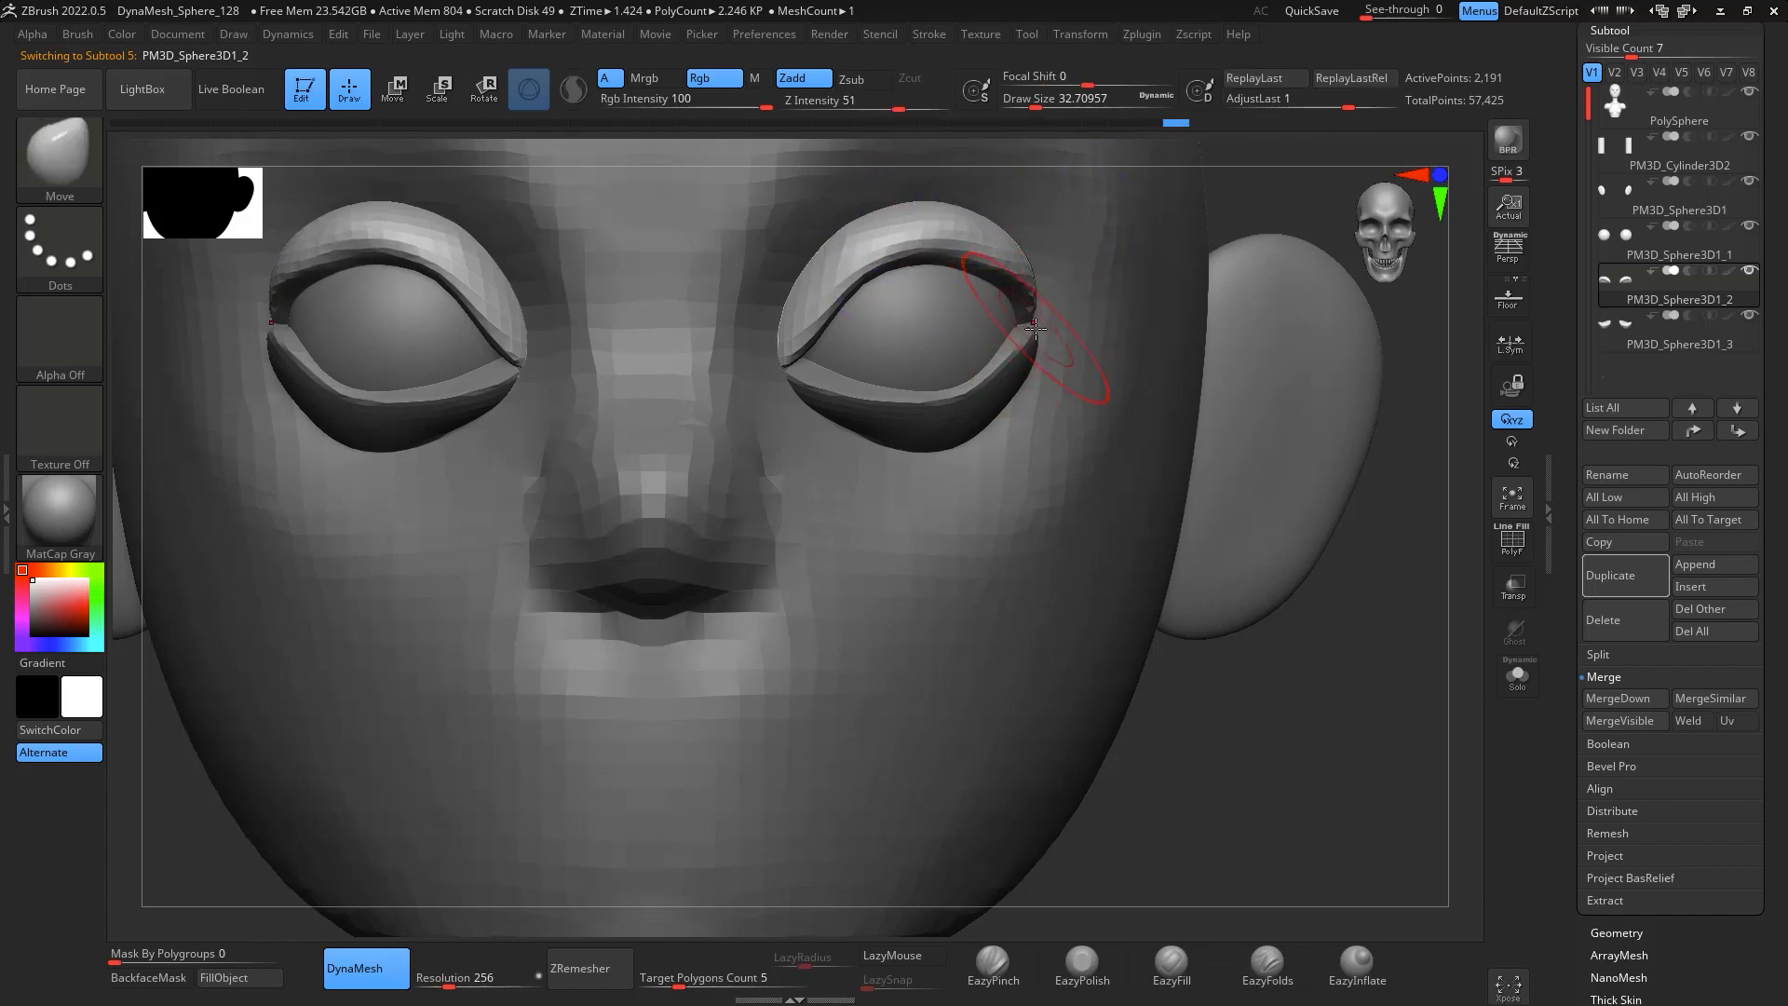
pyautogui.moveTo(1276, 400)
pyautogui.mouseDown()
pyautogui.moveTo(1225, 511)
pyautogui.moveTo(1333, 499)
pyautogui.moveTo(983, 316)
pyautogui.mouseUp()
# Make the lower eyelid subtool active, smooth its outer edge and adjust its rim with the Move brush
pyautogui.keyDown('alt'); pyautogui.click(1028, 329); pyautogui.keyUp('alt')
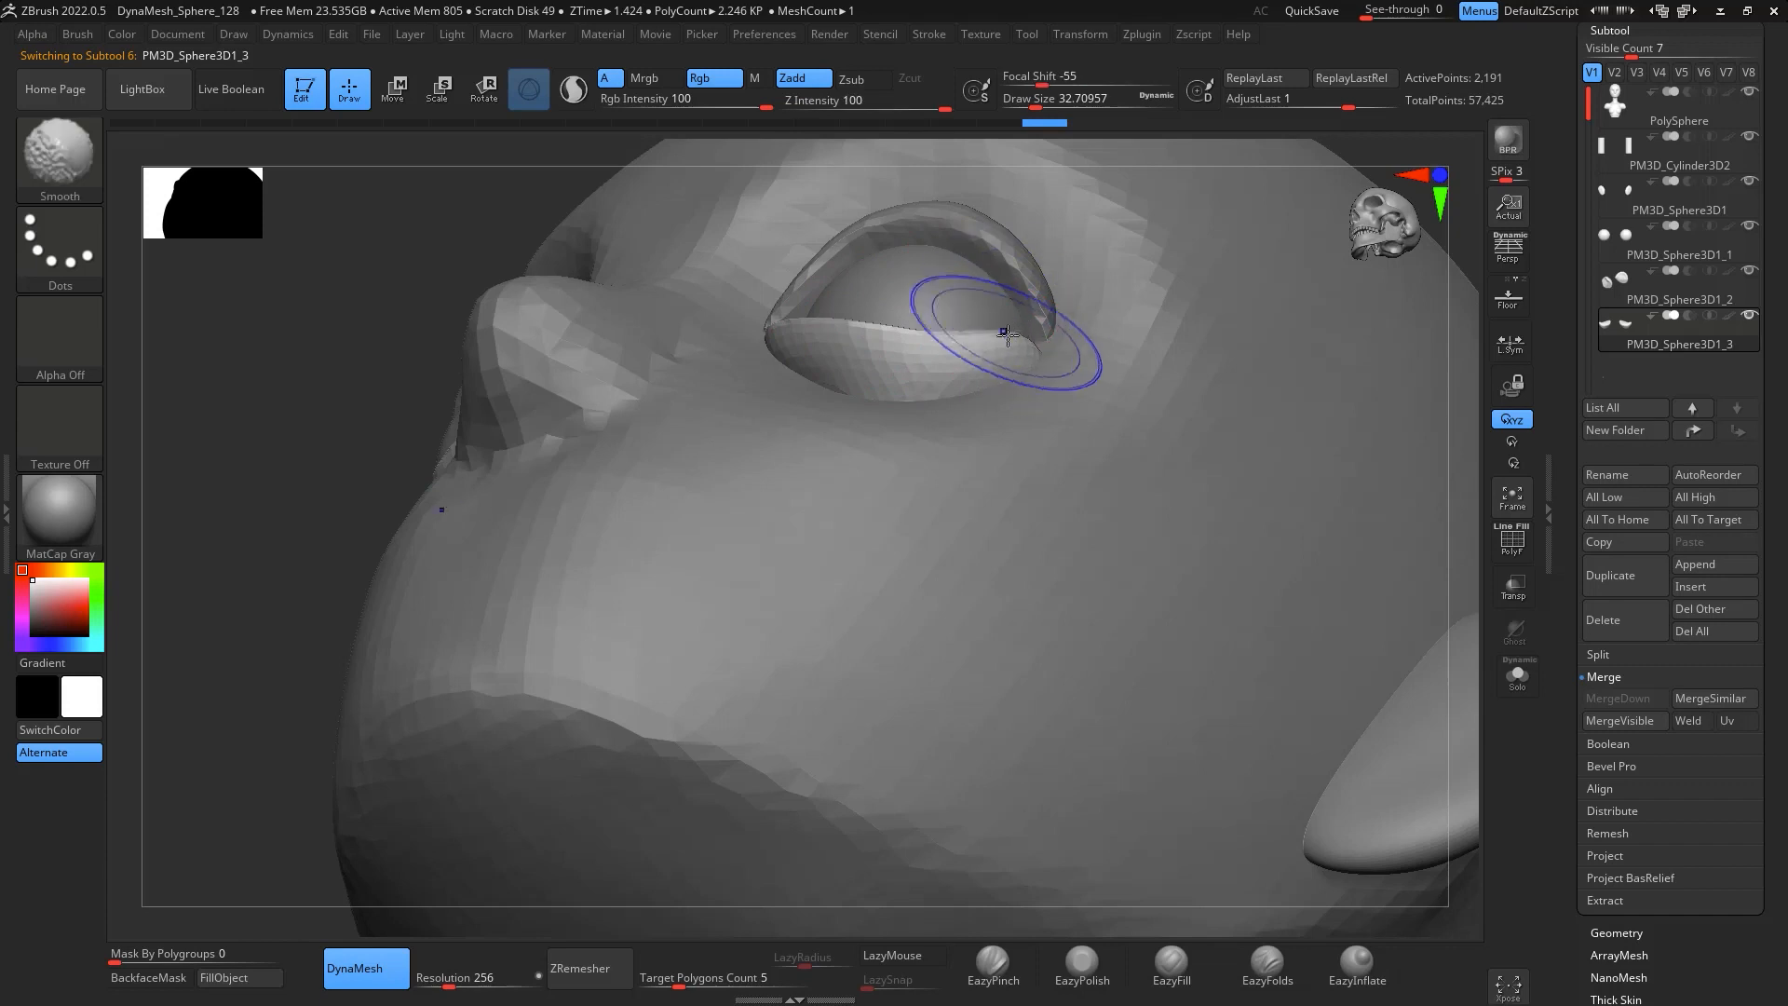
pyautogui.keyDown('shift'); pyautogui.moveTo(1006, 337); pyautogui.dragTo(1043, 343); pyautogui.keyUp('shift')
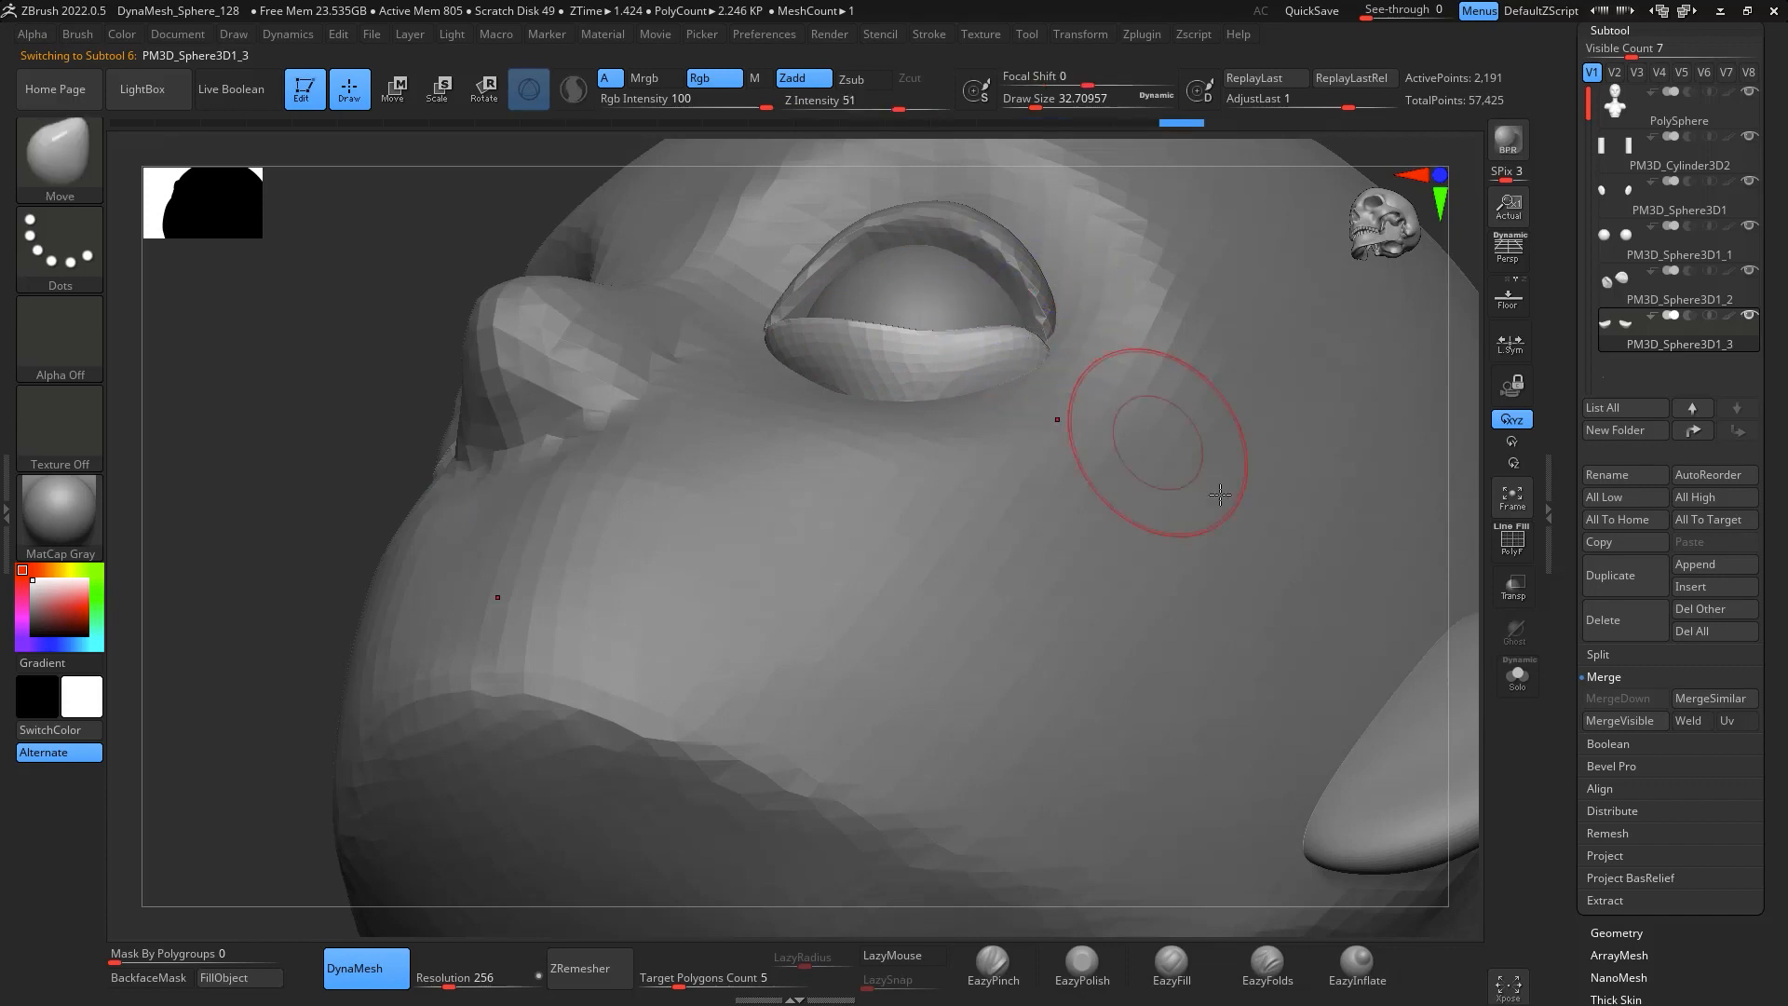
pyautogui.moveTo(929, 371)
pyautogui.keyDown('shift'); pyautogui.mouseDown()
pyautogui.moveTo(866, 339)
pyautogui.moveTo(1023, 327)
pyautogui.mouseUp(); pyautogui.keyUp('shift')
pyautogui.moveTo(1487, 596)
pyautogui.keyDown('shift'); pyautogui.mouseDown()
pyautogui.moveTo(1489, 735)
pyautogui.moveTo(1457, 735)
pyautogui.mouseUp(); pyautogui.keyUp('shift')
pyautogui.moveTo(884, 352); pyautogui.dragTo(887, 323)
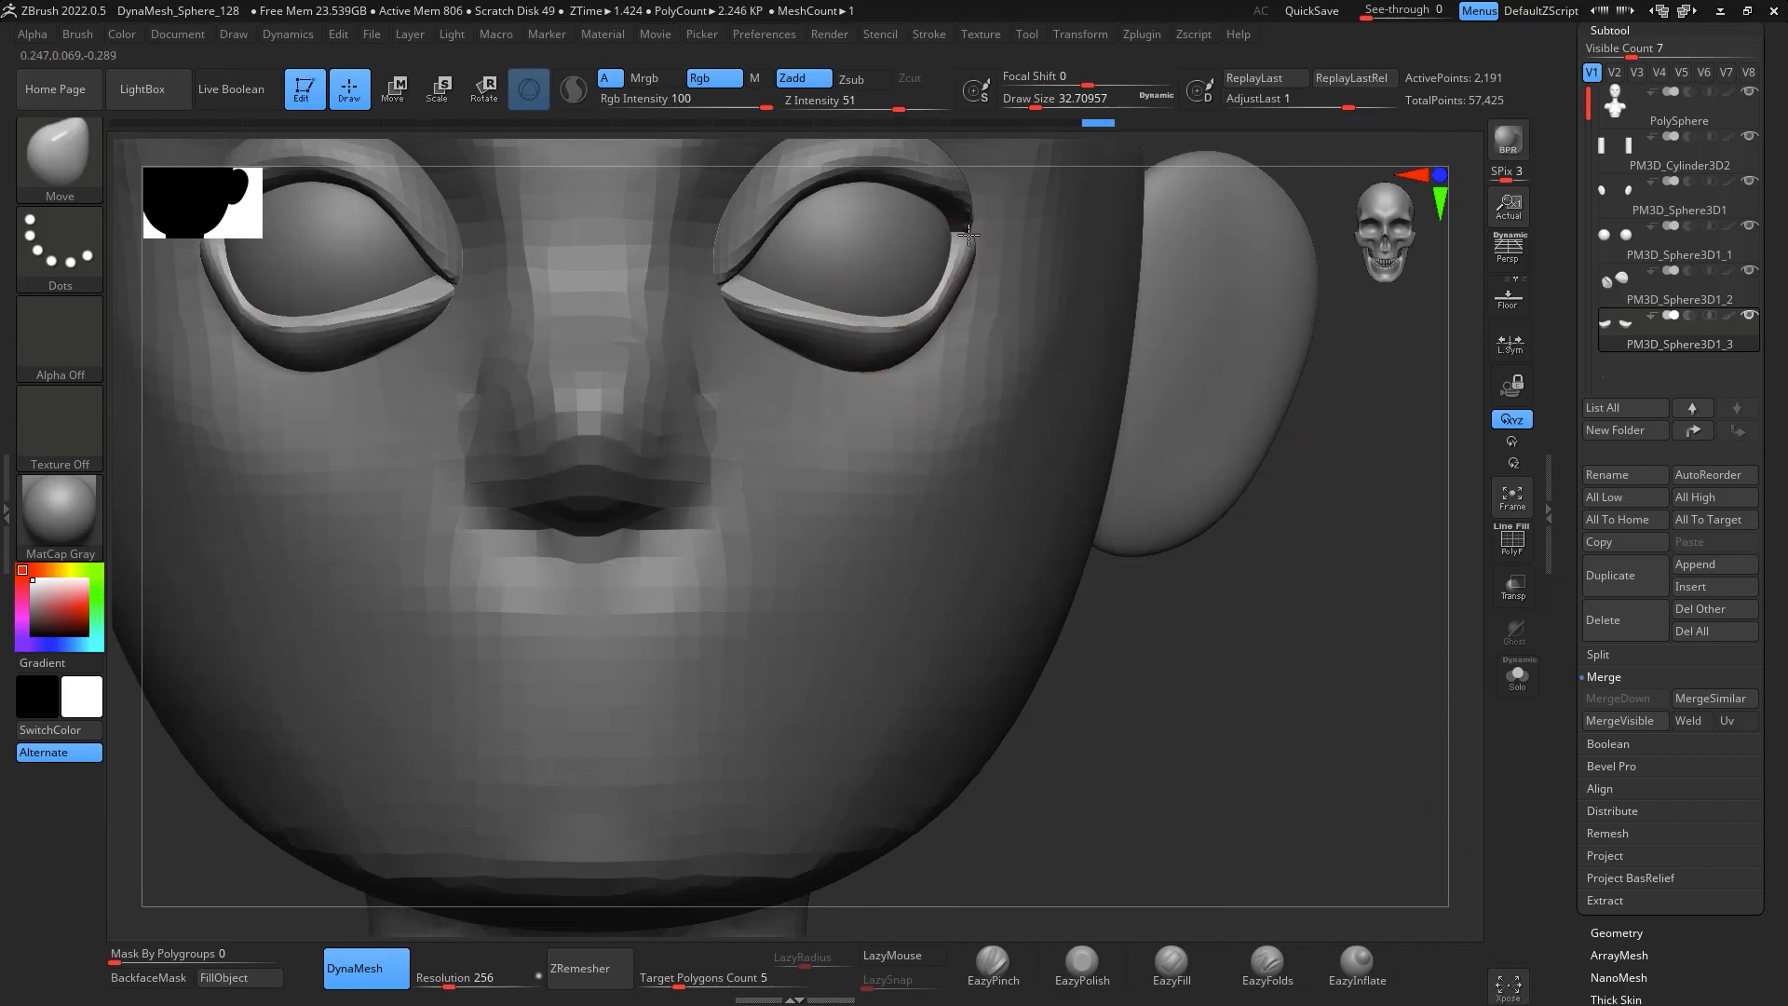
# Make the PolySphere subtool active and build up the brow above the upper eyelid with the ClayBuildup brush
pyautogui.press('f')
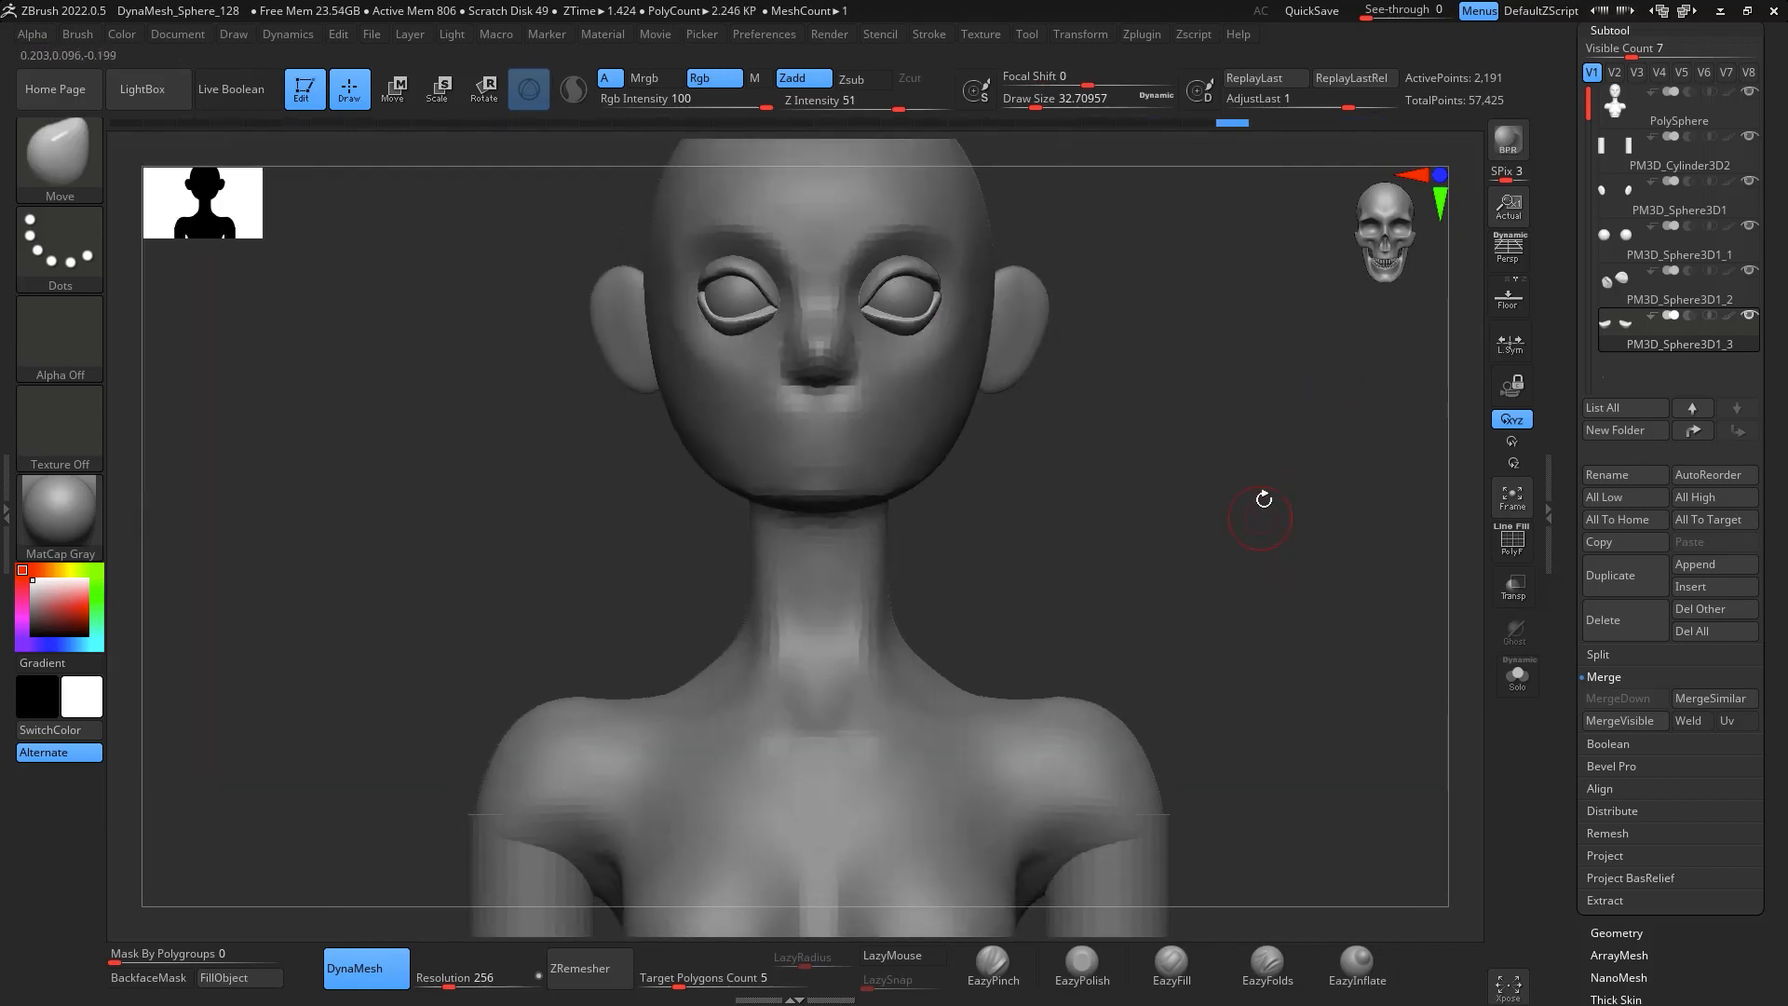
pyautogui.moveTo(1264, 500)
pyautogui.mouseDown()
pyautogui.moveTo(1333, 599)
pyautogui.moveTo(1245, 499)
pyautogui.moveTo(1278, 559)
pyautogui.moveTo(1246, 472)
pyautogui.mouseUp()
pyautogui.click(1638, 123)
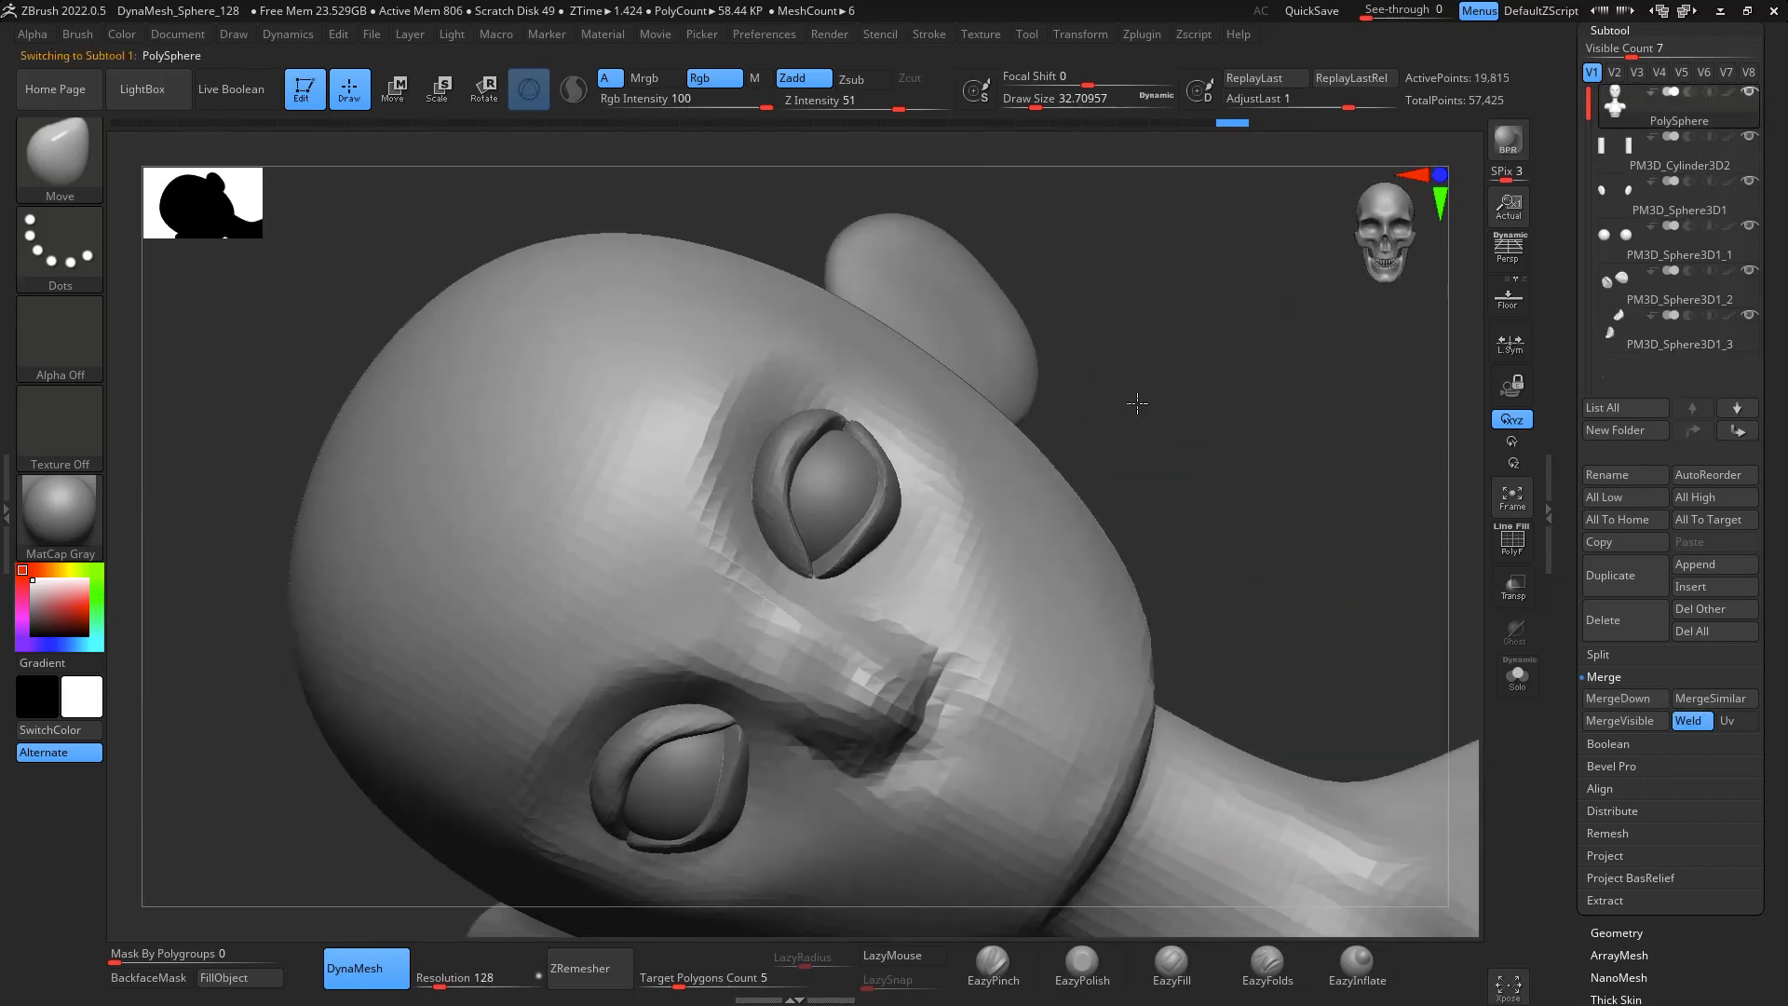
pyautogui.press('b')
pyautogui.press('c')
pyautogui.press('b')
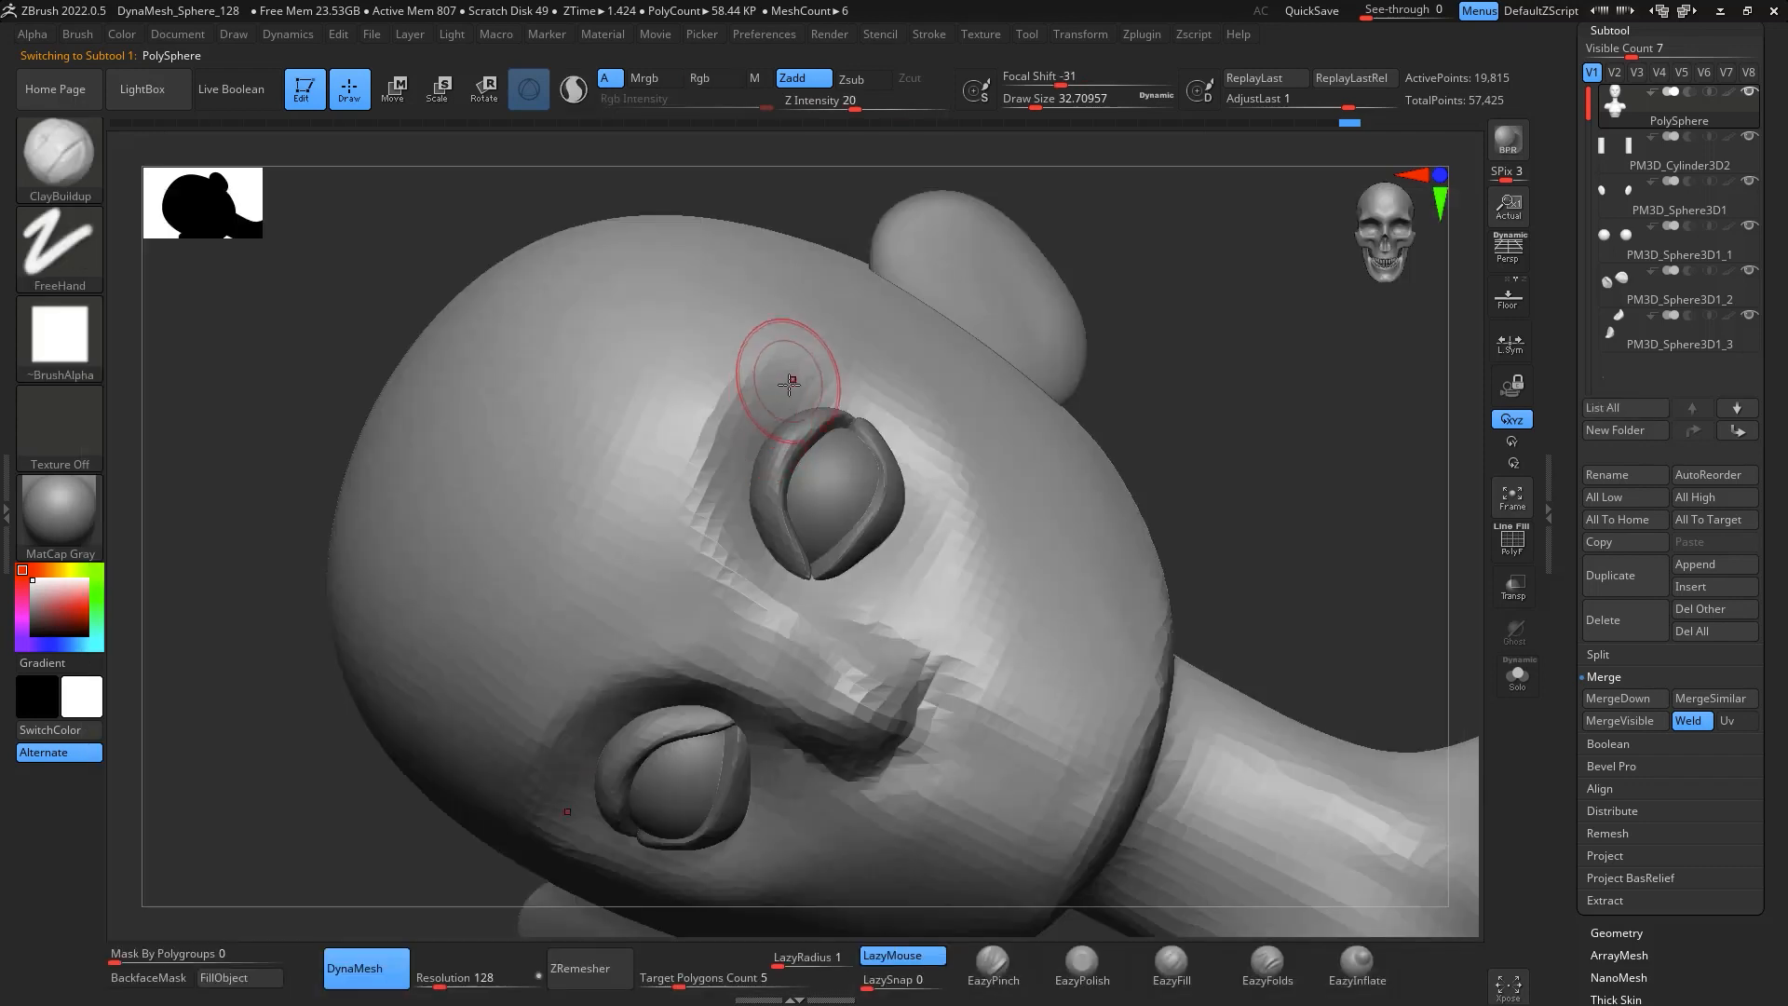
pyautogui.moveTo(798, 389); pyautogui.dragTo(828, 391)
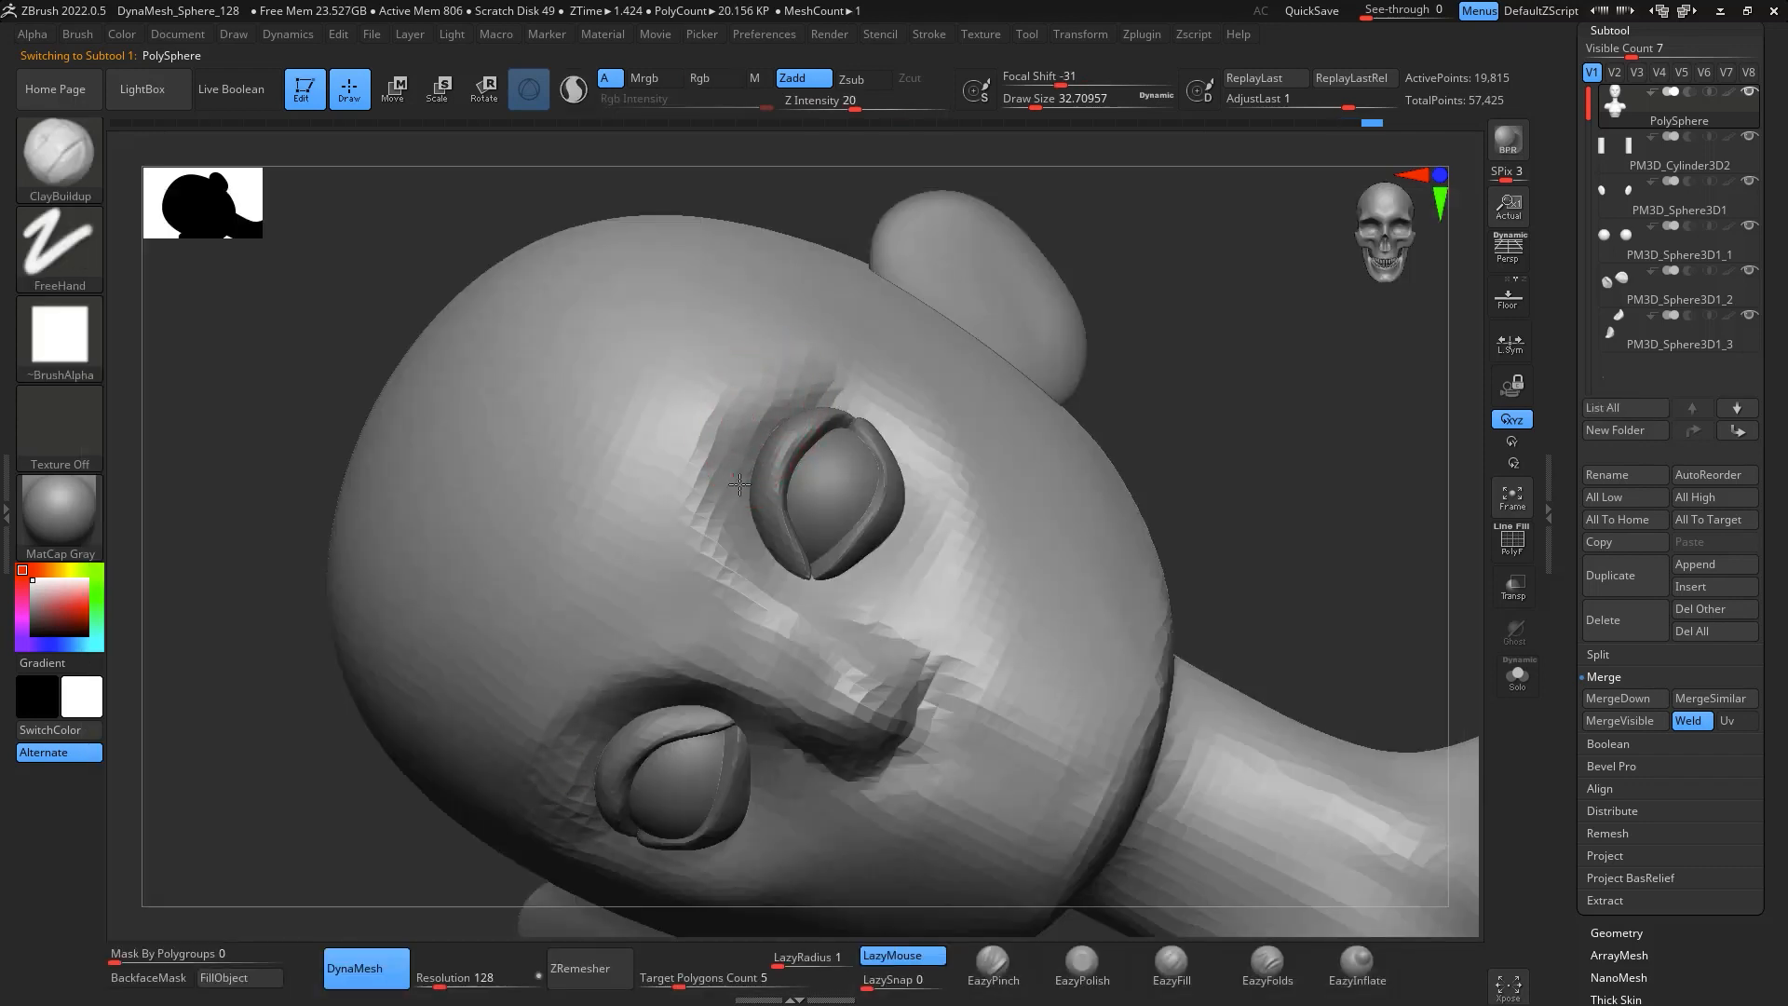
pyautogui.moveTo(745, 503); pyautogui.dragTo(819, 398)
pyautogui.moveTo(758, 469)
pyautogui.mouseDown()
pyautogui.moveTo(835, 396)
pyautogui.moveTo(811, 379)
pyautogui.moveTo(738, 514)
pyautogui.mouseUp()
pyautogui.moveTo(776, 402); pyautogui.dragTo(824, 387)
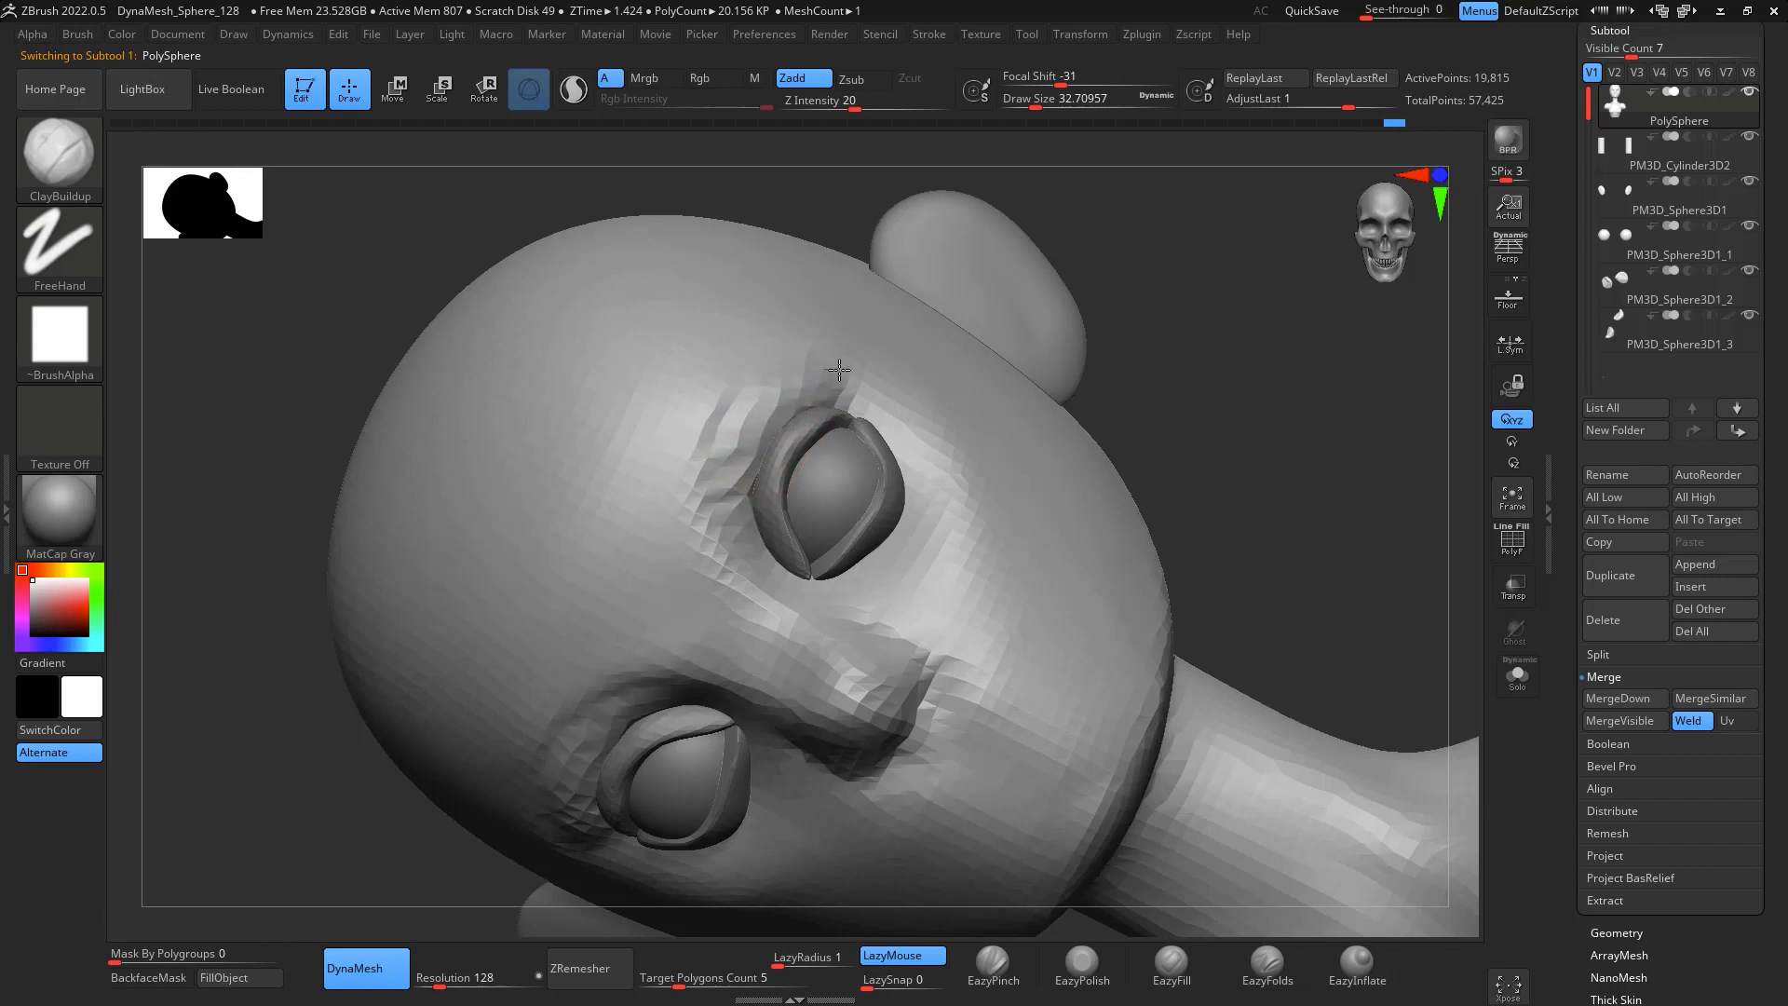
# Build up clay on the face beneath the lower eyelid and toward the upper cheek
pyautogui.moveTo(1411, 442); pyautogui.dragTo(1359, 503)
pyautogui.moveTo(892, 548)
pyautogui.mouseDown()
pyautogui.moveTo(913, 491)
pyautogui.moveTo(890, 528)
pyautogui.mouseUp()
pyautogui.moveTo(931, 432)
pyautogui.mouseDown()
pyautogui.moveTo(900, 598)
pyautogui.moveTo(937, 487)
pyautogui.moveTo(853, 606)
pyautogui.moveTo(896, 594)
pyautogui.mouseUp()
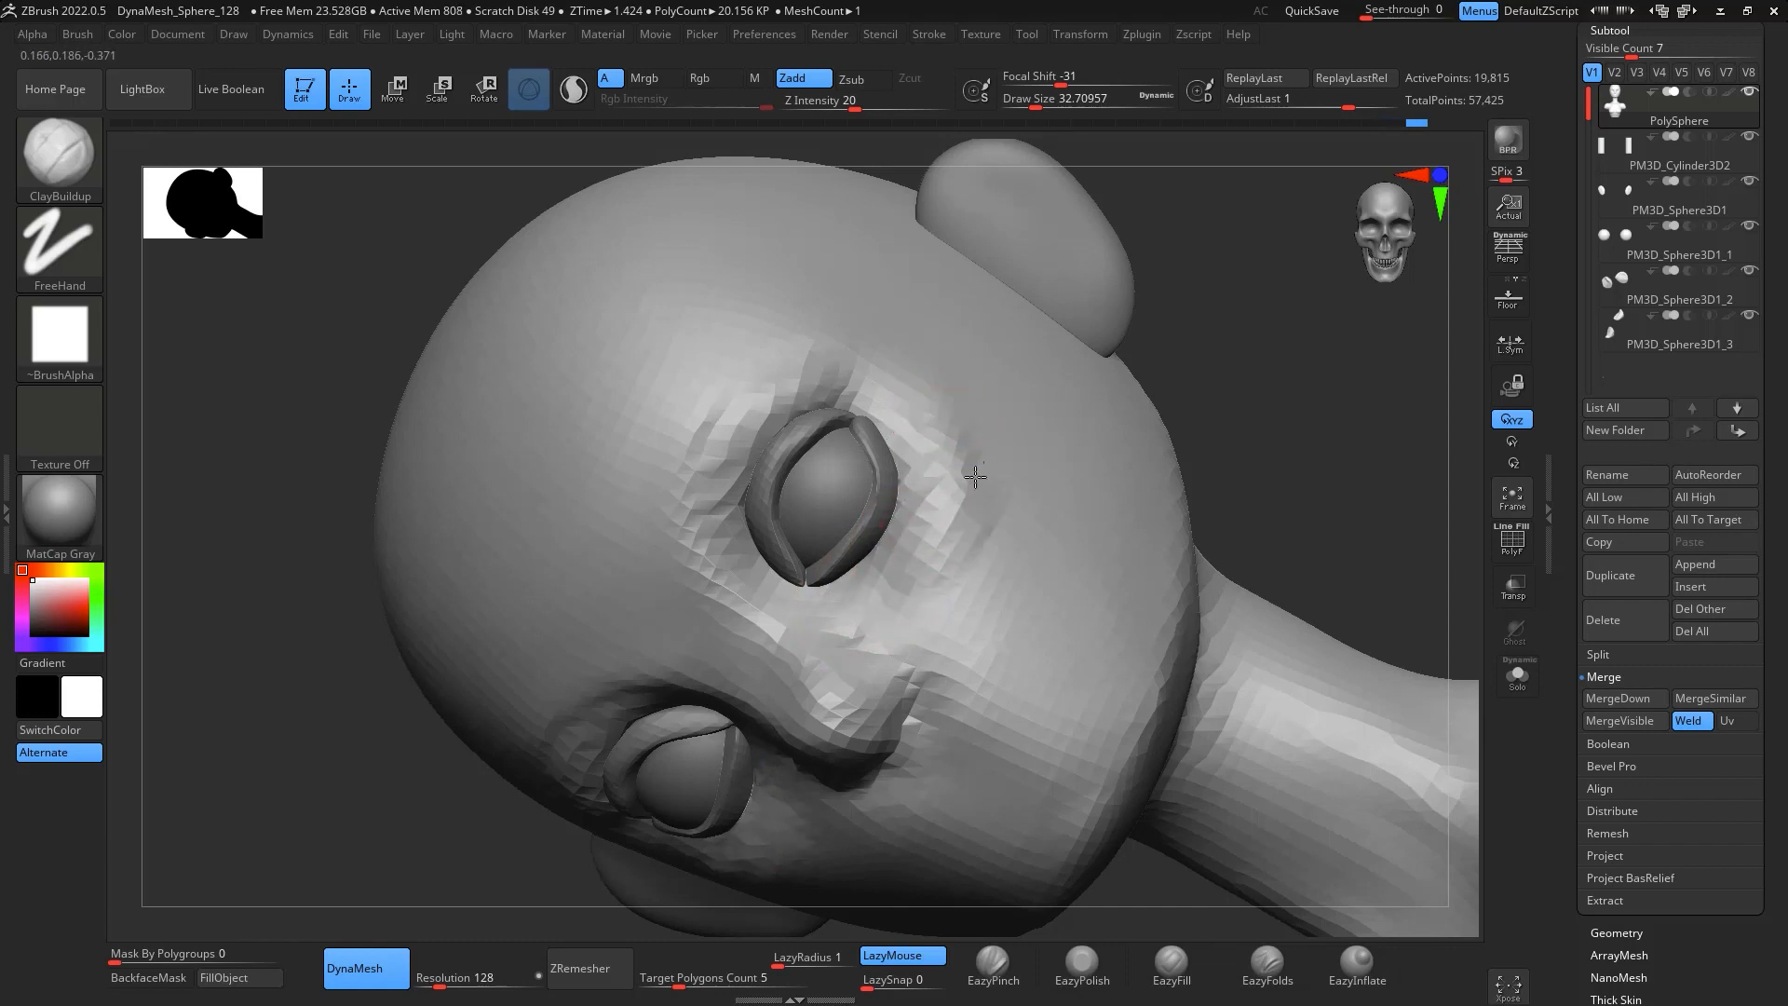
pyautogui.moveTo(975, 477); pyautogui.dragTo(962, 410)
# Increase the ClayBuildup brush's Draw Size to about 56 and add broader volume to the cheek below the eye
pyautogui.press('space')
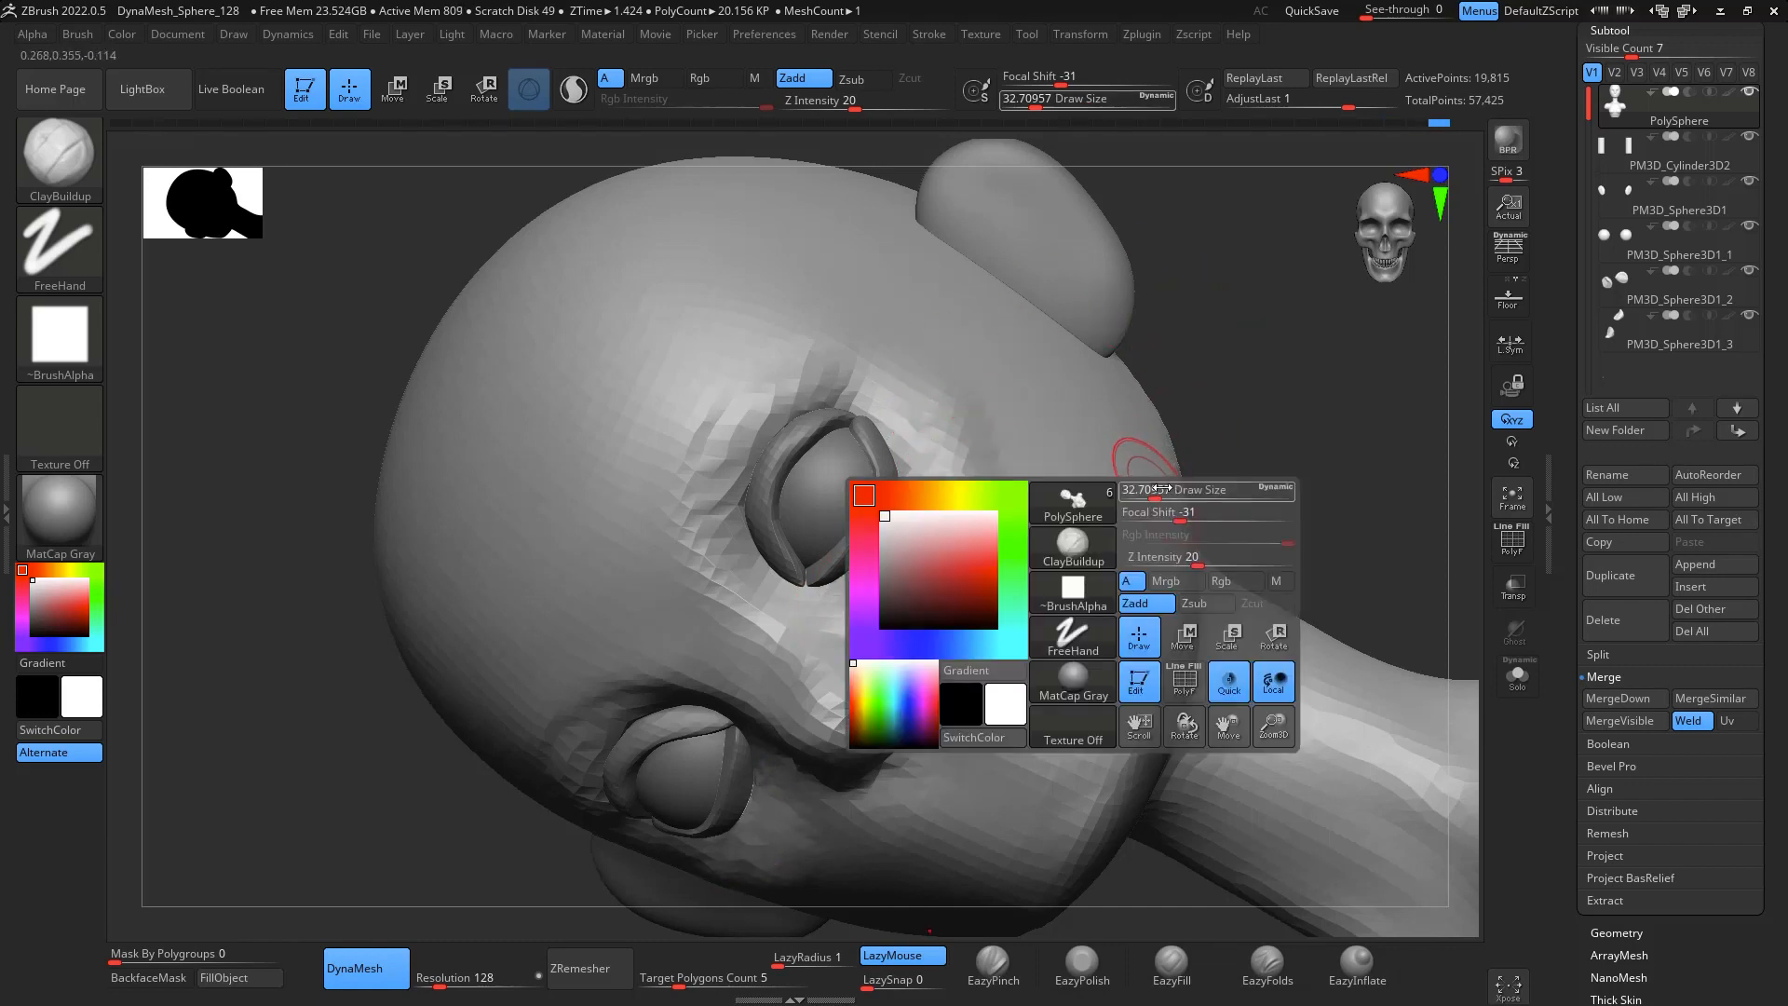
pyautogui.moveTo(1153, 491); pyautogui.dragTo(1163, 492)
pyautogui.moveTo(1023, 538)
pyautogui.mouseDown()
pyautogui.moveTo(1025, 447)
pyautogui.moveTo(995, 397)
pyautogui.mouseUp()
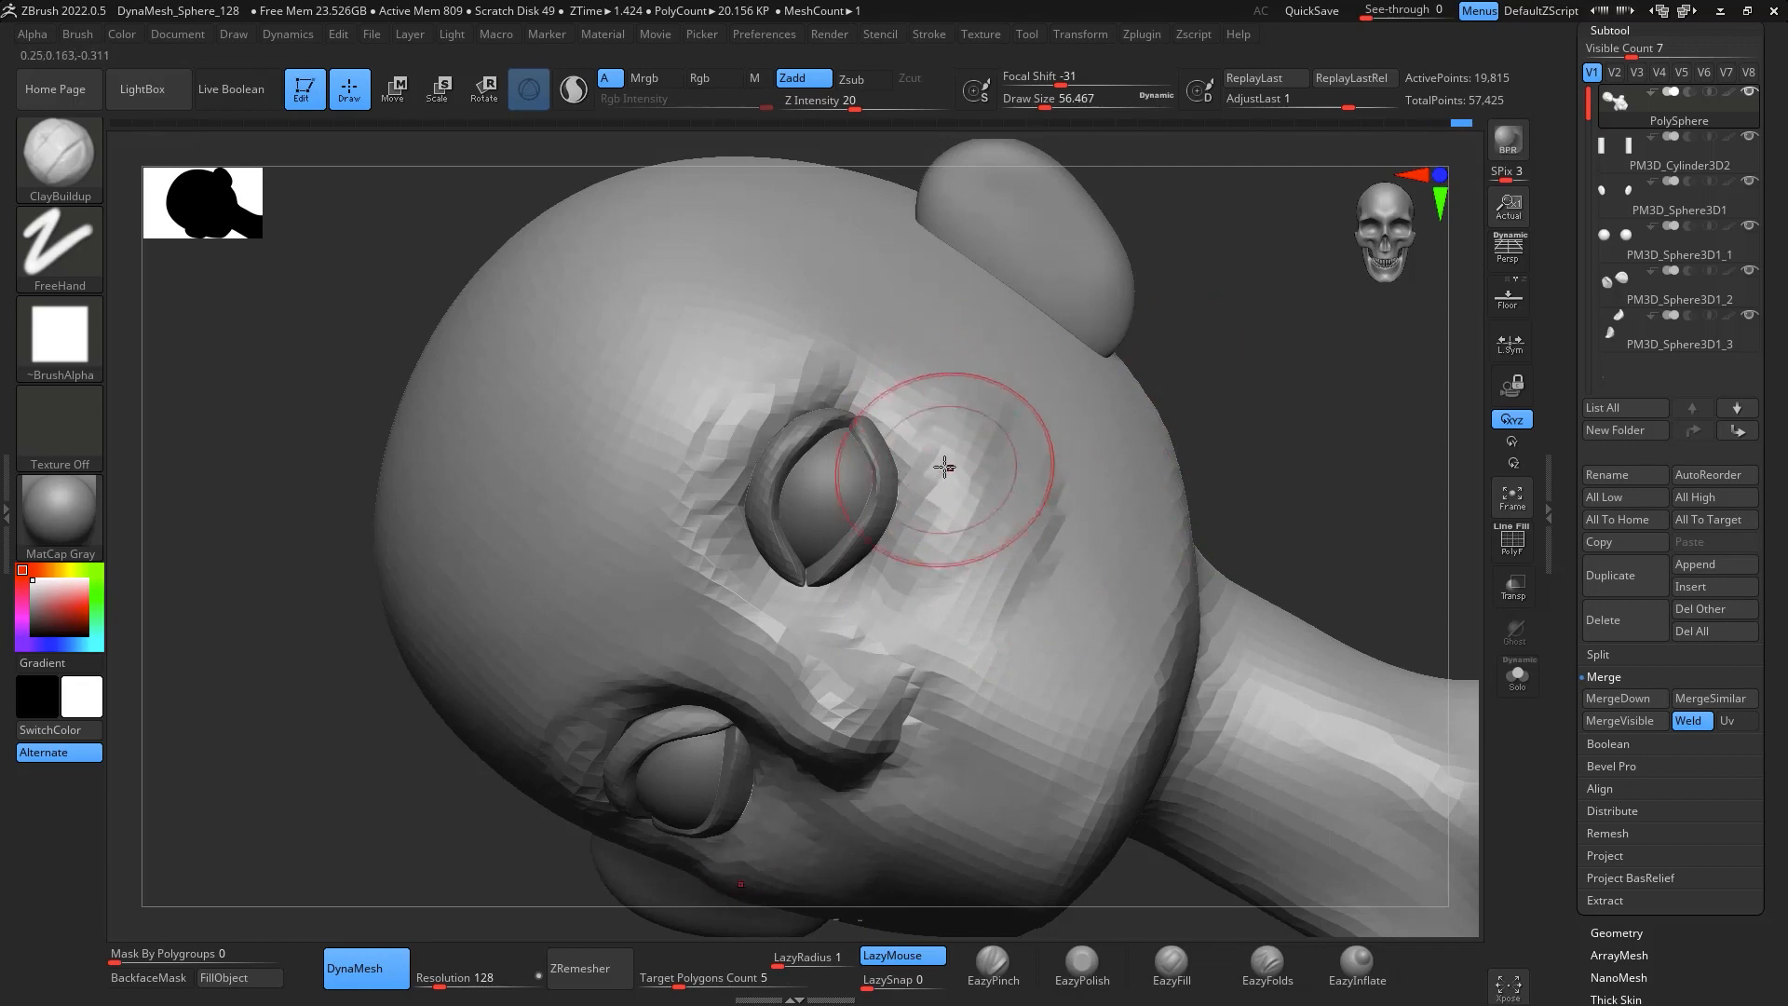
pyautogui.moveTo(950, 508)
pyautogui.mouseDown()
pyautogui.moveTo(981, 543)
pyautogui.moveTo(1010, 520)
pyautogui.mouseUp()
pyautogui.moveTo(1248, 308)
pyautogui.mouseDown()
pyautogui.moveTo(1313, 315)
pyautogui.moveTo(1327, 344)
pyautogui.moveTo(1261, 439)
pyautogui.mouseUp()
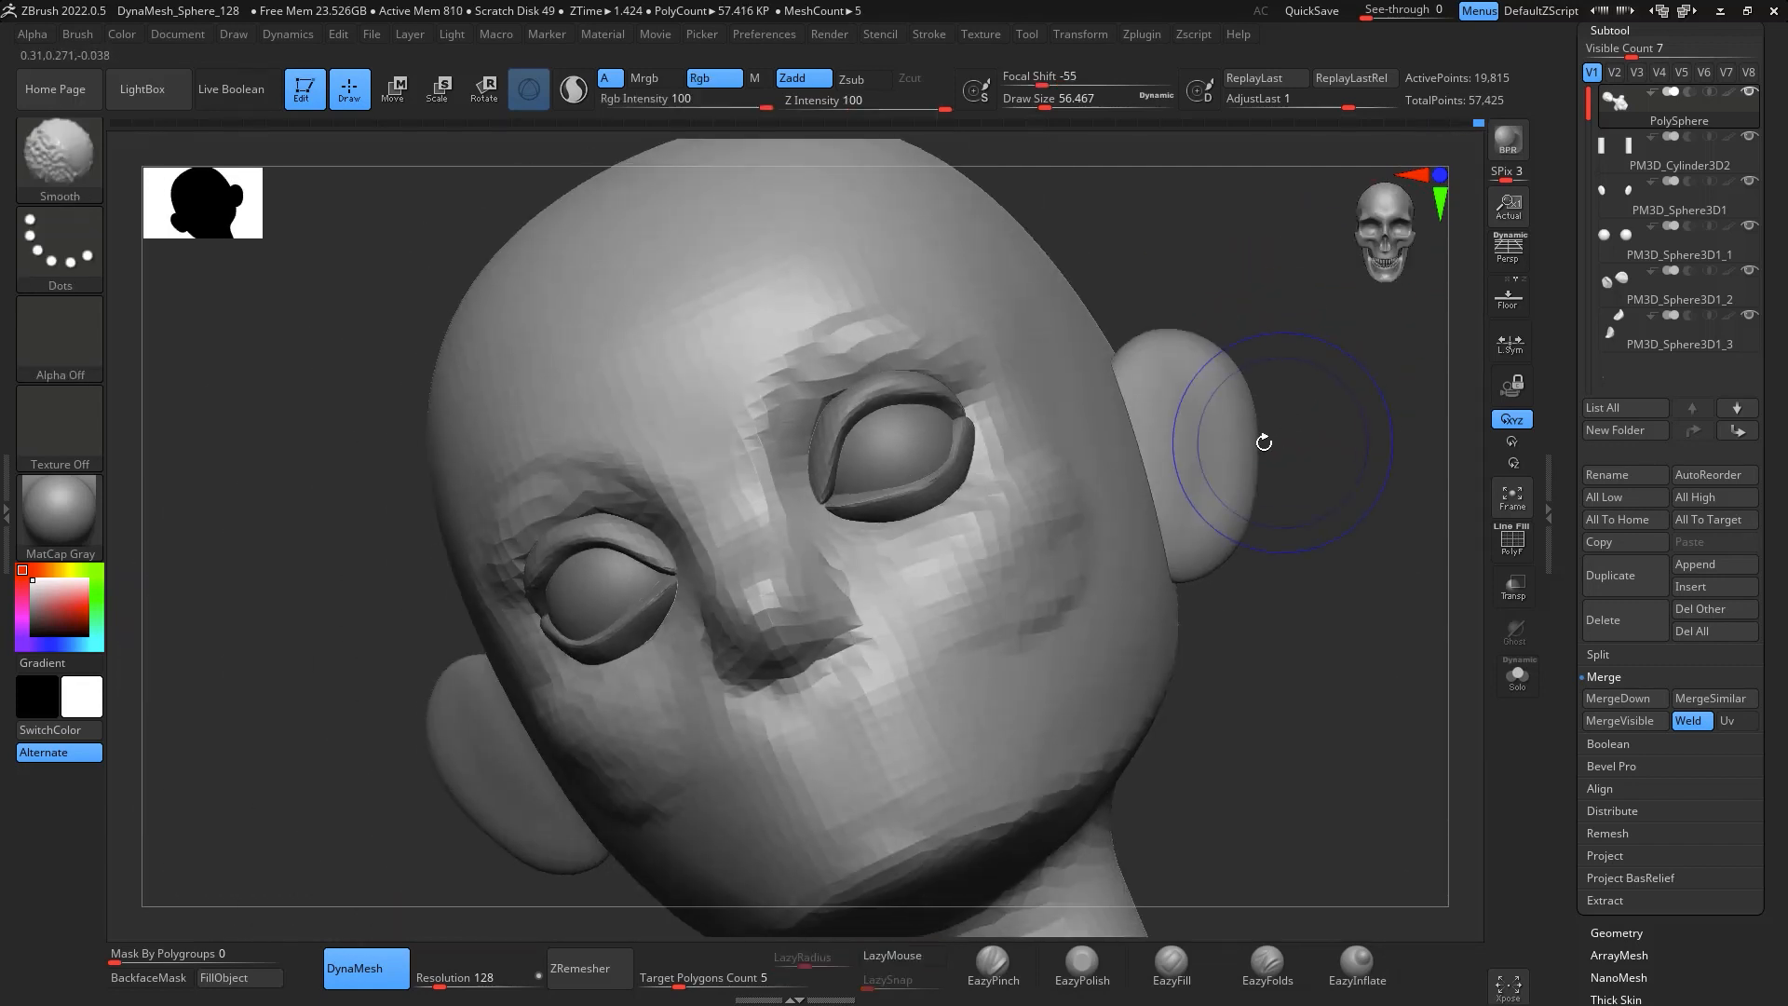
# Smooth the newly added clay on the cheek below the eye and on the brow above it
pyautogui.moveTo(1054, 551)
pyautogui.keyDown('shift'); pyautogui.mouseDown()
pyautogui.moveTo(954, 571)
pyautogui.moveTo(830, 335)
pyautogui.mouseUp(); pyautogui.keyUp('shift')
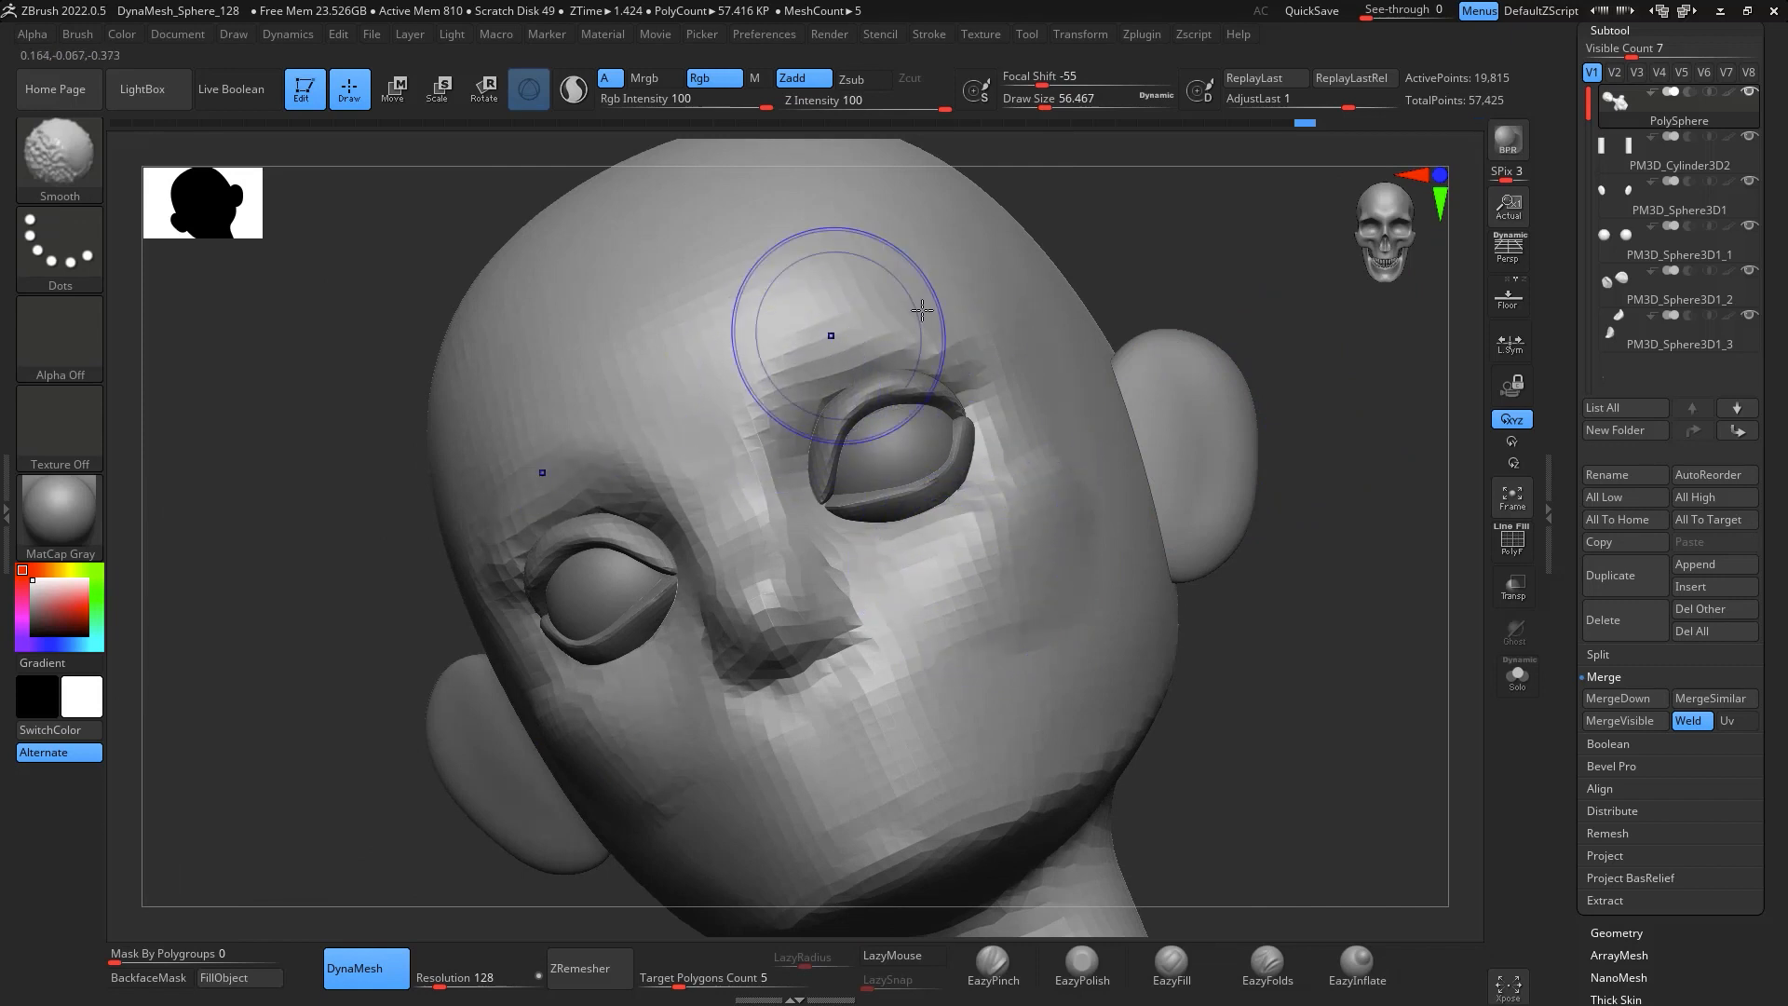
pyautogui.moveTo(1369, 675)
pyautogui.keyDown('shift'); pyautogui.mouseDown()
pyautogui.moveTo(1388, 718)
pyautogui.moveTo(1364, 650)
pyautogui.mouseUp(); pyautogui.keyUp('shift')
pyautogui.keyDown('alt'); pyautogui.moveTo(1290, 487); pyautogui.dragTo(1335, 506); pyautogui.keyUp('alt')
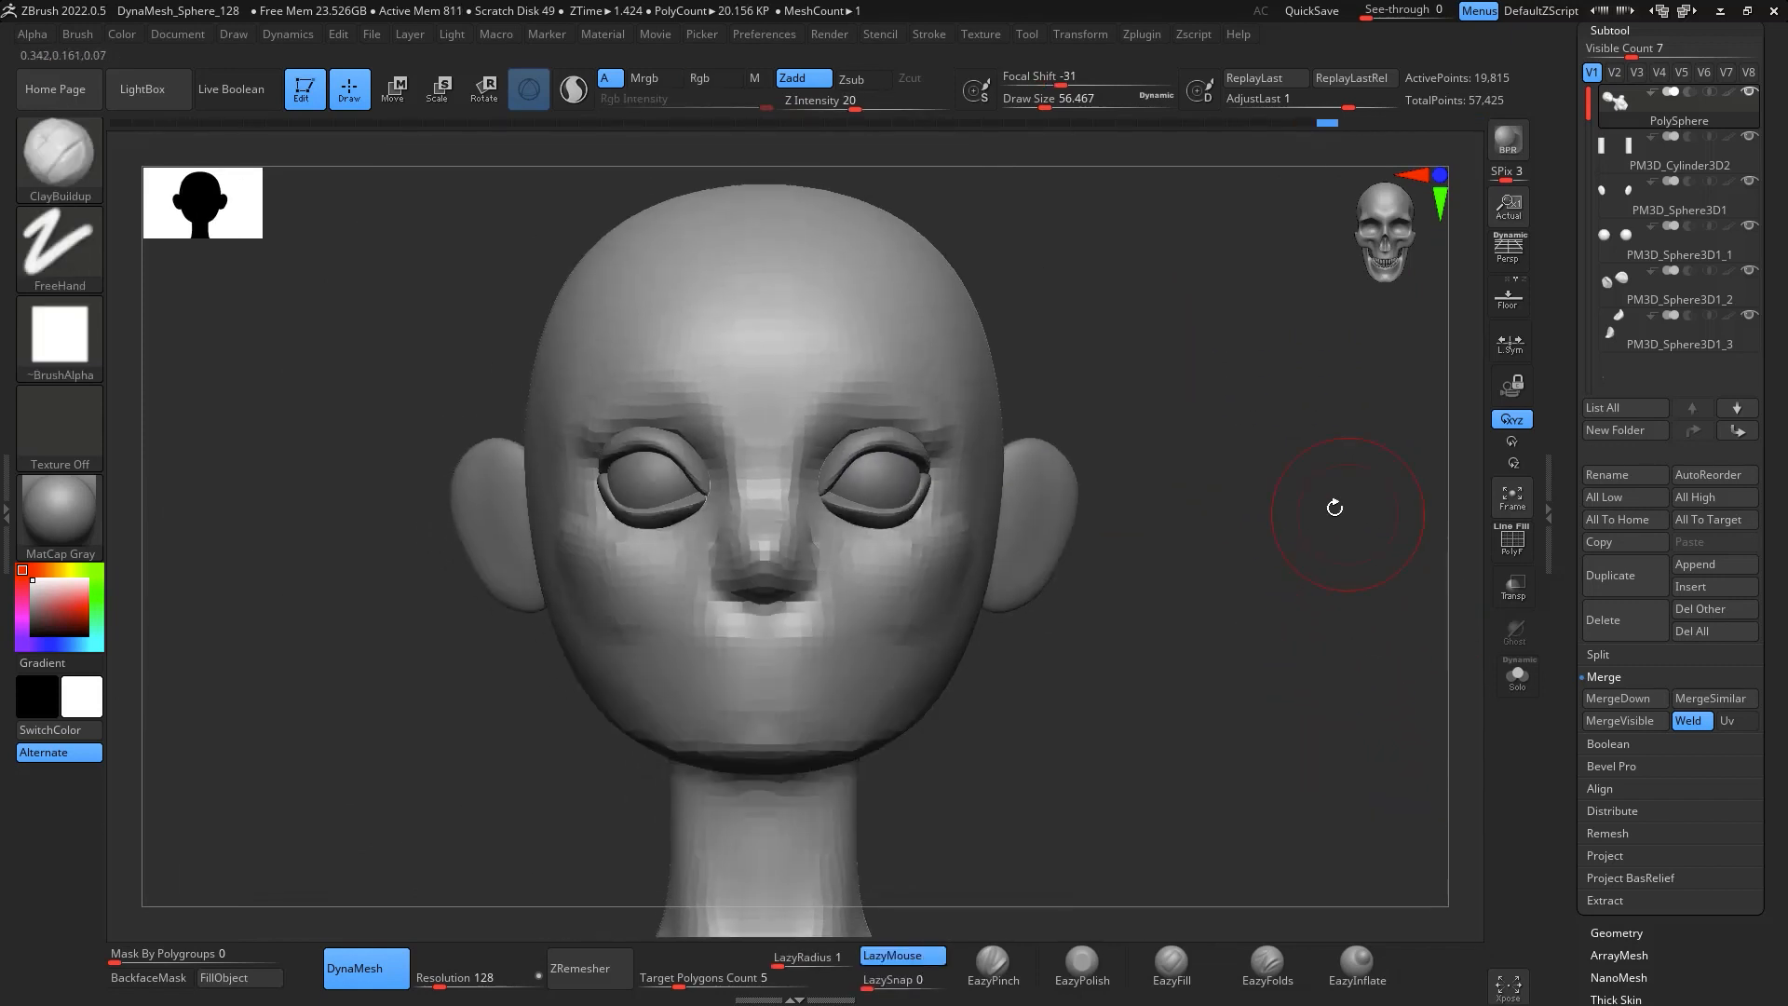
# Sharpen the brow ridge from the nose bridge over the eye with the EazyPinch brush in subtractive mode
pyautogui.click(993, 964)
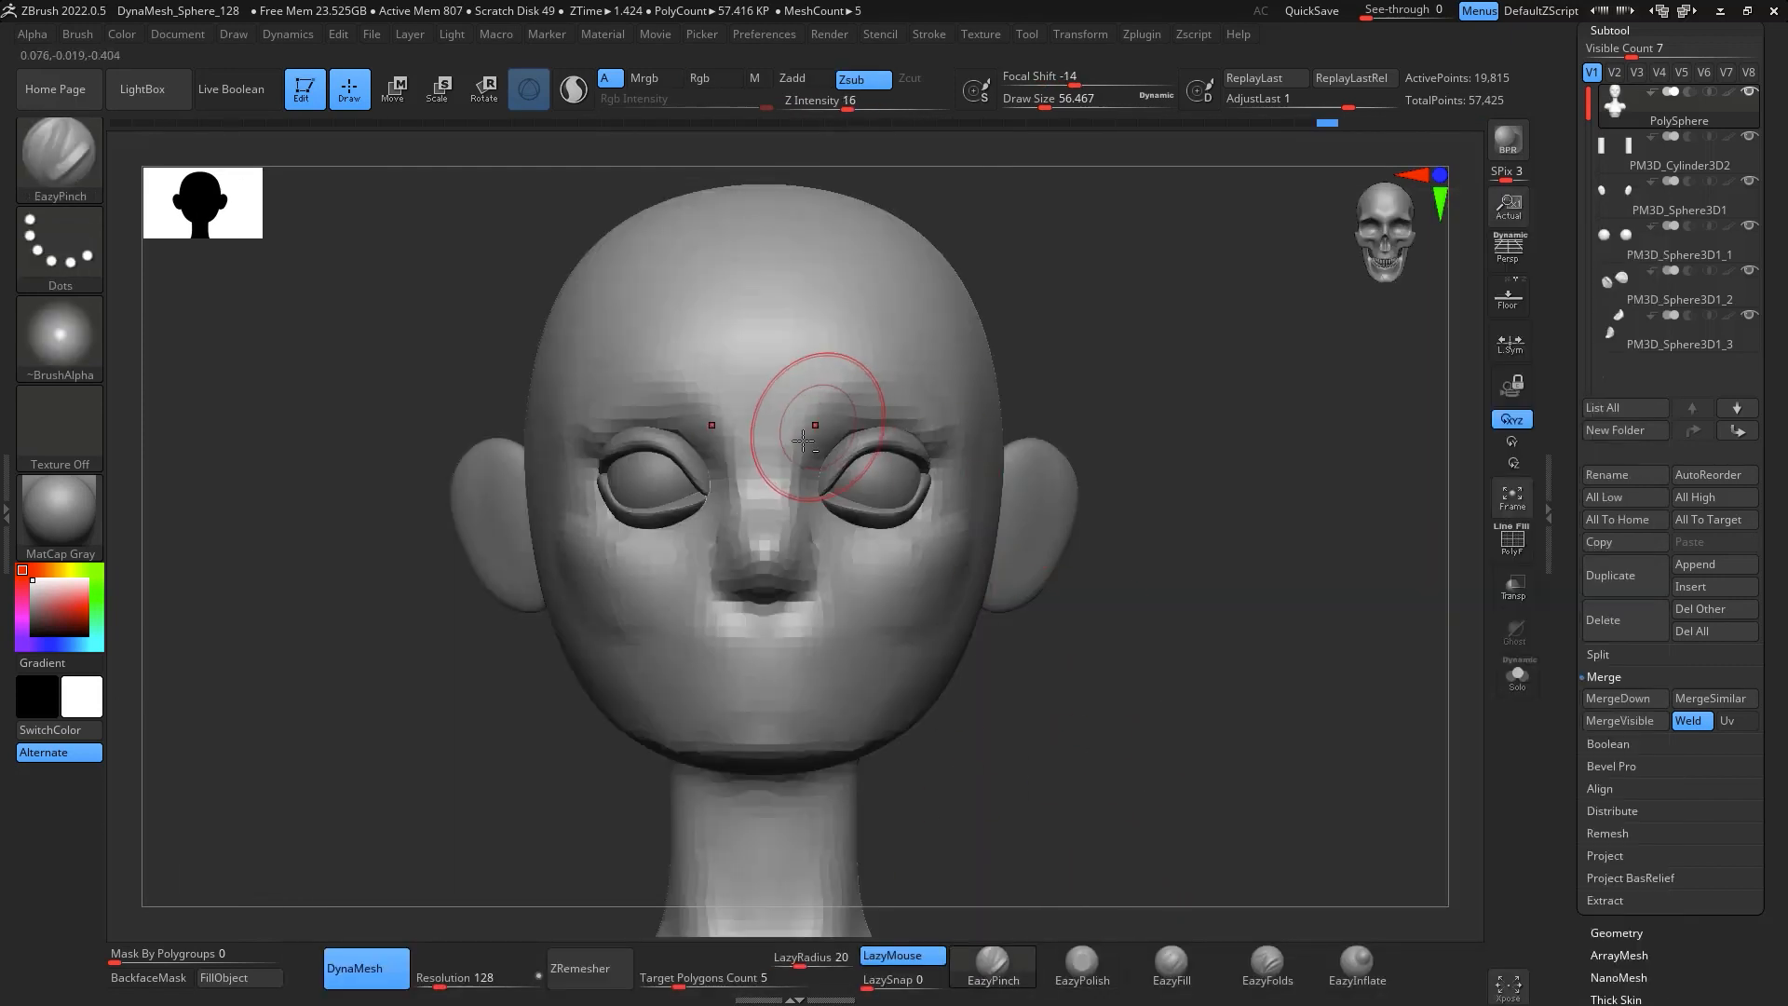
pyautogui.moveTo(787, 500)
pyautogui.mouseDown()
pyautogui.moveTo(787, 434)
pyautogui.moveTo(785, 452)
pyautogui.moveTo(854, 364)
pyautogui.moveTo(914, 368)
pyautogui.moveTo(913, 421)
pyautogui.moveTo(962, 425)
pyautogui.mouseUp()
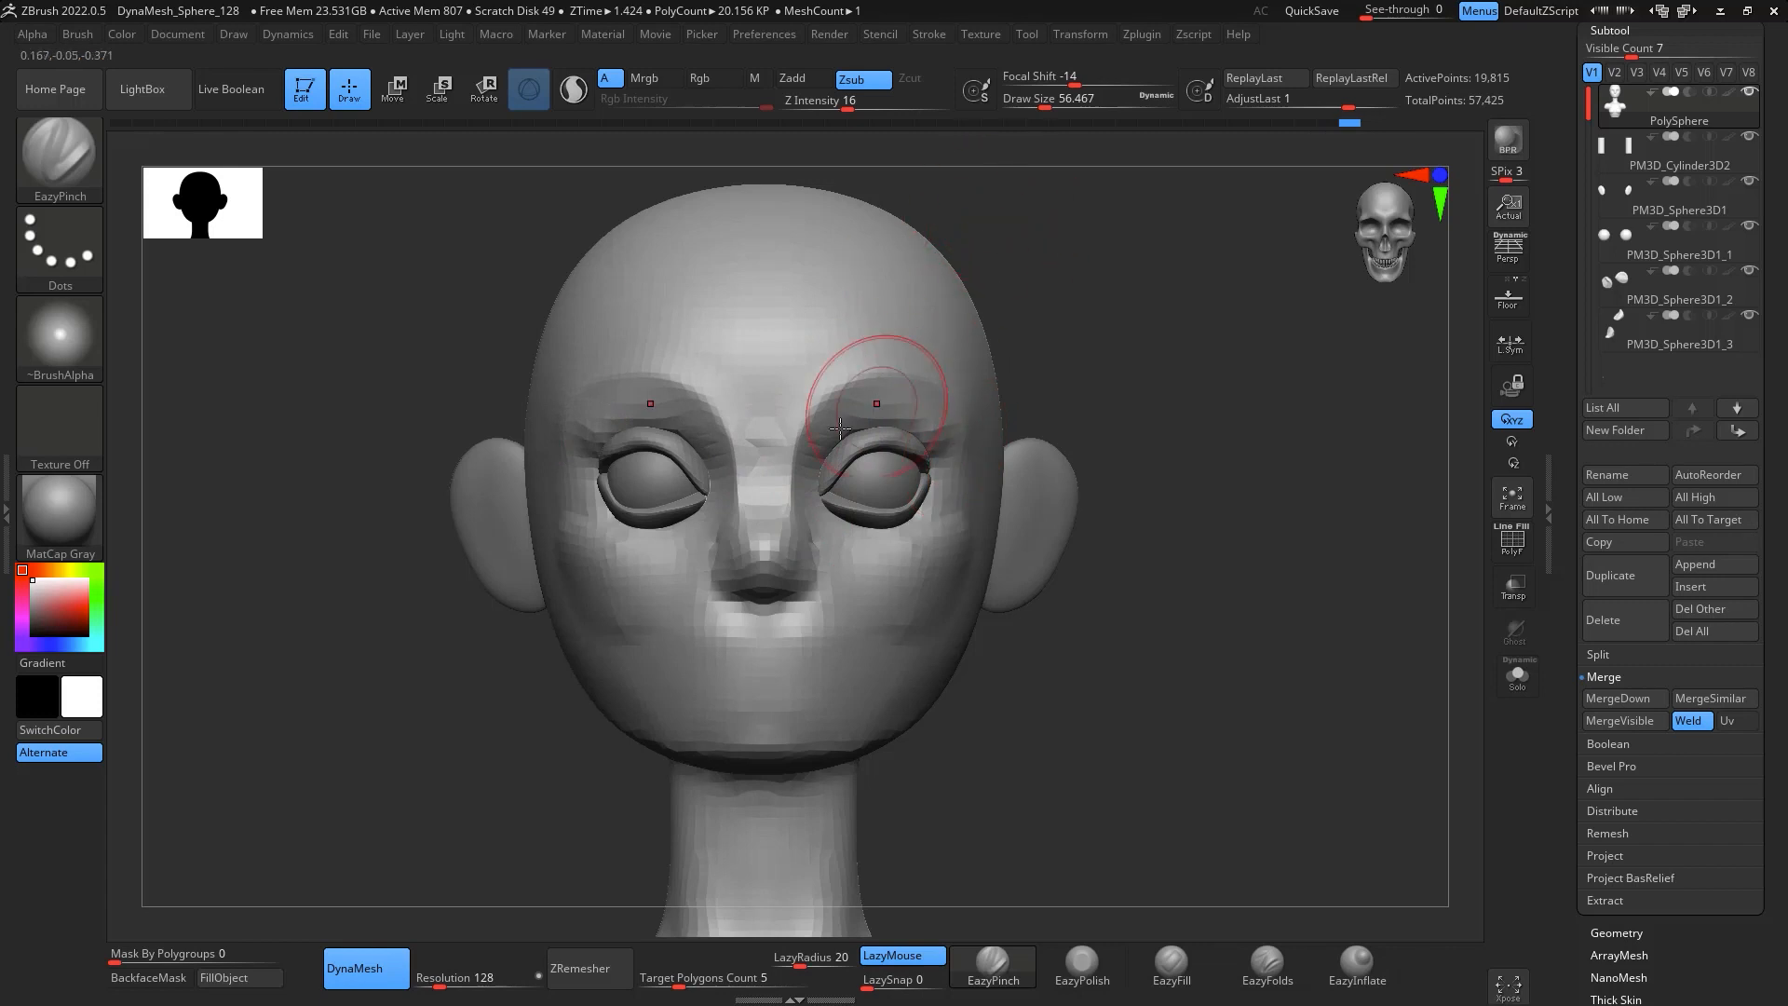
pyautogui.moveTo(840, 427); pyautogui.dragTo(851, 388)
pyautogui.press('shift')
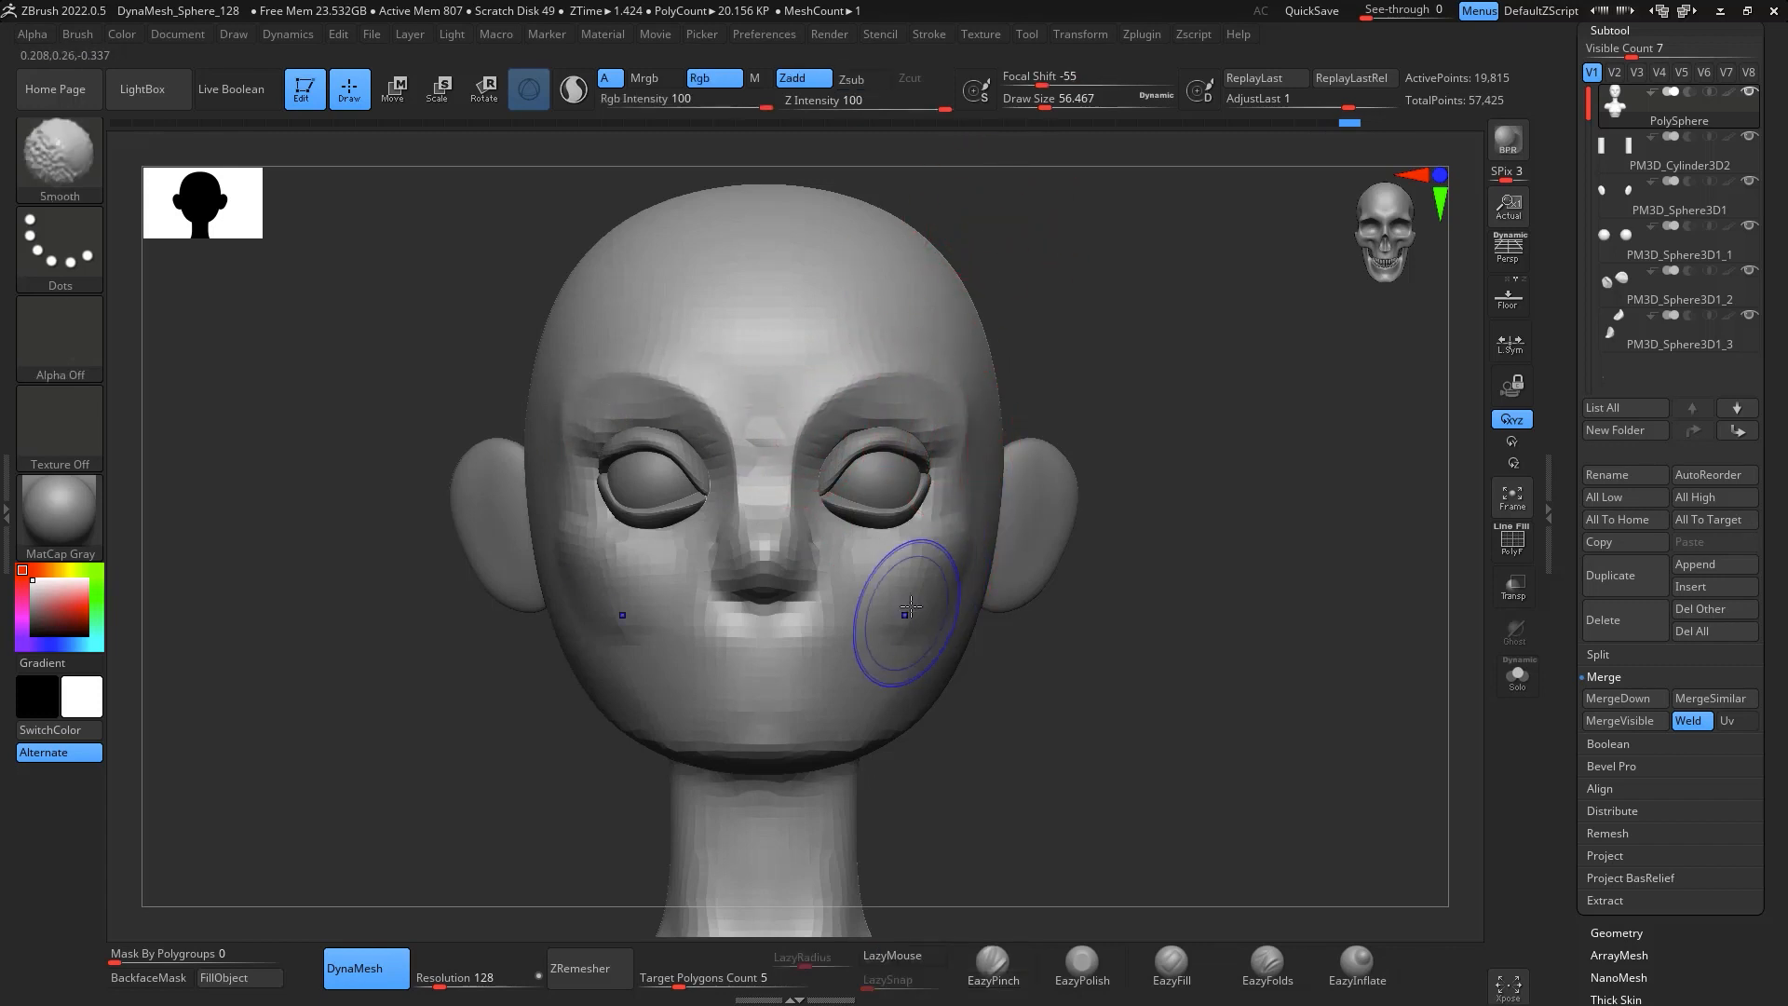
pyautogui.moveTo(1238, 550); pyautogui.dragTo(1012, 565)
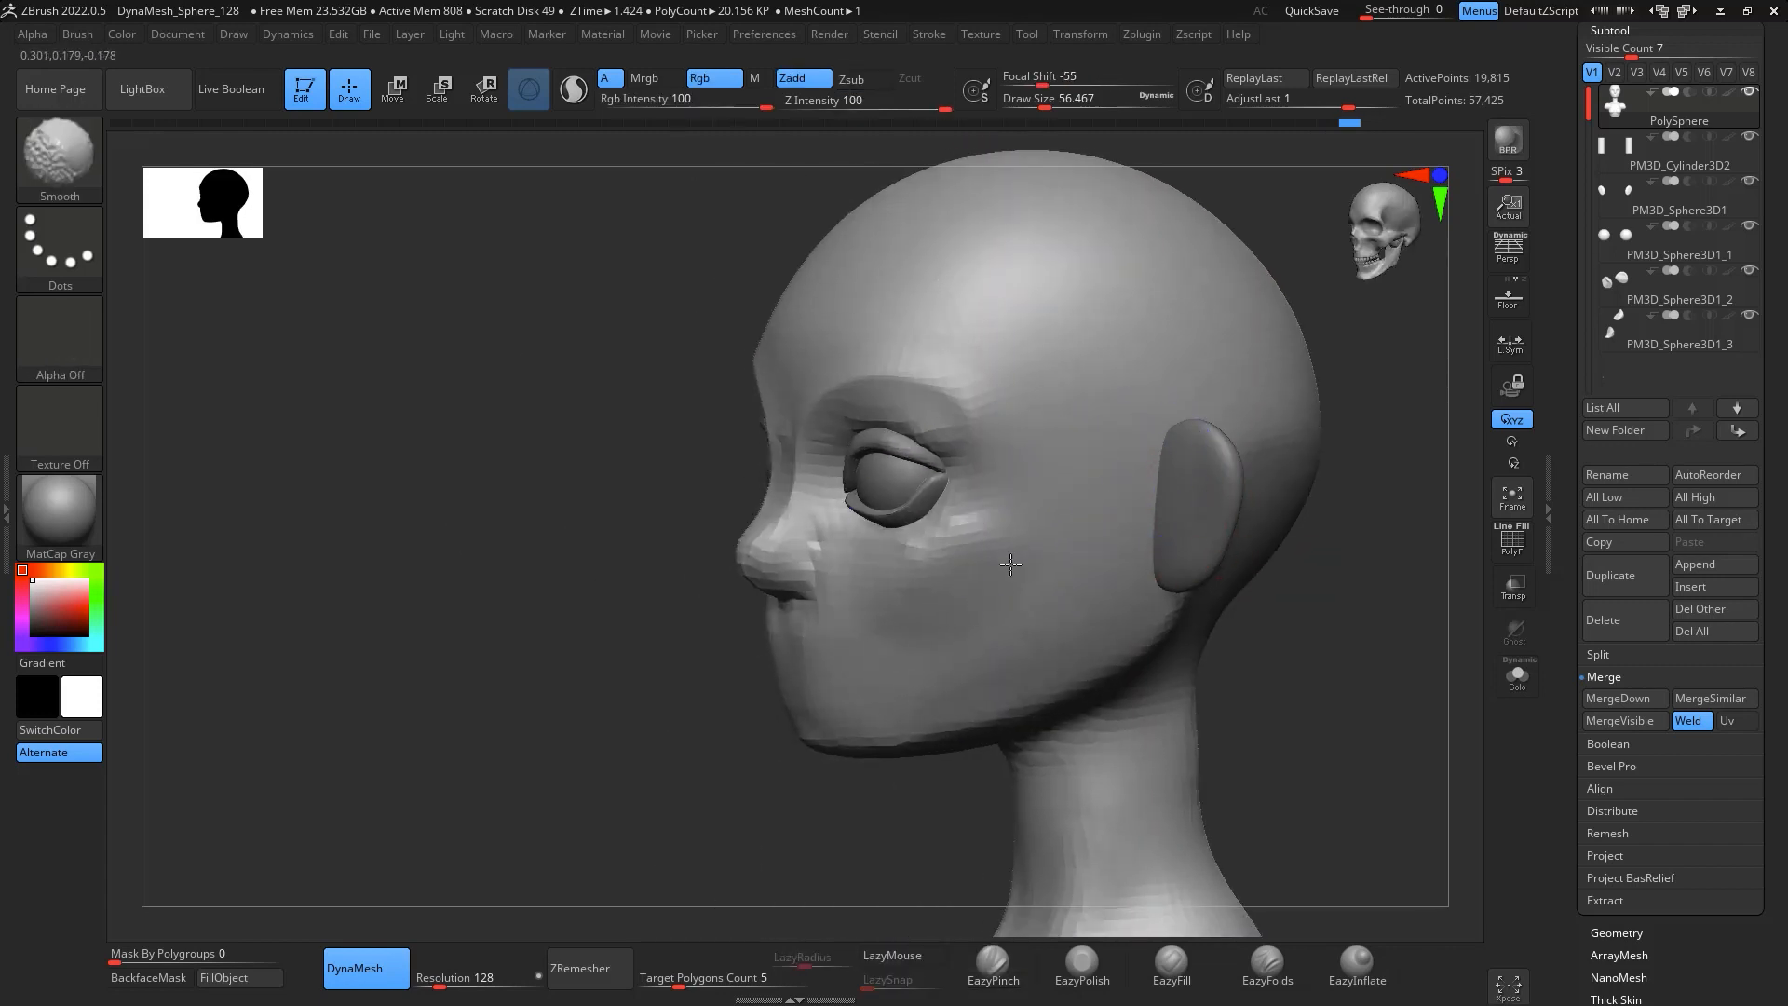
pyautogui.moveTo(1295, 447)
pyautogui.mouseDown()
pyautogui.moveTo(1400, 311)
pyautogui.moveTo(1397, 404)
pyautogui.moveTo(1357, 447)
pyautogui.moveTo(1357, 399)
pyautogui.moveTo(1314, 353)
pyautogui.moveTo(1297, 367)
pyautogui.moveTo(1312, 435)
pyautogui.moveTo(1328, 329)
pyautogui.mouseUp()
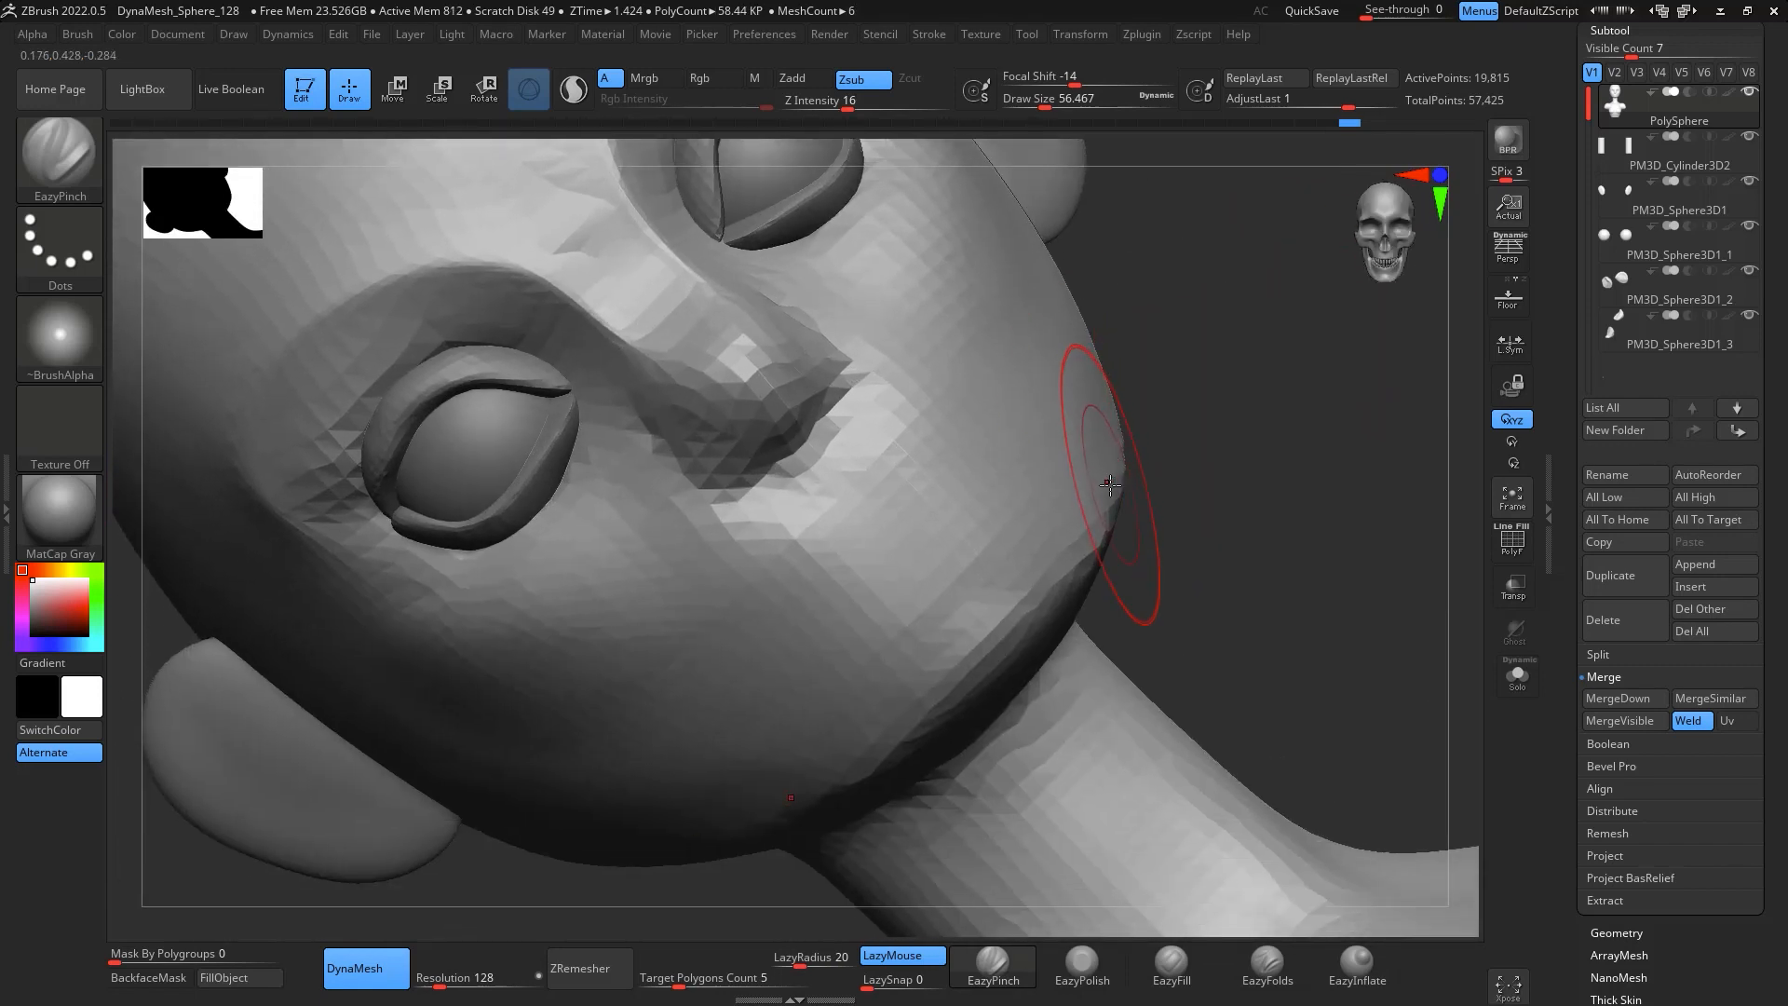
# Carve a horizontal mouth line beneath the nose with the DamStandard brush at a Draw Size of about 14
pyautogui.press('b')
pyautogui.press('d')
pyautogui.press('s')
pyautogui.press('space')
pyautogui.moveTo(1123, 502); pyautogui.dragTo(1104, 502)
pyautogui.moveTo(1256, 494)
pyautogui.mouseDown()
pyautogui.moveTo(1291, 423)
pyautogui.moveTo(1293, 438)
pyautogui.moveTo(1066, 473)
pyautogui.mouseUp()
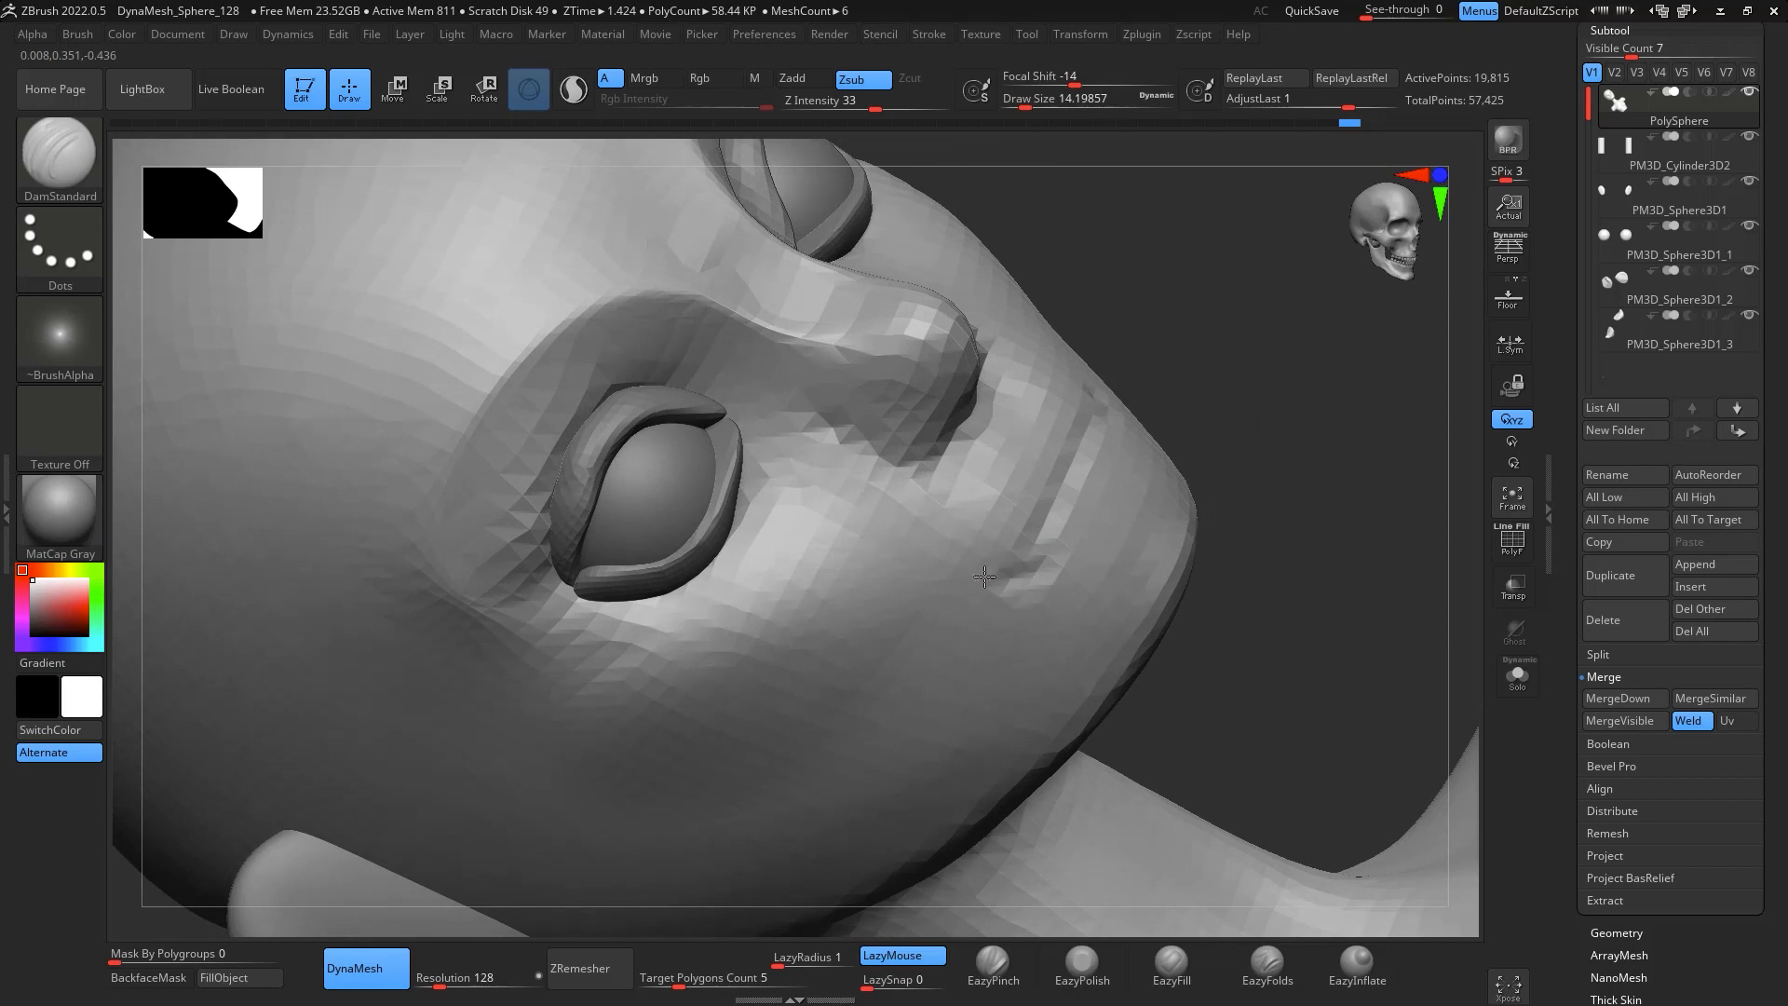
pyautogui.moveTo(1036, 547); pyautogui.dragTo(1085, 416)
pyautogui.keyDown('shift'); pyautogui.moveTo(1278, 401); pyautogui.dragTo(1341, 442); pyautogui.keyUp('shift')
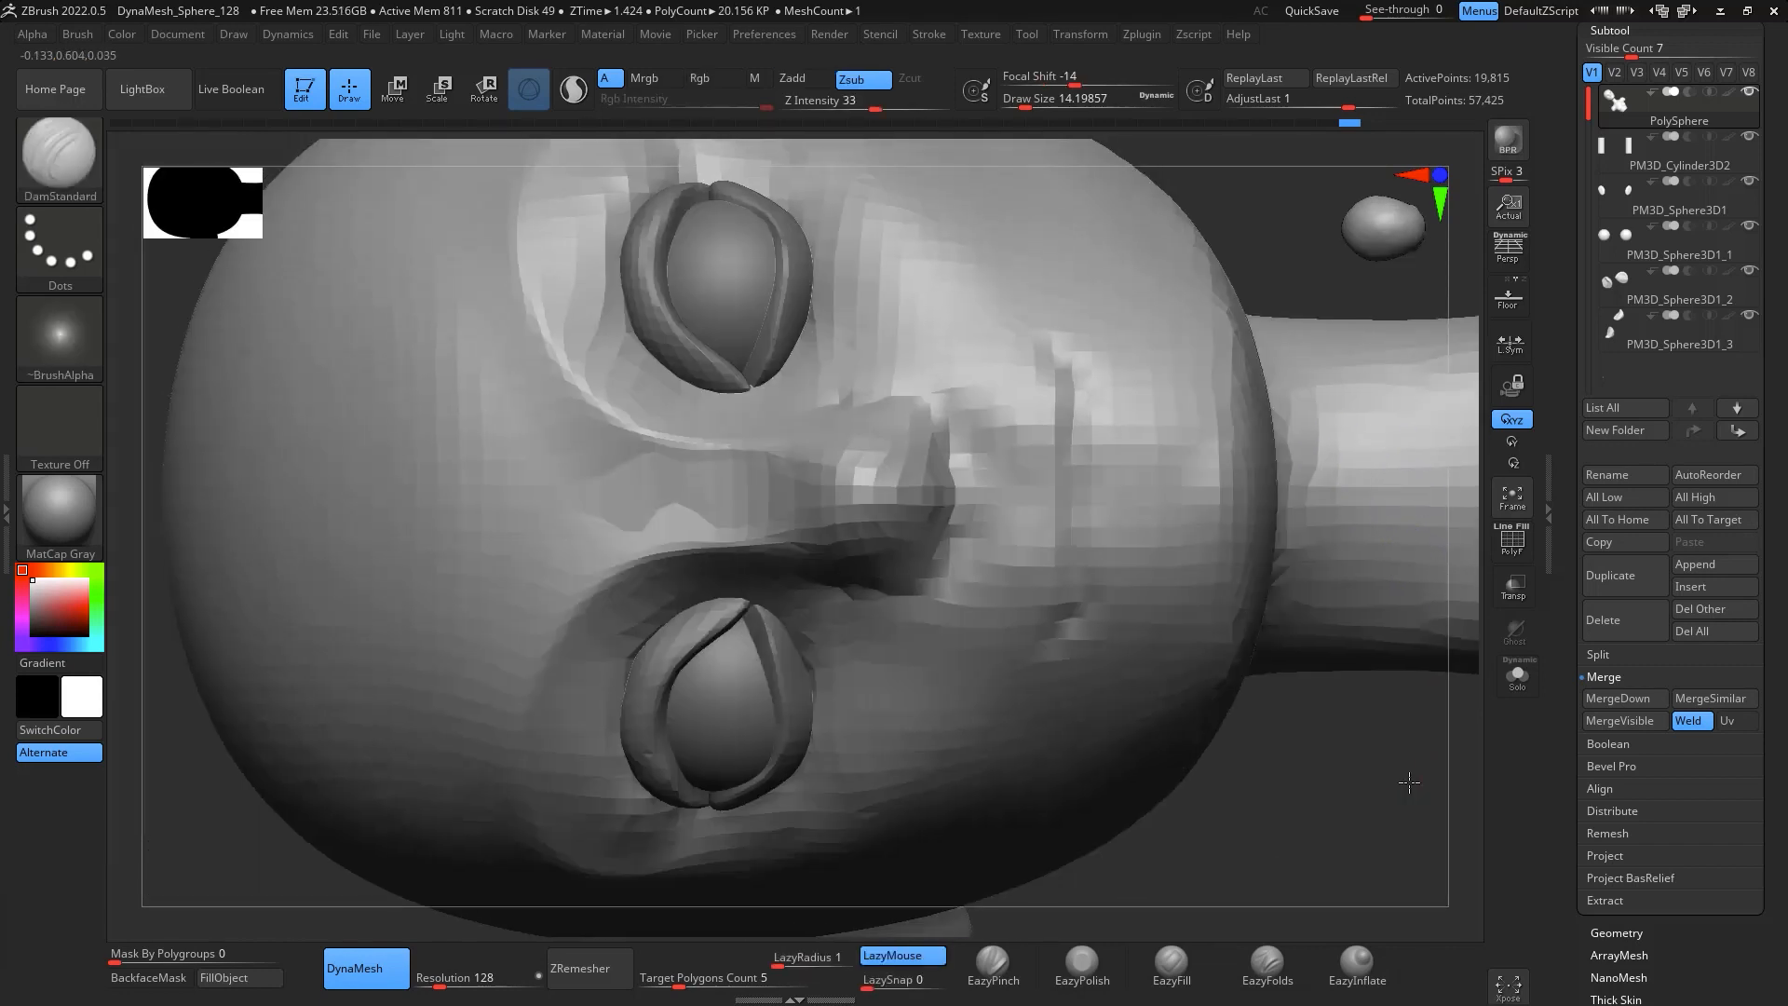
pyautogui.keyDown('alt'); pyautogui.moveTo(1405, 779); pyautogui.dragTo(1386, 600); pyautogui.keyUp('alt')
pyautogui.moveTo(1304, 808)
pyautogui.mouseDown()
pyautogui.moveTo(1349, 687)
pyautogui.moveTo(1345, 599)
pyautogui.moveTo(1381, 591)
pyautogui.moveTo(1210, 505)
pyautogui.moveTo(1217, 555)
pyautogui.moveTo(1225, 490)
pyautogui.moveTo(1257, 642)
pyautogui.mouseUp()
pyautogui.moveTo(1245, 571)
pyautogui.keyDown('alt'); pyautogui.mouseDown()
pyautogui.moveTo(1265, 619)
pyautogui.moveTo(1345, 627)
pyautogui.moveTo(1270, 590)
pyautogui.moveTo(1283, 610)
pyautogui.mouseUp(); pyautogui.keyUp('alt')
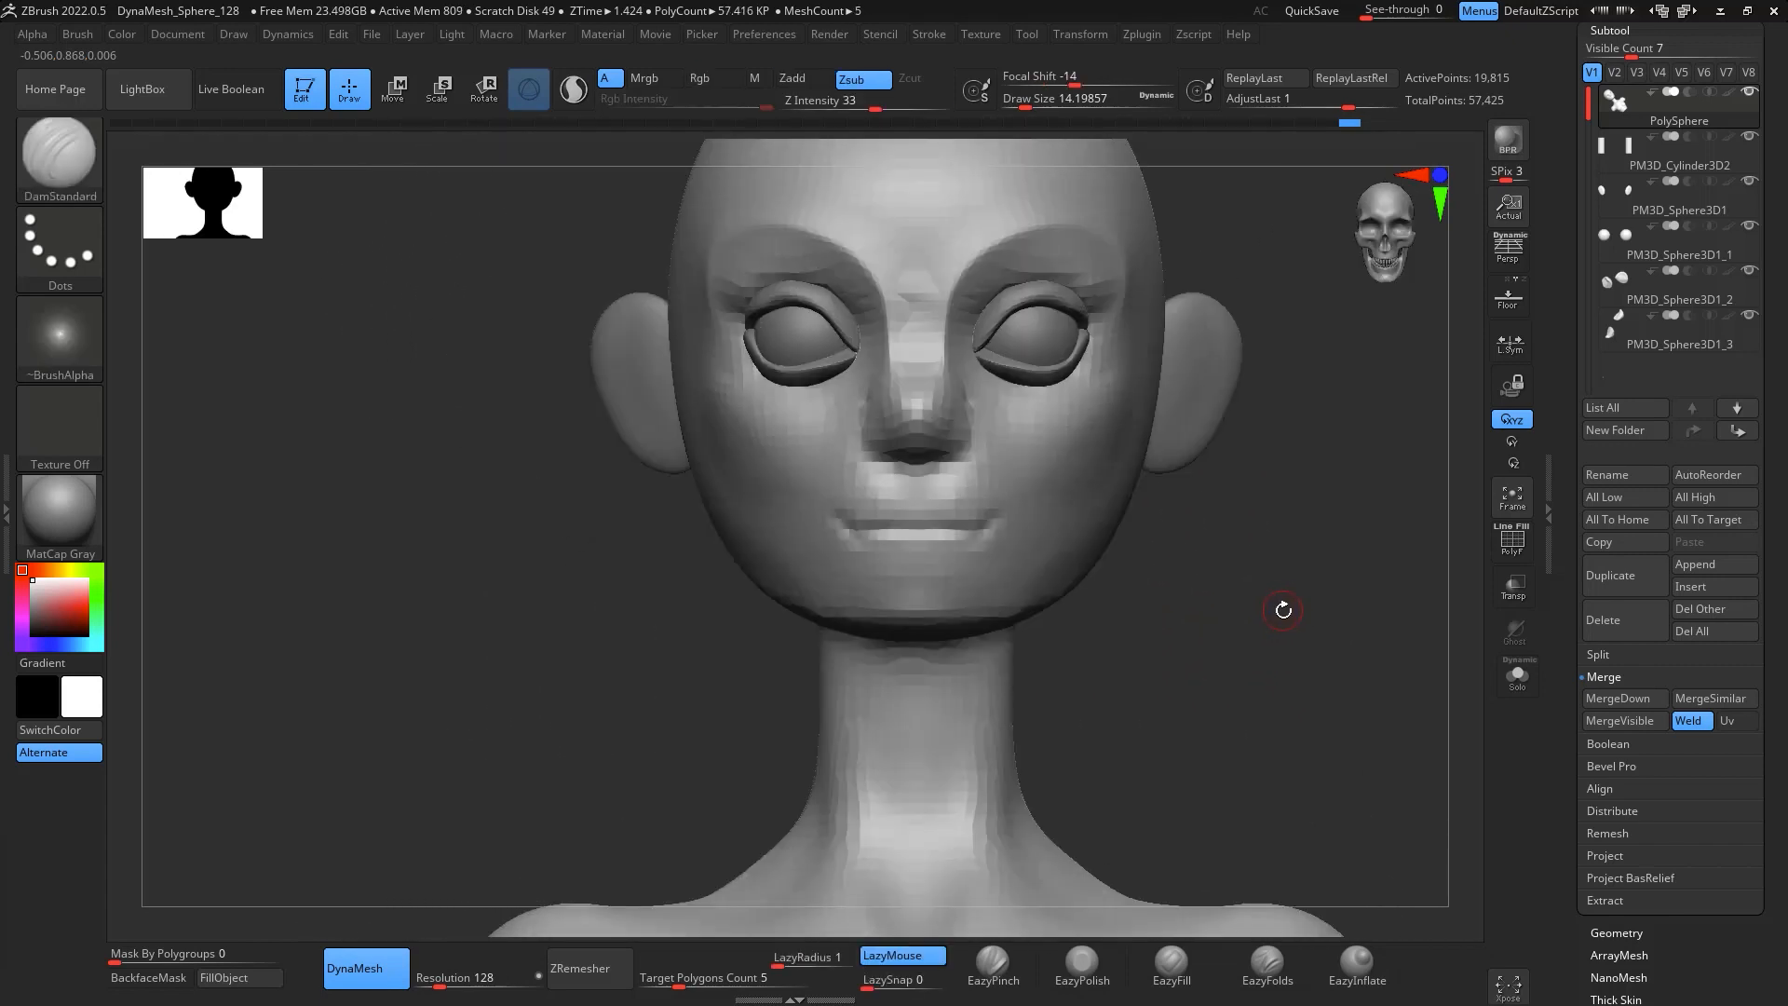
# Remesh the PolySphere with DynaMesh at resolution 256 and deepen the mouth line with the DamStandard brush
pyautogui.click(477, 976)
pyautogui.write('1304')
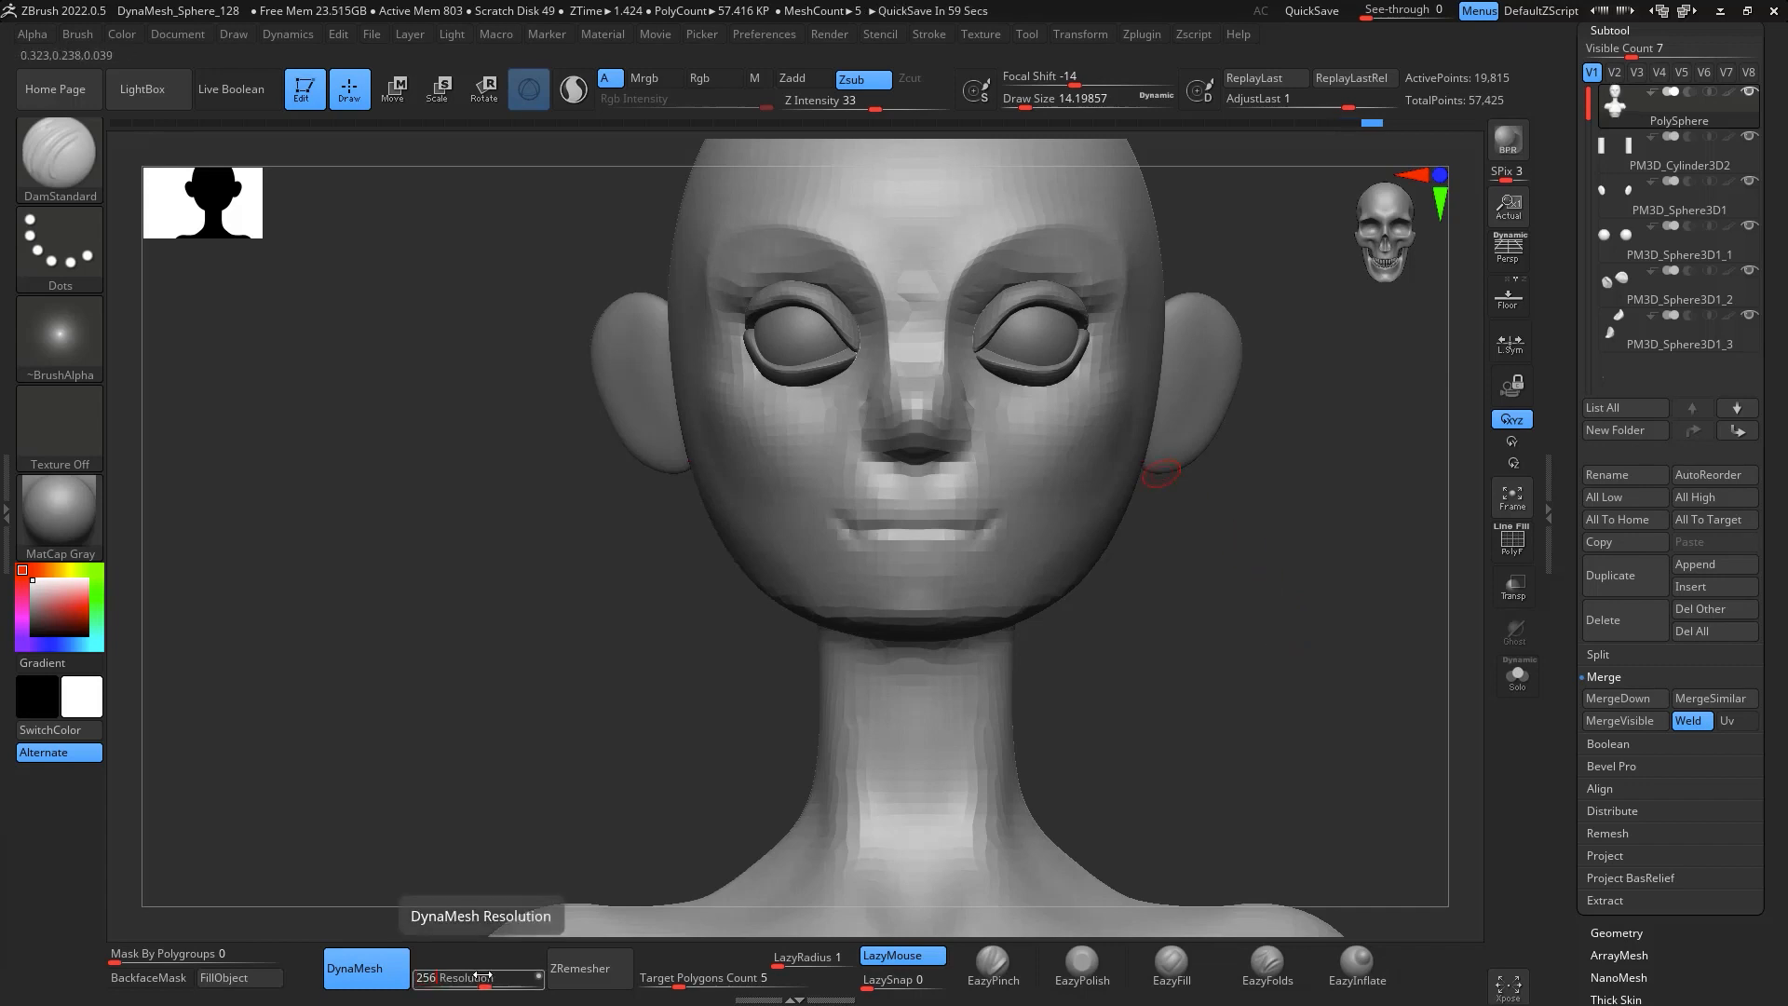
pyautogui.moveTo(1282, 539)
pyautogui.mouseDown()
pyautogui.moveTo(1303, 522)
pyautogui.moveTo(1306, 618)
pyautogui.mouseUp()
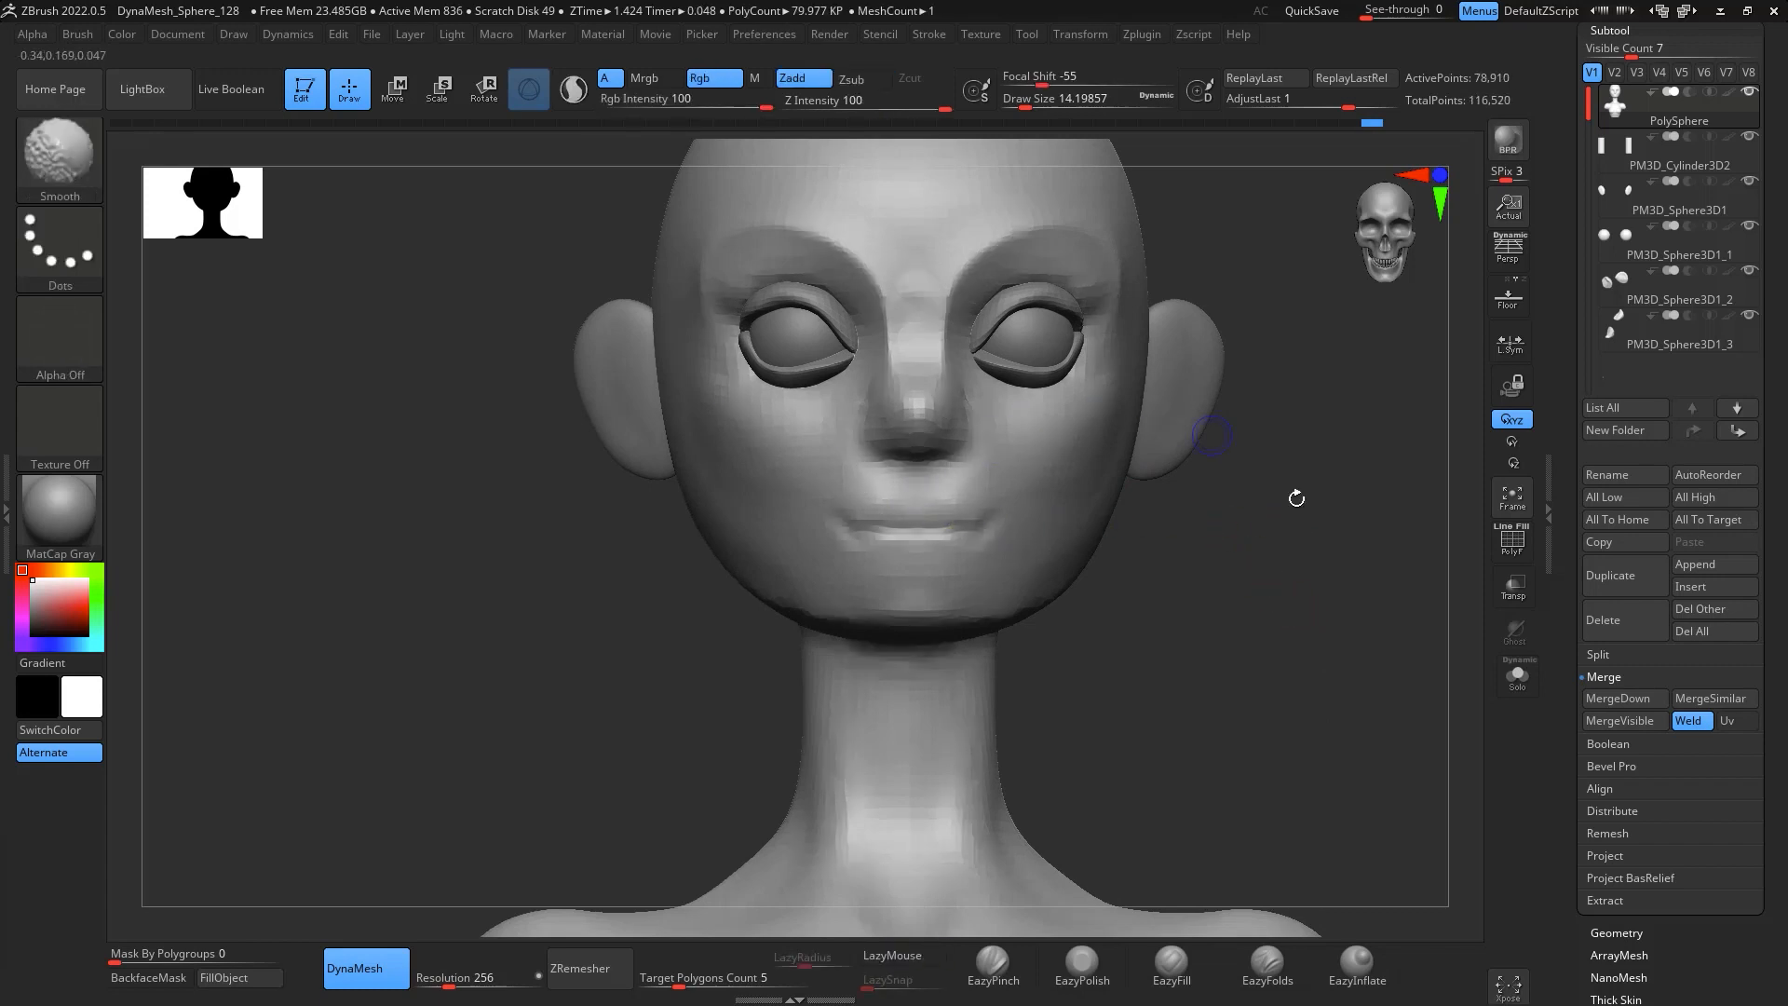
pyautogui.moveTo(1296, 498)
pyautogui.mouseDown()
pyautogui.moveTo(1397, 499)
pyautogui.moveTo(1317, 506)
pyautogui.moveTo(1337, 587)
pyautogui.moveTo(1359, 527)
pyautogui.moveTo(1350, 577)
pyautogui.mouseUp()
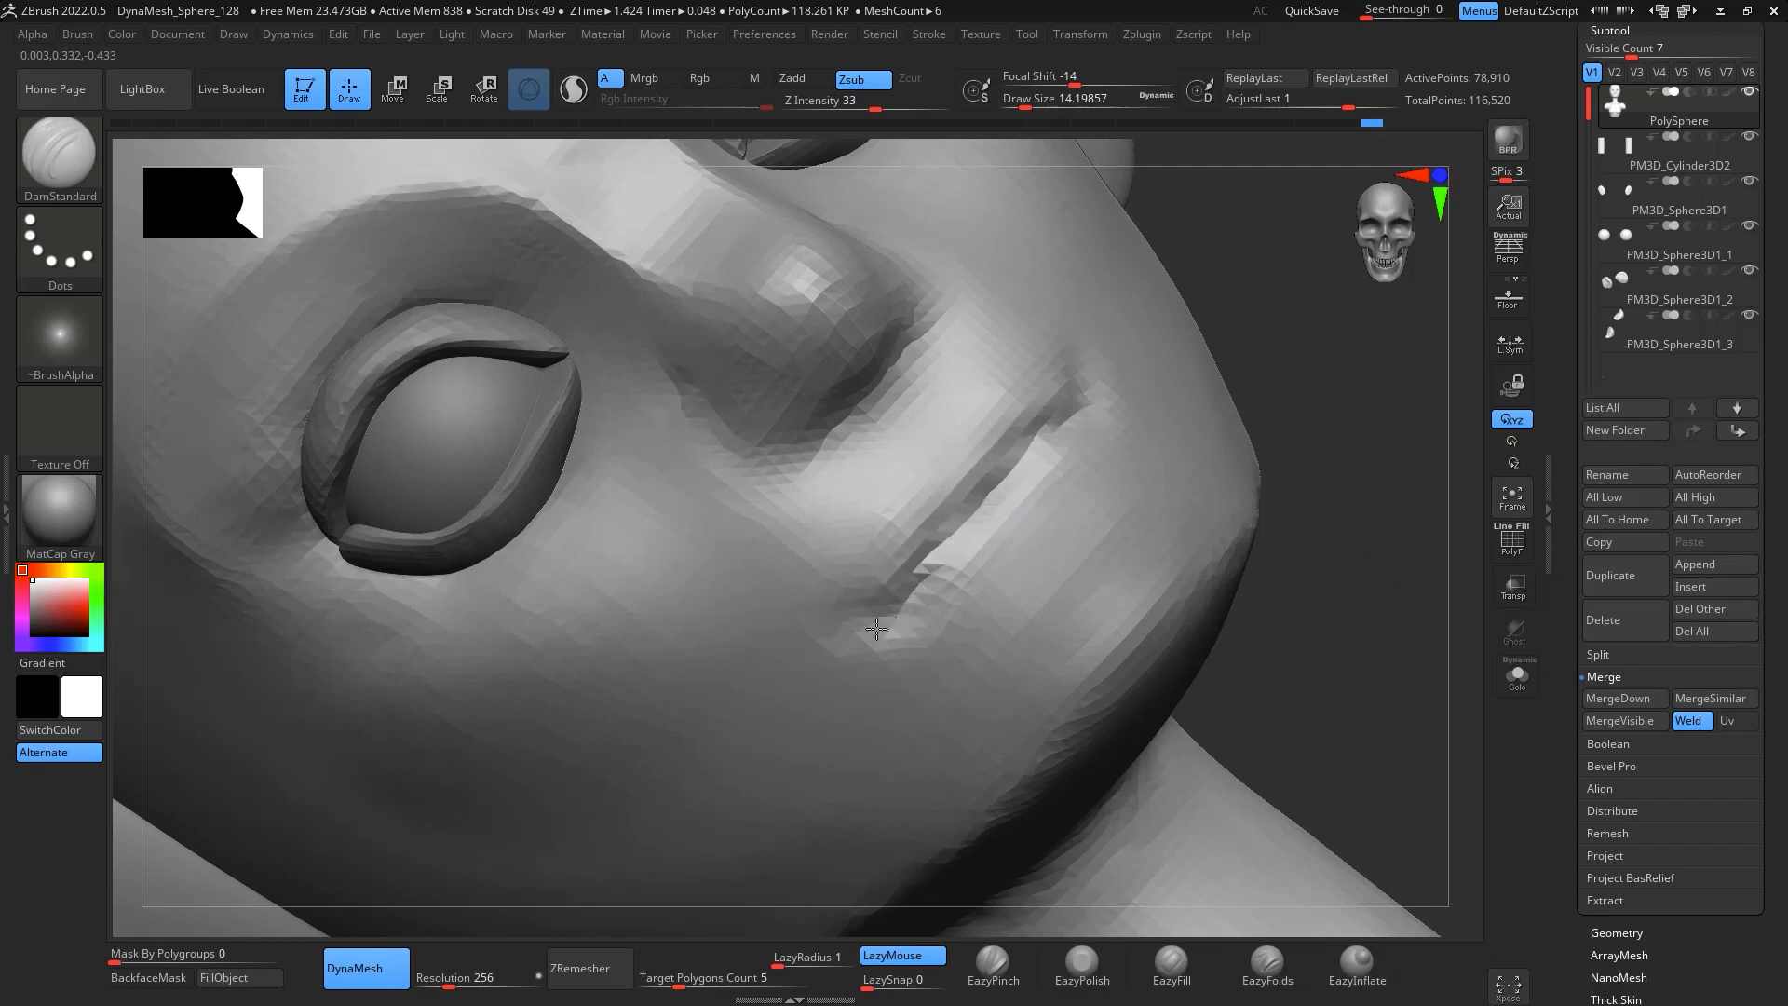
pyautogui.moveTo(1362, 395)
pyautogui.mouseDown()
pyautogui.moveTo(1421, 367)
pyautogui.moveTo(1373, 391)
pyautogui.moveTo(1348, 372)
pyautogui.mouseUp()
# Reshape the mouth and its corners with the Move brush at a Draw Size of about 39
pyautogui.press('b')
pyautogui.press('m')
pyautogui.press('v')
pyautogui.press('space')
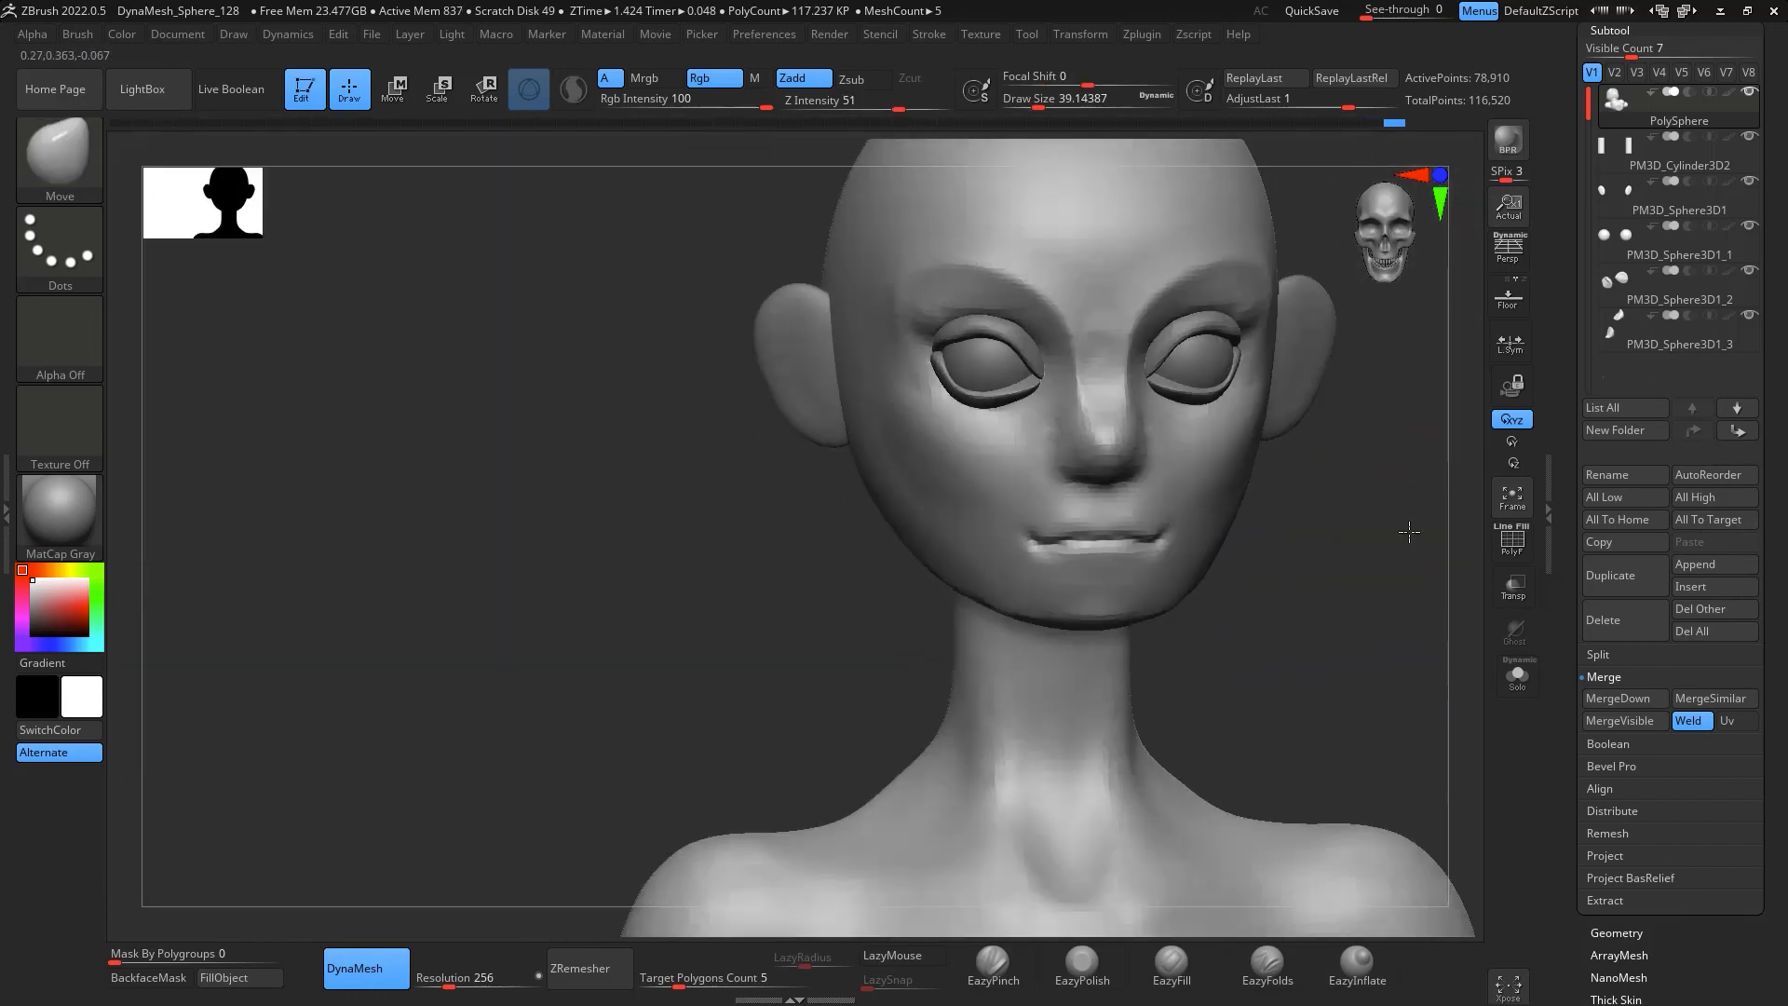
pyautogui.moveTo(1379, 522)
pyautogui.mouseDown()
pyautogui.moveTo(1347, 448)
pyautogui.moveTo(1377, 435)
pyautogui.moveTo(1319, 373)
pyautogui.moveTo(1025, 460)
pyautogui.mouseUp()
pyautogui.press('space')
pyautogui.press('space')
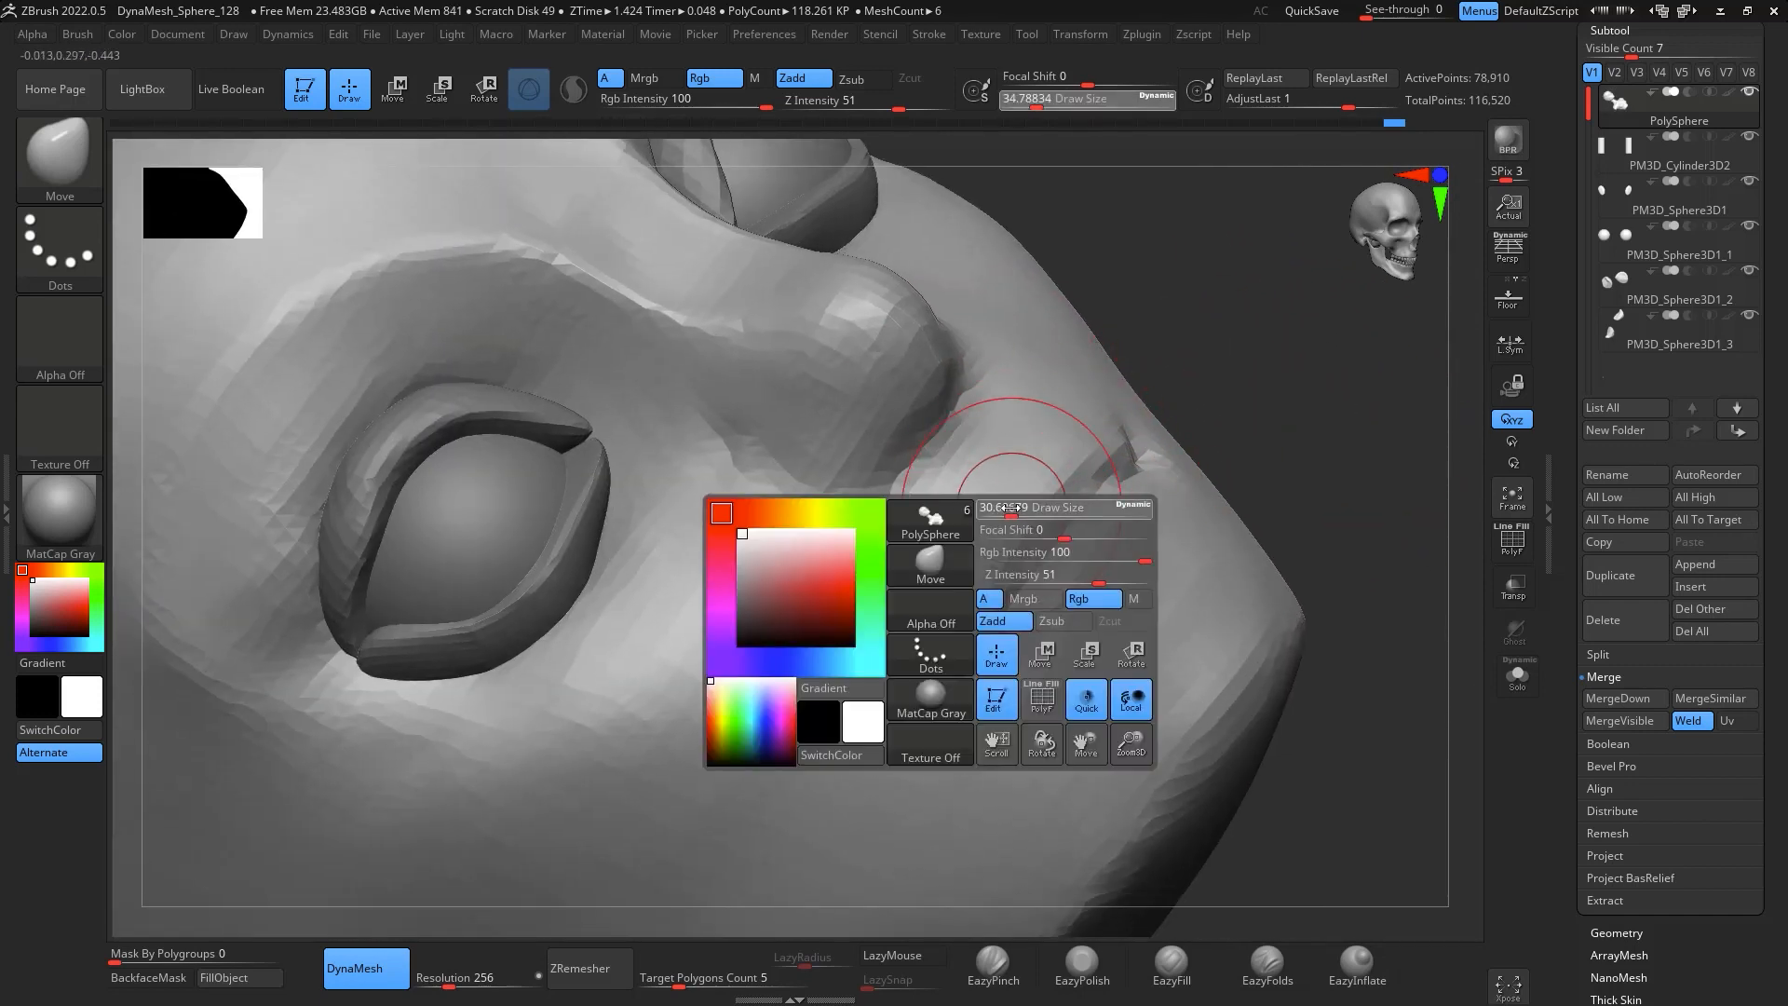
pyautogui.click(1007, 500)
# Carve the outline of the upper lip with the DamStandard brush at a Draw Size of about 16
pyautogui.press('b')
pyautogui.press('d')
pyautogui.press('s')
pyautogui.press('space')
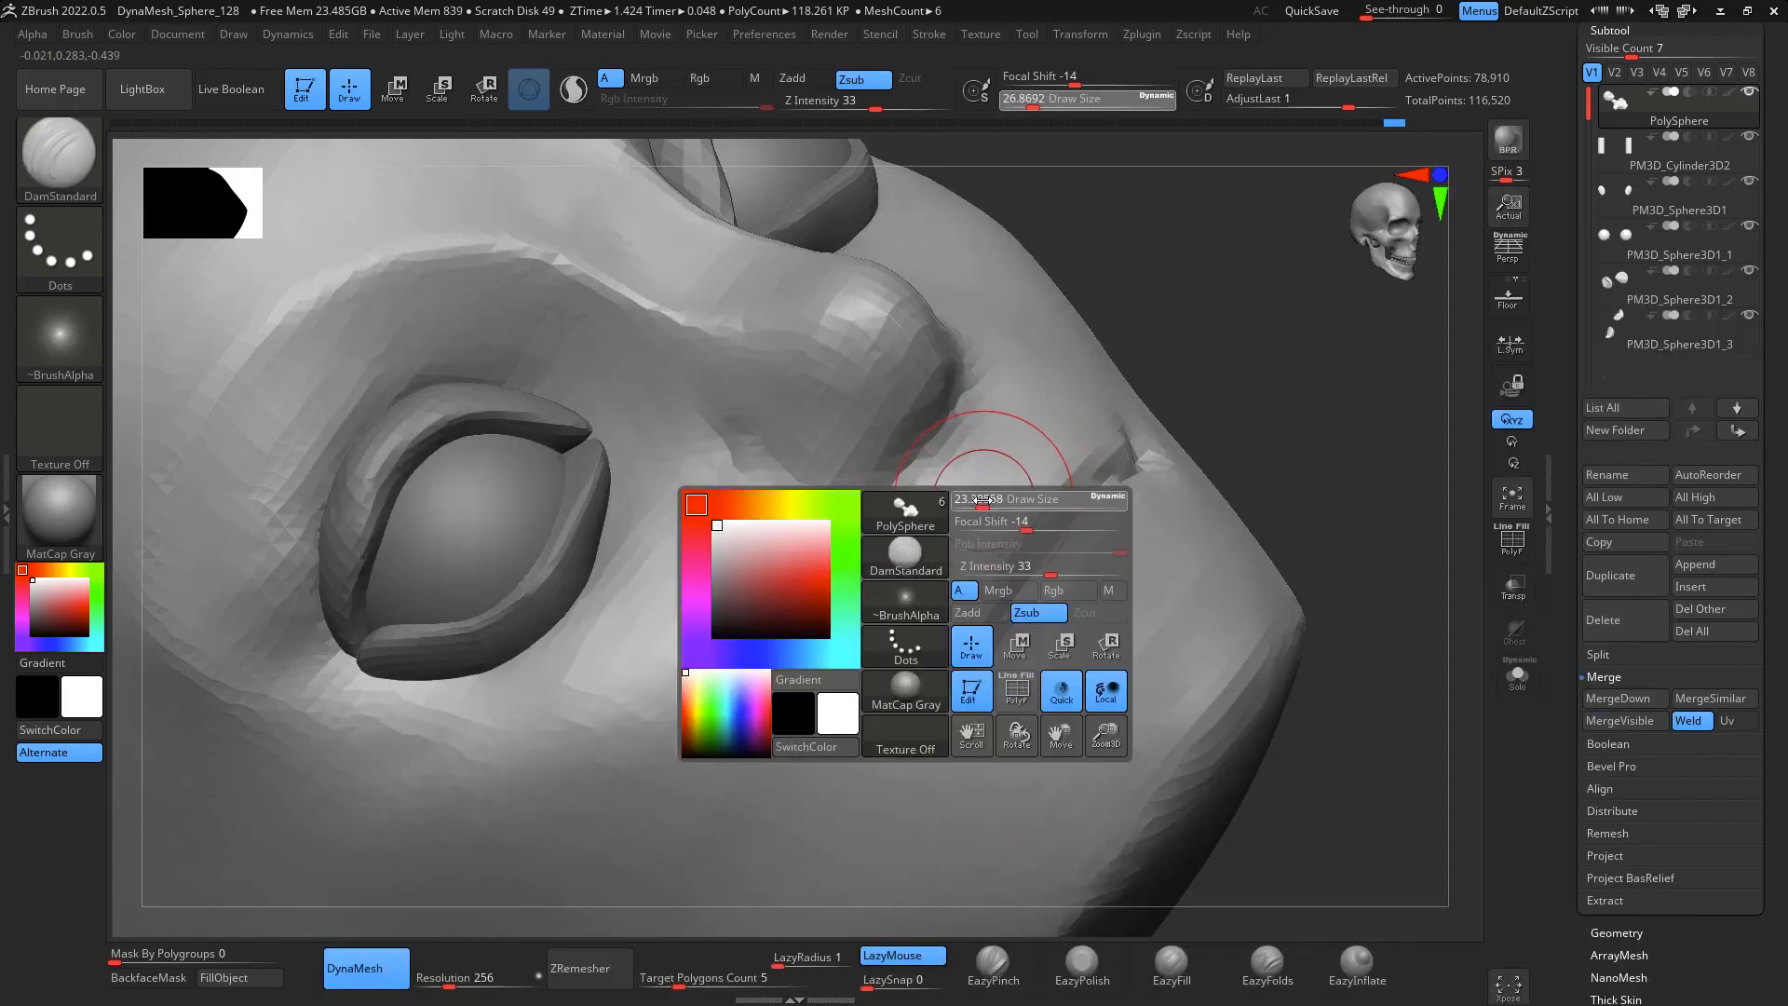
pyautogui.moveTo(982, 501); pyautogui.dragTo(980, 501)
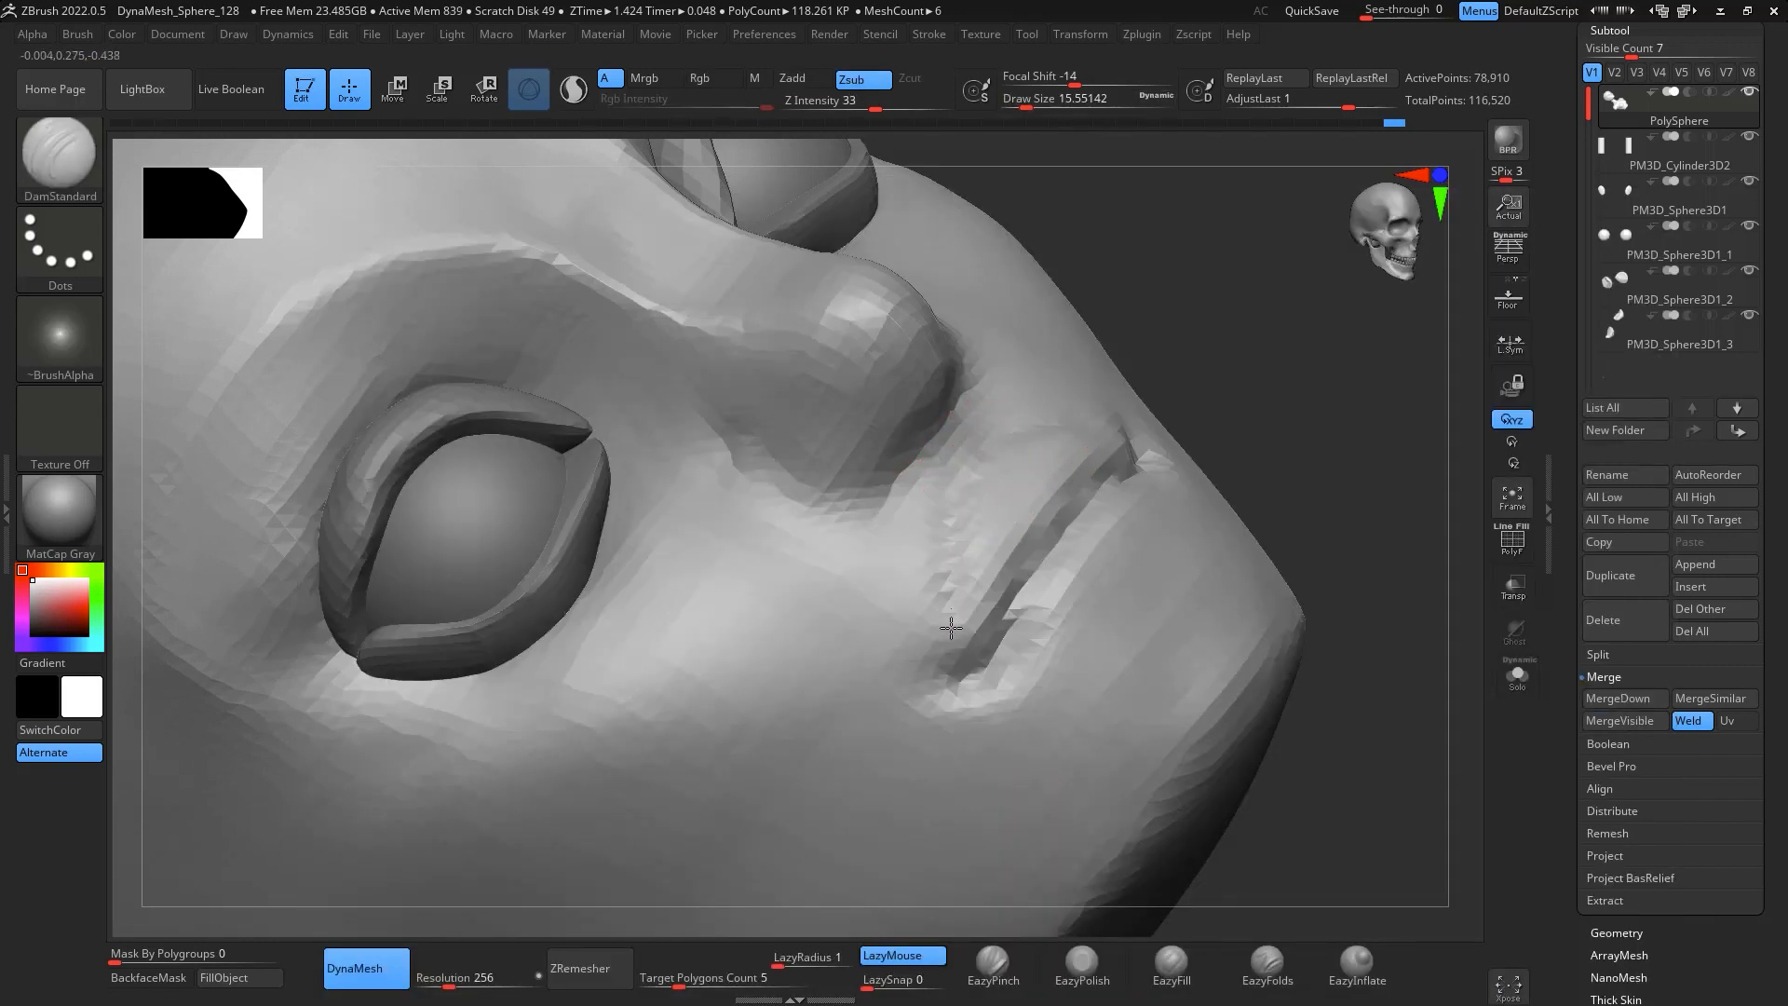
pyautogui.keyDown('shift'); pyautogui.moveTo(946, 643); pyautogui.dragTo(991, 466); pyautogui.keyUp('shift')
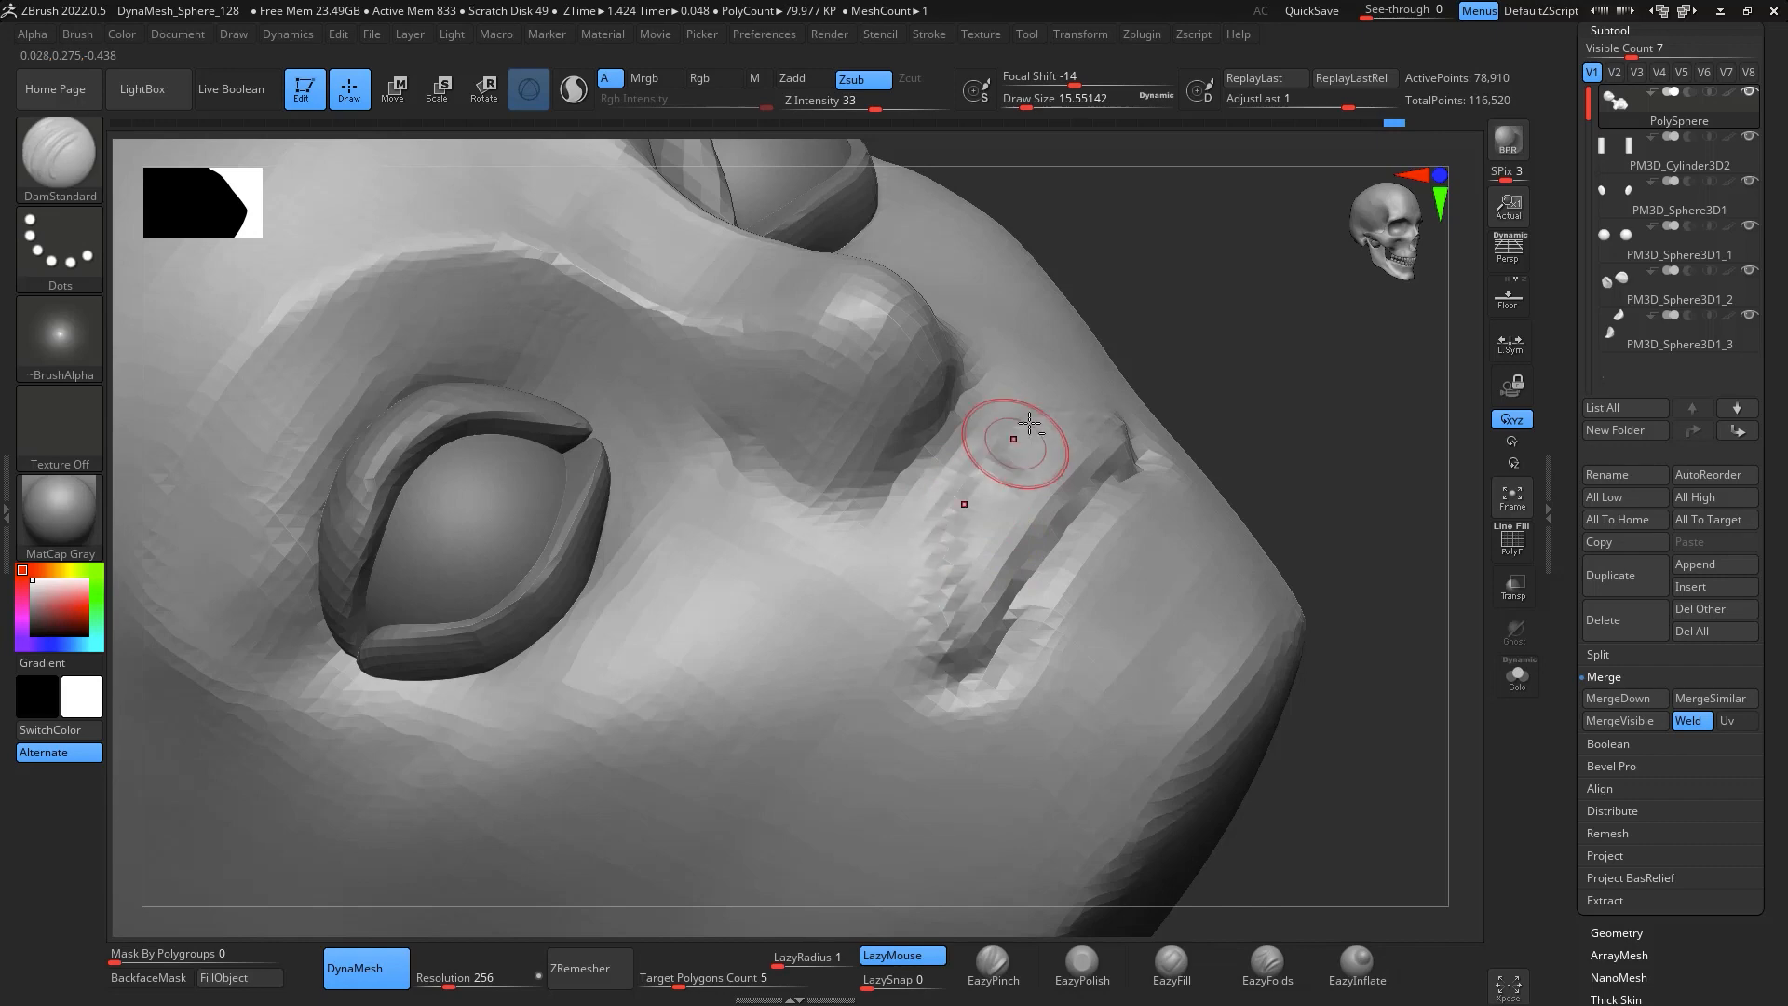
pyautogui.moveTo(1285, 371)
pyautogui.mouseDown()
pyautogui.moveTo(1326, 419)
pyautogui.moveTo(1325, 372)
pyautogui.moveTo(1040, 420)
pyautogui.mouseUp()
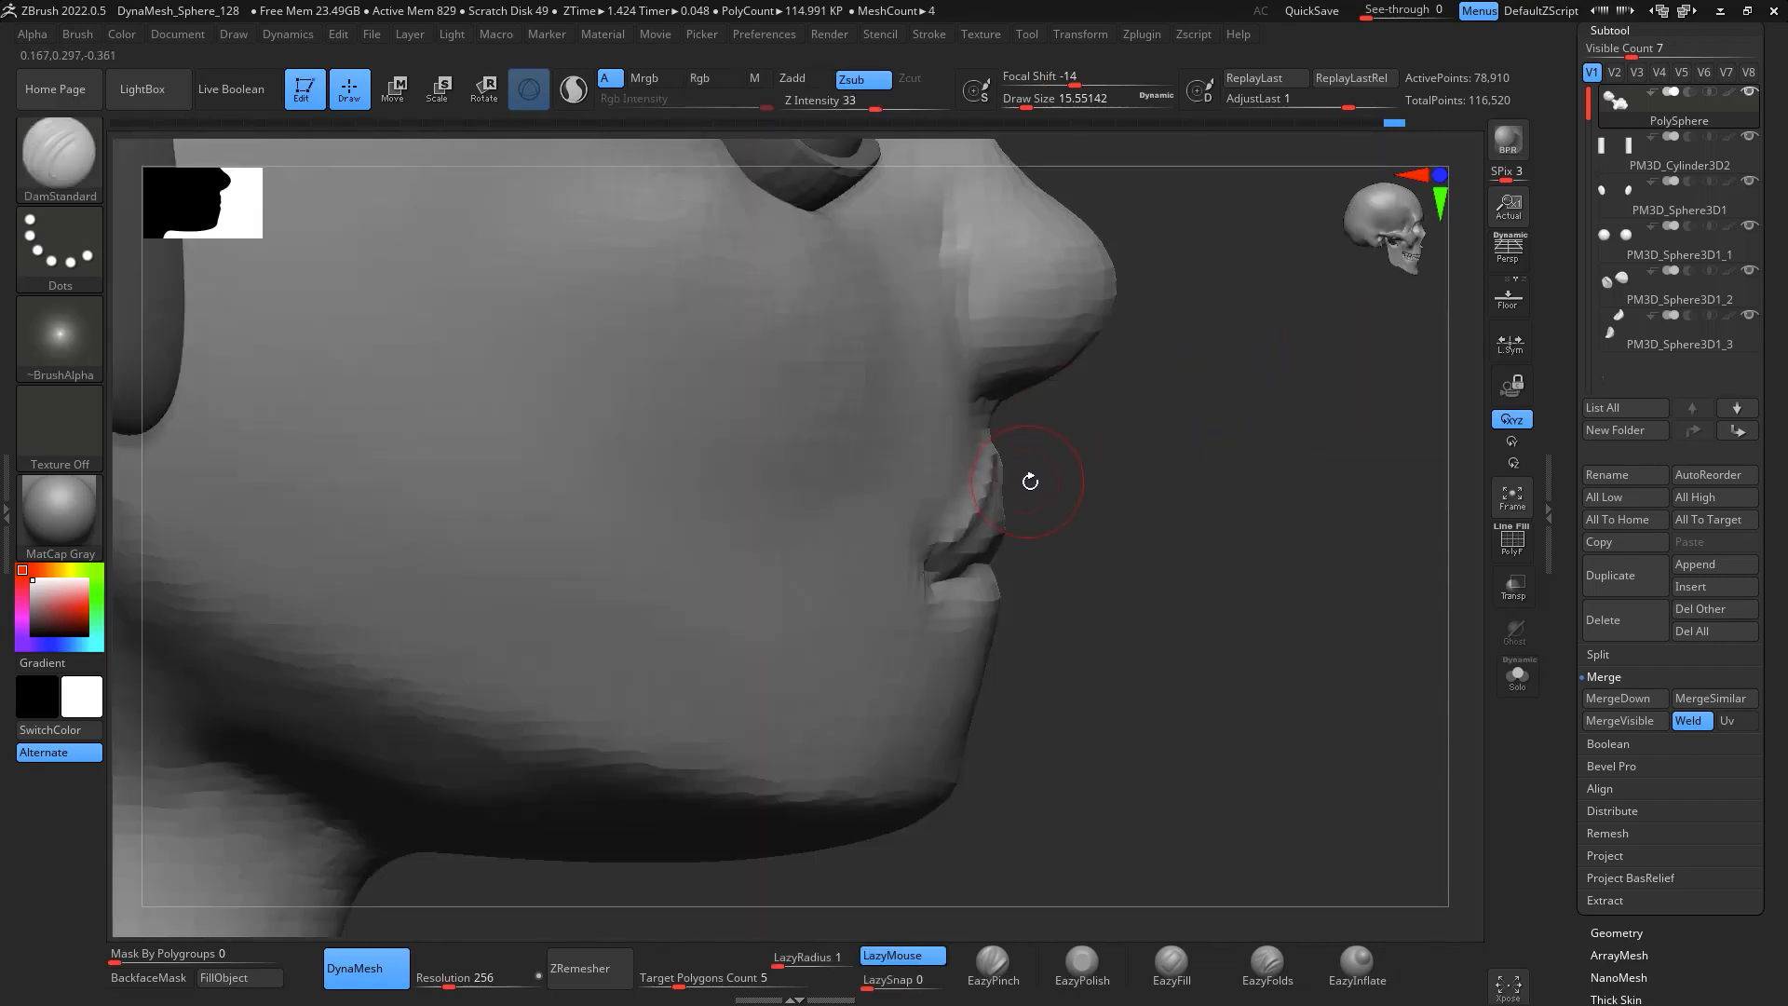
# Reshape the lips and mouth profile with the Move brush at a draw size of about 25
pyautogui.press('space')
pyautogui.moveTo(1029, 485)
pyautogui.mouseDown()
pyautogui.moveTo(1061, 490)
pyautogui.moveTo(1015, 479)
pyautogui.moveTo(1034, 485)
pyautogui.mouseUp()
pyautogui.press('space')
pyautogui.moveTo(1032, 411); pyautogui.dragTo(1024, 419)
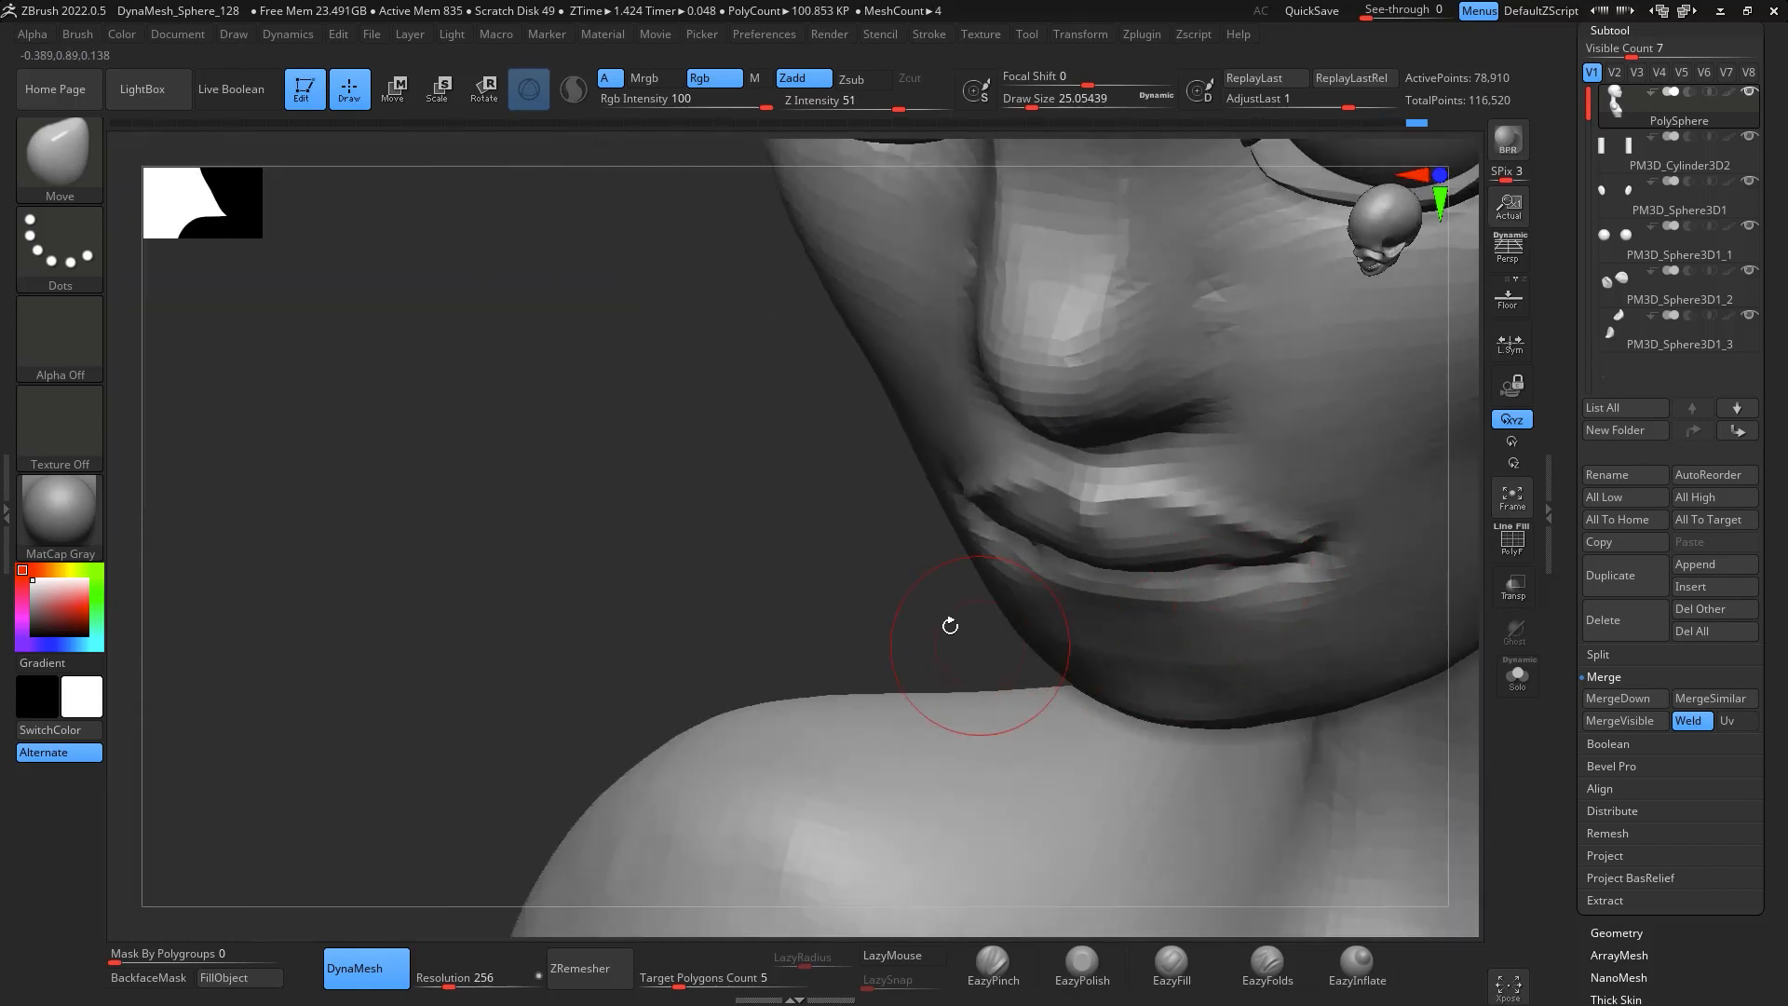
pyautogui.moveTo(950, 626); pyautogui.dragTo(1210, 353)
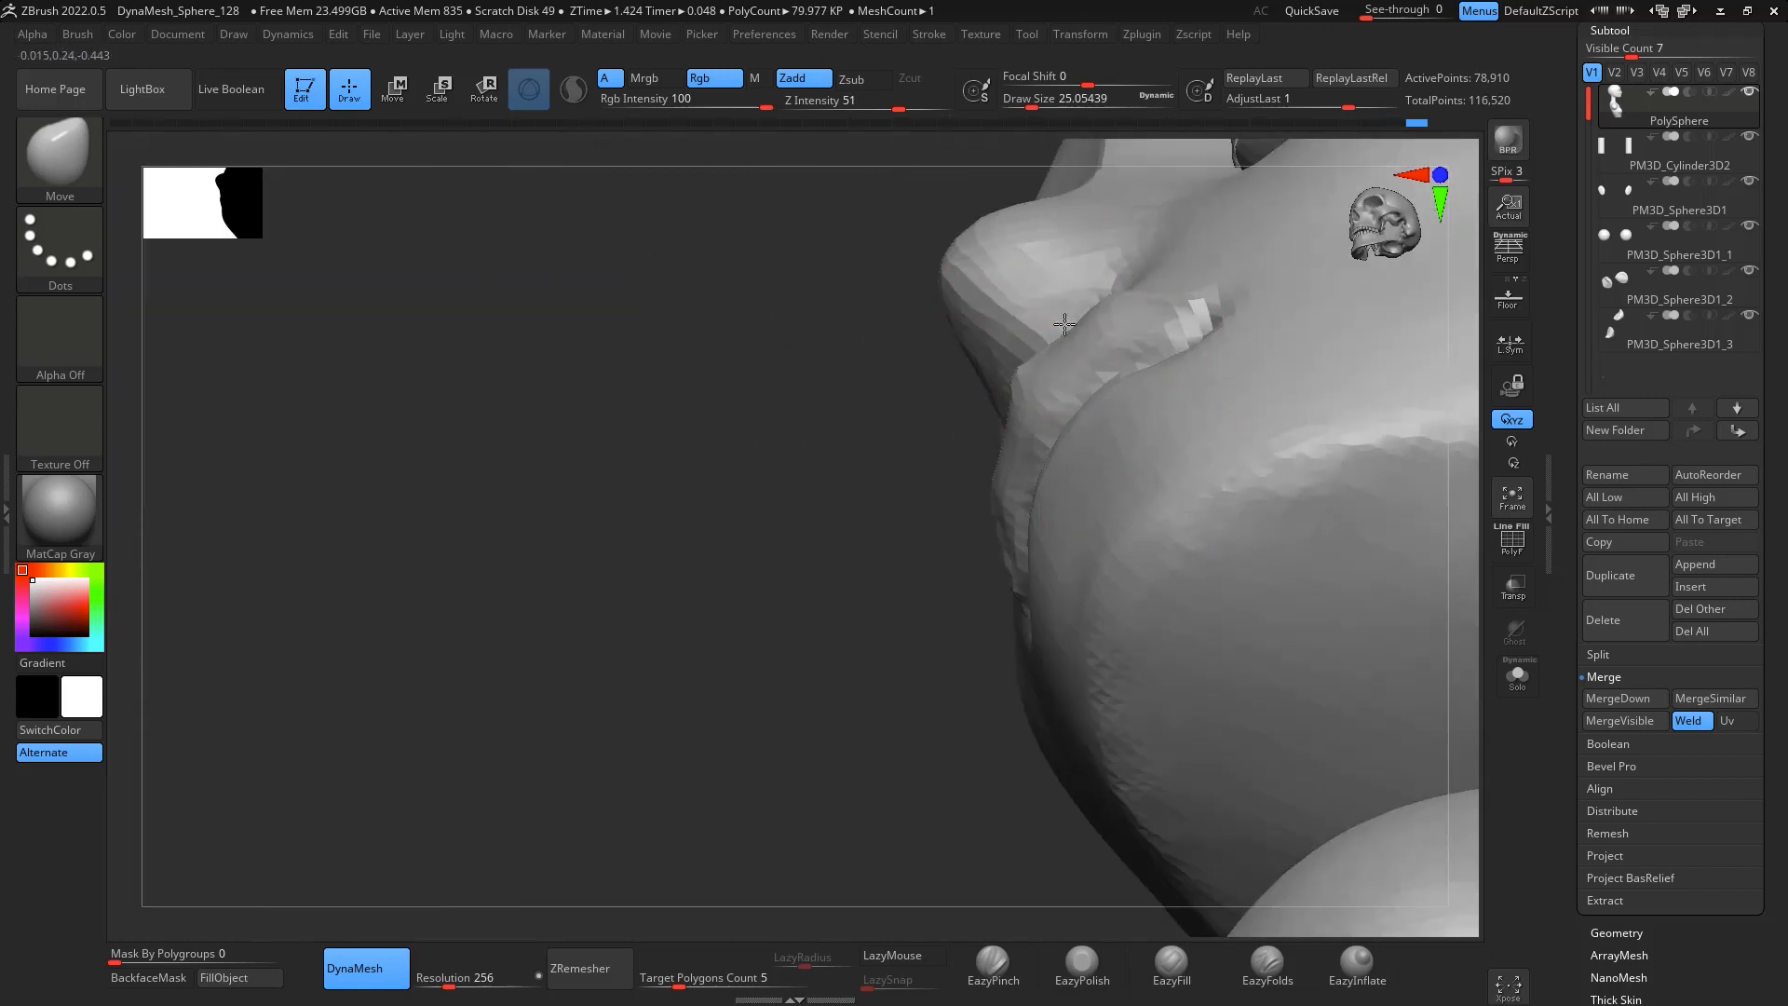
pyautogui.moveTo(1052, 340); pyautogui.dragTo(1081, 331)
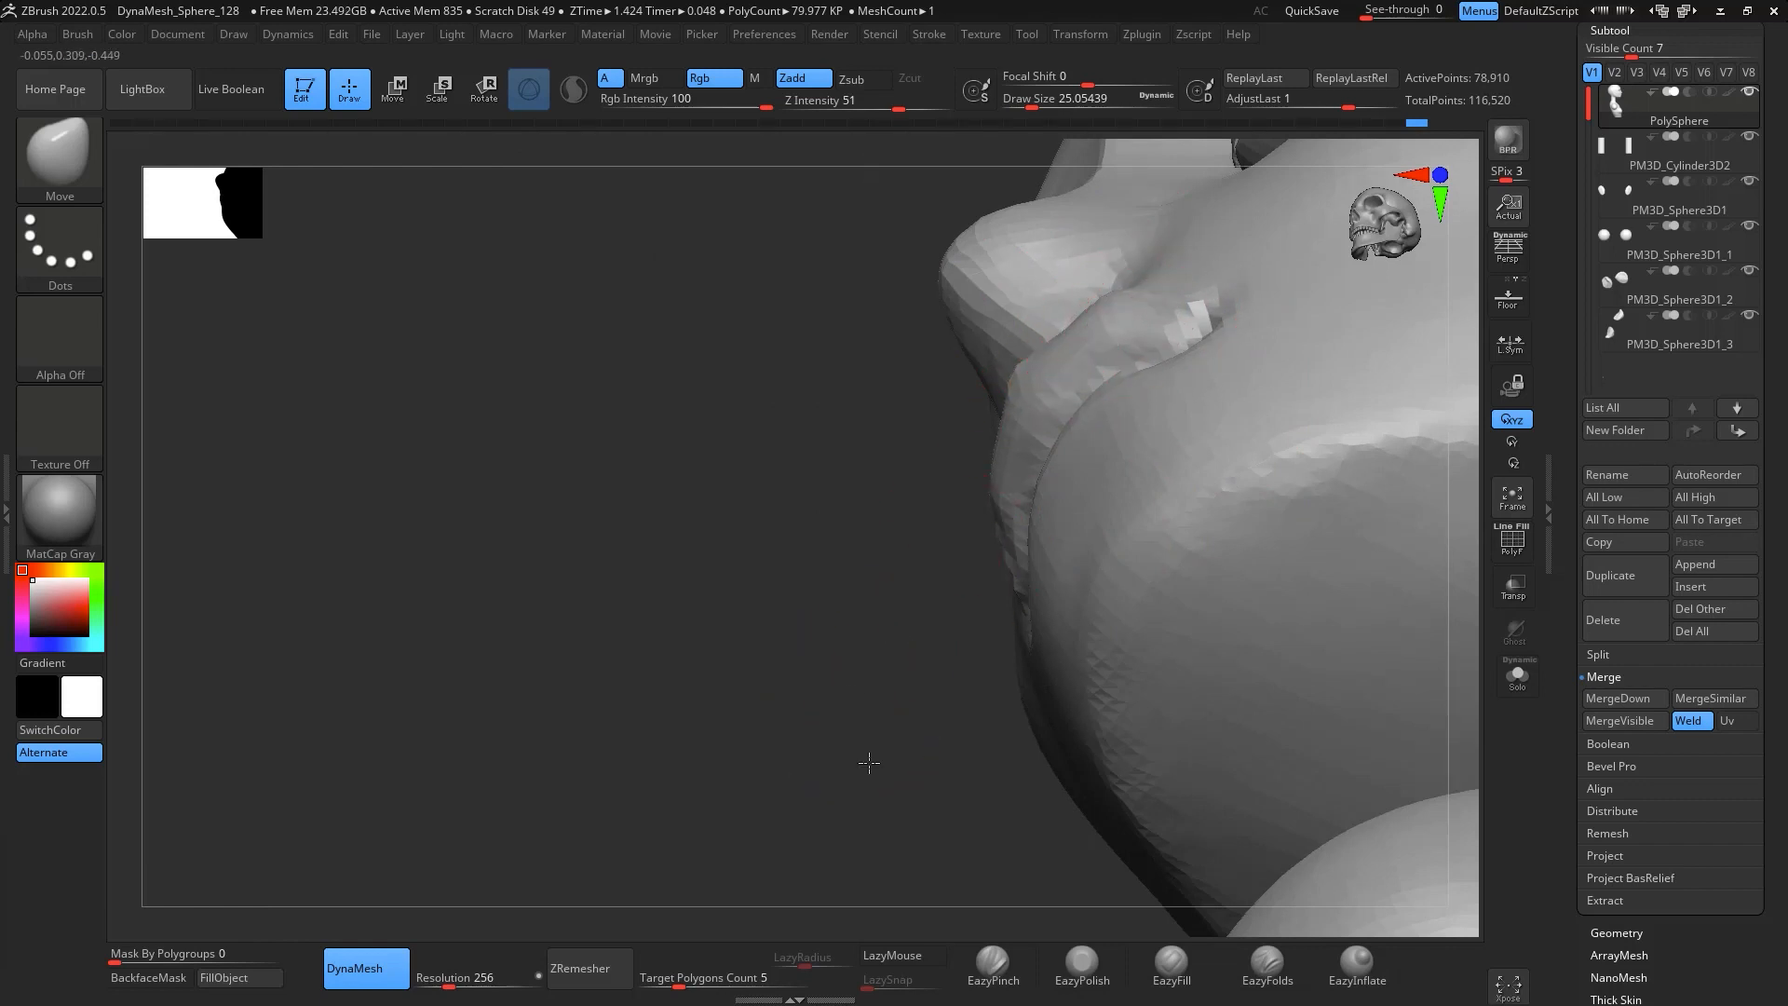
pyautogui.moveTo(866, 761)
pyautogui.keyDown('shift'); pyautogui.mouseDown()
pyautogui.moveTo(922, 756)
pyautogui.moveTo(974, 814)
pyautogui.mouseUp(); pyautogui.keyUp('shift')
pyautogui.moveTo(1388, 765); pyautogui.dragTo(1103, 444)
pyautogui.moveTo(1262, 422); pyautogui.dragTo(1171, 417)
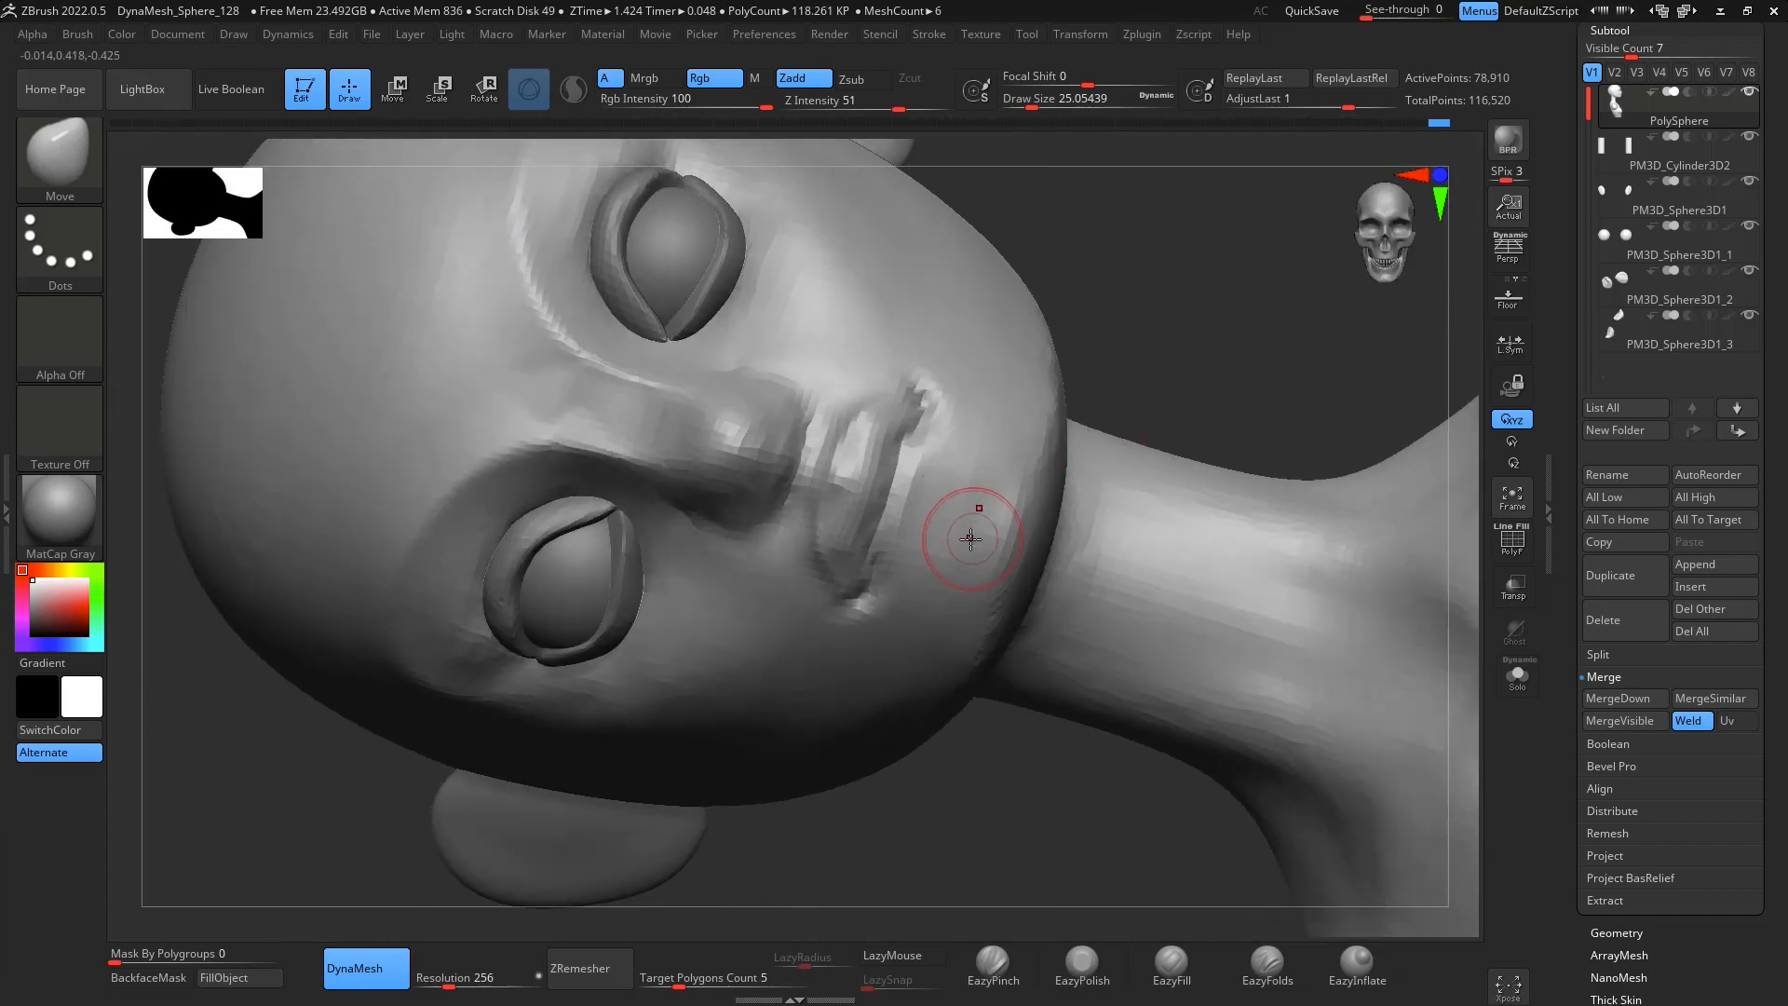
# Build up the area below the lower lip with the ClayBuildup brush, enlarging the draw size to about 49 for the chin
pyautogui.press('b')
pyautogui.press('c')
pyautogui.press('b')
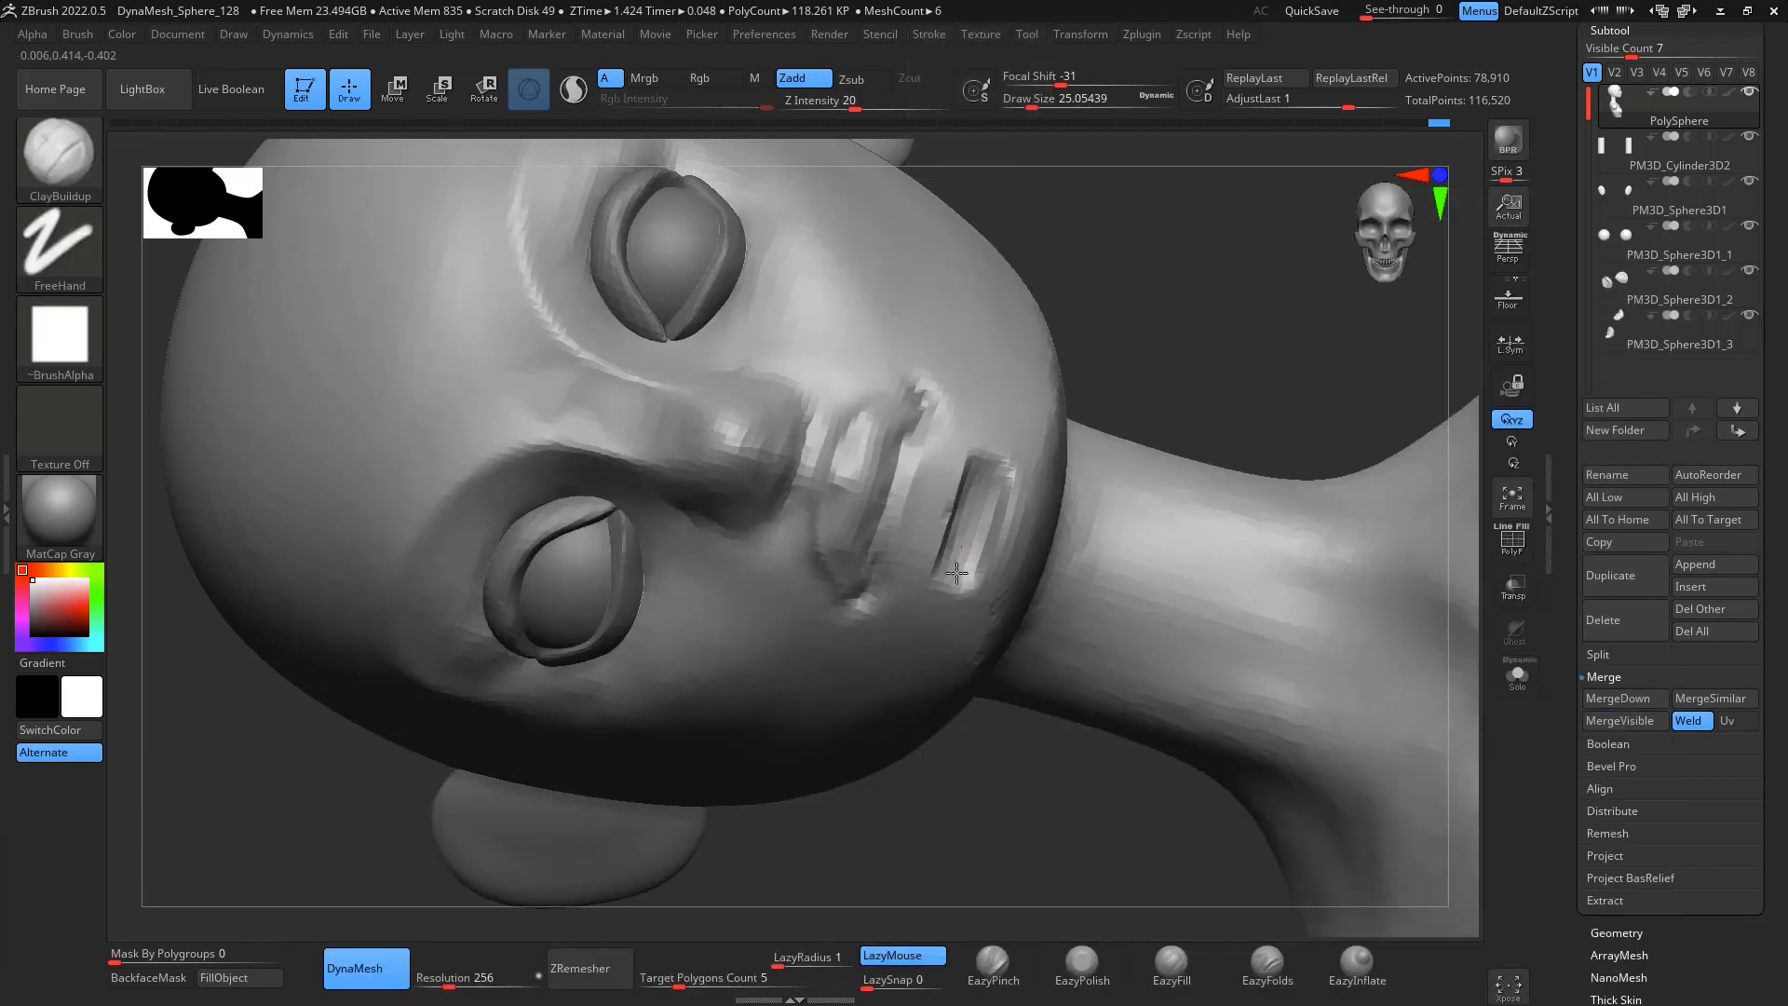
pyautogui.press('space')
pyautogui.moveTo(1004, 556)
pyautogui.mouseDown()
pyautogui.moveTo(995, 583)
pyautogui.moveTo(1018, 522)
pyautogui.mouseUp()
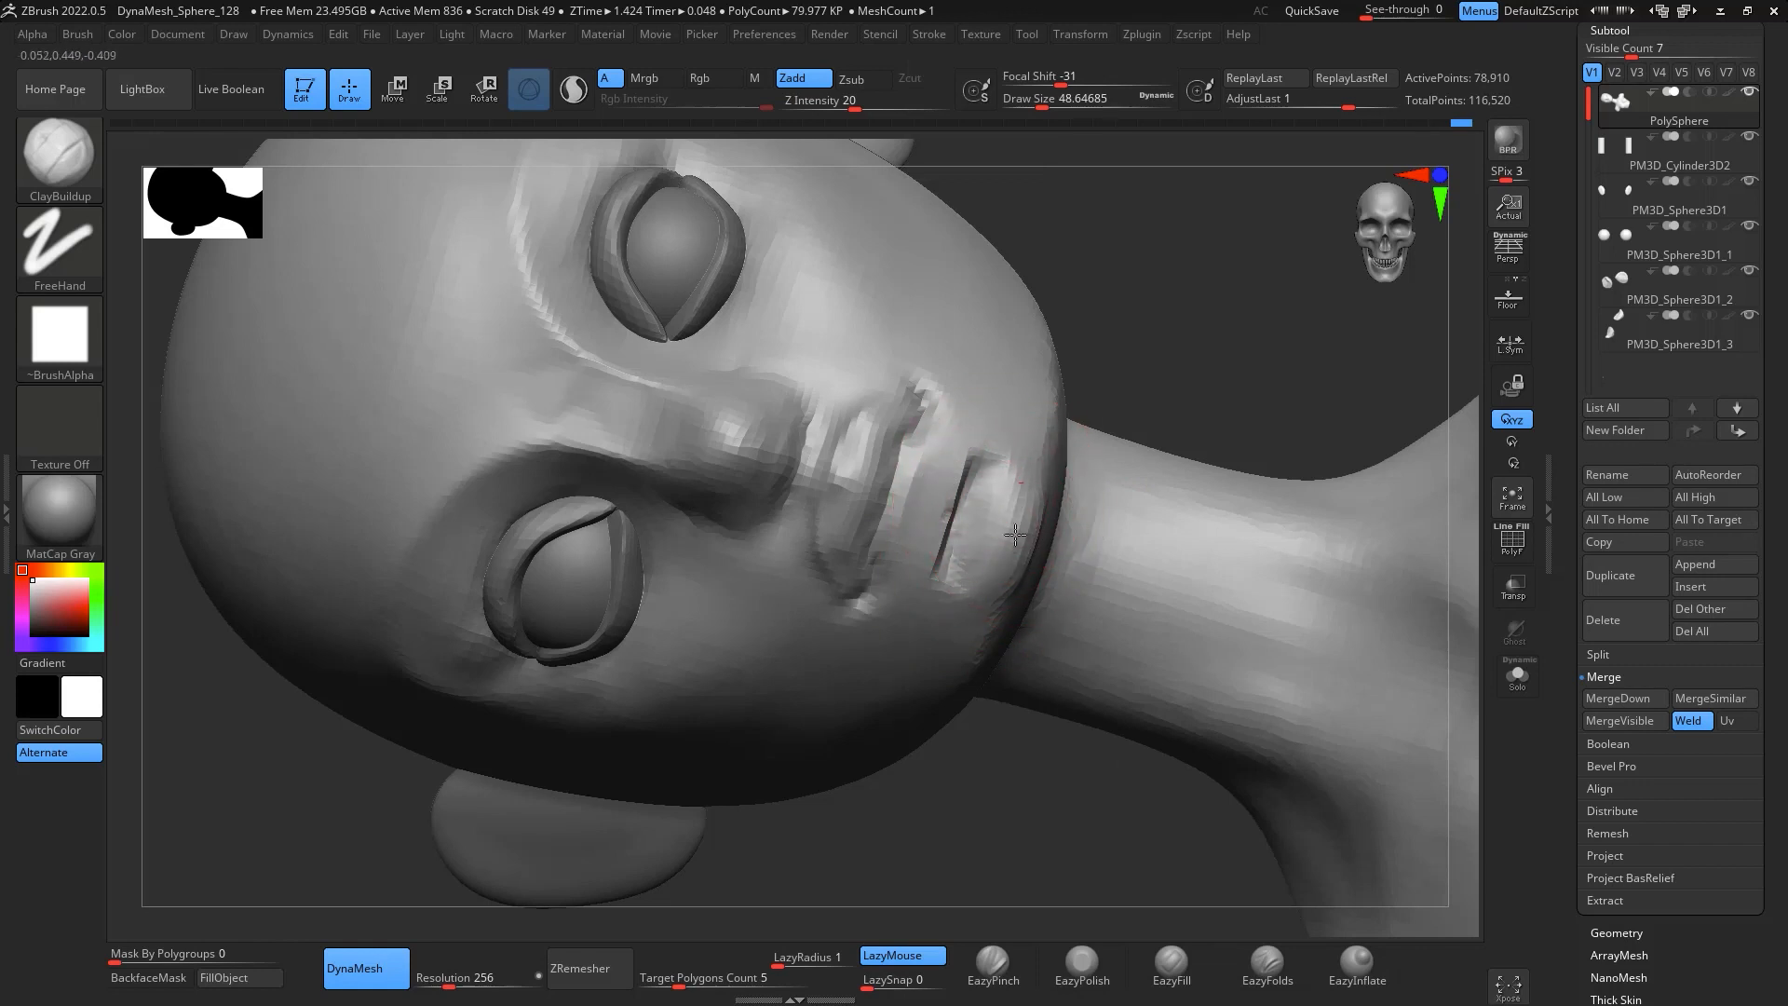
# Add clay around the chin and along the jawline, and smooth the strokes
pyautogui.moveTo(1091, 359); pyautogui.dragTo(1131, 423)
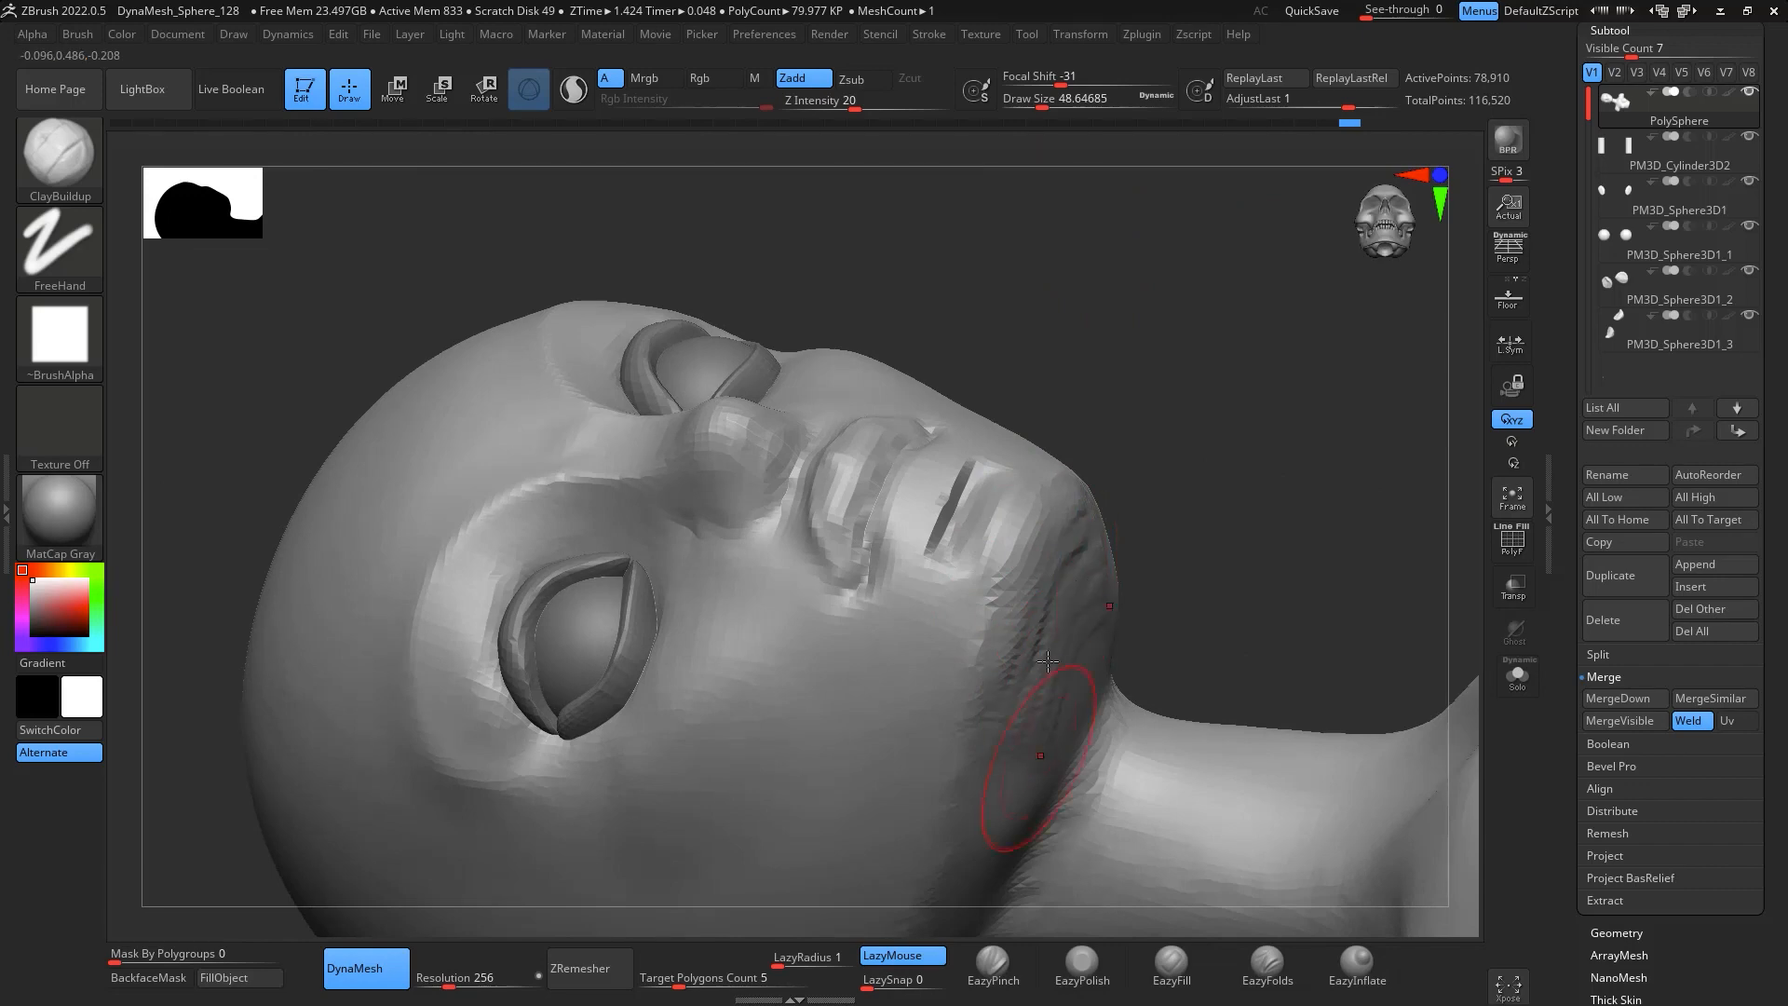
pyautogui.moveTo(1149, 462)
pyautogui.mouseDown()
pyautogui.moveTo(1233, 447)
pyautogui.moveTo(1243, 372)
pyautogui.mouseUp()
pyautogui.keyDown('shift'); pyautogui.moveTo(1092, 605); pyautogui.dragTo(1050, 688); pyautogui.keyUp('shift')
pyautogui.moveTo(1248, 596)
pyautogui.mouseDown()
pyautogui.moveTo(1349, 506)
pyautogui.moveTo(1295, 319)
pyautogui.mouseUp()
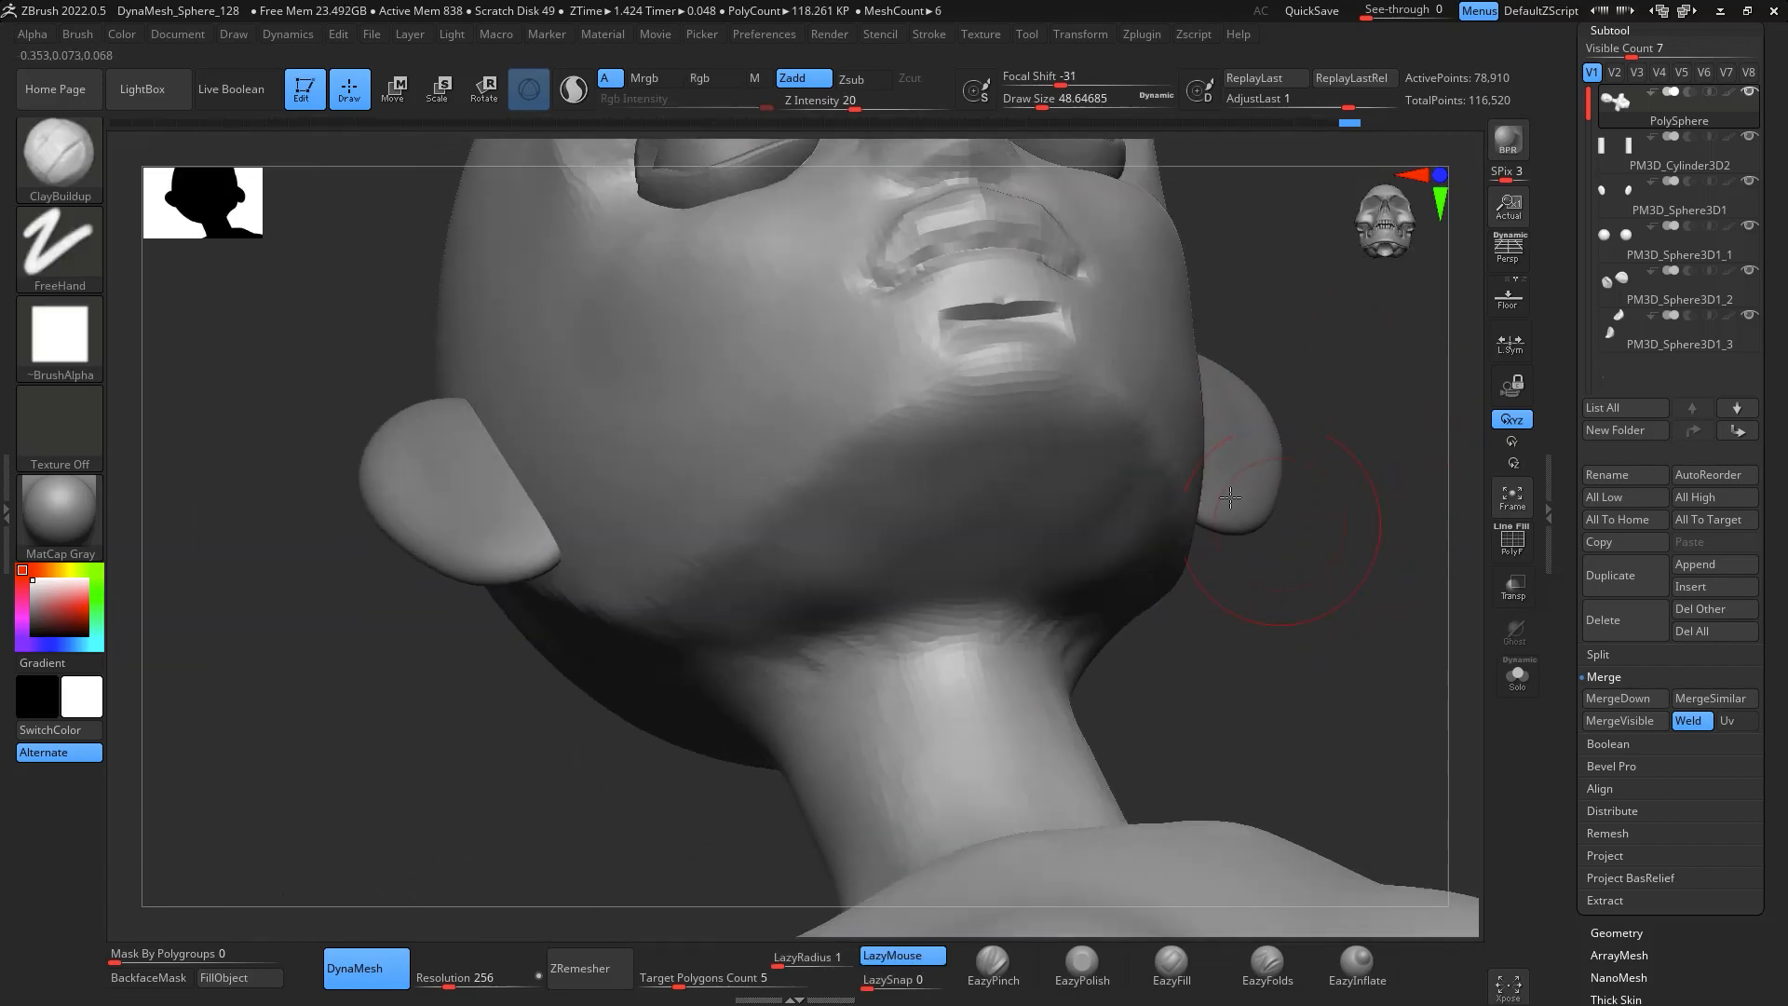
# Fill the transition from the underside of the chin to the neck with ClayBuildup at draw size about 62, and smooth it
pyautogui.press('space')
pyautogui.moveTo(1053, 627); pyautogui.dragTo(1060, 627)
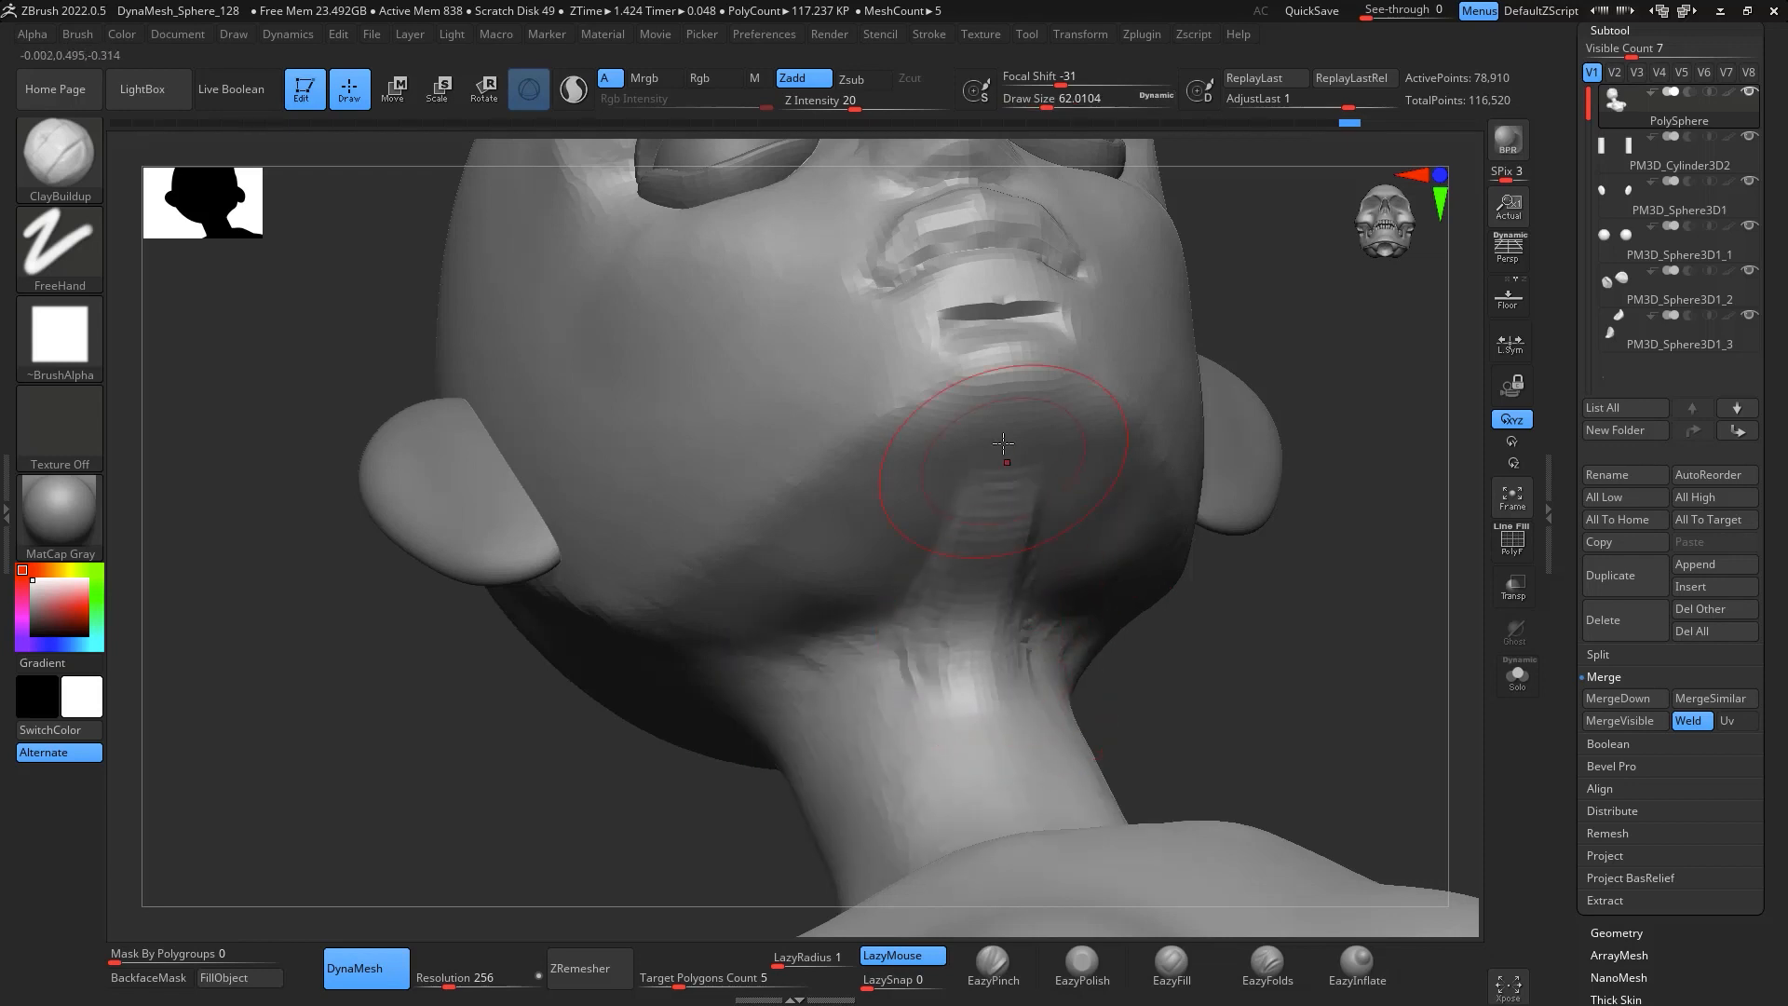
pyautogui.moveTo(954, 509); pyautogui.dragTo(954, 688)
pyautogui.moveTo(989, 522)
pyautogui.mouseDown()
pyautogui.moveTo(990, 707)
pyautogui.moveTo(1007, 733)
pyautogui.mouseUp()
pyautogui.moveTo(1013, 436); pyautogui.dragTo(1015, 699)
pyautogui.keyDown('shift'); pyautogui.moveTo(943, 586); pyautogui.dragTo(935, 671); pyautogui.keyUp('shift')
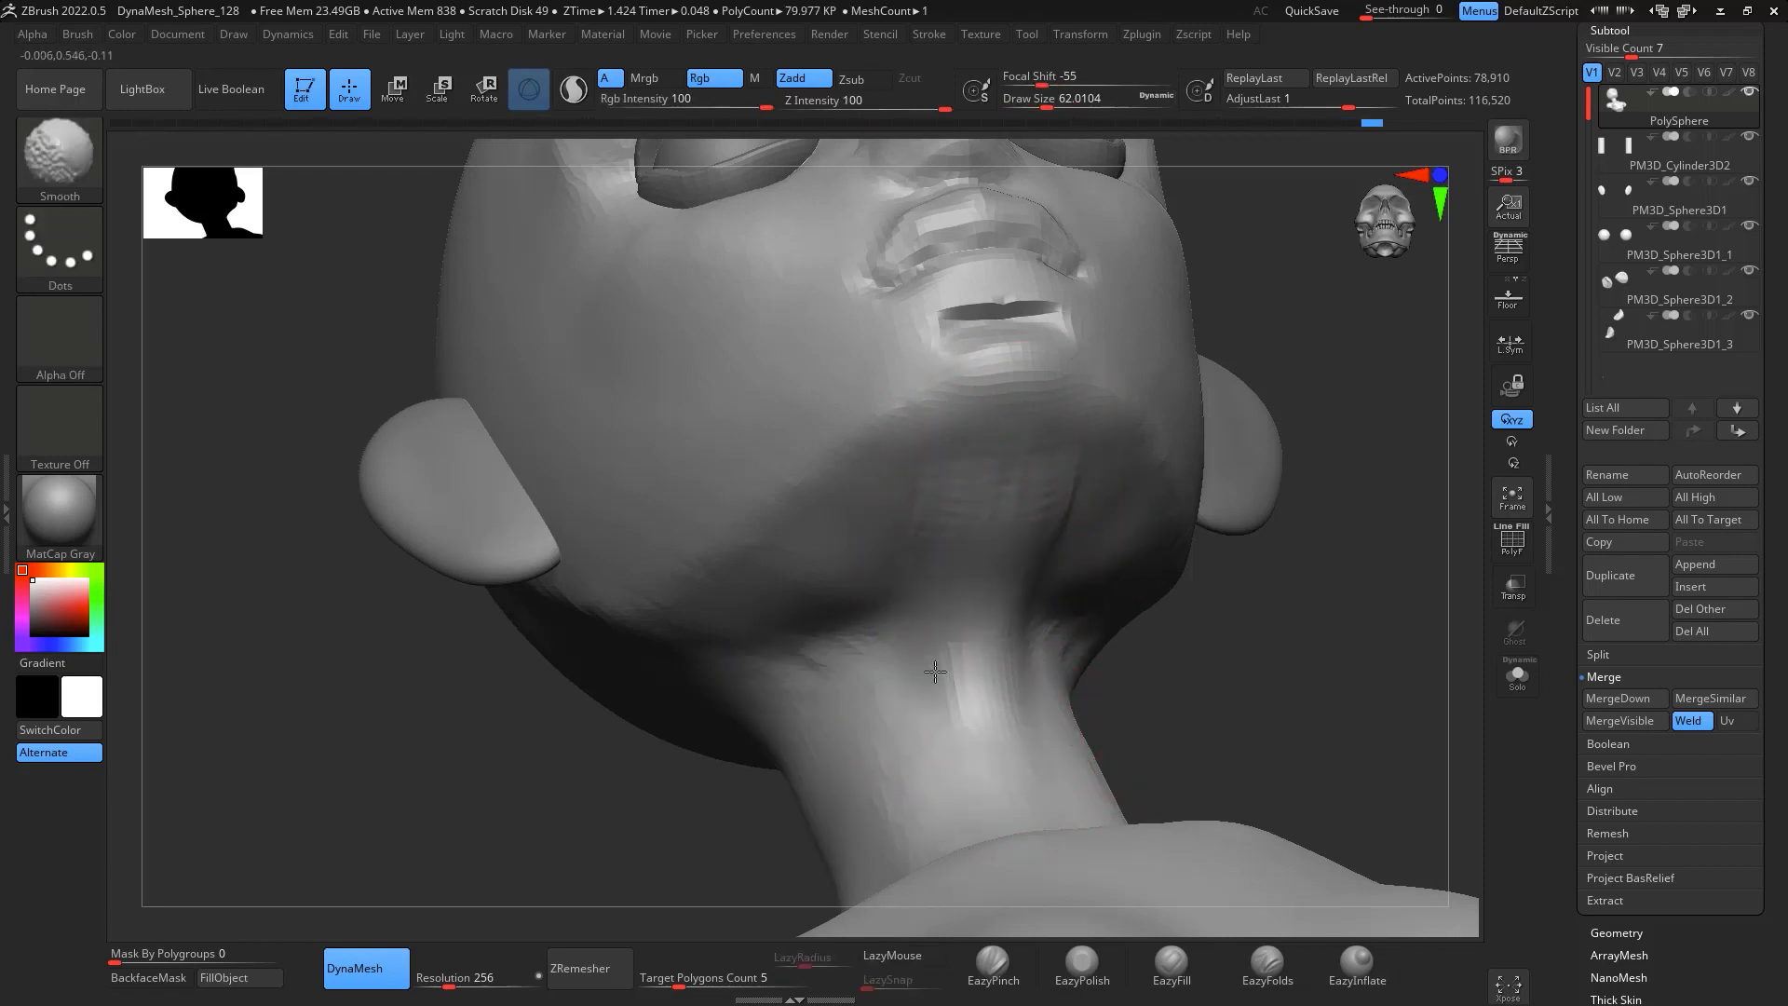
# Carve the crease between the lower lip and chin with the DamStandard brush at draw size about 20
pyautogui.moveTo(1164, 735)
pyautogui.mouseDown()
pyautogui.moveTo(1317, 766)
pyautogui.moveTo(1309, 674)
pyautogui.moveTo(1397, 551)
pyautogui.moveTo(1312, 681)
pyautogui.moveTo(1378, 500)
pyautogui.moveTo(1331, 260)
pyautogui.moveTo(1249, 188)
pyautogui.moveTo(1149, 252)
pyautogui.moveTo(1170, 316)
pyautogui.moveTo(1179, 270)
pyautogui.mouseUp()
pyautogui.press('b')
pyautogui.press('d')
pyautogui.press('s')
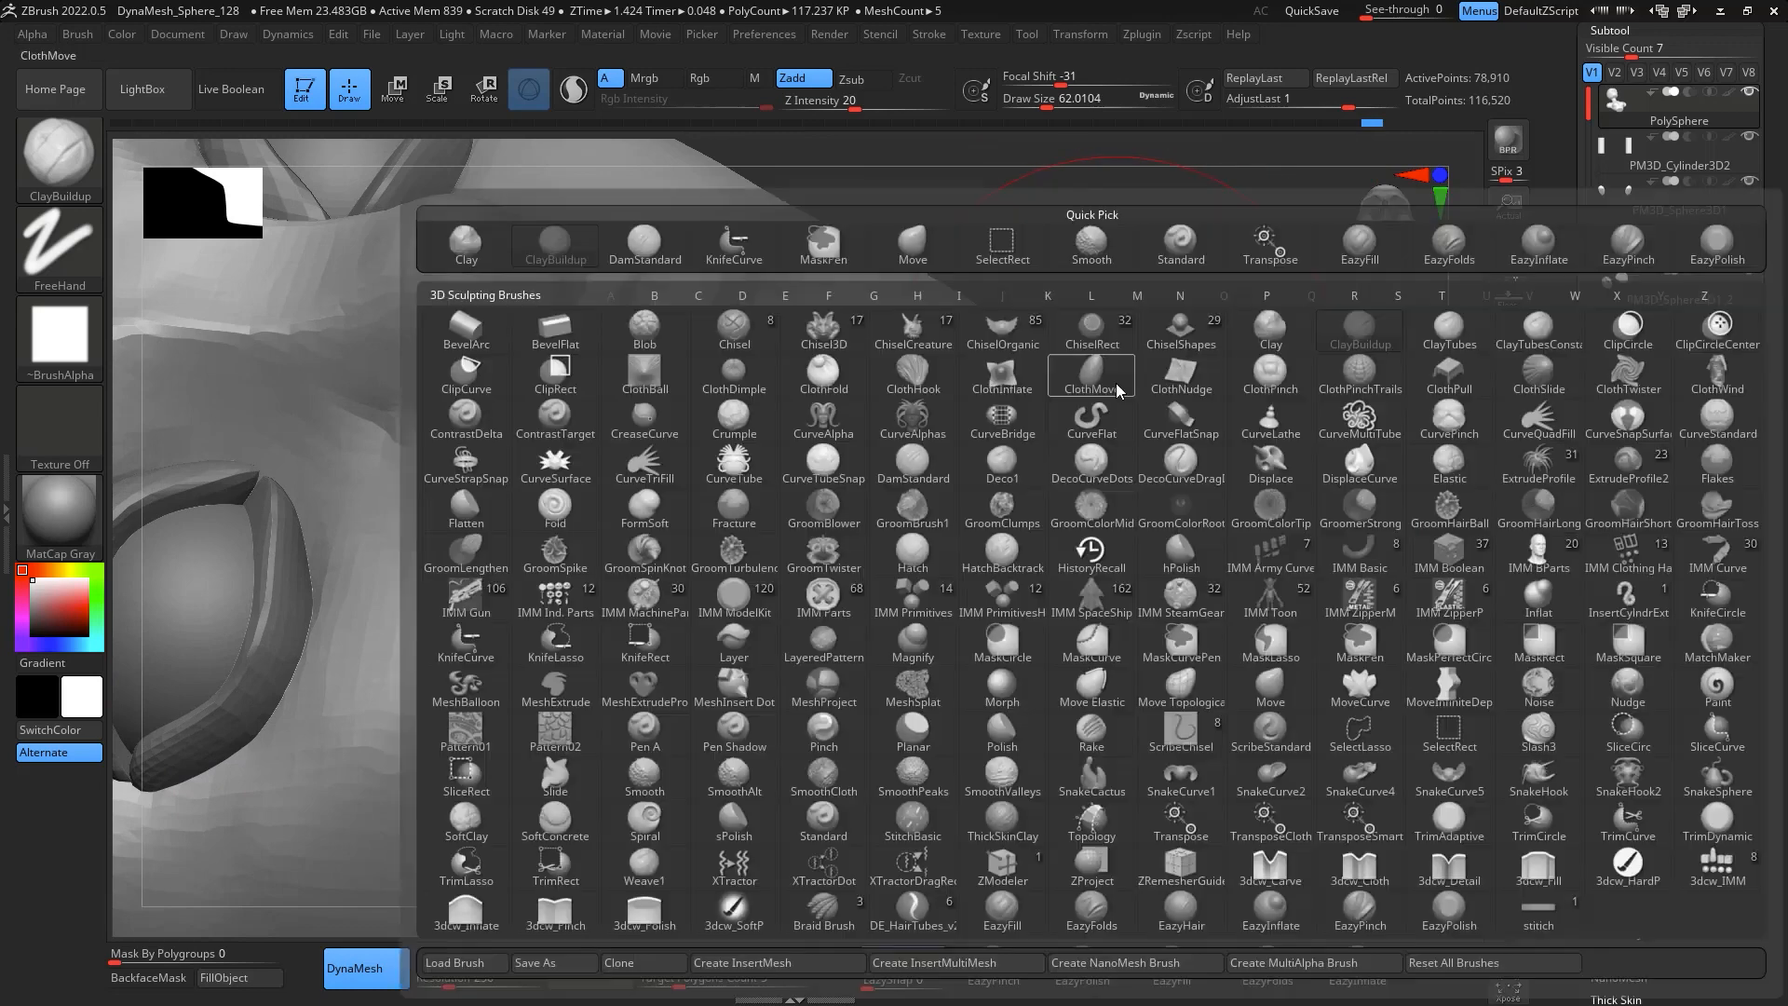
pyautogui.press('space')
pyautogui.moveTo(1054, 410); pyautogui.dragTo(1035, 407)
pyautogui.moveTo(1163, 312)
pyautogui.mouseDown()
pyautogui.moveTo(1177, 366)
pyautogui.moveTo(1160, 410)
pyautogui.mouseUp()
pyautogui.moveTo(836, 599); pyautogui.dragTo(896, 427)
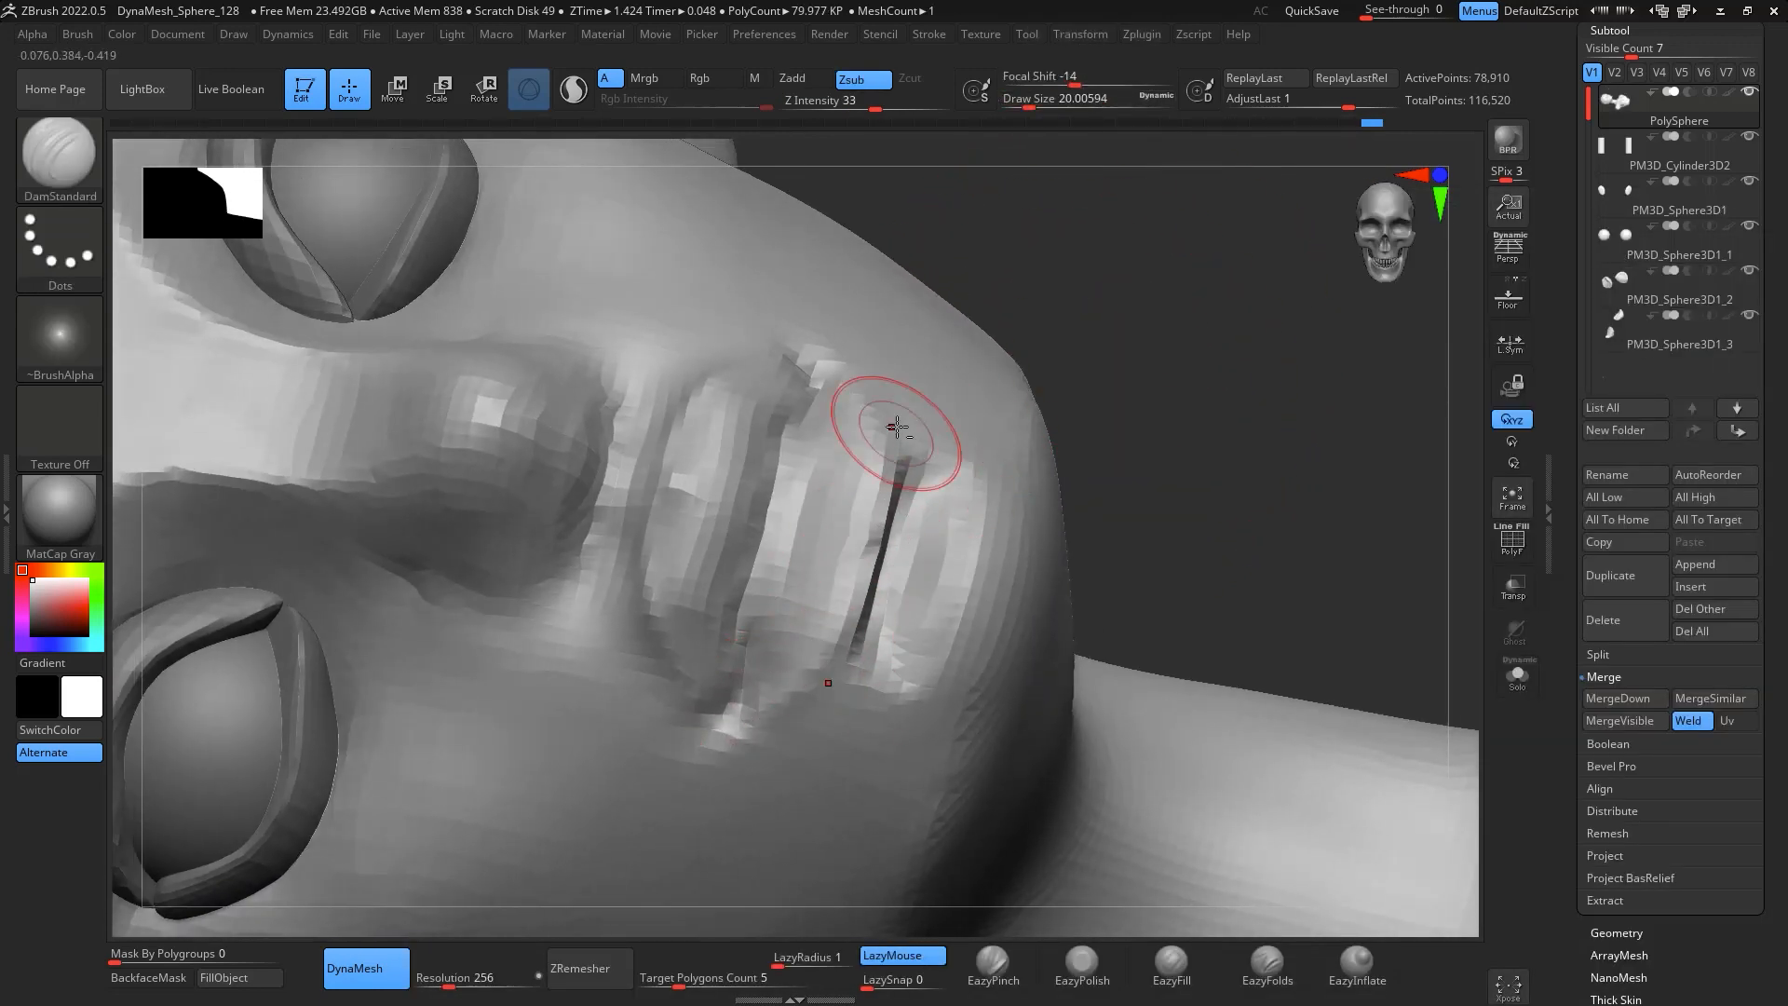
# Adjust the contour between the lower lip and chin with the Move brush at draw size about 46
pyautogui.moveTo(891, 438)
pyautogui.mouseDown(button='right')
pyautogui.moveTo(1205, 276)
pyautogui.moveTo(1186, 216)
pyautogui.moveTo(858, 514)
pyautogui.mouseUp(button='right')
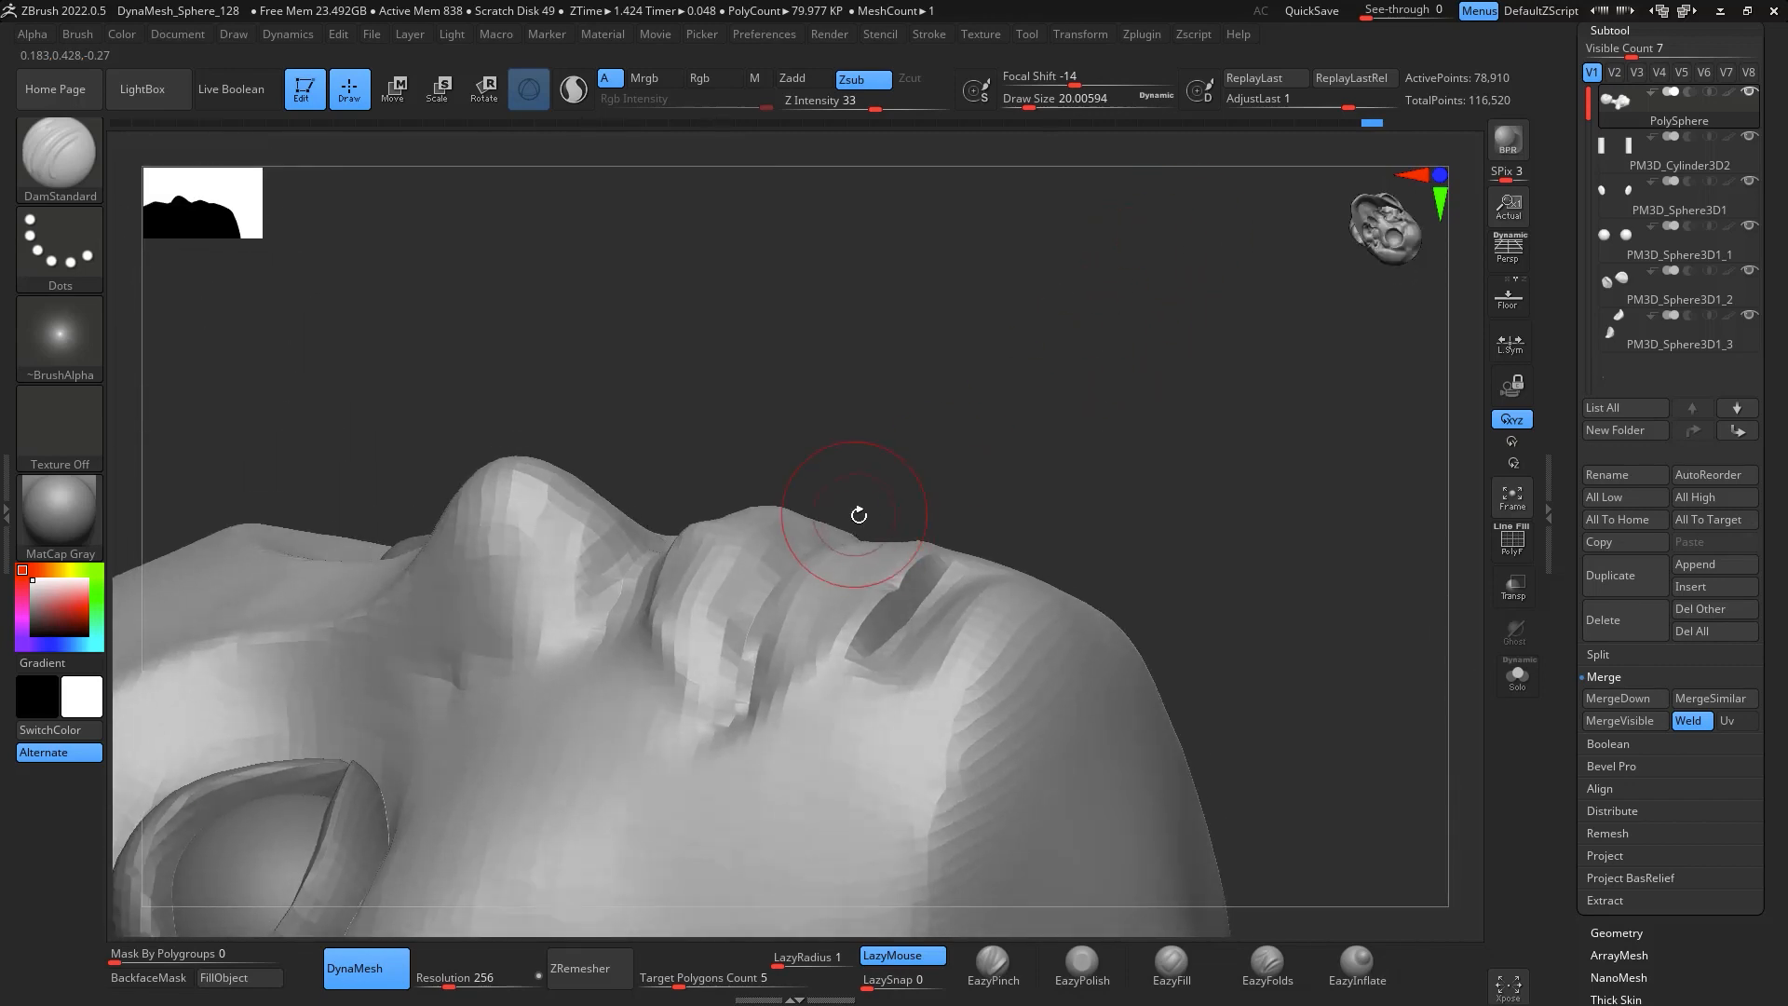
pyautogui.press('b')
pyautogui.press('m')
pyautogui.press('v')
pyautogui.press('space')
pyautogui.moveTo(891, 550); pyautogui.dragTo(908, 552)
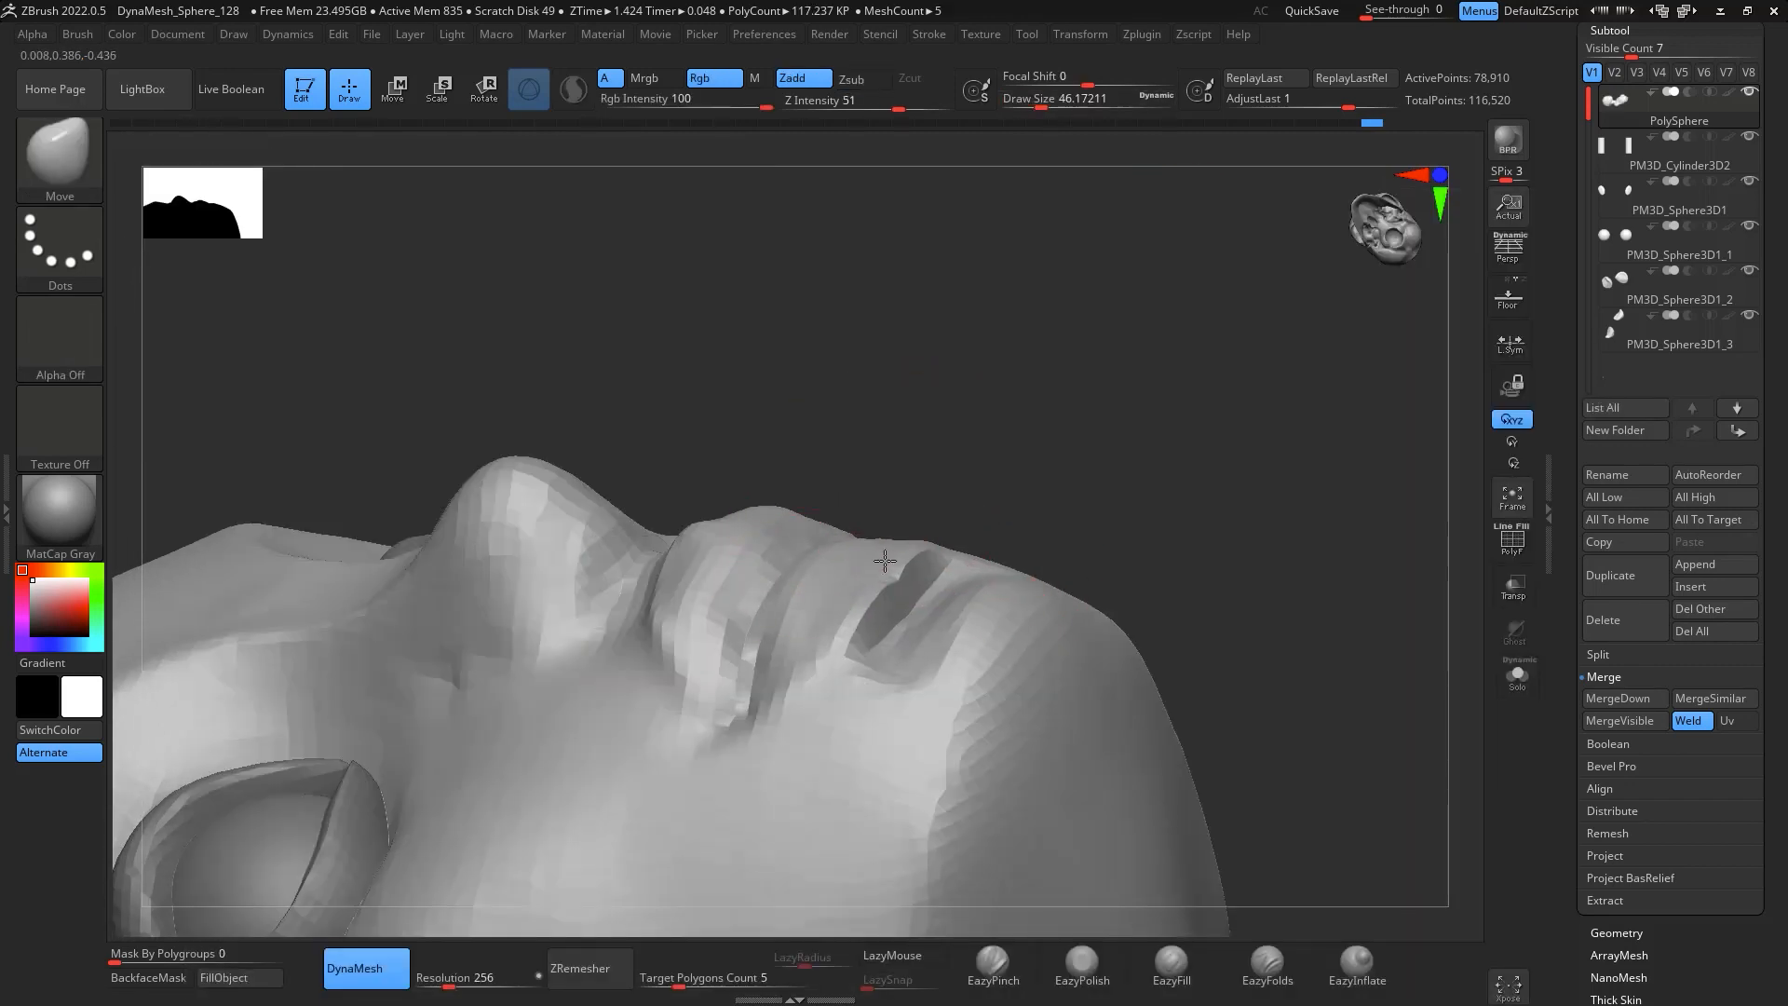
pyautogui.moveTo(949, 423); pyautogui.dragTo(1046, 479, button='right')
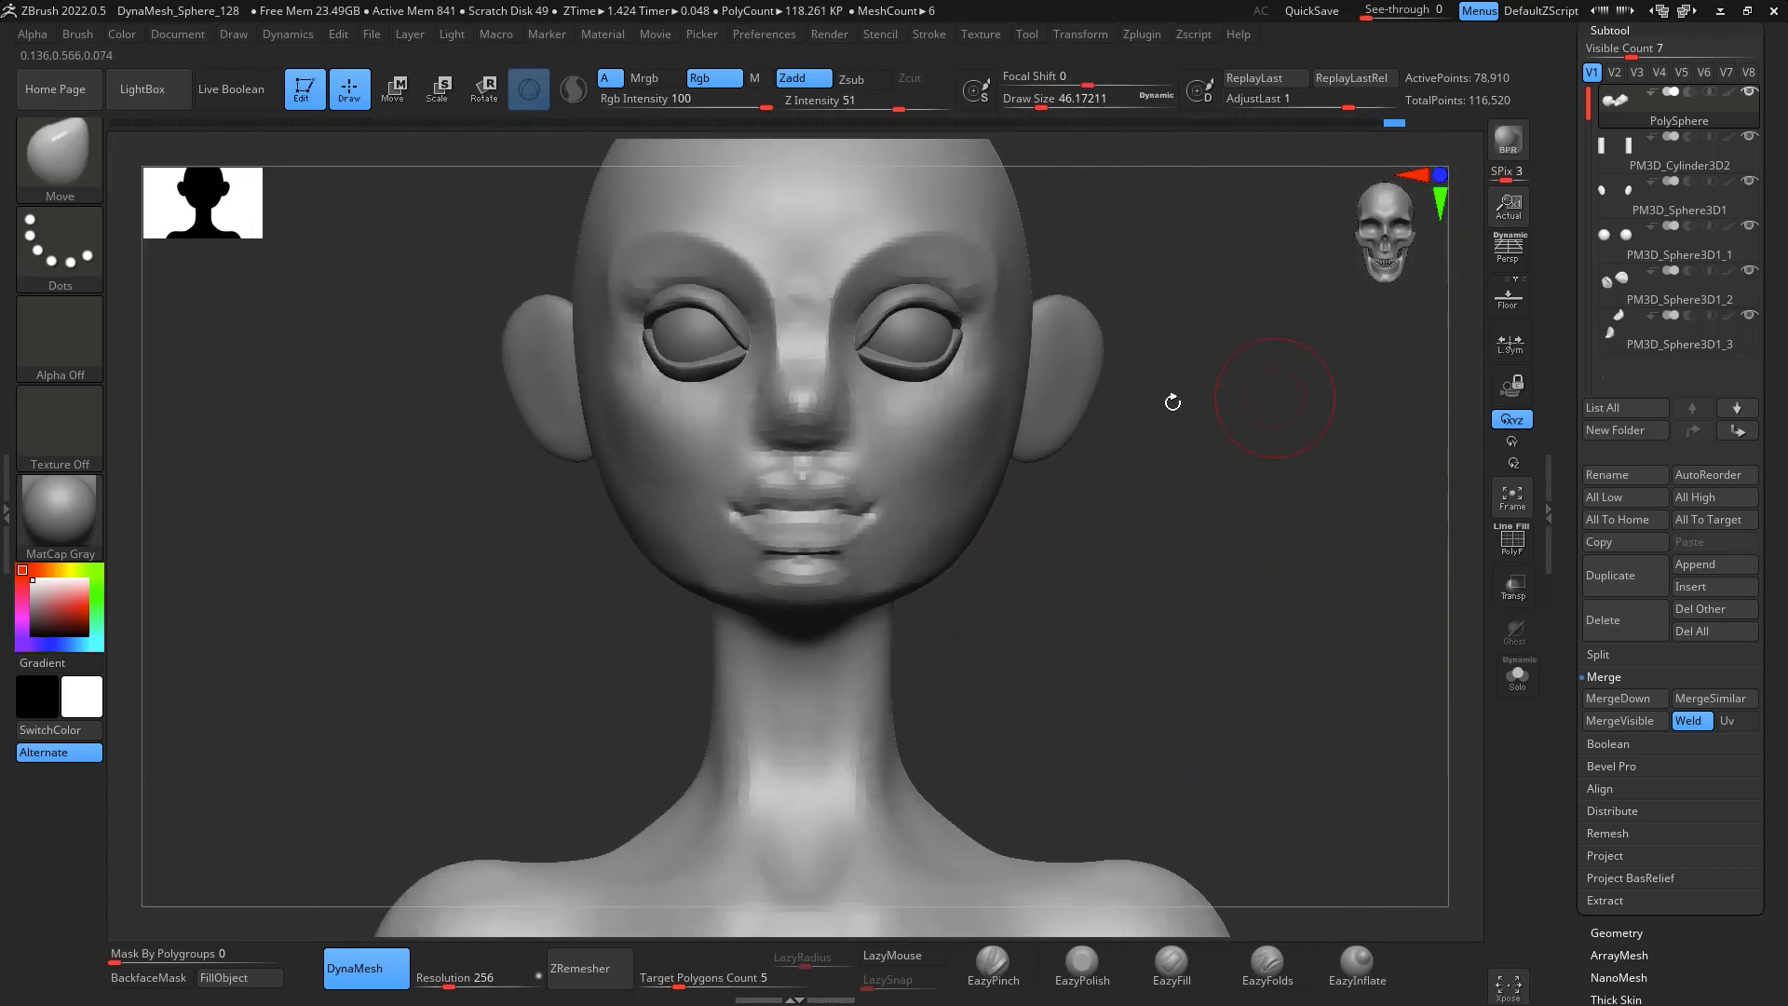
# Refine the chin and jaw profile with the Move brush at draw size about 59
pyautogui.press('shift')
pyautogui.moveTo(1085, 518)
pyautogui.mouseDown()
pyautogui.moveTo(1285, 395)
pyautogui.moveTo(1313, 400)
pyautogui.moveTo(1261, 381)
pyautogui.mouseUp()
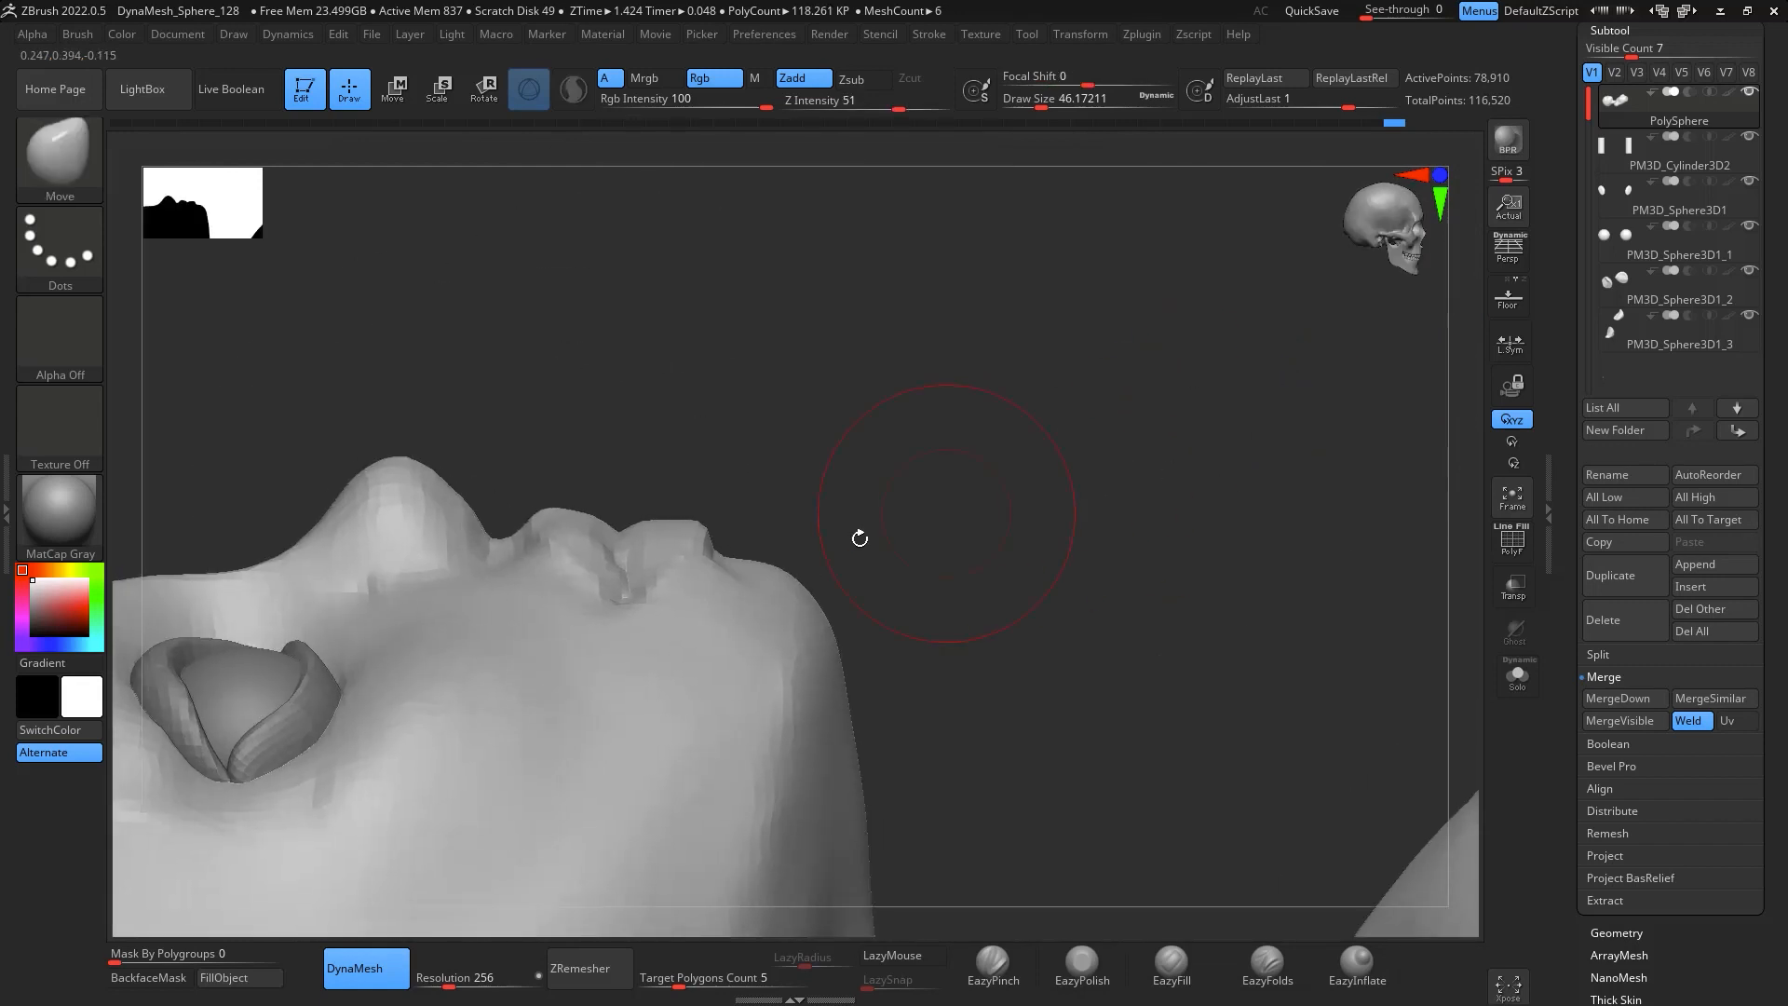
pyautogui.press('space')
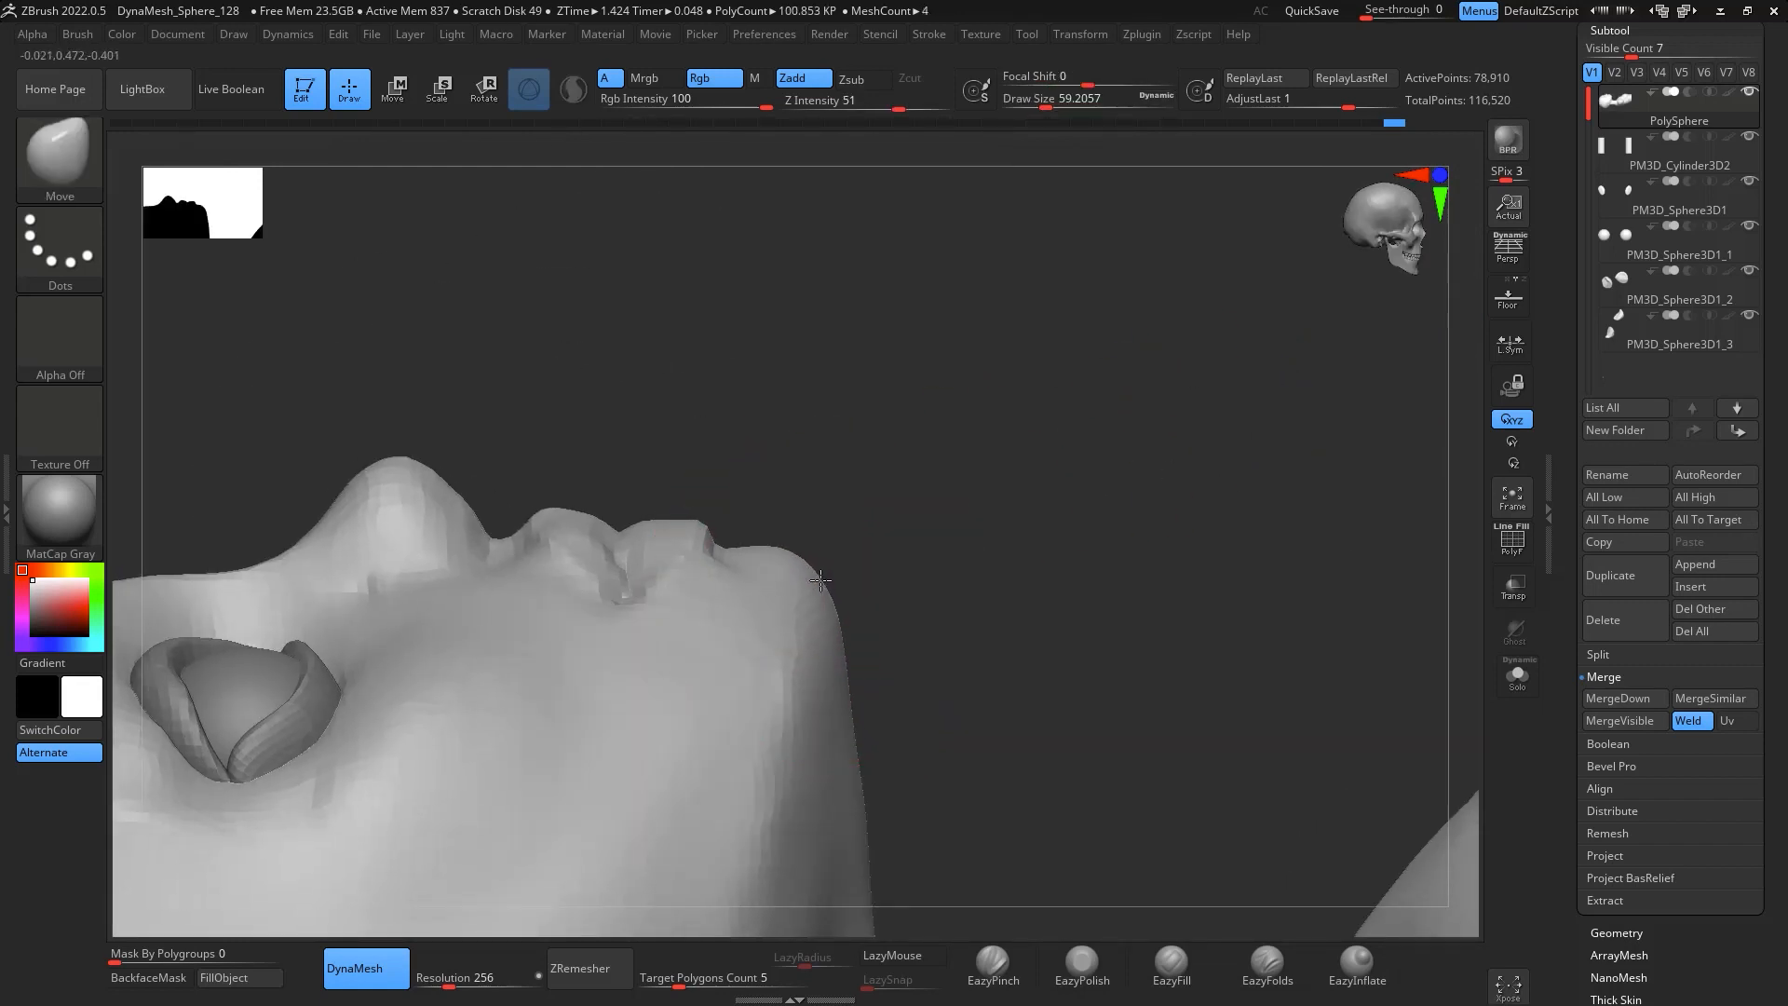
pyautogui.moveTo(961, 396)
pyautogui.mouseDown()
pyautogui.moveTo(1018, 655)
pyautogui.moveTo(969, 591)
pyautogui.moveTo(1025, 327)
pyautogui.mouseUp()
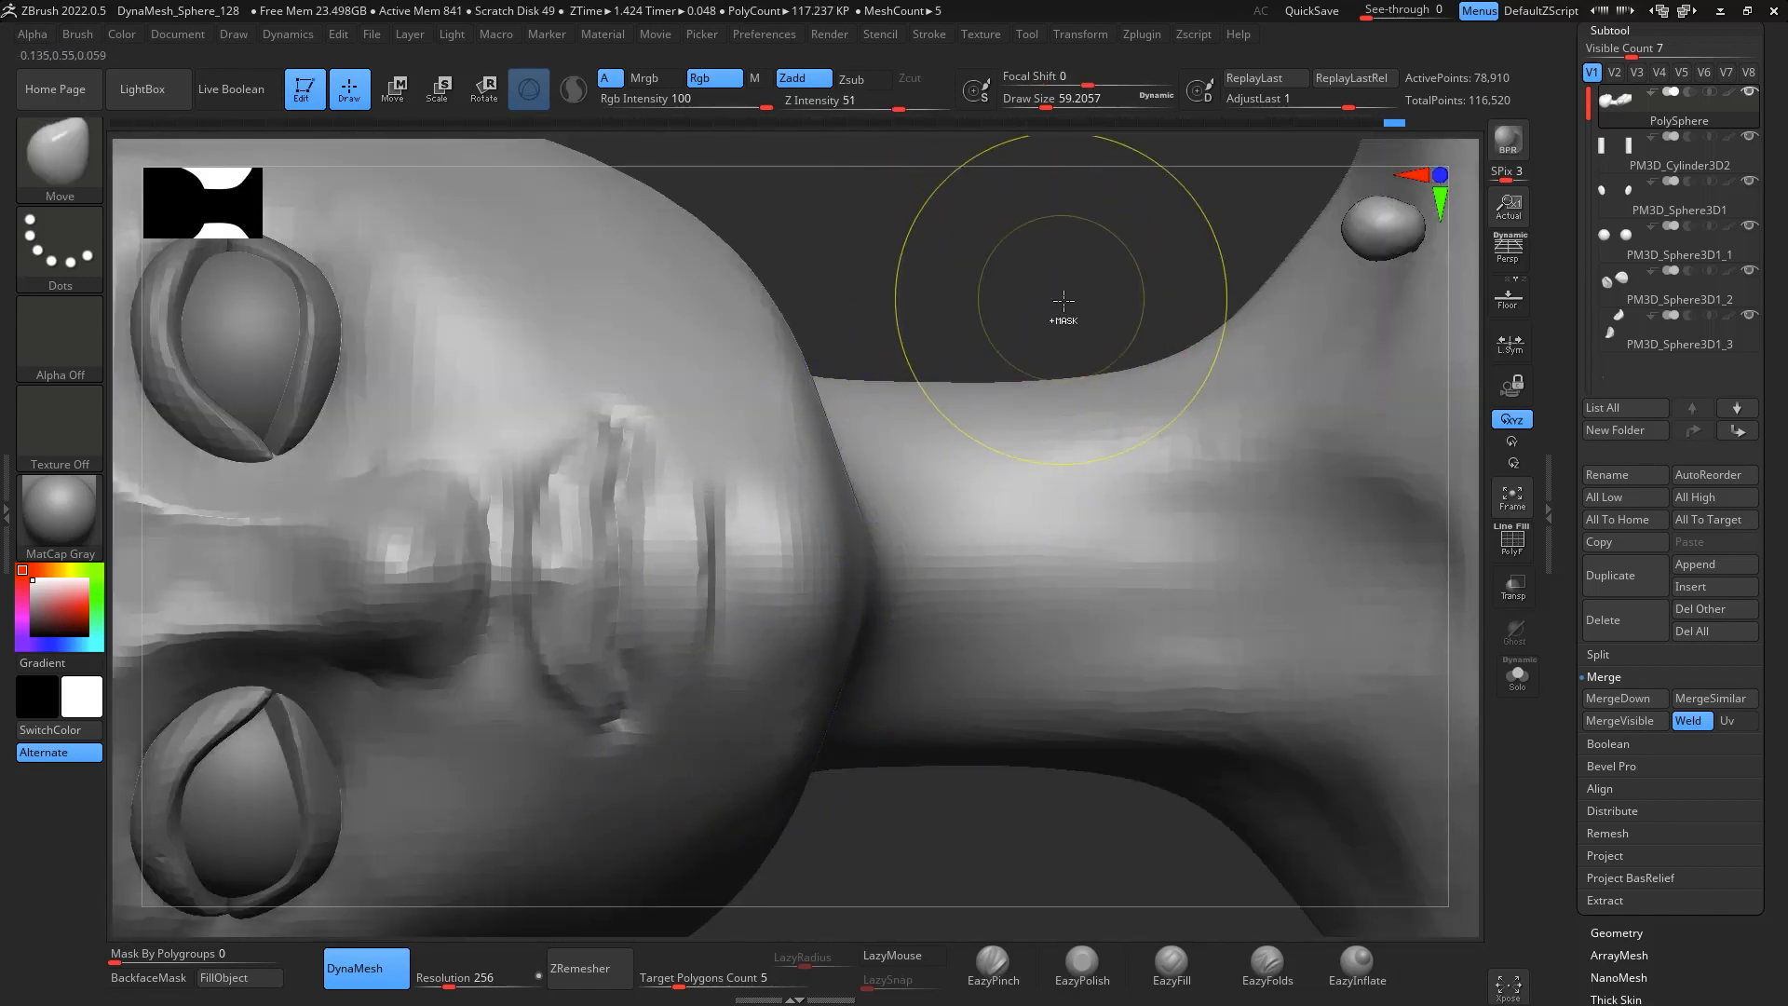
pyautogui.moveTo(1057, 292)
pyautogui.mouseDown(button='right')
pyautogui.moveTo(1174, 167)
pyautogui.moveTo(1210, 375)
pyautogui.moveTo(1313, 555)
pyautogui.moveTo(1414, 468)
pyautogui.moveTo(1309, 435)
pyautogui.moveTo(1170, 583)
pyautogui.moveTo(1127, 712)
pyautogui.mouseUp(button='right')
pyautogui.moveTo(830, 387)
pyautogui.keyDown('shift'); pyautogui.mouseDown()
pyautogui.moveTo(815, 418)
pyautogui.moveTo(773, 410)
pyautogui.moveTo(862, 578)
pyautogui.mouseUp(); pyautogui.keyUp('shift')
pyautogui.moveTo(1250, 636)
pyautogui.mouseDown(button='right')
pyautogui.moveTo(1313, 555)
pyautogui.moveTo(1268, 593)
pyautogui.moveTo(1261, 555)
pyautogui.moveTo(1238, 667)
pyautogui.moveTo(1222, 550)
pyautogui.mouseUp(button='right')
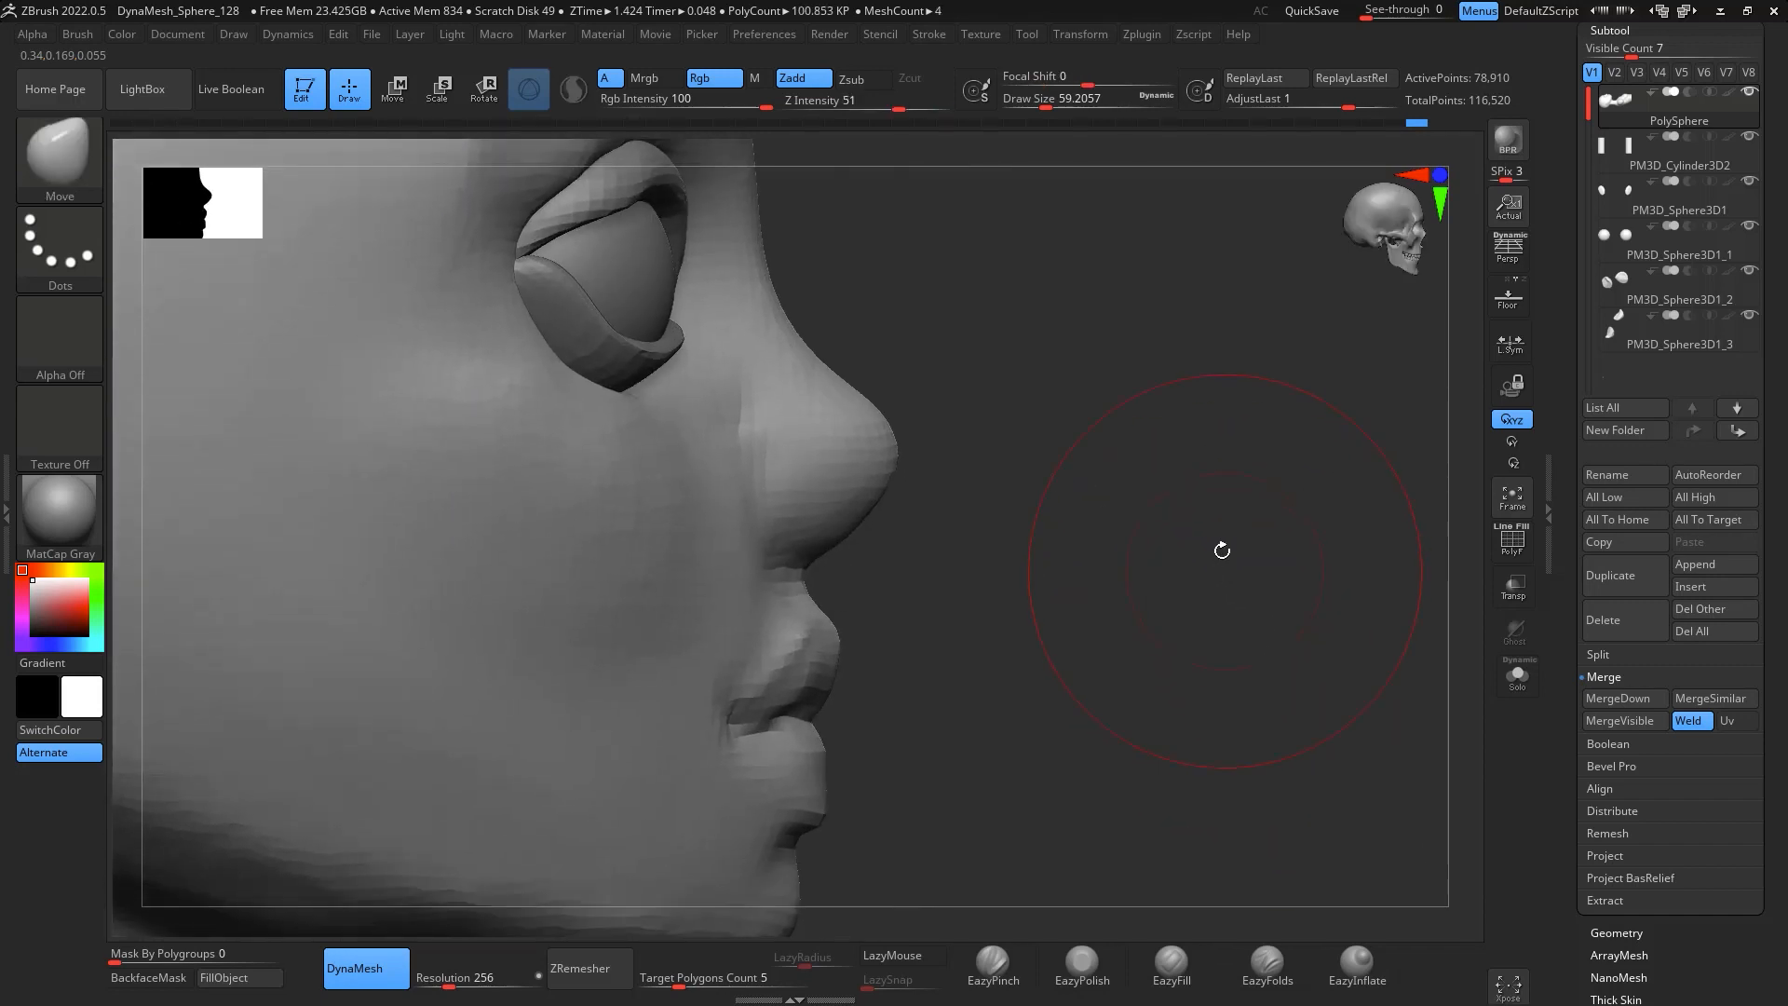
# Carve the creases around the nostril wings with the DamStandard brush at draw size about 6.6, and smooth the strokes
pyautogui.press('b')
pyautogui.press('d')
pyautogui.press('s')
pyautogui.press('s')
pyautogui.moveTo(1091, 500); pyautogui.dragTo(1076, 501)
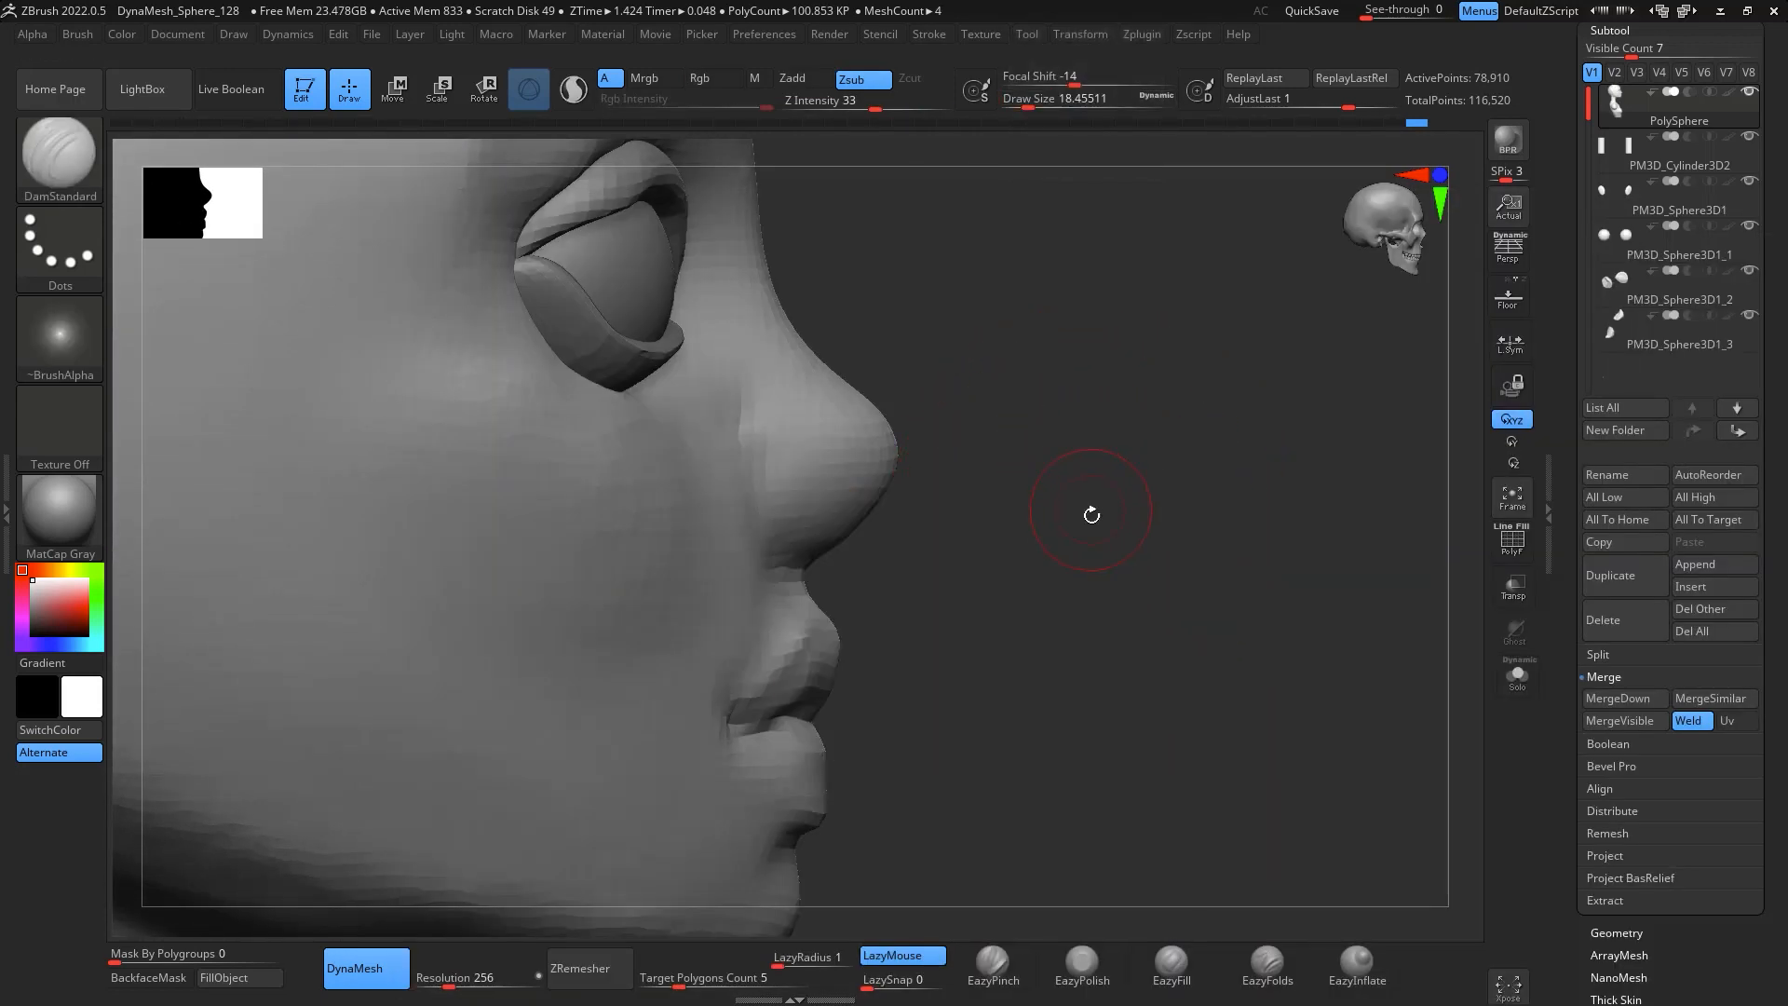
pyautogui.moveTo(1090, 493)
pyautogui.keyDown('ctrl'); pyautogui.mouseDown(button='right')
pyautogui.moveTo(1105, 532)
pyautogui.moveTo(1071, 503)
pyautogui.mouseUp(button='right'); pyautogui.keyUp('ctrl')
pyautogui.press('space')
pyautogui.moveTo(713, 394); pyautogui.dragTo(698, 382)
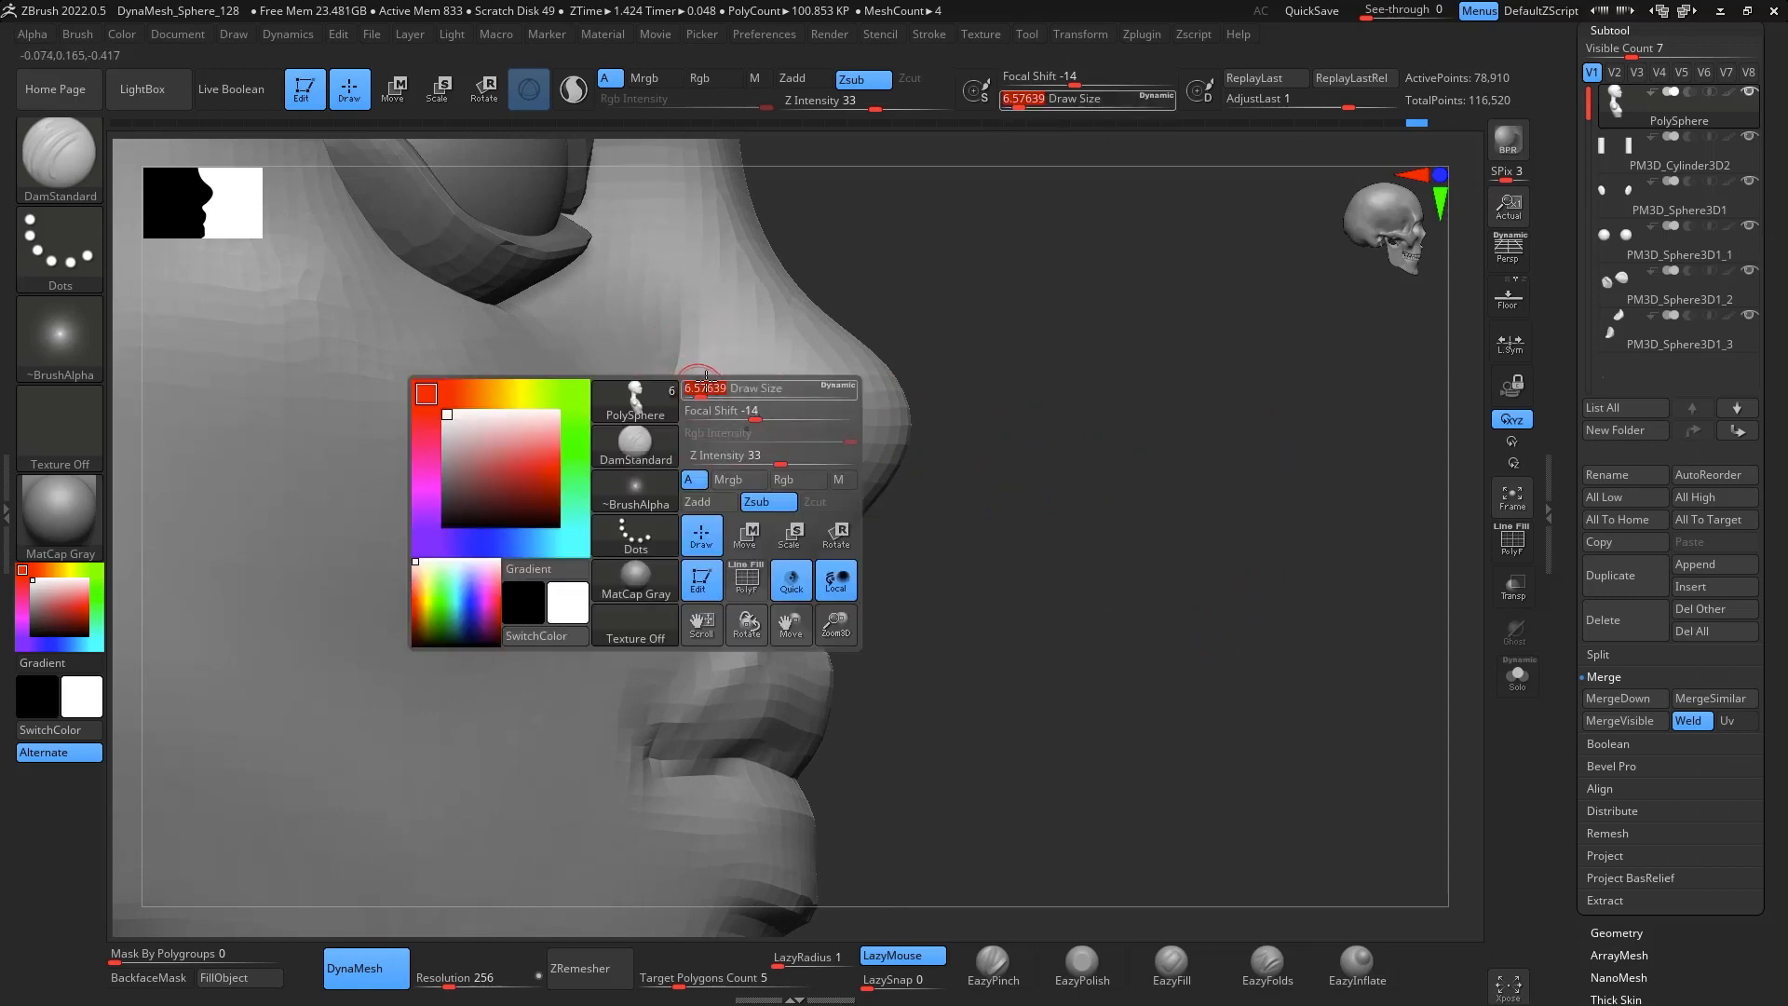
pyautogui.moveTo(737, 524); pyautogui.dragTo(1020, 443, button='right')
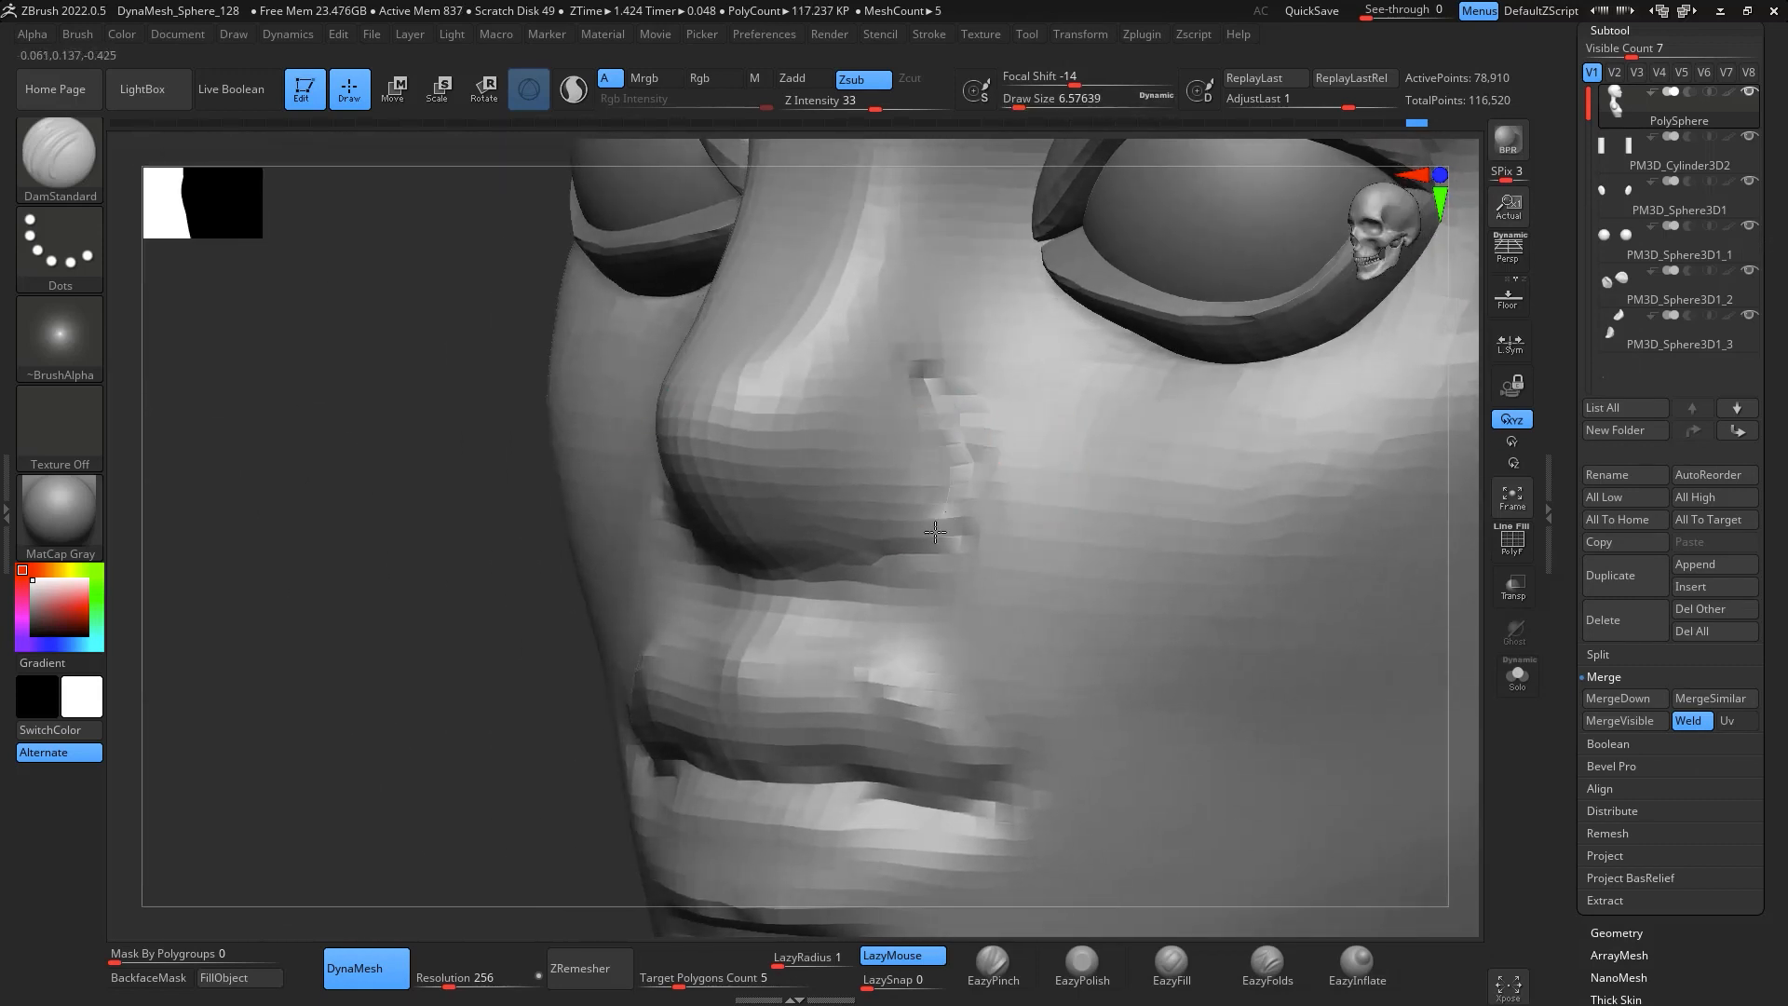
pyautogui.press('shift')
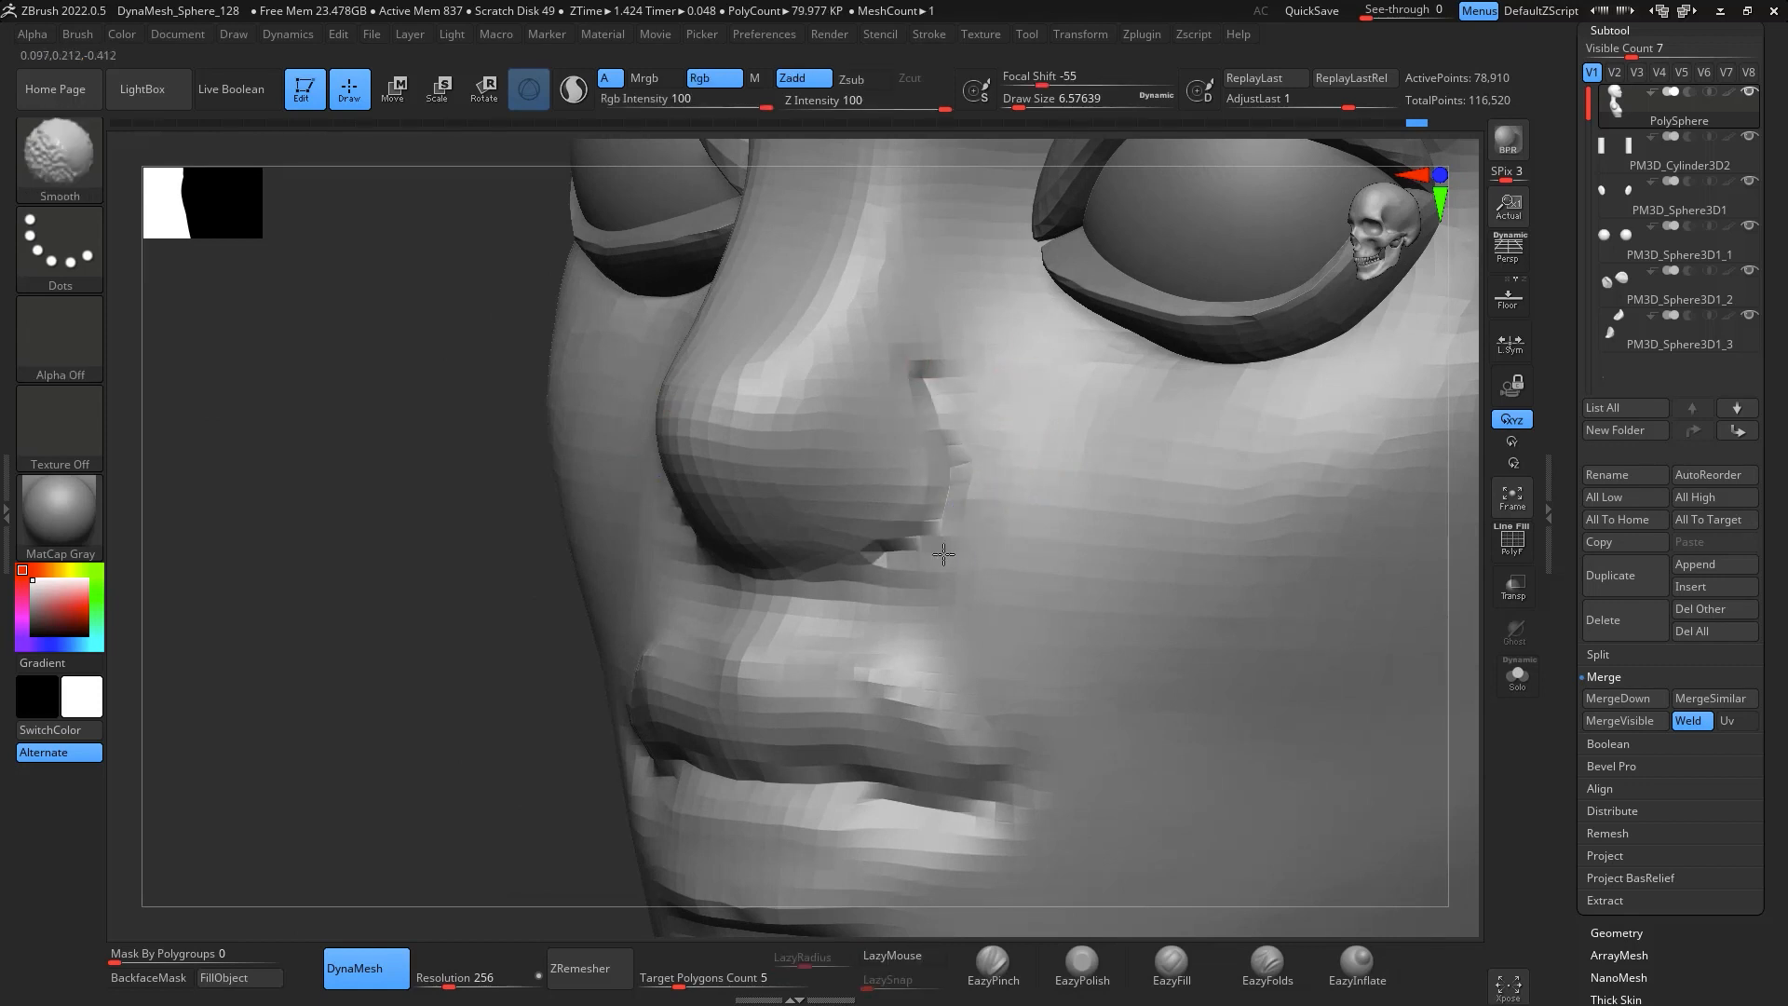
# Build up the nostril wings with the ClayBuildup brush at draw size about 13, and smooth them into the nose
pyautogui.moveTo(1461, 679)
pyautogui.mouseDown()
pyautogui.moveTo(1504, 658)
pyautogui.moveTo(1469, 670)
pyautogui.moveTo(1516, 693)
pyautogui.mouseUp()
pyautogui.moveTo(1516, 692); pyautogui.dragTo(1211, 622, button='right')
pyautogui.press('b')
pyautogui.press('c')
pyautogui.press('b')
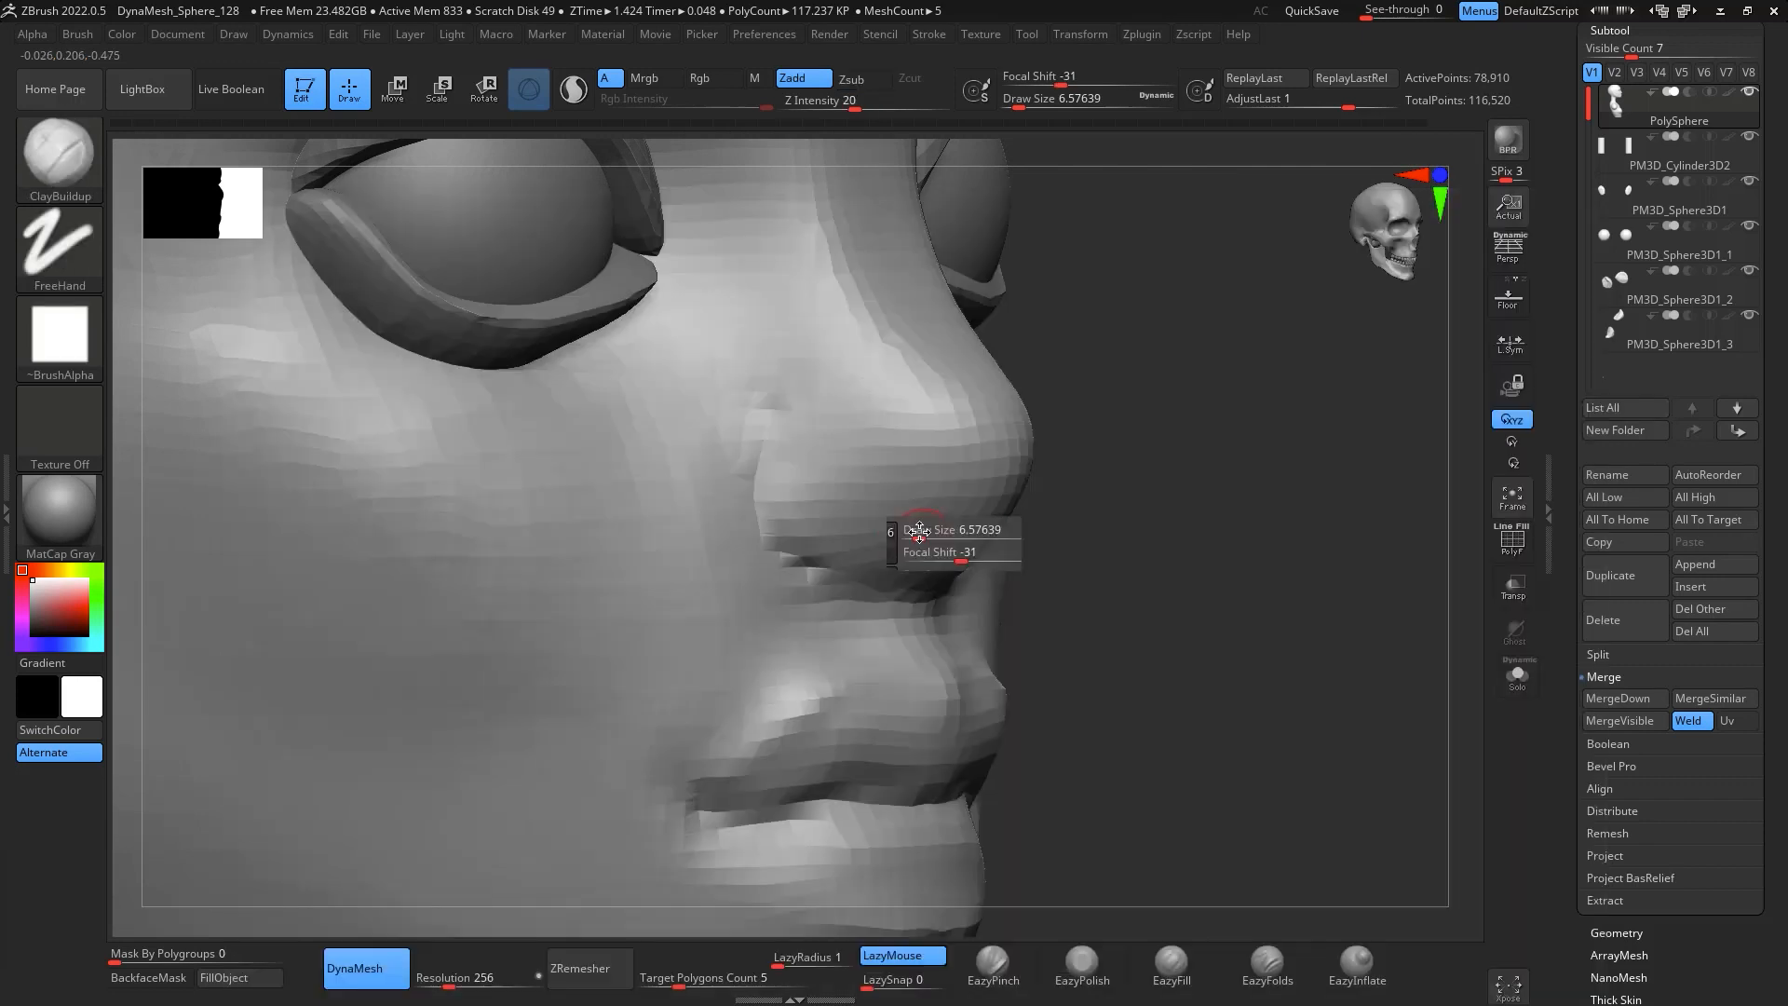
pyautogui.press('space')
pyautogui.moveTo(794, 463)
pyautogui.mouseDown()
pyautogui.moveTo(862, 521)
pyautogui.moveTo(808, 562)
pyautogui.mouseUp()
pyautogui.keyDown('shift'); pyautogui.moveTo(1298, 606); pyautogui.dragTo(1266, 540); pyautogui.keyUp('shift')
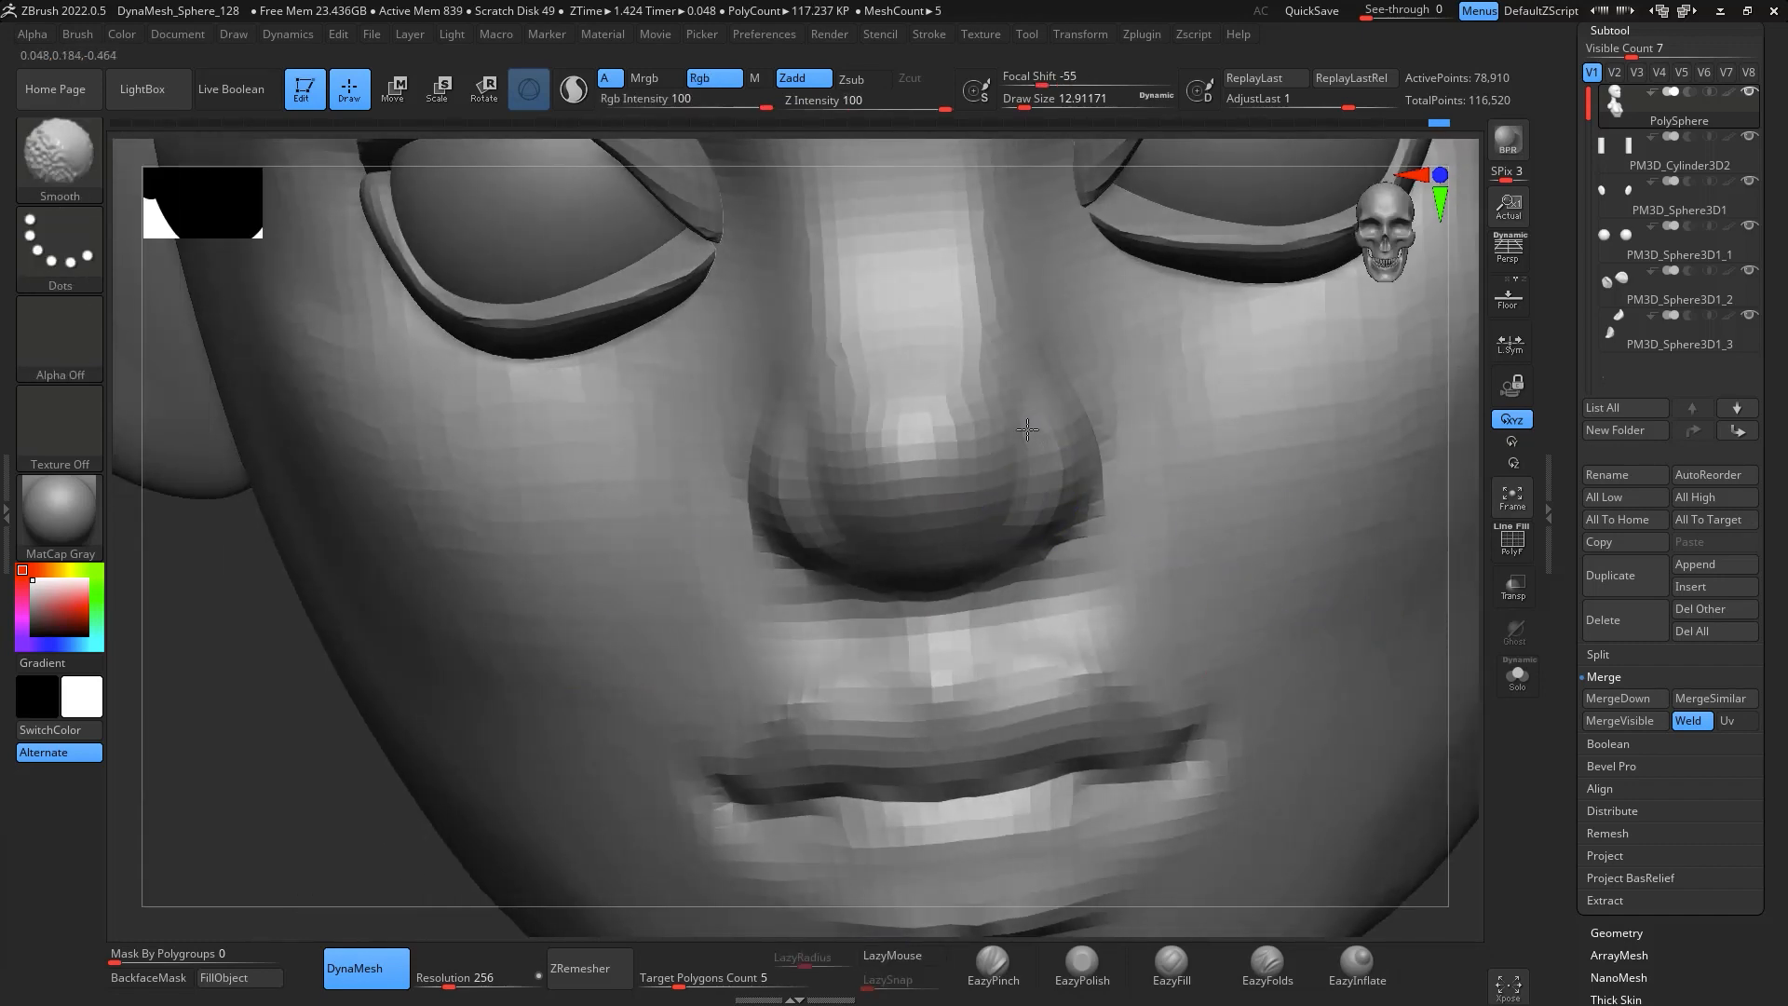
# Carve the nostril openings into the underside of the nose with the DamStandard brush, and rebuild the DynaMesh
pyautogui.moveTo(1462, 596); pyautogui.dragTo(1480, 479)
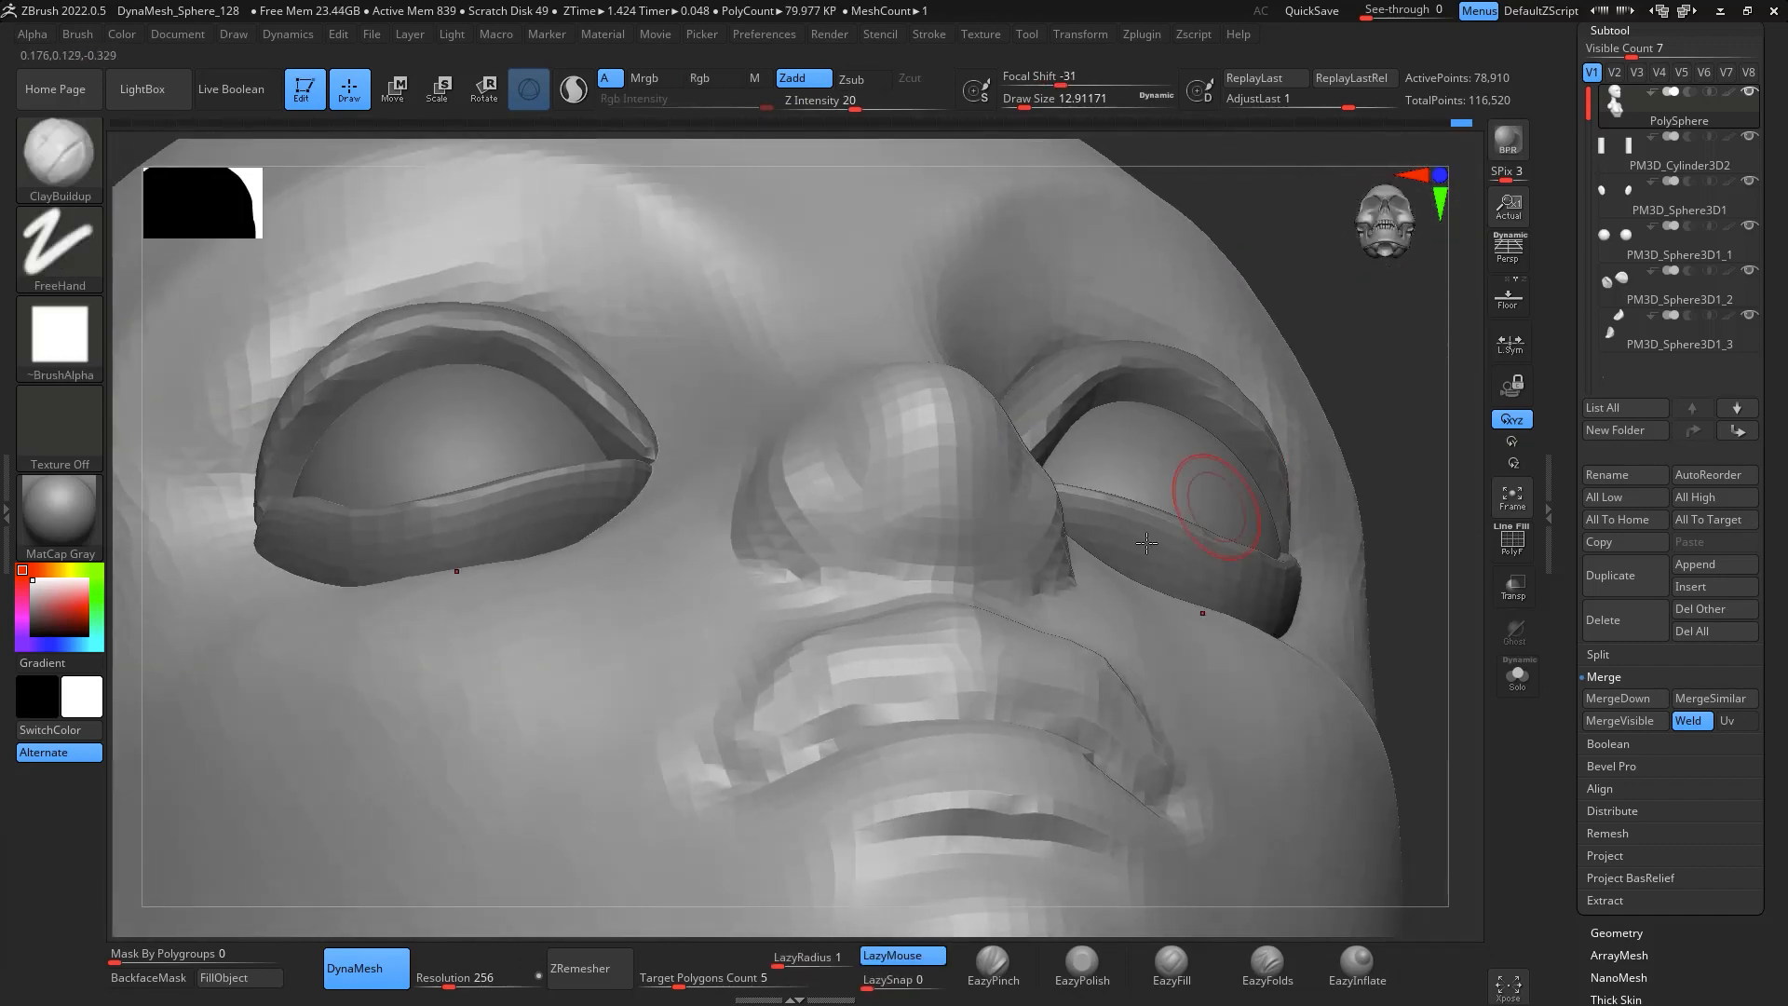
pyautogui.press('b')
pyautogui.press('d')
pyautogui.press('s')
pyautogui.rightClick(1022, 536)
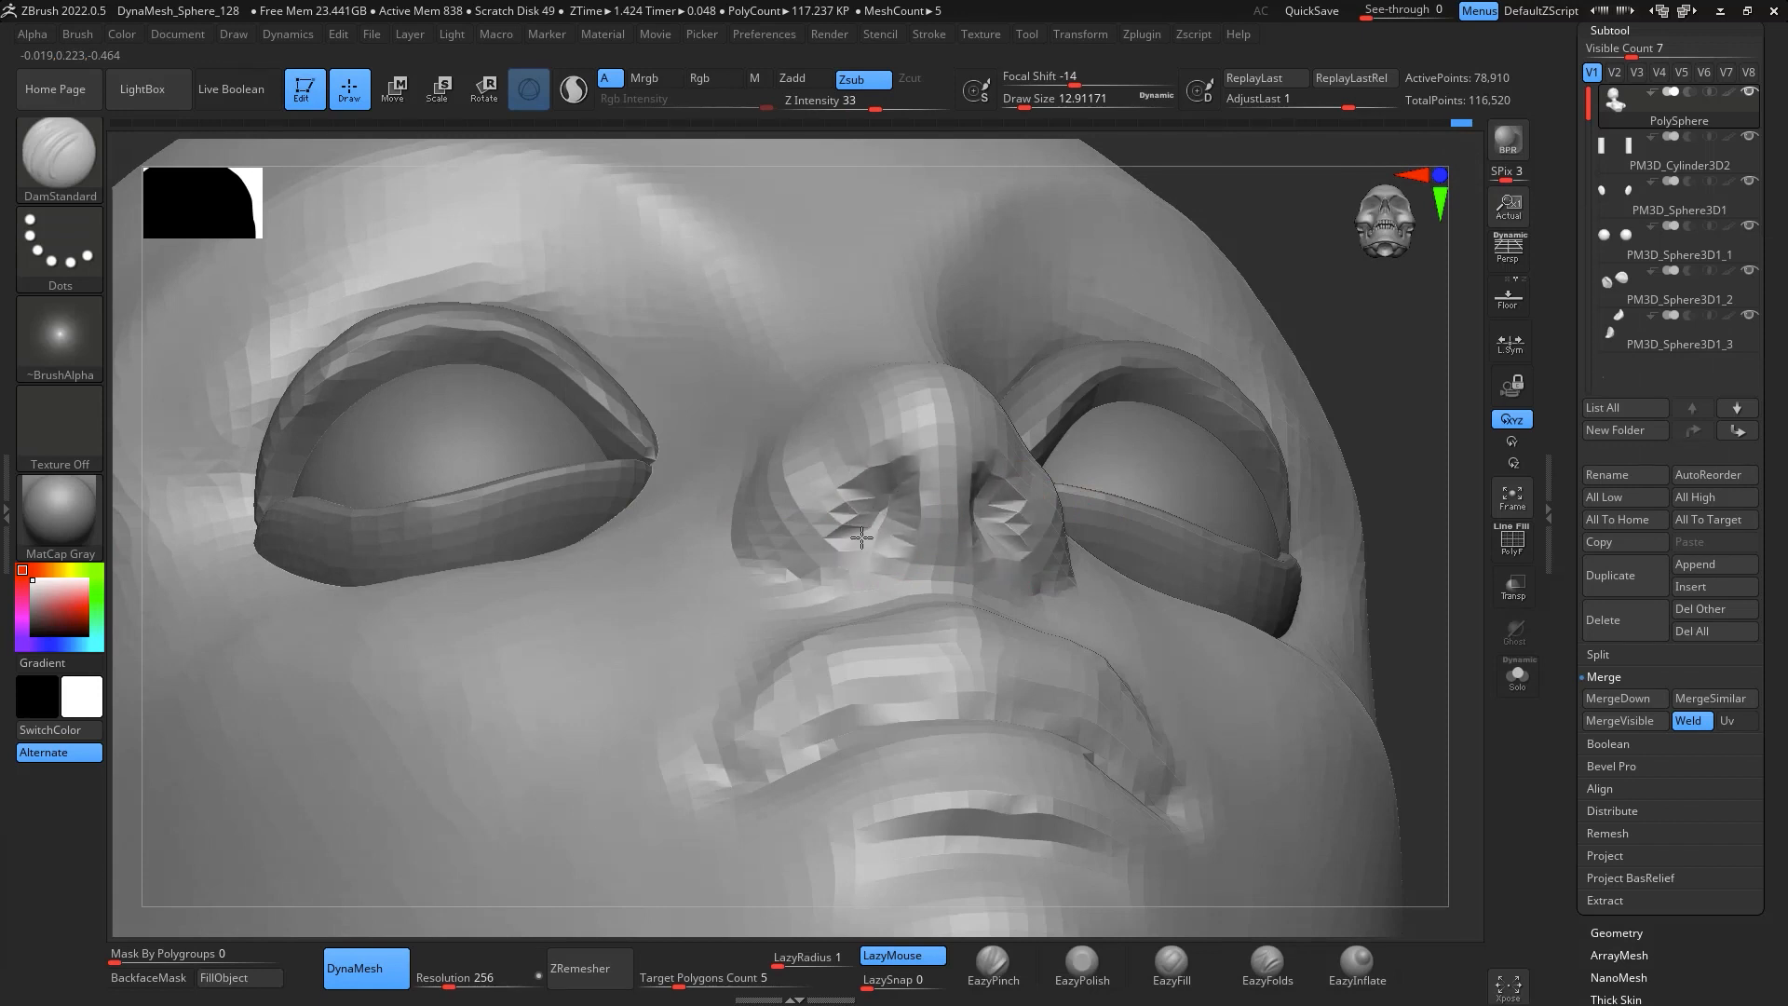
pyautogui.moveTo(1425, 643); pyautogui.dragTo(1452, 745)
pyautogui.keyDown('ctrl'); pyautogui.moveTo(1462, 567); pyautogui.dragTo(1476, 606); pyautogui.keyUp('ctrl')
# Deepen the nostril holes, refresh the DynaMesh again, and smooth the nostril interiors
pyautogui.moveTo(1437, 366); pyautogui.dragTo(1425, 233)
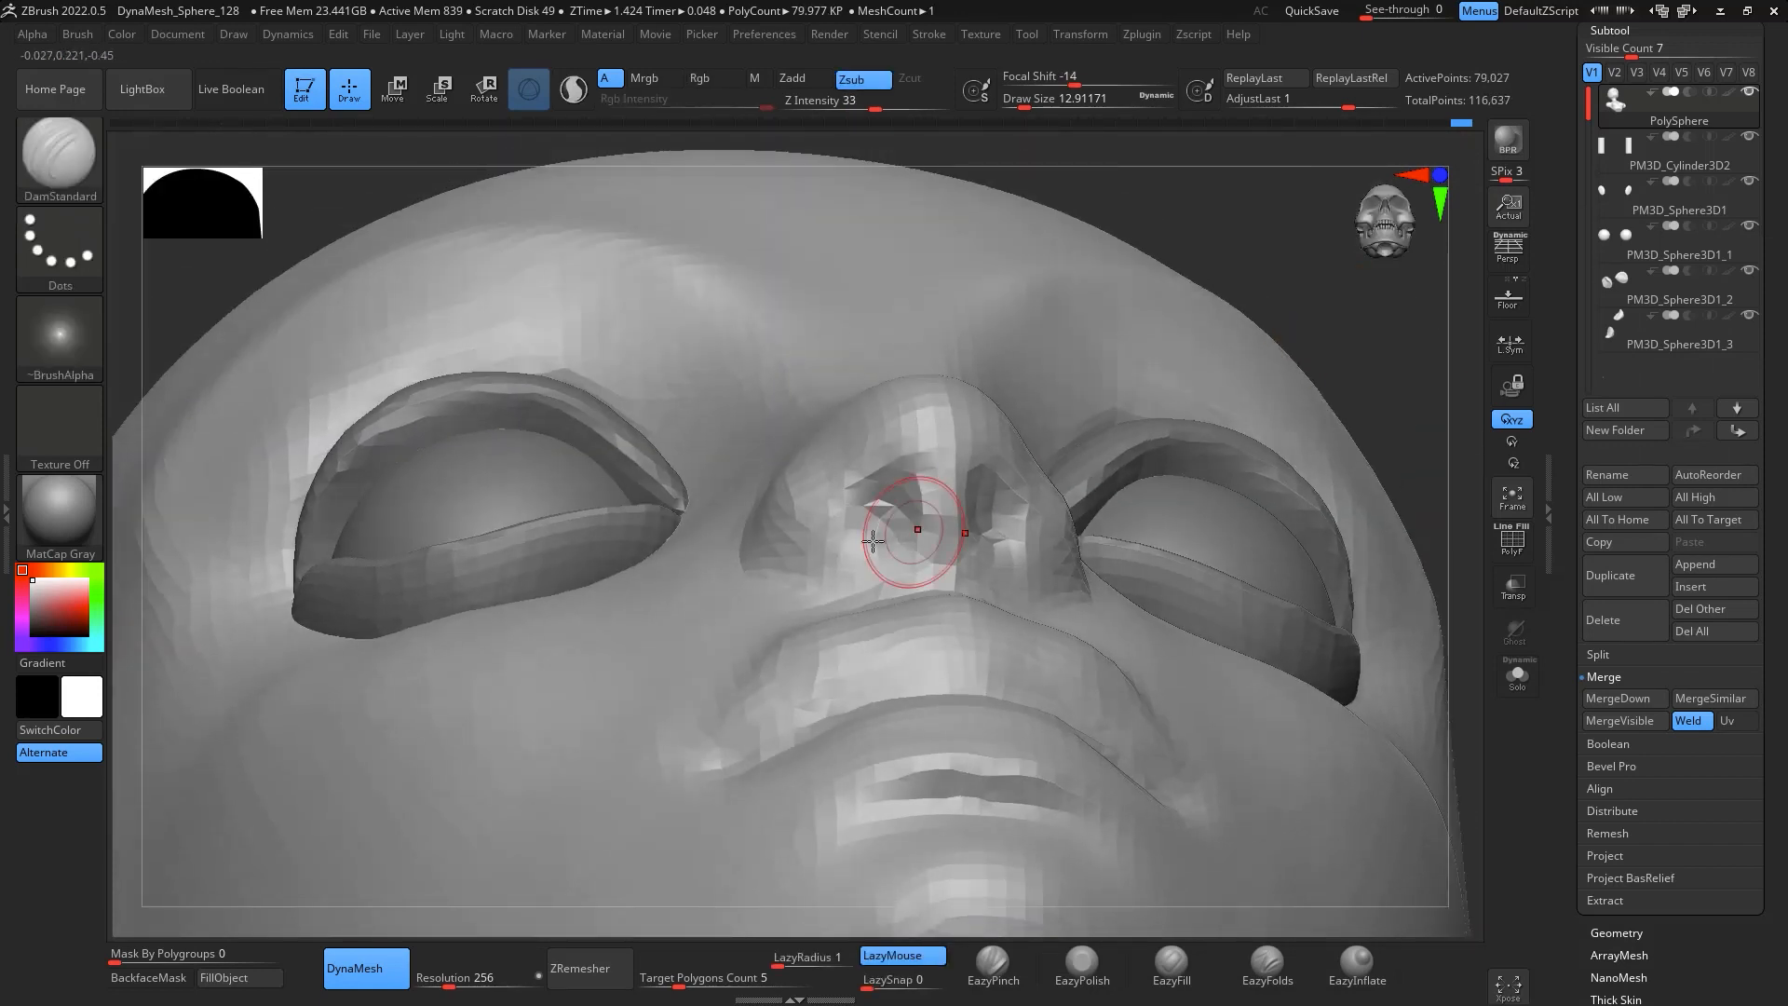
pyautogui.moveTo(878, 556); pyautogui.dragTo(871, 547)
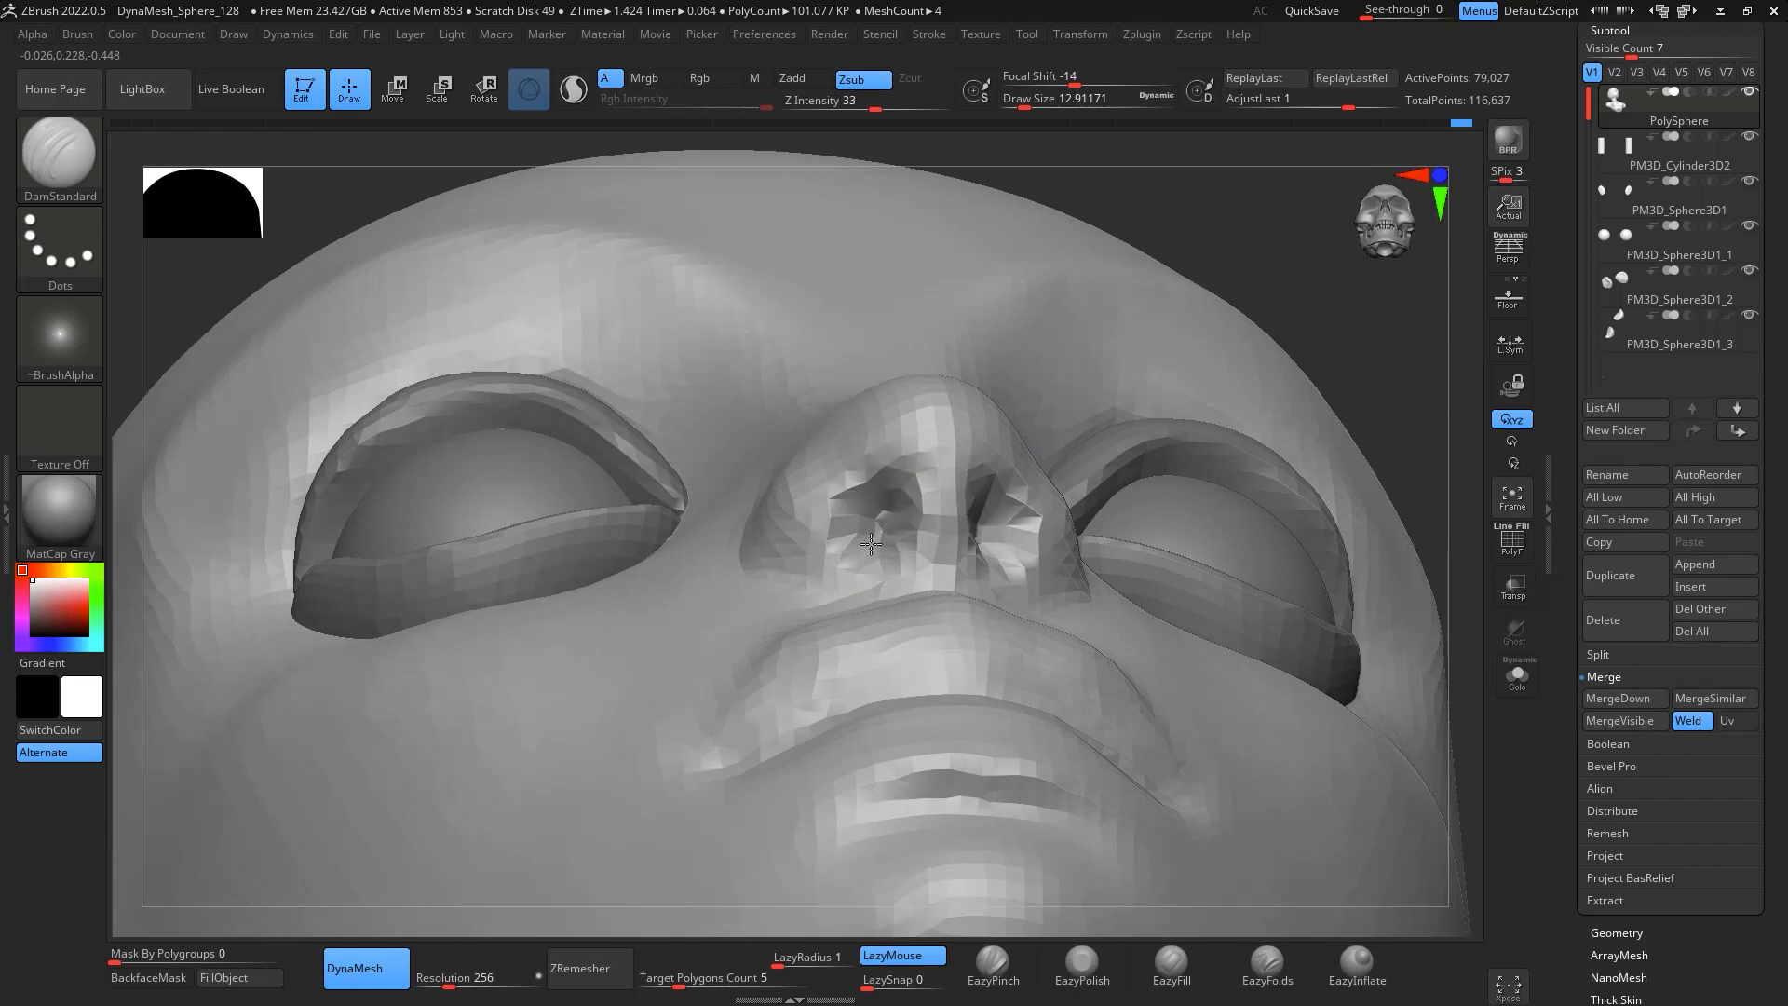
pyautogui.keyDown('ctrl'); pyautogui.moveTo(1390, 406); pyautogui.dragTo(1402, 437); pyautogui.keyUp('ctrl')
pyautogui.keyDown('shift'); pyautogui.moveTo(894, 527); pyautogui.dragTo(901, 476); pyautogui.keyUp('shift')
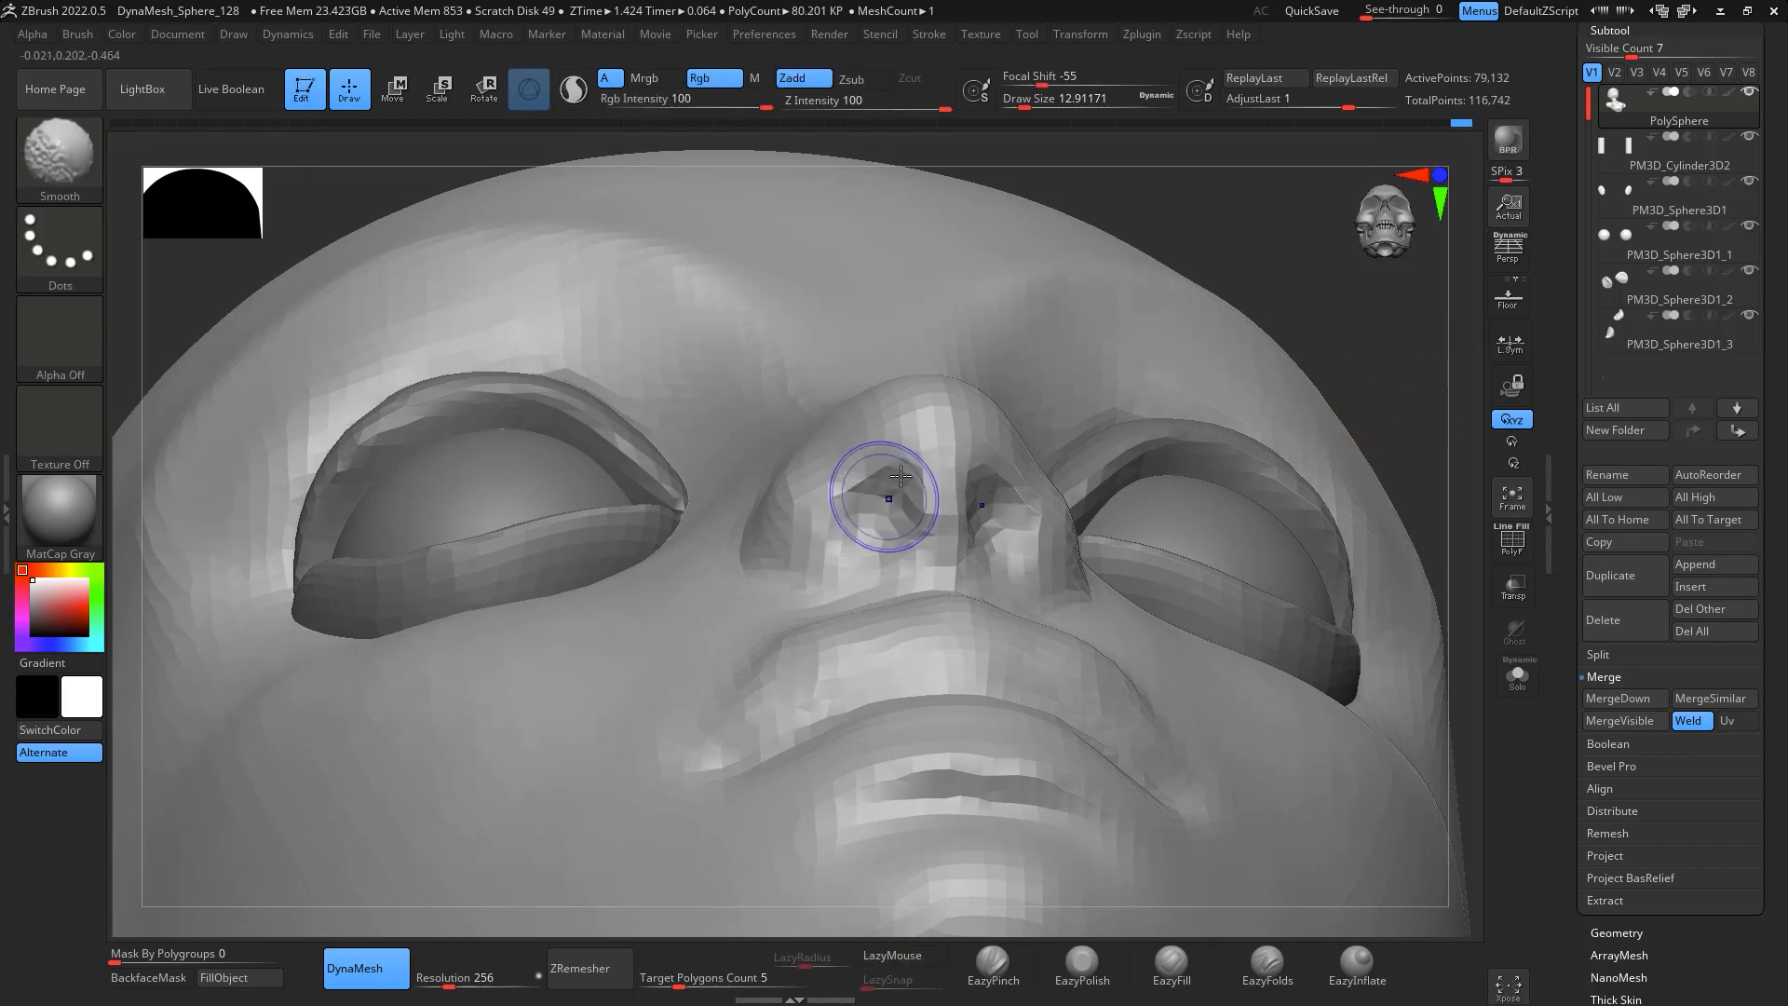
# Sharpen the line between the lips out to the mouth corners with the DamStandard brush at draw size about 13
pyautogui.moveTo(1458, 541)
pyautogui.mouseDown()
pyautogui.moveTo(1463, 636)
pyautogui.moveTo(1451, 521)
pyautogui.mouseUp()
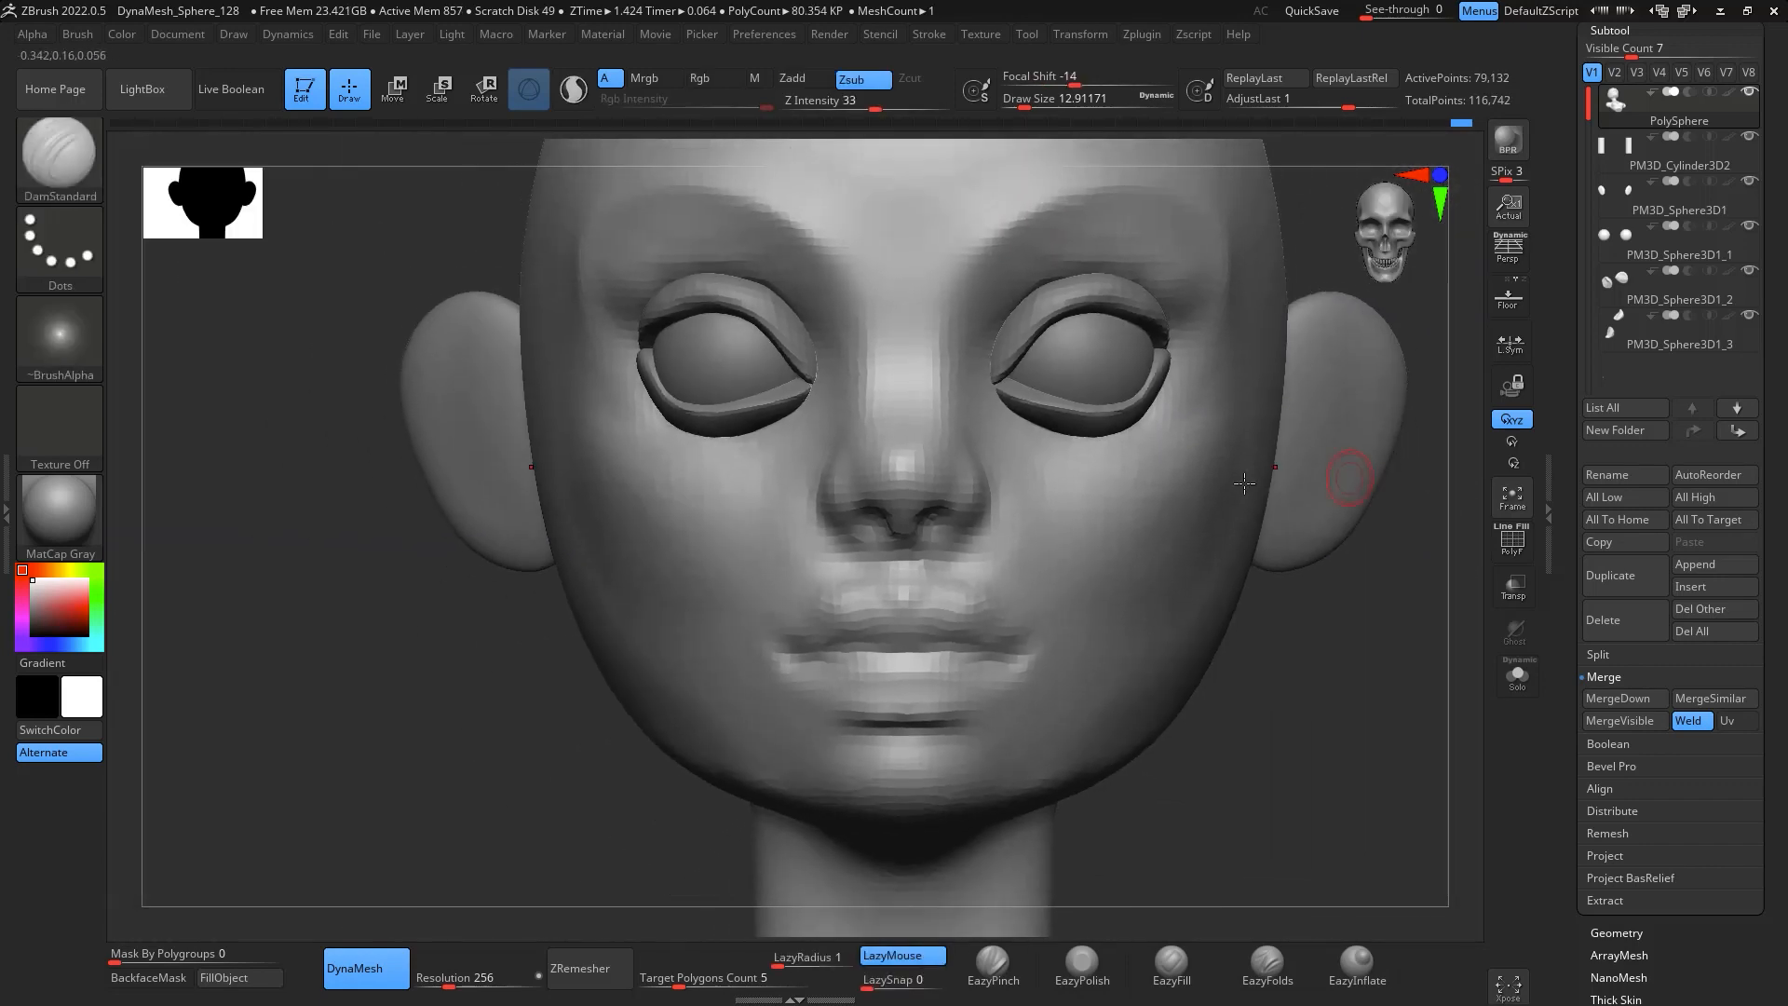
pyautogui.moveTo(1333, 682)
pyautogui.keyDown('alt'); pyautogui.mouseDown()
pyautogui.moveTo(1355, 672)
pyautogui.moveTo(1277, 606)
pyautogui.mouseUp(); pyautogui.keyUp('alt')
pyautogui.moveTo(1259, 728)
pyautogui.keyDown('alt'); pyautogui.mouseDown()
pyautogui.moveTo(1238, 660)
pyautogui.moveTo(1145, 613)
pyautogui.moveTo(1364, 604)
pyautogui.moveTo(1265, 667)
pyautogui.moveTo(1287, 545)
pyautogui.mouseUp(); pyautogui.keyUp('alt')
pyautogui.press('b')
pyautogui.press('d')
pyautogui.press('s')
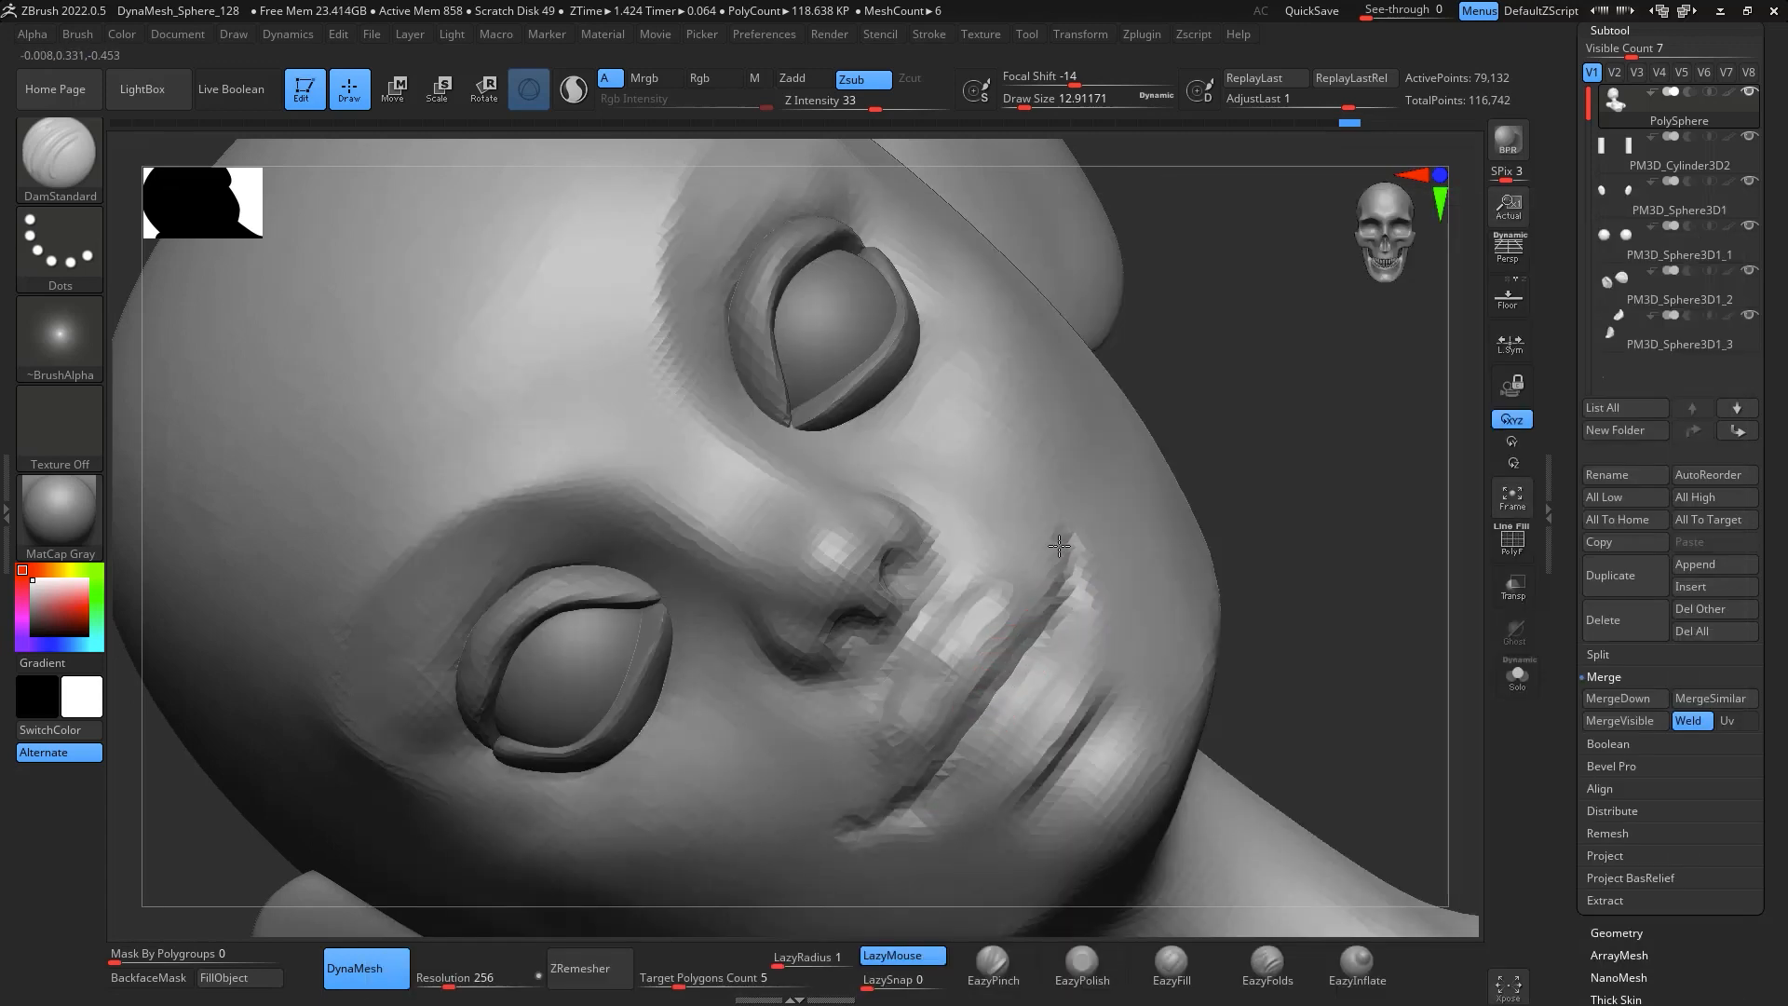
# Adjust the shape of the lips with the Move brush at a draw size of about 33
pyautogui.moveTo(1308, 494)
pyautogui.mouseDown()
pyautogui.moveTo(1309, 375)
pyautogui.moveTo(1304, 493)
pyautogui.moveTo(1301, 404)
pyautogui.moveTo(1236, 413)
pyautogui.moveTo(1289, 387)
pyautogui.moveTo(1272, 329)
pyautogui.mouseUp()
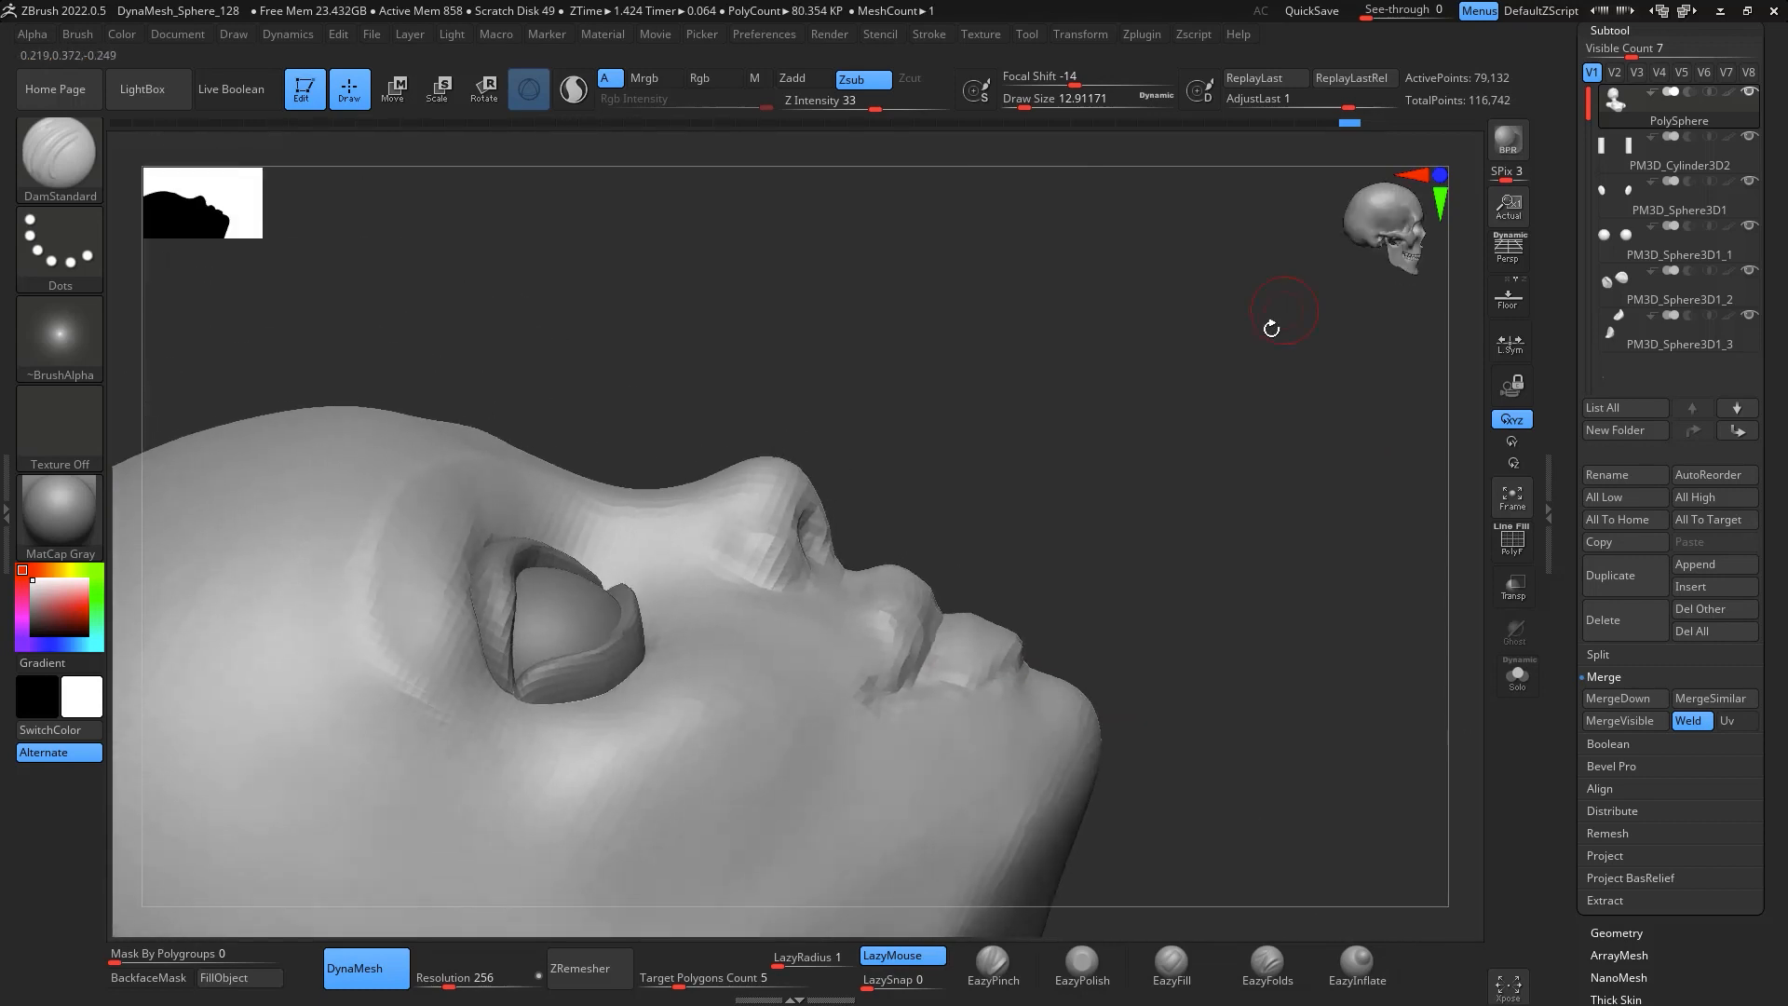
pyautogui.moveTo(1133, 534)
pyautogui.mouseDown()
pyautogui.moveTo(1166, 519)
pyautogui.moveTo(1122, 549)
pyautogui.mouseUp()
pyautogui.press('b')
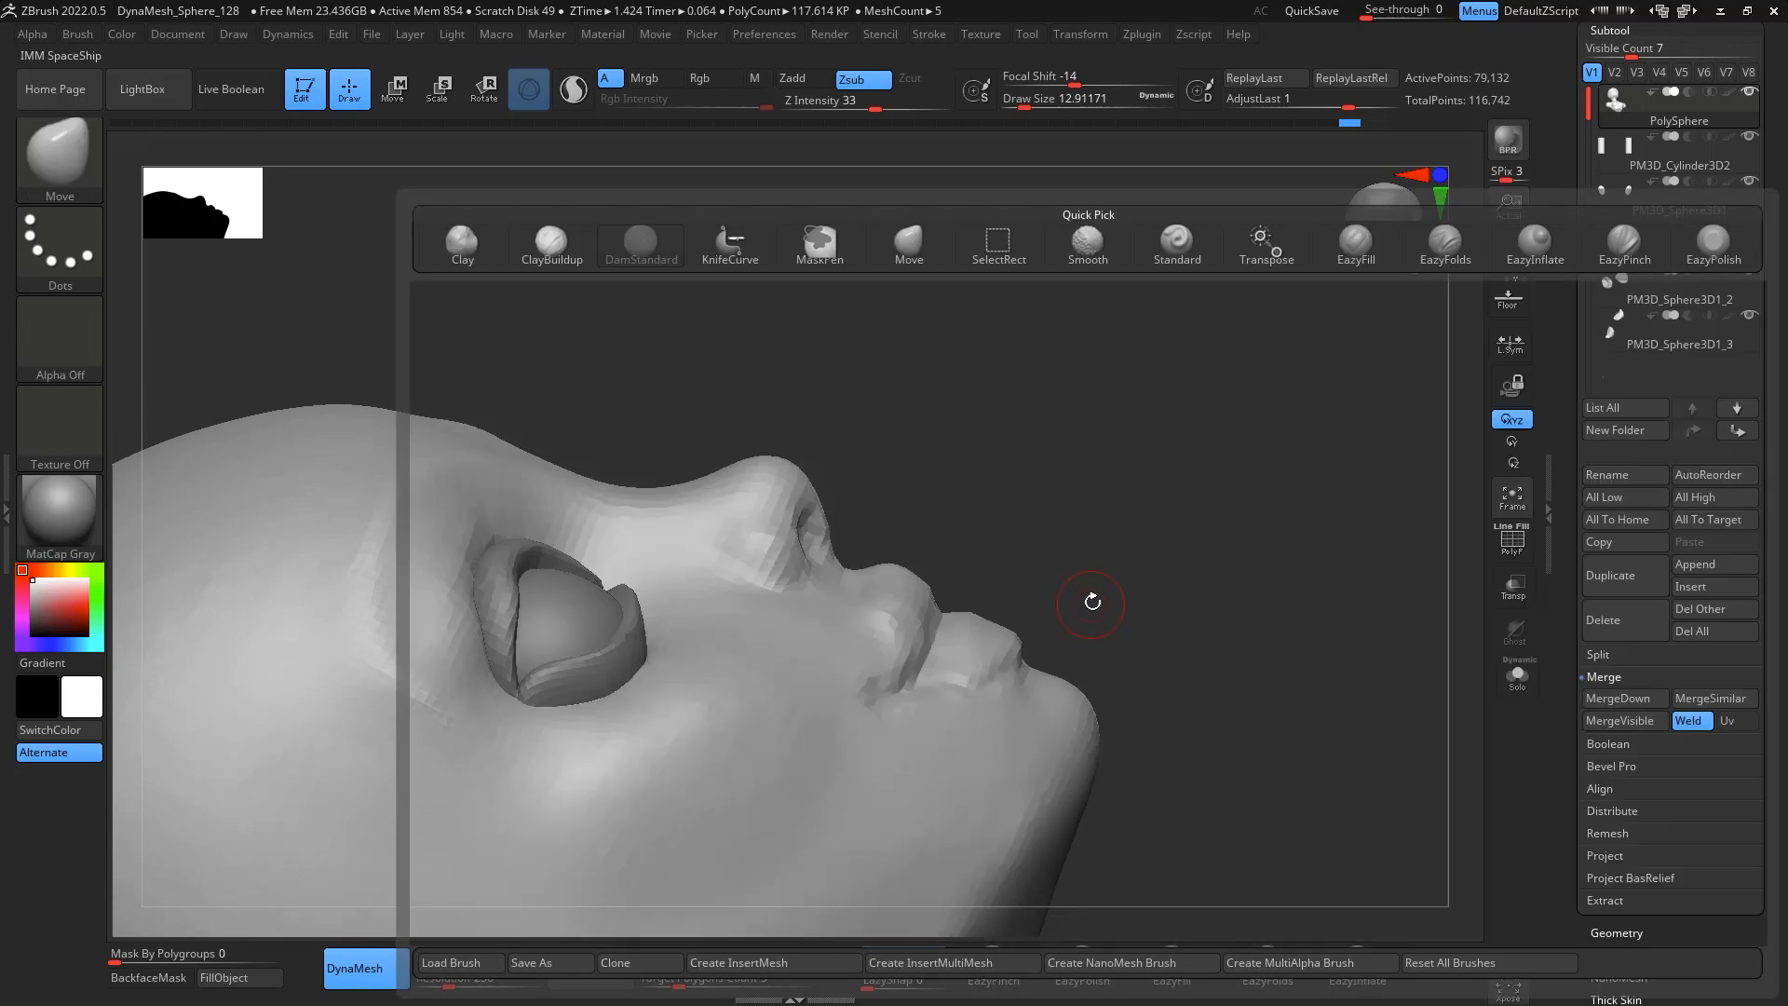
pyautogui.press('m')
pyautogui.press('v')
pyautogui.press('s')
pyautogui.click(1107, 594)
pyautogui.moveTo(1007, 620)
pyautogui.mouseDown()
pyautogui.moveTo(992, 629)
pyautogui.moveTo(1165, 467)
pyautogui.moveTo(1070, 556)
pyautogui.mouseUp()
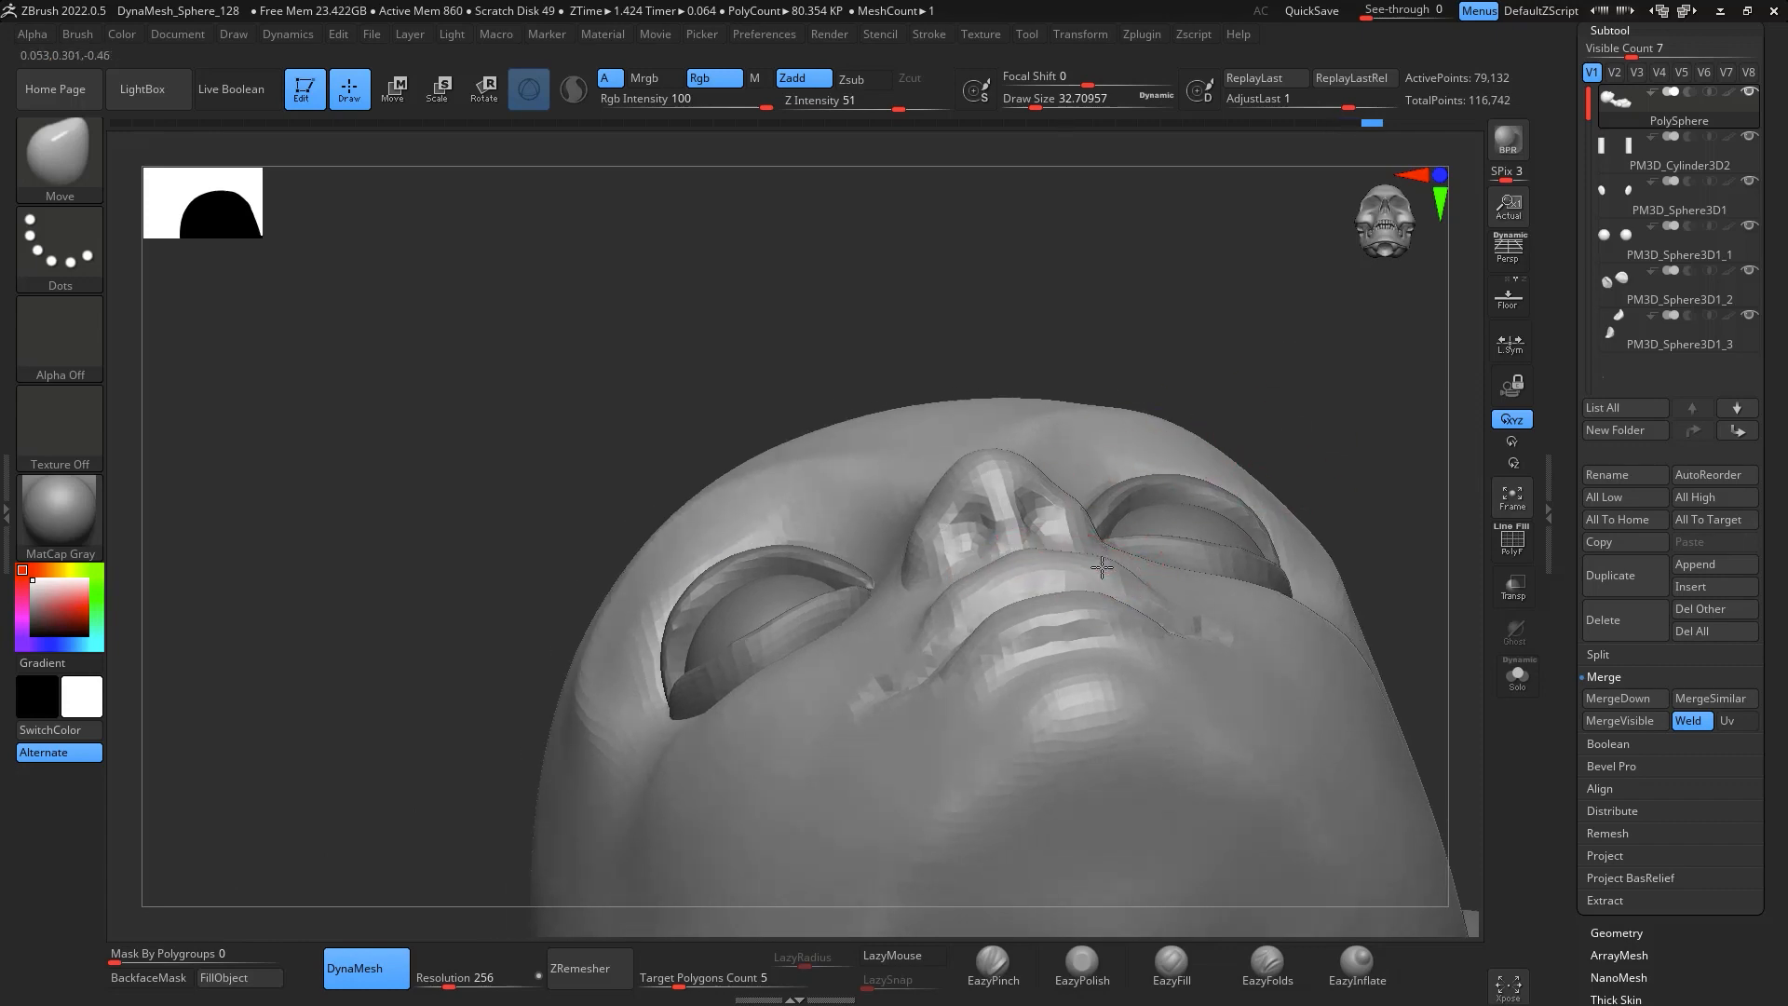
# Build up the upper lip and the area just above it with the ClayBuildup brush at a draw size of about 17
pyautogui.moveTo(1405, 394)
pyautogui.mouseDown()
pyautogui.moveTo(1389, 488)
pyautogui.moveTo(1333, 527)
pyautogui.moveTo(1329, 561)
pyautogui.moveTo(1253, 559)
pyautogui.mouseUp()
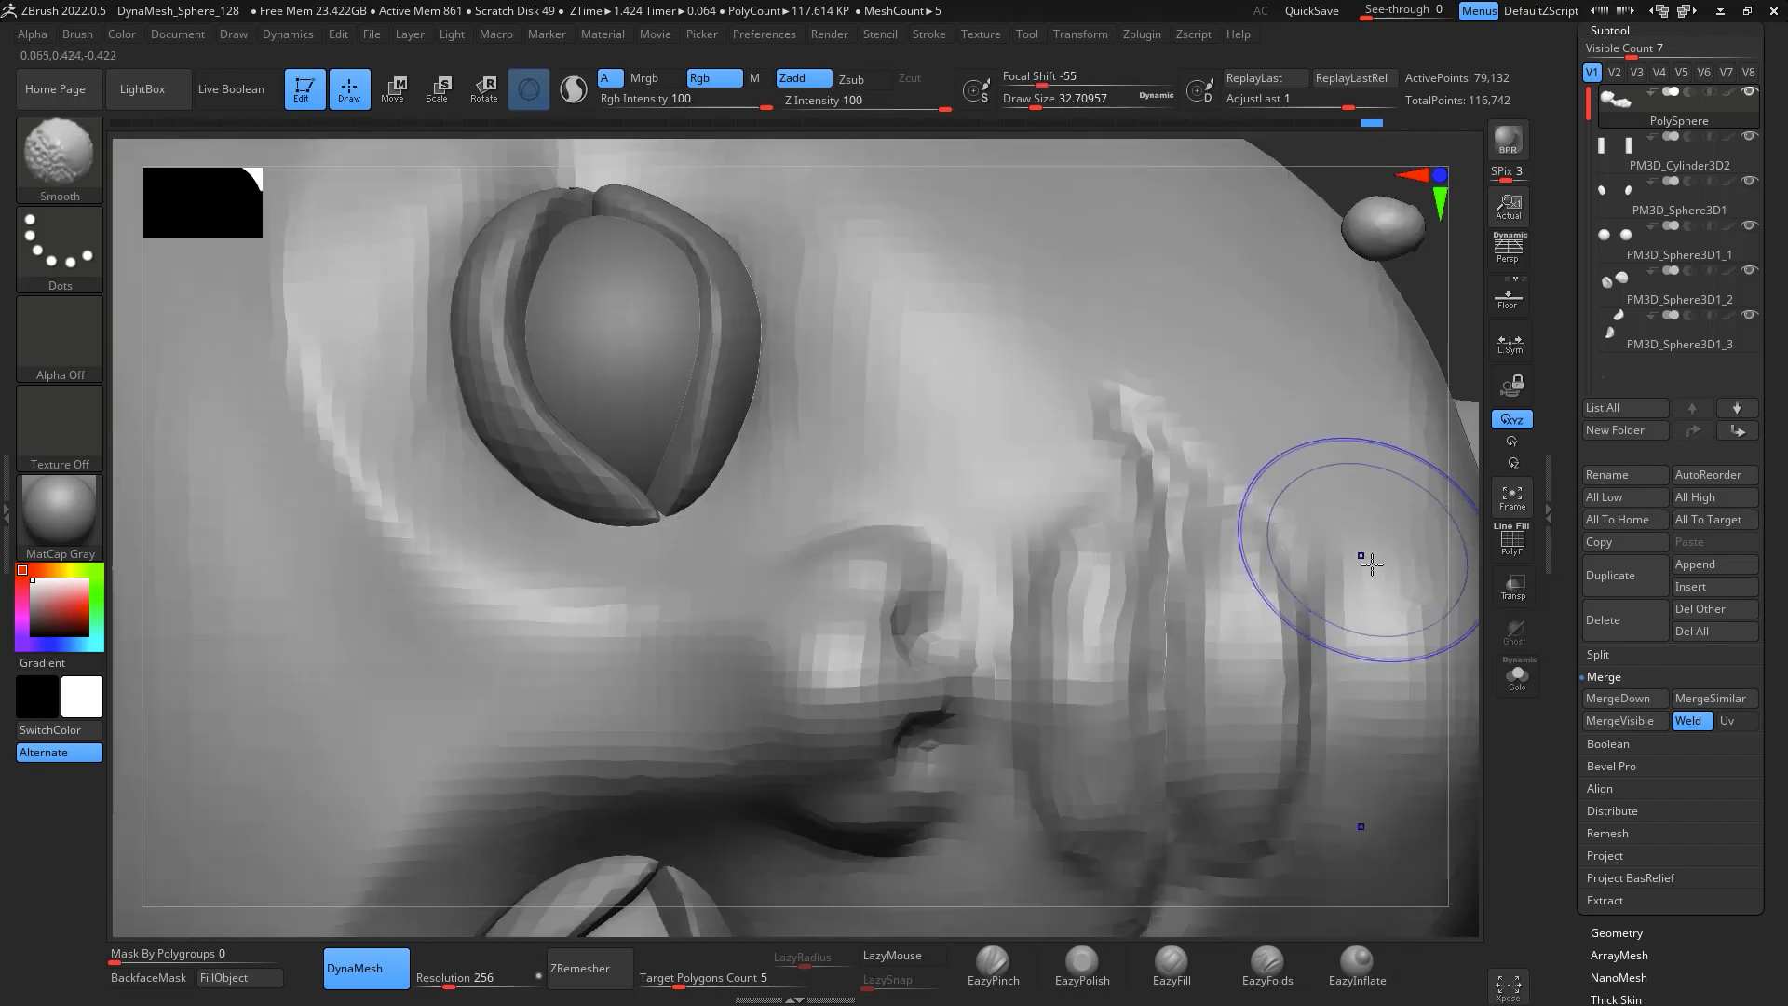
pyautogui.press('b')
pyautogui.press('c')
pyautogui.press('b')
pyautogui.press('space')
pyautogui.moveTo(1212, 645); pyautogui.dragTo(1201, 644)
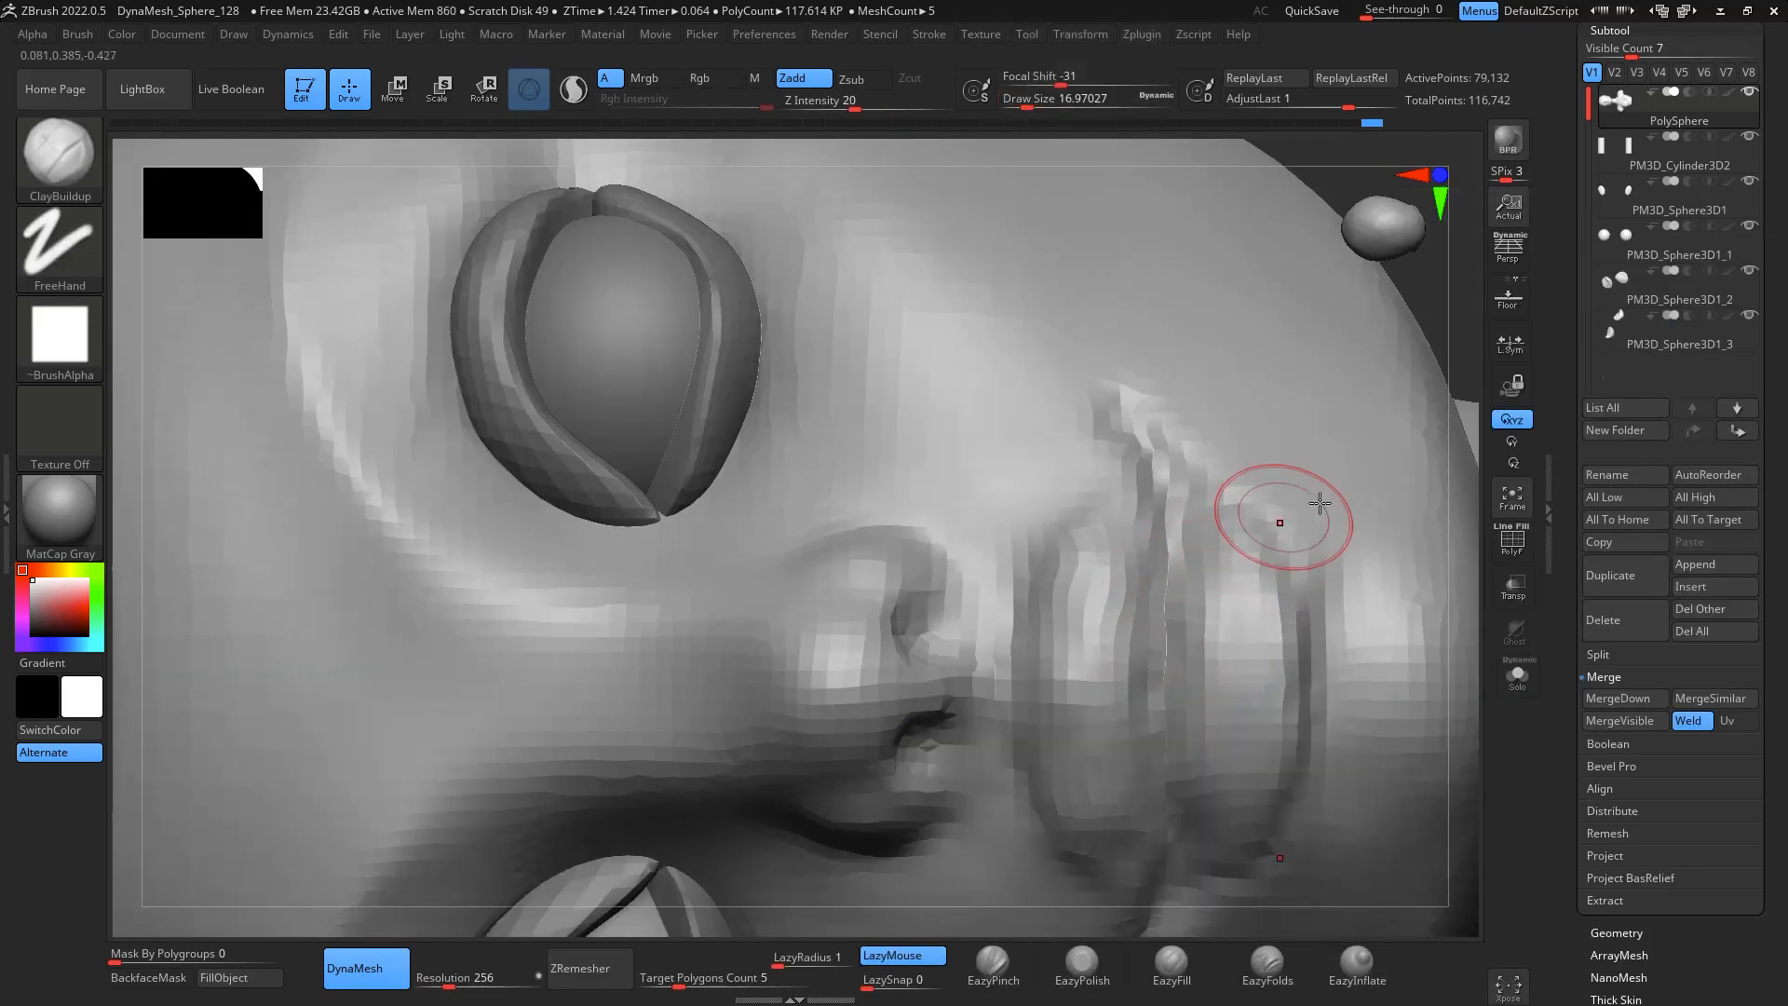
pyautogui.keyDown('ctrl'); pyautogui.moveTo(1465, 543); pyautogui.dragTo(798, 236, button='right'); pyautogui.keyUp('ctrl')
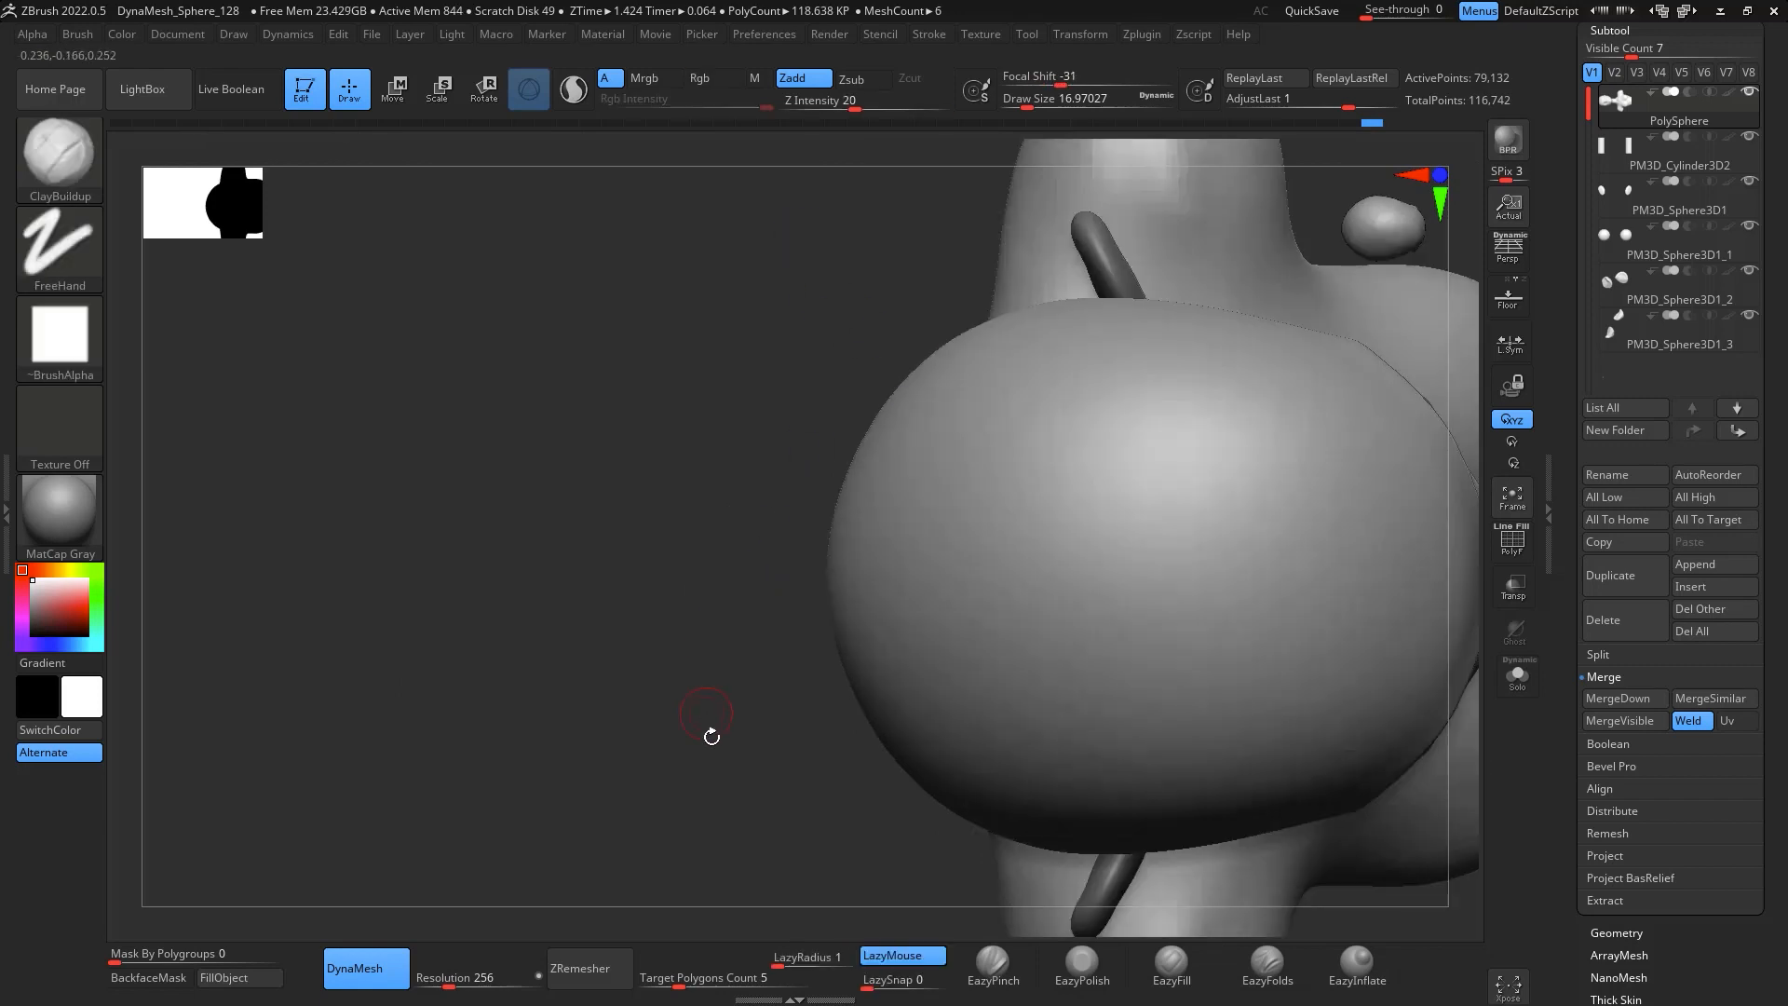
pyautogui.keyDown('ctrl'); pyautogui.moveTo(711, 735); pyautogui.dragTo(713, 350, button='right'); pyautogui.keyUp('ctrl')
pyautogui.moveTo(1186, 619); pyautogui.dragTo(1383, 670, button='right')
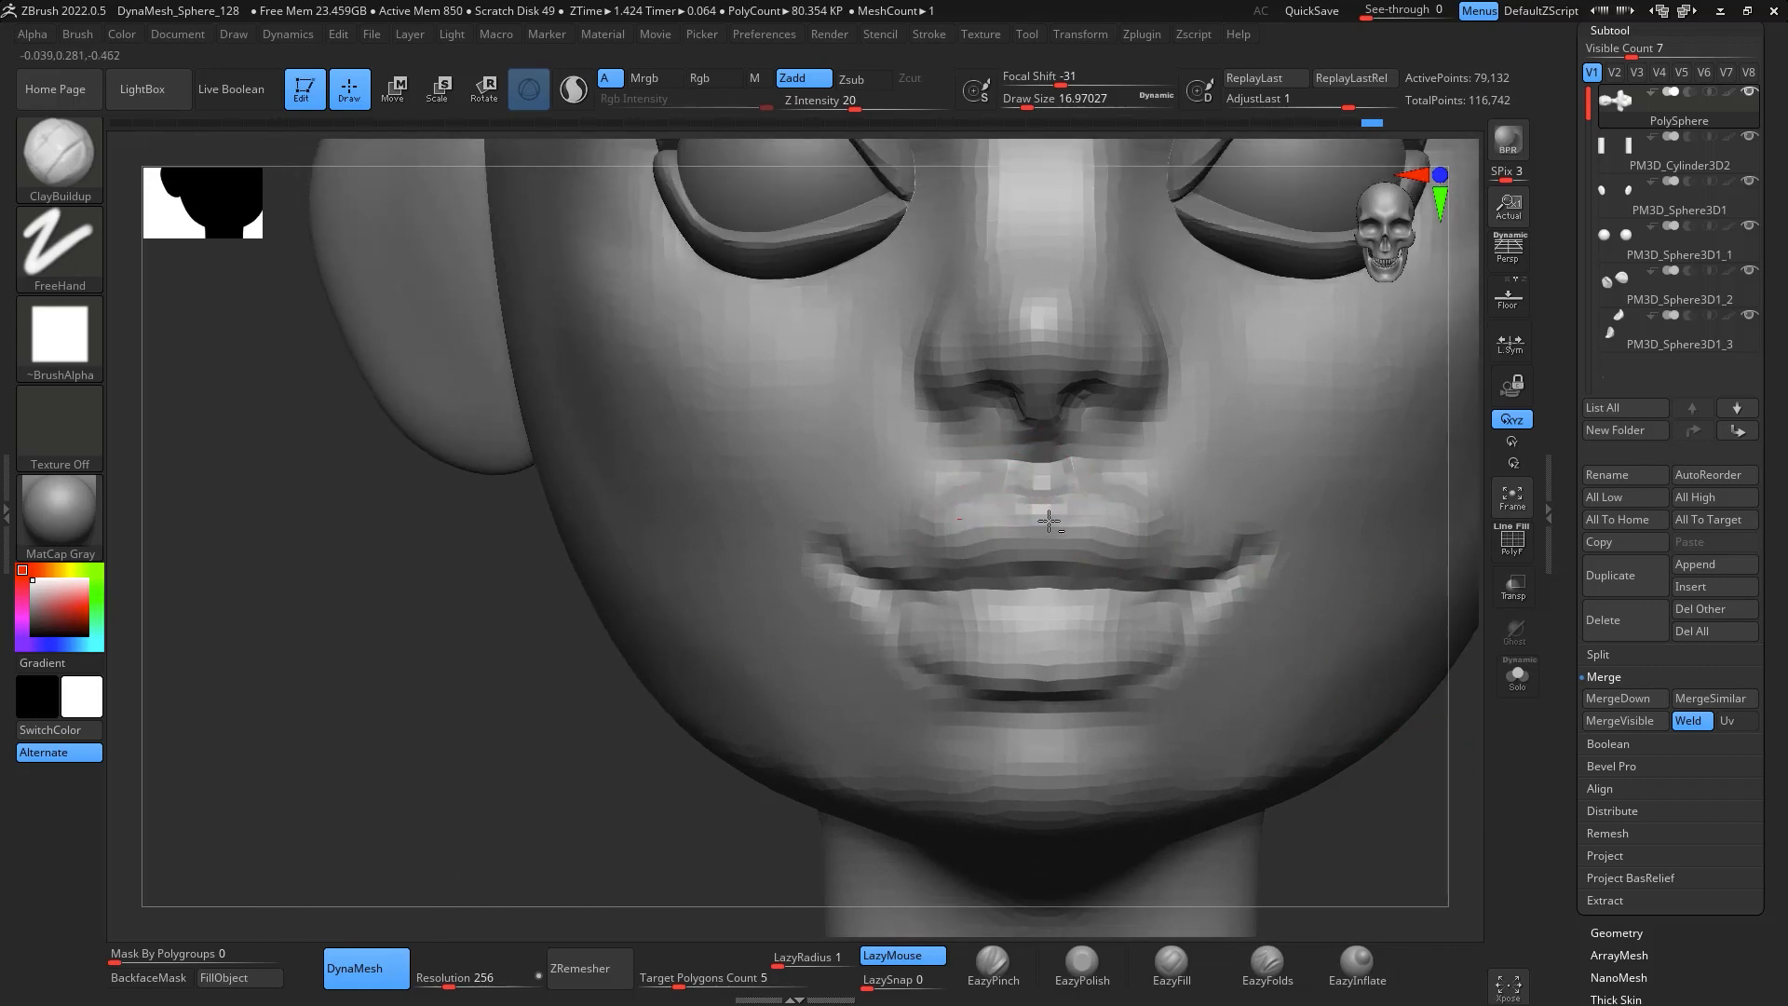
pyautogui.keyDown('ctrl'); pyautogui.moveTo(1212, 407); pyautogui.dragTo(1131, 576, button='right'); pyautogui.keyUp('ctrl')
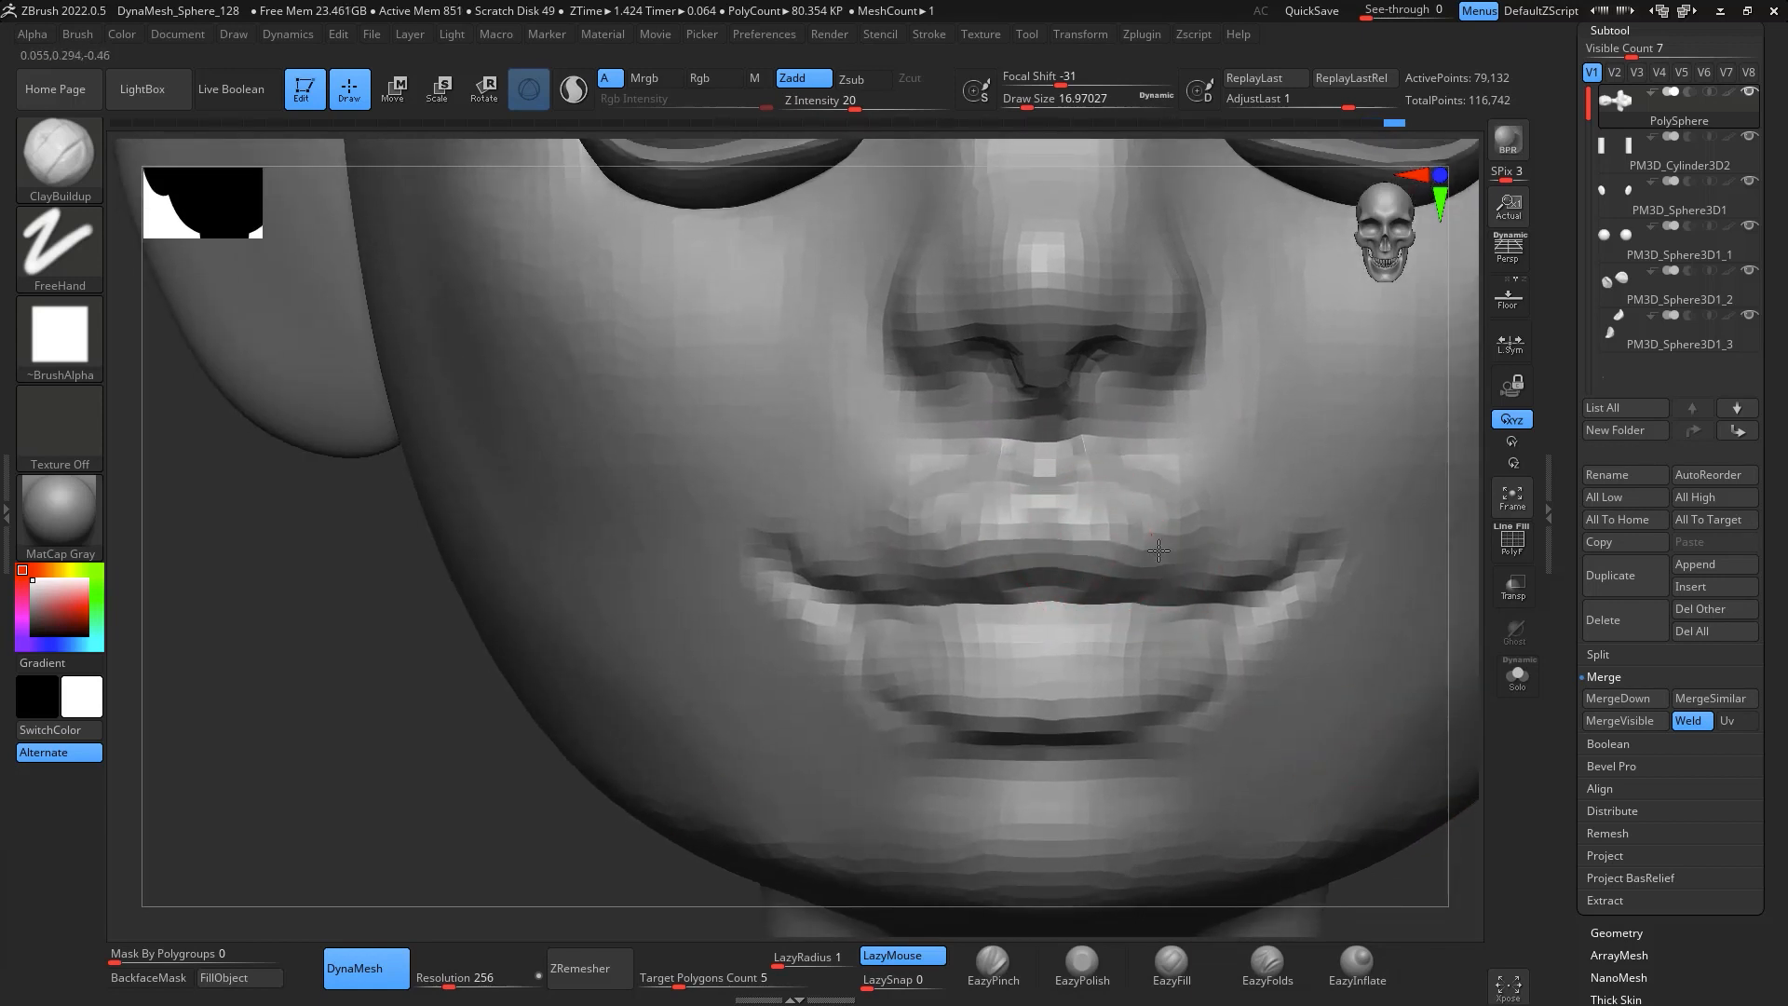
# Smooth the outer edges of the lower lip at a draw size of about 17
pyautogui.moveTo(1201, 690)
pyautogui.keyDown('shift'); pyautogui.mouseDown()
pyautogui.moveTo(1160, 708)
pyautogui.moveTo(1118, 687)
pyautogui.mouseUp(); pyautogui.keyUp('shift')
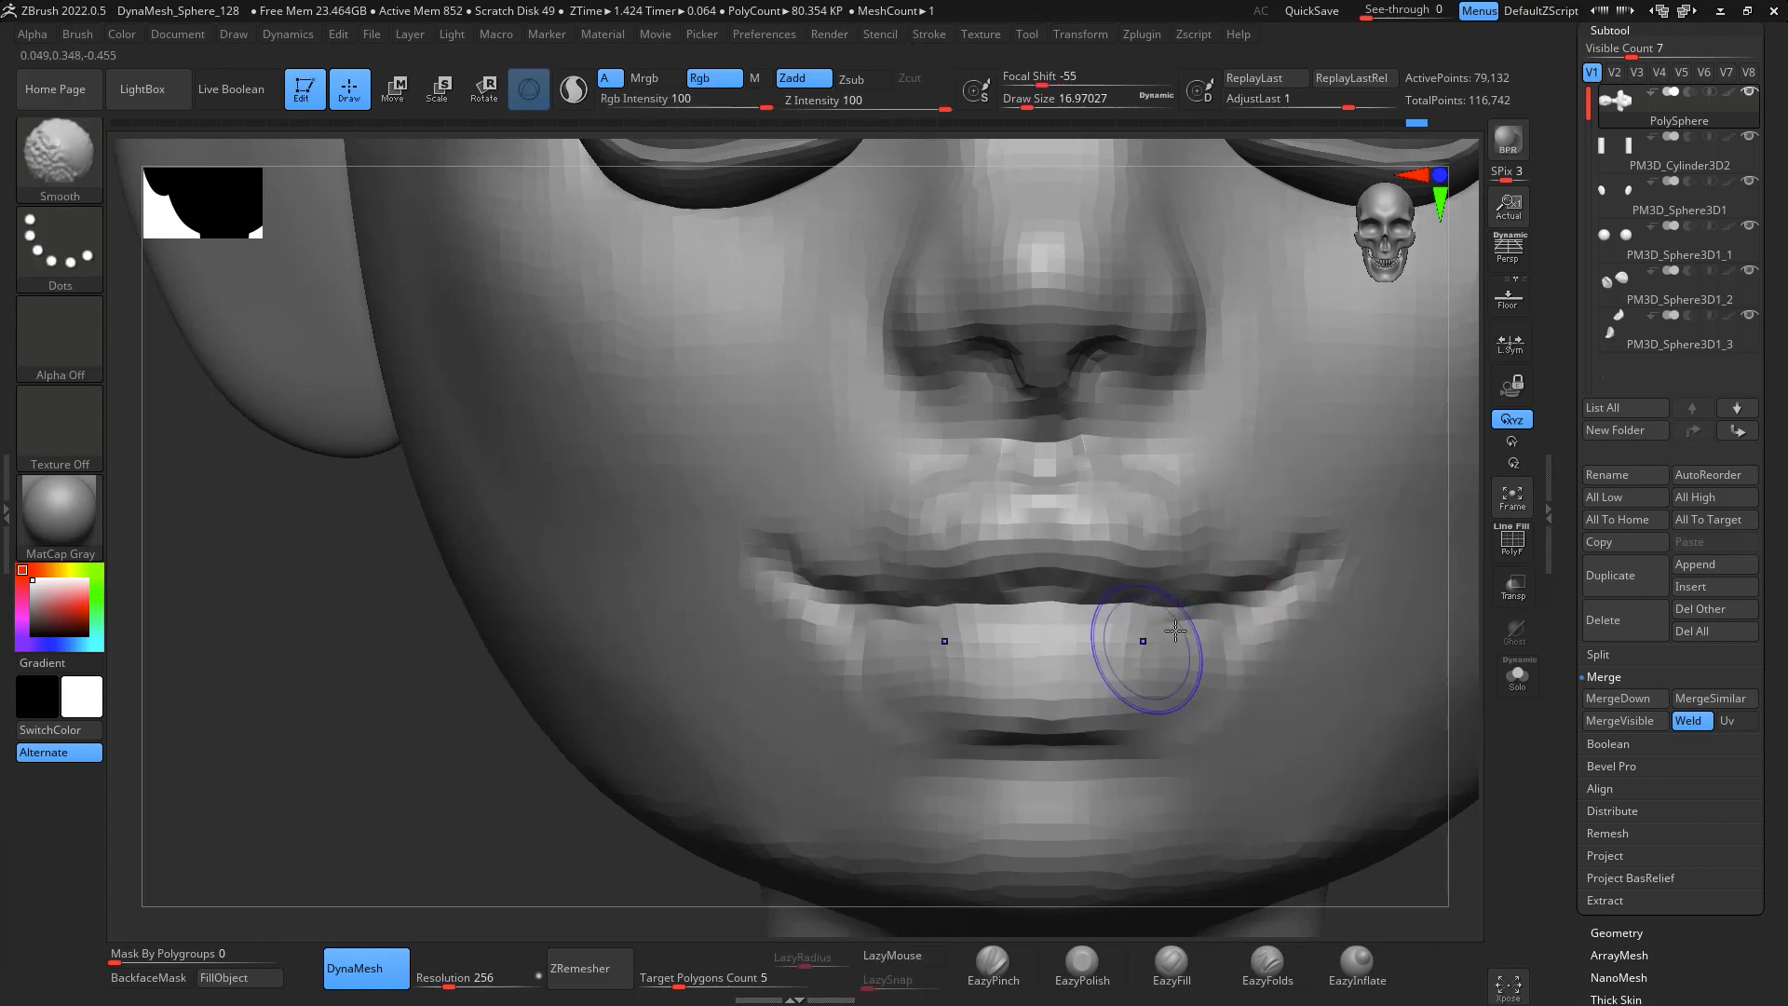
pyautogui.keyDown('ctrl'); pyautogui.moveTo(1429, 842); pyautogui.dragTo(1401, 629, button='right'); pyautogui.keyUp('ctrl')
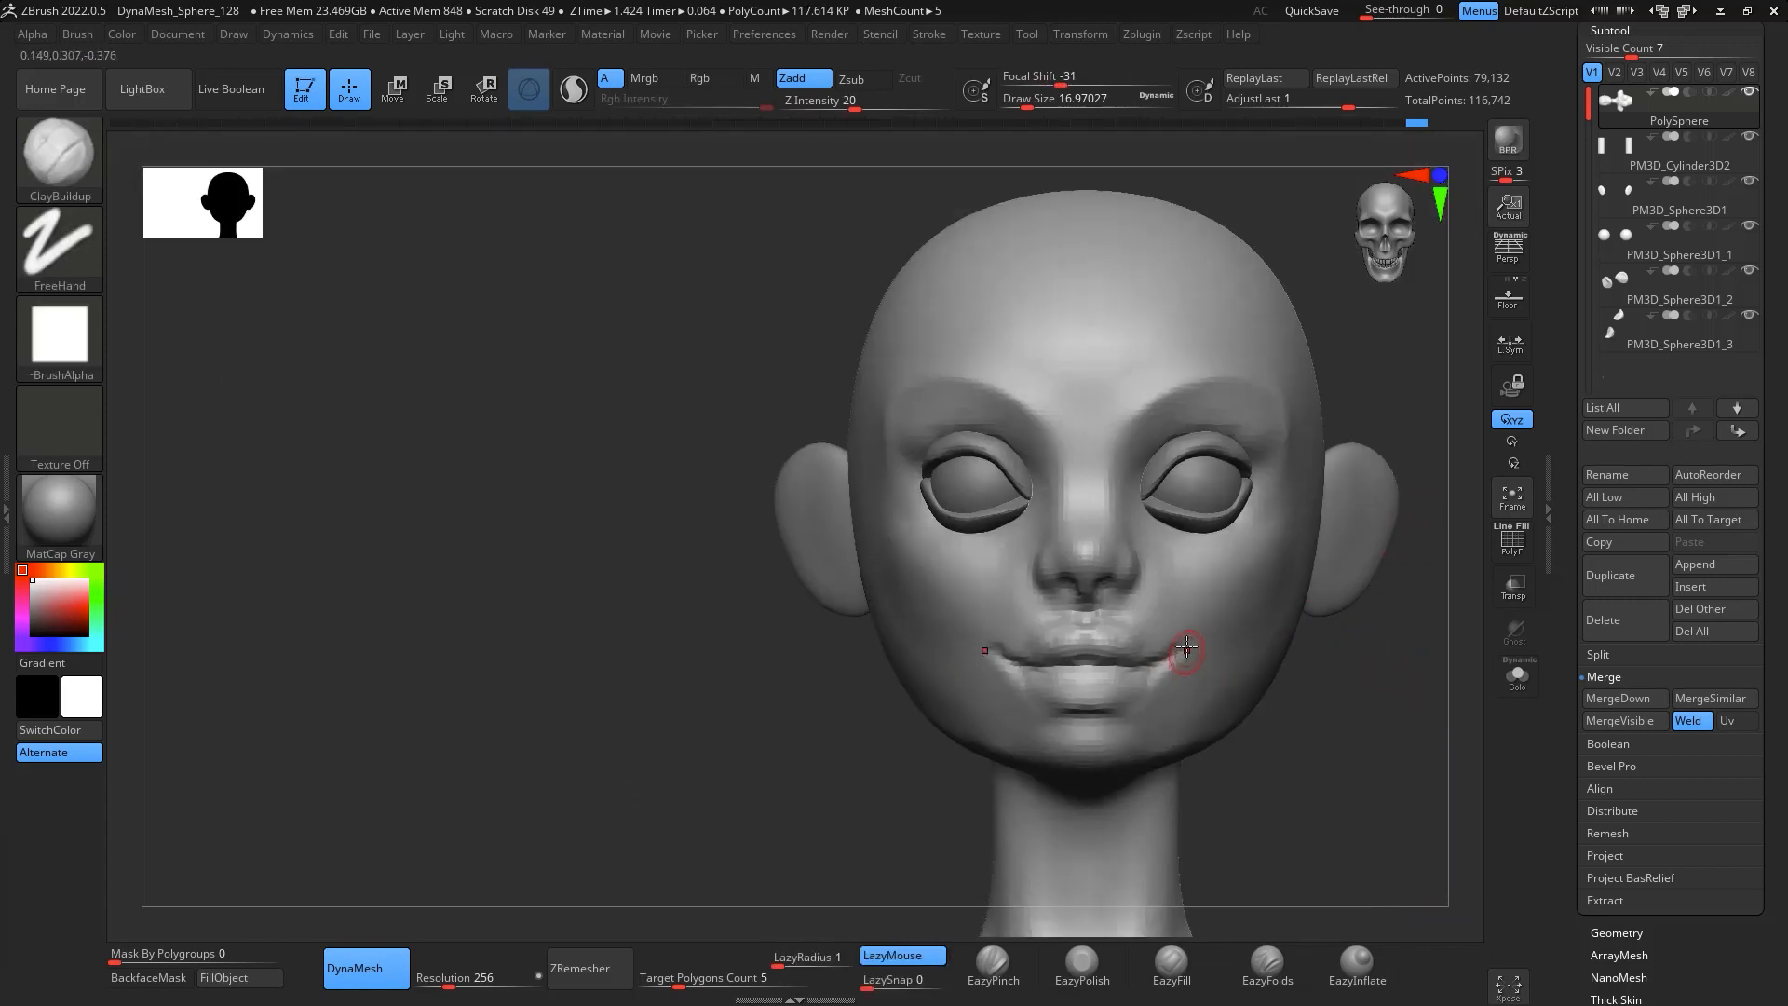
pyautogui.keyDown('alt'); pyautogui.moveTo(1354, 708); pyautogui.dragTo(1280, 651, button='right'); pyautogui.keyUp('alt')
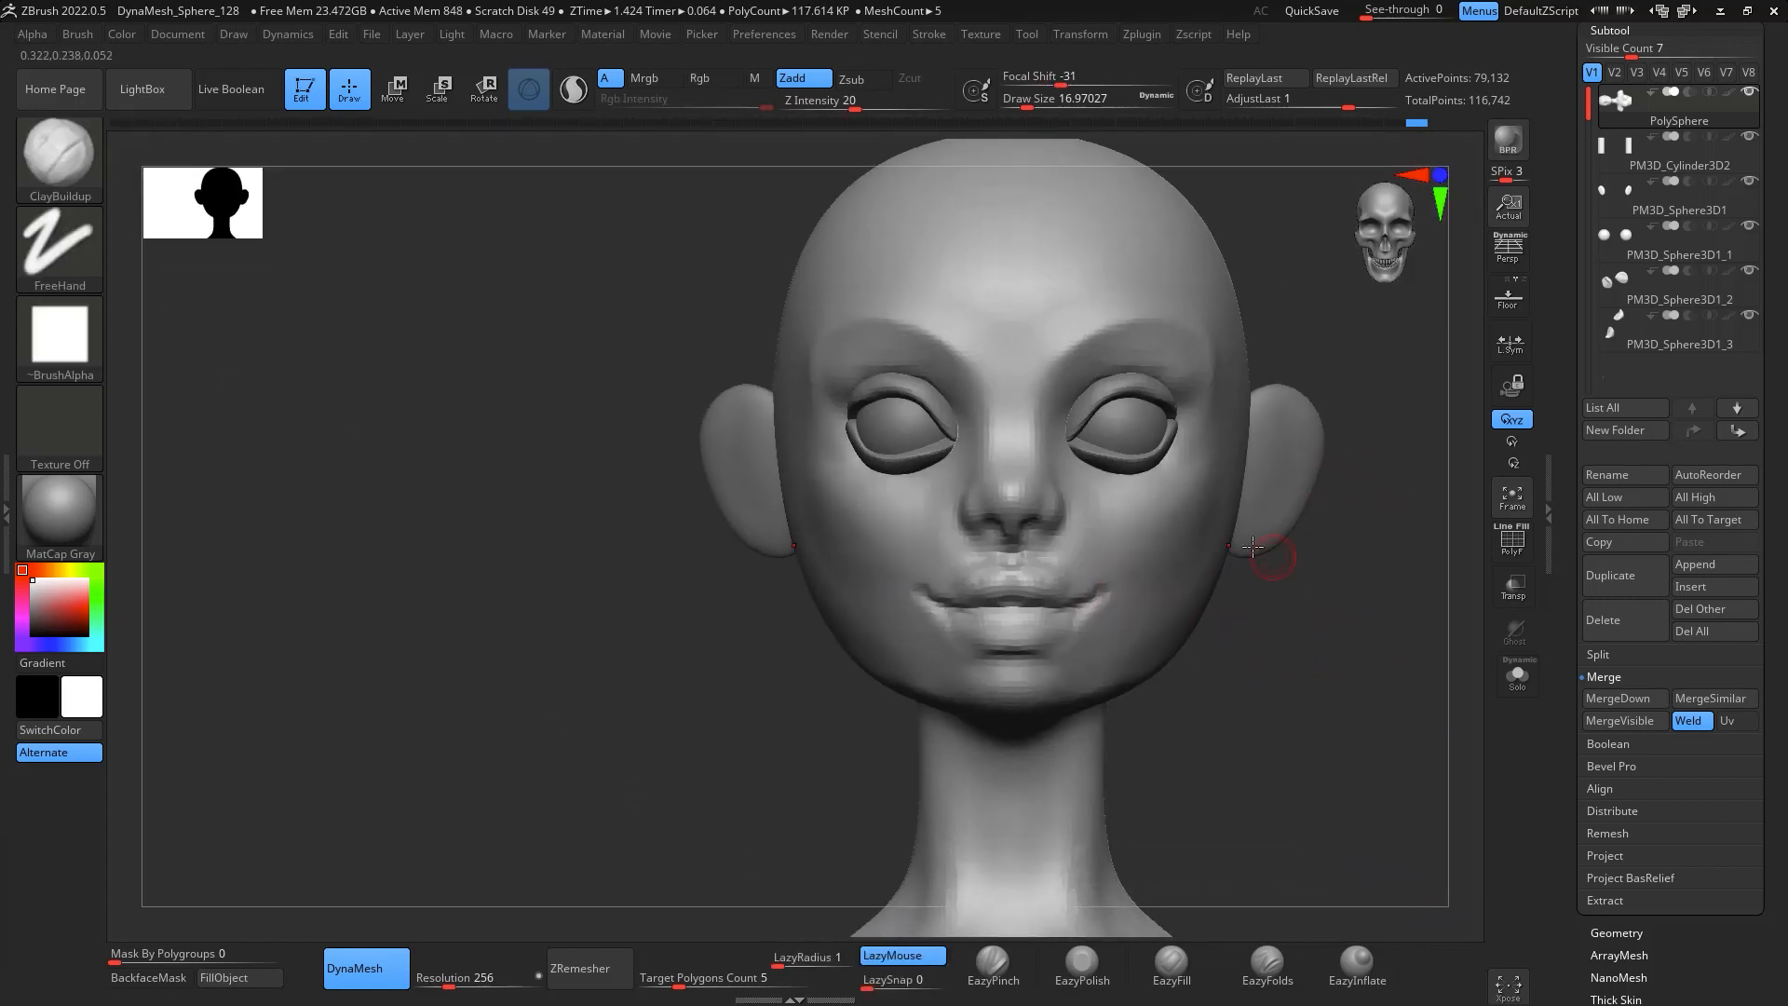
# Sharpen the mouth corners with the DamStandard brush at a draw size of about 13, and smooth around them
pyautogui.press('b')
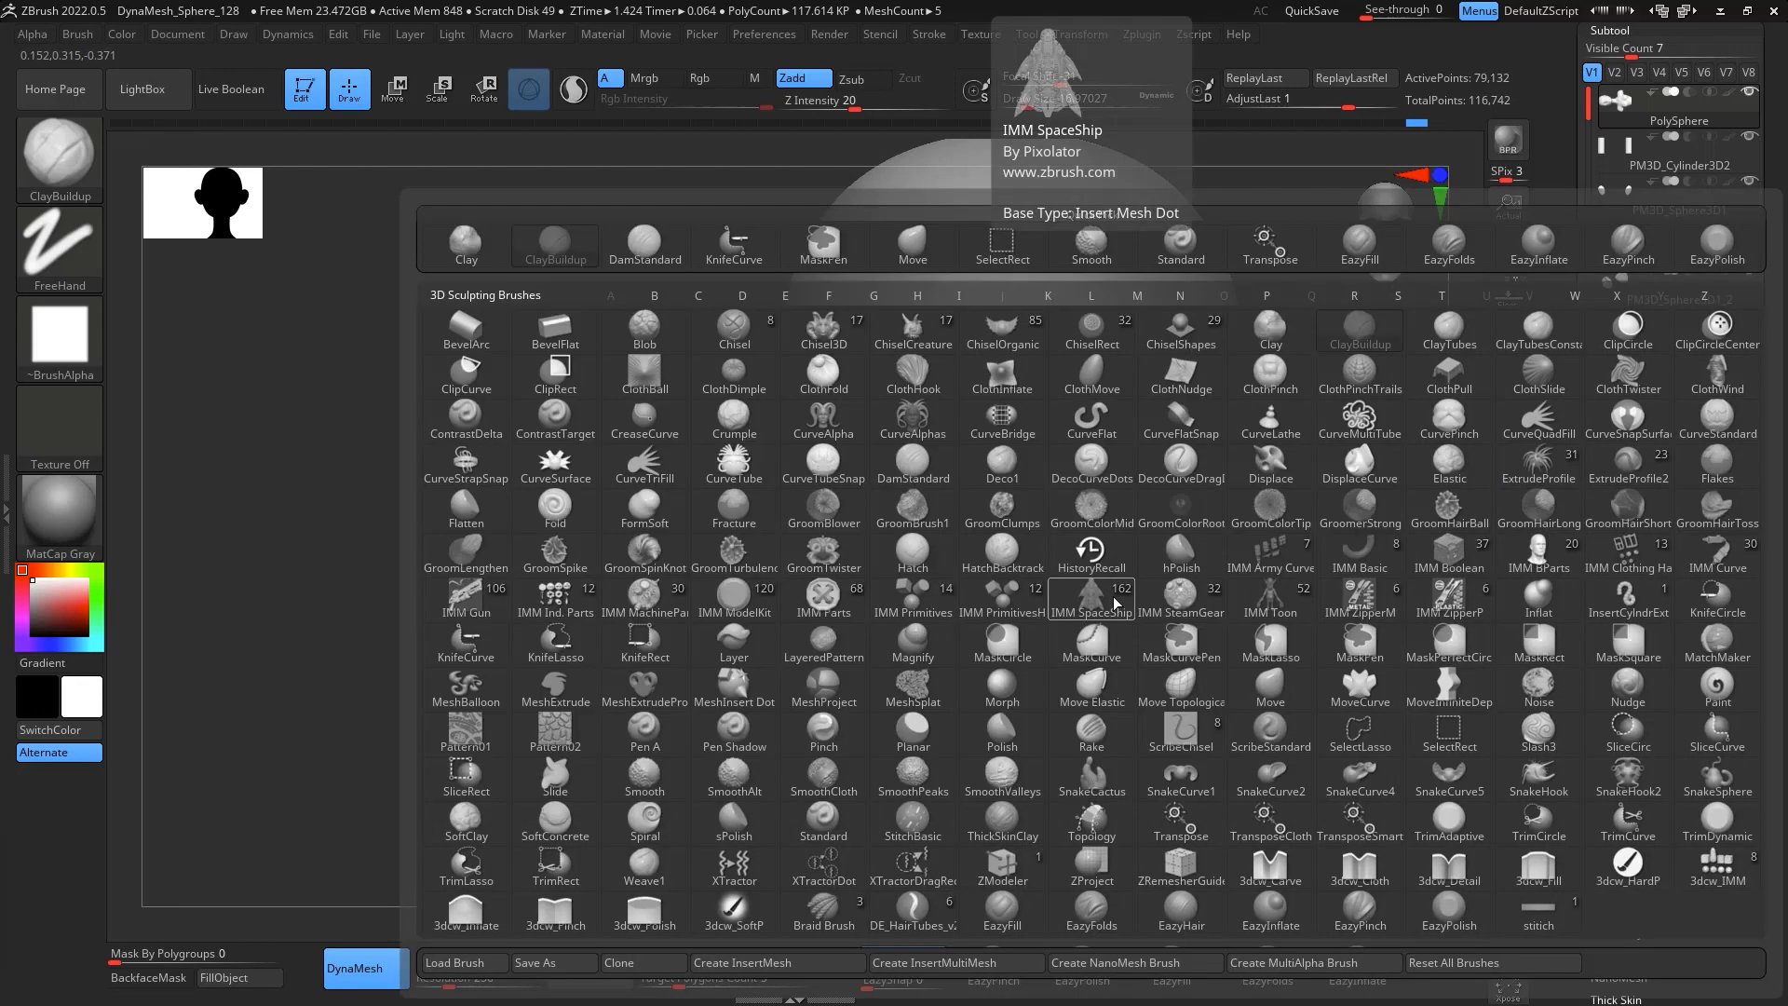
pyautogui.press('d')
pyautogui.press('s')
pyautogui.press('space')
pyautogui.moveTo(1124, 595); pyautogui.dragTo(1118, 595)
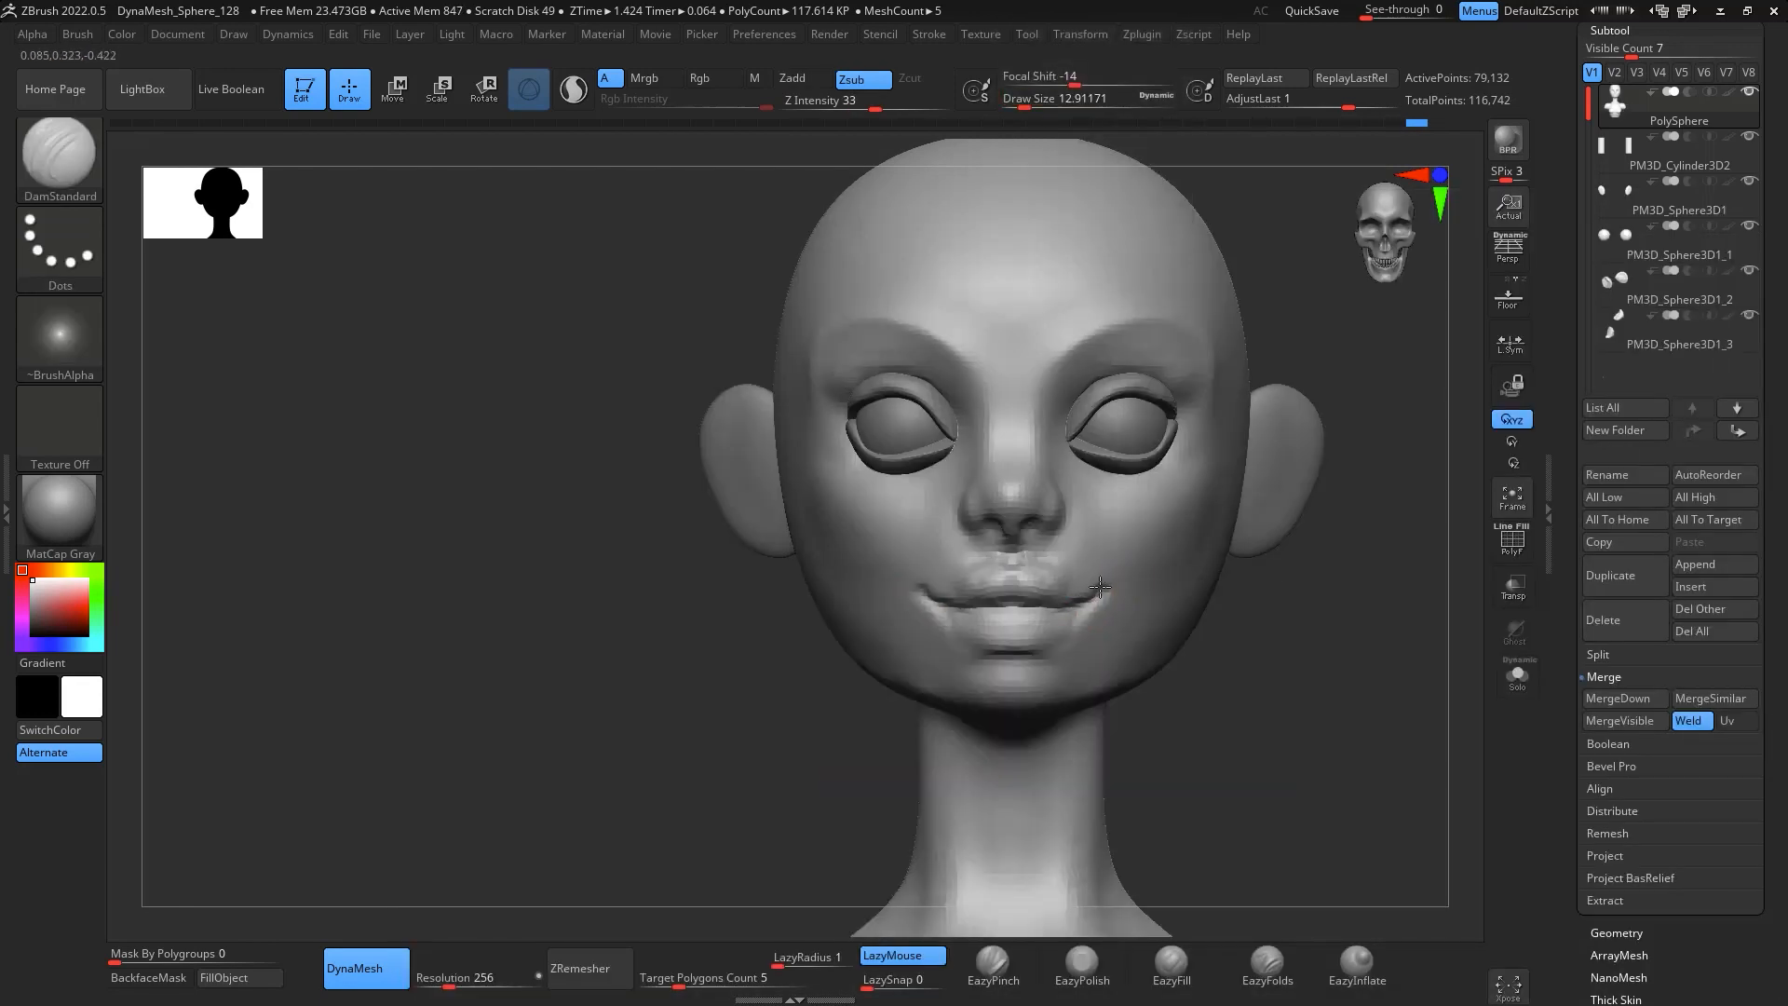
pyautogui.moveTo(1336, 744); pyautogui.dragTo(1342, 612, button='right')
pyautogui.press('shift')
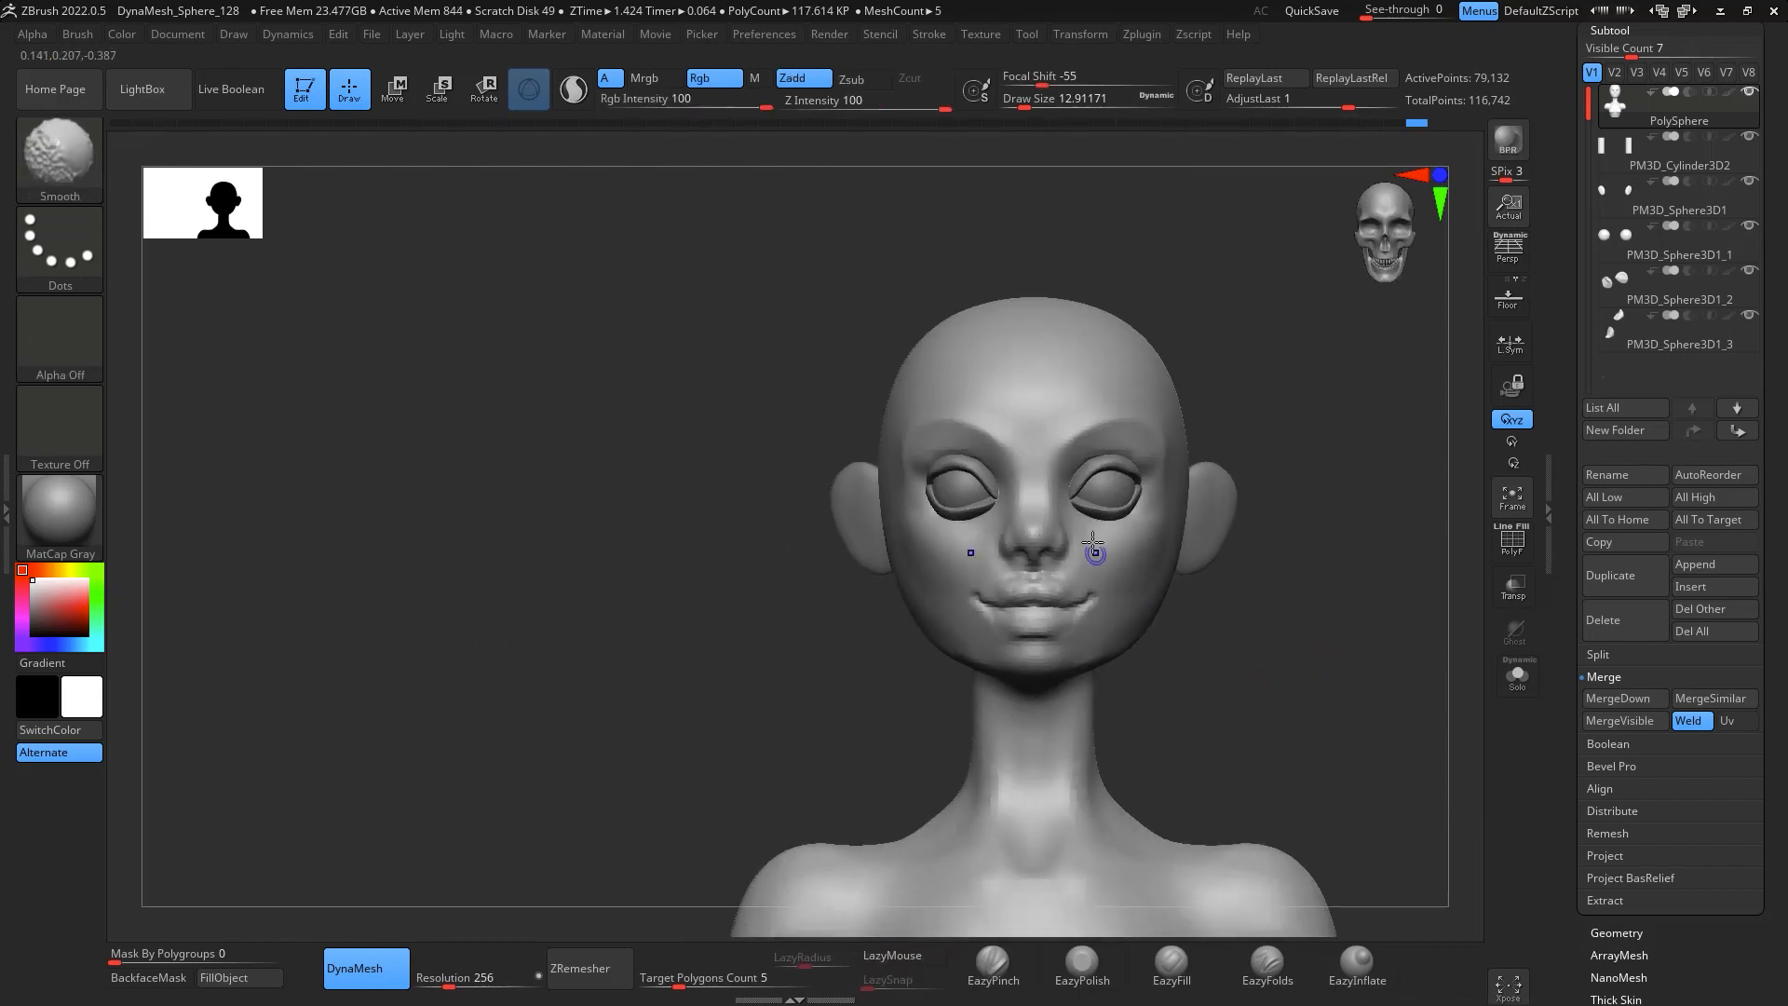
# Fill out the fold between the nose wing and mouth corner with the ClayBuildup brush at about size 23, and smooth it
pyautogui.moveTo(1077, 567)
pyautogui.mouseDown(button='right')
pyautogui.moveTo(1353, 531)
pyautogui.moveTo(1350, 583)
pyautogui.moveTo(1285, 593)
pyautogui.mouseUp(button='right')
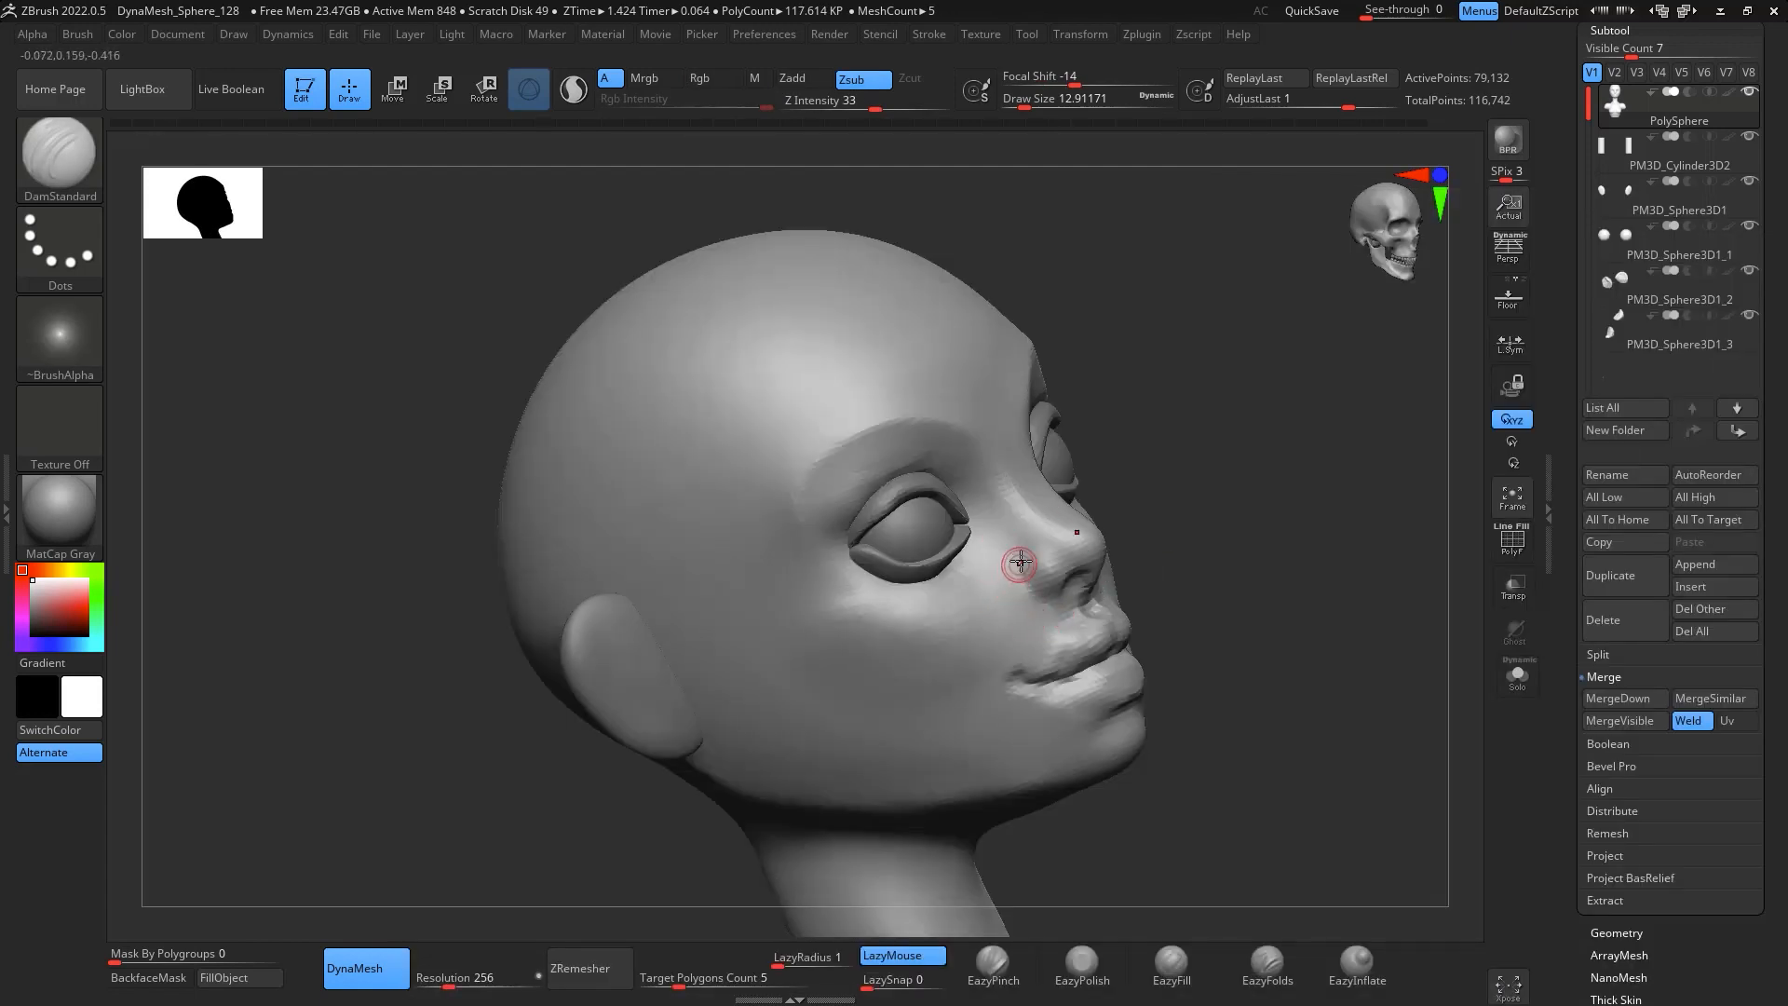
pyautogui.moveTo(1359, 582); pyautogui.dragTo(1361, 687, button='right')
pyautogui.moveTo(1397, 559)
pyautogui.mouseDown(button='right')
pyautogui.moveTo(1446, 545)
pyautogui.moveTo(1425, 556)
pyautogui.mouseUp(button='right')
pyautogui.moveTo(1088, 476); pyautogui.dragTo(1056, 628)
pyautogui.press('b')
pyautogui.press('c')
pyautogui.press('b')
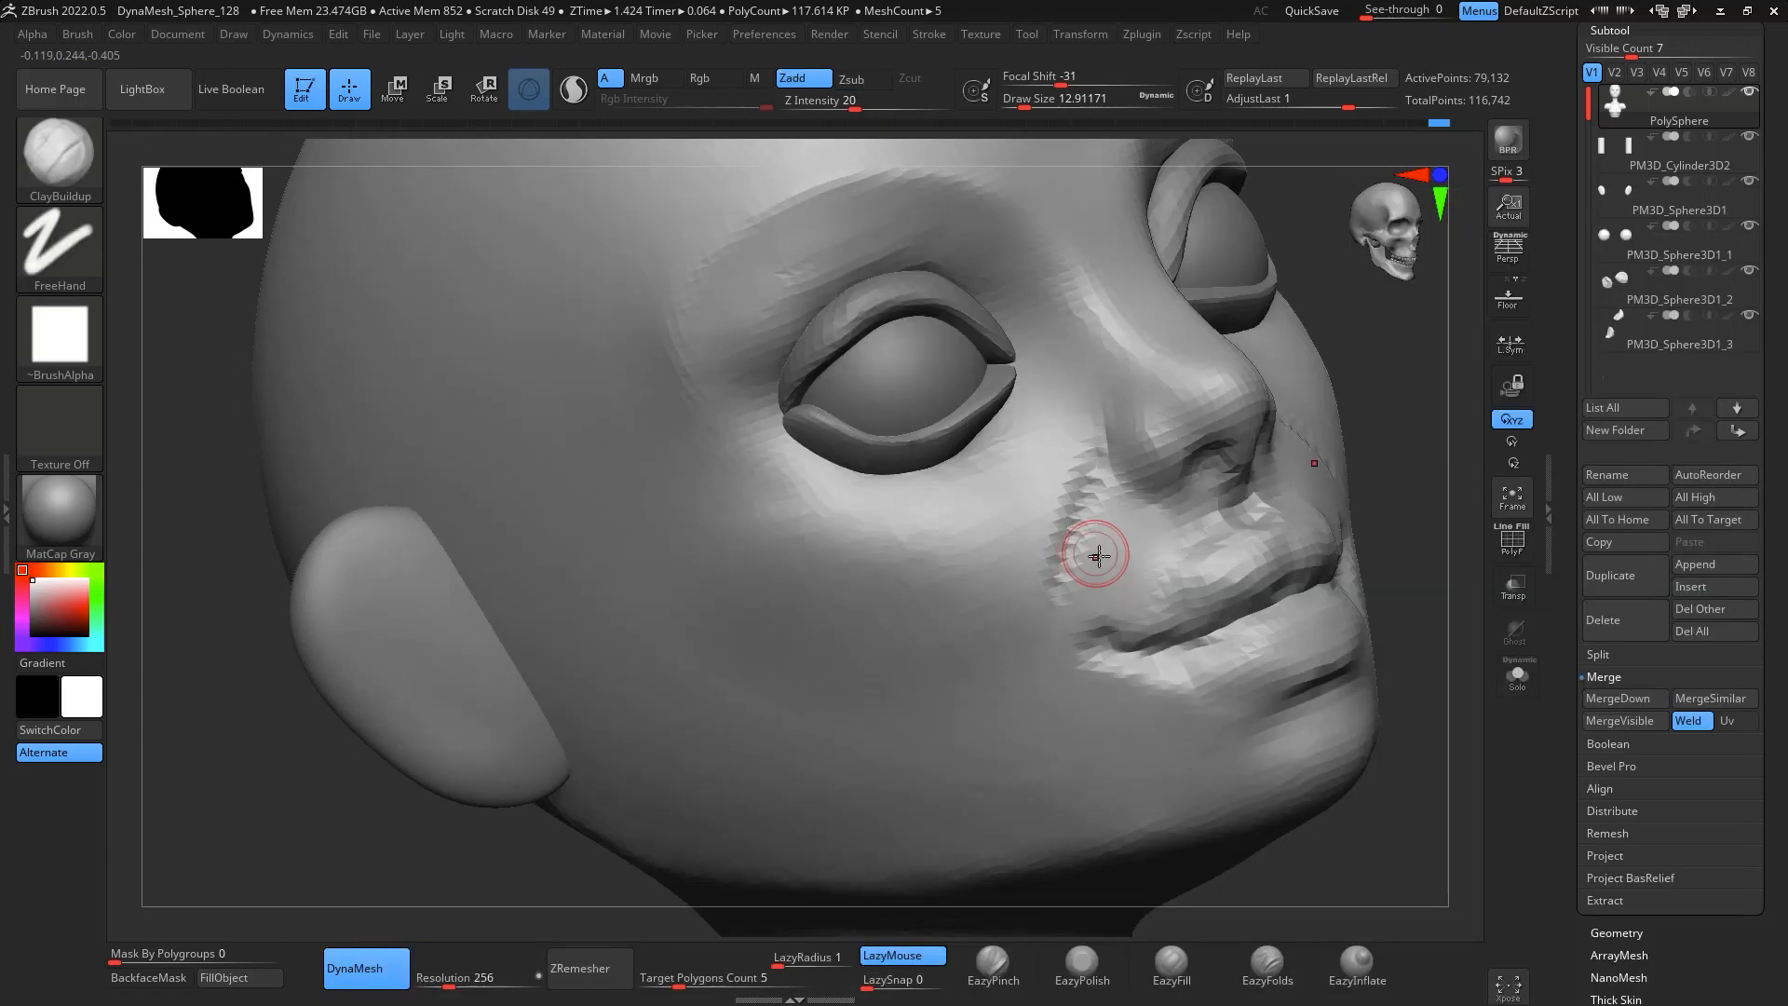
pyautogui.press('space')
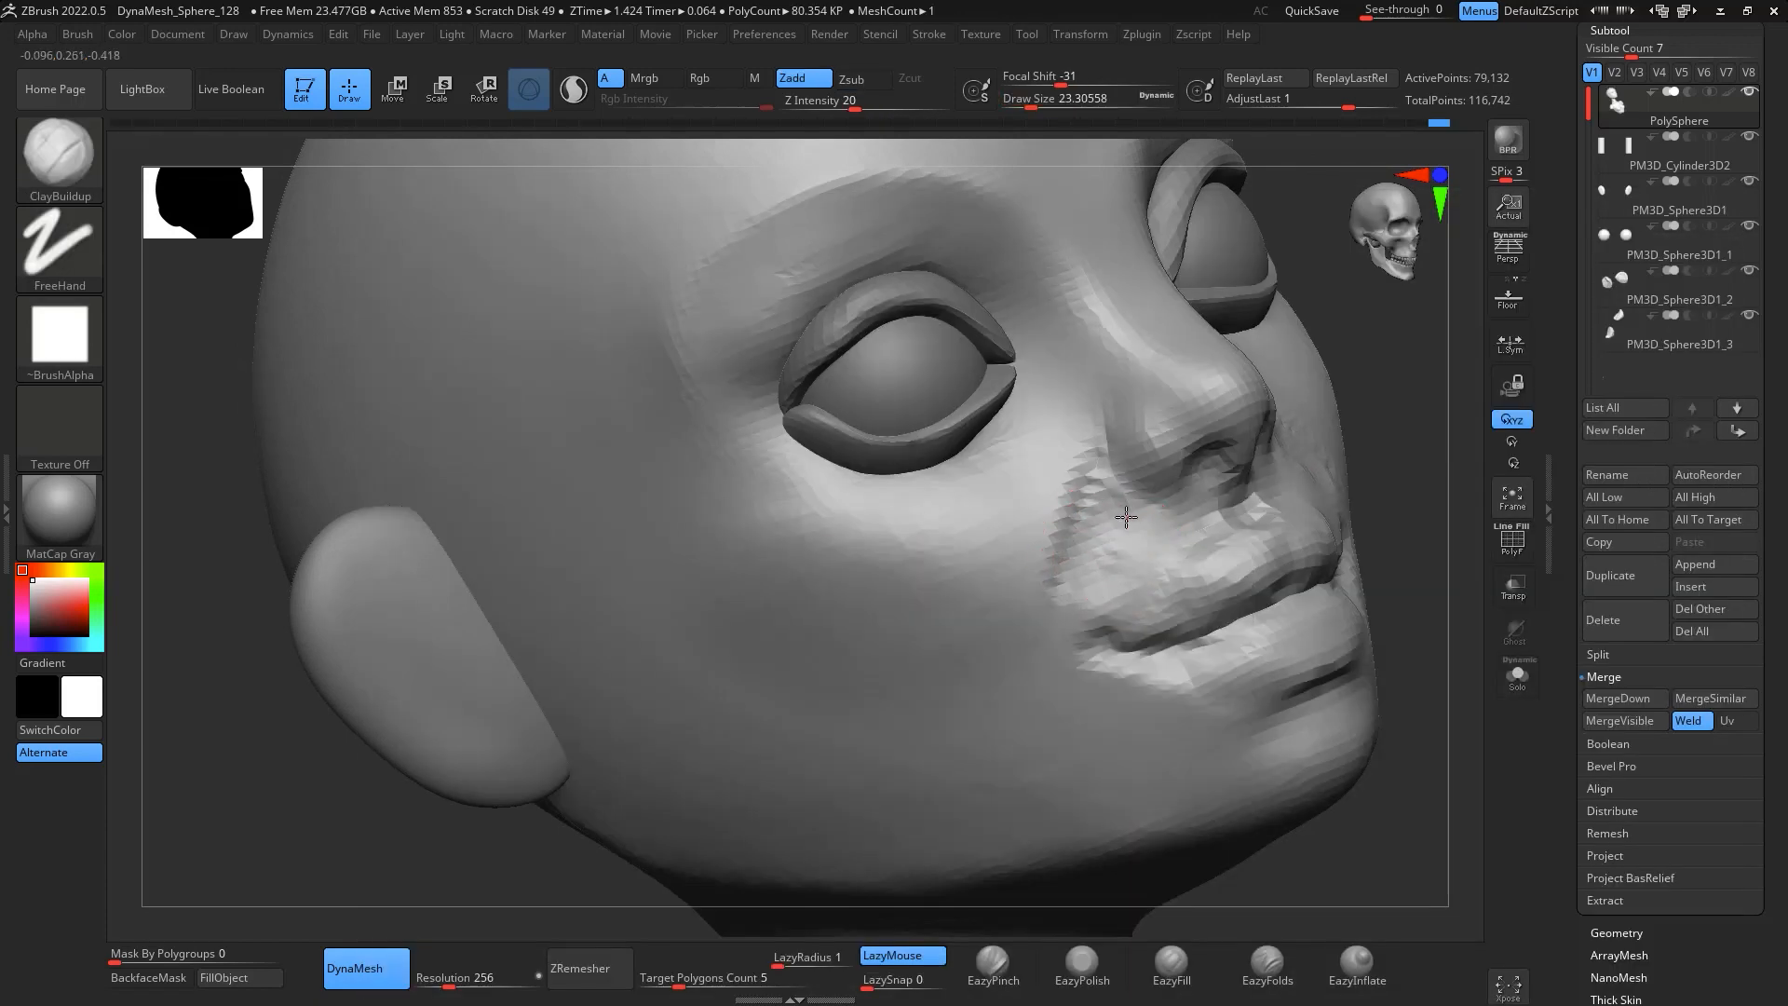
pyautogui.keyDown('shift'); pyautogui.moveTo(1126, 517); pyautogui.dragTo(1020, 603); pyautogui.keyUp('shift')
# Build up the cheek beside the nose and under the eye with the ClayBuildup brush at a draw size of about 33
pyautogui.press('space')
pyautogui.moveTo(1072, 546); pyautogui.dragTo(1088, 544)
pyautogui.moveTo(1060, 468)
pyautogui.mouseDown()
pyautogui.moveTo(1063, 503)
pyautogui.moveTo(985, 592)
pyautogui.mouseUp()
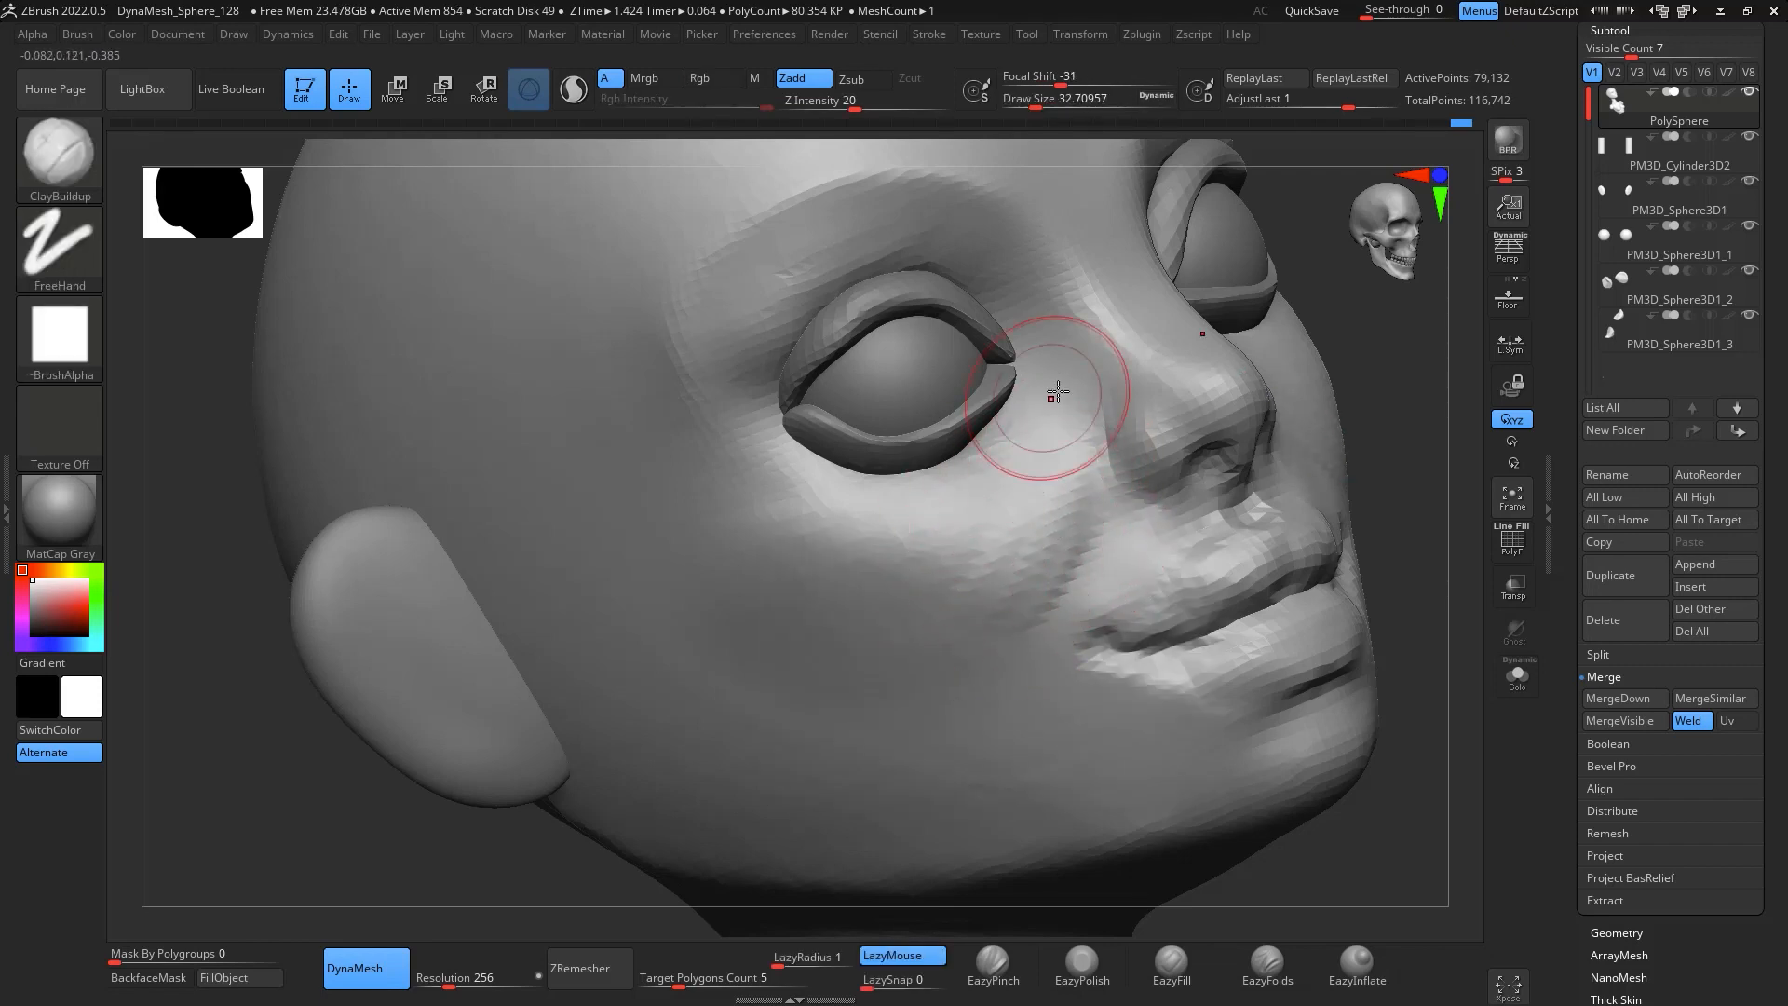
pyautogui.moveTo(1051, 398); pyautogui.dragTo(943, 564)
pyautogui.moveTo(1415, 430)
pyautogui.mouseDown()
pyautogui.moveTo(1012, 541)
pyautogui.moveTo(1042, 464)
pyautogui.mouseUp()
pyautogui.press('shift')
pyautogui.keyDown('shift'); pyautogui.moveTo(1425, 521); pyautogui.dragTo(1457, 596); pyautogui.keyUp('shift')
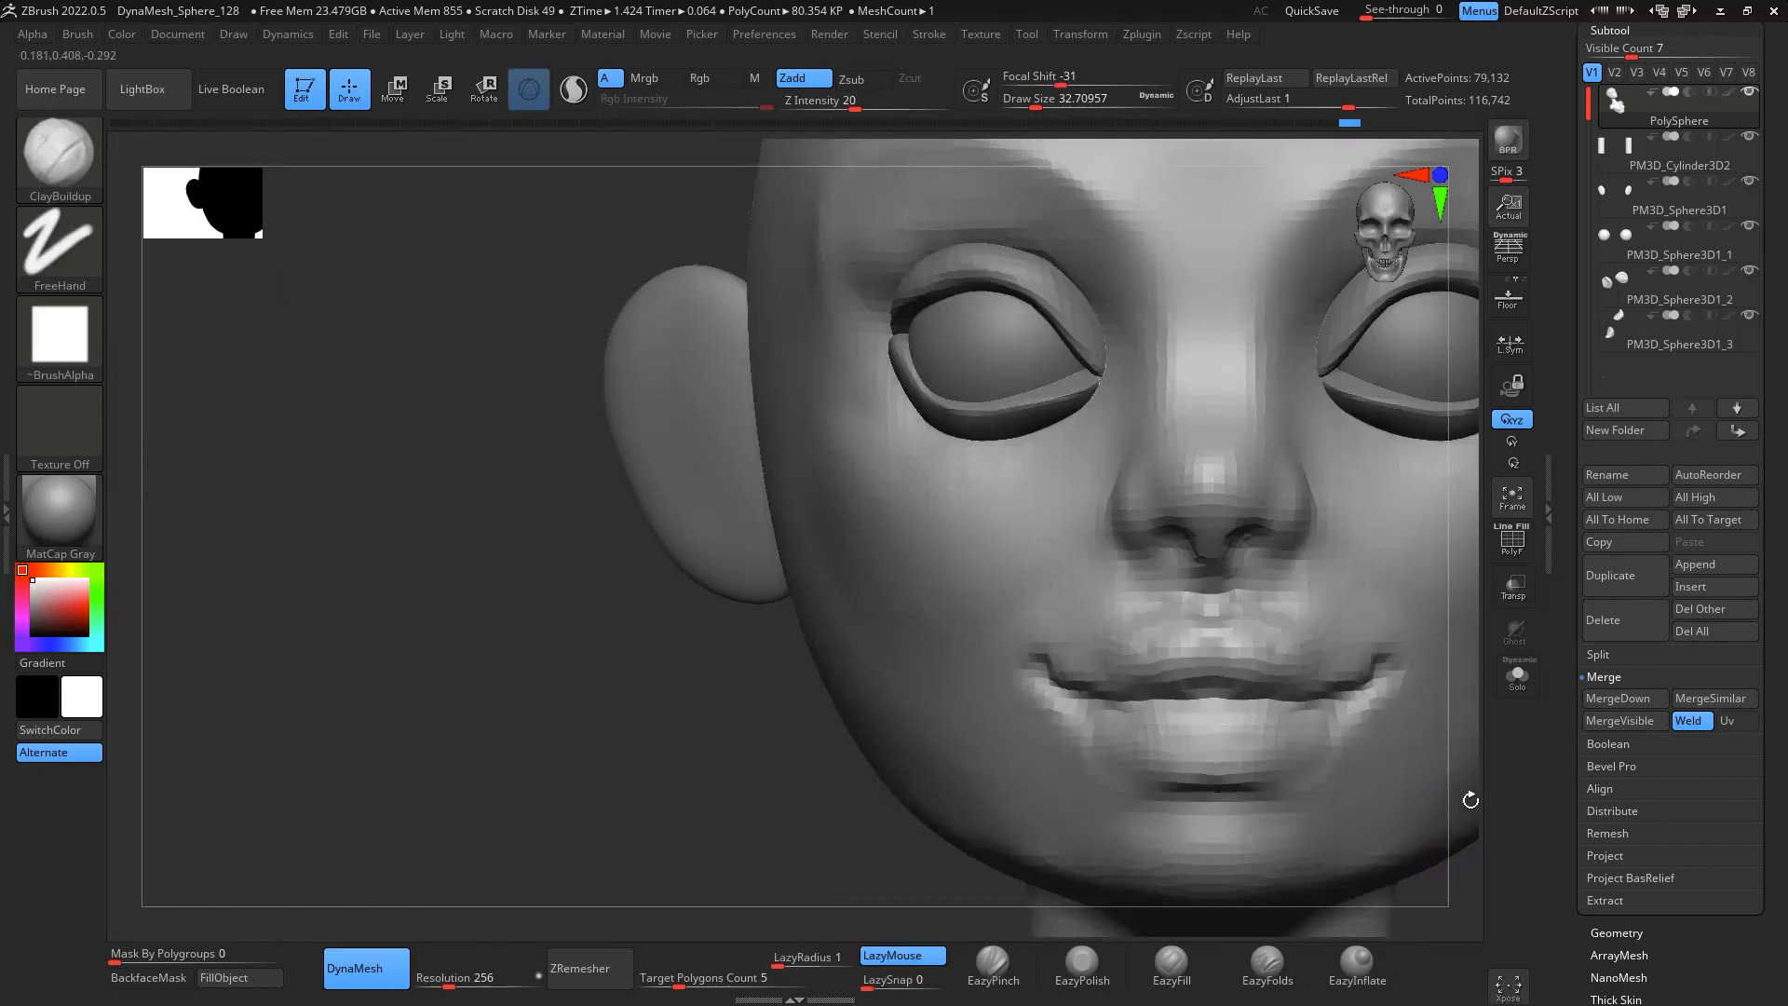
# Add ClayBuildup strokes along the brow and upper eye socket, and smooth them into the forehead
pyautogui.moveTo(1469, 798)
pyautogui.keyDown('alt'); pyautogui.mouseDown()
pyautogui.moveTo(1433, 563)
pyautogui.moveTo(1211, 494)
pyautogui.mouseUp(); pyautogui.keyUp('alt')
pyautogui.moveTo(1211, 493)
pyautogui.mouseDown()
pyautogui.moveTo(1274, 393)
pyautogui.moveTo(1309, 483)
pyautogui.moveTo(1130, 438)
pyautogui.moveTo(1161, 500)
pyautogui.moveTo(1159, 393)
pyautogui.moveTo(1210, 447)
pyautogui.moveTo(954, 462)
pyautogui.mouseUp()
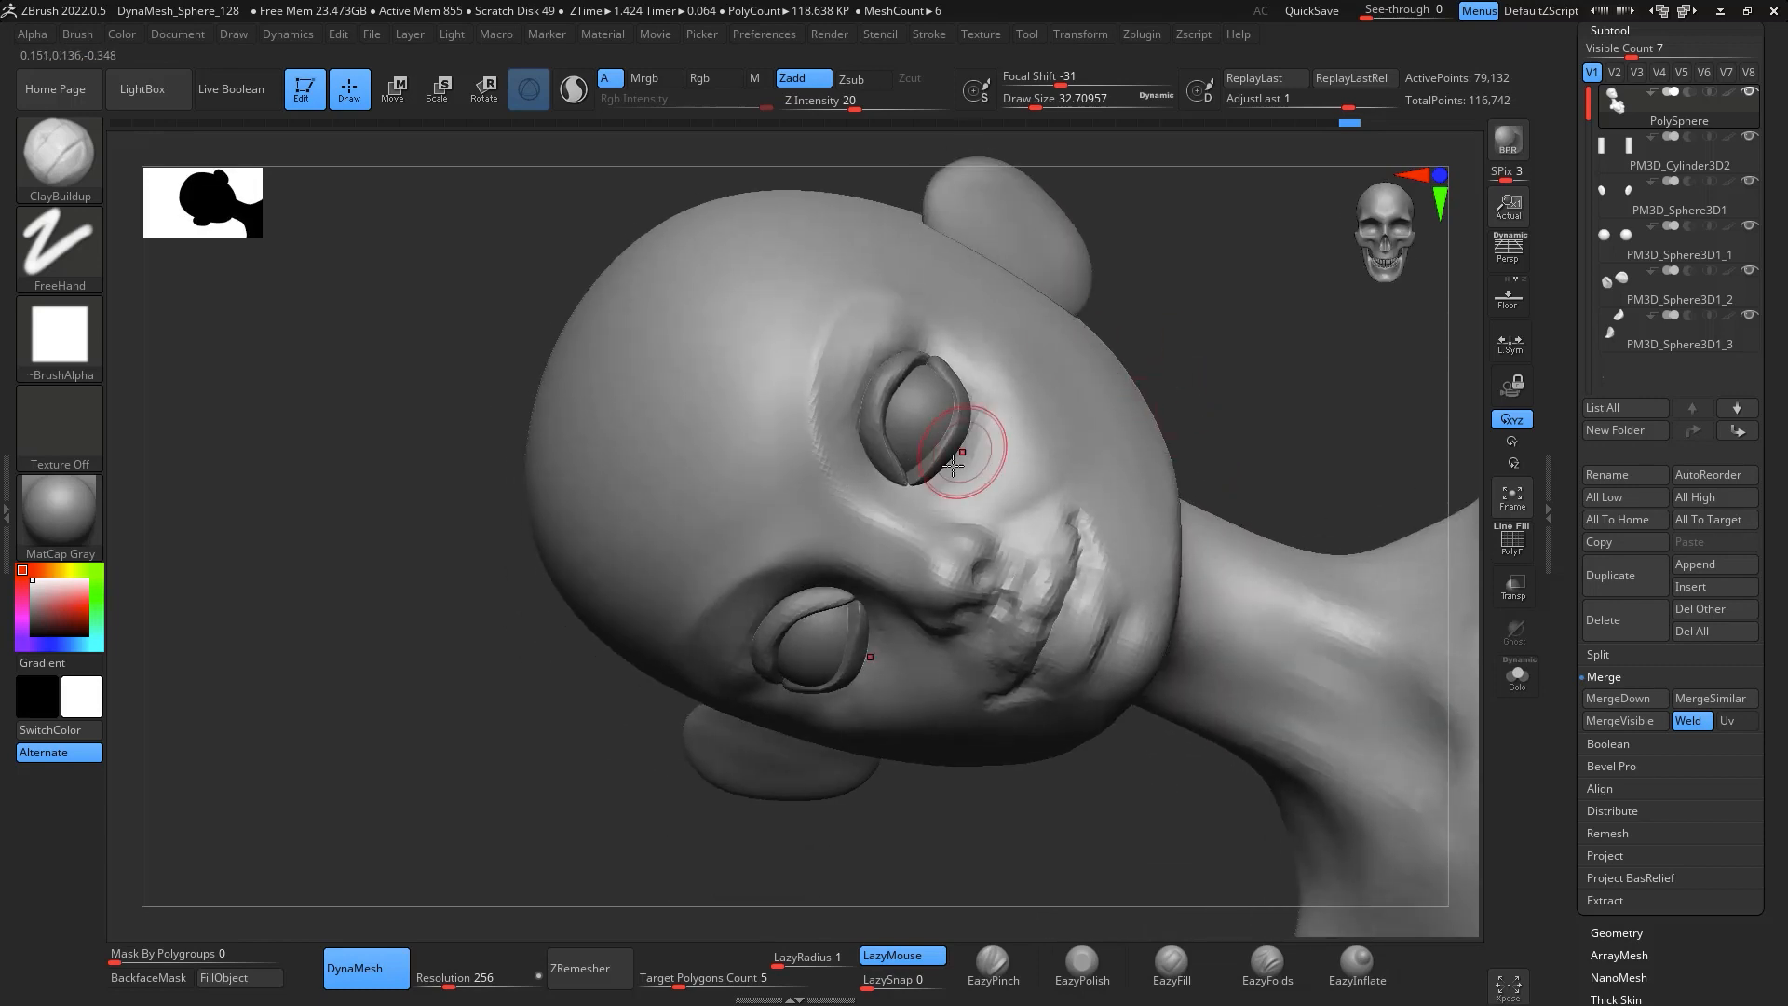
pyautogui.press('shift')
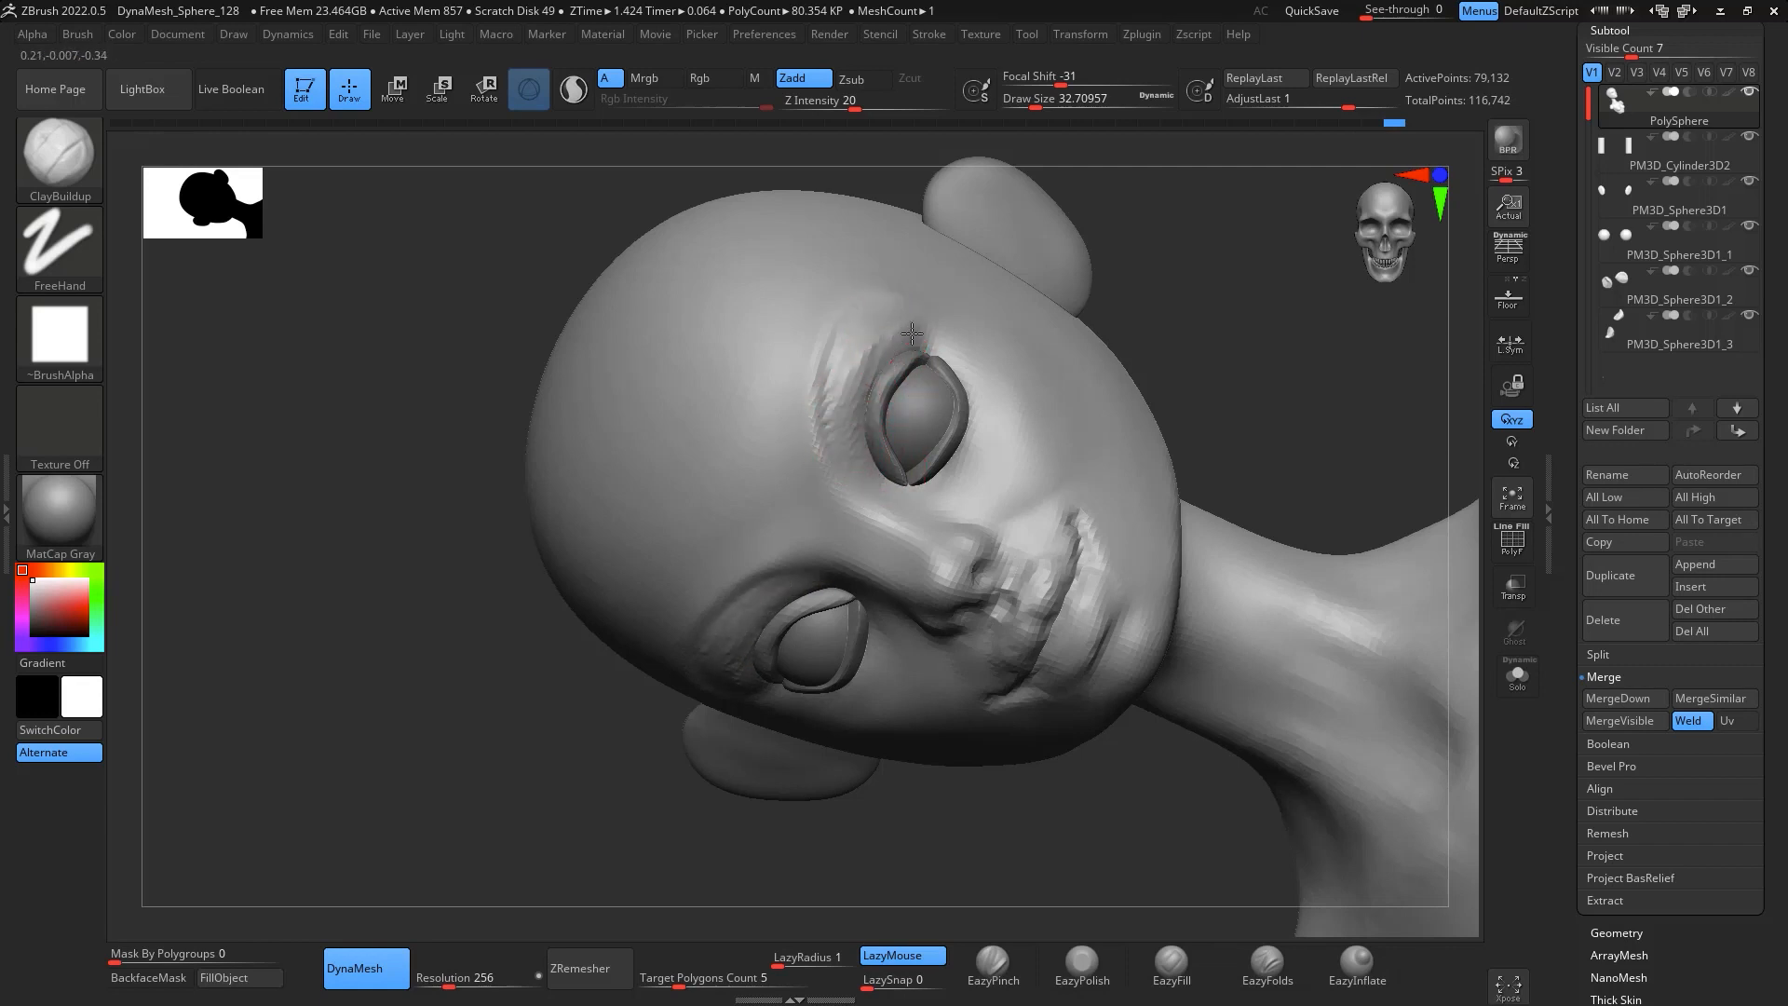
pyautogui.press('shift')
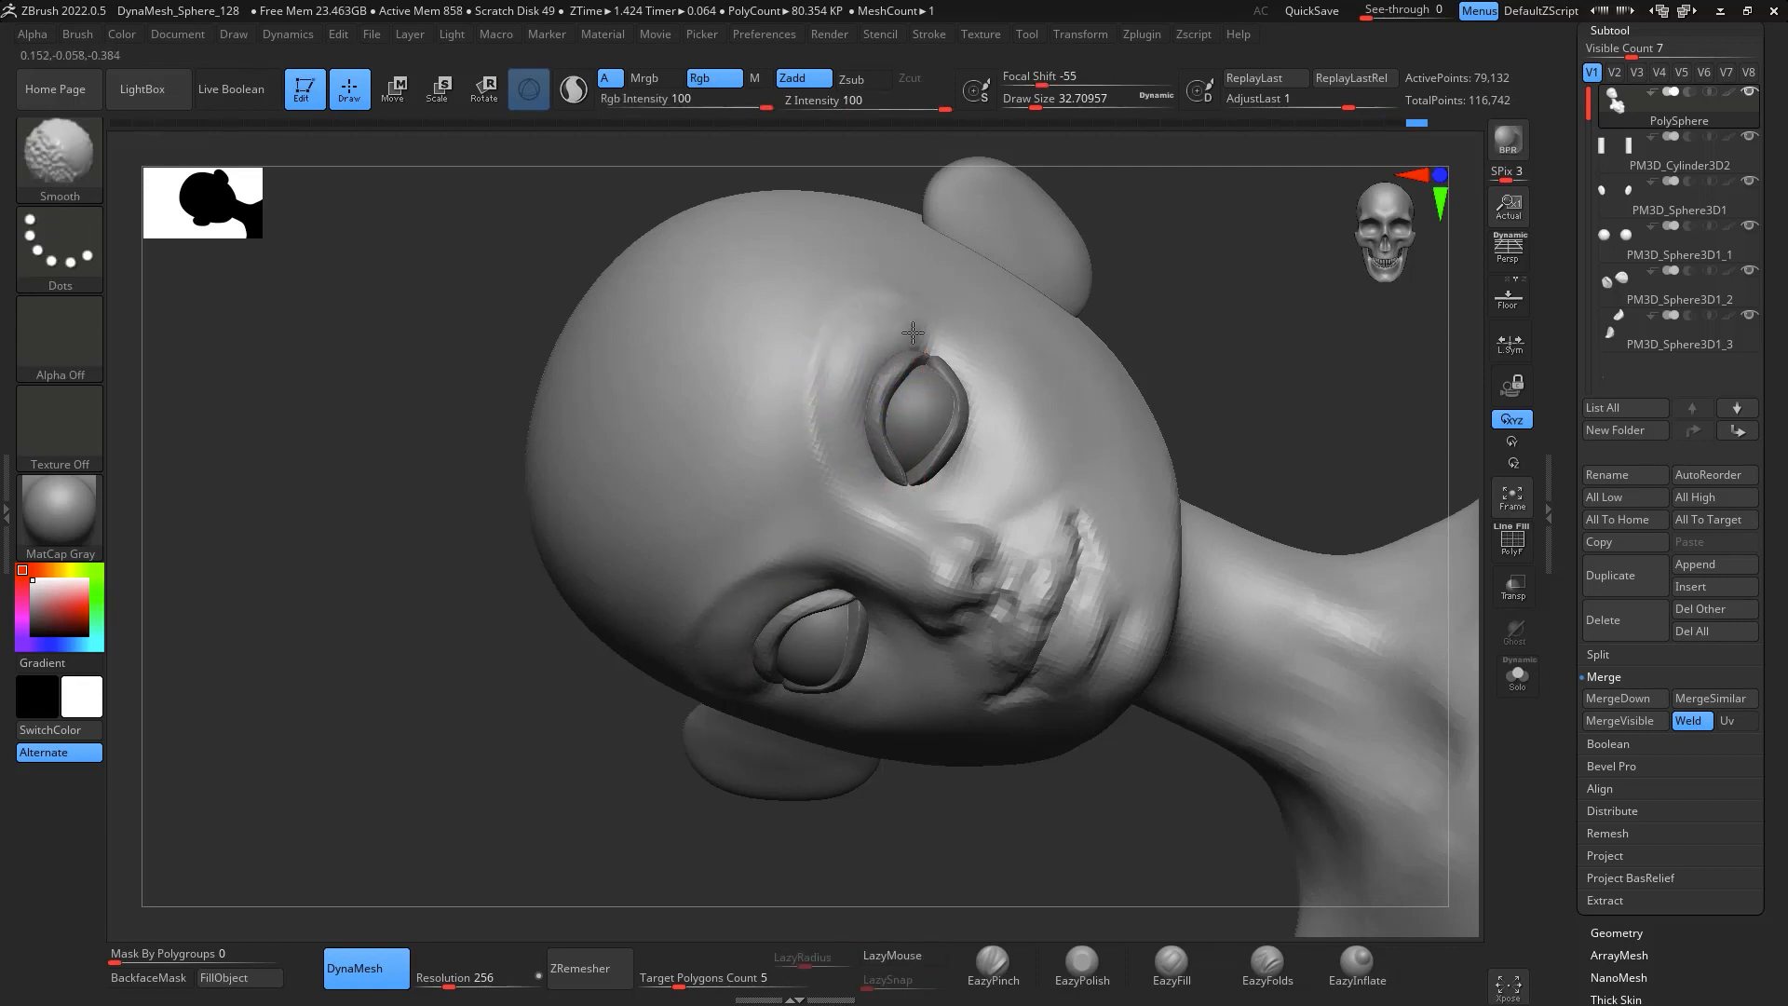
pyautogui.moveTo(1070, 332); pyautogui.dragTo(1233, 317)
pyautogui.press('shift')
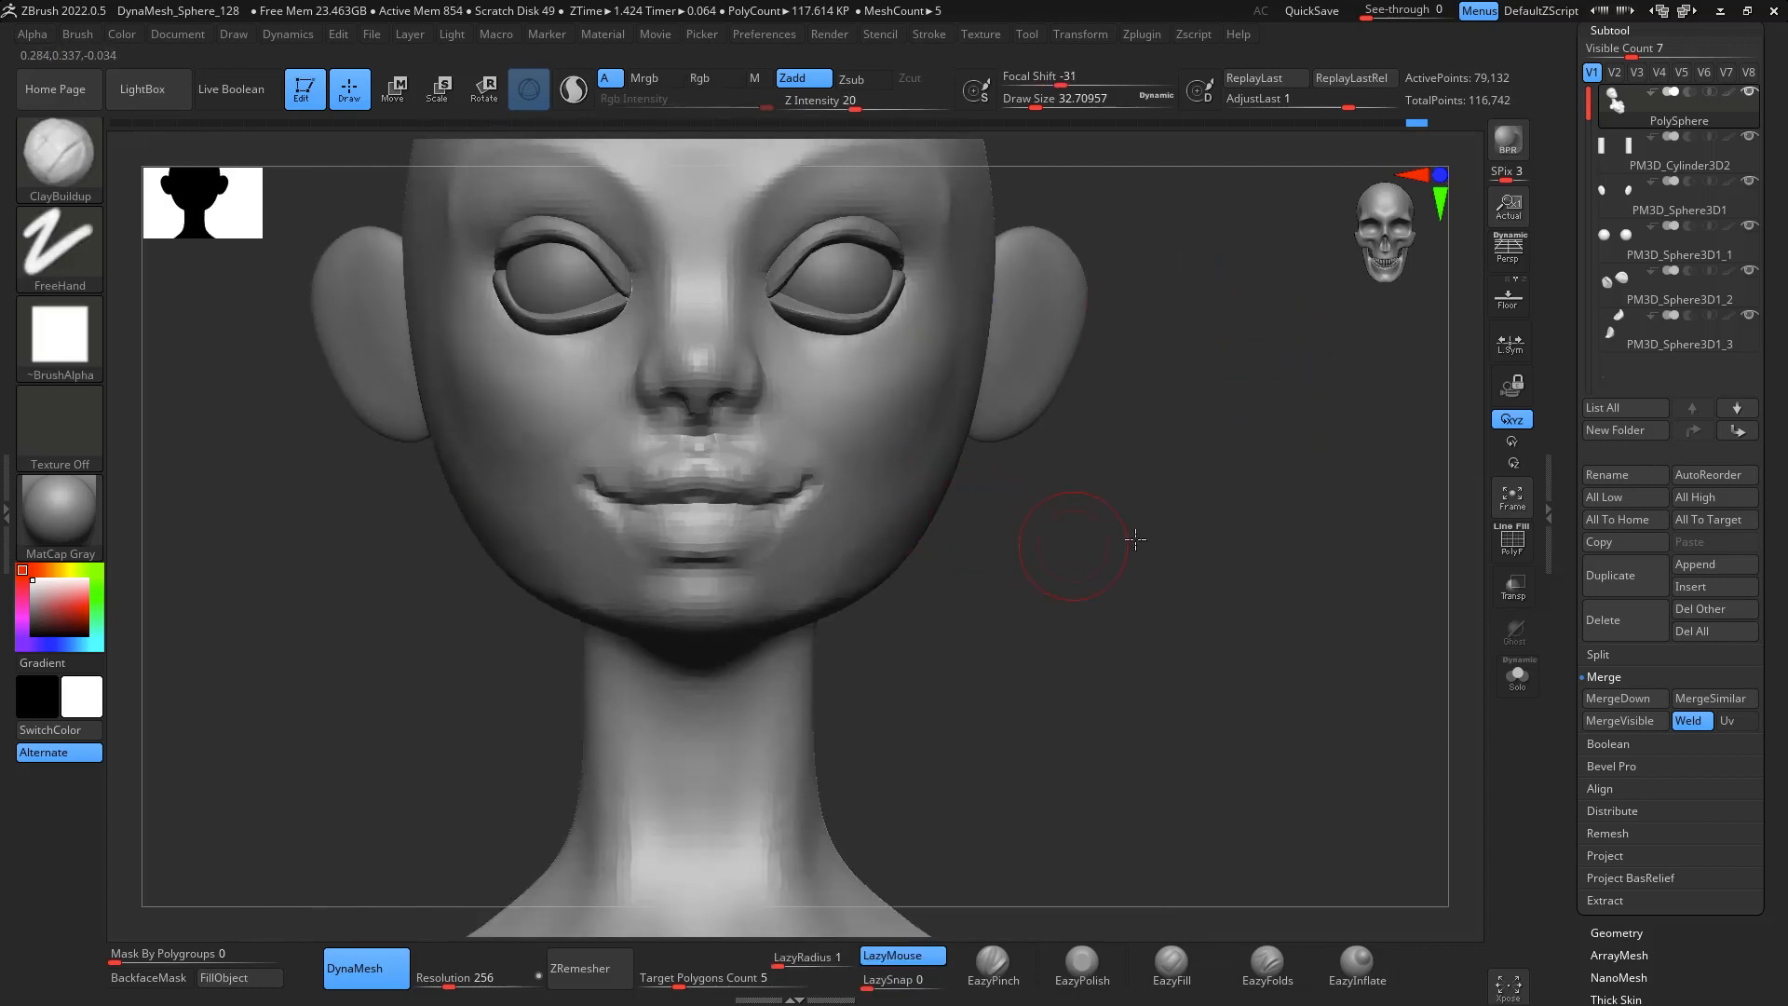
# Carve the crease beneath the lower lip with the DamStandard brush
pyautogui.moveTo(925, 508)
pyautogui.mouseDown()
pyautogui.moveTo(998, 479)
pyautogui.moveTo(1354, 554)
pyautogui.moveTo(1385, 391)
pyautogui.moveTo(1362, 377)
pyautogui.mouseUp()
pyautogui.press('b')
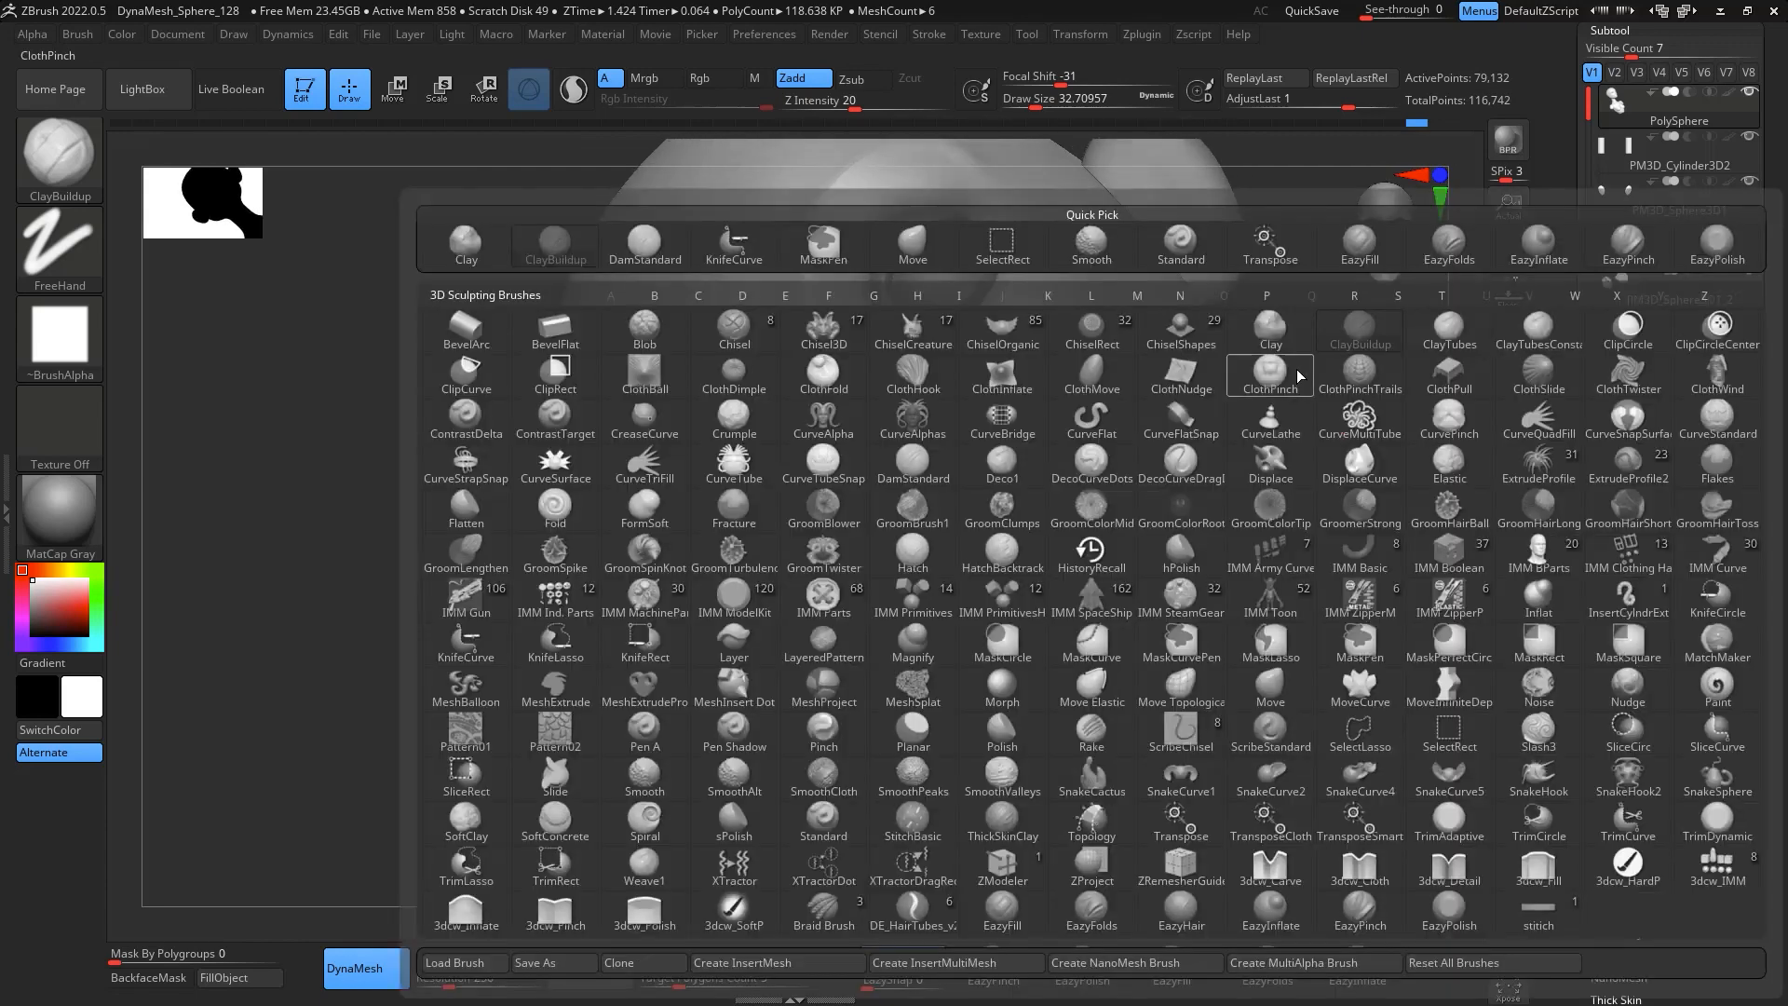
pyautogui.press('d')
pyautogui.press('s')
pyautogui.press('space')
pyautogui.click(1146, 500)
pyautogui.moveTo(1302, 441)
pyautogui.mouseDown()
pyautogui.moveTo(1338, 456)
pyautogui.moveTo(1304, 492)
pyautogui.moveTo(1358, 428)
pyautogui.moveTo(1278, 431)
pyautogui.mouseUp()
# Build up the chin with the ClayBuildup brush at a draw size of about 49, and smooth it into the jaw
pyautogui.press('b')
pyautogui.press('c')
pyautogui.press('b')
pyautogui.press('space')
pyautogui.moveTo(1211, 613); pyautogui.dragTo(1234, 613)
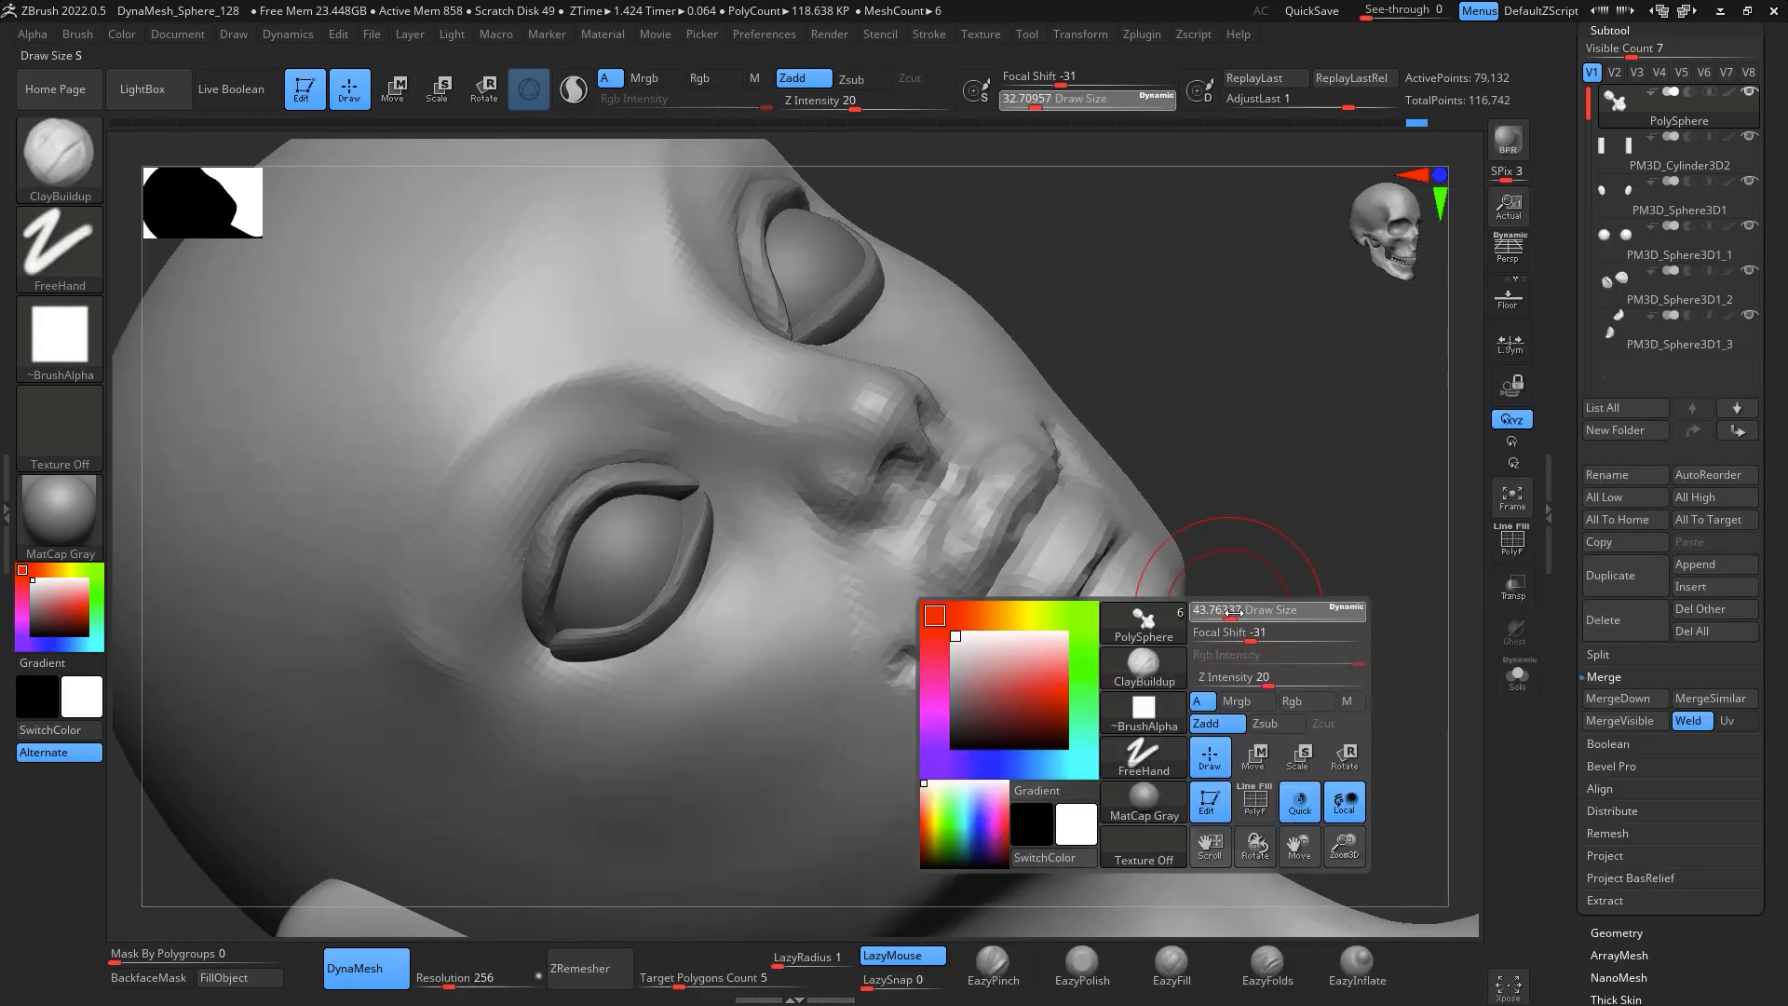
pyautogui.press('space')
pyautogui.moveTo(1130, 634); pyautogui.dragTo(1139, 633)
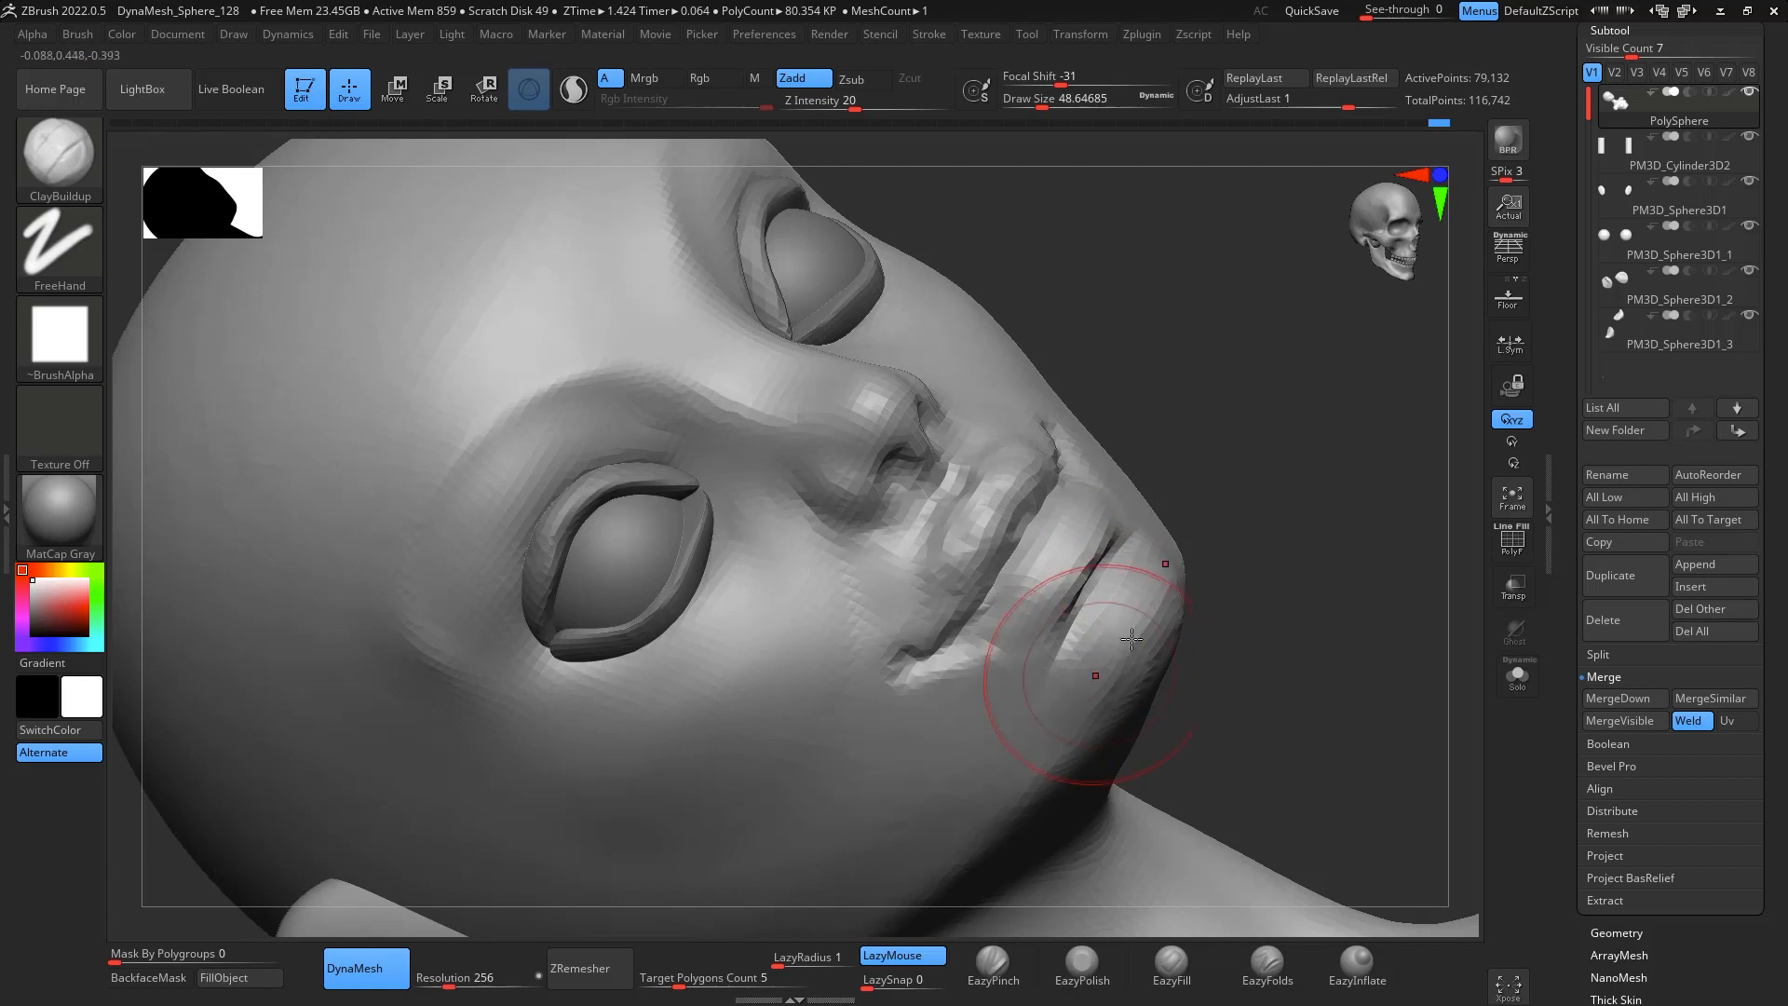
pyautogui.moveTo(1211, 578)
pyautogui.mouseDown()
pyautogui.moveTo(1261, 511)
pyautogui.moveTo(1163, 699)
pyautogui.mouseUp()
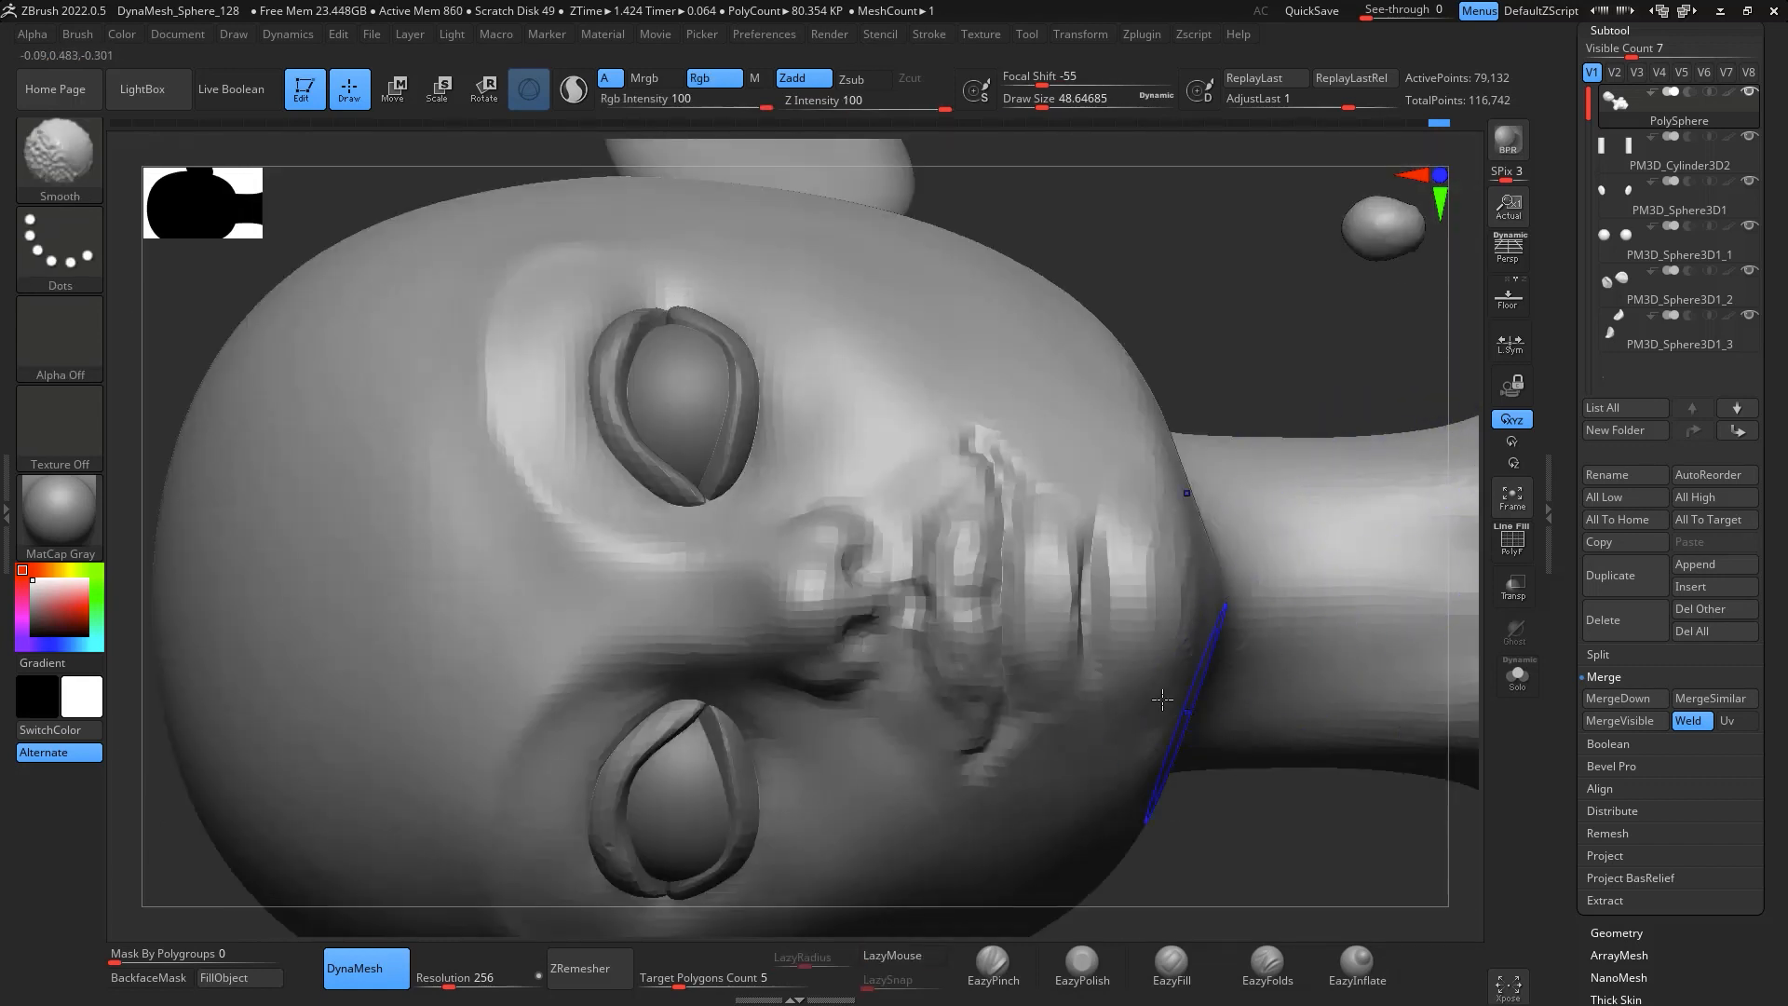
pyautogui.keyDown('alt'); pyautogui.moveTo(1301, 817); pyautogui.dragTo(1333, 671); pyautogui.keyUp('alt')
pyautogui.moveTo(1243, 521); pyautogui.dragTo(1325, 308)
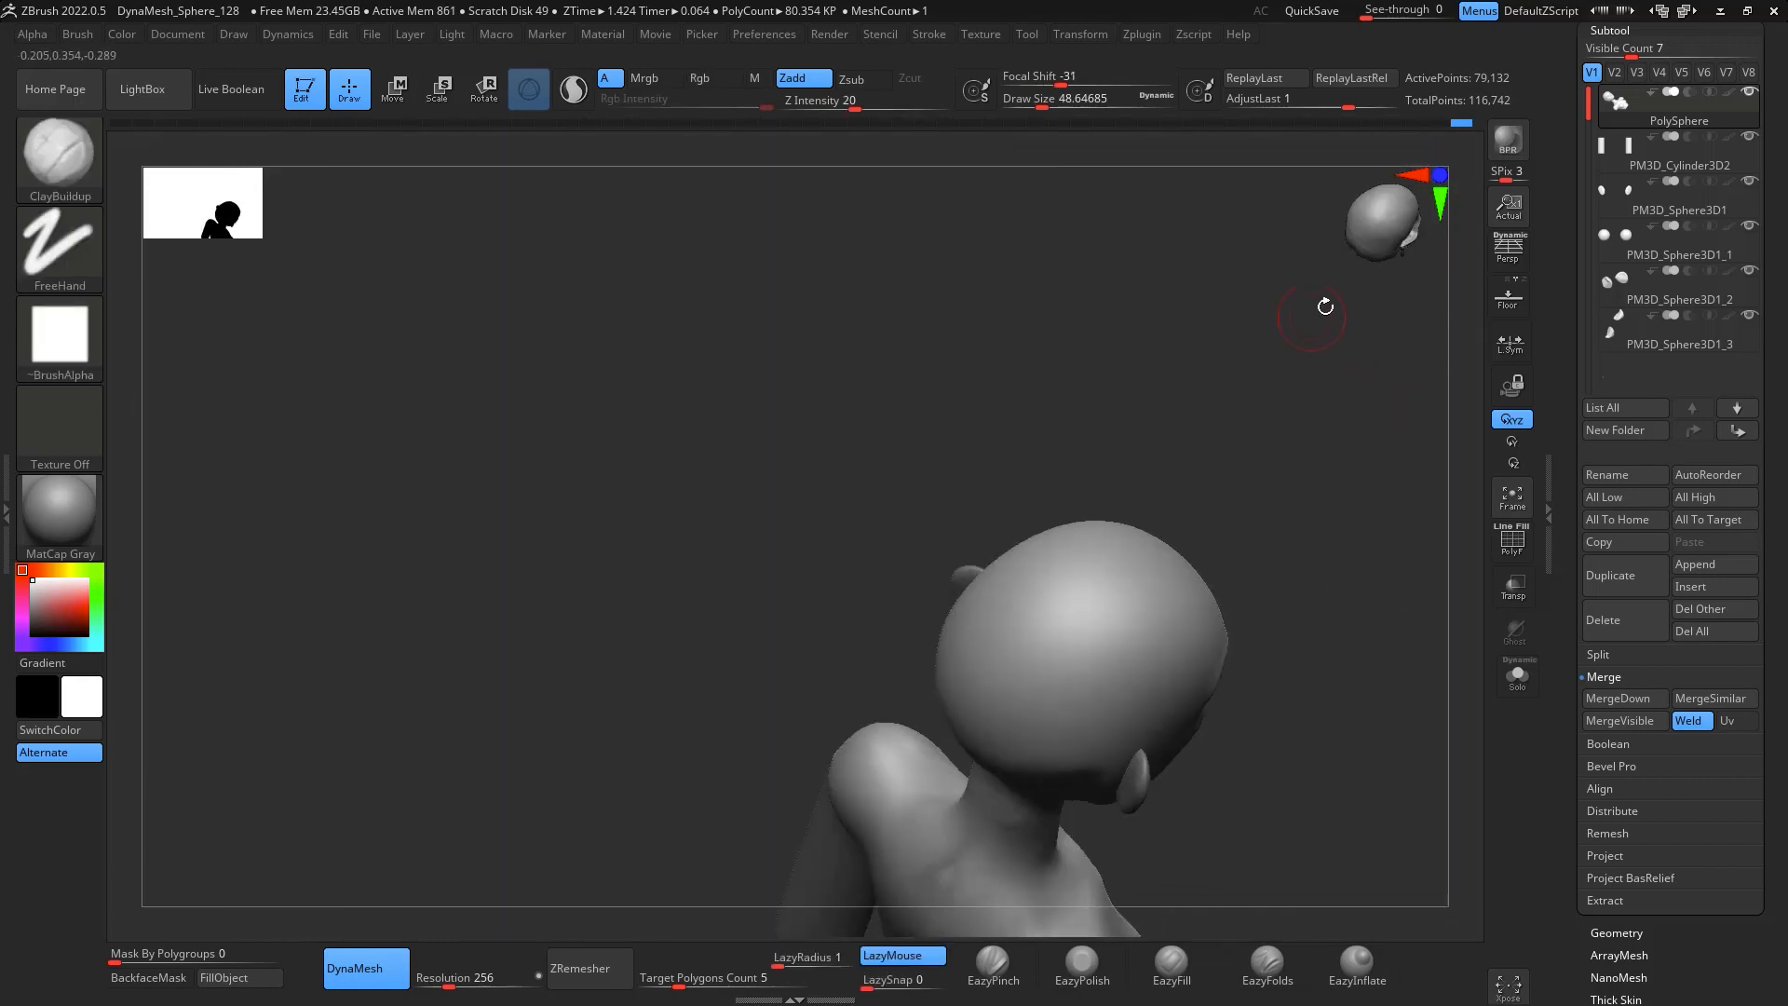
pyautogui.moveTo(1394, 591)
pyautogui.keyDown('shift'); pyautogui.mouseDown()
pyautogui.moveTo(1334, 546)
pyautogui.moveTo(1417, 499)
pyautogui.moveTo(1261, 400)
pyautogui.moveTo(1242, 590)
pyautogui.moveTo(1127, 687)
pyautogui.mouseUp(); pyautogui.keyUp('shift')
pyautogui.keyDown('shift'); pyautogui.moveTo(938, 632); pyautogui.dragTo(958, 652); pyautogui.keyUp('shift')
pyautogui.press('shift')
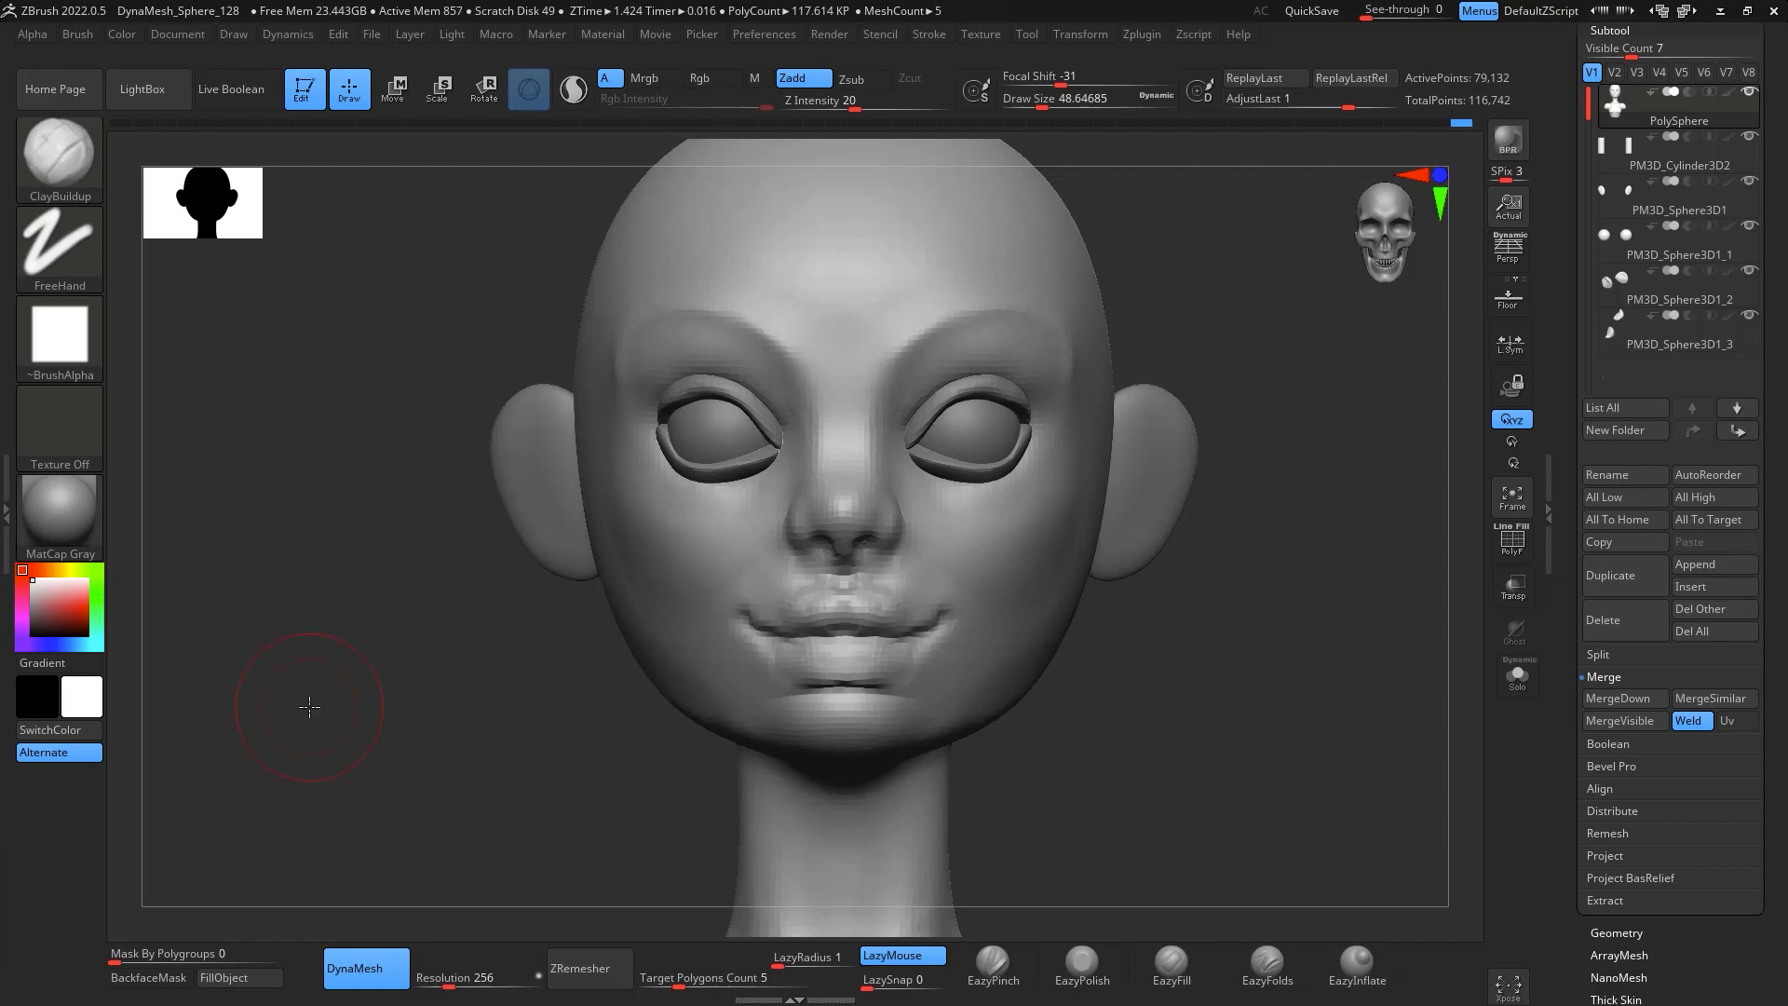
# Carve the crease around the nose wing with the DamStandard brush at a draw size of about 17
pyautogui.moveTo(1341, 655)
pyautogui.mouseDown()
pyautogui.moveTo(1385, 590)
pyautogui.moveTo(1461, 638)
pyautogui.moveTo(1026, 667)
pyautogui.moveTo(1265, 665)
pyautogui.moveTo(1385, 699)
pyautogui.moveTo(1368, 679)
pyautogui.moveTo(1400, 735)
pyautogui.moveTo(1369, 699)
pyautogui.moveTo(1376, 722)
pyautogui.moveTo(1362, 713)
pyautogui.mouseUp()
pyautogui.press('b')
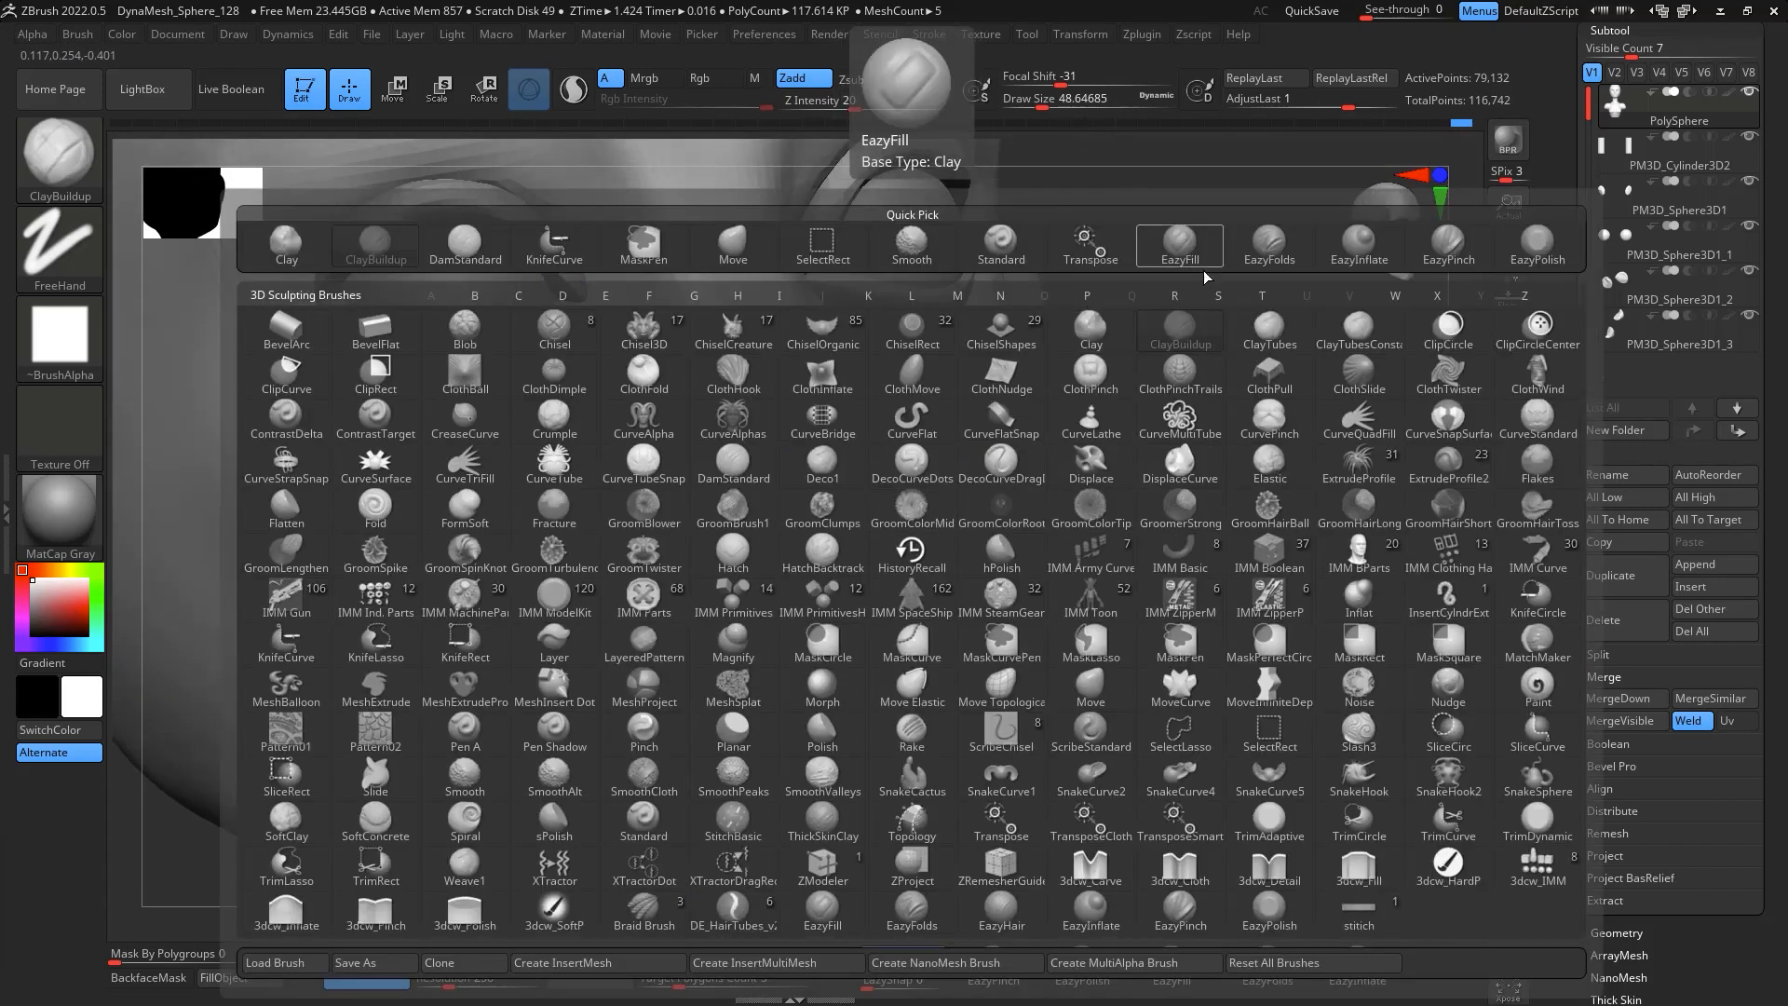
pyautogui.press('b')
pyautogui.press('d')
pyautogui.press('s')
pyautogui.press('space')
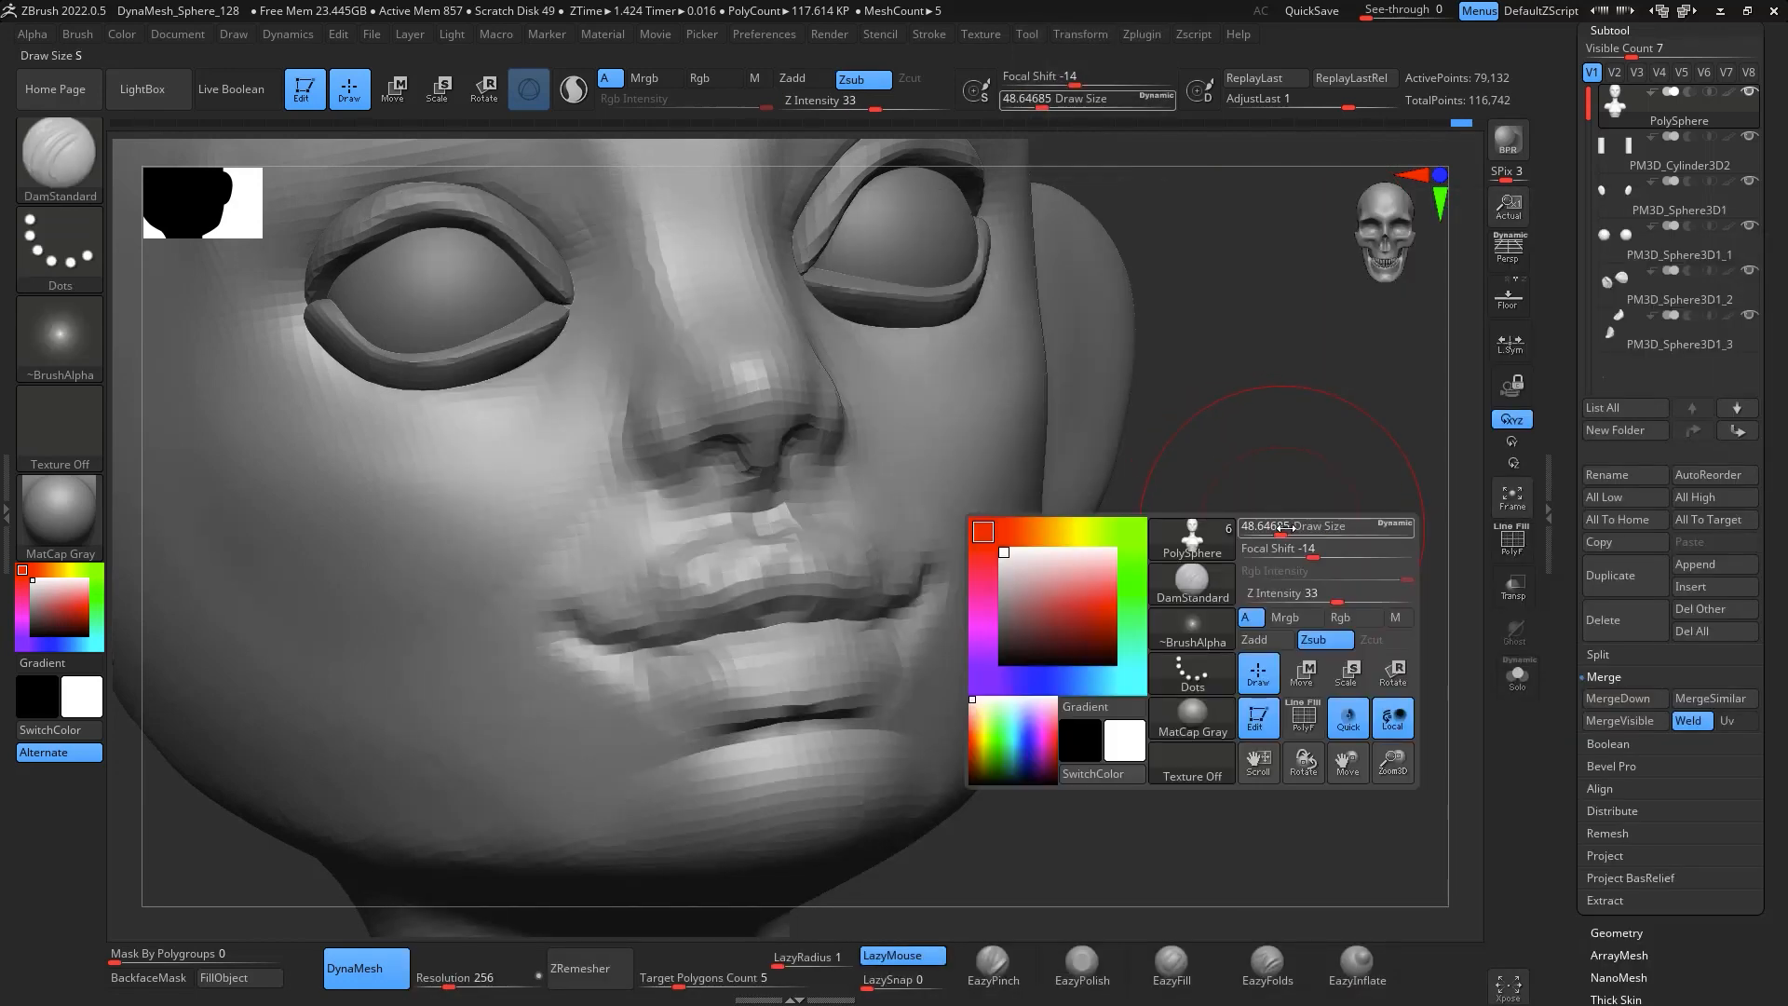
pyautogui.moveTo(1268, 527); pyautogui.dragTo(1264, 526)
pyautogui.moveTo(1253, 493)
pyautogui.mouseDown()
pyautogui.moveTo(1325, 484)
pyautogui.moveTo(1170, 417)
pyautogui.mouseUp()
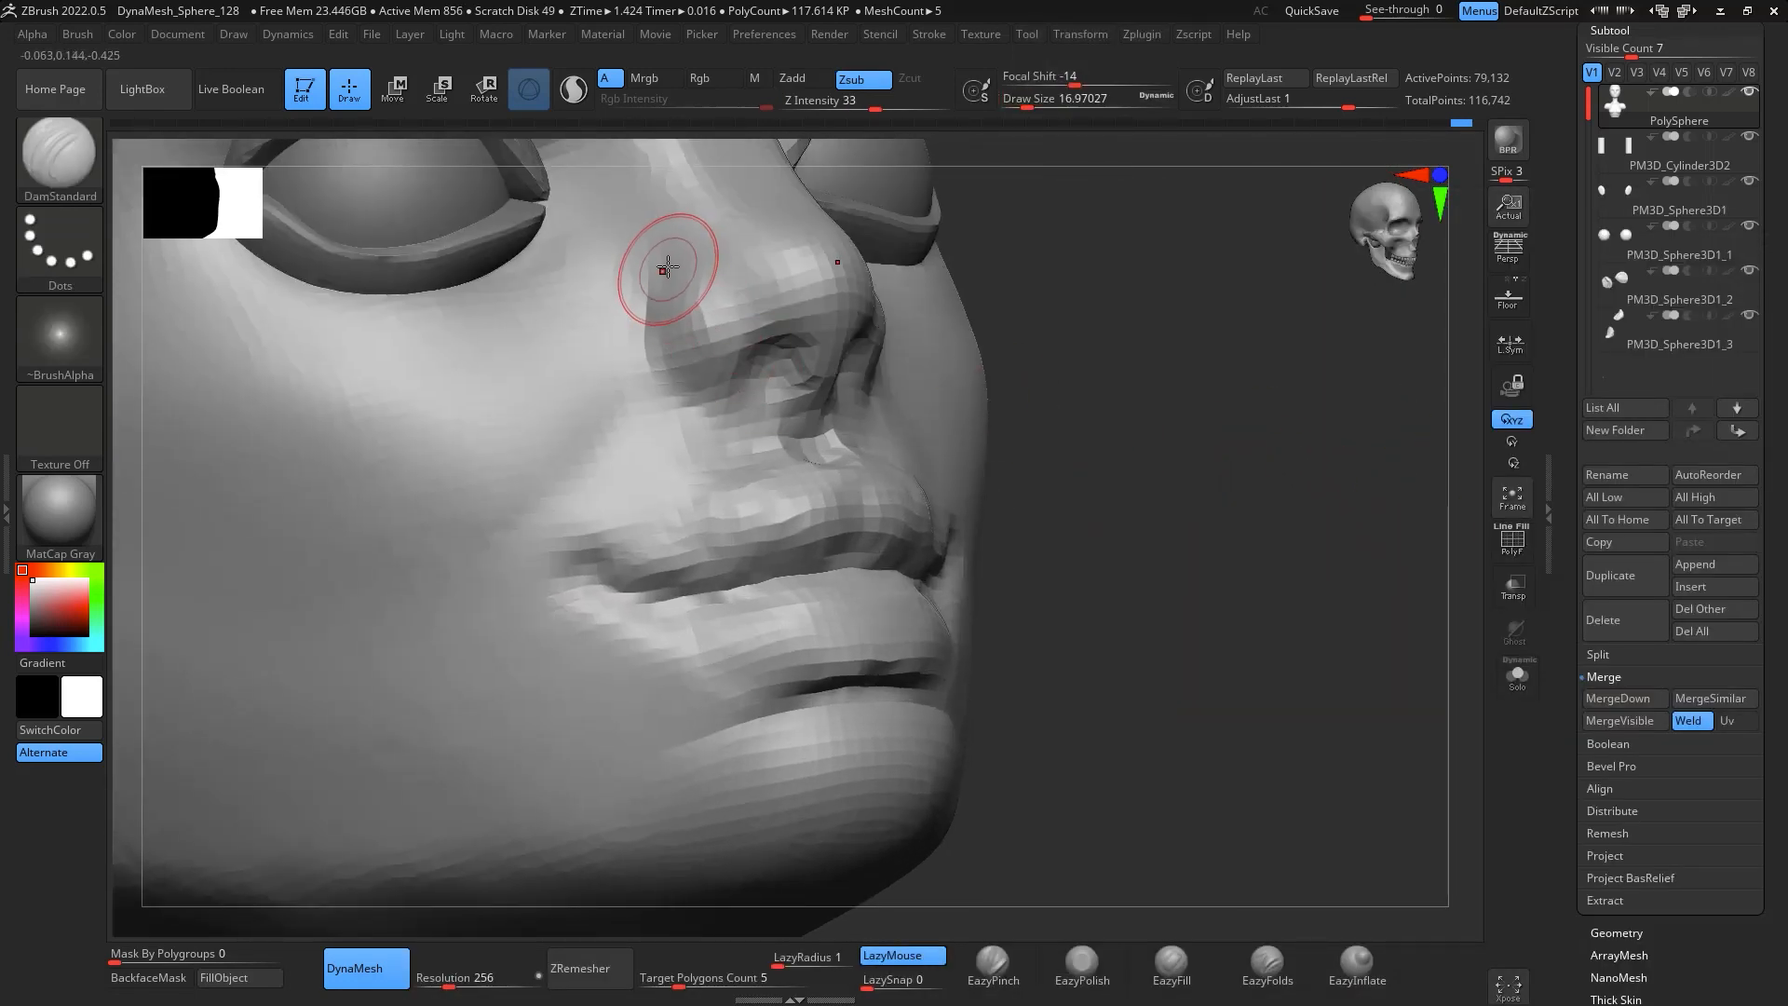
pyautogui.moveTo(659, 271)
pyautogui.mouseDown()
pyautogui.moveTo(637, 356)
pyautogui.moveTo(710, 410)
pyautogui.mouseUp()
pyautogui.moveTo(1406, 559)
pyautogui.mouseDown()
pyautogui.moveTo(1329, 560)
pyautogui.moveTo(1291, 527)
pyautogui.mouseUp()
# Build up the area under the nostrils with the ClayBuildup brush at a draw size of about 13, and smooth it
pyautogui.press('b')
pyautogui.press('c')
pyautogui.press('b')
pyautogui.press('space')
pyautogui.moveTo(928, 439); pyautogui.dragTo(918, 428)
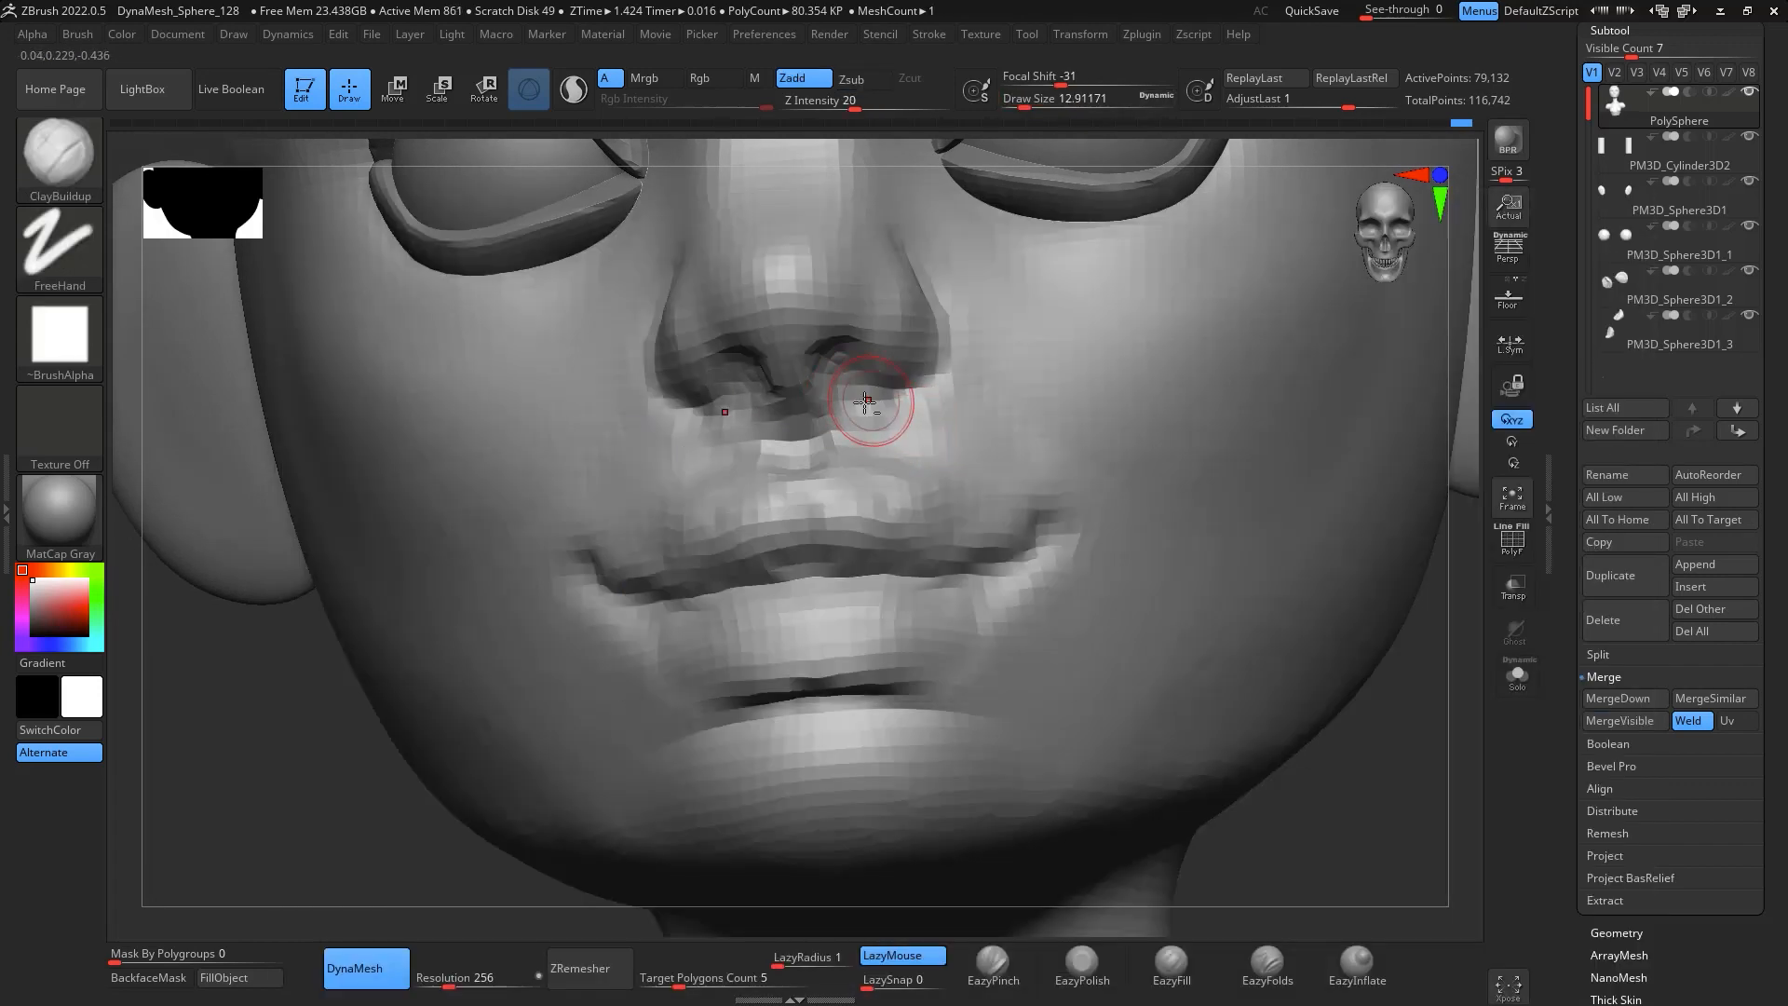
pyautogui.press('shift')
pyautogui.moveTo(1478, 784)
pyautogui.keyDown('alt'); pyautogui.mouseDown()
pyautogui.moveTo(1445, 531)
pyautogui.moveTo(1397, 485)
pyautogui.mouseUp(); pyautogui.keyUp('alt')
pyautogui.moveTo(1190, 539); pyautogui.dragTo(1225, 627)
pyautogui.press('shift')
pyautogui.keyDown('shift'); pyautogui.moveTo(911, 442); pyautogui.dragTo(880, 441); pyautogui.keyUp('shift')
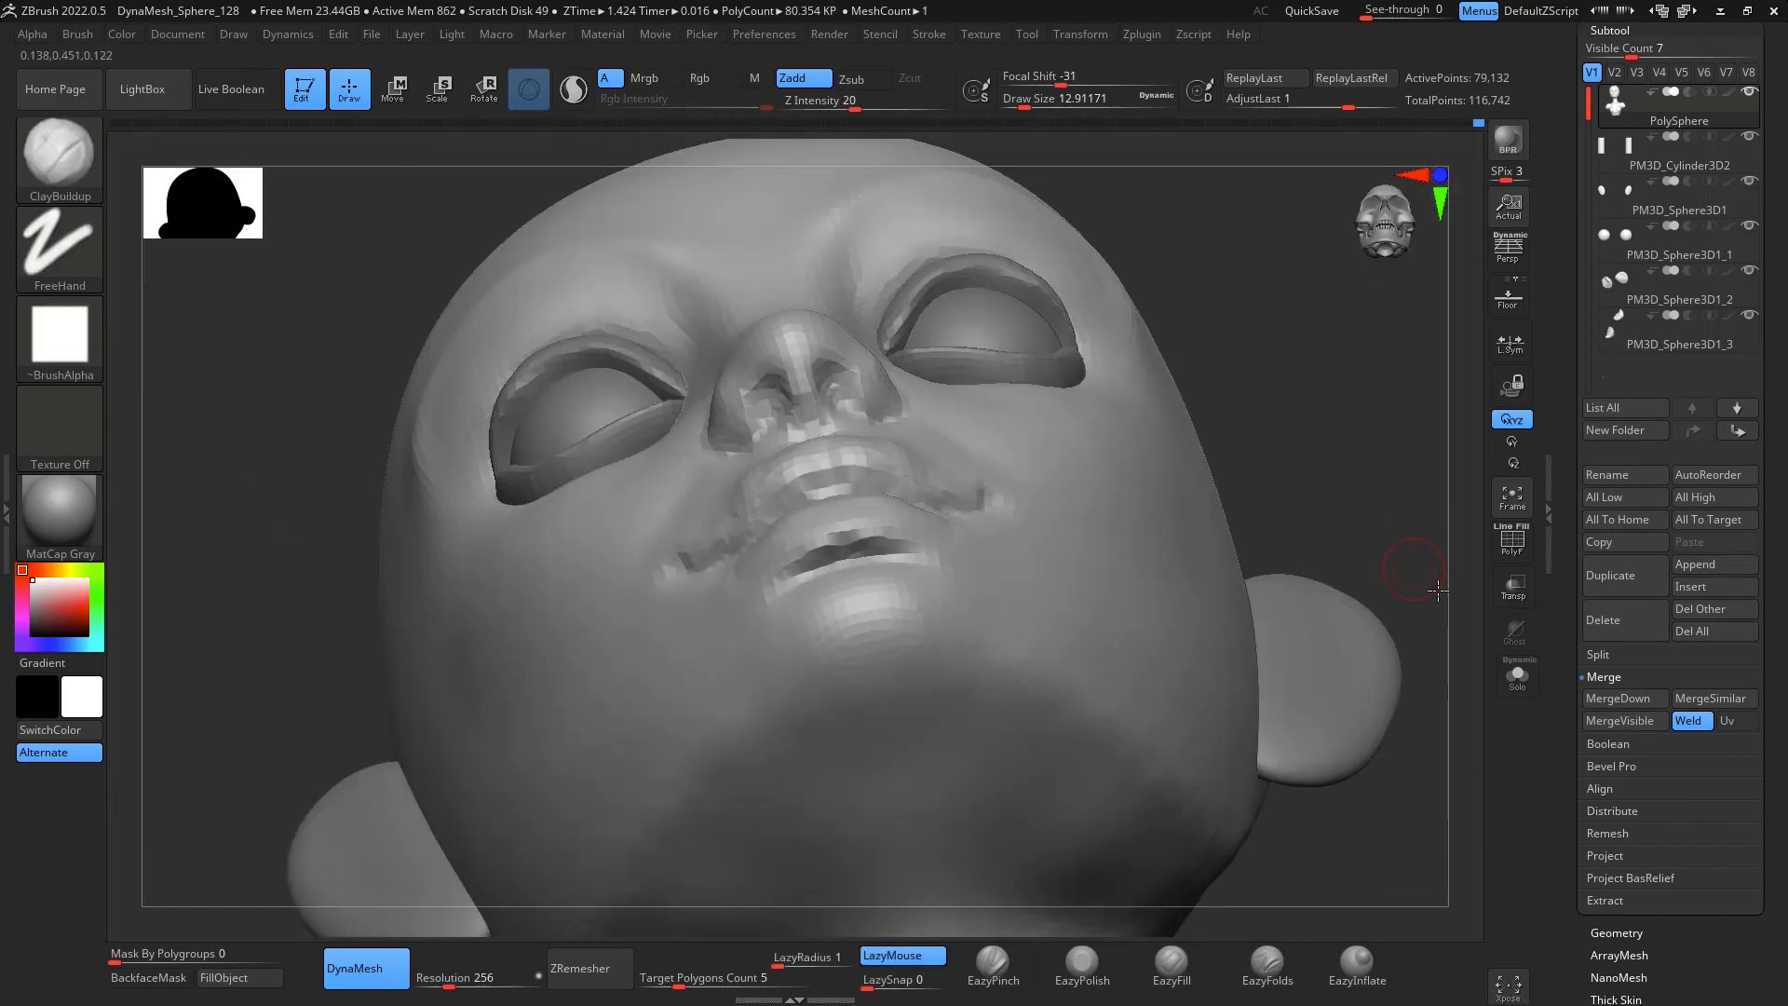
# Carve the edge between the upper lip and the area under the nose with the DamStandard brush at a draw size of about 11
pyautogui.moveTo(1285, 671); pyautogui.dragTo(1377, 510)
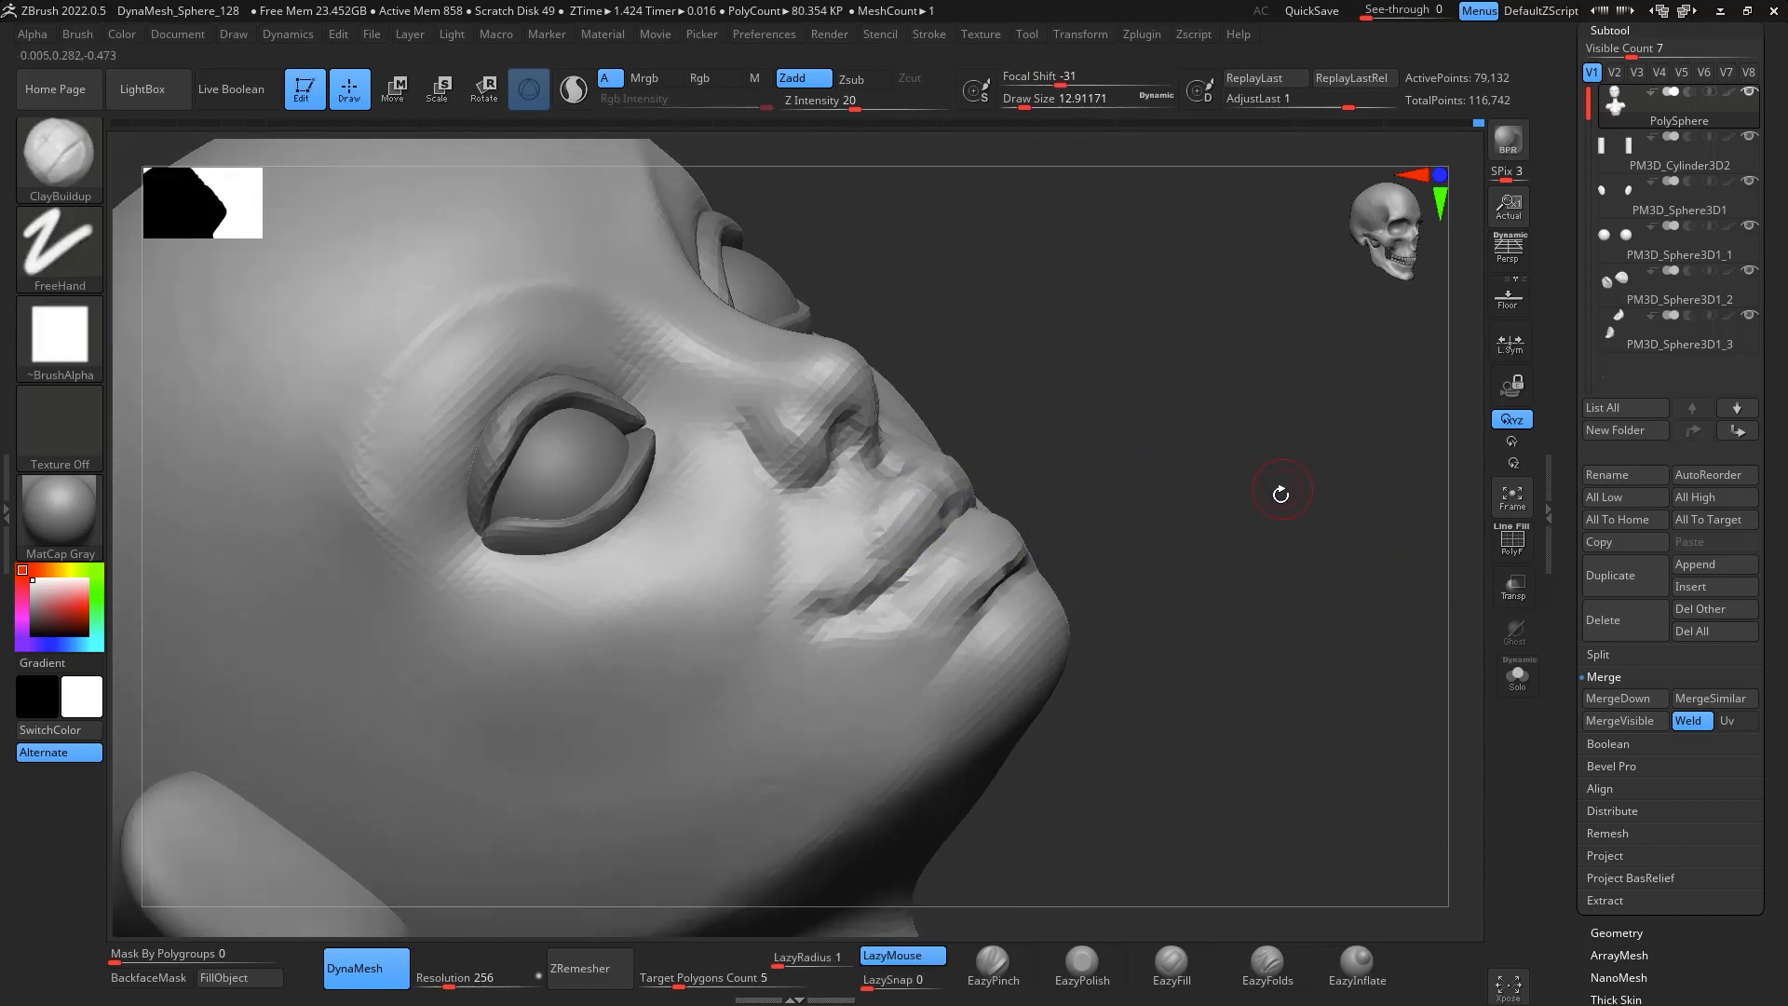
pyautogui.moveTo(1281, 491); pyautogui.dragTo(1241, 506)
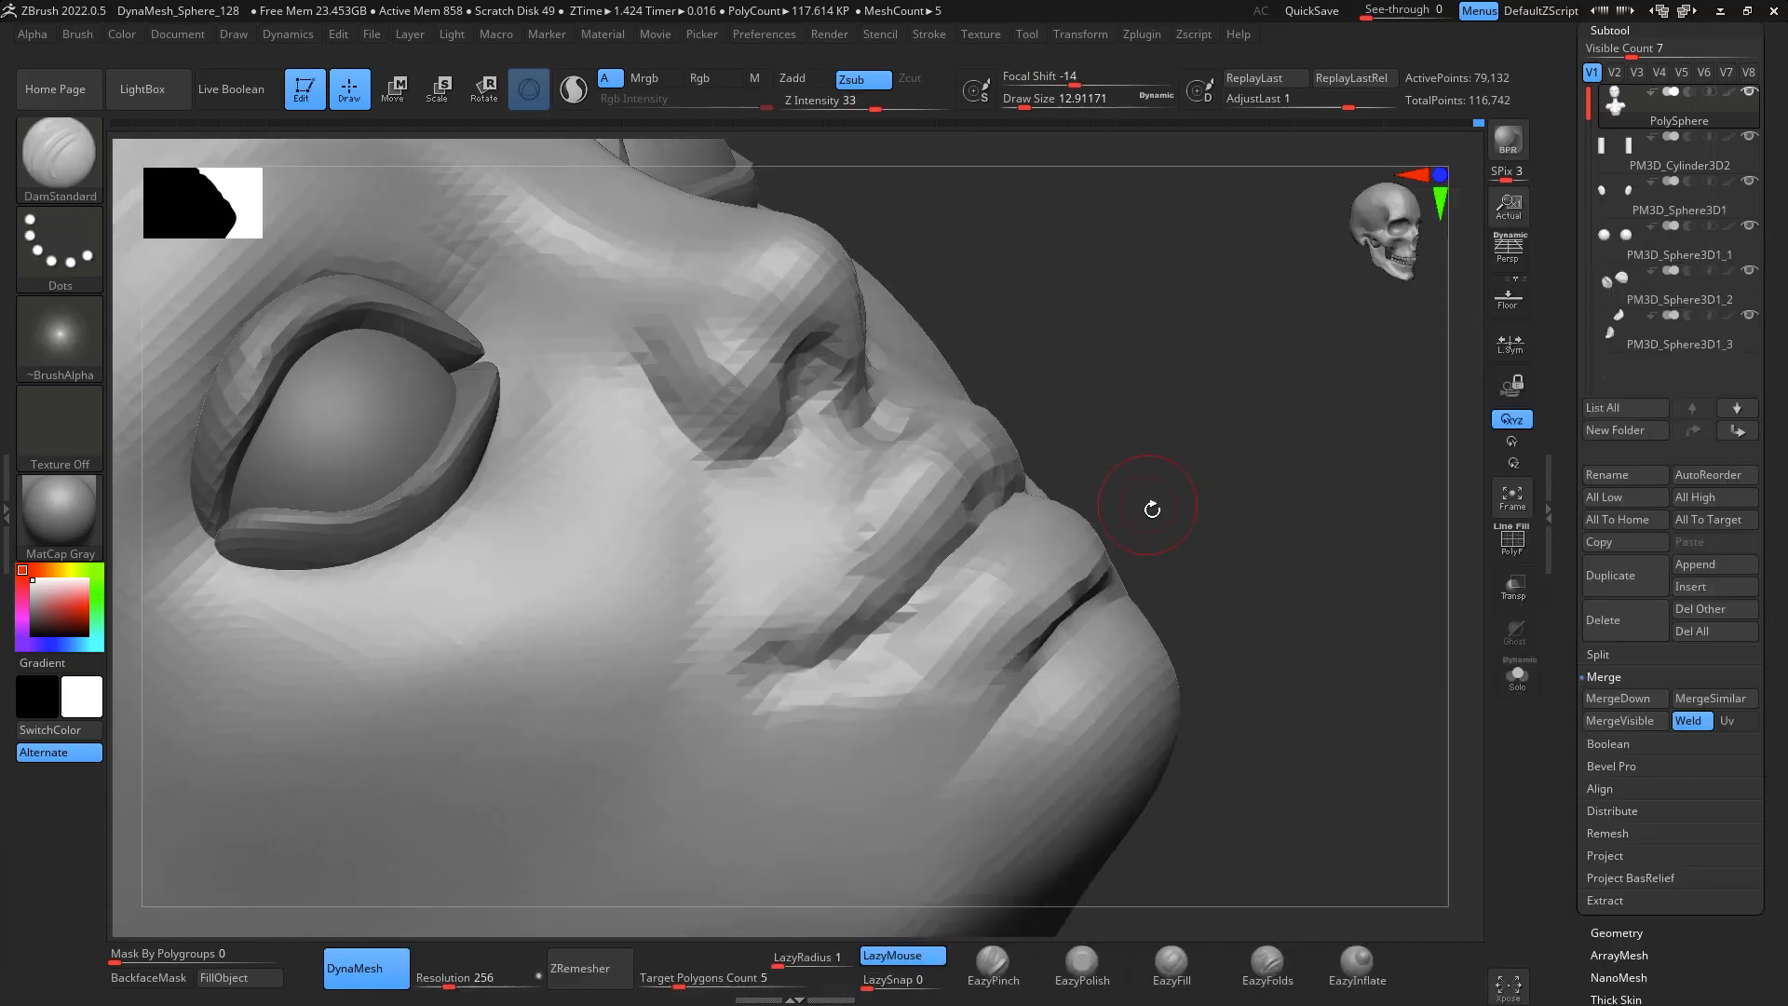
pyautogui.press('space')
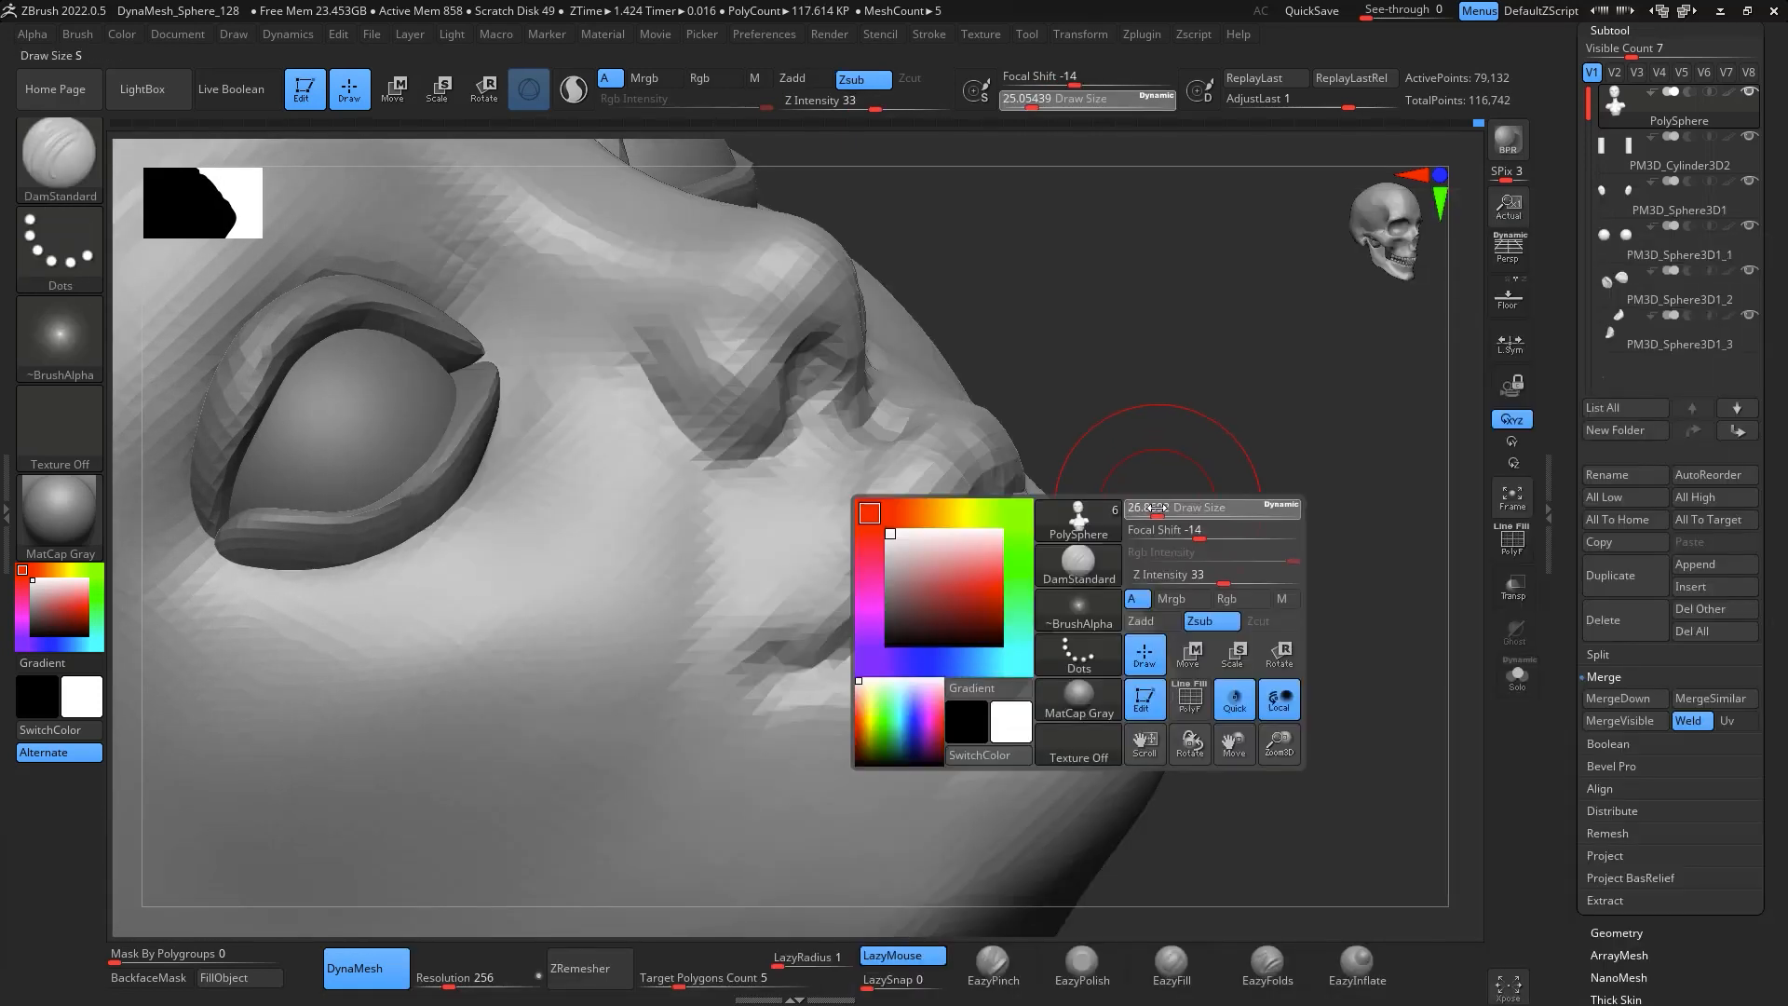
pyautogui.press('space')
pyautogui.moveTo(931, 449); pyautogui.dragTo(915, 449)
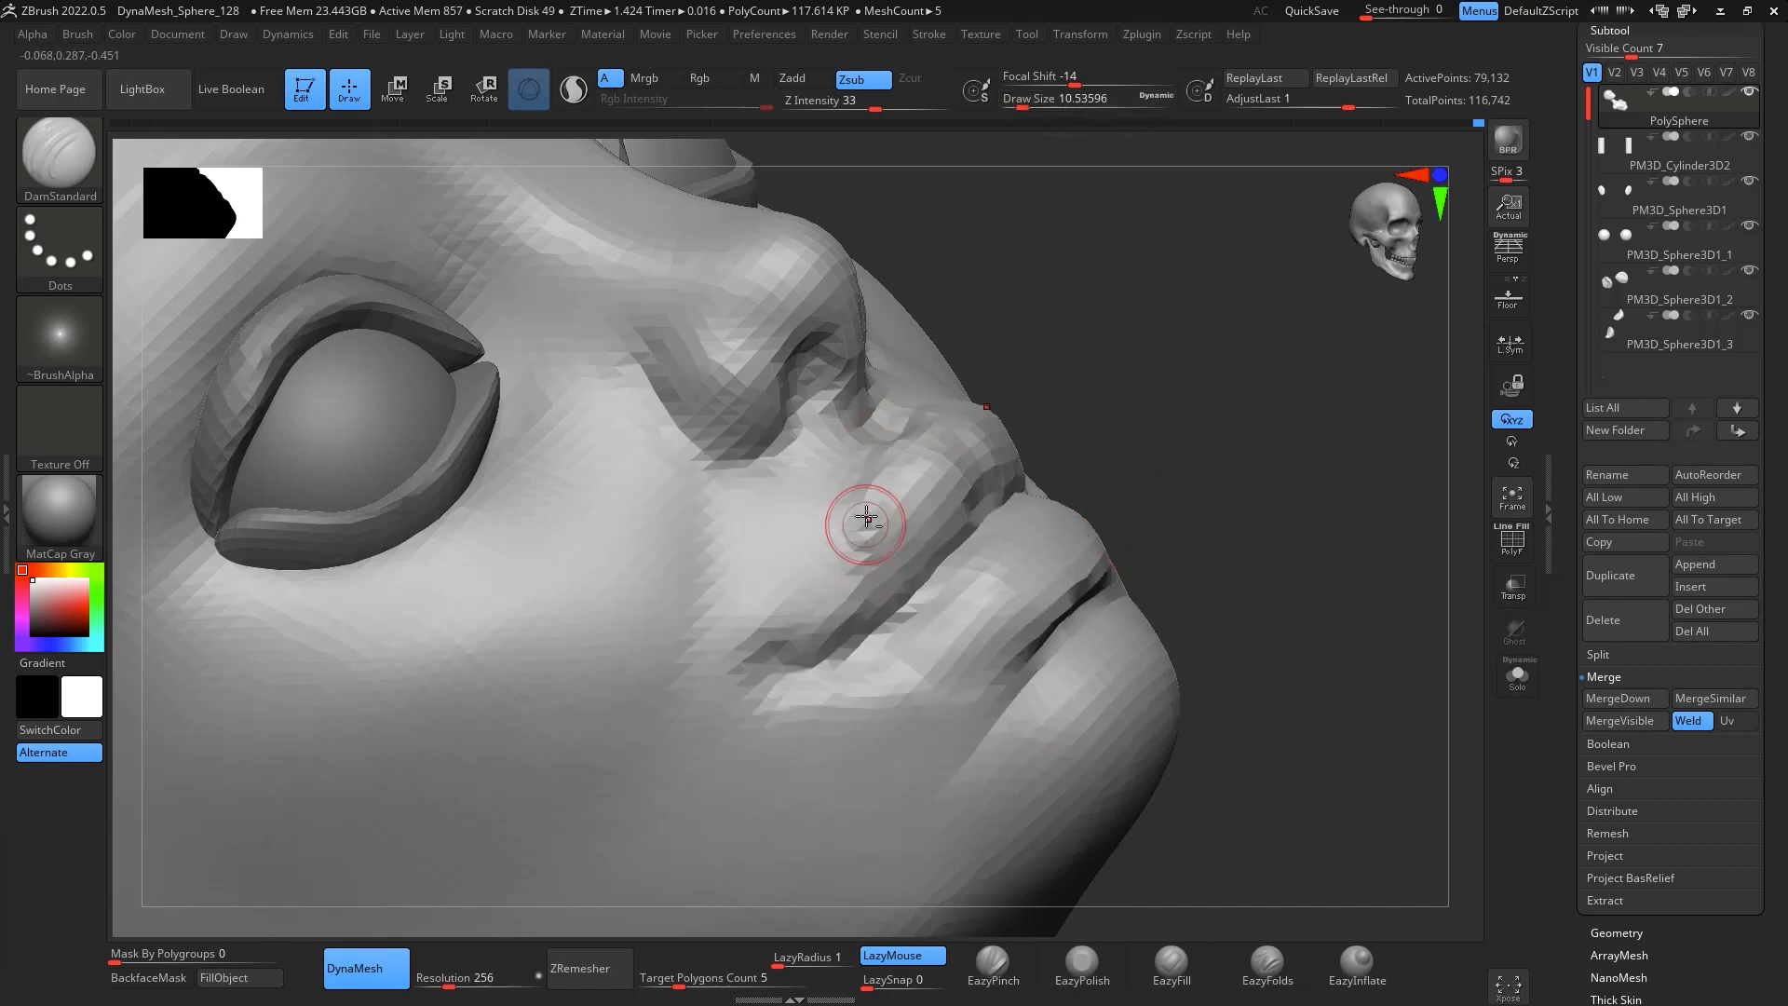
pyautogui.moveTo(866, 522)
pyautogui.mouseDown()
pyautogui.moveTo(840, 592)
pyautogui.moveTo(889, 494)
pyautogui.mouseUp()
pyautogui.moveTo(1300, 485); pyautogui.dragTo(1159, 578)
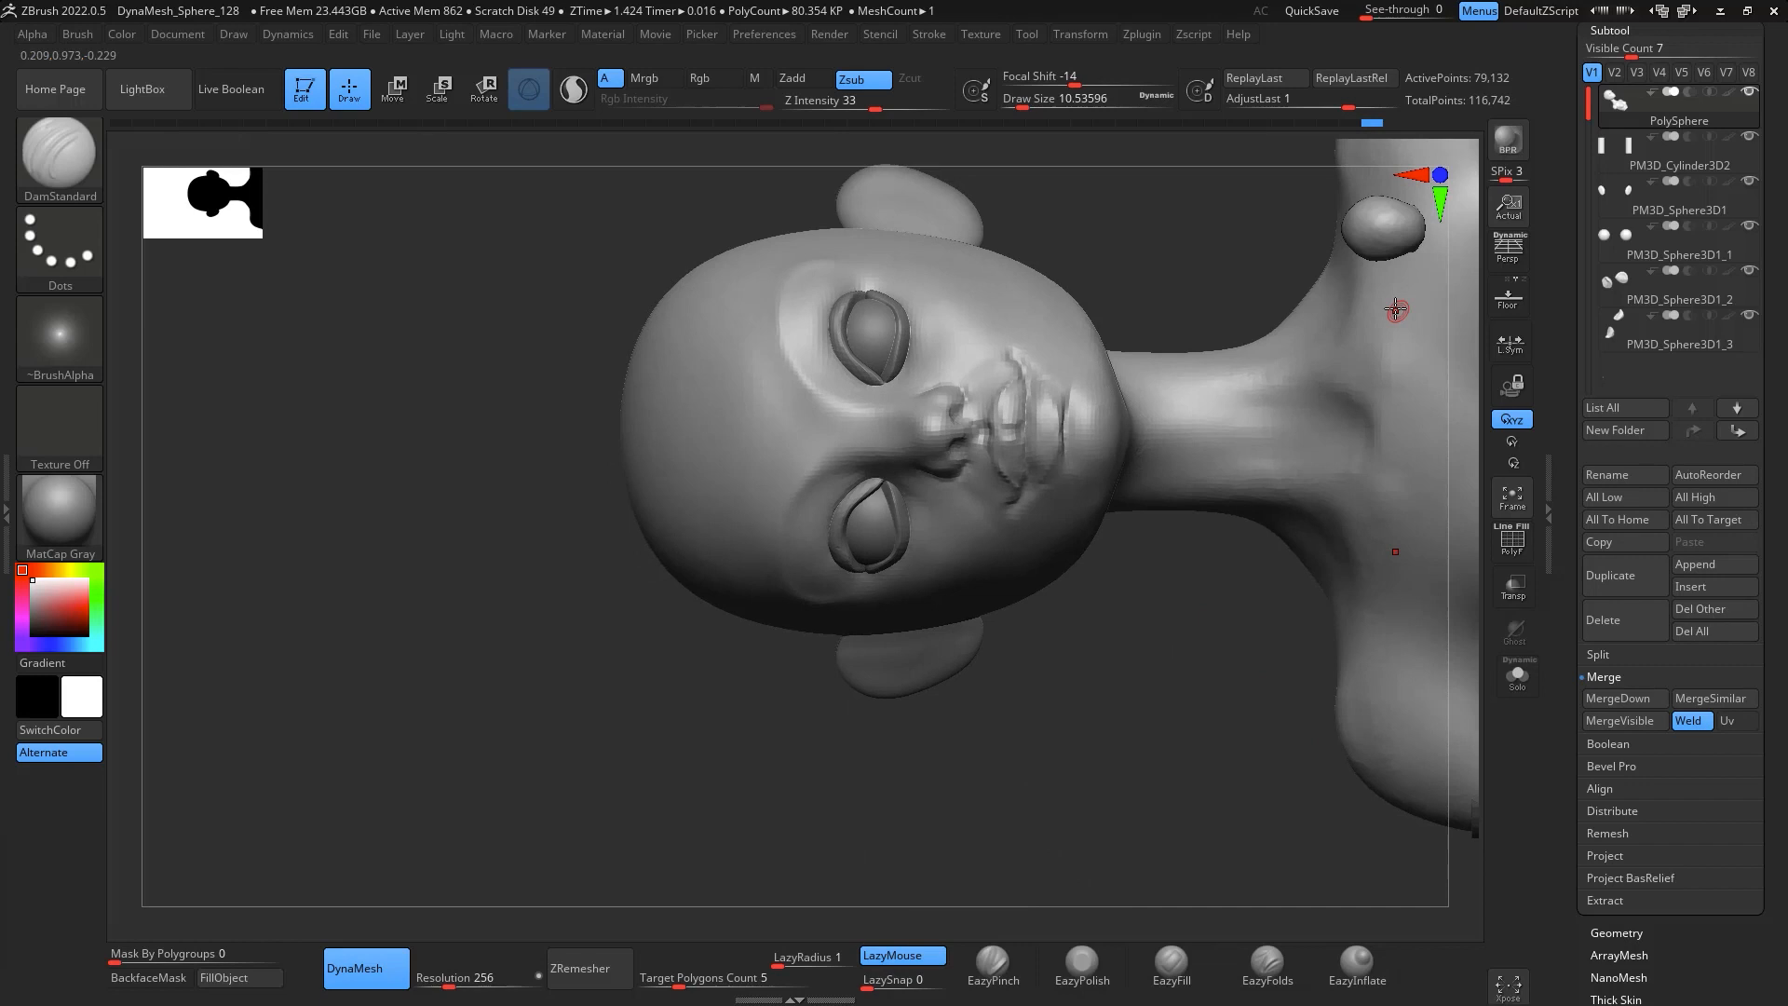
# Smooth the transition between the nose bridge and the inner brow
pyautogui.moveTo(1394, 307); pyautogui.dragTo(1190, 641)
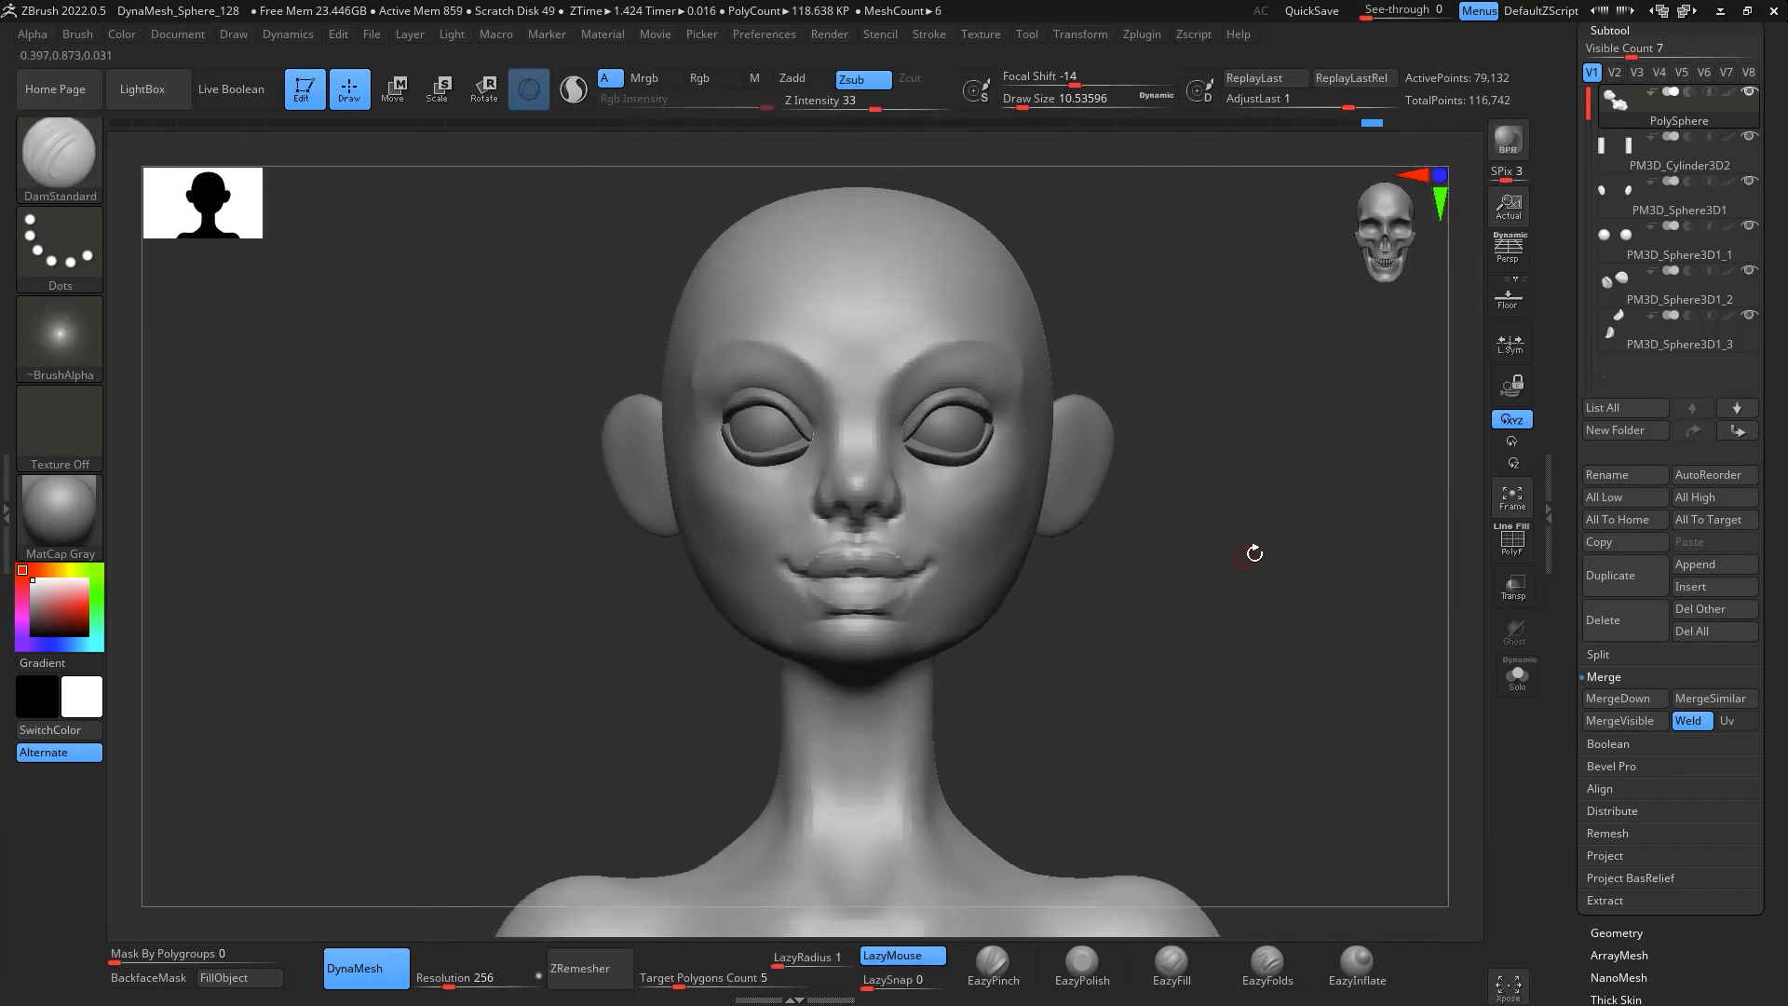
pyautogui.moveTo(1253, 551); pyautogui.dragTo(1245, 566)
pyautogui.press('shift')
pyautogui.keyDown('shift'); pyautogui.moveTo(906, 377); pyautogui.dragTo(909, 391); pyautogui.keyUp('shift')
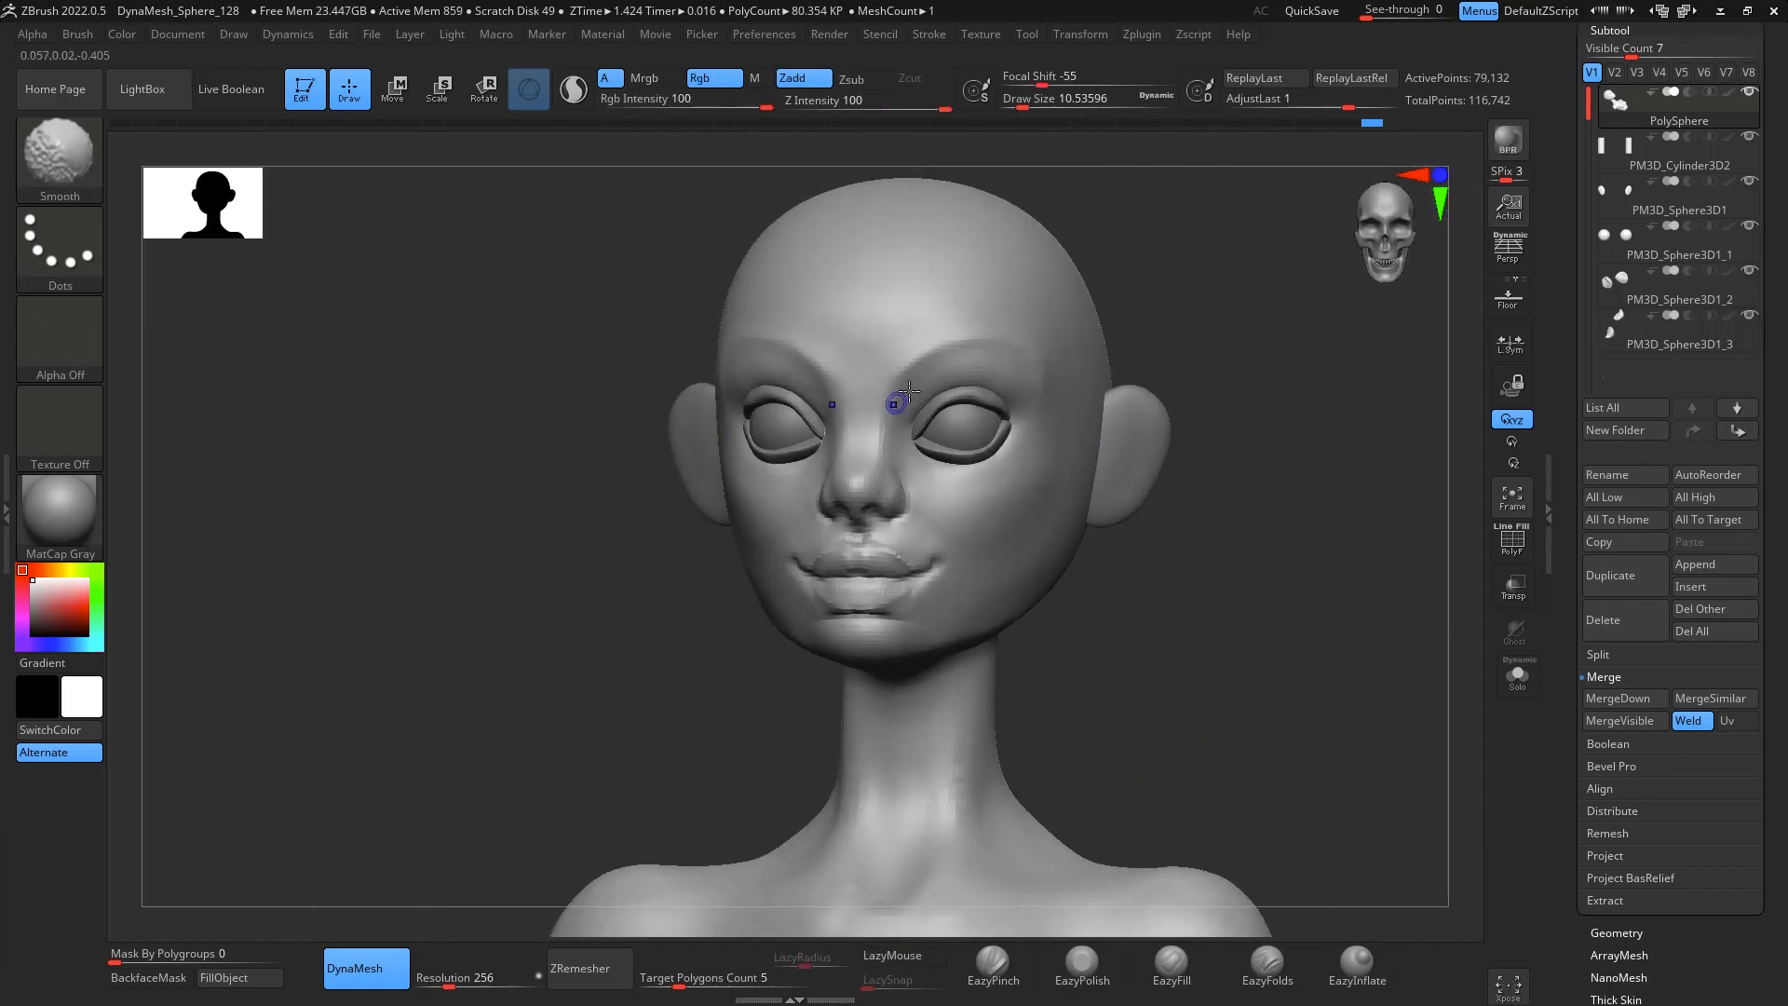
pyautogui.moveTo(1345, 589)
pyautogui.mouseDown()
pyautogui.moveTo(1316, 522)
pyautogui.moveTo(1334, 582)
pyautogui.mouseUp()
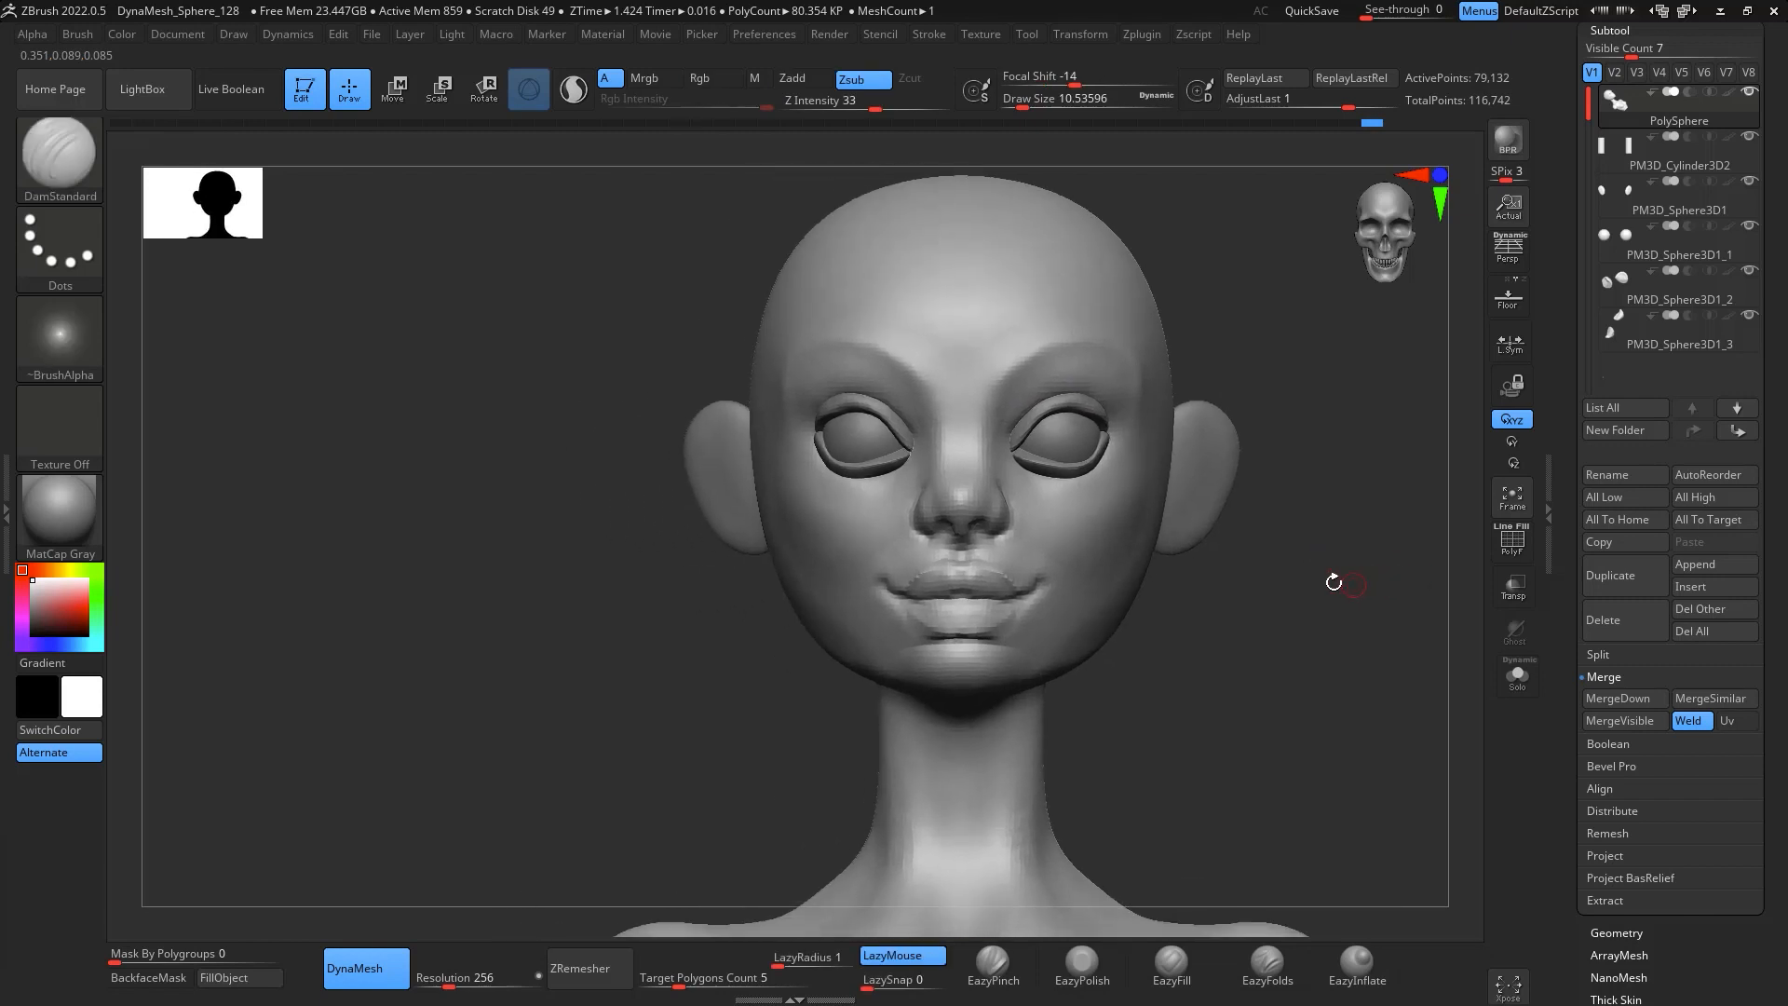
# Adjust the shape of the nose tip with the Move brush at a draw size of about 27
pyautogui.press('b')
pyautogui.press('m')
pyautogui.press('v')
pyautogui.press('space')
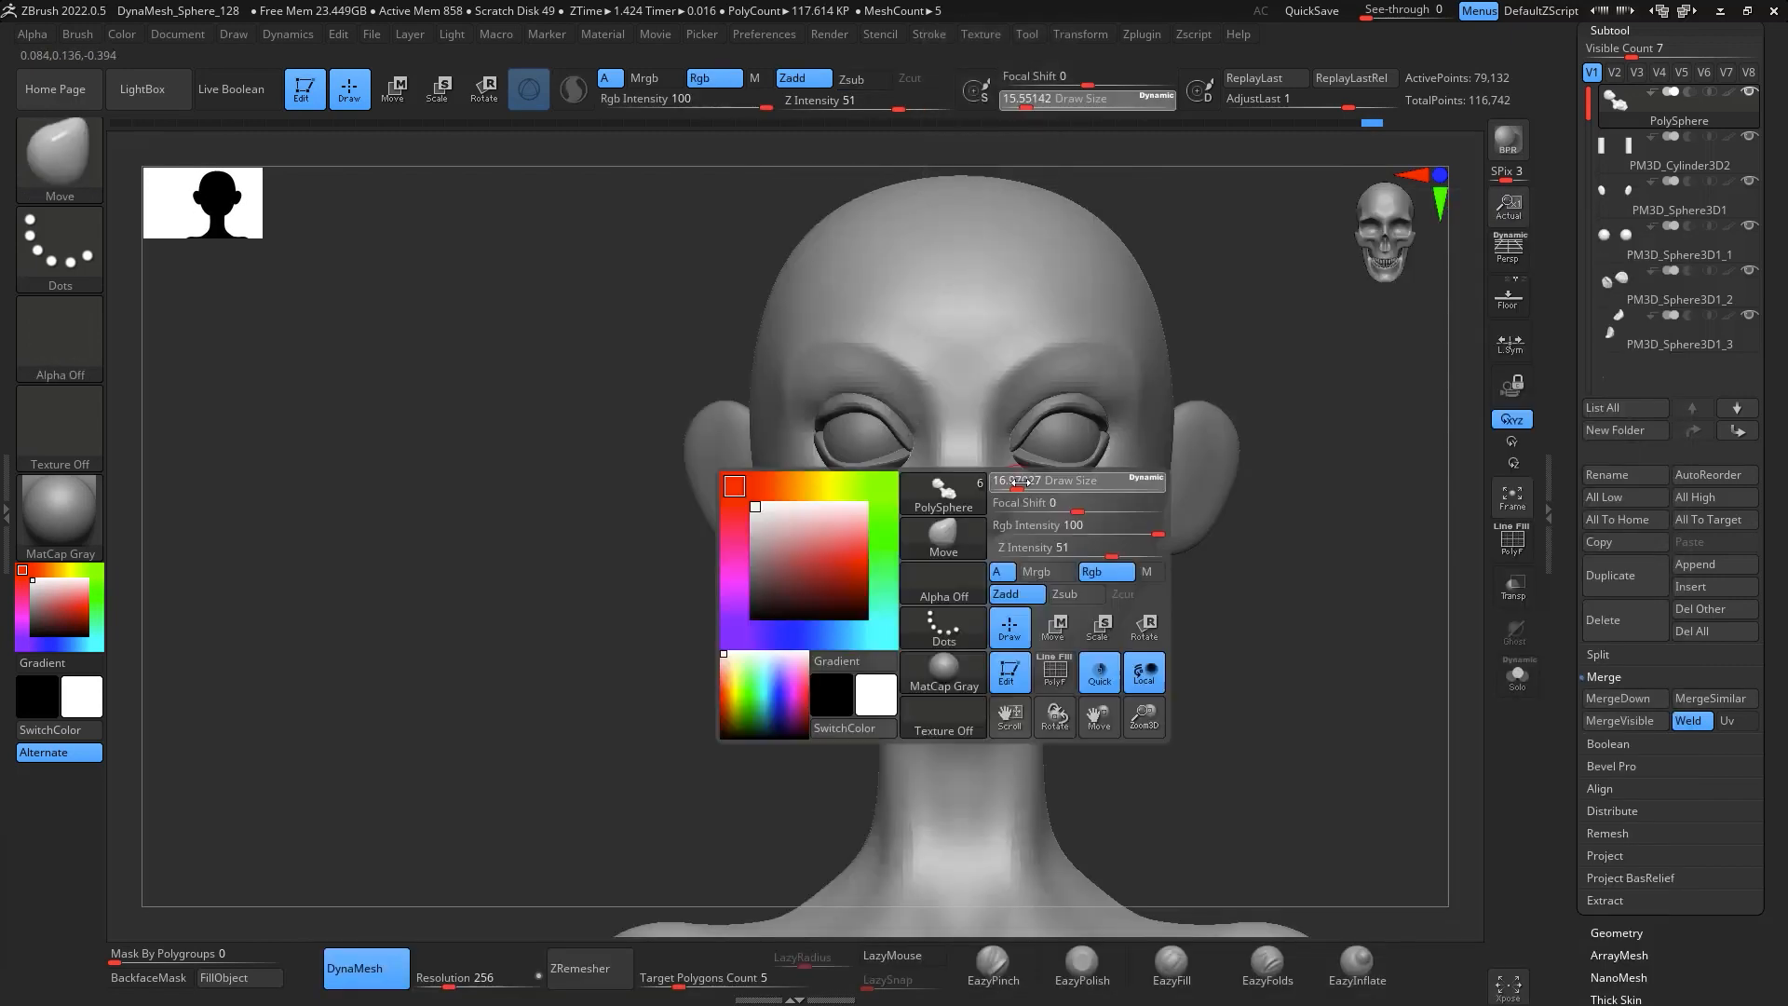
pyautogui.moveTo(1032, 483); pyautogui.dragTo(975, 516)
pyautogui.press('space')
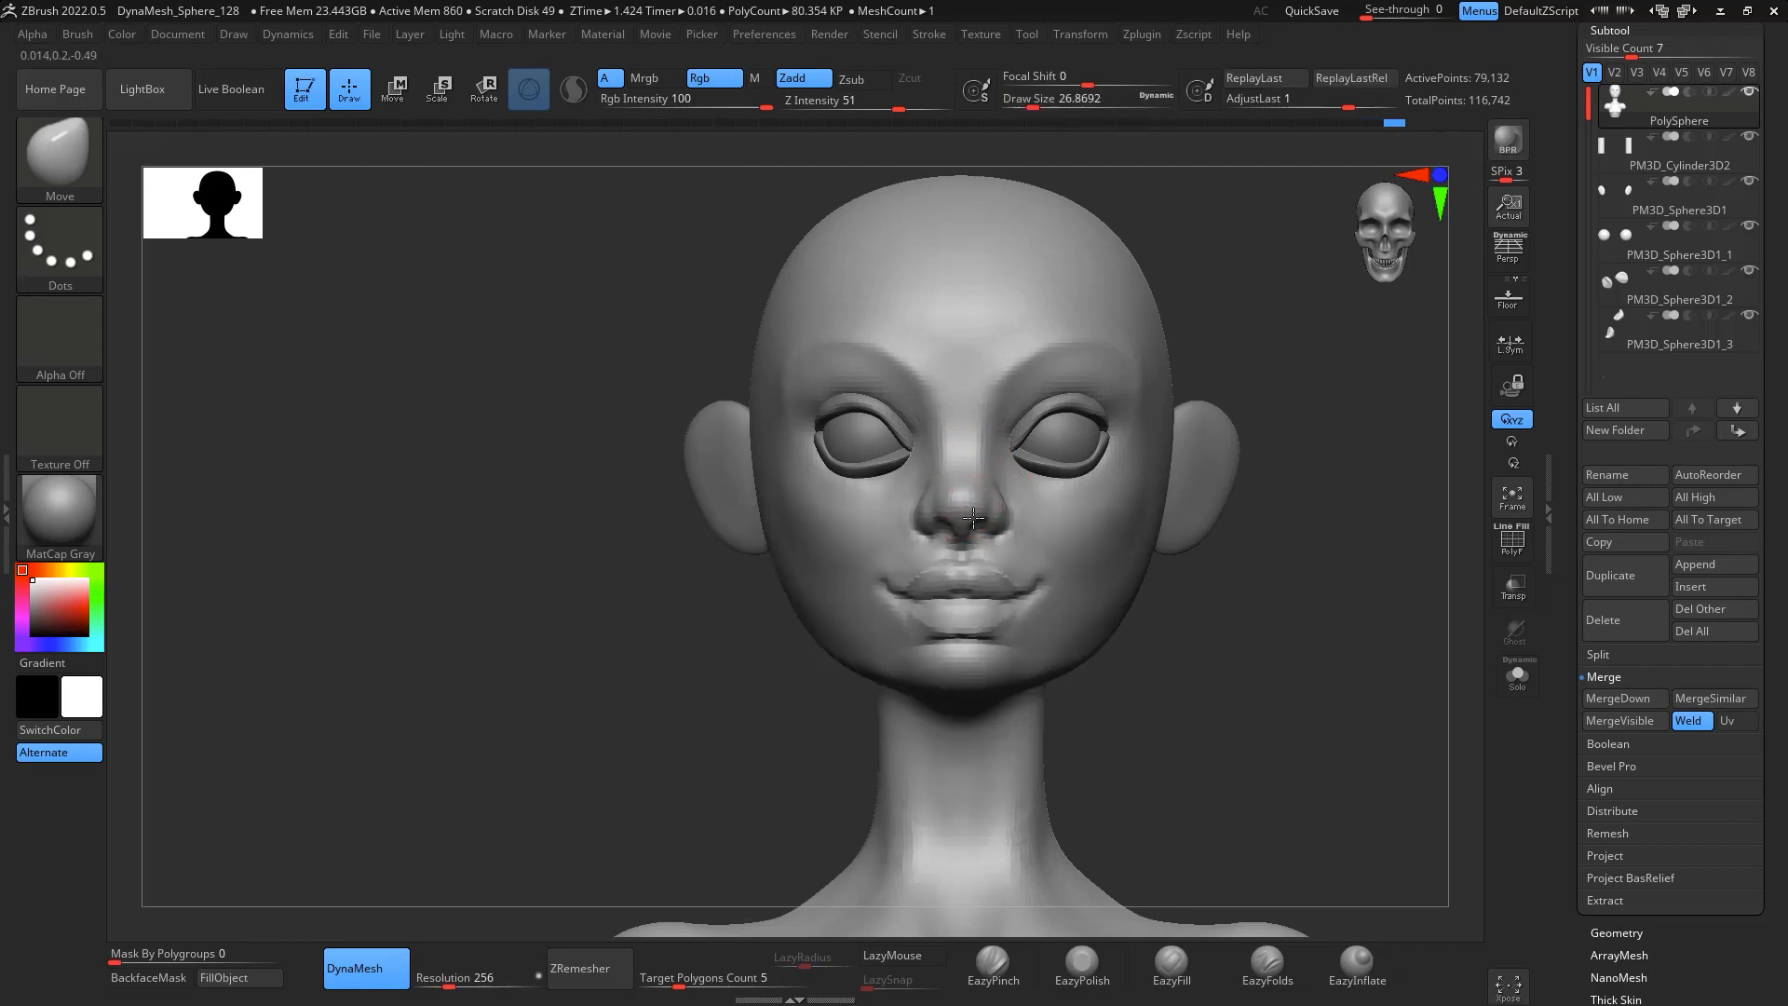
pyautogui.keyDown('alt'); pyautogui.moveTo(1394, 753); pyautogui.dragTo(1341, 527); pyautogui.keyUp('alt')
pyautogui.moveTo(1344, 601)
pyautogui.mouseDown()
pyautogui.moveTo(1261, 601)
pyautogui.moveTo(1354, 586)
pyautogui.moveTo(1325, 543)
pyautogui.moveTo(1332, 626)
pyautogui.moveTo(1368, 585)
pyautogui.moveTo(1368, 547)
pyautogui.mouseUp()
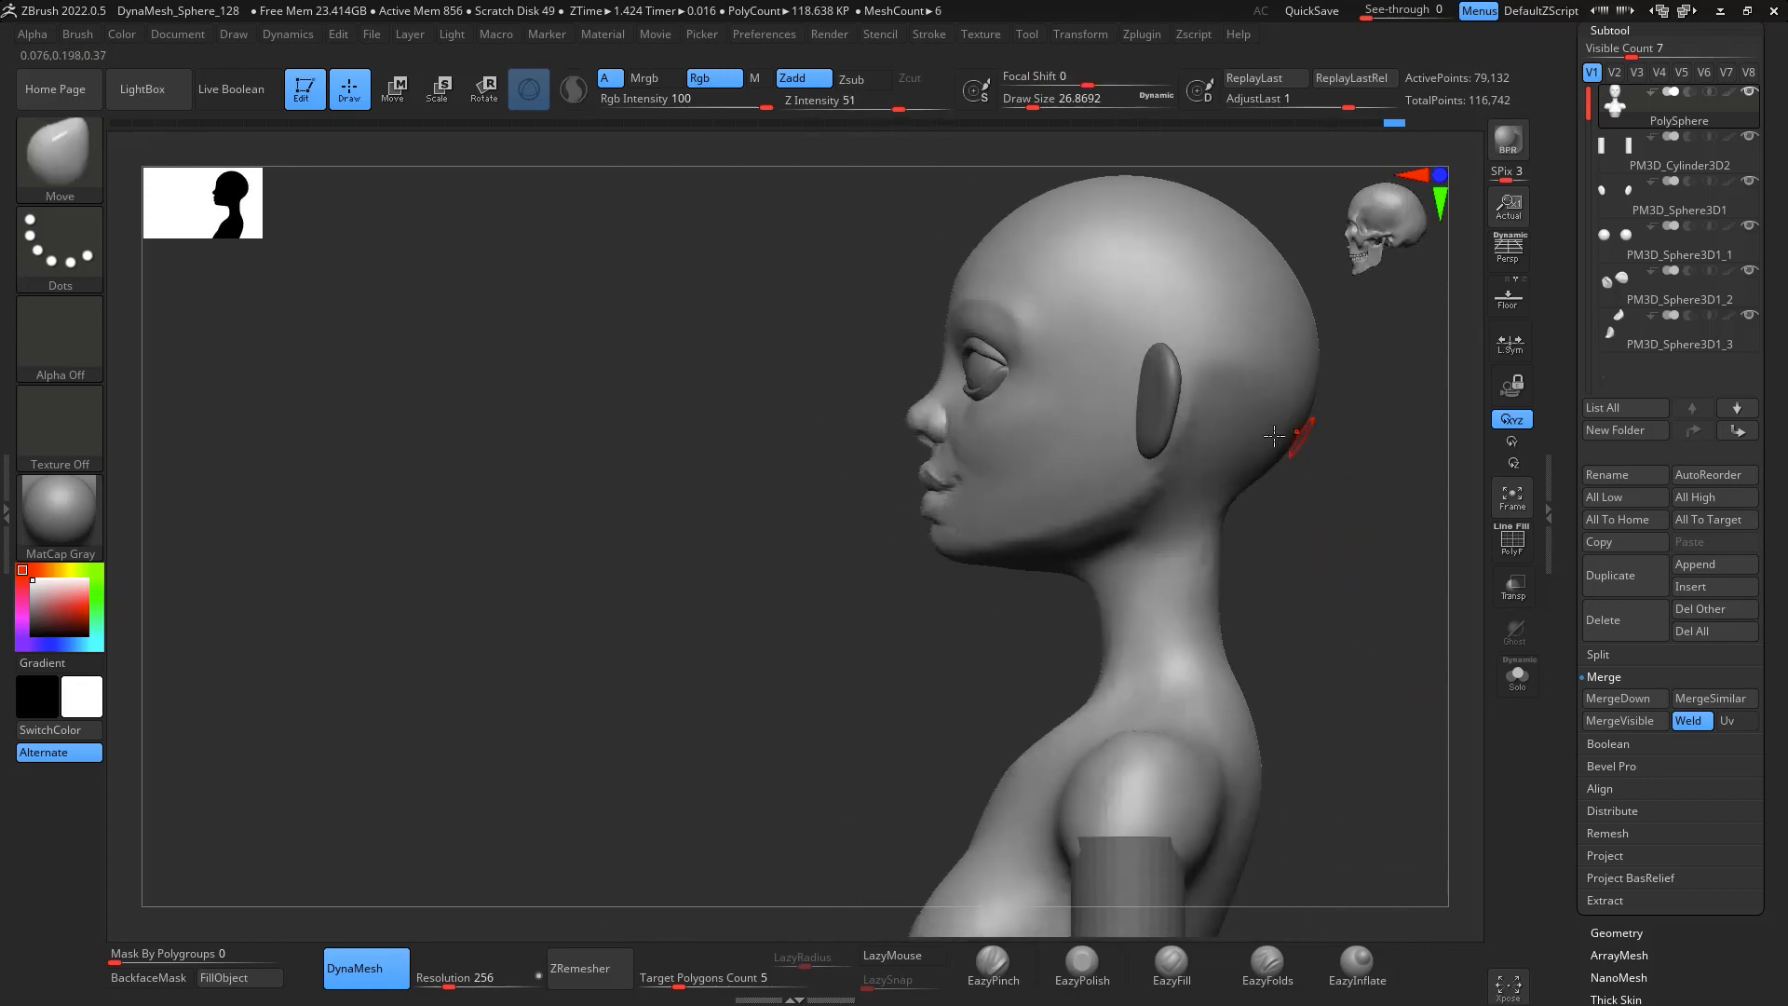
# Reshape the back of the skull and the head's profile with the Move brush at a draw size of about 124
pyautogui.press('b')
pyautogui.press('m')
pyautogui.press('v')
pyautogui.keyDown('alt'); pyautogui.moveTo(1229, 505); pyautogui.dragTo(1257, 504, button='right'); pyautogui.keyUp('alt')
pyautogui.press('space')
pyautogui.moveTo(1256, 504); pyautogui.dragTo(1273, 512)
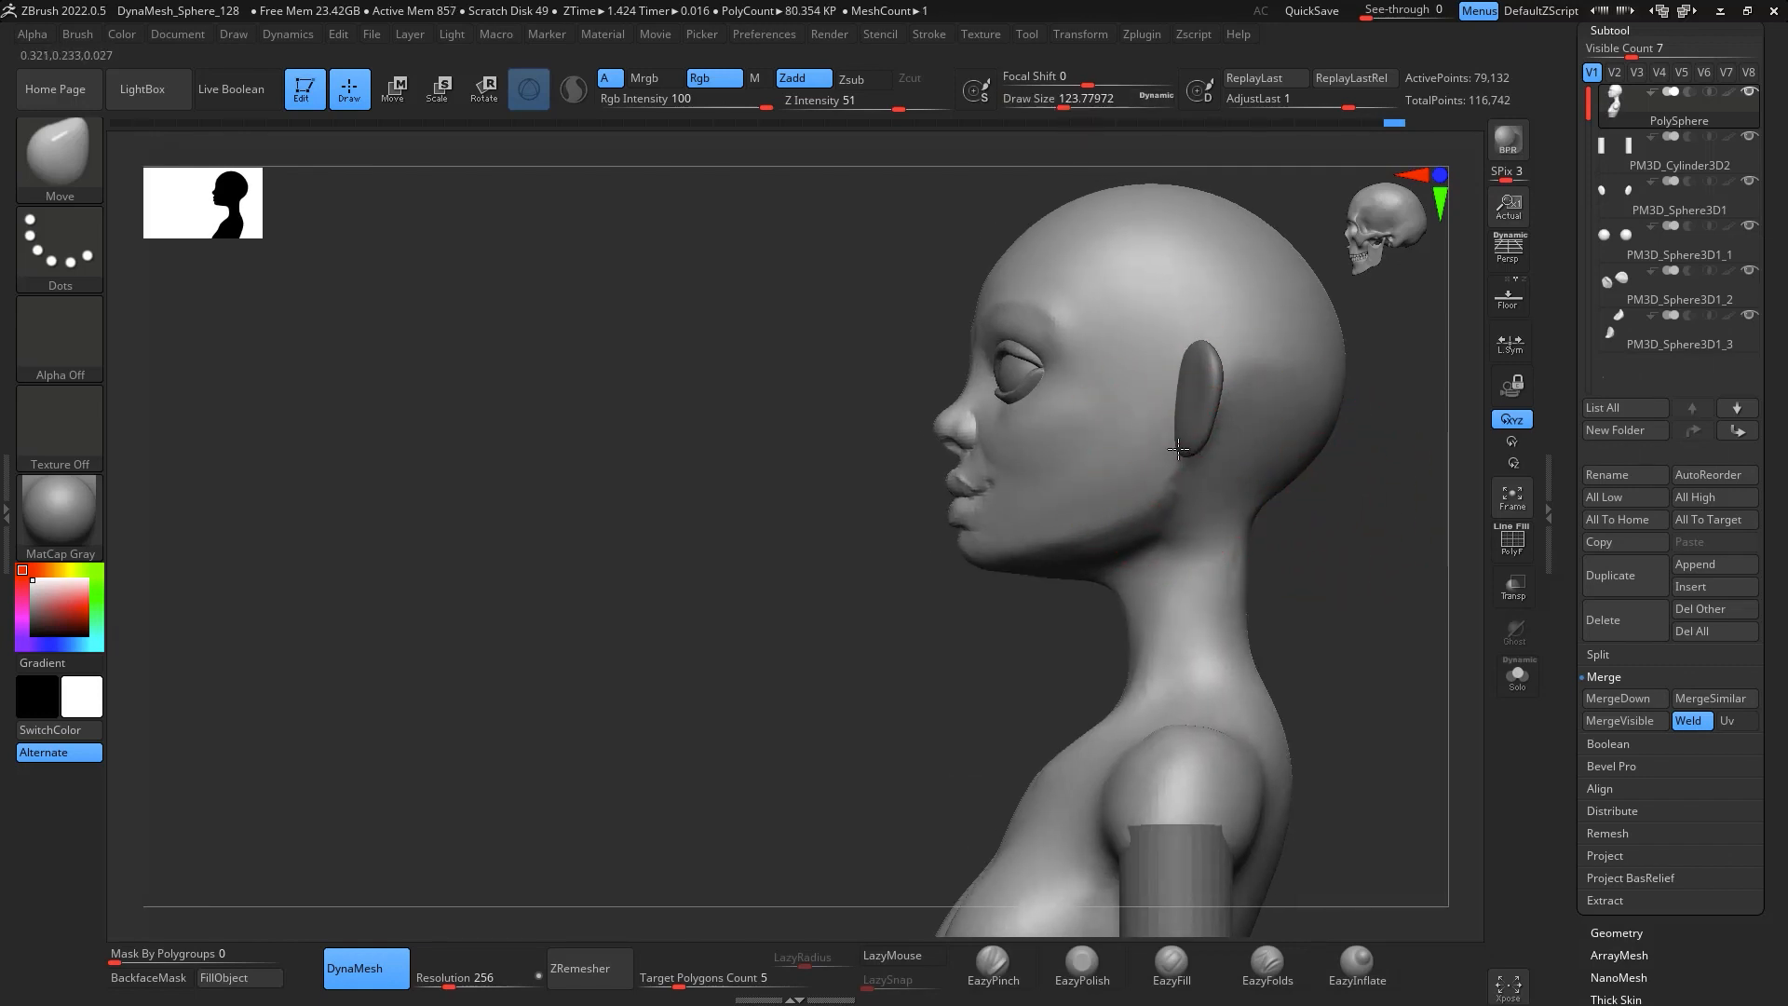
pyautogui.moveTo(1362, 543); pyautogui.dragTo(1329, 399)
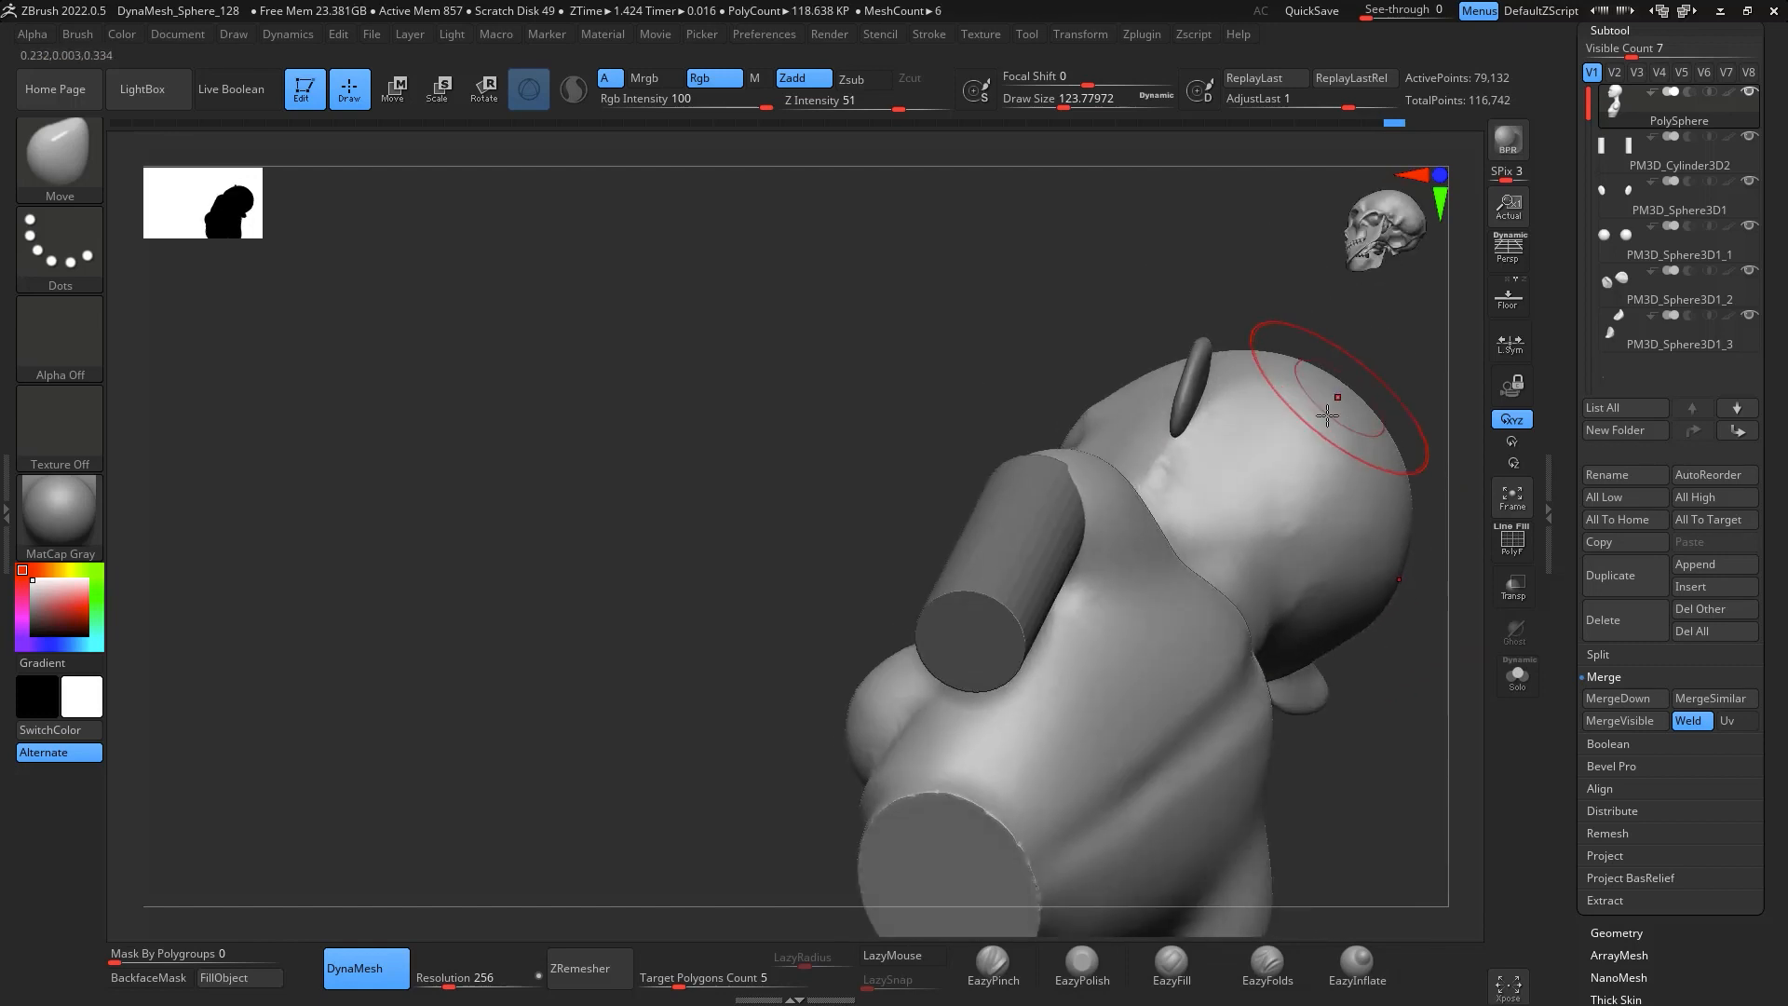
pyautogui.press('shift')
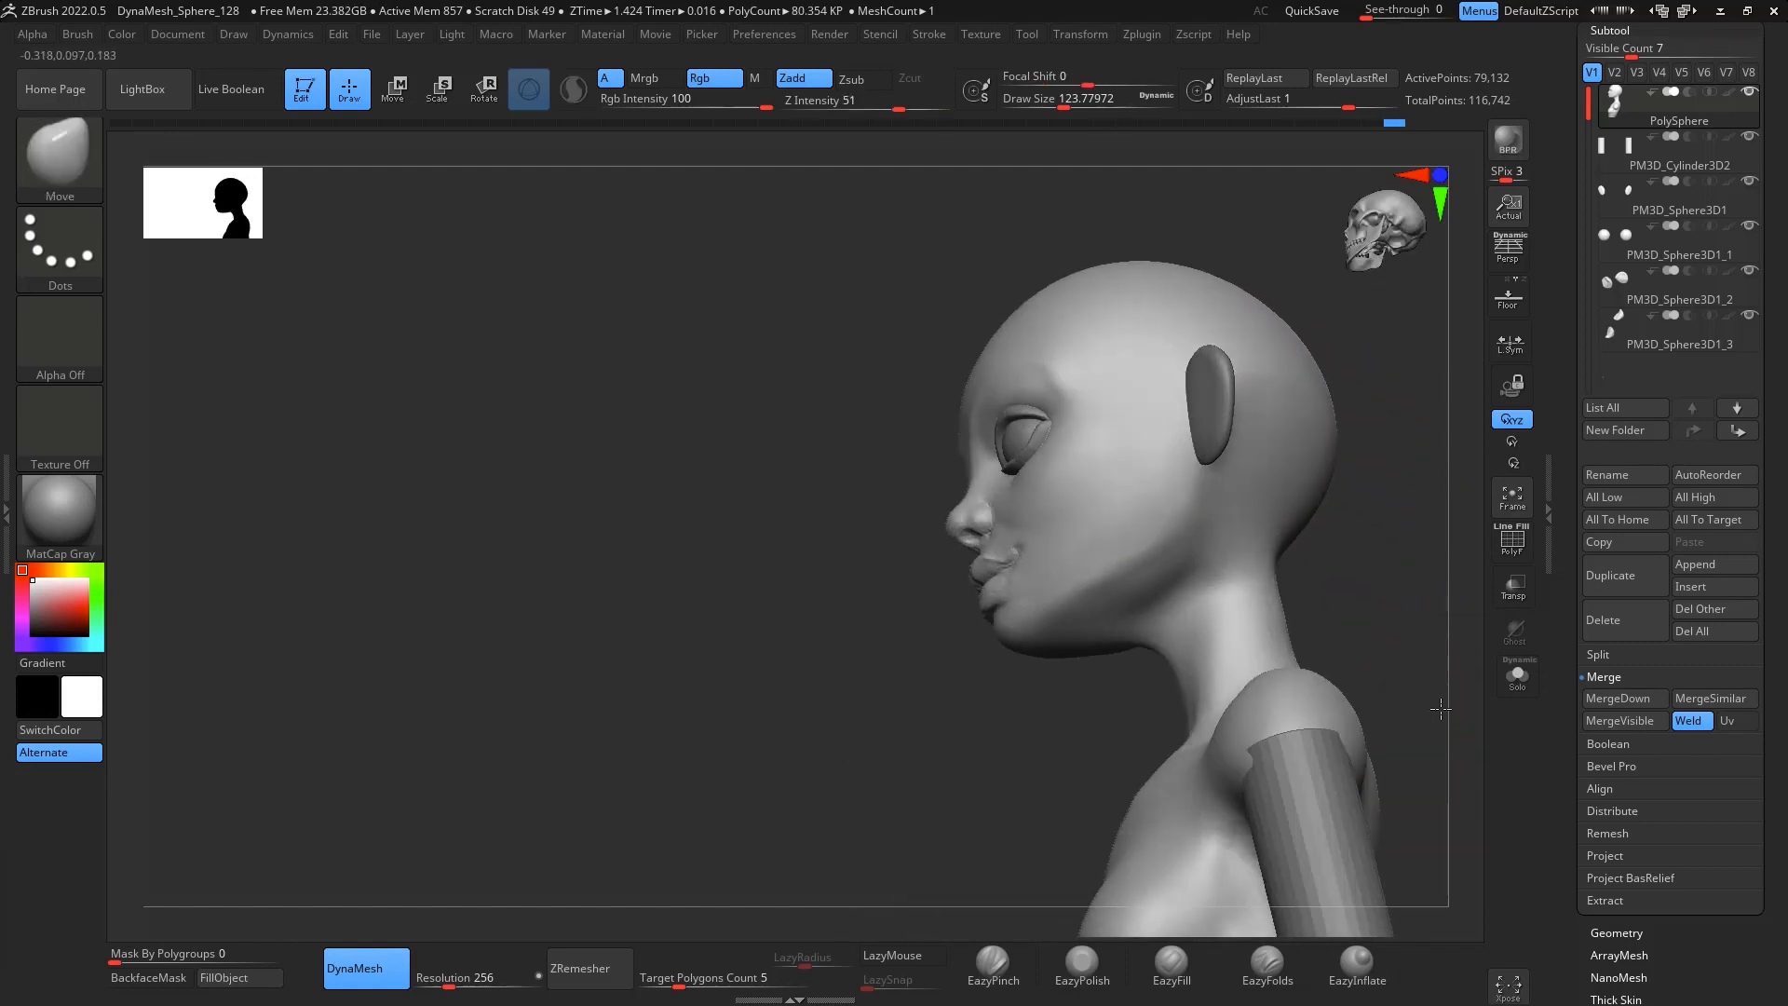
pyautogui.moveTo(941, 643); pyautogui.dragTo(1183, 637)
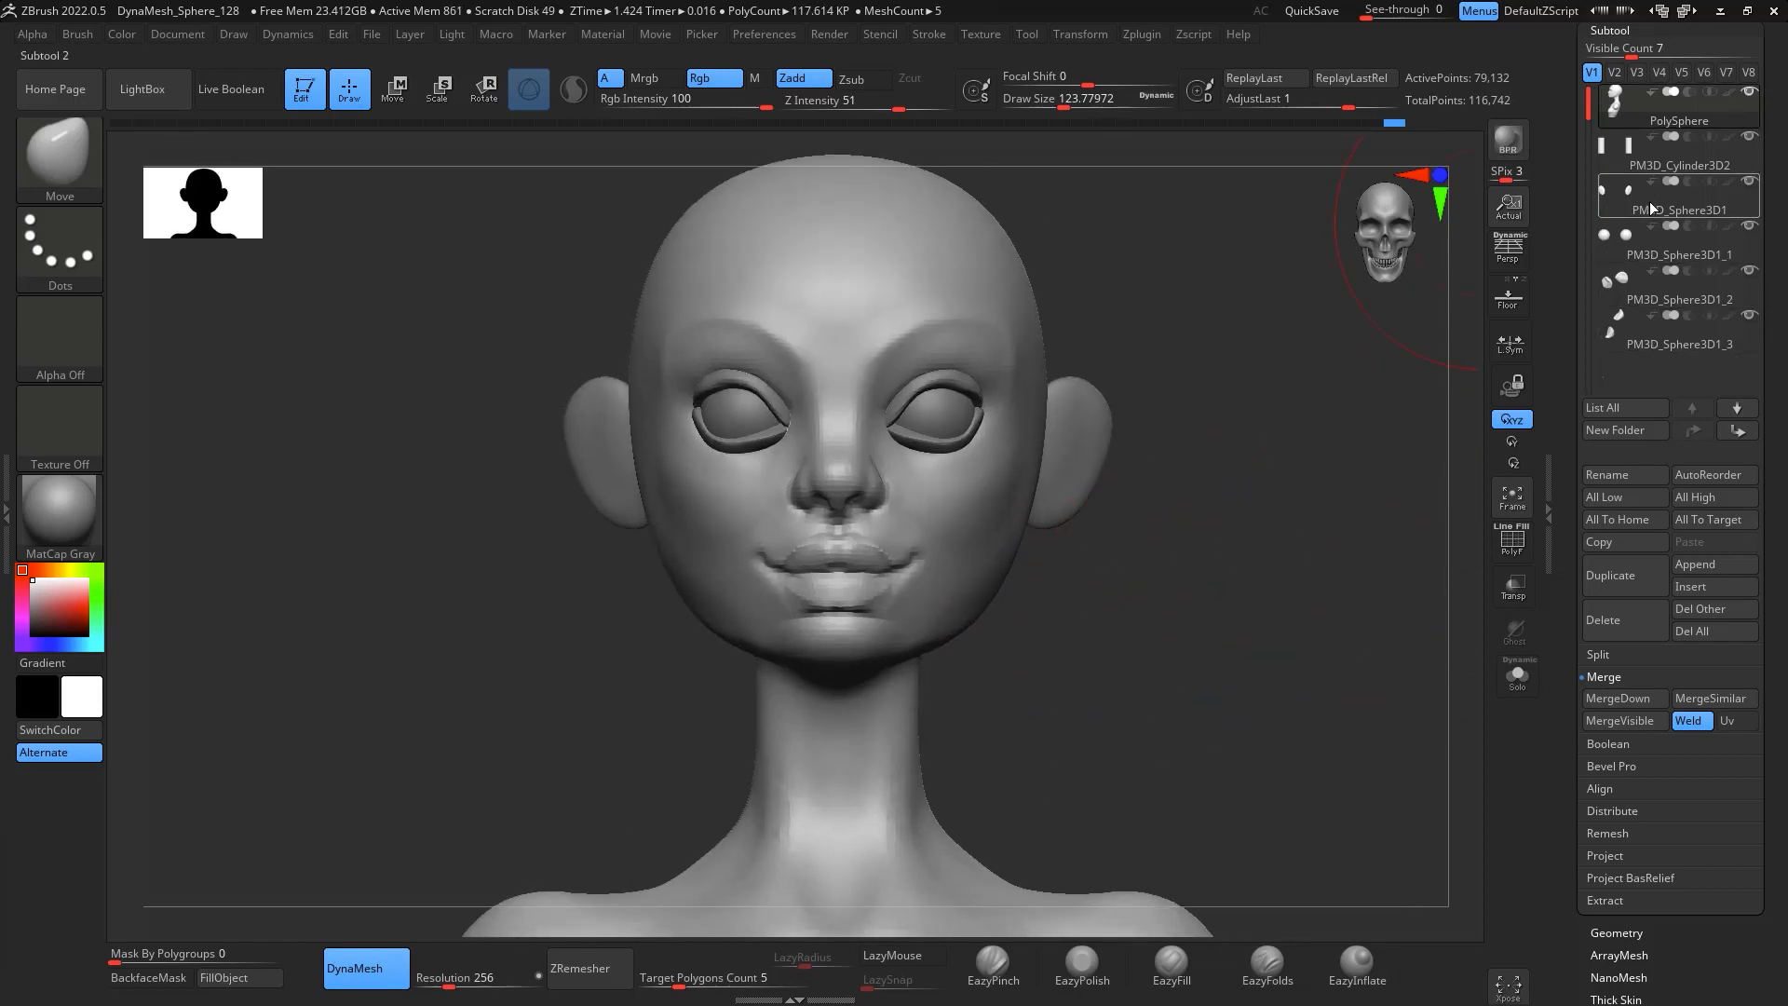
# Select the ear subtool PM3D_Sphere3D1 and convert it to DynaMesh at resolution 256
pyautogui.click(1650, 209)
pyautogui.moveTo(1341, 522)
pyautogui.mouseDown()
pyautogui.moveTo(1221, 531)
pyautogui.moveTo(1261, 603)
pyautogui.moveTo(1269, 579)
pyautogui.moveTo(1212, 548)
pyautogui.mouseUp()
pyautogui.press('space')
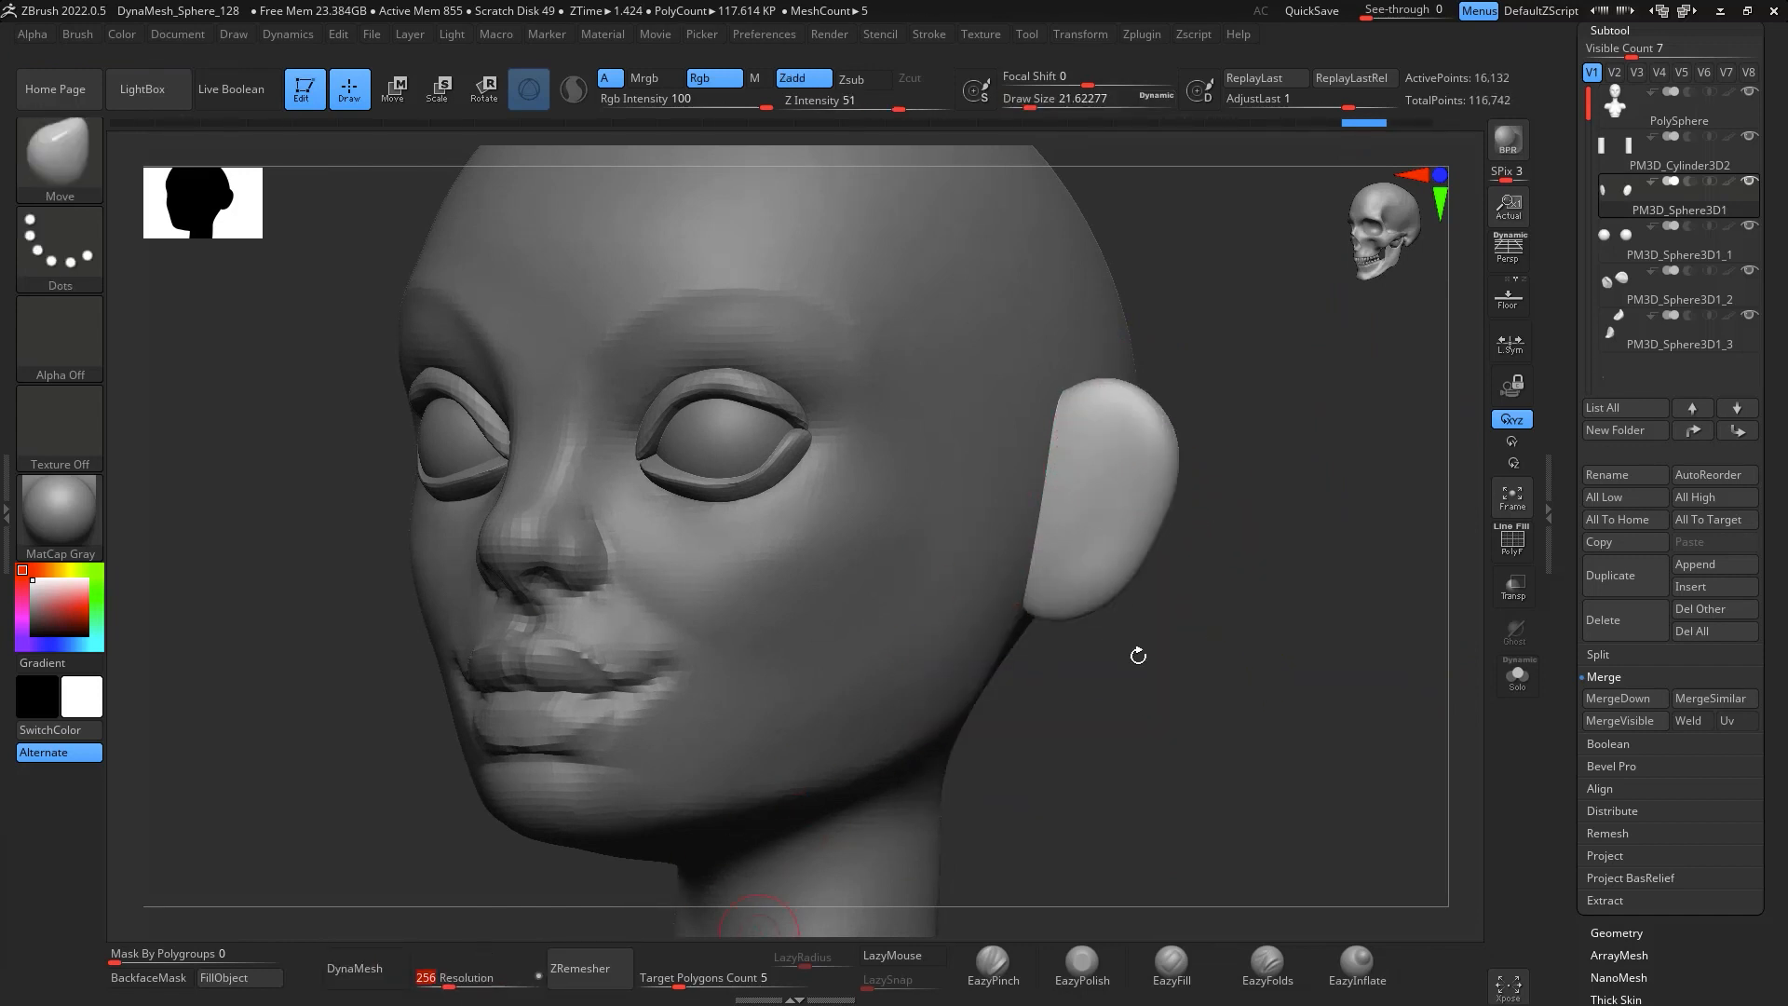
pyautogui.press('Return')
pyautogui.click(368, 968)
pyautogui.moveTo(1346, 479); pyautogui.dragTo(1173, 423)
pyautogui.hotkey('ctrl', 'z')
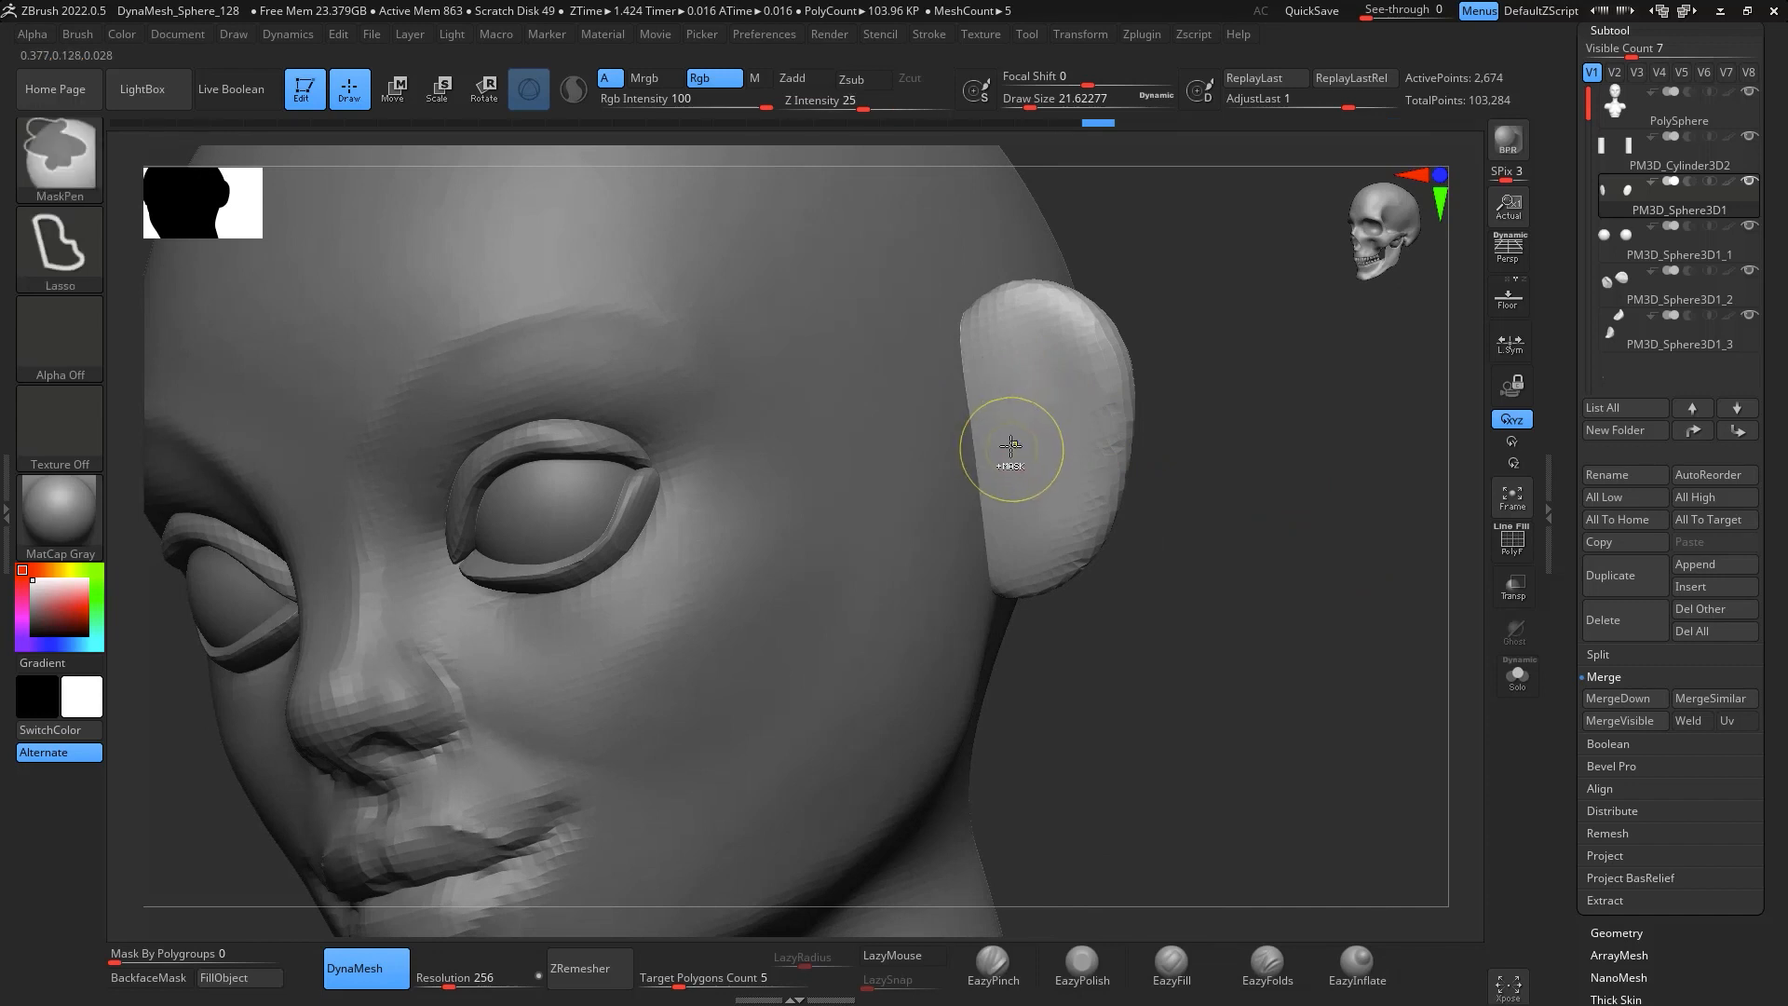
# Carve the inner hollow of the ear with the ClayBuildup brush at a draw size of about 22, leaving an outer rim
pyautogui.press('b')
pyautogui.press('c')
pyautogui.press('b')
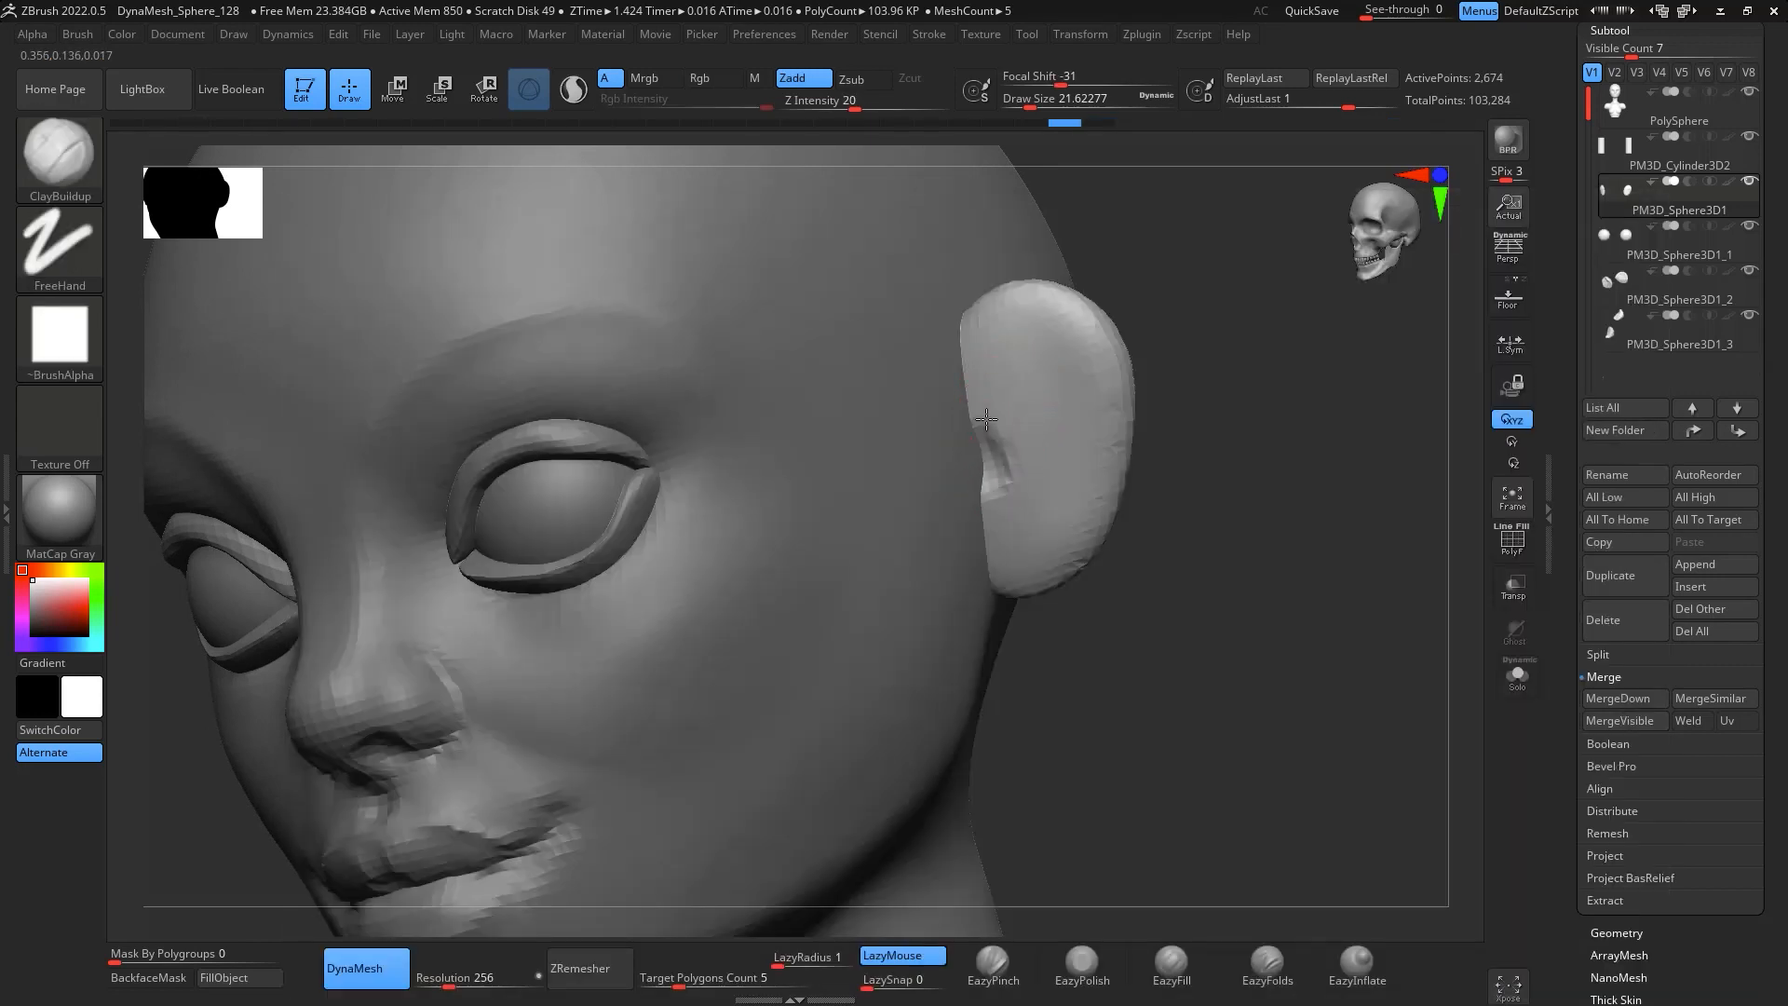
pyautogui.keyDown('alt'); pyautogui.moveTo(986, 419); pyautogui.dragTo(1001, 470); pyautogui.keyUp('alt')
pyautogui.moveTo(976, 361)
pyautogui.keyDown('alt'); pyautogui.mouseDown()
pyautogui.moveTo(1047, 377)
pyautogui.moveTo(1036, 470)
pyautogui.mouseUp(); pyautogui.keyUp('alt')
pyautogui.keyDown('alt'); pyautogui.moveTo(1032, 386); pyautogui.dragTo(987, 432); pyautogui.keyUp('alt')
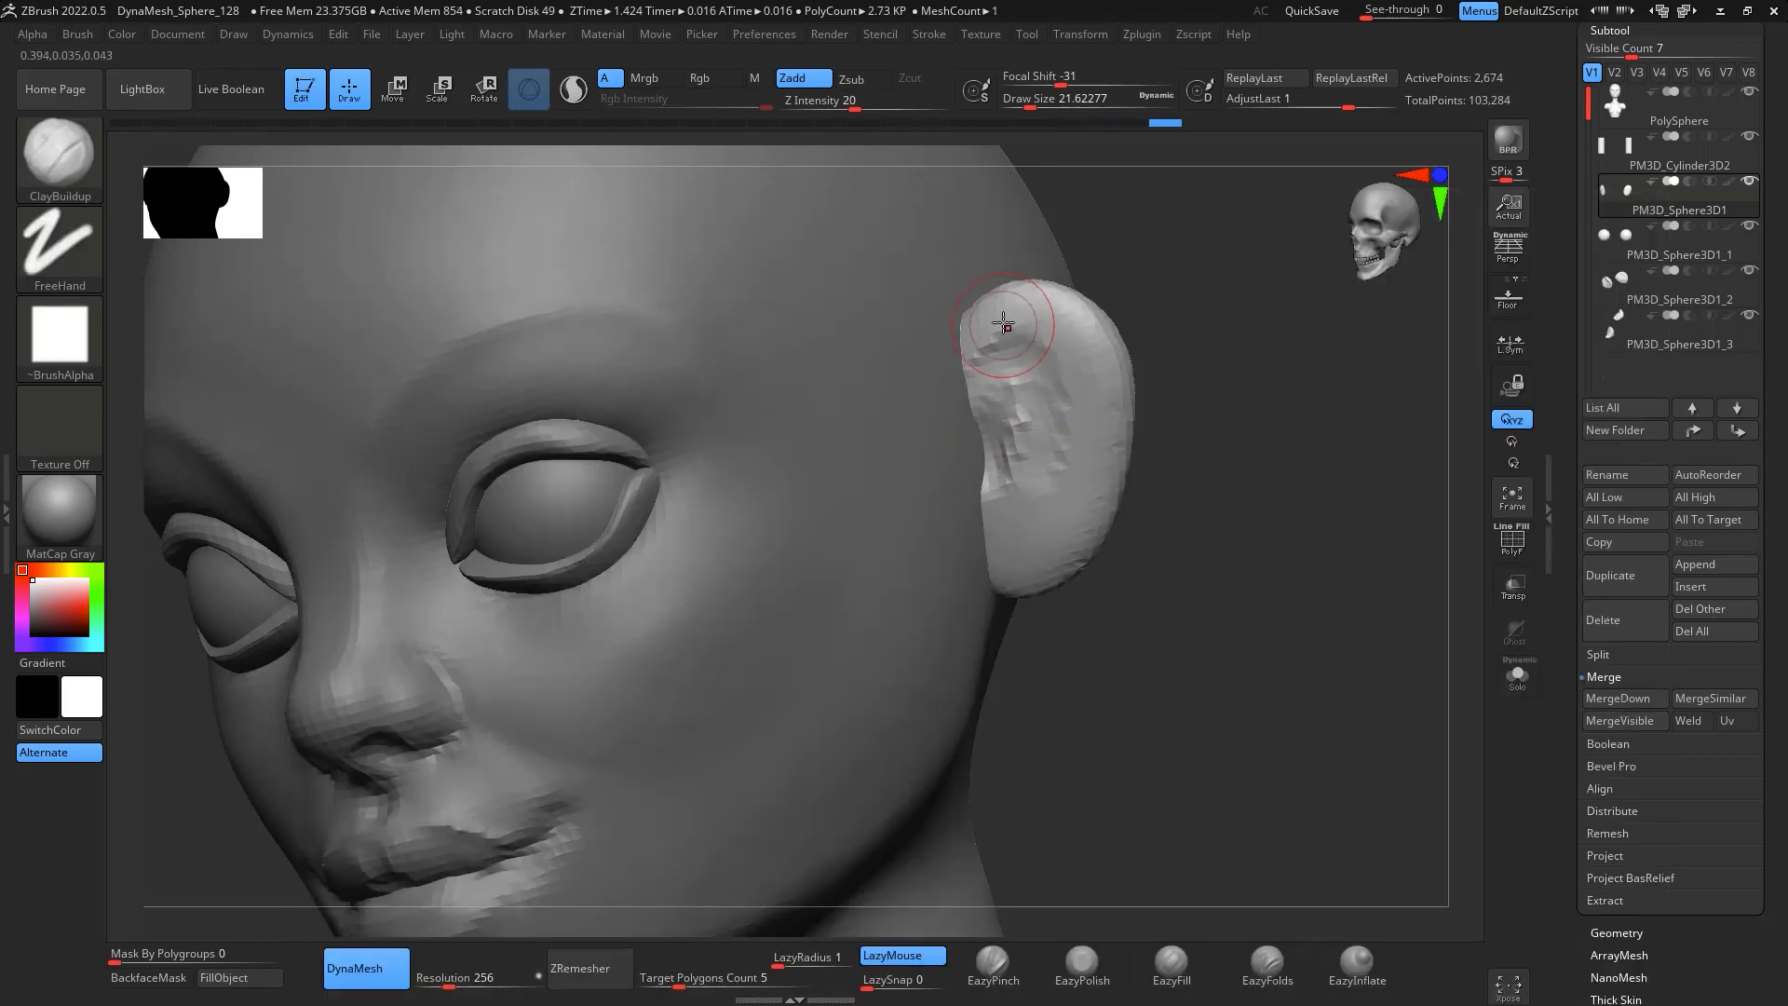
pyautogui.moveTo(1003, 323)
pyautogui.keyDown('alt'); pyautogui.mouseDown()
pyautogui.moveTo(987, 407)
pyautogui.moveTo(991, 377)
pyautogui.moveTo(1011, 430)
pyautogui.mouseUp(); pyautogui.keyUp('alt')
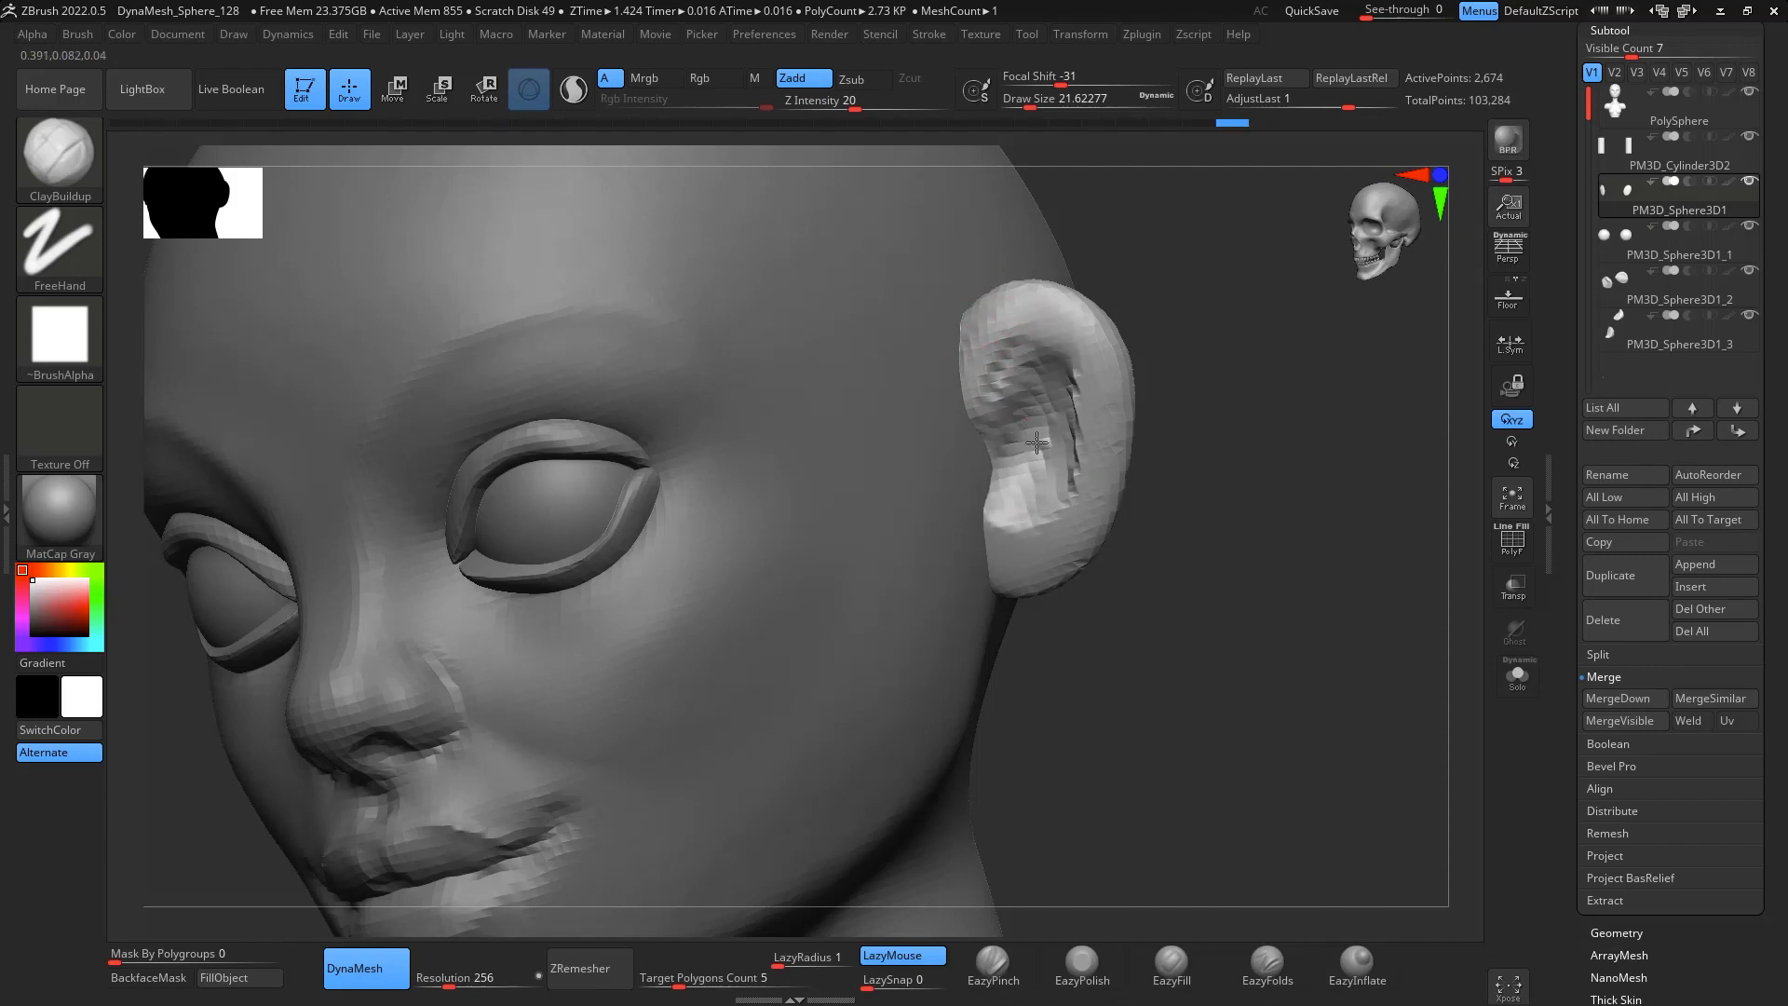
# Refine the ear's hollow and smooth the inside of its rim
pyautogui.moveTo(1037, 442); pyautogui.dragTo(1038, 449)
pyautogui.moveTo(1274, 515)
pyautogui.mouseDown()
pyautogui.moveTo(1133, 590)
pyautogui.moveTo(1282, 487)
pyautogui.moveTo(1280, 468)
pyautogui.moveTo(1272, 512)
pyautogui.mouseUp()
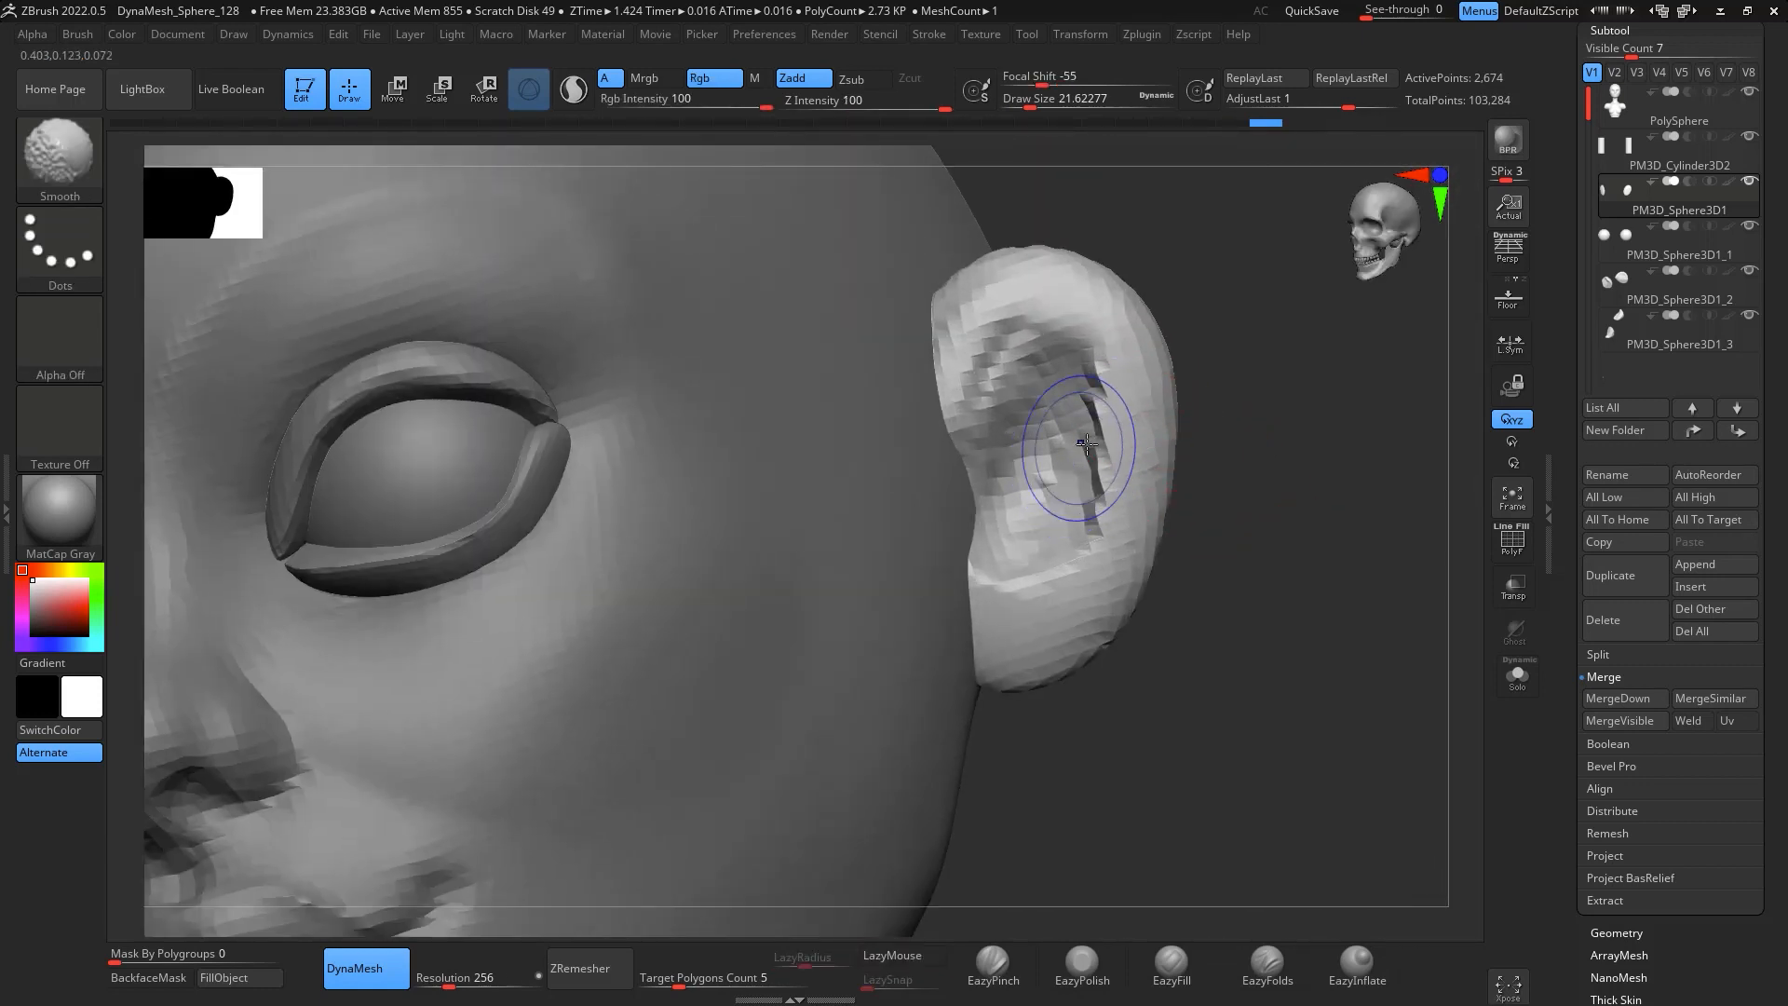
pyautogui.moveTo(1087, 444)
pyautogui.keyDown('shift'); pyautogui.mouseDown()
pyautogui.moveTo(1011, 575)
pyautogui.moveTo(986, 442)
pyautogui.moveTo(978, 477)
pyautogui.moveTo(1043, 535)
pyautogui.moveTo(1094, 392)
pyautogui.moveTo(1073, 523)
pyautogui.mouseUp(); pyautogui.keyUp('shift')
pyautogui.moveTo(1220, 508)
pyautogui.mouseDown()
pyautogui.moveTo(1354, 493)
pyautogui.moveTo(1222, 449)
pyautogui.mouseUp()
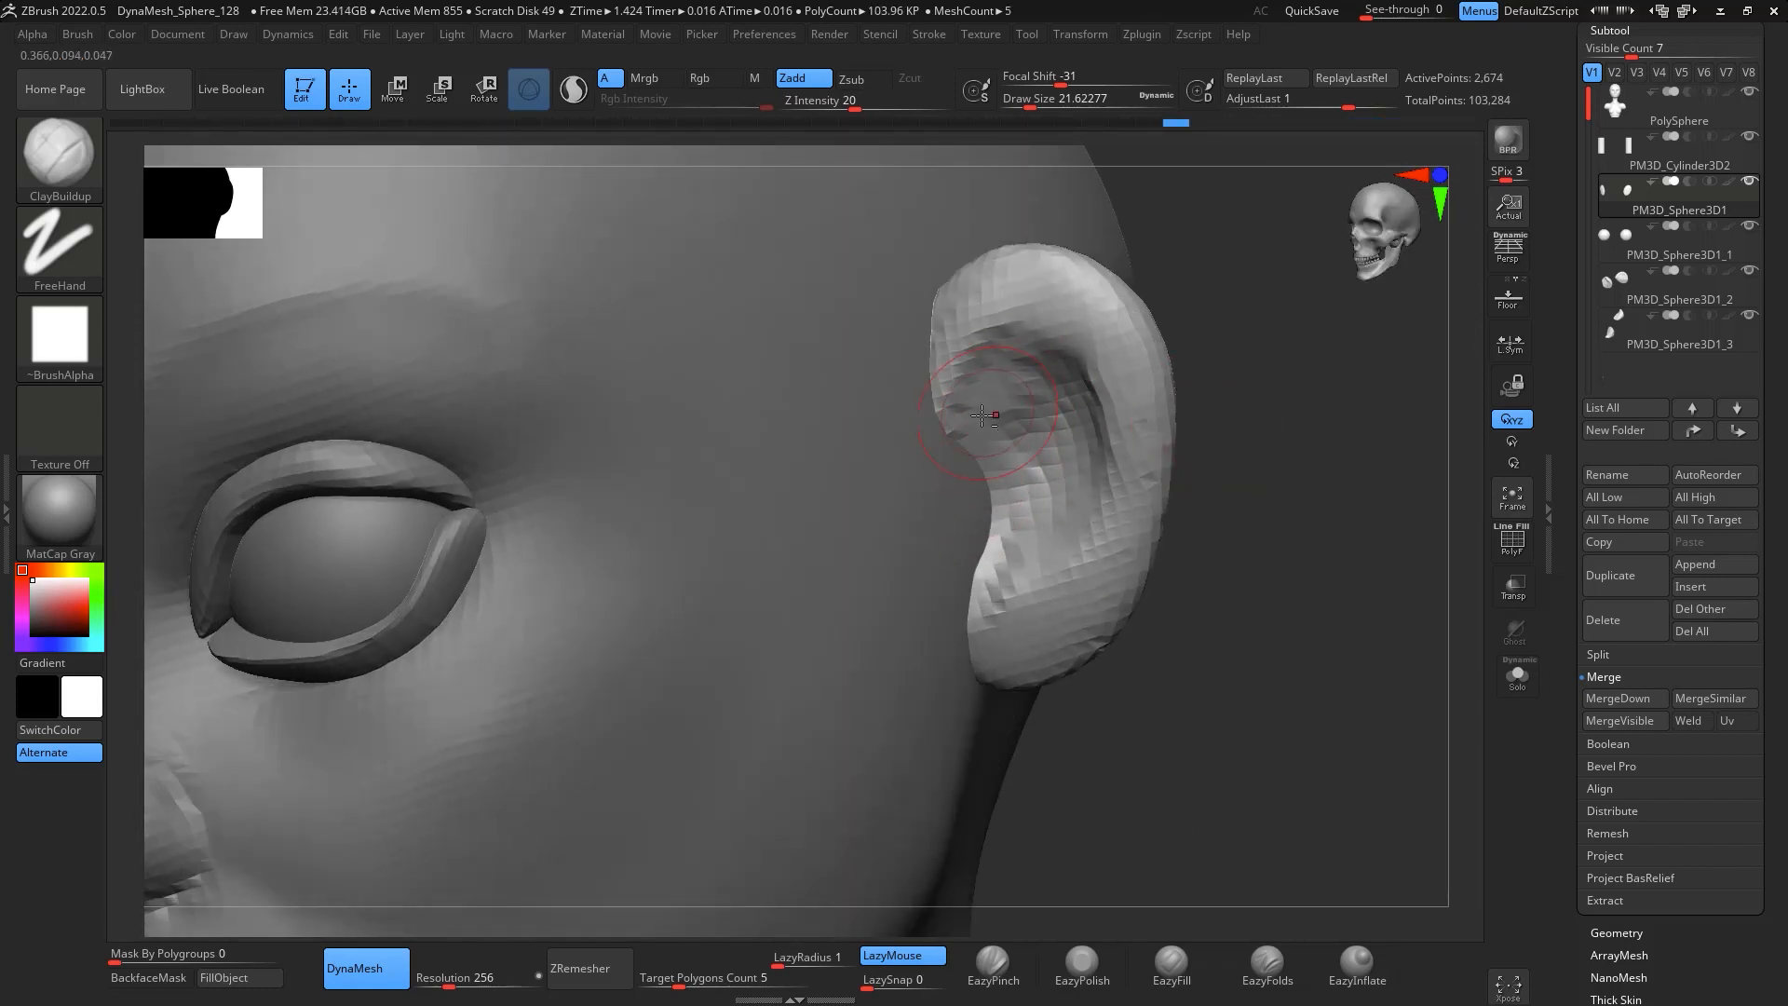
# Select the PolySphere head and build up the tragus in front of the ear with the ClayBuildup brush at a draw size of about 14
pyautogui.click(1651, 121)
pyautogui.moveTo(1257, 519); pyautogui.dragTo(986, 487)
pyautogui.press('space')
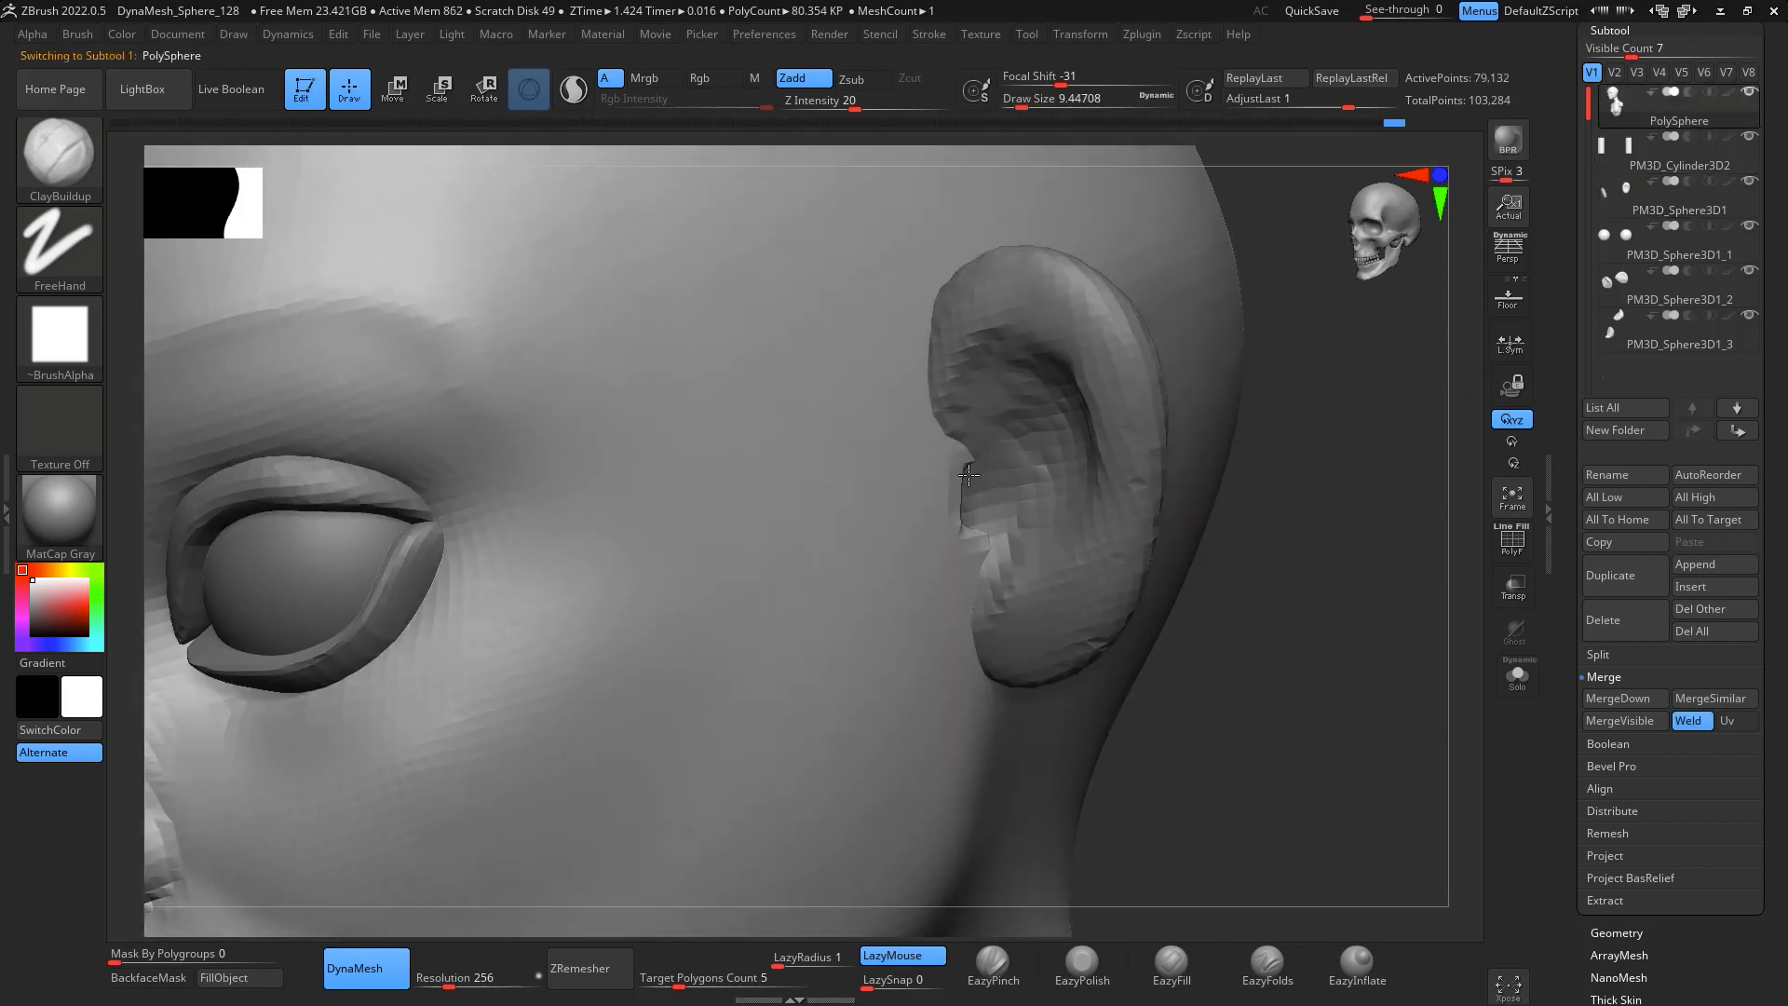
pyautogui.moveTo(1280, 447); pyautogui.dragTo(1351, 461)
pyautogui.press('space')
pyautogui.moveTo(1041, 547); pyautogui.dragTo(1052, 547)
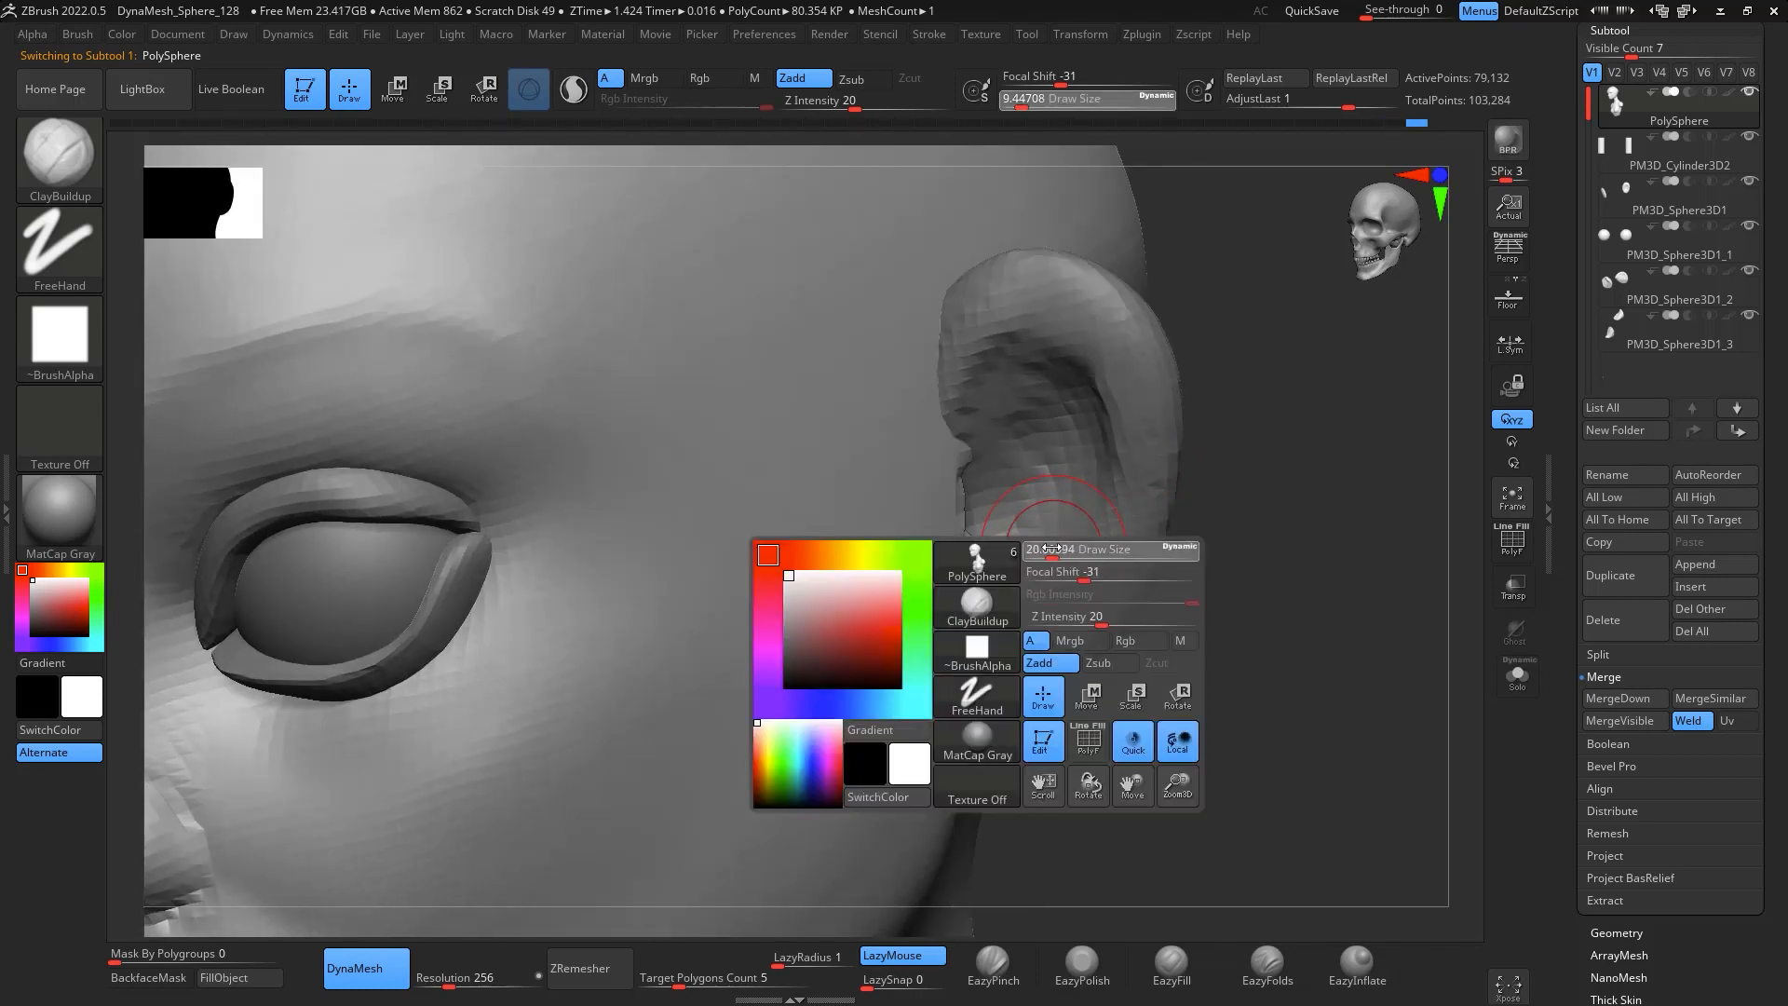
pyautogui.moveTo(1304, 643); pyautogui.dragTo(1159, 672)
pyautogui.press('space')
pyautogui.moveTo(951, 534); pyautogui.dragTo(951, 513)
pyautogui.press('shift')
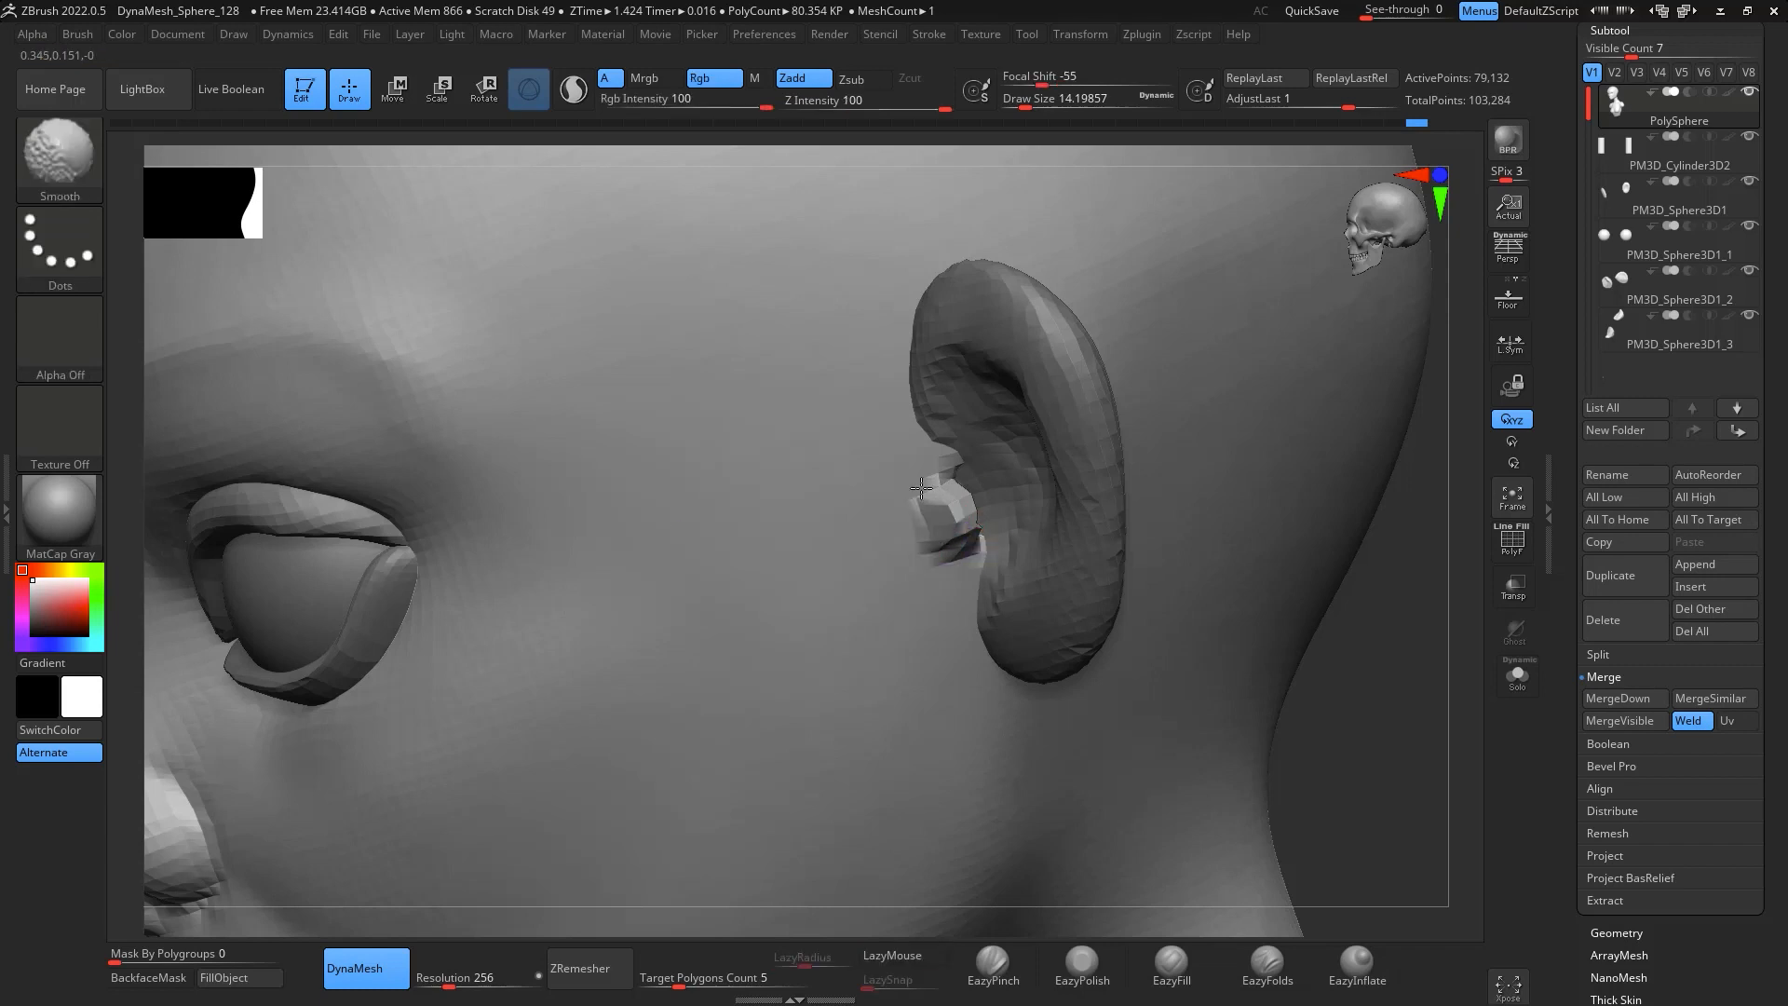
# Round the tragus and smooth it into the side of the head
pyautogui.moveTo(1397, 652); pyautogui.dragTo(1216, 533)
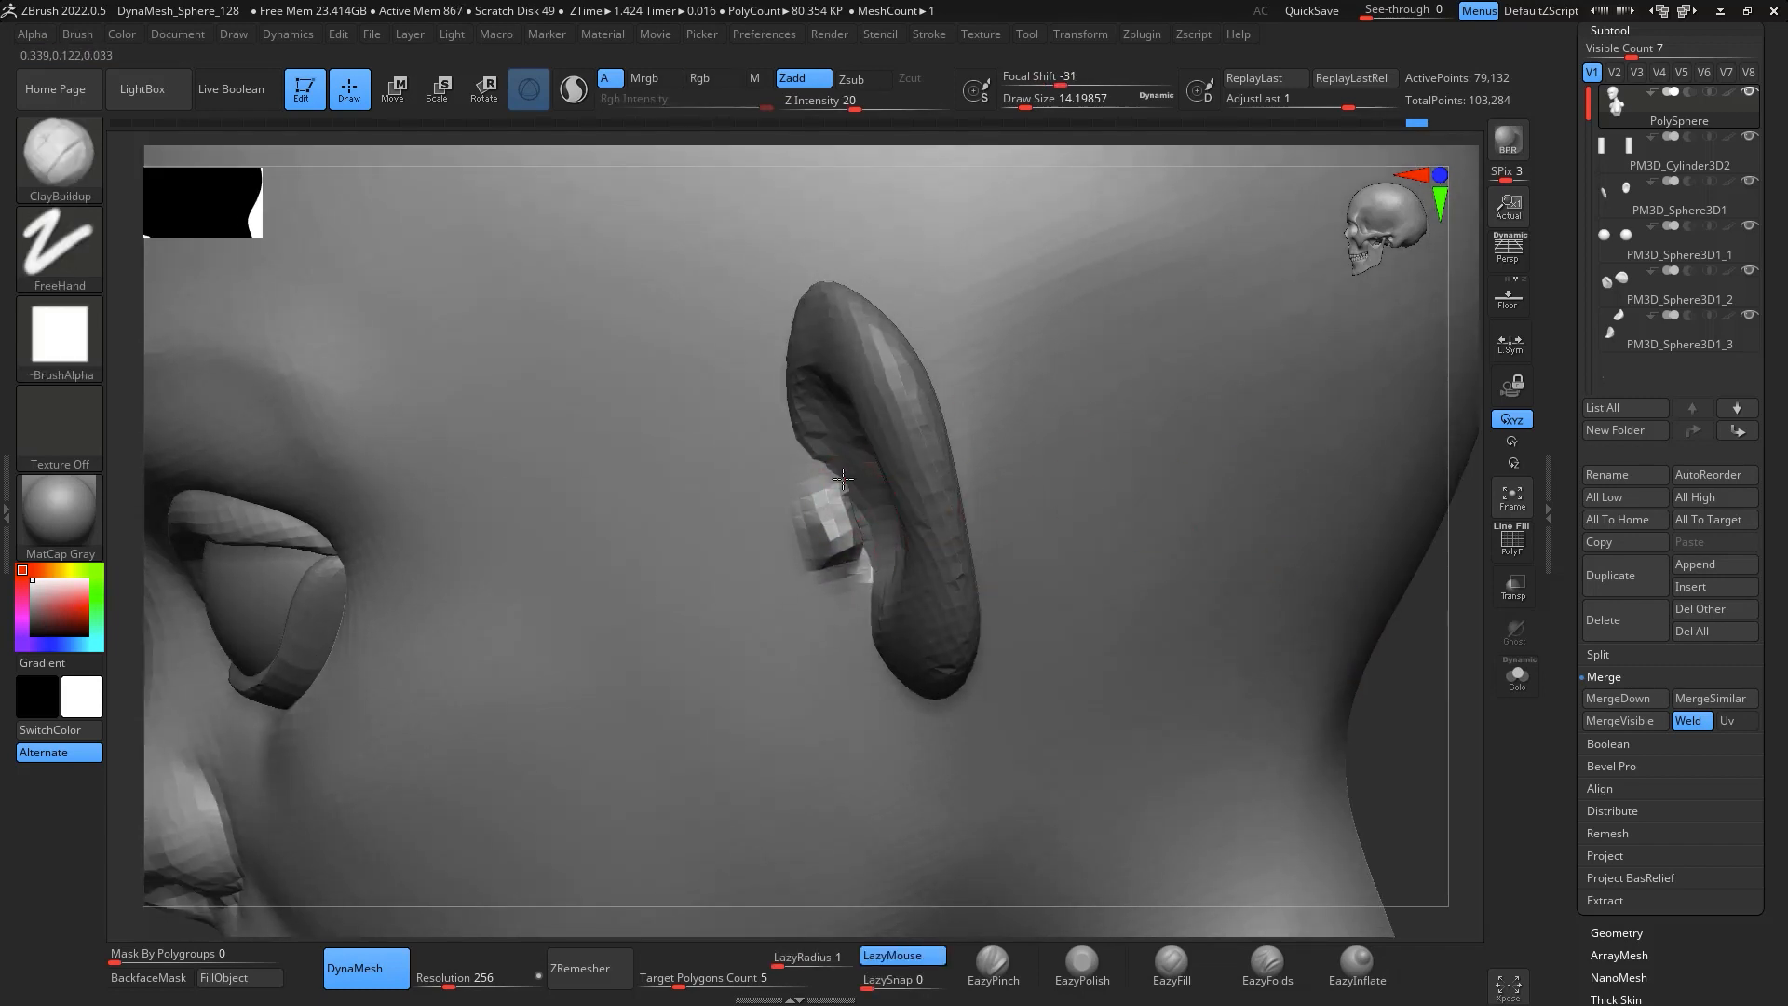
pyautogui.moveTo(1383, 652); pyautogui.dragTo(1369, 466)
pyautogui.moveTo(1294, 549); pyautogui.dragTo(1289, 284)
pyautogui.press('shift')
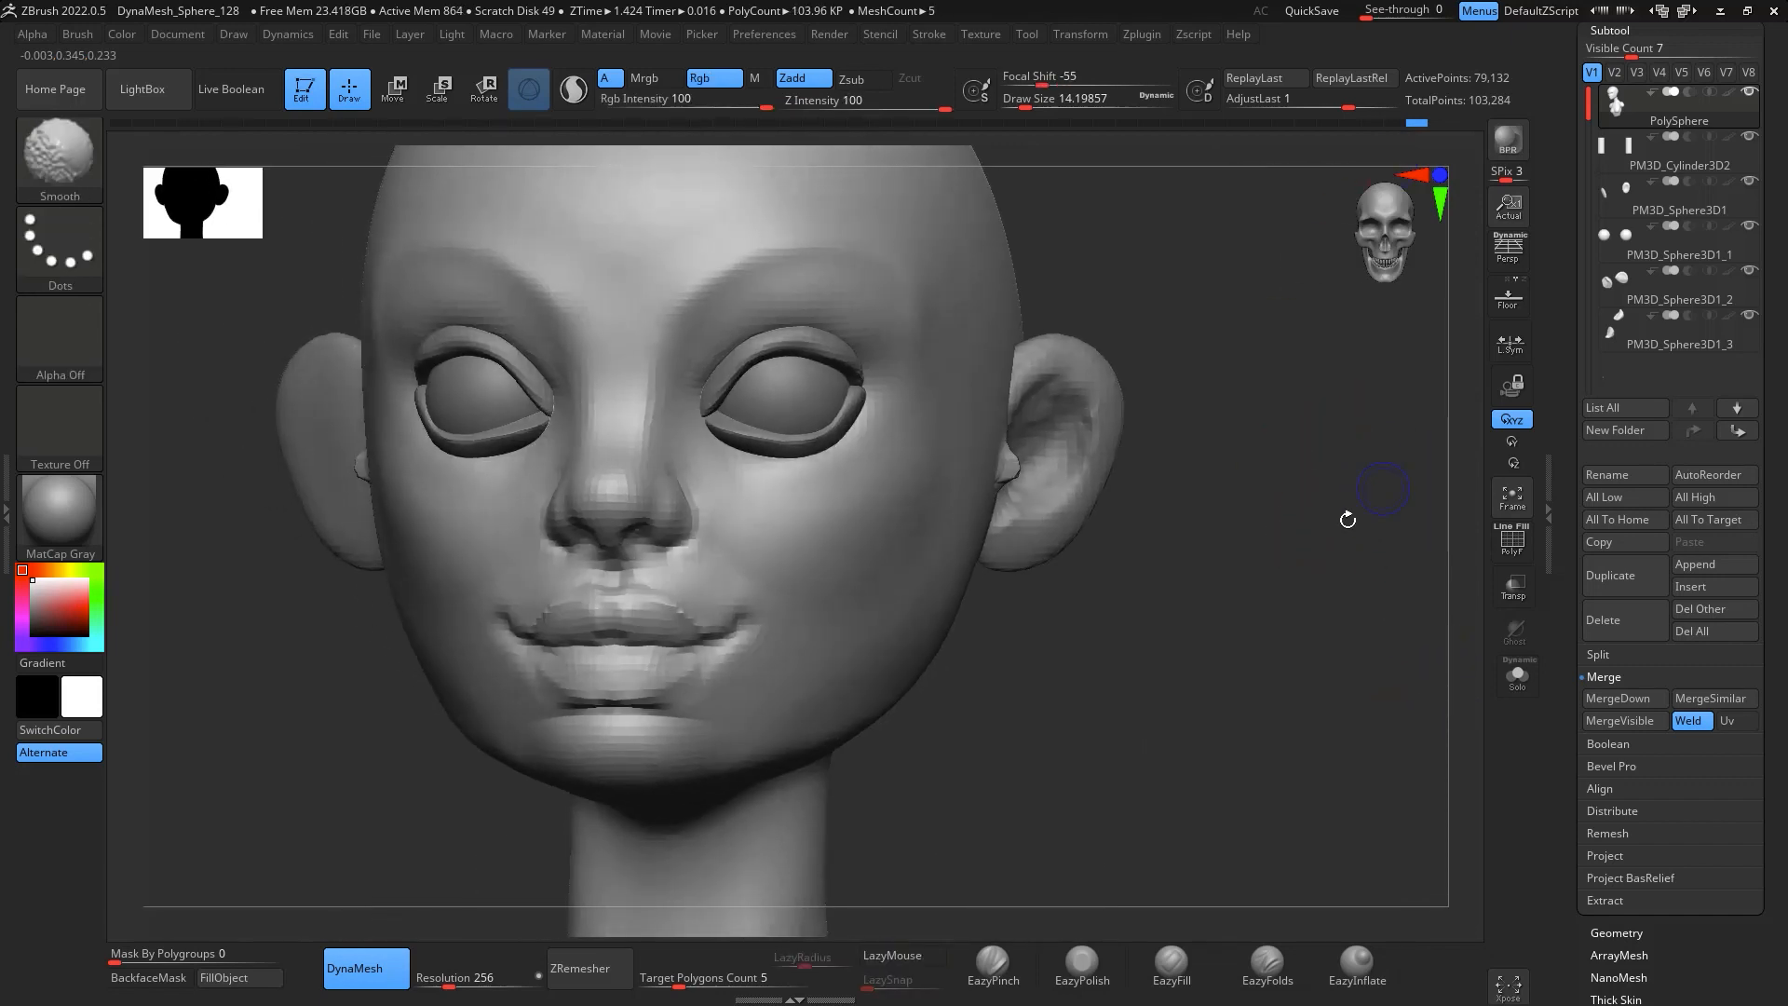
pyautogui.keyDown('shift'); pyautogui.moveTo(1348, 519); pyautogui.dragTo(1472, 303); pyautogui.keyUp('shift')
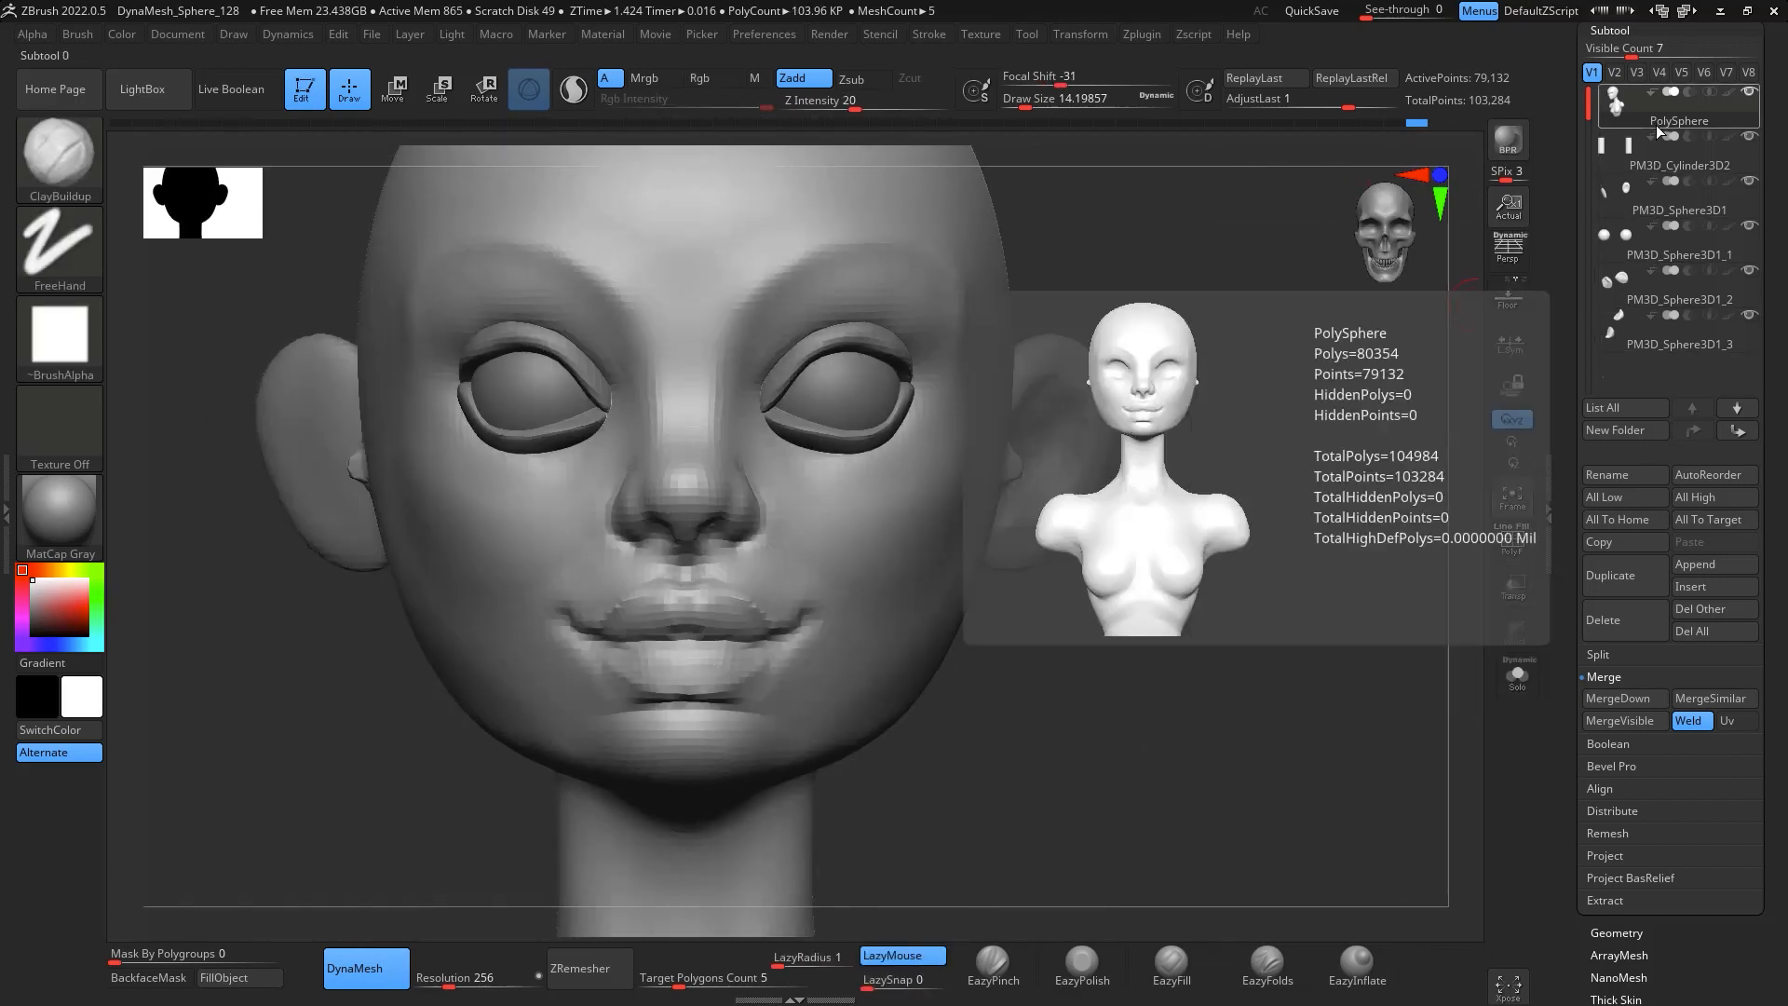
# Select the PM3D_Sphere3D1 ears and isolate the sculpted ear with the SelectRect brush, hiding the unsculpted one
pyautogui.click(1663, 207)
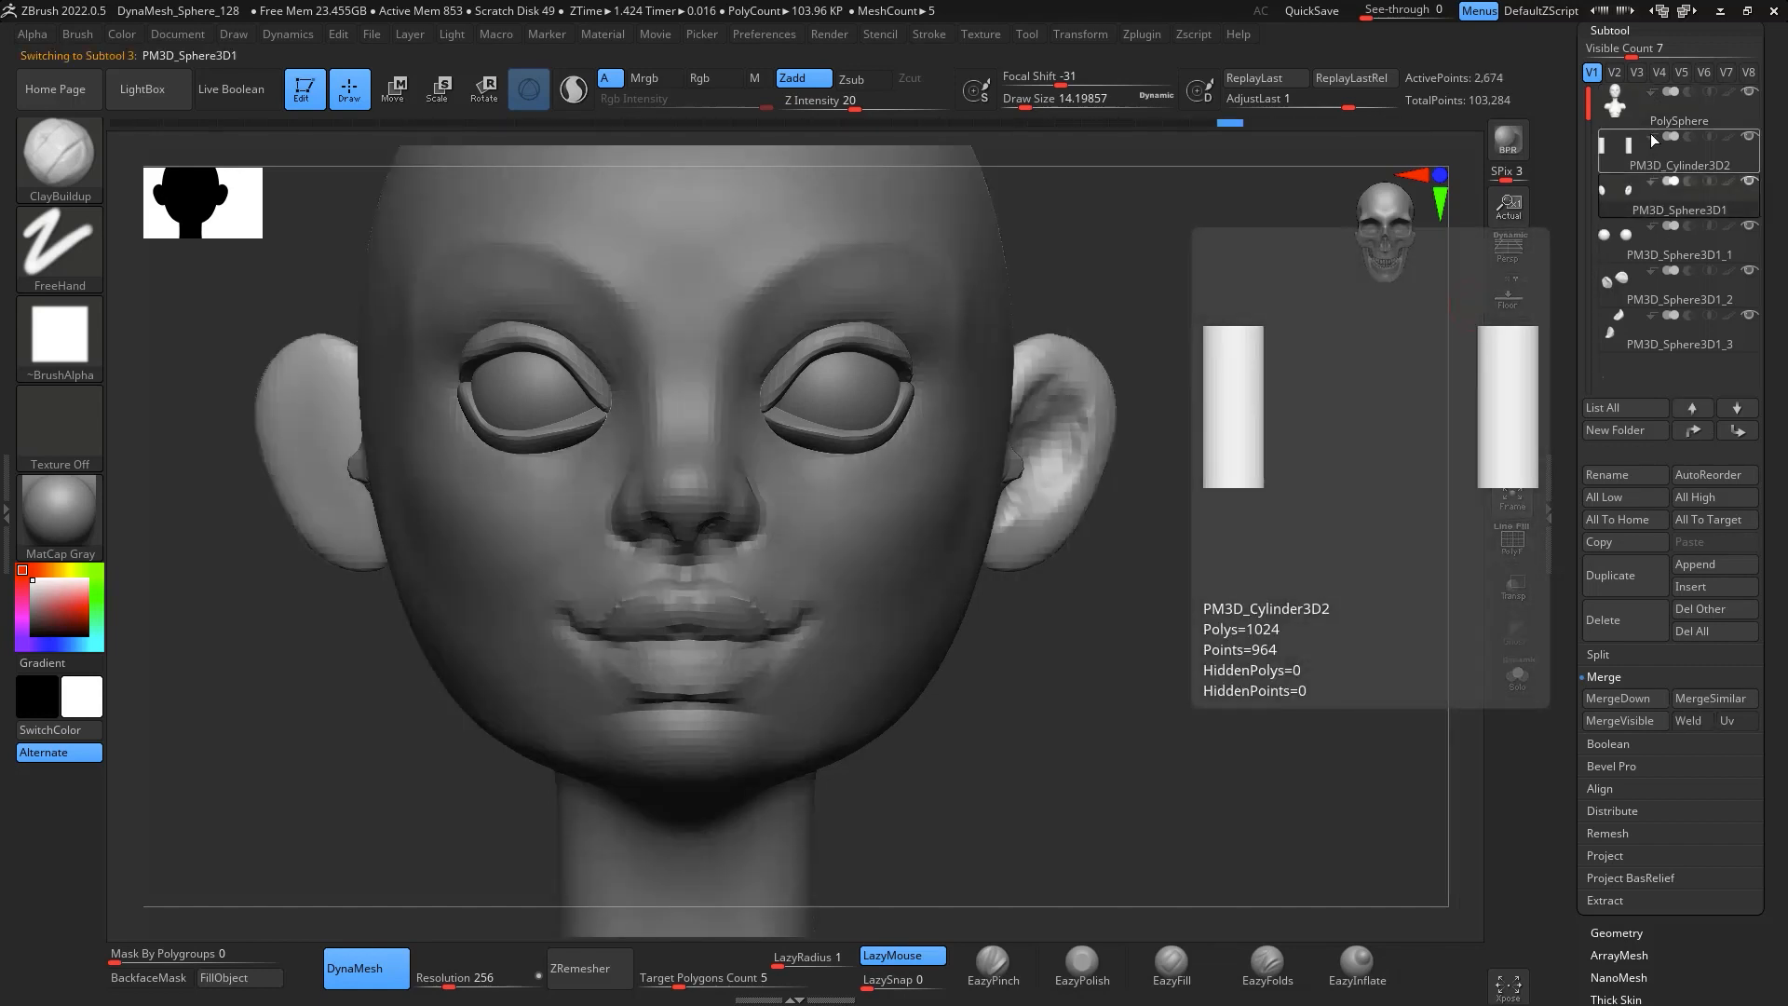
pyautogui.keyDown('alt'); pyautogui.moveTo(1346, 765); pyautogui.dragTo(1399, 682); pyautogui.keyUp('alt')
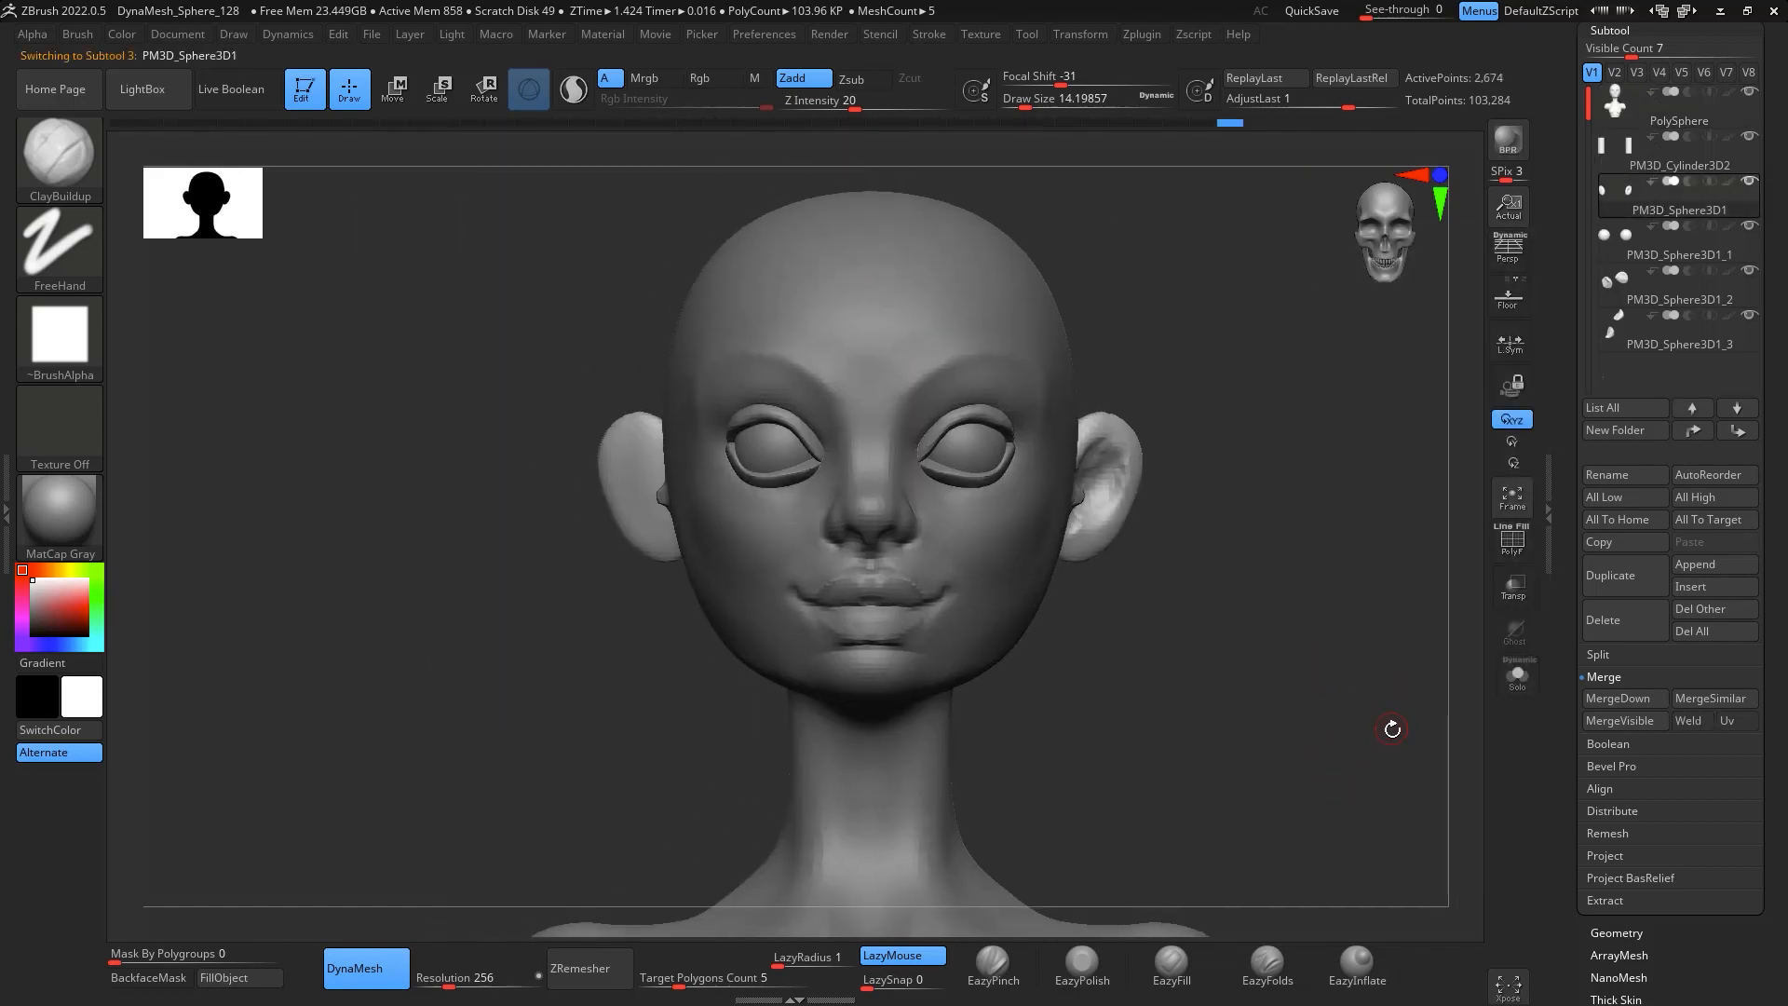
pyautogui.hotkey('ctrl', 'shift')
pyautogui.keyDown('ctrl'); pyautogui.keyDown('shift'); pyautogui.click(82, 156); pyautogui.keyUp('shift'); pyautogui.keyUp('ctrl')
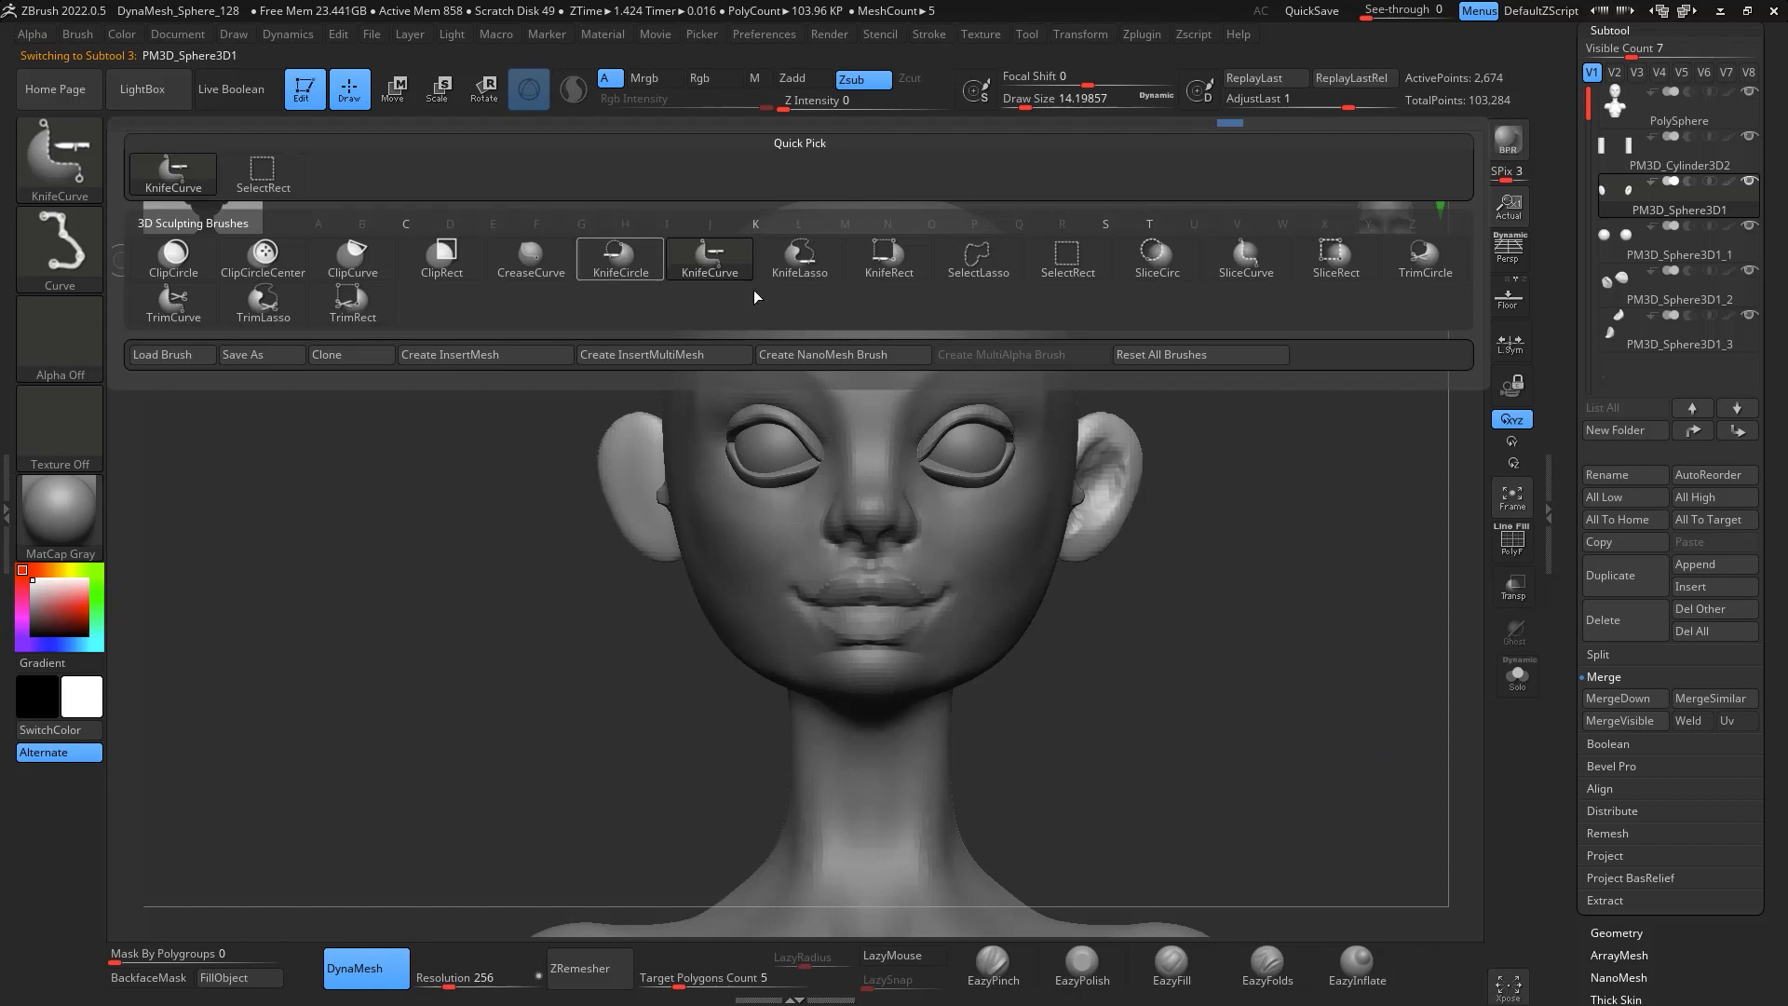
pyautogui.keyDown('ctrl'); pyautogui.keyDown('shift'); pyautogui.moveTo(873, 795); pyautogui.dragTo(880, 131); pyautogui.keyUp('shift'); pyautogui.keyUp('ctrl')
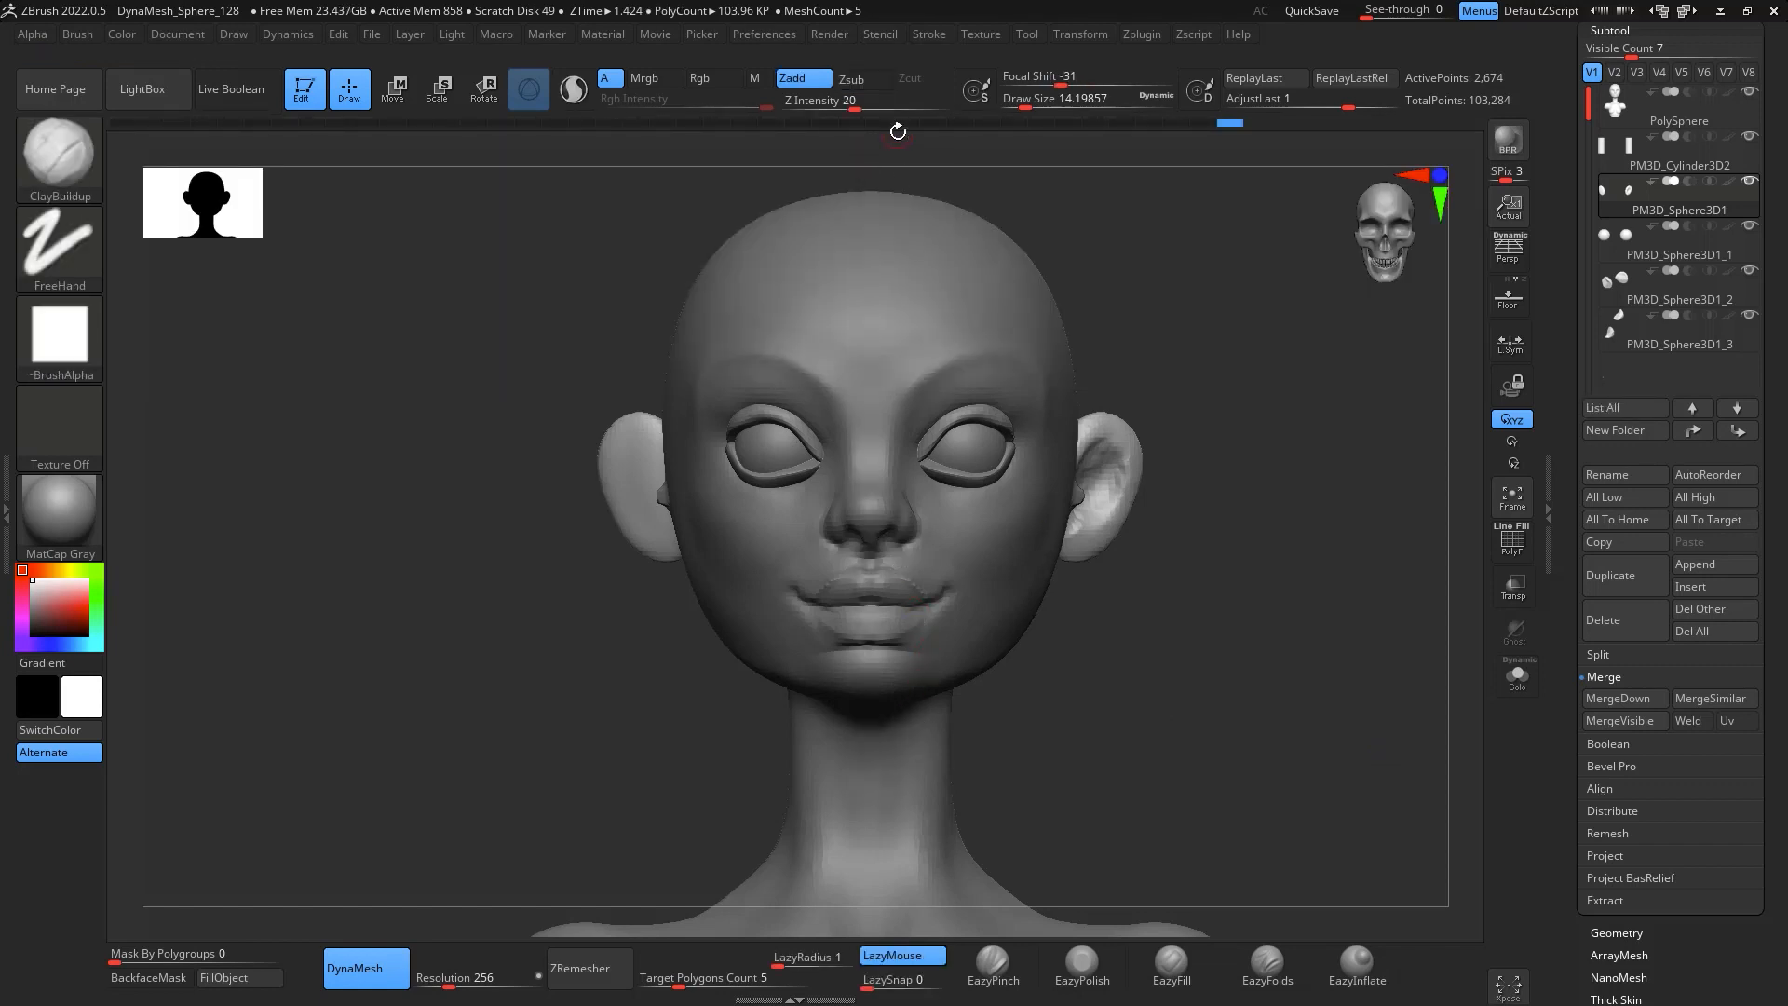
pyautogui.click(50, 181)
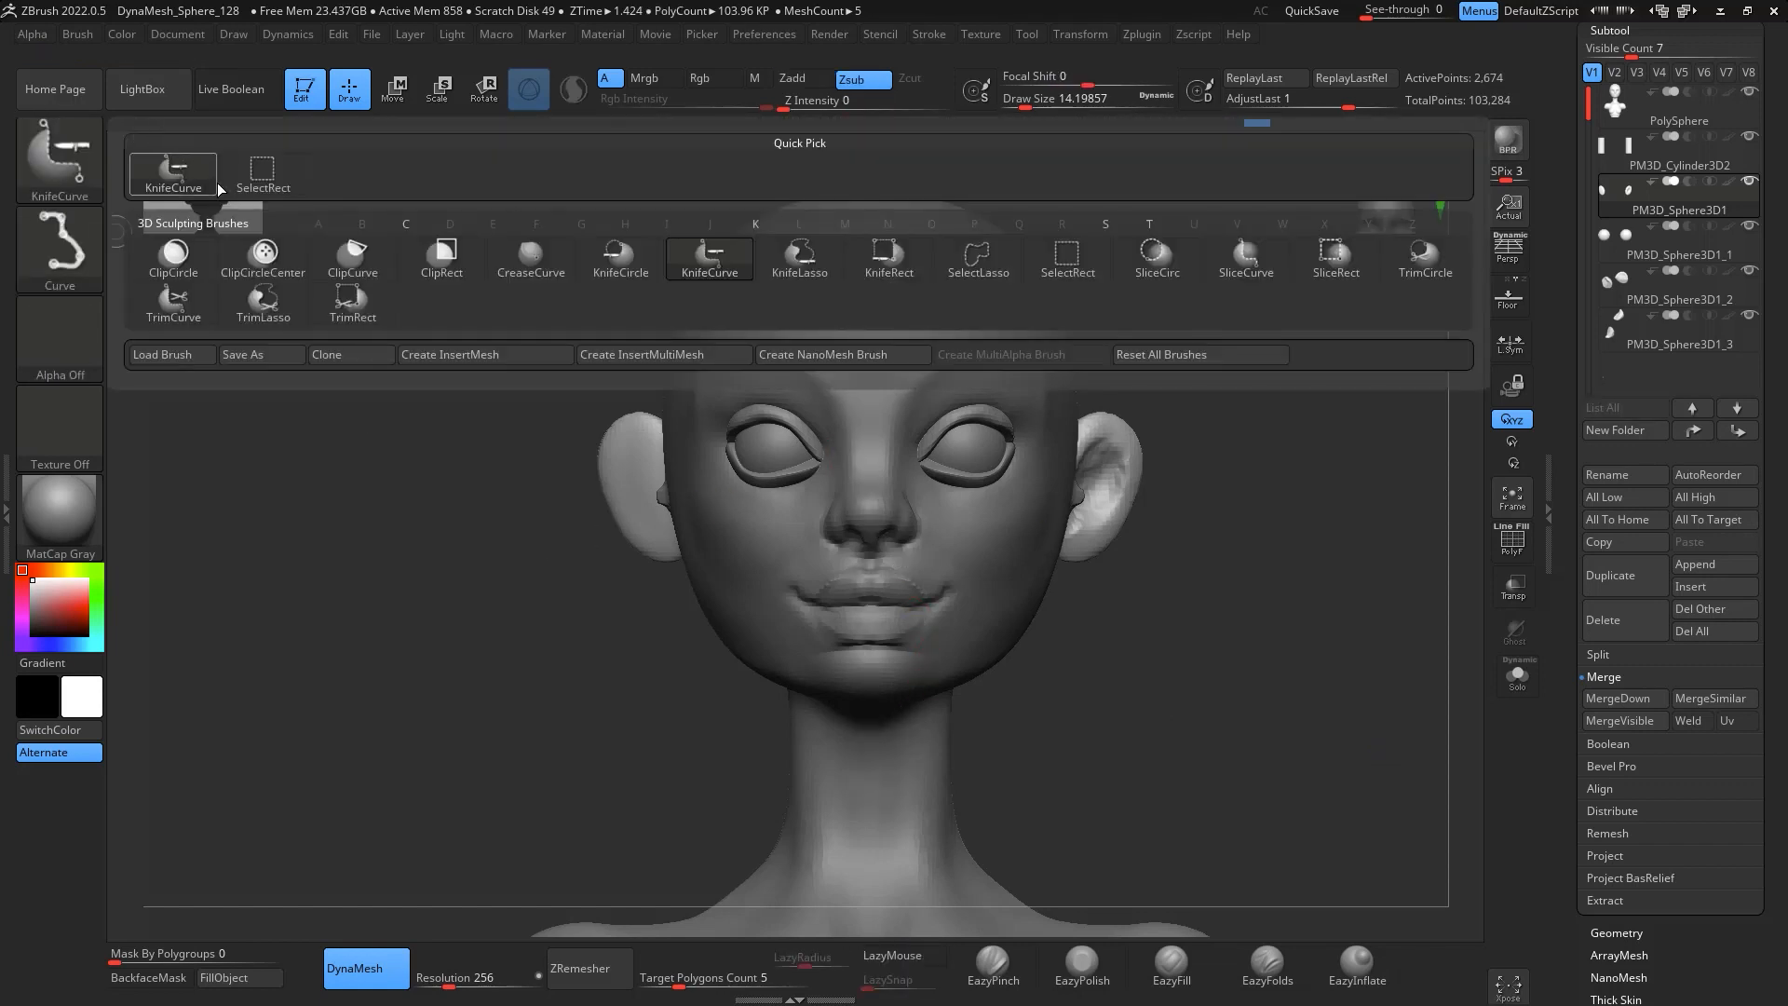
pyautogui.click(287, 182)
pyautogui.keyDown('ctrl'); pyautogui.keyDown('shift'); pyautogui.moveTo(1196, 296); pyautogui.dragTo(880, 721); pyautogui.keyUp('shift'); pyautogui.keyUp('ctrl')
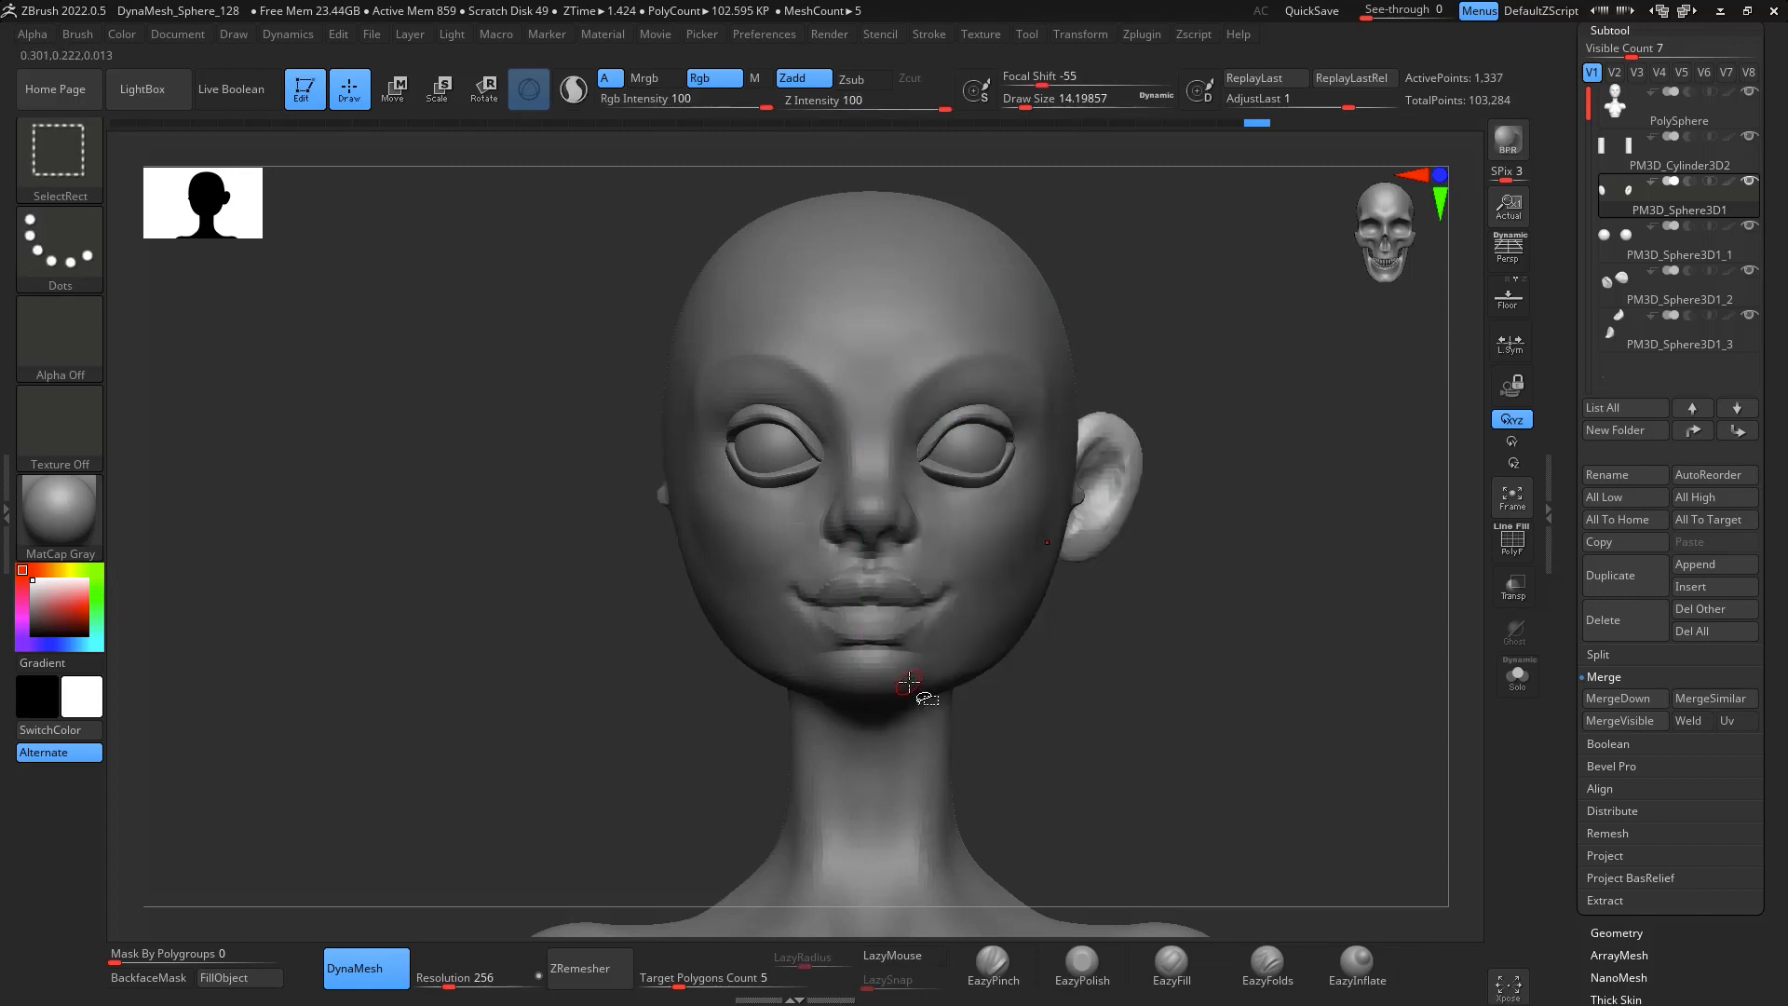
# Delete the hidden, unsculpted ear from the PM3D_Sphere3D1 subtool with Del Hidden
pyautogui.moveTo(1780, 823); pyautogui.dragTo(1764, 704)
pyautogui.click(1633, 683)
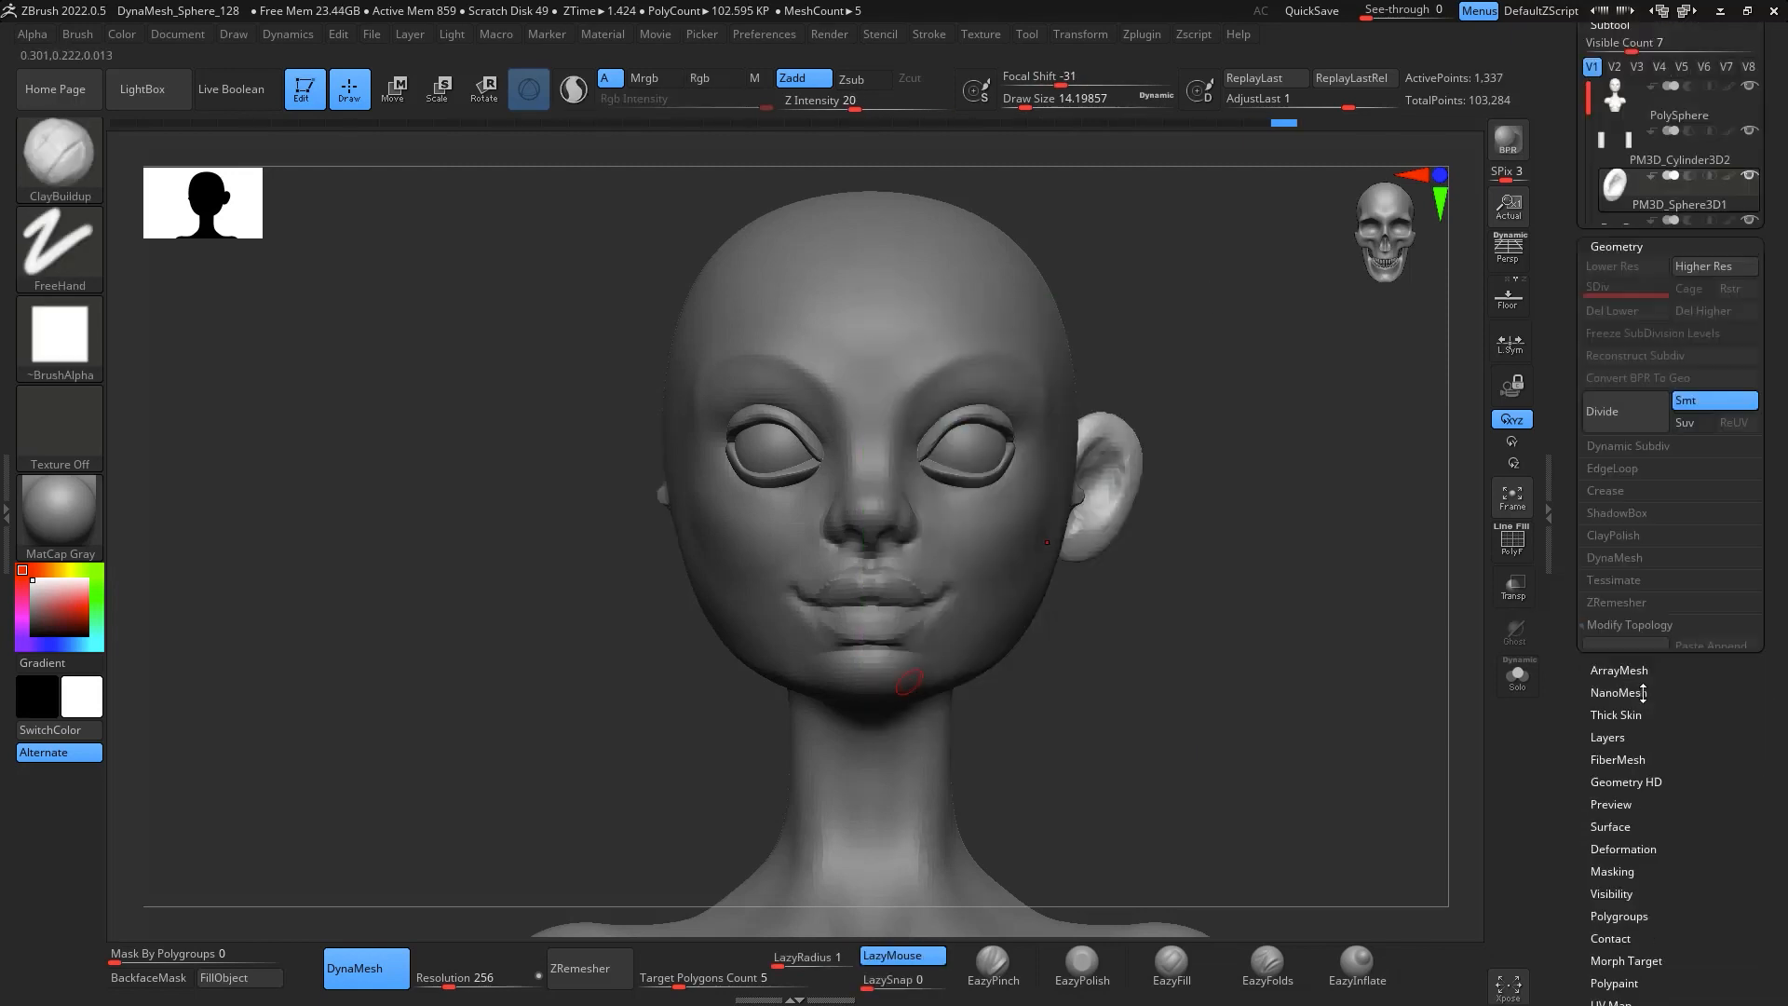
pyautogui.click(1630, 624)
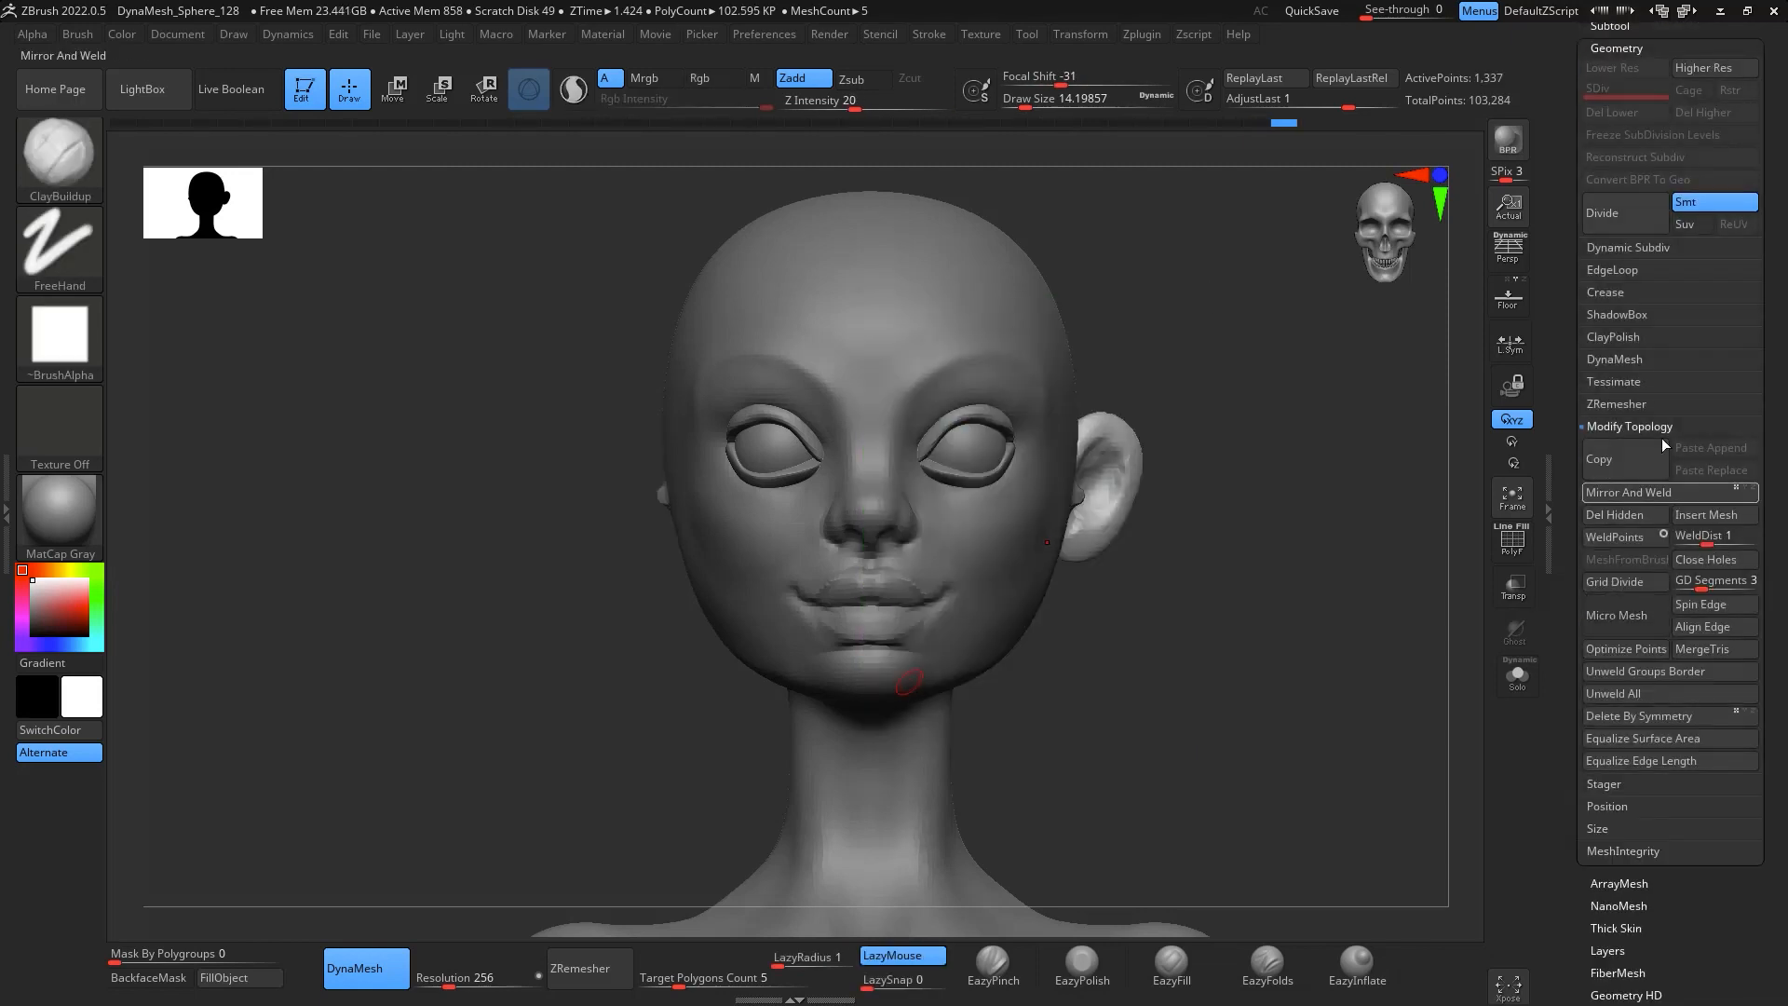
pyautogui.click(1640, 517)
# Mirror the sculpted ear to the other side of the head with SubTool Master, within the same subtool
pyautogui.keyDown('alt'); pyautogui.moveTo(1253, 567); pyautogui.dragTo(1201, 812); pyautogui.keyUp('alt')
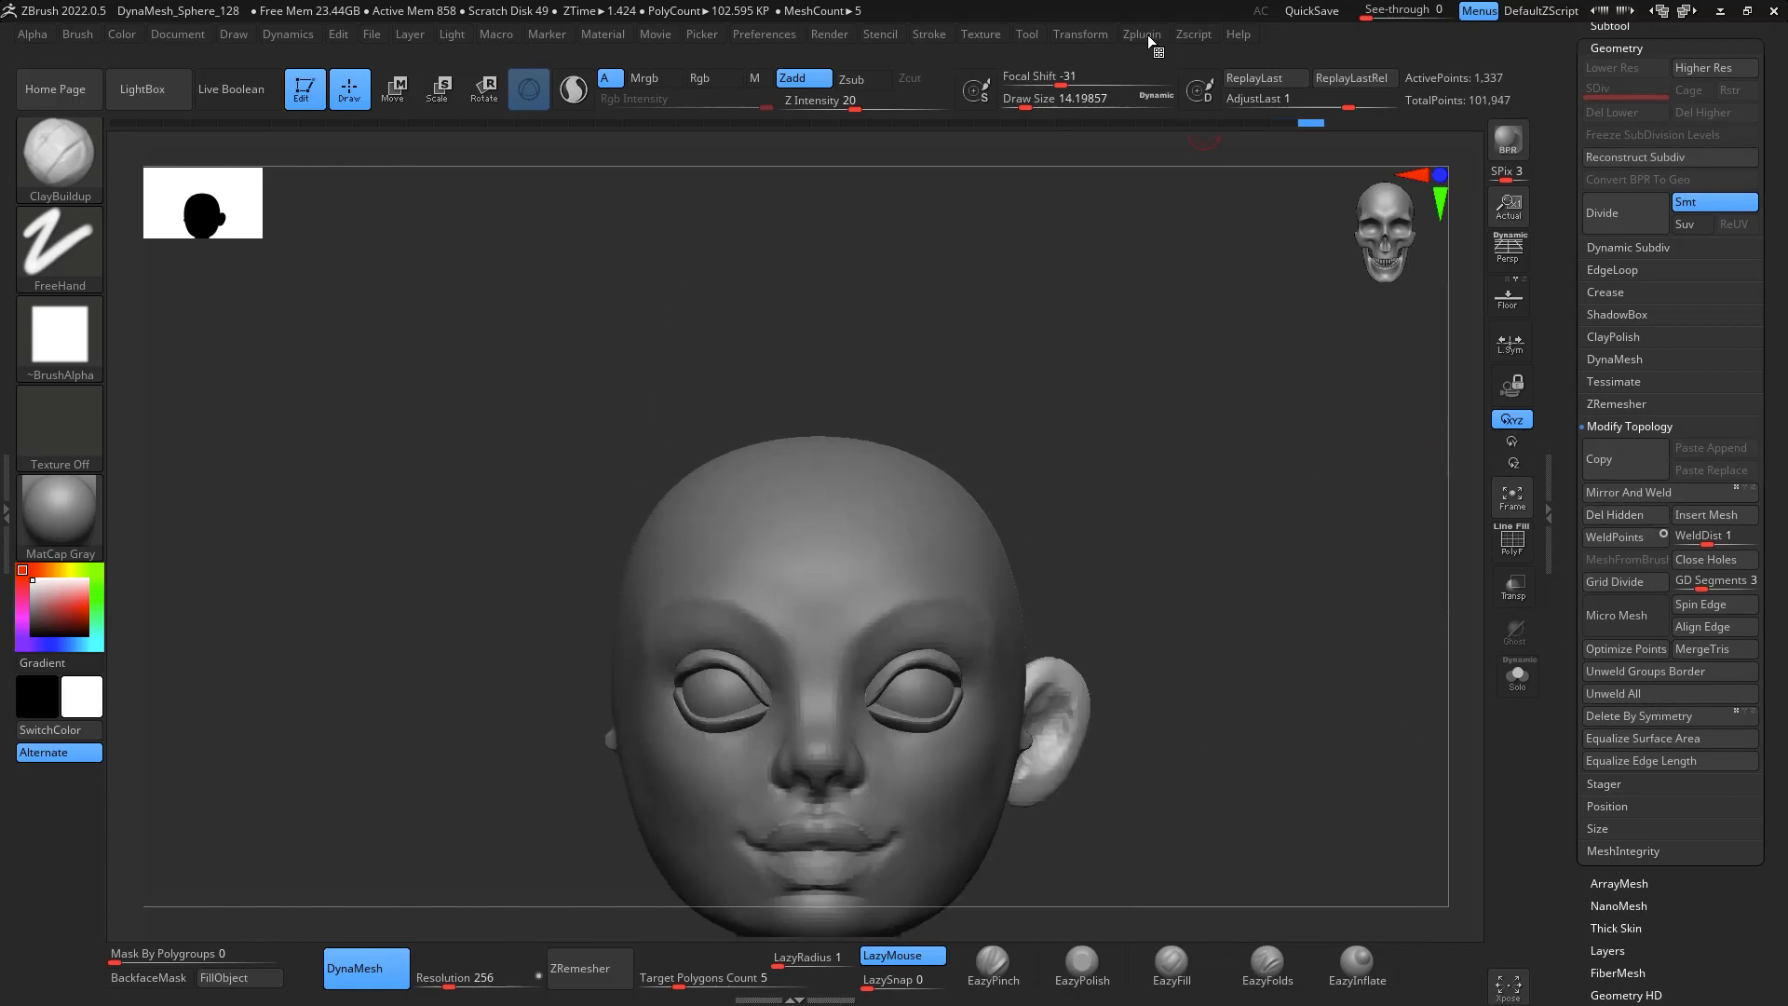
pyautogui.click(1145, 38)
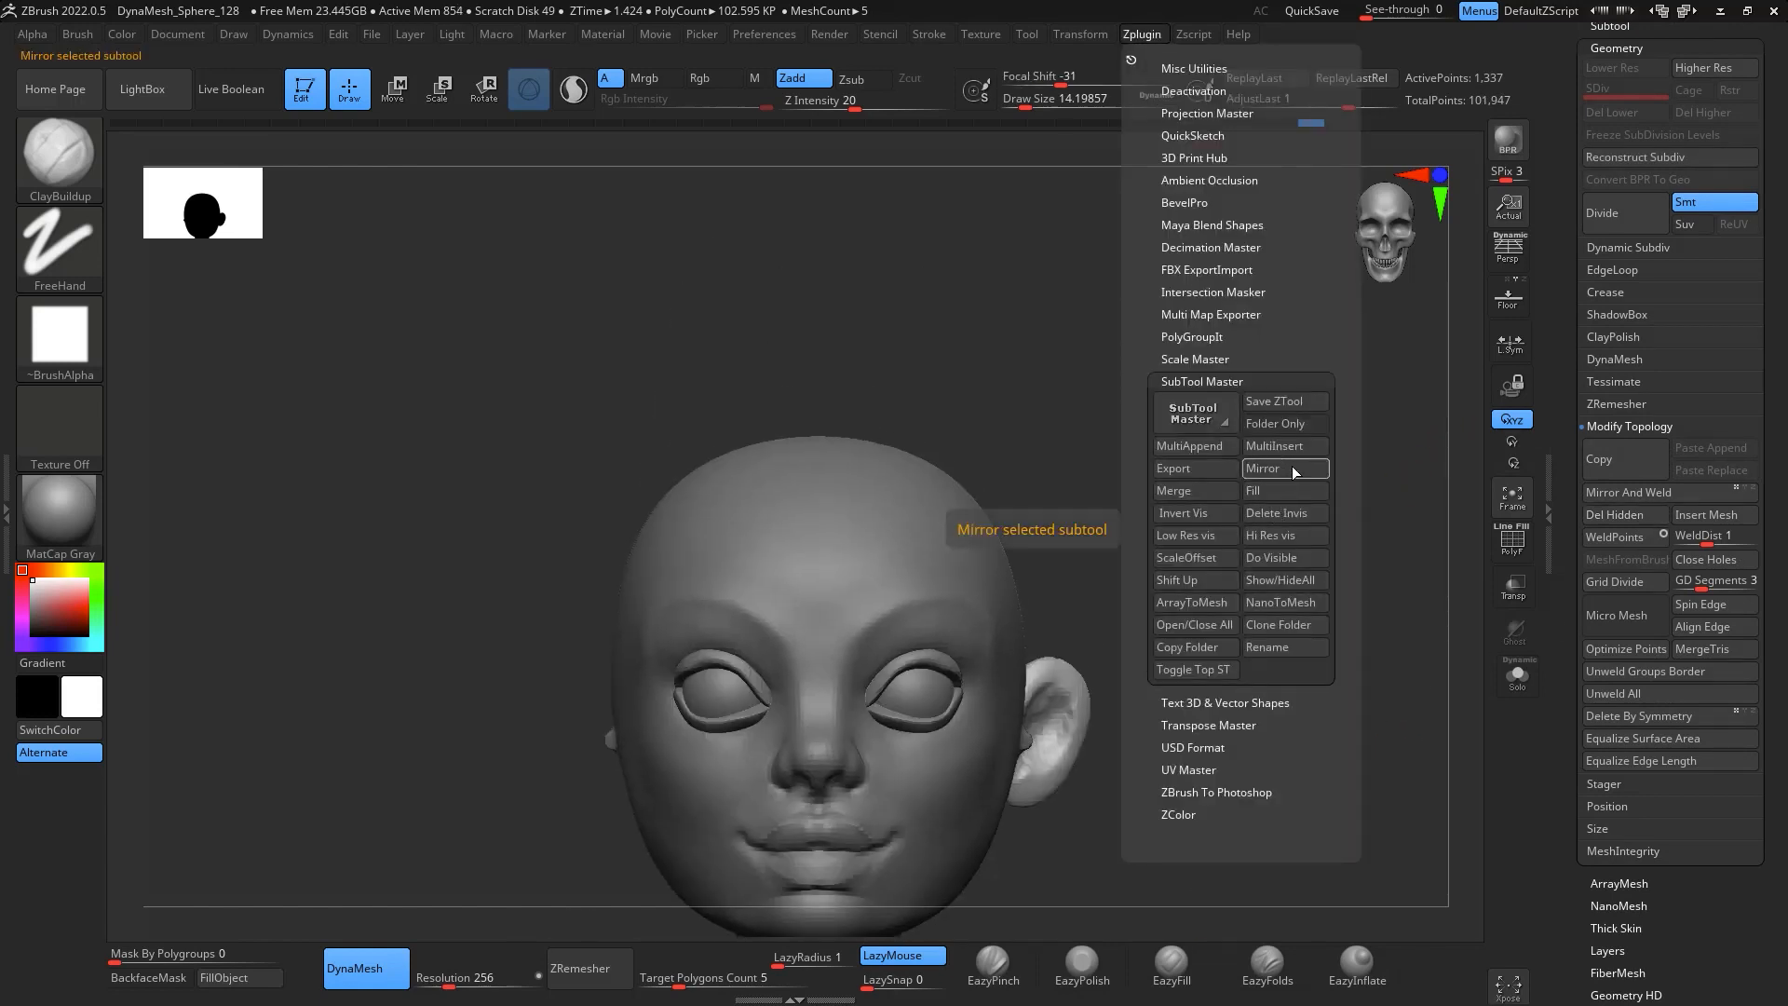
pyautogui.click(1291, 469)
pyautogui.click(824, 474)
pyautogui.keyDown('alt'); pyautogui.moveTo(1302, 675); pyautogui.dragTo(1275, 645); pyautogui.keyUp('alt')
# Carve the inner folds and the crease under the ear's rim with the DamStandard brush at a draw size of about 14
pyautogui.press('b')
pyautogui.press('d')
pyautogui.press('s')
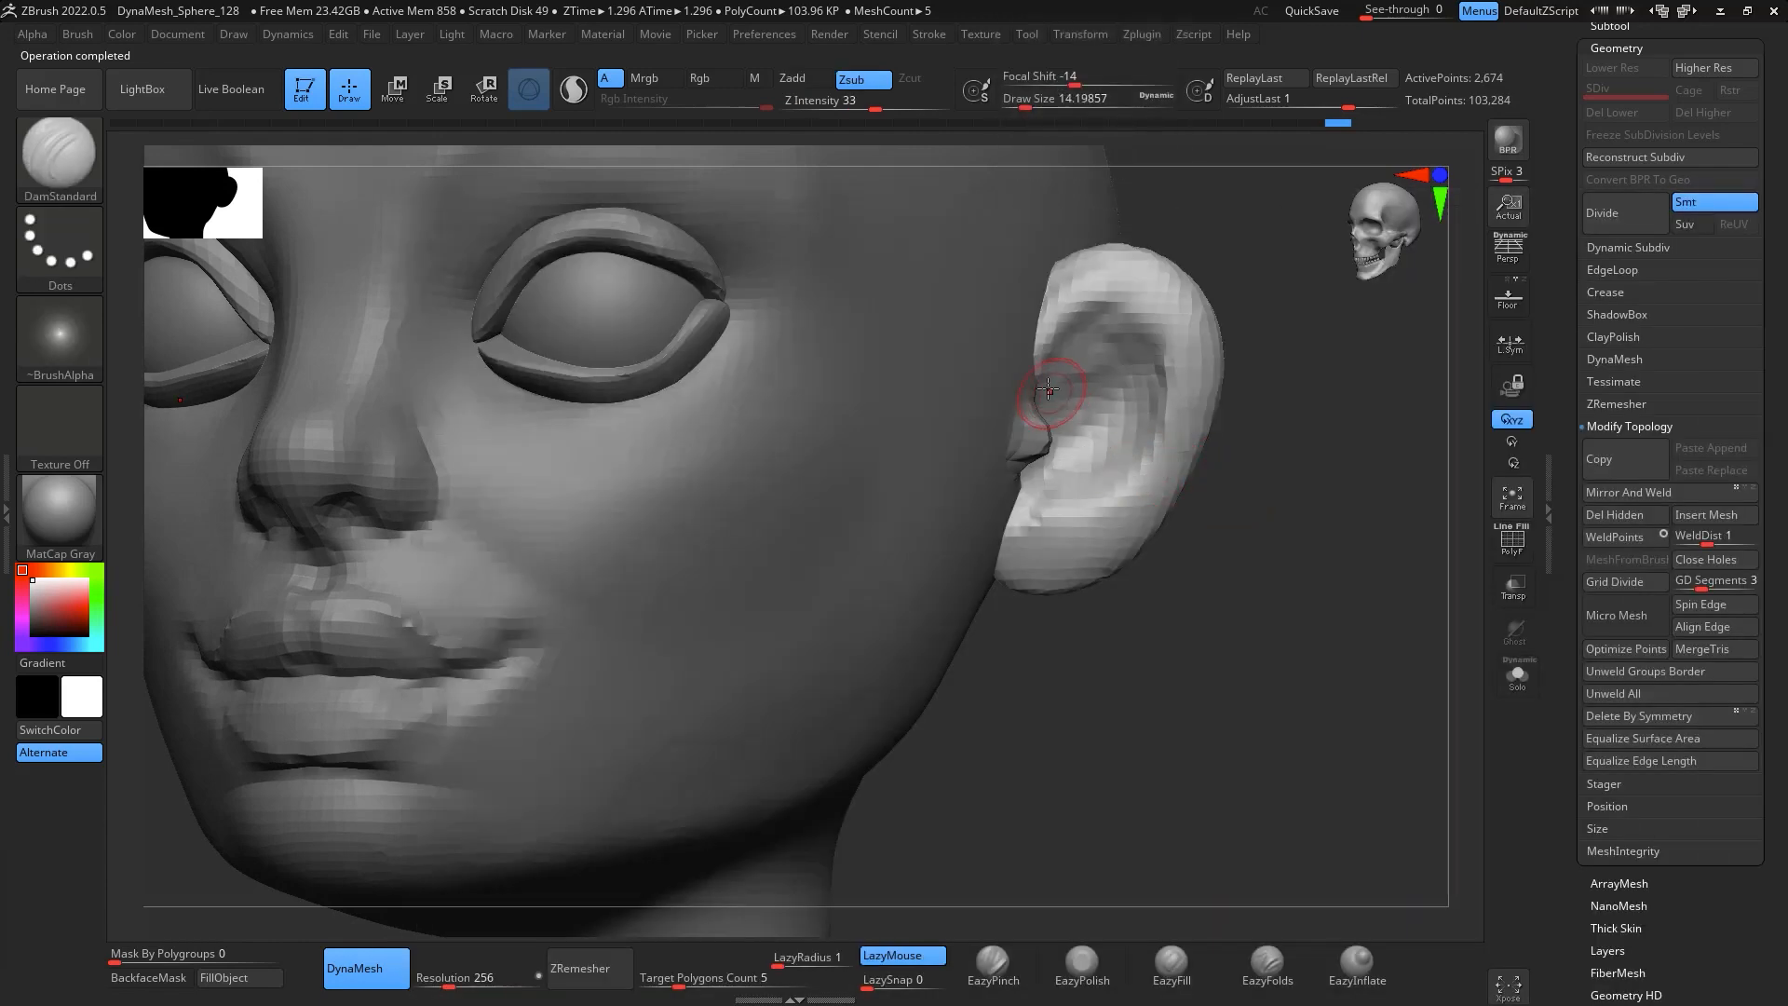
pyautogui.moveTo(1086, 444); pyautogui.dragTo(1079, 491)
pyautogui.moveTo(1293, 504); pyautogui.dragTo(1064, 435)
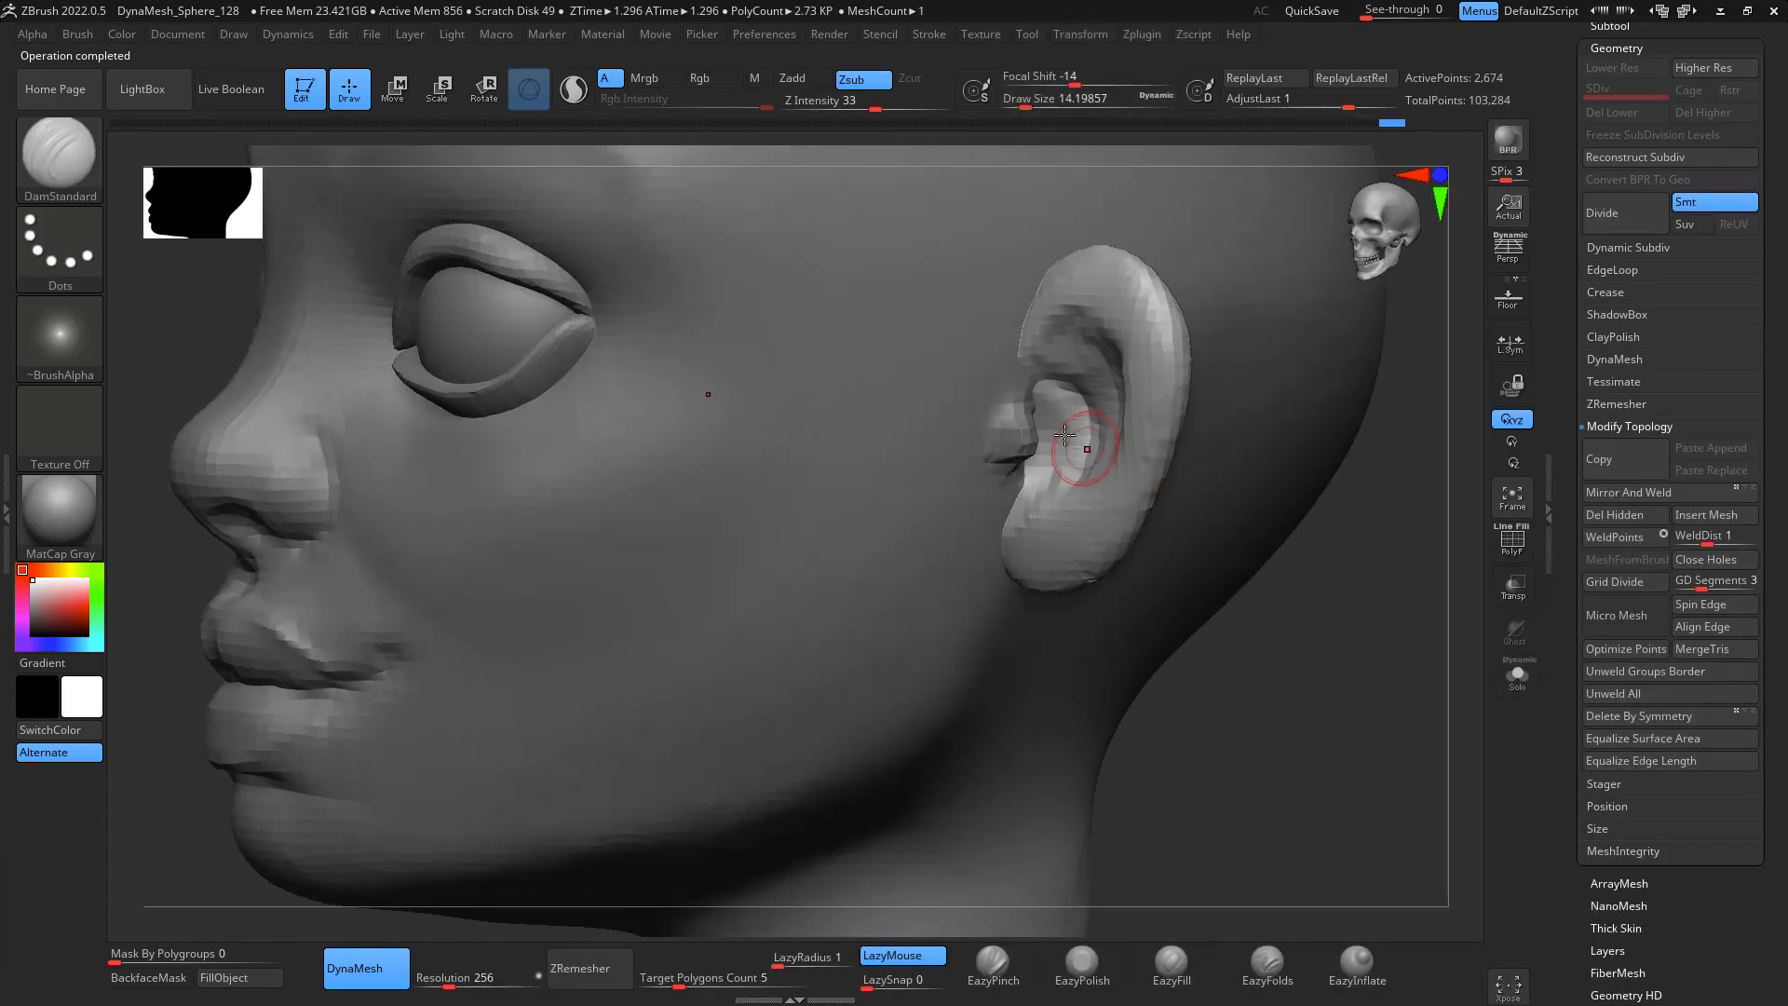
pyautogui.moveTo(1301, 483); pyautogui.dragTo(1248, 437)
pyautogui.moveTo(1235, 374); pyautogui.dragTo(1178, 304)
pyautogui.moveTo(1060, 360); pyautogui.dragTo(1153, 354)
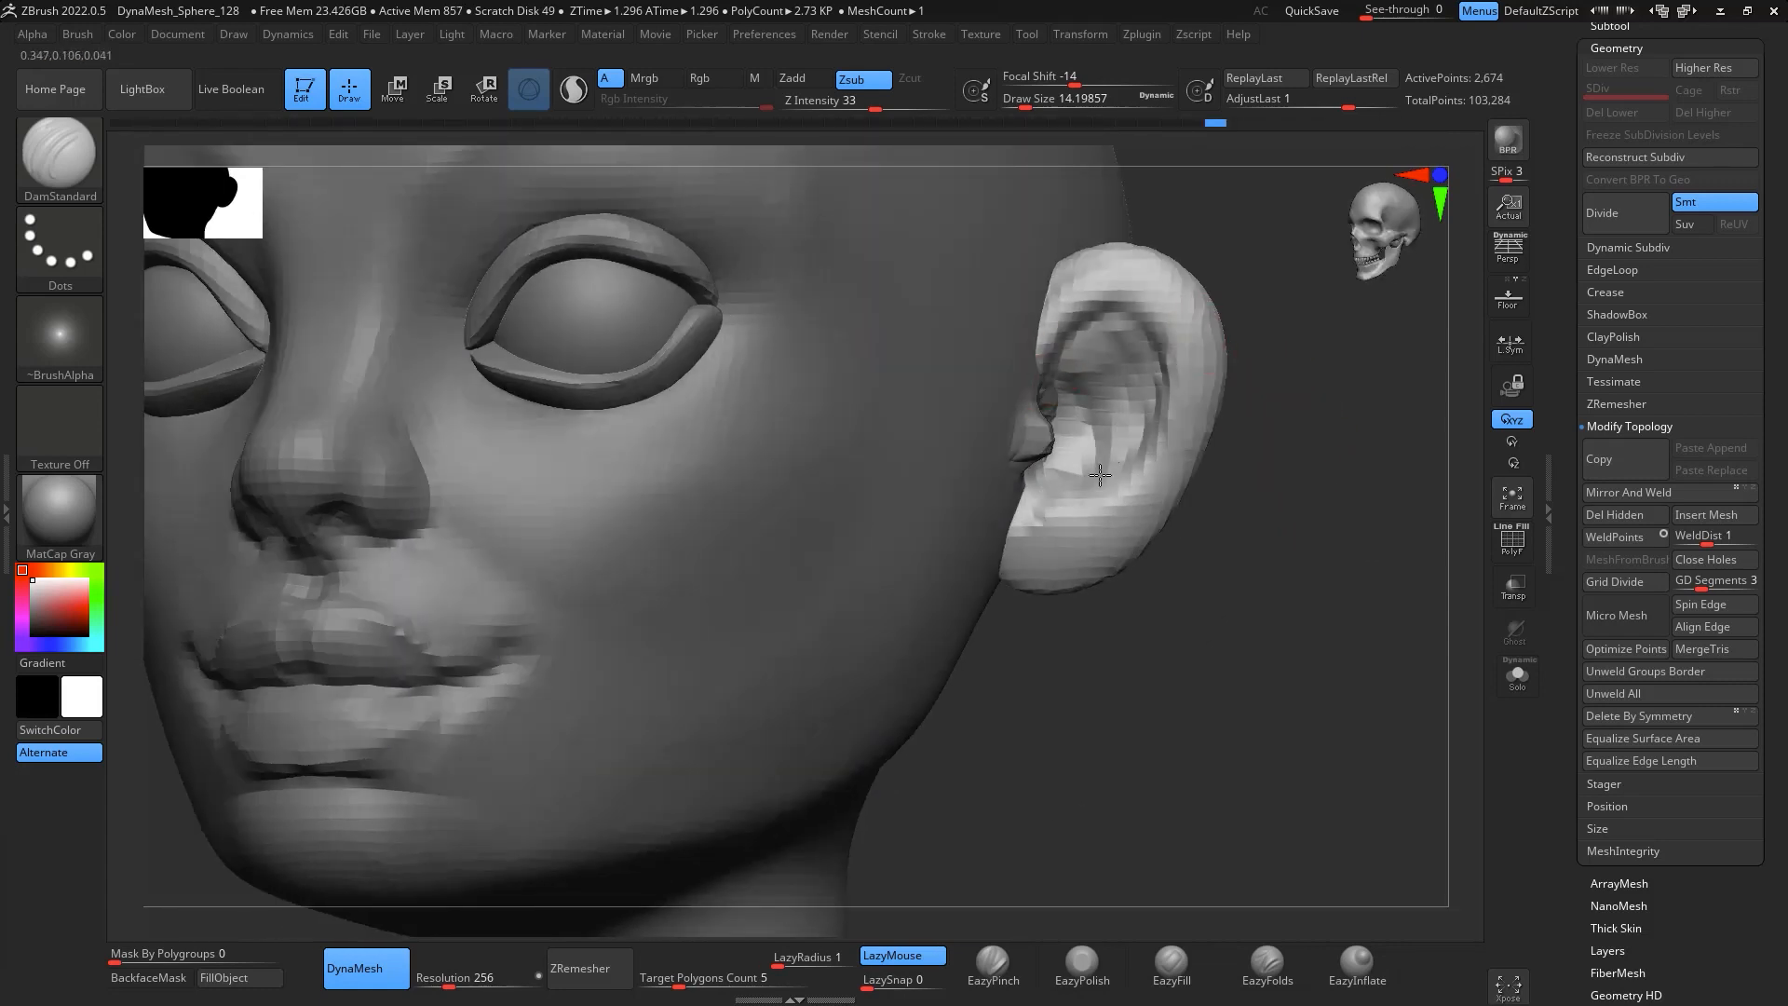
# Smooth the carved hollow inside the ears
pyautogui.keyDown('shift'); pyautogui.moveTo(1330, 646); pyautogui.dragTo(1269, 567); pyautogui.keyUp('shift')
pyautogui.keyDown('alt'); pyautogui.moveTo(1248, 483); pyautogui.dragTo(1301, 708); pyautogui.keyUp('alt')
pyautogui.moveTo(1314, 633); pyautogui.dragTo(1261, 589)
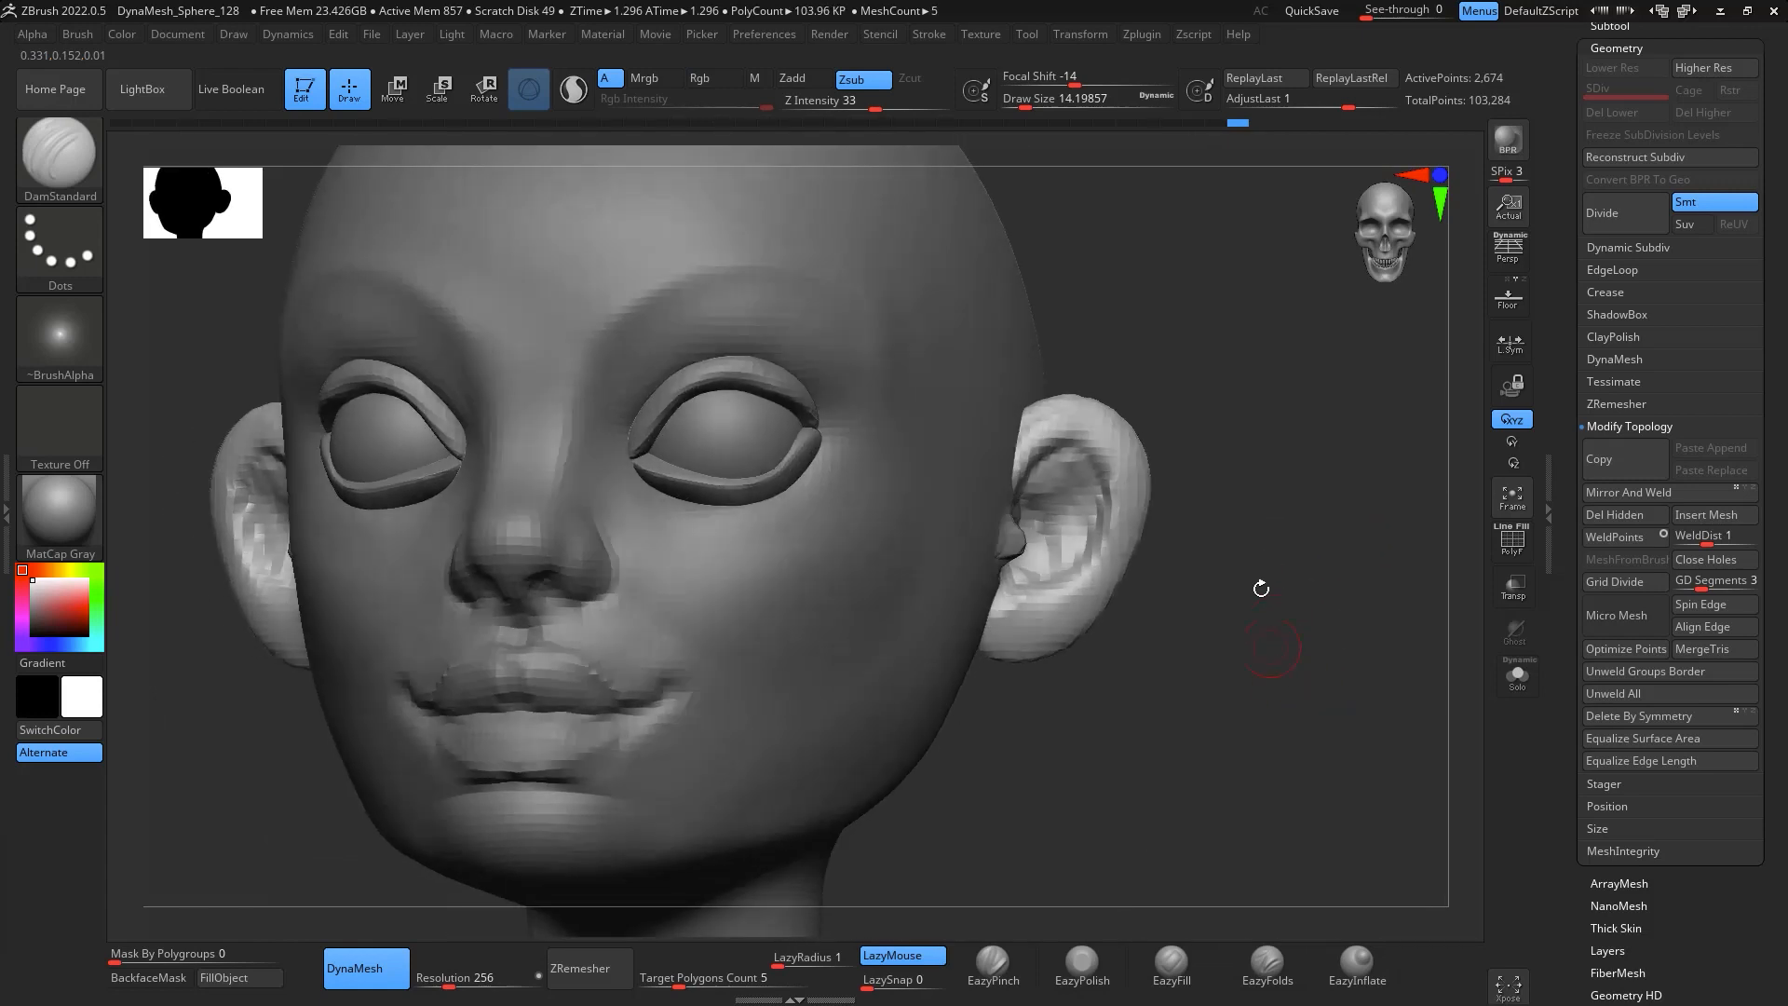
pyautogui.keyDown('shift'); pyautogui.moveTo(1058, 496); pyautogui.dragTo(1068, 547); pyautogui.keyUp('shift')
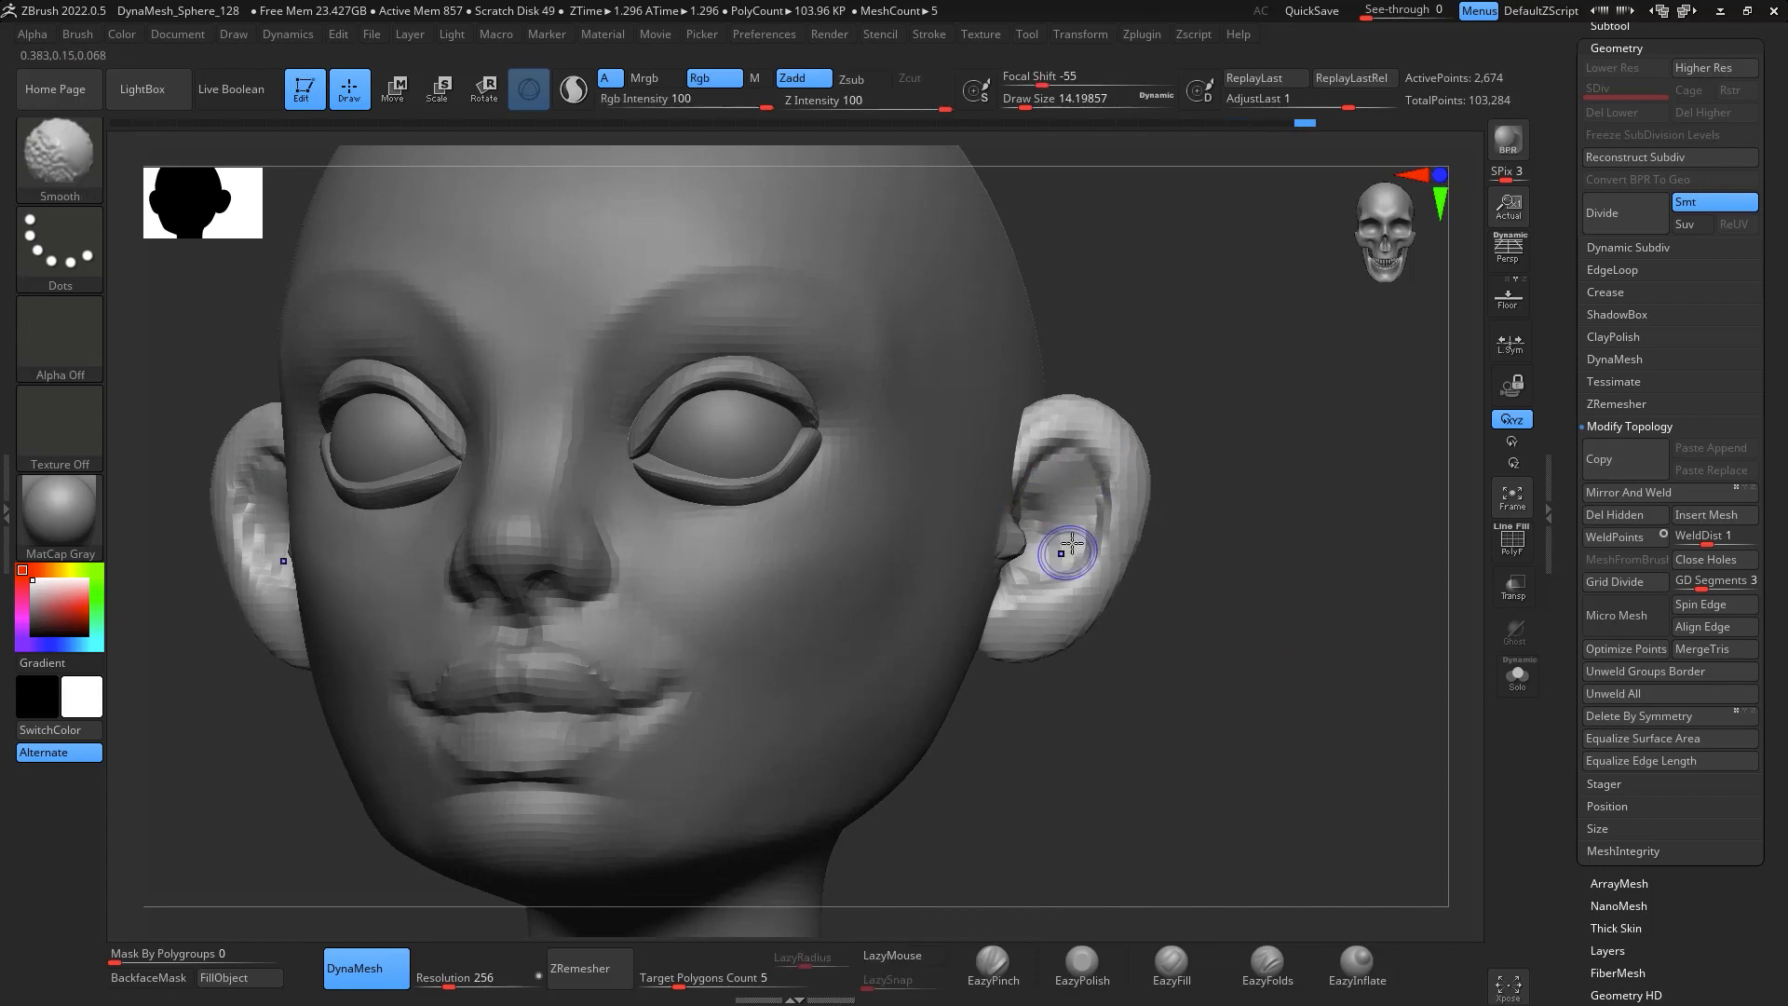
pyautogui.moveTo(1201, 596)
pyautogui.keyDown('shift'); pyautogui.mouseDown()
pyautogui.moveTo(1249, 662)
pyautogui.moveTo(1252, 531)
pyautogui.moveTo(1241, 563)
pyautogui.moveTo(1298, 742)
pyautogui.mouseUp(); pyautogui.keyUp('shift')
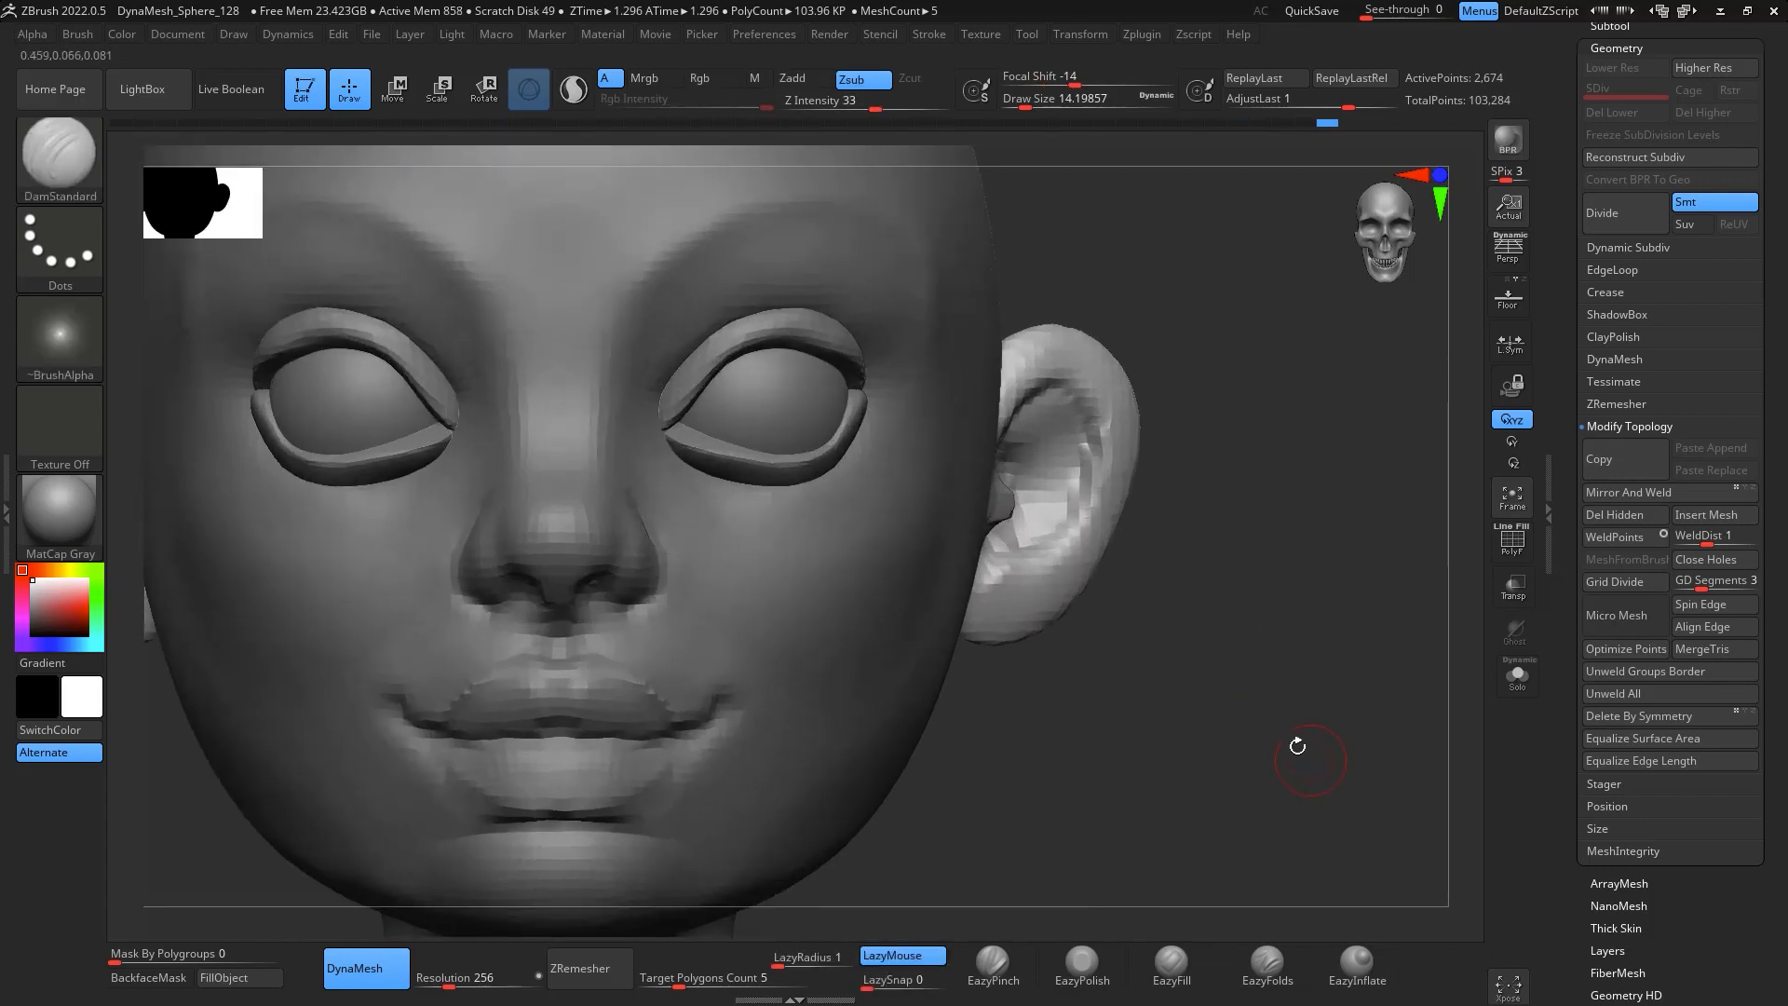
# Select the PM3D_Sphere3D1_2 upper eyelids and reshape them around the eyeballs with the Move brush at a draw size of about 25
pyautogui.scroll(5, 1777, 155)
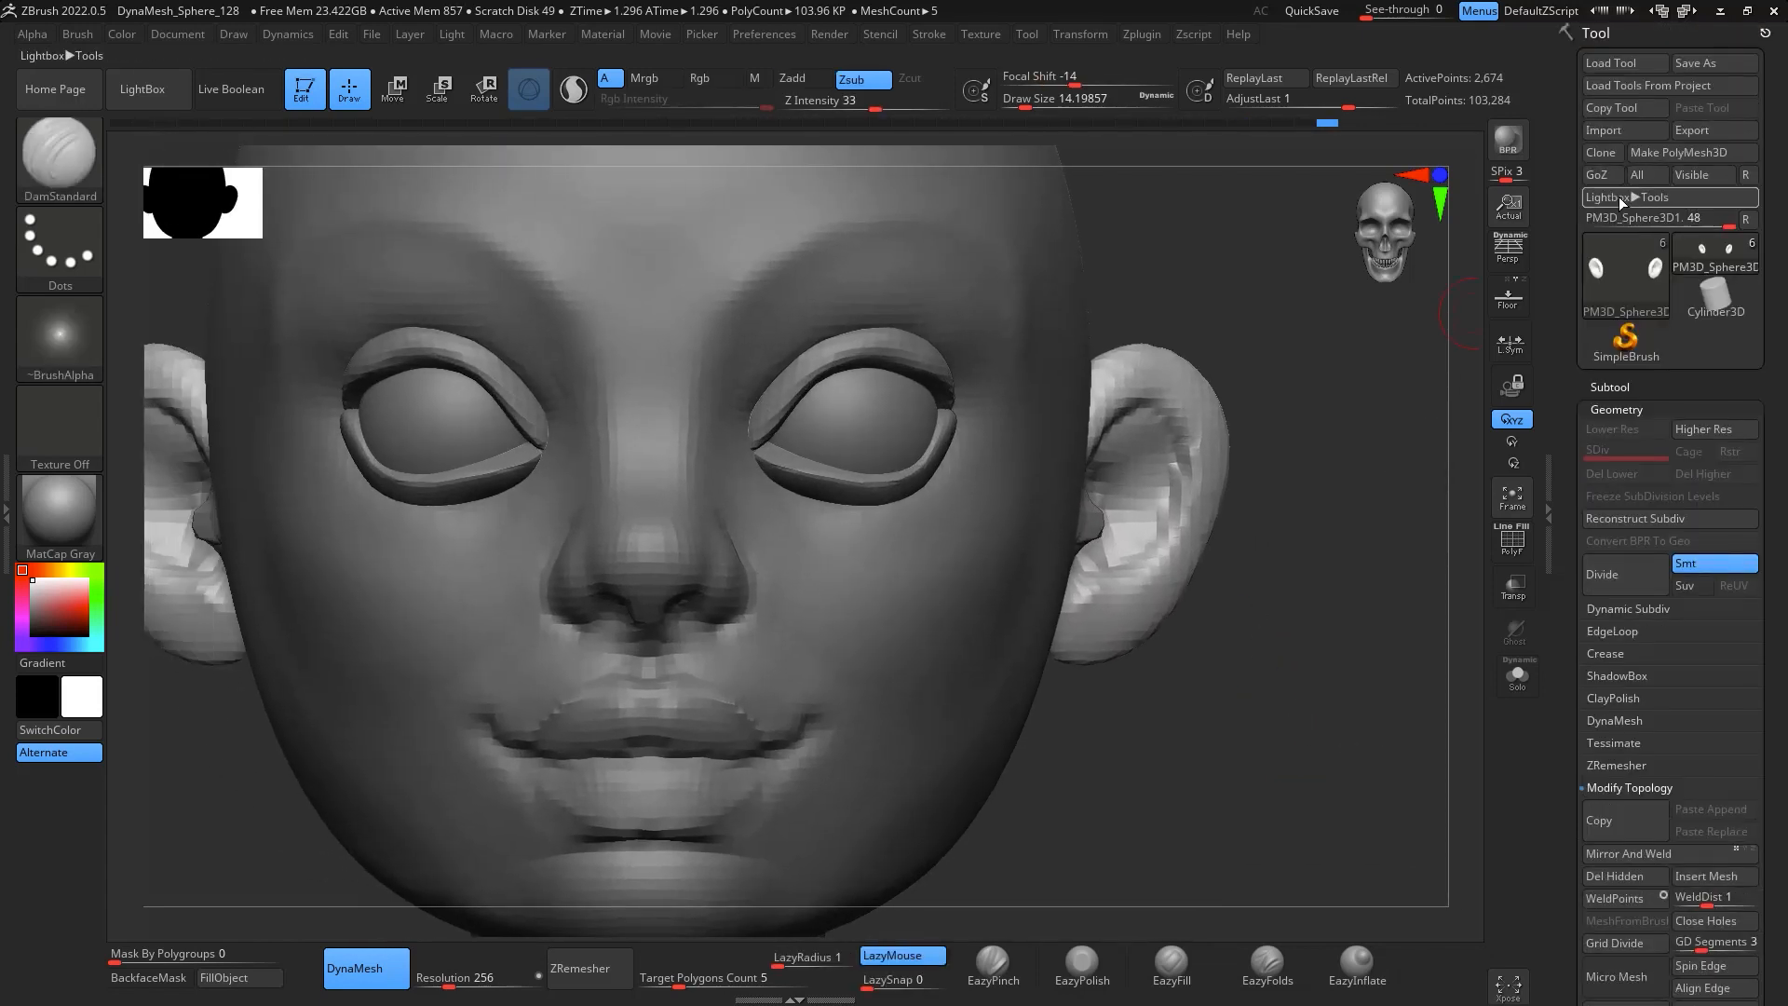
pyautogui.click(1618, 385)
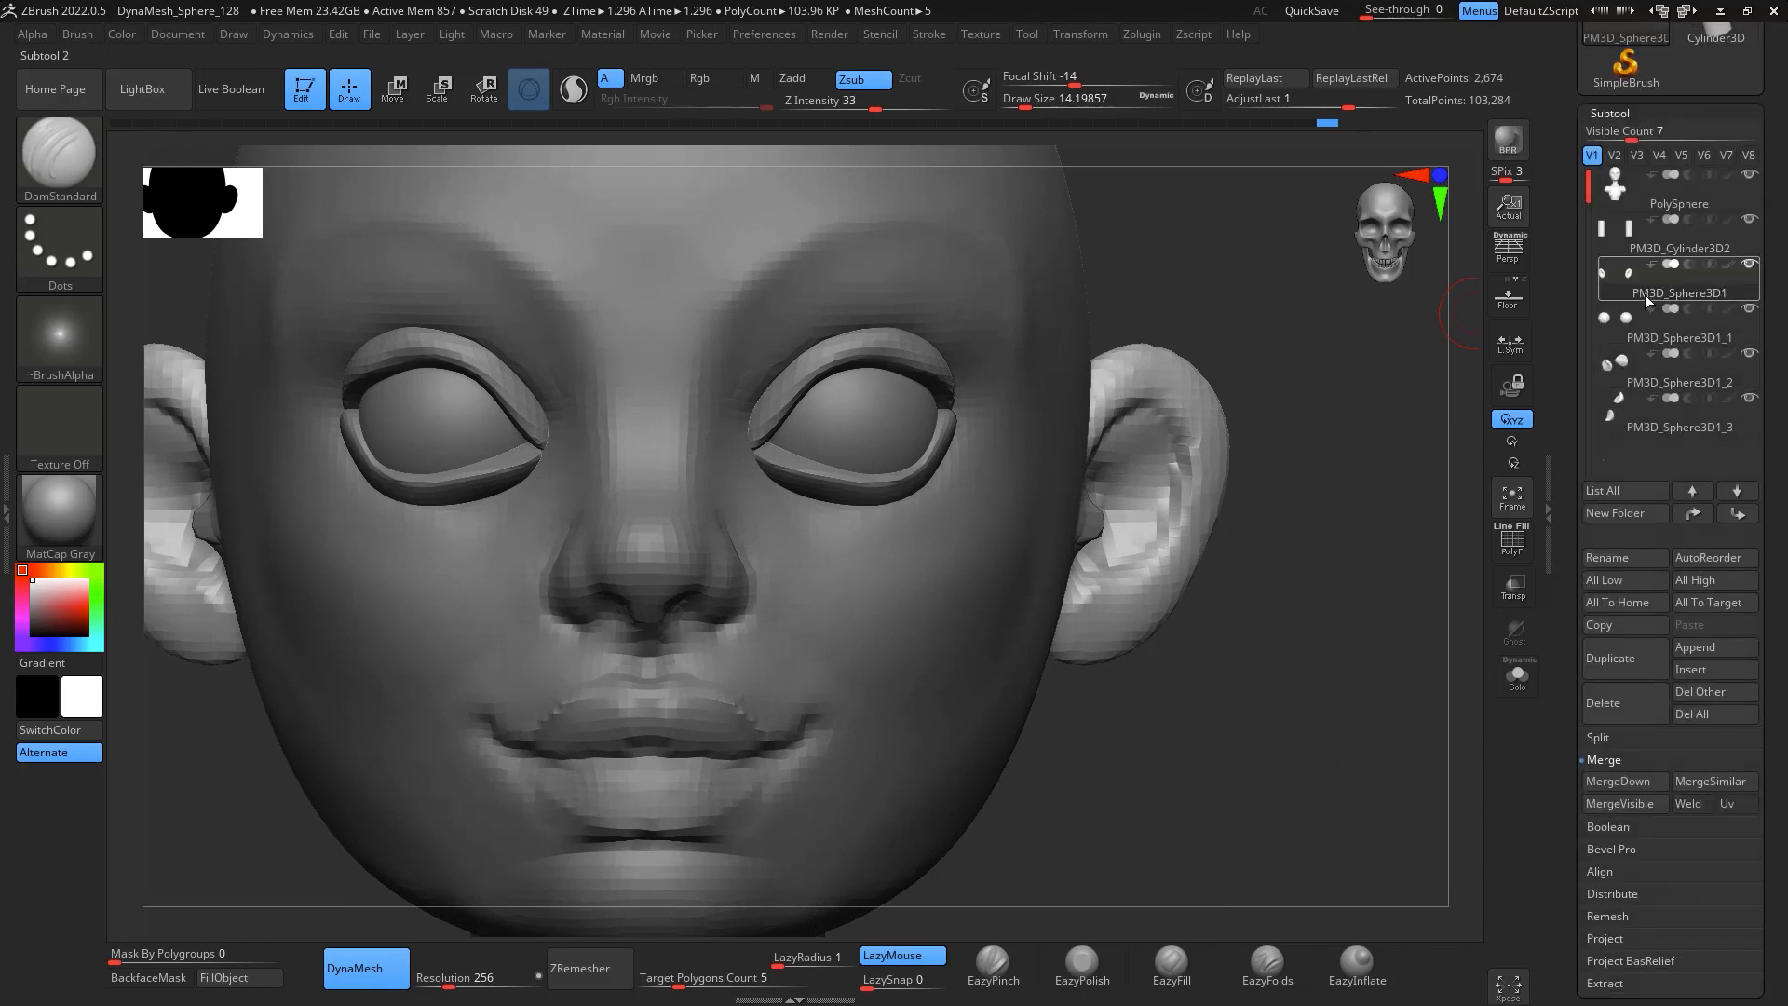
pyautogui.click(1649, 372)
pyautogui.press('b')
pyautogui.press('m')
pyautogui.press('v')
pyautogui.press('space')
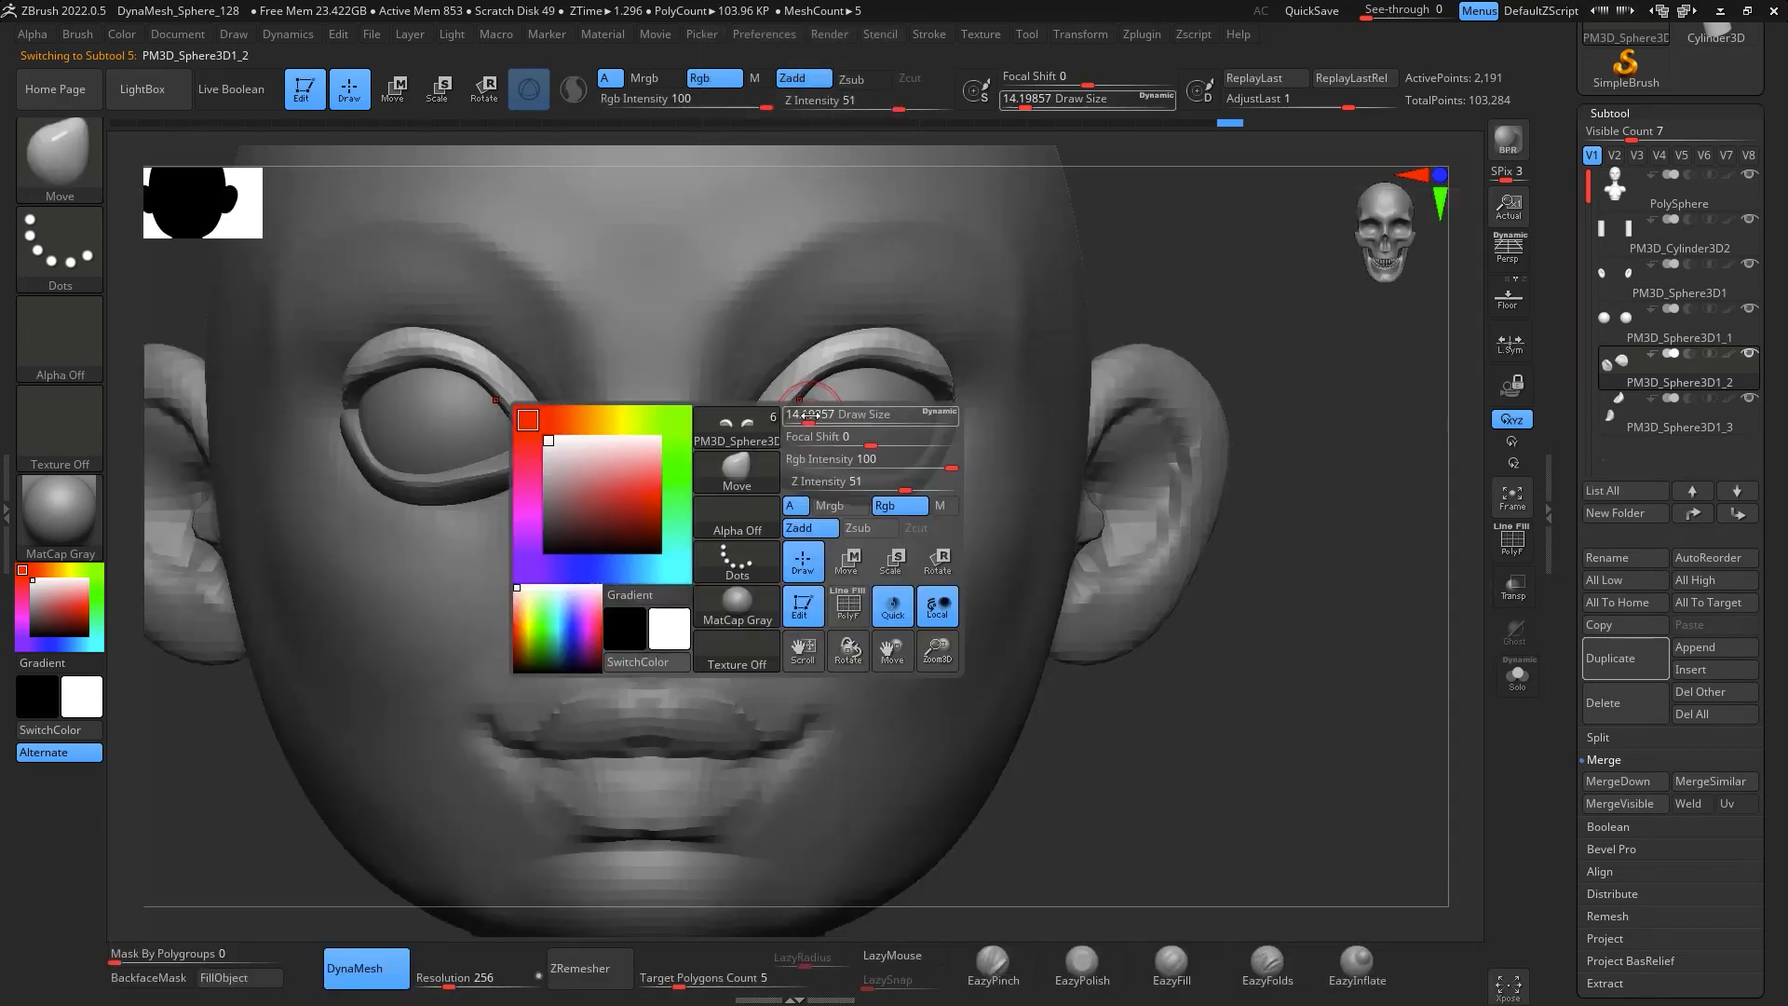
pyautogui.moveTo(805, 415)
pyautogui.mouseDown()
pyautogui.moveTo(785, 404)
pyautogui.moveTo(758, 436)
pyautogui.moveTo(820, 373)
pyautogui.moveTo(782, 398)
pyautogui.mouseUp()
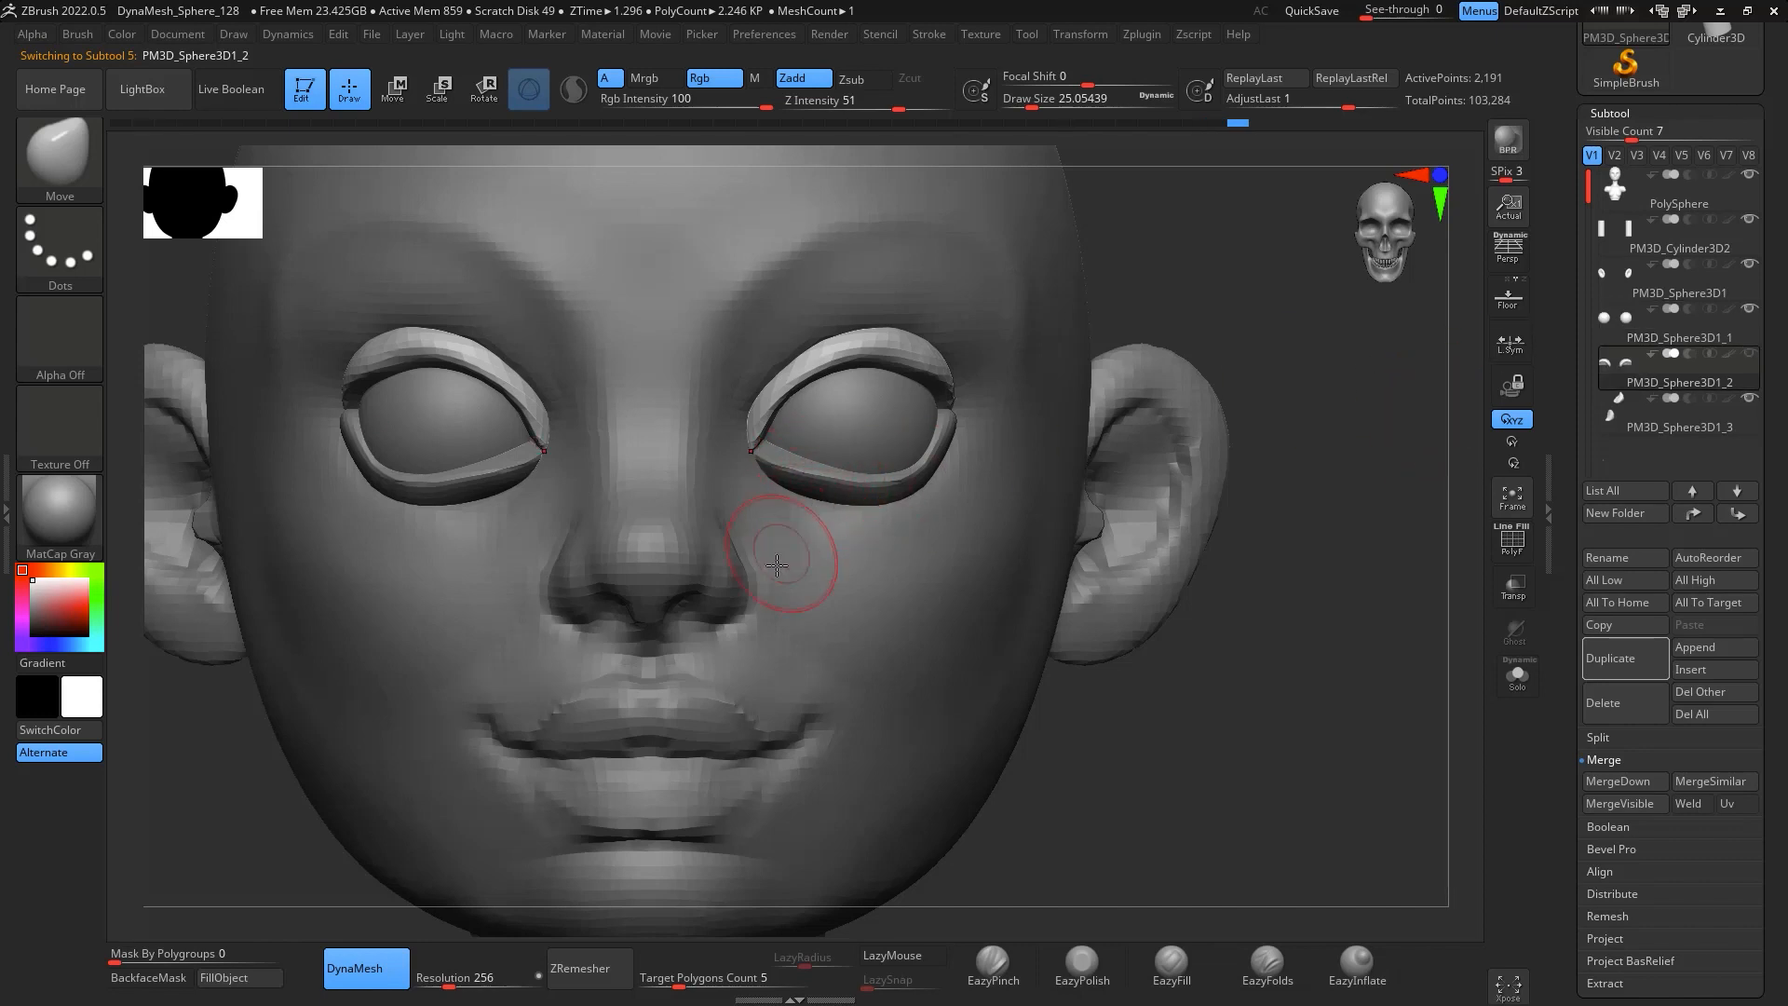
# Select the PM3D_Sphere3D1_3 lower eyelids and fit them to the eyeballs and the upper eyelids with the Move brush
pyautogui.click(1748, 353)
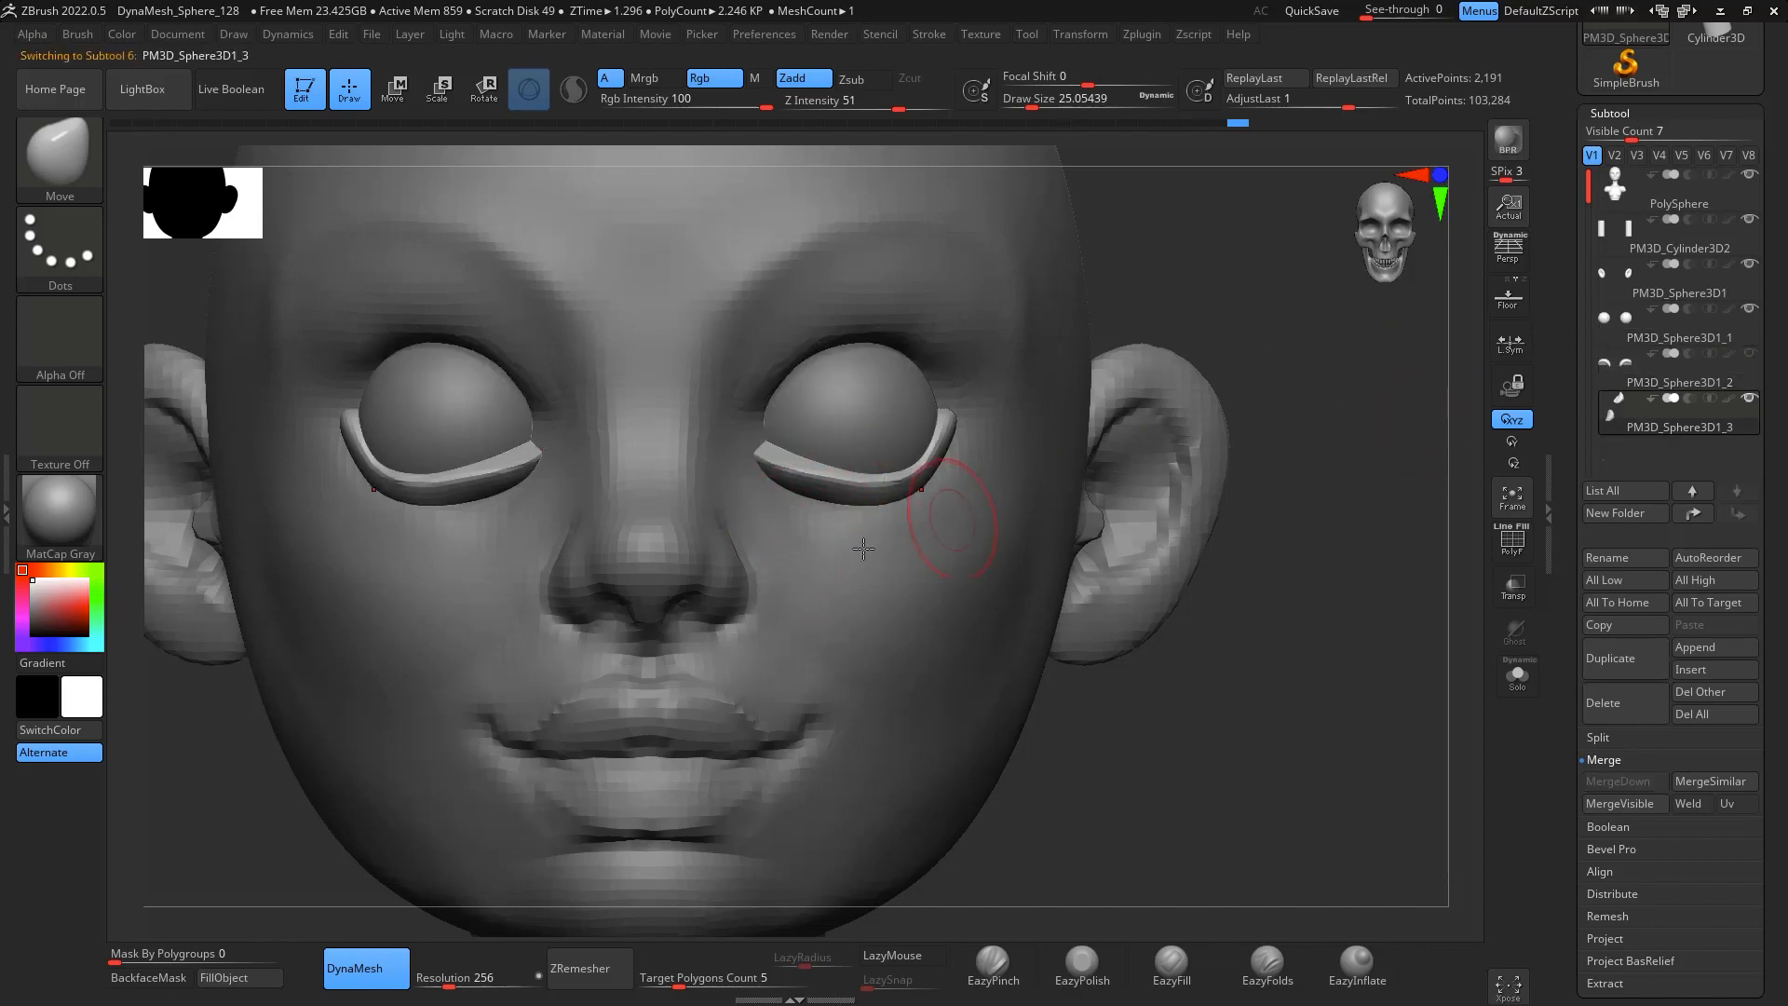
pyautogui.click(1741, 356)
pyautogui.moveTo(802, 454)
pyautogui.mouseDown()
pyautogui.moveTo(780, 466)
pyautogui.moveTo(842, 482)
pyautogui.moveTo(923, 471)
pyautogui.mouseUp()
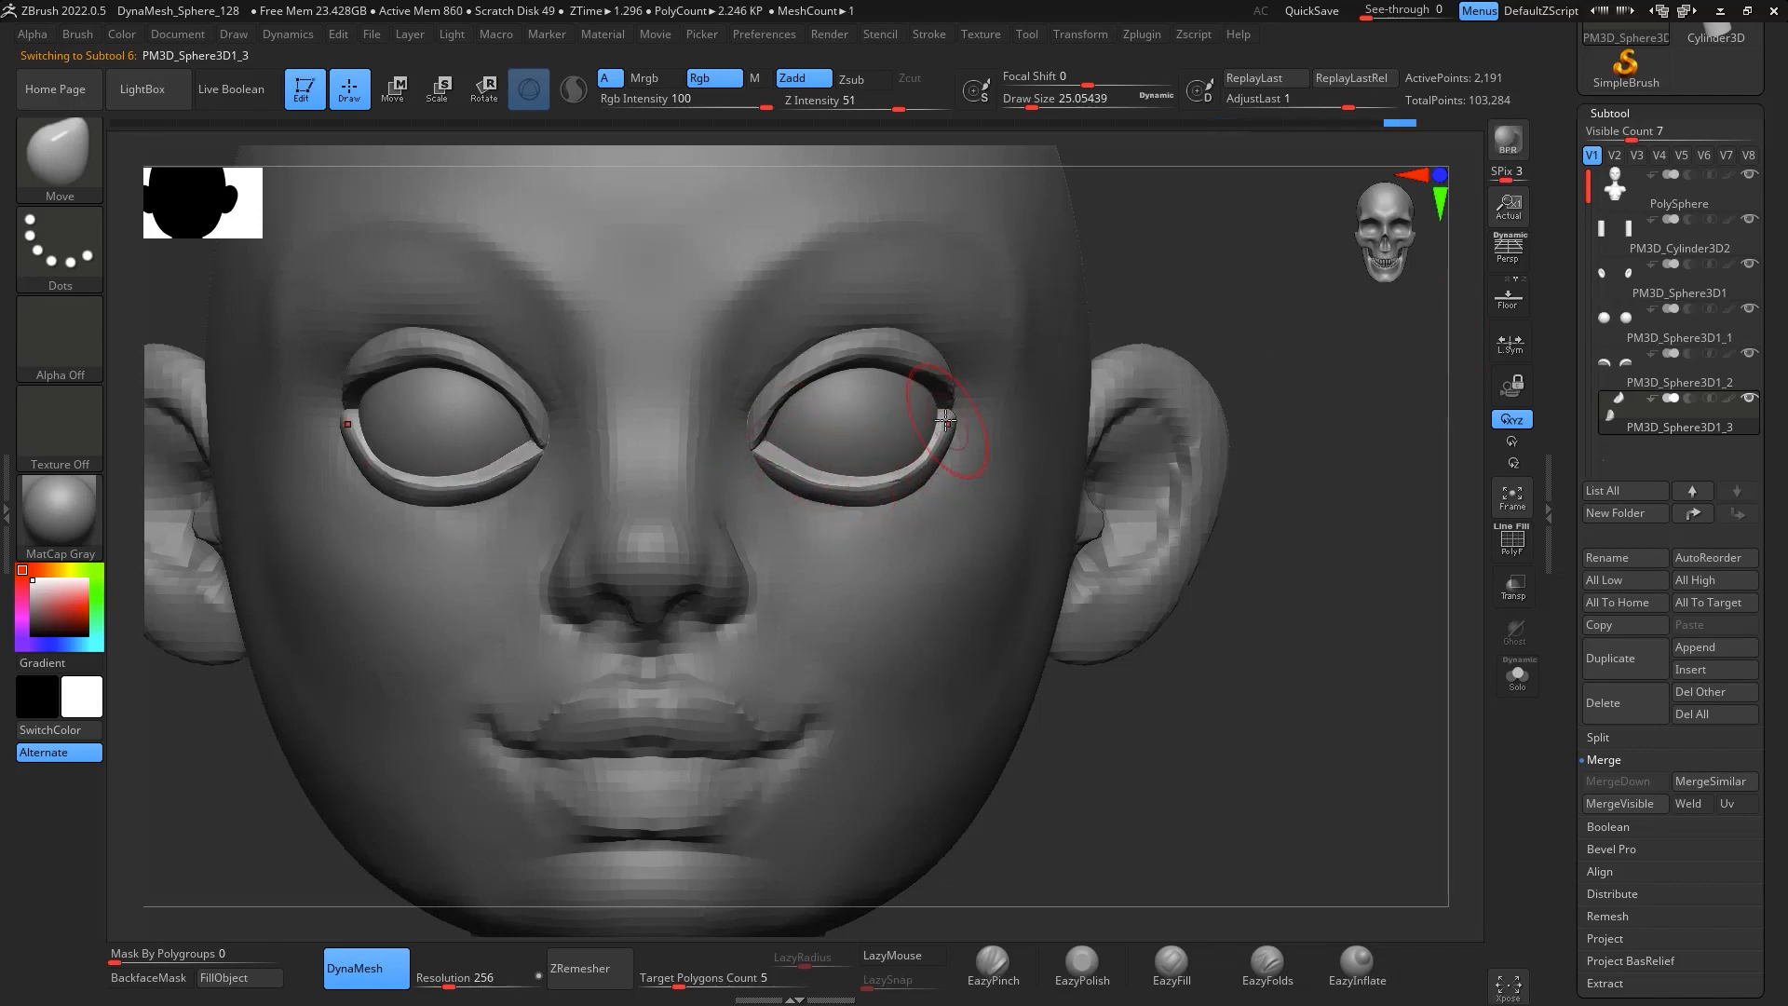
pyautogui.hotkey('ctrl', 'z')
pyautogui.keyDown('alt'); pyautogui.moveTo(1283, 721); pyautogui.dragTo(1245, 559); pyautogui.keyUp('alt')
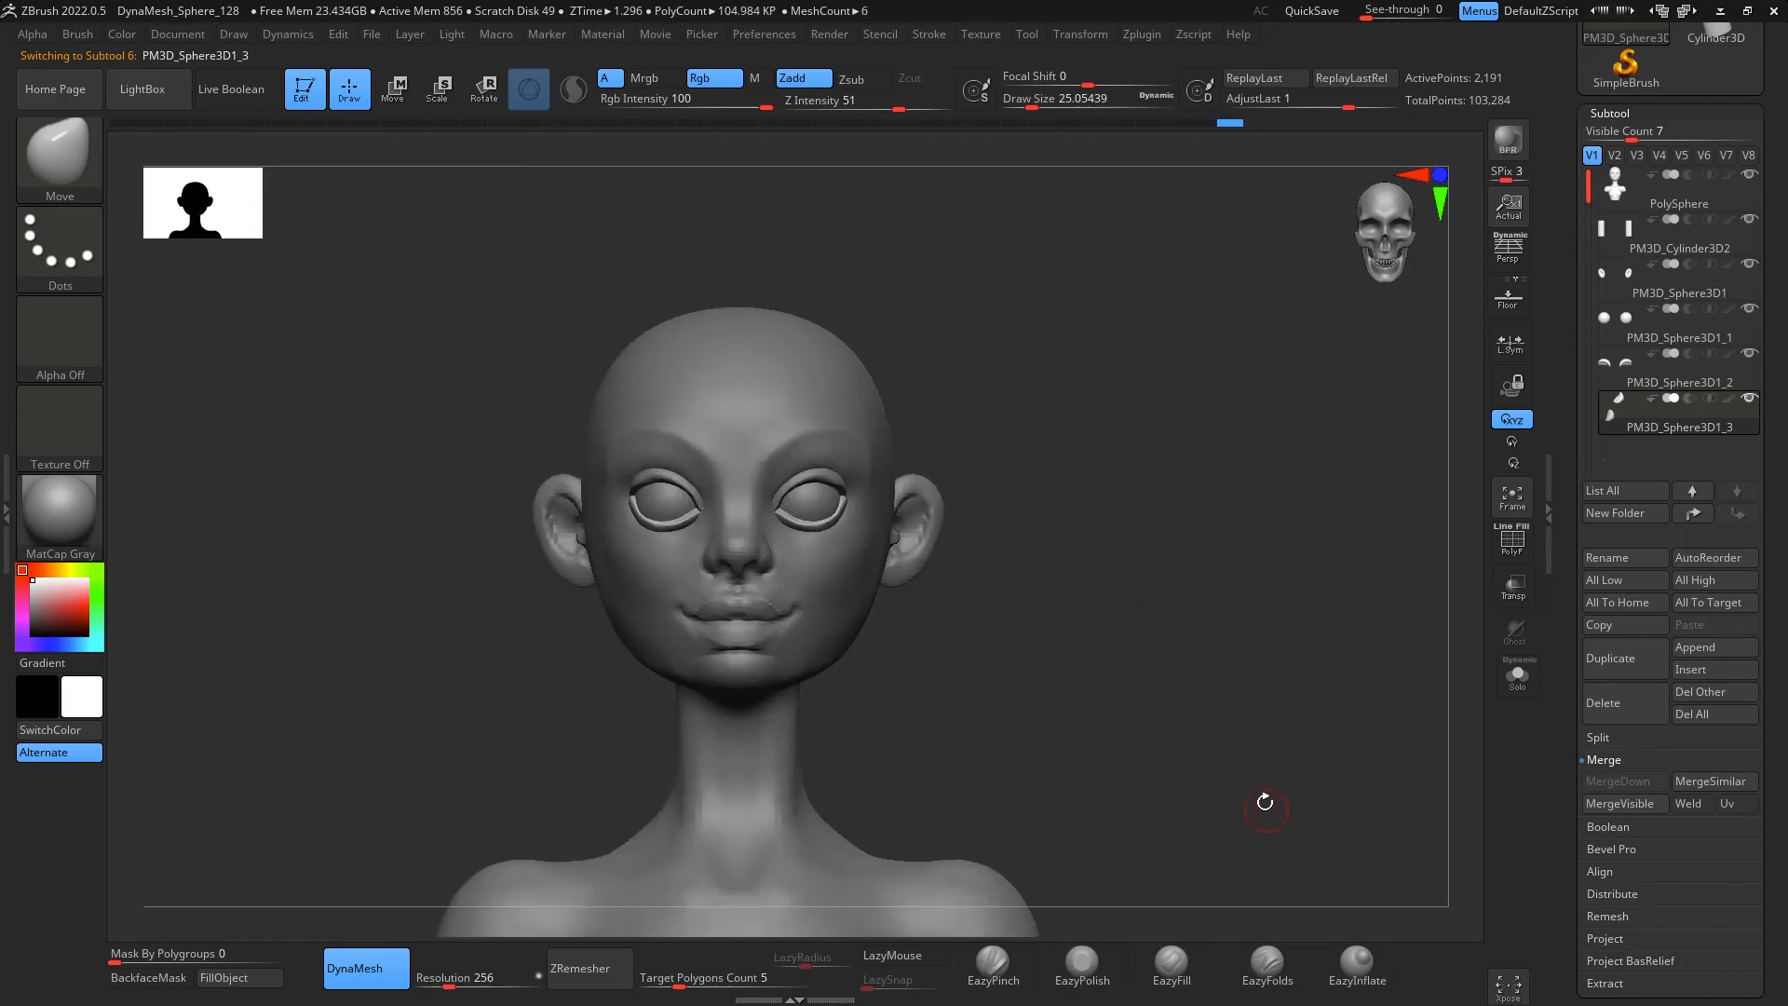
# Turn on perspective and adjust the PolySphere head's jaw and cheek with the Move brush at a draw size of about 128
pyautogui.moveTo(1265, 802); pyautogui.dragTo(1266, 580)
pyautogui.click(1502, 252)
pyautogui.moveTo(1457, 558)
pyautogui.keyDown('shift'); pyautogui.mouseDown()
pyautogui.moveTo(1197, 579)
pyautogui.moveTo(1258, 588)
pyautogui.moveTo(1349, 667)
pyautogui.moveTo(1303, 549)
pyautogui.mouseUp(); pyautogui.keyUp('shift')
pyautogui.keyDown('alt'); pyautogui.click(843, 499); pyautogui.keyUp('alt')
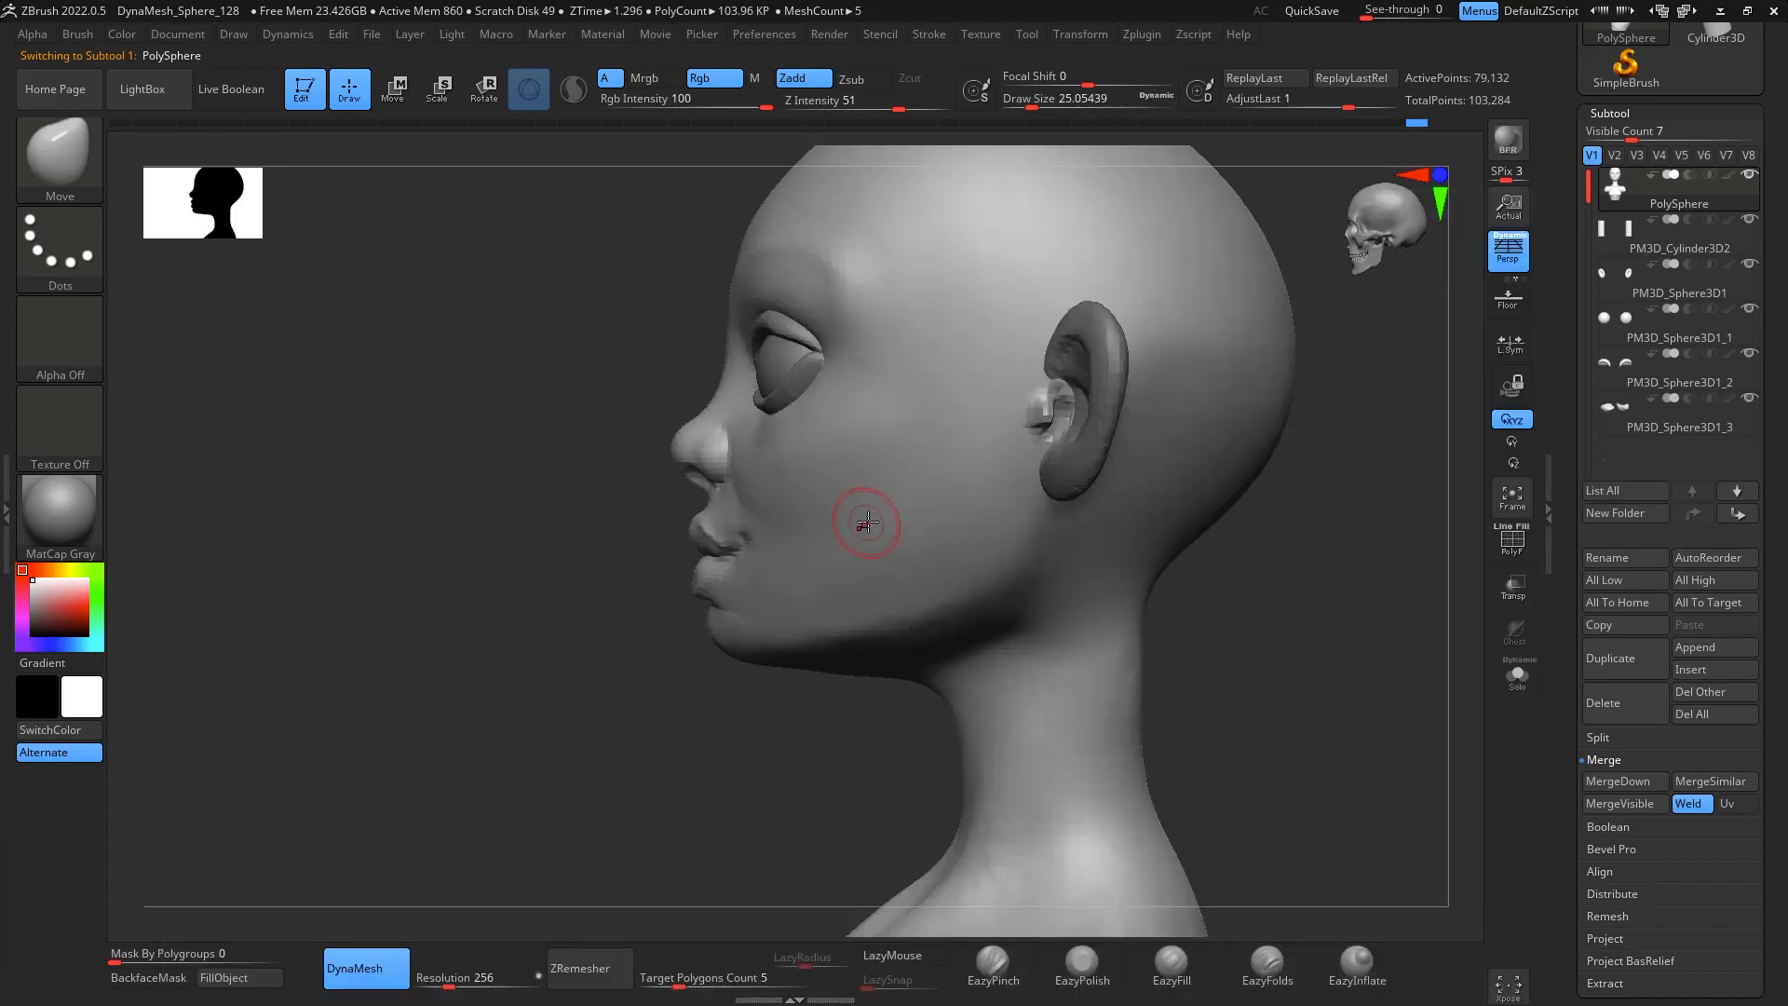
pyautogui.press('space')
pyautogui.moveTo(858, 518)
pyautogui.mouseDown()
pyautogui.moveTo(901, 519)
pyautogui.moveTo(861, 536)
pyautogui.mouseUp()
pyautogui.press('space')
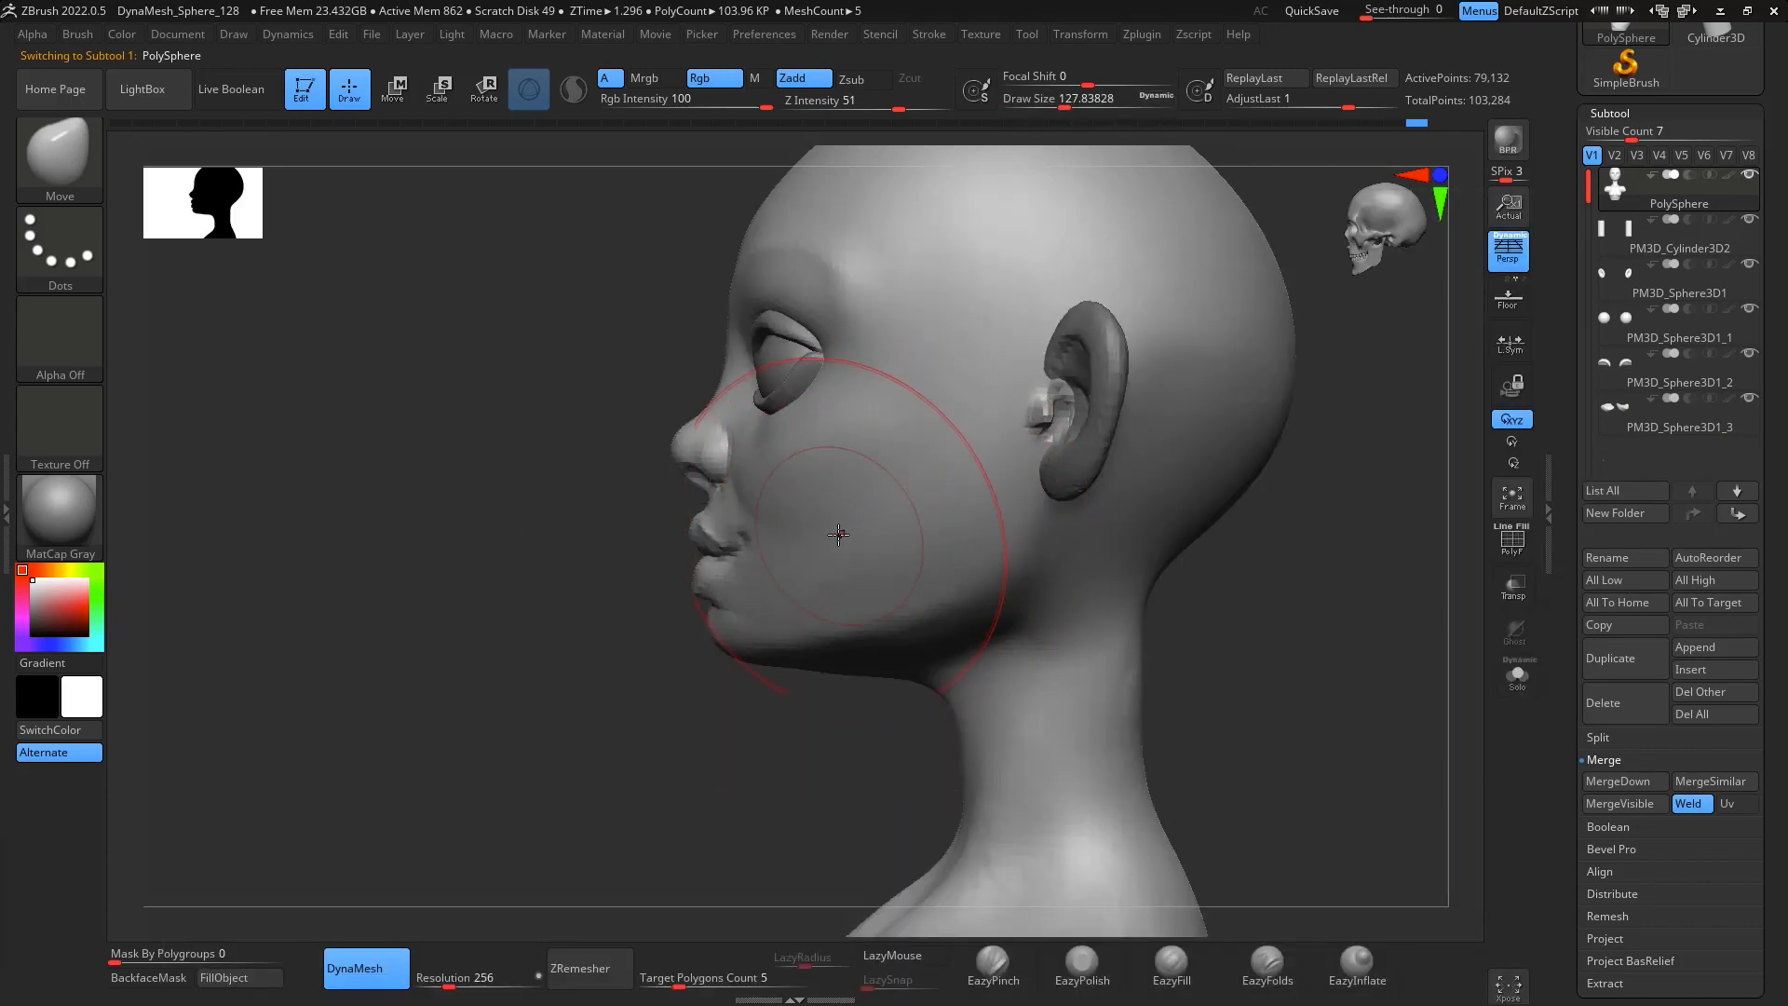
pyautogui.moveTo(806, 640); pyautogui.dragTo(830, 602, button='right')
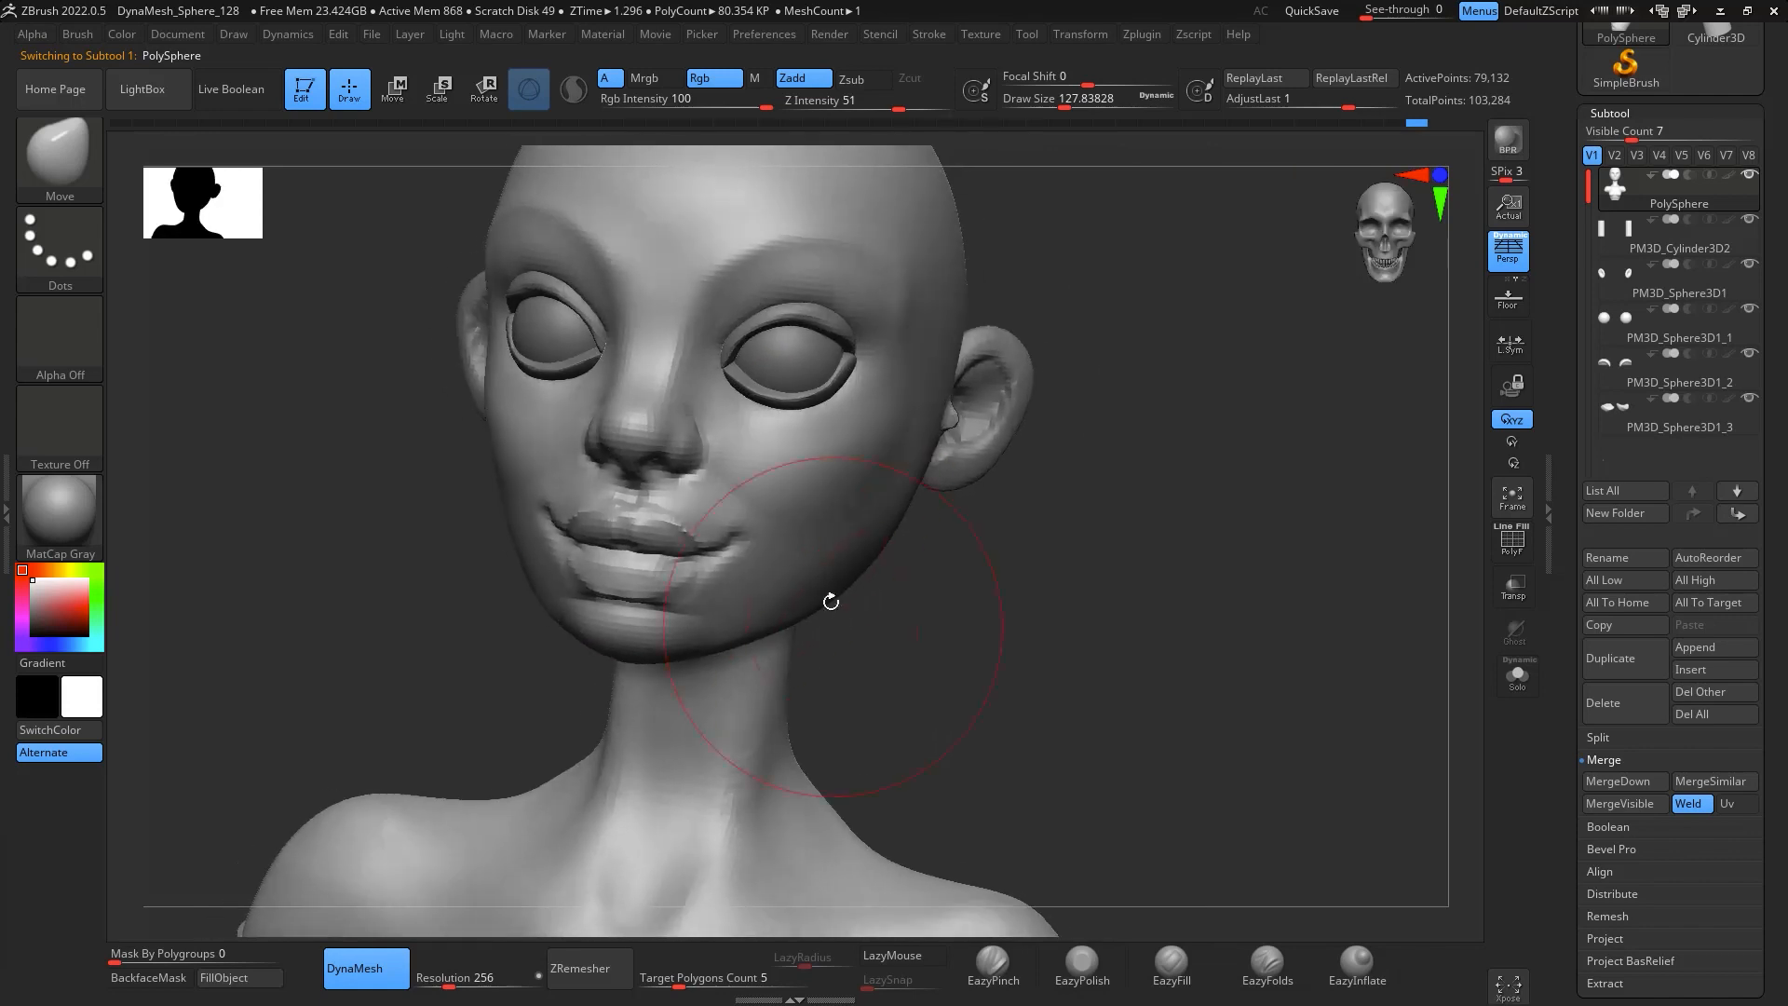
# Adjust the corners of the mouth with the Move brush, reducing the draw size to about 97 and about 62
pyautogui.press('space')
pyautogui.moveTo(836, 558); pyautogui.dragTo(811, 551)
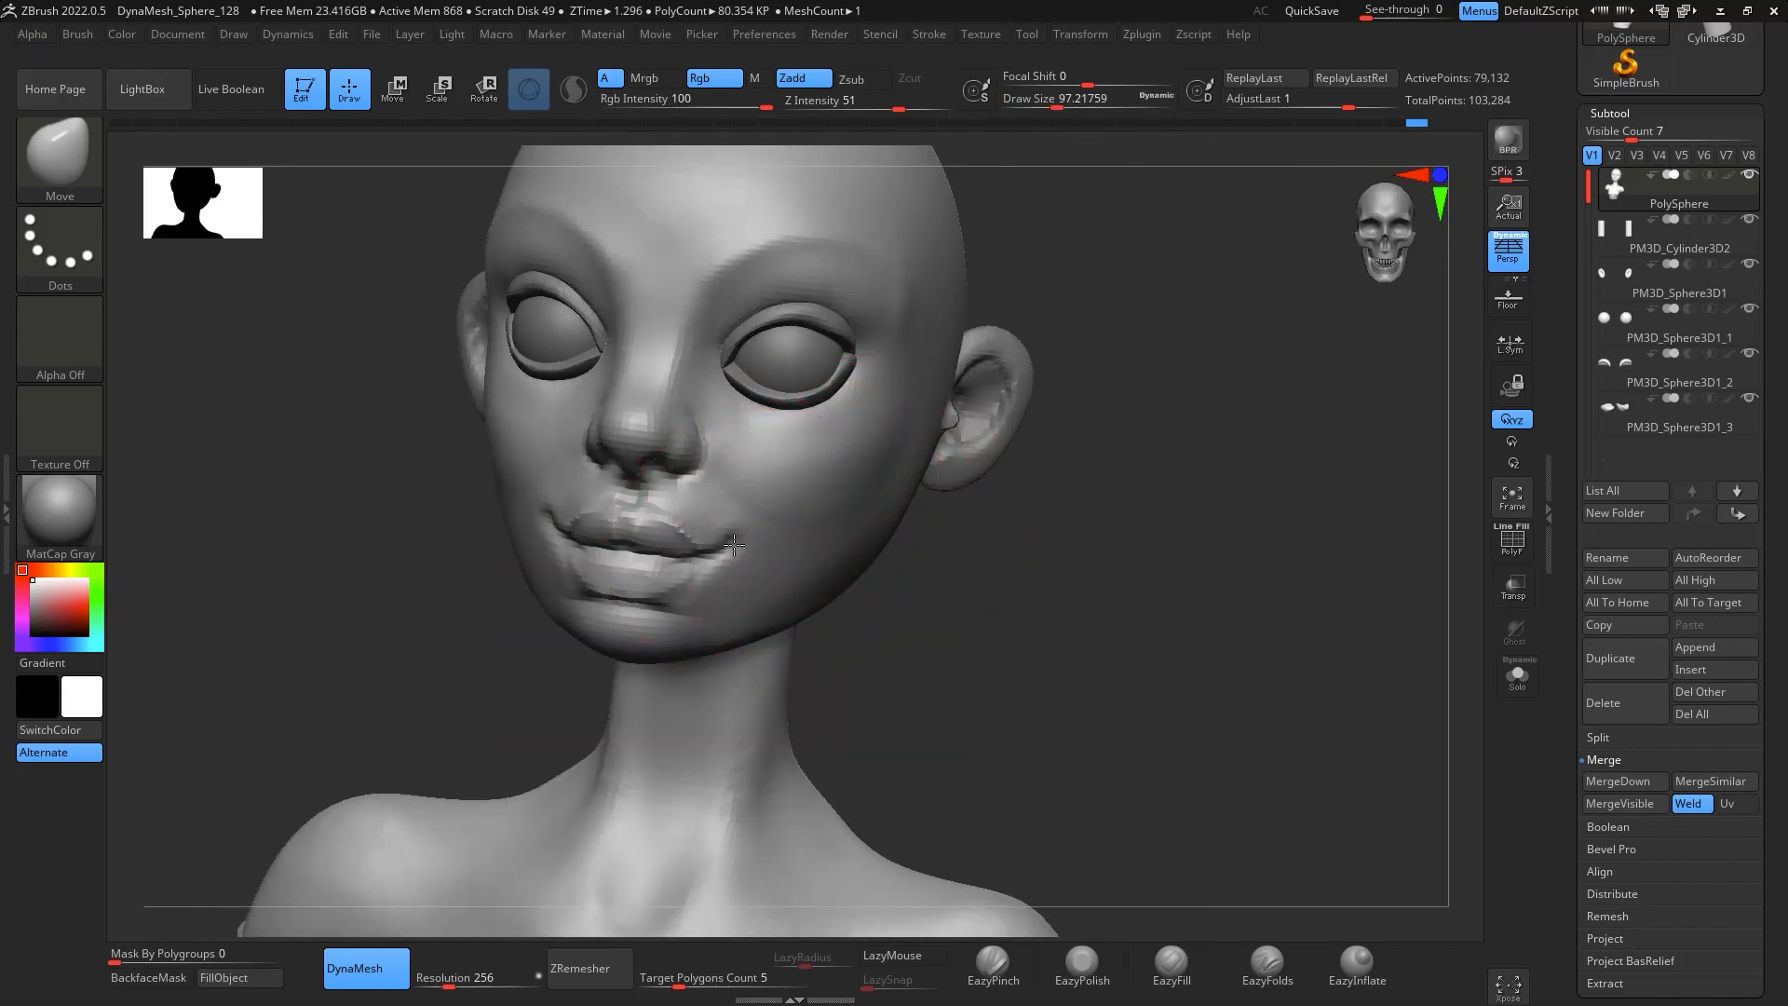
pyautogui.moveTo(1193, 616)
pyautogui.keyDown('shift'); pyautogui.mouseDown(button='right')
pyautogui.moveTo(1173, 603)
pyautogui.moveTo(1197, 651)
pyautogui.moveTo(1215, 610)
pyautogui.mouseUp(button='right'); pyautogui.keyUp('shift')
pyautogui.press('space')
pyautogui.moveTo(915, 542); pyautogui.dragTo(888, 523)
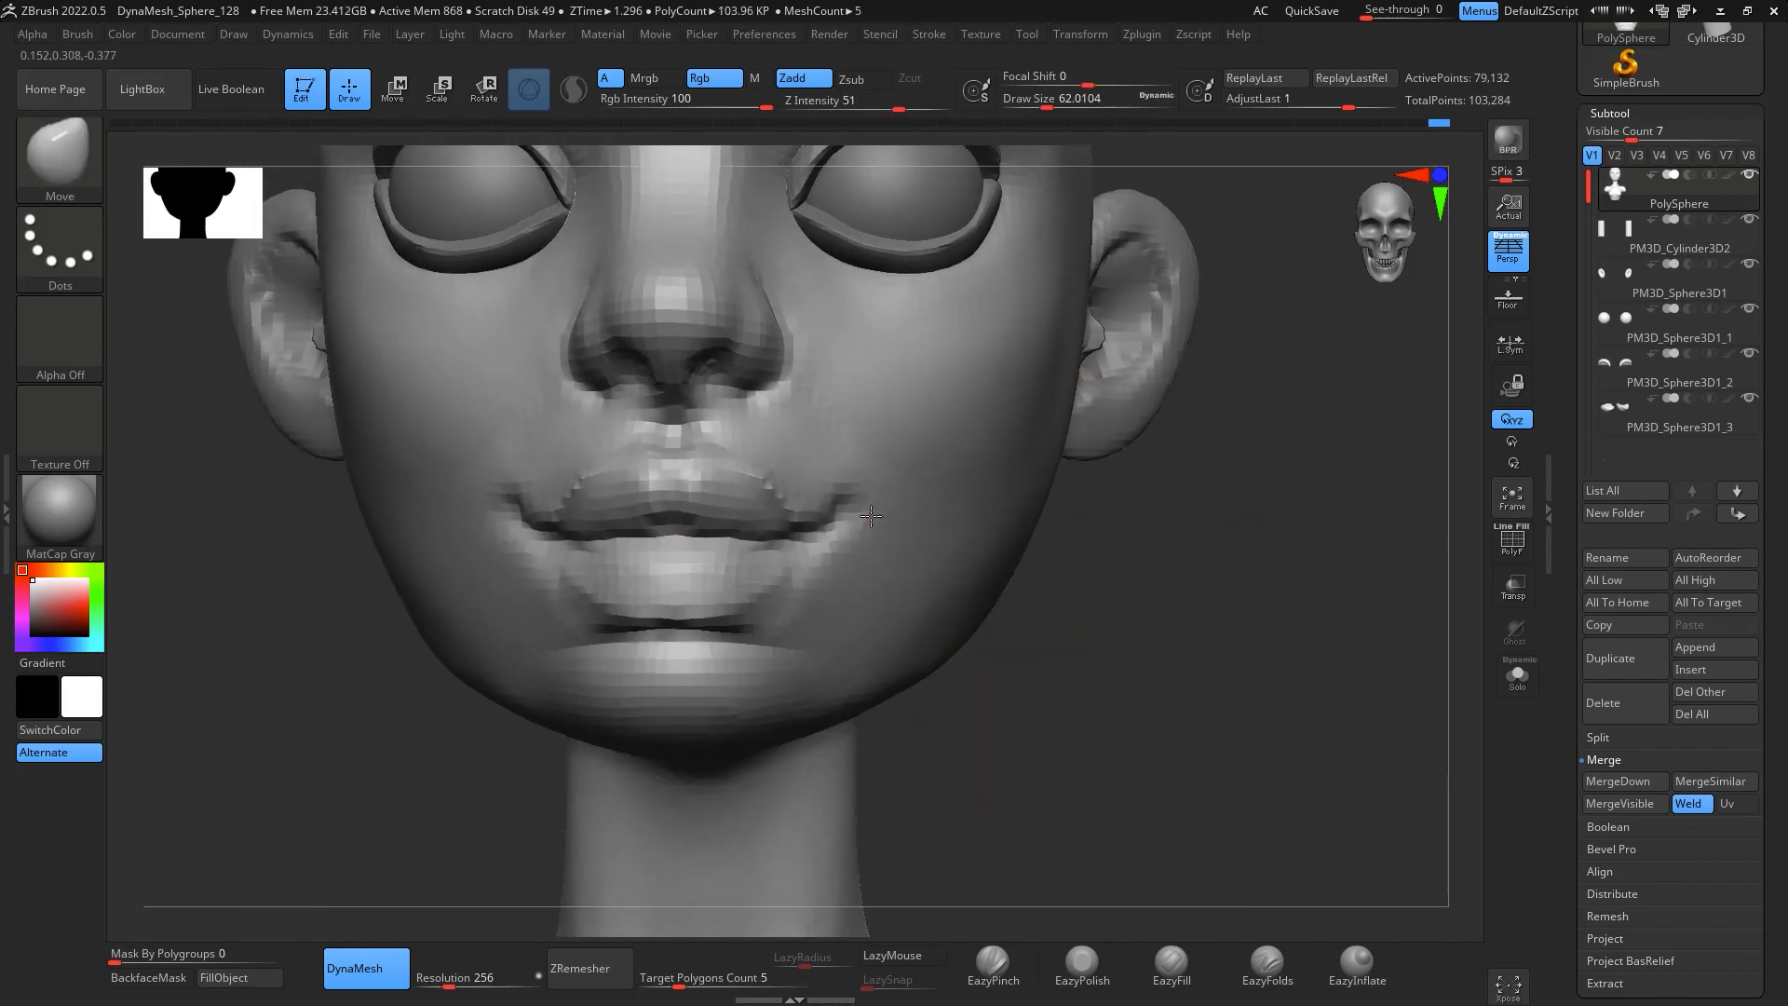
# Refine the cheeks and face profile with the Move brush at a draw size of about 104, and smooth the brow area
pyautogui.moveTo(1236, 616); pyautogui.dragTo(1292, 697, button='right')
pyautogui.press('space')
pyautogui.moveTo(982, 521); pyautogui.dragTo(1007, 520)
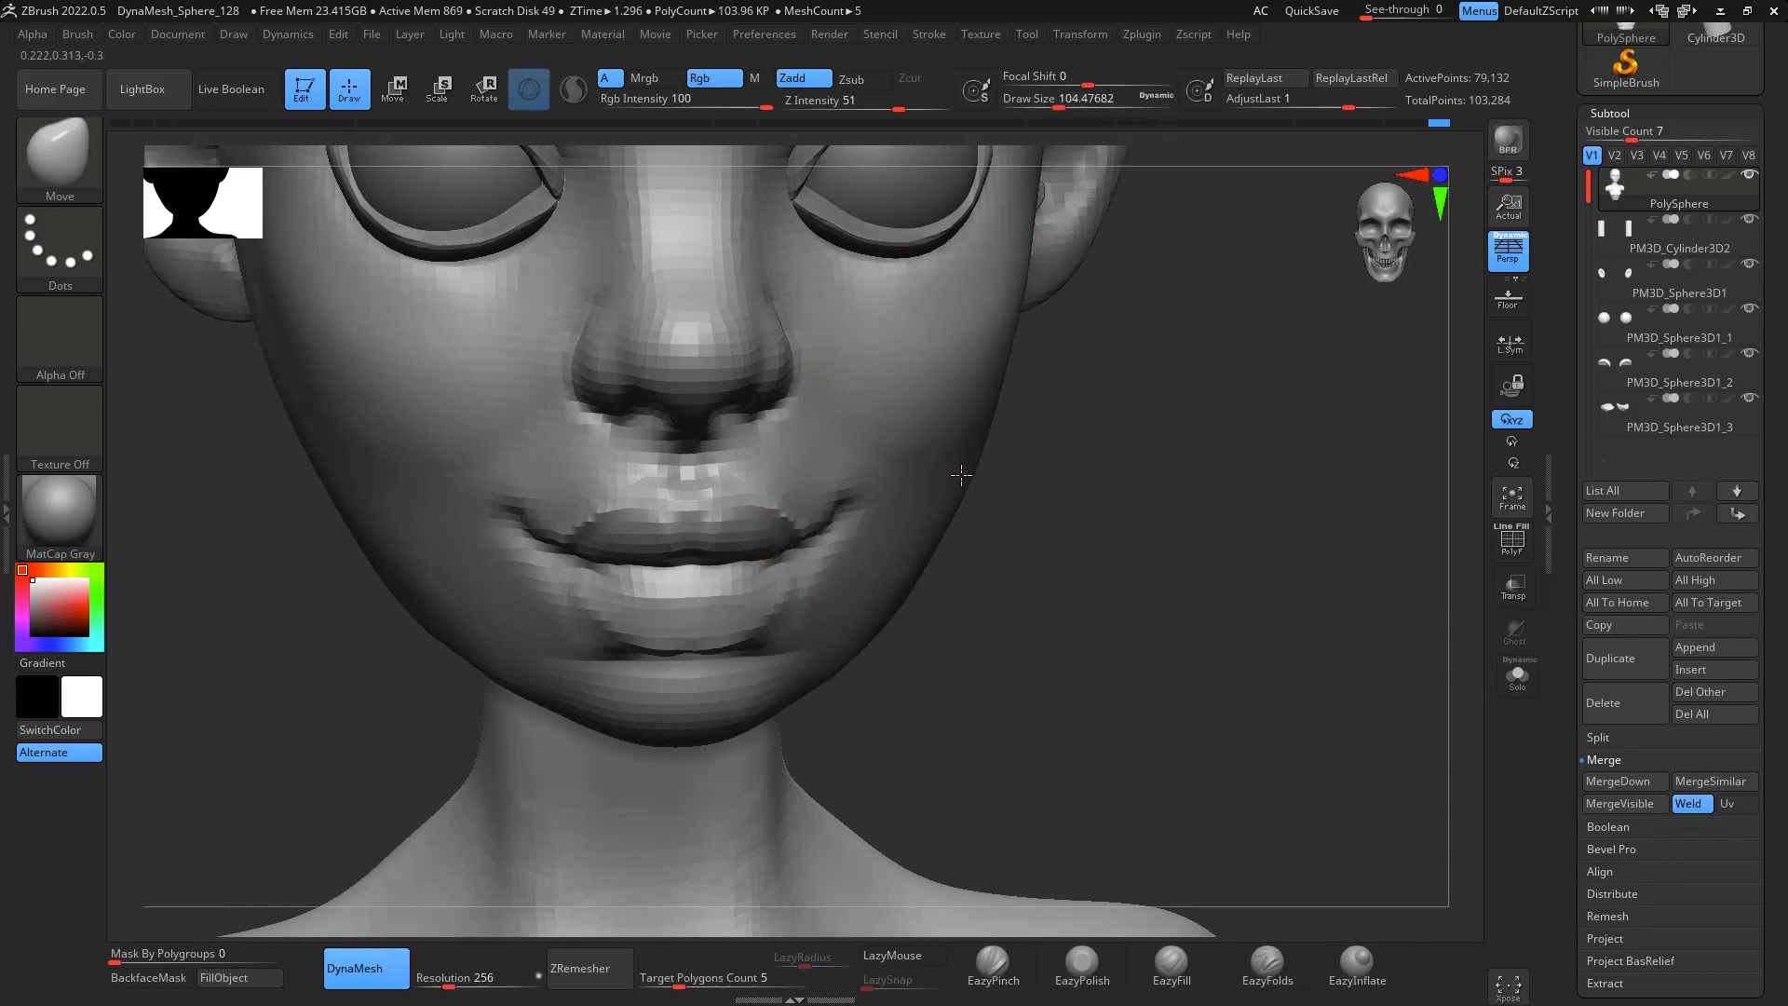
pyautogui.moveTo(1217, 444); pyautogui.dragTo(937, 355, button='right')
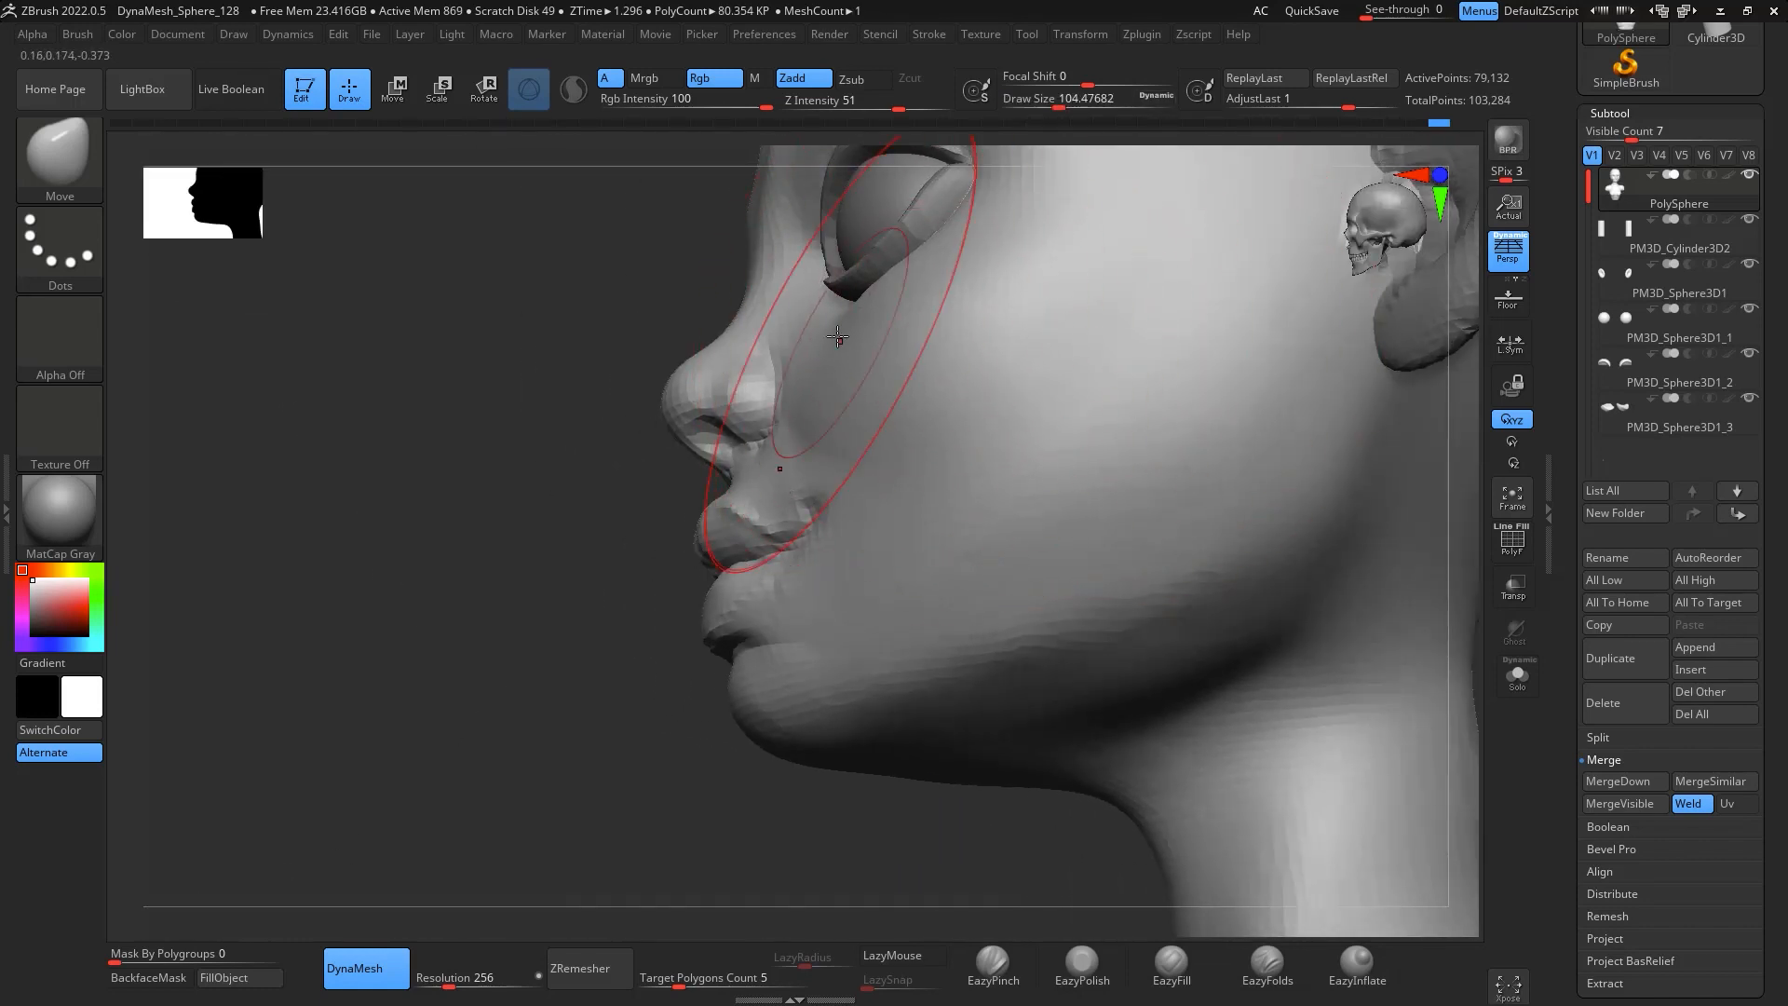
pyautogui.moveTo(1002, 416)
pyautogui.mouseDown(button='right')
pyautogui.moveTo(770, 843)
pyautogui.moveTo(1297, 707)
pyautogui.moveTo(1268, 653)
pyautogui.moveTo(1373, 743)
pyautogui.moveTo(1241, 699)
pyautogui.moveTo(1285, 750)
pyautogui.moveTo(1277, 646)
pyautogui.moveTo(1256, 659)
pyautogui.moveTo(1330, 637)
pyautogui.moveTo(1251, 562)
pyautogui.mouseUp(button='right')
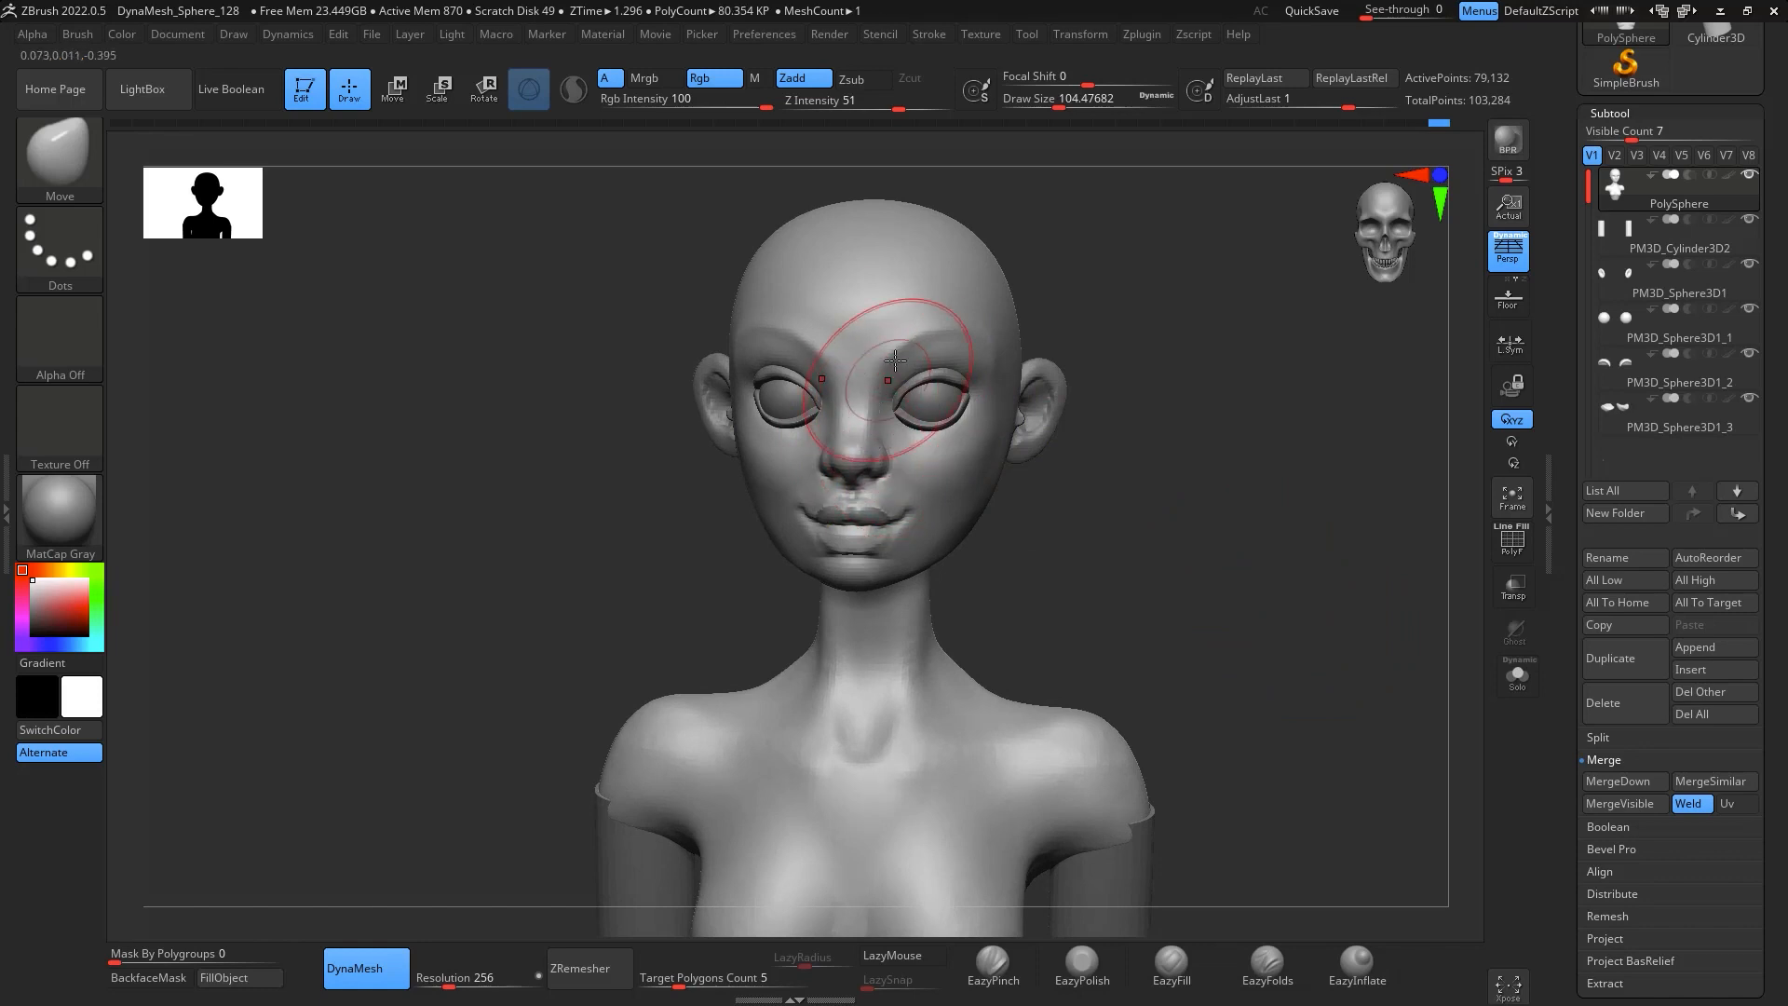
pyautogui.keyDown('shift'); pyautogui.moveTo(915, 319); pyautogui.dragTo(873, 324); pyautogui.keyUp('shift')
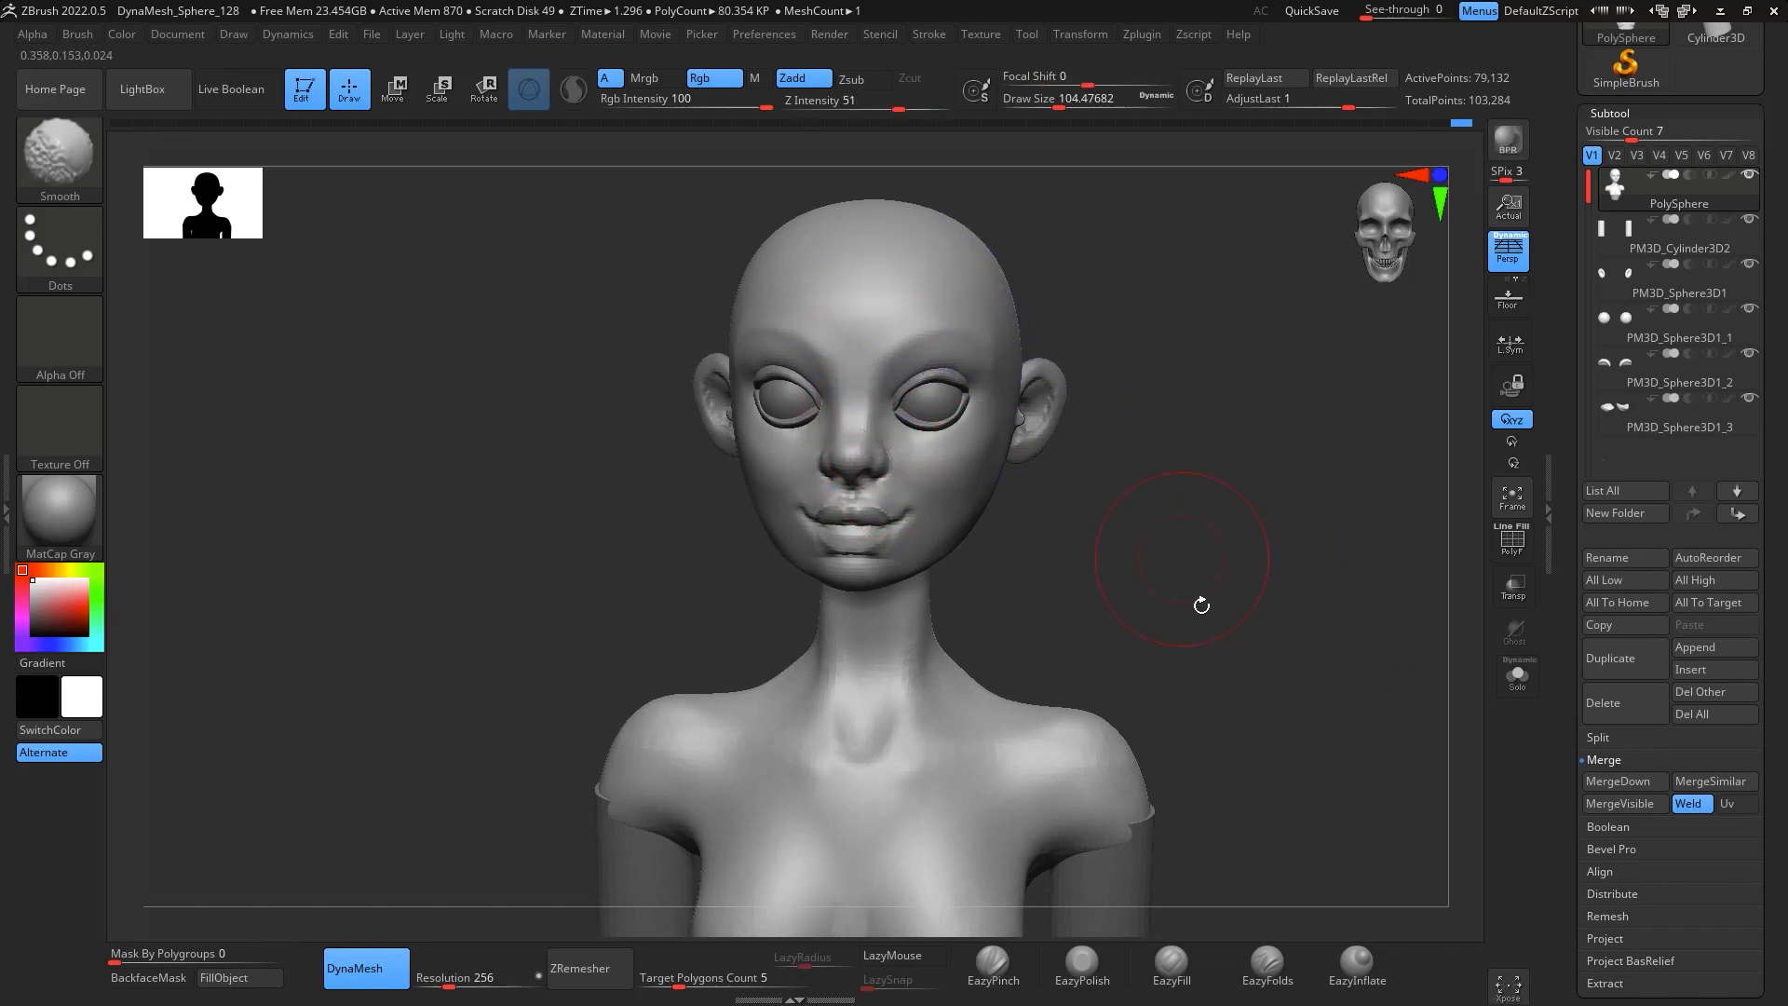
pyautogui.moveTo(1202, 606)
pyautogui.mouseDown(button='right')
pyautogui.moveTo(1282, 658)
pyautogui.moveTo(1282, 587)
pyautogui.moveTo(1276, 634)
pyautogui.moveTo(1262, 567)
pyautogui.moveTo(1241, 591)
pyautogui.moveTo(1257, 590)
pyautogui.moveTo(1160, 615)
pyautogui.moveTo(1285, 591)
pyautogui.moveTo(1254, 606)
pyautogui.moveTo(1297, 615)
pyautogui.moveTo(1285, 570)
pyautogui.moveTo(1280, 635)
pyautogui.moveTo(1276, 613)
pyautogui.mouseUp(button='right')
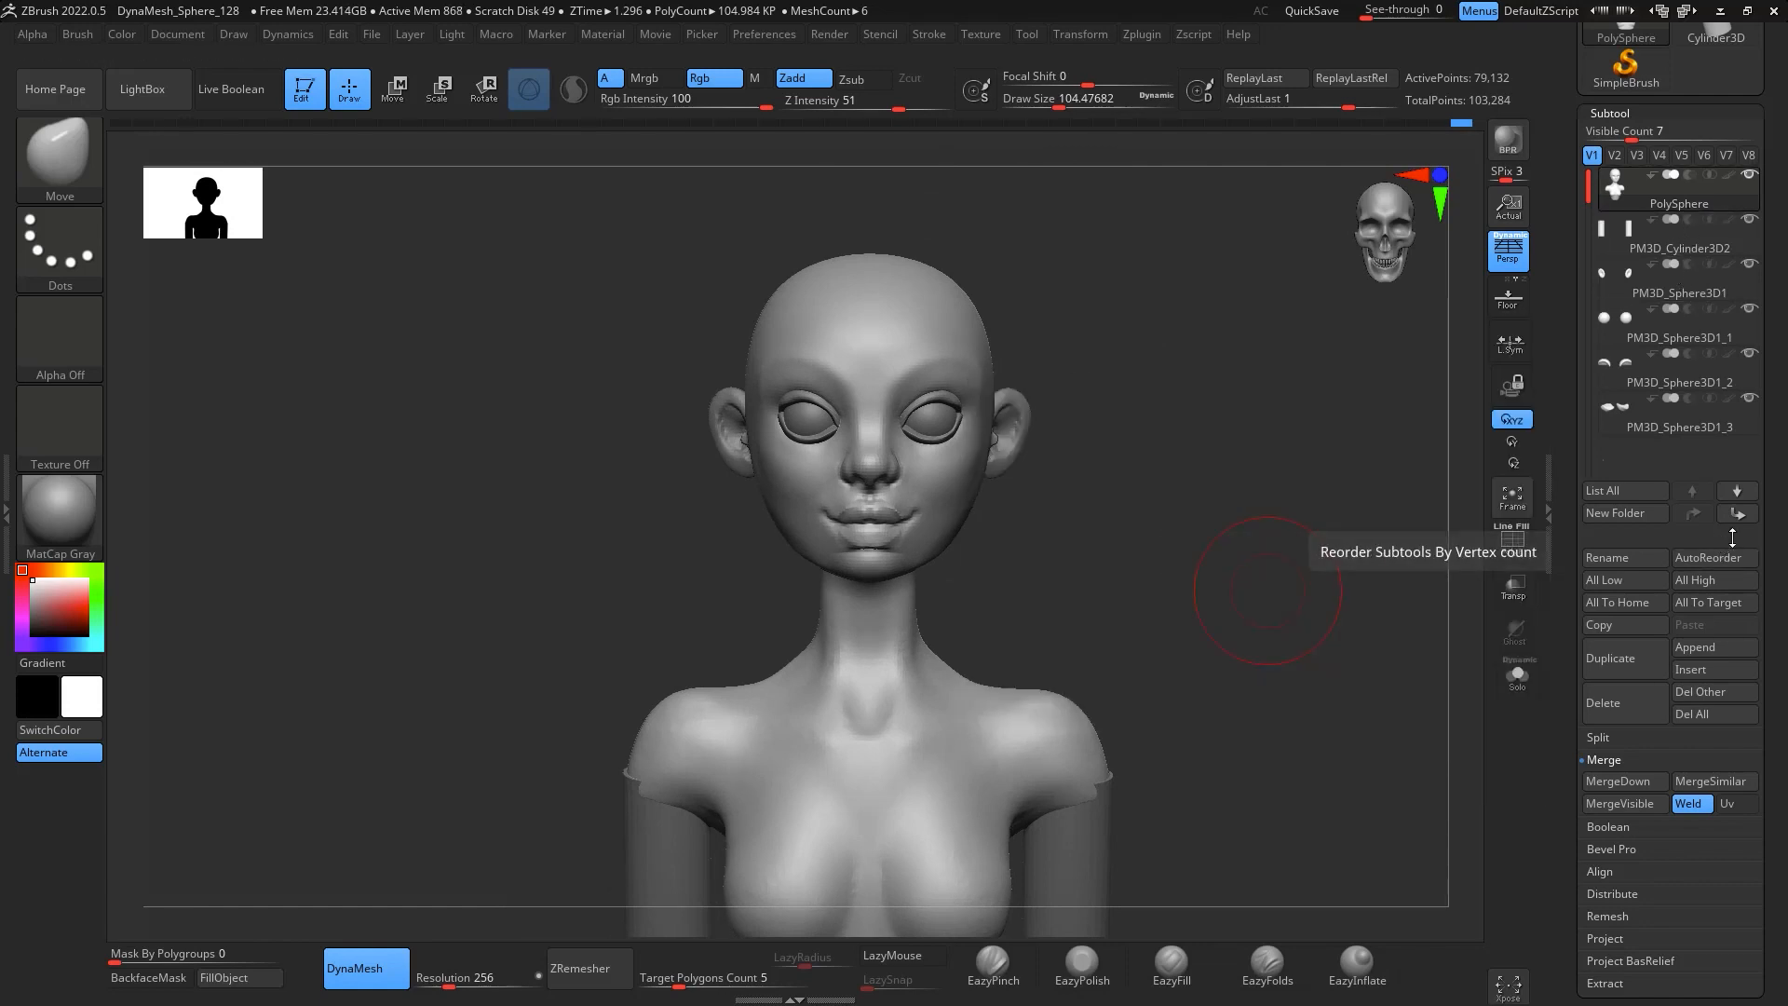
# Place the PolySphere subtool directly above the PM3D_Sphere3D1 ears and merge the ears into it
pyautogui.click(1738, 514)
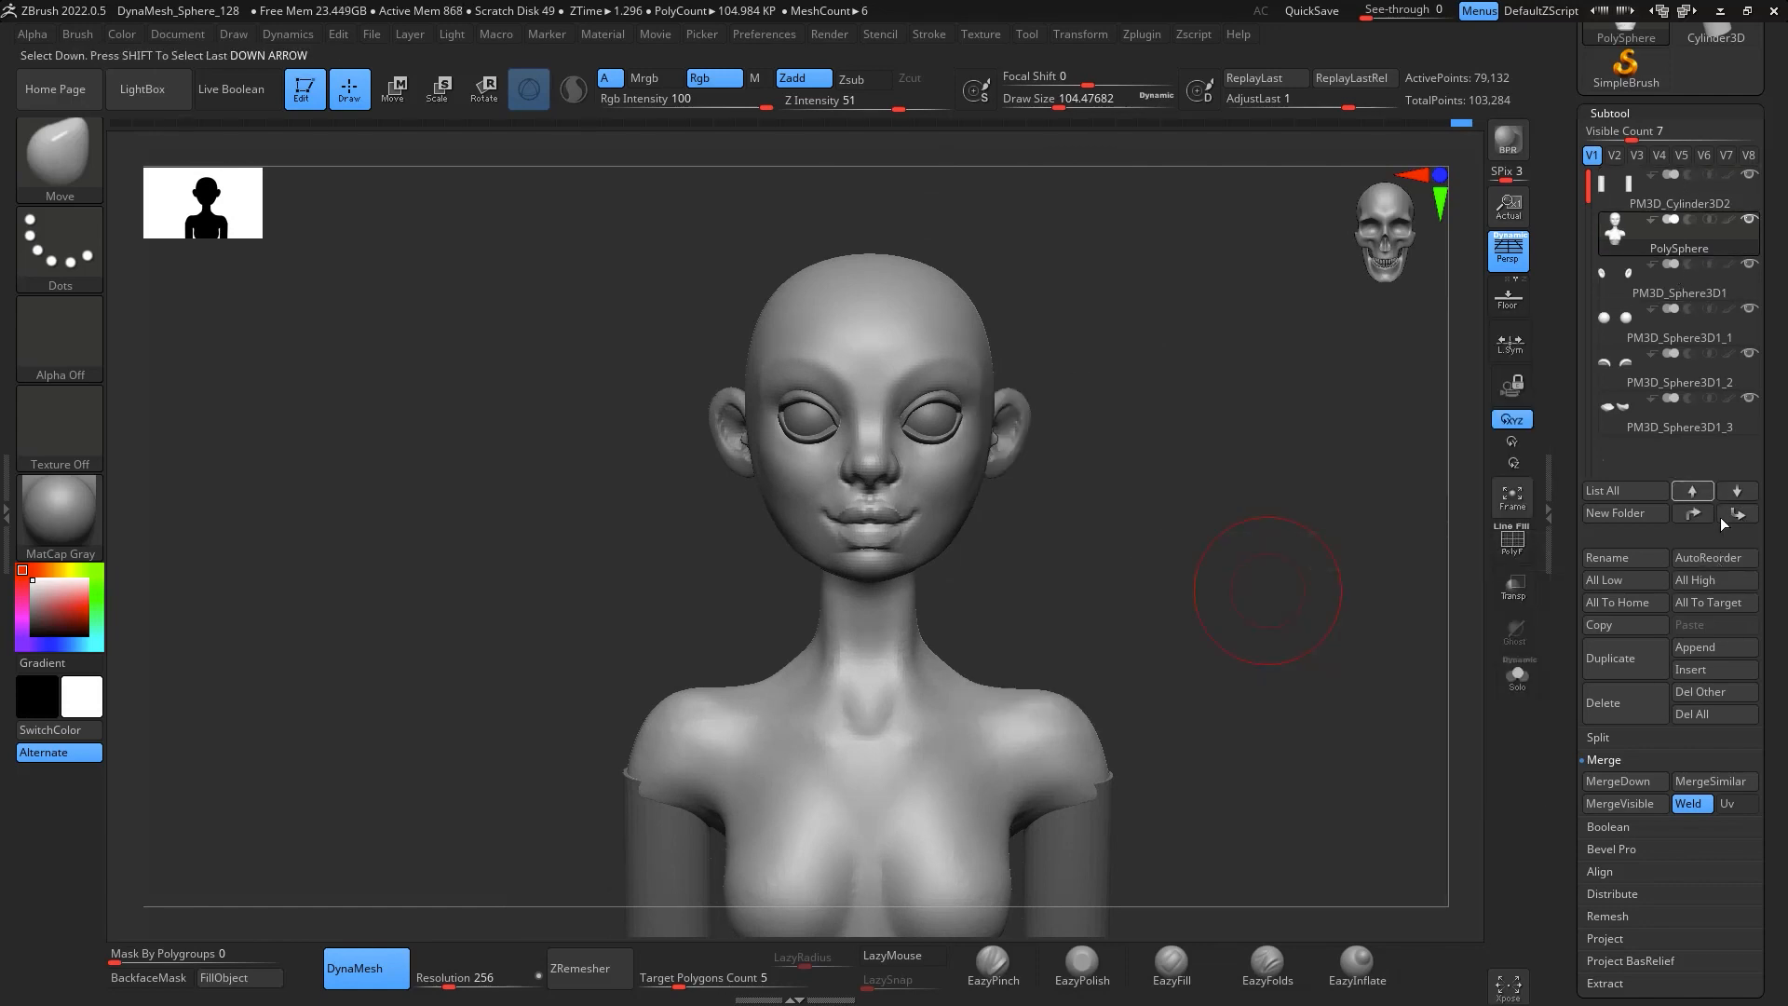
pyautogui.click(1651, 779)
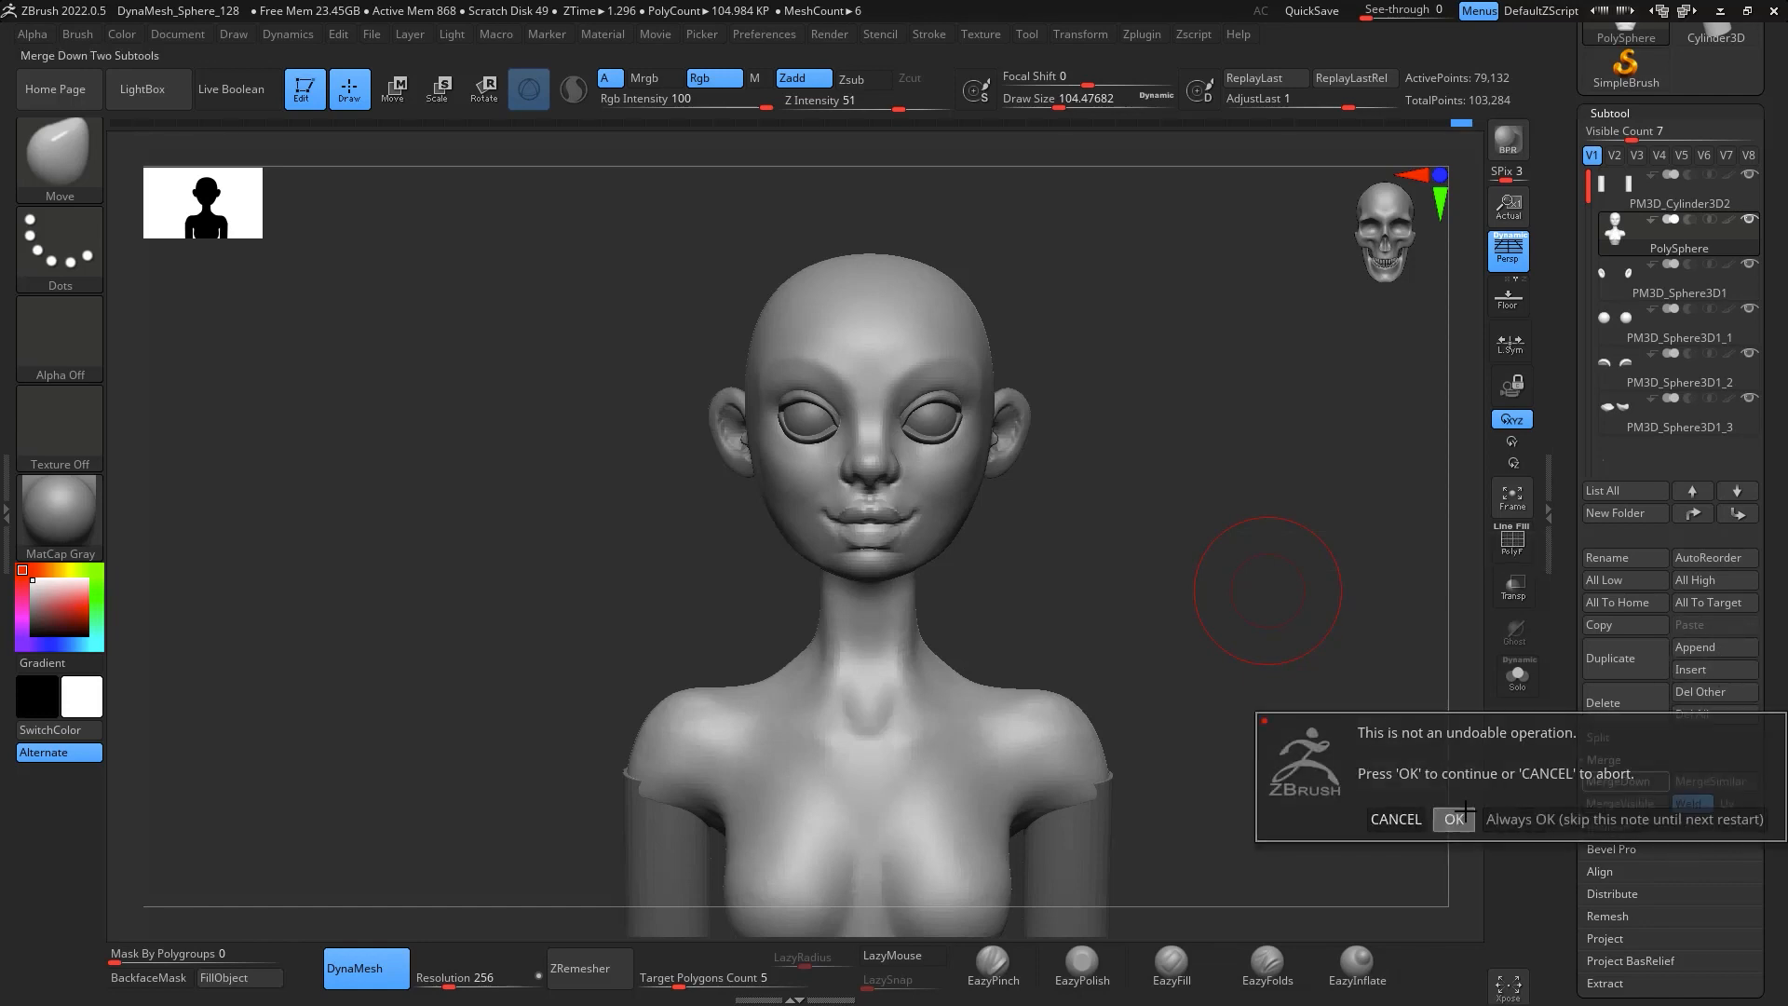
pyautogui.click(1454, 819)
pyautogui.click(1635, 782)
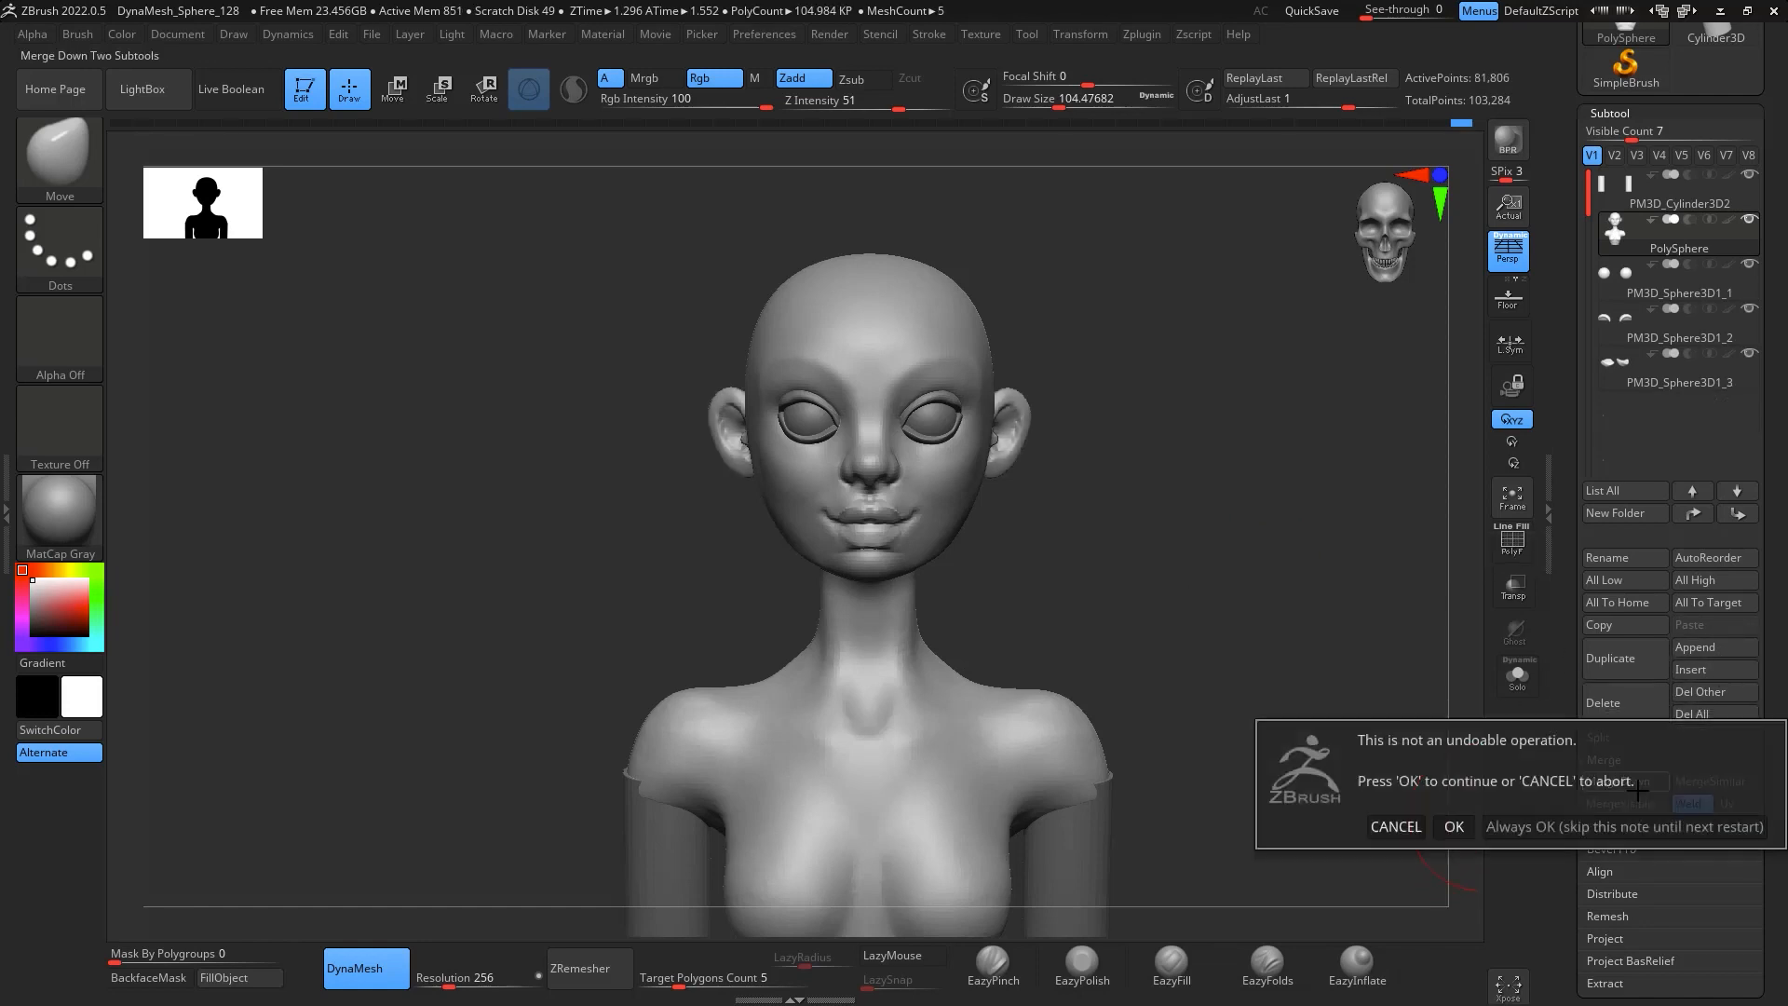
pyautogui.click(1396, 826)
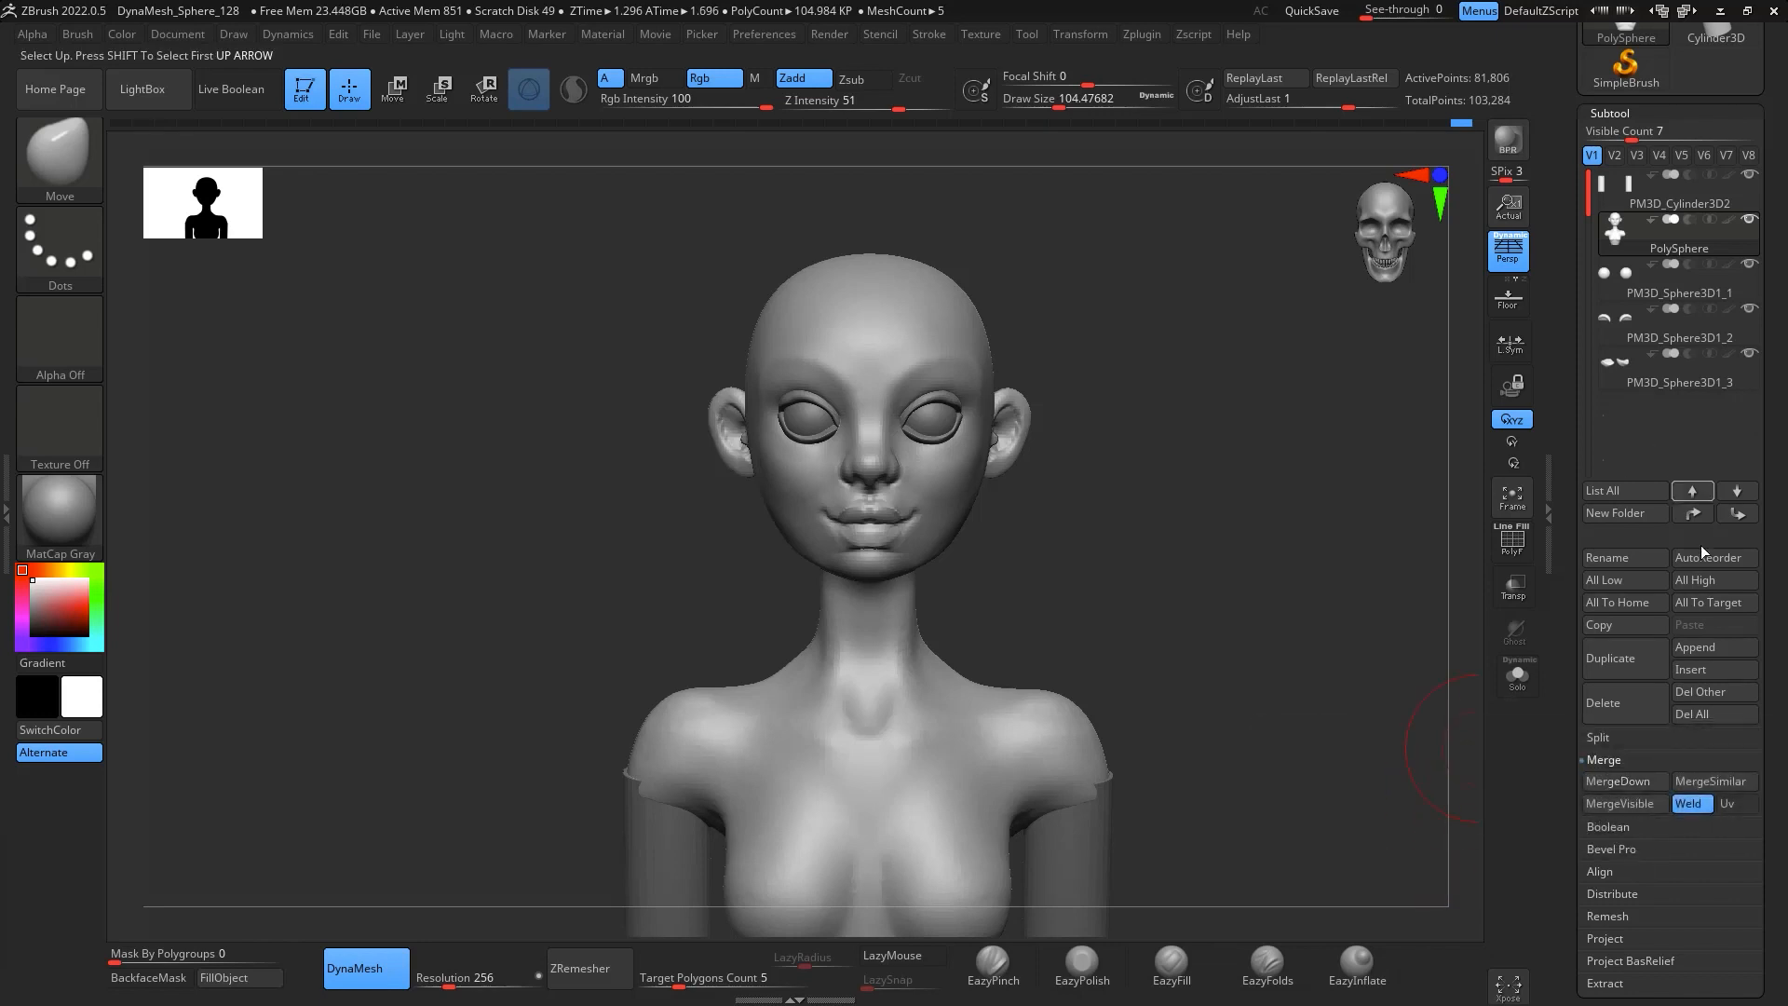
# Place PolySphere below the PM3D_Sphere3D1_1 eyeballs and merge the upper and lower eyelid subtools into it
pyautogui.click(1735, 517)
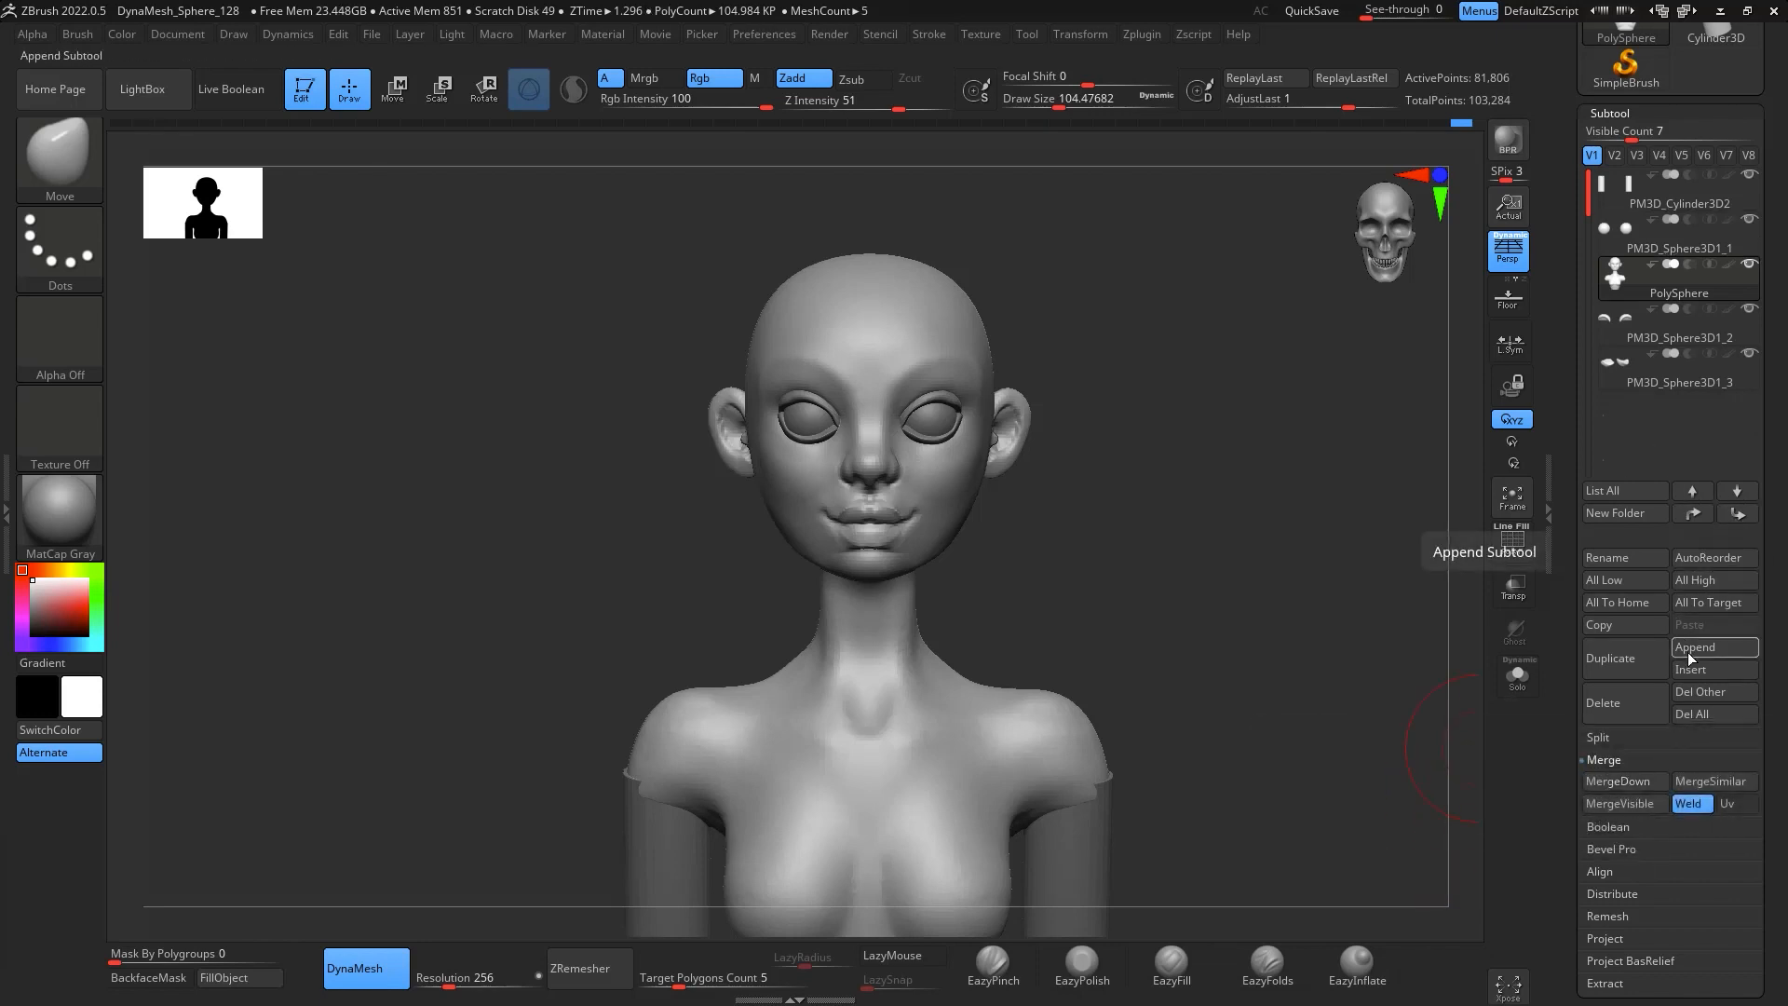
pyautogui.click(1637, 782)
pyautogui.click(1455, 821)
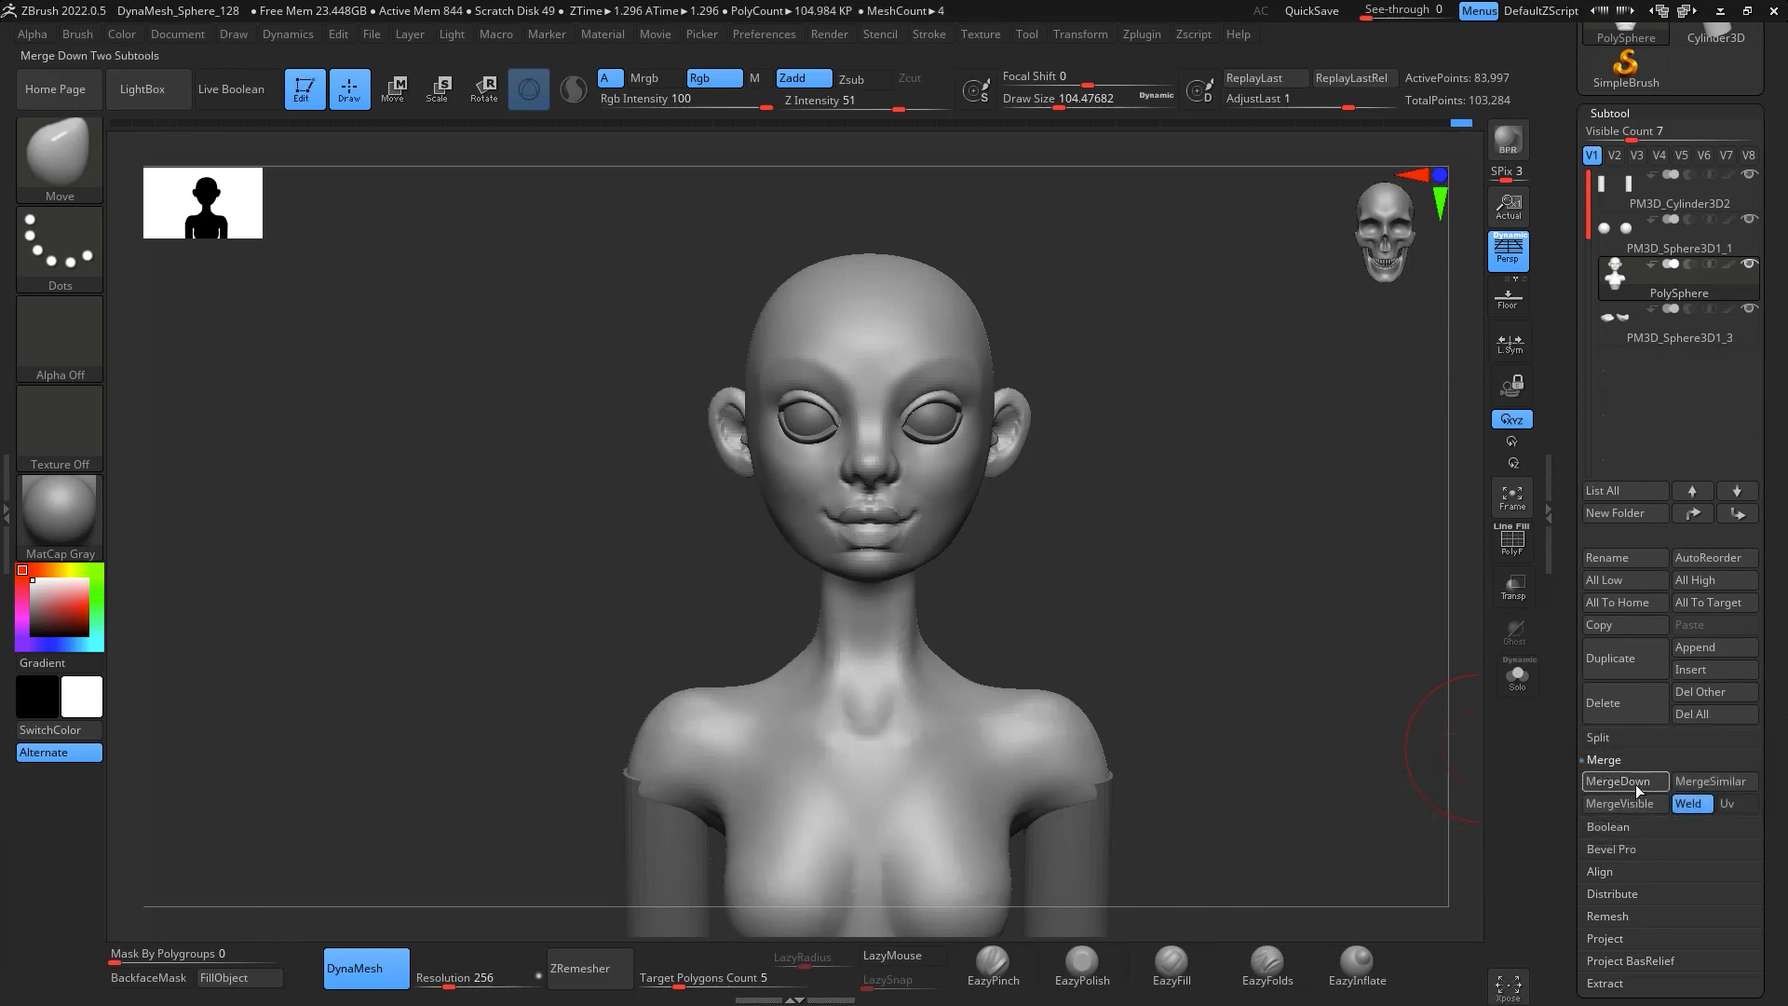
pyautogui.click(1636, 784)
pyautogui.click(1455, 823)
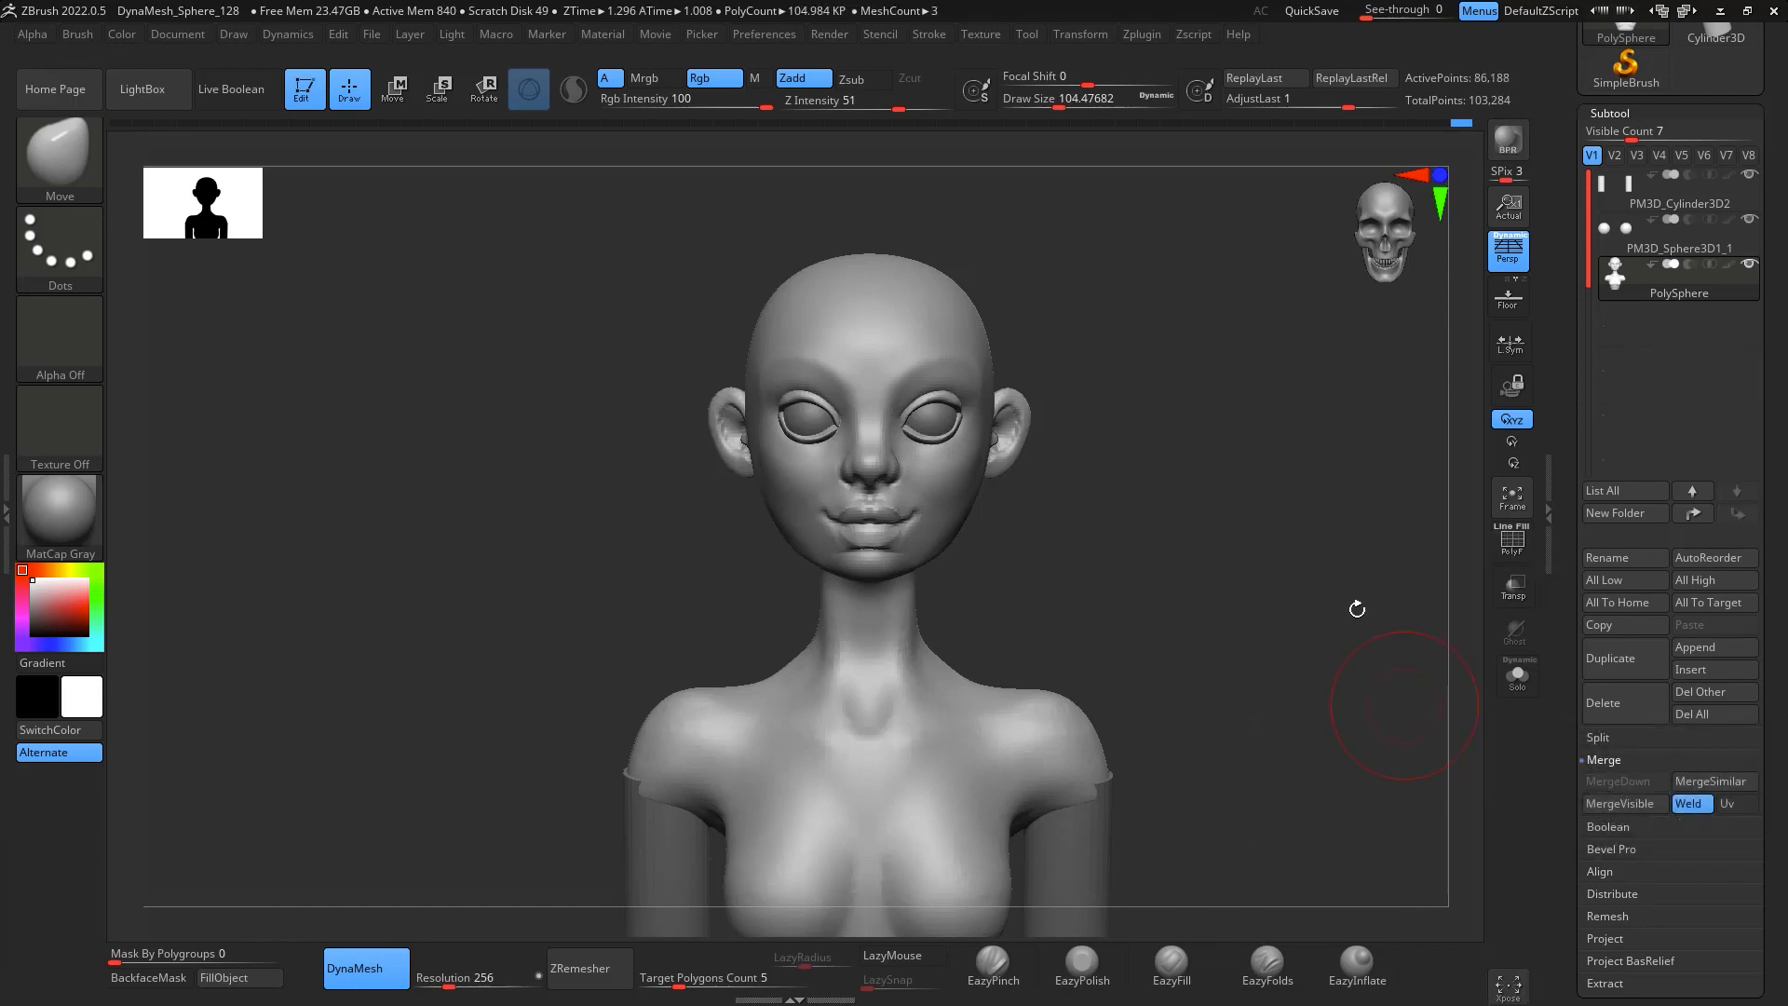
# Set the DynaMesh resolution to 512 and remesh the merged PolySphere head
pyautogui.moveTo(1293, 534)
pyautogui.mouseDown()
pyautogui.moveTo(1189, 557)
pyautogui.moveTo(1313, 556)
pyautogui.moveTo(1386, 506)
pyautogui.moveTo(1317, 495)
pyautogui.moveTo(1305, 586)
pyautogui.moveTo(1242, 487)
pyautogui.moveTo(1261, 519)
pyautogui.moveTo(1245, 571)
pyautogui.moveTo(1305, 576)
pyautogui.moveTo(1294, 597)
pyautogui.moveTo(1242, 503)
pyautogui.mouseUp()
pyautogui.press('ctrl')
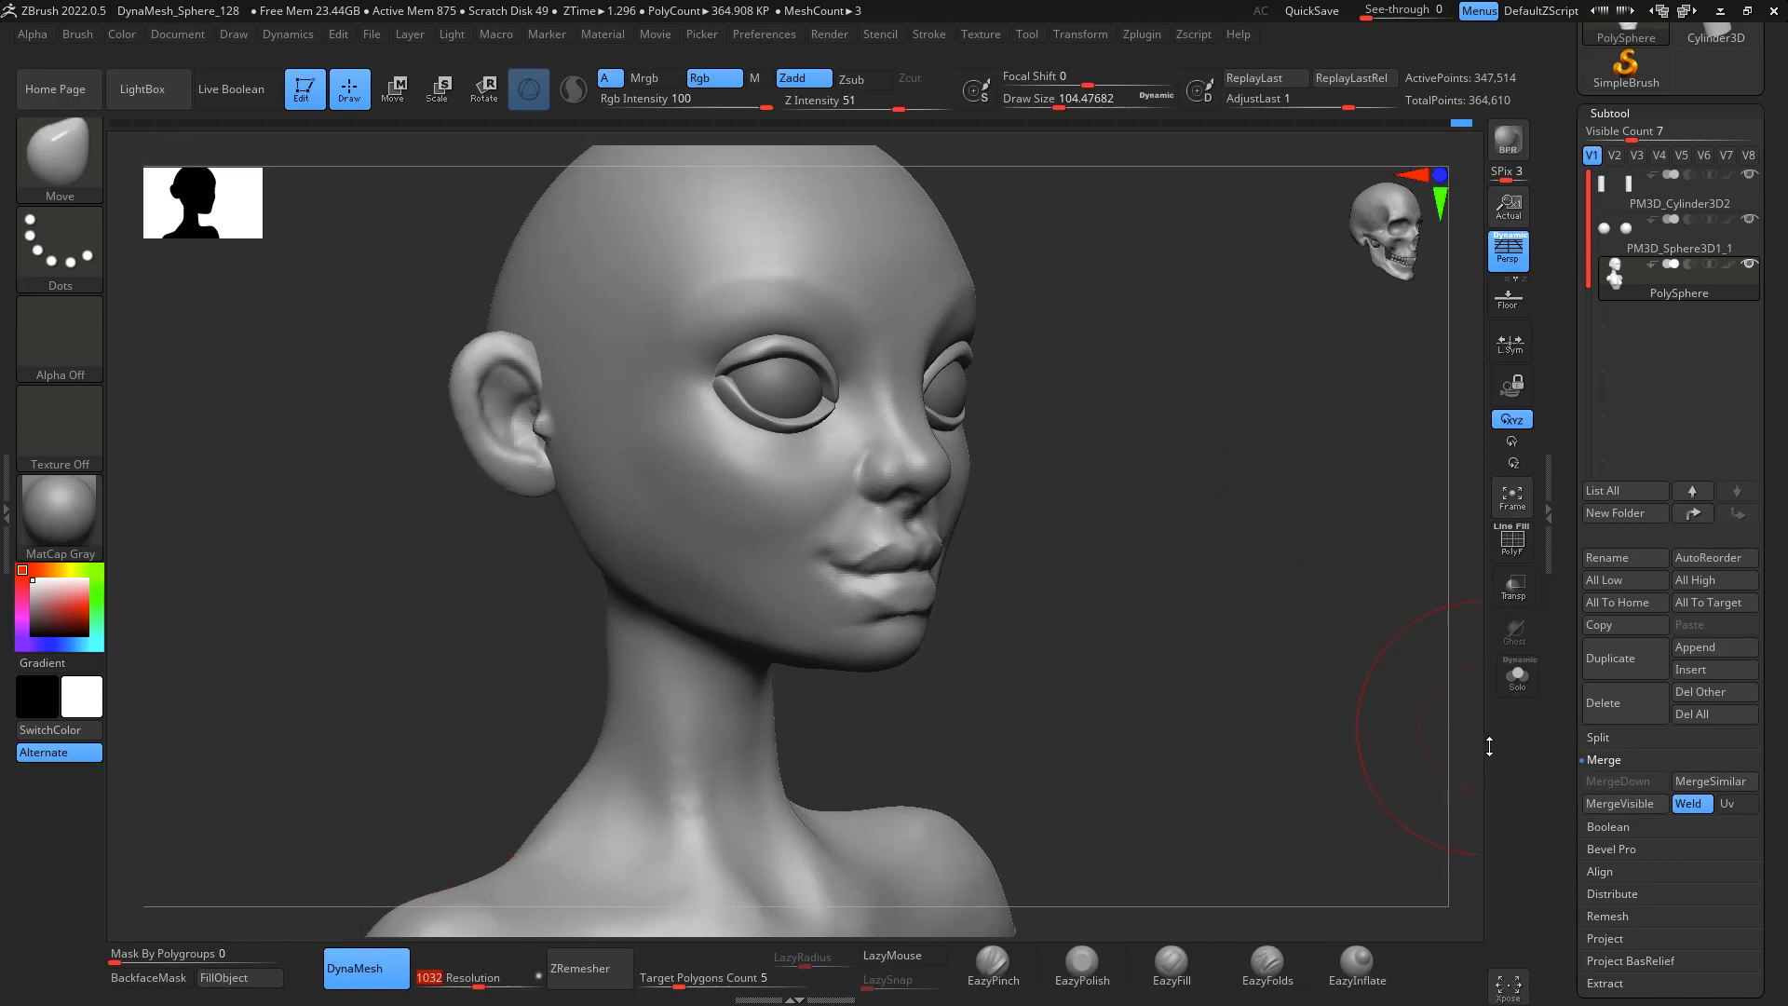
pyautogui.write('2')
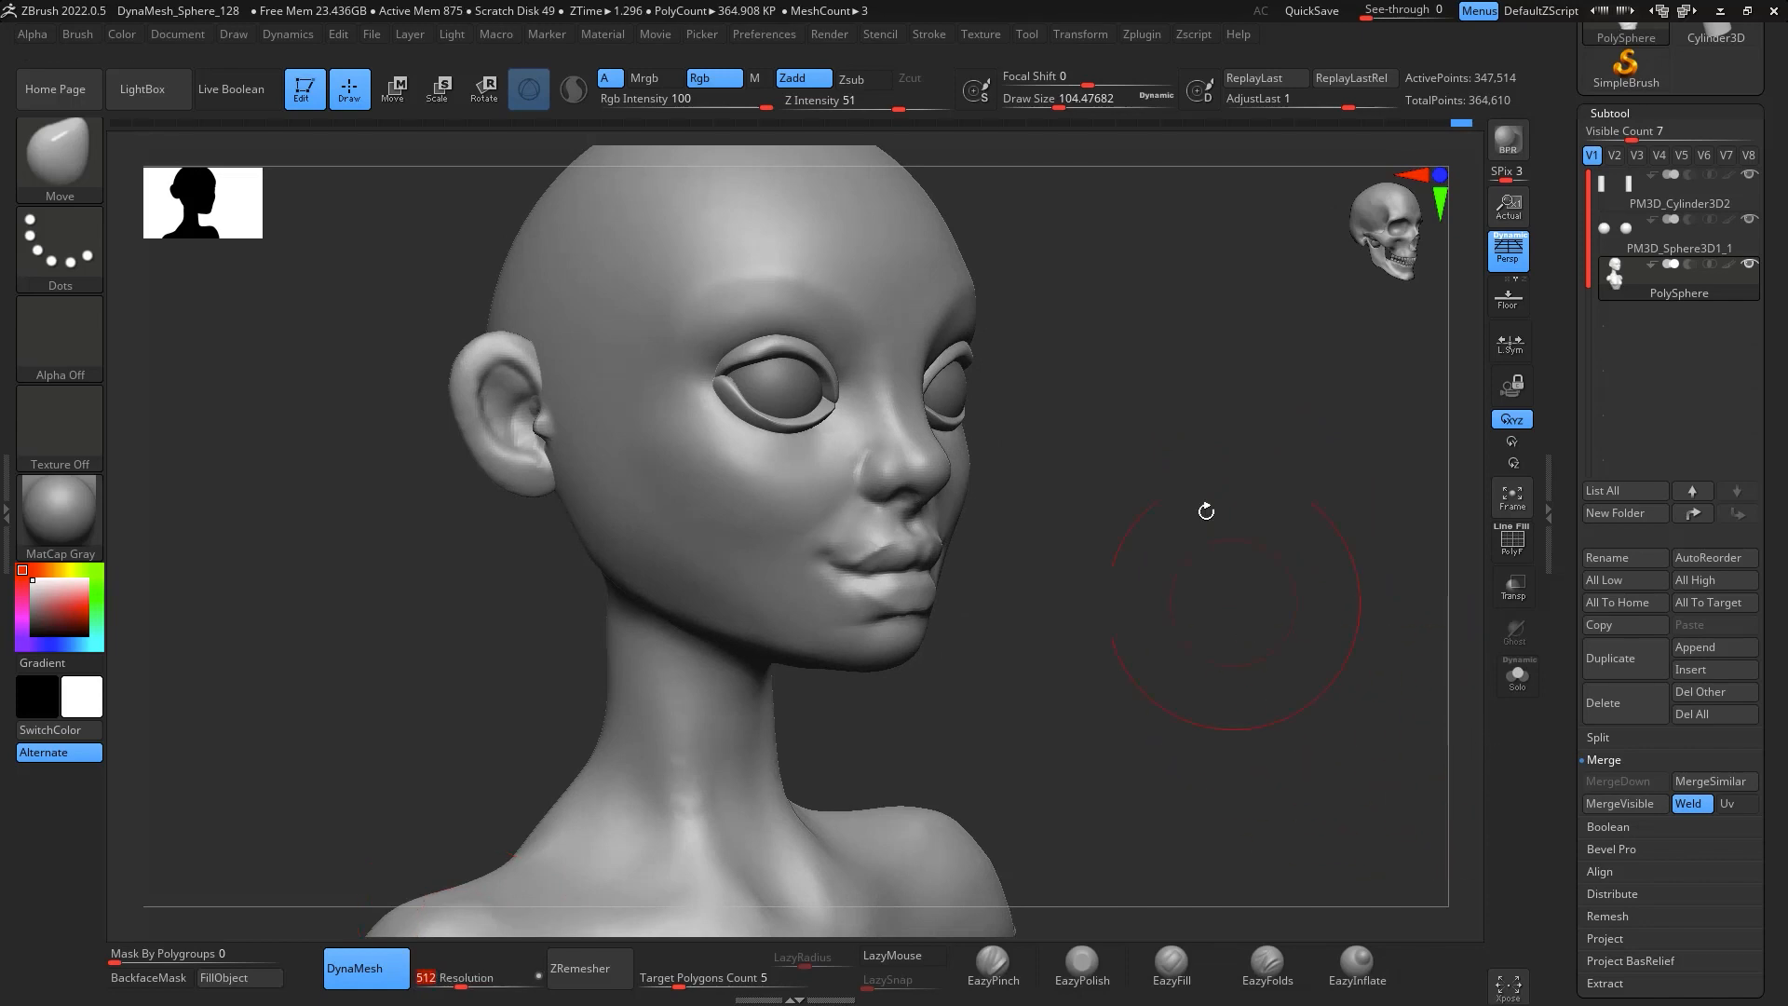
pyautogui.moveTo(1220, 473)
pyautogui.keyDown('ctrl'); pyautogui.mouseDown()
pyautogui.moveTo(1209, 589)
pyautogui.moveTo(1225, 583)
pyautogui.moveTo(1236, 609)
pyautogui.moveTo(1187, 607)
pyautogui.mouseUp(); pyautogui.keyUp('ctrl')
# Smooth the seams where the eyelids join the face, around the rims and corners of the eyes
pyautogui.moveTo(1113, 412)
pyautogui.keyDown('shift'); pyautogui.mouseDown()
pyautogui.moveTo(1070, 373)
pyautogui.moveTo(1071, 503)
pyautogui.mouseUp(); pyautogui.keyUp('shift')
pyautogui.moveTo(1322, 532); pyautogui.dragTo(1197, 527)
pyautogui.moveTo(1071, 522)
pyautogui.keyDown('shift'); pyautogui.mouseDown()
pyautogui.moveTo(1068, 570)
pyautogui.moveTo(1078, 540)
pyautogui.mouseUp(); pyautogui.keyUp('shift')
pyautogui.moveTo(1423, 681); pyautogui.dragTo(1221, 415)
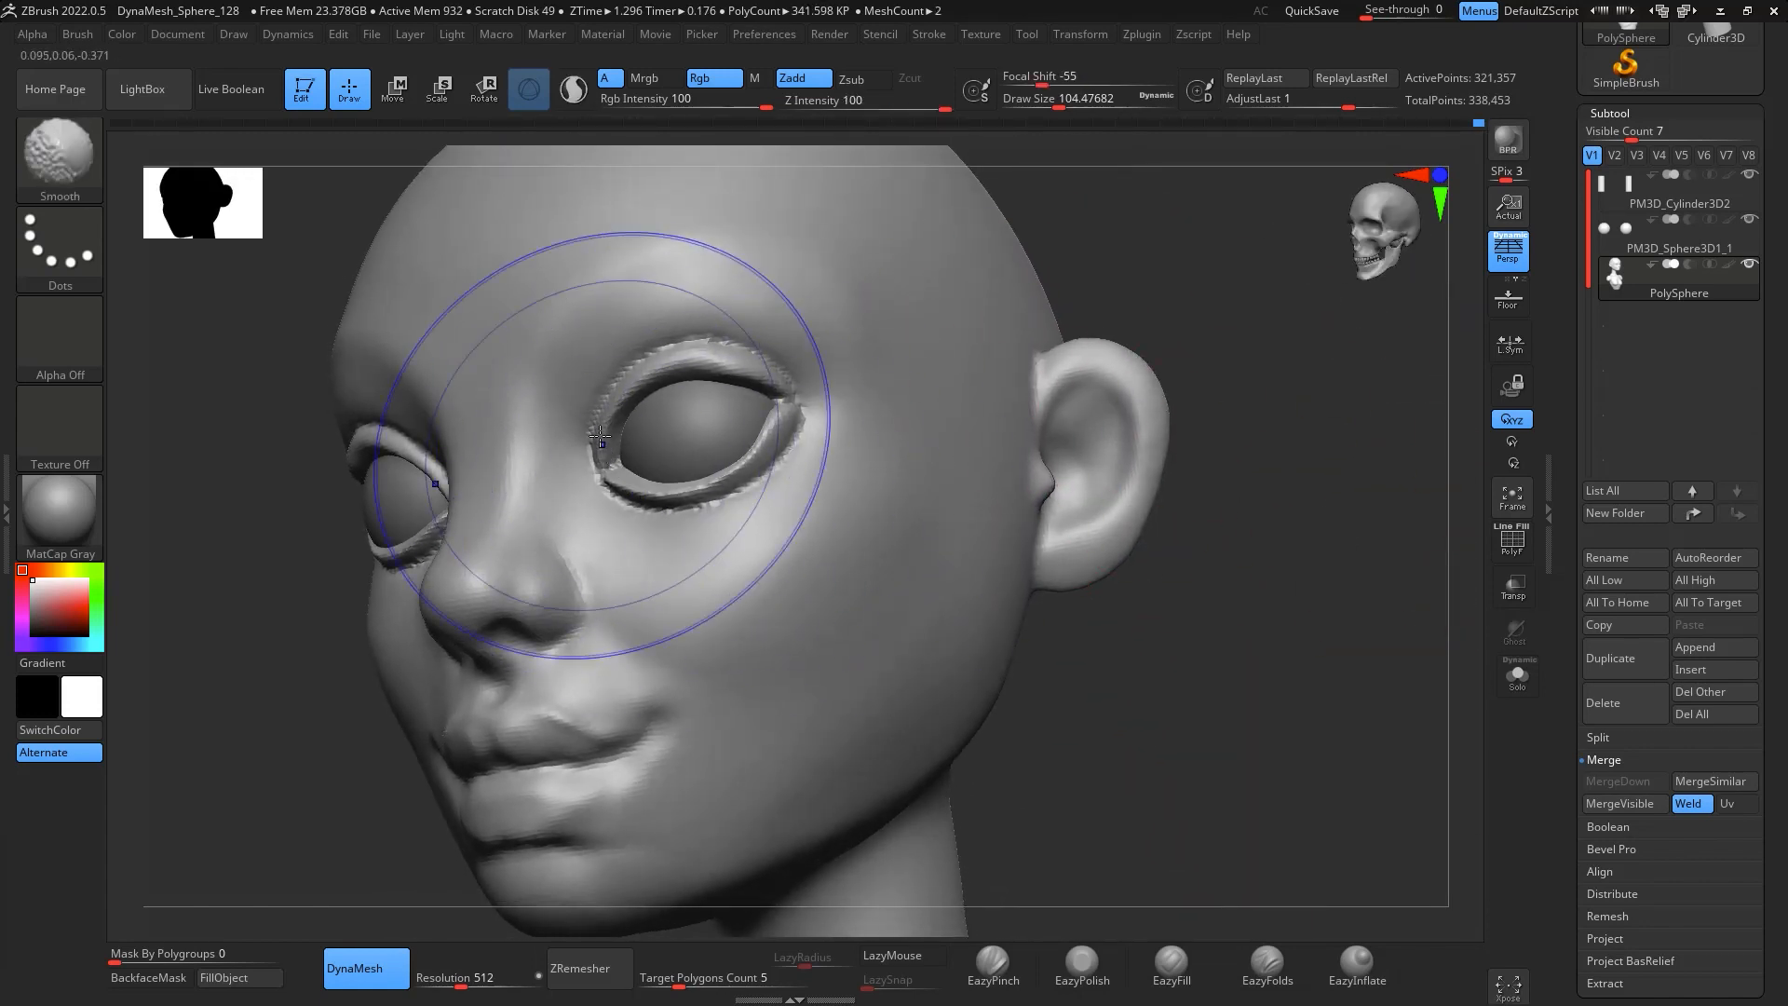
pyautogui.moveTo(600, 435)
pyautogui.keyDown('shift'); pyautogui.mouseDown()
pyautogui.moveTo(710, 321)
pyautogui.moveTo(779, 479)
pyautogui.moveTo(606, 540)
pyautogui.moveTo(798, 421)
pyautogui.mouseUp(); pyautogui.keyUp('shift')
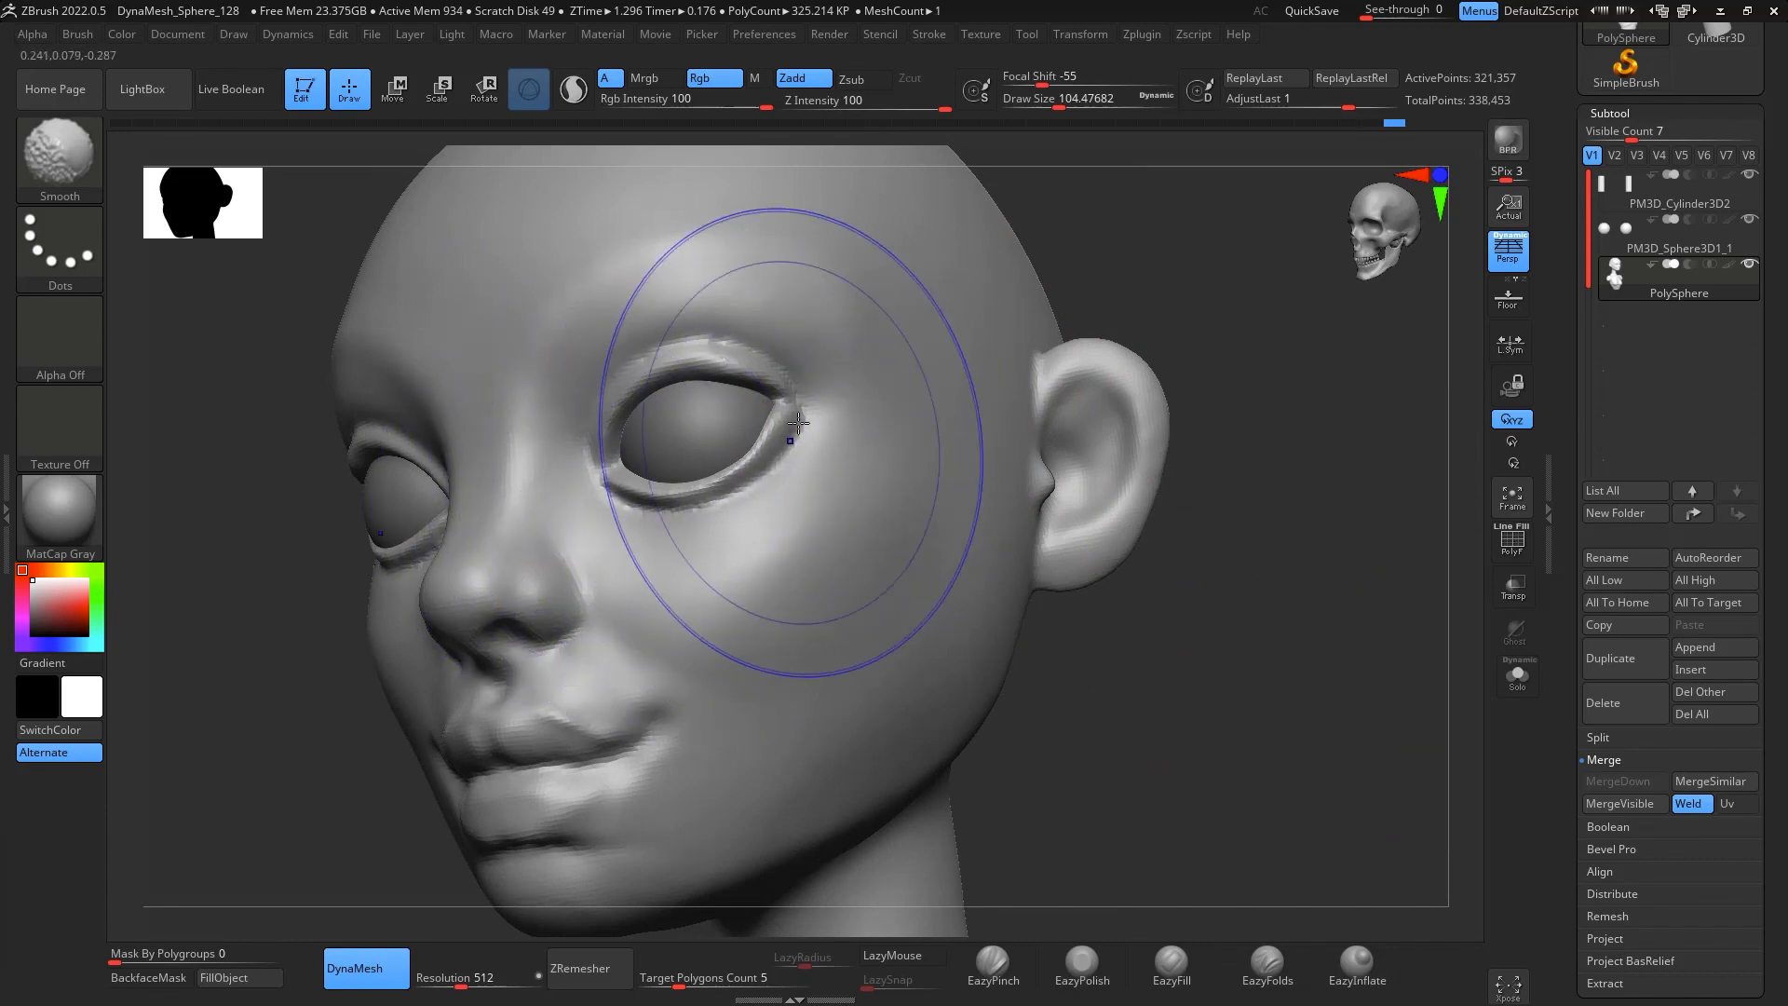
# Crease the outer edges of the eyelids with the DamStandard brush at a draw size of about 12
pyautogui.moveTo(1314, 605)
pyautogui.mouseDown()
pyautogui.moveTo(1369, 527)
pyautogui.moveTo(1312, 525)
pyautogui.mouseUp()
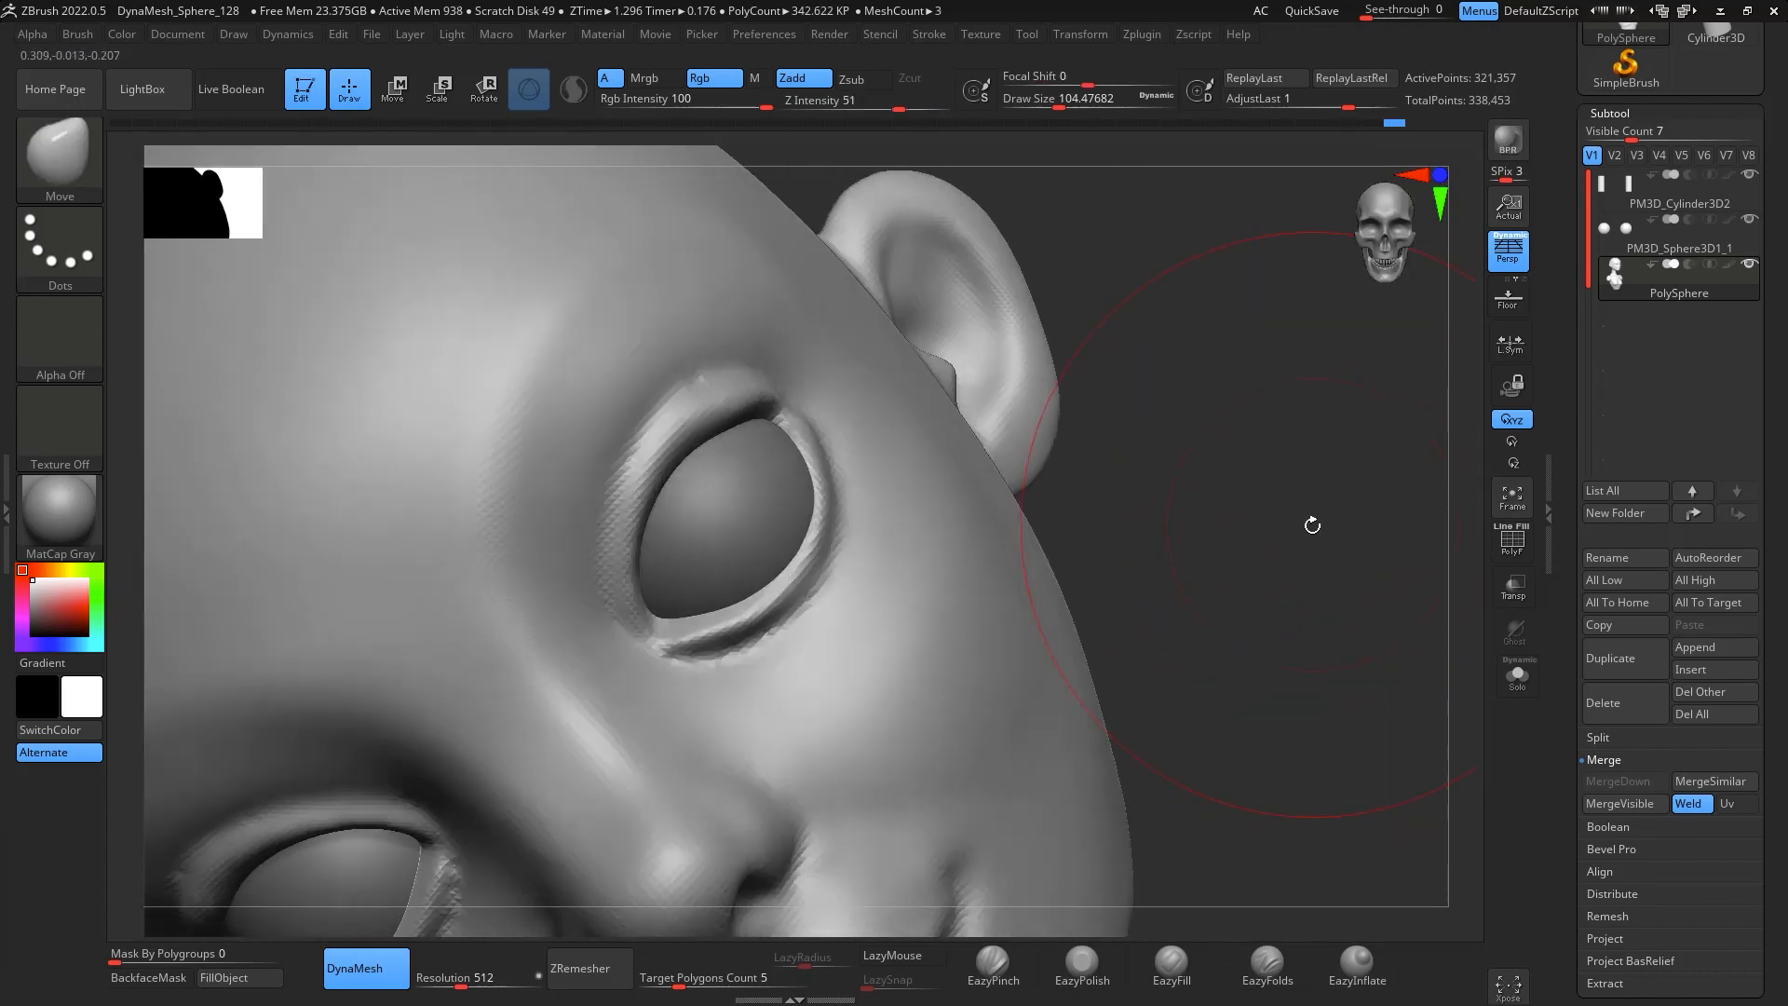
pyautogui.press('b')
pyautogui.press('d')
pyautogui.press('s')
pyautogui.press('s')
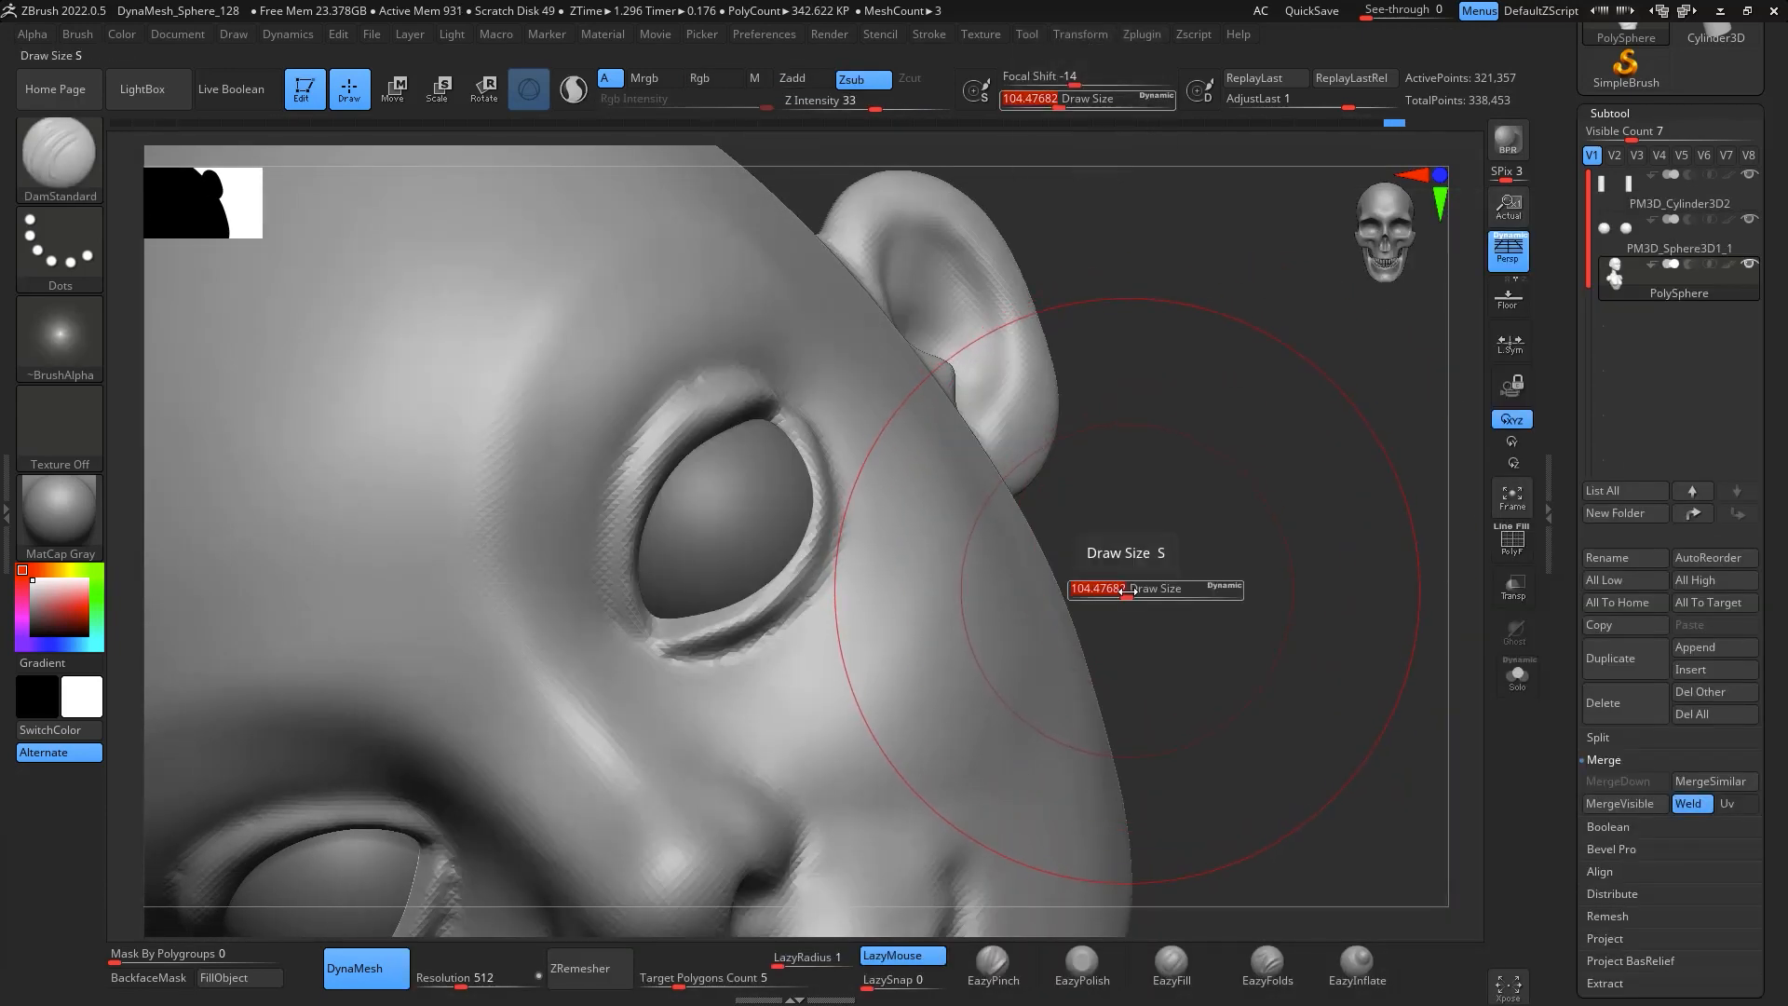
pyautogui.moveTo(1128, 588); pyautogui.dragTo(1133, 588)
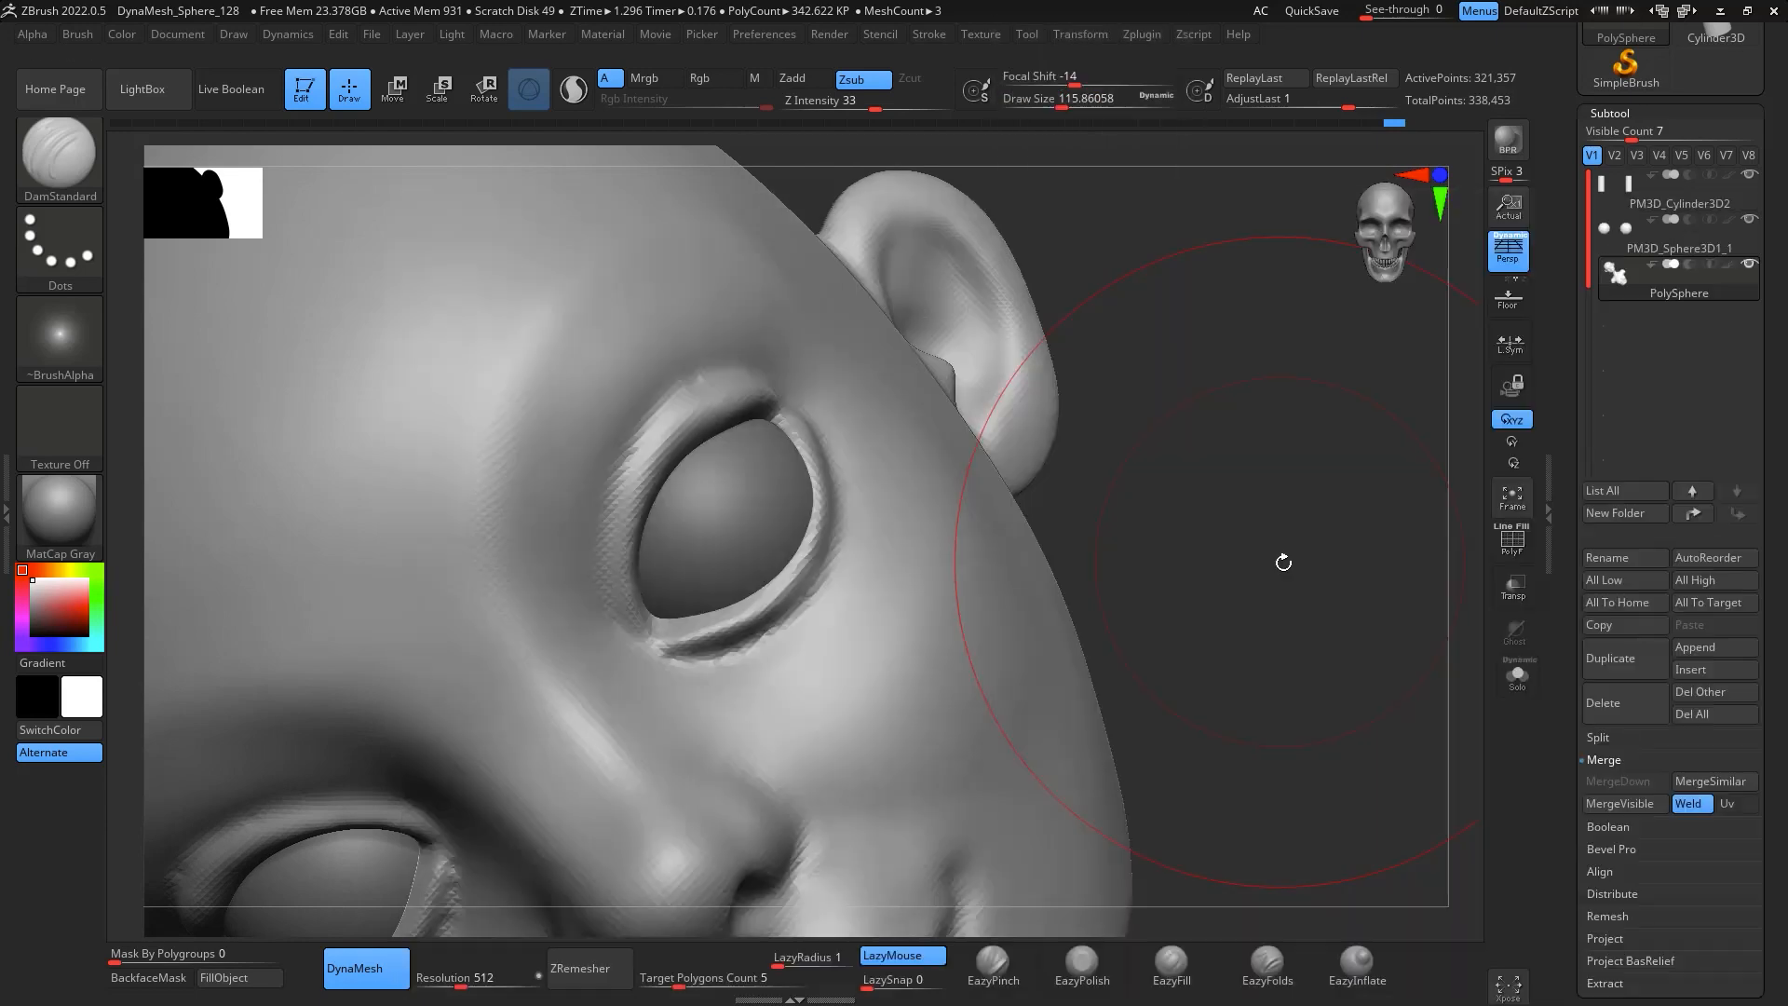
pyautogui.press('s')
pyautogui.moveTo(1277, 562); pyautogui.dragTo(1246, 560)
pyautogui.moveTo(1318, 529); pyautogui.dragTo(1229, 518)
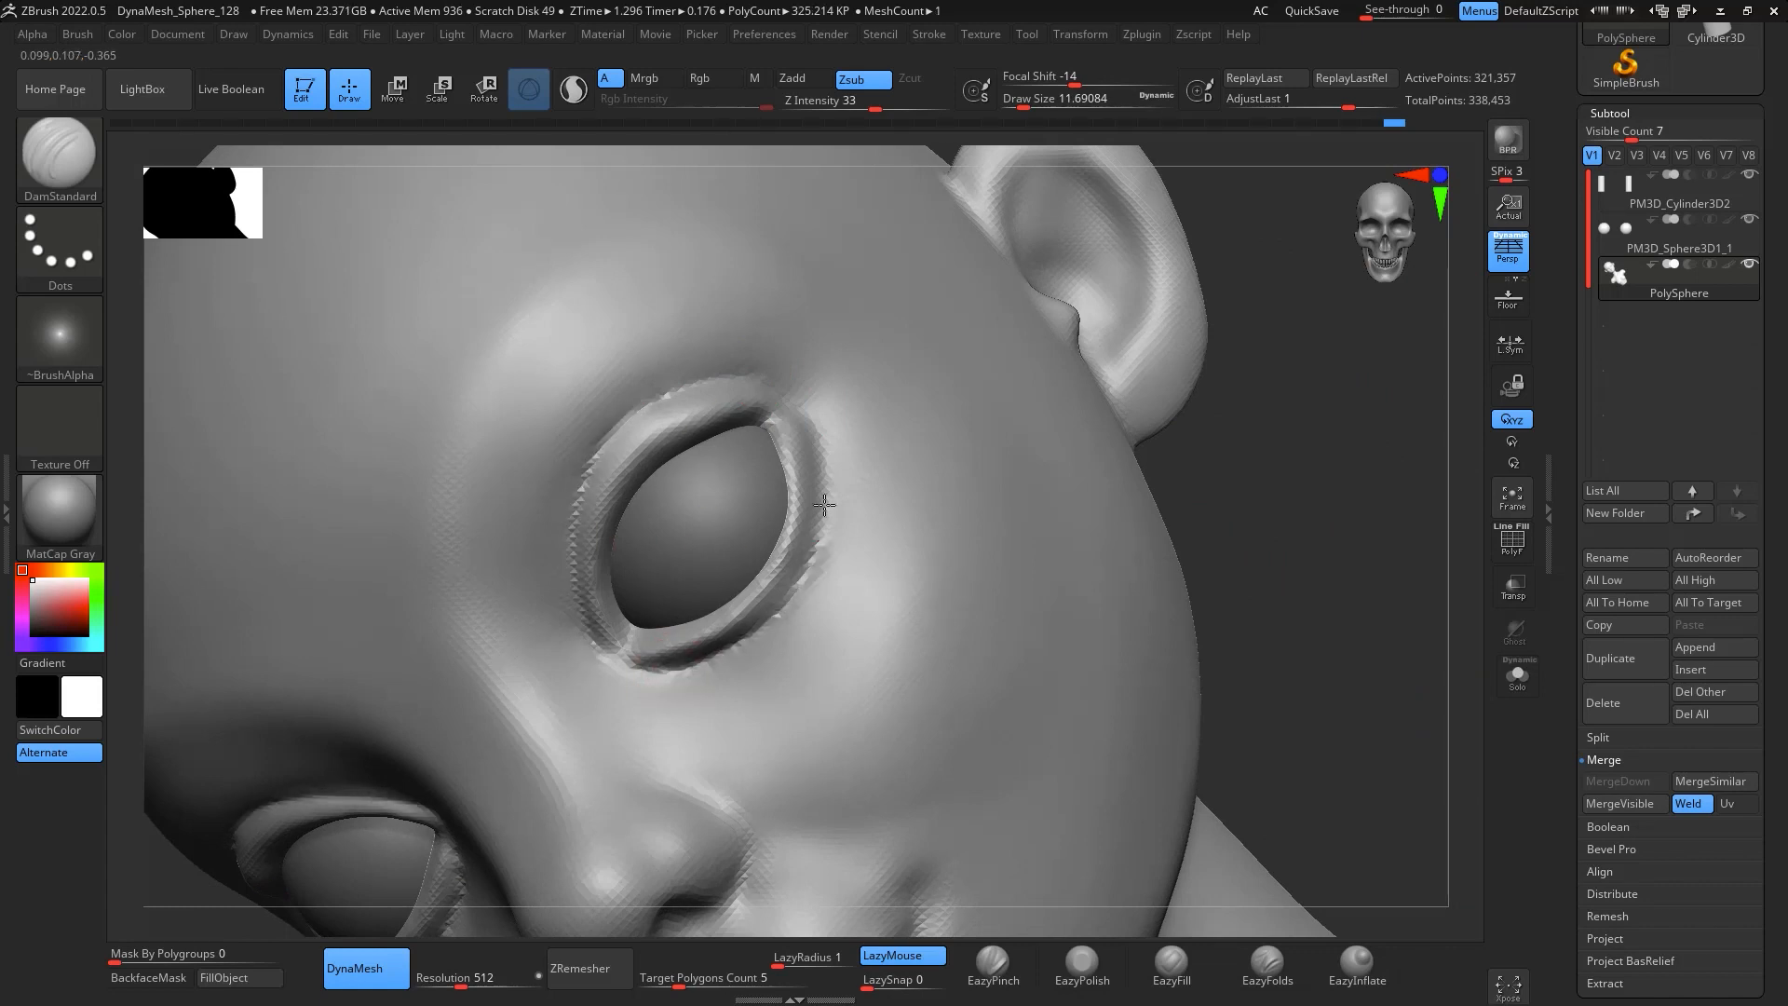
# Carve the line between the lips and the mouth corners with the DamStandard brush, and smooth the upper lip
pyautogui.moveTo(1238, 419)
pyautogui.mouseDown()
pyautogui.moveTo(1333, 260)
pyautogui.moveTo(1477, 299)
pyautogui.moveTo(1320, 335)
pyautogui.moveTo(1317, 307)
pyautogui.mouseUp()
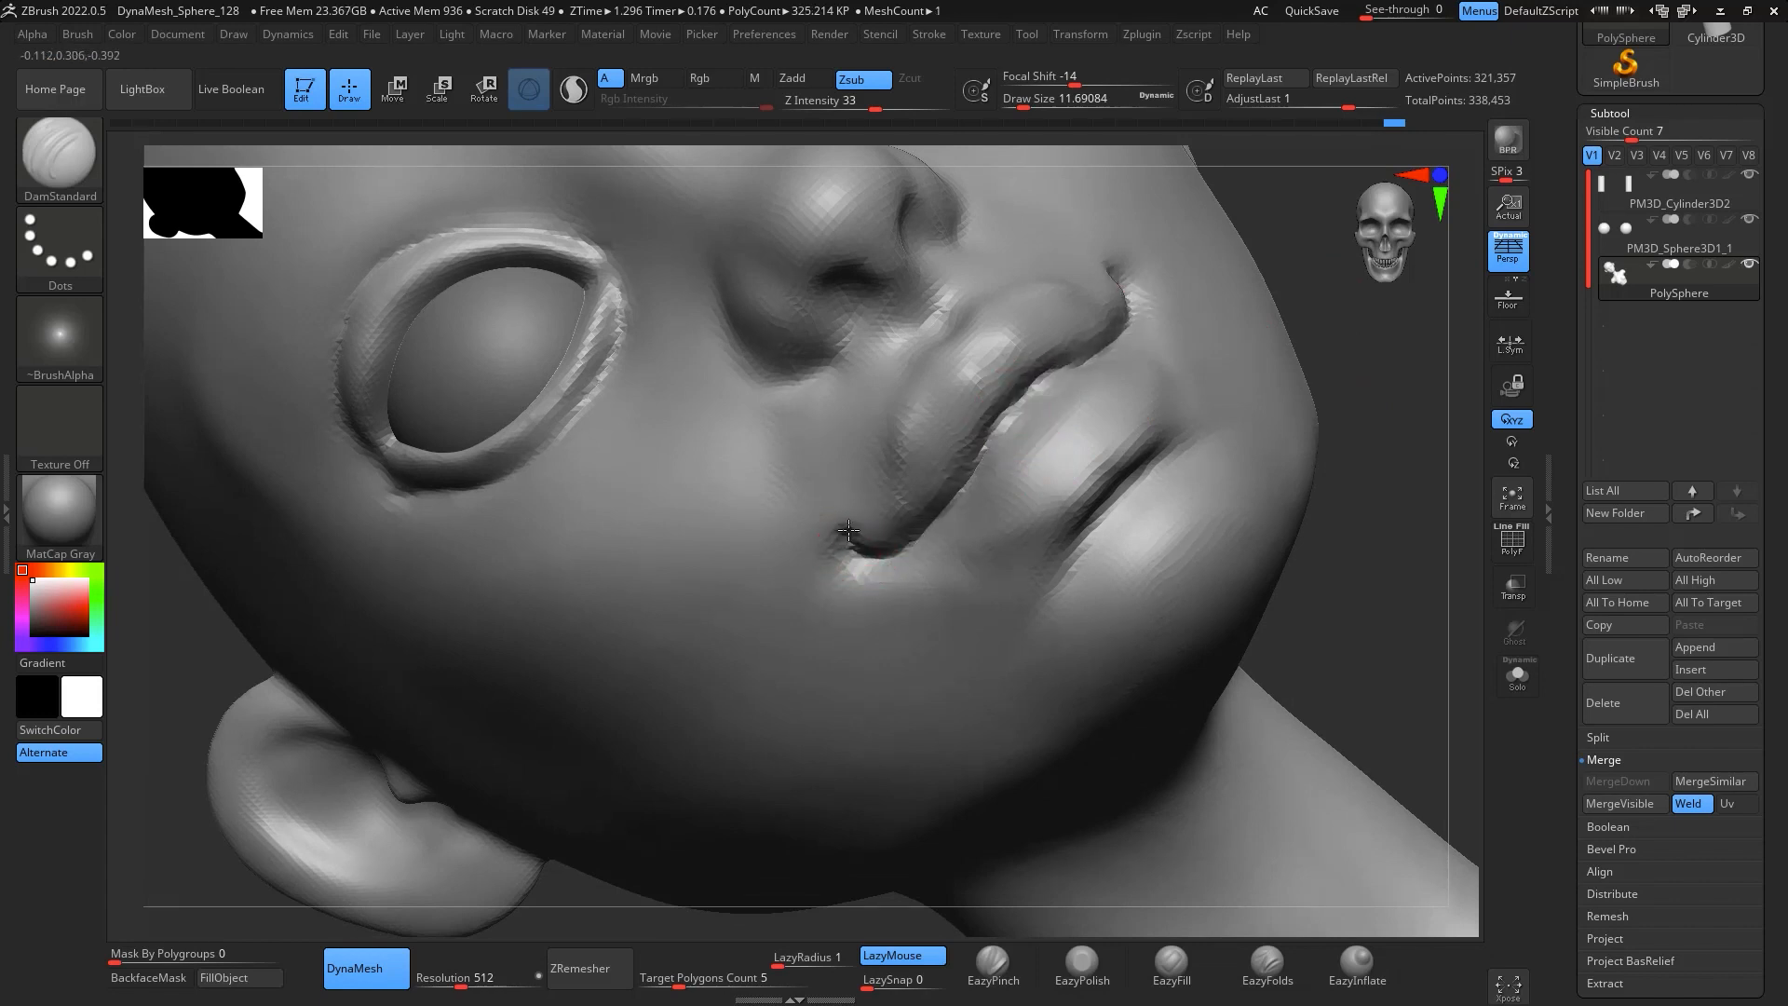
pyautogui.moveTo(977, 455); pyautogui.dragTo(966, 517)
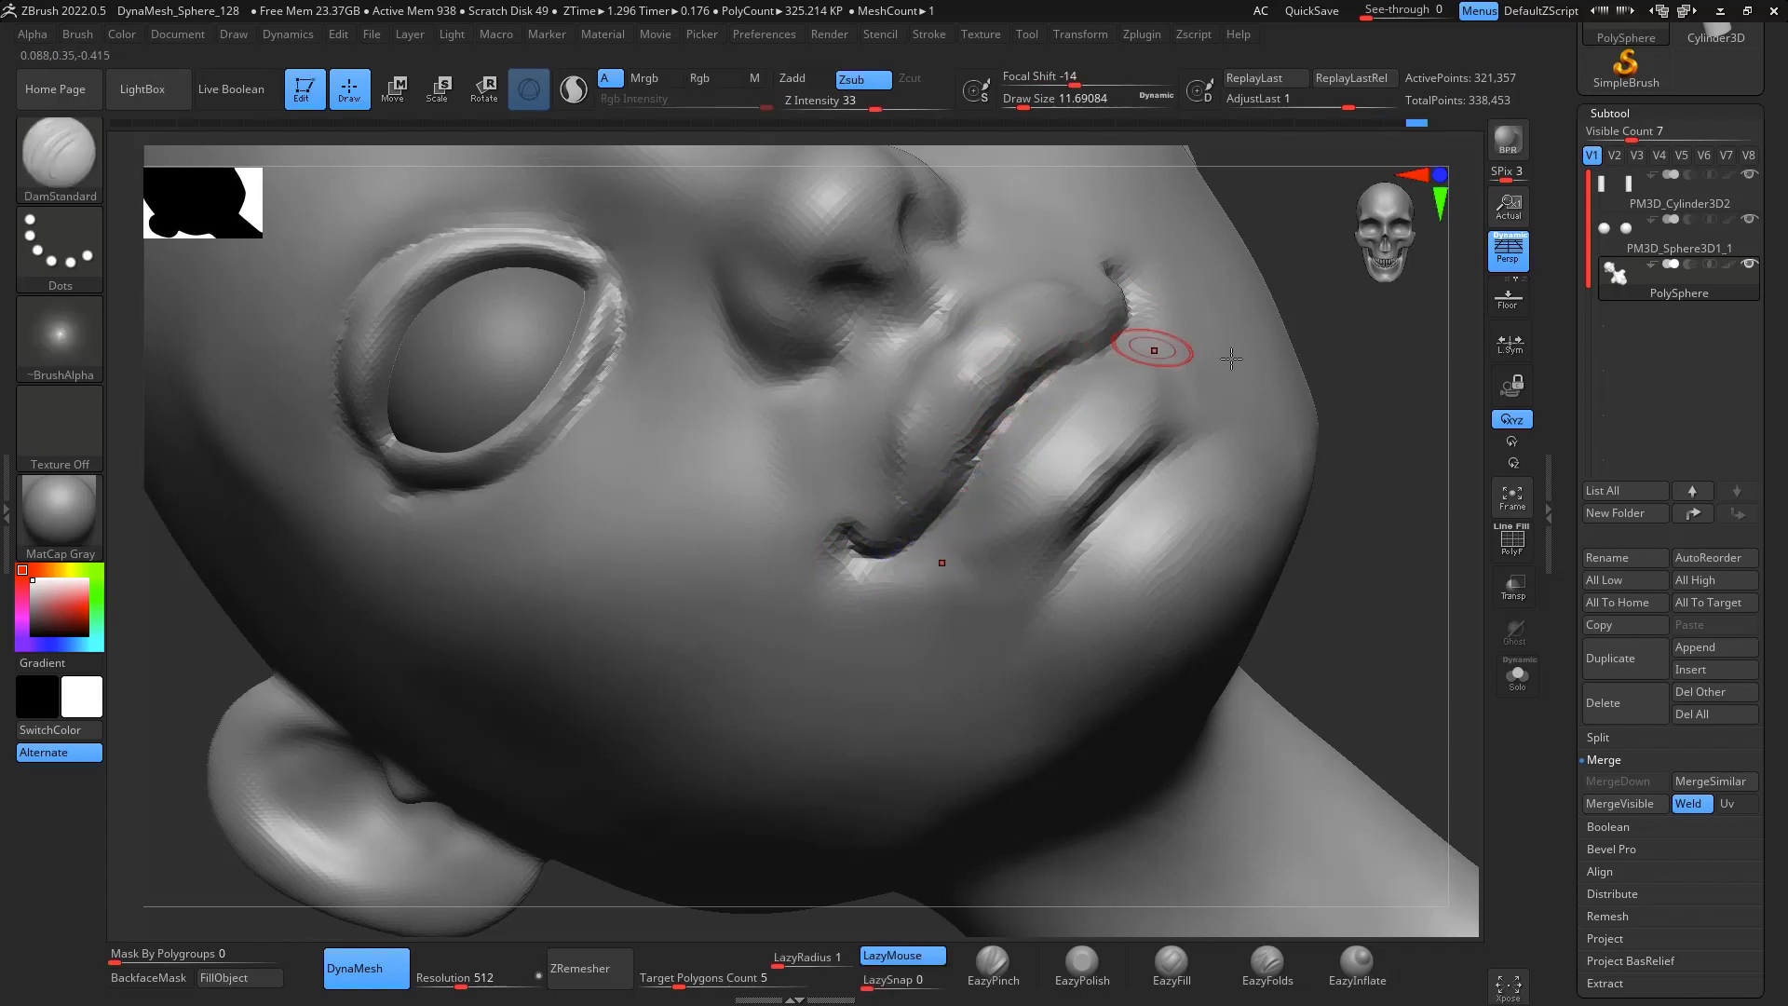
pyautogui.moveTo(1313, 358); pyautogui.dragTo(1210, 367)
pyautogui.moveTo(902, 419)
pyautogui.keyDown('shift'); pyautogui.mouseDown()
pyautogui.moveTo(928, 360)
pyautogui.moveTo(970, 337)
pyautogui.moveTo(895, 371)
pyautogui.moveTo(890, 409)
pyautogui.mouseUp(); pyautogui.keyUp('shift')
# Pinch the lip line toward the mouth corner with the EazyPinch brush at a draw size of about 13
pyautogui.click(993, 964)
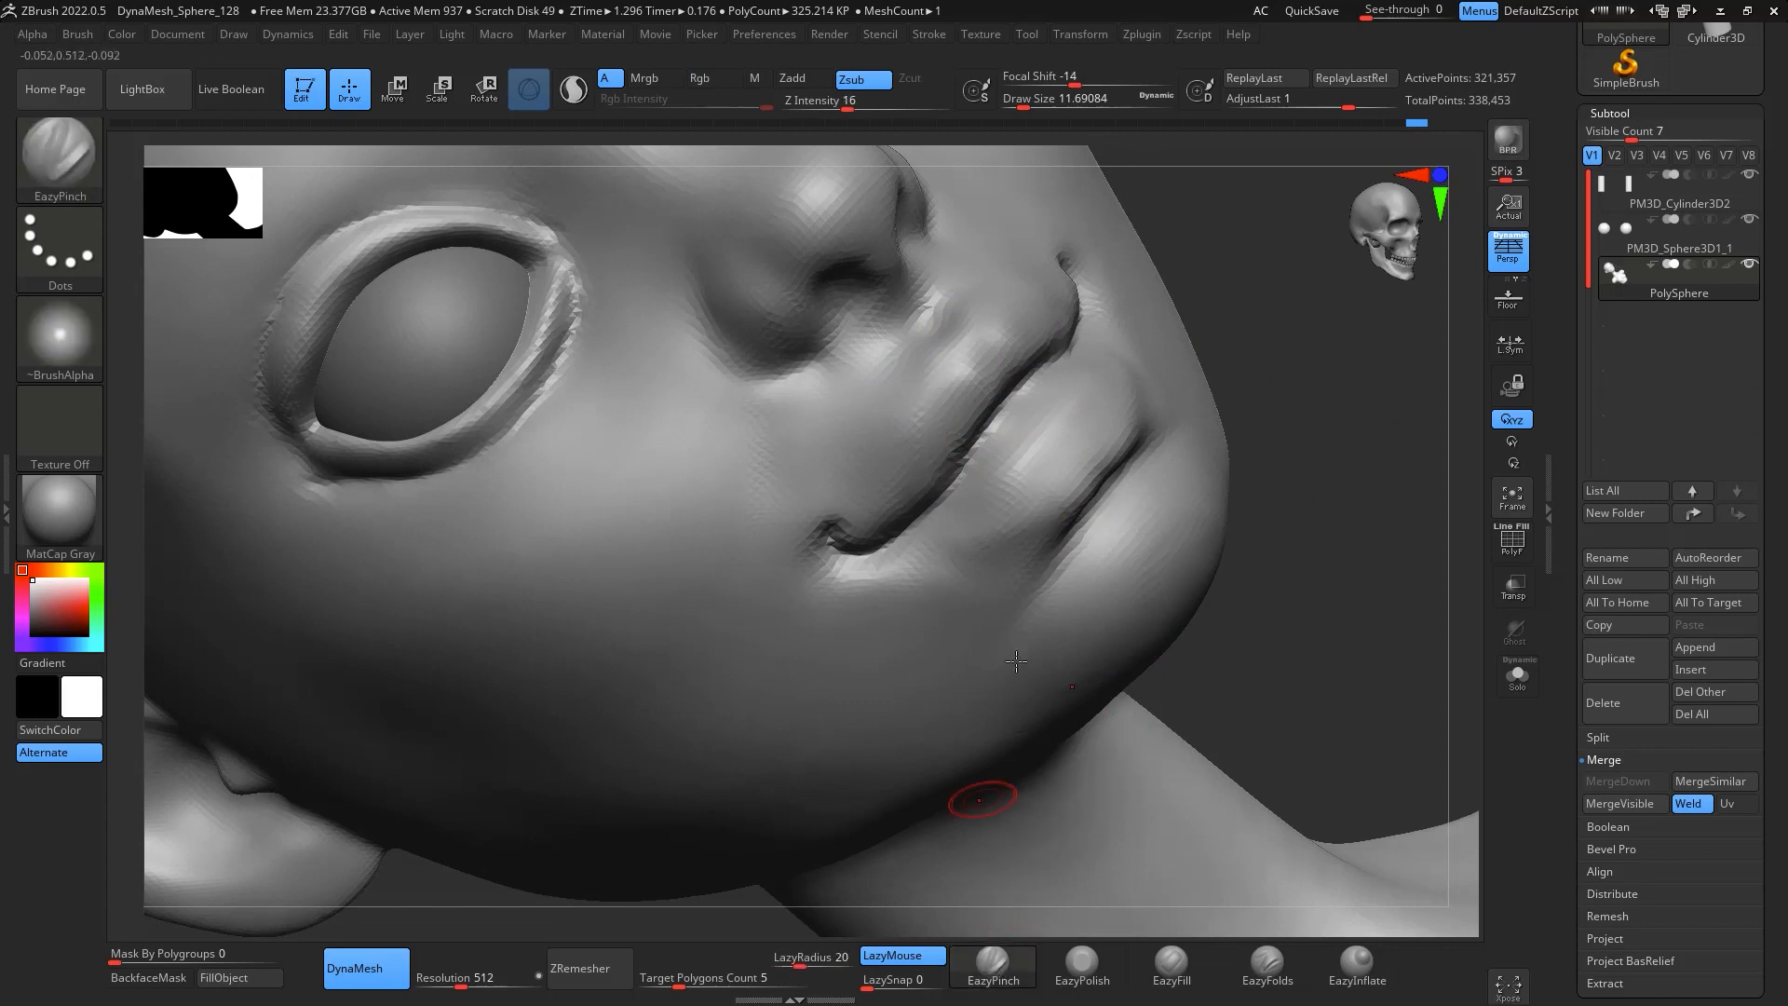
pyautogui.press('space')
pyautogui.click(1038, 597)
pyautogui.press('space')
pyautogui.moveTo(974, 376); pyautogui.dragTo(959, 350)
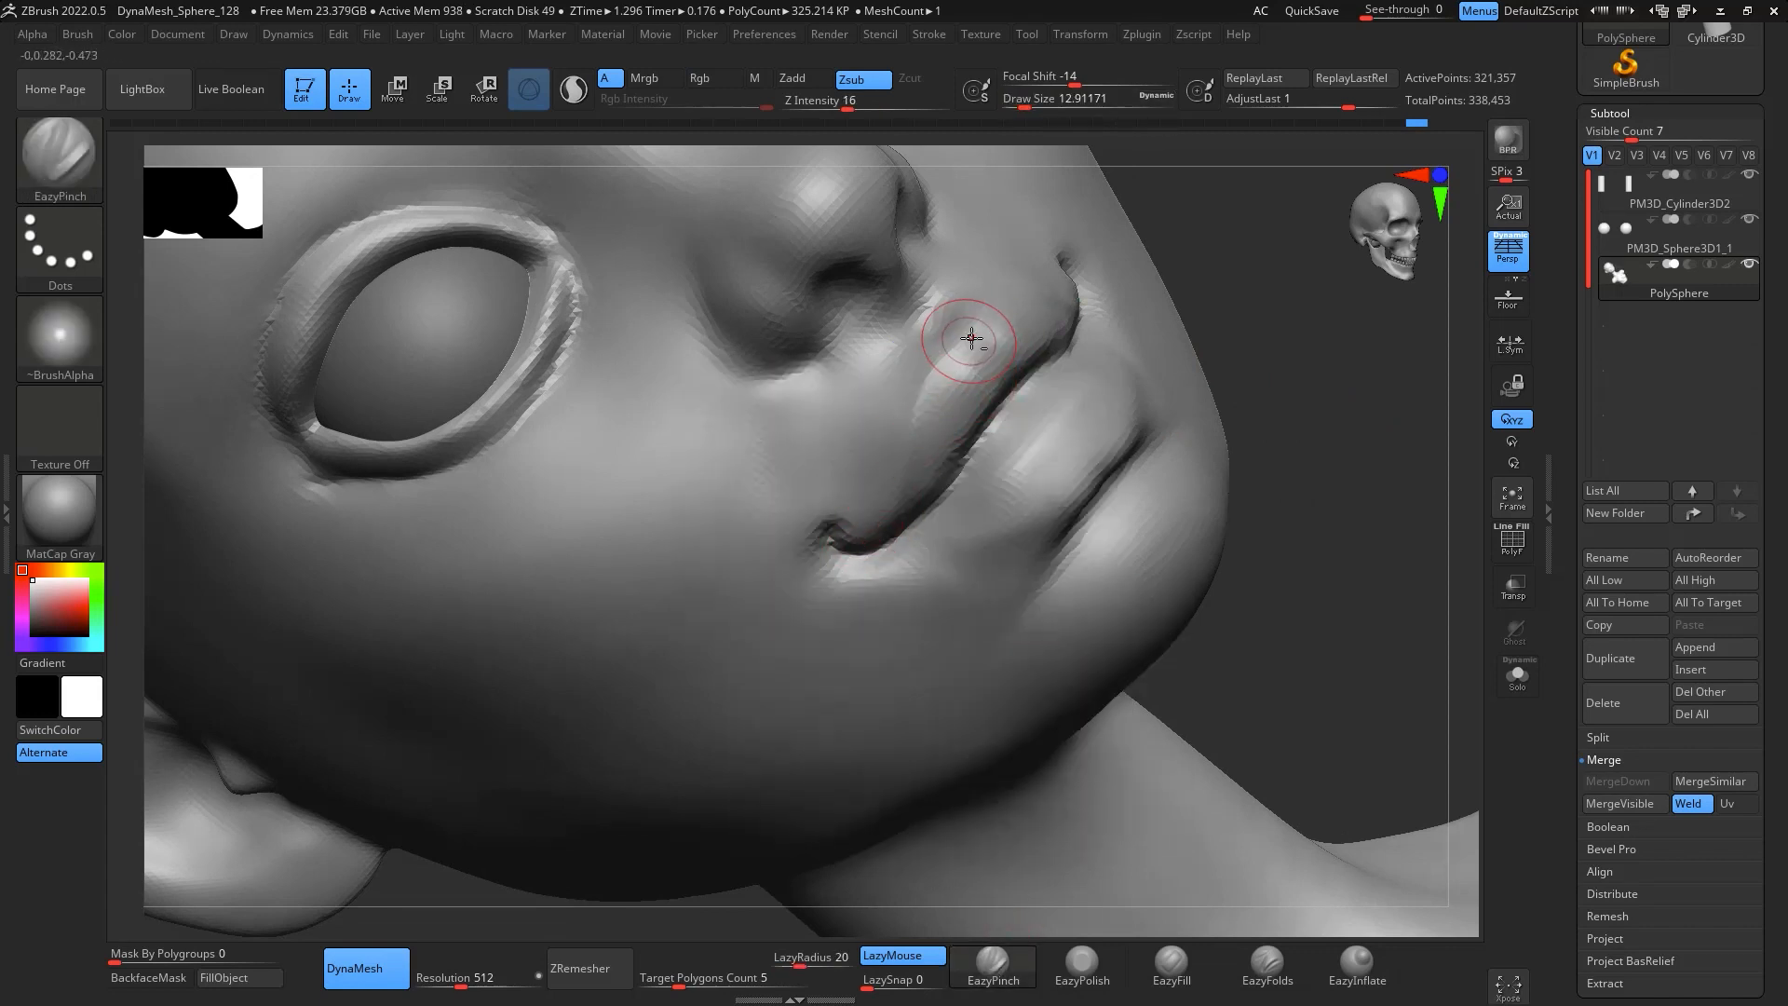
pyautogui.moveTo(902, 457); pyautogui.dragTo(873, 518)
pyautogui.moveTo(1024, 535)
pyautogui.mouseDown()
pyautogui.moveTo(1140, 402)
pyautogui.moveTo(1029, 526)
pyautogui.mouseUp()
# Smooth the jagged eyelid seams around the inner and outer corners of the eyes
pyautogui.moveTo(1322, 596)
pyautogui.keyDown('shift'); pyautogui.mouseDown()
pyautogui.moveTo(1413, 634)
pyautogui.moveTo(1441, 764)
pyautogui.mouseUp(); pyautogui.keyUp('shift')
pyautogui.moveTo(1434, 736)
pyautogui.keyDown('alt'); pyautogui.mouseDown()
pyautogui.moveTo(1381, 592)
pyautogui.moveTo(1265, 742)
pyautogui.mouseUp(); pyautogui.keyUp('alt')
pyautogui.moveTo(1347, 627)
pyautogui.mouseDown()
pyautogui.moveTo(1300, 622)
pyautogui.moveTo(1289, 527)
pyautogui.moveTo(1360, 471)
pyautogui.moveTo(1397, 518)
pyautogui.moveTo(1349, 606)
pyautogui.moveTo(1270, 556)
pyautogui.moveTo(1337, 456)
pyautogui.moveTo(1361, 511)
pyautogui.moveTo(1320, 529)
pyautogui.mouseUp()
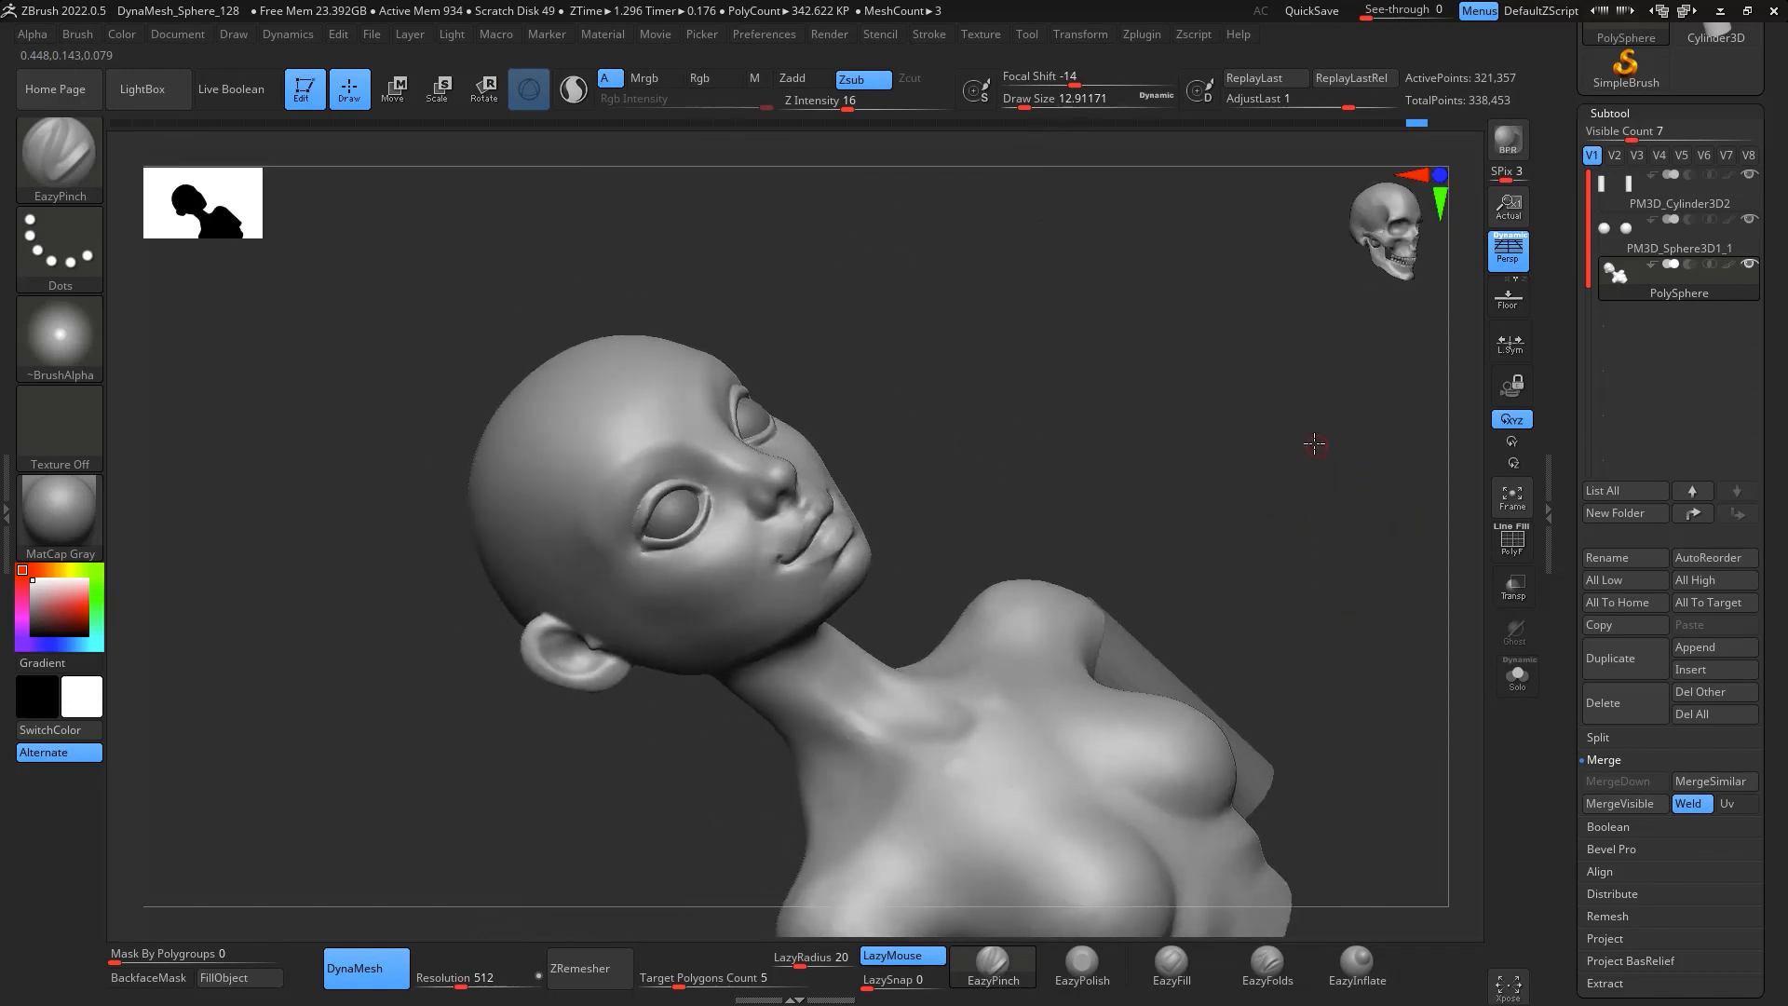
pyautogui.keyDown('alt'); pyautogui.moveTo(1314, 444); pyautogui.dragTo(1385, 651); pyautogui.keyUp('alt')
pyautogui.keyDown('alt'); pyautogui.moveTo(1285, 365); pyautogui.dragTo(1324, 463); pyautogui.keyUp('alt')
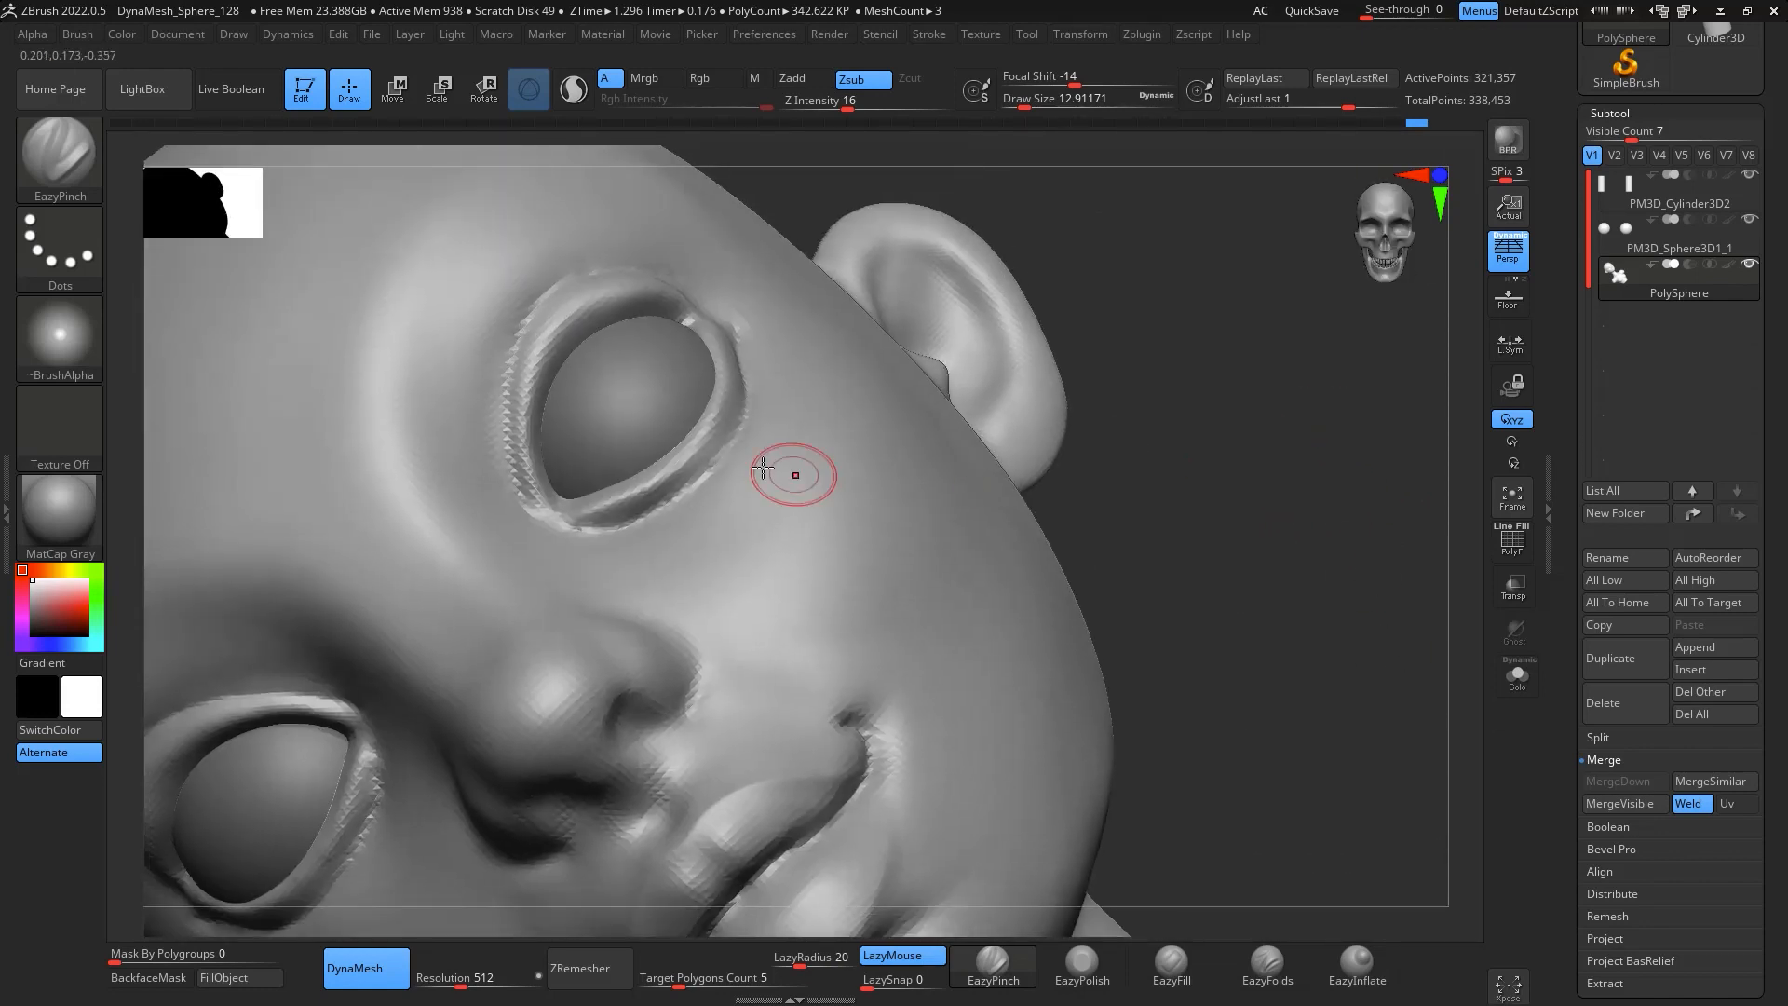
pyautogui.keyDown('shift'); pyautogui.moveTo(708, 475); pyautogui.dragTo(671, 510); pyautogui.keyUp('shift')
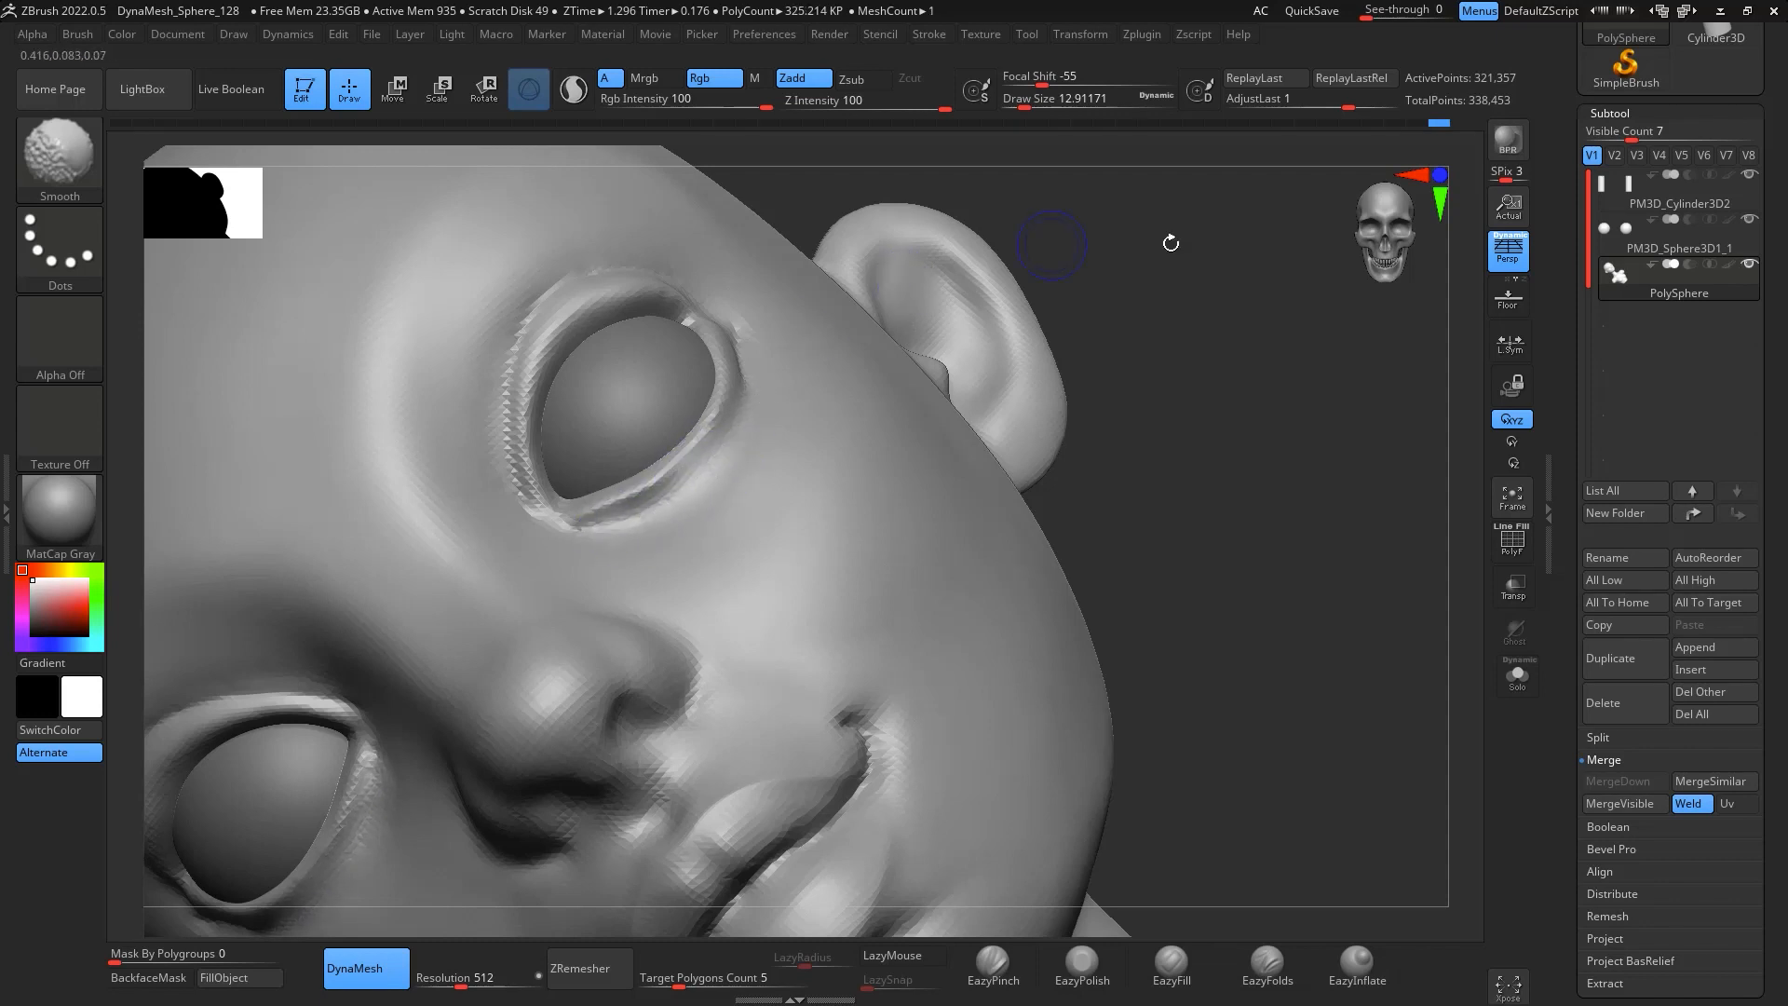
pyautogui.moveTo(1170, 243); pyautogui.dragTo(842, 367)
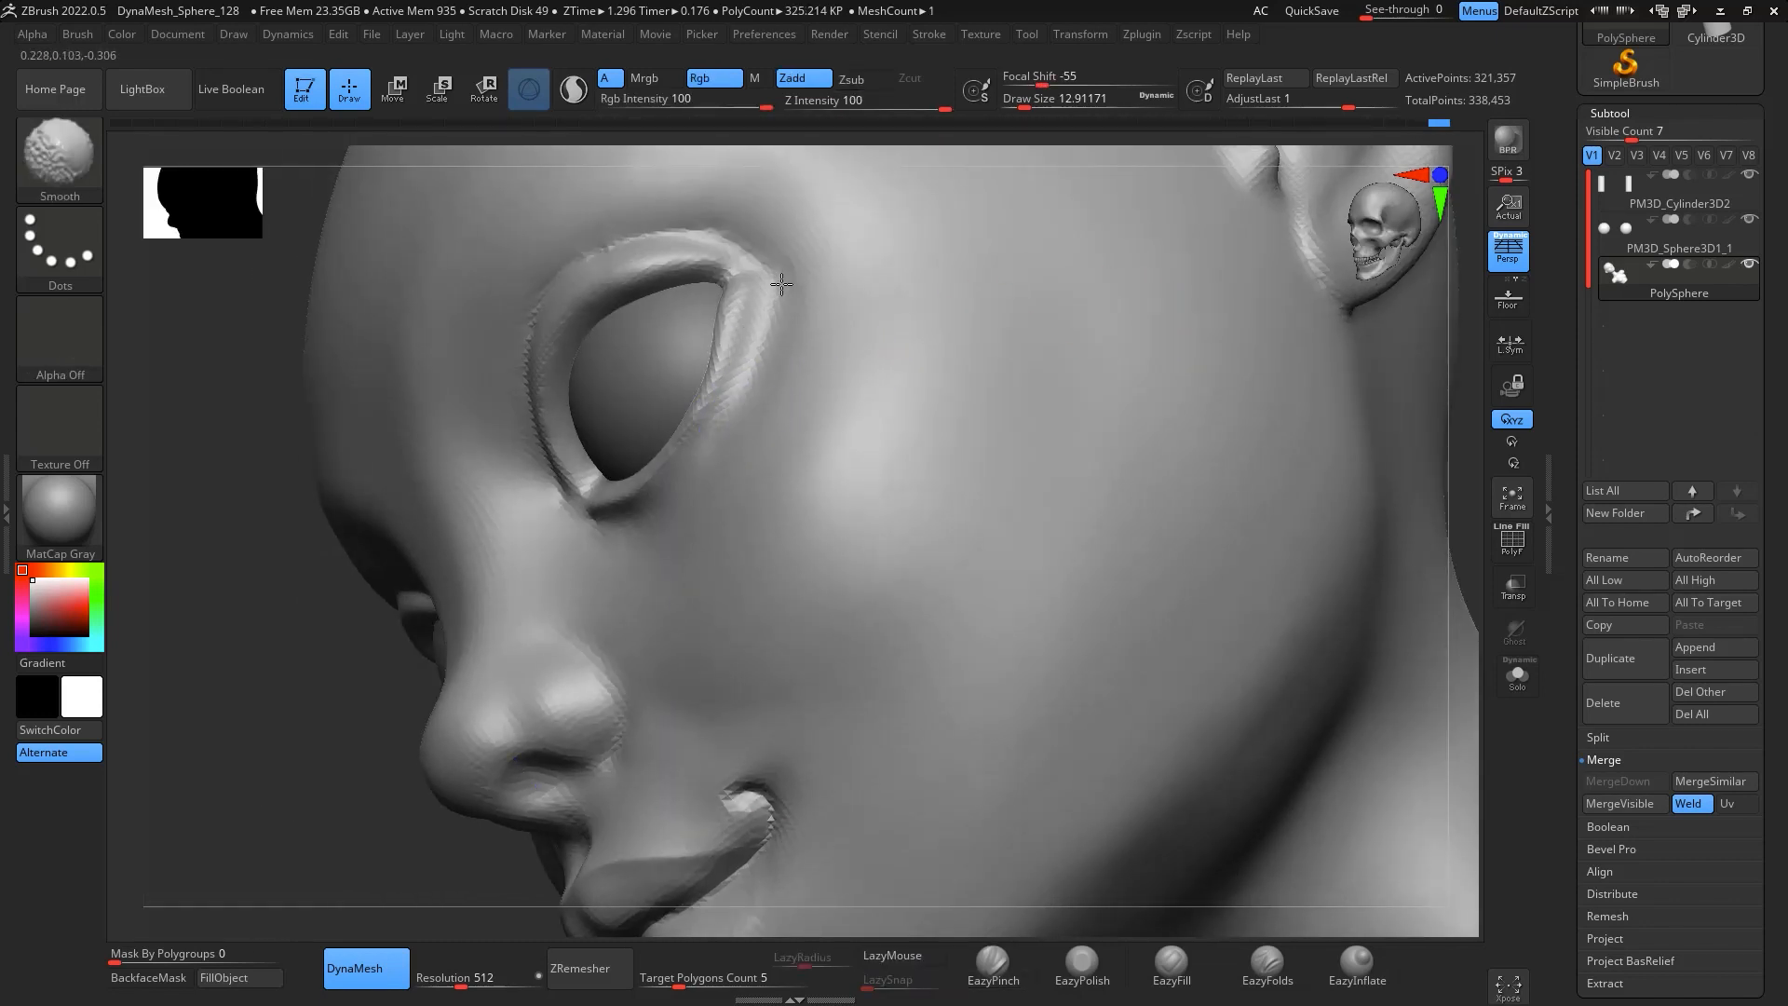
pyautogui.keyDown('shift'); pyautogui.moveTo(781, 284); pyautogui.dragTo(778, 308); pyautogui.keyUp('shift')
pyautogui.moveTo(401, 829)
pyautogui.mouseDown()
pyautogui.moveTo(326, 830)
pyautogui.moveTo(1365, 483)
pyautogui.moveTo(1304, 484)
pyautogui.mouseUp()
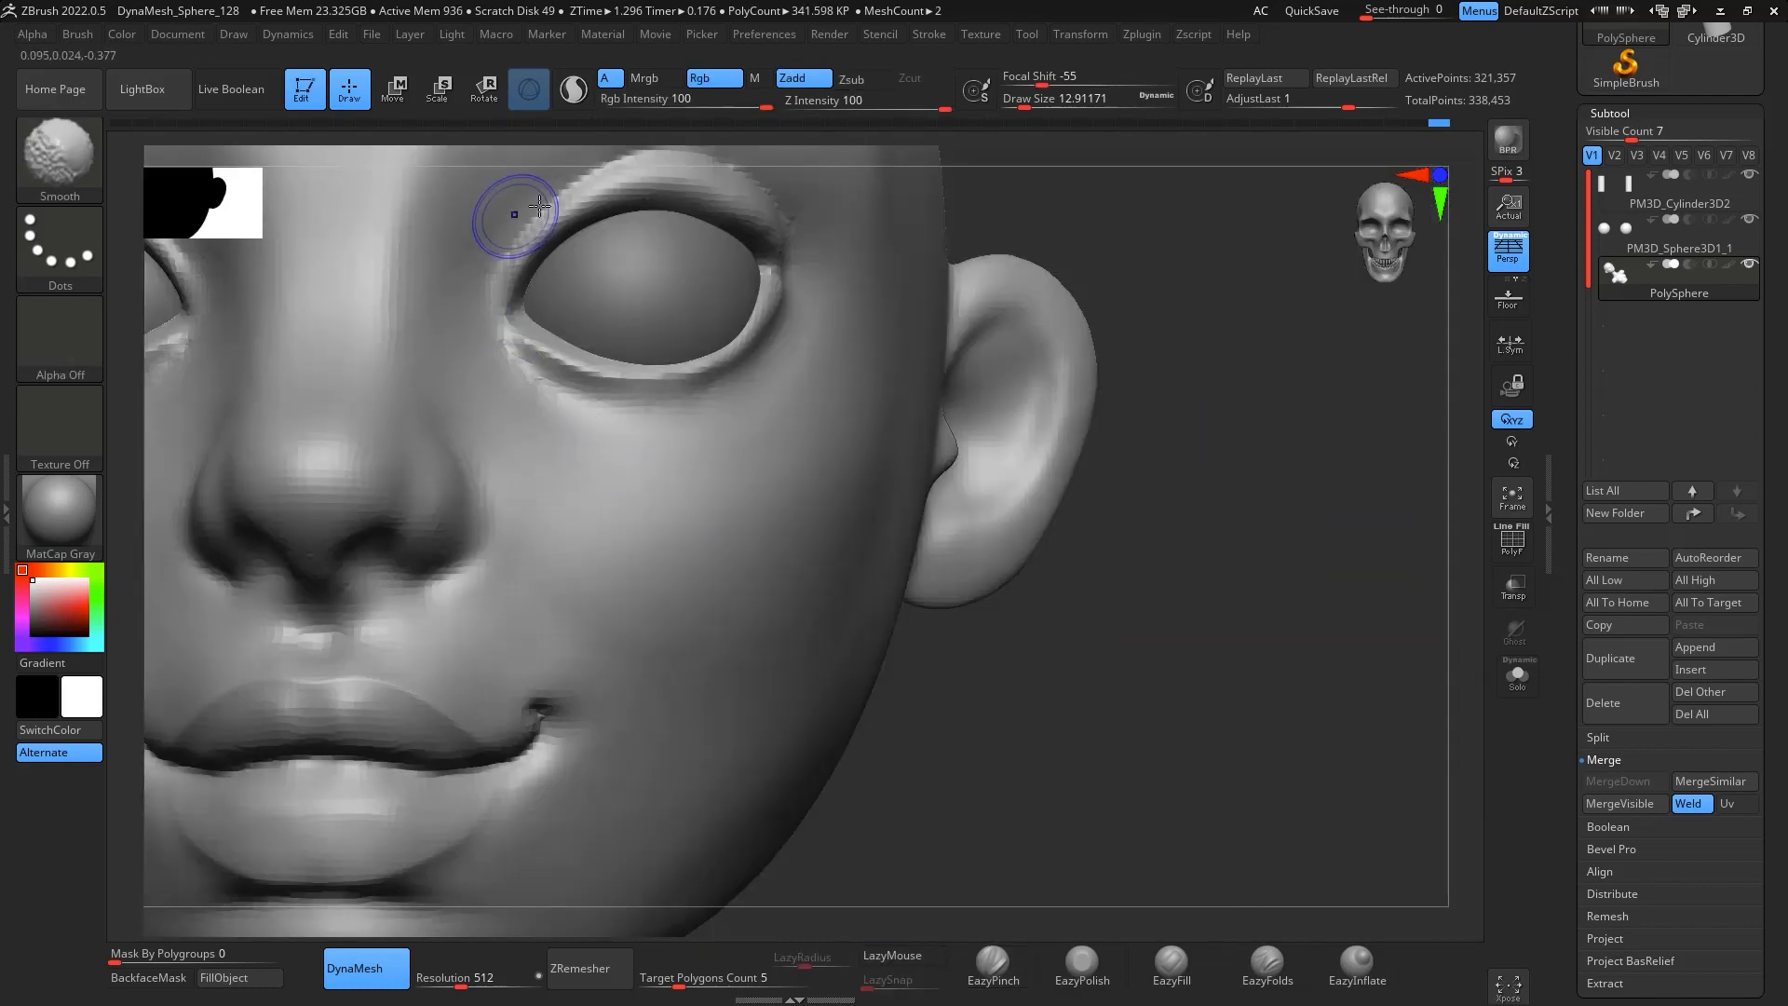
pyautogui.moveTo(1350, 672); pyautogui.dragTo(1225, 681)
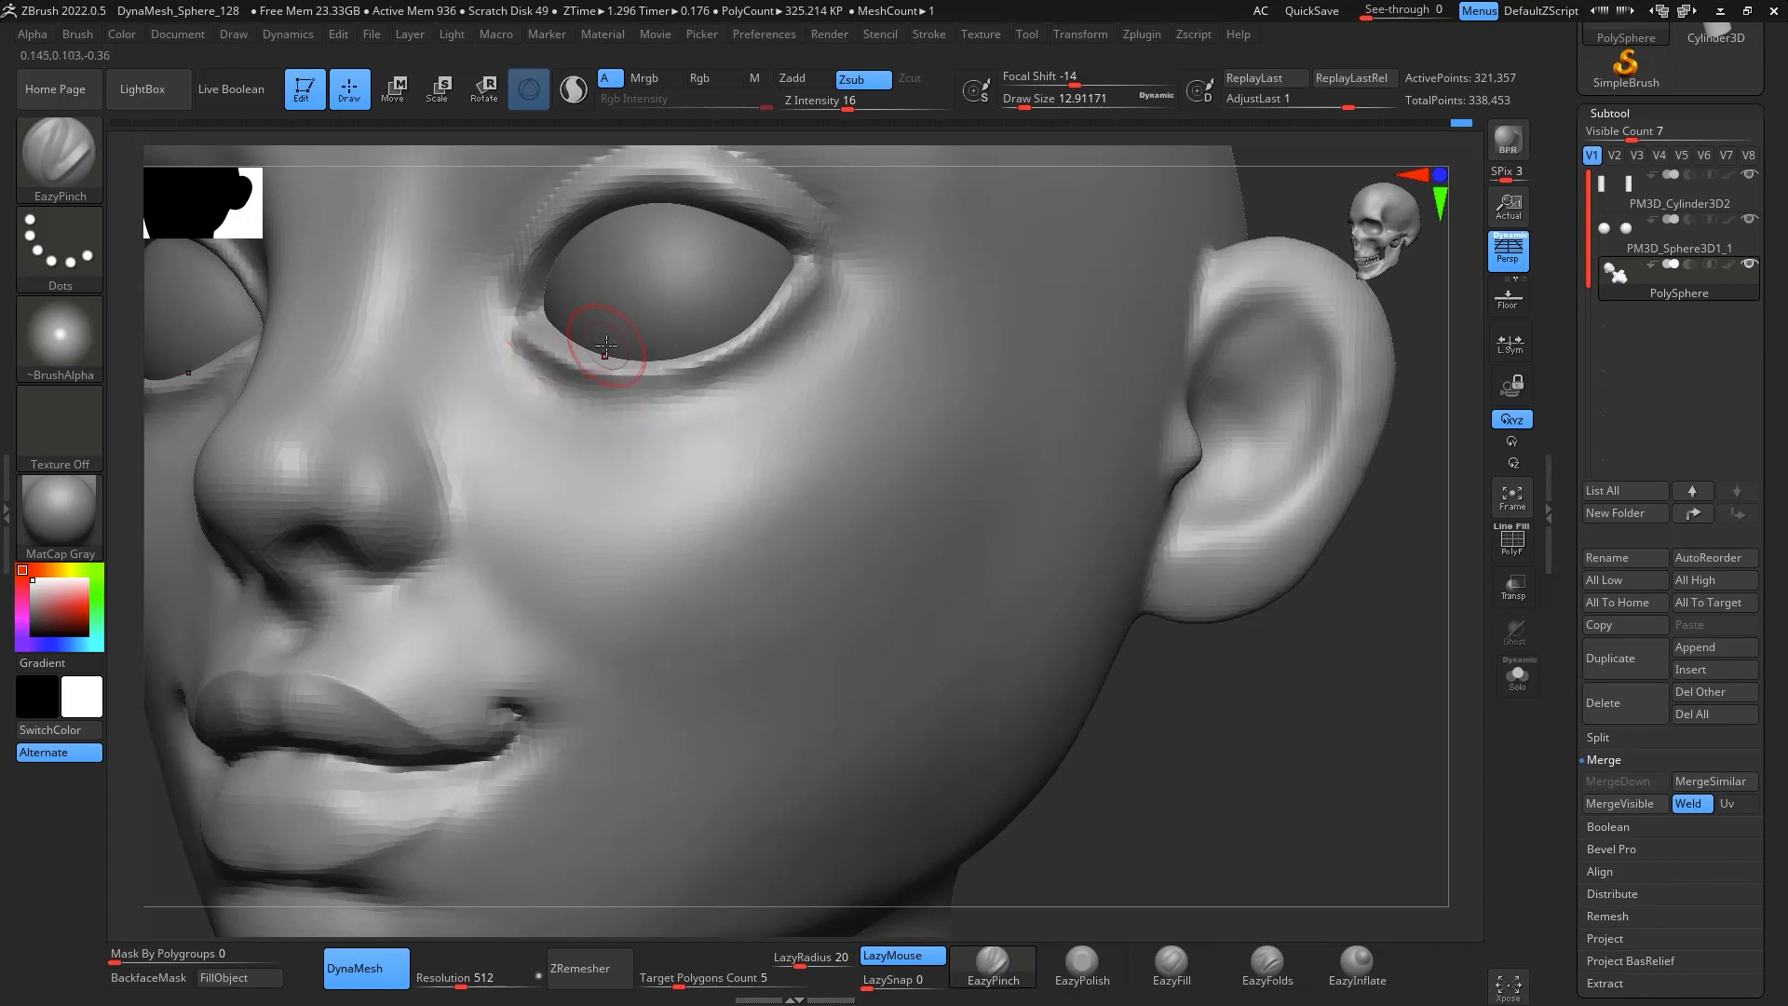
pyautogui.moveTo(1290, 755)
pyautogui.mouseDown()
pyautogui.moveTo(1344, 763)
pyautogui.moveTo(1285, 527)
pyautogui.moveTo(1267, 626)
pyautogui.moveTo(1041, 699)
pyautogui.moveTo(1217, 679)
pyautogui.moveTo(1207, 589)
pyautogui.moveTo(1322, 722)
pyautogui.mouseUp()
# Reshape the back of the skull with the Move brush at draw sizes of about 262 and 158, and smooth it
pyautogui.press('b')
pyautogui.press('m')
pyautogui.press('v')
pyautogui.press('space')
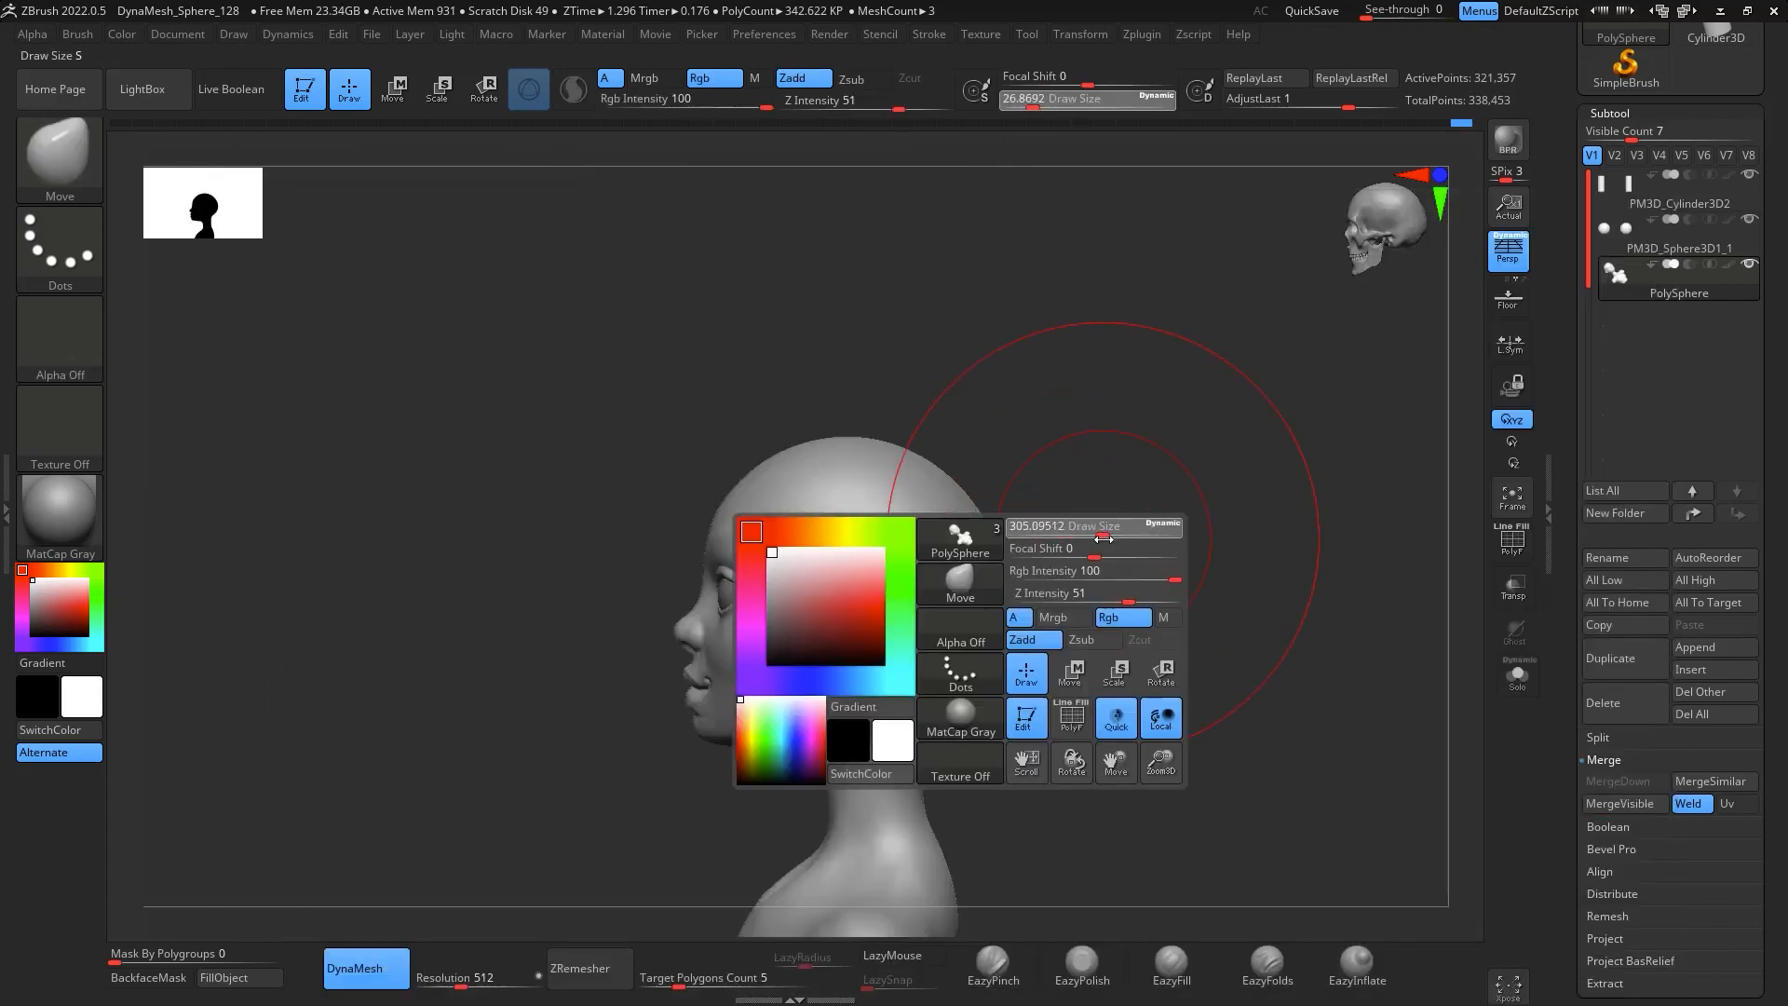
pyautogui.press('space')
pyautogui.moveTo(971, 499); pyautogui.dragTo(962, 500)
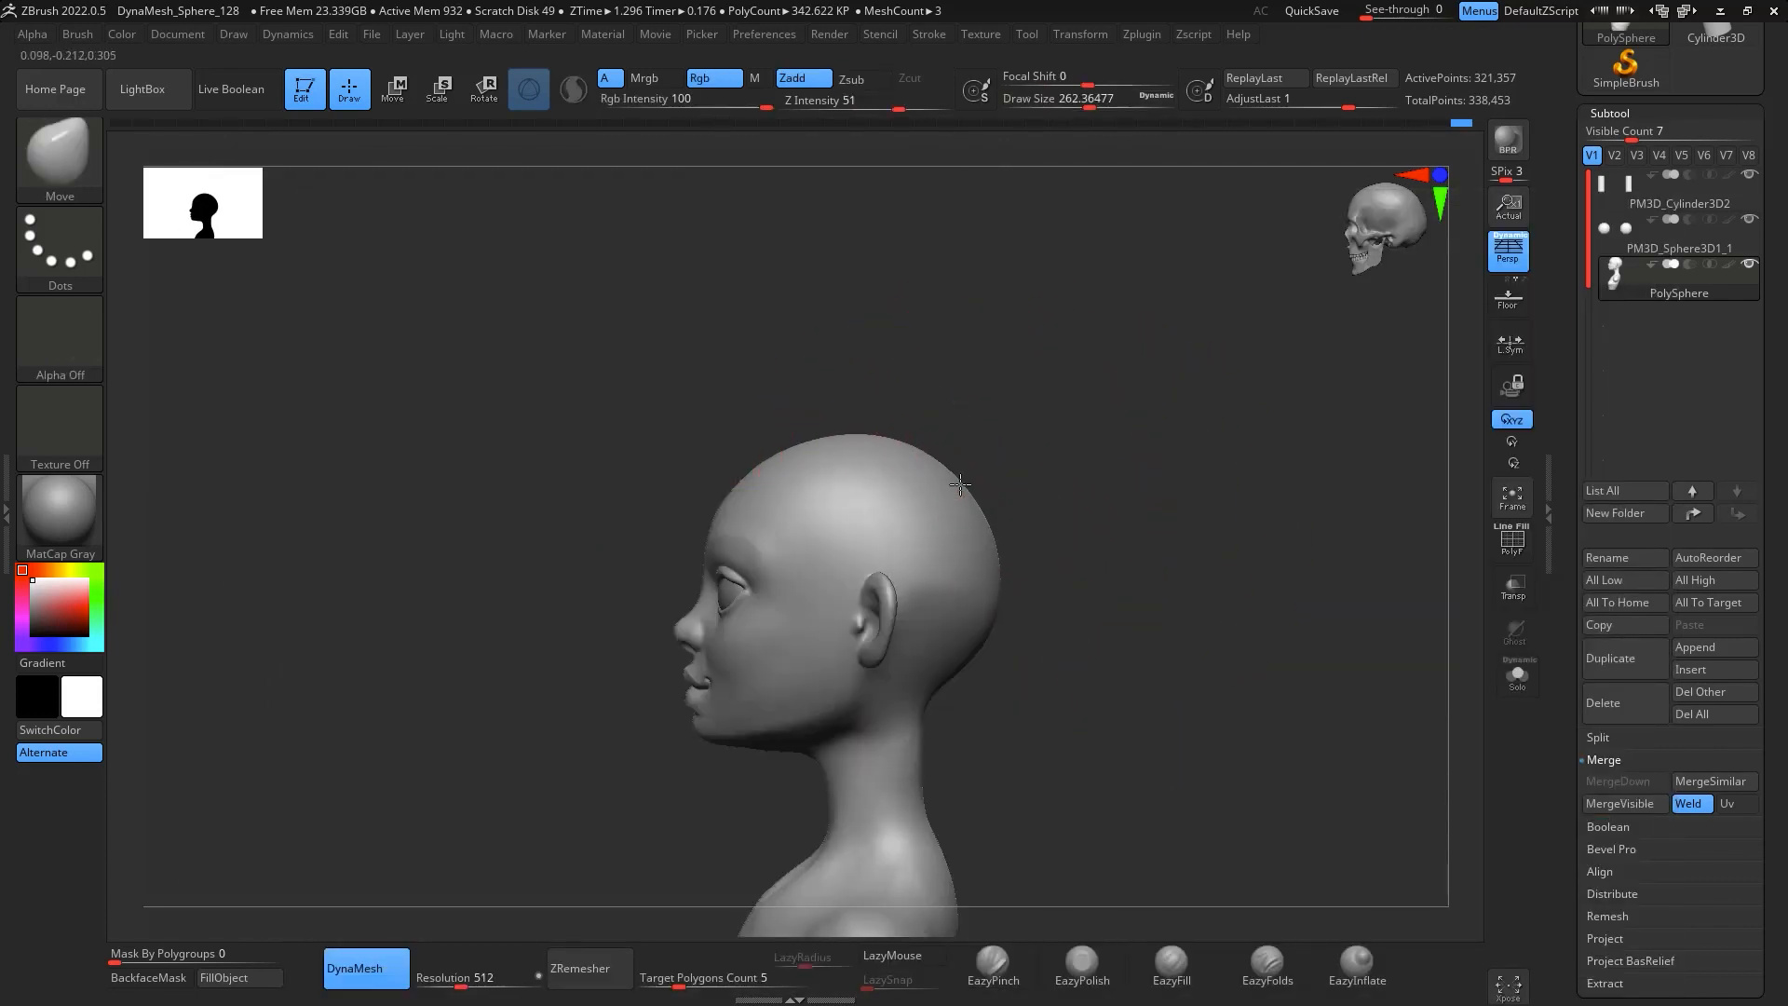
pyautogui.moveTo(955, 669)
pyautogui.mouseDown()
pyautogui.moveTo(1189, 699)
pyautogui.moveTo(1261, 639)
pyautogui.moveTo(1182, 488)
pyautogui.moveTo(1197, 556)
pyautogui.moveTo(1221, 518)
pyautogui.moveTo(1238, 567)
pyautogui.moveTo(1282, 583)
pyautogui.moveTo(1205, 579)
pyautogui.moveTo(1134, 526)
pyautogui.mouseUp()
pyautogui.press('space')
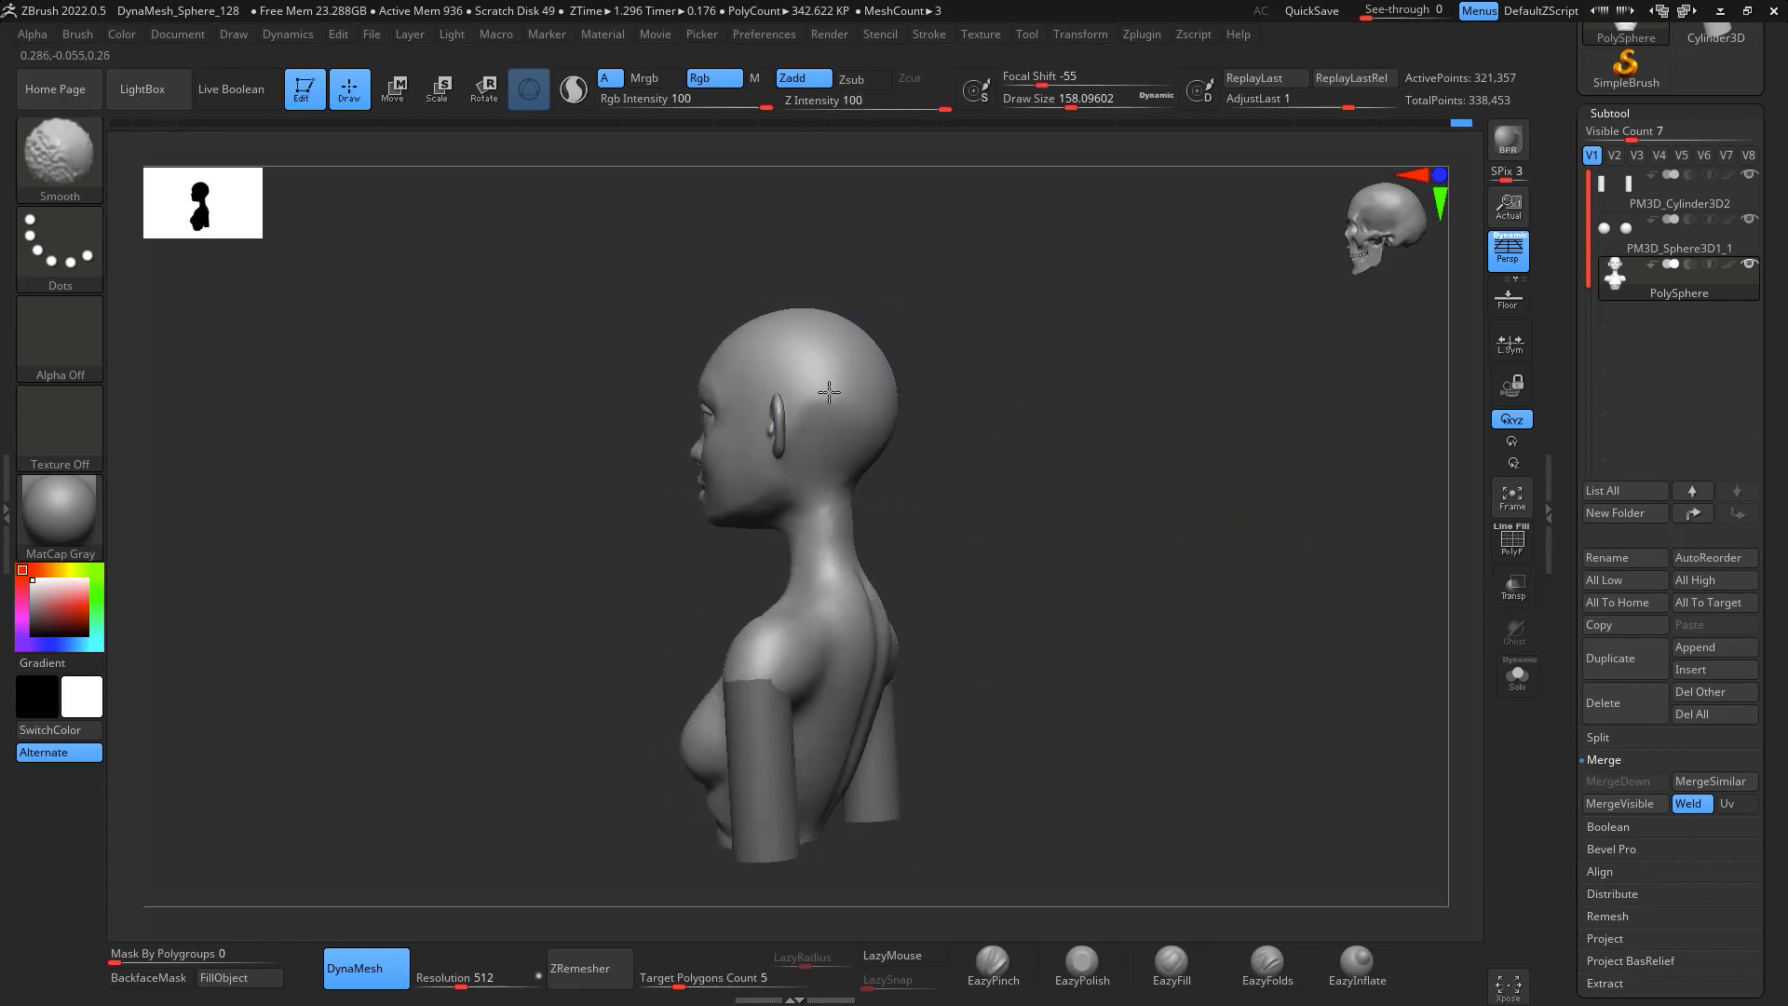
pyautogui.moveTo(1025, 447); pyautogui.dragTo(1229, 530)
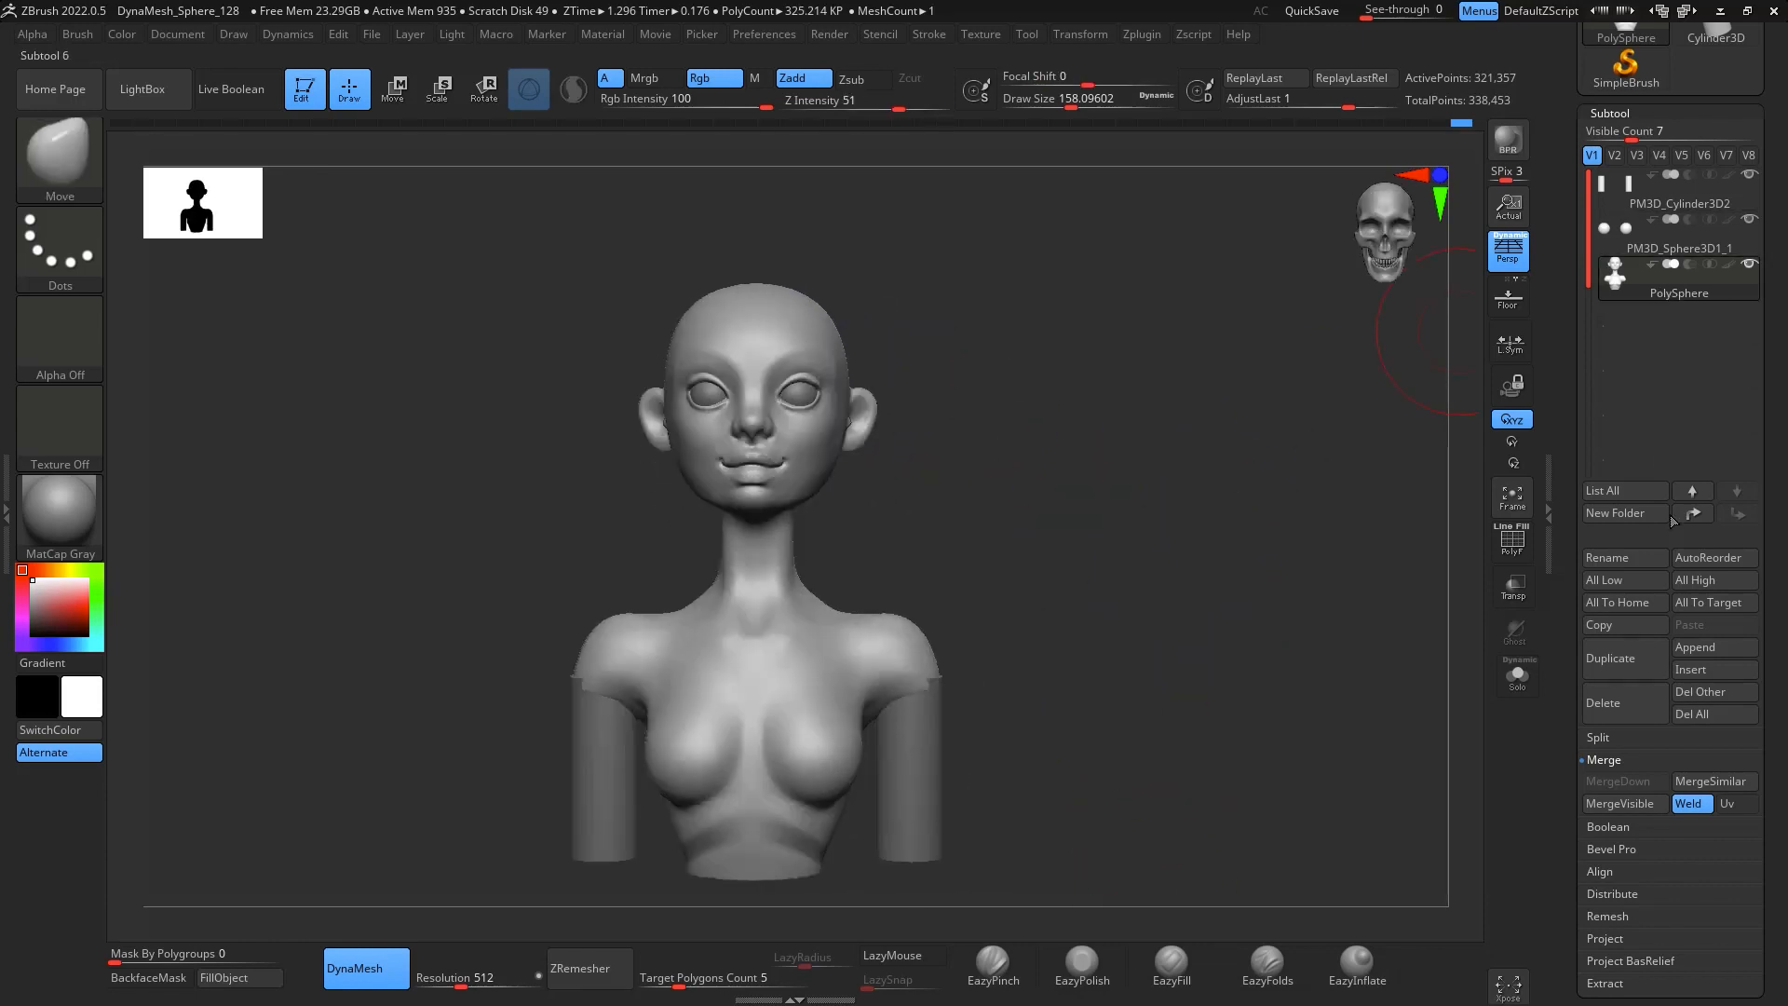
# Duplicate the PolySphere subtool and choose the ZRemesherGuides brush for the copy
pyautogui.click(1637, 669)
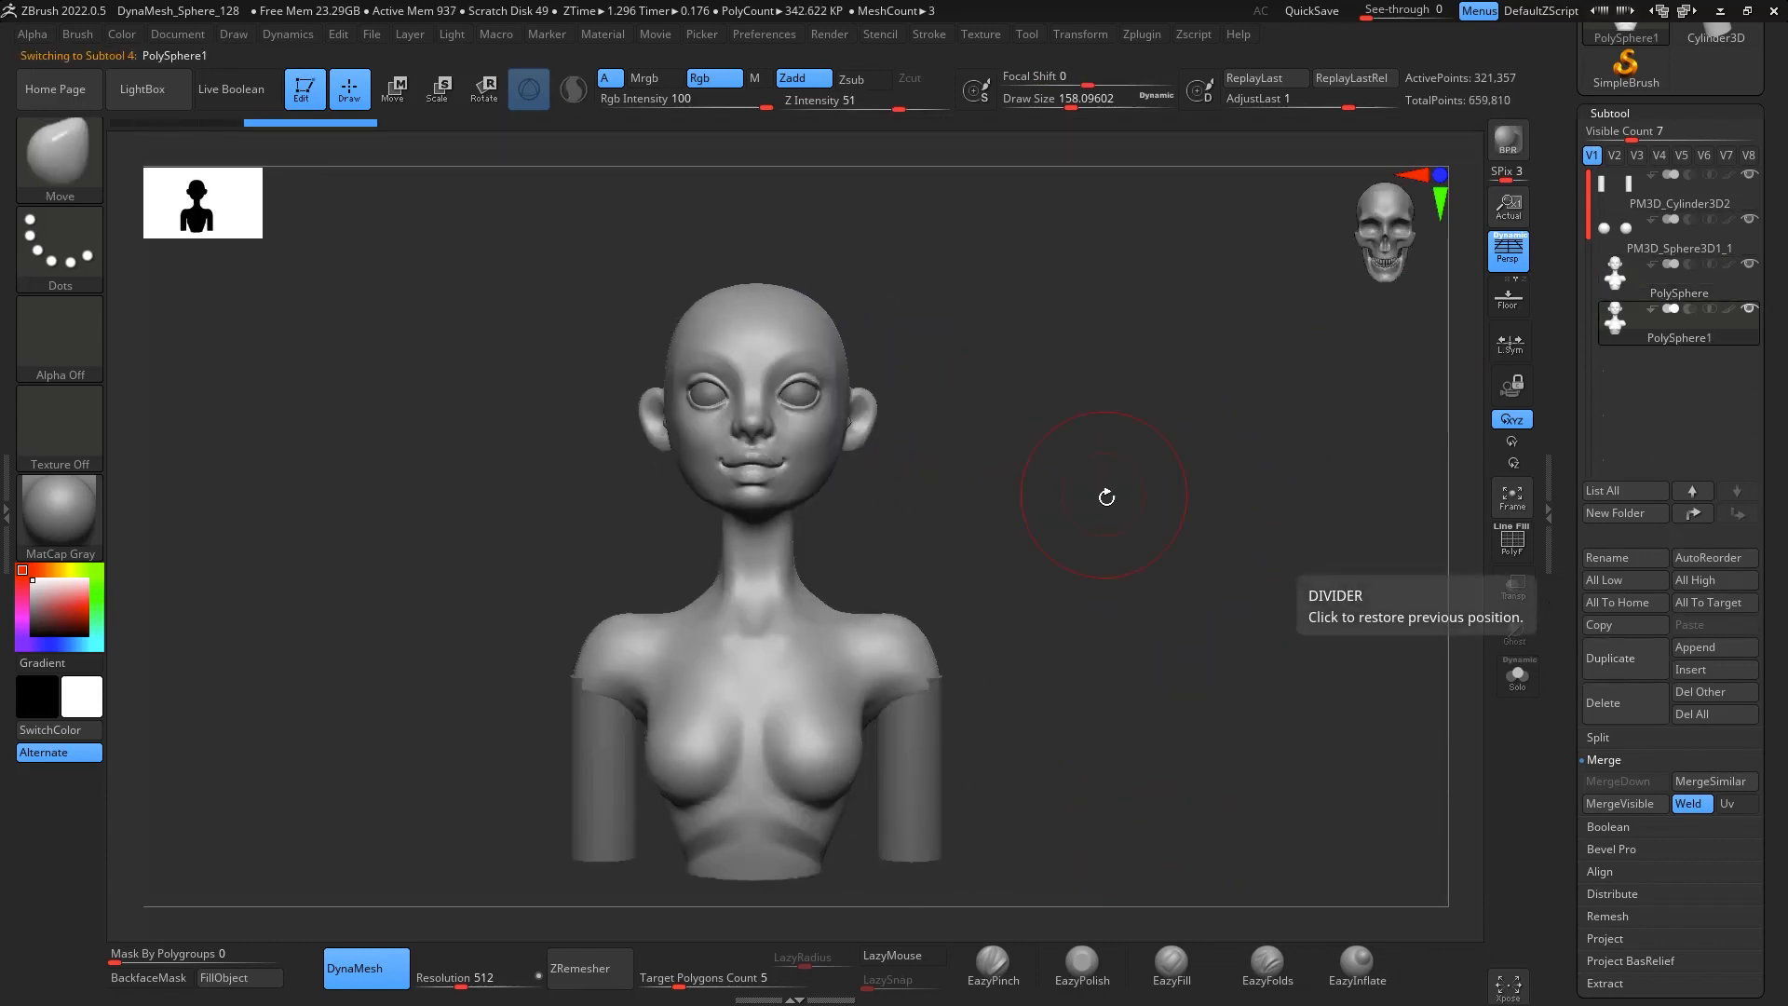
pyautogui.moveTo(1114, 503); pyautogui.dragTo(1235, 410)
pyautogui.keyDown('ctrl'); pyautogui.moveTo(1232, 407); pyautogui.dragTo(1108, 931, button='right'); pyautogui.keyUp('ctrl')
pyautogui.keyDown('alt'); pyautogui.moveTo(1304, 367); pyautogui.dragTo(1176, 387, button='right'); pyautogui.keyUp('alt')
pyautogui.moveTo(1176, 387); pyautogui.dragTo(1341, 596)
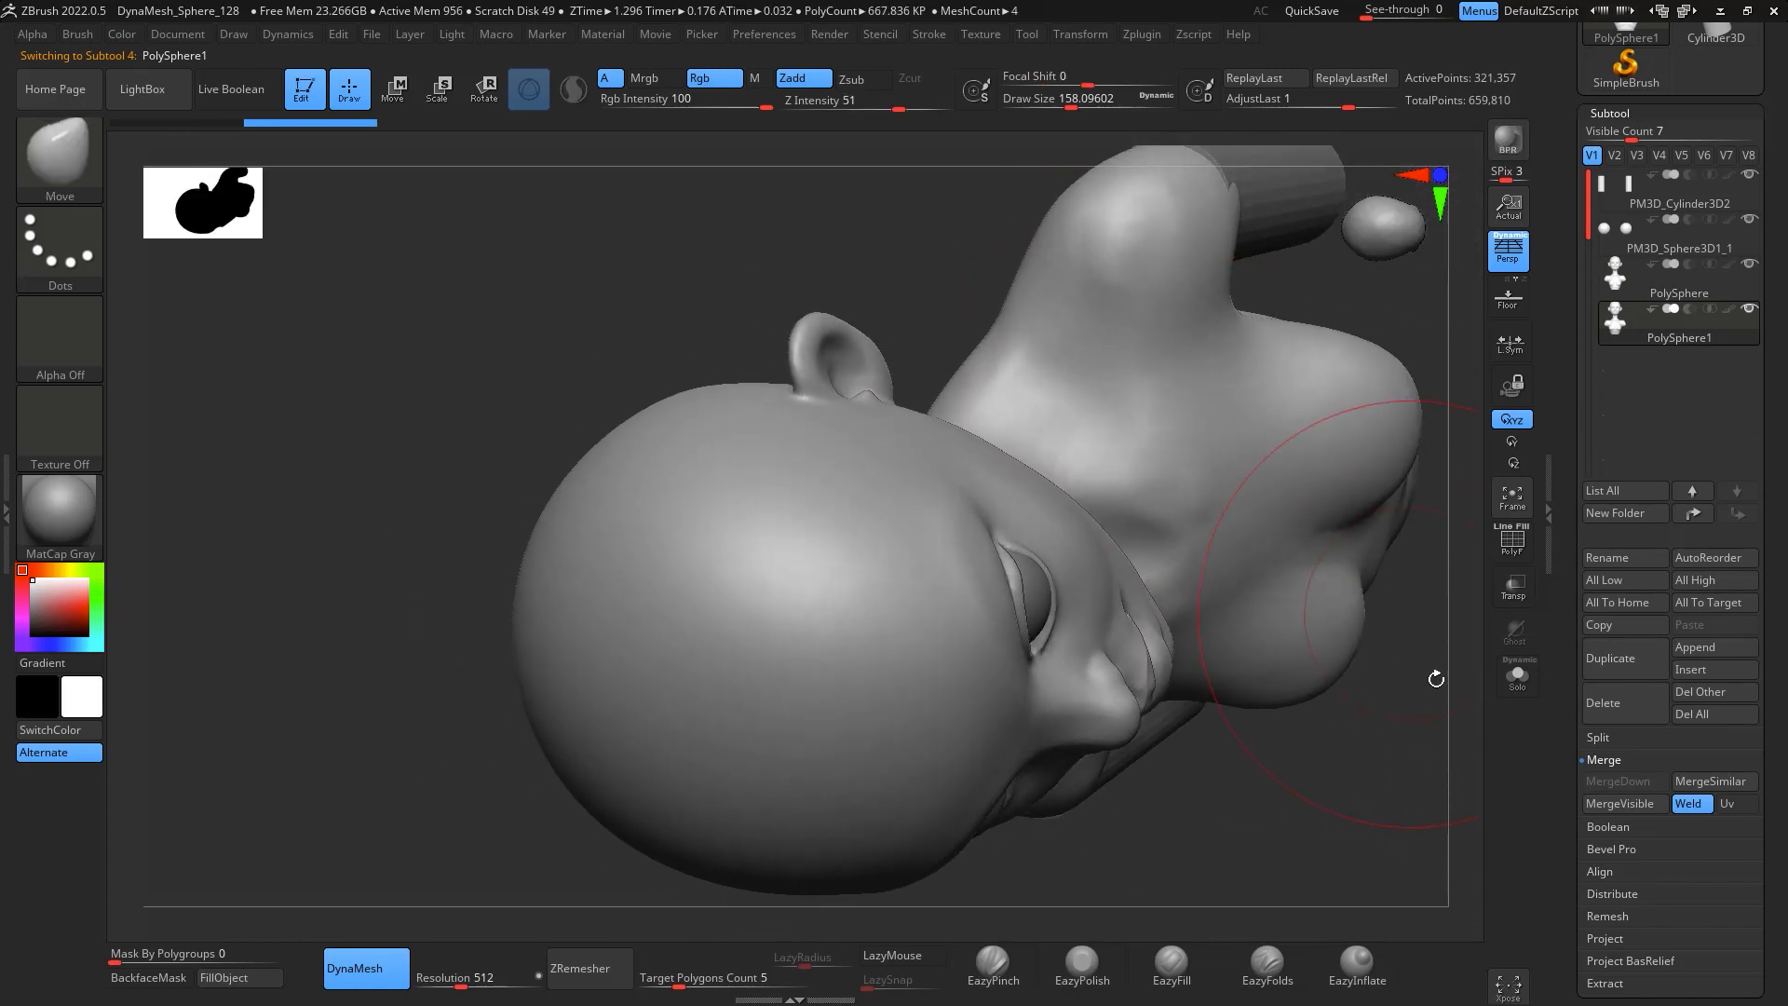
pyautogui.moveTo(1433, 679); pyautogui.dragTo(1377, 531)
pyautogui.keyDown('shift'); pyautogui.moveTo(1229, 431); pyautogui.dragTo(1145, 343); pyautogui.keyUp('shift')
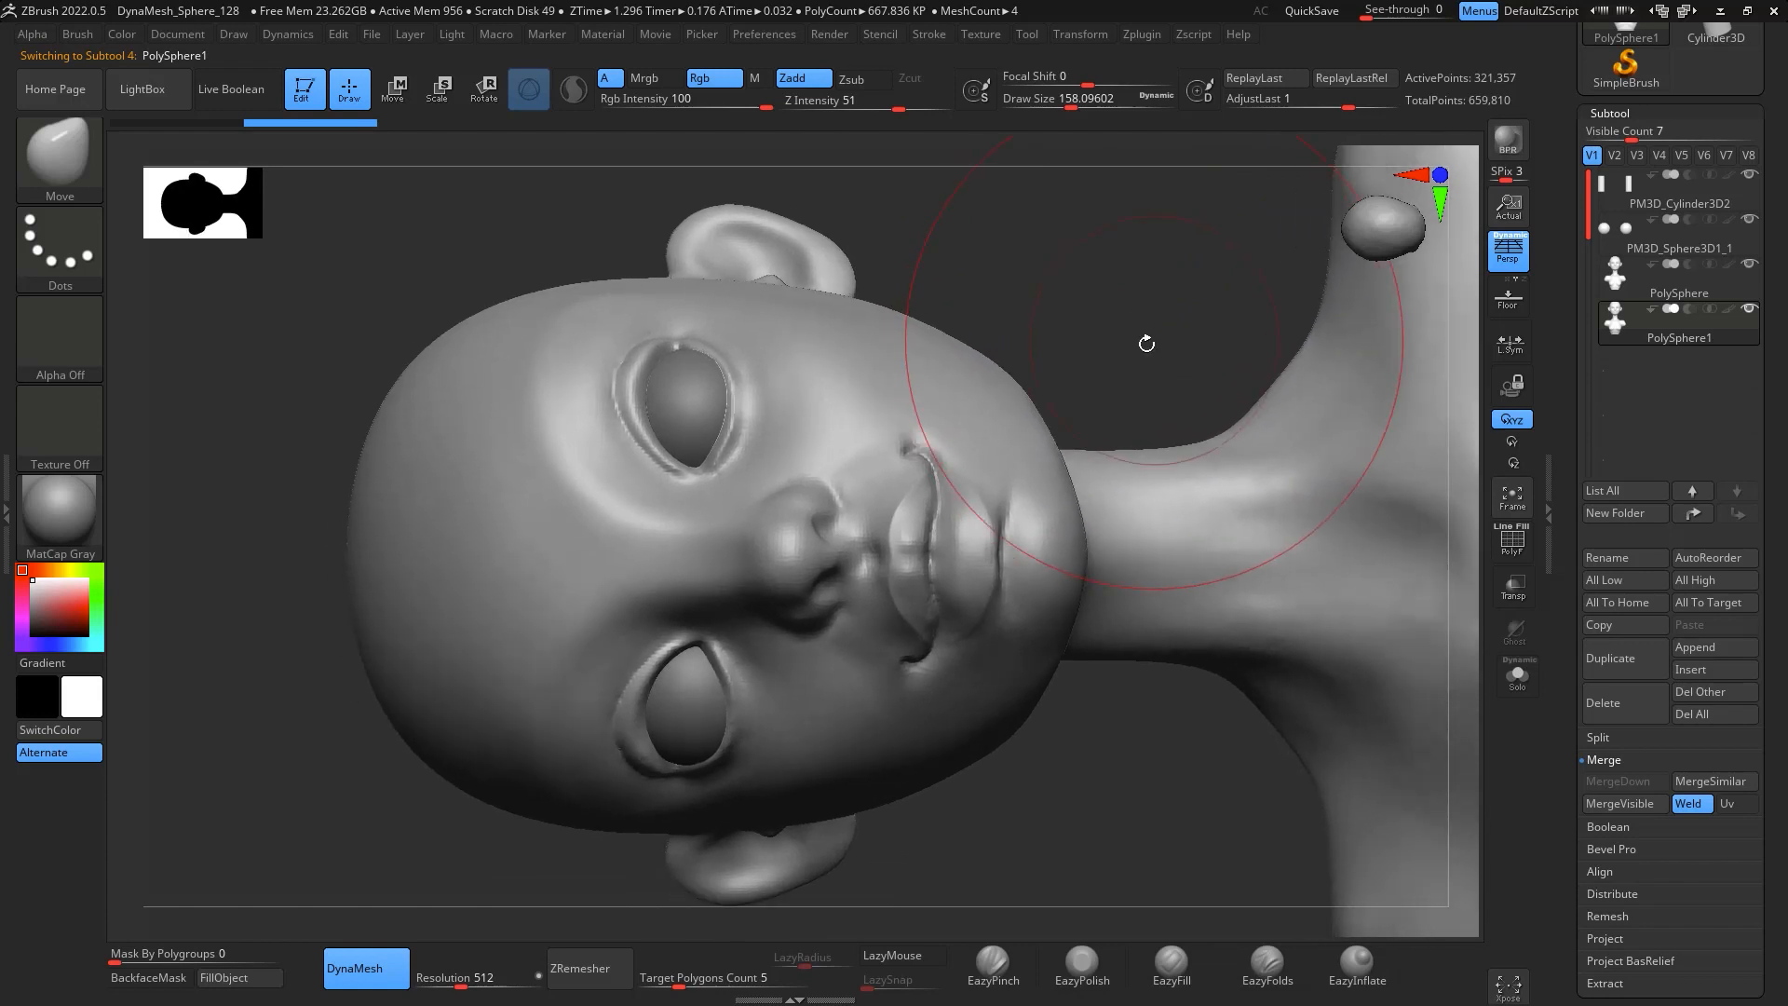
pyautogui.click(83, 166)
pyautogui.click(901, 794)
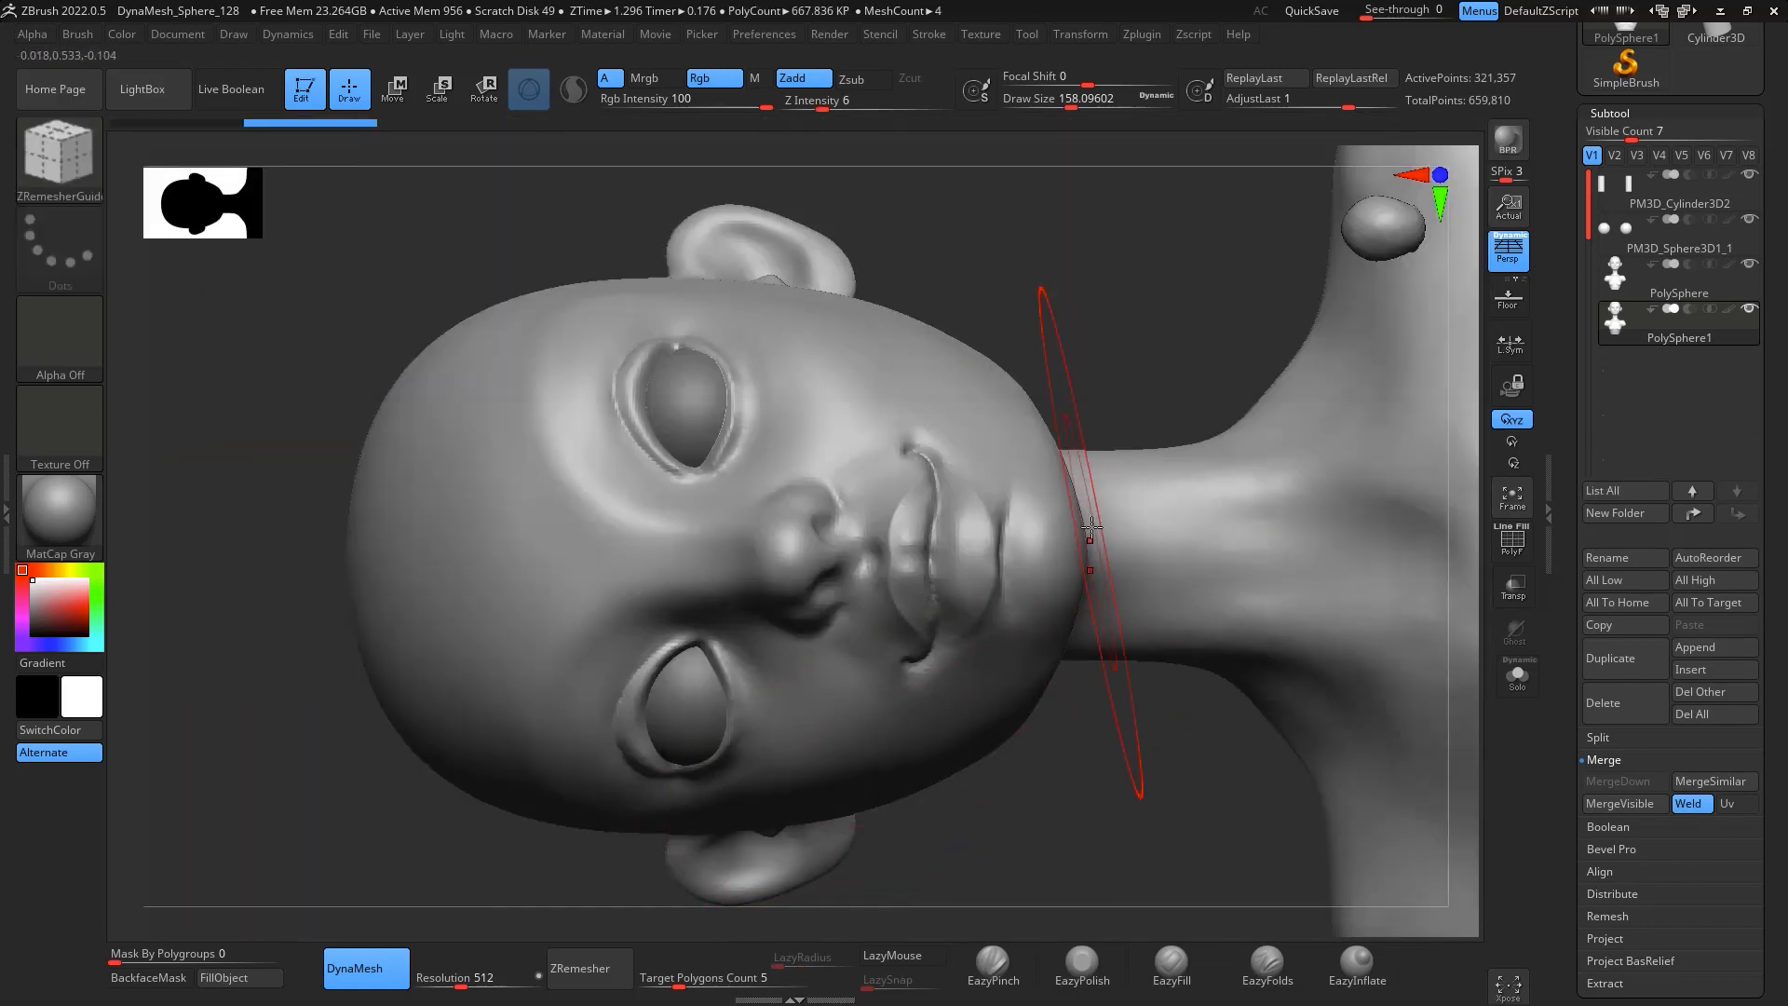
# Draw a guide curve looping around the eye from the forehead centre to the nose bridge, at a draw size of about 13
pyautogui.press('space')
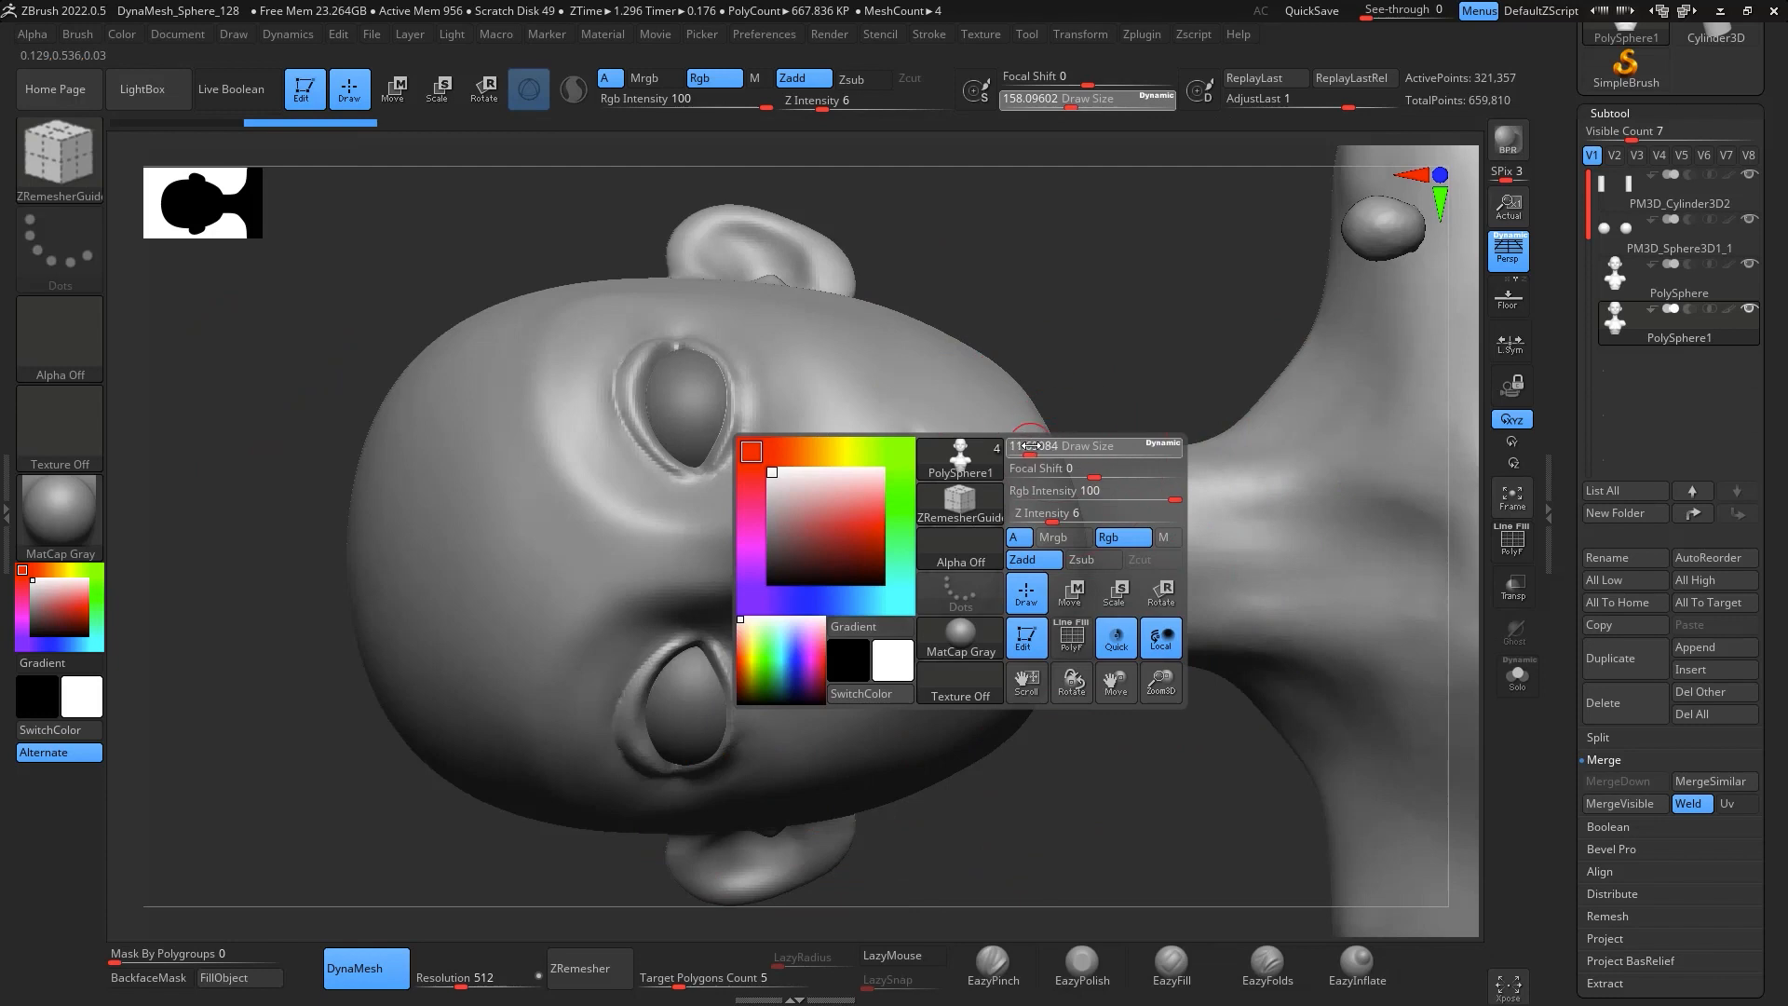
pyautogui.moveTo(1031, 445); pyautogui.dragTo(1033, 445)
pyautogui.moveTo(1162, 319); pyautogui.dragTo(1165, 322)
pyautogui.hotkey('ctrl', 'z')
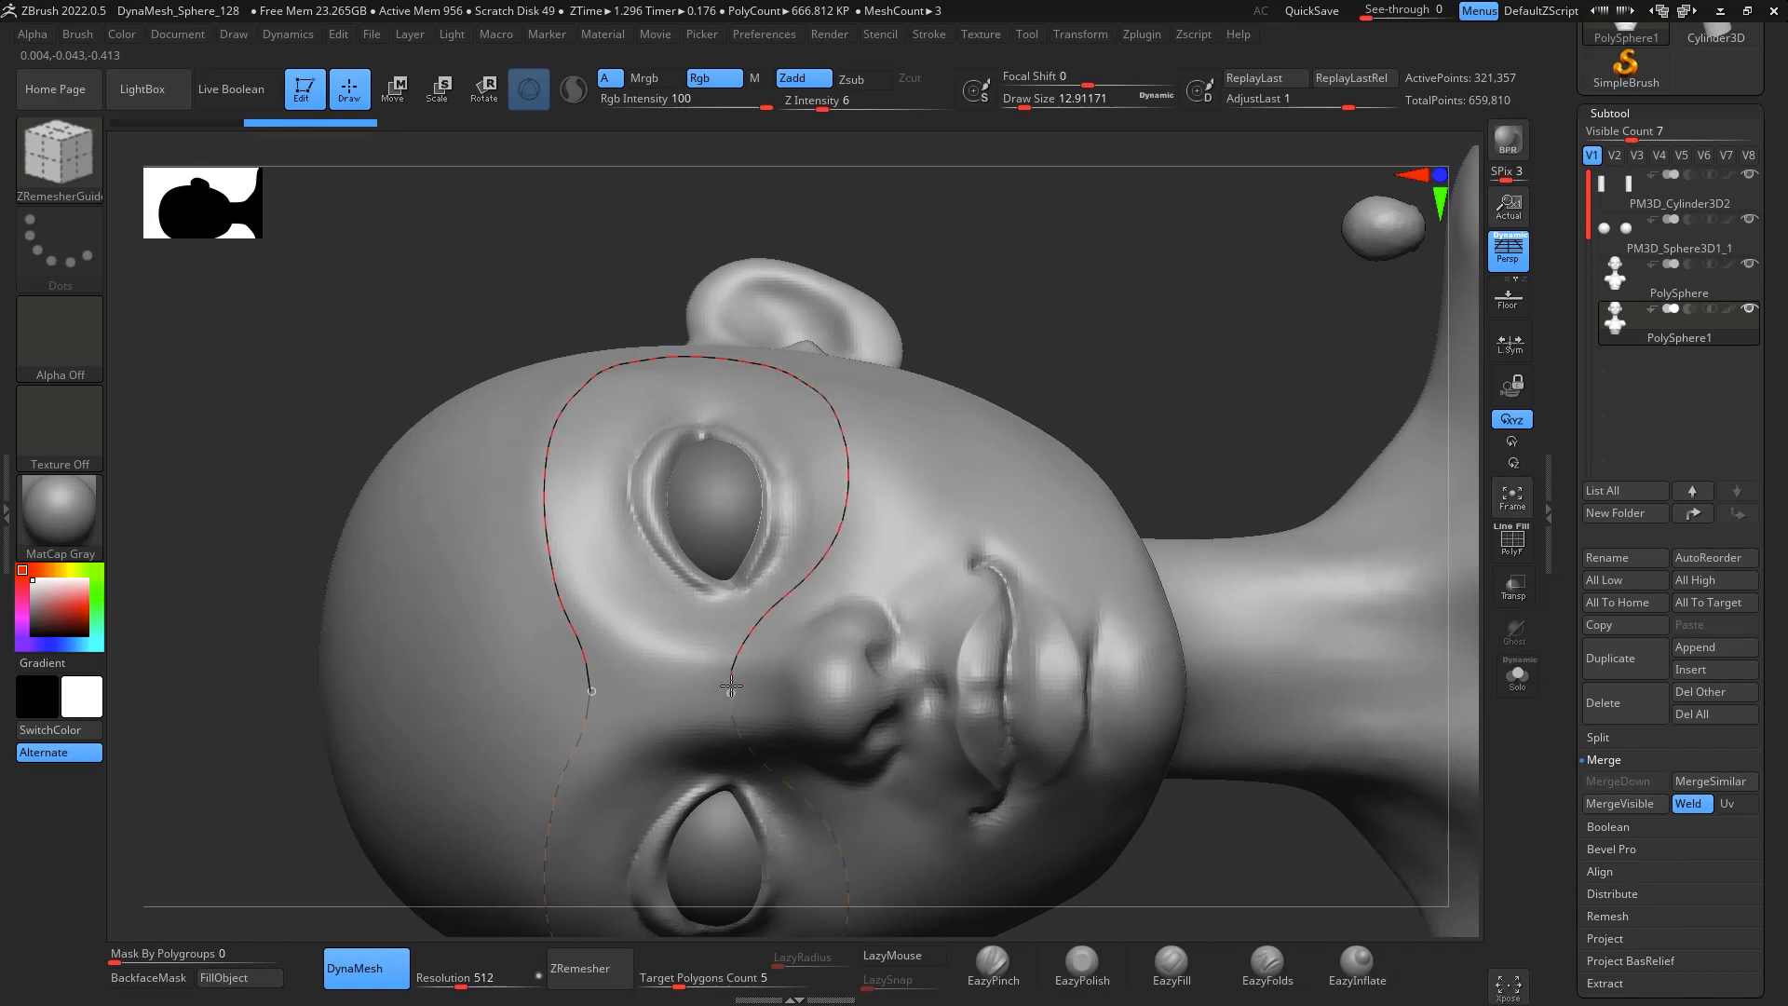
pyautogui.moveTo(731, 686); pyautogui.dragTo(732, 691)
pyautogui.moveTo(1202, 307); pyautogui.dragTo(1277, 232)
pyautogui.moveTo(1299, 528)
pyautogui.mouseDown()
pyautogui.moveTo(1289, 434)
pyautogui.moveTo(1340, 521)
pyautogui.moveTo(1338, 399)
pyautogui.moveTo(1342, 558)
pyautogui.moveTo(1337, 320)
pyautogui.moveTo(1277, 487)
pyautogui.moveTo(1284, 474)
pyautogui.mouseUp()
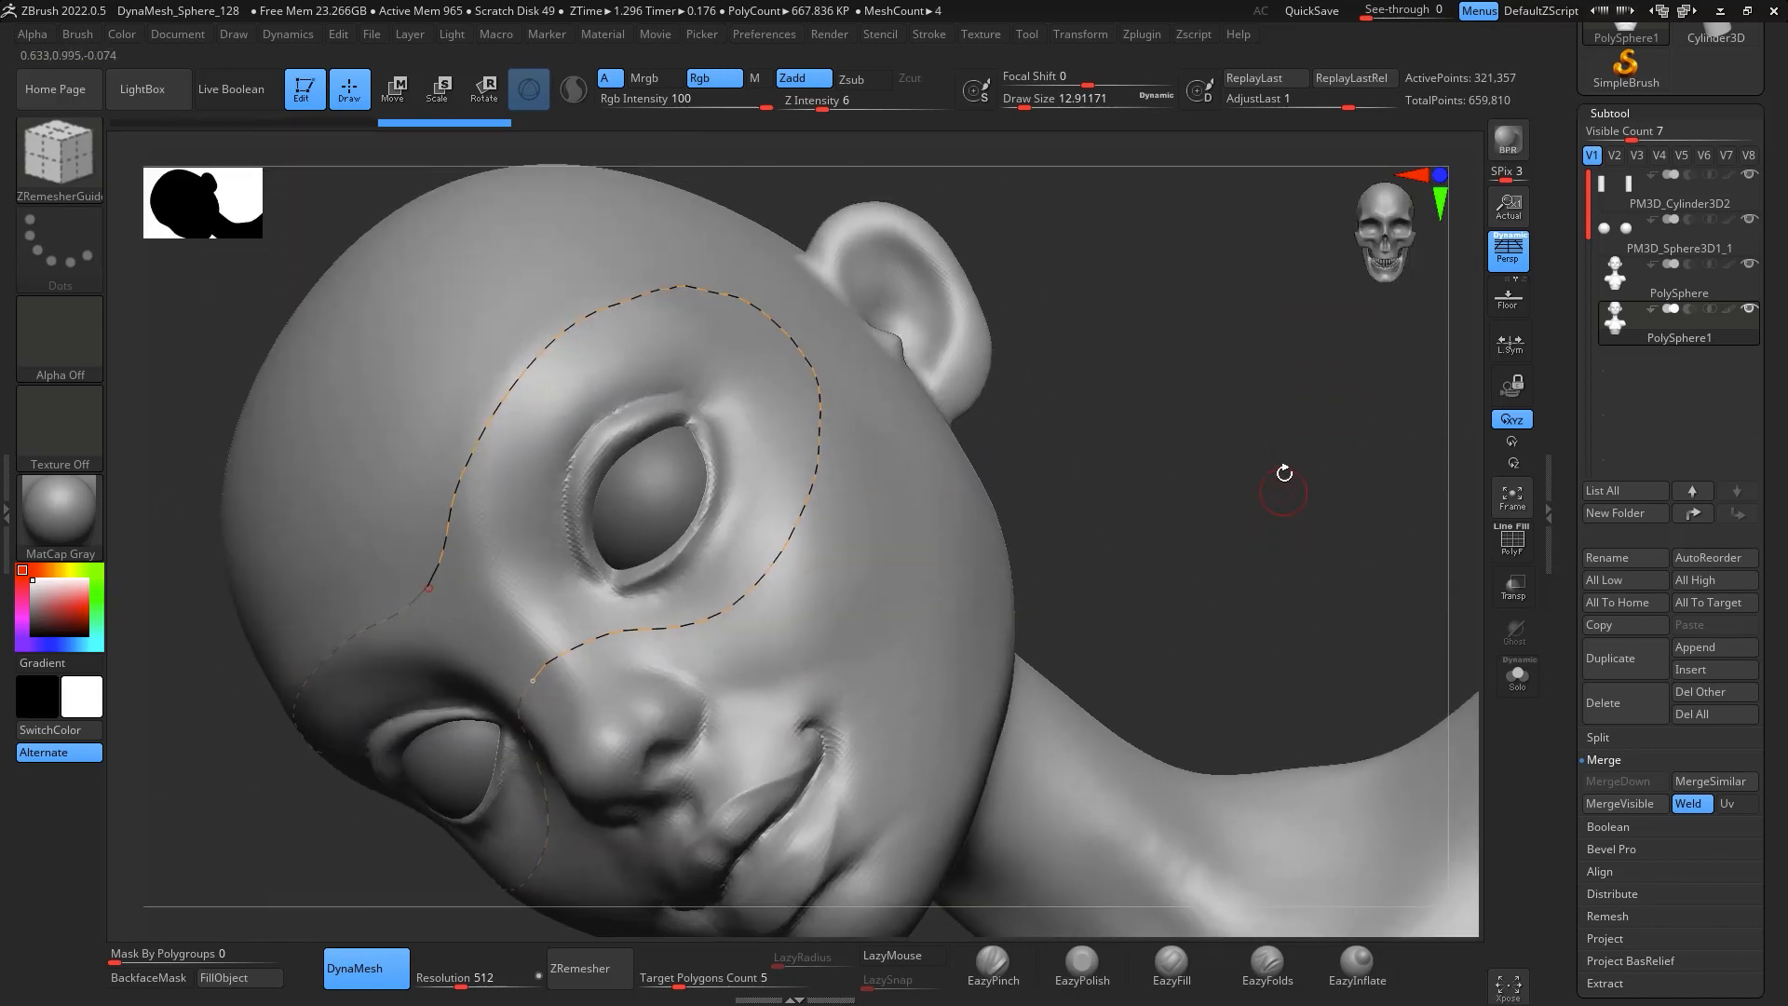
# Draw guide curves from the nose bridge beneath the eye up the skull, and from under the nose over the eye toward the ear
pyautogui.moveTo(1244, 397); pyautogui.dragTo(1145, 387)
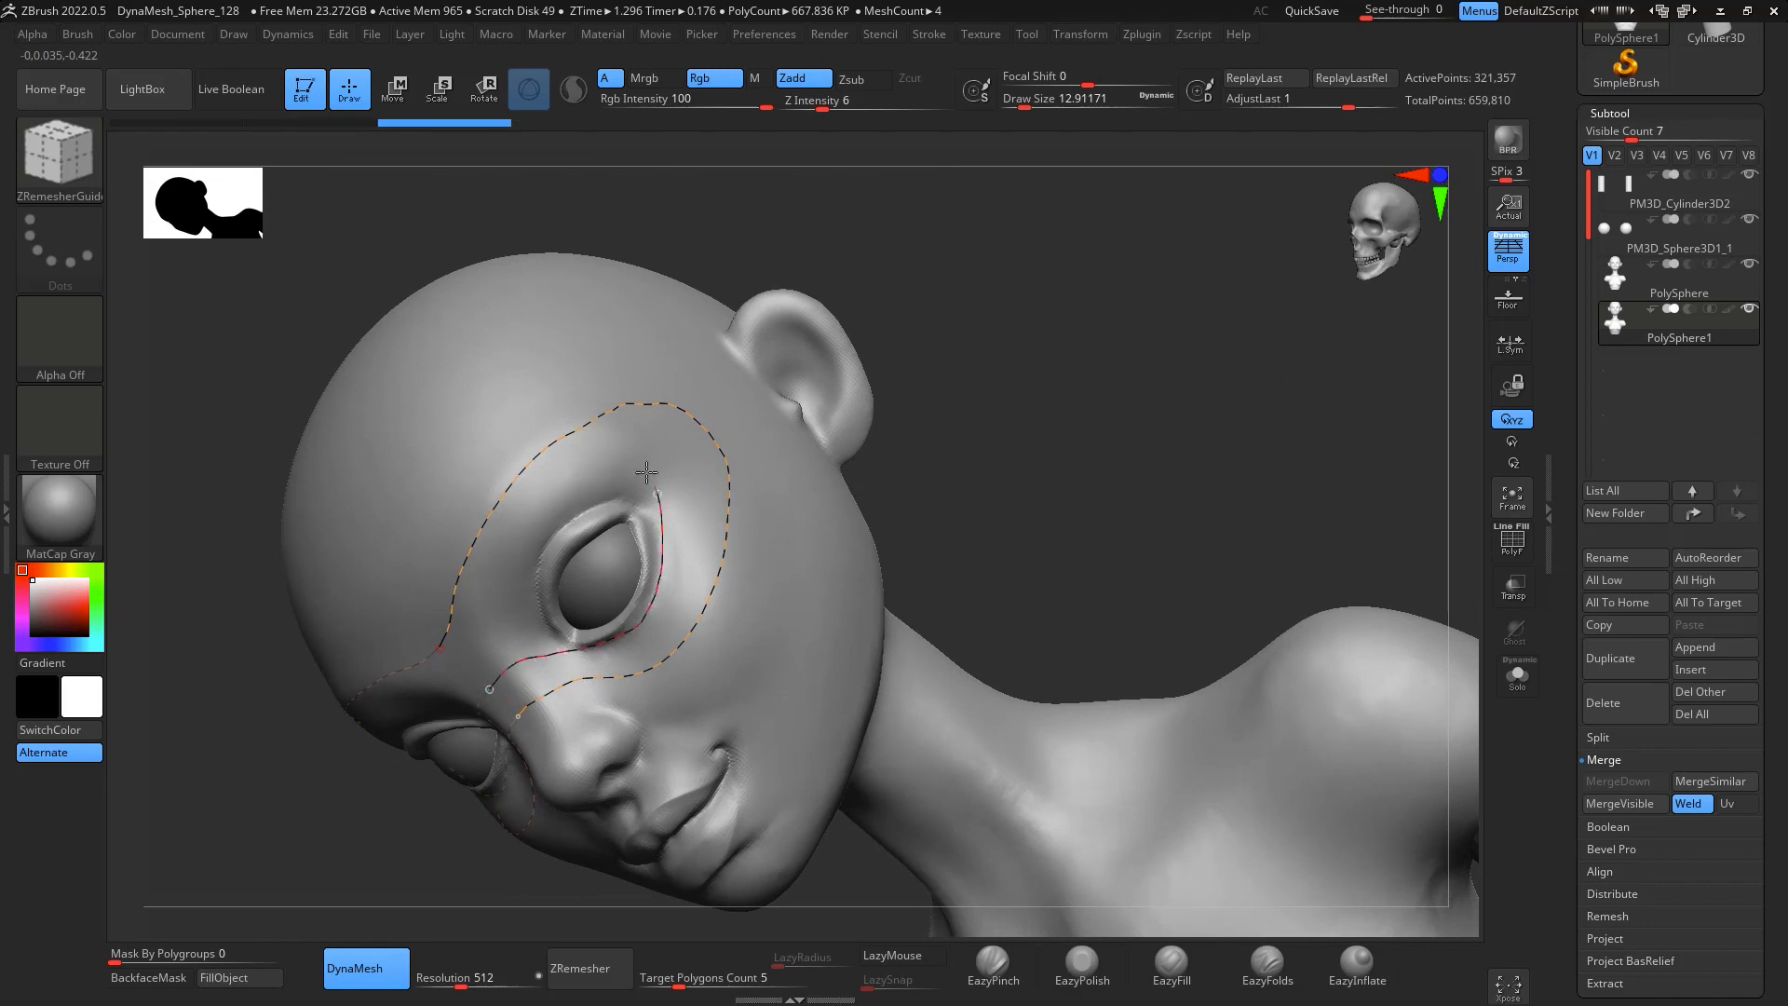
pyautogui.moveTo(1125, 480); pyautogui.dragTo(1182, 652)
pyautogui.keyDown('ctrl'); pyautogui.moveTo(642, 438); pyautogui.dragTo(605, 367); pyautogui.keyUp('ctrl')
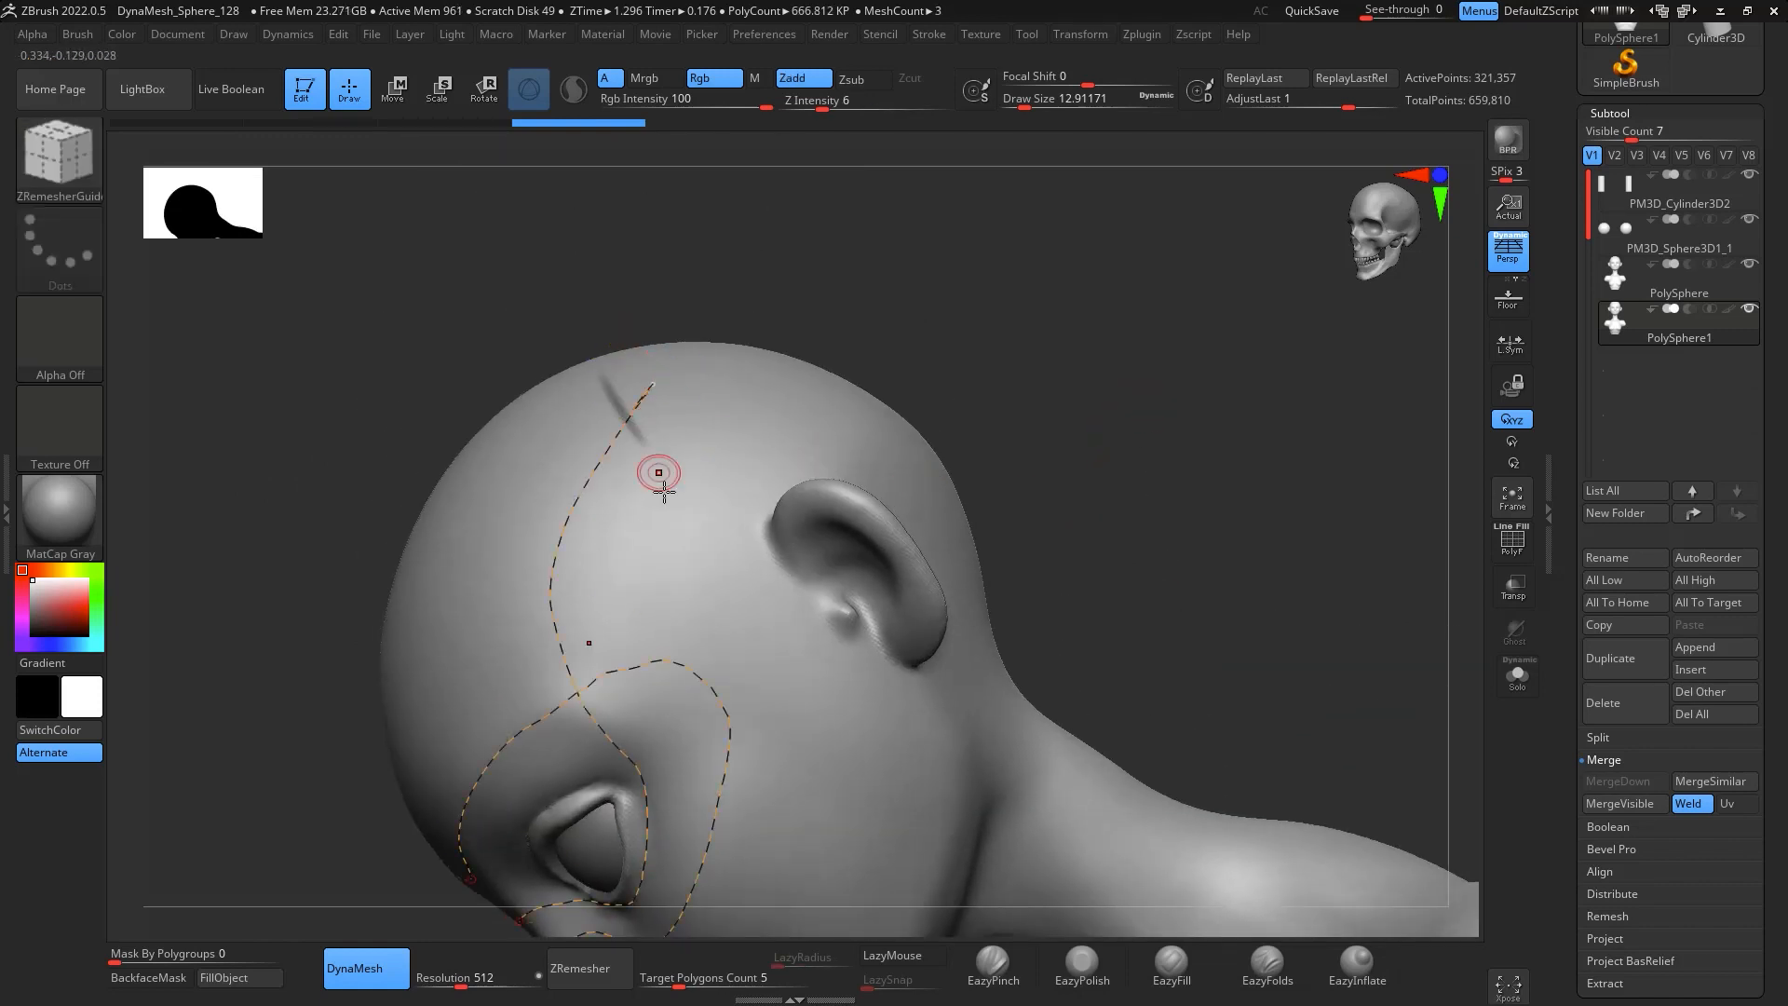
pyautogui.hotkey('ctrl', 'z')
pyautogui.hotkey('ctrl', 'z')
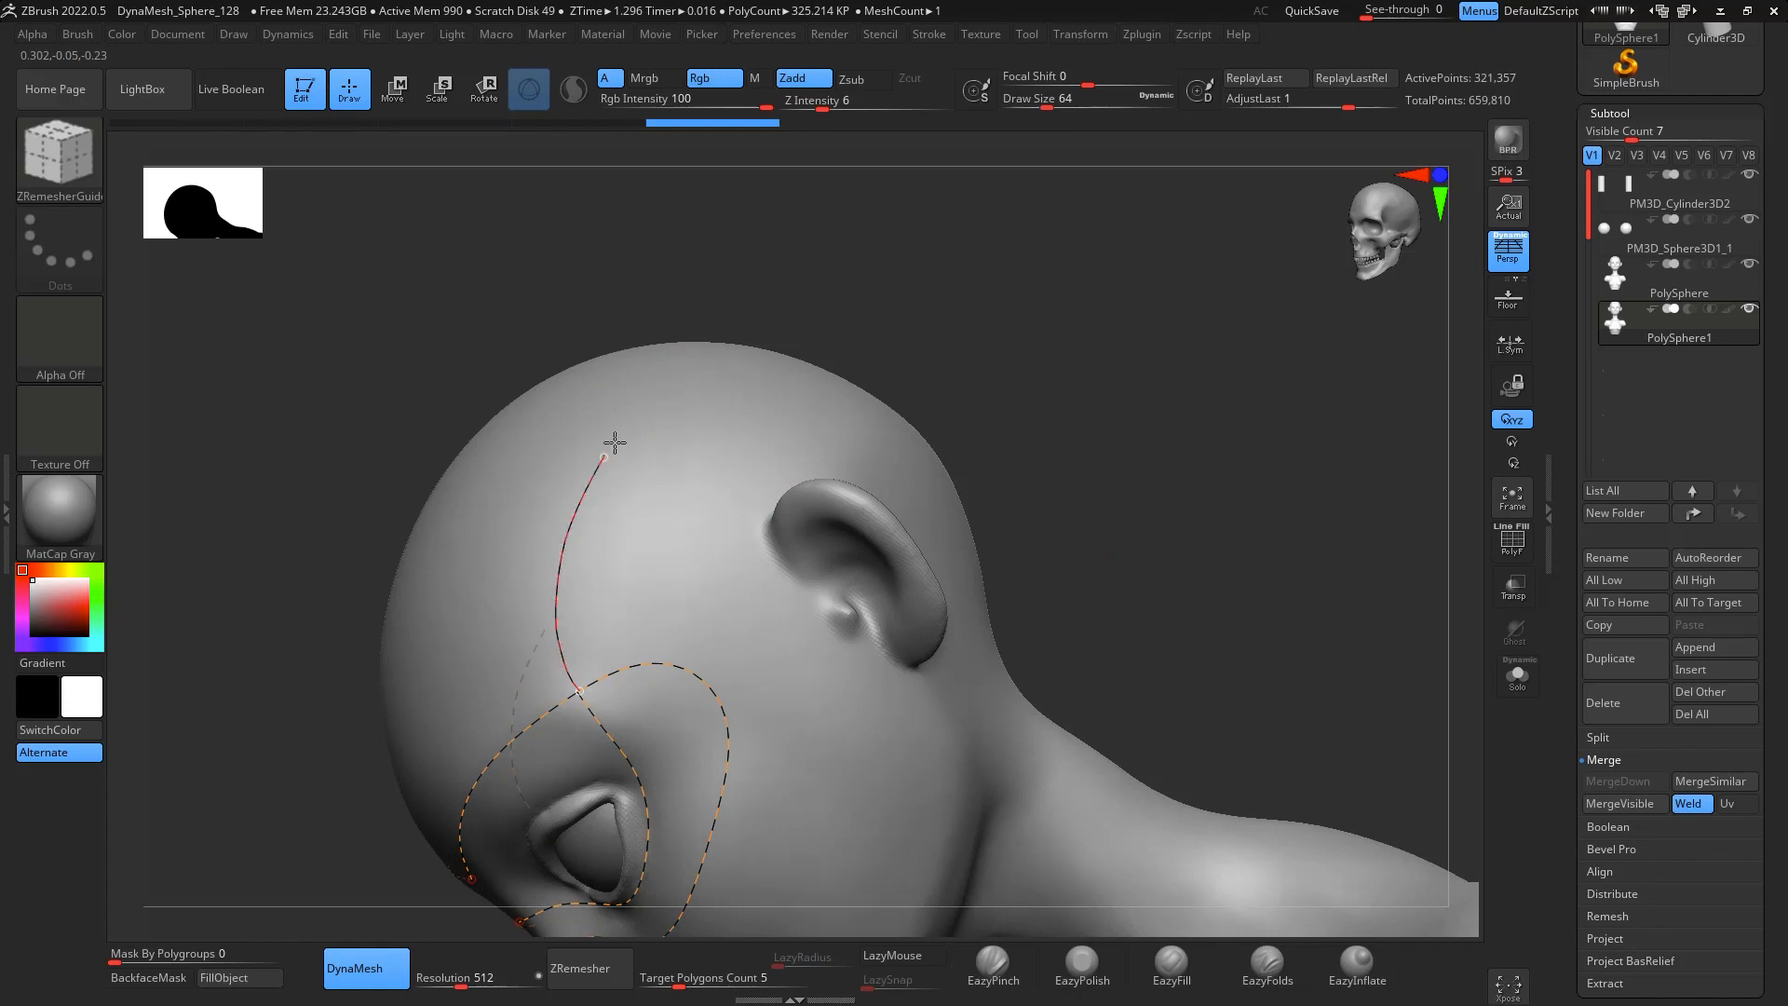
pyautogui.moveTo(1025, 399); pyautogui.dragTo(1075, 334)
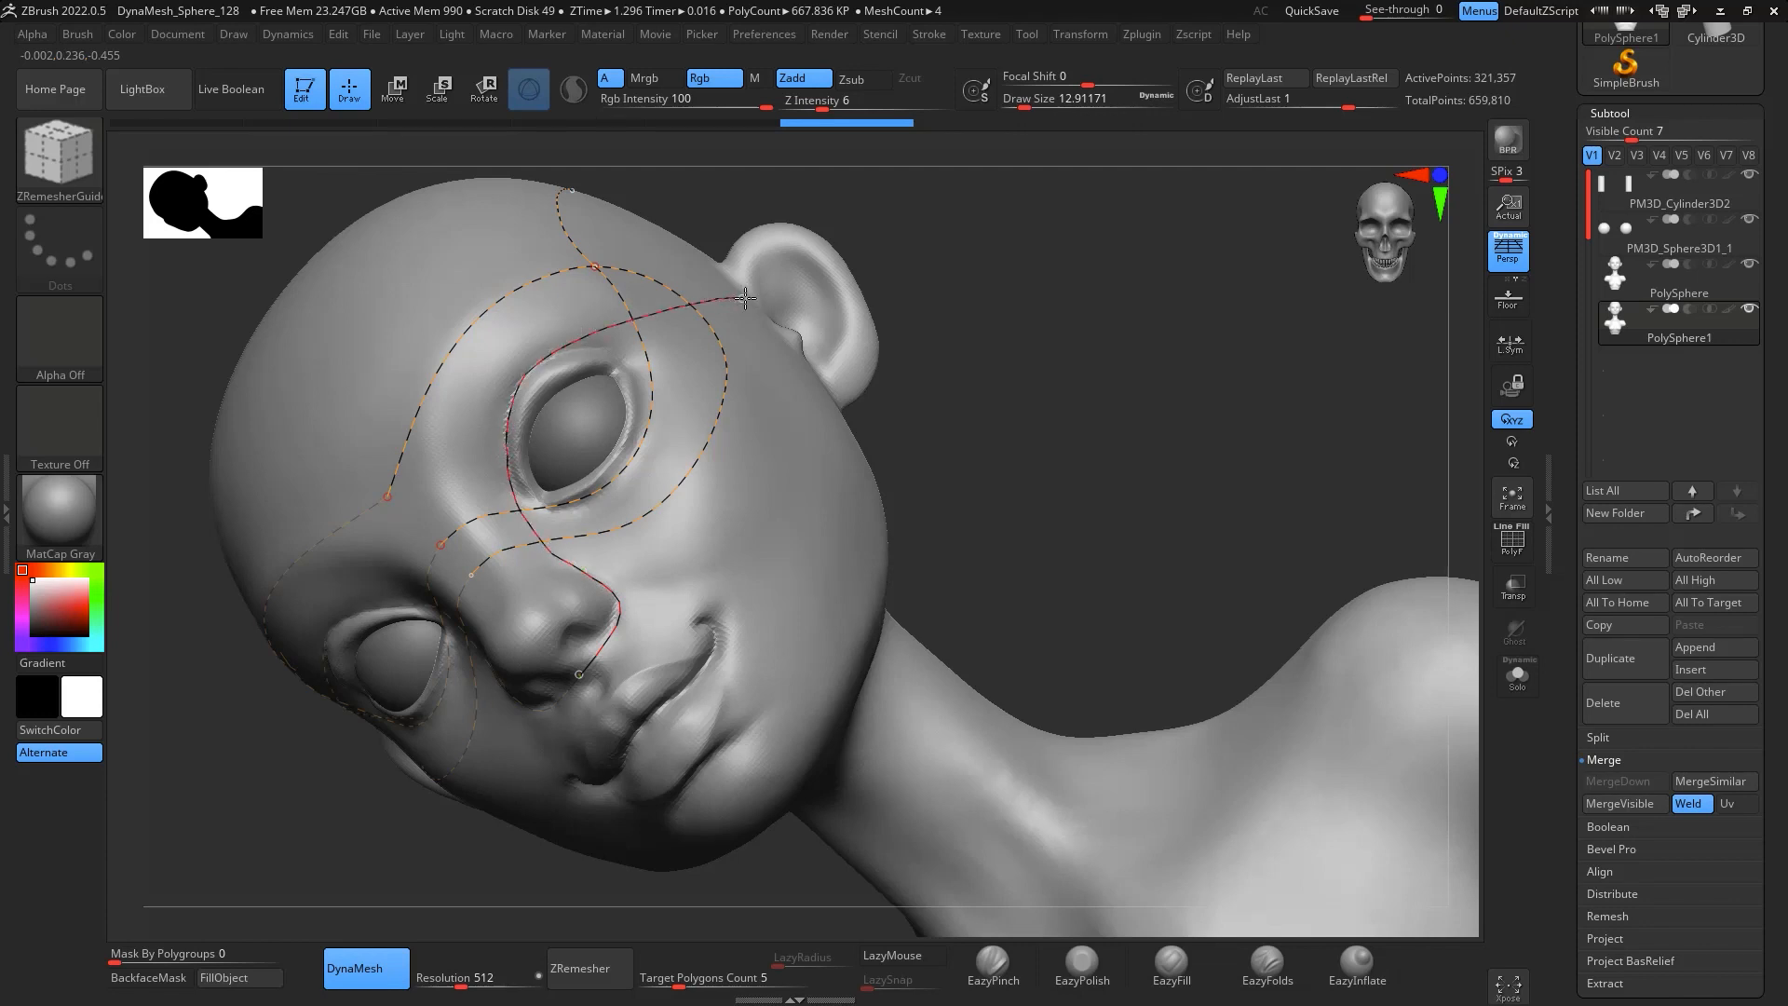
pyautogui.moveTo(1193, 388); pyautogui.dragTo(1112, 520)
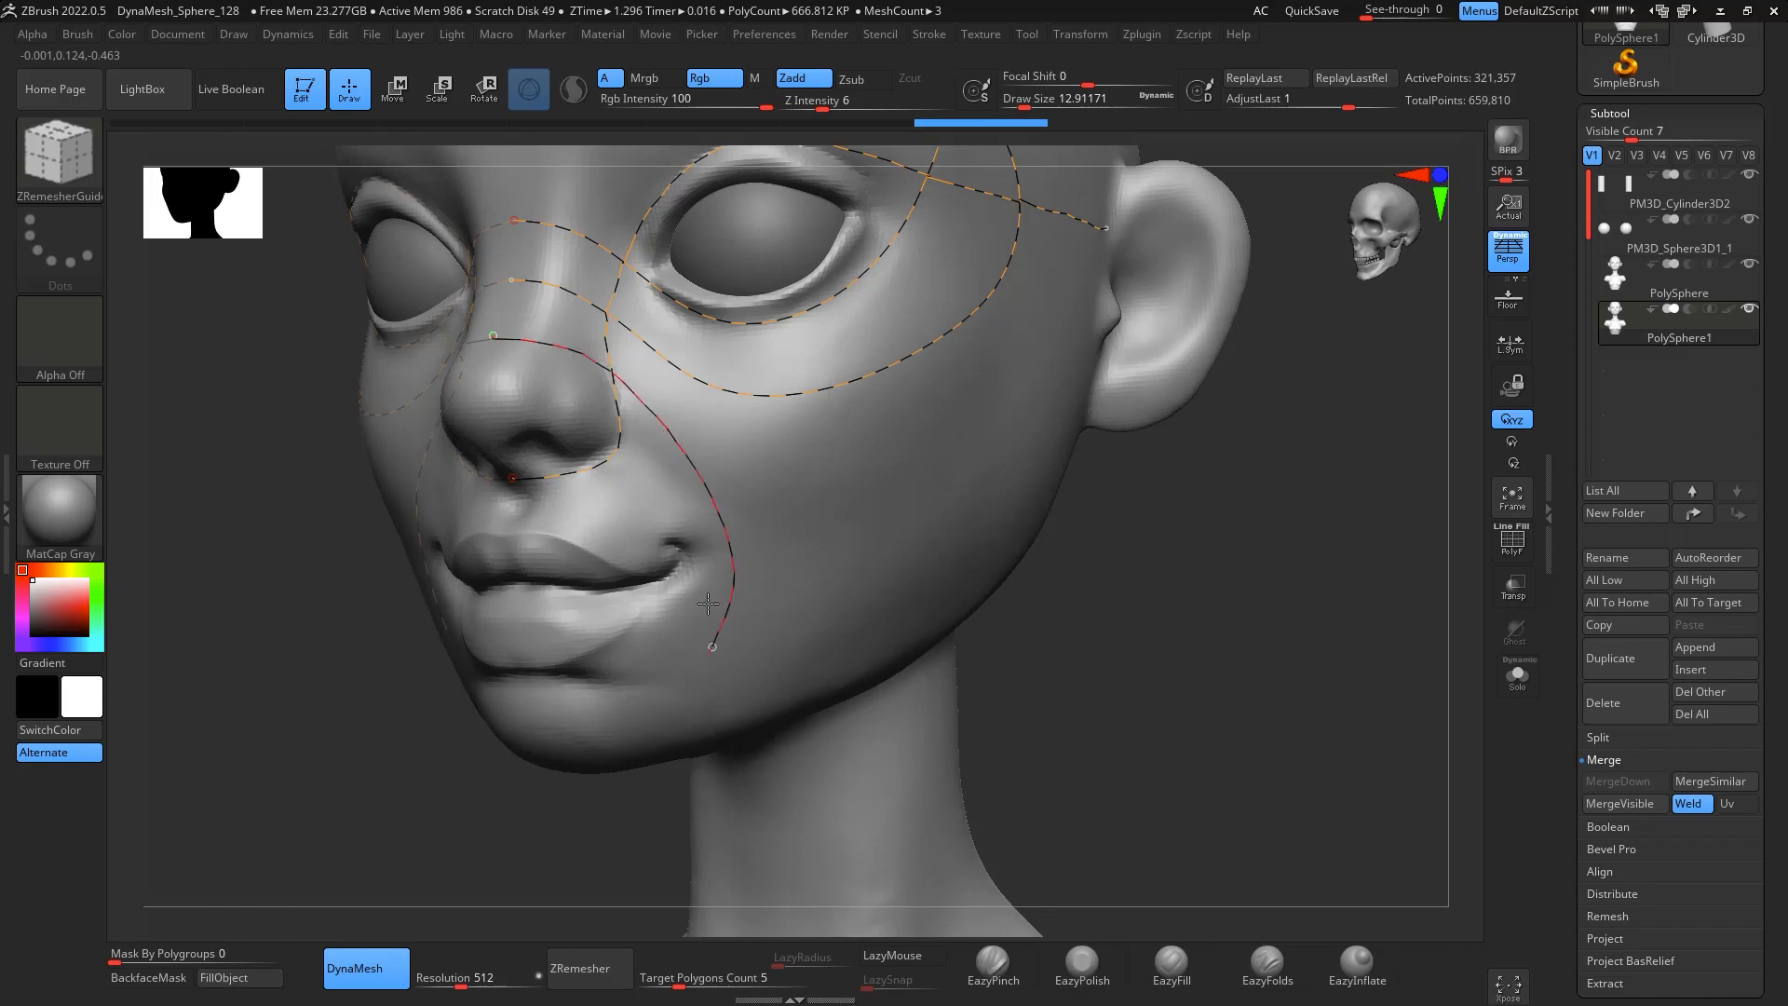
pyautogui.moveTo(1273, 622)
pyautogui.mouseDown()
pyautogui.moveTo(1315, 587)
pyautogui.moveTo(1269, 642)
pyautogui.moveTo(1257, 631)
pyautogui.moveTo(1277, 651)
pyautogui.moveTo(1233, 618)
pyautogui.mouseUp()
pyautogui.hotkey('ctrl', 'z')
pyautogui.hotkey('ctrl', 'z')
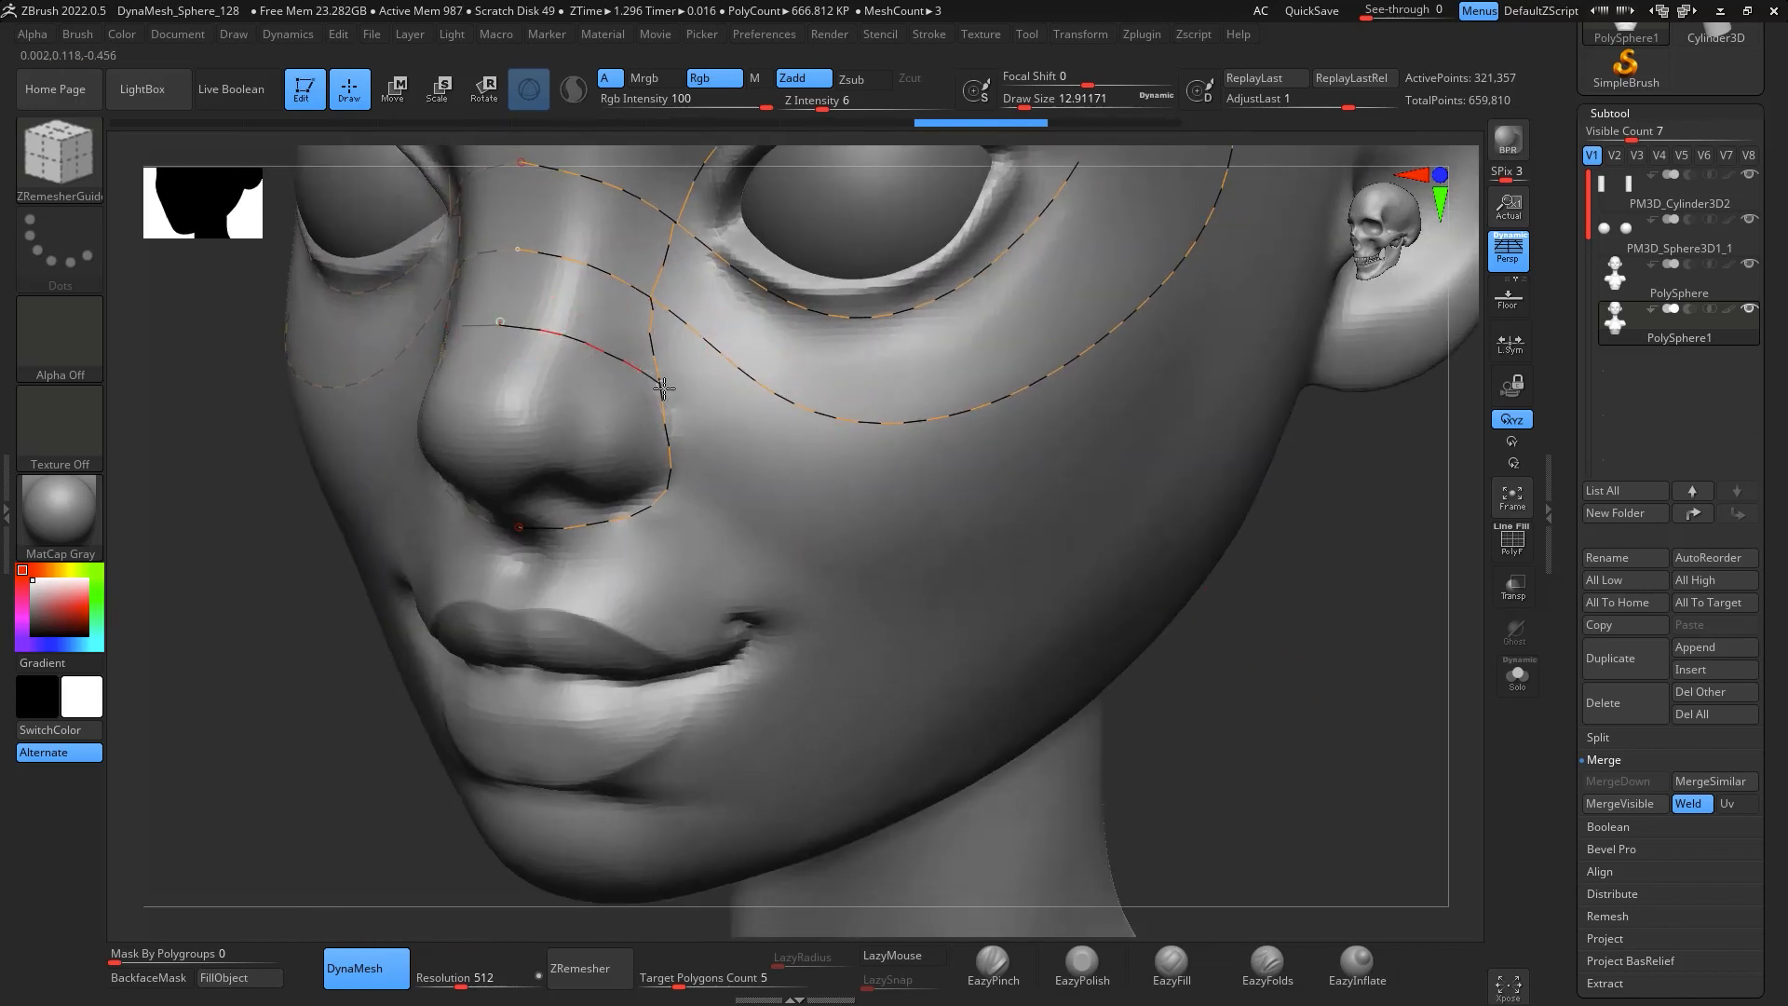
# Draw a guide curve from the nose bridge across the cheek and around the mouth corner to the centre below the lower lip
pyautogui.moveTo(663, 388); pyautogui.dragTo(666, 393)
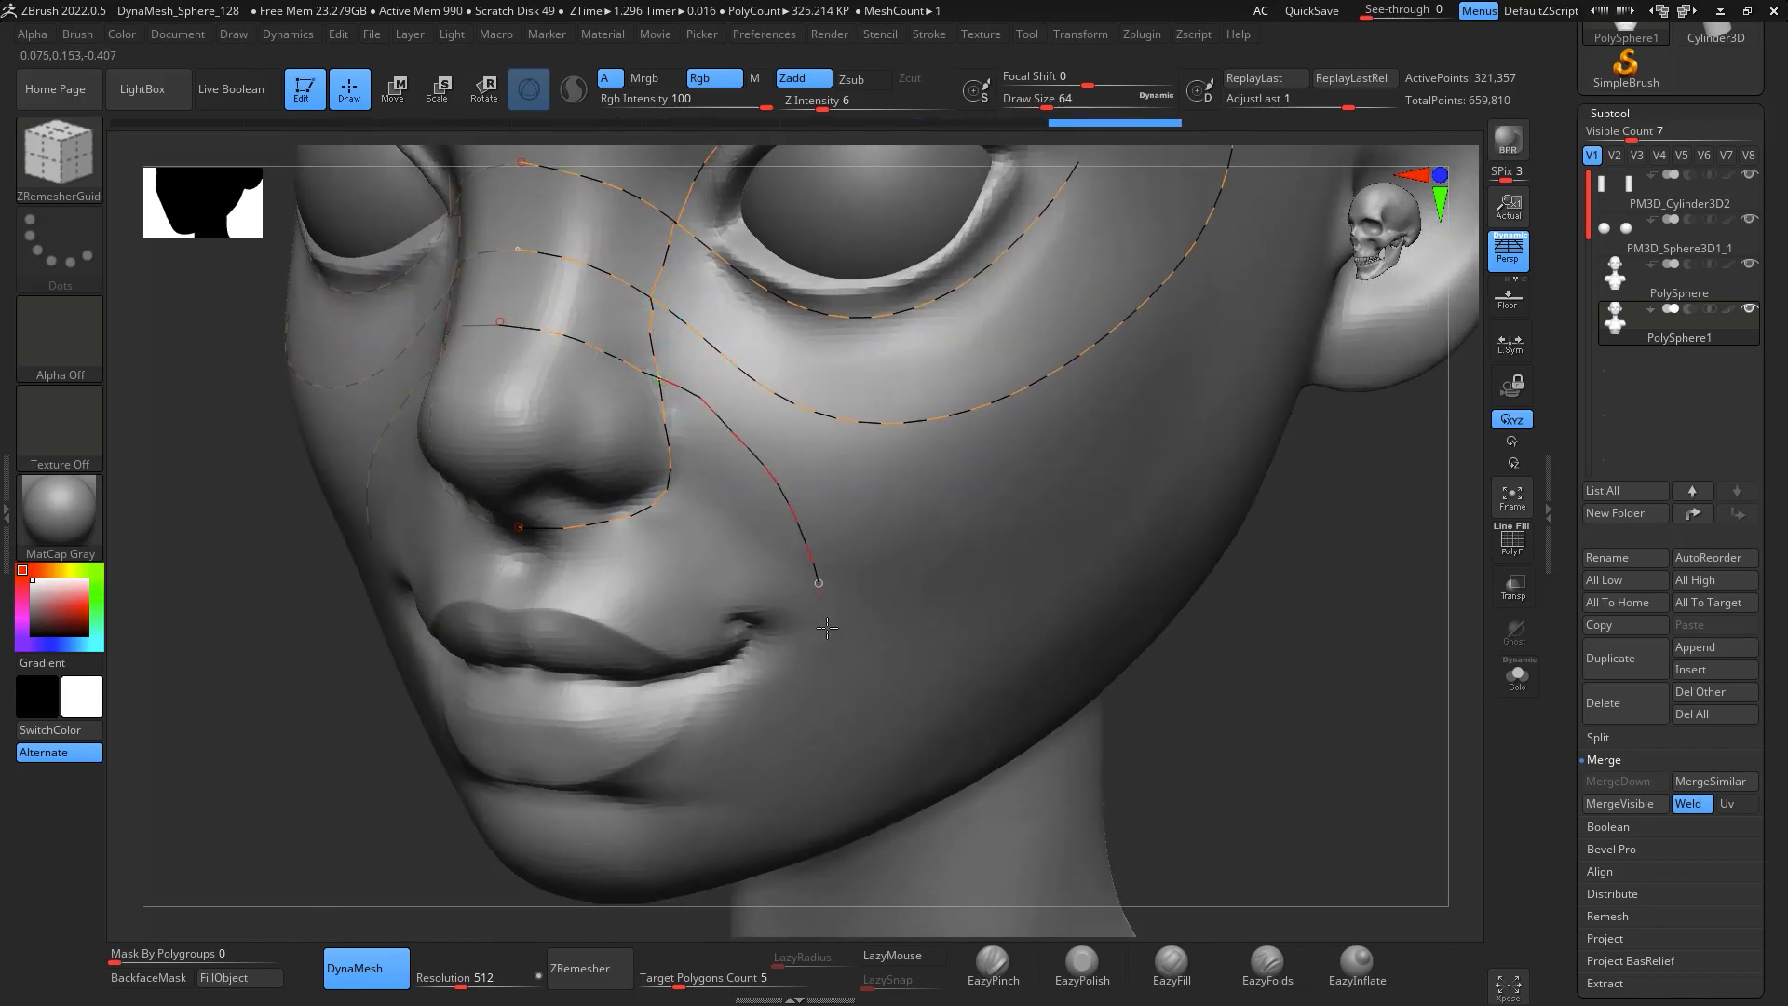
pyautogui.moveTo(1373, 711); pyautogui.dragTo(1317, 619)
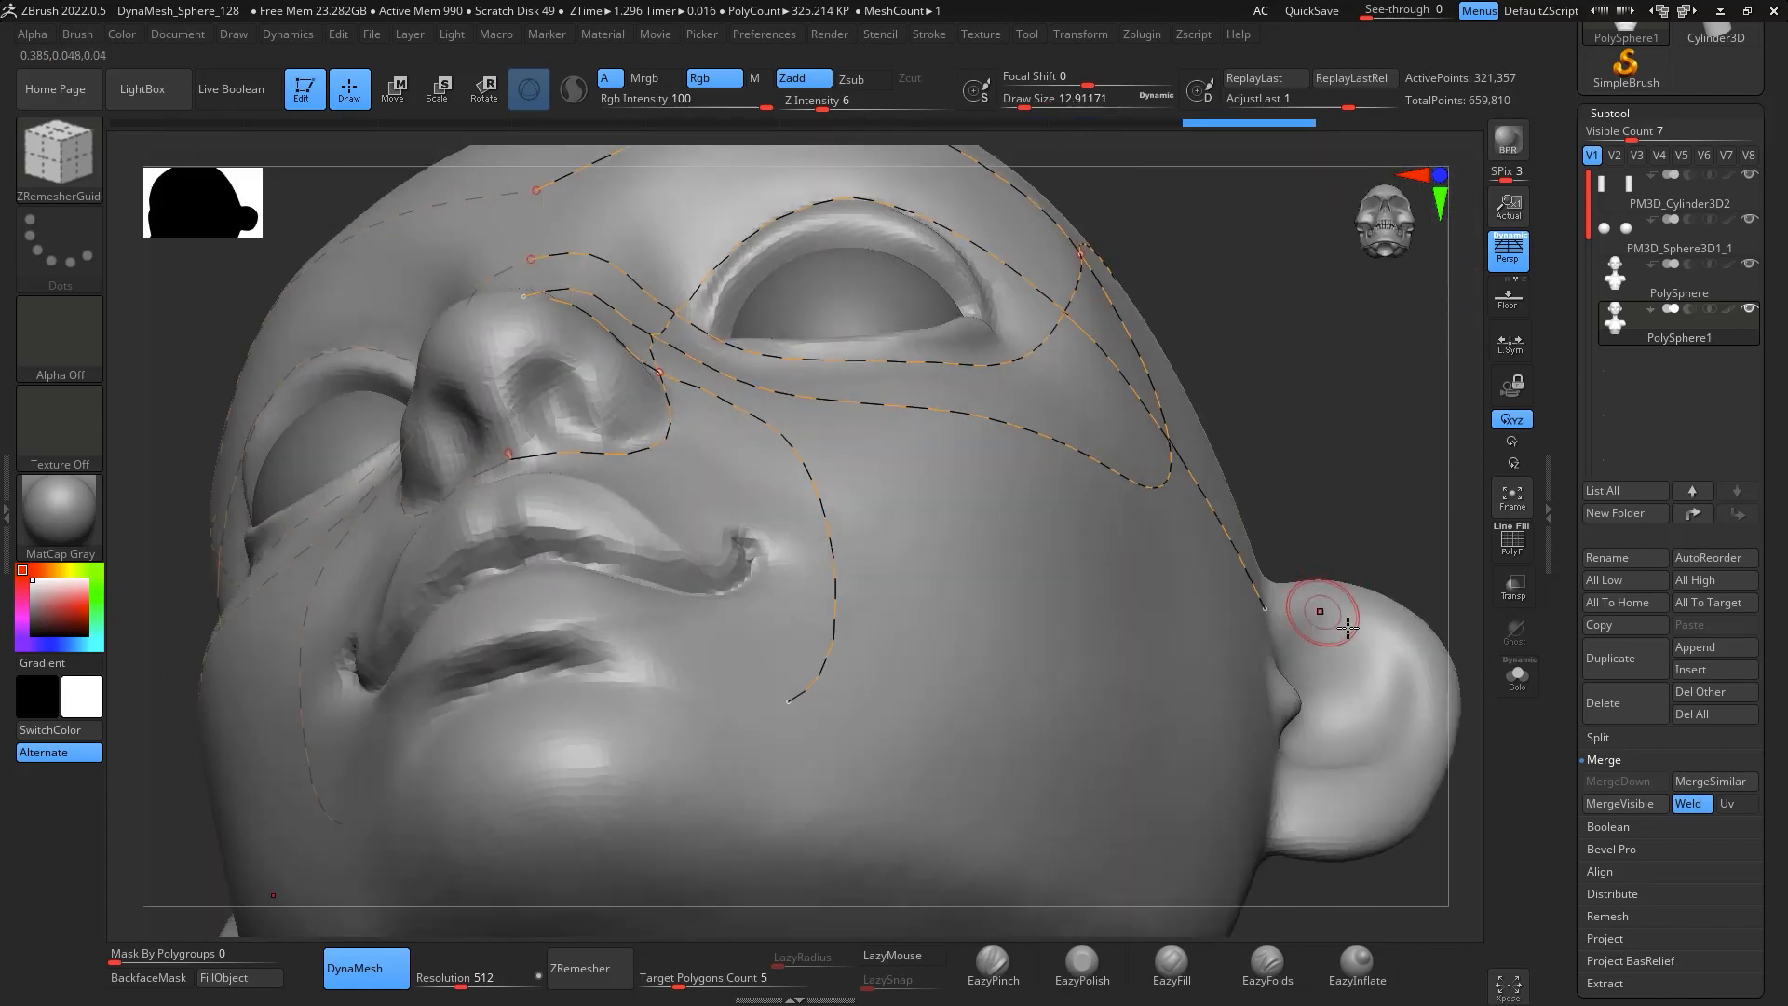
pyautogui.moveTo(1363, 424); pyautogui.dragTo(1410, 517)
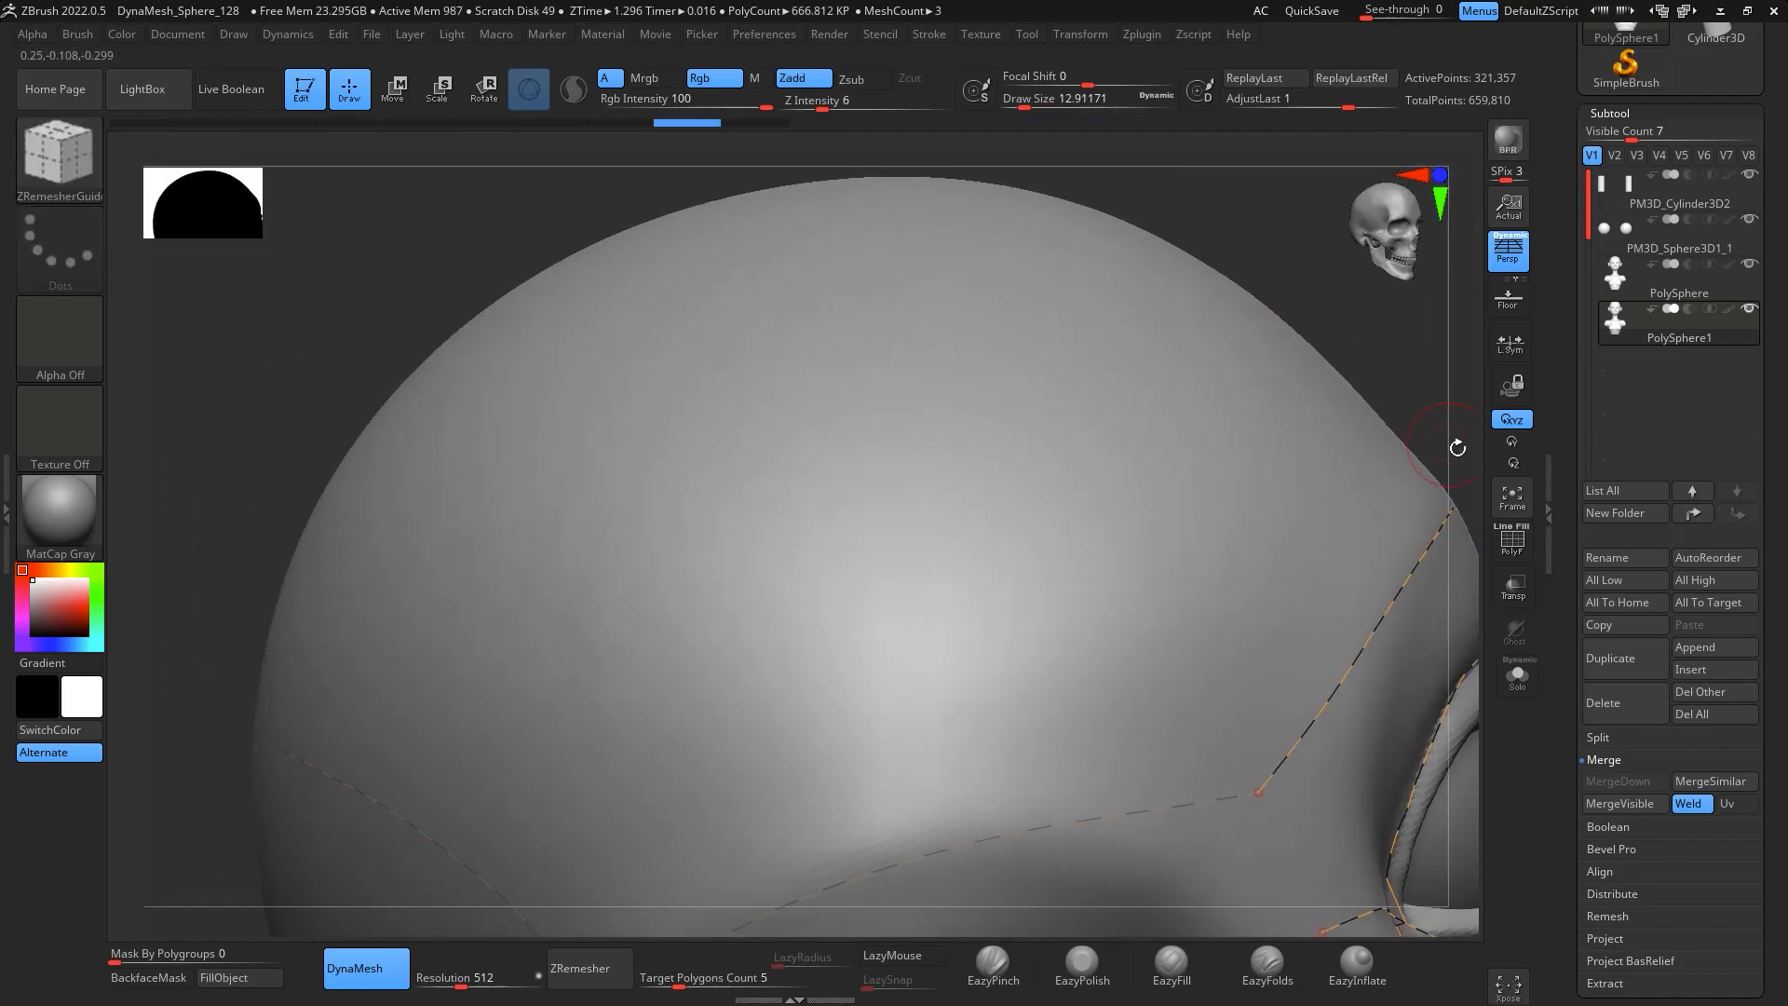
pyautogui.keyDown('alt'); pyautogui.moveTo(1454, 449); pyautogui.dragTo(1406, 275); pyautogui.keyUp('alt')
pyautogui.keyDown('alt'); pyautogui.moveTo(1269, 355); pyautogui.dragTo(1177, 100); pyautogui.keyUp('alt')
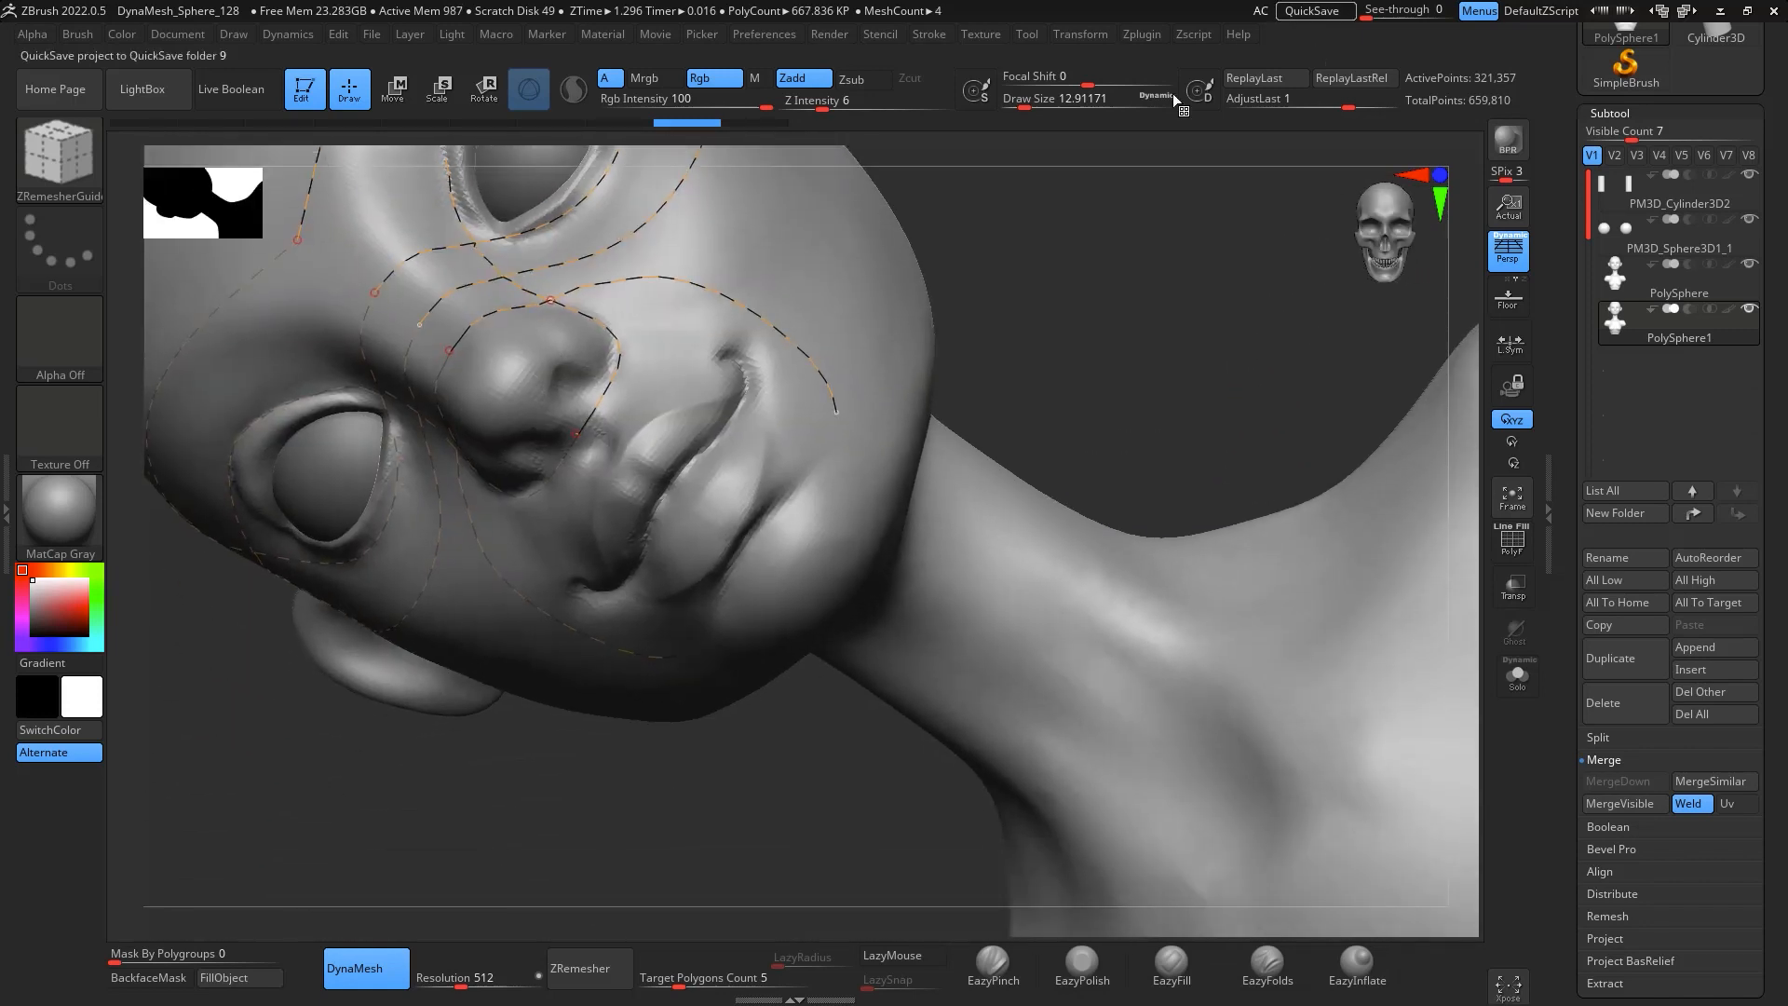
pyautogui.moveTo(835, 408); pyautogui.dragTo(832, 448)
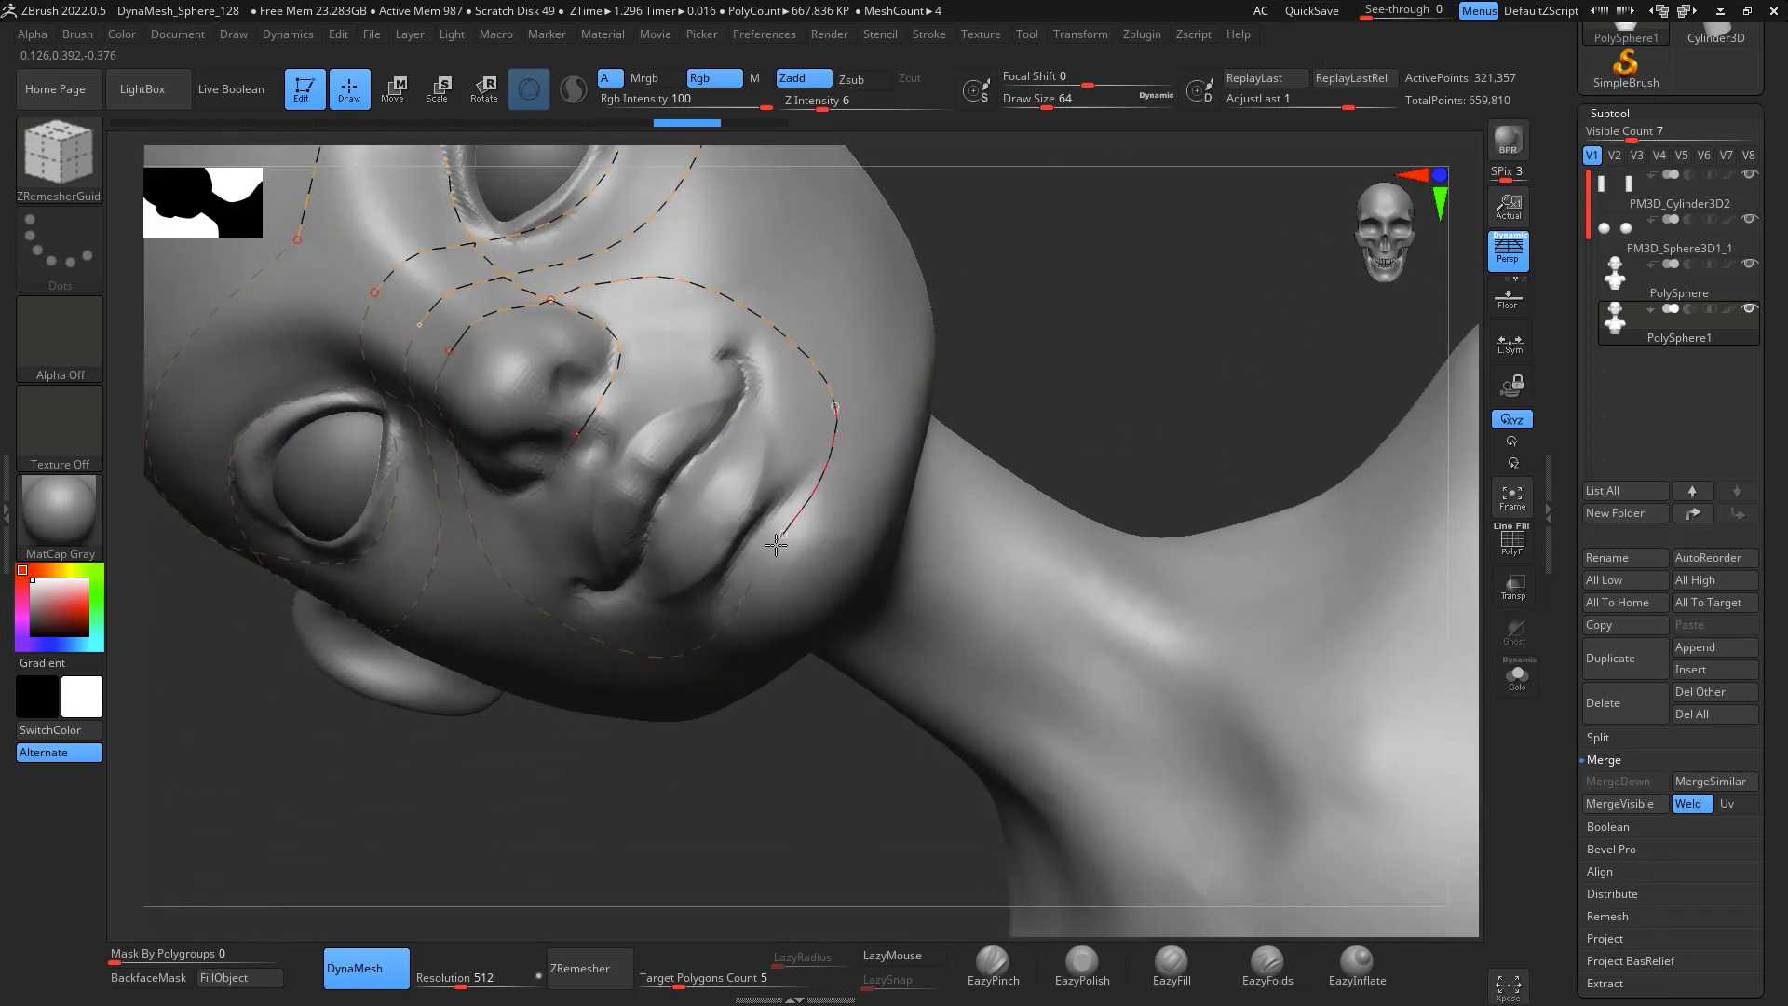
pyautogui.moveTo(776, 545); pyautogui.dragTo(762, 559)
# Draw guide curves around the upper and lower lip outline and along the line where the lips meet
pyautogui.moveTo(1171, 277)
pyautogui.mouseDown()
pyautogui.moveTo(1198, 370)
pyautogui.moveTo(898, 288)
pyautogui.mouseUp()
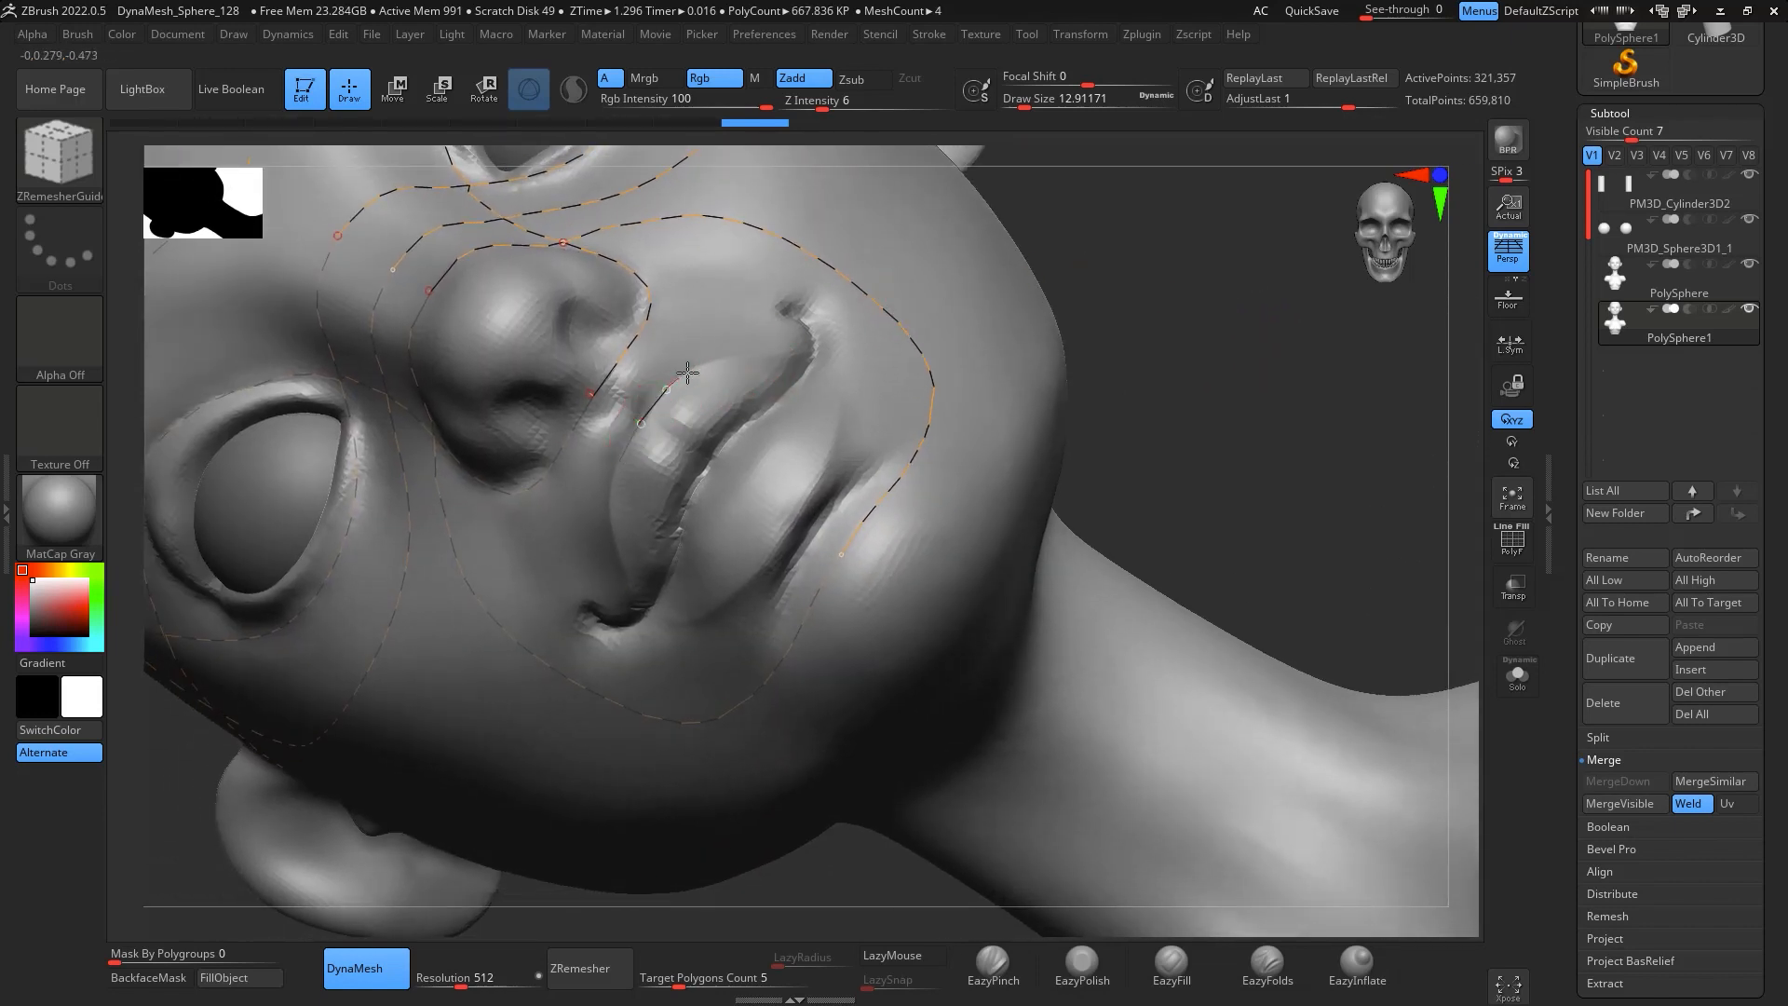
pyautogui.moveTo(794, 302); pyautogui.dragTo(841, 323)
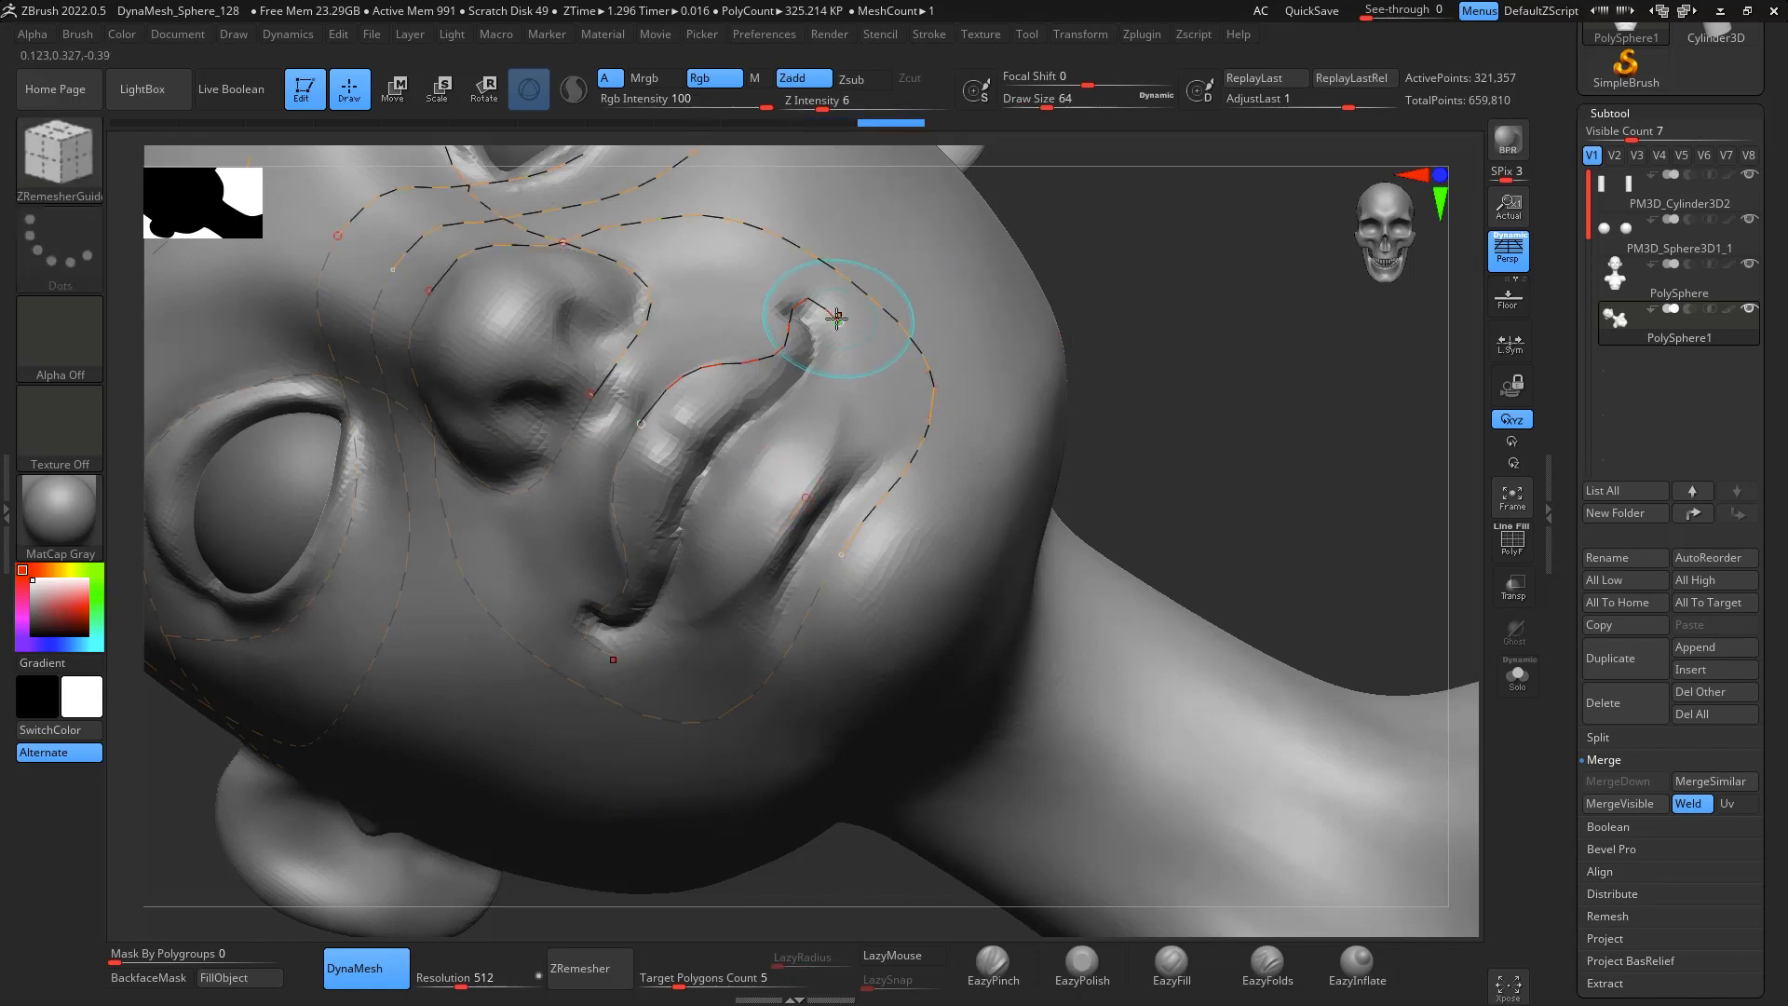
pyautogui.moveTo(808, 496); pyautogui.dragTo(782, 531)
pyautogui.moveTo(1256, 399)
pyautogui.mouseDown()
pyautogui.moveTo(1222, 450)
pyautogui.moveTo(1241, 411)
pyautogui.mouseUp()
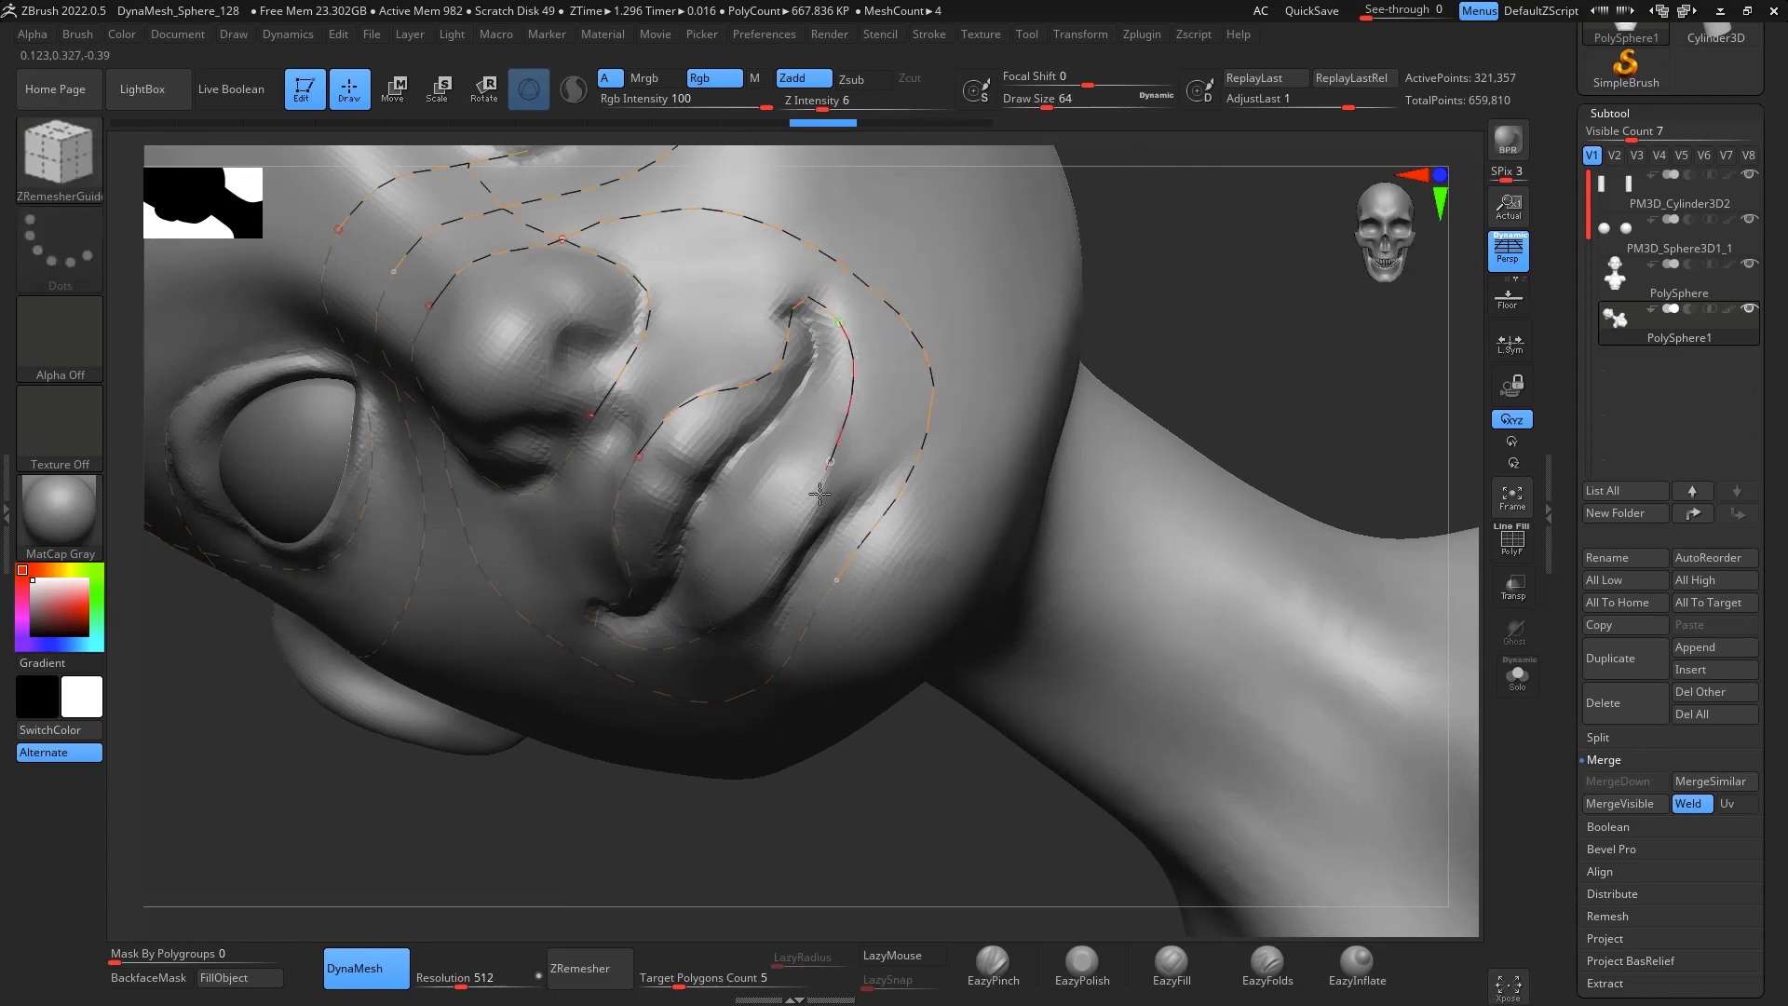
pyautogui.moveTo(1189, 283); pyautogui.dragTo(1312, 375)
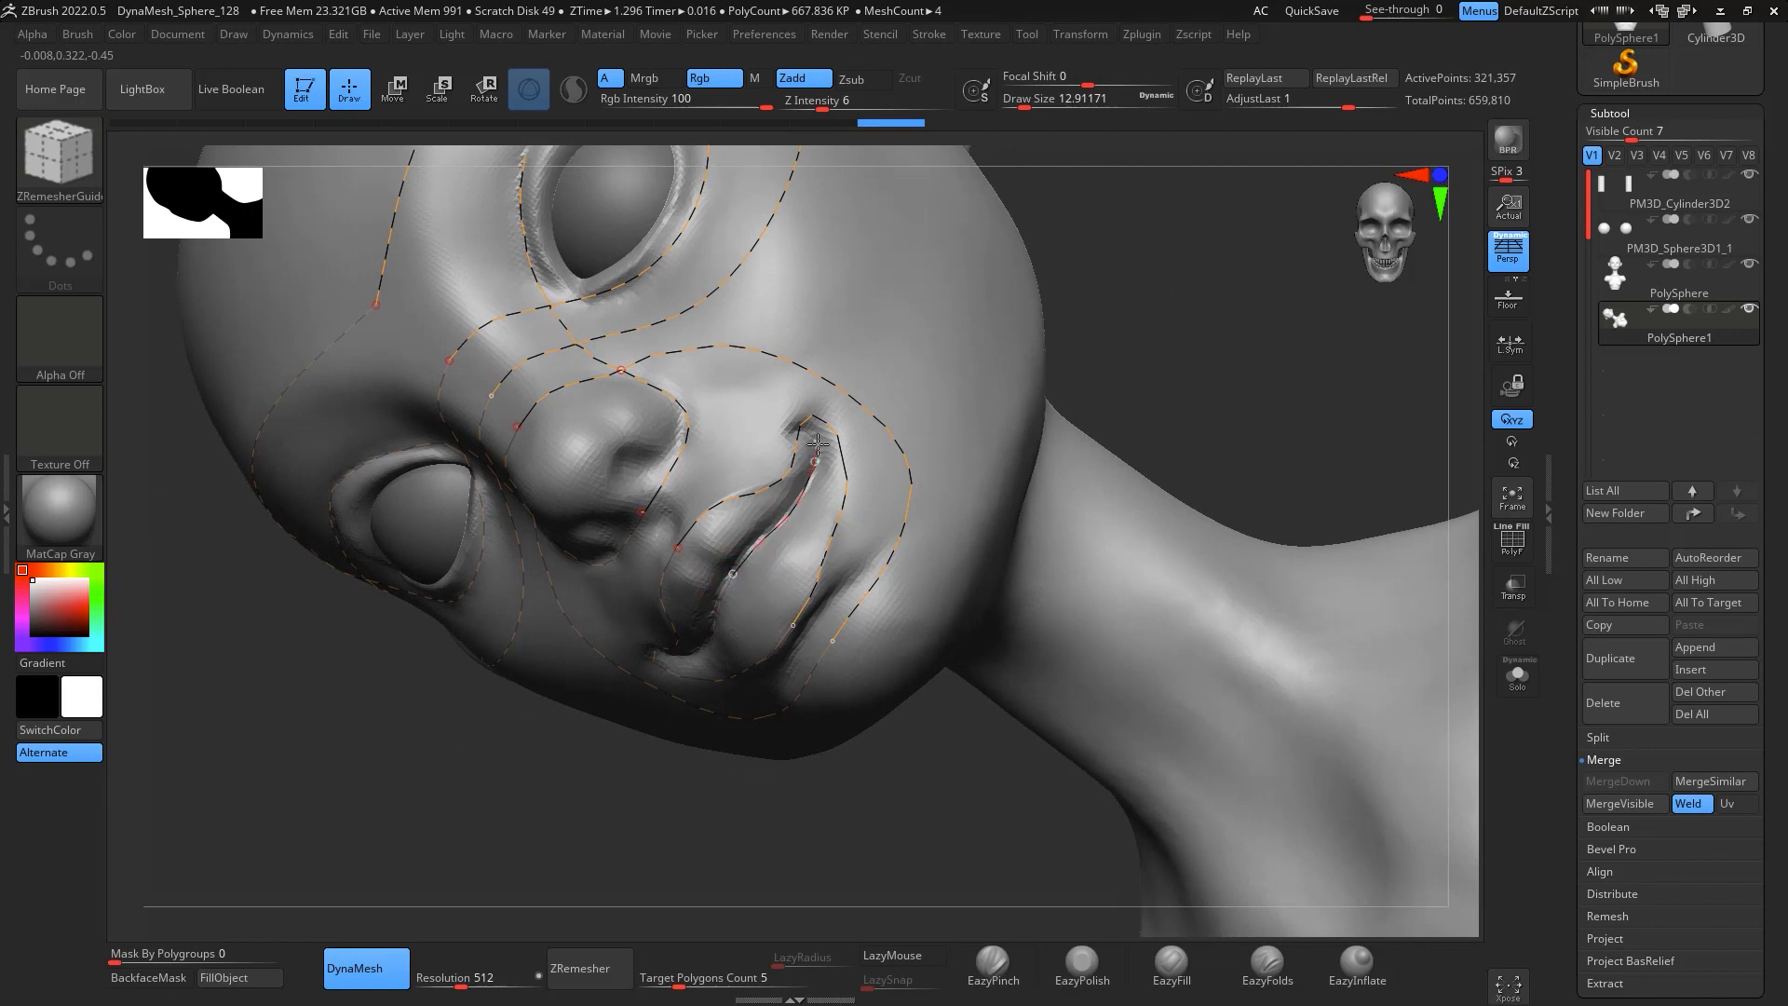
# Draw guide curves from the mouth corner across the cheek and from the chin along the jaw up to the ear
pyautogui.moveTo(961, 198); pyautogui.dragTo(967, 194)
pyautogui.moveTo(1202, 264)
pyautogui.mouseDown()
pyautogui.moveTo(1273, 279)
pyautogui.moveTo(1269, 331)
pyautogui.mouseUp()
pyautogui.moveTo(1105, 351); pyautogui.dragTo(863, 561)
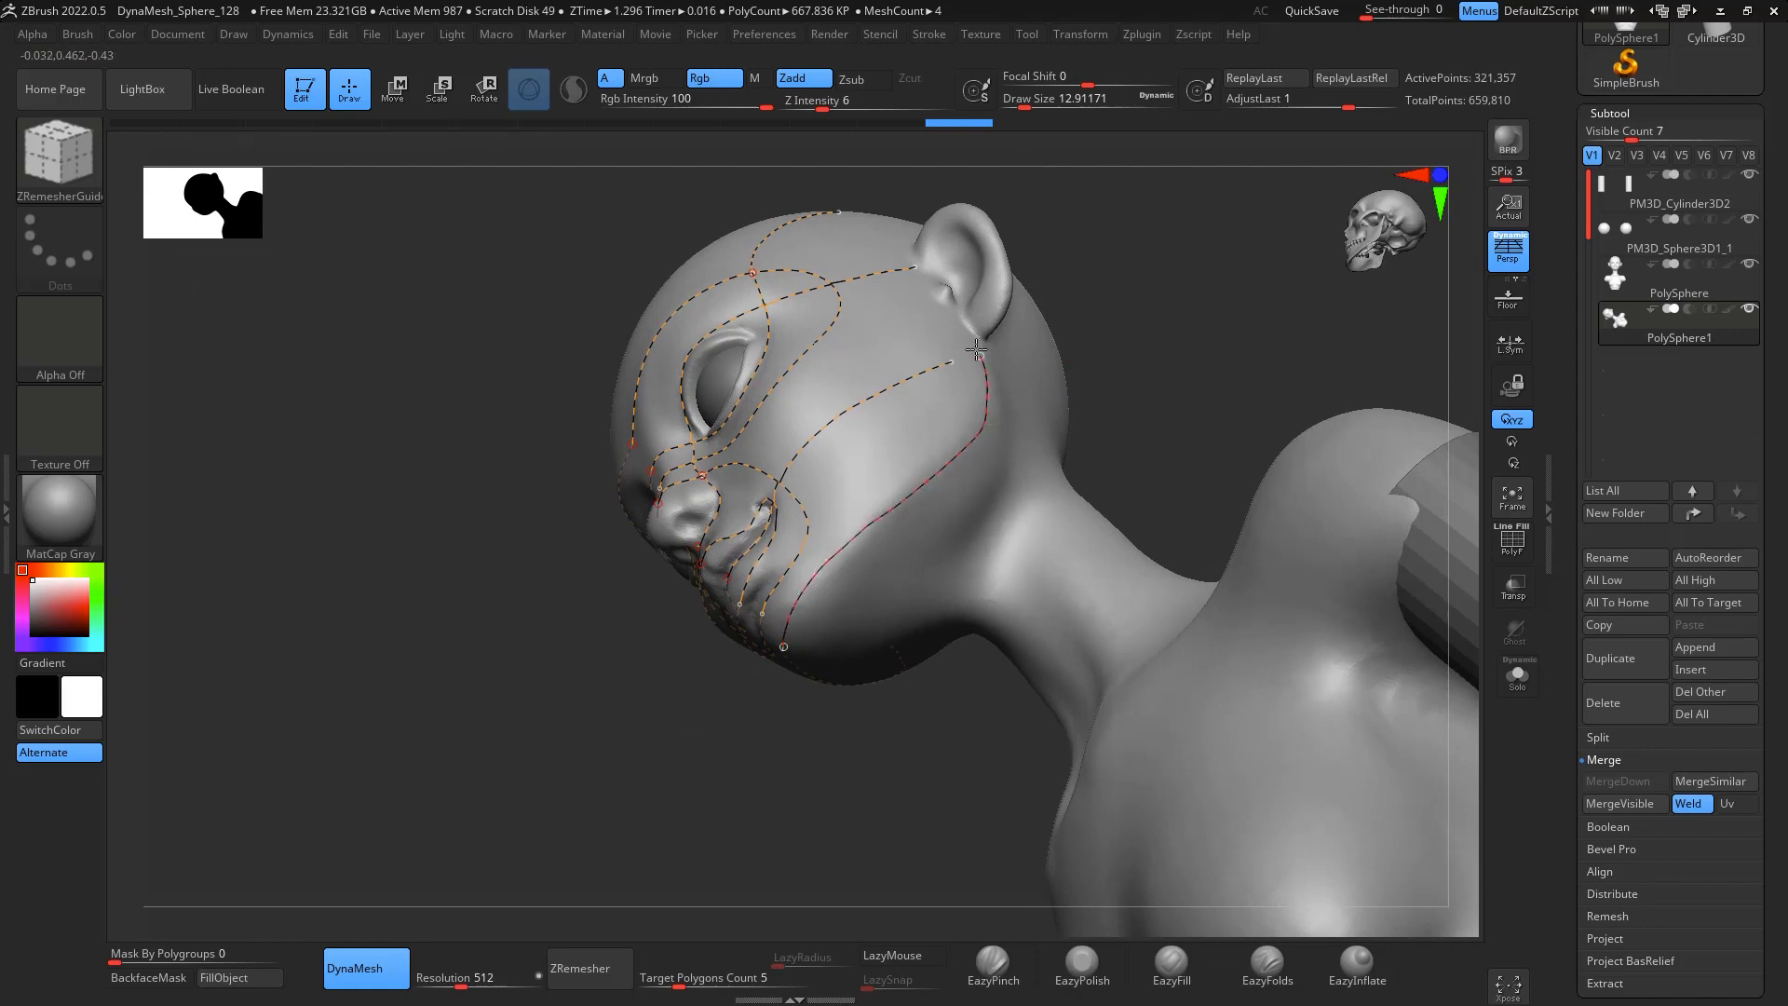
pyautogui.moveTo(911, 268); pyautogui.dragTo(1124, 495)
# Draw guide curves along the upper front of the ear and from behind the ear down the side of the neck
pyautogui.moveTo(712, 501); pyautogui.dragTo(725, 432)
pyautogui.moveTo(1162, 532); pyautogui.dragTo(1099, 498)
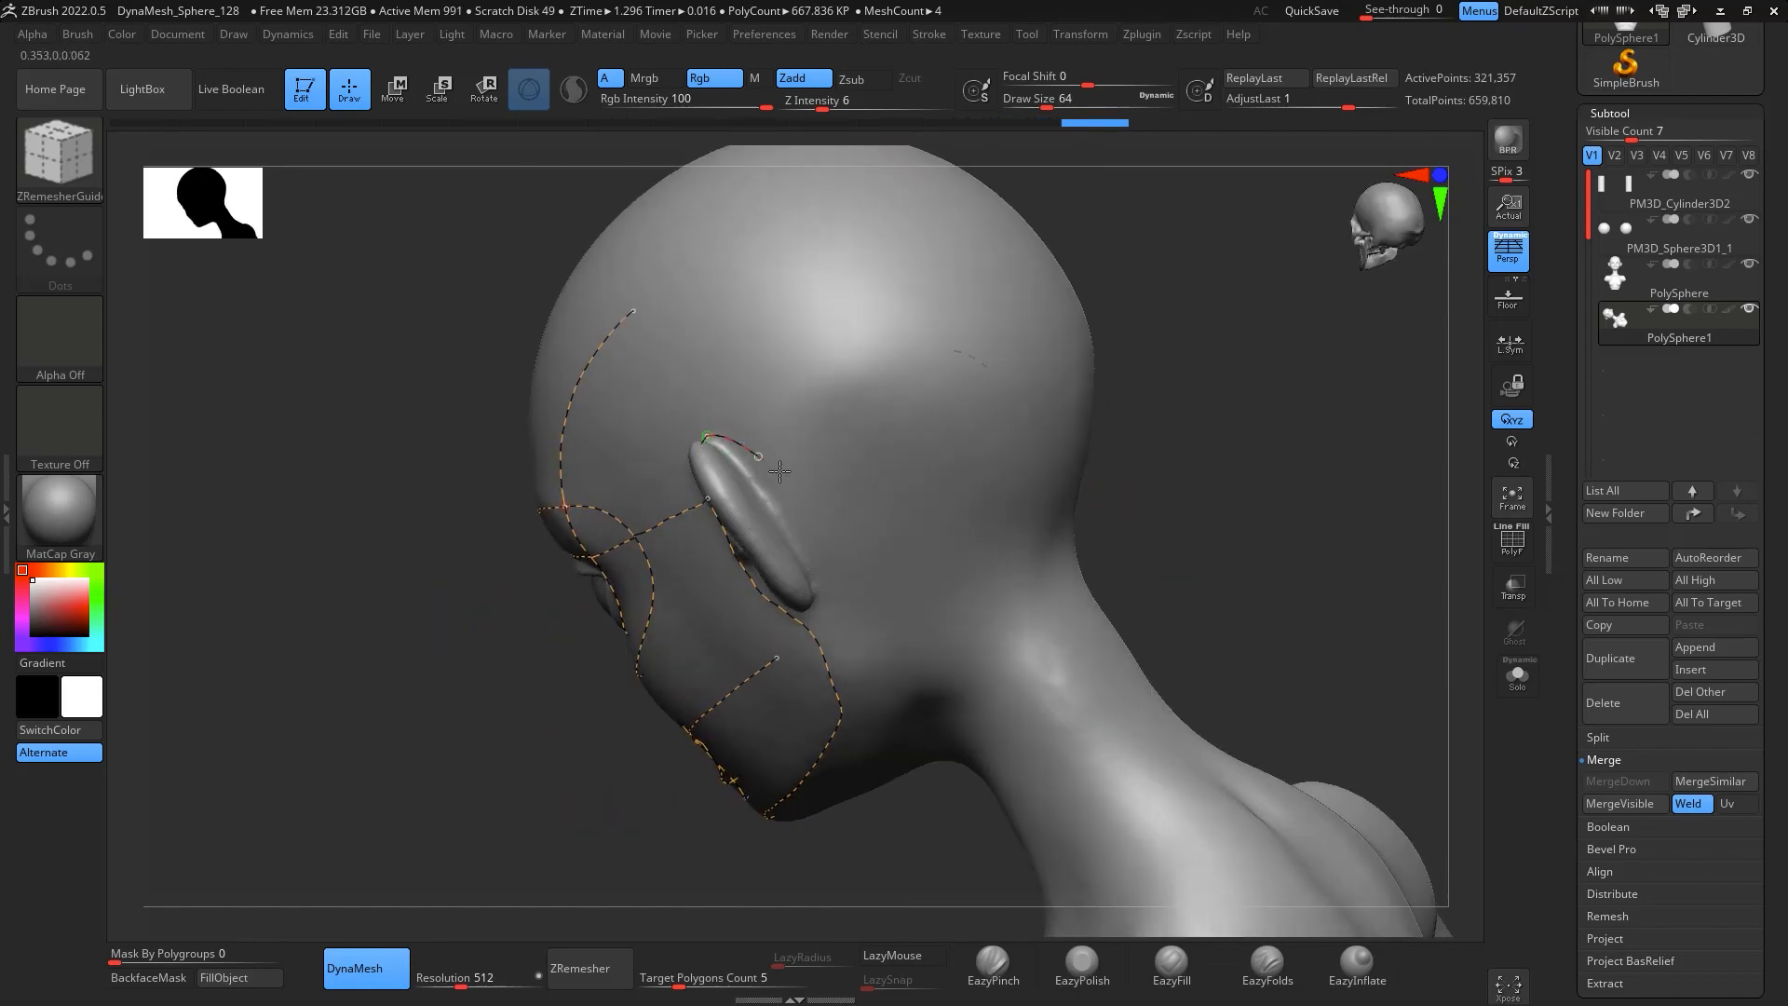
pyautogui.moveTo(1030, 758); pyautogui.dragTo(1032, 756)
pyautogui.moveTo(1237, 543)
pyautogui.mouseDown()
pyautogui.moveTo(1285, 459)
pyautogui.moveTo(1226, 352)
pyautogui.moveTo(1258, 459)
pyautogui.moveTo(1201, 522)
pyautogui.moveTo(1130, 559)
pyautogui.moveTo(1226, 431)
pyautogui.moveTo(1210, 406)
pyautogui.mouseUp()
# Draw a guide curve around the neck from the throat to the nape
pyautogui.moveTo(868, 667); pyautogui.dragTo(918, 592)
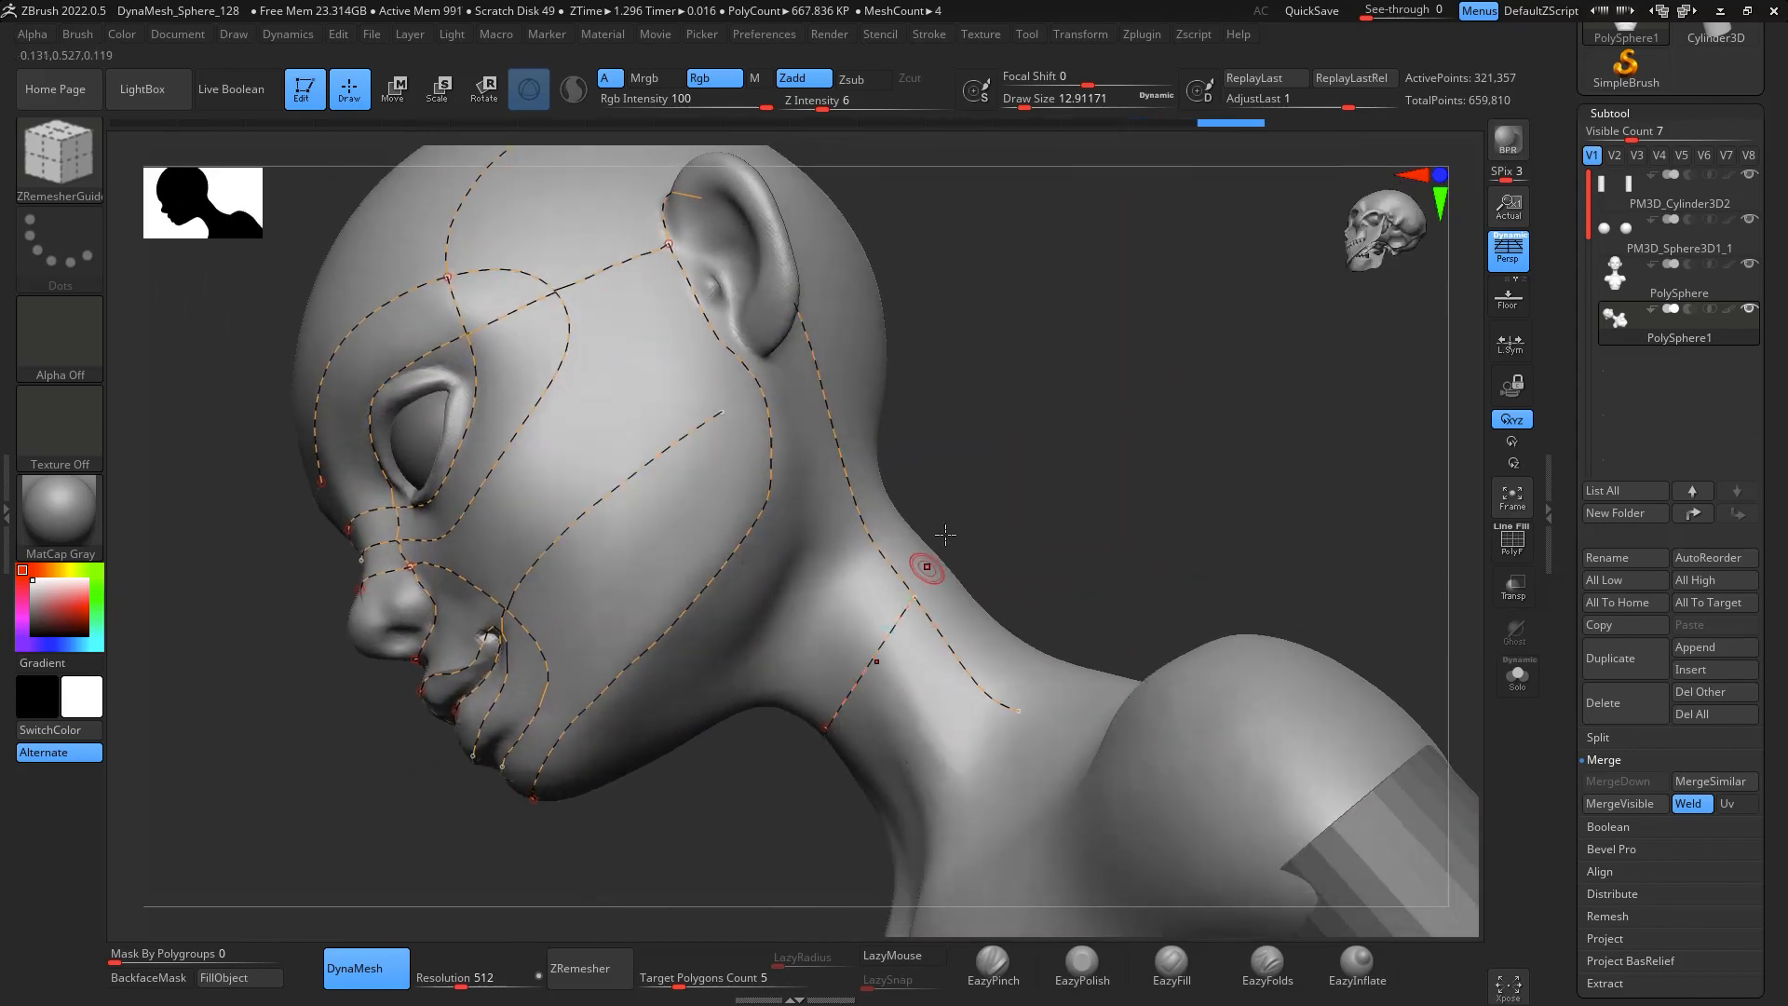
pyautogui.moveTo(1157, 421)
pyautogui.mouseDown()
pyautogui.moveTo(1165, 491)
pyautogui.moveTo(1024, 577)
pyautogui.mouseUp()
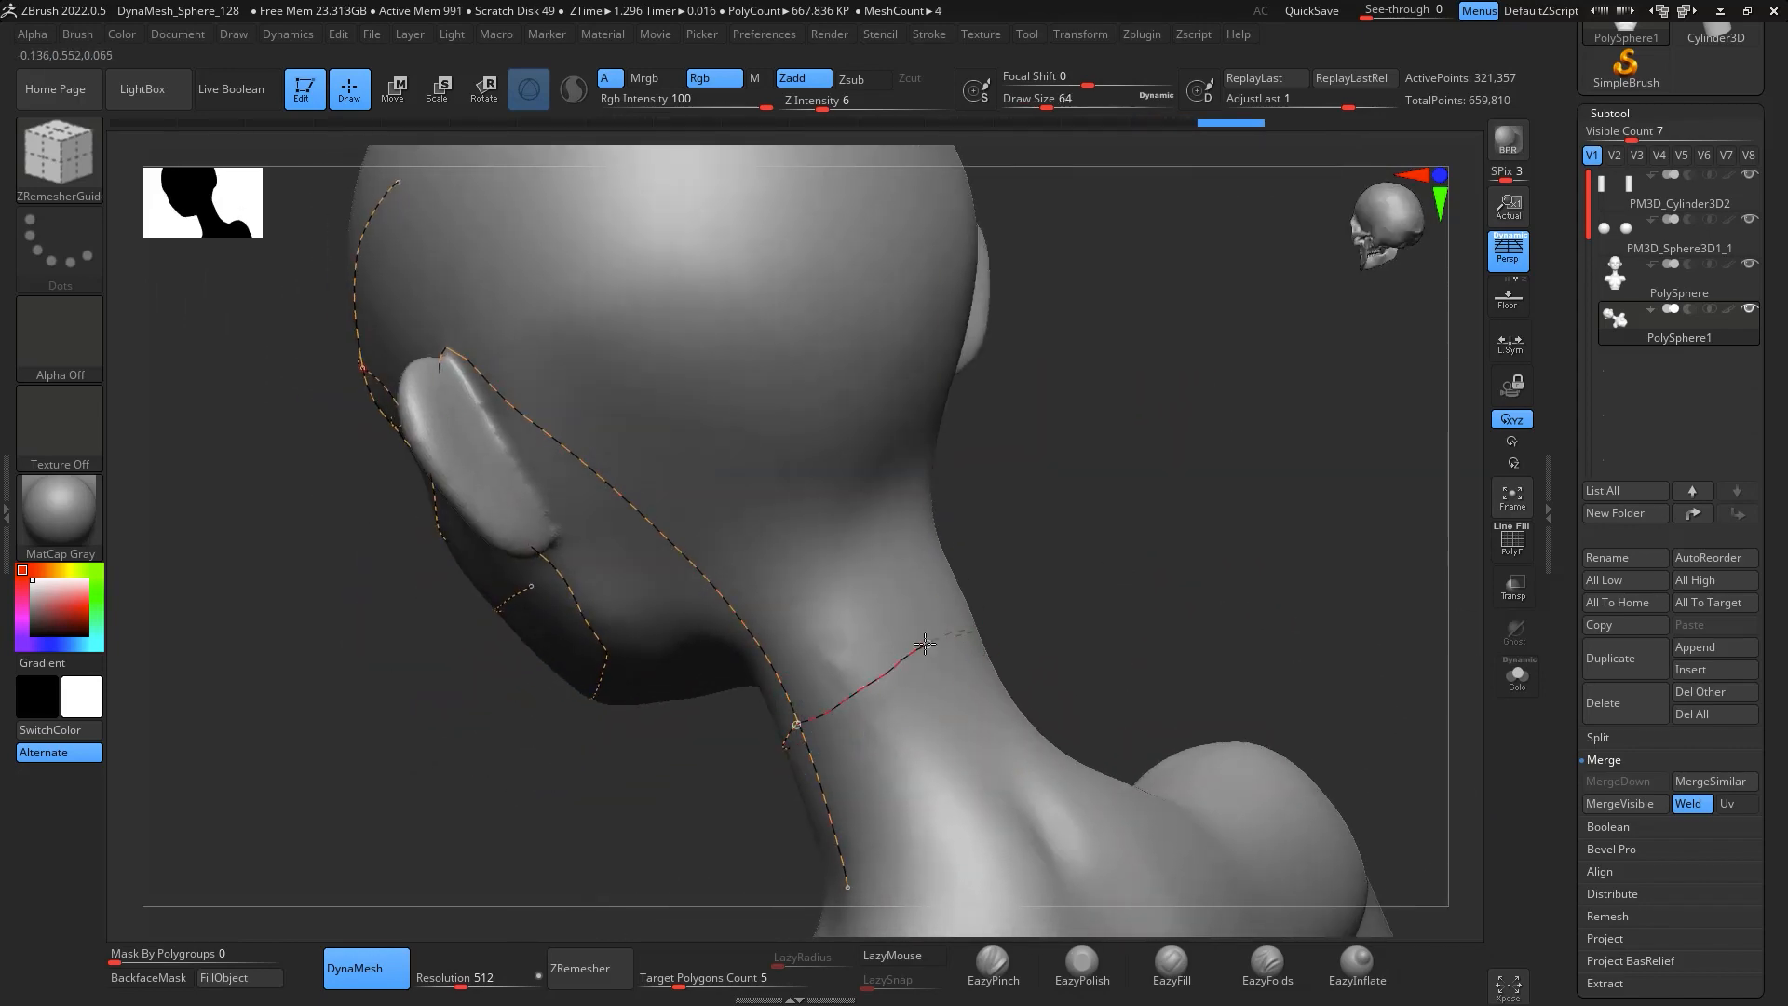
pyautogui.moveTo(925, 643); pyautogui.dragTo(931, 638)
# Run ZRemesher on the PolySphere1 copy with the drawn guide curves
pyautogui.moveTo(1162, 583)
pyautogui.mouseDown()
pyautogui.moveTo(1282, 606)
pyautogui.moveTo(1277, 642)
pyautogui.mouseUp()
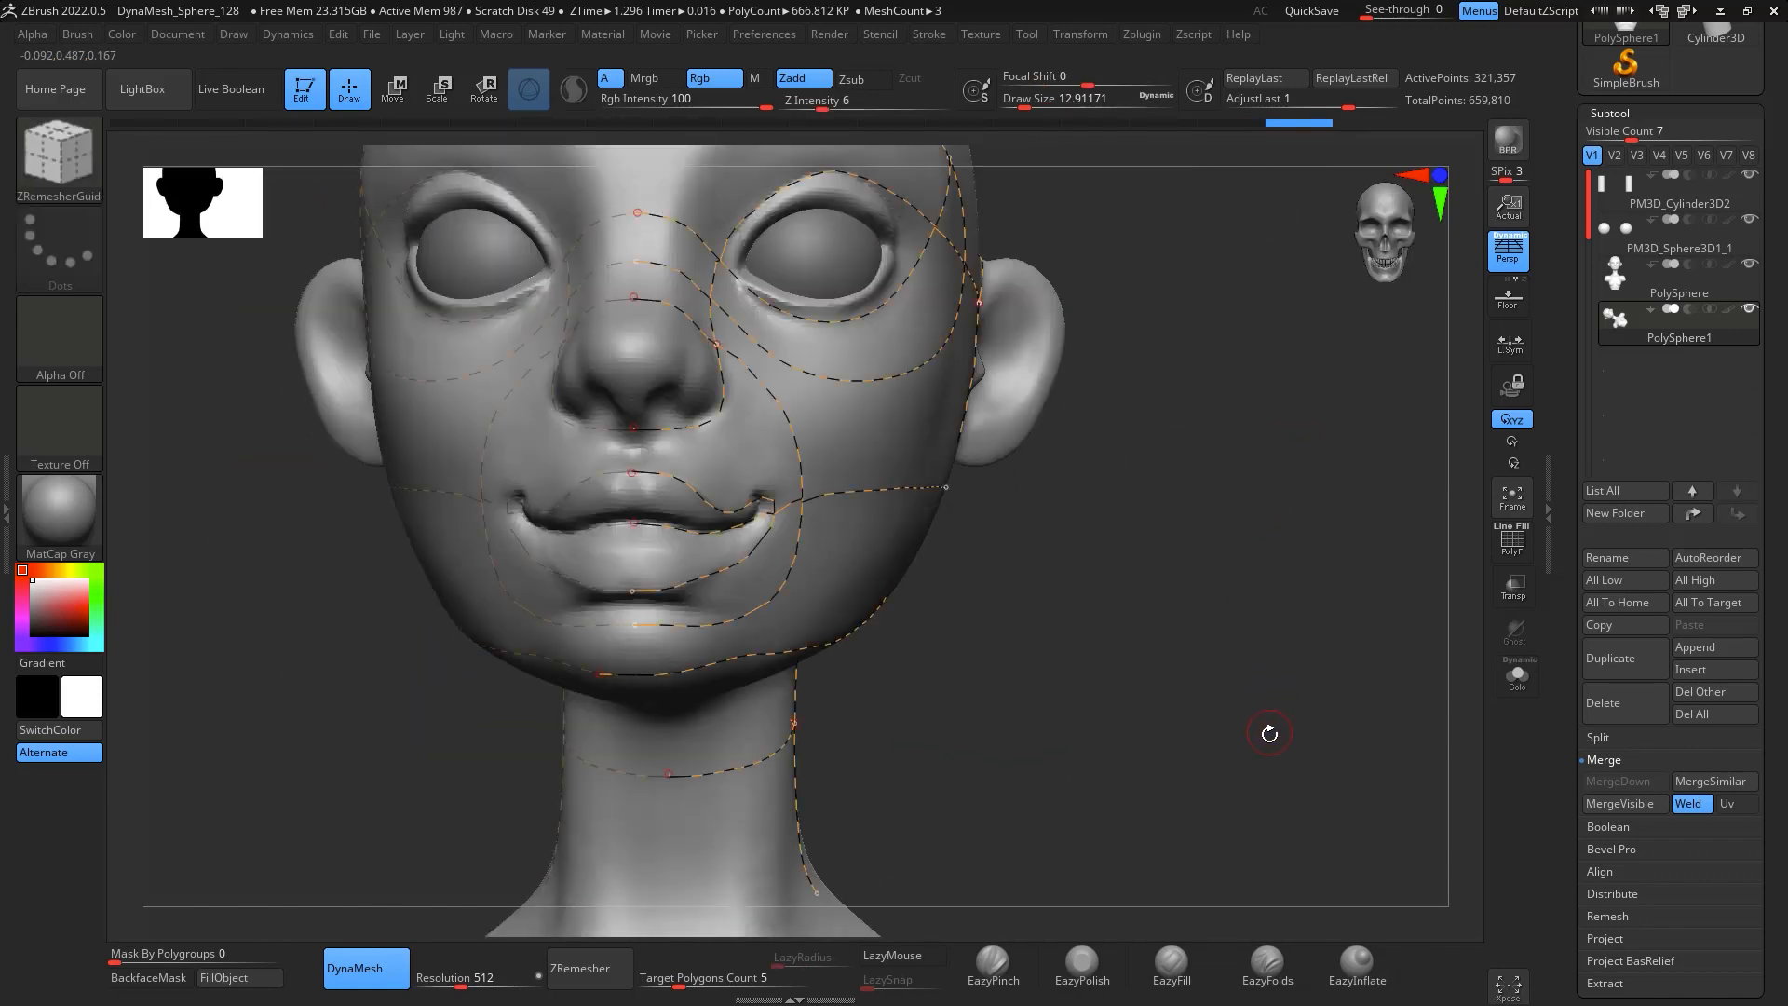
pyautogui.moveTo(1269, 733); pyautogui.dragTo(1300, 458)
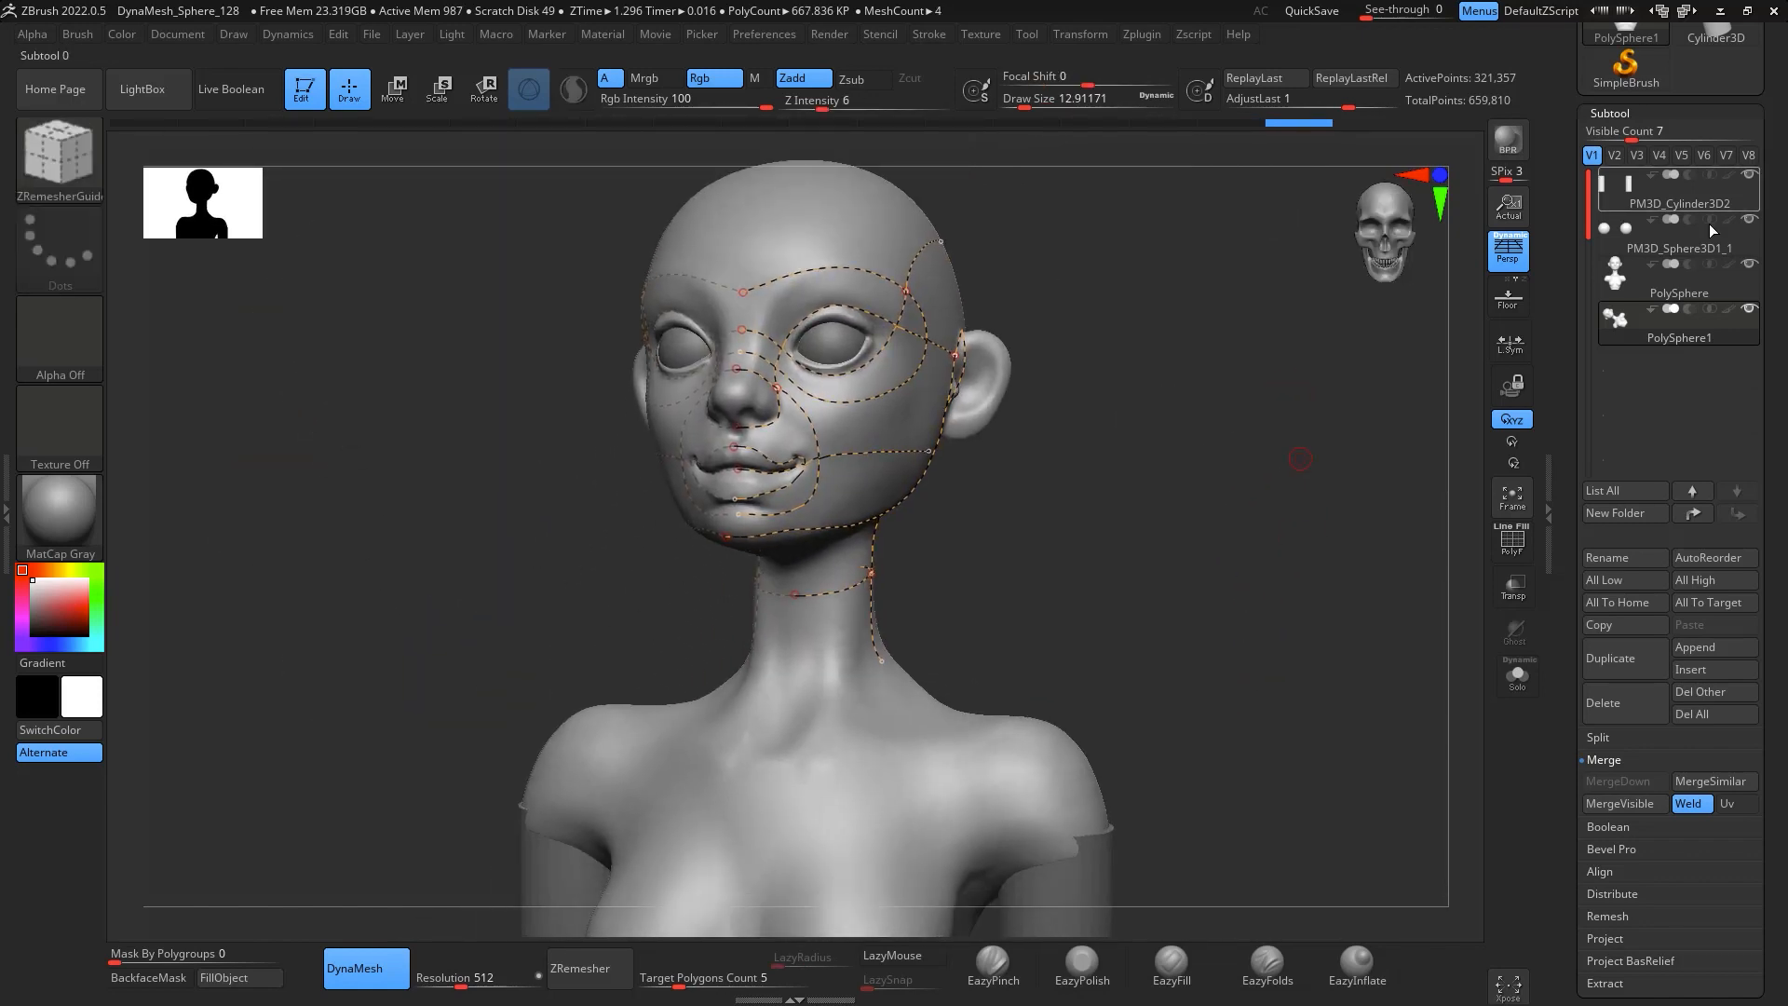
pyautogui.moveTo(1288, 593); pyautogui.dragTo(1179, 532)
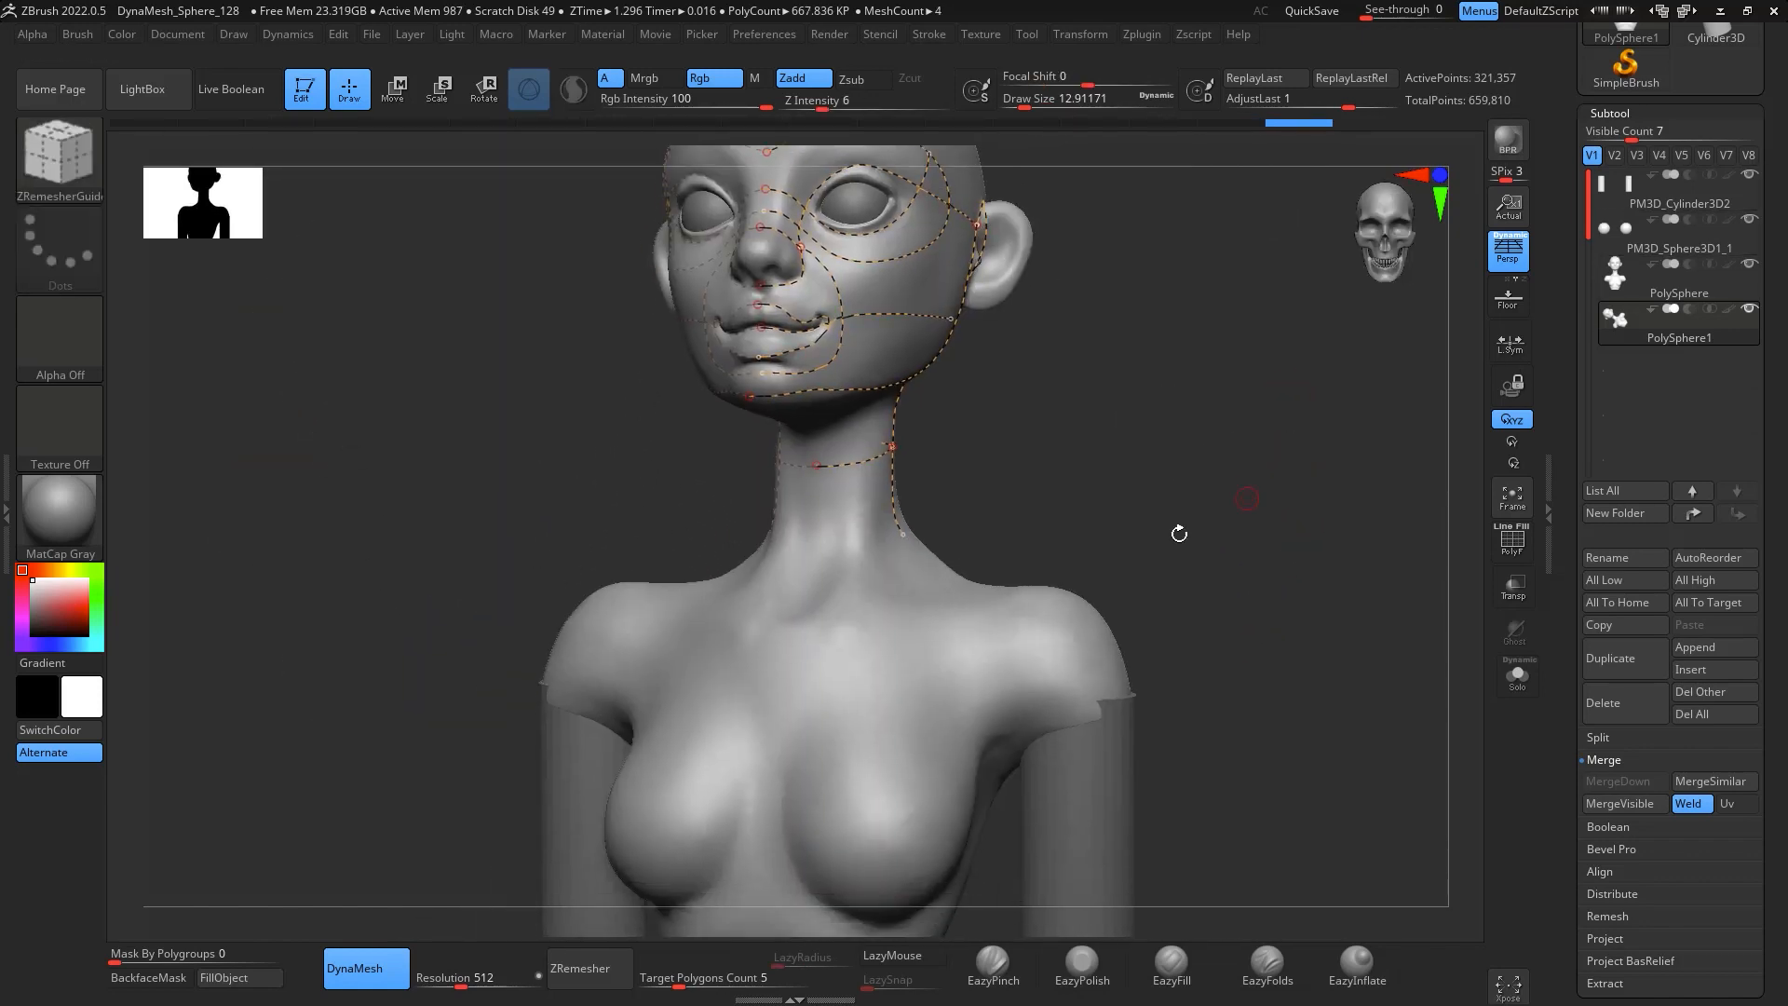
pyautogui.click(597, 964)
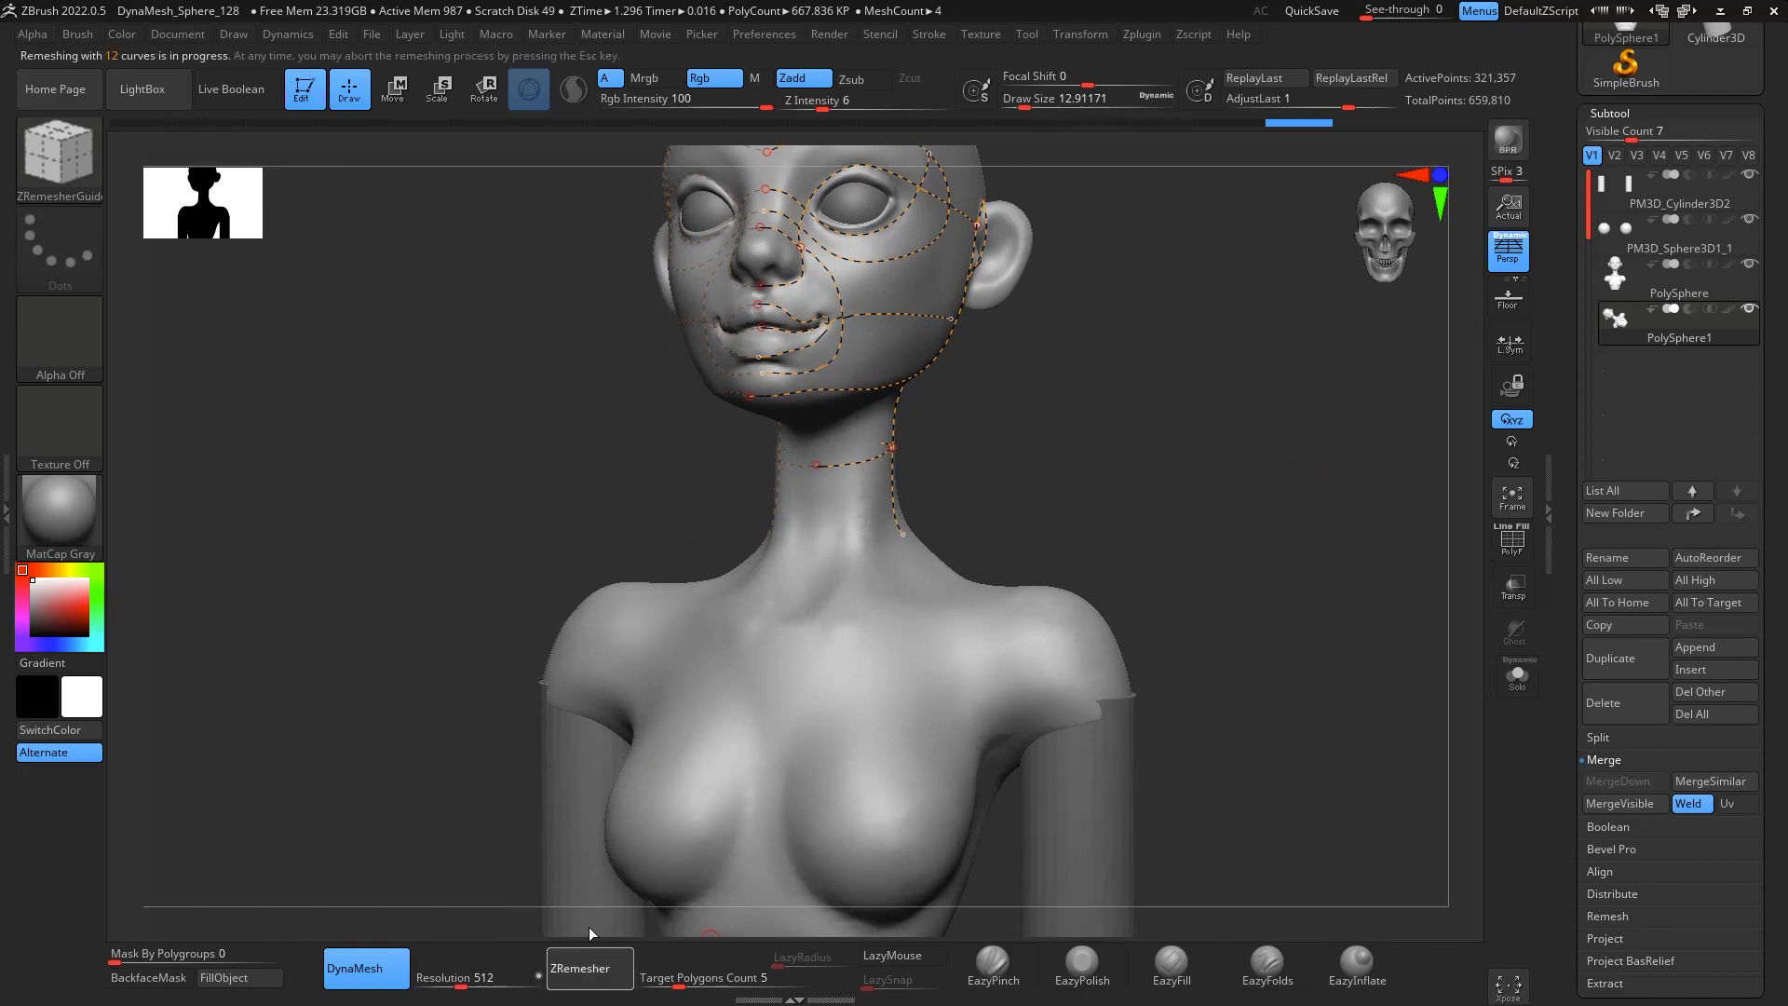
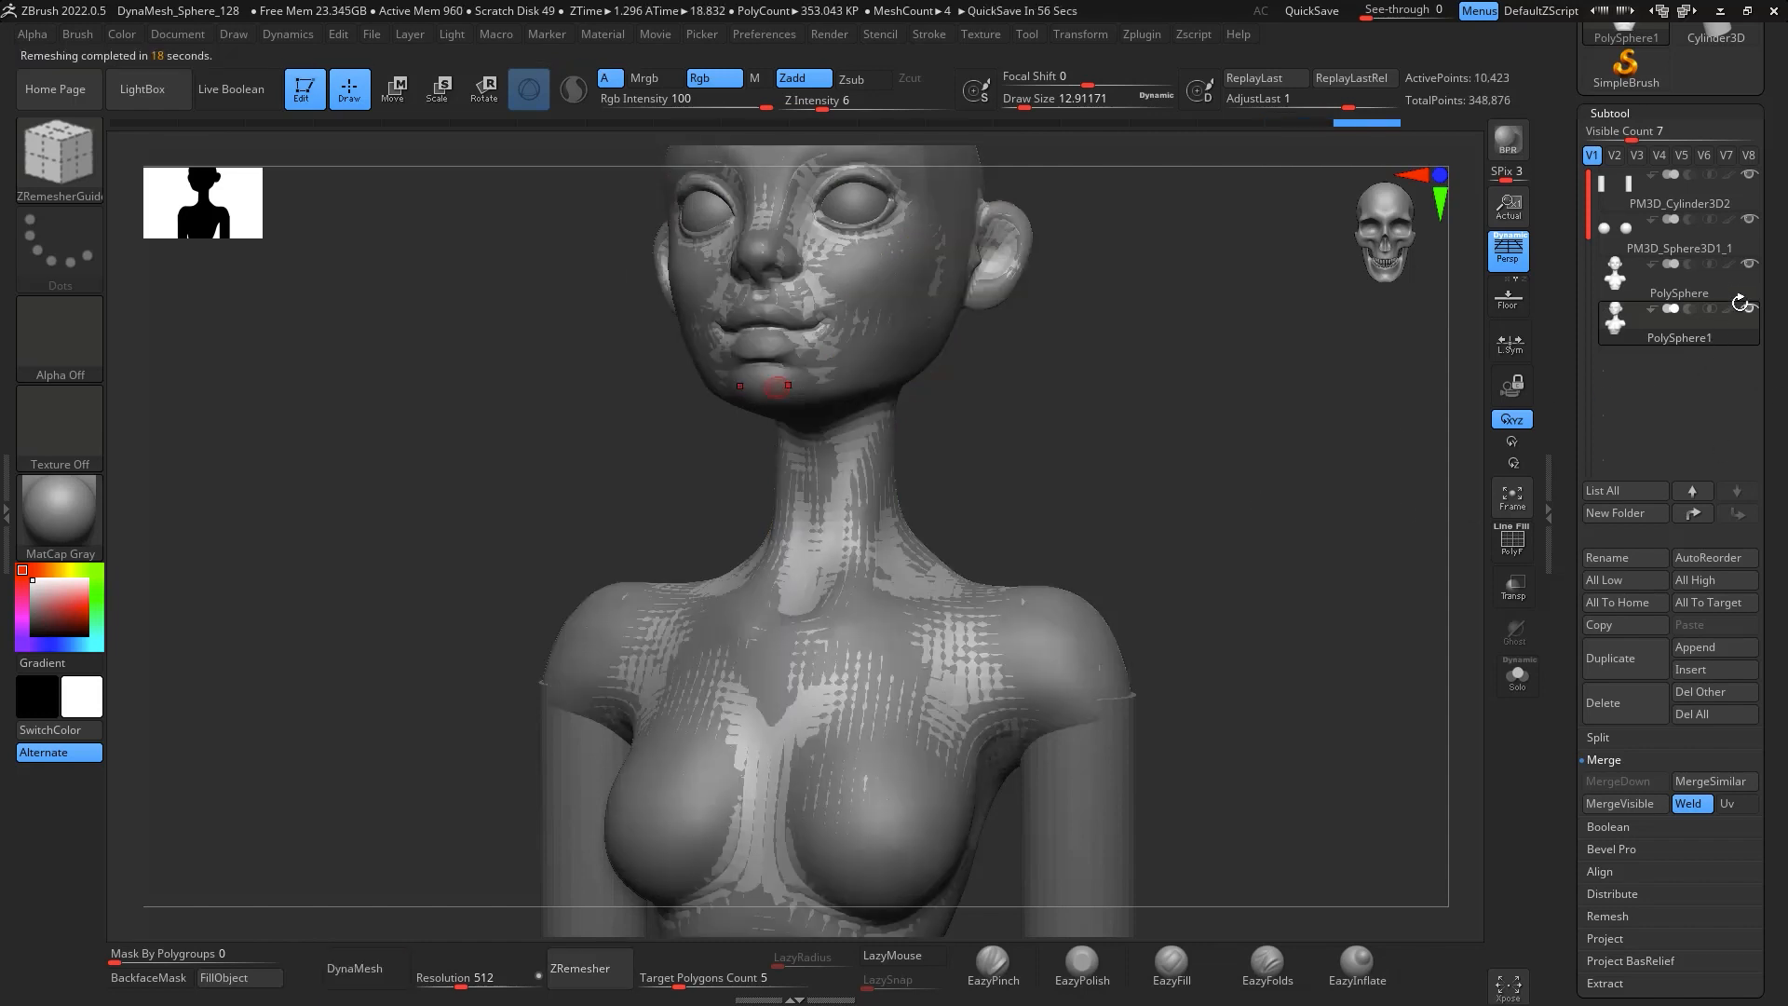
# Hide the original PolySphere subtool and show the wireframe to inspect the topology of the remeshed head and torso
pyautogui.click(1750, 267)
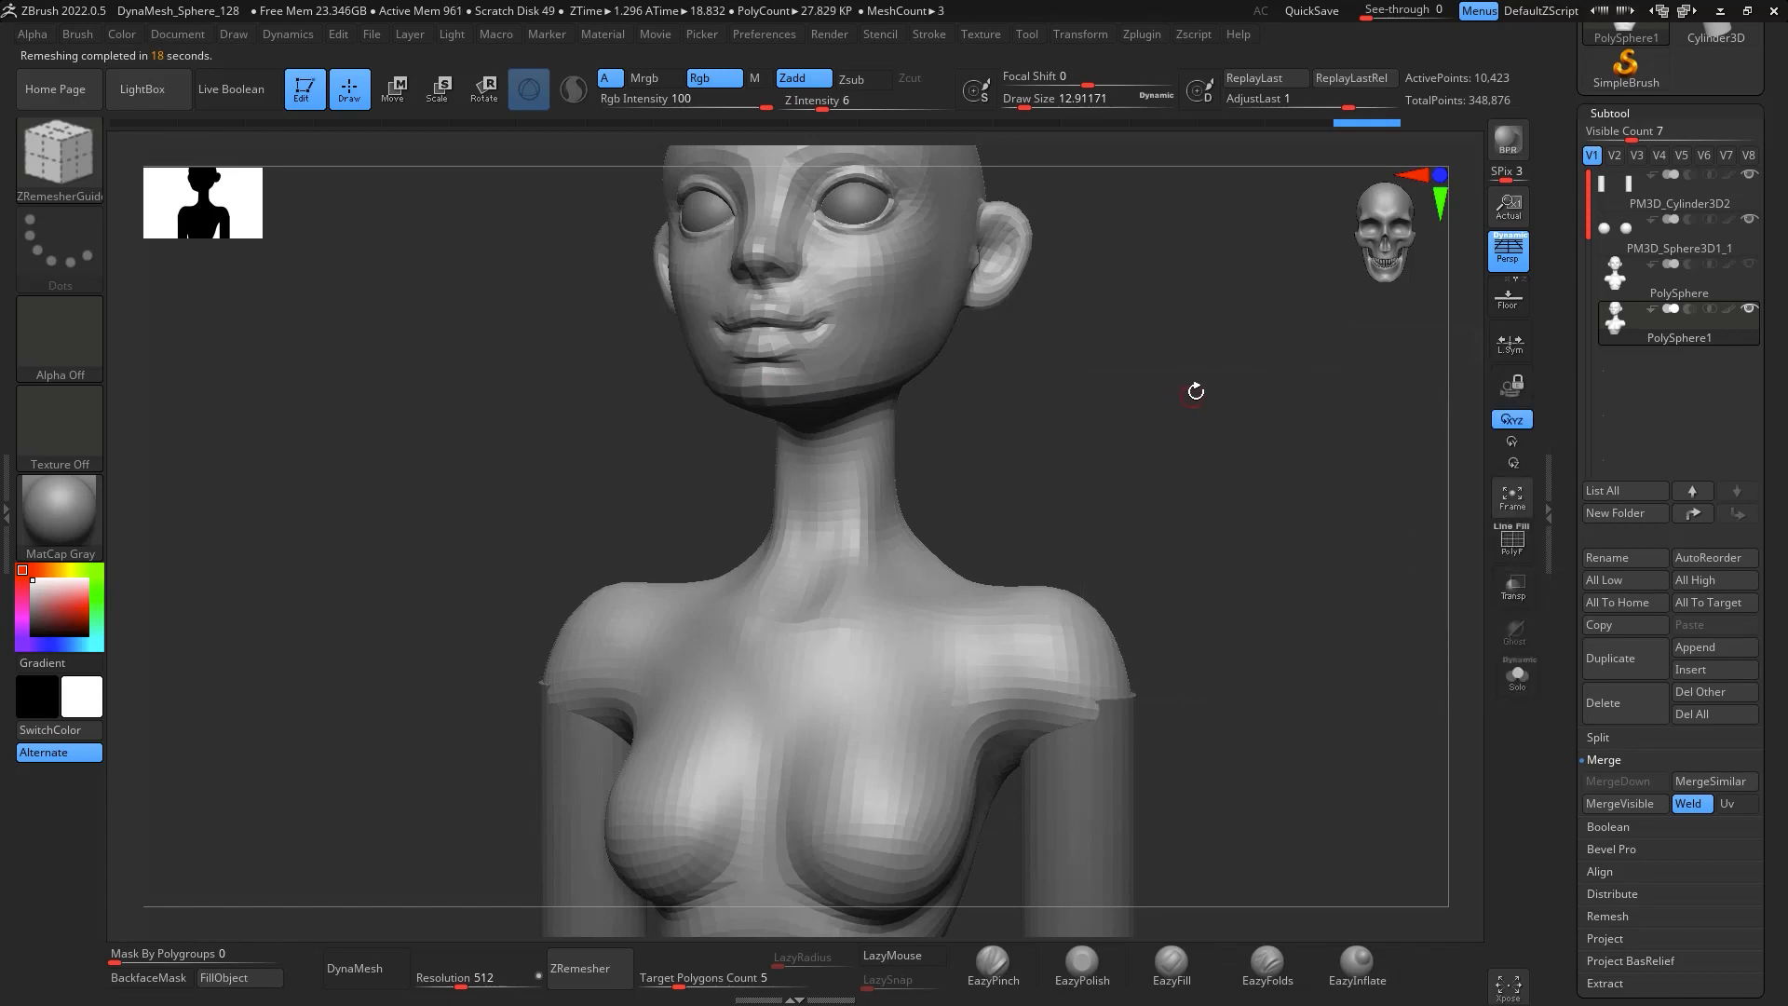
pyautogui.moveTo(1200, 423); pyautogui.dragTo(1210, 428)
pyautogui.click(1518, 545)
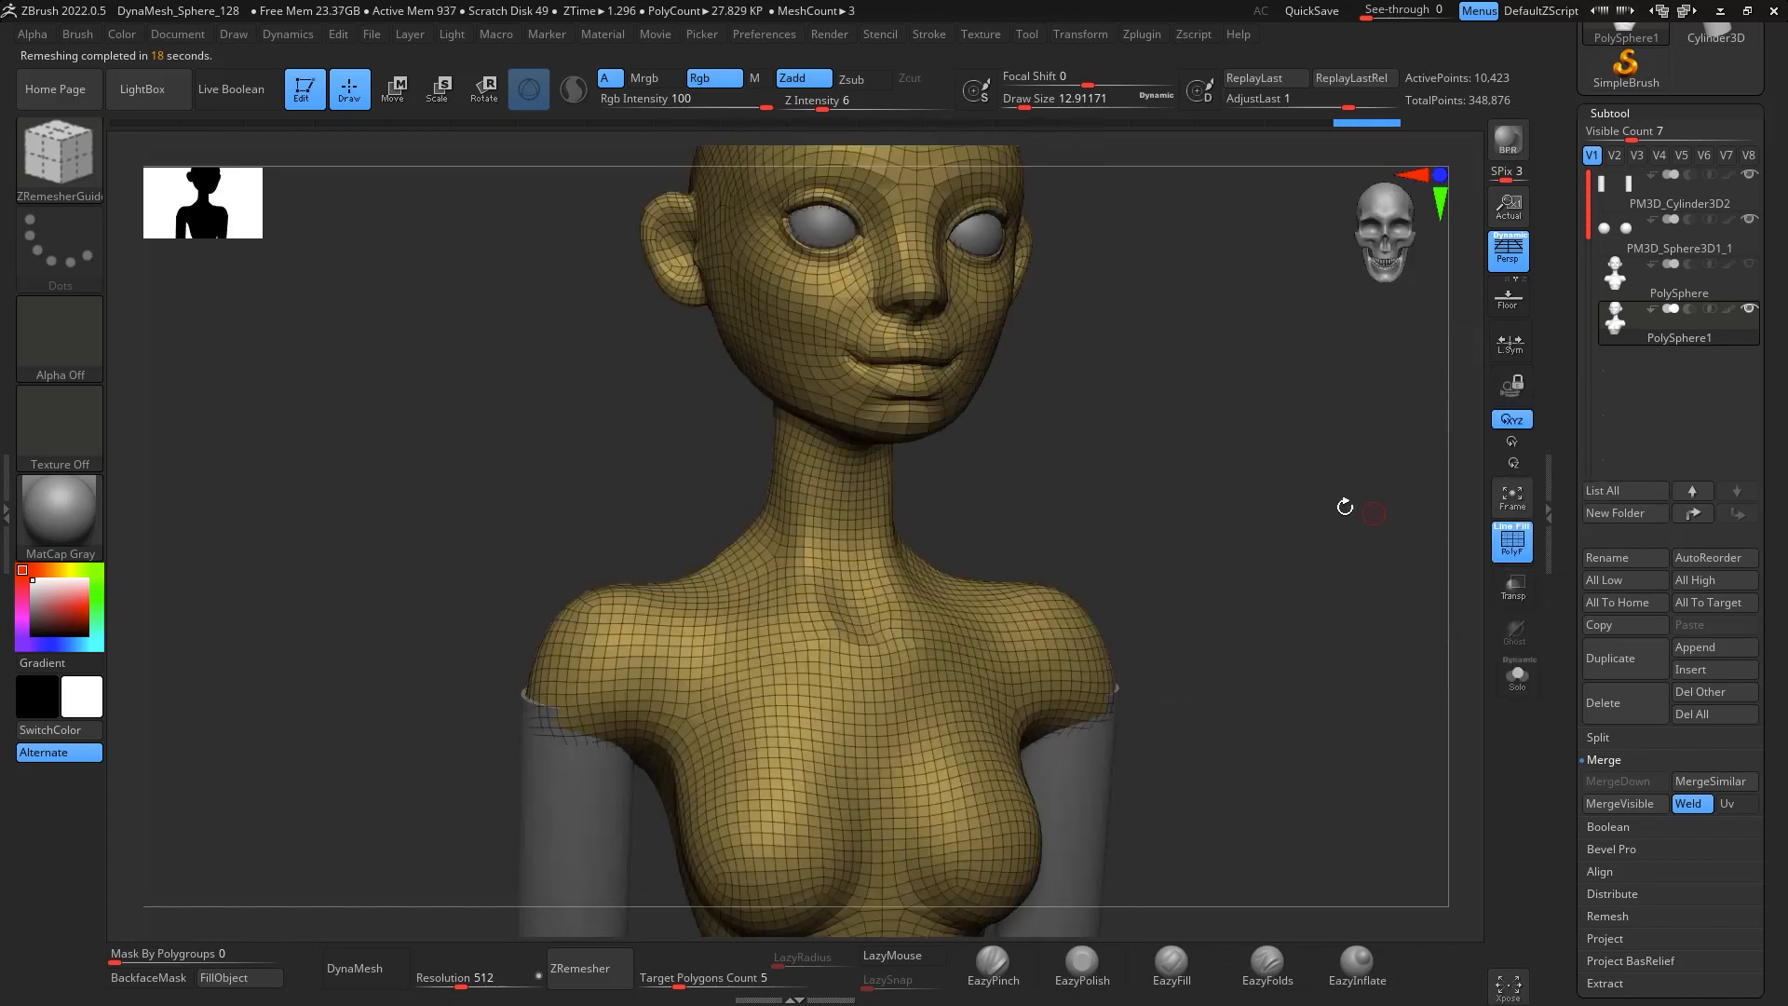
pyautogui.moveTo(1313, 482)
pyautogui.mouseDown()
pyautogui.moveTo(1260, 481)
pyautogui.moveTo(1314, 475)
pyautogui.mouseUp()
pyautogui.moveTo(1277, 400); pyautogui.dragTo(1328, 550)
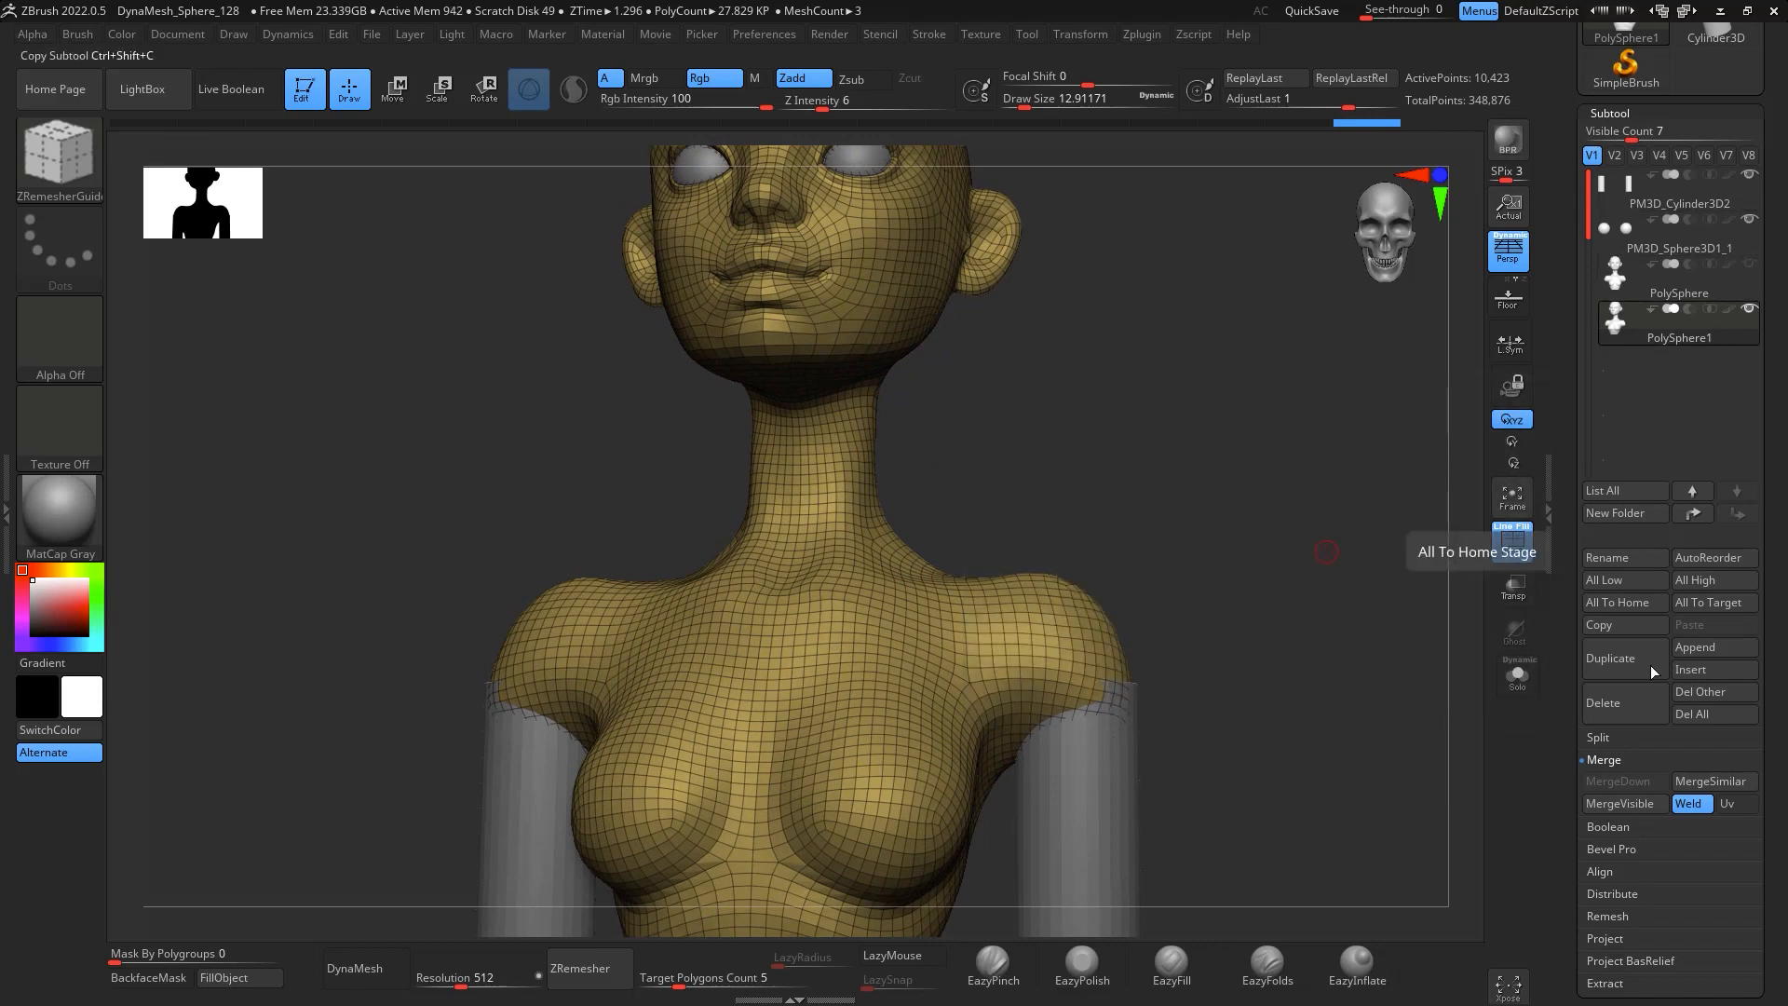
# Show the original PolySphere again, make it the active subtool, and turn off the wireframe display
pyautogui.moveTo(1690, 276)
pyautogui.click(1744, 285)
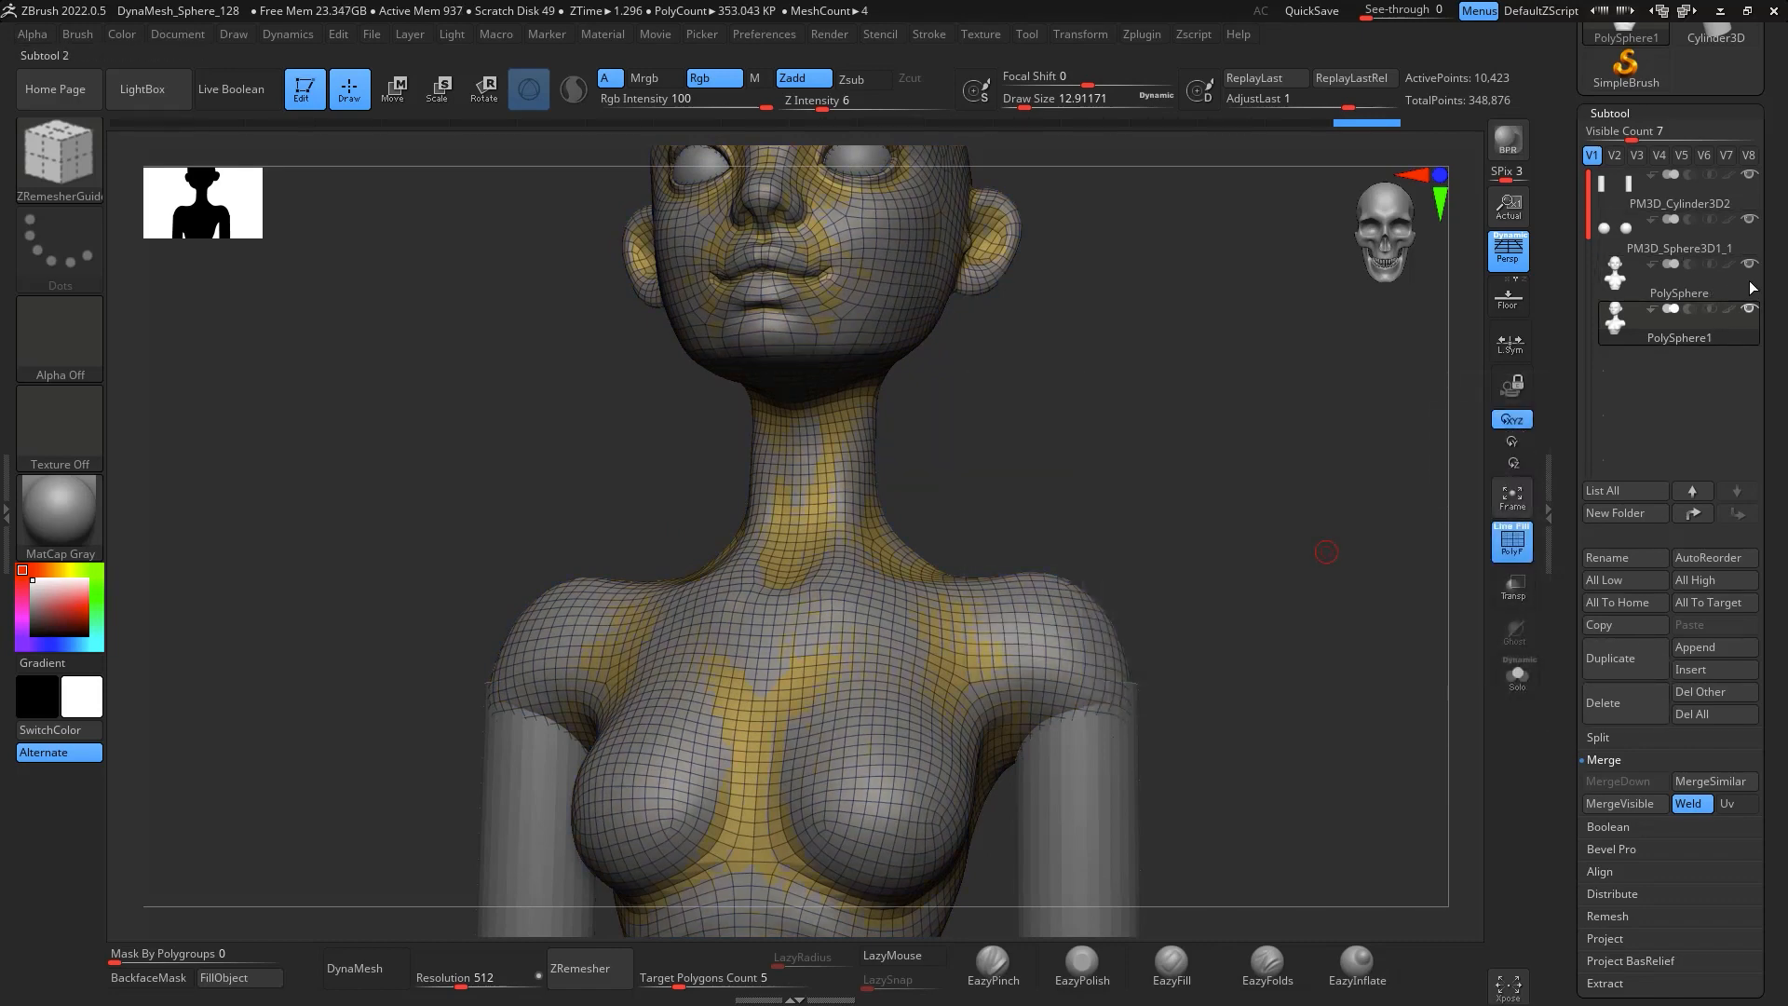
pyautogui.moveTo(1732, 325)
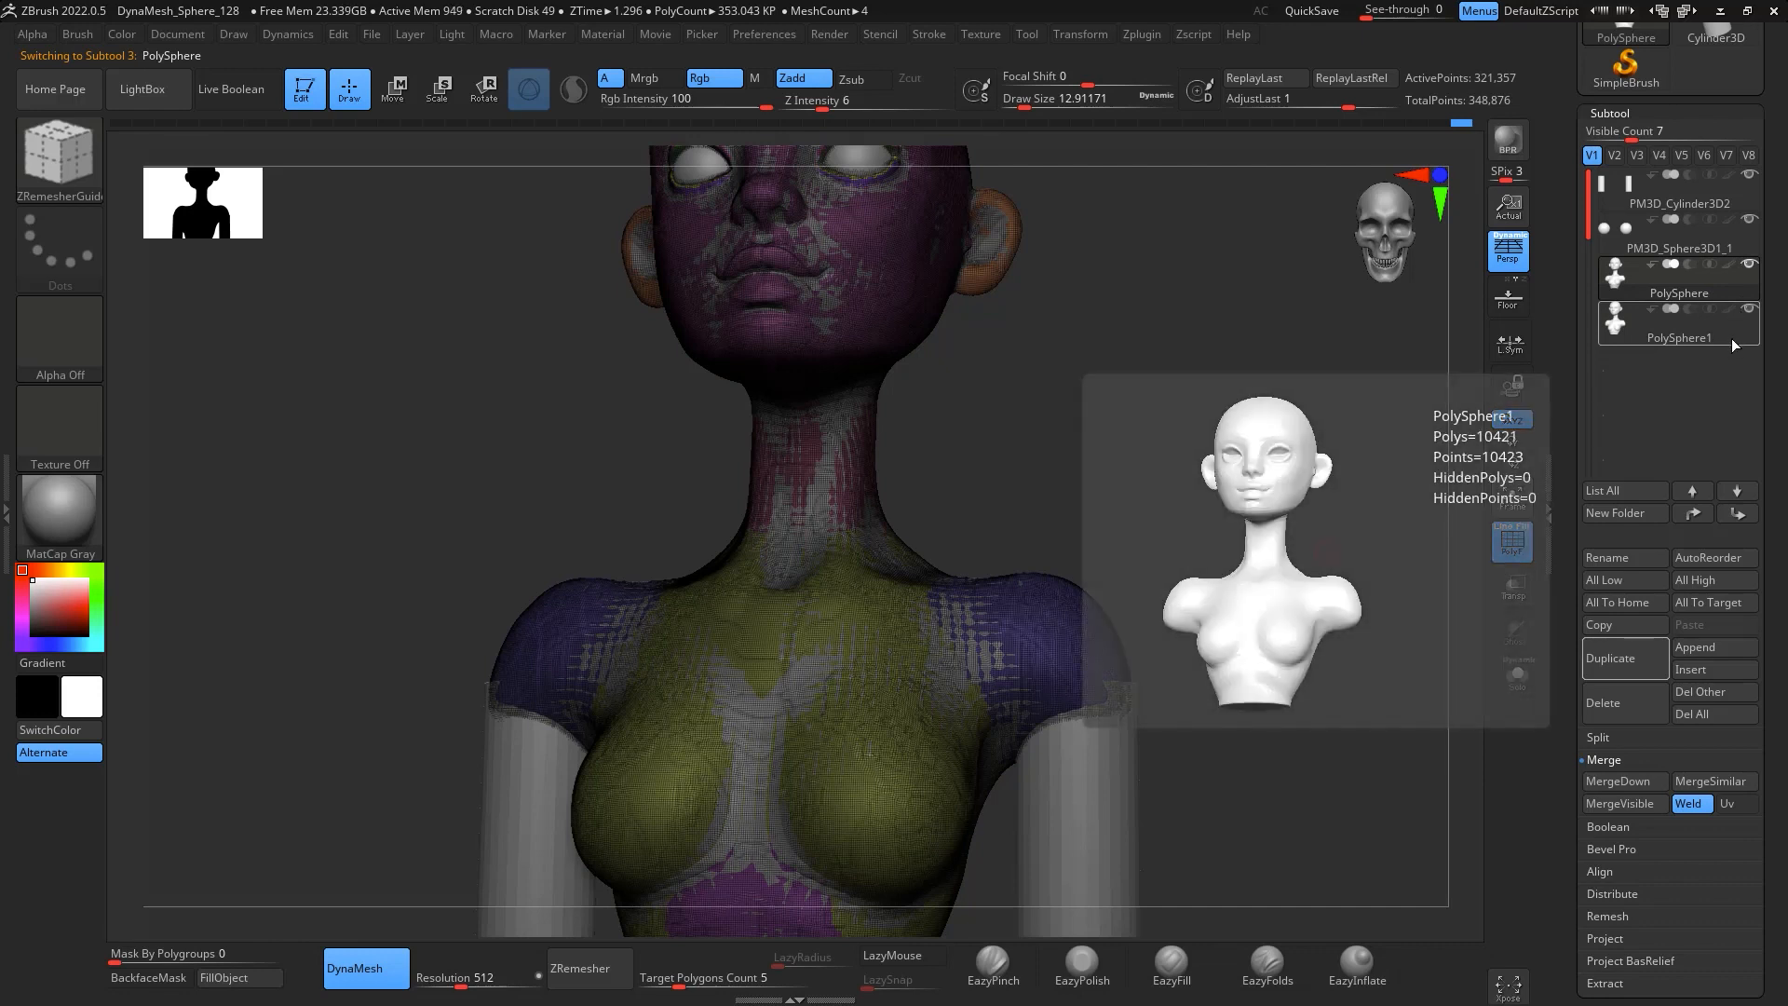
pyautogui.click(1512, 548)
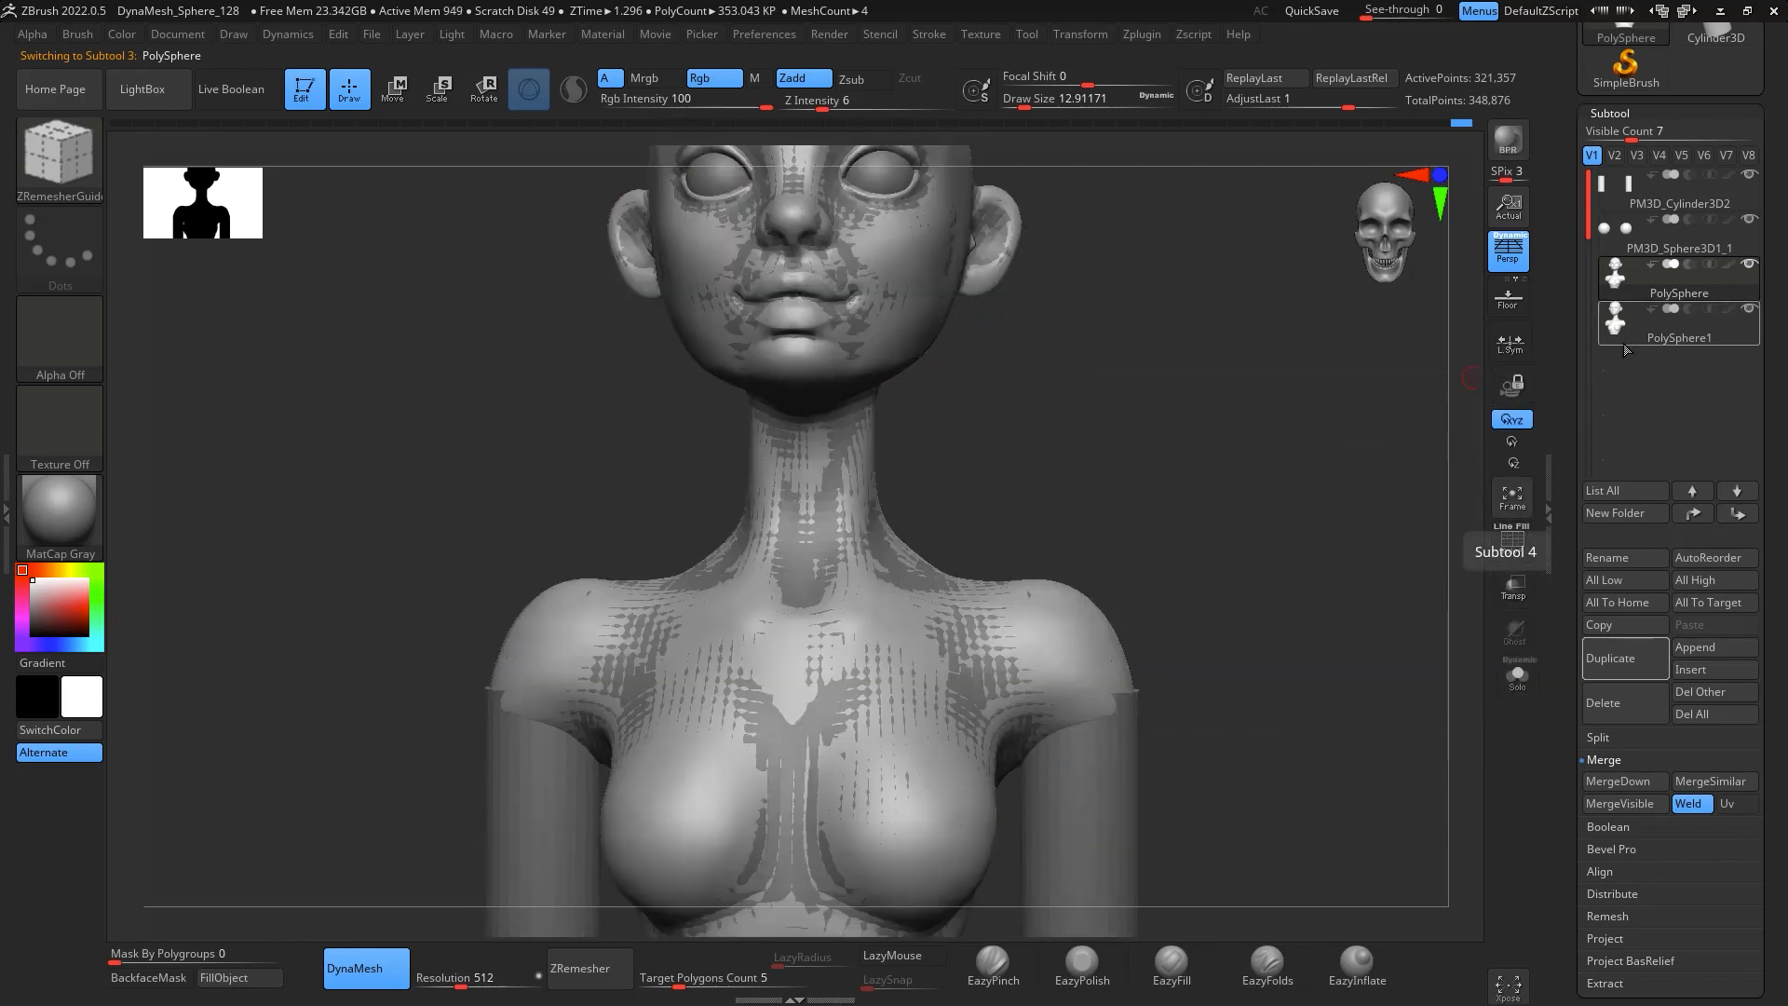
# Hide the PolySphere1 copy and delete the original PolySphere subtool
pyautogui.moveTo(1627, 350)
pyautogui.moveTo(1345, 527)
pyautogui.keyDown('alt'); pyautogui.mouseDown()
pyautogui.moveTo(1357, 587)
pyautogui.moveTo(1341, 519)
pyautogui.moveTo(1374, 576)
pyautogui.moveTo(1366, 539)
pyautogui.mouseUp(); pyautogui.keyUp('alt')
pyautogui.moveTo(1745, 323)
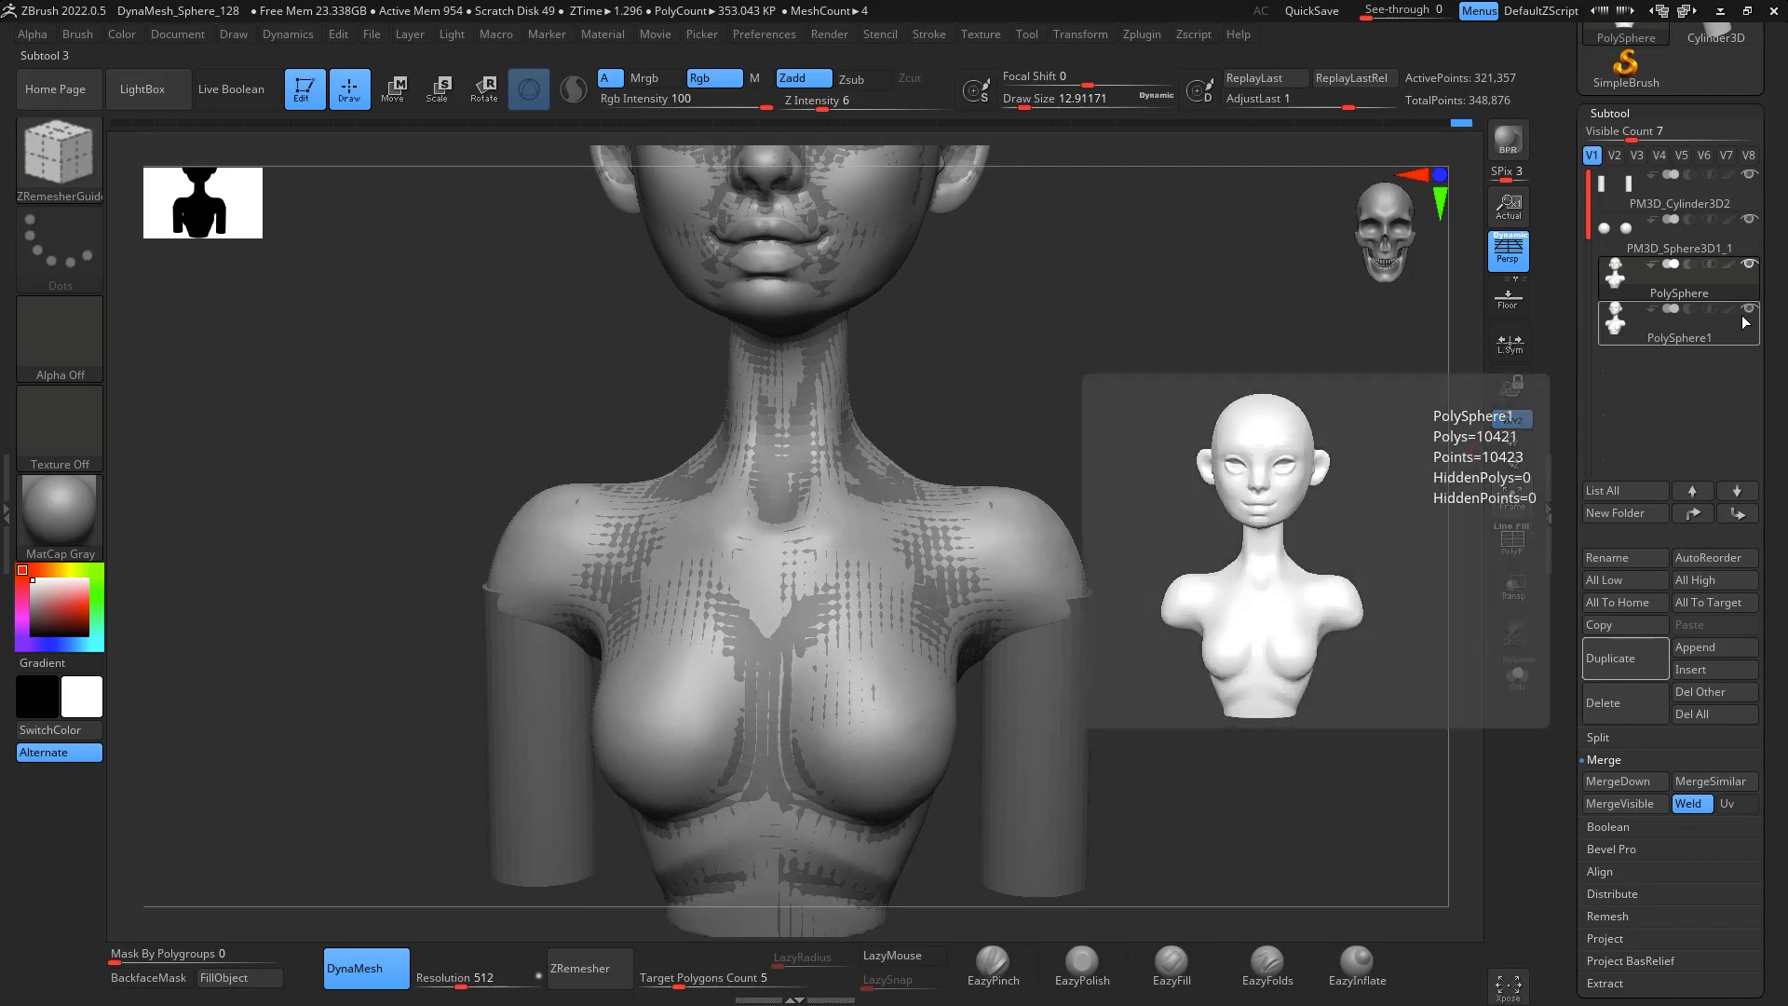
pyautogui.click(1745, 315)
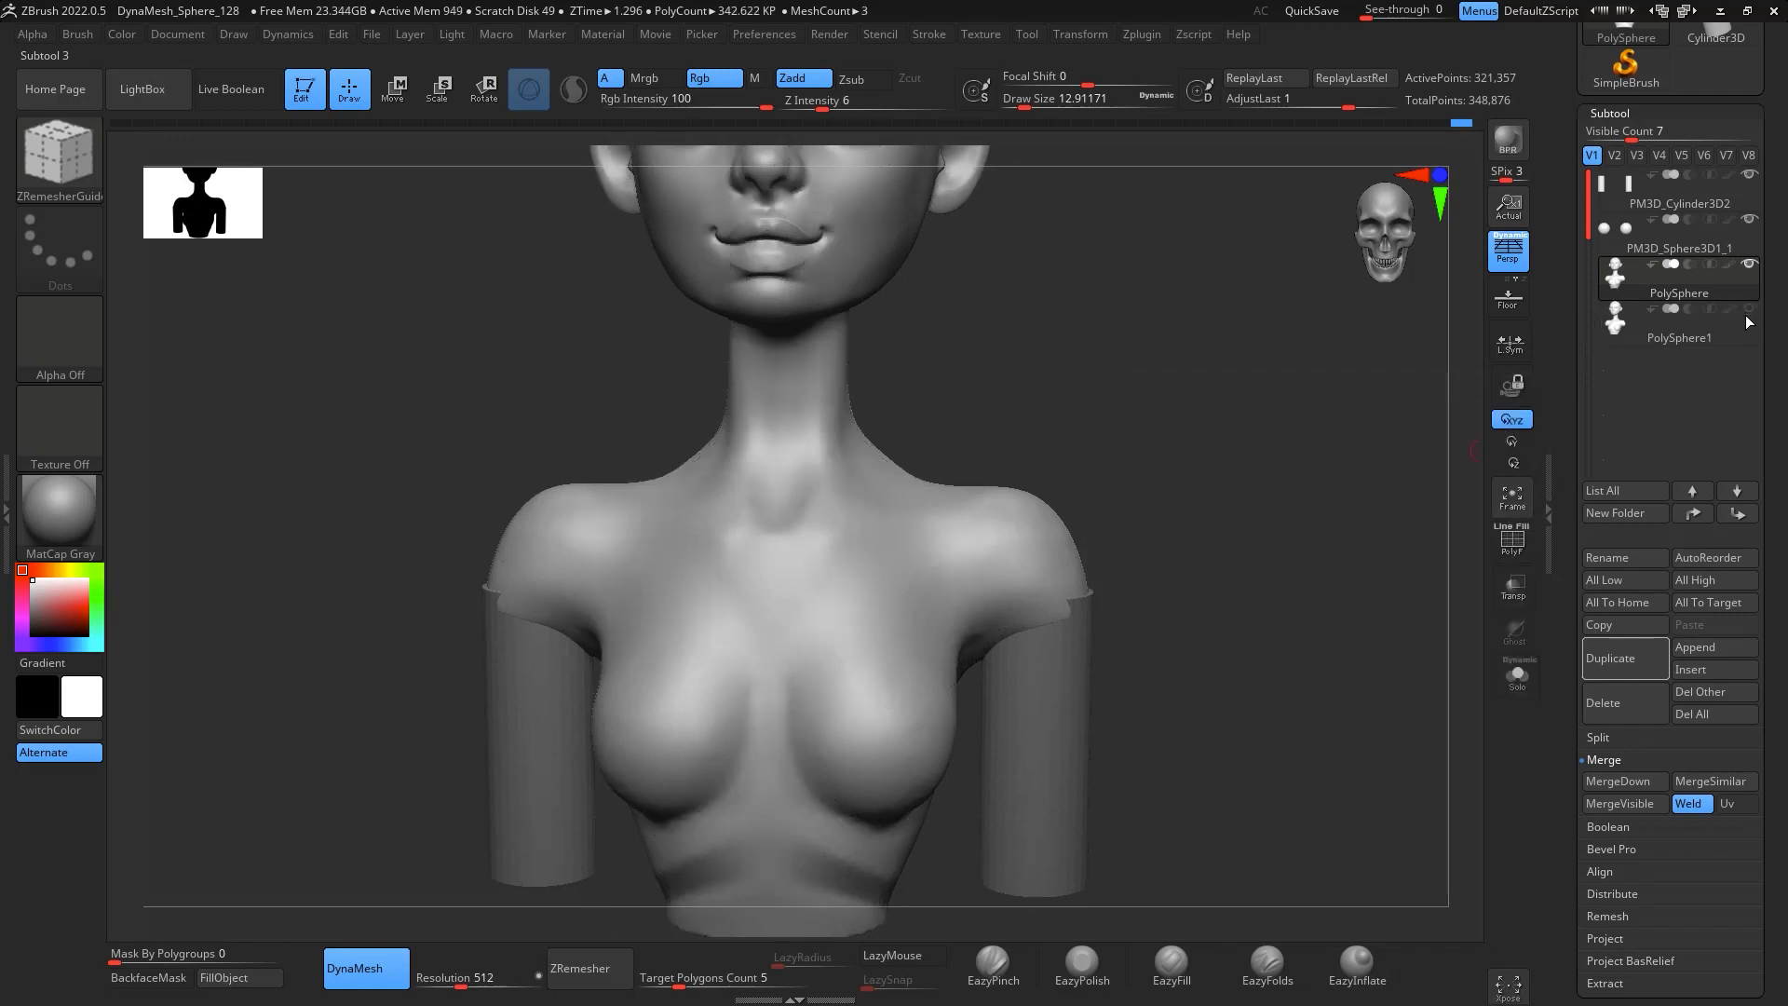
pyautogui.click(1629, 709)
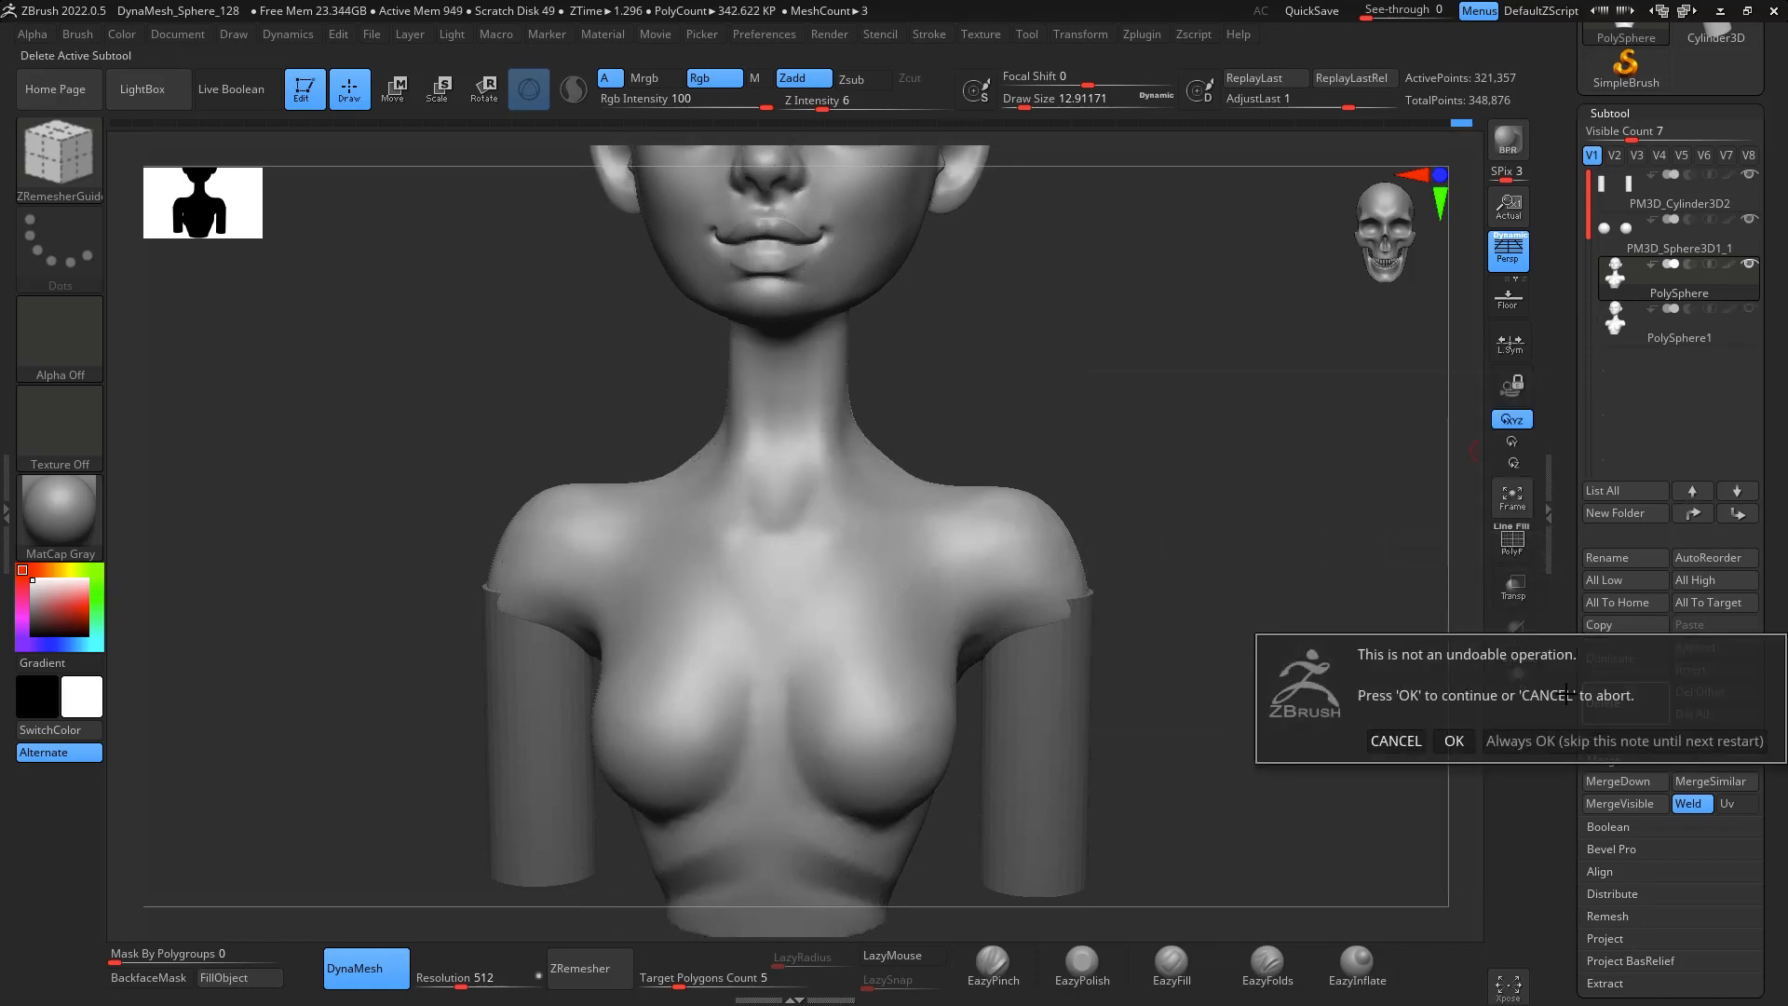
pyautogui.click(1454, 741)
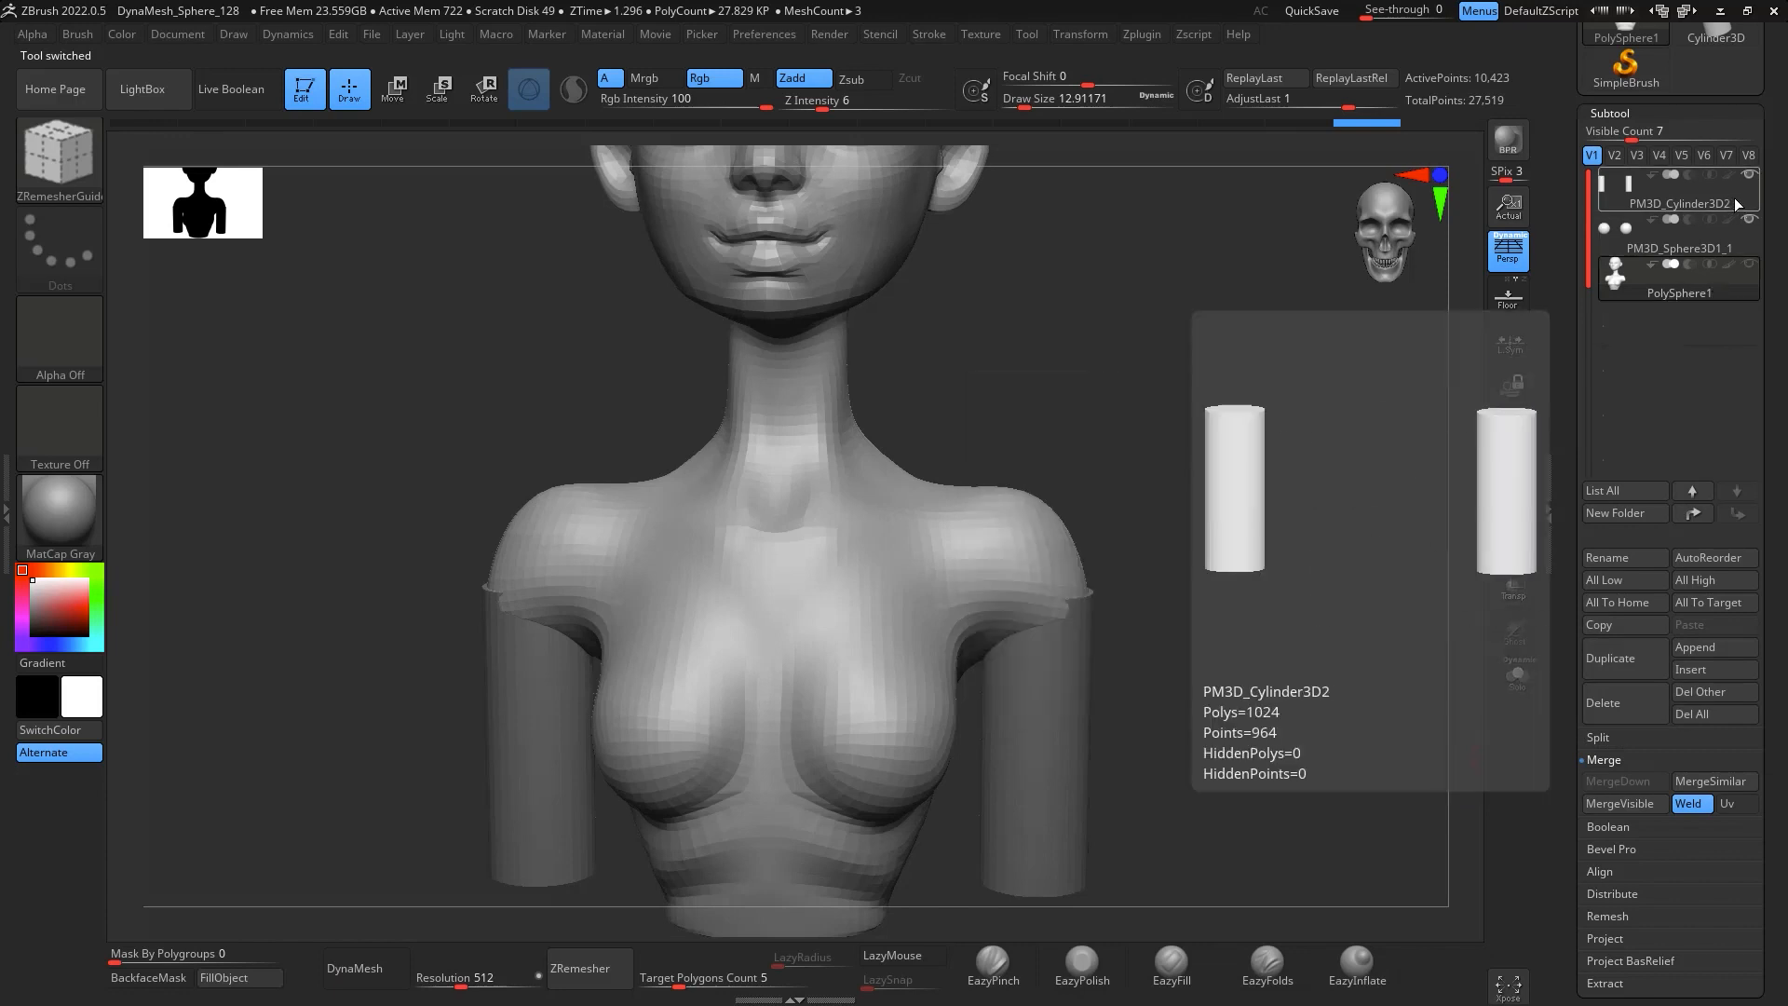
# Show PolySphere1 and step its undo history back to the dense DynaMesh version
pyautogui.moveTo(1349, 640)
pyautogui.keyDown('alt'); pyautogui.mouseDown()
pyautogui.moveTo(1361, 558)
pyautogui.moveTo(1364, 655)
pyautogui.mouseUp(); pyautogui.keyUp('alt')
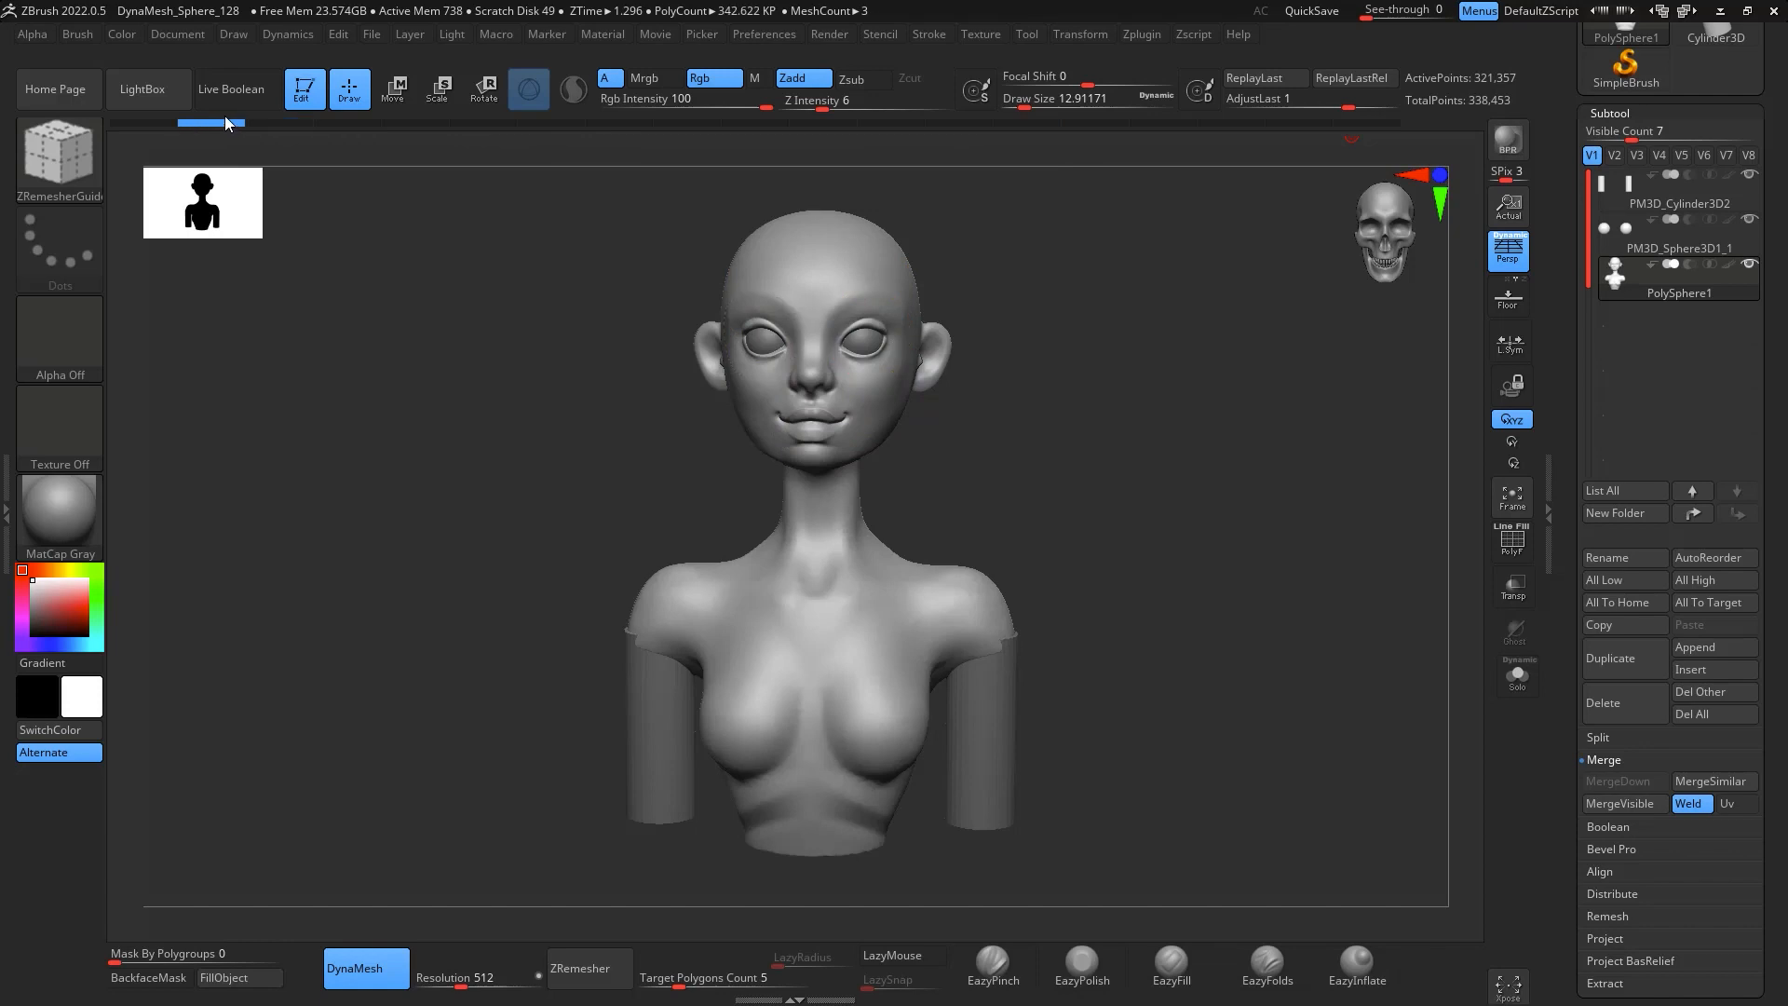
pyautogui.keyDown('alt'); pyautogui.moveTo(1362, 635); pyautogui.dragTo(1405, 531); pyautogui.keyUp('alt')
# Reshape the shoulder ends of the PM3D_Cylinder3D2 arms with the Move brush at a draw size of about 234
pyautogui.click(1636, 200)
pyautogui.keyDown('alt'); pyautogui.moveTo(1322, 657); pyautogui.dragTo(1317, 519); pyautogui.keyUp('alt')
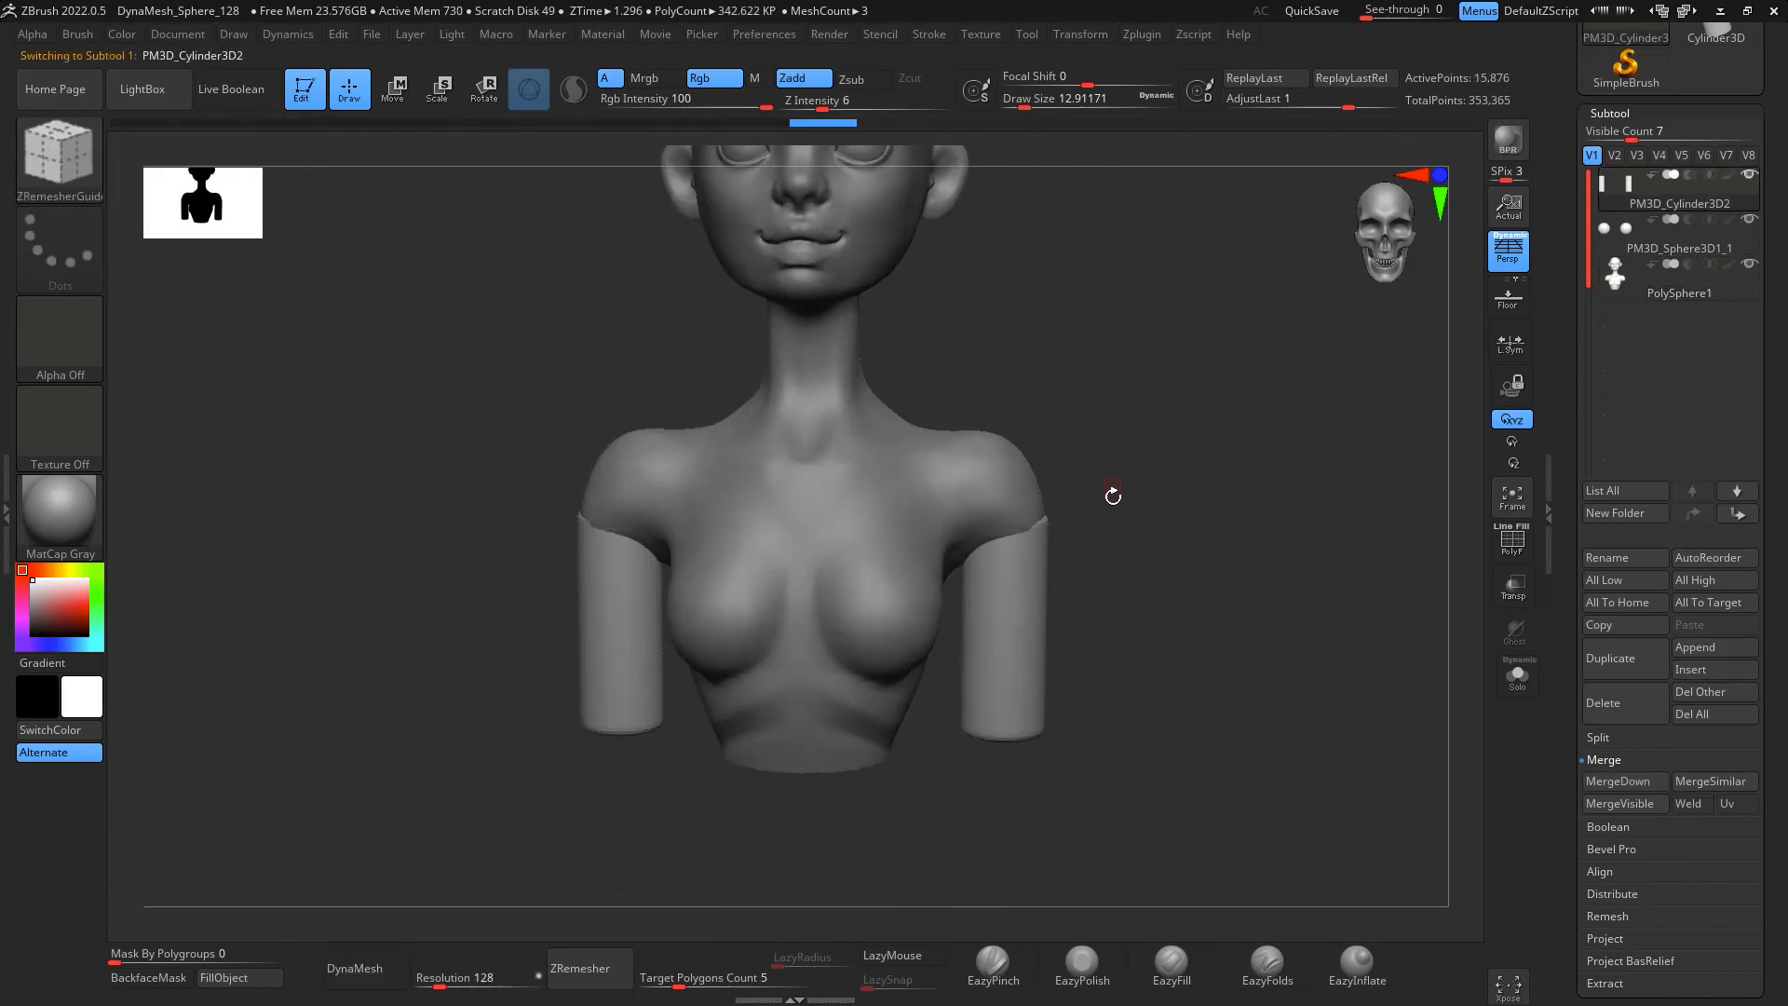
pyautogui.press('b')
pyautogui.press('m')
pyautogui.press('v')
pyautogui.press('space')
pyautogui.moveTo(1125, 521); pyautogui.dragTo(1189, 521)
pyautogui.moveTo(1057, 528); pyautogui.dragTo(1036, 528)
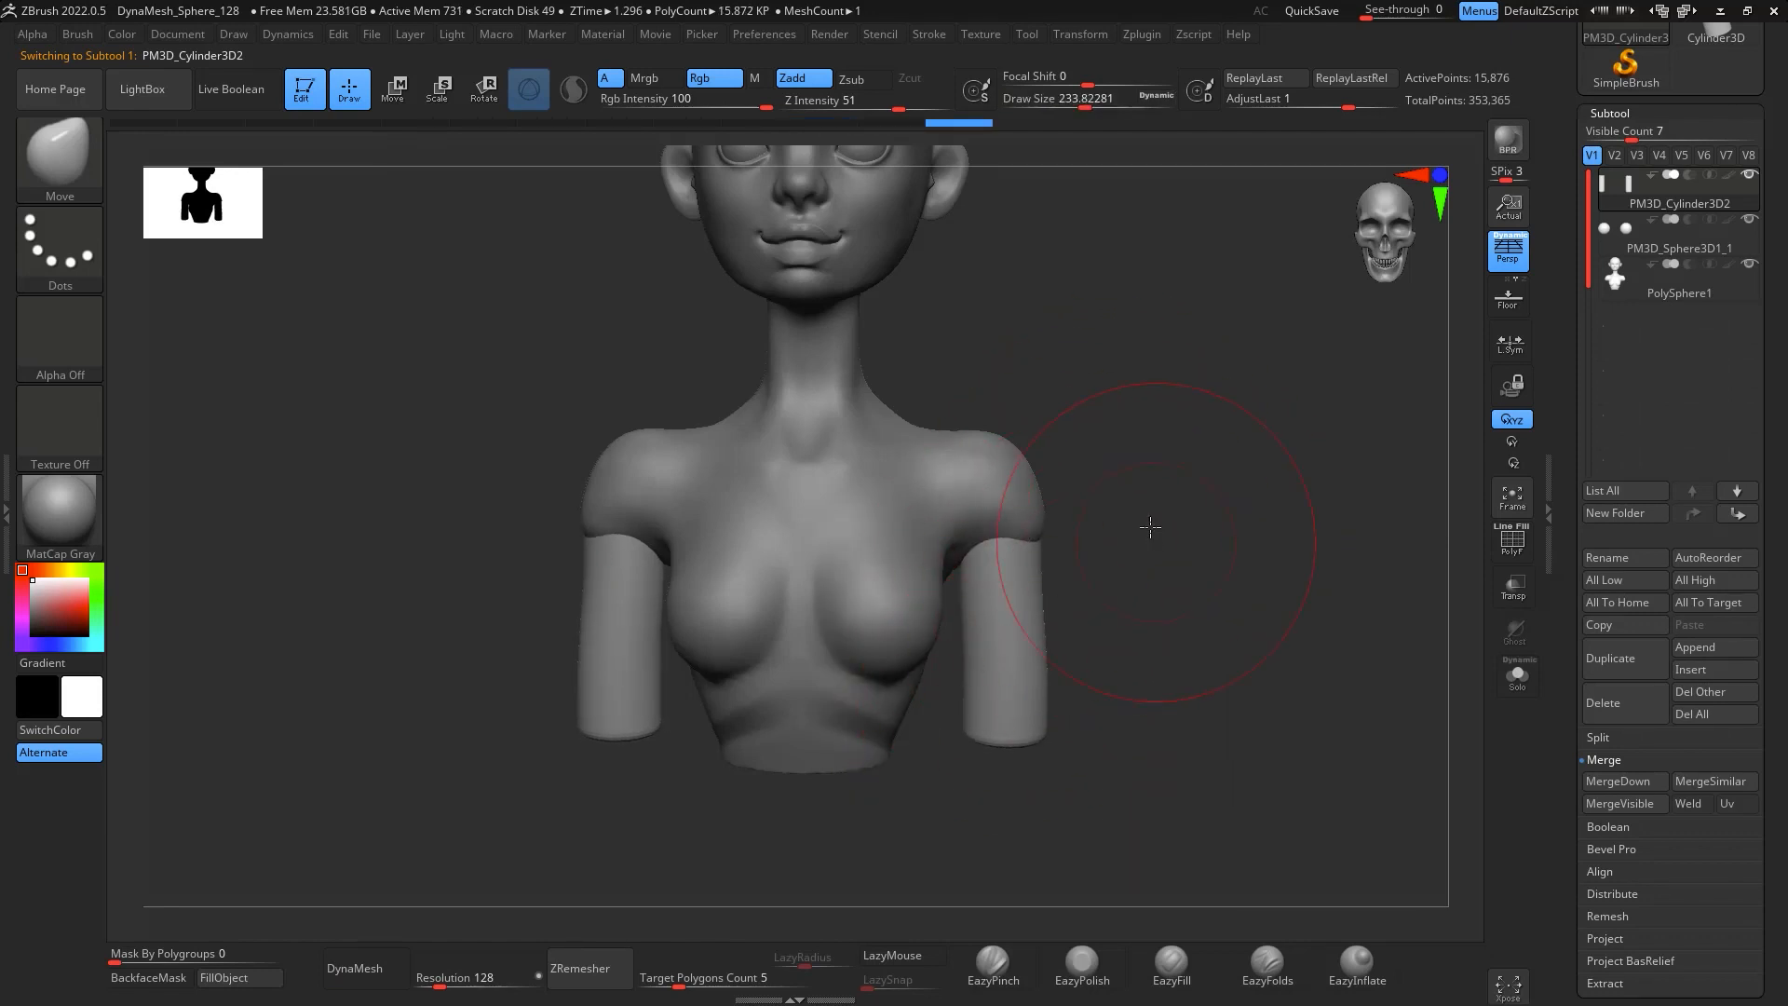
# Move the PM3D_Cylinder3D2 subtool to the end of the subtool list, below PolySphere1
pyautogui.moveTo(1149, 528); pyautogui.dragTo(1402, 517)
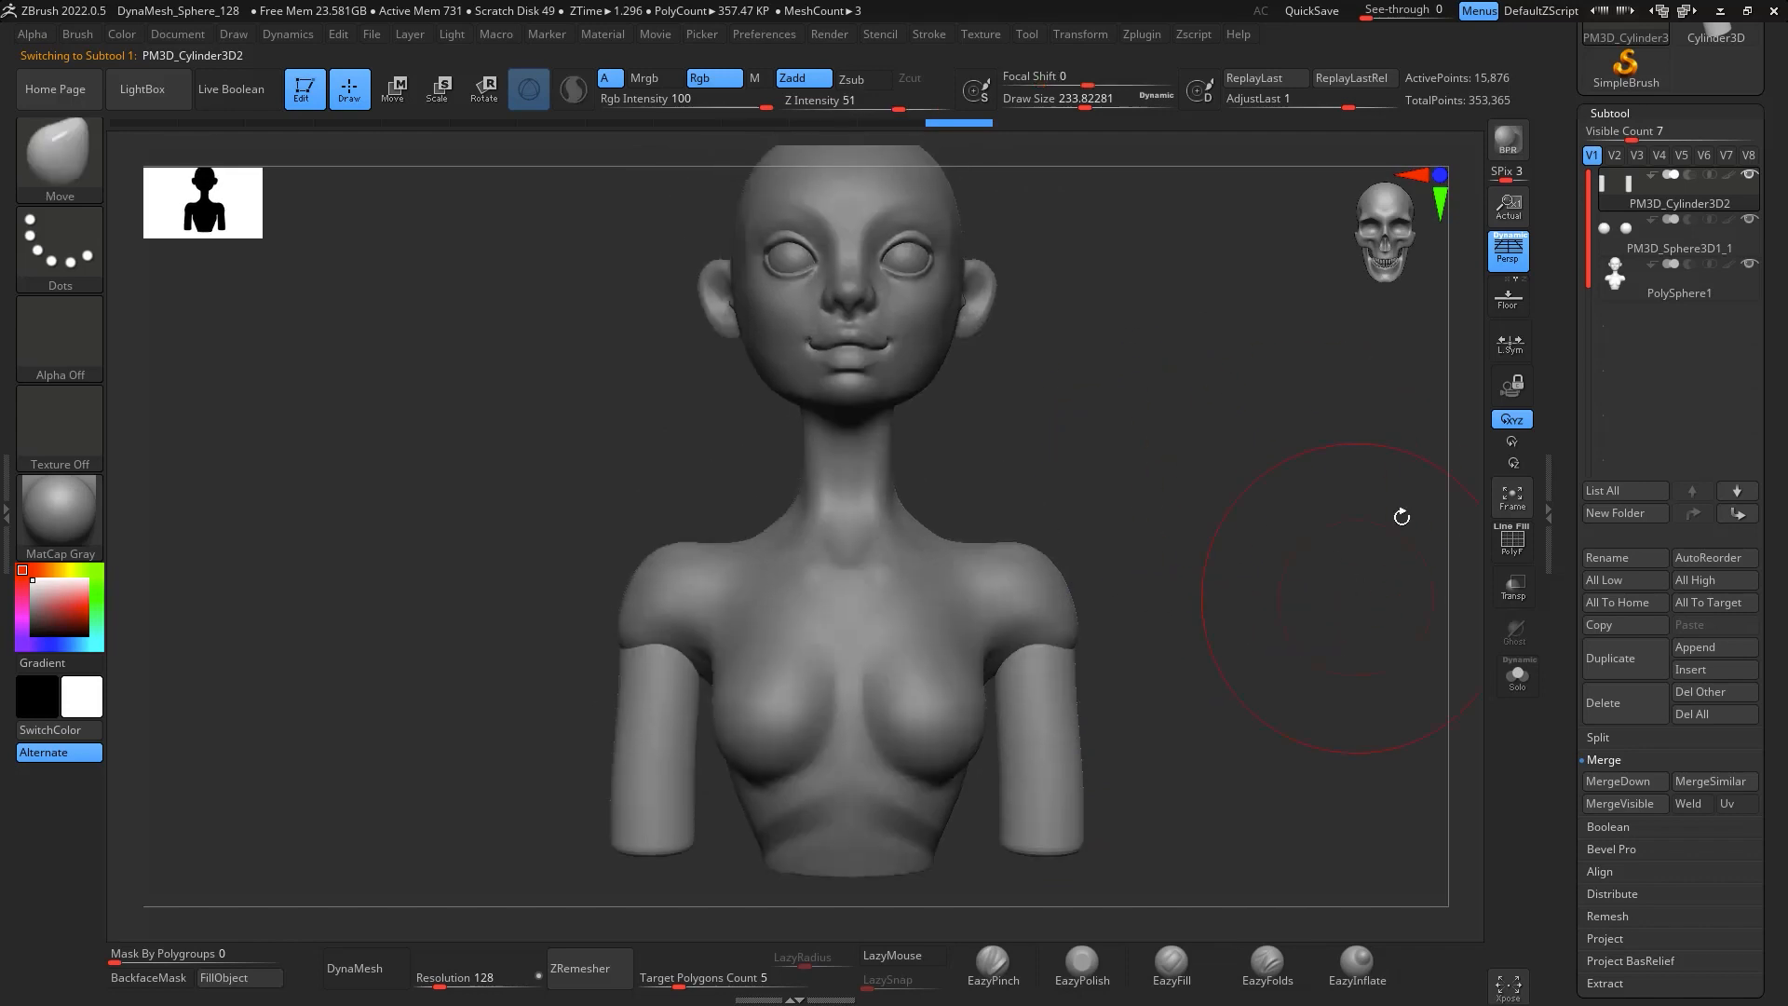
pyautogui.click(1732, 514)
pyautogui.click(1732, 513)
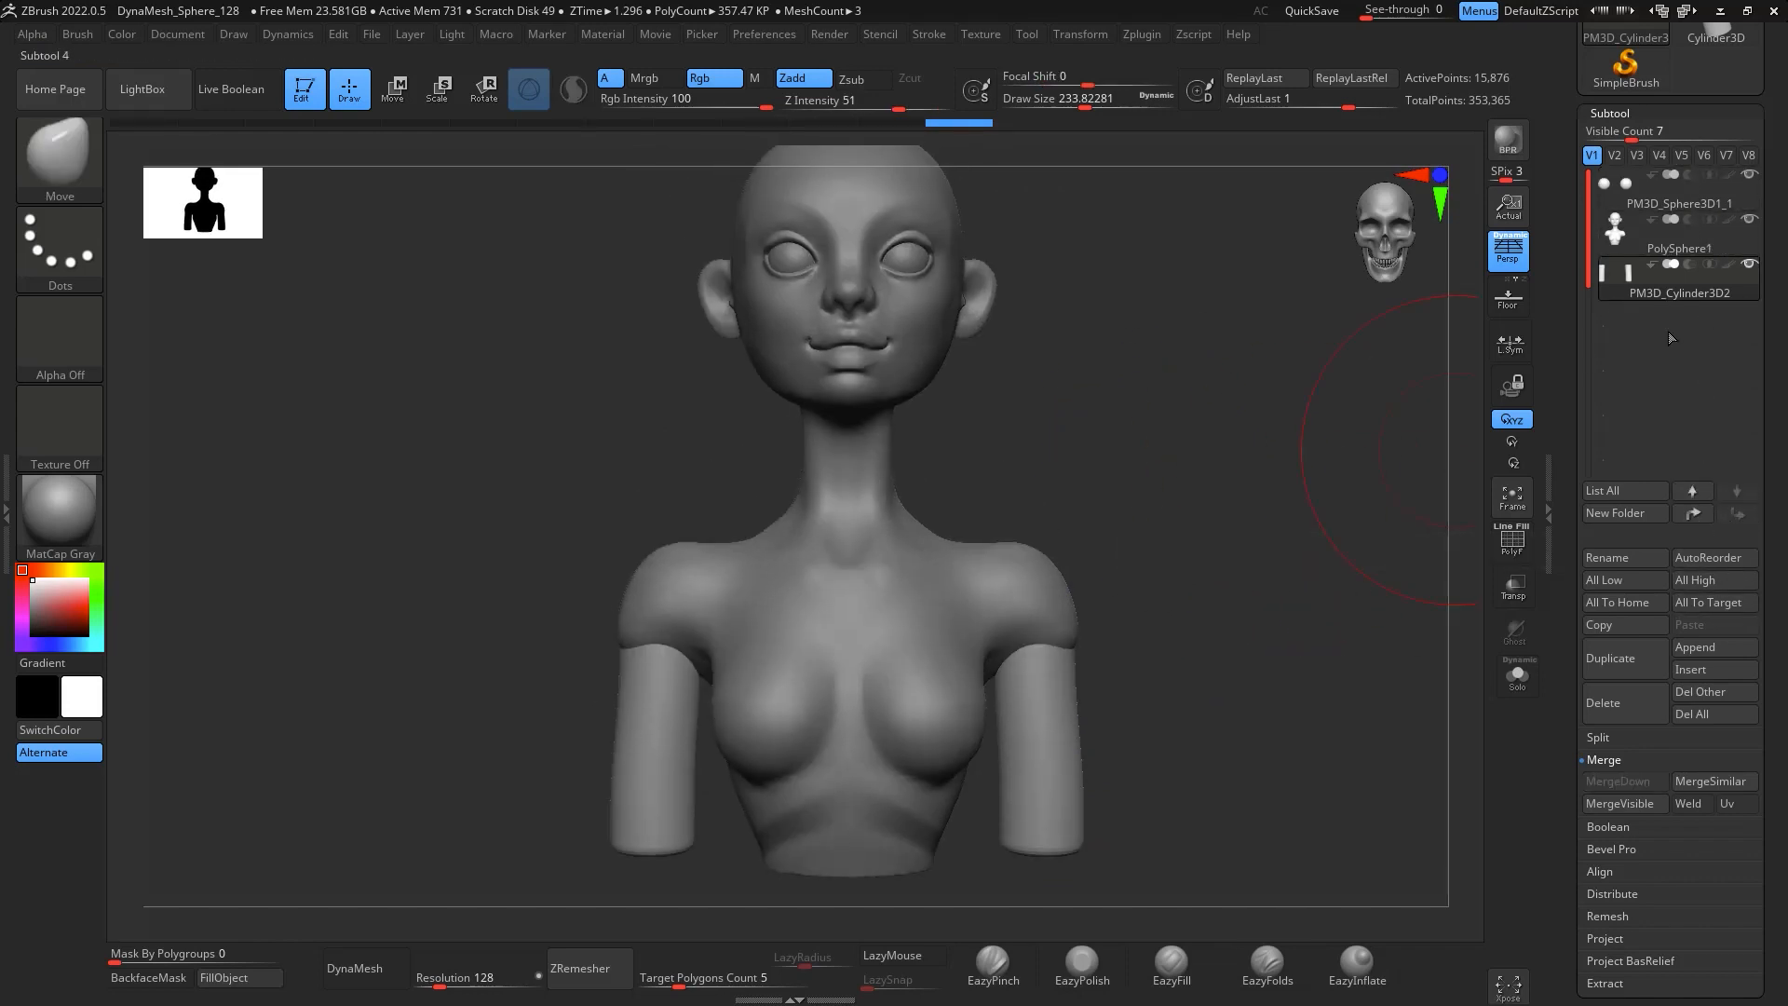
# Merge the PM3D_Cylinder3D2 arms down into PolySphere1 and re-DynaMesh the combined body at resolution 512
pyautogui.click(1667, 240)
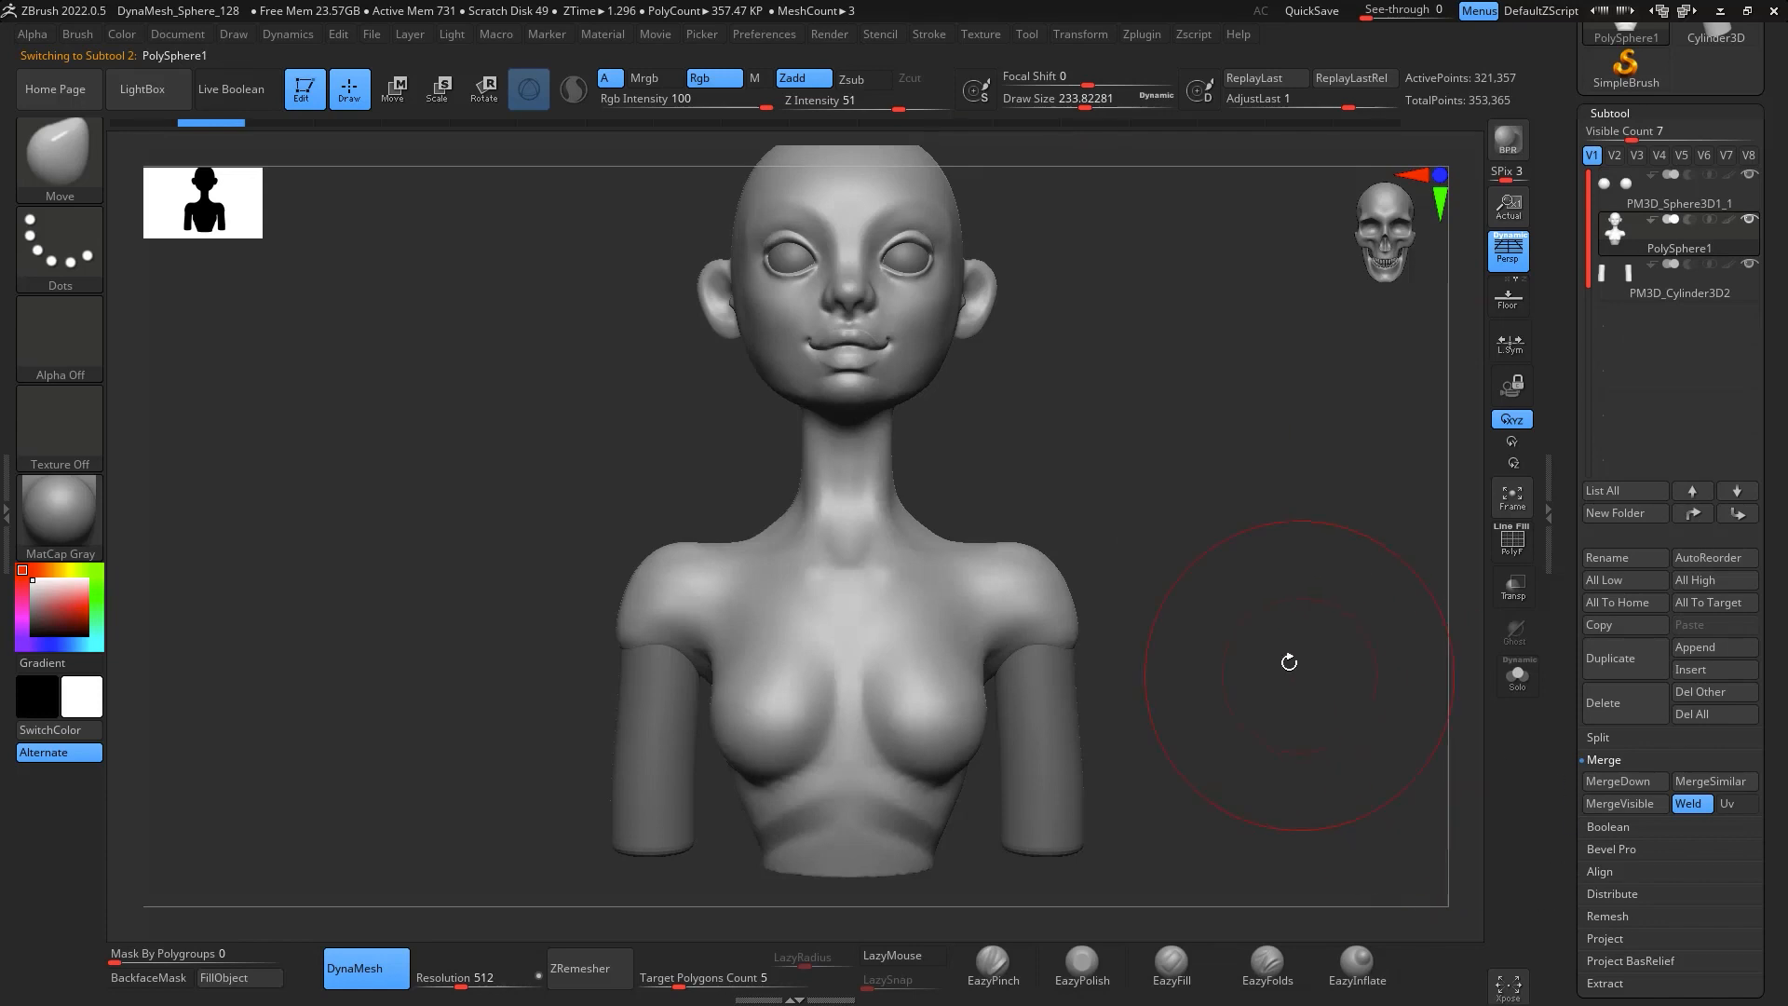
pyautogui.keyDown('alt'); pyautogui.moveTo(1289, 661); pyautogui.dragTo(1305, 507); pyautogui.keyUp('alt')
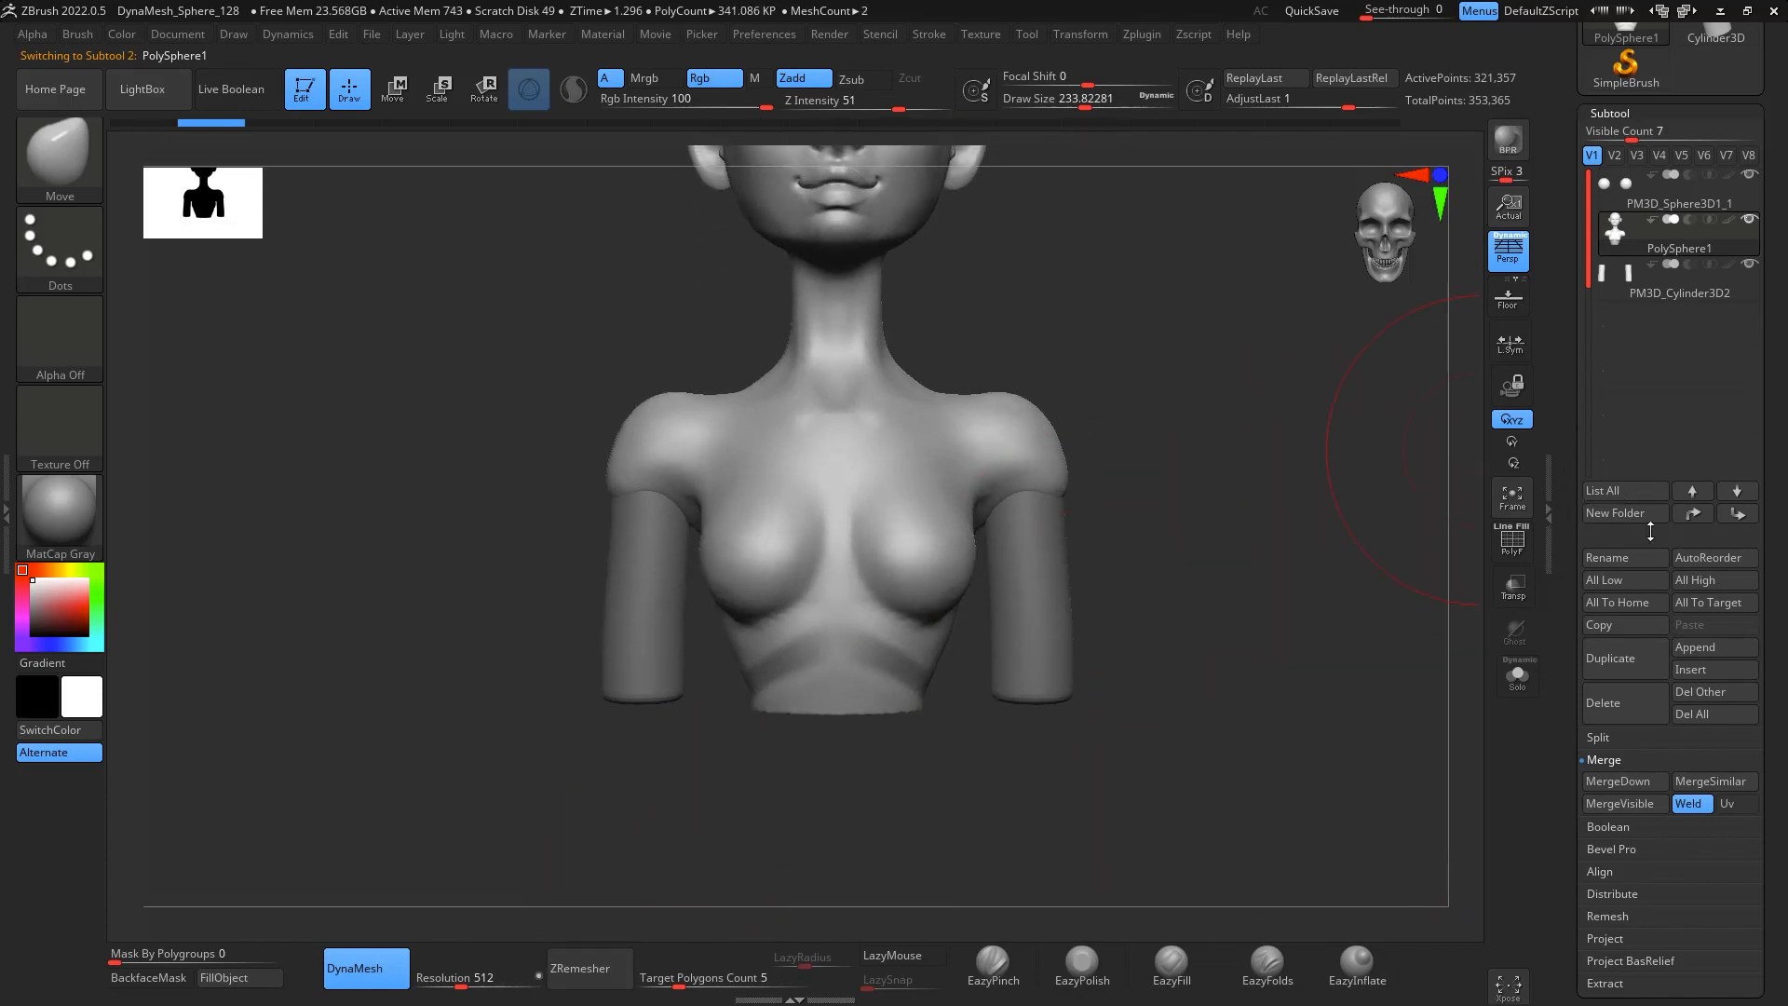
pyautogui.moveTo(1293, 449)
pyautogui.keyDown('ctrl'); pyautogui.mouseDown()
pyautogui.moveTo(1241, 690)
pyautogui.moveTo(1273, 726)
pyautogui.mouseUp(); pyautogui.keyUp('ctrl')
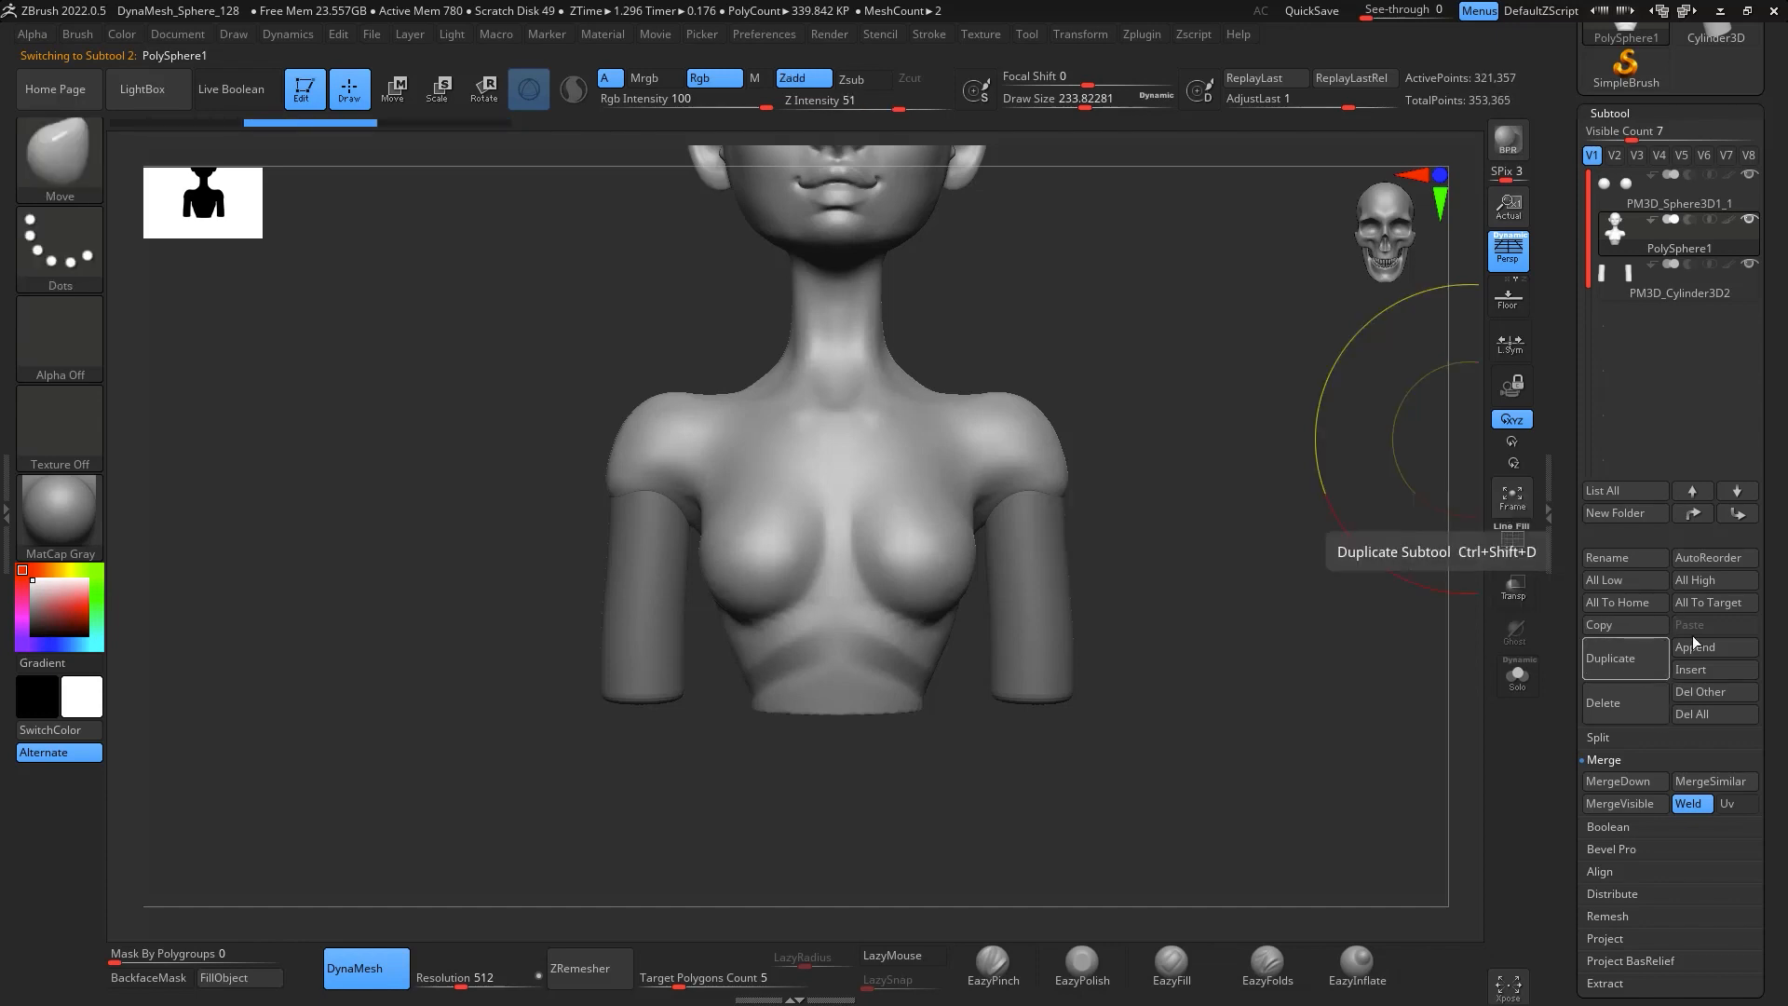
pyautogui.click(1647, 777)
pyautogui.click(1476, 820)
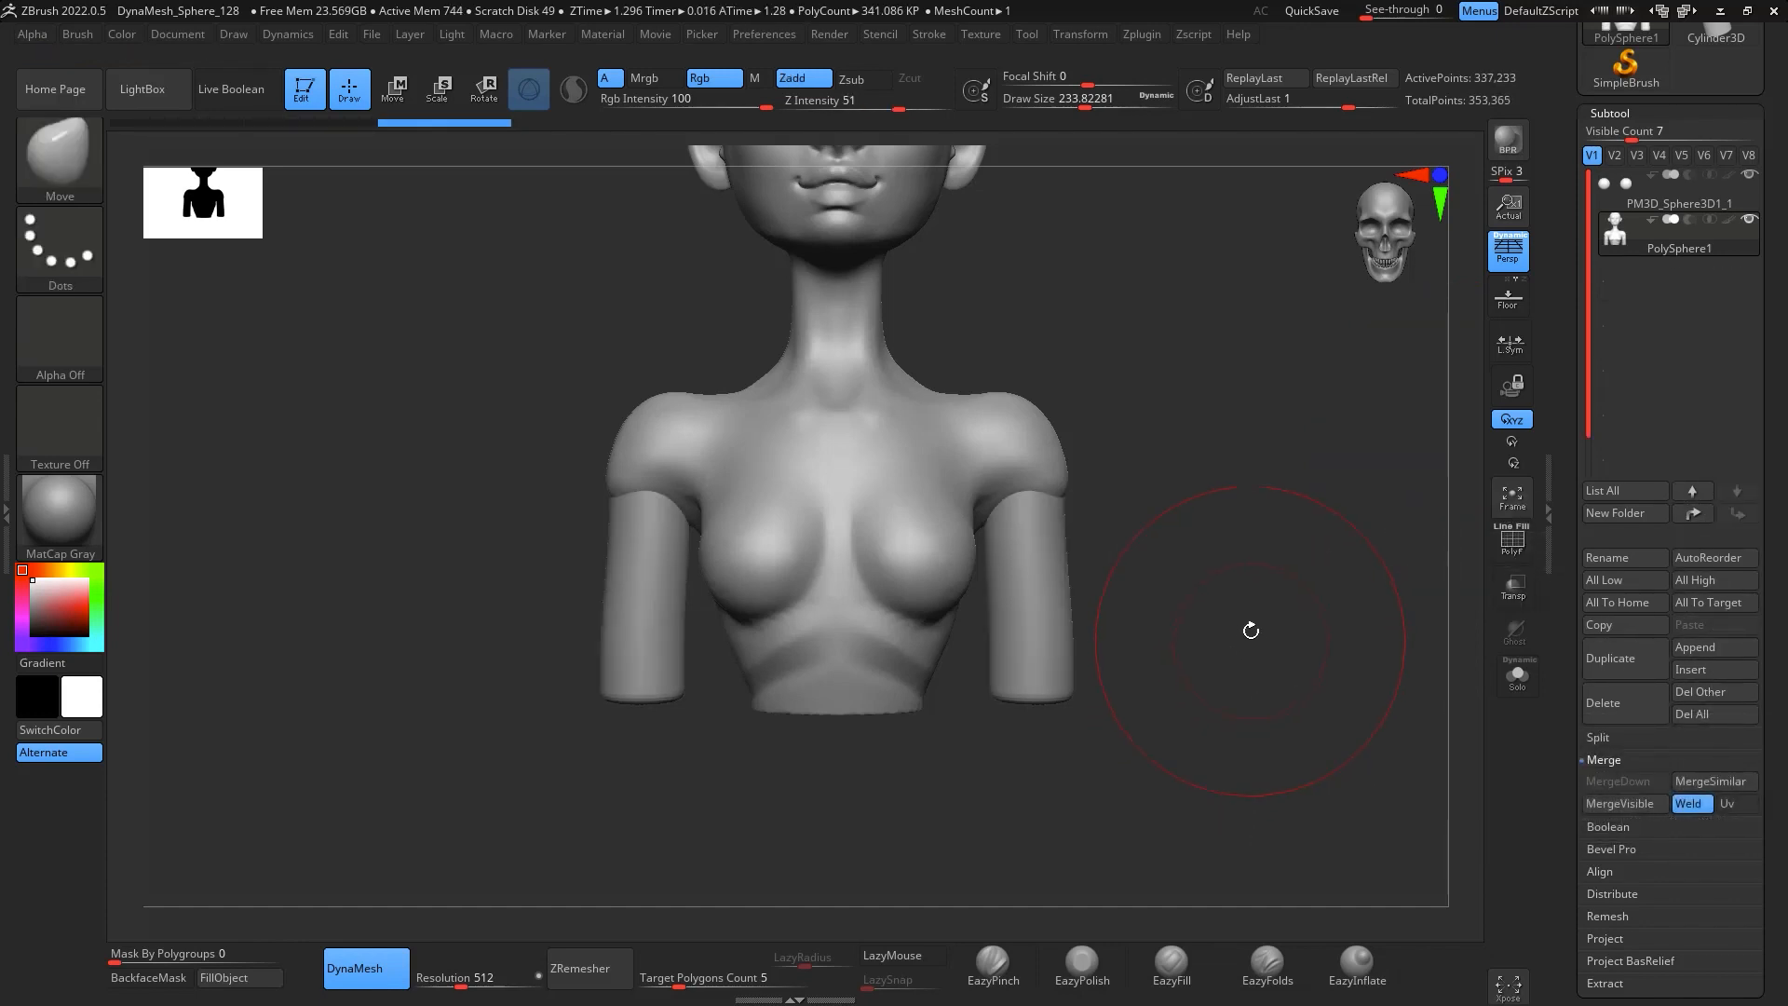
pyautogui.keyDown('ctrl'); pyautogui.moveTo(1269, 559); pyautogui.dragTo(1282, 593); pyautogui.keyUp('ctrl')
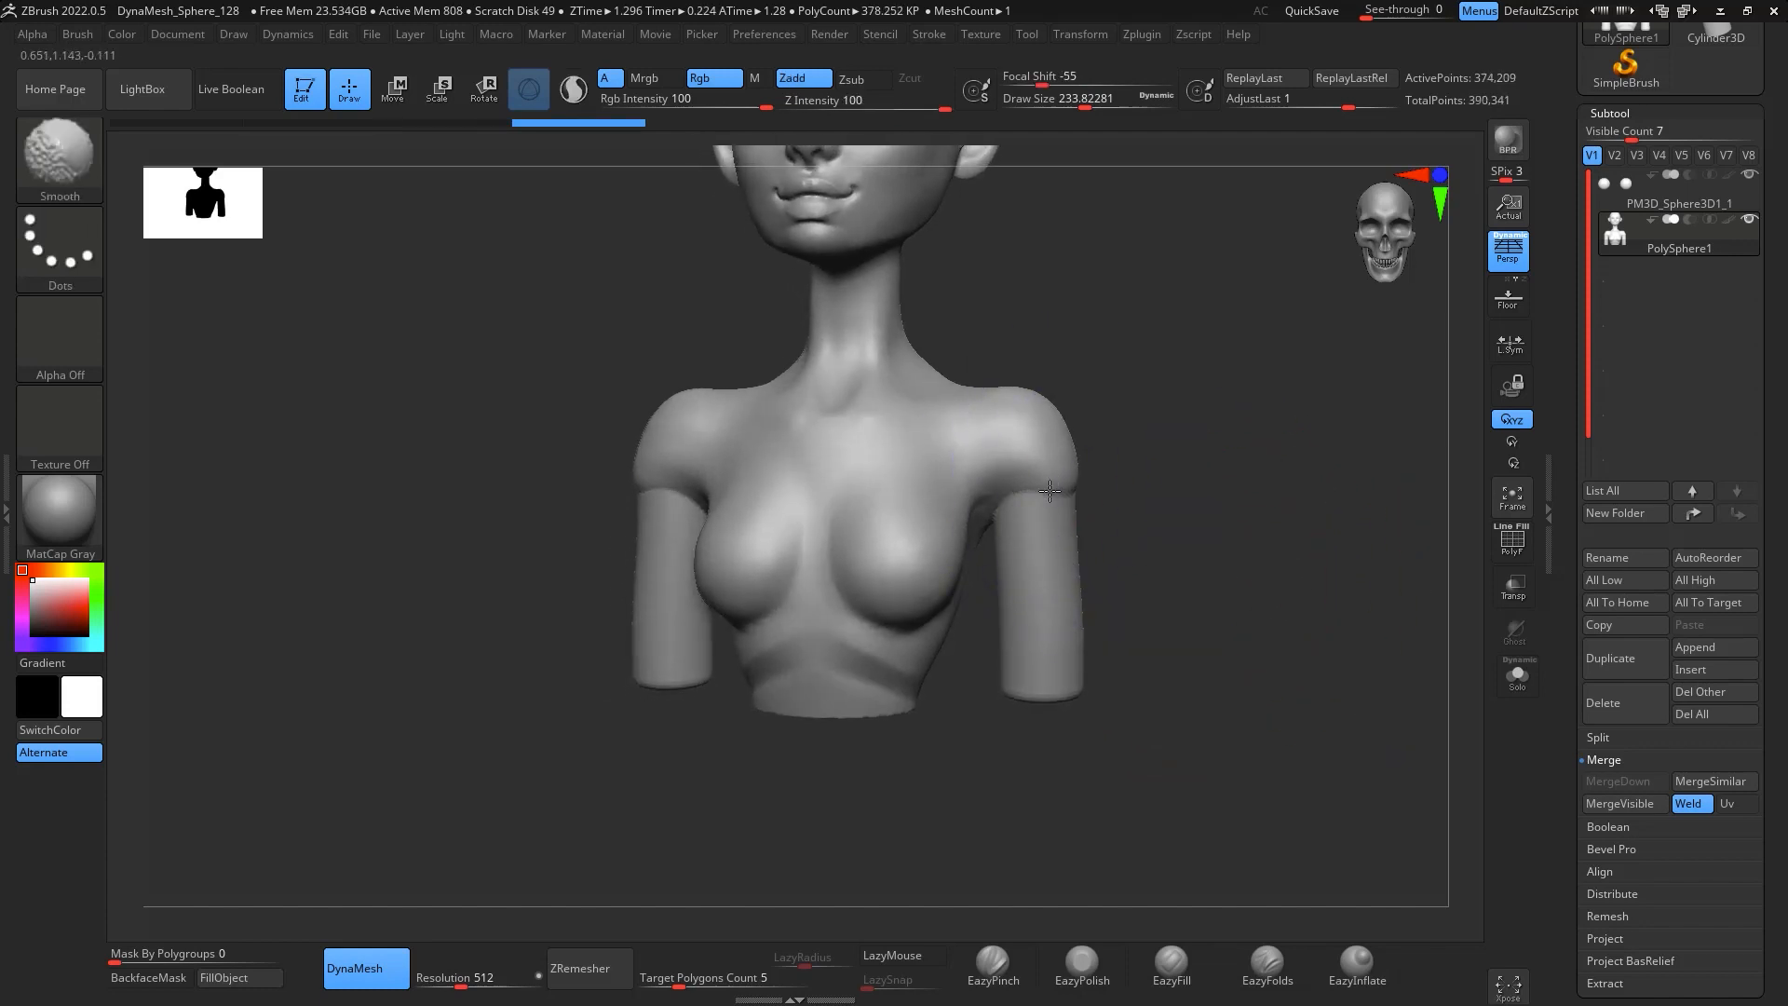
# Smooth the seams between arms and shoulders and refine the upper arms with the Move brush at a draw size of about 163
pyautogui.keyDown('shift'); pyautogui.moveTo(1245, 459); pyautogui.dragTo(1365, 431); pyautogui.keyUp('shift')
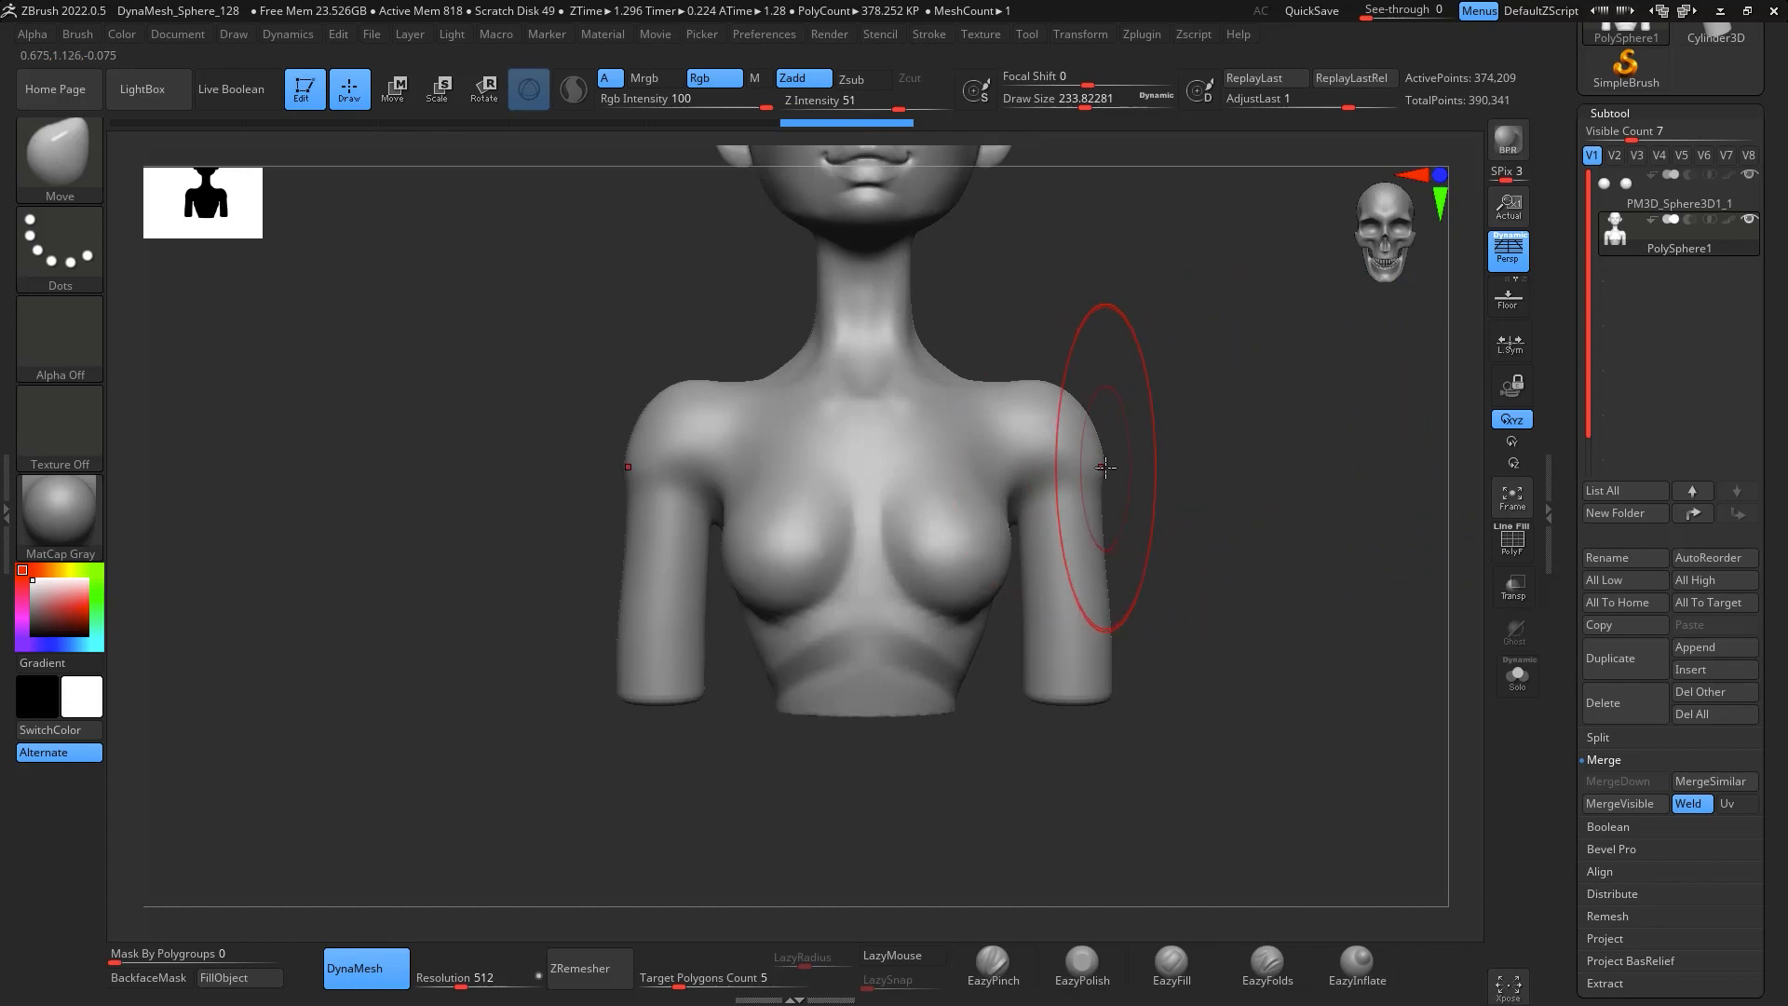
pyautogui.moveTo(1238, 447)
pyautogui.mouseDown()
pyautogui.moveTo(1253, 483)
pyautogui.moveTo(1222, 504)
pyautogui.moveTo(1244, 464)
pyautogui.mouseUp()
pyautogui.press('space')
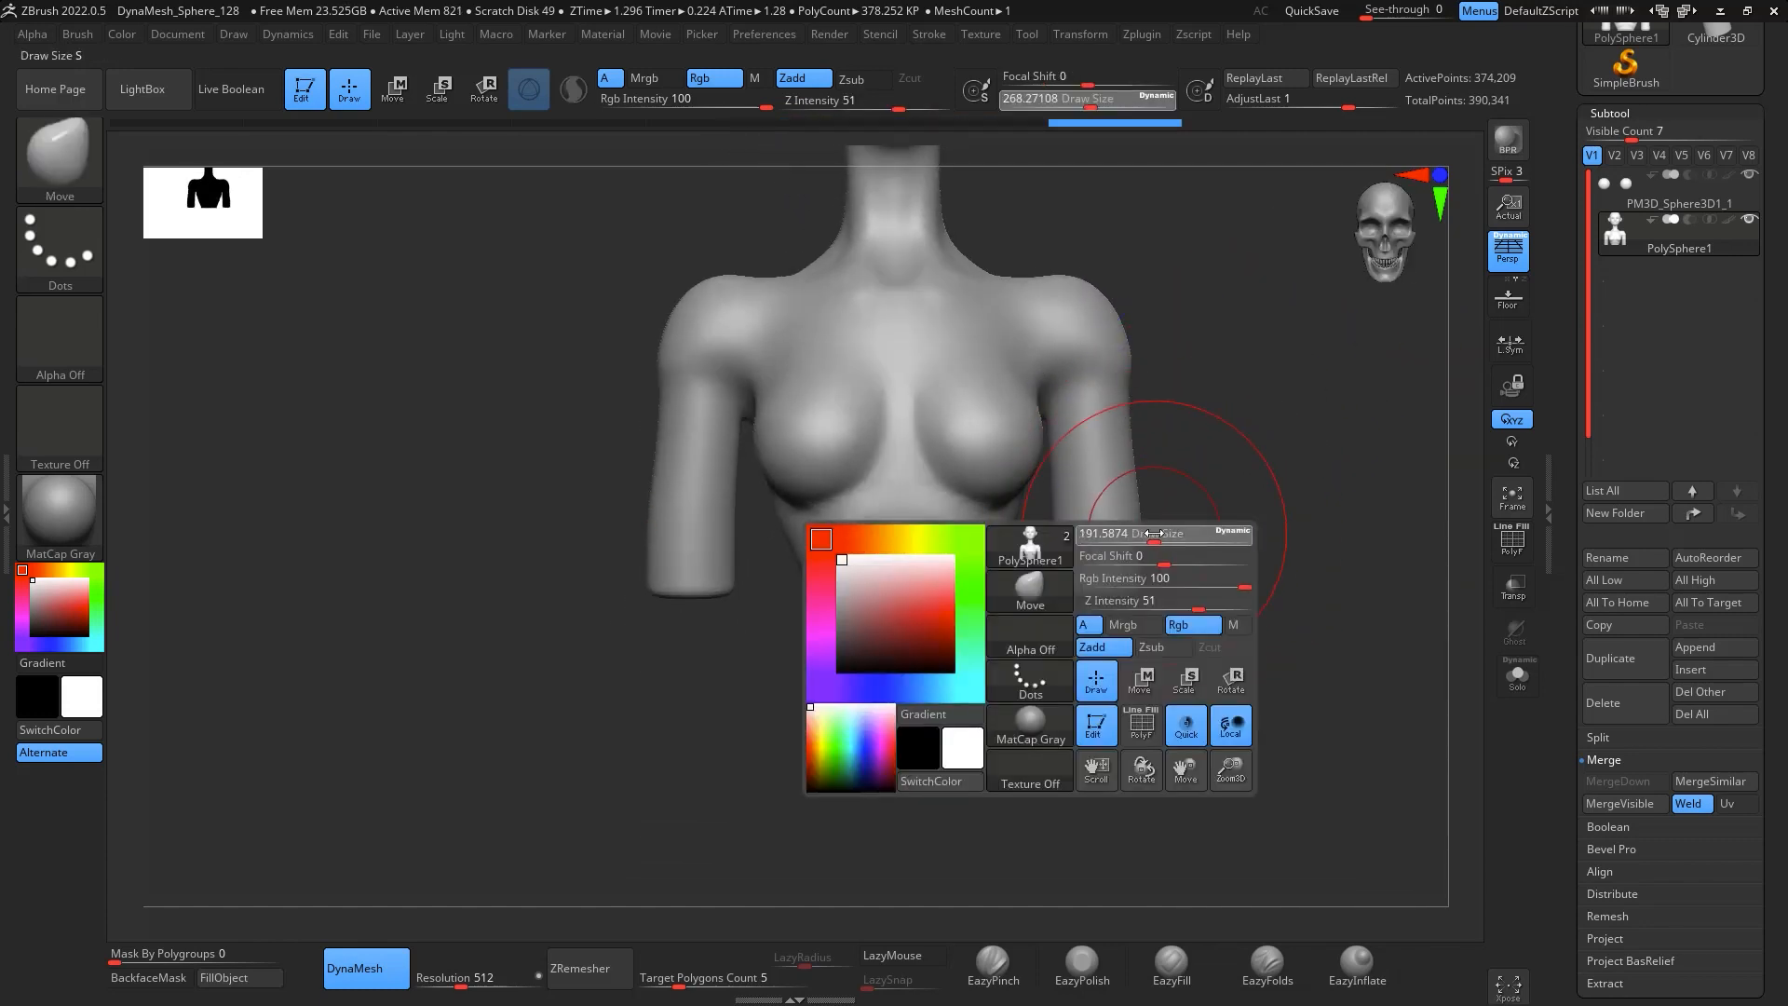
pyautogui.moveTo(1168, 540); pyautogui.dragTo(1150, 540)
pyautogui.press('shift')
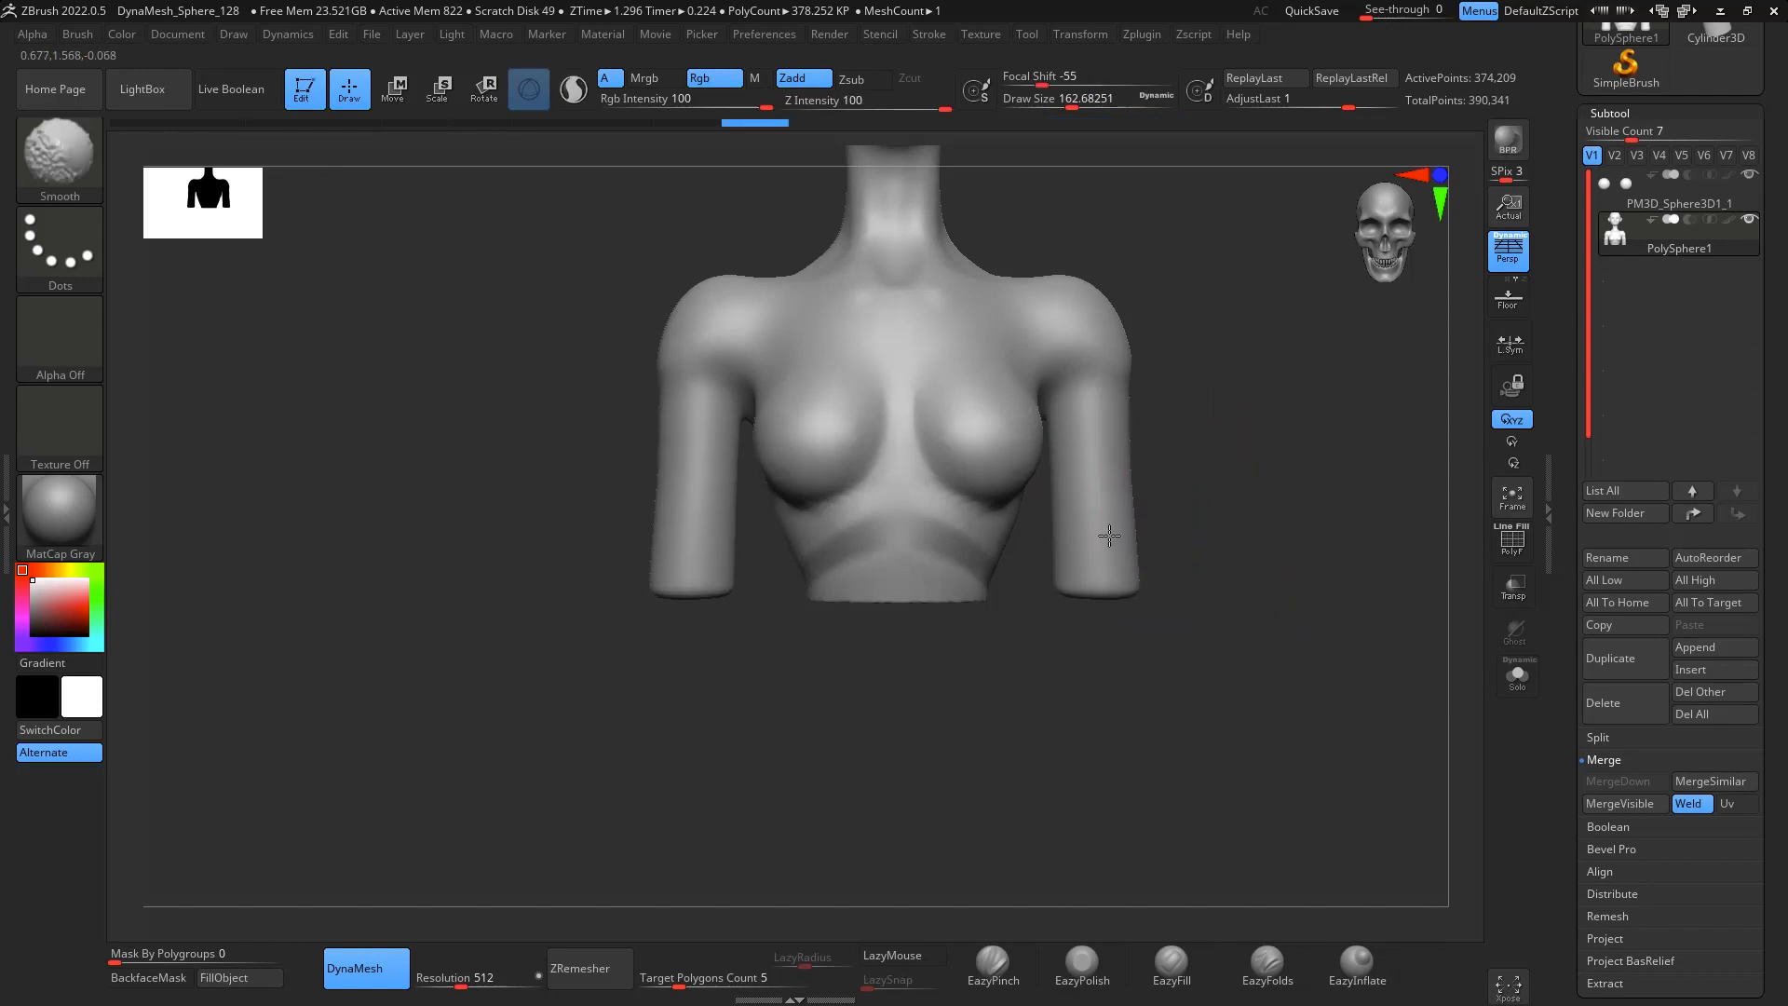
pyautogui.moveTo(1258, 447); pyautogui.dragTo(1217, 467)
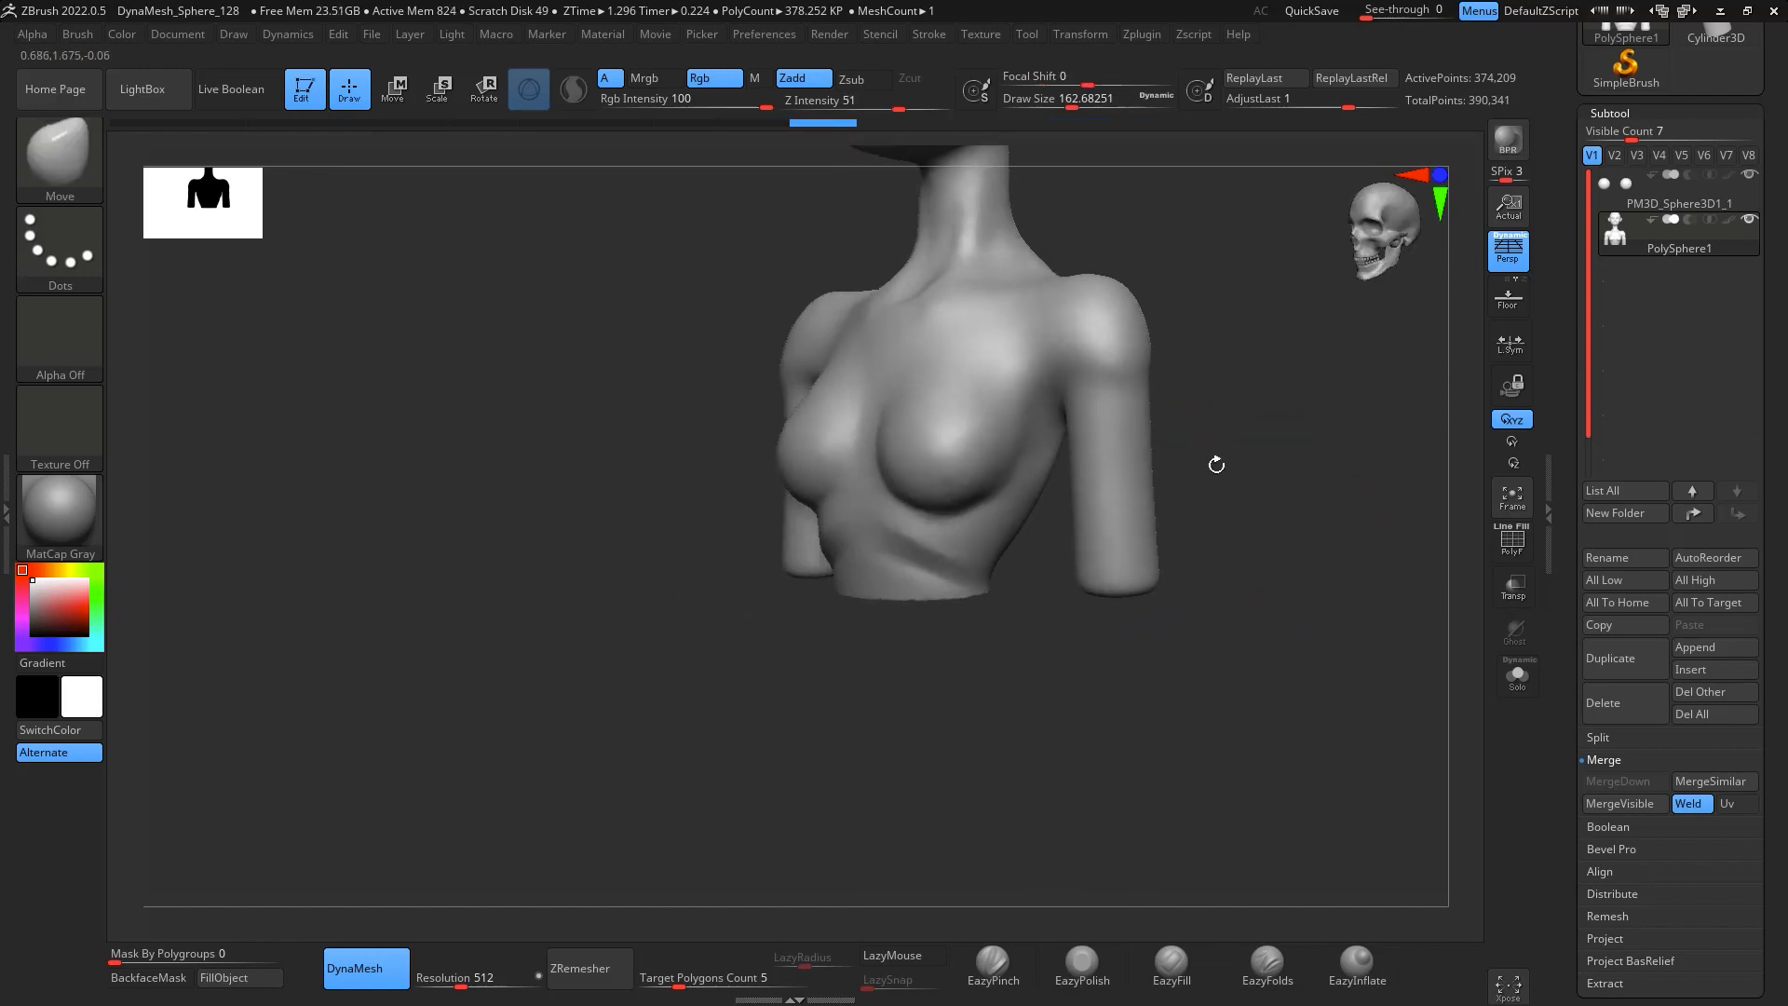
pyautogui.moveTo(1205, 375); pyautogui.dragTo(1248, 365)
# Carve the armpit creases between the chest and arms with the DamStandard brush at a draw size of about 136
pyautogui.press('b')
pyautogui.press('d')
pyautogui.press('s')
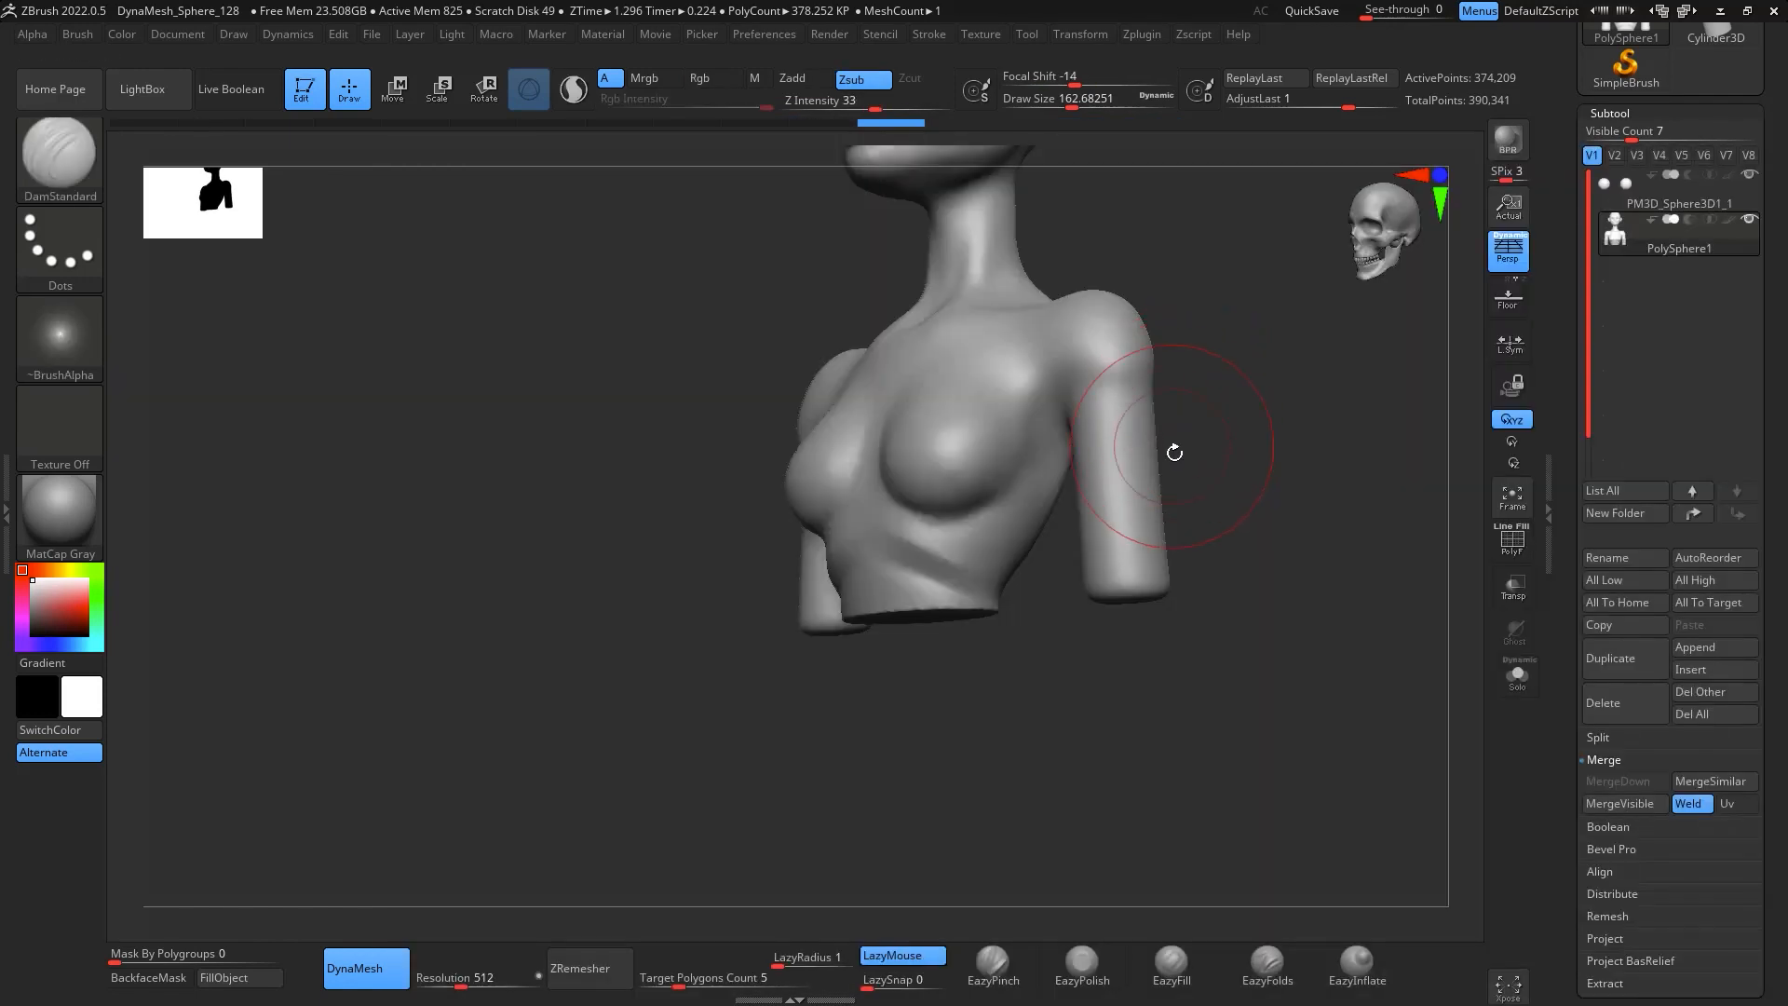
pyautogui.press('space')
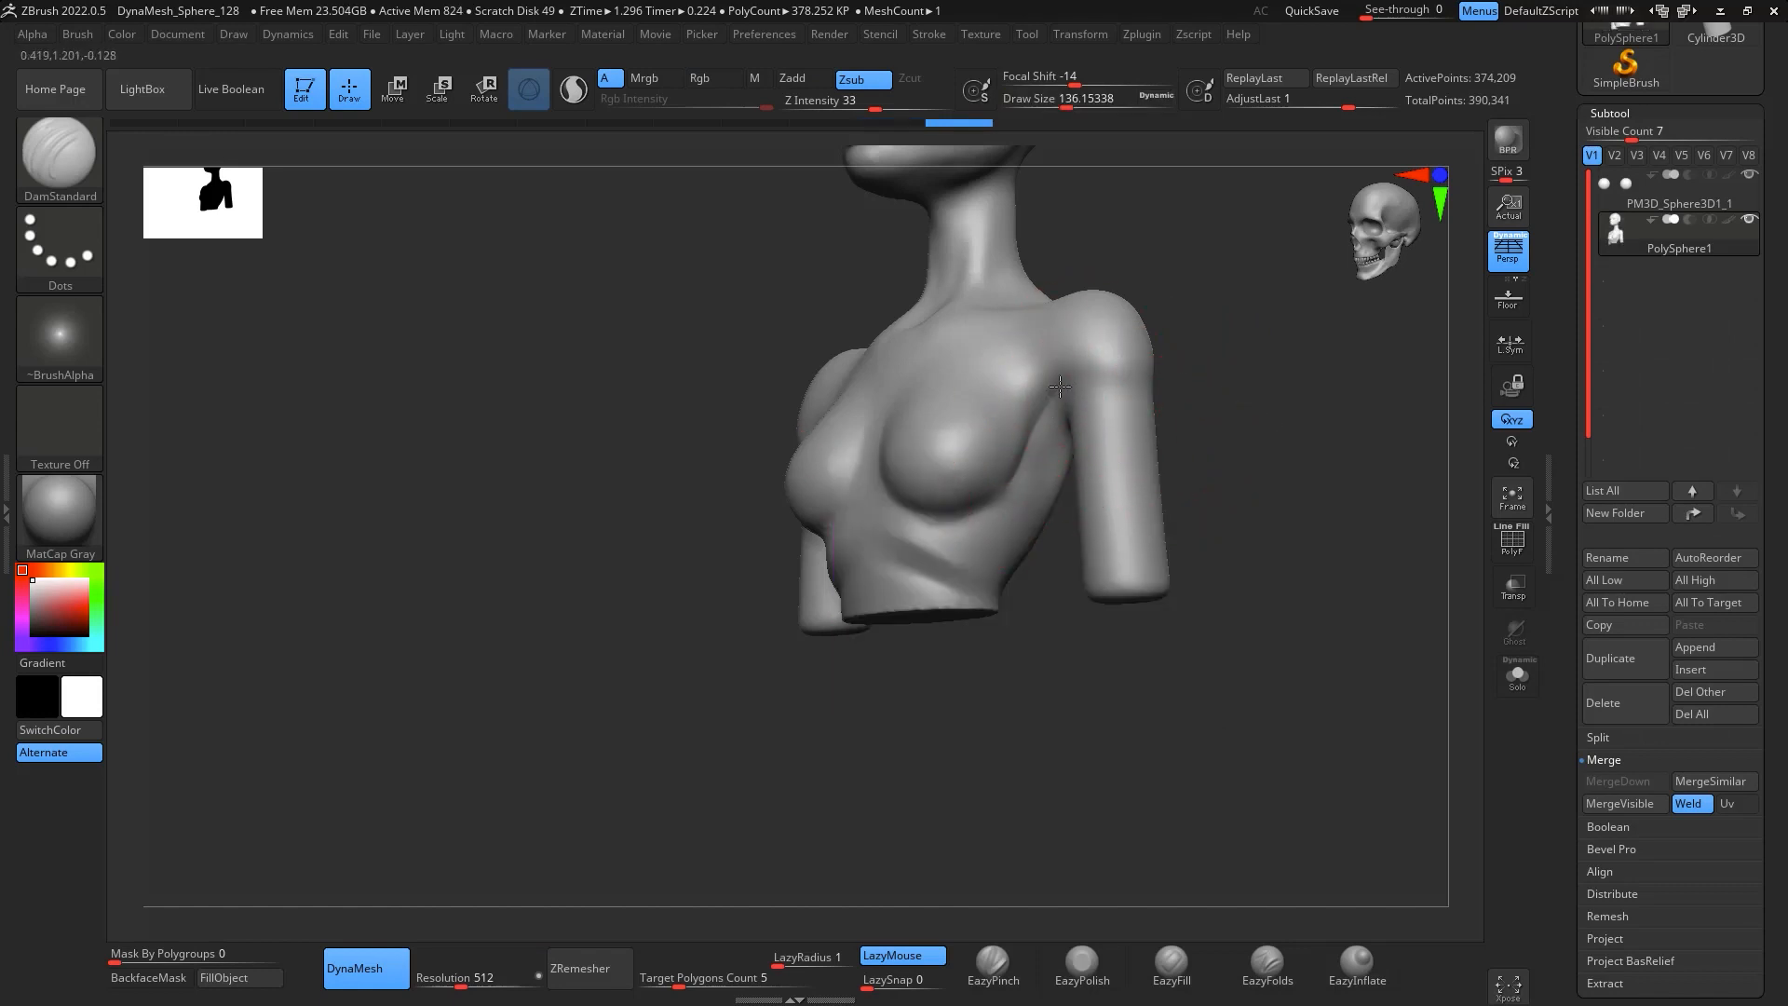
pyautogui.moveTo(1210, 398)
pyautogui.mouseDown()
pyautogui.moveTo(1142, 388)
pyautogui.moveTo(1202, 366)
pyautogui.mouseUp()
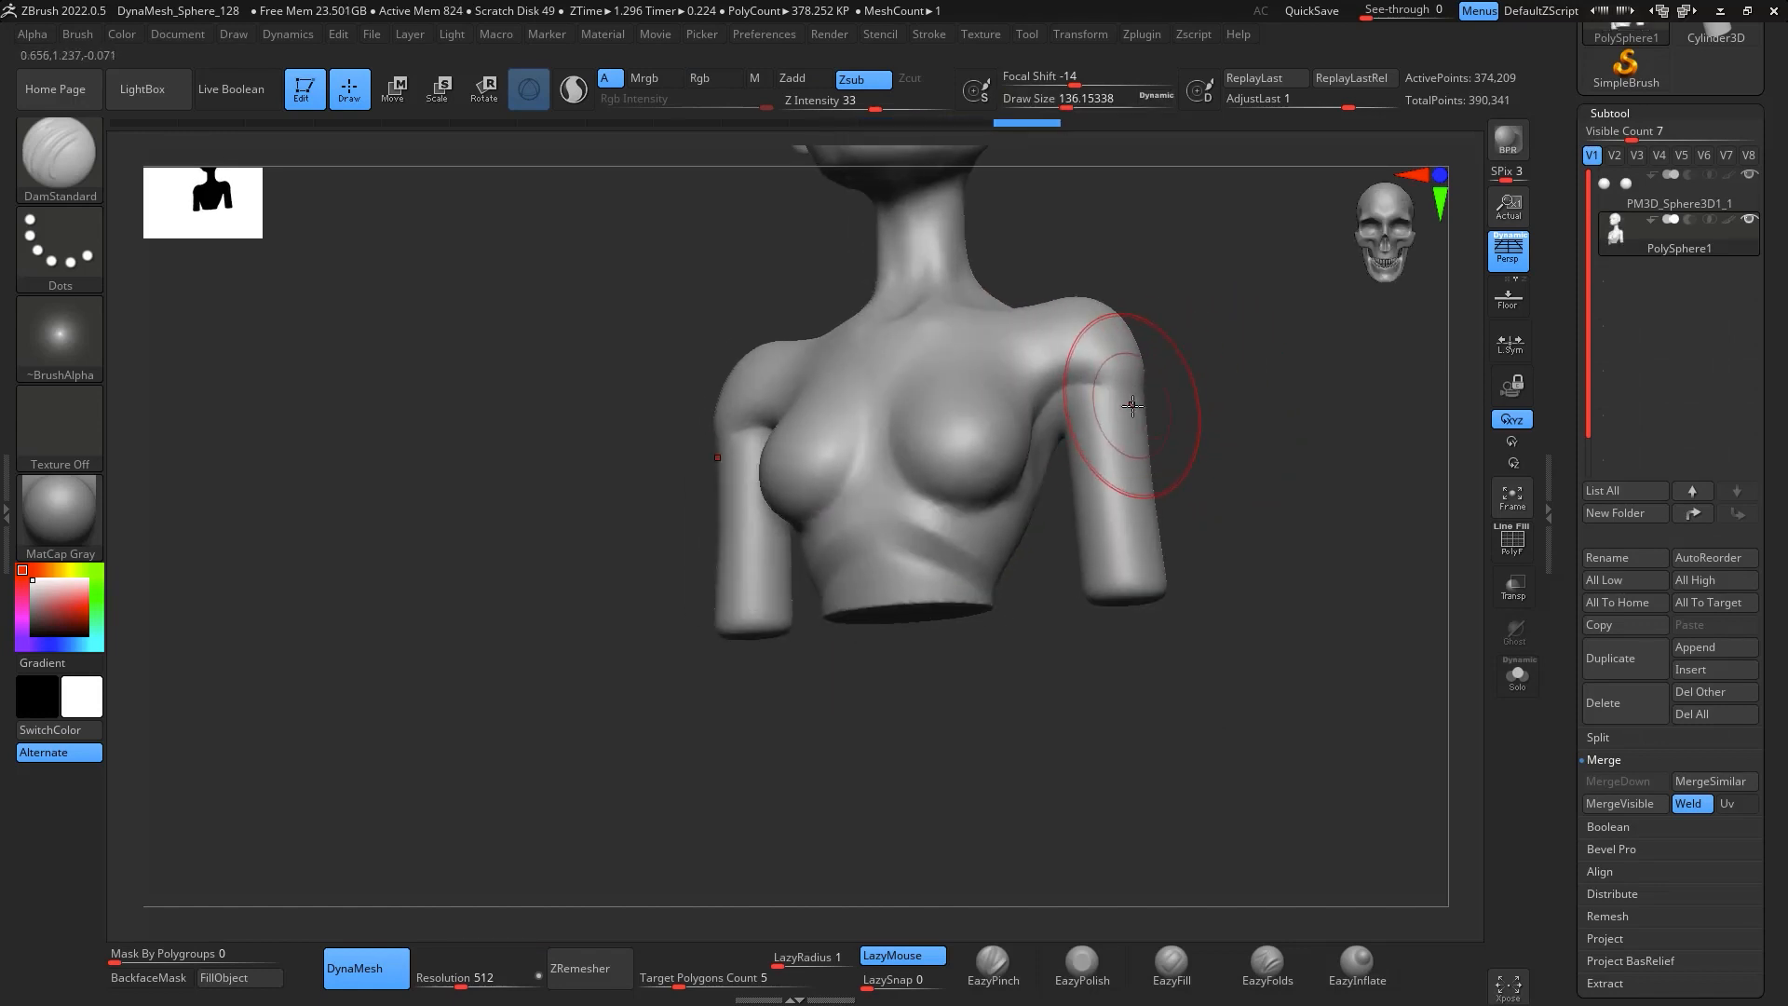
# Build up the armpit transitions with the ClayBuildup brush, reducing the draw size to about 44, and smooth them
pyautogui.press('b')
pyautogui.press('c')
pyautogui.press('b')
pyautogui.press('space')
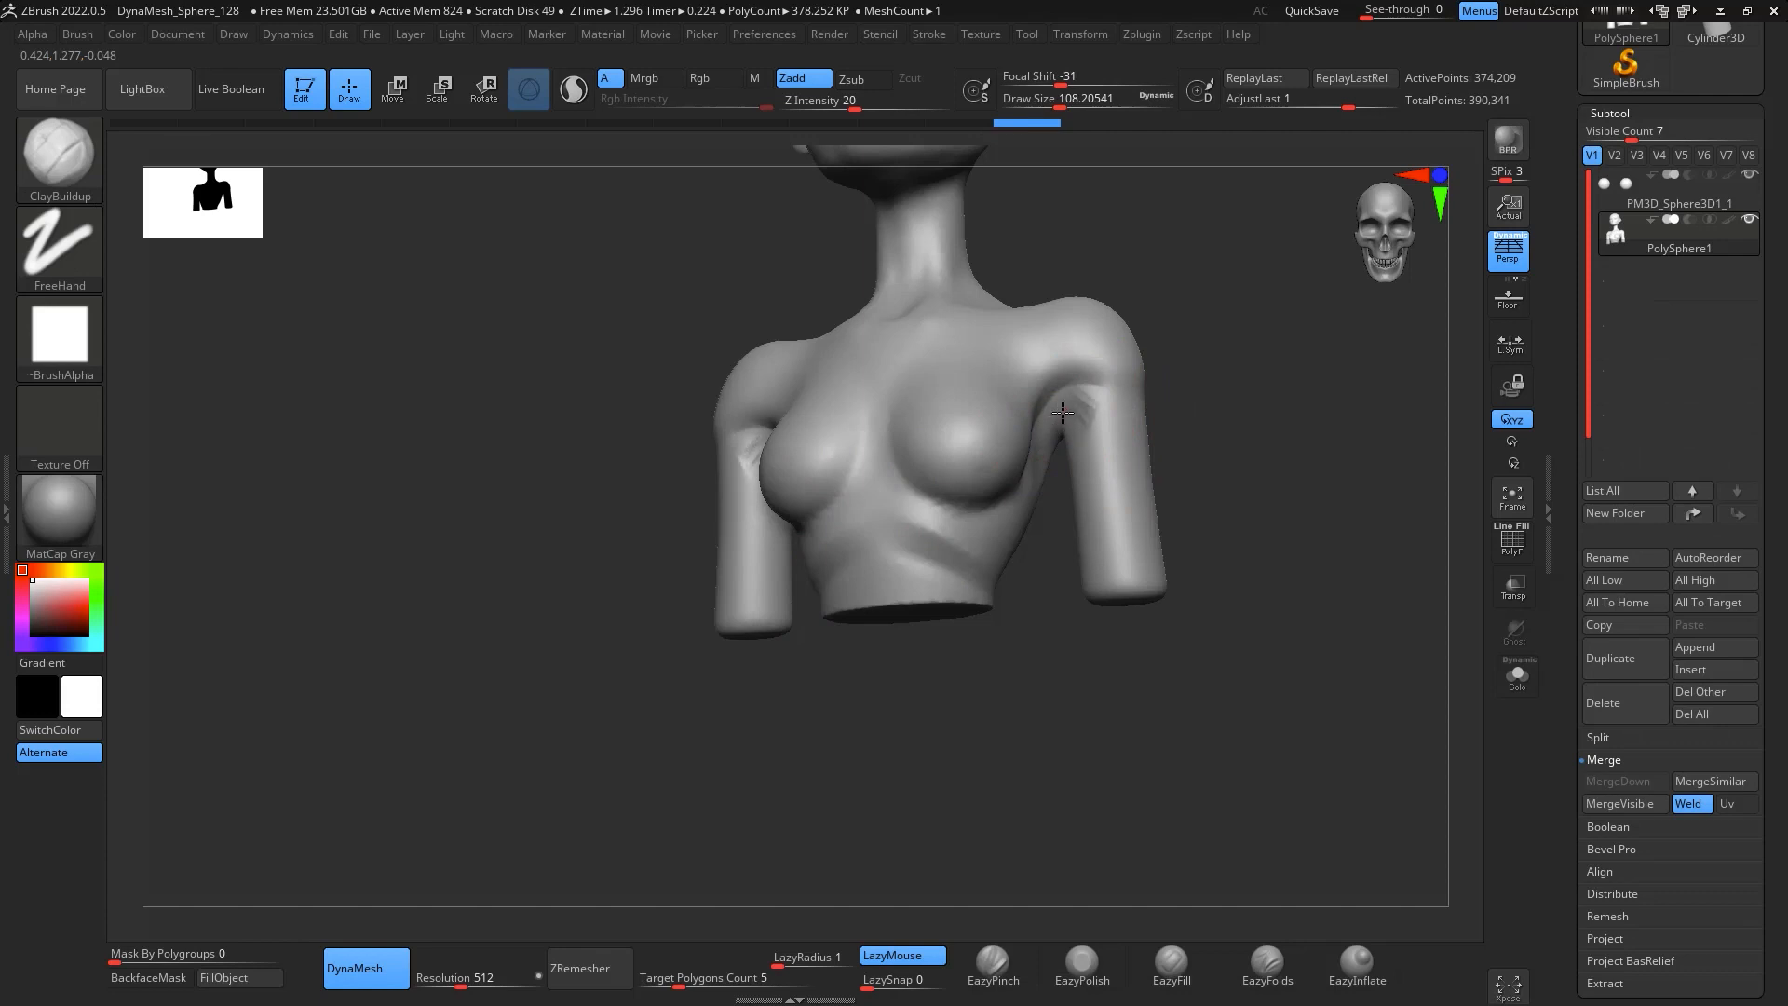
pyautogui.moveTo(1063, 413); pyautogui.dragTo(1080, 416)
pyautogui.hotkey('ctrl', 'z')
pyautogui.press('space')
pyautogui.moveTo(1210, 433)
pyautogui.mouseDown()
pyautogui.moveTo(1197, 372)
pyautogui.moveTo(1253, 304)
pyautogui.mouseUp()
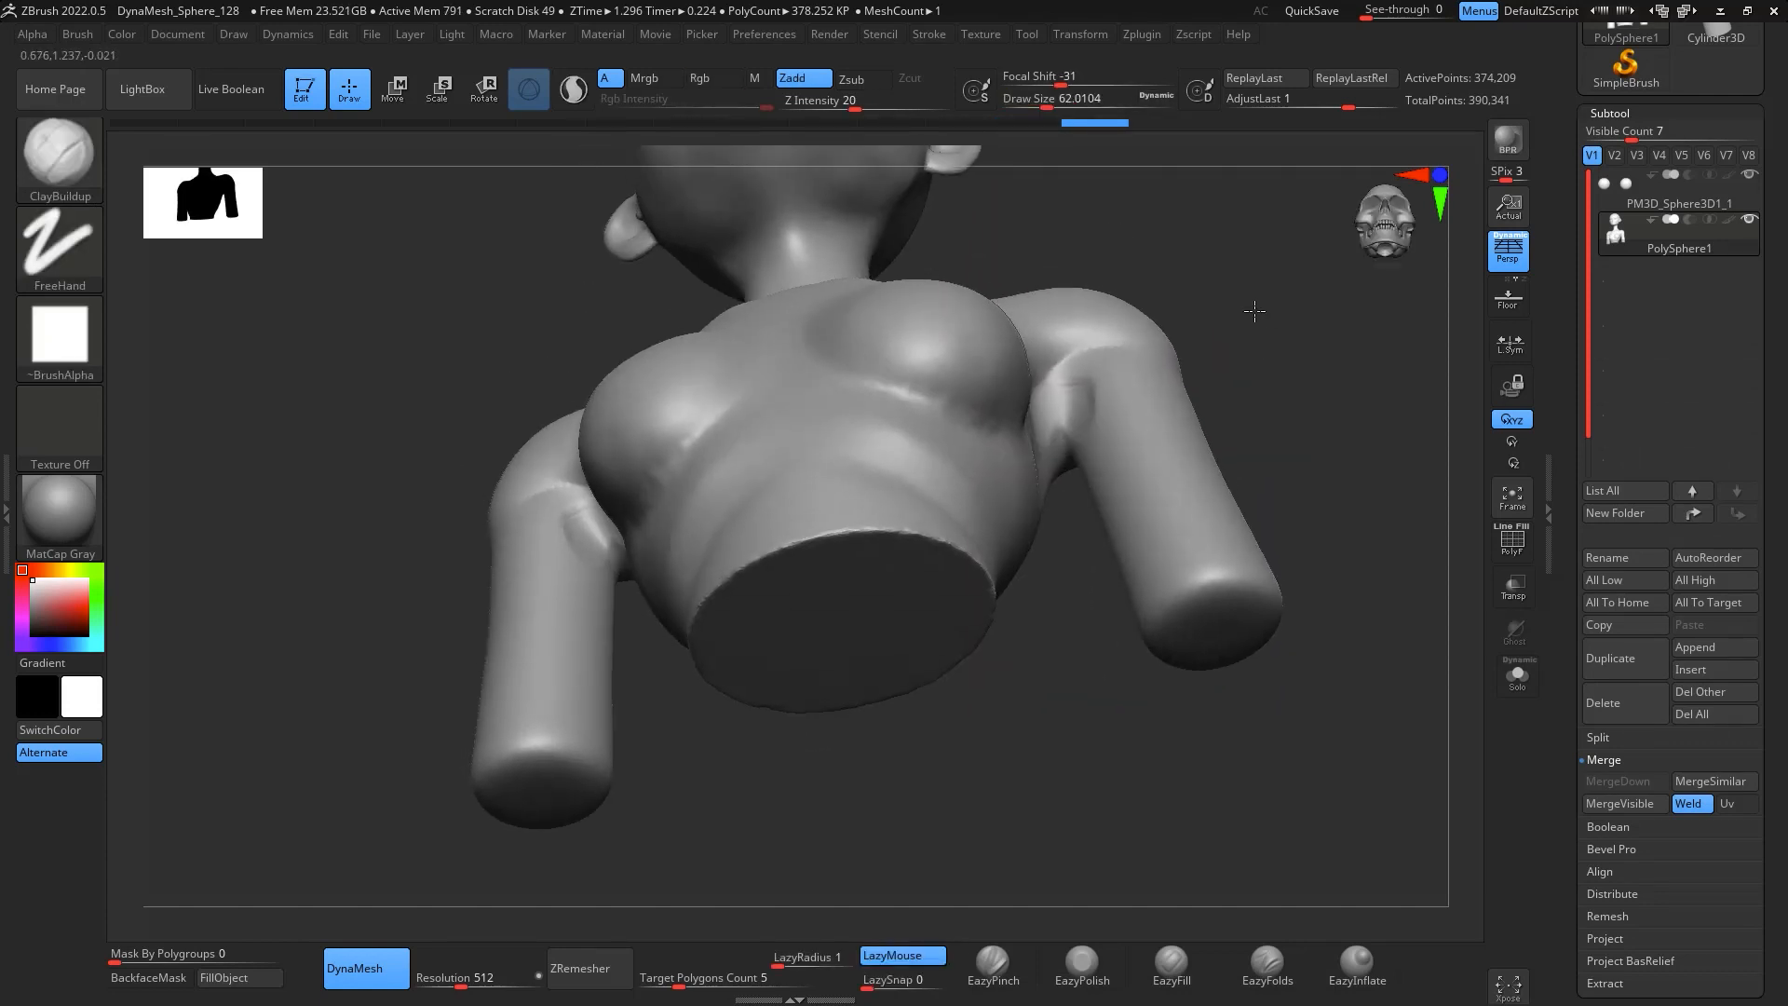
pyautogui.press('space')
pyautogui.moveTo(1085, 423); pyautogui.dragTo(1052, 420)
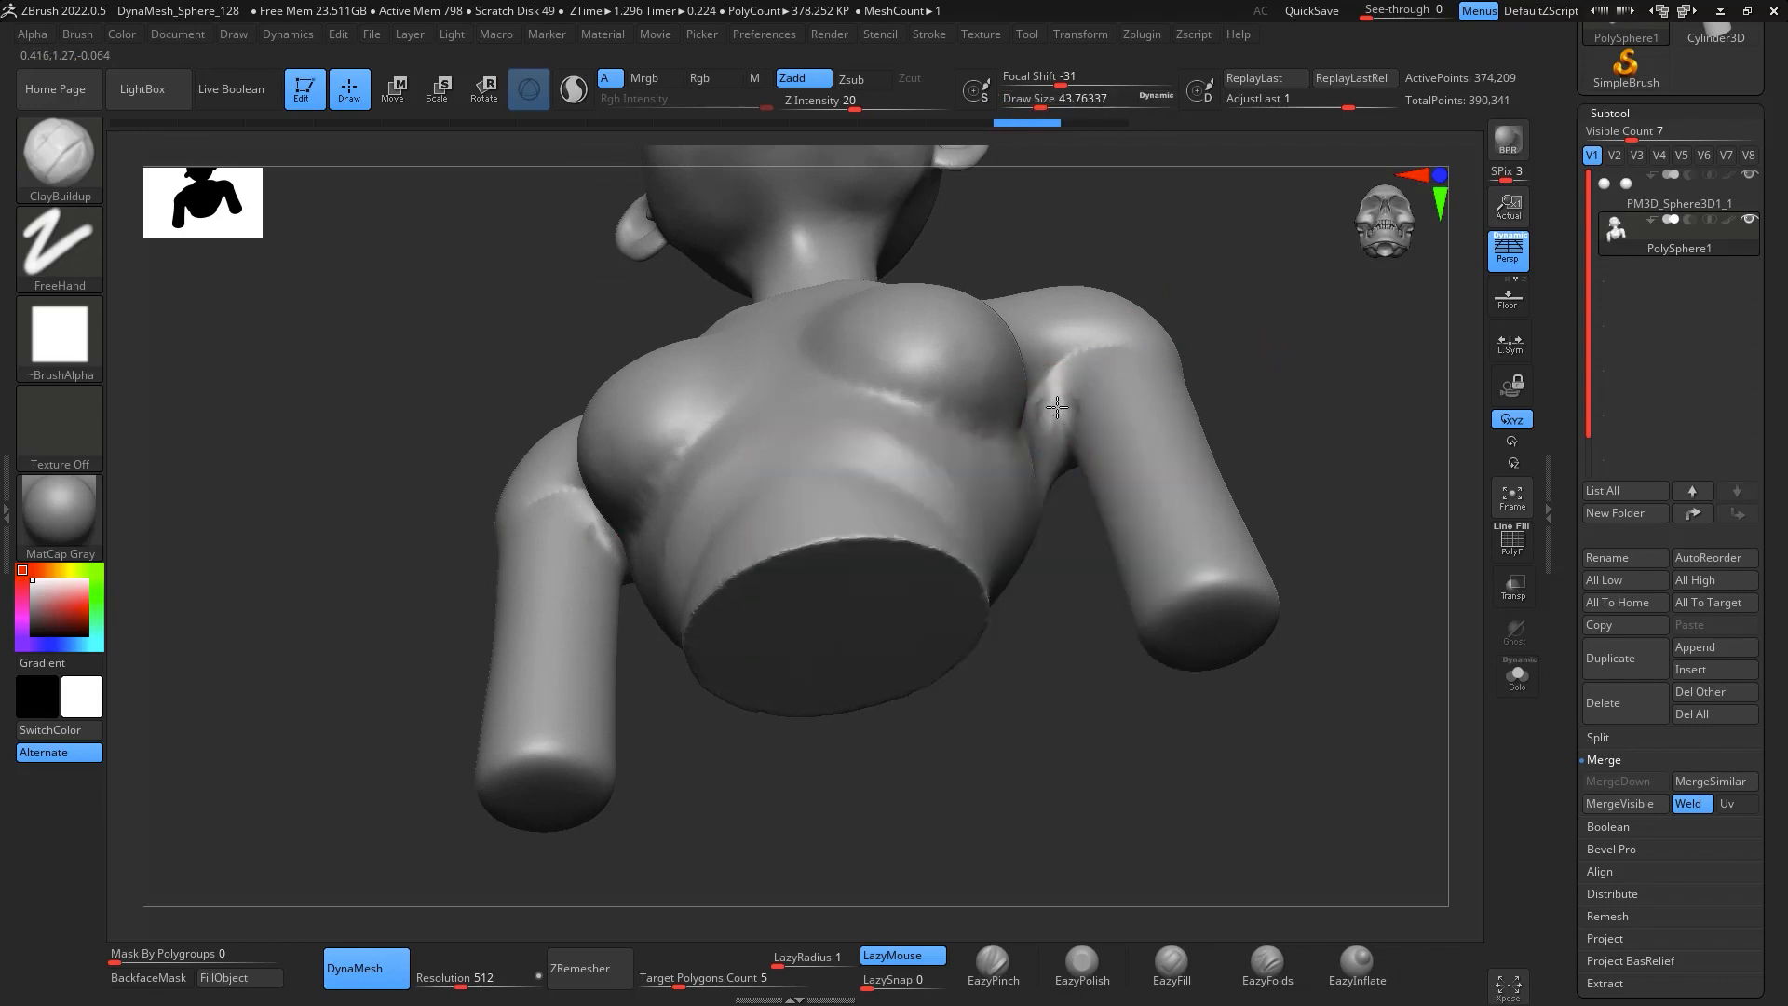
pyautogui.press('shift')
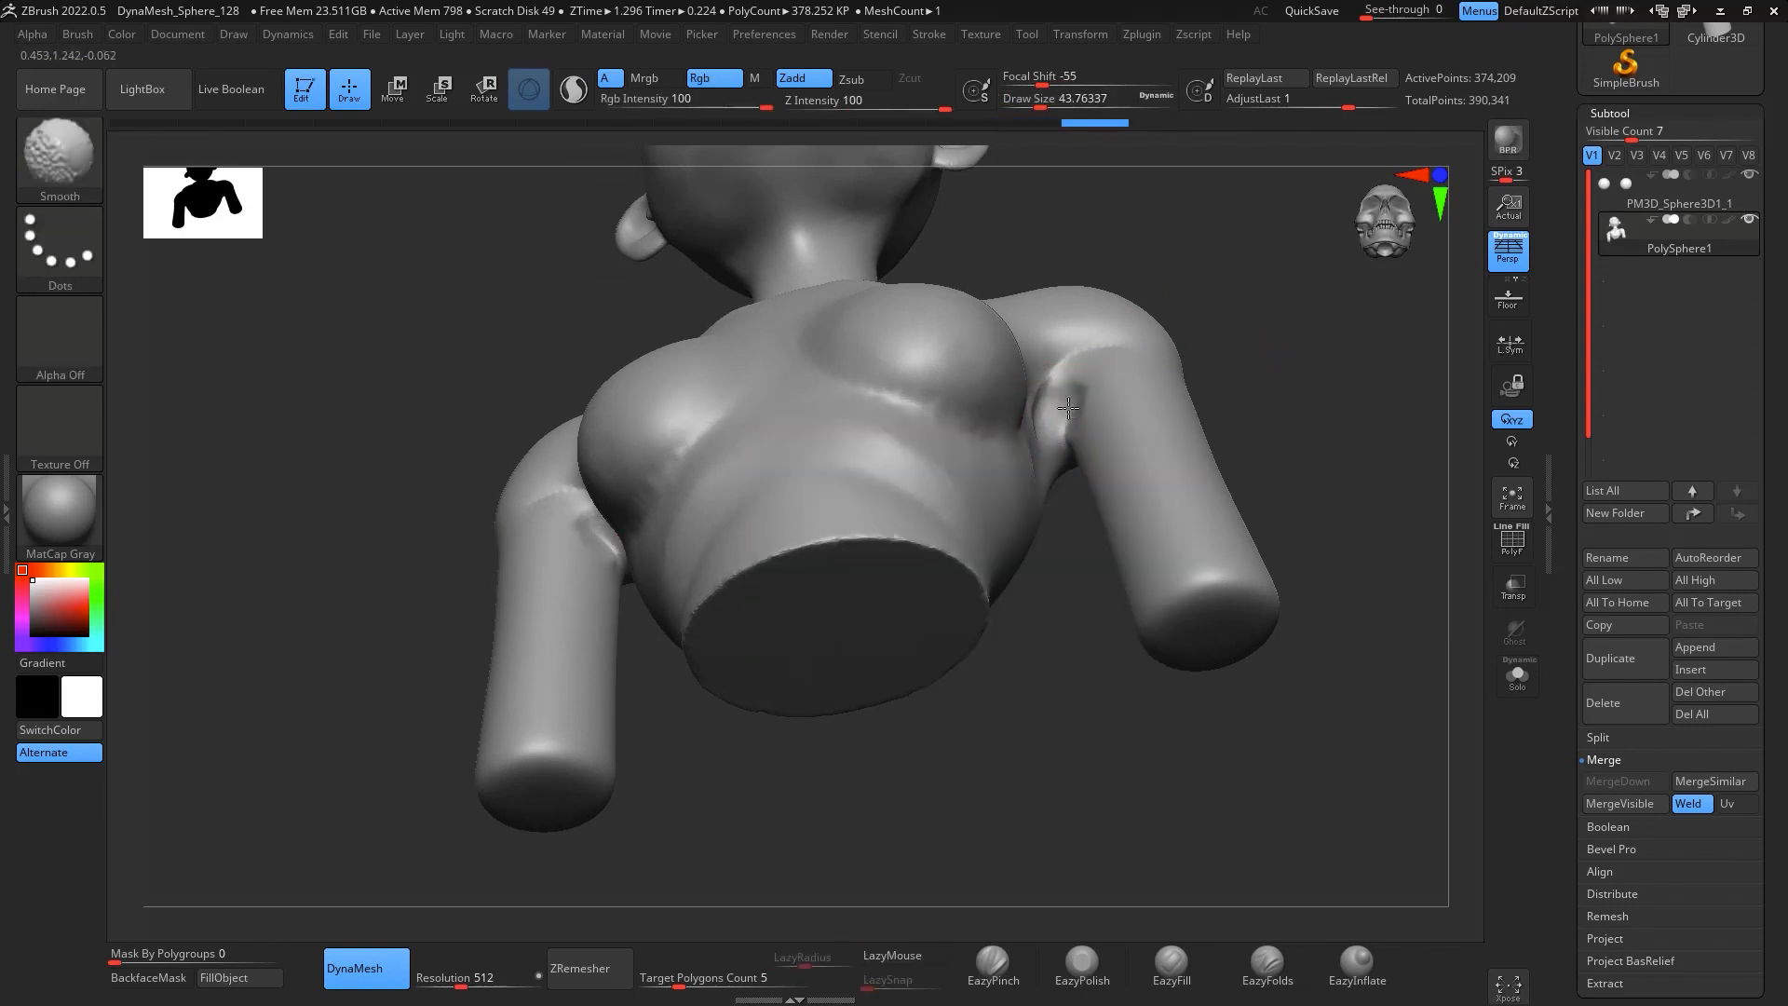
pyautogui.moveTo(1241, 317)
pyautogui.keyDown('shift'); pyautogui.mouseDown()
pyautogui.moveTo(1050, 439)
pyautogui.moveTo(1317, 388)
pyautogui.moveTo(1146, 398)
pyautogui.mouseUp(); pyautogui.keyUp('shift')
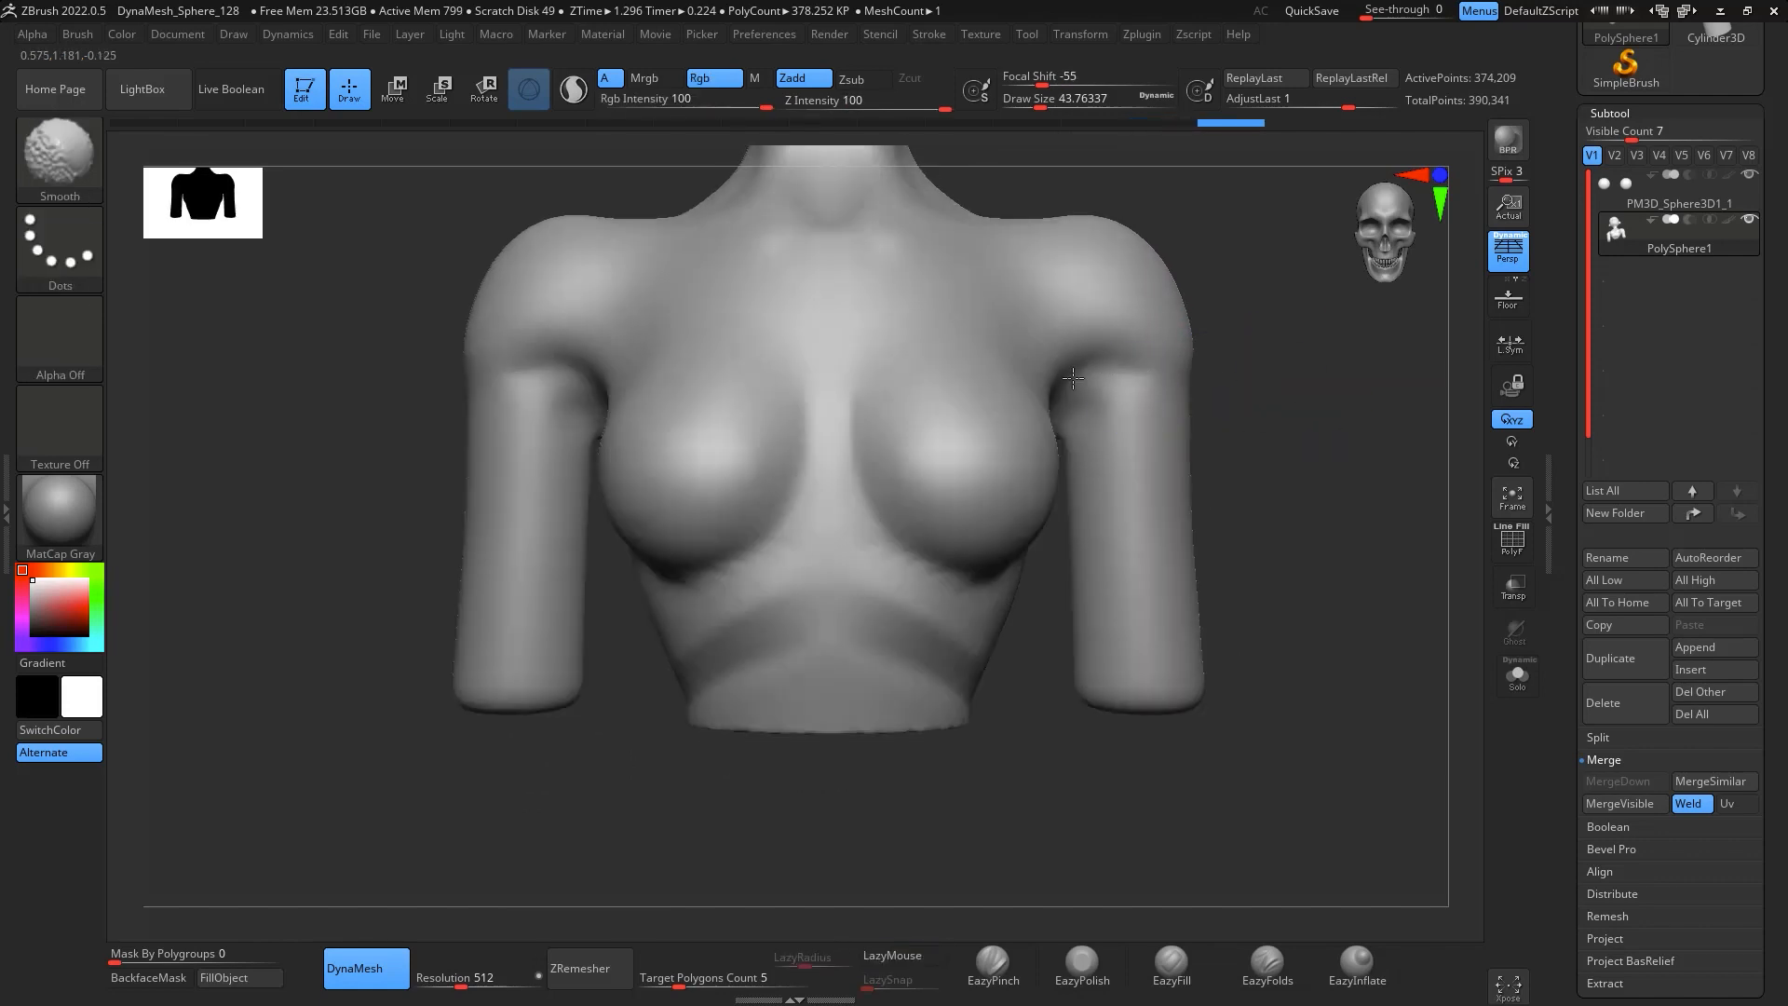
# Refine the shoulders with the Move brush at a draw size of about 128 and smooth the back of the shoulder
pyautogui.press('b')
pyautogui.press('m')
pyautogui.press('v')
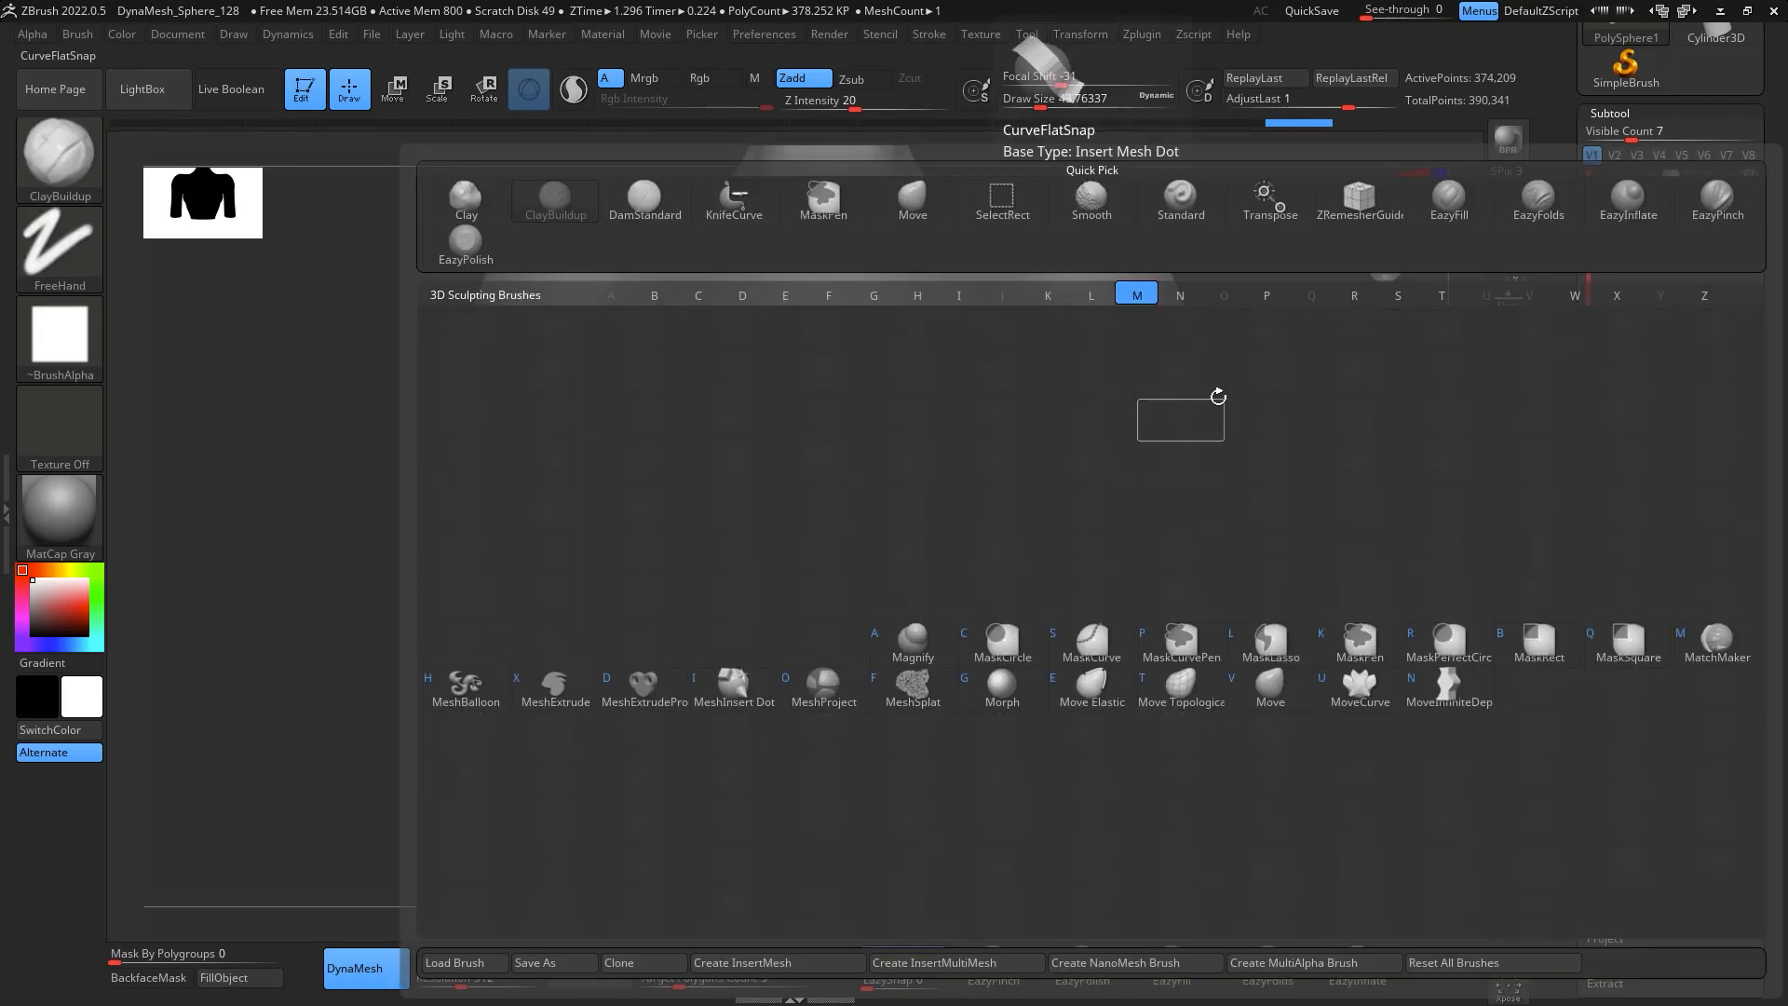
pyautogui.press('space')
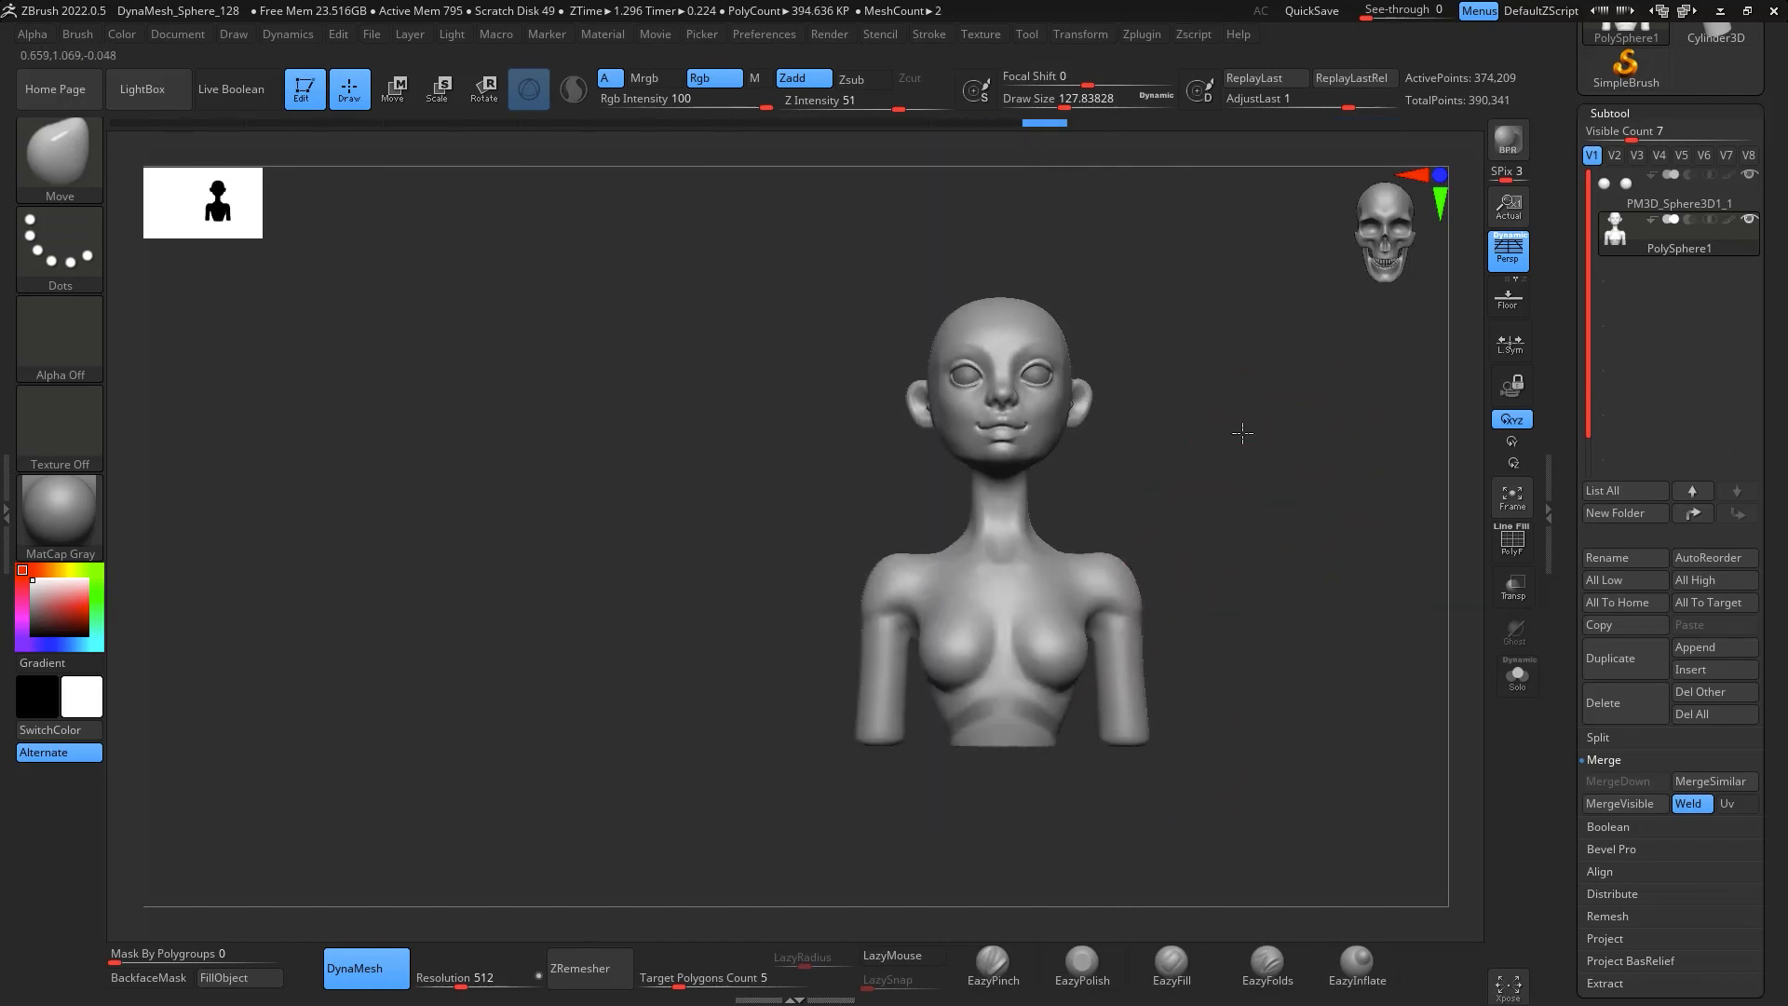
pyautogui.moveTo(1242, 426)
pyautogui.mouseDown()
pyautogui.moveTo(1369, 439)
pyautogui.moveTo(1329, 450)
pyautogui.mouseUp()
pyautogui.press('shift')
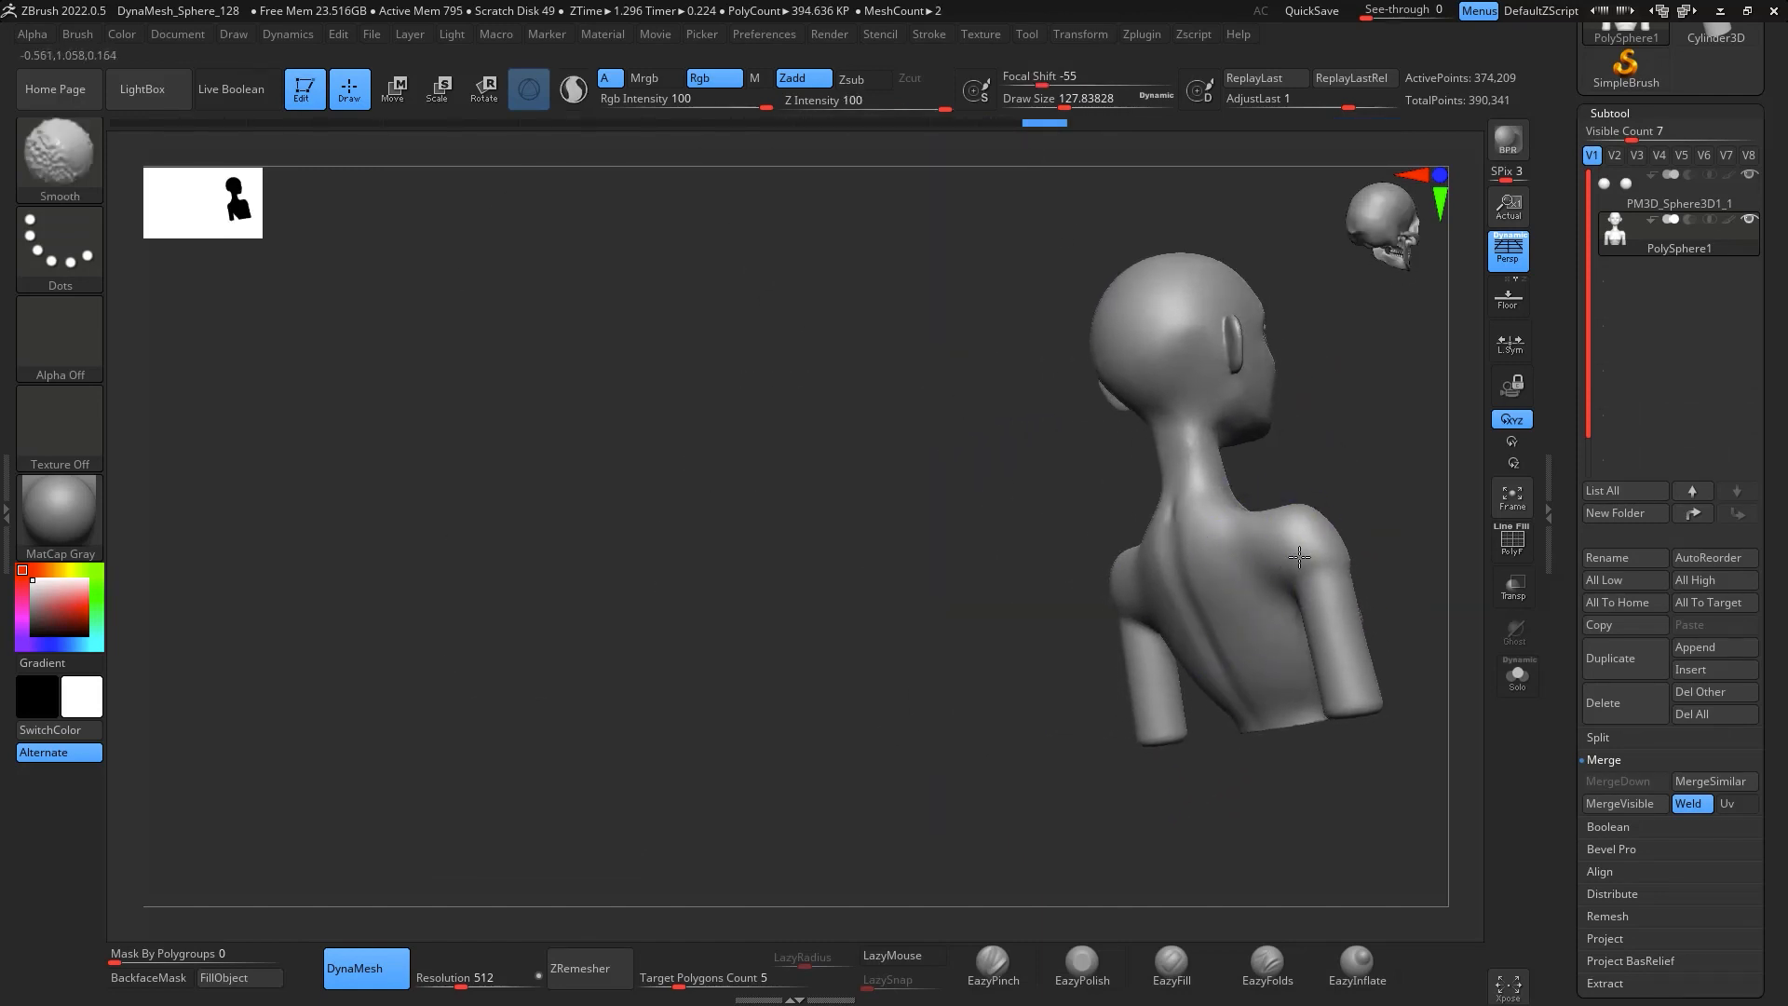
pyautogui.moveTo(1299, 557)
pyautogui.mouseDown()
pyautogui.moveTo(1207, 421)
pyautogui.moveTo(632, 564)
pyautogui.moveTo(555, 566)
pyautogui.moveTo(1269, 556)
pyautogui.moveTo(1317, 702)
pyautogui.moveTo(1257, 623)
pyautogui.moveTo(1276, 530)
pyautogui.mouseUp()
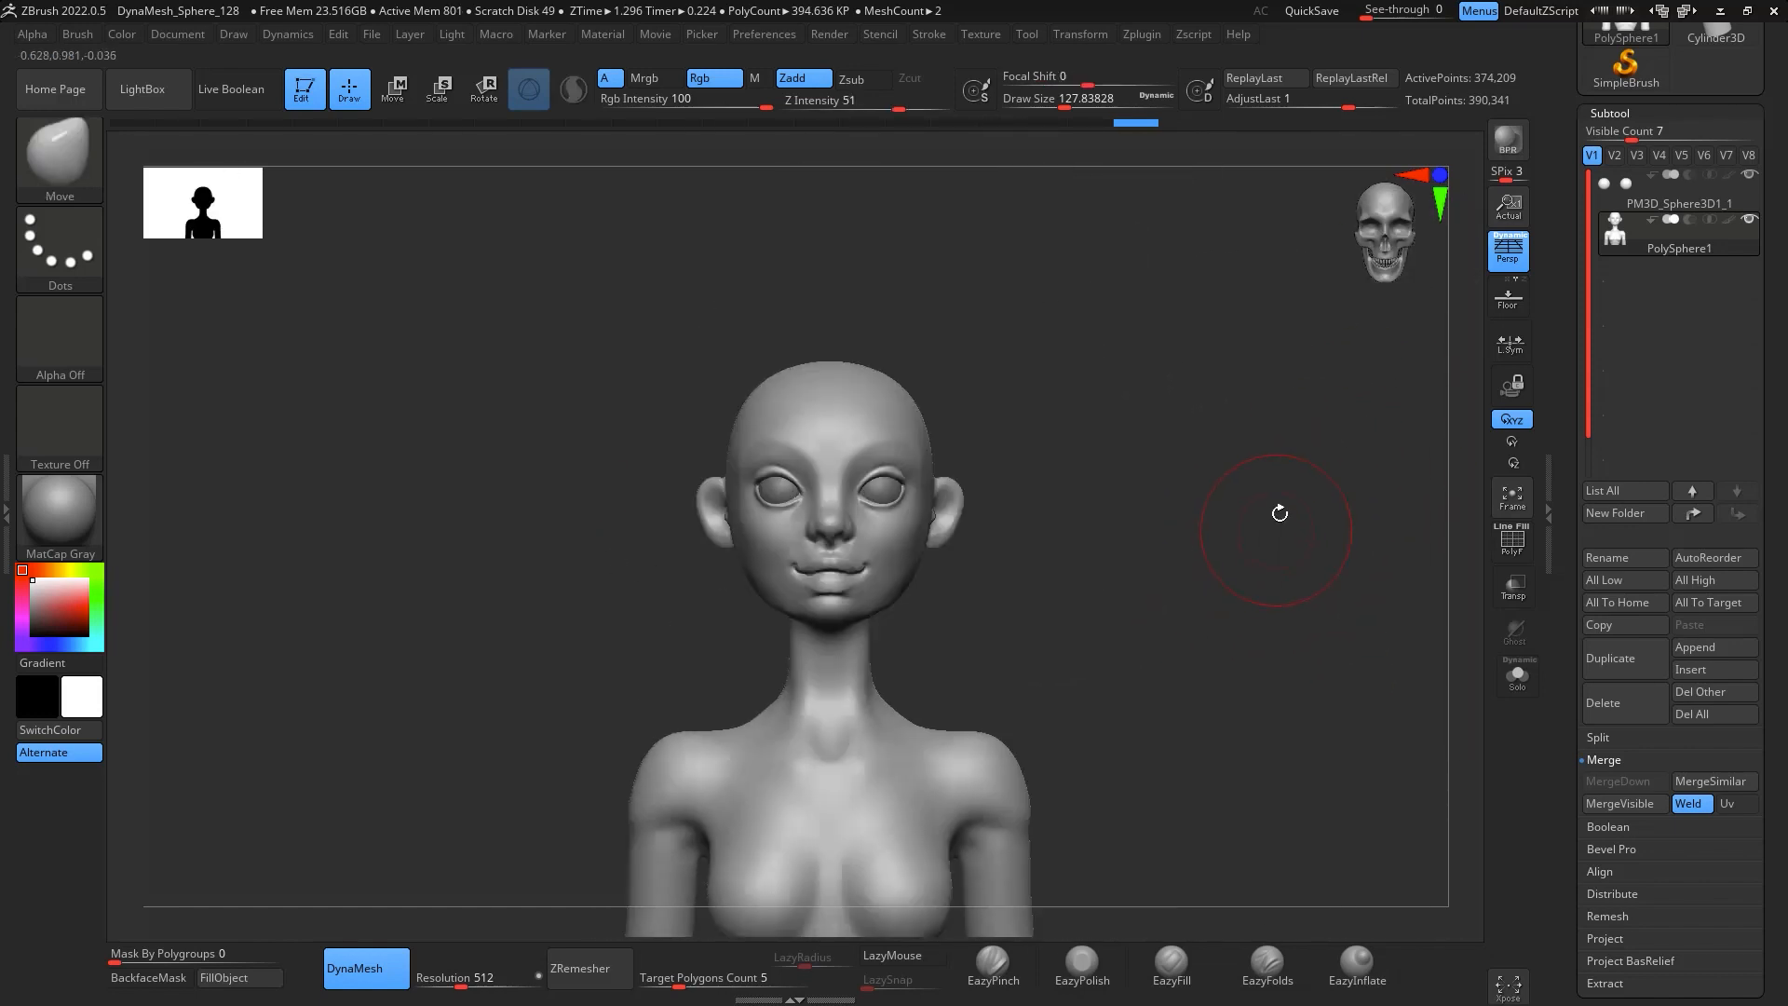
pyautogui.moveTo(1279, 462); pyautogui.dragTo(1353, 340)
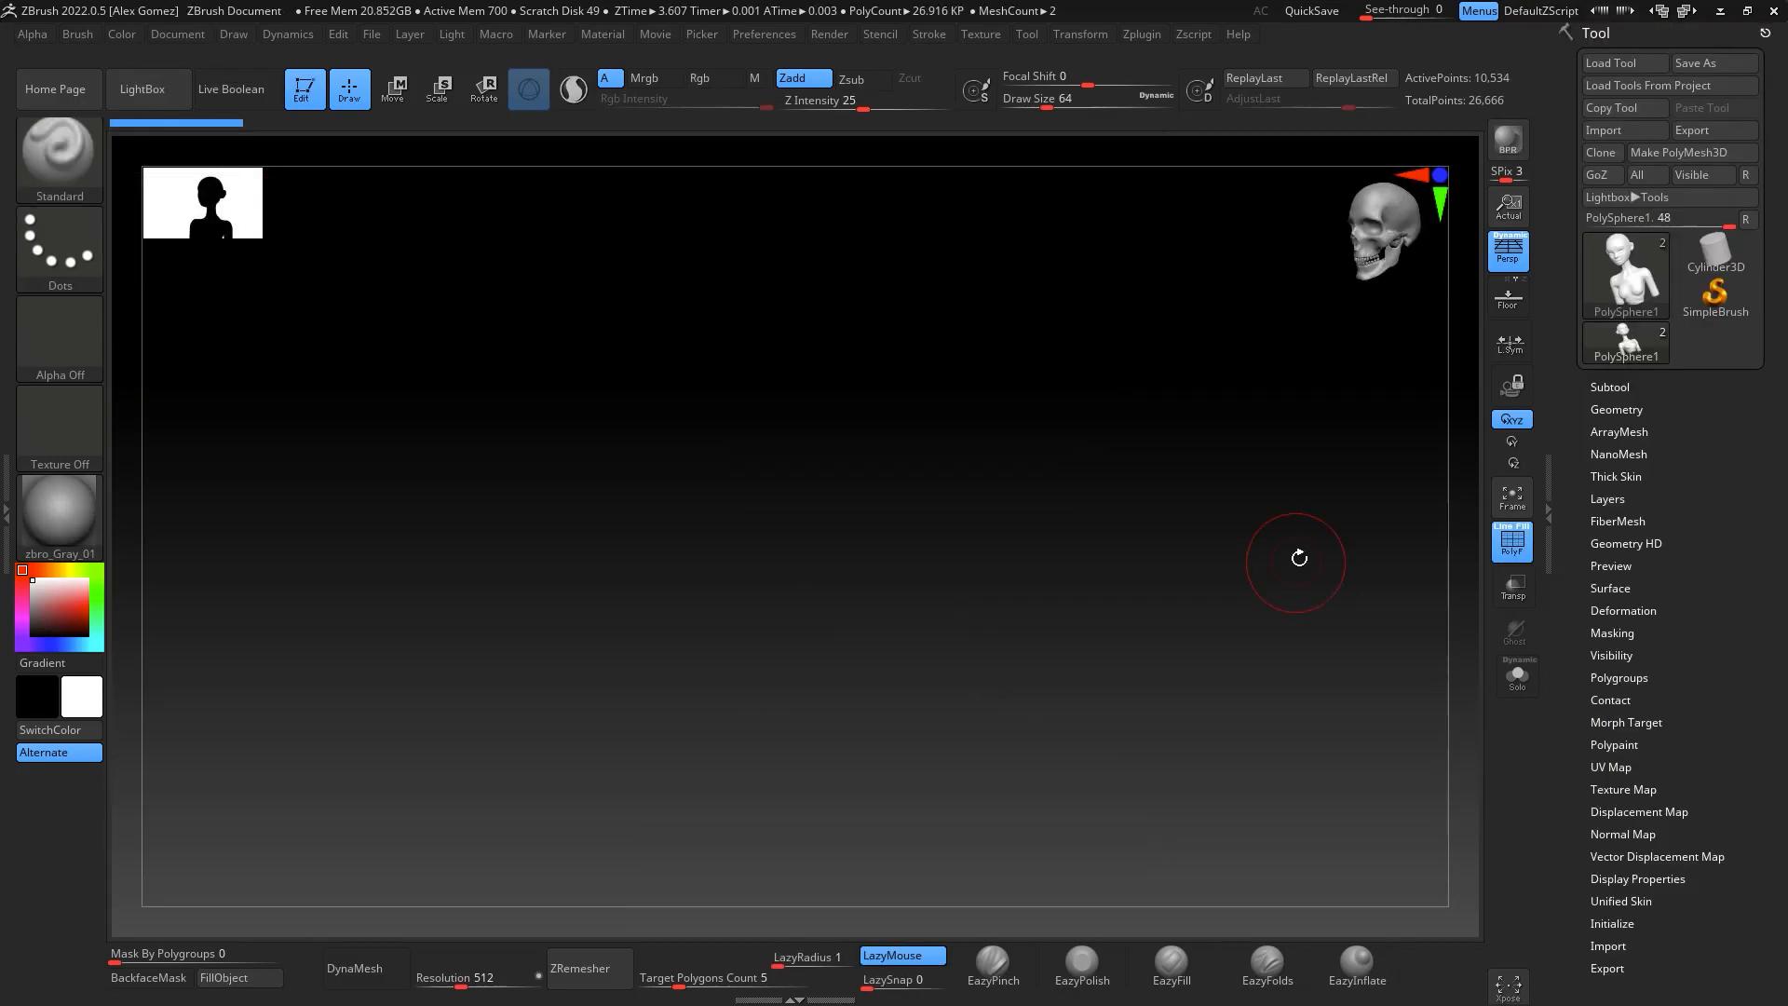
# Reshape the ears on the retopologized head with the Move brush at a draw size of about 80
pyautogui.moveTo(1258, 607)
pyautogui.keyDown('shift'); pyautogui.mouseDown()
pyautogui.moveTo(1299, 631)
pyautogui.moveTo(1283, 556)
pyautogui.moveTo(1320, 705)
pyautogui.moveTo(1329, 683)
pyautogui.moveTo(1257, 698)
pyautogui.moveTo(1219, 478)
pyautogui.mouseUp(); pyautogui.keyUp('shift')
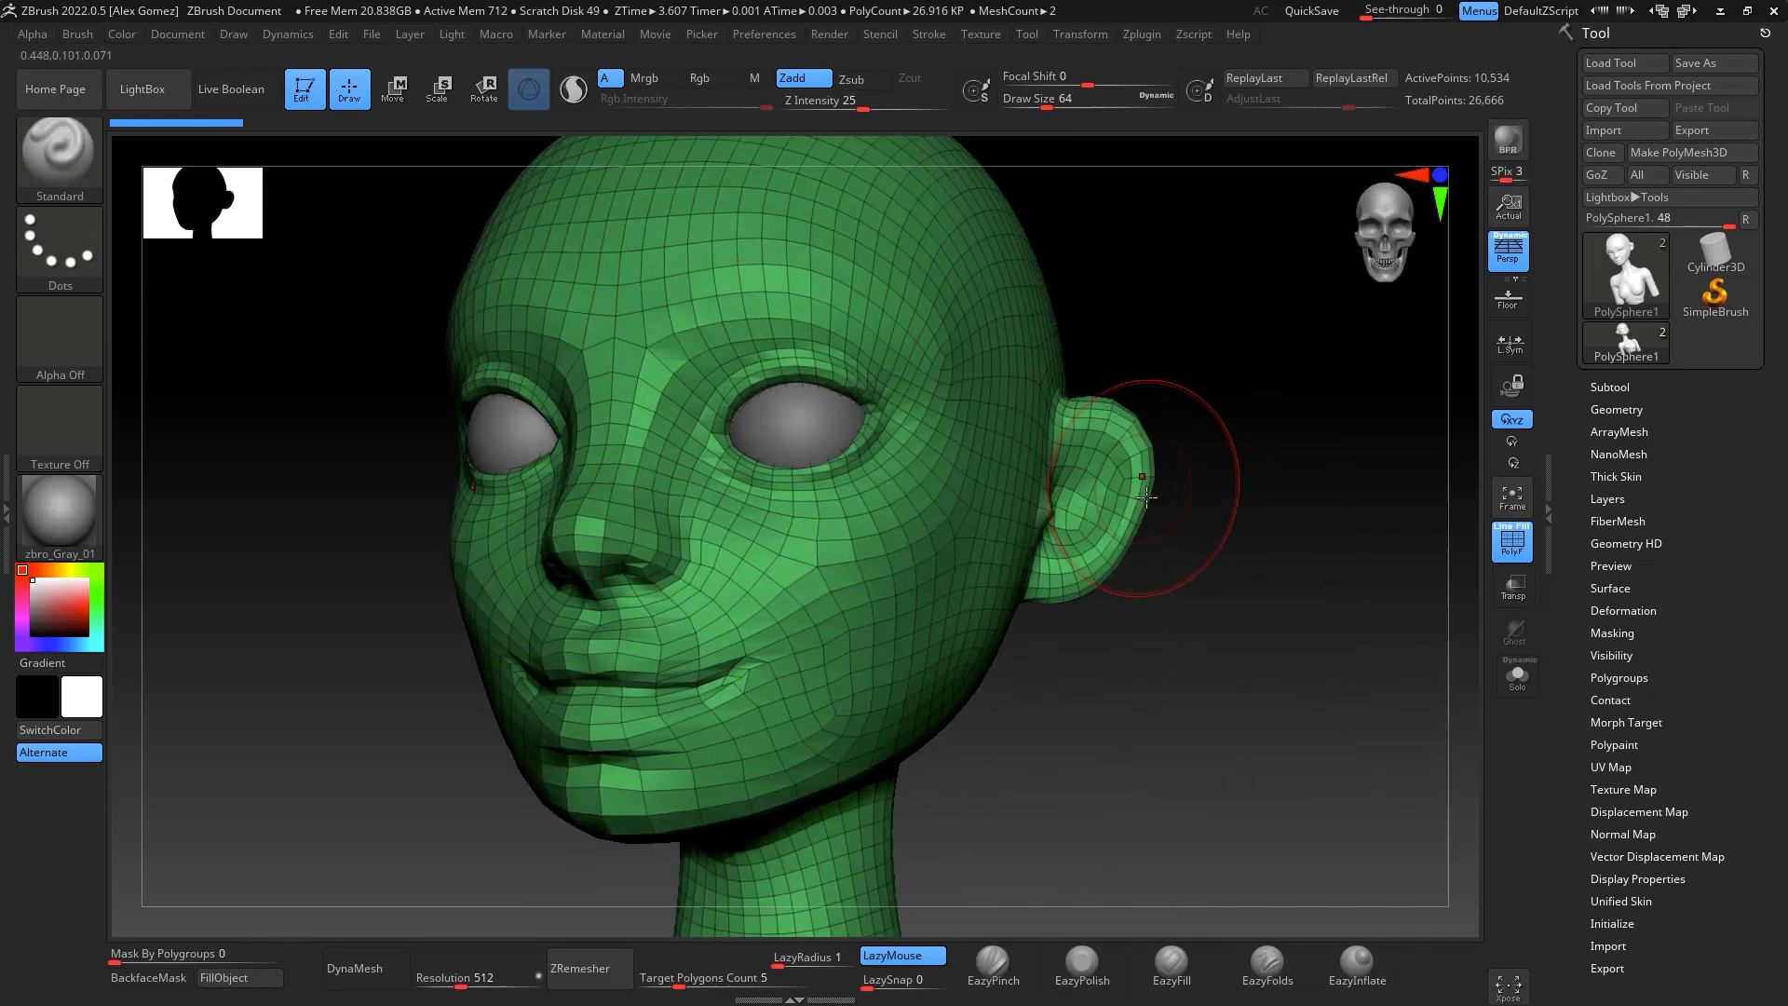
pyautogui.press('b')
pyautogui.press('m')
pyautogui.press('v')
pyautogui.press('space')
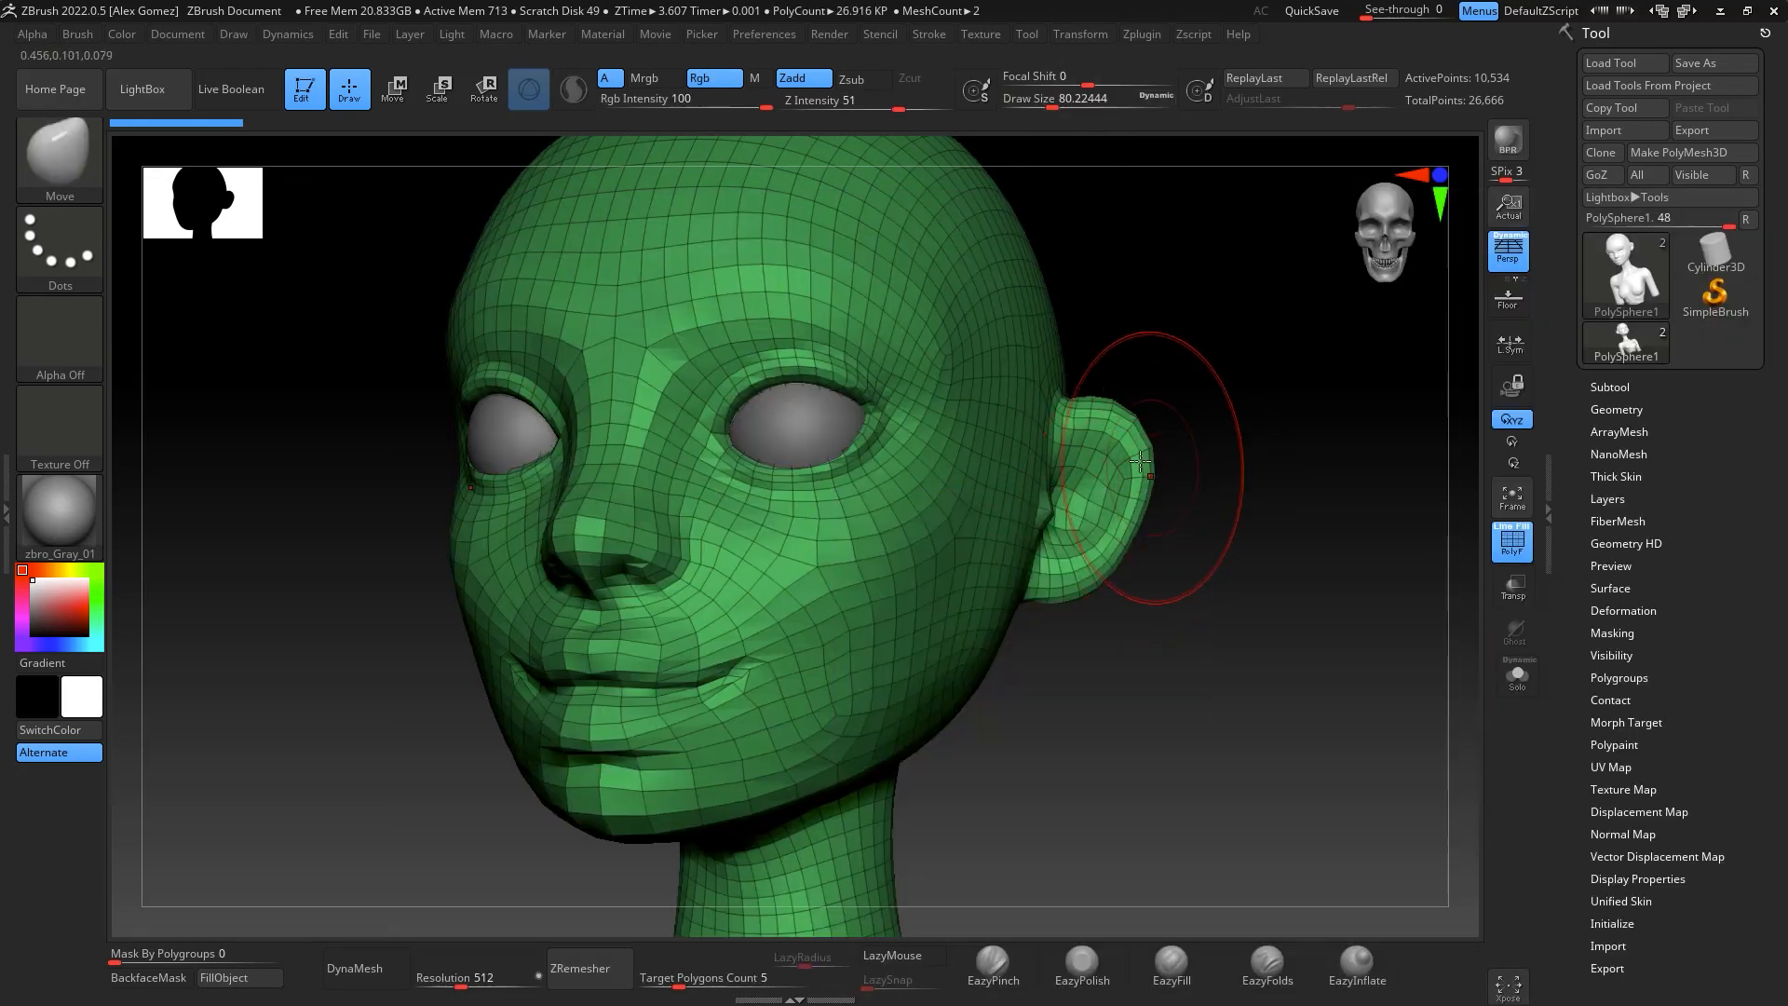
pyautogui.moveTo(1139, 451); pyautogui.dragTo(1109, 475)
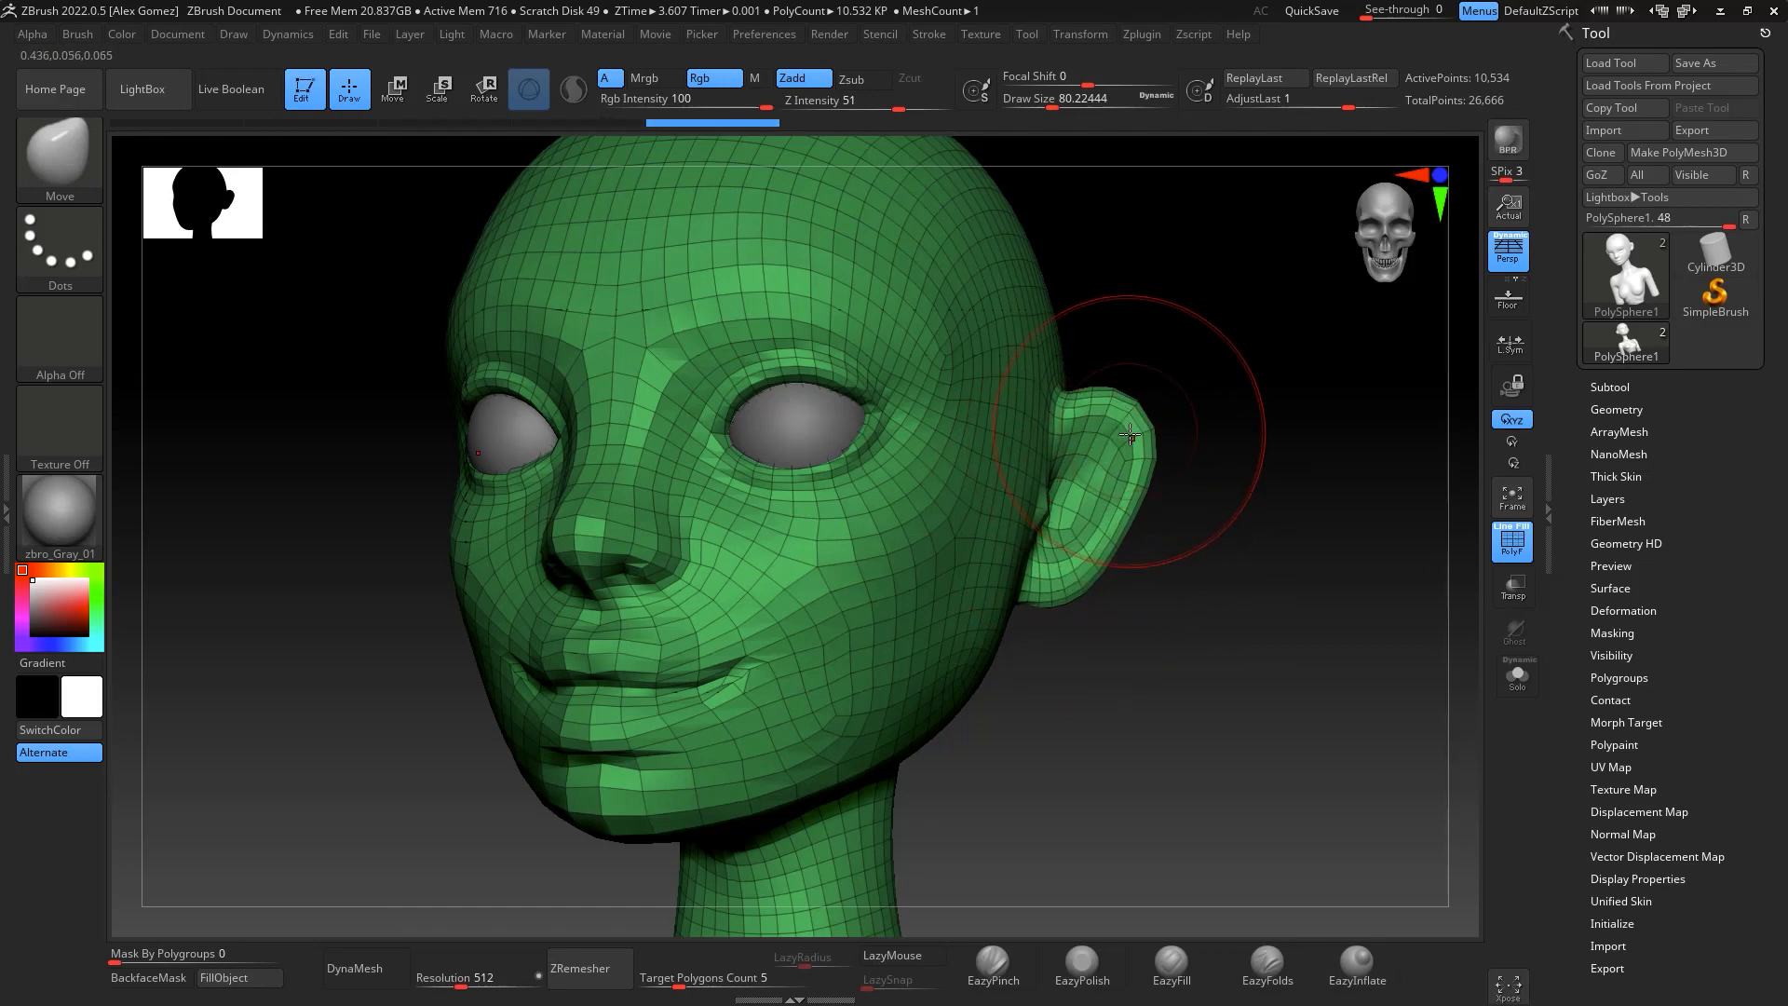
pyautogui.keyDown('shift'); pyautogui.moveTo(1234, 586); pyautogui.dragTo(1220, 495); pyautogui.keyUp('shift')
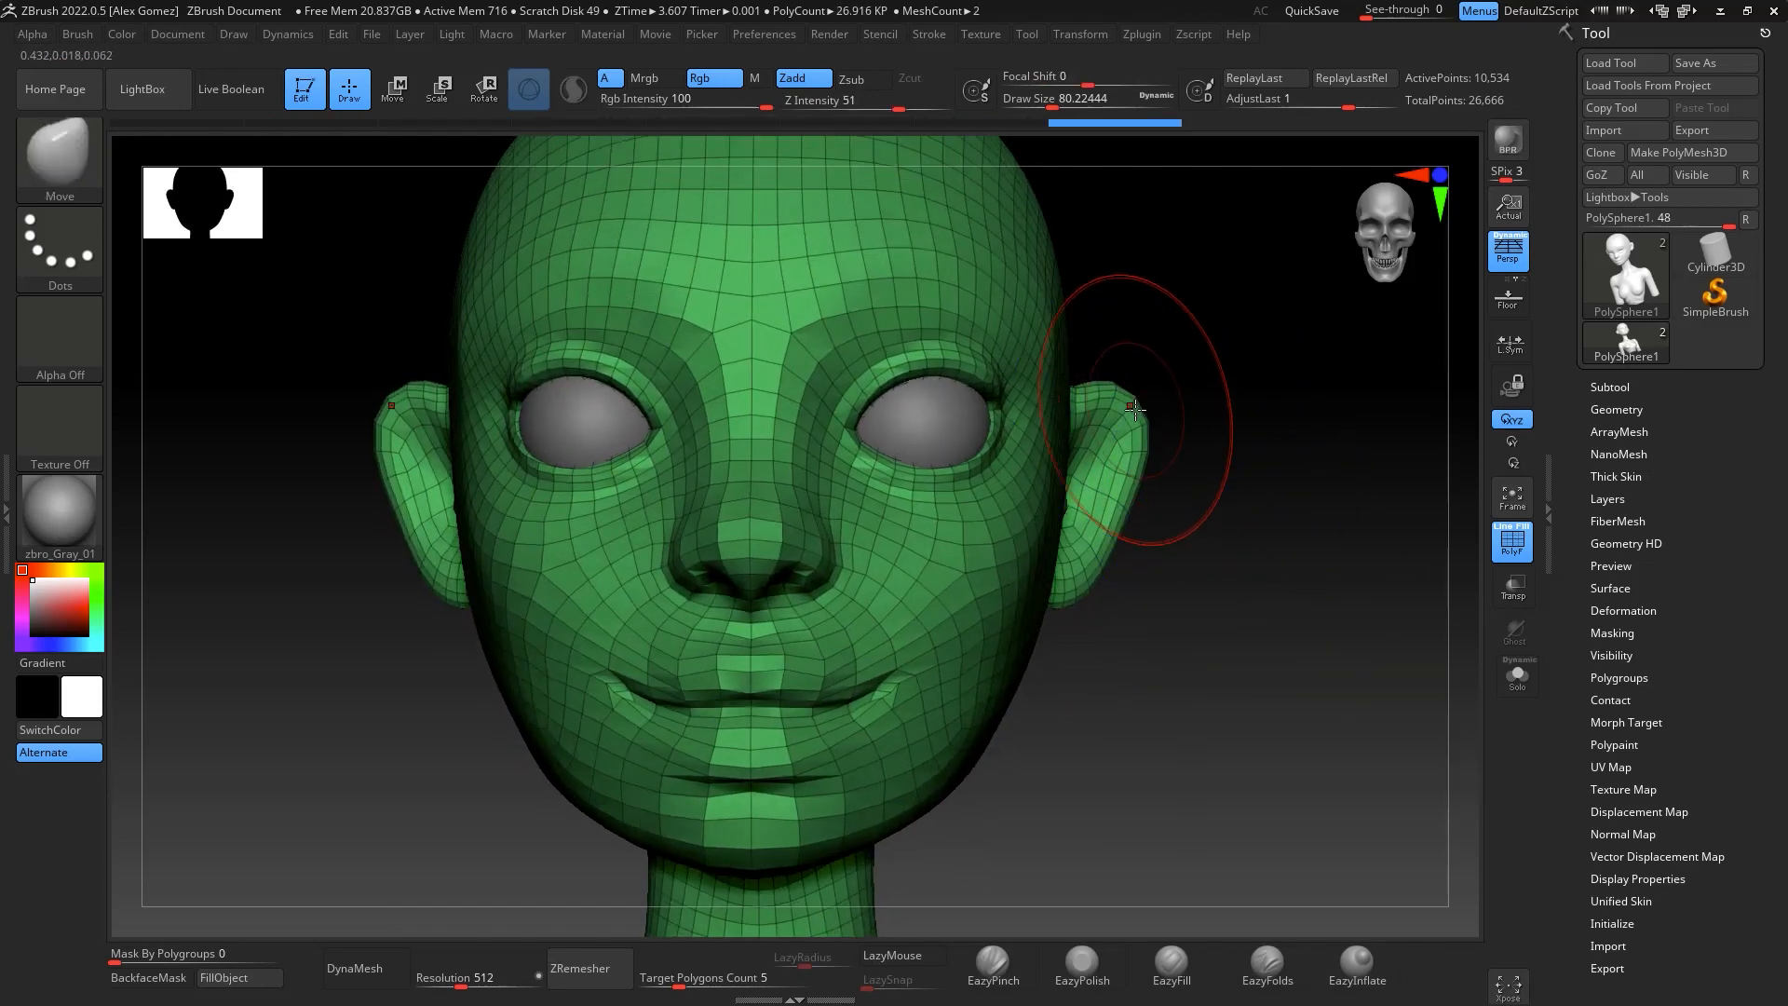
pyautogui.moveTo(1230, 559)
pyautogui.mouseDown()
pyautogui.moveTo(1213, 567)
pyautogui.moveTo(1261, 596)
pyautogui.moveTo(1269, 634)
pyautogui.moveTo(1175, 560)
pyautogui.moveTo(1105, 574)
pyautogui.moveTo(1130, 586)
pyautogui.moveTo(1177, 475)
pyautogui.moveTo(1273, 515)
pyautogui.mouseUp()
# Turn off the polyframe display and subdivide the body mesh to subdivision level 4
pyautogui.click(1514, 550)
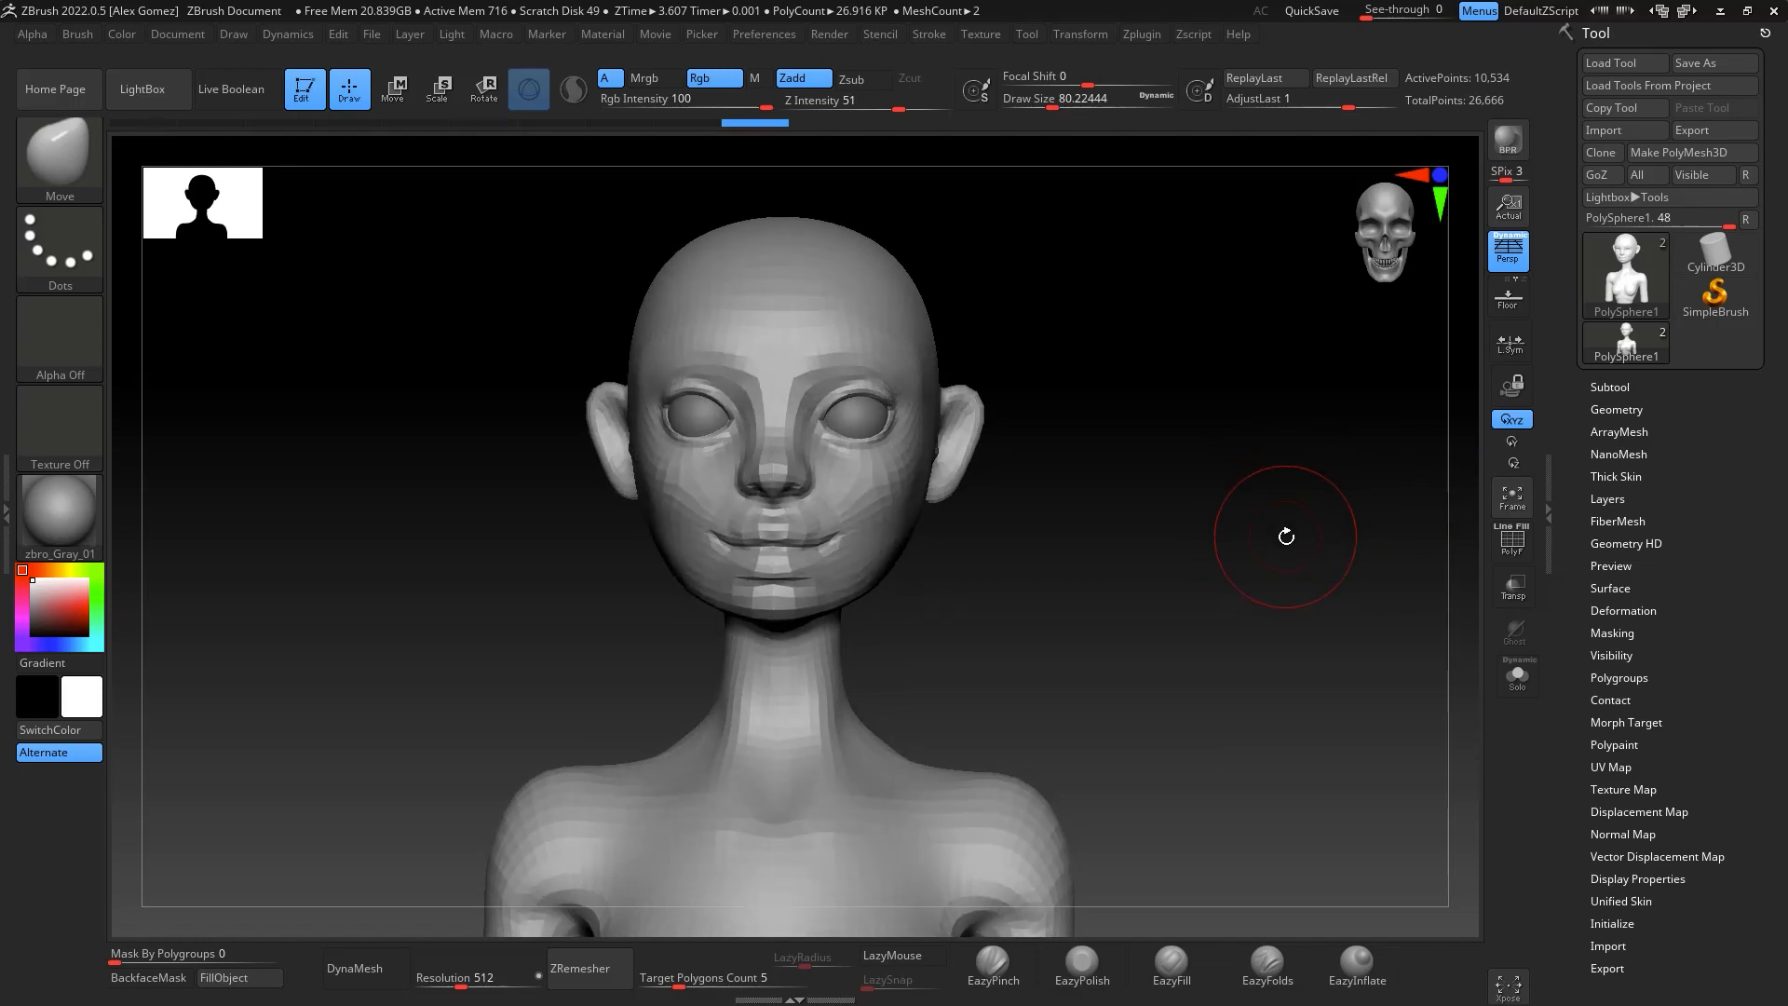
pyautogui.press('ctrl')
pyautogui.press('d')
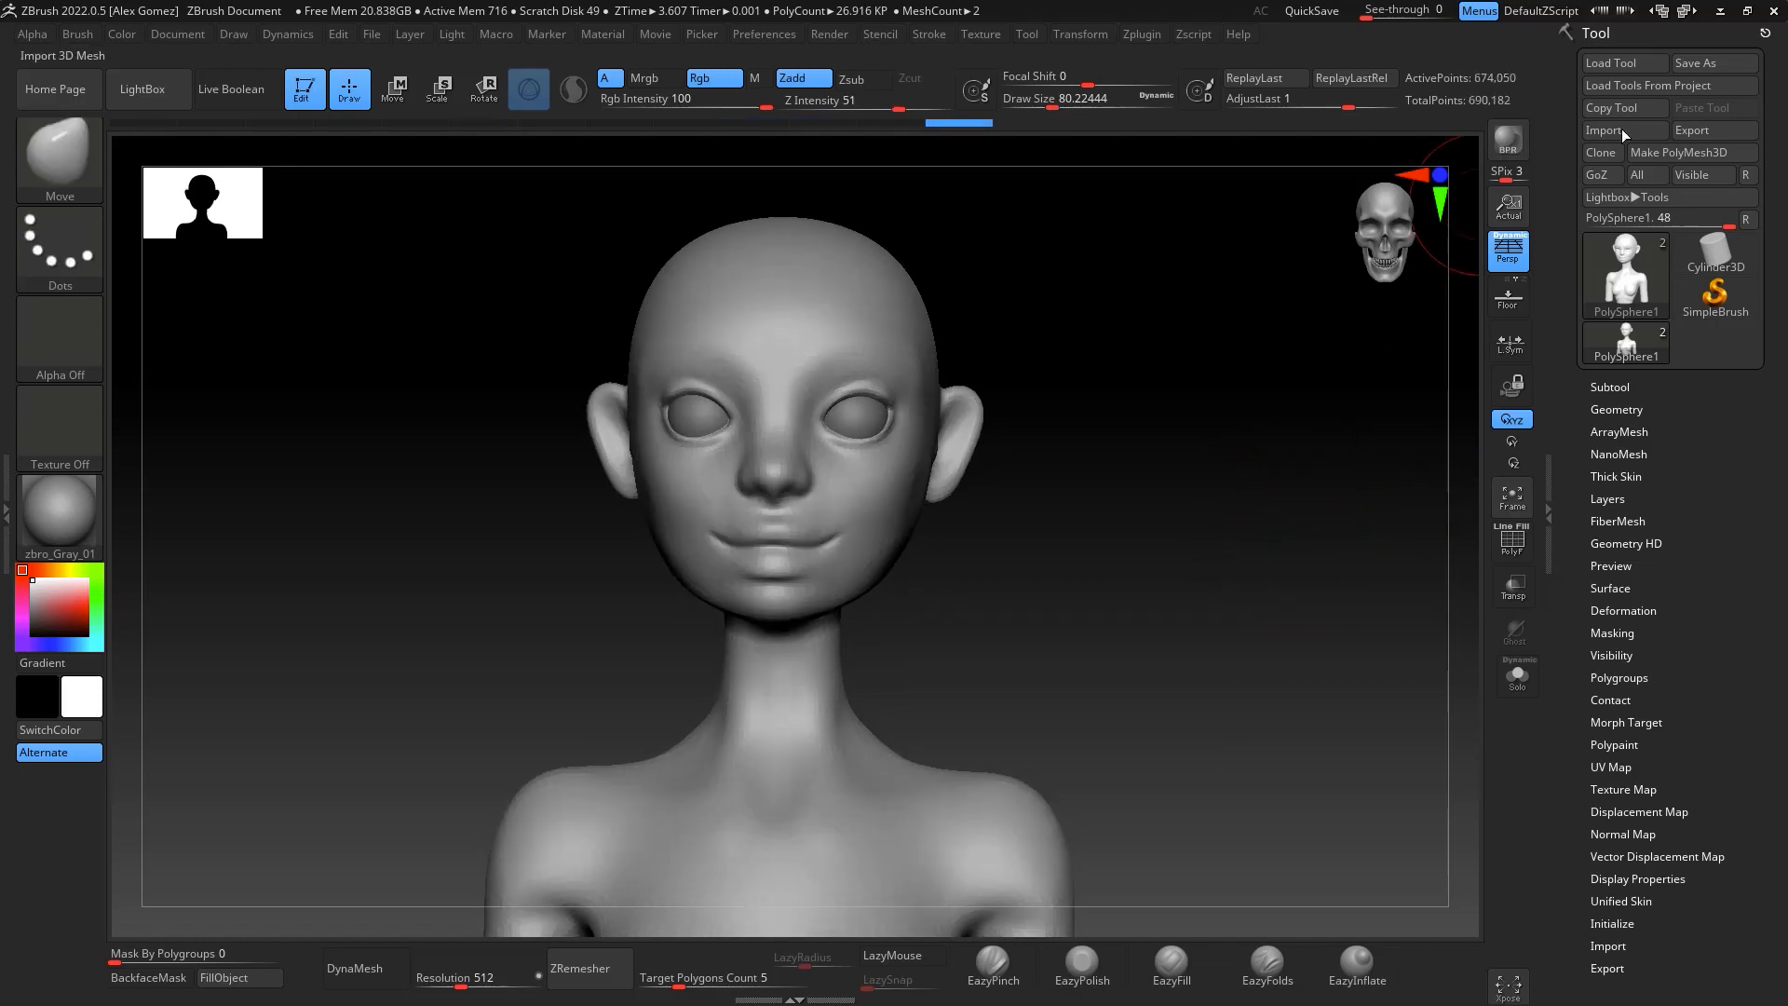
pyautogui.click(1634, 407)
pyautogui.moveTo(1270, 515)
pyautogui.mouseDown()
pyautogui.moveTo(1310, 479)
pyautogui.moveTo(1345, 527)
pyautogui.moveTo(1322, 519)
pyautogui.moveTo(1350, 431)
pyautogui.moveTo(1352, 483)
pyautogui.moveTo(1349, 395)
pyautogui.moveTo(1363, 416)
pyautogui.moveTo(1477, 439)
pyautogui.moveTo(1345, 387)
pyautogui.mouseUp()
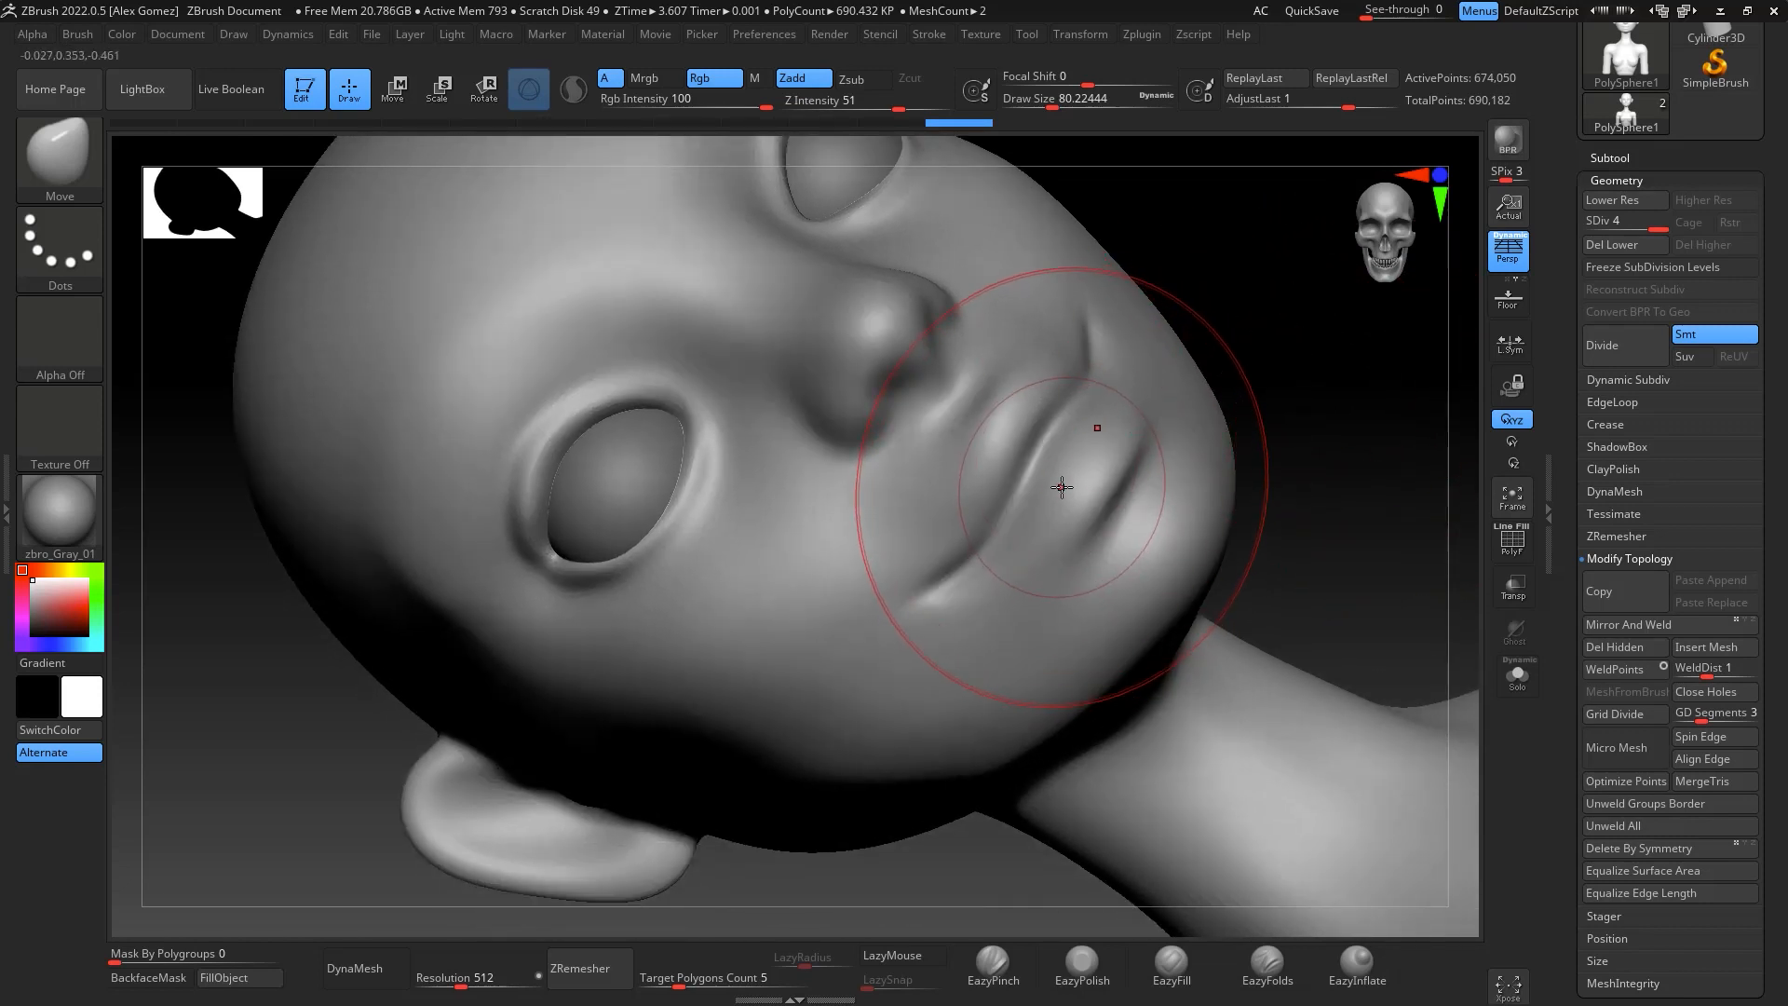
# Carve the line between the lips and the mouth corners with the DamStandard brush at a draw size of about 10.5
pyautogui.press('b')
pyautogui.press('d')
pyautogui.press('s')
pyautogui.press('space')
pyautogui.moveTo(1131, 494); pyautogui.dragTo(1093, 494)
pyautogui.moveTo(1245, 356)
pyautogui.keyDown('alt'); pyautogui.mouseDown()
pyautogui.moveTo(1277, 380)
pyautogui.moveTo(1311, 373)
pyautogui.moveTo(1323, 340)
pyautogui.mouseUp(); pyautogui.keyUp('alt')
pyautogui.press('space')
pyautogui.moveTo(1047, 484); pyautogui.dragTo(1044, 460)
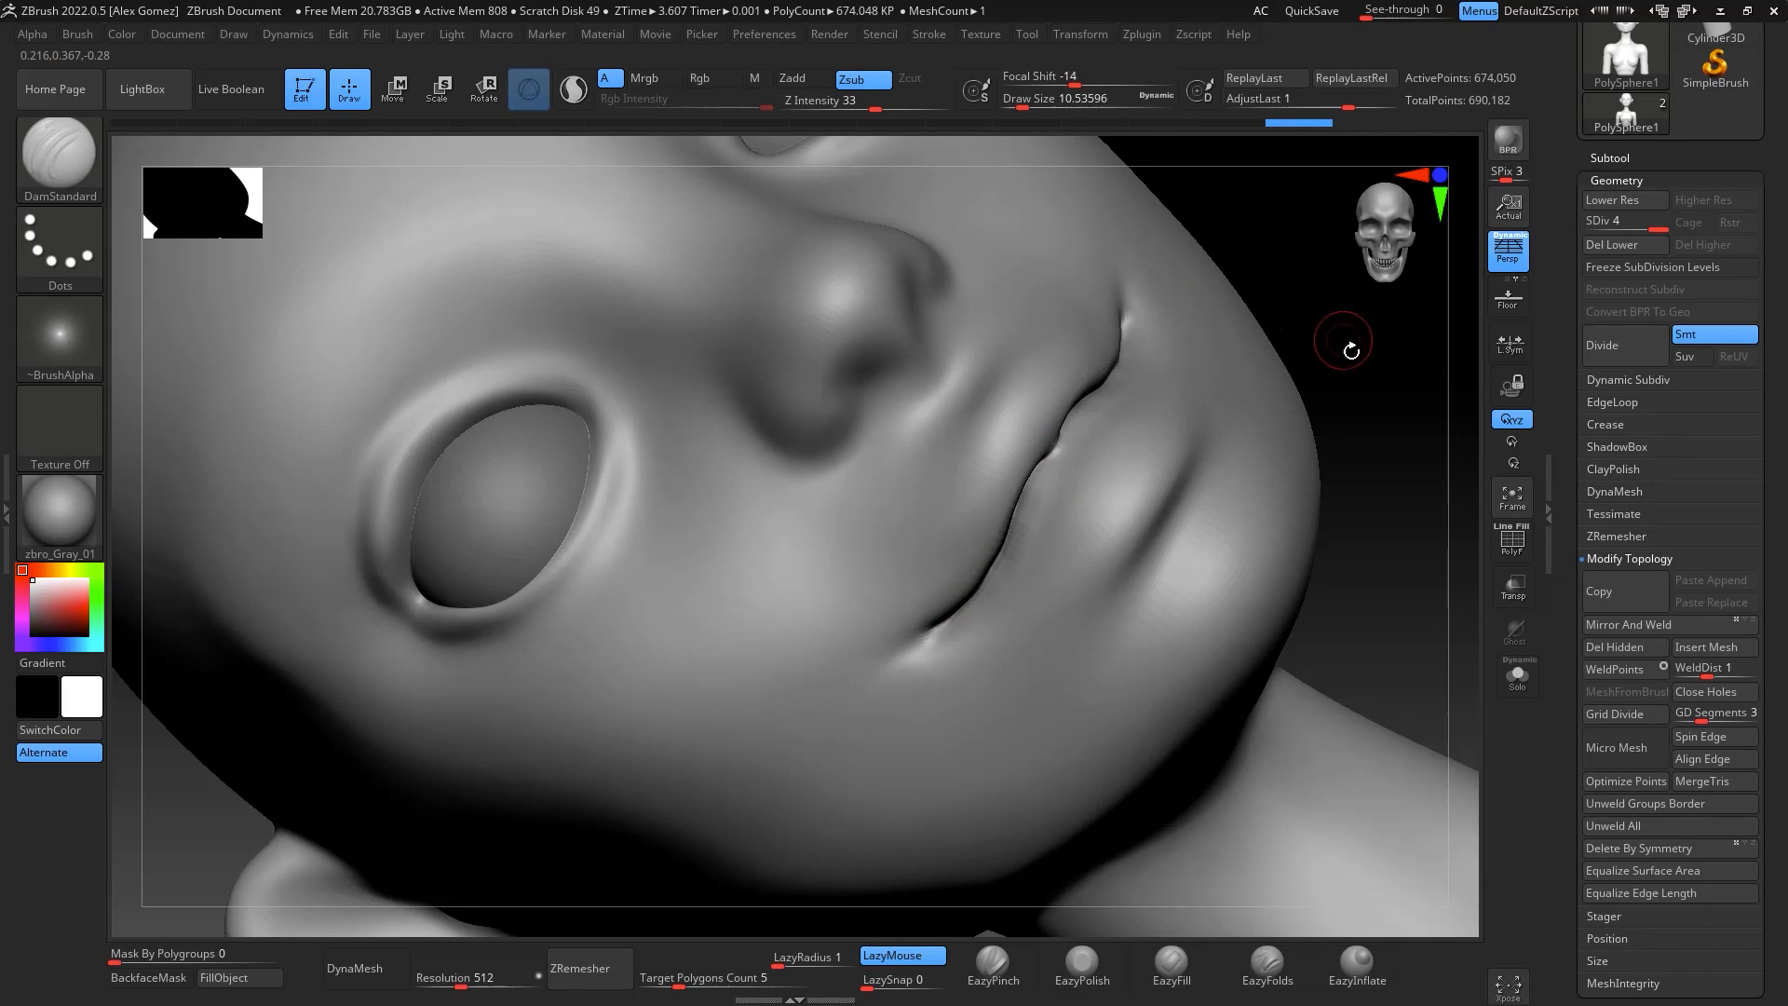
pyautogui.moveTo(1351, 350); pyautogui.dragTo(1254, 320)
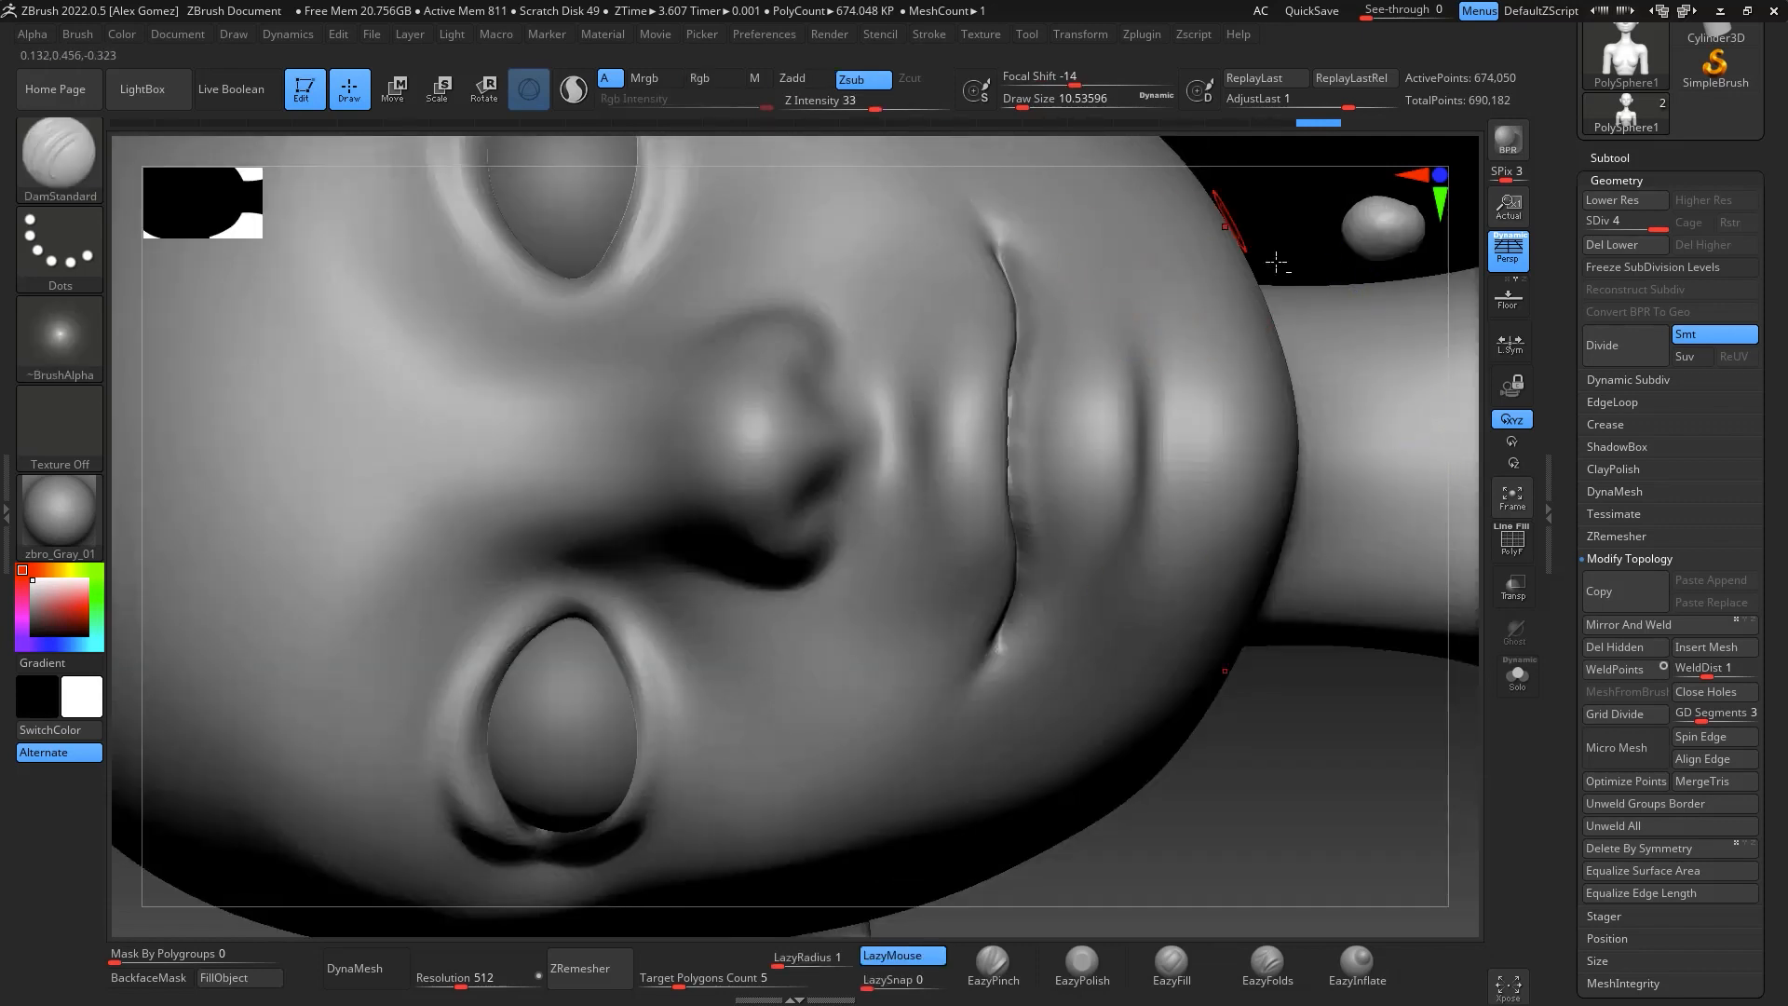
pyautogui.moveTo(1468, 315); pyautogui.dragTo(1304, 326)
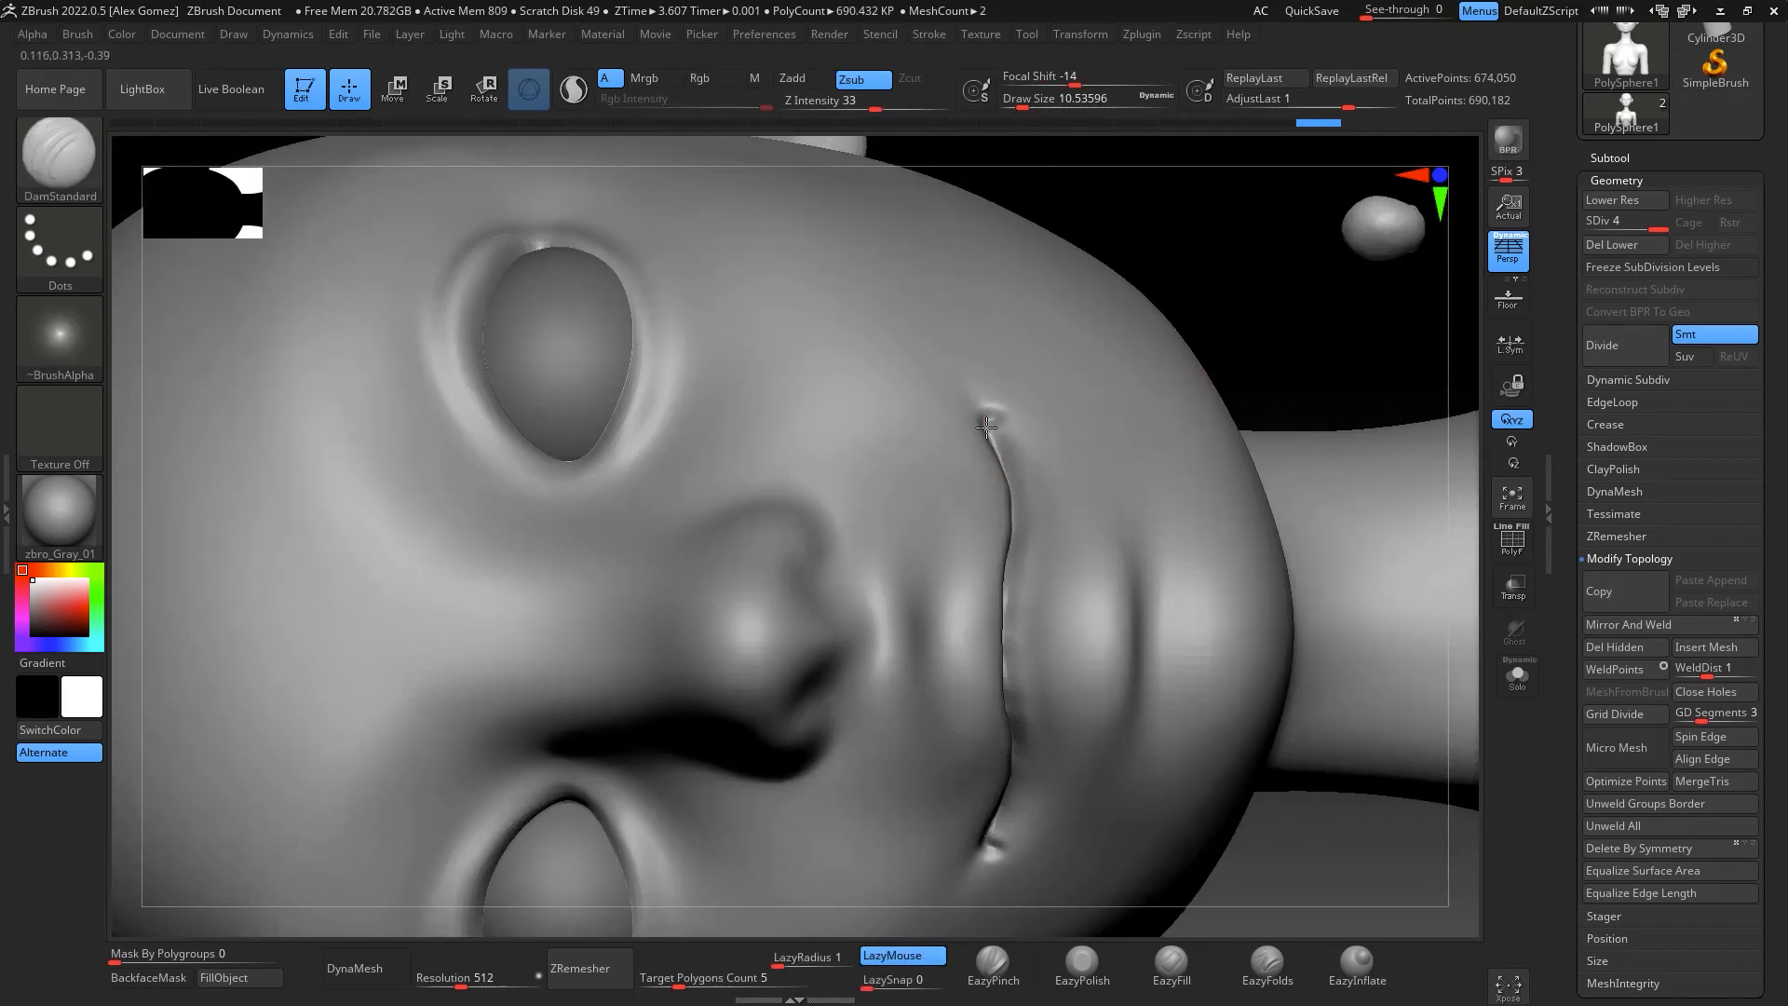
pyautogui.moveTo(1307, 374); pyautogui.dragTo(1372, 371)
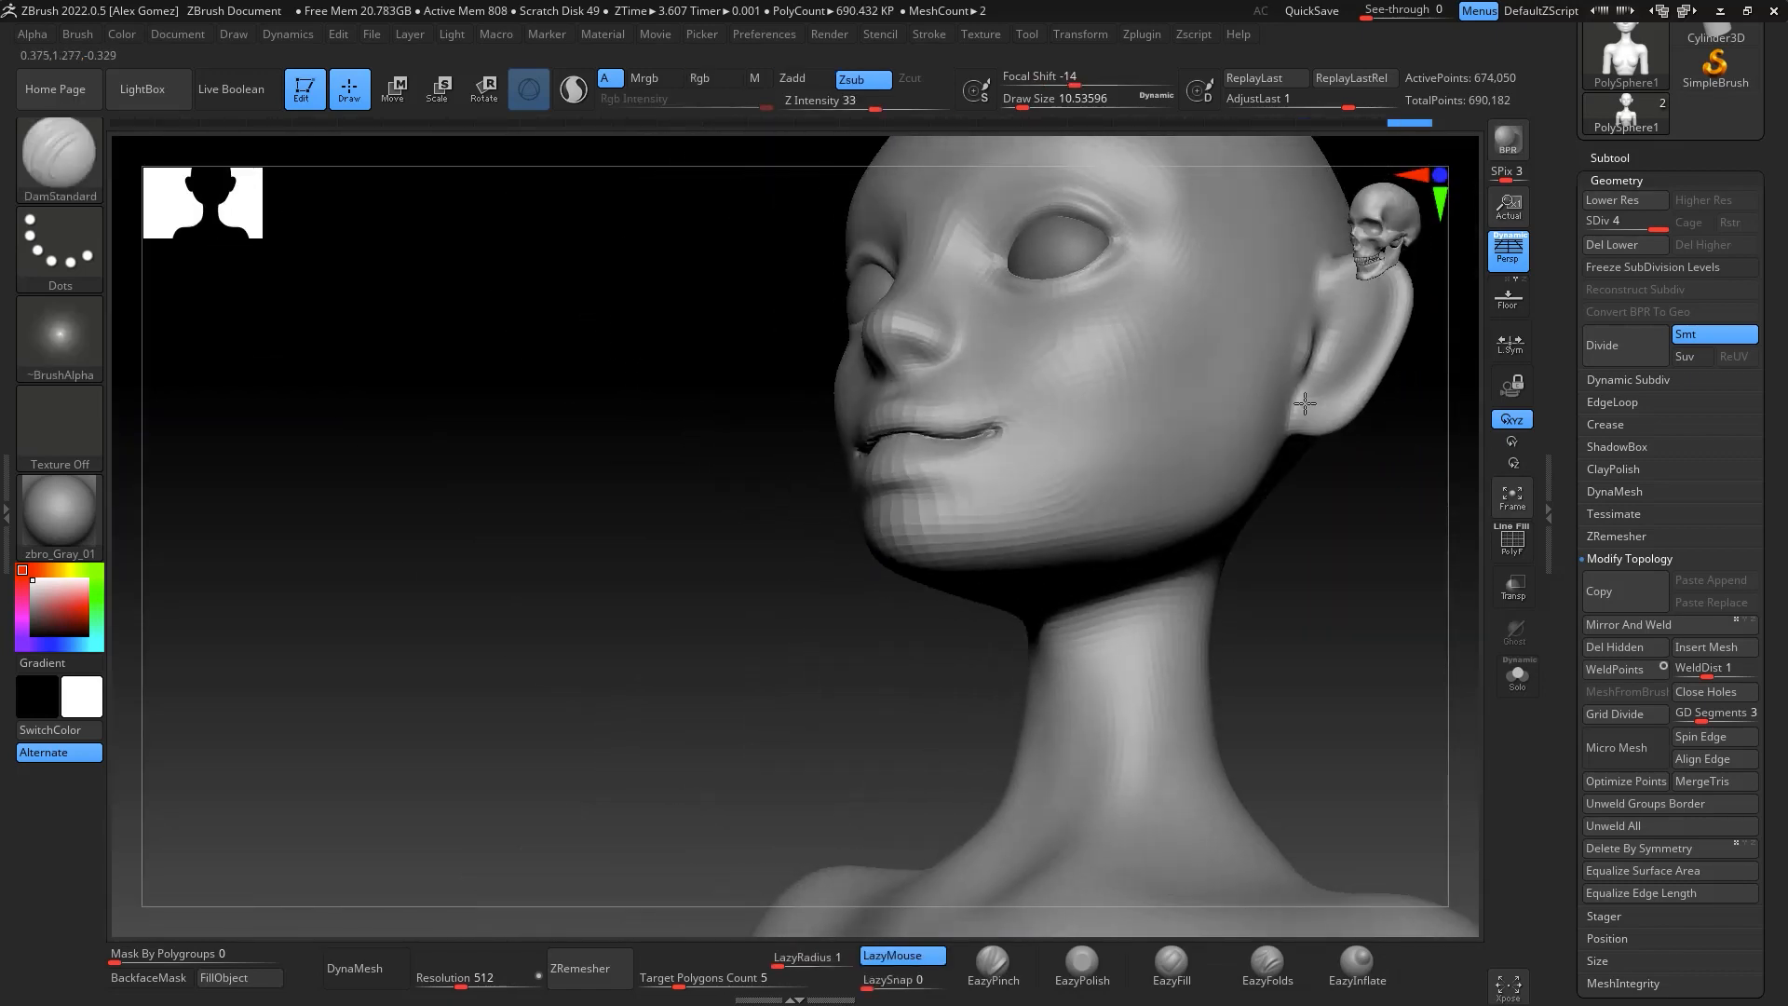
# Build up the skin just below the mouth corners with the ClayBuildup brush using Alpha 01 at a draw size of about 9.4
pyautogui.moveTo(1304, 403)
pyautogui.mouseDown()
pyautogui.moveTo(1361, 459)
pyautogui.moveTo(1329, 439)
pyautogui.moveTo(1407, 572)
pyautogui.moveTo(1329, 471)
pyautogui.moveTo(1361, 422)
pyautogui.moveTo(1337, 455)
pyautogui.moveTo(1316, 391)
pyautogui.moveTo(1376, 430)
pyautogui.moveTo(1298, 371)
pyautogui.mouseUp()
pyautogui.press('b')
pyautogui.press('c')
pyautogui.press('b')
pyautogui.press('space')
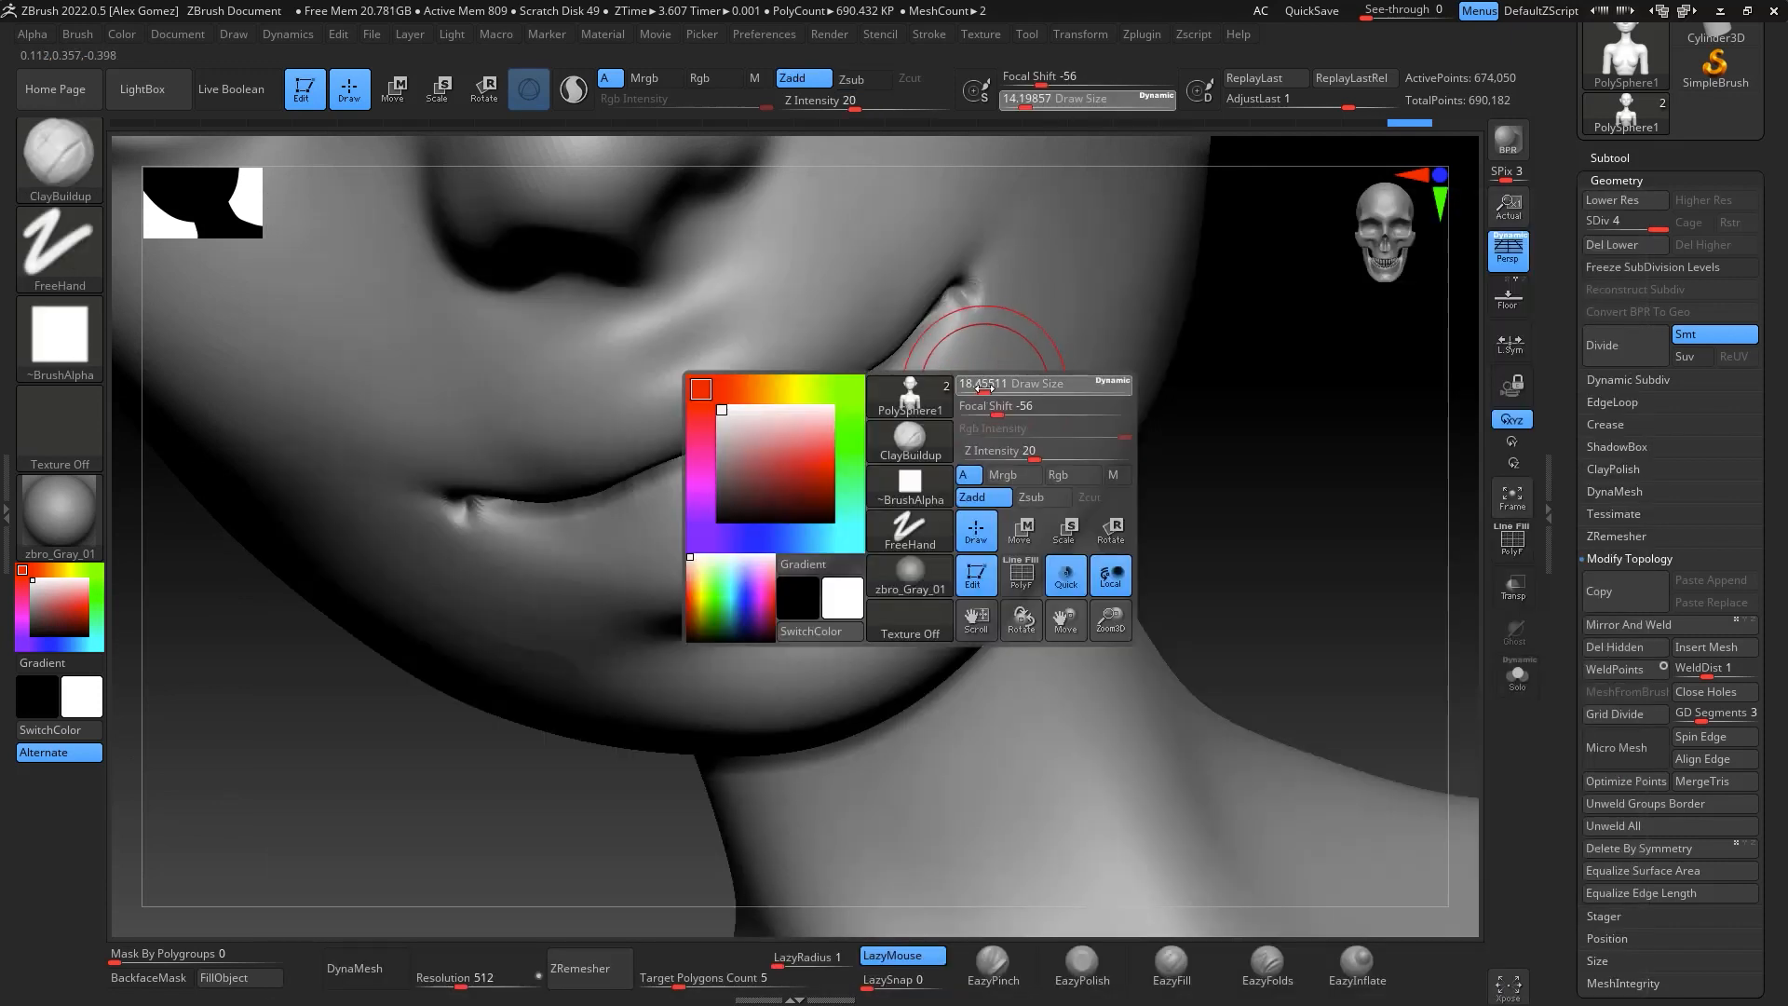
pyautogui.click(81, 340)
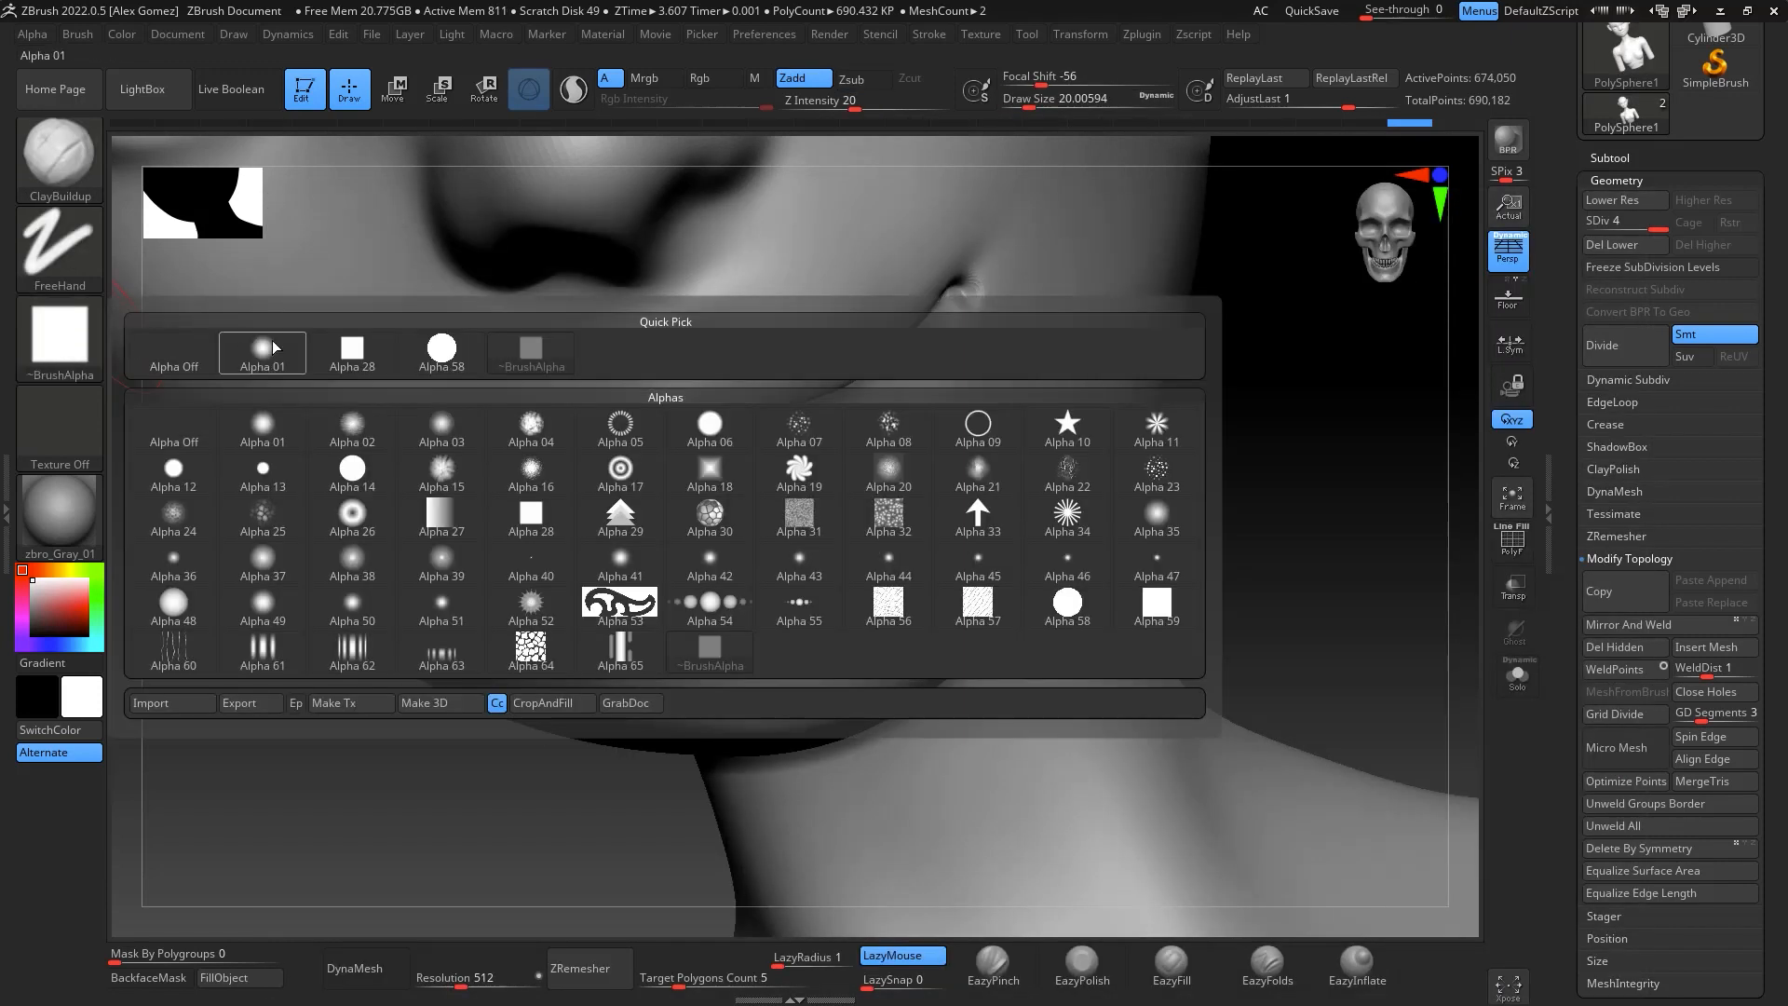
pyautogui.click(270, 419)
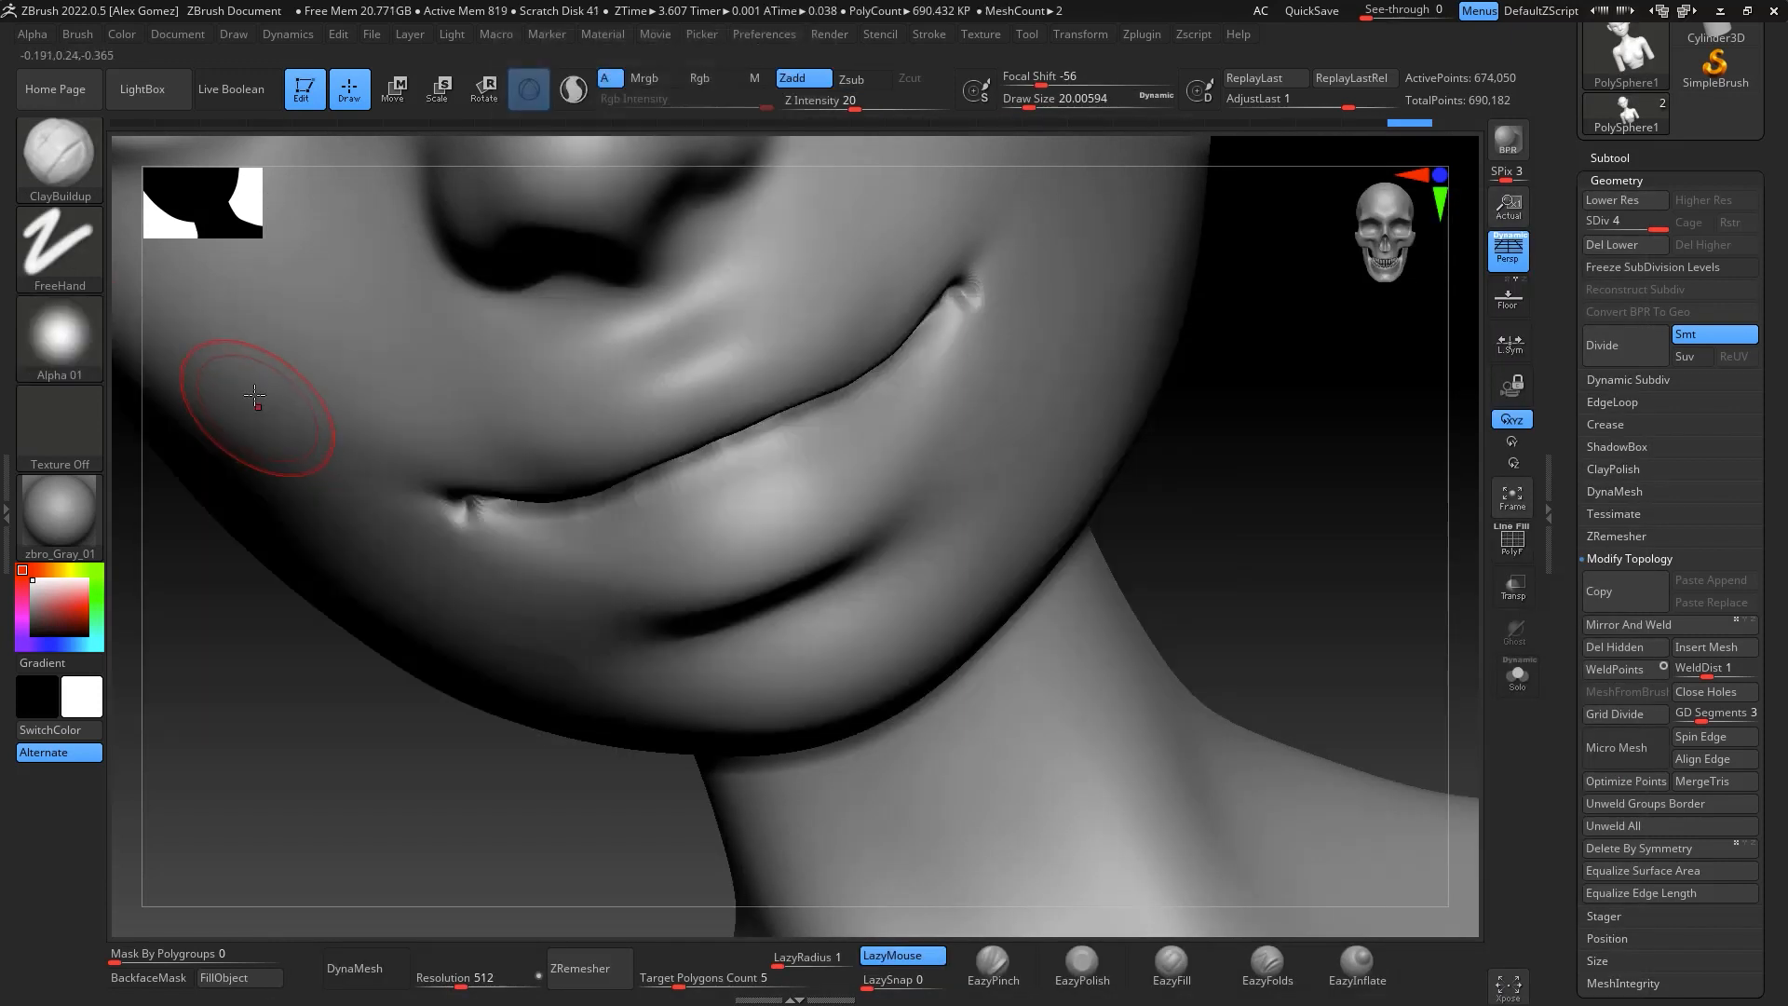
pyautogui.press('space')
pyautogui.moveTo(981, 406); pyautogui.dragTo(973, 406)
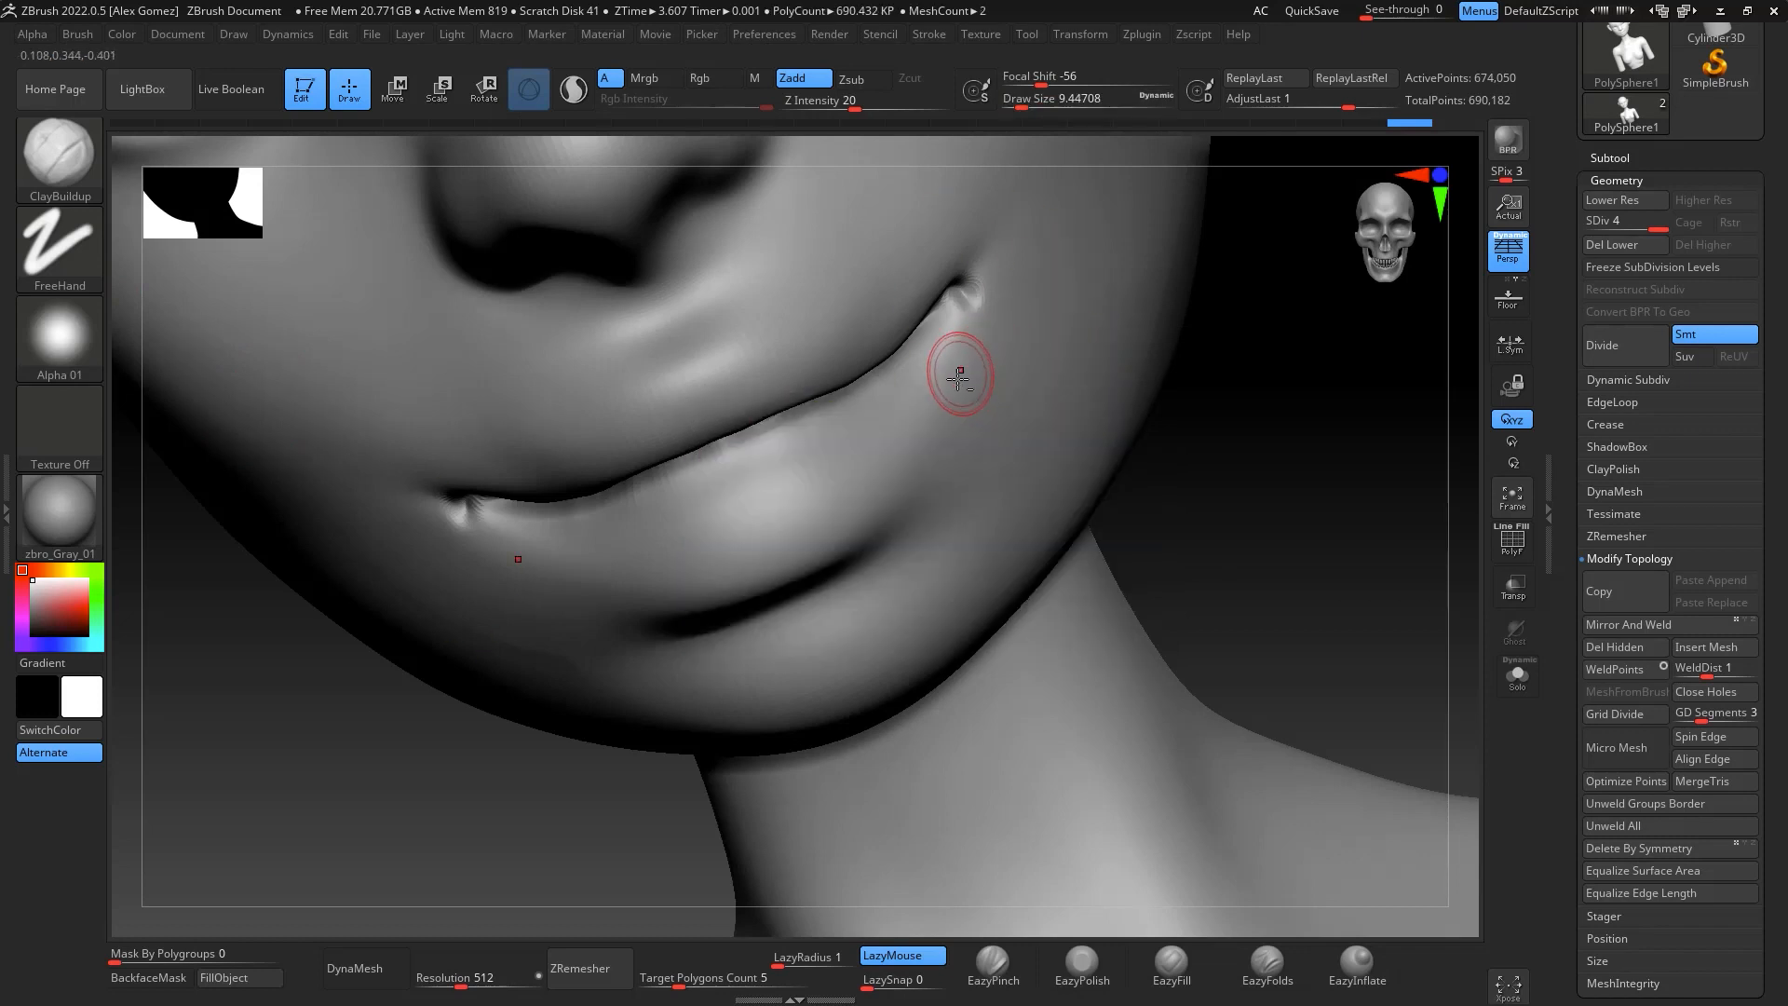
pyautogui.press('space')
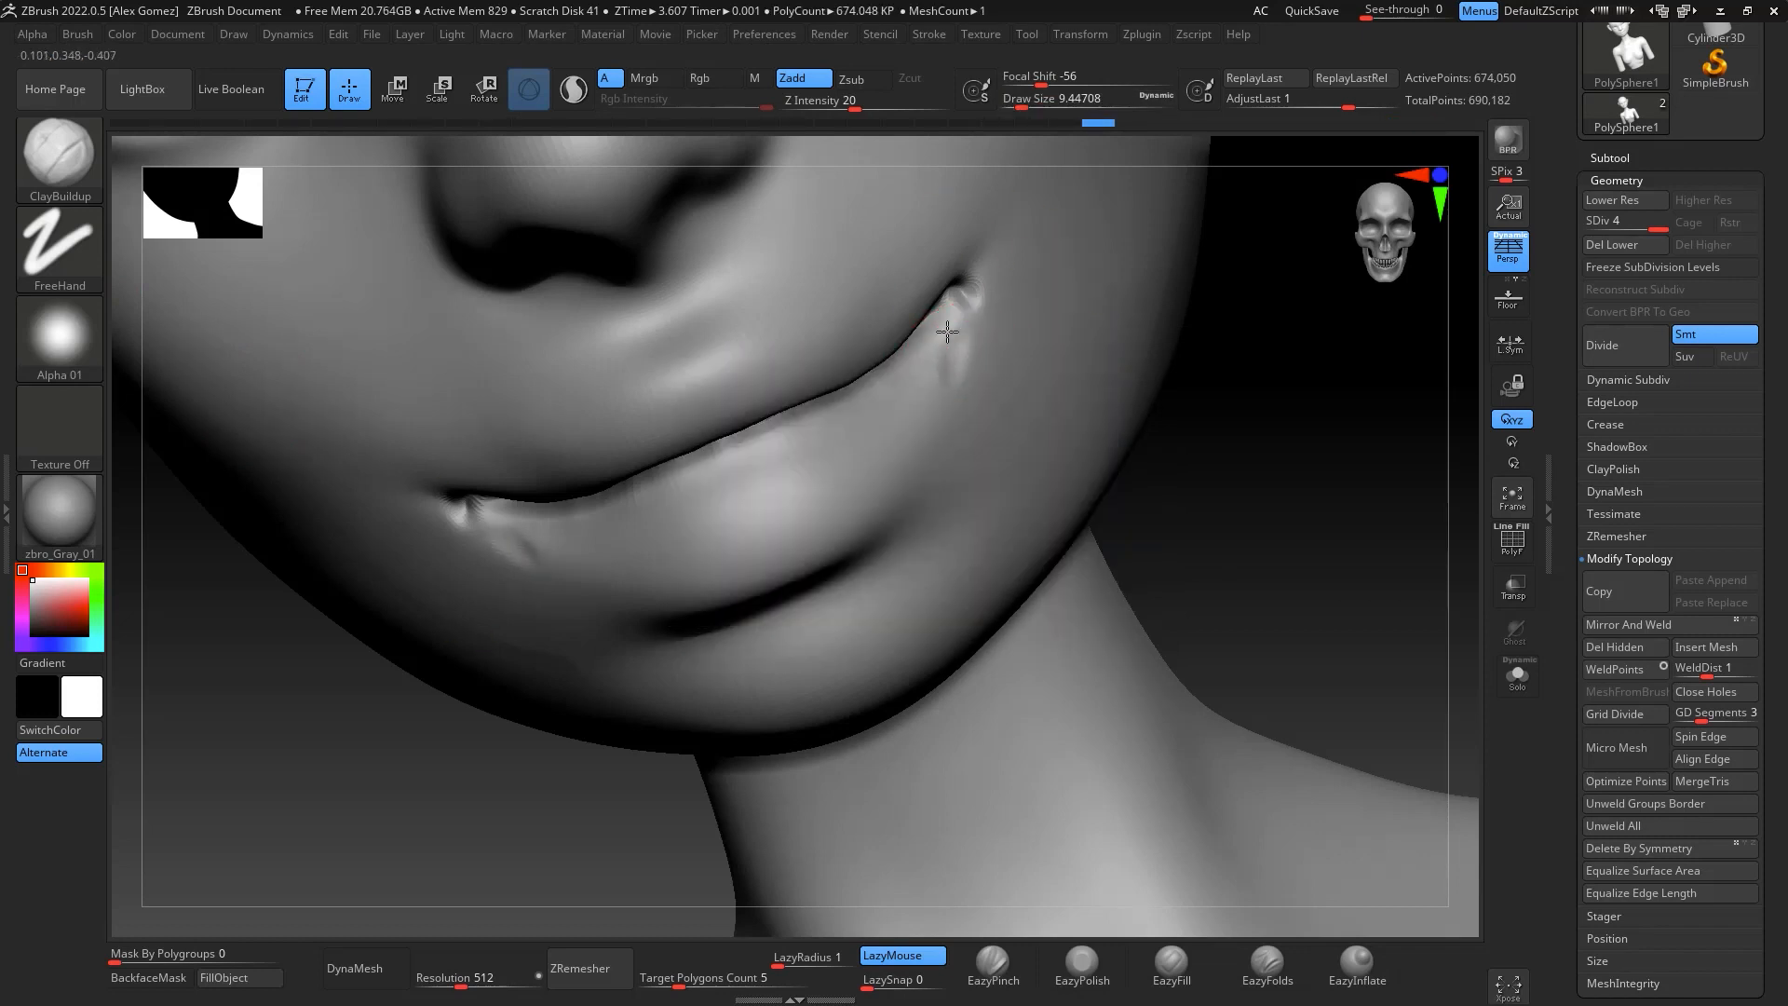
# Smooth the new clay and build up around the mouth corners at a draw size of about 17
pyautogui.press('space')
pyautogui.press('shift')
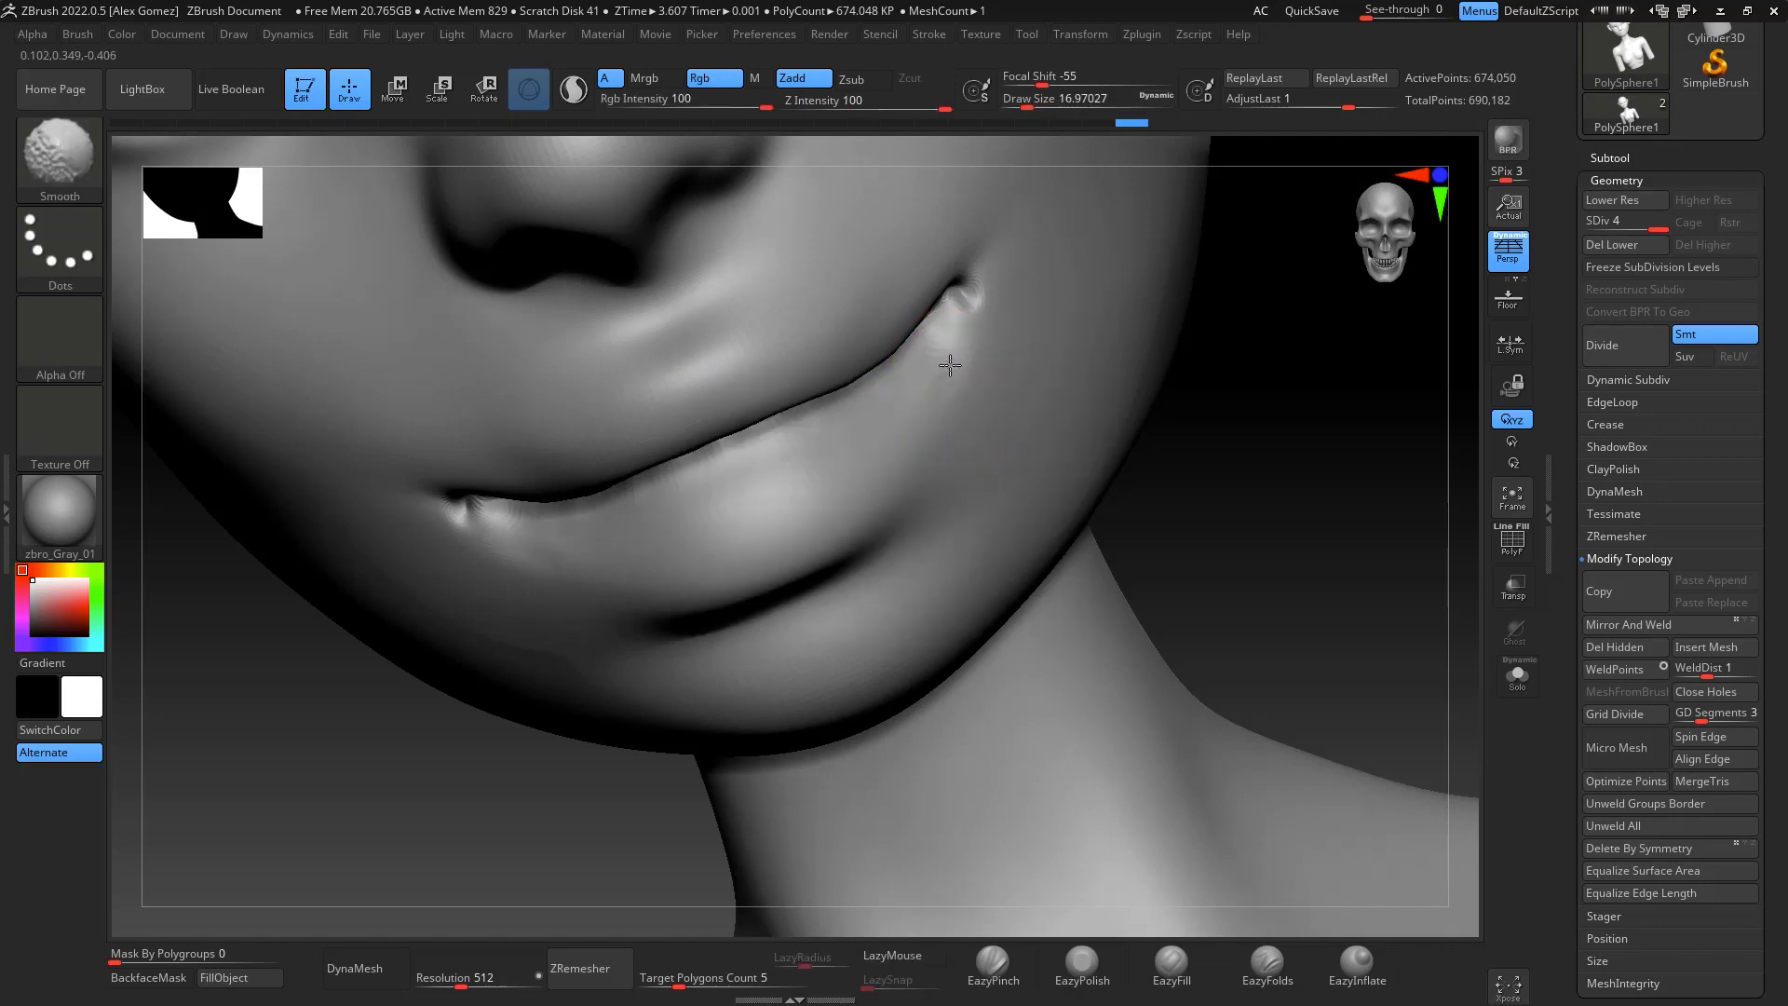
pyautogui.moveTo(948, 386); pyautogui.dragTo(949, 337)
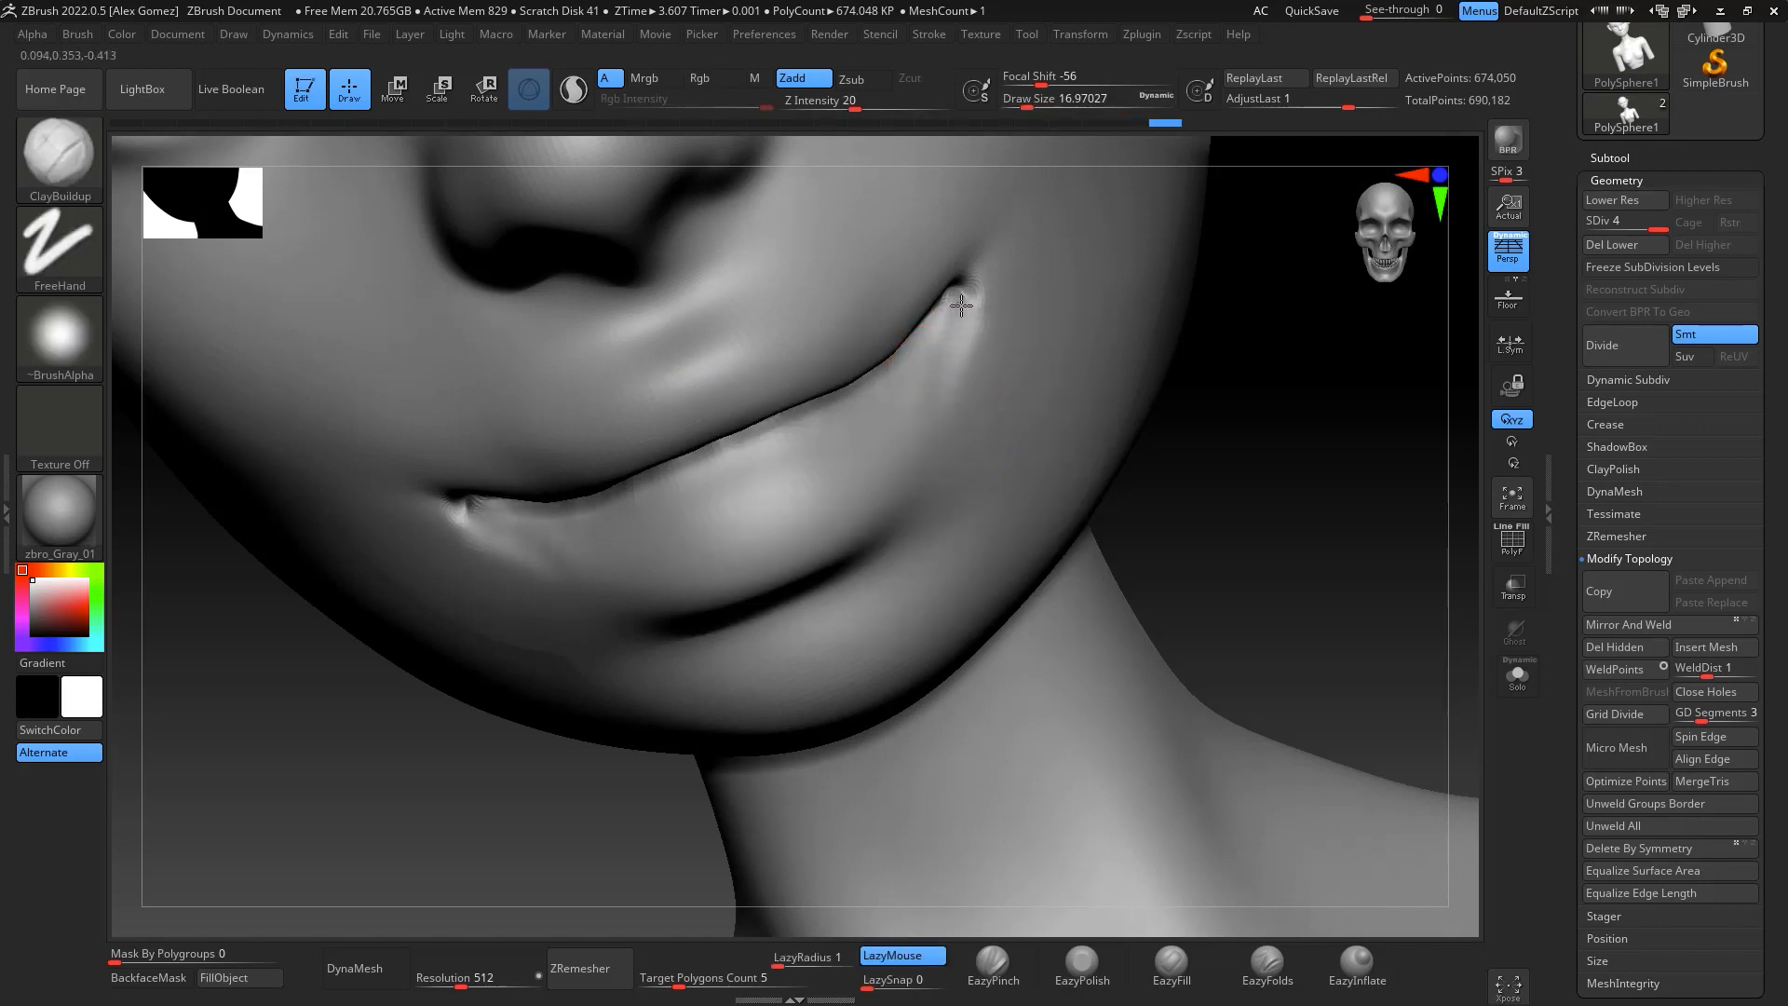
pyautogui.press('shift')
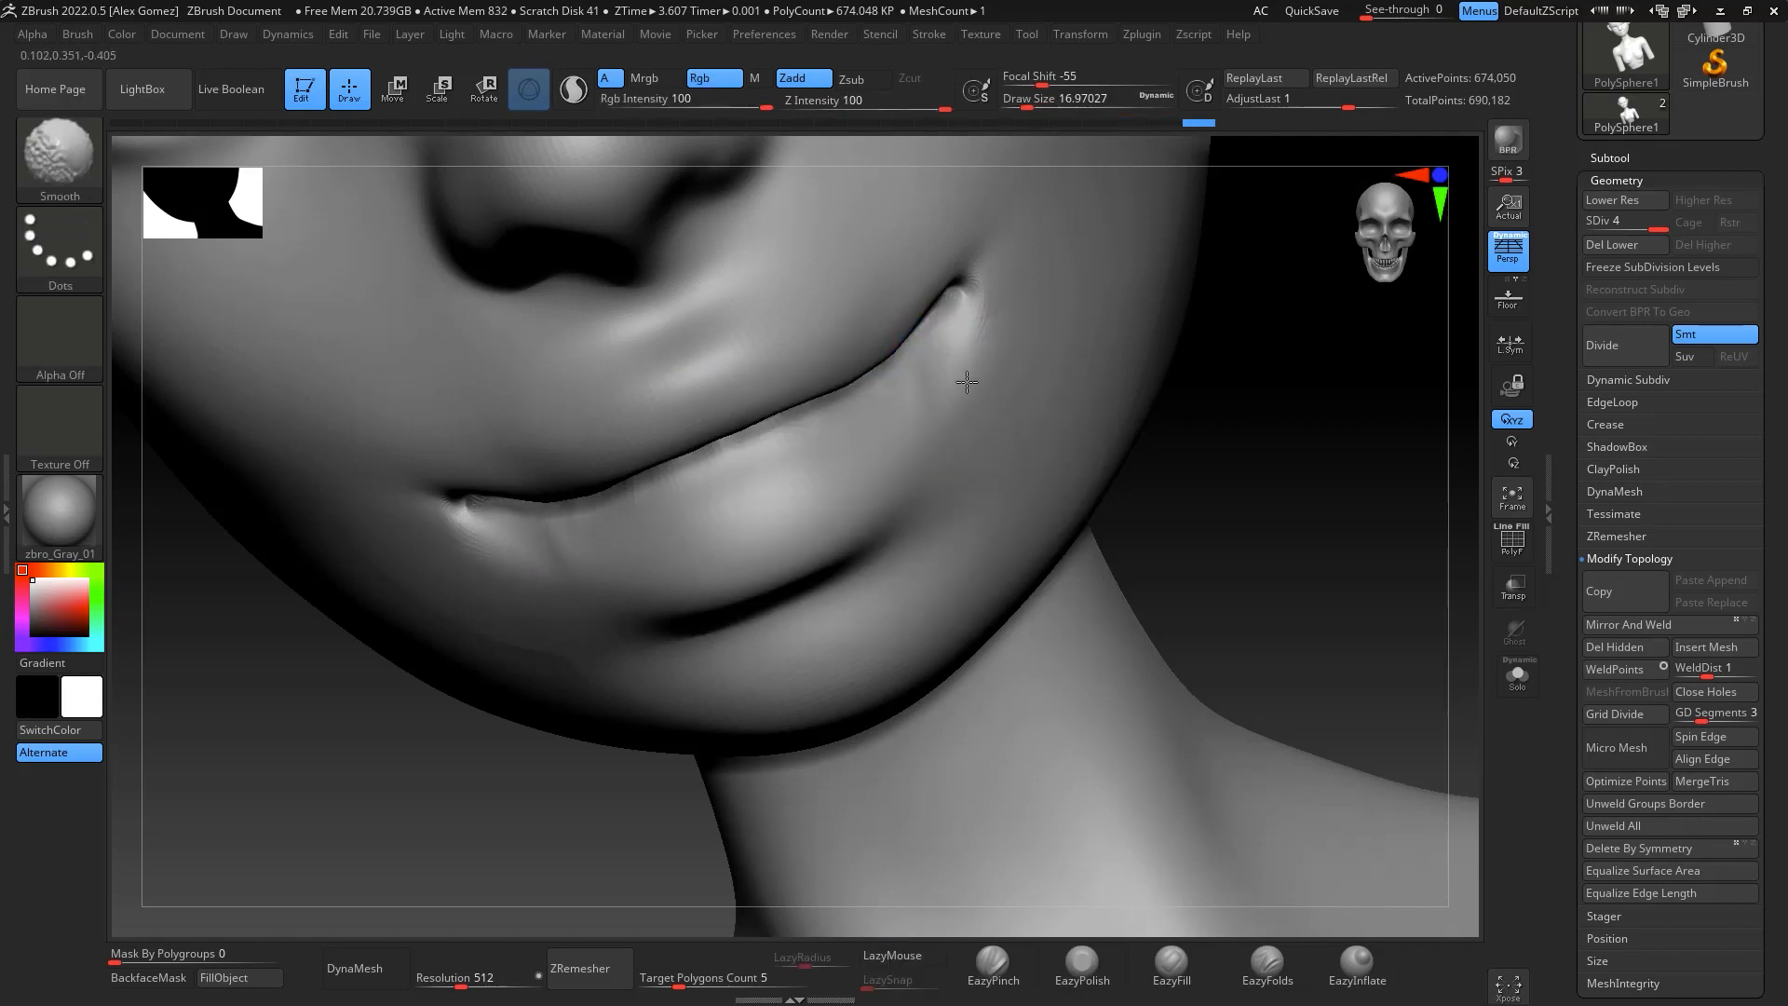
# Adjust the profile of the lips and chin with the Move brush at a draw size of about 37
pyautogui.keyDown('shift'); pyautogui.moveTo(1304, 526); pyautogui.dragTo(1365, 563); pyautogui.keyUp('shift')
pyautogui.moveTo(1383, 641)
pyautogui.keyDown('alt'); pyautogui.mouseDown()
pyautogui.moveTo(1345, 364)
pyautogui.moveTo(1388, 451)
pyautogui.moveTo(1371, 476)
pyautogui.moveTo(1366, 387)
pyautogui.moveTo(1332, 351)
pyautogui.moveTo(1359, 442)
pyautogui.moveTo(1325, 407)
pyautogui.moveTo(1289, 438)
pyautogui.moveTo(1279, 330)
pyautogui.moveTo(1289, 462)
pyautogui.moveTo(1329, 427)
pyautogui.moveTo(1285, 371)
pyautogui.moveTo(1287, 423)
pyautogui.moveTo(1309, 403)
pyautogui.moveTo(1271, 445)
pyautogui.moveTo(1317, 451)
pyautogui.moveTo(1310, 511)
pyautogui.moveTo(1365, 494)
pyautogui.moveTo(1341, 503)
pyautogui.moveTo(1357, 515)
pyautogui.moveTo(1327, 441)
pyautogui.mouseUp(); pyautogui.keyUp('alt')
pyautogui.press('space')
pyautogui.moveTo(1143, 277); pyautogui.dragTo(1162, 280)
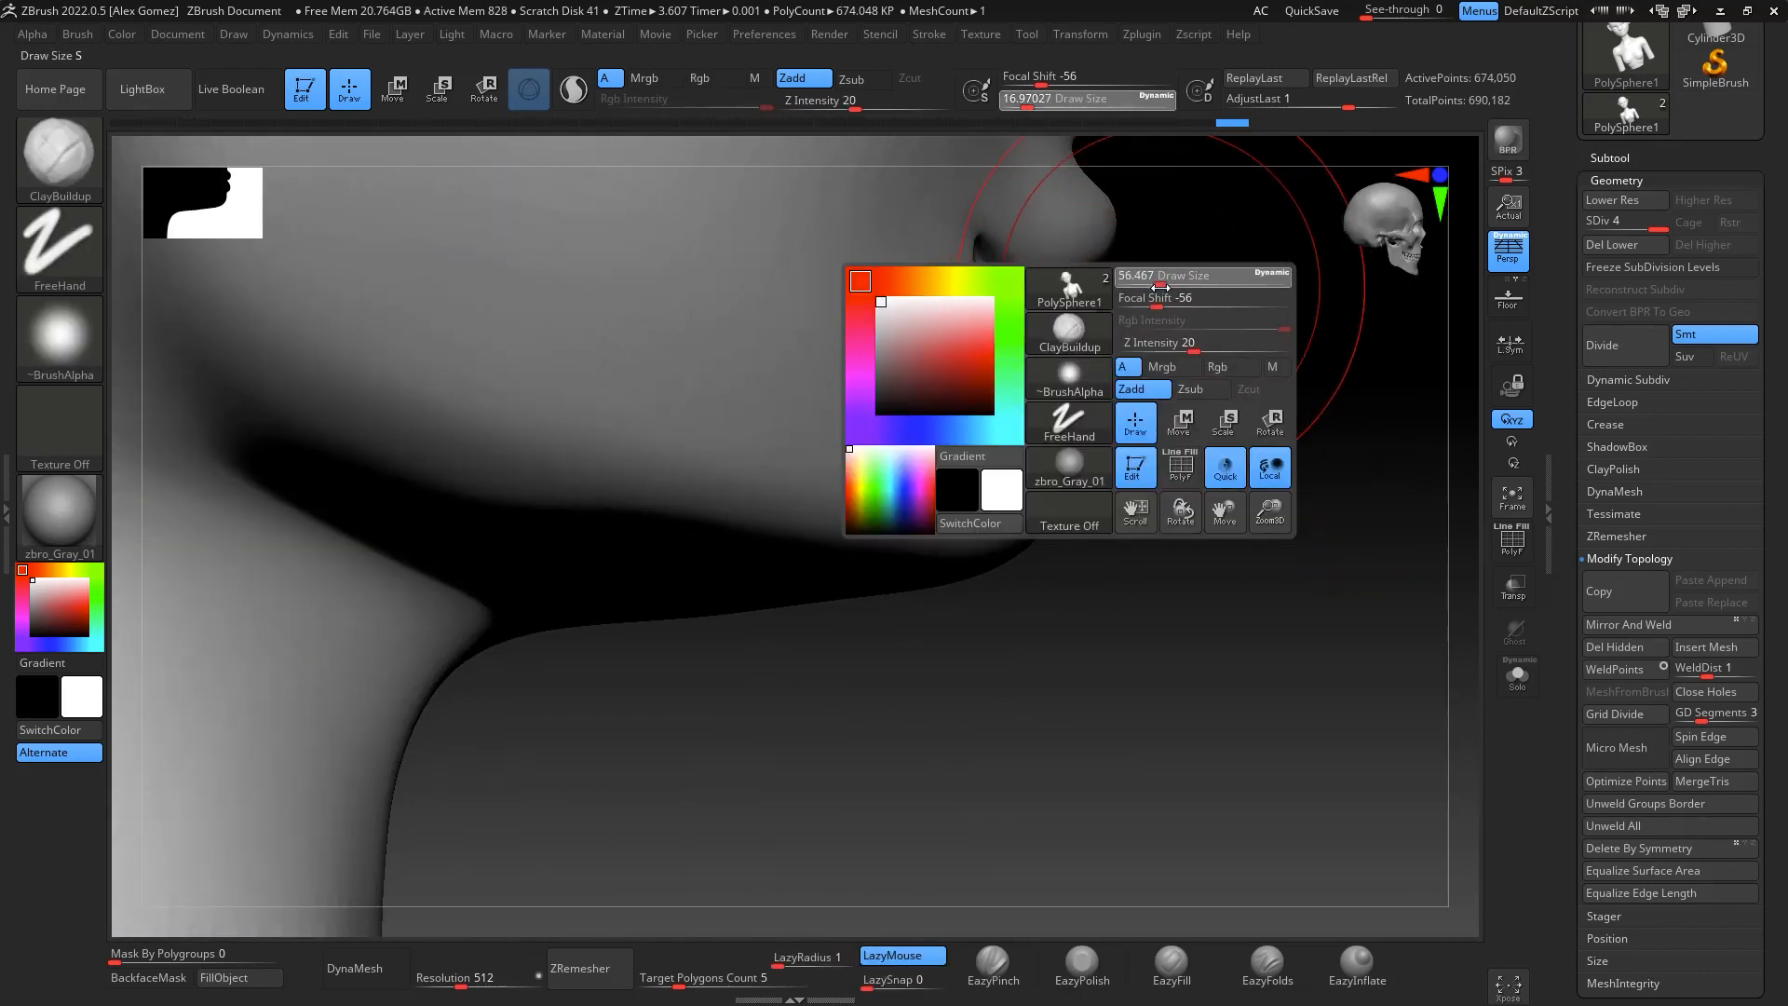
pyautogui.keyDown('alt'); pyautogui.moveTo(1205, 410); pyautogui.dragTo(1075, 575); pyautogui.keyUp('alt')
pyautogui.press('b')
pyautogui.press('m')
pyautogui.press('v')
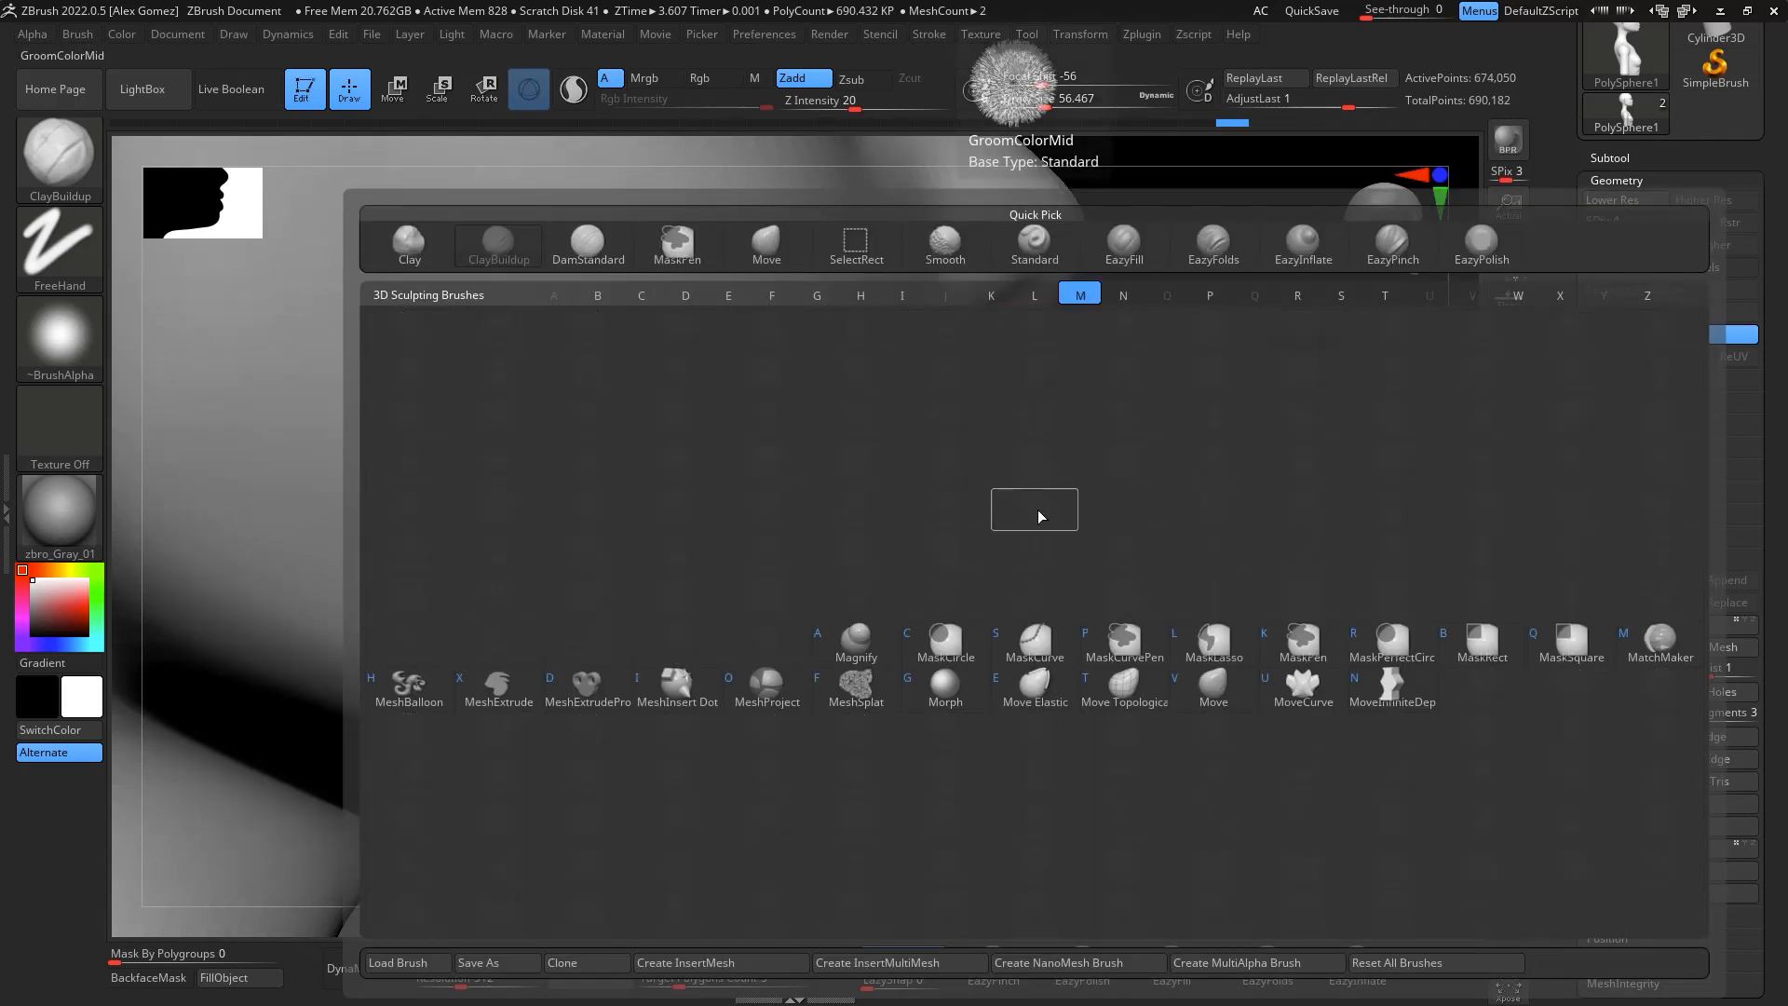
pyautogui.press('space')
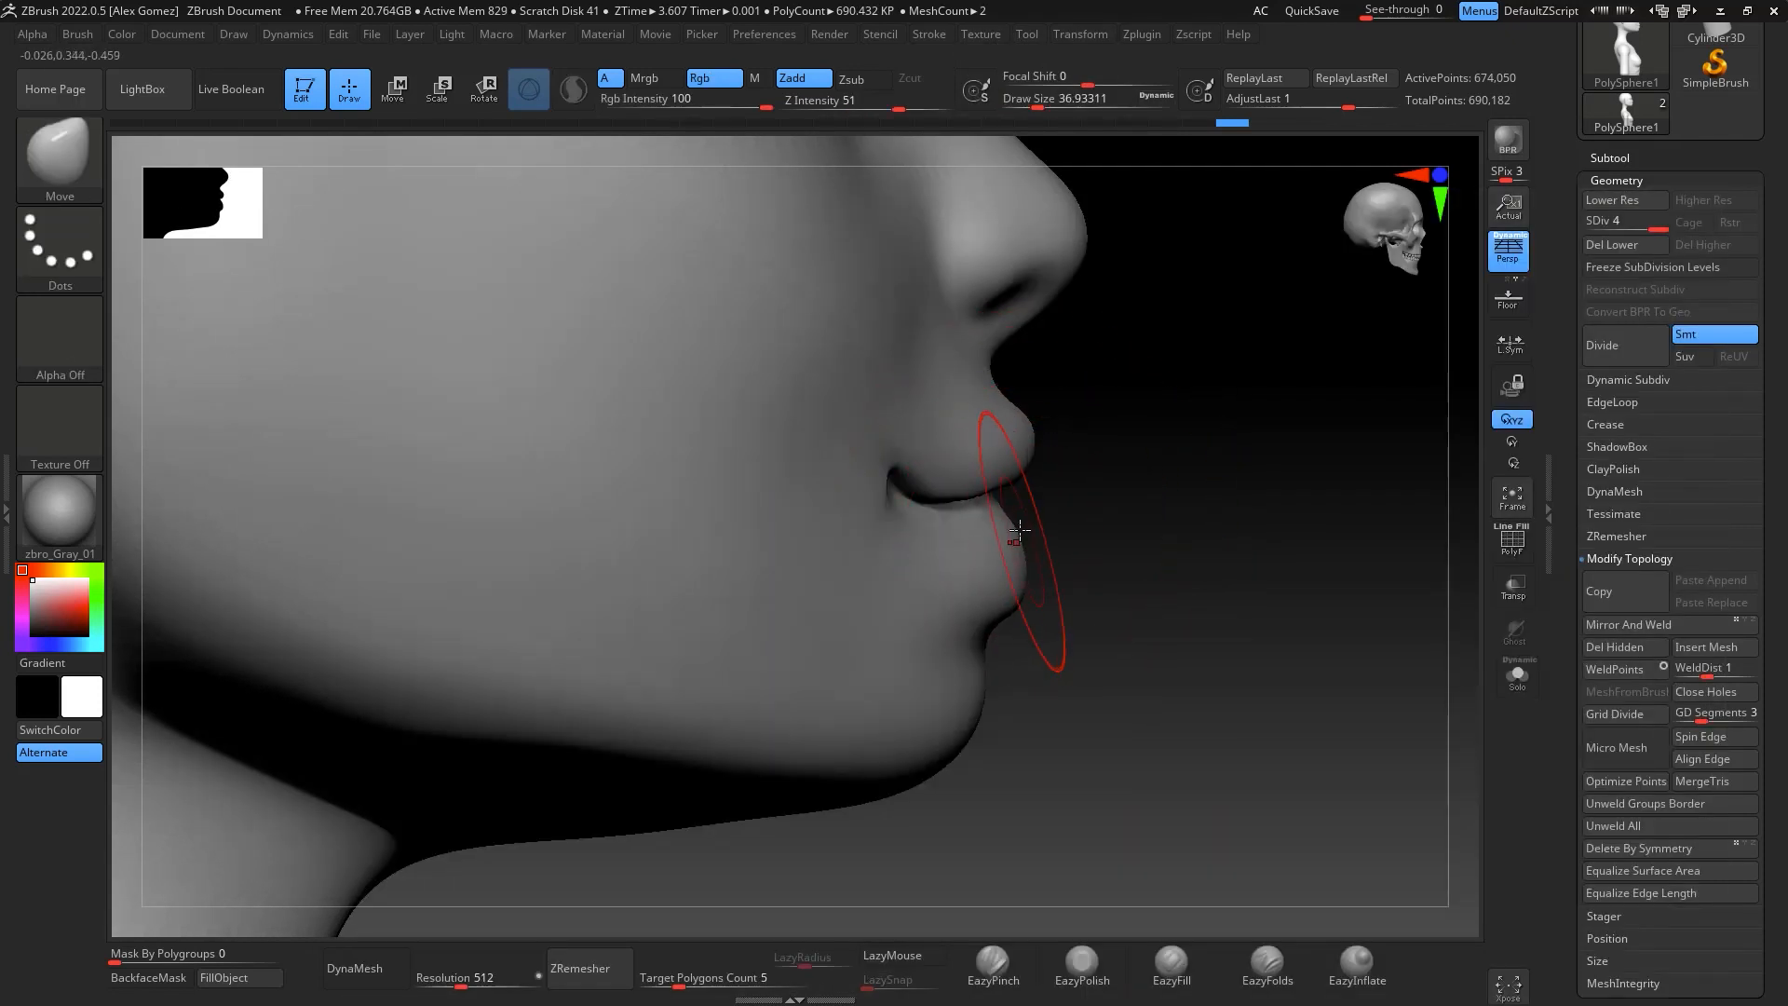
pyautogui.moveTo(1162, 630); pyautogui.dragTo(922, 643)
pyautogui.moveTo(1401, 823)
pyautogui.keyDown('alt'); pyautogui.mouseDown()
pyautogui.moveTo(1070, 690)
pyautogui.moveTo(1173, 536)
pyautogui.moveTo(1198, 583)
pyautogui.moveTo(1149, 422)
pyautogui.moveTo(1201, 567)
pyautogui.moveTo(1329, 684)
pyautogui.mouseUp(); pyautogui.keyUp('alt')
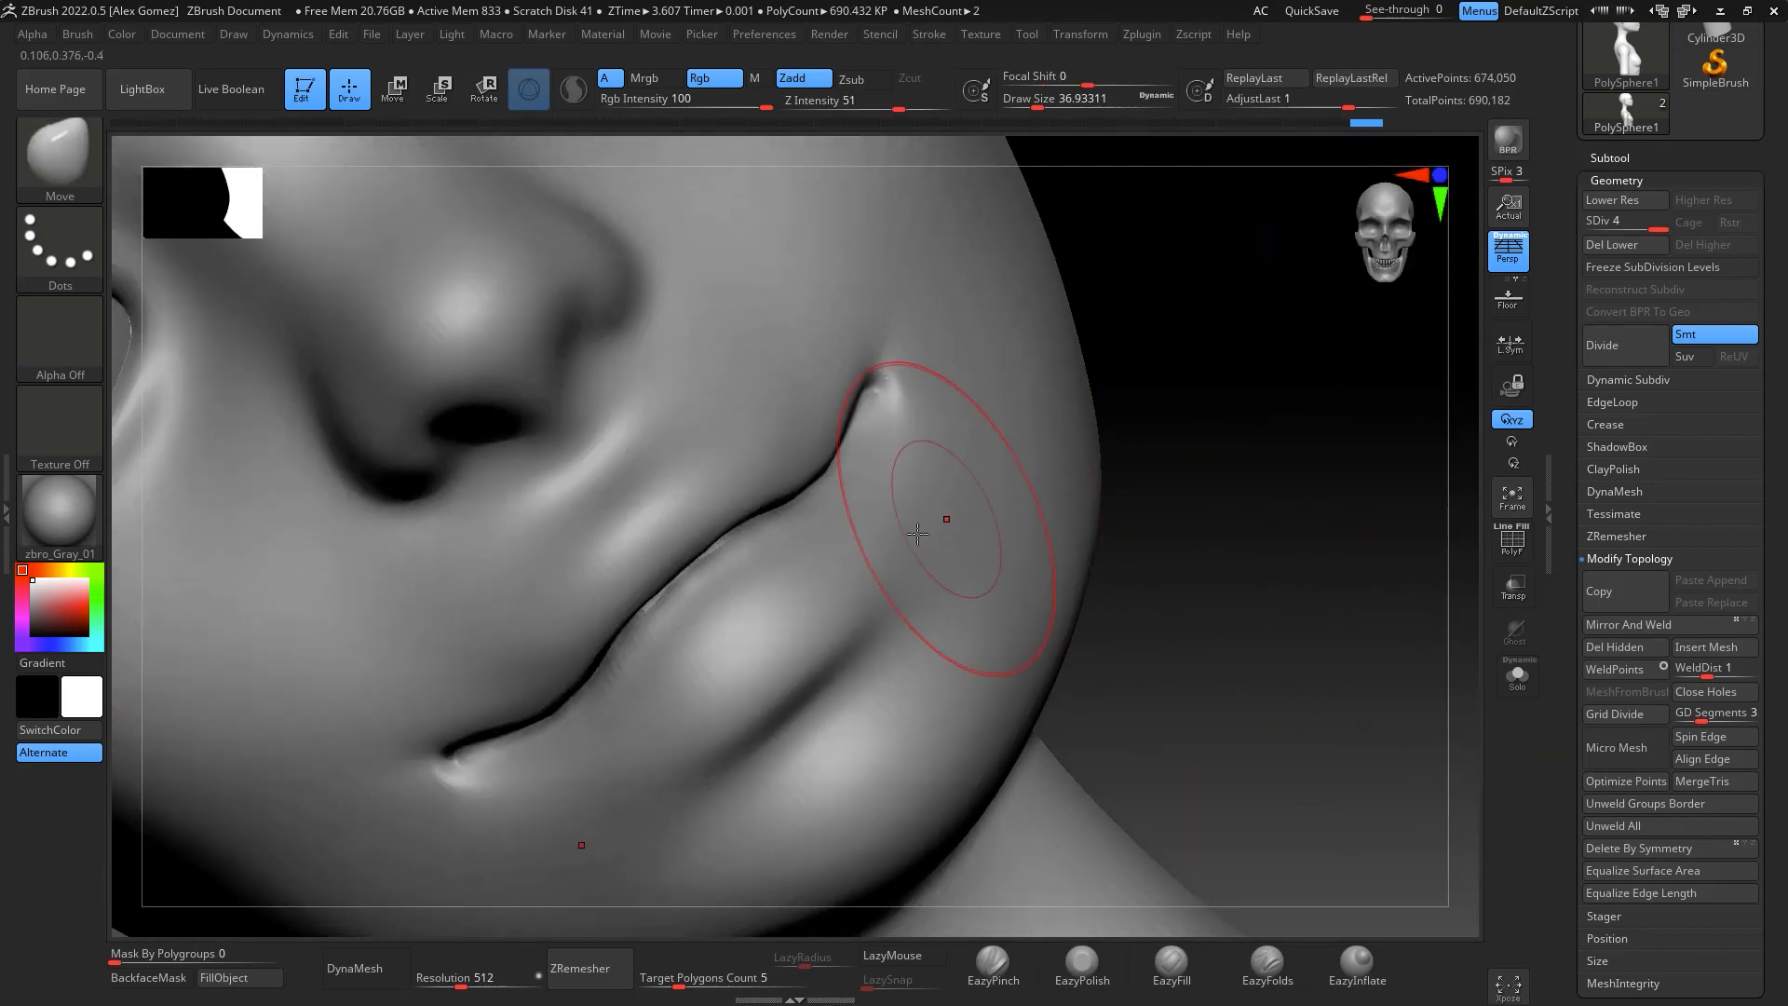
# Sculpt a raised edge around the lower lip with the Standard brush at a draw size of about 7.5 and soften it
pyautogui.press('b')
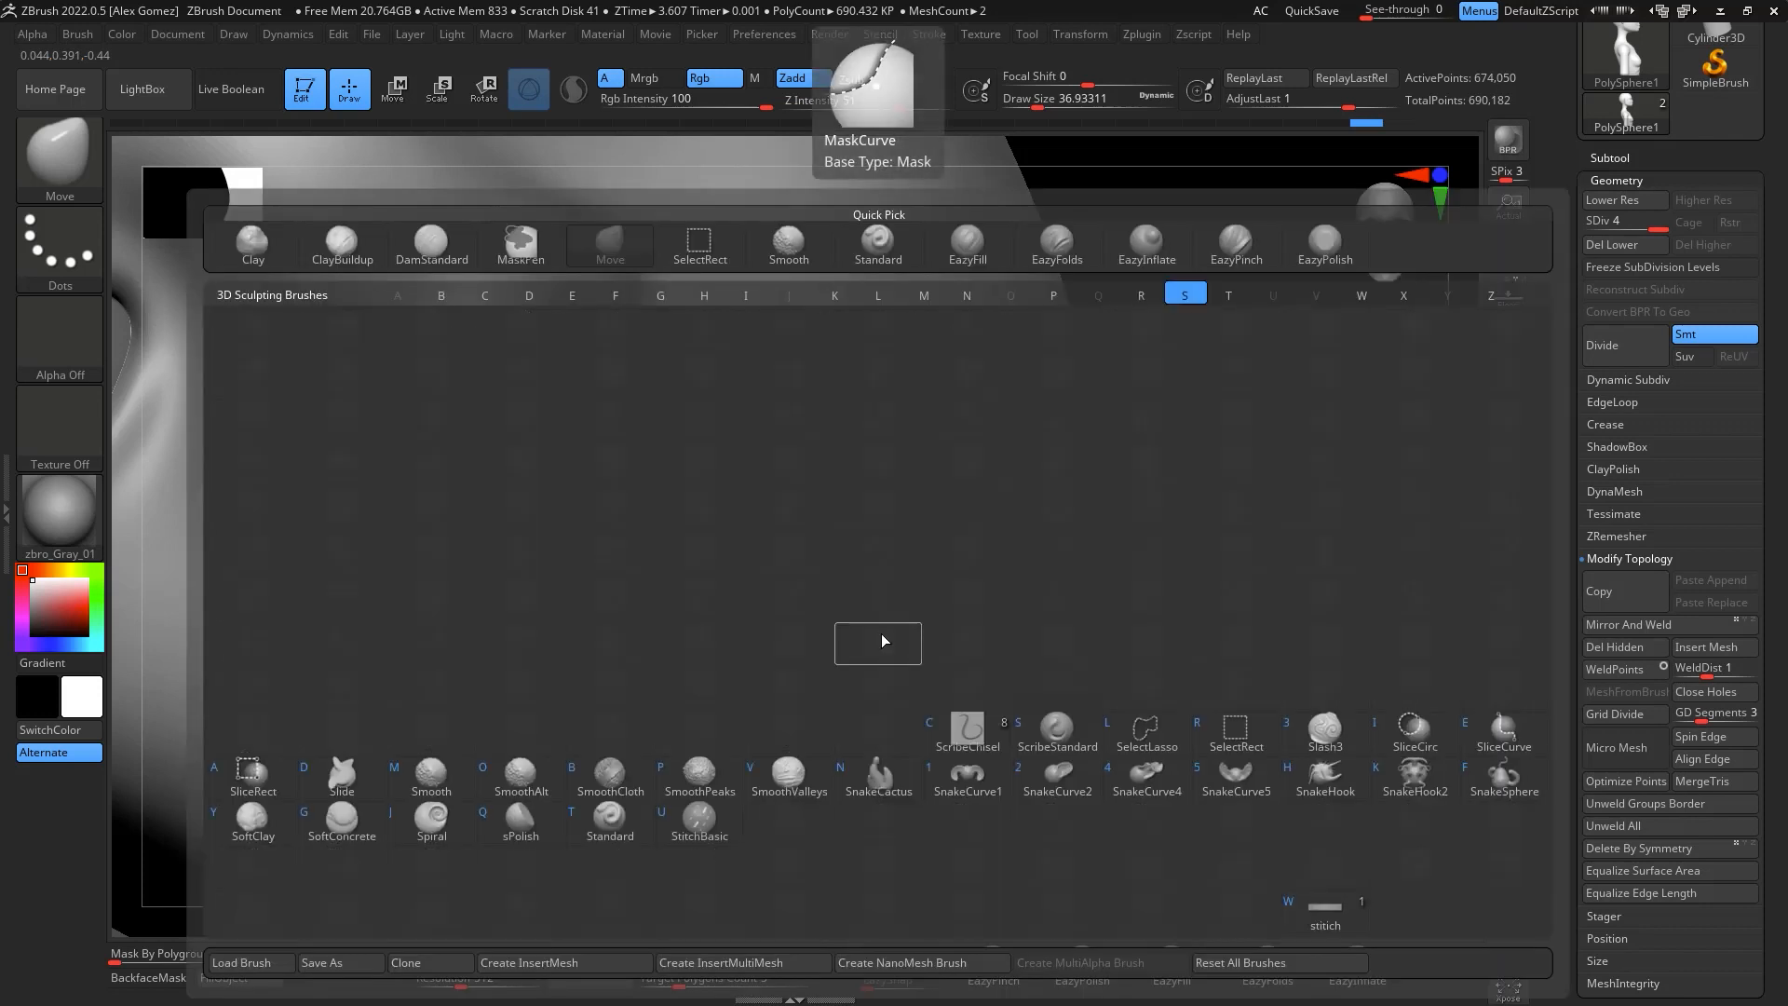
pyautogui.press('s')
pyautogui.press('t')
pyautogui.press('space')
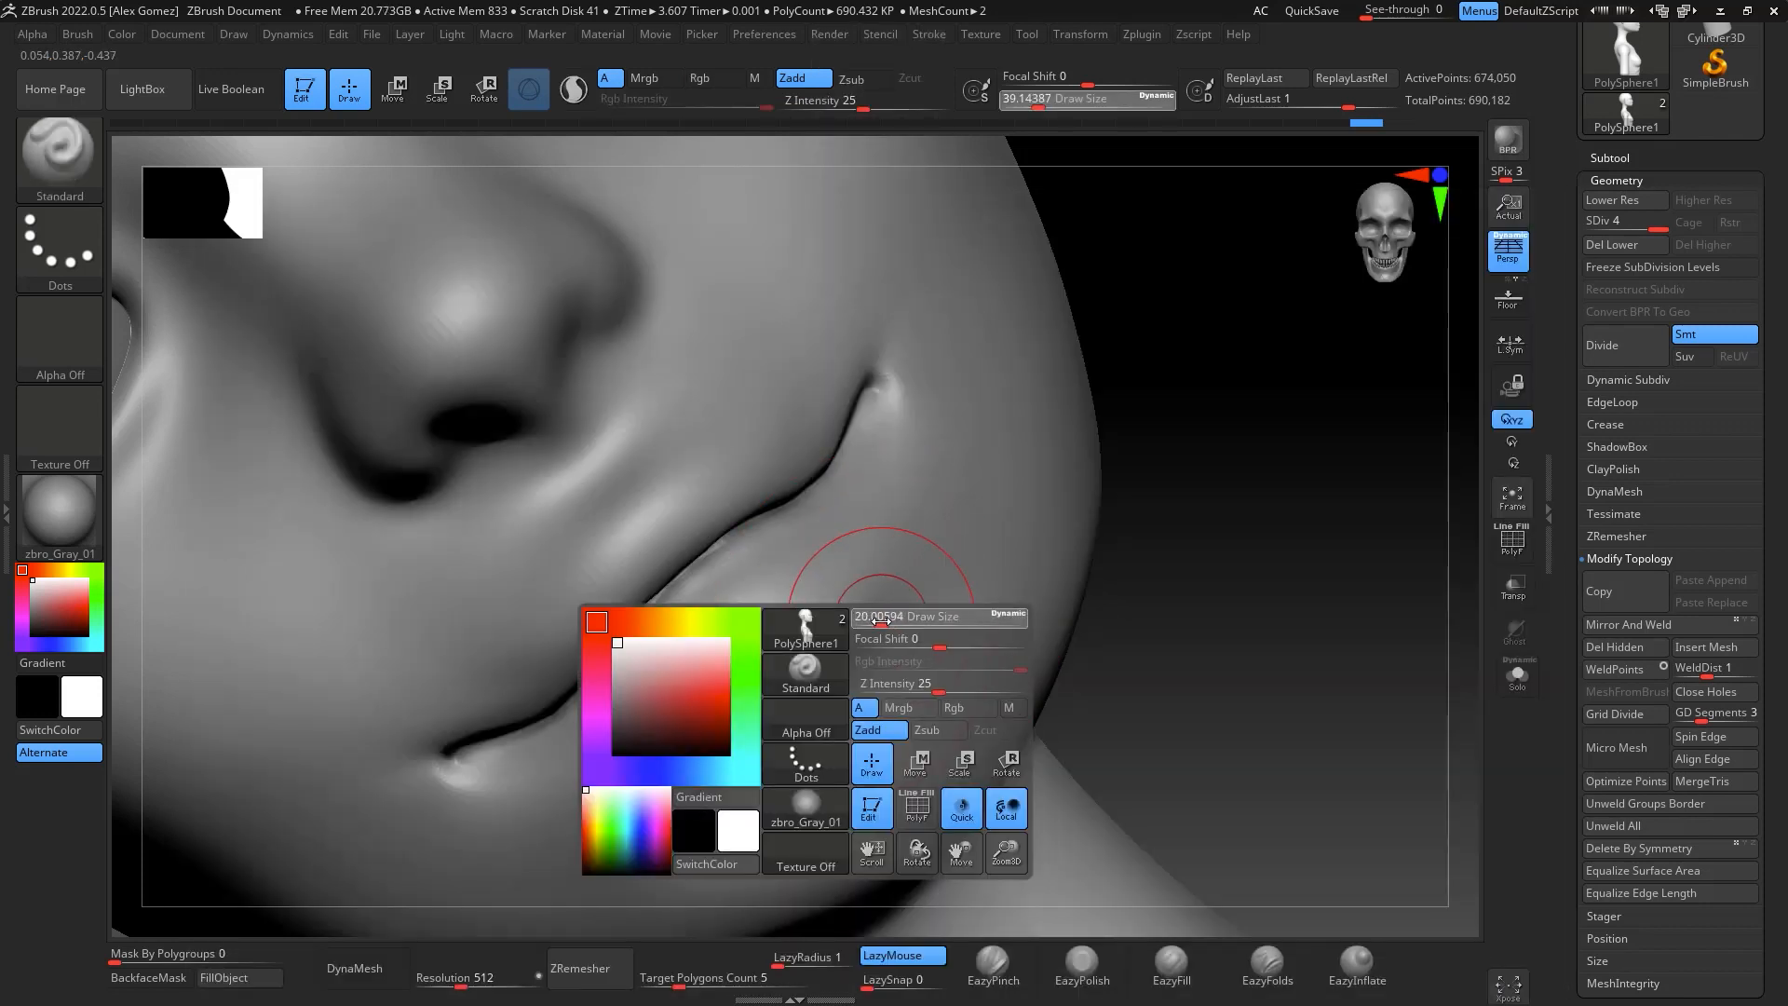
pyautogui.press('space')
pyautogui.click(861, 543)
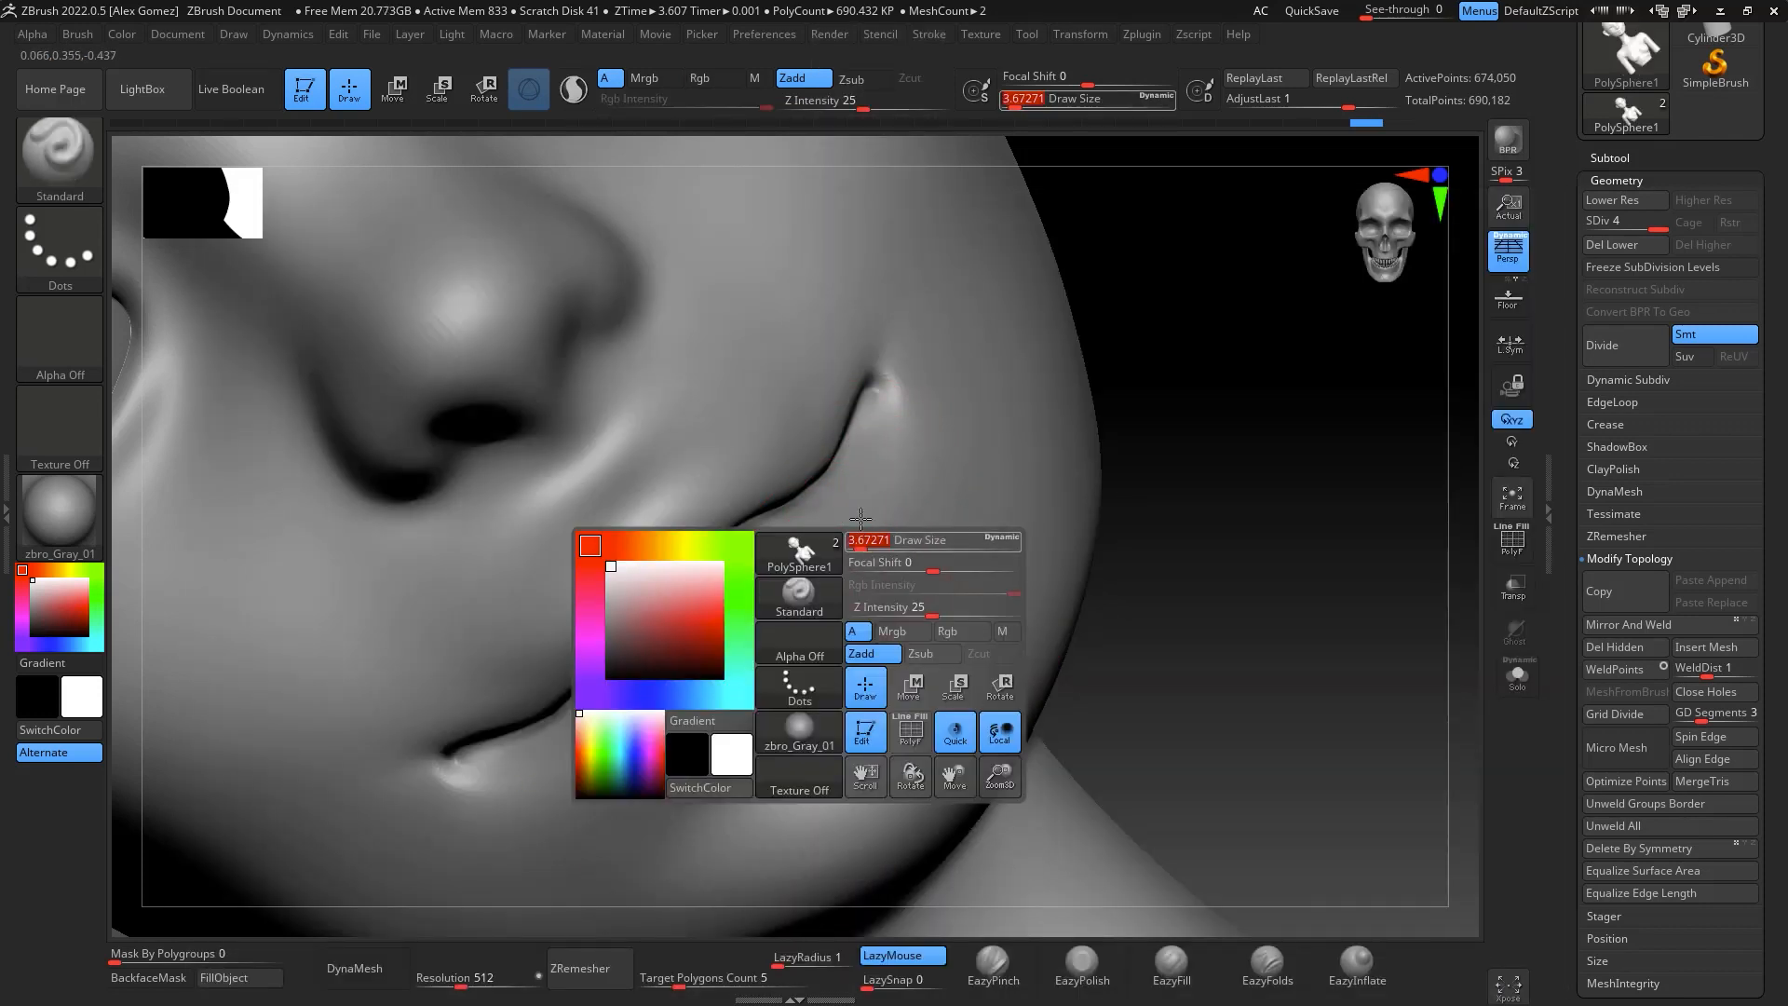
pyautogui.press('space')
pyautogui.click(826, 647)
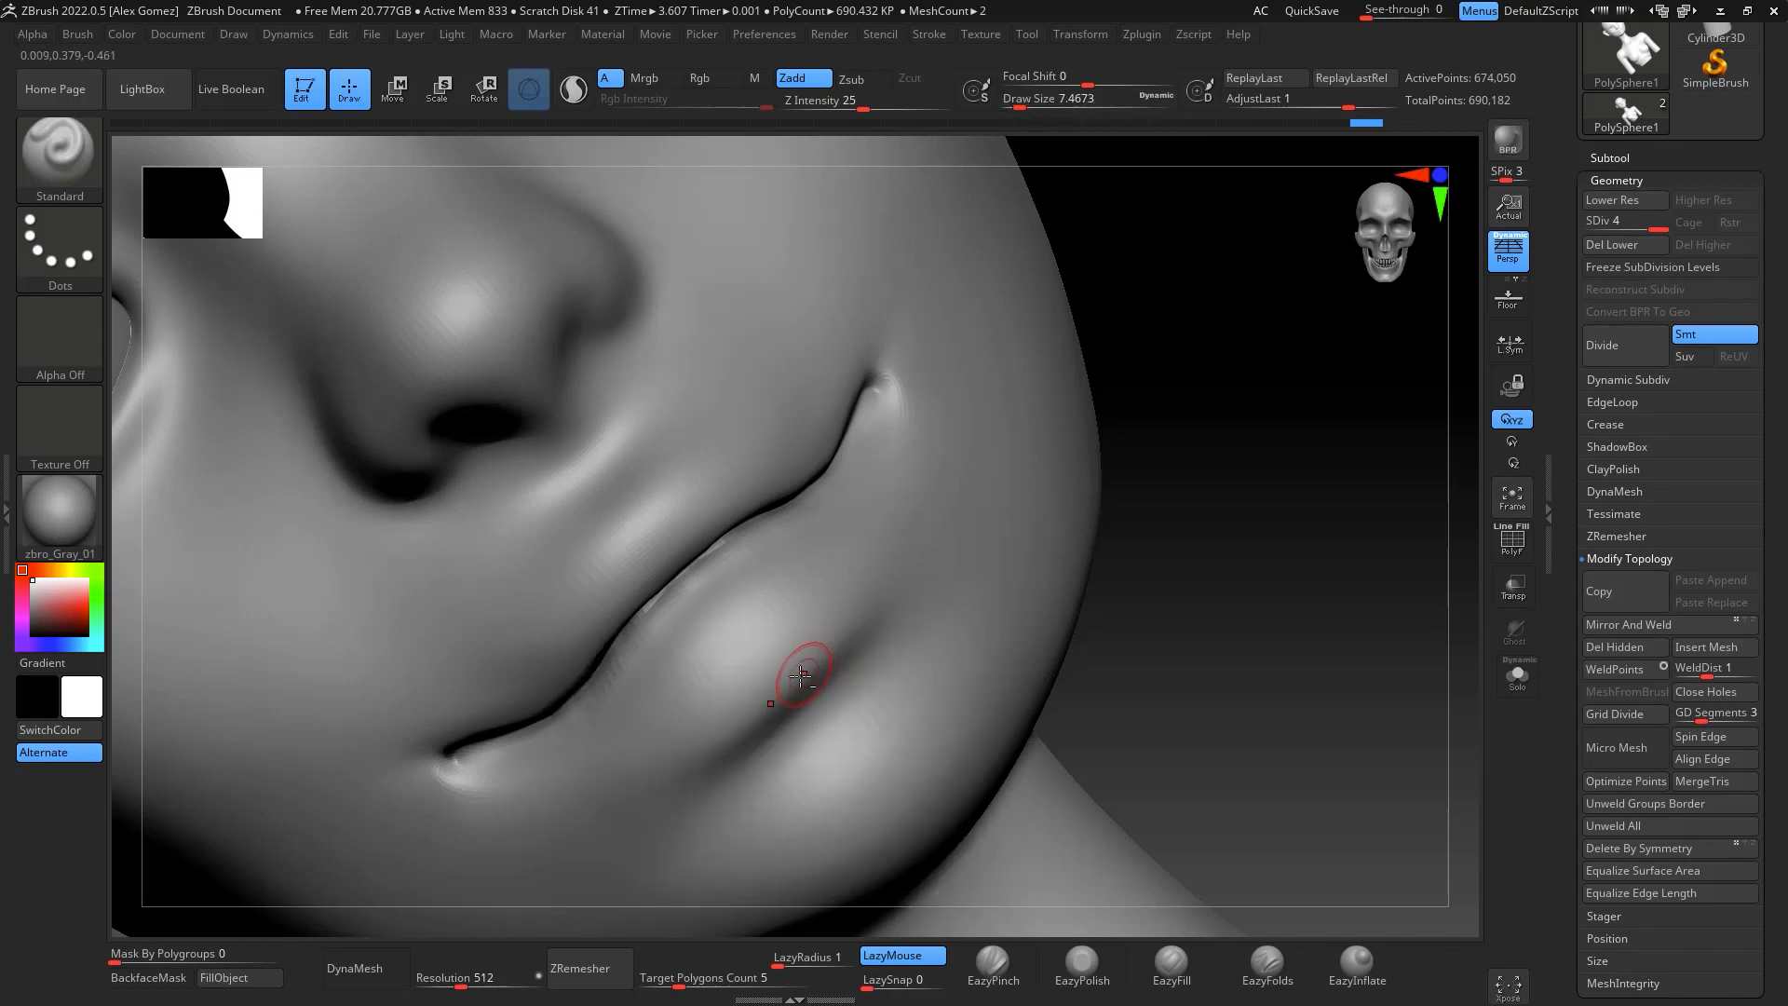
pyautogui.moveTo(872, 601); pyautogui.dragTo(880, 587)
pyautogui.keyDown('shift'); pyautogui.moveTo(838, 651); pyautogui.dragTo(803, 679); pyautogui.keyUp('shift')
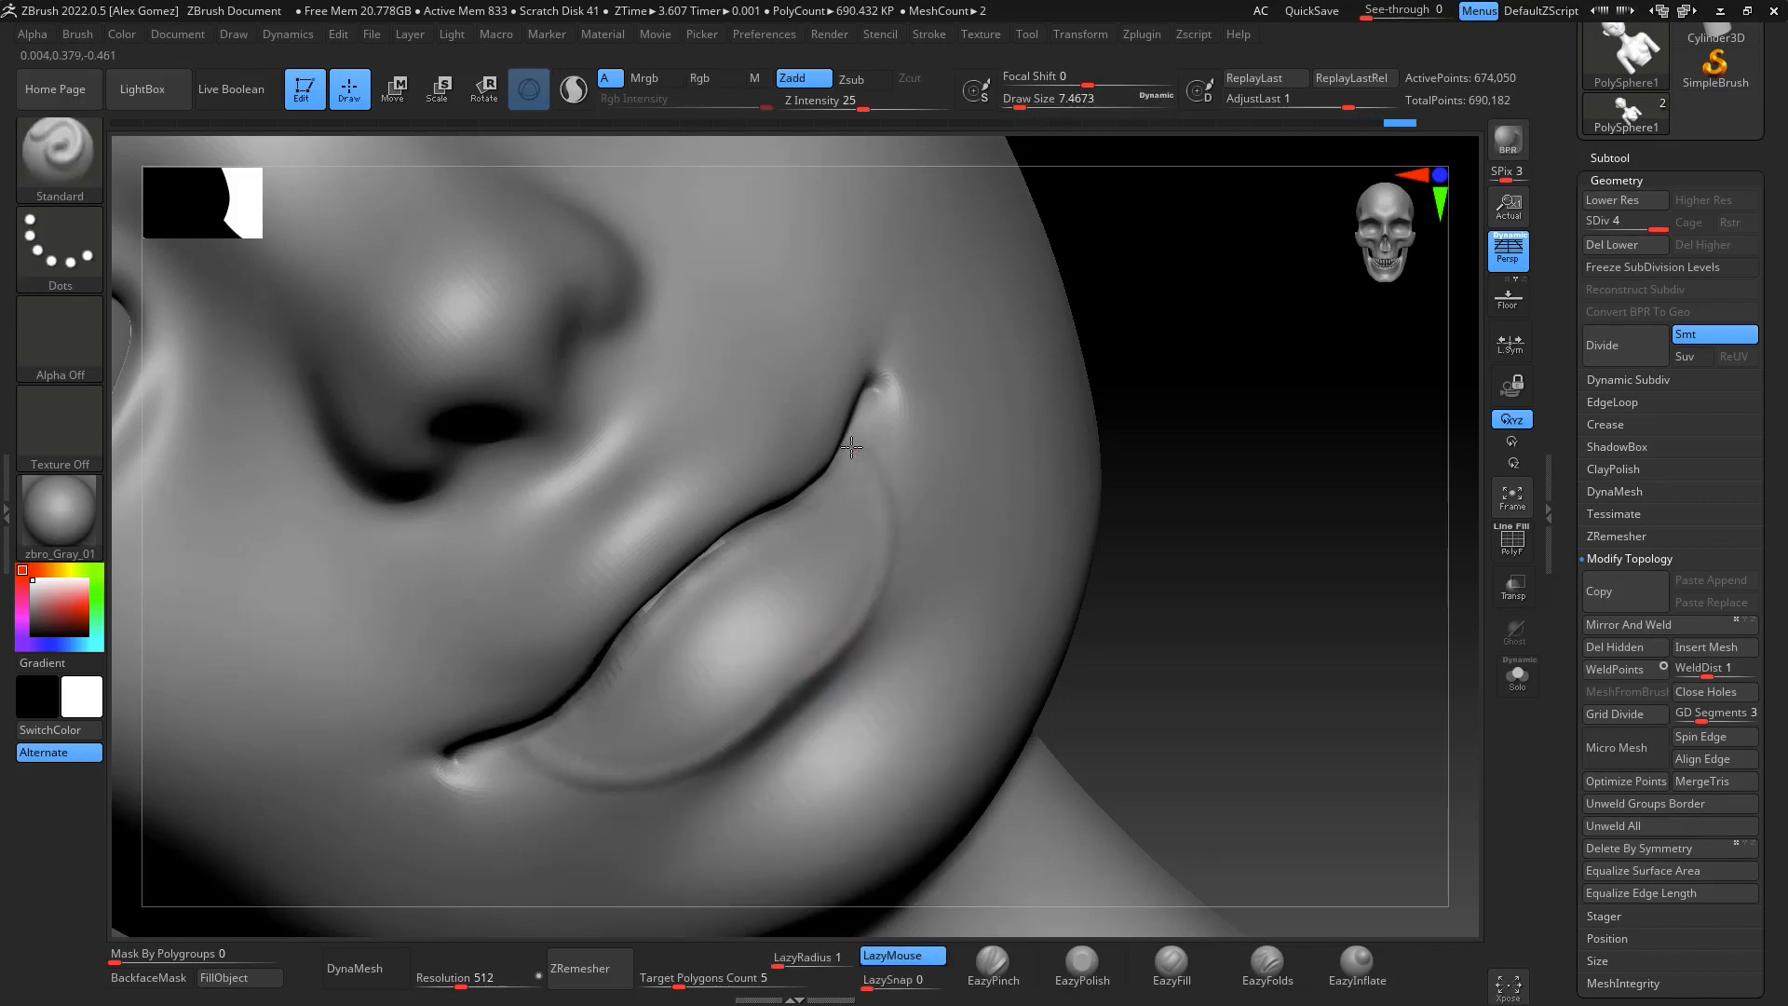
pyautogui.moveTo(1151, 457)
pyautogui.mouseDown()
pyautogui.moveTo(1214, 400)
pyautogui.moveTo(1257, 447)
pyautogui.moveTo(1110, 454)
pyautogui.mouseUp()
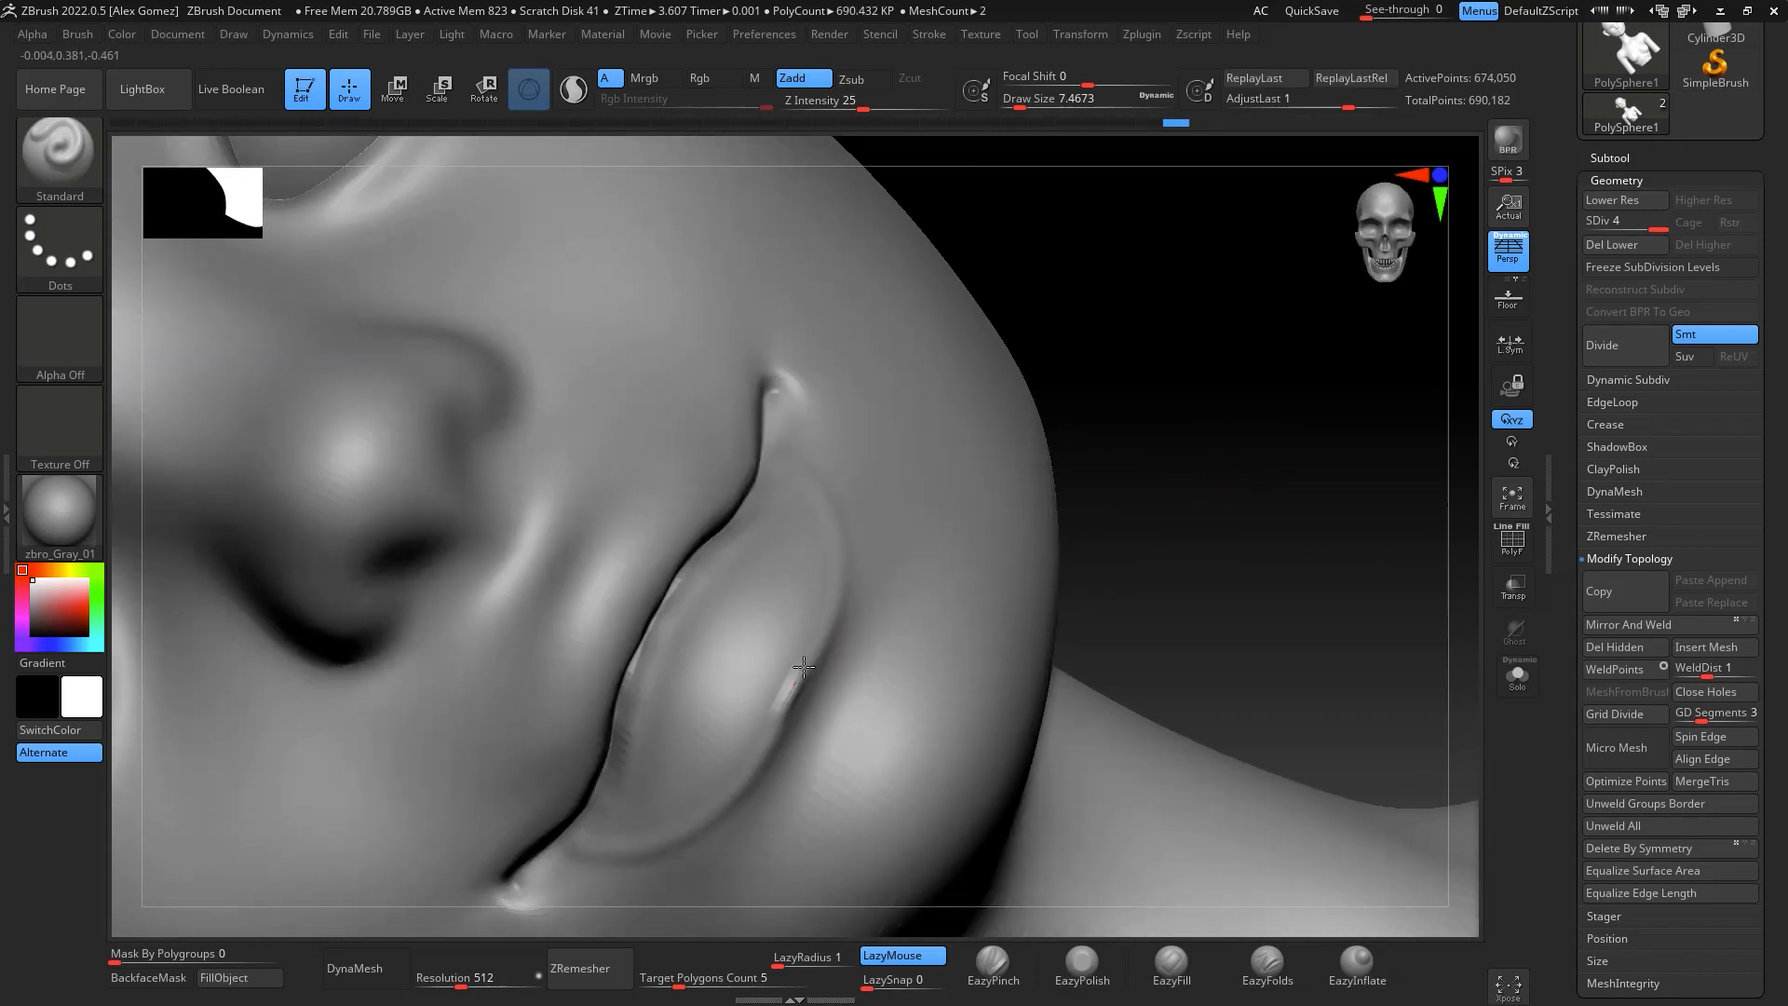
pyautogui.press('shift')
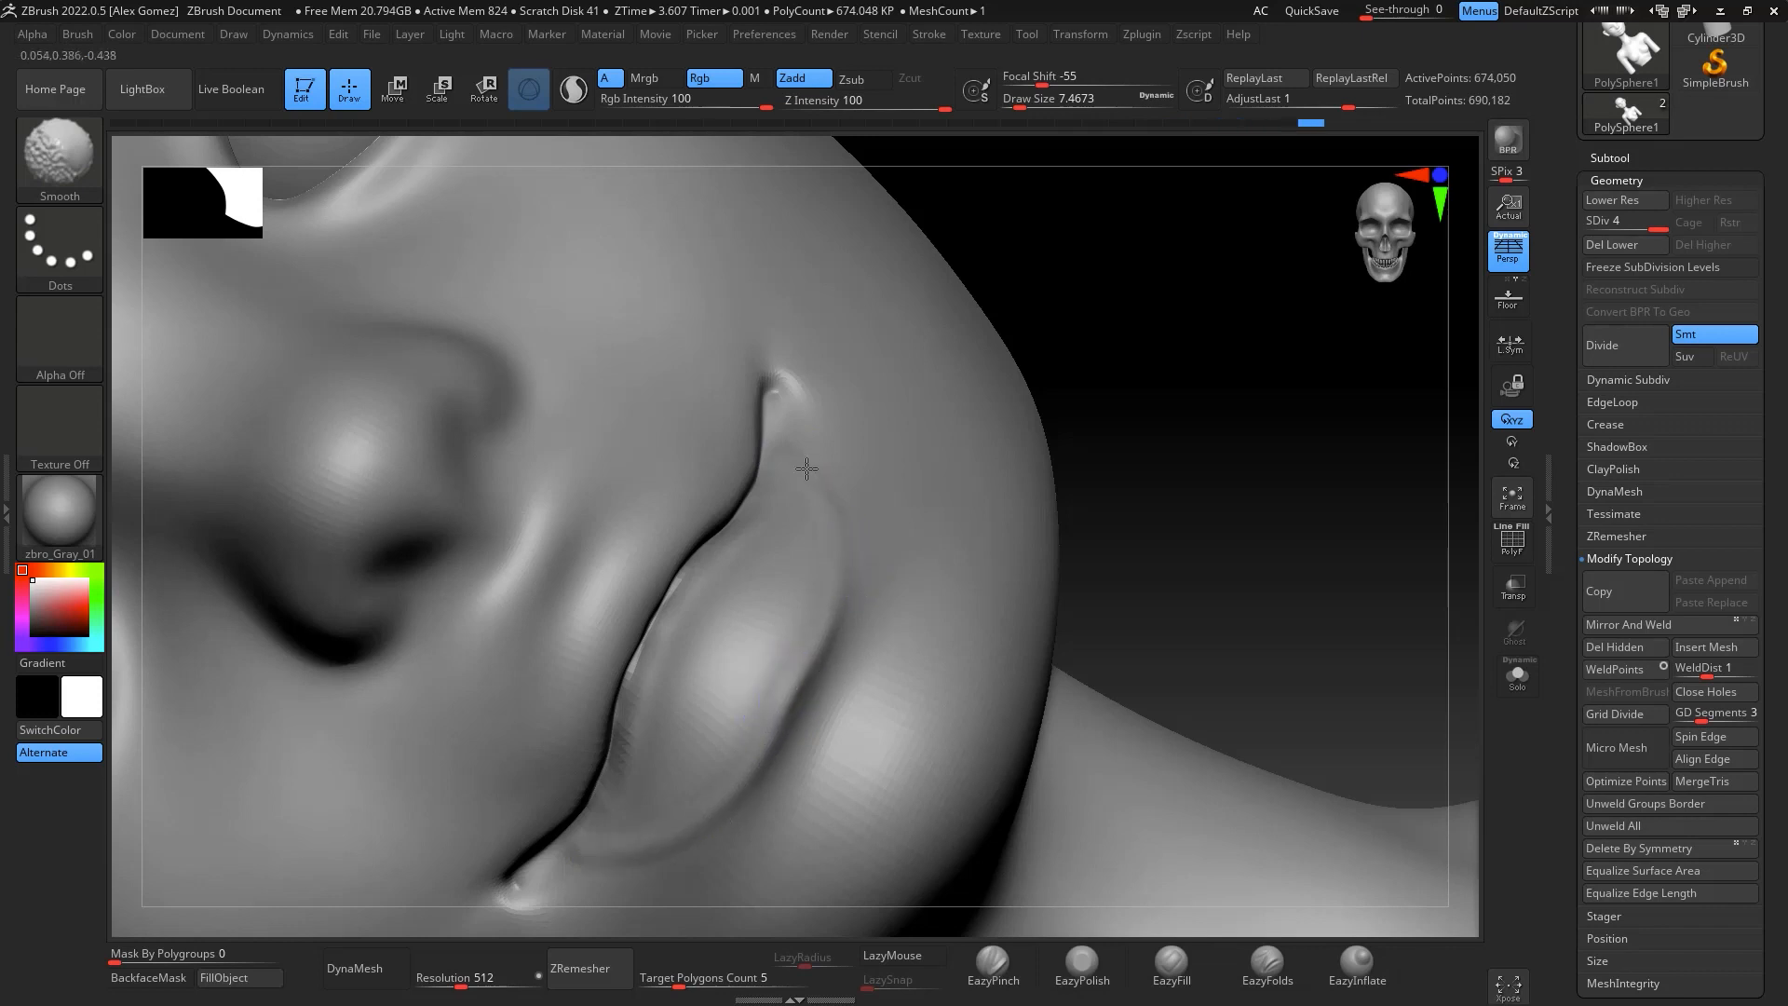
# Mask the lower lip with the MaskPen's Lasso stroke and remove the mask from the edge of the upper lip
pyautogui.moveTo(1070, 404)
pyautogui.mouseDown()
pyautogui.moveTo(1205, 367)
pyautogui.moveTo(1170, 438)
pyautogui.moveTo(1197, 375)
pyautogui.moveTo(1197, 395)
pyautogui.moveTo(1184, 412)
pyautogui.moveTo(1180, 358)
pyautogui.mouseUp()
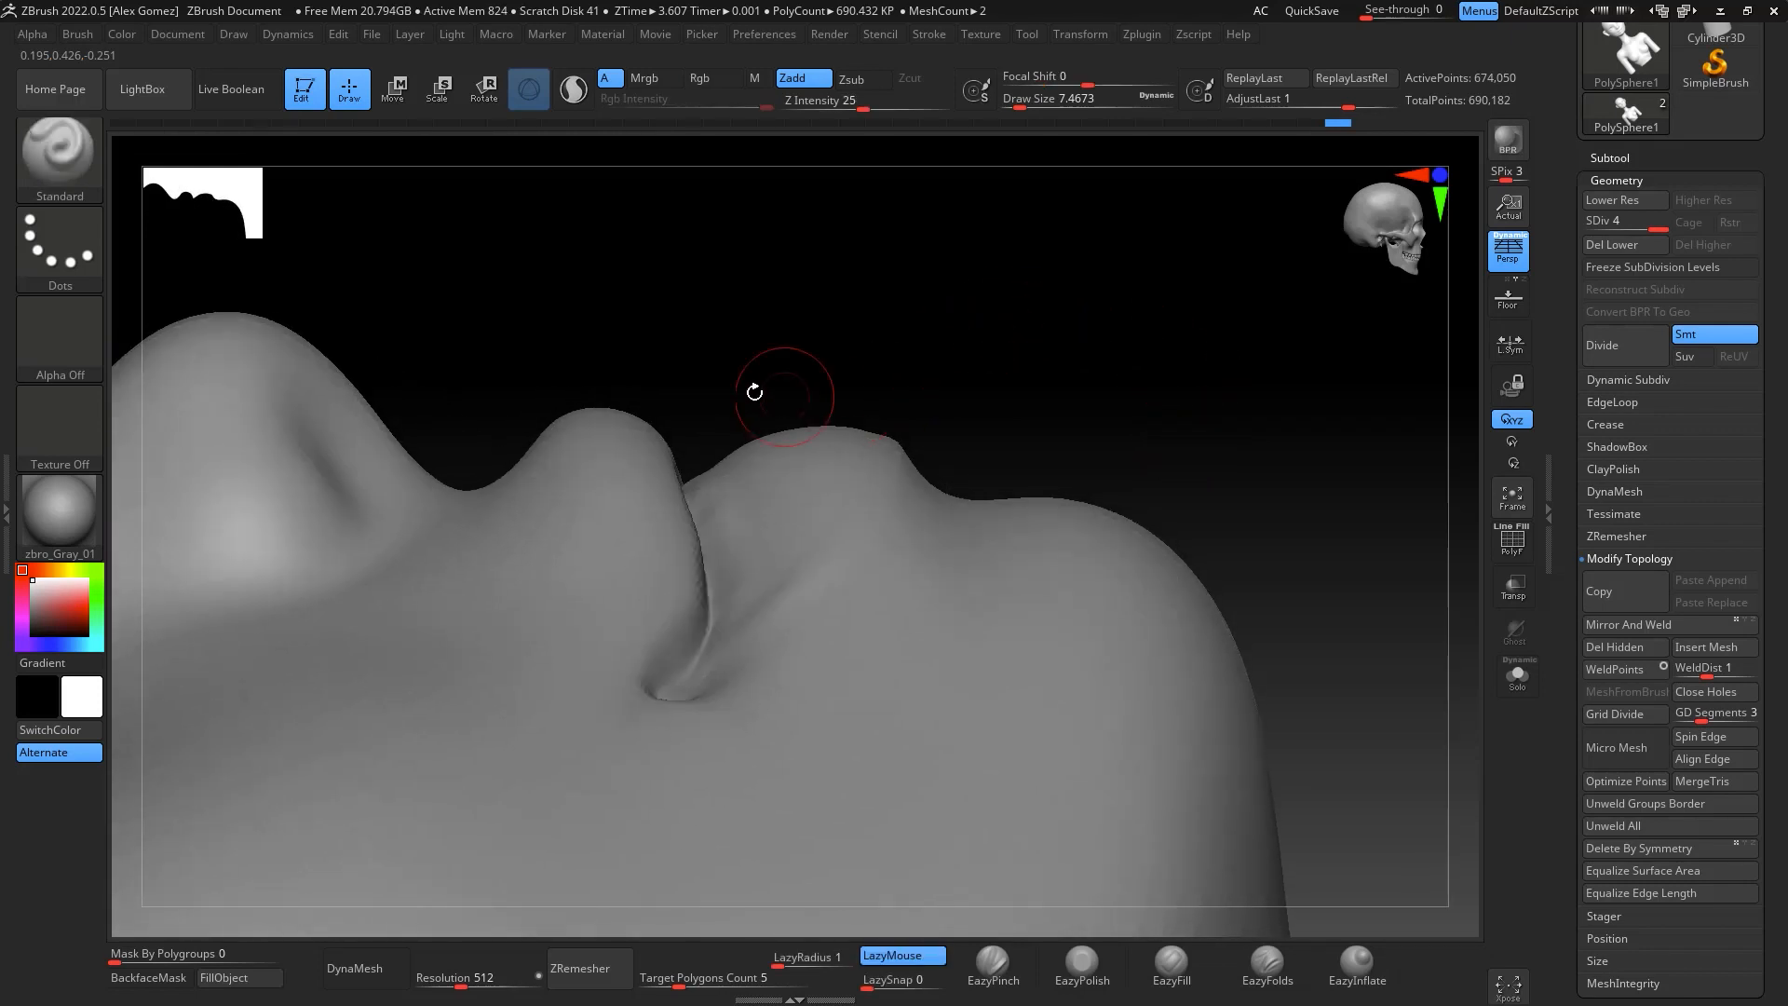
pyautogui.press('ctrl')
pyautogui.click(60, 247)
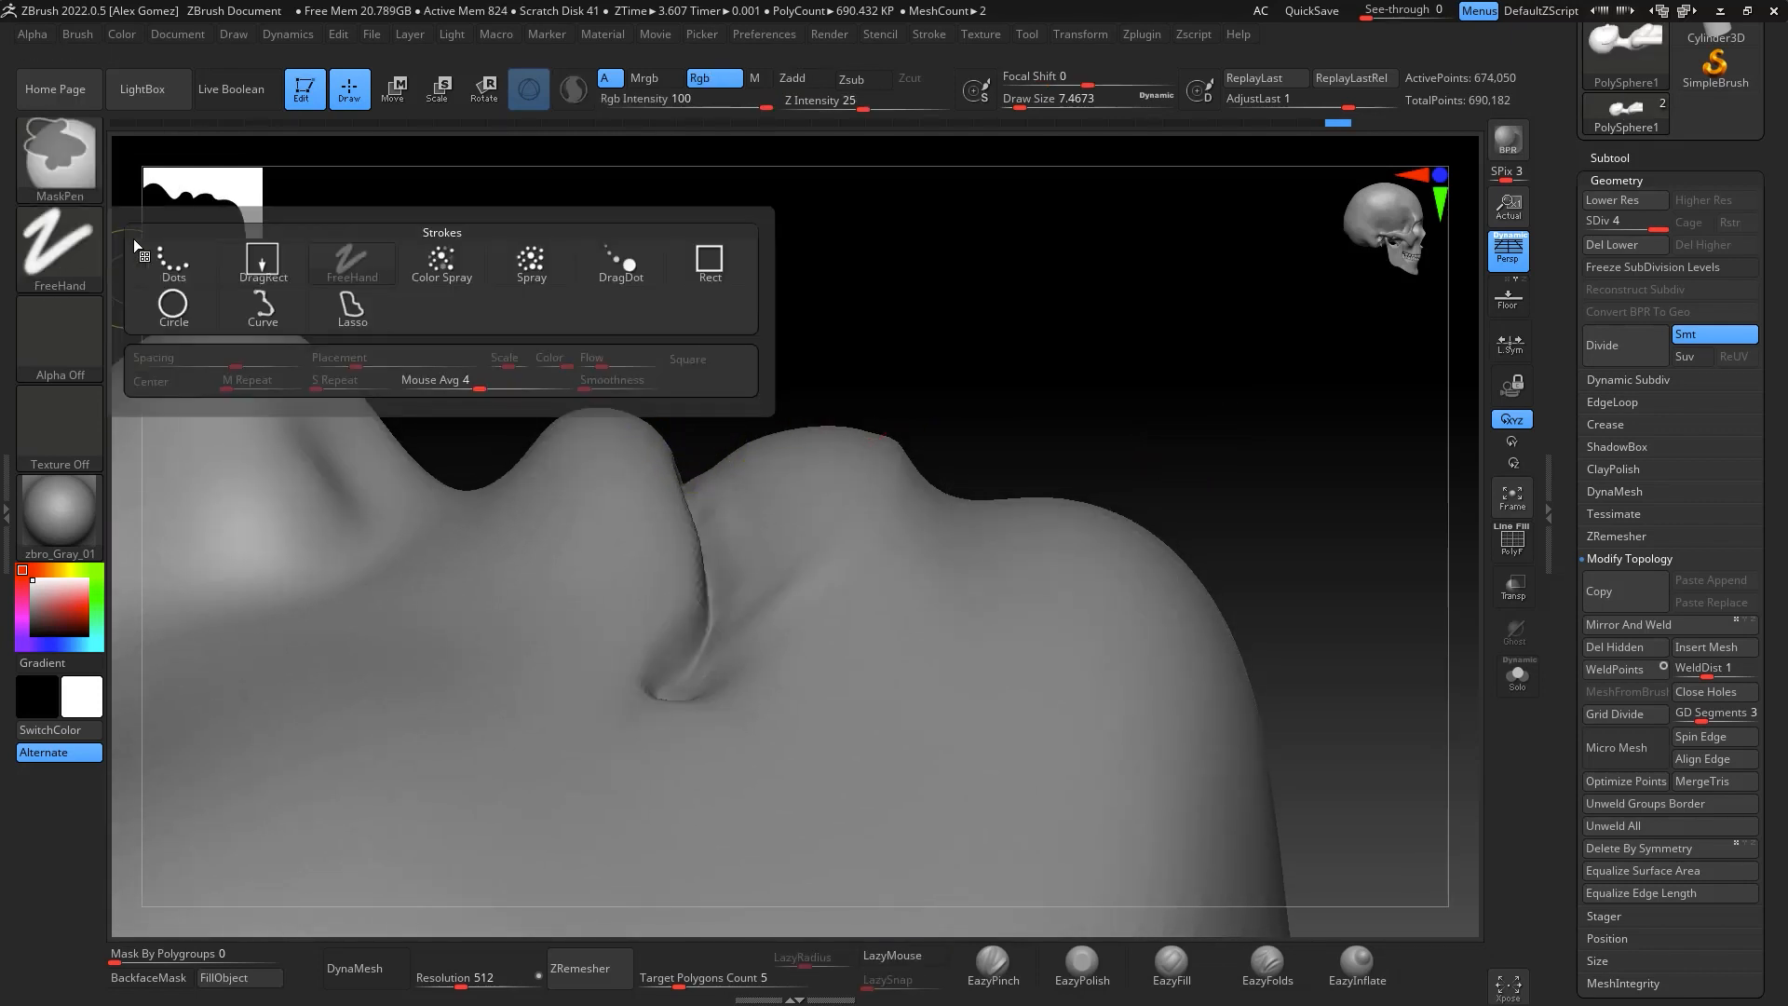
pyautogui.click(354, 308)
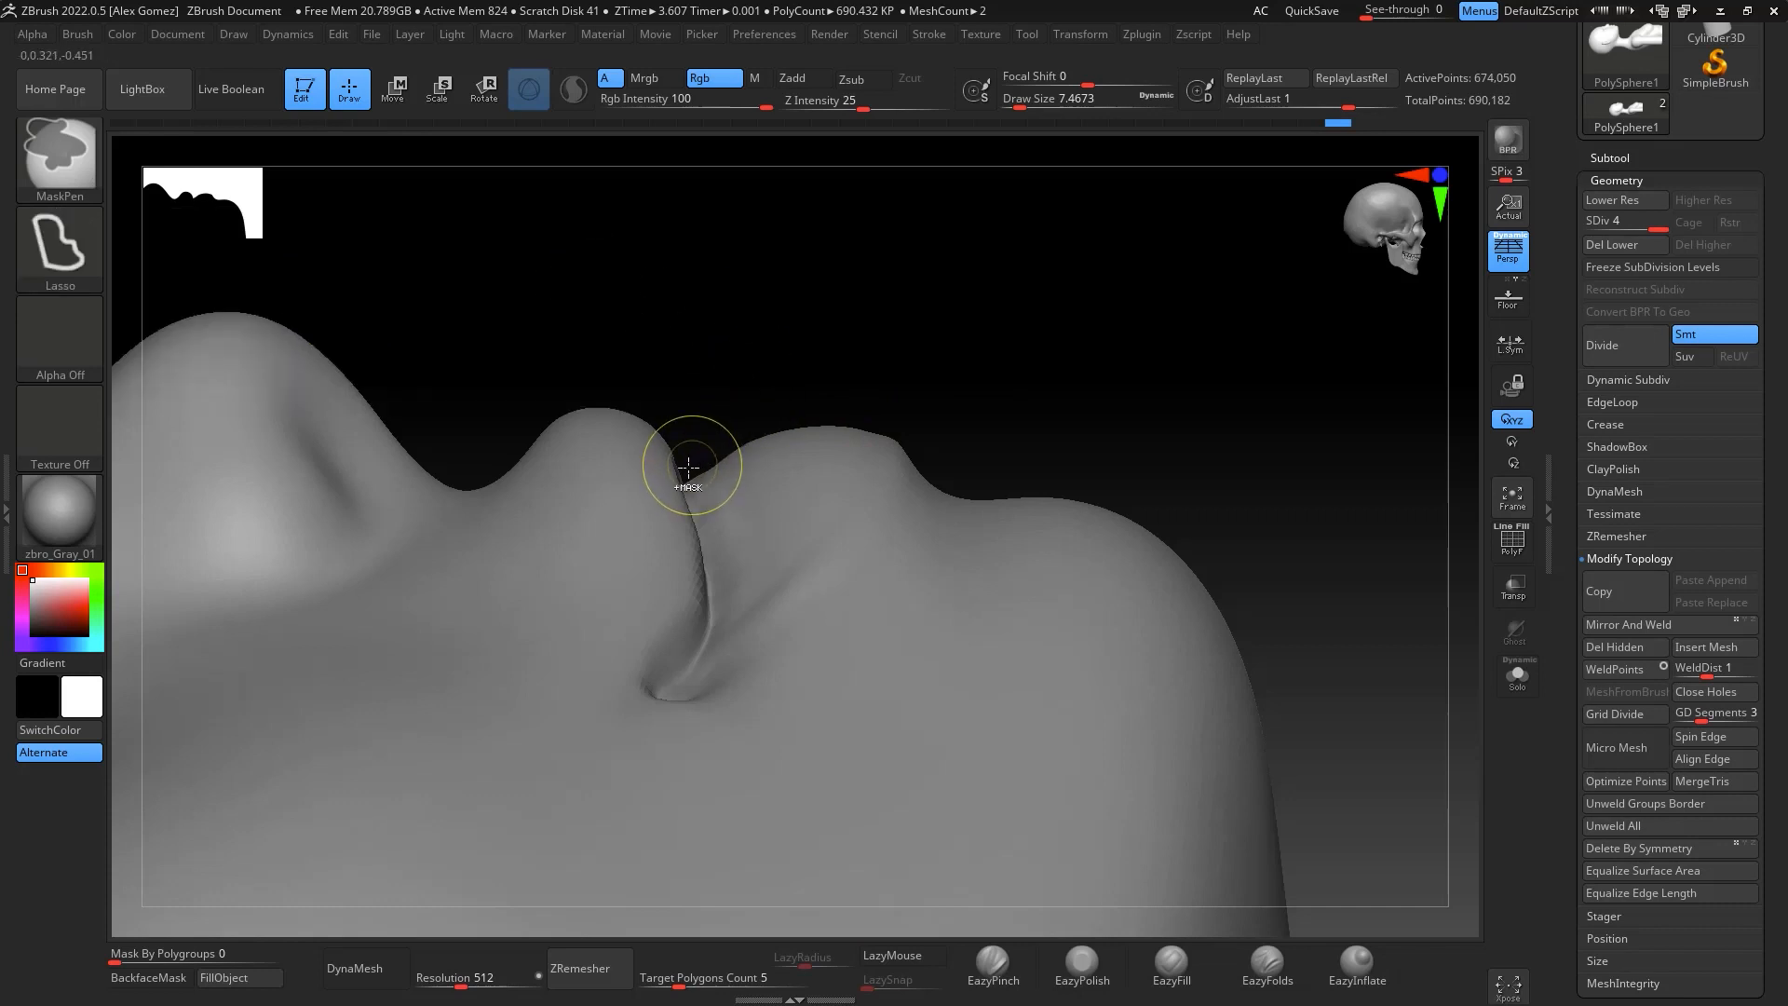
pyautogui.moveTo(712, 596)
pyautogui.keyDown('ctrl'); pyautogui.mouseDown()
pyautogui.moveTo(665, 684)
pyautogui.moveTo(818, 699)
pyautogui.moveTo(1034, 323)
pyautogui.mouseUp(); pyautogui.keyUp('ctrl')
pyautogui.moveTo(970, 241)
pyautogui.keyDown('ctrl'); pyautogui.mouseDown()
pyautogui.moveTo(1102, 371)
pyautogui.moveTo(1131, 431)
pyautogui.moveTo(1154, 359)
pyautogui.moveTo(1225, 291)
pyautogui.moveTo(958, 288)
pyautogui.mouseUp(); pyautogui.keyUp('ctrl')
pyautogui.keyDown('ctrl'); pyautogui.moveTo(568, 780); pyautogui.dragTo(618, 787); pyautogui.keyUp('ctrl')
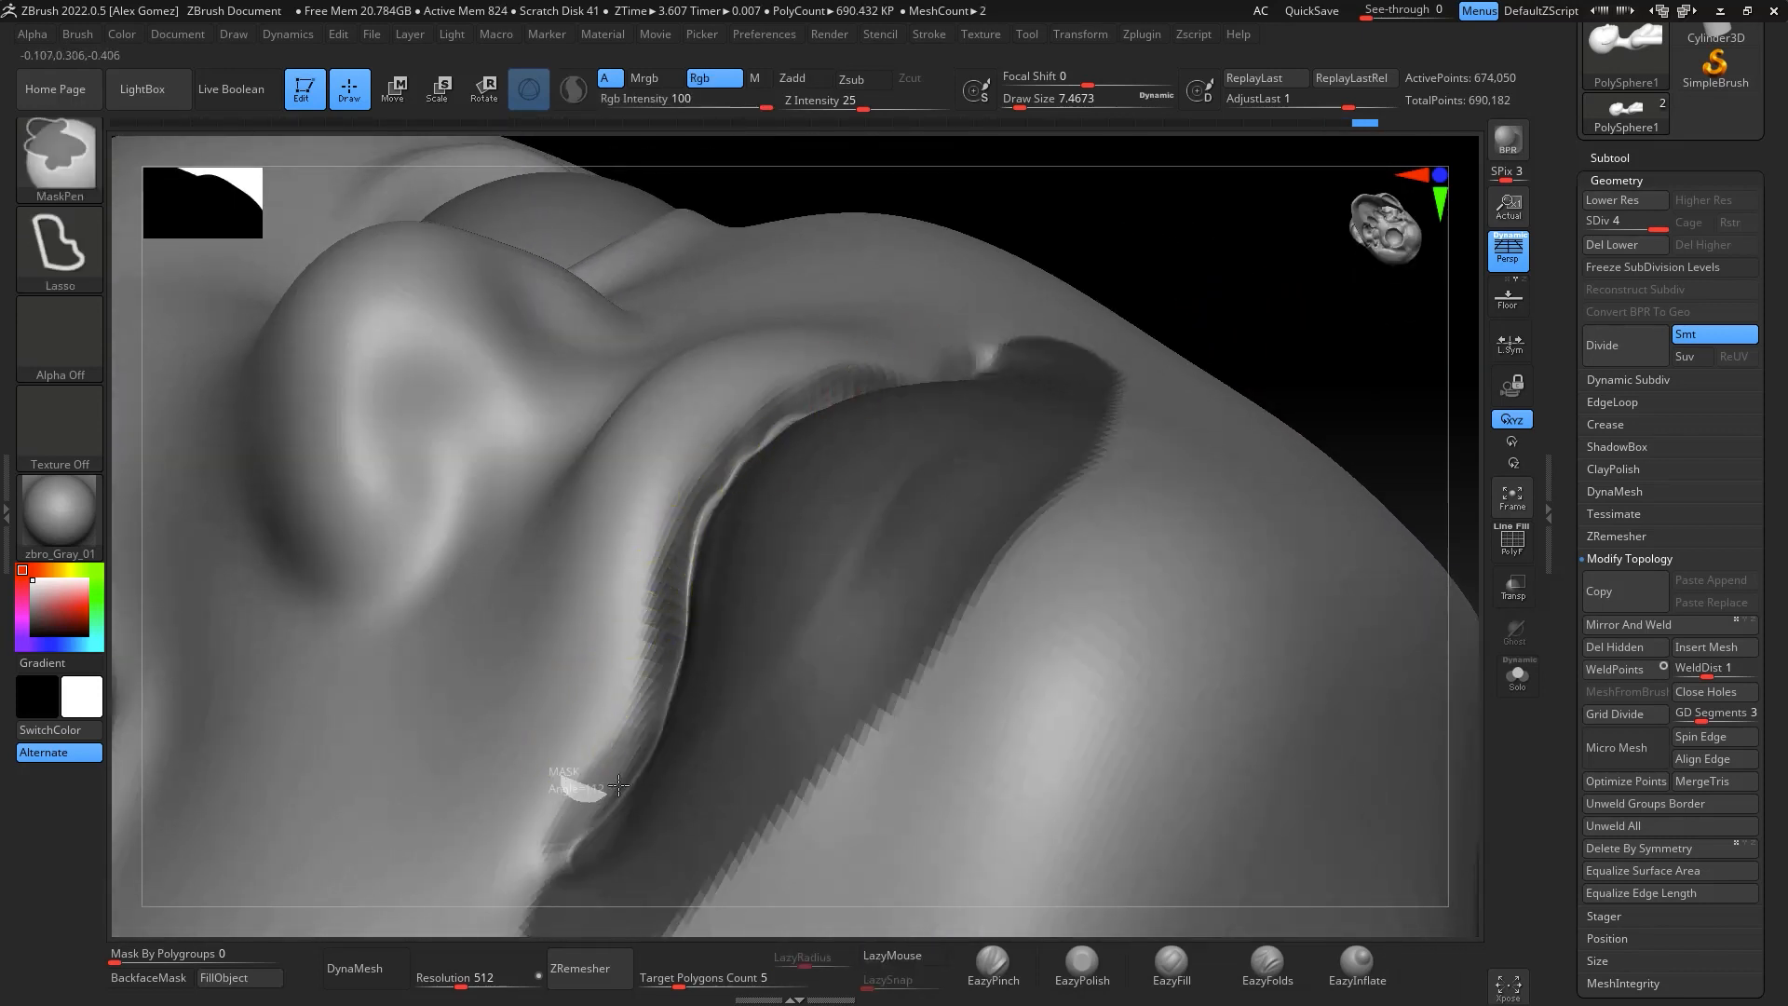
pyautogui.keyDown('ctrl'); pyautogui.moveTo(676, 639); pyautogui.dragTo(694, 536); pyautogui.keyUp('ctrl')
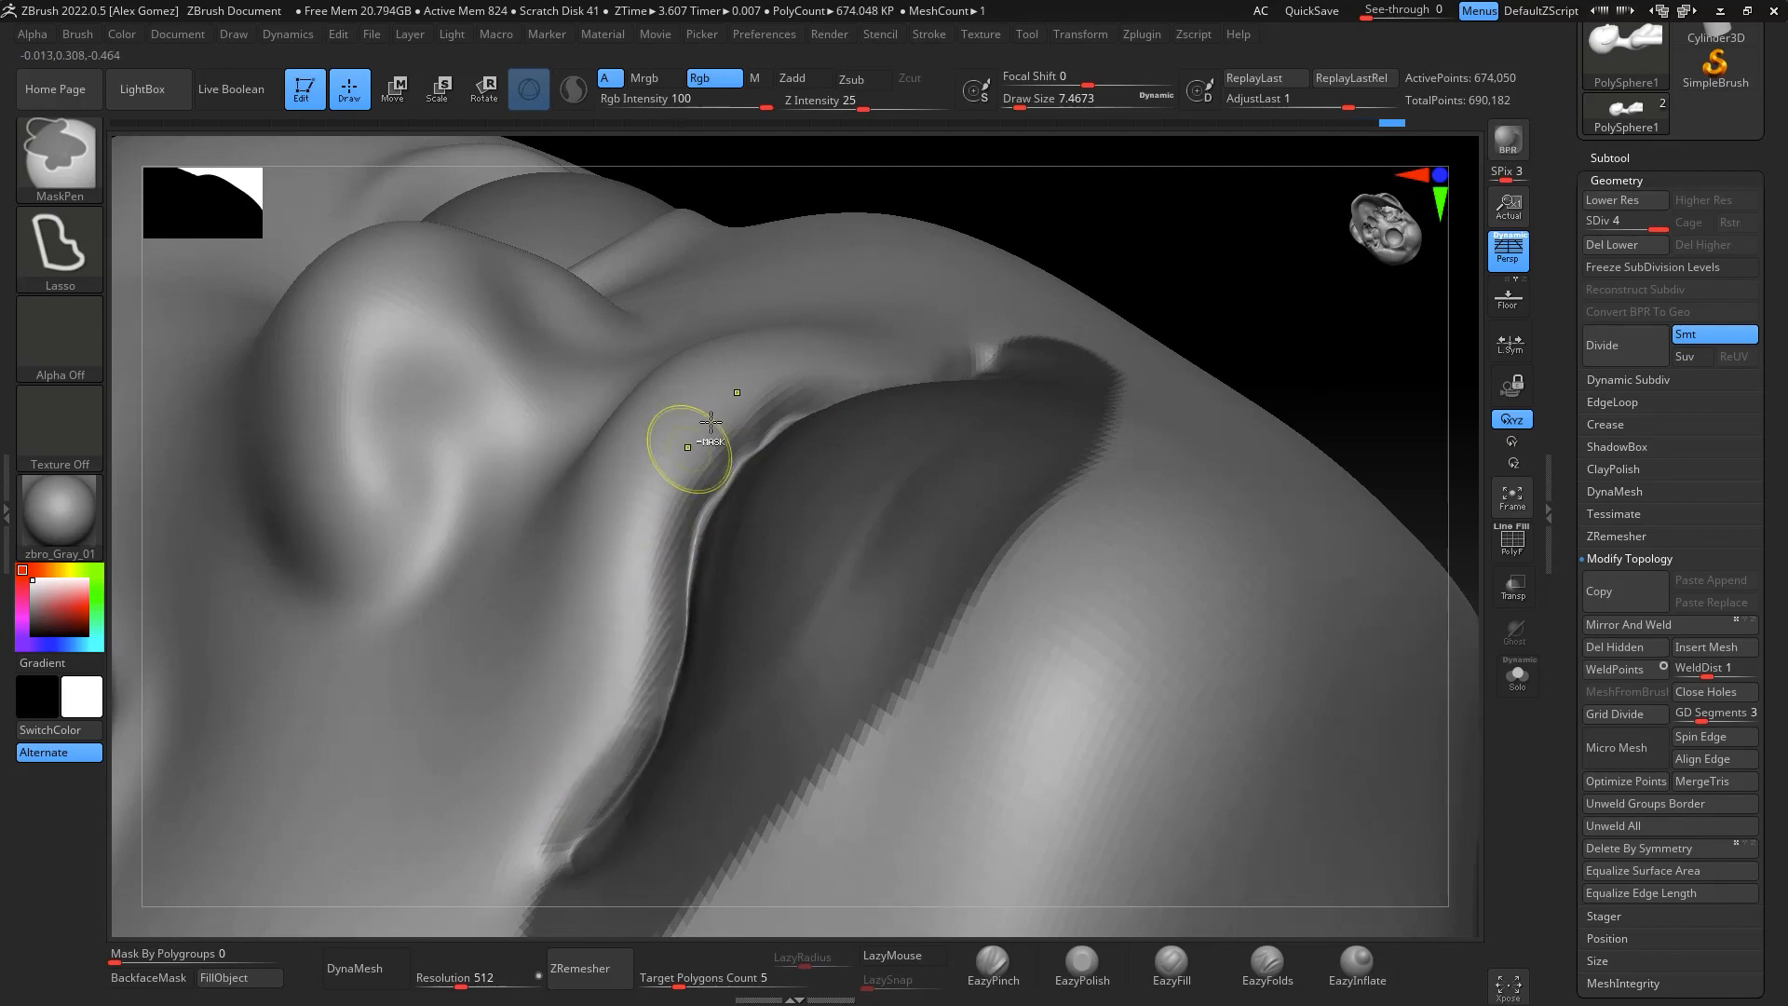
# Define the upper lip's outline with the Standard brush at a draw size of about 4.3, undoing an unwanted stroke
pyautogui.moveTo(1308, 380); pyautogui.dragTo(1058, 683)
pyautogui.keyDown('alt'); pyautogui.moveTo(1224, 813); pyautogui.dragTo(1329, 817); pyautogui.keyUp('alt')
pyautogui.press('b')
pyautogui.press('s')
pyautogui.press('t')
pyautogui.press('space')
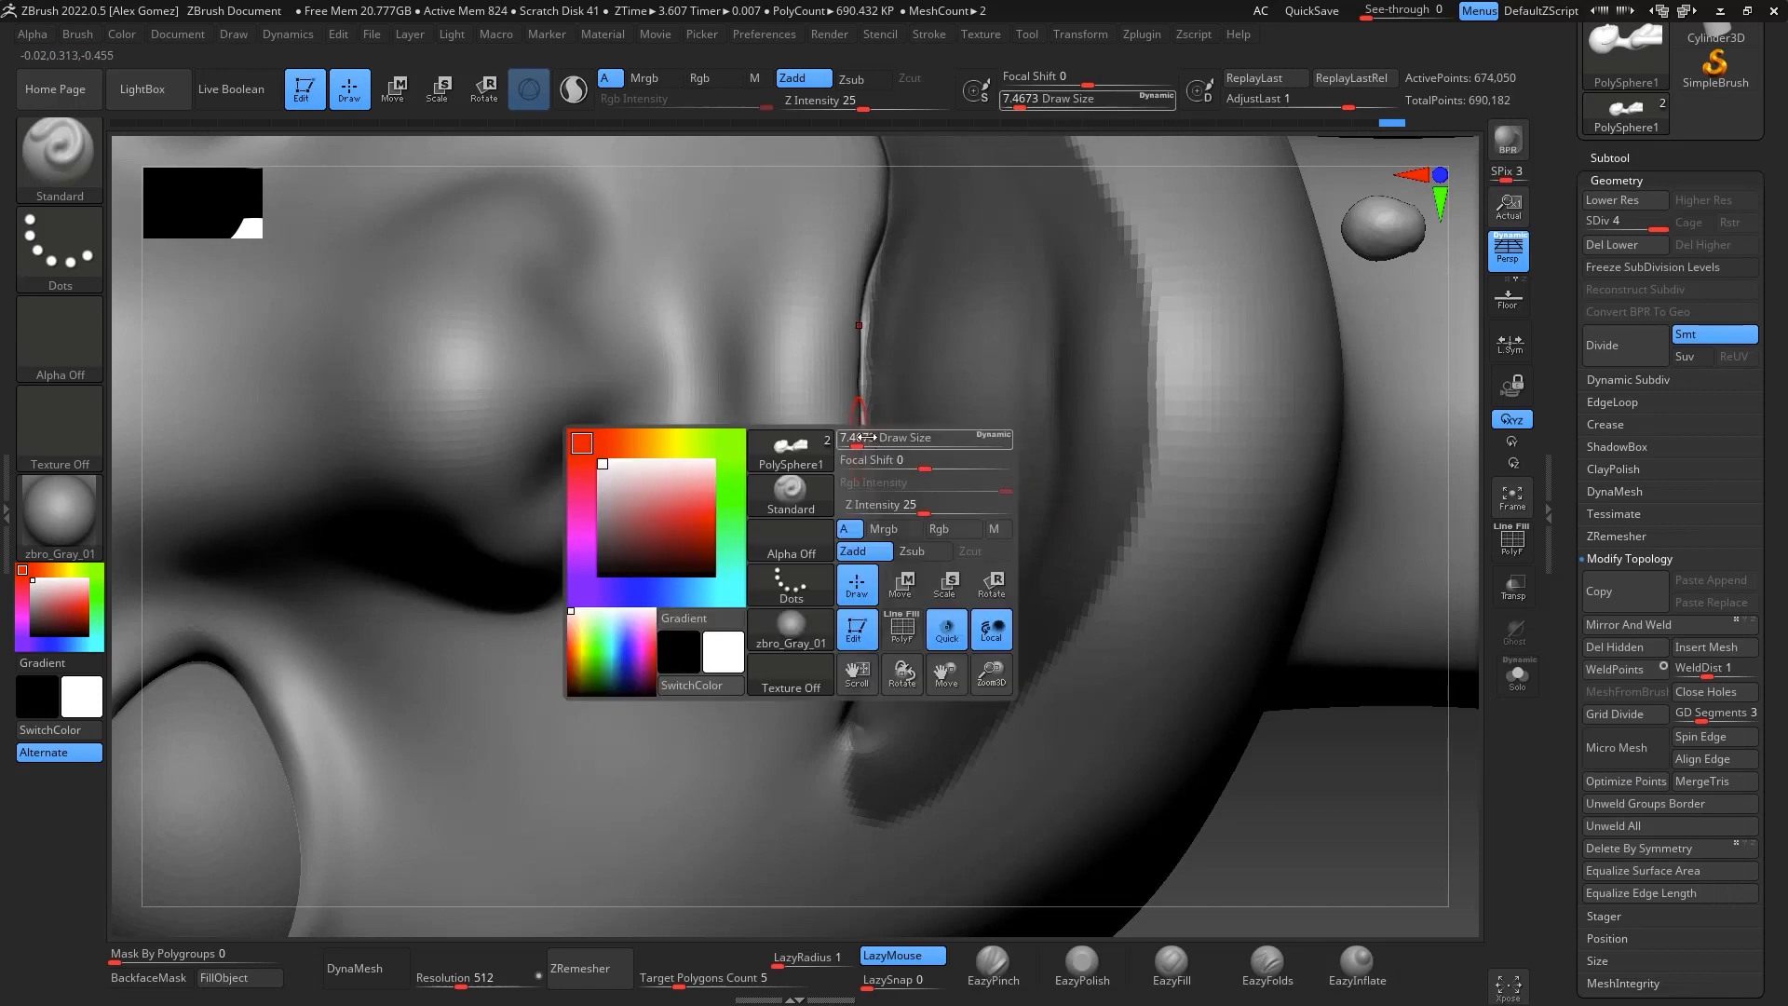
pyautogui.moveTo(857, 438); pyautogui.dragTo(761, 416)
pyautogui.press('space')
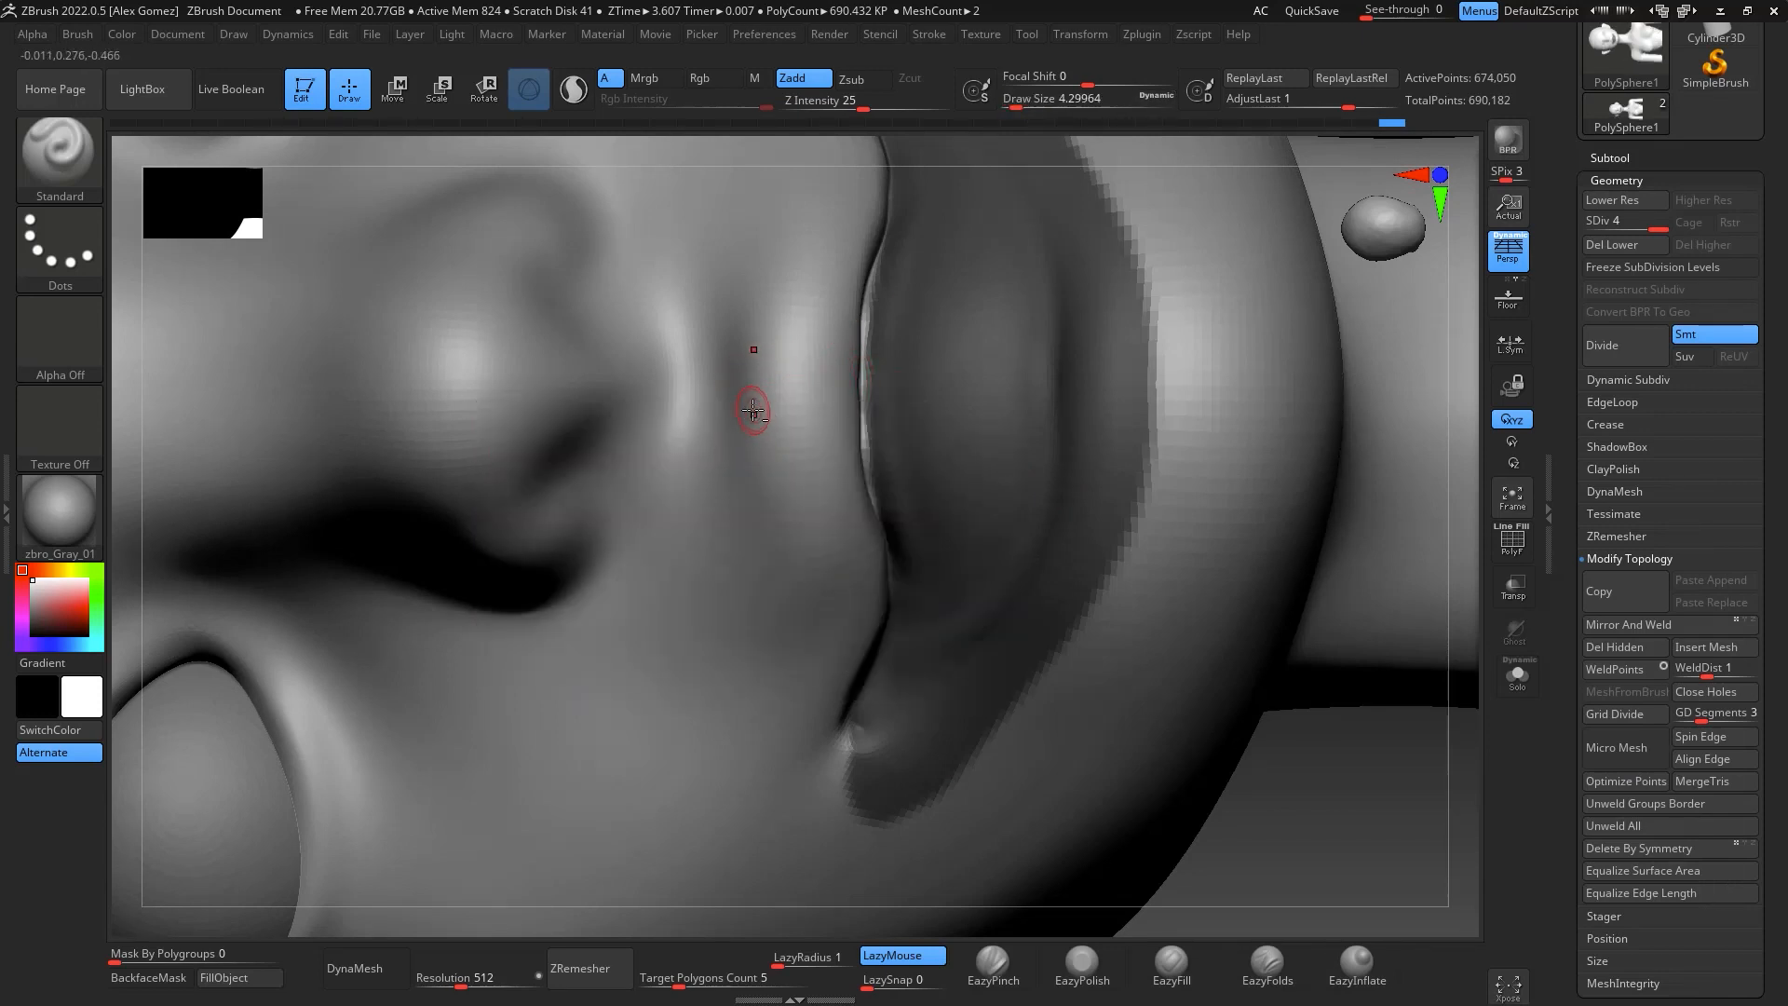
pyautogui.hotkey('ctrl', 'z')
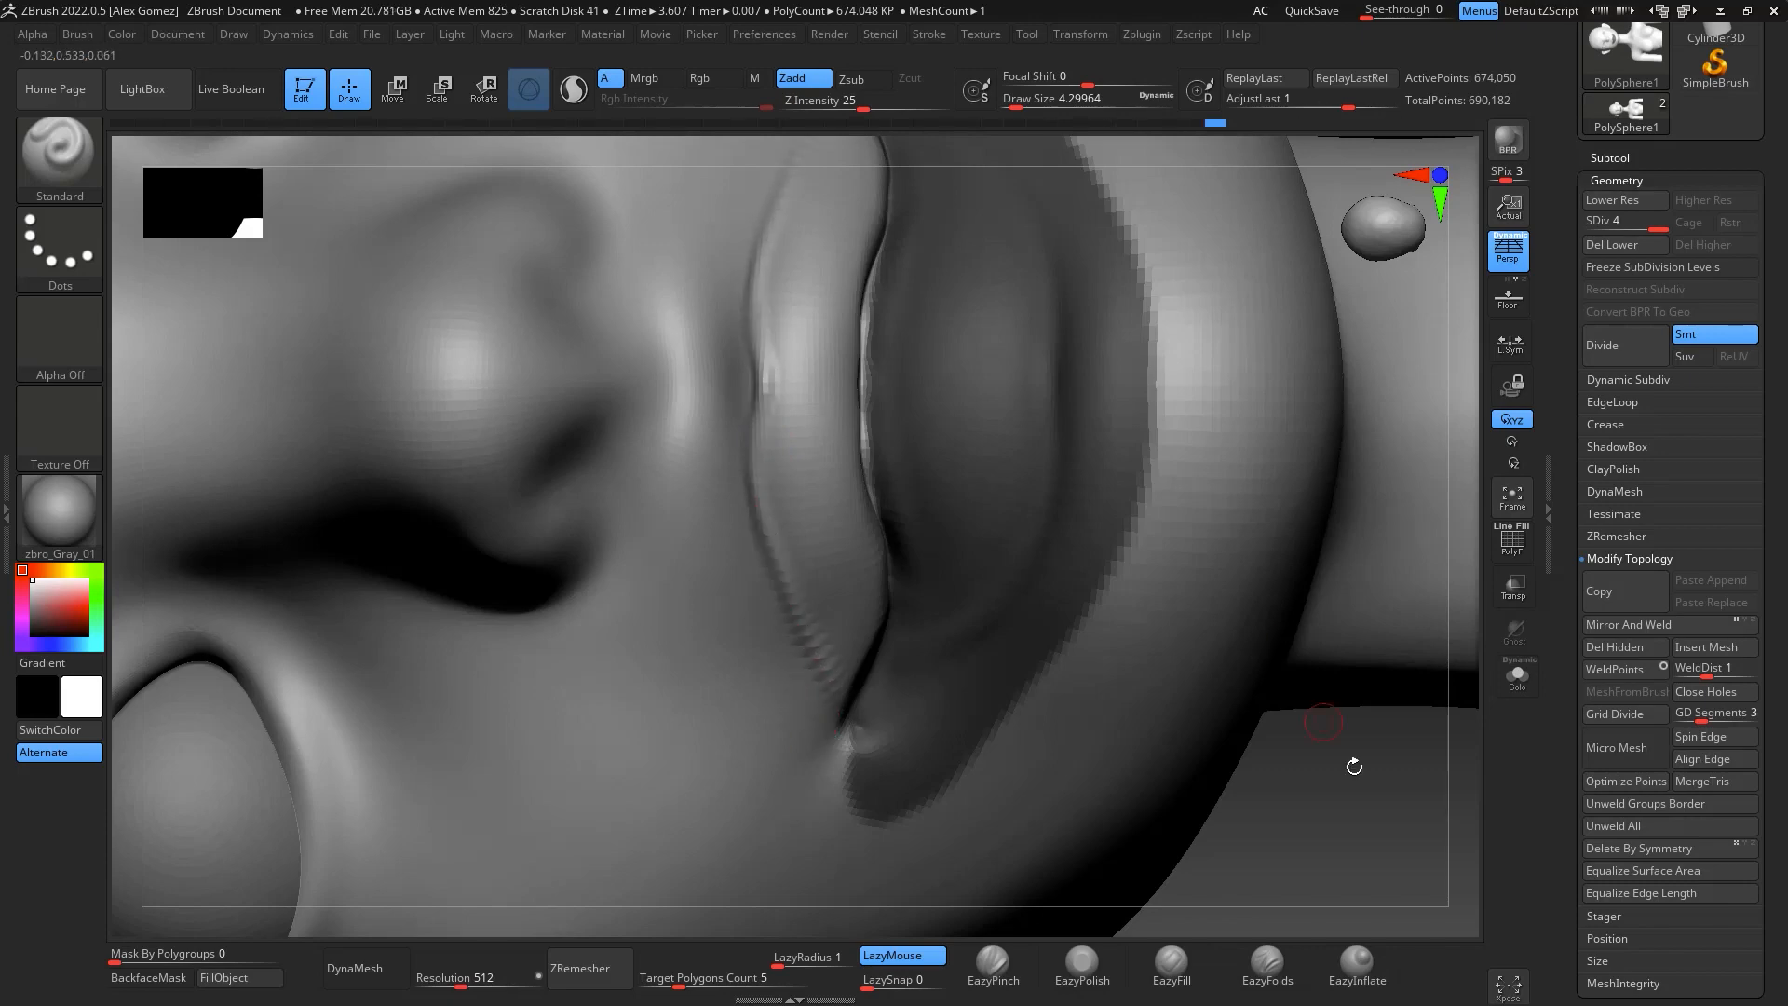
# Shape the upper lip's contour from the front with the Move brush at a draw size of about 31
pyautogui.moveTo(1353, 758)
pyautogui.keyDown('shift'); pyautogui.mouseDown()
pyautogui.moveTo(1467, 762)
pyautogui.moveTo(1353, 494)
pyautogui.moveTo(1273, 519)
pyautogui.moveTo(1311, 583)
pyautogui.moveTo(1307, 556)
pyautogui.mouseUp(); pyautogui.keyUp('shift')
pyautogui.press('b')
pyautogui.press('m')
pyautogui.press('v')
pyautogui.press('space')
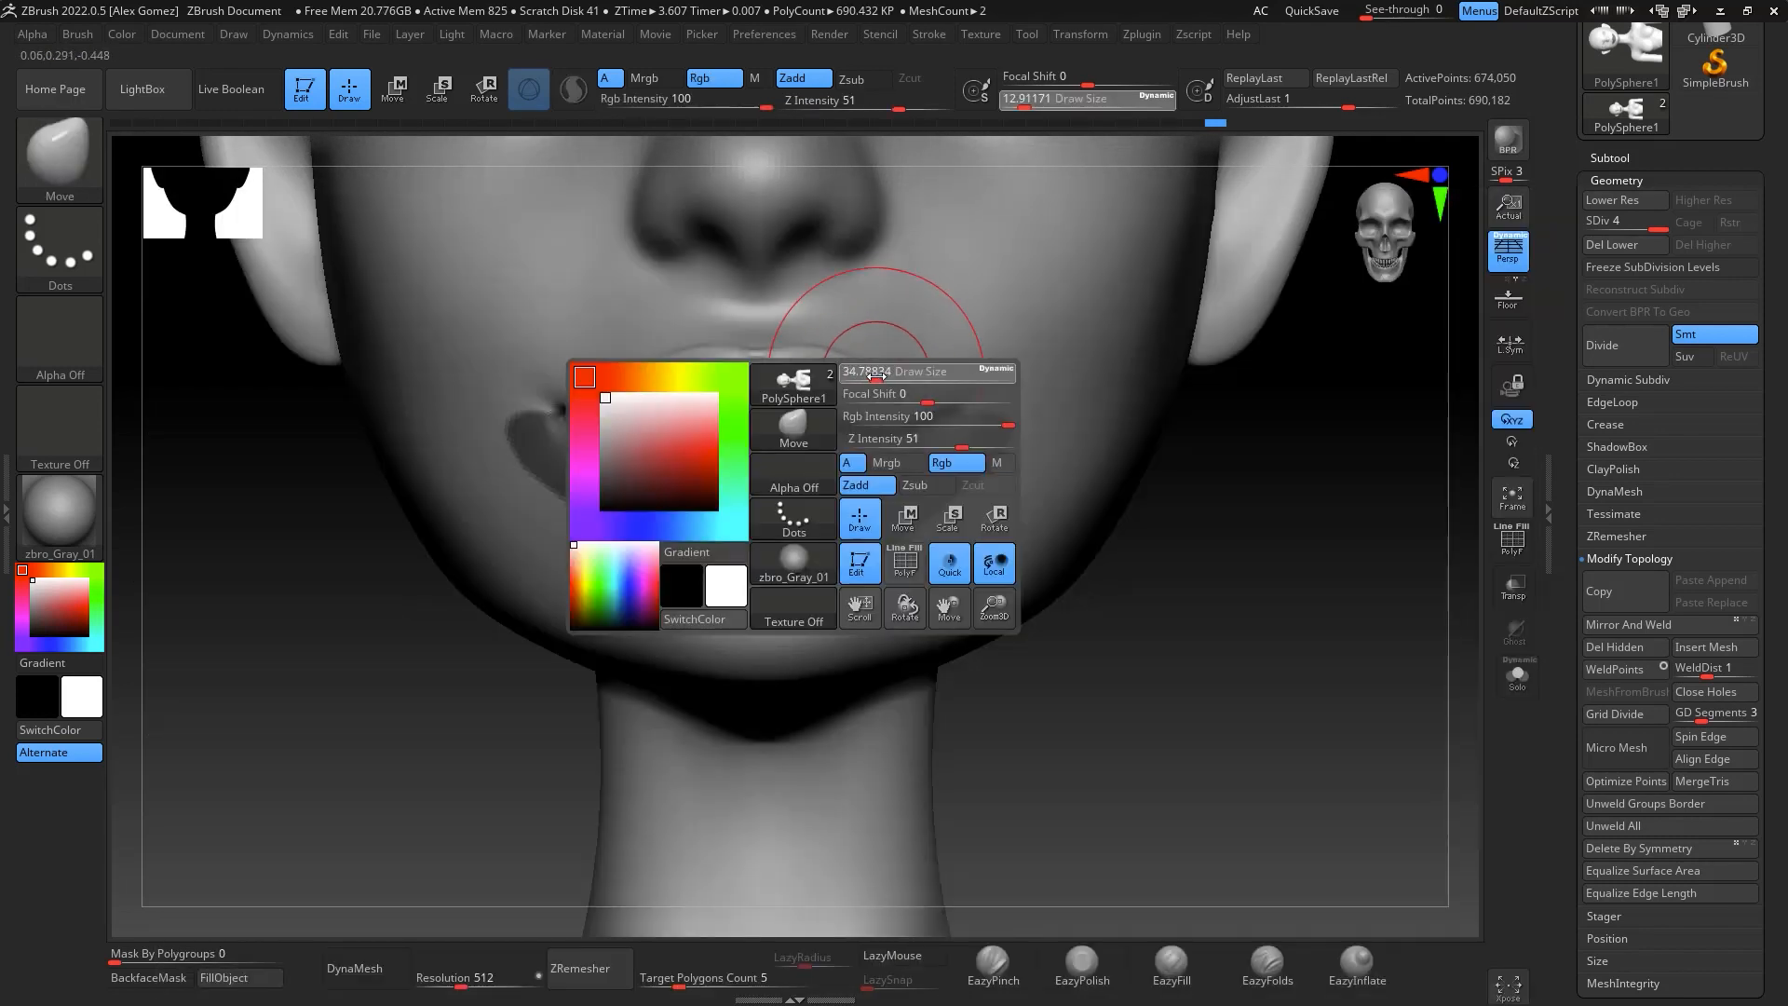
pyautogui.press('space')
pyautogui.click(826, 354)
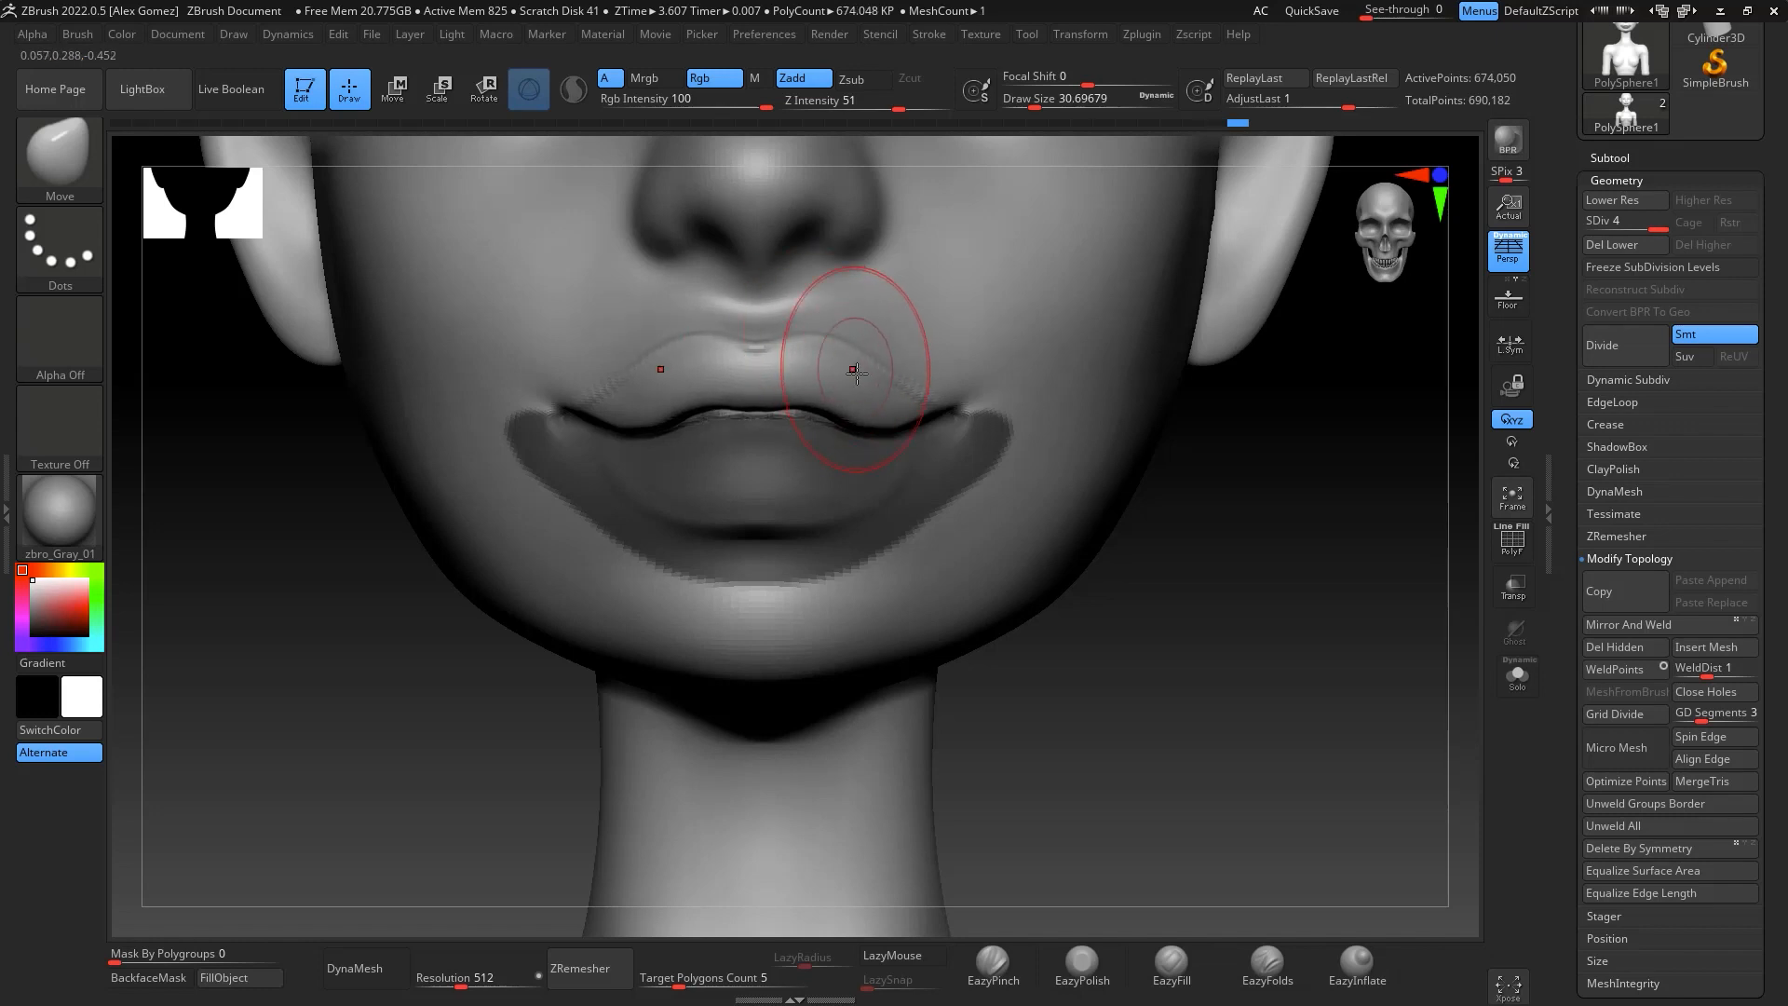
# Refine the upper lip's volume from the front and side, and smooth its lower edge along the lip line
pyautogui.moveTo(1277, 627); pyautogui.dragTo(857, 332)
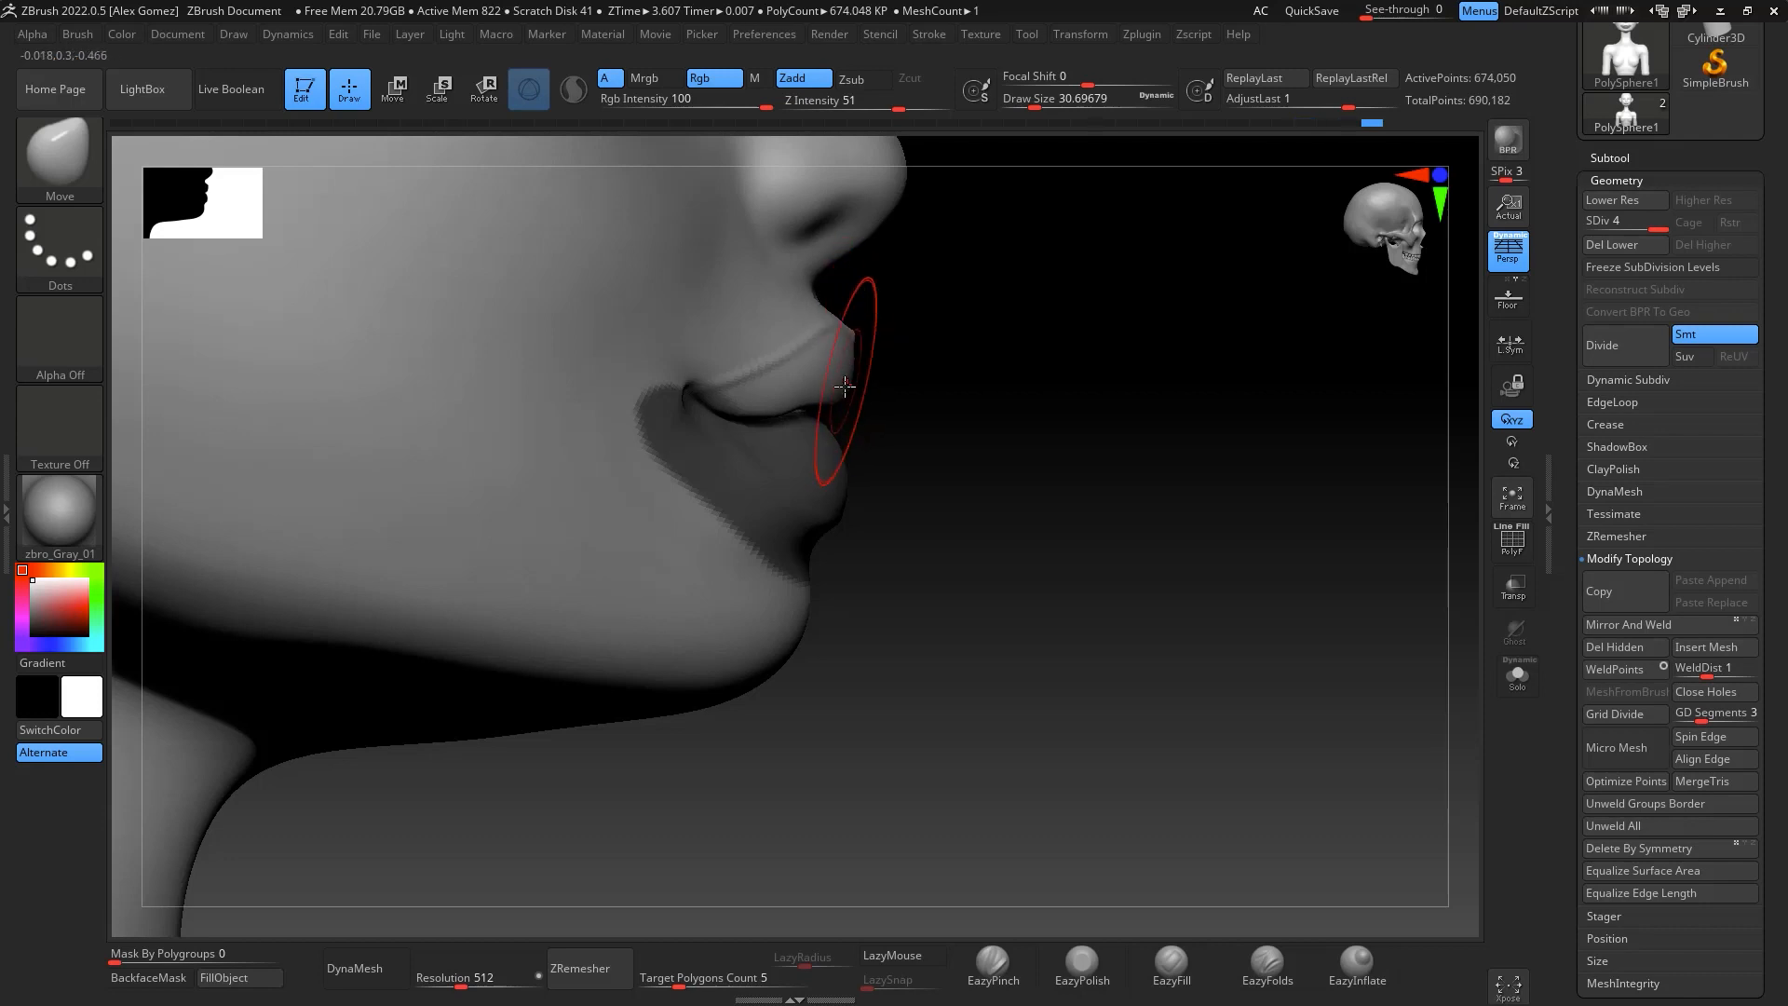
pyautogui.moveTo(903, 344); pyautogui.dragTo(1261, 562)
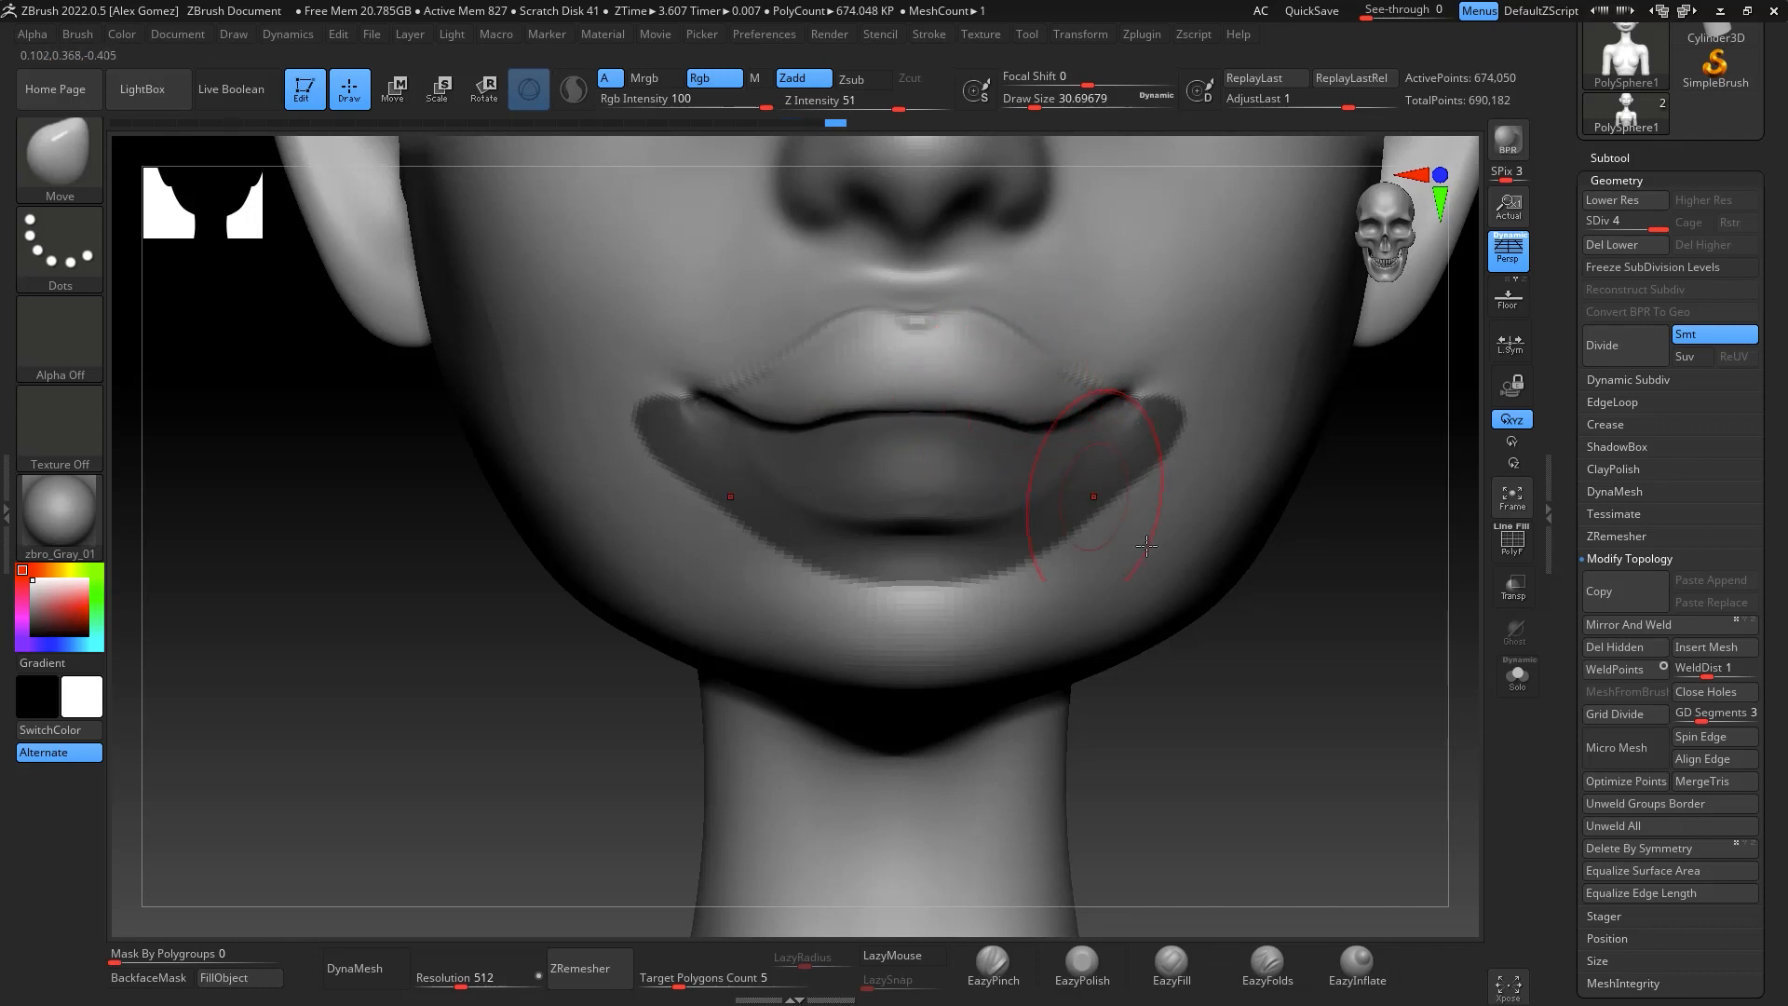
pyautogui.moveTo(1146, 545); pyautogui.dragTo(959, 402, button='right')
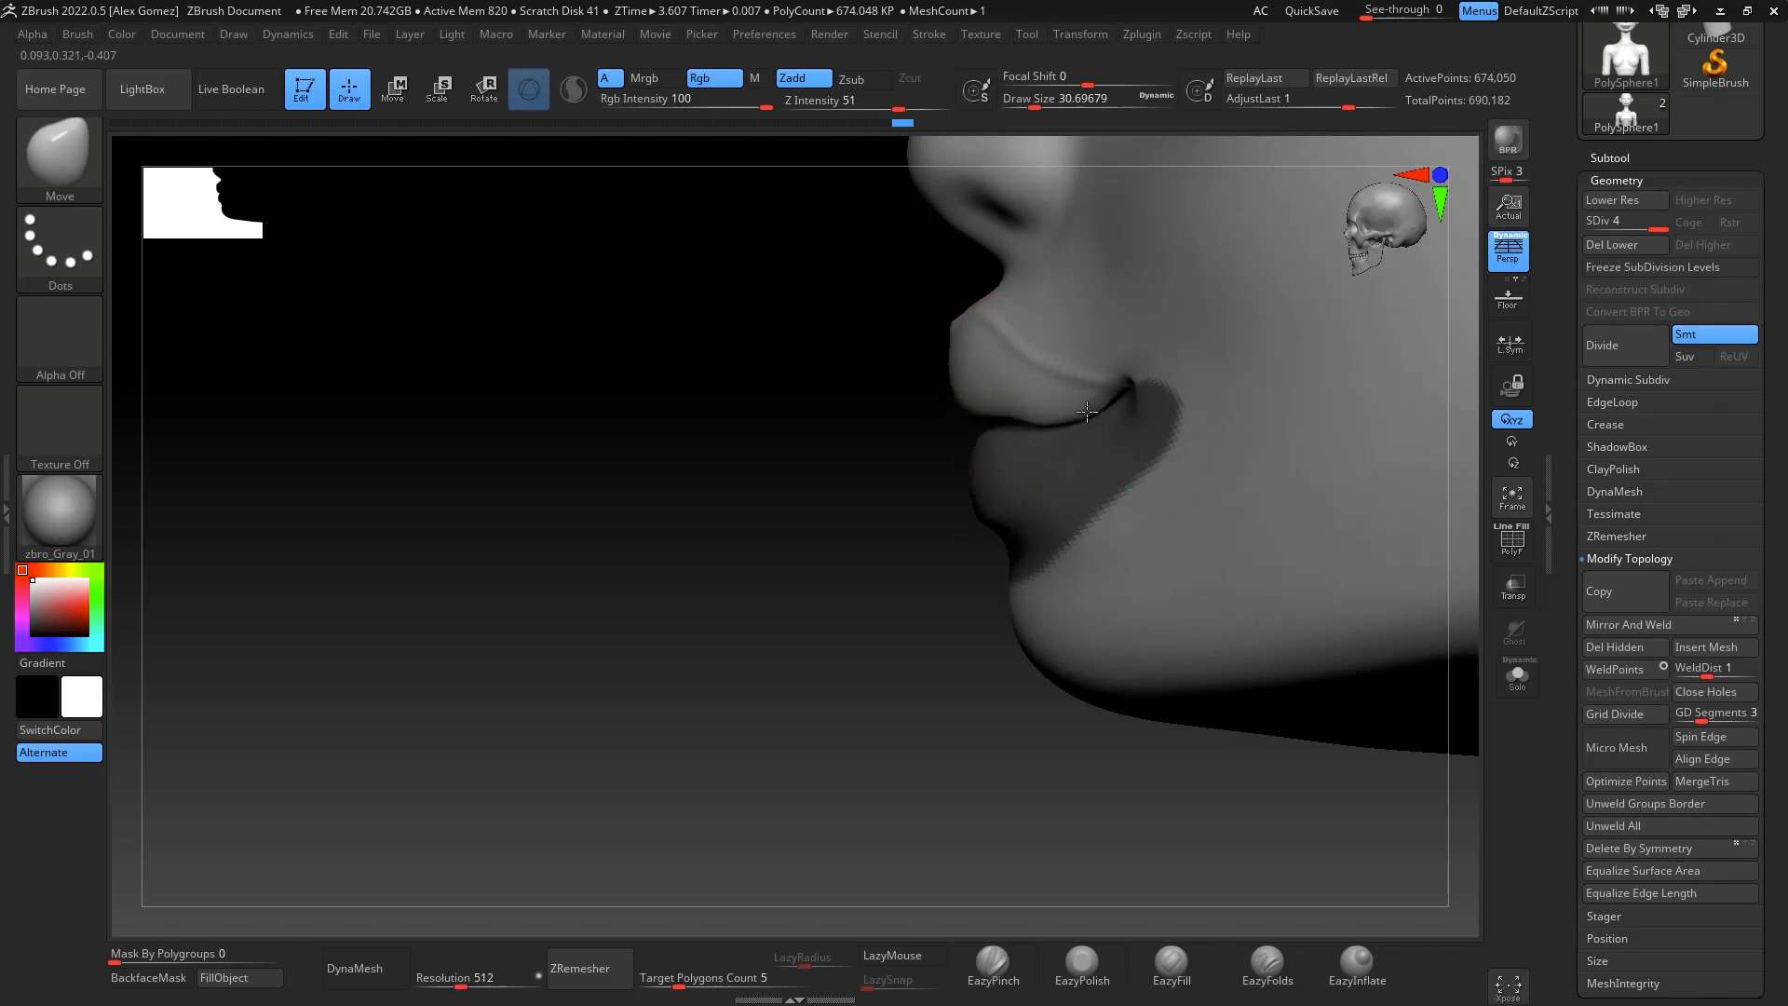
pyautogui.moveTo(1087, 410); pyautogui.dragTo(1305, 627, button='right')
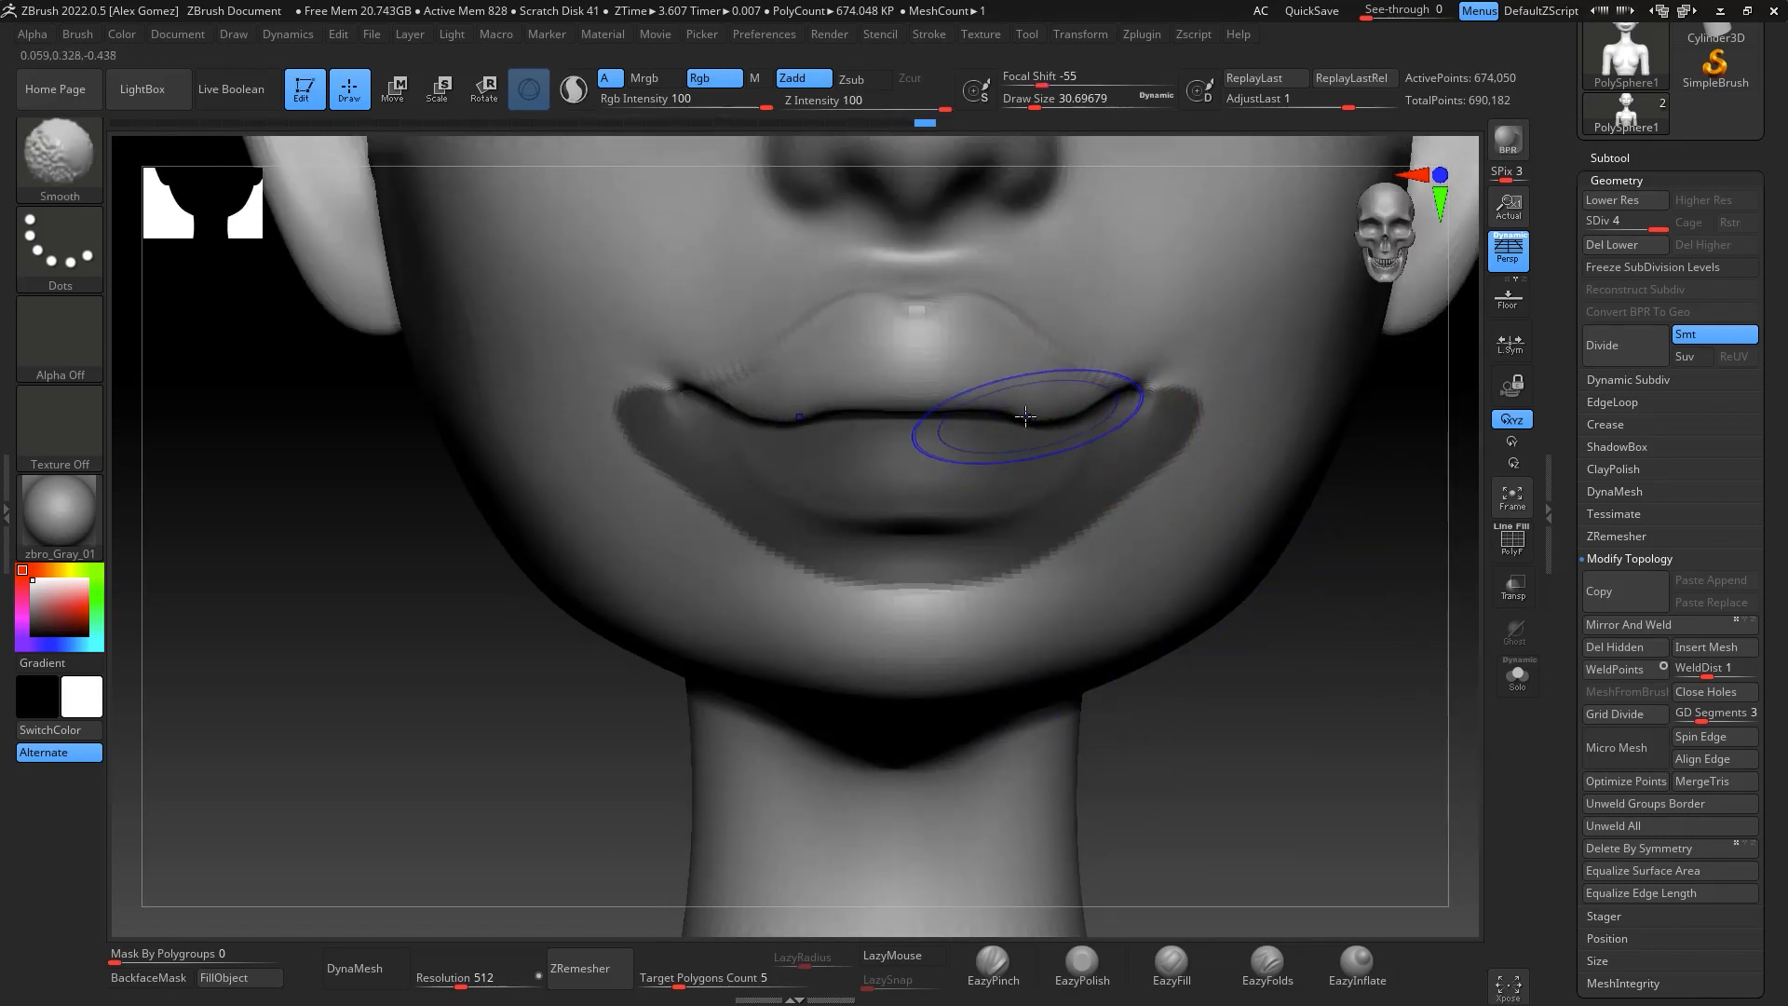
pyautogui.keyDown('shift'); pyautogui.moveTo(1051, 416); pyautogui.dragTo(1066, 408); pyautogui.keyUp('shift')
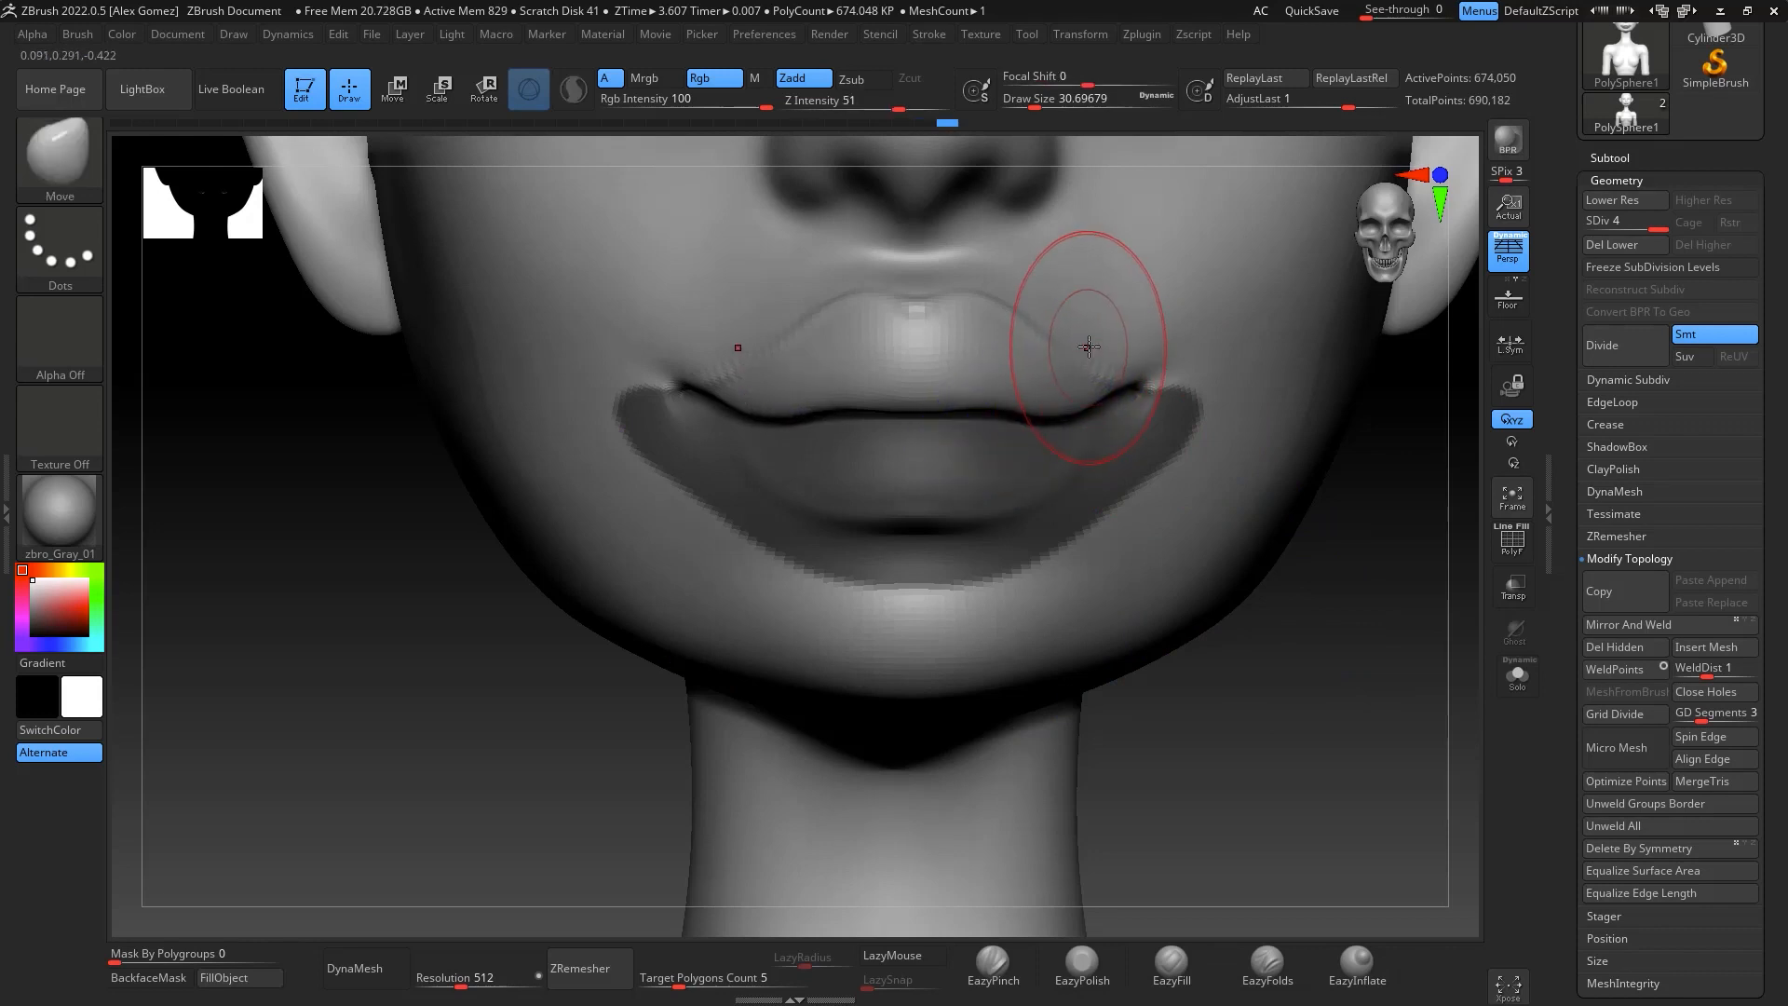
# Clear the mask from the lower lip
pyautogui.moveTo(1335, 703); pyautogui.dragTo(1297, 507, button='right')
pyautogui.moveTo(1272, 325); pyautogui.dragTo(1277, 375, button='right')
pyautogui.moveTo(1387, 414)
pyautogui.keyDown('alt'); pyautogui.mouseDown(button='right')
pyautogui.moveTo(1293, 331)
pyautogui.moveTo(1349, 428)
pyautogui.moveTo(1373, 371)
pyautogui.moveTo(1247, 597)
pyautogui.moveTo(1190, 606)
pyautogui.moveTo(1289, 579)
pyautogui.moveTo(1129, 651)
pyautogui.moveTo(902, 813)
pyautogui.mouseUp(button='right'); pyautogui.keyUp('alt')
pyautogui.keyDown('alt'); pyautogui.moveTo(822, 704); pyautogui.dragTo(837, 718, button='right'); pyautogui.keyUp('alt')
pyautogui.keyDown('ctrl'); pyautogui.click(801, 719); pyautogui.keyUp('ctrl')
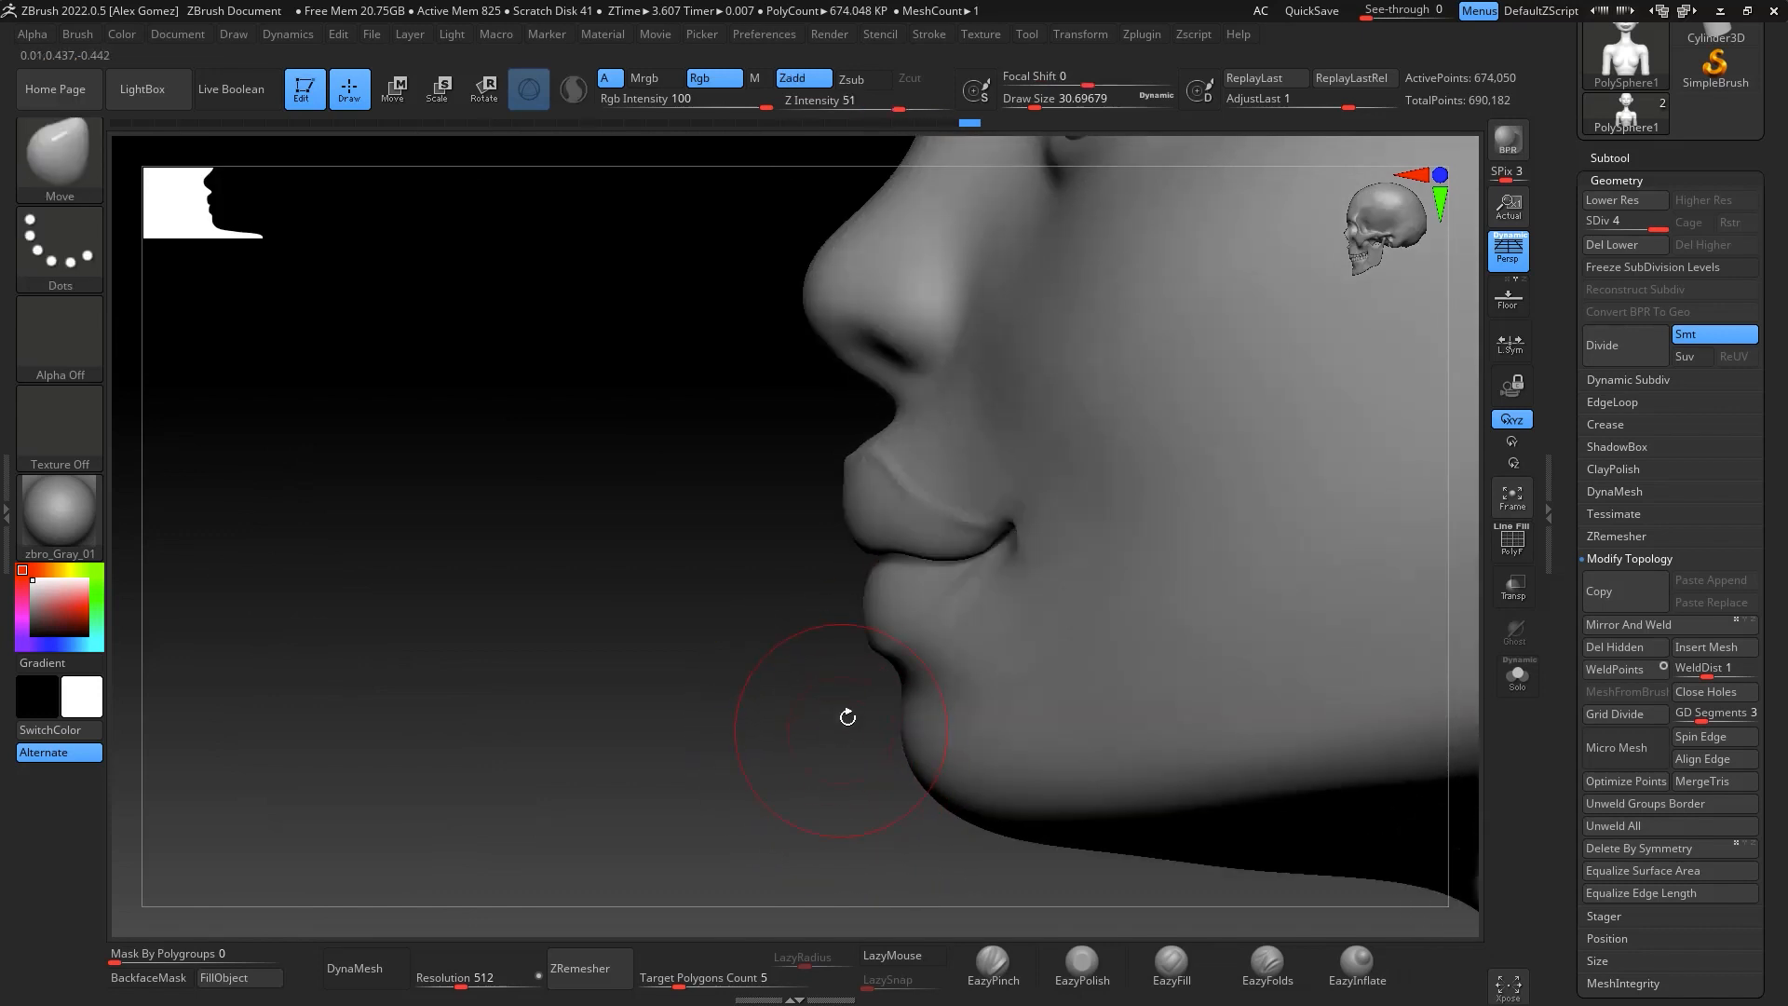
# Pull the upper lip's profile back slightly from the side with the Move brush at a draw size of about 46
pyautogui.press('b')
pyautogui.press('m')
pyautogui.press('v')
pyautogui.press('space')
pyautogui.moveTo(881, 535); pyautogui.dragTo(873, 529)
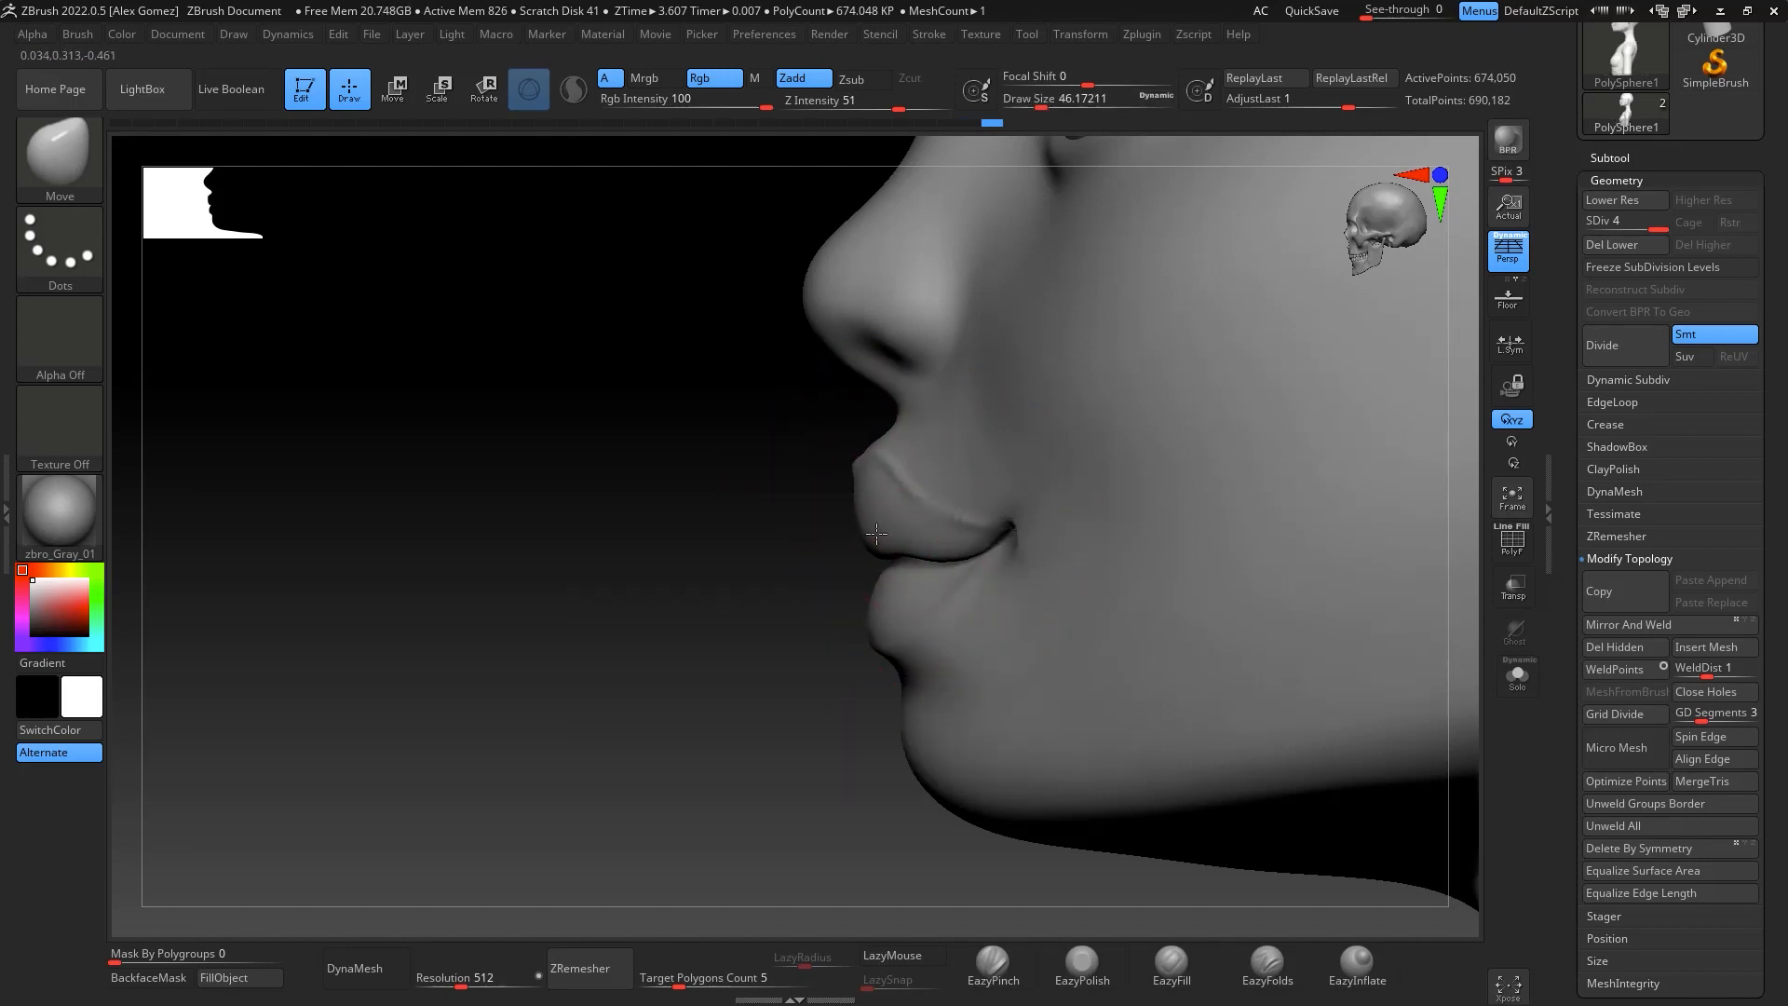
pyautogui.moveTo(819, 754); pyautogui.dragTo(990, 698)
# Refine the philtrum and the upper lip's border with ClayBuildup at draw sizes of about 20, 15.6 and 7.5, smoothing the strokes
pyautogui.moveTo(1211, 726)
pyautogui.keyDown('shift'); pyautogui.mouseDown()
pyautogui.moveTo(1333, 679)
pyautogui.moveTo(1287, 667)
pyautogui.moveTo(1118, 505)
pyautogui.mouseUp(); pyautogui.keyUp('shift')
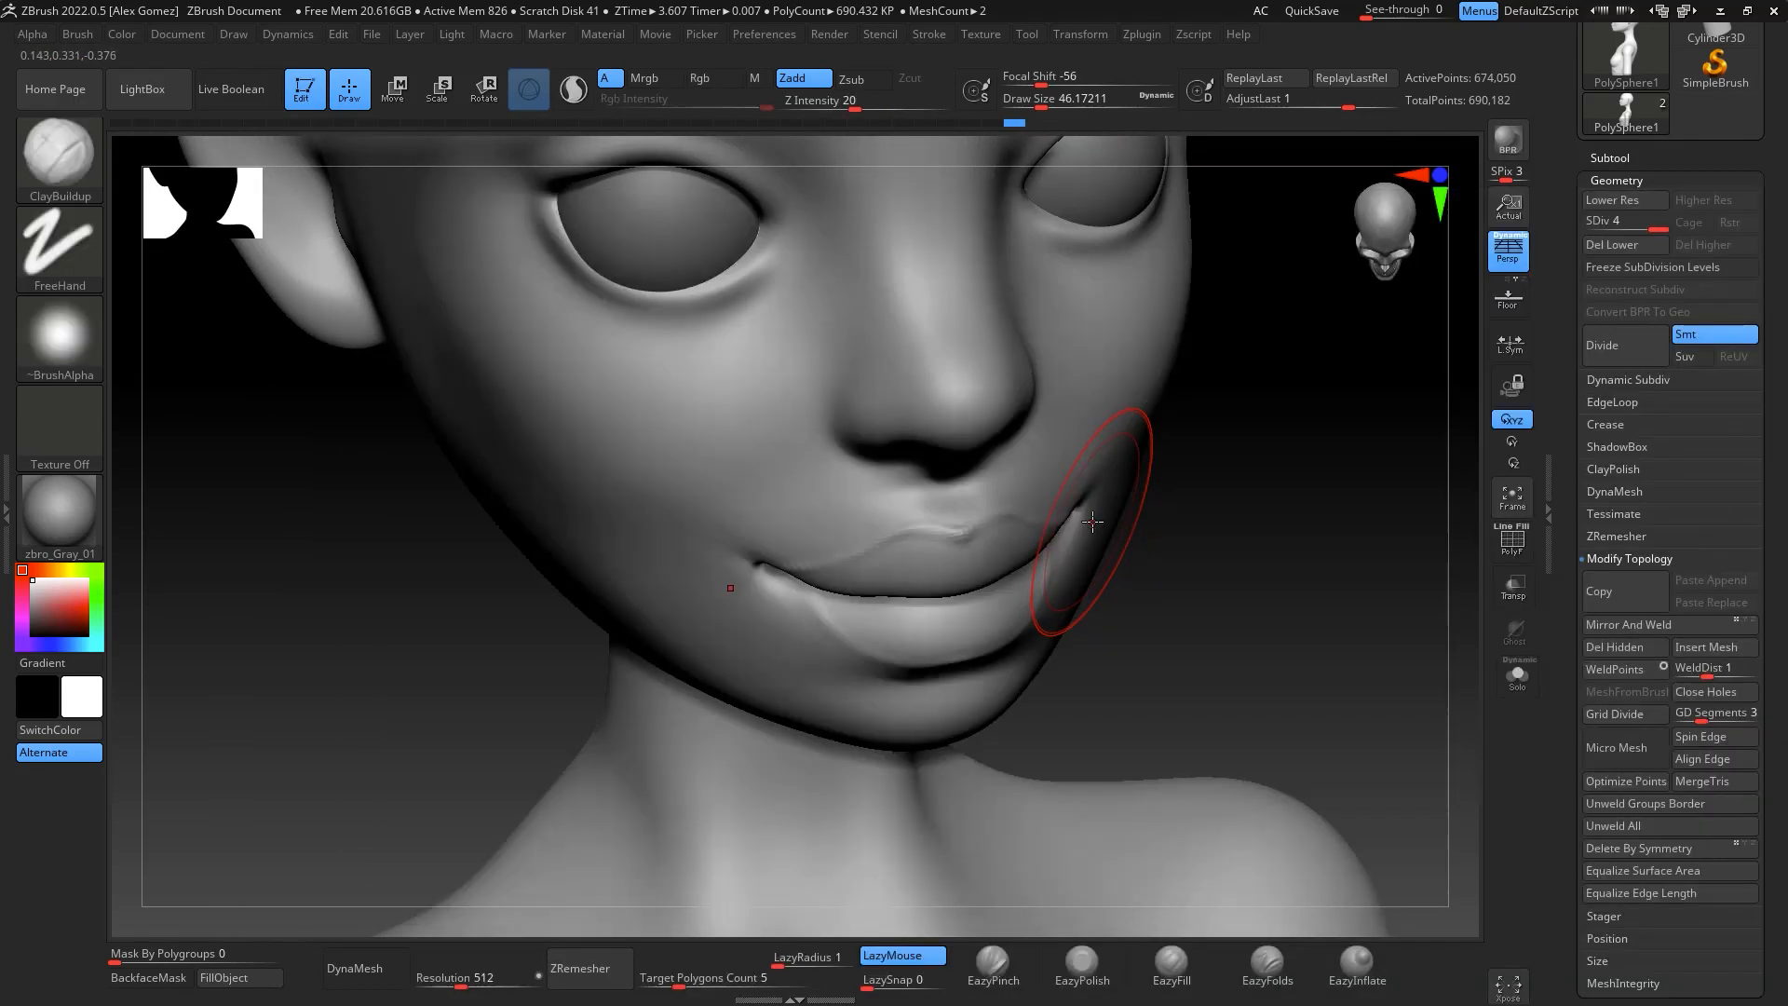
pyautogui.press('space')
pyautogui.moveTo(1155, 522); pyautogui.dragTo(1108, 522)
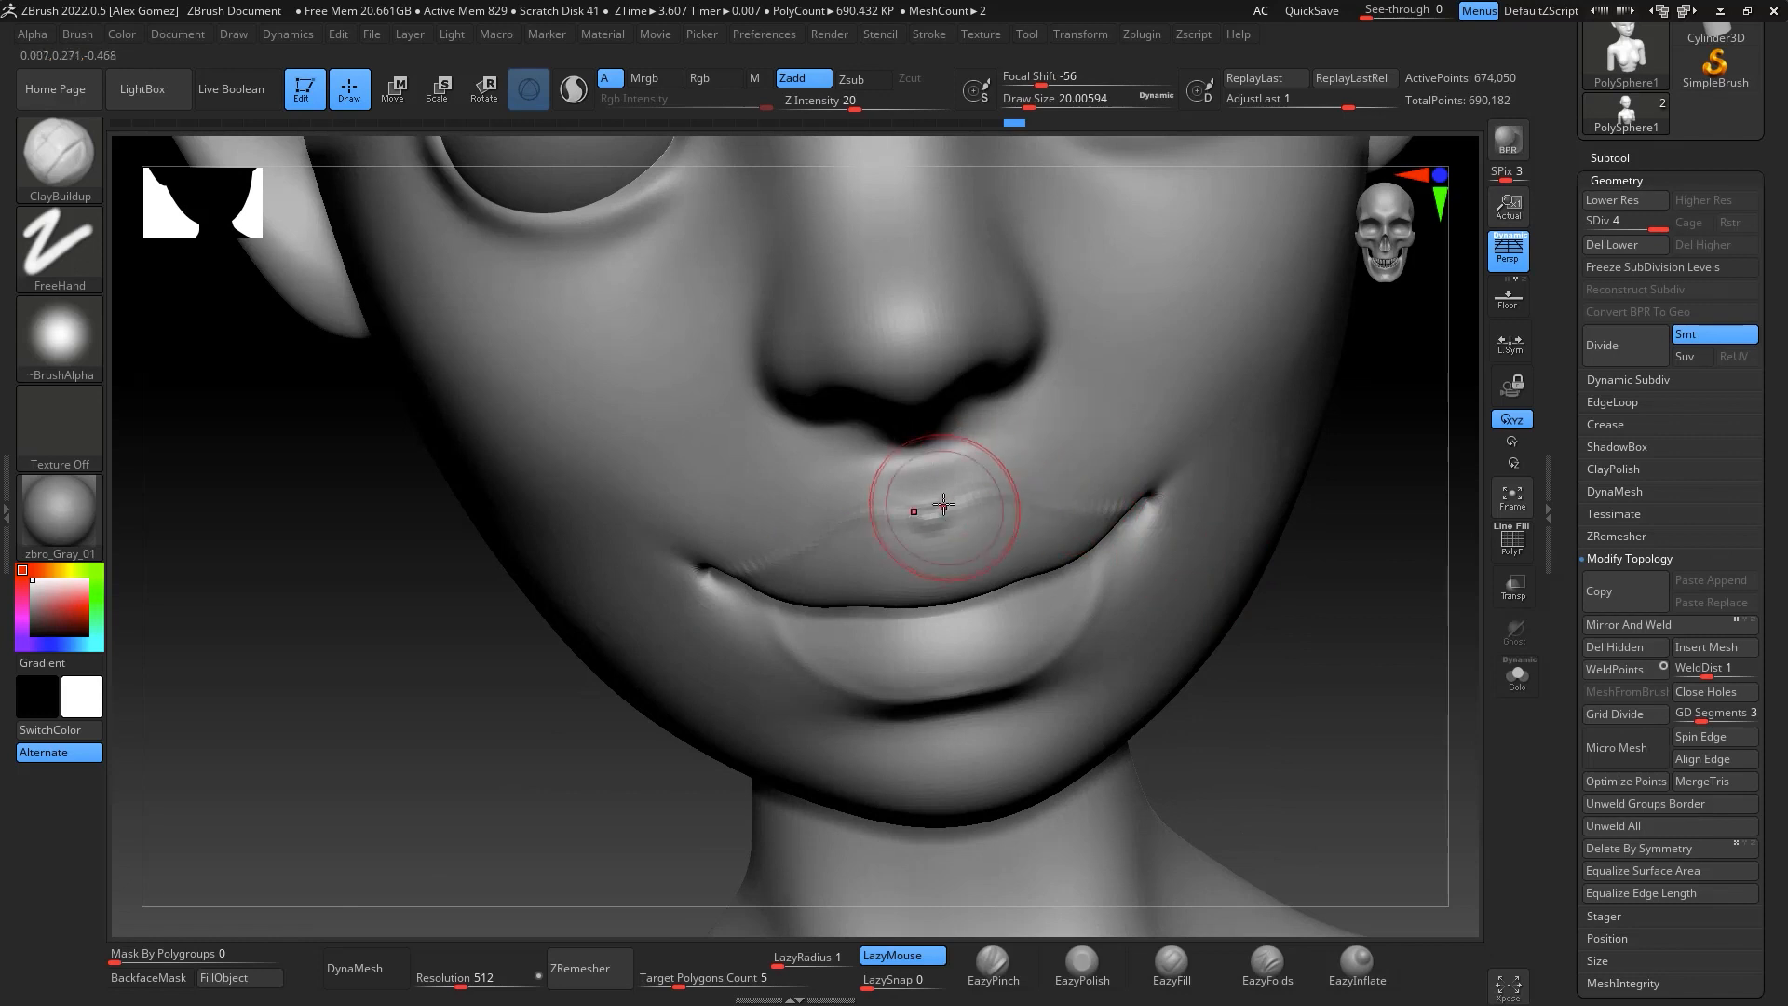
pyautogui.keyDown('shift'); pyautogui.moveTo(932, 508); pyautogui.dragTo(790, 535); pyautogui.keyUp('shift')
pyautogui.press('space')
pyautogui.moveTo(1122, 555); pyautogui.dragTo(1103, 552)
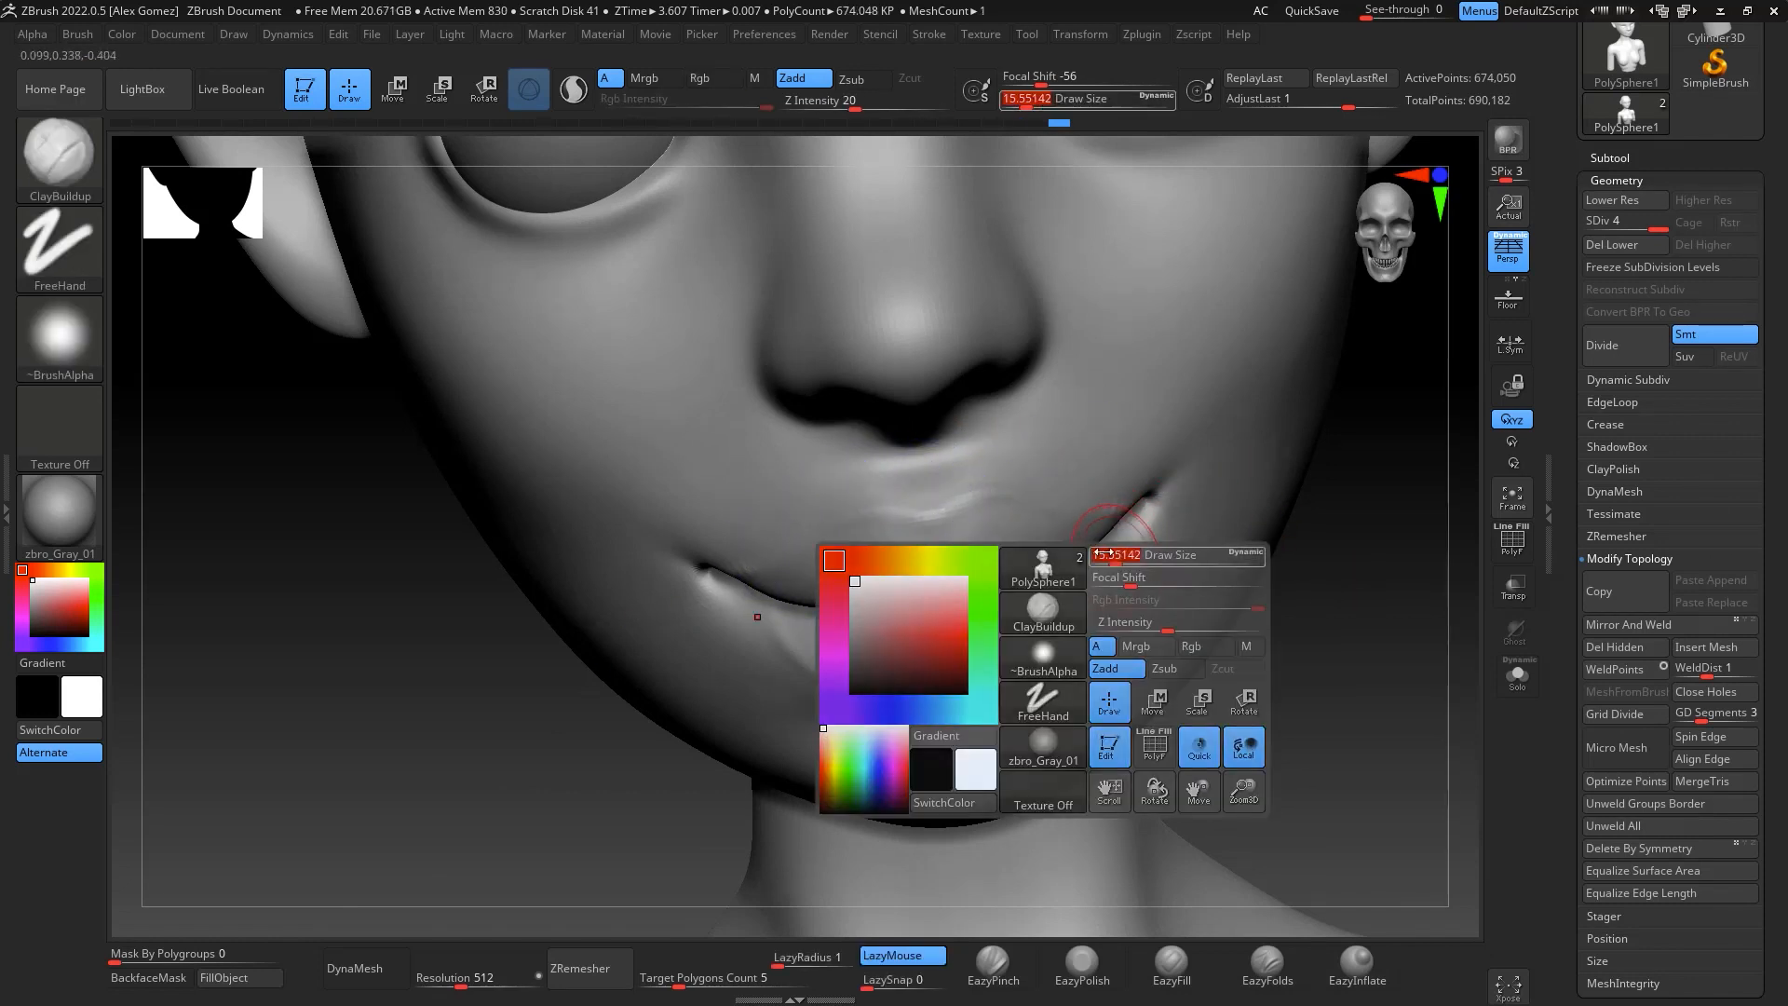
pyautogui.press('space')
pyautogui.moveTo(930, 464); pyautogui.dragTo(912, 465)
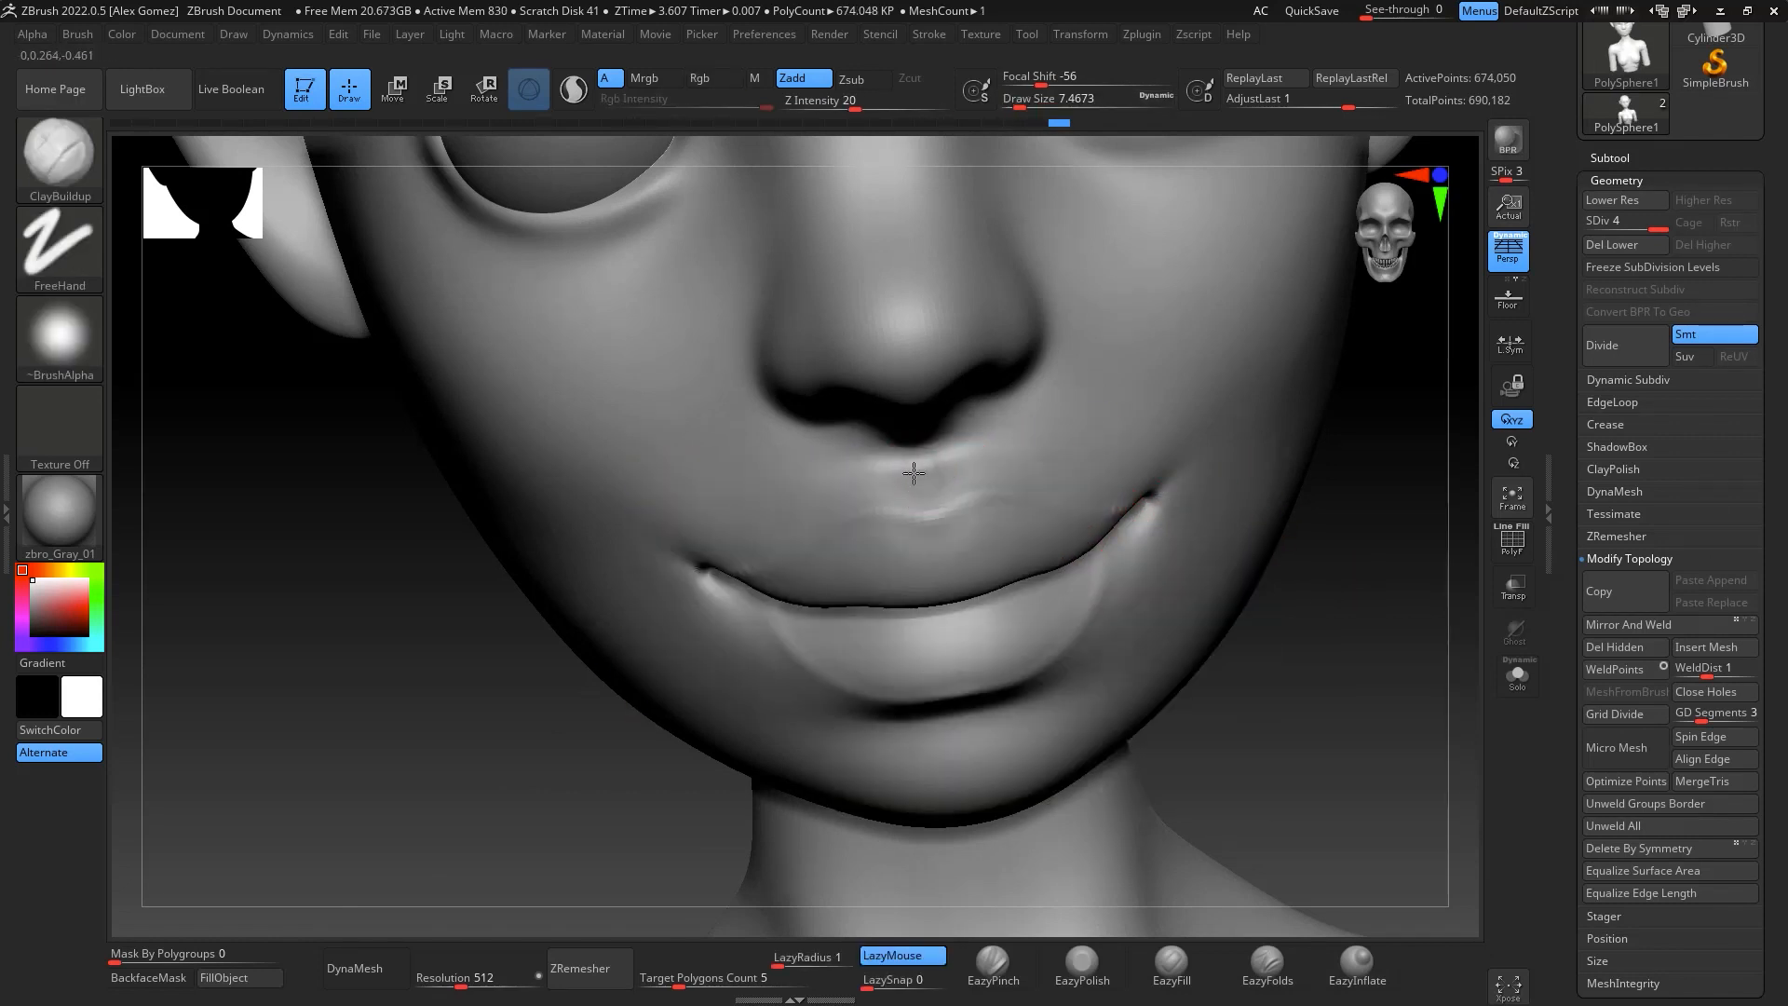
pyautogui.keyDown('shift'); pyautogui.moveTo(919, 489); pyautogui.dragTo(922, 466); pyautogui.keyUp('shift')
# Carve the nostrils from below with the DamStandard brush at a draw size of about 14
pyautogui.keyDown('shift'); pyautogui.moveTo(1347, 726); pyautogui.dragTo(1354, 437); pyautogui.keyUp('shift')
pyautogui.moveTo(1322, 518)
pyautogui.mouseDown()
pyautogui.moveTo(1281, 556)
pyautogui.moveTo(1285, 587)
pyautogui.moveTo(1341, 598)
pyautogui.moveTo(1373, 475)
pyautogui.moveTo(1294, 531)
pyautogui.moveTo(1297, 550)
pyautogui.moveTo(1413, 603)
pyautogui.mouseUp()
pyautogui.keyDown('alt'); pyautogui.moveTo(1327, 559); pyautogui.dragTo(1344, 616); pyautogui.keyUp('alt')
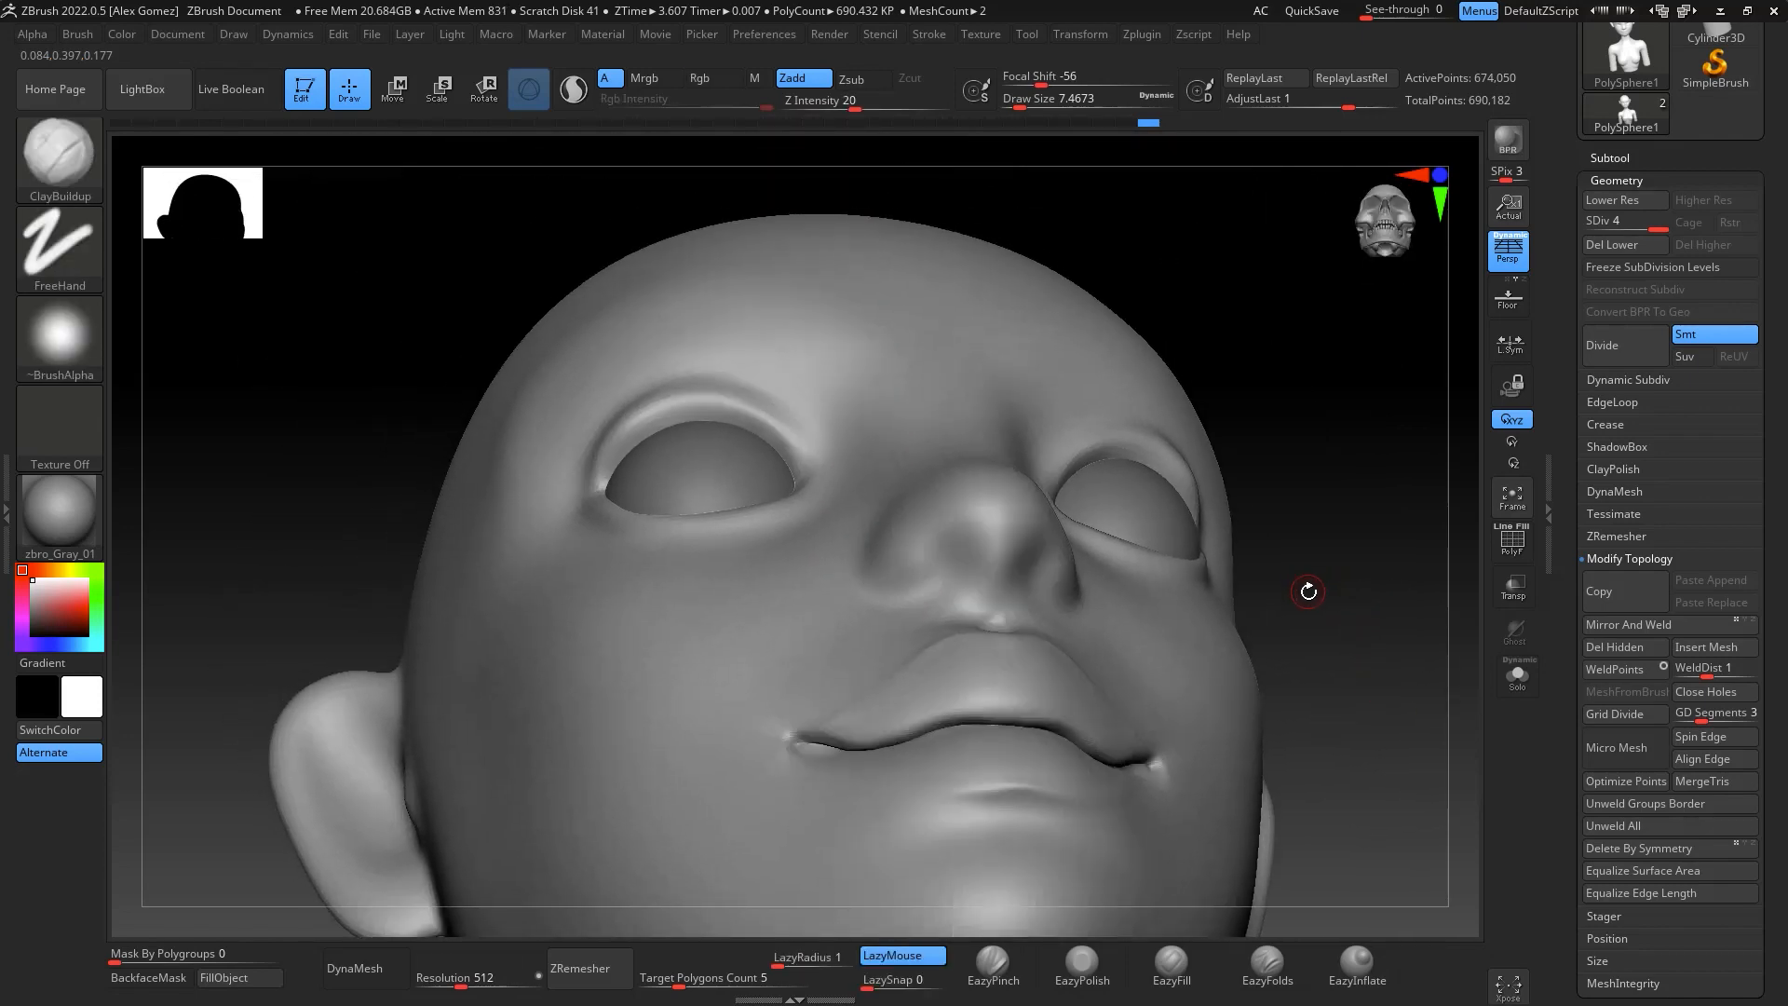
pyautogui.press('b')
pyautogui.press('d')
pyautogui.press('s')
pyautogui.press('space')
pyautogui.moveTo(997, 518)
pyautogui.mouseDown()
pyautogui.moveTo(945, 584)
pyautogui.moveTo(952, 549)
pyautogui.mouseUp()
pyautogui.press('space')
pyautogui.press('space')
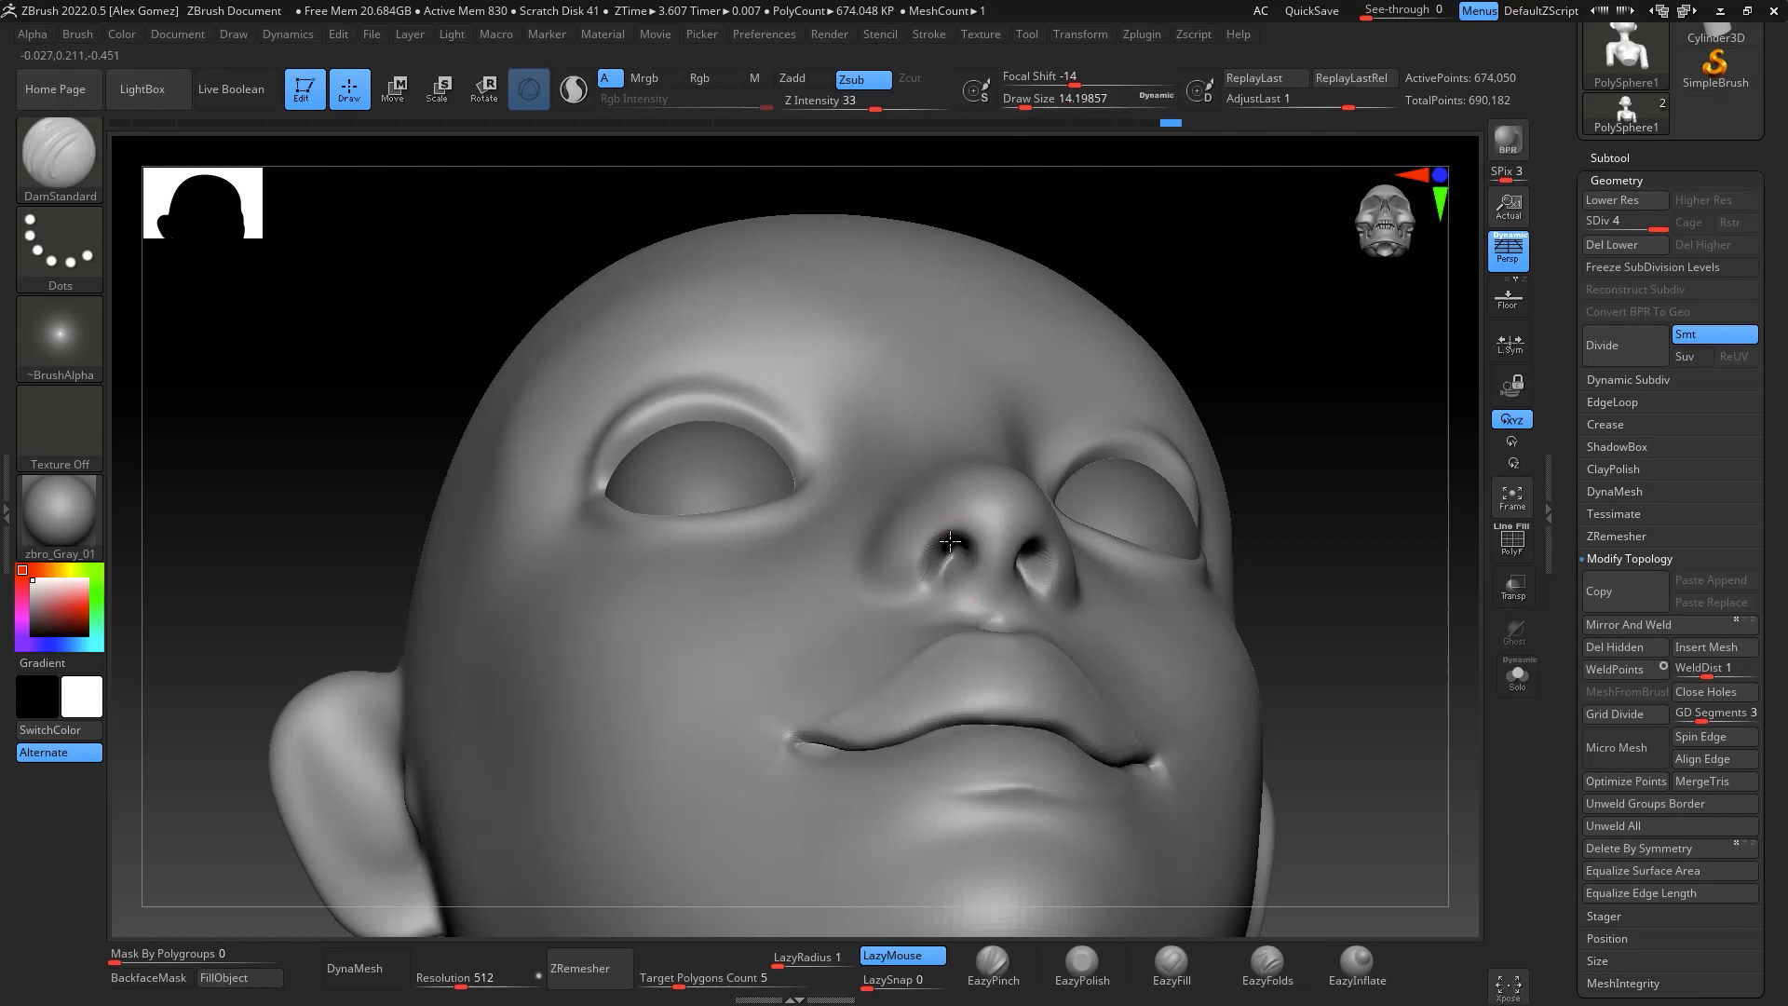
# Polish the nose from the front with the EazyPolish brush at a draw size of about 18
pyautogui.moveTo(1379, 717)
pyautogui.mouseDown()
pyautogui.moveTo(1423, 752)
pyautogui.moveTo(1158, 699)
pyautogui.moveTo(1209, 679)
pyautogui.mouseUp()
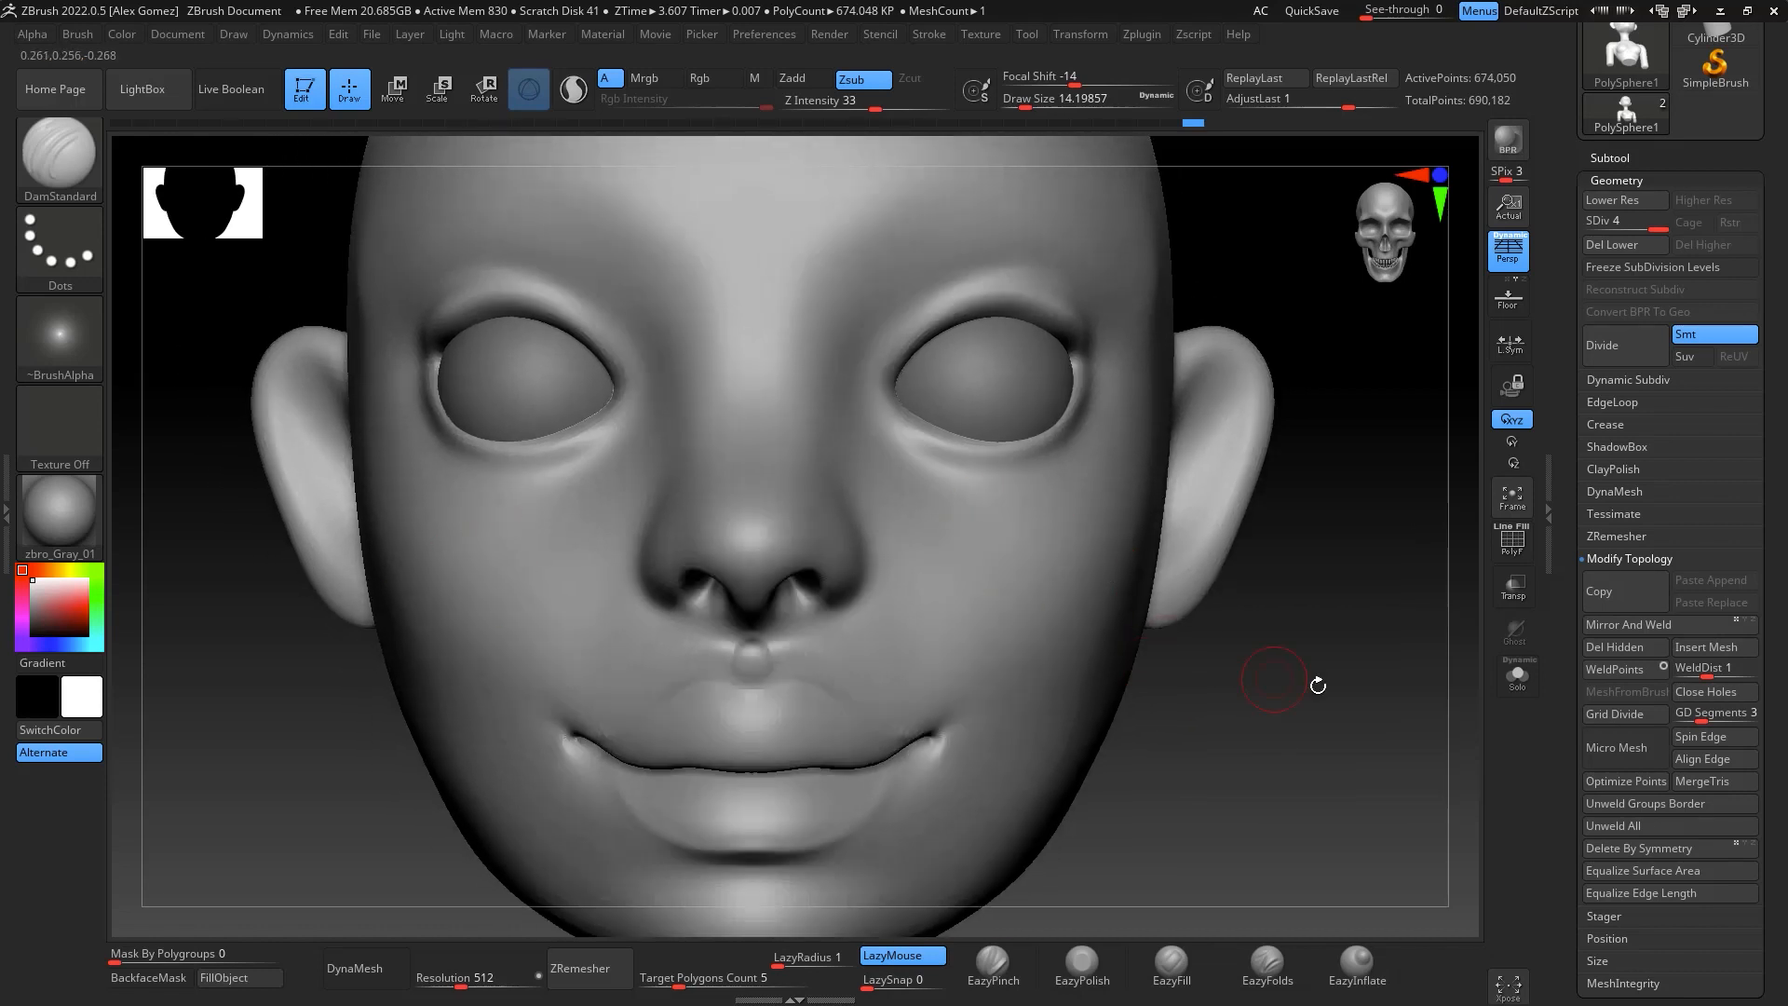
pyautogui.moveTo(1317, 686)
pyautogui.mouseDown()
pyautogui.moveTo(1381, 682)
pyautogui.moveTo(1239, 634)
pyautogui.mouseUp()
pyautogui.click(1081, 964)
pyautogui.press('space')
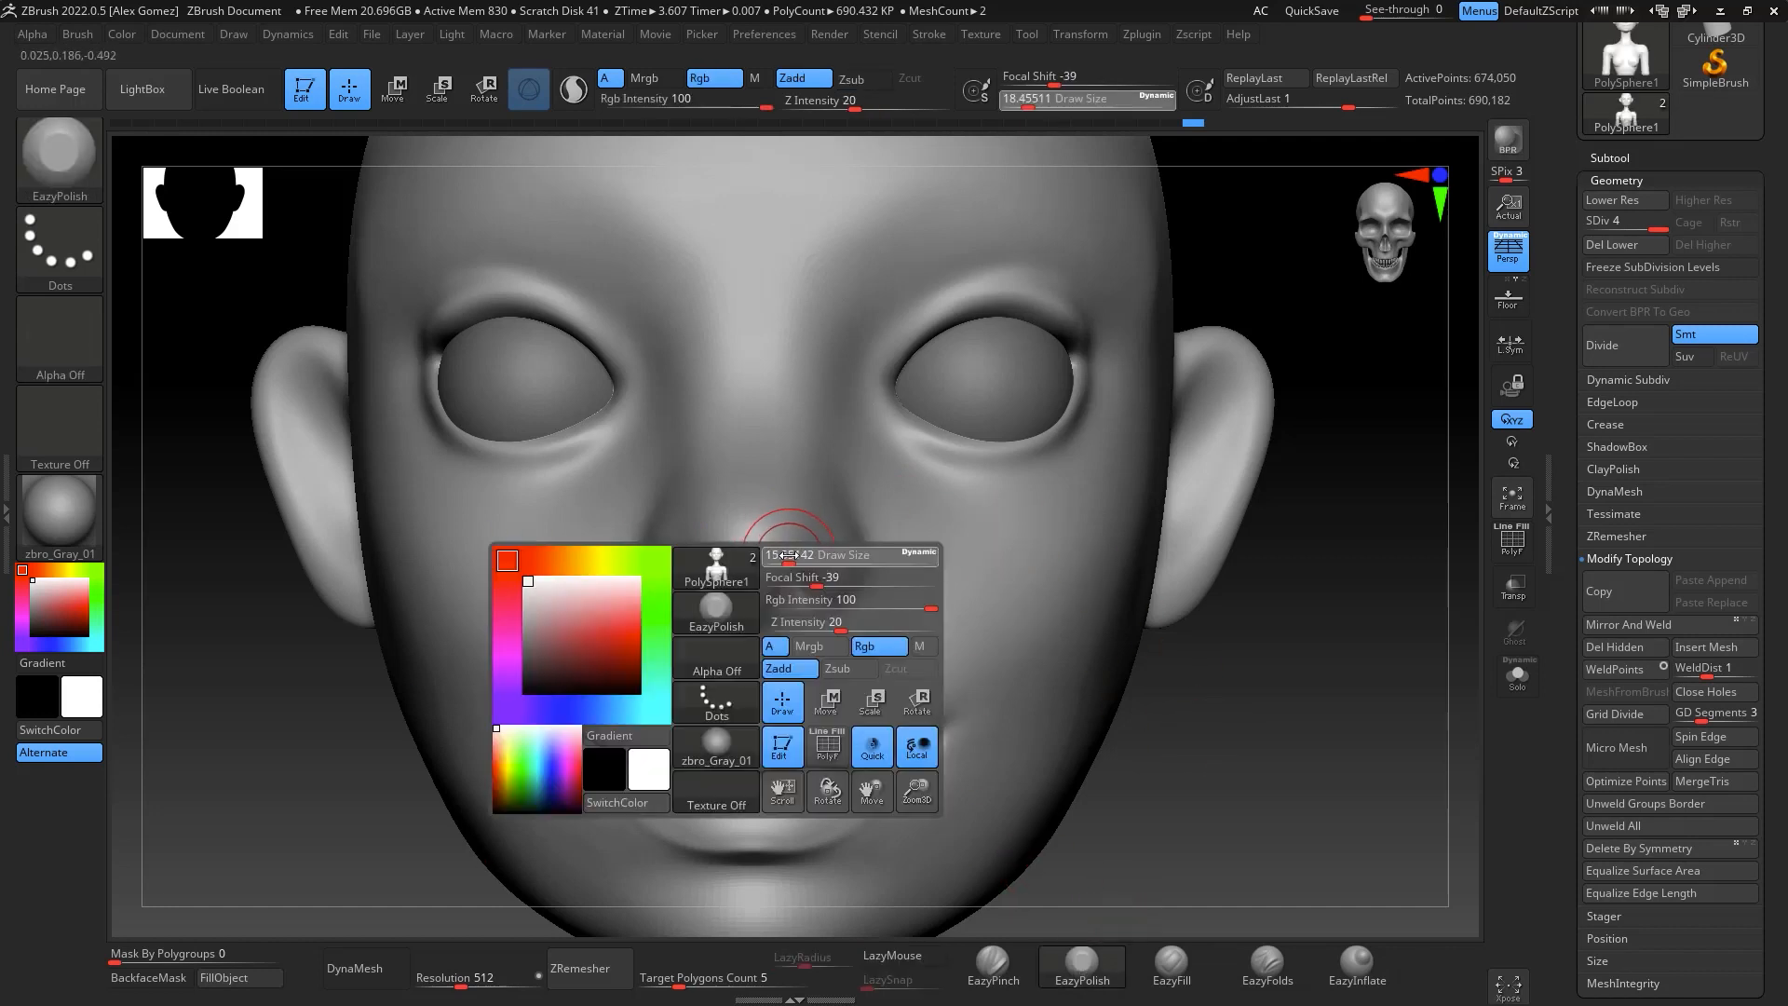
pyautogui.moveTo(1229, 794); pyautogui.dragTo(770, 527)
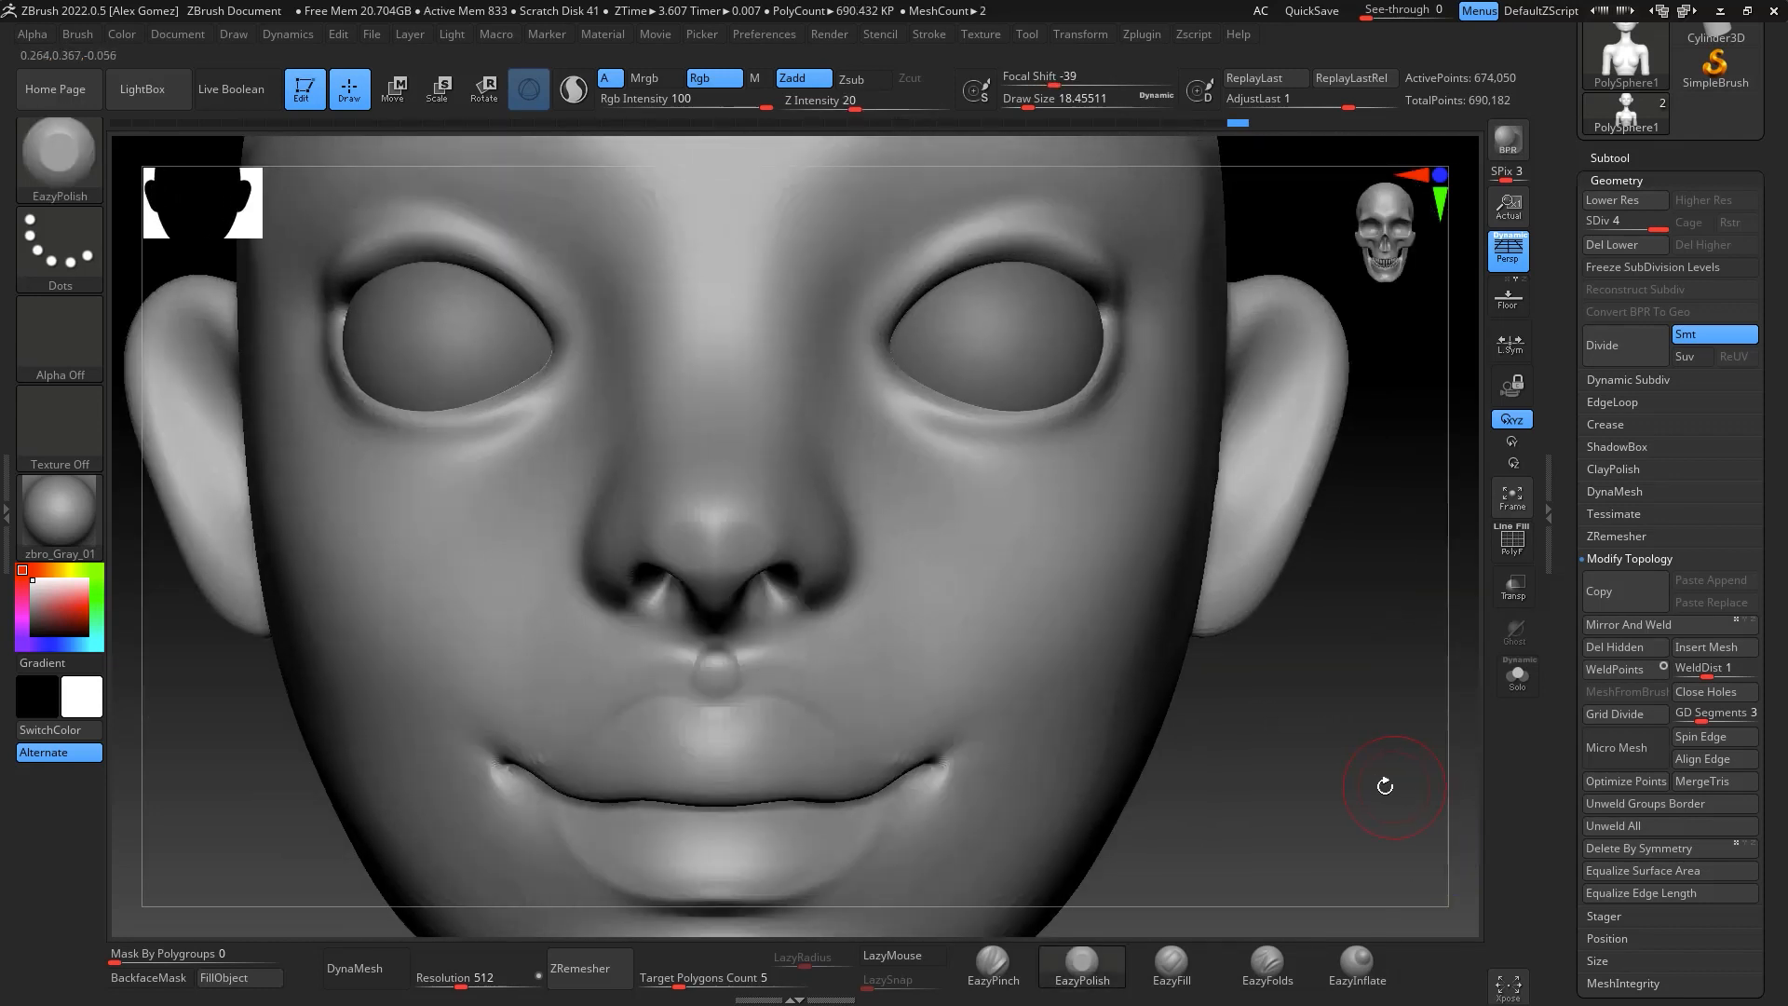
# Carve the crease around the outer nostril wing with the DamStandard brush at a draw size of about 6.6
pyautogui.moveTo(1424, 781)
pyautogui.mouseDown()
pyautogui.moveTo(1411, 730)
pyautogui.moveTo(1365, 733)
pyautogui.moveTo(1359, 712)
pyautogui.mouseUp()
pyautogui.press('b')
pyautogui.press('d')
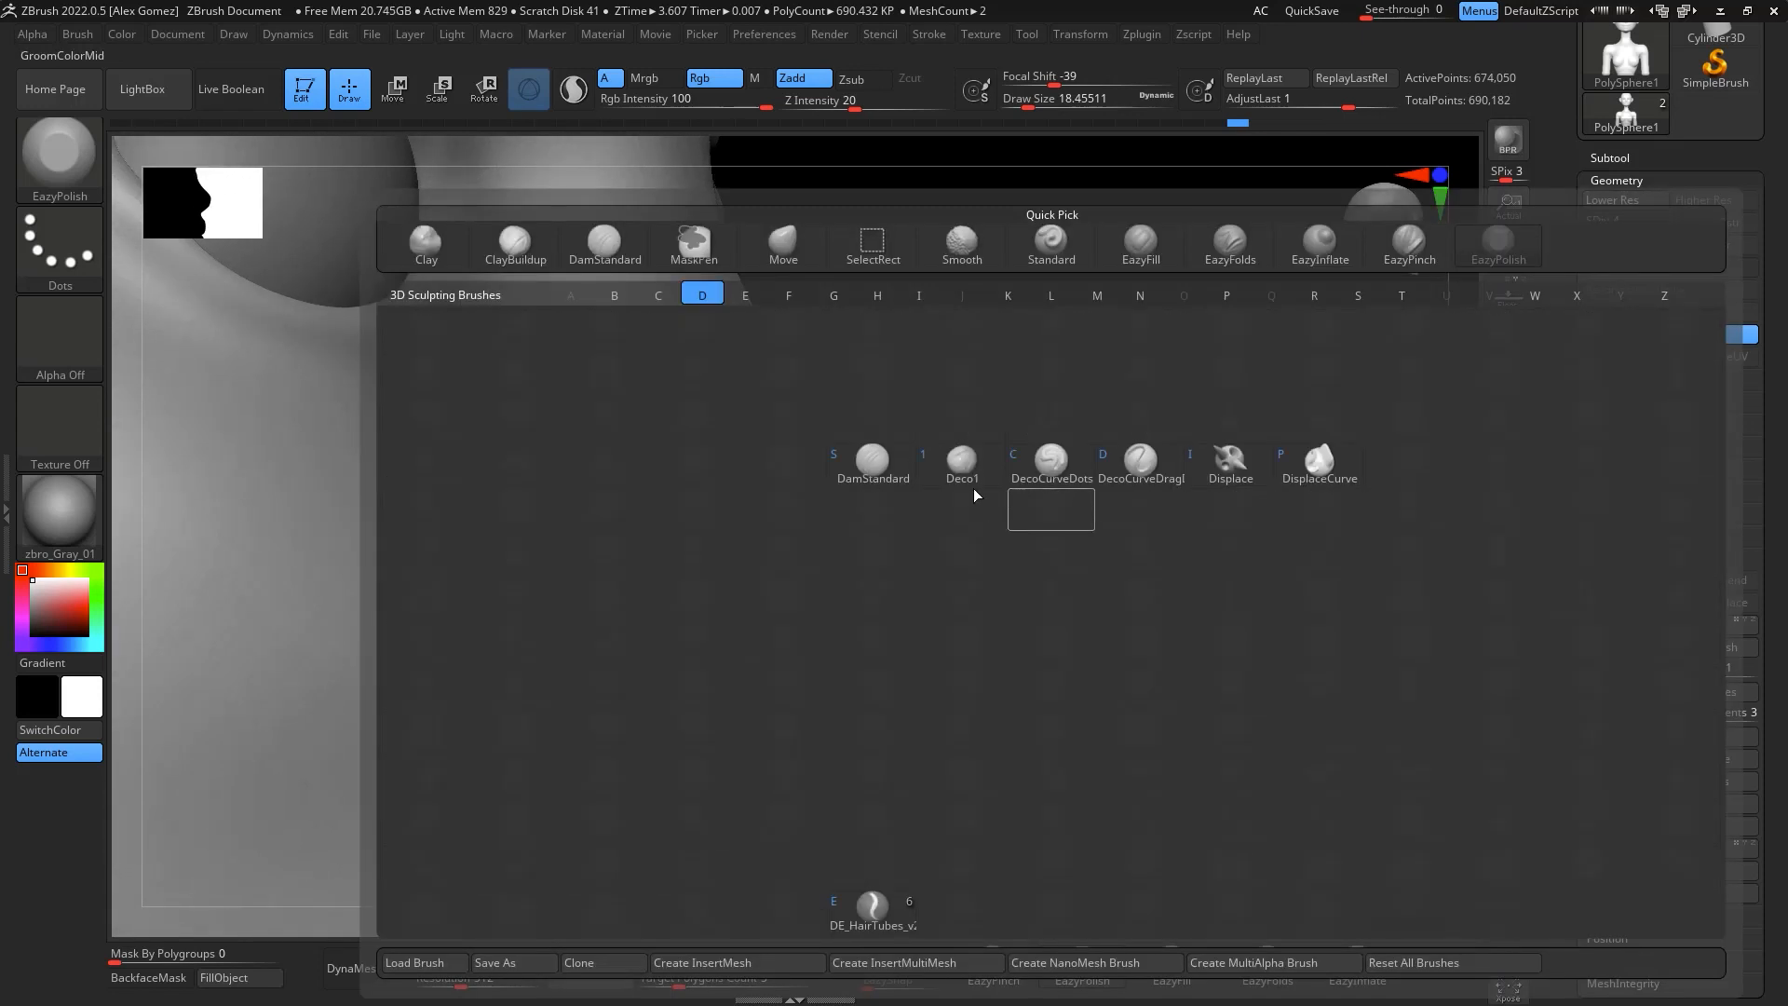
pyautogui.press('s')
pyautogui.press('space')
pyautogui.moveTo(849, 499); pyautogui.dragTo(836, 499)
pyautogui.moveTo(1054, 478); pyautogui.dragTo(1014, 439)
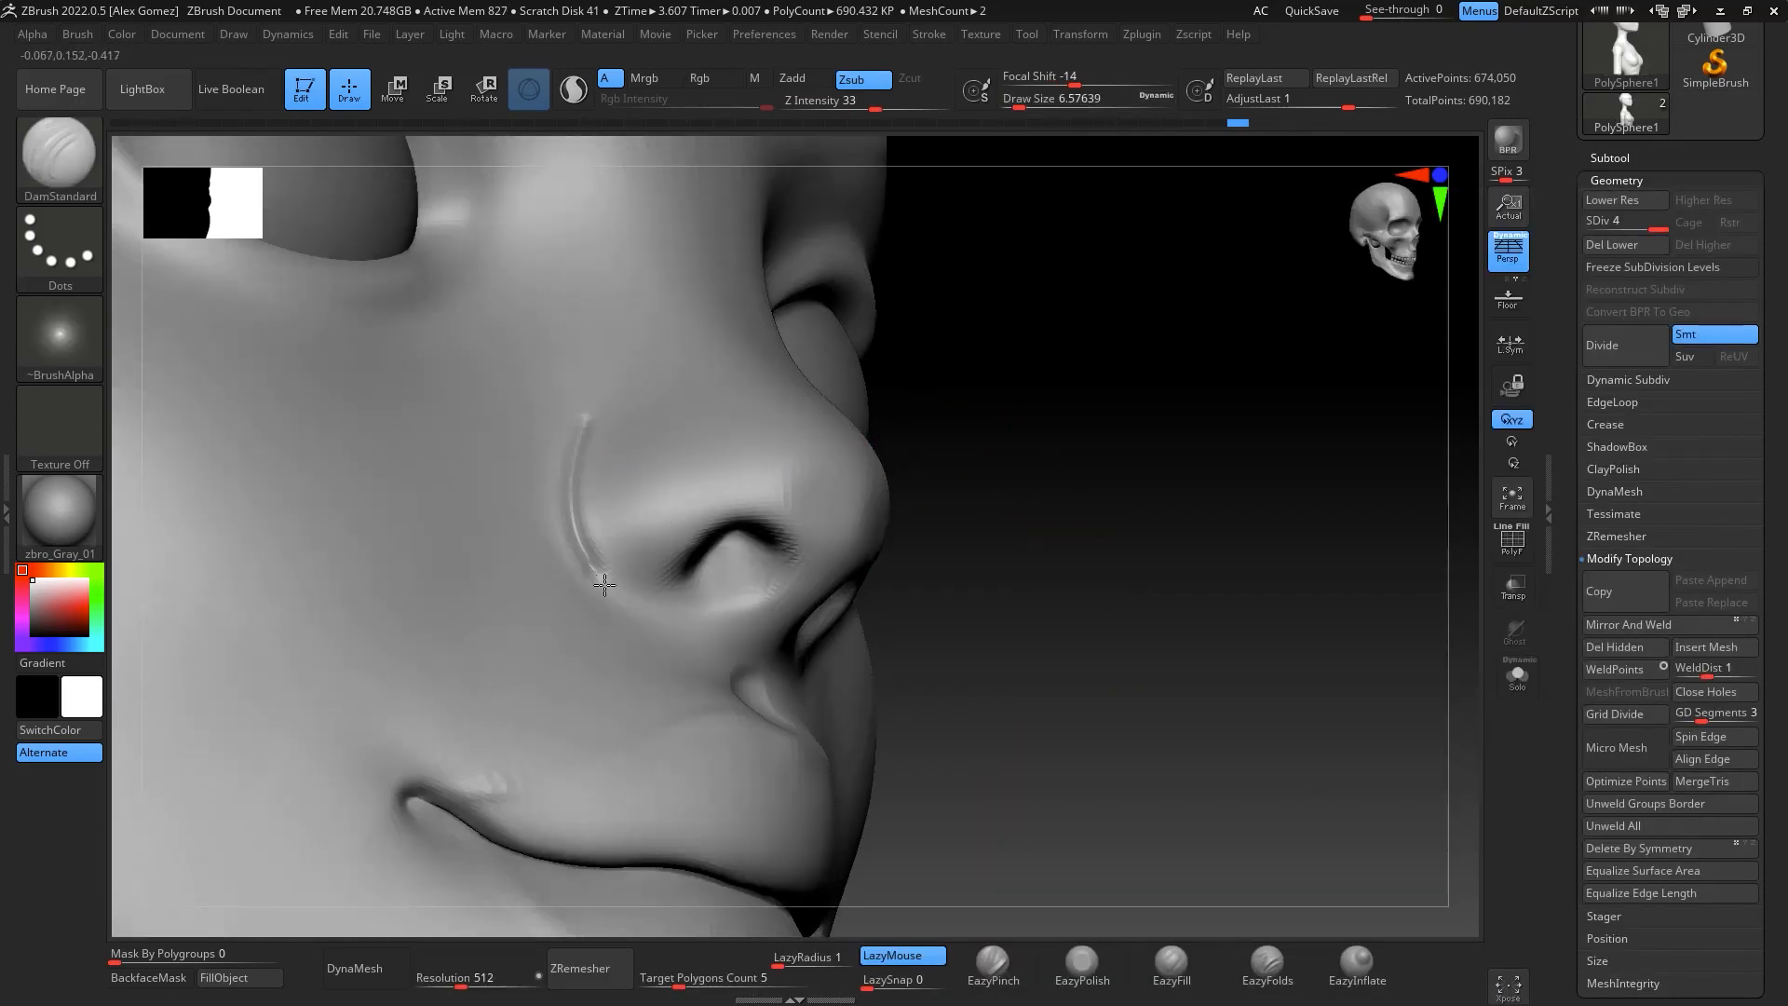
pyautogui.moveTo(1042, 498)
pyautogui.mouseDown()
pyautogui.moveTo(1165, 651)
pyautogui.moveTo(1249, 711)
pyautogui.mouseUp()
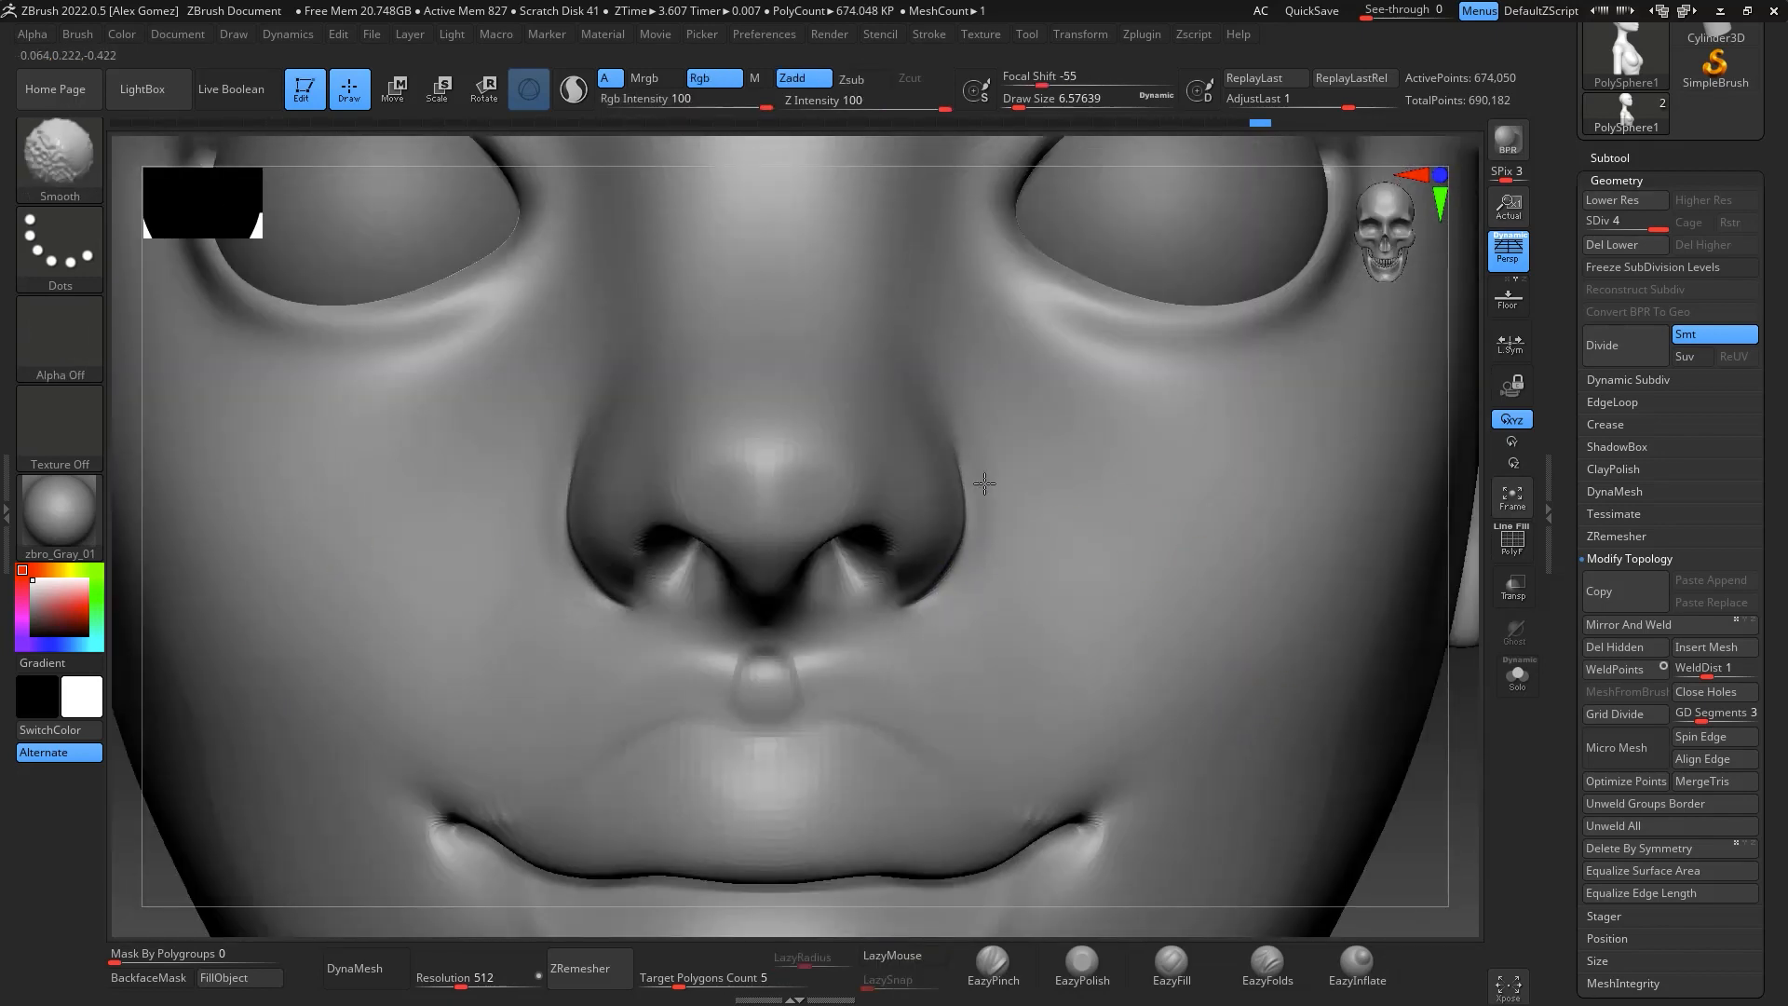
# Deepen the crease under the nostril wing from below and smooth the nostril's inner edge
pyautogui.moveTo(1411, 731); pyautogui.dragTo(1331, 624)
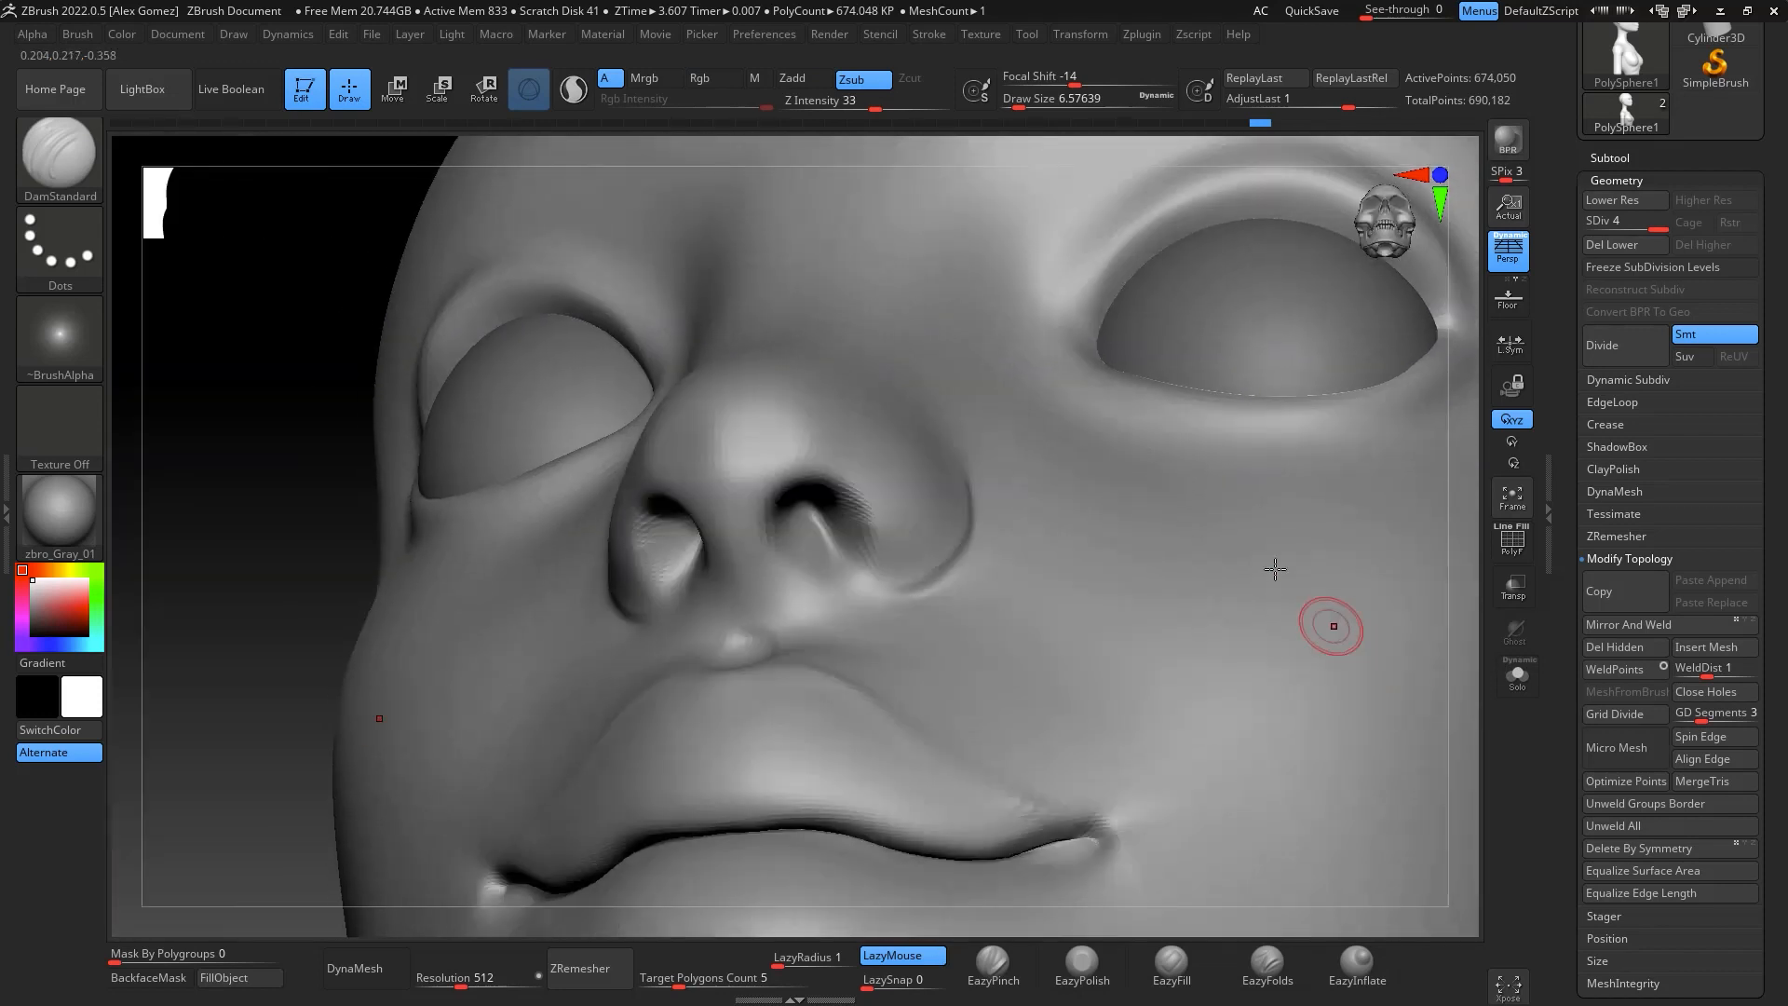
pyautogui.moveTo(886, 583); pyautogui.dragTo(965, 541)
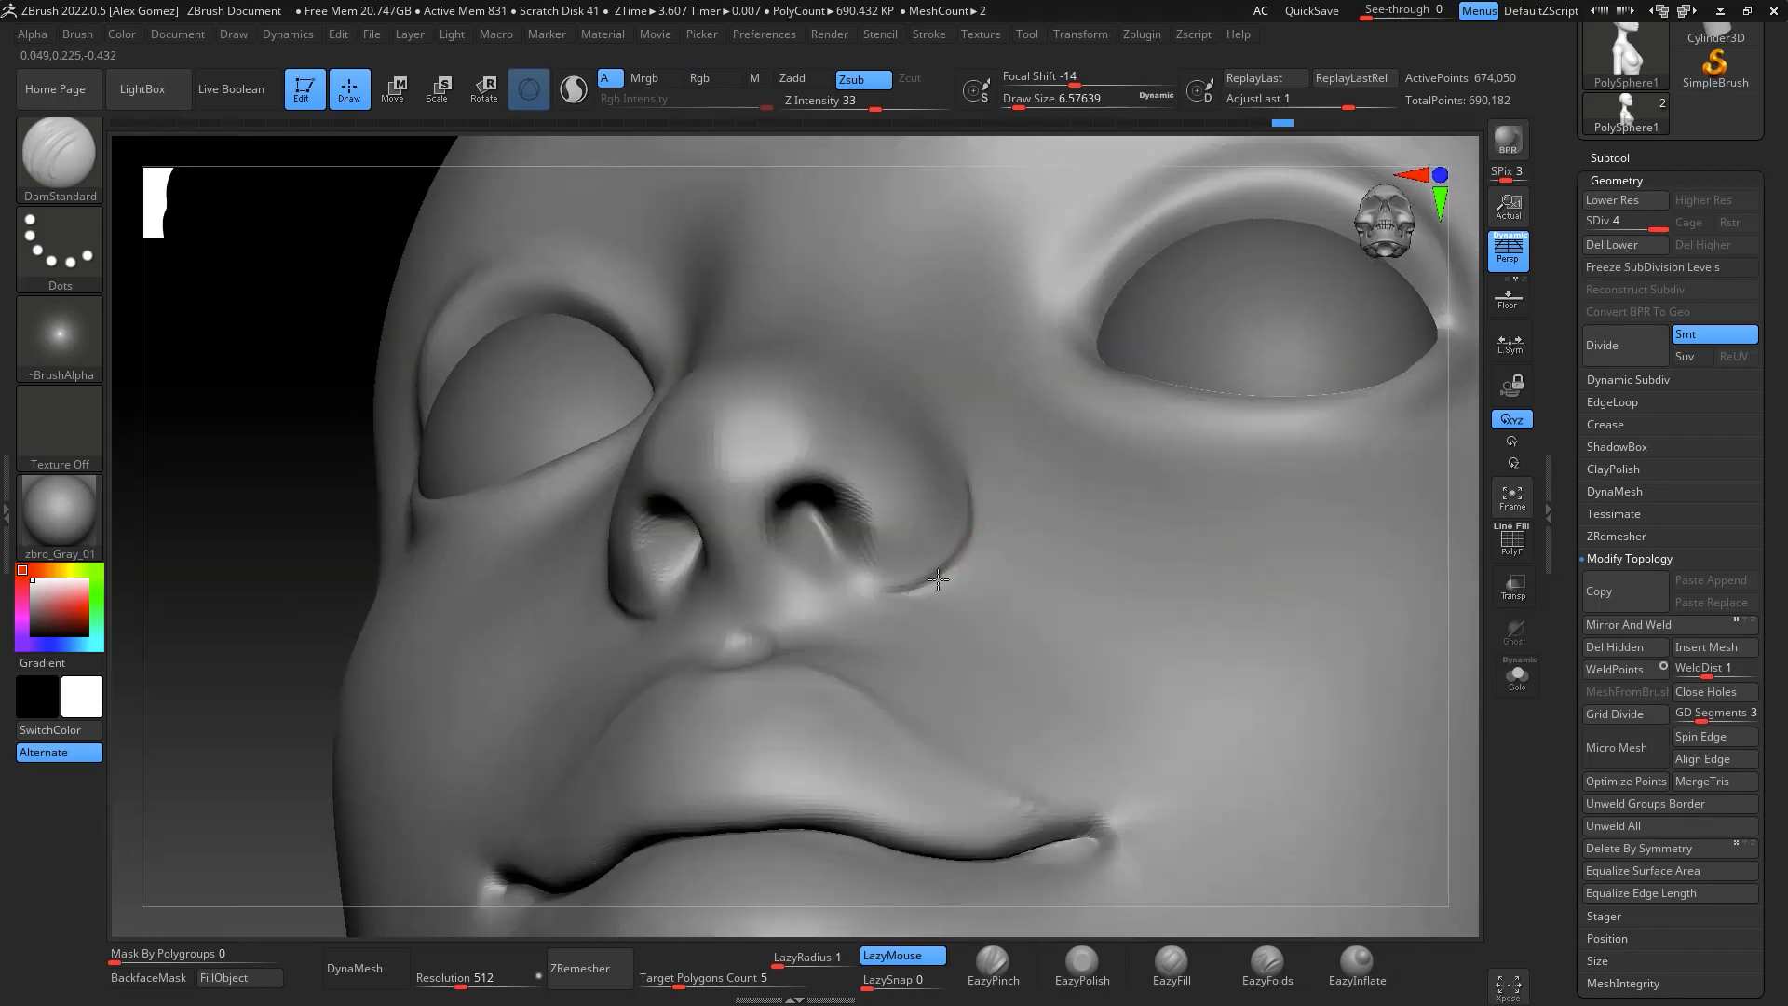
pyautogui.press('shift')
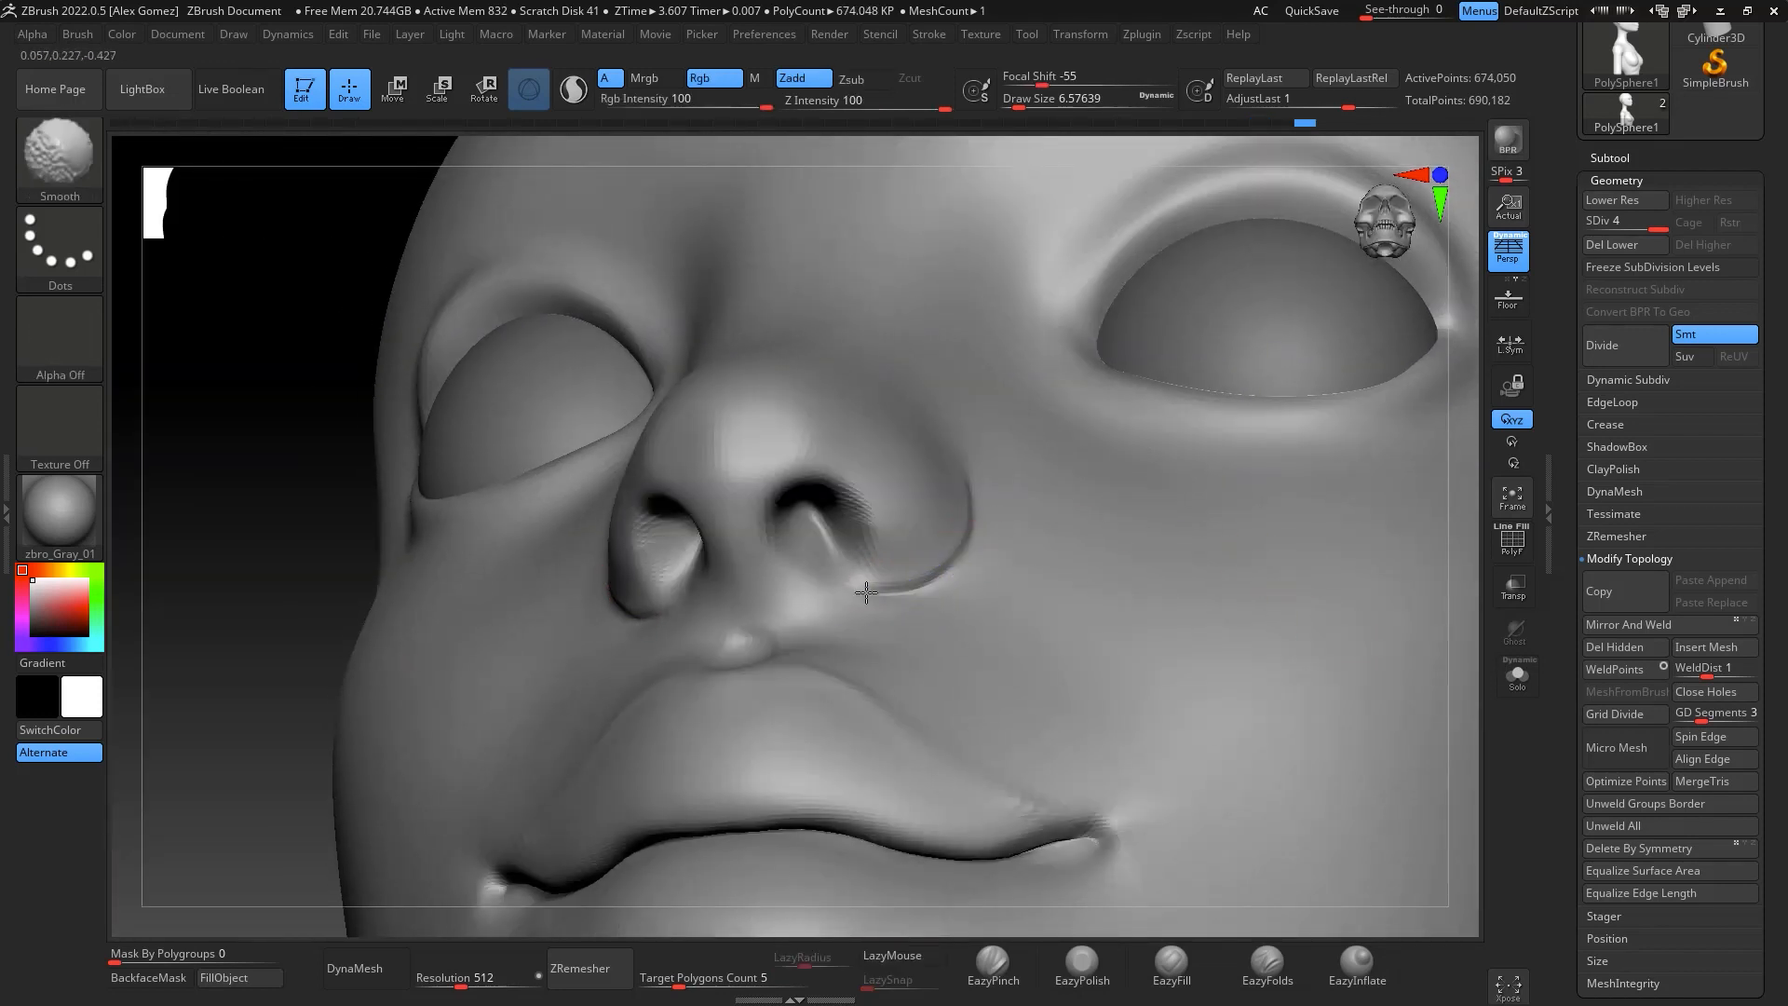
pyautogui.keyDown('shift'); pyautogui.moveTo(848, 508); pyautogui.dragTo(855, 518); pyautogui.keyUp('shift')
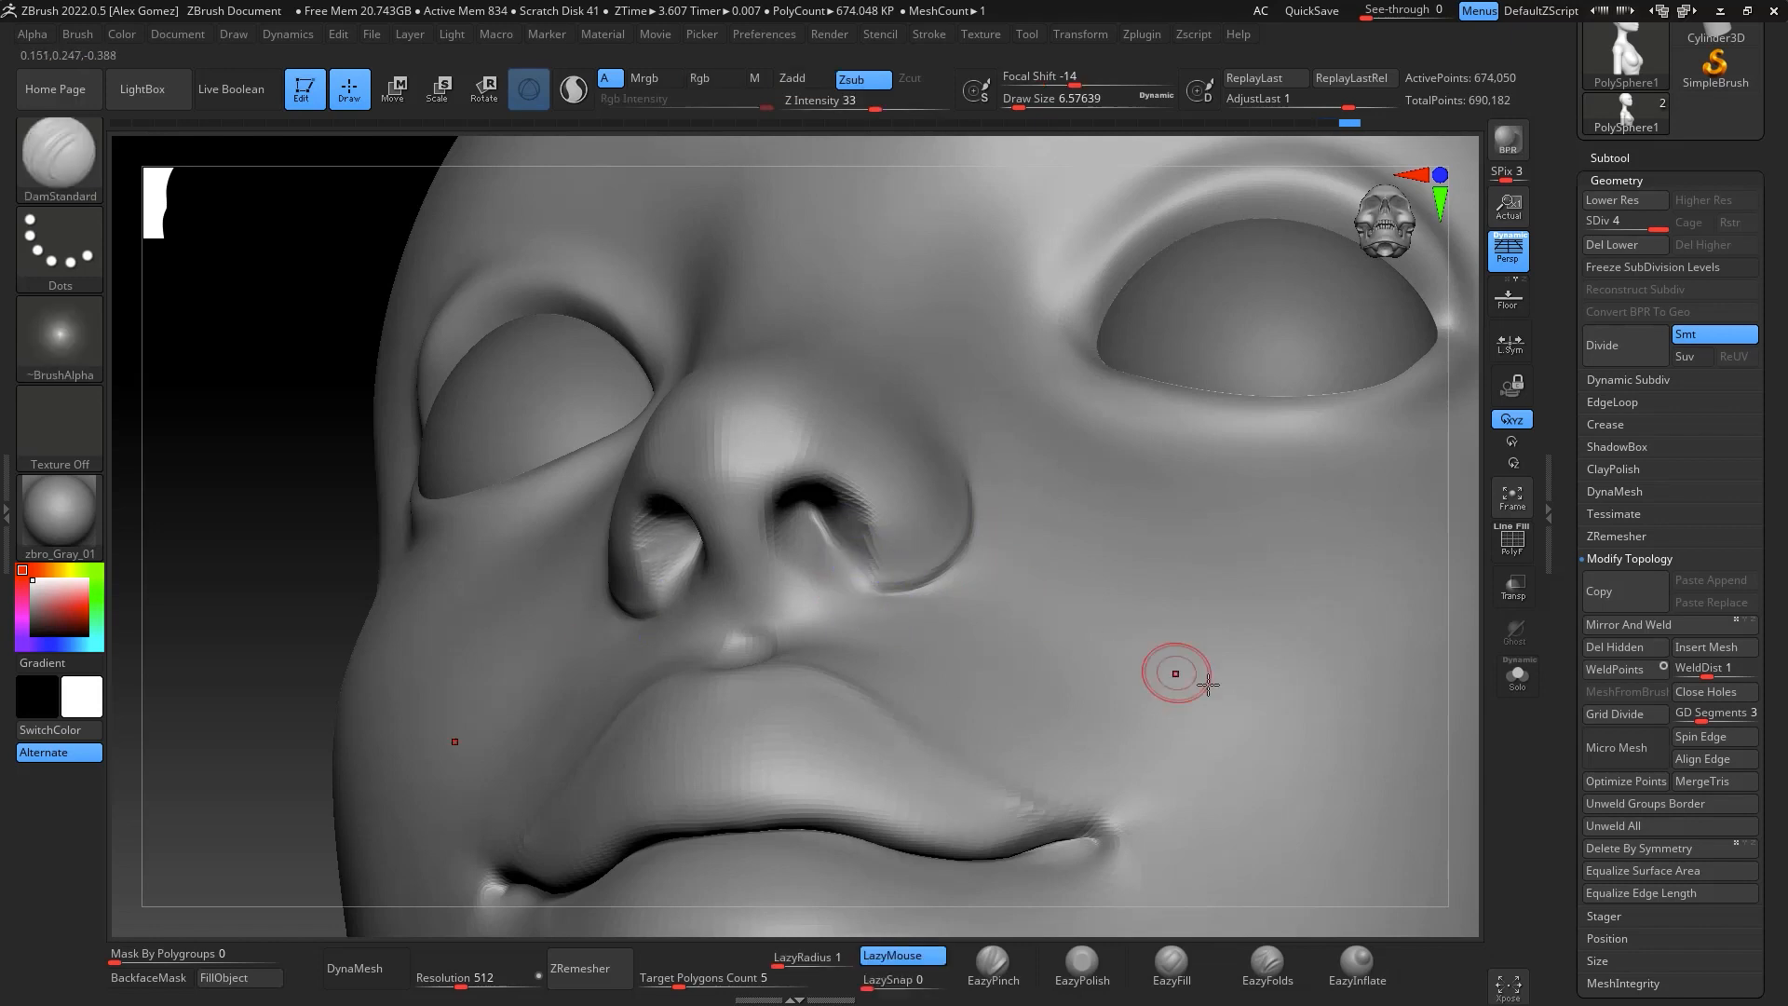
# Subdivide the bust mesh to subdivision level 5
pyautogui.moveTo(1205, 679)
pyautogui.keyDown('shift'); pyautogui.mouseDown(button='right')
pyautogui.moveTo(1461, 826)
pyautogui.moveTo(1425, 503)
pyautogui.mouseUp(button='right'); pyautogui.keyUp('shift')
pyautogui.moveTo(1368, 689)
pyautogui.keyDown('ctrl'); pyautogui.mouseDown(button='right')
pyautogui.moveTo(1355, 665)
pyautogui.moveTo(1305, 662)
pyautogui.moveTo(1341, 749)
pyautogui.moveTo(1384, 391)
pyautogui.mouseUp(button='right'); pyautogui.keyUp('ctrl')
pyautogui.hotkey('ctrl', 'd')
# Carve a small notch at the centre of the upper lip with DamStandard at a draw size of about 14, and soften it
pyautogui.press('b')
pyautogui.press('d')
pyautogui.press('s')
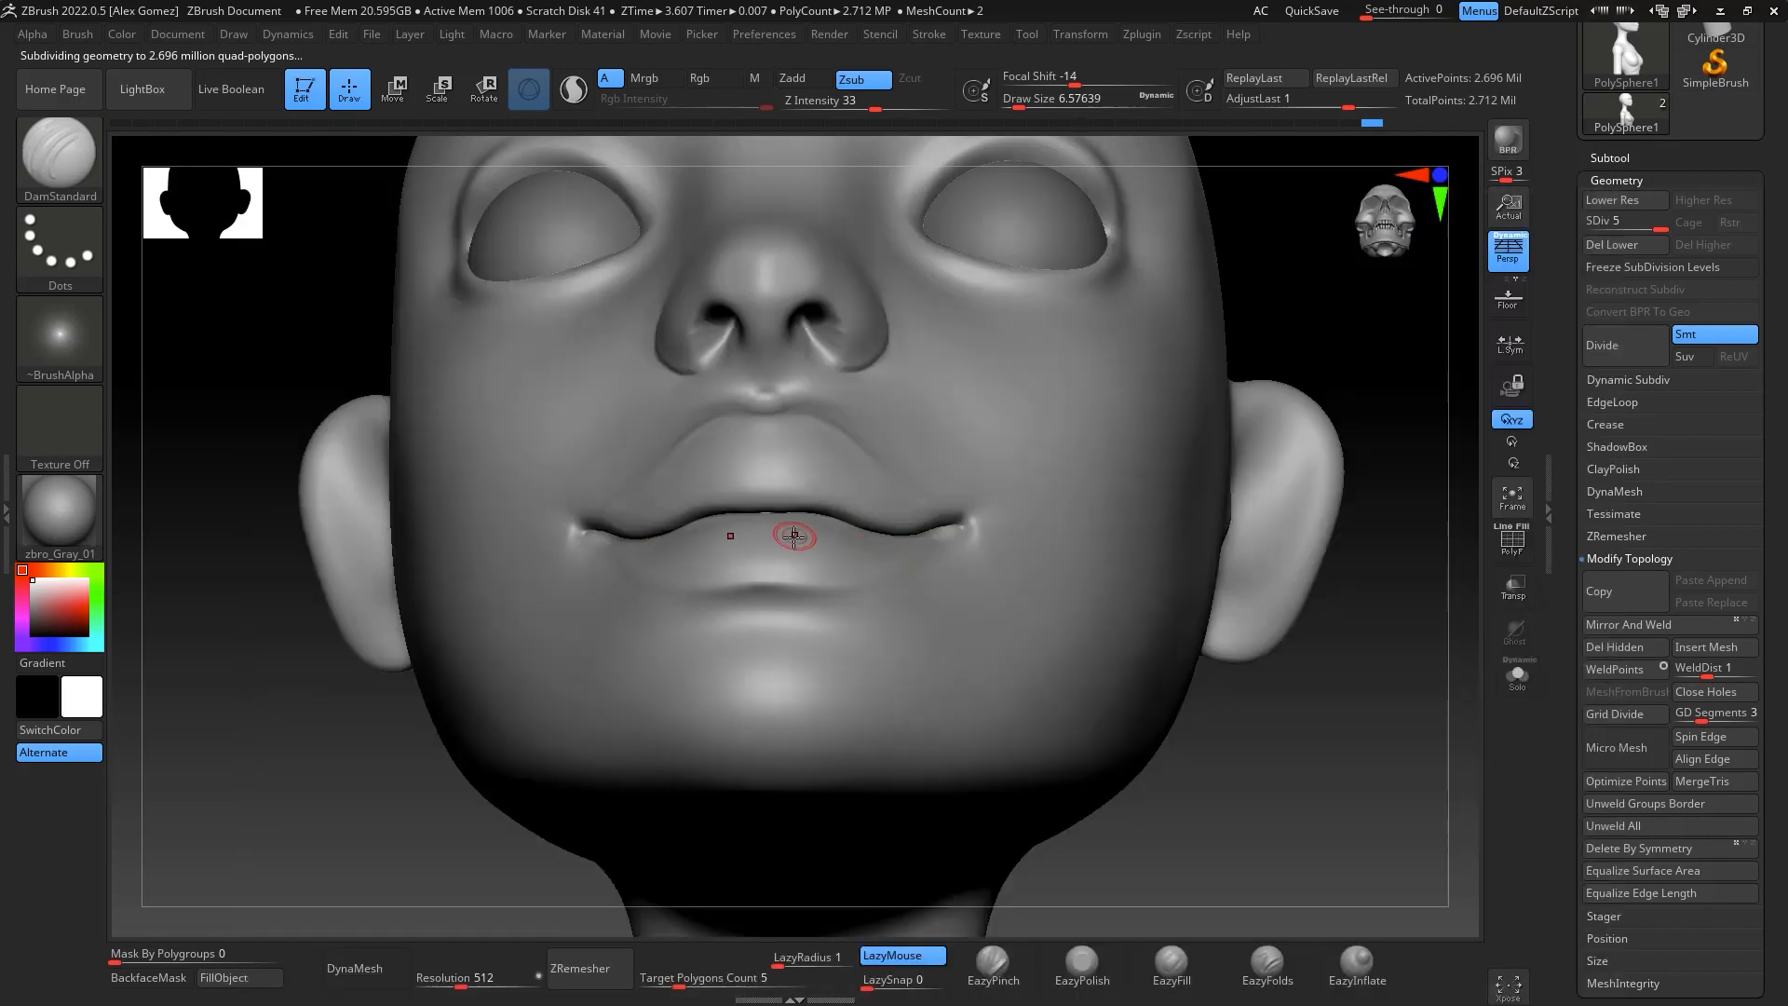
pyautogui.press('space')
pyautogui.moveTo(766, 501); pyautogui.dragTo(773, 482)
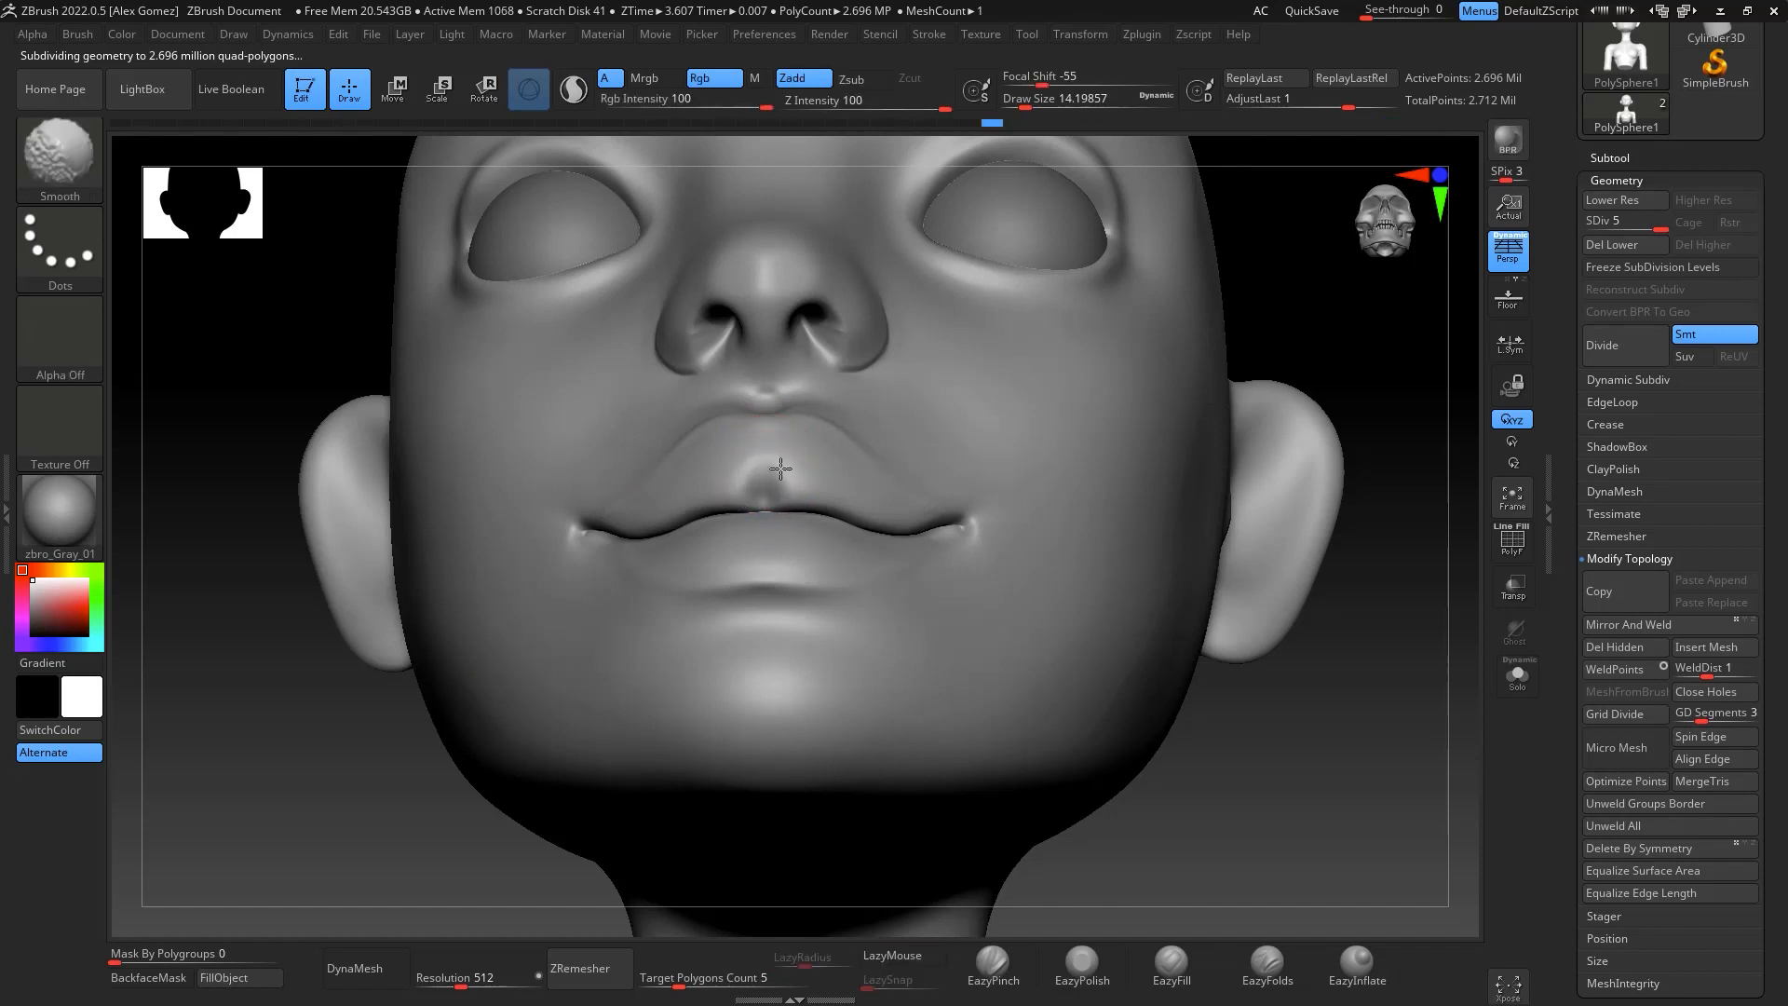
pyautogui.moveTo(821, 474)
pyautogui.mouseDown(button='right')
pyautogui.moveTo(1160, 552)
pyautogui.moveTo(902, 558)
pyautogui.moveTo(782, 652)
pyautogui.moveTo(922, 605)
pyautogui.mouseUp(button='right')
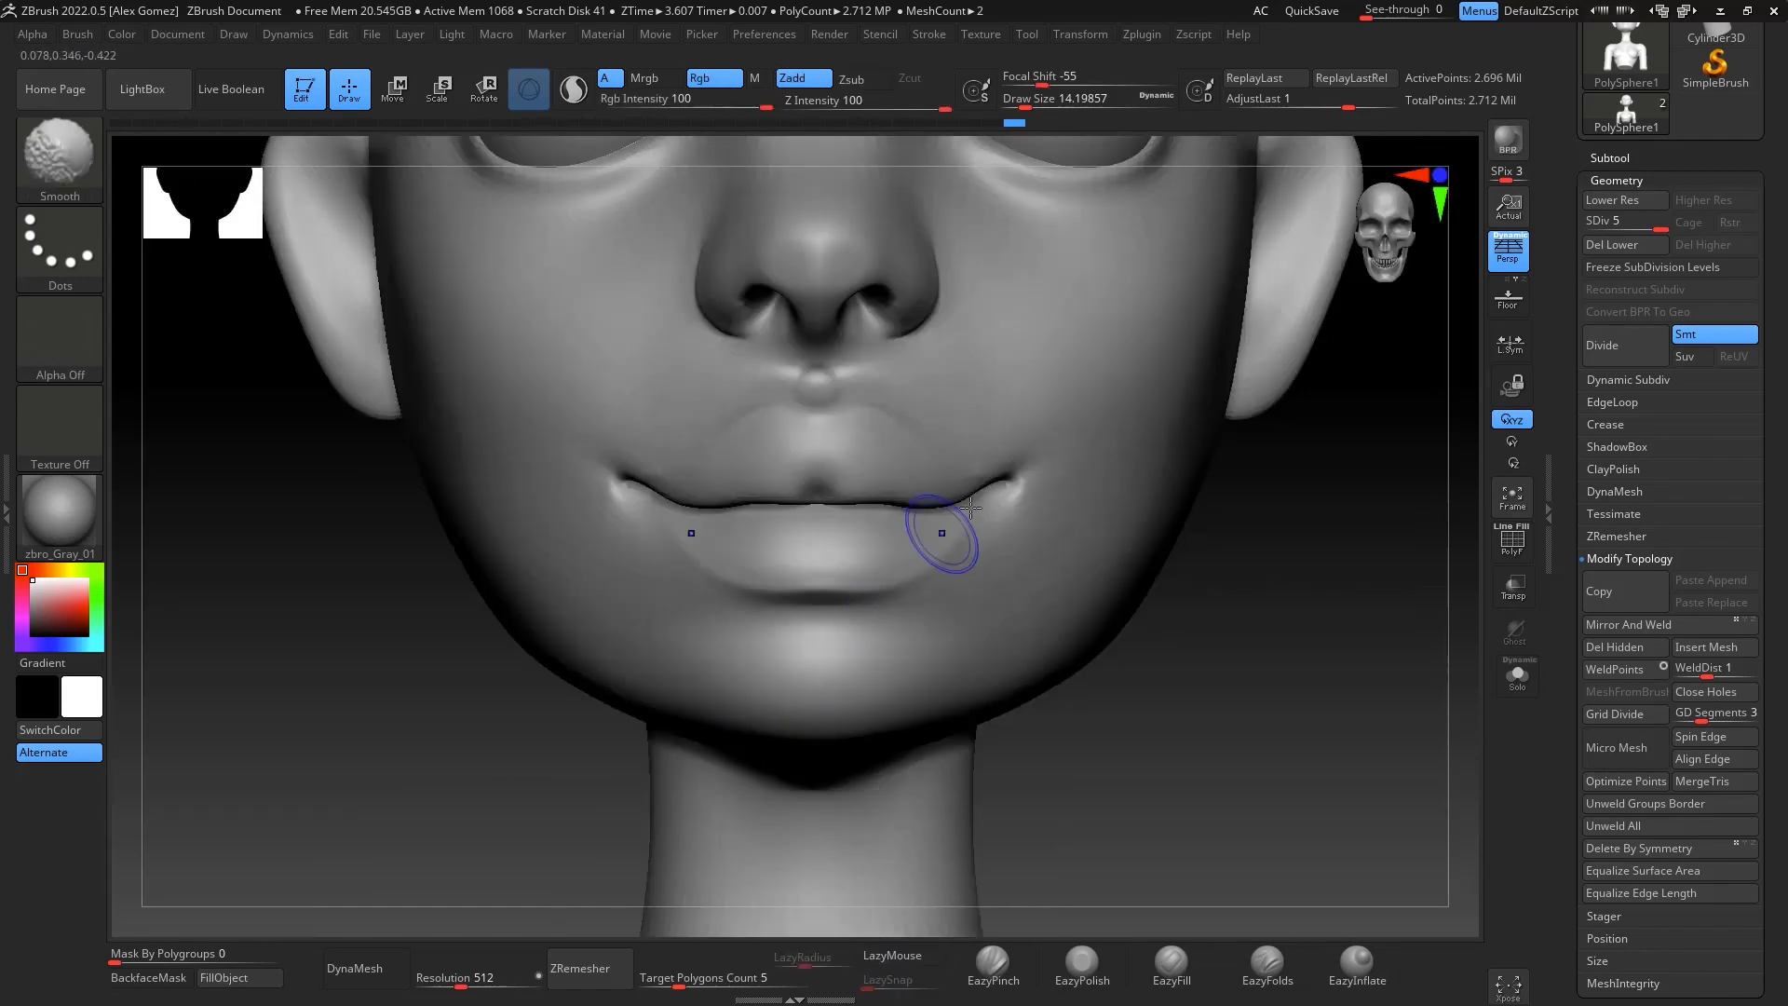
# Mask the lower lip and the area below the mouth, following the lip line closely
pyautogui.moveTo(1308, 702)
pyautogui.mouseDown(button='right')
pyautogui.moveTo(1337, 511)
pyautogui.moveTo(1369, 571)
pyautogui.moveTo(1309, 515)
pyautogui.moveTo(1345, 388)
pyautogui.moveTo(919, 351)
pyautogui.mouseUp(button='right')
pyautogui.press('ctrl')
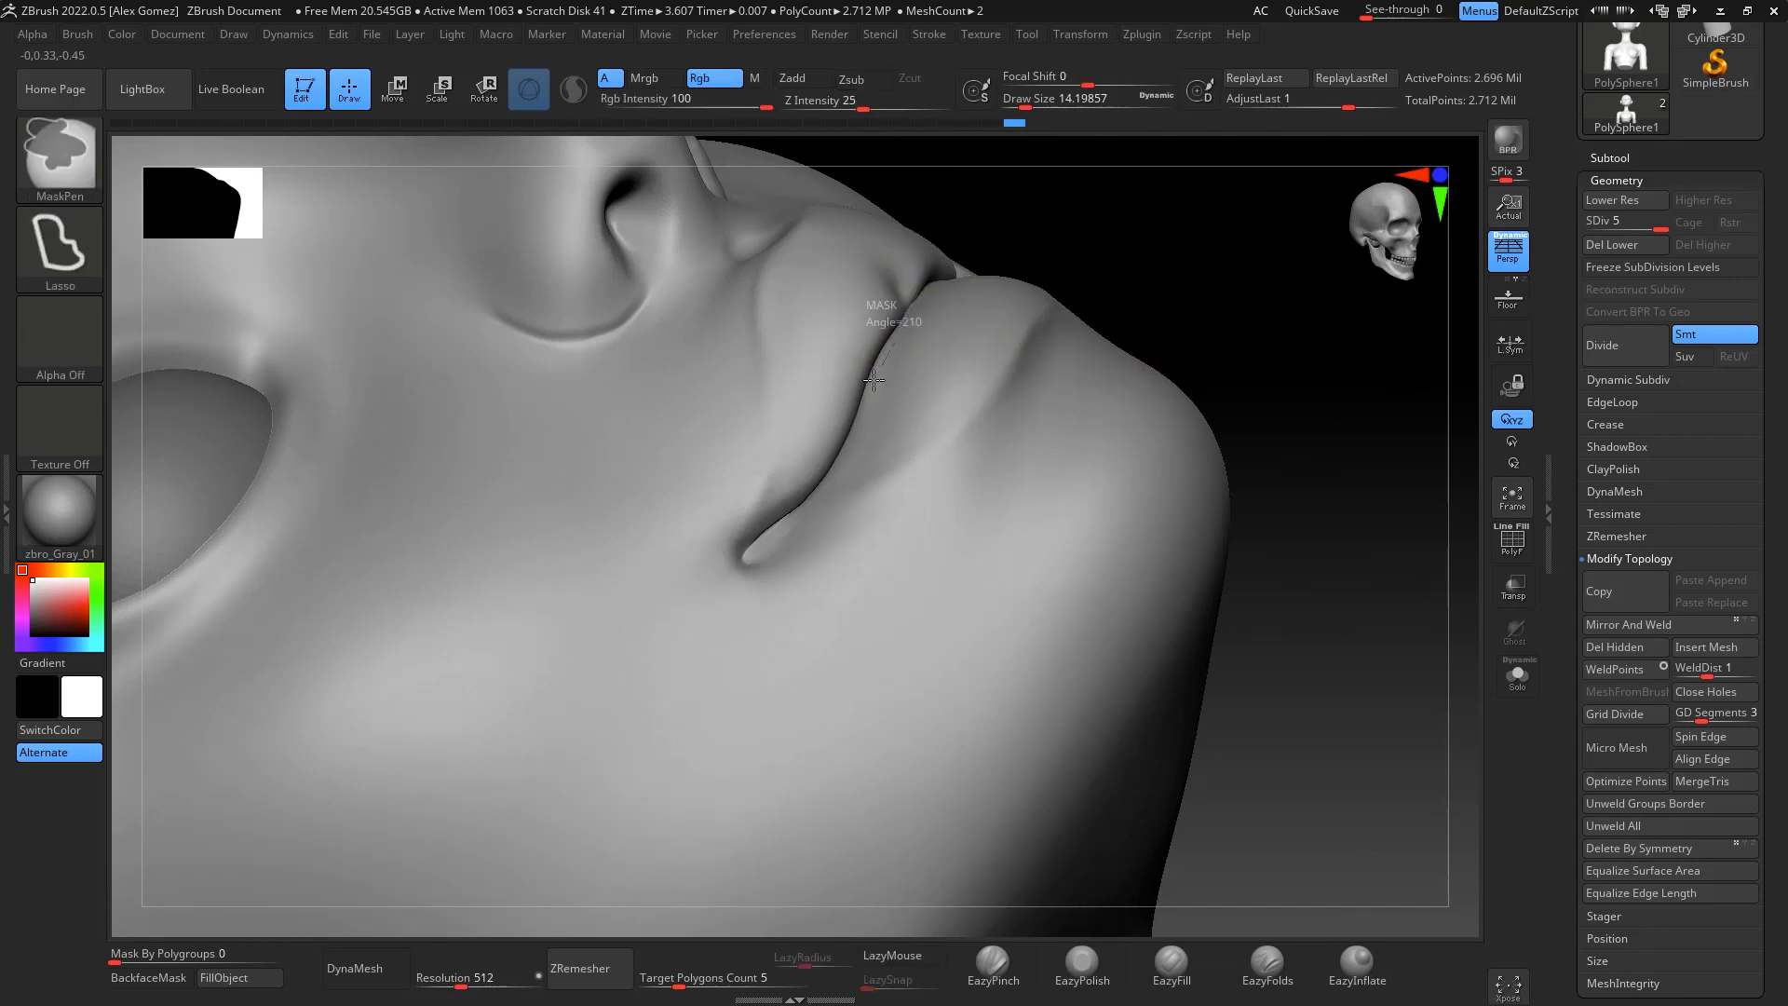
pyautogui.moveTo(839, 452)
pyautogui.keyDown('ctrl'); pyautogui.mouseDown()
pyautogui.moveTo(910, 551)
pyautogui.moveTo(946, 292)
pyautogui.mouseUp(); pyautogui.keyUp('ctrl')
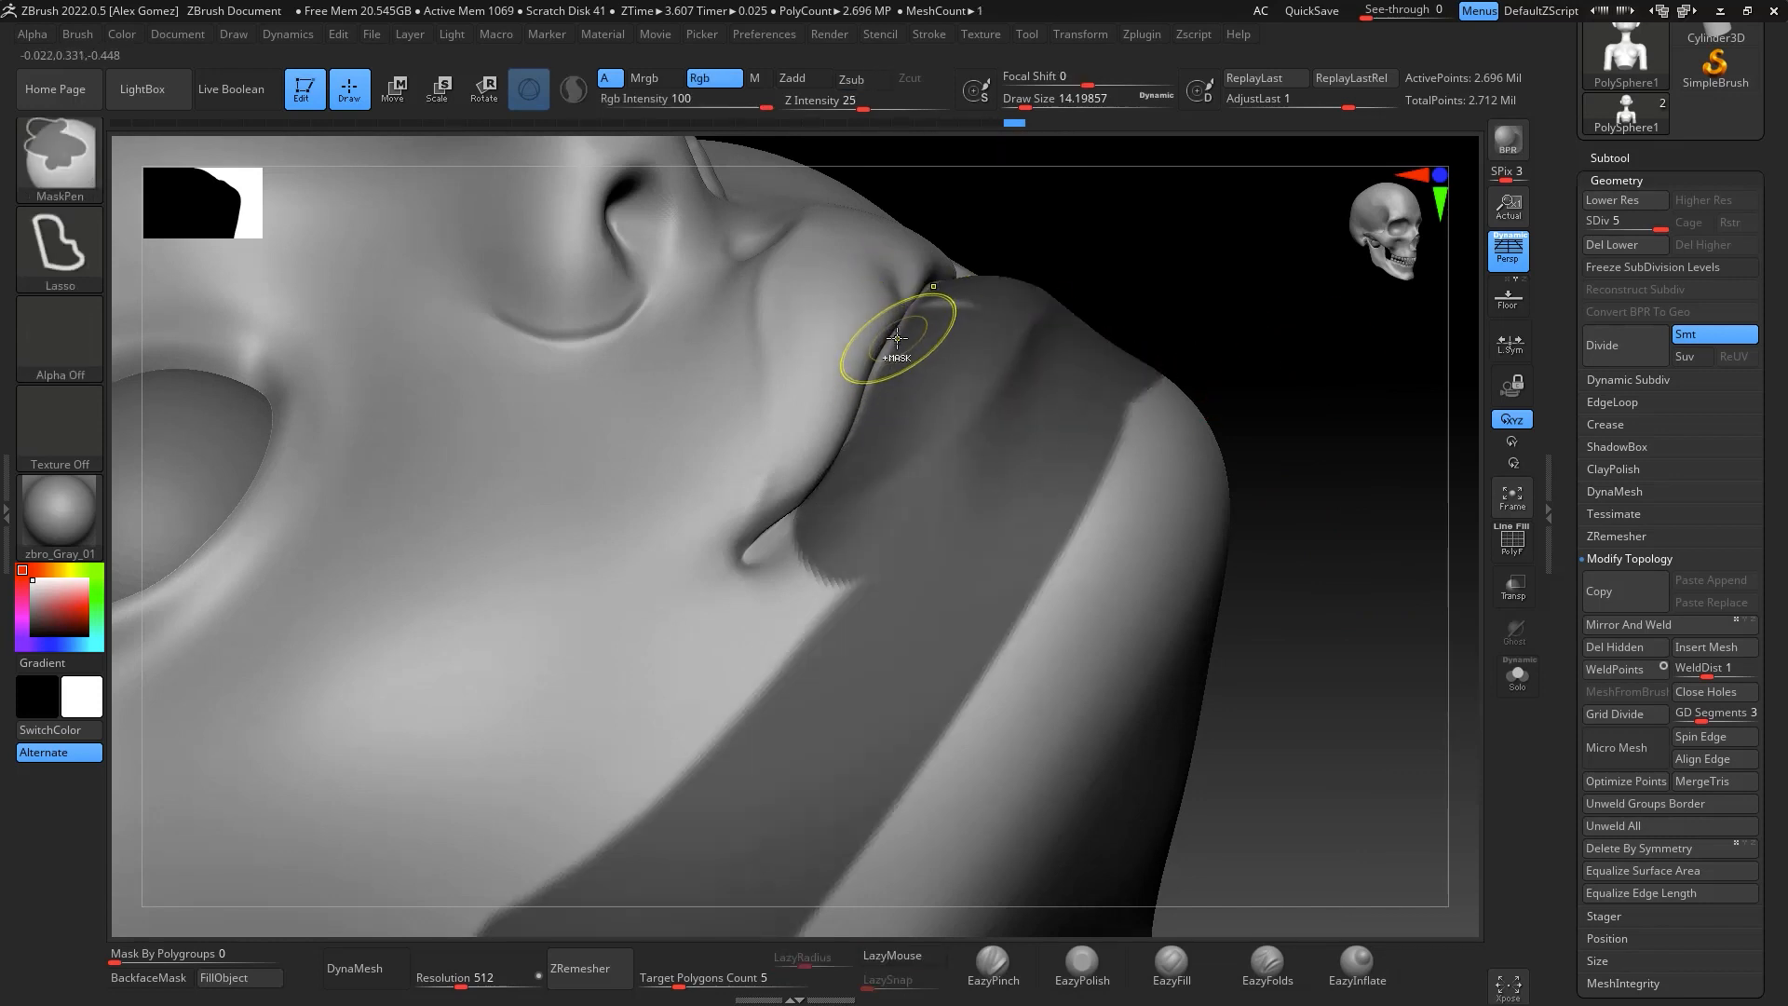
pyautogui.moveTo(870, 410)
pyautogui.keyDown('ctrl'); pyautogui.mouseDown()
pyautogui.moveTo(1007, 293)
pyautogui.moveTo(915, 308)
pyautogui.mouseUp(); pyautogui.keyUp('ctrl')
pyautogui.moveTo(1099, 232); pyautogui.dragTo(1073, 198, button='right')
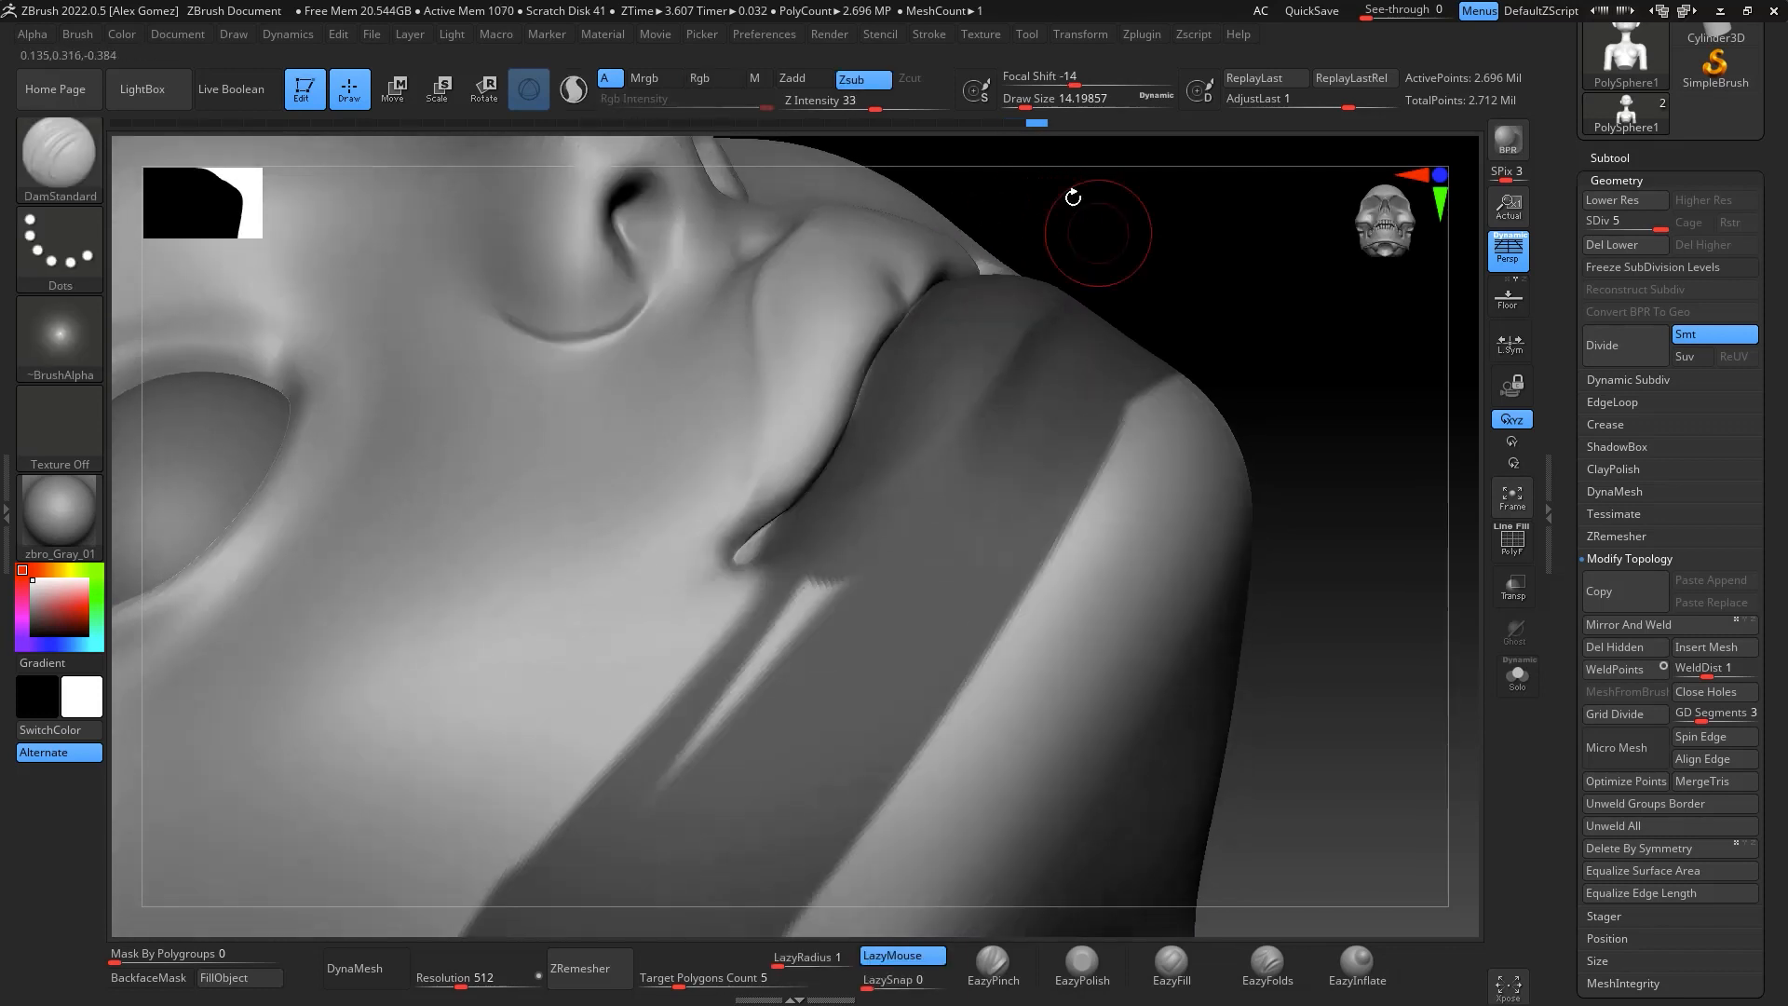
# Add volume to the upper lip along the mouth line with EazyInflate at a draw size of about 23, and smooth it
pyautogui.click(1357, 961)
pyautogui.press('space')
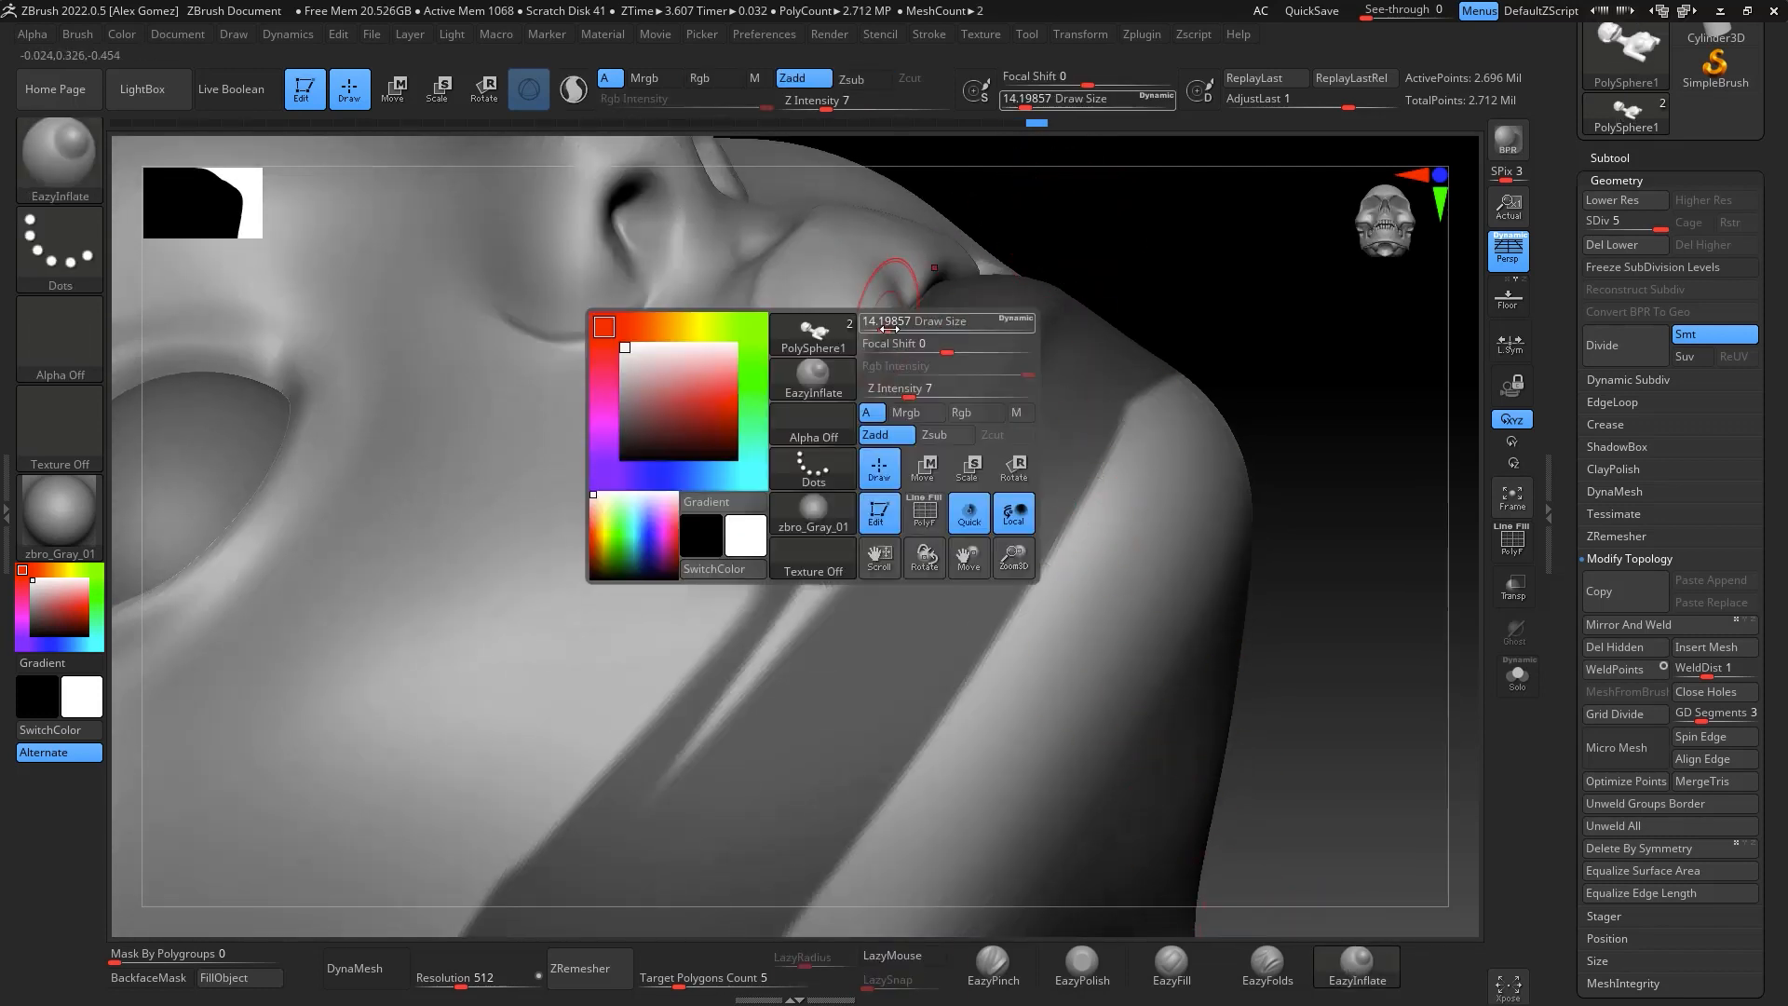
pyautogui.press('space')
pyautogui.moveTo(853, 402); pyautogui.dragTo(843, 399)
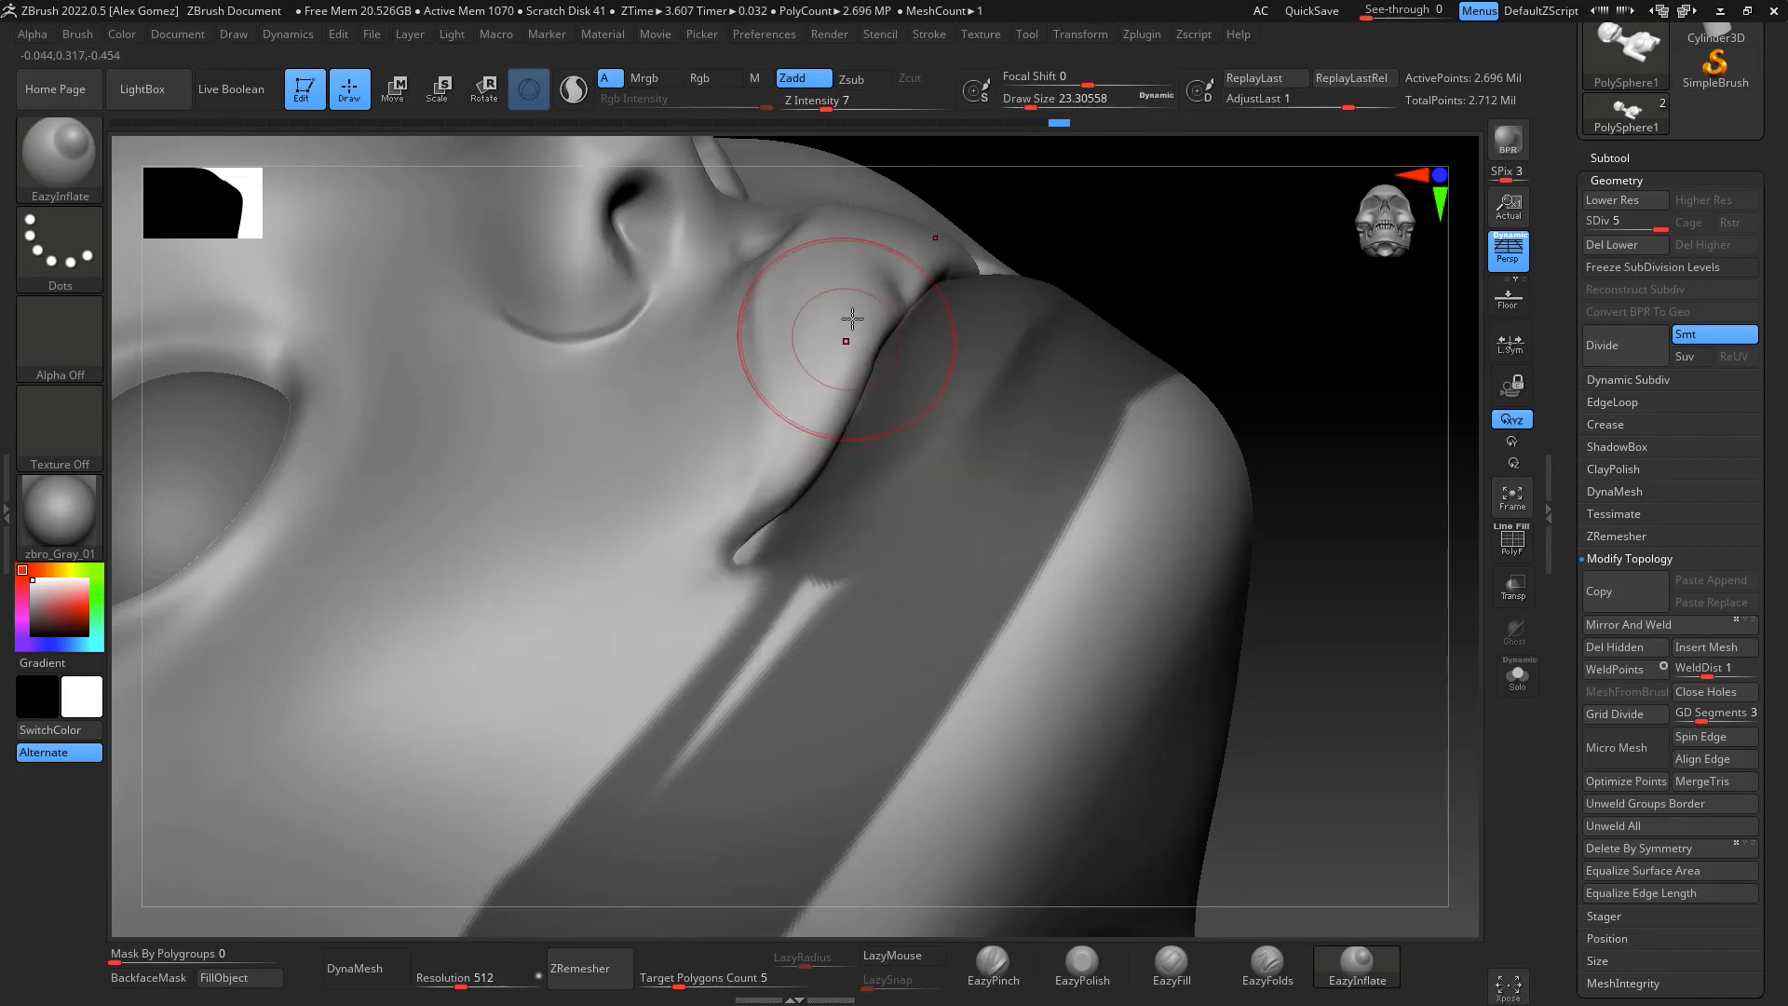
pyautogui.moveTo(846, 328)
pyautogui.mouseDown()
pyautogui.moveTo(830, 315)
pyautogui.moveTo(805, 399)
pyautogui.moveTo(822, 288)
pyautogui.mouseUp()
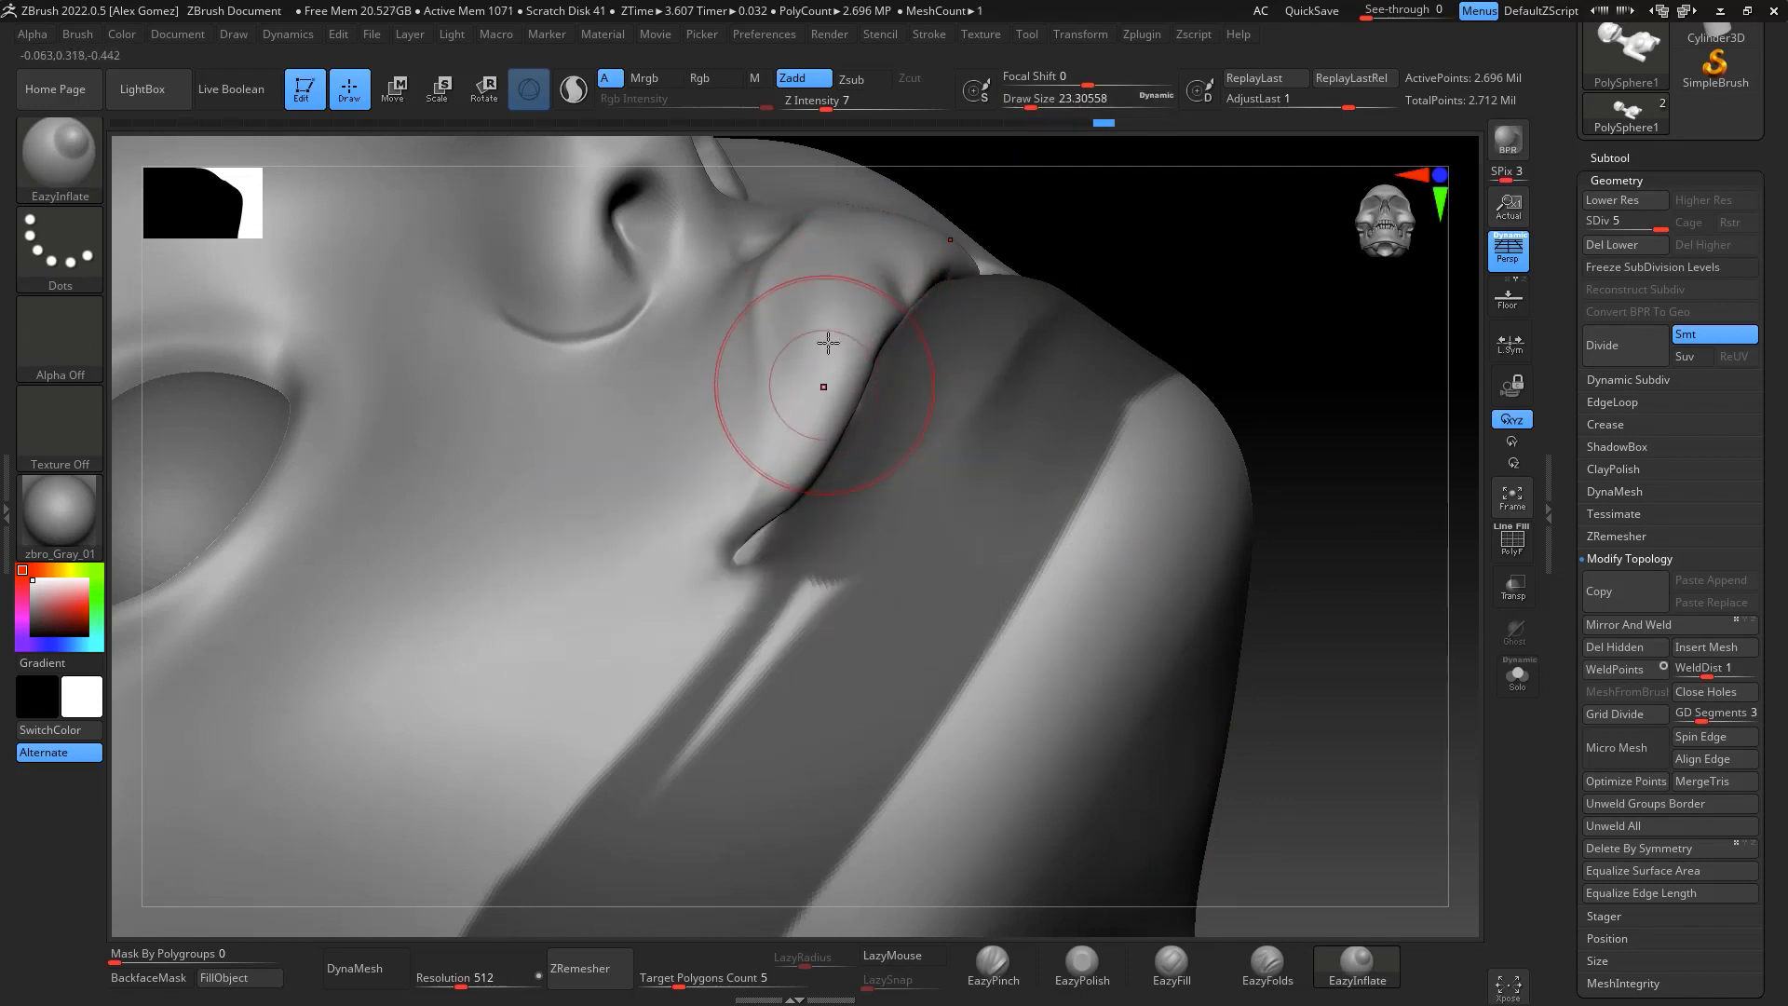
pyautogui.moveTo(1269, 328)
pyautogui.mouseDown()
pyautogui.moveTo(1296, 439)
pyautogui.moveTo(1289, 400)
pyautogui.mouseUp()
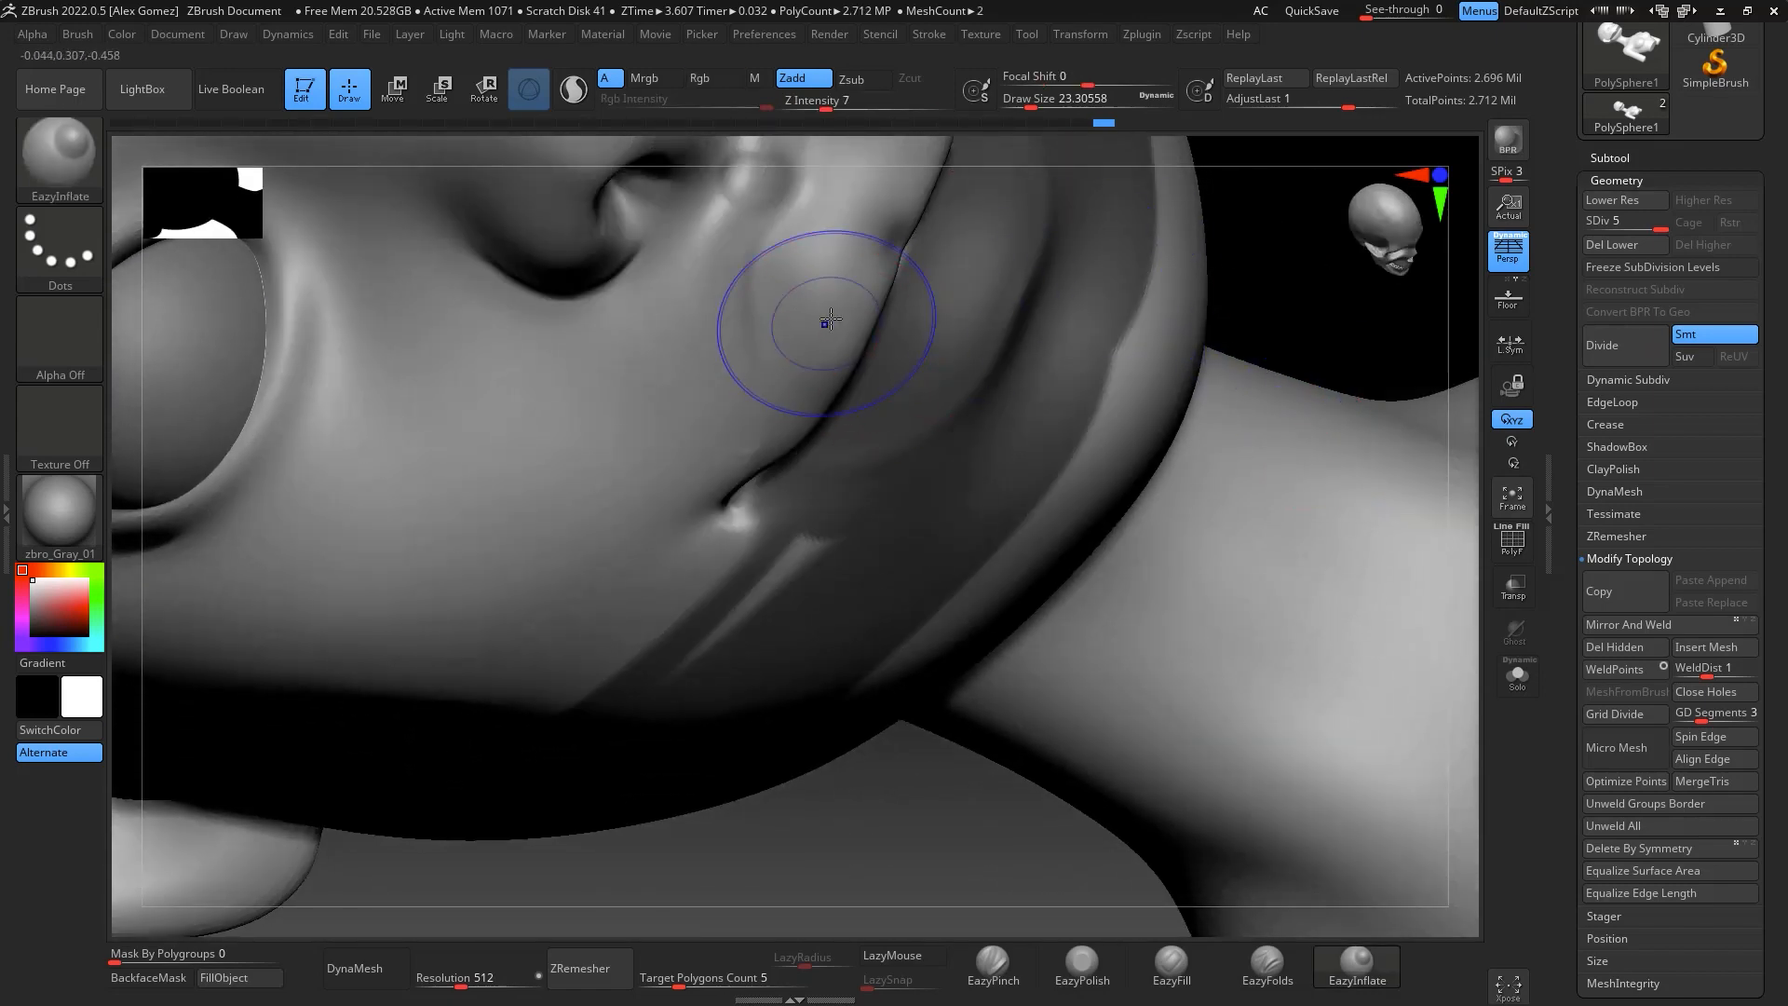
pyautogui.moveTo(756, 441)
pyautogui.keyDown('shift'); pyautogui.mouseDown()
pyautogui.moveTo(739, 451)
pyautogui.moveTo(778, 300)
pyautogui.mouseUp(); pyautogui.keyUp('shift')
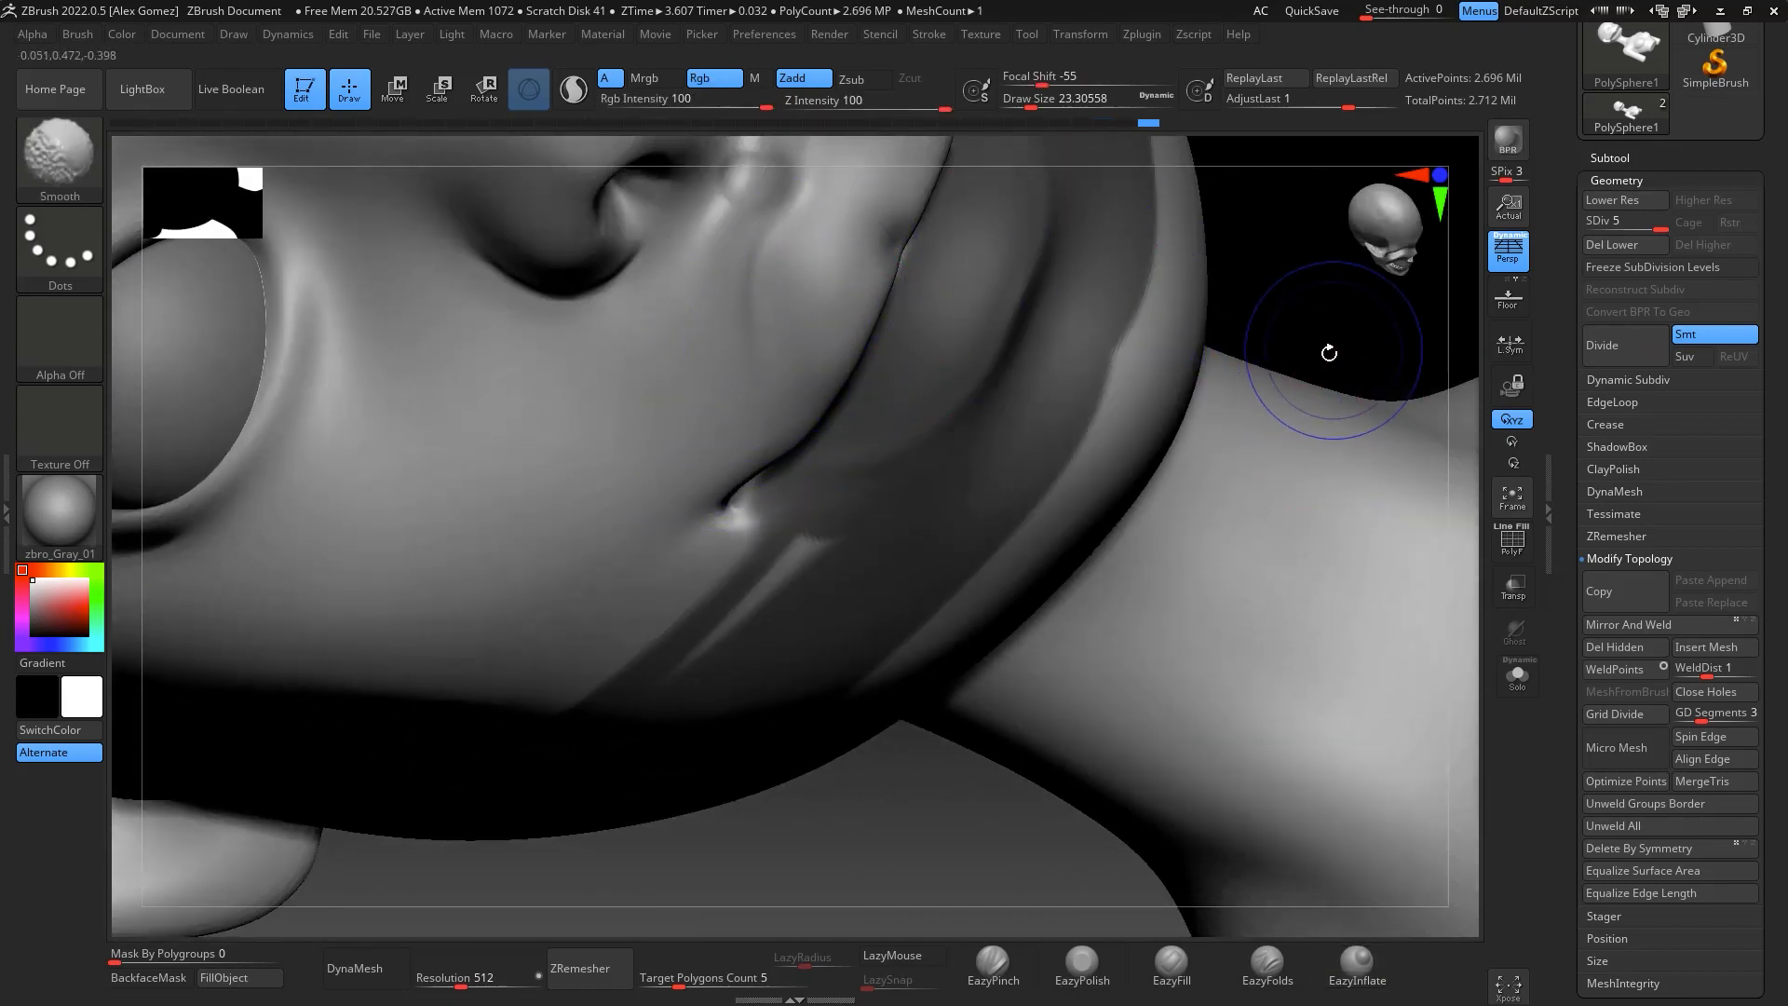
# Adjust the nostril wing and upper lip in profile with the Move brush at draw sizes of about 14 and 23
pyautogui.moveTo(1329, 351)
pyautogui.mouseDown()
pyautogui.moveTo(1118, 751)
pyautogui.moveTo(1206, 590)
pyautogui.mouseUp()
pyautogui.moveTo(1241, 461); pyautogui.dragTo(1241, 527)
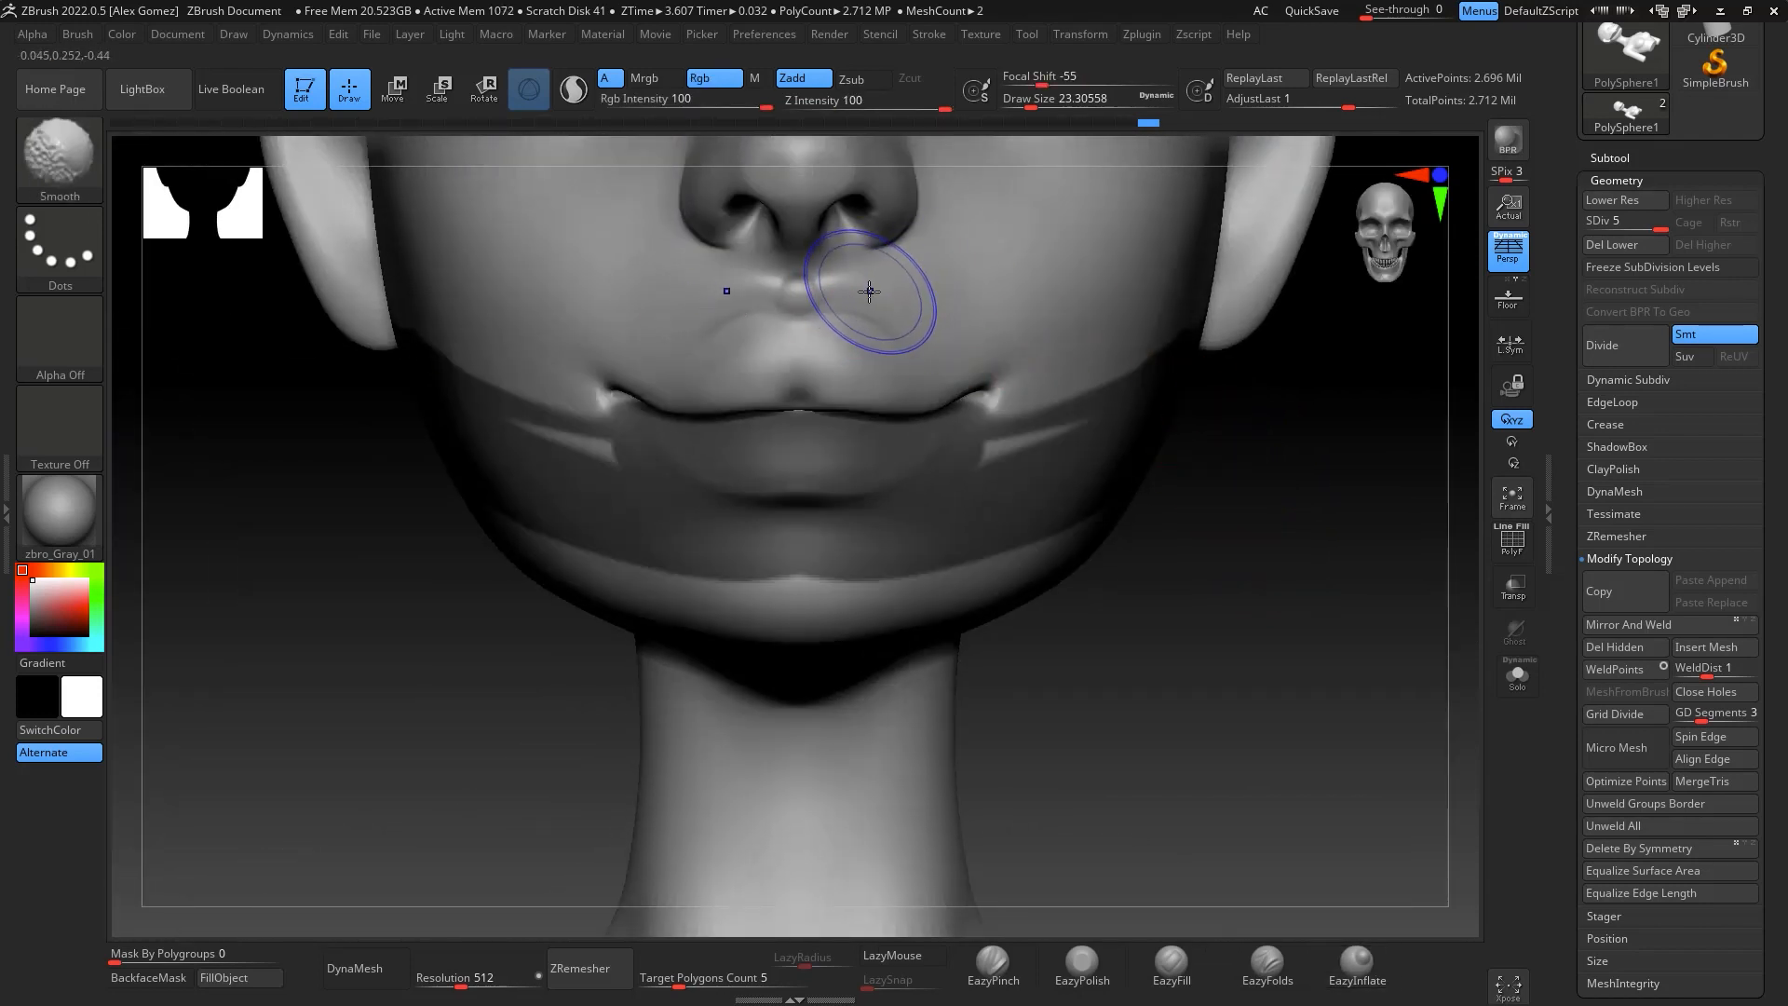
pyautogui.moveTo(1201, 521); pyautogui.dragTo(1327, 606)
pyautogui.keyDown('alt'); pyautogui.moveTo(1171, 376); pyautogui.dragTo(1247, 507); pyautogui.keyUp('alt')
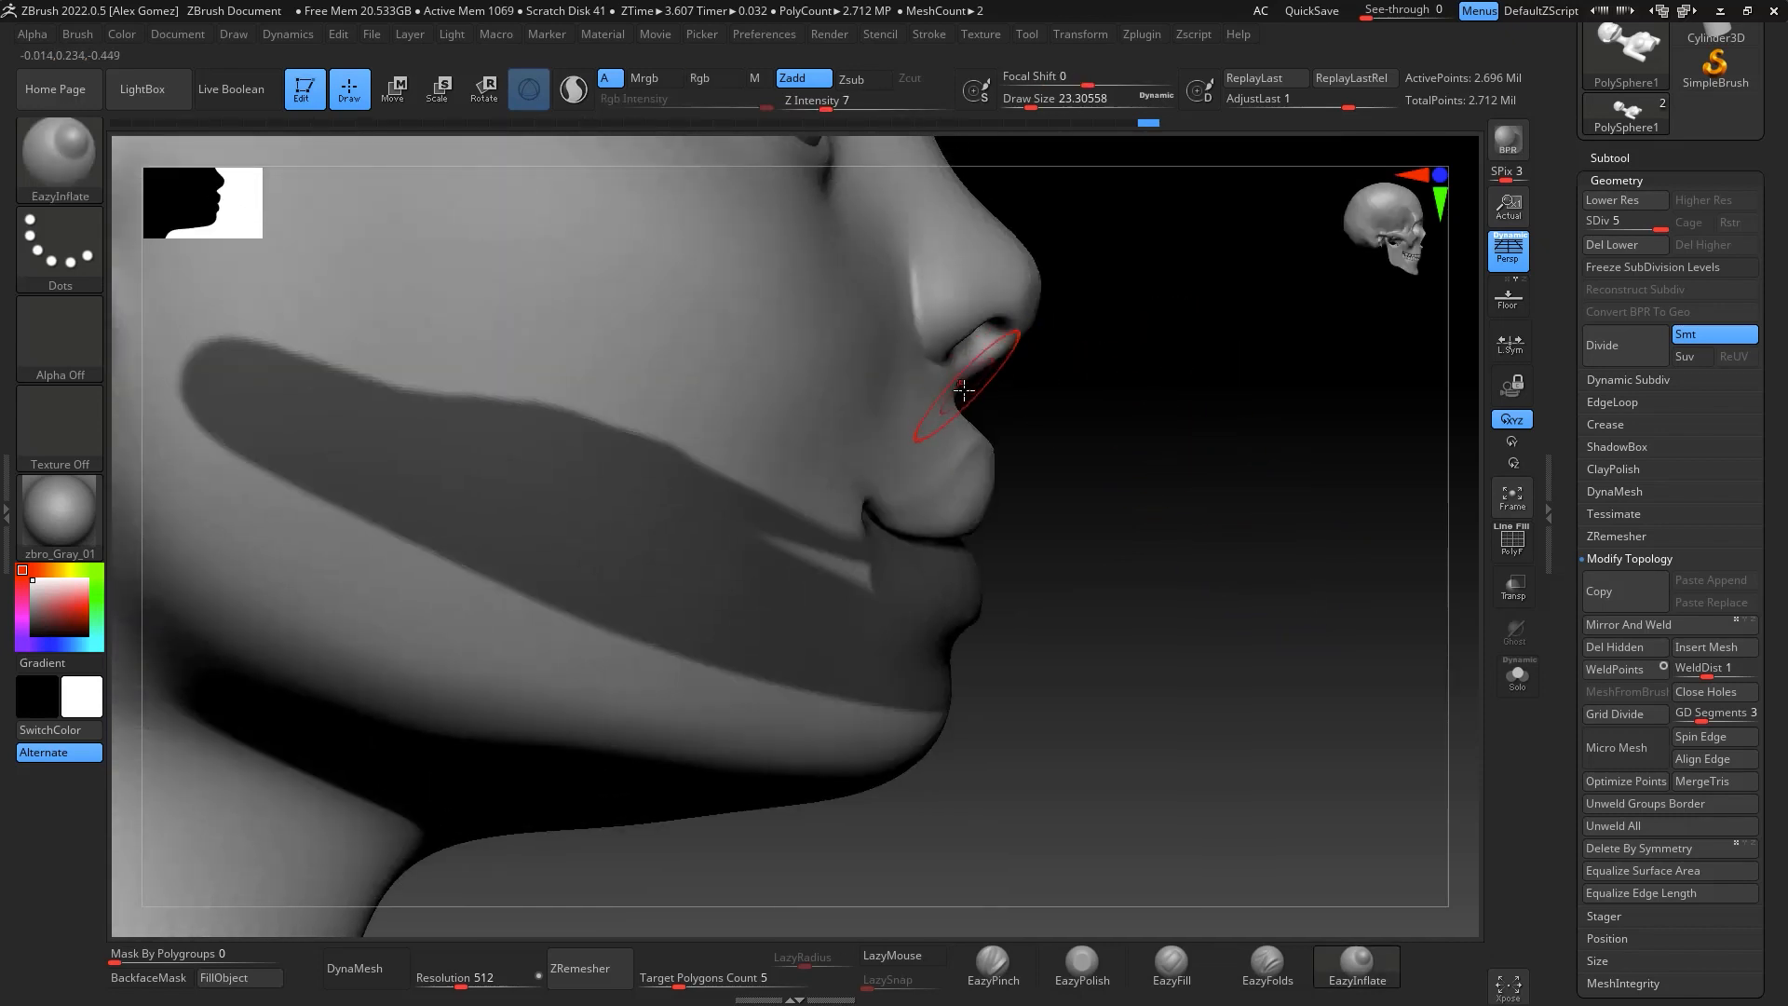
pyautogui.press('b')
pyautogui.press('m')
pyautogui.press('v')
pyautogui.press('space')
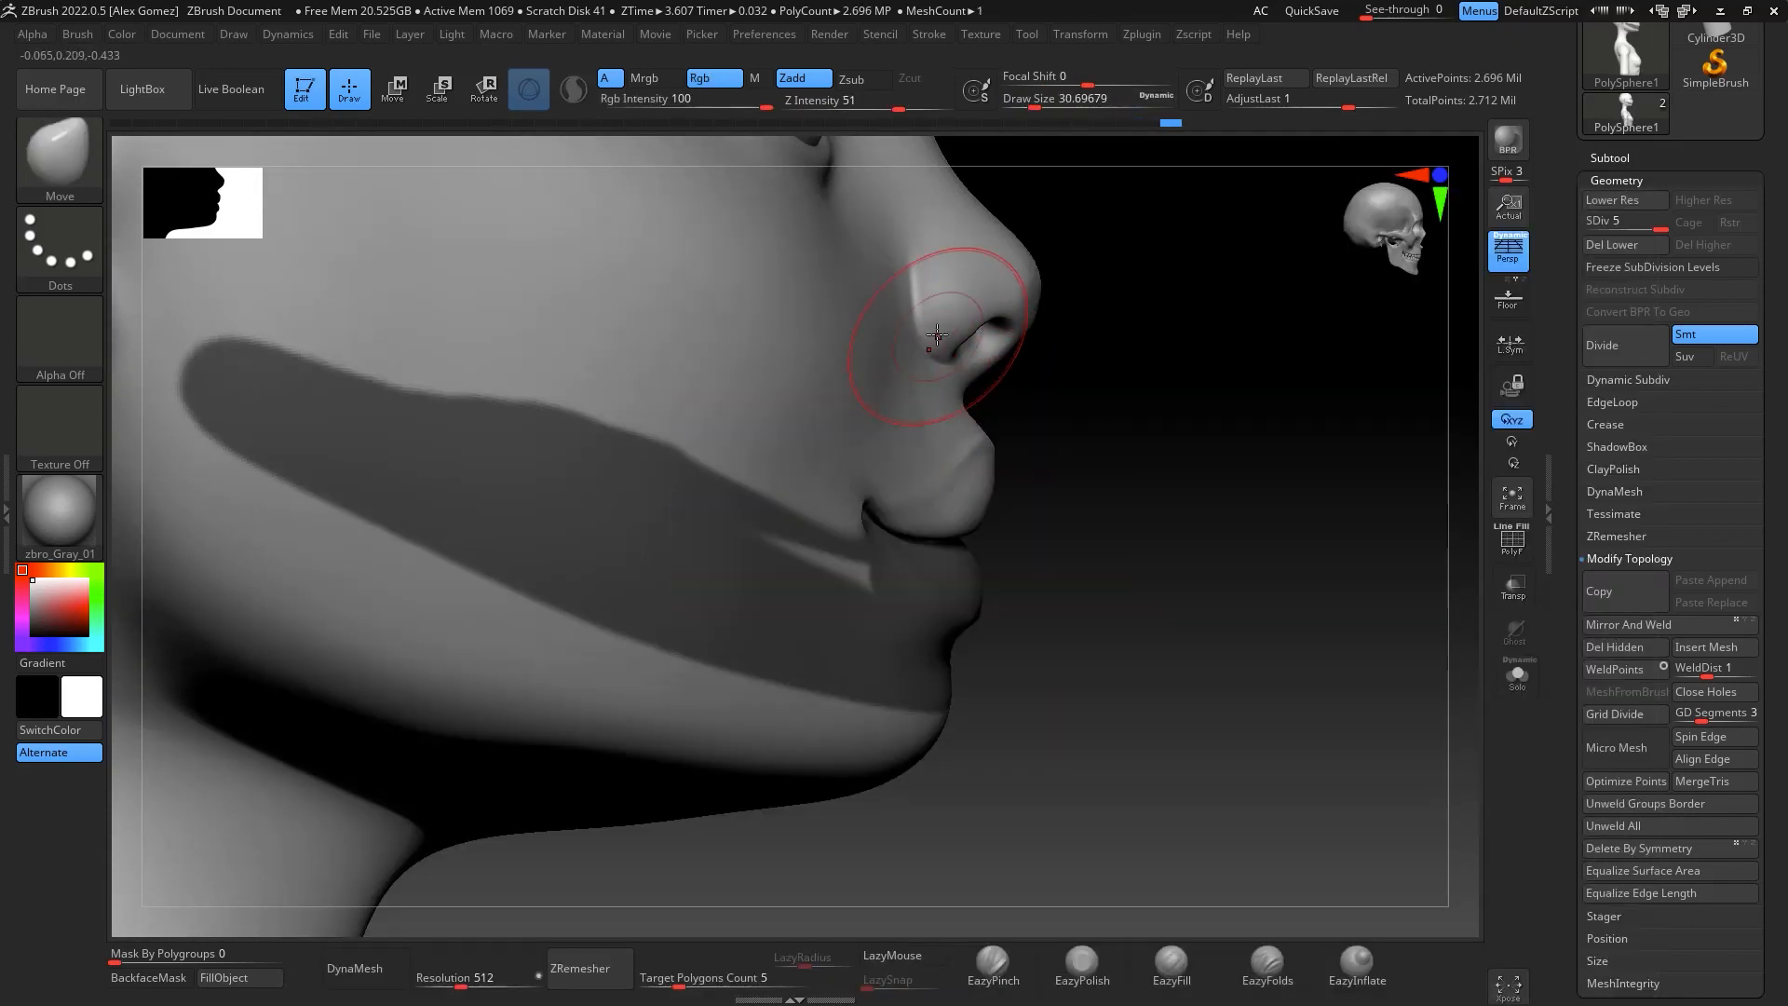
pyautogui.press('space')
pyautogui.moveTo(988, 335); pyautogui.dragTo(974, 335)
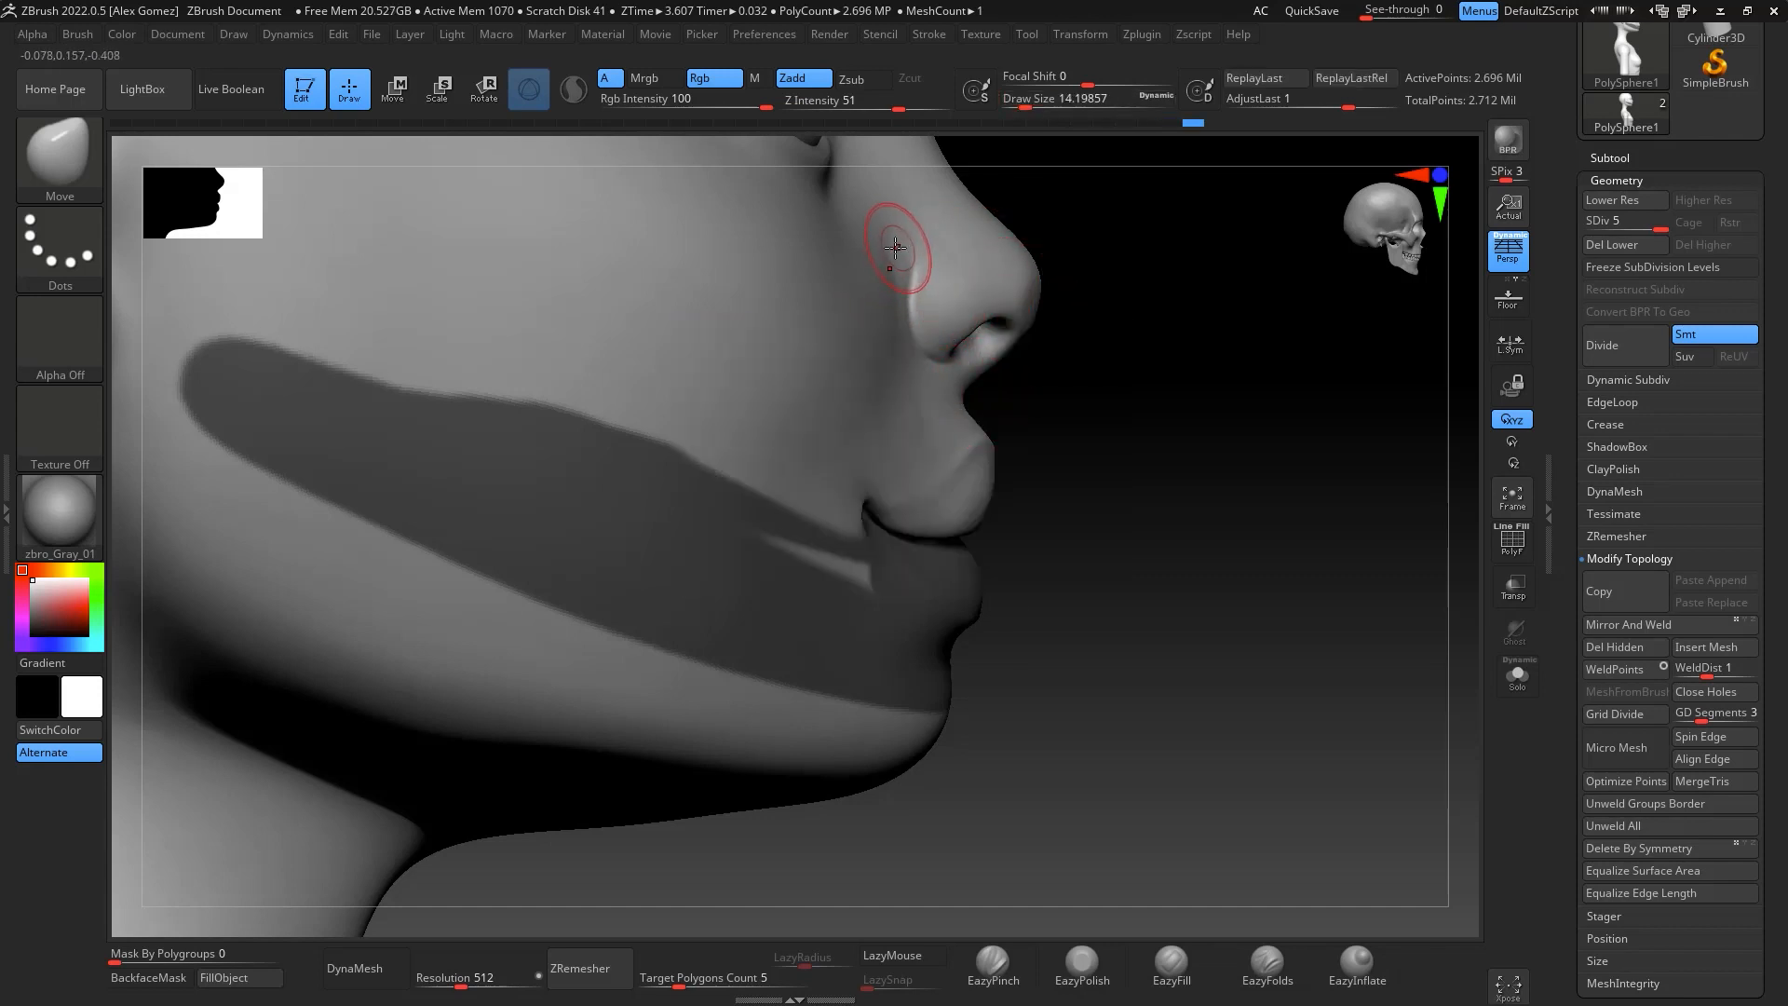
pyautogui.press('shift')
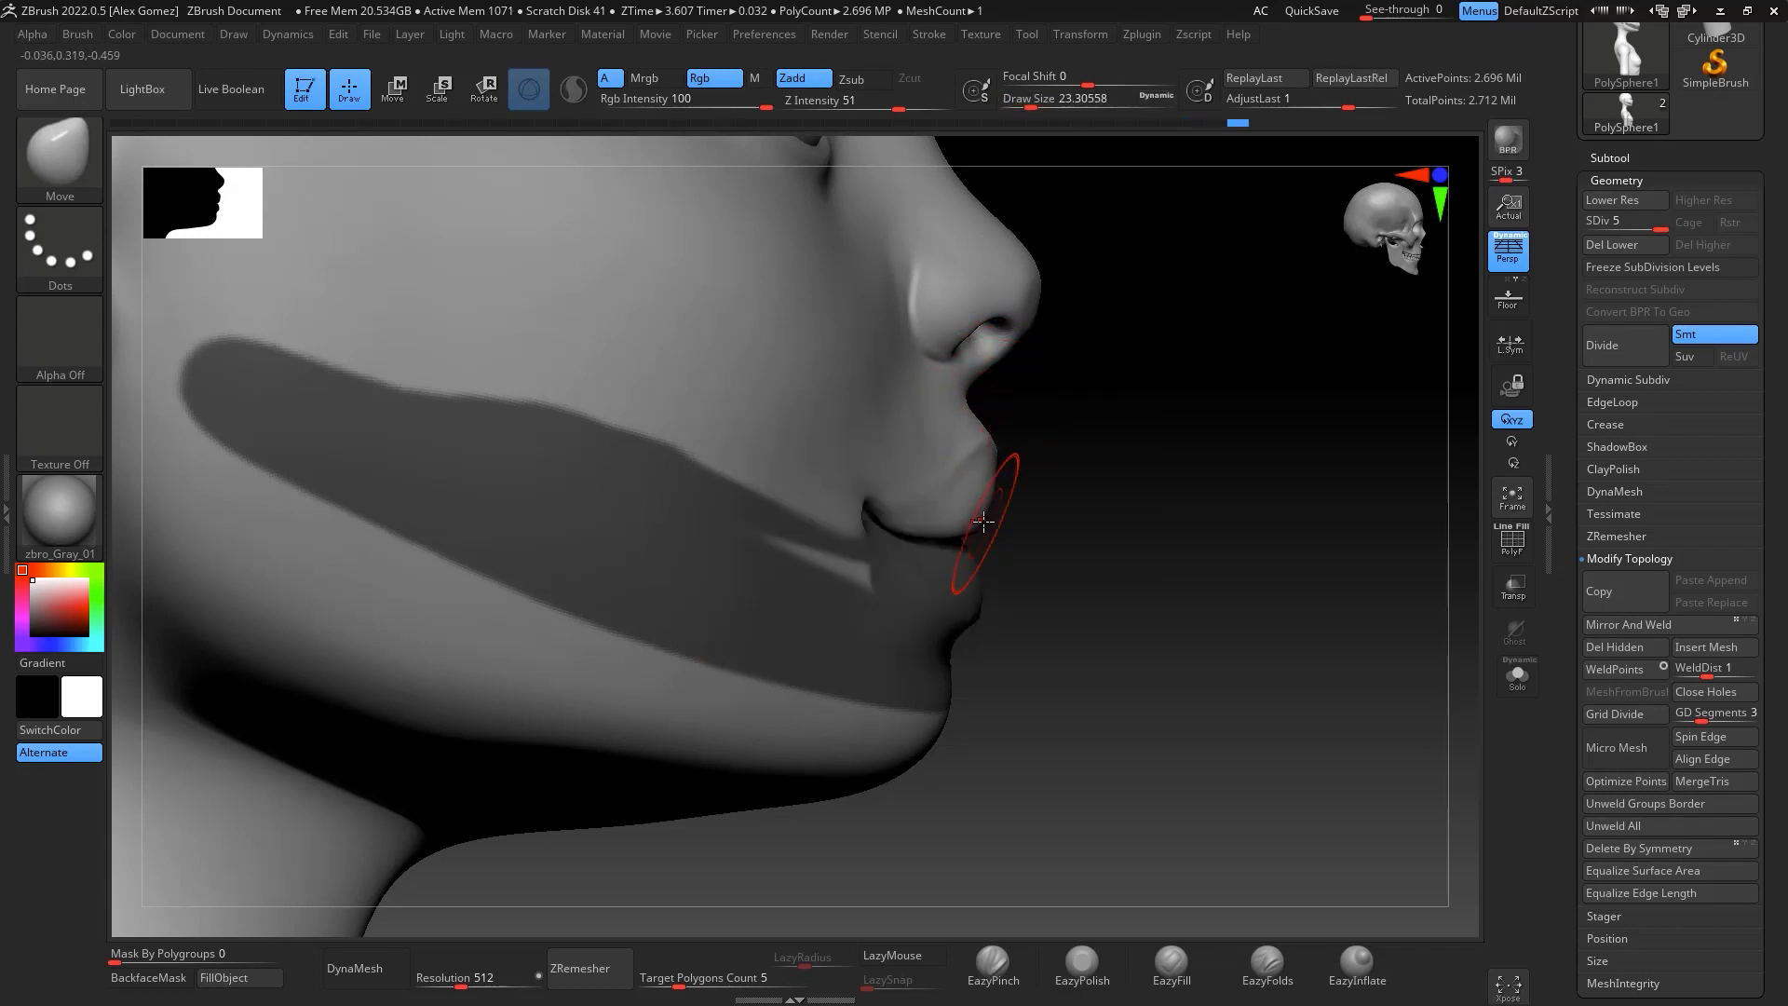
# Smooth the upper lip around its centre from the front and clear the mask from the lower face
pyautogui.moveTo(1028, 503)
pyautogui.keyDown('shift'); pyautogui.mouseDown()
pyautogui.moveTo(1233, 606)
pyautogui.moveTo(1097, 518)
pyautogui.mouseUp(); pyautogui.keyUp('shift')
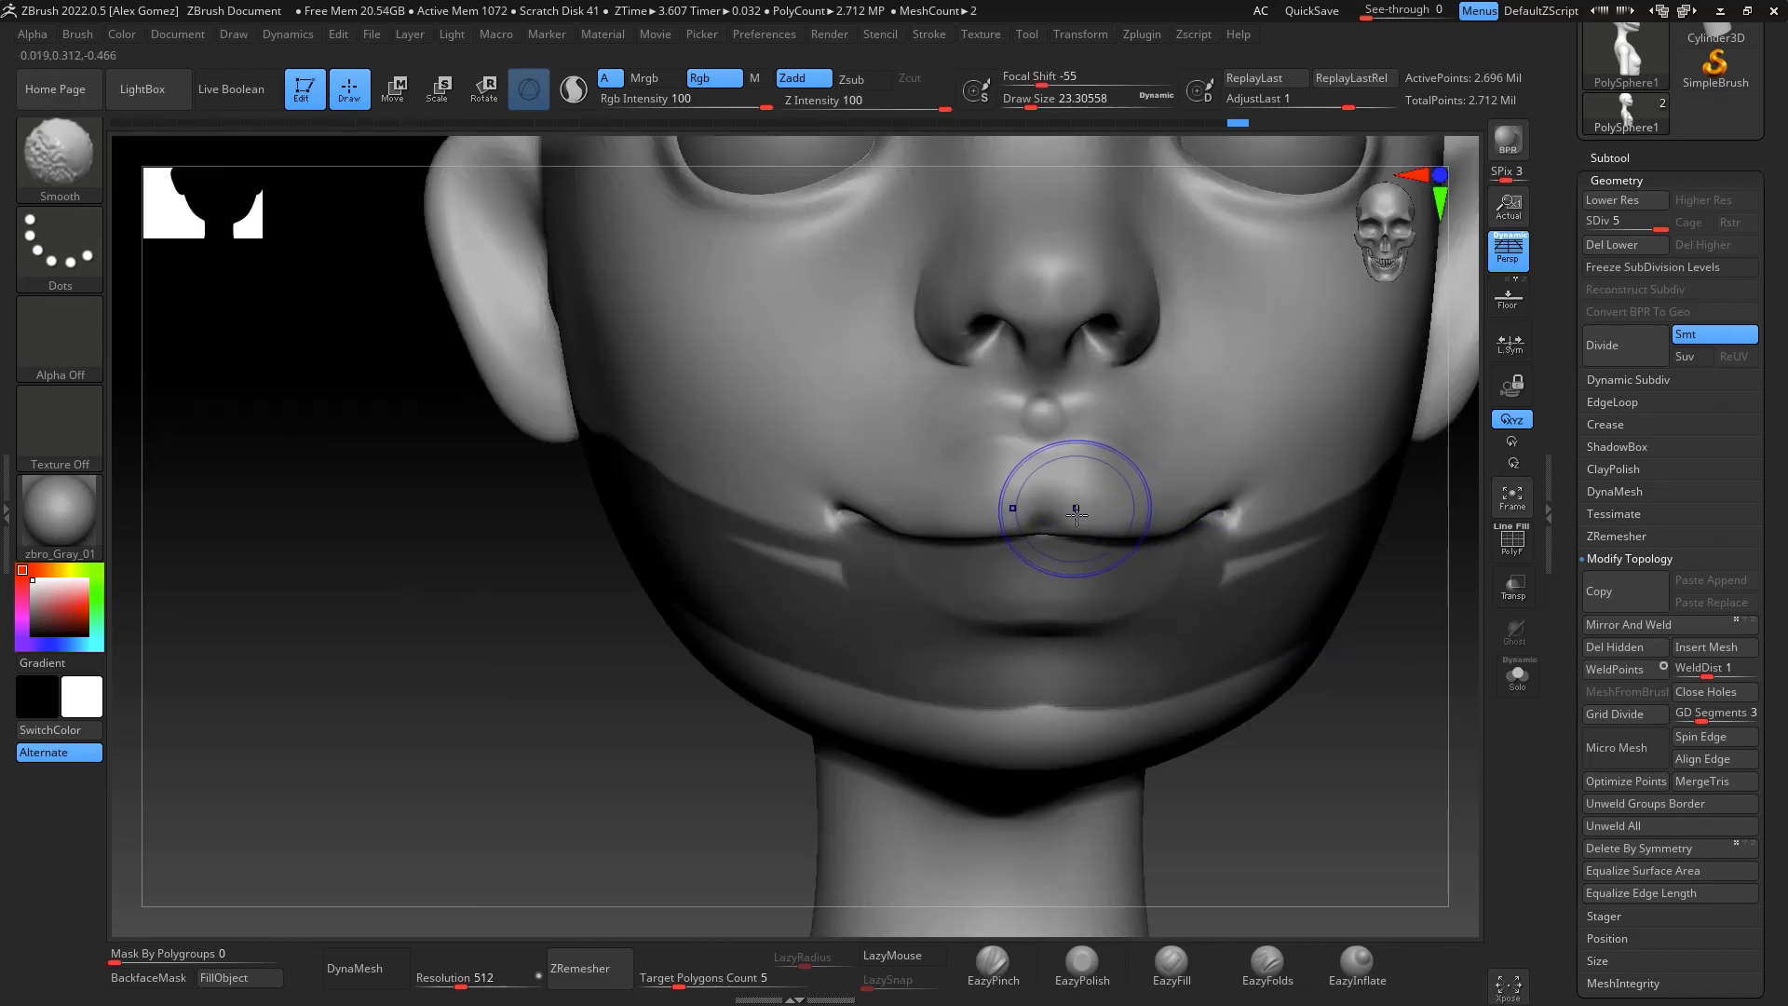
pyautogui.moveTo(985, 493)
pyautogui.keyDown('shift'); pyautogui.mouseDown()
pyautogui.moveTo(998, 470)
pyautogui.moveTo(1155, 484)
pyautogui.mouseUp(); pyautogui.keyUp('shift')
pyautogui.moveTo(1369, 802)
pyautogui.keyDown('alt'); pyautogui.mouseDown()
pyautogui.moveTo(1261, 663)
pyautogui.moveTo(1304, 633)
pyautogui.moveTo(1350, 634)
pyautogui.mouseUp(); pyautogui.keyUp('alt')
pyautogui.moveTo(1350, 633)
pyautogui.mouseDown()
pyautogui.moveTo(1293, 634)
pyautogui.moveTo(1317, 643)
pyautogui.moveTo(1311, 713)
pyautogui.moveTo(1377, 639)
pyautogui.moveTo(1329, 630)
pyautogui.moveTo(1291, 583)
pyautogui.mouseUp()
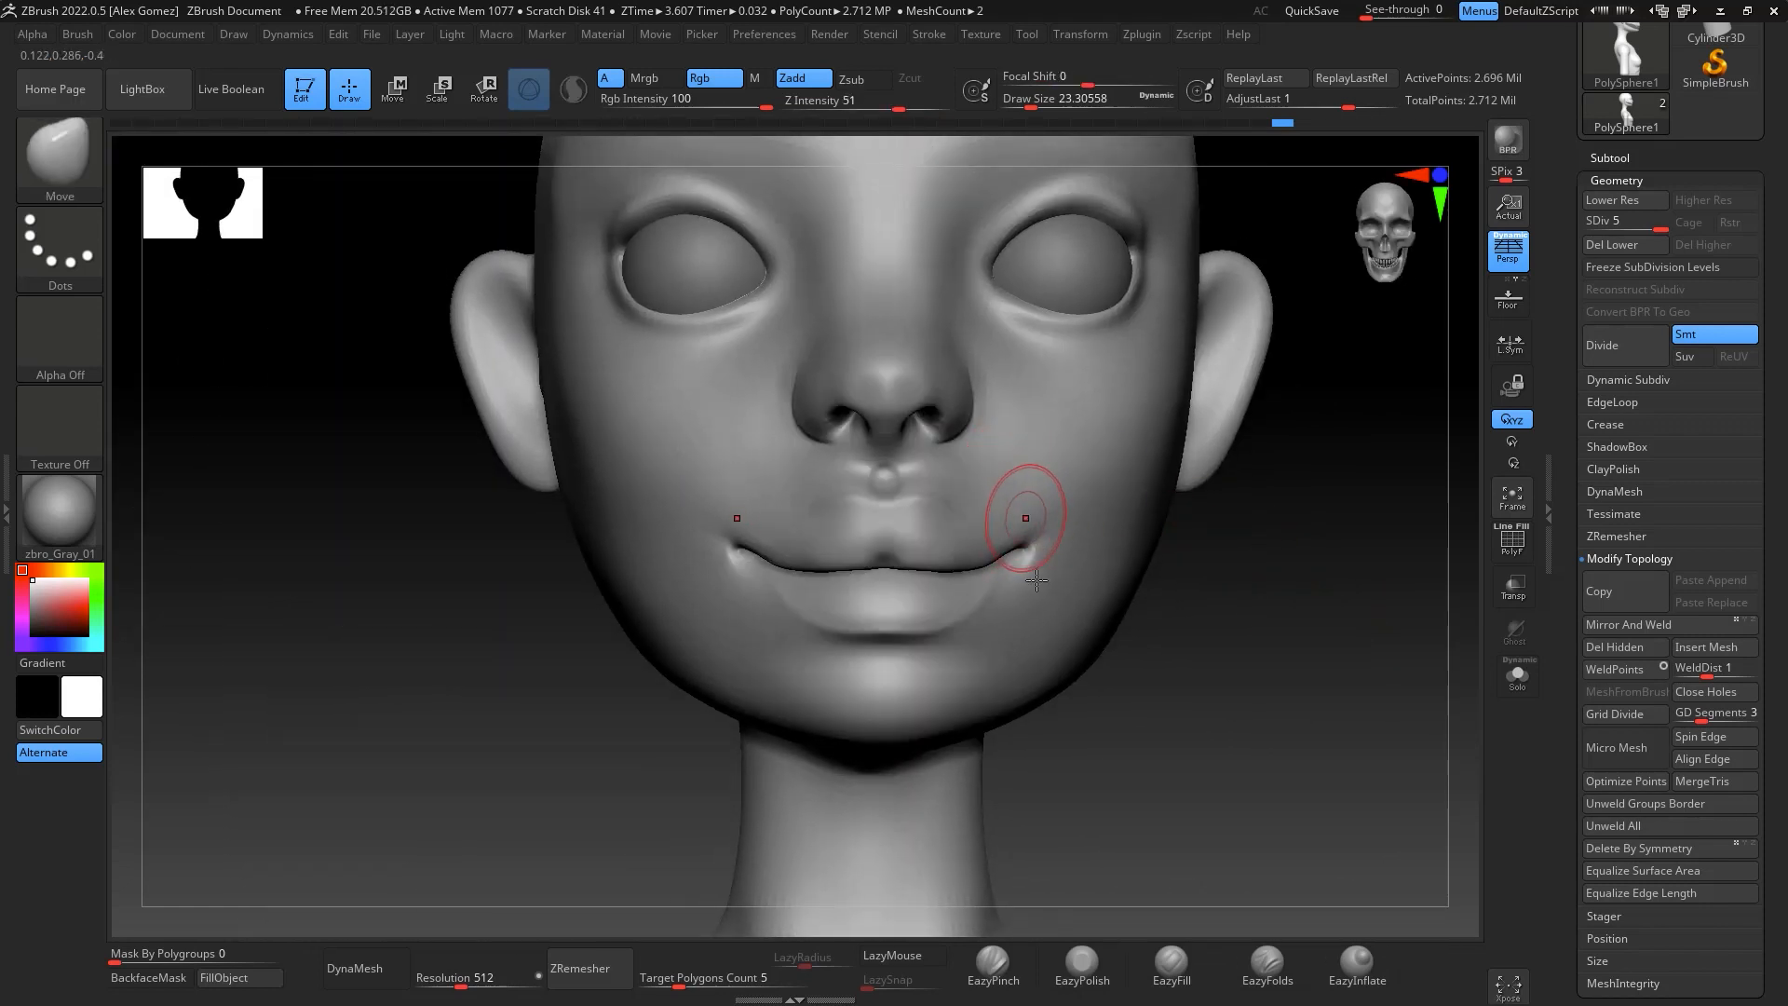
# Carve the upper eyelid crease with DamStandard at a LazyRadius of 12 and a draw size of about 8
pyautogui.keyDown('shift'); pyautogui.moveTo(981, 620); pyautogui.dragTo(942, 627); pyautogui.keyUp('shift')
pyautogui.moveTo(1161, 707)
pyautogui.keyDown('alt'); pyautogui.mouseDown()
pyautogui.moveTo(1257, 634)
pyautogui.moveTo(1123, 663)
pyautogui.moveTo(1157, 559)
pyautogui.moveTo(1197, 646)
pyautogui.moveTo(1145, 506)
pyautogui.moveTo(1283, 477)
pyautogui.moveTo(1177, 463)
pyautogui.moveTo(1226, 472)
pyautogui.mouseUp(); pyautogui.keyUp('alt')
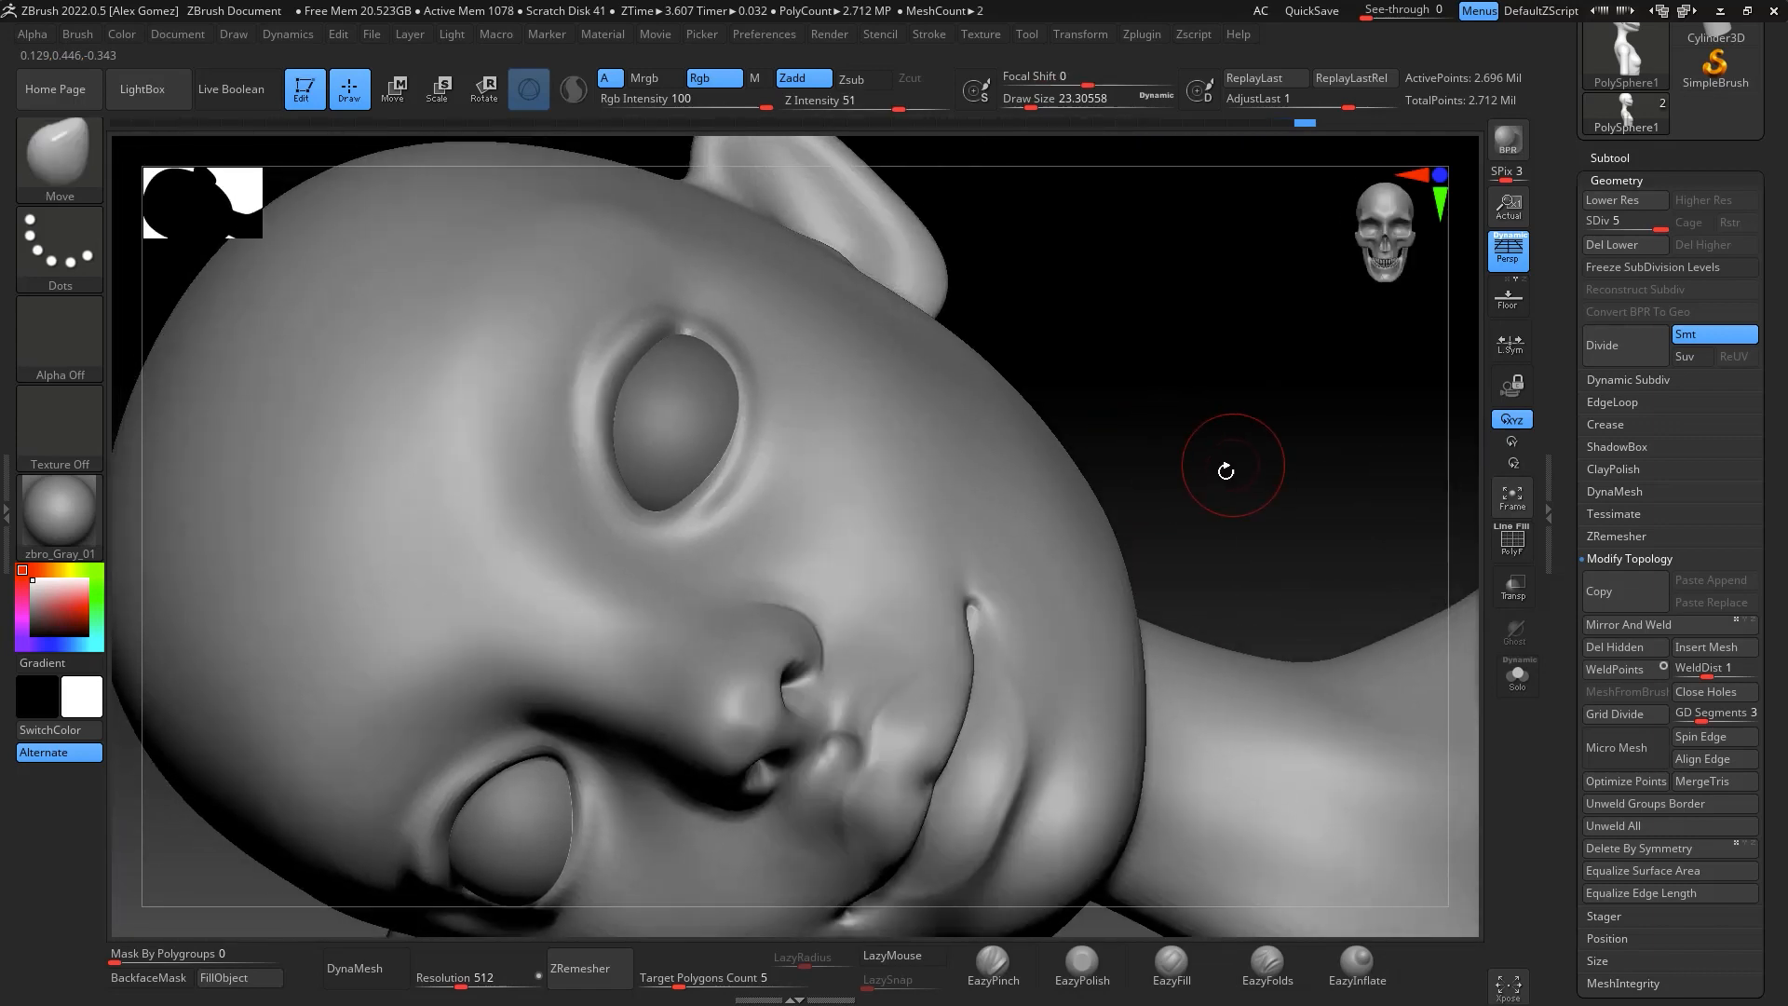
pyautogui.press('b')
pyautogui.press('d')
pyautogui.press('s')
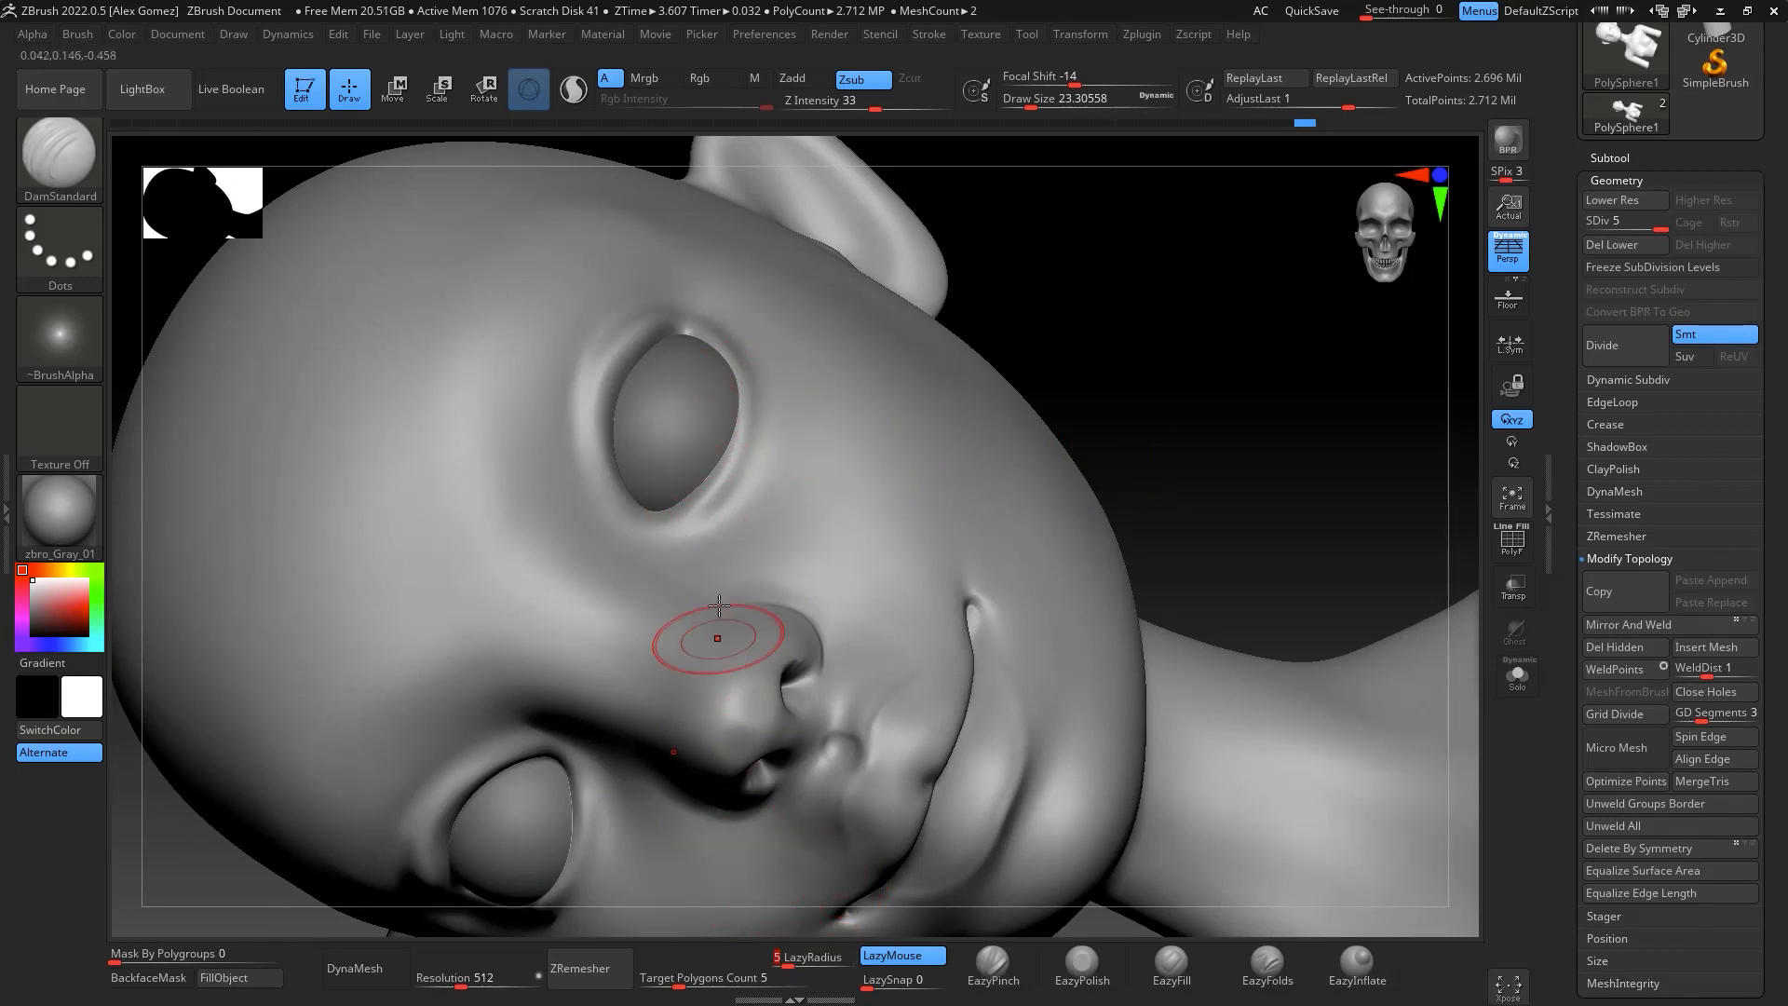
pyautogui.click(787, 956)
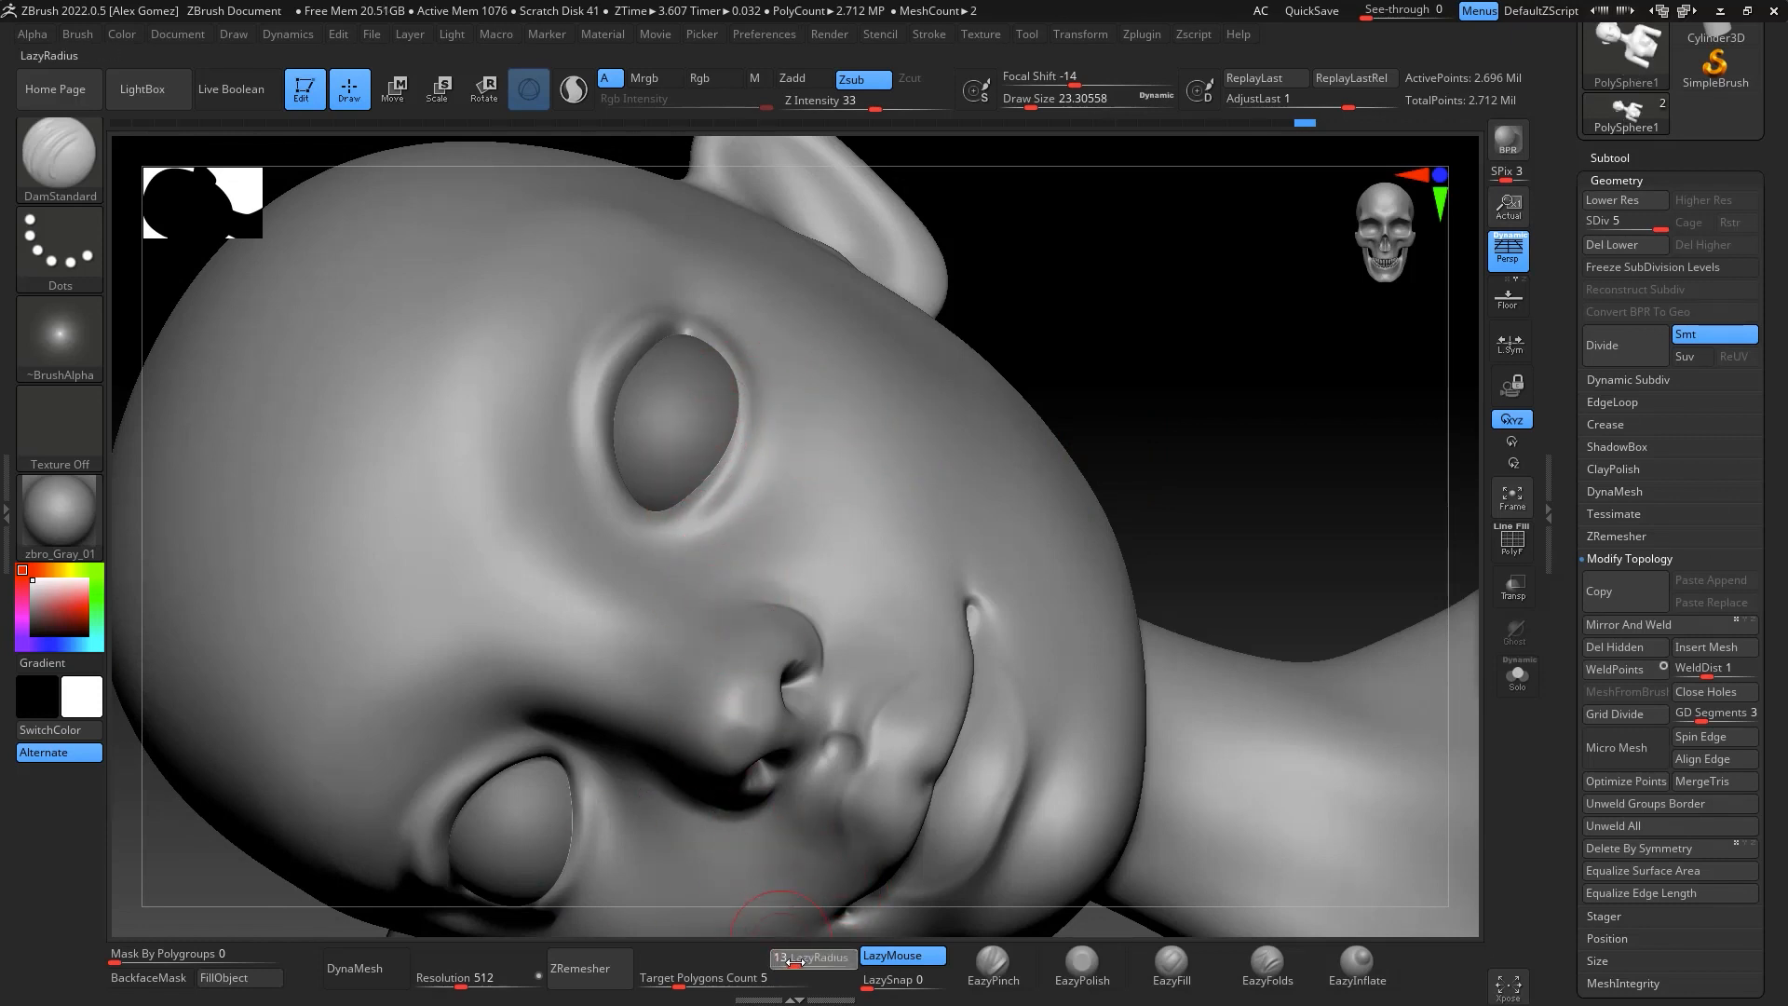
pyautogui.moveTo(795, 962); pyautogui.dragTo(792, 962)
pyautogui.press('space')
pyautogui.moveTo(701, 511); pyautogui.dragTo(692, 512)
pyautogui.keyDown('alt'); pyautogui.moveTo(1112, 369); pyautogui.dragTo(1222, 493); pyautogui.keyUp('alt')
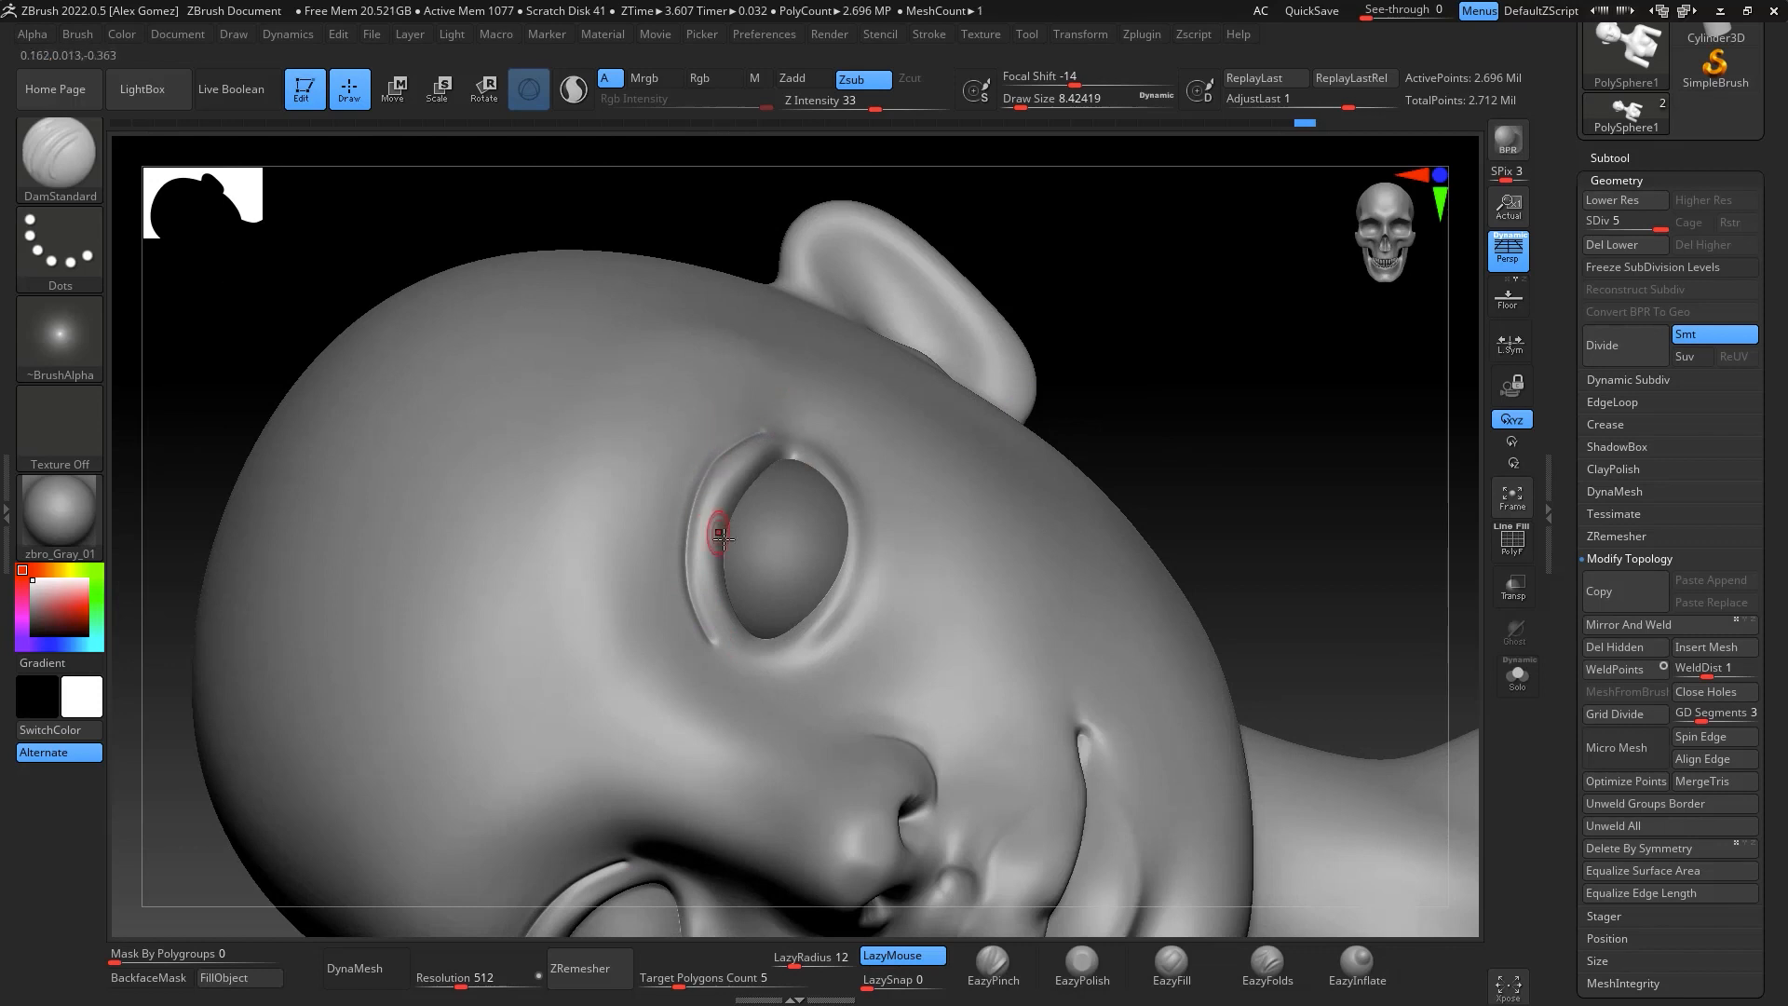
# Soften the upper eyelid crease and the area along the lower eyelid with Smooth at a draw size of about 13
pyautogui.press('space')
pyautogui.moveTo(722, 550); pyautogui.dragTo(728, 551)
pyautogui.keyDown('shift'); pyautogui.moveTo(715, 637); pyautogui.dragTo(683, 558); pyautogui.keyUp('shift')
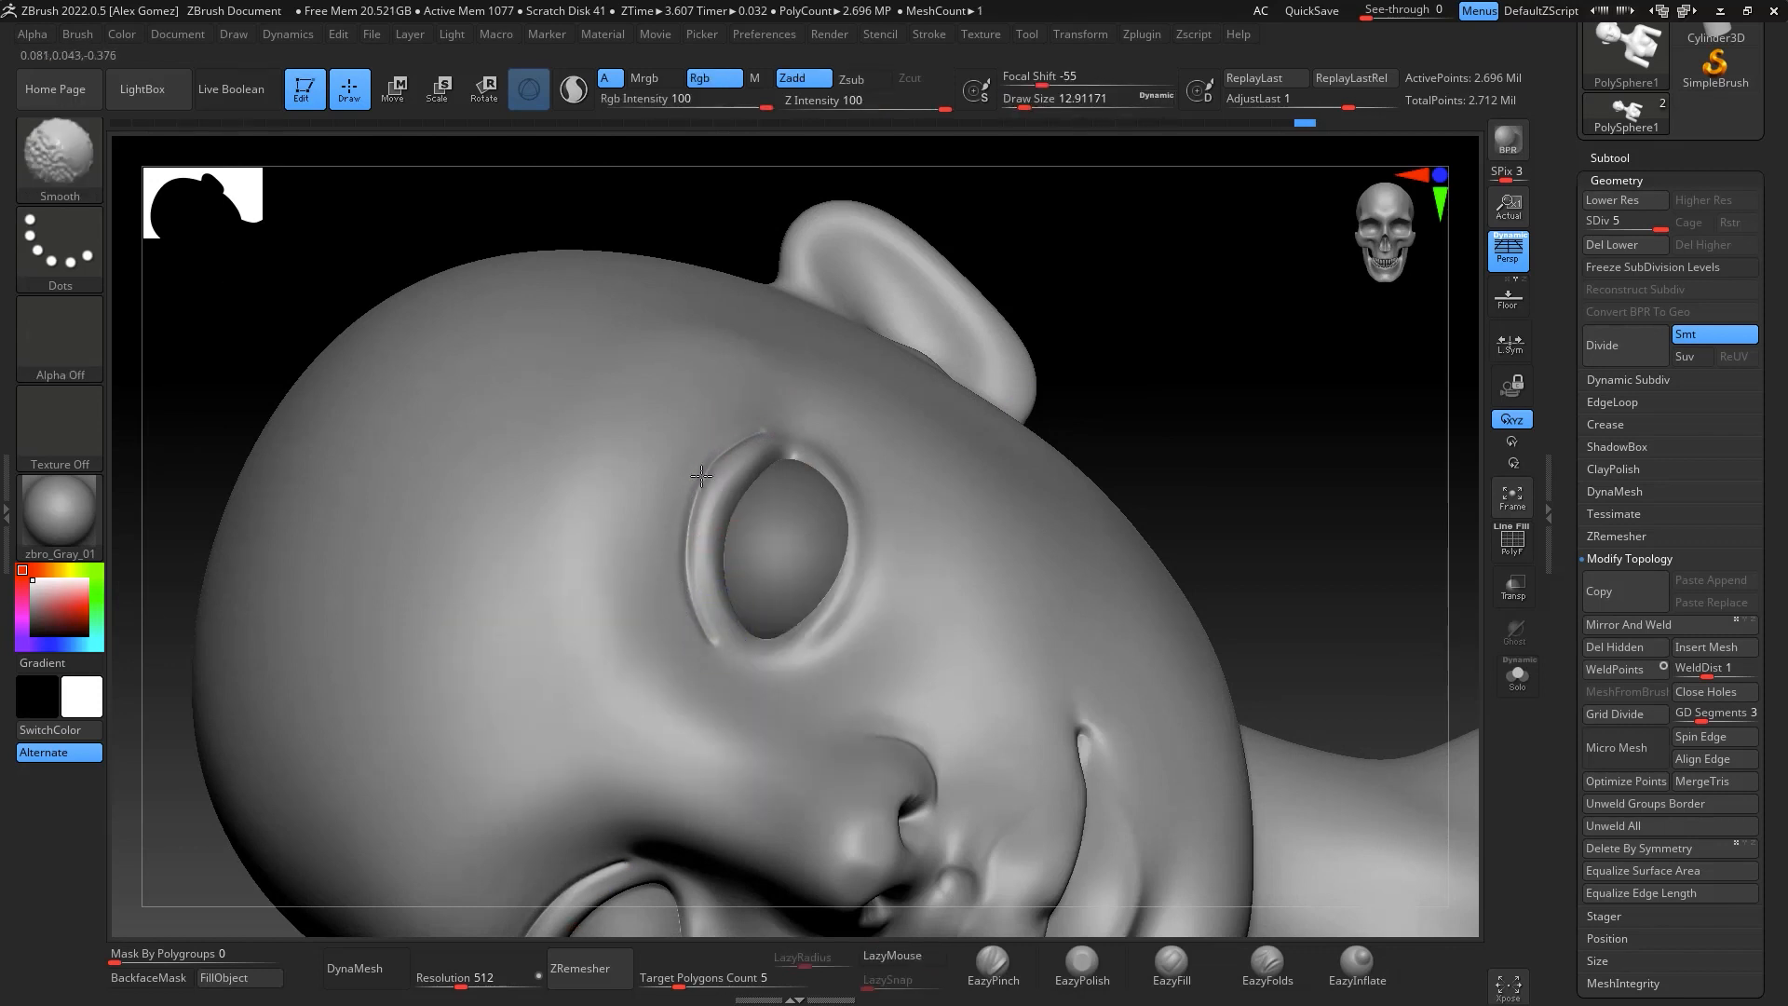
pyautogui.keyDown('shift'); pyautogui.moveTo(701, 475); pyautogui.dragTo(749, 406); pyautogui.keyUp('shift')
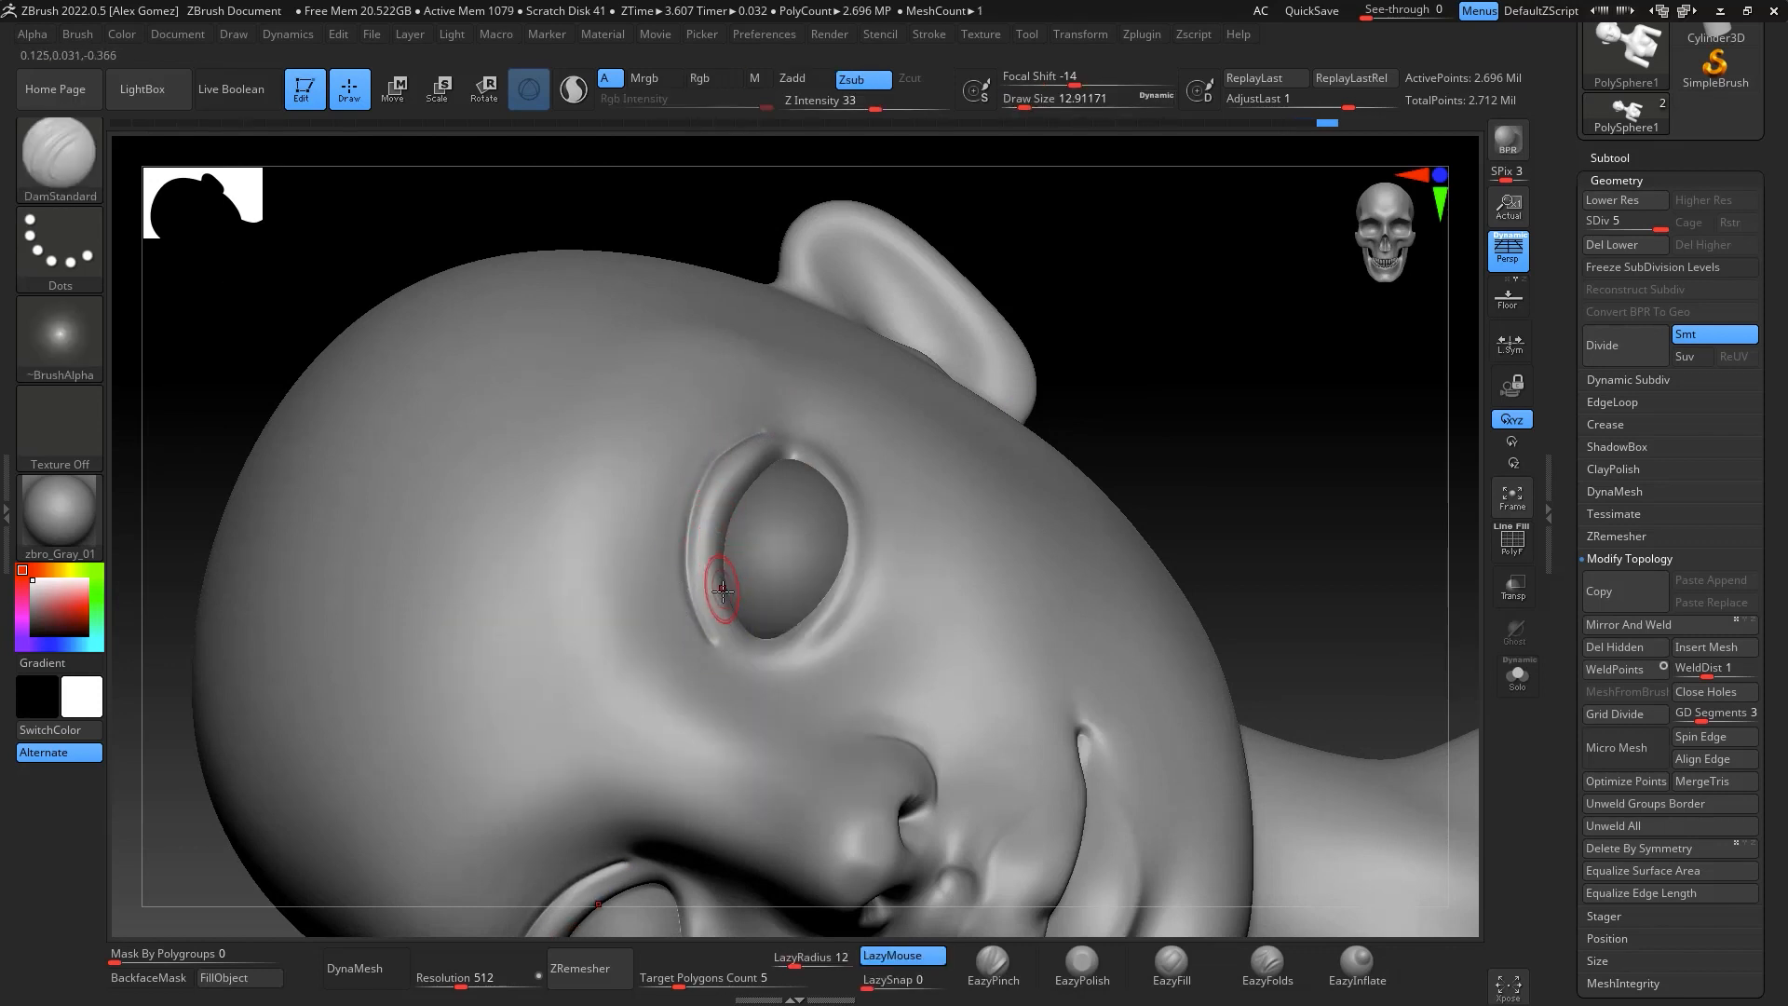
pyautogui.press('shift')
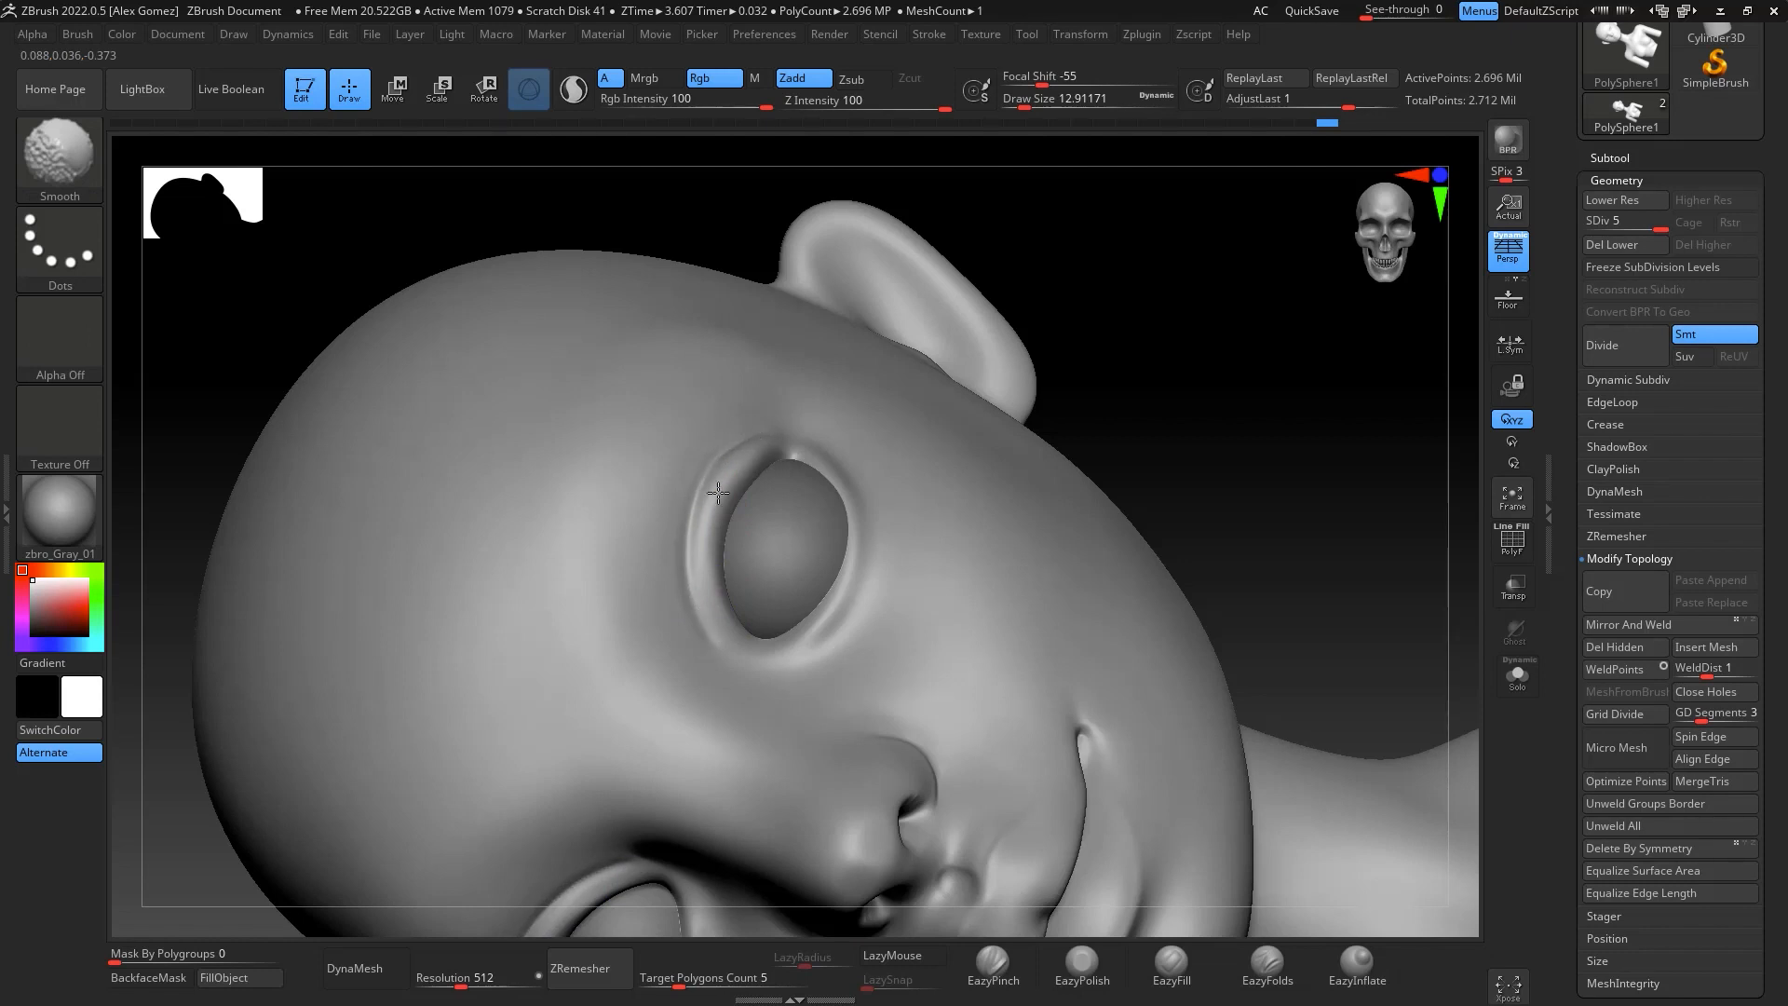
pyautogui.keyDown('shift'); pyautogui.moveTo(718, 493); pyautogui.dragTo(702, 470); pyautogui.keyUp('shift')
pyautogui.keyDown('shift'); pyautogui.moveTo(858, 595); pyautogui.dragTo(854, 451); pyautogui.keyUp('shift')
# Reshape the inner corner of the eye with the Move brush at a draw size of about 54
pyautogui.press('b')
pyautogui.press('m')
pyautogui.press('v')
pyautogui.press('space')
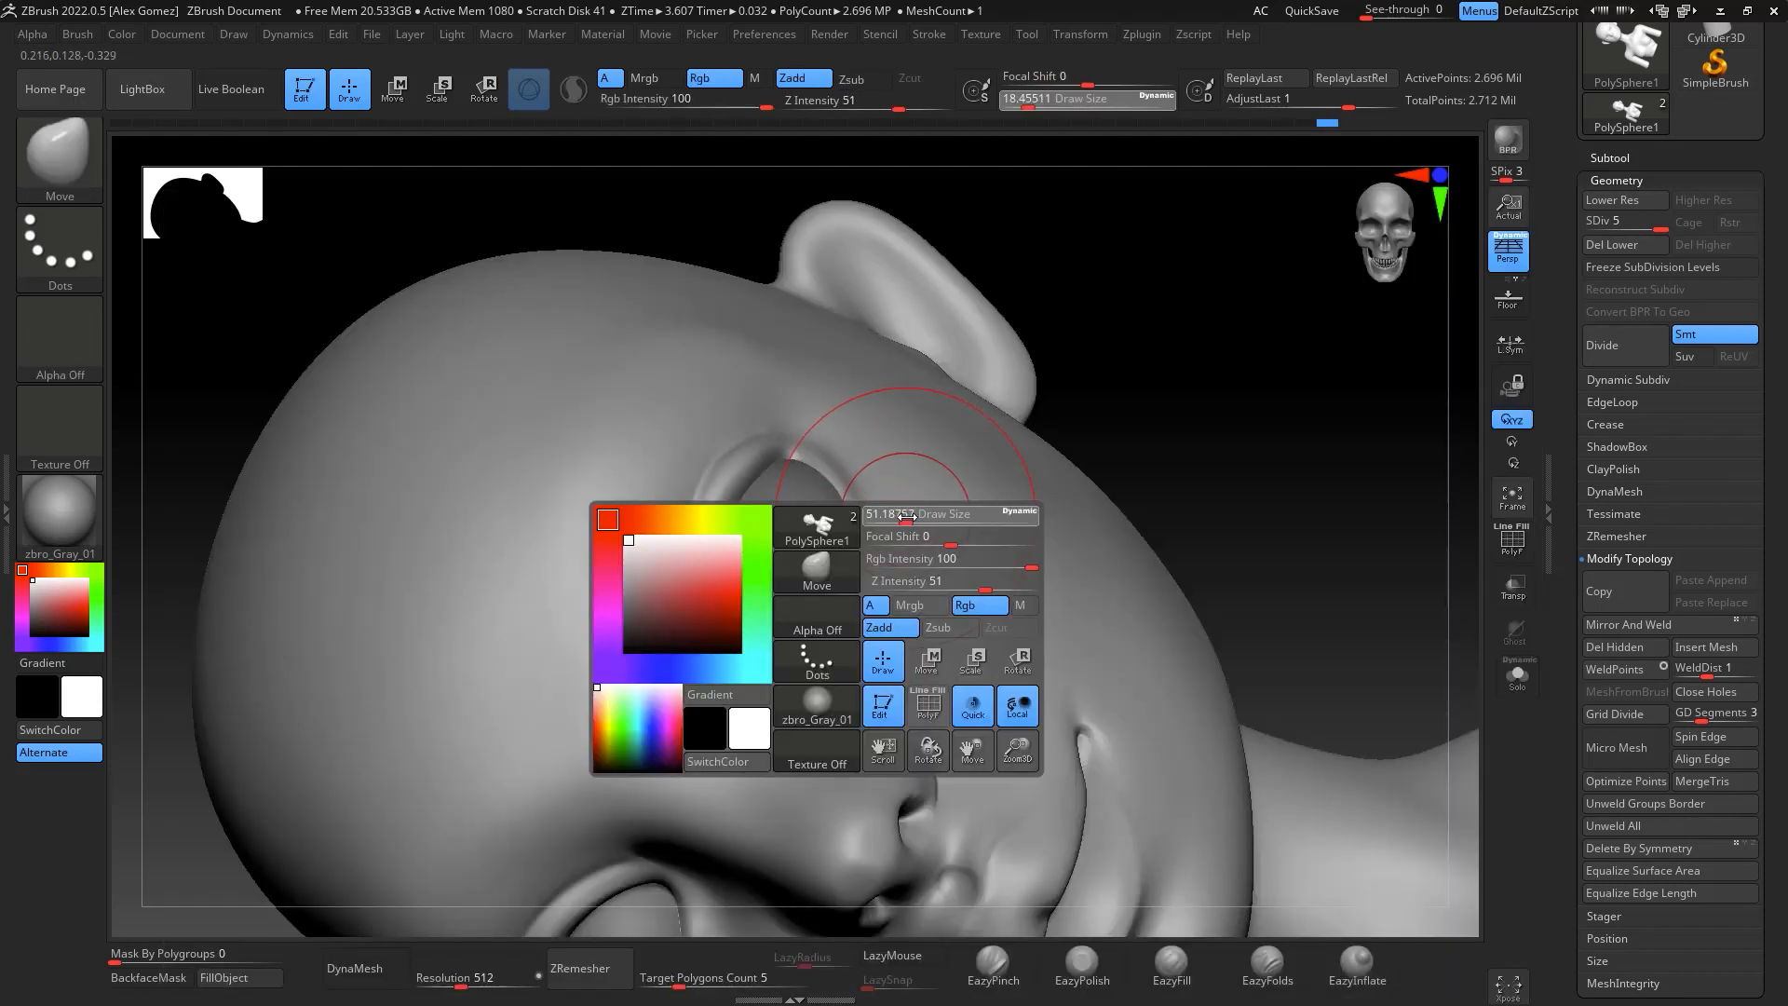
pyautogui.click(906, 515)
pyautogui.moveTo(1085, 349)
pyautogui.mouseDown()
pyautogui.moveTo(1163, 355)
pyautogui.moveTo(819, 559)
pyautogui.moveTo(842, 506)
pyautogui.mouseUp()
pyautogui.moveTo(810, 666); pyautogui.dragTo(798, 649)
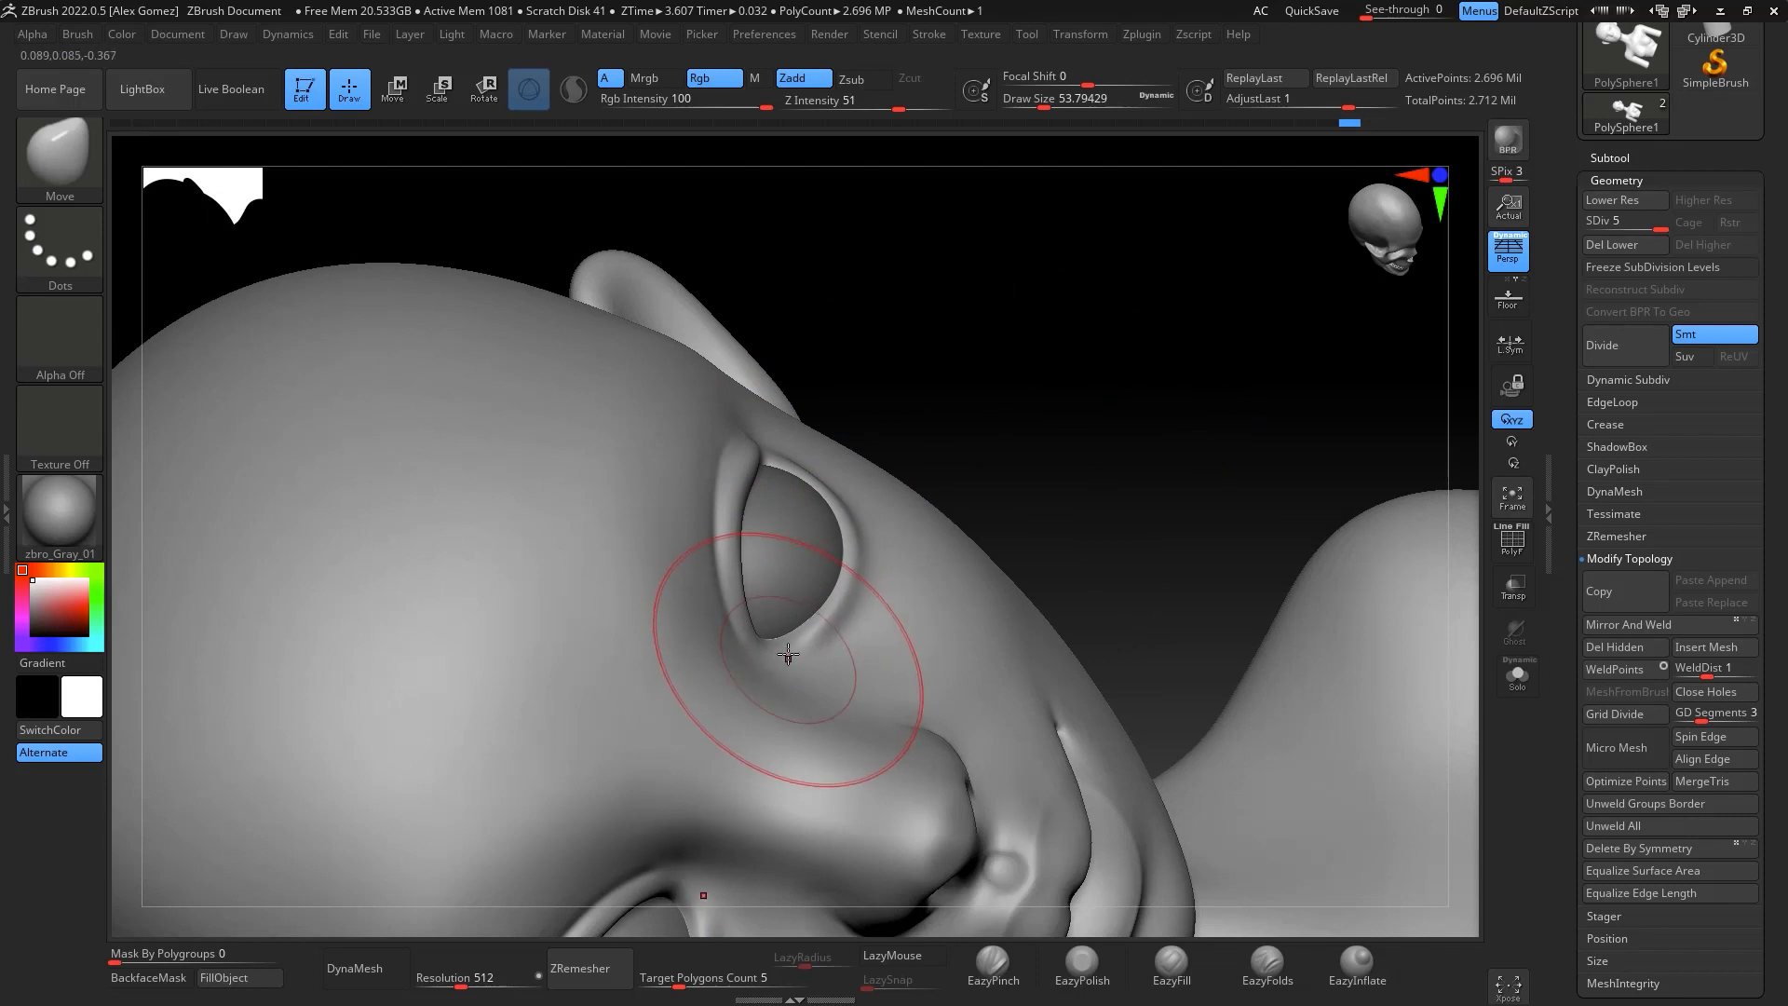
pyautogui.moveTo(956, 345); pyautogui.dragTo(1030, 331)
pyautogui.moveTo(1030, 332); pyautogui.dragTo(1173, 299, button='right')
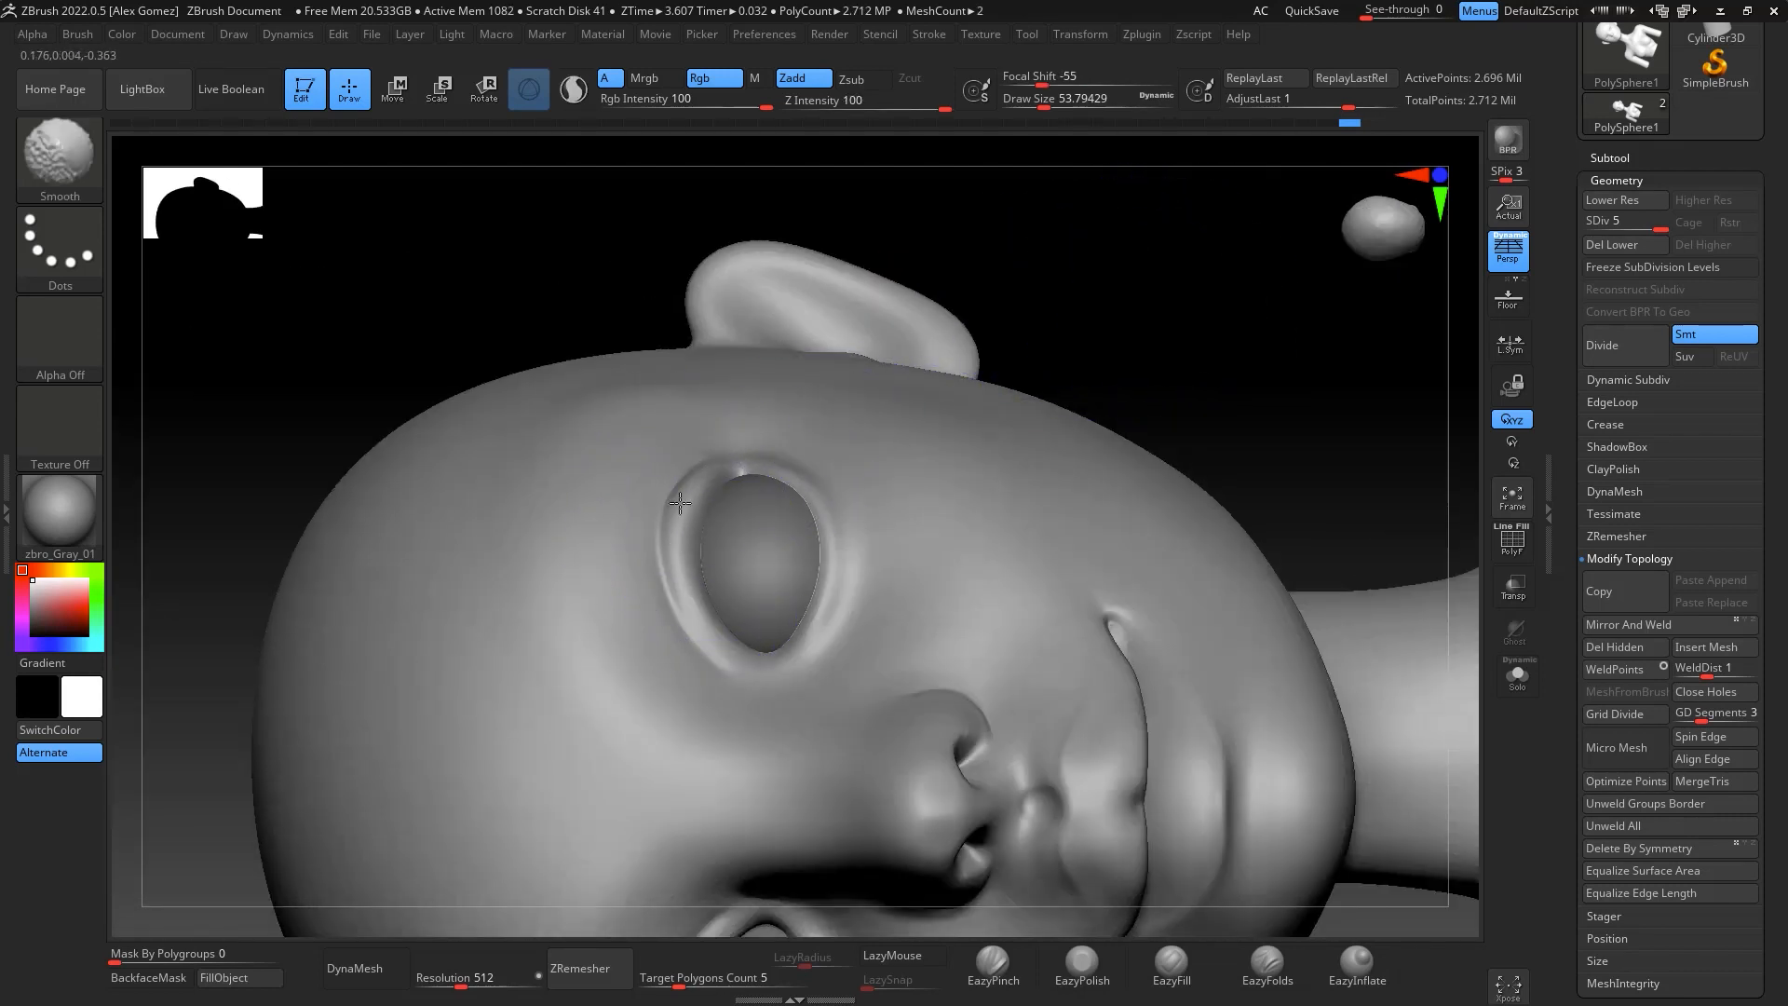
pyautogui.moveTo(1202, 364); pyautogui.dragTo(1086, 410, button='right')
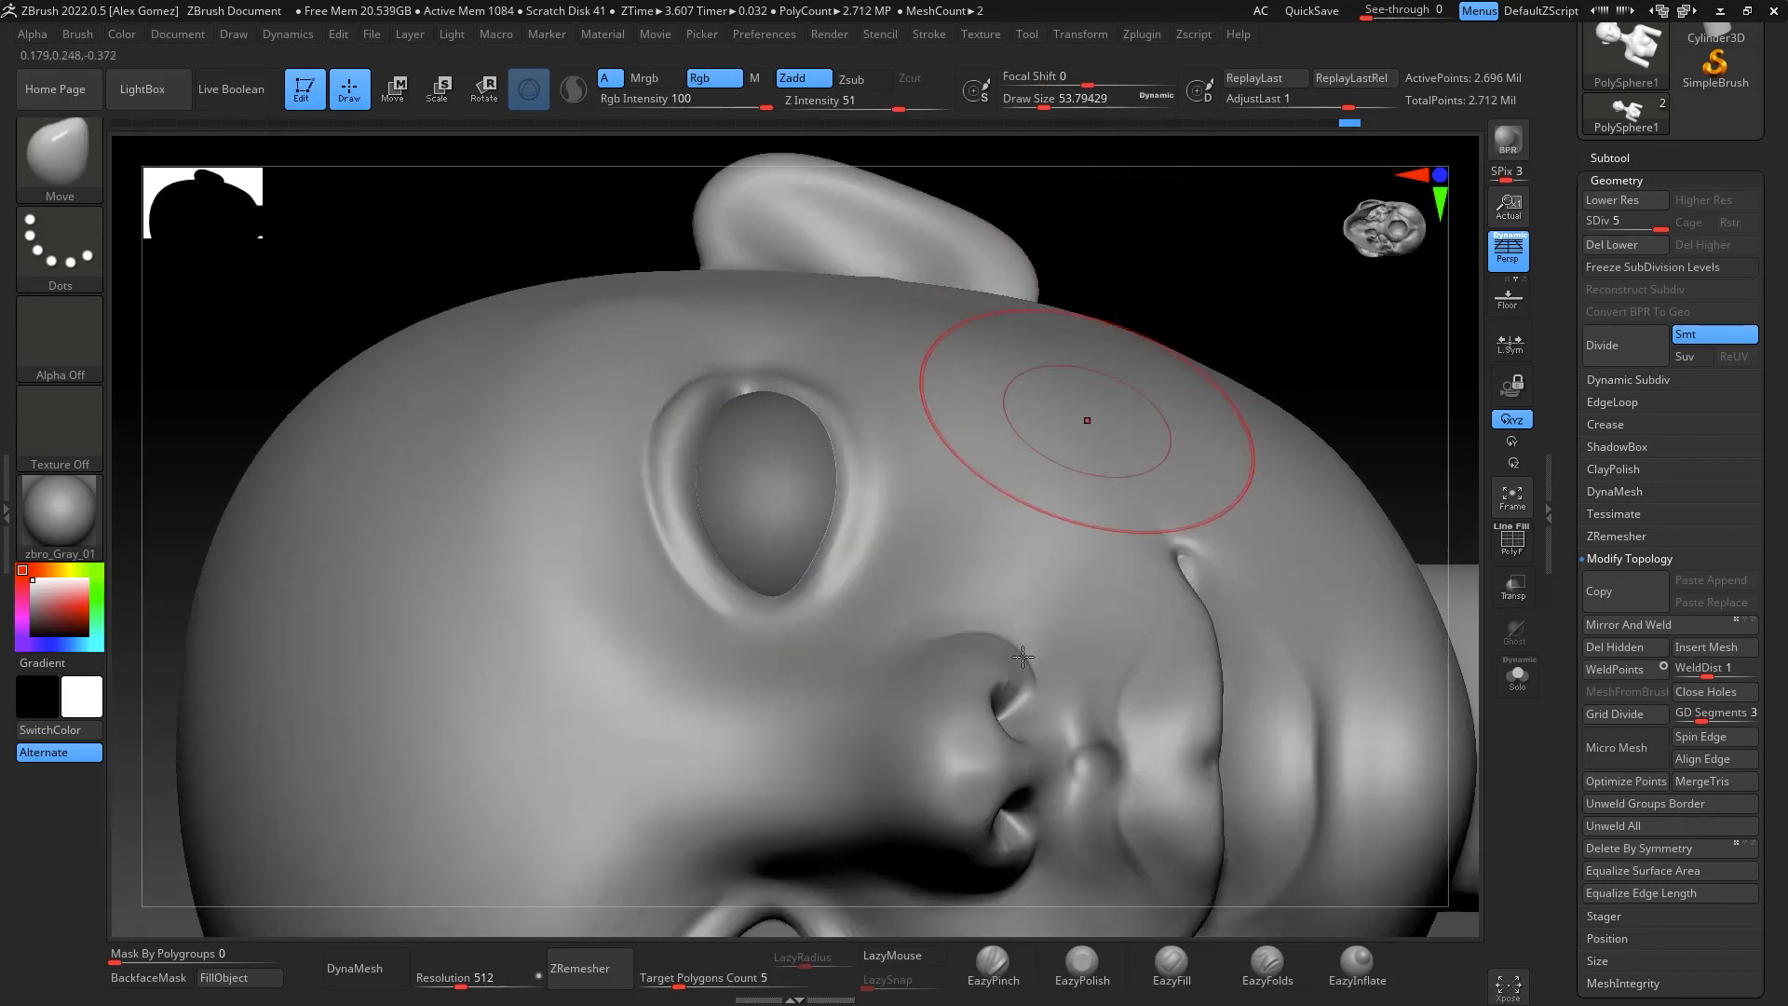
# Sharpen the rims of the upper and lower eyelids with EazyPinch at a draw size of about 16
pyautogui.click(992, 964)
pyautogui.press('space')
pyautogui.moveTo(813, 495); pyautogui.dragTo(786, 498)
pyautogui.moveTo(1086, 260); pyautogui.dragTo(746, 367, button='right')
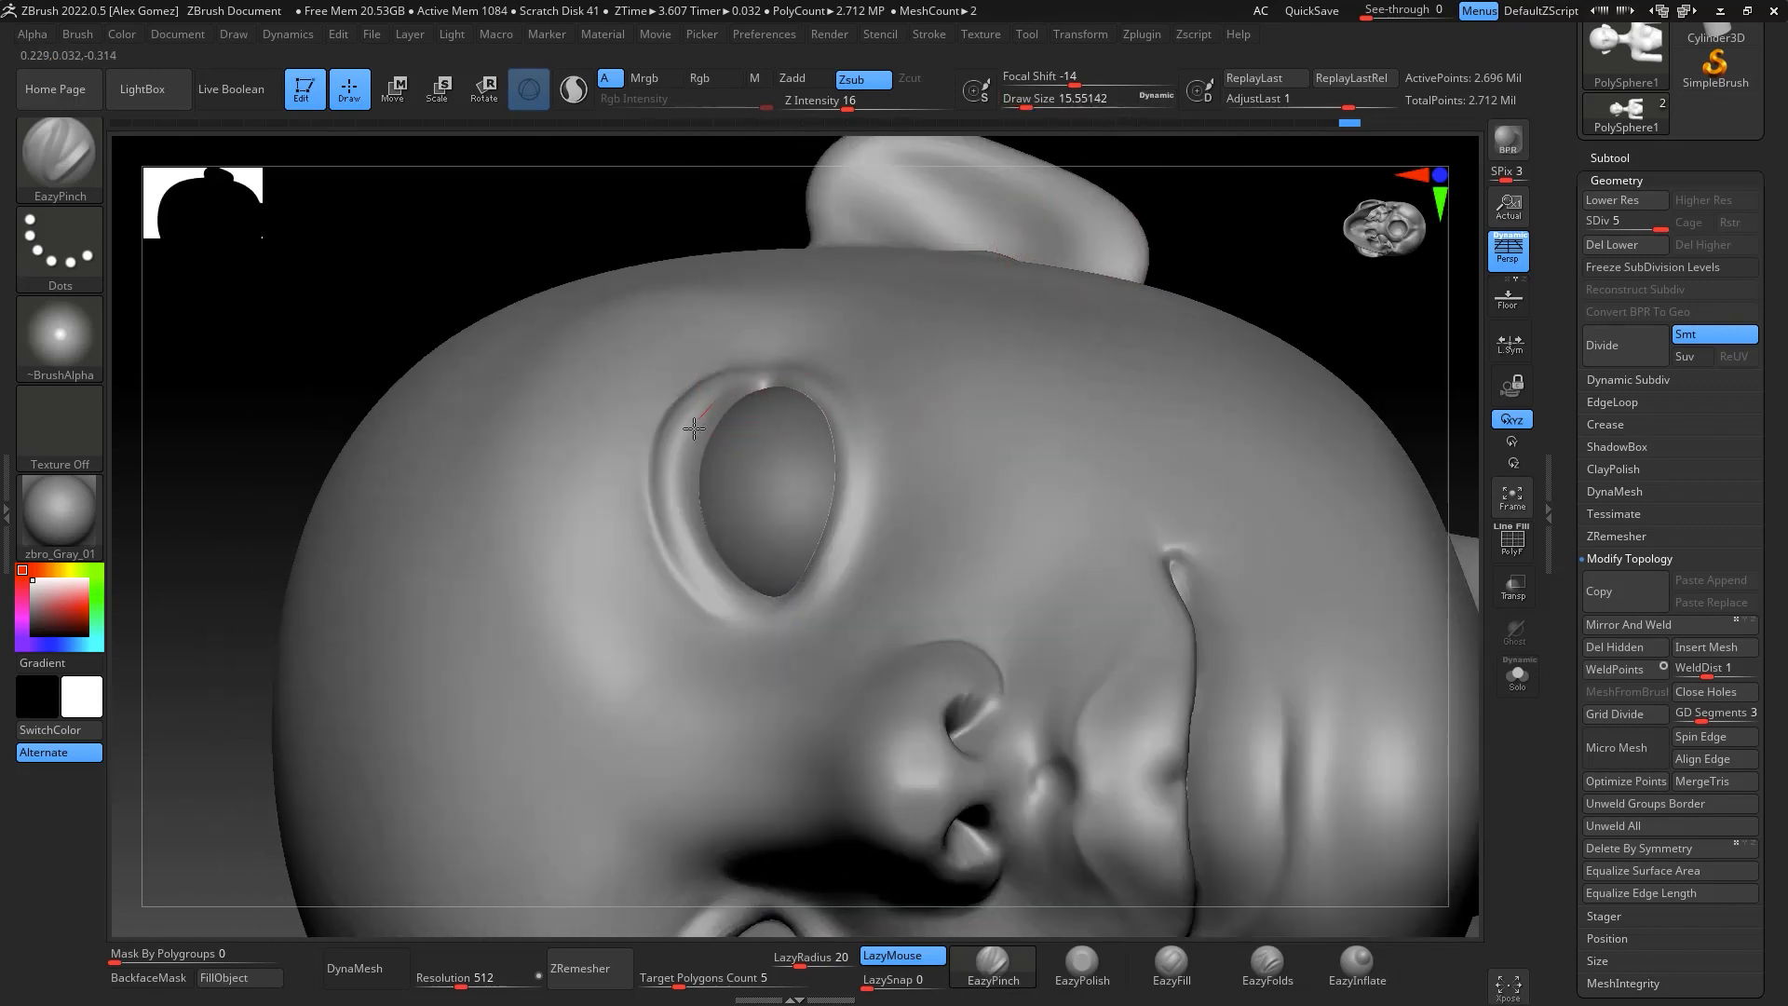
pyautogui.moveTo(745, 600); pyautogui.dragTo(757, 607)
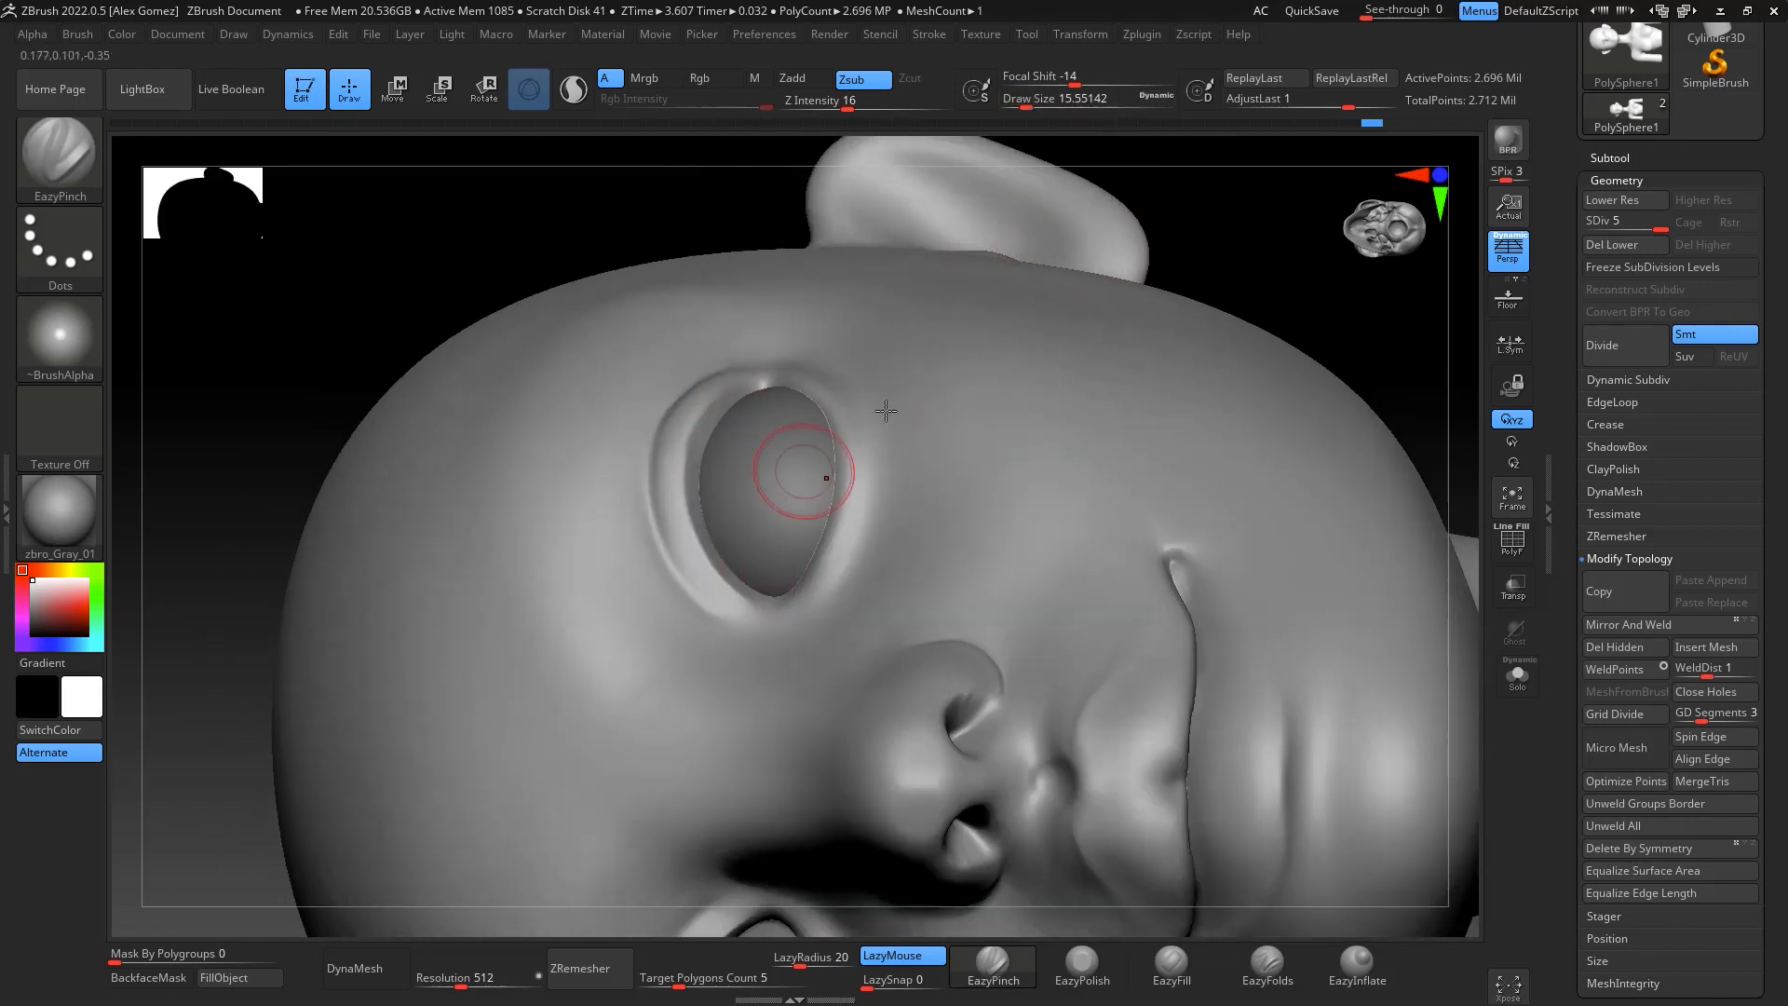
pyautogui.moveTo(1273, 288); pyautogui.dragTo(1342, 317, button='right')
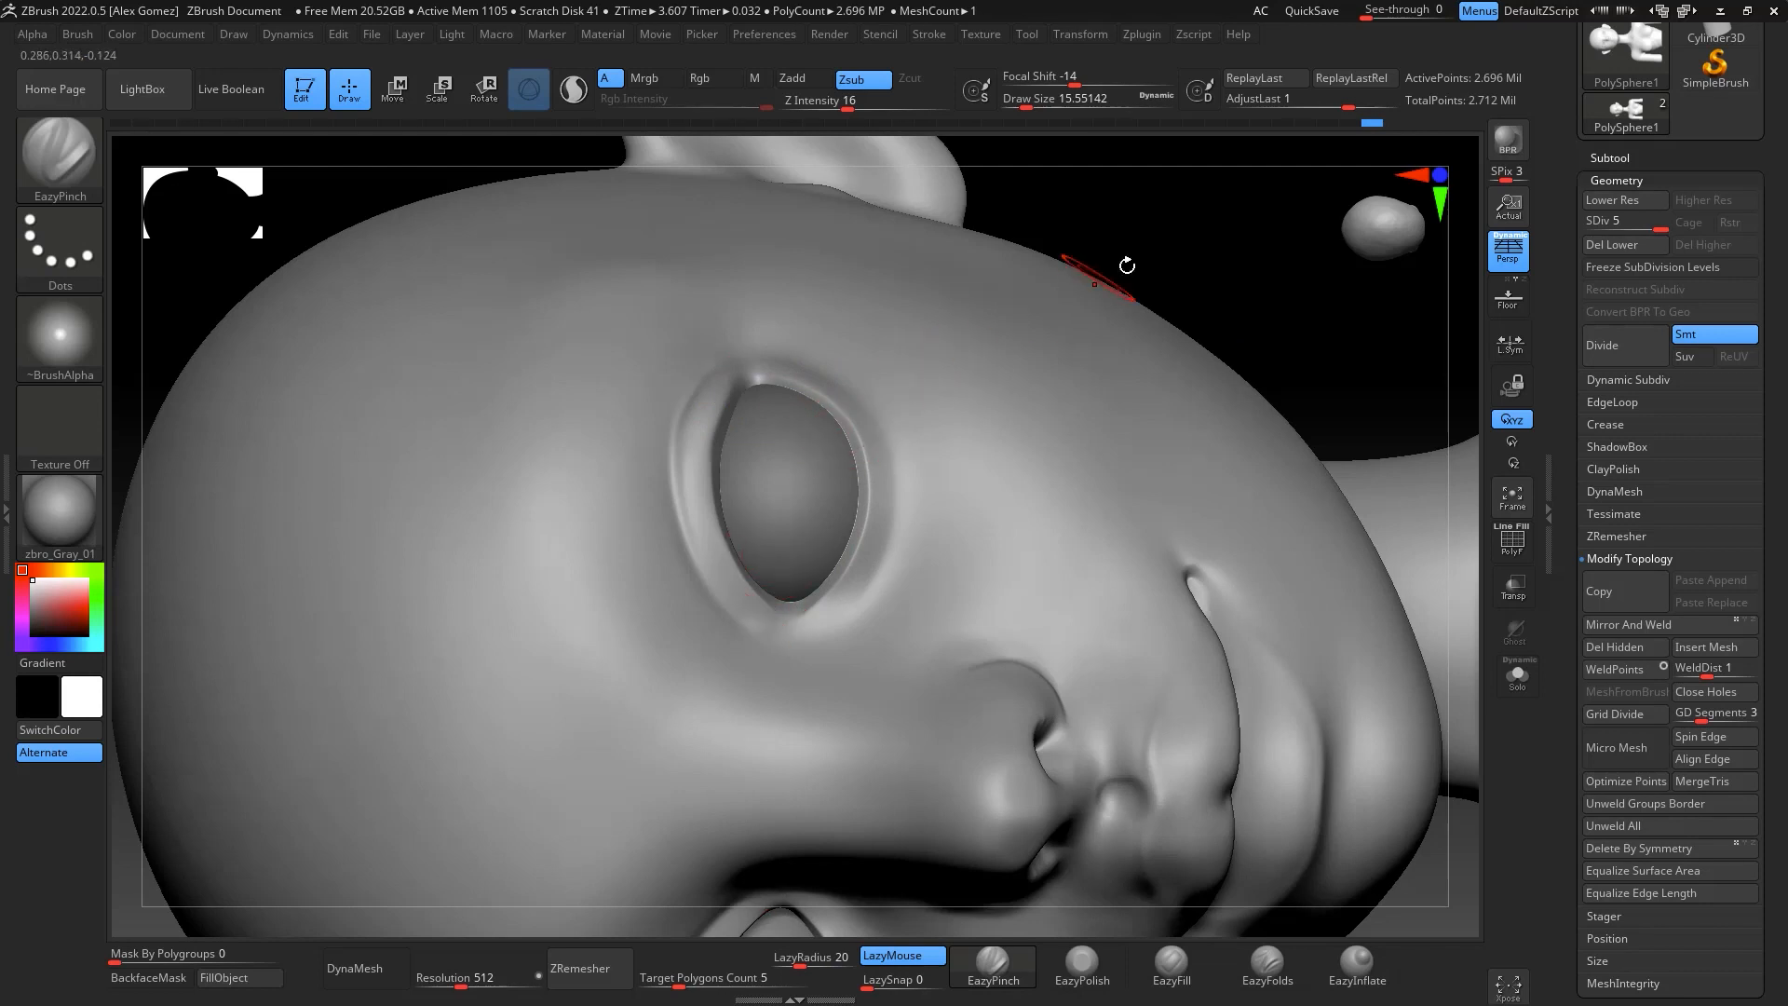
# Cut a small crease into the inner eye corner with DamStandard at a draw size of about 8, and smooth the upper eyelid
pyautogui.press('b')
pyautogui.press('d')
pyautogui.press('s')
pyautogui.press('space')
pyautogui.moveTo(862, 558); pyautogui.dragTo(786, 616)
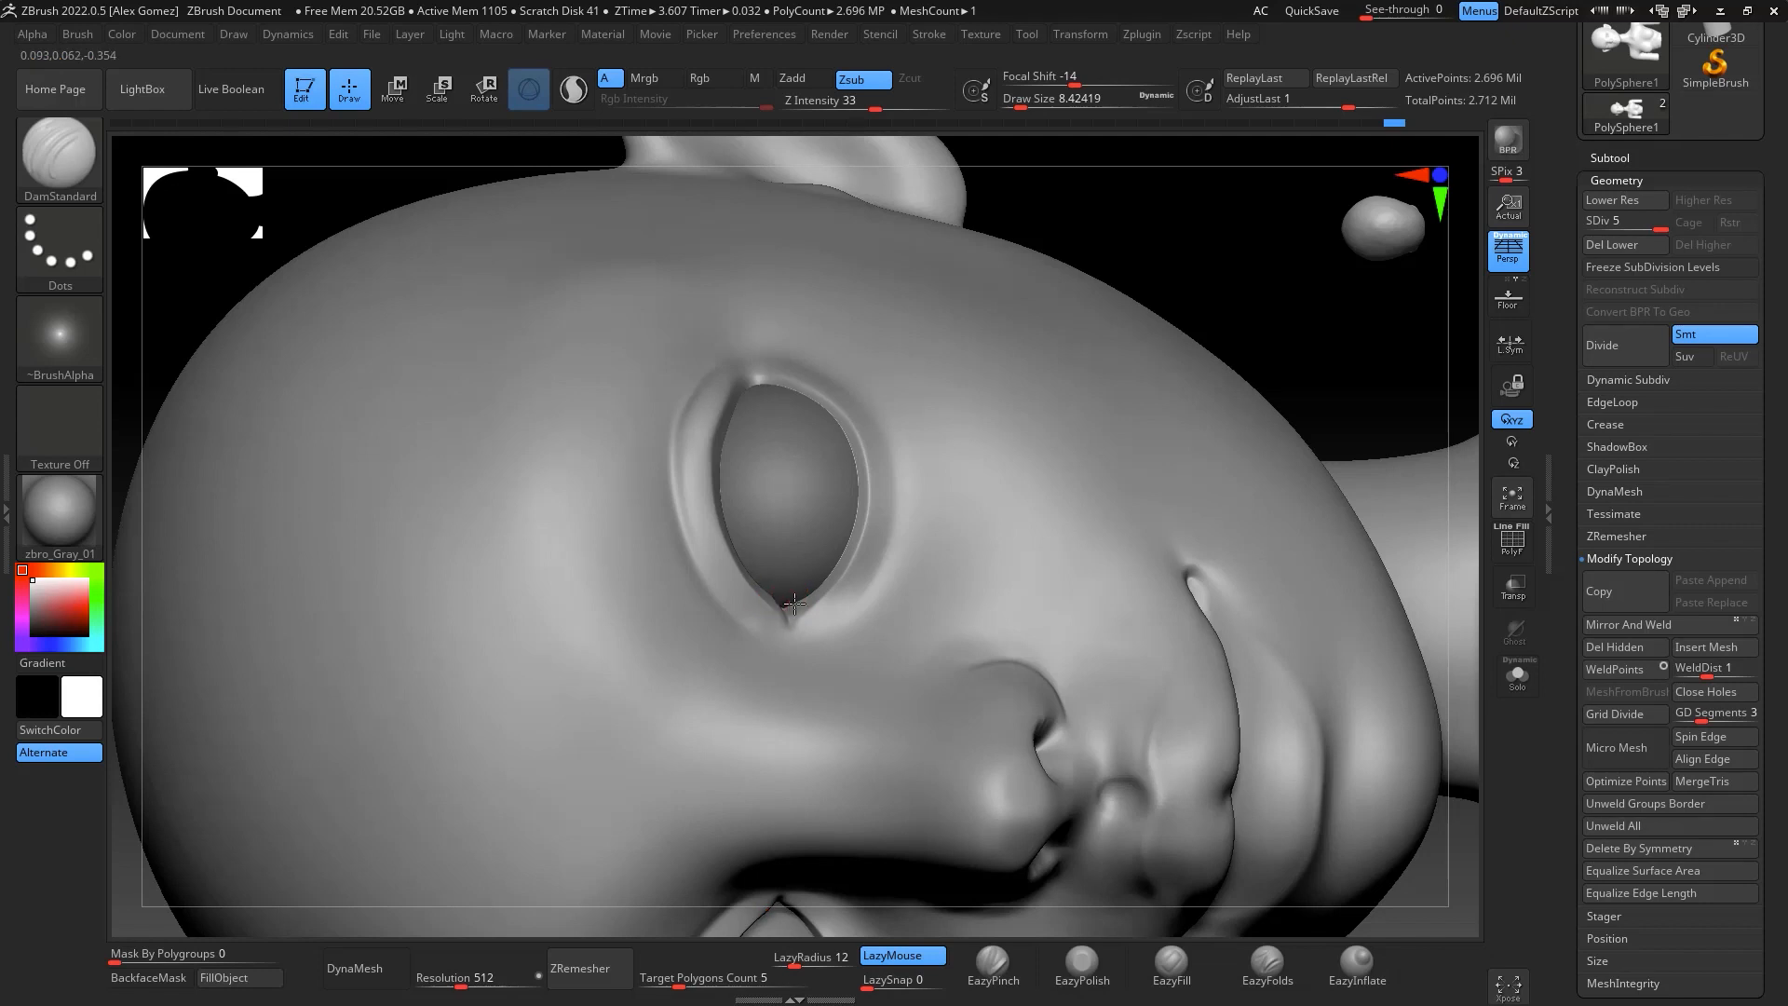
pyautogui.moveTo(777, 597); pyautogui.dragTo(784, 607)
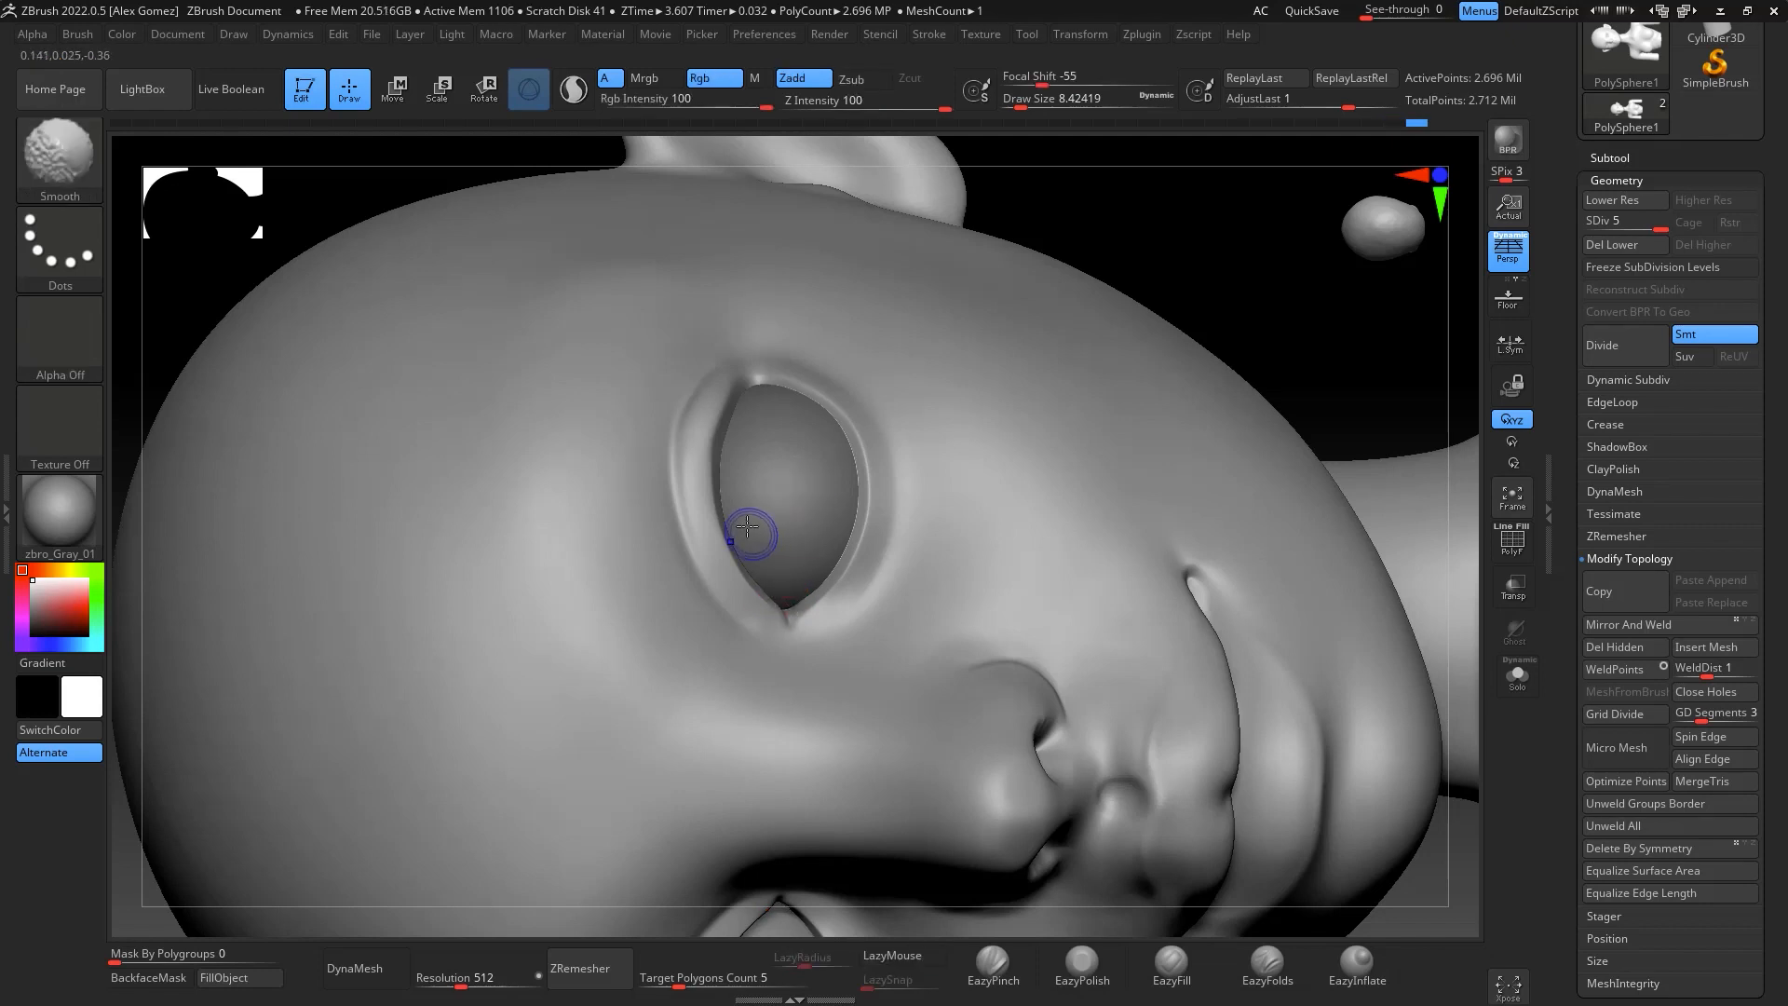
pyautogui.keyDown('shift'); pyautogui.moveTo(704, 452); pyautogui.dragTo(681, 452); pyautogui.keyUp('shift')
pyautogui.moveTo(1201, 308)
pyautogui.keyDown('shift'); pyautogui.mouseDown()
pyautogui.moveTo(1273, 332)
pyautogui.moveTo(1267, 220)
pyautogui.moveTo(1197, 347)
pyautogui.moveTo(1230, 439)
pyautogui.moveTo(1191, 352)
pyautogui.moveTo(1121, 371)
pyautogui.moveTo(1230, 415)
pyautogui.moveTo(1182, 401)
pyautogui.mouseUp(); pyautogui.keyUp('shift')
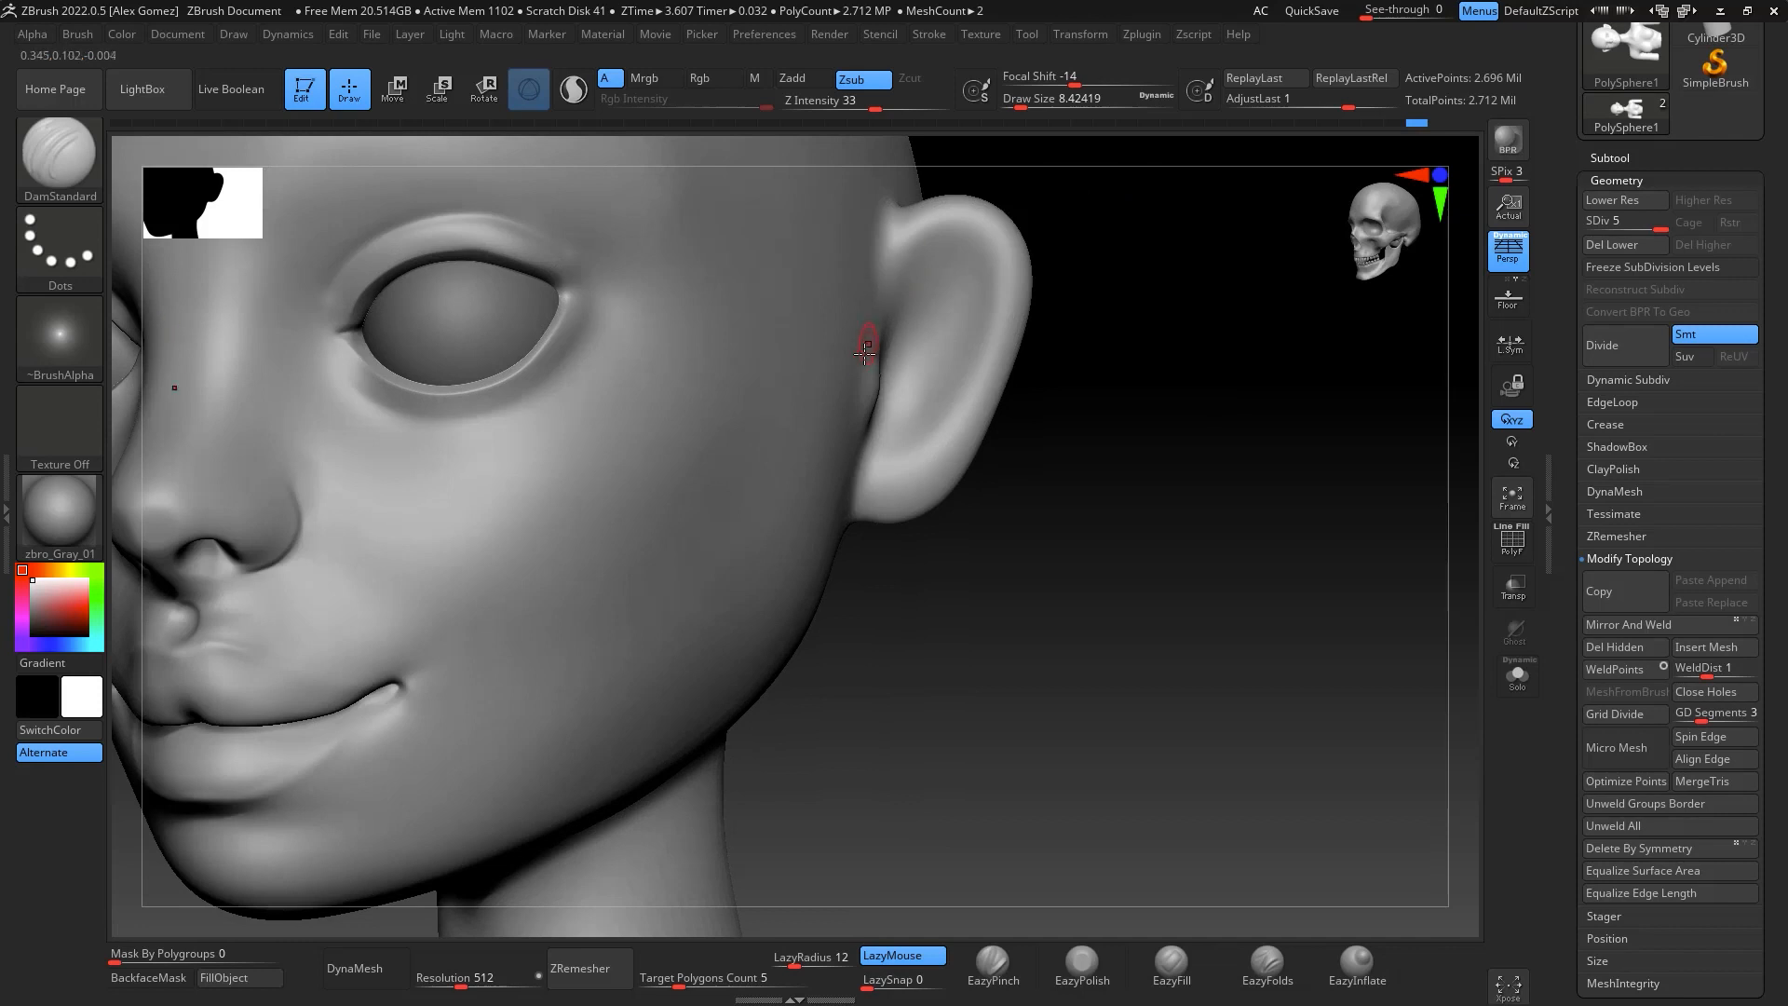
# Define the inner folds of the ear with EazyPinch at a draw size of about 11, and smooth them
pyautogui.click(992, 964)
pyautogui.press('space')
pyautogui.moveTo(979, 353); pyautogui.dragTo(1116, 317)
pyautogui.moveTo(1253, 345); pyautogui.dragTo(1228, 341)
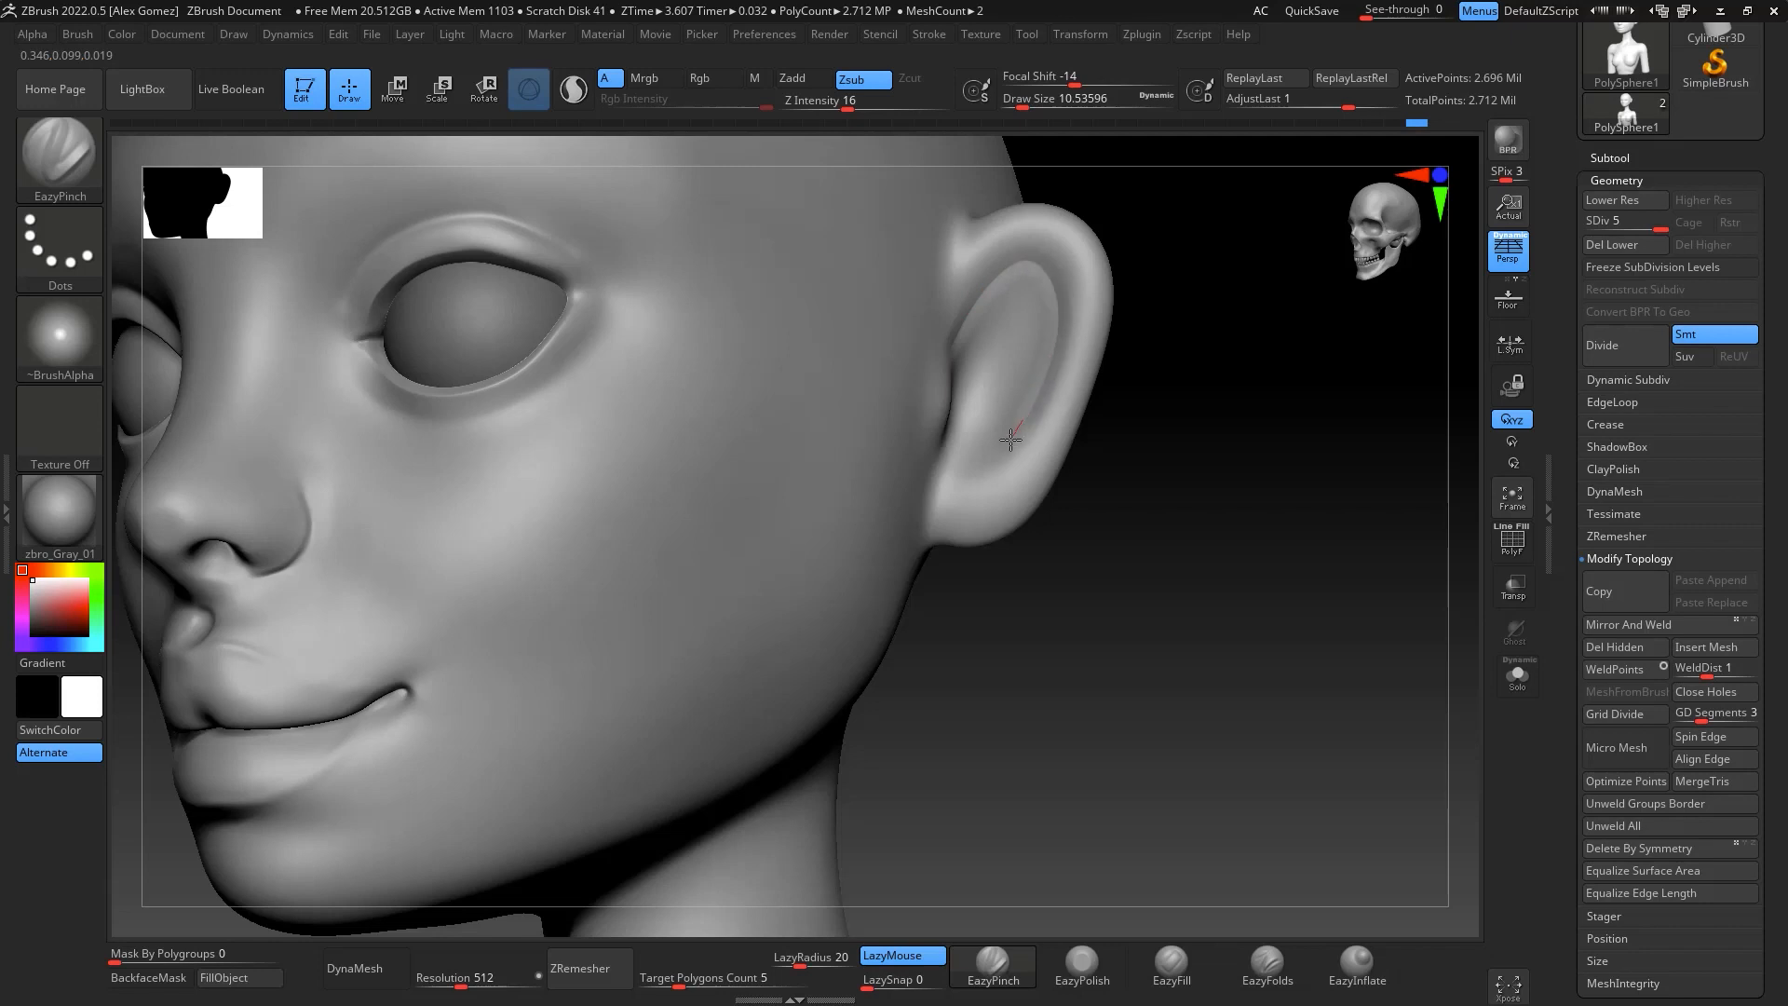
pyautogui.moveTo(1197, 430); pyautogui.dragTo(1220, 421)
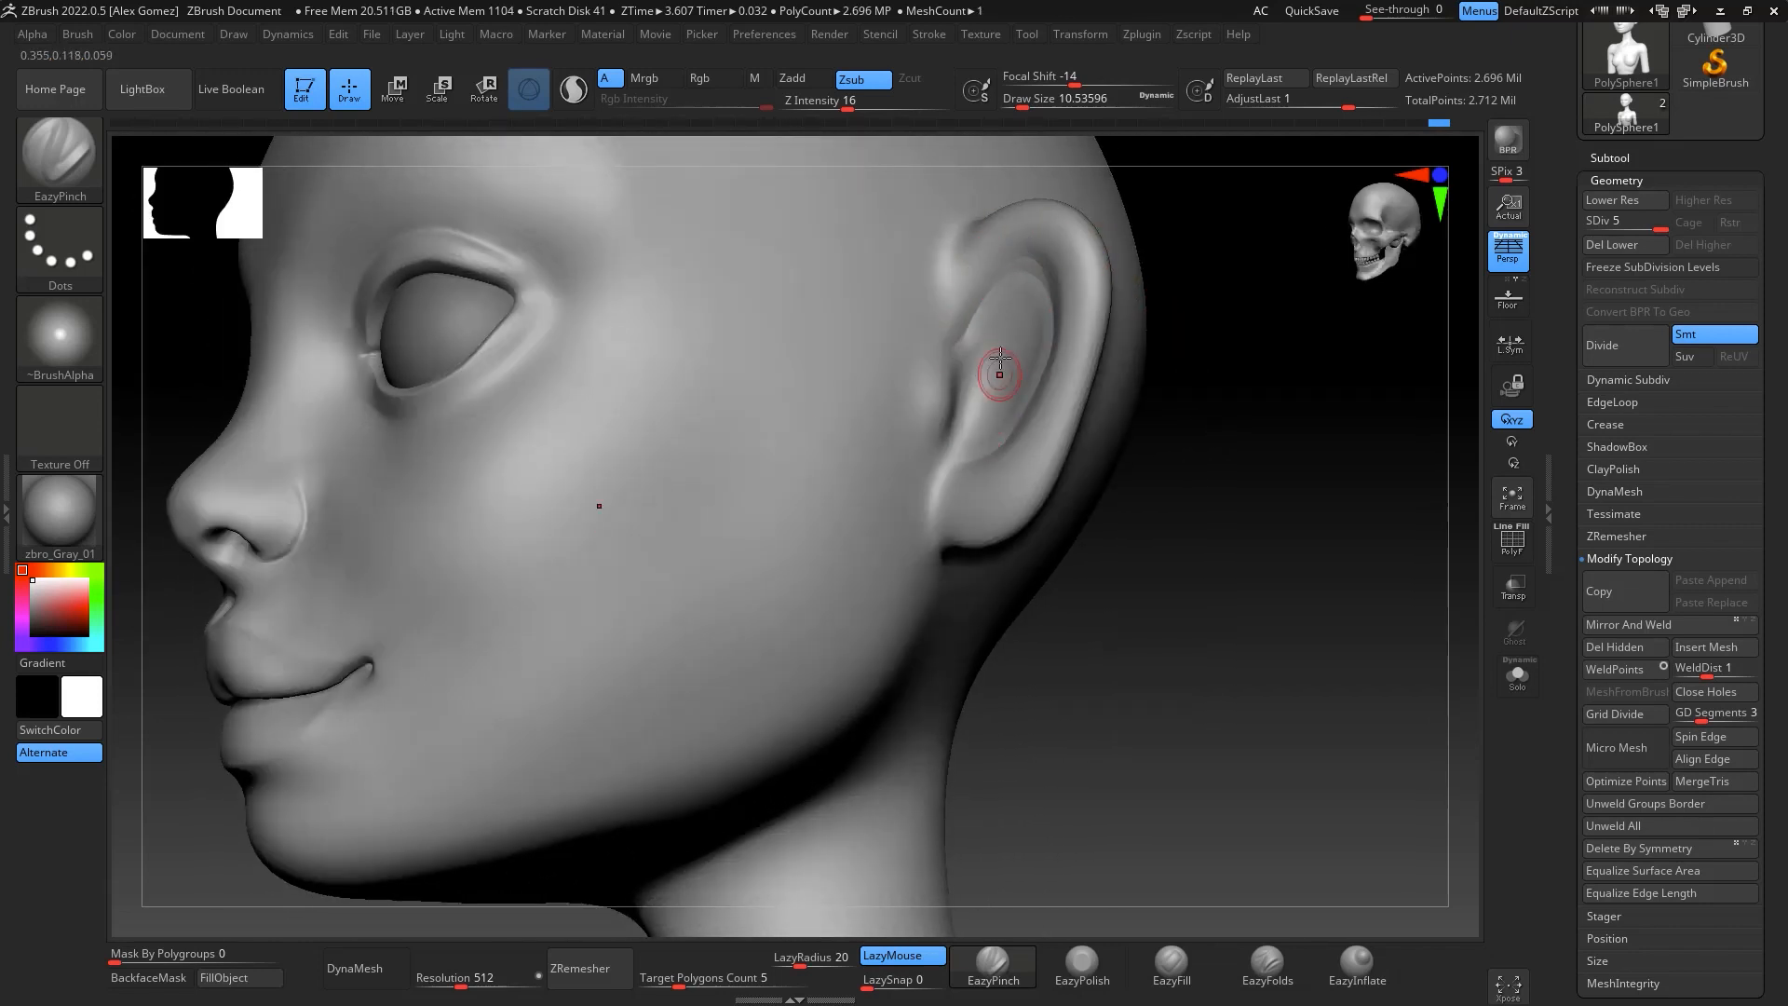
pyautogui.press('shift')
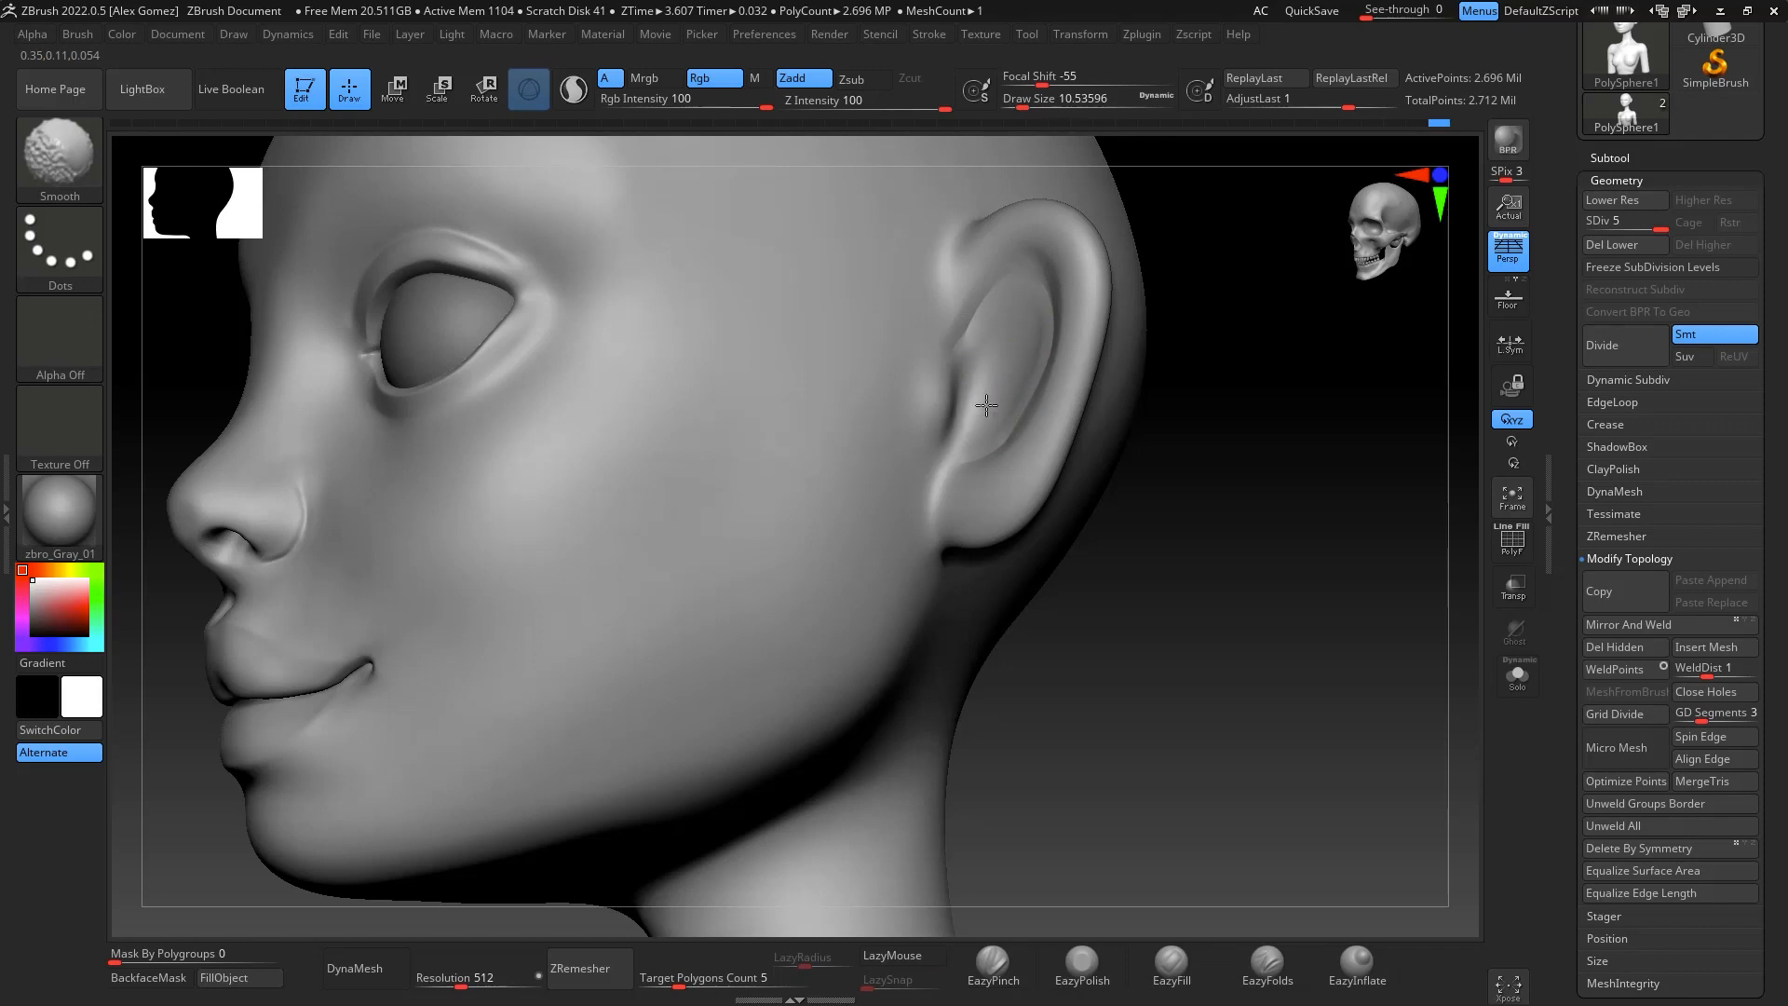
pyautogui.keyDown('shift'); pyautogui.moveTo(1029, 373); pyautogui.dragTo(1035, 380); pyautogui.keyUp('shift')
# Switch to the ClothInflate brush for sculpting the ear in profile
pyautogui.moveTo(1175, 518)
pyautogui.mouseDown()
pyautogui.moveTo(1242, 563)
pyautogui.moveTo(1210, 531)
pyautogui.mouseUp()
pyautogui.press('b')
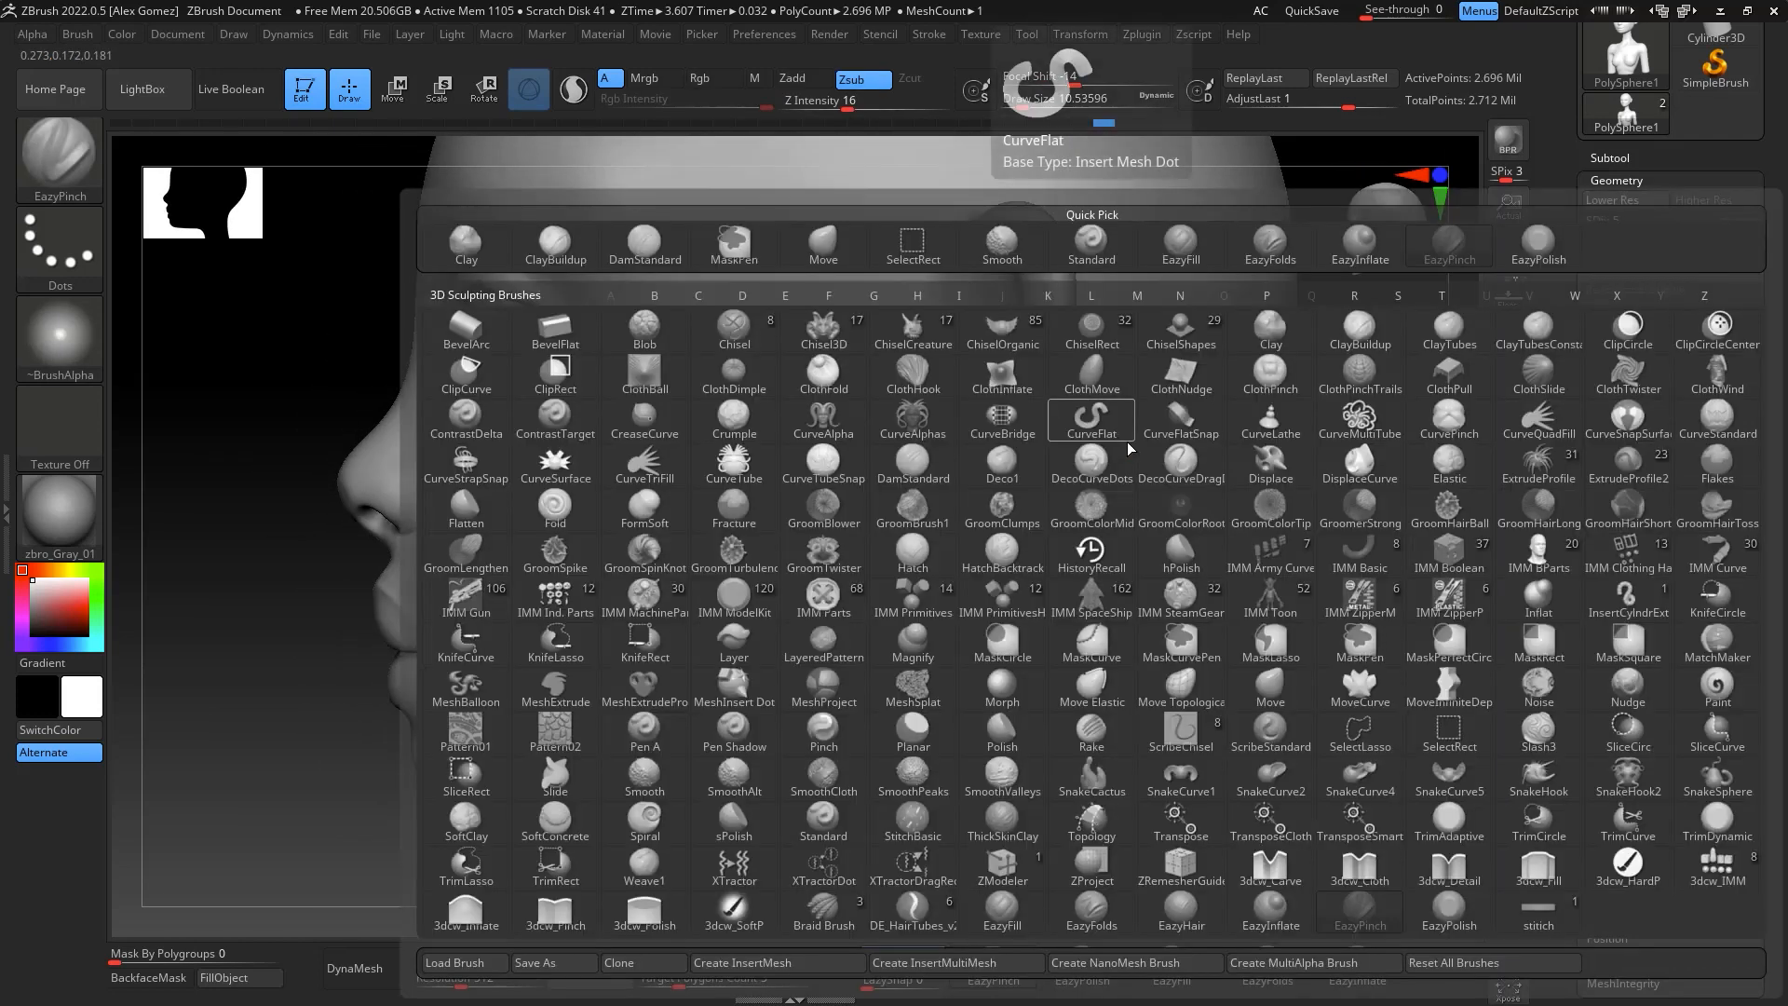
pyautogui.click(1128, 444)
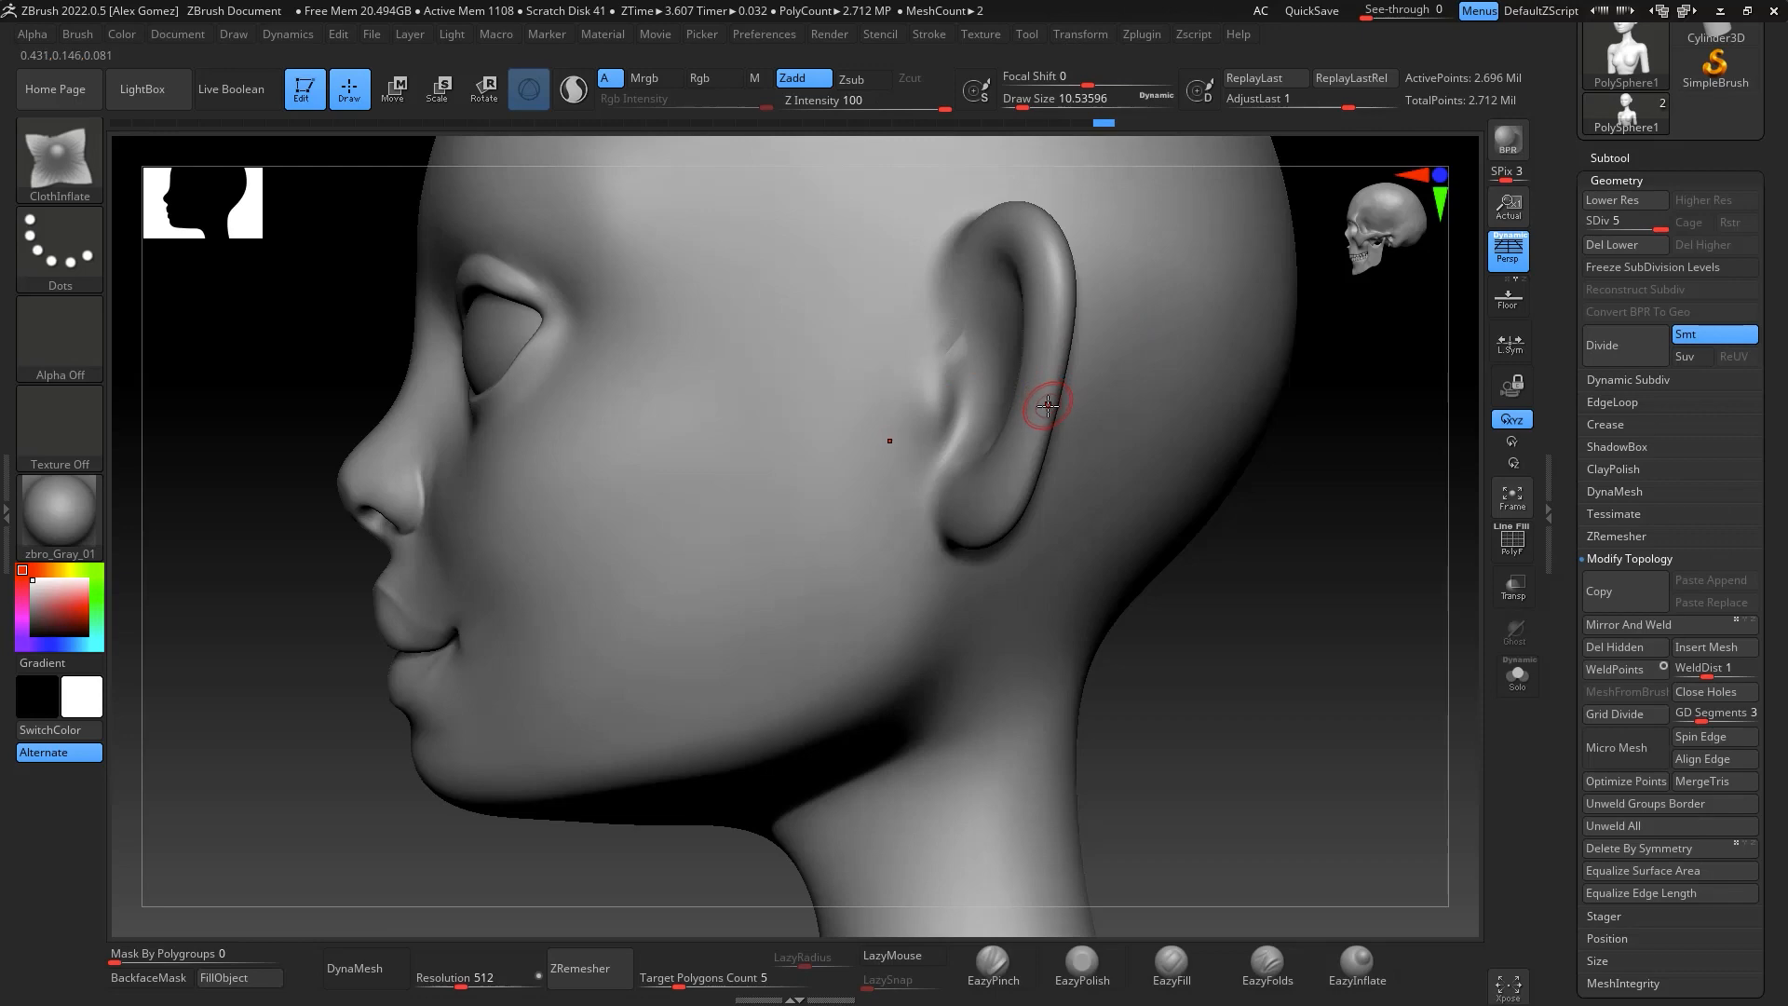
# Build up the tragus inside the ear with the ClayBuildup brush at a draw size of about 14, and smooth it
pyautogui.press('b')
pyautogui.moveTo(207, 672); pyautogui.dragTo(307, 676)
pyautogui.press('b')
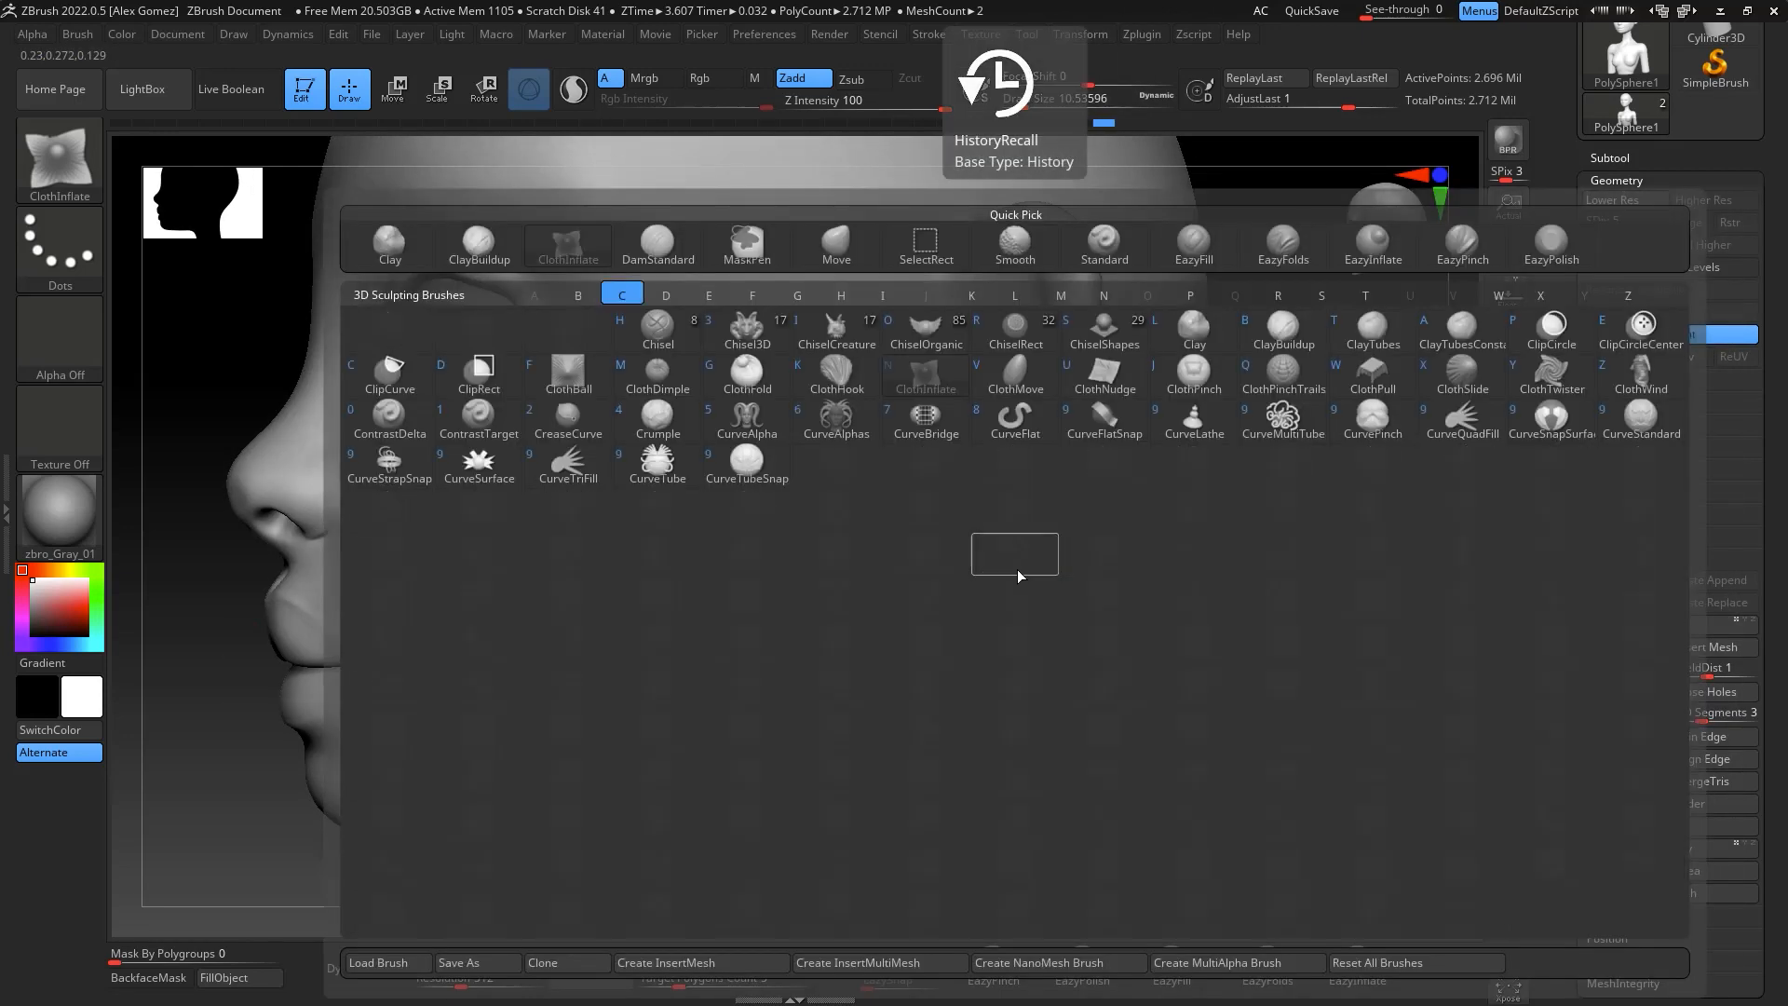
pyautogui.press('c')
pyautogui.press('b')
pyautogui.press('space')
pyautogui.click(985, 409)
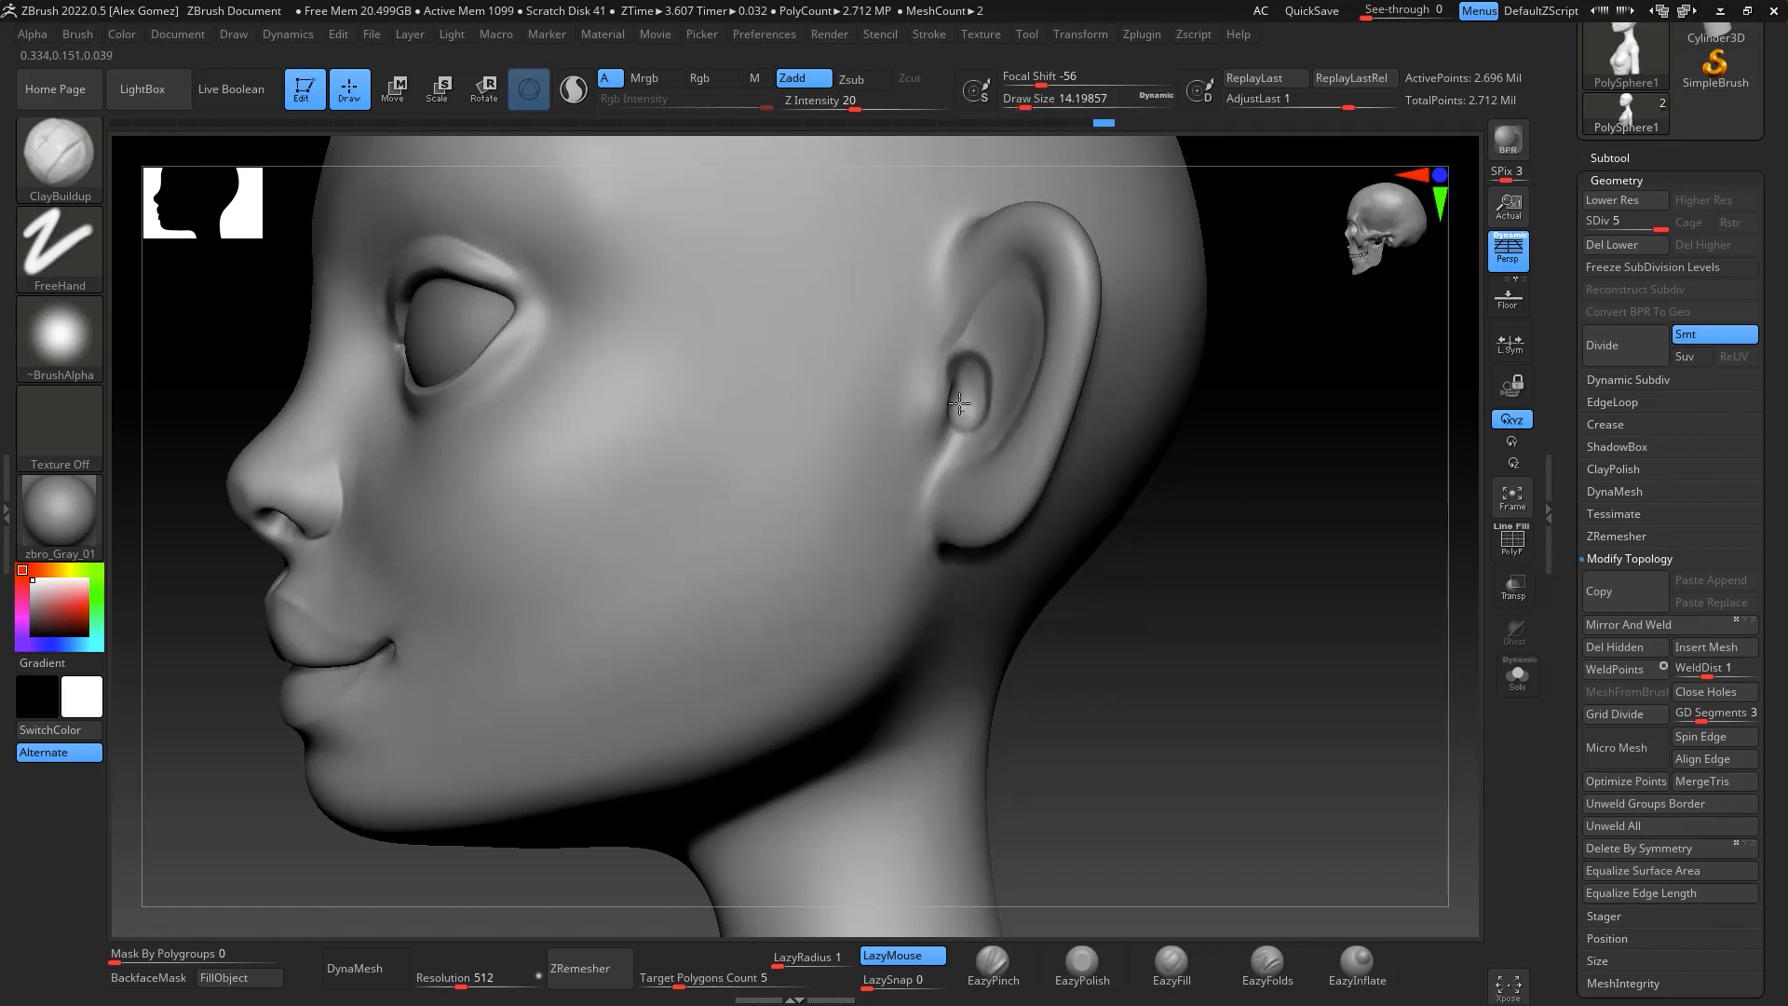
pyautogui.press('shift')
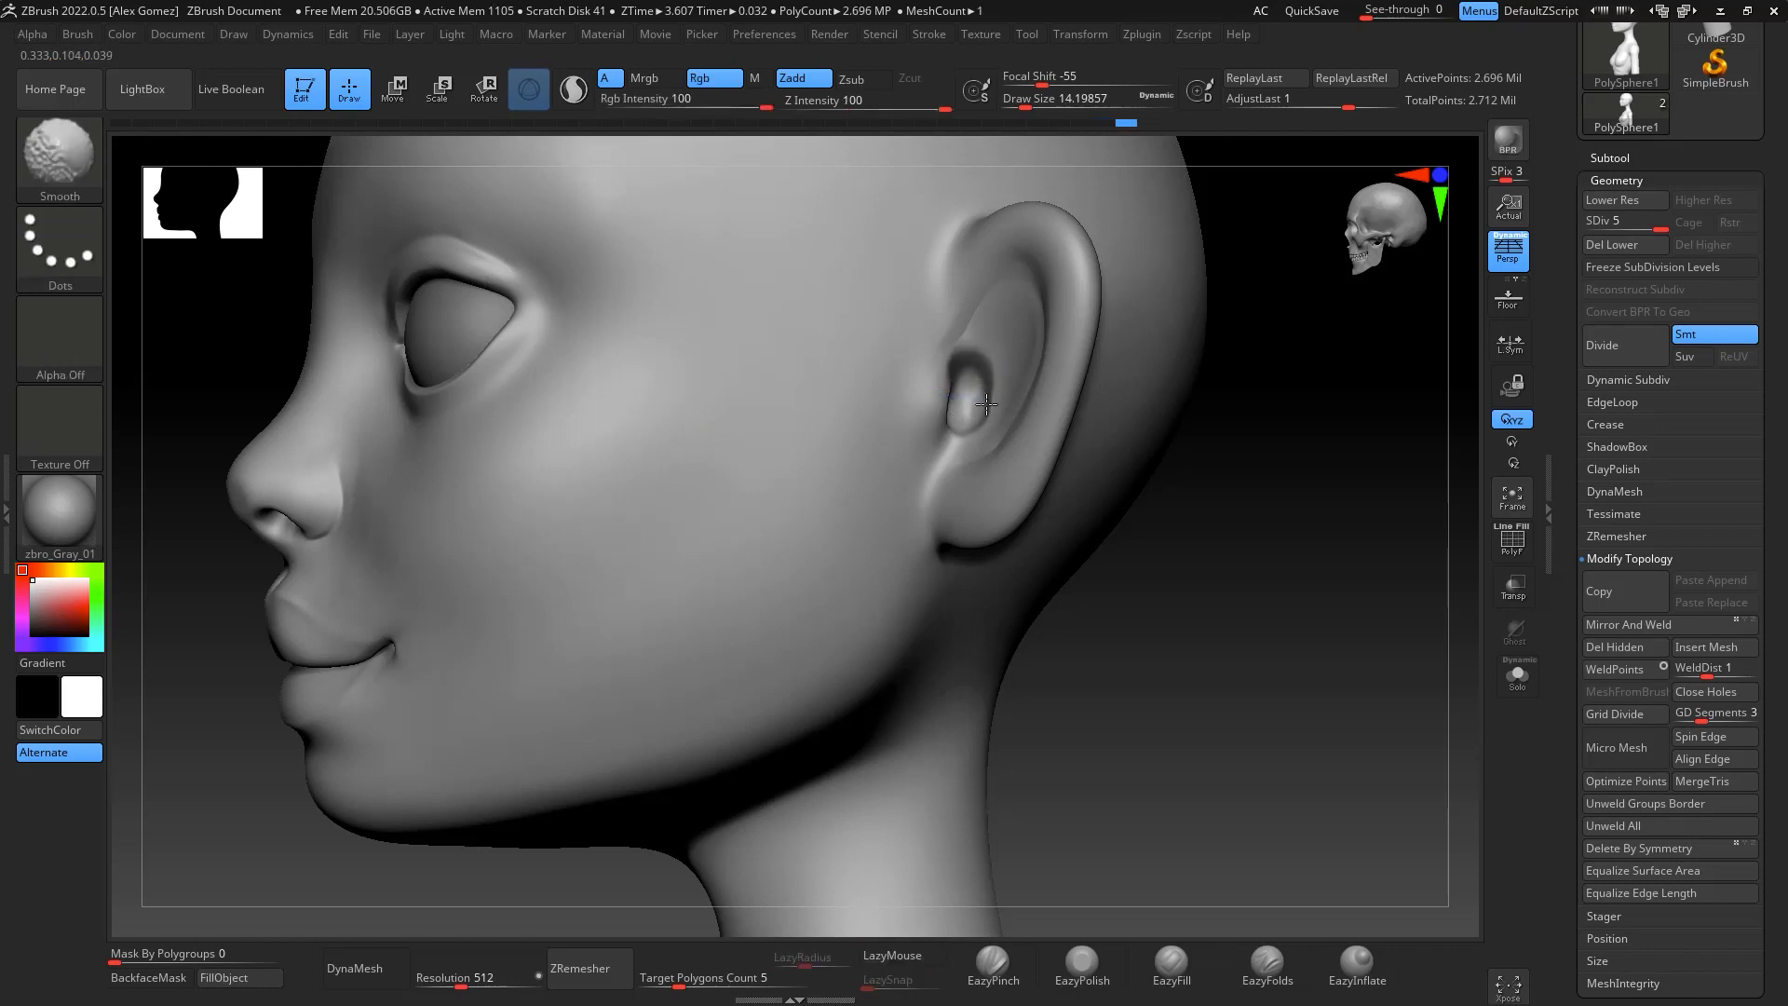
pyautogui.moveTo(1220, 444)
pyautogui.mouseDown()
pyautogui.moveTo(1305, 487)
pyautogui.moveTo(1245, 375)
pyautogui.mouseUp()
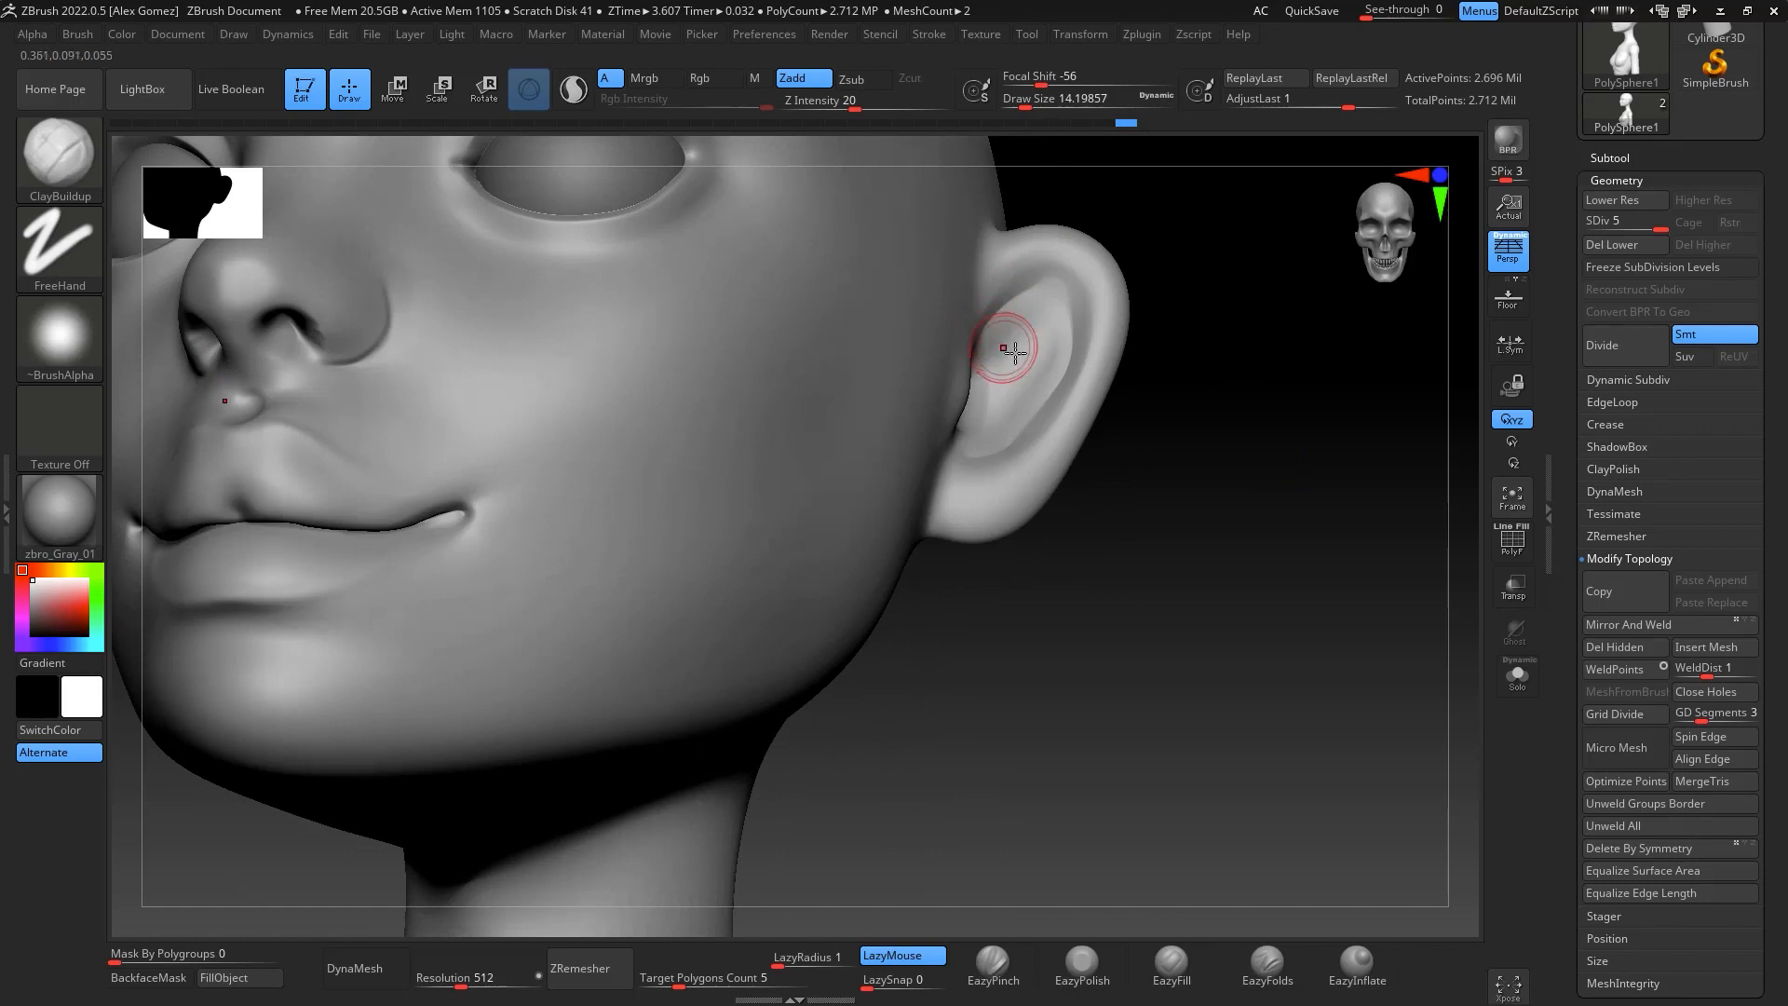
# Reshape the ear's outer contour from the front using the Move brush at a draw size of about 51
pyautogui.keyDown('shift'); pyautogui.moveTo(1130, 468); pyautogui.dragTo(1109, 311); pyautogui.keyUp('shift')
pyautogui.press('b')
pyautogui.press('m')
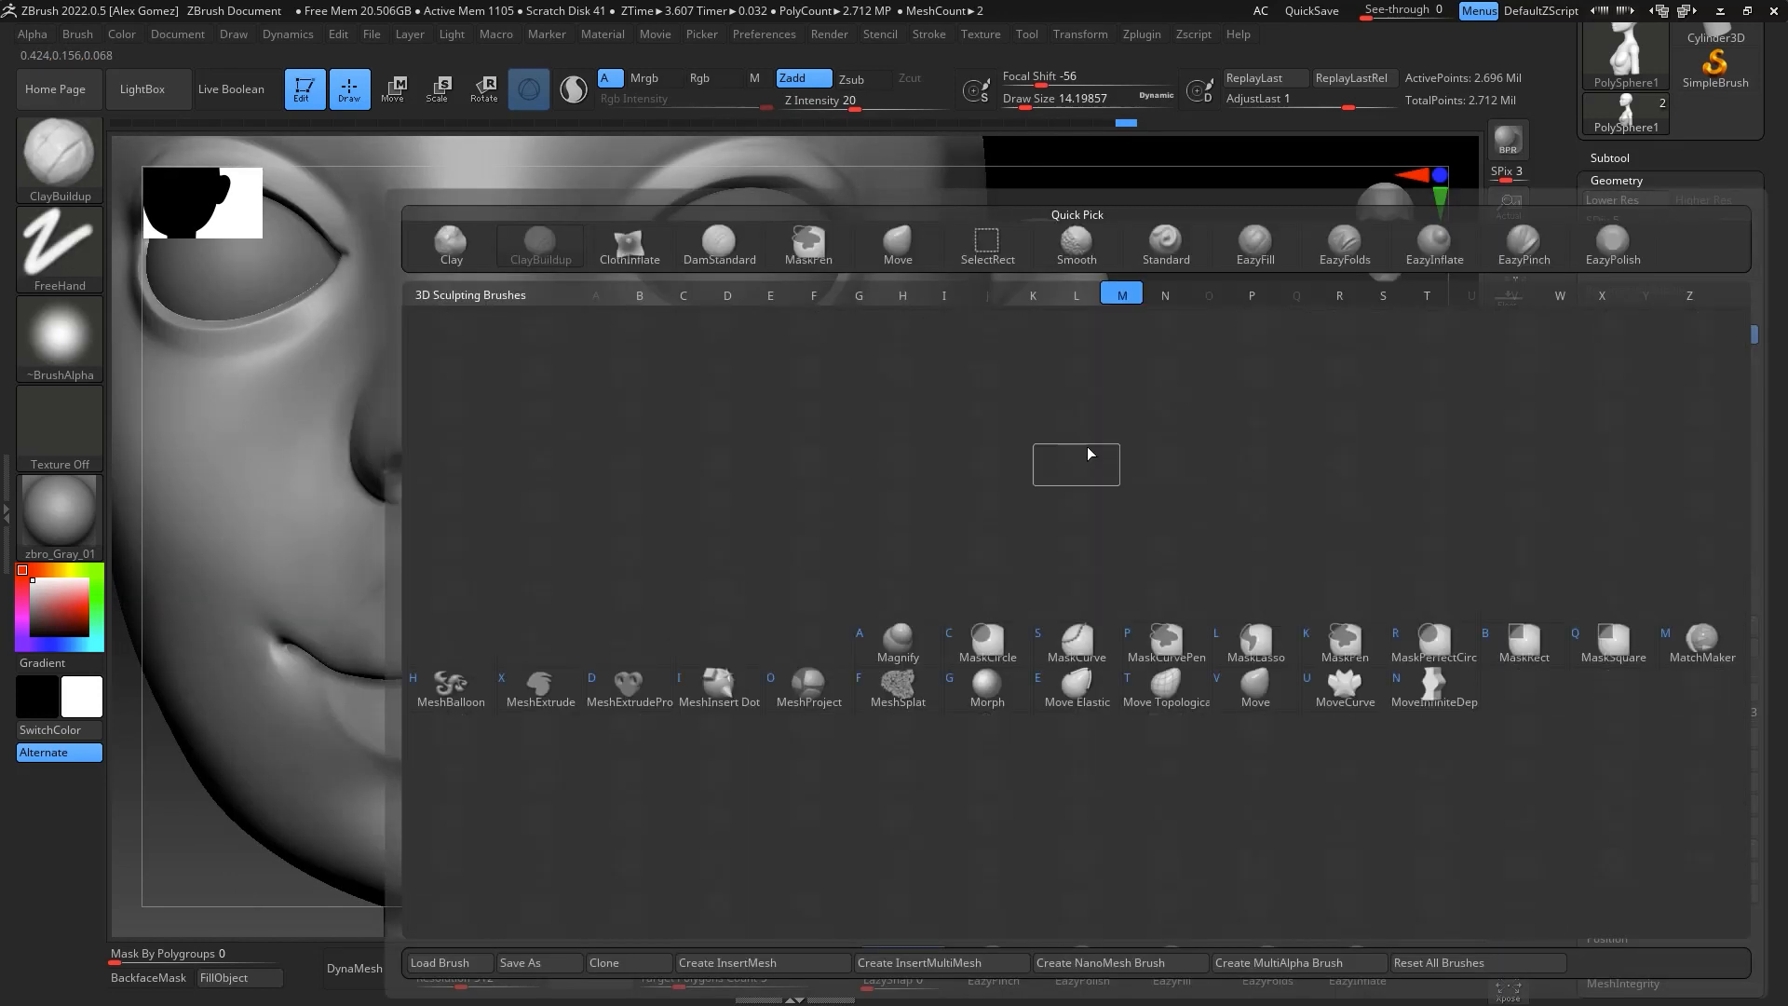
pyautogui.press('v')
pyautogui.press('space')
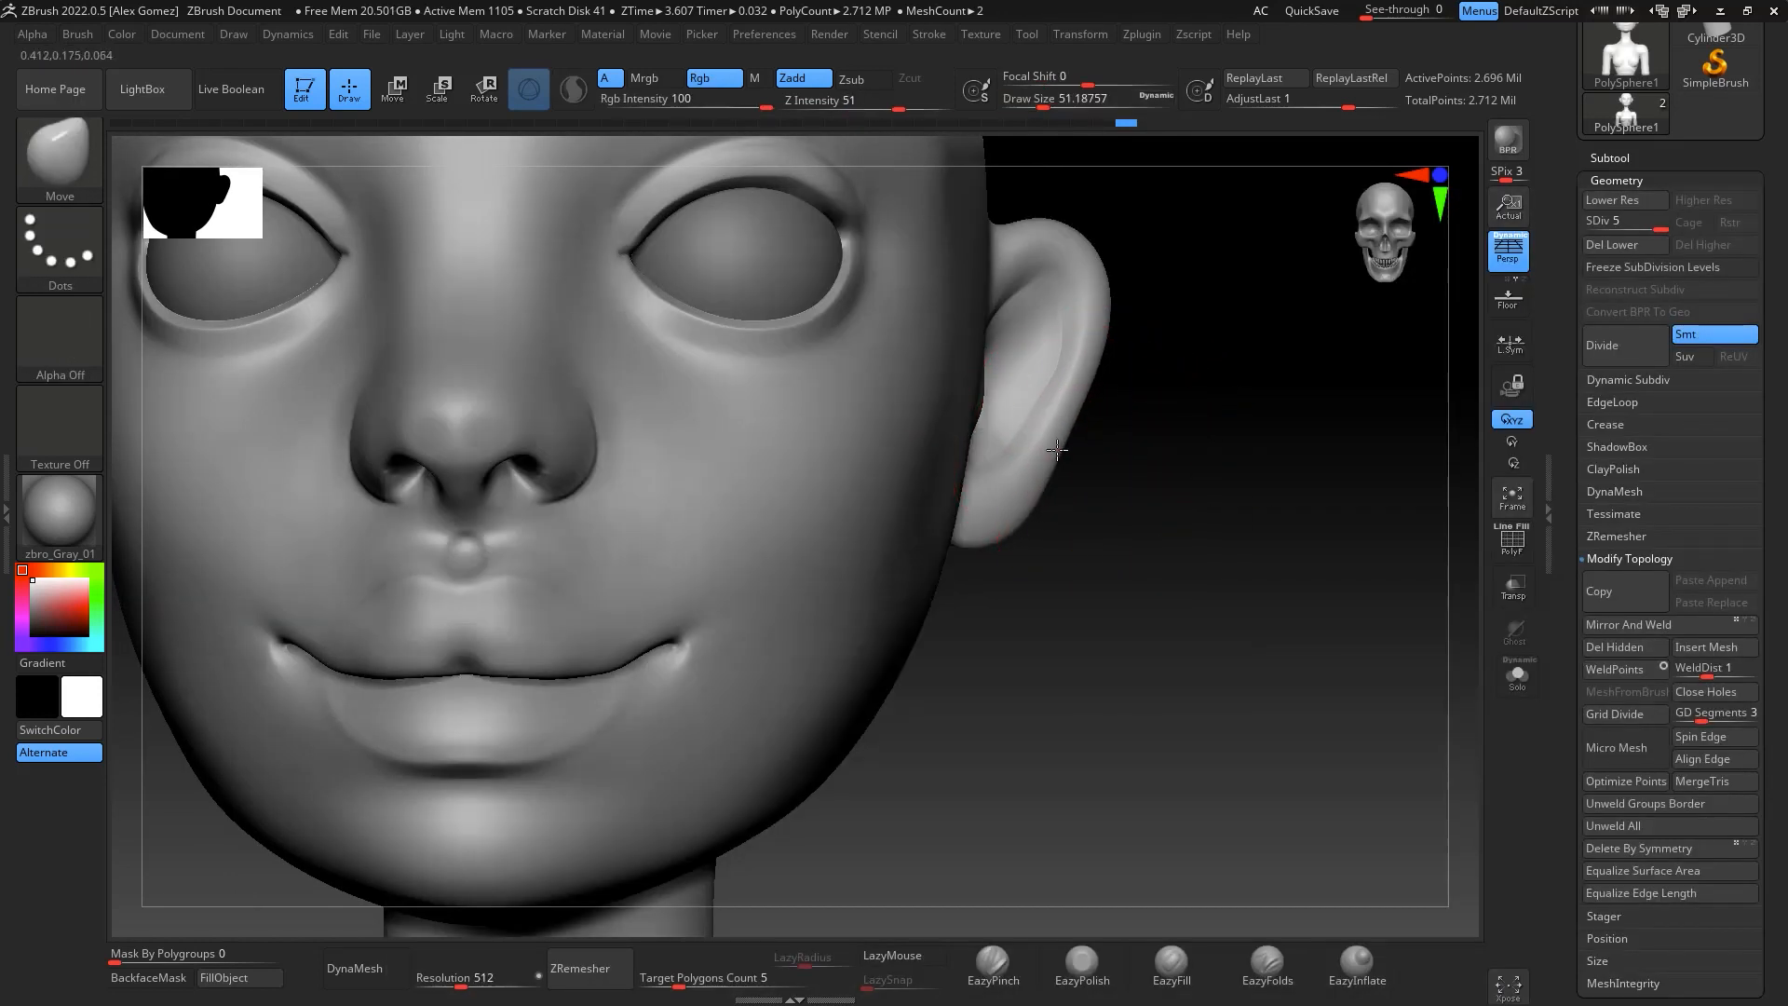
pyautogui.moveTo(1096, 372); pyautogui.dragTo(1079, 311)
pyautogui.moveTo(1360, 450)
pyautogui.mouseDown()
pyautogui.moveTo(1250, 450)
pyautogui.moveTo(1178, 400)
pyautogui.mouseUp()
# Sharpen the ear's inner rim with the EazyPinch brush at a draw size of about 9.4, smoothing the crease where needed
pyautogui.click(993, 964)
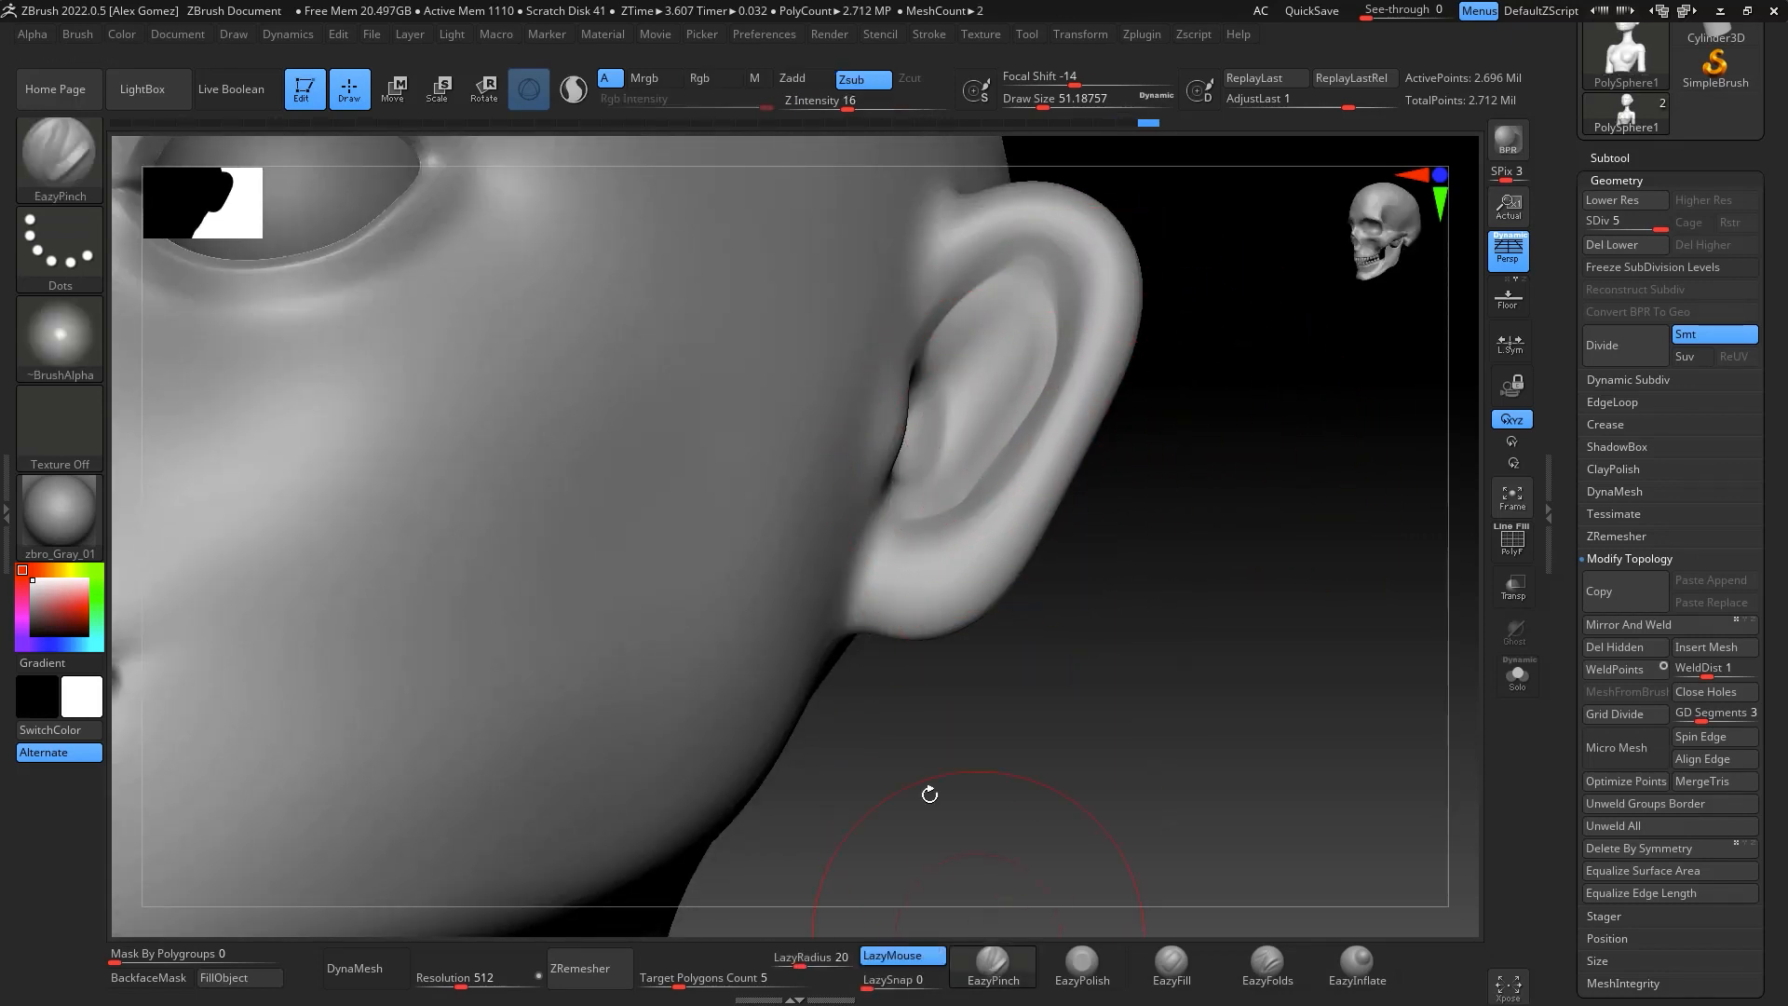
pyautogui.press('space')
pyautogui.moveTo(1012, 511); pyautogui.dragTo(988, 511)
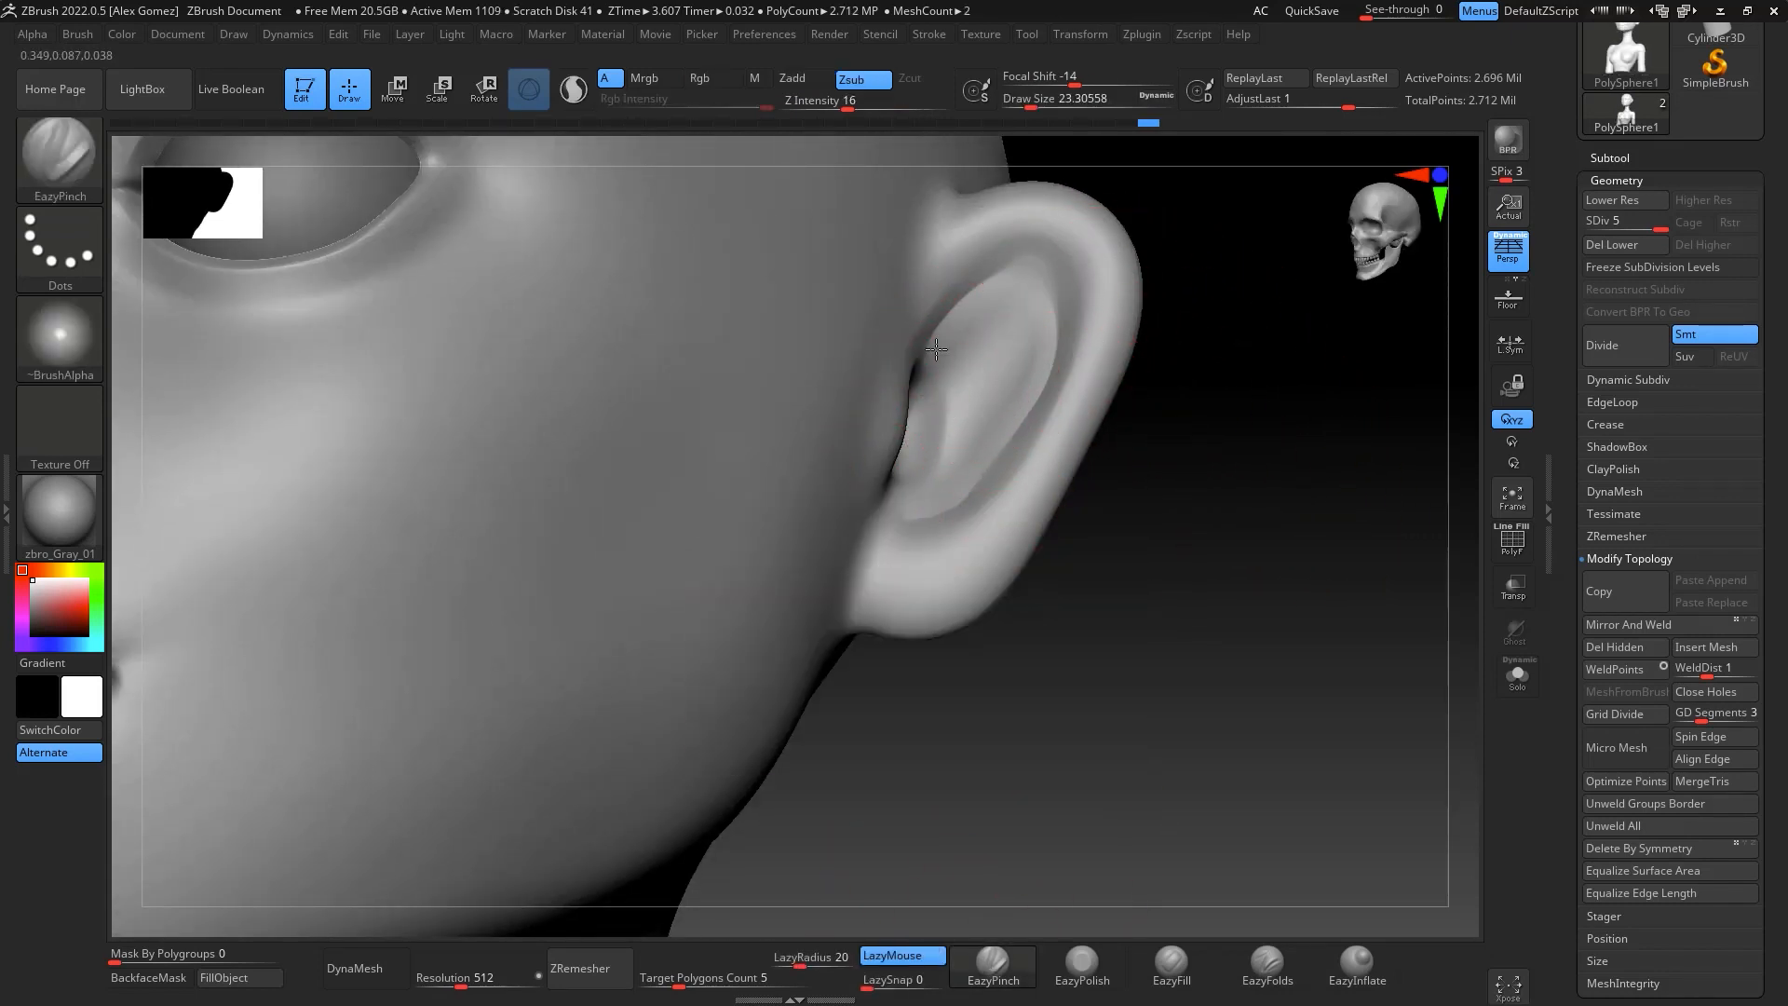
pyautogui.press('space')
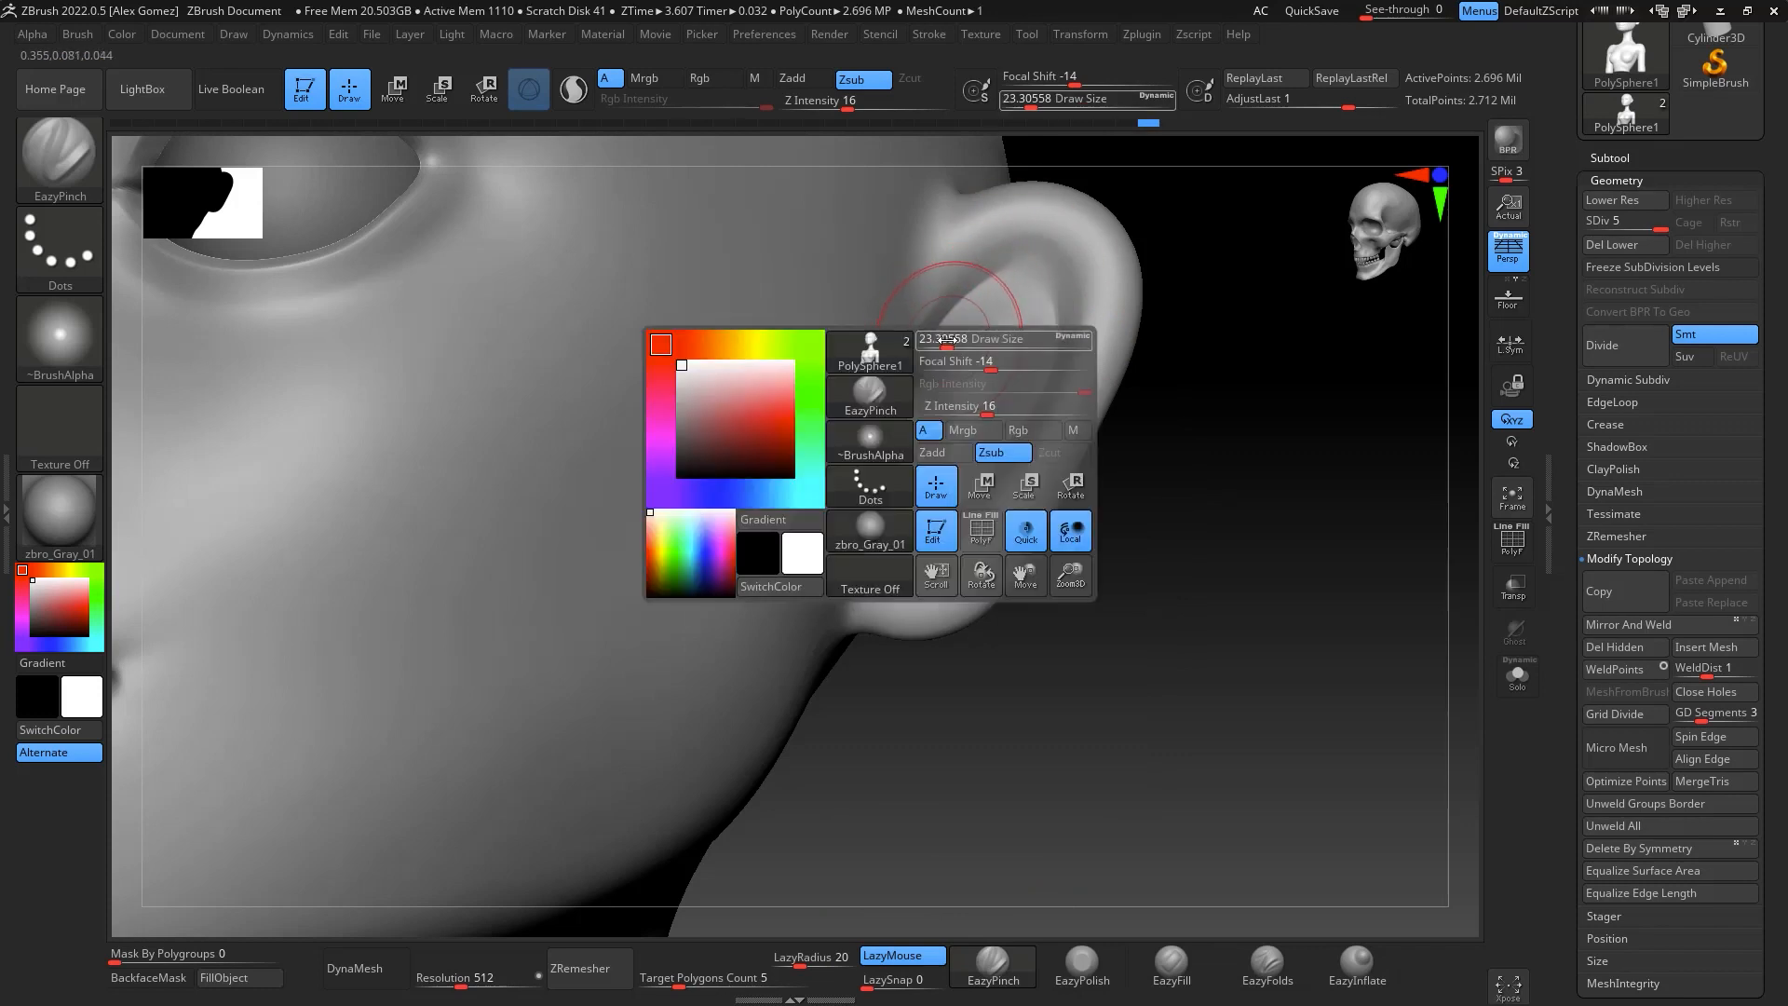
pyautogui.moveTo(959, 343); pyautogui.dragTo(926, 344)
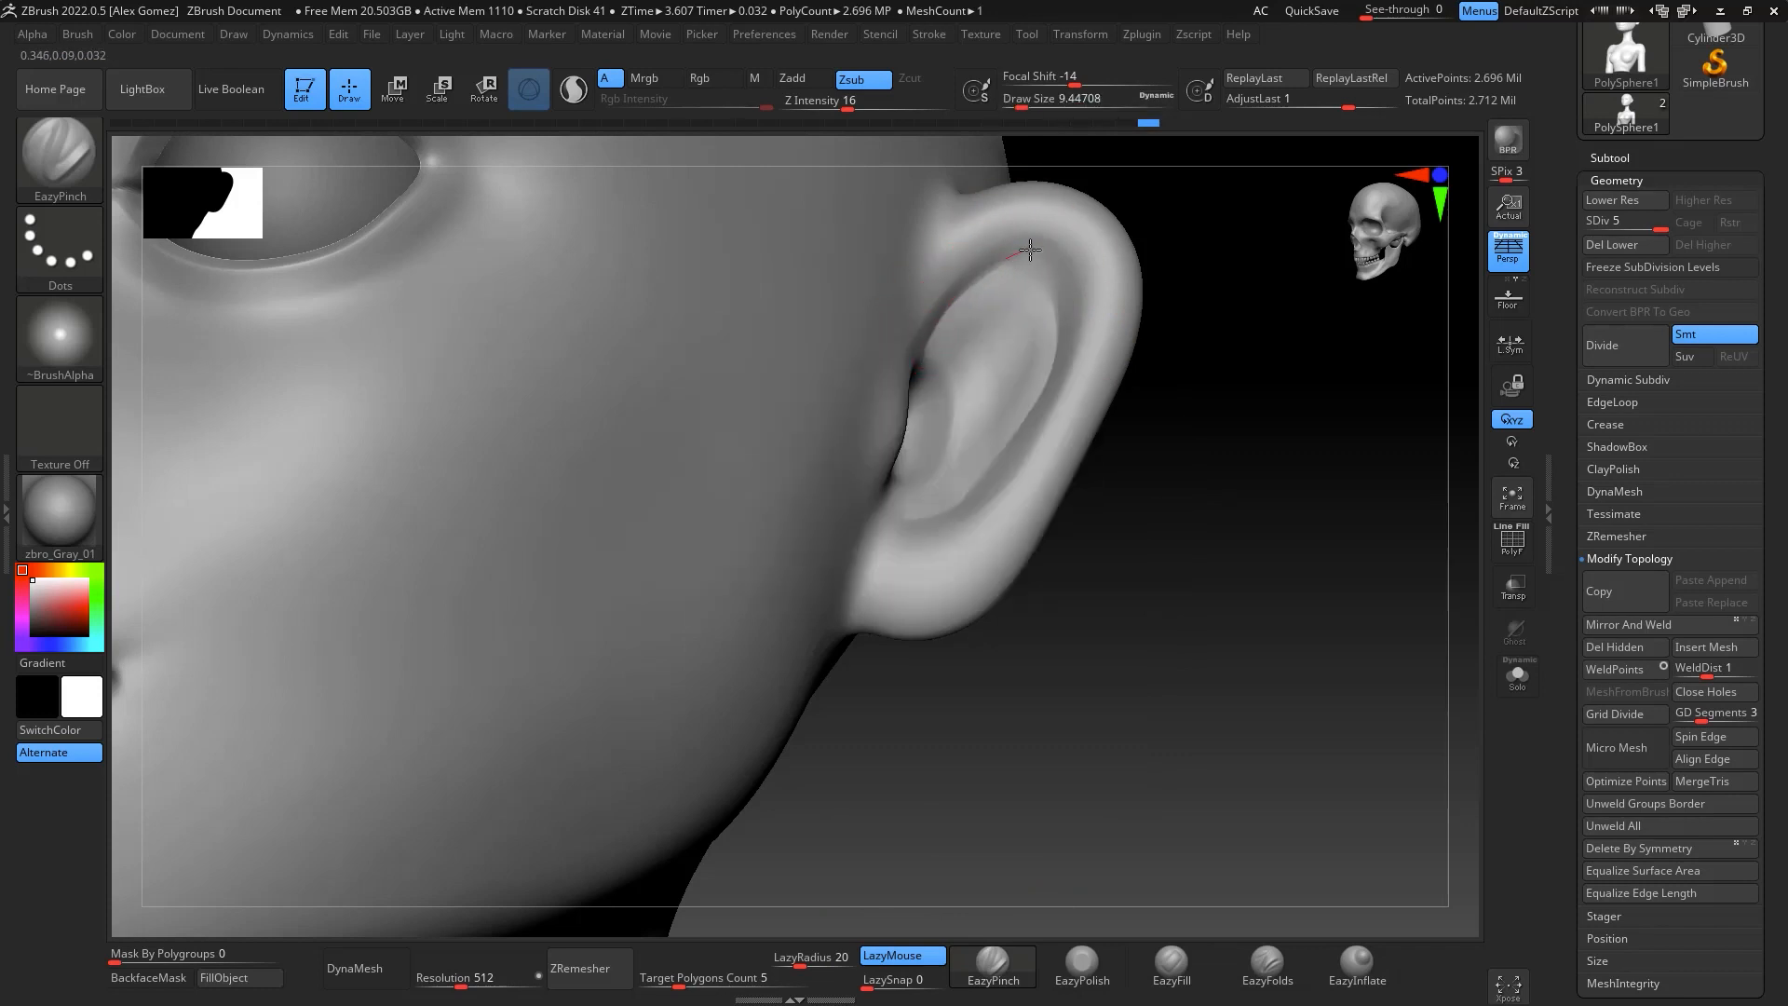
pyautogui.press('shift')
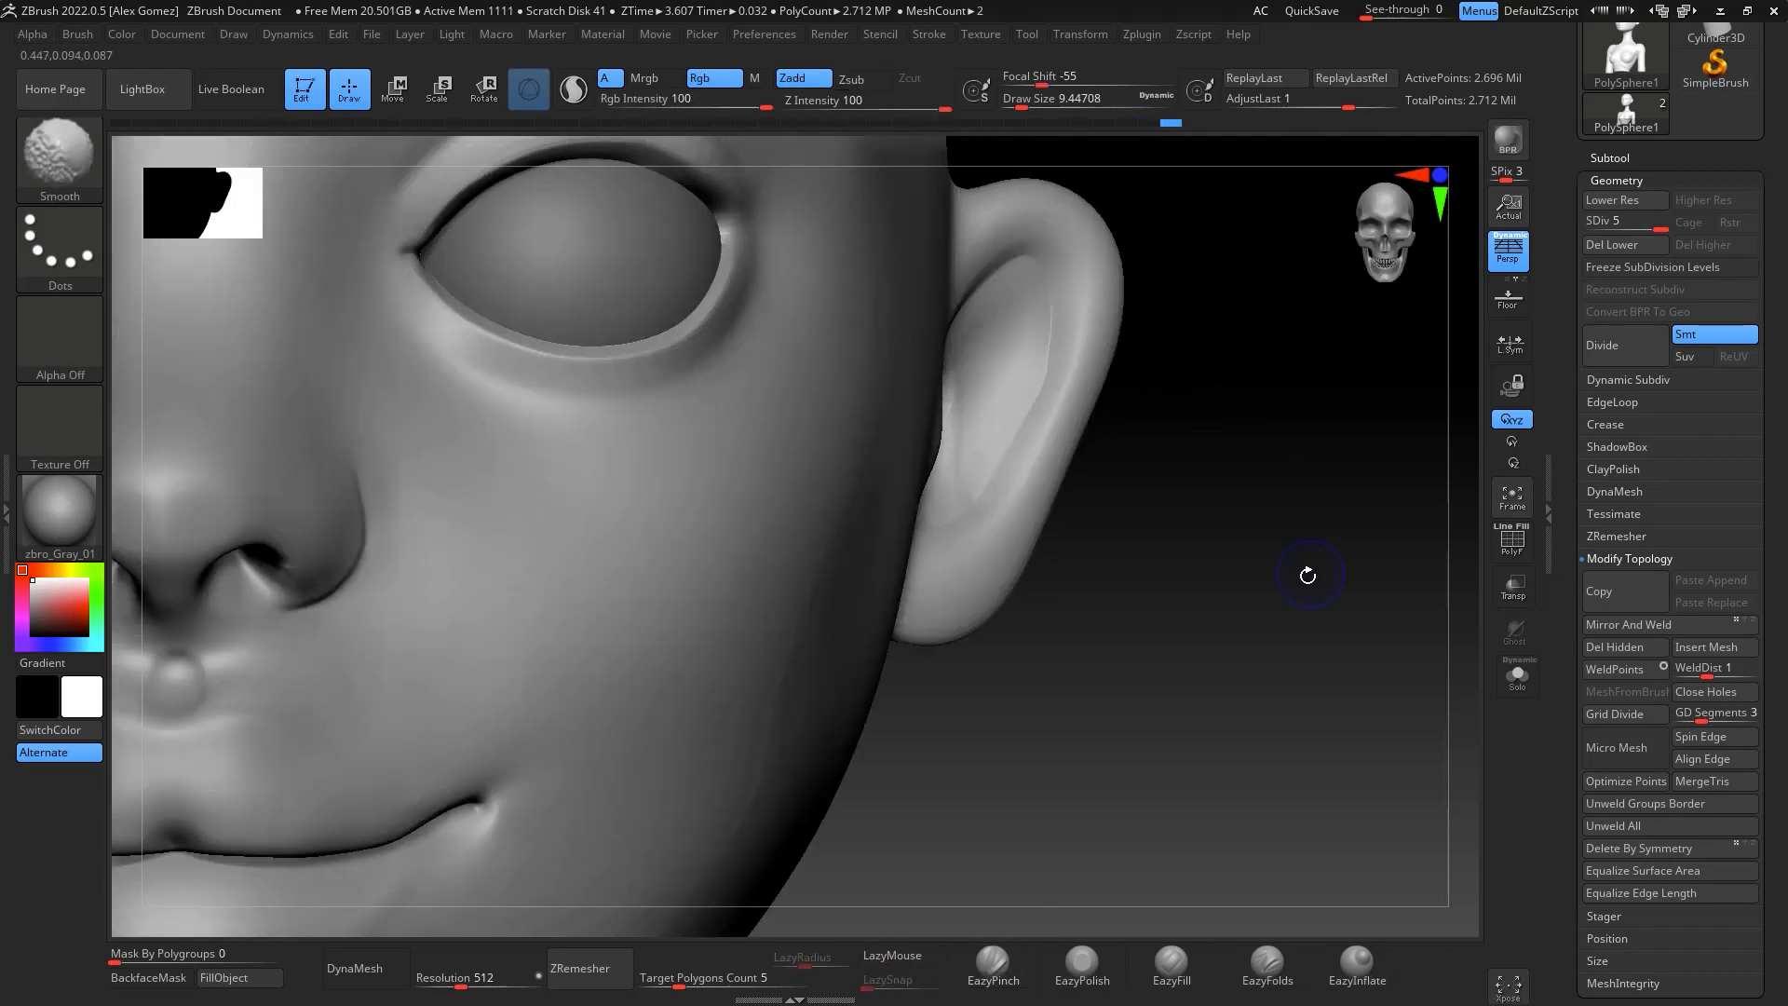
pyautogui.moveTo(1304, 570)
pyautogui.mouseDown()
pyautogui.moveTo(1161, 239)
pyautogui.moveTo(1105, 539)
pyautogui.moveTo(1190, 482)
pyautogui.moveTo(1157, 490)
pyautogui.mouseUp()
pyautogui.press('shift')
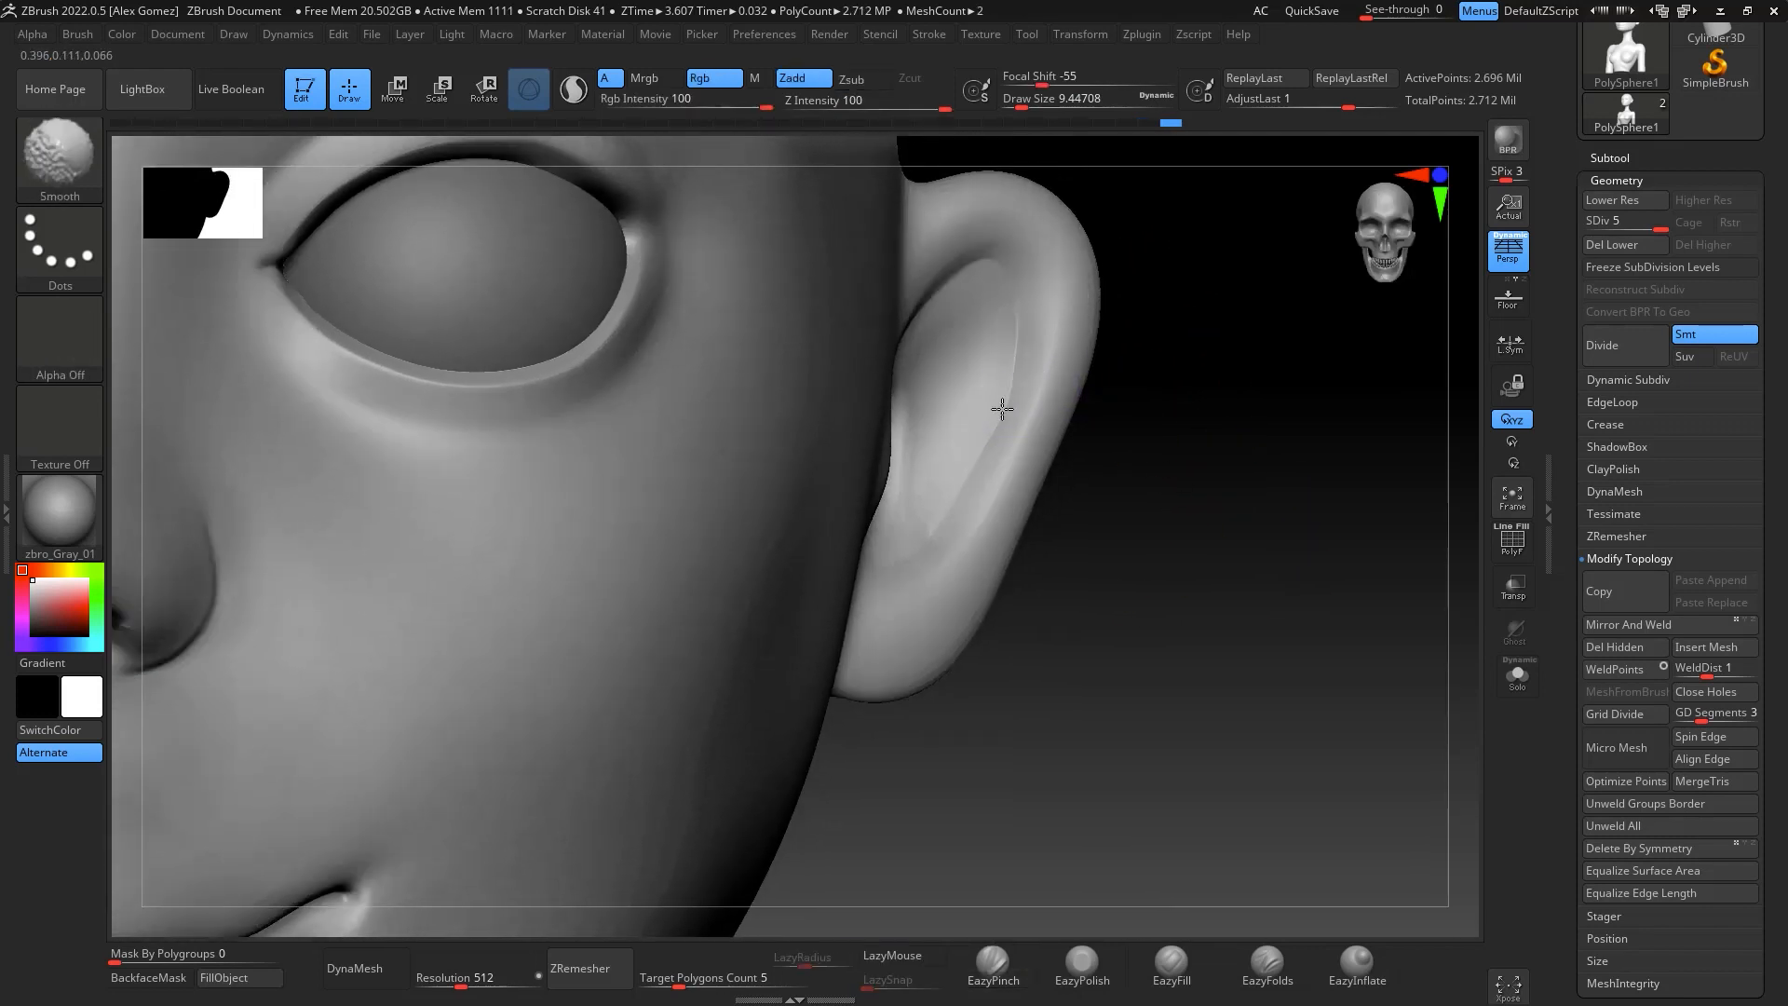
pyautogui.moveTo(1149, 391)
pyautogui.keyDown('shift'); pyautogui.mouseDown()
pyautogui.moveTo(1198, 379)
pyautogui.moveTo(897, 328)
pyautogui.mouseUp(); pyautogui.keyUp('shift')
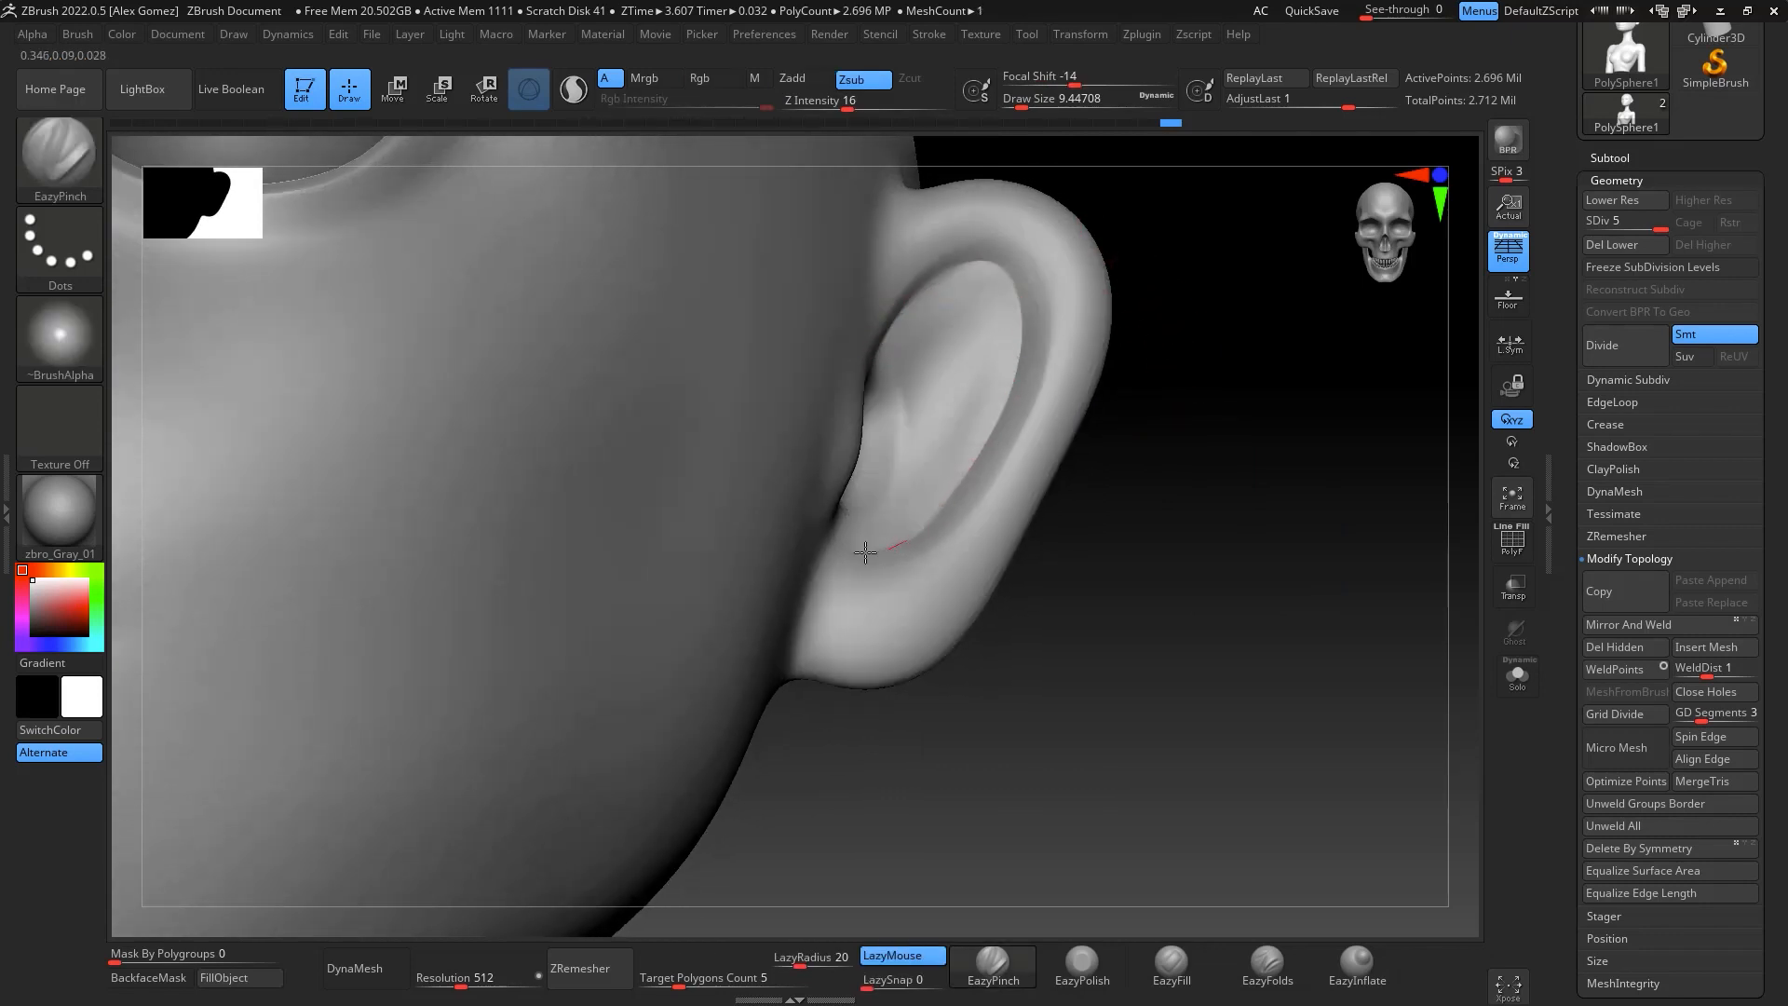
pyautogui.moveTo(1221, 519); pyautogui.dragTo(1208, 616)
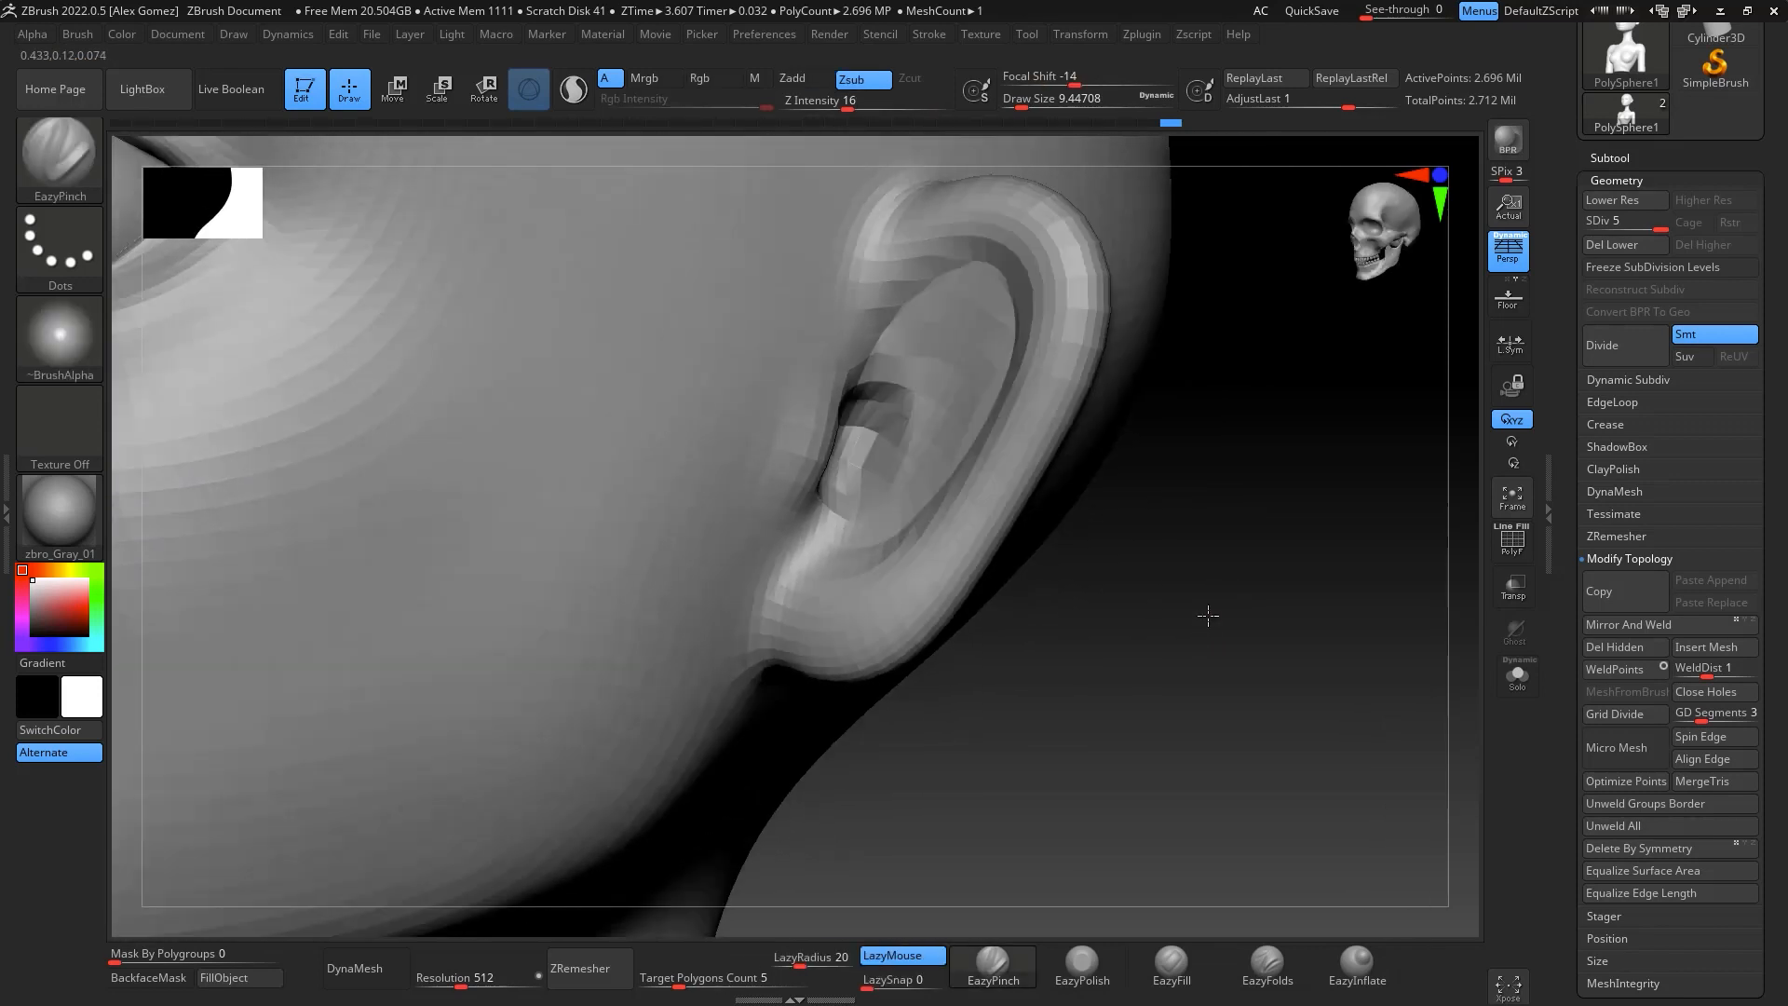
# Add volume to the tragus at the ear opening with the ClayBuildup brush at a draw size of about 13
pyautogui.press('b')
pyautogui.press('c')
pyautogui.press('b')
pyautogui.press('space')
pyautogui.moveTo(896, 521)
pyautogui.mouseDown()
pyautogui.moveTo(811, 439)
pyautogui.moveTo(824, 453)
pyautogui.mouseUp()
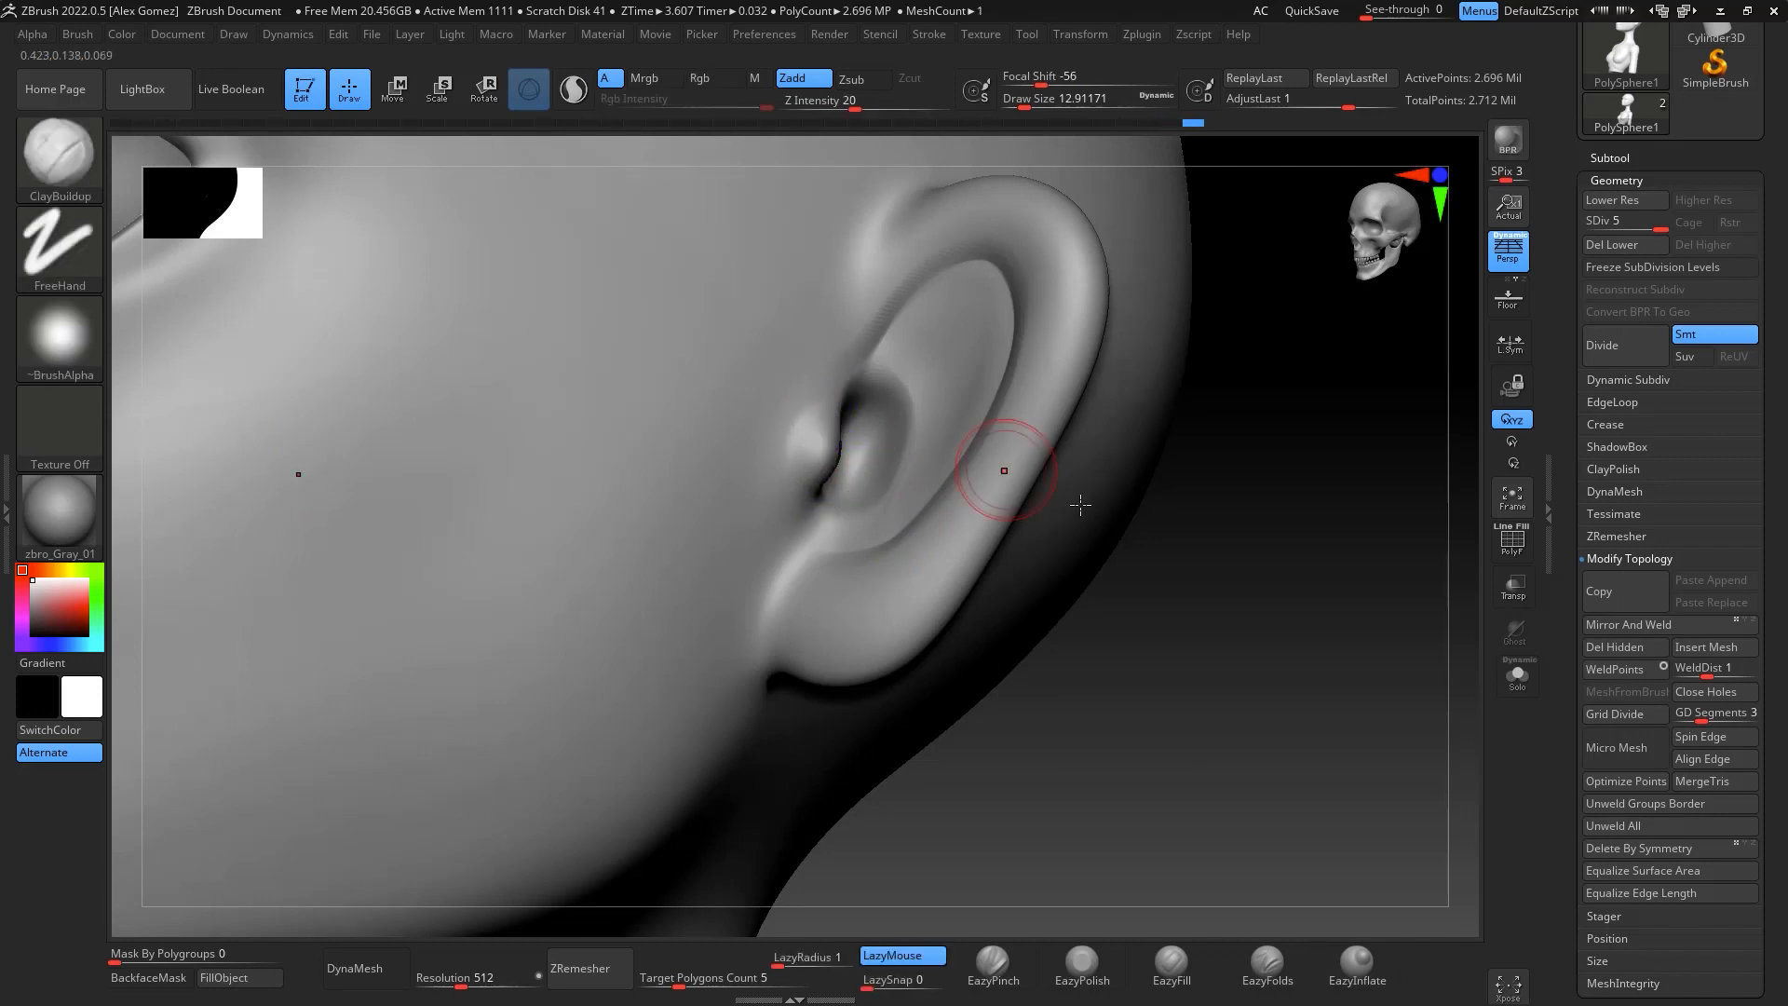
# Smooth the upper lip and add volume between its centre and the philtrum with the ClayBuildup brush
pyautogui.moveTo(1416, 652)
pyautogui.keyDown('shift'); pyautogui.mouseDown()
pyautogui.moveTo(1378, 698)
pyautogui.moveTo(1345, 630)
pyautogui.moveTo(1420, 629)
pyautogui.moveTo(1329, 571)
pyautogui.moveTo(1329, 599)
pyautogui.moveTo(1278, 587)
pyautogui.moveTo(1350, 539)
pyautogui.moveTo(1330, 611)
pyautogui.mouseUp(); pyautogui.keyUp('shift')
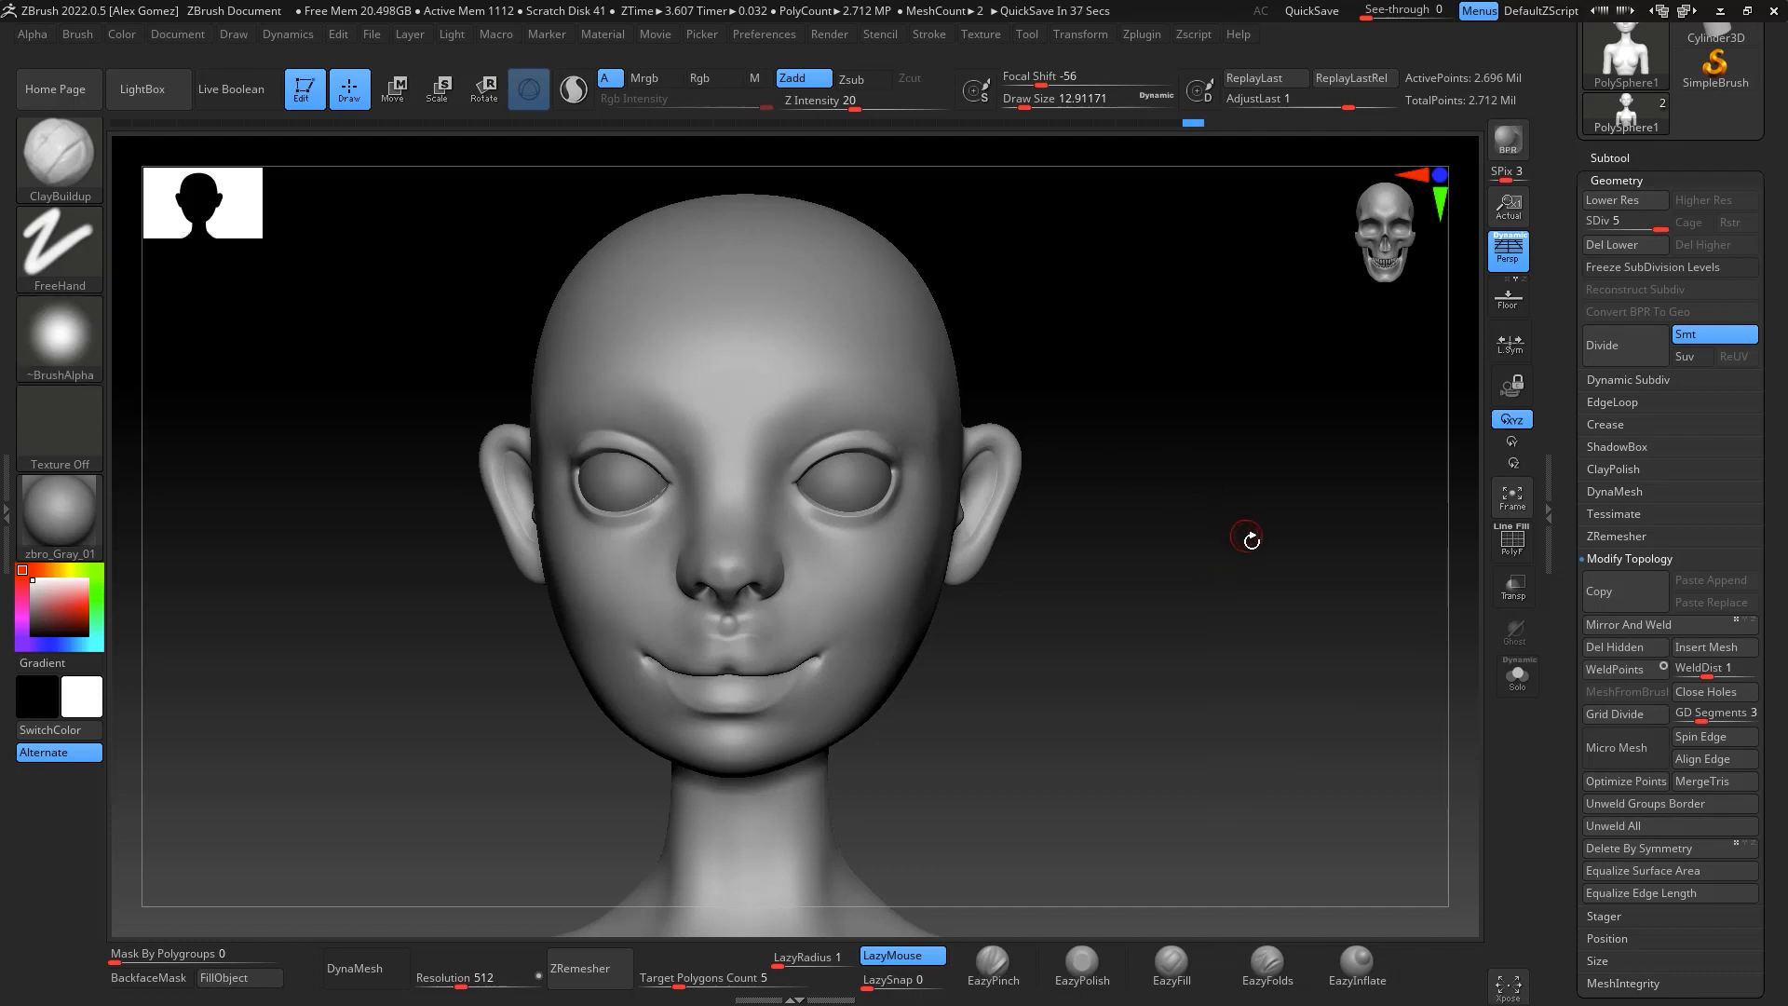
pyautogui.moveTo(1249, 535)
pyautogui.keyDown('shift'); pyautogui.mouseDown()
pyautogui.moveTo(1221, 639)
pyautogui.moveTo(1254, 571)
pyautogui.moveTo(1290, 579)
pyautogui.mouseUp(); pyautogui.keyUp('shift')
pyautogui.moveTo(1440, 538); pyautogui.dragTo(1429, 550)
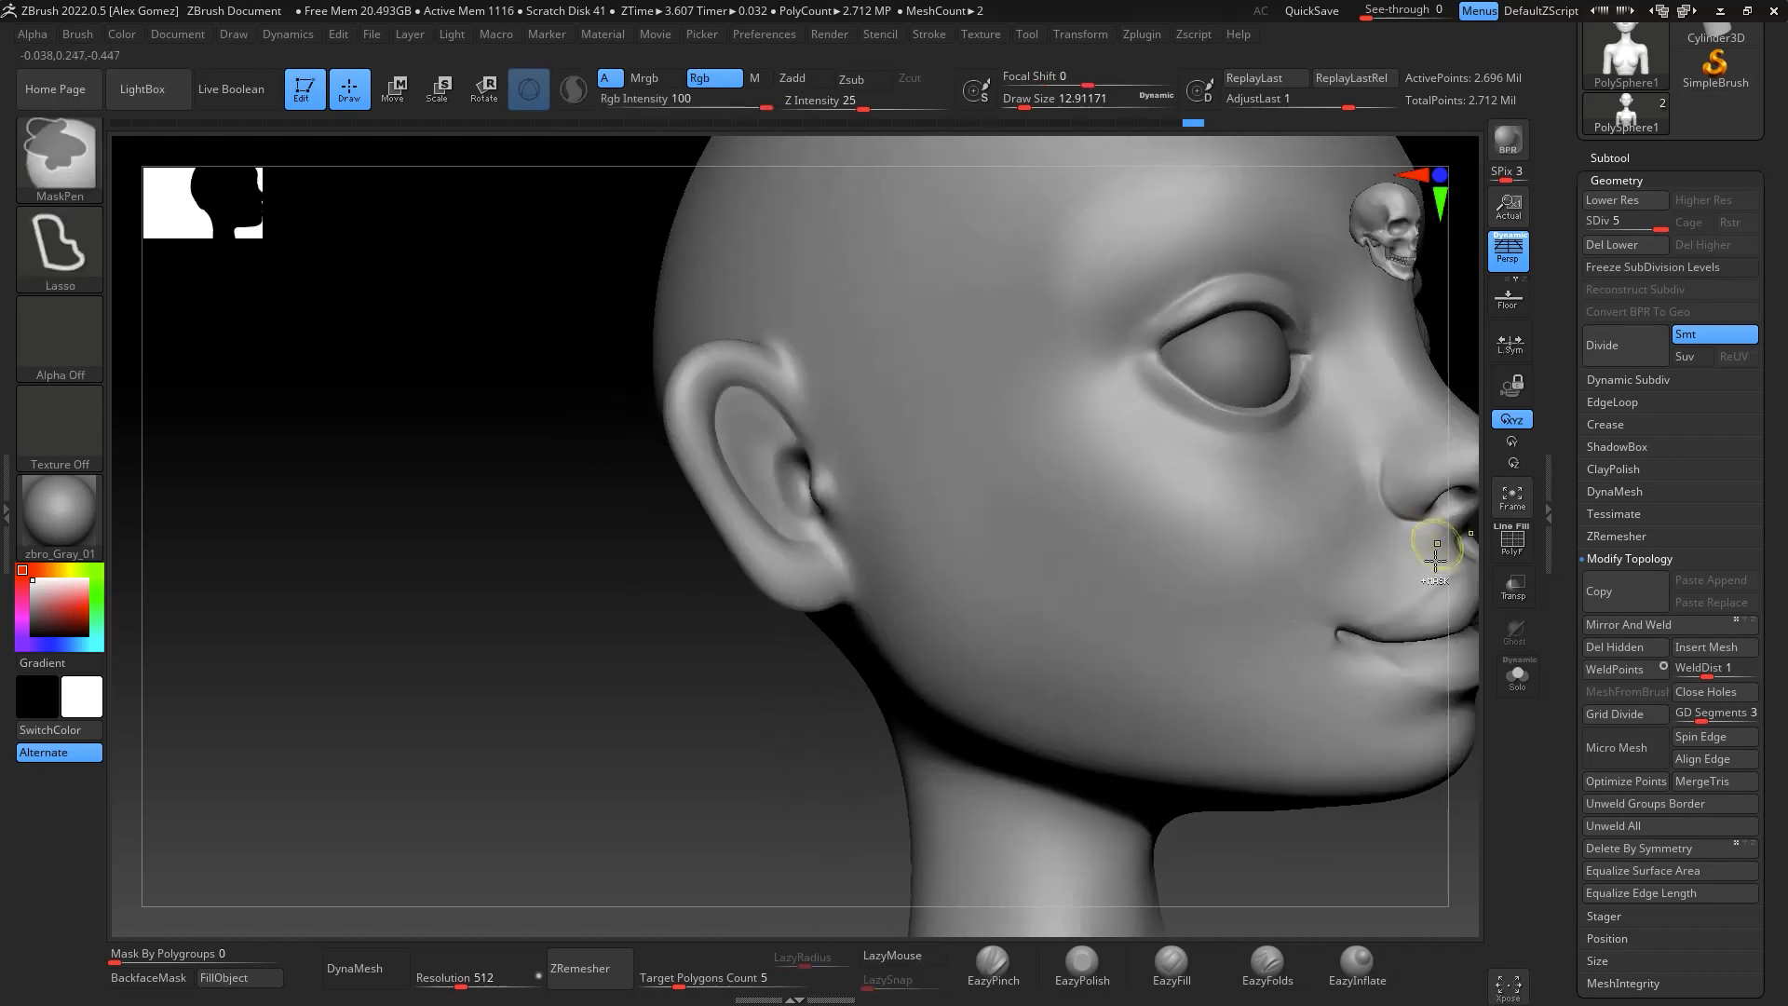
pyautogui.moveTo(1409, 851); pyautogui.dragTo(1147, 451)
pyautogui.moveTo(1253, 527); pyautogui.dragTo(1302, 614)
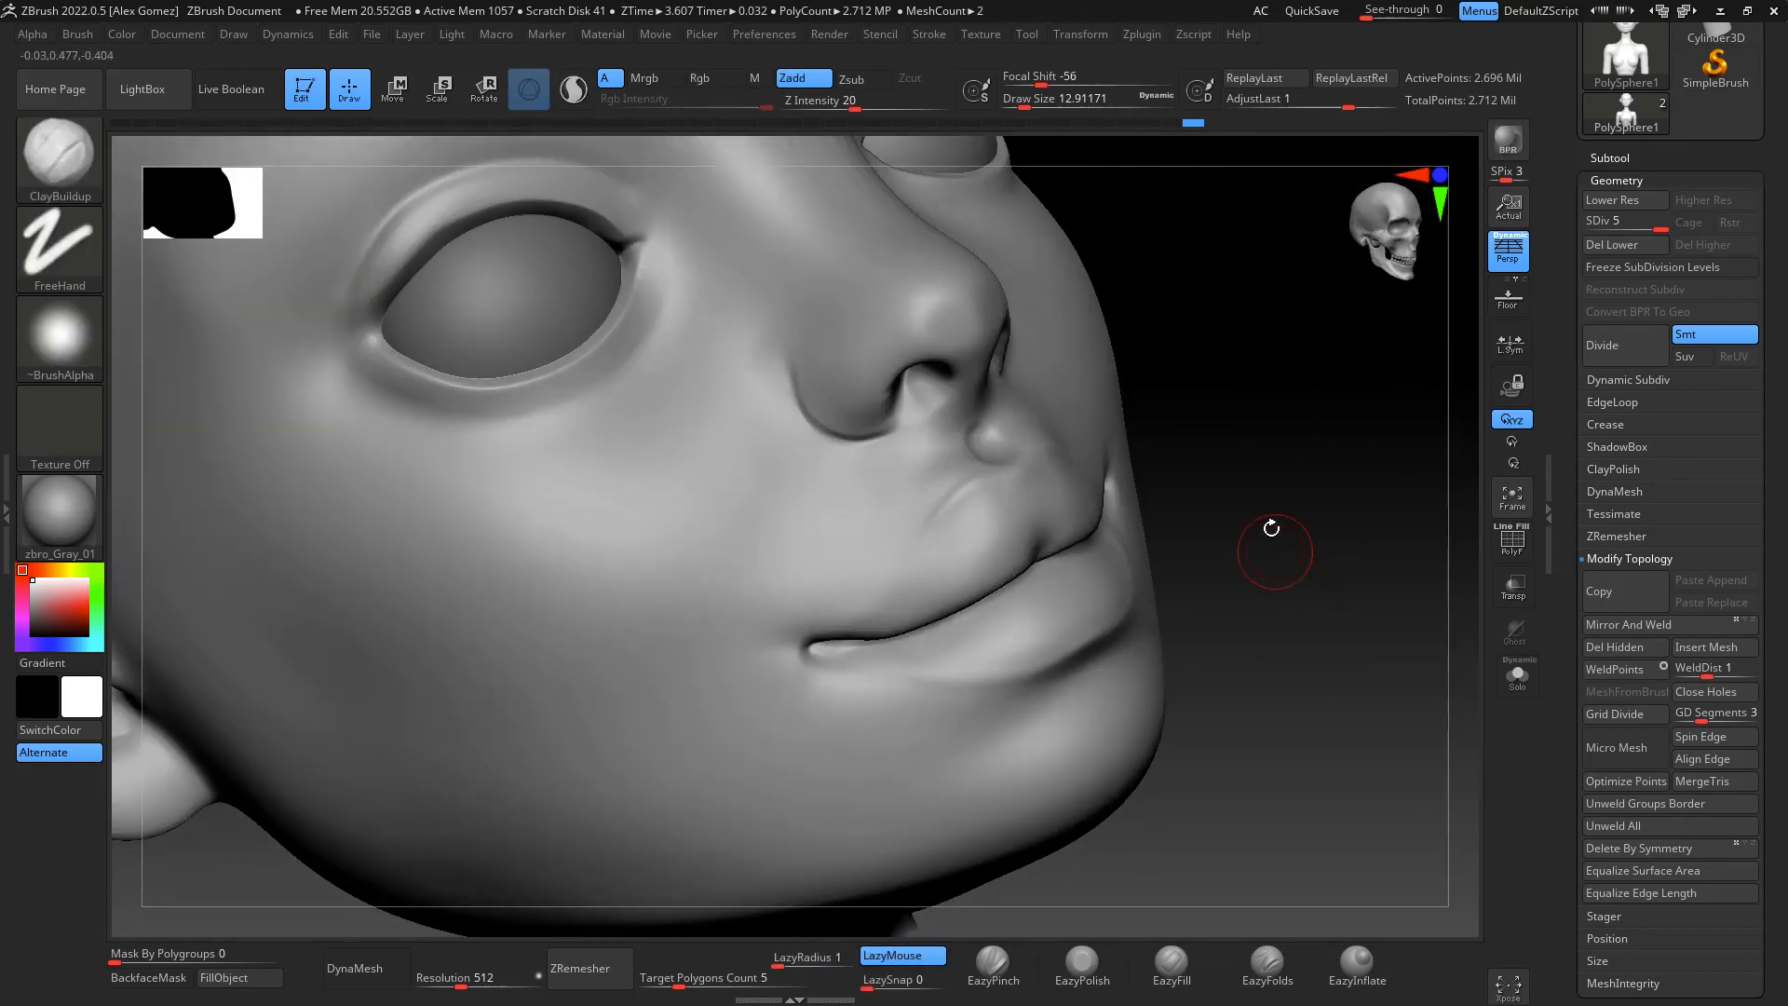
pyautogui.press('shift')
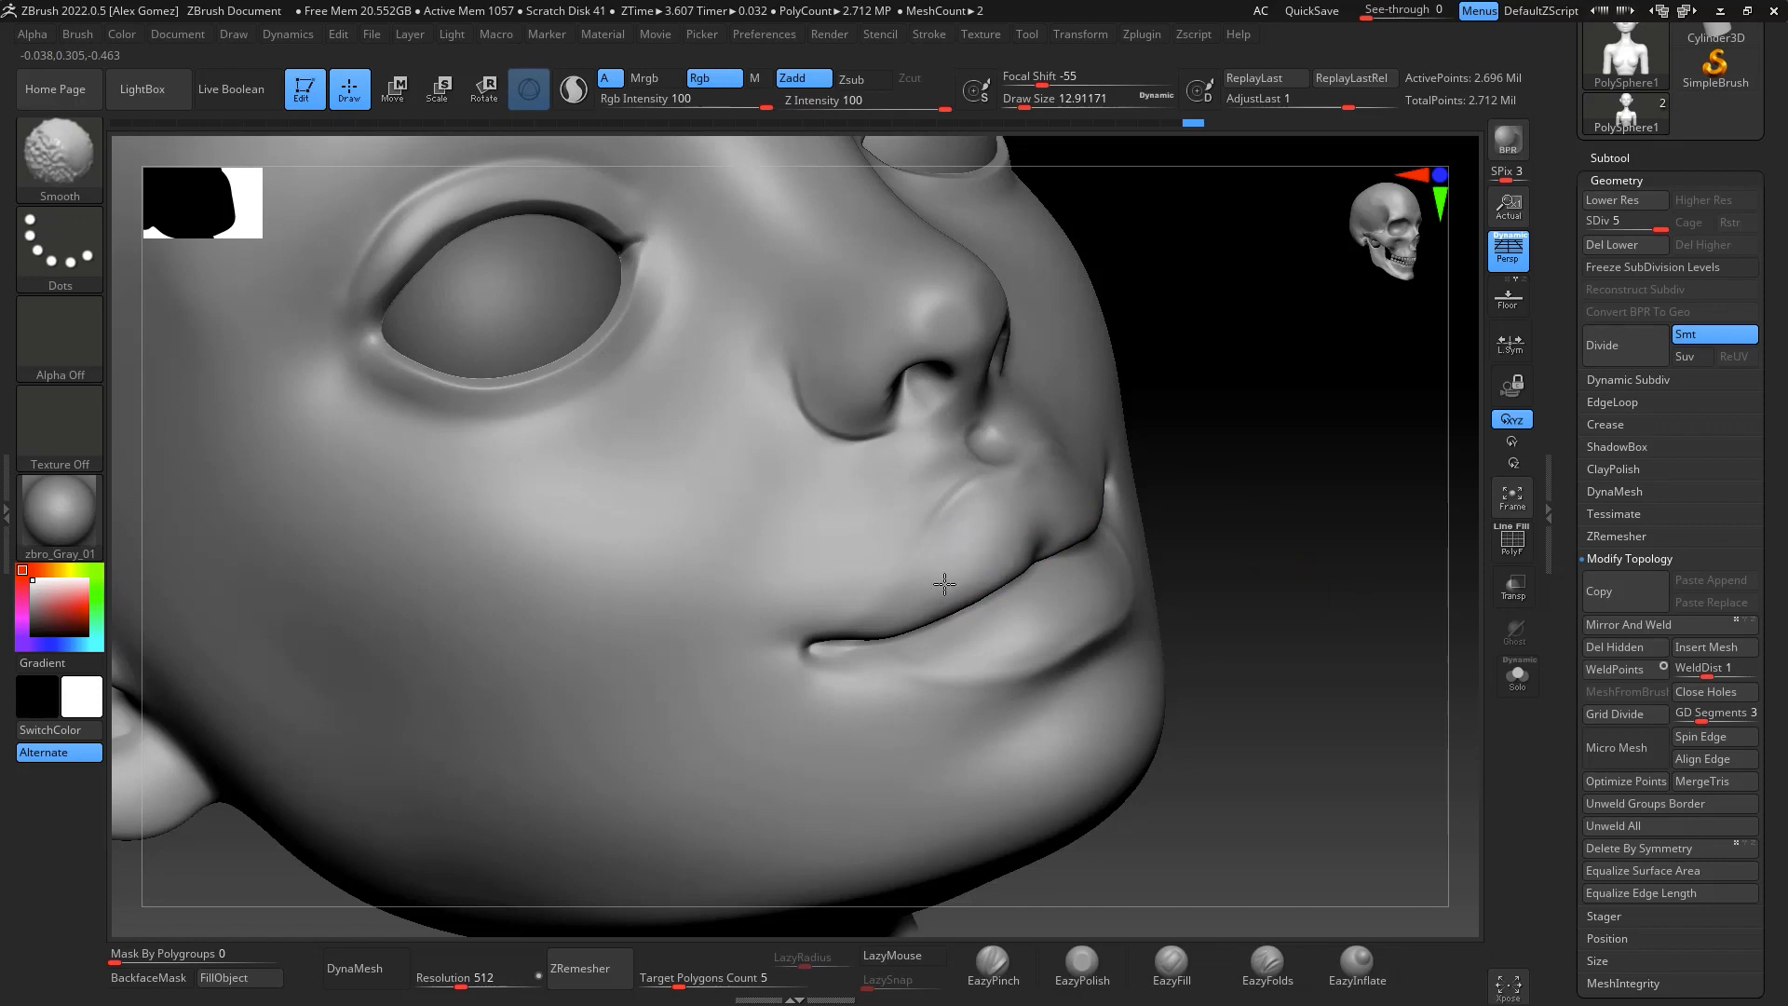
pyautogui.moveTo(1350, 471); pyautogui.dragTo(1318, 473)
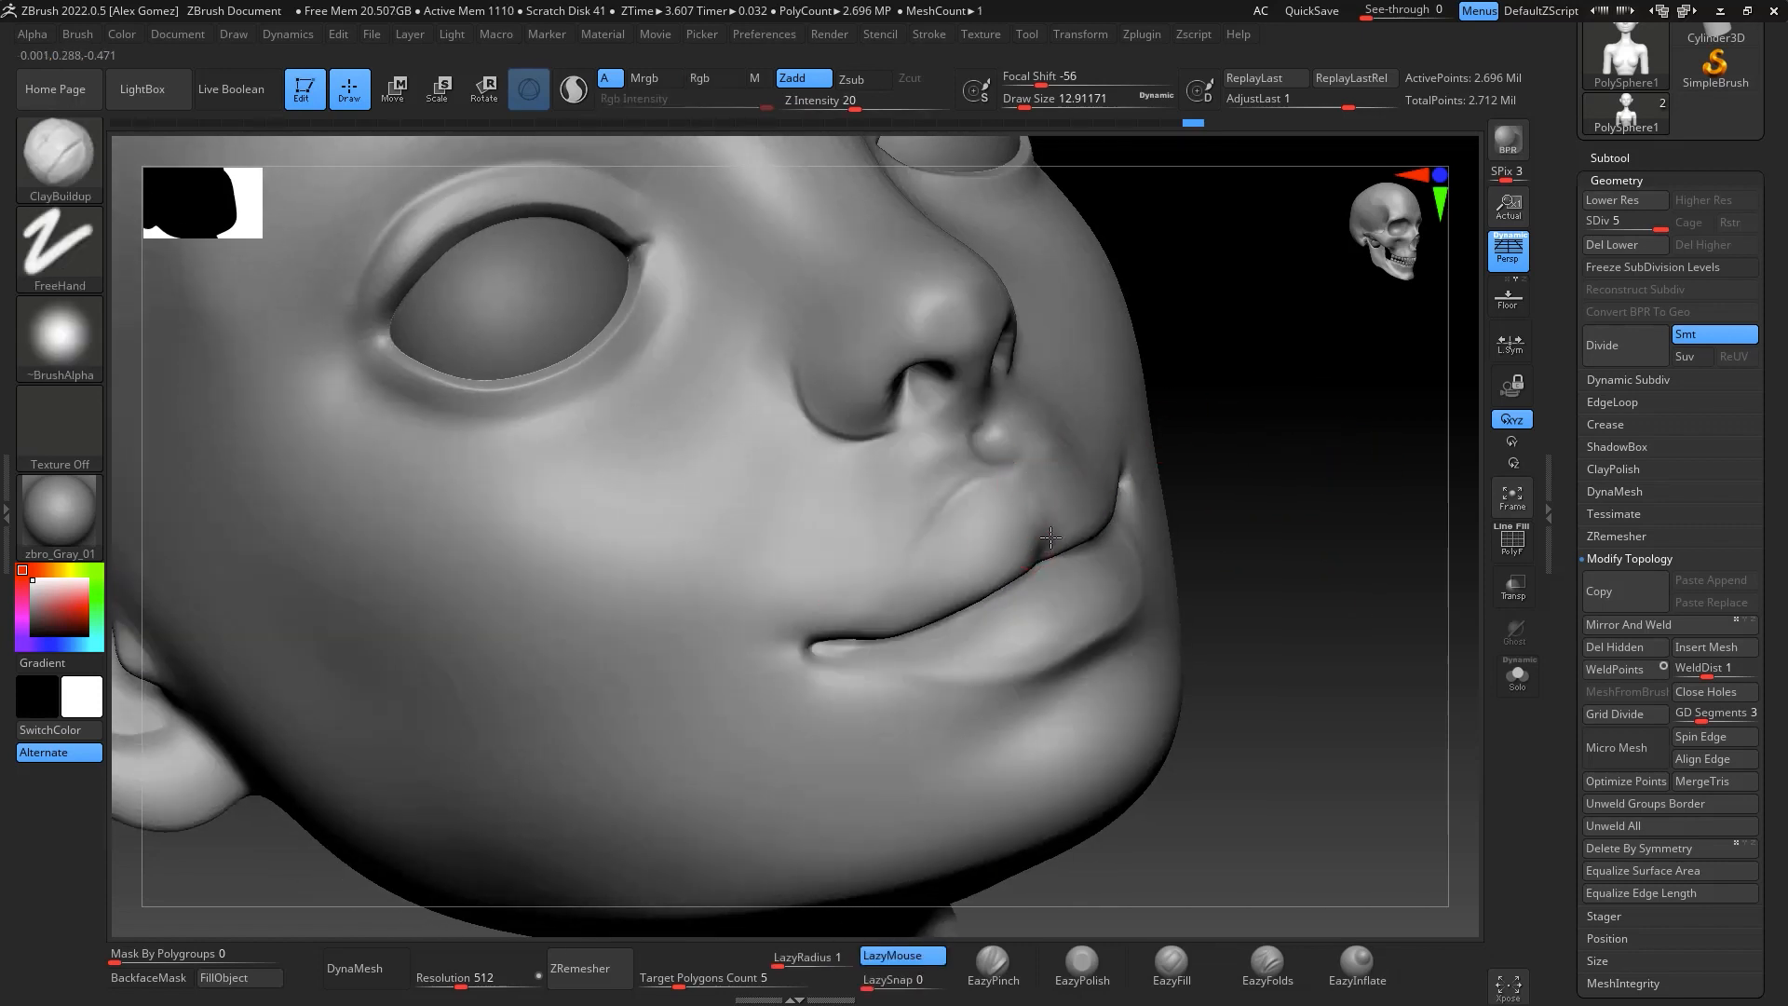
pyautogui.moveTo(1052, 557); pyautogui.dragTo(1015, 486)
# Build up the lower lip with ClayBuildup and smooth the new volume on the lips
pyautogui.moveTo(1274, 458); pyautogui.dragTo(1242, 491)
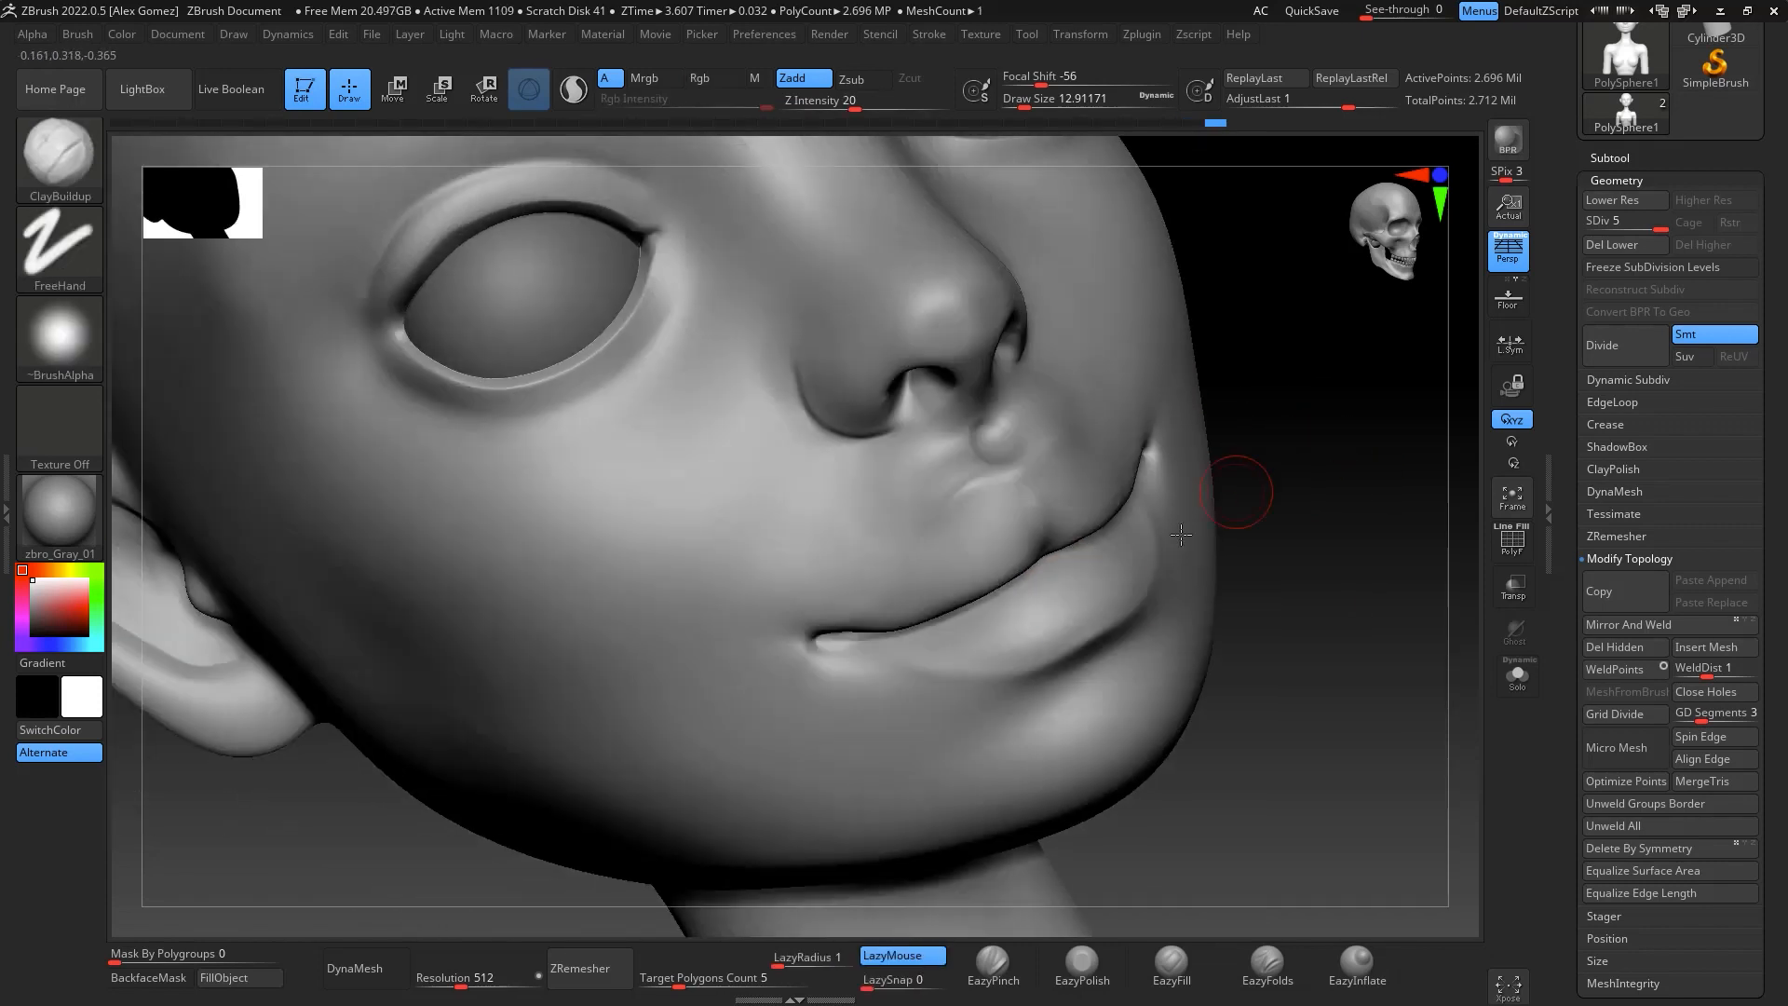
pyautogui.moveTo(1081, 615)
pyautogui.mouseDown()
pyautogui.moveTo(1063, 567)
pyautogui.moveTo(1093, 642)
pyautogui.moveTo(1047, 593)
pyautogui.moveTo(1018, 606)
pyautogui.moveTo(1026, 660)
pyautogui.mouseUp()
pyautogui.press('shift')
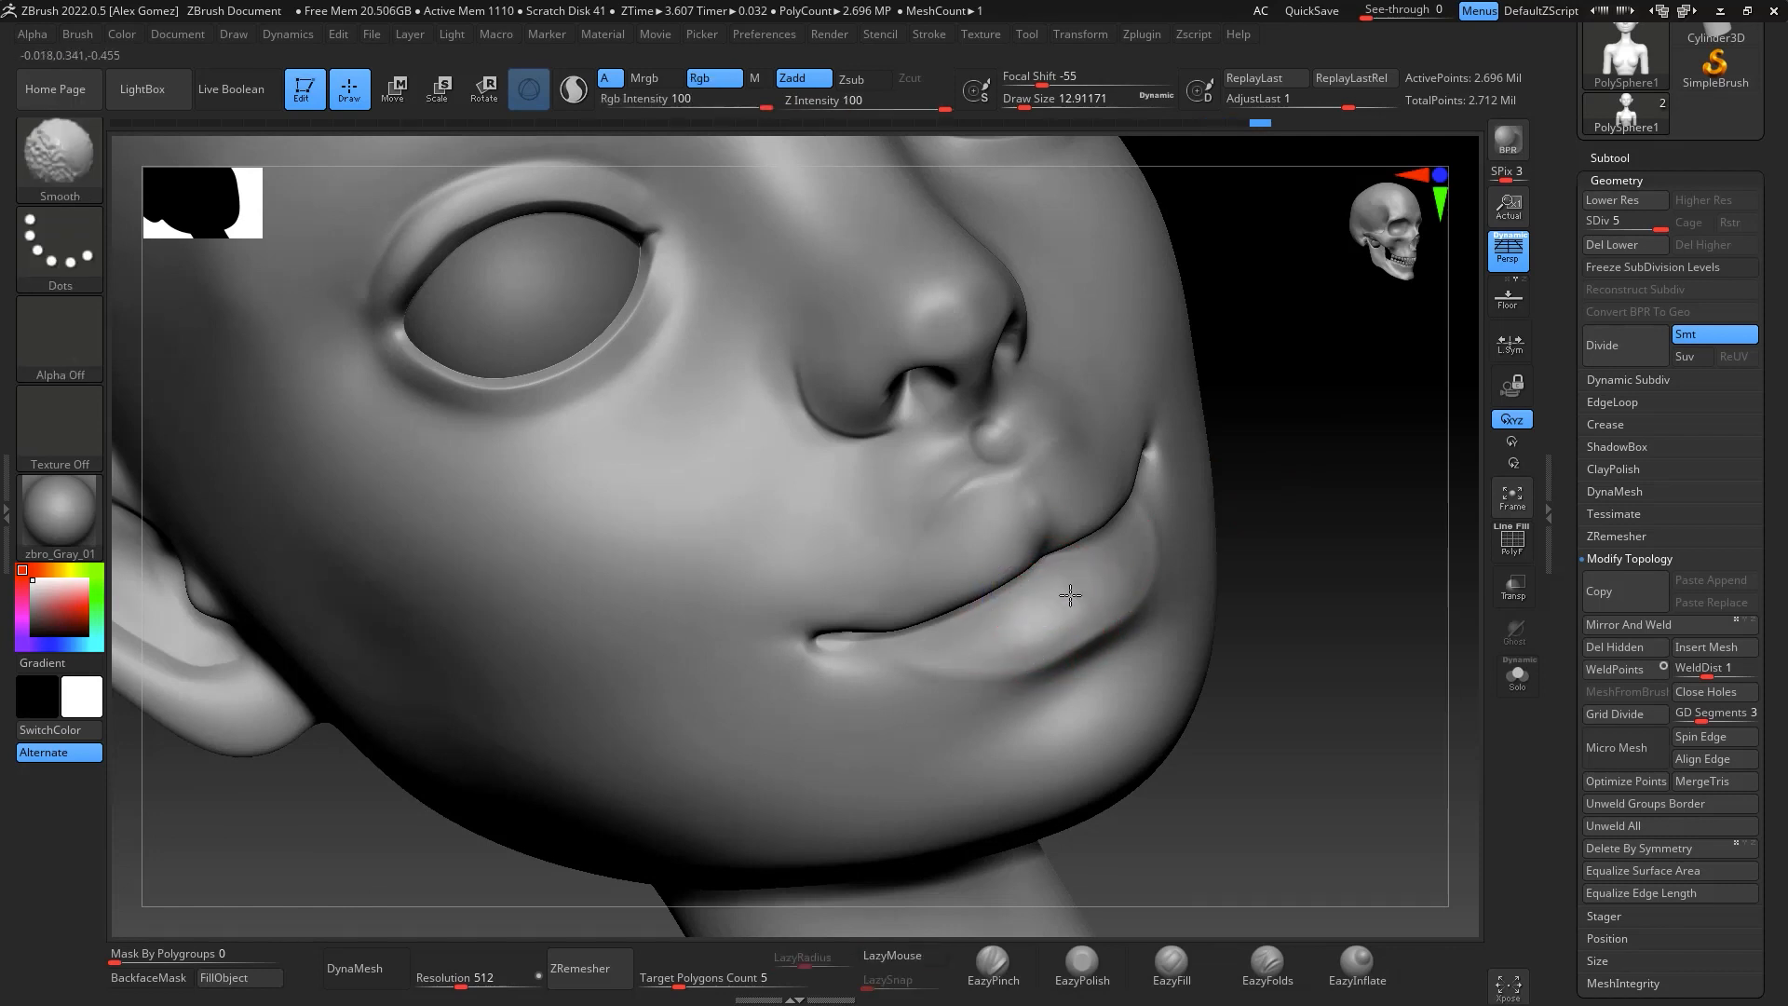
pyautogui.keyDown('shift'); pyautogui.moveTo(1015, 510); pyautogui.dragTo(952, 498); pyautogui.keyUp('shift')
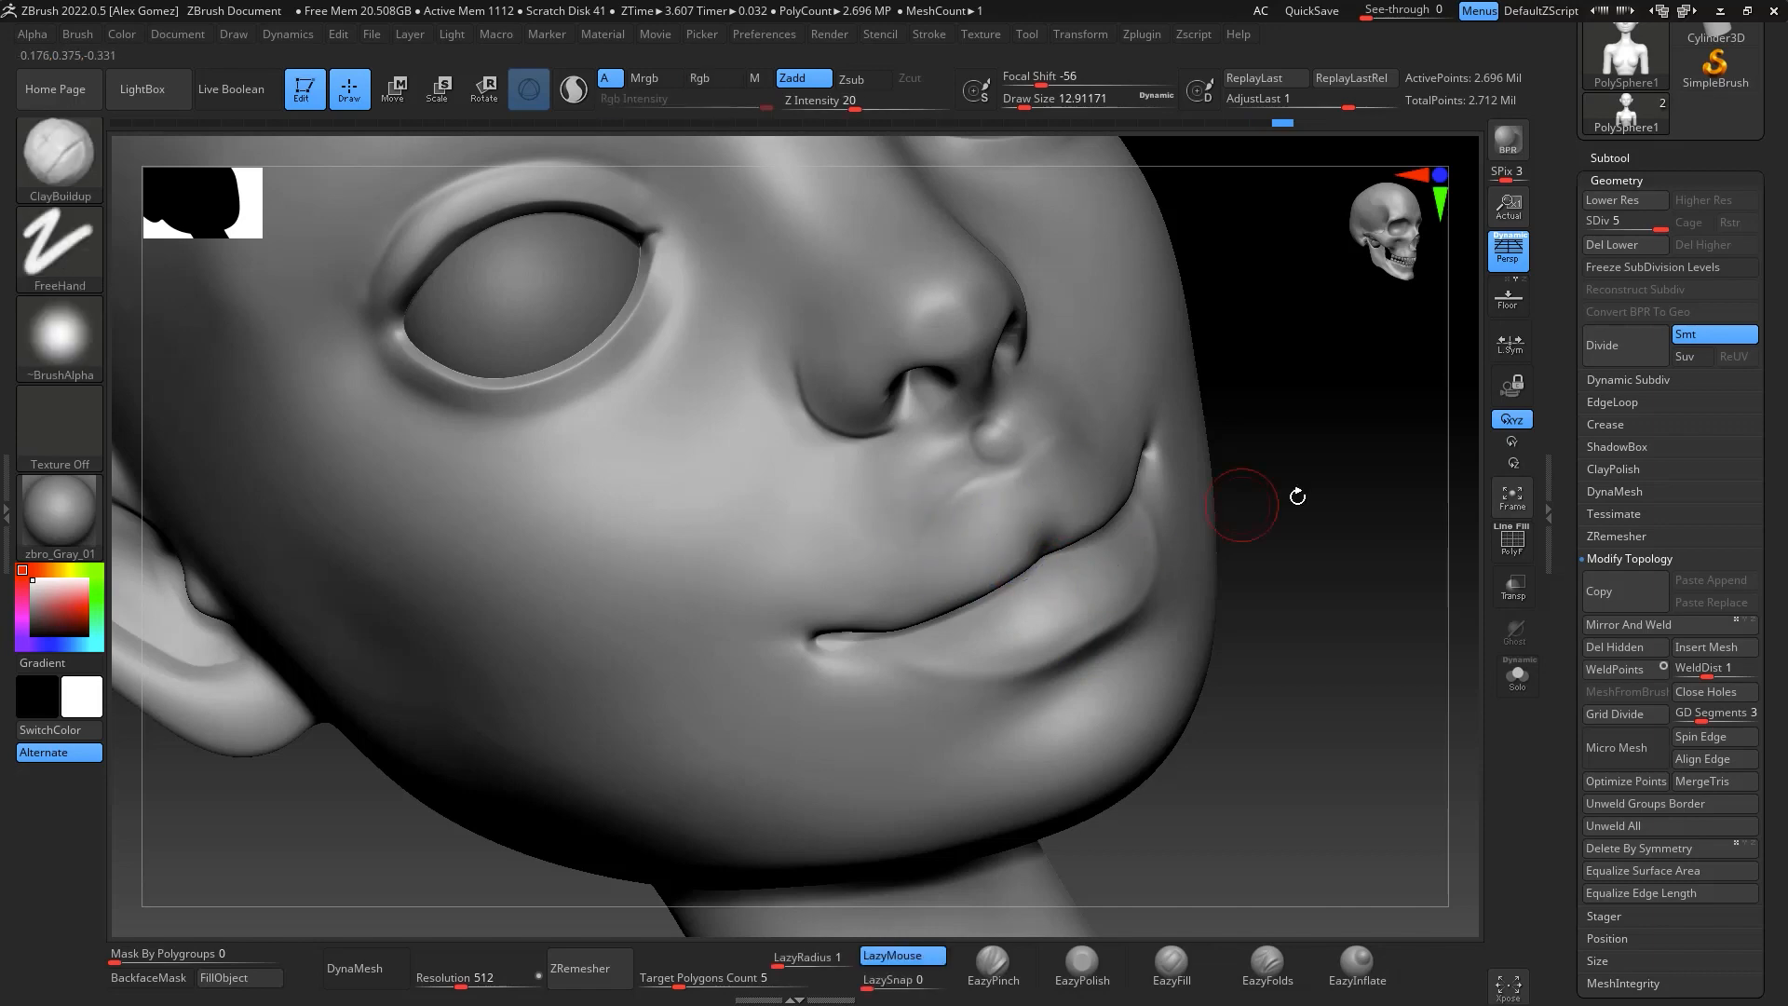
# Carve a nasolabial fold from the nostril wing towards the mouth corner with the DamStandard brush, and soften it by smoothing
pyautogui.moveTo(1391, 553)
pyautogui.mouseDown()
pyautogui.moveTo(1406, 599)
pyautogui.moveTo(1434, 531)
pyautogui.moveTo(1388, 606)
pyautogui.moveTo(1361, 603)
pyautogui.moveTo(1402, 595)
pyautogui.mouseUp()
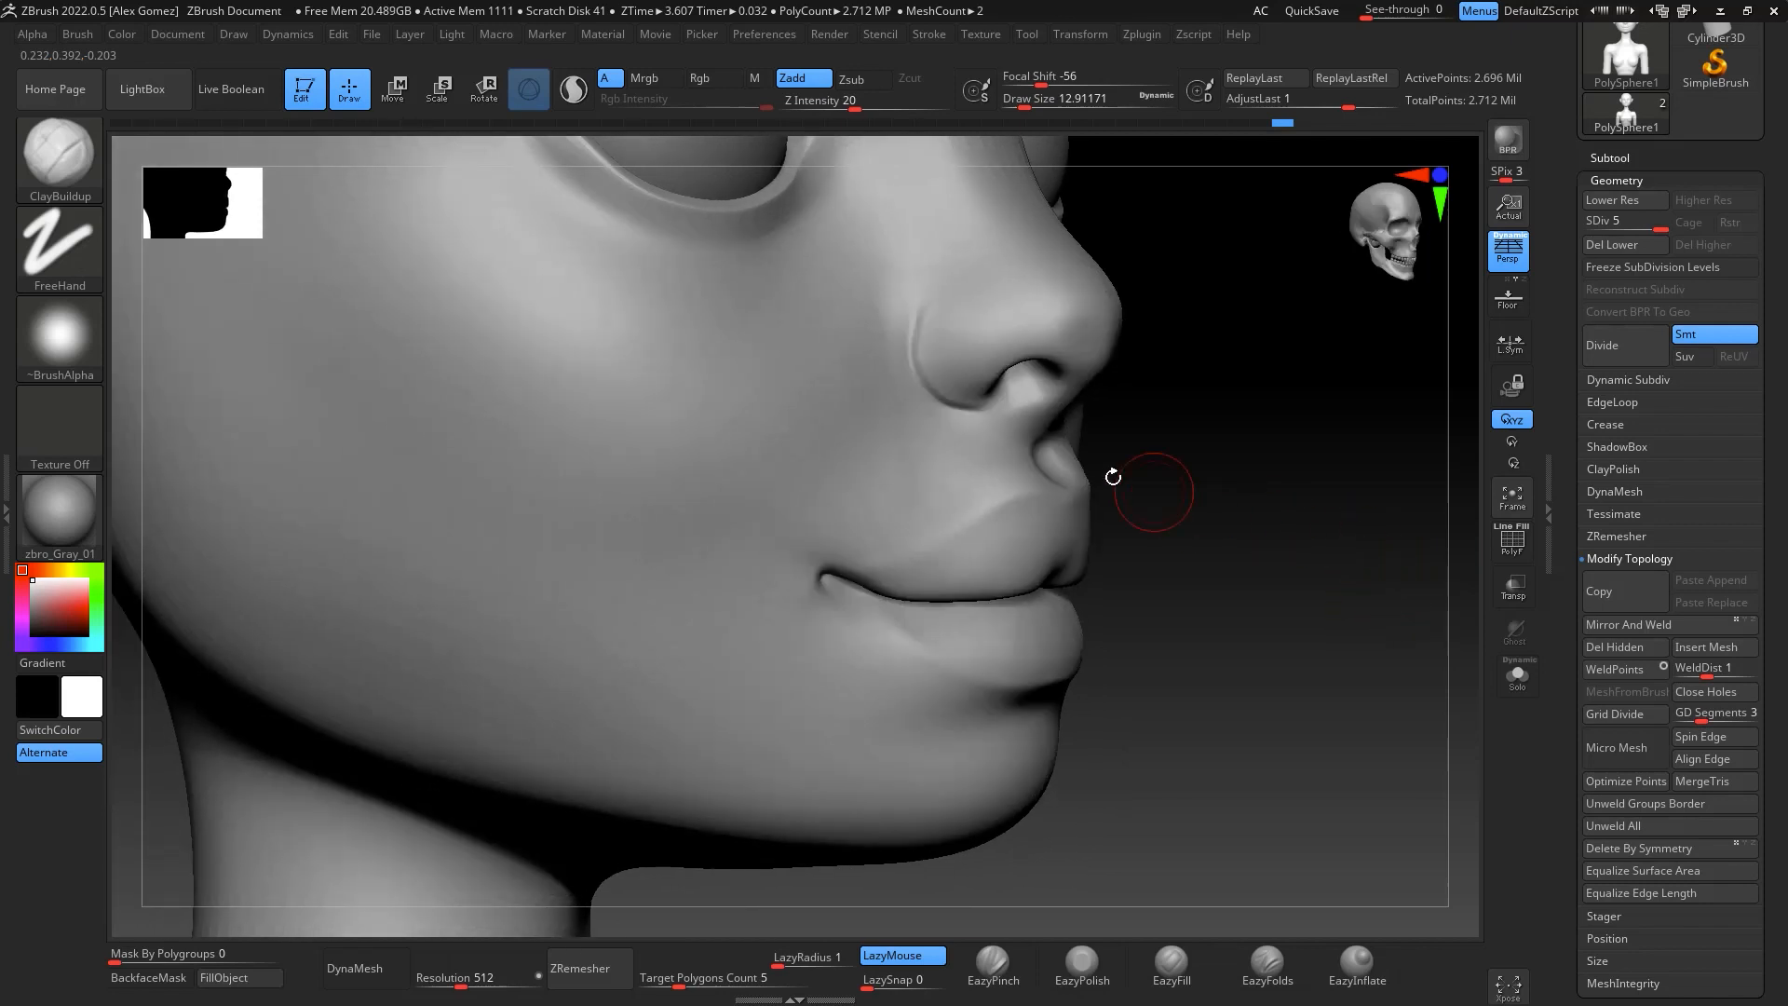
pyautogui.press('b')
pyautogui.press('d')
pyautogui.press('s')
pyautogui.moveTo(910, 321); pyautogui.dragTo(861, 414)
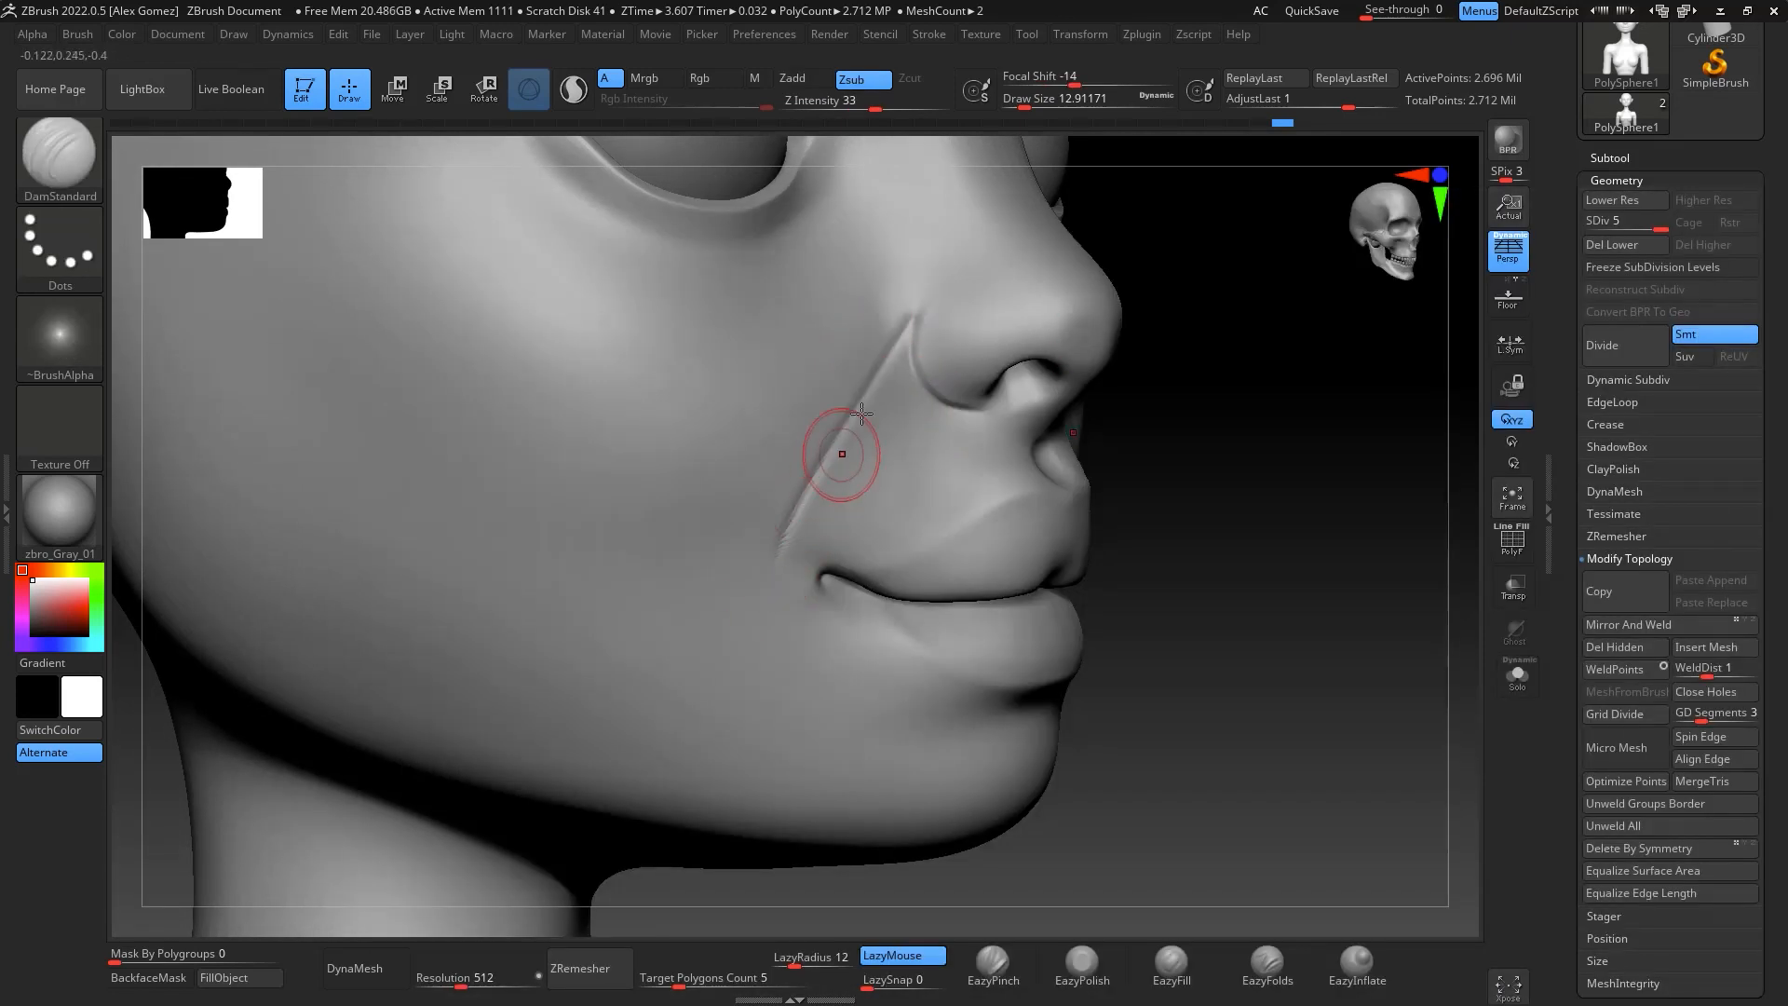
pyautogui.press('shift')
pyautogui.keyDown('shift'); pyautogui.moveTo(889, 351); pyautogui.dragTo(872, 420); pyautogui.keyUp('shift')
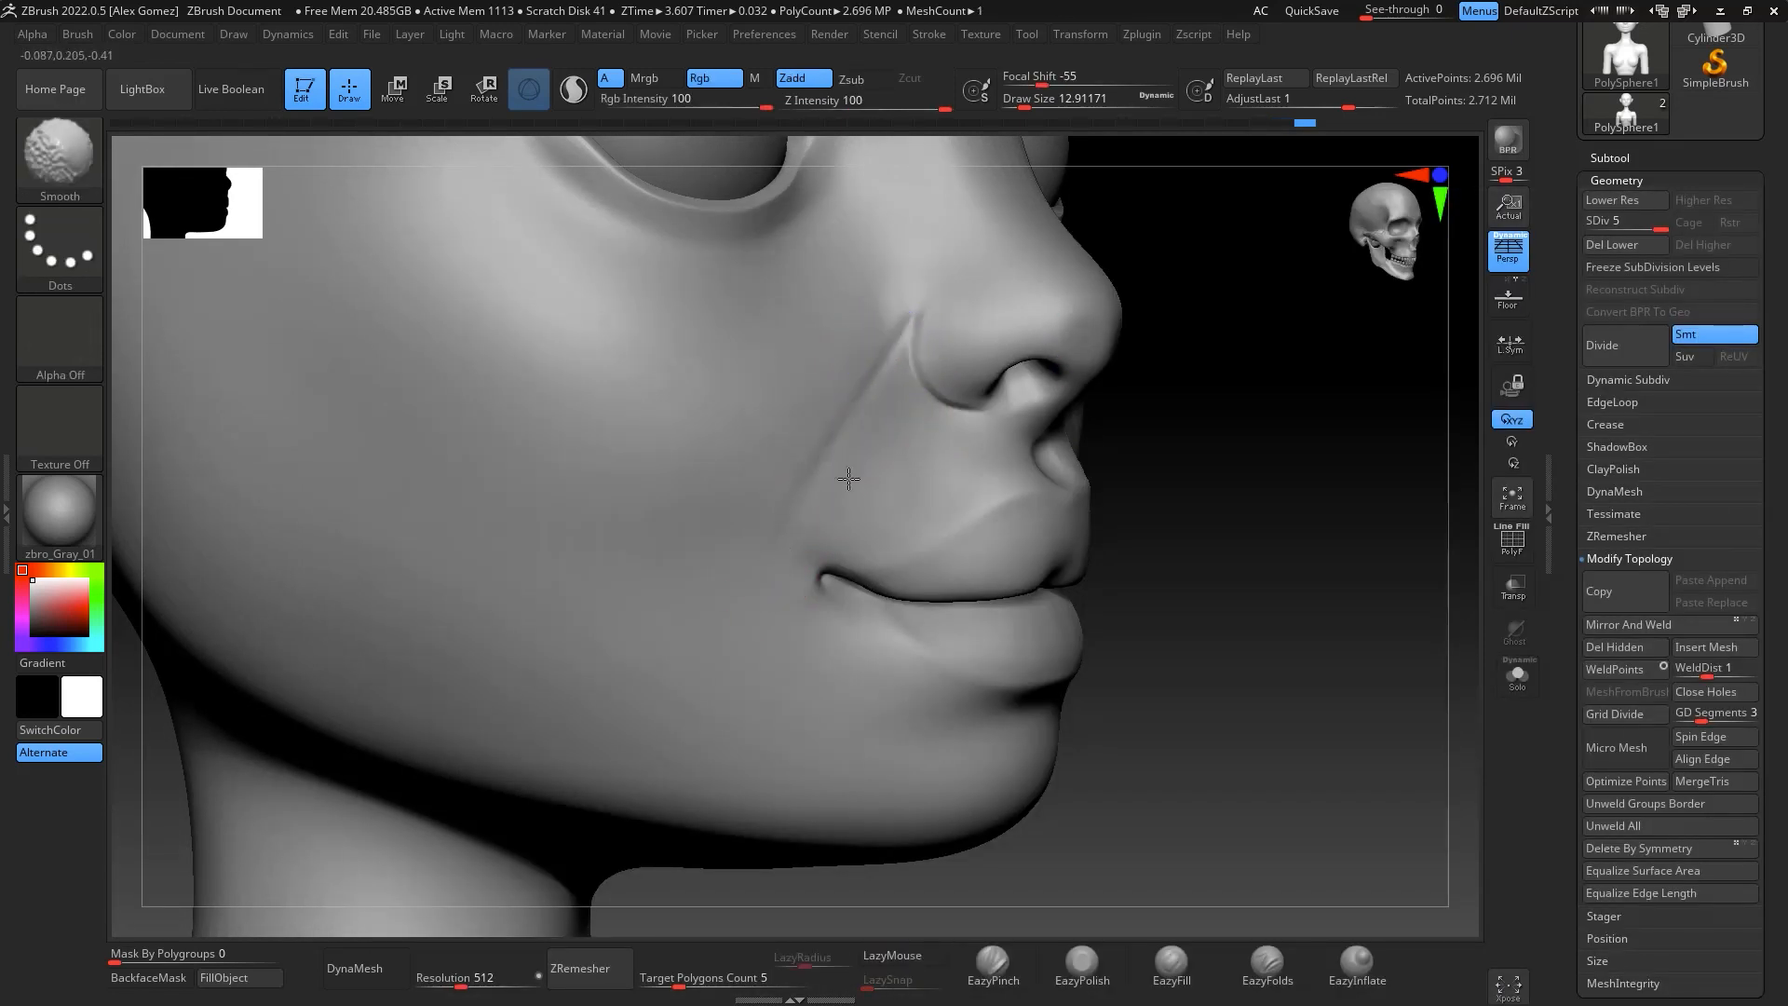
pyautogui.keyDown('shift'); pyautogui.moveTo(804, 457); pyautogui.dragTo(1361, 634, button='right'); pyautogui.keyUp('shift')
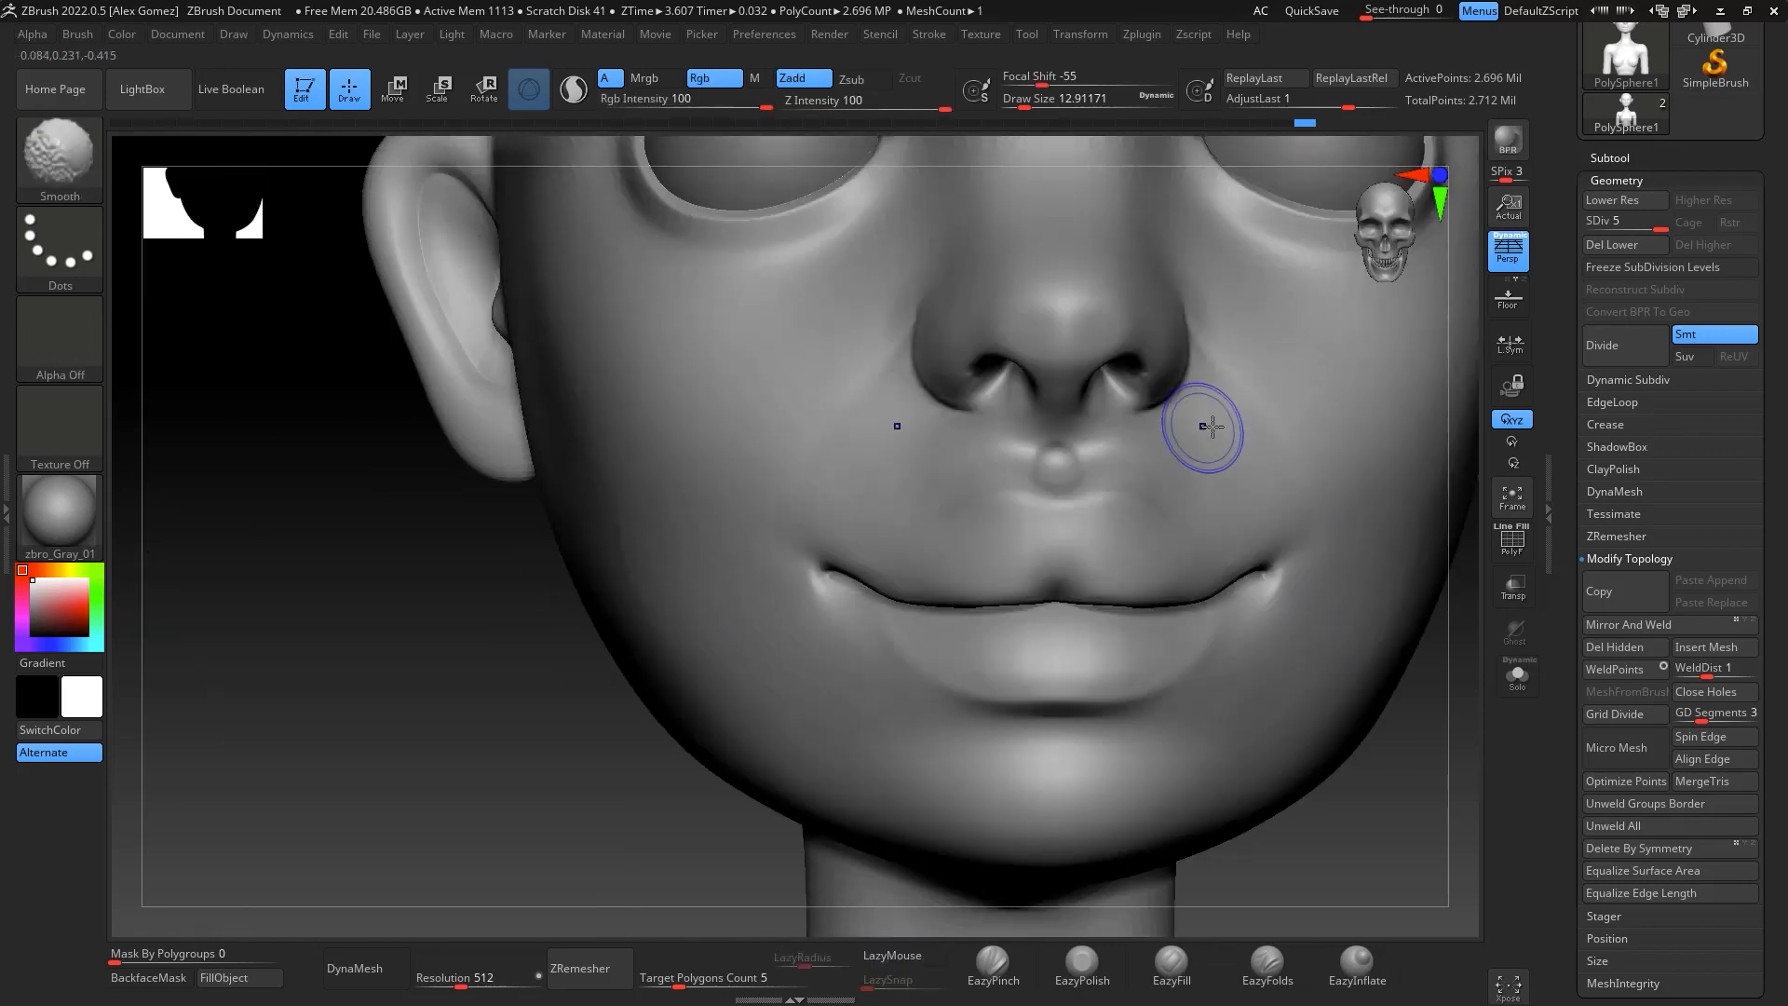
pyautogui.keyDown('shift'); pyautogui.moveTo(1209, 426); pyautogui.dragTo(1243, 488); pyautogui.keyUp('shift')
# Pinch the upper lip's border down to the mouth corner using EazyPinch at a draw size of about 10.5, and smooth the edge
pyautogui.keyDown('alt'); pyautogui.moveTo(1434, 656); pyautogui.dragTo(1169, 552, button='right'); pyautogui.keyUp('alt')
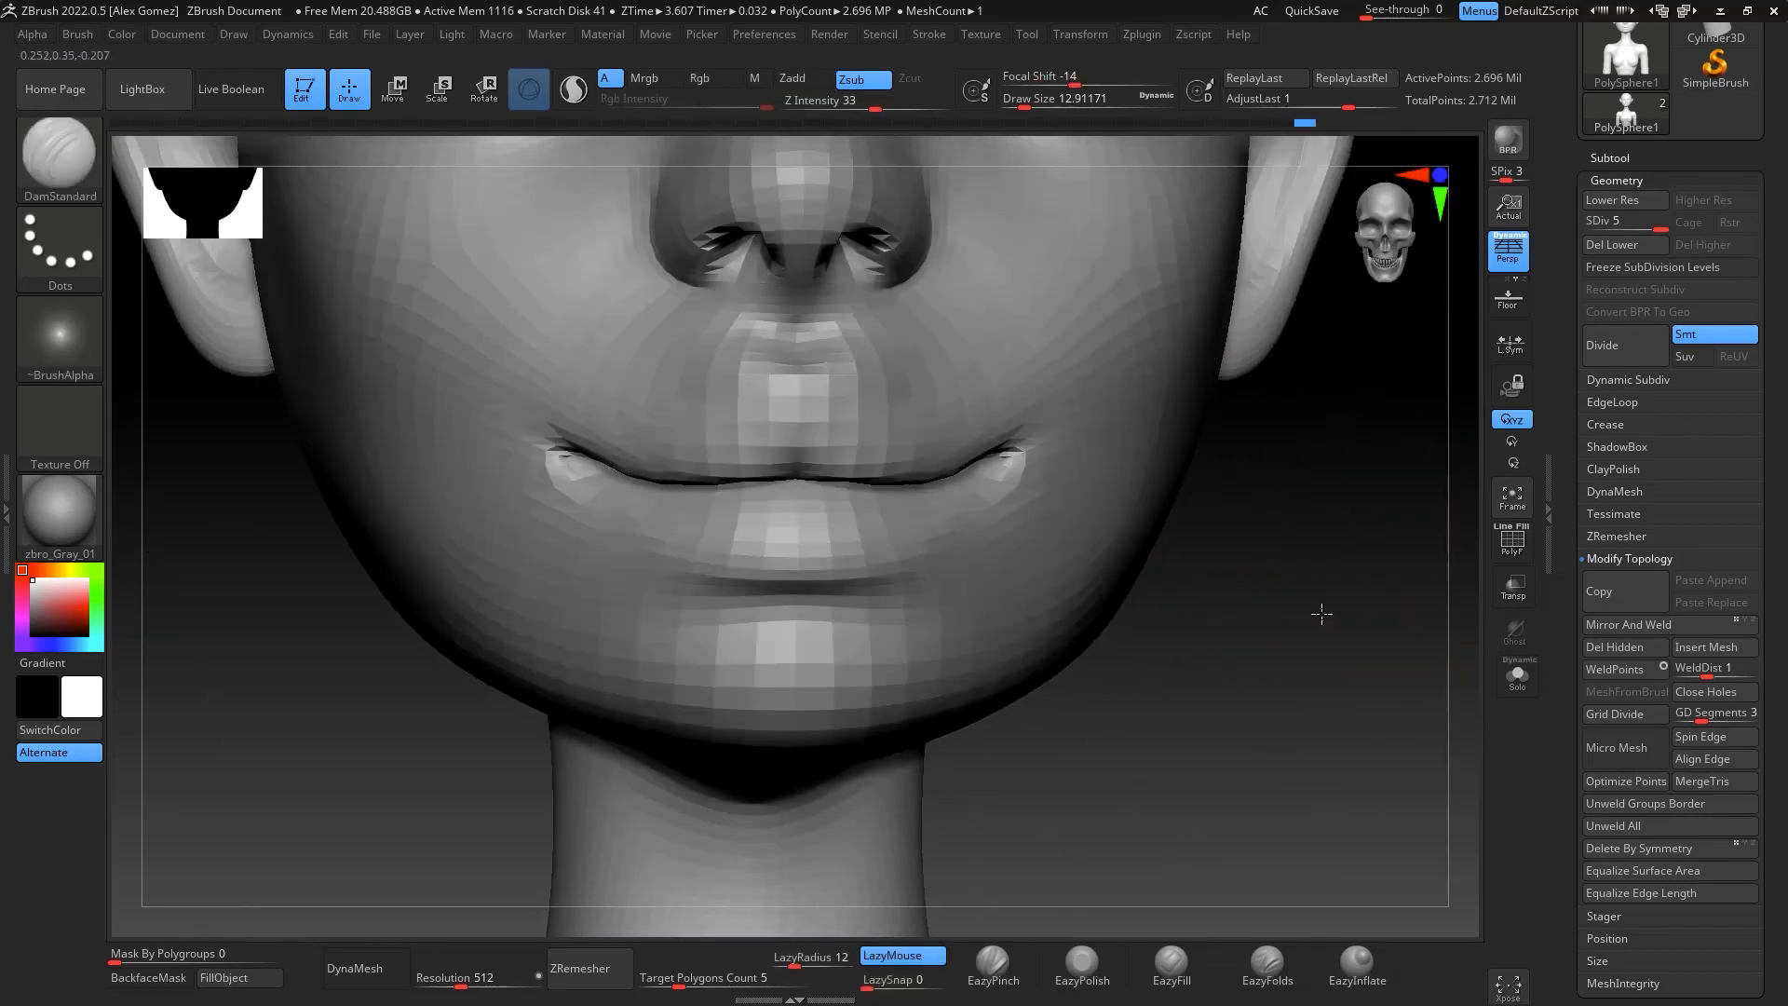
pyautogui.moveTo(1321, 611)
pyautogui.mouseDown(button='right')
pyautogui.moveTo(1355, 498)
pyautogui.moveTo(1313, 463)
pyautogui.moveTo(1341, 443)
pyautogui.moveTo(1323, 419)
pyautogui.mouseUp(button='right')
pyautogui.press('b')
pyautogui.press('space')
pyautogui.moveTo(1064, 381); pyautogui.dragTo(1064, 369)
pyautogui.click(993, 966)
pyautogui.press('space')
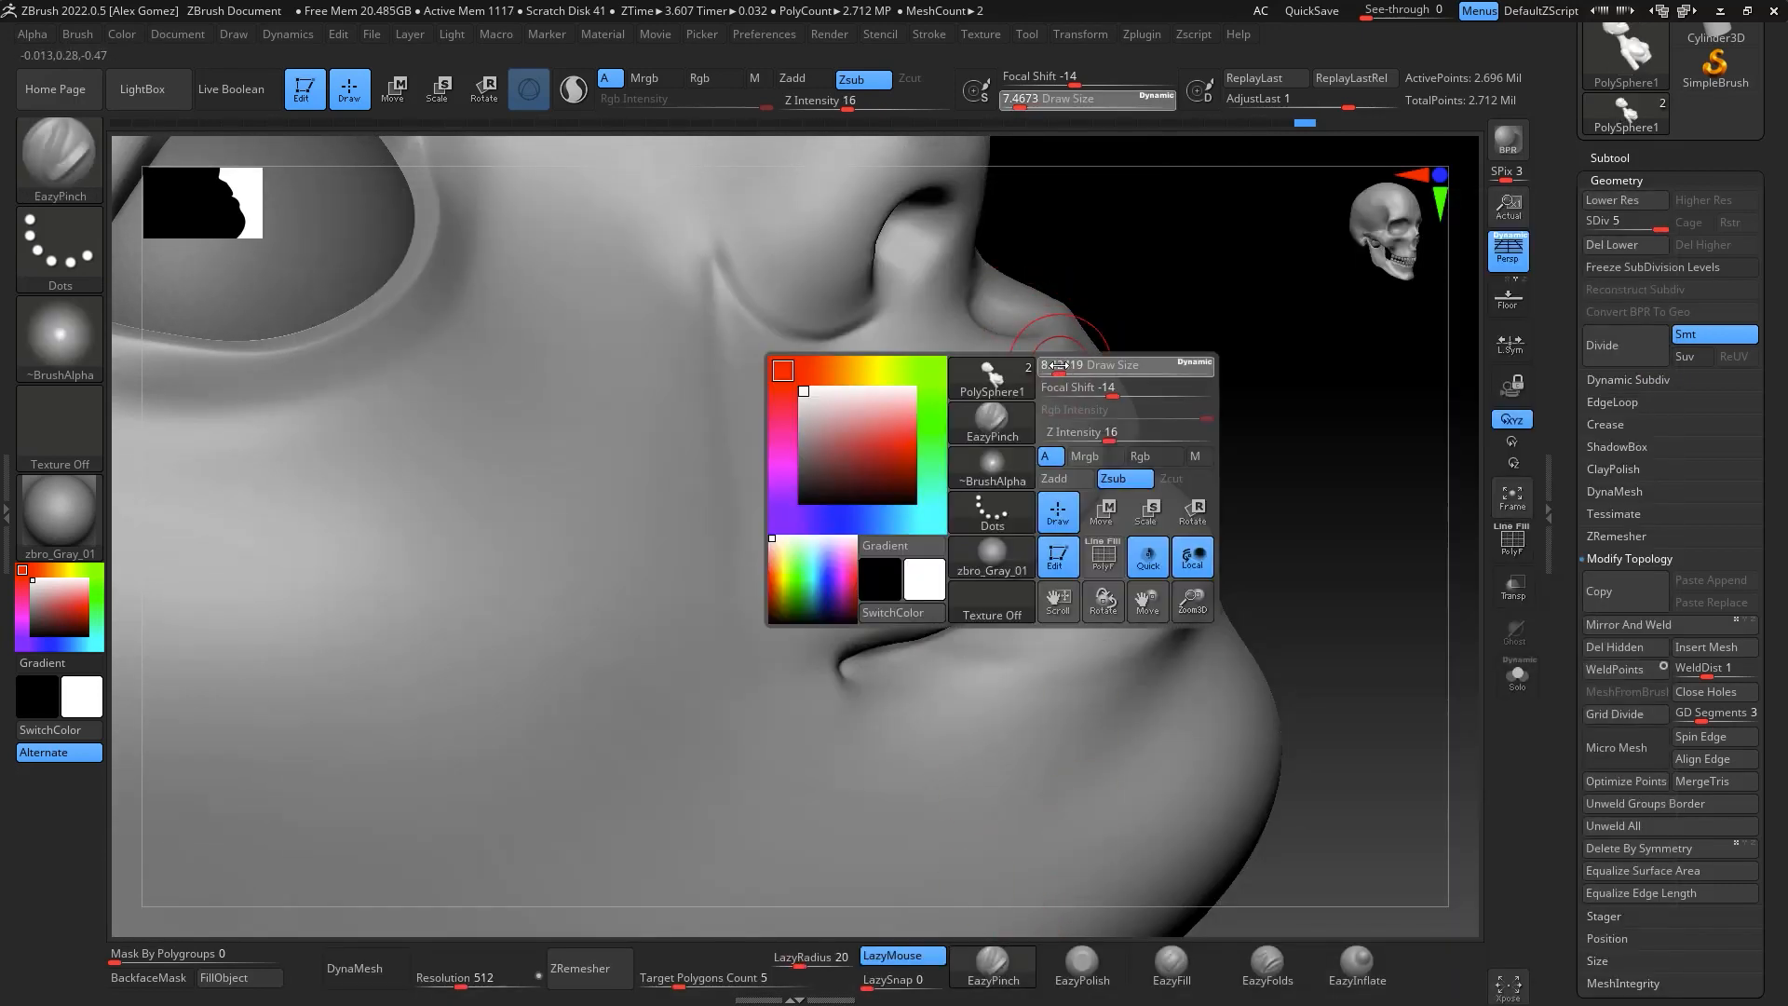
pyautogui.moveTo(1175, 312)
pyautogui.mouseDown(button='right')
pyautogui.moveTo(1182, 347)
pyautogui.moveTo(1151, 341)
pyautogui.mouseUp(button='right')
pyautogui.press('space')
pyautogui.moveTo(1034, 438); pyautogui.dragTo(1038, 438)
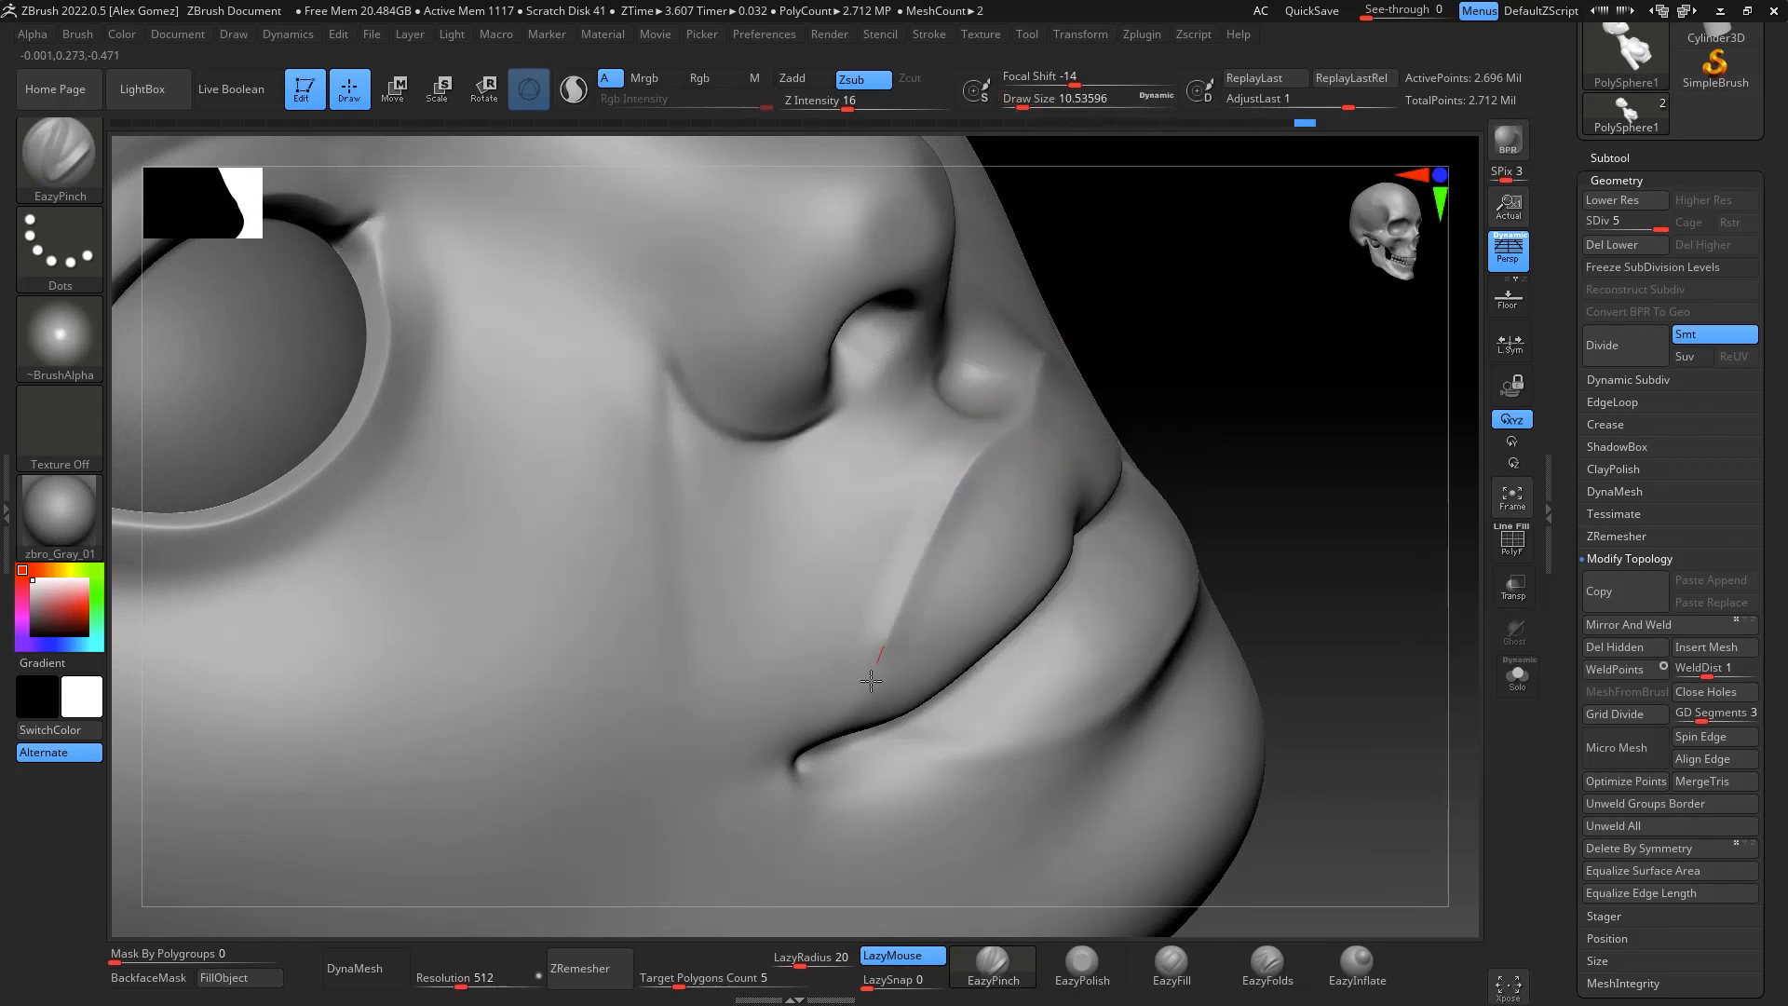
pyautogui.moveTo(815, 724); pyautogui.dragTo(819, 719)
pyautogui.press('shift')
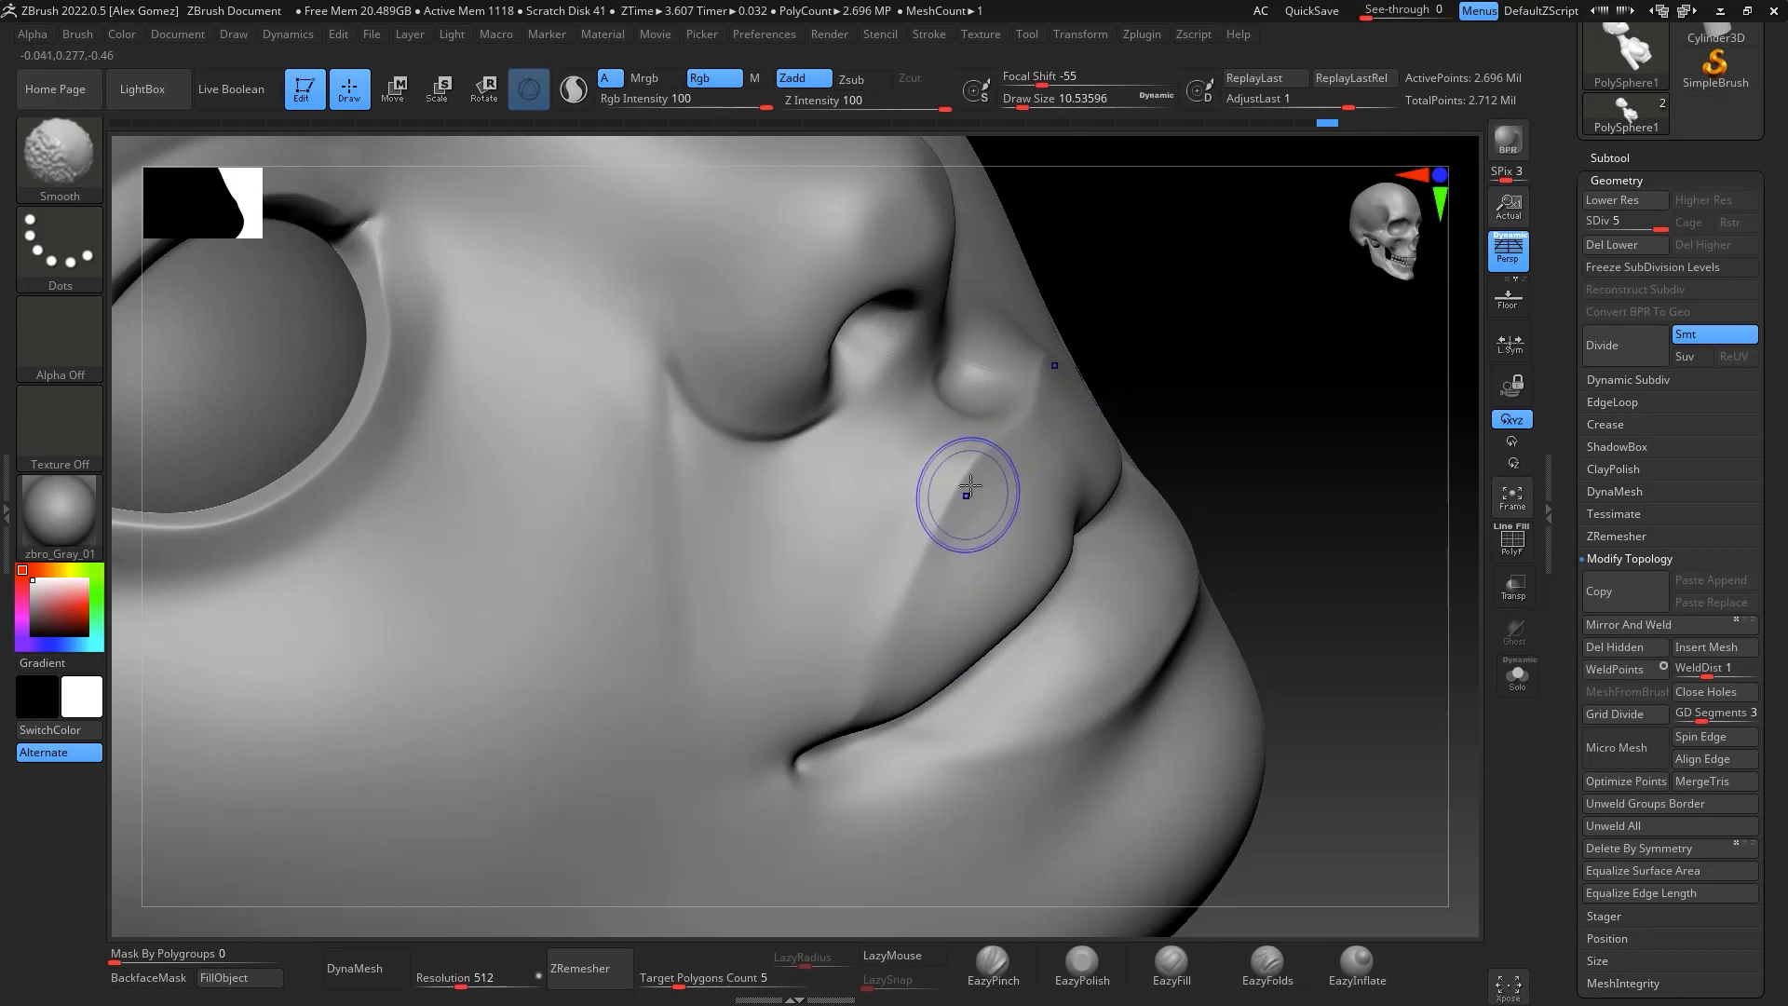
pyautogui.keyDown('shift'); pyautogui.moveTo(937, 500); pyautogui.dragTo(865, 742); pyautogui.keyUp('shift')
# Refine the upper lip's border towards the mouth corner with pinching and smoothing, and check the mesh wireframe around it
pyautogui.moveTo(1257, 376); pyautogui.dragTo(1238, 367)
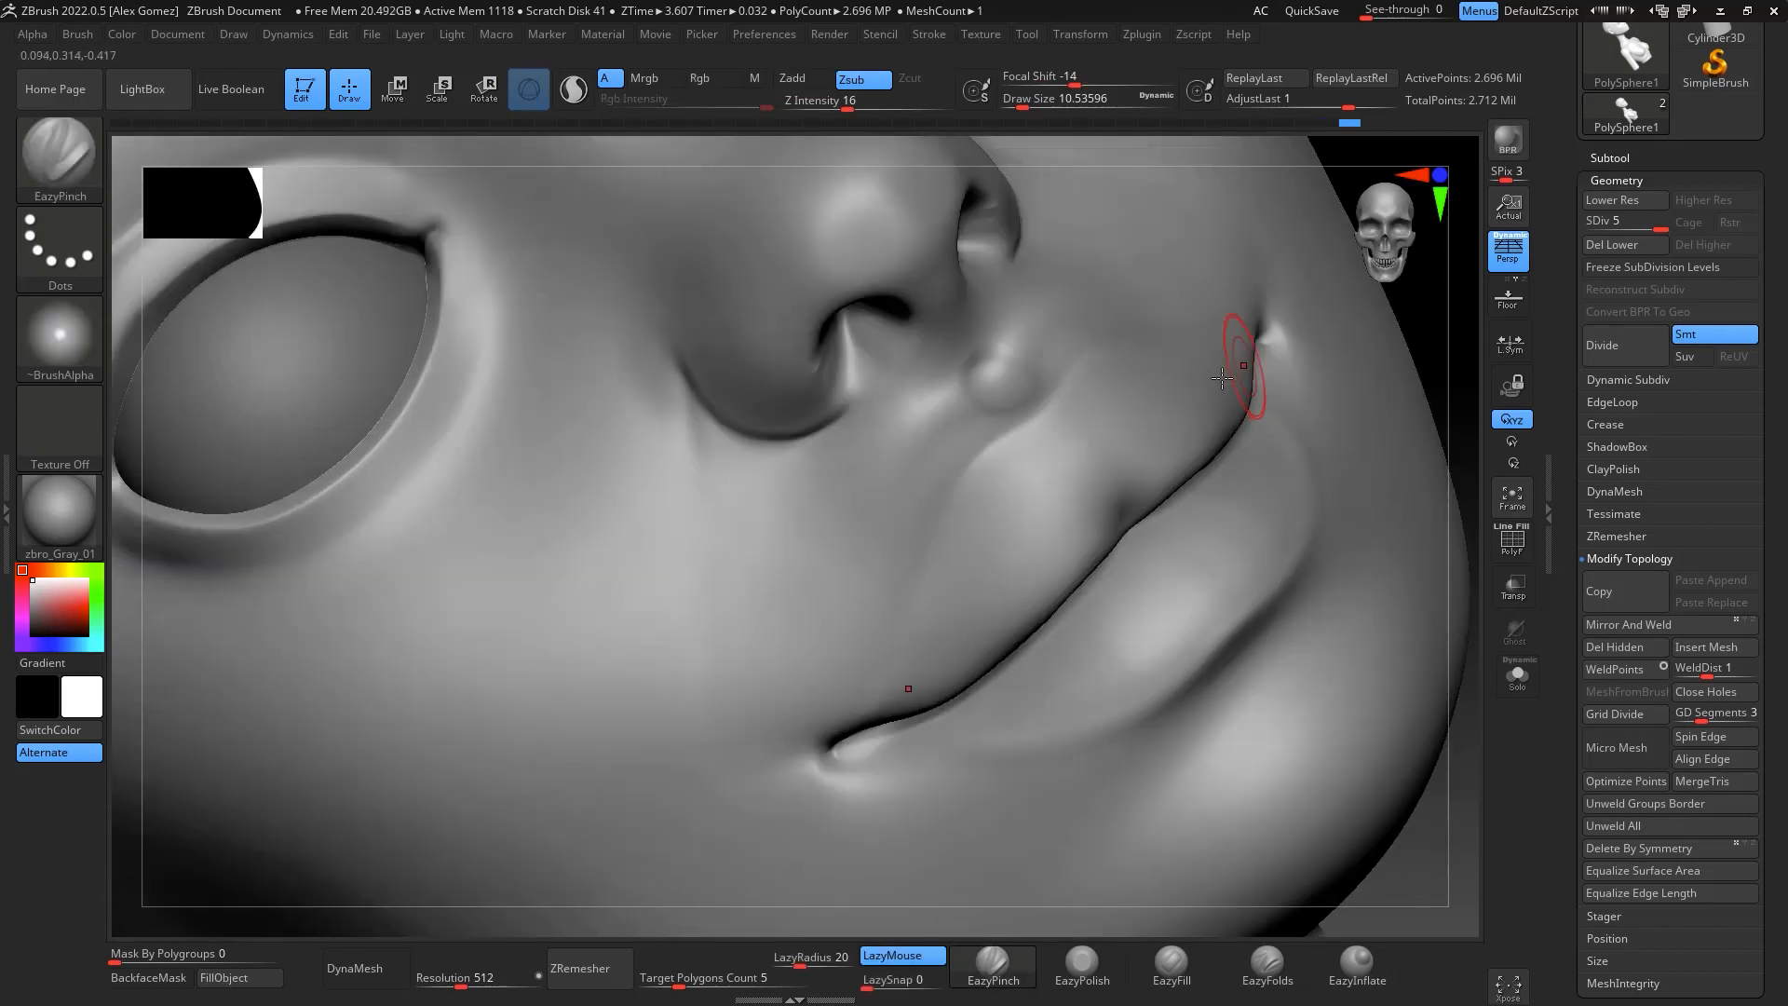
pyautogui.keyDown('shift'); pyautogui.moveTo(1013, 457); pyautogui.dragTo(958, 499); pyautogui.keyUp('shift')
pyautogui.moveTo(862, 731); pyautogui.dragTo(849, 739)
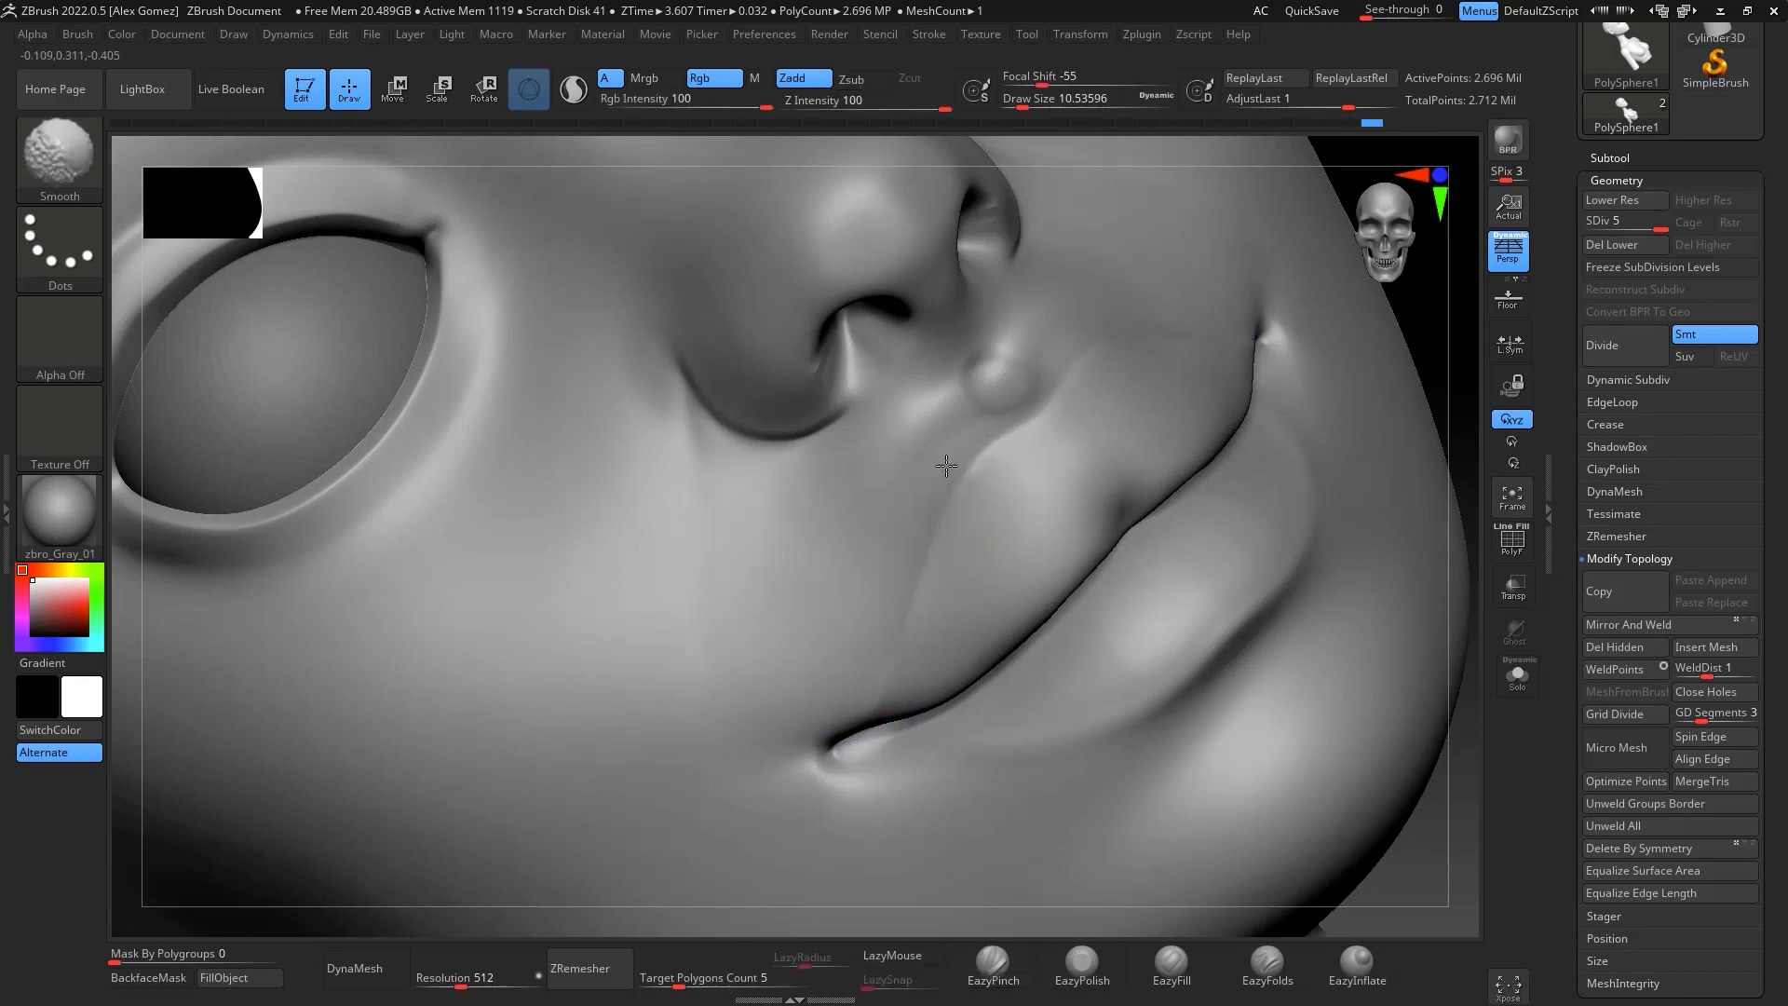
pyautogui.click(1497, 535)
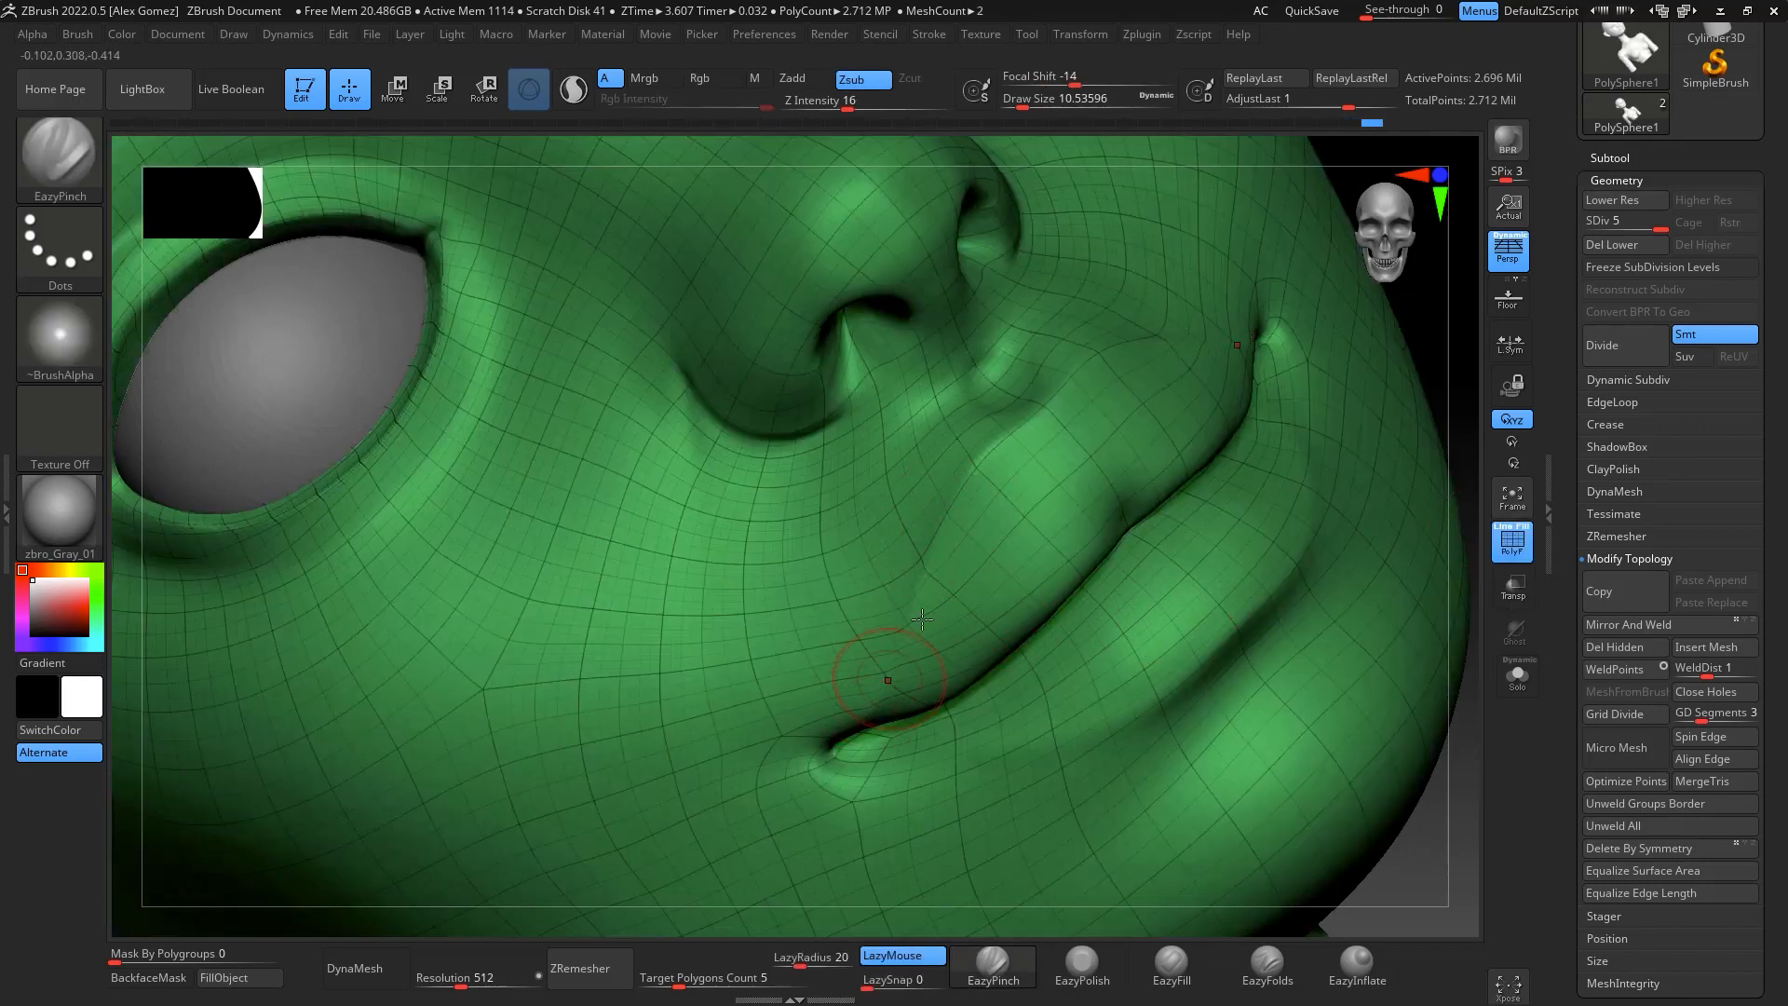
pyautogui.click(1514, 550)
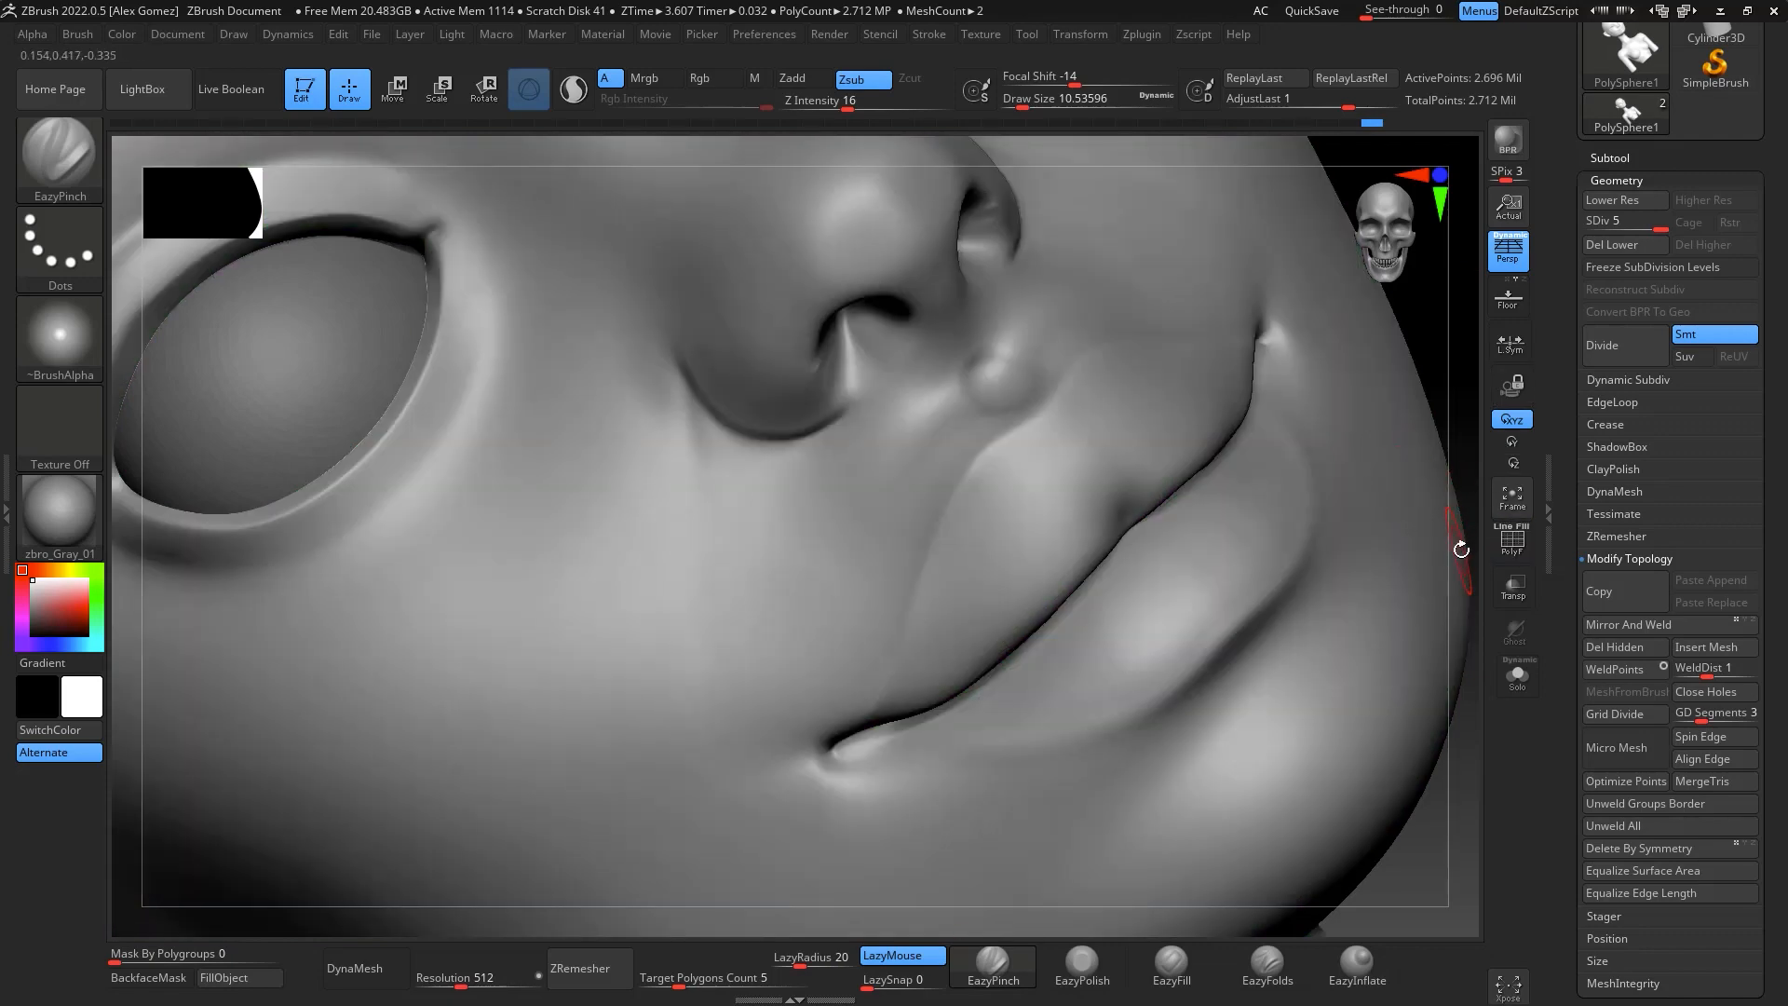
# Smooth the top of the nasolabial fold beside the nostril wing
pyautogui.moveTo(1462, 549)
pyautogui.mouseDown()
pyautogui.moveTo(1444, 403)
pyautogui.moveTo(1341, 515)
pyautogui.moveTo(1315, 413)
pyautogui.moveTo(1337, 423)
pyautogui.moveTo(1372, 394)
pyautogui.moveTo(1445, 447)
pyautogui.moveTo(1375, 437)
pyautogui.mouseUp()
pyautogui.moveTo(851, 438)
pyautogui.keyDown('alt'); pyautogui.mouseDown(button='right')
pyautogui.moveTo(1209, 355)
pyautogui.moveTo(1329, 377)
pyautogui.moveTo(1281, 364)
pyautogui.mouseUp(button='right'); pyautogui.keyUp('alt')
pyautogui.moveTo(1232, 453)
pyautogui.keyDown('alt'); pyautogui.mouseDown(button='right')
pyautogui.moveTo(1393, 299)
pyautogui.moveTo(1278, 399)
pyautogui.mouseUp(button='right'); pyautogui.keyUp('alt')
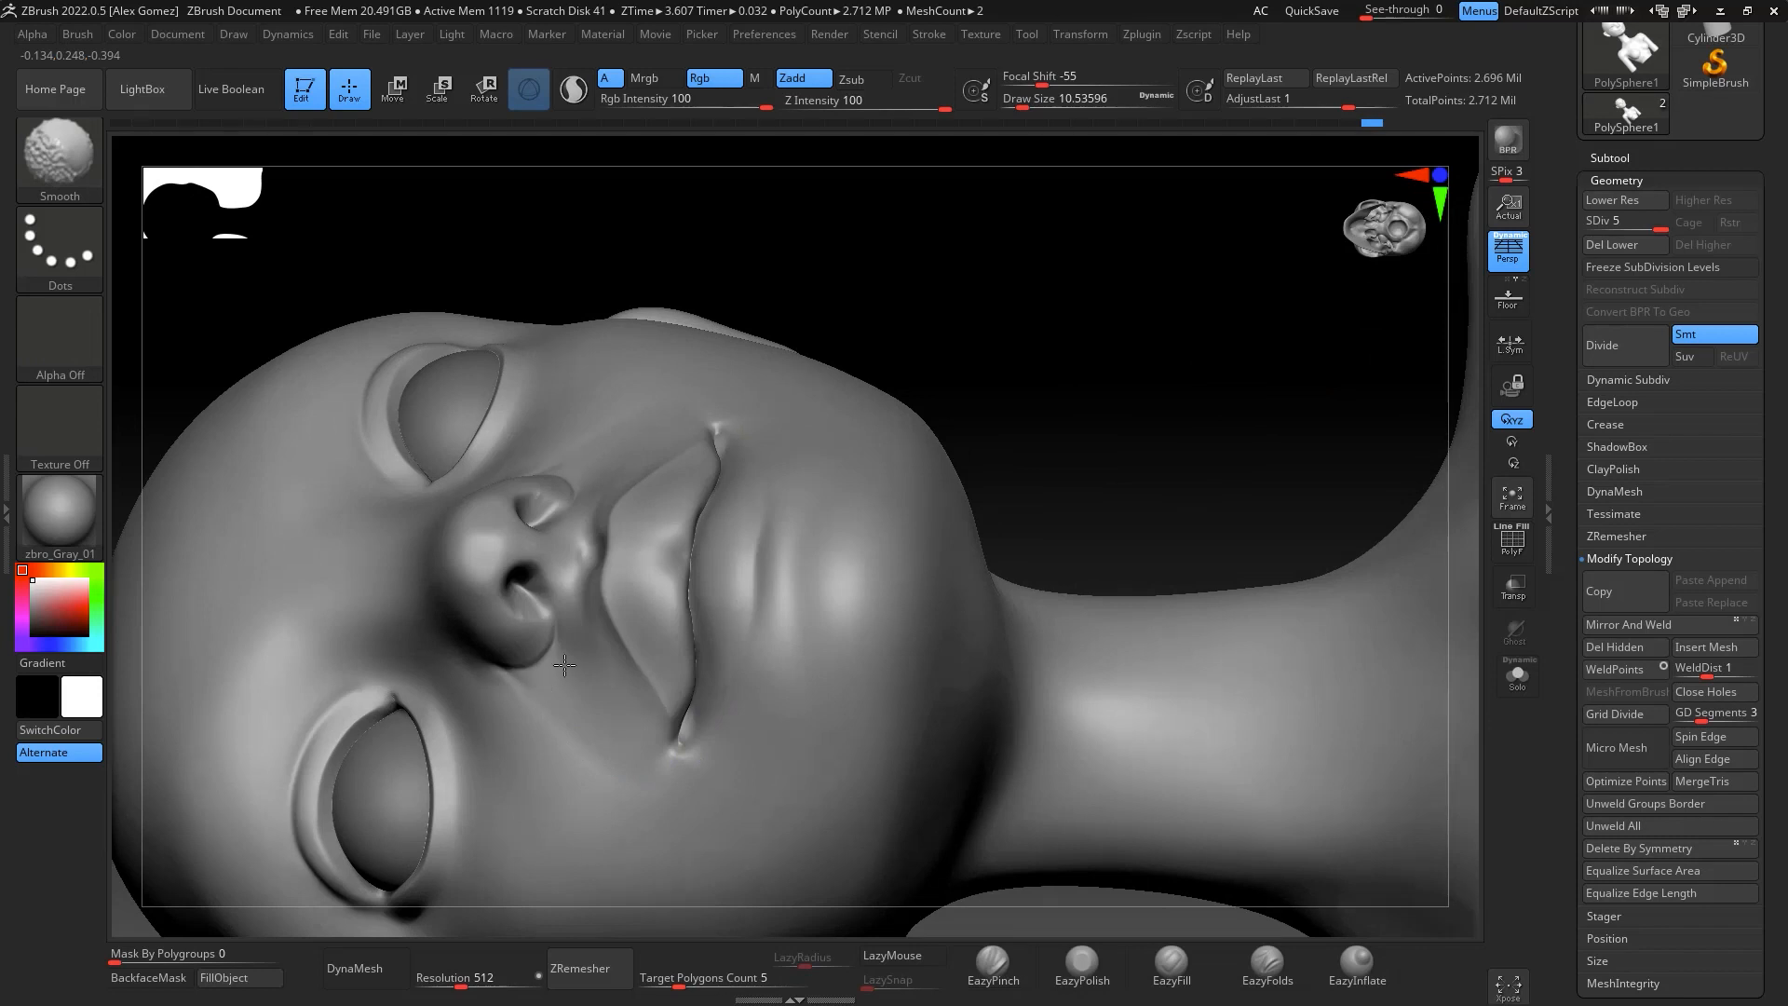
pyautogui.keyDown('shift'); pyautogui.moveTo(564, 665); pyautogui.dragTo(570, 672); pyautogui.keyUp('shift')
# Pinch the lower lip's lower border with EazyPinch at a draw size of about 10.5, and smooth towards the mouth corner
pyautogui.moveTo(1147, 406)
pyautogui.mouseDown()
pyautogui.moveTo(1107, 384)
pyautogui.moveTo(1110, 403)
pyautogui.moveTo(1175, 293)
pyautogui.mouseUp()
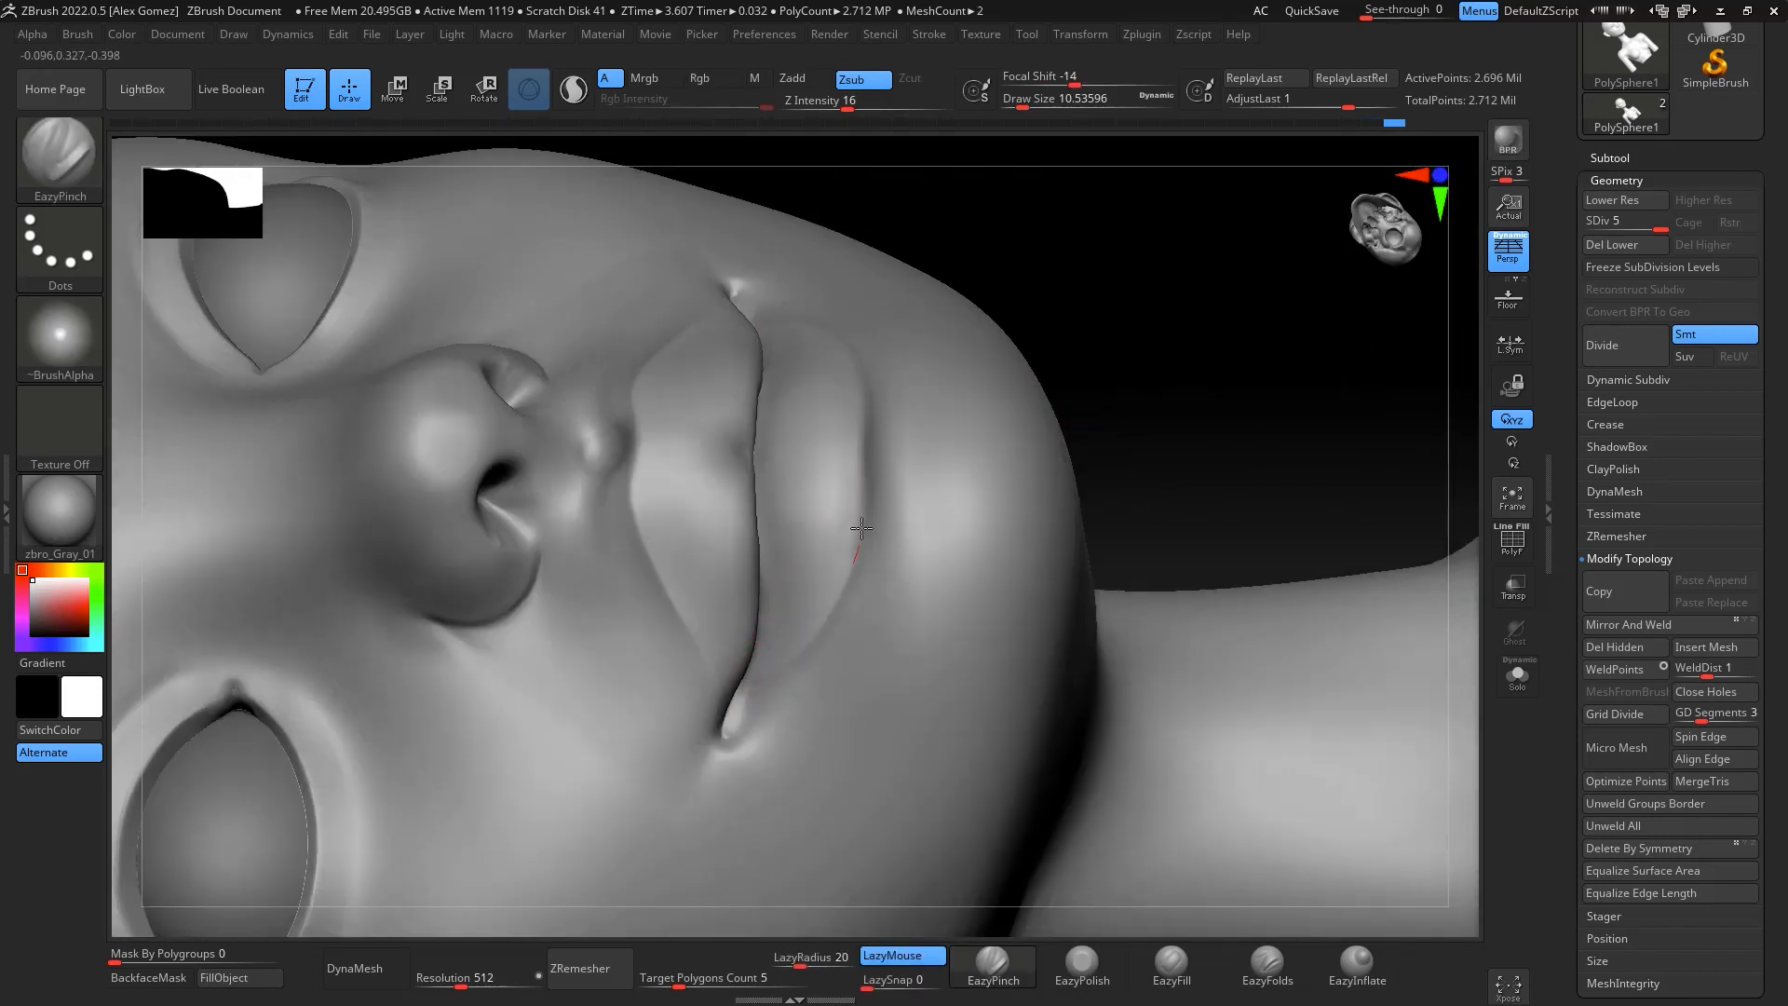
pyautogui.press('shift')
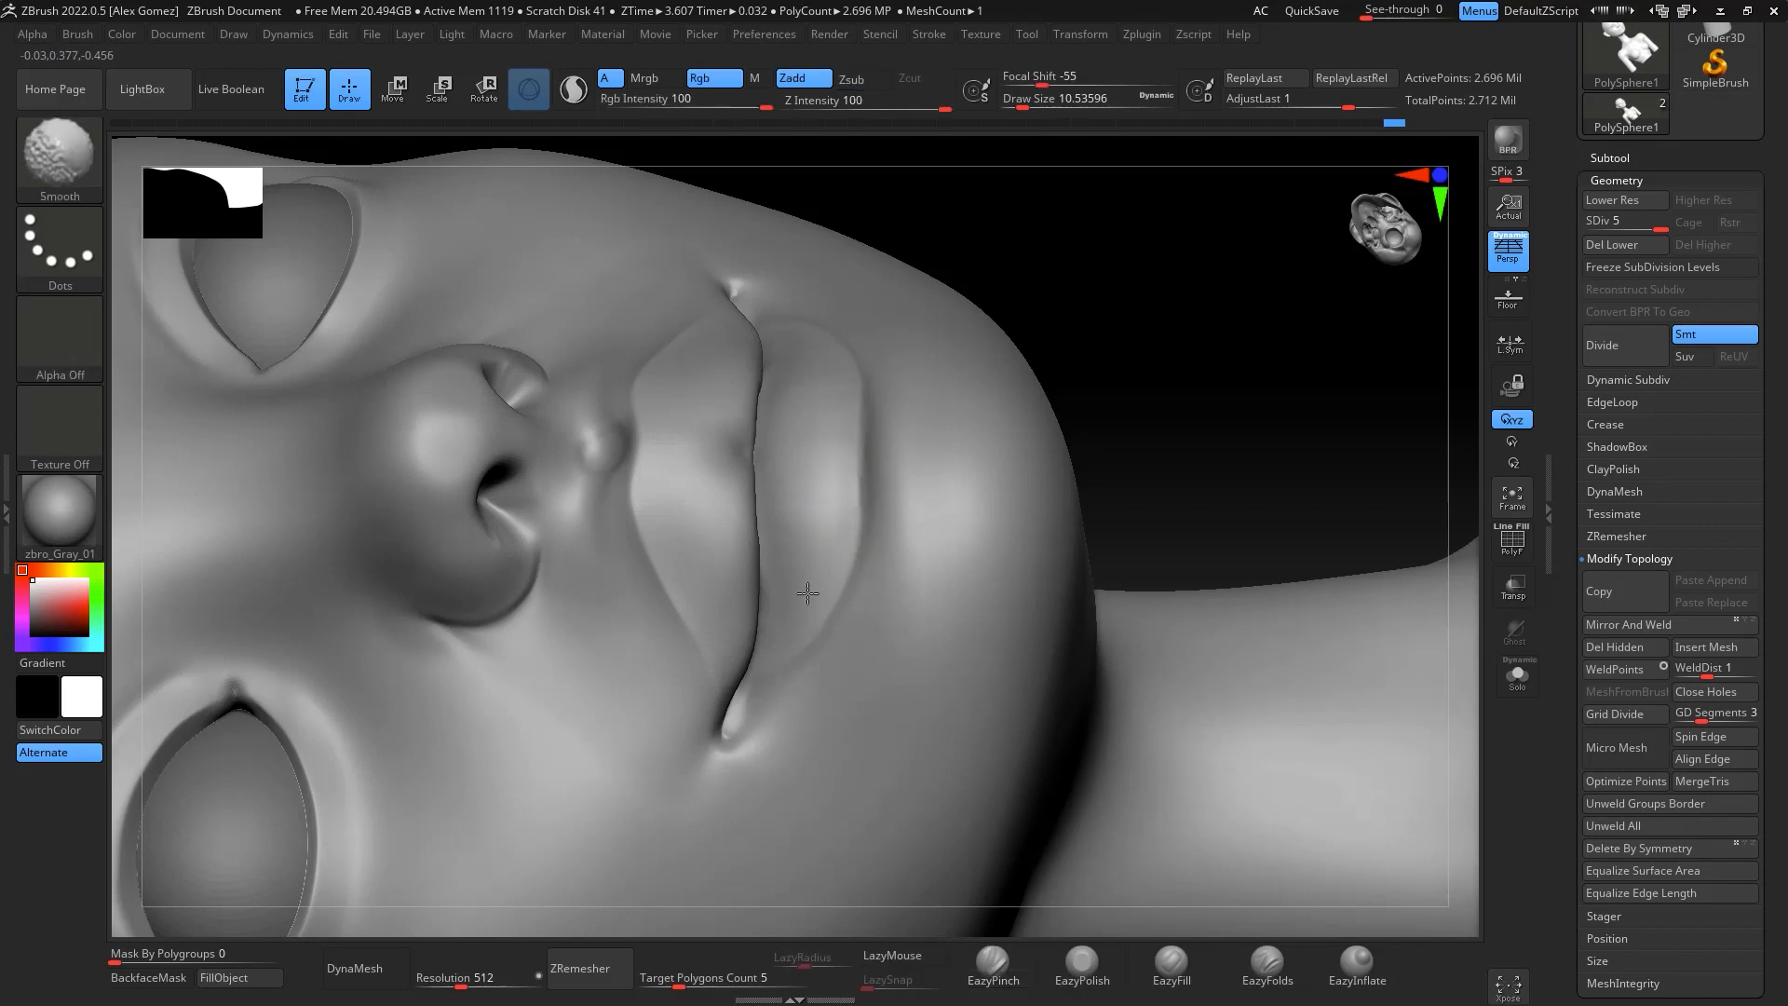
pyautogui.keyDown('shift'); pyautogui.moveTo(746, 691); pyautogui.dragTo(745, 725); pyautogui.keyUp('shift')
pyautogui.press('shift')
# Reshape the mouth corners with the Move brush at a draw size of about 97, working from the front and in profile
pyautogui.keyDown('shift'); pyautogui.moveTo(1234, 307); pyautogui.dragTo(1170, 649); pyautogui.keyUp('shift')
pyautogui.moveTo(1029, 360)
pyautogui.mouseDown()
pyautogui.moveTo(1257, 479)
pyautogui.moveTo(1205, 411)
pyautogui.moveTo(1257, 427)
pyautogui.moveTo(1439, 789)
pyautogui.moveTo(1107, 440)
pyautogui.moveTo(1123, 543)
pyautogui.mouseUp()
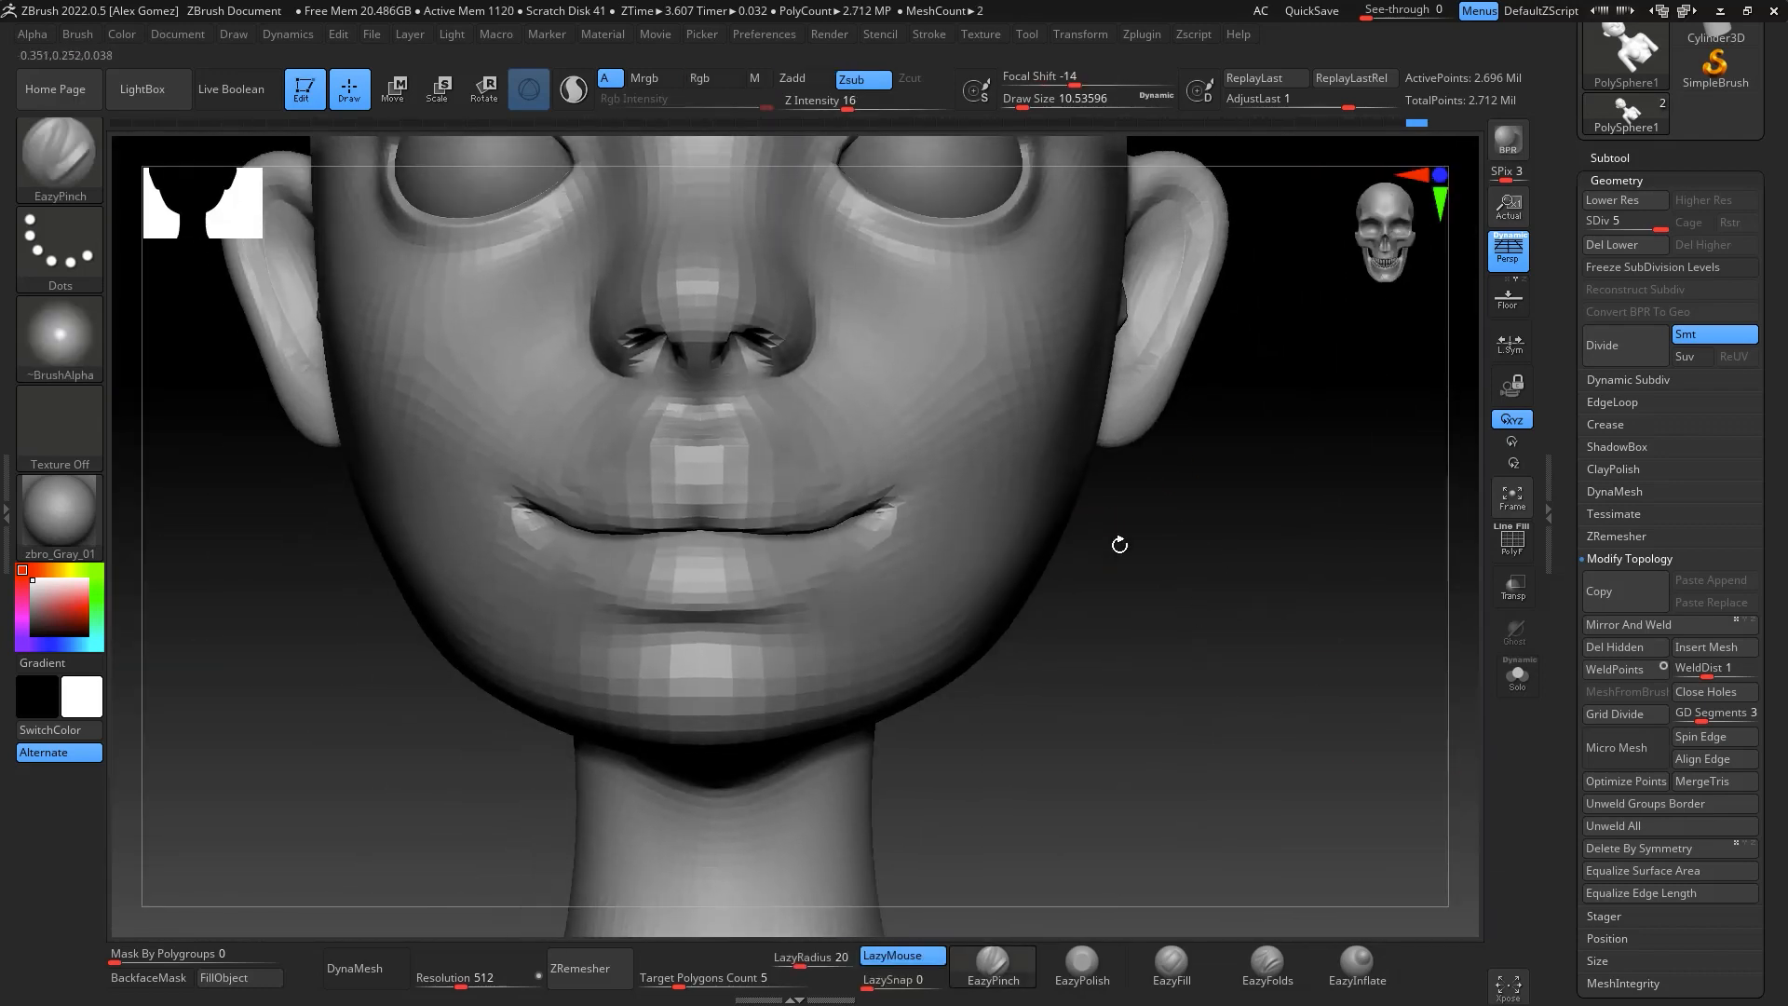
pyautogui.press('b')
pyautogui.press('m')
pyautogui.press('v')
pyautogui.press('space')
pyautogui.moveTo(988, 524)
pyautogui.mouseDown()
pyautogui.moveTo(1039, 525)
pyautogui.moveTo(1025, 525)
pyautogui.mouseUp()
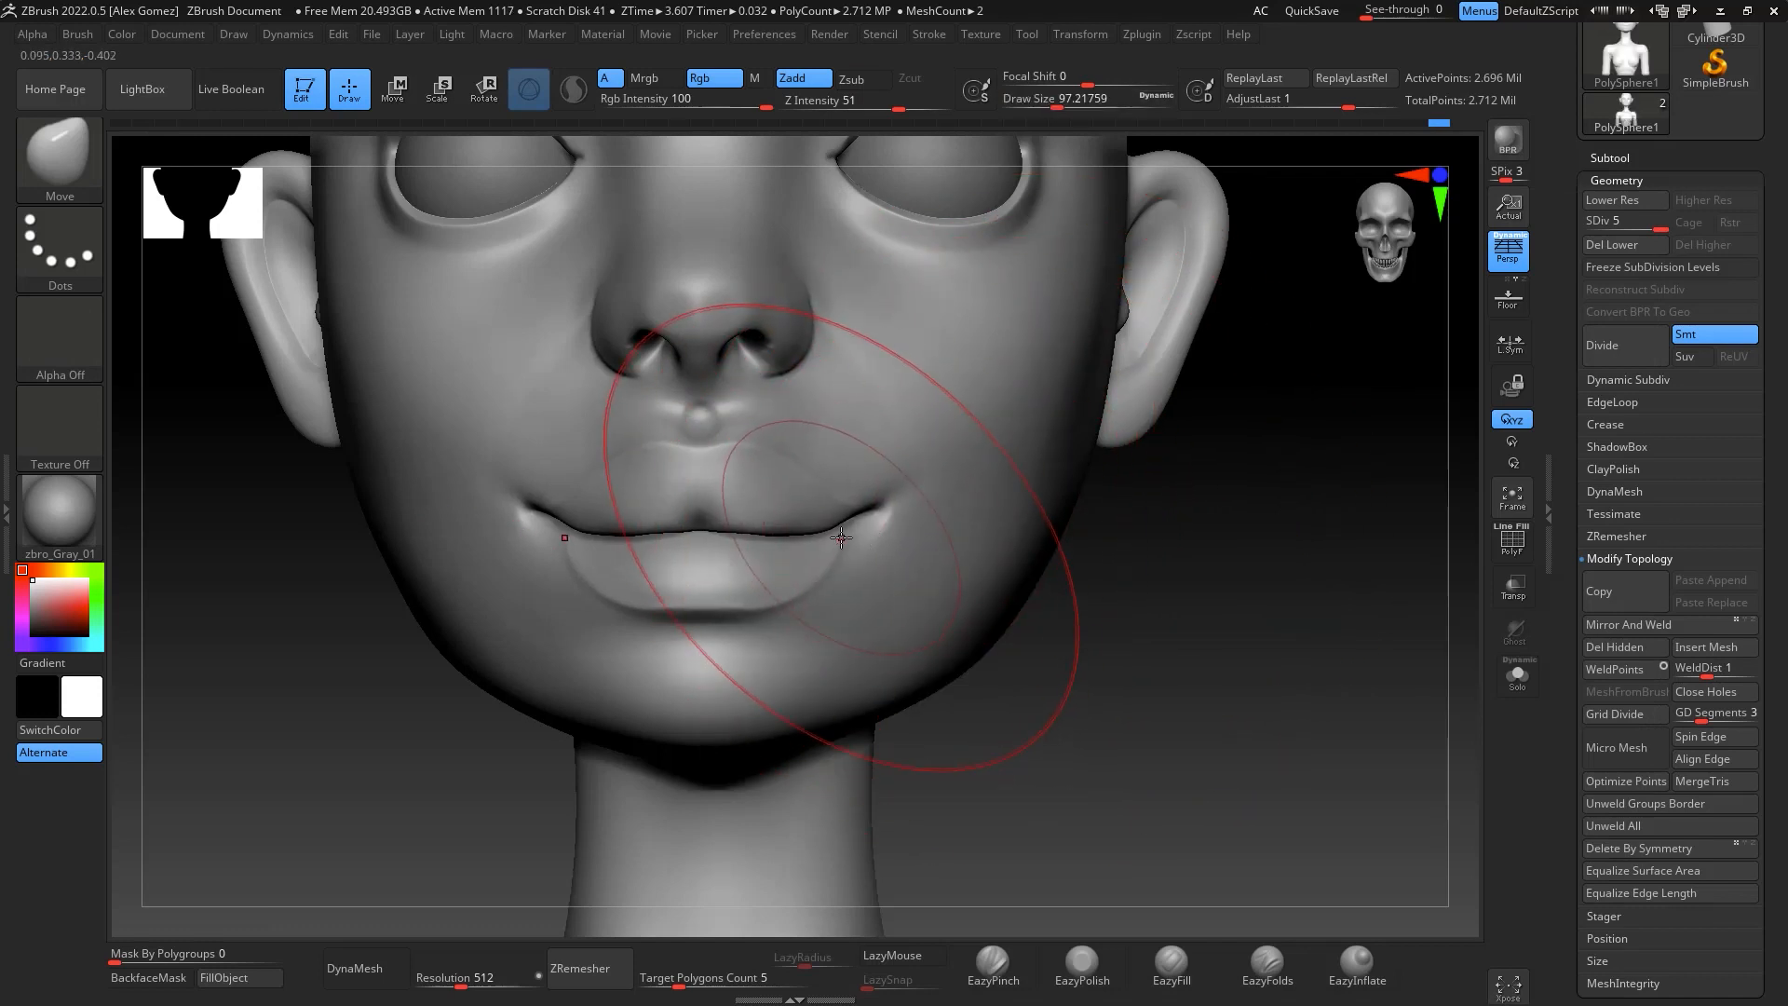
pyautogui.moveTo(858, 459)
pyautogui.mouseDown(button='right')
pyautogui.moveTo(1067, 691)
pyautogui.moveTo(820, 522)
pyautogui.mouseUp(button='right')
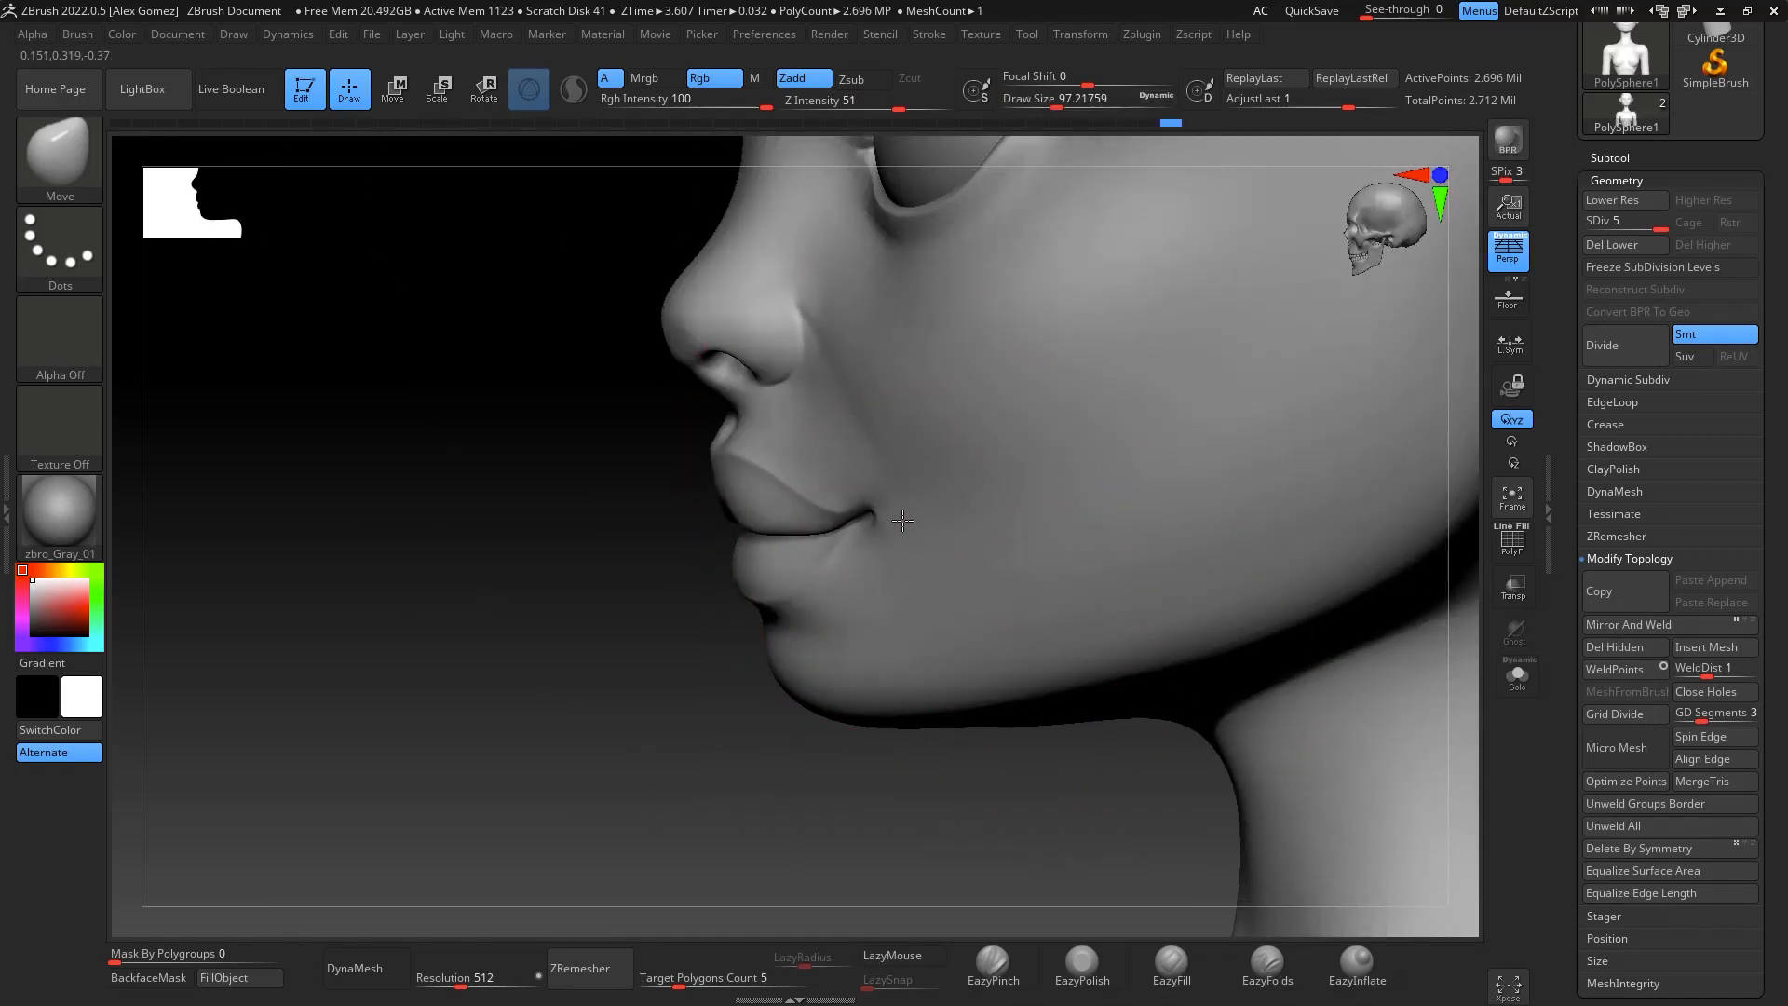
pyautogui.moveTo(880, 526); pyautogui.dragTo(890, 529)
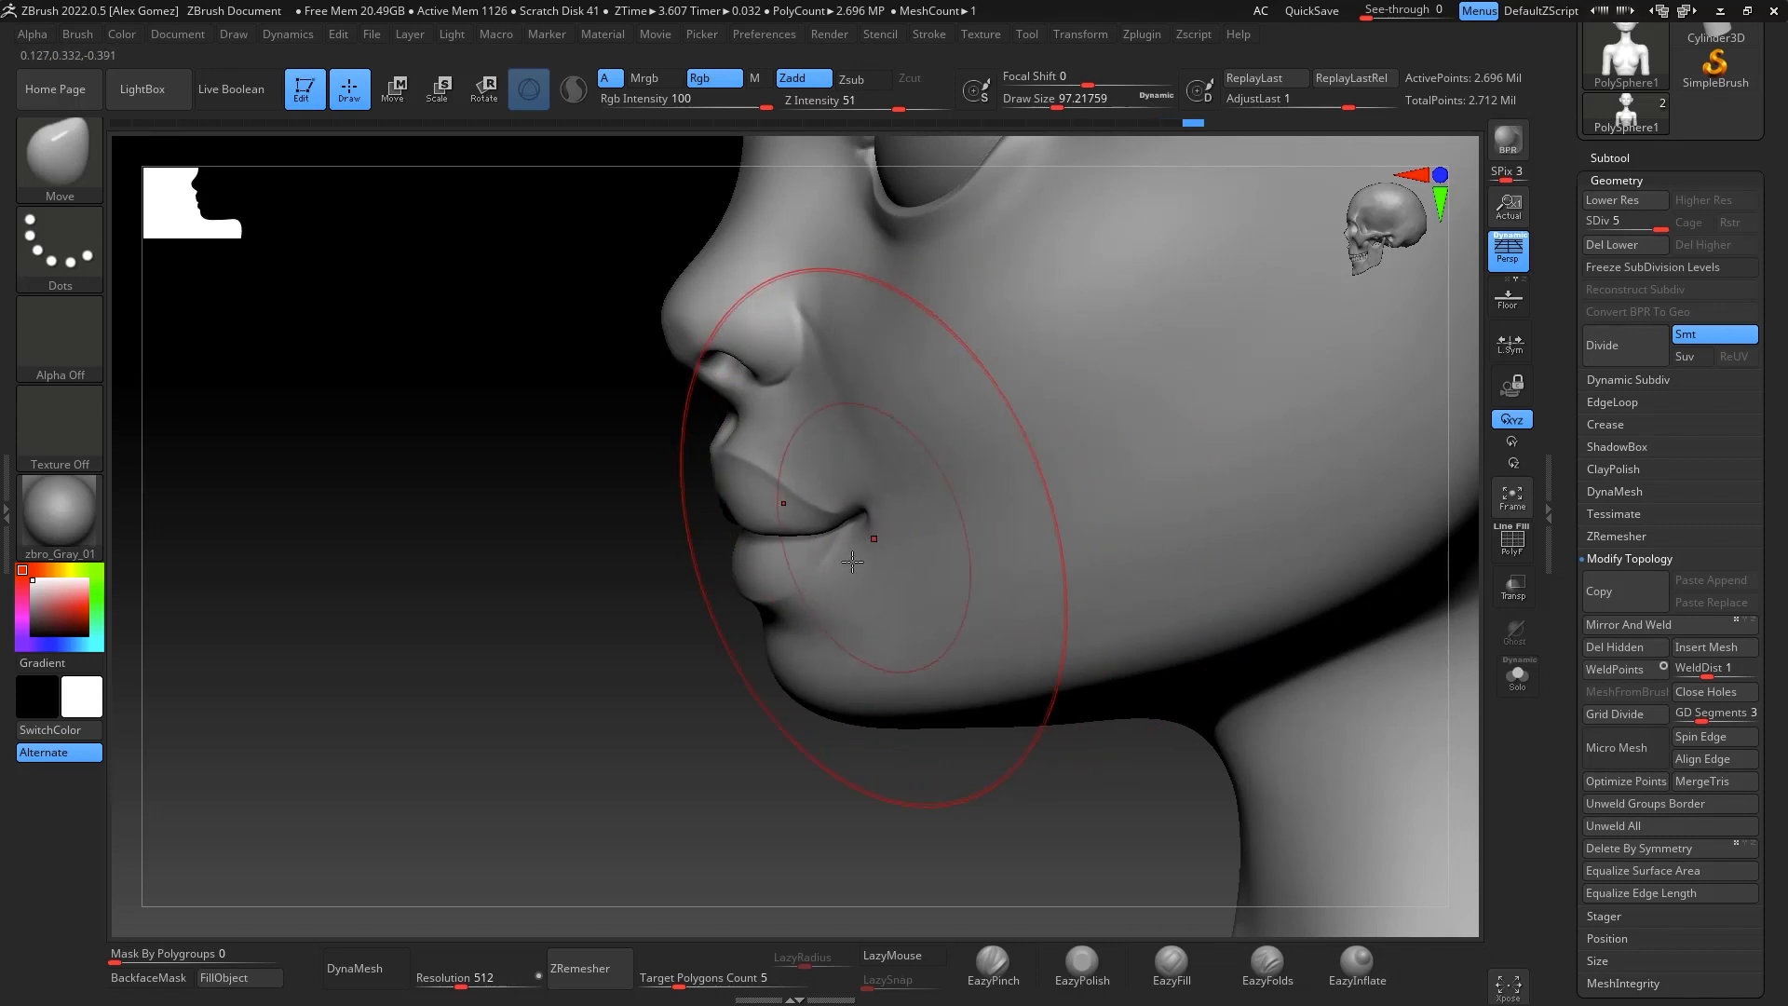
pyautogui.moveTo(698, 661)
pyautogui.mouseDown(button='right')
pyautogui.moveTo(878, 655)
pyautogui.moveTo(1114, 467)
pyautogui.mouseUp(button='right')
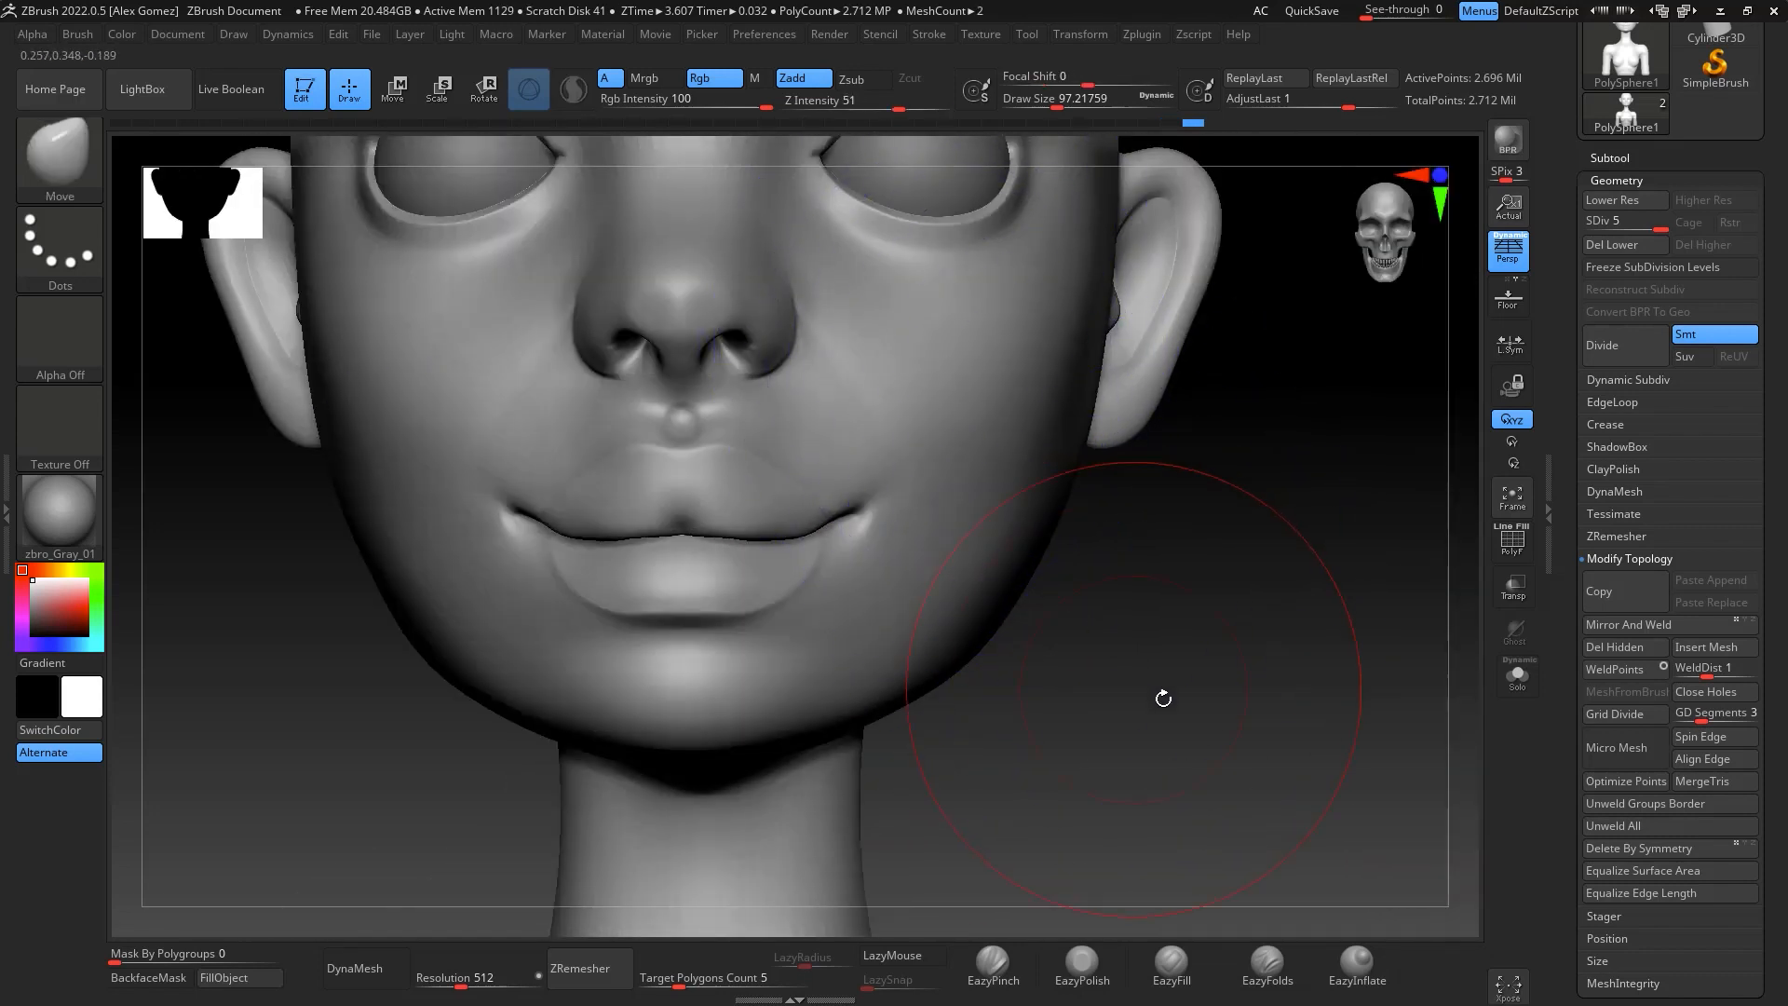
# Fine-tune the mouth corners with the Move brush at a draw size of about 26.9
pyautogui.moveTo(1161, 698)
pyautogui.mouseDown(button='right')
pyautogui.moveTo(1269, 690)
pyautogui.moveTo(1261, 514)
pyautogui.moveTo(1217, 507)
pyautogui.moveTo(1218, 547)
pyautogui.moveTo(1242, 530)
pyautogui.moveTo(1261, 634)
pyautogui.moveTo(1248, 501)
pyautogui.moveTo(1246, 652)
pyautogui.mouseUp(button='right')
pyautogui.press('space')
pyautogui.moveTo(957, 406); pyautogui.dragTo(918, 406)
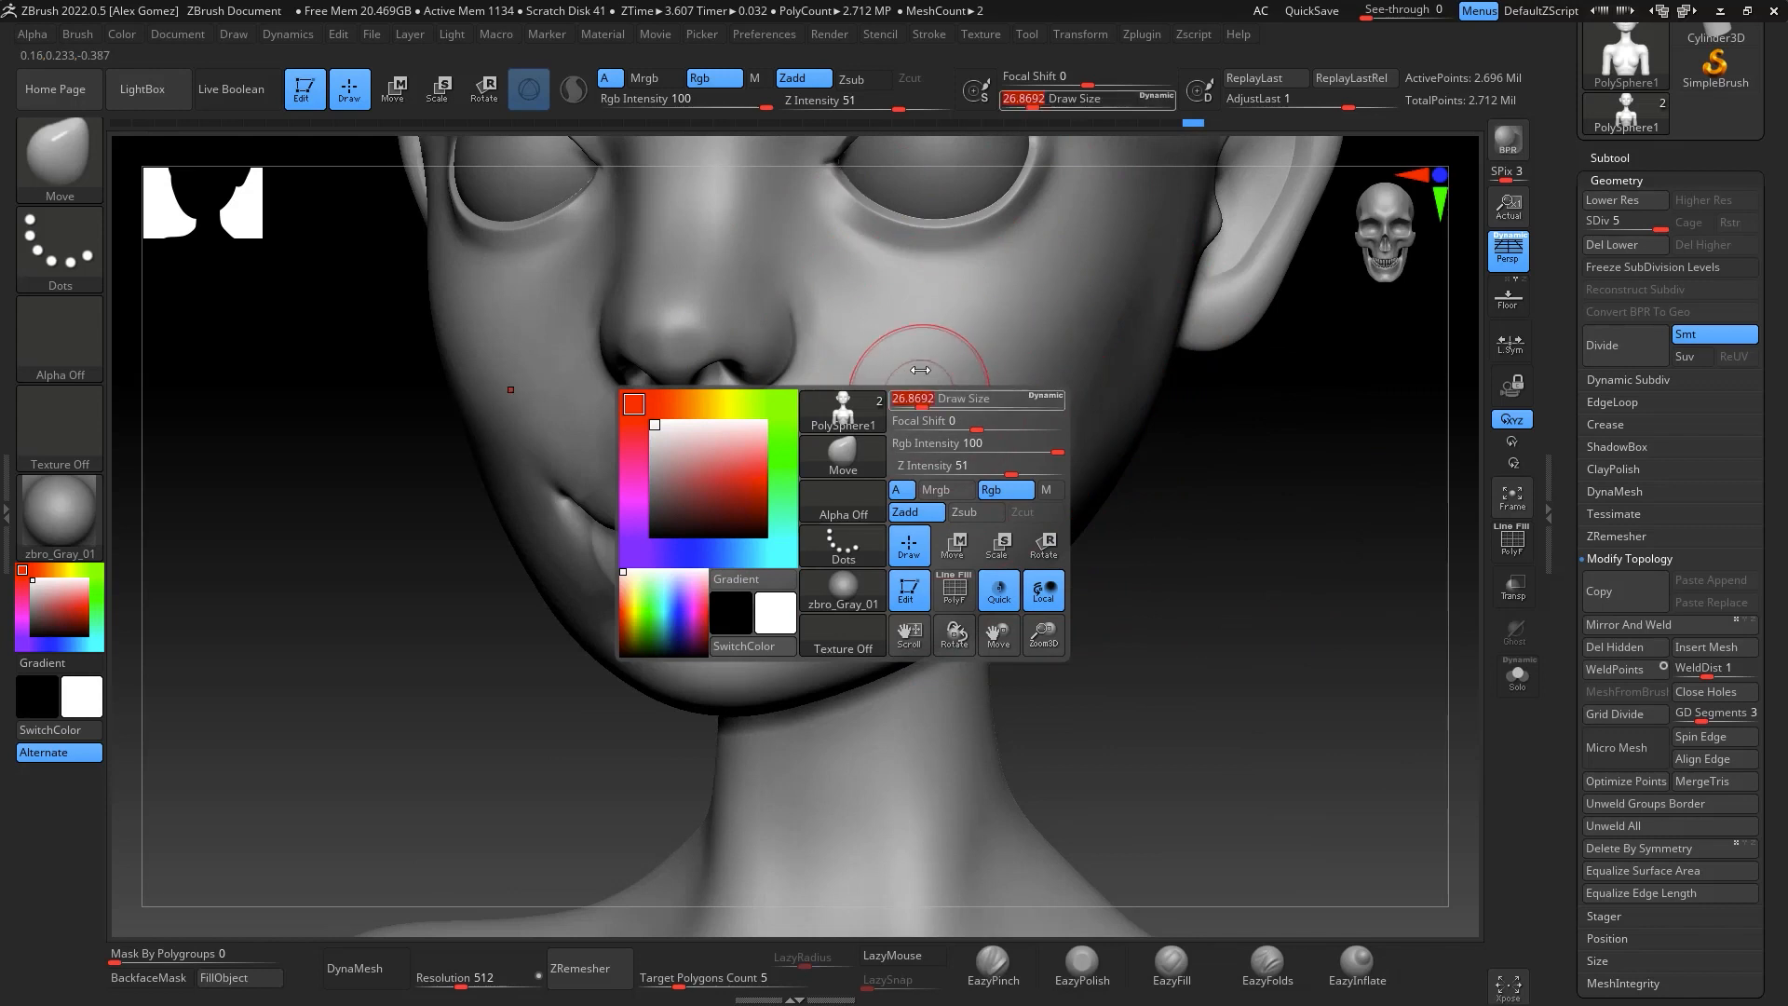
pyautogui.keyDown('shift'); pyautogui.moveTo(817, 291); pyautogui.dragTo(813, 293); pyautogui.keyUp('shift')
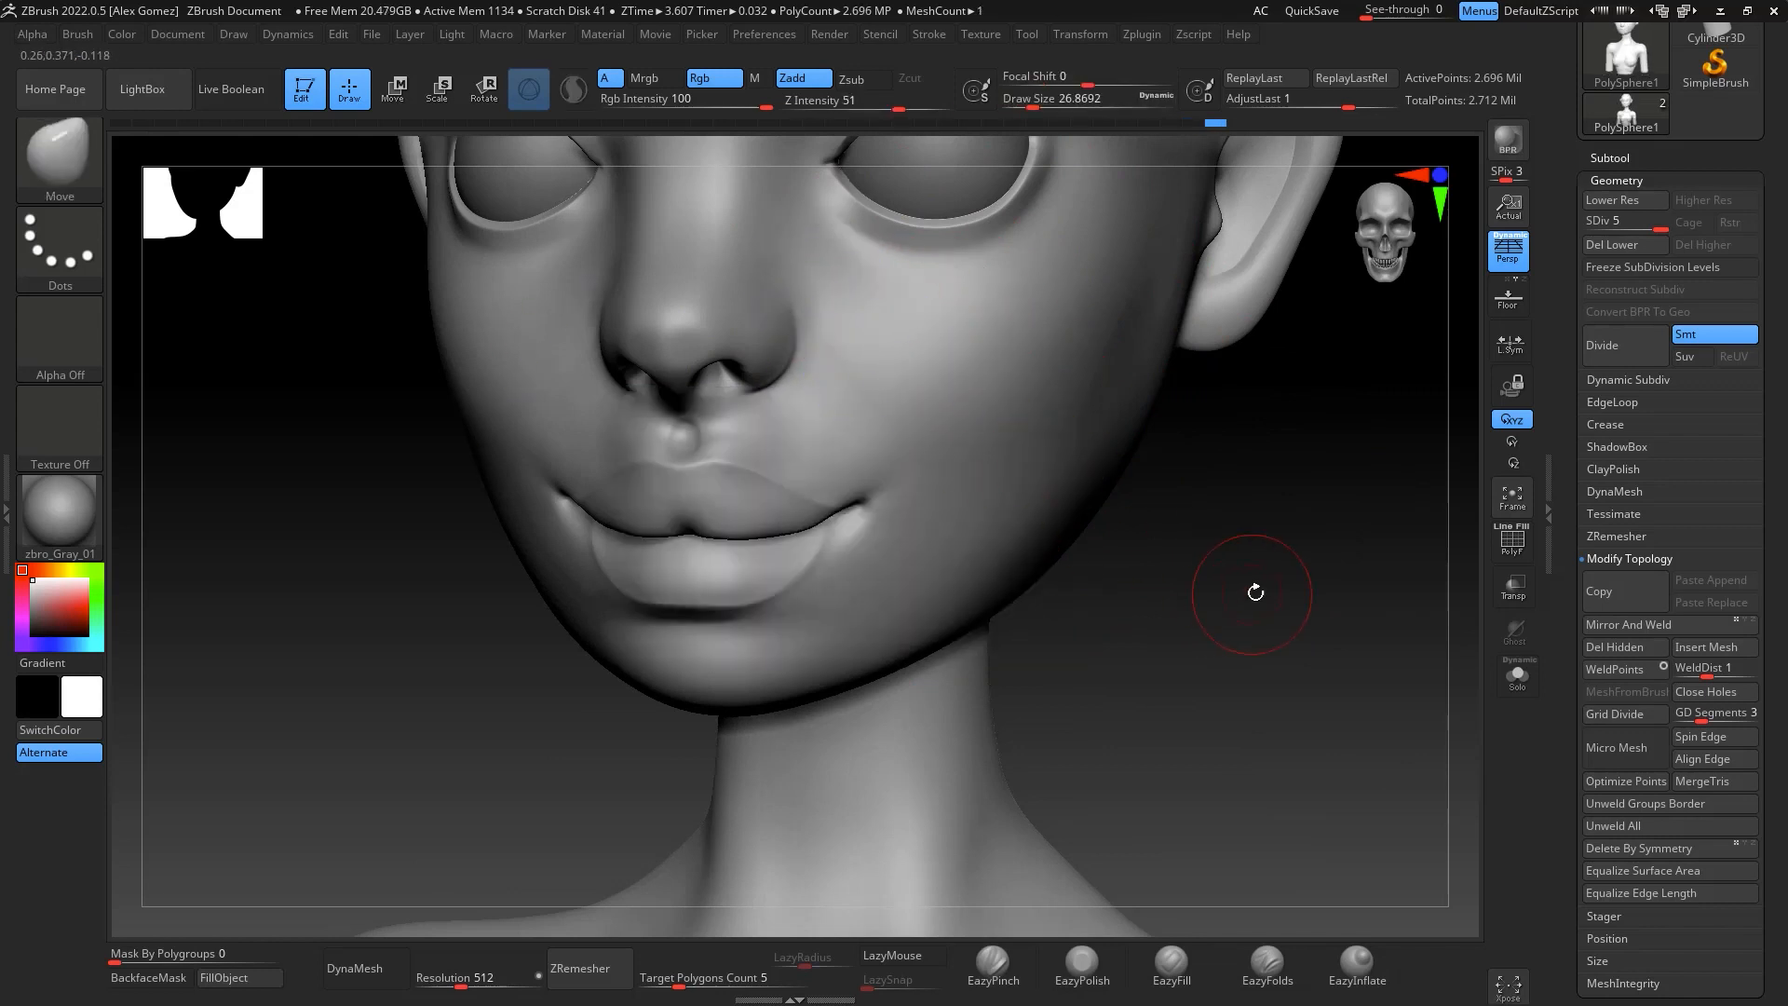
pyautogui.moveTo(1253, 590)
pyautogui.mouseDown(button='right')
pyautogui.moveTo(1254, 607)
pyautogui.moveTo(1210, 606)
pyautogui.moveTo(1239, 502)
pyautogui.moveTo(1254, 512)
pyautogui.moveTo(1254, 388)
pyautogui.moveTo(1211, 424)
pyautogui.moveTo(1194, 356)
pyautogui.mouseUp(button='right')
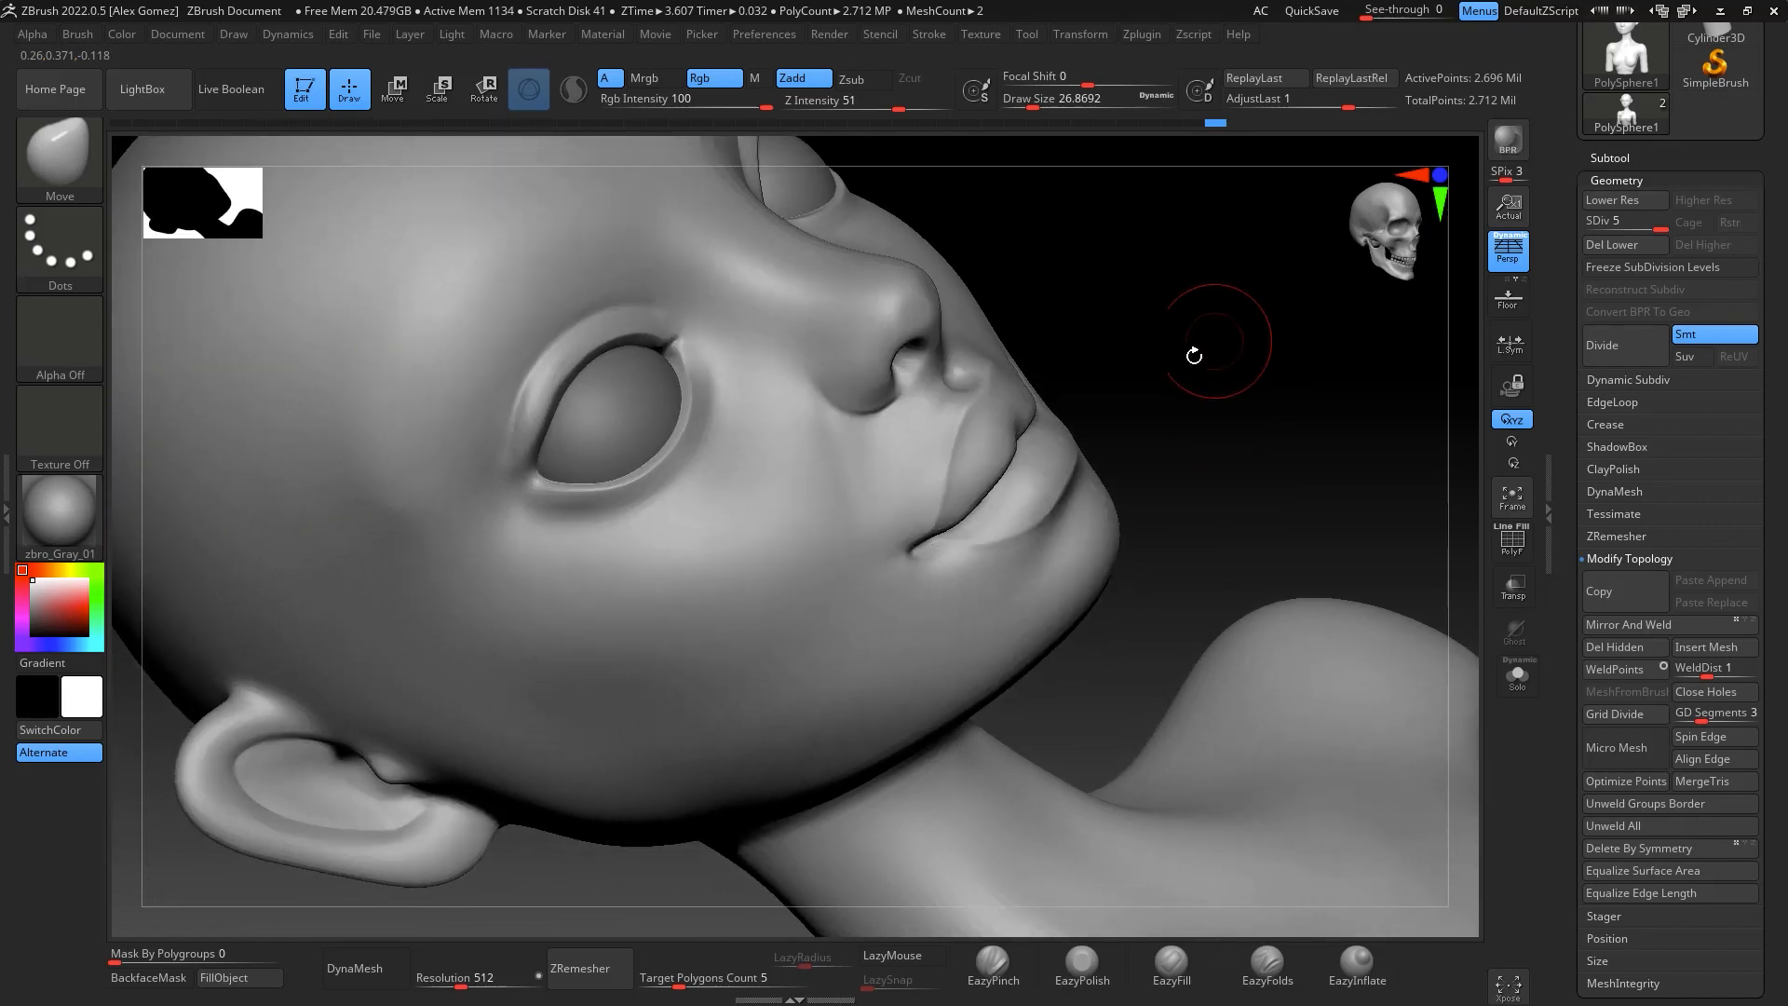
pyautogui.click(993, 964)
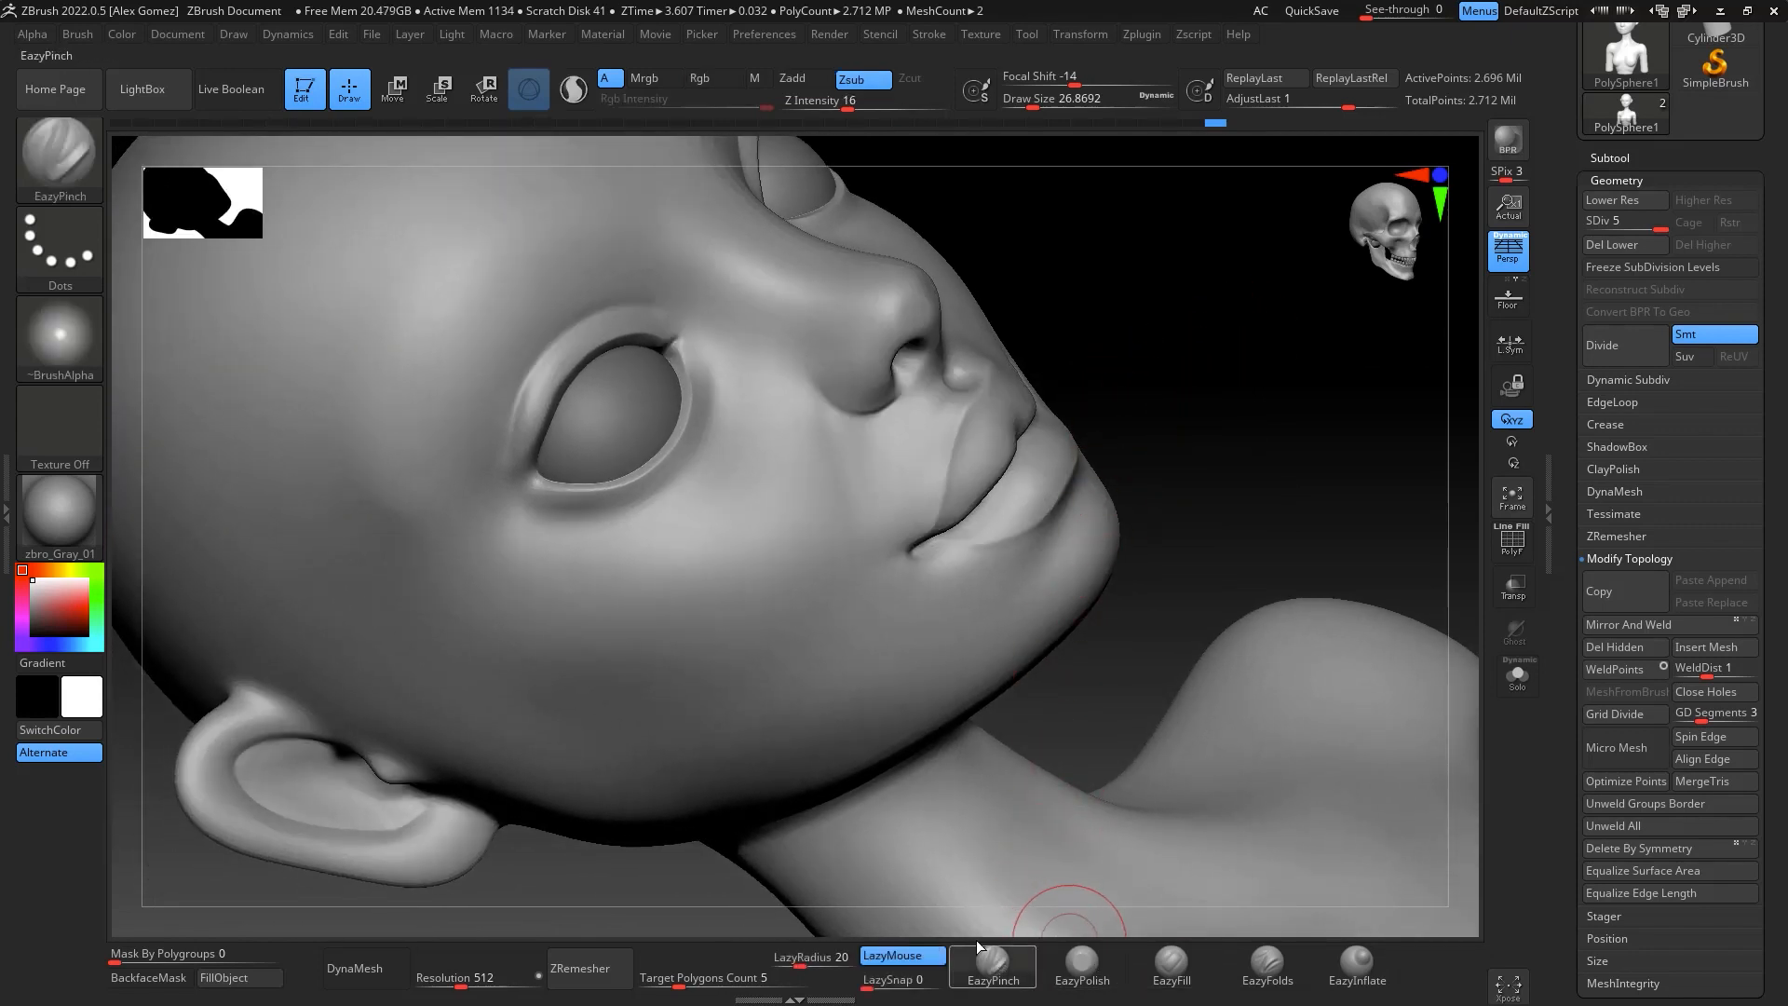
pyautogui.press('space')
pyautogui.moveTo(821, 493); pyautogui.dragTo(826, 493)
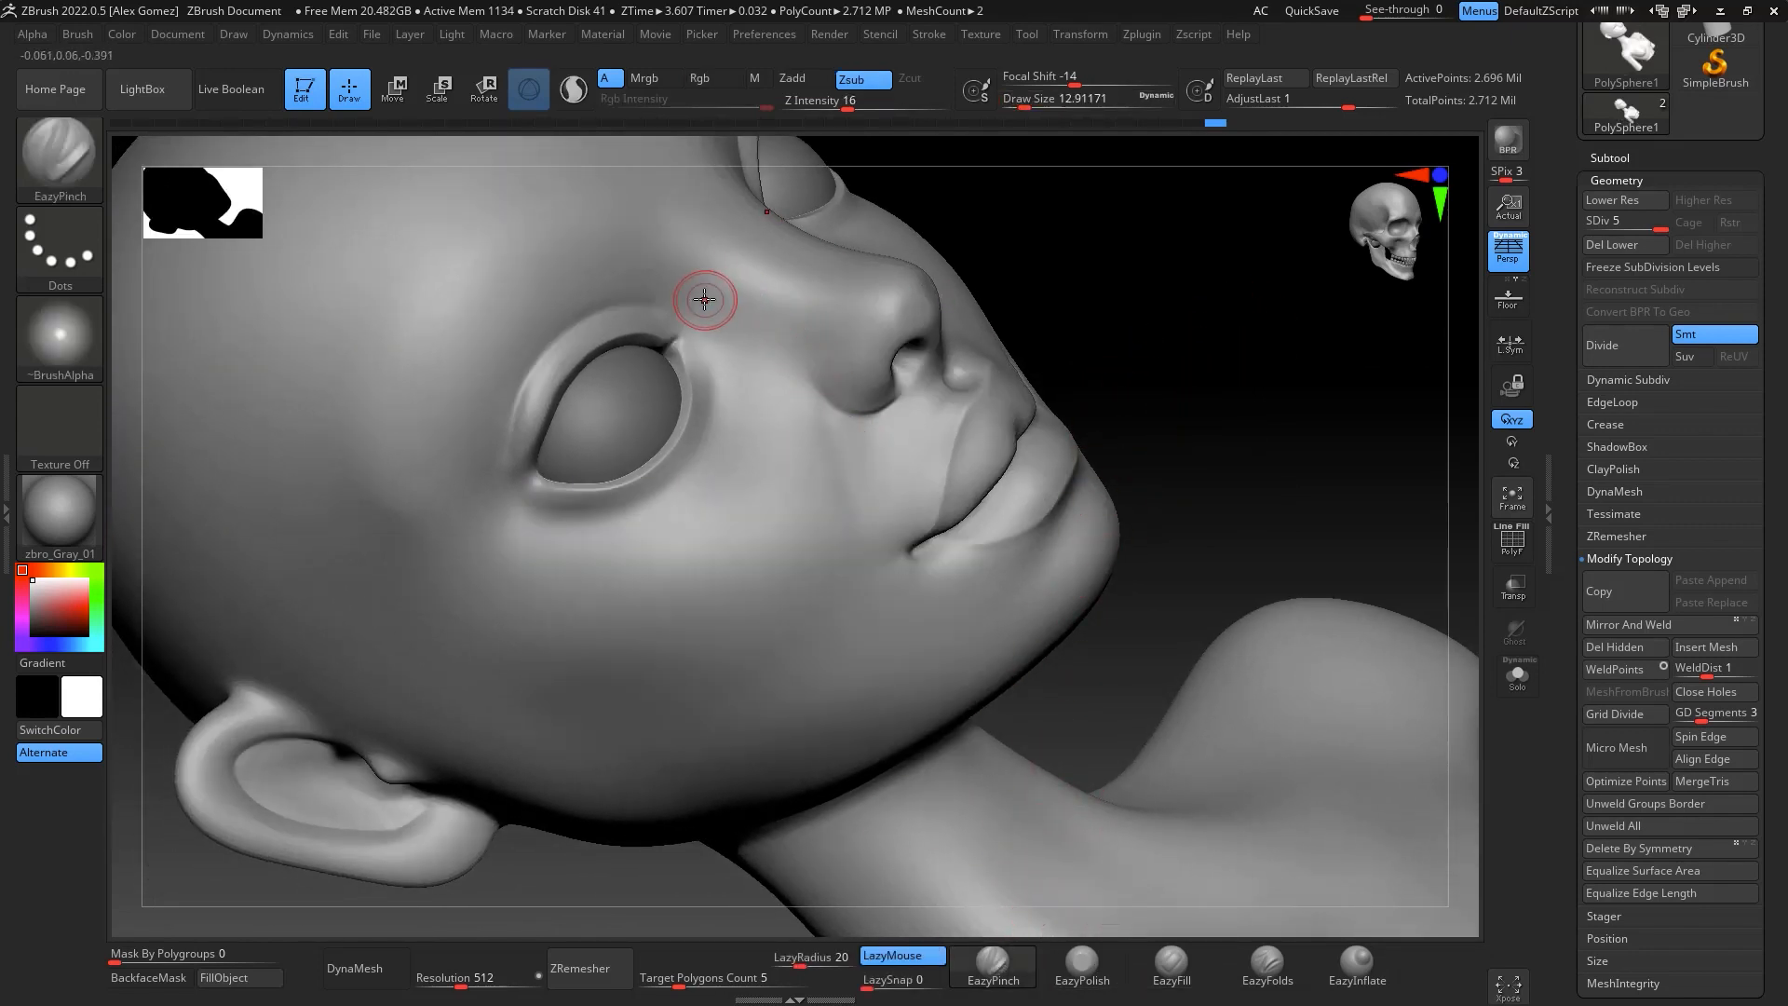
pyautogui.press('space')
pyautogui.moveTo(703, 301); pyautogui.dragTo(707, 303)
pyautogui.keyDown('shift'); pyautogui.moveTo(704, 454); pyautogui.dragTo(720, 415); pyautogui.keyUp('shift')
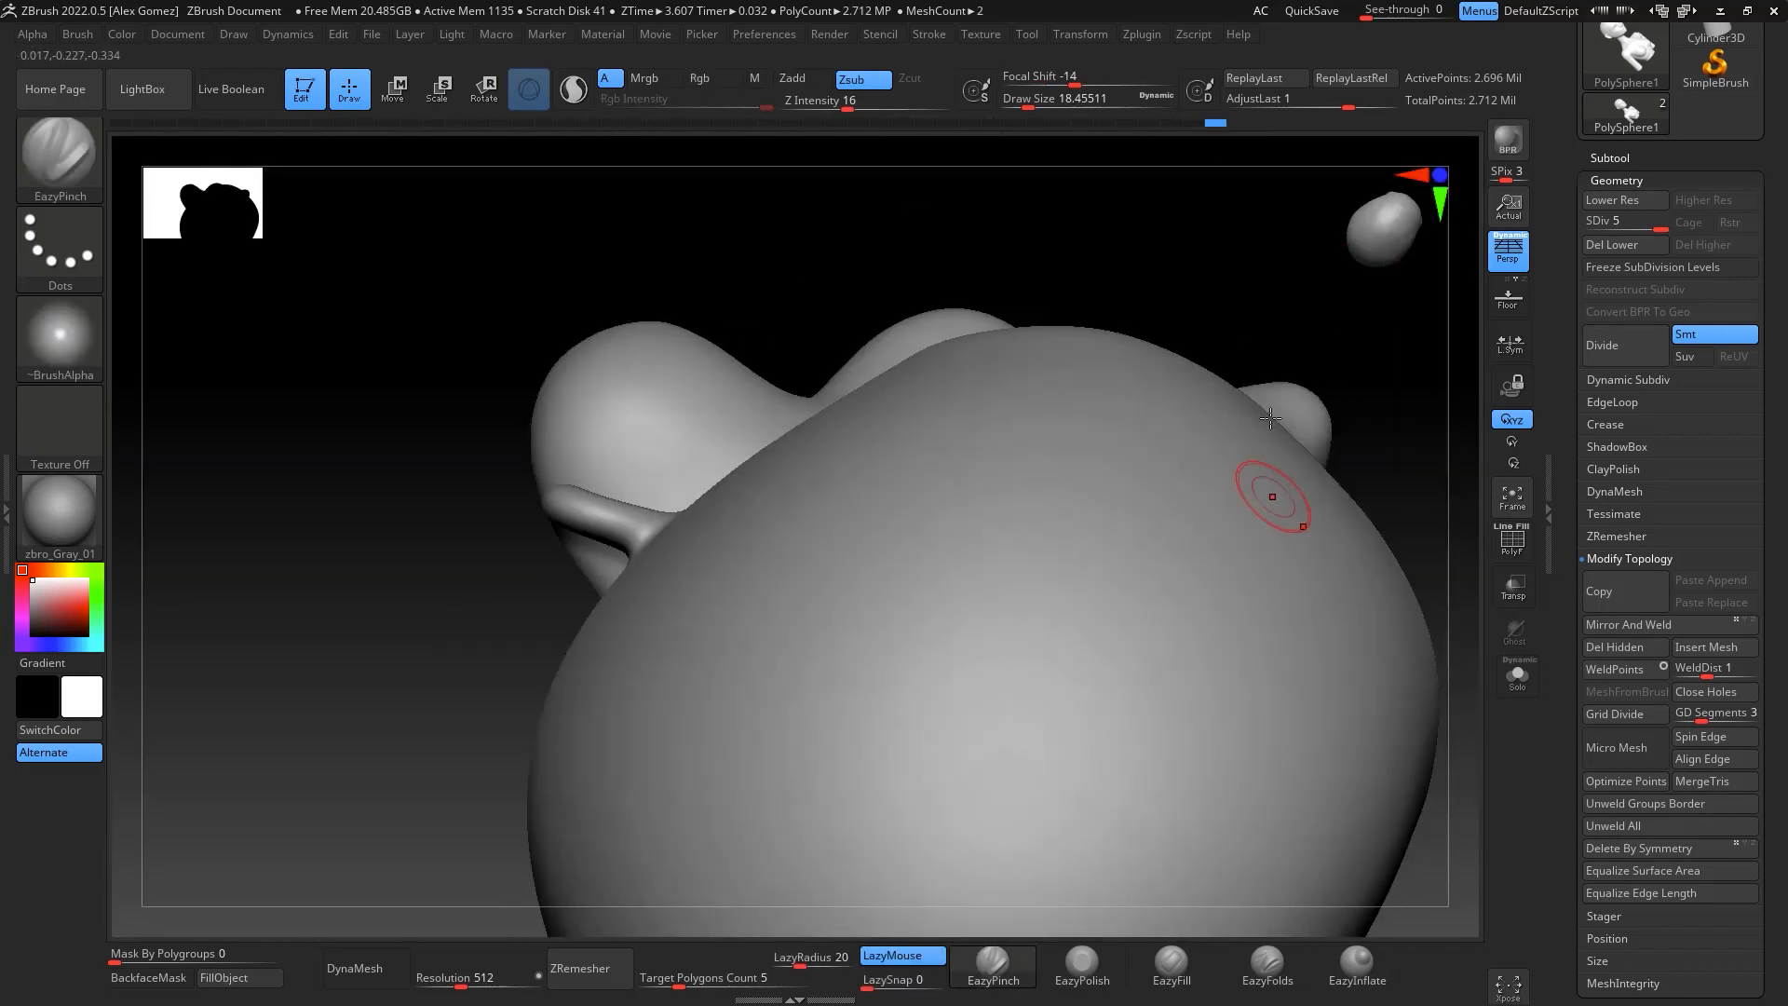
# Adjust the mouth corners and the area around them with the Move brush at a draw size of about 46, and smooth the result
pyautogui.moveTo(1266, 282); pyautogui.dragTo(1013, 204)
pyautogui.moveTo(1267, 559)
pyautogui.mouseDown()
pyautogui.moveTo(1265, 606)
pyautogui.moveTo(1298, 518)
pyautogui.moveTo(1308, 608)
pyautogui.moveTo(1256, 521)
pyautogui.mouseUp()
pyautogui.press('b')
pyautogui.press('m')
pyautogui.press('v')
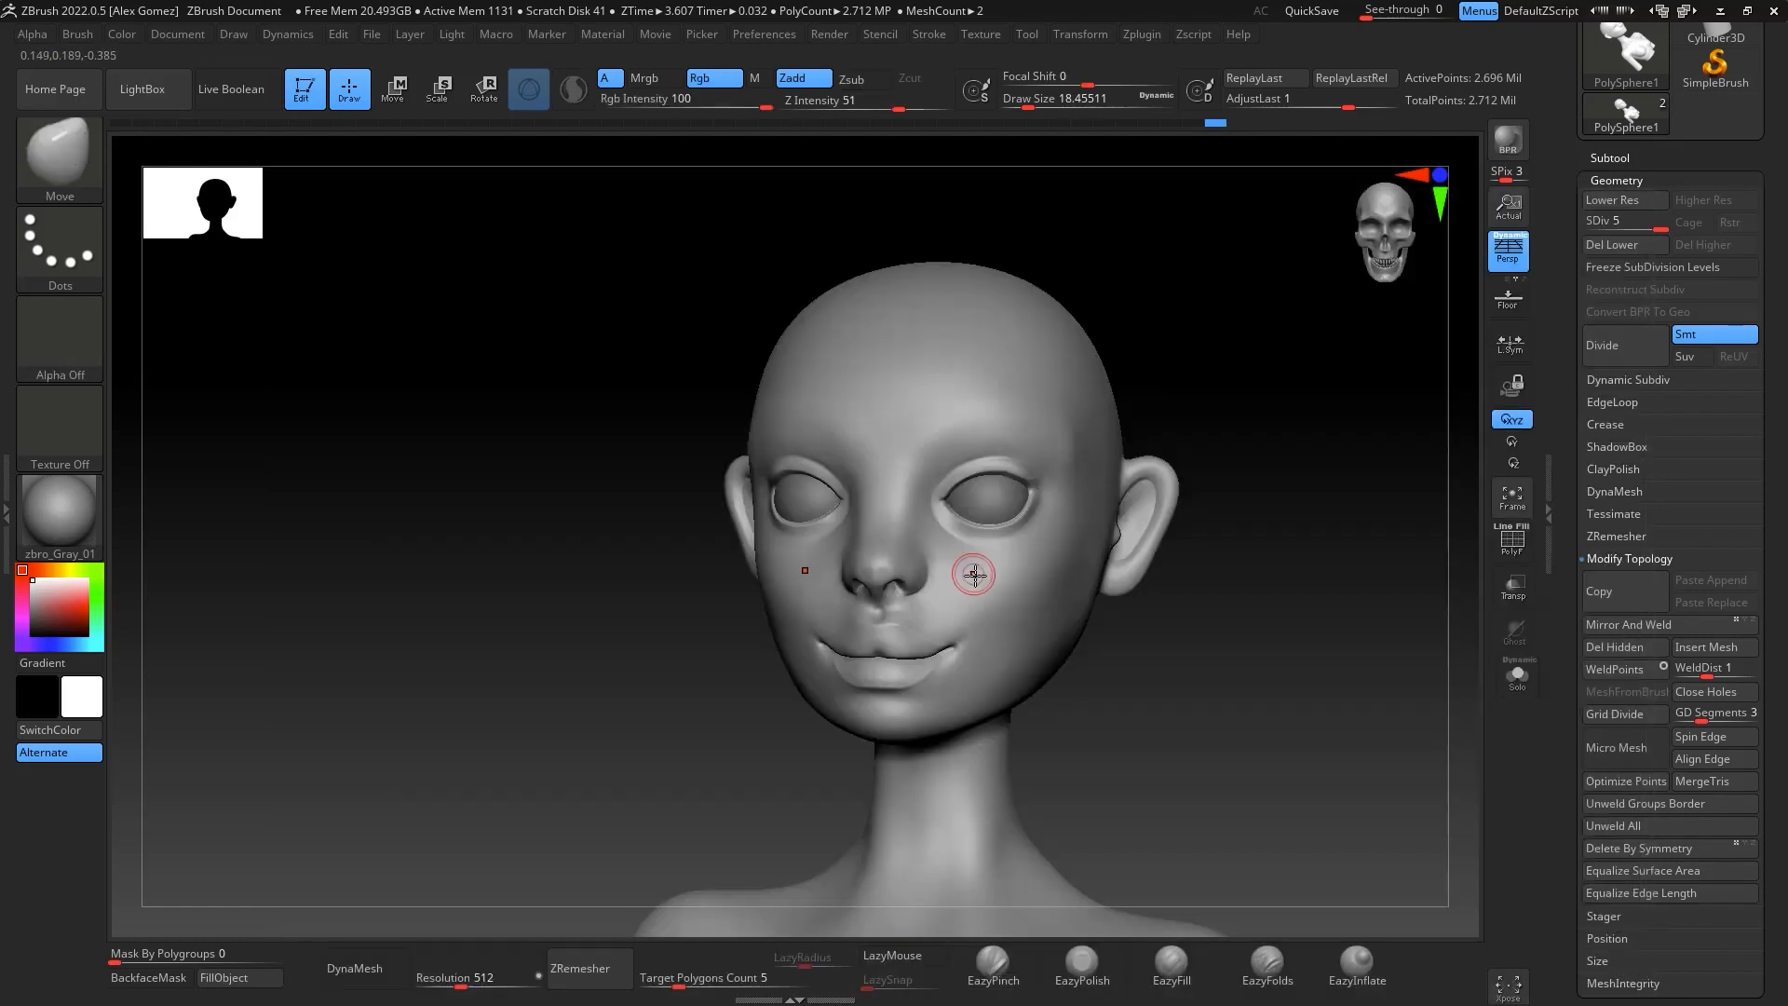
pyautogui.press('space')
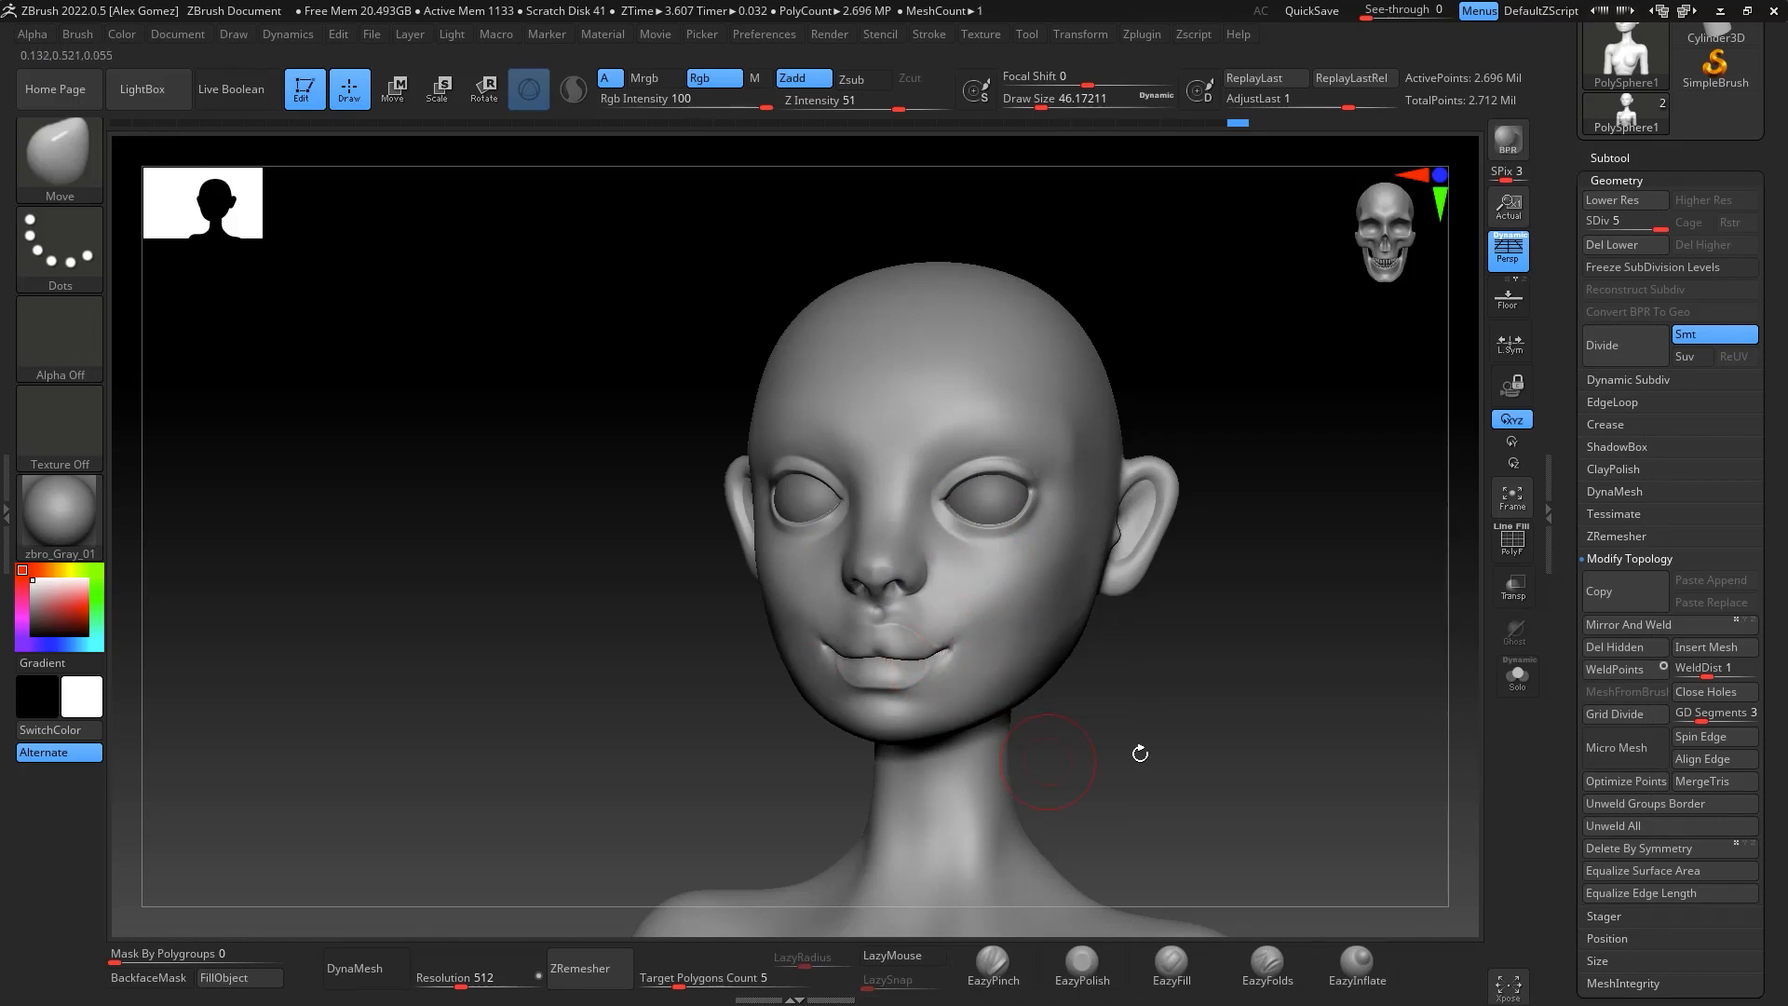
pyautogui.moveTo(1140, 753); pyautogui.dragTo(996, 656)
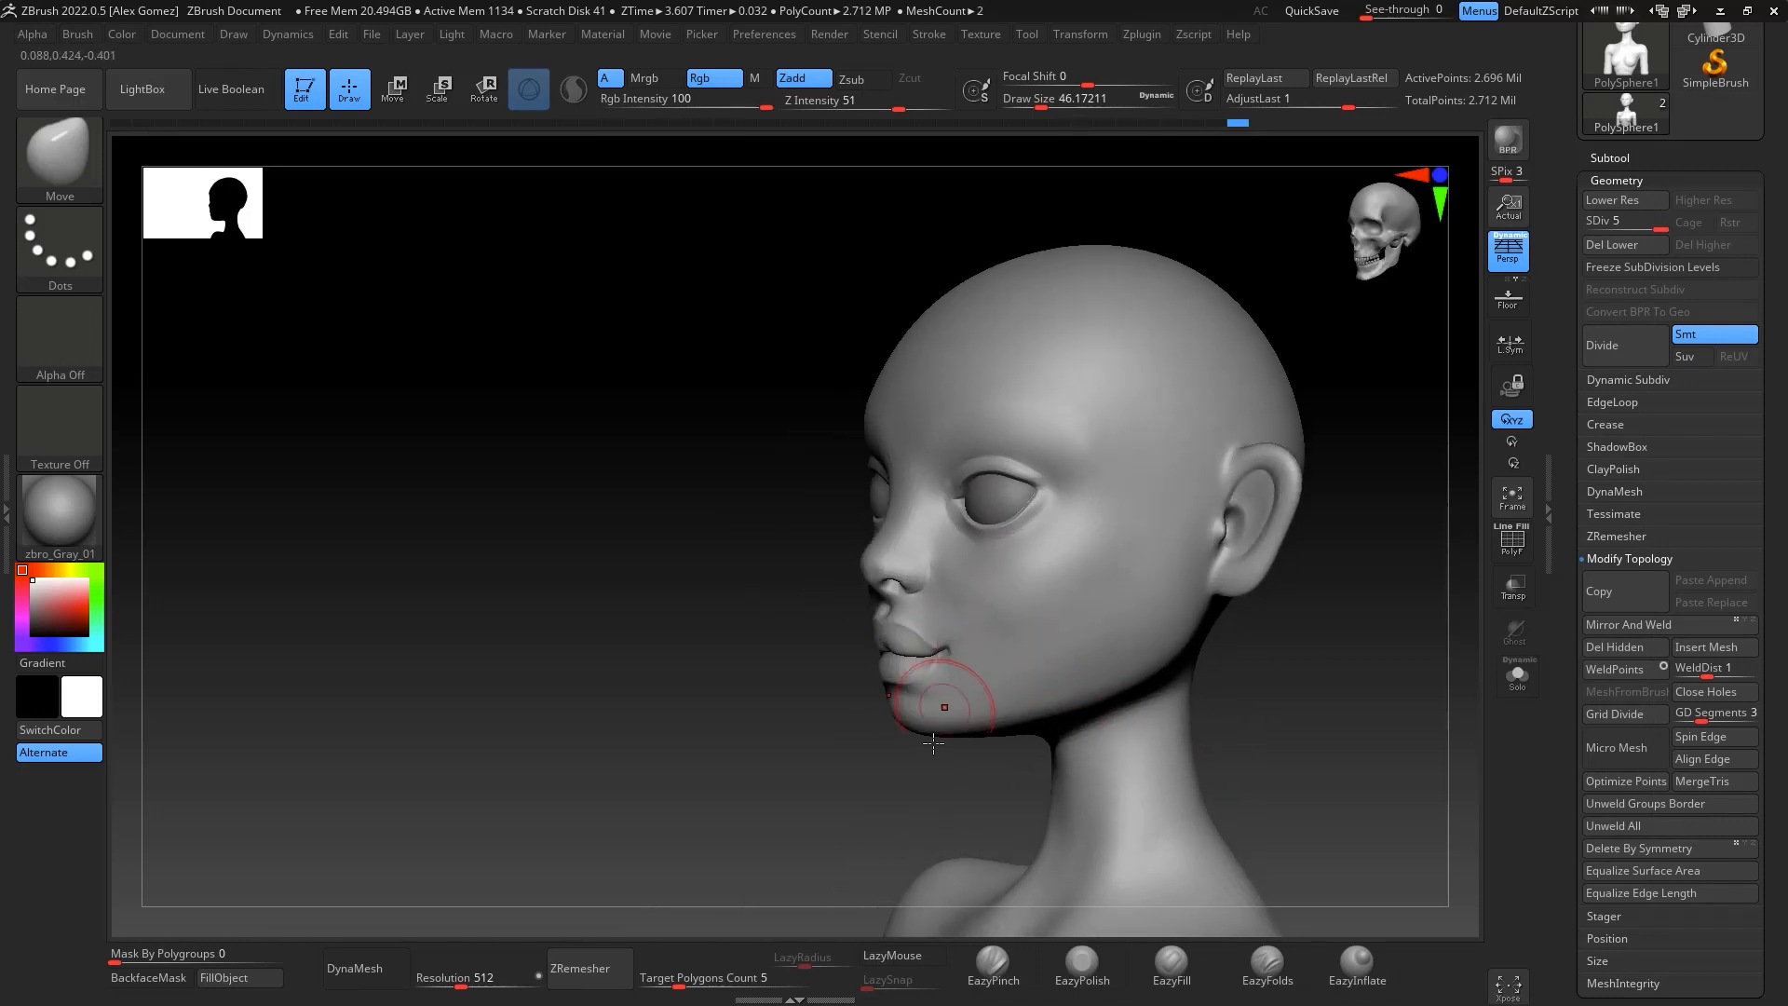
pyautogui.moveTo(933, 742)
pyautogui.keyDown('shift'); pyautogui.mouseDown()
pyautogui.moveTo(1030, 710)
pyautogui.moveTo(1040, 659)
pyautogui.mouseUp(); pyautogui.keyUp('shift')
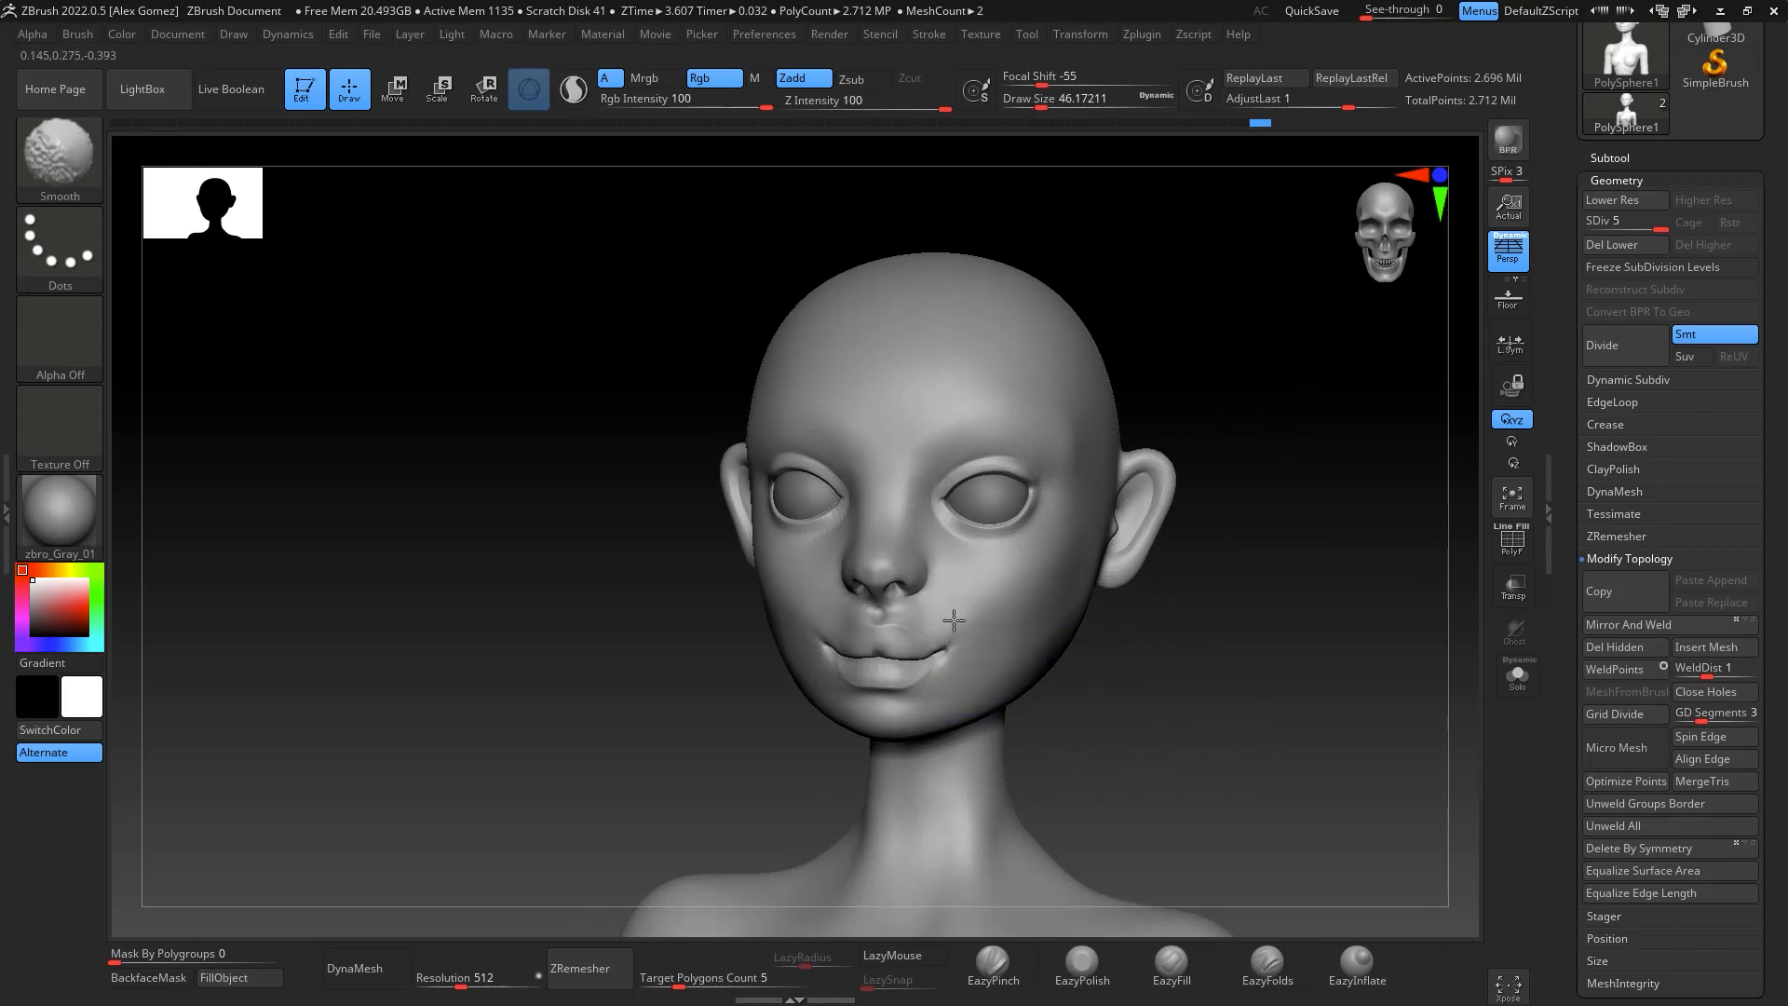
# Reshape the cheek beside the mouth in profile with the Move brush at a draw size of about 87, and smooth it
pyautogui.moveTo(1170, 690)
pyautogui.mouseDown()
pyautogui.moveTo(1033, 718)
pyautogui.moveTo(953, 770)
pyautogui.moveTo(970, 815)
pyautogui.mouseUp()
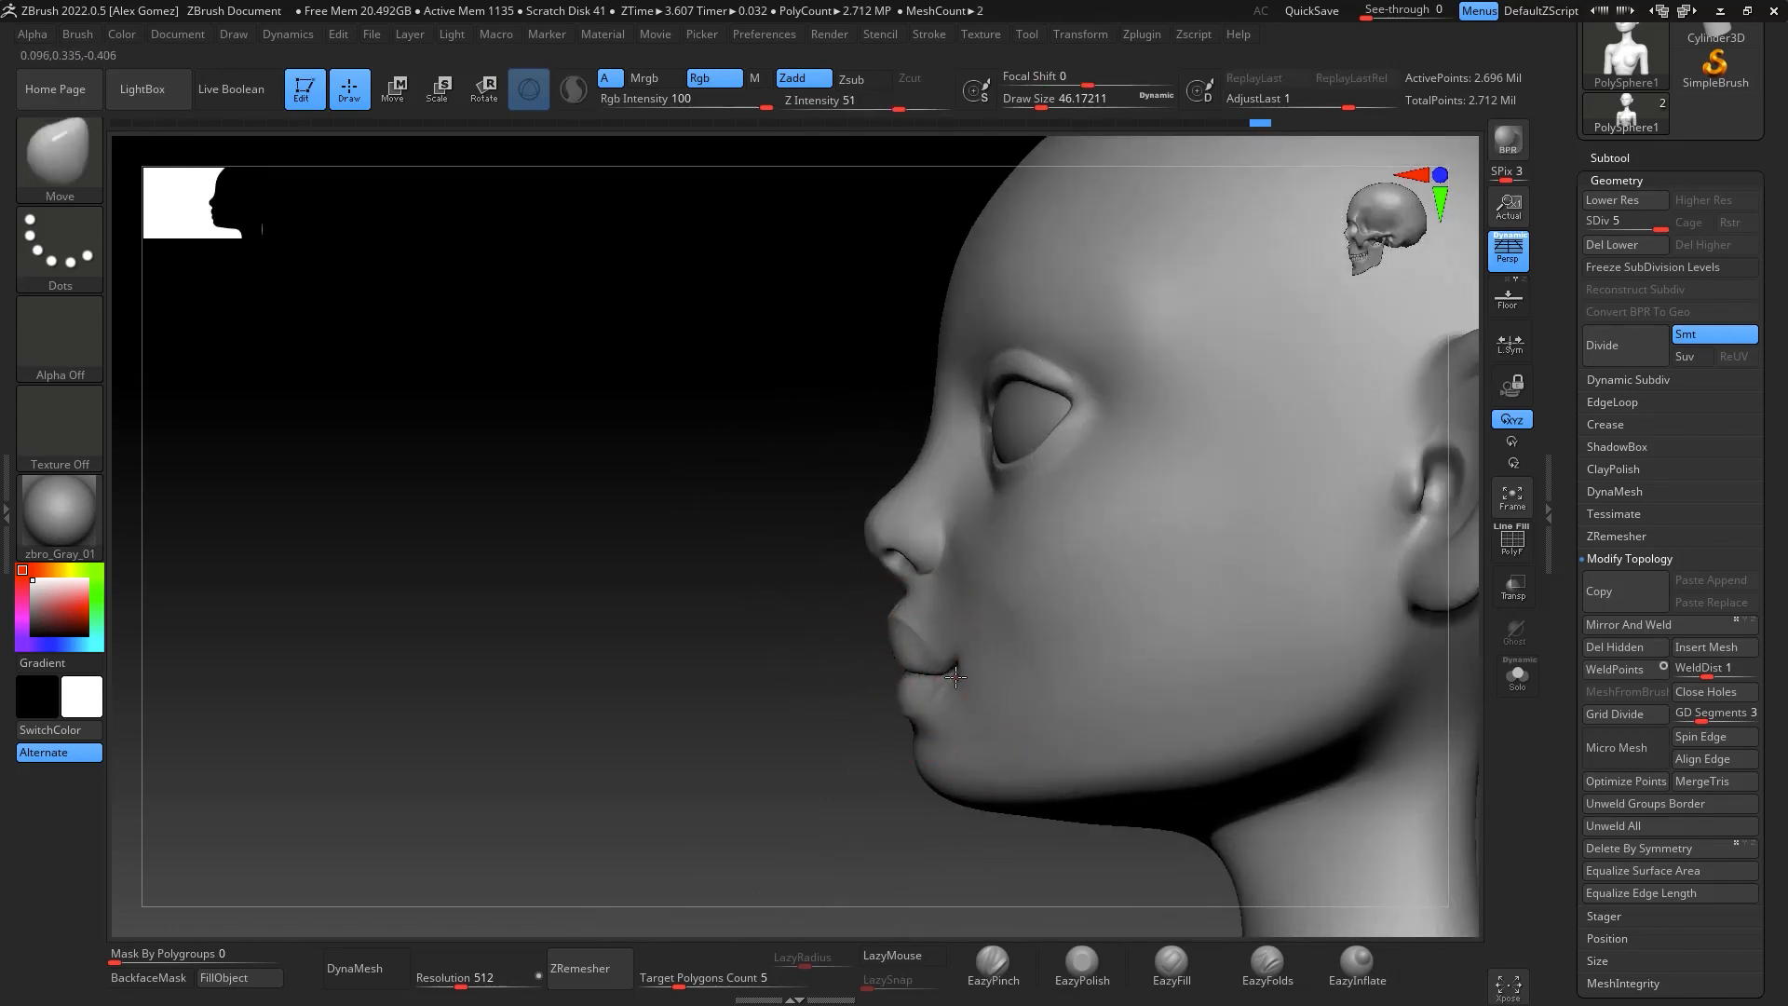
pyautogui.press('space')
pyautogui.moveTo(1058, 616); pyautogui.dragTo(1091, 615)
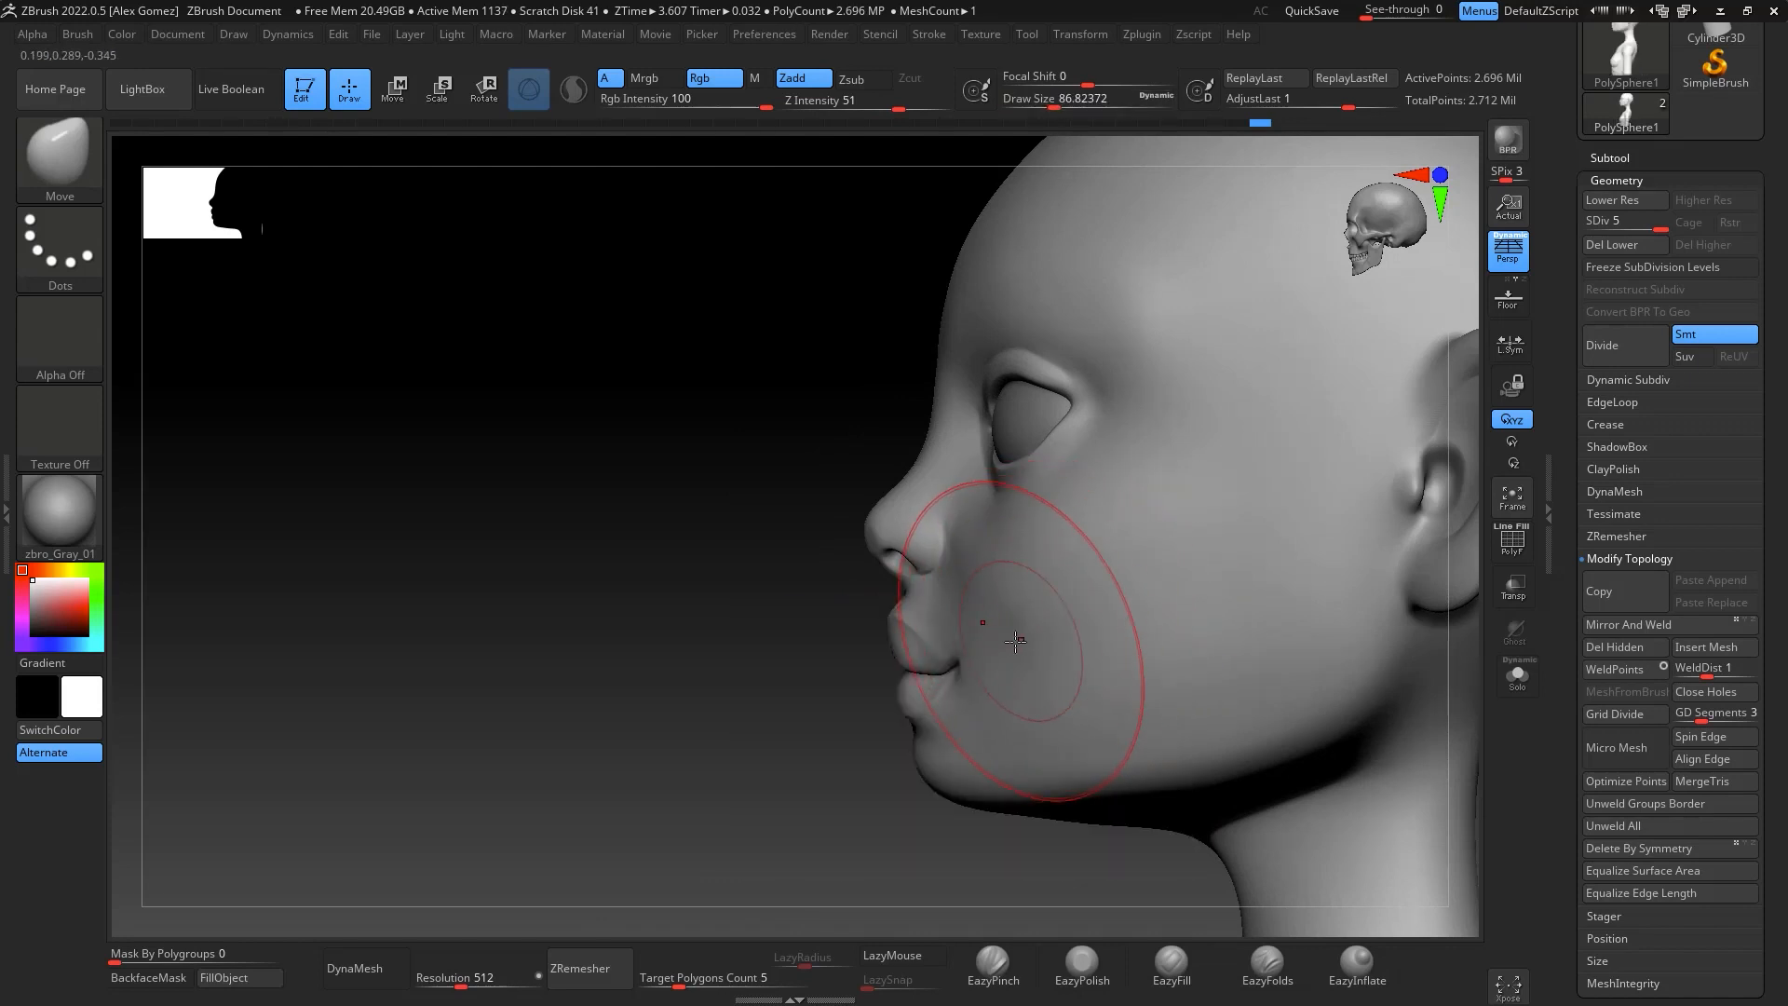
pyautogui.press('shift')
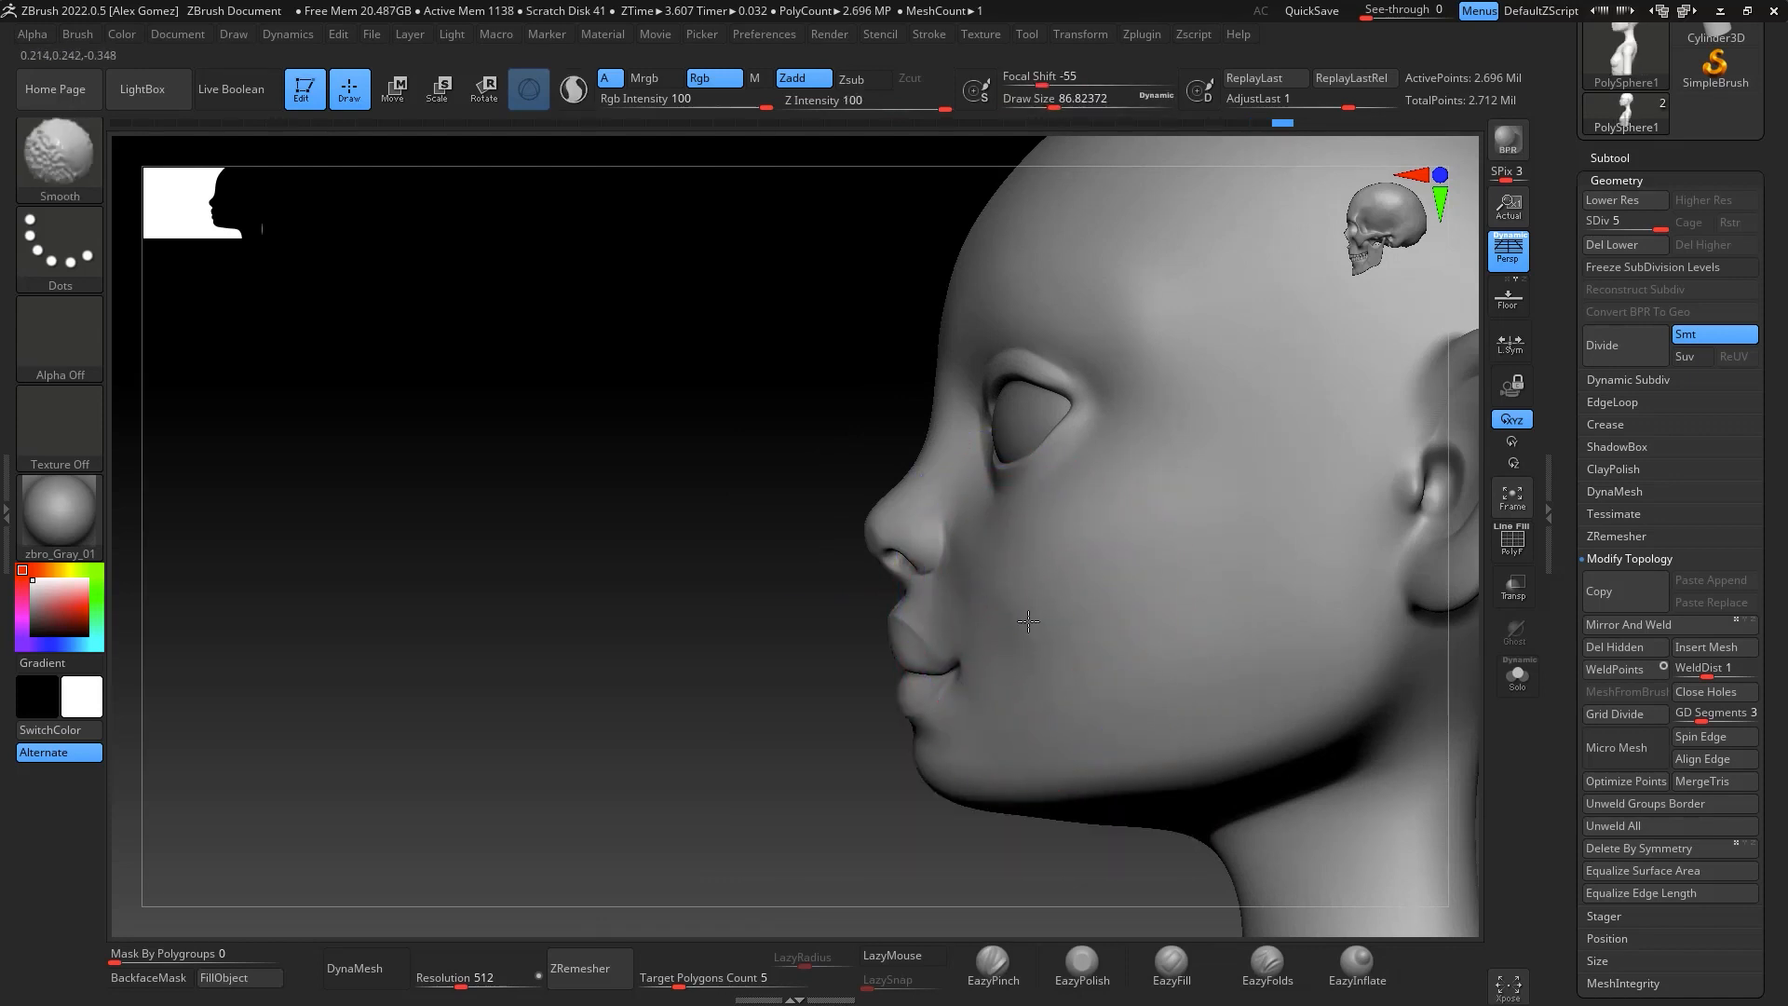
pyautogui.moveTo(946, 853)
pyautogui.keyDown('shift'); pyautogui.mouseDown(button='right')
pyautogui.moveTo(1182, 739)
pyautogui.moveTo(1205, 650)
pyautogui.moveTo(1263, 650)
pyautogui.mouseUp(button='right'); pyautogui.keyUp('shift')
# Build up the cheek with ClayBuildup at a draw size of about 90, smooth it, and even out its side with EazyPolish
pyautogui.moveTo(1262, 649); pyautogui.dragTo(1046, 512)
pyautogui.press('b')
pyautogui.press('c')
pyautogui.press('b')
pyautogui.press('space')
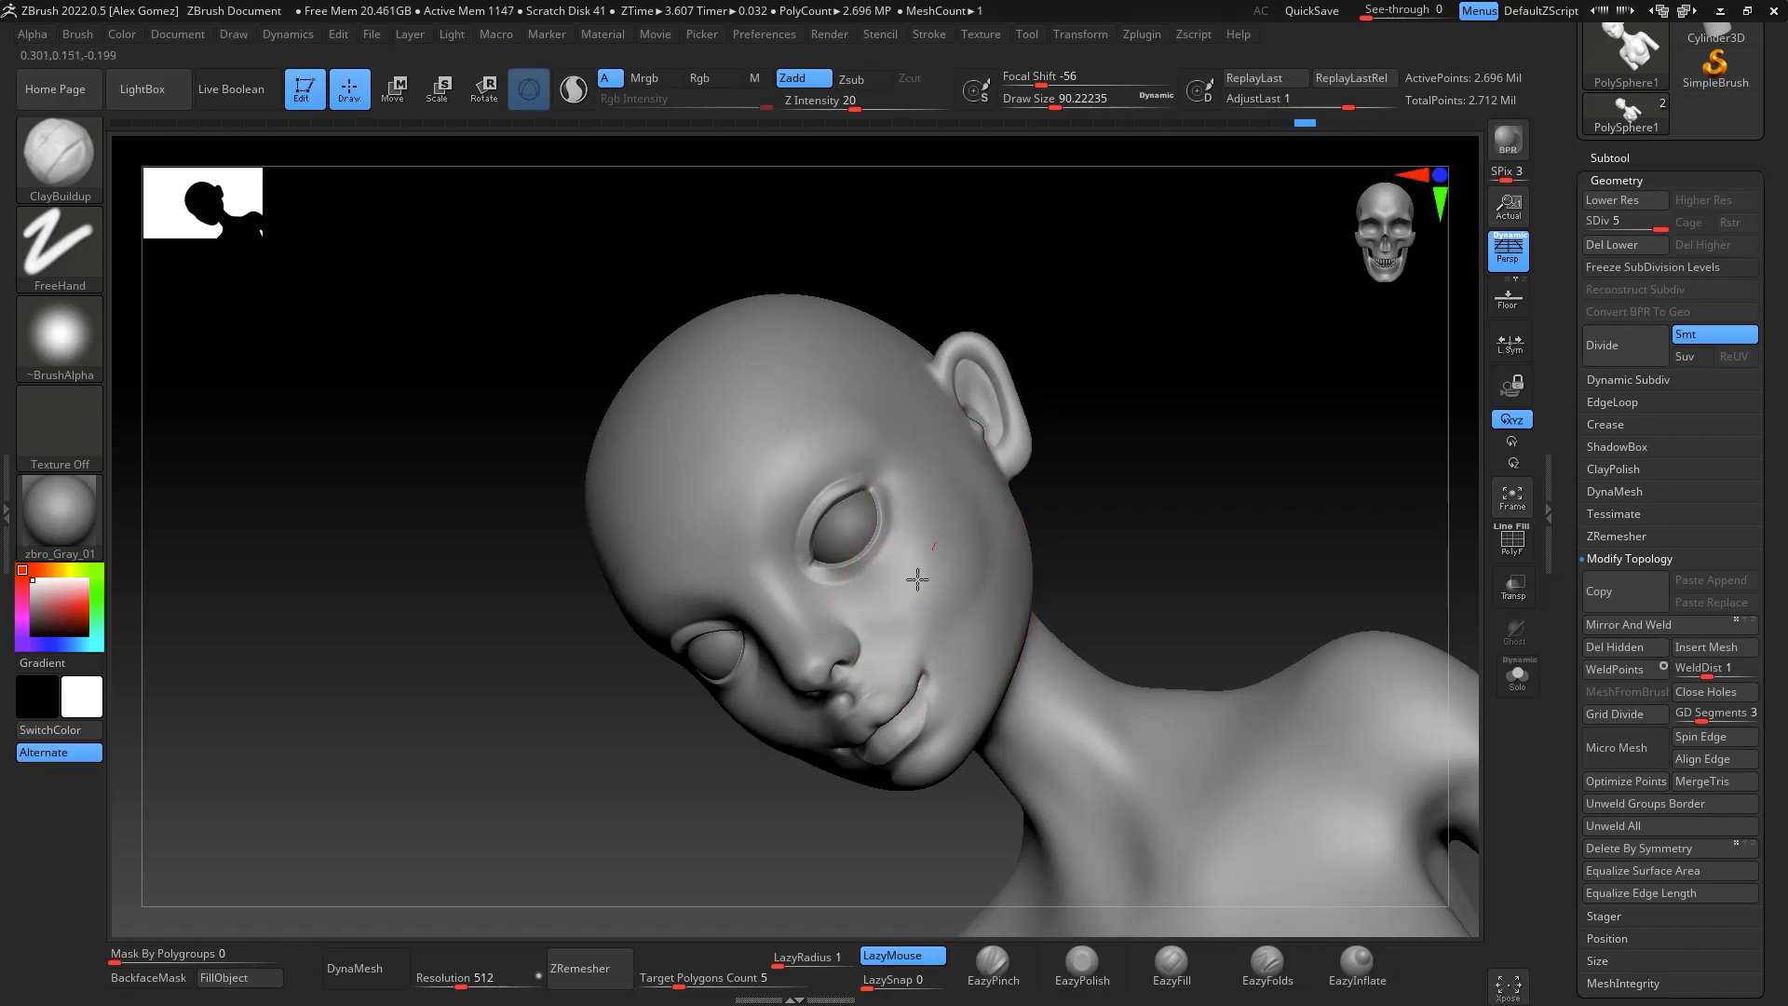
pyautogui.press('shift')
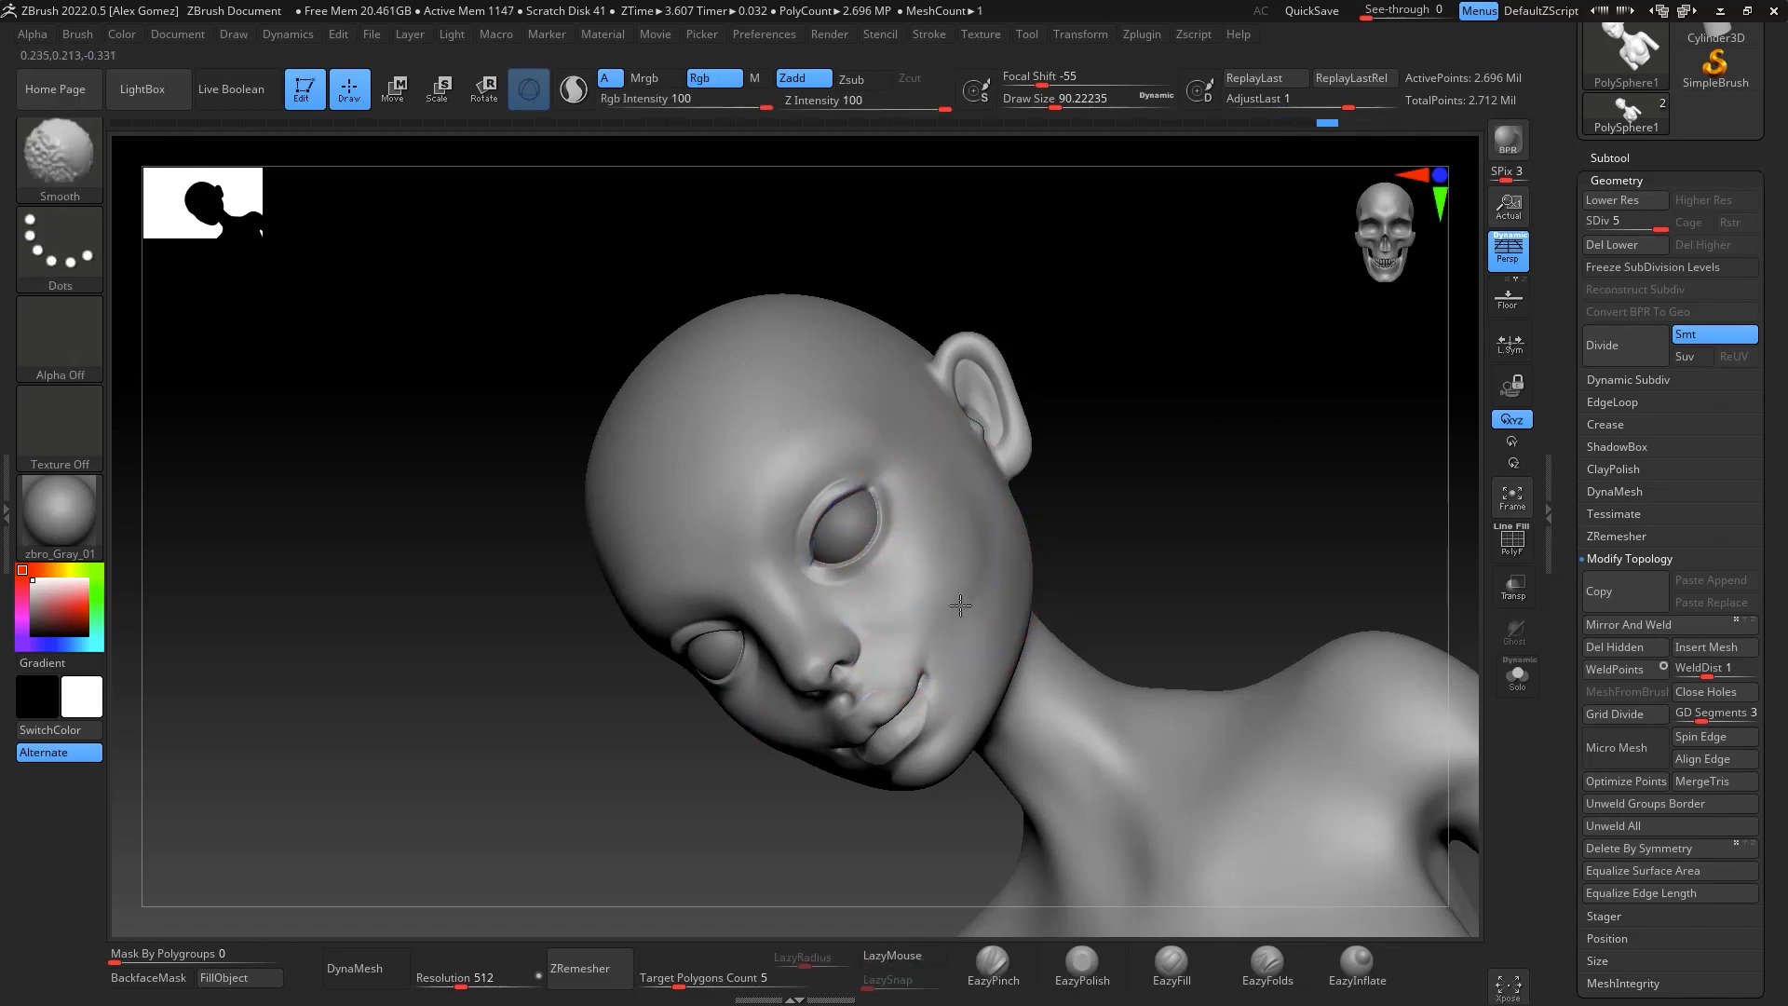
pyautogui.moveTo(1110, 518); pyautogui.dragTo(1114, 464)
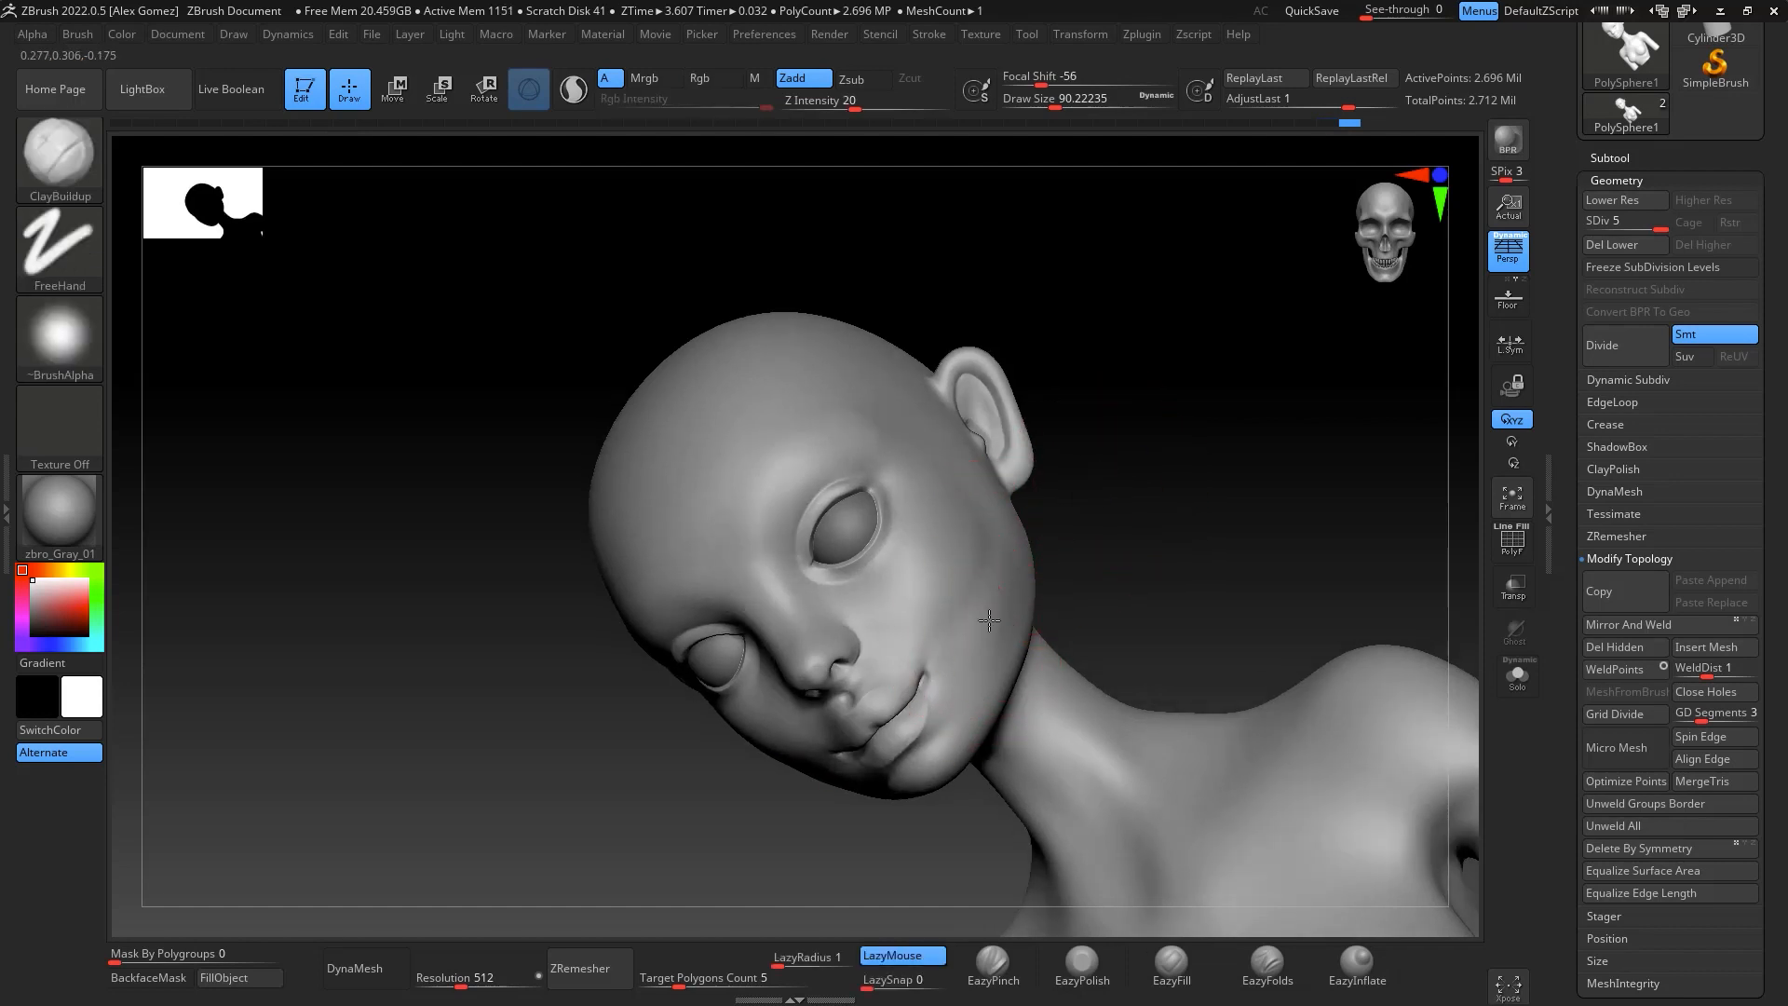
pyautogui.press('shift')
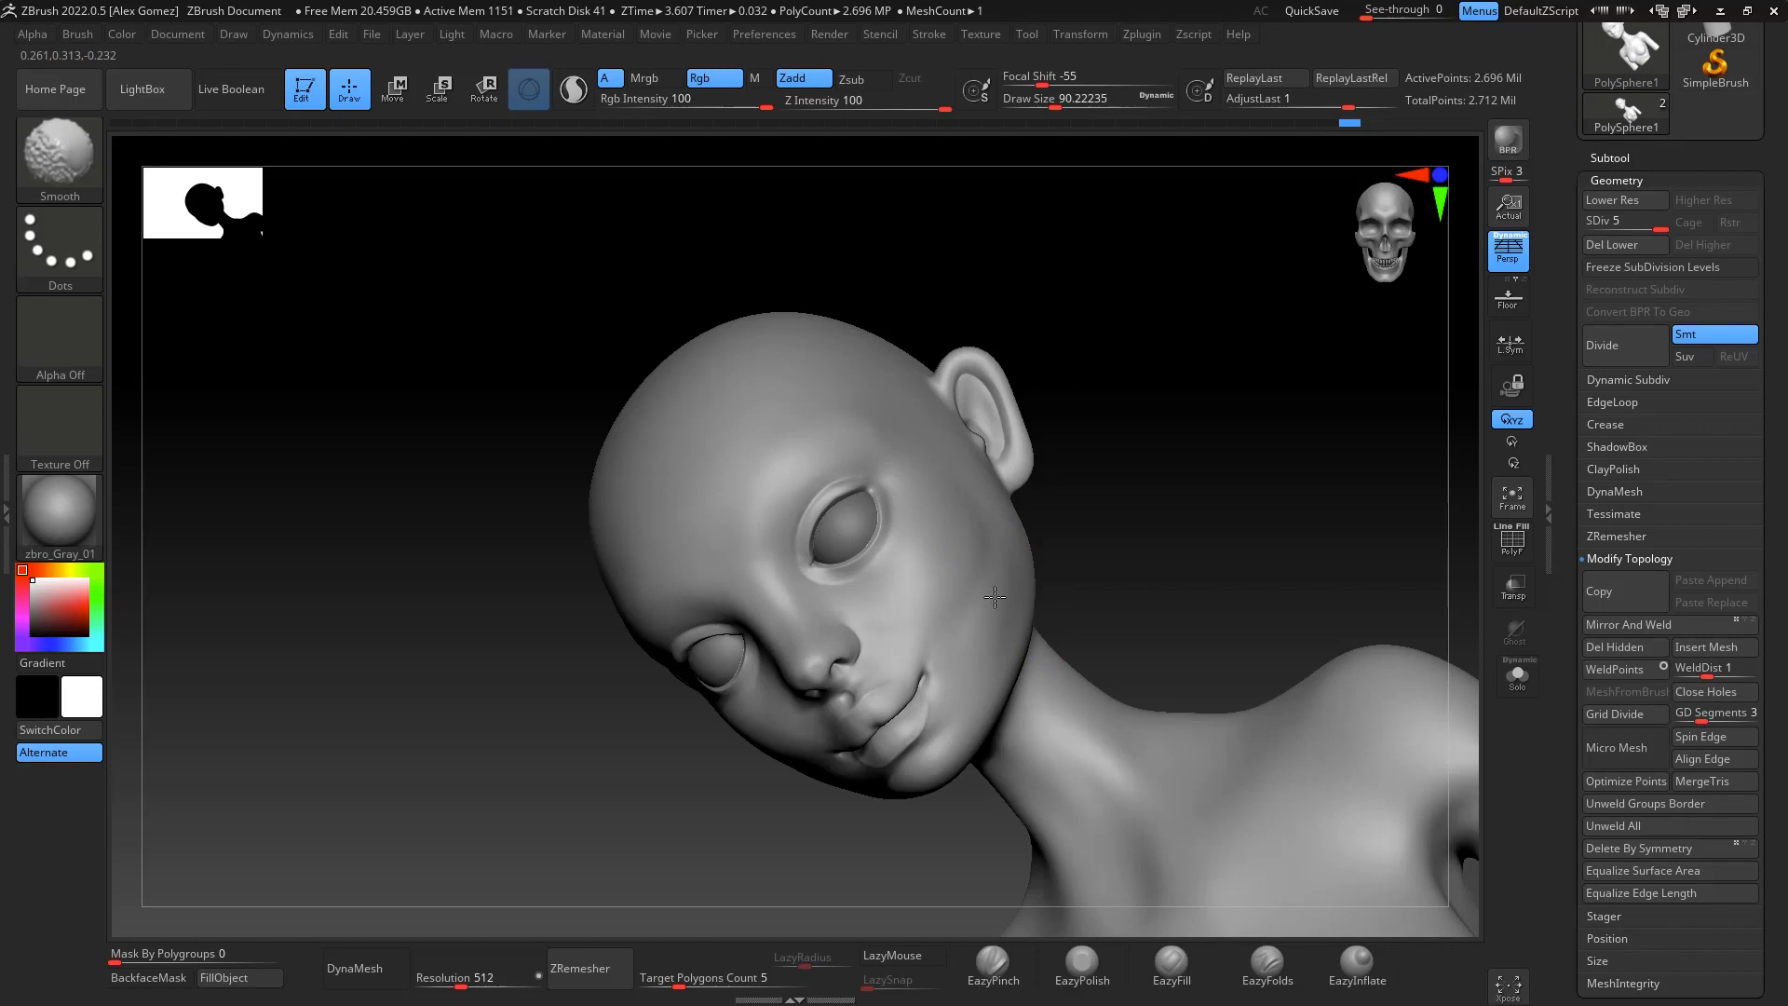
pyautogui.click(1081, 961)
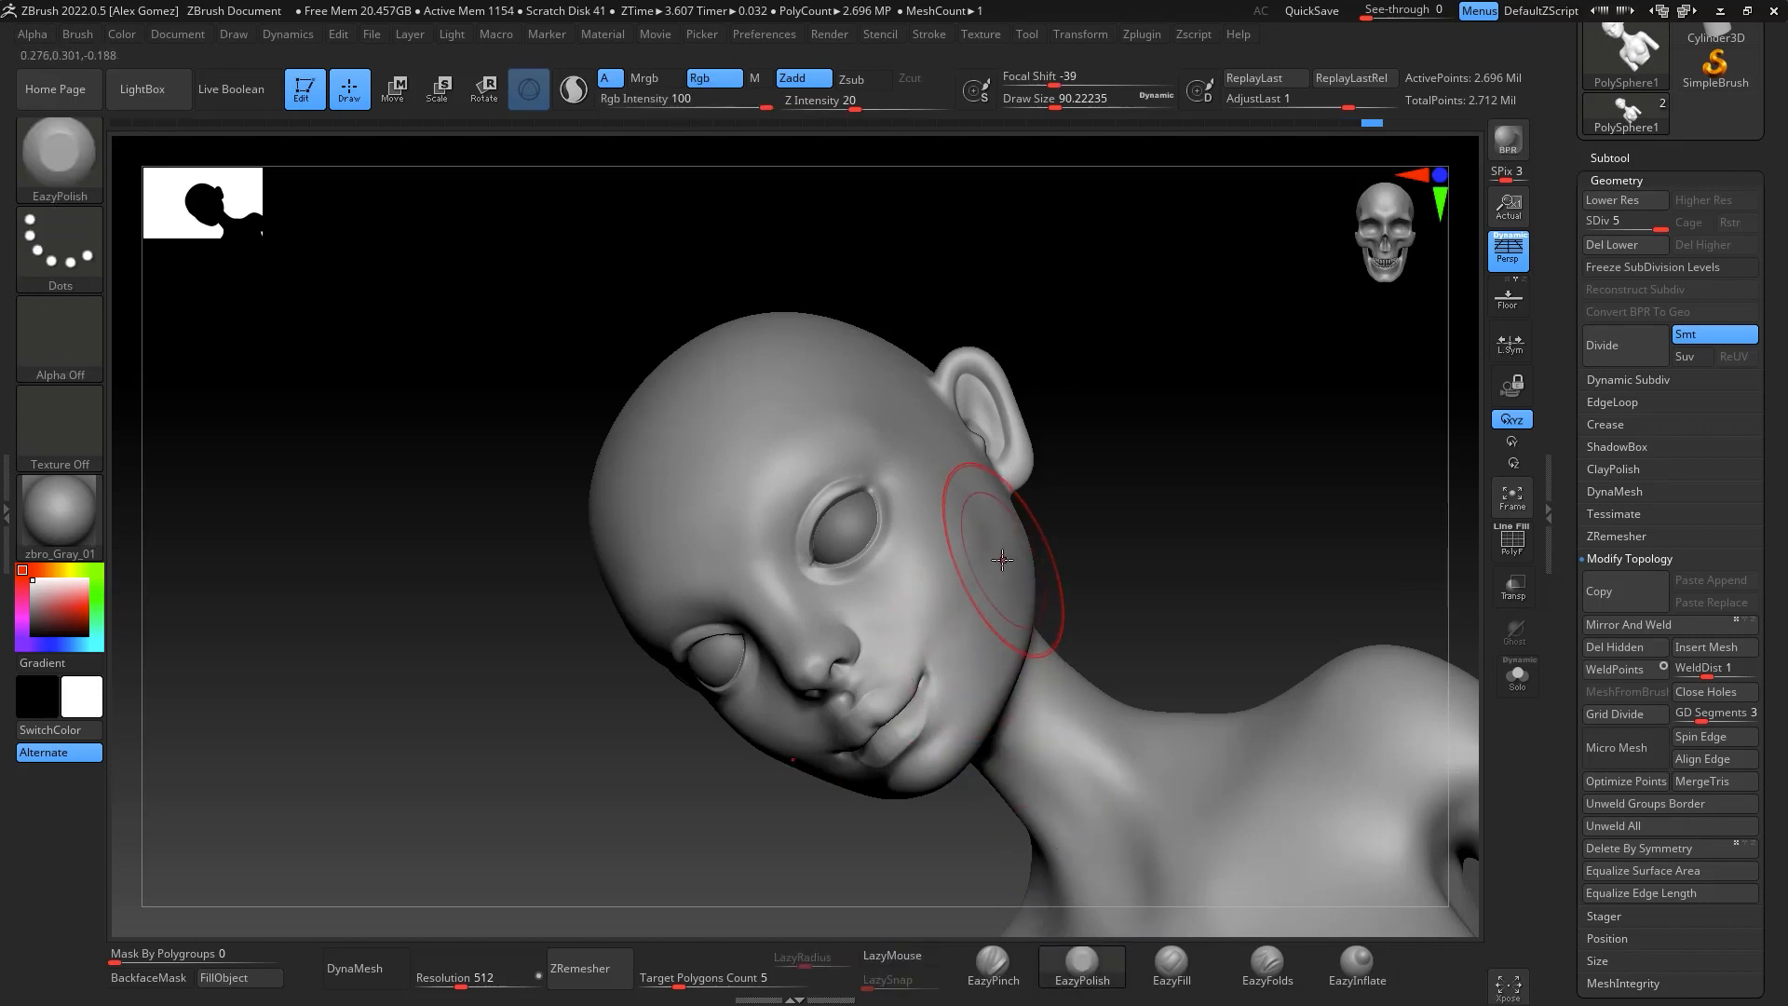
# Try to polish the surface beside the mouth corner with EazyPolish at a draw size of about 26.9
pyautogui.moveTo(1158, 488)
pyautogui.mouseDown()
pyautogui.moveTo(1250, 522)
pyautogui.moveTo(1301, 626)
pyautogui.moveTo(1233, 638)
pyautogui.moveTo(1237, 684)
pyautogui.moveTo(1198, 643)
pyautogui.moveTo(1200, 696)
pyautogui.moveTo(1173, 673)
pyautogui.mouseUp()
pyautogui.press('space')
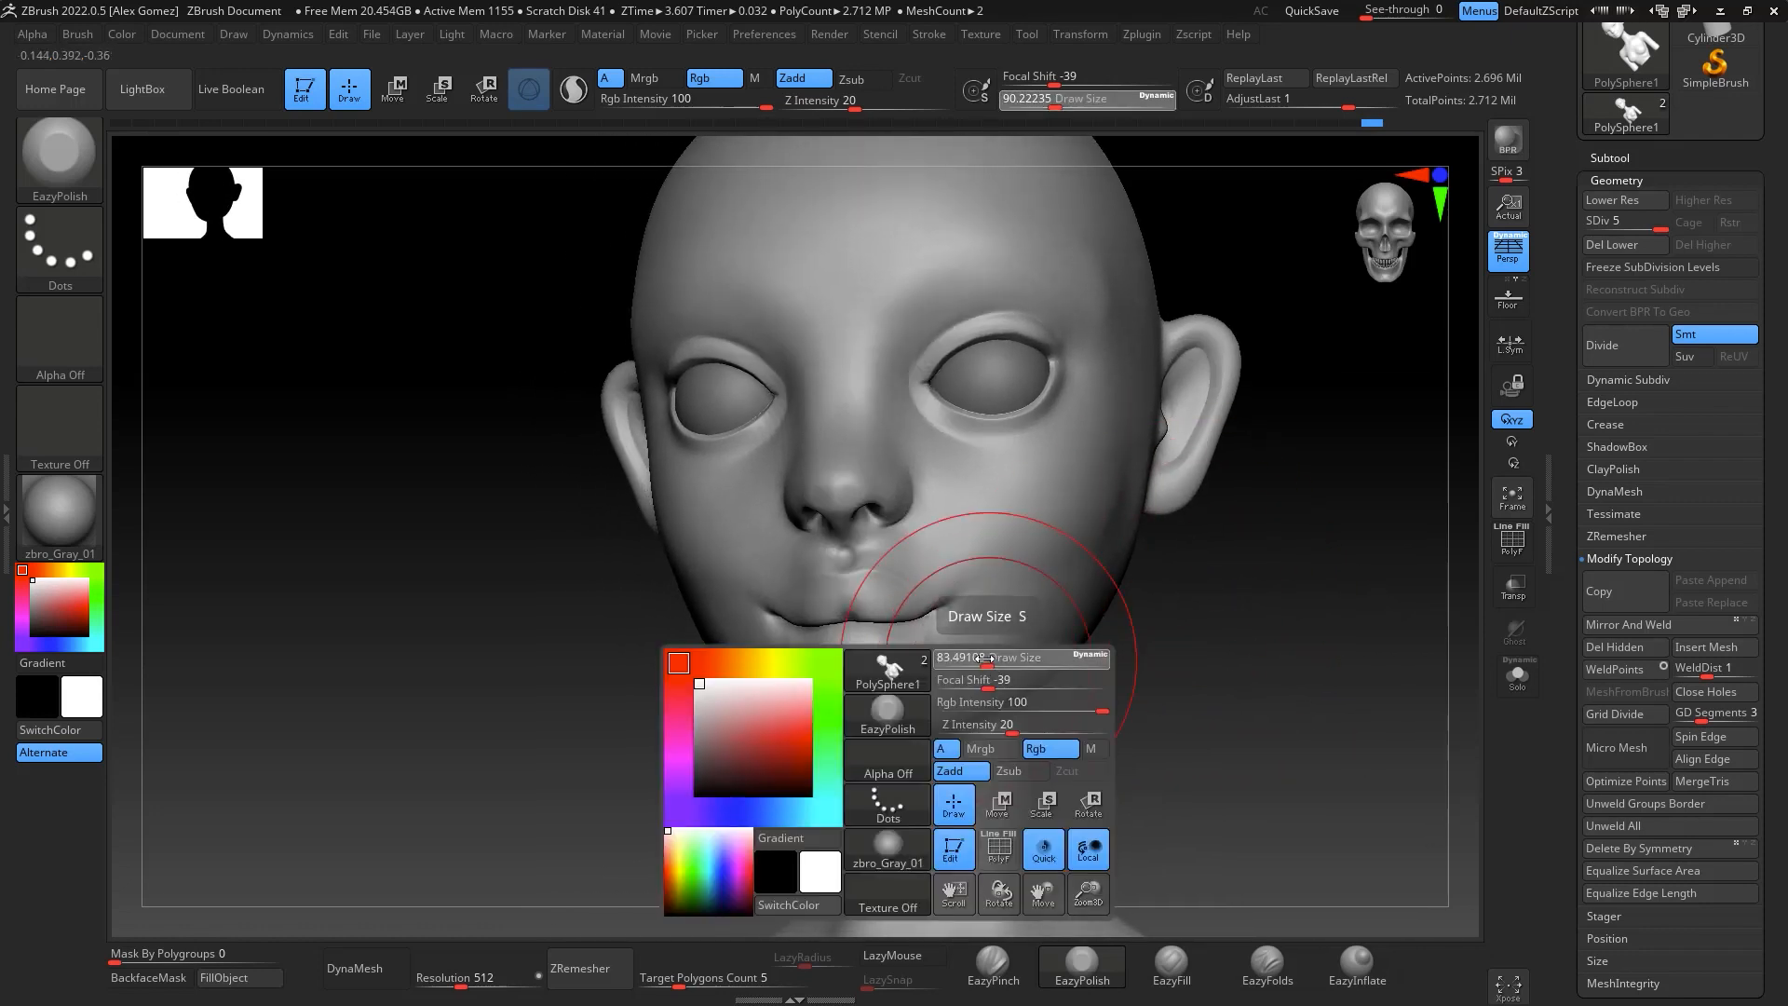
pyautogui.press('space')
pyautogui.moveTo(957, 617); pyautogui.dragTo(939, 597)
pyautogui.hotkey('ctrl', 'z')
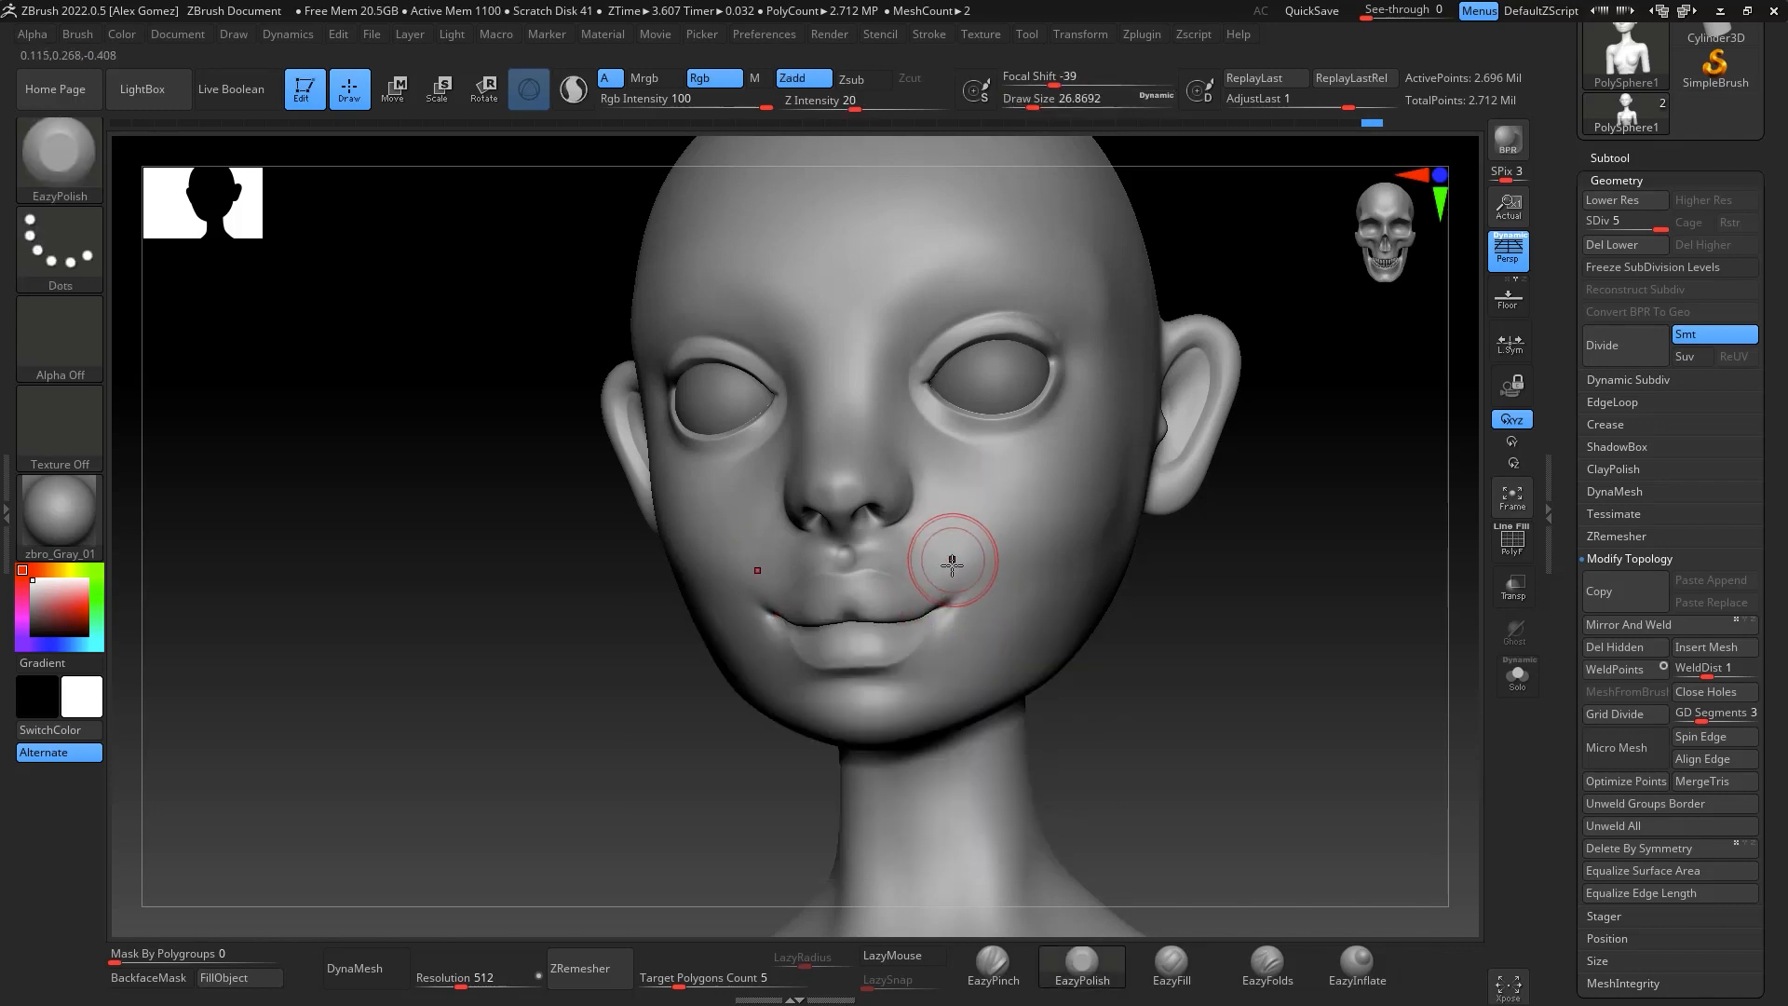
# Nudge the mouth corners slightly inward with the Move brush at a draw size of about 26.9
pyautogui.press('b')
pyautogui.press('m')
pyautogui.press('v')
pyautogui.press('space')
pyautogui.moveTo(946, 596); pyautogui.dragTo(936, 593)
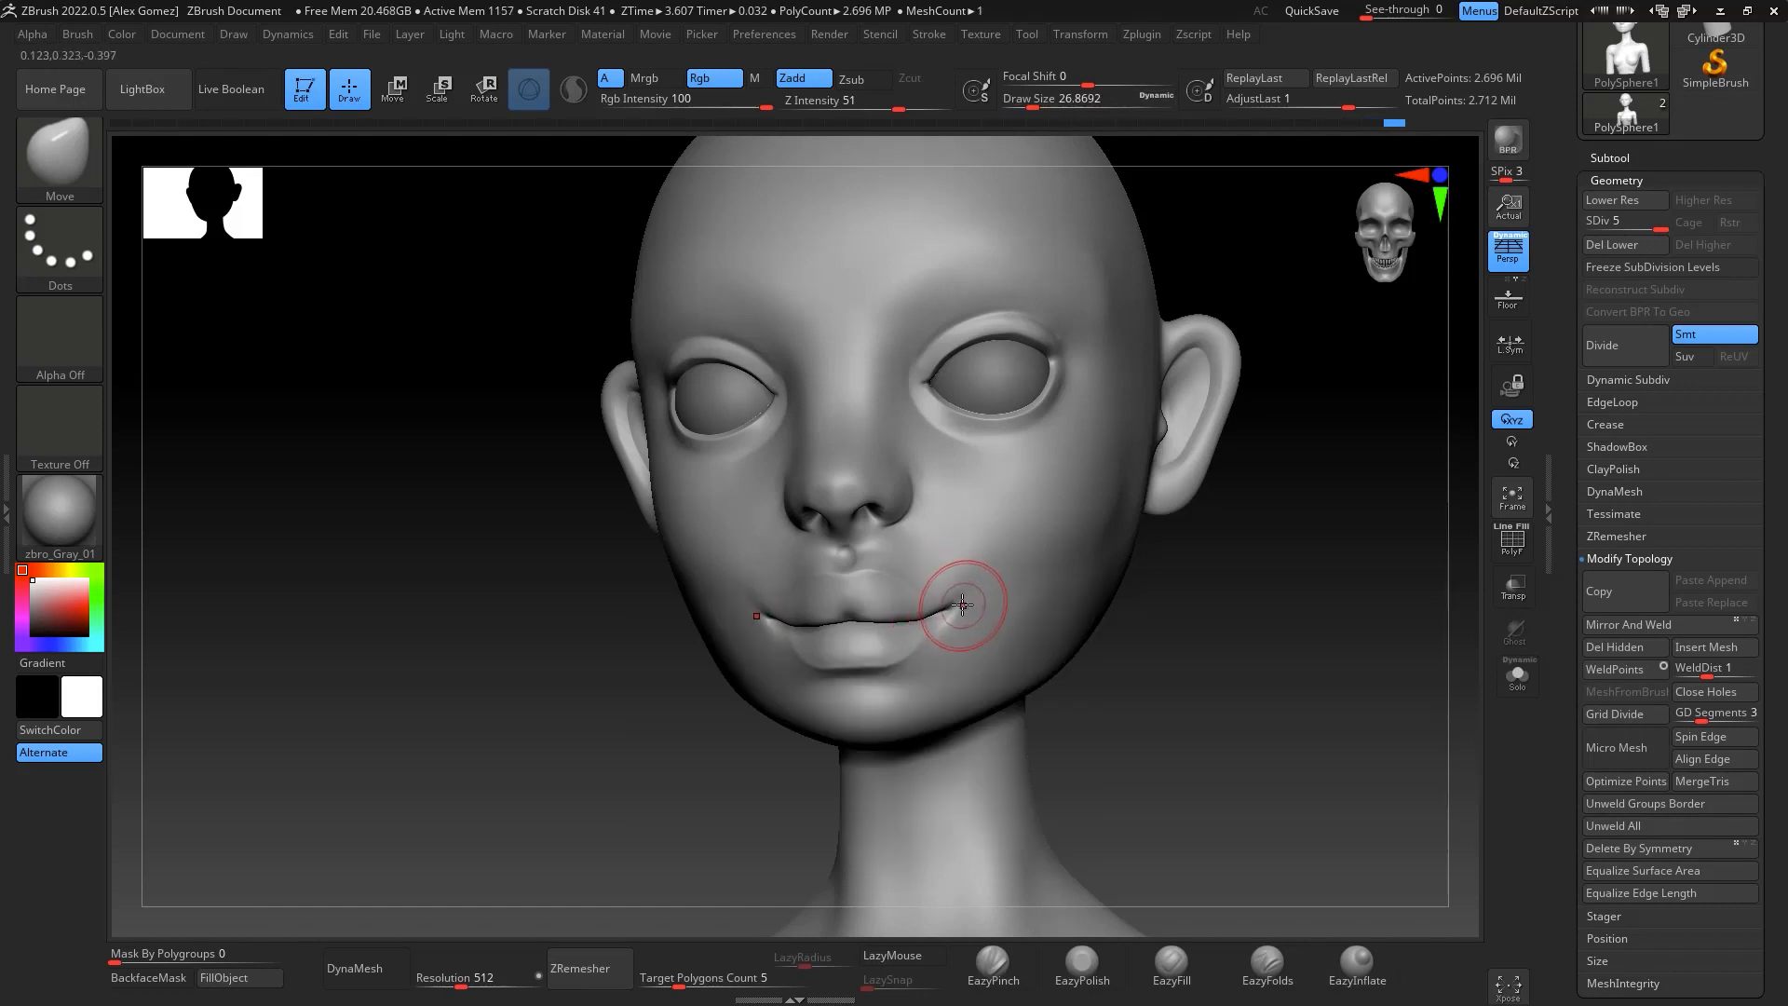
pyautogui.press('shift')
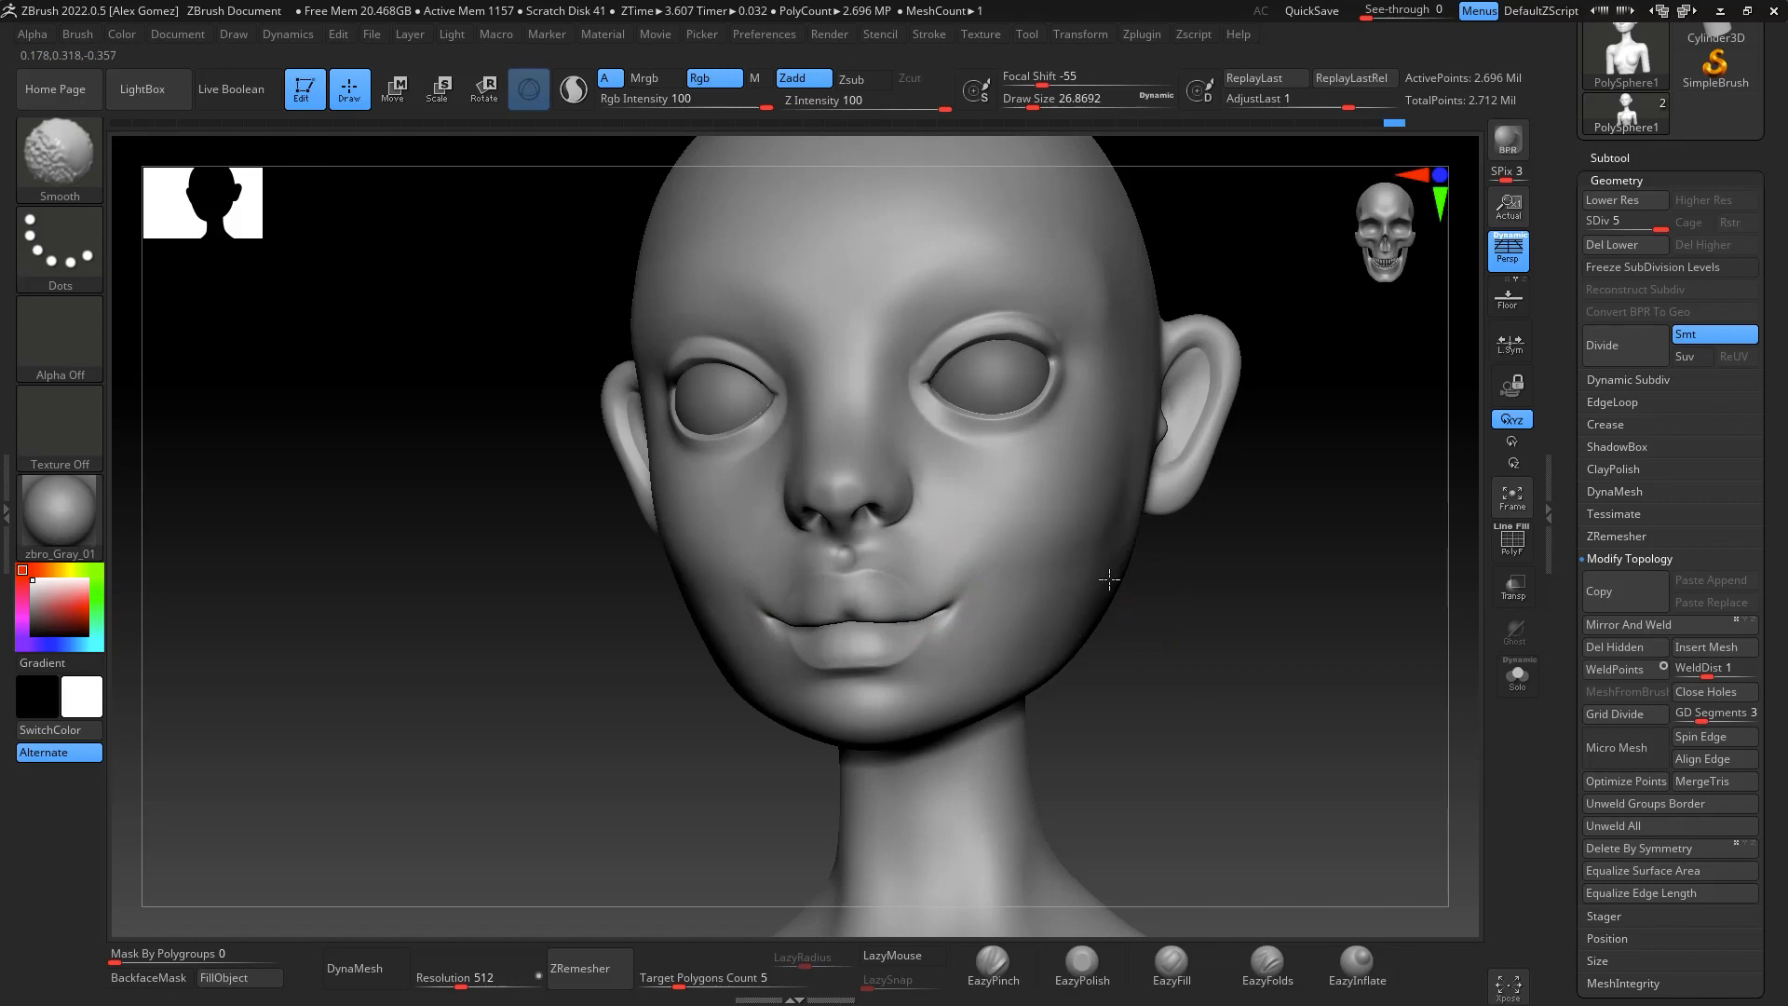
# Apply the SkinShade4 material to the character in a full front view of the head
pyautogui.moveTo(1183, 614)
pyautogui.keyDown('shift'); pyautogui.mouseDown()
pyautogui.moveTo(1261, 655)
pyautogui.moveTo(1261, 590)
pyautogui.moveTo(1201, 503)
pyautogui.mouseUp(); pyautogui.keyUp('shift')
pyautogui.moveTo(1213, 587)
pyautogui.keyDown('alt'); pyautogui.mouseDown()
pyautogui.moveTo(1193, 475)
pyautogui.moveTo(1221, 606)
pyautogui.moveTo(1283, 679)
pyautogui.mouseUp(); pyautogui.keyUp('alt')
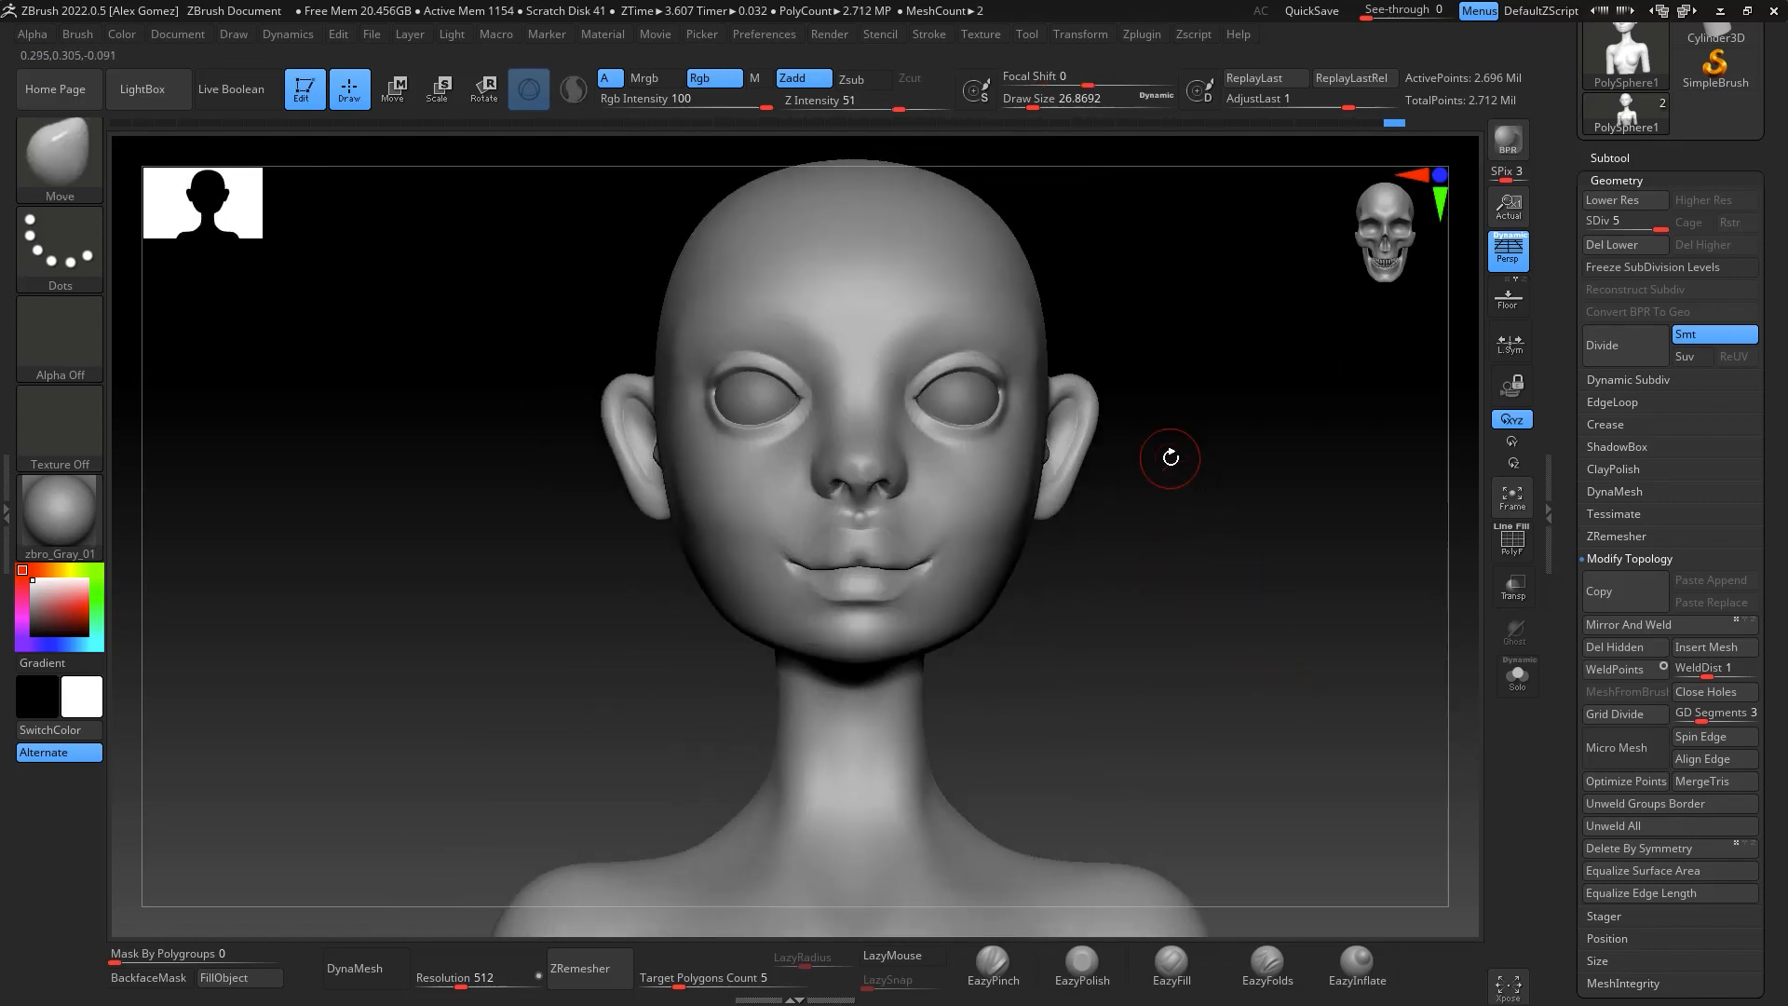
pyautogui.click(75, 512)
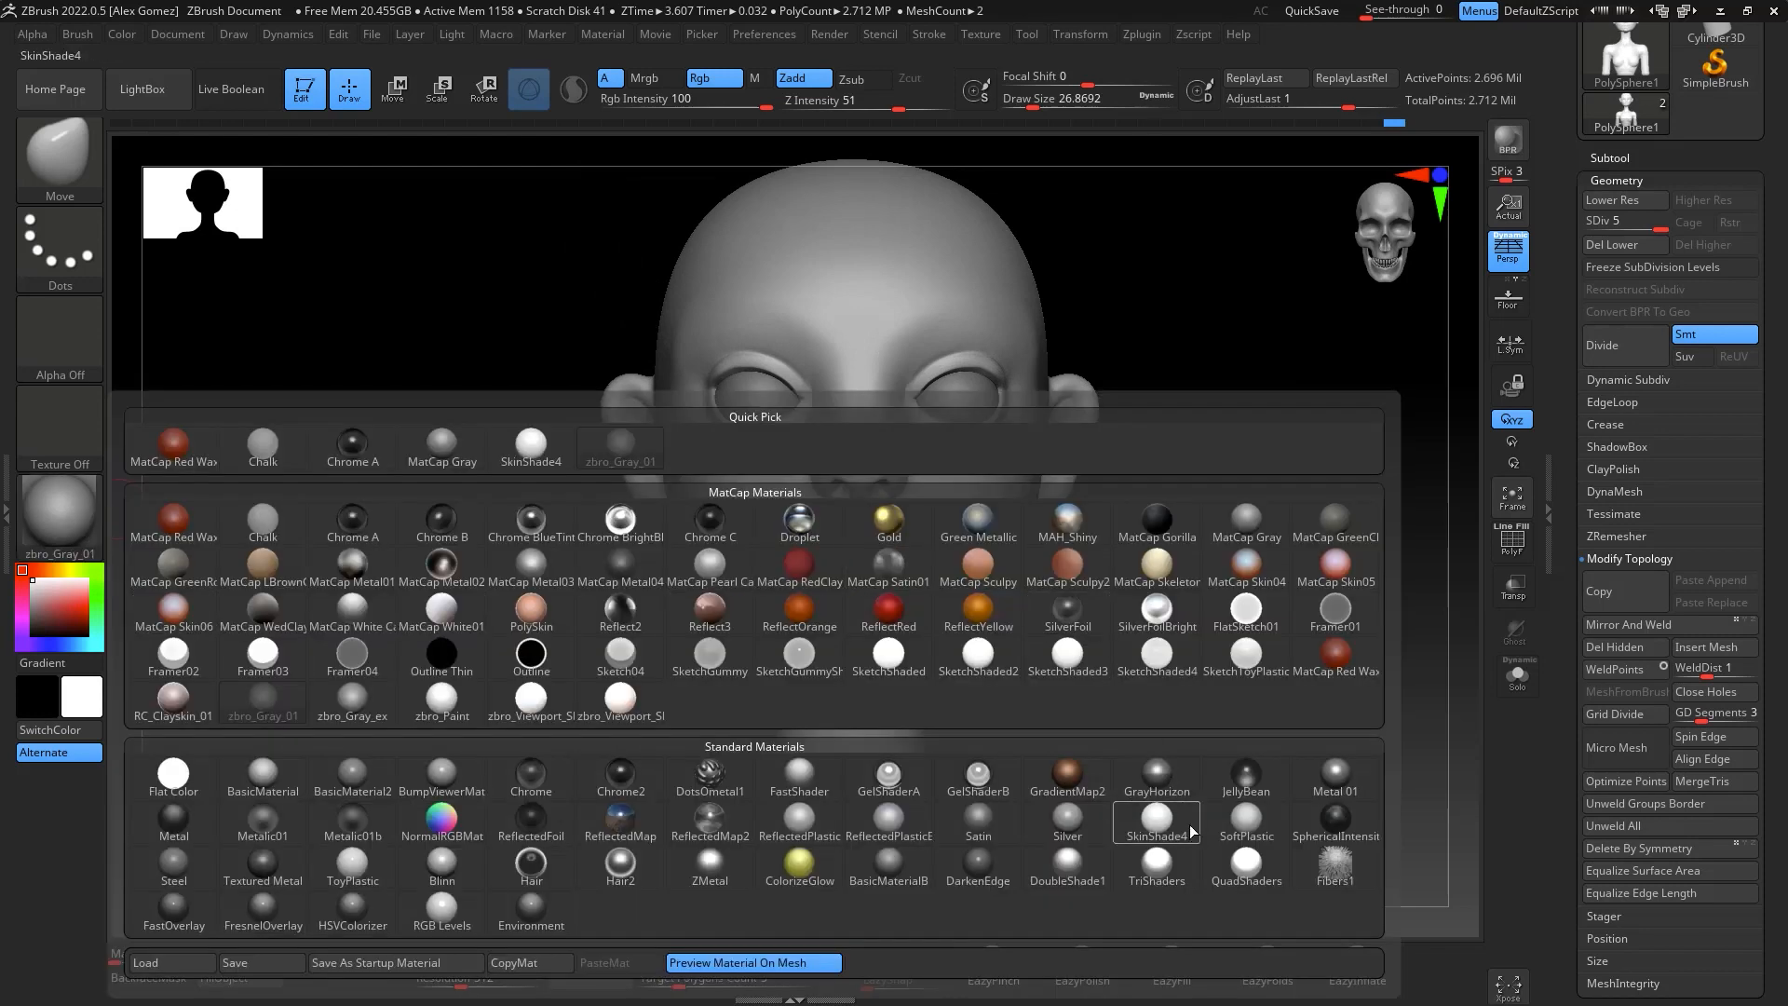
pyautogui.click(1164, 820)
# Set the character's colour to a warm light-brown skin tone
pyautogui.moveTo(1190, 700); pyautogui.dragTo(1108, 462)
pyautogui.click(45, 592)
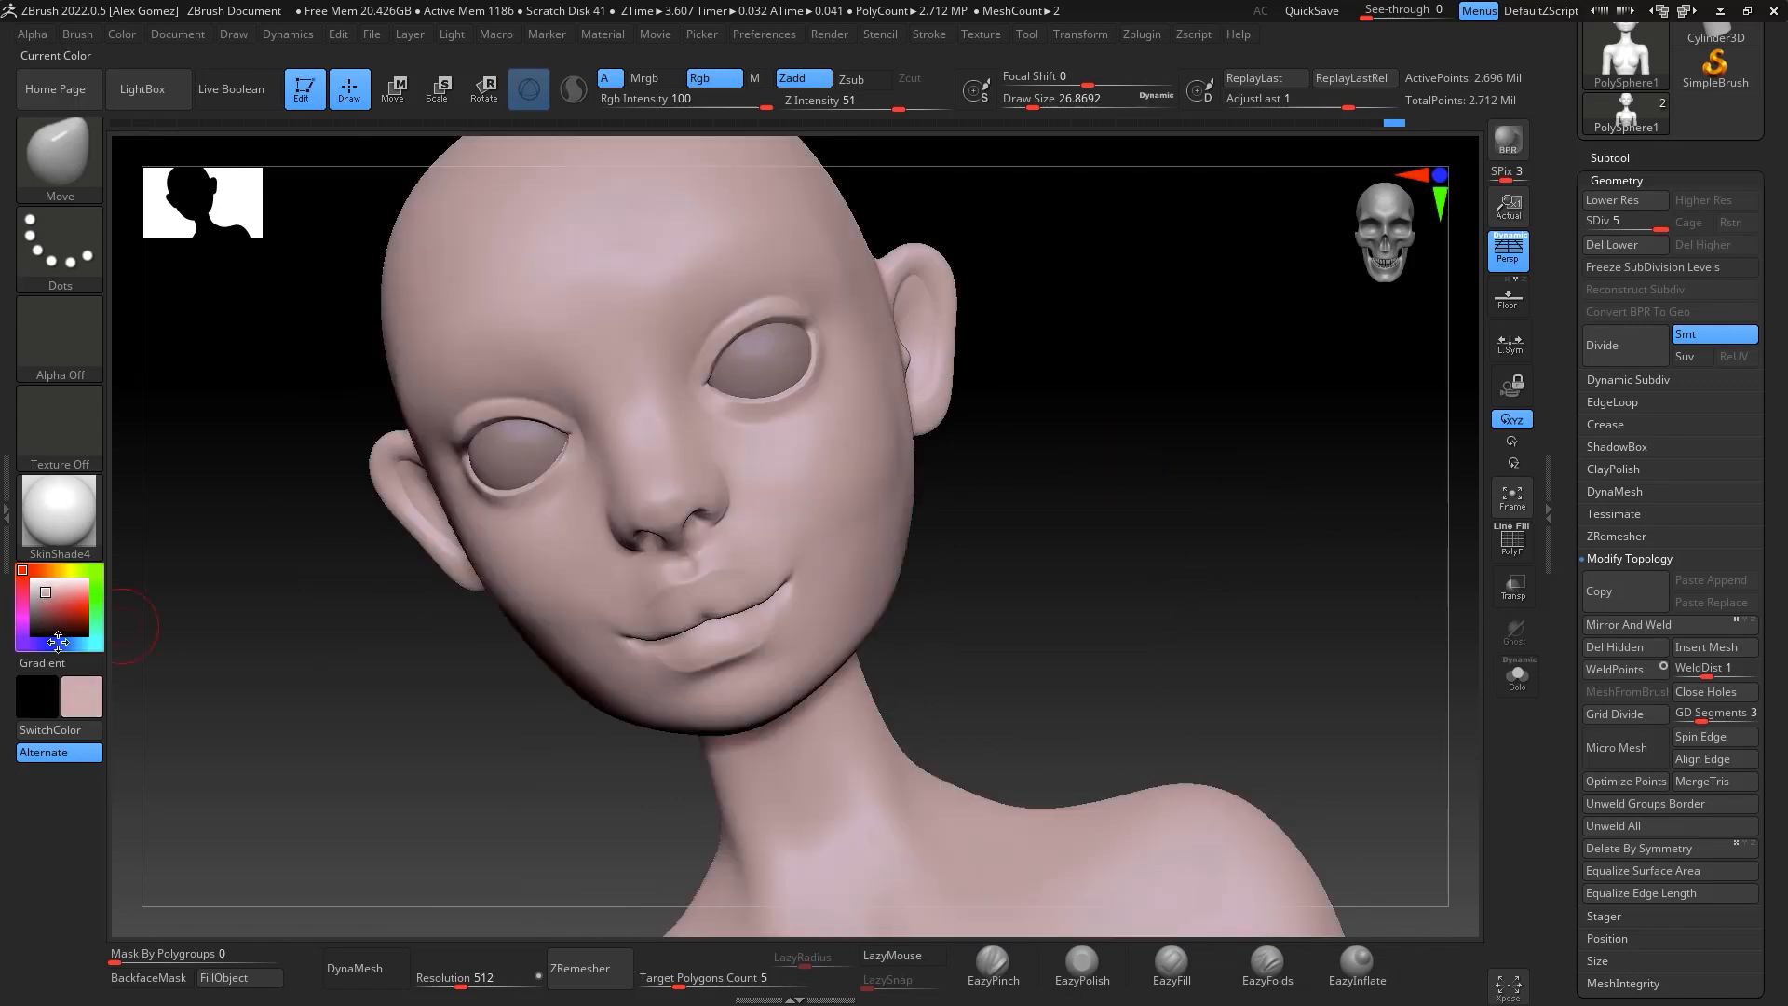
pyautogui.click(47, 595)
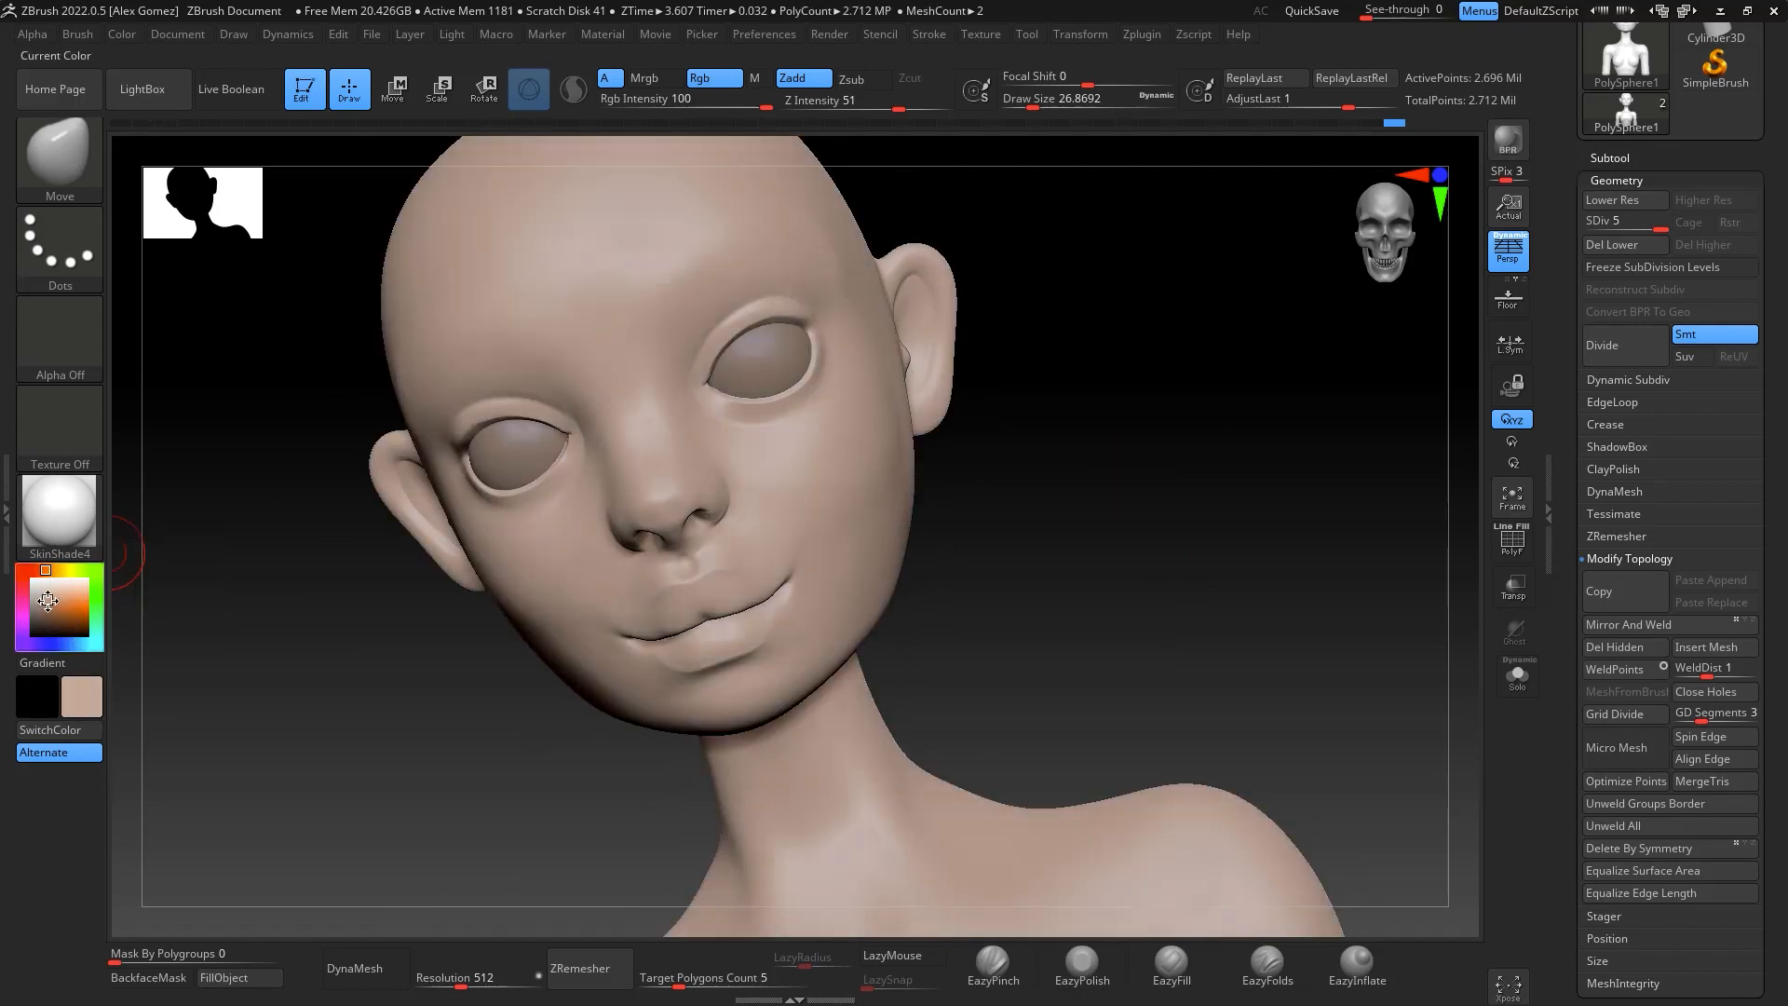
pyautogui.click(47, 602)
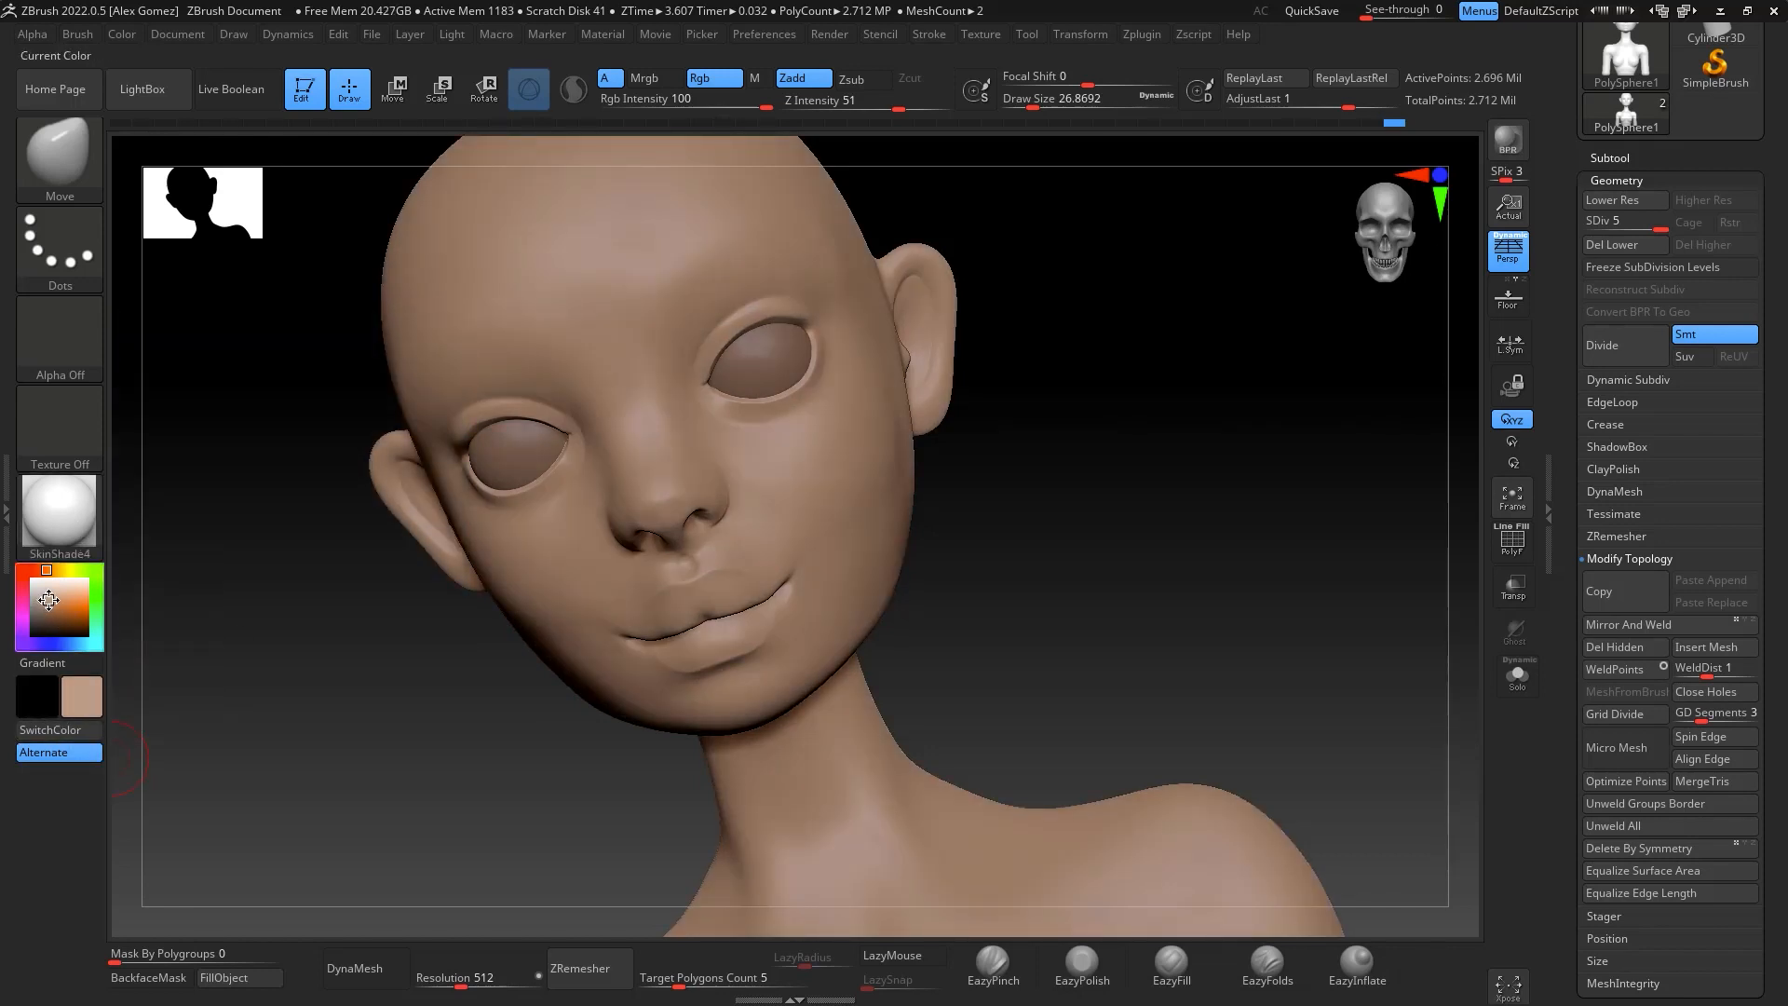
# Fill the character with a slightly more muted light-brown skin tone
pyautogui.click(47, 599)
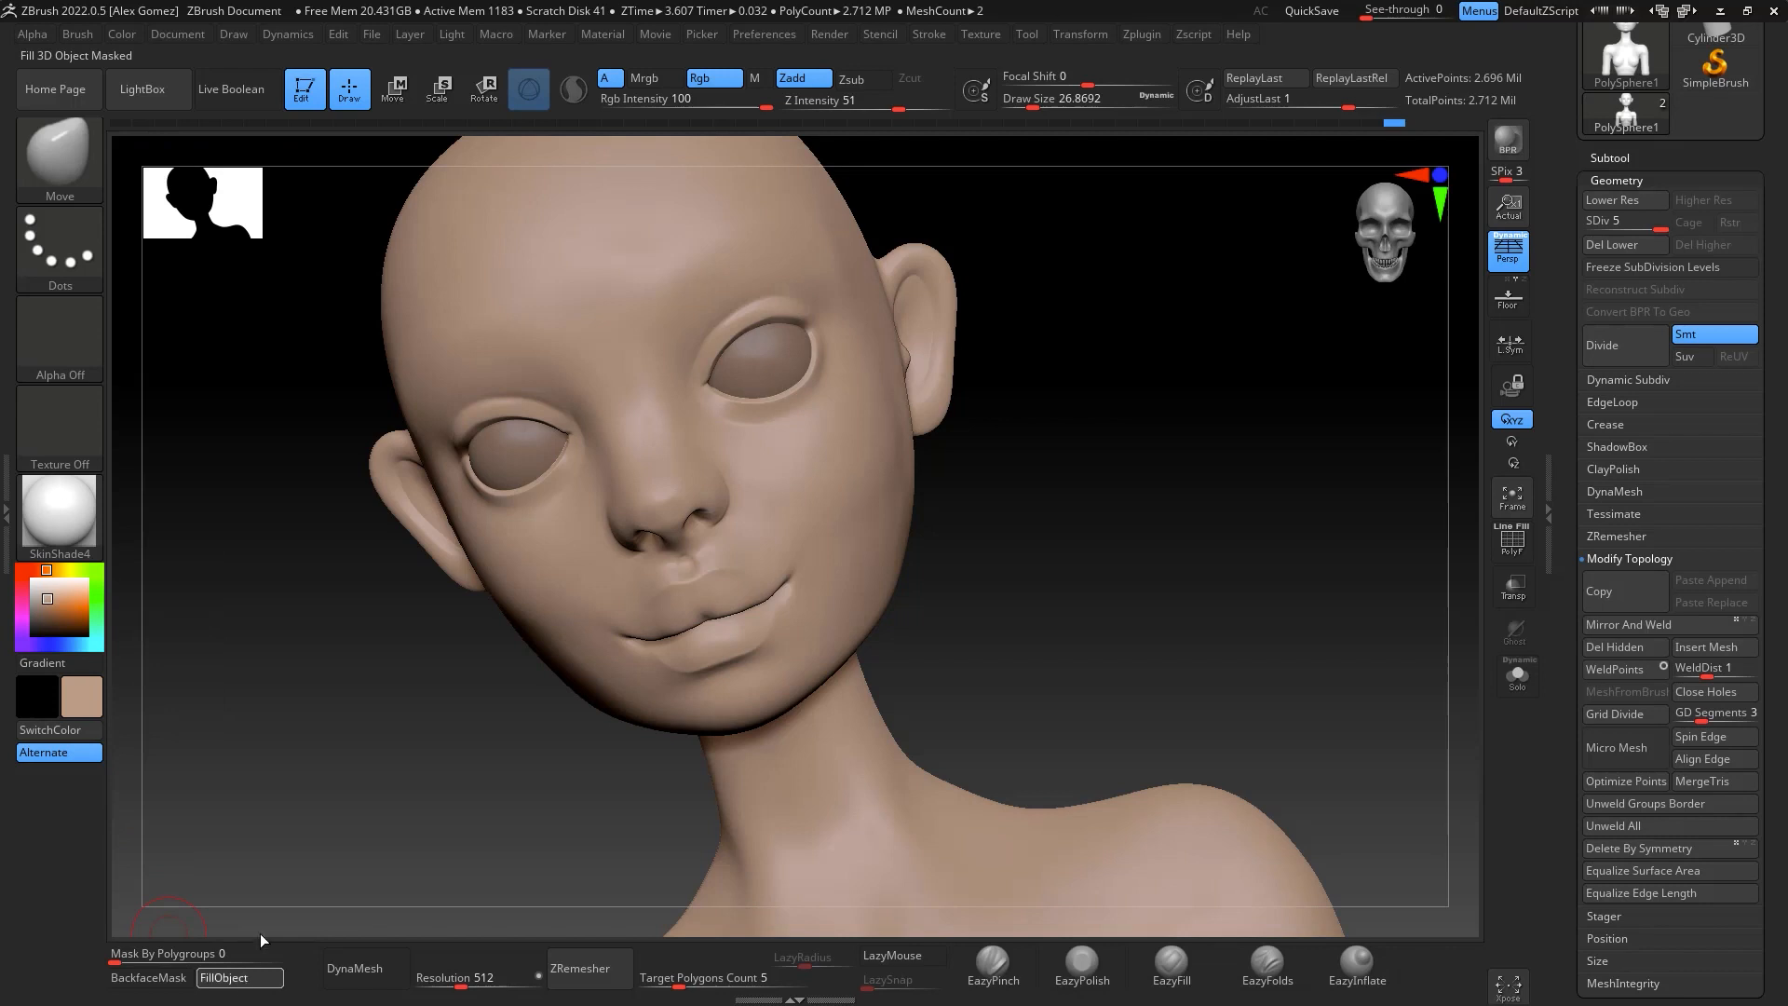
# Try to sculpt the brows above the eyes with the Standard brush at a draw size of about 20
pyautogui.moveTo(1170, 567)
pyautogui.mouseDown()
pyautogui.moveTo(1173, 591)
pyautogui.moveTo(1274, 506)
pyautogui.moveTo(1277, 555)
pyautogui.moveTo(1193, 575)
pyautogui.moveTo(1243, 718)
pyautogui.moveTo(1286, 547)
pyautogui.moveTo(1233, 630)
pyautogui.moveTo(1238, 610)
pyautogui.moveTo(1357, 380)
pyautogui.mouseUp()
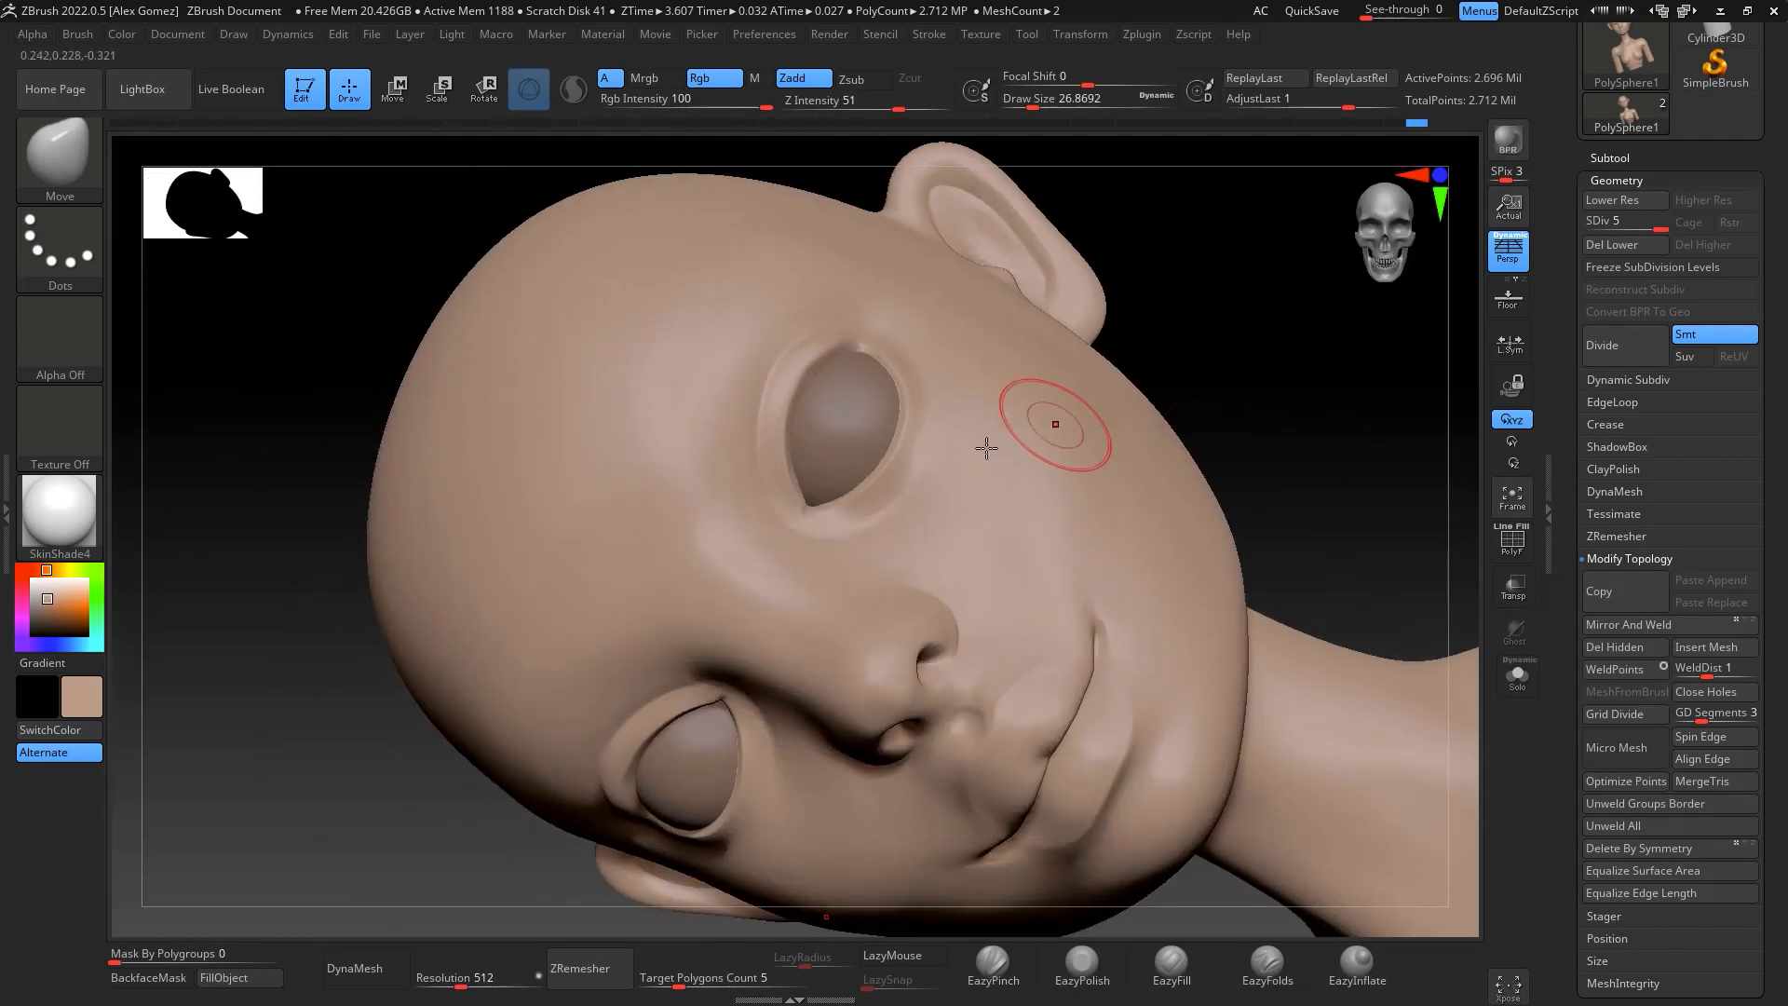
pyautogui.press('space')
pyautogui.moveTo(815, 428); pyautogui.dragTo(803, 428)
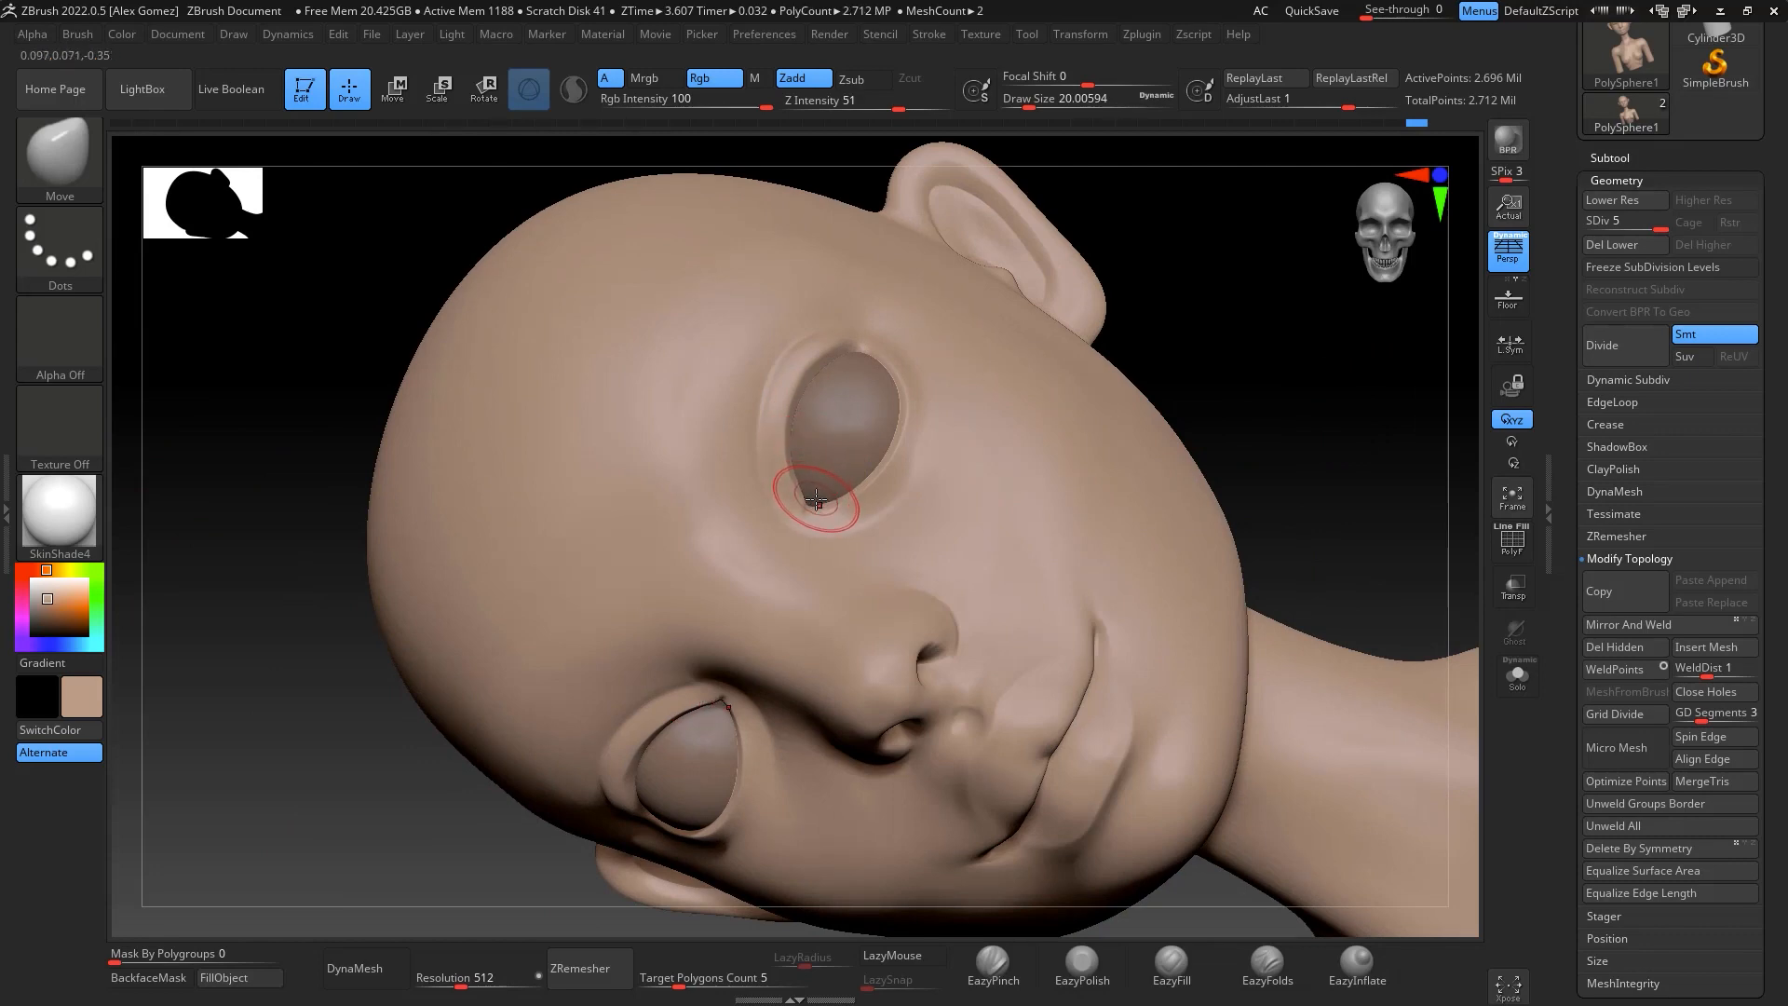
pyautogui.press('b')
pyautogui.press('s')
pyautogui.press('t')
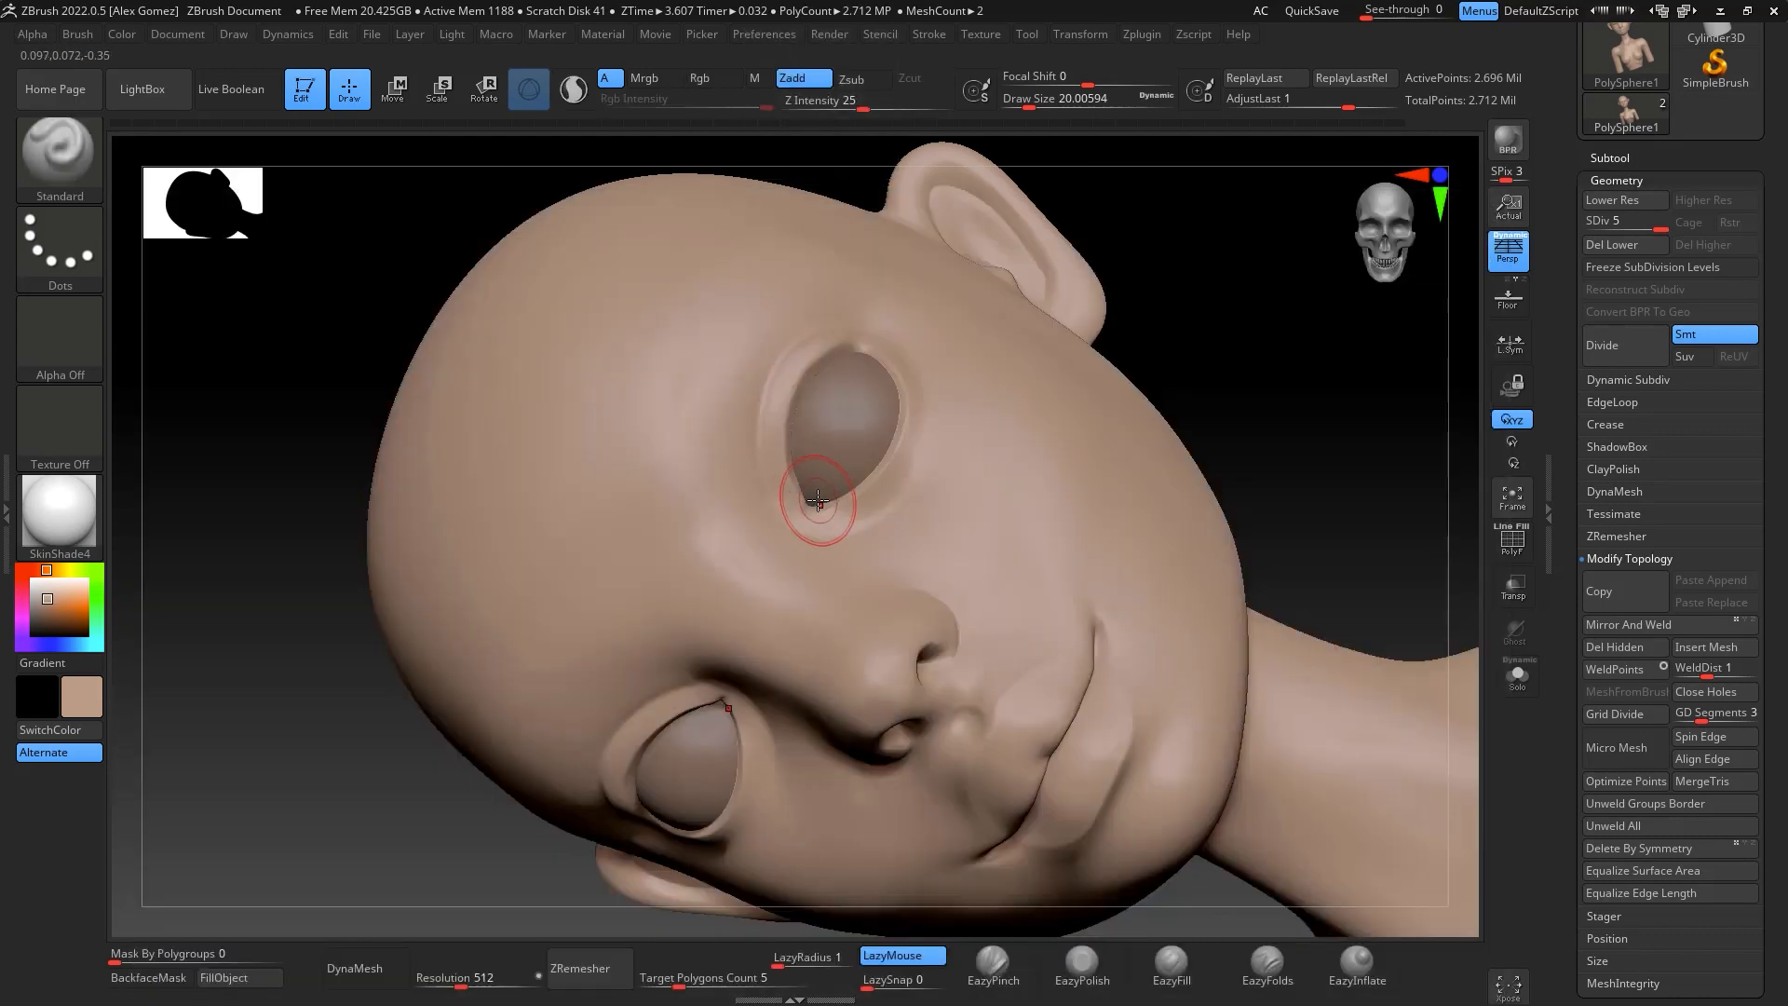
pyautogui.moveTo(706, 504)
pyautogui.mouseDown()
pyautogui.moveTo(689, 421)
pyautogui.moveTo(721, 337)
pyautogui.mouseUp()
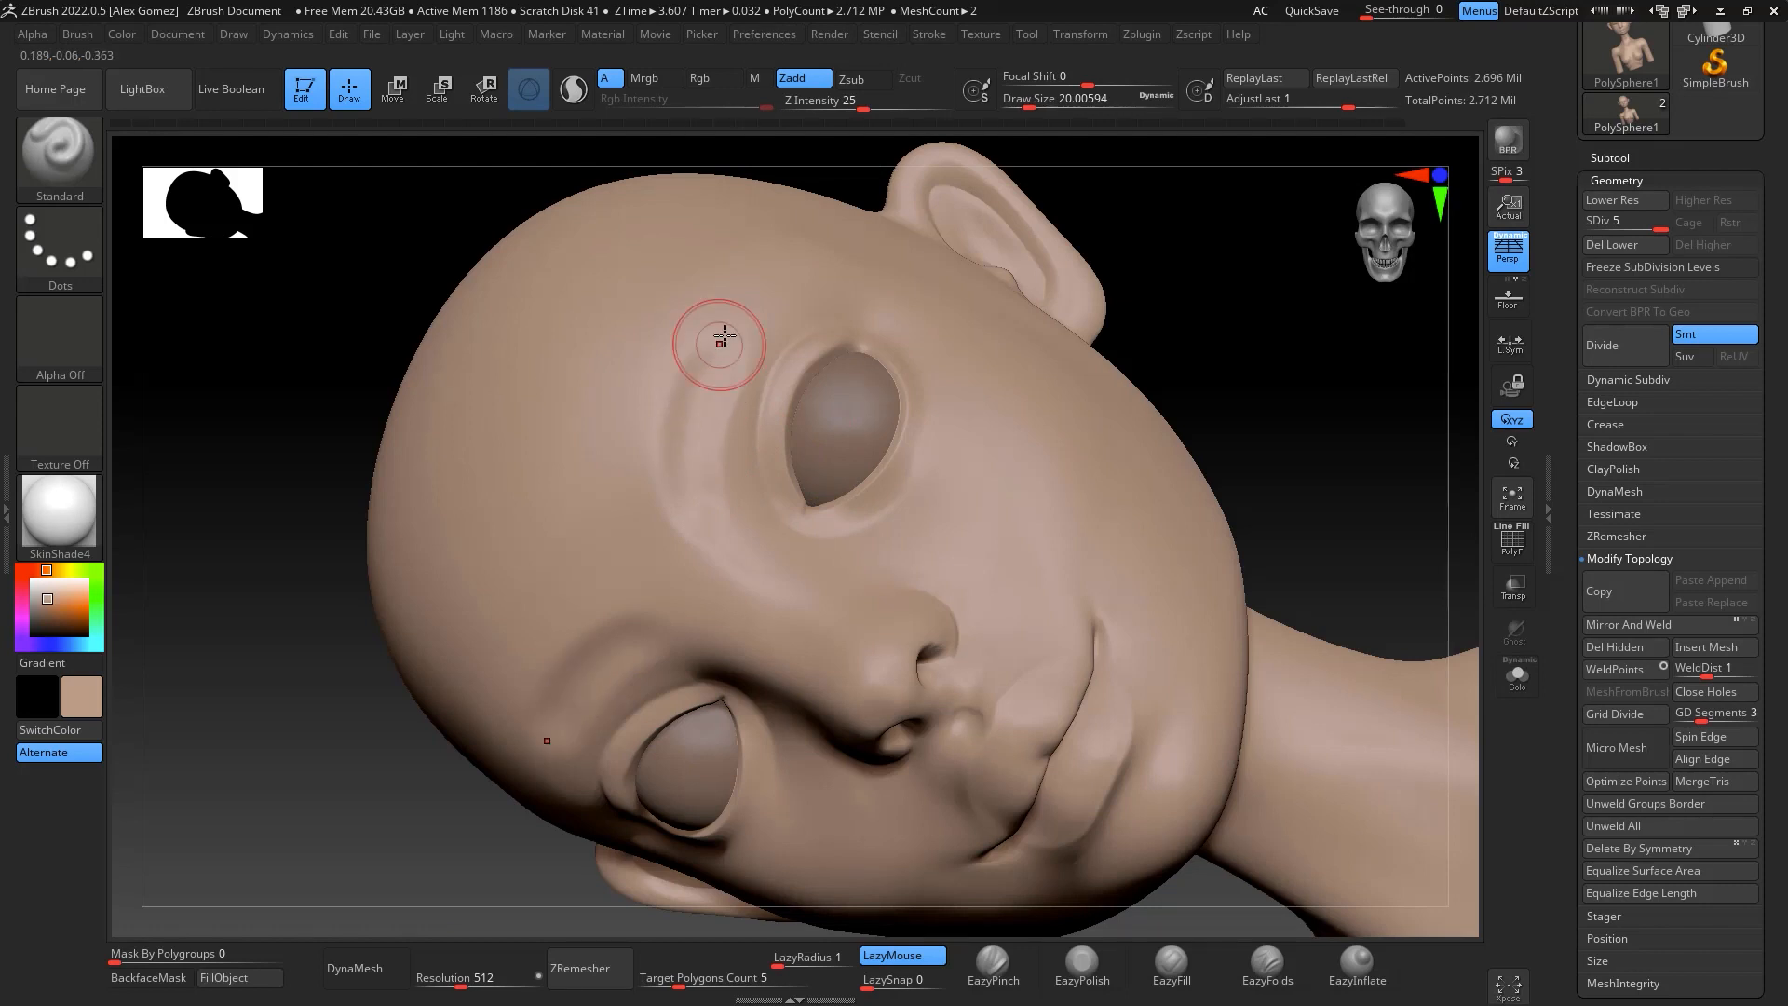
pyautogui.hotkey('ctrl', 'z')
# Undo the lasso mask at the brow and switch the MaskPen stroke to FreeHand
pyautogui.press('ctrl')
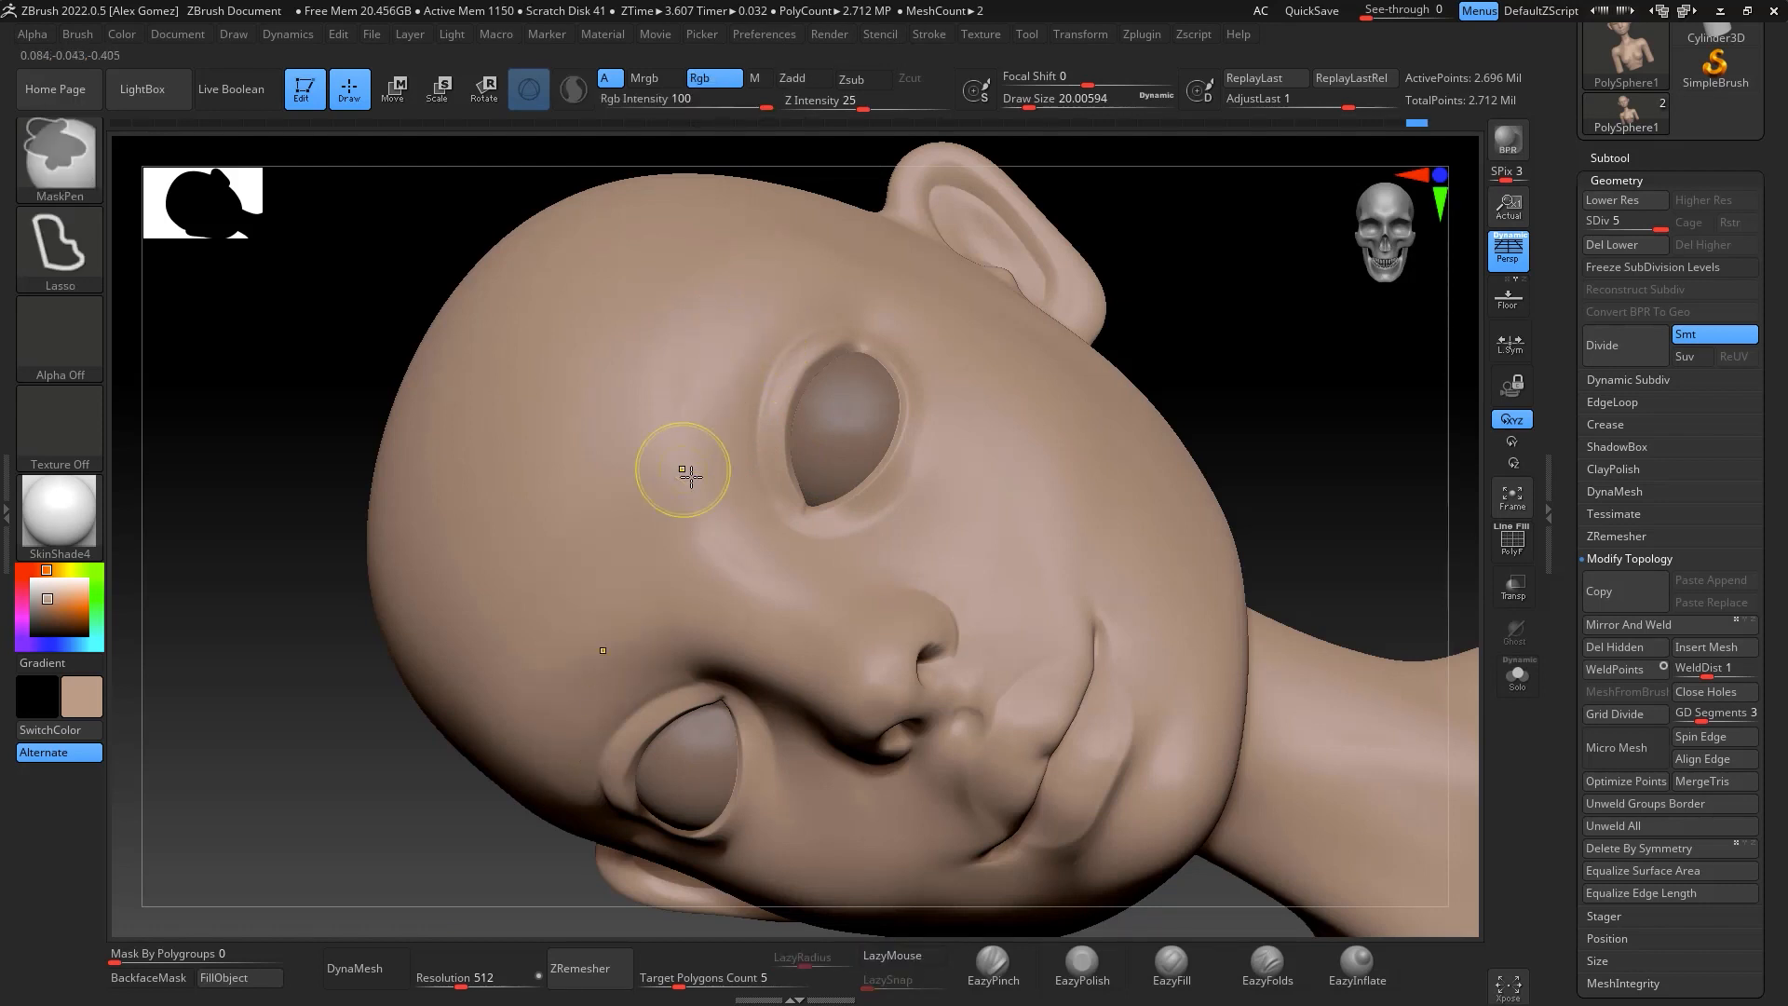
pyautogui.keyDown('ctrl'); pyautogui.moveTo(698, 494); pyautogui.dragTo(714, 359); pyautogui.keyUp('ctrl')
pyautogui.hotkey('ctrl', 'z')
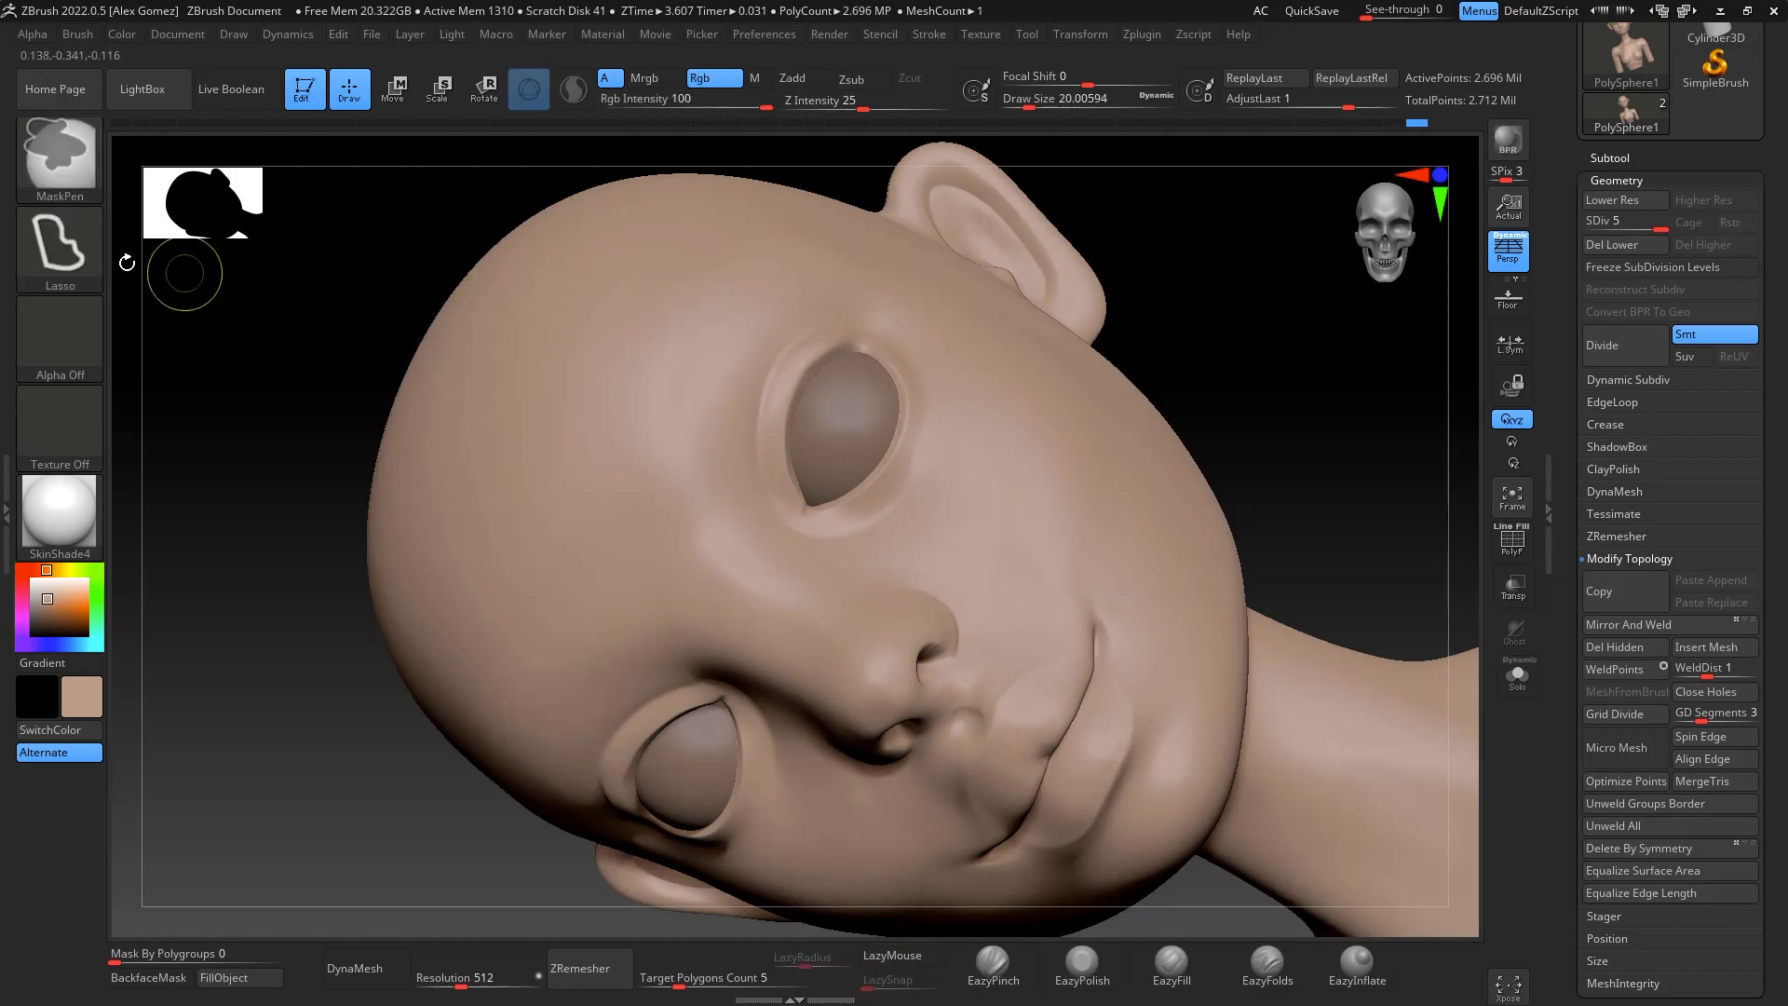
pyautogui.keyDown('ctrl'); pyautogui.click(69, 252); pyautogui.keyUp('ctrl')
pyautogui.keyDown('ctrl'); pyautogui.click(352, 261); pyautogui.keyUp('ctrl')
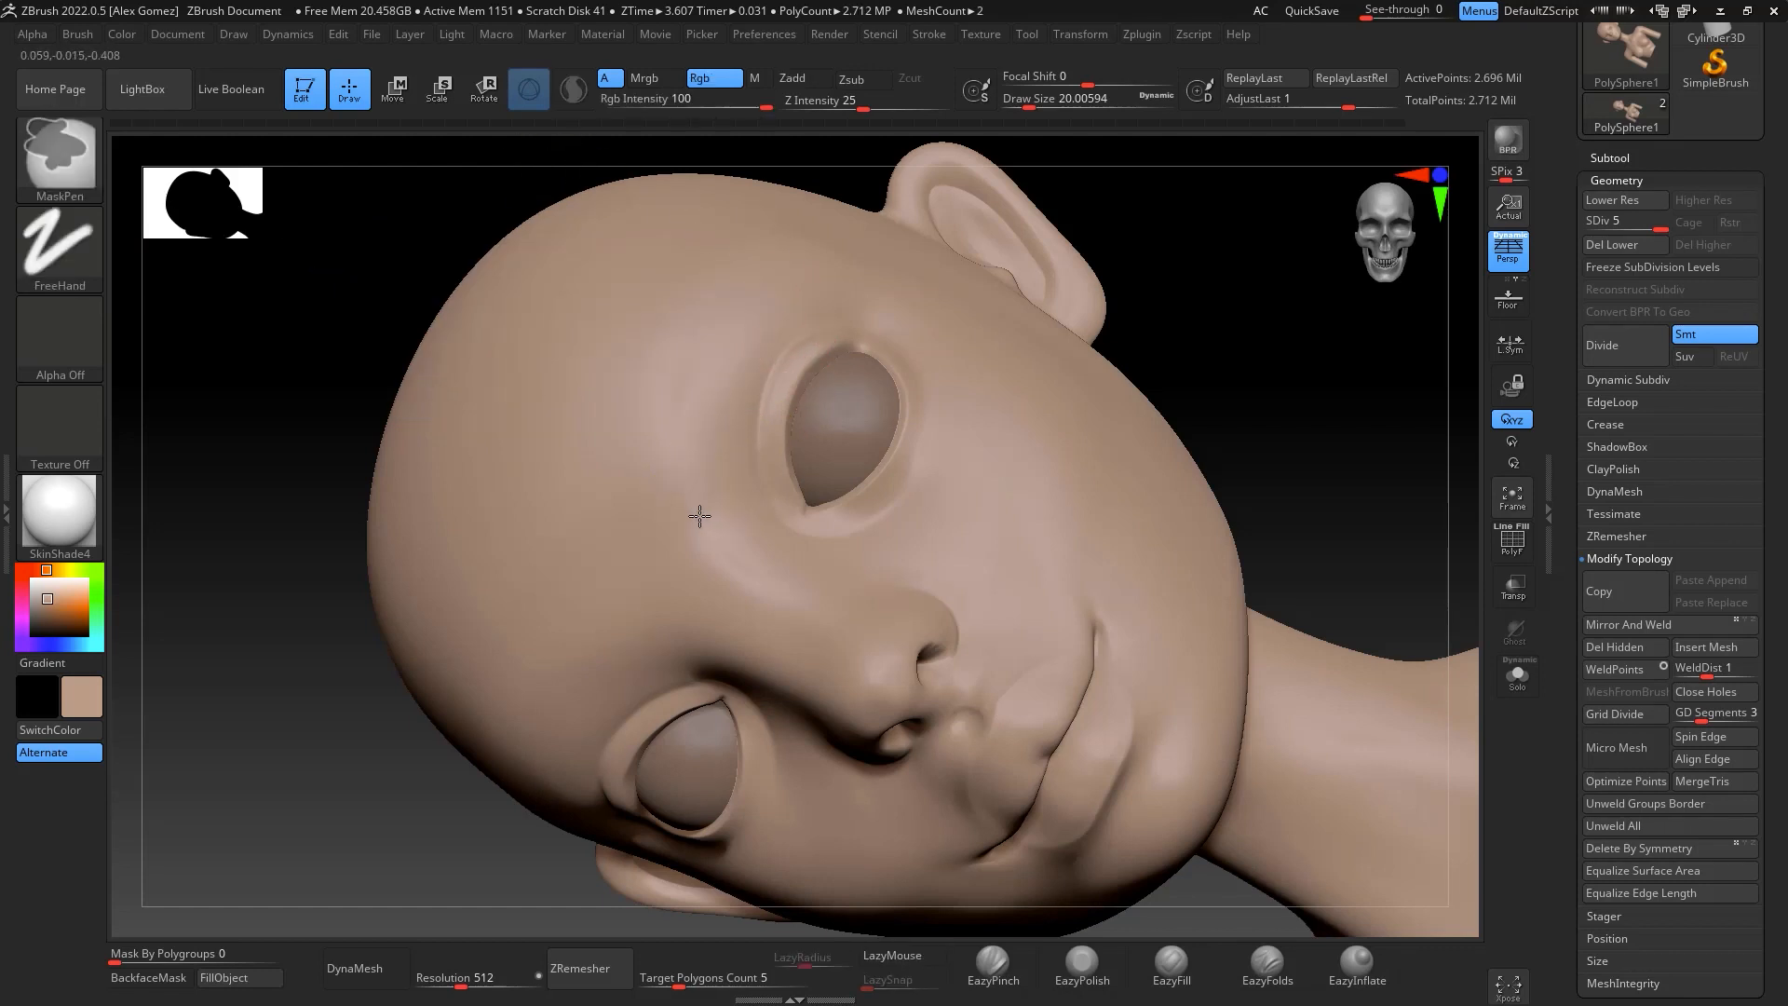
# Paint an eyebrow-shaped mask above each eye at a draw size of about 20 and trim its edges
pyautogui.moveTo(698, 515)
pyautogui.keyDown('ctrl'); pyautogui.mouseDown()
pyautogui.moveTo(741, 312)
pyautogui.moveTo(767, 288)
pyautogui.mouseUp(); pyautogui.keyUp('ctrl')
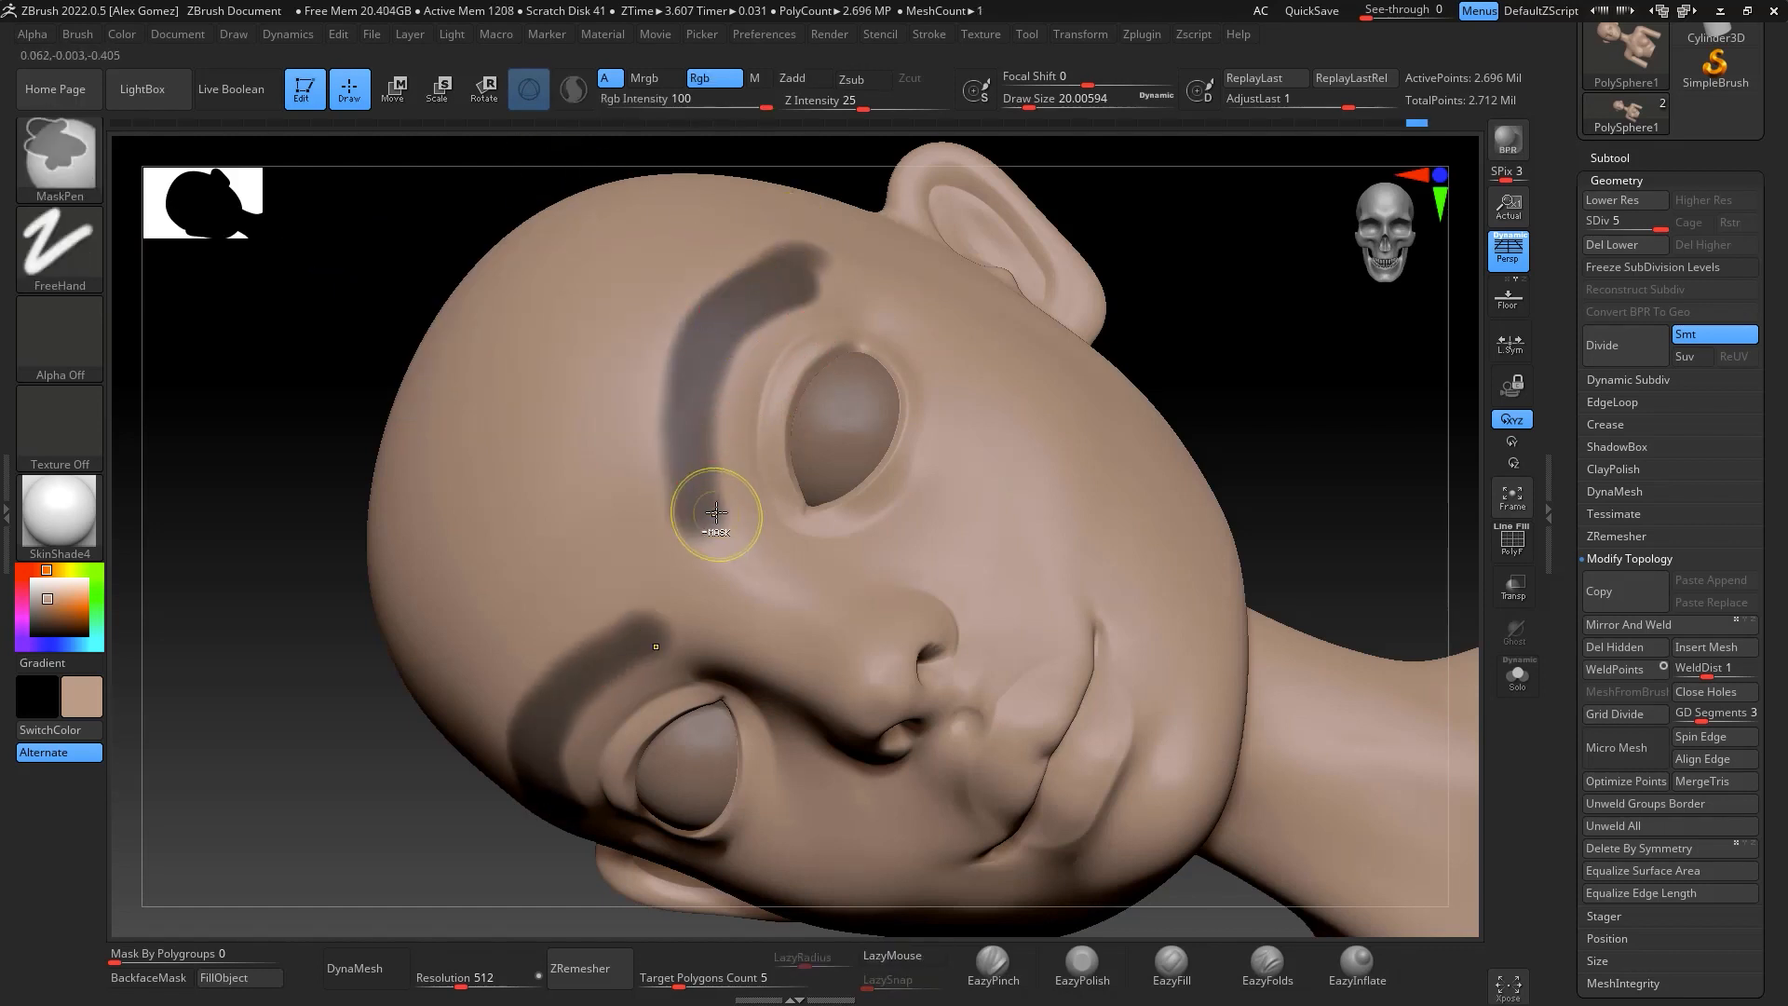
pyautogui.keyDown('ctrl'); pyautogui.keyDown('alt'); pyautogui.moveTo(728, 548); pyautogui.dragTo(735, 449); pyautogui.keyUp('alt'); pyautogui.keyUp('ctrl')
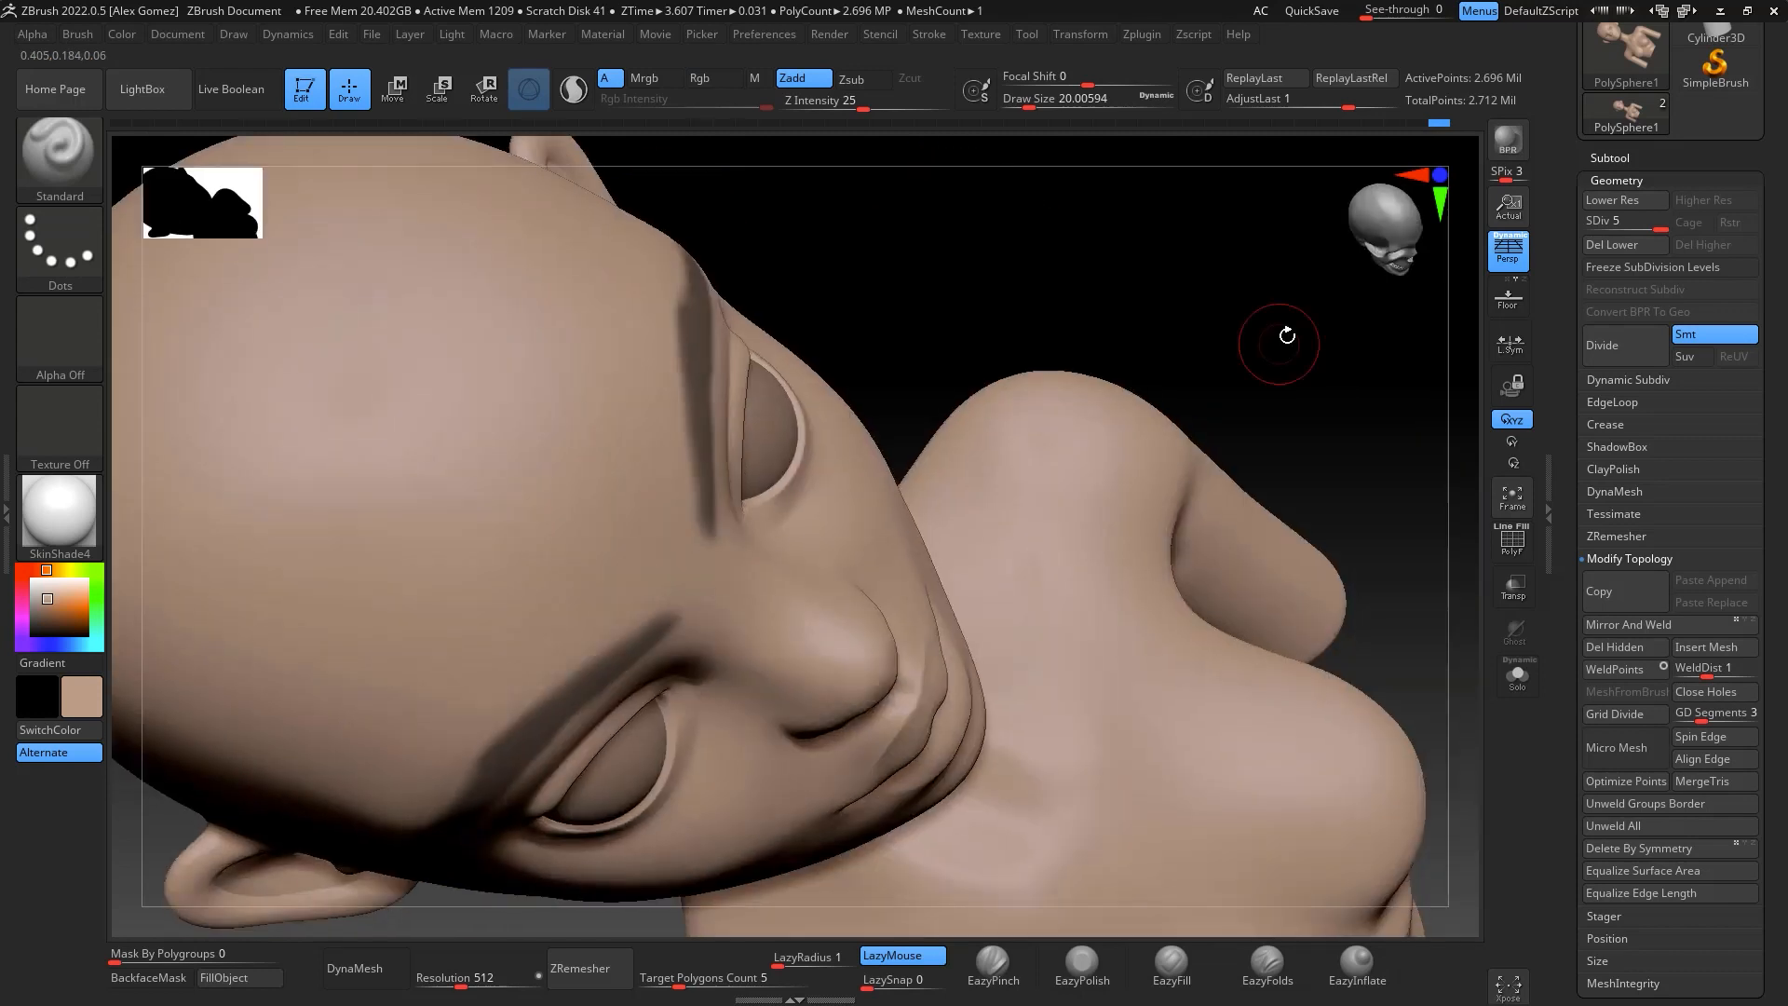
pyautogui.moveTo(1278, 331)
pyautogui.mouseDown()
pyautogui.moveTo(1183, 303)
pyautogui.moveTo(720, 376)
pyautogui.mouseUp()
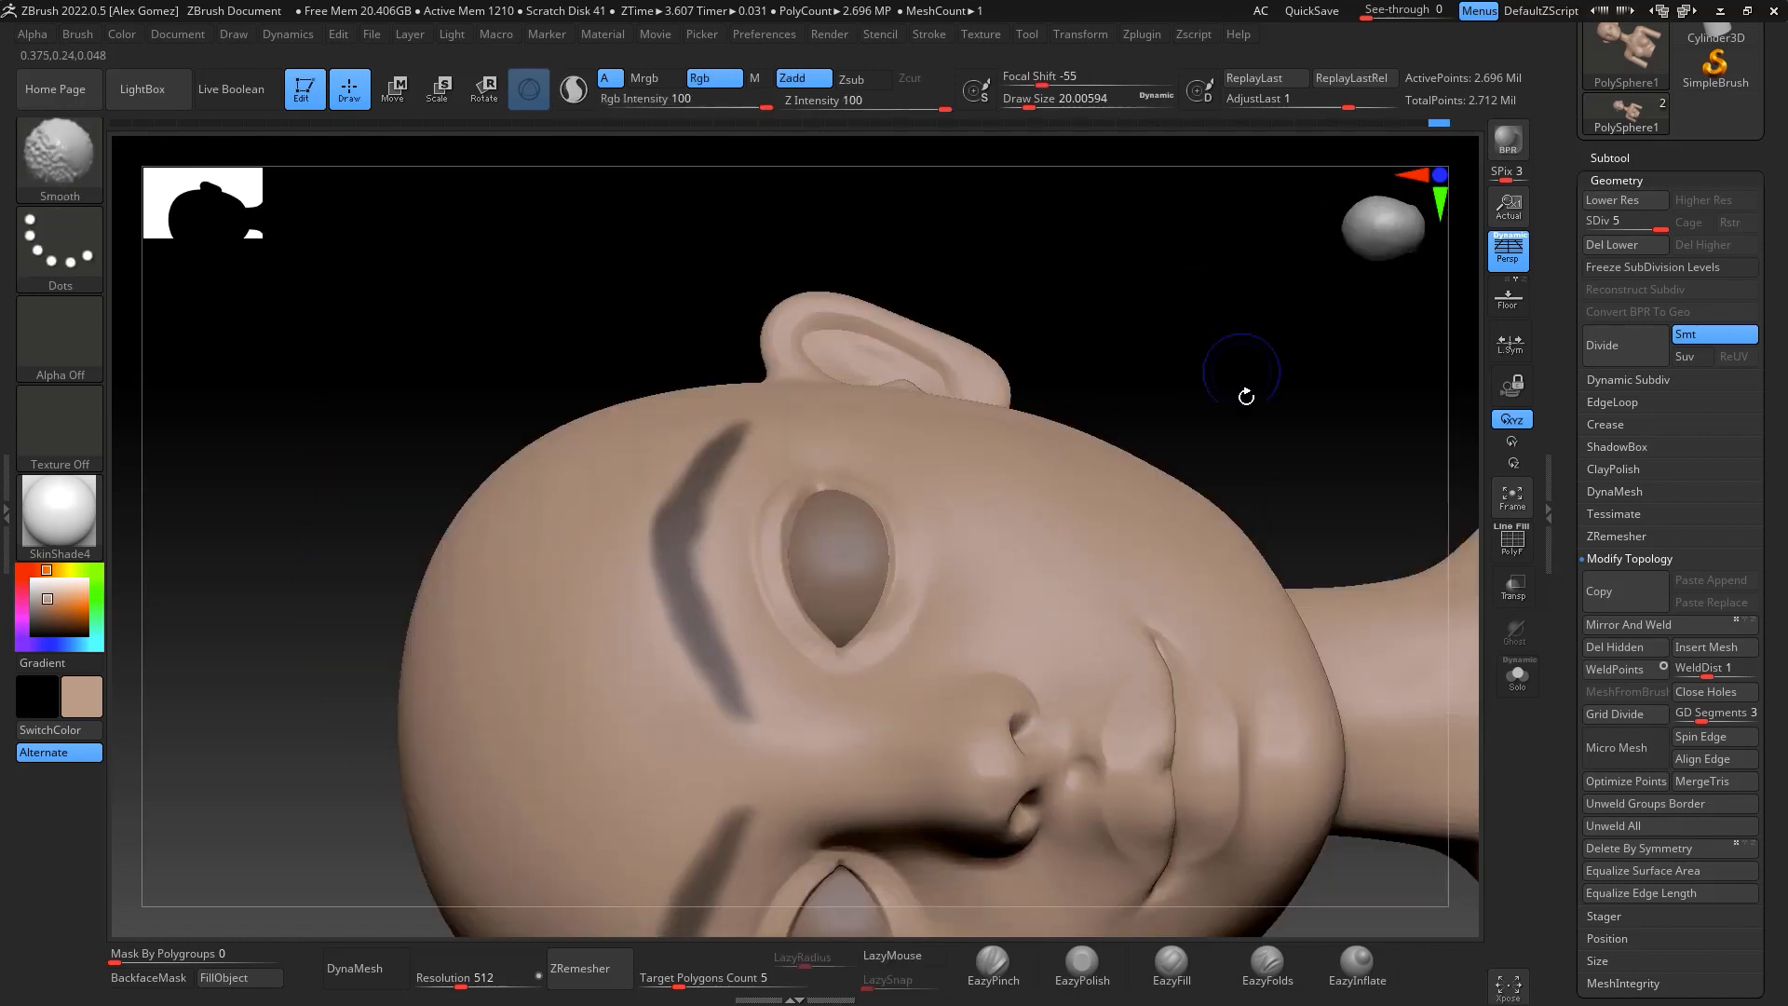
pyautogui.moveTo(1245, 392)
pyautogui.mouseDown()
pyautogui.moveTo(1249, 240)
pyautogui.moveTo(1209, 427)
pyautogui.moveTo(1153, 494)
pyautogui.moveTo(1256, 561)
pyautogui.mouseUp()
pyautogui.moveTo(1333, 695)
pyautogui.keyDown('alt'); pyautogui.mouseDown()
pyautogui.moveTo(1322, 583)
pyautogui.moveTo(1294, 535)
pyautogui.moveTo(1299, 563)
pyautogui.moveTo(1295, 221)
pyautogui.mouseUp(); pyautogui.keyUp('alt')
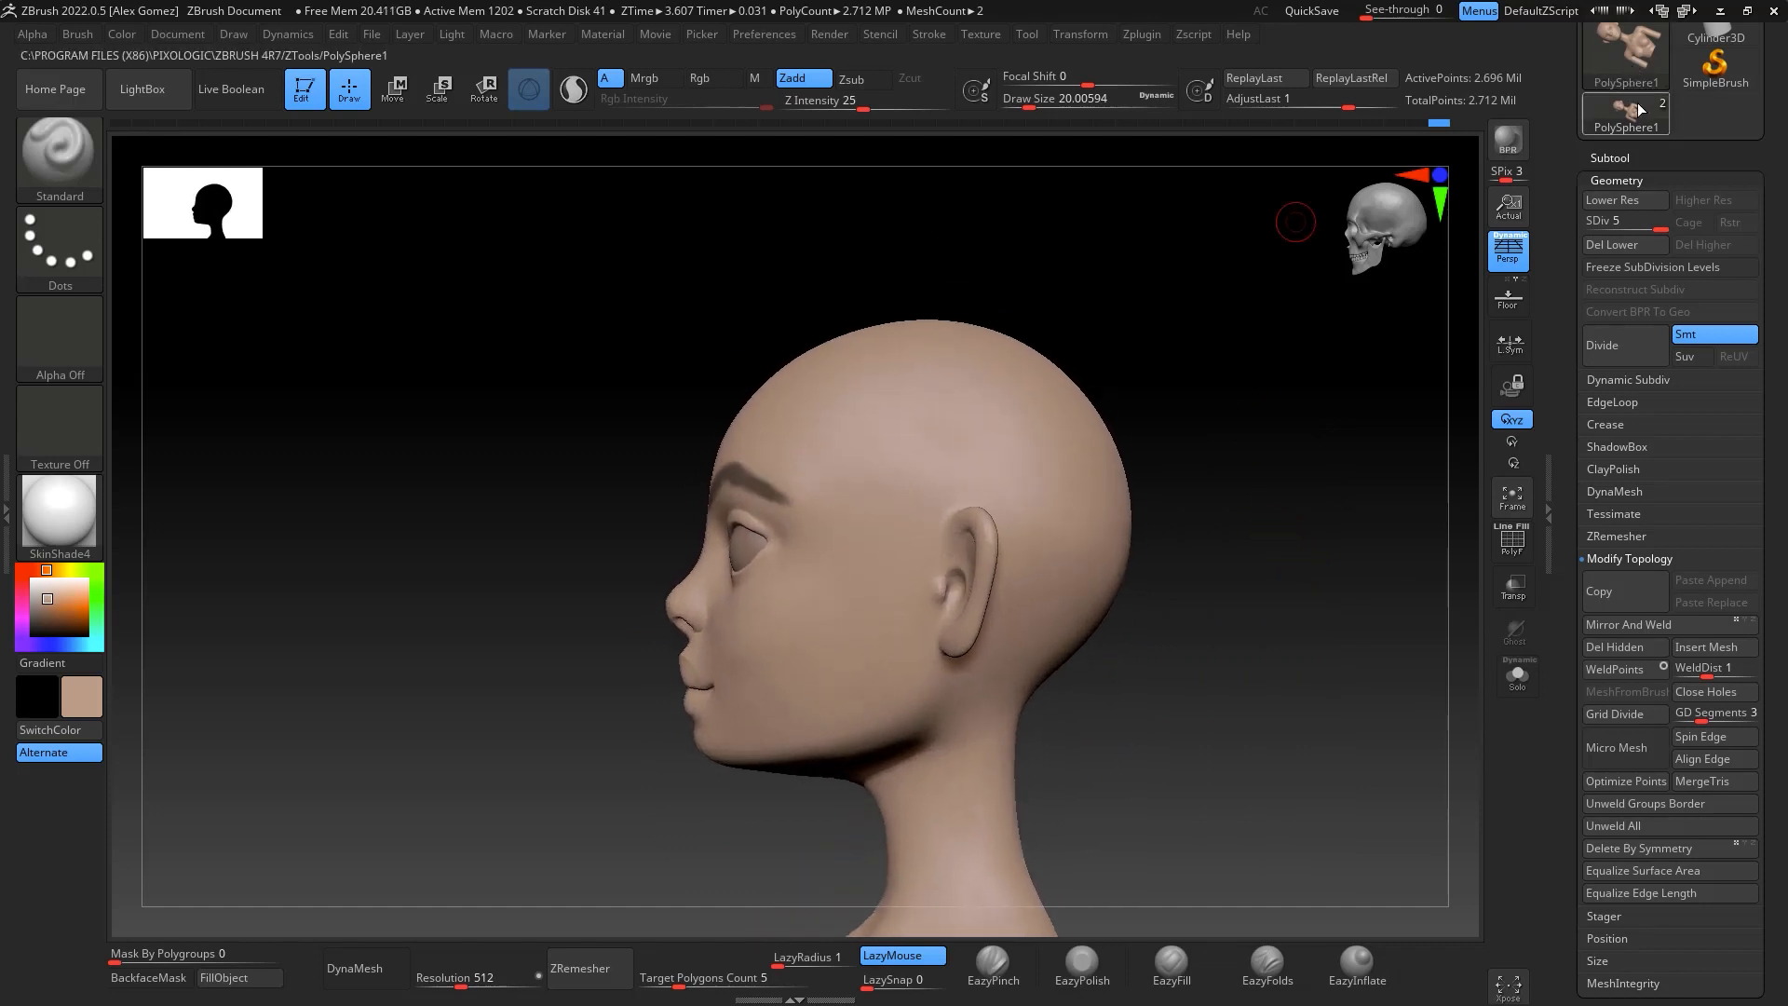
# Clear the eyebrow mask and reshape the forehead profile with the Move brush at a draw size of about 268
pyautogui.keyDown('alt'); pyautogui.moveTo(1322, 390); pyautogui.dragTo(1332, 275); pyautogui.keyUp('alt')
pyautogui.keyDown('alt'); pyautogui.moveTo(1331, 359); pyautogui.dragTo(1320, 440); pyautogui.keyUp('alt')
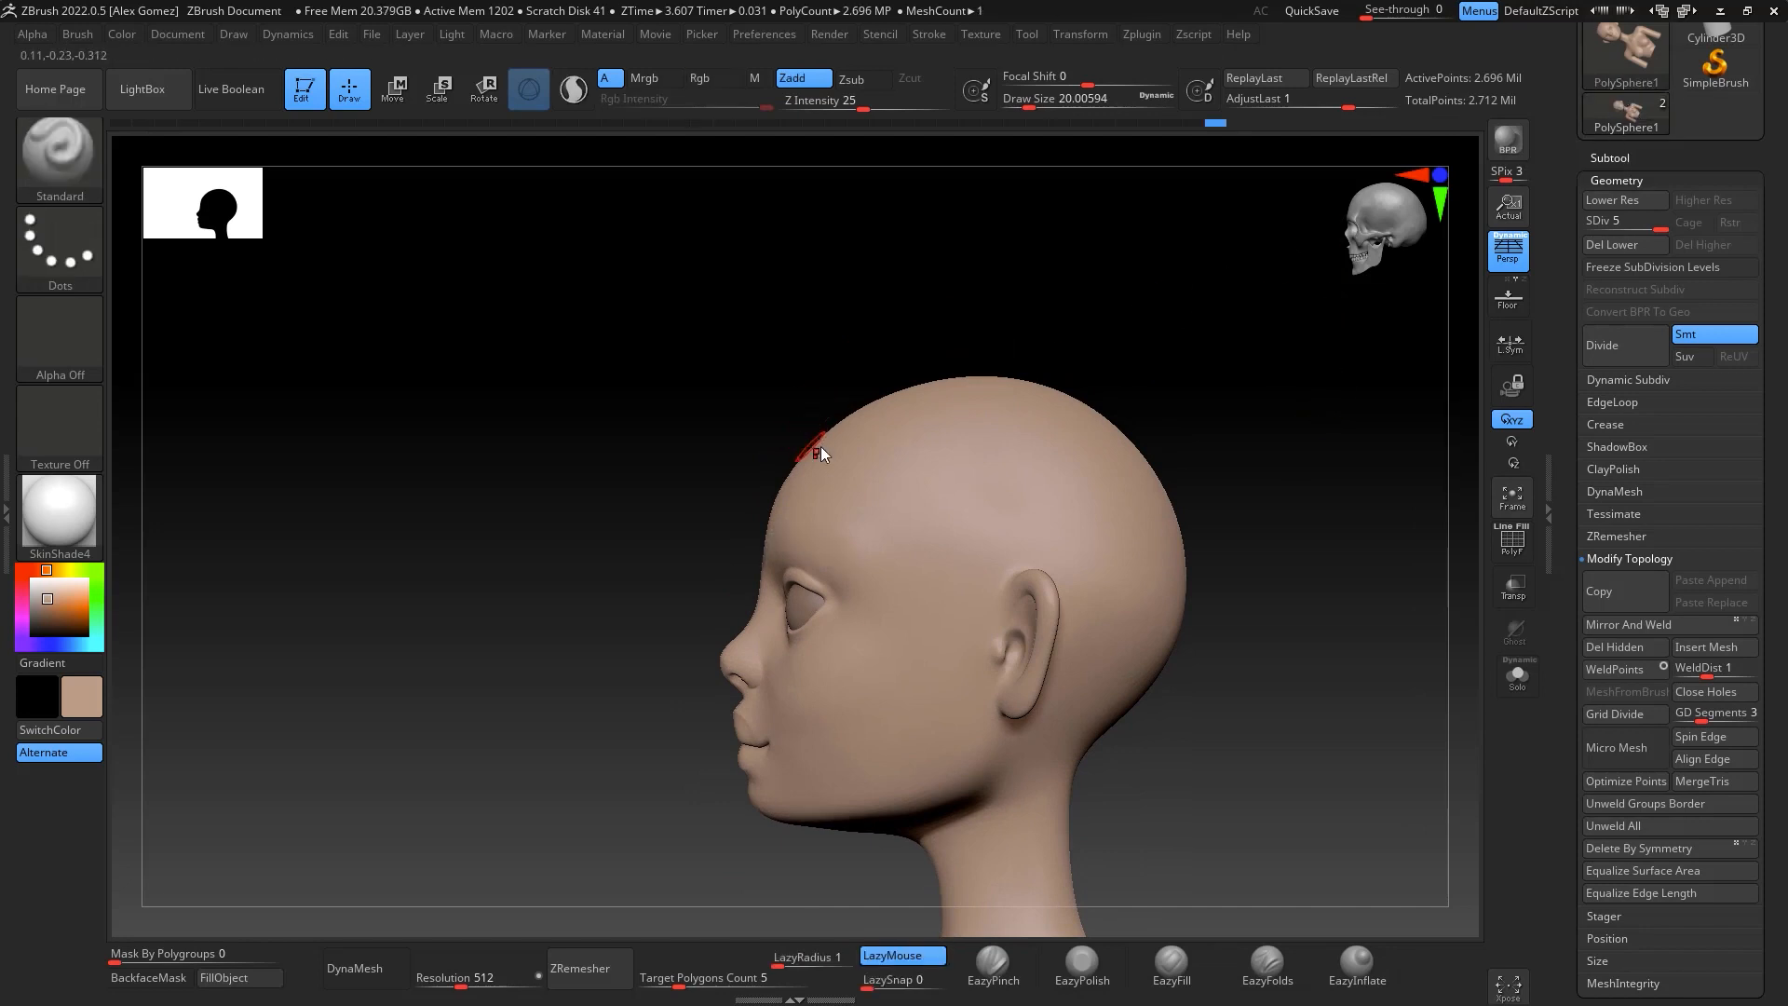
pyautogui.press('b')
pyautogui.press('m')
pyautogui.press('v')
pyautogui.press('space')
pyautogui.click(895, 450)
pyautogui.press('space')
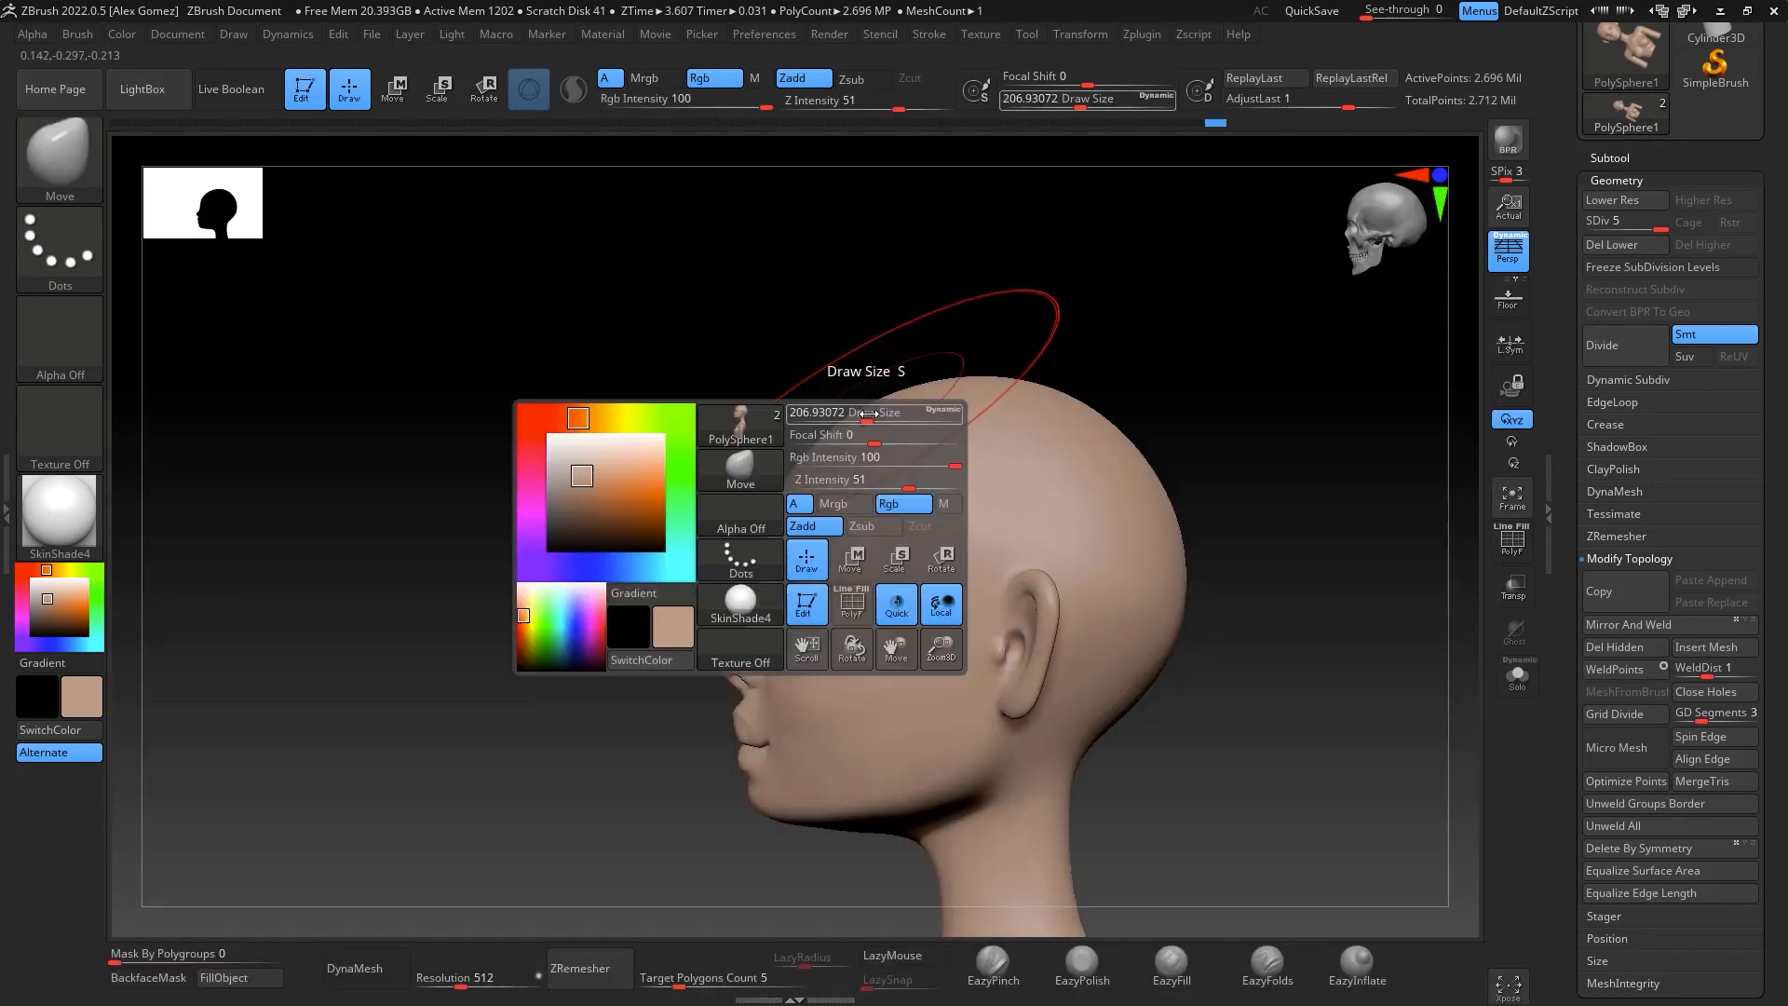
pyautogui.moveTo(868, 412); pyautogui.dragTo(878, 413)
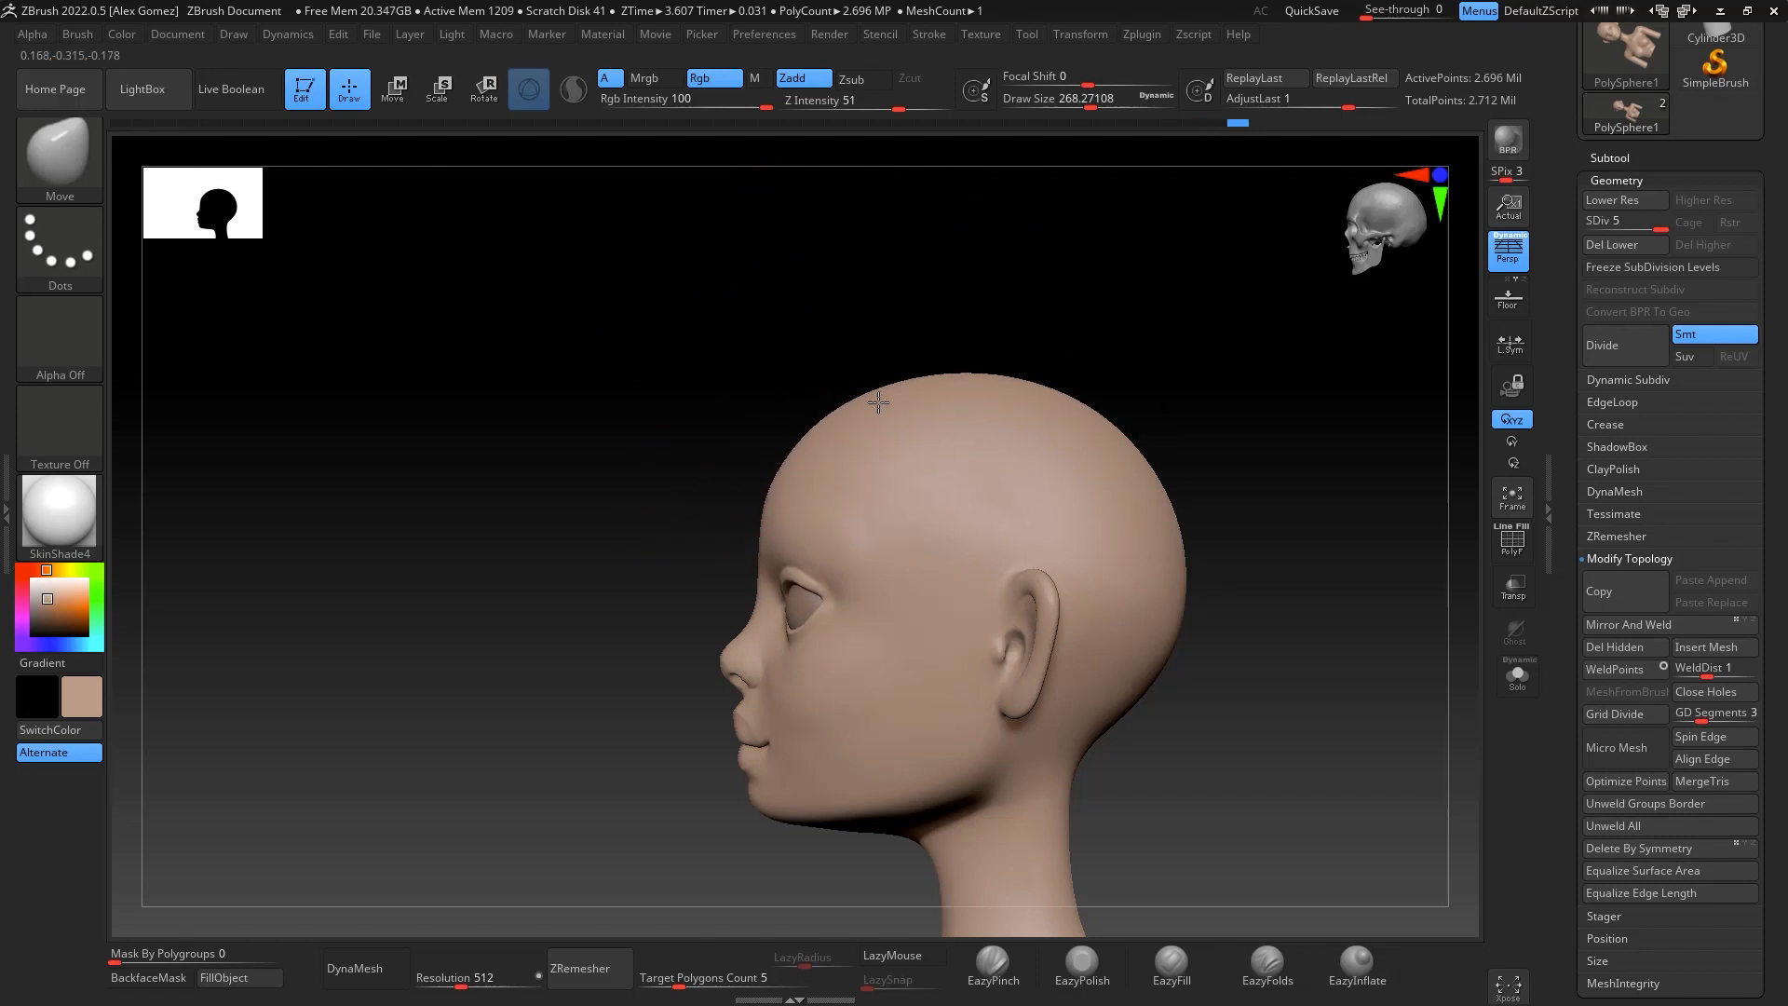
pyautogui.moveTo(941, 353); pyautogui.dragTo(1249, 291)
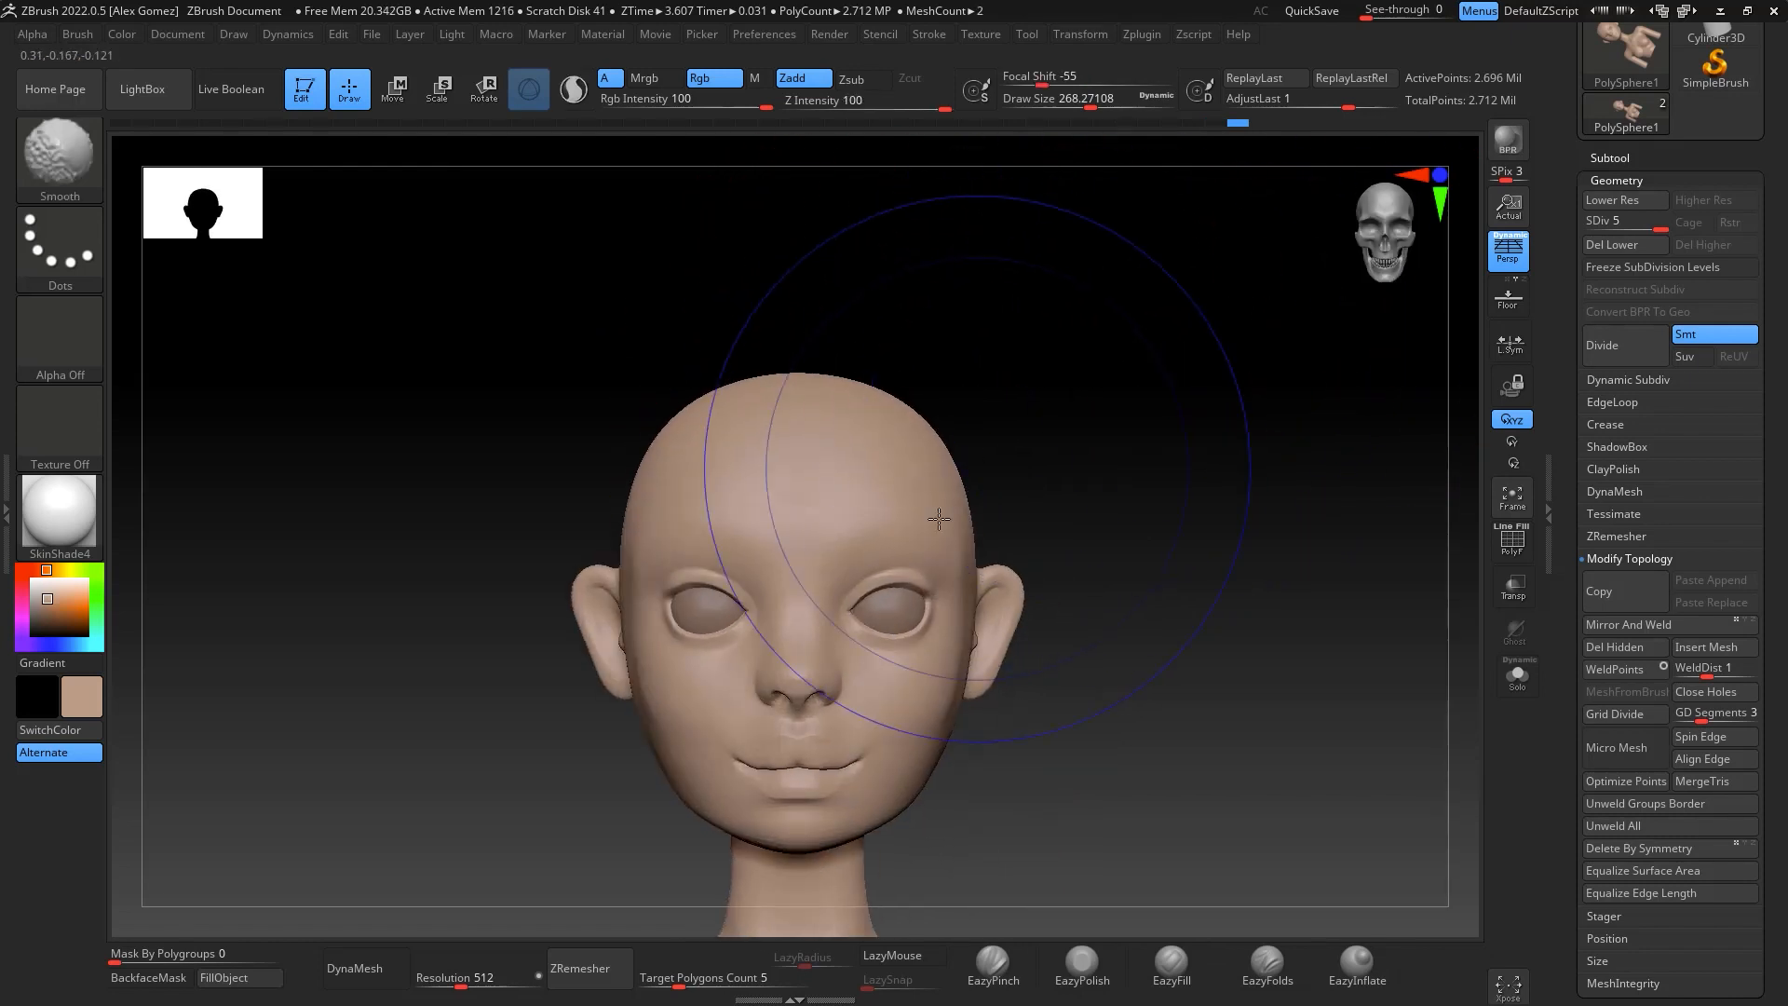
# Refine the forehead curve in the opposite side profile with the Move brush at a draw size of about 136
pyautogui.keyDown('shift'); pyautogui.moveTo(1113, 415); pyautogui.dragTo(1185, 388); pyautogui.keyUp('shift')
pyautogui.press('space')
pyautogui.moveTo(1056, 412); pyautogui.dragTo(1037, 359)
pyautogui.press('space')
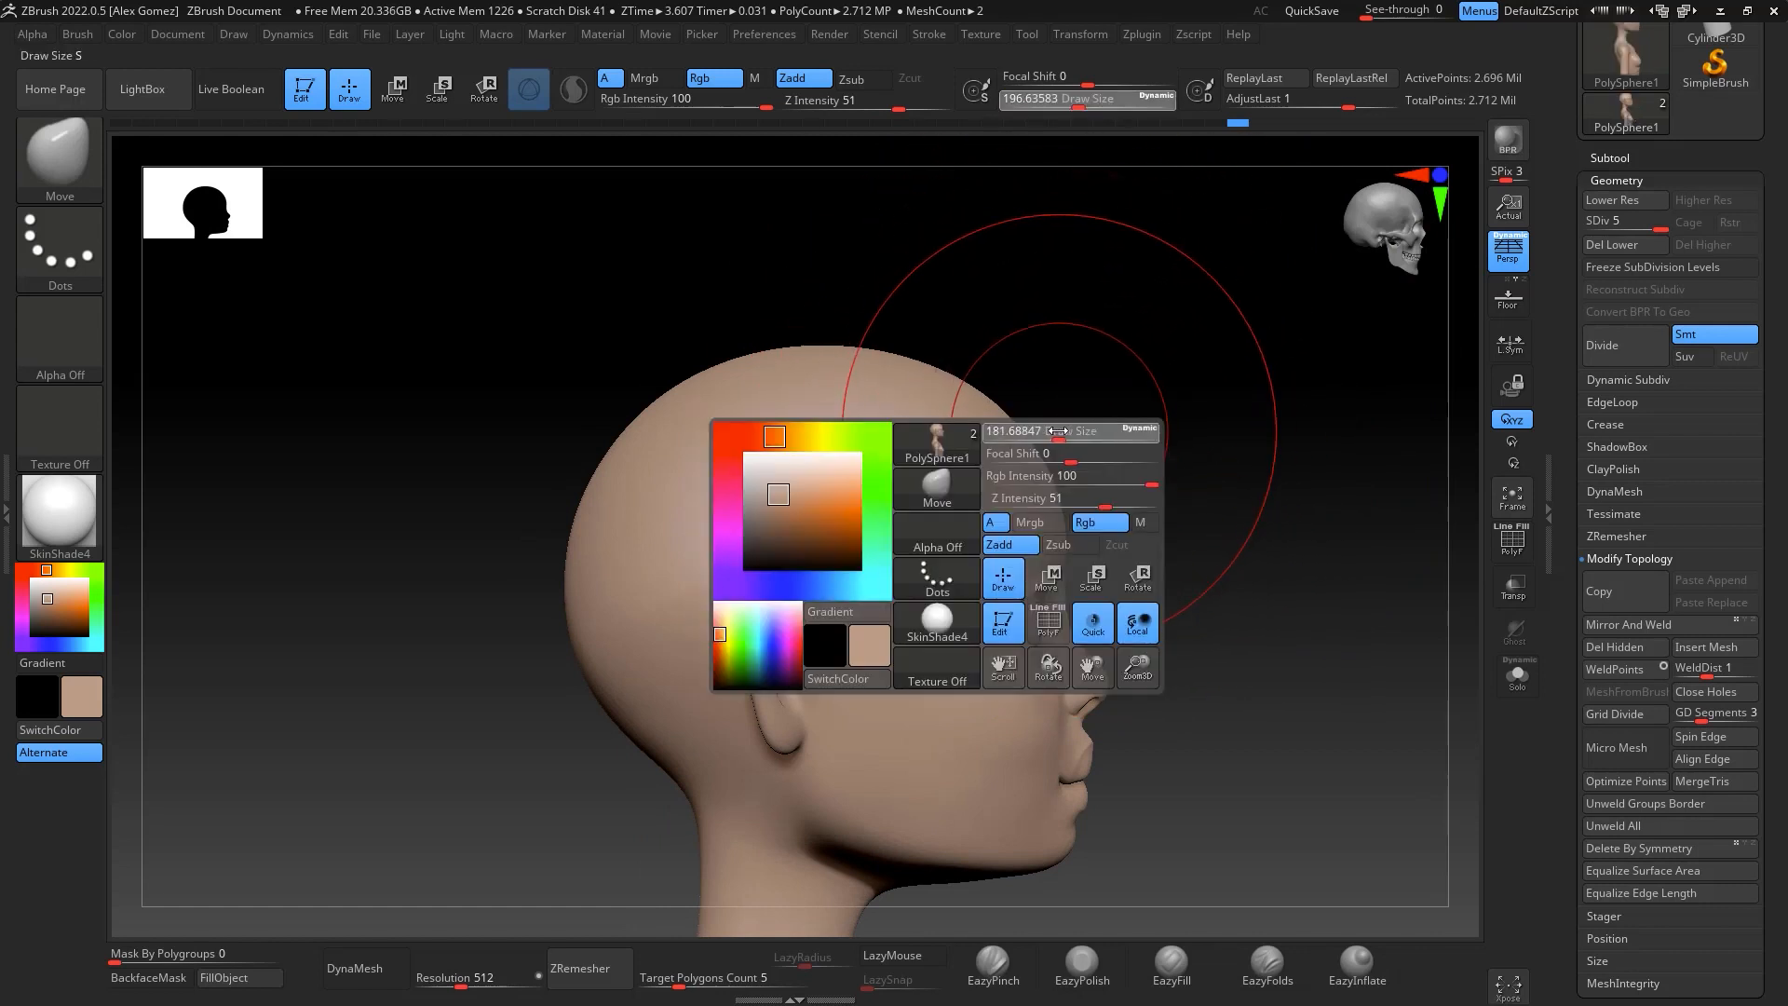
pyautogui.moveTo(1062, 430); pyautogui.dragTo(1049, 430)
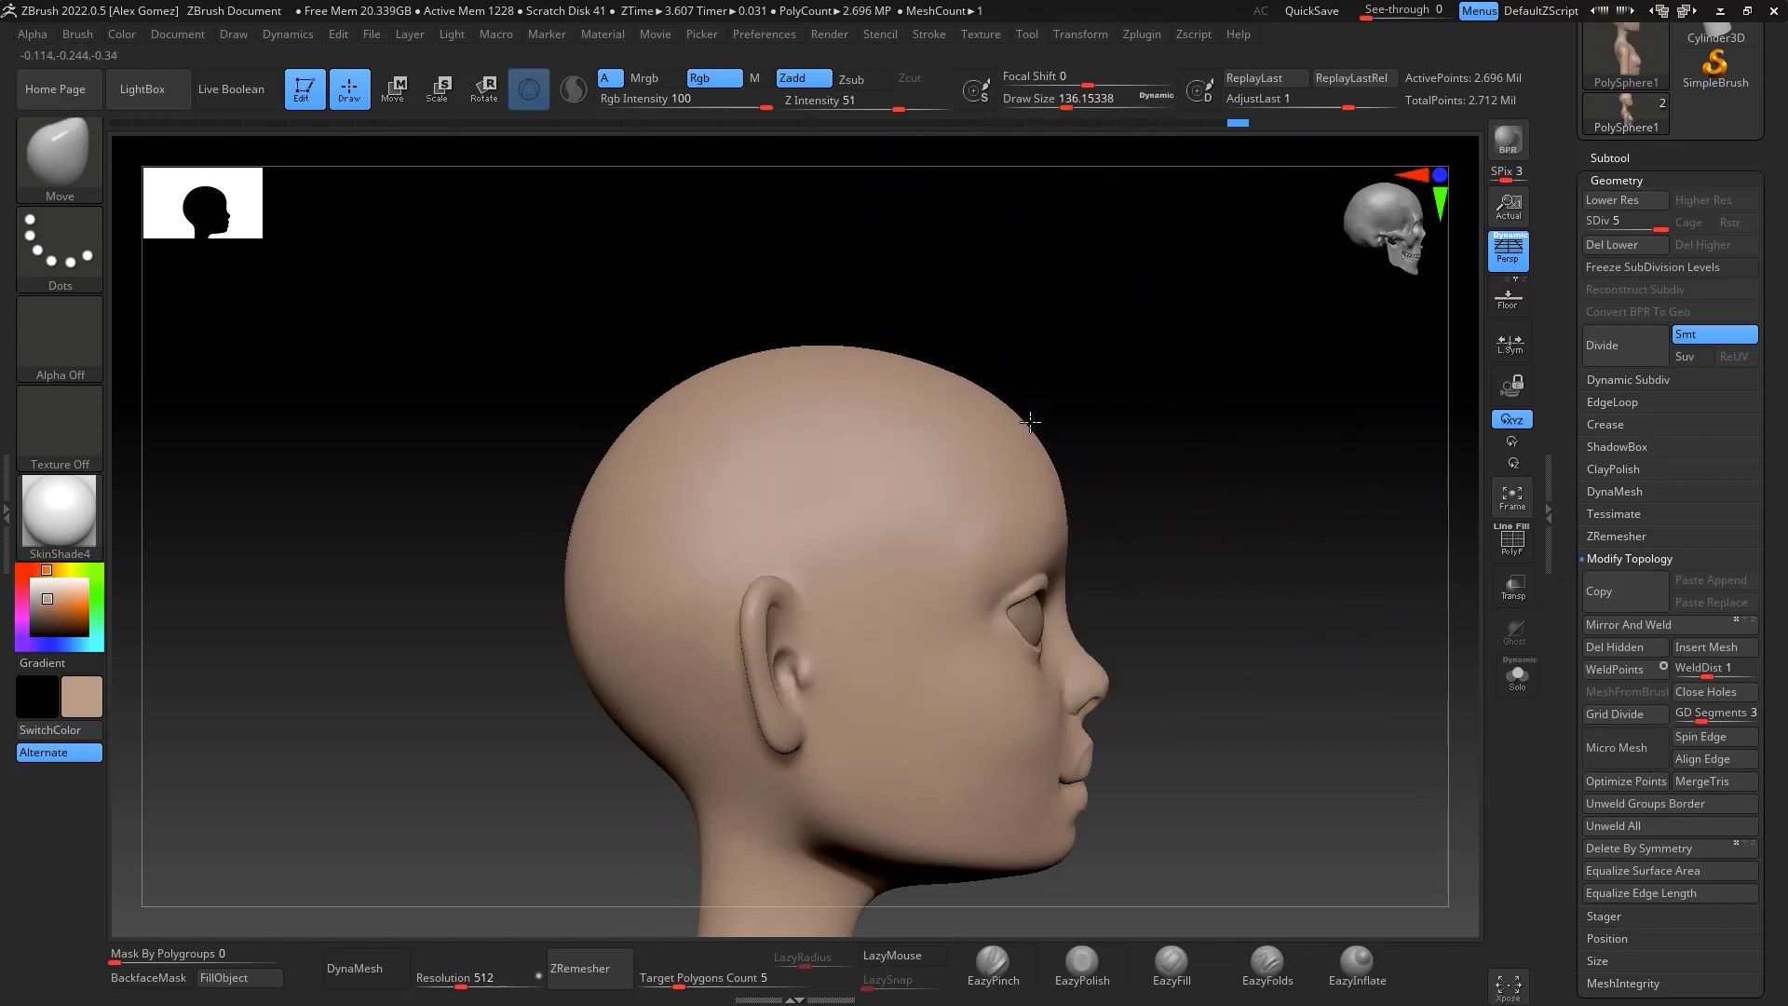
# Shape the sides of the forehead with the Move brush, at draw size about 80 from below and about 158 from above
pyautogui.moveTo(1148, 476); pyautogui.dragTo(1195, 375)
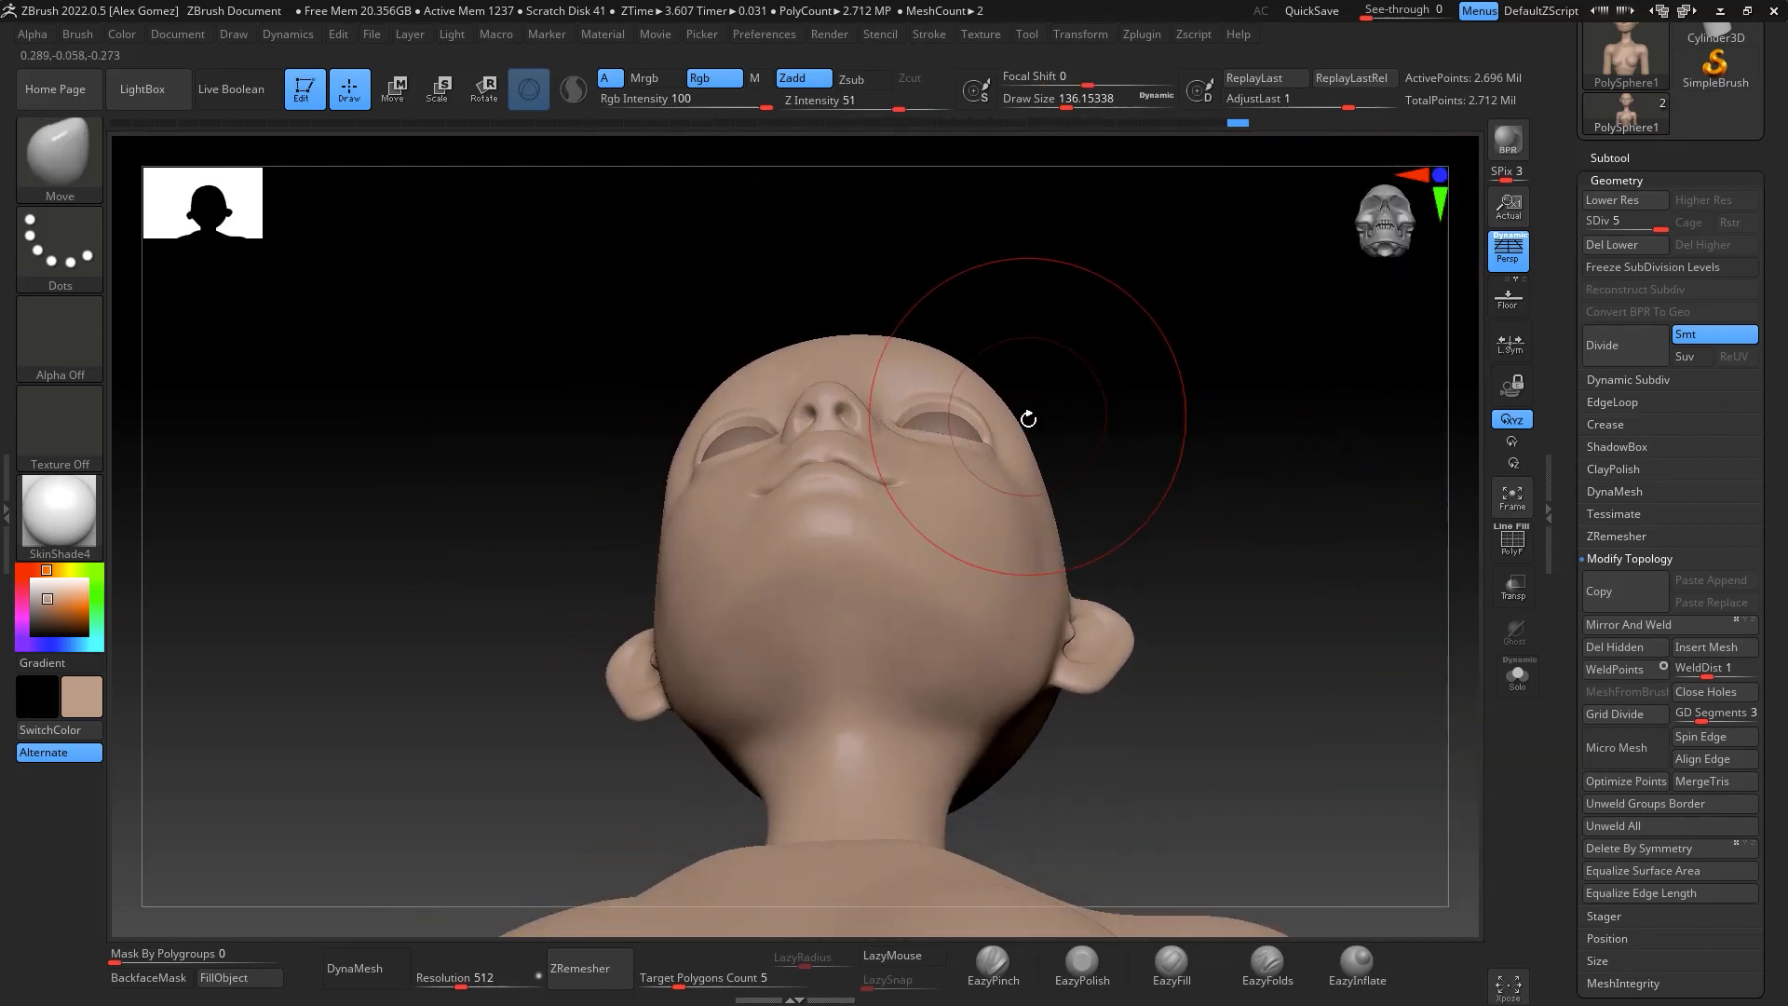
pyautogui.press('space')
pyautogui.moveTo(1036, 438); pyautogui.dragTo(1023, 432)
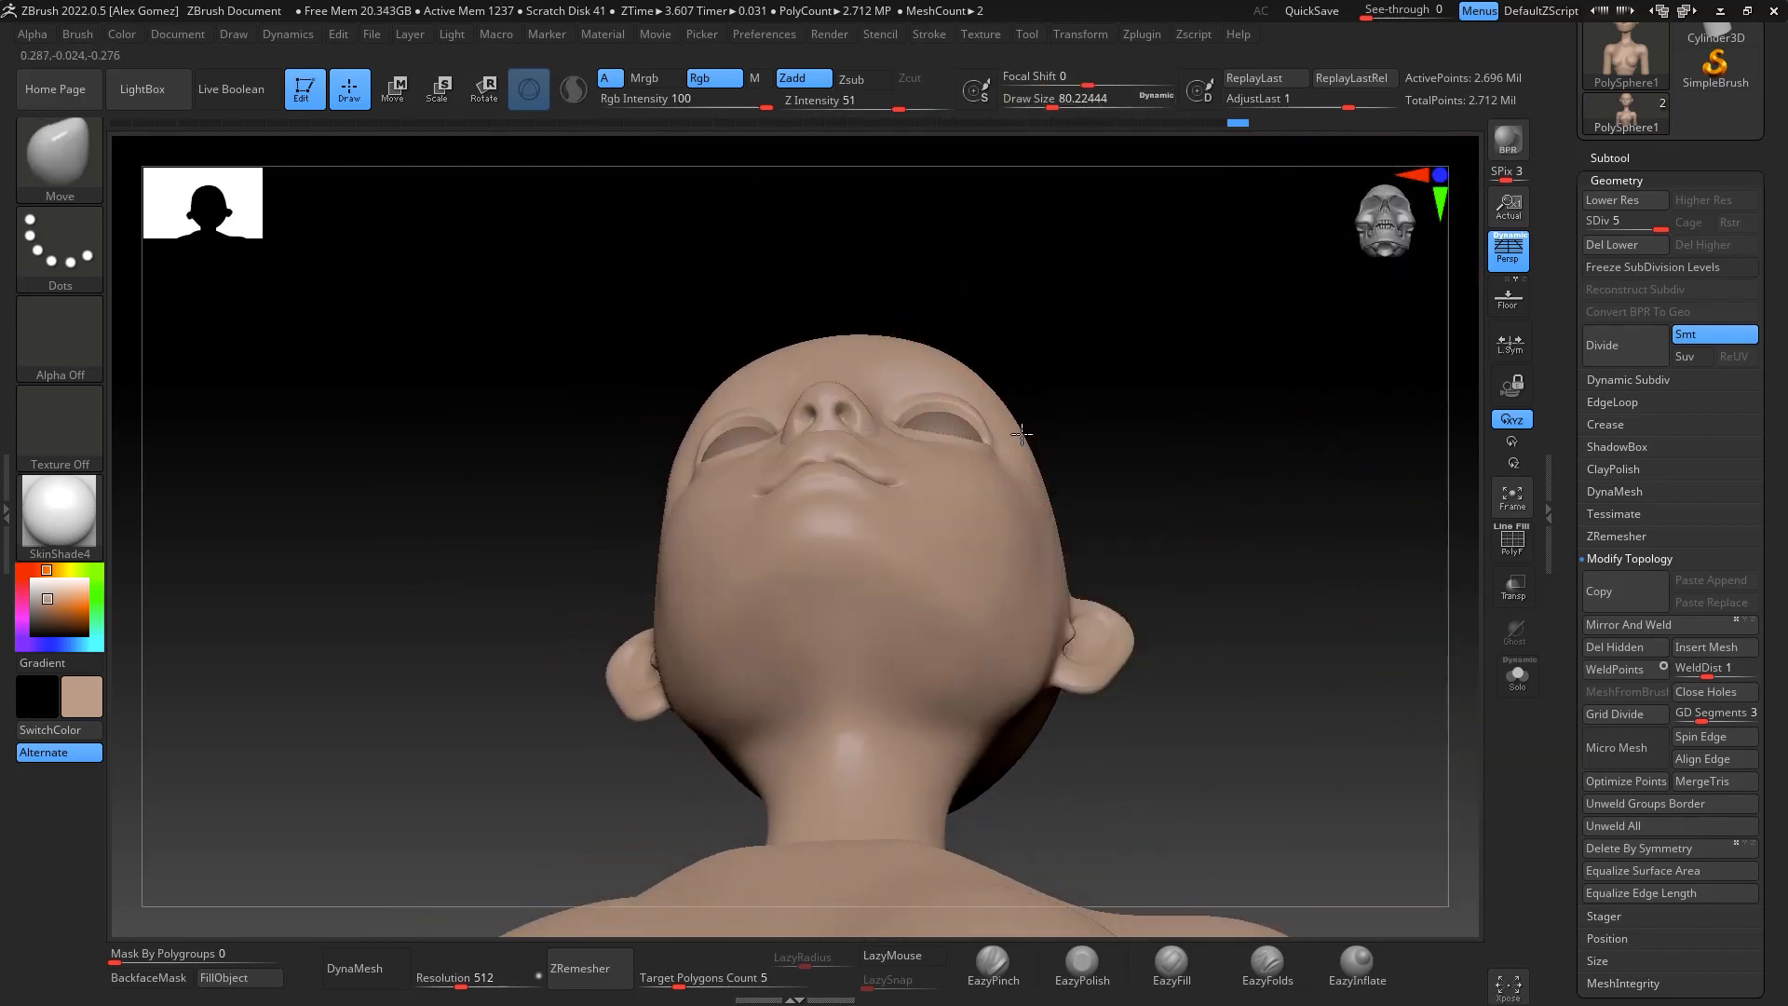
pyautogui.moveTo(1202, 652)
pyautogui.mouseDown()
pyautogui.moveTo(1270, 738)
pyautogui.moveTo(1350, 627)
pyautogui.moveTo(1372, 548)
pyautogui.moveTo(1409, 563)
pyautogui.moveTo(1342, 478)
pyautogui.moveTo(1312, 536)
pyautogui.moveTo(1353, 475)
pyautogui.moveTo(1329, 630)
pyautogui.moveTo(1377, 411)
pyautogui.moveTo(1378, 456)
pyautogui.mouseUp()
pyautogui.press('space')
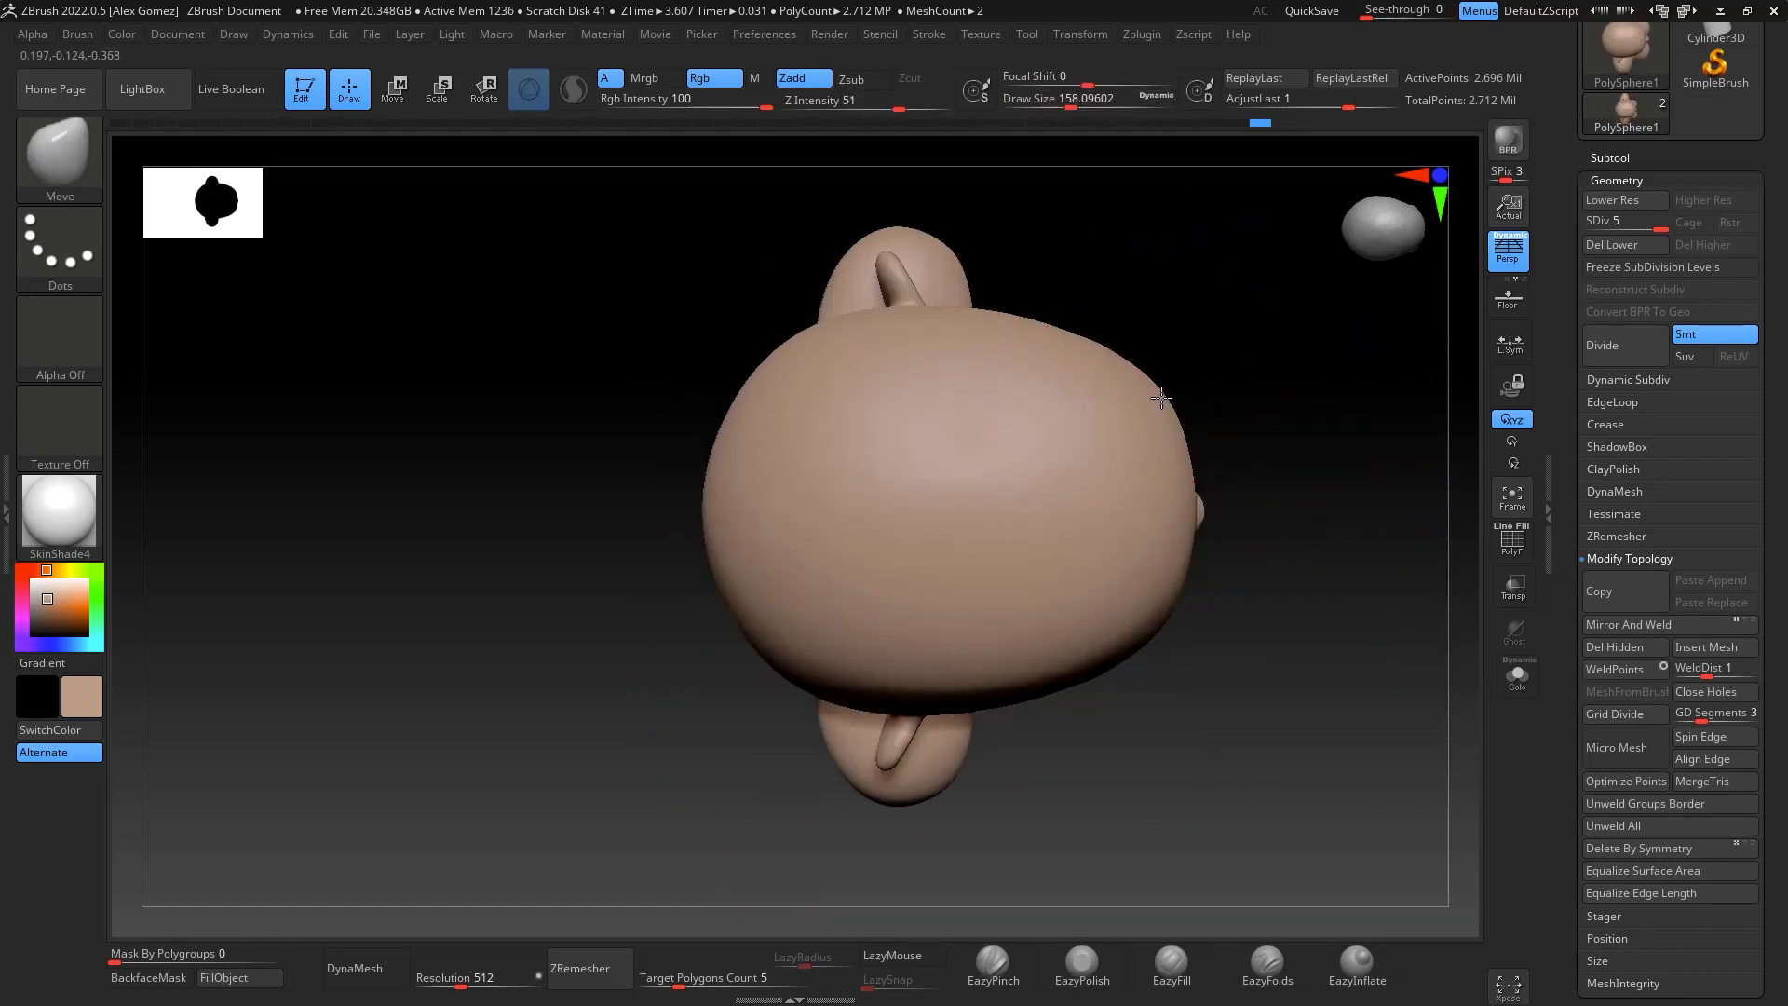
pyautogui.moveTo(1233, 308); pyautogui.dragTo(1318, 391)
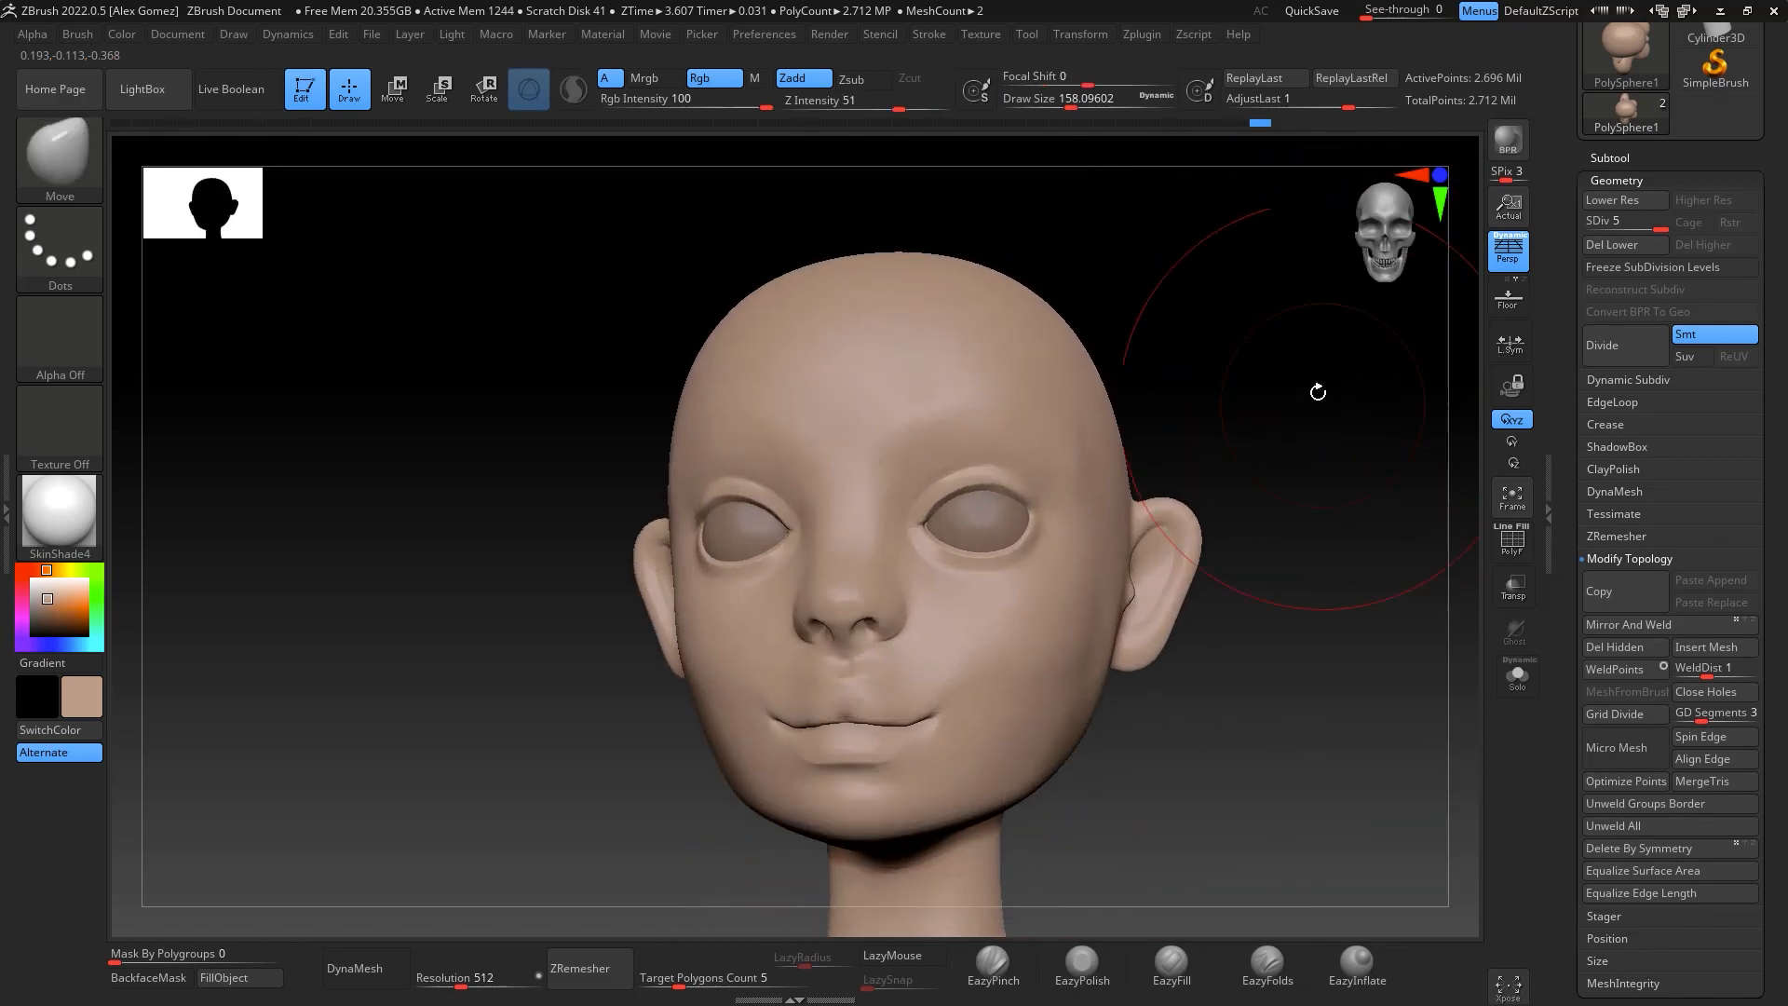
# Adjust the brow area above the eyes with the Move brush at a draw size of about 62
pyautogui.press('space')
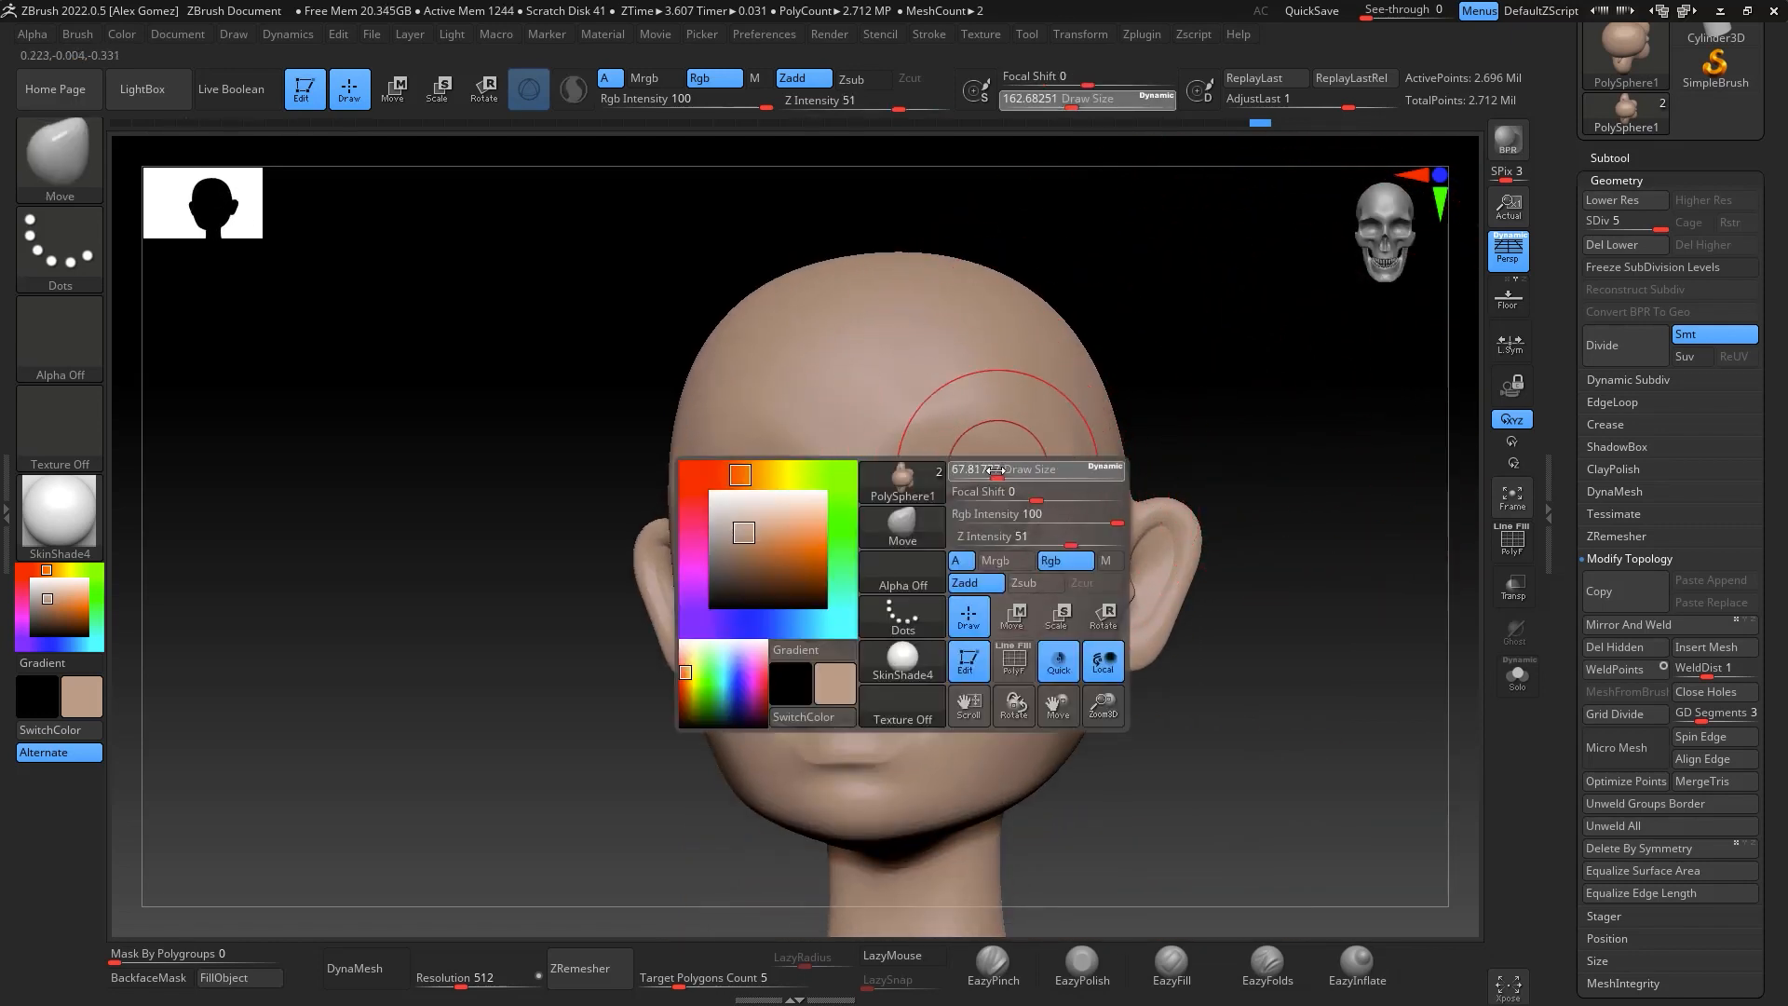
pyautogui.moveTo(1238, 359)
pyautogui.mouseDown()
pyautogui.moveTo(1345, 377)
pyautogui.moveTo(1286, 455)
pyautogui.mouseUp()
pyautogui.press('space')
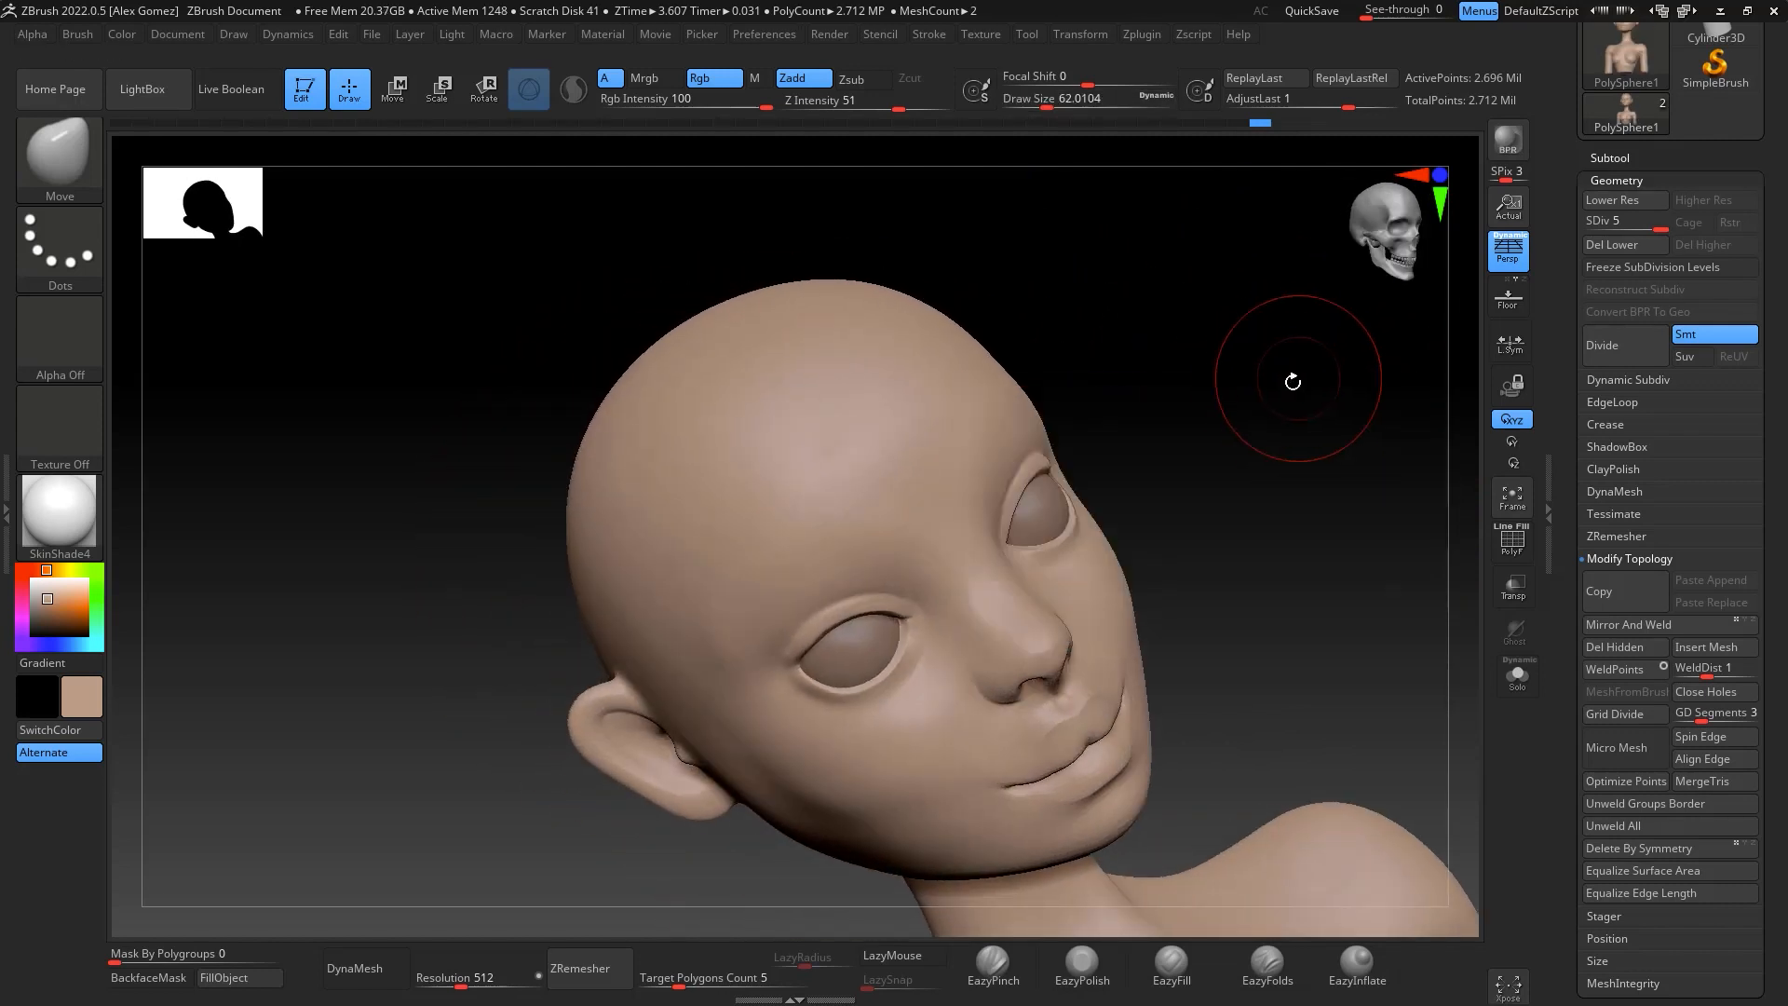
pyautogui.moveTo(1237, 322); pyautogui.dragTo(1207, 367)
# Mask a curved, tapered eyebrow shape above each eye at a draw size of about 26.9, erasing the excess along the edges
pyautogui.press('space')
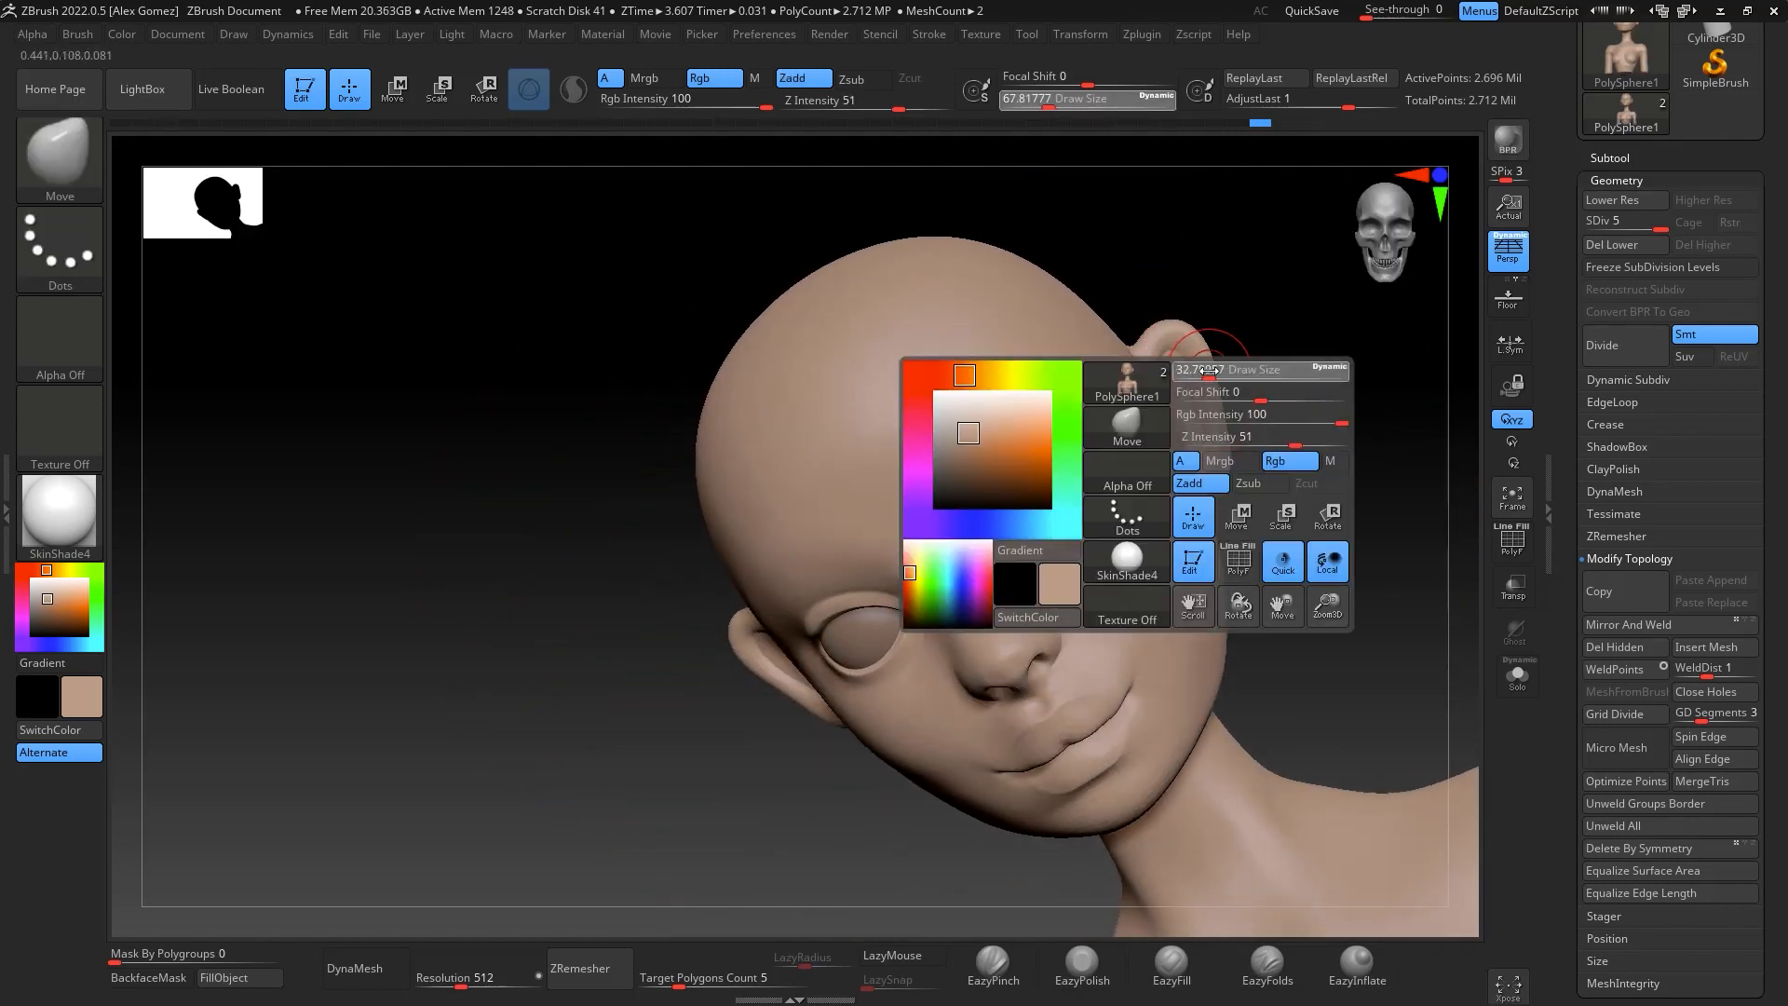
pyautogui.moveTo(1320, 308); pyautogui.dragTo(1291, 315)
pyautogui.keyDown('ctrl'); pyautogui.moveTo(962, 475); pyautogui.dragTo(1027, 387); pyautogui.keyUp('ctrl')
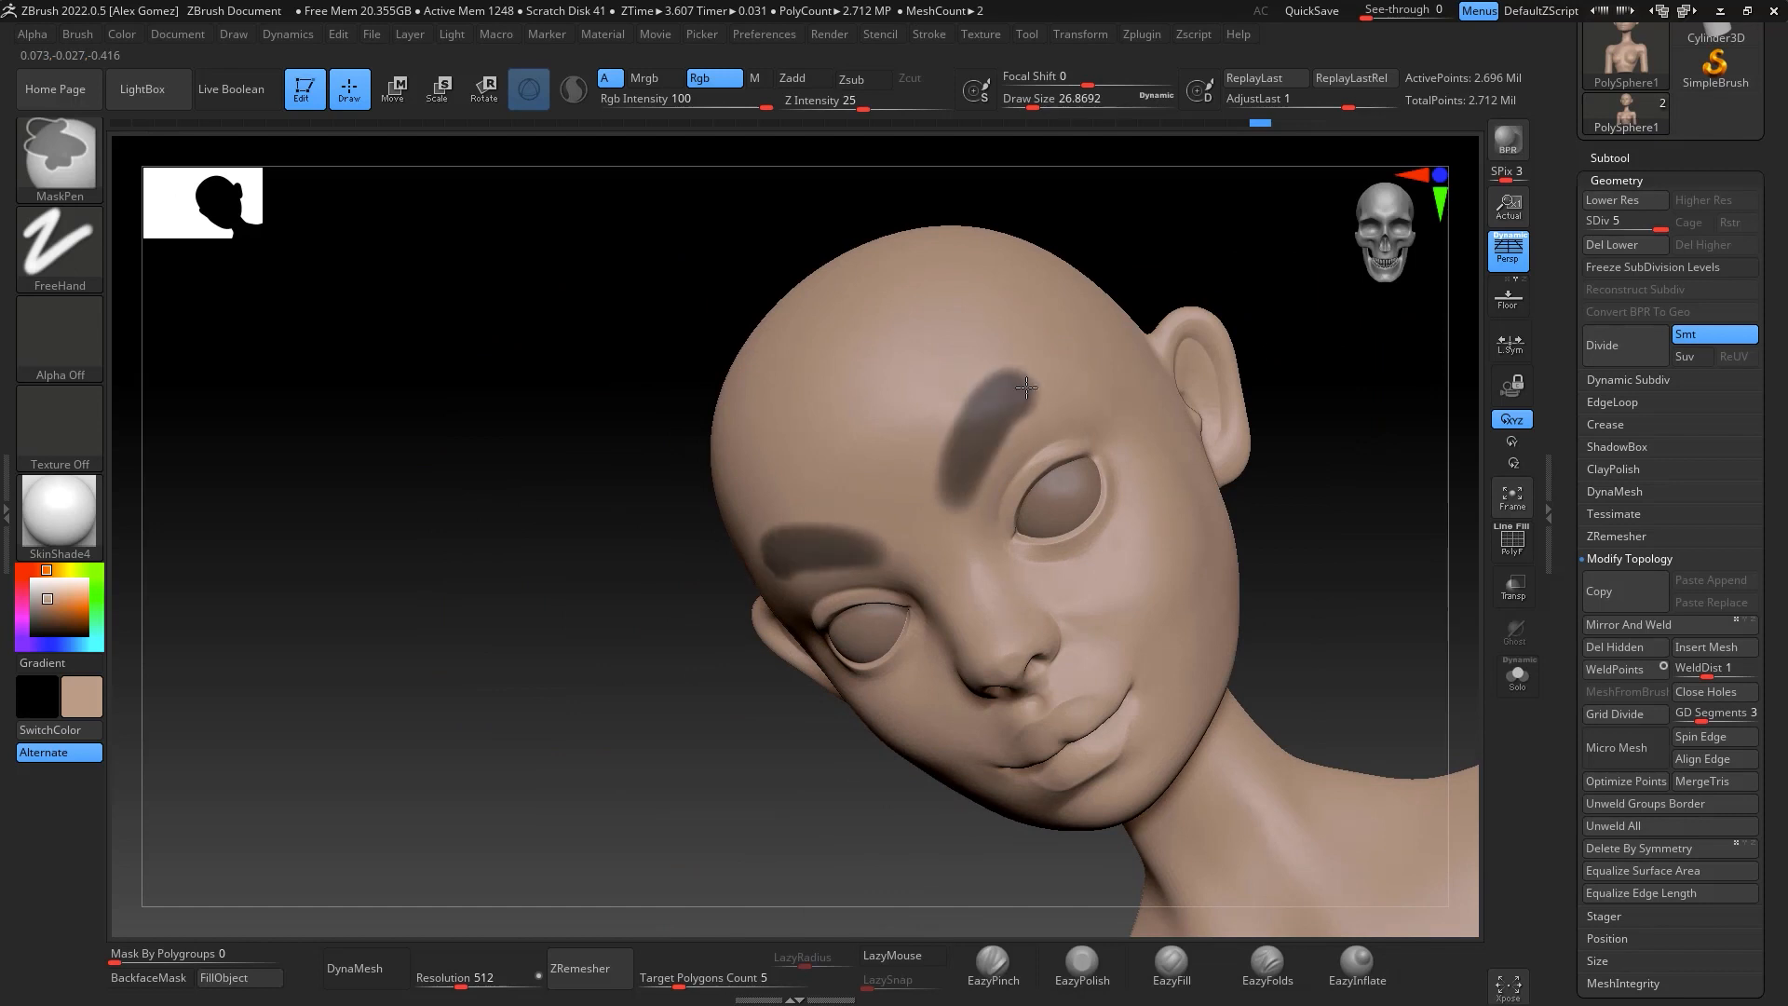
pyautogui.moveTo(1317, 471)
pyautogui.mouseDown()
pyautogui.moveTo(1405, 423)
pyautogui.moveTo(1329, 450)
pyautogui.moveTo(1349, 458)
pyautogui.moveTo(1298, 378)
pyautogui.mouseUp()
pyautogui.keyDown('ctrl'); pyautogui.keyDown('alt'); pyautogui.moveTo(1080, 307); pyautogui.dragTo(1003, 409); pyautogui.keyUp('alt'); pyautogui.keyUp('ctrl')
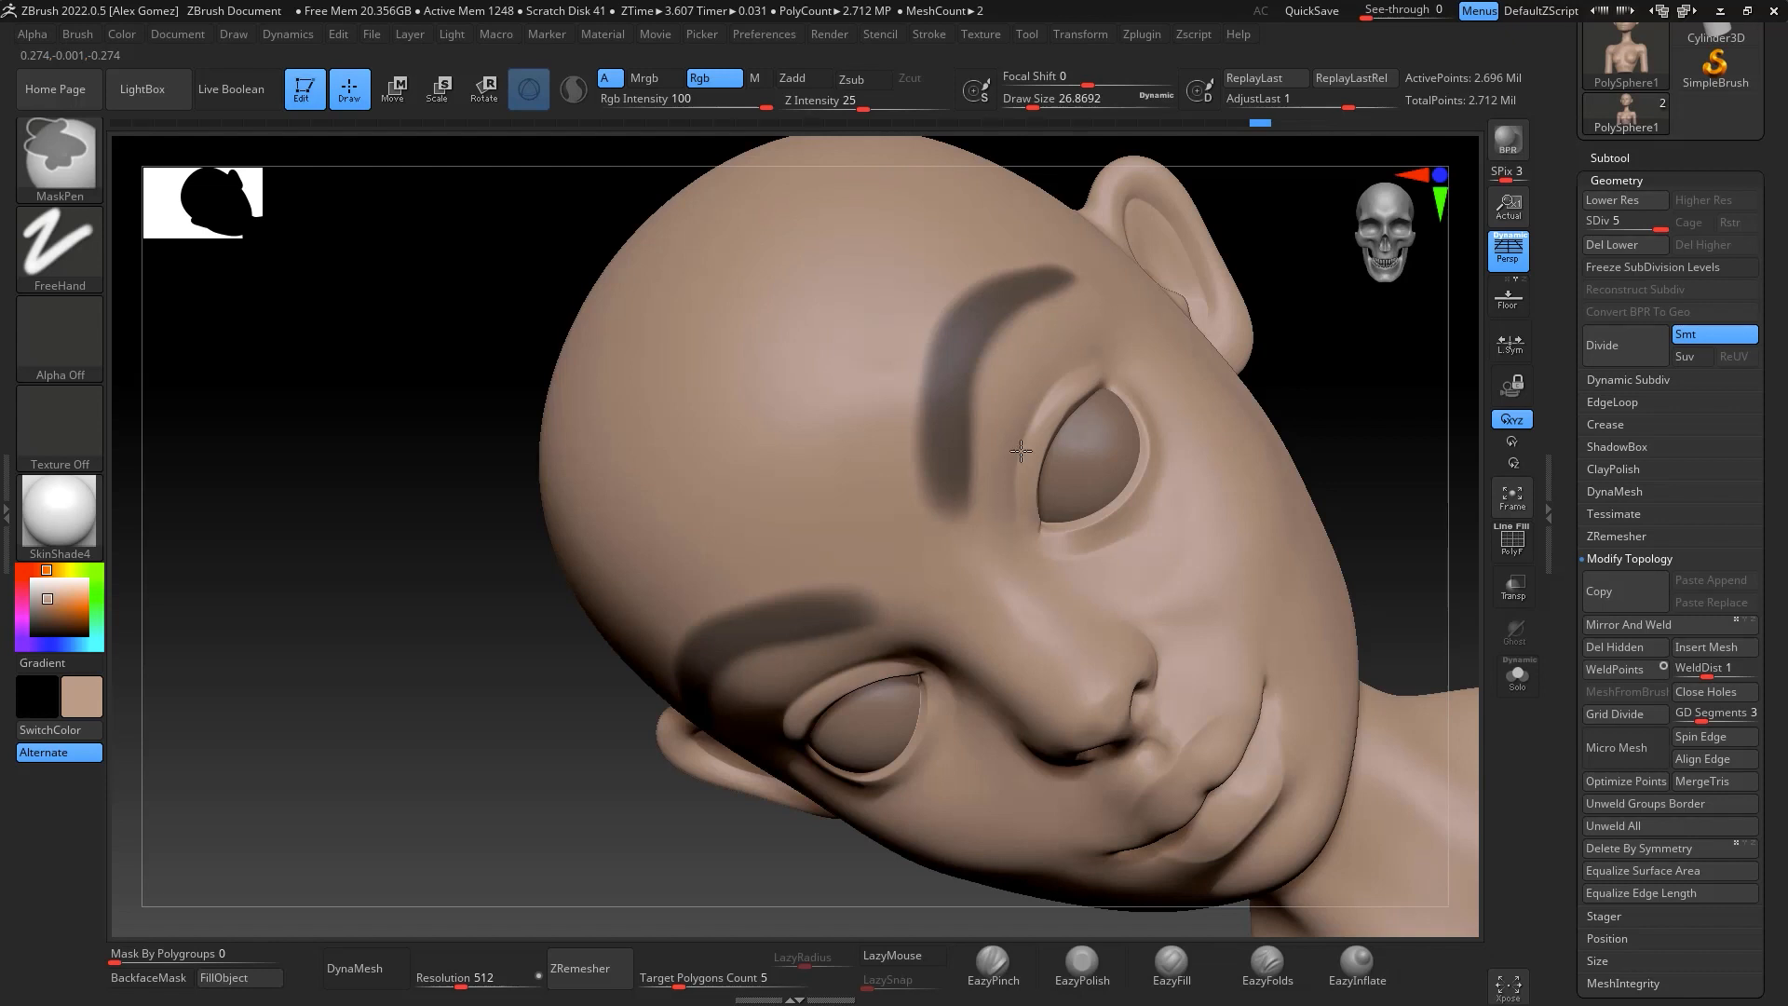
pyautogui.keyDown('shift'); pyautogui.moveTo(1357, 419); pyautogui.dragTo(1429, 566); pyautogui.keyUp('shift')
pyautogui.keyDown('alt'); pyautogui.moveTo(1461, 818); pyautogui.dragTo(1379, 645); pyautogui.keyUp('alt')
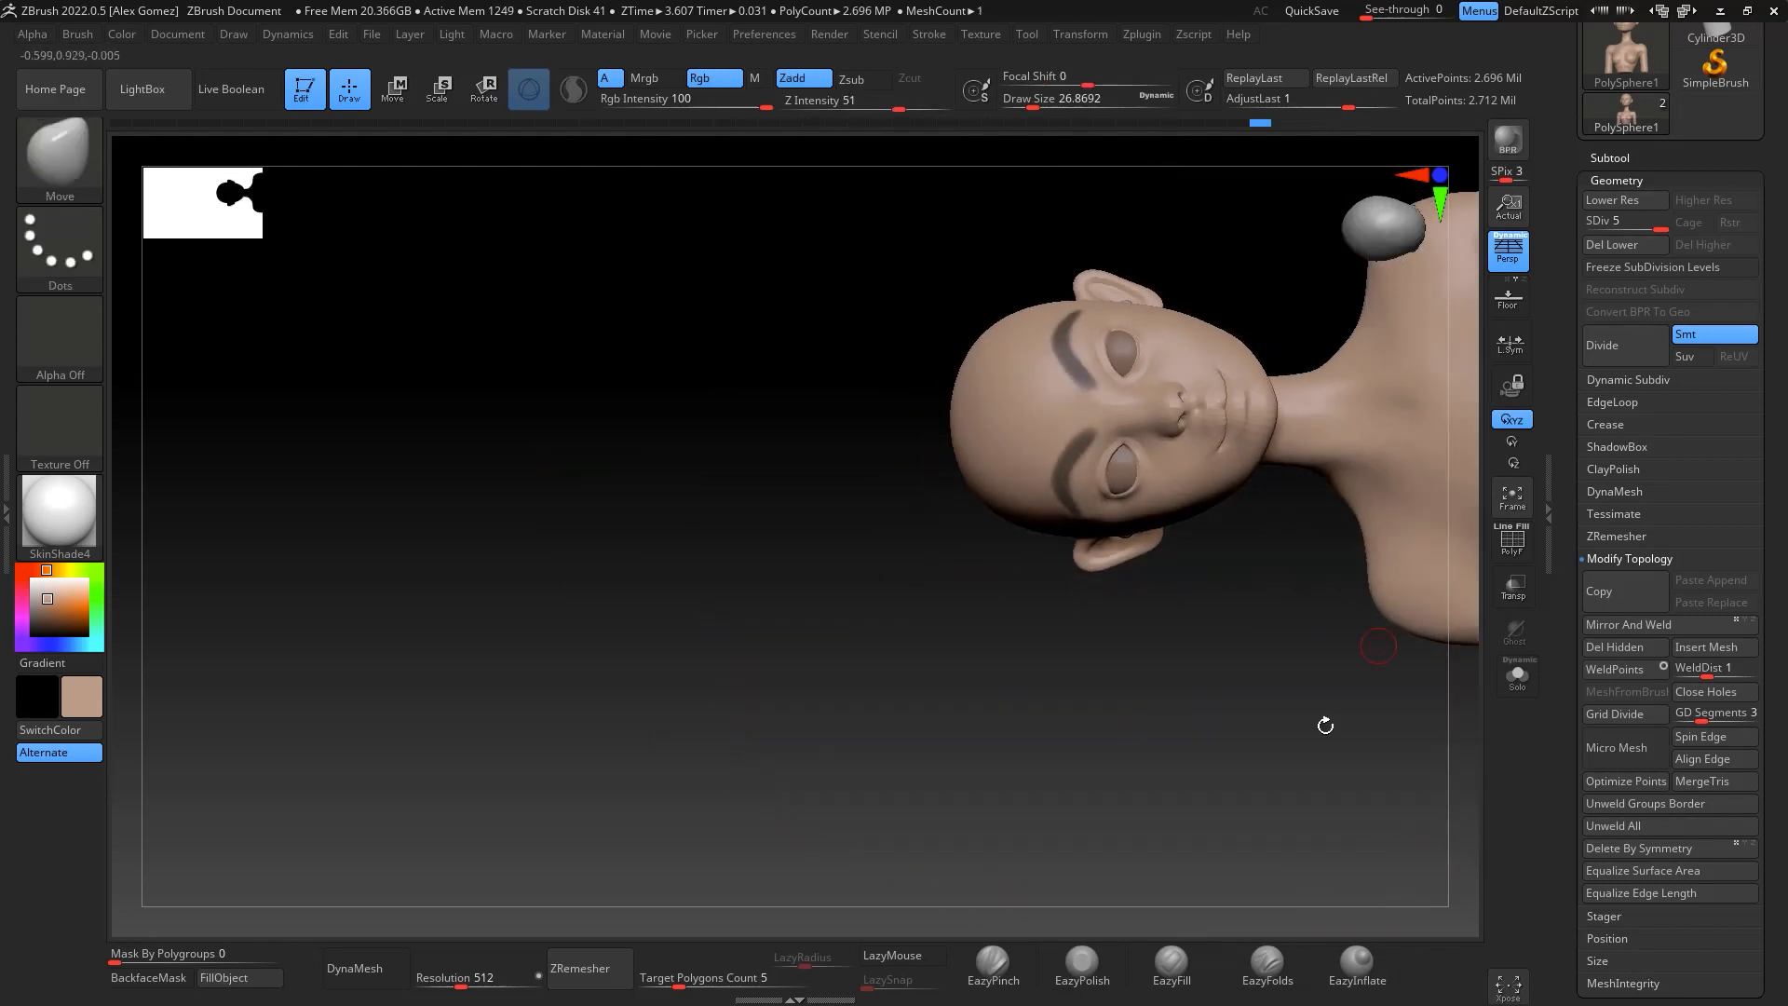
pyautogui.moveTo(1325, 724); pyautogui.dragTo(1060, 509)
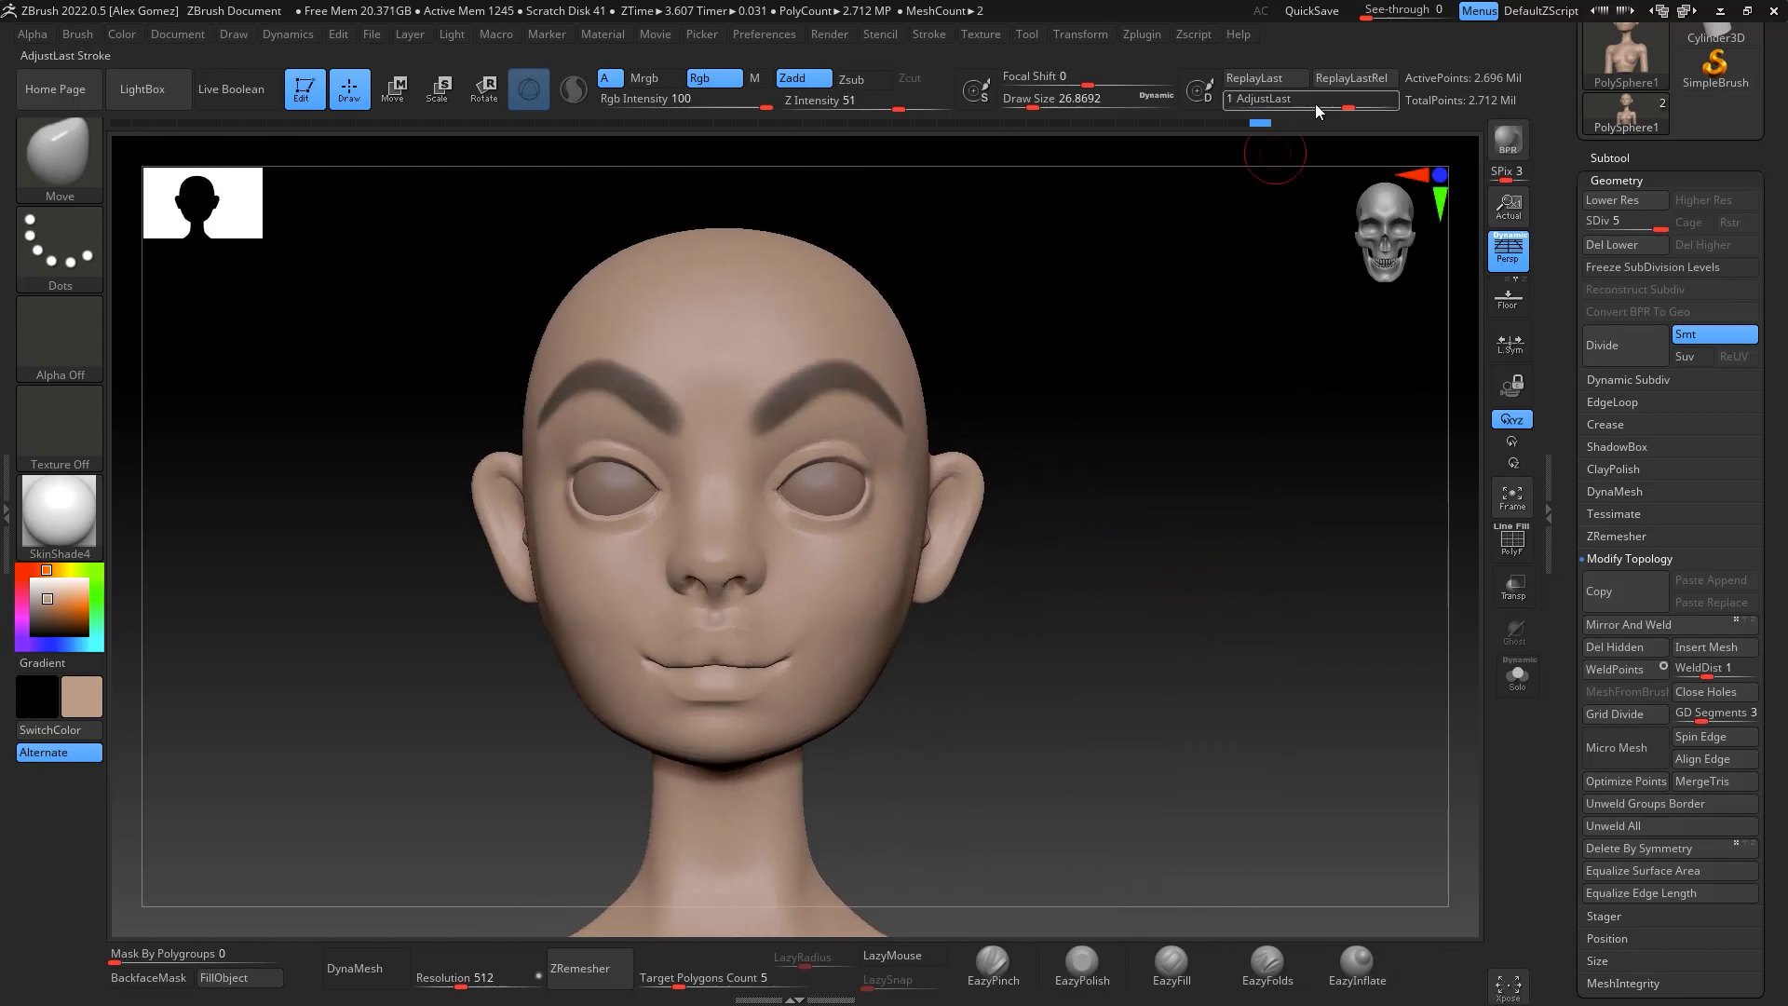
# Extract the masked eyebrows as a new subtool with S Smt 5 and thickness 0.02, accept it, and enable the Double option
pyautogui.scroll(-4, 1749, 626)
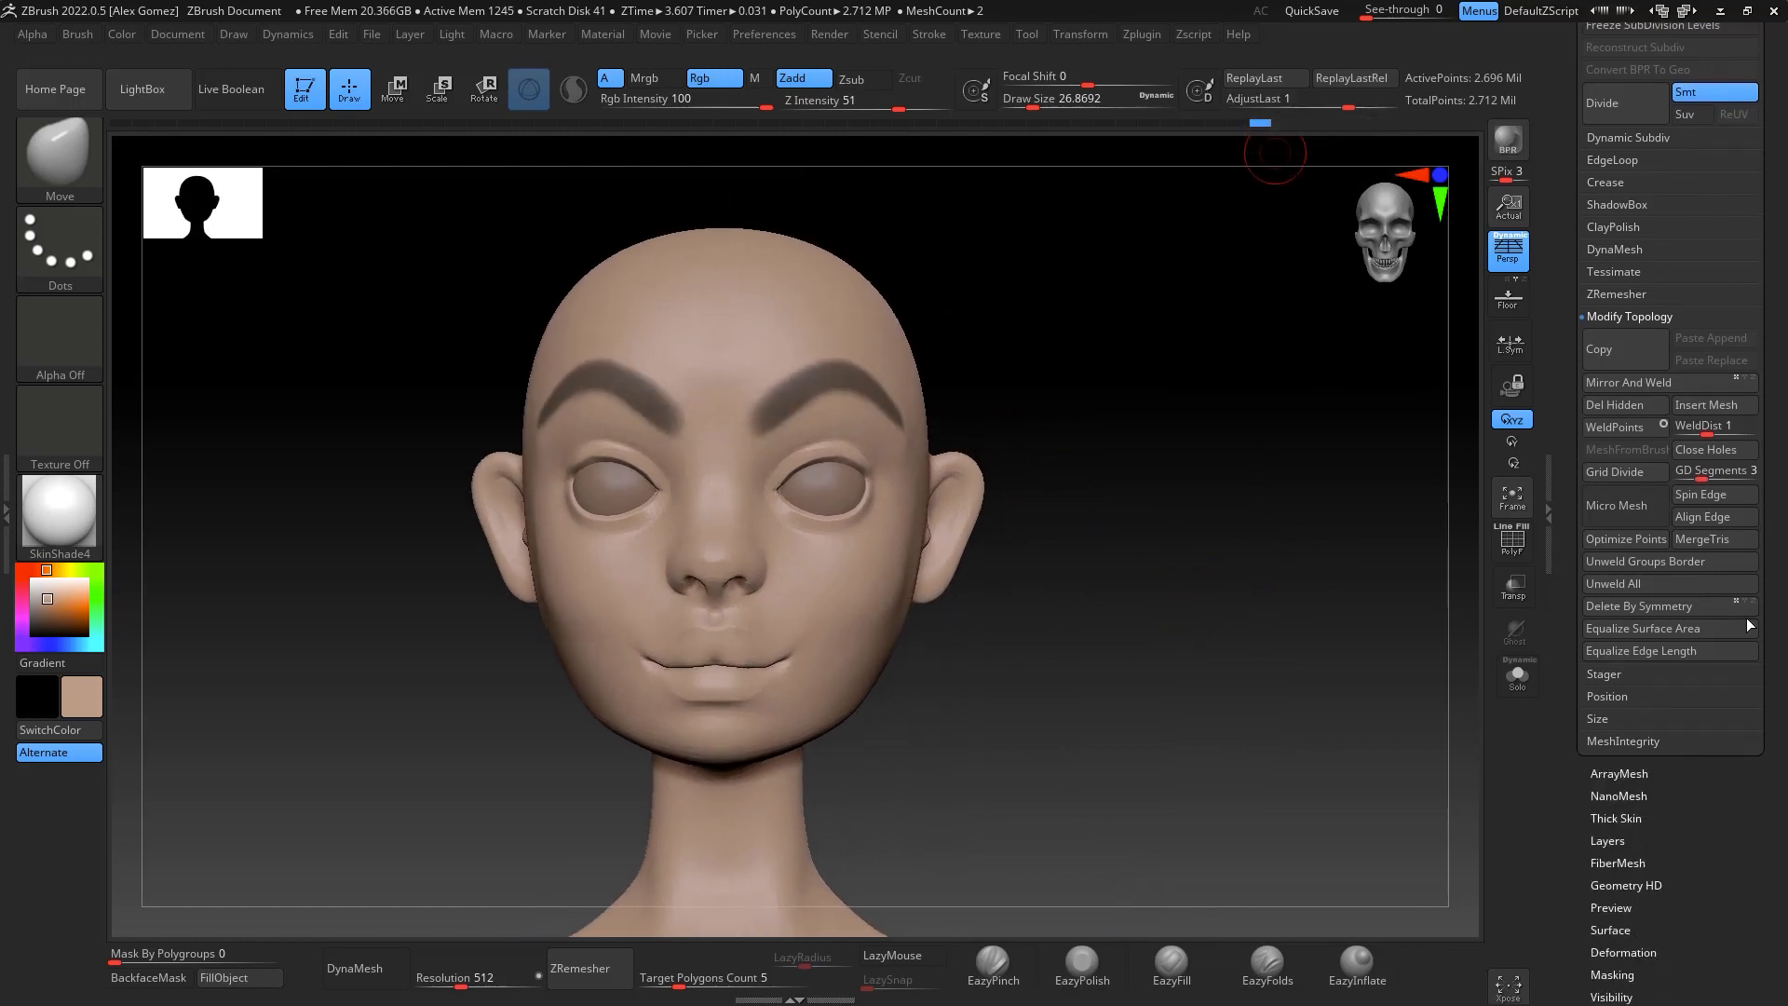
pyautogui.scroll(2, 1753, 179)
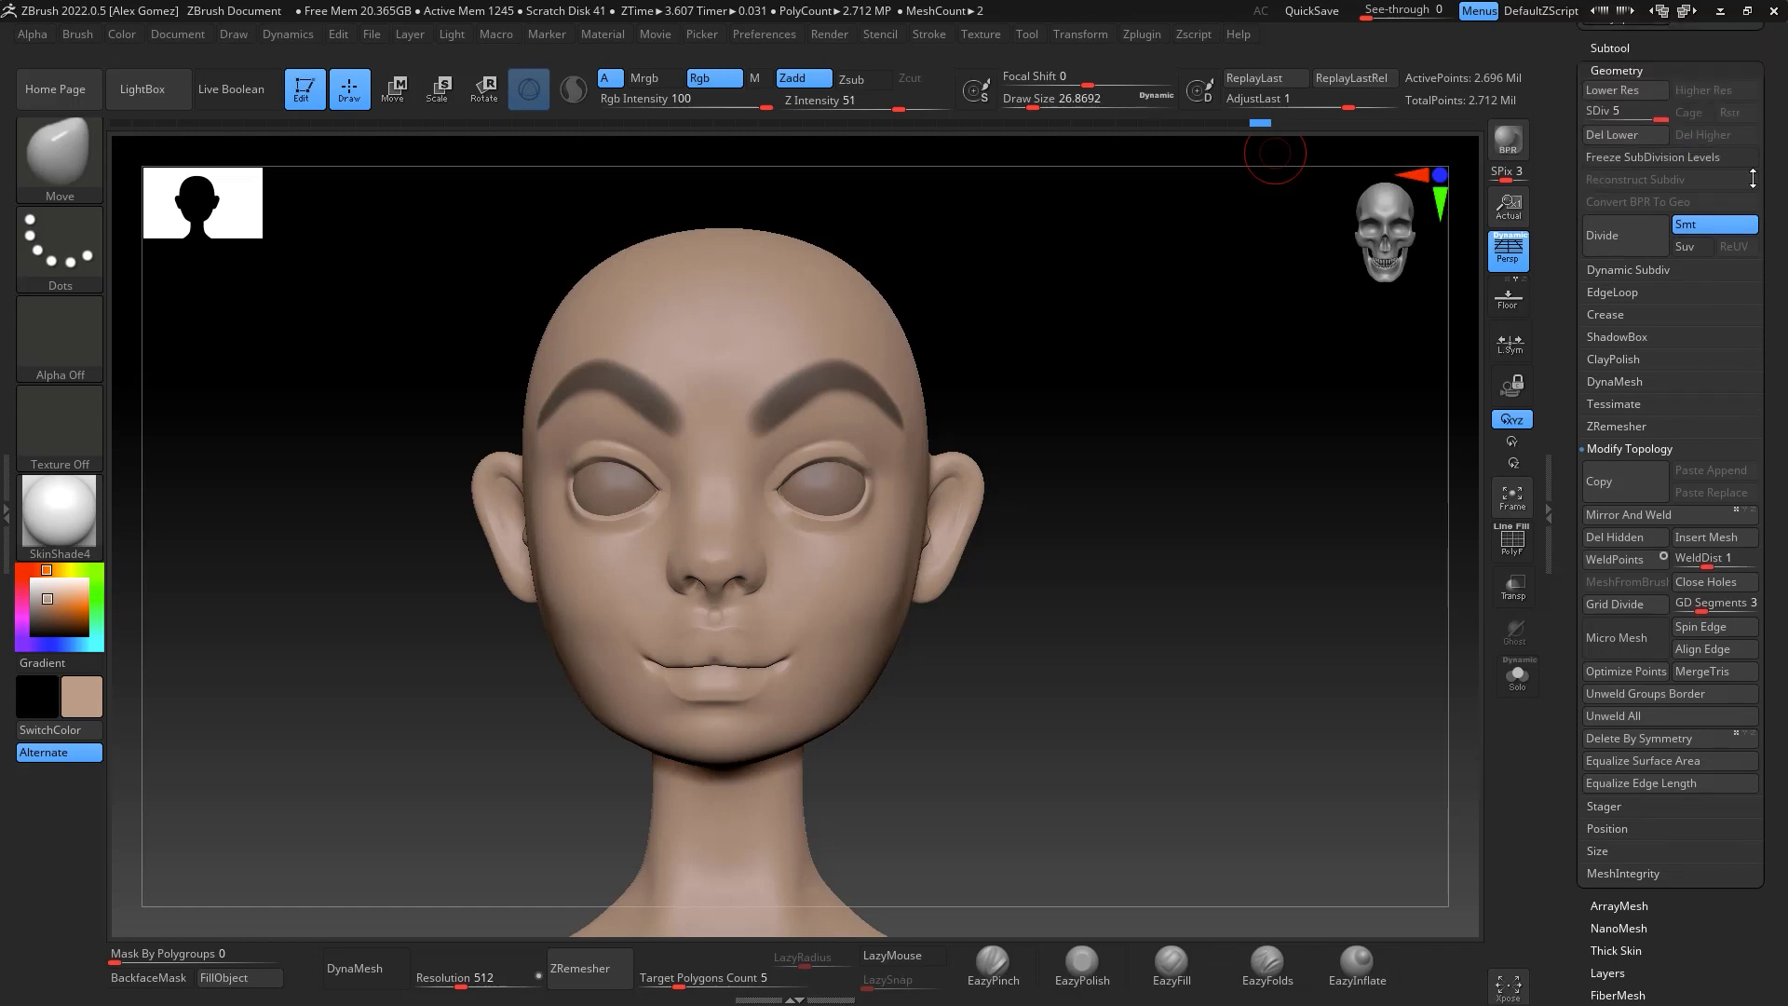
pyautogui.click(1609, 47)
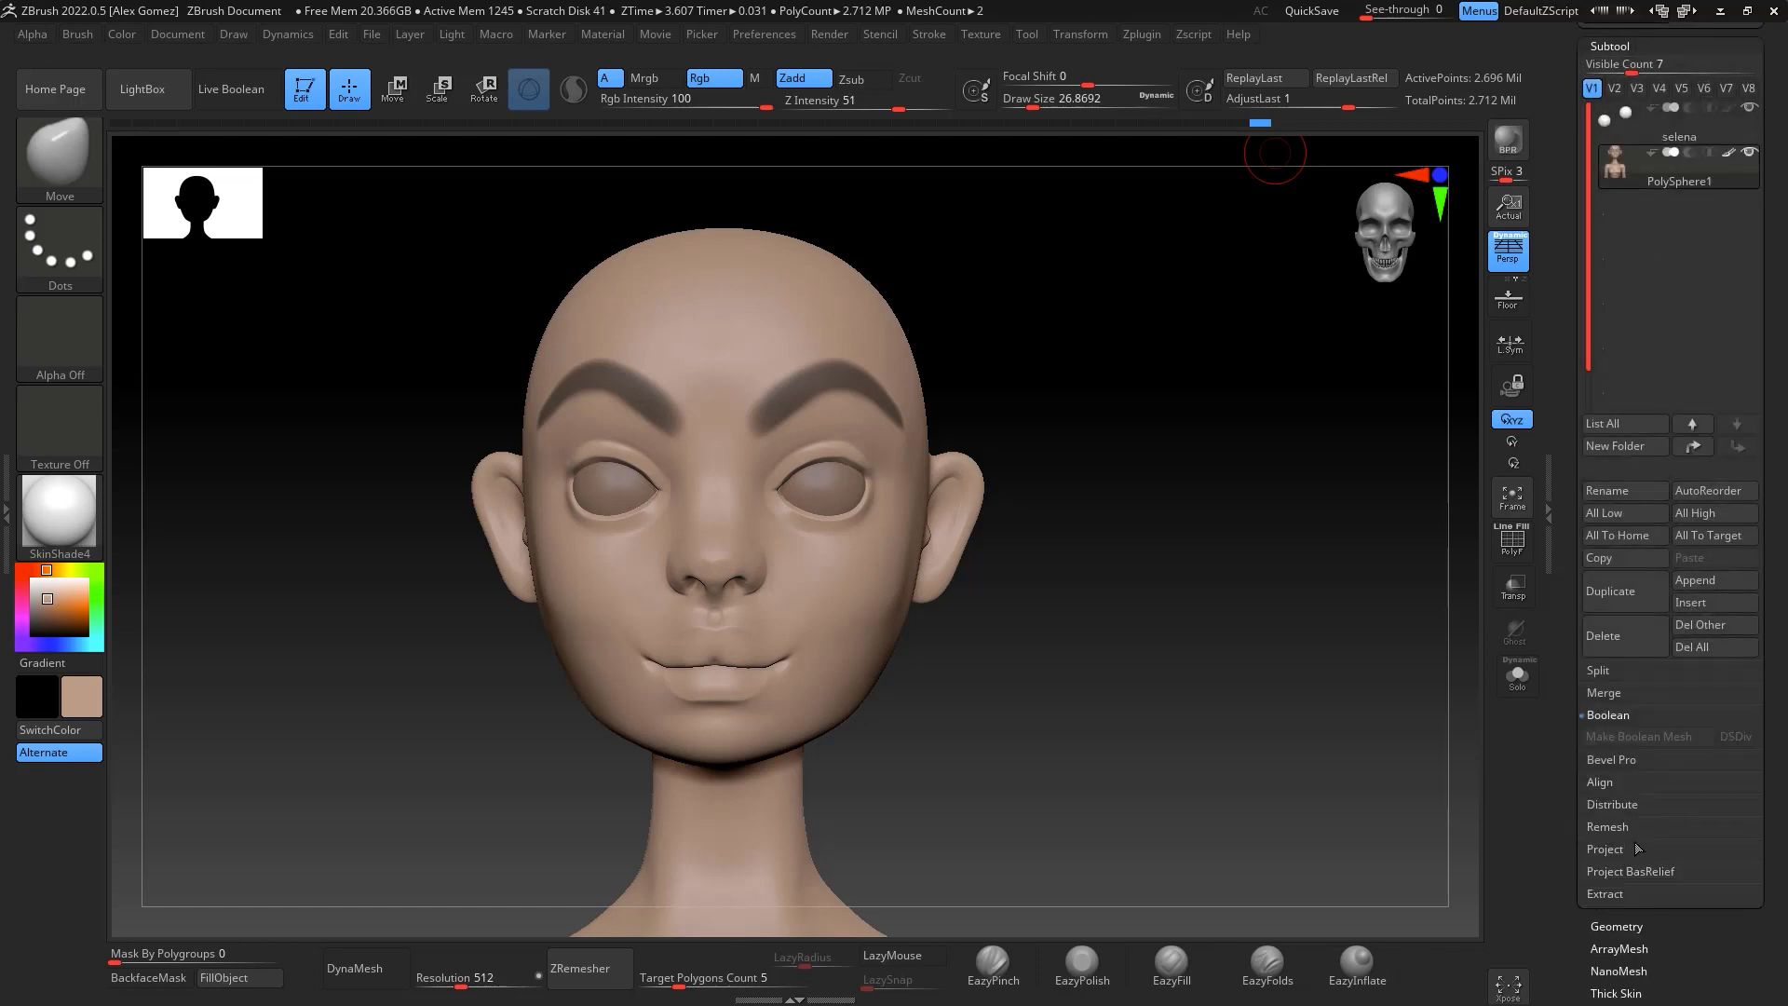
pyautogui.click(1606, 894)
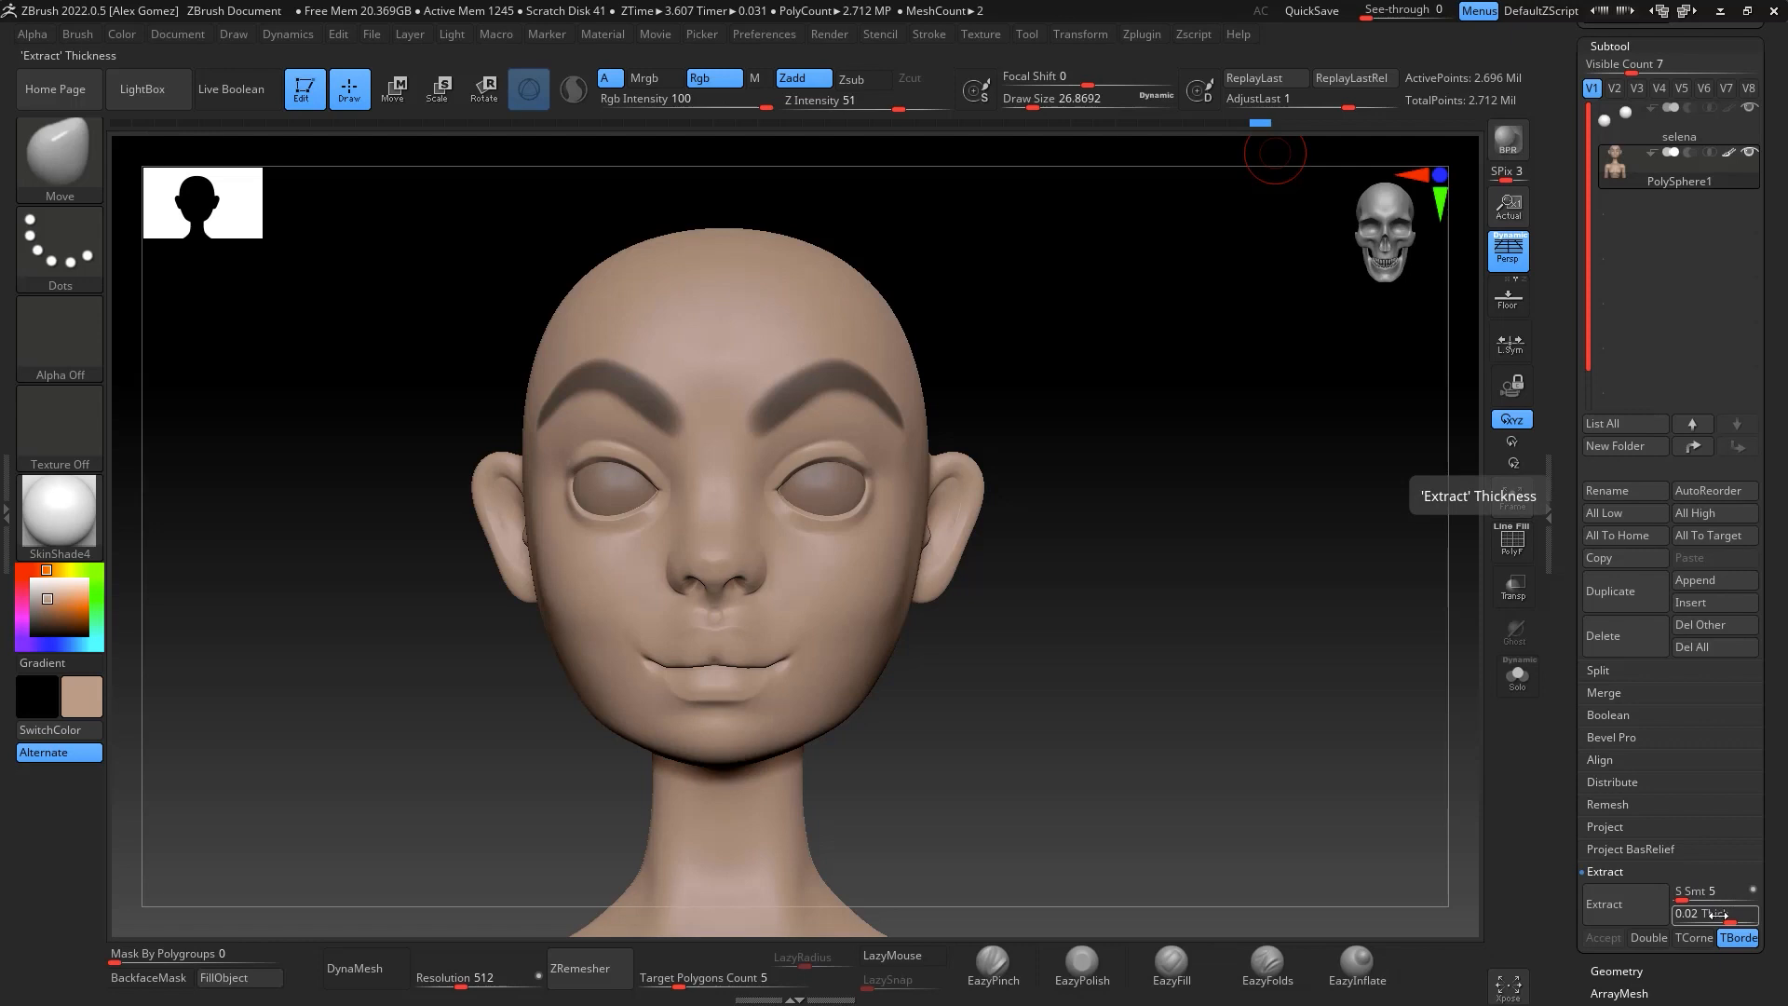
pyautogui.click(1656, 918)
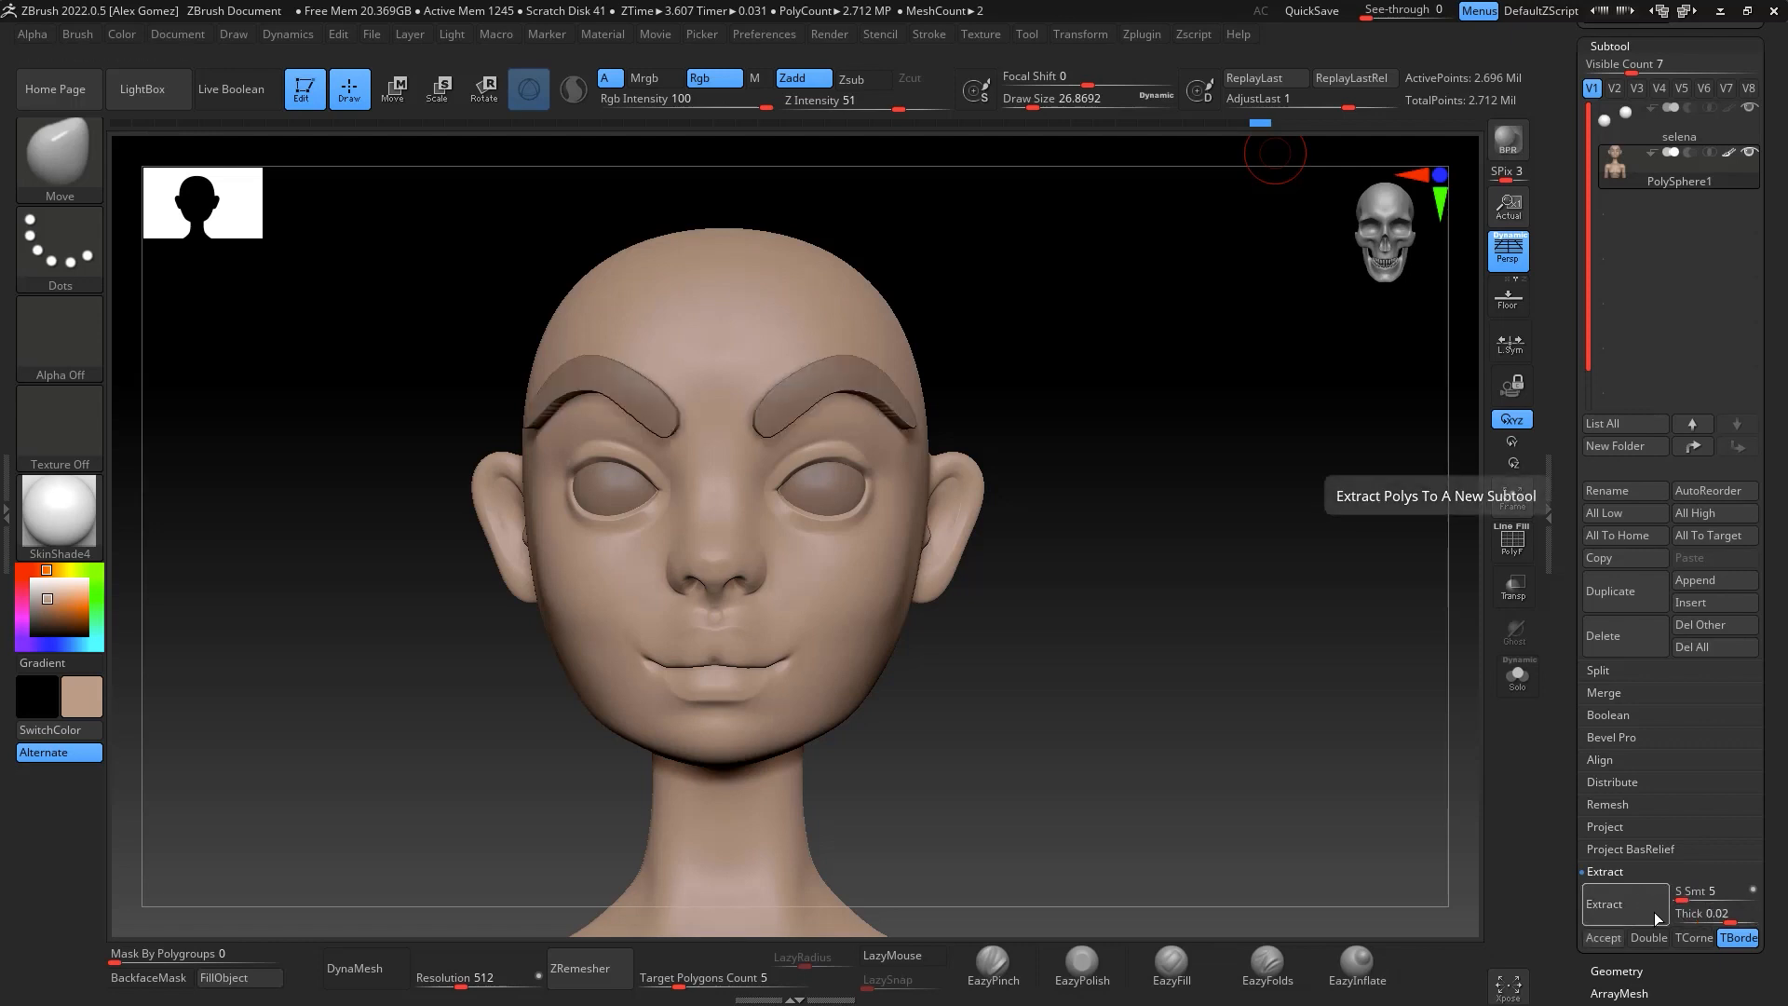
pyautogui.click(1604, 938)
pyautogui.click(1649, 938)
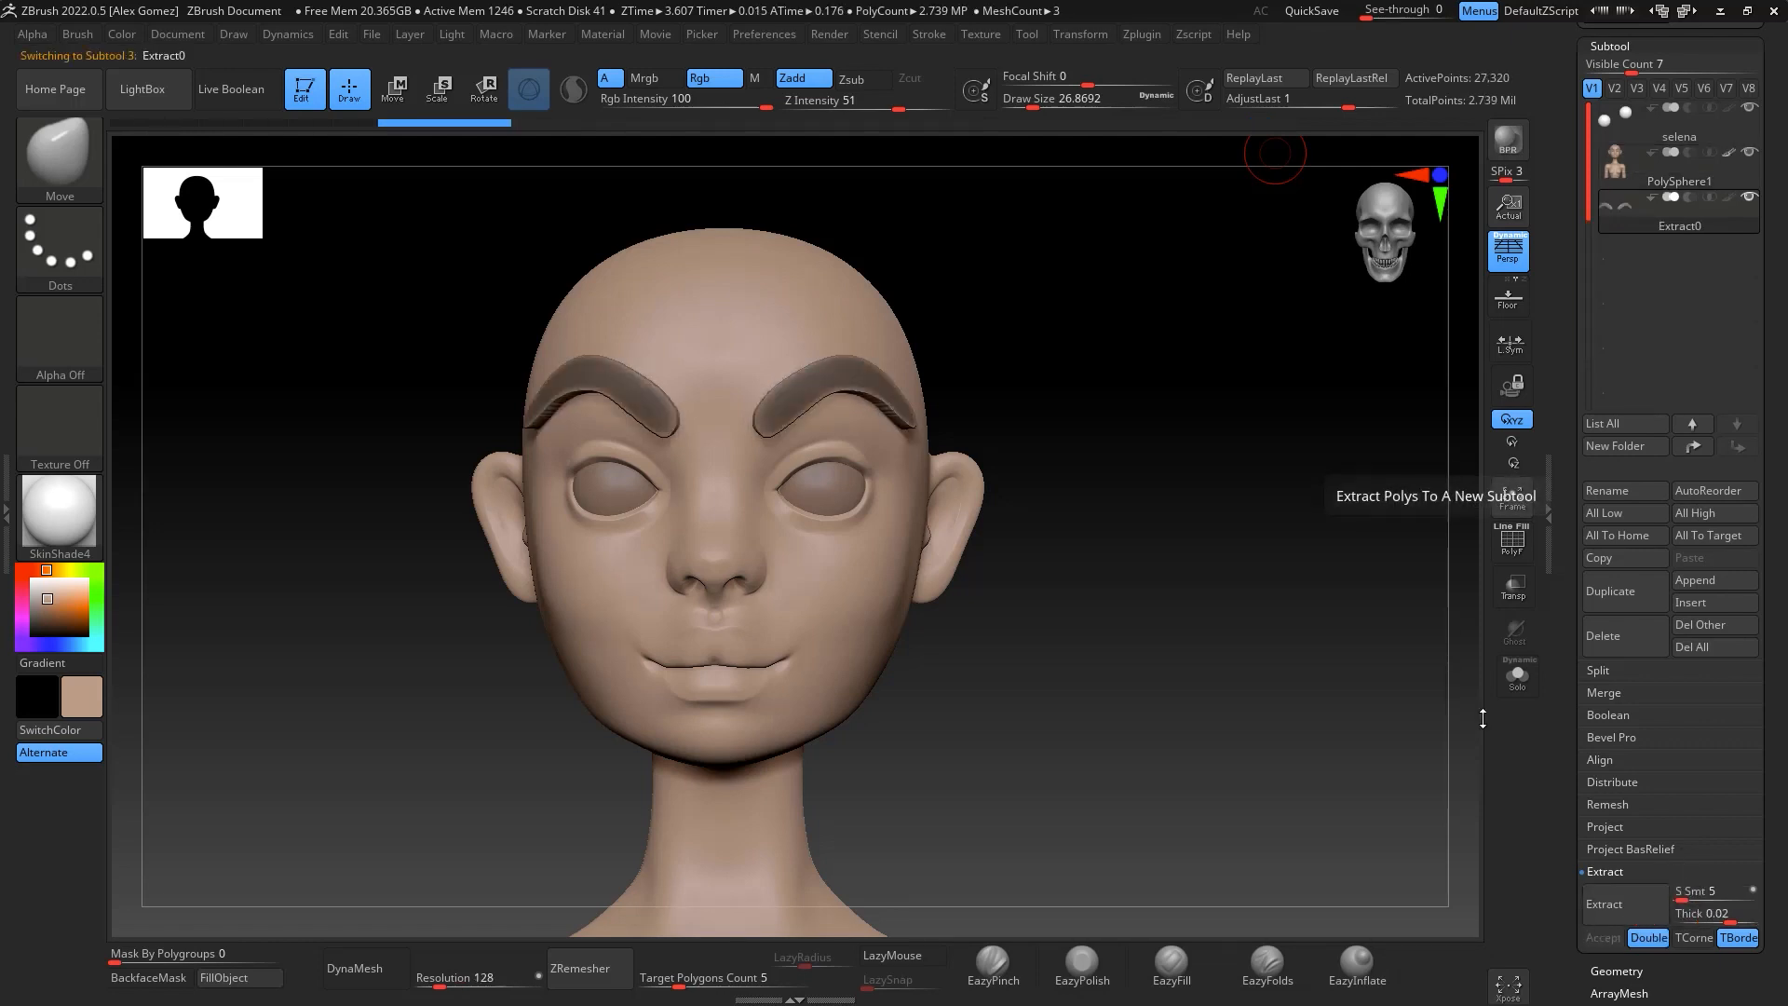
# Smooth the hard, stepped edges of the extracted eyebrows with the Smooth brush at a draw size of about 101
pyautogui.moveTo(1211, 532)
pyautogui.mouseDown()
pyautogui.moveTo(1180, 442)
pyautogui.moveTo(1217, 463)
pyautogui.moveTo(1213, 407)
pyautogui.moveTo(1252, 509)
pyautogui.moveTo(1236, 539)
pyautogui.mouseUp()
pyautogui.press('space')
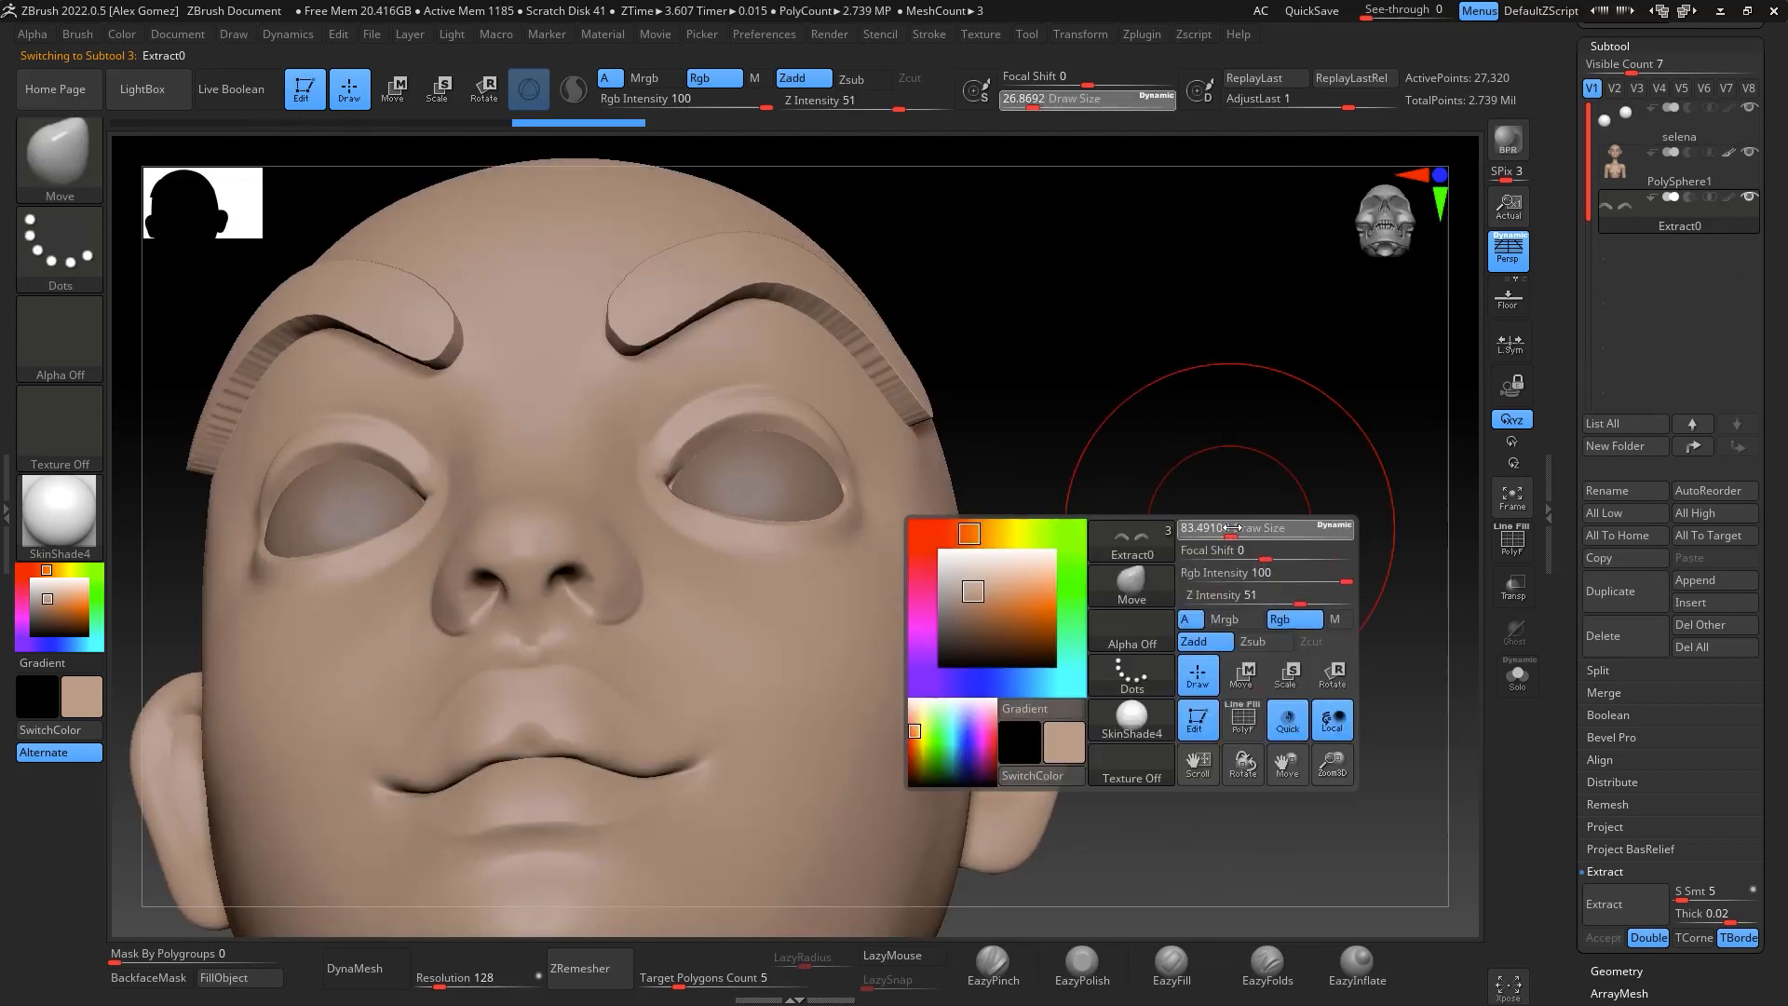
pyautogui.moveTo(918, 381)
pyautogui.keyDown('shift'); pyautogui.mouseDown()
pyautogui.moveTo(913, 398)
pyautogui.moveTo(753, 288)
pyautogui.moveTo(705, 312)
pyautogui.moveTo(873, 374)
pyautogui.moveTo(885, 354)
pyautogui.mouseUp(); pyautogui.keyUp('shift')
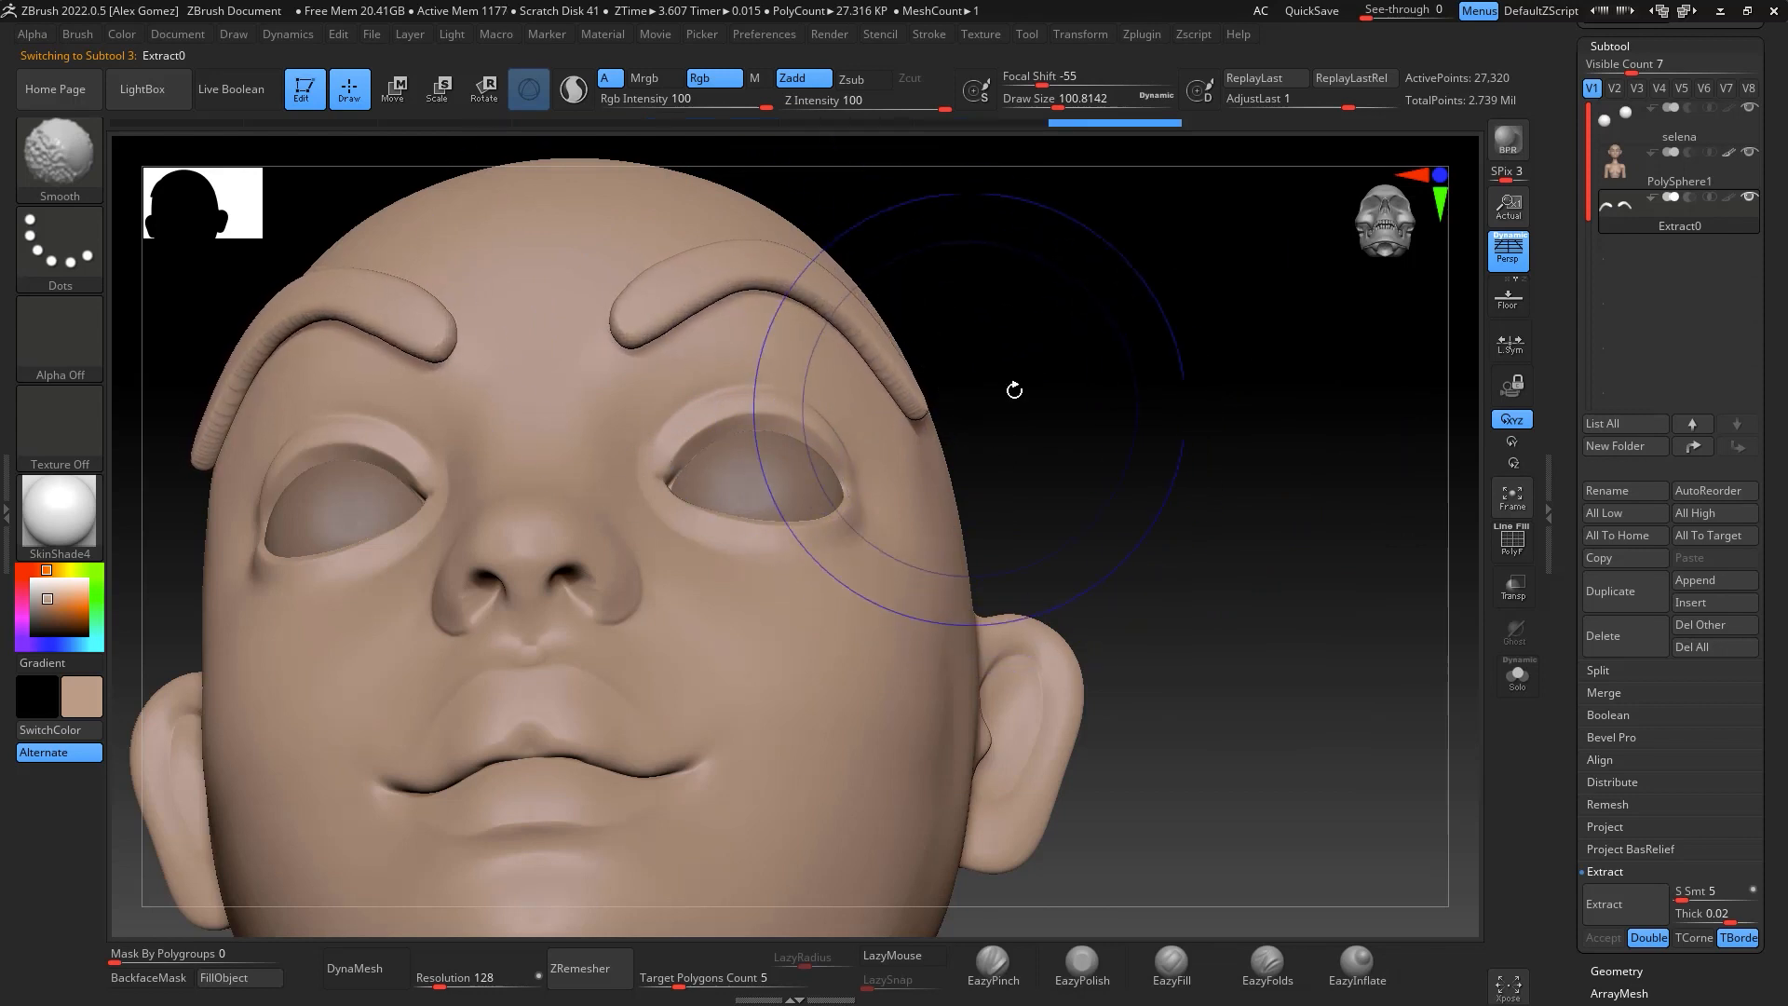
pyautogui.moveTo(1010, 388); pyautogui.dragTo(1341, 590)
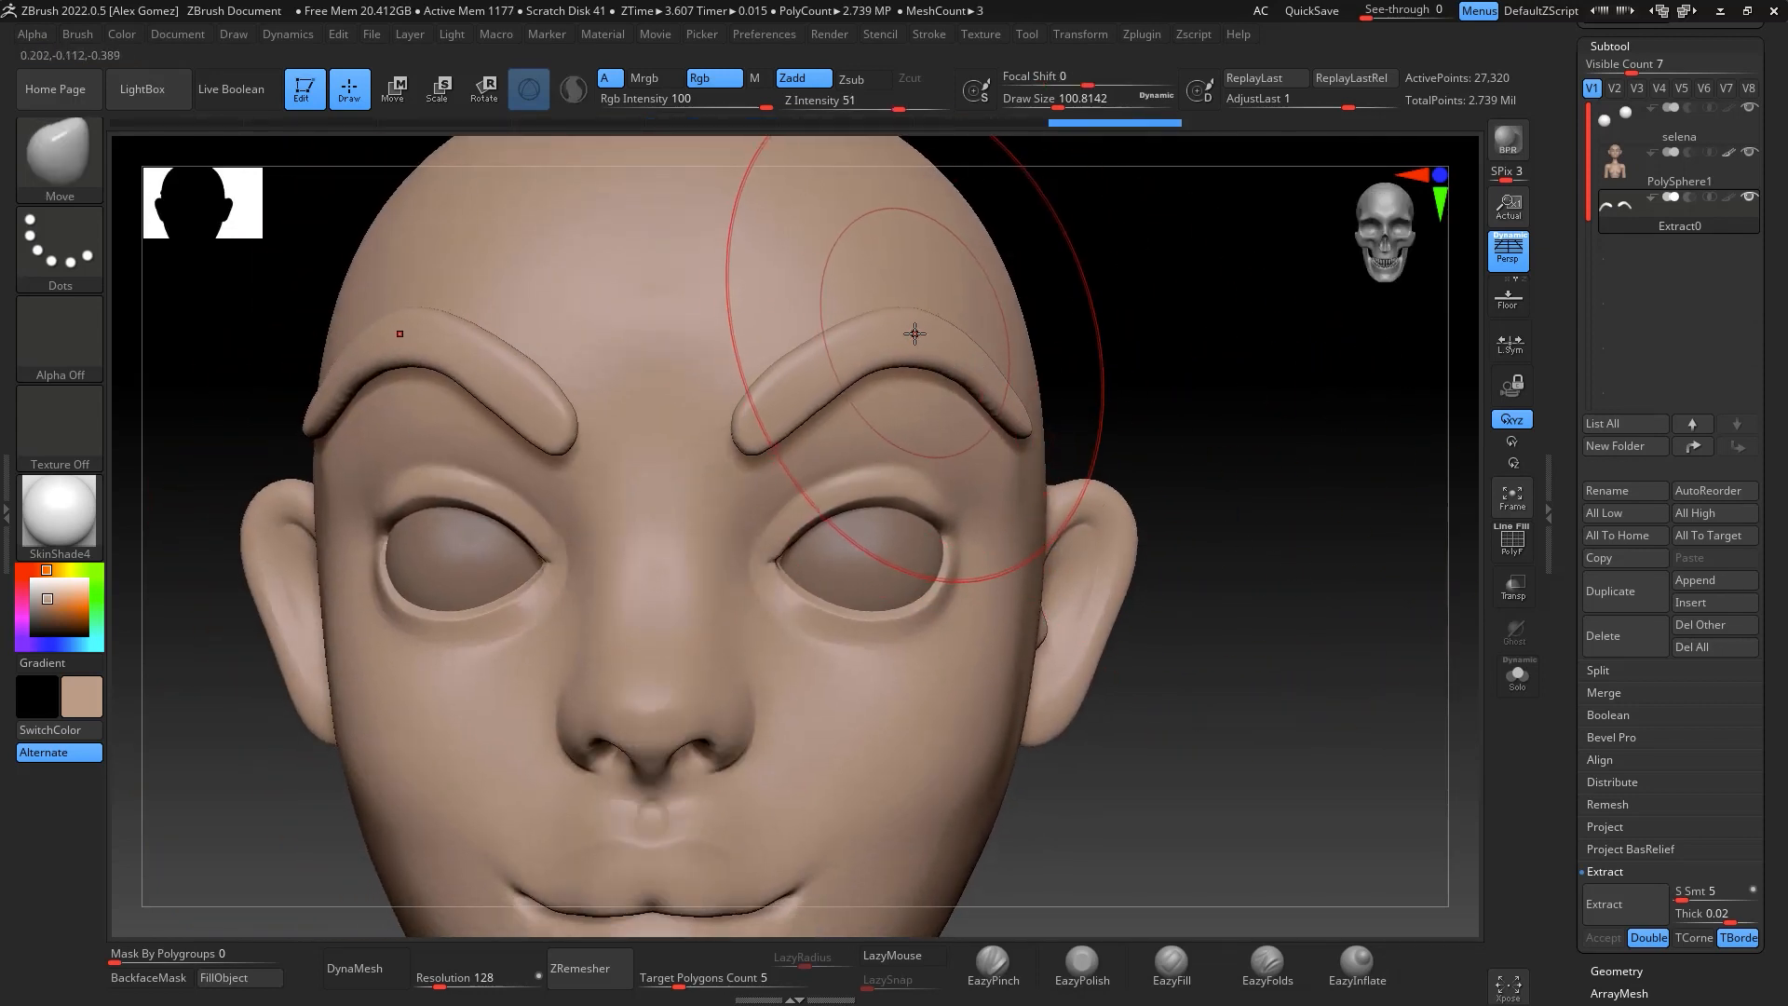
# Reshape the eyebrow arches with the Move brush at a draw size of about 65, and ZRemesh the eyebrows with a target polygon count of 0.1
pyautogui.press('b')
pyautogui.press('m')
pyautogui.press('v')
pyautogui.press('space')
pyautogui.moveTo(914, 341); pyautogui.dragTo(904, 341)
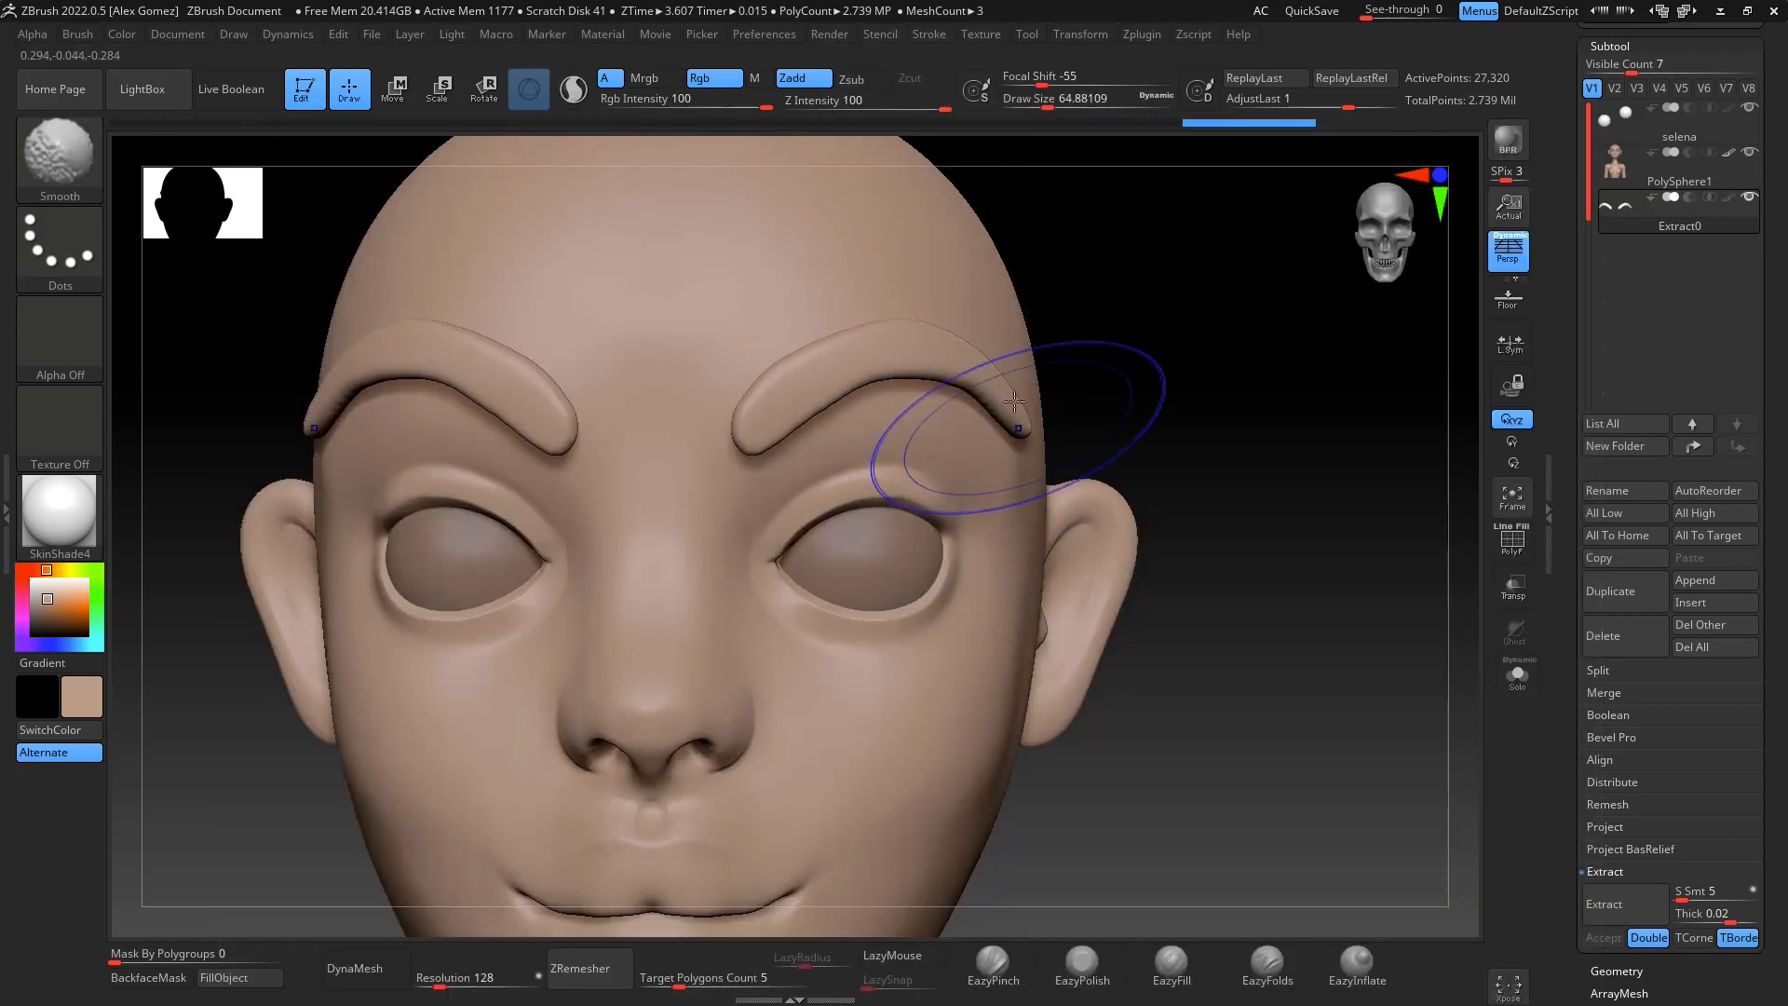
pyautogui.moveTo(1269, 443); pyautogui.dragTo(1149, 339)
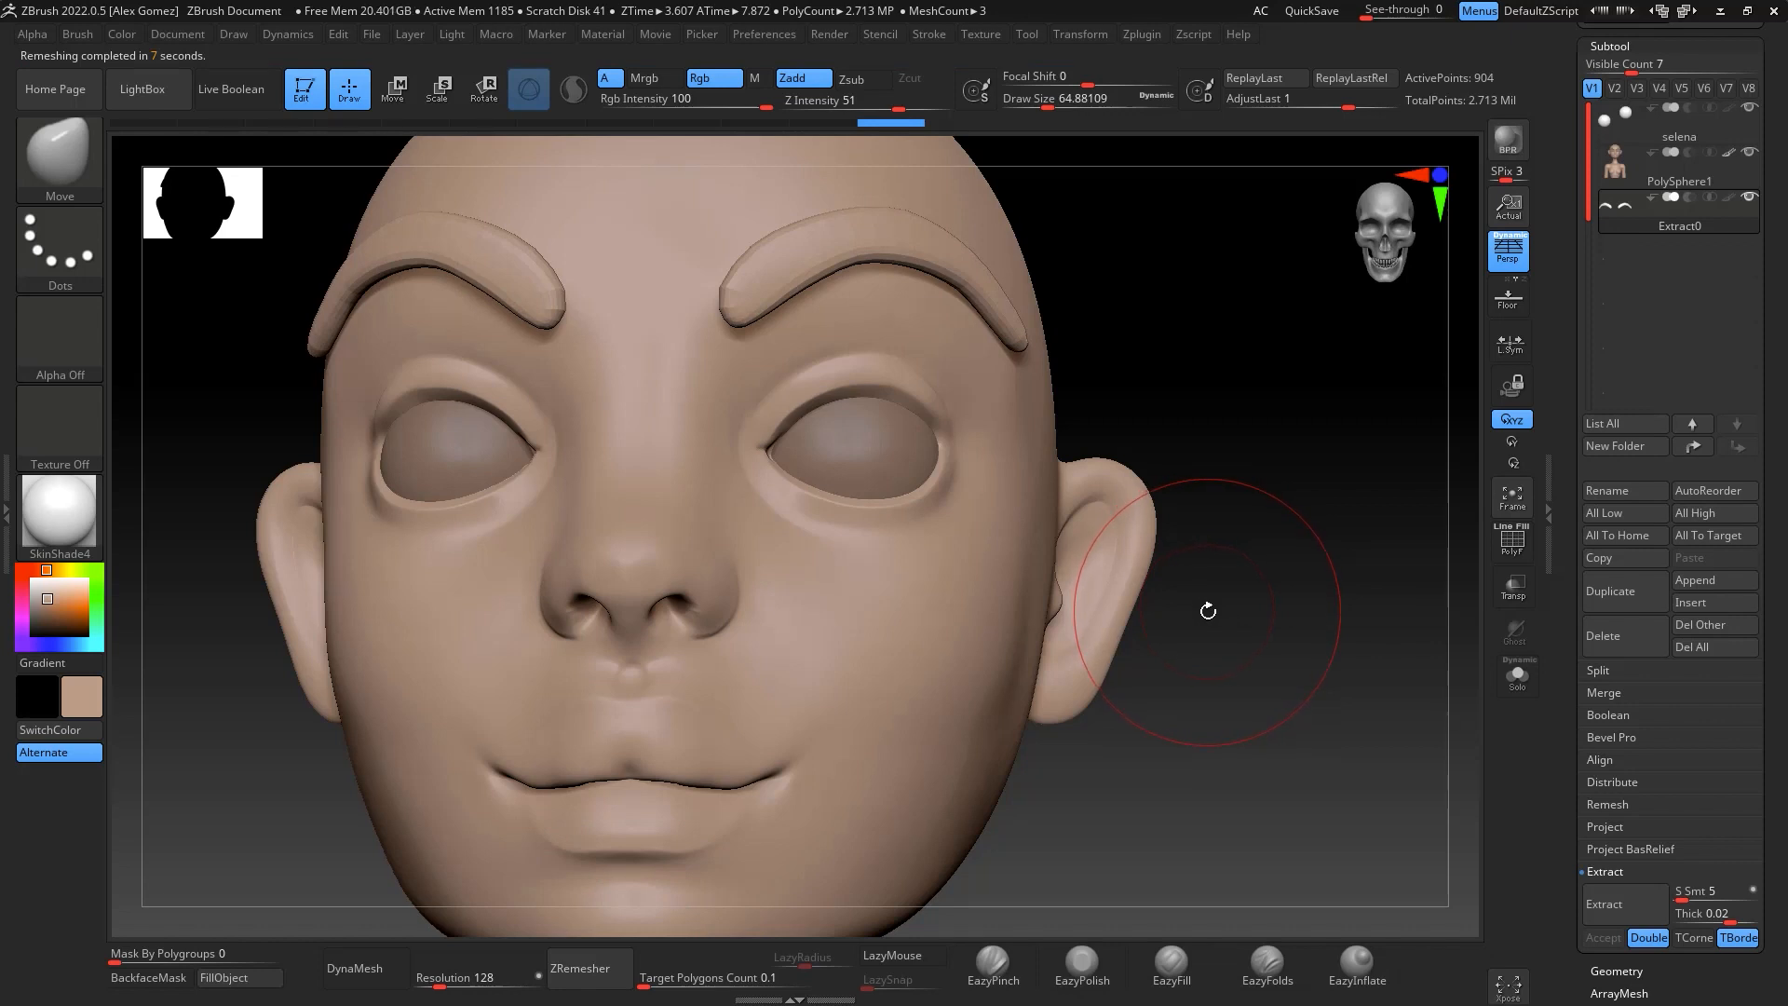
# Push the eyebrows back against the forehead from below, from their inner ends to the outer tips, with the Move brush
pyautogui.moveTo(1242, 459)
pyautogui.mouseDown()
pyautogui.moveTo(1338, 332)
pyautogui.moveTo(1270, 367)
pyautogui.moveTo(1313, 490)
pyautogui.mouseUp()
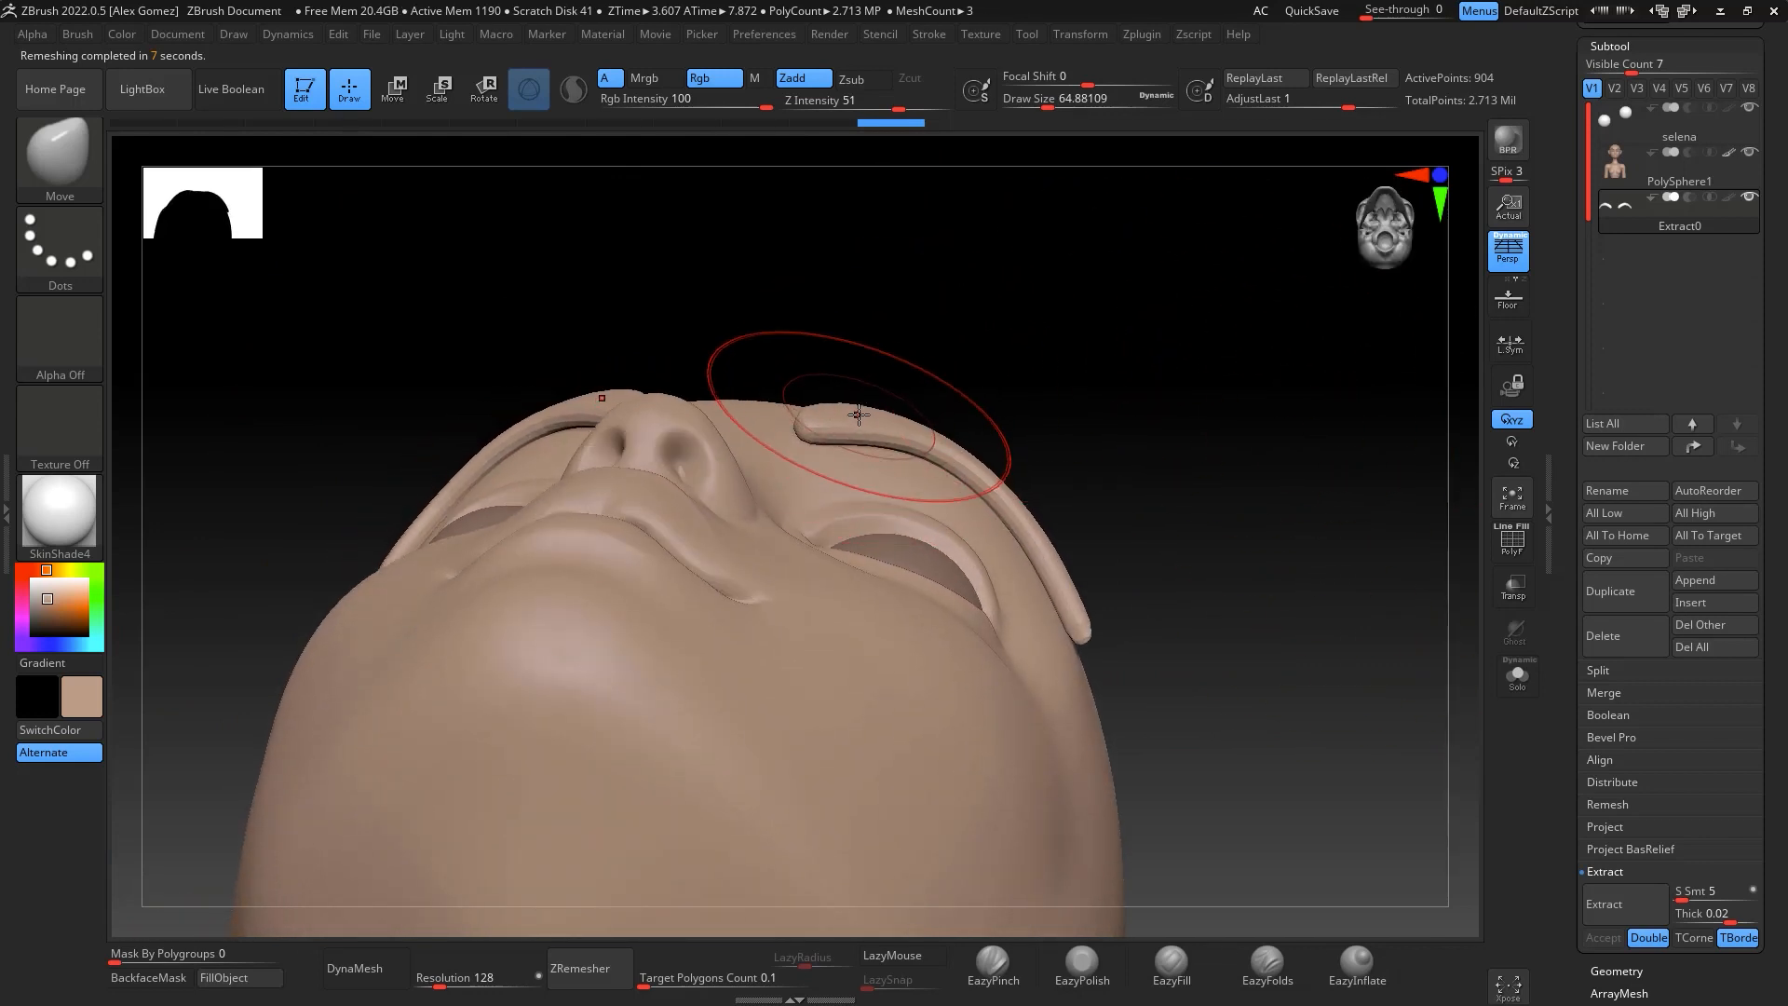
pyautogui.moveTo(858, 415)
pyautogui.mouseDown()
pyautogui.moveTo(850, 432)
pyautogui.moveTo(945, 459)
pyautogui.mouseUp()
pyautogui.moveTo(1018, 516); pyautogui.dragTo(1010, 529)
pyautogui.moveTo(1035, 532); pyautogui.dragTo(1032, 545)
pyautogui.moveTo(1071, 612); pyautogui.dragTo(1051, 630)
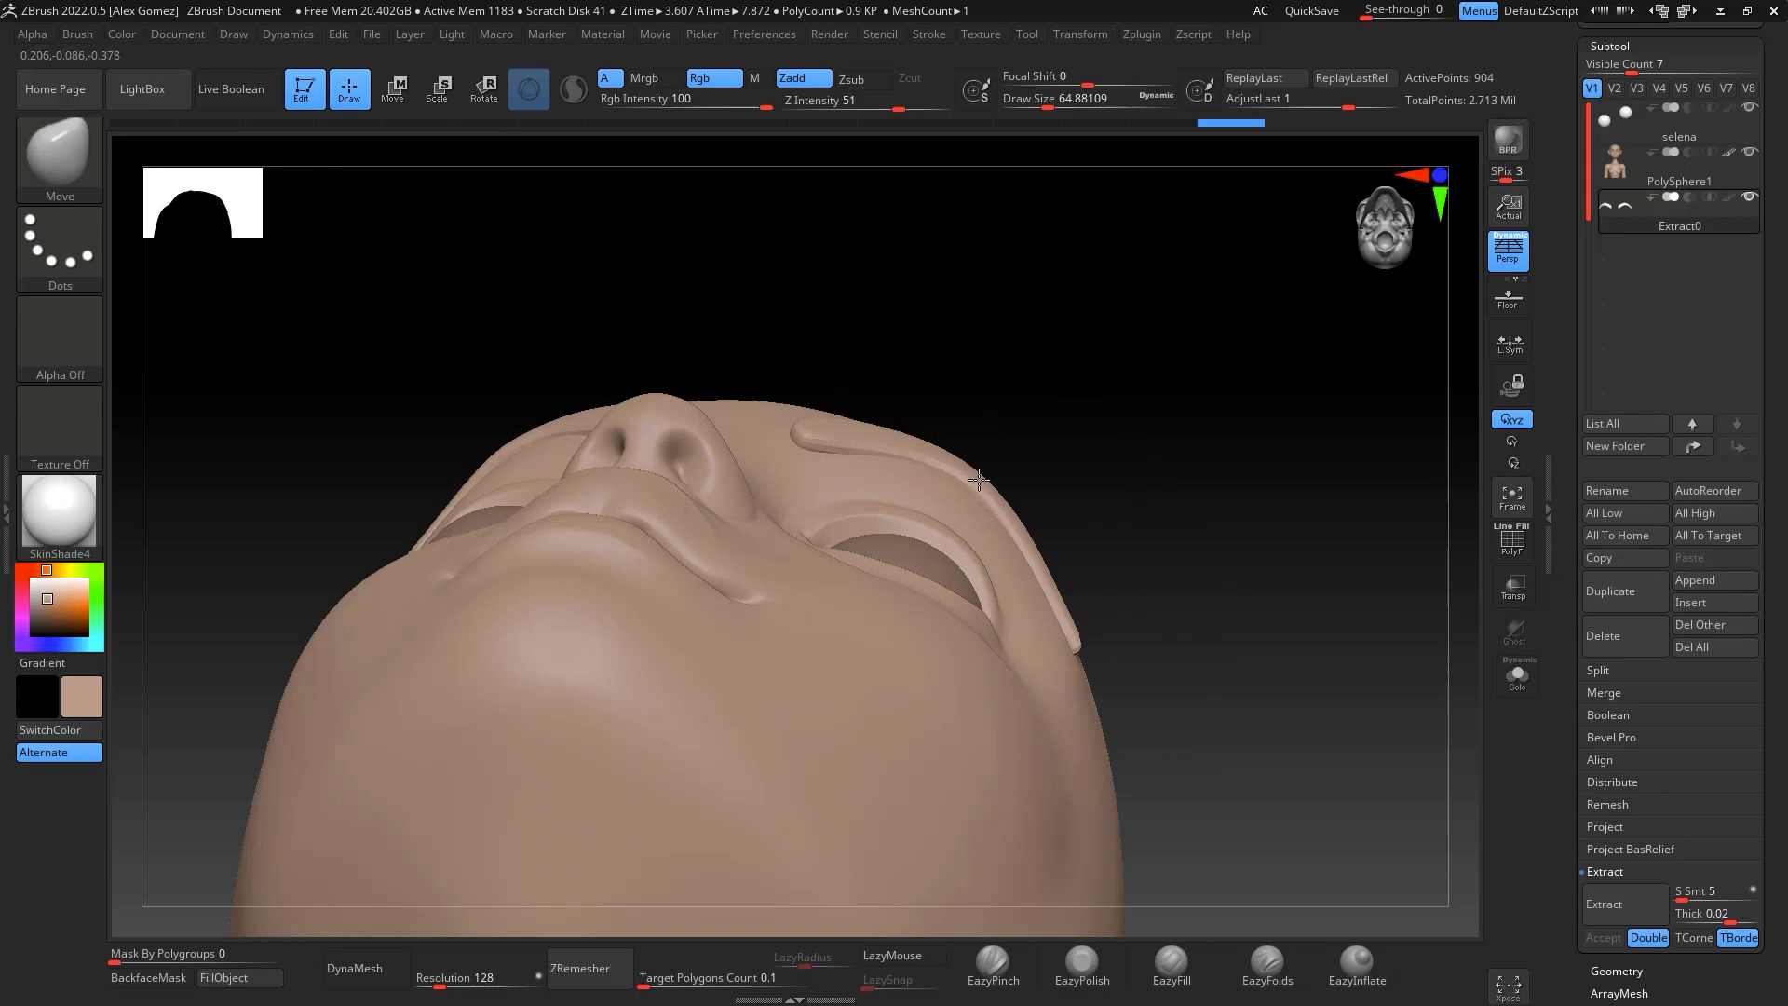
pyautogui.moveTo(1094, 372)
pyautogui.mouseDown()
pyautogui.moveTo(1190, 511)
pyautogui.moveTo(1245, 471)
pyautogui.mouseUp()
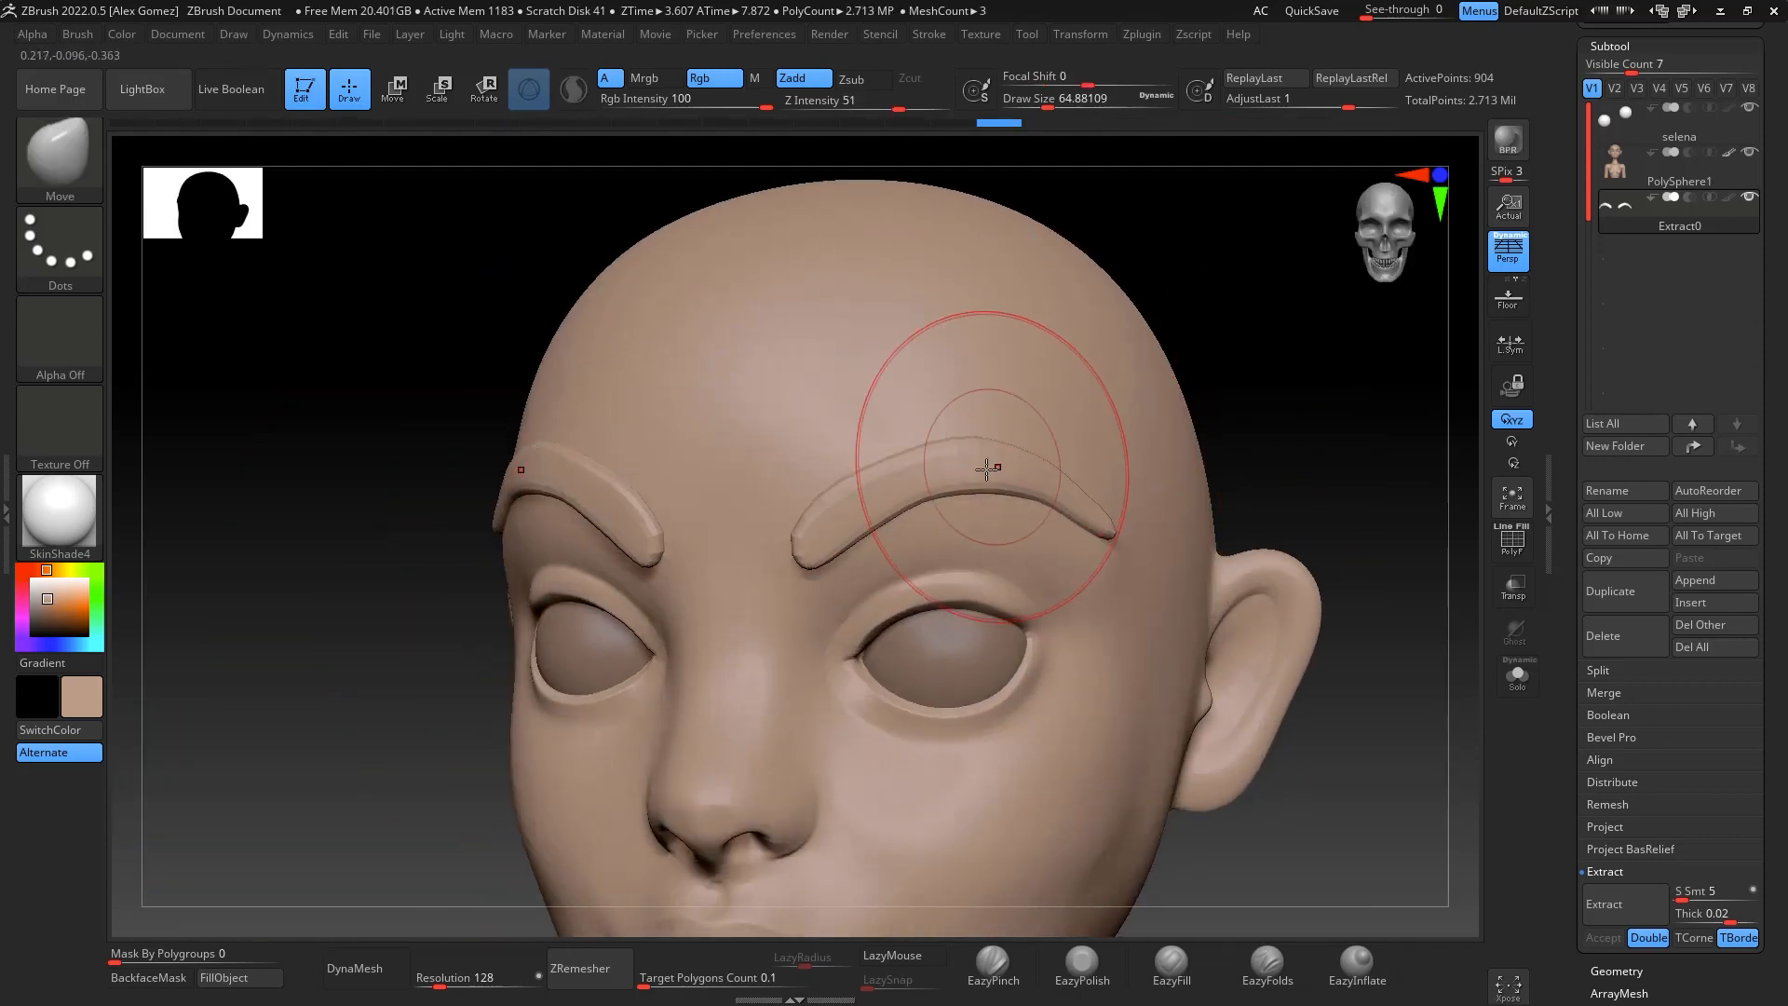
# Refine the eyebrows' upper curve and outer tips with the Move brush, reducing the draw size to about 46
pyautogui.moveTo(978, 455); pyautogui.dragTo(978, 468)
pyautogui.moveTo(843, 487); pyautogui.dragTo(856, 493)
pyautogui.press('space')
pyautogui.press('space')
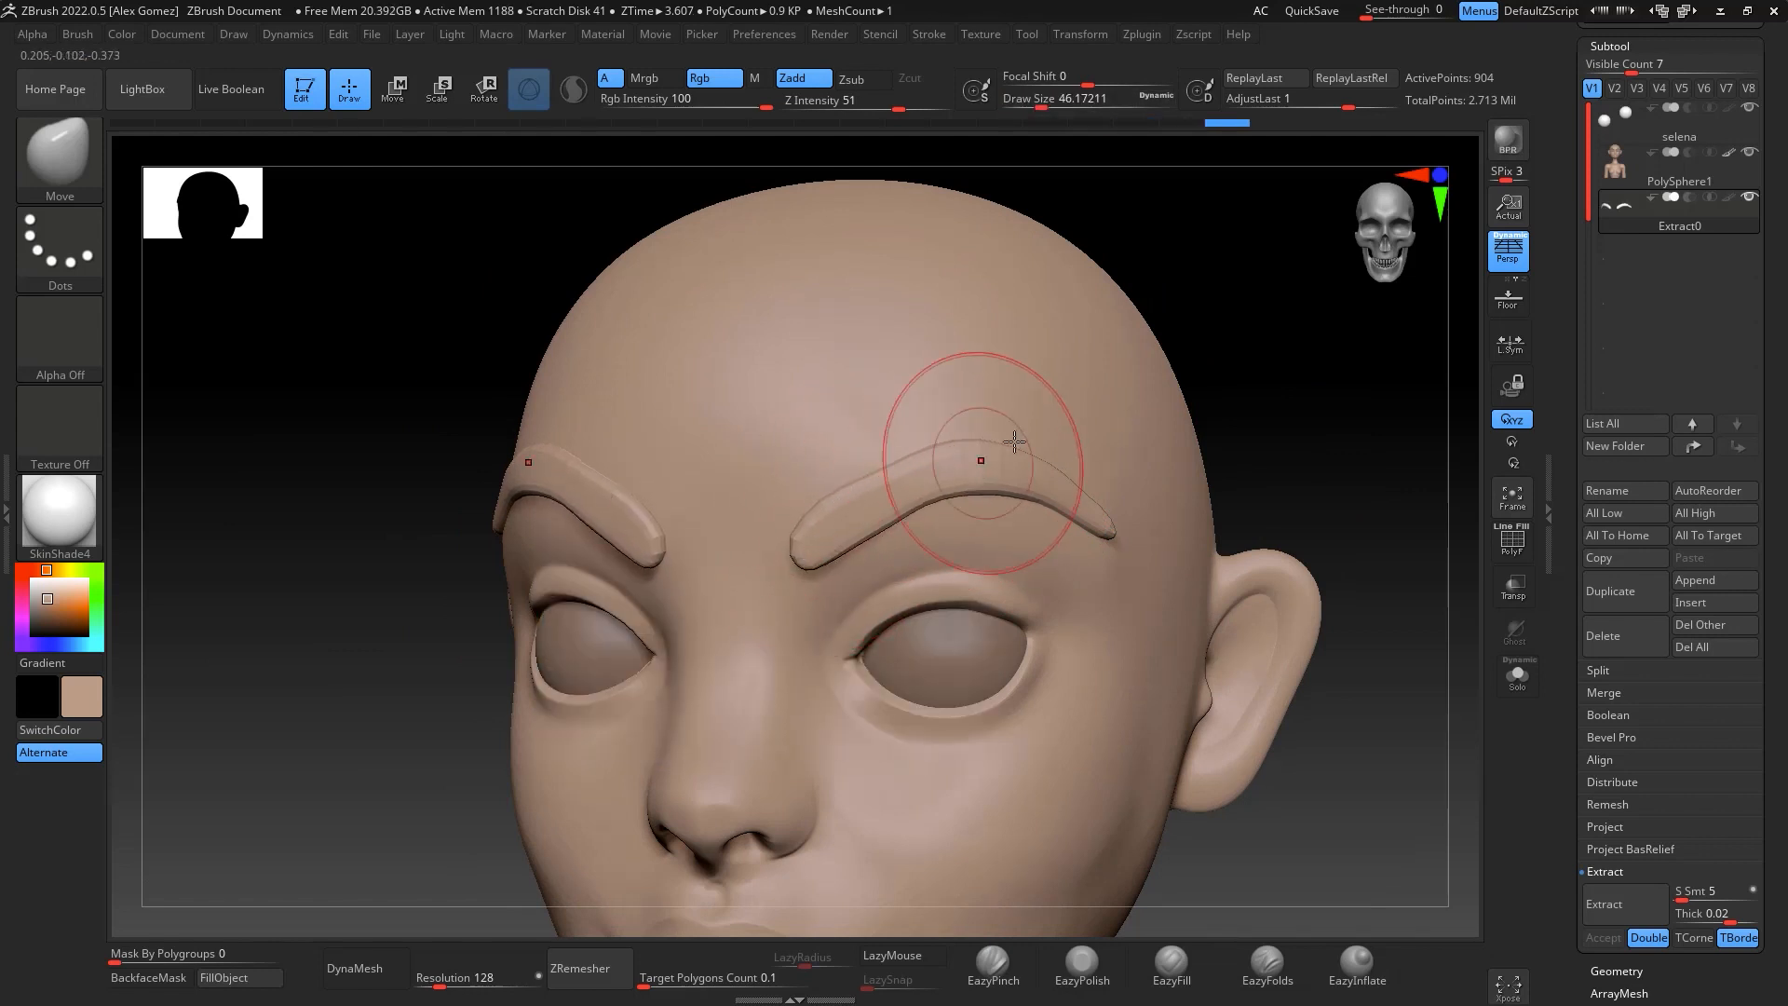
pyautogui.moveTo(1240, 447); pyautogui.dragTo(1253, 343)
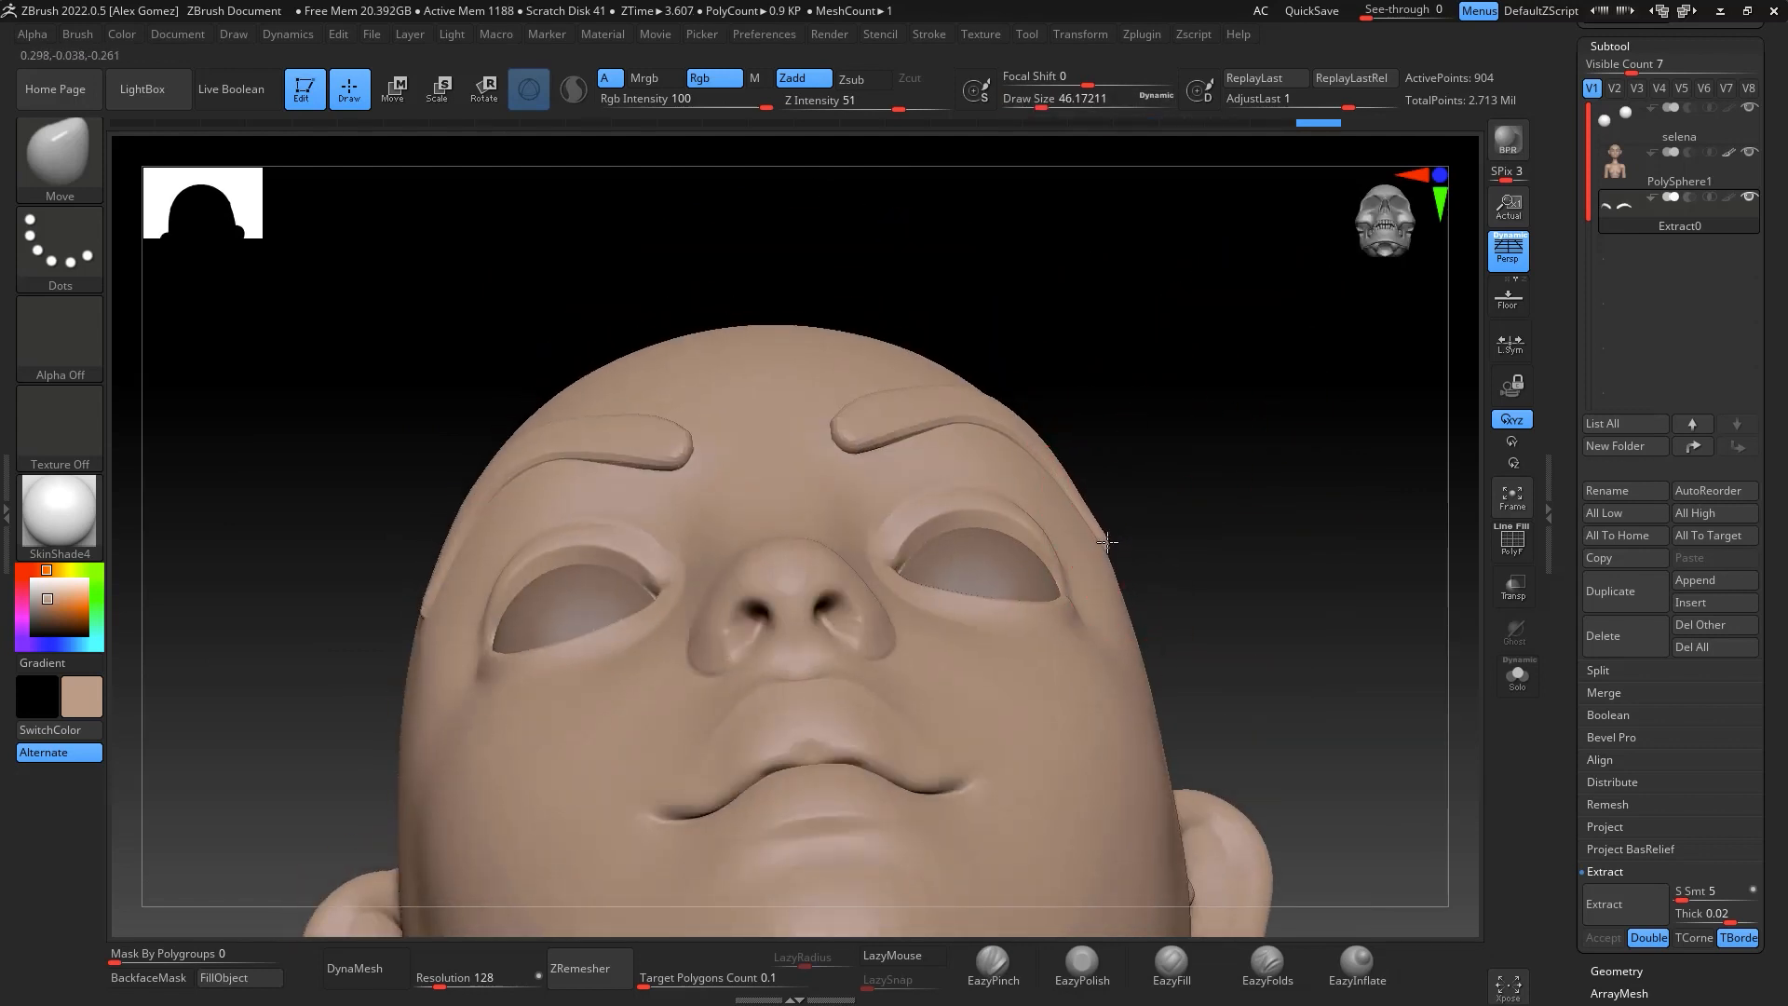
pyautogui.moveTo(1234, 447); pyautogui.dragTo(1286, 556)
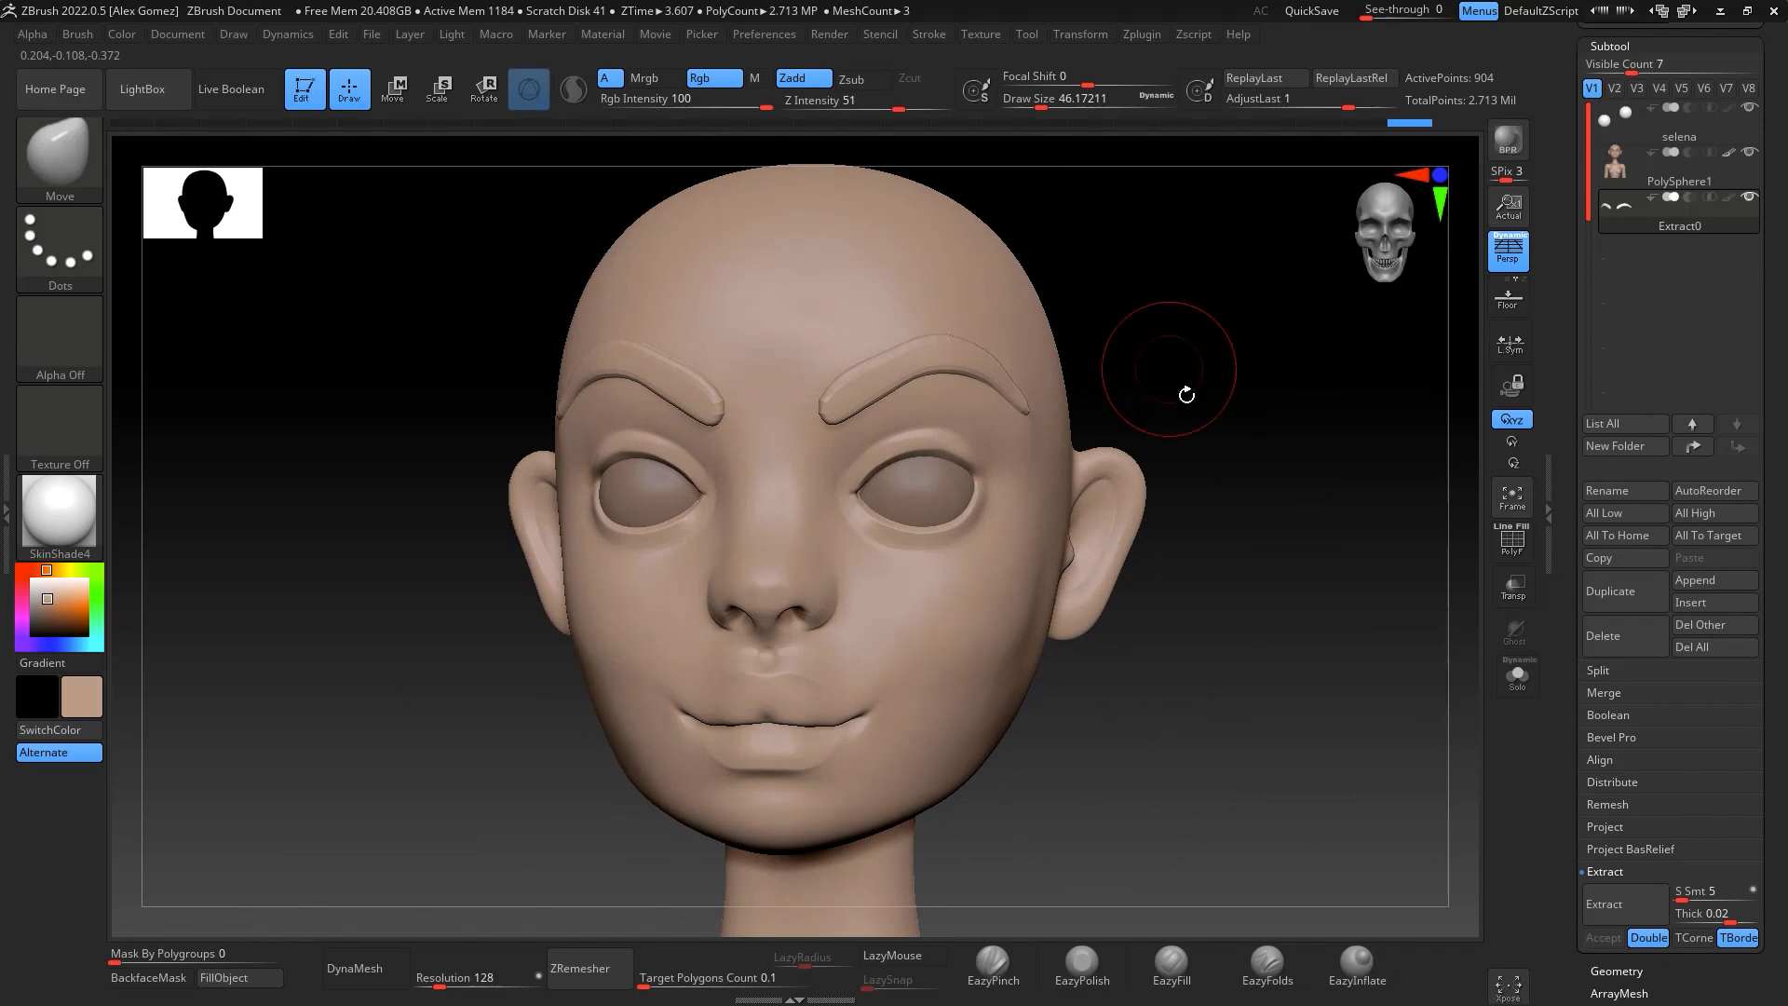
# Subdivide the eyebrows twice, smooth them at the lowest subdivision level, and return to the highest level
pyautogui.press('ctrl')
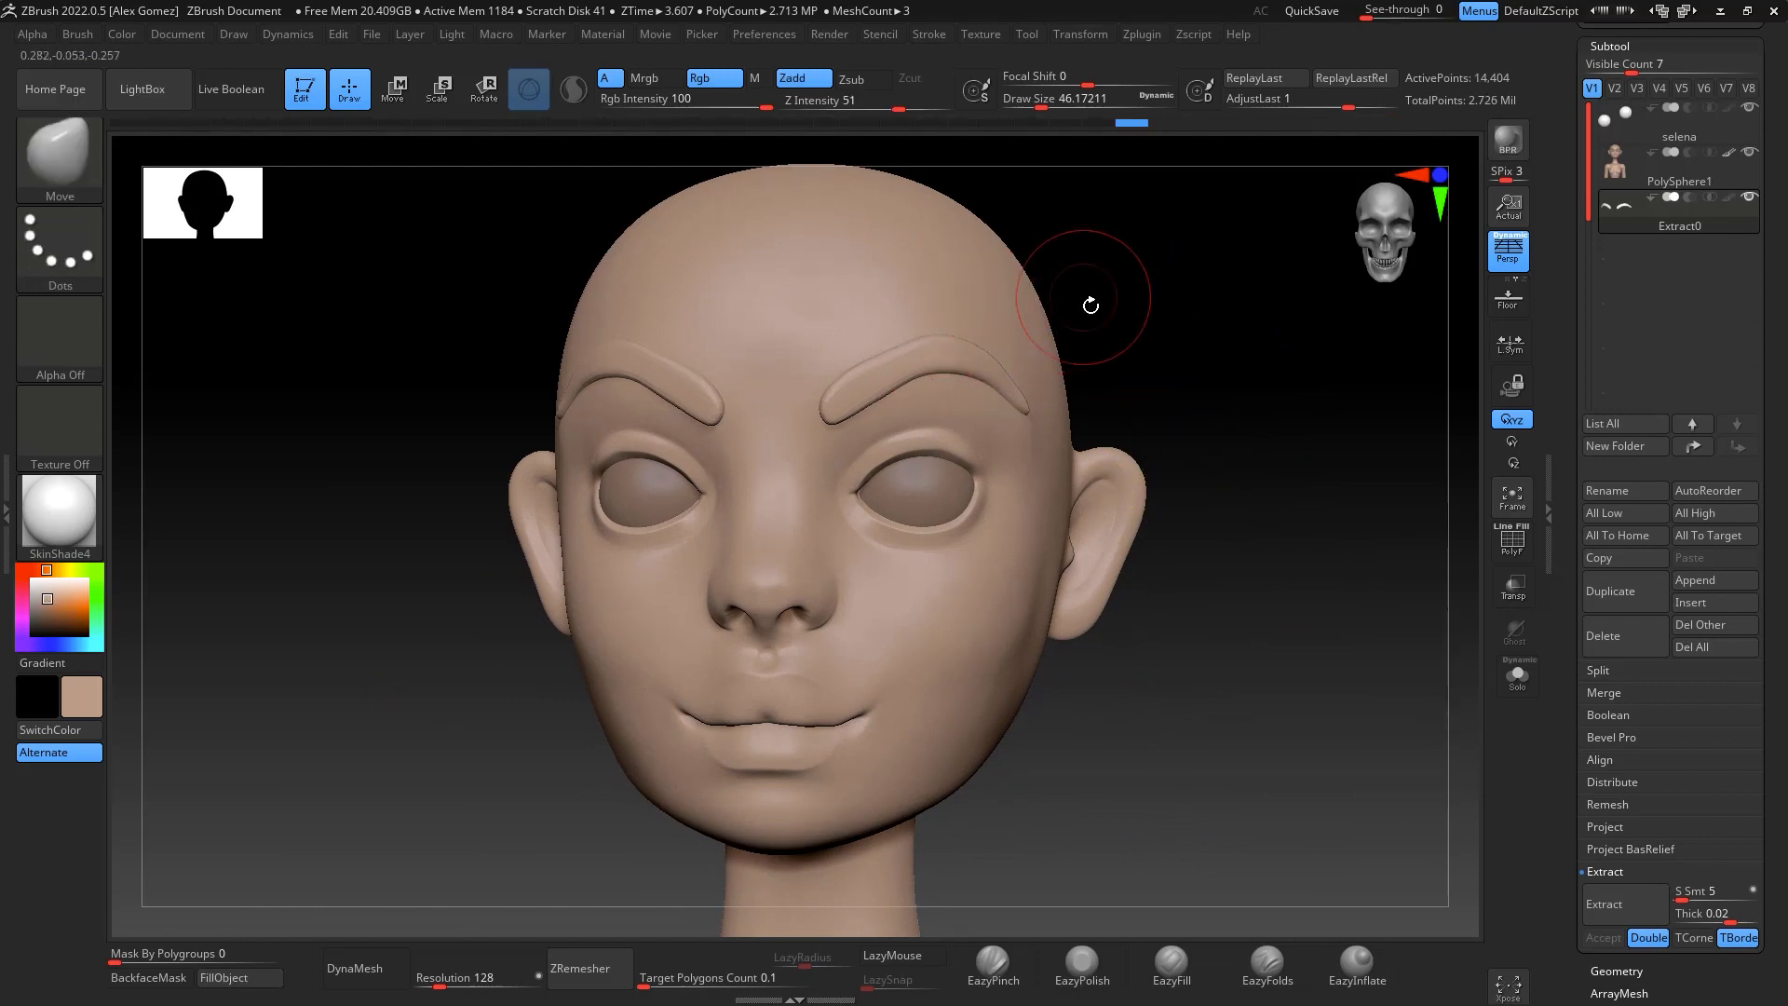
pyautogui.press('shift')
pyautogui.press('shift')
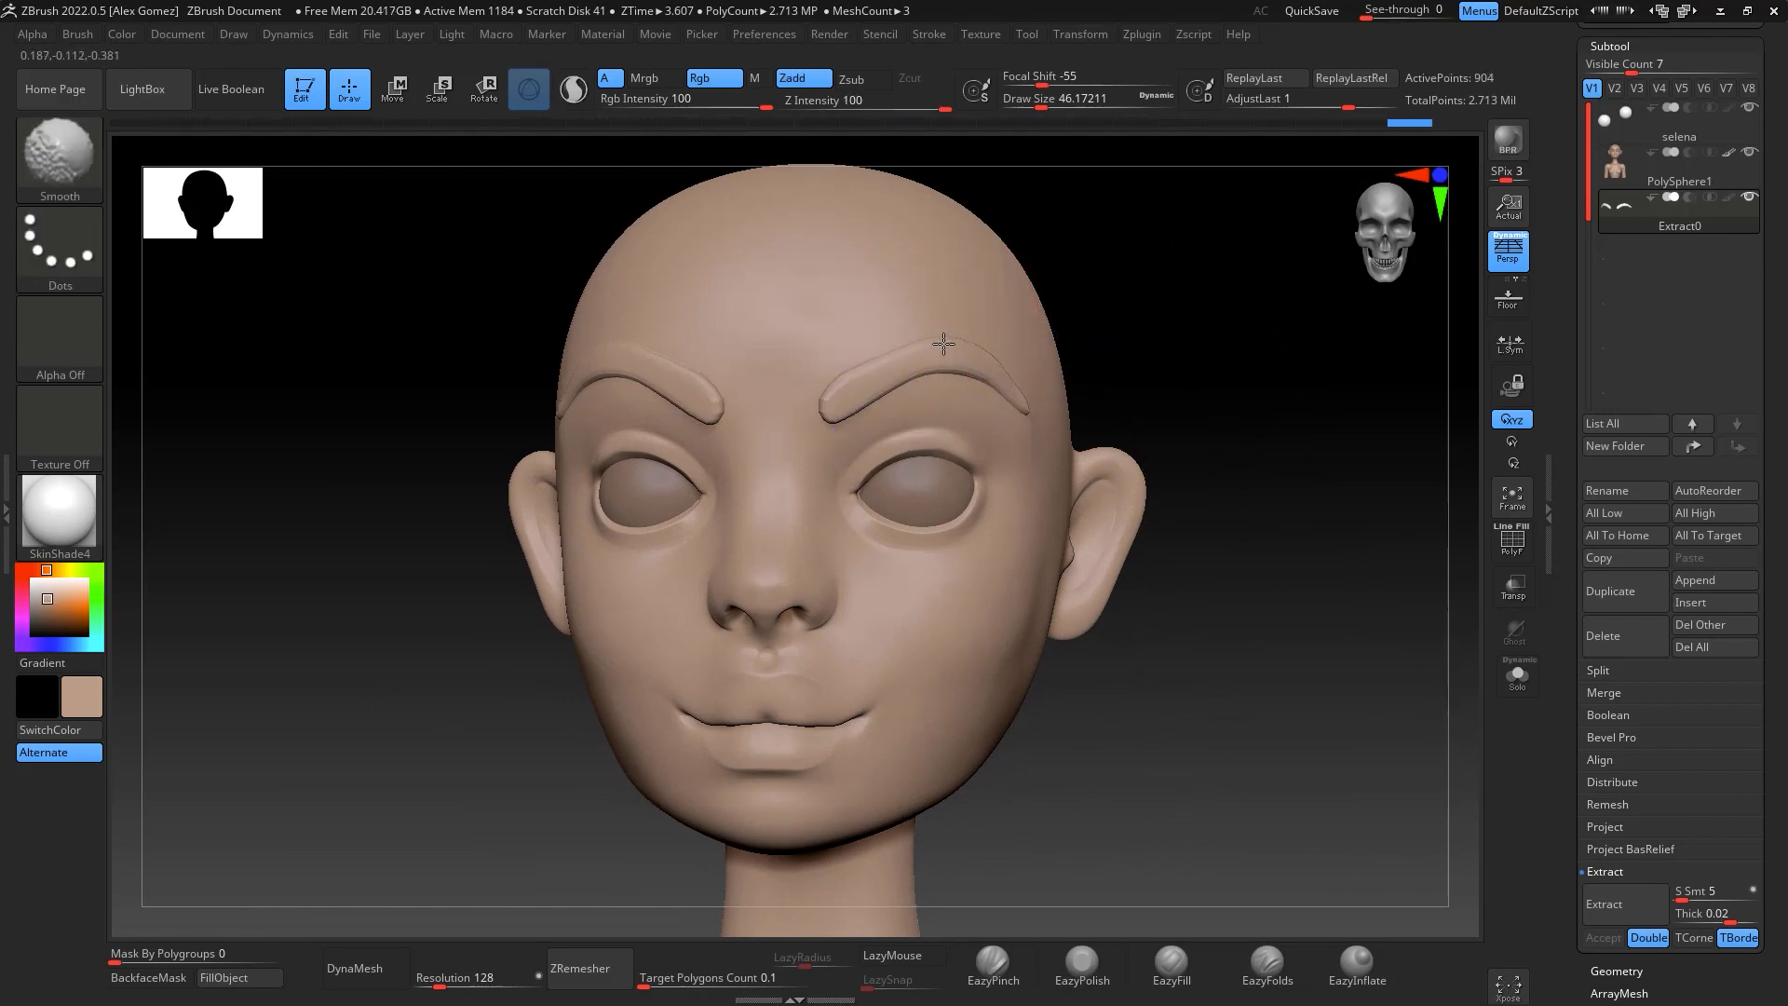
pyautogui.keyDown('shift'); pyautogui.moveTo(890, 391); pyautogui.dragTo(969, 369); pyautogui.keyUp('shift')
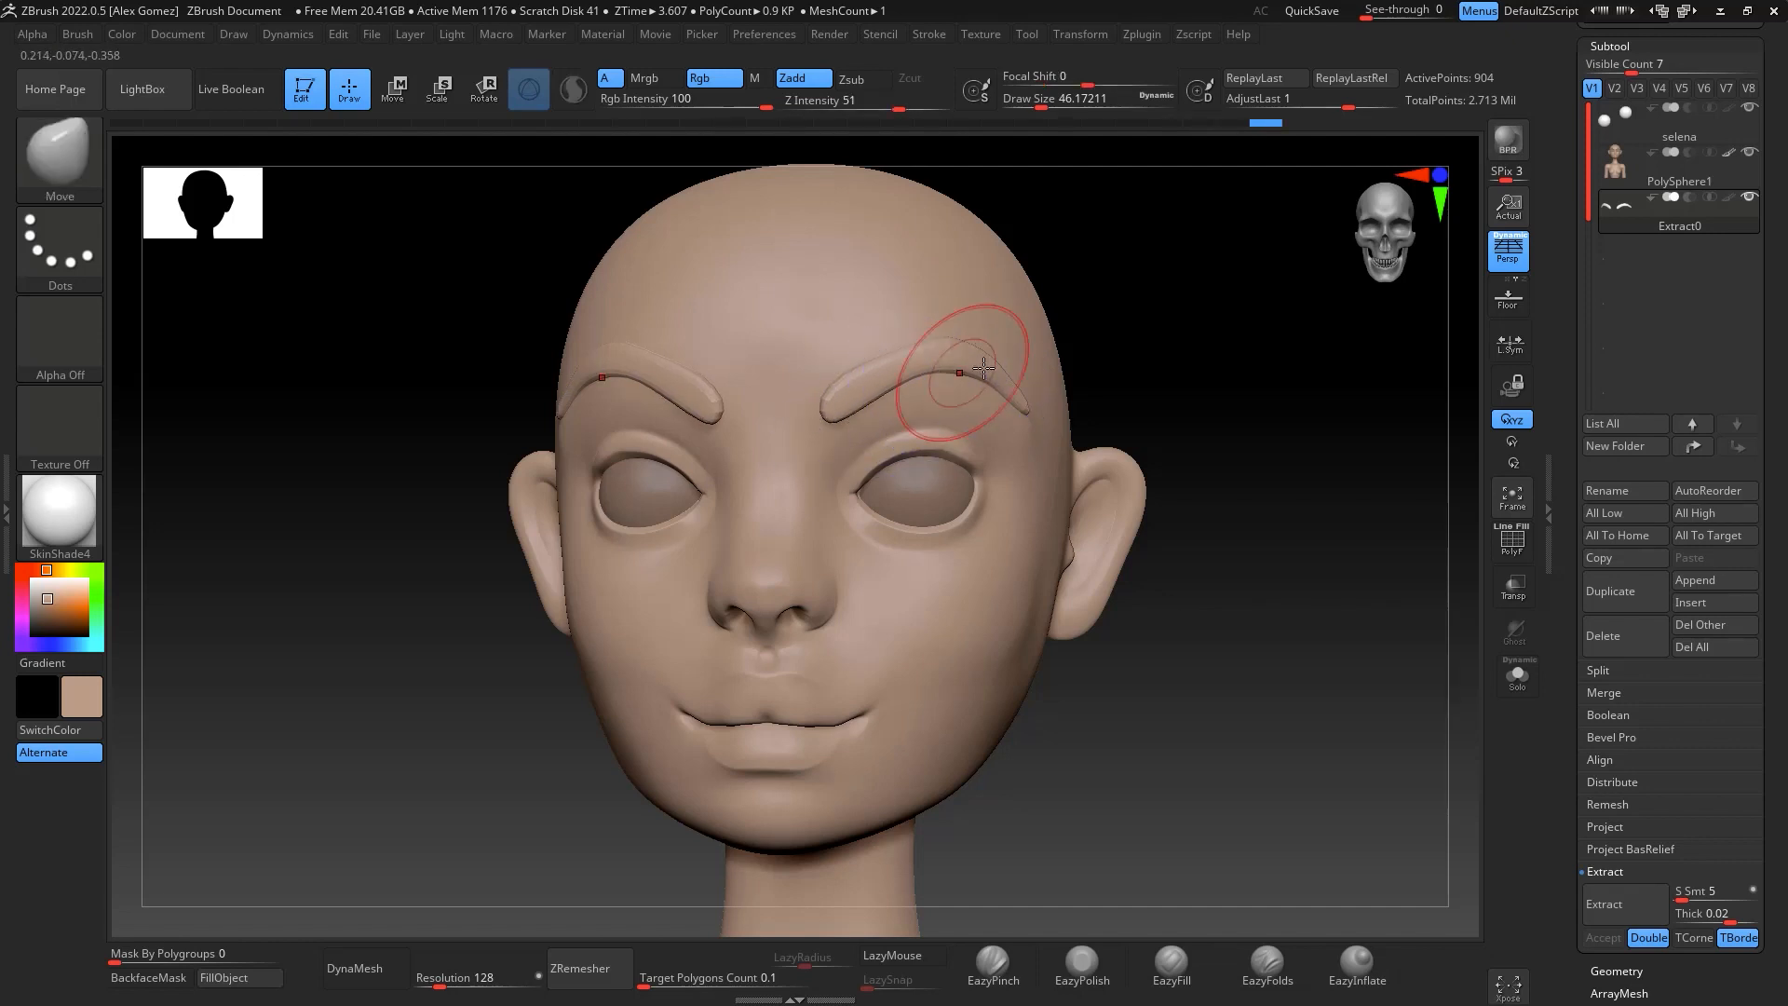
pyautogui.hotkey('ctrl', 'd')
pyautogui.hotkey('ctrl', 'd')
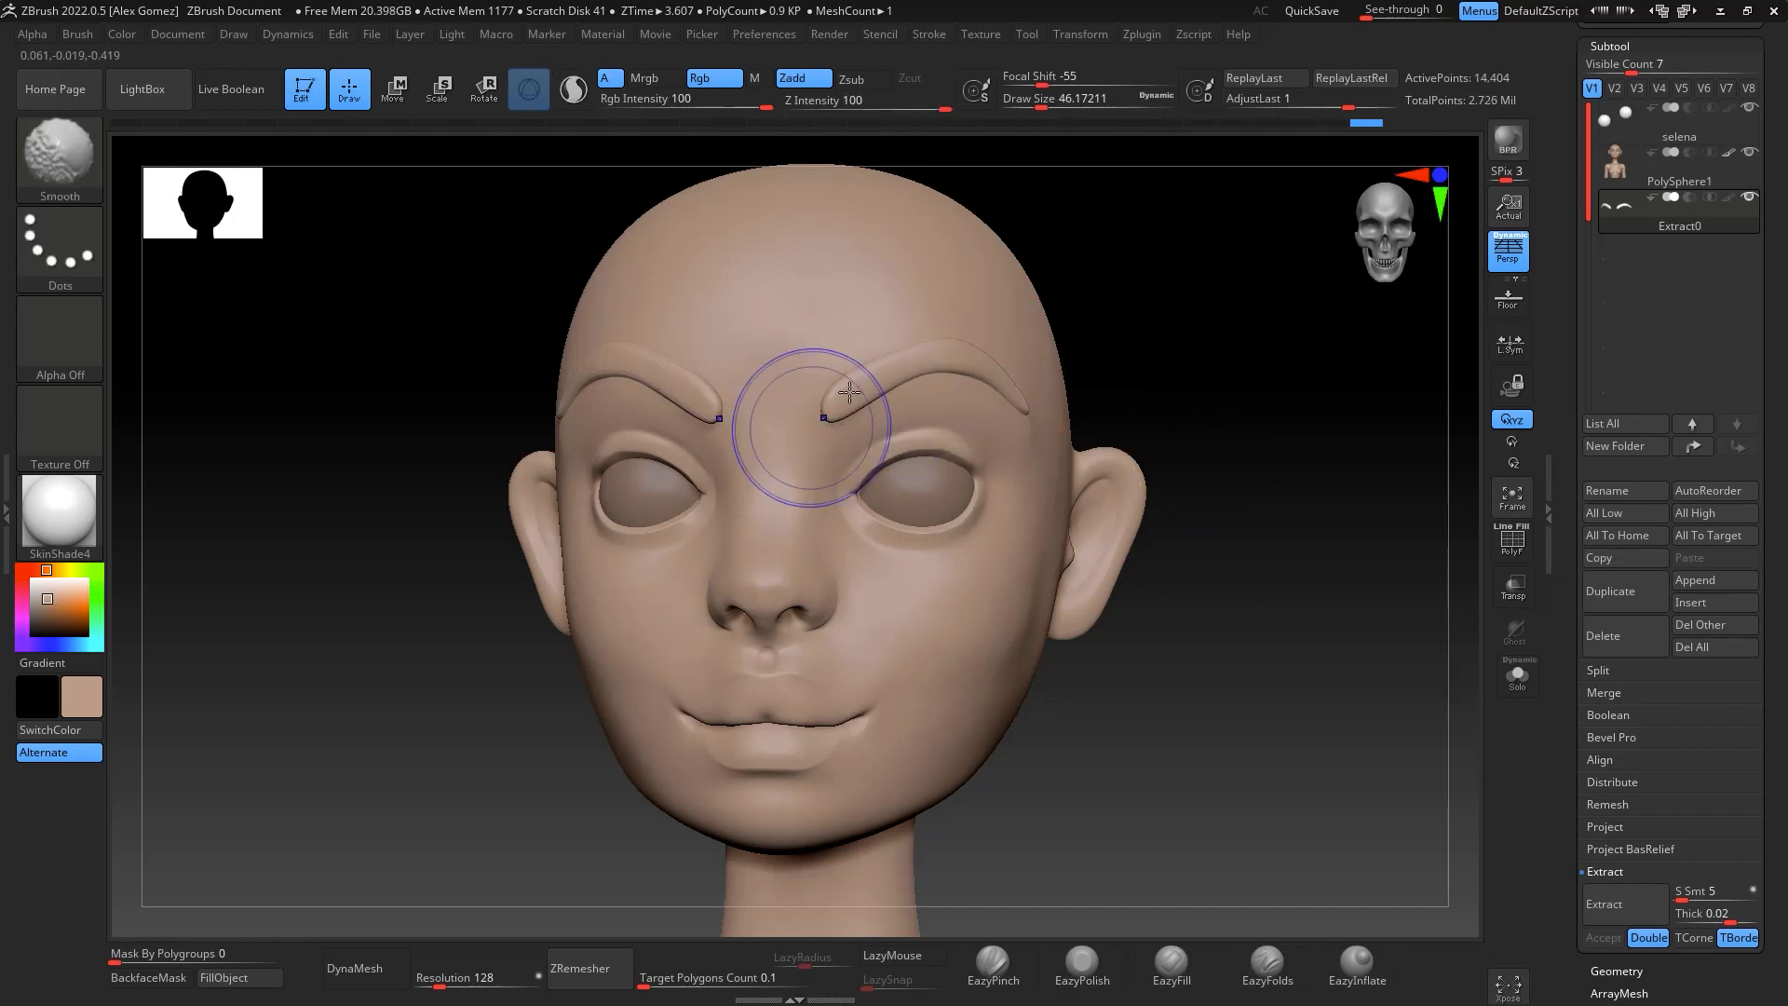
# Check the eyebrows against the head and adjust their fit on the forehead from below with the Move brush at draw size about 46
pyautogui.moveTo(1294, 531)
pyautogui.mouseDown()
pyautogui.moveTo(1353, 591)
pyautogui.moveTo(1289, 568)
pyautogui.moveTo(1322, 400)
pyautogui.mouseUp()
pyautogui.moveTo(1175, 460); pyautogui.dragTo(1461, 410)
pyautogui.click(1636, 174)
pyautogui.moveTo(1317, 369)
pyautogui.mouseDown()
pyautogui.moveTo(1317, 351)
pyautogui.moveTo(1358, 481)
pyautogui.mouseUp()
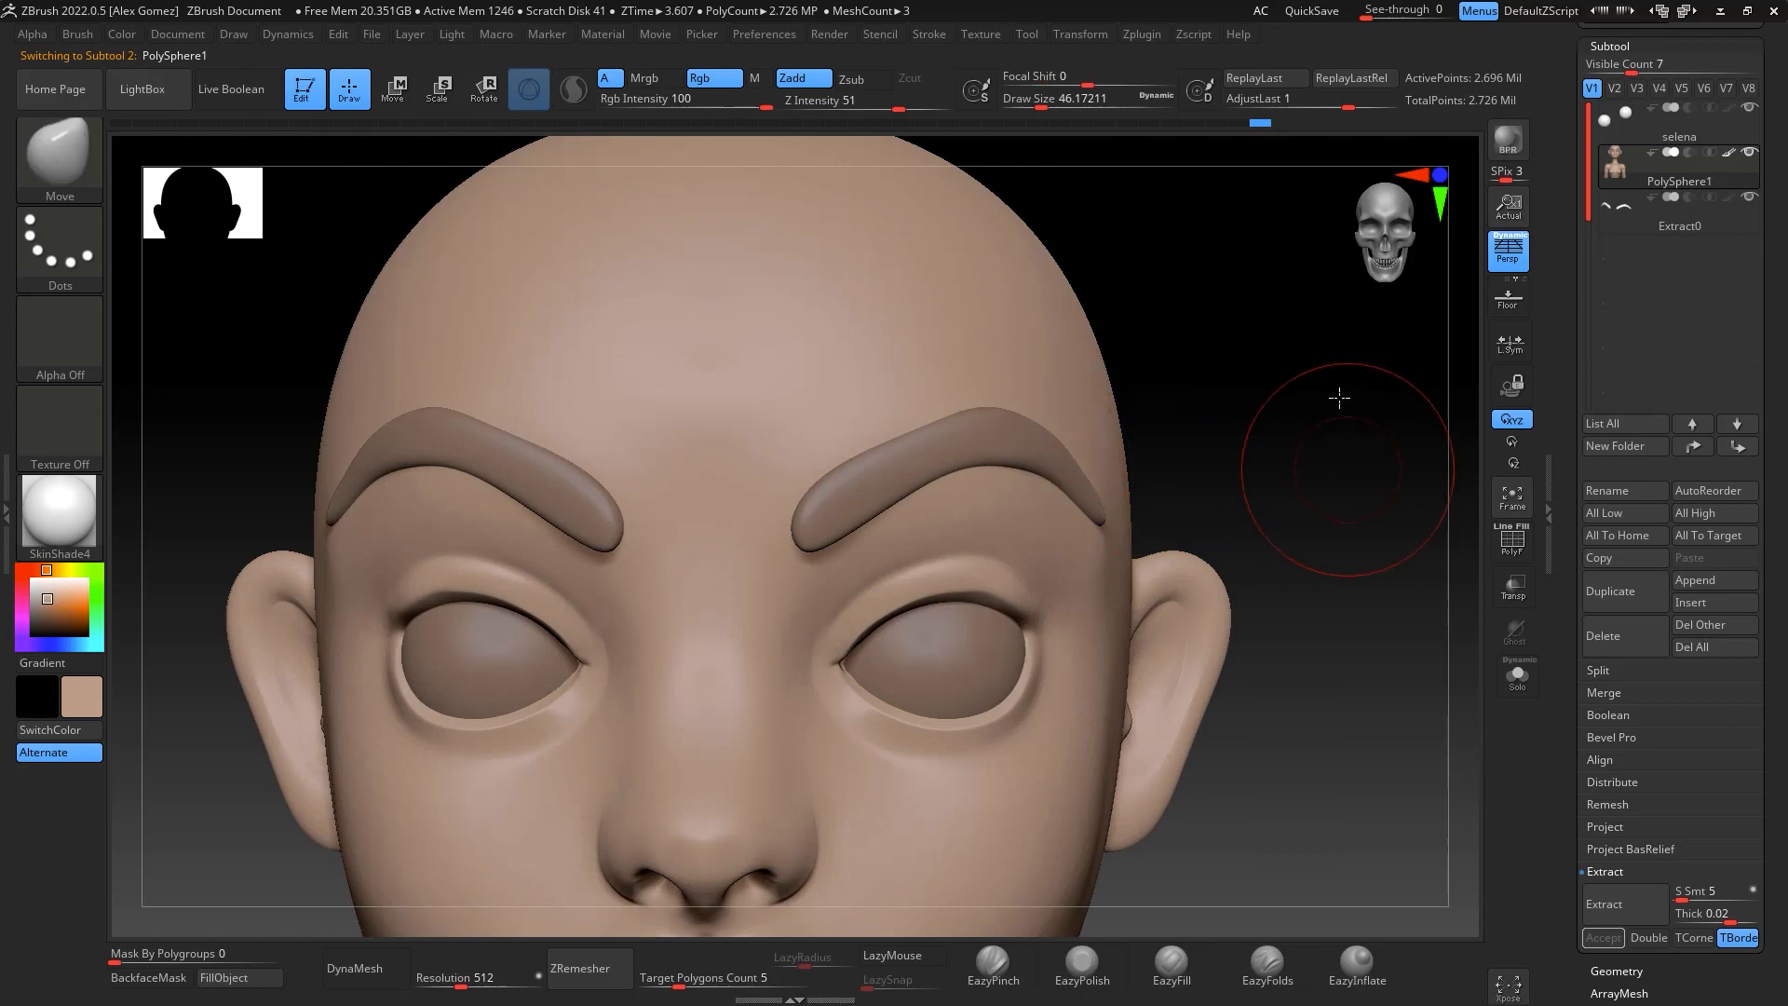
pyautogui.press('f')
pyautogui.moveTo(1434, 307); pyautogui.dragTo(993, 383)
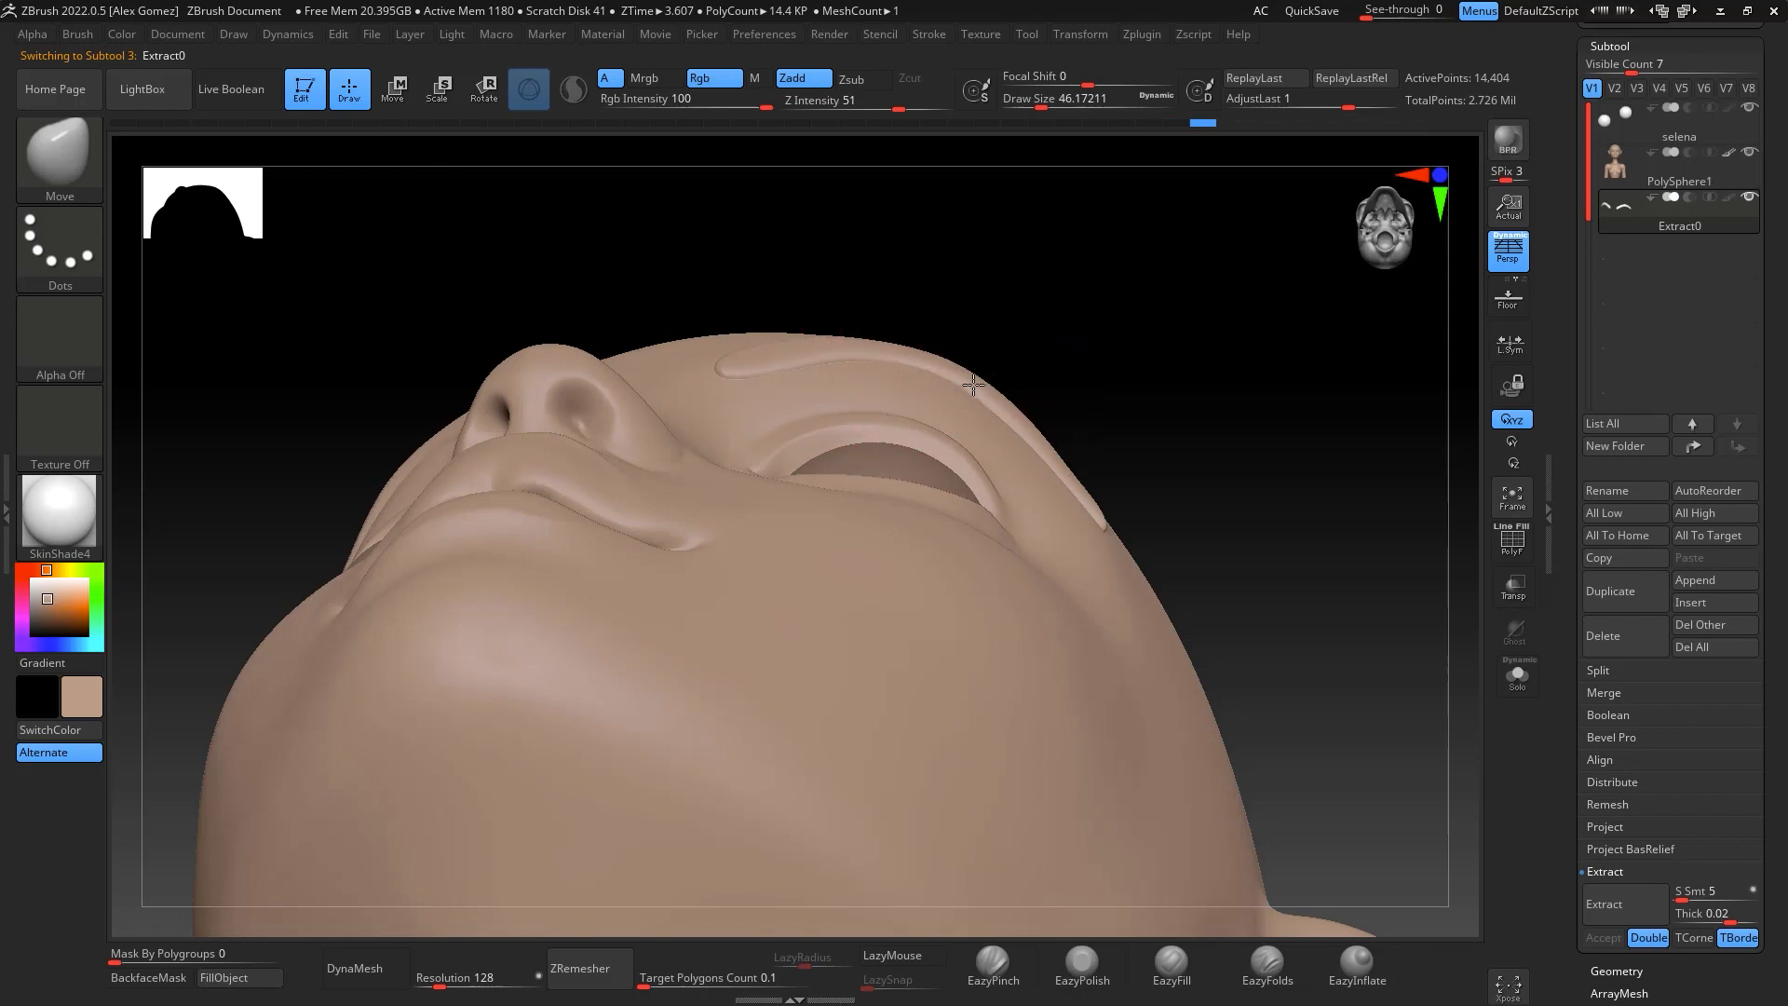
pyautogui.moveTo(1140, 346); pyautogui.dragTo(1211, 414)
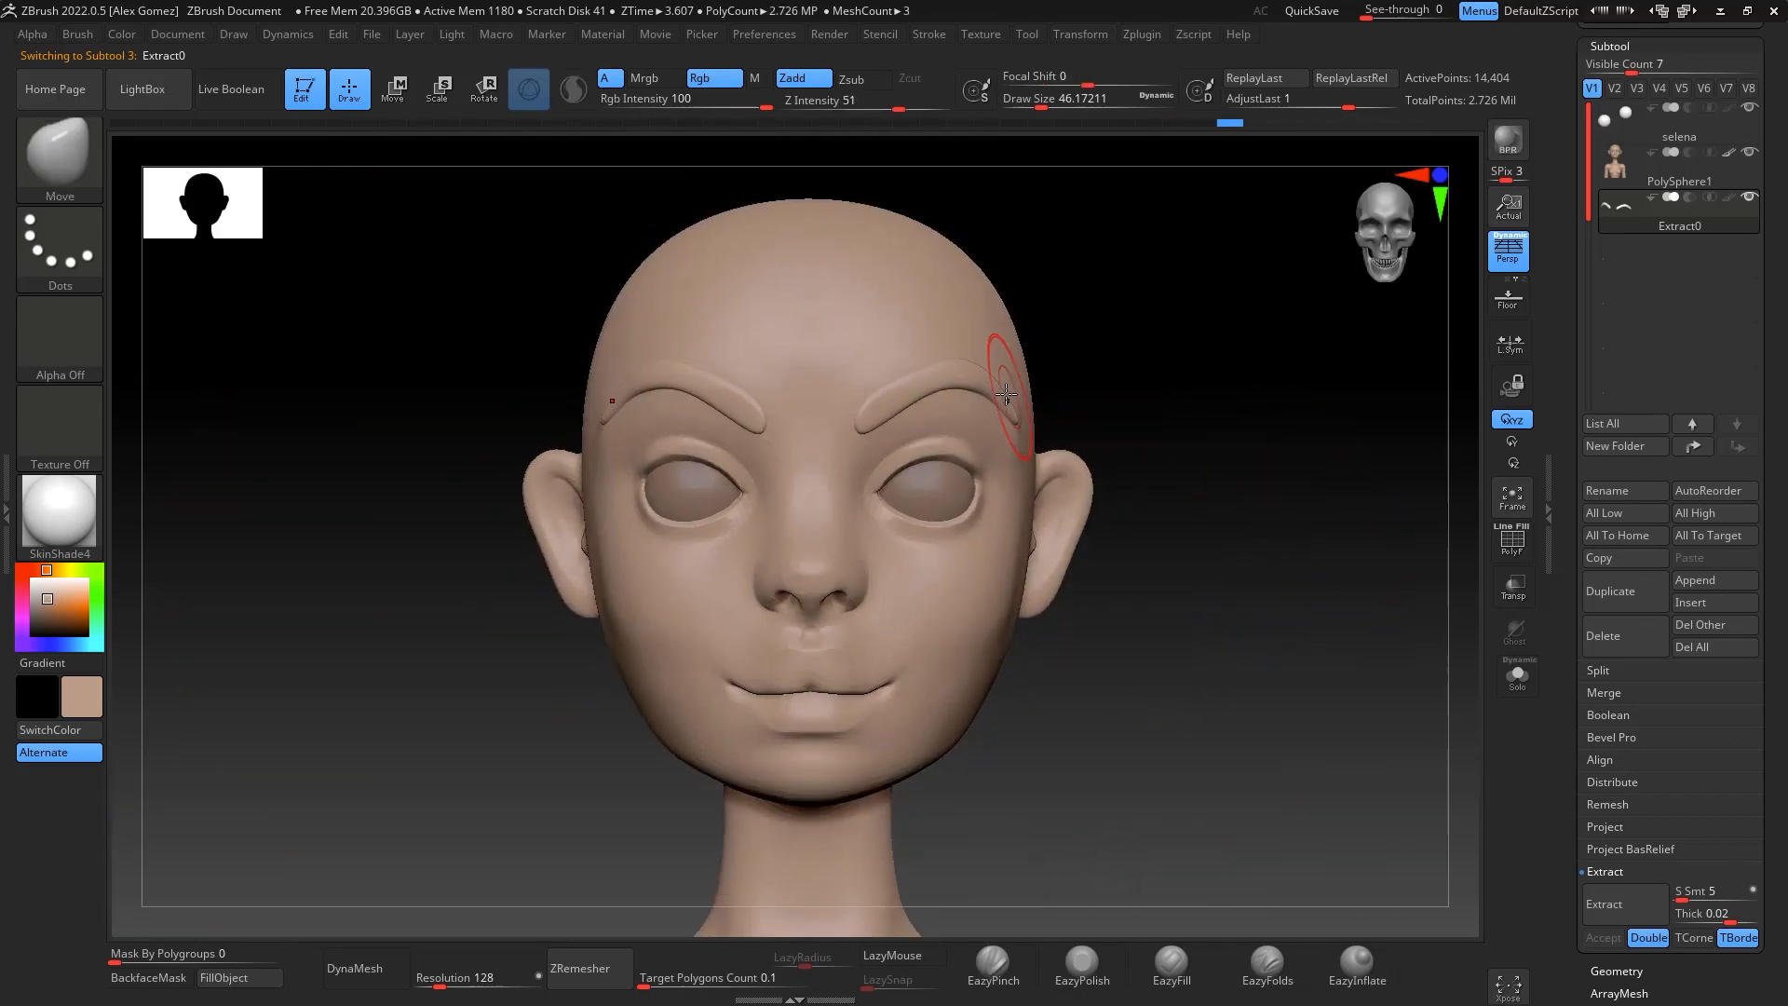
# Fill the eyebrows with a dark grey colour and the eyeball subtool with white
pyautogui.press('shift')
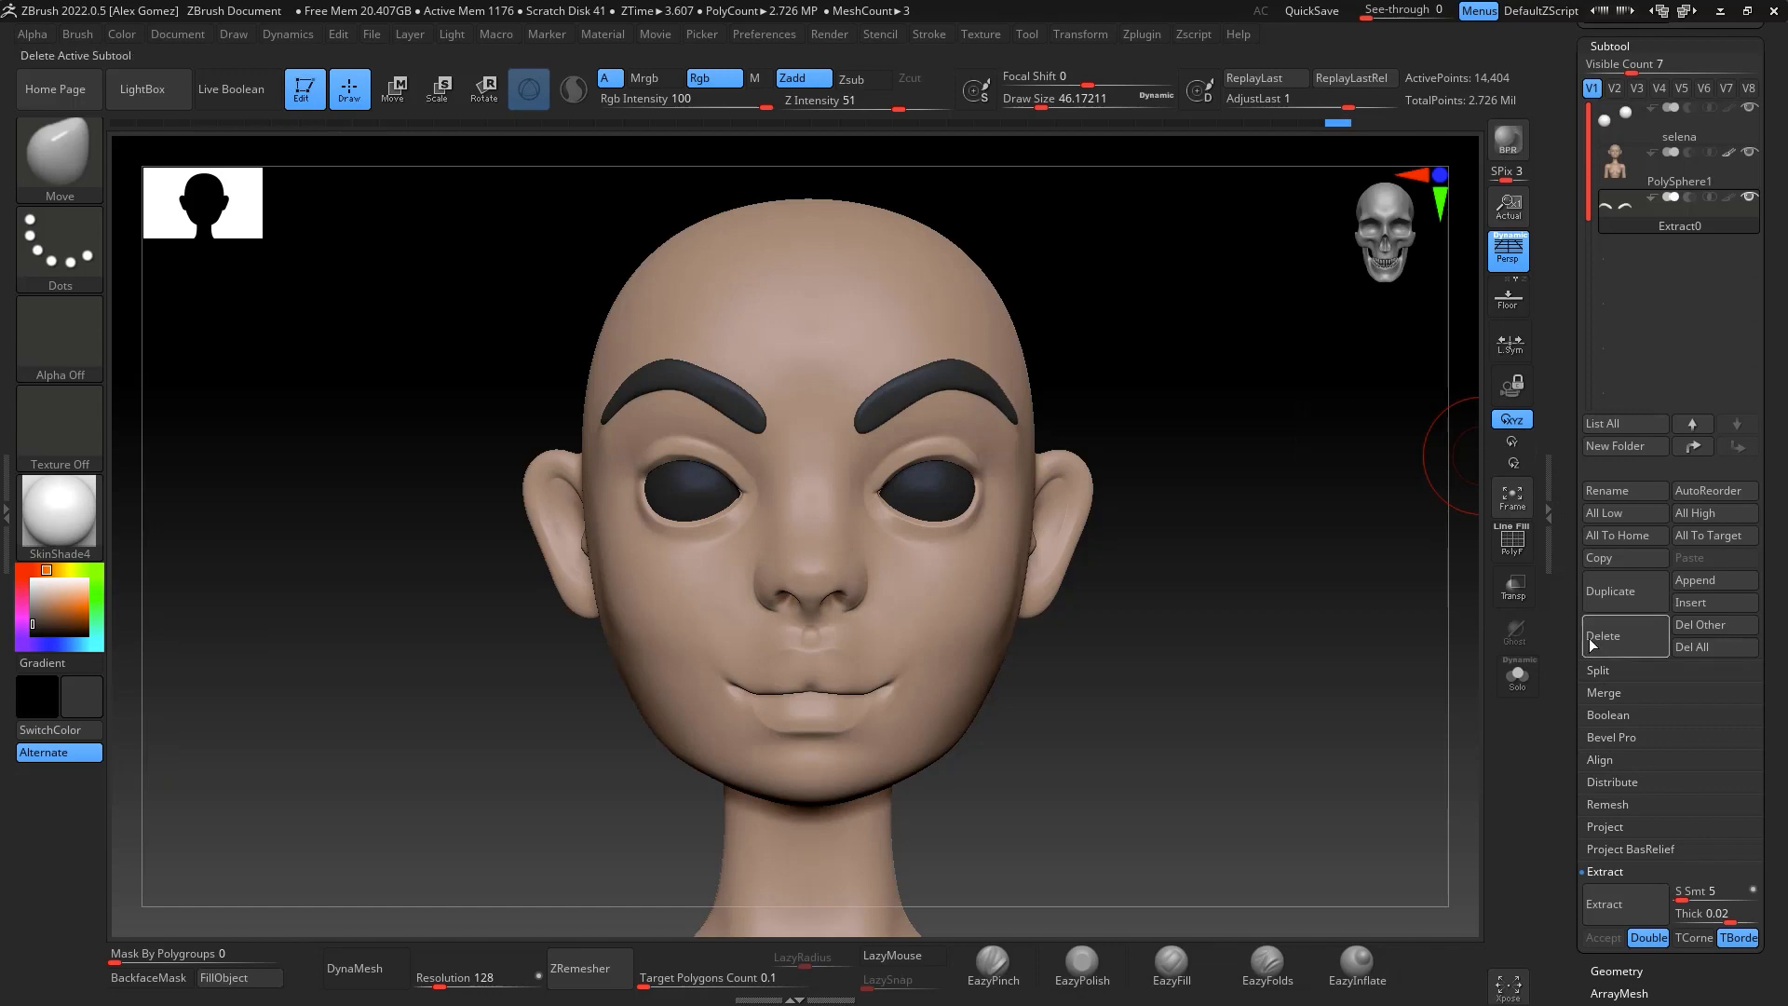
pyautogui.click(1641, 186)
pyautogui.moveTo(1322, 534); pyautogui.dragTo(1448, 288)
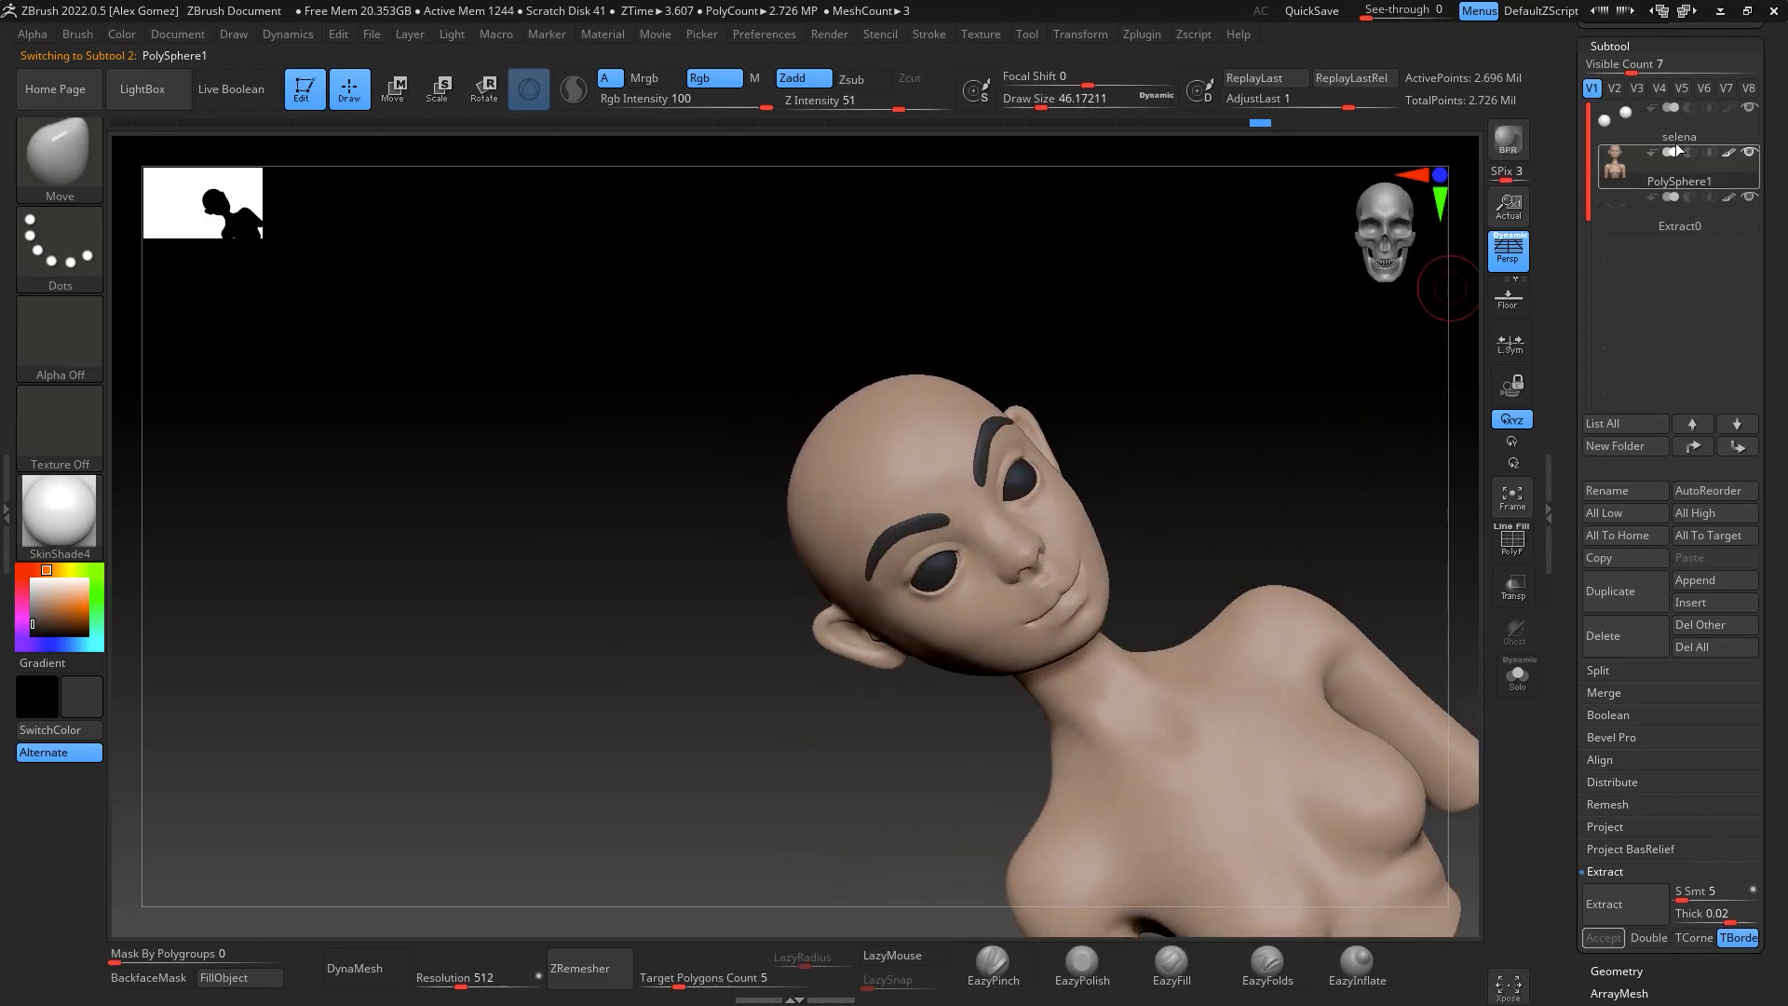
pyautogui.click(1676, 135)
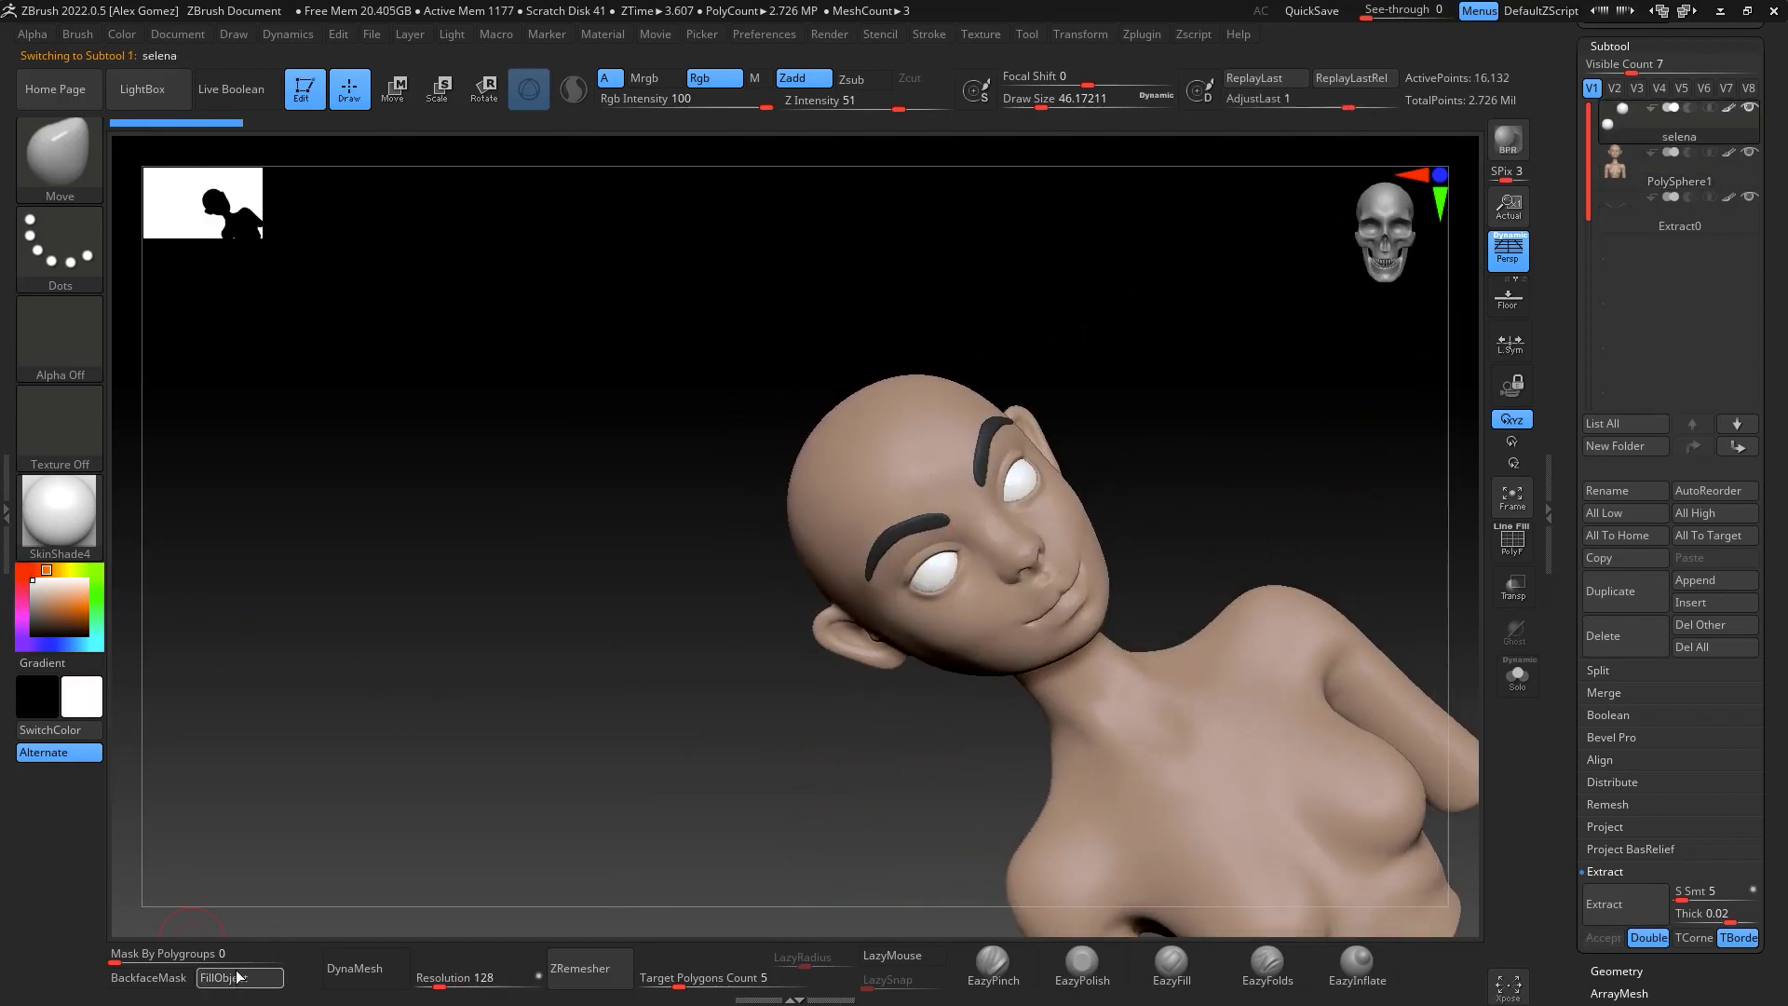
pyautogui.moveTo(1253, 382); pyautogui.dragTo(1274, 390)
pyautogui.press('m')
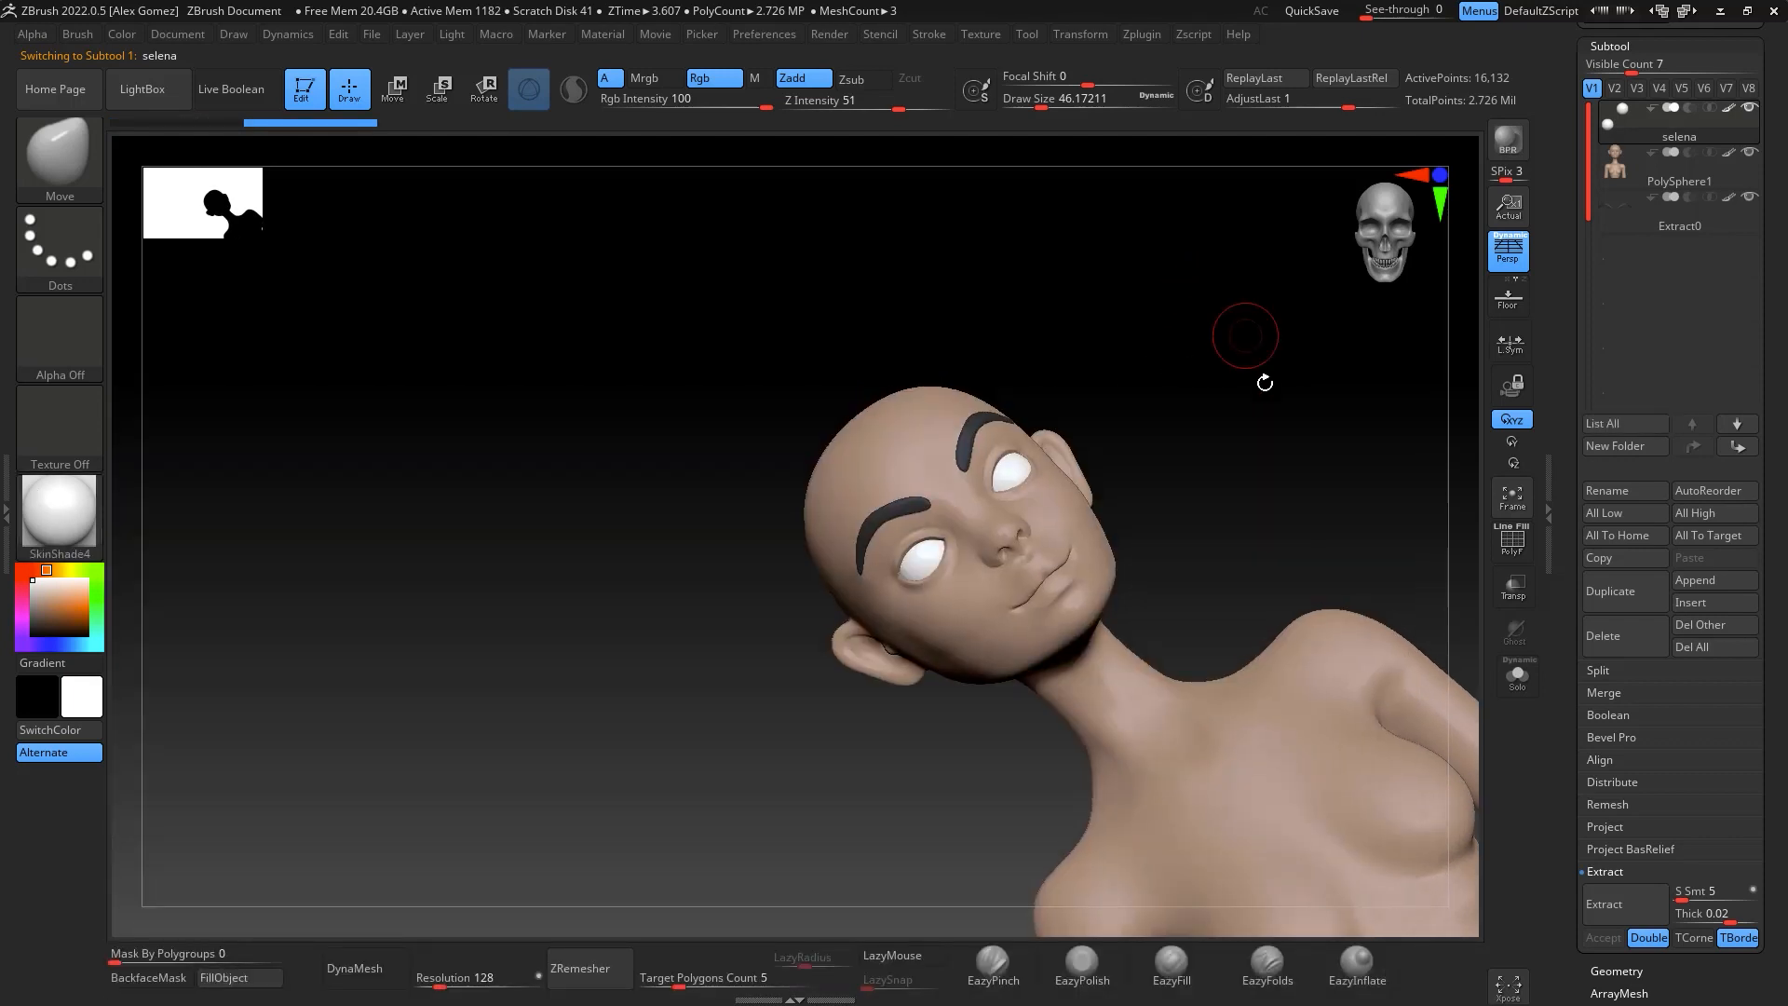
# Make the body subtool active and shape the sides of the jaw with the Move brush at a draw size of about 177
pyautogui.moveTo(1261, 379); pyautogui.dragTo(1214, 559)
pyautogui.moveTo(1245, 599)
pyautogui.keyDown('shift'); pyautogui.mouseDown()
pyautogui.moveTo(1225, 606)
pyautogui.moveTo(1270, 411)
pyautogui.moveTo(1280, 771)
pyautogui.moveTo(1233, 794)
pyautogui.moveTo(1329, 774)
pyautogui.moveTo(1241, 611)
pyautogui.moveTo(1237, 538)
pyautogui.moveTo(1229, 646)
pyautogui.moveTo(1224, 631)
pyautogui.mouseUp(); pyautogui.keyUp('shift')
pyautogui.press('b')
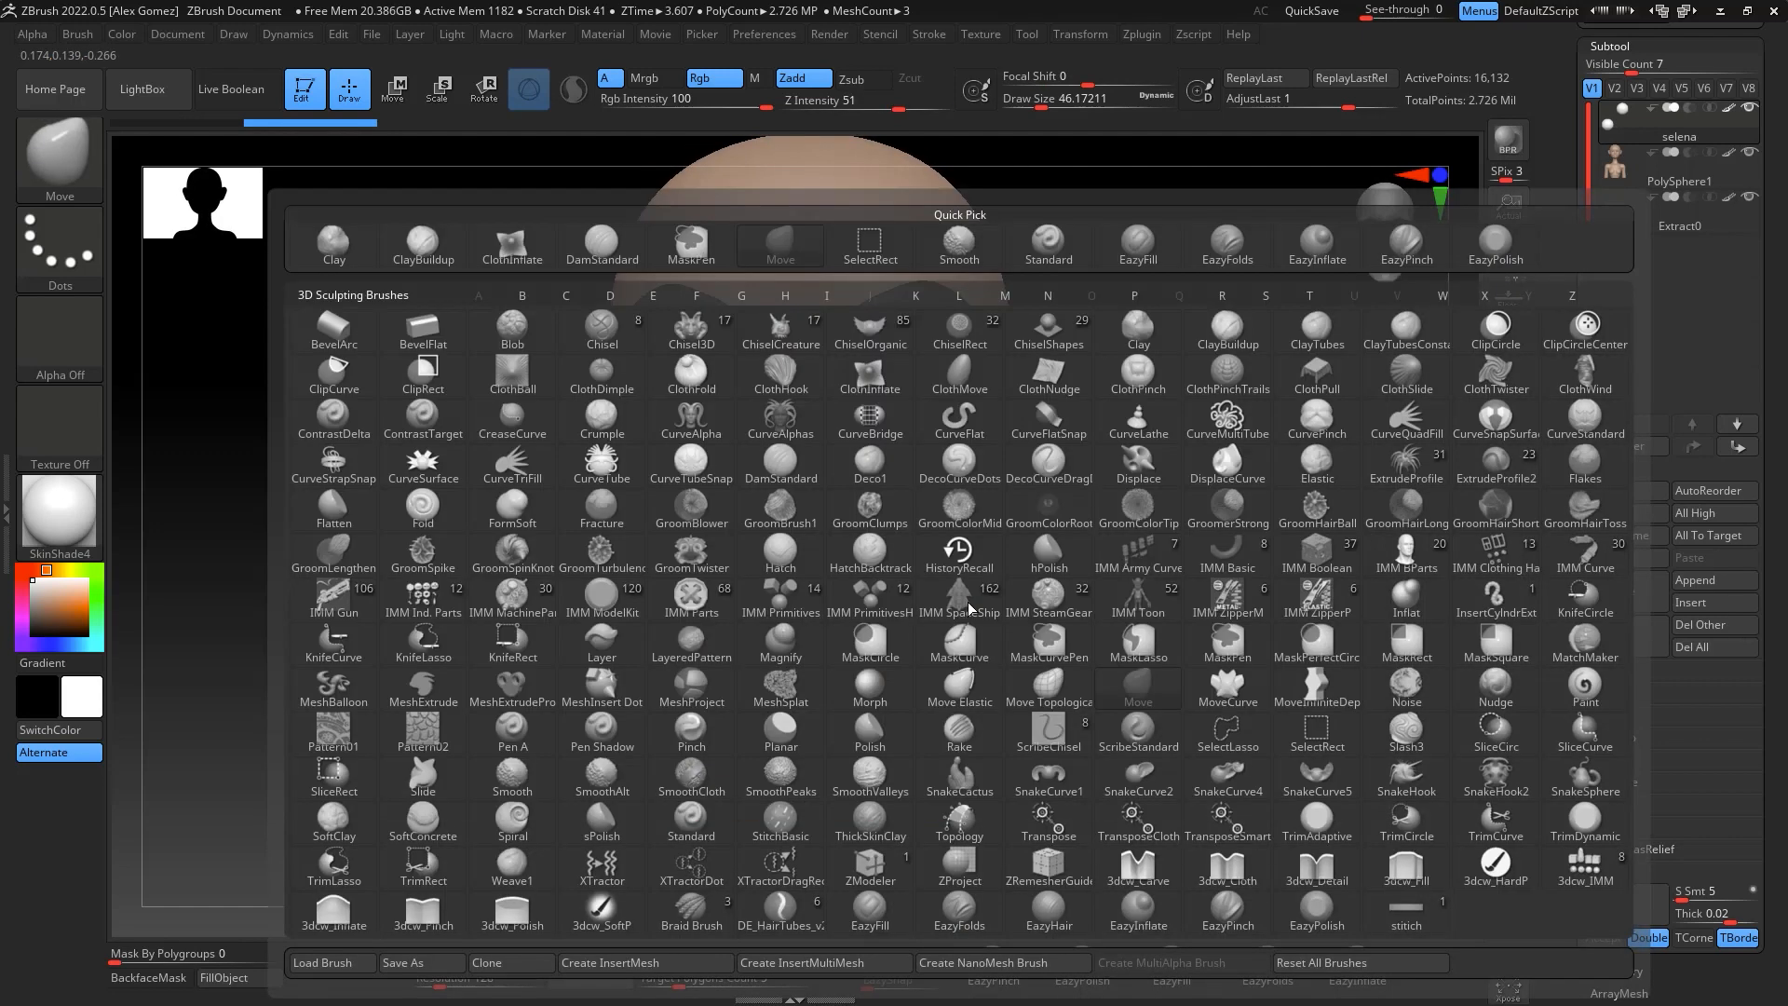
pyautogui.press('m')
pyautogui.press('v')
pyautogui.press('space')
pyautogui.moveTo(980, 605); pyautogui.dragTo(1001, 603)
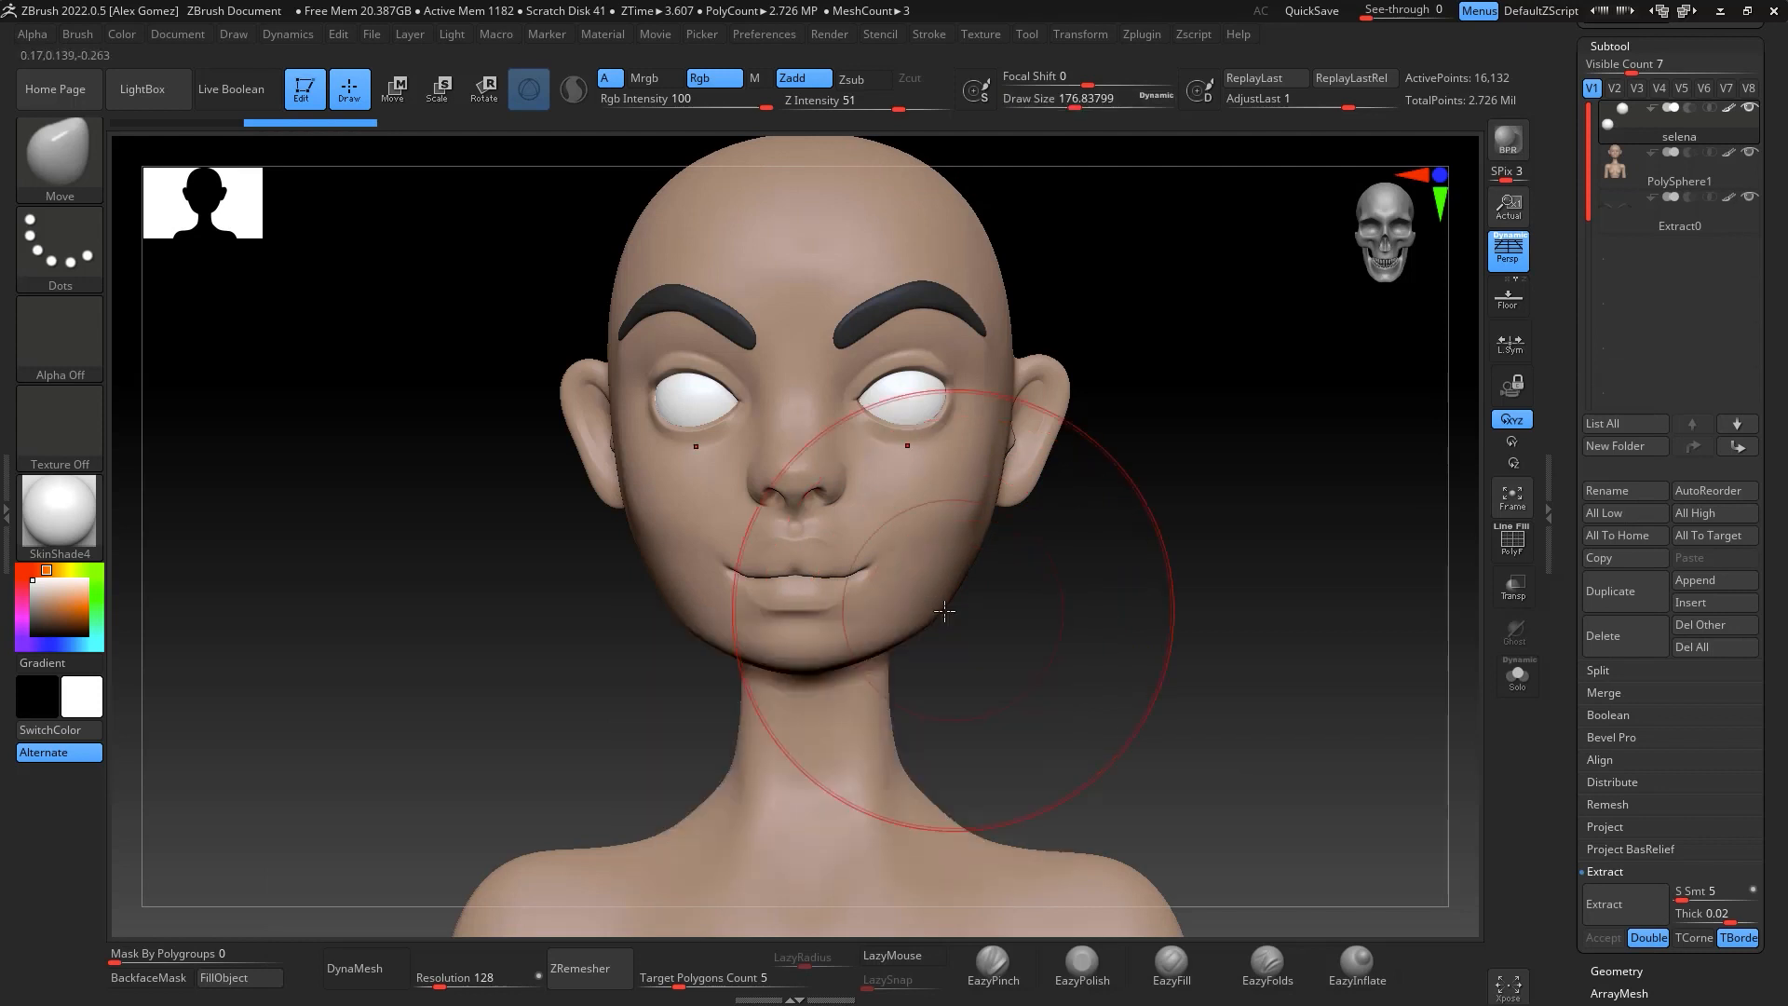
pyautogui.click(1668, 172)
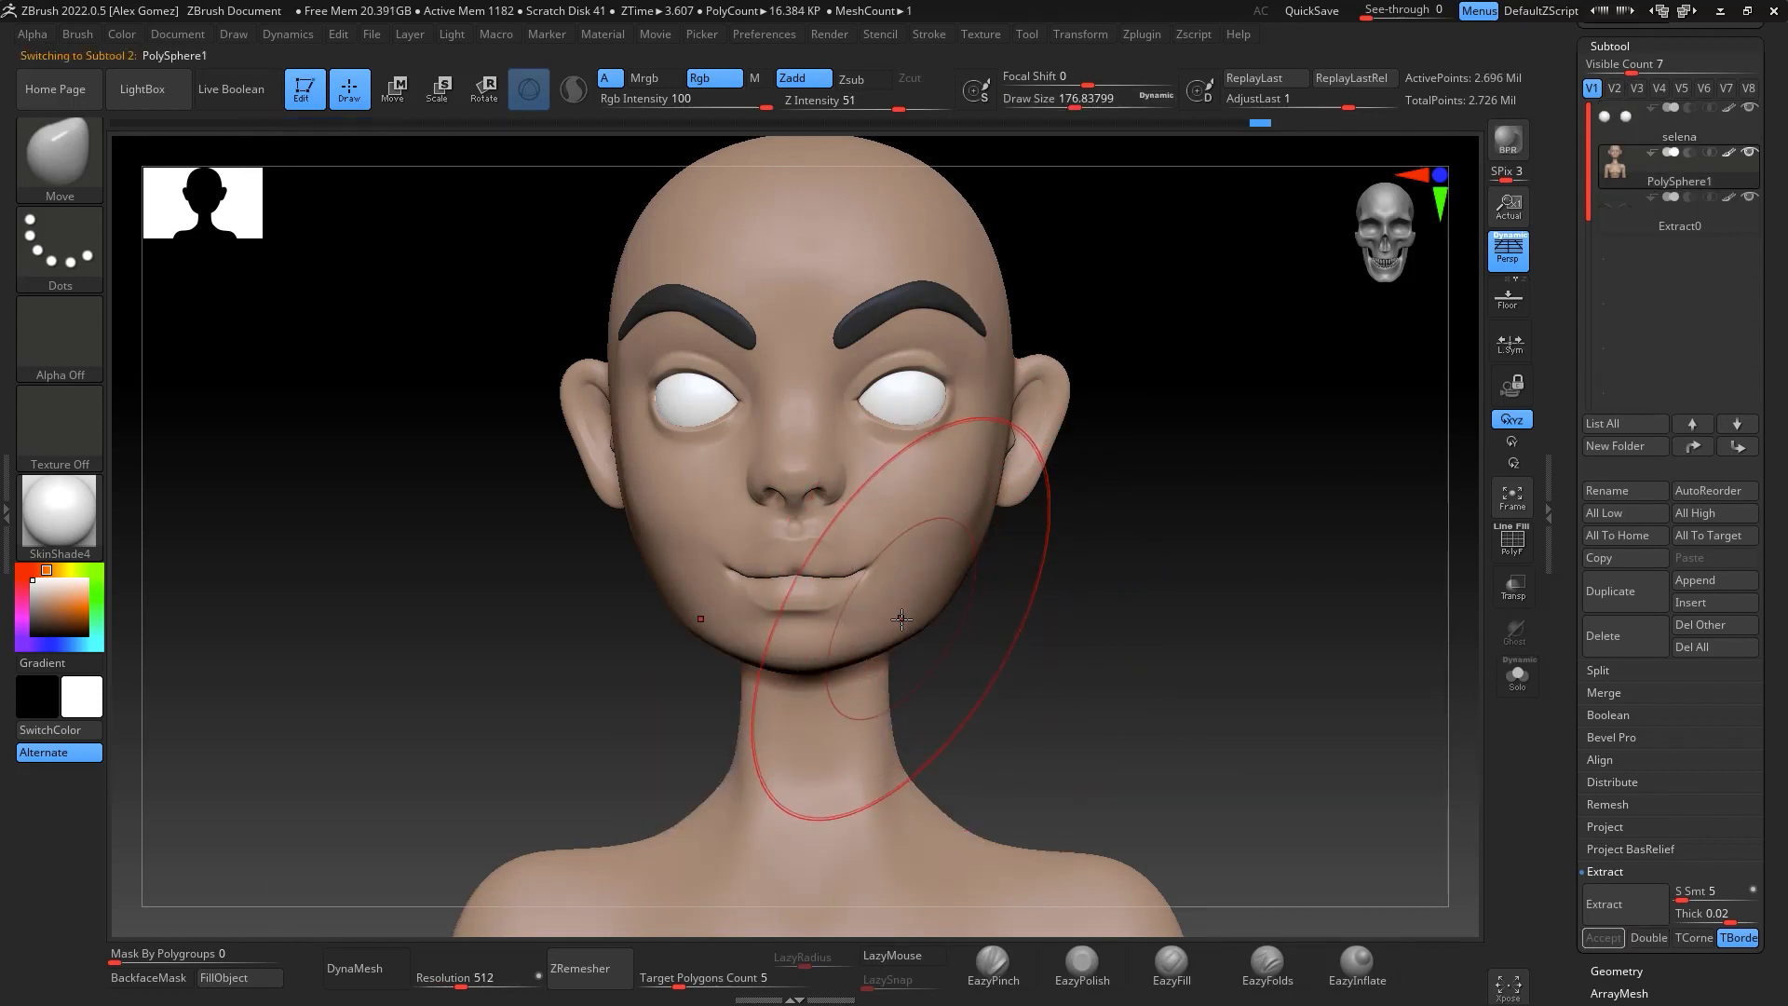
pyautogui.moveTo(925, 596); pyautogui.dragTo(1085, 543, button='right')
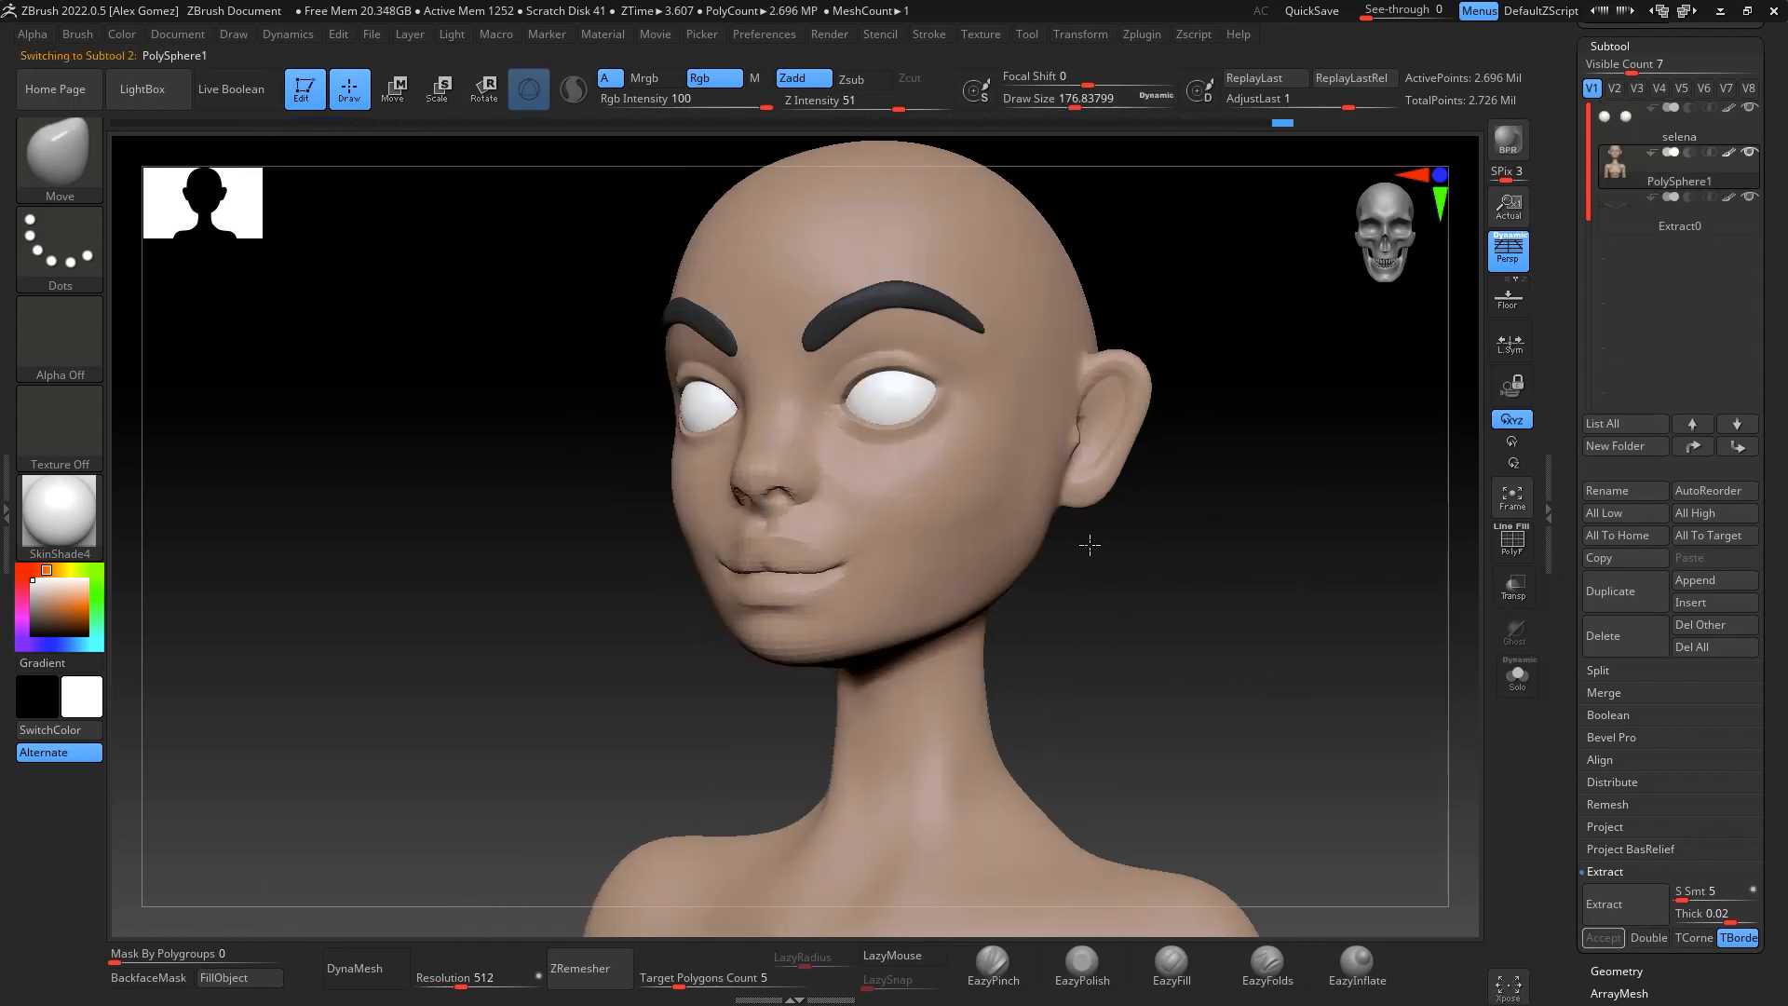
# Refine the cheeks and jawline from several angles with the Move brush, at draw size about 97 and then about 120
pyautogui.press('space')
pyautogui.moveTo(1141, 544); pyautogui.dragTo(1036, 544)
pyautogui.press('shift')
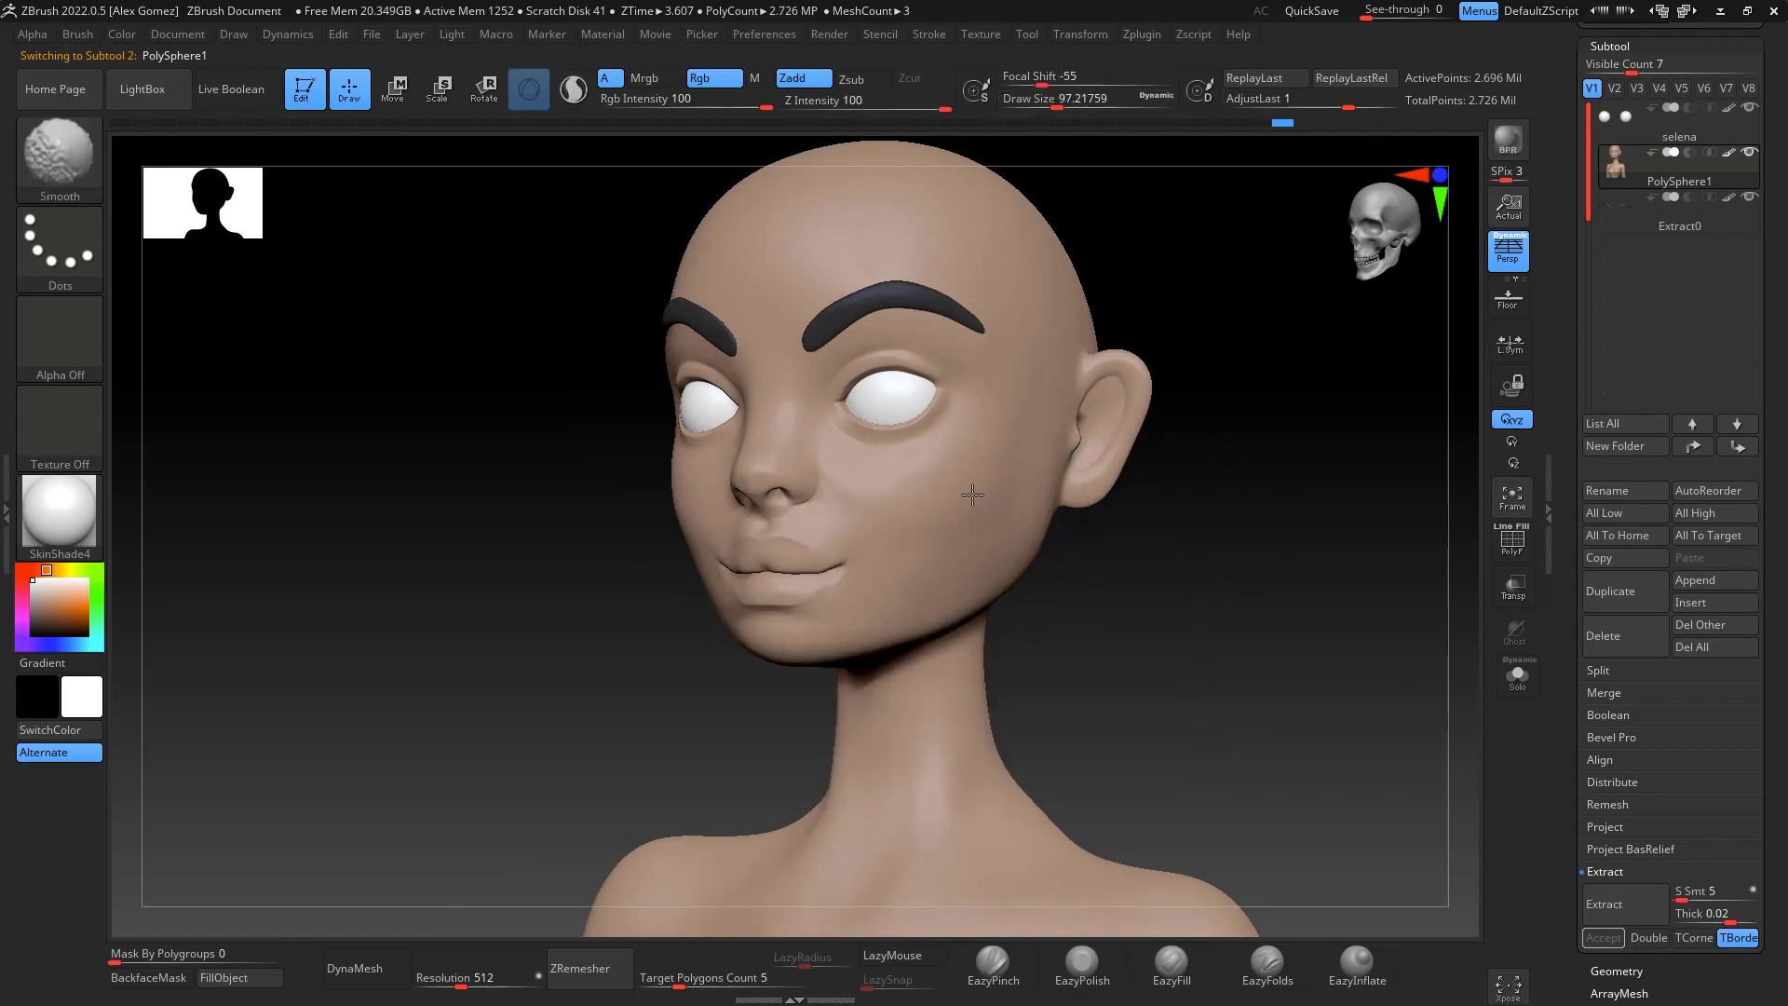
pyautogui.moveTo(932, 508)
pyautogui.mouseDown(button='right')
pyautogui.moveTo(1254, 404)
pyautogui.moveTo(1161, 347)
pyautogui.mouseUp(button='right')
pyautogui.press('space')
pyautogui.moveTo(935, 438); pyautogui.dragTo(950, 438)
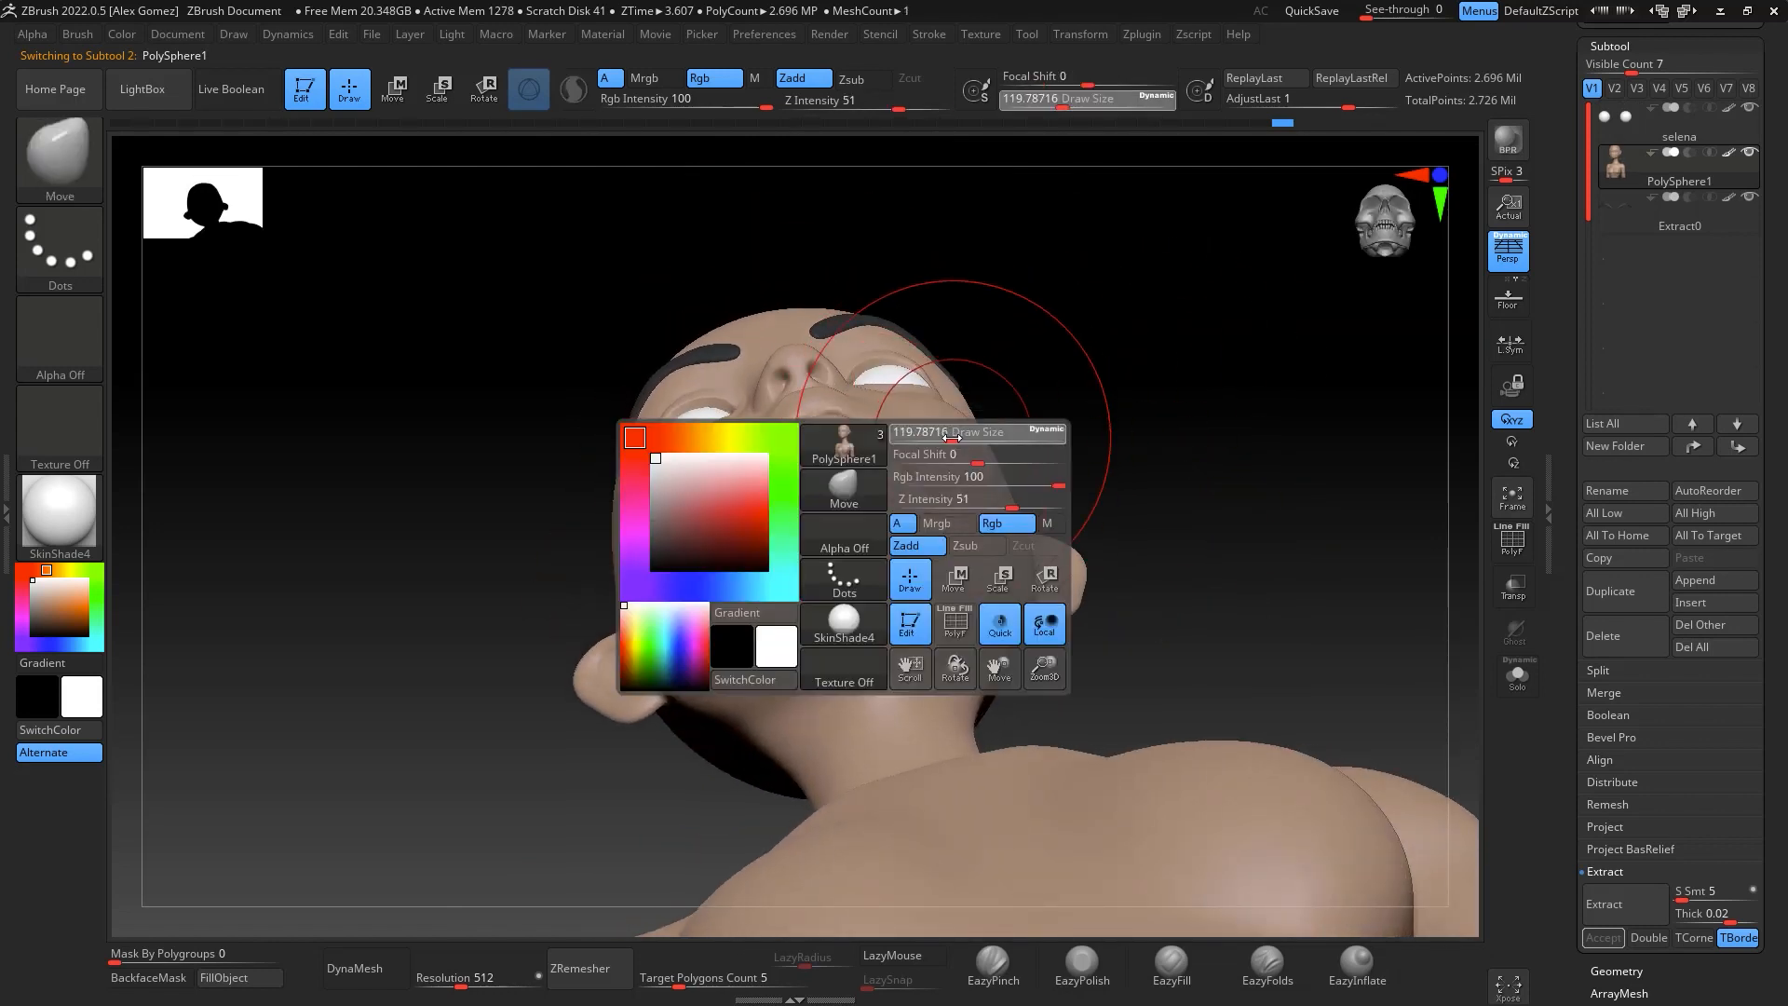
pyautogui.moveTo(950, 439); pyautogui.dragTo(1038, 279, button='right')
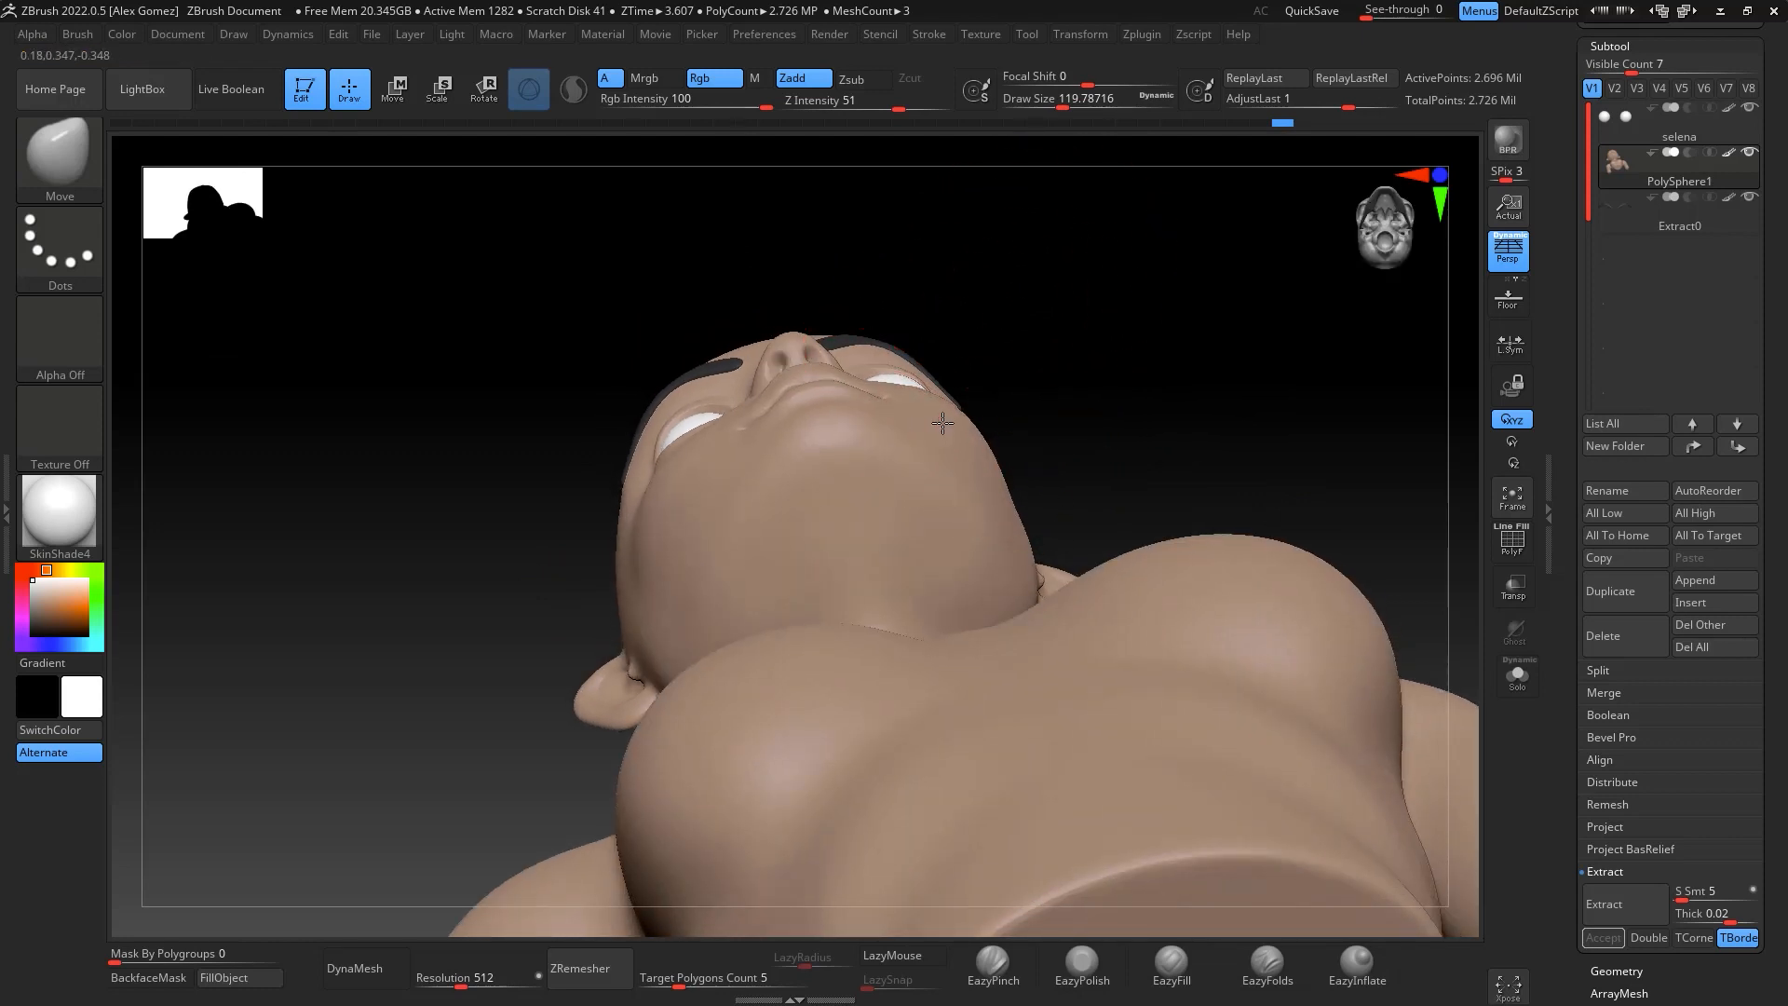
pyautogui.moveTo(953, 405); pyautogui.dragTo(1162, 511, button='right')
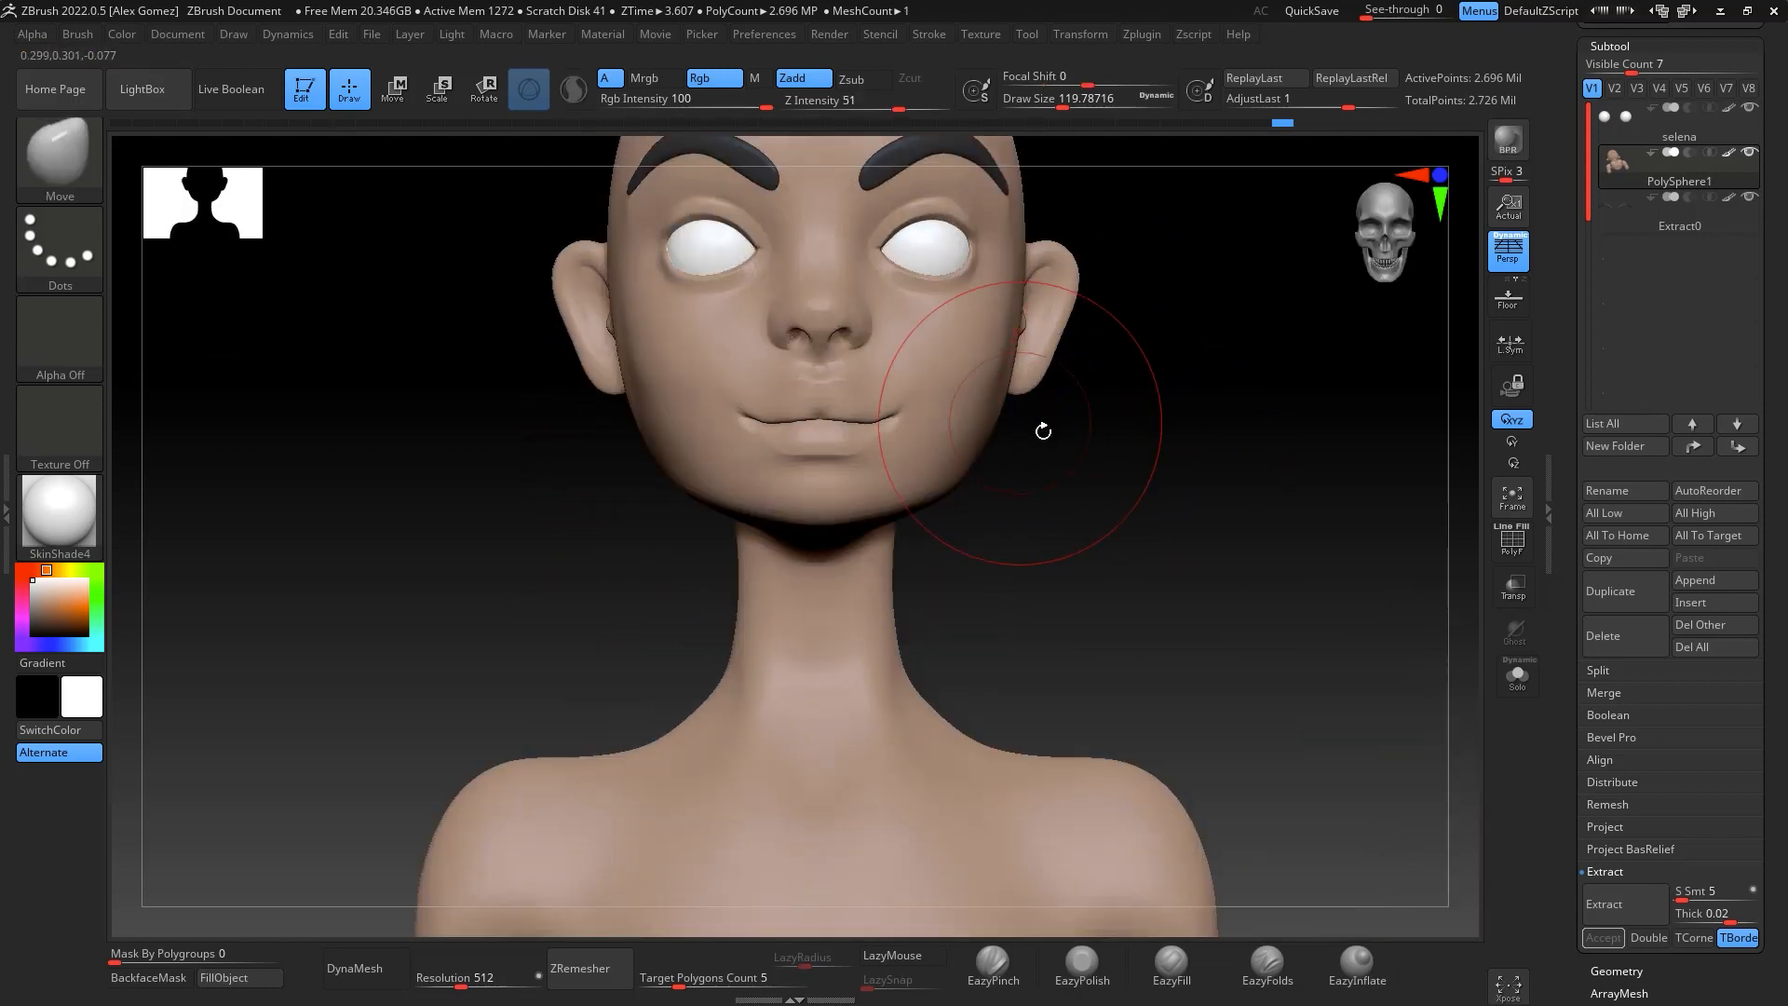
pyautogui.moveTo(1042, 428); pyautogui.dragTo(975, 436, button='right')
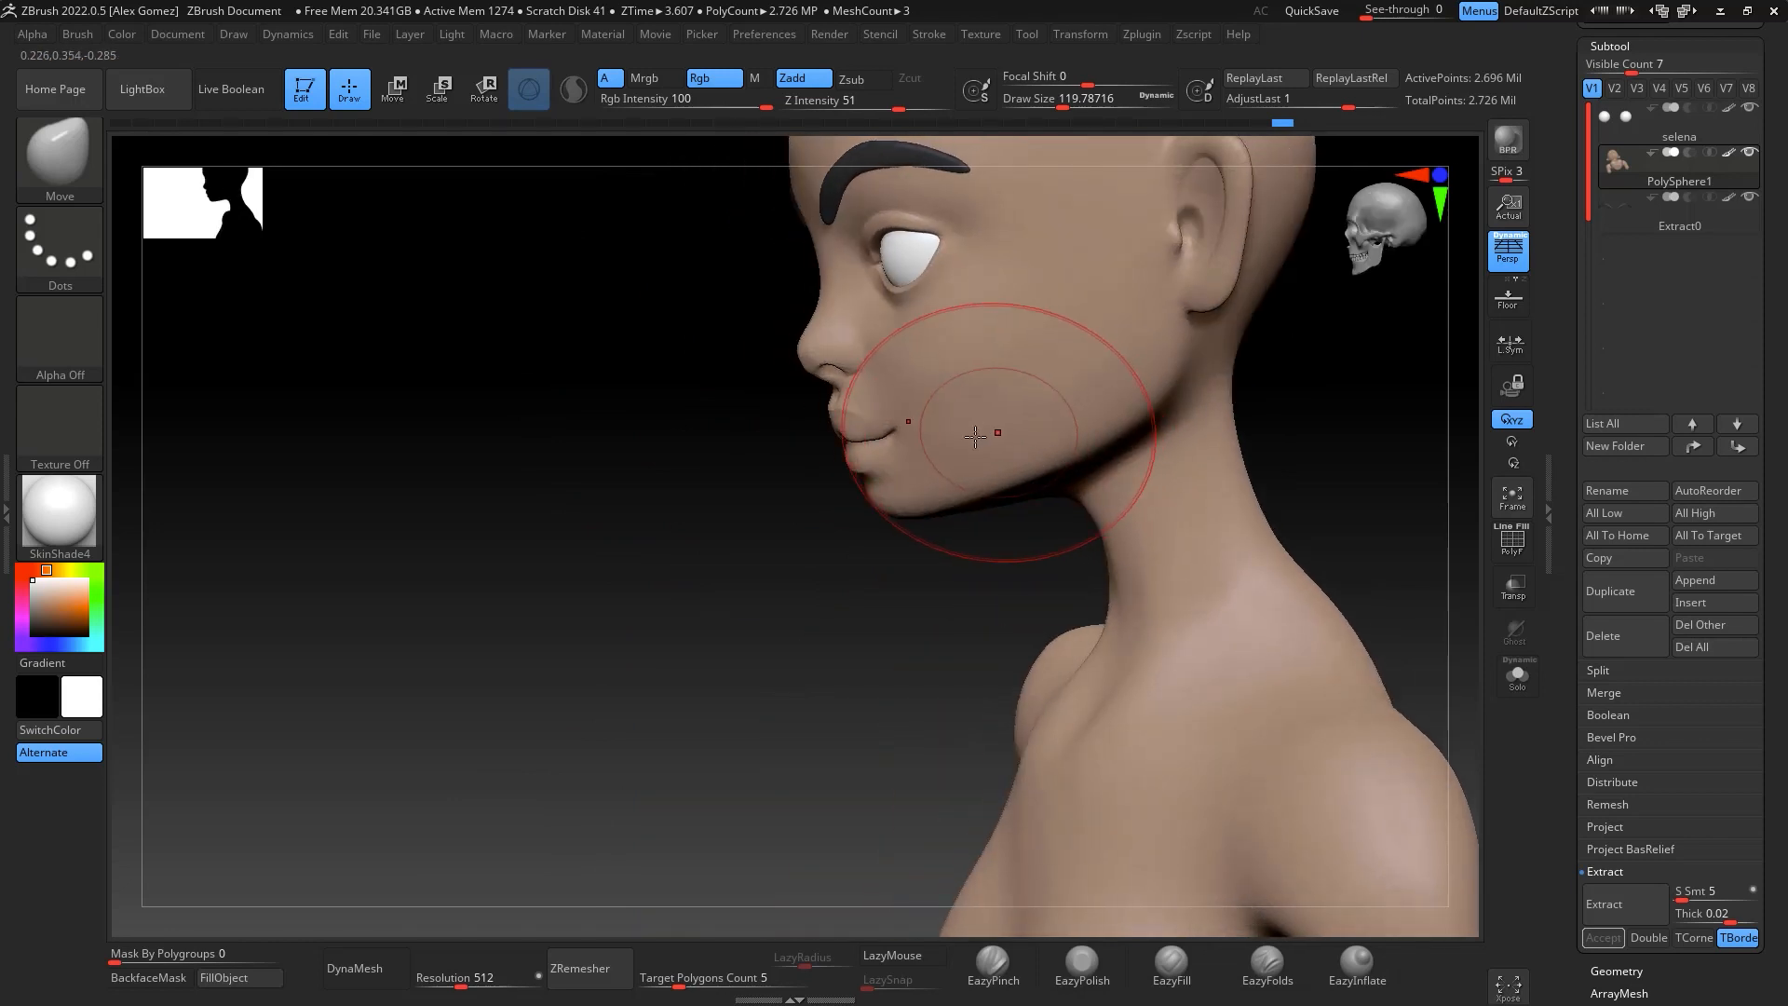
pyautogui.moveTo(906, 554); pyautogui.dragTo(1017, 563, button='right')
pyautogui.moveTo(1017, 561)
pyautogui.keyDown('shift'); pyautogui.mouseDown()
pyautogui.moveTo(1032, 522)
pyautogui.moveTo(1001, 582)
pyautogui.mouseUp(); pyautogui.keyUp('shift')
# Adjust the corners of the mouth with the Move brush at a draw size of about 44
pyautogui.moveTo(1173, 615)
pyautogui.keyDown('alt'); pyautogui.mouseDown(button='right')
pyautogui.moveTo(1193, 547)
pyautogui.moveTo(1243, 637)
pyautogui.moveTo(1297, 640)
pyautogui.mouseUp(button='right'); pyautogui.keyUp('alt')
pyautogui.press('space')
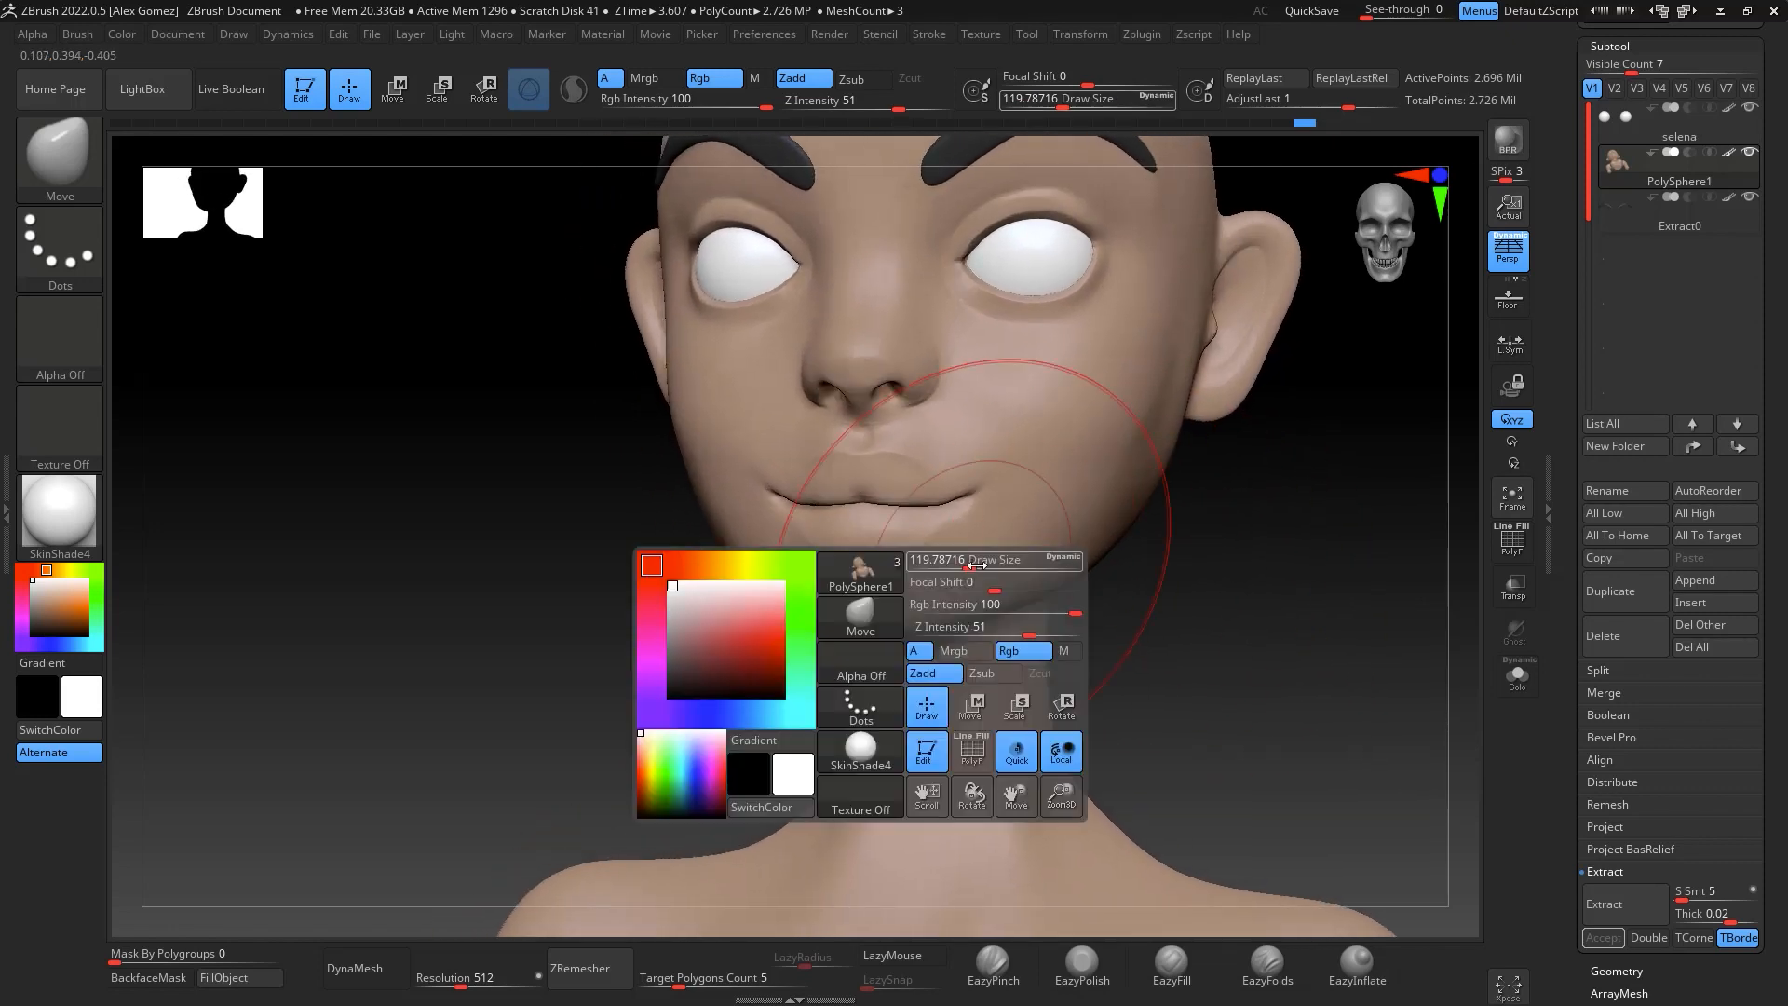
pyautogui.moveTo(970, 562)
pyautogui.mouseDown()
pyautogui.moveTo(946, 561)
pyautogui.moveTo(966, 493)
pyautogui.mouseUp()
pyautogui.press('space')
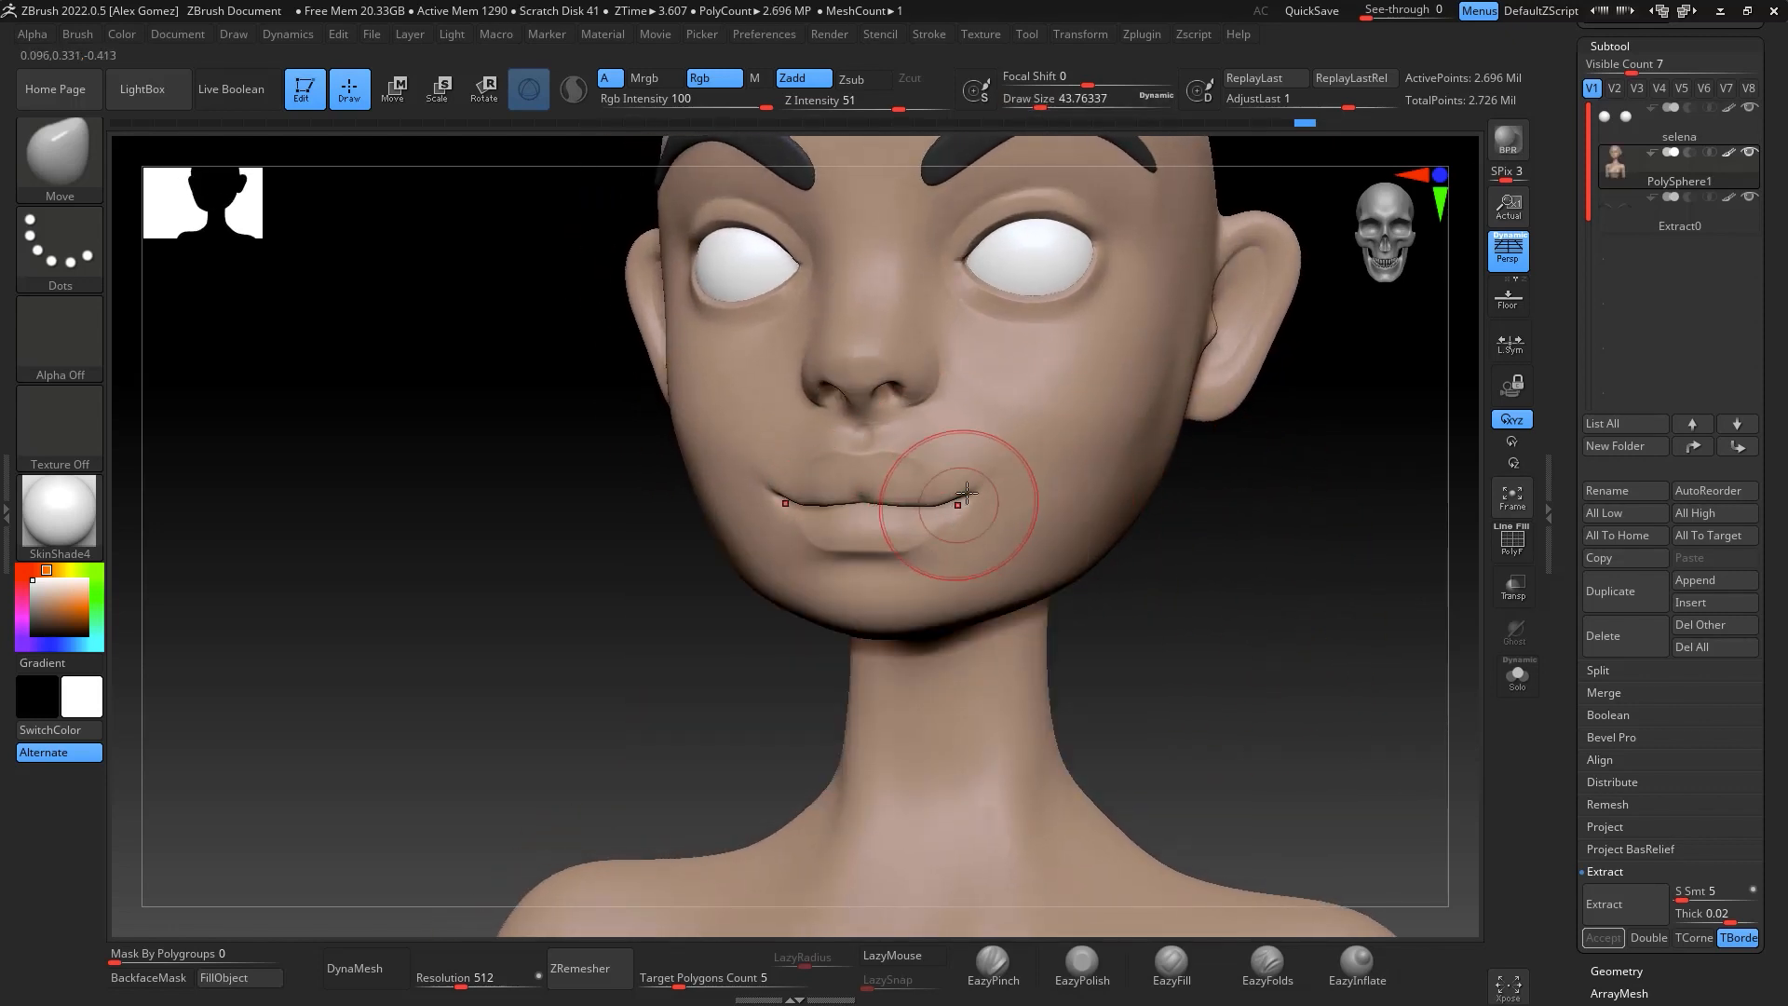
pyautogui.keyDown('ctrl'); pyautogui.moveTo(1237, 616); pyautogui.dragTo(1322, 583, button='right'); pyautogui.keyUp('ctrl')
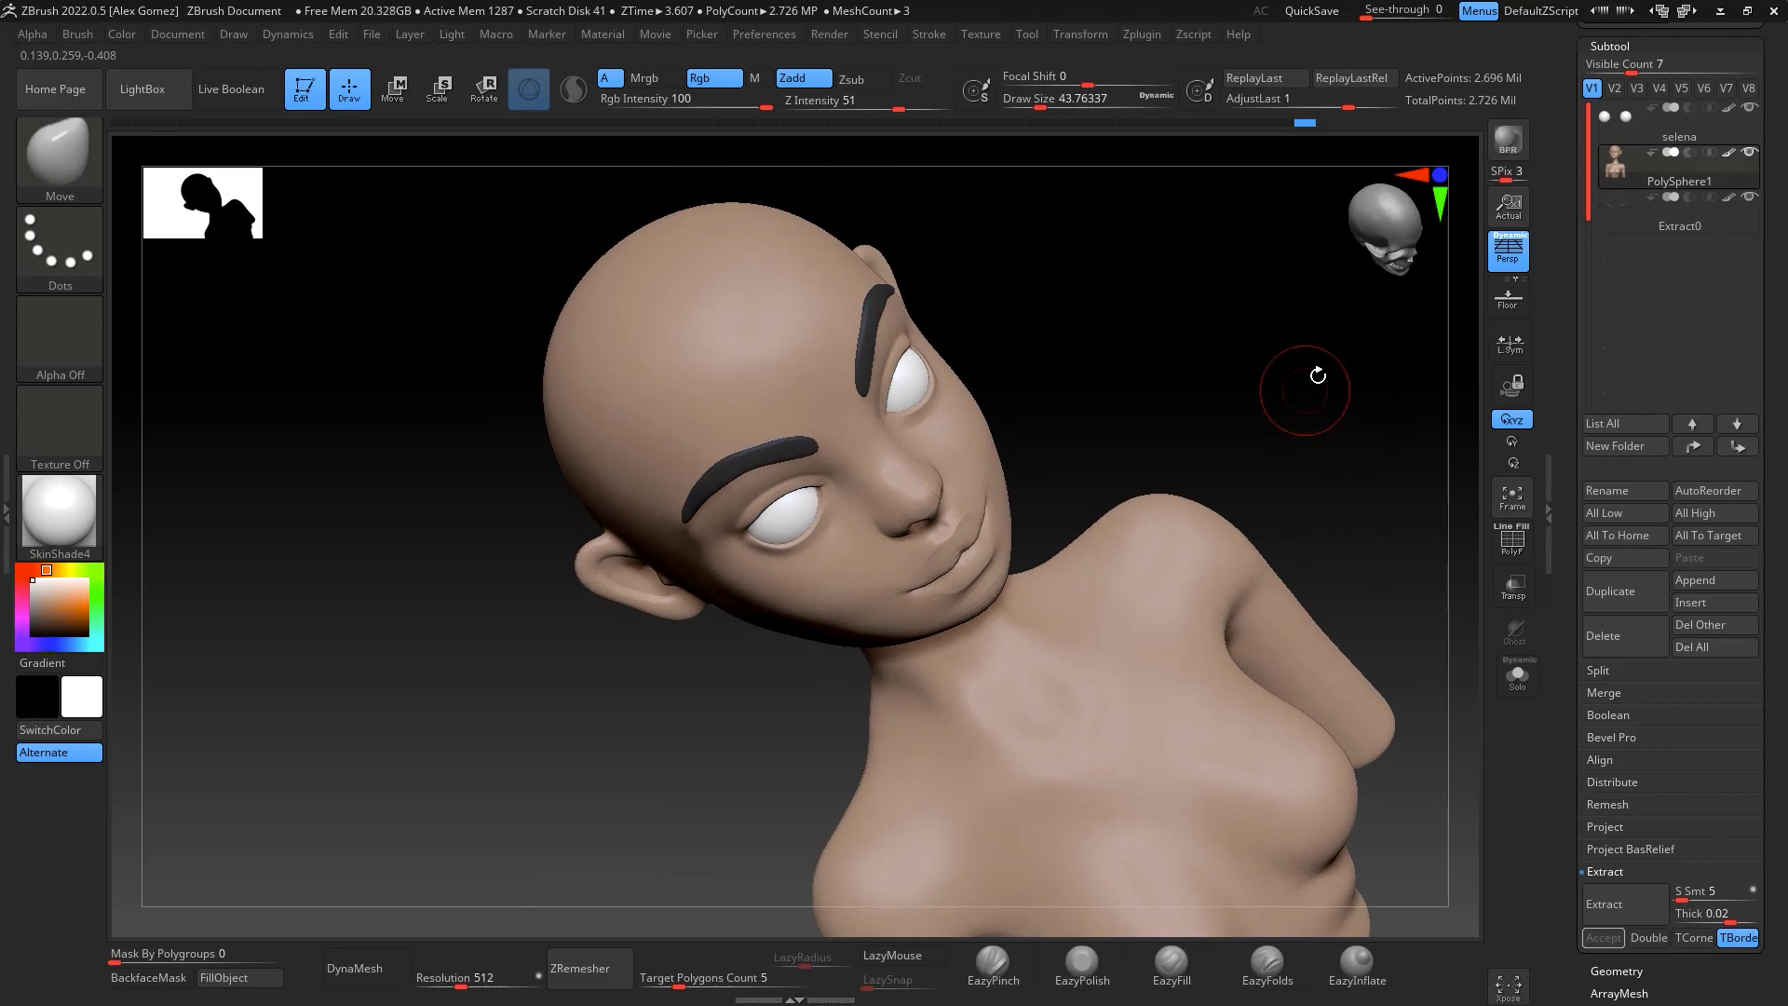
pyautogui.keyDown('ctrl'); pyautogui.moveTo(1317, 375); pyautogui.dragTo(1317, 463, button='right'); pyautogui.keyUp('ctrl')
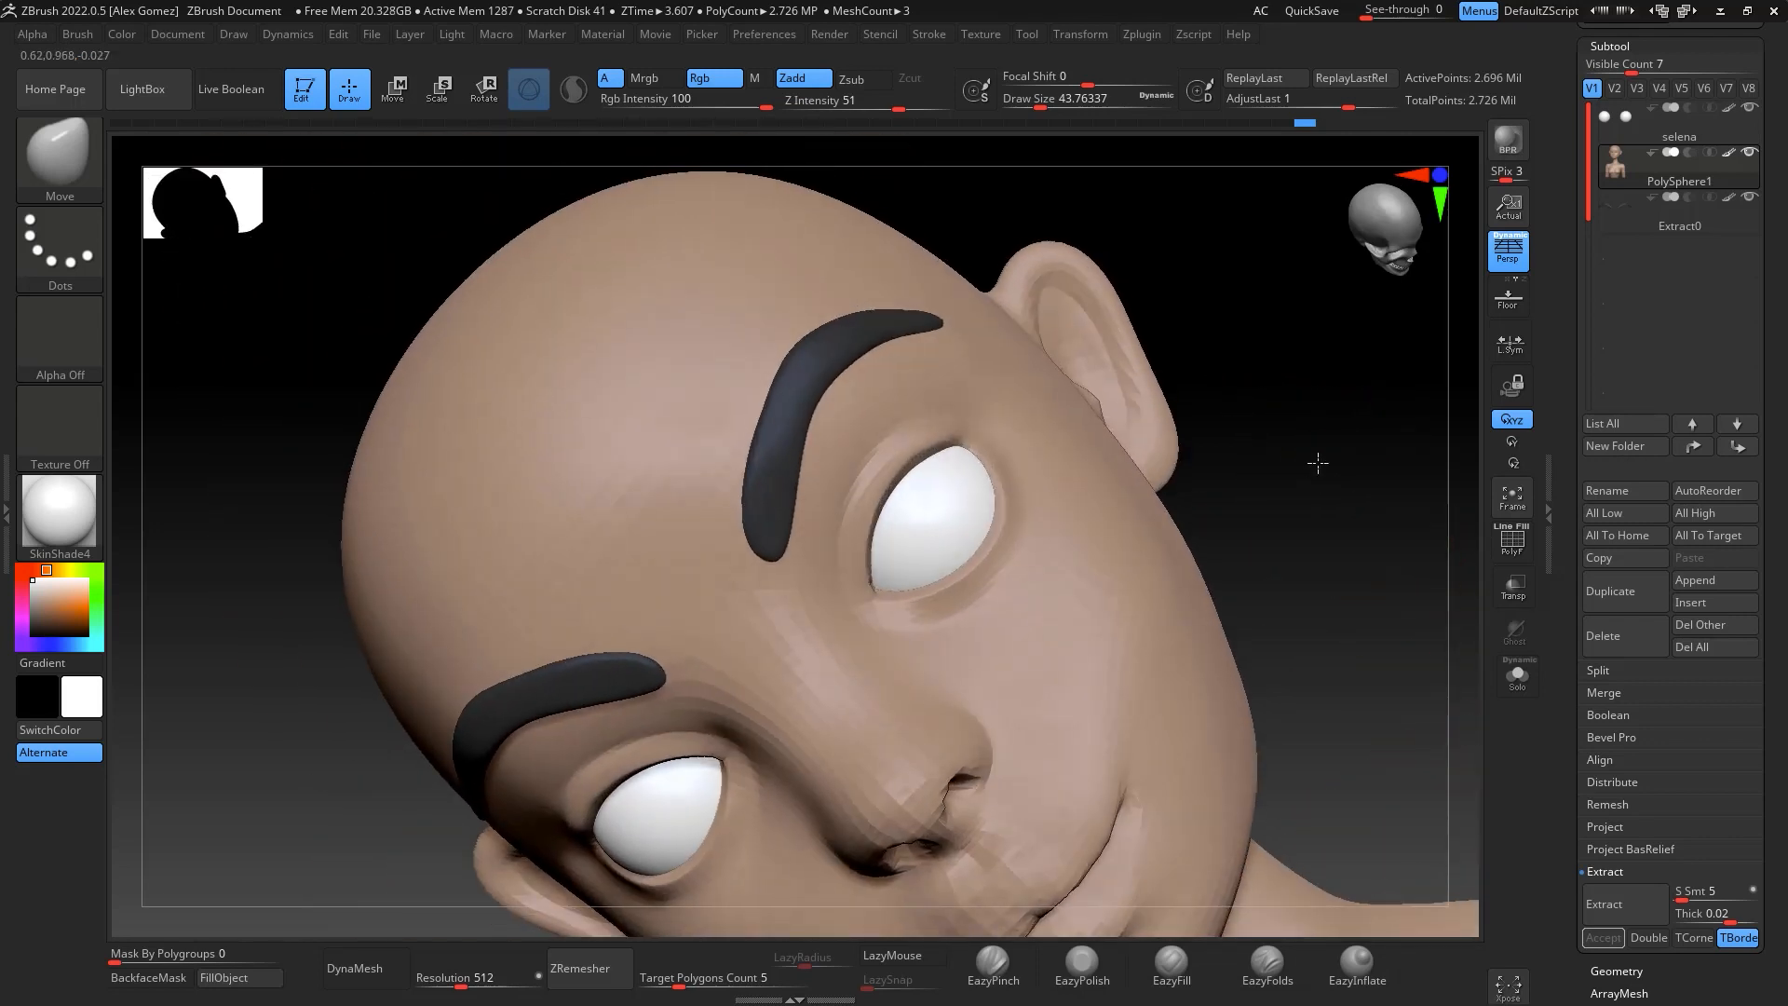
# Mask thin strips along the upper eyelids at a draw size of about 9 and extract them as a new subtool with thickness 0.02
pyautogui.press('space')
pyautogui.moveTo(912, 506); pyautogui.dragTo(896, 506)
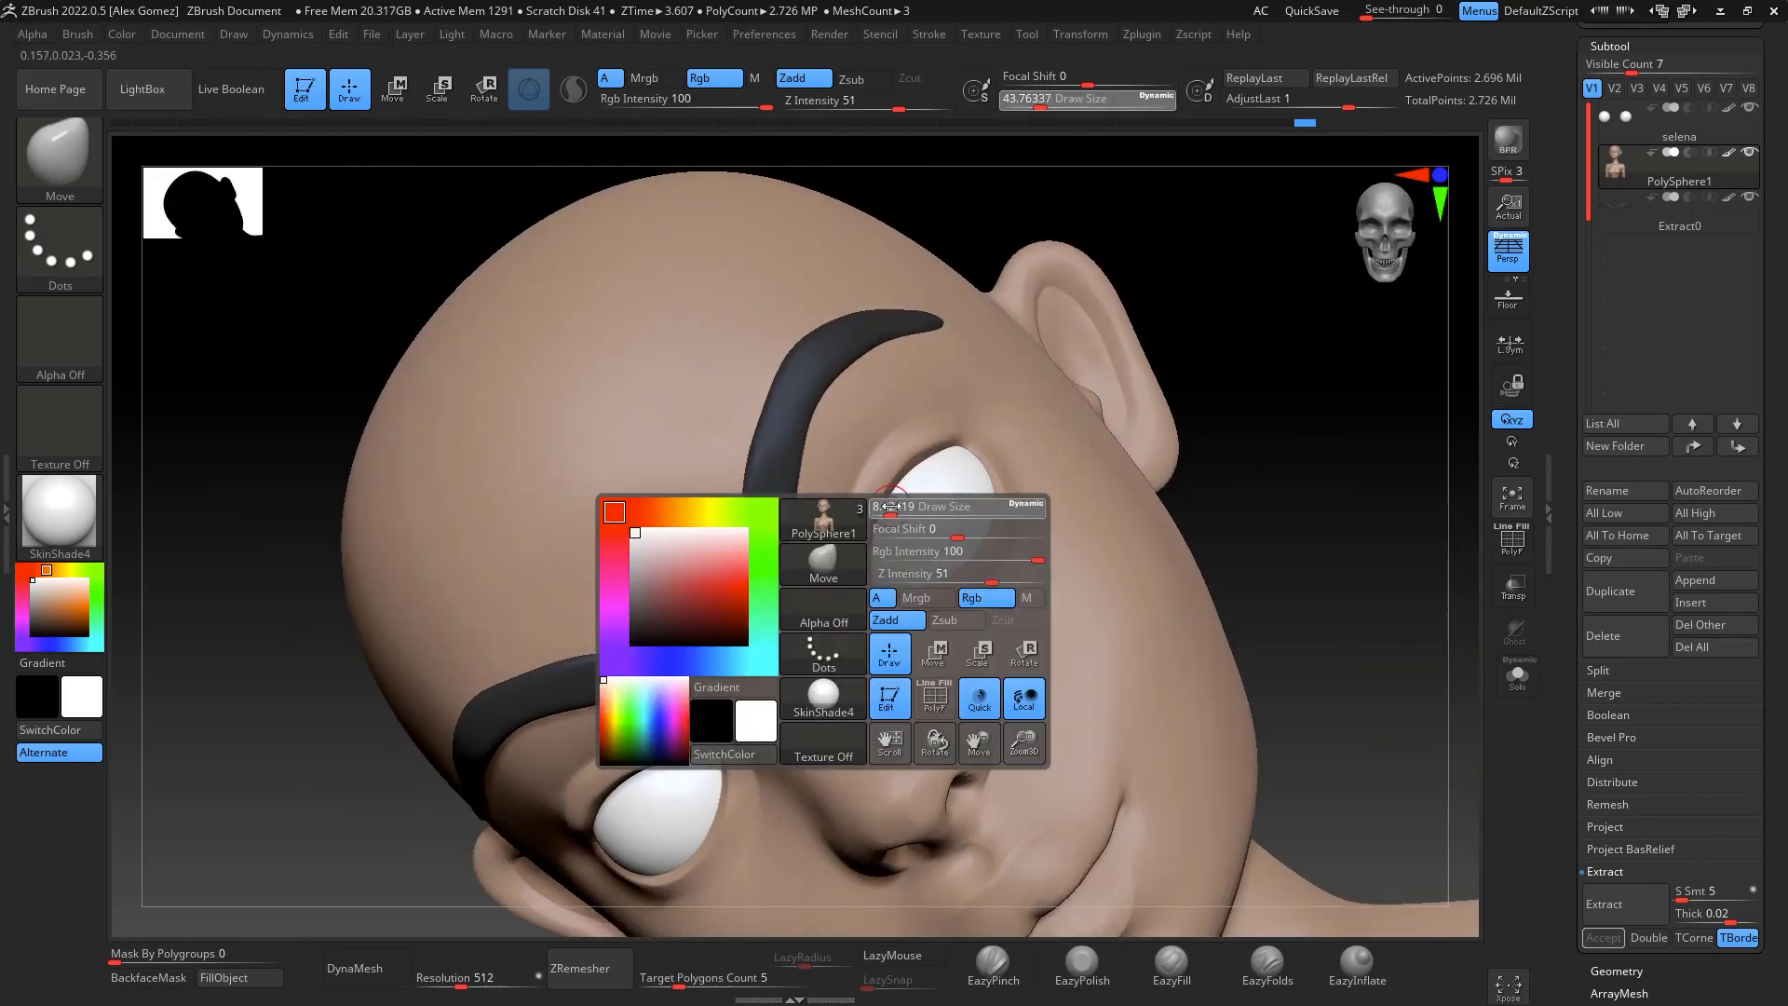
pyautogui.press('ctrl')
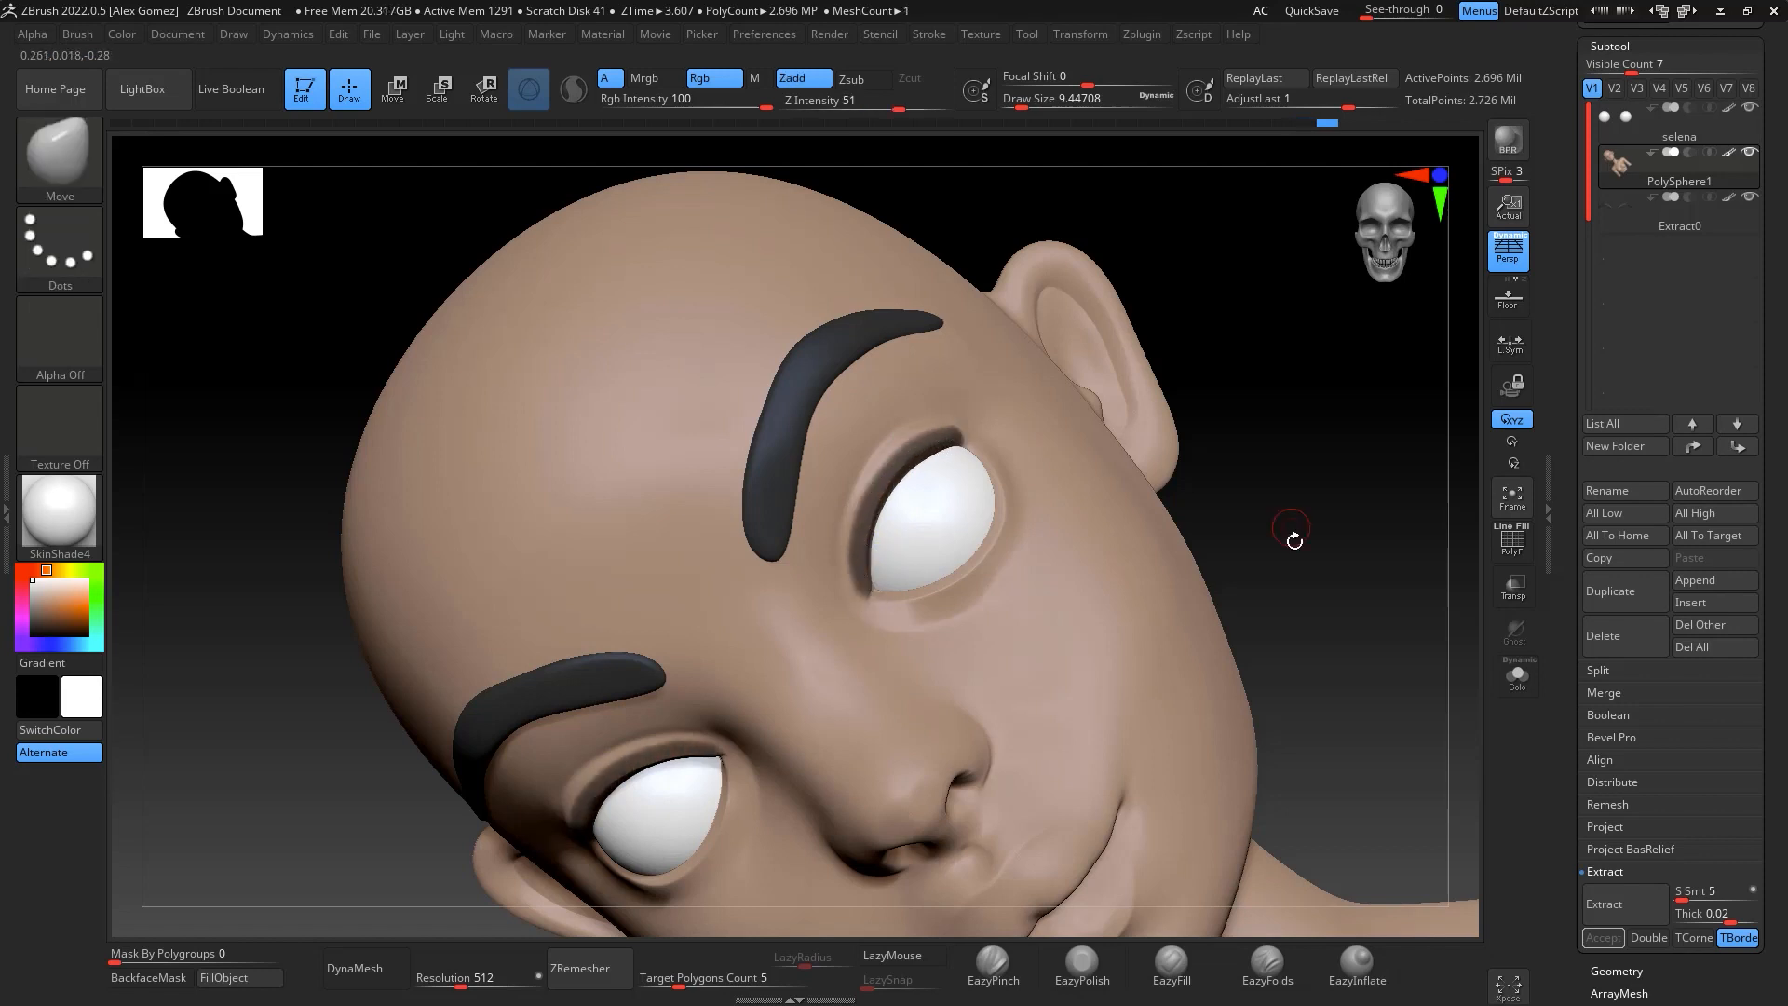
pyautogui.keyDown('shift'); pyautogui.moveTo(1294, 537); pyautogui.dragTo(1363, 429, button='right'); pyautogui.keyUp('shift')
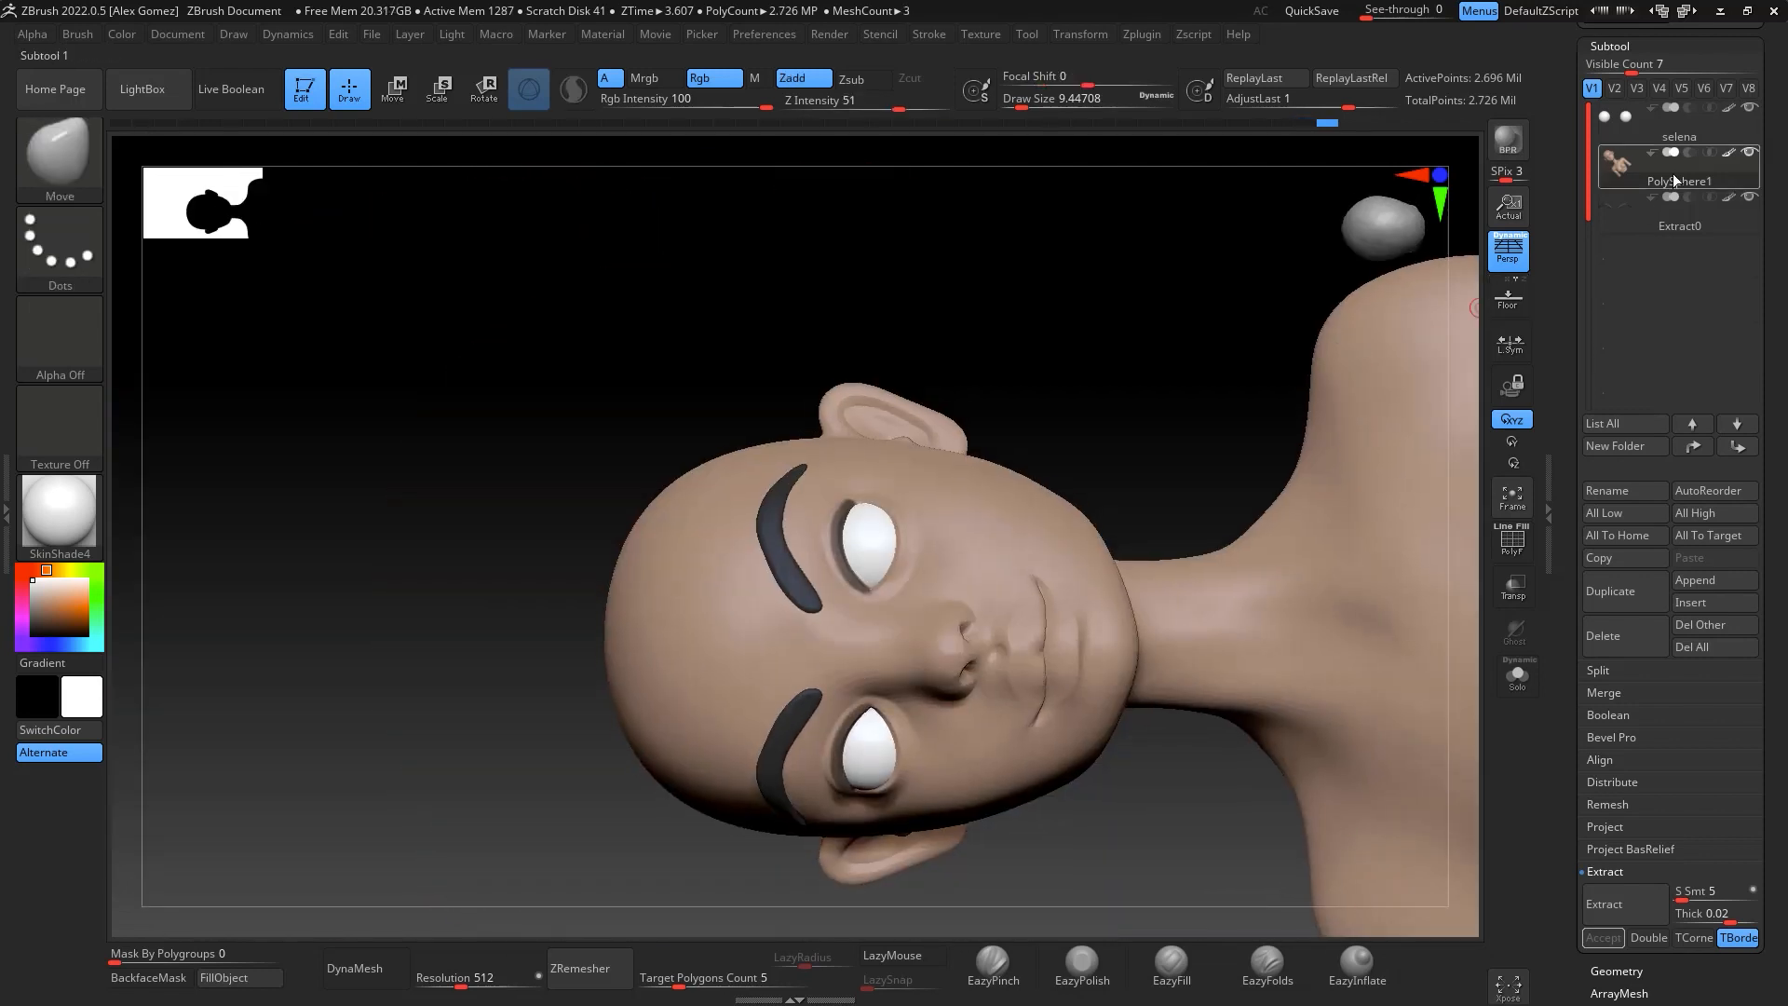
pyautogui.moveTo(1734, 794); pyautogui.dragTo(1710, 785)
pyautogui.click(1637, 889)
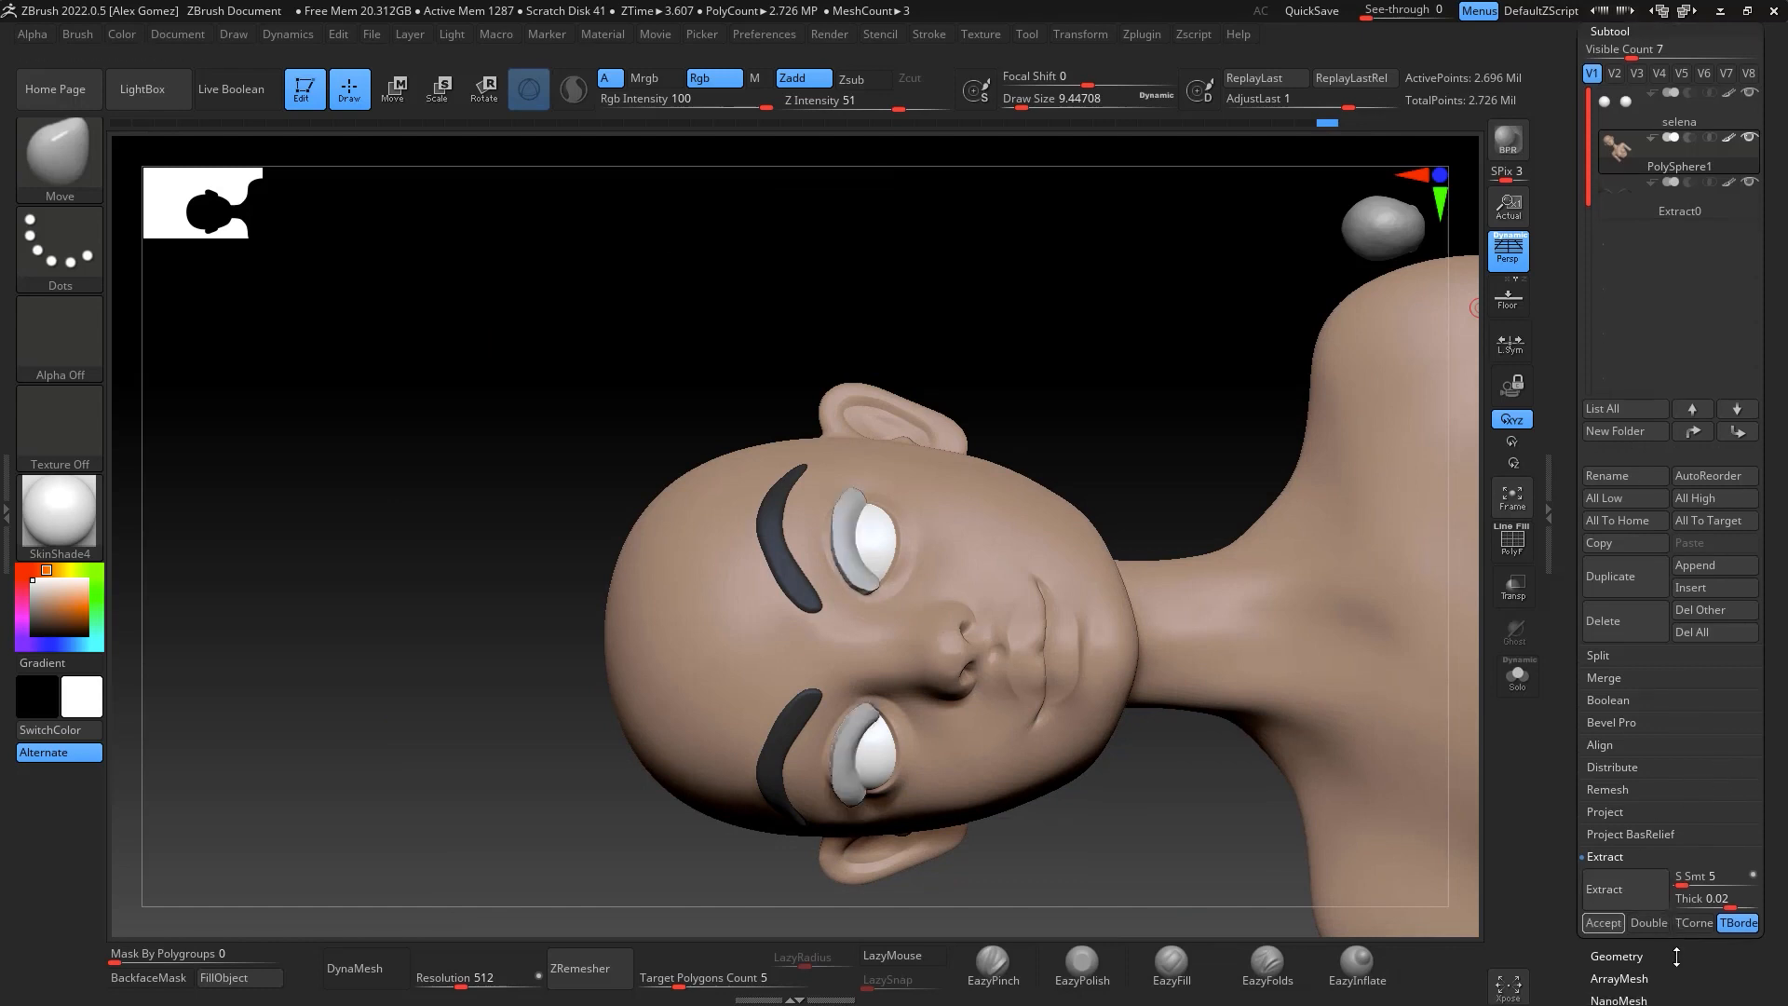
pyautogui.click(1611, 922)
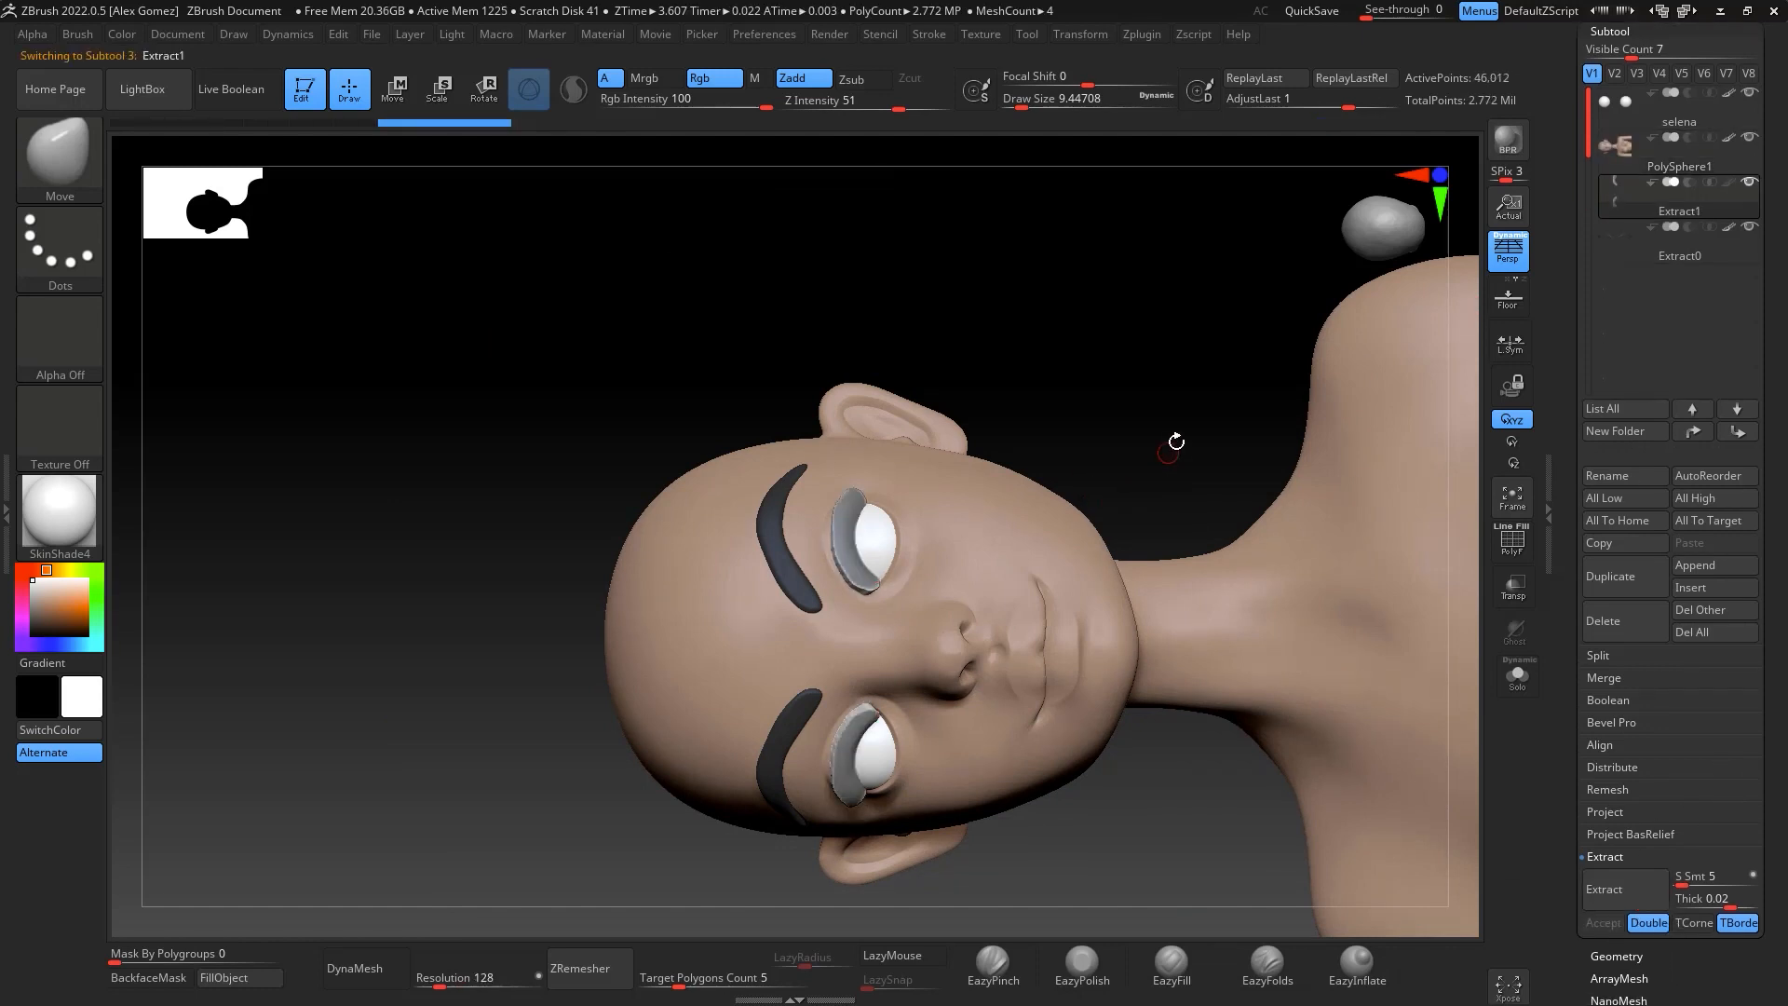
# Remesh the extracted lash strips with ZRemesher at a target polygon count of 0.1
pyautogui.keyDown('alt'); pyautogui.moveTo(1142, 874); pyautogui.dragTo(1122, 838); pyautogui.keyUp('alt')
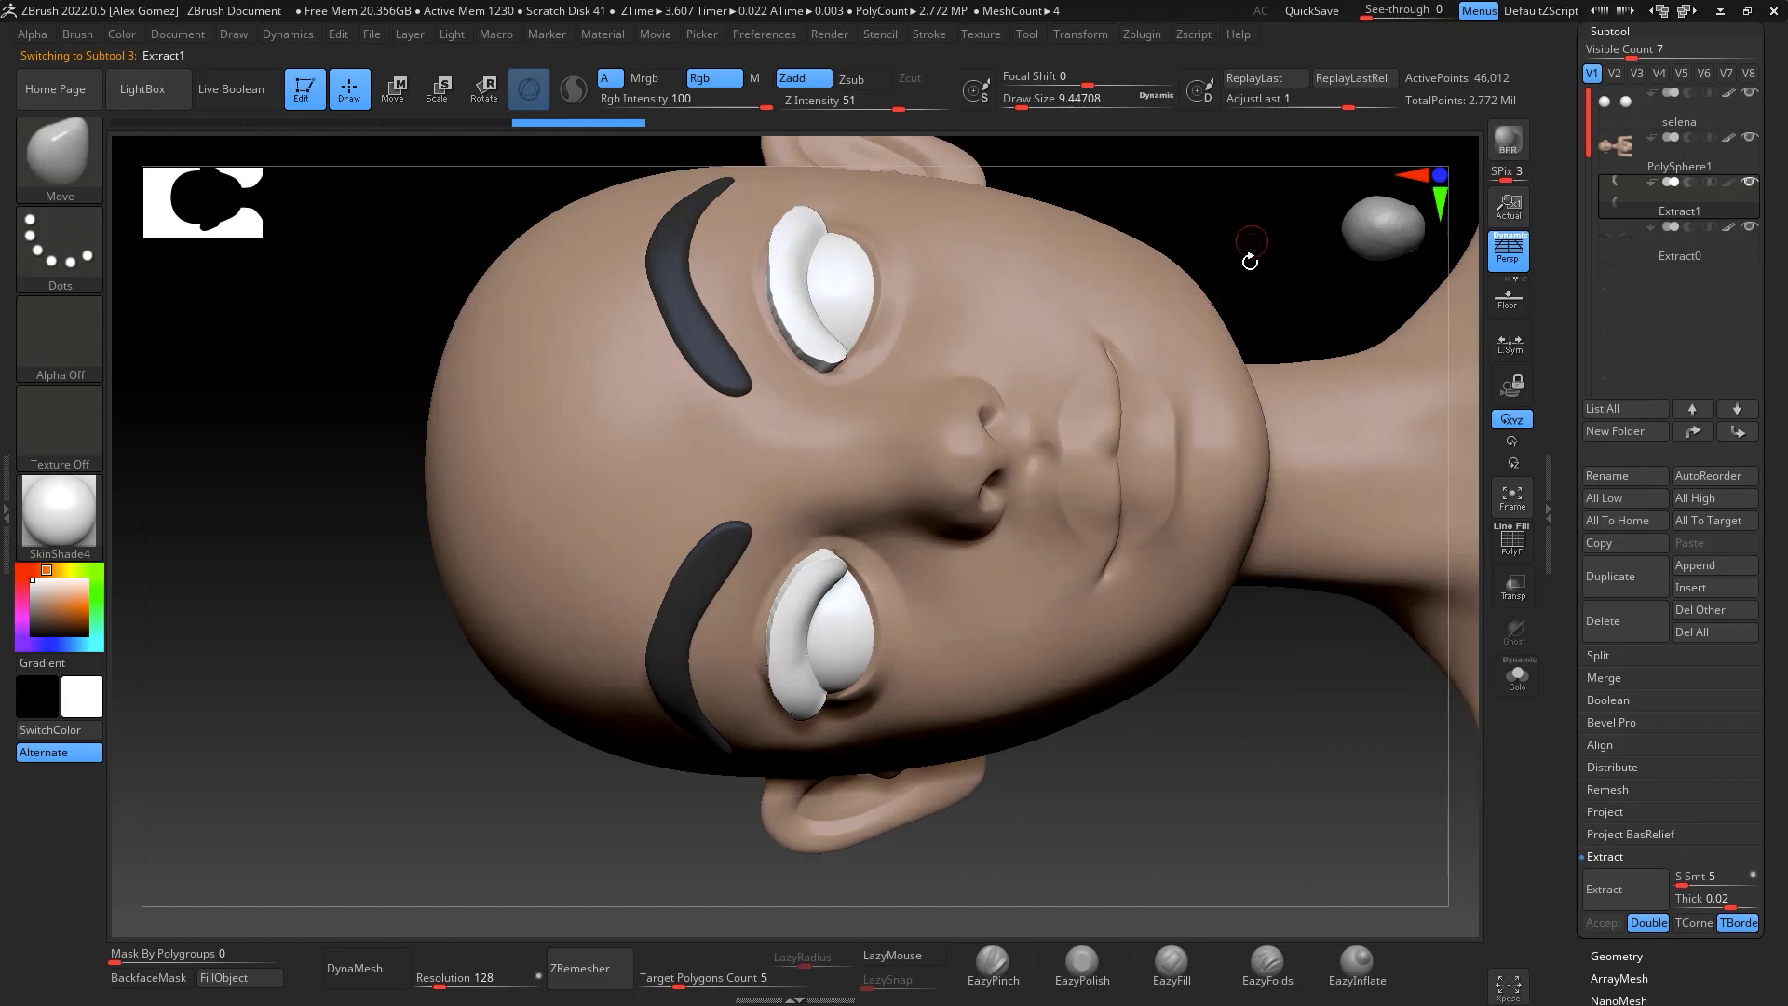
pyautogui.moveTo(1250, 262); pyautogui.dragTo(1106, 433)
pyautogui.moveTo(731, 973); pyautogui.dragTo(737, 961)
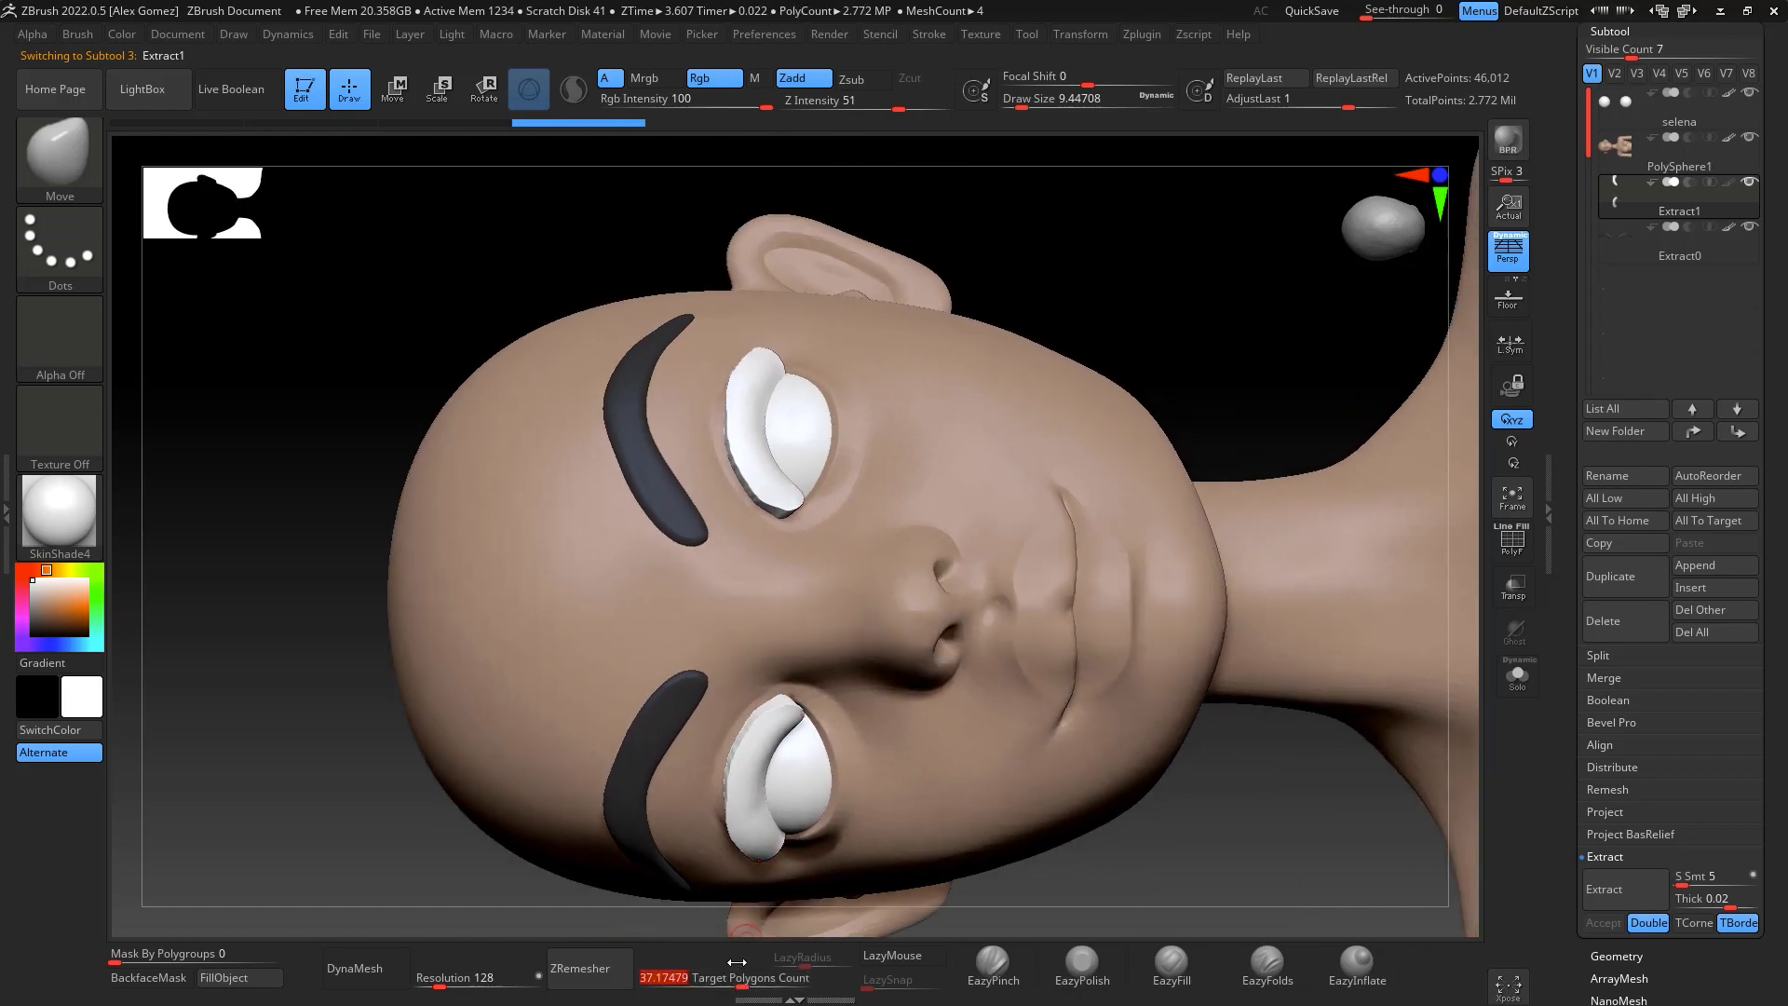
pyautogui.click(607, 971)
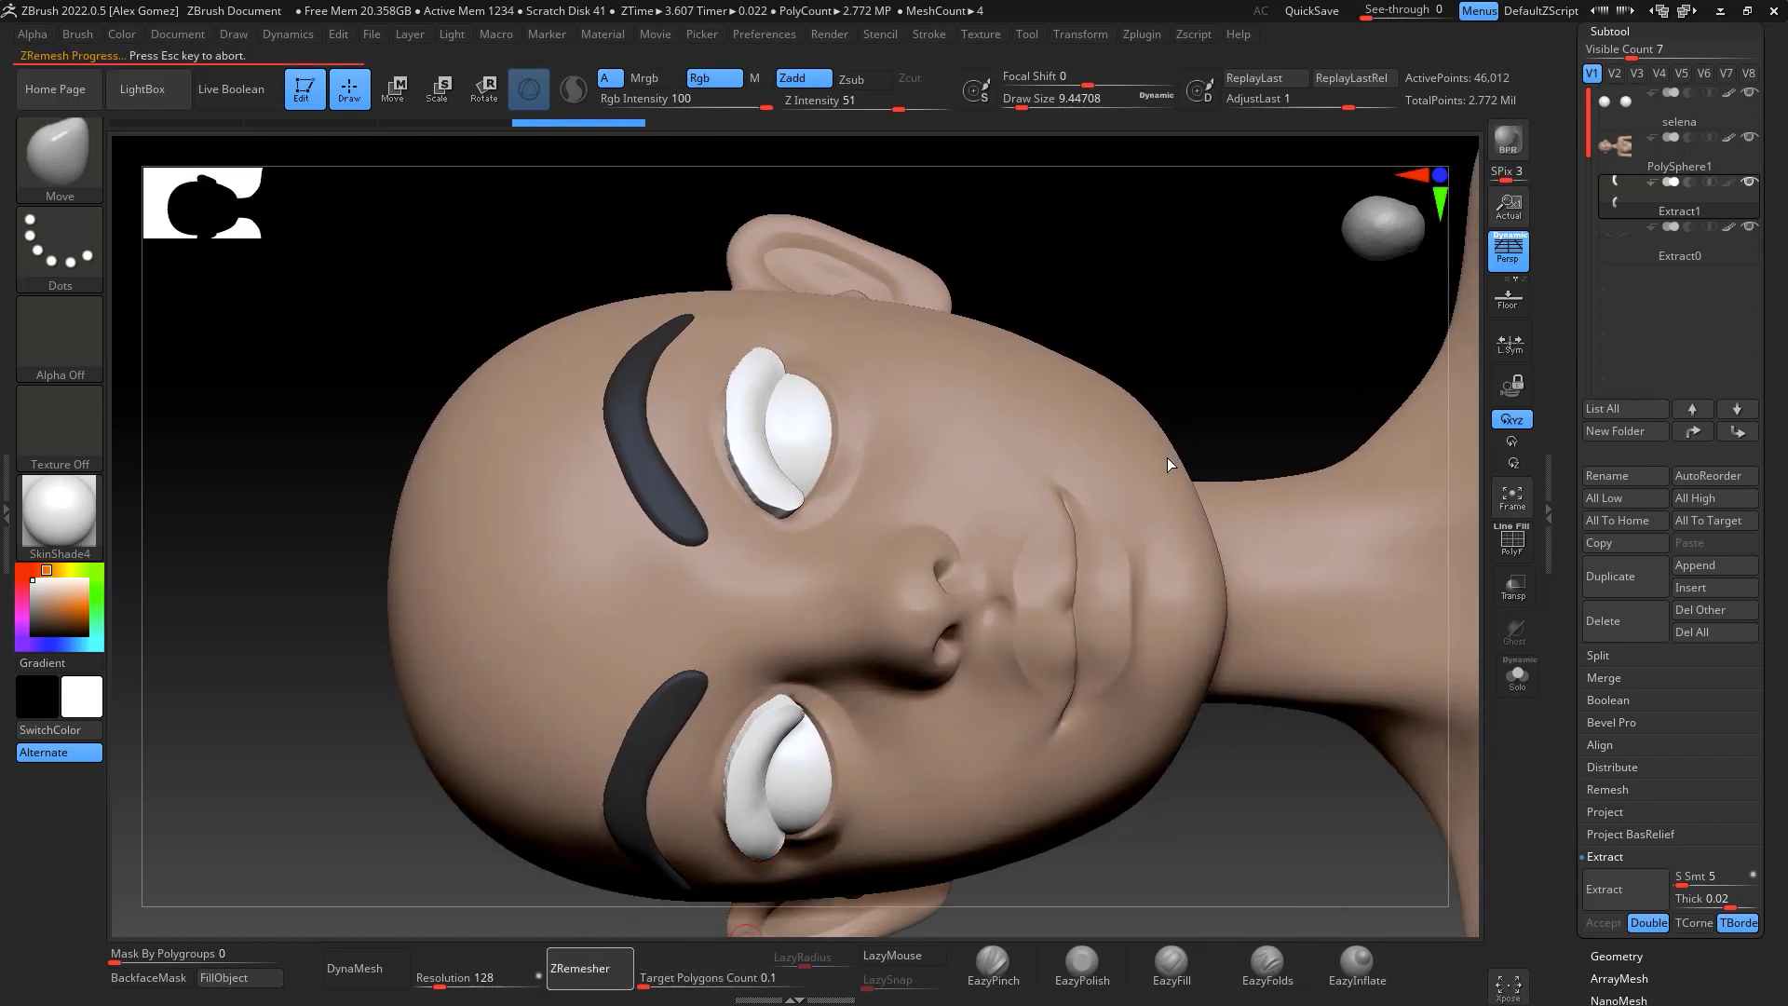
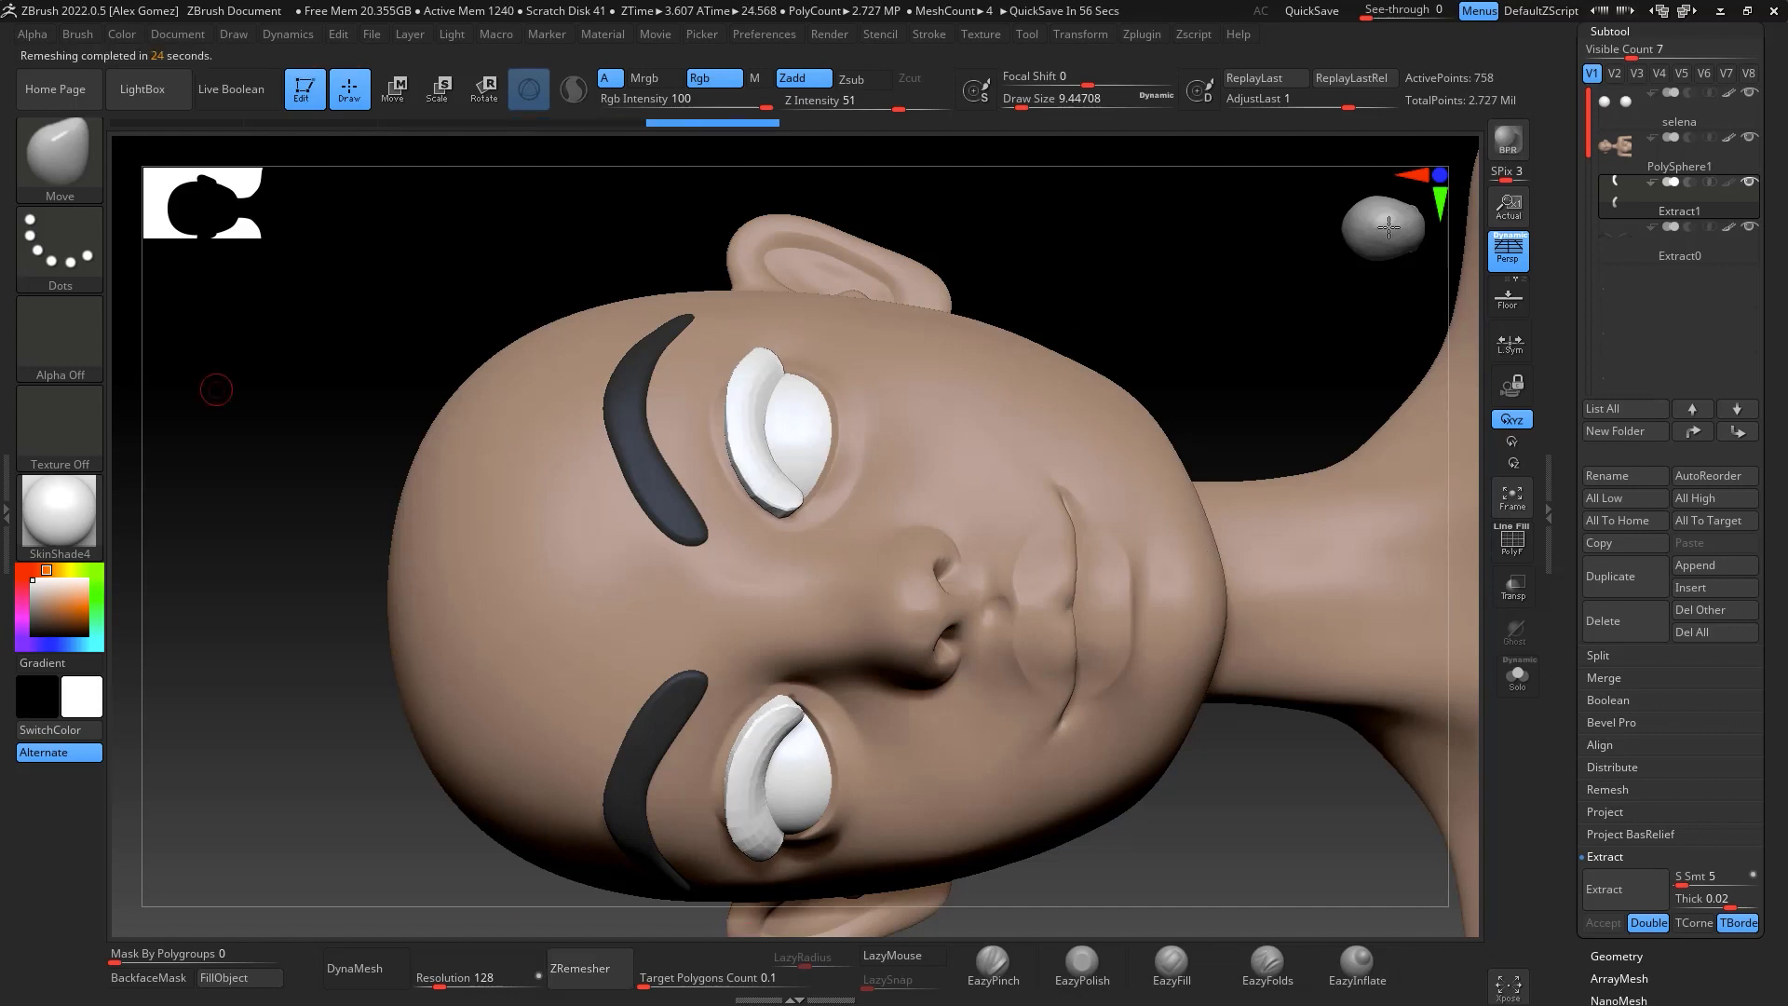
# Taper the inner ends of the lash strips and fit them to the eyelids with the Move brush at a draw size of about 39
pyautogui.moveTo(1169, 284); pyautogui.dragTo(1244, 373)
pyautogui.press('space')
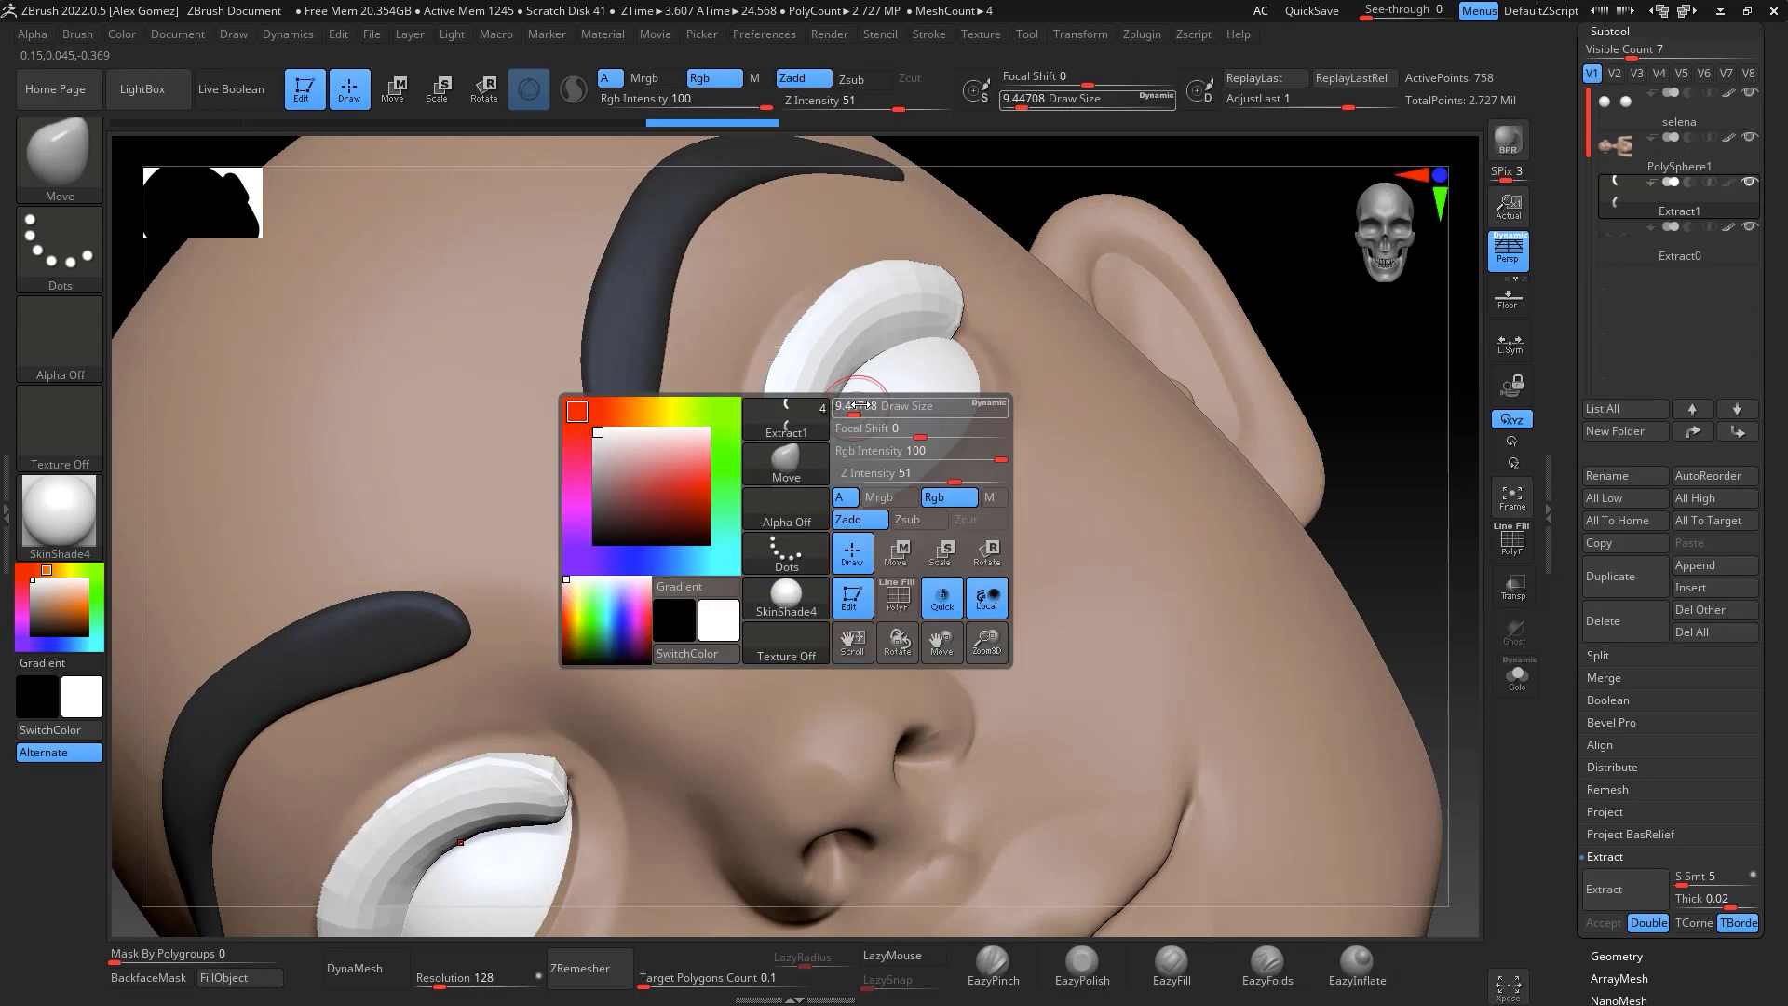
pyautogui.moveTo(851, 407)
pyautogui.mouseDown()
pyautogui.moveTo(870, 407)
pyautogui.moveTo(810, 475)
pyautogui.moveTo(815, 383)
pyautogui.moveTo(851, 331)
pyautogui.moveTo(908, 303)
pyautogui.mouseUp()
pyautogui.moveTo(1341, 387); pyautogui.dragTo(1350, 405)
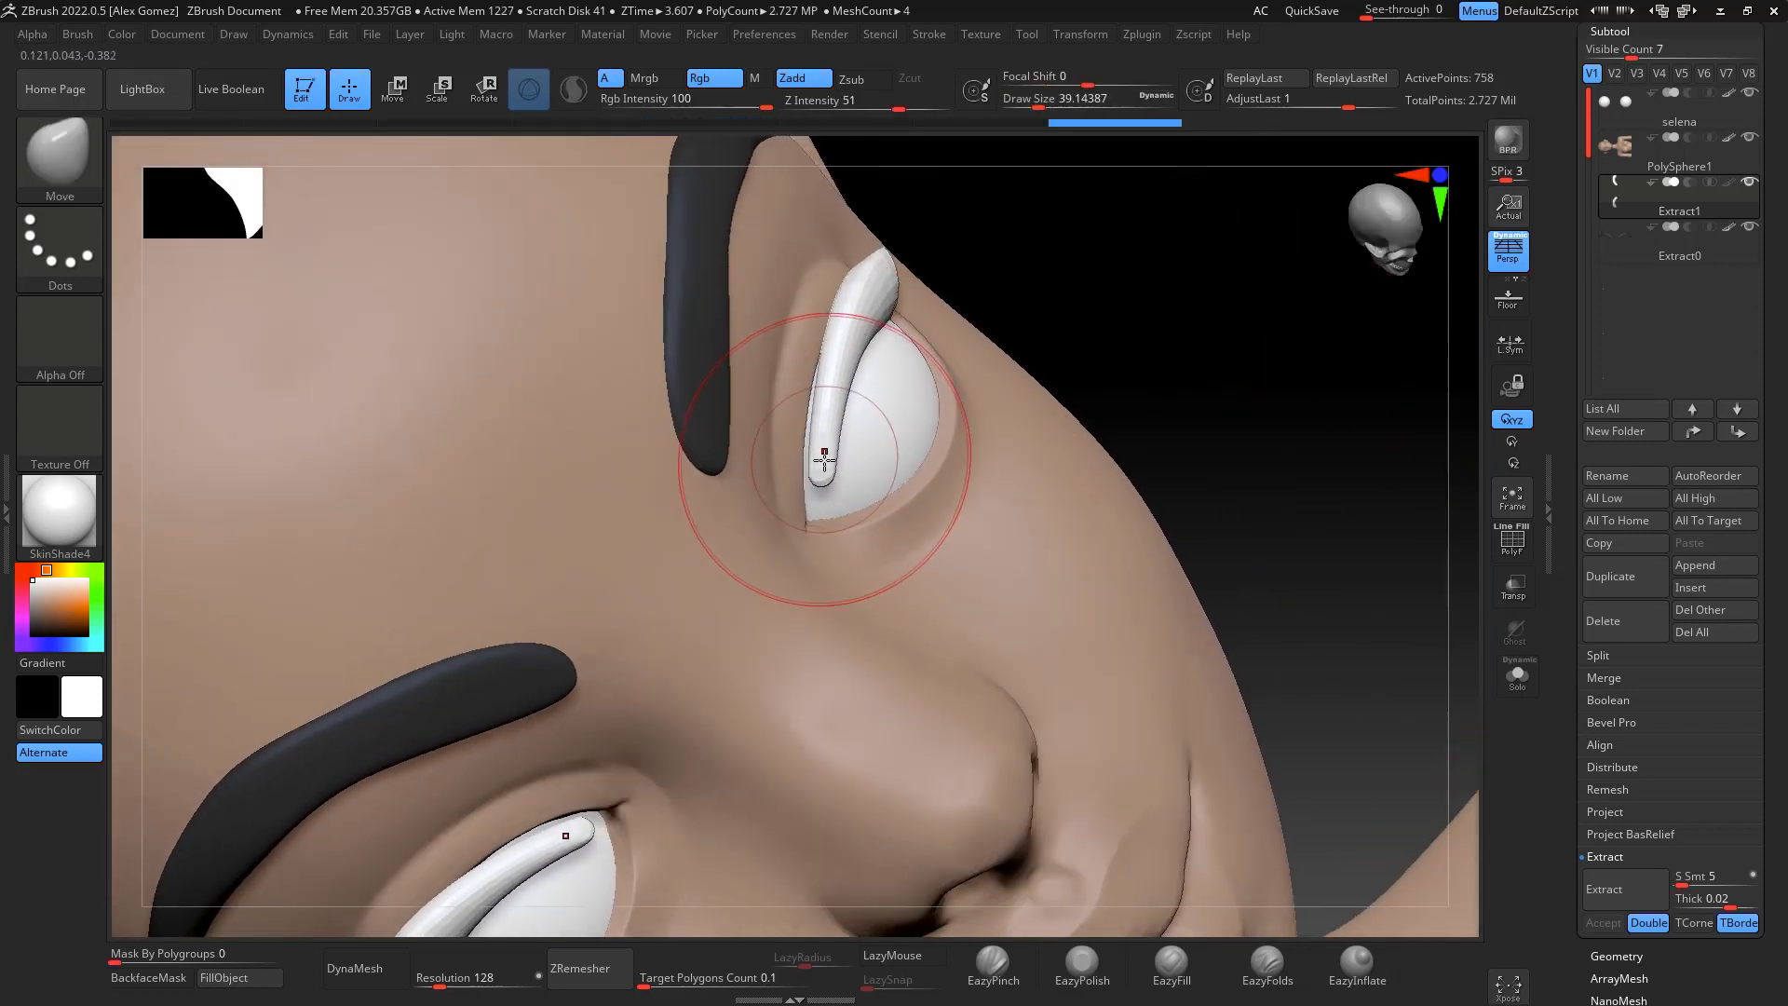
pyautogui.moveTo(823, 470); pyautogui.dragTo(801, 485)
pyautogui.moveTo(828, 395); pyautogui.dragTo(813, 388)
pyautogui.moveTo(1160, 237); pyautogui.dragTo(1033, 223)
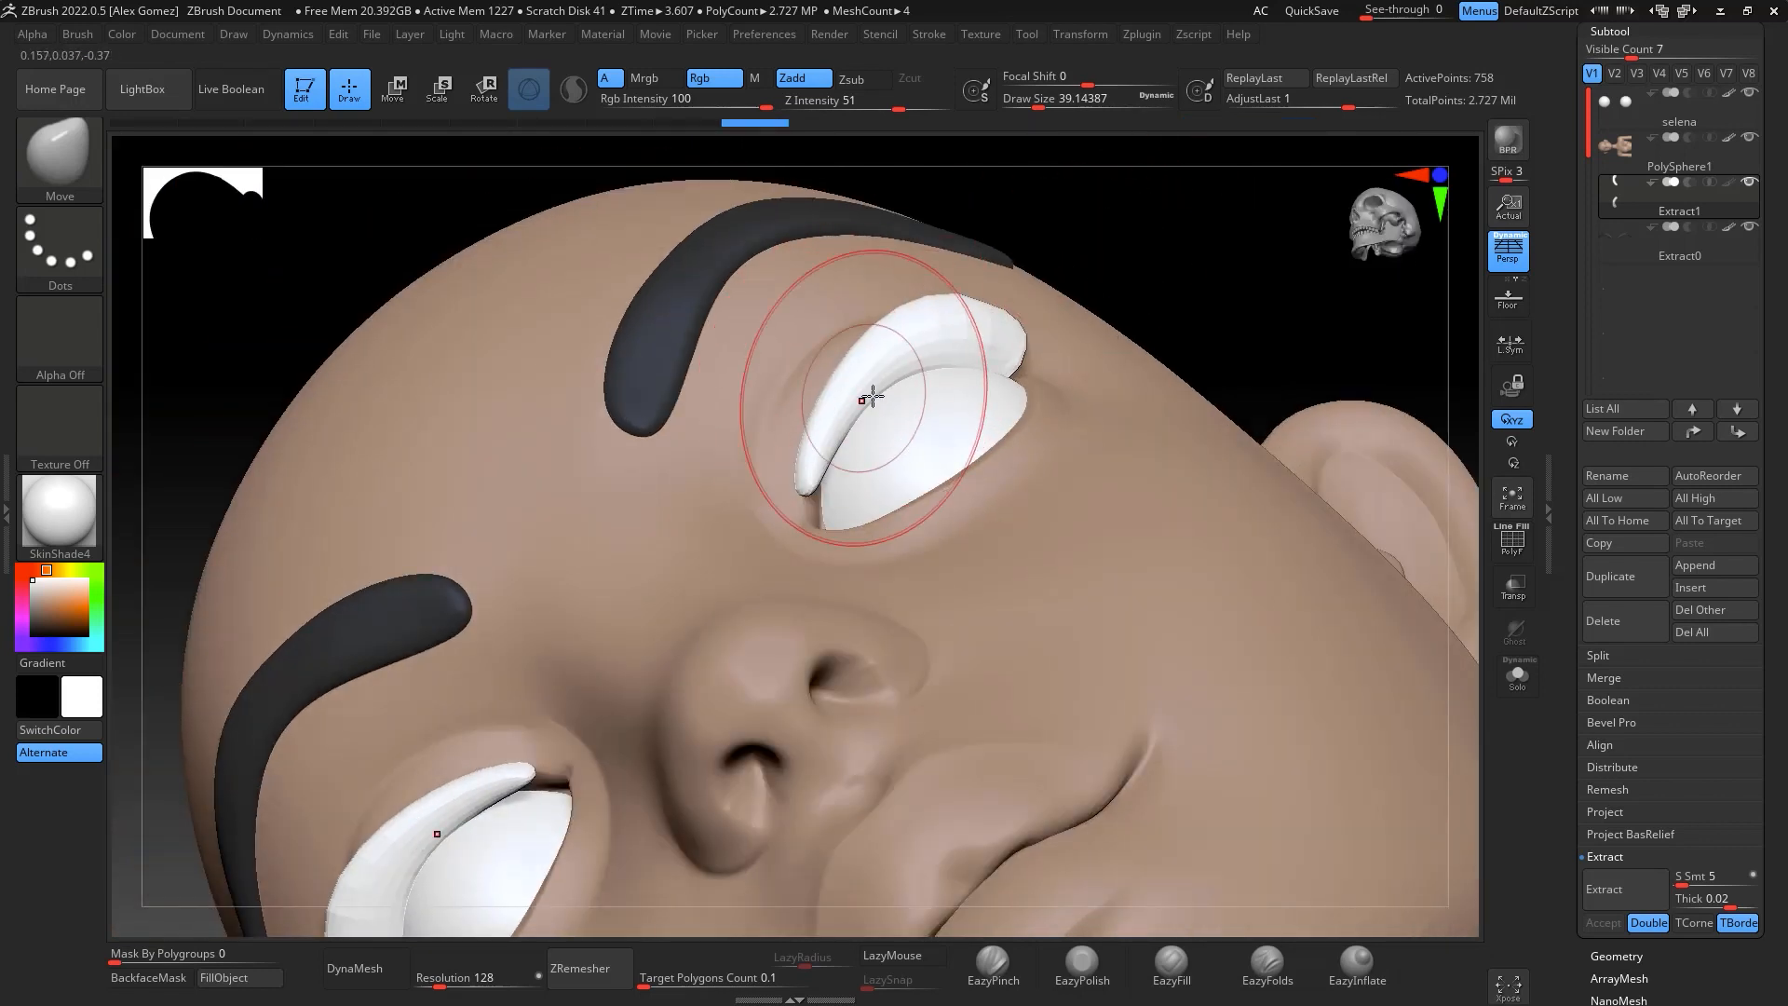
pyautogui.moveTo(870, 400); pyautogui.dragTo(839, 376)
pyautogui.moveTo(807, 481)
pyautogui.mouseDown()
pyautogui.moveTo(810, 503)
pyautogui.moveTo(835, 371)
pyautogui.moveTo(834, 395)
pyautogui.moveTo(866, 363)
pyautogui.moveTo(838, 387)
pyautogui.mouseUp()
# Thin the lash strips and fit their inner halves against the eyeballs with the Move brush, working from below
pyautogui.moveTo(1251, 357)
pyautogui.mouseDown()
pyautogui.moveTo(1310, 306)
pyautogui.moveTo(1243, 300)
pyautogui.mouseUp()
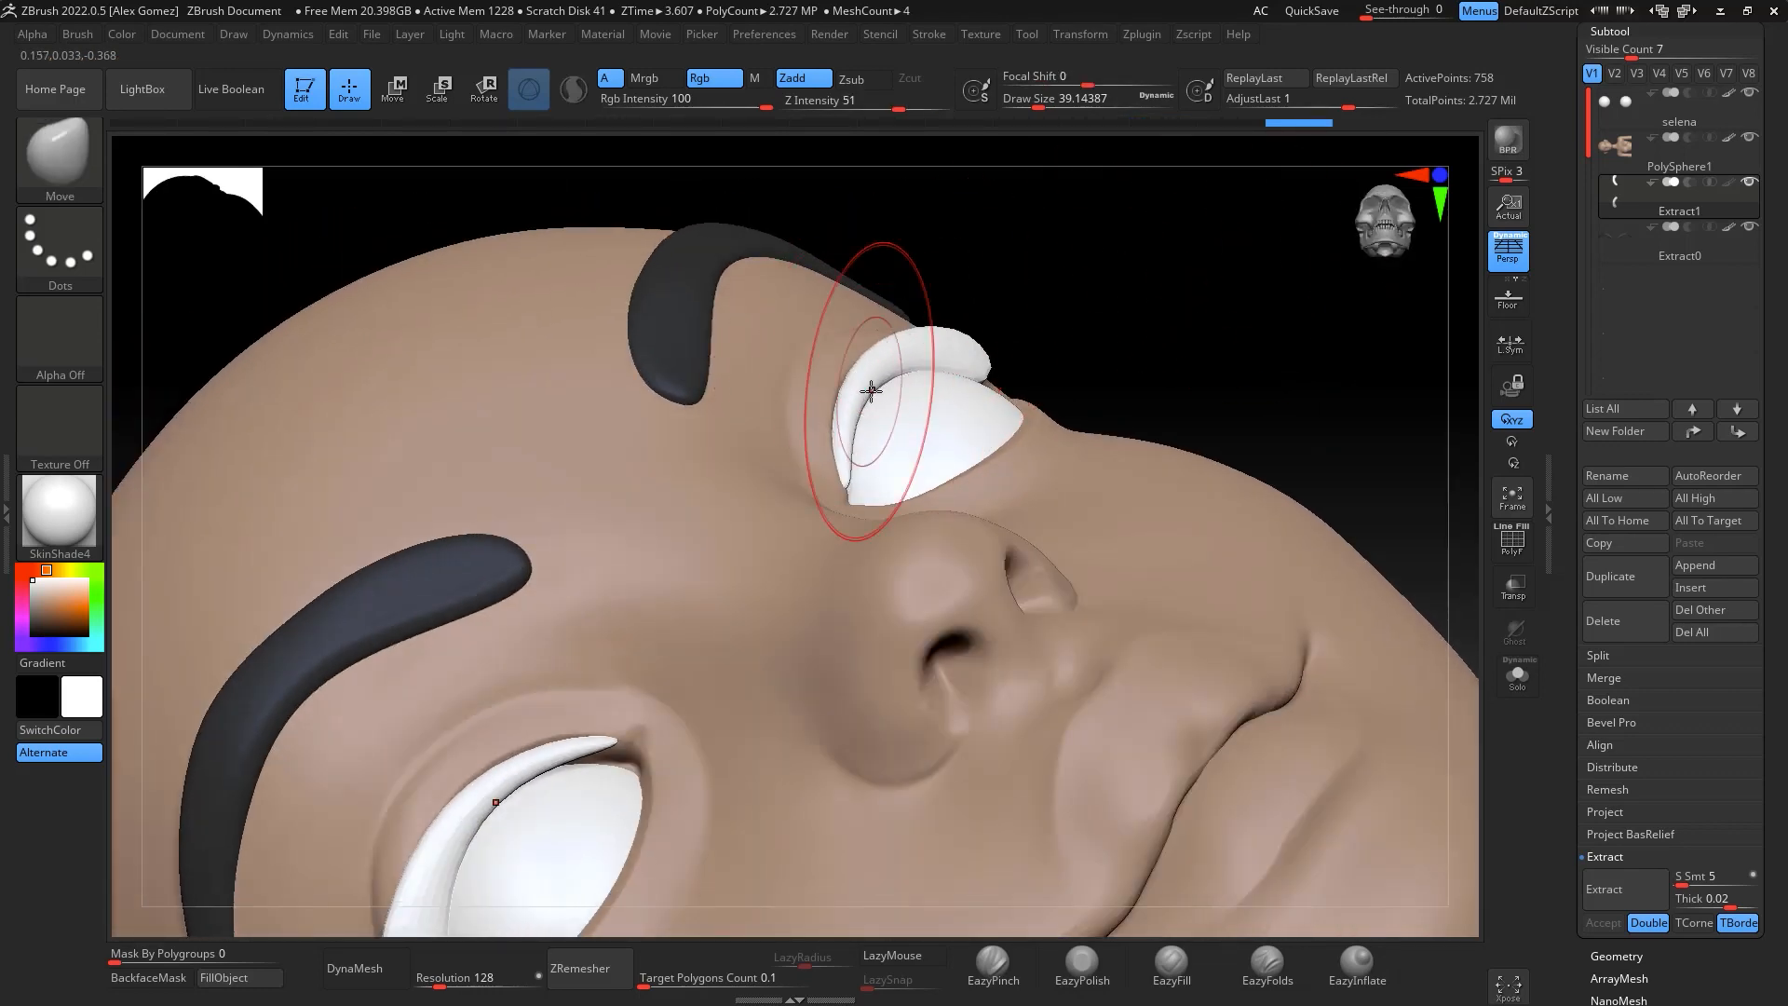
pyautogui.moveTo(870, 391); pyautogui.dragTo(852, 373)
pyautogui.moveTo(1070, 231); pyautogui.dragTo(1001, 210)
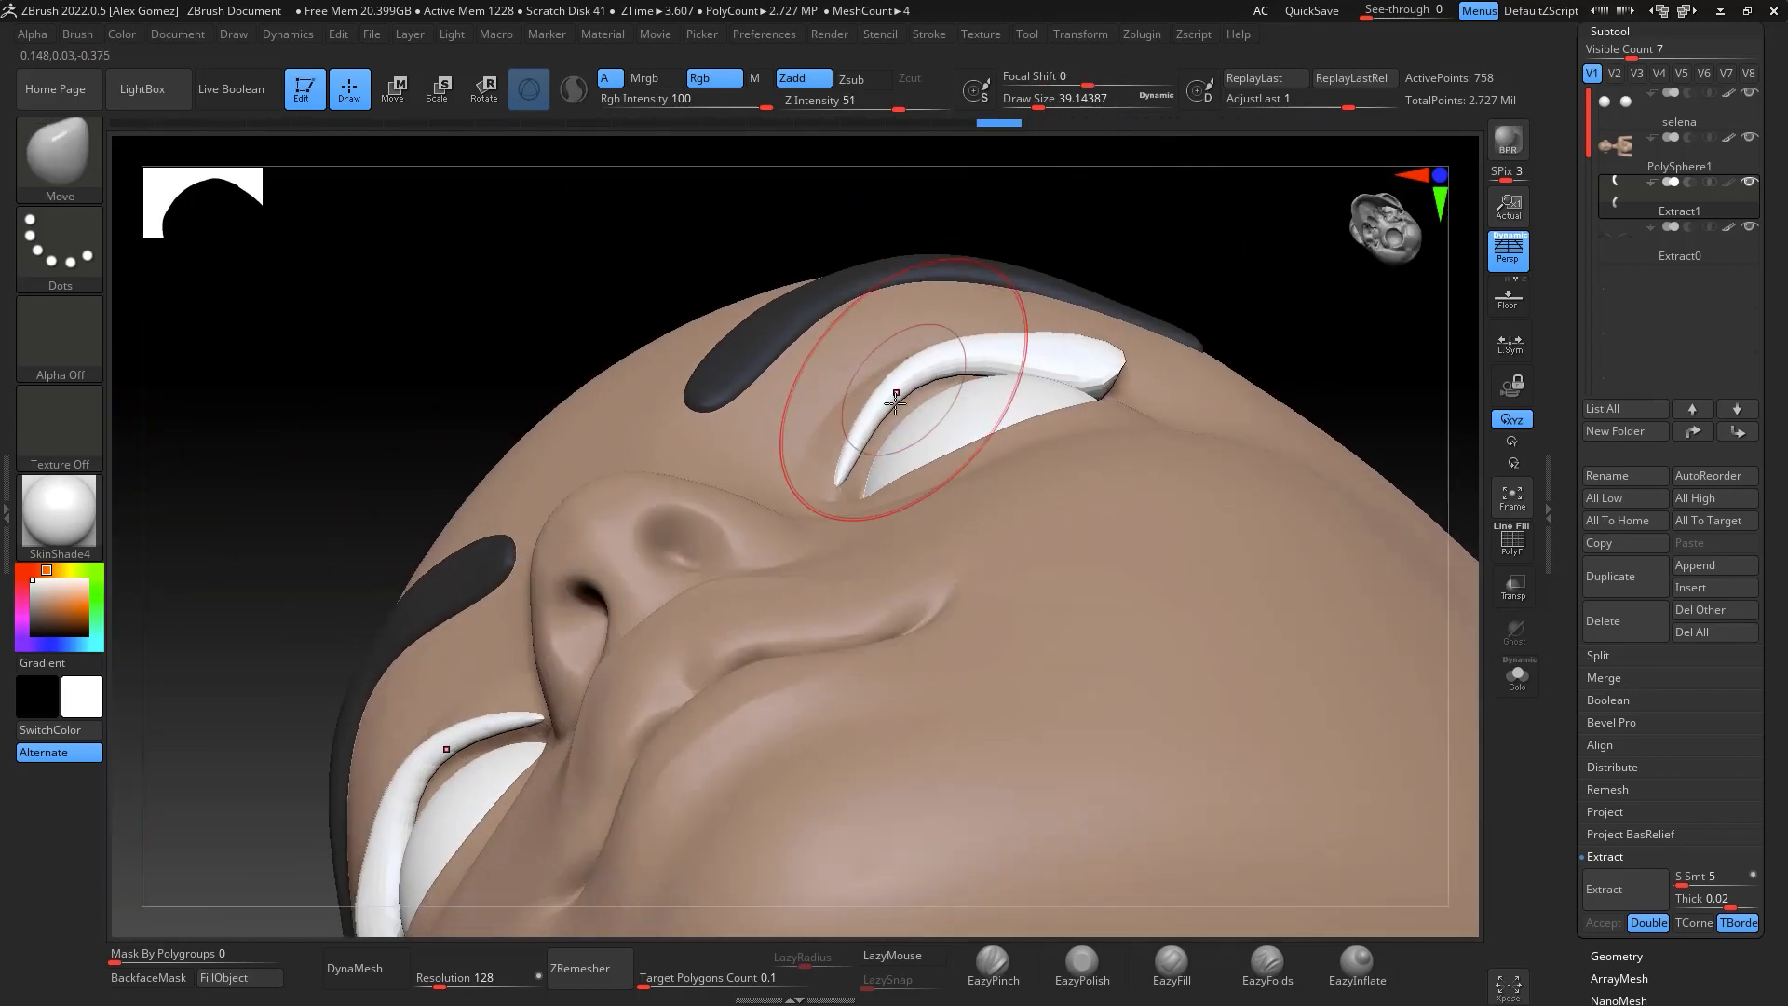
pyautogui.moveTo(874, 410); pyautogui.dragTo(858, 423)
pyautogui.moveTo(1155, 257); pyautogui.dragTo(1257, 296)
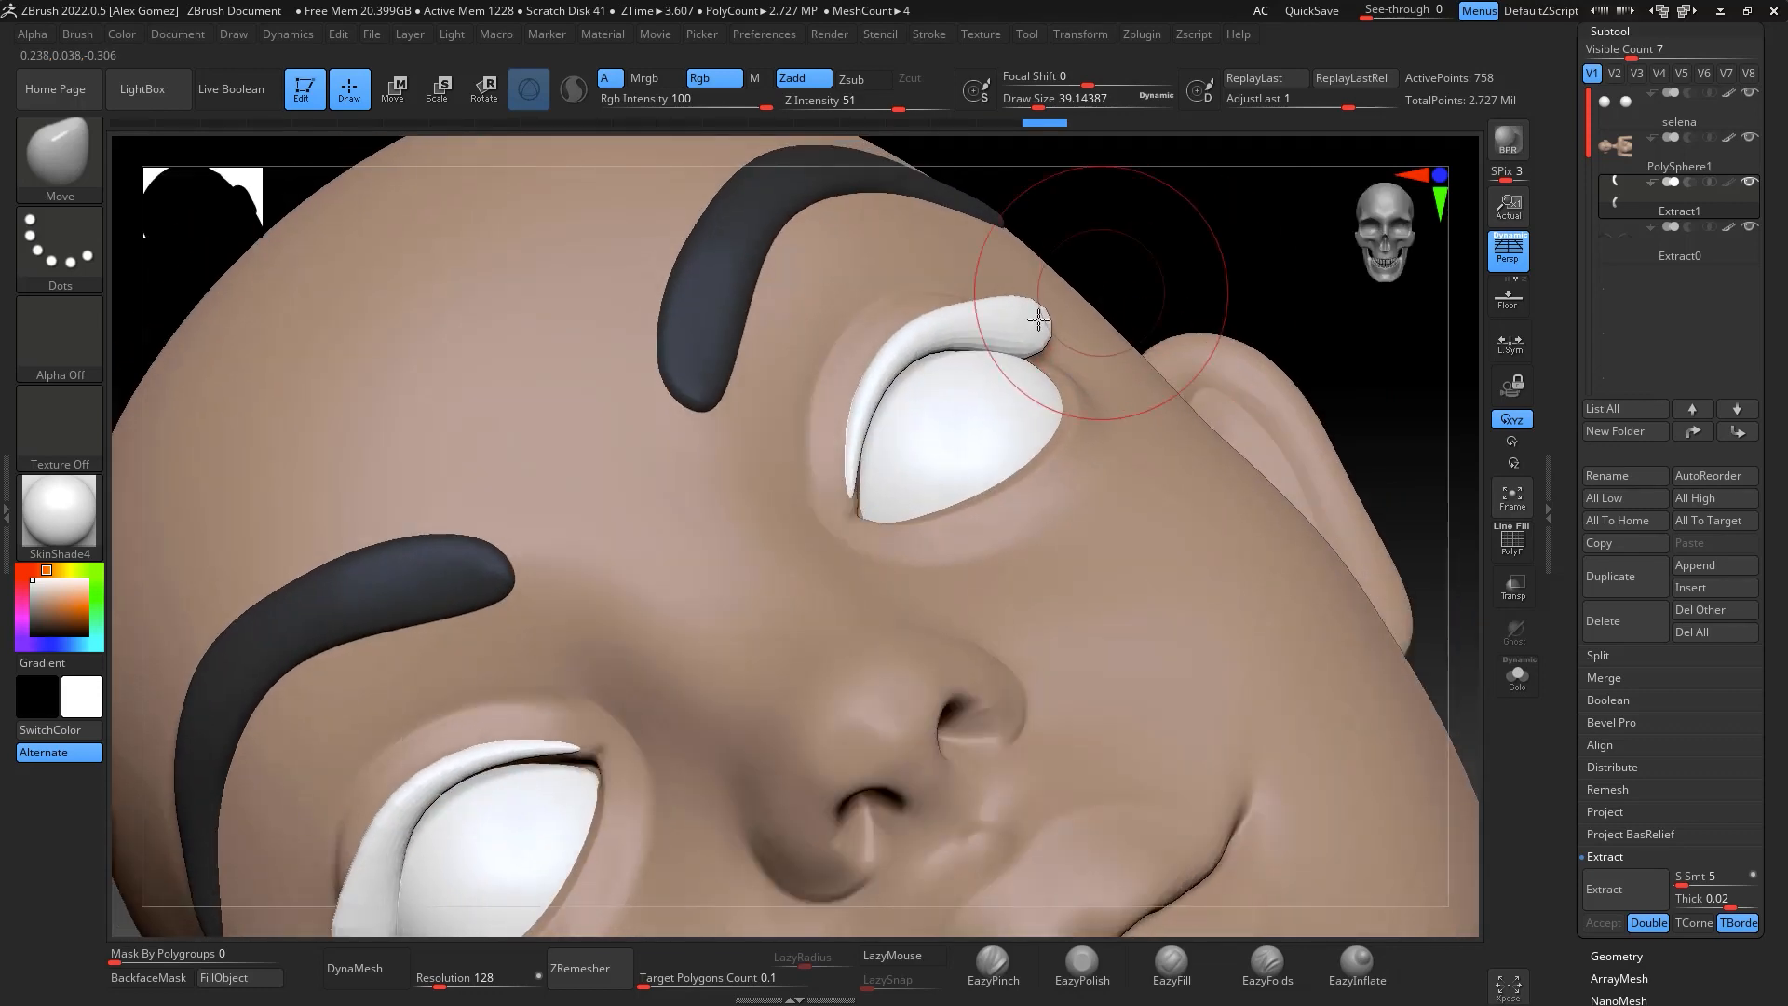
# Slim the outer ends of the lash strips and seat them against the eyelids with the Move brush
pyautogui.moveTo(1041, 337); pyautogui.dragTo(980, 305)
pyautogui.moveTo(1234, 247)
pyautogui.mouseDown()
pyautogui.moveTo(1274, 255)
pyautogui.moveTo(1297, 360)
pyautogui.mouseUp()
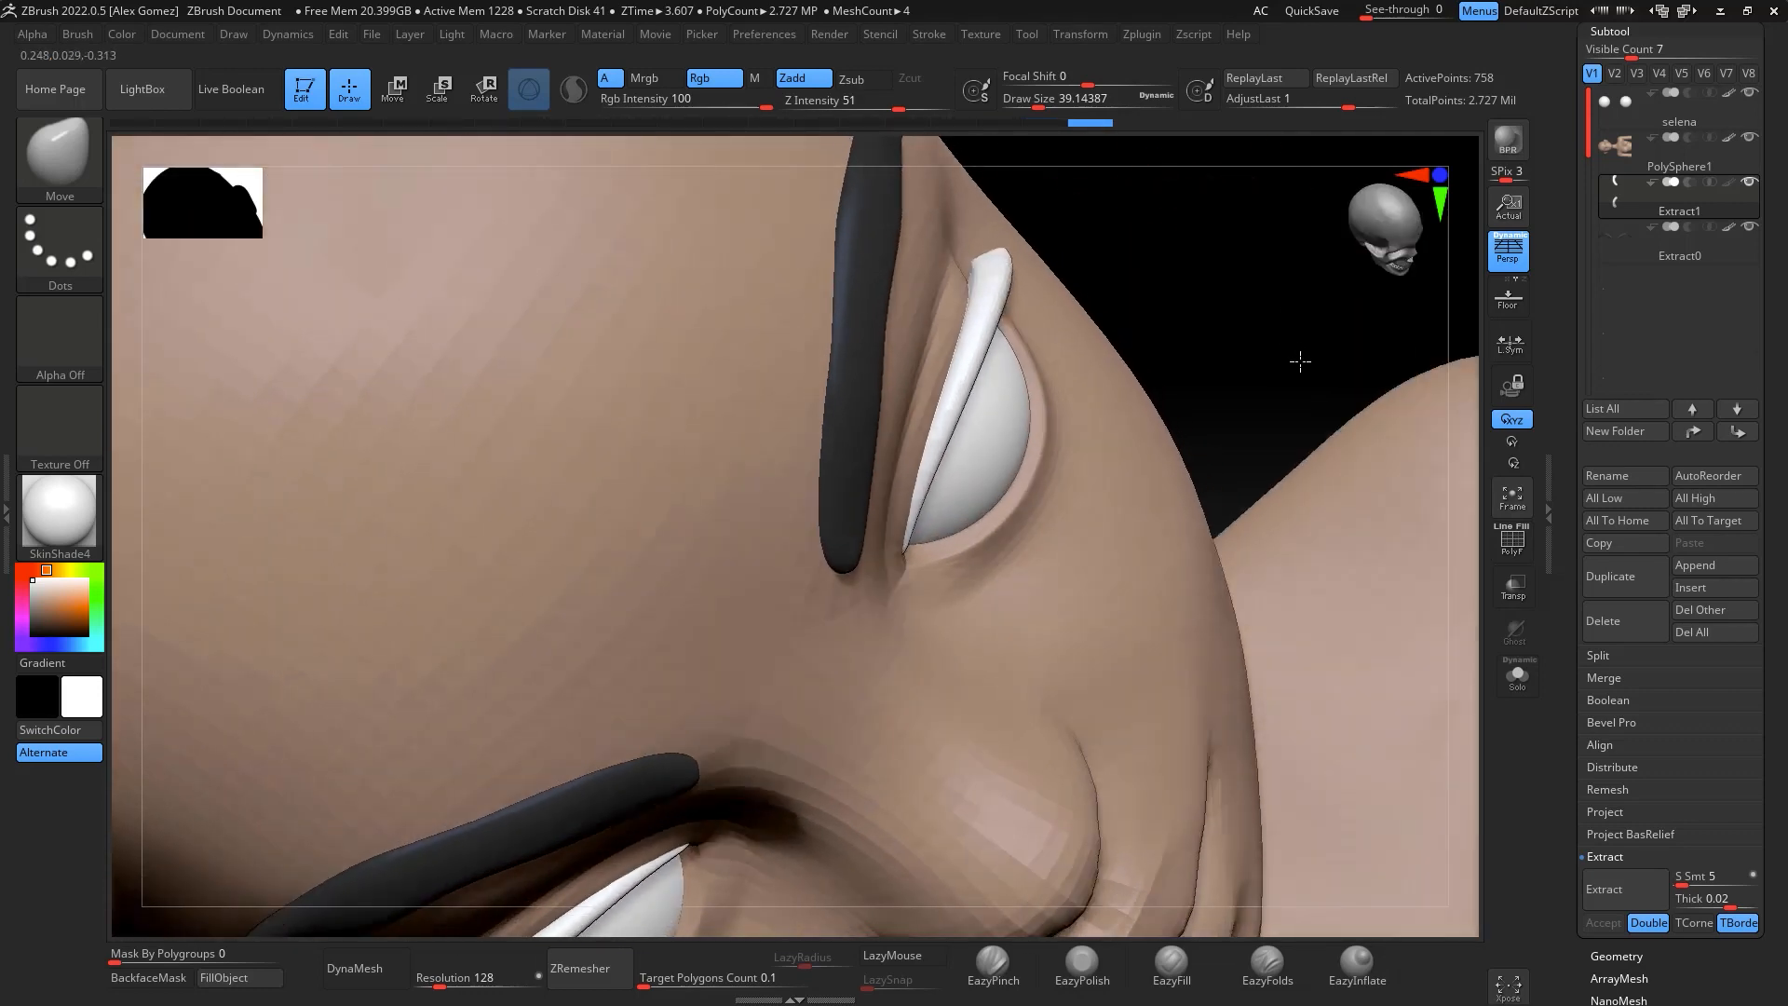
pyautogui.moveTo(965, 287); pyautogui.dragTo(961, 296)
pyautogui.moveTo(1222, 288)
pyautogui.mouseDown()
pyautogui.moveTo(1273, 288)
pyautogui.moveTo(1254, 296)
pyautogui.mouseUp()
pyautogui.moveTo(1281, 417)
pyautogui.keyDown('alt'); pyautogui.mouseDown()
pyautogui.moveTo(1294, 311)
pyautogui.moveTo(1301, 459)
pyautogui.moveTo(1321, 483)
pyautogui.moveTo(1303, 394)
pyautogui.mouseUp(); pyautogui.keyUp('alt')
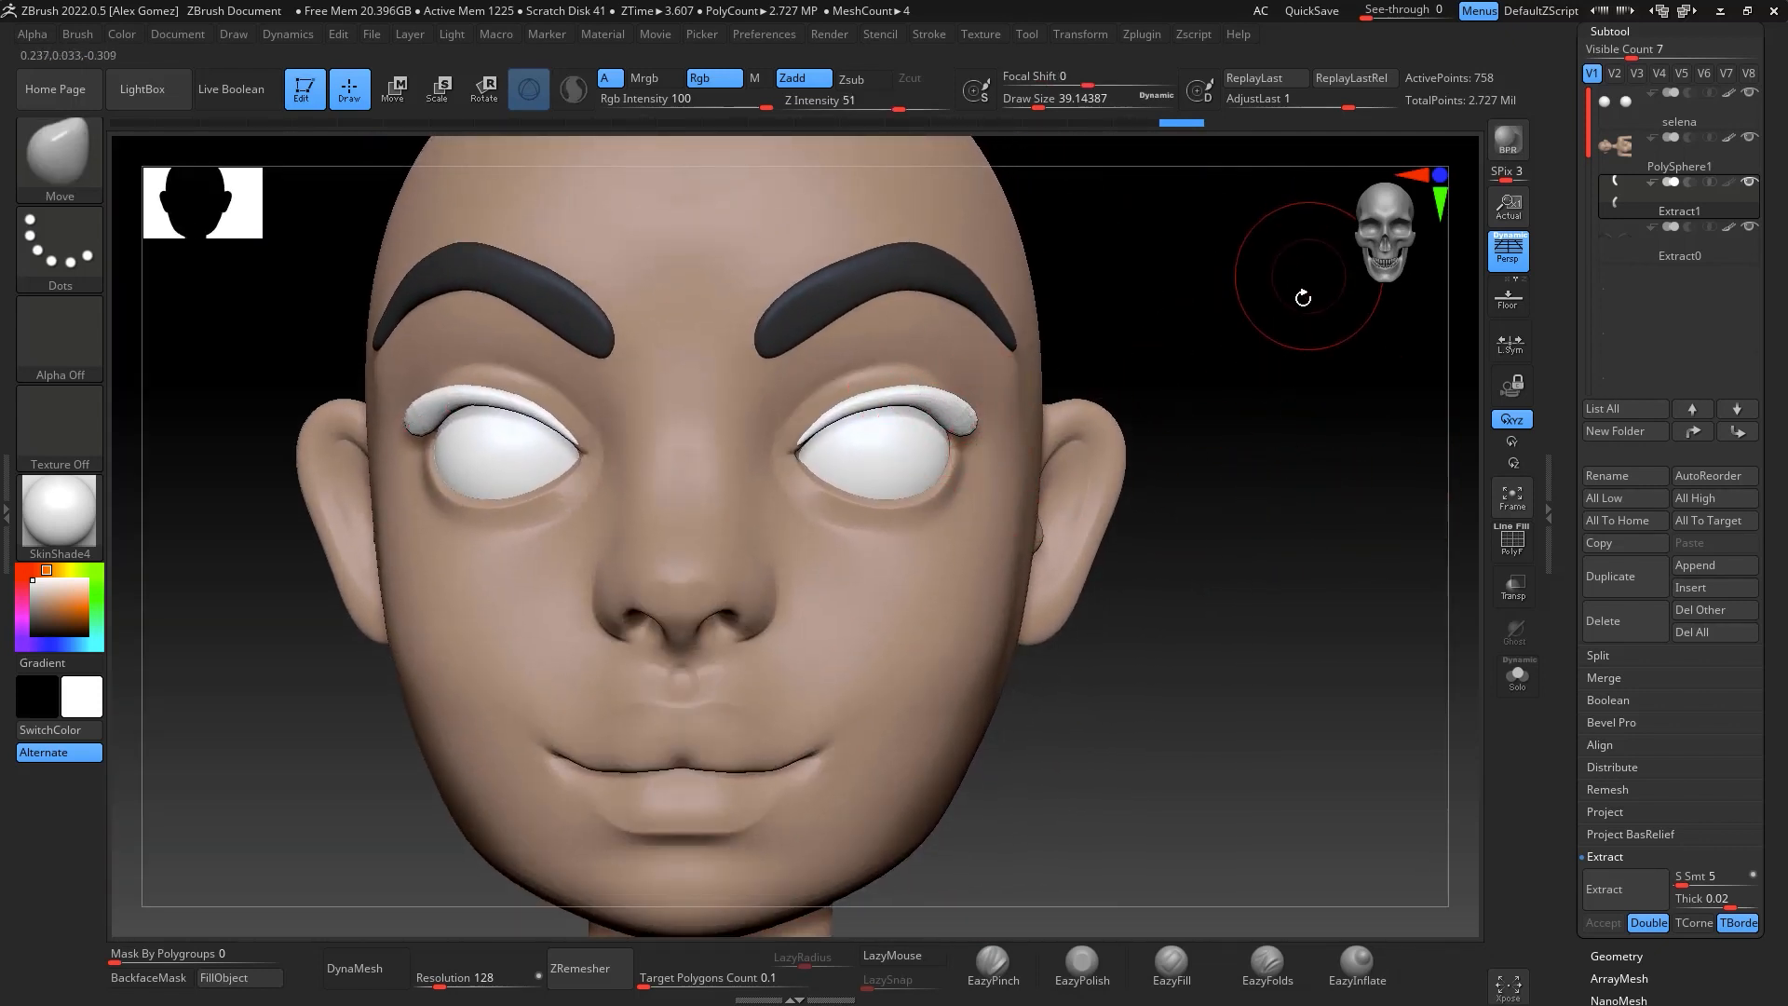
pyautogui.moveTo(1305, 280); pyautogui.dragTo(1153, 303)
# Turn on backface masking and pull the outer ends of the lash strips outward into points at a draw size of about 62
pyautogui.click(174, 969)
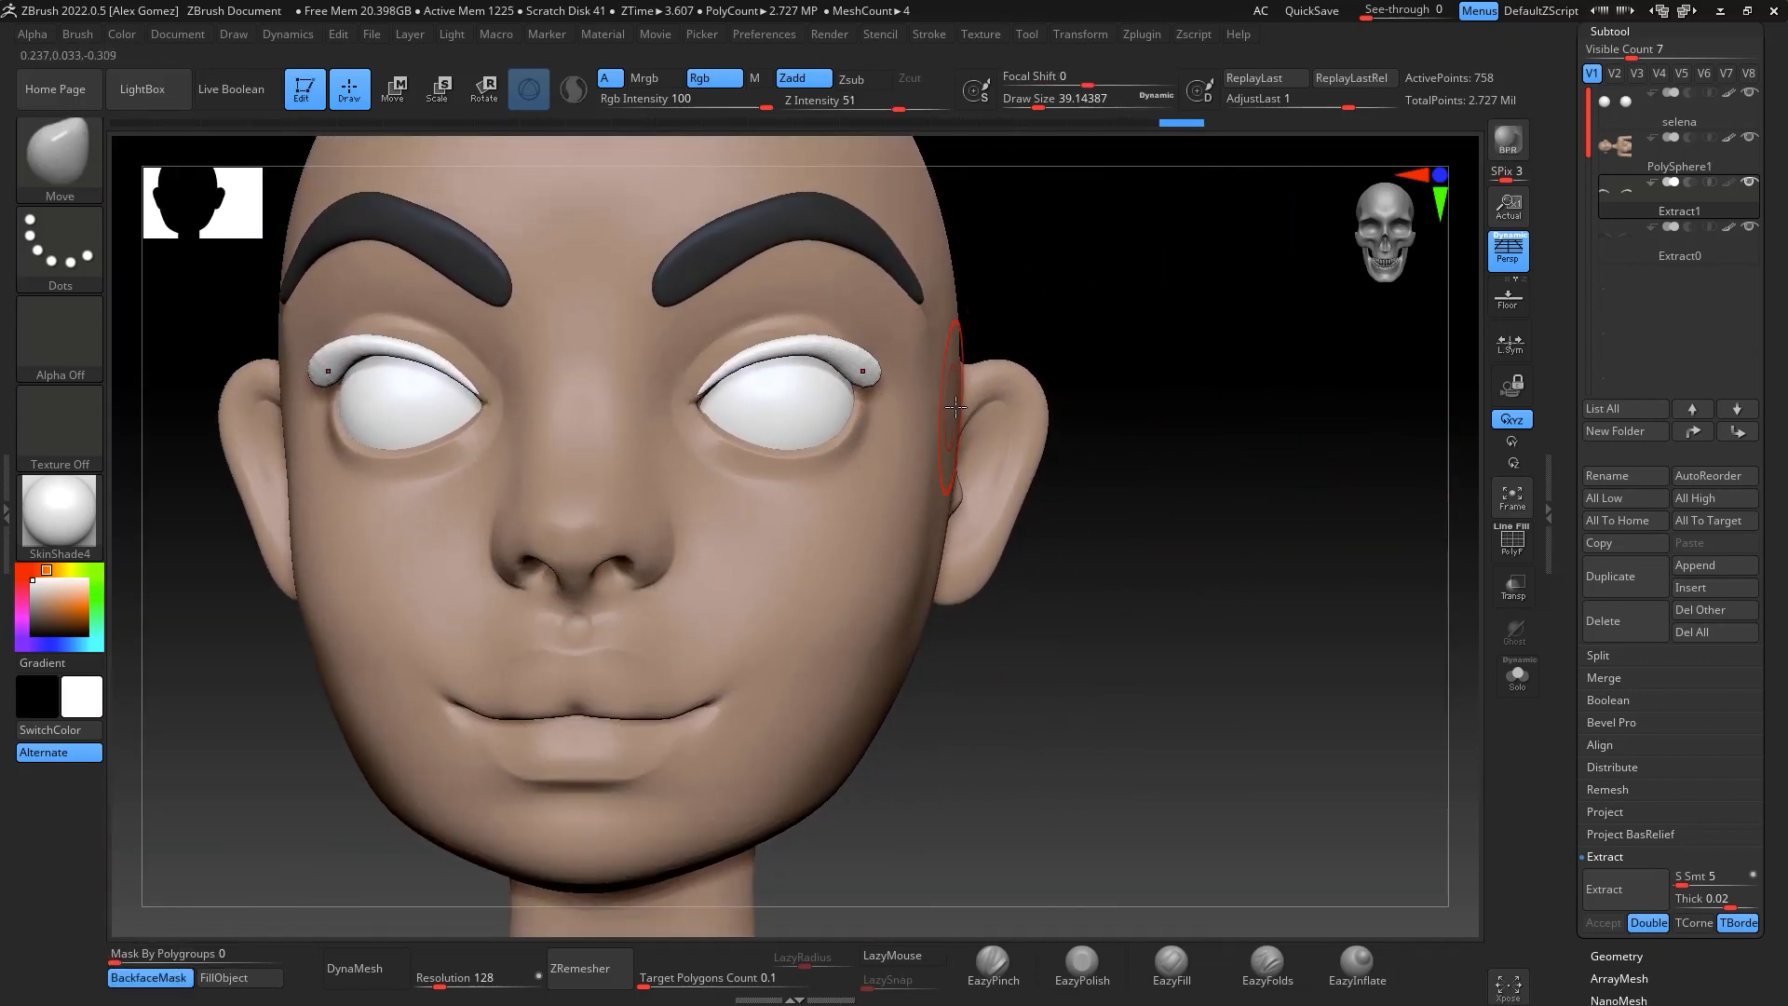
pyautogui.press('space')
pyautogui.moveTo(945, 416); pyautogui.dragTo(896, 371)
pyautogui.press('space')
pyautogui.moveTo(870, 373); pyautogui.dragTo(884, 370)
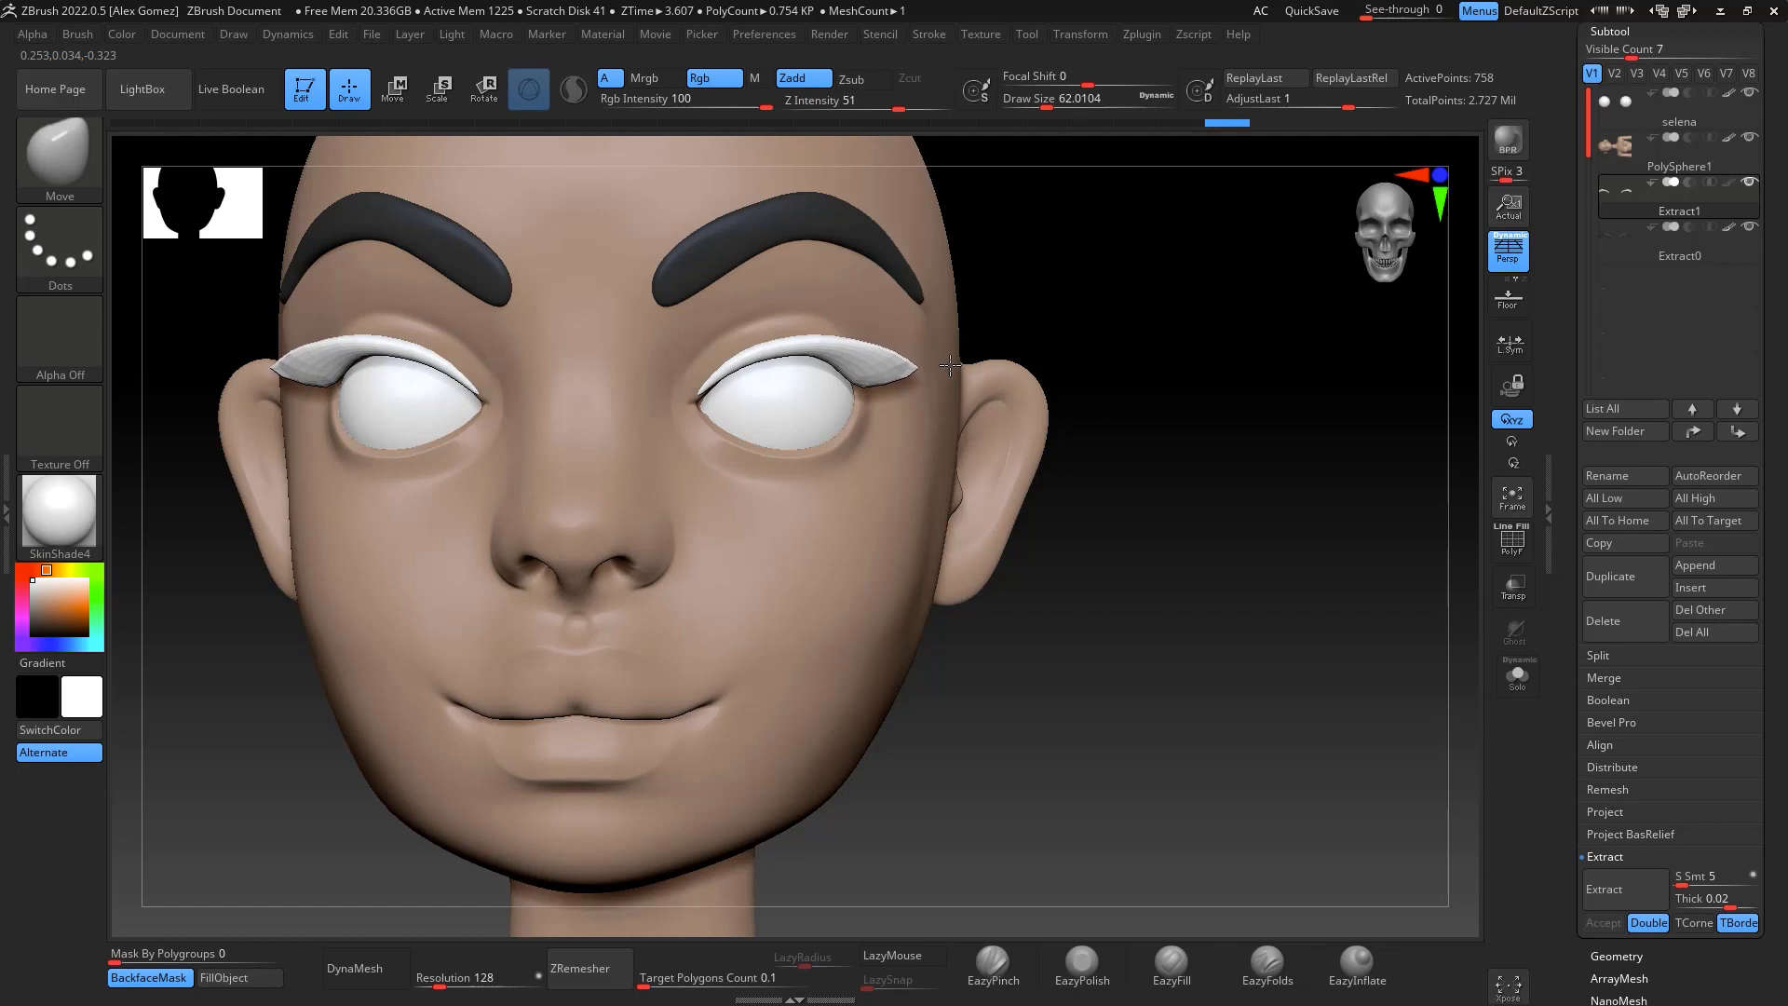
pyautogui.keyDown('alt'); pyautogui.moveTo(1129, 309); pyautogui.dragTo(1227, 268); pyautogui.keyUp('alt')
# Bend the outer tips of the lashes upward into wings, then smooth and adjust their lower corners at a draw size of about 25
pyautogui.press('space')
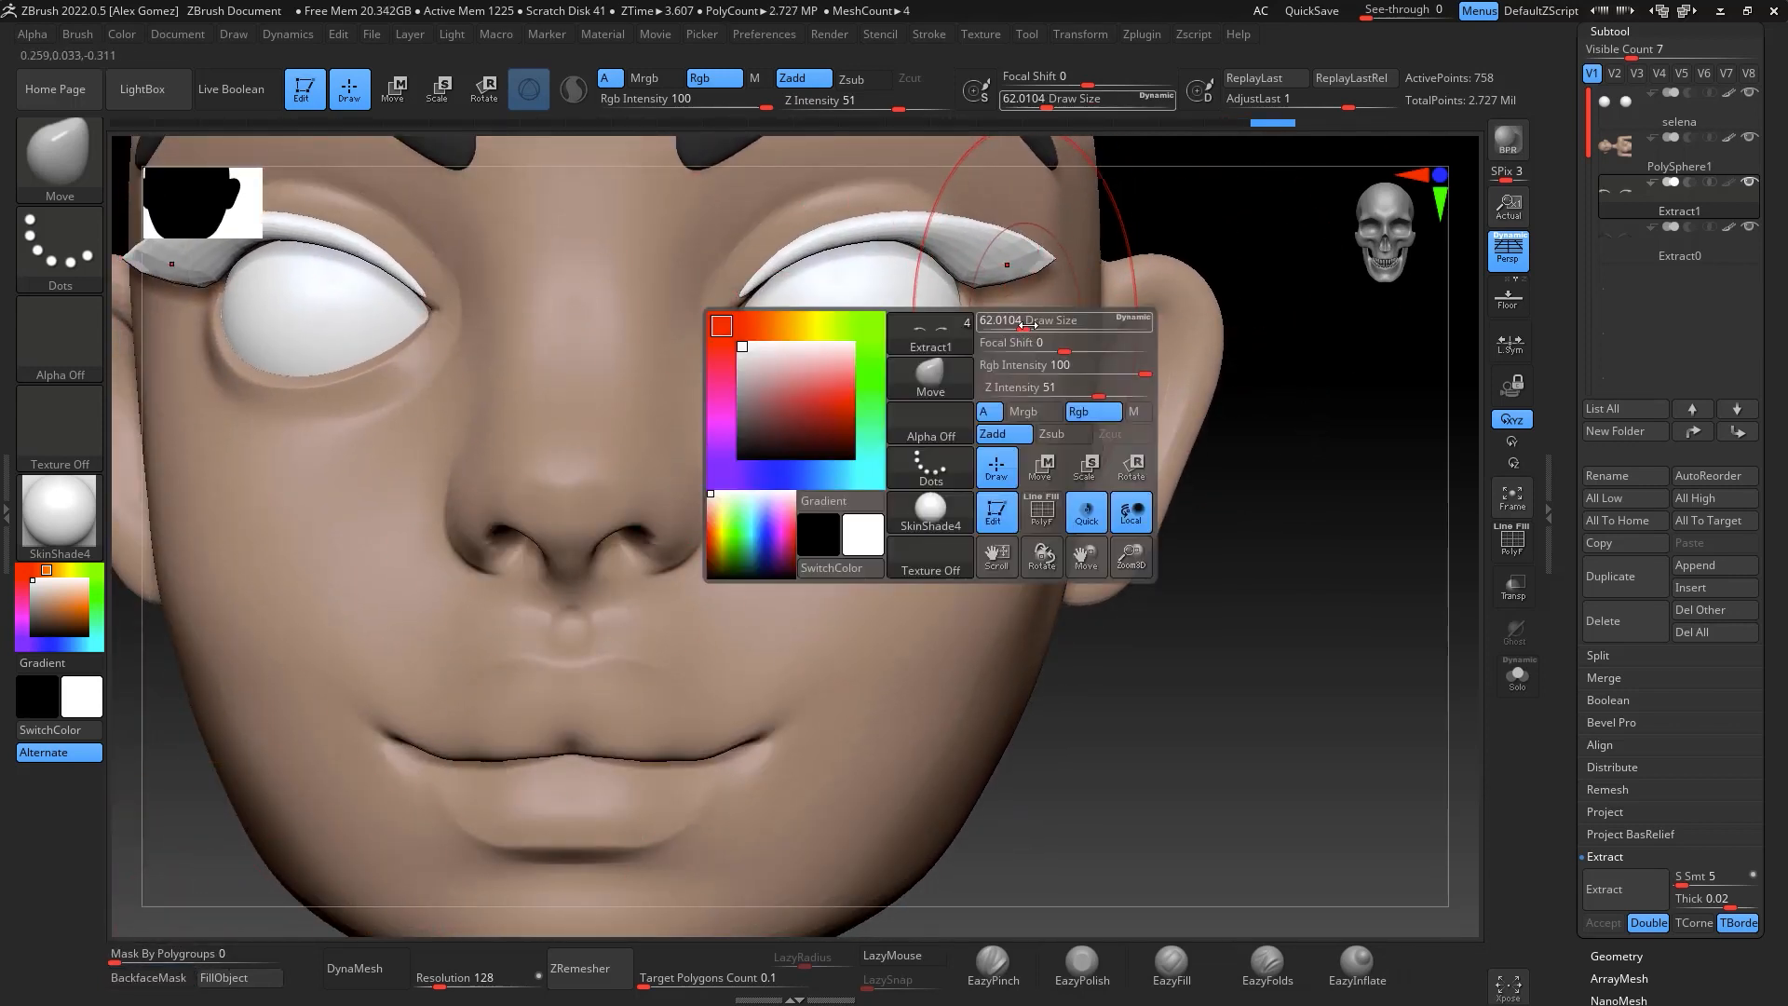
pyautogui.moveTo(1023, 320); pyautogui.dragTo(1009, 324)
pyautogui.press('space')
pyautogui.moveTo(996, 241)
pyautogui.mouseDown()
pyautogui.moveTo(1065, 213)
pyautogui.moveTo(1056, 226)
pyautogui.moveTo(1068, 202)
pyautogui.mouseUp()
pyautogui.press('shift')
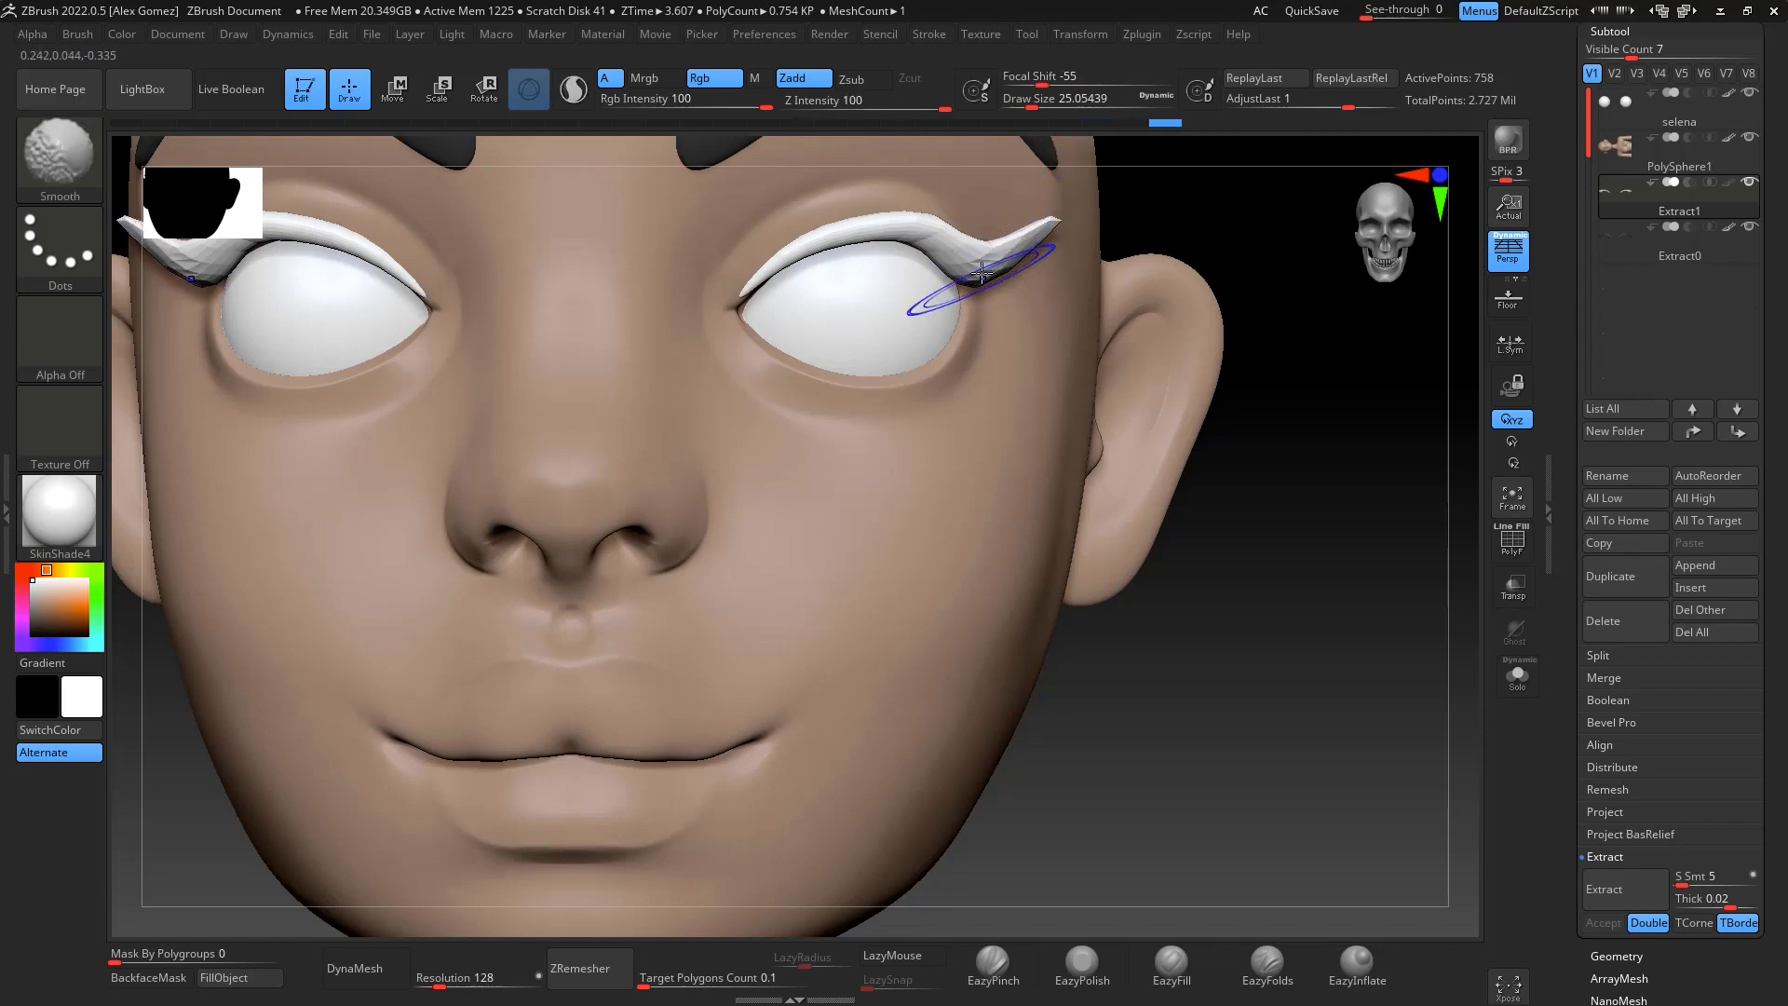
pyautogui.moveTo(1294, 522)
pyautogui.mouseDown()
pyautogui.moveTo(1246, 263)
pyautogui.moveTo(967, 280)
pyautogui.mouseUp()
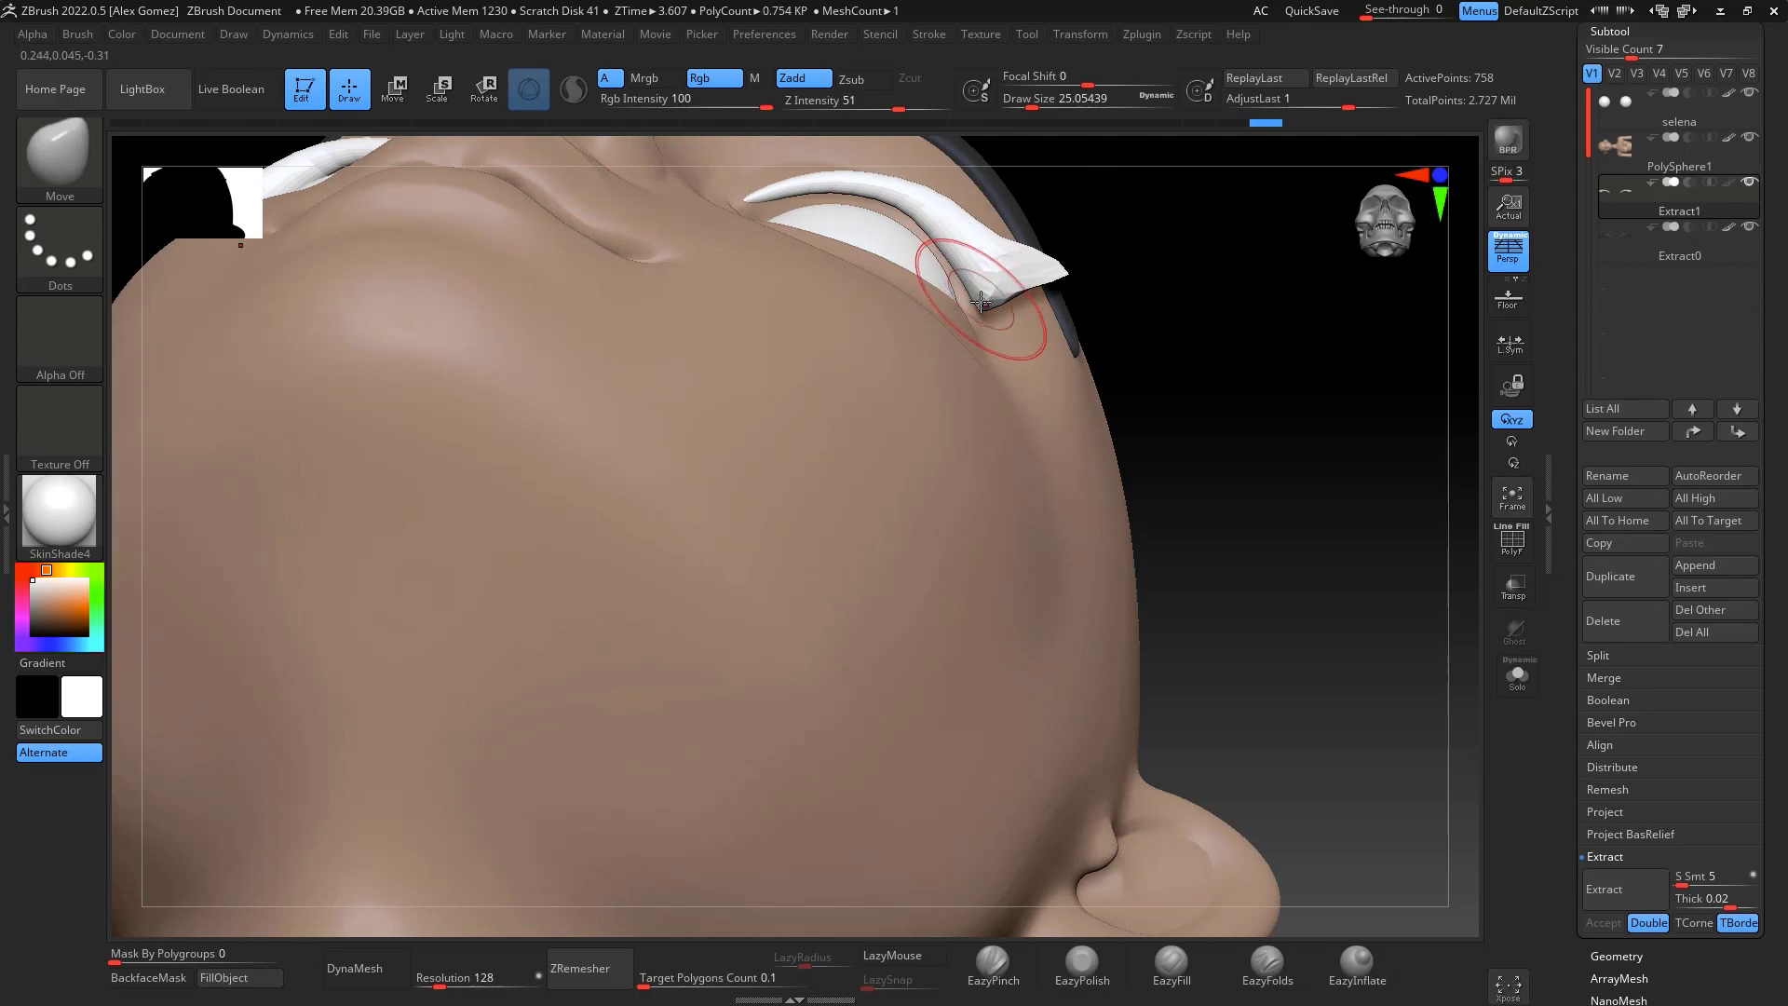
pyautogui.moveTo(1202, 379); pyautogui.dragTo(1298, 503)
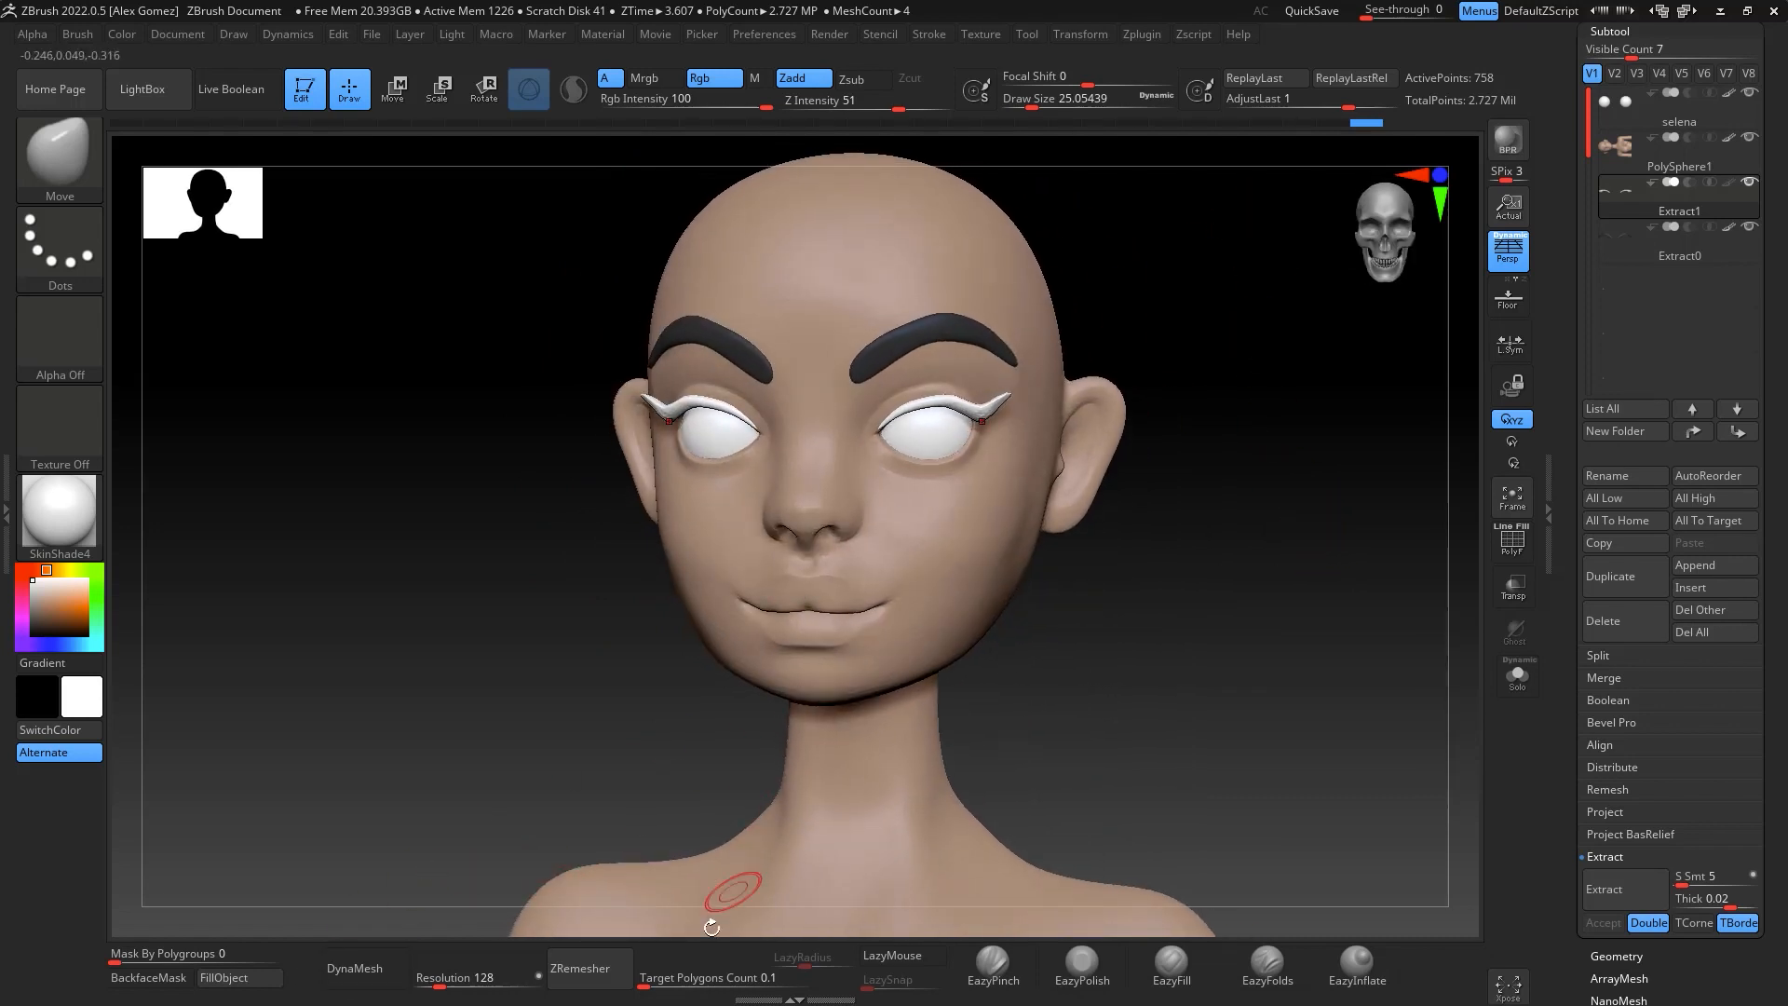
# Remesh the lashes with ZRemesher again and fill them with the dark grey colour sampled from the eyebrows
pyautogui.click(580, 969)
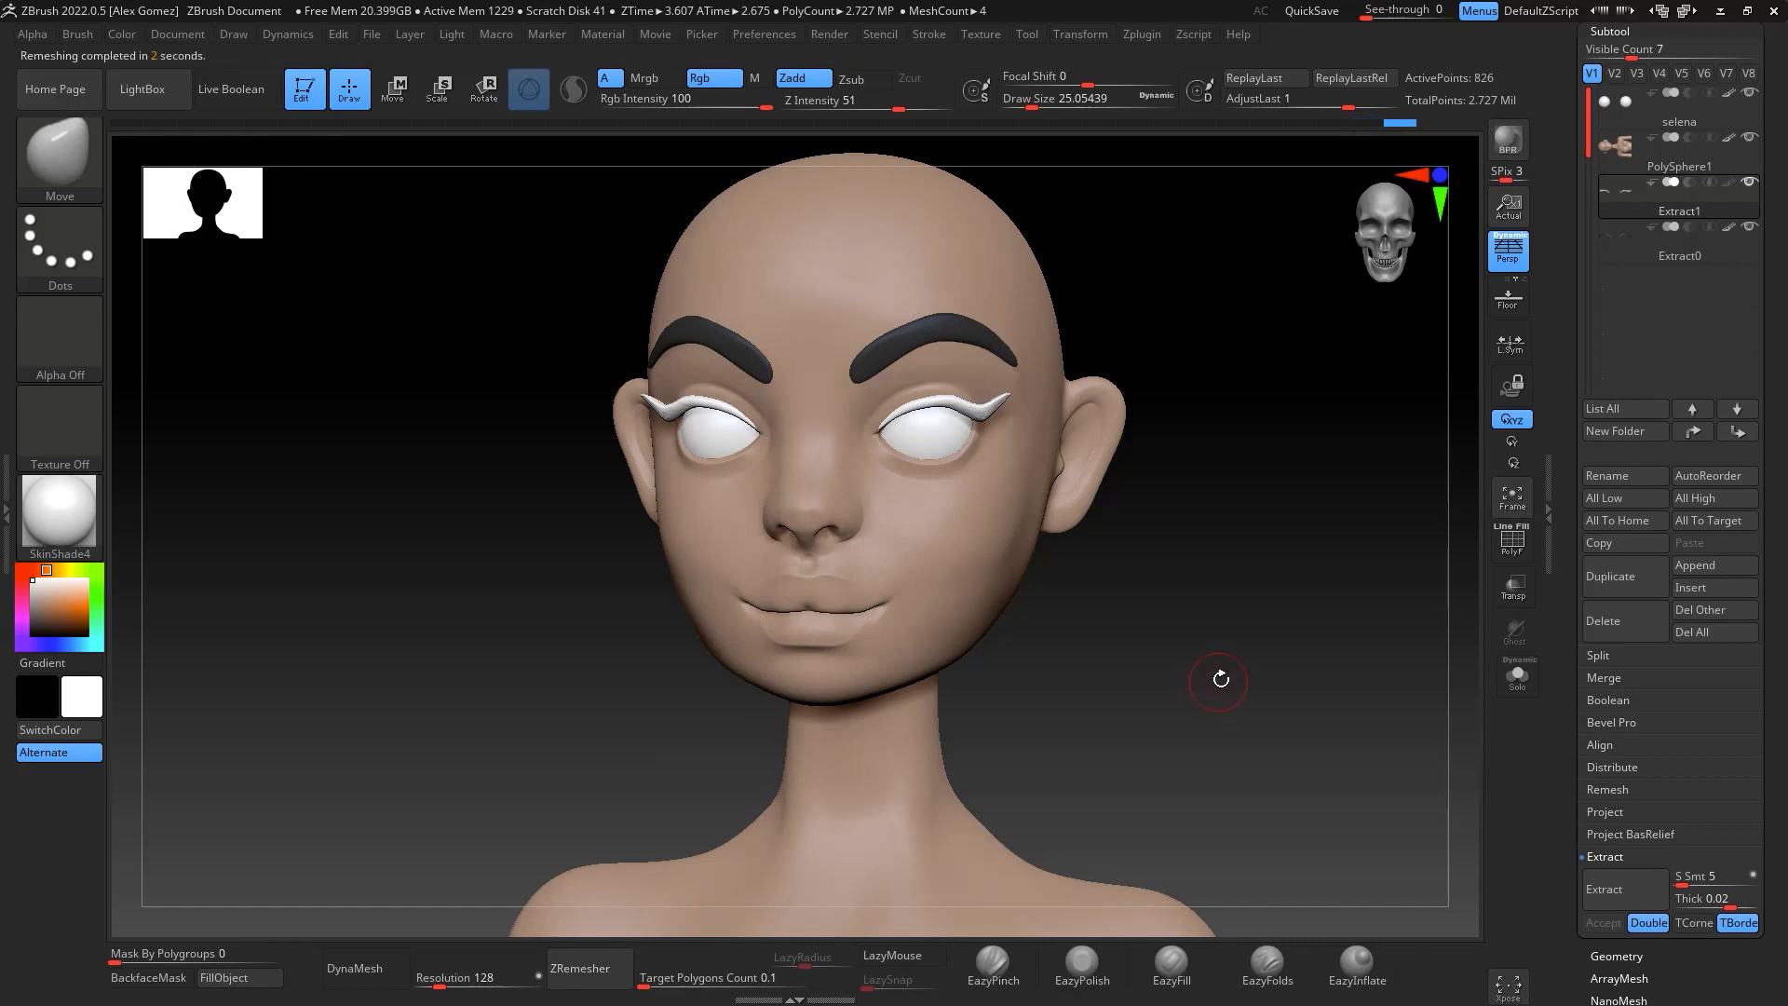
pyautogui.moveTo(1223, 687); pyautogui.dragTo(1225, 559)
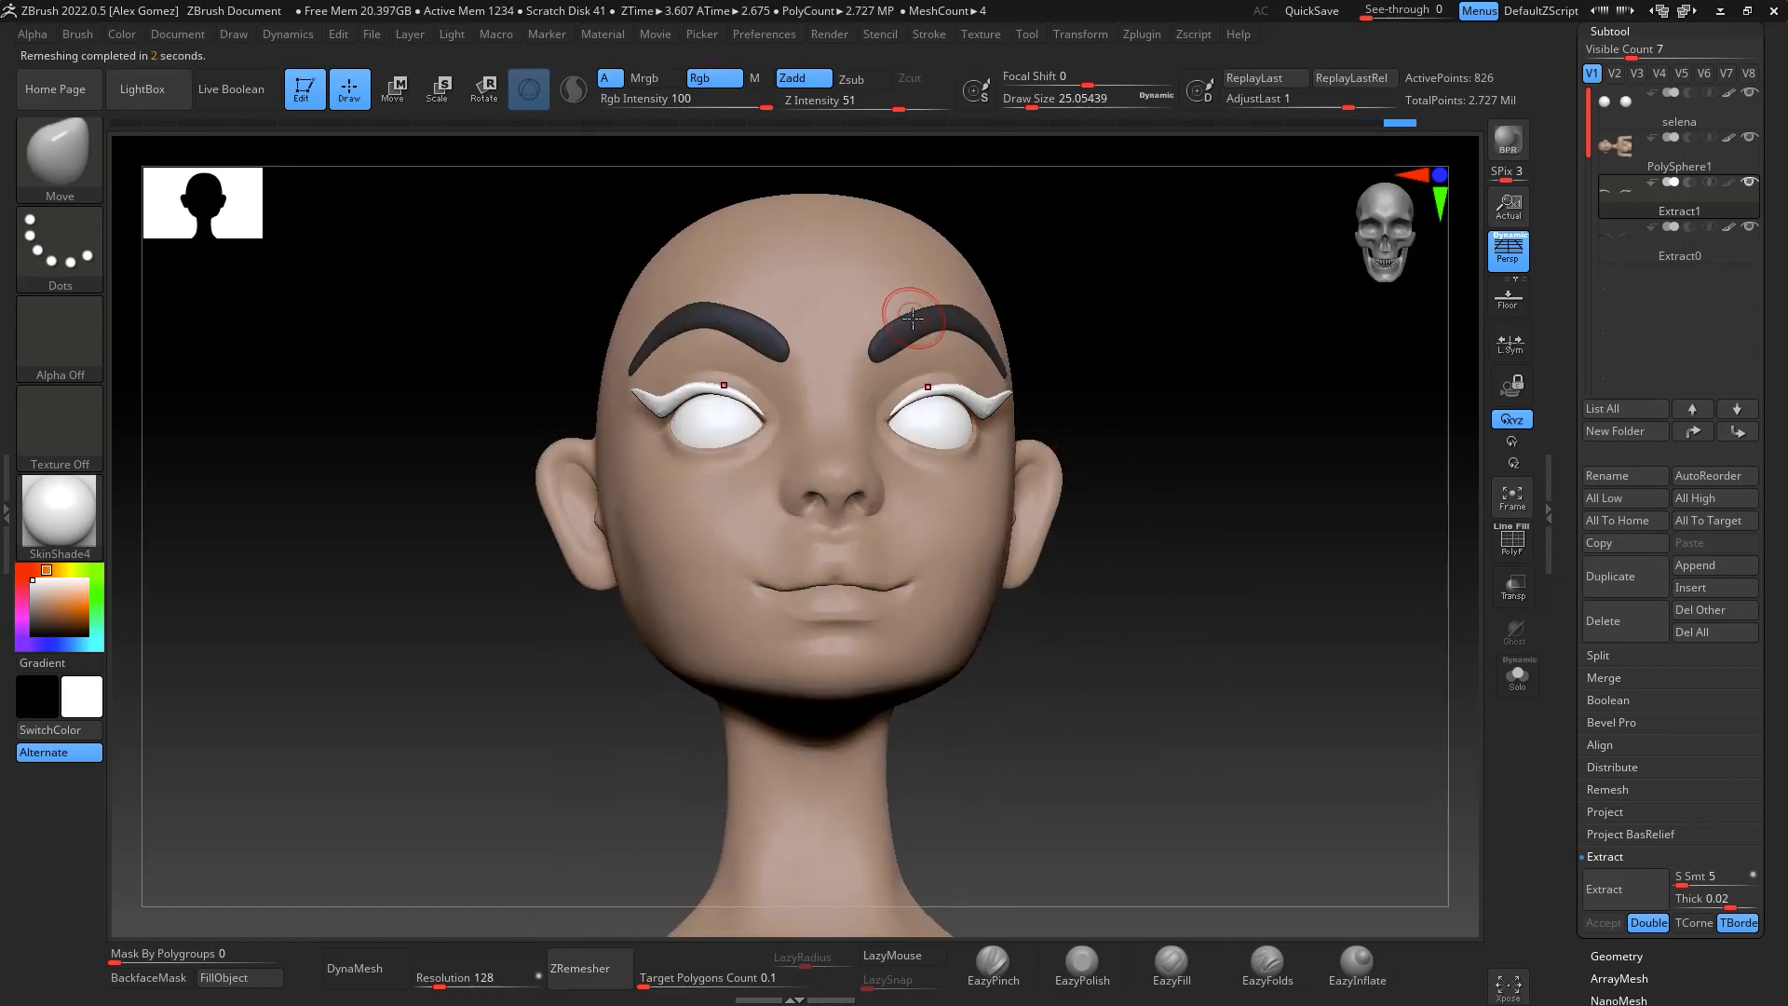
pyautogui.press('c')
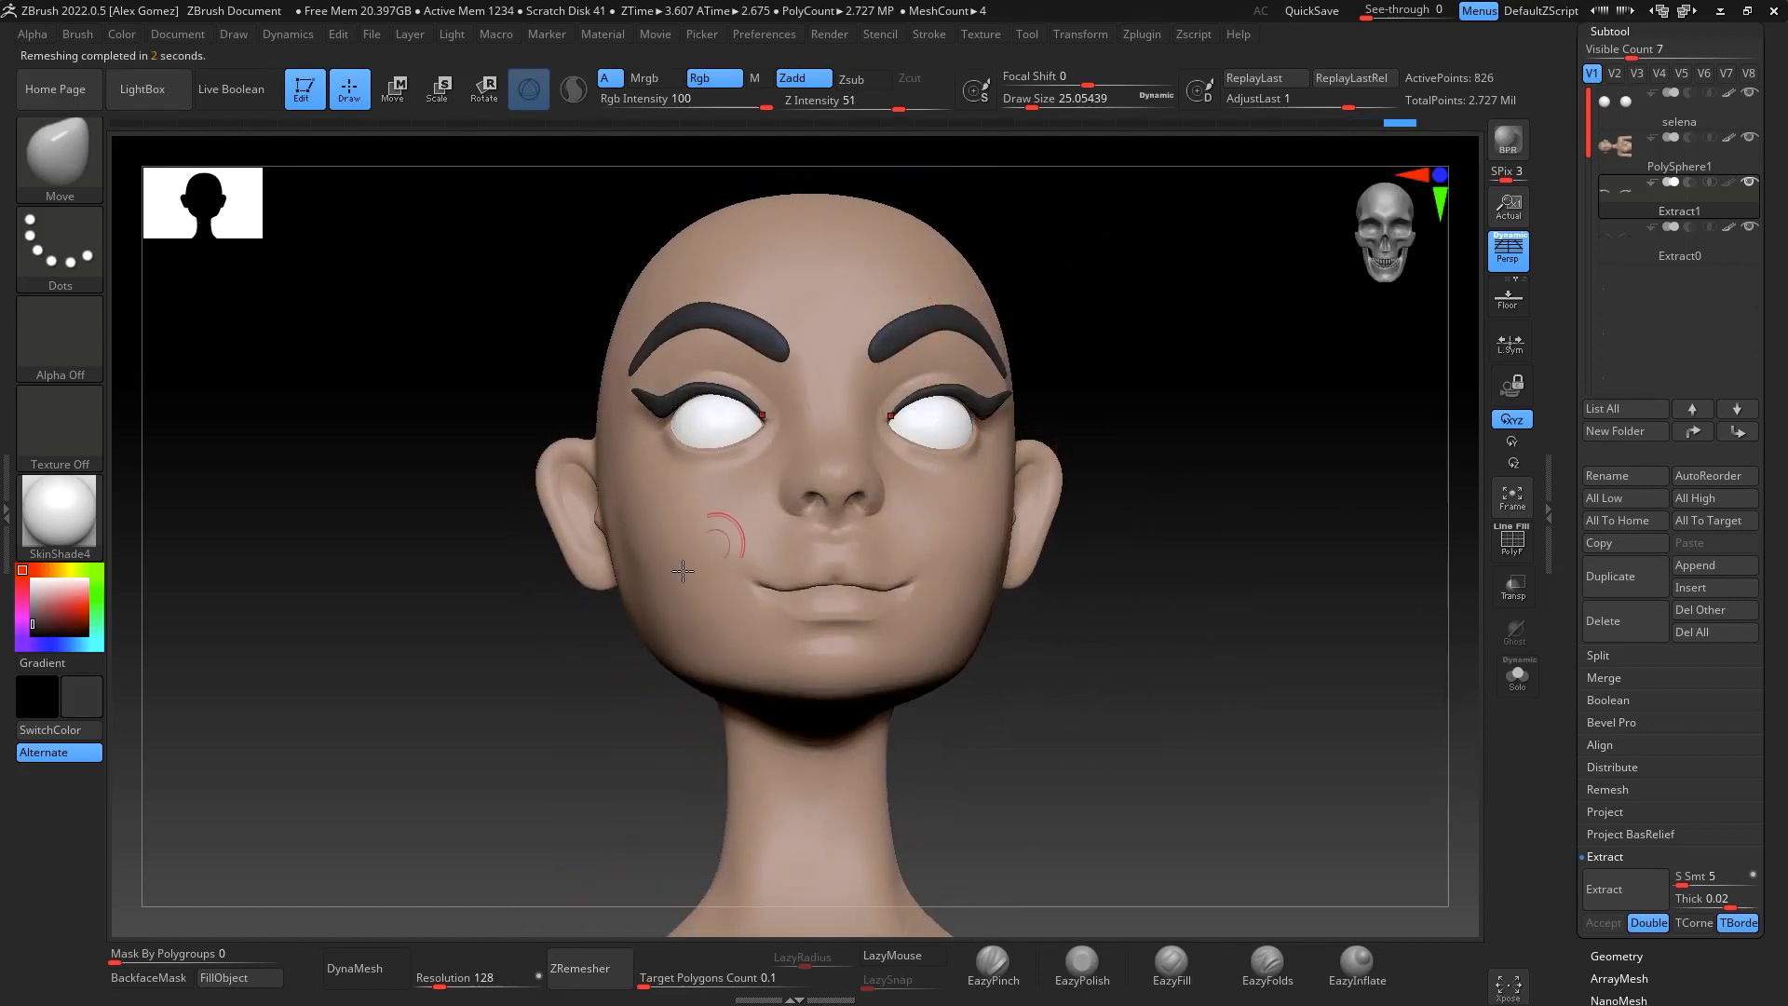
pyautogui.click(235, 977)
# Refine the curve and pointed tips of the winged lashes with the Move brush at a draw size of about 25
pyautogui.moveTo(1257, 665)
pyautogui.keyDown('shift'); pyautogui.mouseDown()
pyautogui.moveTo(1255, 719)
pyautogui.moveTo(1233, 671)
pyautogui.moveTo(1313, 438)
pyautogui.mouseUp(); pyautogui.keyUp('shift')
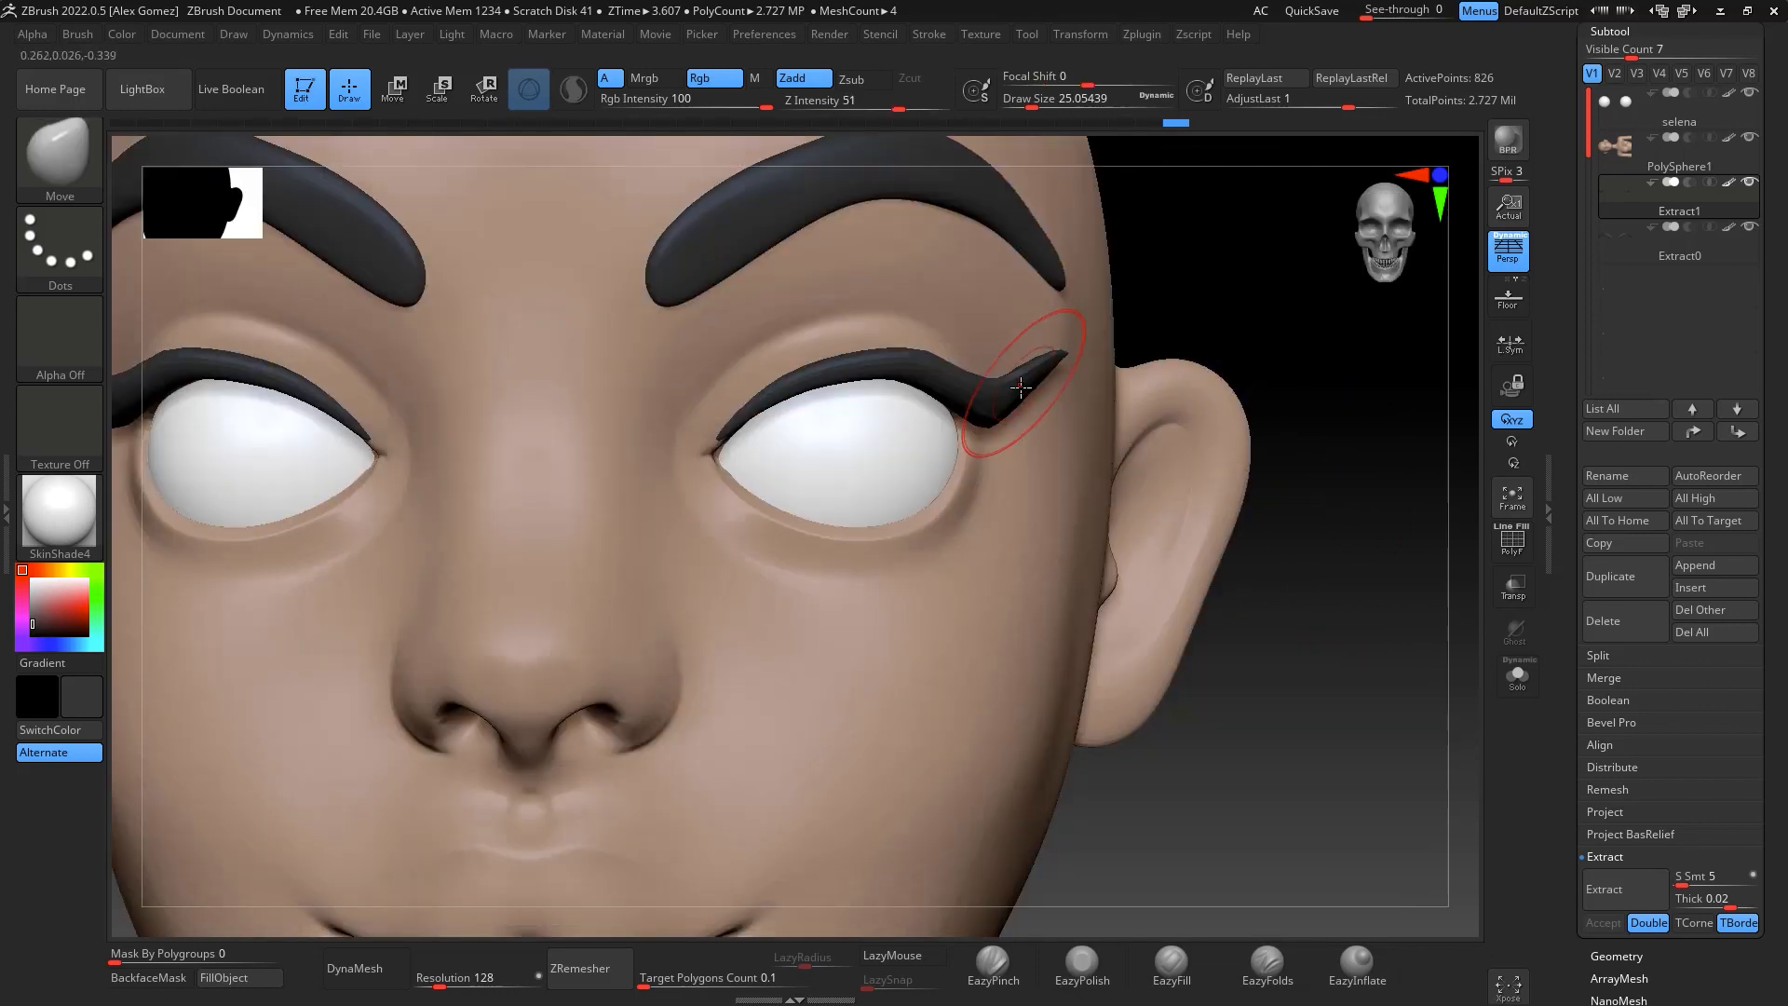
pyautogui.moveTo(1030, 369); pyautogui.dragTo(1034, 384)
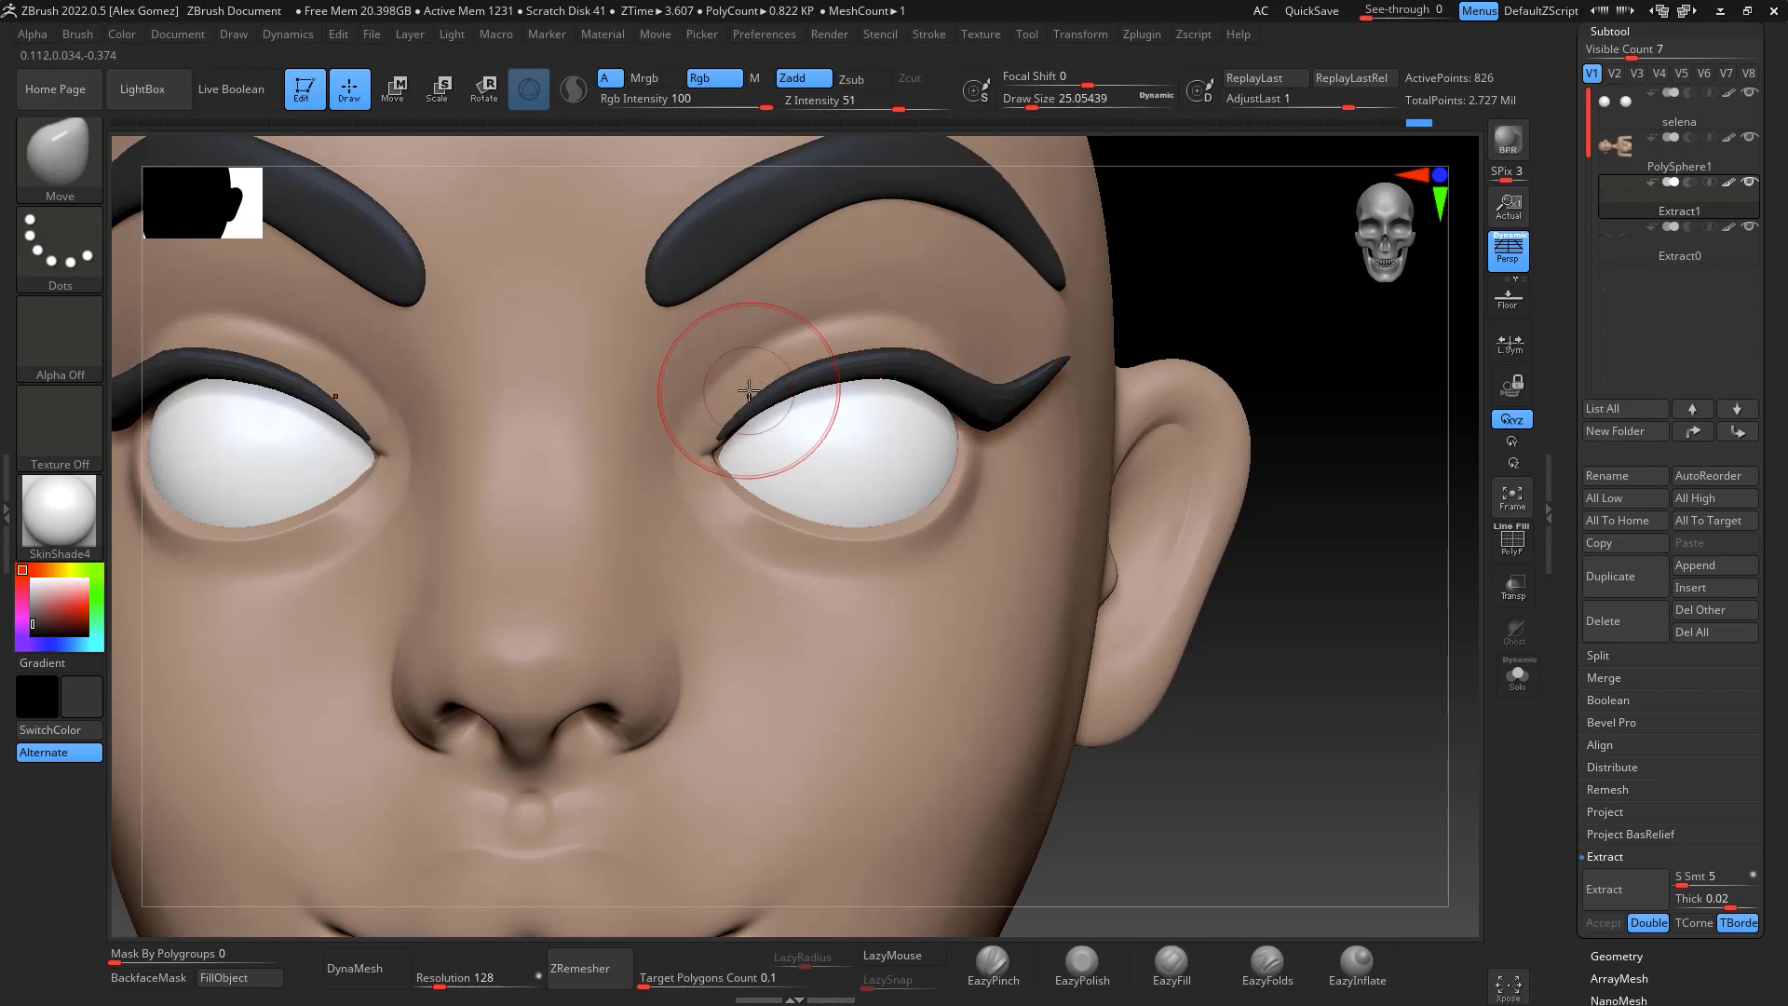
pyautogui.keyDown('alt'); pyautogui.moveTo(1322, 624); pyautogui.dragTo(1326, 561); pyautogui.keyUp('alt')
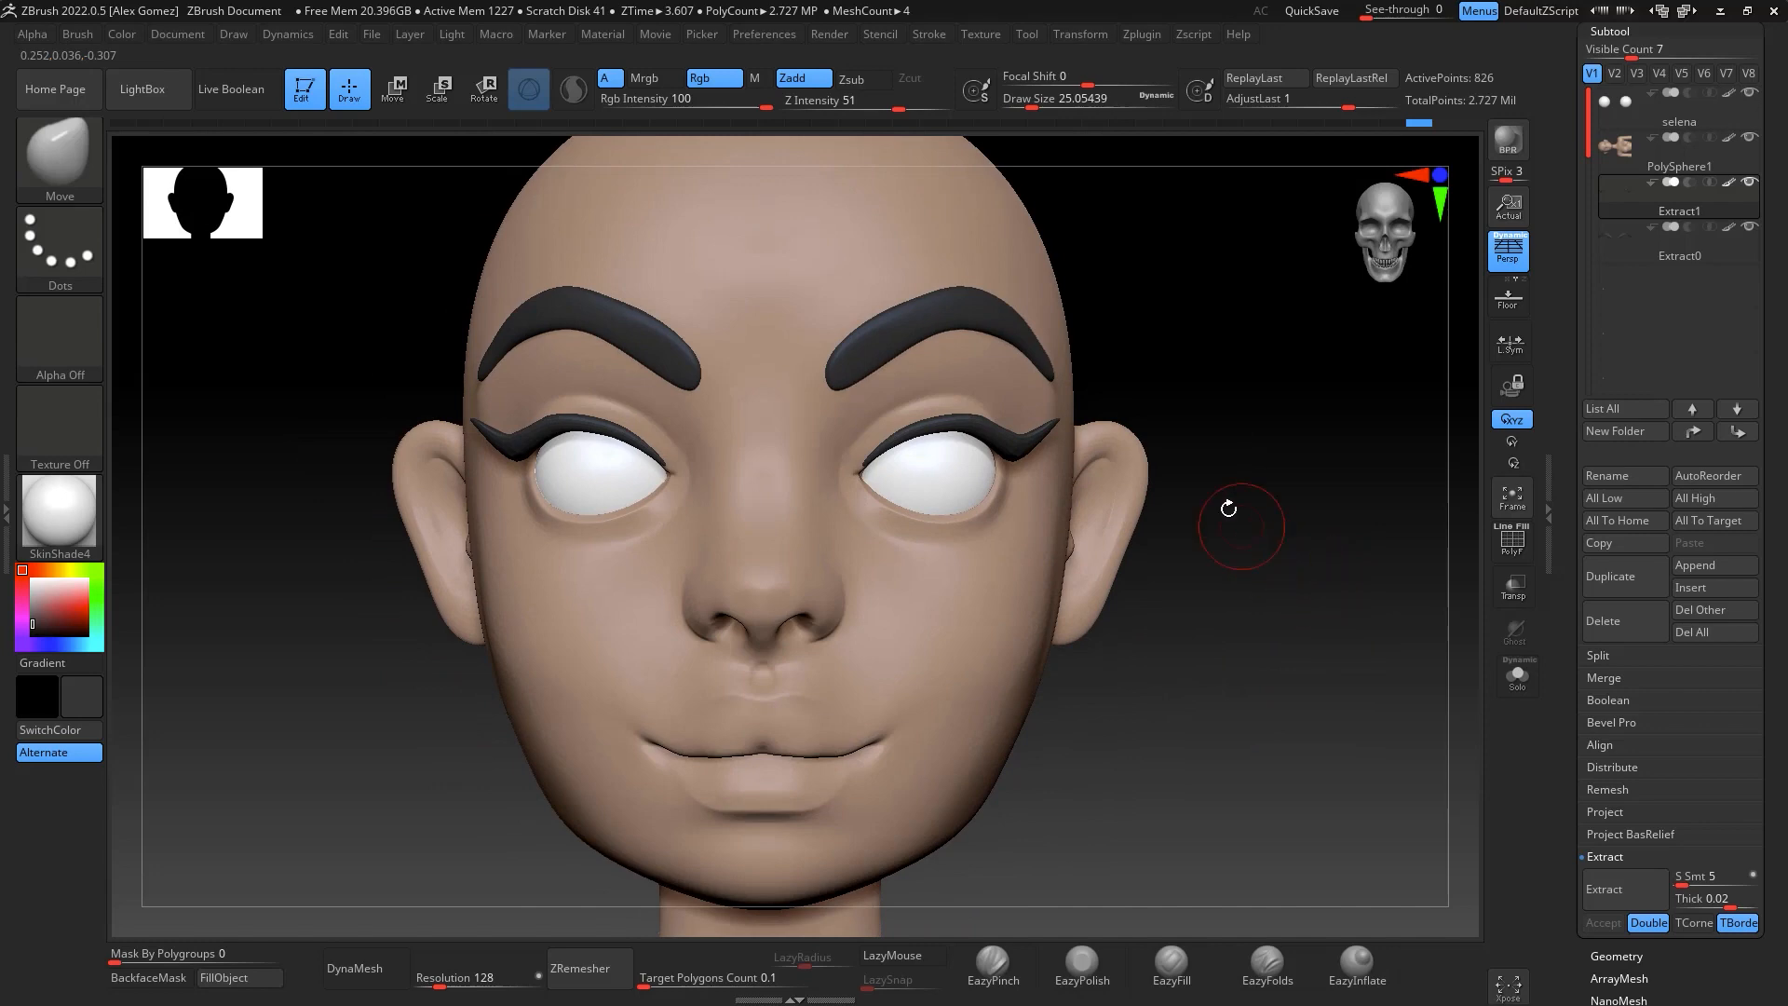
# Make the body subtool active and sharpen the upper eyelid crease with the EazyPinch brush at a draw size of about 16
pyautogui.keyDown('alt'); pyautogui.moveTo(1299, 381); pyautogui.dragTo(1329, 408); pyautogui.keyUp('alt')
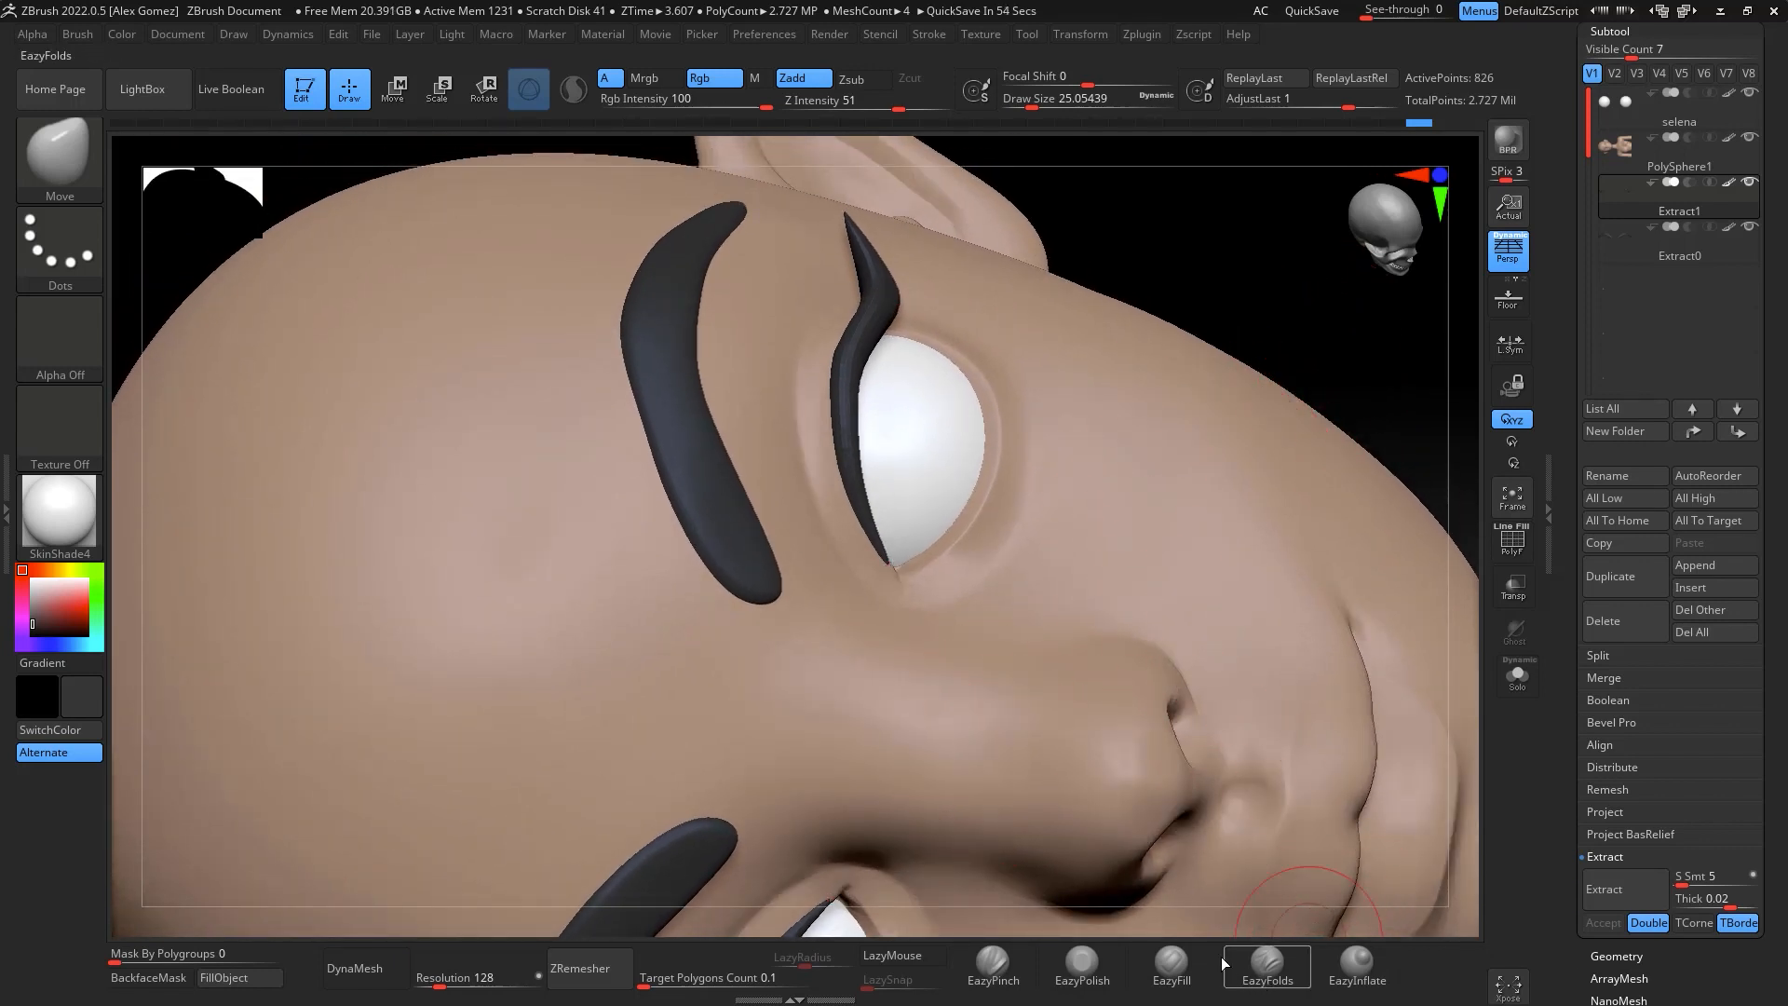
pyautogui.click(1012, 961)
pyautogui.press('space')
pyautogui.moveTo(895, 510); pyautogui.dragTo(866, 510)
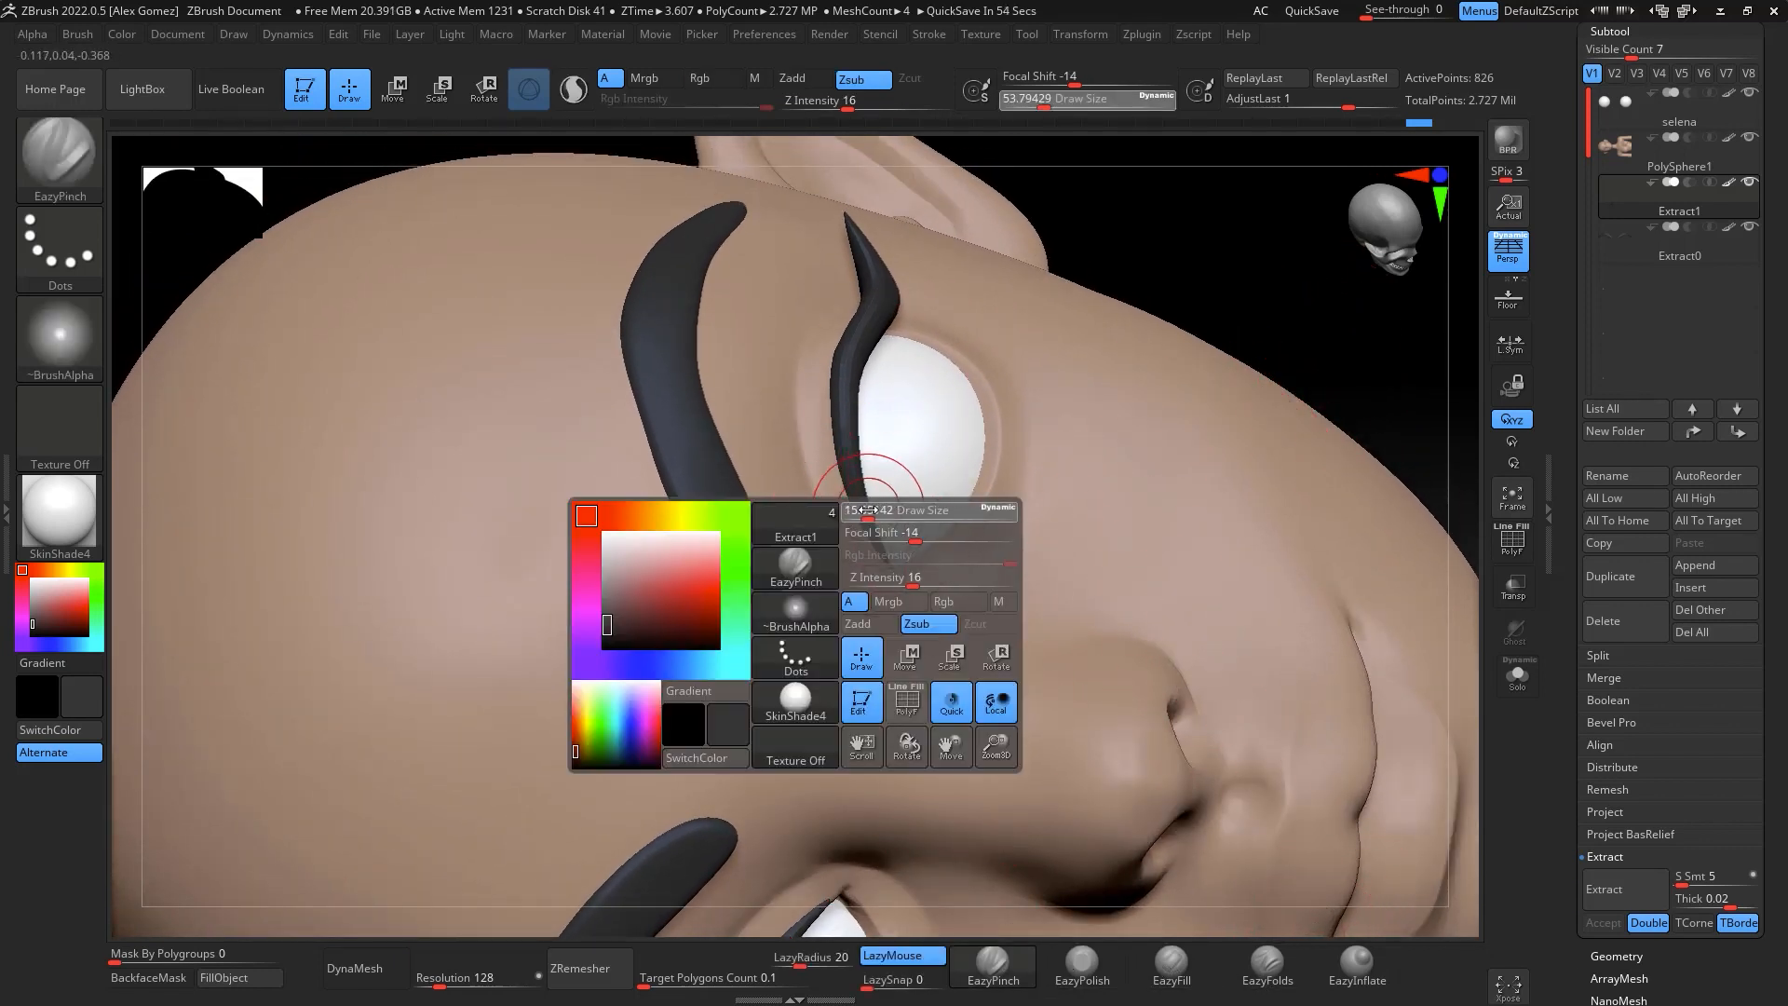
pyautogui.click(1635, 154)
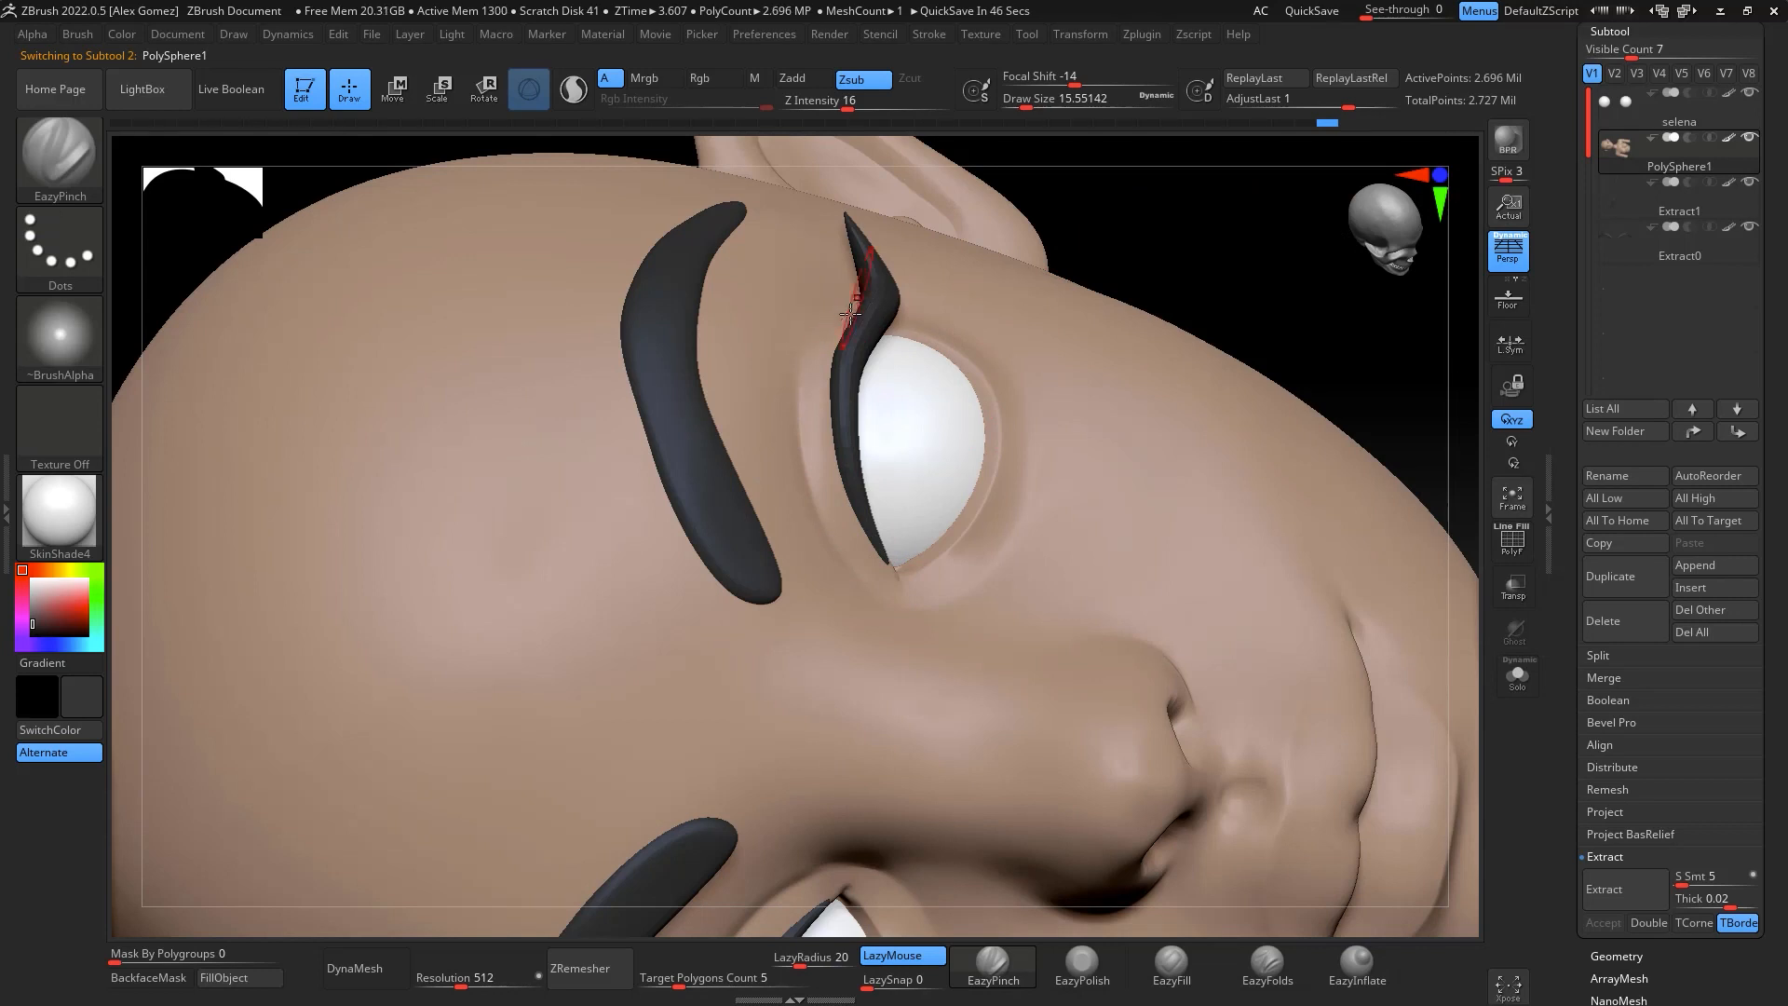
pyautogui.press('shift')
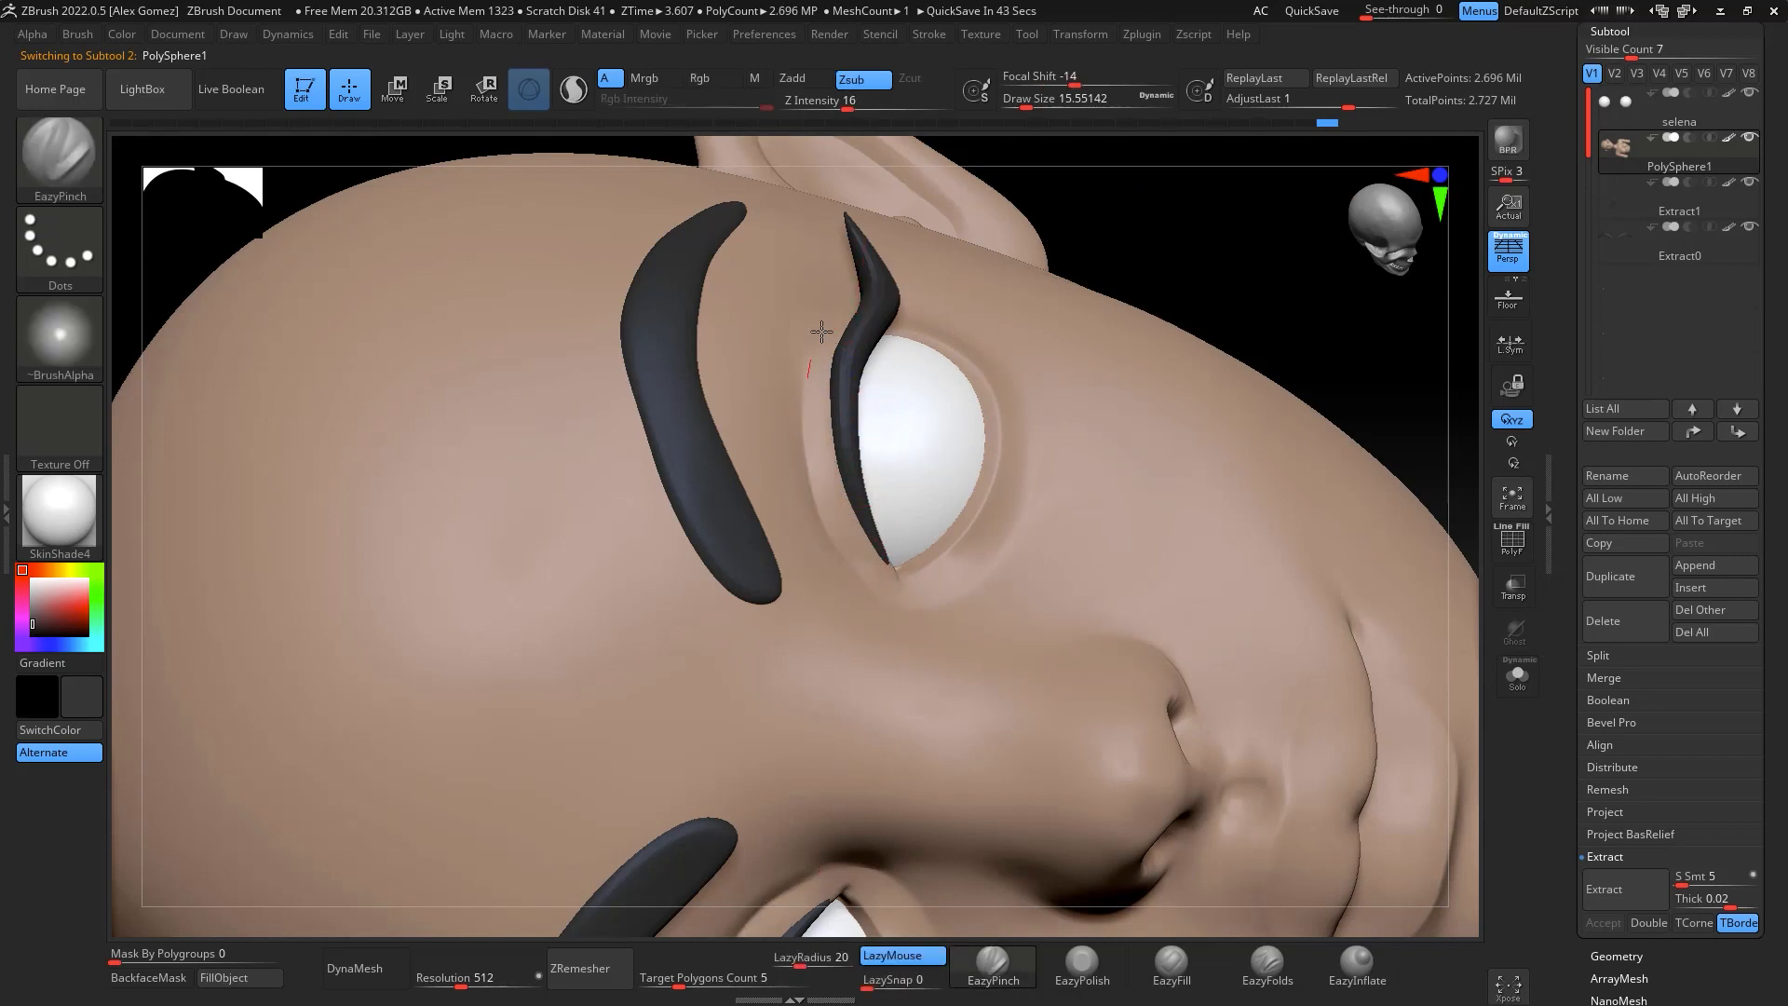
pyautogui.press('shift')
# Smooth the skin around the upper eyelid crease with the brush enlarged to a draw size of about 31
pyautogui.press('space')
pyautogui.moveTo(812, 430); pyautogui.dragTo(821, 430)
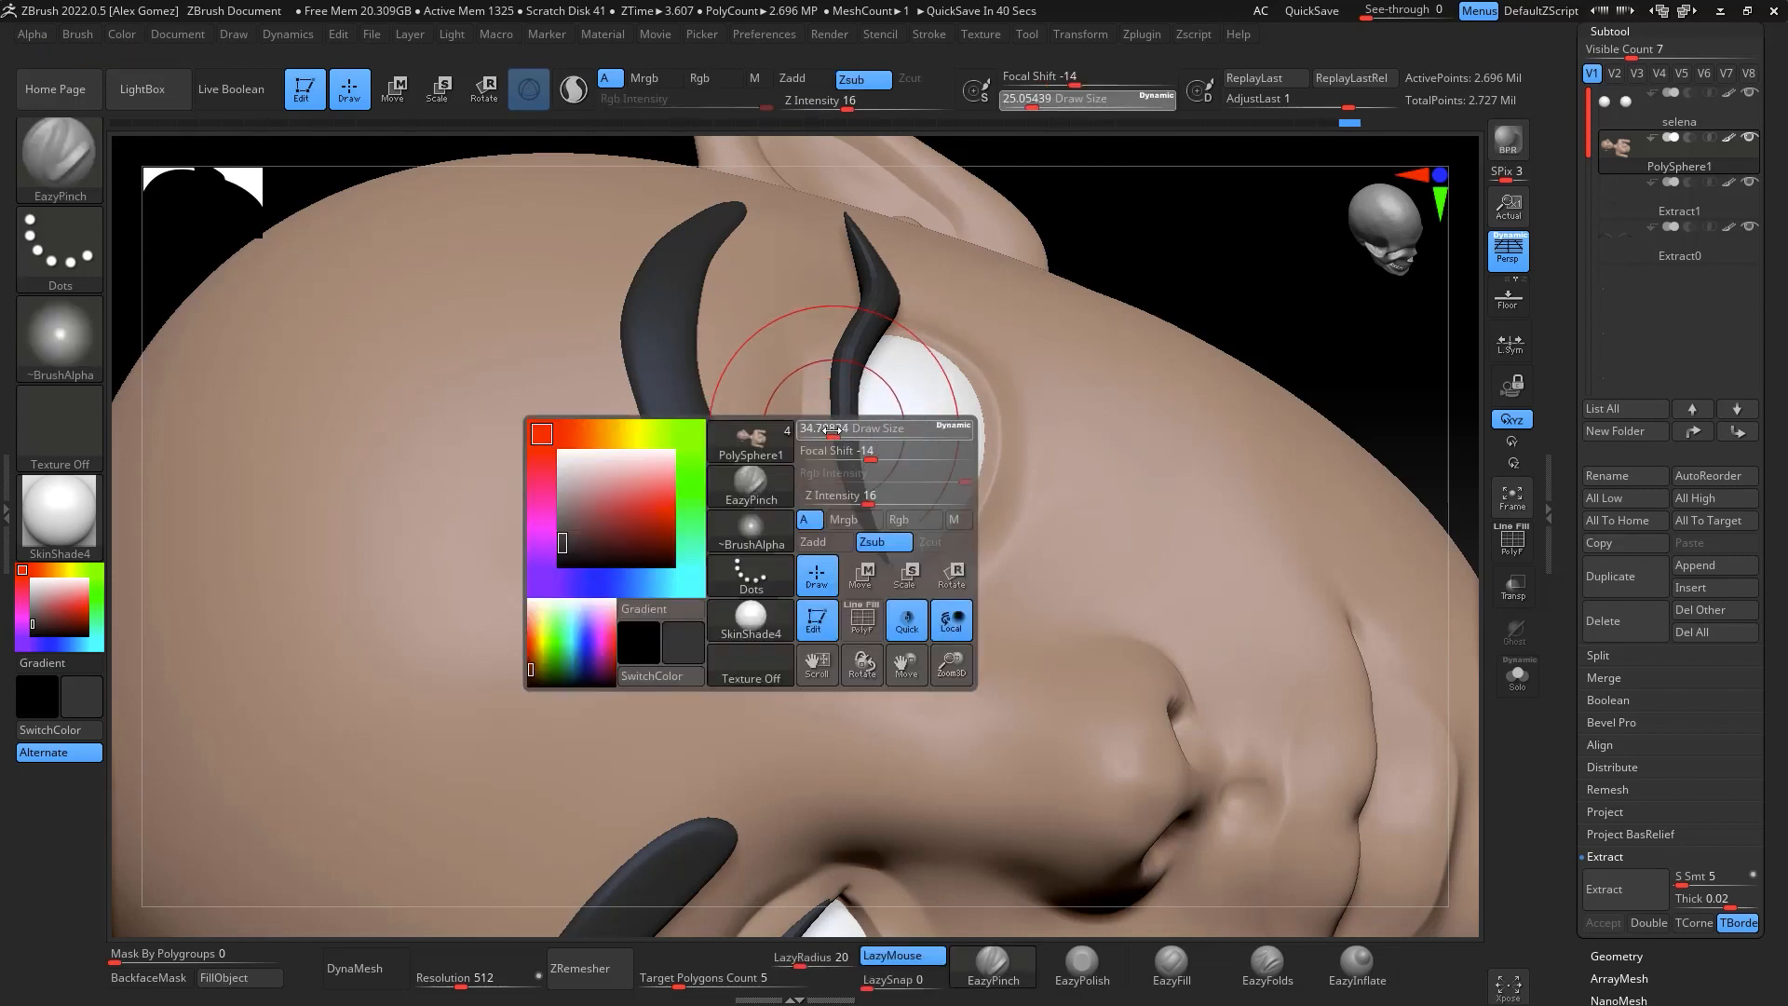
pyautogui.press('shift')
pyautogui.keyDown('shift'); pyautogui.moveTo(1155, 219); pyautogui.dragTo(1286, 298); pyautogui.keyUp('shift')
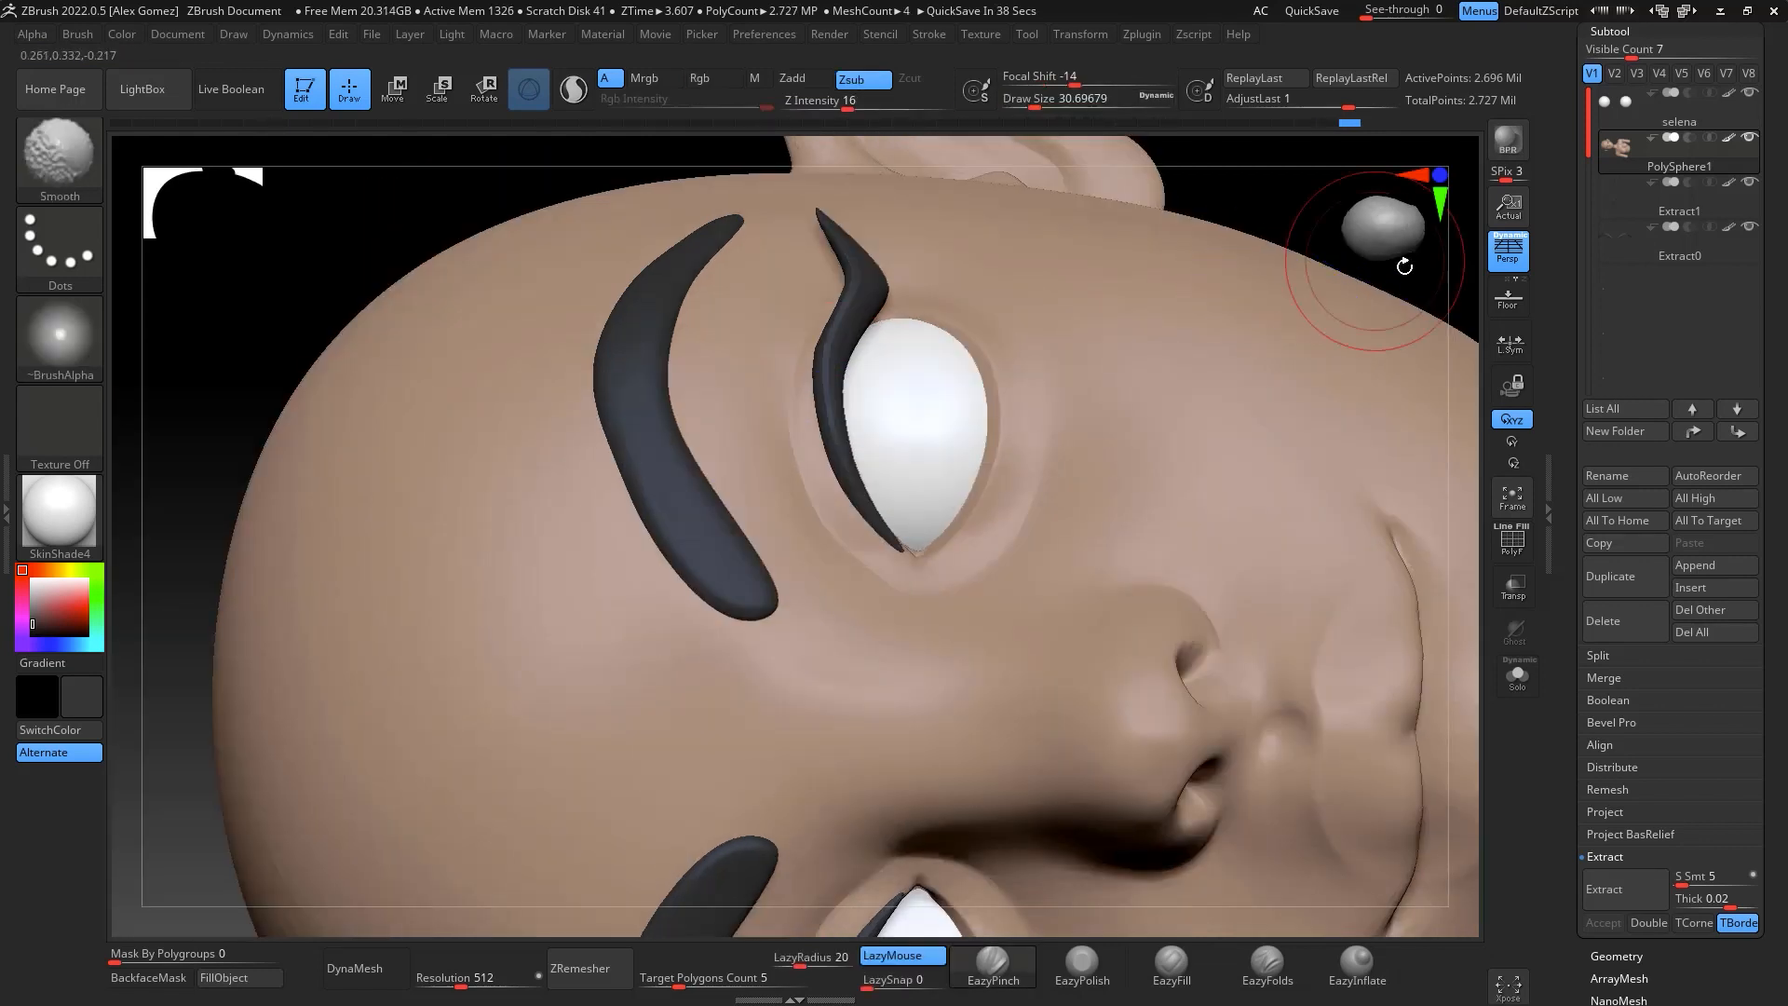
# Switch to the DamStandard brush at a draw size of about 20 and try a stroke along the mouth line
pyautogui.keyDown('alt'); pyautogui.moveTo(1405, 267); pyautogui.dragTo(1401, 65); pyautogui.keyUp('alt')
pyautogui.moveTo(1341, 168)
pyautogui.mouseDown()
pyautogui.moveTo(1289, 327)
pyautogui.moveTo(1317, 351)
pyautogui.mouseUp()
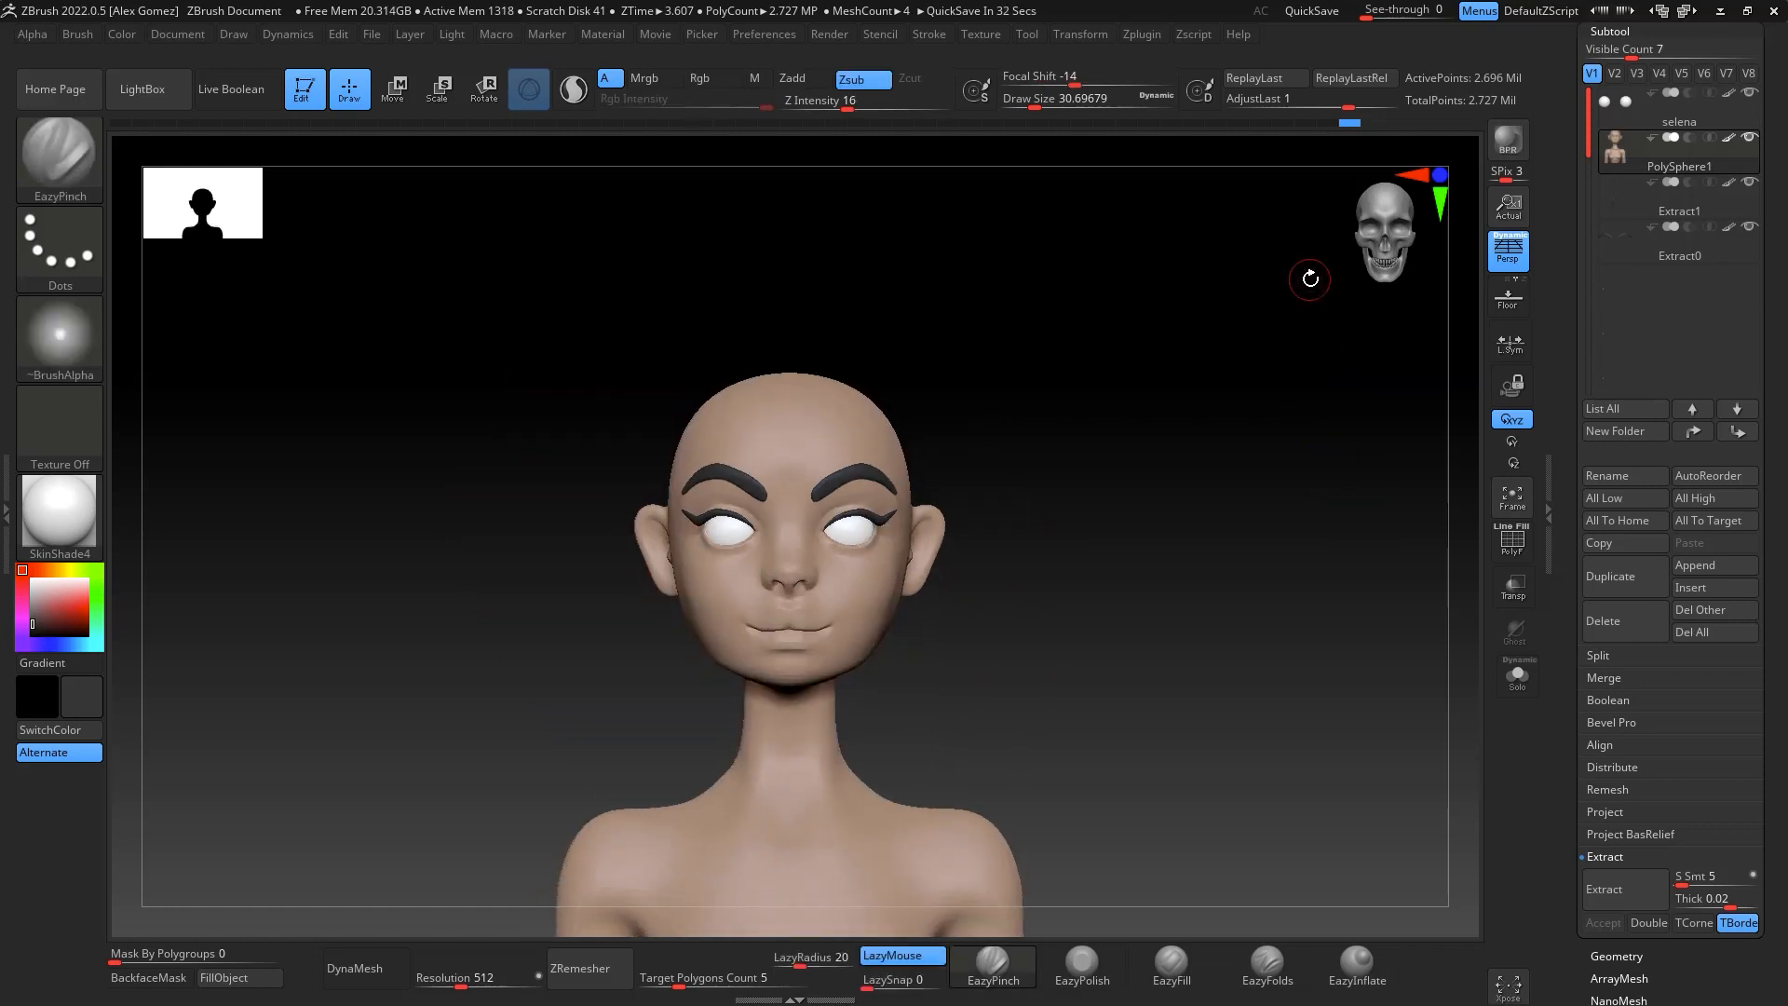
pyautogui.moveTo(1311, 278); pyautogui.dragTo(1162, 545)
pyautogui.moveTo(1191, 542)
pyautogui.mouseDown()
pyautogui.moveTo(1285, 531)
pyautogui.moveTo(1205, 530)
pyautogui.moveTo(1232, 616)
pyautogui.moveTo(1261, 519)
pyautogui.moveTo(1261, 630)
pyautogui.moveTo(1223, 578)
pyautogui.moveTo(1239, 549)
pyautogui.mouseUp()
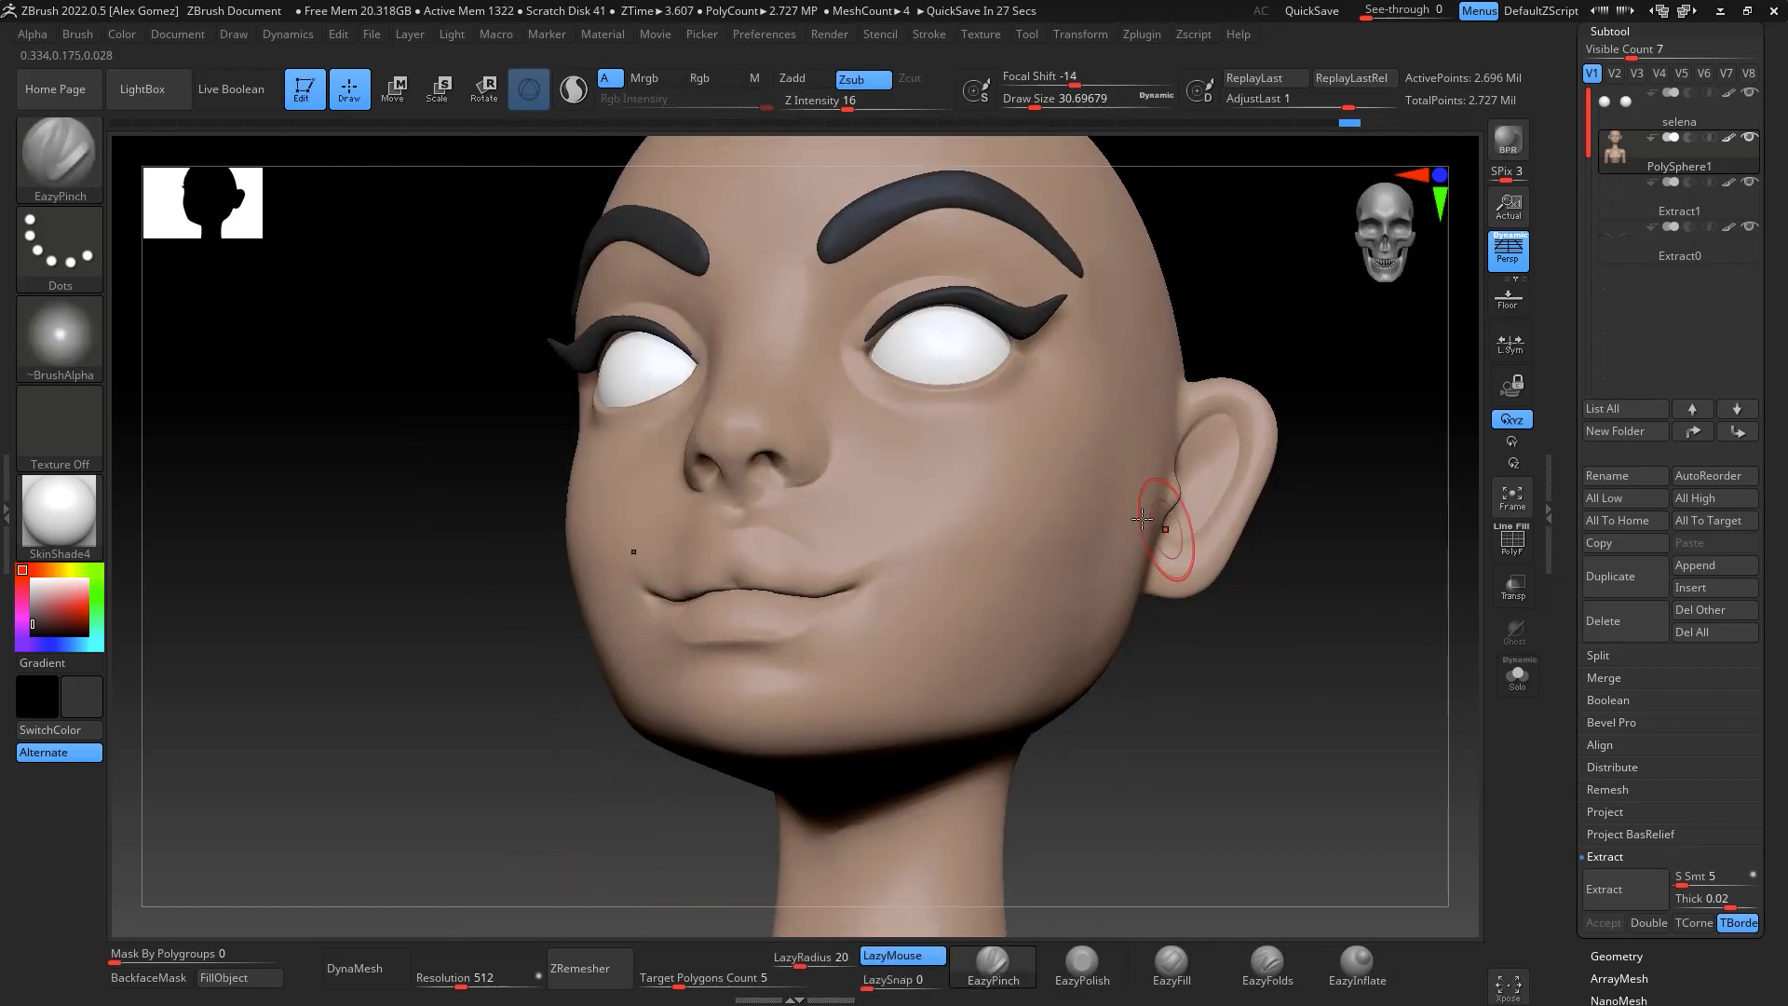
pyautogui.press('b')
pyautogui.press('d')
pyautogui.press('s')
pyautogui.press('space')
pyautogui.moveTo(1081, 586); pyautogui.dragTo(1074, 585)
pyautogui.moveTo(657, 596); pyautogui.dragTo(853, 588)
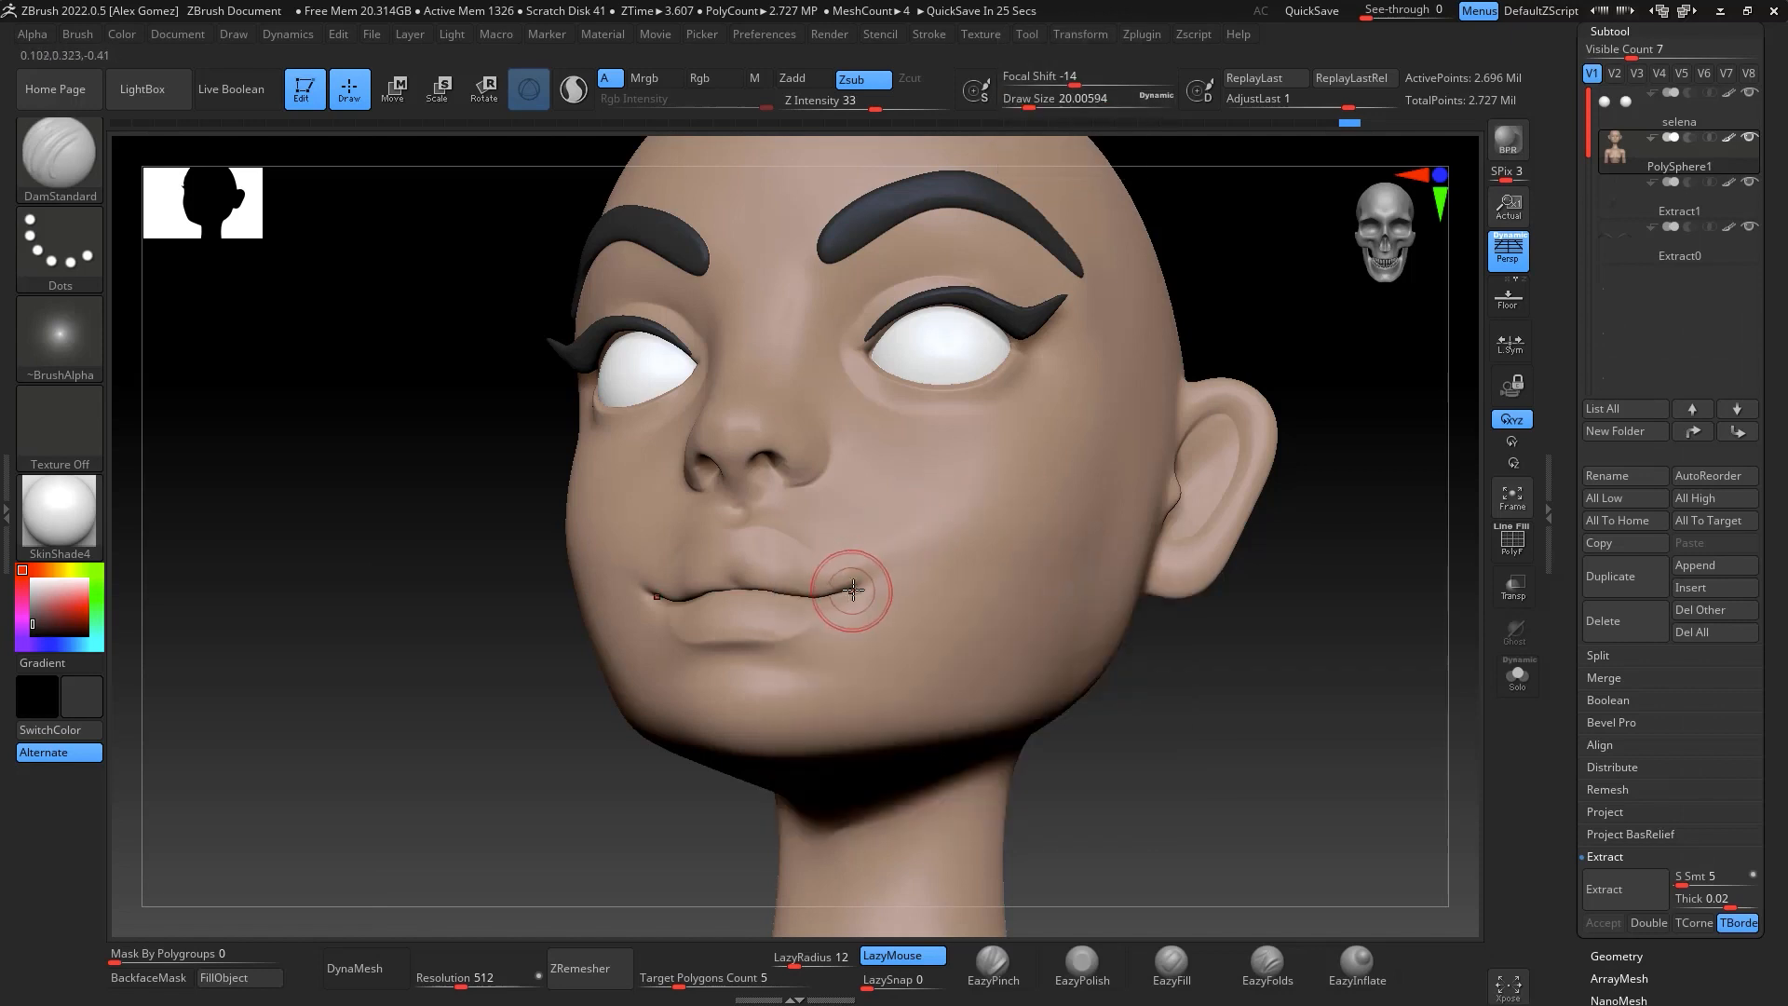
pyautogui.hotkey('ctrl', 'z')
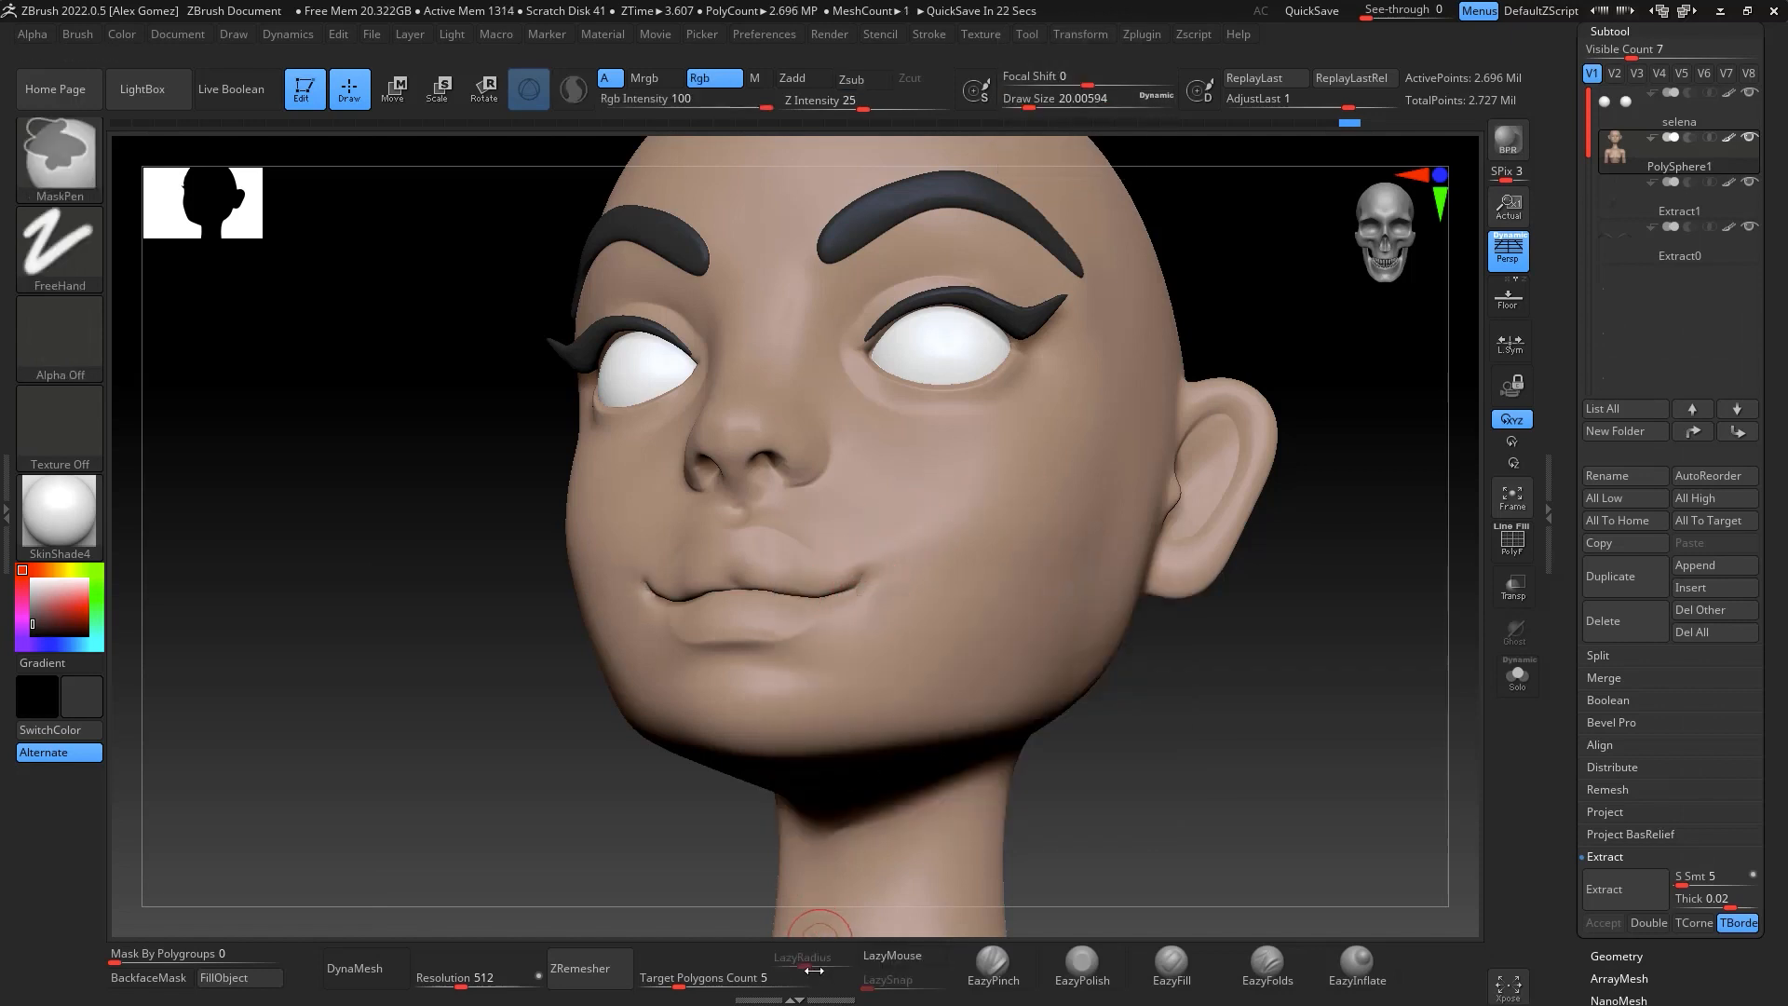
# Turn off LazyMouse, carve the mouth corners deeper with DamStandard at a draw size of about 11, and smooth them
pyautogui.click(889, 957)
pyautogui.press('space')
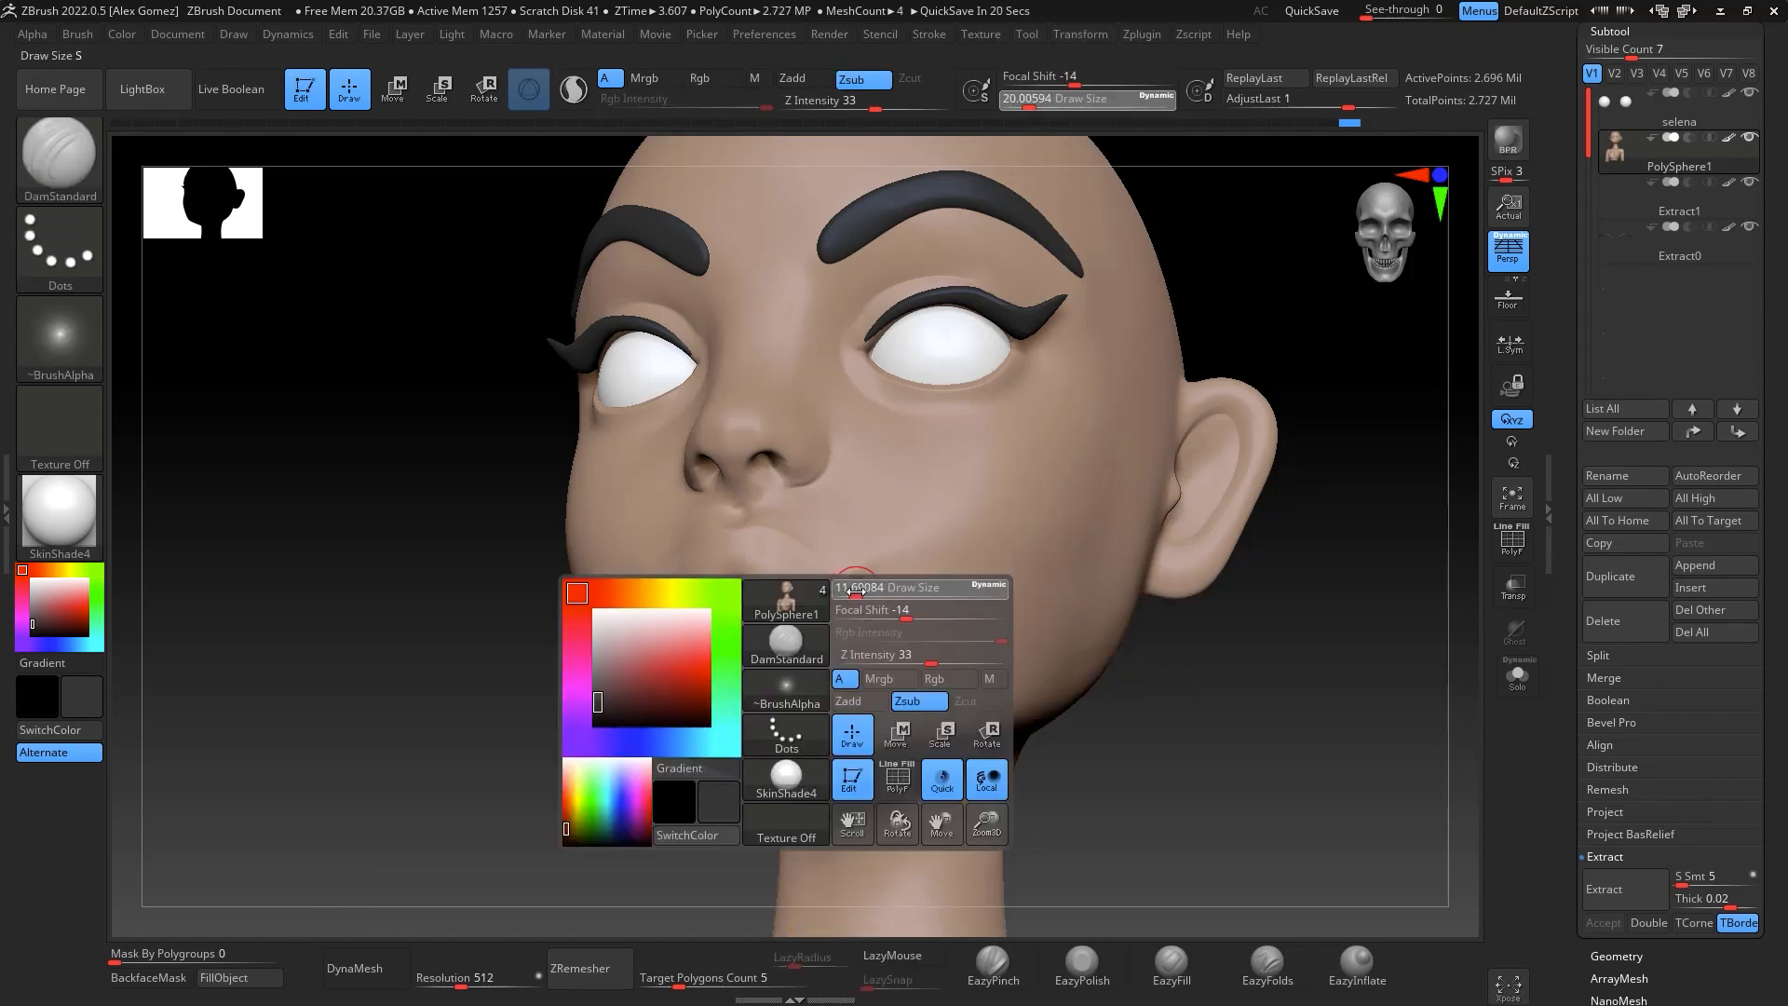
pyautogui.moveTo(862, 589); pyautogui.dragTo(857, 607)
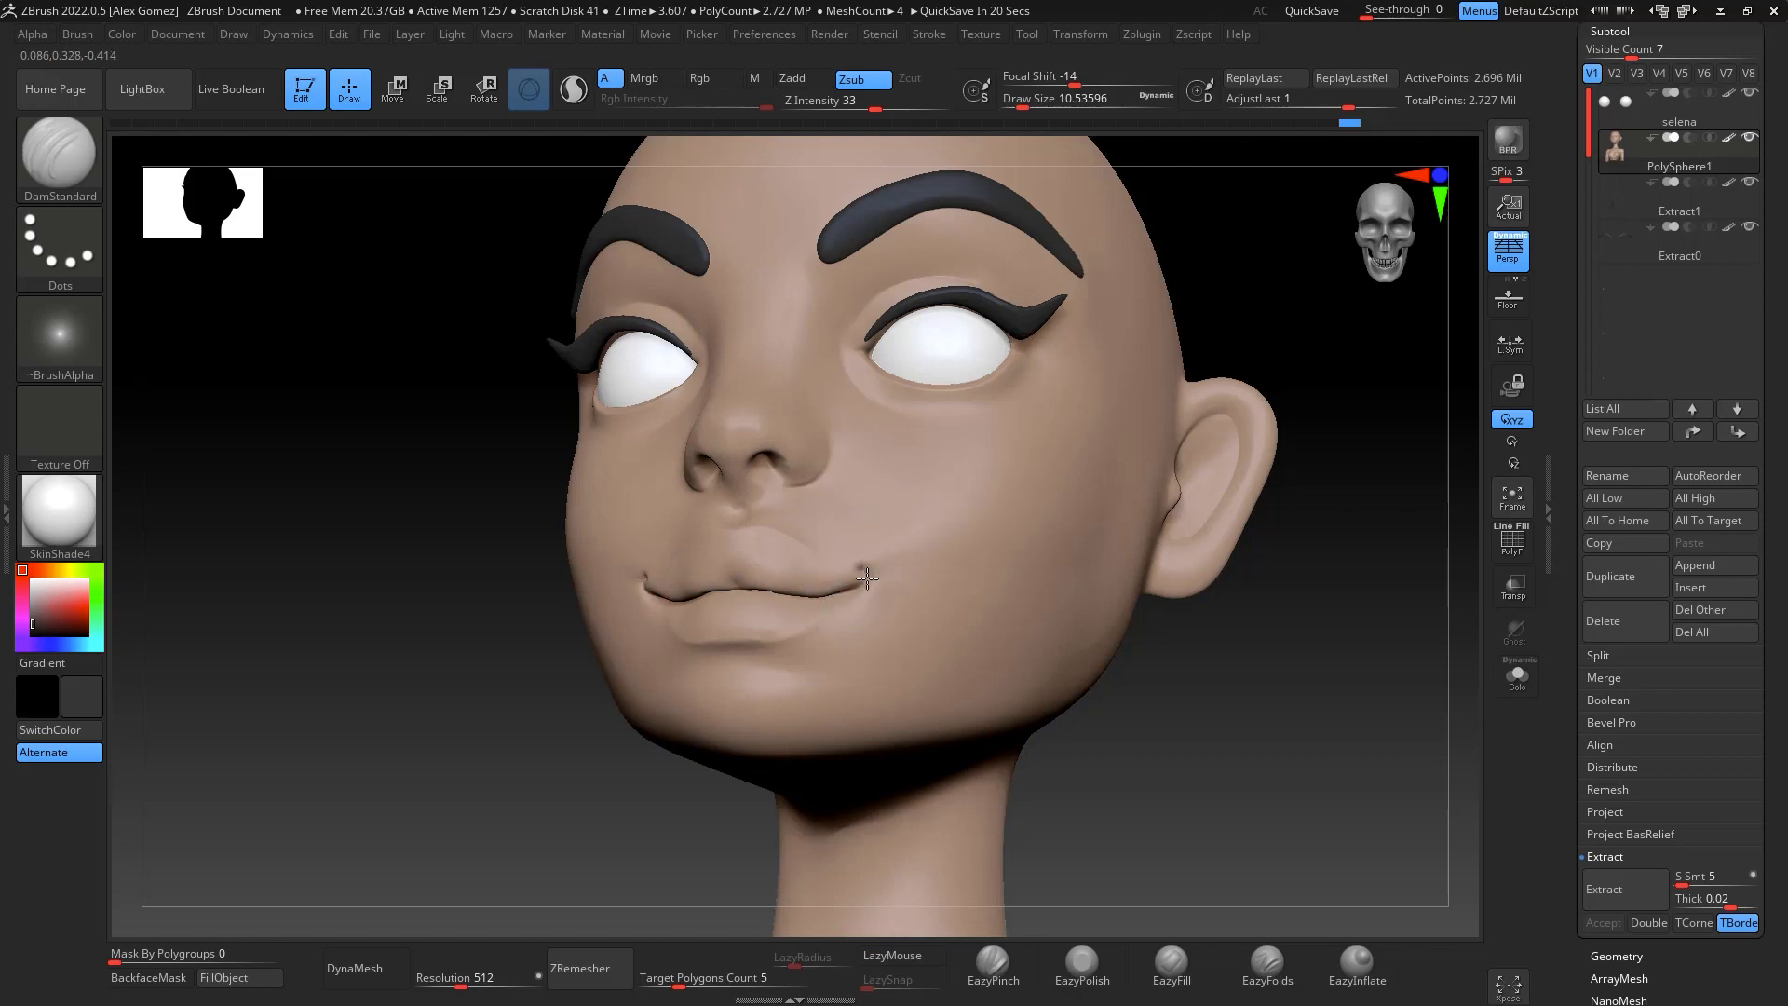
pyautogui.moveTo(1257, 715); pyautogui.dragTo(1295, 750)
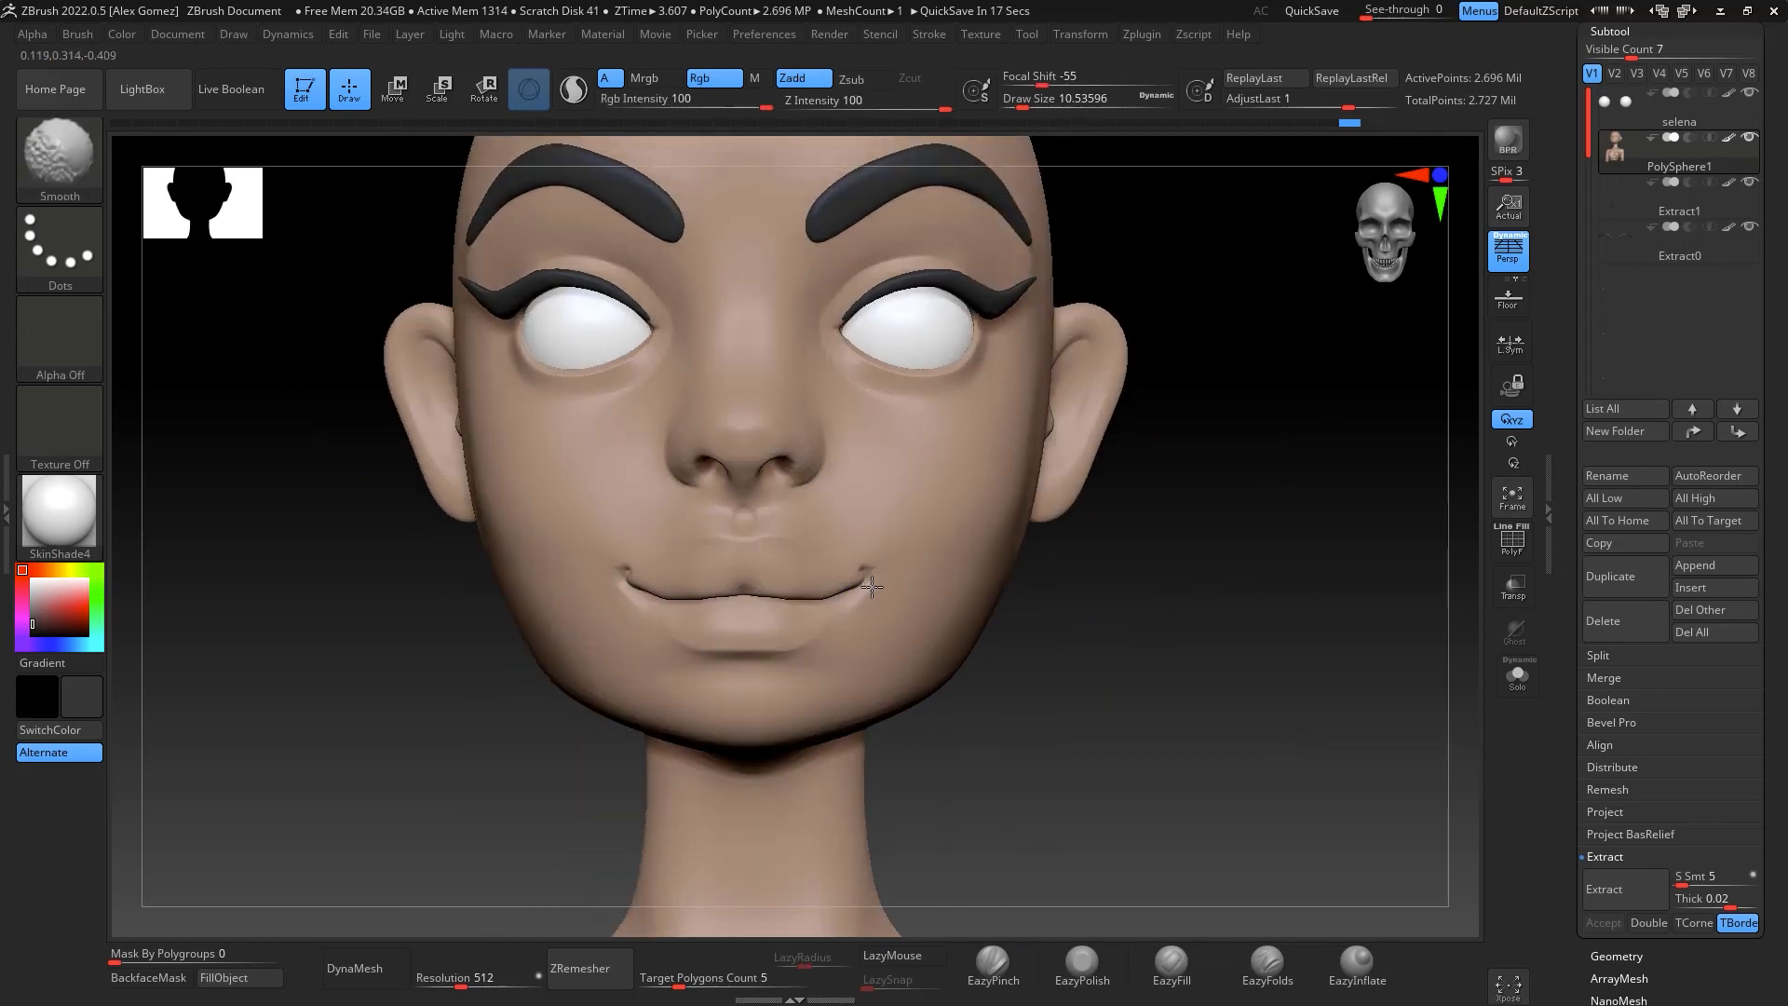
pyautogui.keyDown('shift'); pyautogui.moveTo(872, 586); pyautogui.dragTo(869, 580); pyautogui.keyUp('shift')
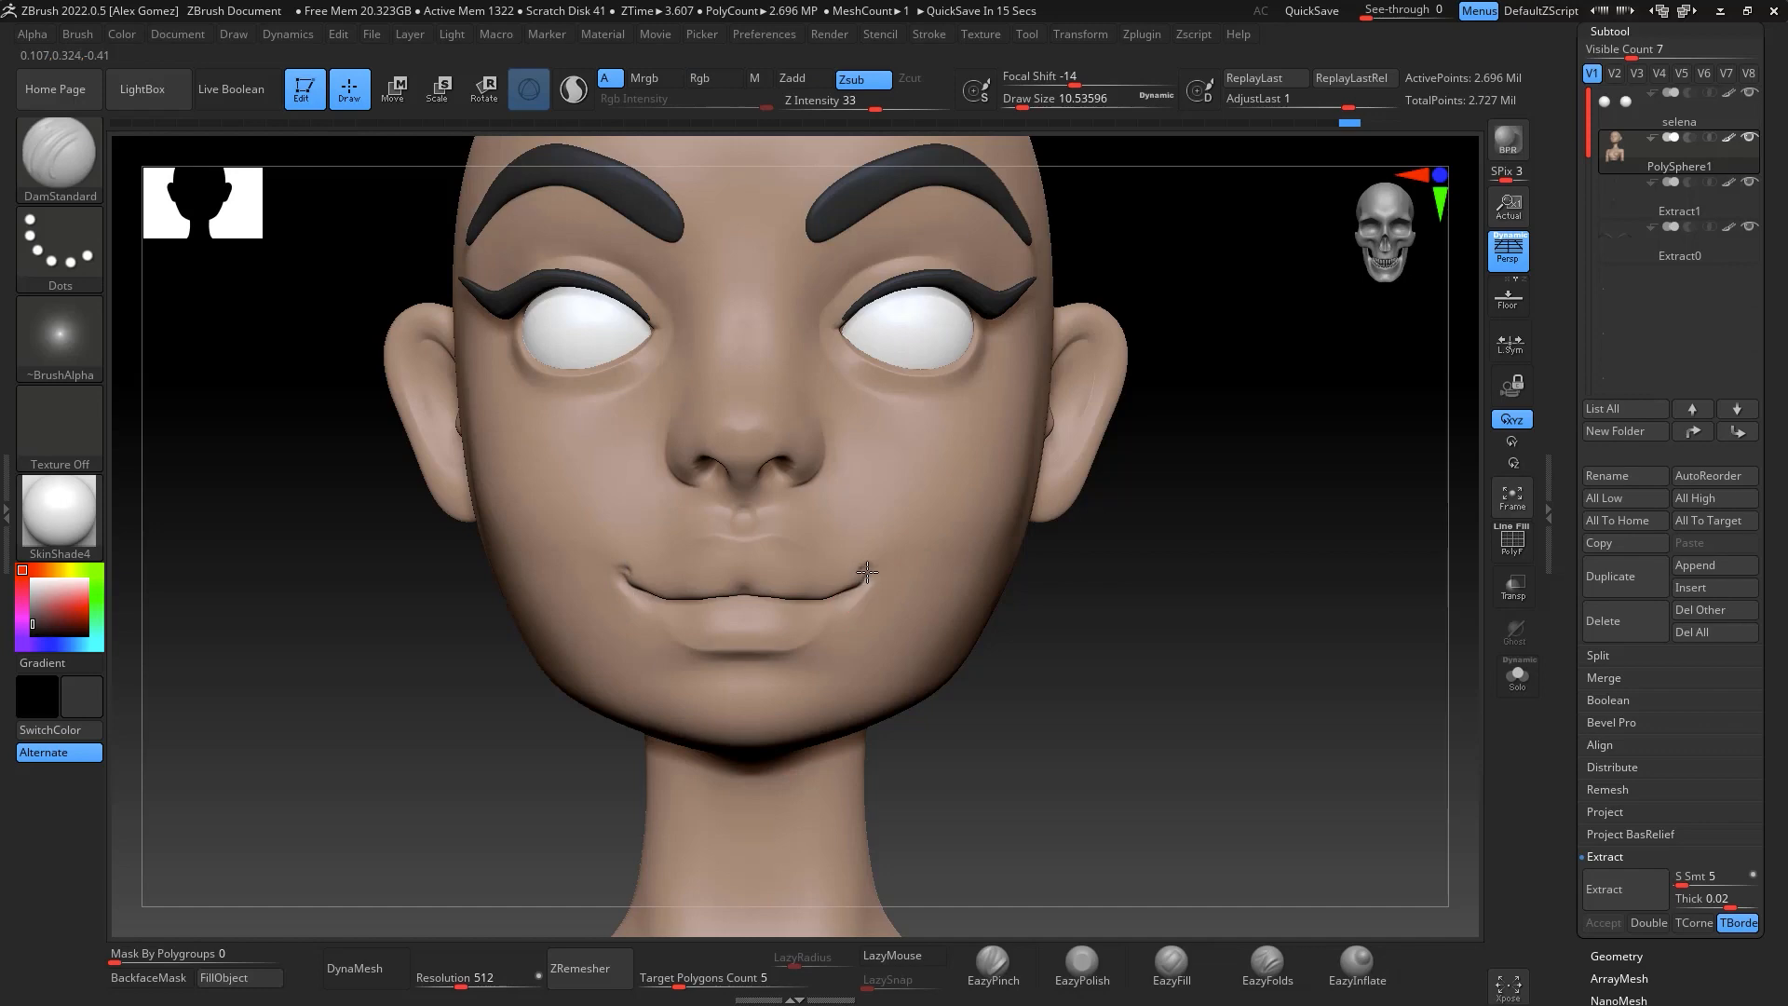
pyautogui.press('shift')
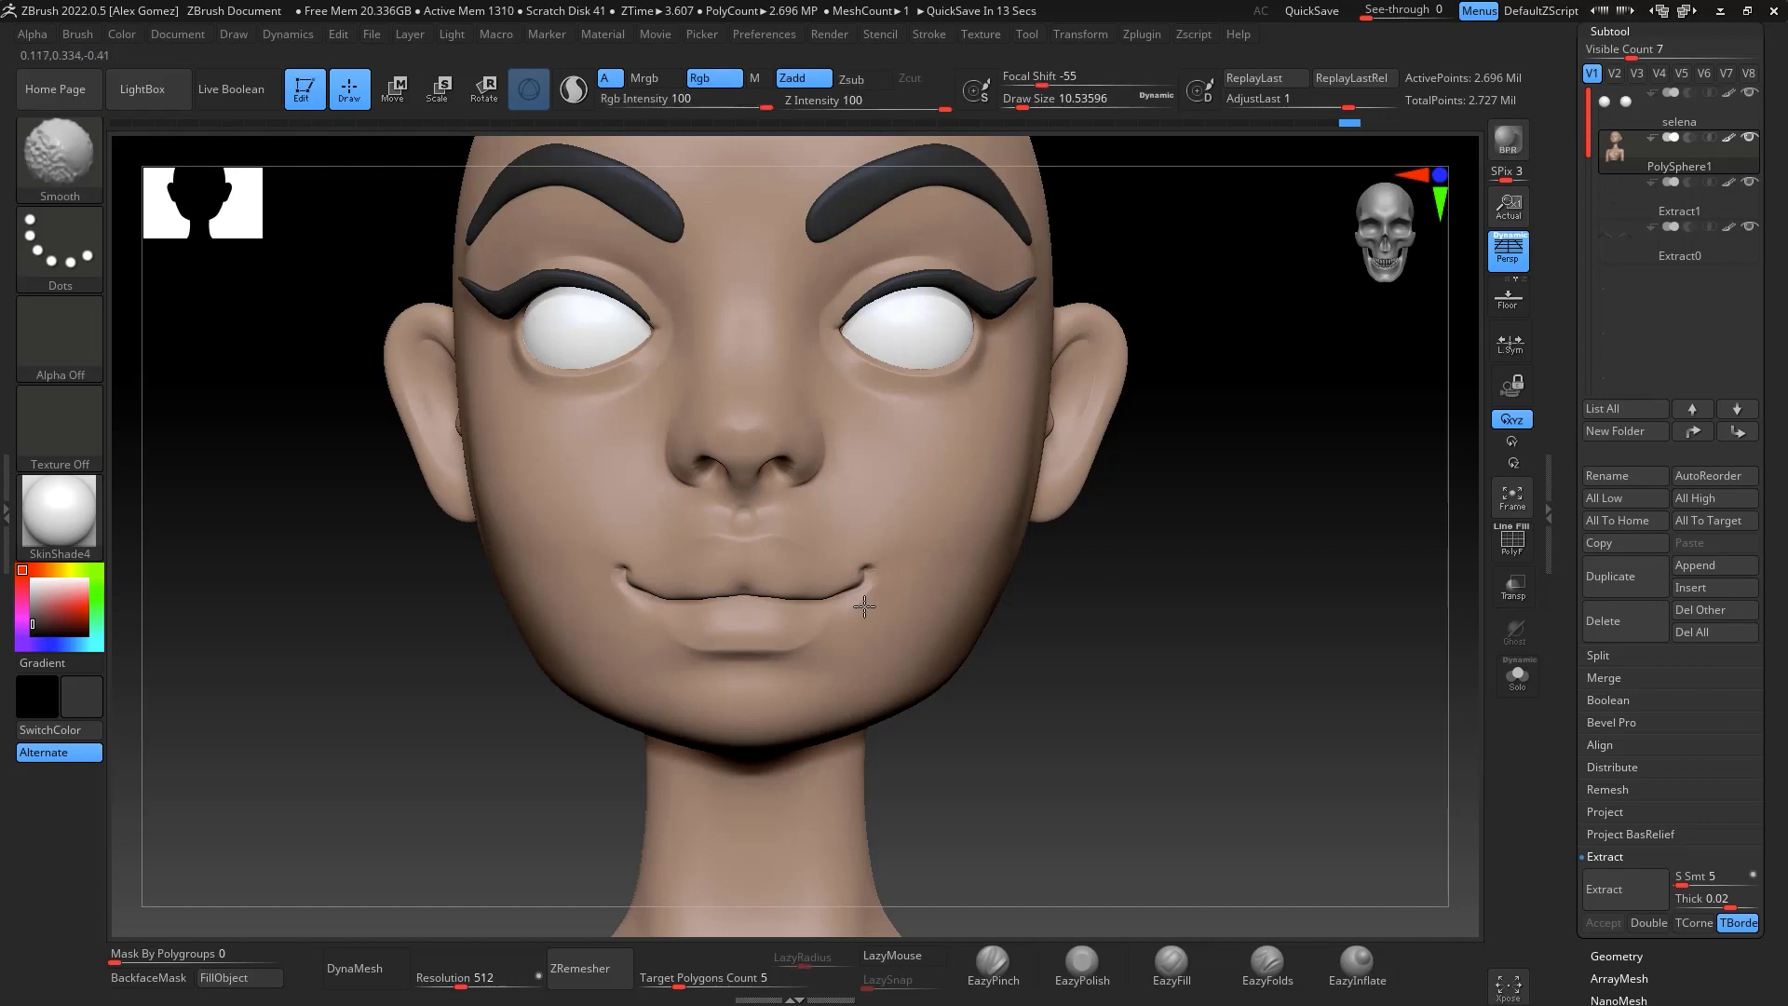
# Build up the skin around the mouth corner with the ClayBuildup brush at a draw size of about 11 and smooth it
pyautogui.moveTo(1138, 596)
pyautogui.mouseDown()
pyautogui.moveTo(1354, 567)
pyautogui.moveTo(1345, 513)
pyautogui.moveTo(1294, 482)
pyautogui.moveTo(1290, 589)
pyautogui.moveTo(1313, 534)
pyautogui.moveTo(1013, 489)
pyautogui.mouseUp()
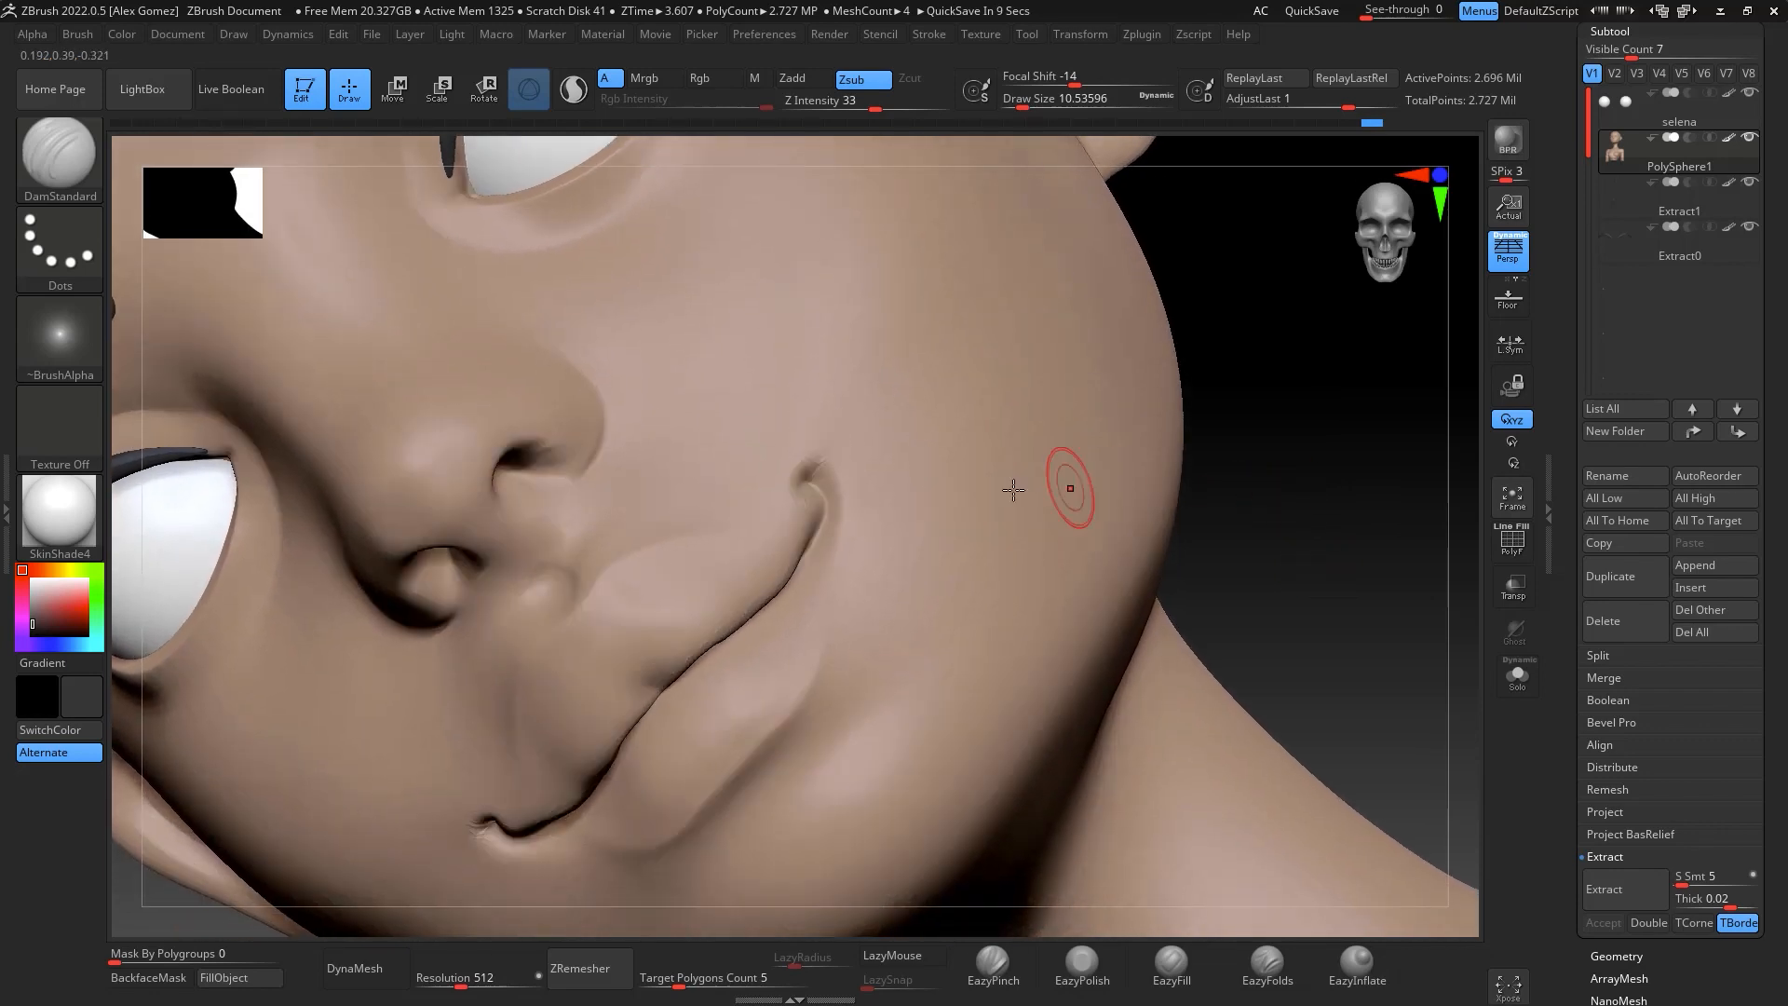
pyautogui.press('b')
pyautogui.press('c')
pyautogui.press('b')
pyautogui.press('space')
pyautogui.moveTo(891, 535); pyautogui.dragTo(847, 540)
pyautogui.press('space')
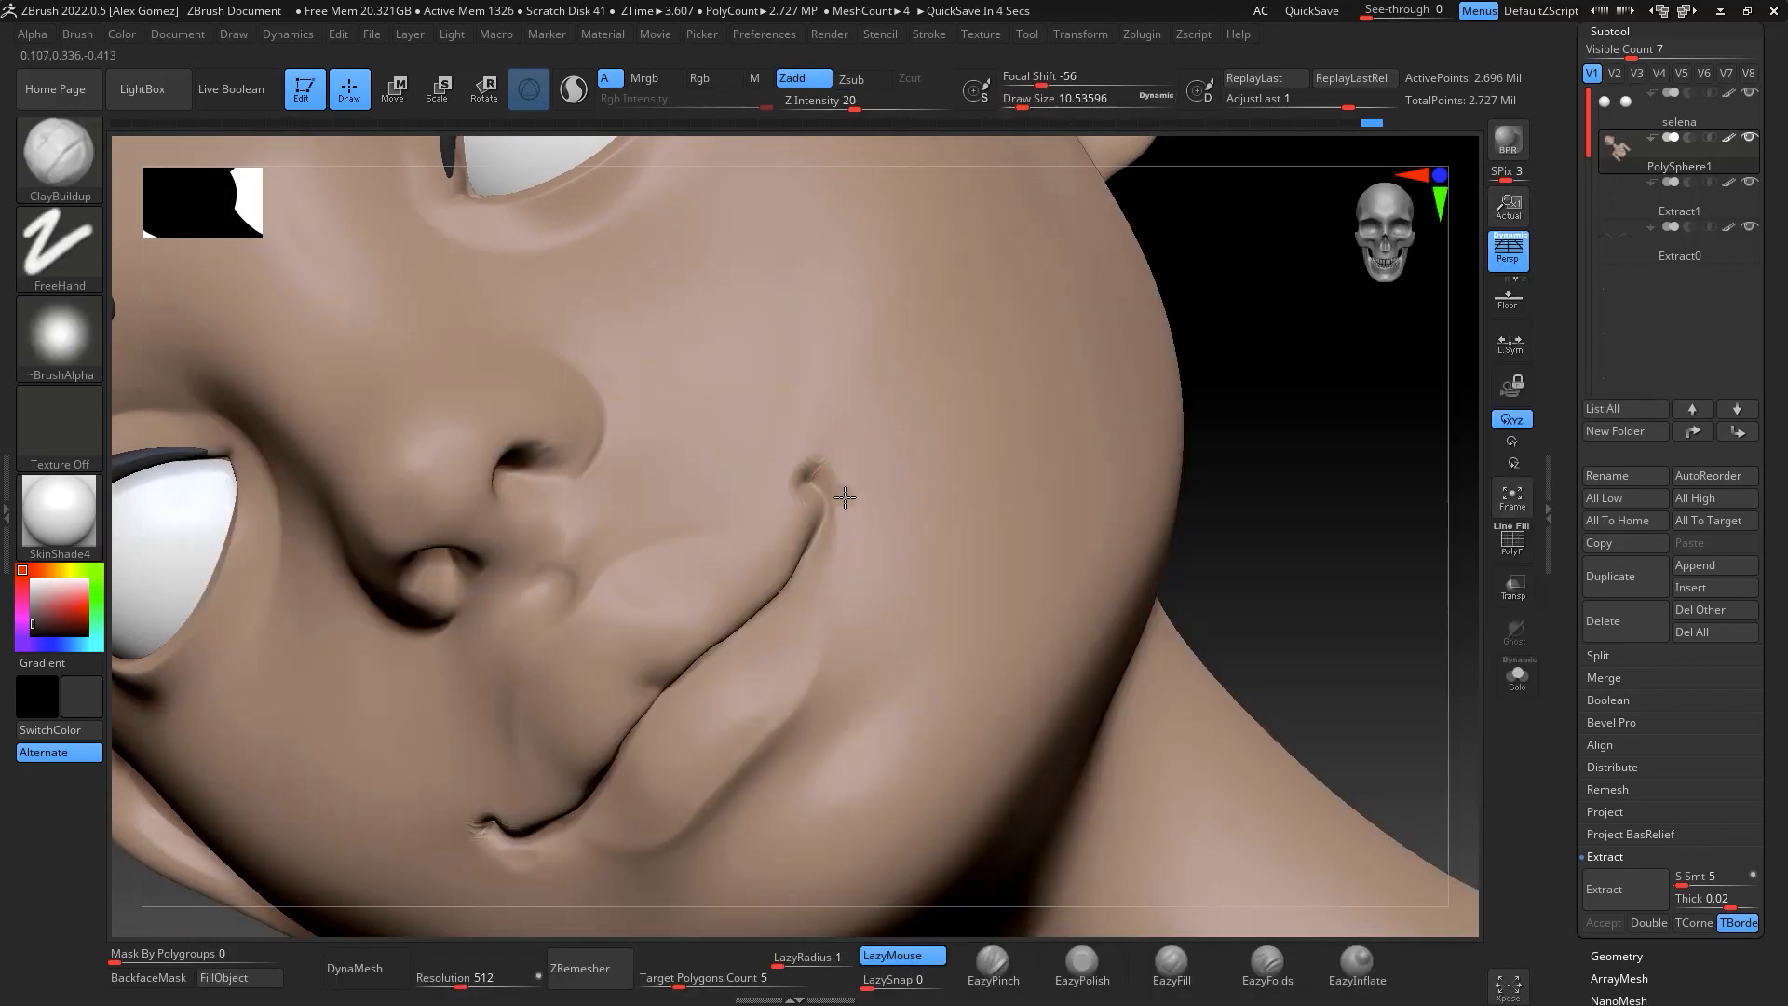
pyautogui.press('shift')
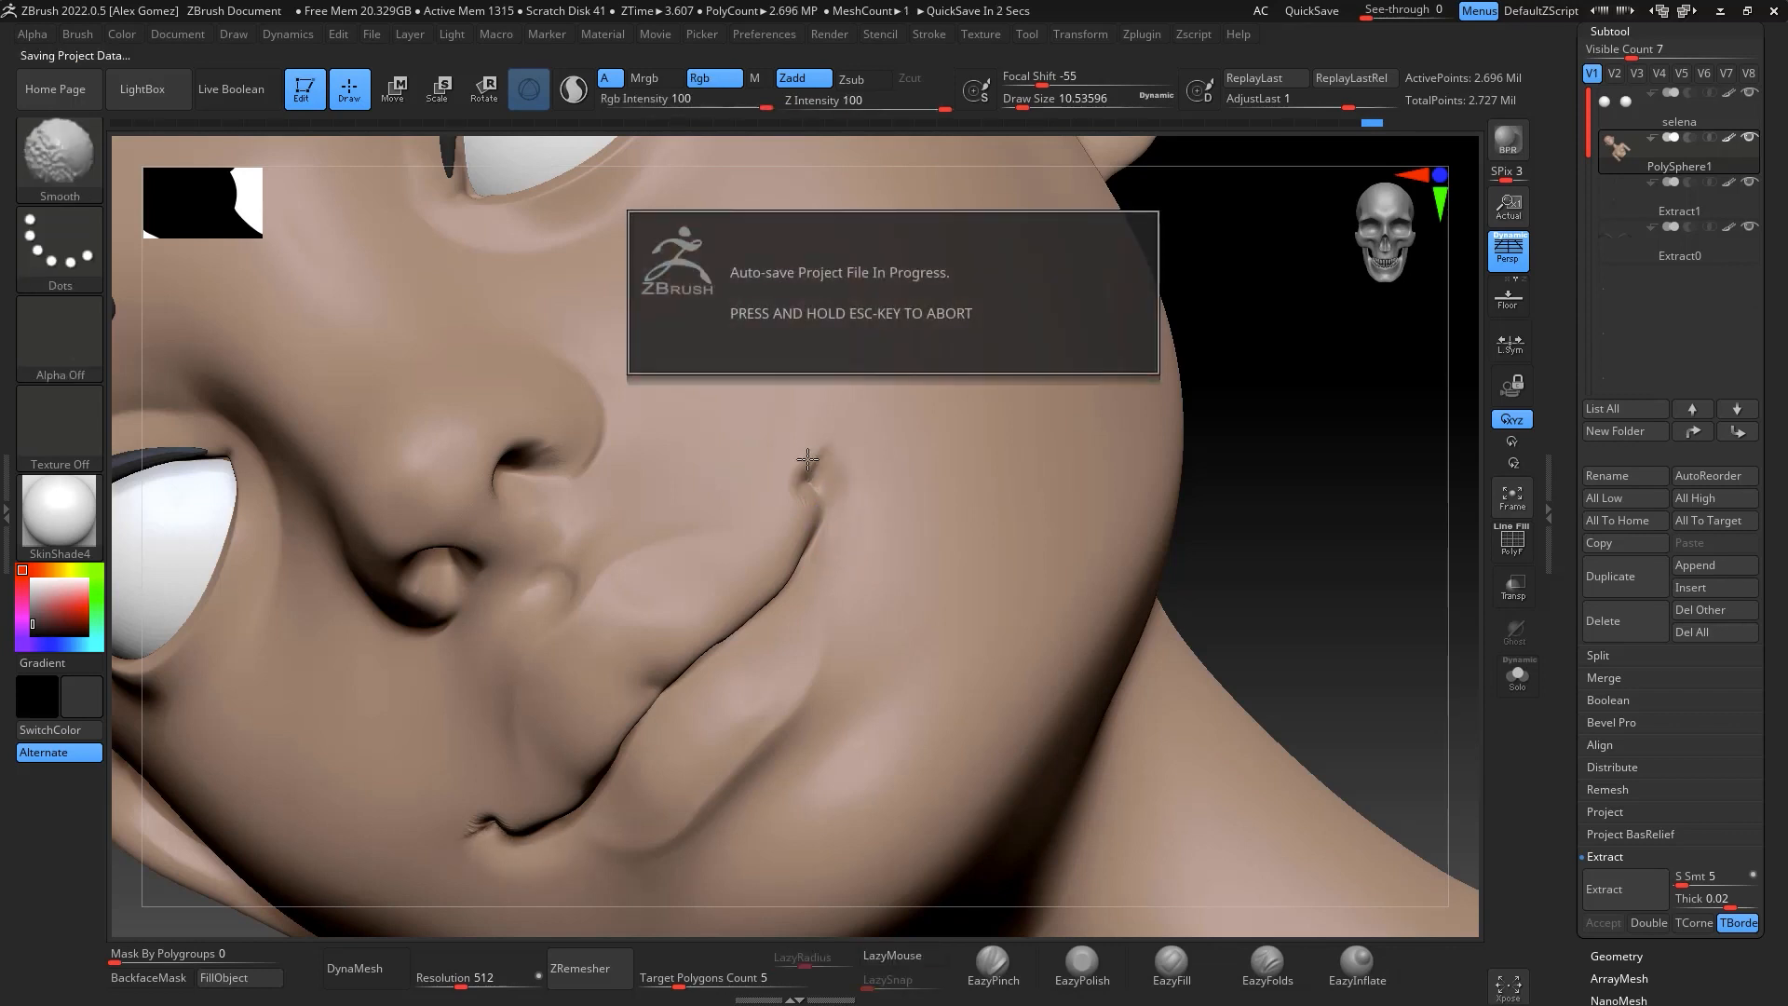
# Fill the groove at the end of the mouth corner with ClayBuildup at a draw size of about 8, smoothing the strokes
pyautogui.moveTo(809, 464)
pyautogui.keyDown('shift'); pyautogui.mouseDown(button='right')
pyautogui.moveTo(1125, 365)
pyautogui.moveTo(1106, 350)
pyautogui.mouseUp(button='right'); pyautogui.keyUp('shift')
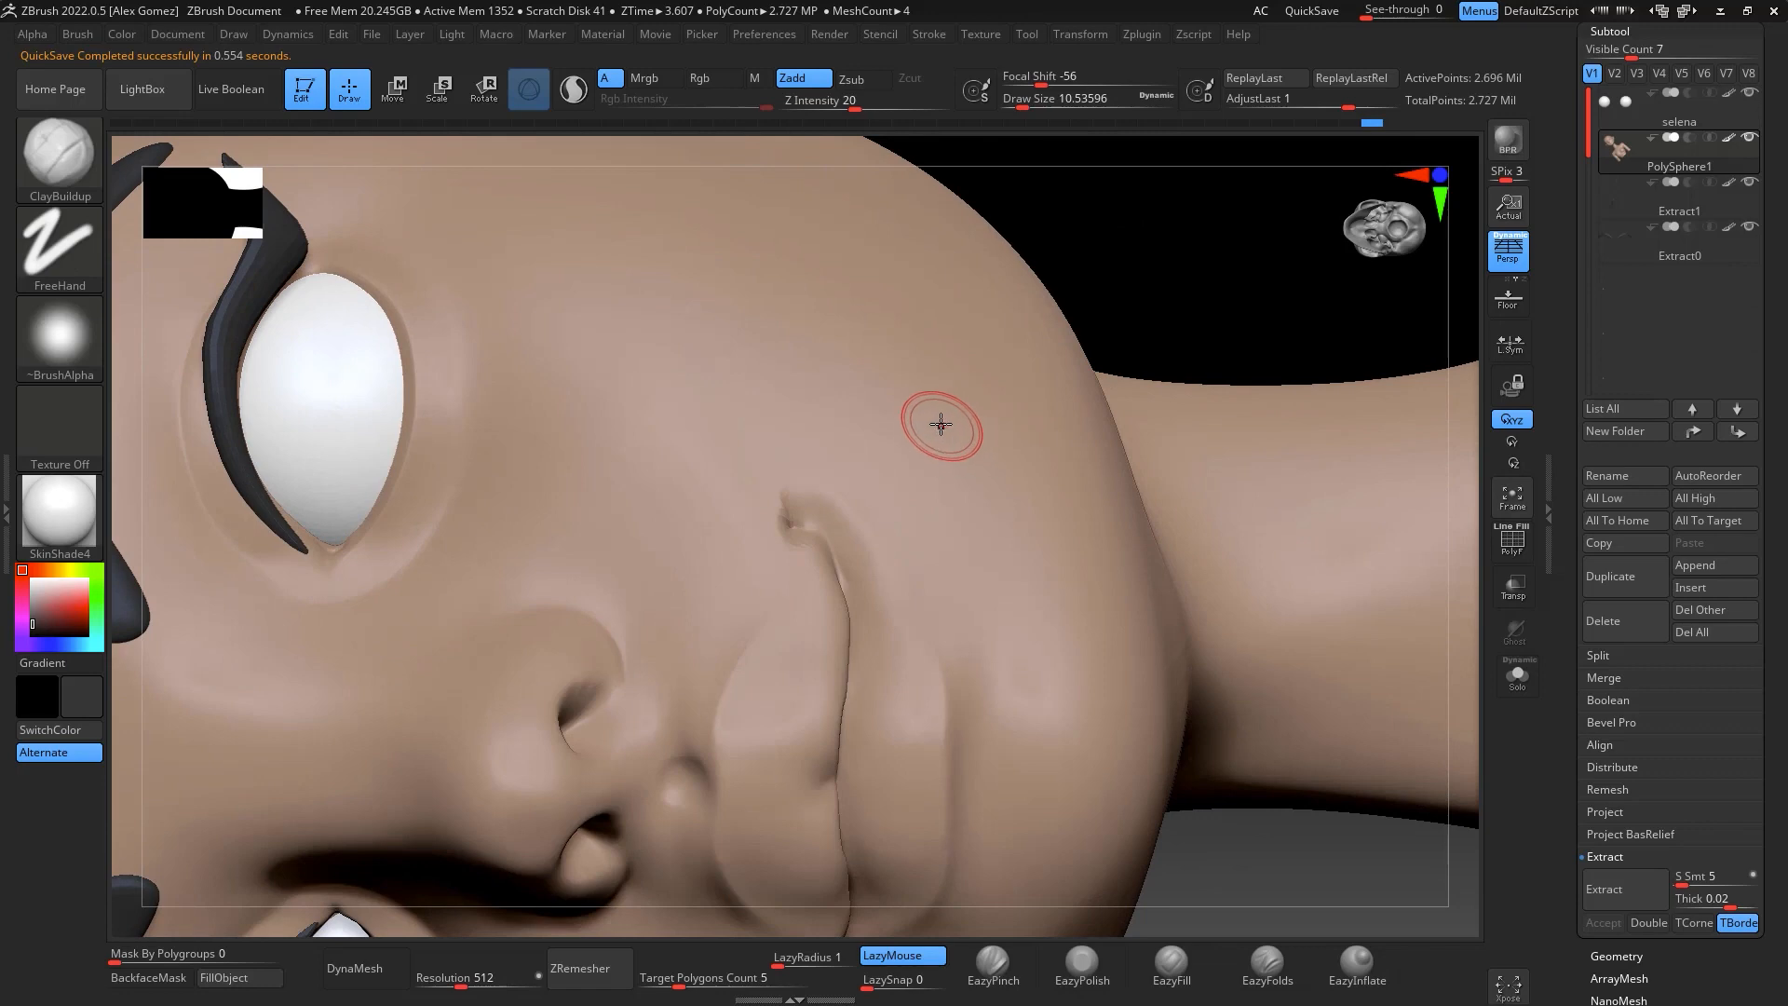
pyautogui.press('b')
pyautogui.press('c')
pyautogui.press('b')
pyautogui.press('space')
pyautogui.moveTo(821, 515); pyautogui.dragTo(799, 539)
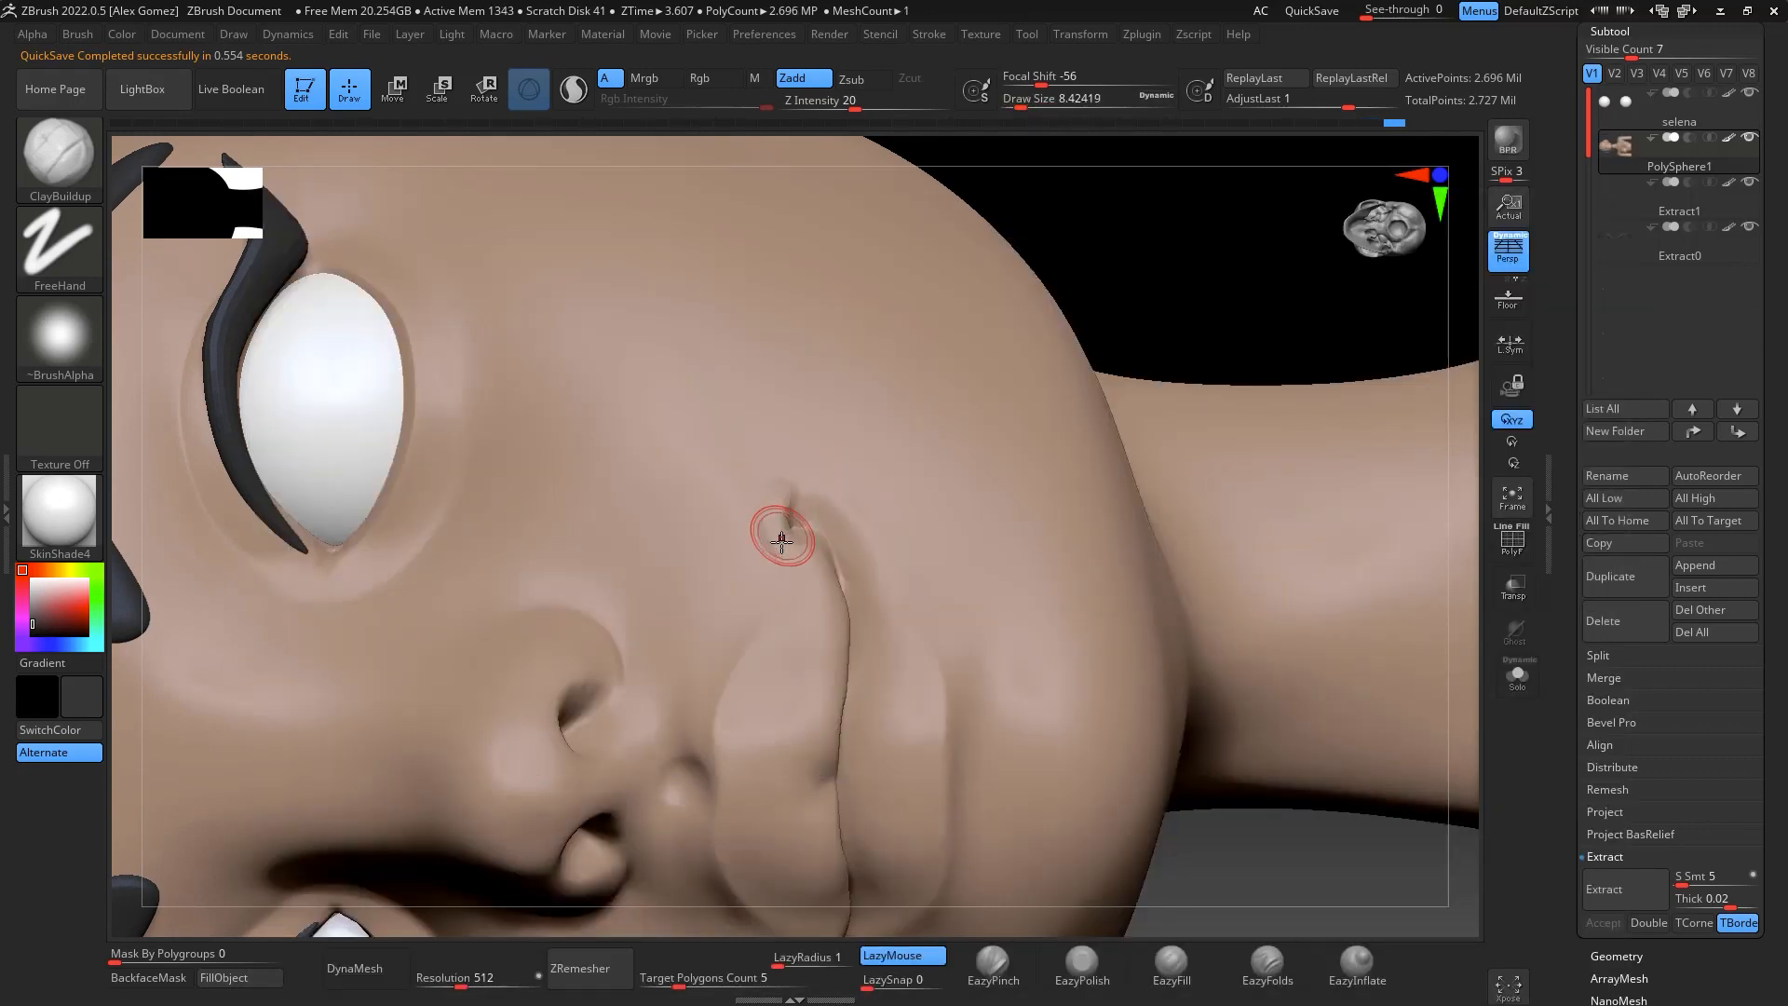
pyautogui.keyDown('shift'); pyautogui.moveTo(783, 540); pyautogui.dragTo(775, 505); pyautogui.keyUp('shift')
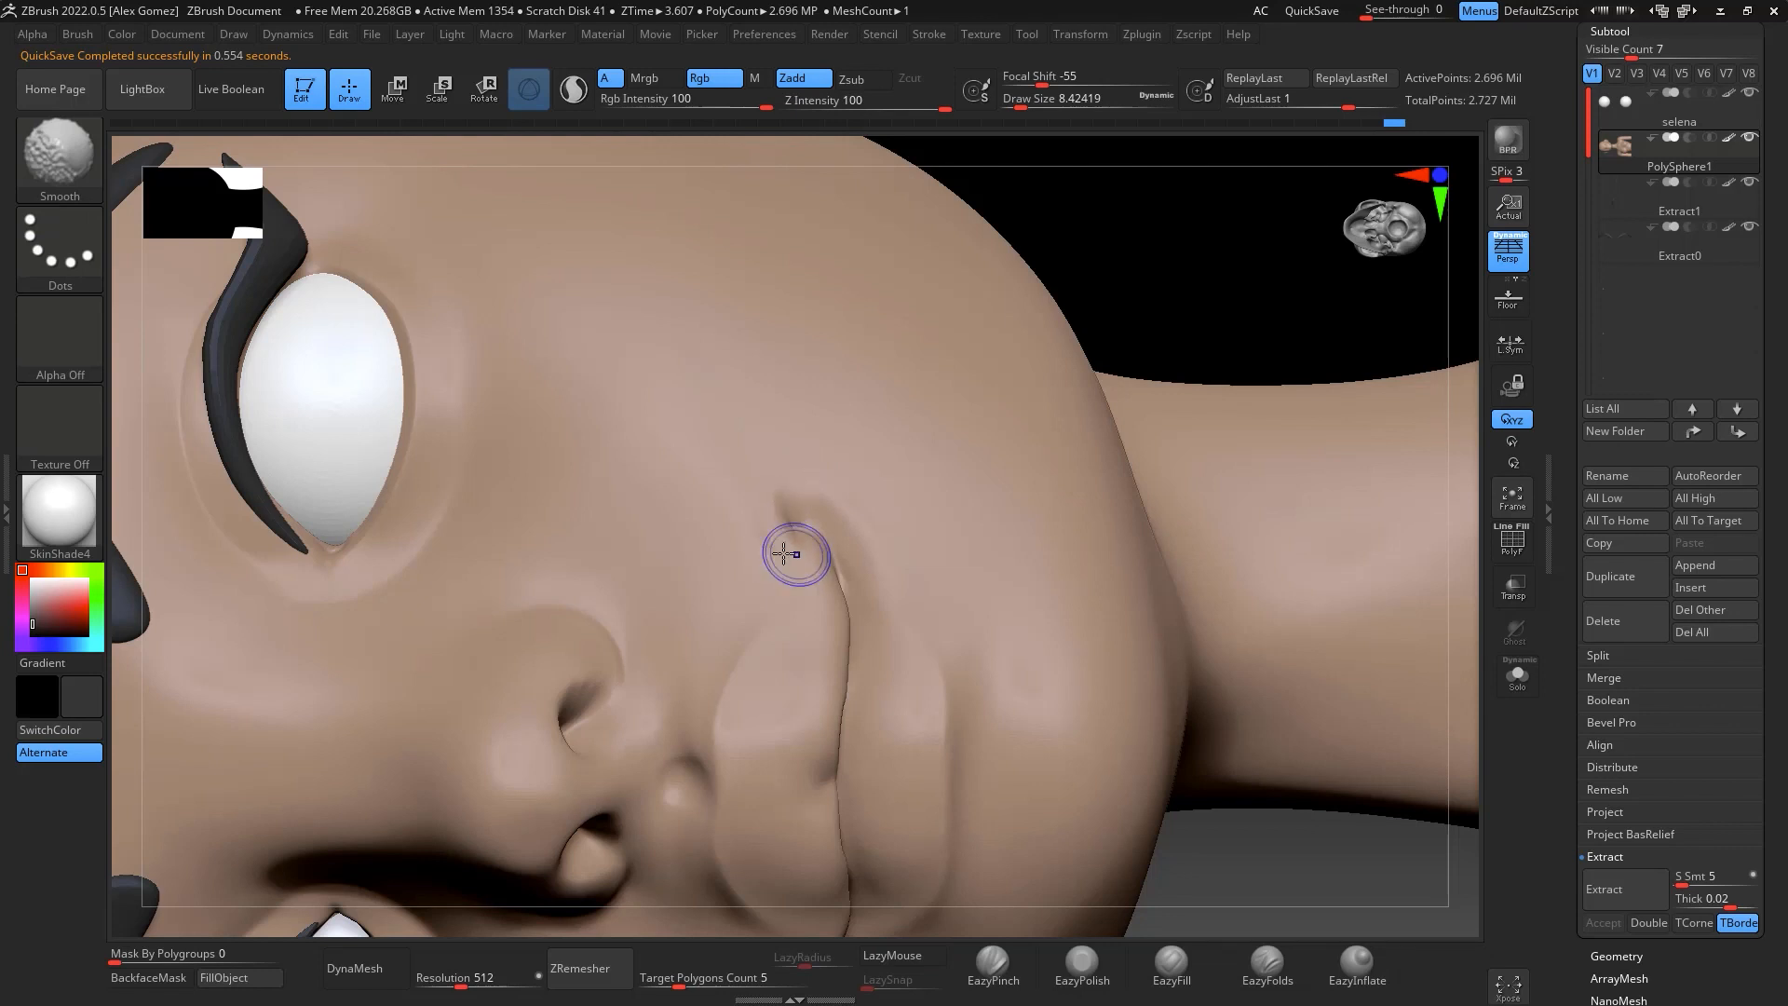
pyautogui.keyDown('shift'); pyautogui.moveTo(759, 482); pyautogui.dragTo(810, 447); pyautogui.keyUp('shift')
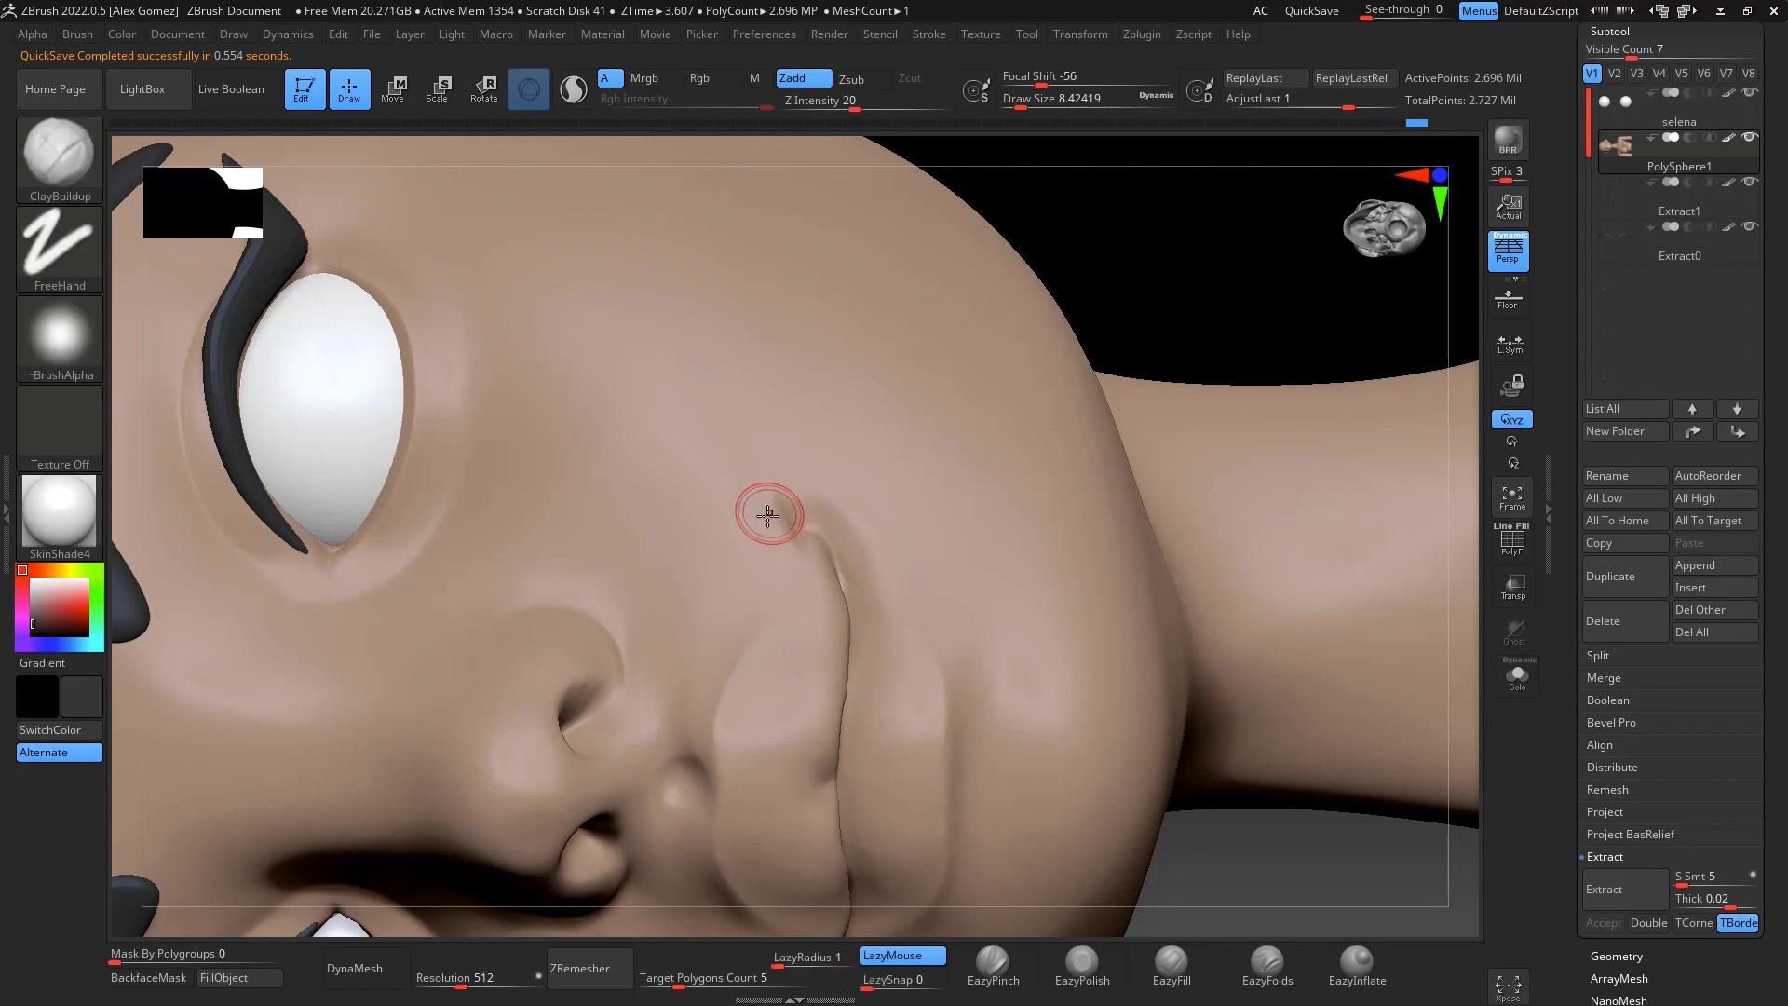
# Smooth the skin around both mouth corners with the brush enlarged to a draw size of about 16
pyautogui.press('space')
pyautogui.moveTo(791, 516)
pyautogui.mouseDown()
pyautogui.moveTo(786, 479)
pyautogui.moveTo(766, 527)
pyautogui.mouseUp()
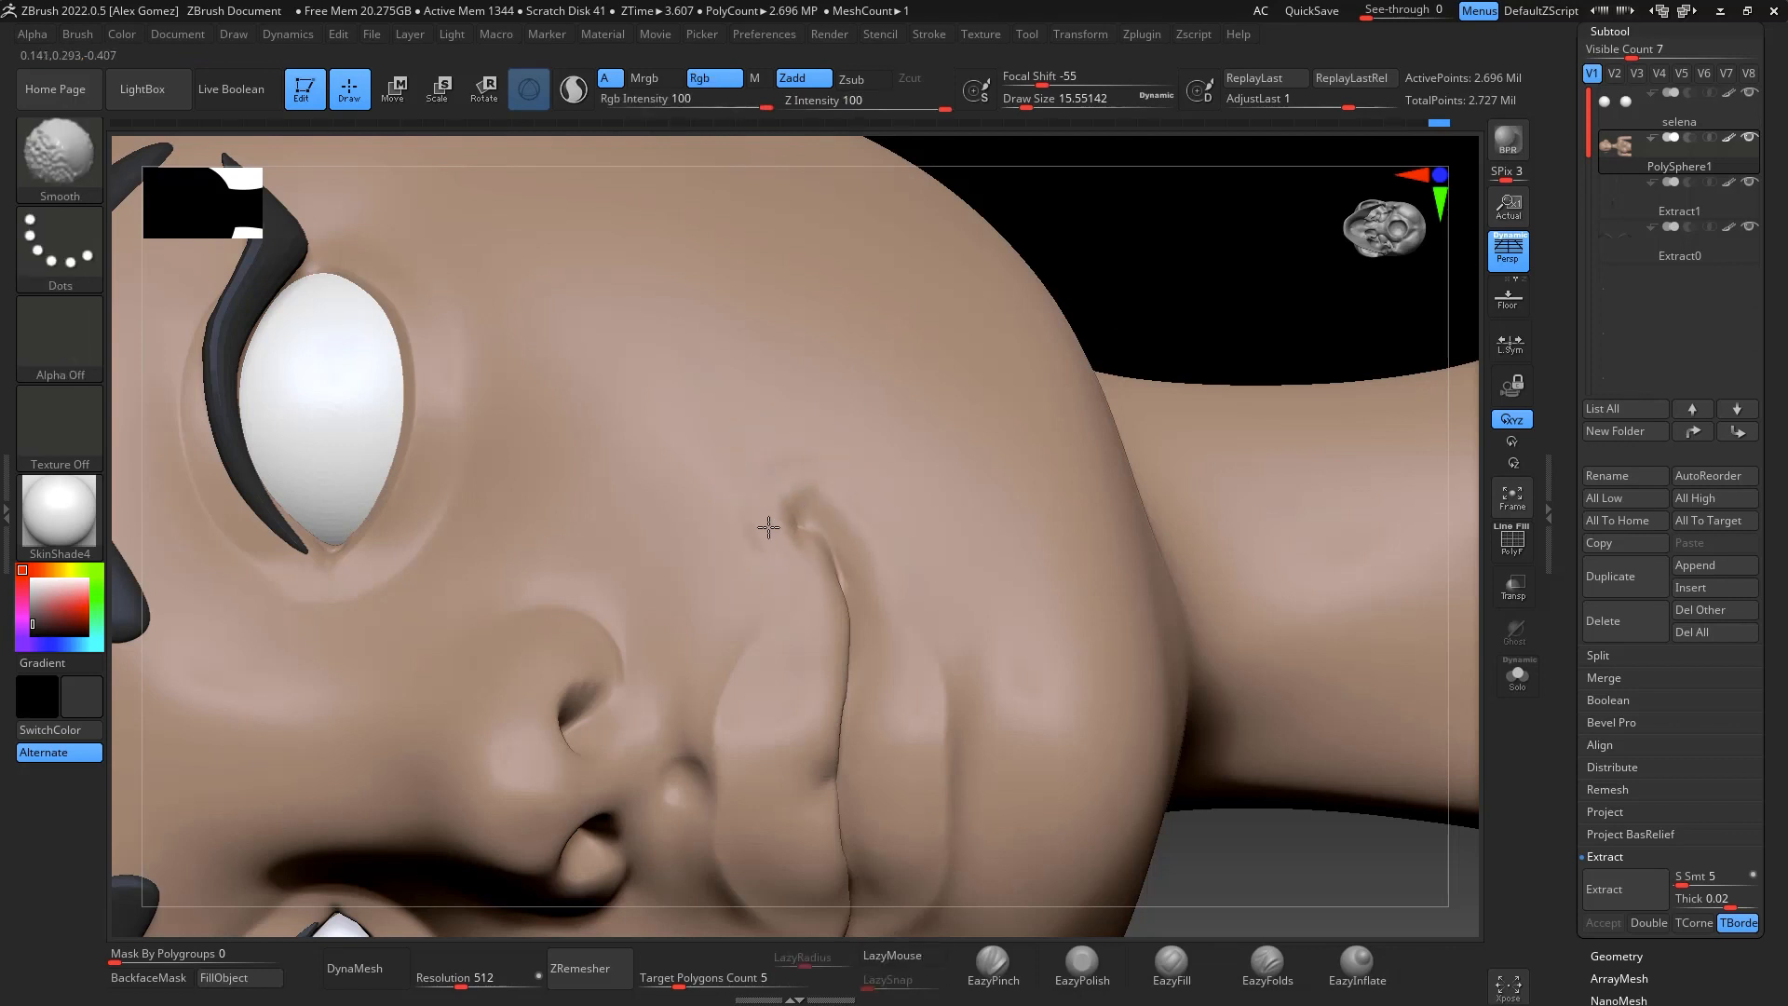
pyautogui.moveTo(1090, 260); pyautogui.dragTo(1231, 270)
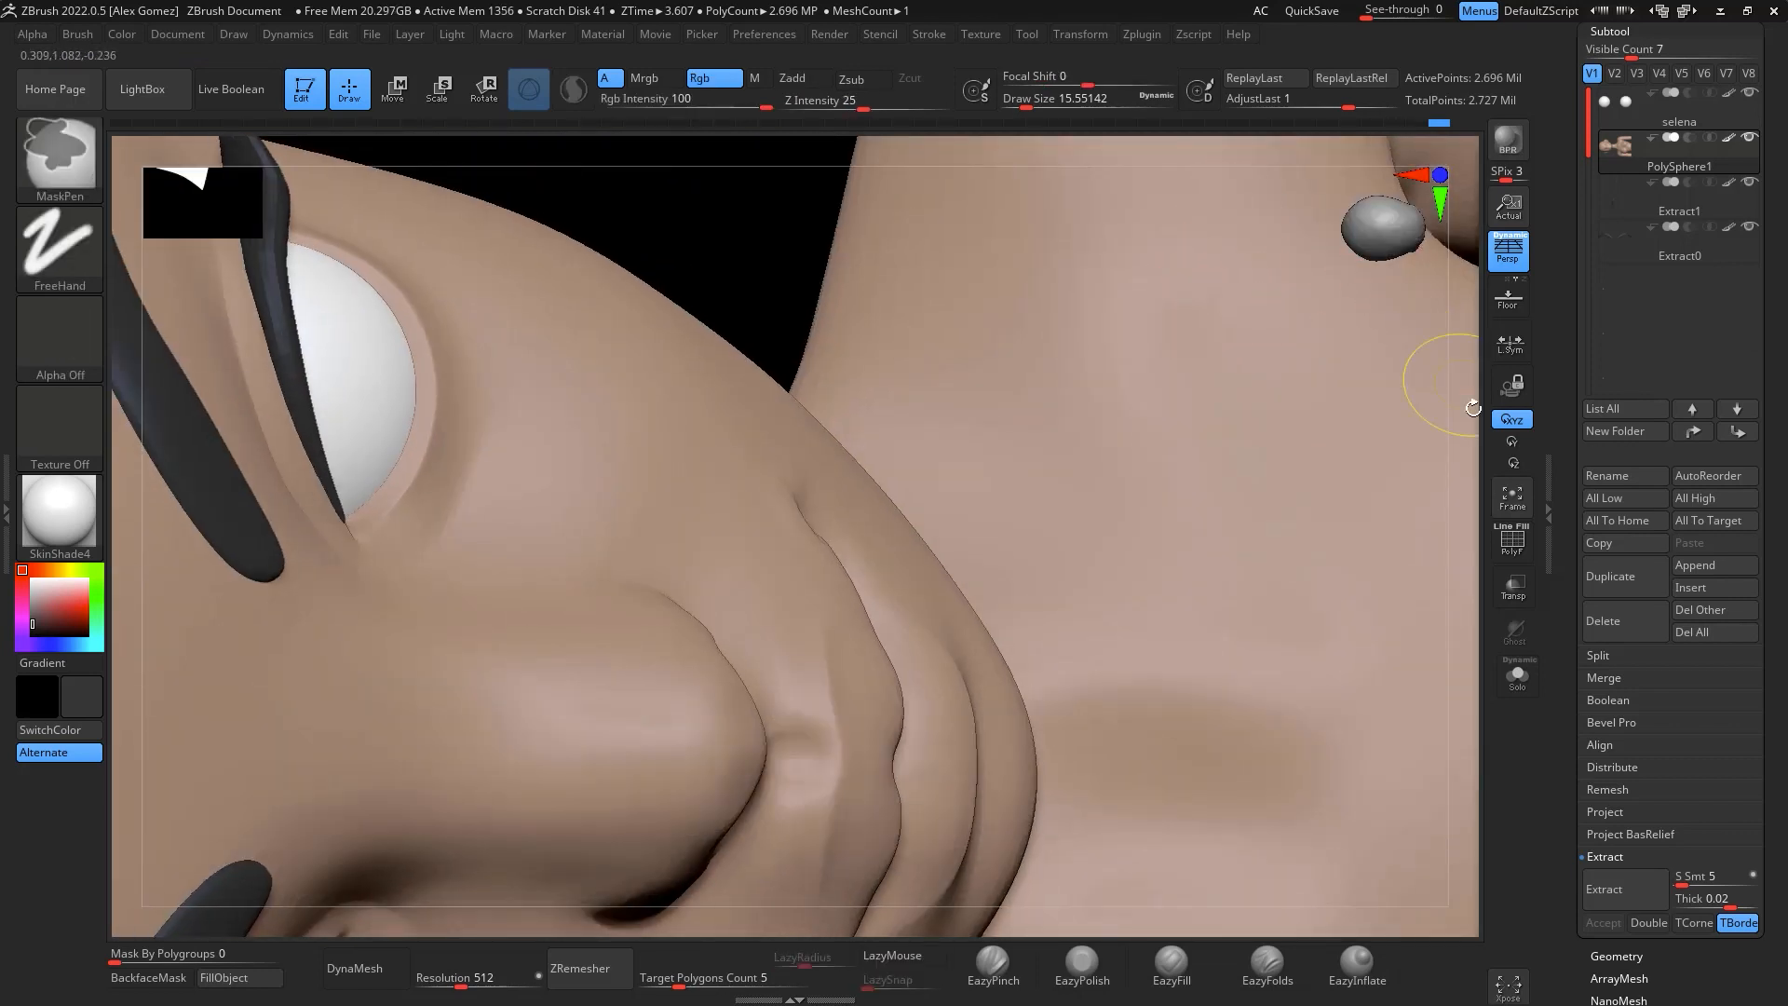
pyautogui.click(1512, 497)
pyautogui.moveTo(964, 786); pyautogui.dragTo(1210, 466, button='right')
pyautogui.keyDown('alt'); pyautogui.moveTo(1118, 802); pyautogui.dragTo(1089, 857, button='right'); pyautogui.keyUp('alt')
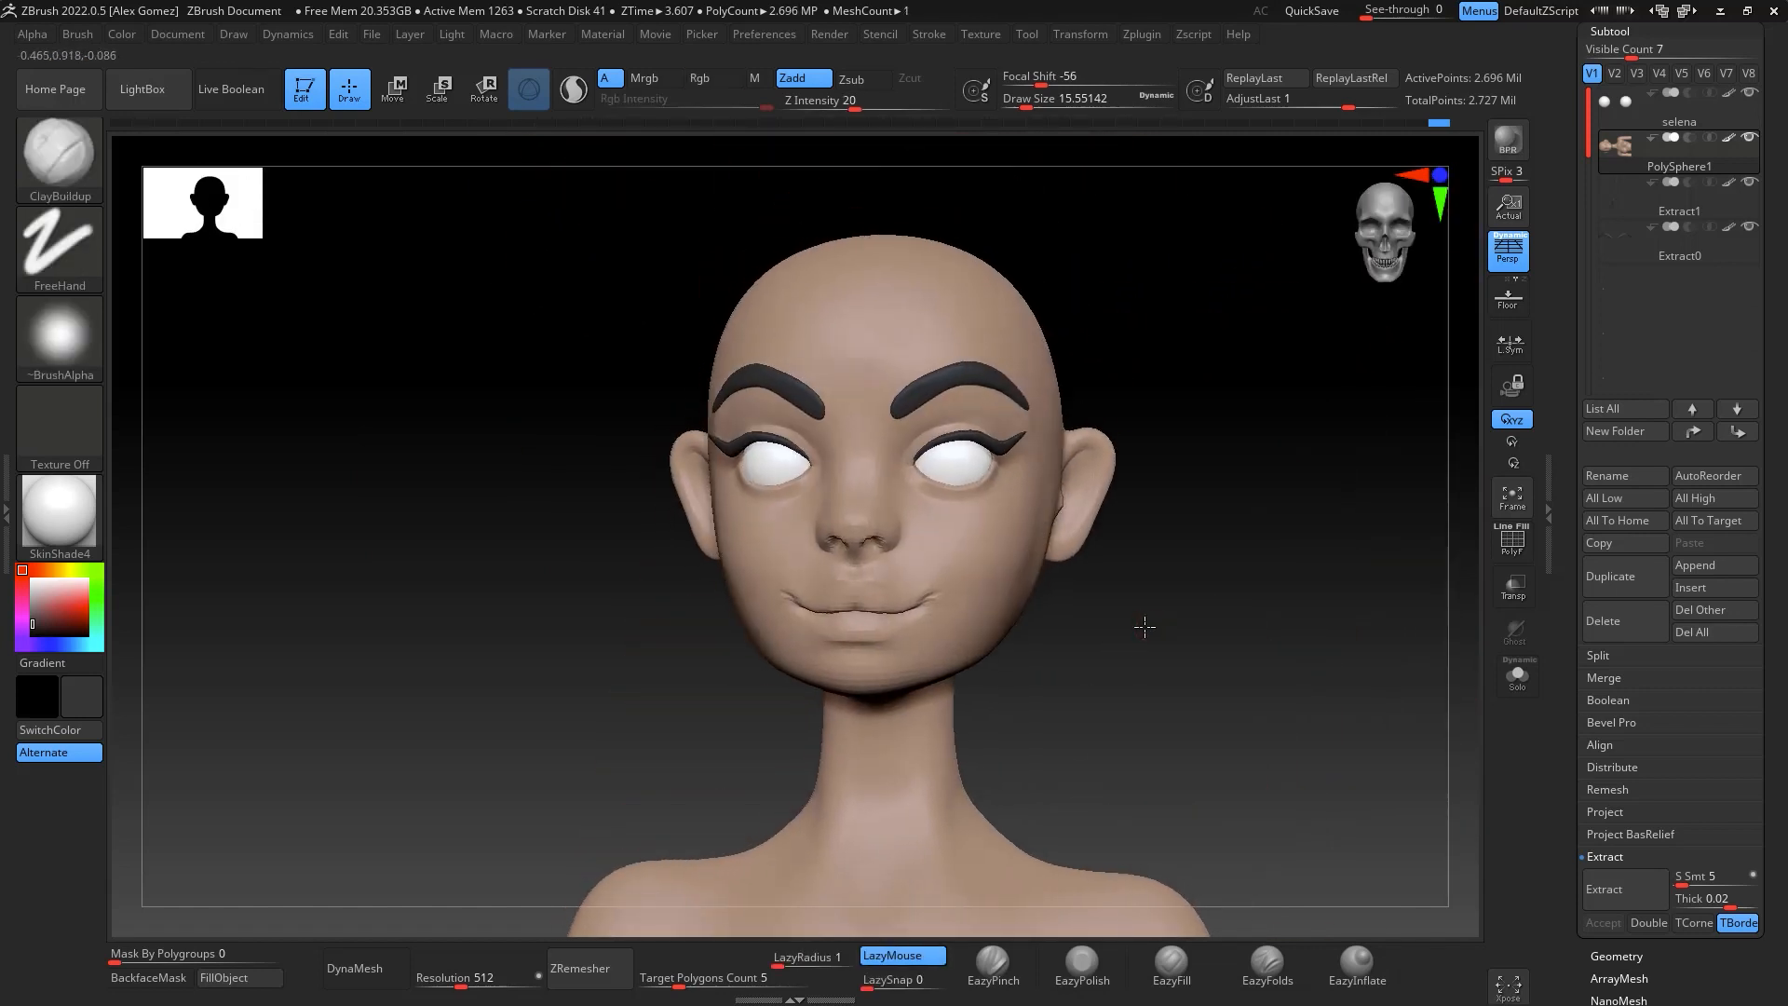
pyautogui.keyDown('ctrl'); pyautogui.moveTo(1148, 578); pyautogui.dragTo(1160, 689, button='right'); pyautogui.keyUp('ctrl')
pyautogui.keyDown('alt'); pyautogui.moveTo(1120, 456); pyautogui.dragTo(1123, 722, button='right'); pyautogui.keyUp('alt')
pyautogui.press('shift')
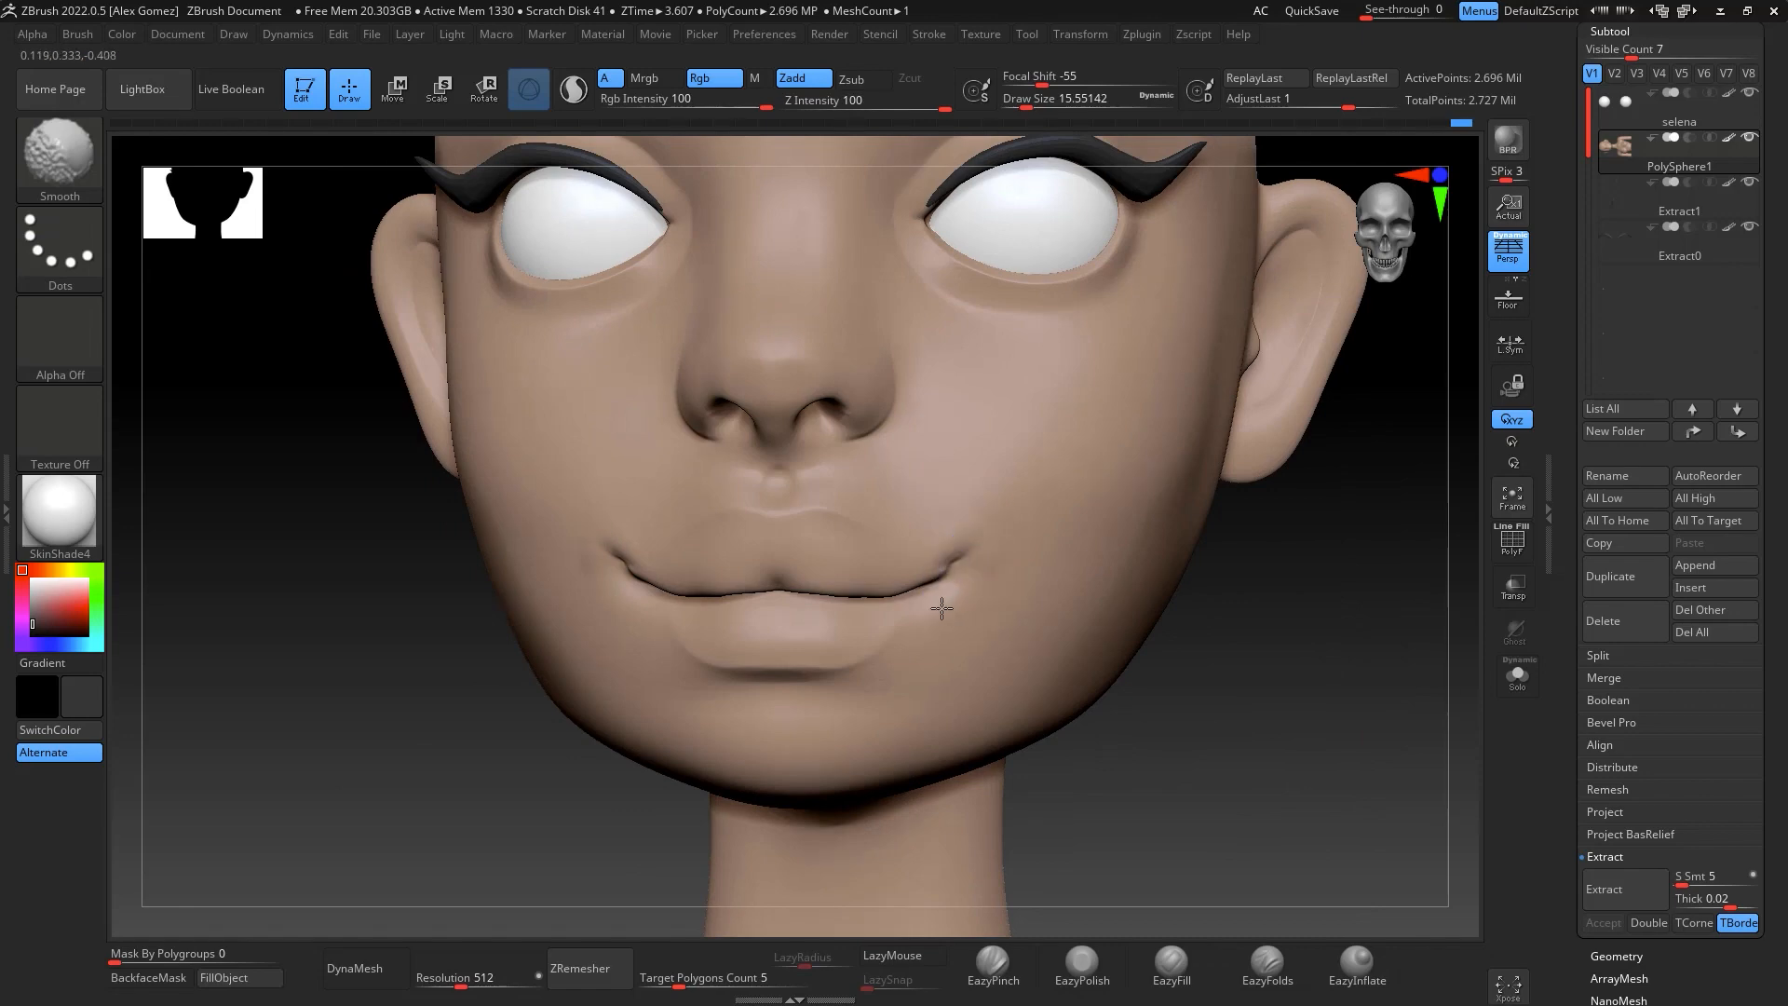
# Add volume to the middle of the lips from below with ClayBuildup at a draw size of about 37
pyautogui.moveTo(1265, 708)
pyautogui.mouseDown(button='right')
pyautogui.moveTo(1317, 646)
pyautogui.moveTo(1334, 493)
pyautogui.mouseUp(button='right')
pyautogui.press('space')
pyautogui.moveTo(835, 391); pyautogui.dragTo(844, 391)
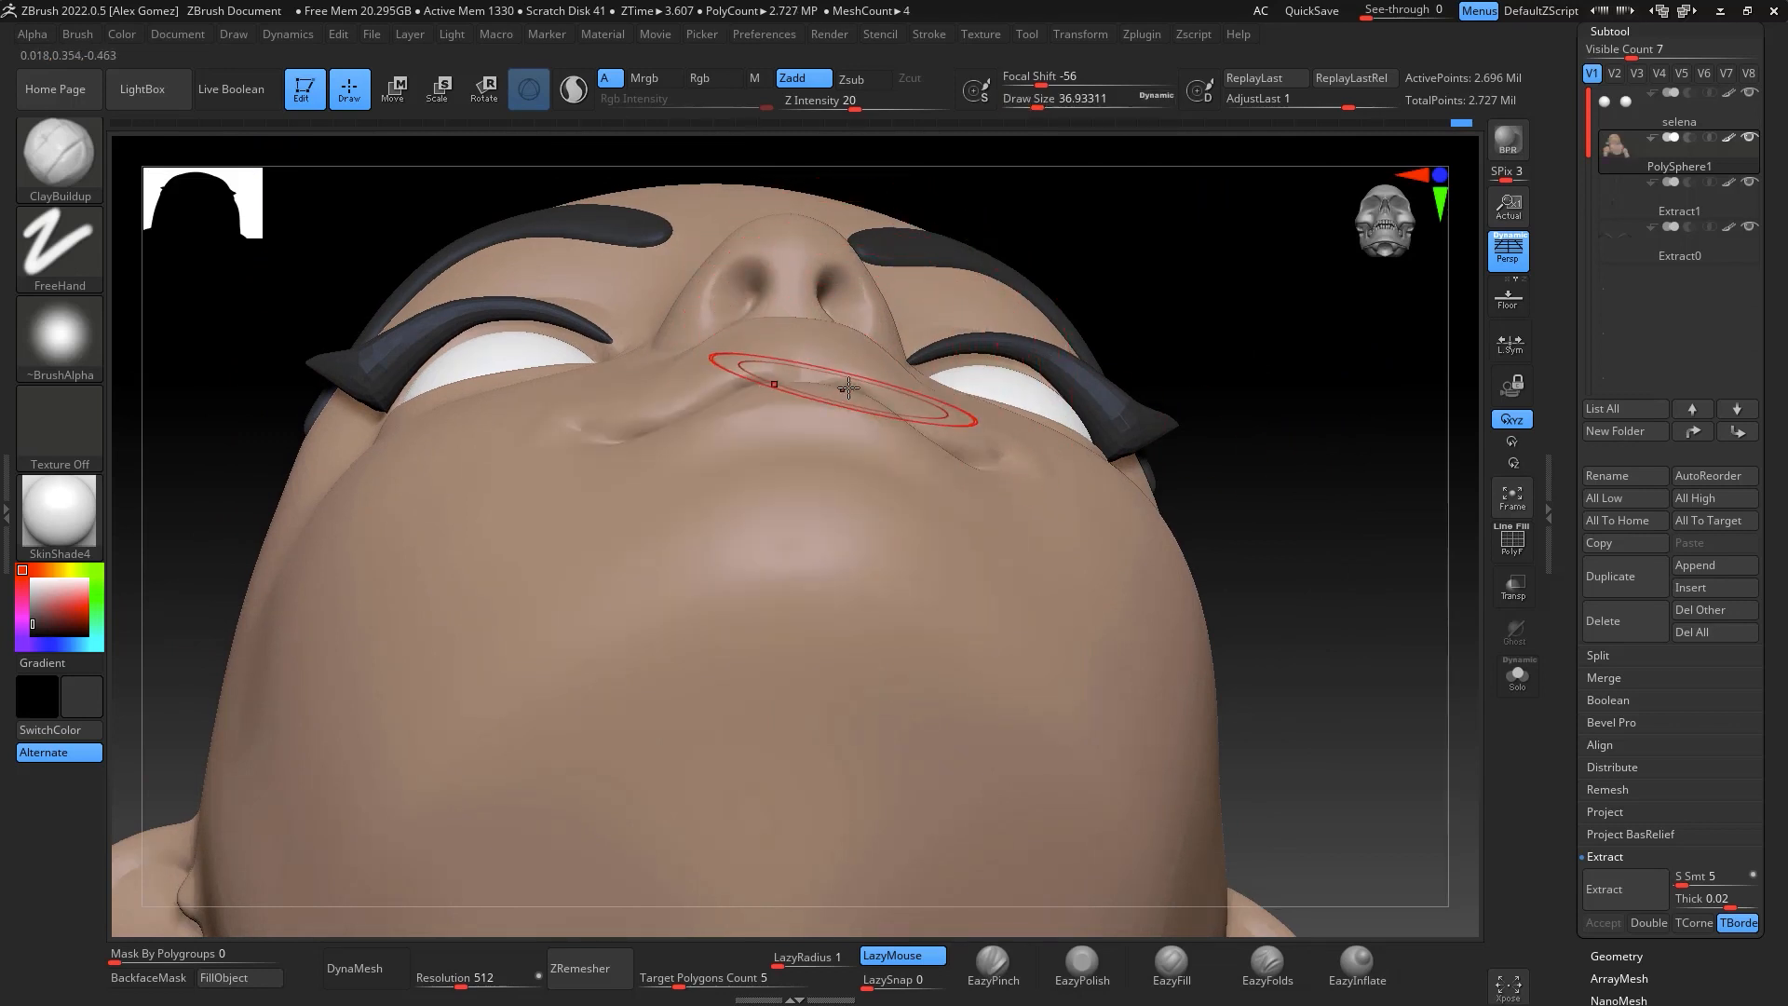
# Shape the lips in profile with the Move brush, reducing its draw size to about 16 for the upper lip
pyautogui.moveTo(1206, 474)
pyautogui.mouseDown(button='right')
pyautogui.moveTo(1367, 526)
pyautogui.moveTo(1372, 475)
pyautogui.moveTo(1305, 479)
pyautogui.moveTo(1246, 414)
pyautogui.mouseUp(button='right')
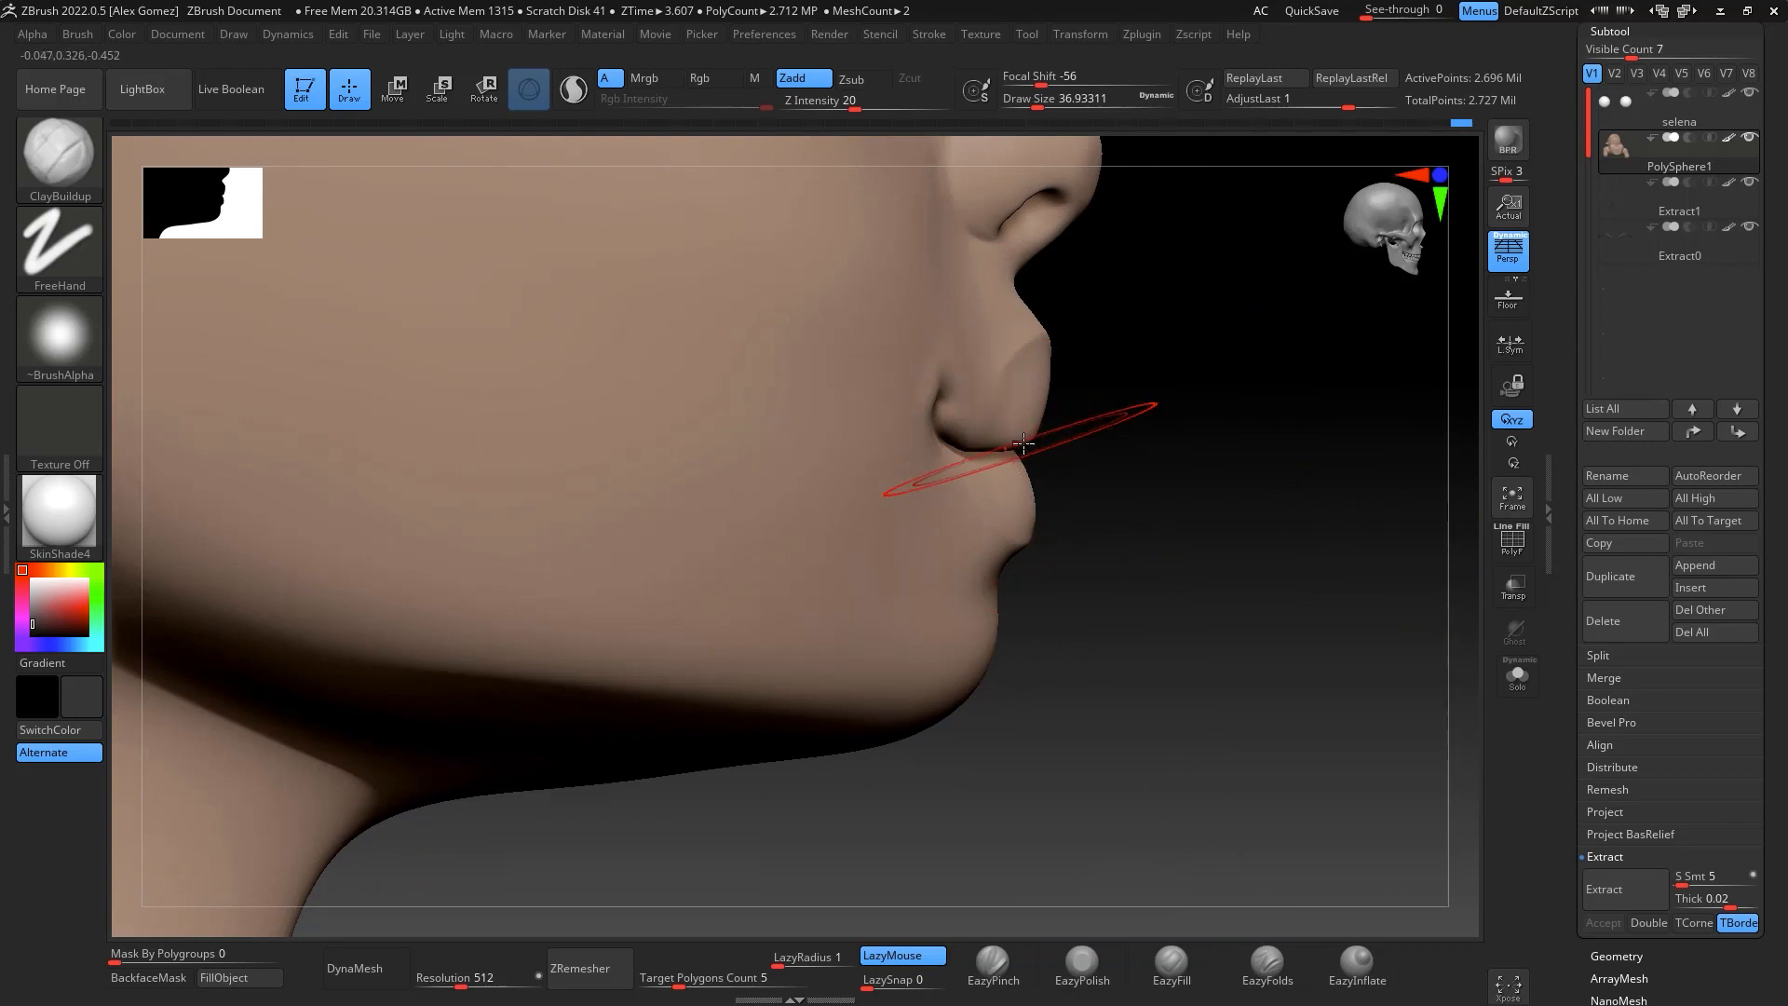
pyautogui.press('b')
pyautogui.press('m')
pyautogui.press('v')
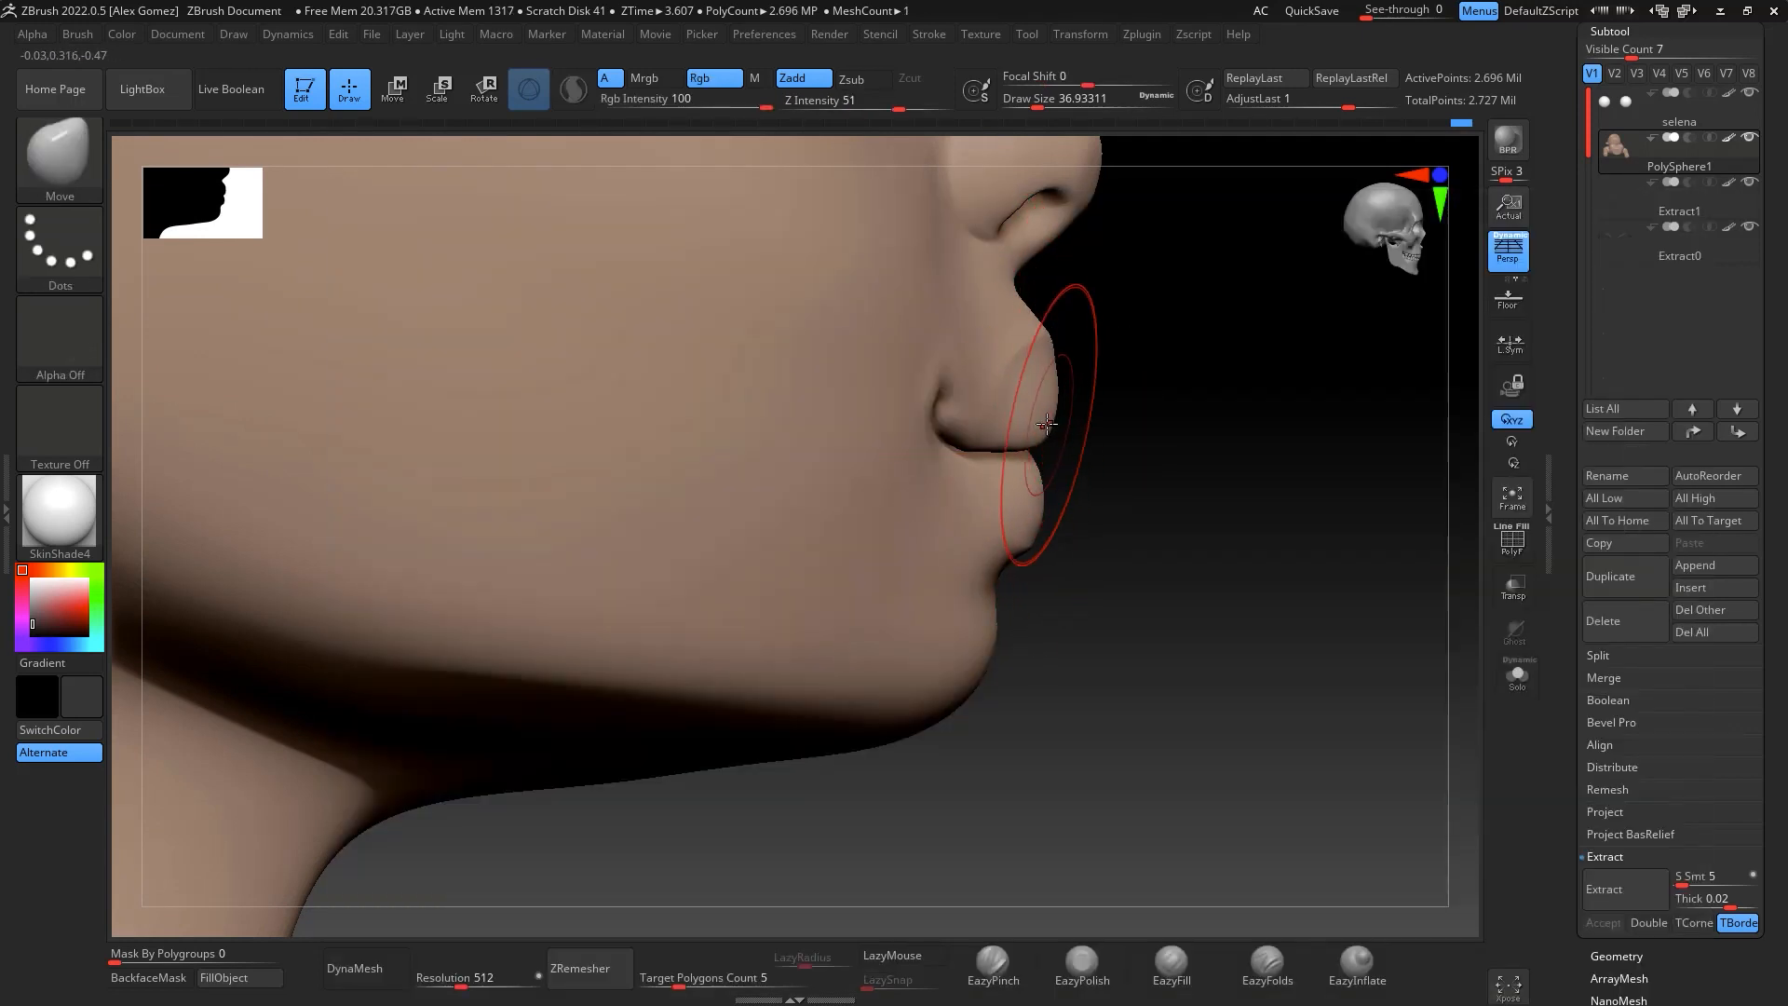
pyautogui.press('space')
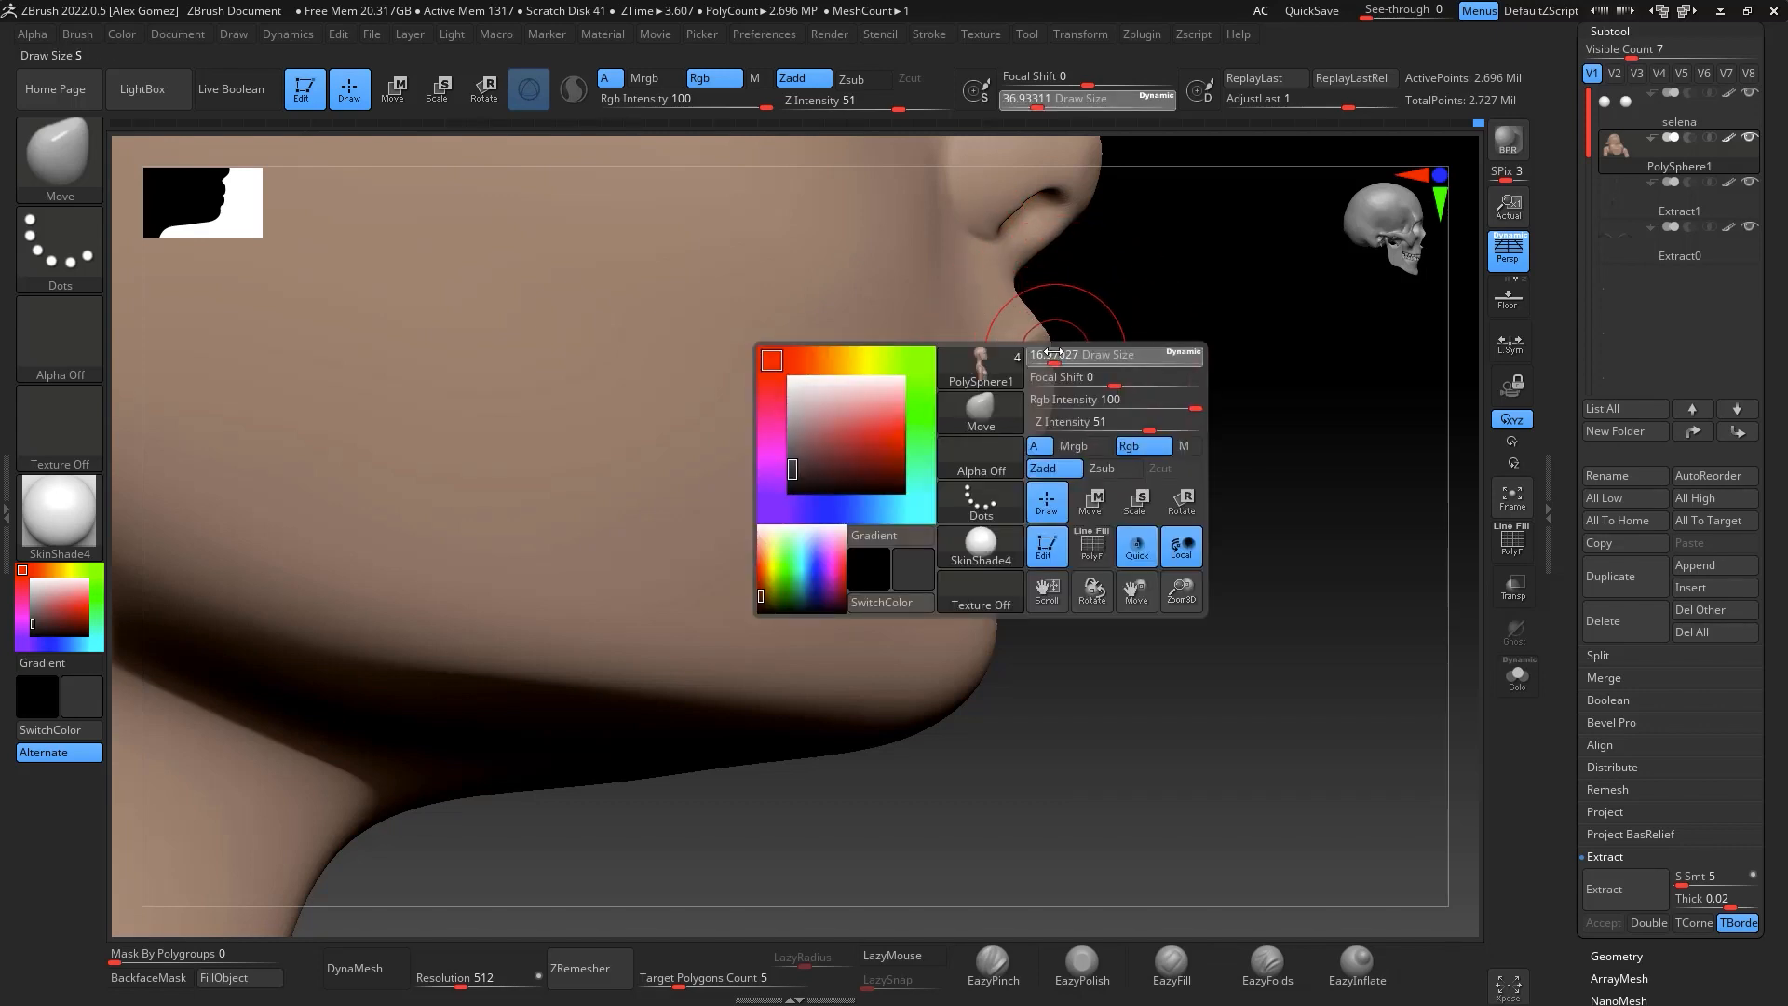
pyautogui.moveTo(1052, 354); pyautogui.dragTo(1025, 308)
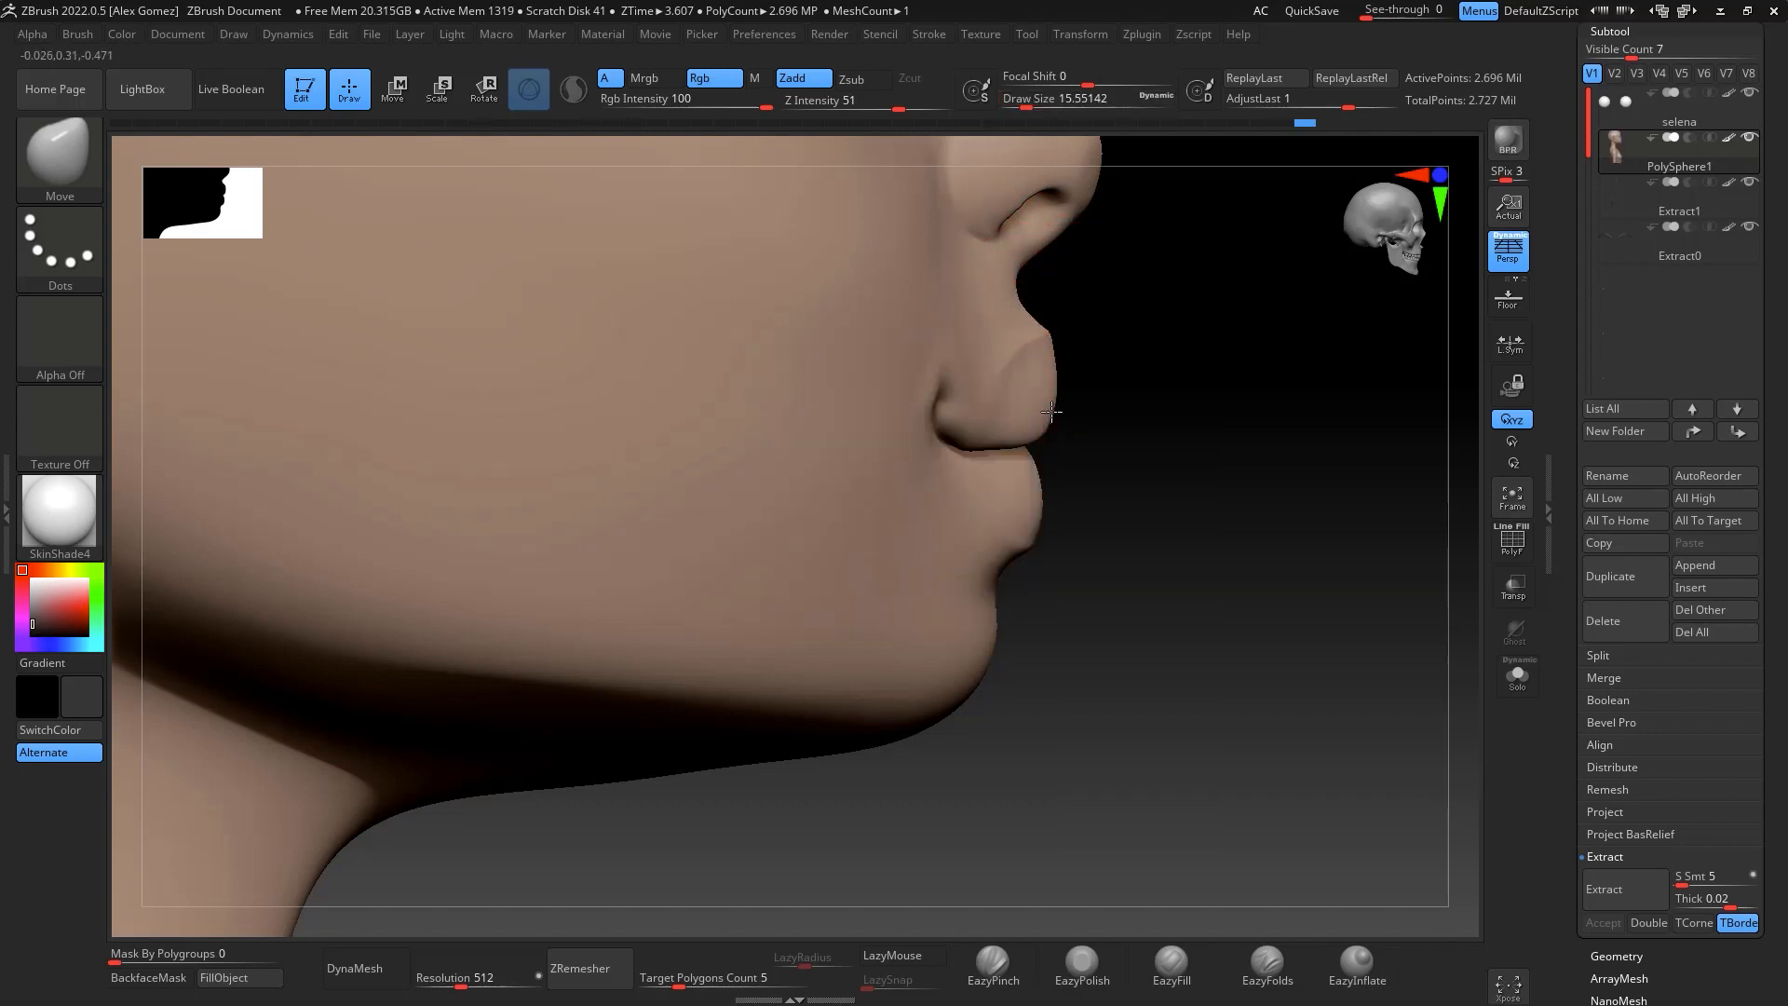
# Refine the upper lip's profile with the Move brush at a focal shift of -40 and a draw size of about 27
pyautogui.press('space')
pyautogui.click(1152, 383)
pyautogui.click(1148, 363)
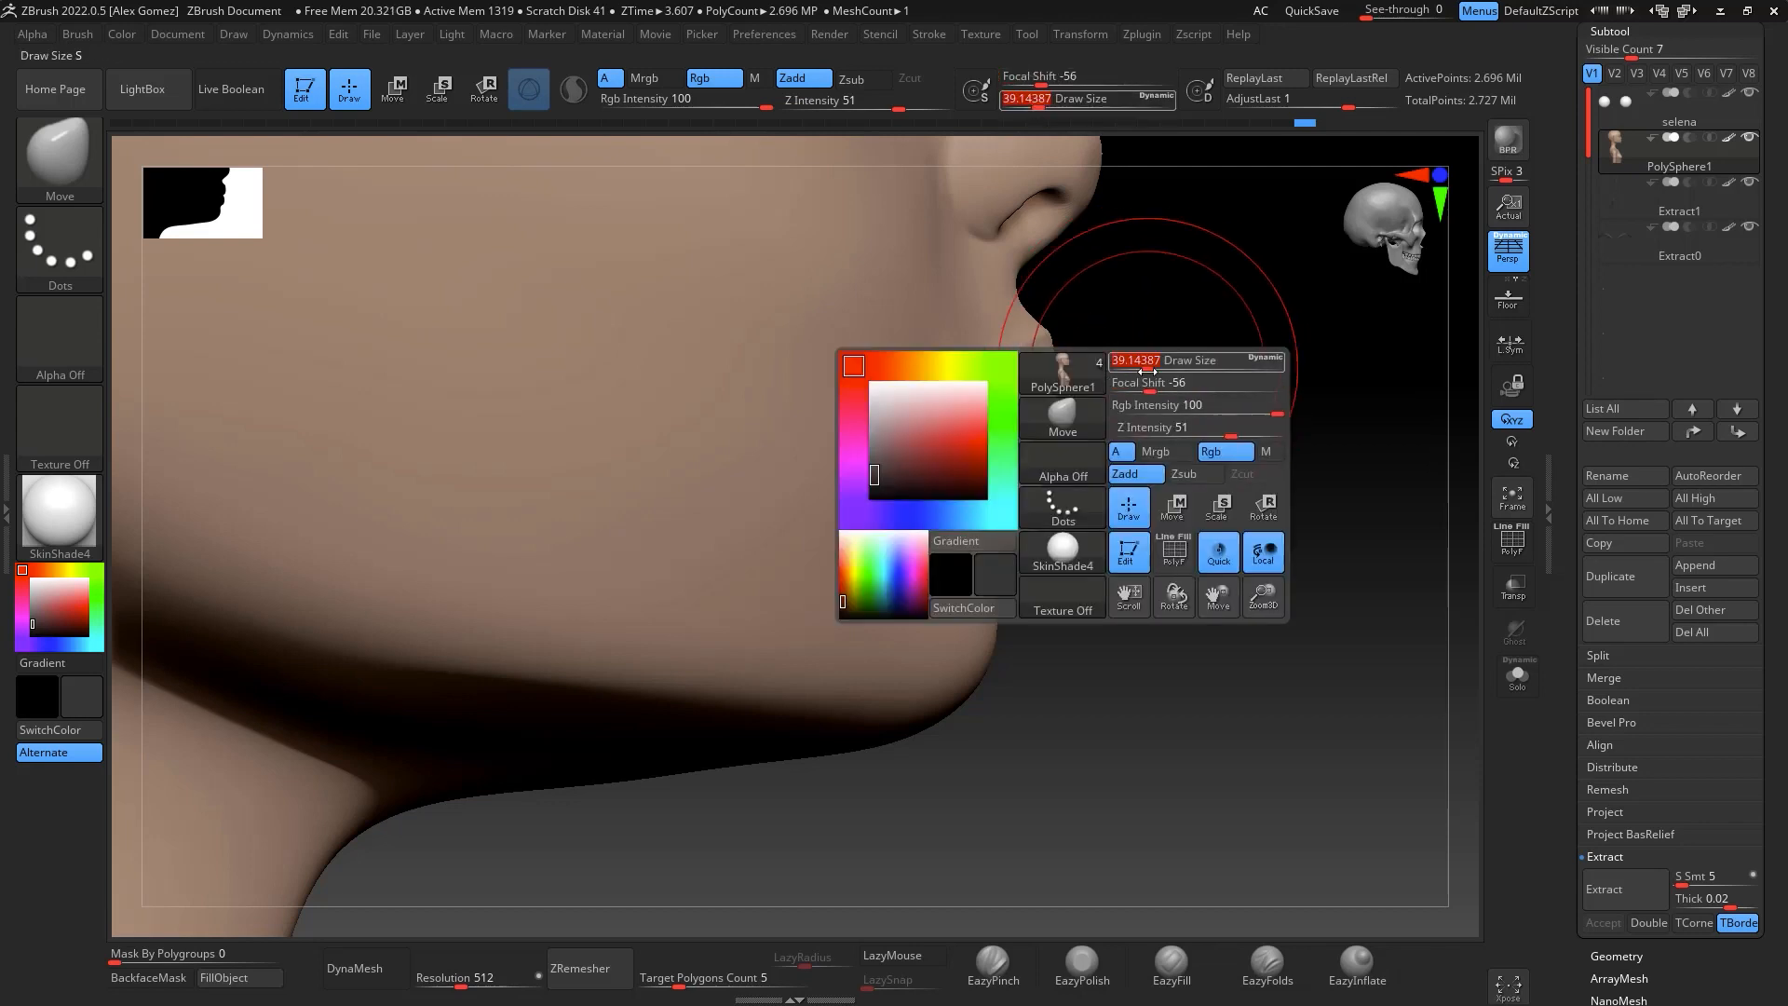
pyautogui.moveTo(1150, 383); pyautogui.dragTo(1049, 401)
pyautogui.press('space')
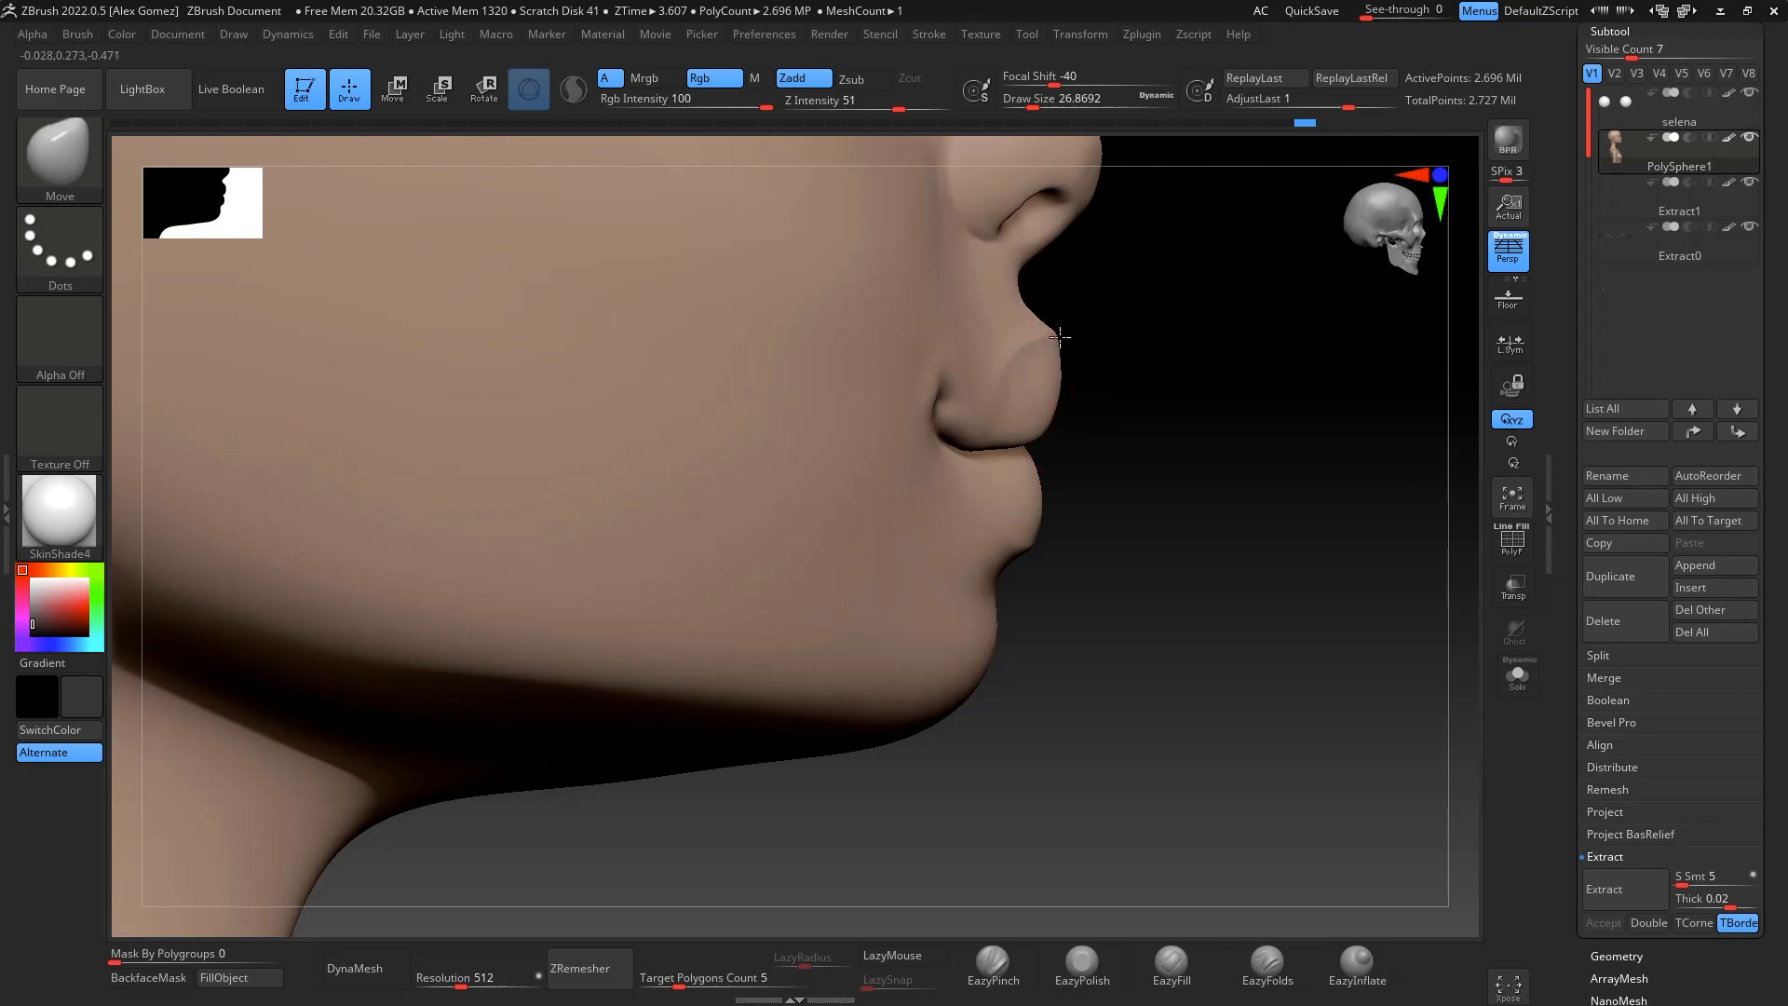
pyautogui.moveTo(1139, 363); pyautogui.dragTo(1308, 360)
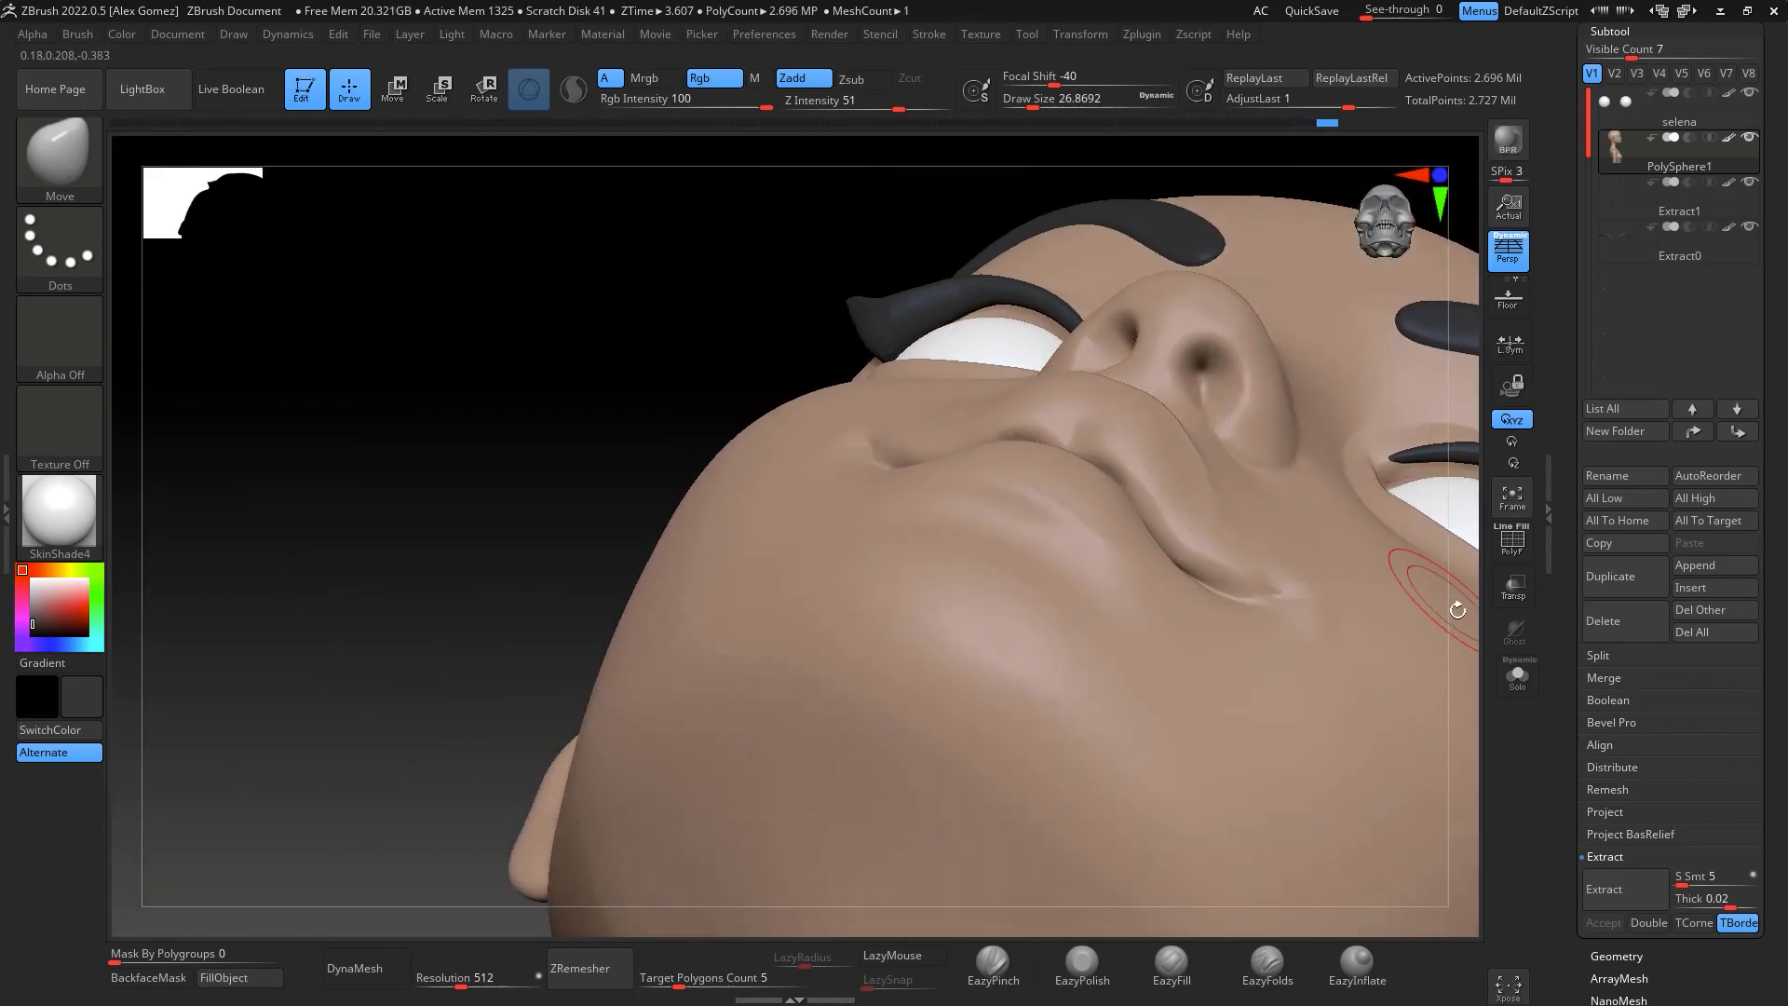
pyautogui.moveTo(1439, 617)
pyautogui.mouseDown()
pyautogui.moveTo(1465, 762)
pyautogui.moveTo(1429, 571)
pyautogui.moveTo(994, 562)
pyautogui.moveTo(960, 612)
pyautogui.moveTo(1066, 523)
pyautogui.moveTo(986, 512)
pyautogui.moveTo(1079, 383)
pyautogui.moveTo(1109, 455)
pyautogui.moveTo(1071, 312)
pyautogui.mouseUp()
pyautogui.keyDown('shift'); pyautogui.moveTo(698, 423); pyautogui.dragTo(753, 480); pyautogui.keyUp('shift')
pyautogui.moveTo(1202, 508)
pyautogui.mouseDown()
pyautogui.moveTo(1269, 579)
pyautogui.moveTo(1237, 522)
pyautogui.moveTo(1205, 519)
pyautogui.moveTo(1229, 571)
pyautogui.moveTo(1204, 672)
pyautogui.moveTo(1168, 630)
pyautogui.mouseUp()
# Make the eyes subtool active and subdivide it to about 1.04 million polygons
pyautogui.click(1657, 127)
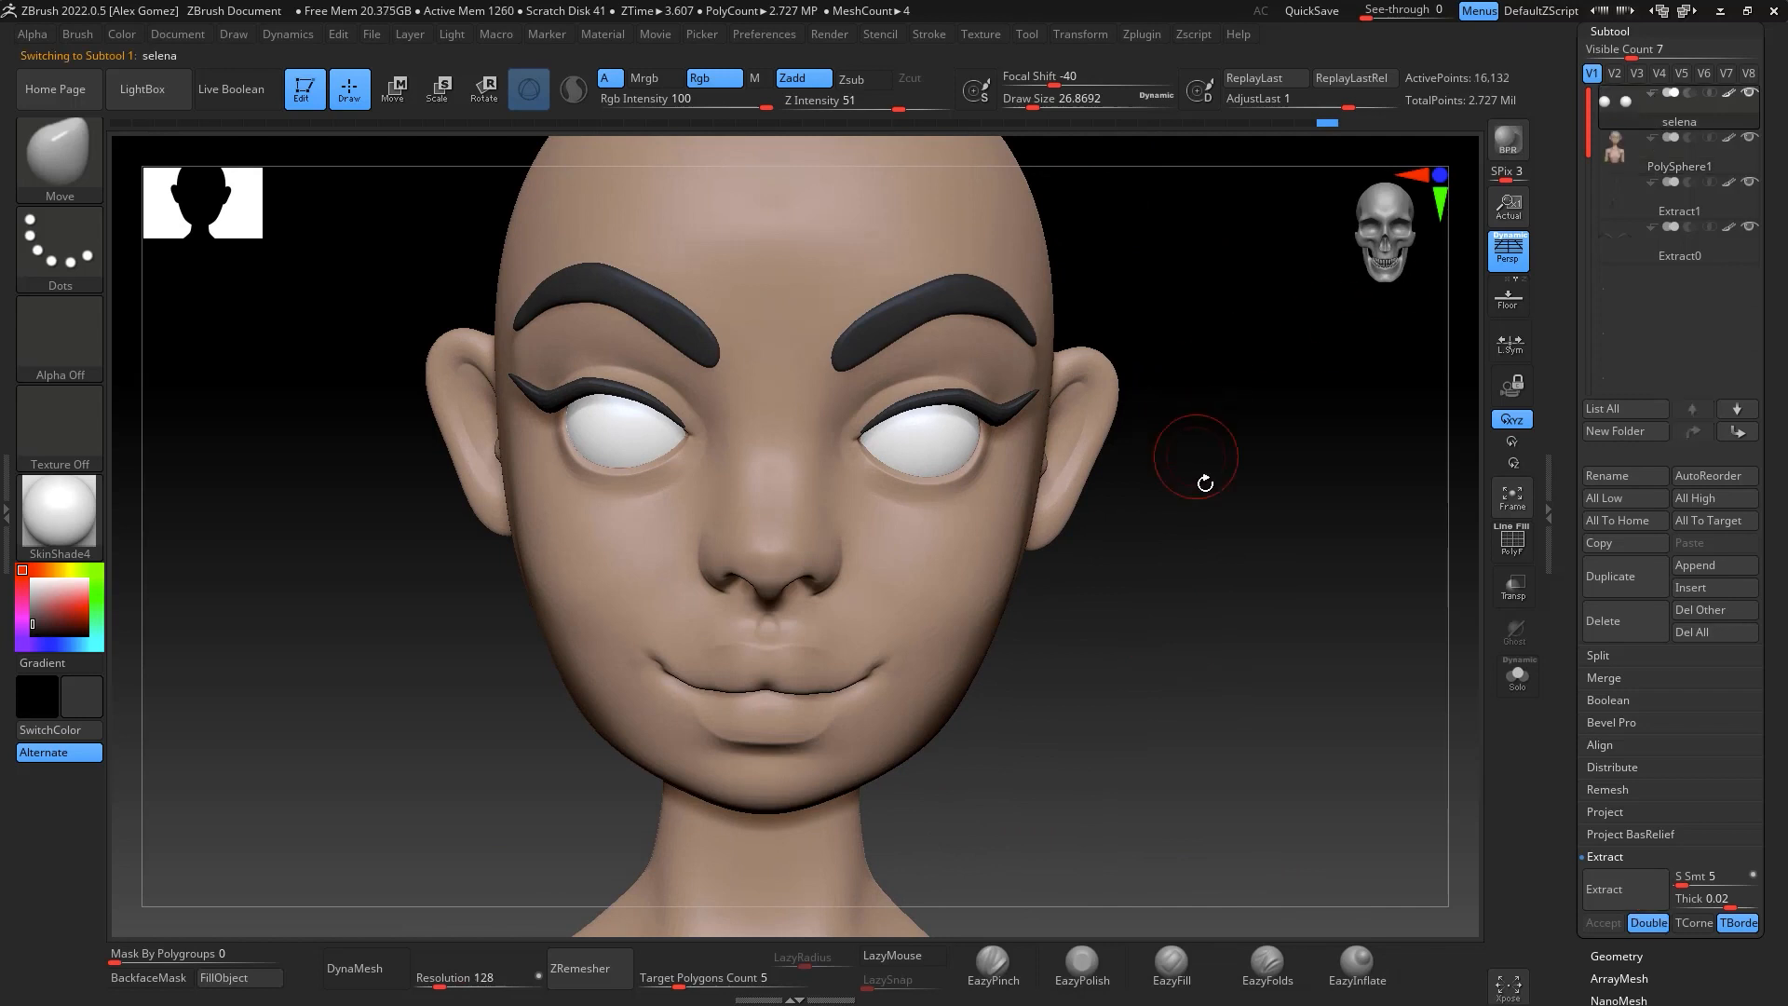
pyautogui.moveTo(1205, 483); pyautogui.dragTo(1214, 543)
pyautogui.hotkey('ctrl', 'd')
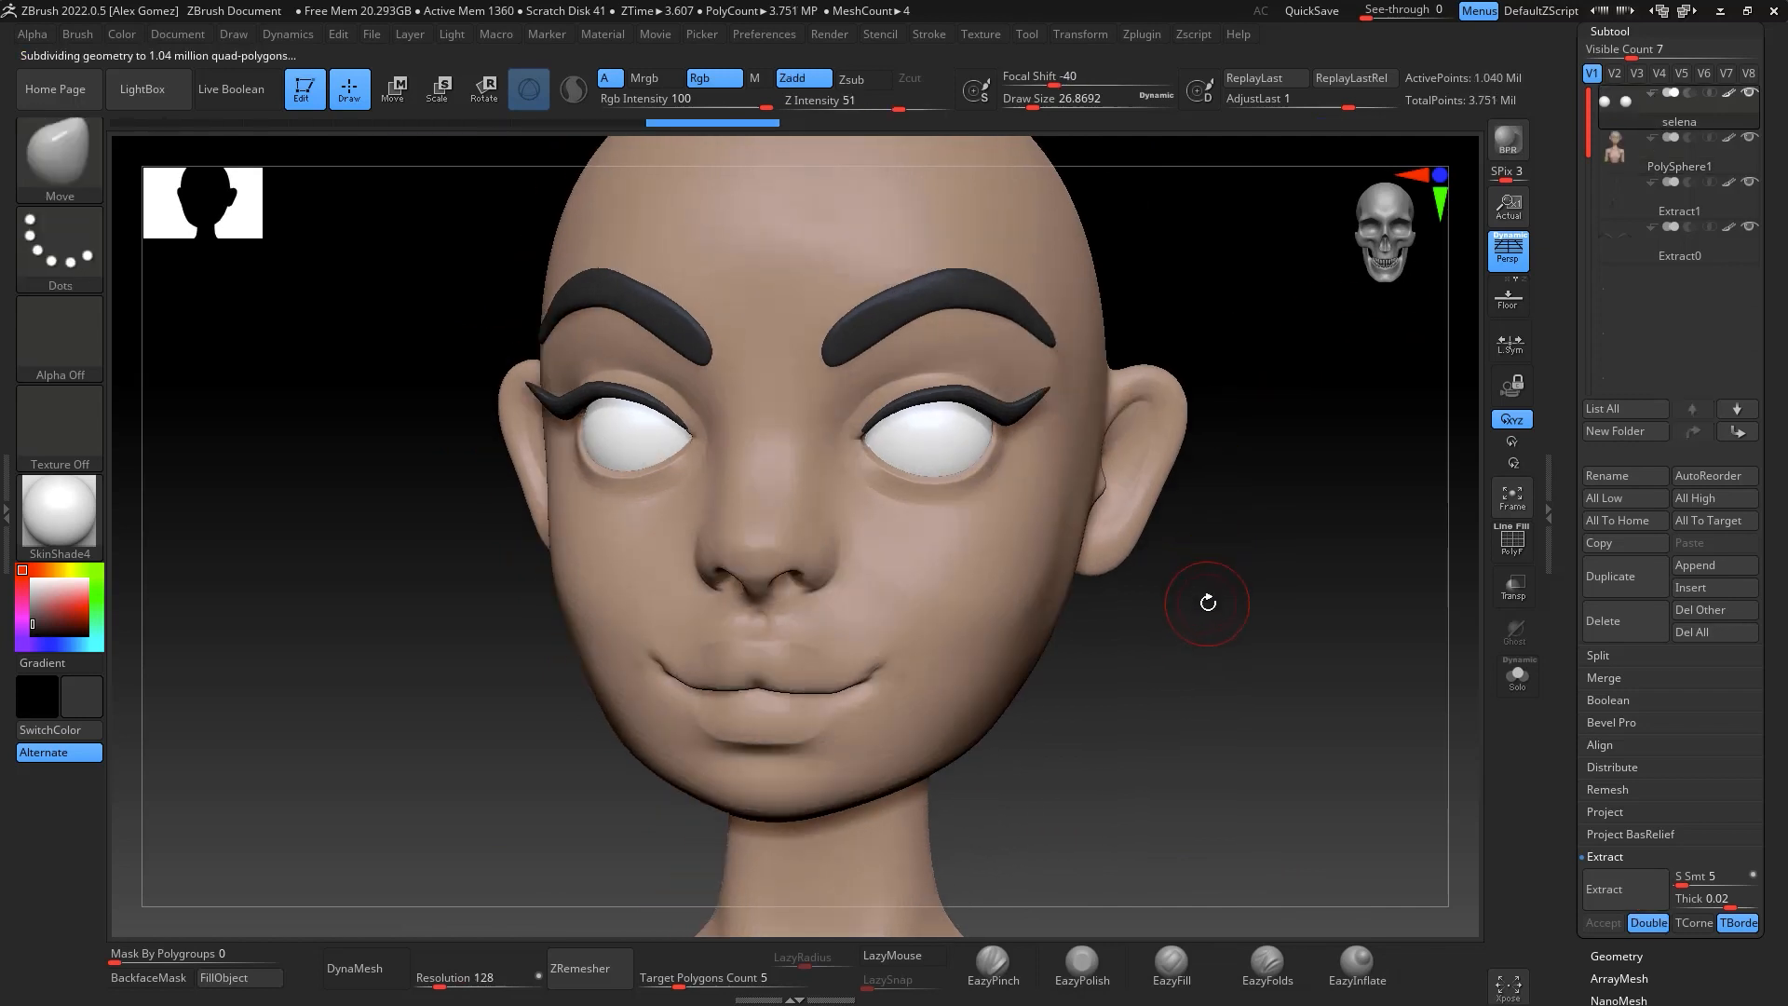
# Paint dark irises on both eyes with the Standard brush, Zadd off and Rgb on, using a near-black colour (18, 16, 14)
pyautogui.keyDown('shift'); pyautogui.moveTo(1202, 668); pyautogui.dragTo(1183, 619); pyautogui.keyUp('shift')
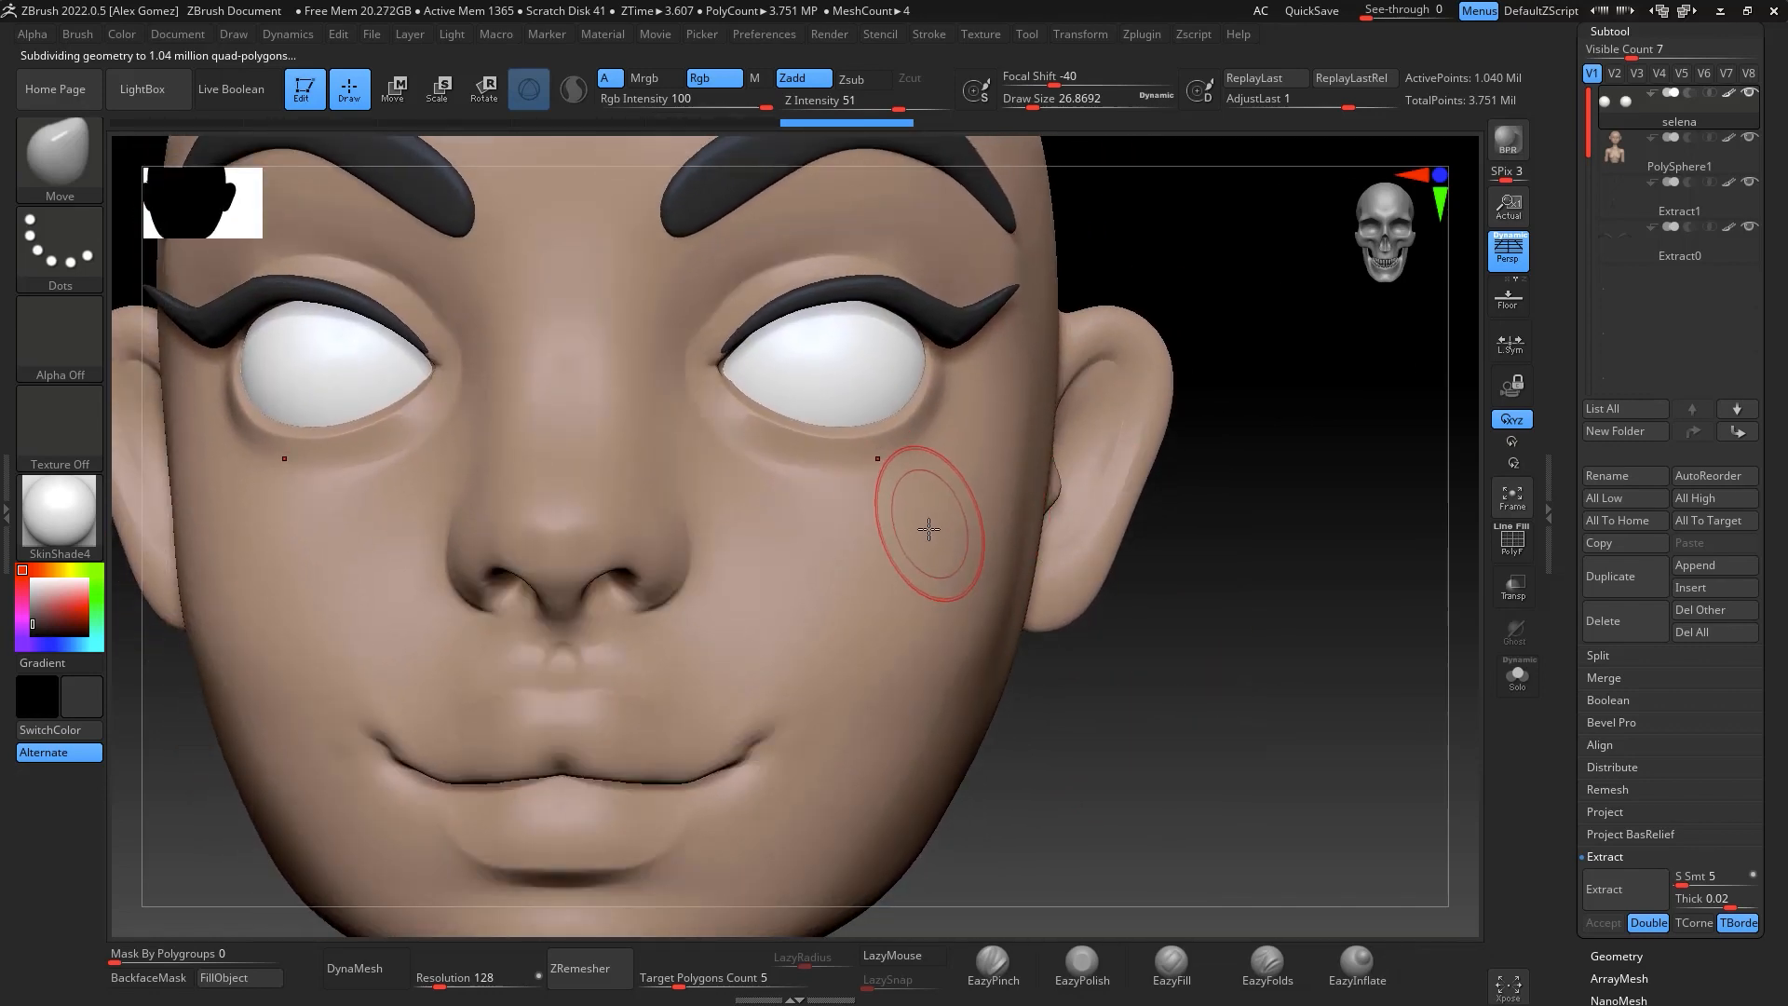
pyautogui.press('b')
pyautogui.press('s')
pyautogui.press('t')
pyautogui.click(795, 80)
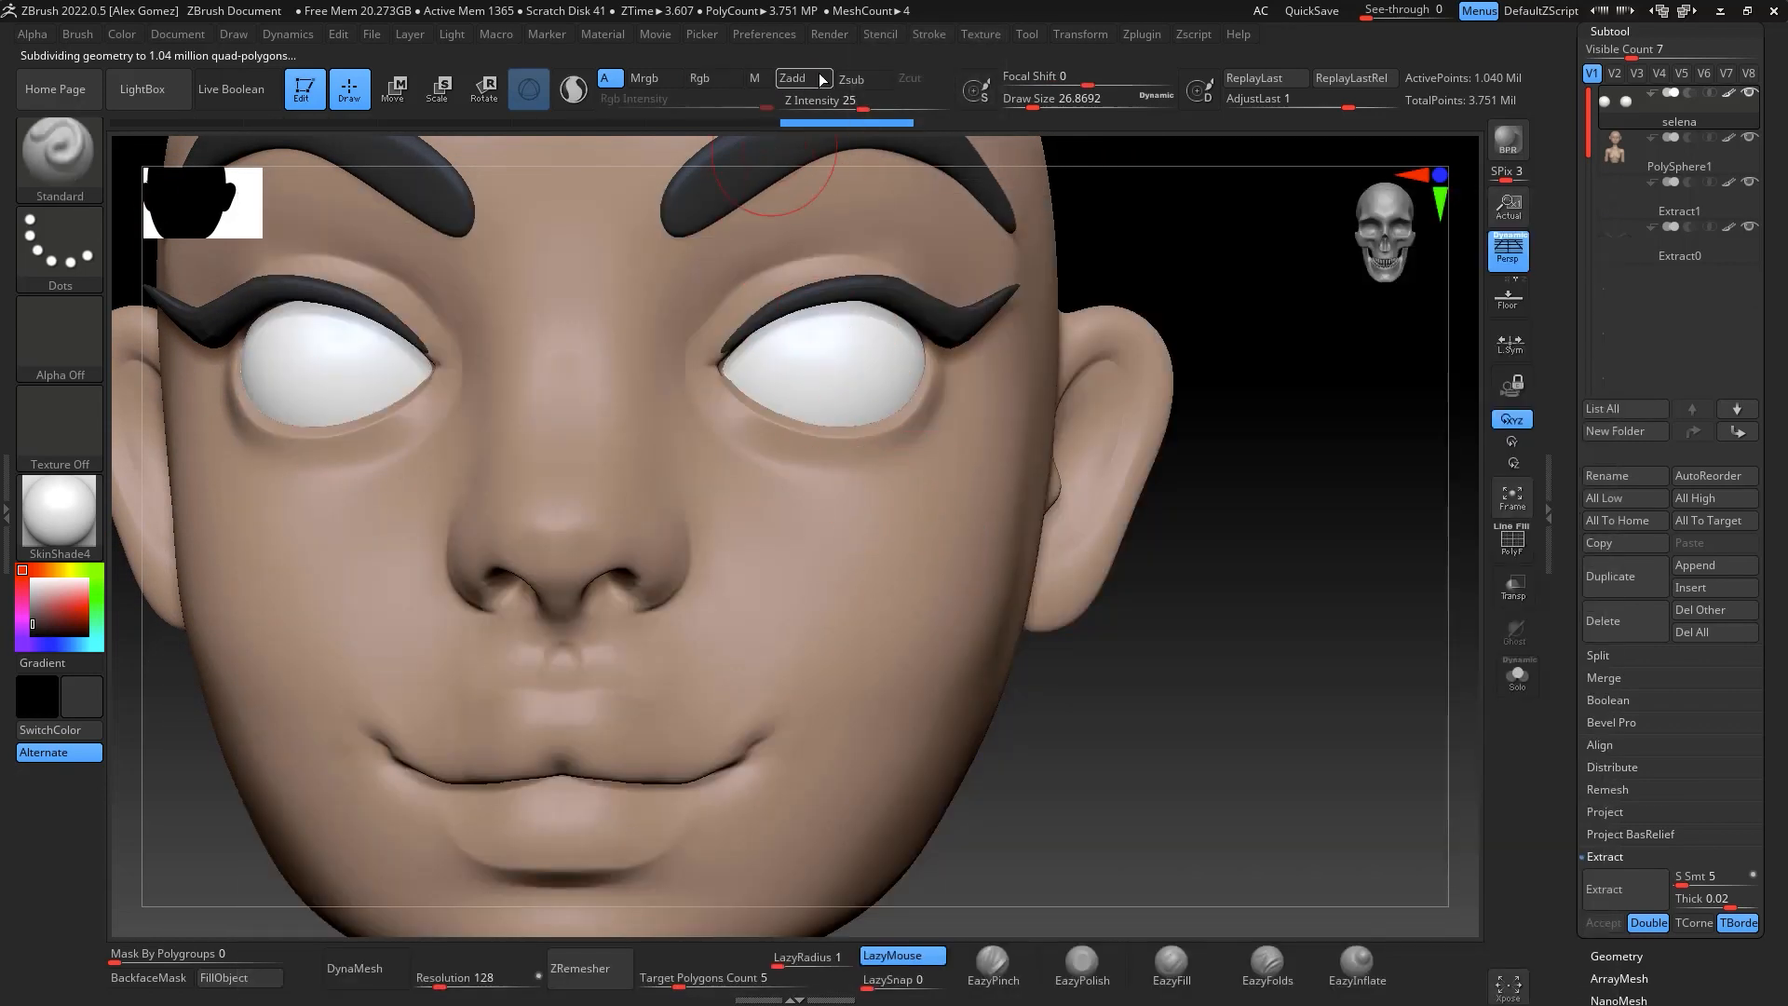
pyautogui.click(714, 80)
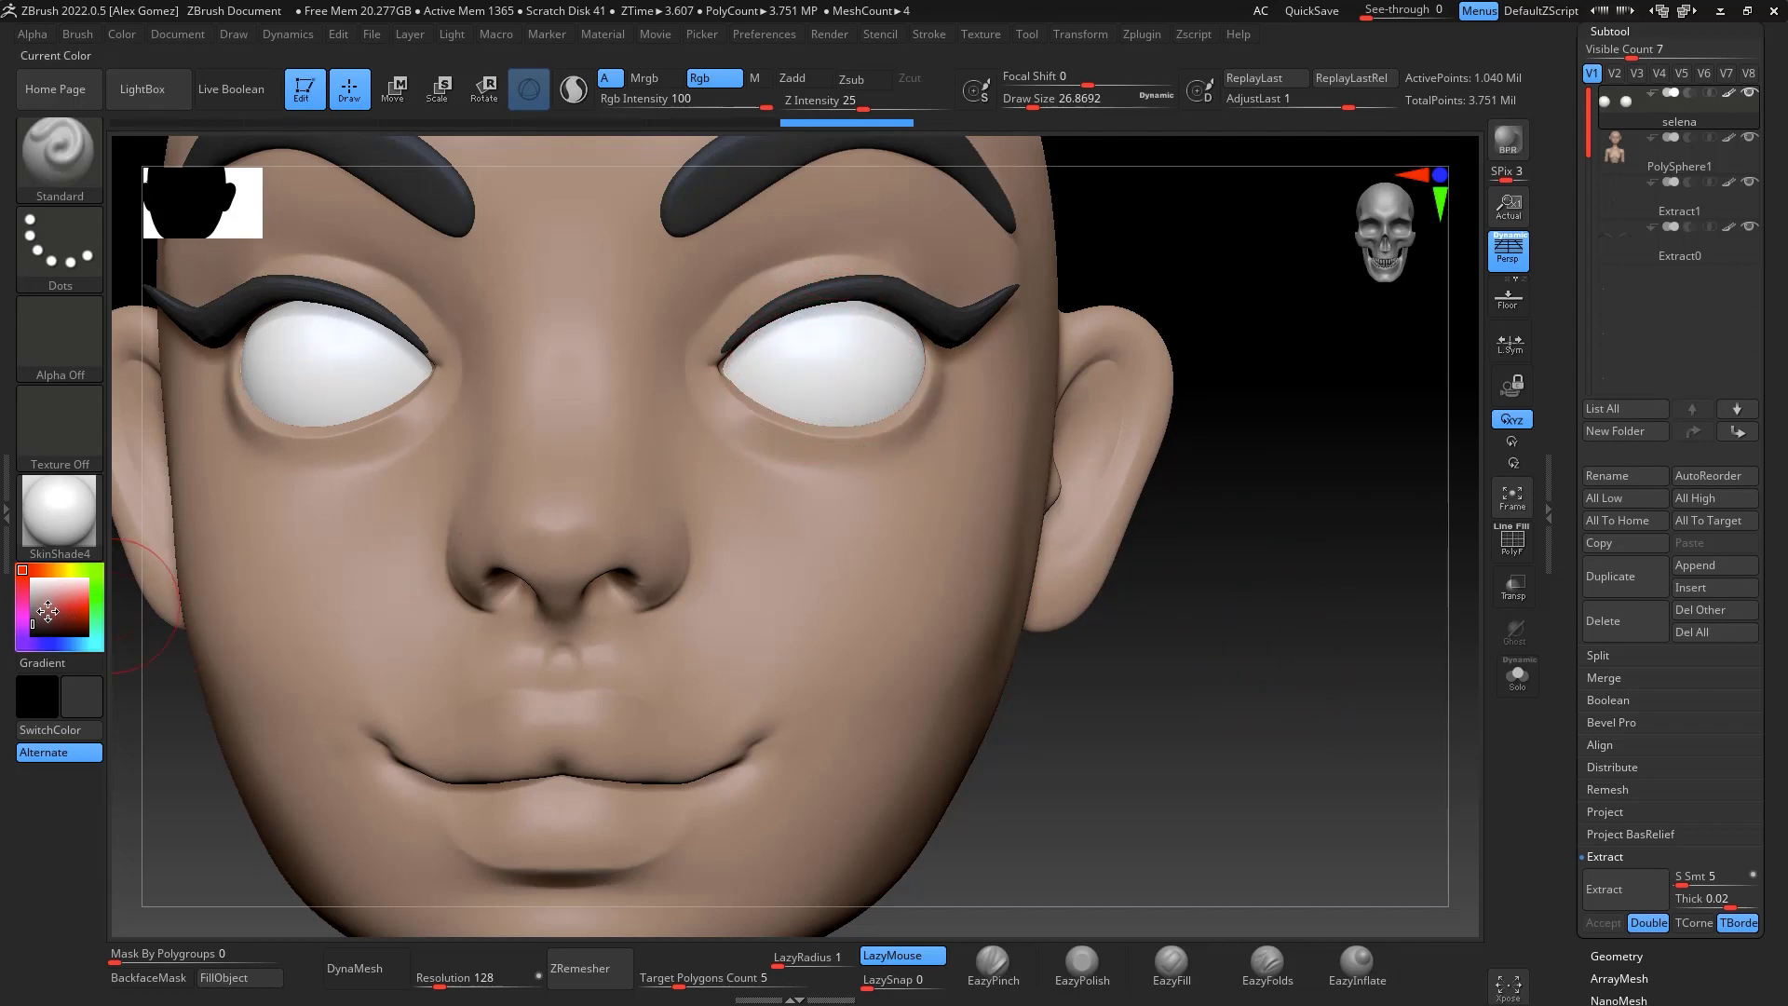
pyautogui.moveTo(44, 612)
pyautogui.mouseDown()
pyautogui.moveTo(48, 569)
pyautogui.moveTo(38, 629)
pyautogui.mouseUp()
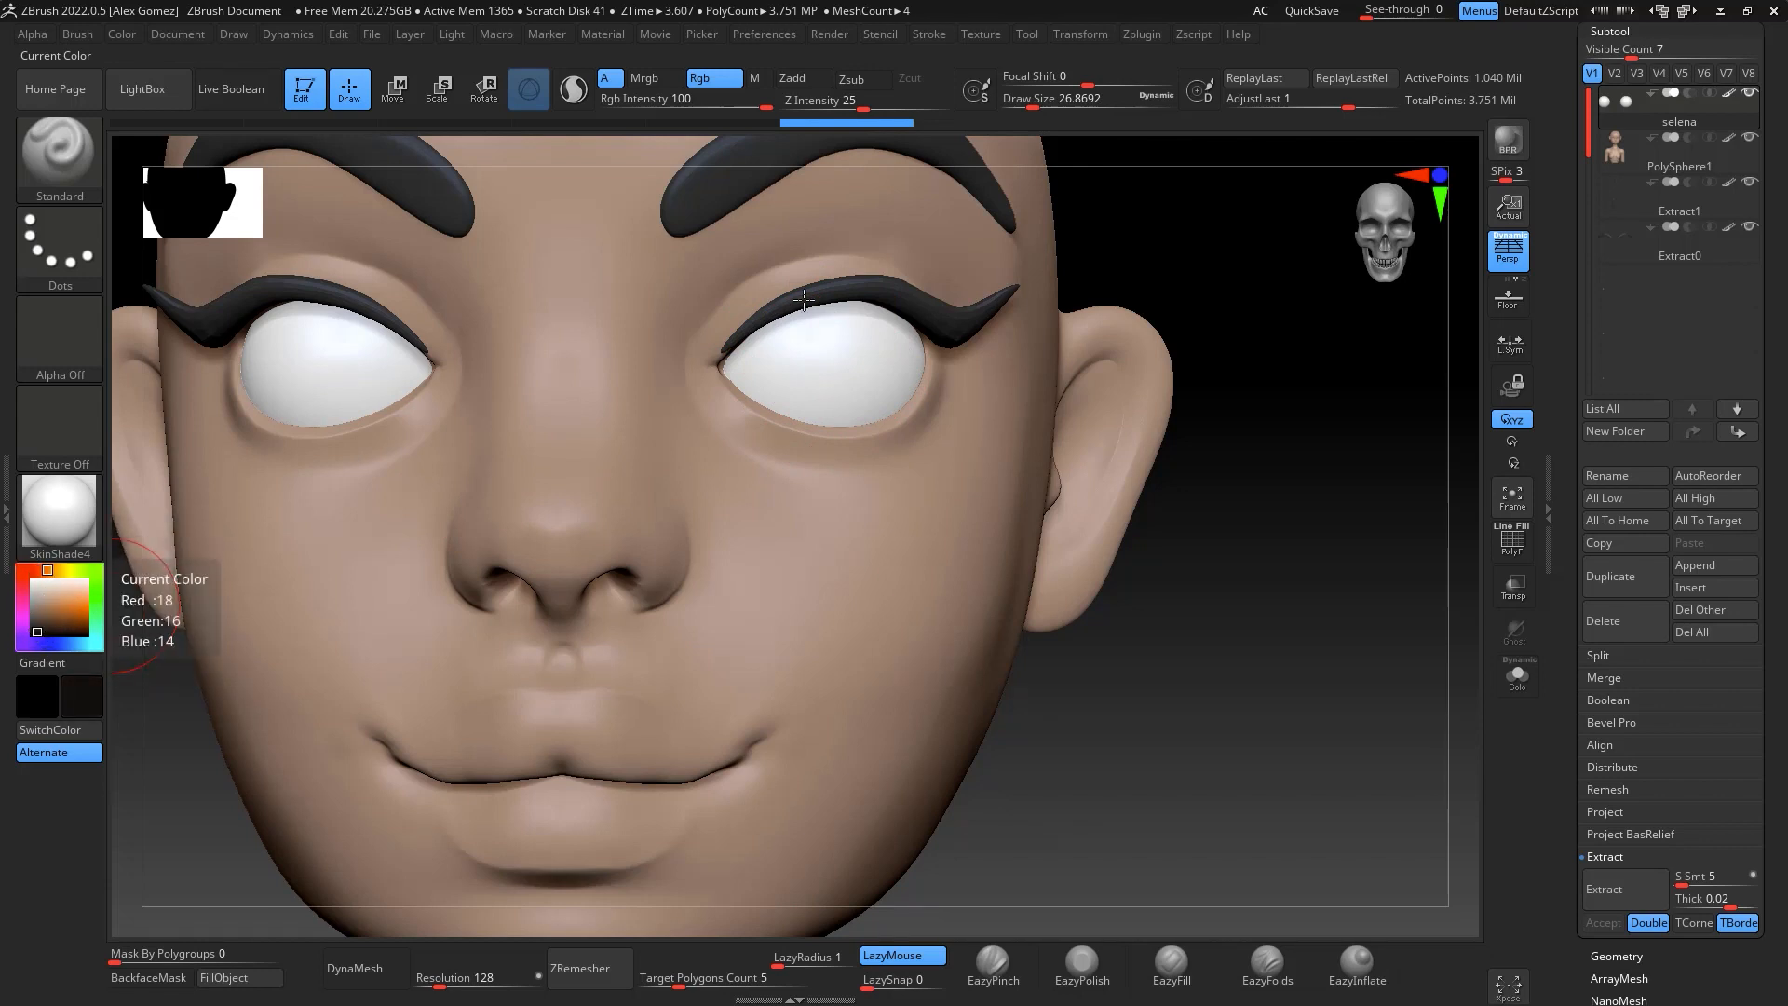
pyautogui.moveTo(846, 363); pyautogui.dragTo(836, 367)
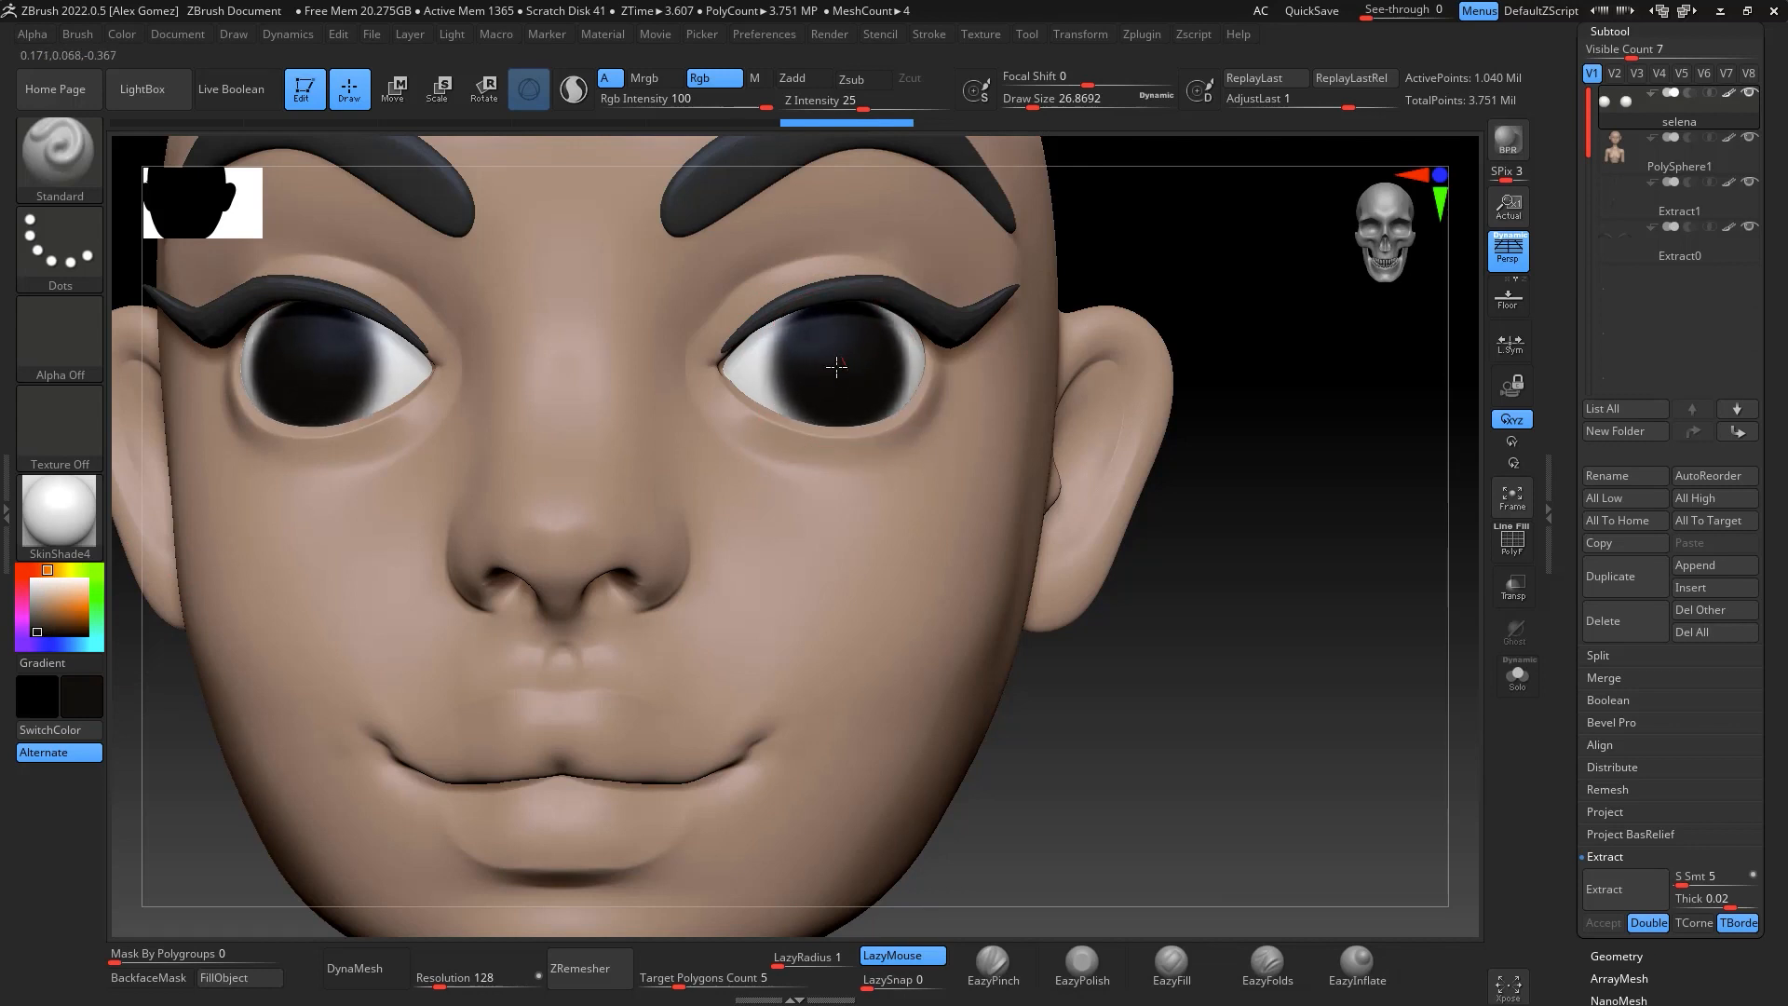
# Undo the last iris stroke and repaint the dark irises on both eyes, reducing the draw size to about 18
pyautogui.moveTo(1201, 595)
pyautogui.mouseDown()
pyautogui.moveTo(1245, 590)
pyautogui.moveTo(1228, 618)
pyautogui.moveTo(1312, 652)
pyautogui.mouseUp()
pyautogui.hotkey('ctrl', 'z')
pyautogui.press('space')
pyautogui.moveTo(813, 373)
pyautogui.mouseDown()
pyautogui.moveTo(851, 391)
pyautogui.moveTo(847, 299)
pyautogui.moveTo(798, 359)
pyautogui.moveTo(841, 403)
pyautogui.moveTo(846, 280)
pyautogui.moveTo(758, 363)
pyautogui.moveTo(846, 403)
pyautogui.mouseUp()
pyautogui.press('f')
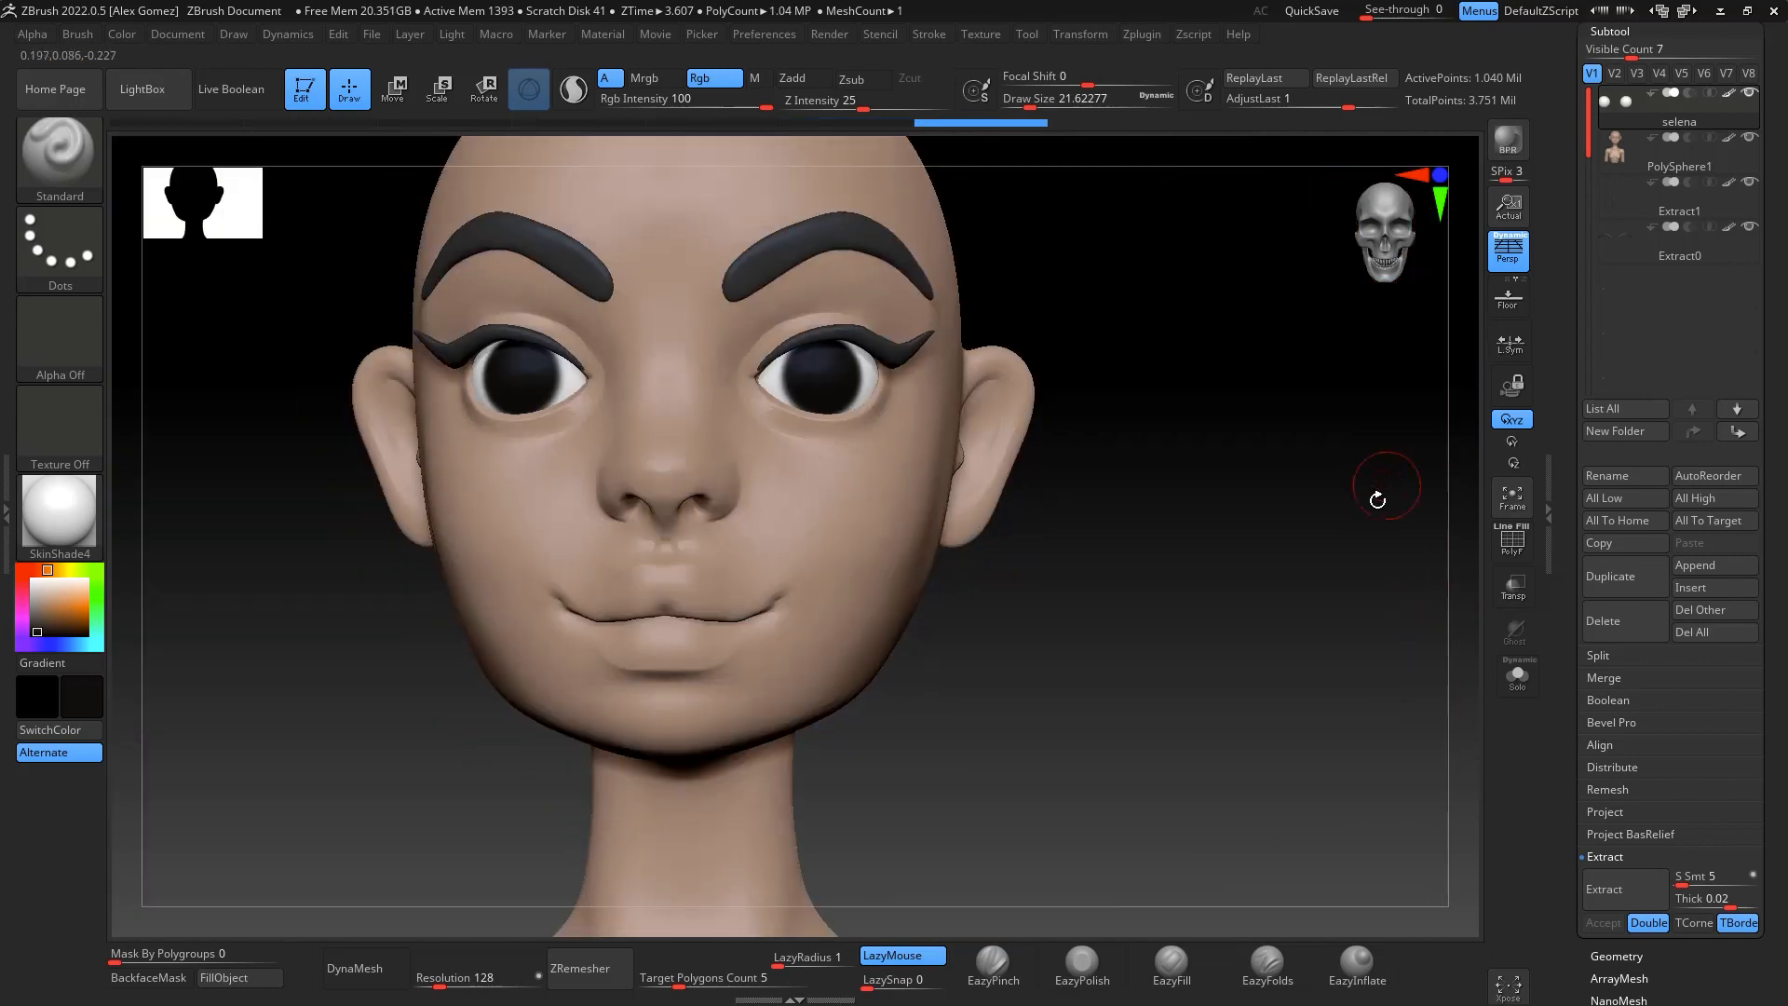
pyautogui.keyDown('ctrl'); pyautogui.moveTo(1379, 471); pyautogui.dragTo(1359, 673, button='right'); pyautogui.keyUp('ctrl')
pyautogui.press('space')
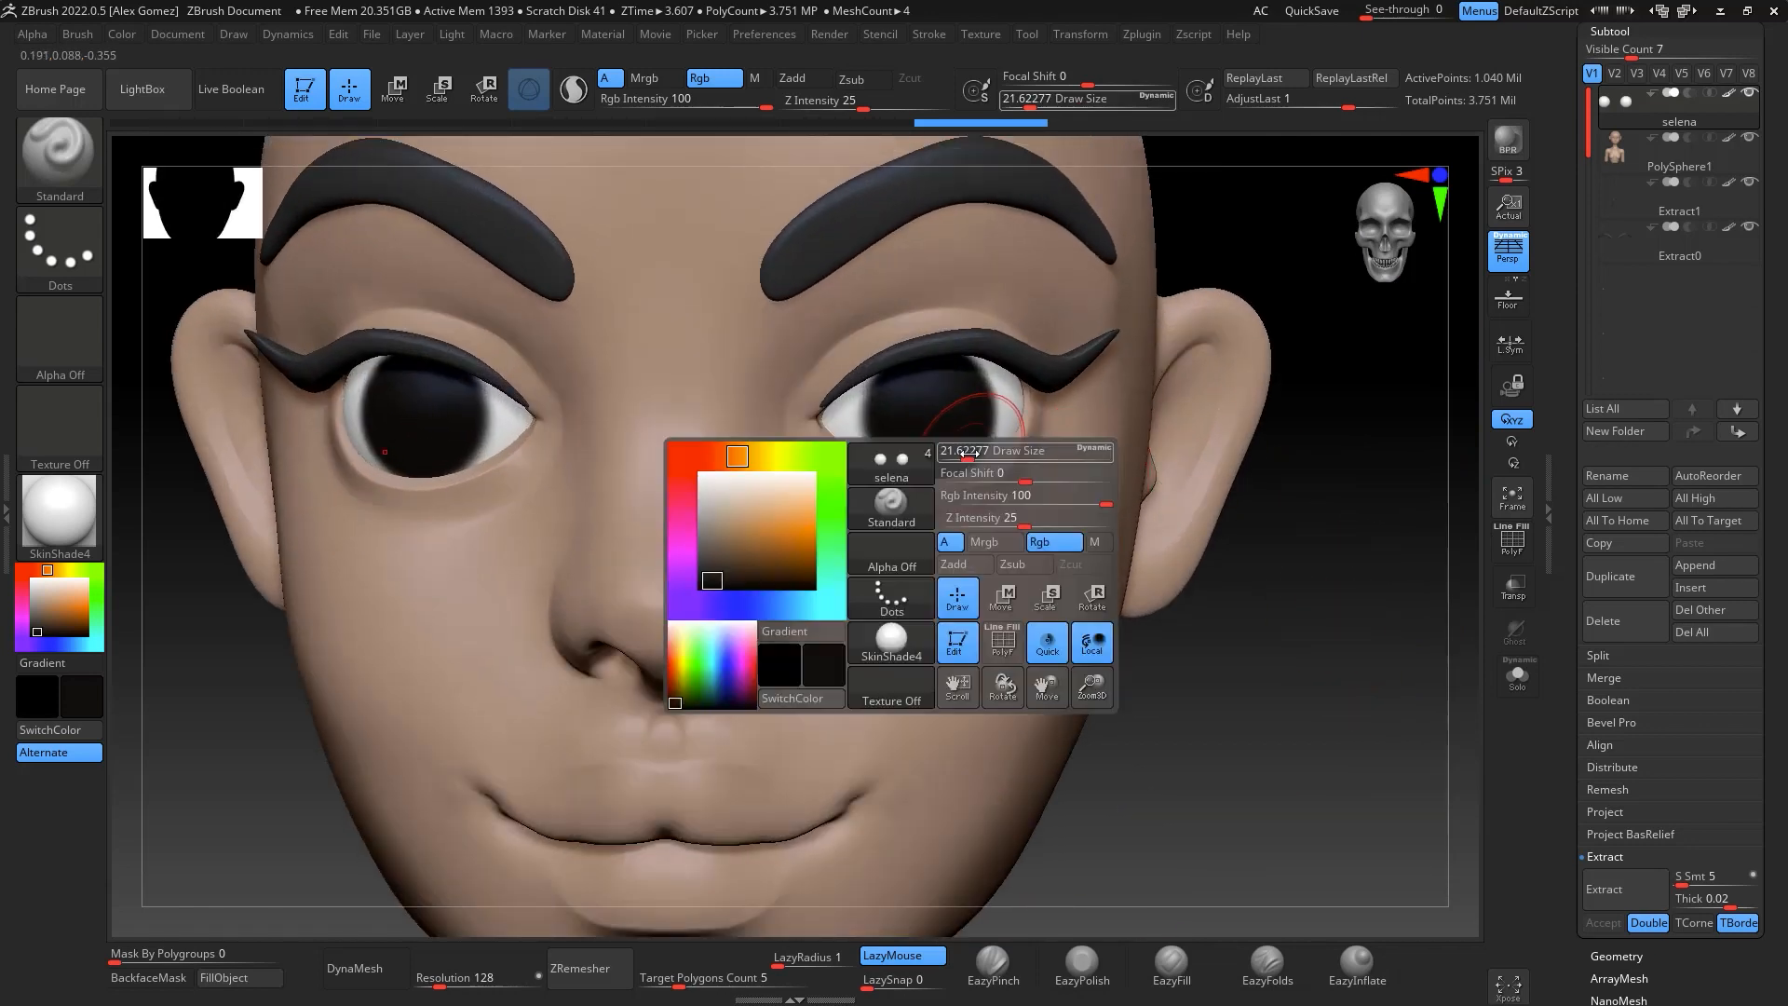
pyautogui.moveTo(965, 454); pyautogui.dragTo(960, 453)
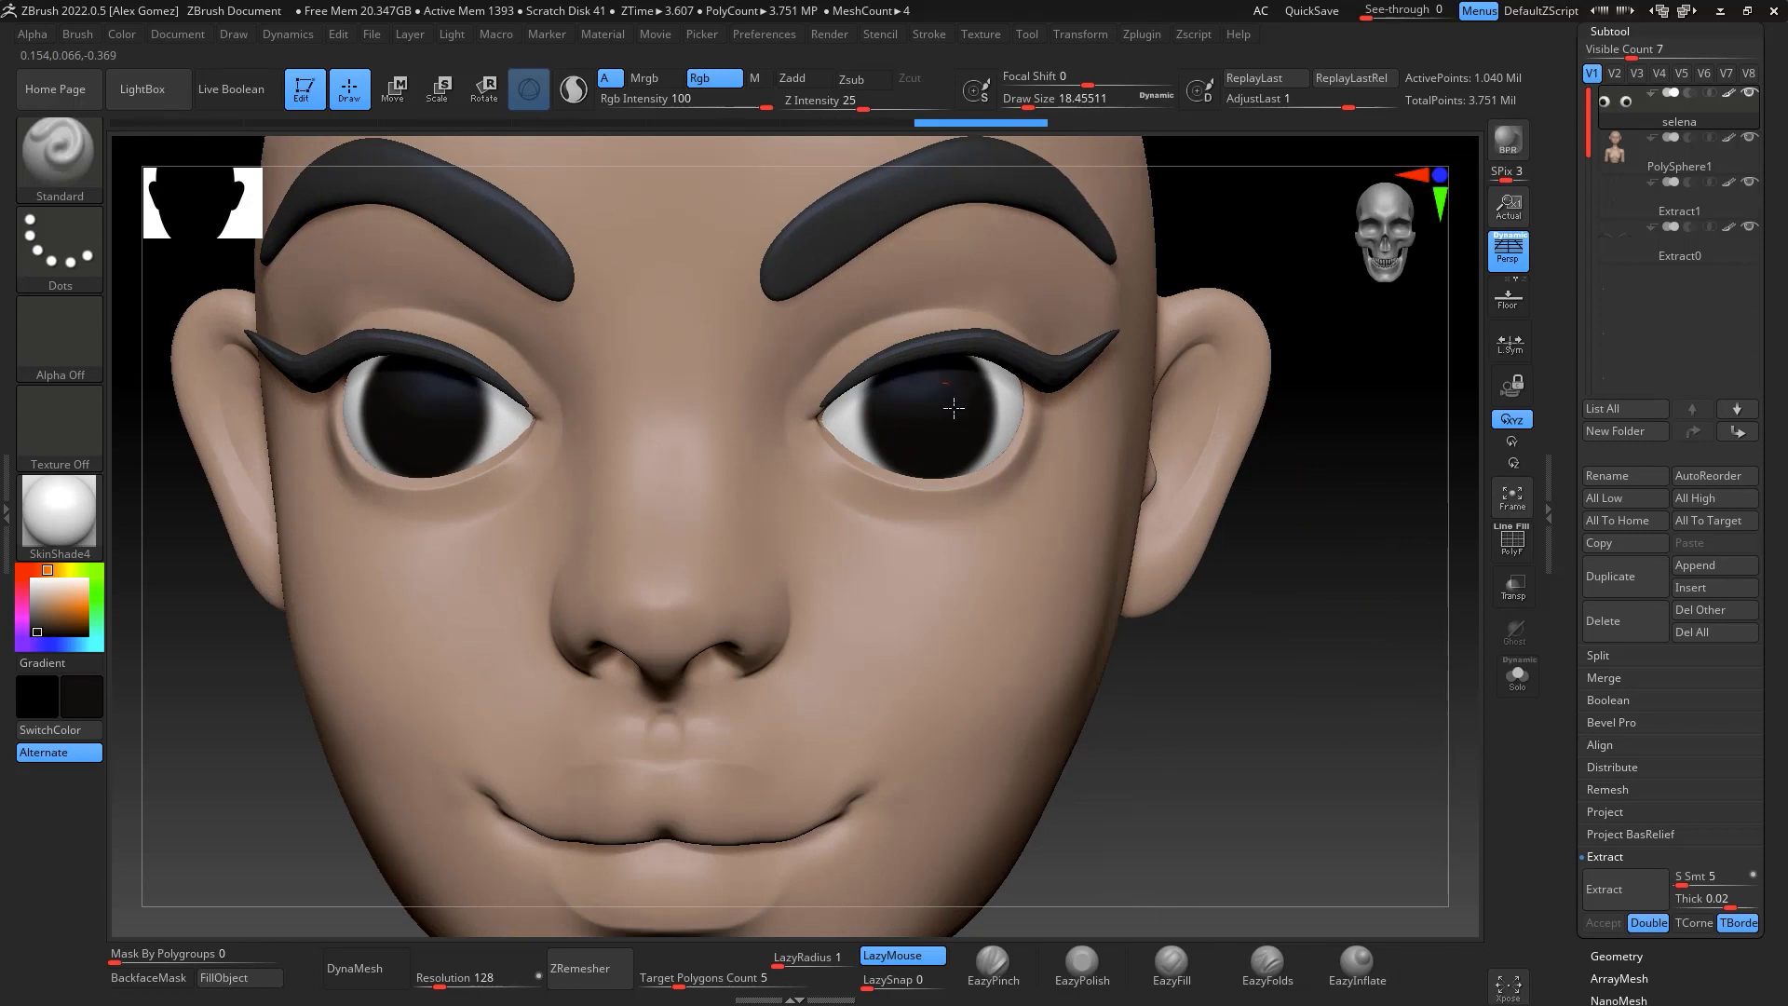
pyautogui.click(920, 446)
# Paint a dark brown inside both irises, leaving a near-black rim around them
pyautogui.keyDown('ctrl'); pyautogui.moveTo(1337, 679); pyautogui.dragTo(1327, 763, button='right'); pyautogui.keyUp('ctrl')
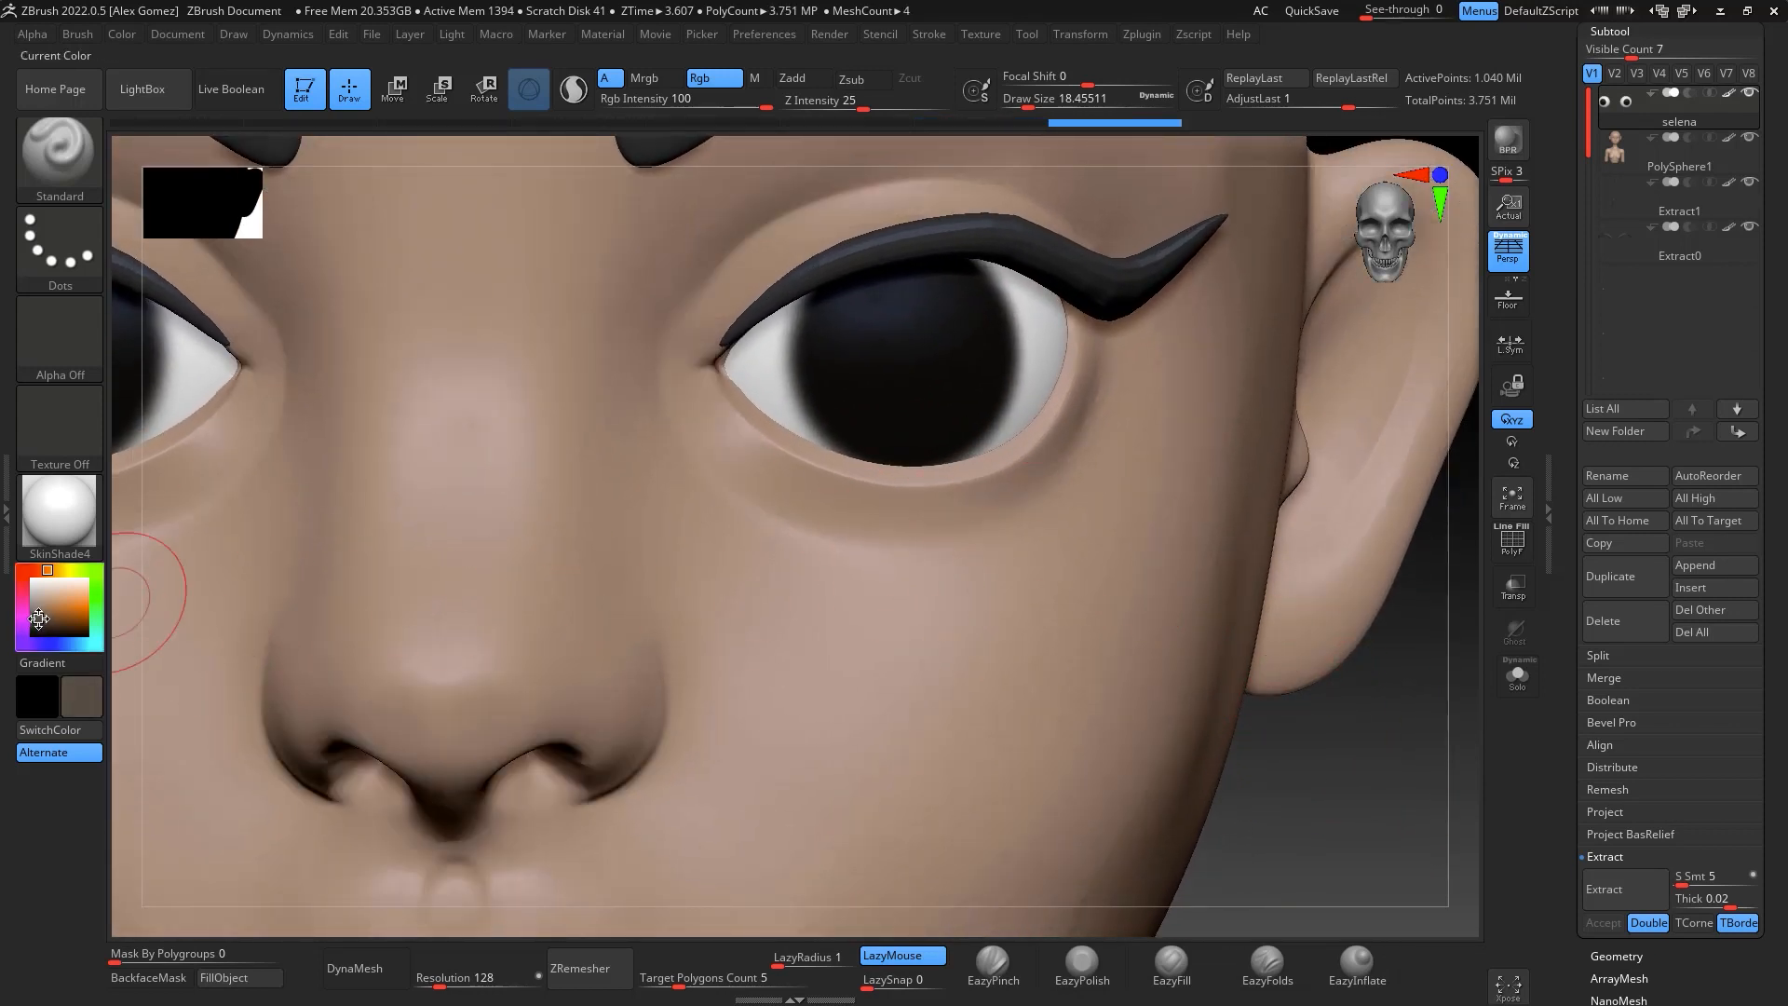
pyautogui.click(38, 620)
pyautogui.moveTo(898, 367)
pyautogui.mouseDown()
pyautogui.moveTo(912, 400)
pyautogui.moveTo(850, 367)
pyautogui.moveTo(949, 374)
pyautogui.mouseUp()
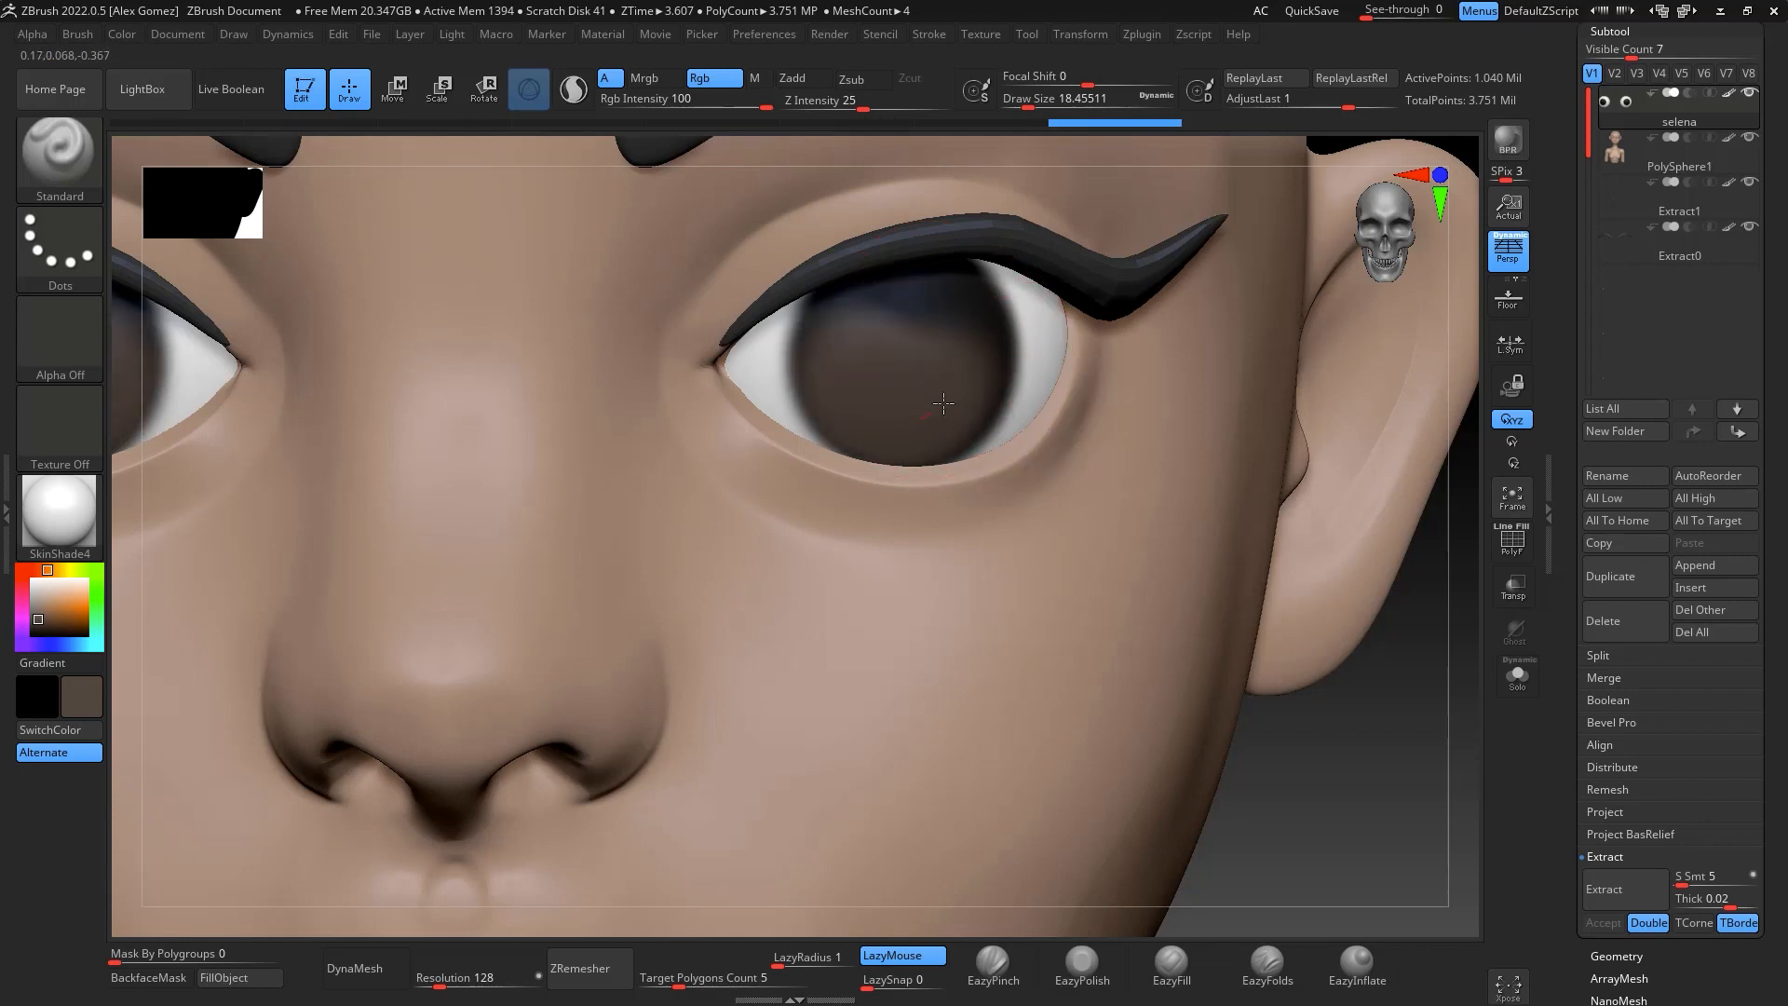
pyautogui.moveTo(943, 403); pyautogui.dragTo(946, 406)
pyautogui.moveTo(1406, 675)
pyautogui.keyDown('ctrl'); pyautogui.mouseDown(button='right')
pyautogui.moveTo(1382, 439)
pyautogui.moveTo(1365, 629)
pyautogui.mouseUp(button='right'); pyautogui.keyUp('ctrl')
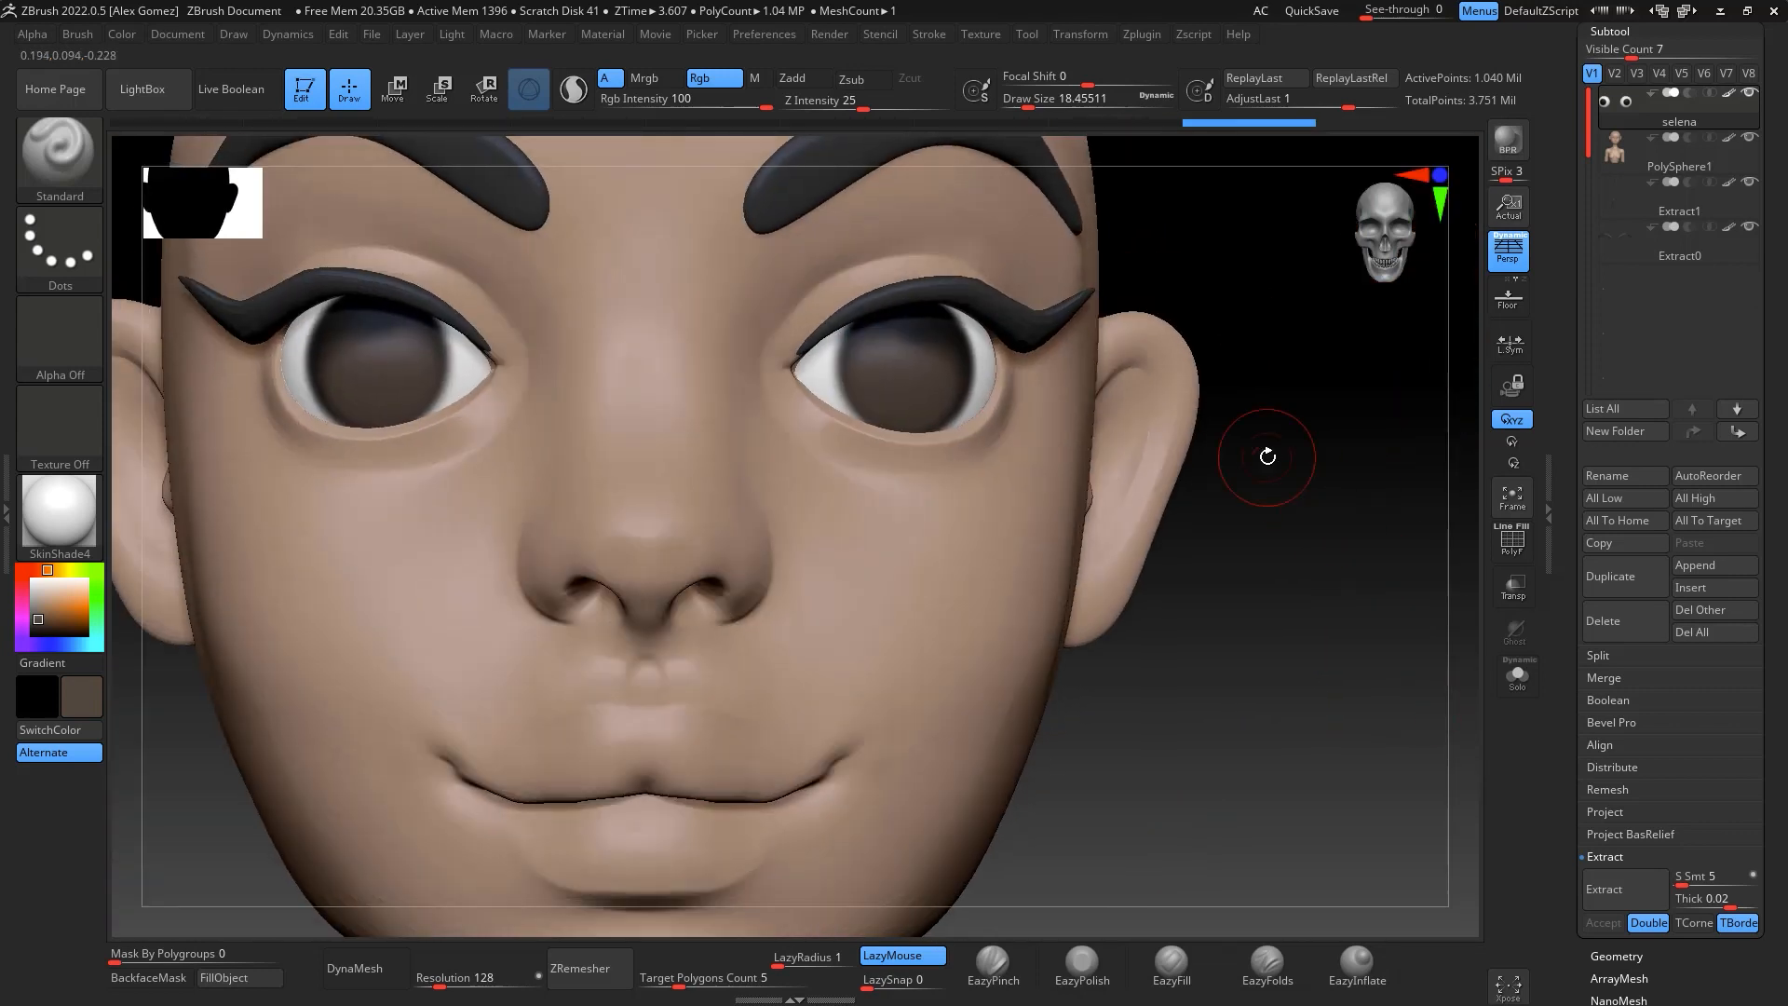
# Brighten the lower part of both irises with a lighter brown at a draw size of about 14
pyautogui.press('space')
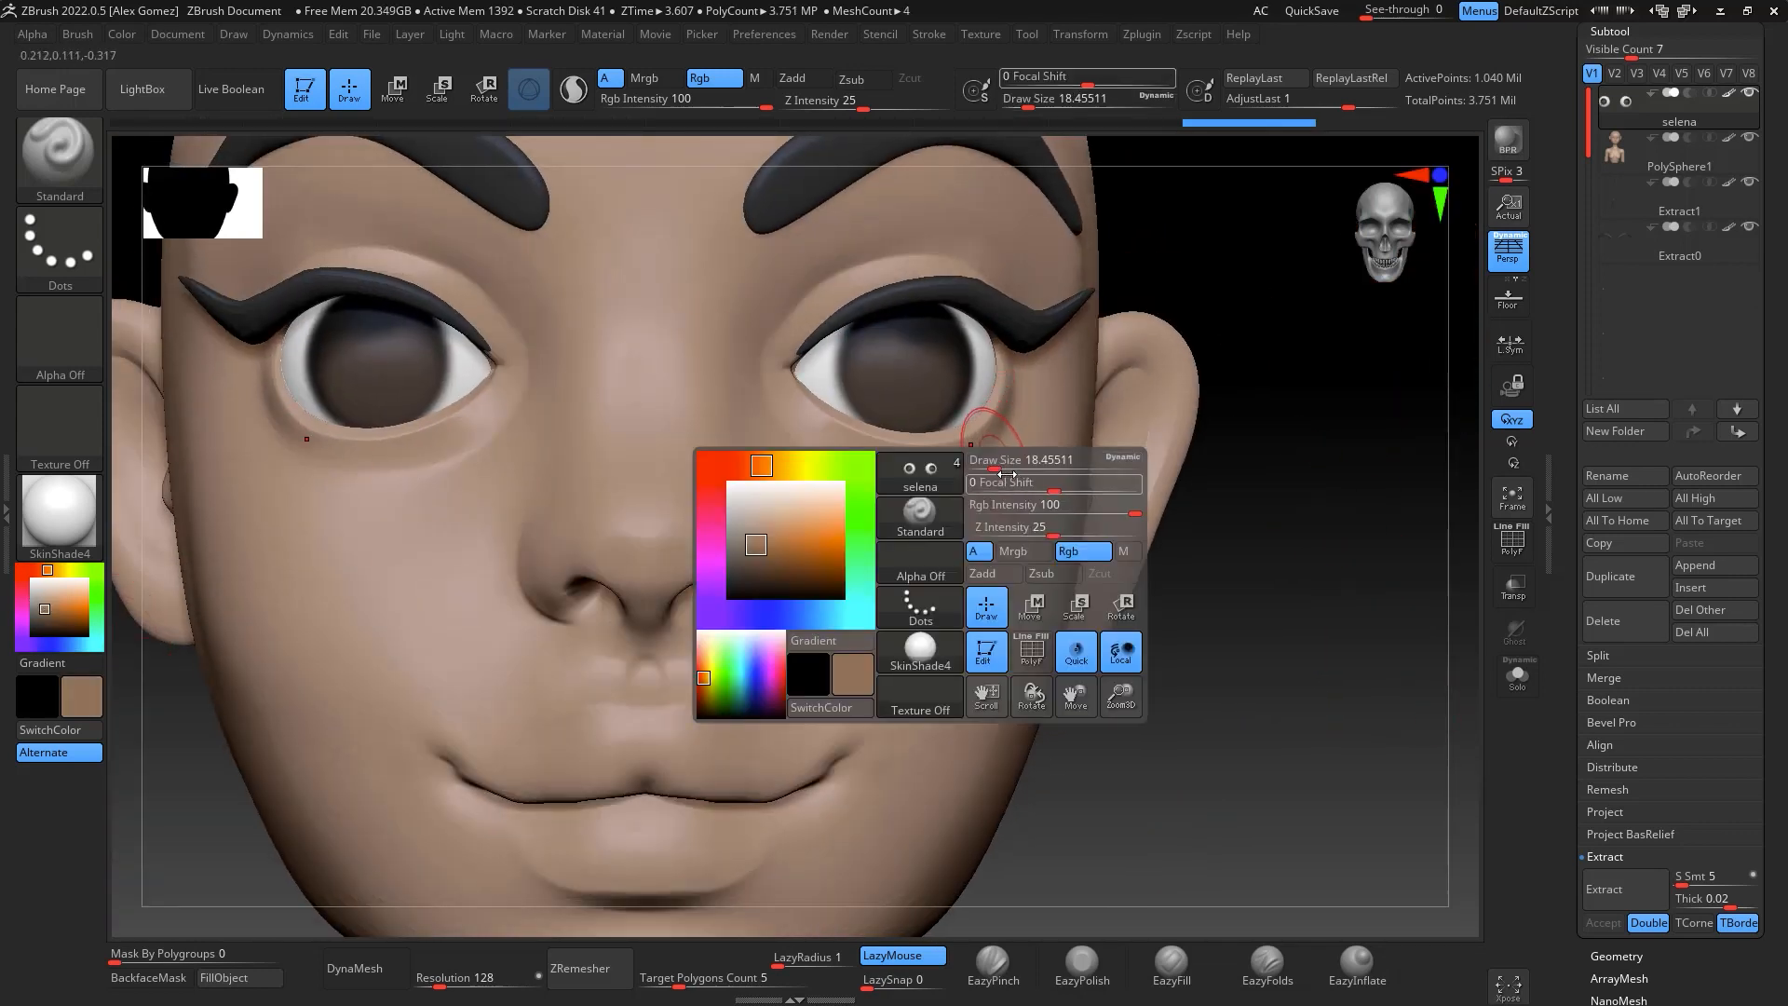
pyautogui.moveTo(995, 462); pyautogui.dragTo(999, 463)
pyautogui.press('space')
pyautogui.moveTo(891, 396)
pyautogui.mouseDown()
pyautogui.moveTo(924, 400)
pyautogui.moveTo(866, 376)
pyautogui.mouseUp()
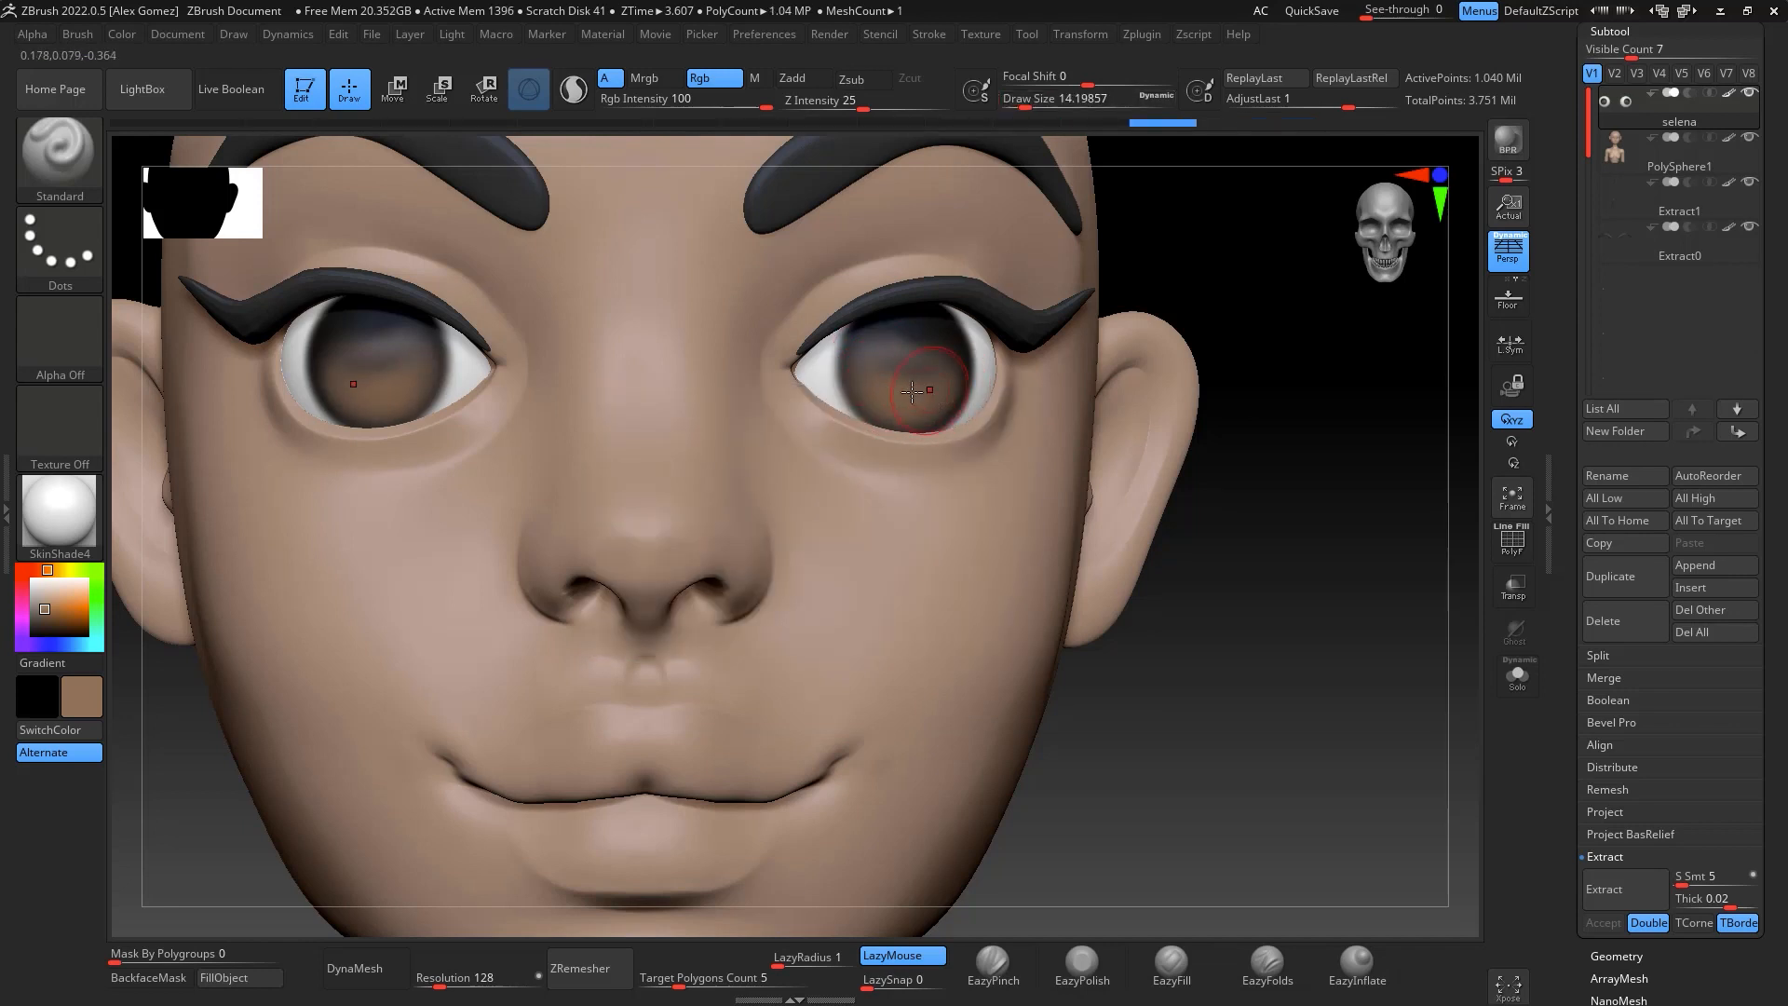
pyautogui.keyDown('alt'); pyautogui.moveTo(1257, 540); pyautogui.dragTo(1280, 400); pyautogui.keyUp('alt')
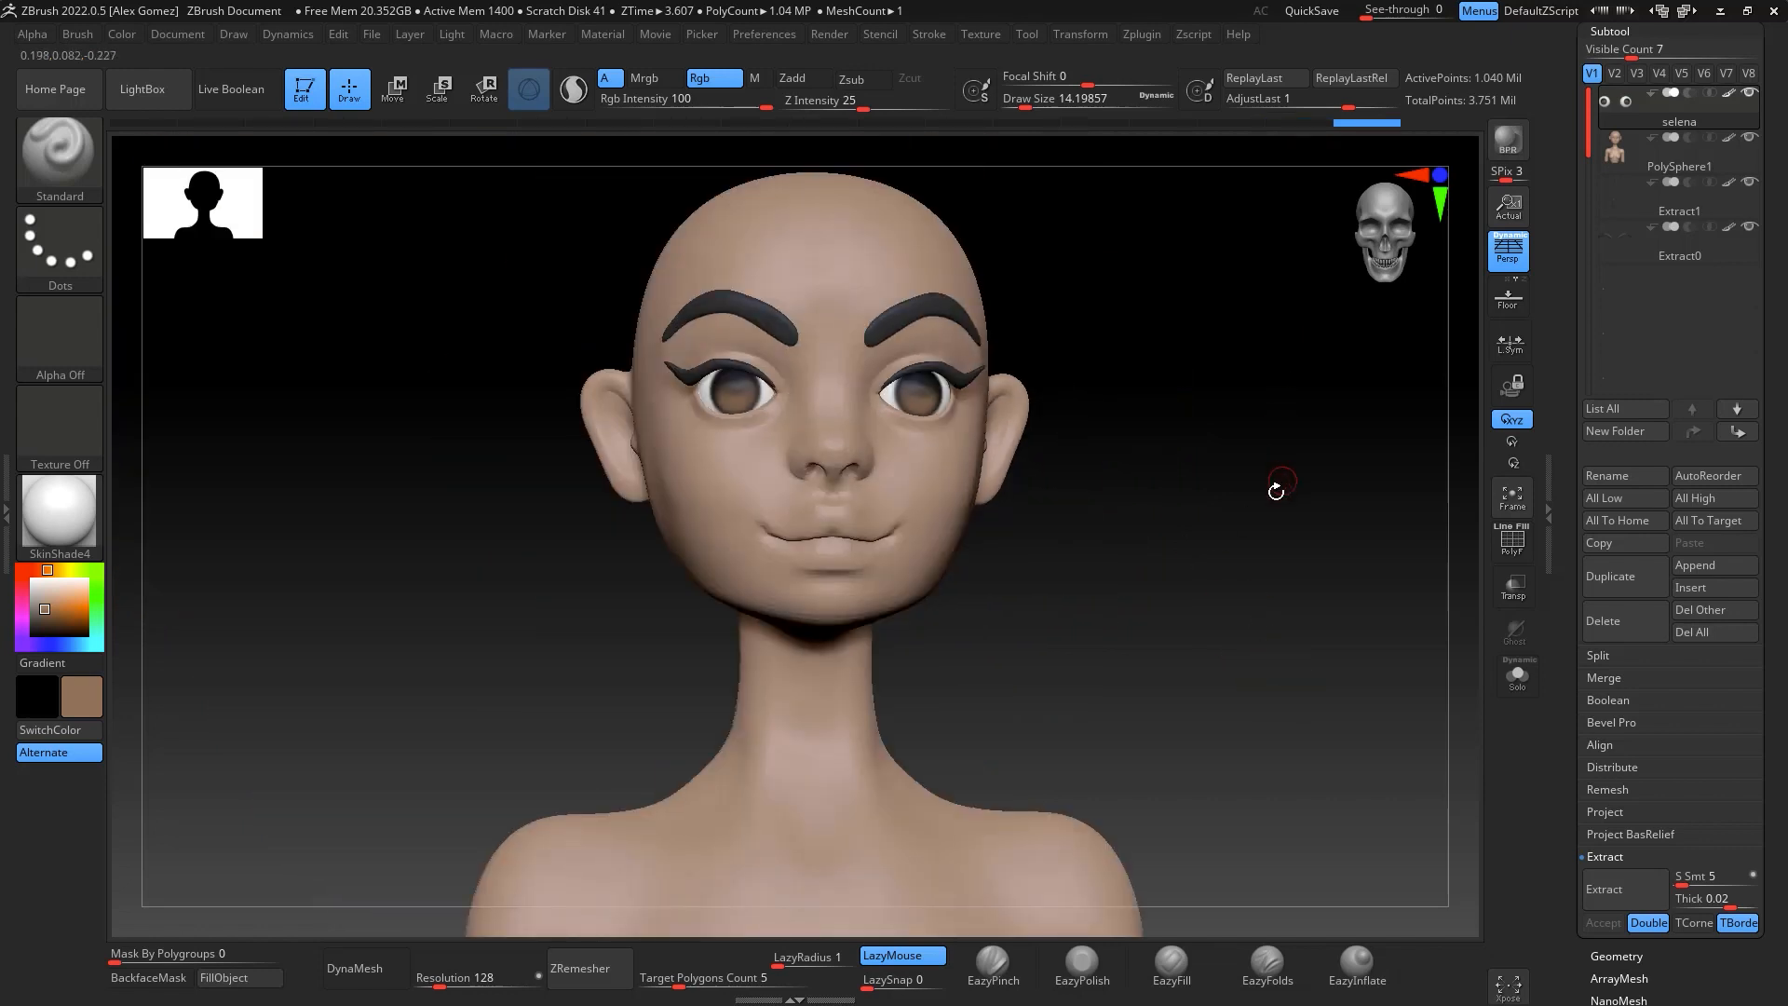
pyautogui.moveTo(1277, 491)
pyautogui.mouseDown()
pyautogui.moveTo(1257, 491)
pyautogui.moveTo(1270, 468)
pyautogui.mouseUp()
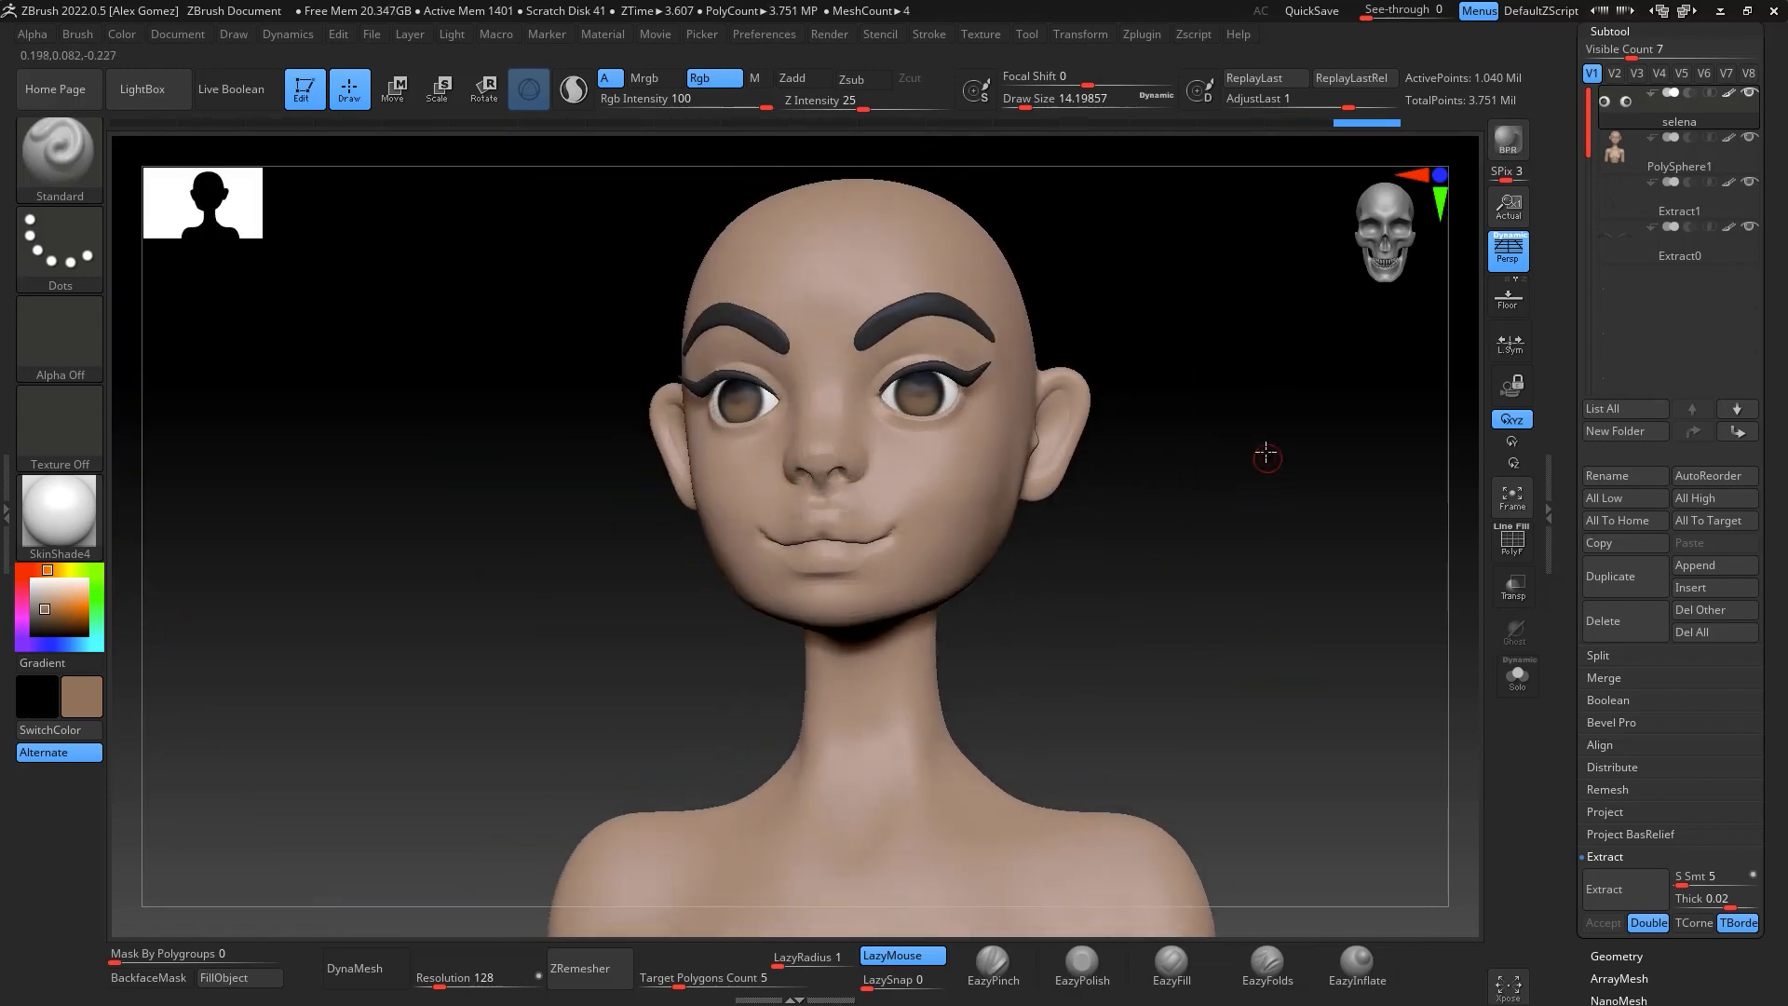
# Tint the whites of both eyes with a salmon pink at a draw size of about 25 and an Rgb intensity of 22
pyautogui.keyDown('ctrl'); pyautogui.moveTo(1267, 456); pyautogui.dragTo(1336, 632, button='right'); pyautogui.keyUp('ctrl')
pyautogui.moveTo(1248, 539)
pyautogui.keyDown('ctrl'); pyautogui.mouseDown(button='right')
pyautogui.moveTo(1295, 643)
pyautogui.moveTo(1247, 580)
pyautogui.mouseUp(button='right'); pyautogui.keyUp('ctrl')
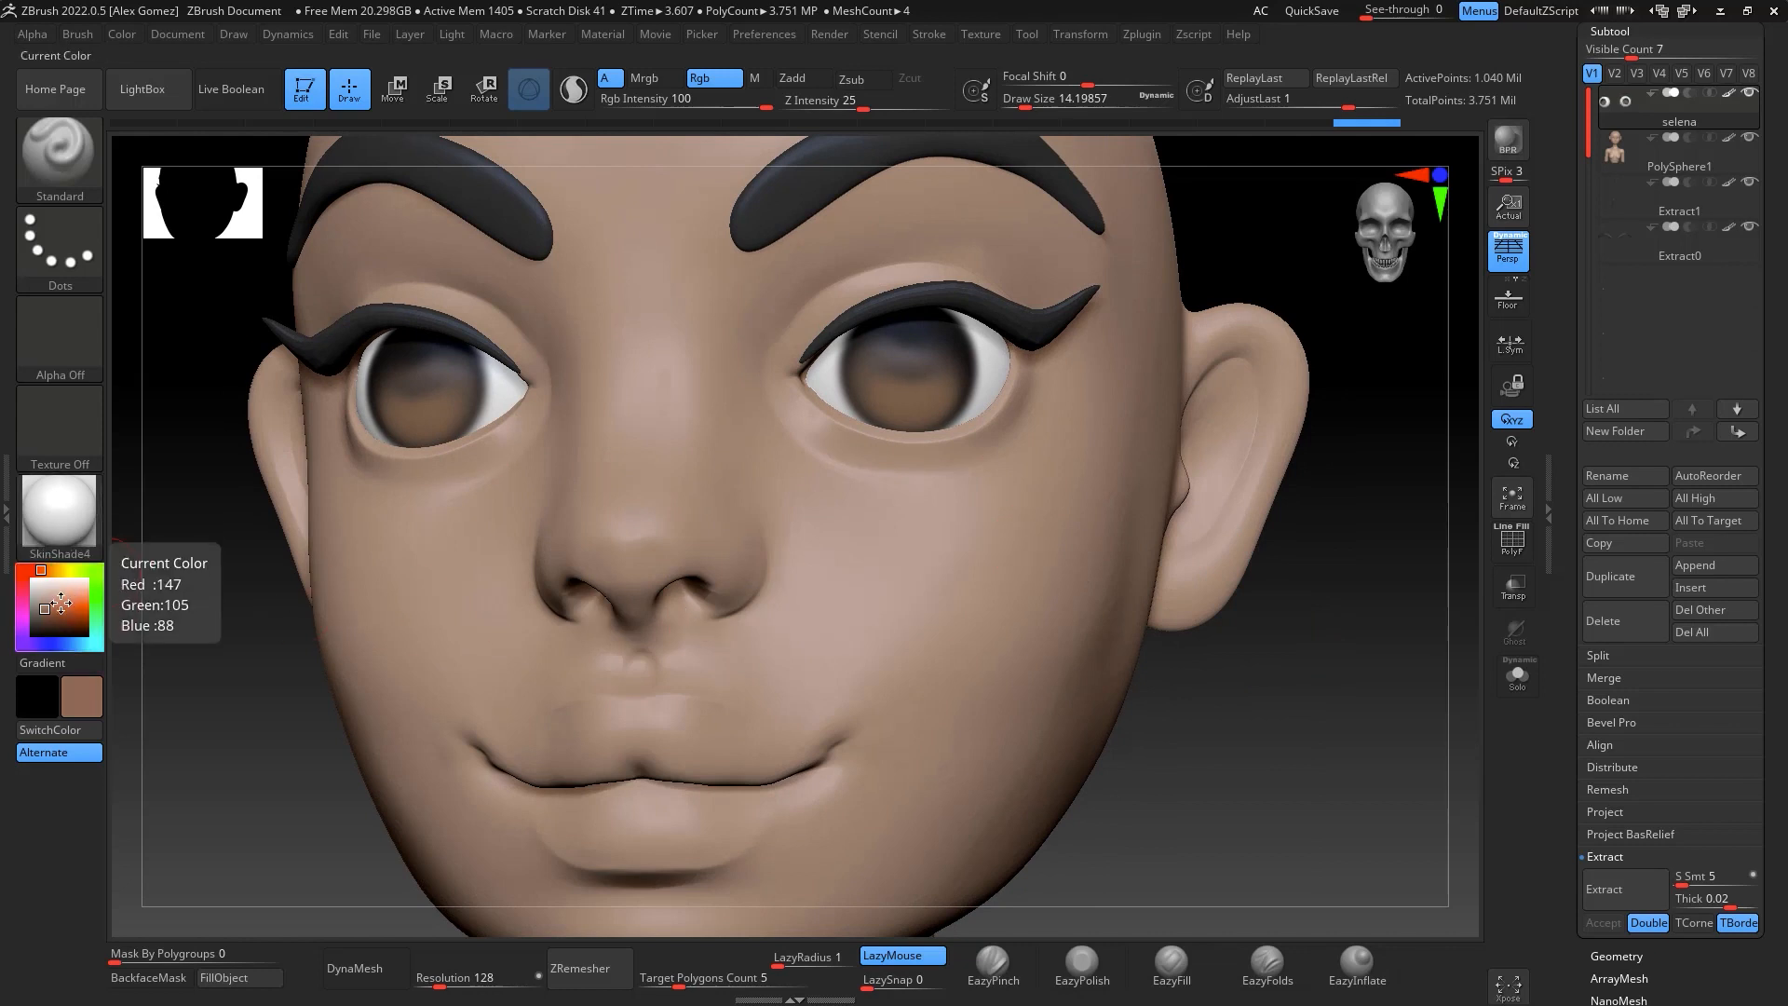
pyautogui.click(55, 589)
pyautogui.moveTo(56, 592); pyautogui.dragTo(75, 592)
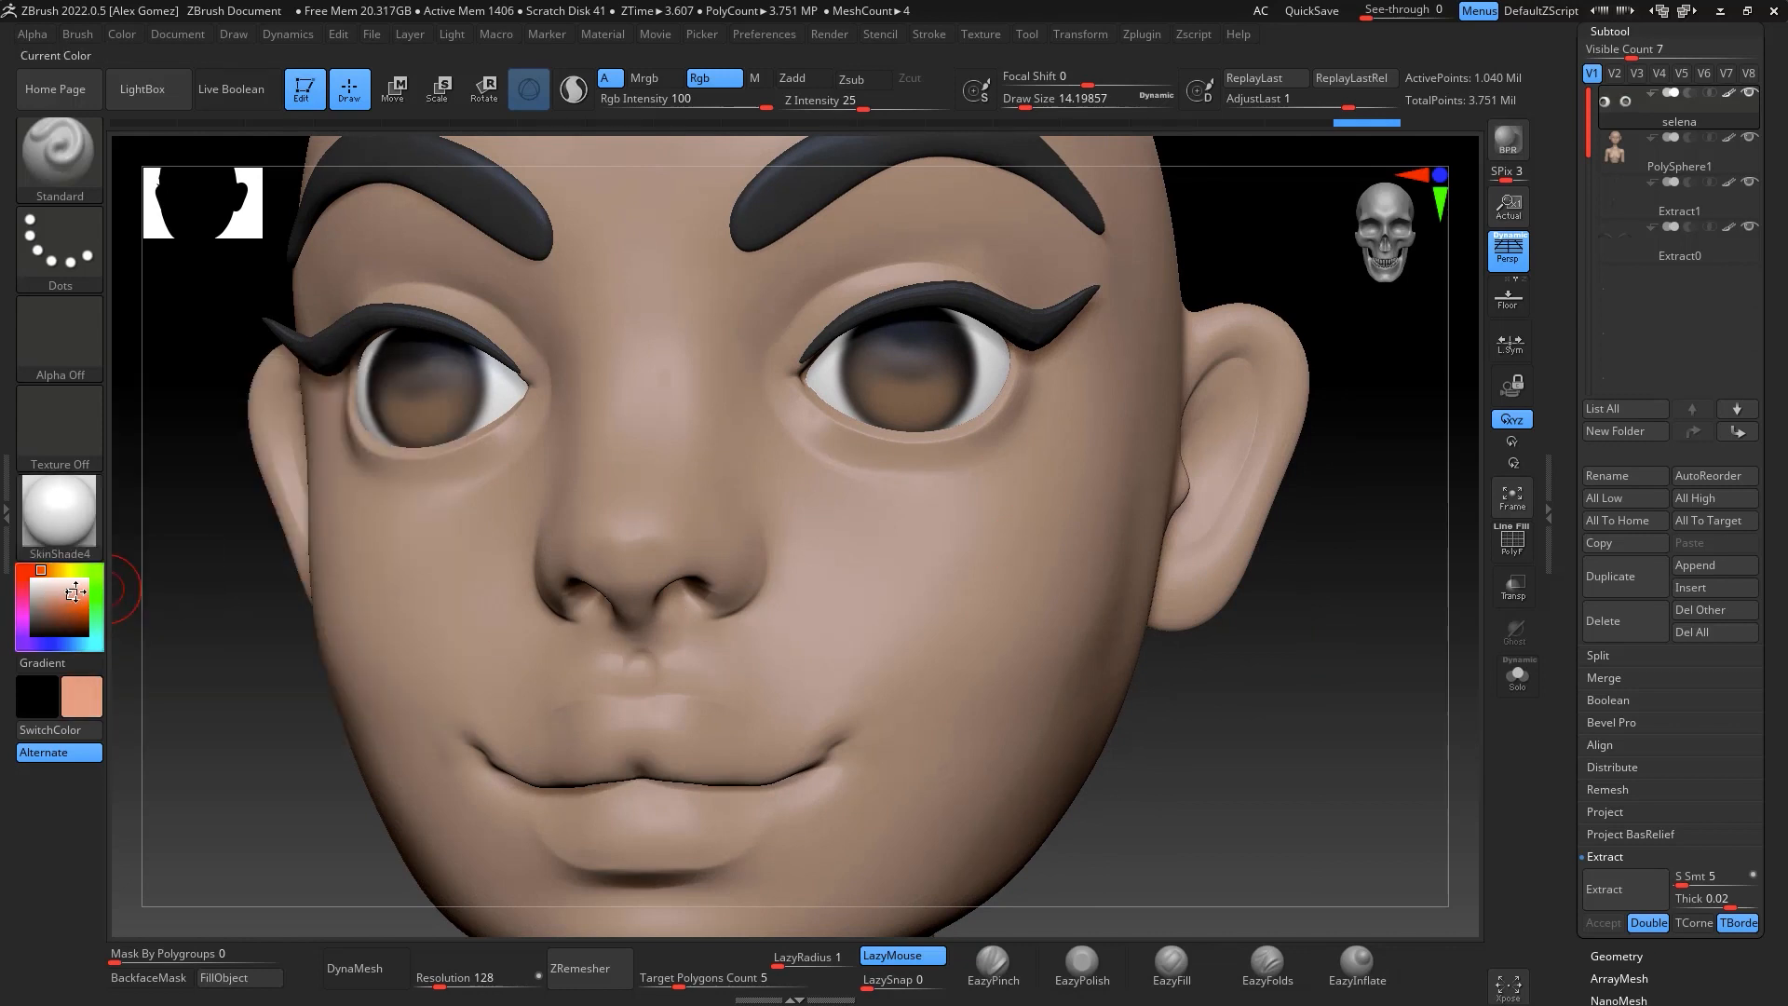
pyautogui.press('space')
pyautogui.moveTo(811, 396); pyautogui.dragTo(817, 416)
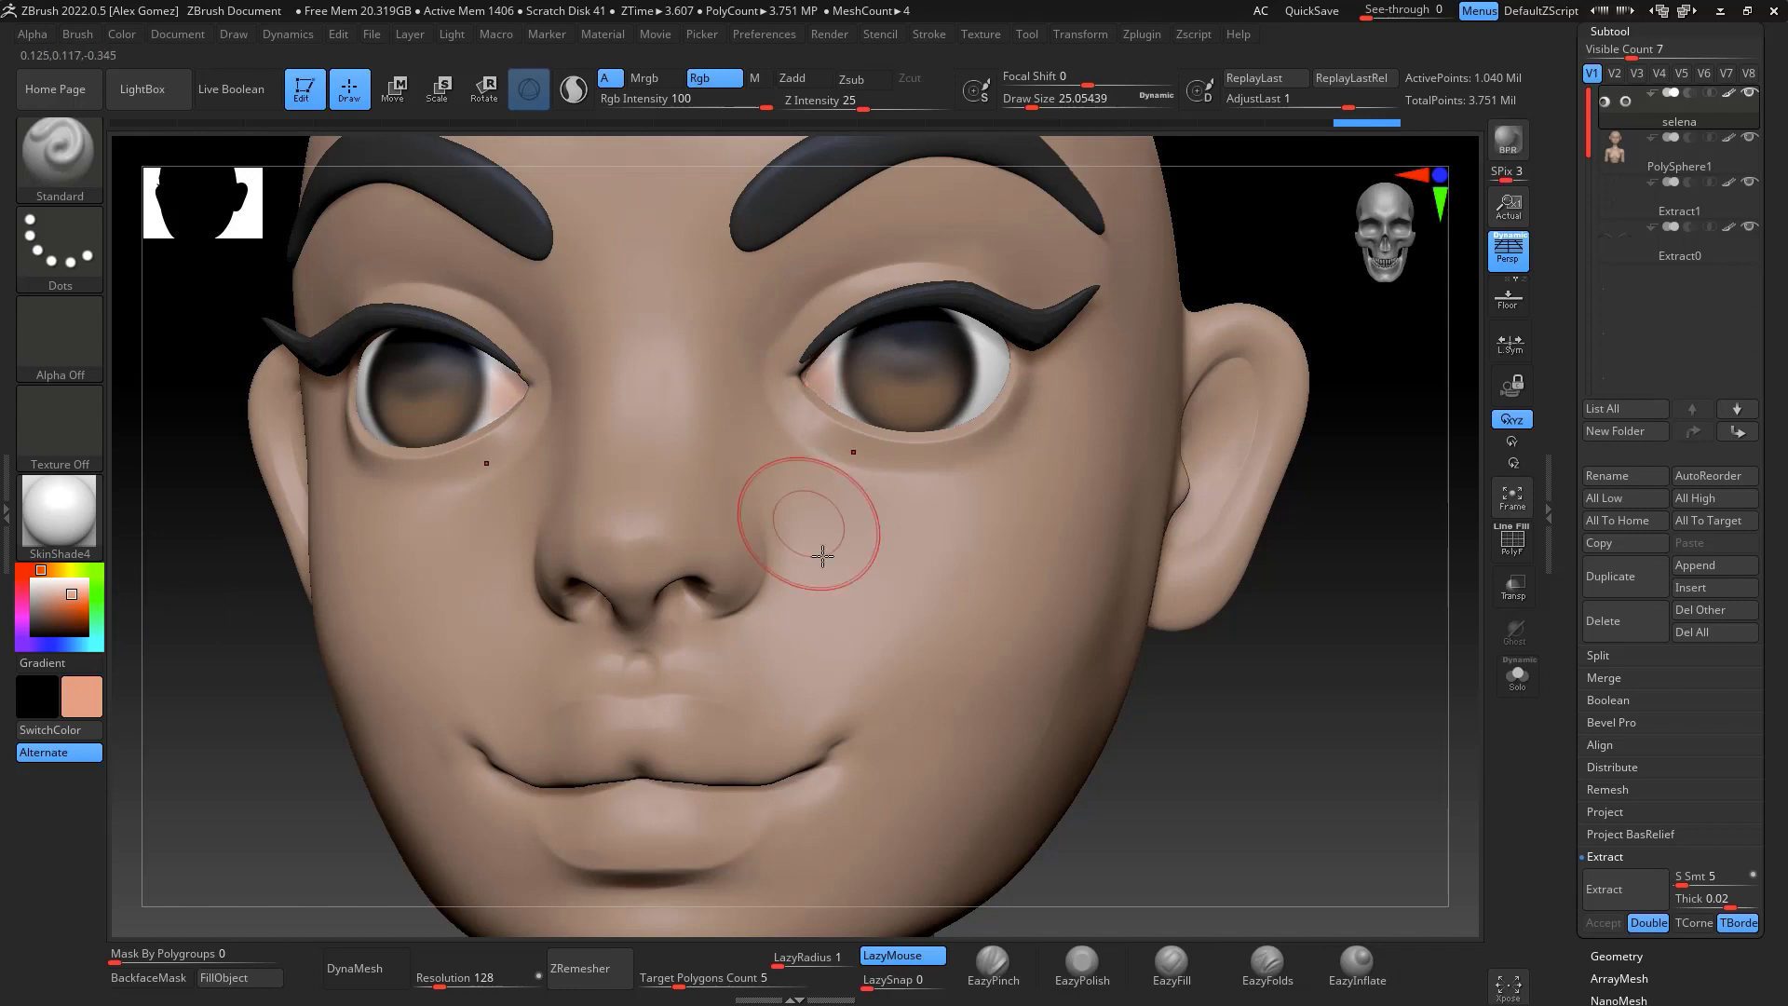
pyautogui.hotkey('ctrl', 'z')
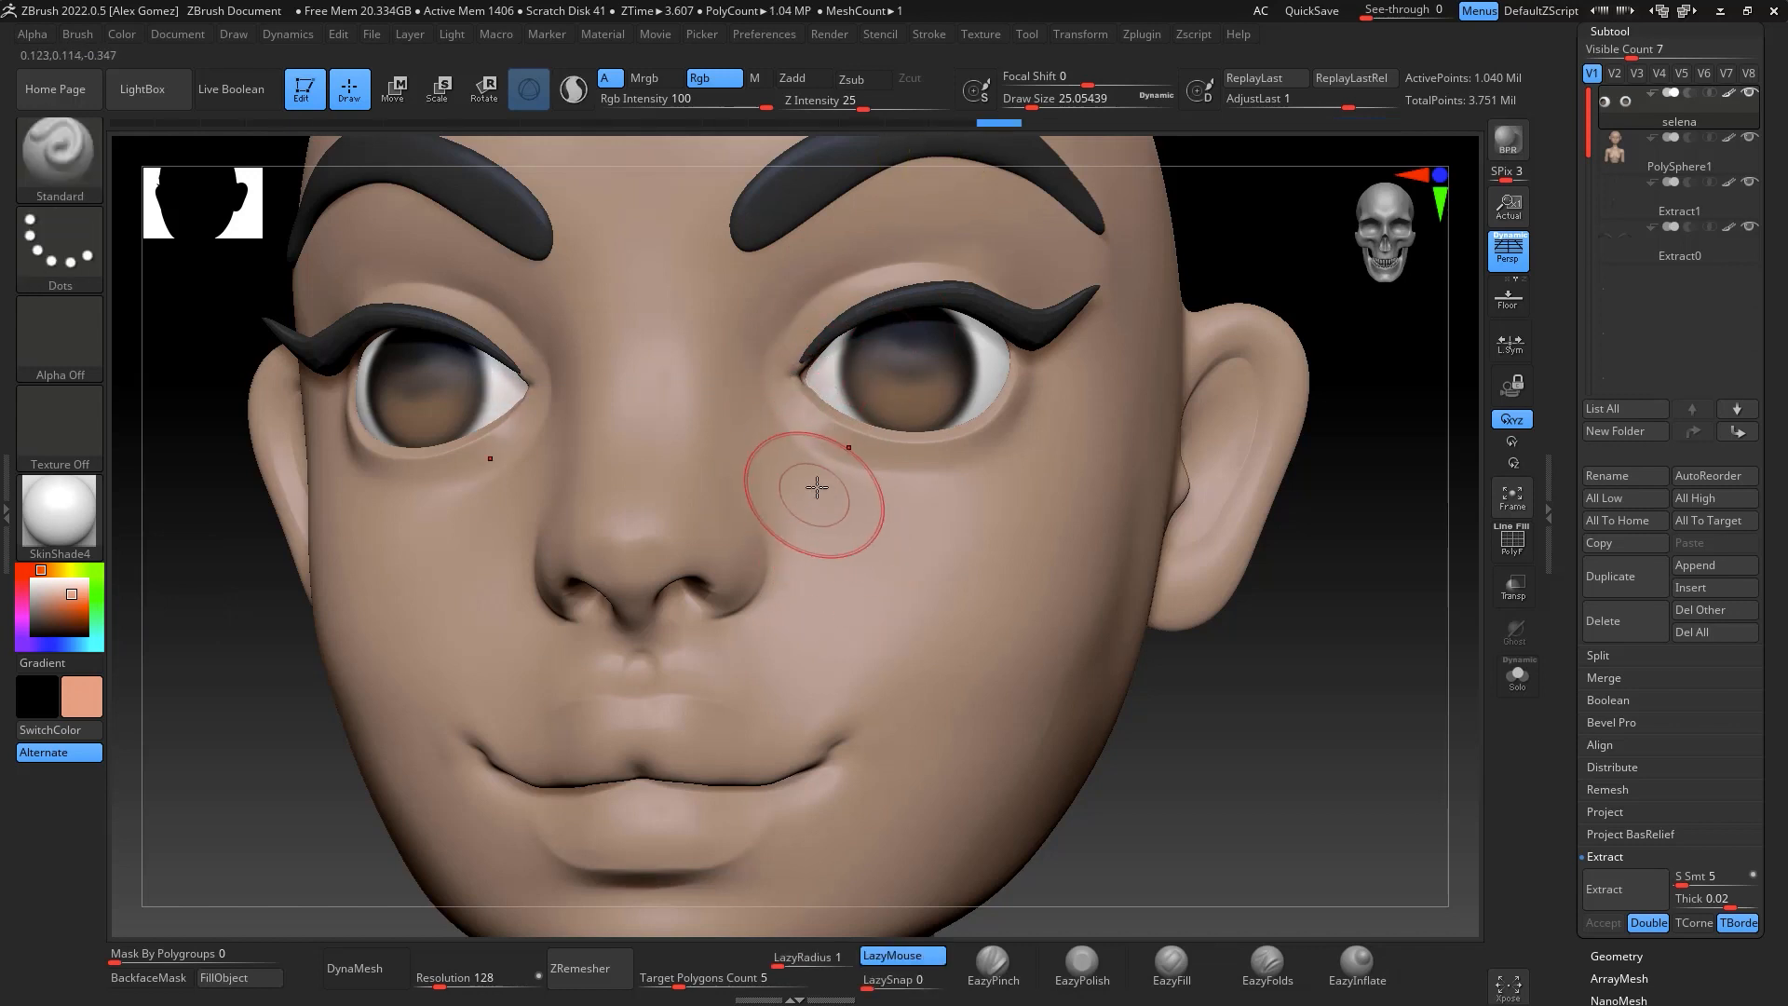
pyautogui.moveTo(766, 107); pyautogui.dragTo(681, 106)
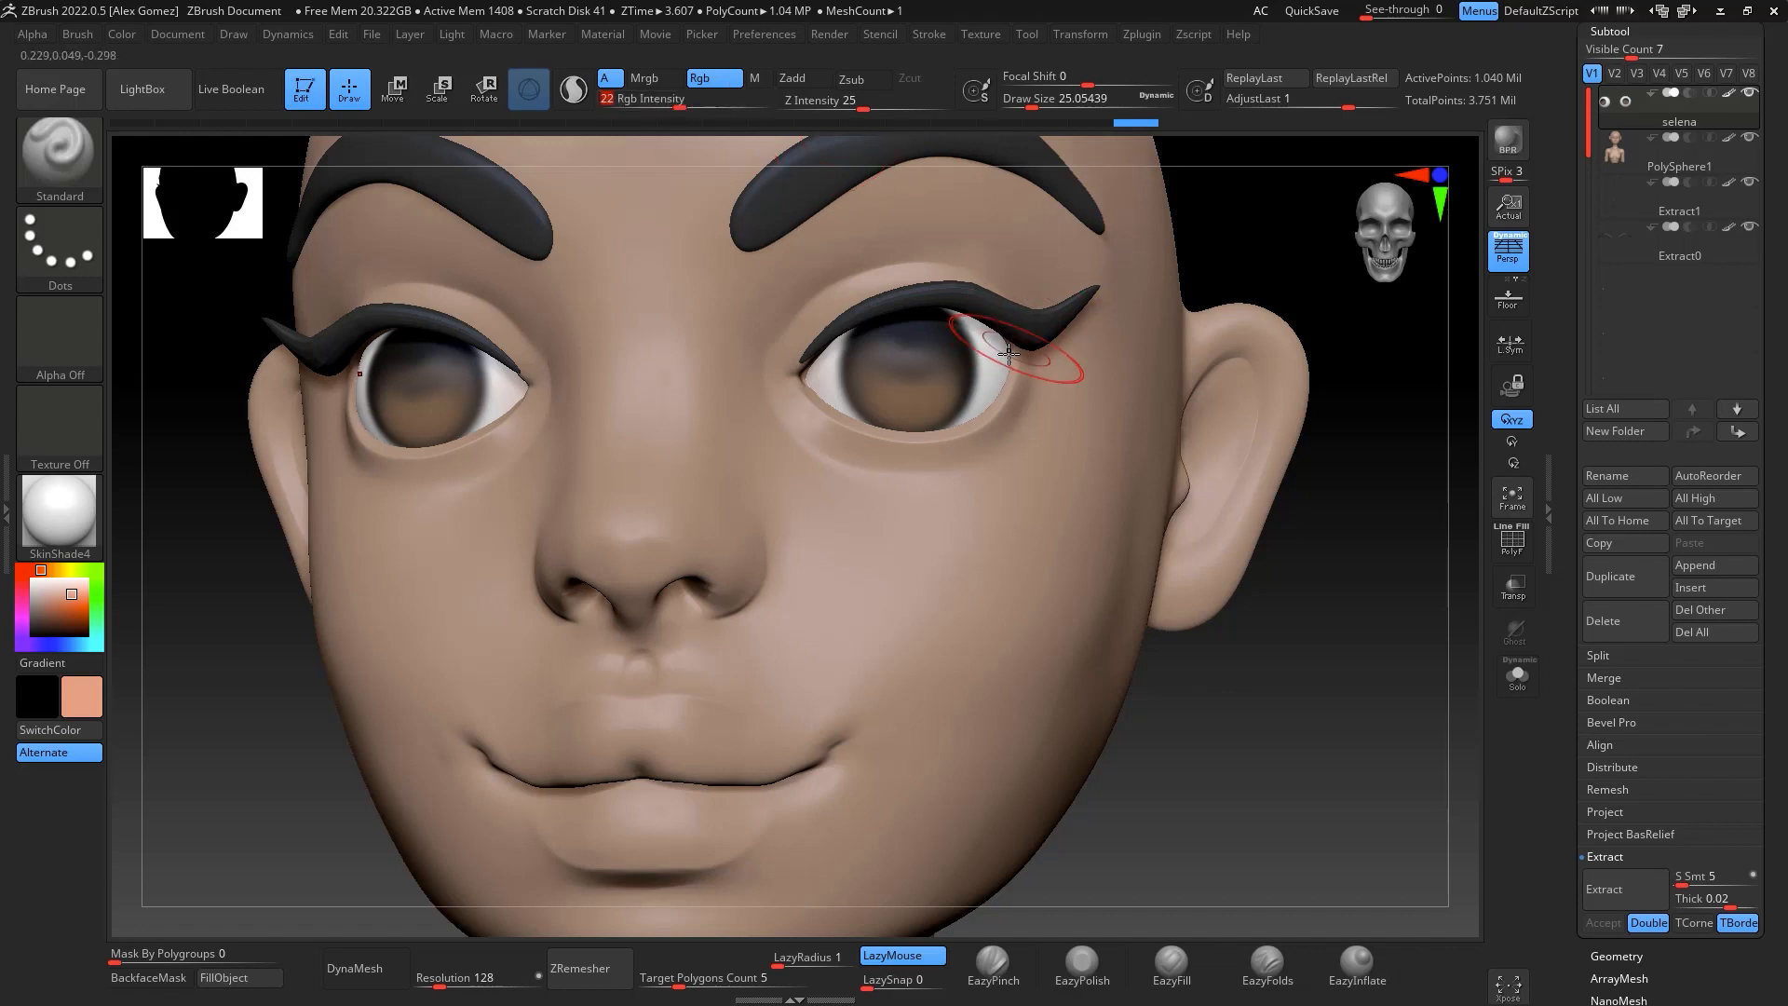
pyautogui.moveTo(1011, 428)
pyautogui.mouseDown()
pyautogui.moveTo(812, 363)
pyautogui.moveTo(810, 424)
pyautogui.mouseUp()
pyautogui.moveTo(1285, 746)
pyautogui.mouseDown()
pyautogui.moveTo(1293, 774)
pyautogui.moveTo(1276, 752)
pyautogui.moveTo(1359, 791)
pyautogui.moveTo(1303, 672)
pyautogui.moveTo(1328, 701)
pyautogui.moveTo(993, 395)
pyautogui.mouseUp()
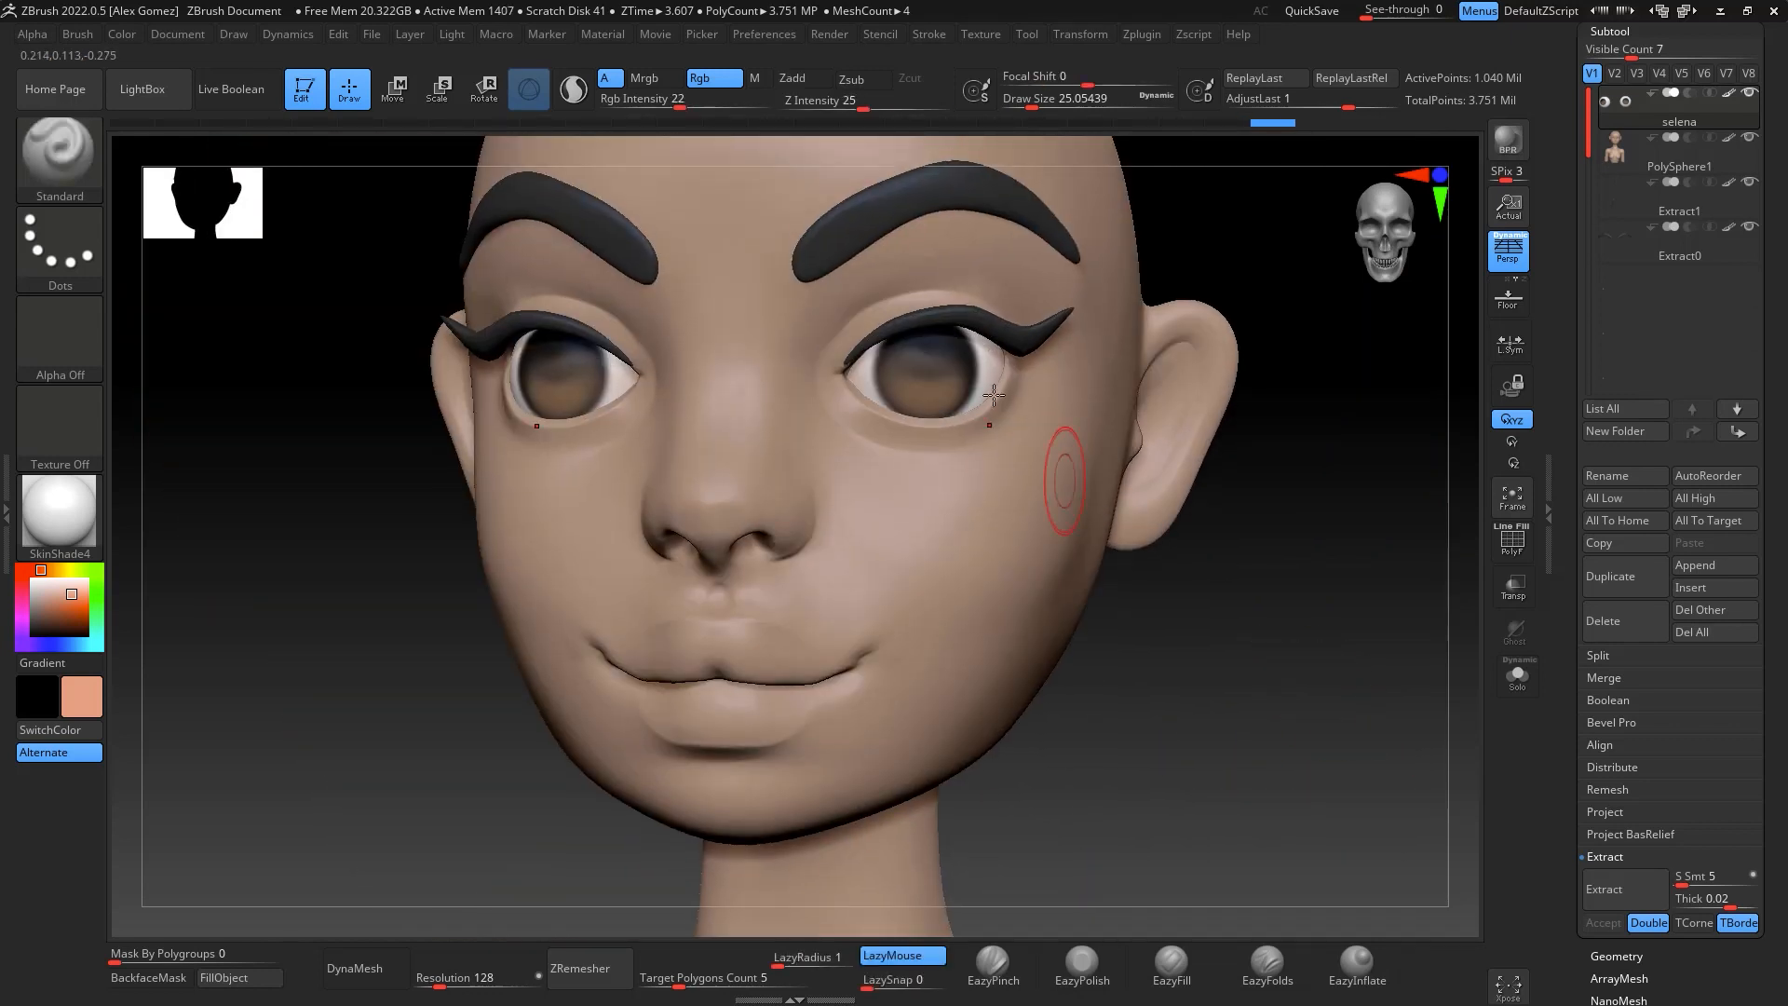
# Fill the eyes with the ToyPlastic material using only the M channel, and switch the active material back to SkinShade4
pyautogui.click(765, 80)
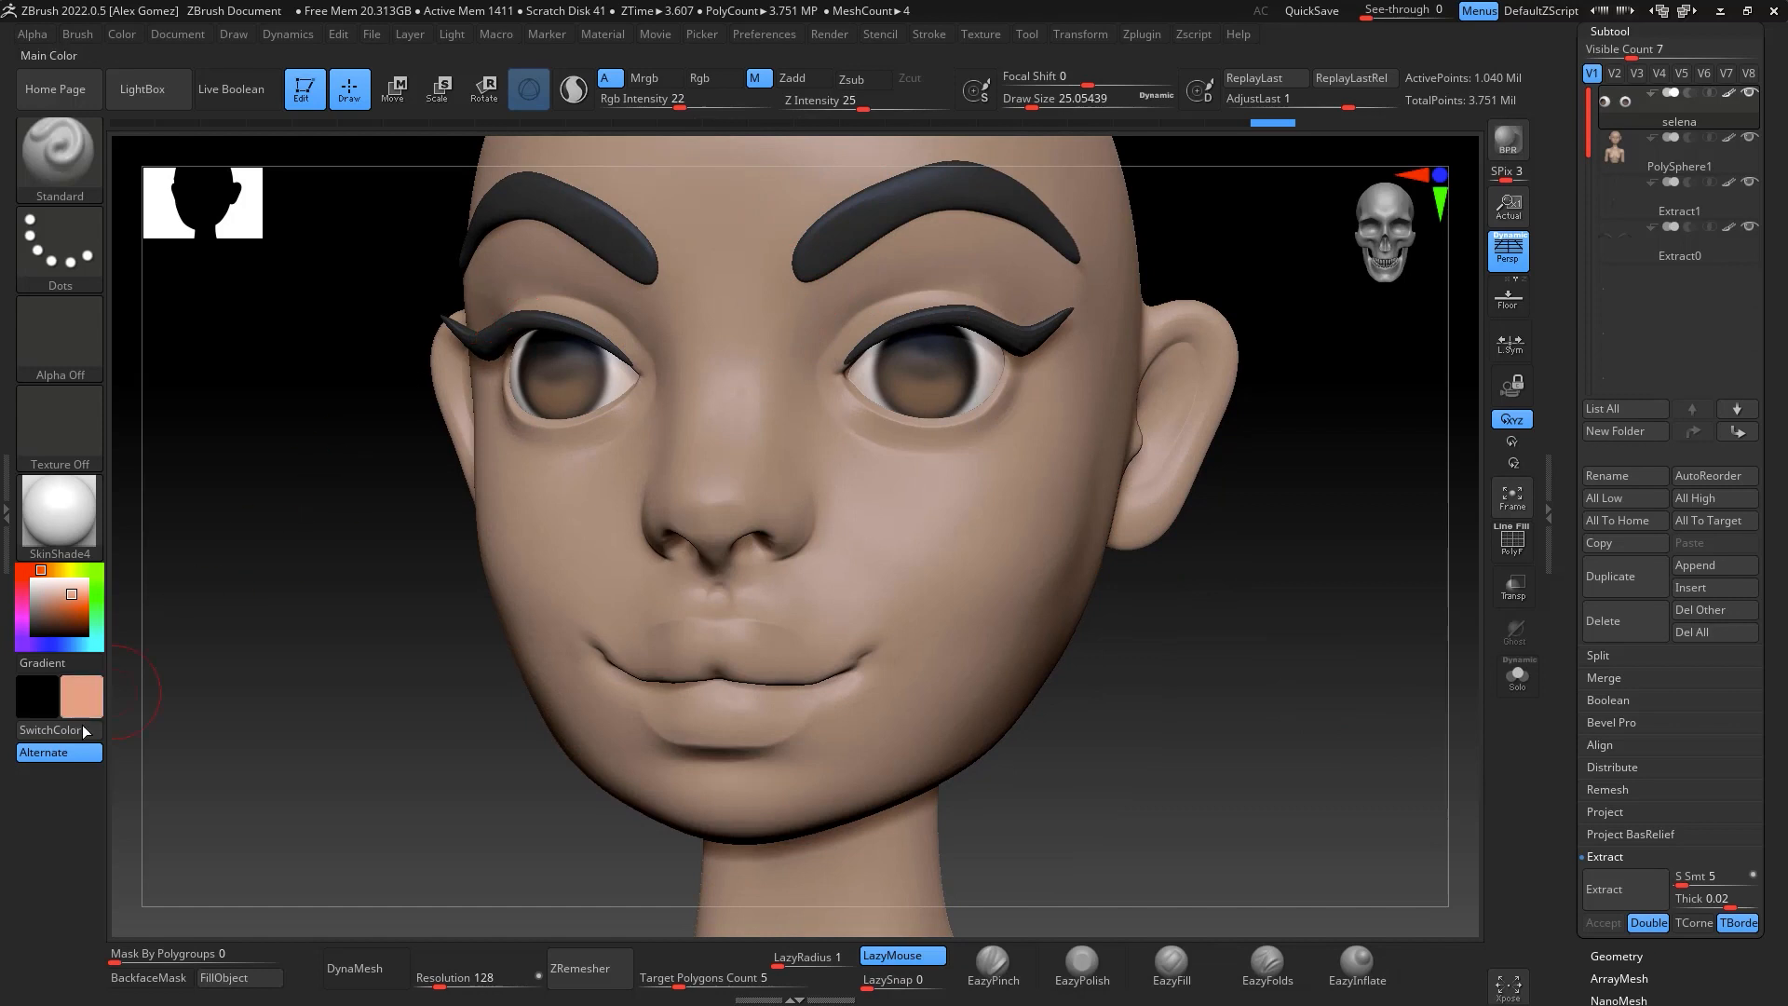
pyautogui.click(73, 539)
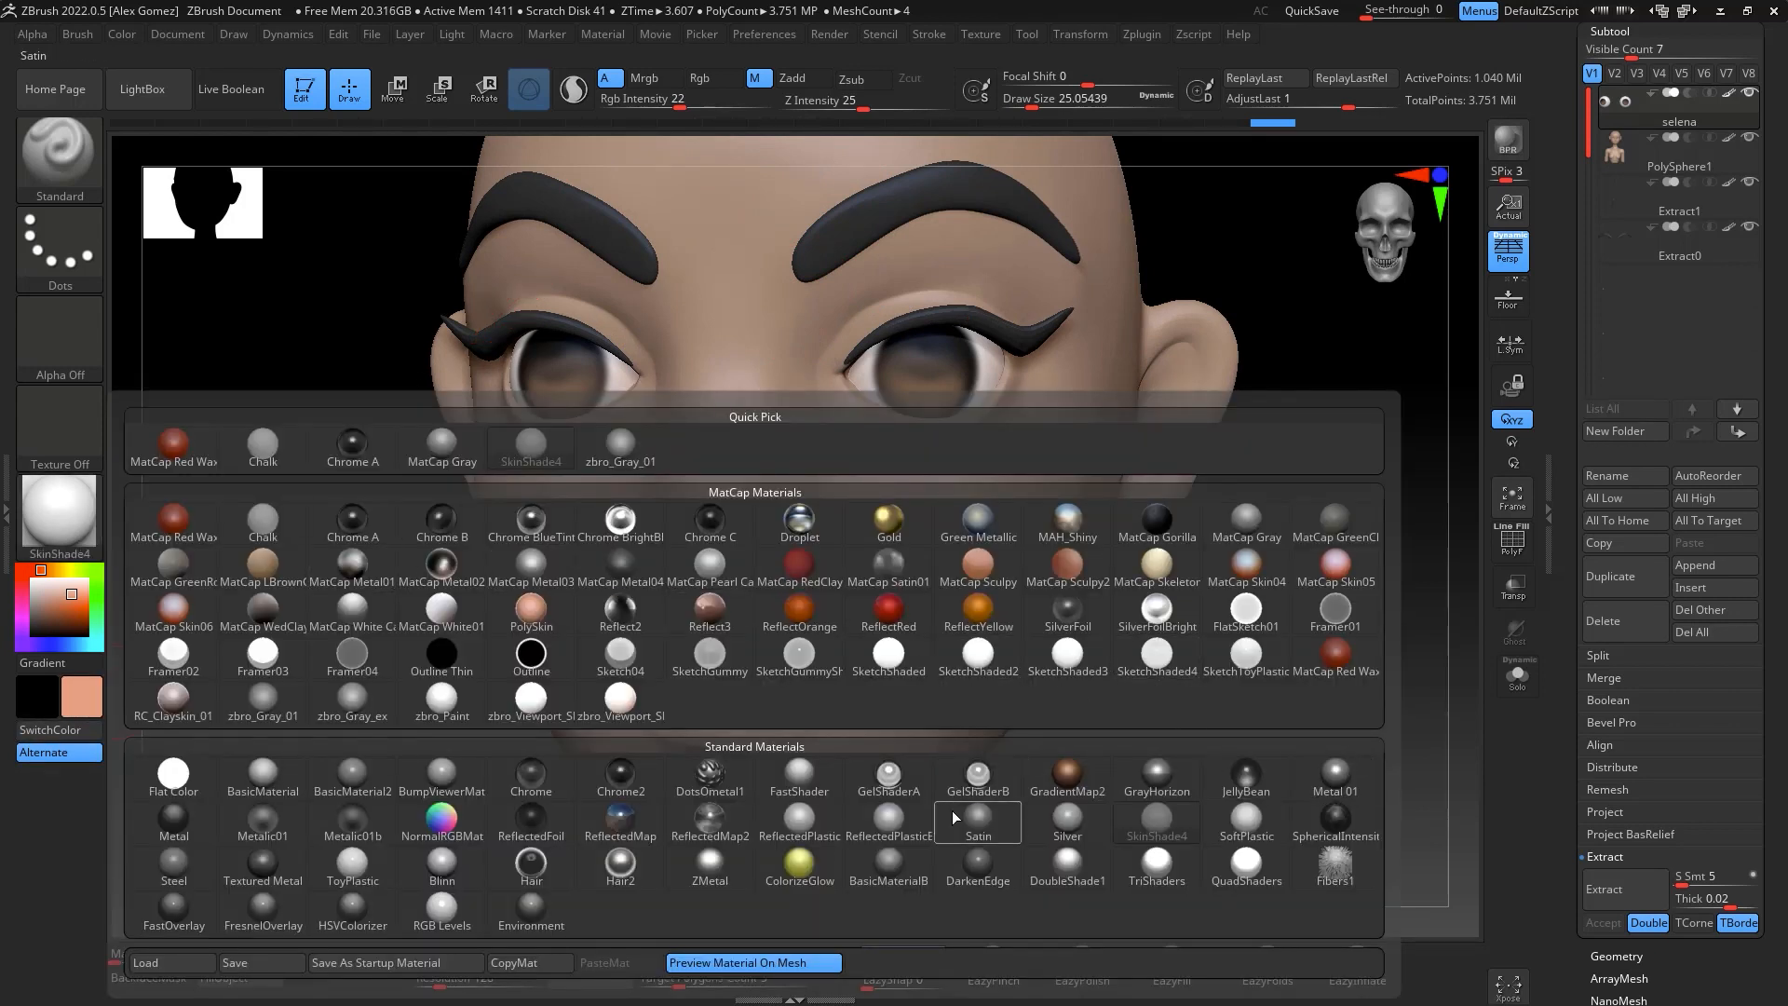
pyautogui.click(353, 865)
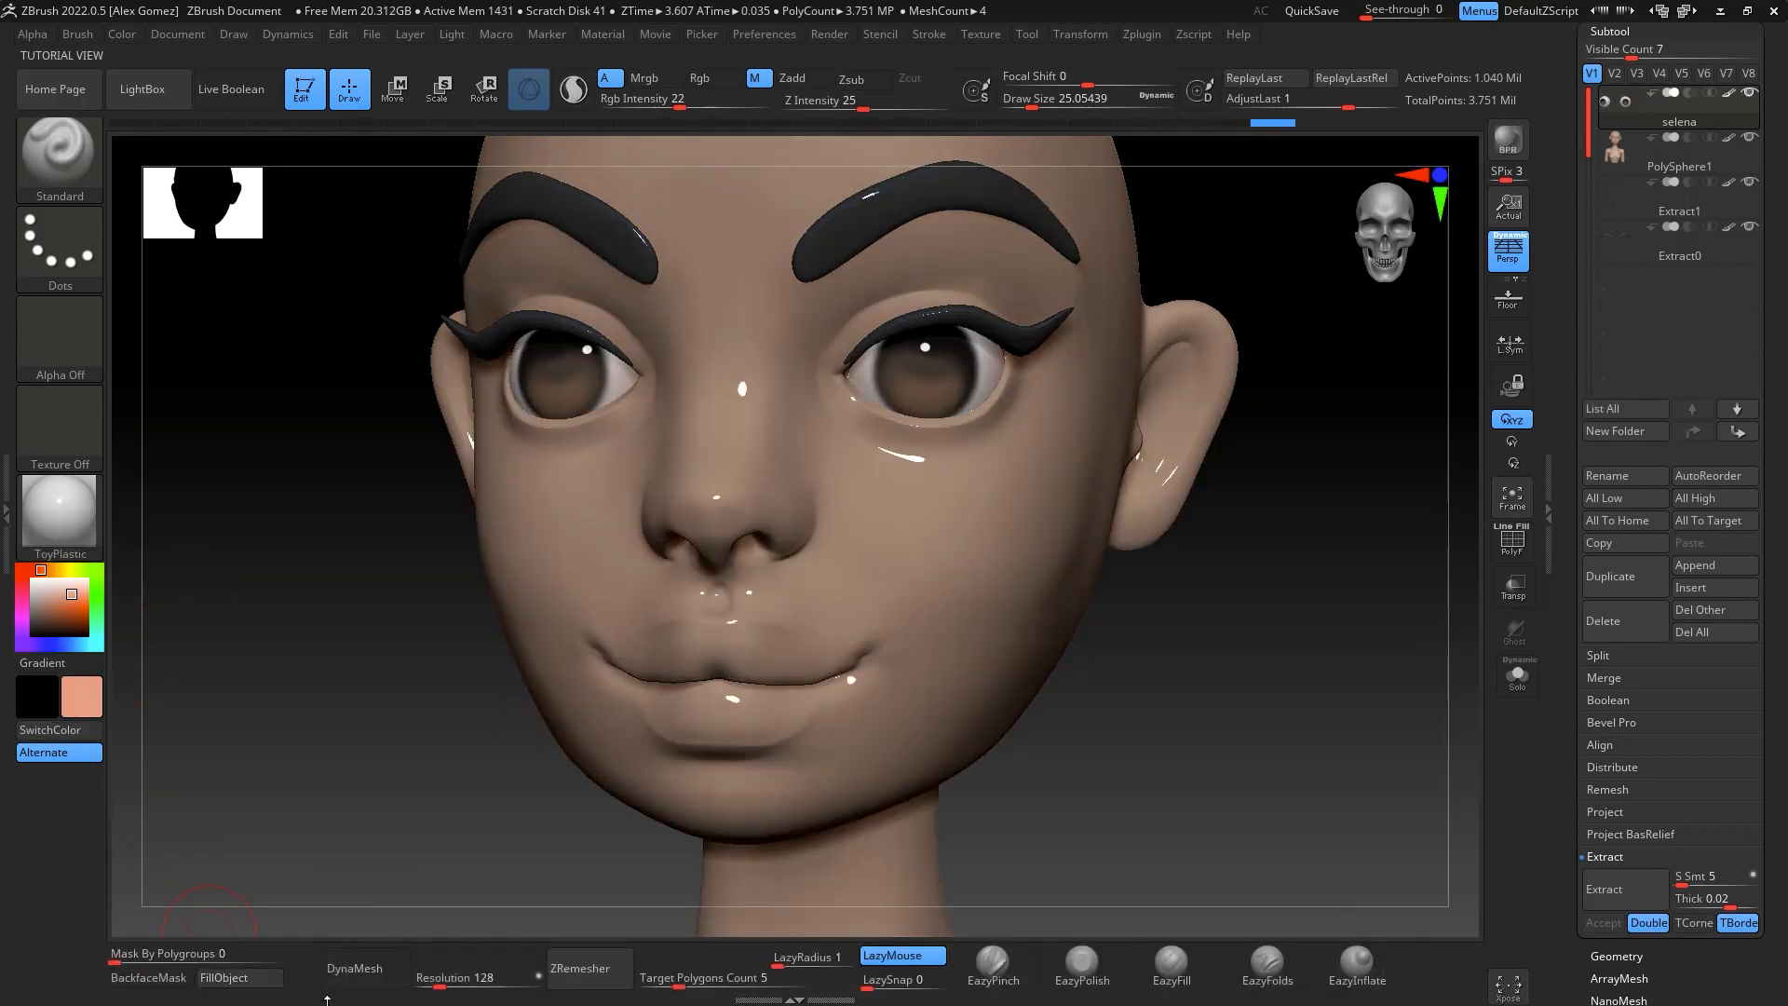
pyautogui.click(59, 512)
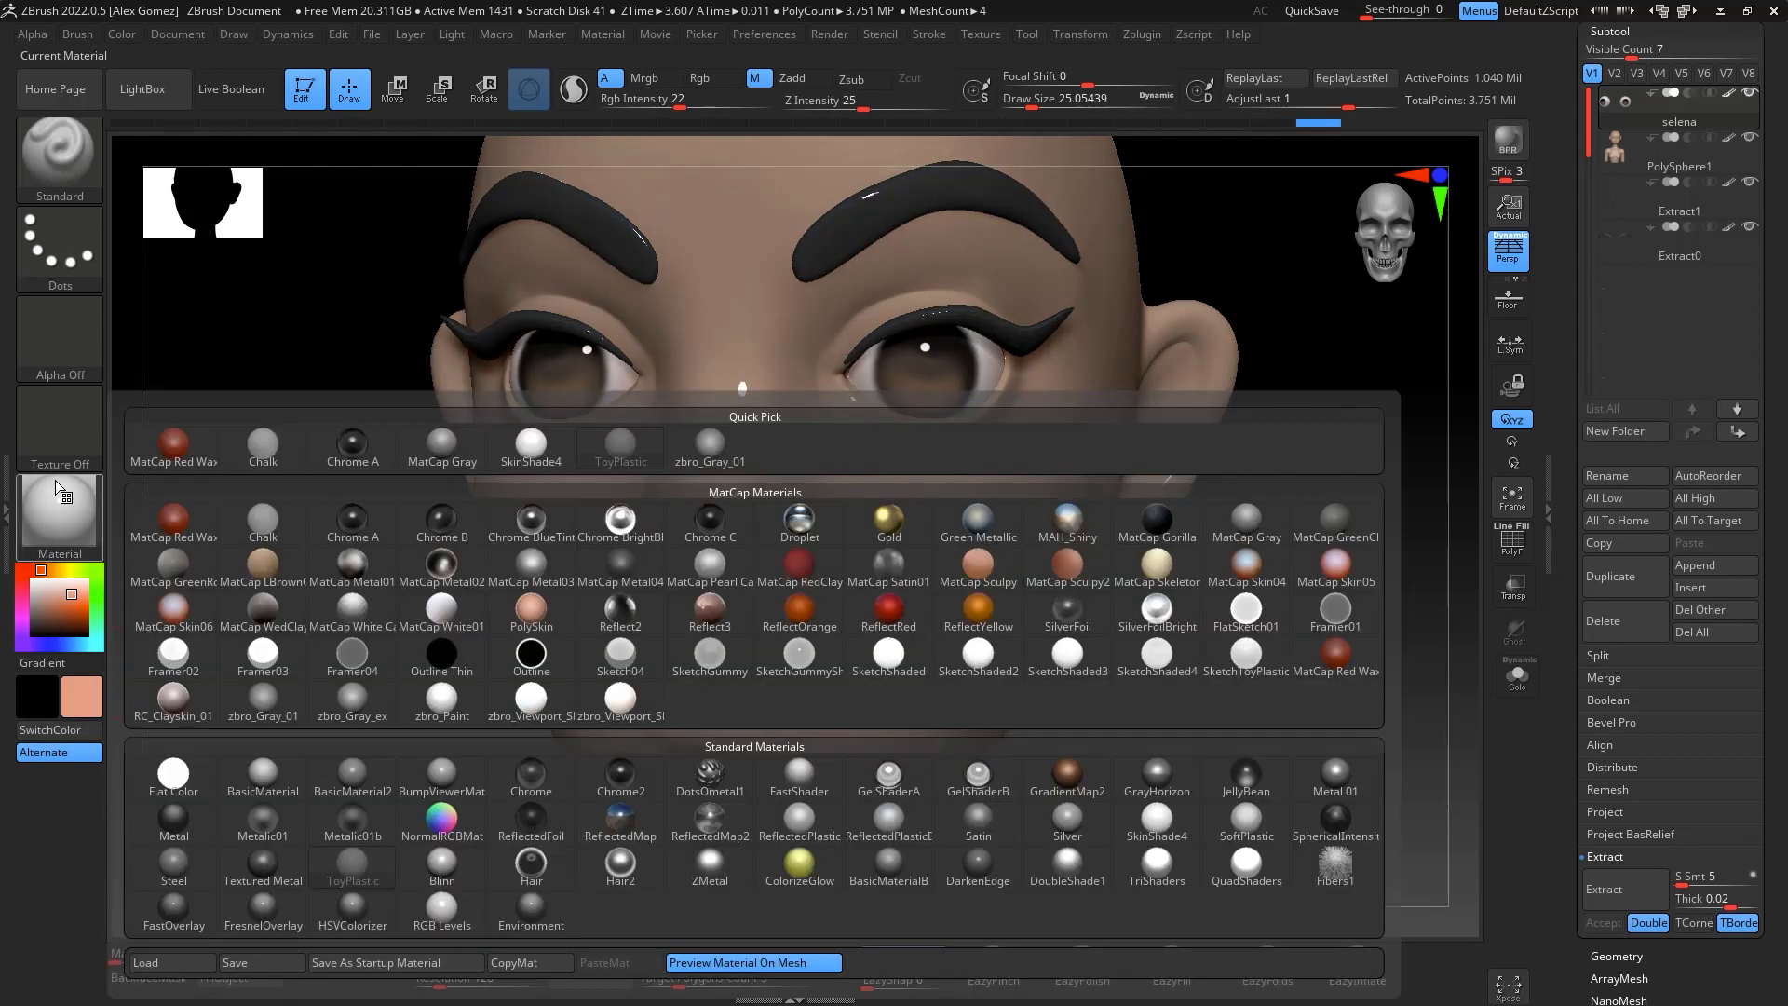
pyautogui.click(1169, 813)
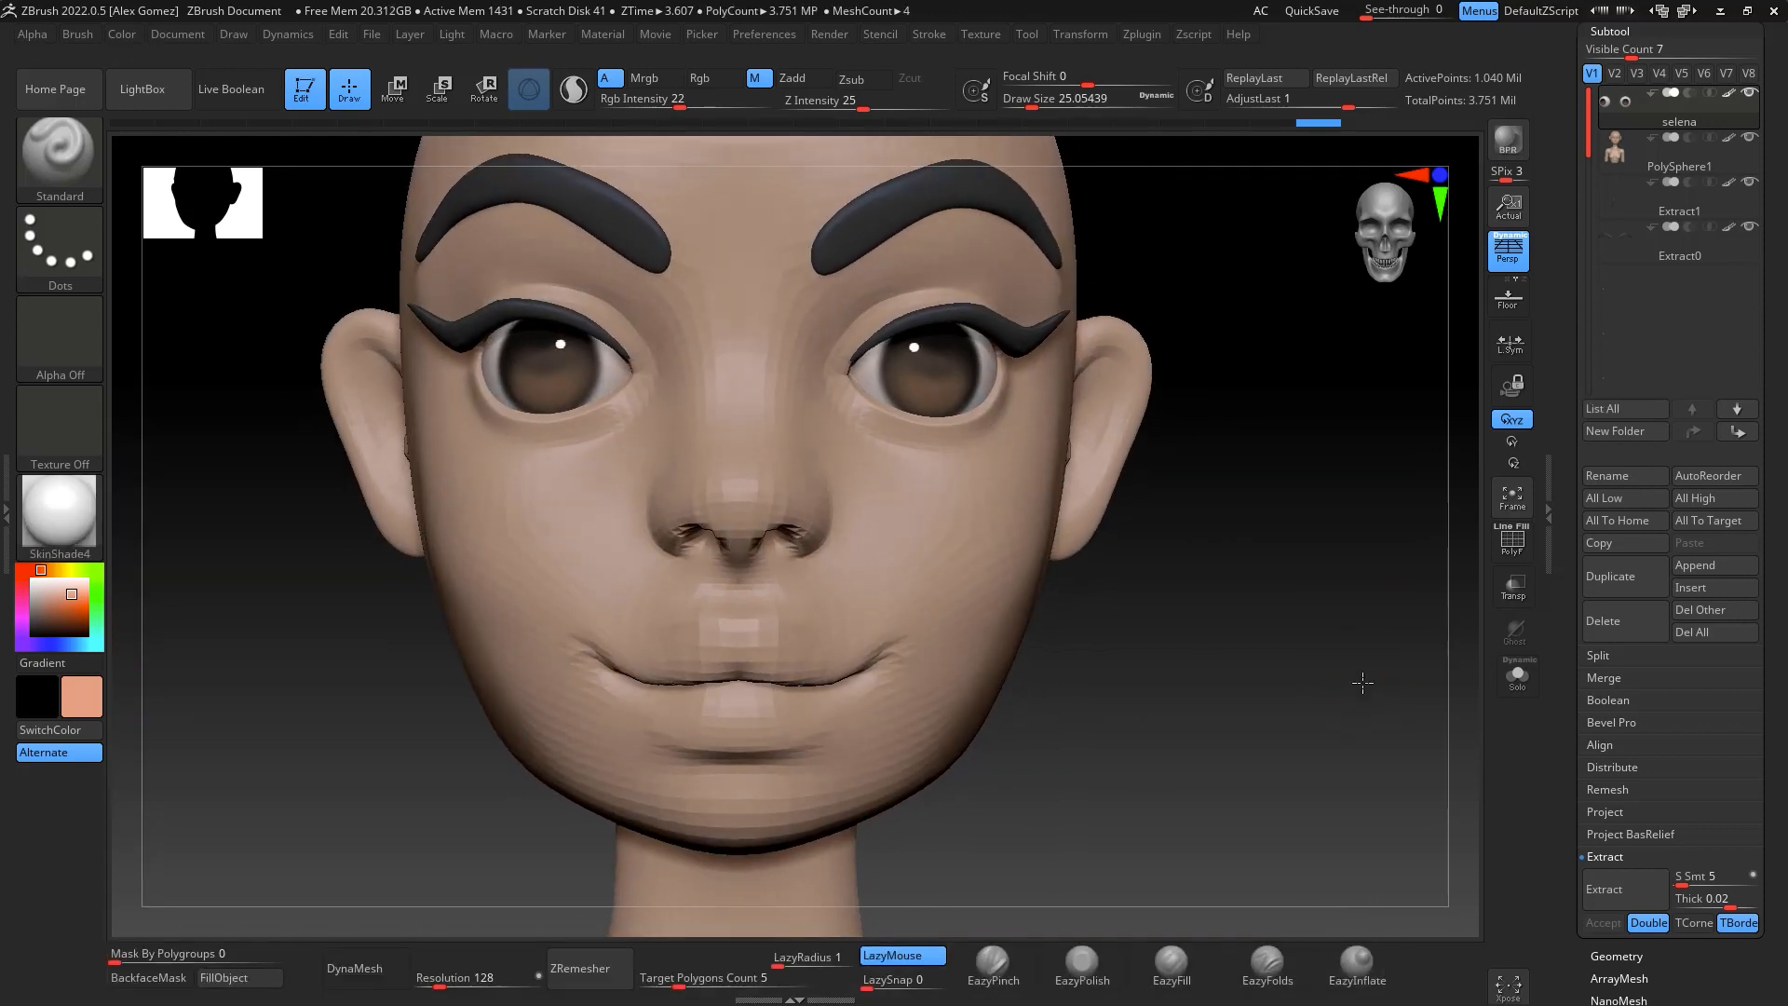
# Paint black pupils in both irises with Rgb on, a draw size of about 16 and an Rgb intensity of 76
pyautogui.moveTo(1363, 682)
pyautogui.mouseDown()
pyautogui.moveTo(1332, 654)
pyautogui.moveTo(1337, 690)
pyautogui.mouseUp()
pyautogui.keyDown('ctrl'); pyautogui.moveTo(1338, 690); pyautogui.dragTo(1353, 742, button='right'); pyautogui.keyUp('ctrl')
pyautogui.moveTo(1353, 742); pyautogui.dragTo(1358, 697)
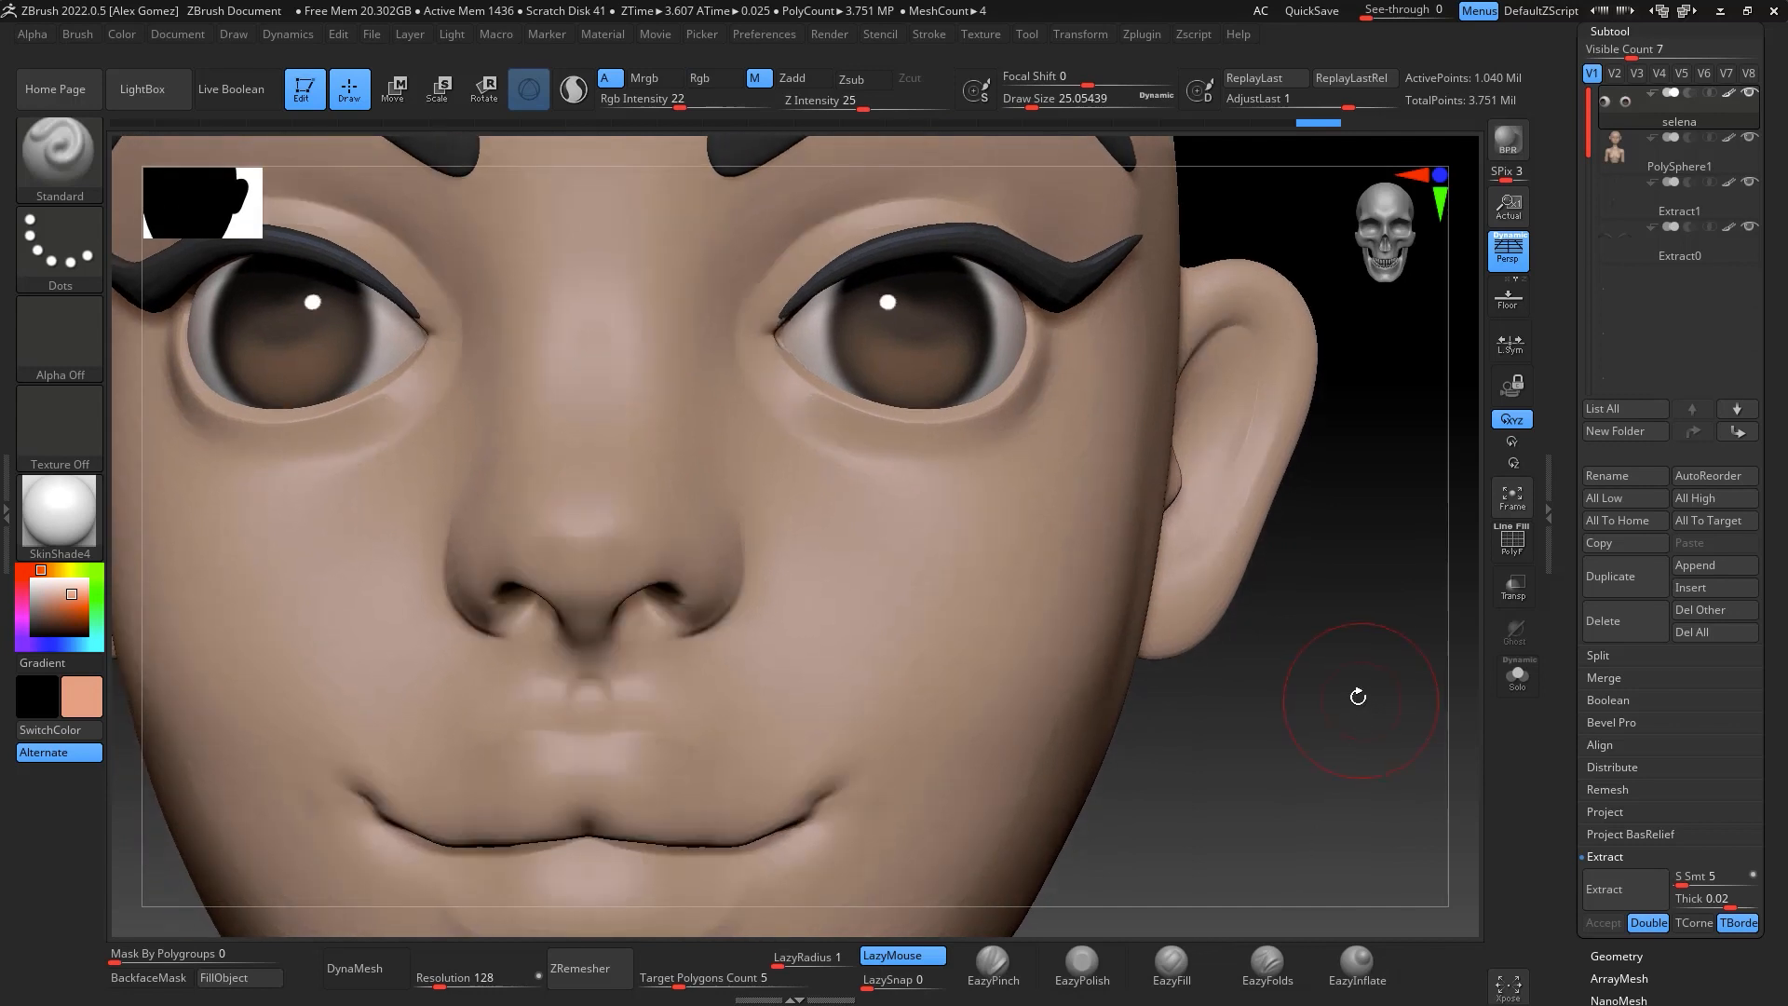
pyautogui.keyDown('ctrl'); pyautogui.moveTo(1357, 696); pyautogui.dragTo(1389, 810, button='right'); pyautogui.keyUp('ctrl')
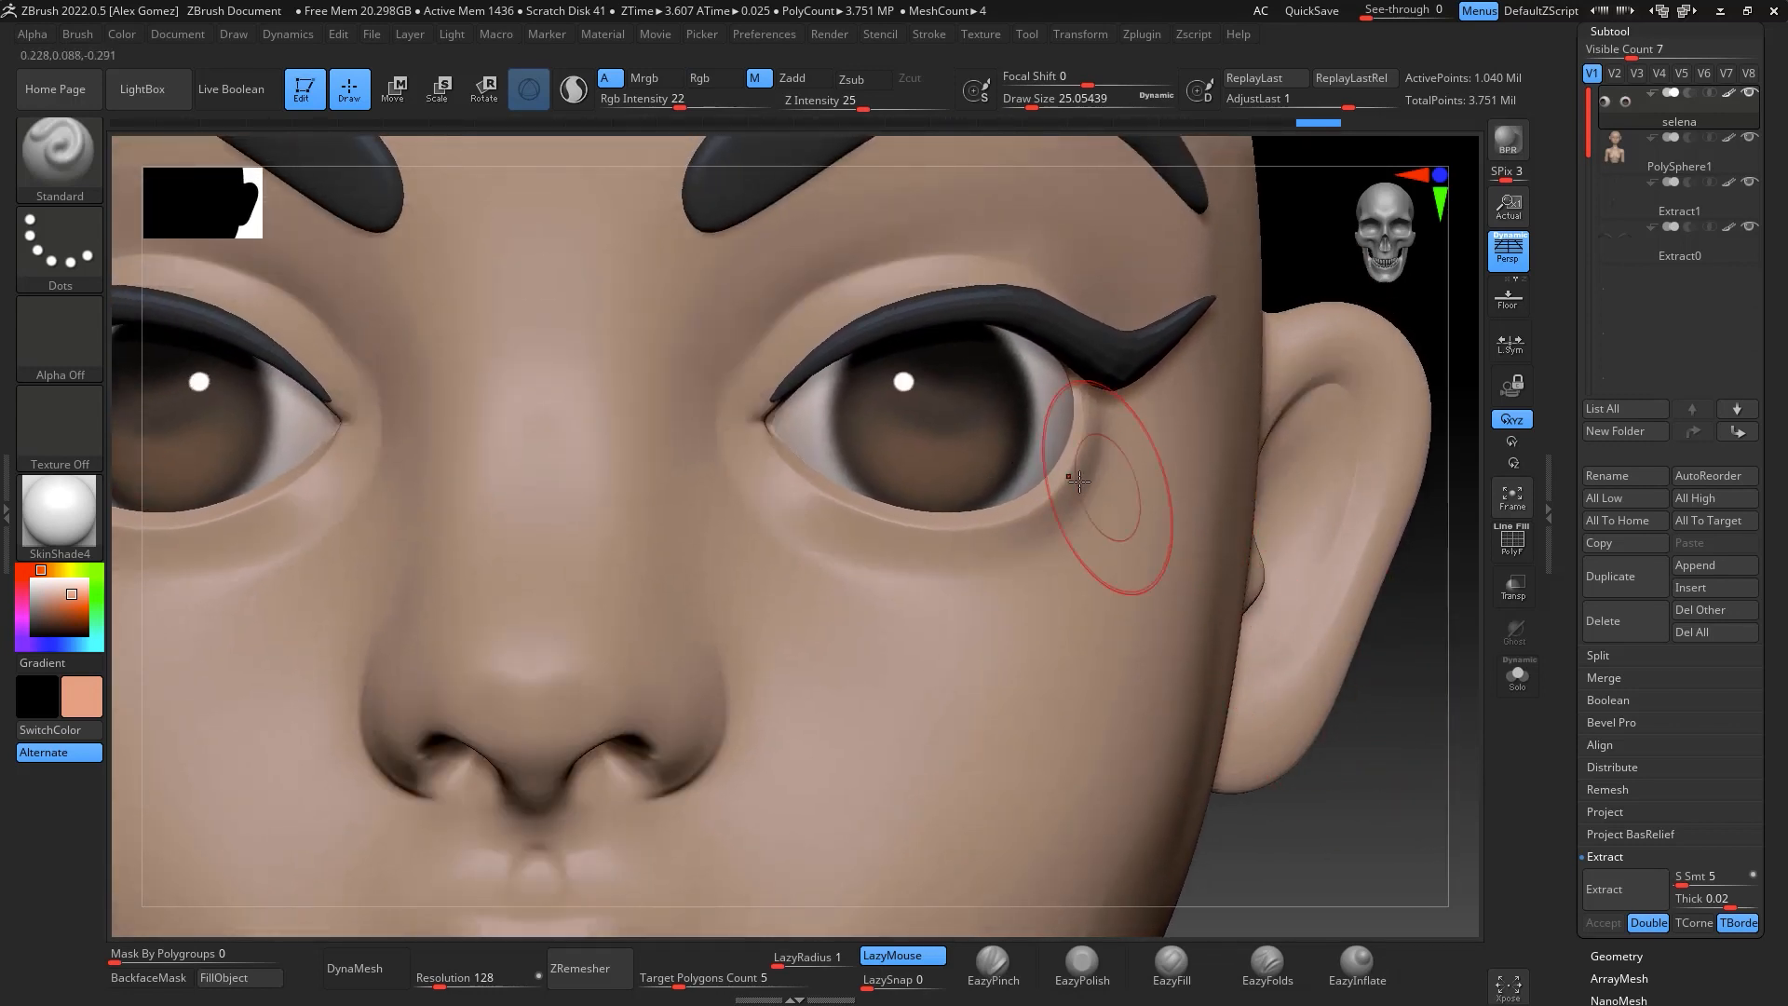
pyautogui.moveTo(48, 610); pyautogui.dragTo(36, 626)
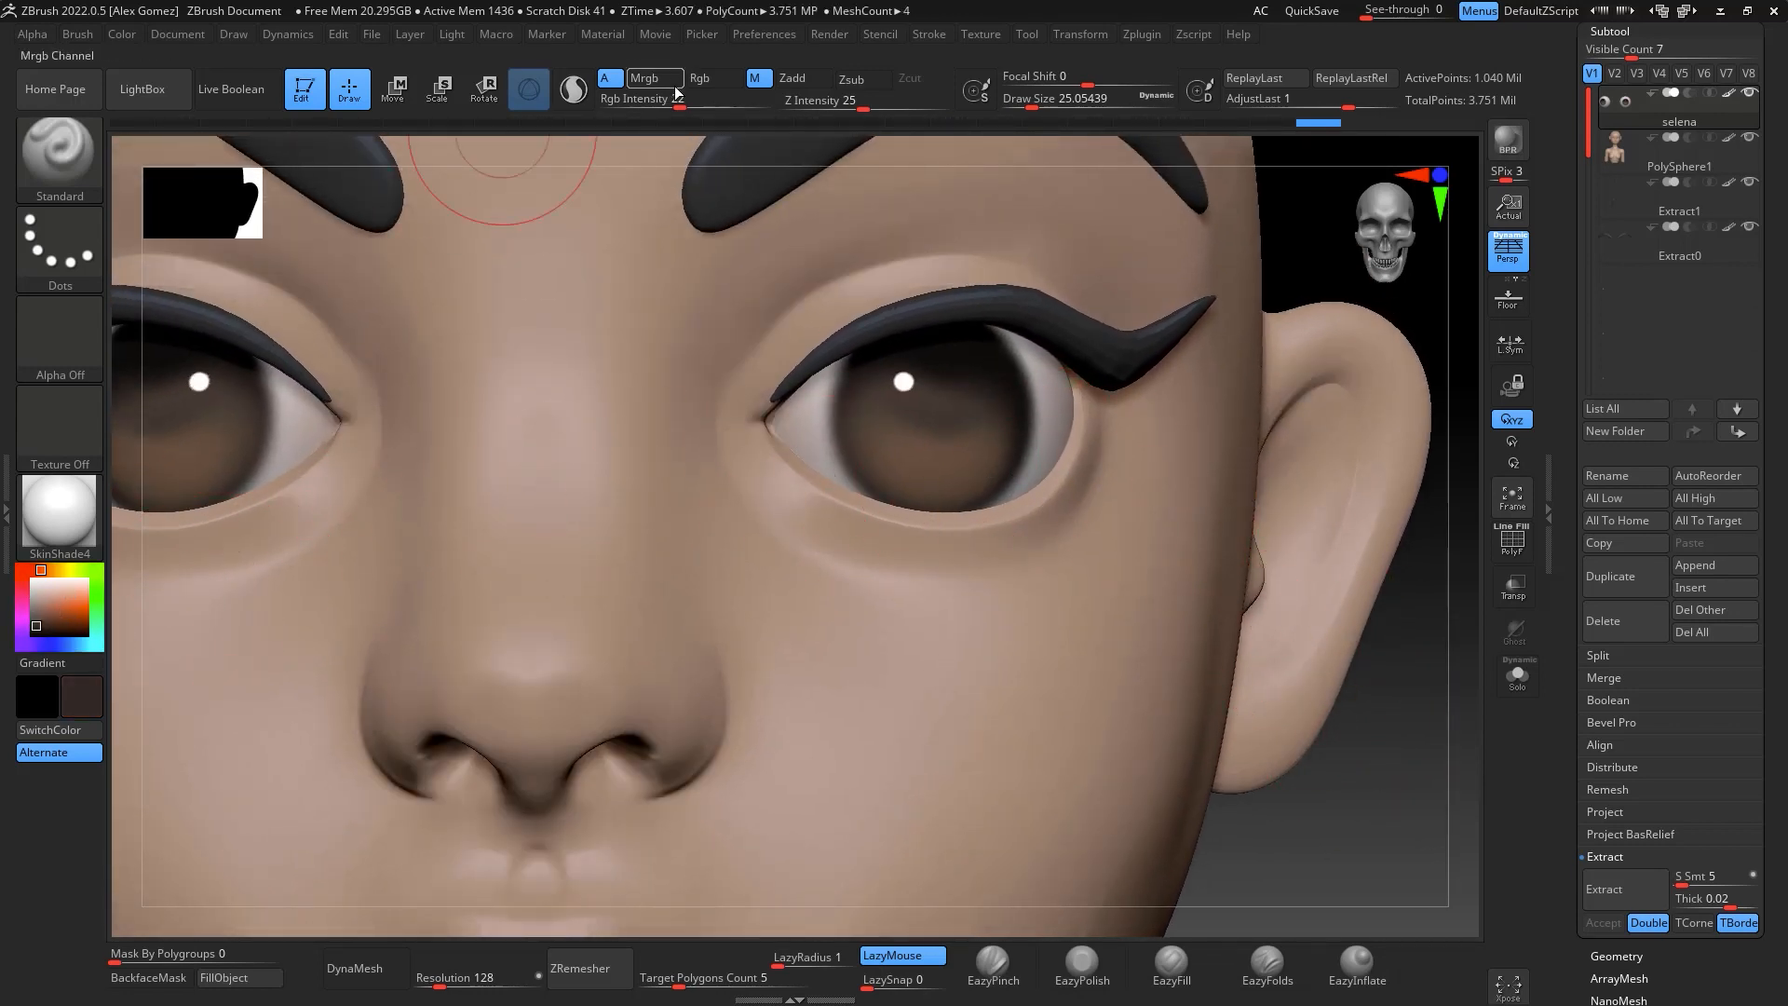
pyautogui.rightClick(1016, 434)
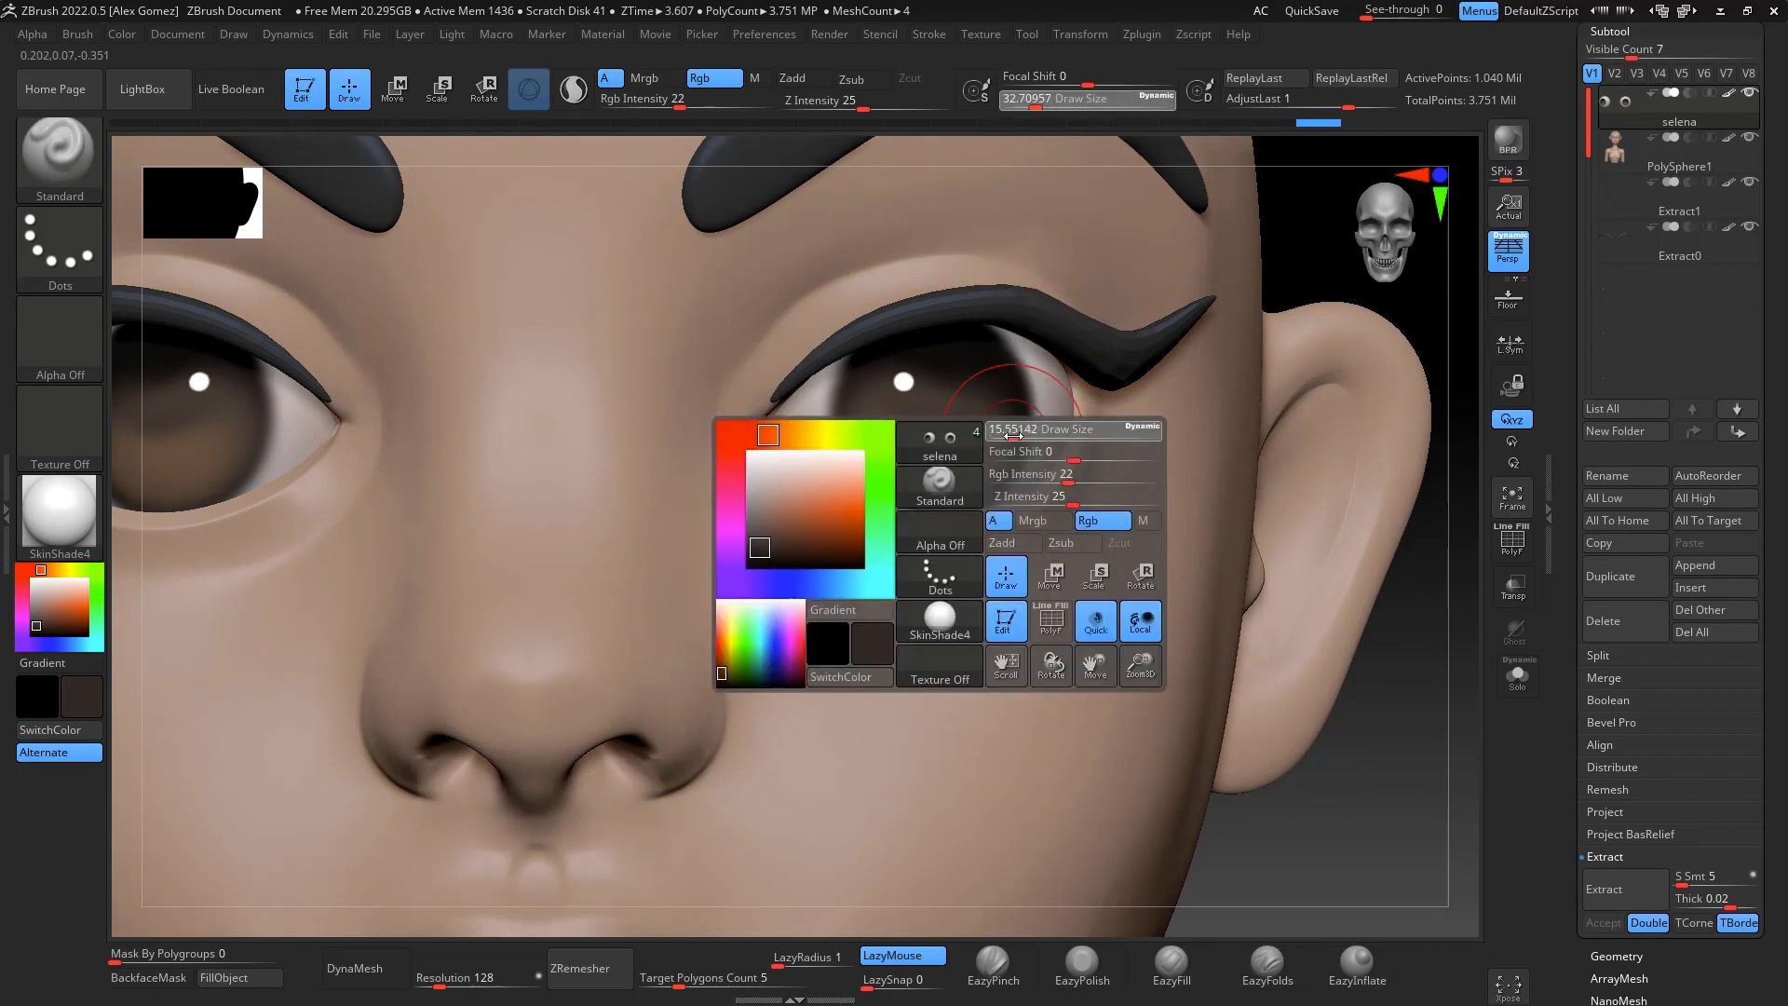
pyautogui.moveTo(679, 104); pyautogui.dragTo(747, 104)
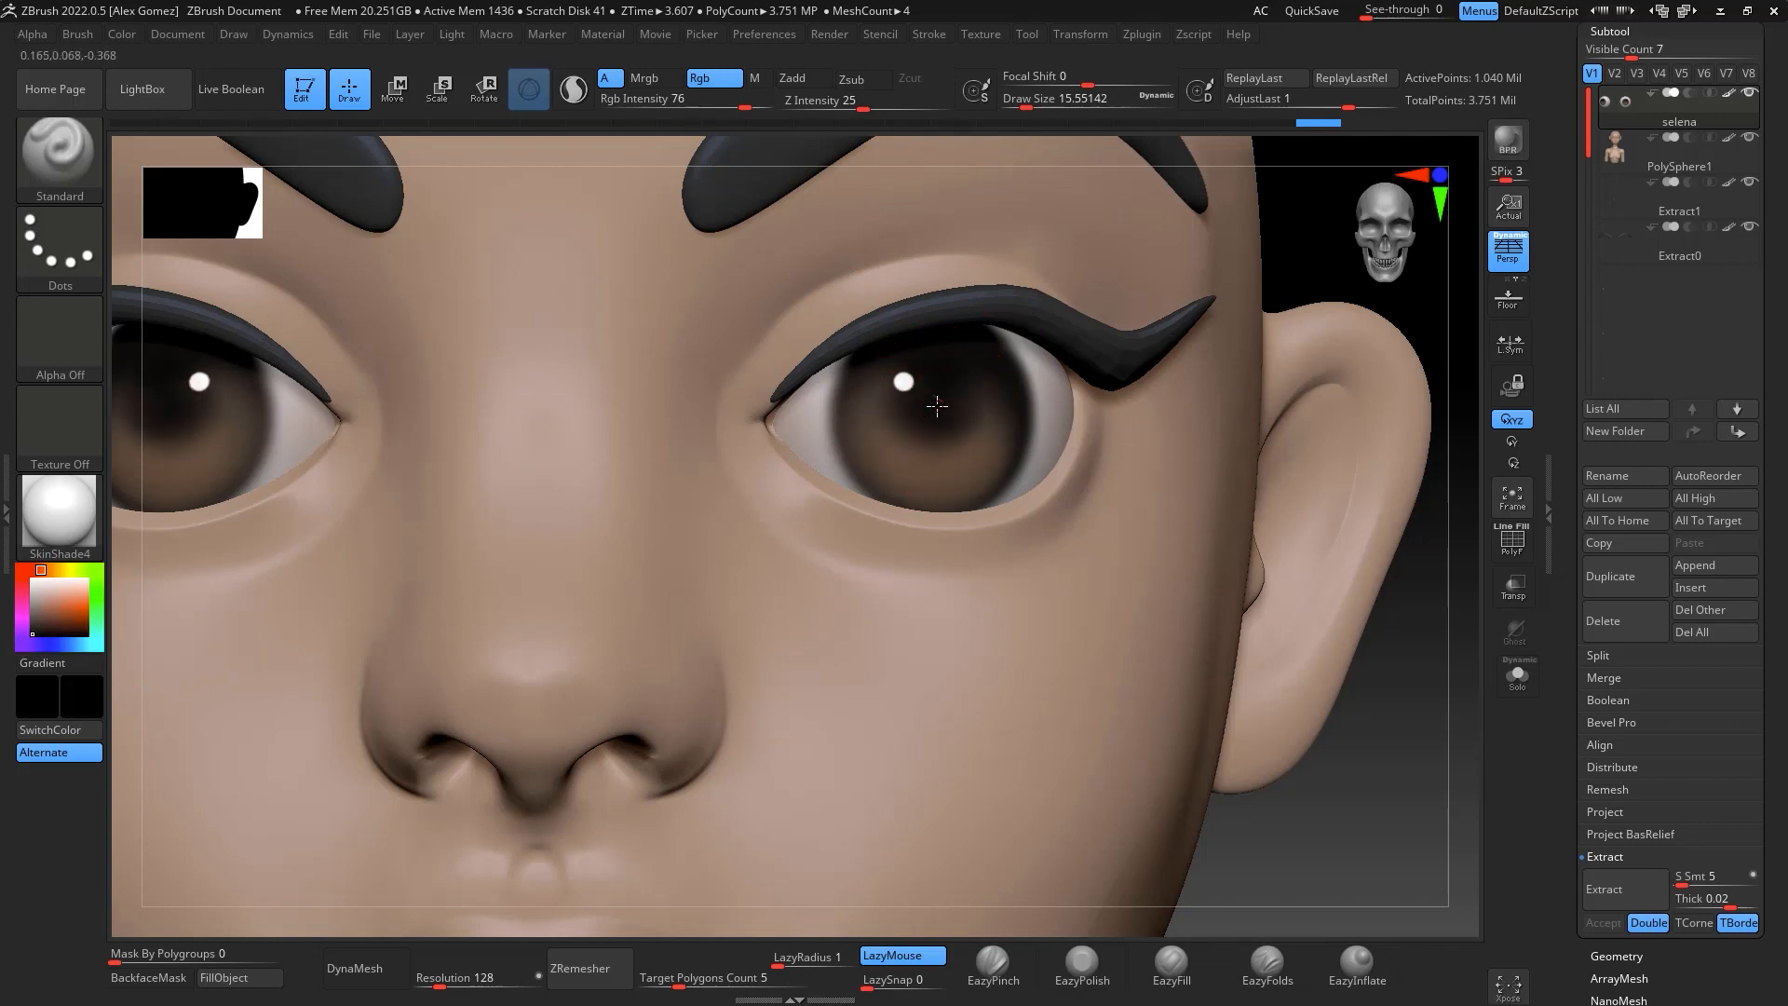
# Refine the black pupils with a focal shift of -54 and a draw size of about 14
pyautogui.press('f')
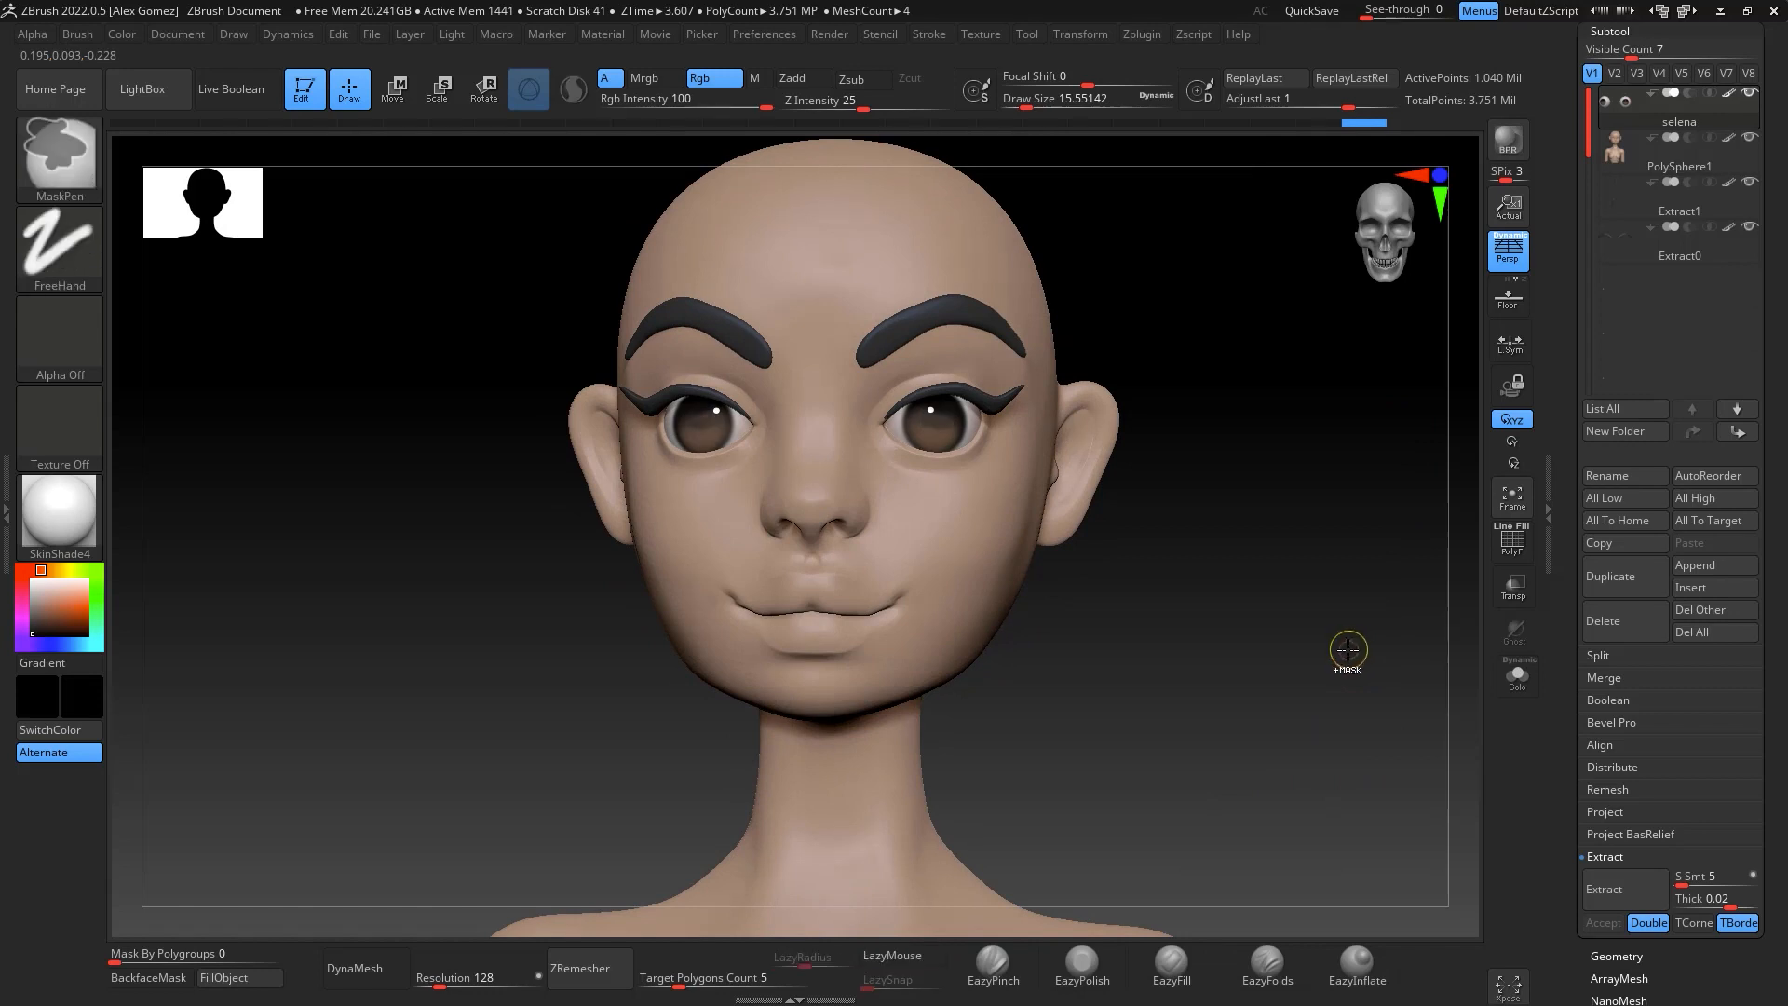
pyautogui.scroll(5, 936, 419)
pyautogui.press('space')
pyautogui.moveTo(936, 419)
pyautogui.mouseDown()
pyautogui.moveTo(919, 410)
pyautogui.moveTo(937, 420)
pyautogui.mouseUp()
pyautogui.press('space')
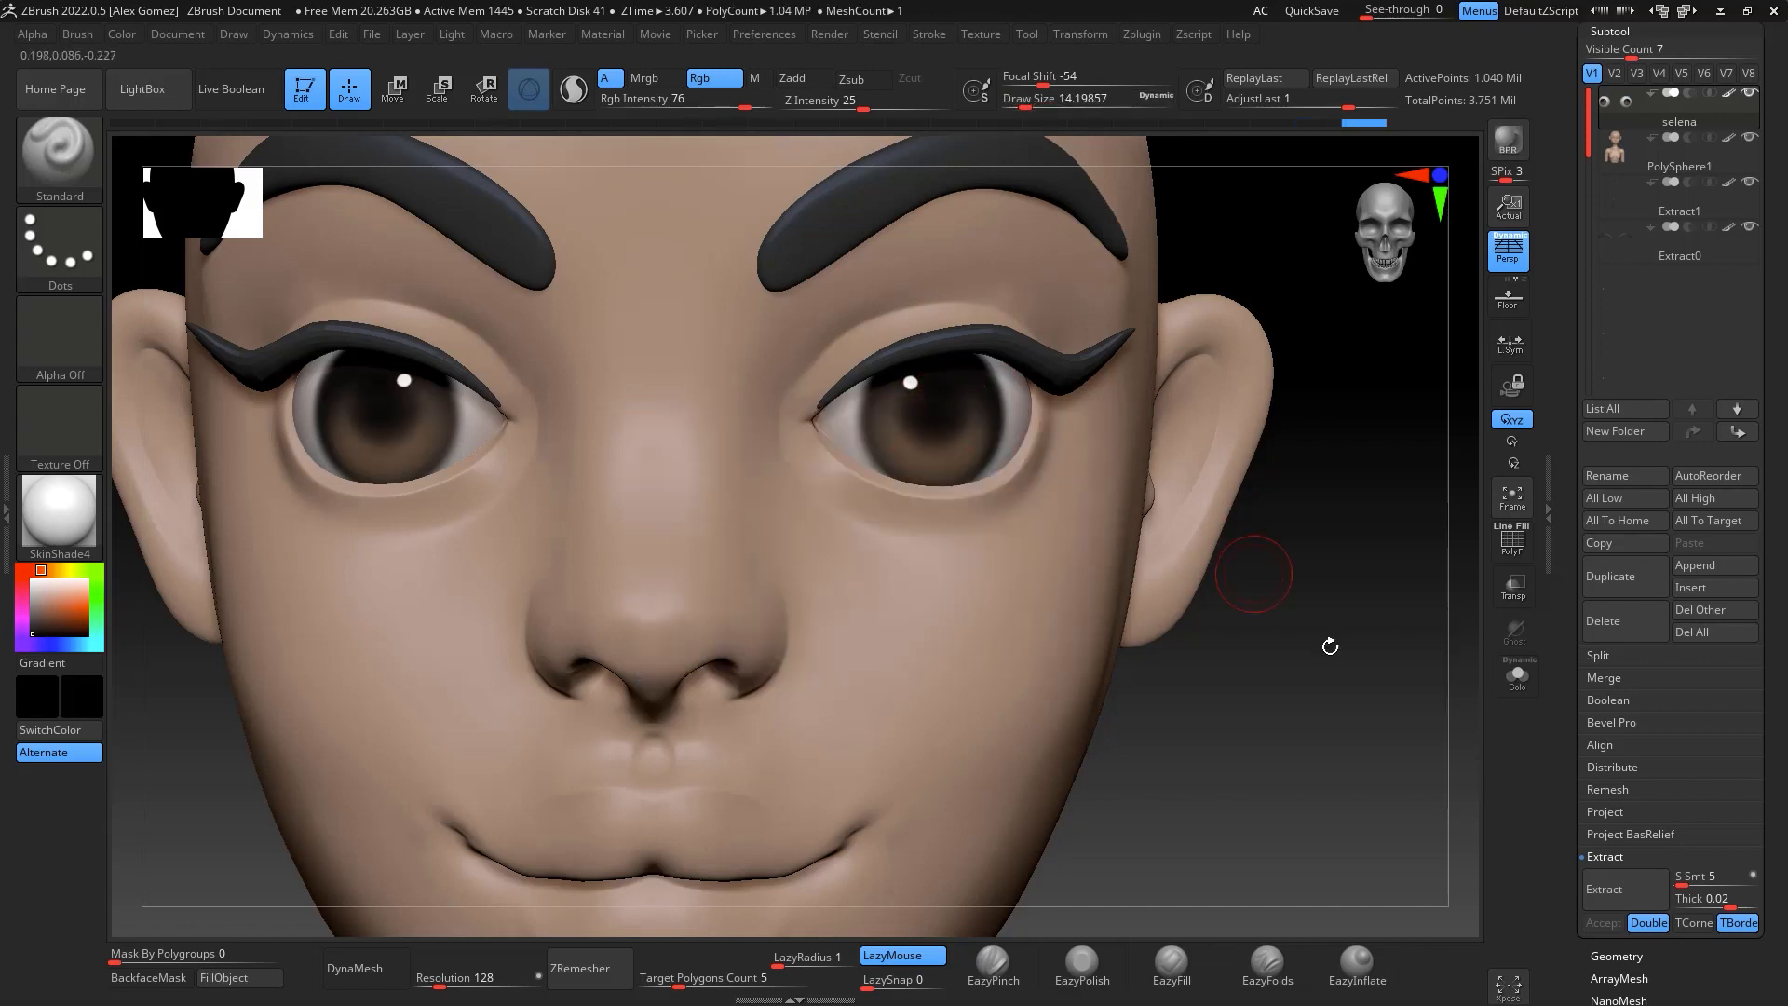
pyautogui.moveTo(1329, 646)
pyautogui.keyDown('alt'); pyautogui.mouseDown()
pyautogui.moveTo(1337, 531)
pyautogui.moveTo(1300, 589)
pyautogui.moveTo(1335, 592)
pyautogui.mouseUp(); pyautogui.keyUp('alt')
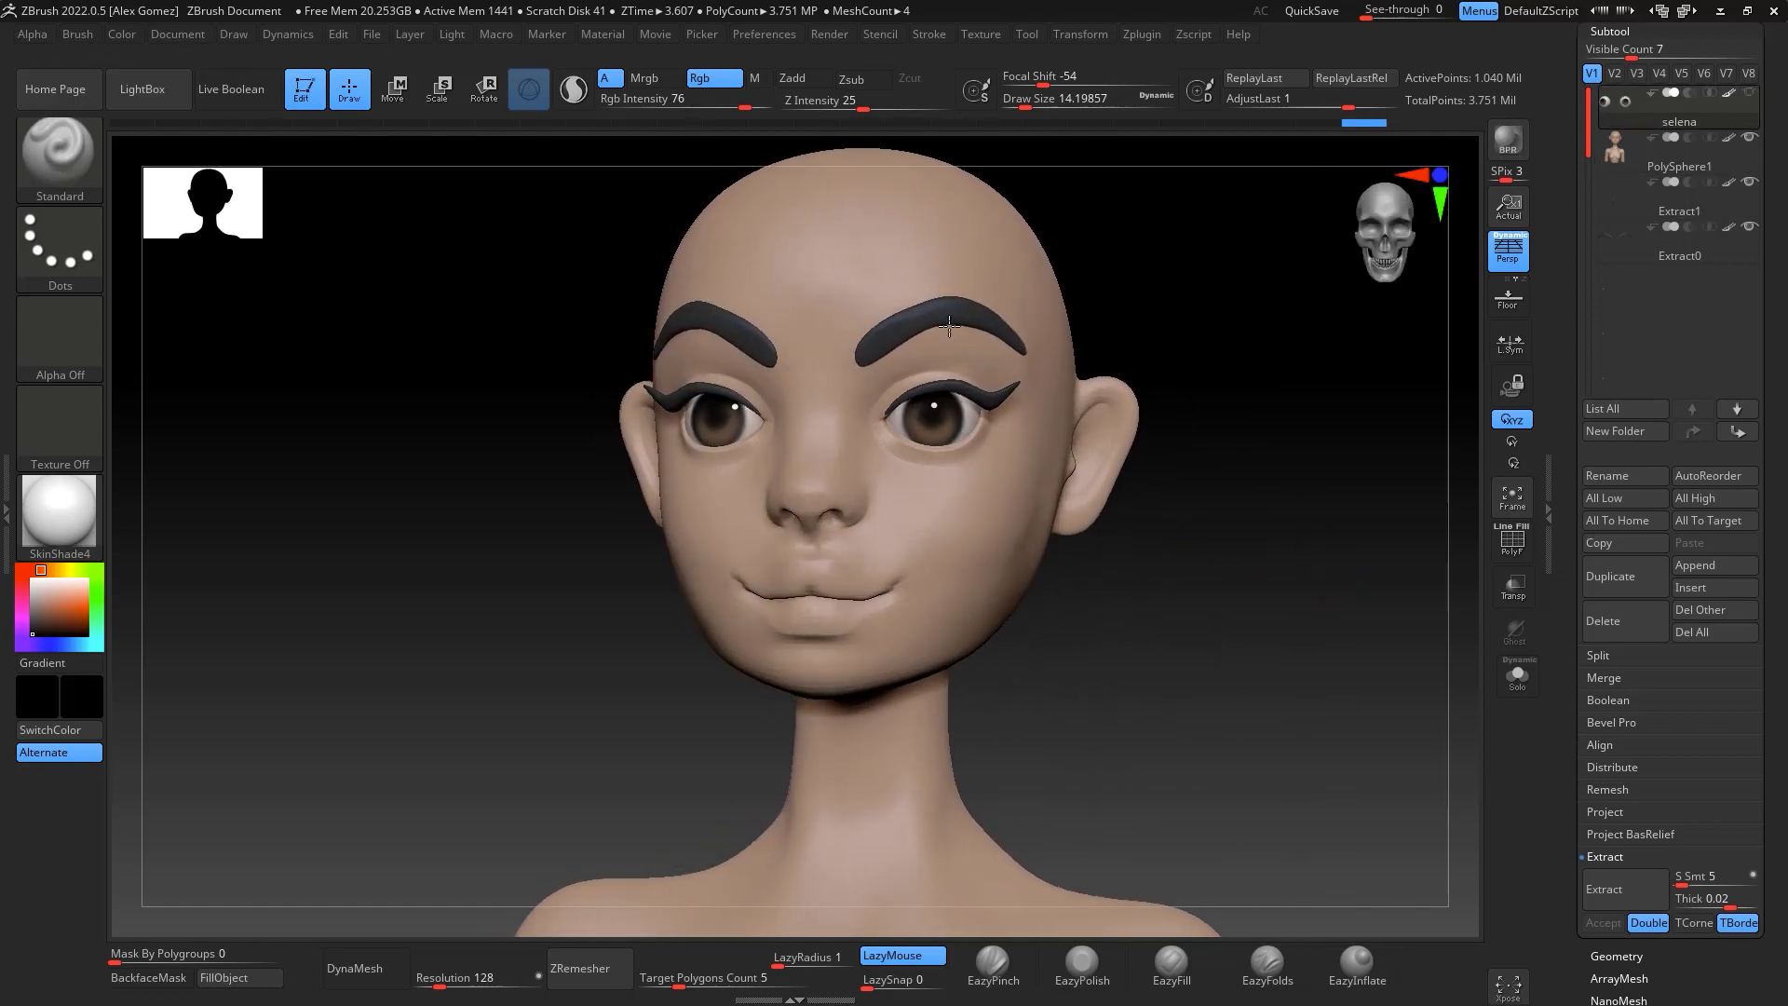
# Rotate the eyes about -2.9 degrees around the X axis with the gizmo, and return to Draw mode
pyautogui.press('e')
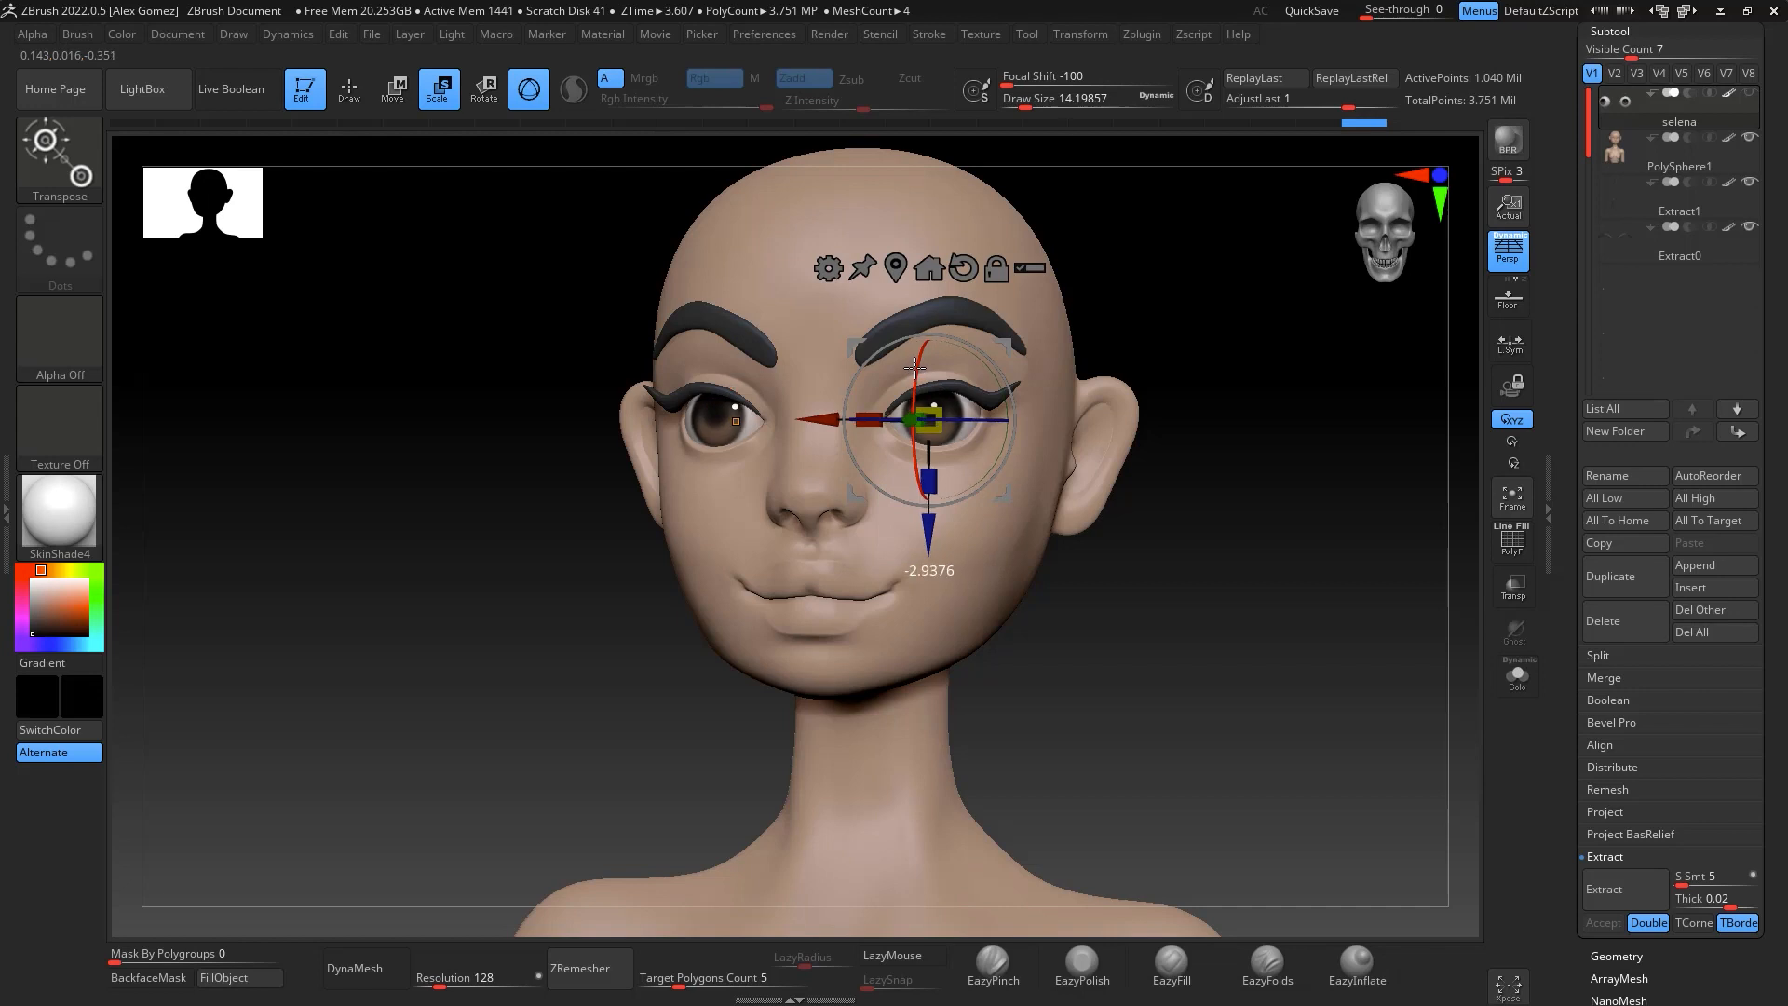
pyautogui.moveTo(914, 366)
pyautogui.mouseDown()
pyautogui.moveTo(934, 367)
pyautogui.moveTo(917, 370)
pyautogui.mouseUp()
pyautogui.press('q')
# Soften the outer whites of the eyes at an Rgb intensity of 16, using a pale pink sampled from the eye
pyautogui.moveTo(1297, 694)
pyautogui.mouseDown()
pyautogui.moveTo(1484, 627)
pyautogui.moveTo(1304, 651)
pyautogui.moveTo(1201, 367)
pyautogui.moveTo(1258, 399)
pyautogui.mouseUp()
pyautogui.moveTo(1303, 313); pyautogui.dragTo(1294, 344)
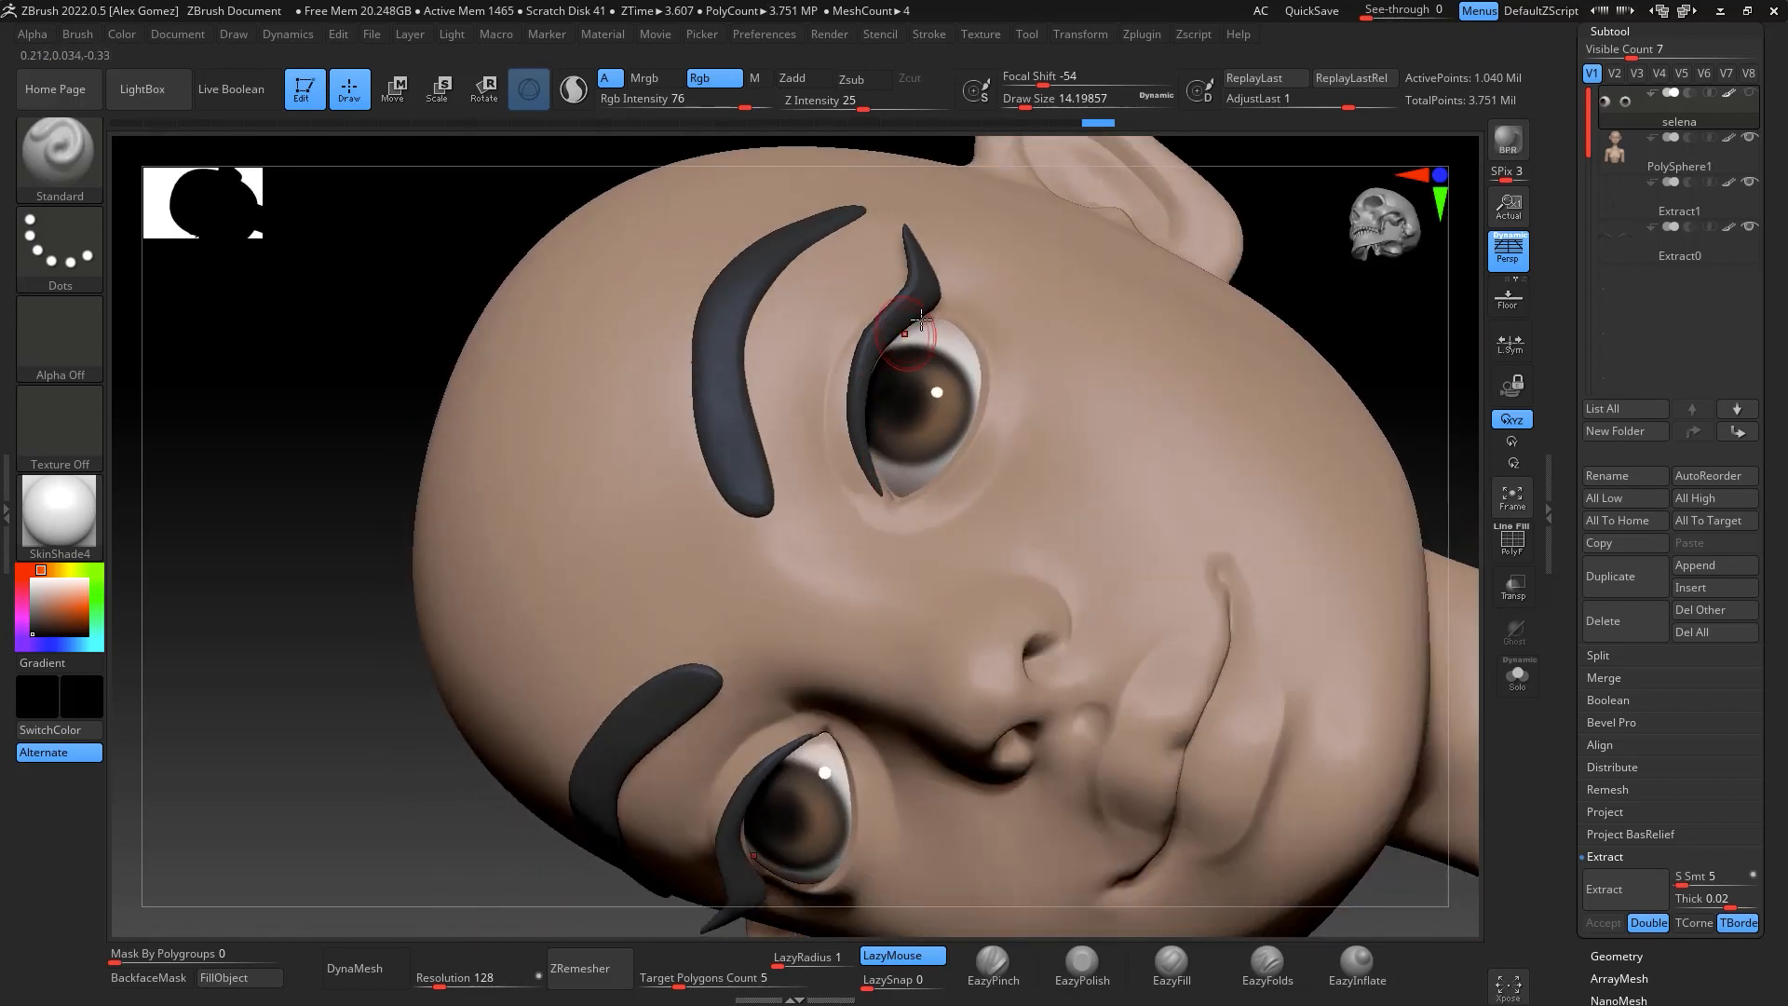
pyautogui.moveTo(1383, 336); pyautogui.dragTo(1053, 315)
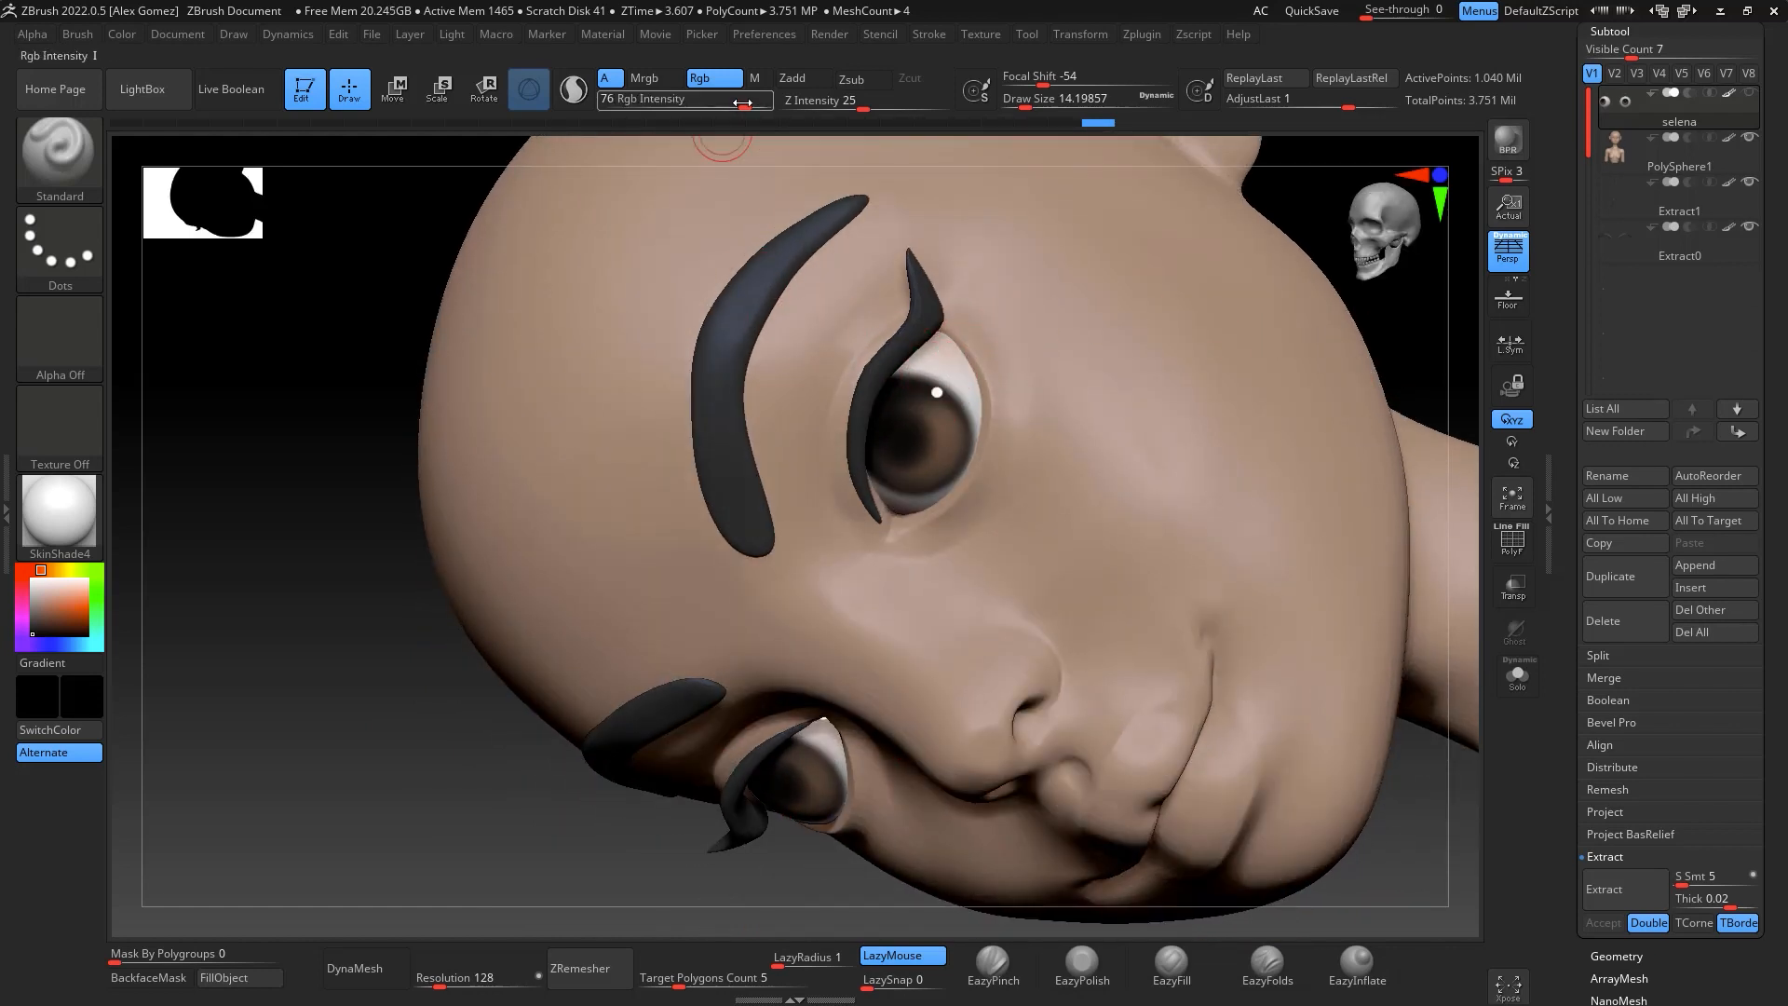
pyautogui.moveTo(745, 106); pyautogui.dragTo(670, 98)
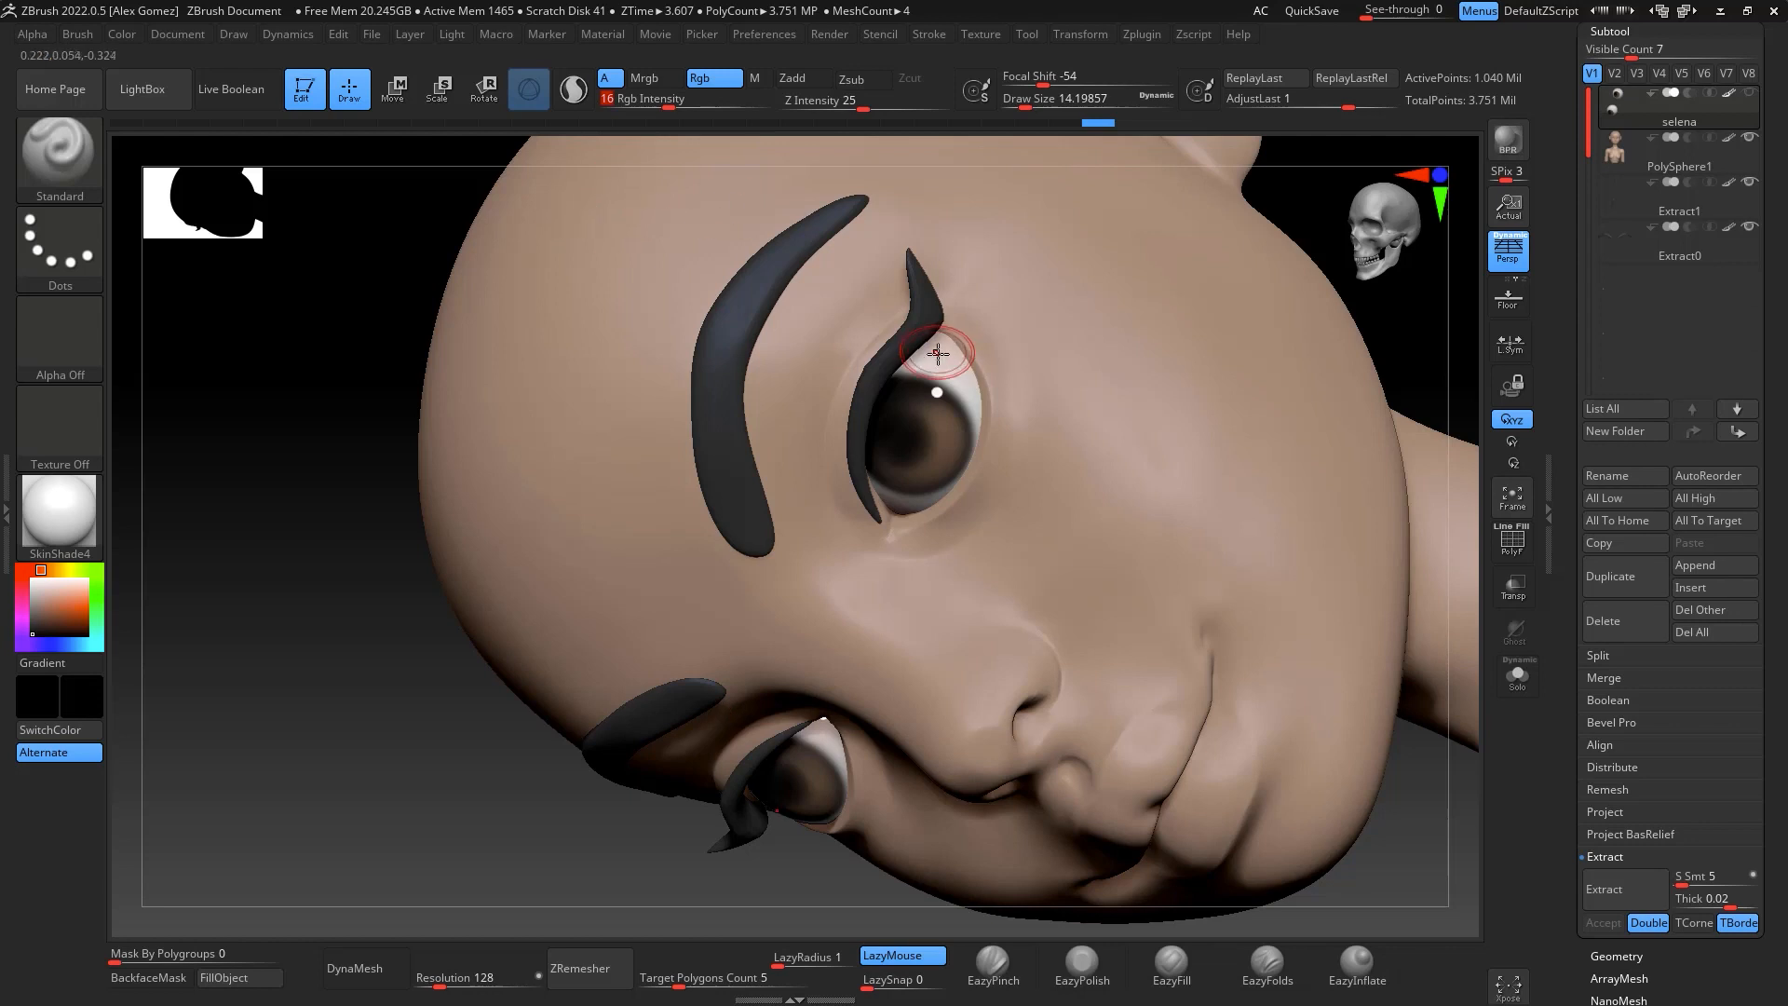
pyautogui.press('c')
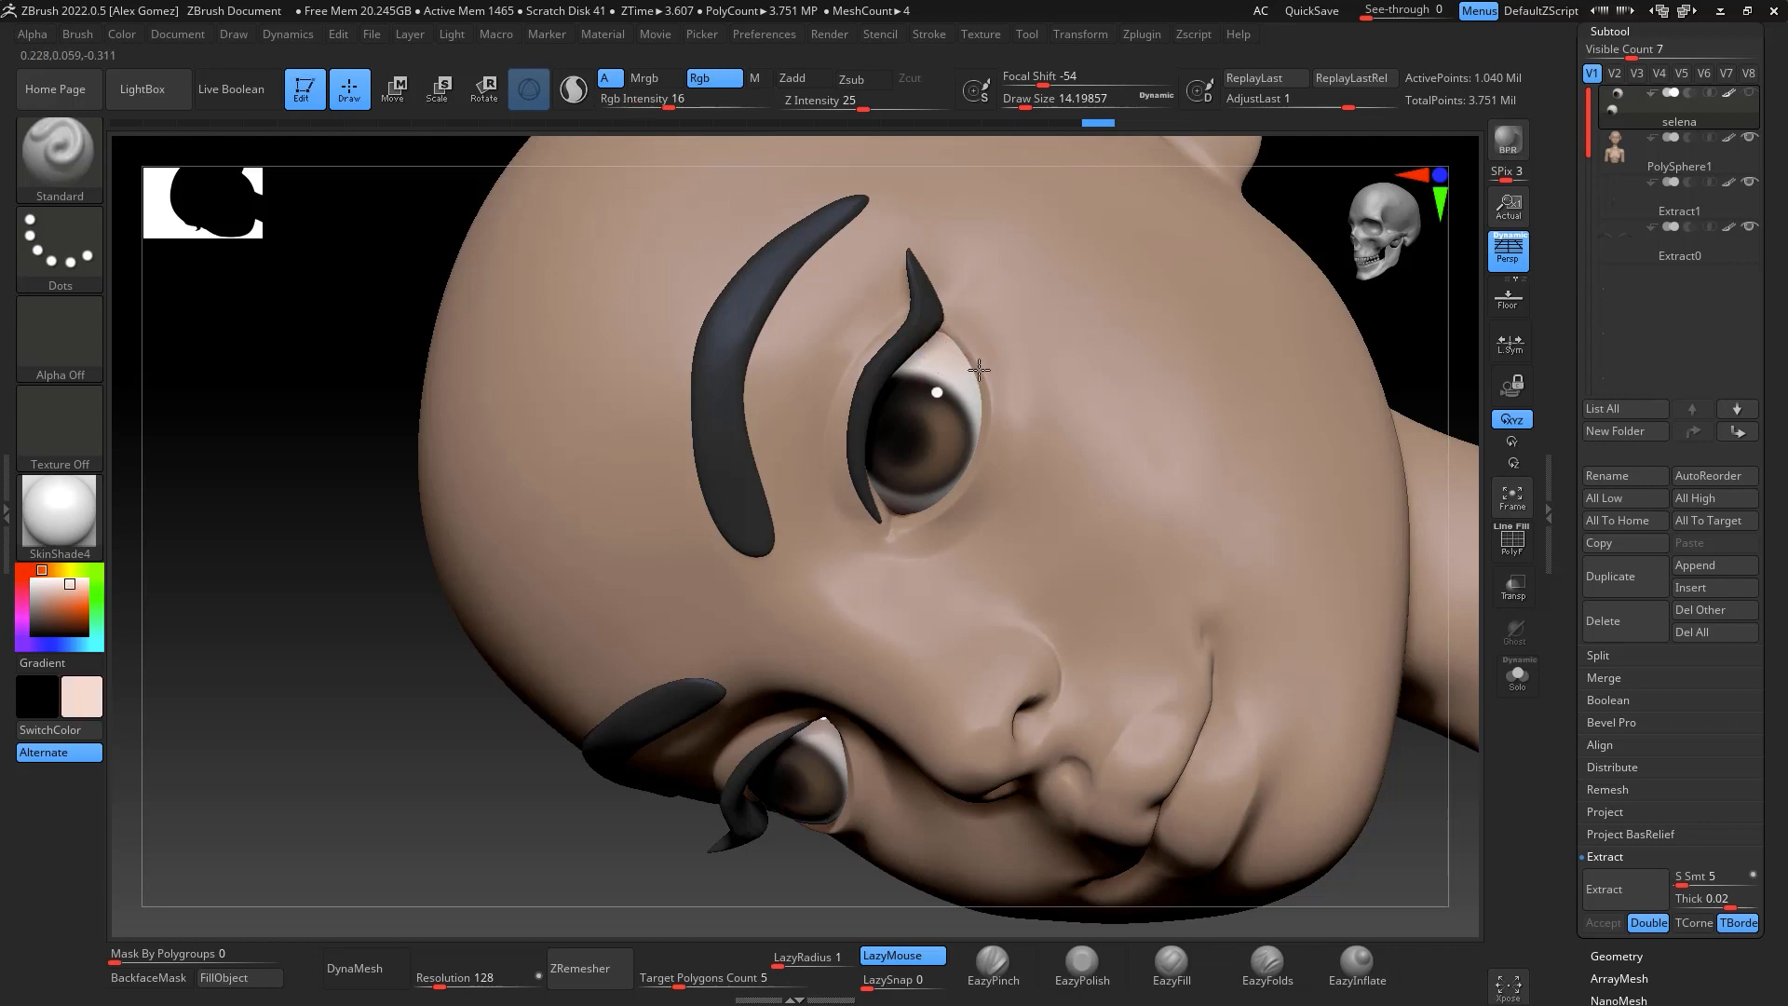
pyautogui.moveTo(1422, 305); pyautogui.dragTo(1458, 224)
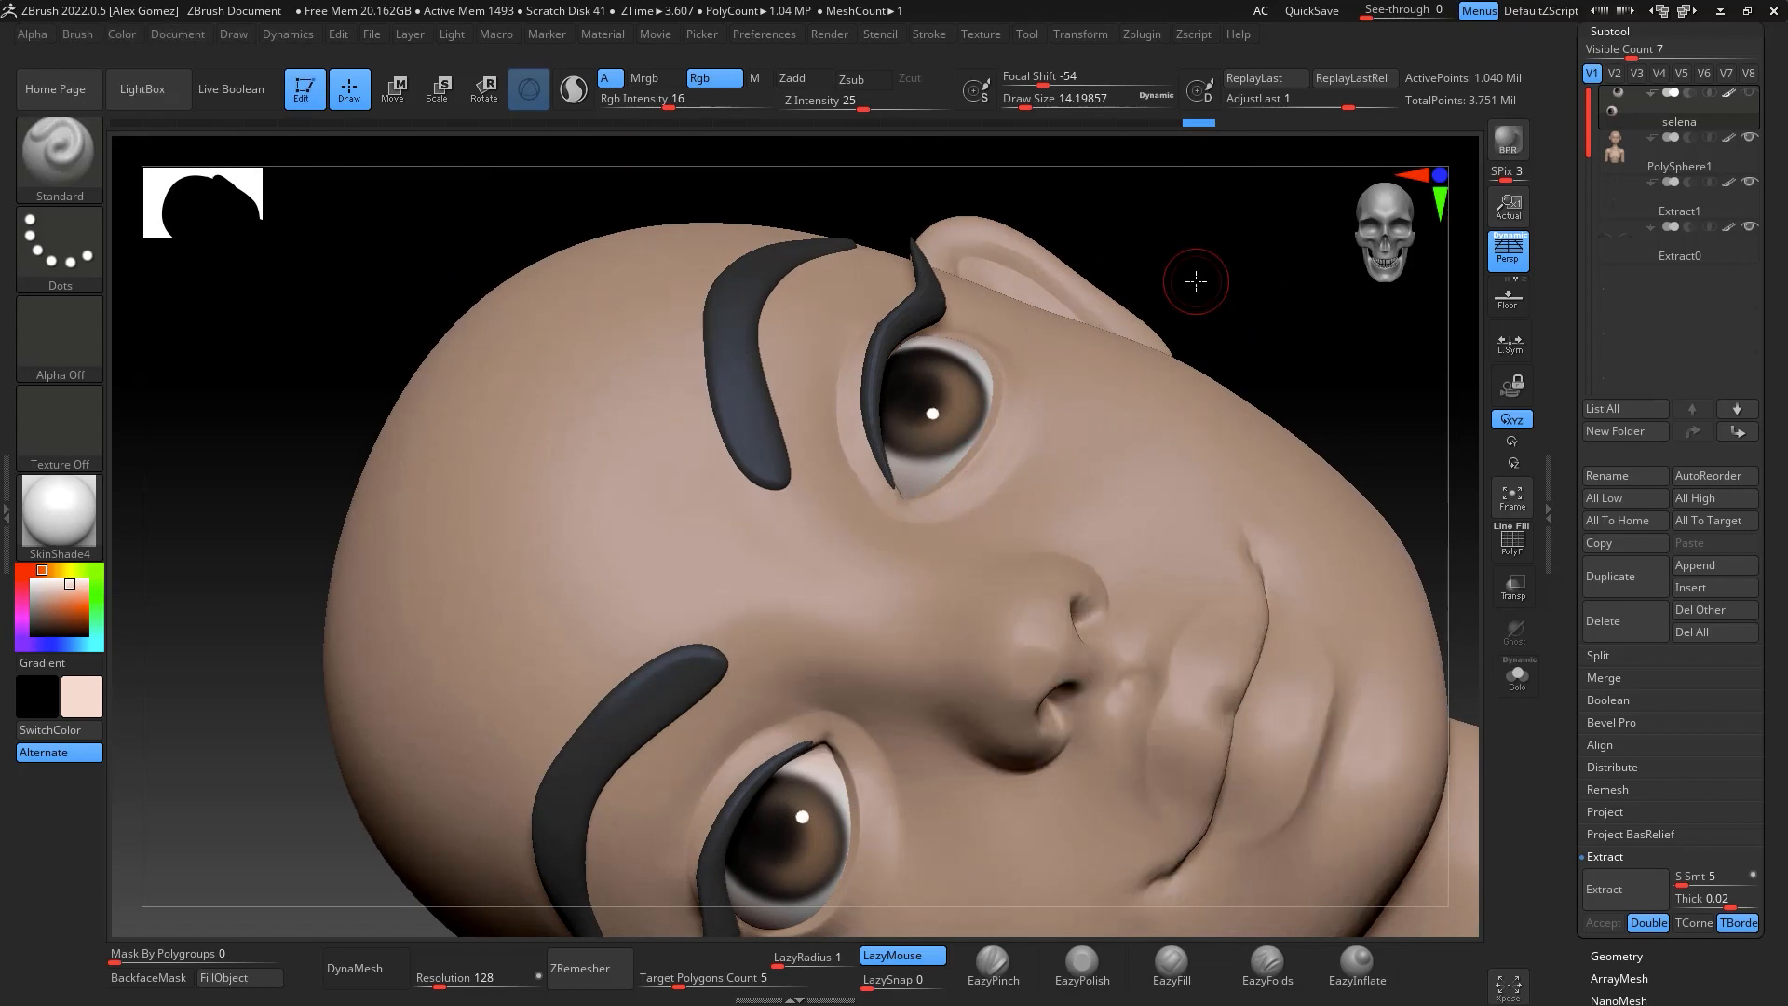
# Shade the edges of the eye whites with a warm grey at an Rgb intensity of 16 and a draw size of about 12
pyautogui.moveTo(1196, 281); pyautogui.dragTo(1301, 380)
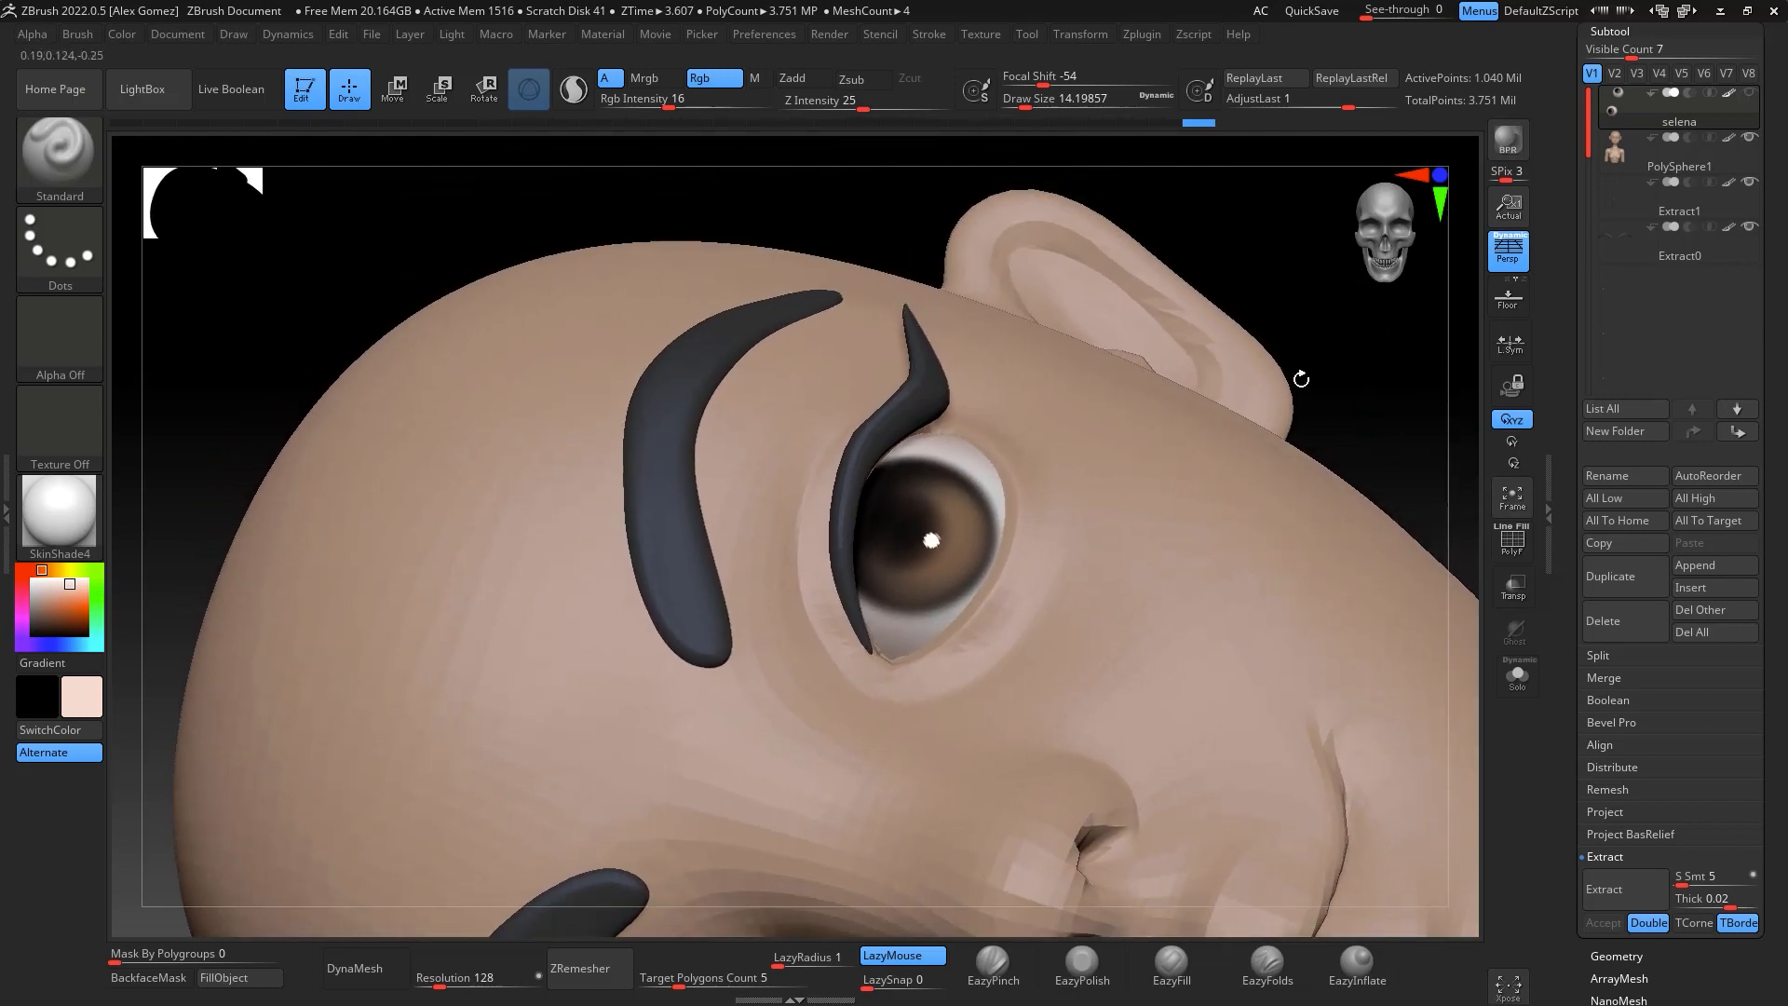
pyautogui.click(35, 608)
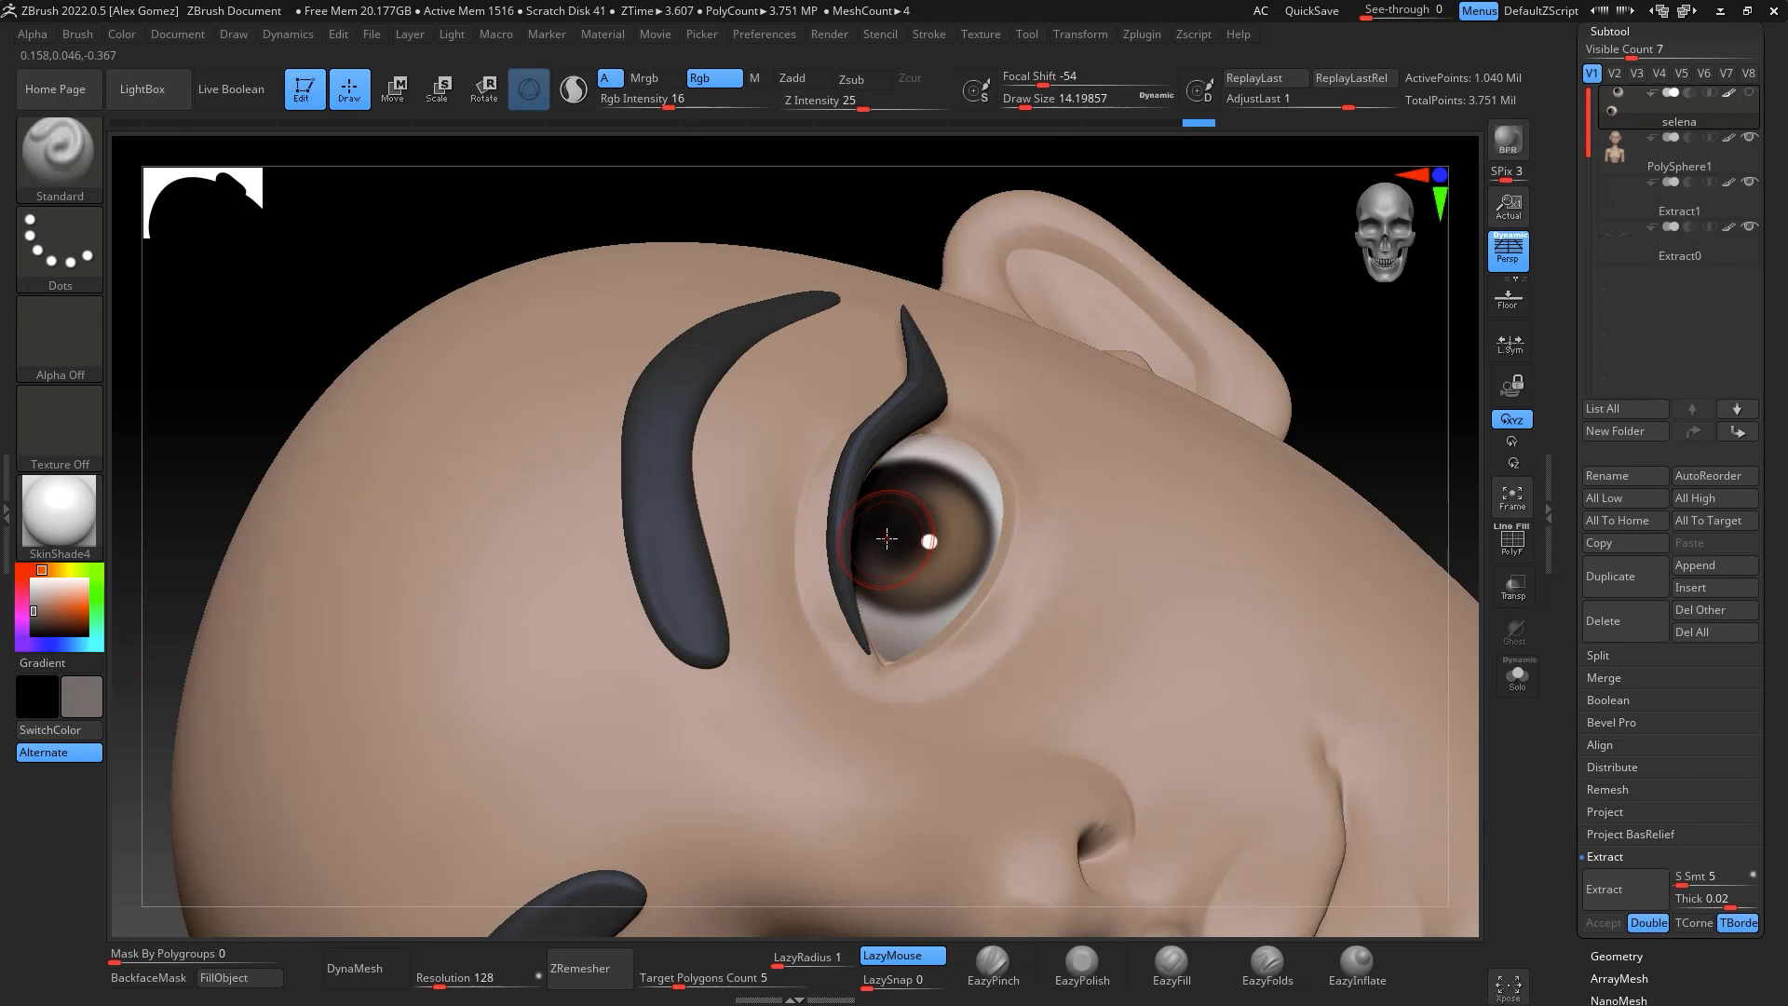
pyautogui.press('space')
pyautogui.moveTo(886, 539); pyautogui.dragTo(887, 540)
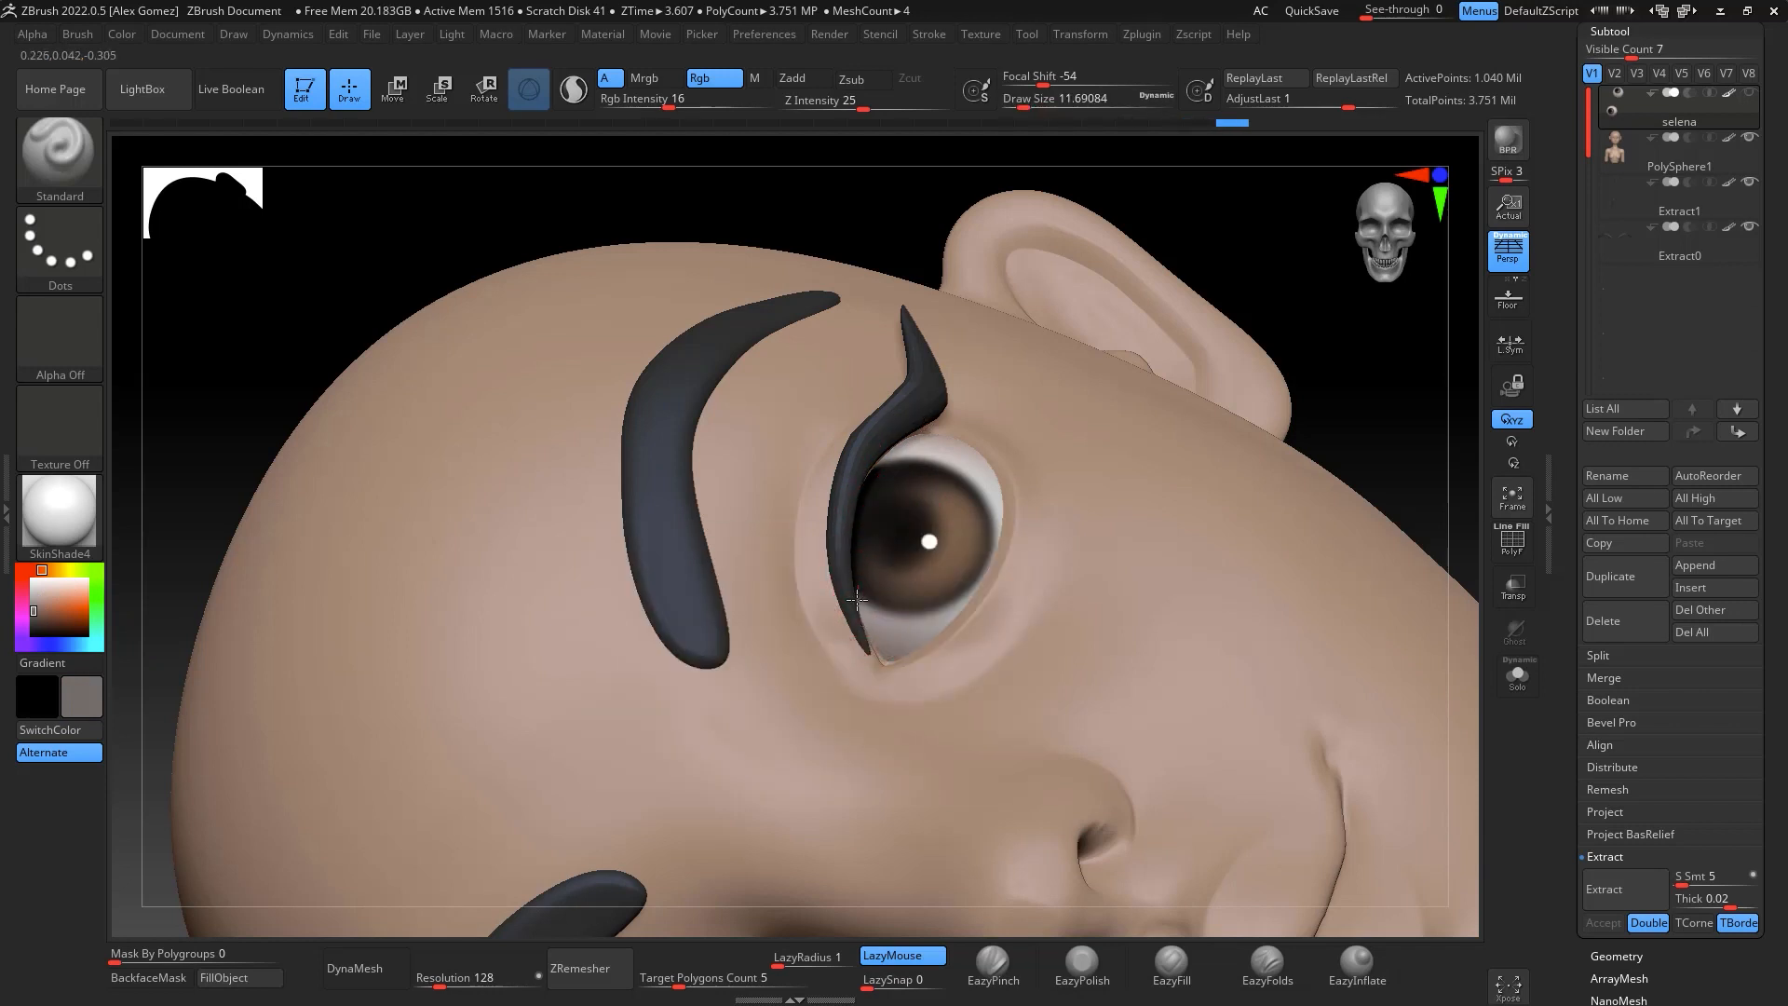
pyautogui.moveTo(1280, 342); pyautogui.dragTo(1444, 146)
pyautogui.moveTo(1220, 792); pyautogui.dragTo(1344, 543)
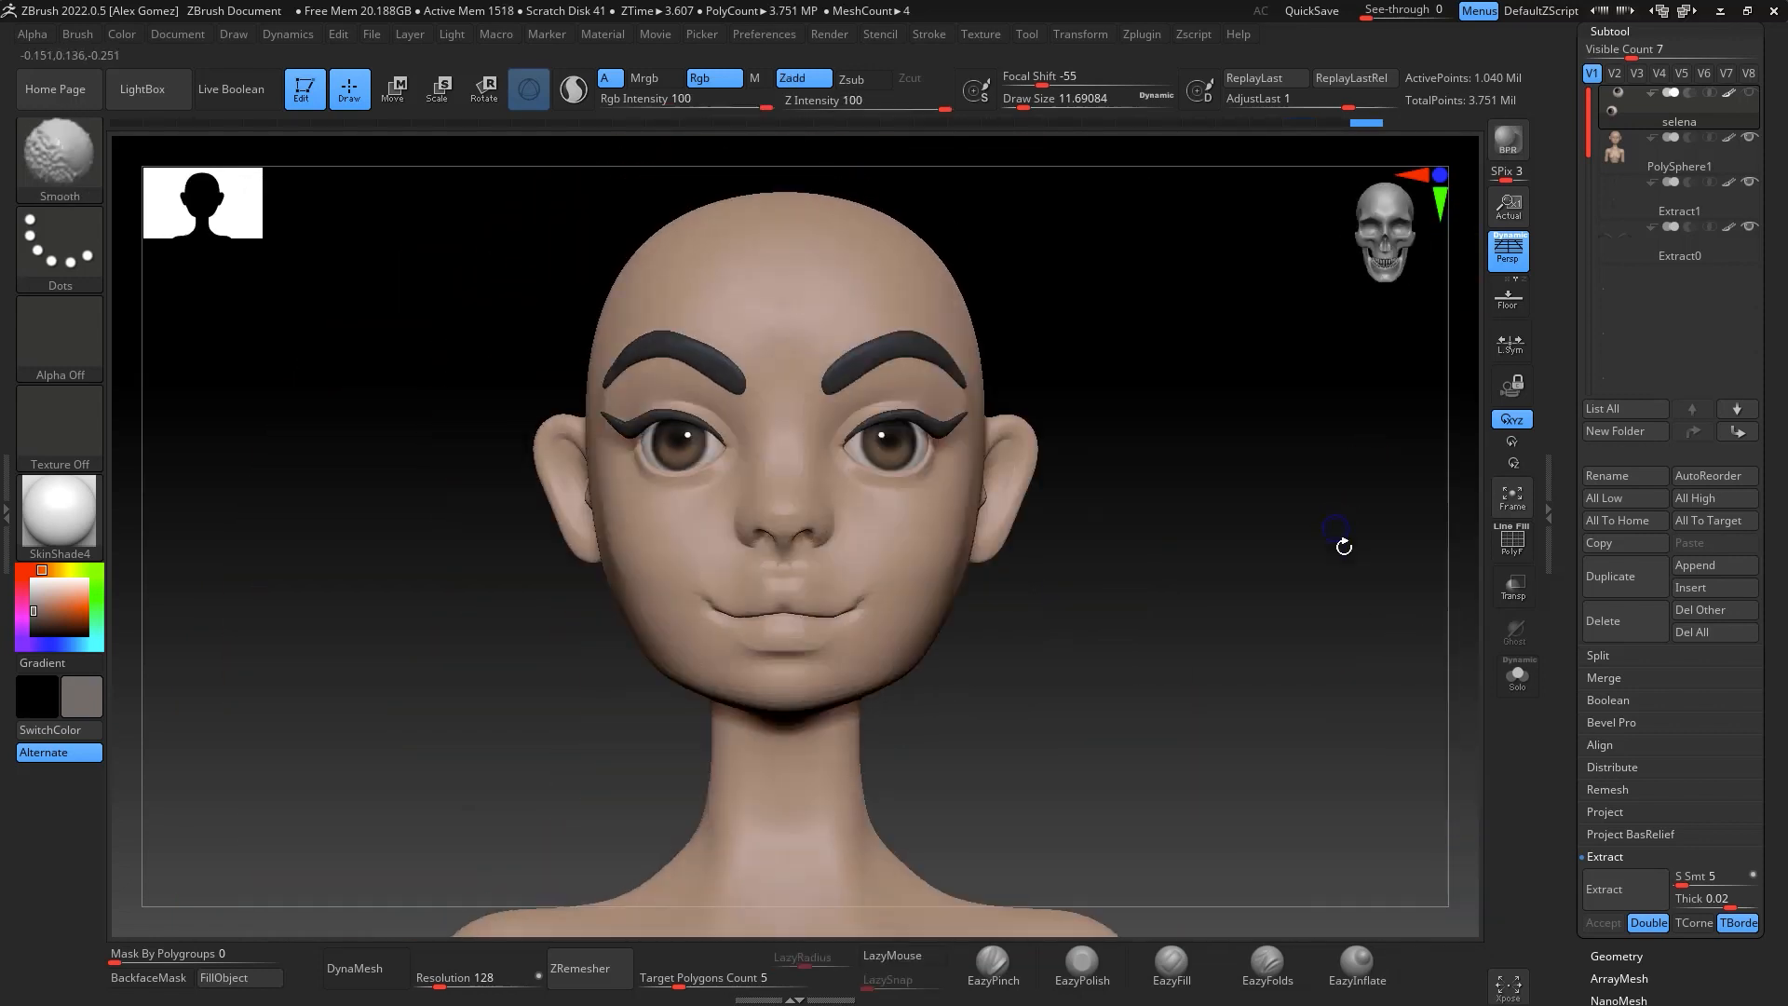
pyautogui.moveTo(1374, 637)
pyautogui.keyDown('alt'); pyautogui.mouseDown()
pyautogui.moveTo(1354, 547)
pyautogui.moveTo(1396, 577)
pyautogui.moveTo(1369, 575)
pyautogui.moveTo(1379, 615)
pyautogui.mouseUp(); pyautogui.keyUp('alt')
# Tint both irises with a reddish brown at a draw size of about 49, using an Rgb intensity of 8 and then 12
pyautogui.moveTo(1211, 391); pyautogui.dragTo(1313, 392)
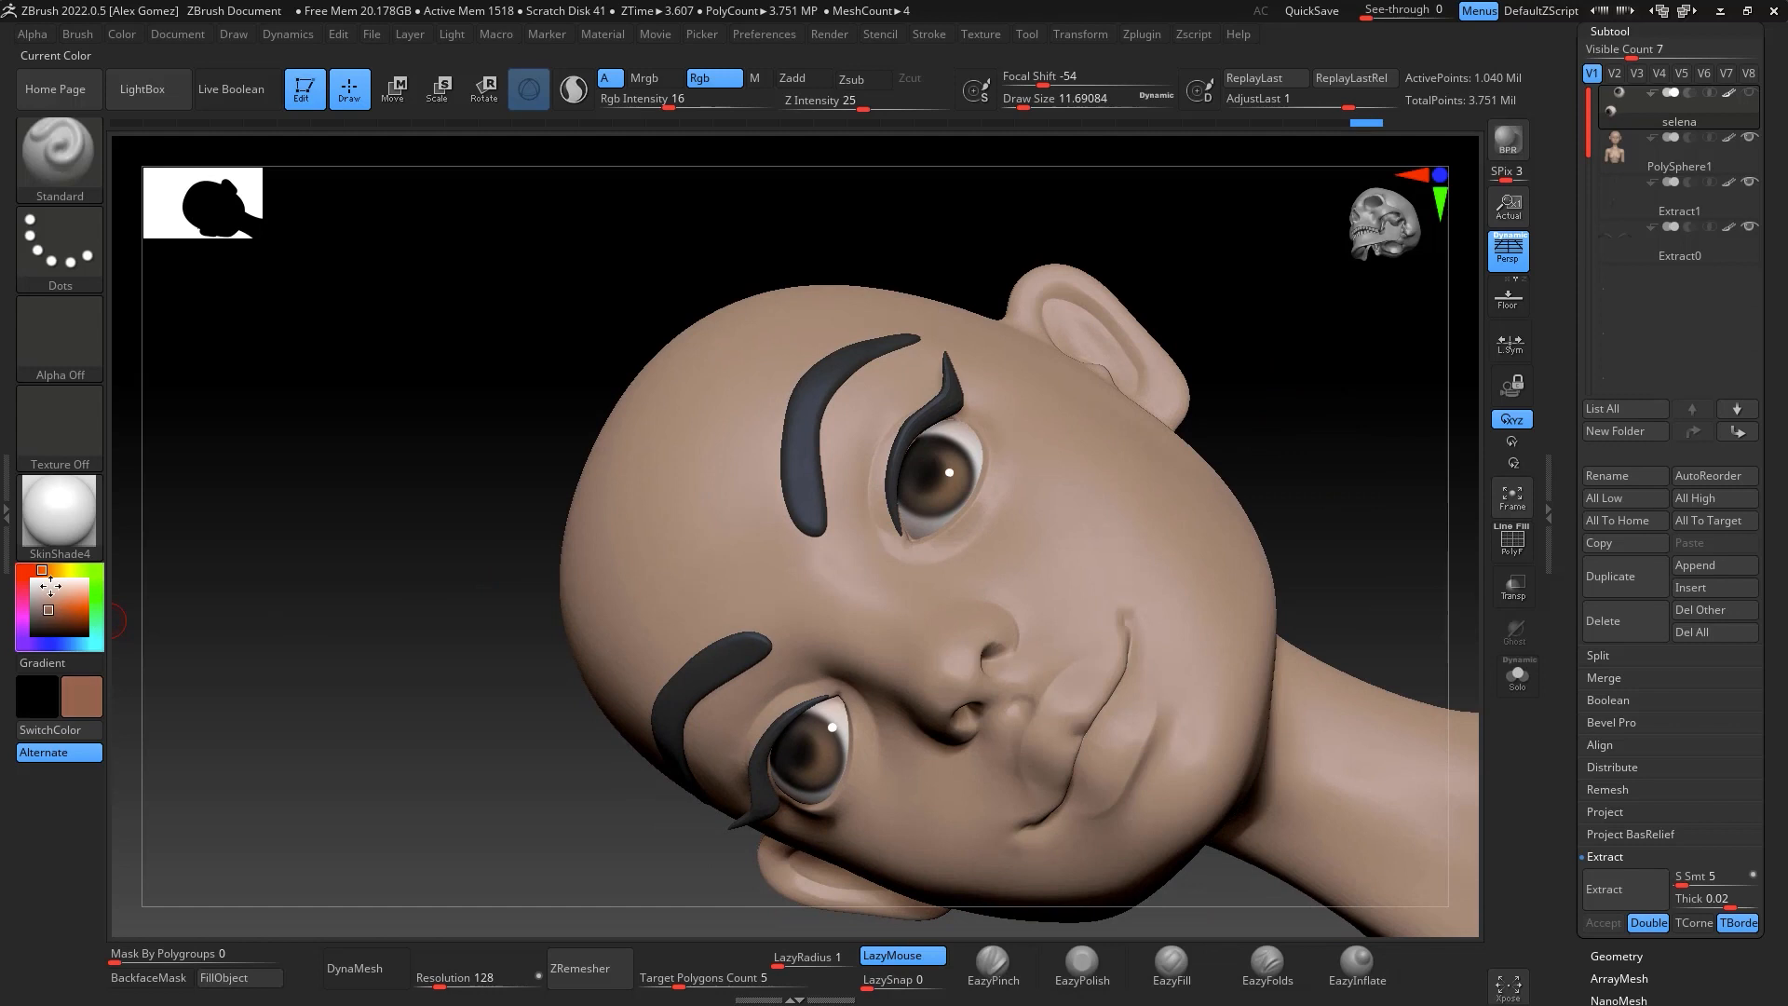
pyautogui.press('space')
pyautogui.moveTo(952, 457); pyautogui.dragTo(972, 456)
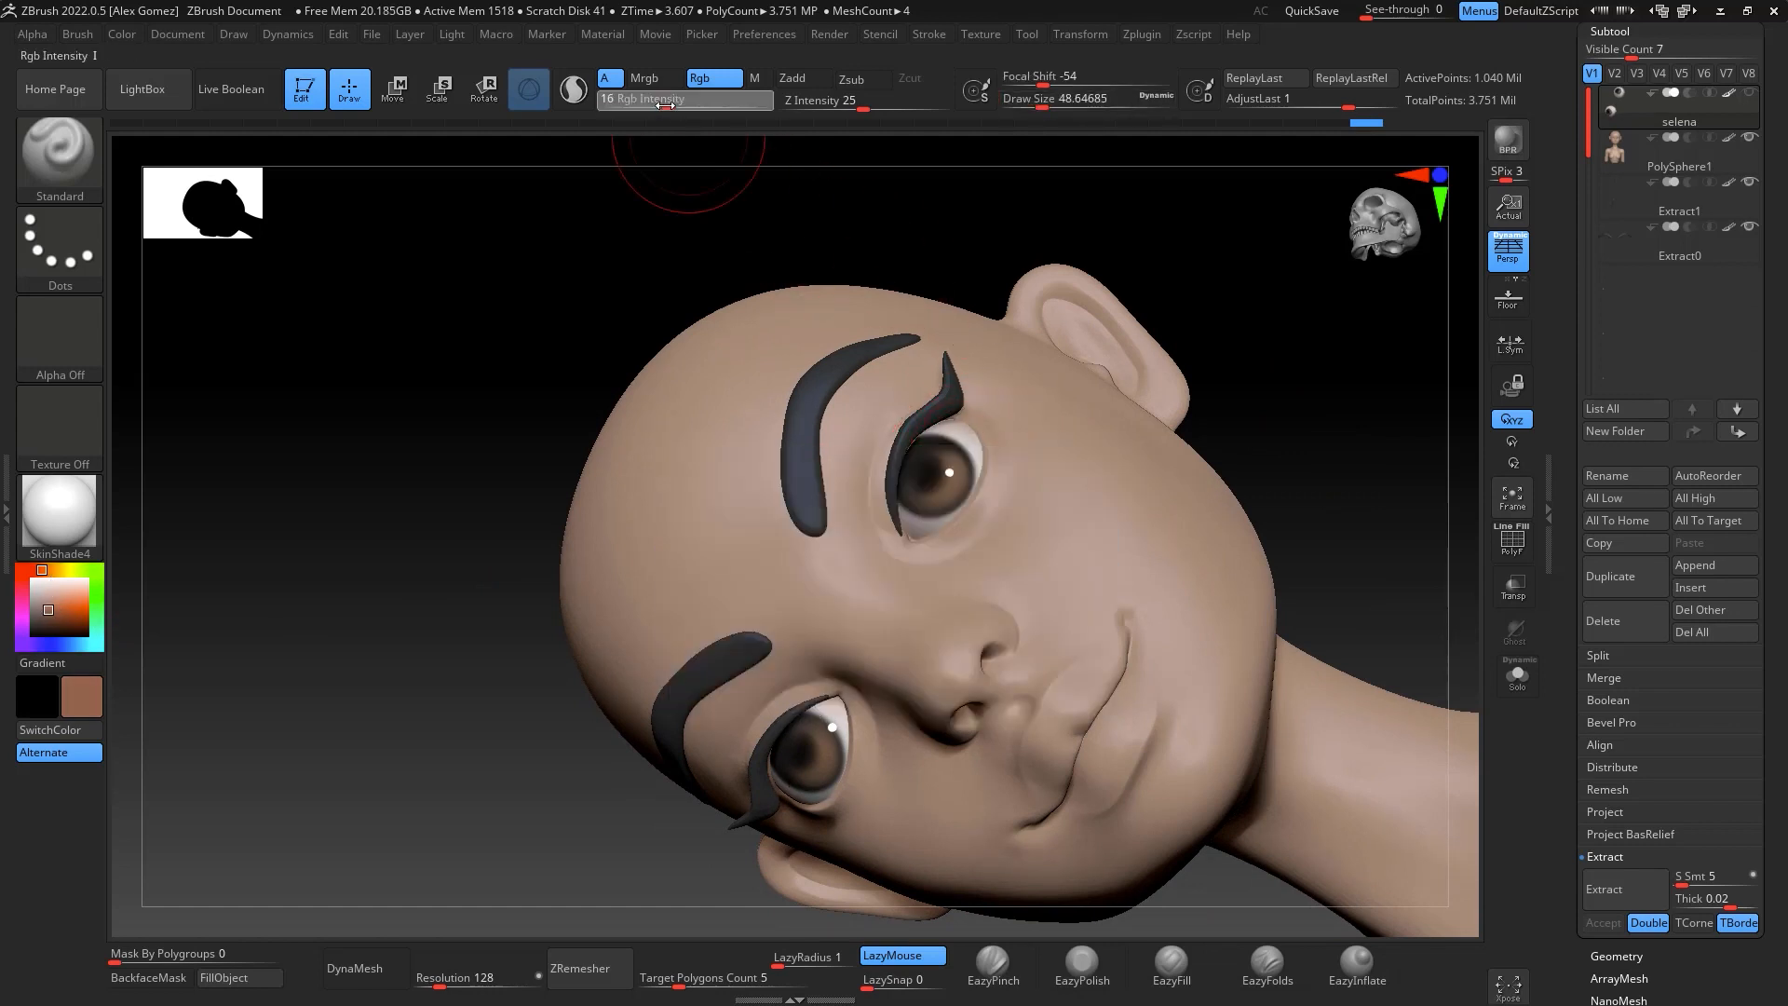
pyautogui.moveTo(648, 105); pyautogui.dragTo(650, 105)
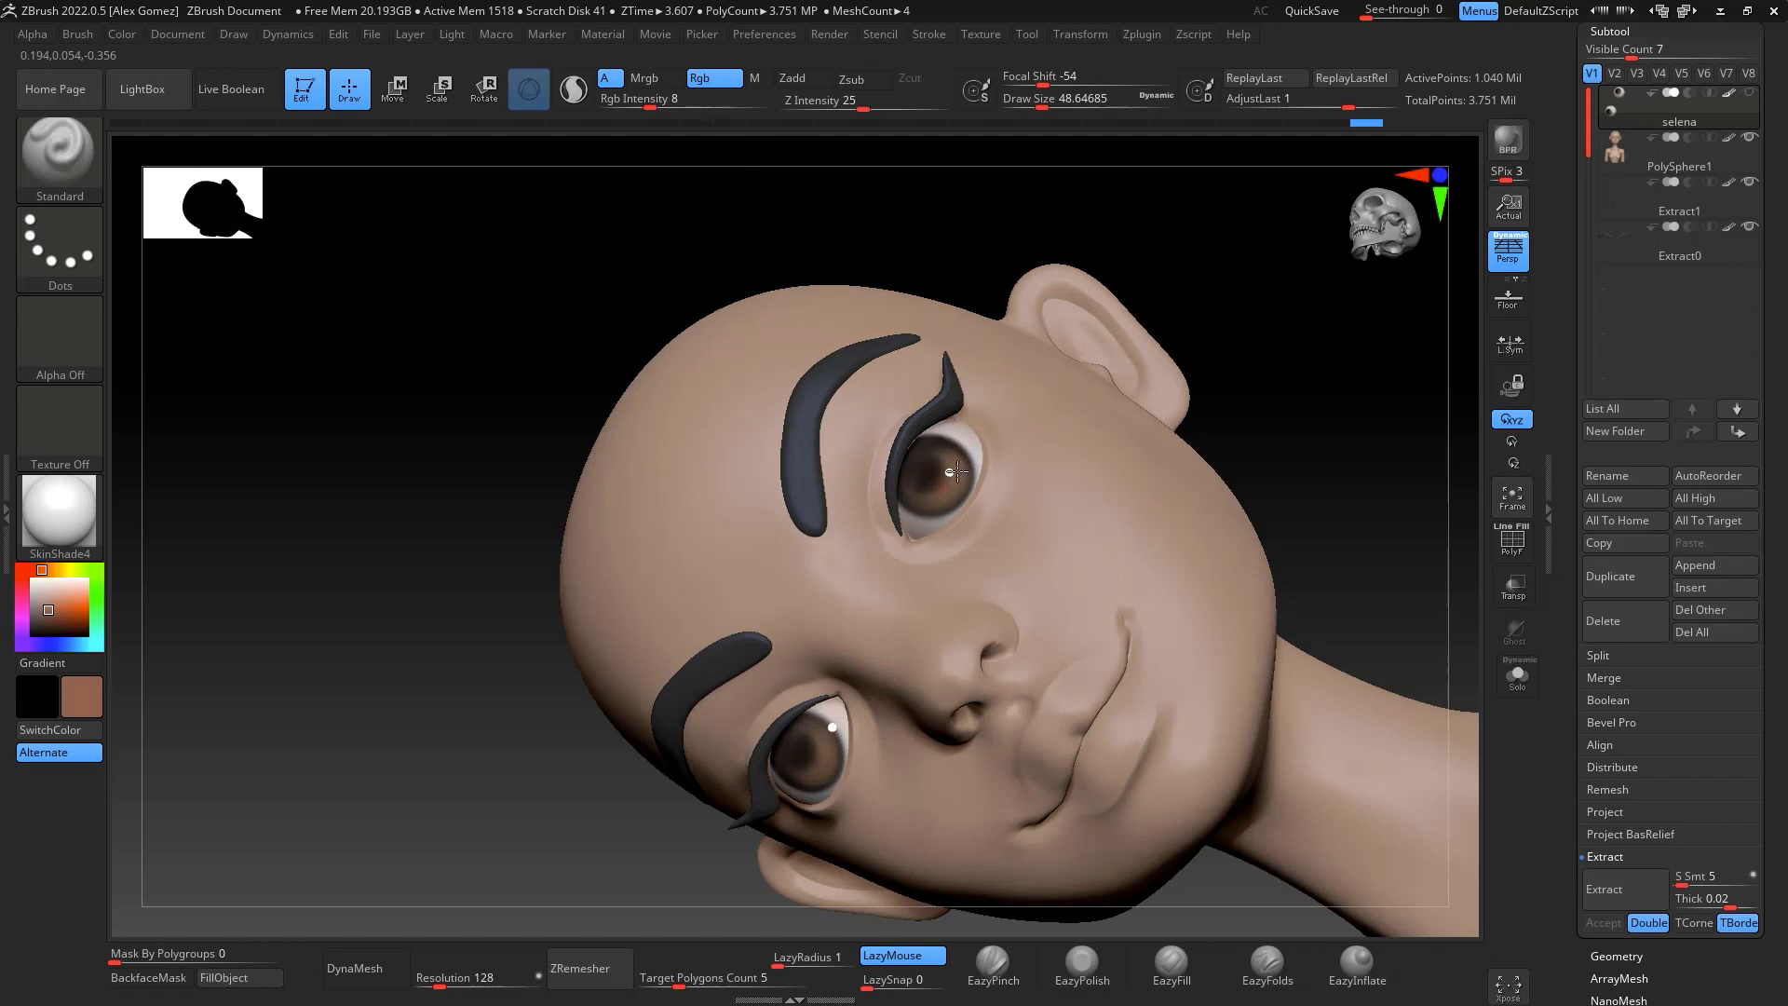
pyautogui.moveTo(649, 105); pyautogui.dragTo(660, 104)
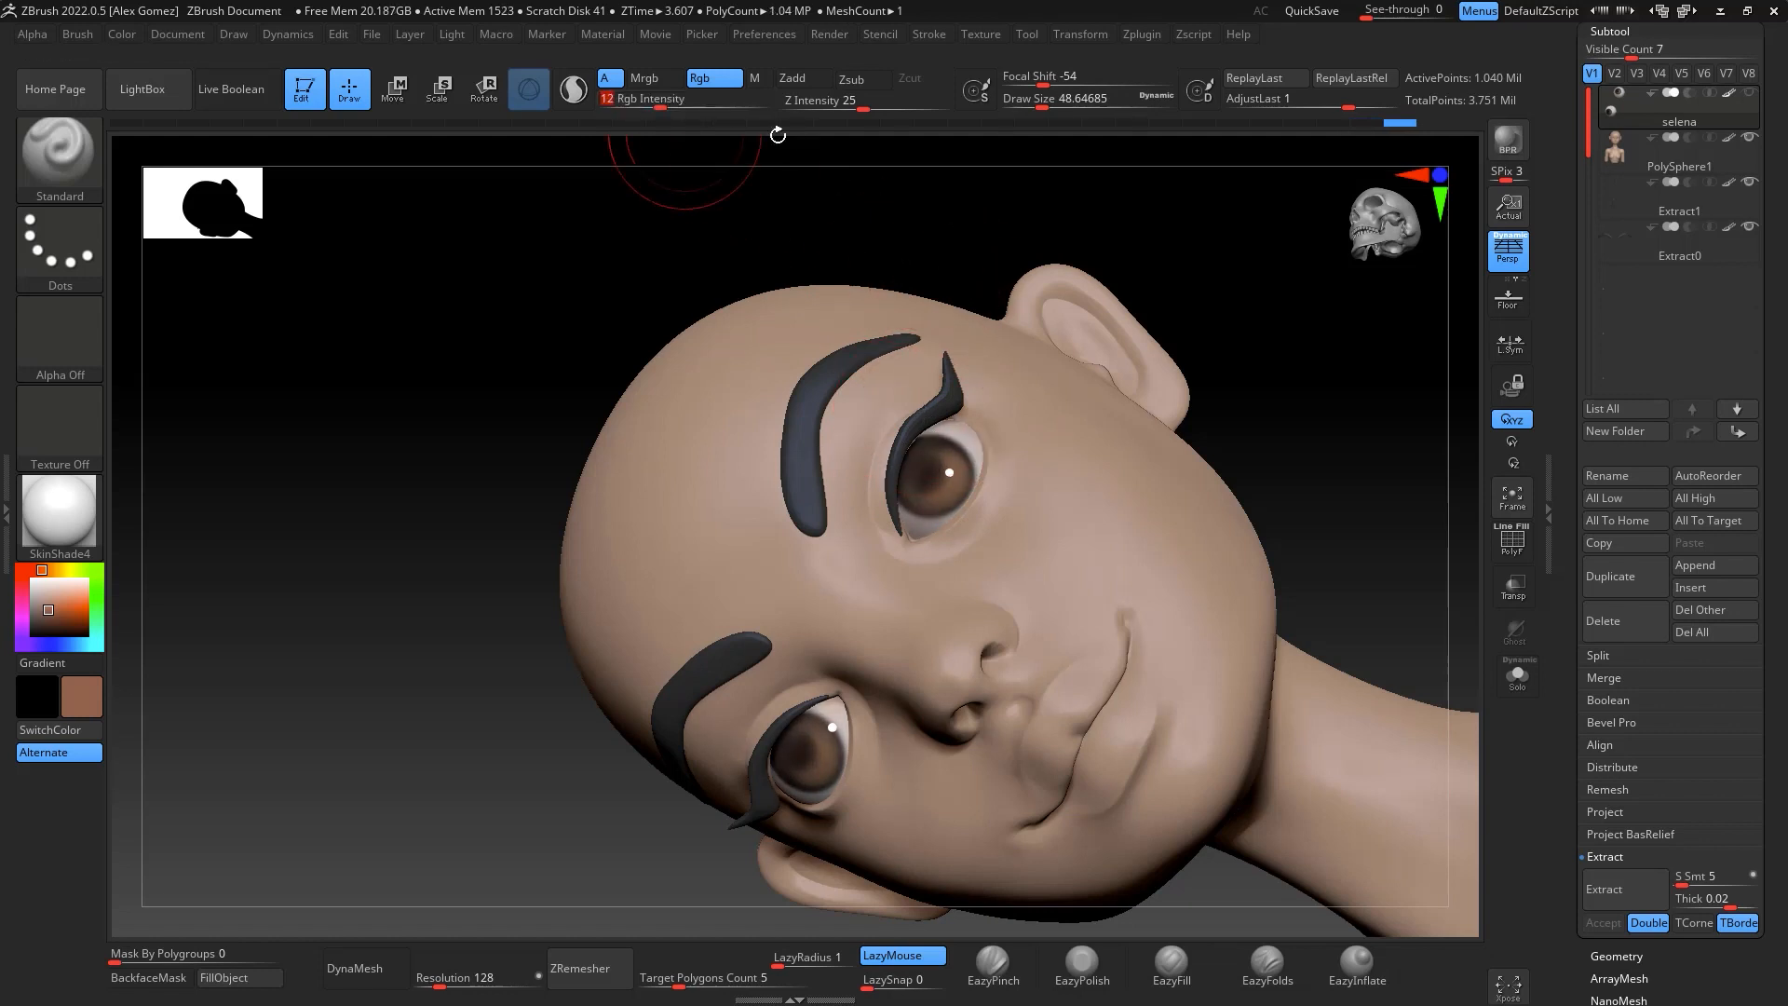
# Refine the reddish-brown tint of the irises with a draw size of about 27 and an Rgb intensity of 12
pyautogui.moveTo(1211, 268); pyautogui.dragTo(1294, 320)
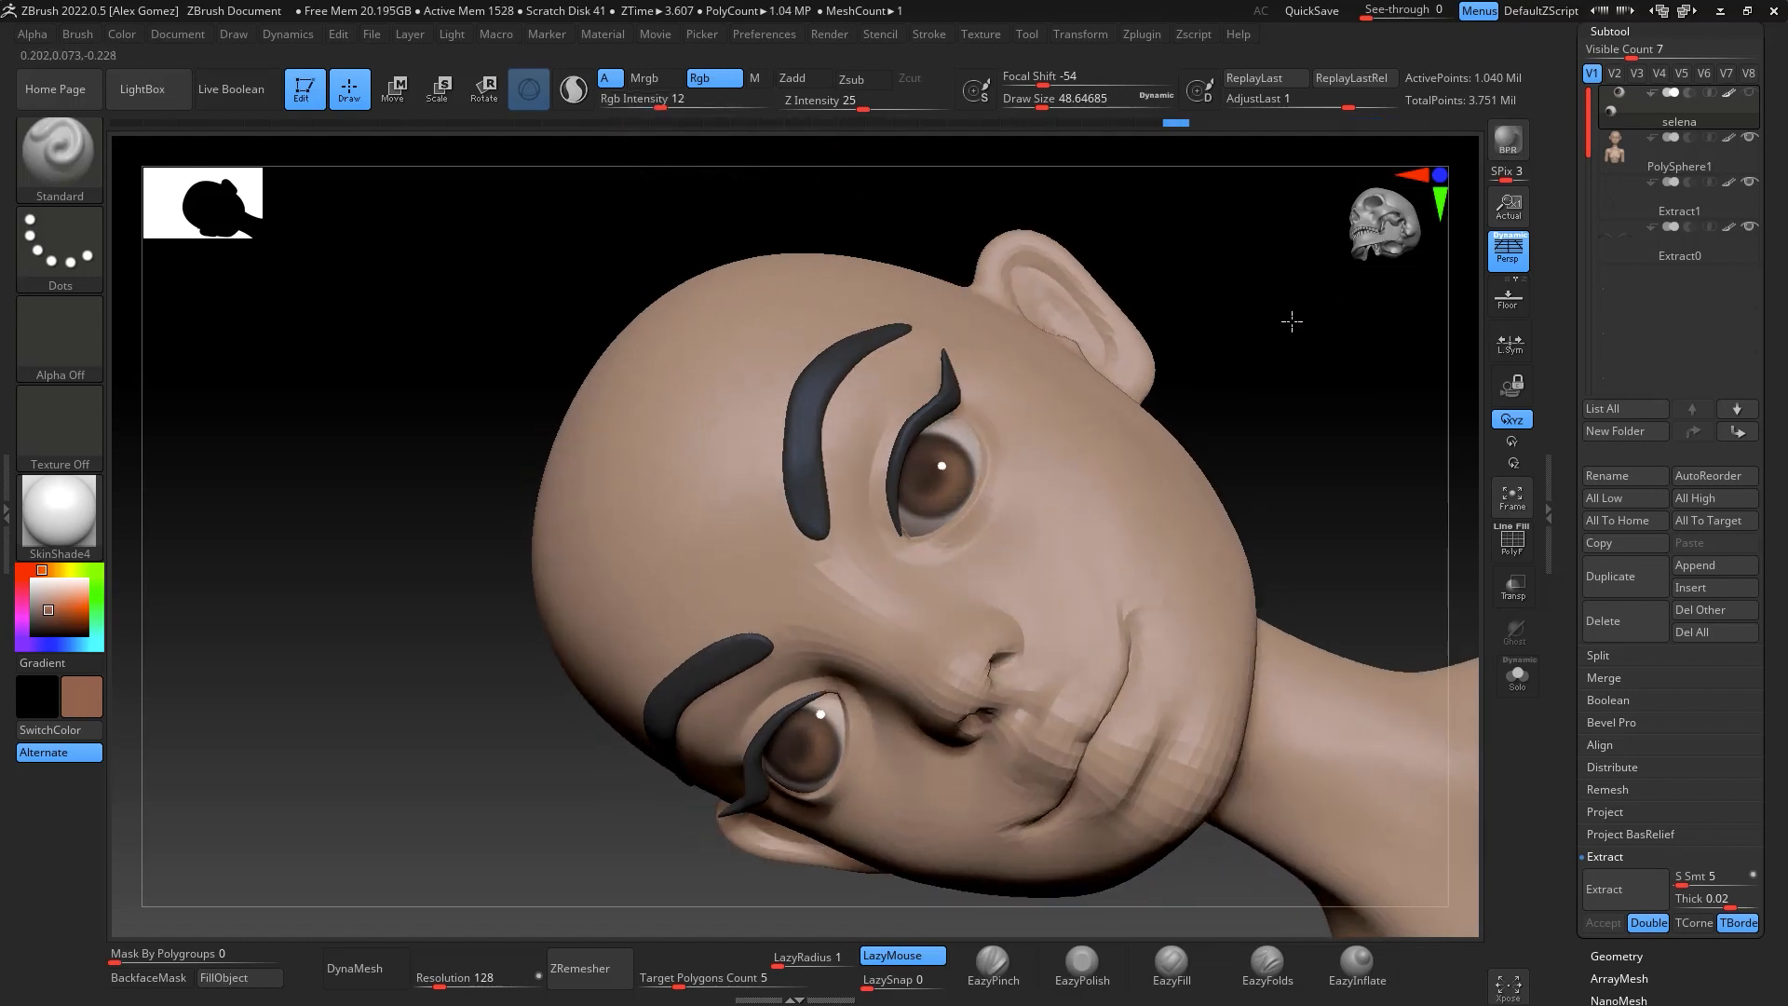
pyautogui.press('space')
pyautogui.moveTo(966, 457); pyautogui.dragTo(957, 456)
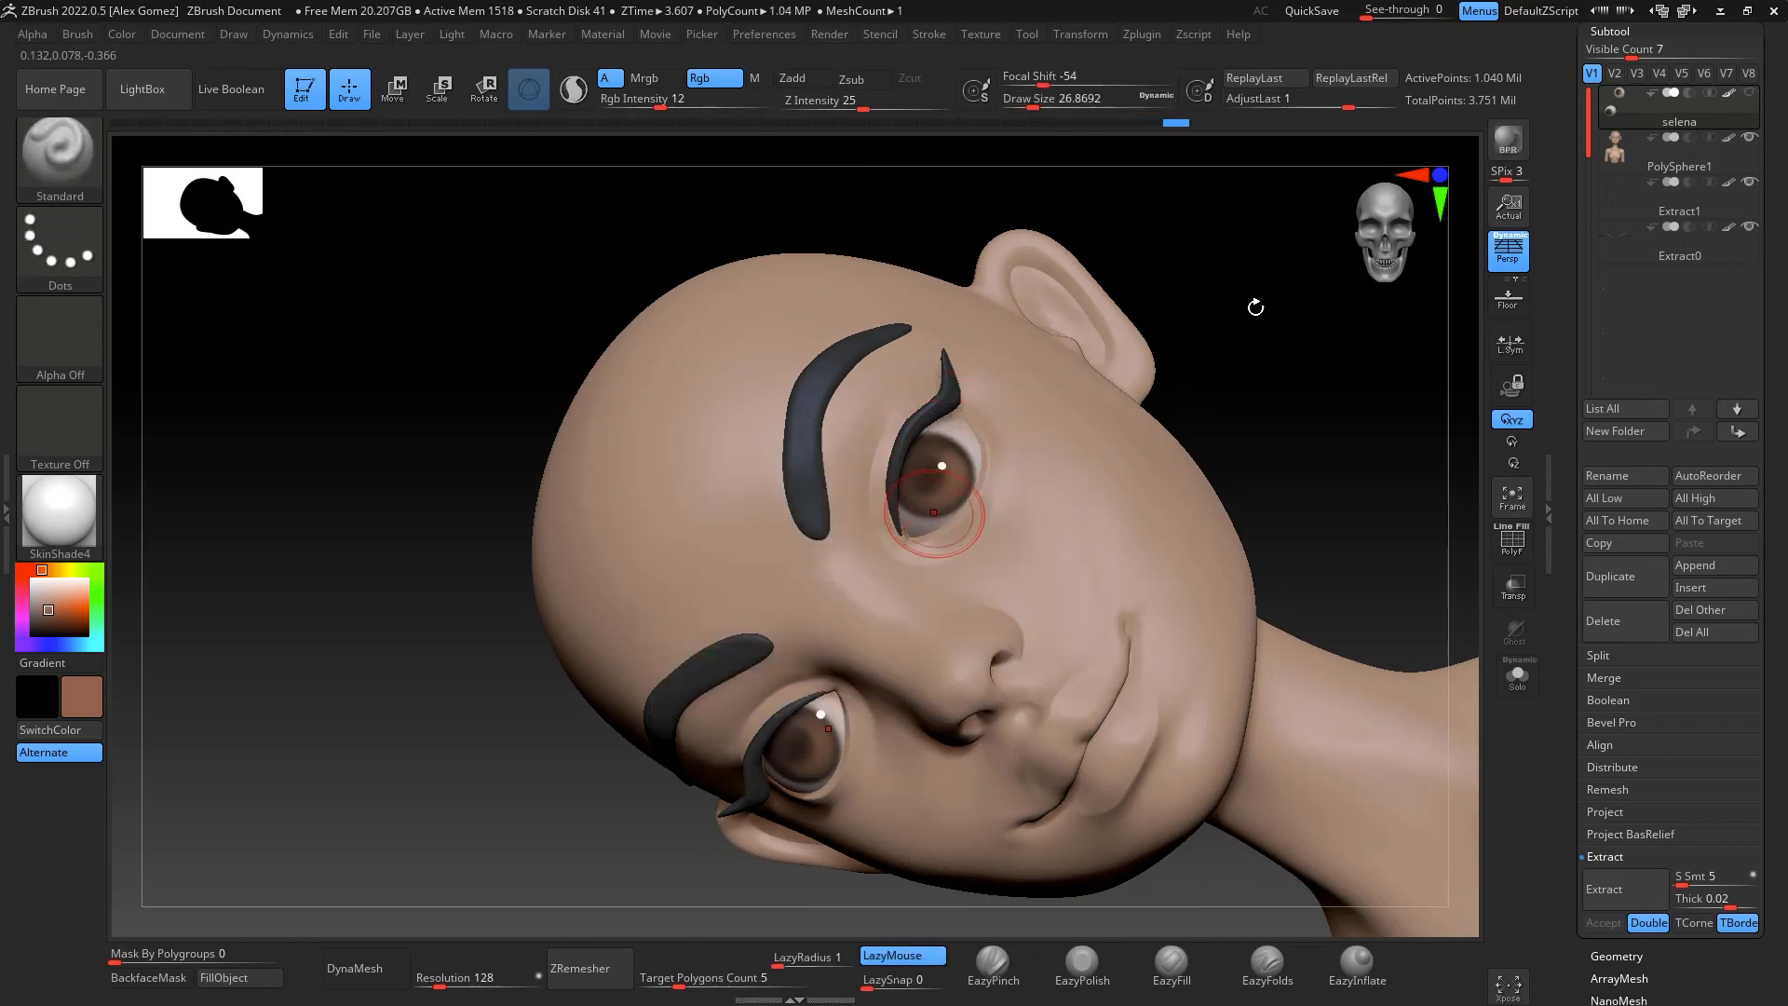
pyautogui.moveTo(1255, 305)
pyautogui.keyDown('shift'); pyautogui.mouseDown()
pyautogui.moveTo(1388, 339)
pyautogui.moveTo(1405, 425)
pyautogui.moveTo(1350, 551)
pyautogui.moveTo(1329, 464)
pyautogui.moveTo(1354, 499)
pyautogui.mouseUp(); pyautogui.keyUp('shift')
pyautogui.moveTo(1301, 385); pyautogui.dragTo(1293, 347)
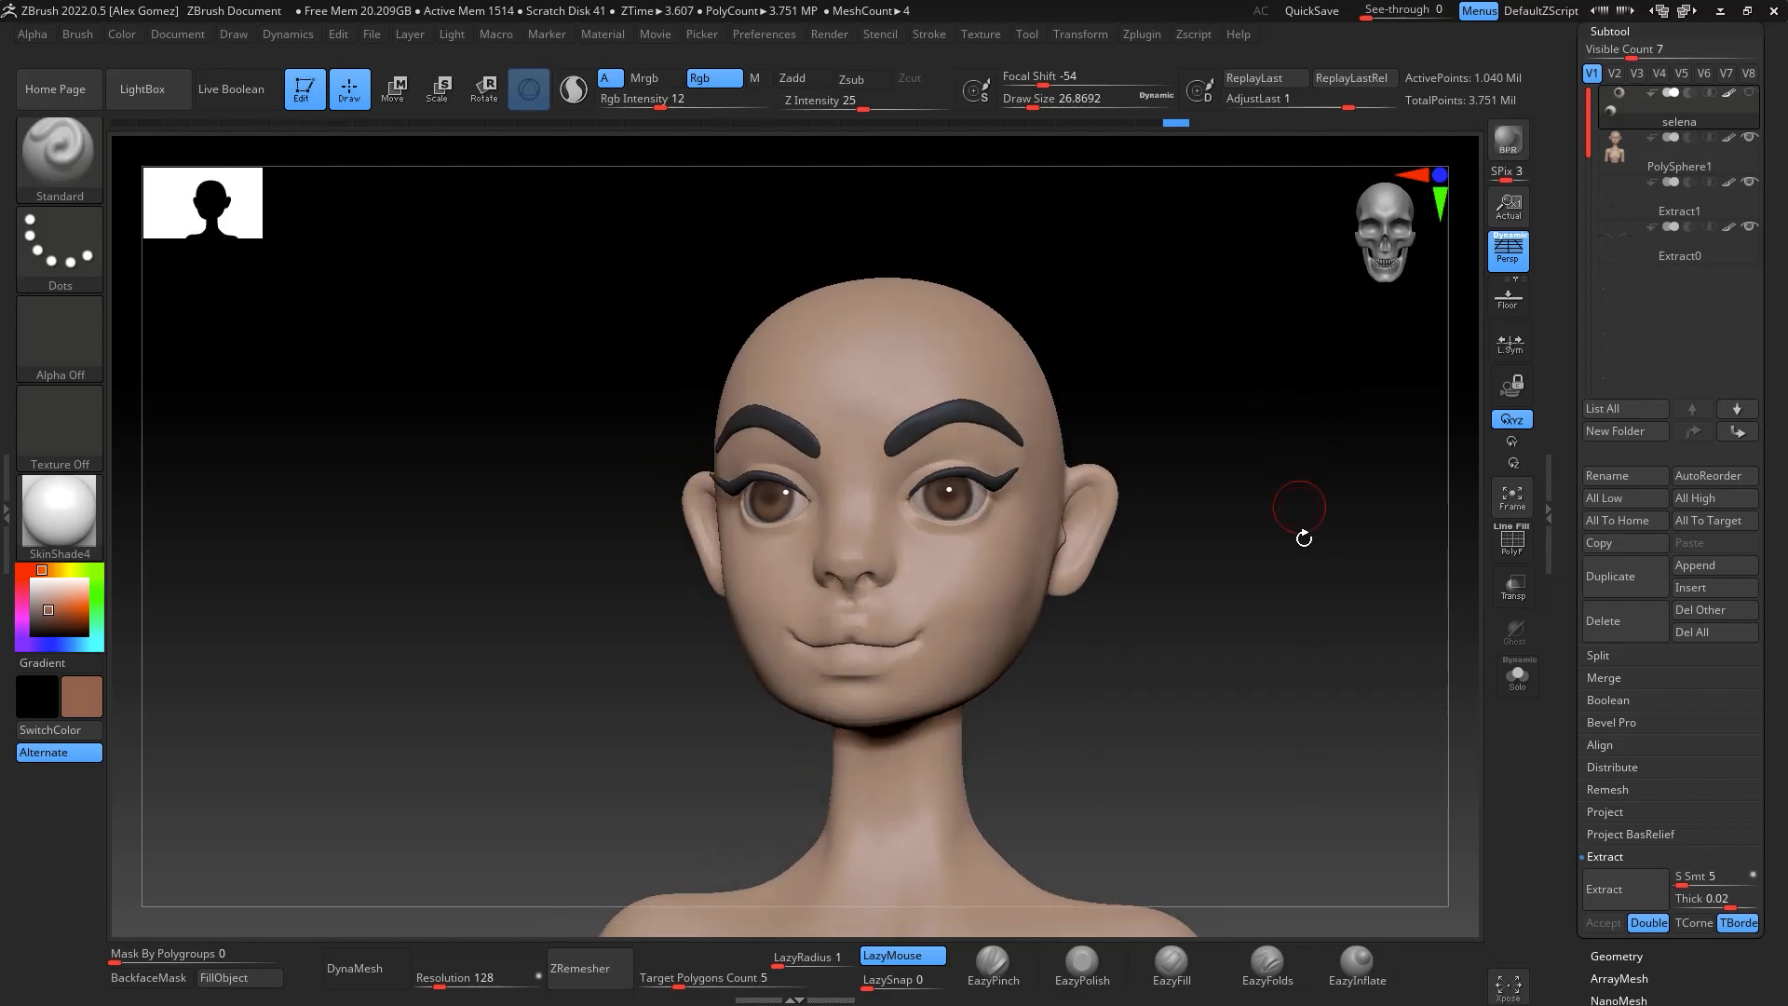
pyautogui.moveTo(1304, 538); pyautogui.dragTo(1329, 331)
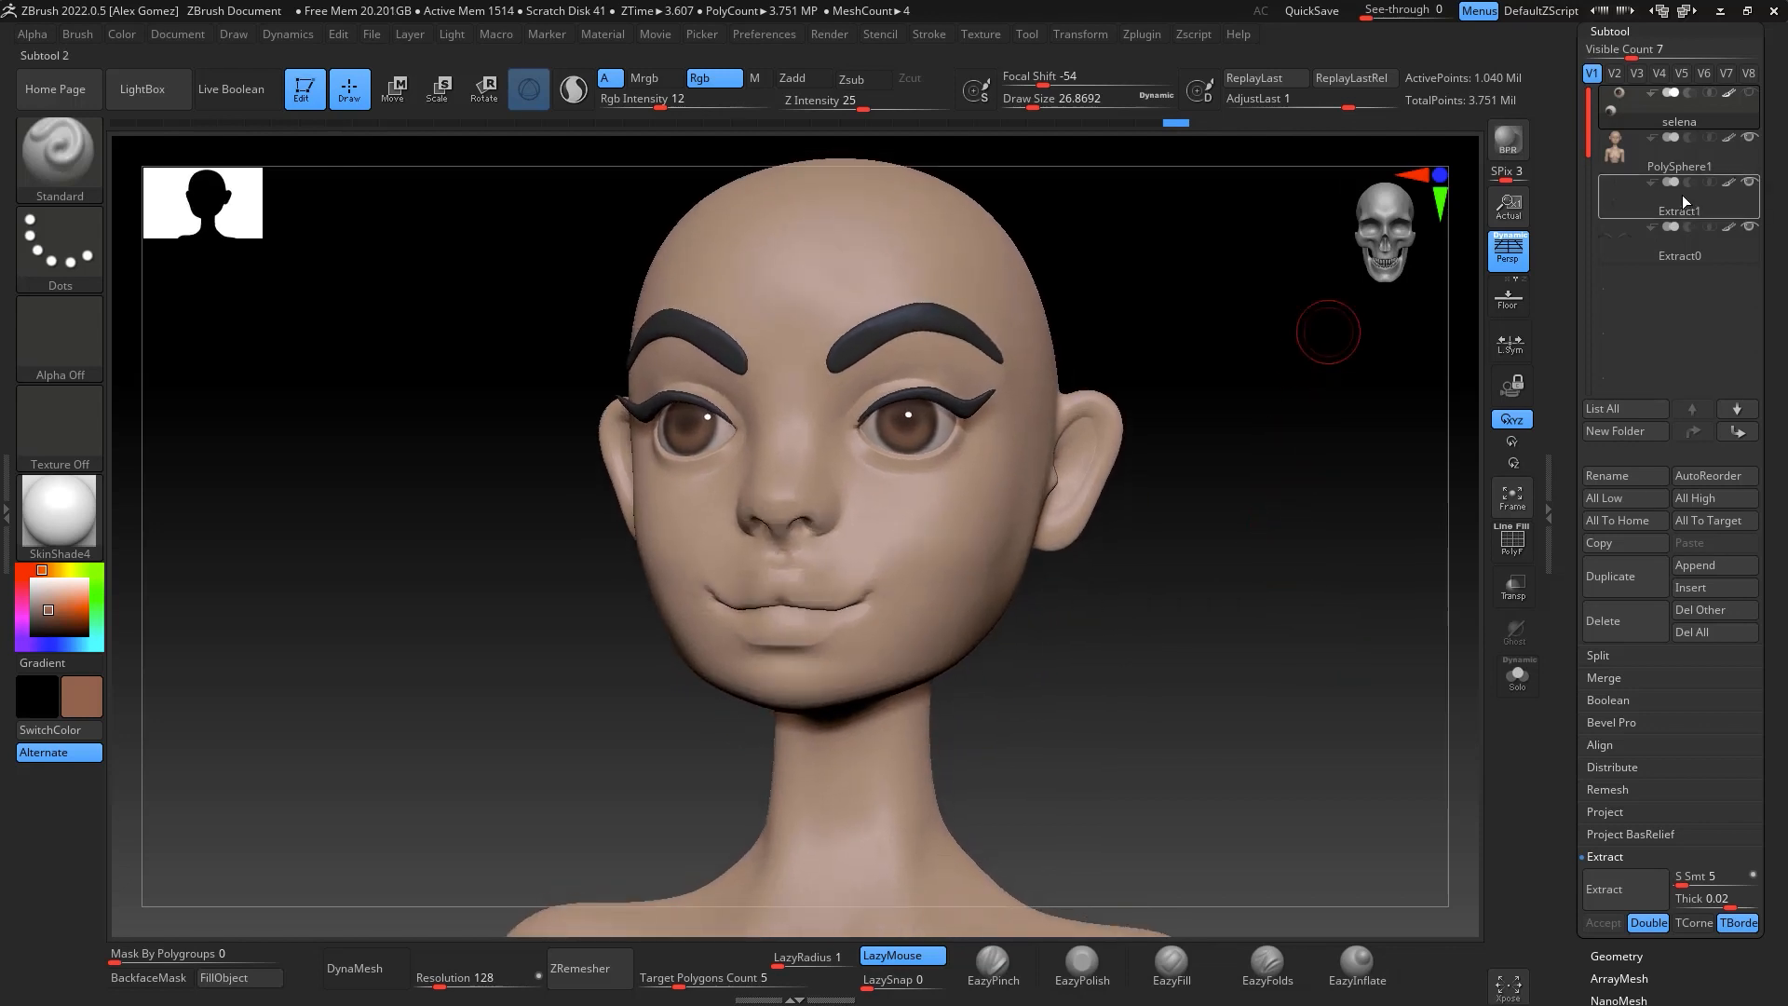
# Fill the PolySphere1 head with a tan sampled from the forehead at an Rgb intensity of 100
pyautogui.click(1600, 197)
pyautogui.click(1749, 96)
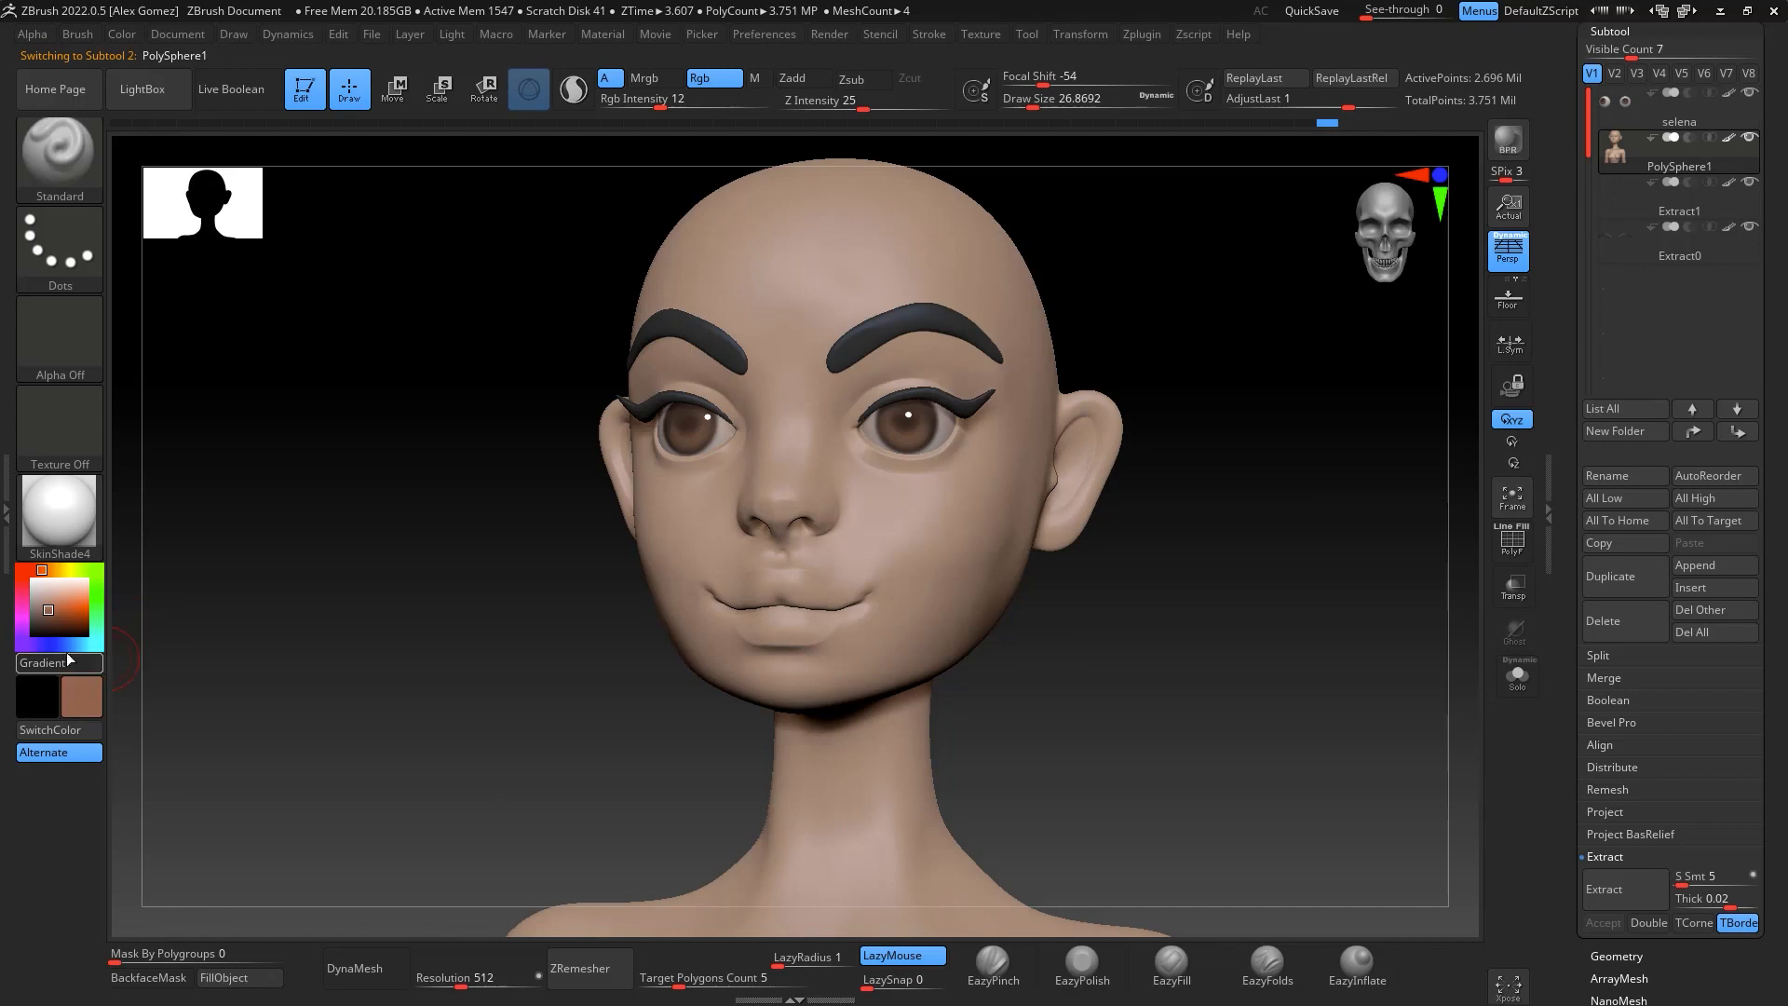
pyautogui.moveTo(57, 609)
pyautogui.mouseDown()
pyautogui.moveTo(778, 187)
pyautogui.moveTo(886, 240)
pyautogui.mouseUp()
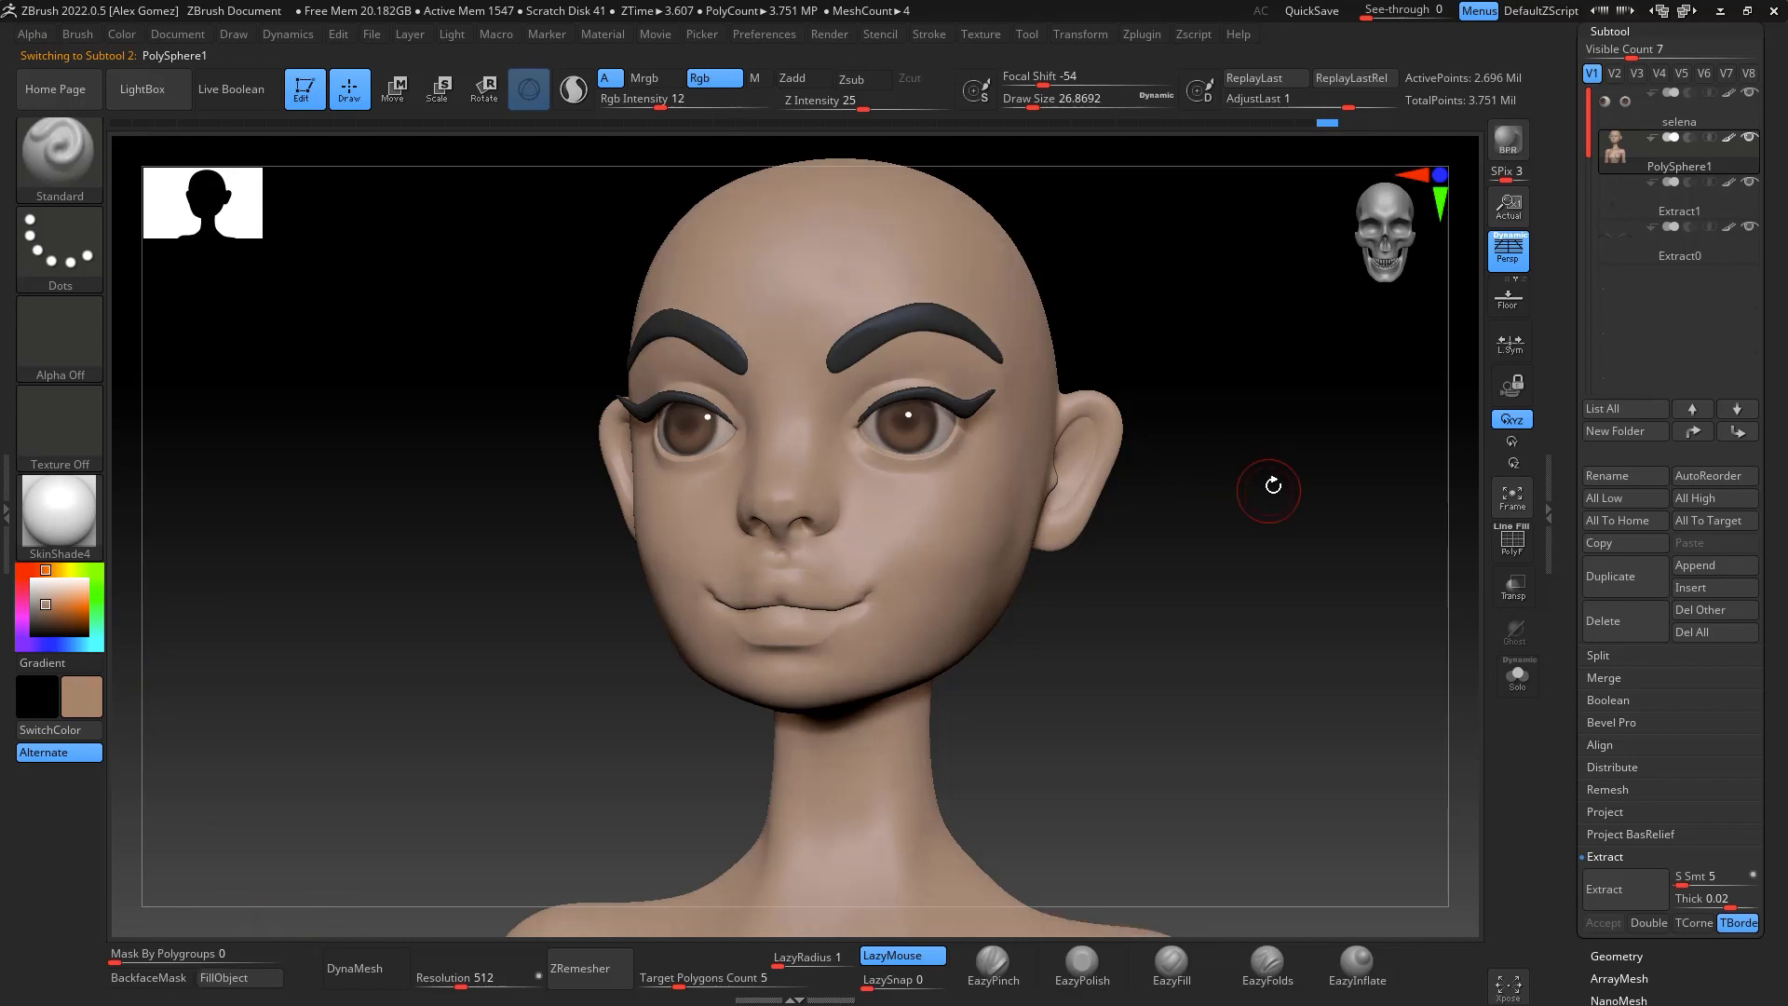
pyautogui.moveTo(678, 99); pyautogui.dragTo(777, 63)
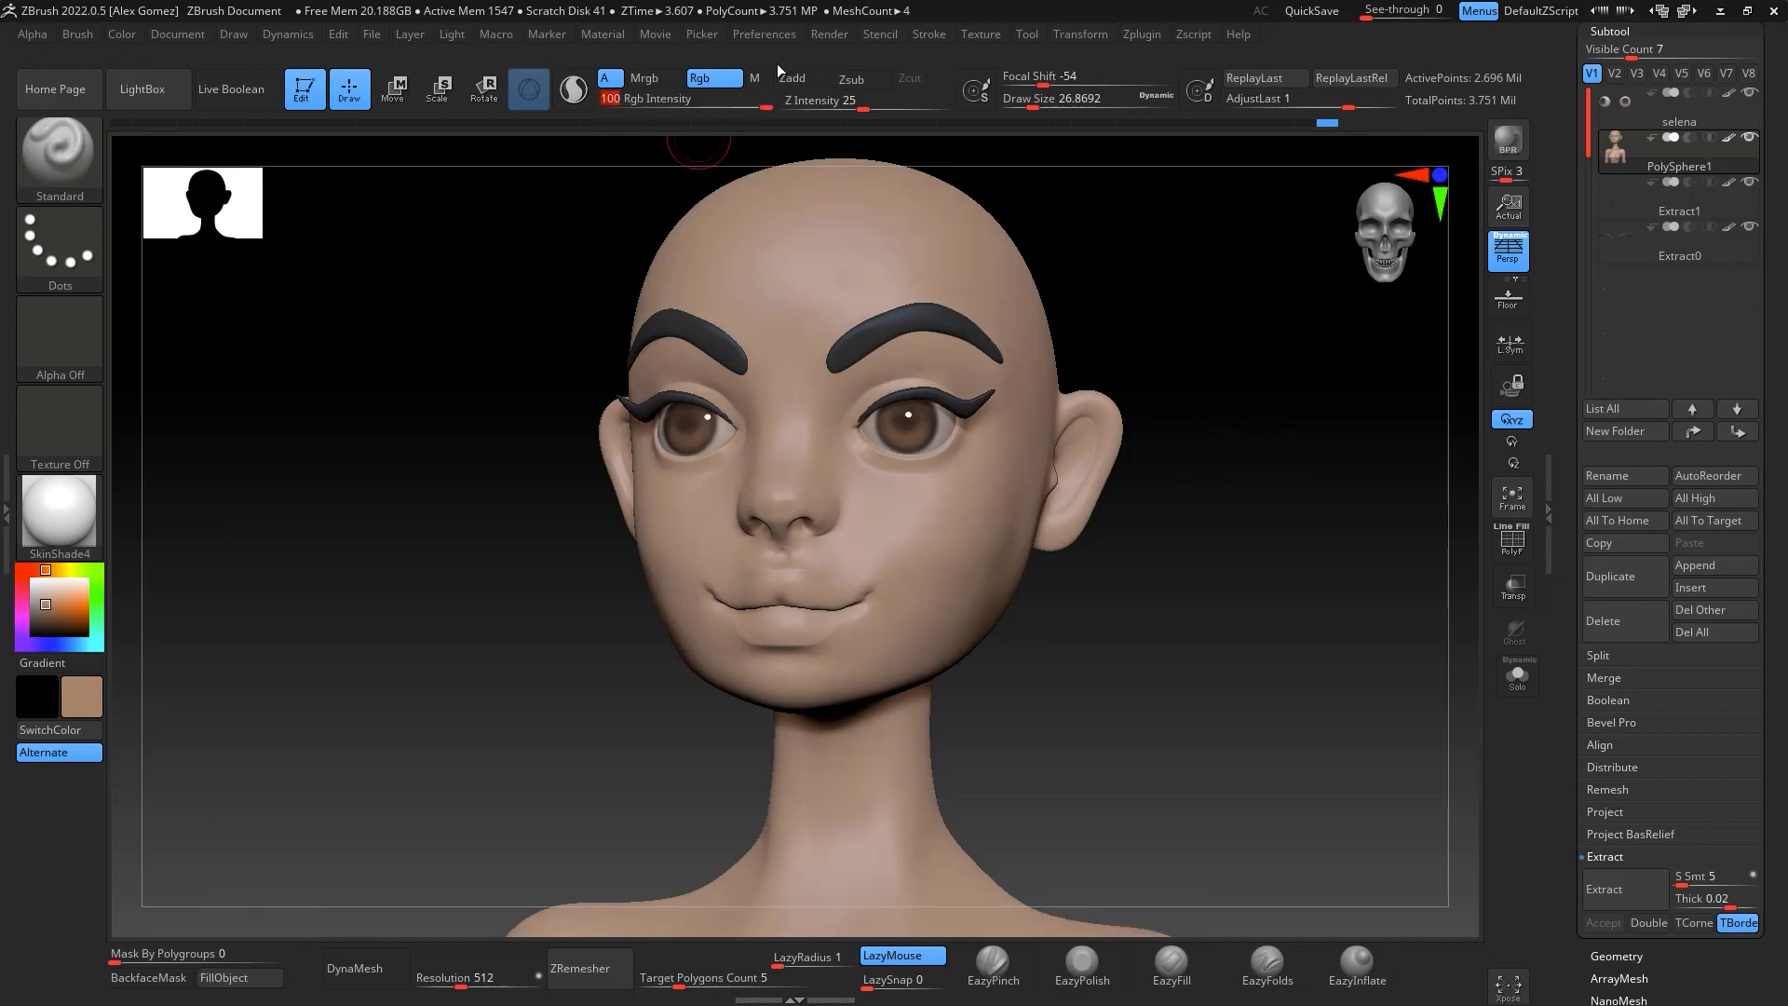
pyautogui.click(242, 983)
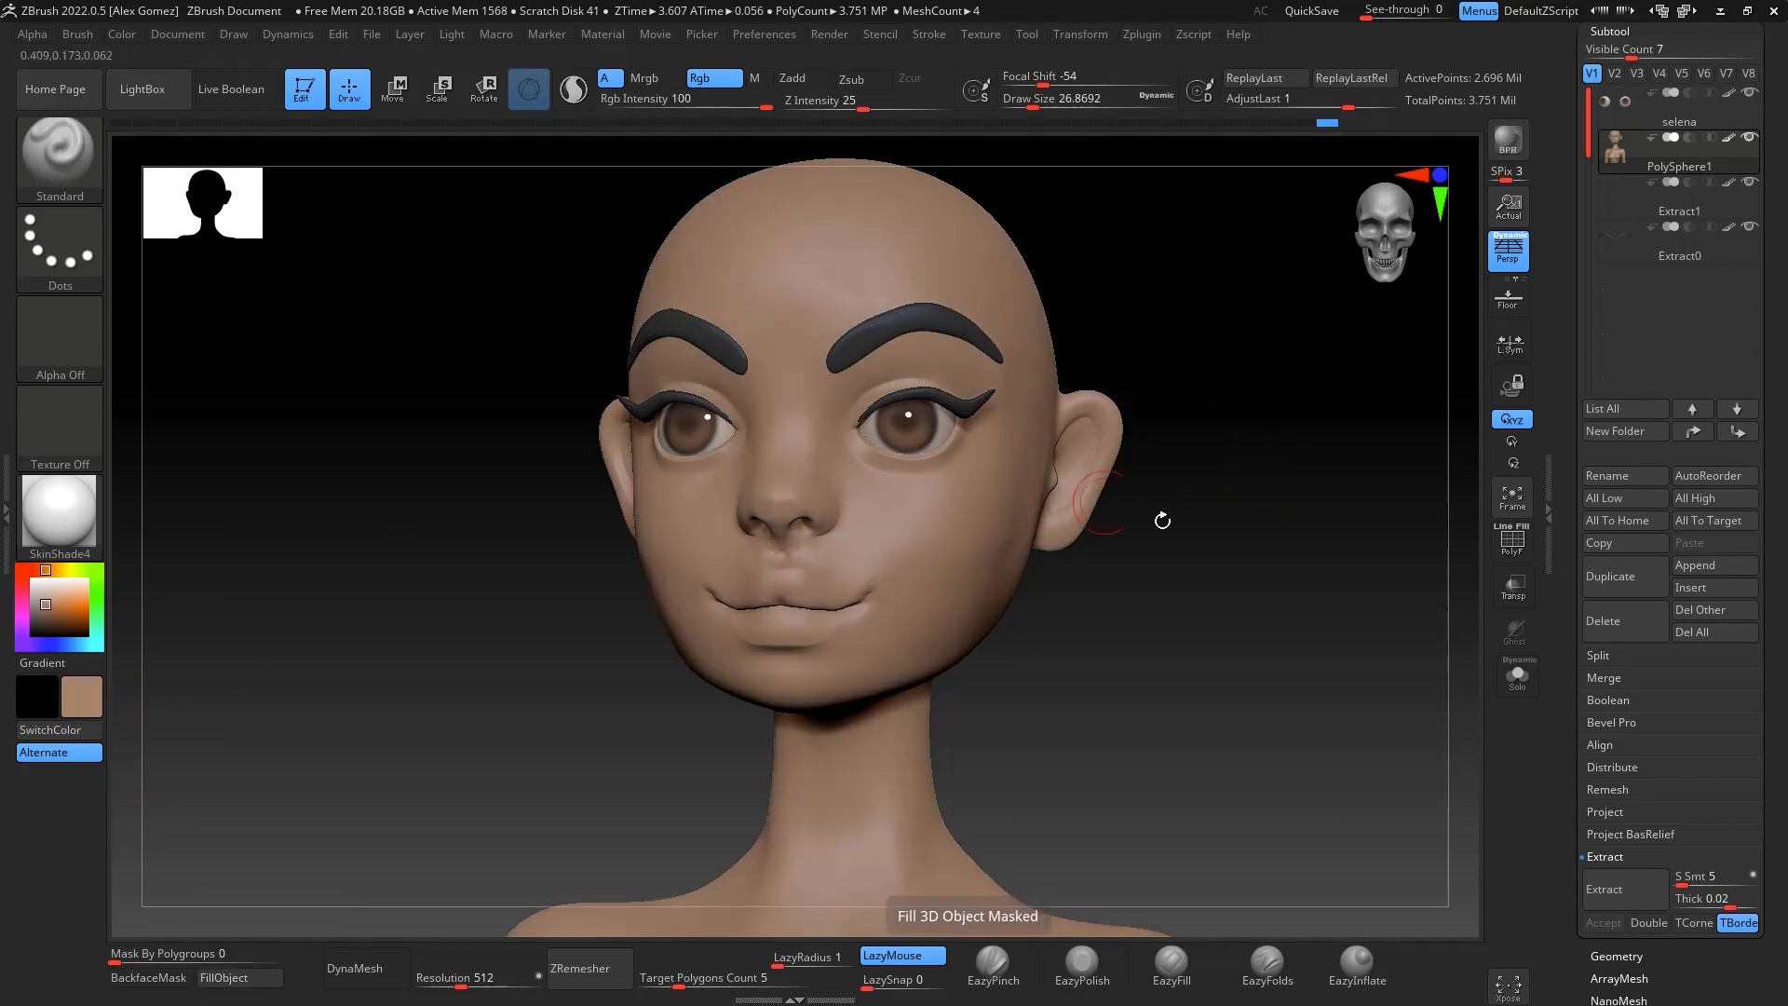
# Try a dark brown on the upper eyelids at an Rgb intensity of 28 and a draw size of about 23
pyautogui.moveTo(1162, 520); pyautogui.dragTo(1217, 438)
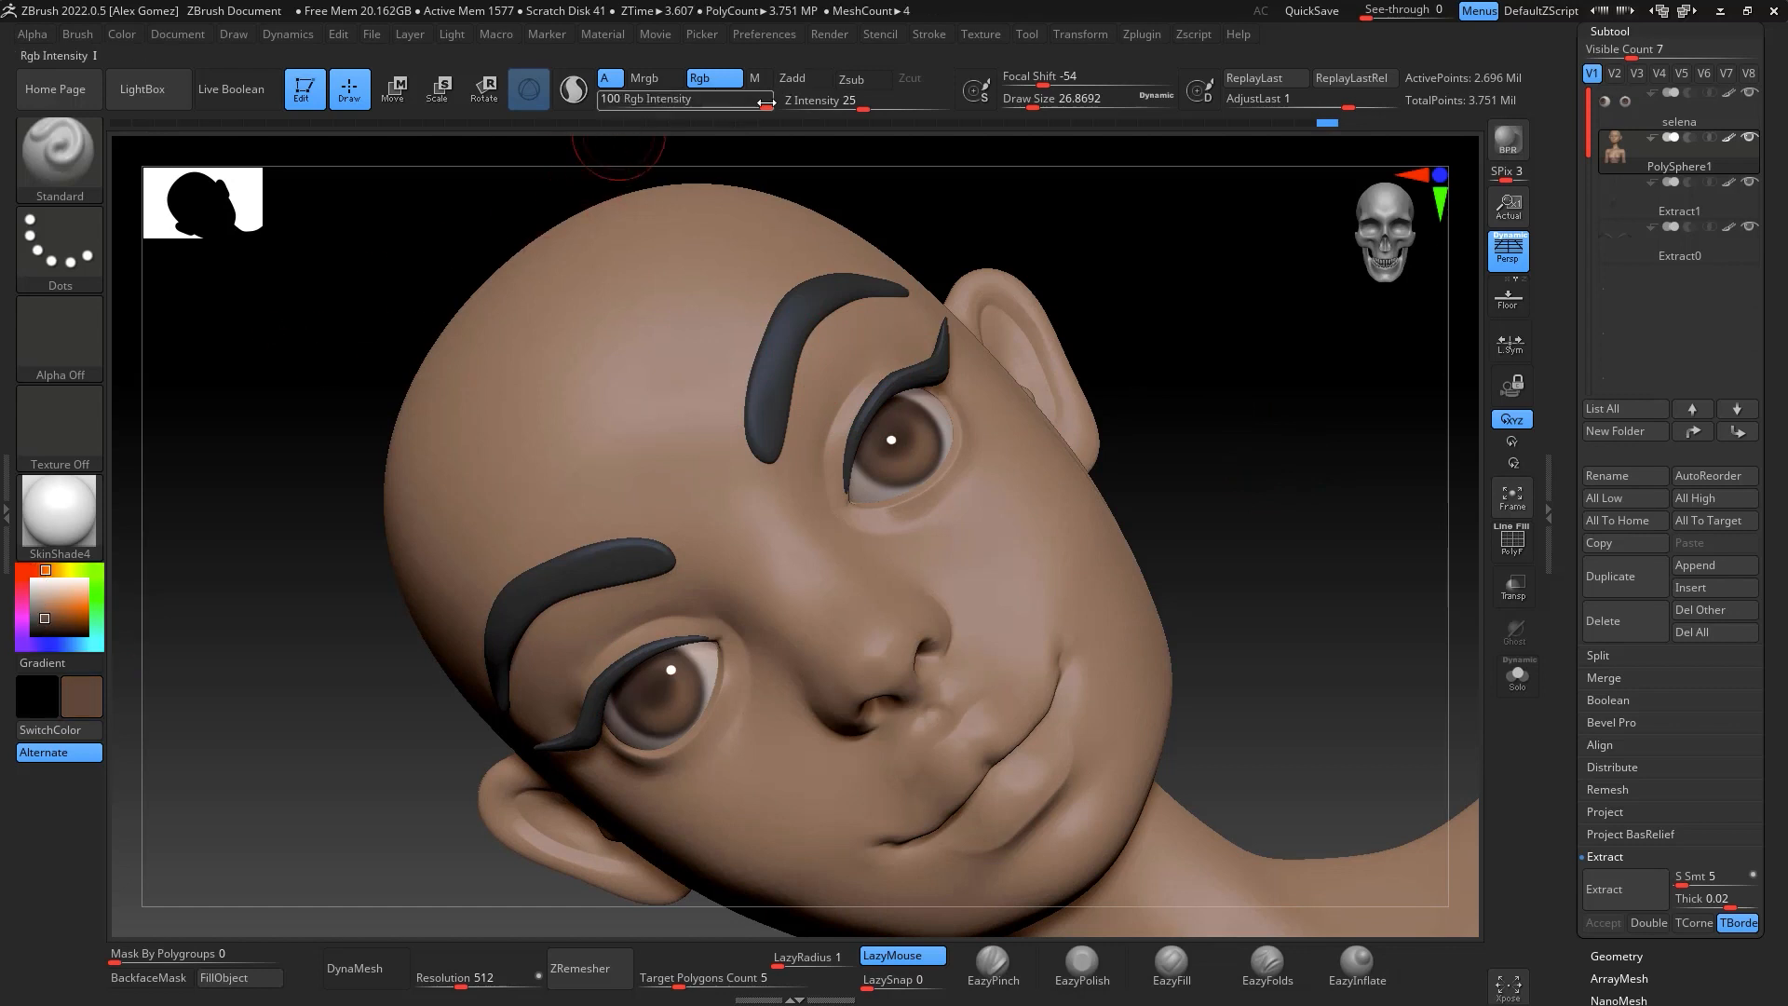
pyautogui.moveTo(763, 101); pyautogui.dragTo(691, 99)
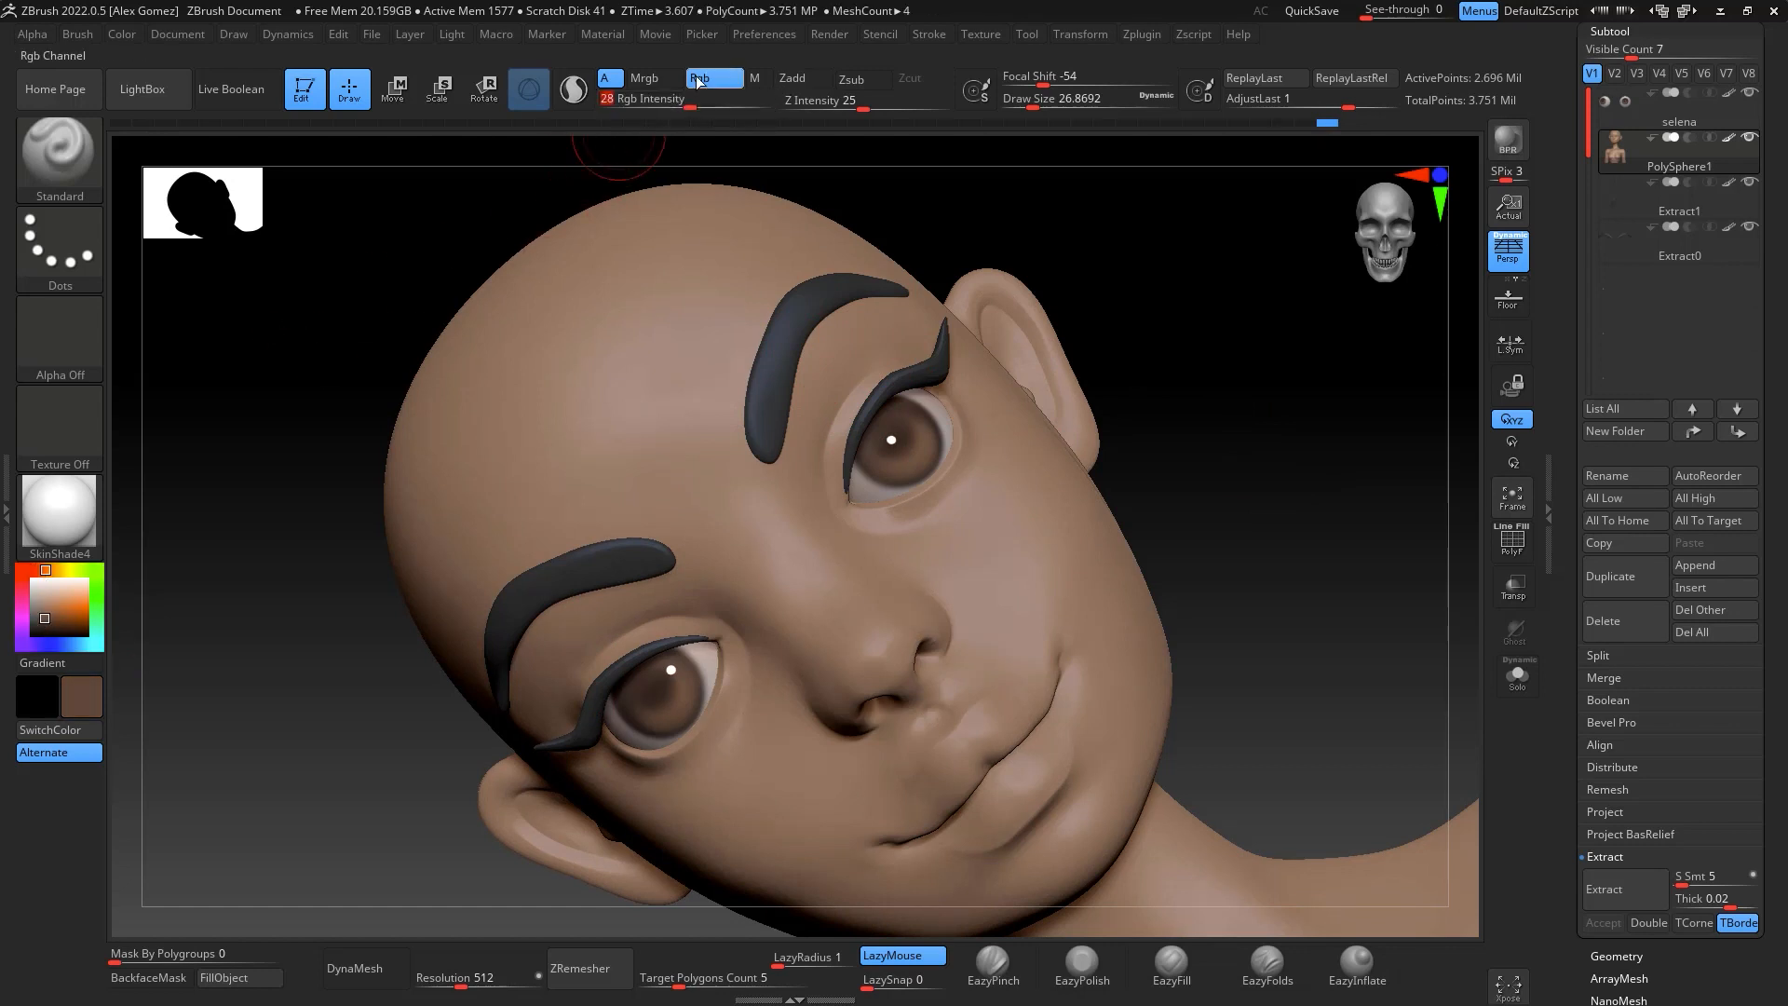
pyautogui.press('space')
pyautogui.moveTo(977, 401); pyautogui.dragTo(973, 401)
pyautogui.moveTo(1054, 329)
pyautogui.mouseDown()
pyautogui.moveTo(1258, 351)
pyautogui.moveTo(1062, 279)
pyautogui.mouseUp()
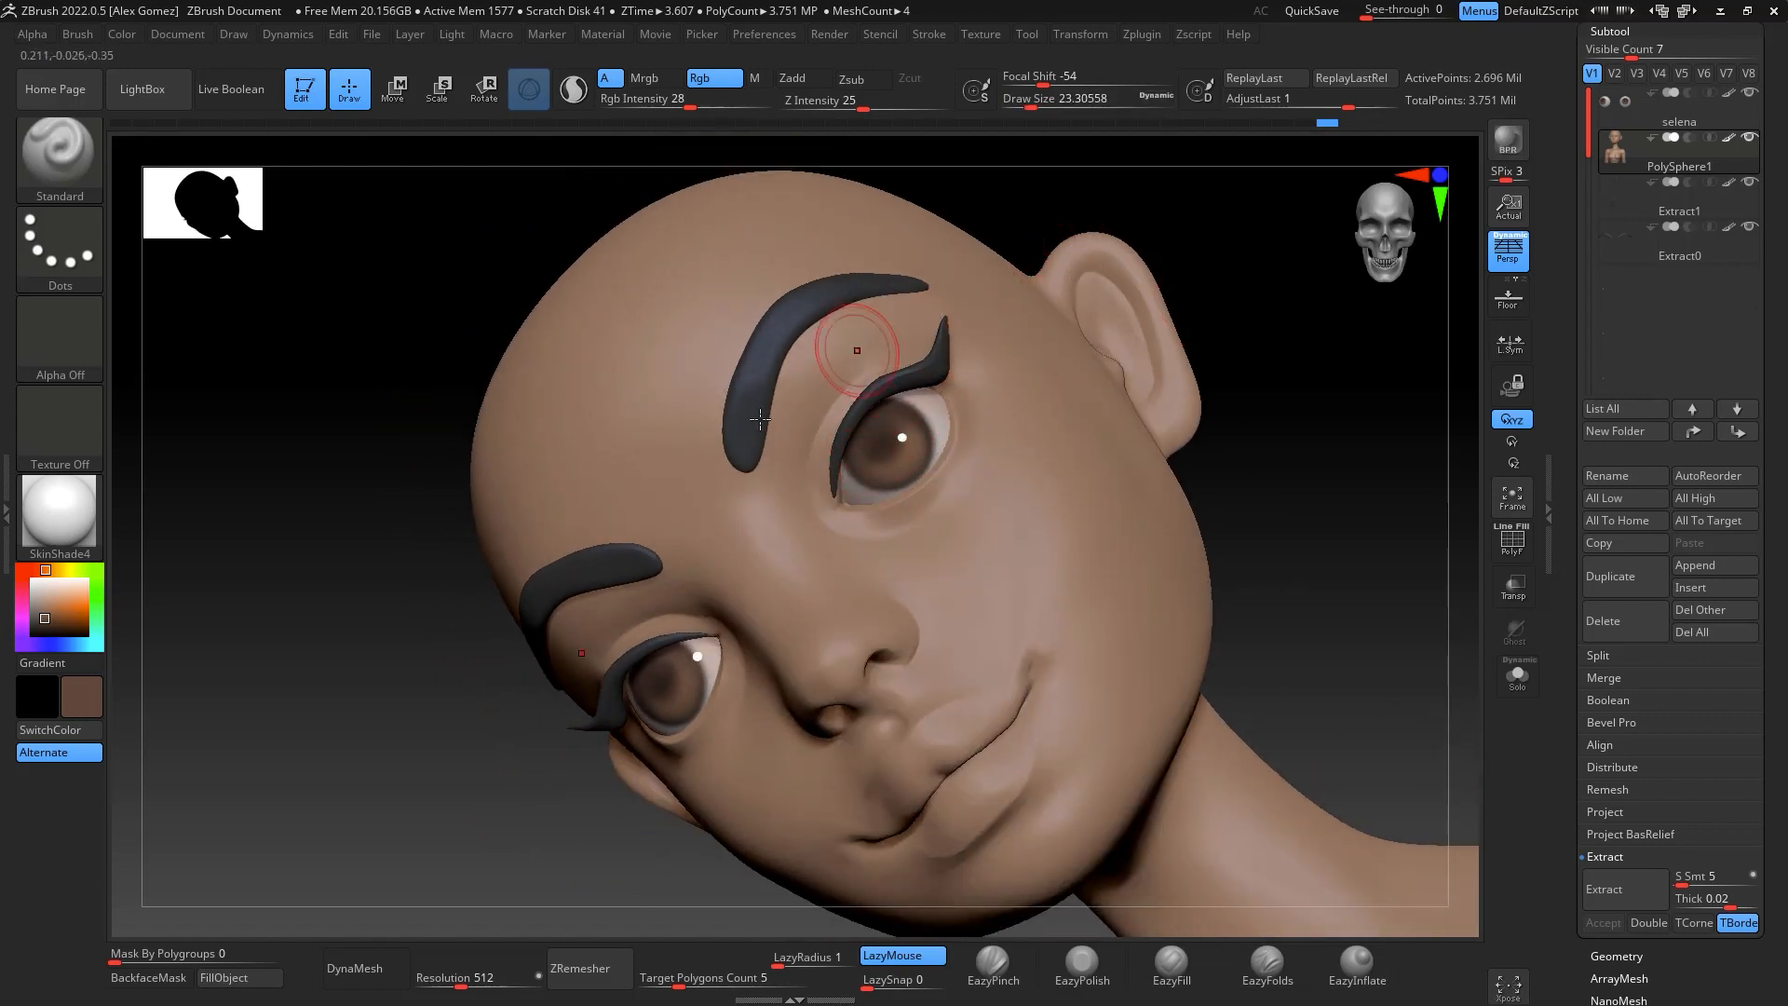
# Paint a pink blush on the cheeks, nose and ears at an Rgb intensity of 20 and a draw size of about 59
pyautogui.click(66, 610)
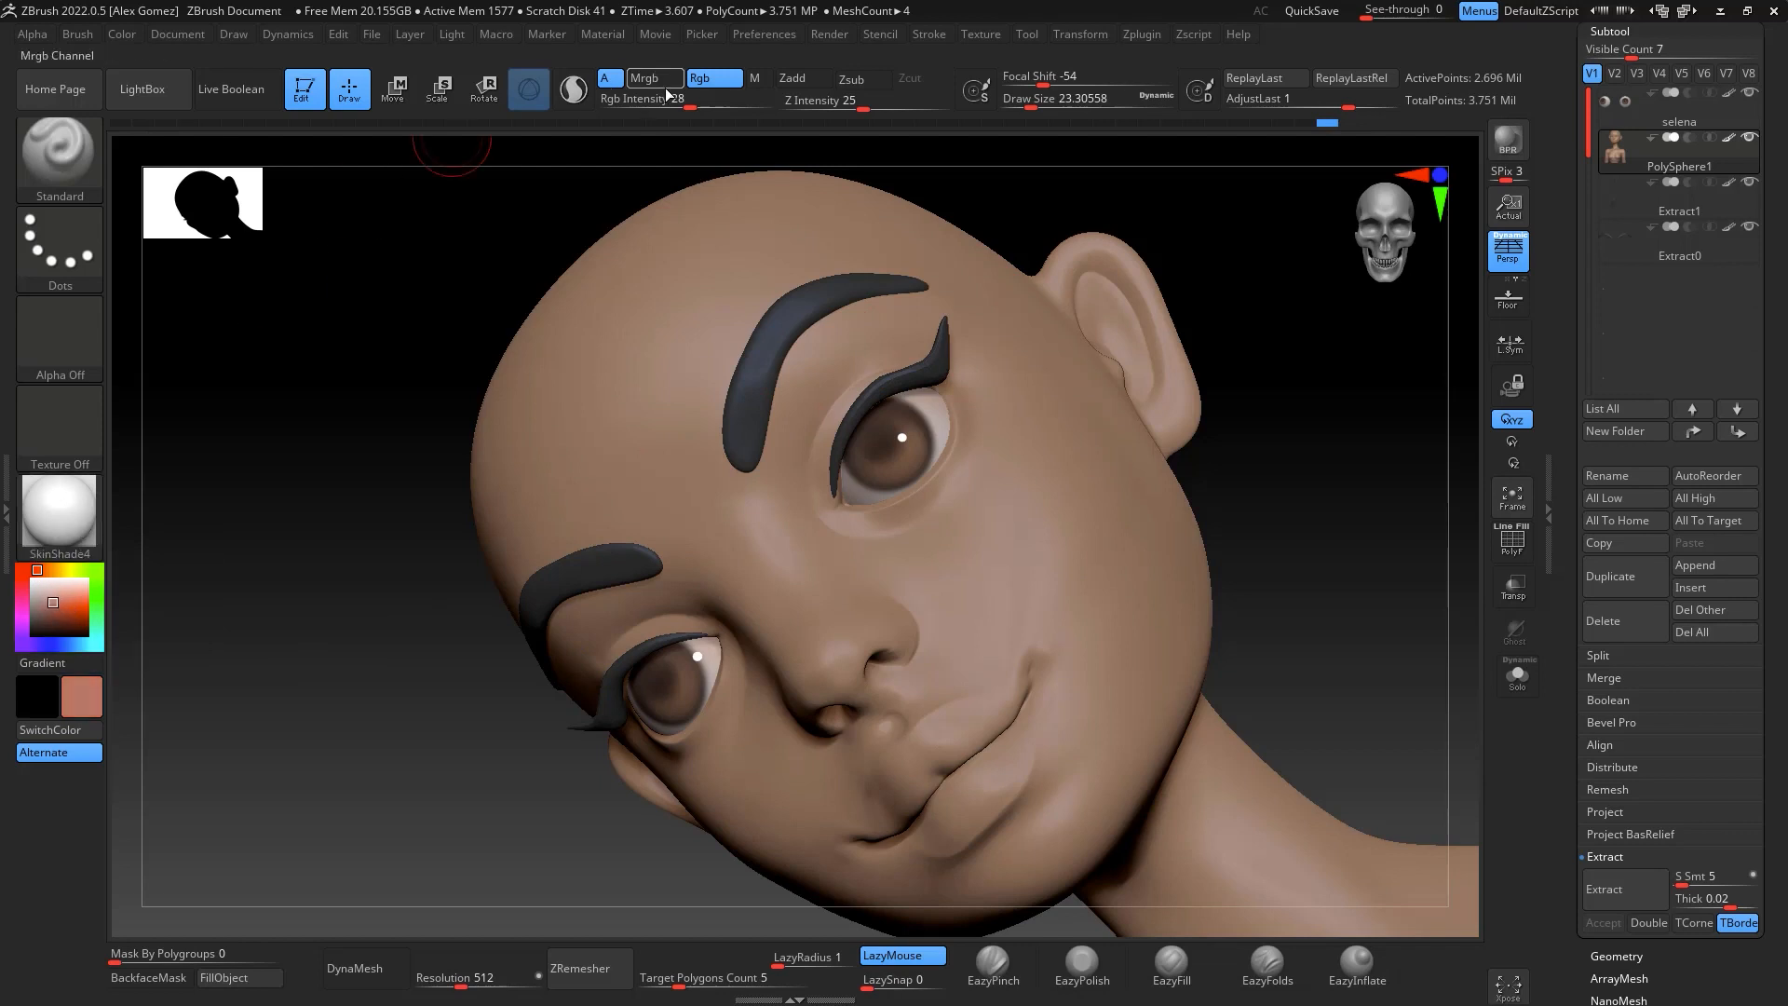
pyautogui.moveTo(688, 105); pyautogui.dragTo(674, 105)
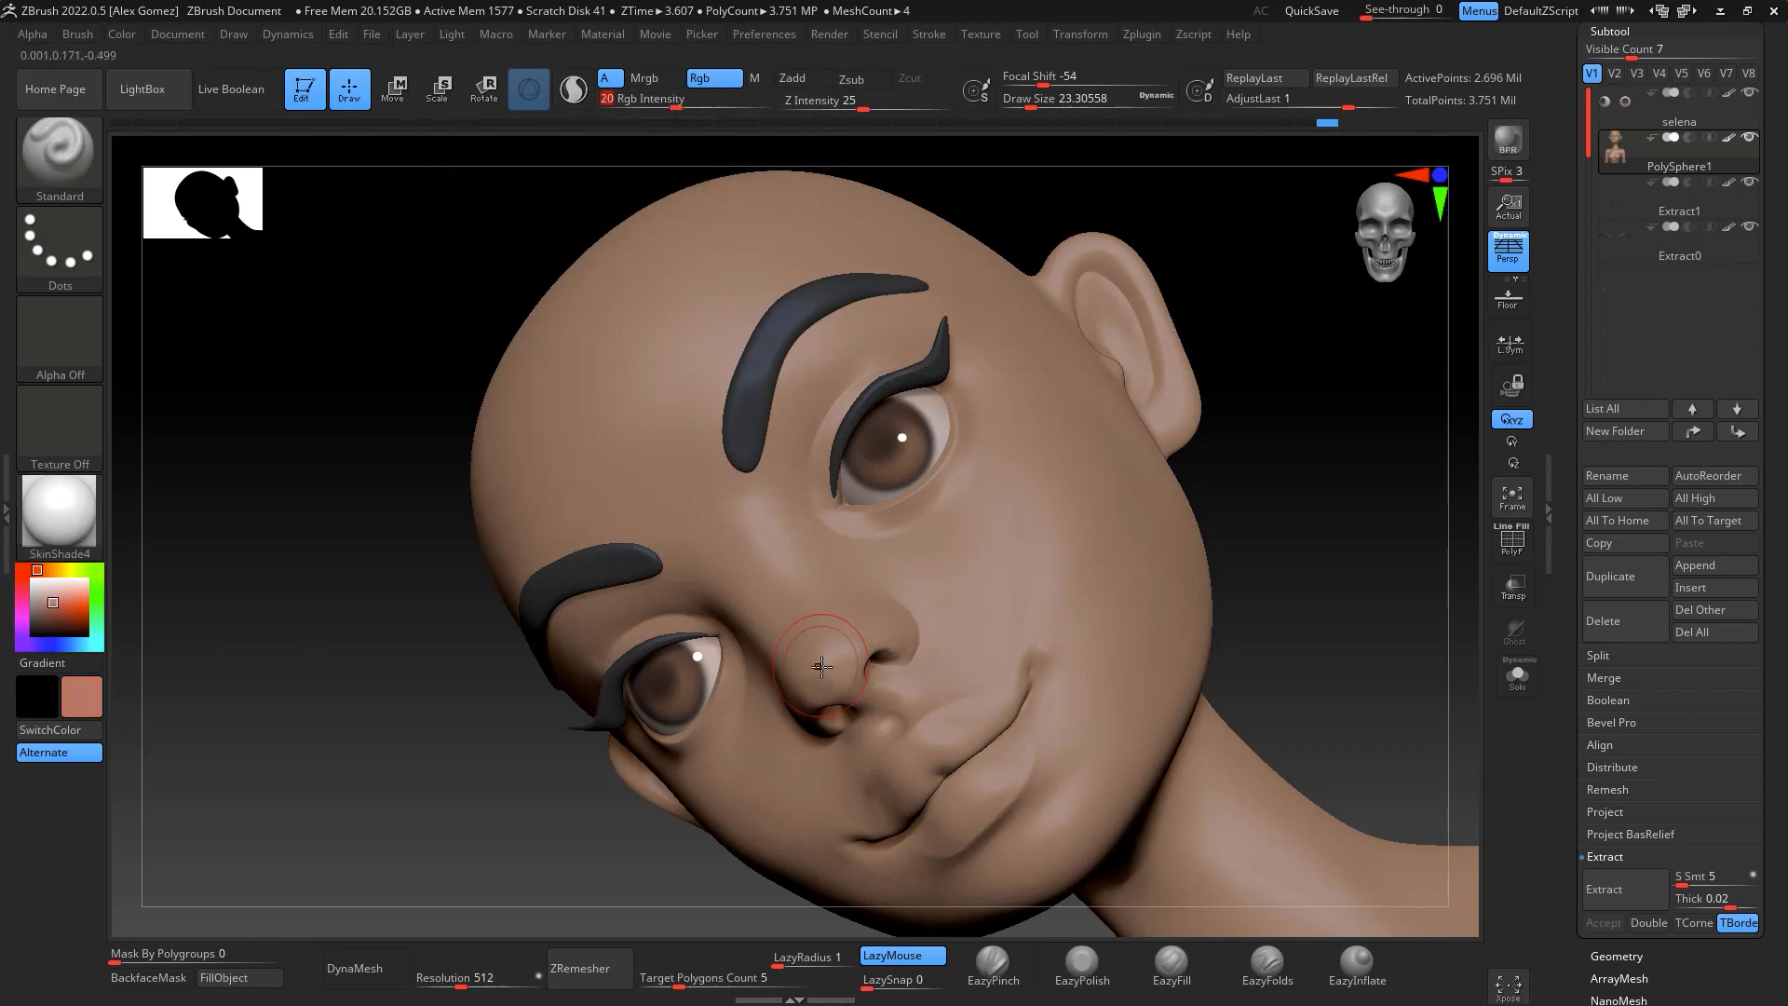
pyautogui.press('space')
pyautogui.moveTo(841, 646); pyautogui.dragTo(858, 644)
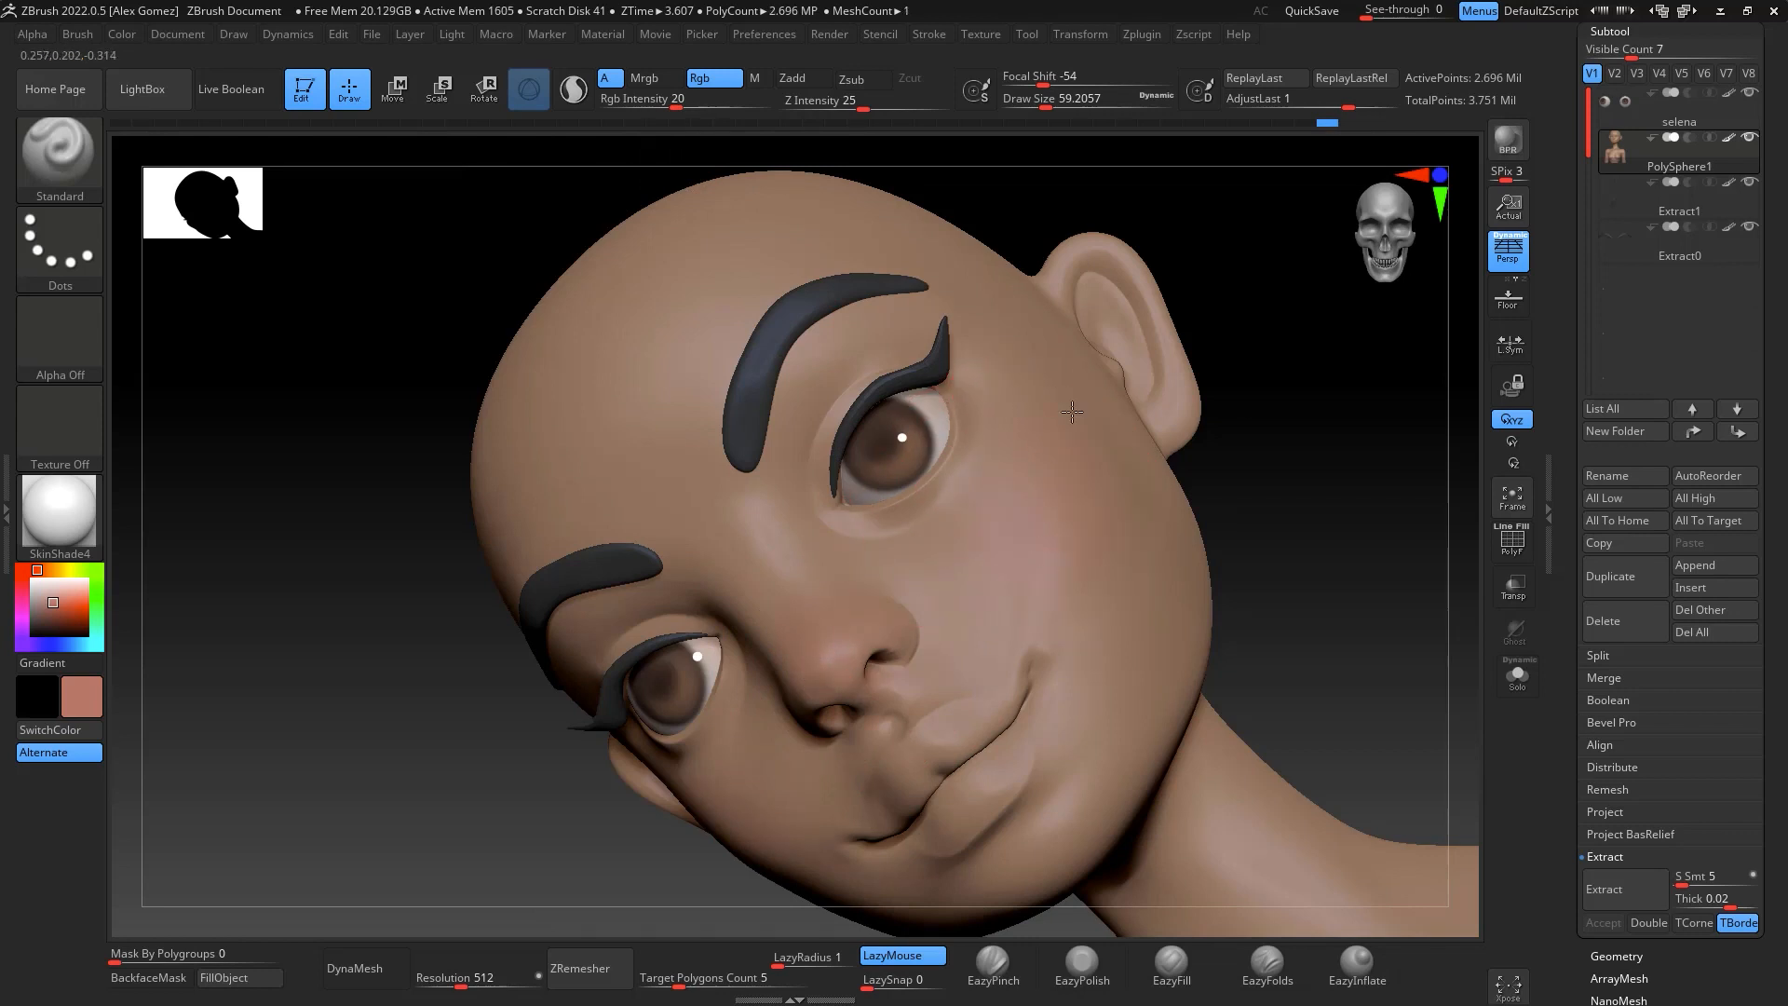
pyautogui.moveTo(1357, 399); pyautogui.dragTo(968, 362)
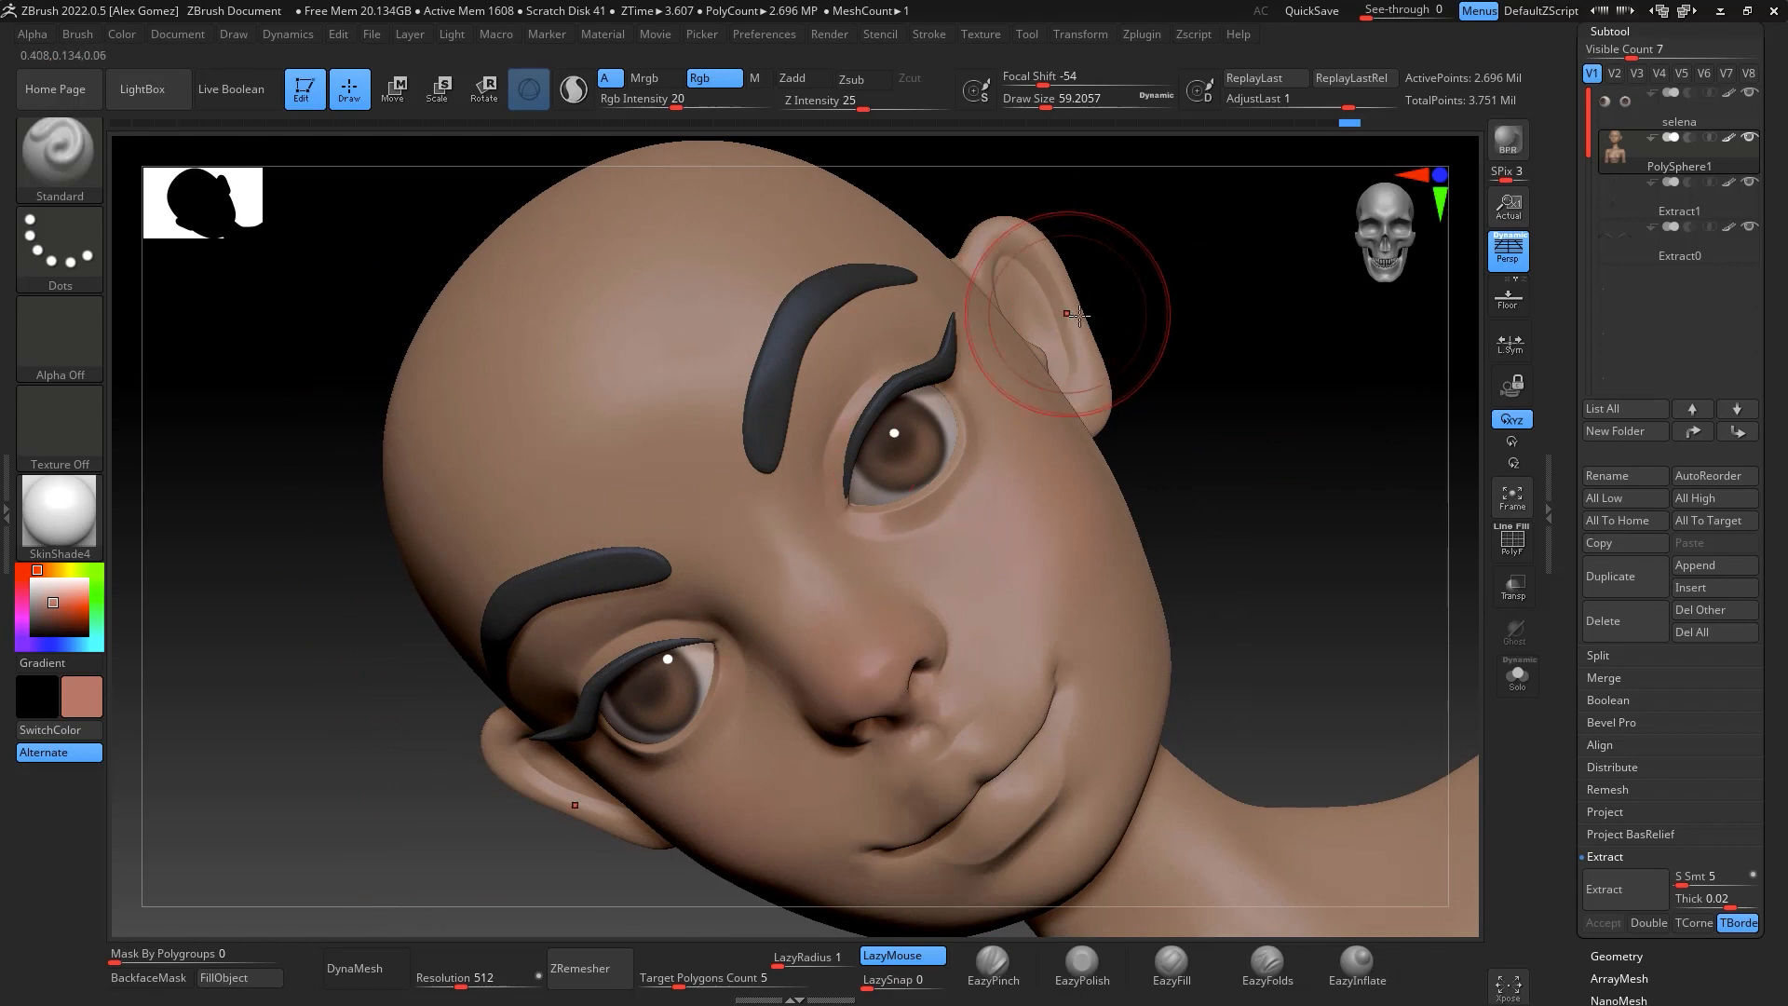
pyautogui.moveTo(1170, 287); pyautogui.dragTo(1186, 180)
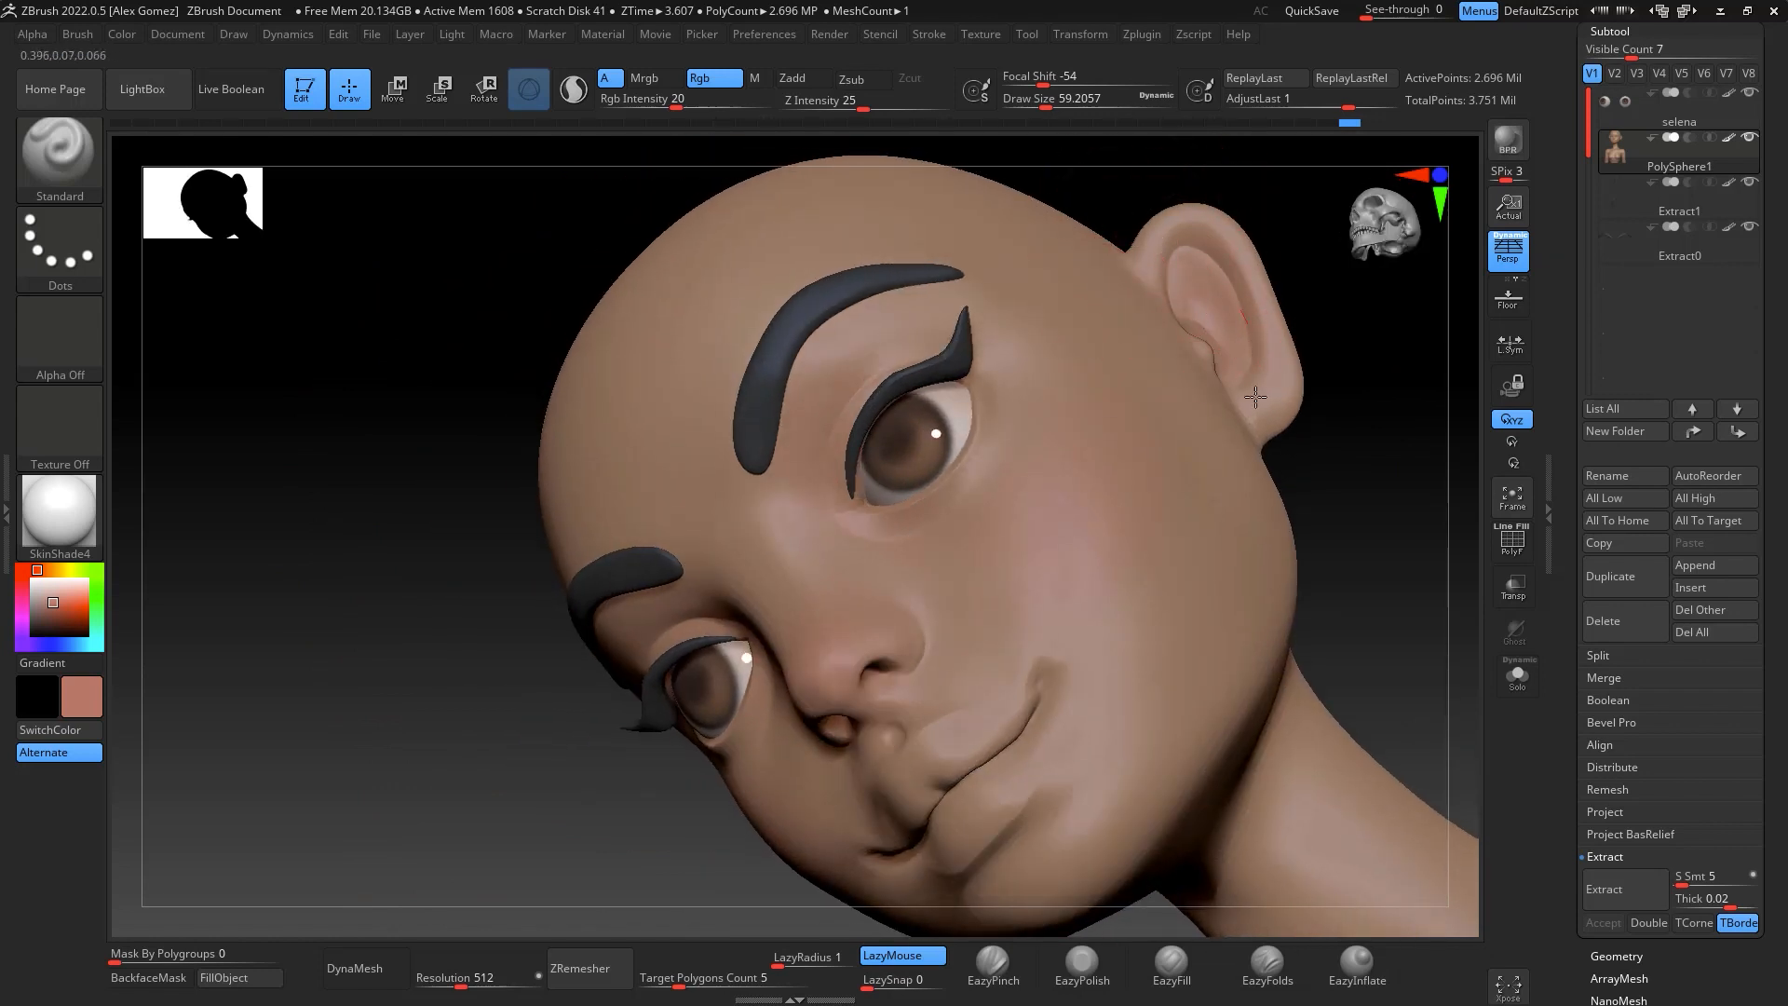
pyautogui.keyDown('shift'); pyautogui.moveTo(1380, 436); pyautogui.dragTo(1304, 420); pyautogui.keyUp('shift')
# Paint dark brown eyeshadow between the lashes and eyebrows at an Rgb intensity of 20, with a draw size of about 20 to 22
pyautogui.moveTo(46, 603); pyautogui.dragTo(750, 415)
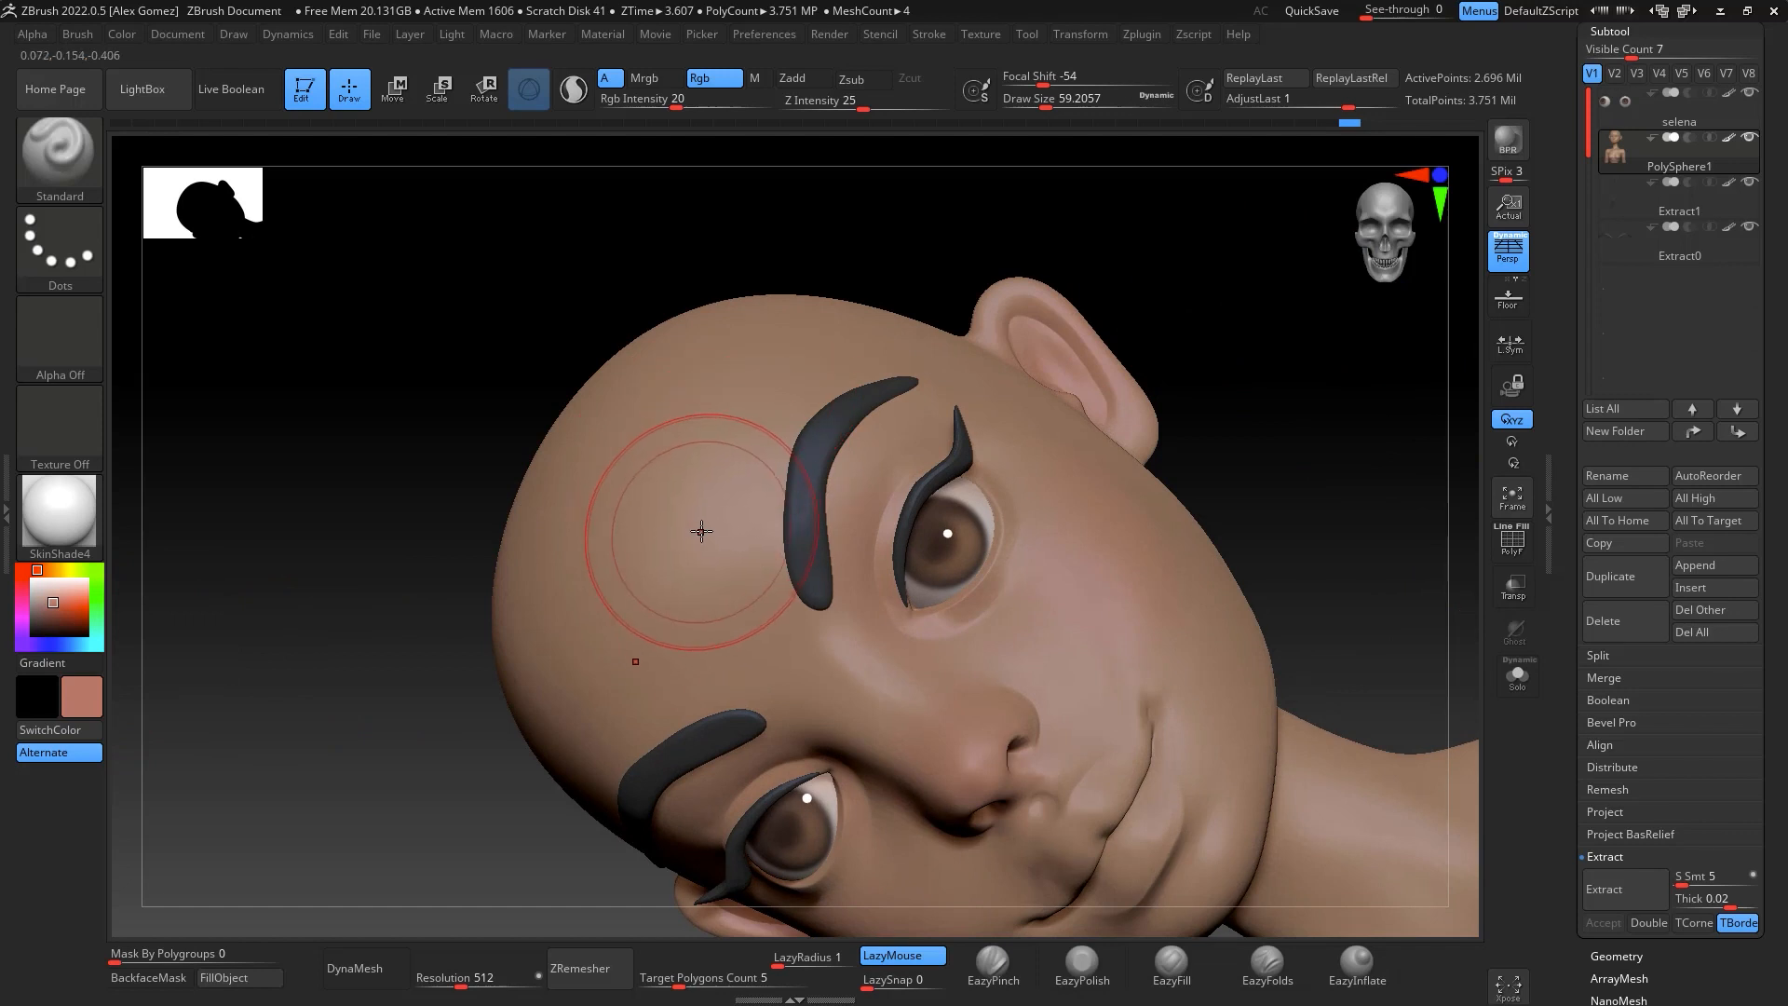
pyautogui.moveTo(43, 610); pyautogui.dragTo(43, 617)
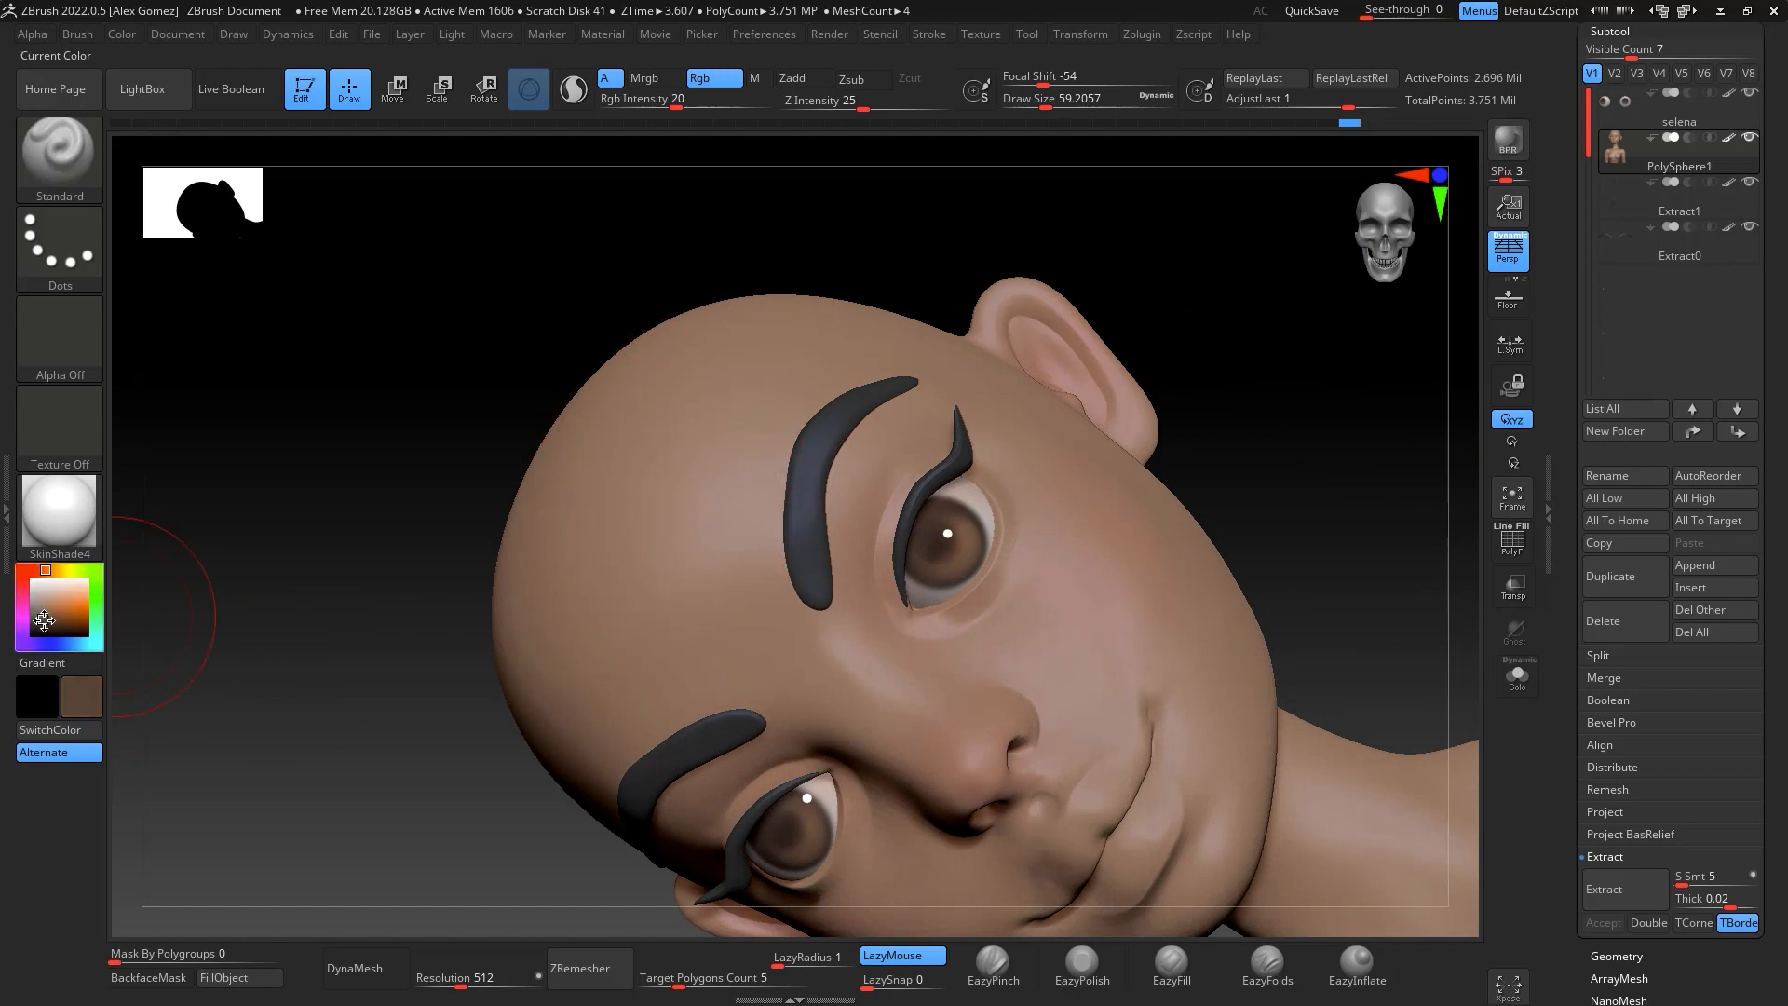
pyautogui.press('space')
pyautogui.moveTo(964, 523); pyautogui.dragTo(952, 524)
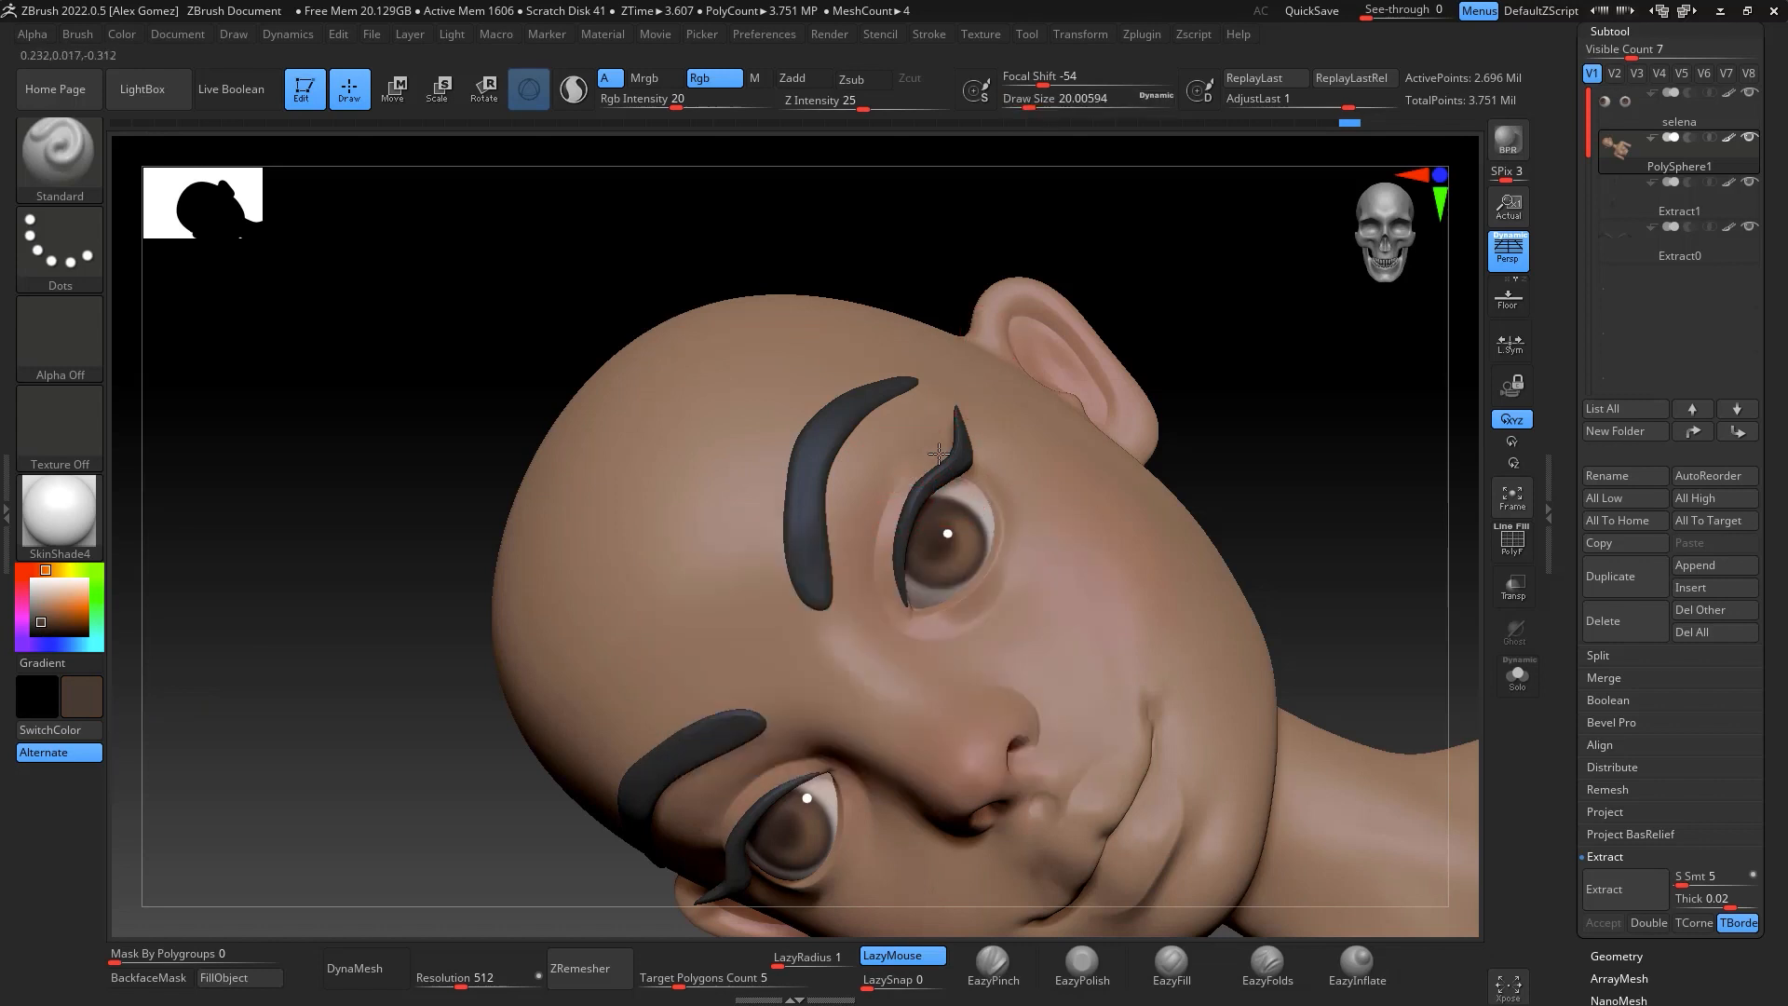
pyautogui.press('space')
pyautogui.moveTo(880, 528); pyautogui.dragTo(892, 529)
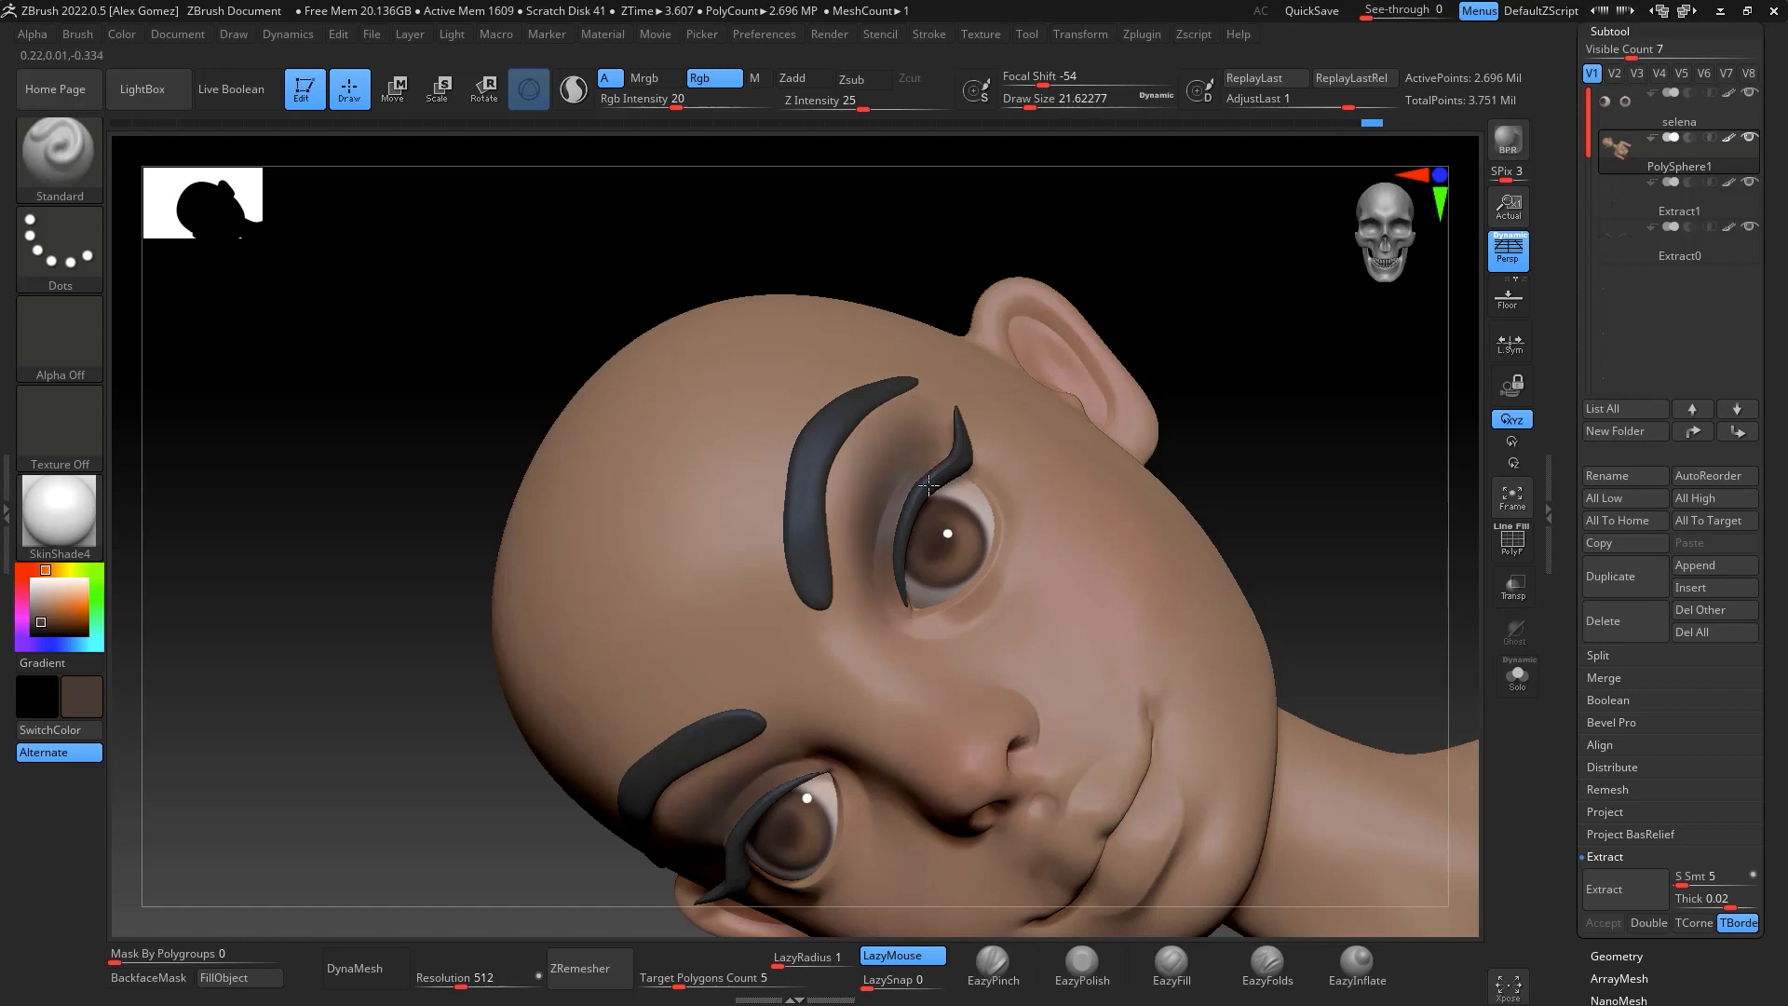
pyautogui.moveTo(1138, 366); pyautogui.dragTo(1337, 431)
pyautogui.moveTo(1335, 507); pyautogui.dragTo(927, 462)
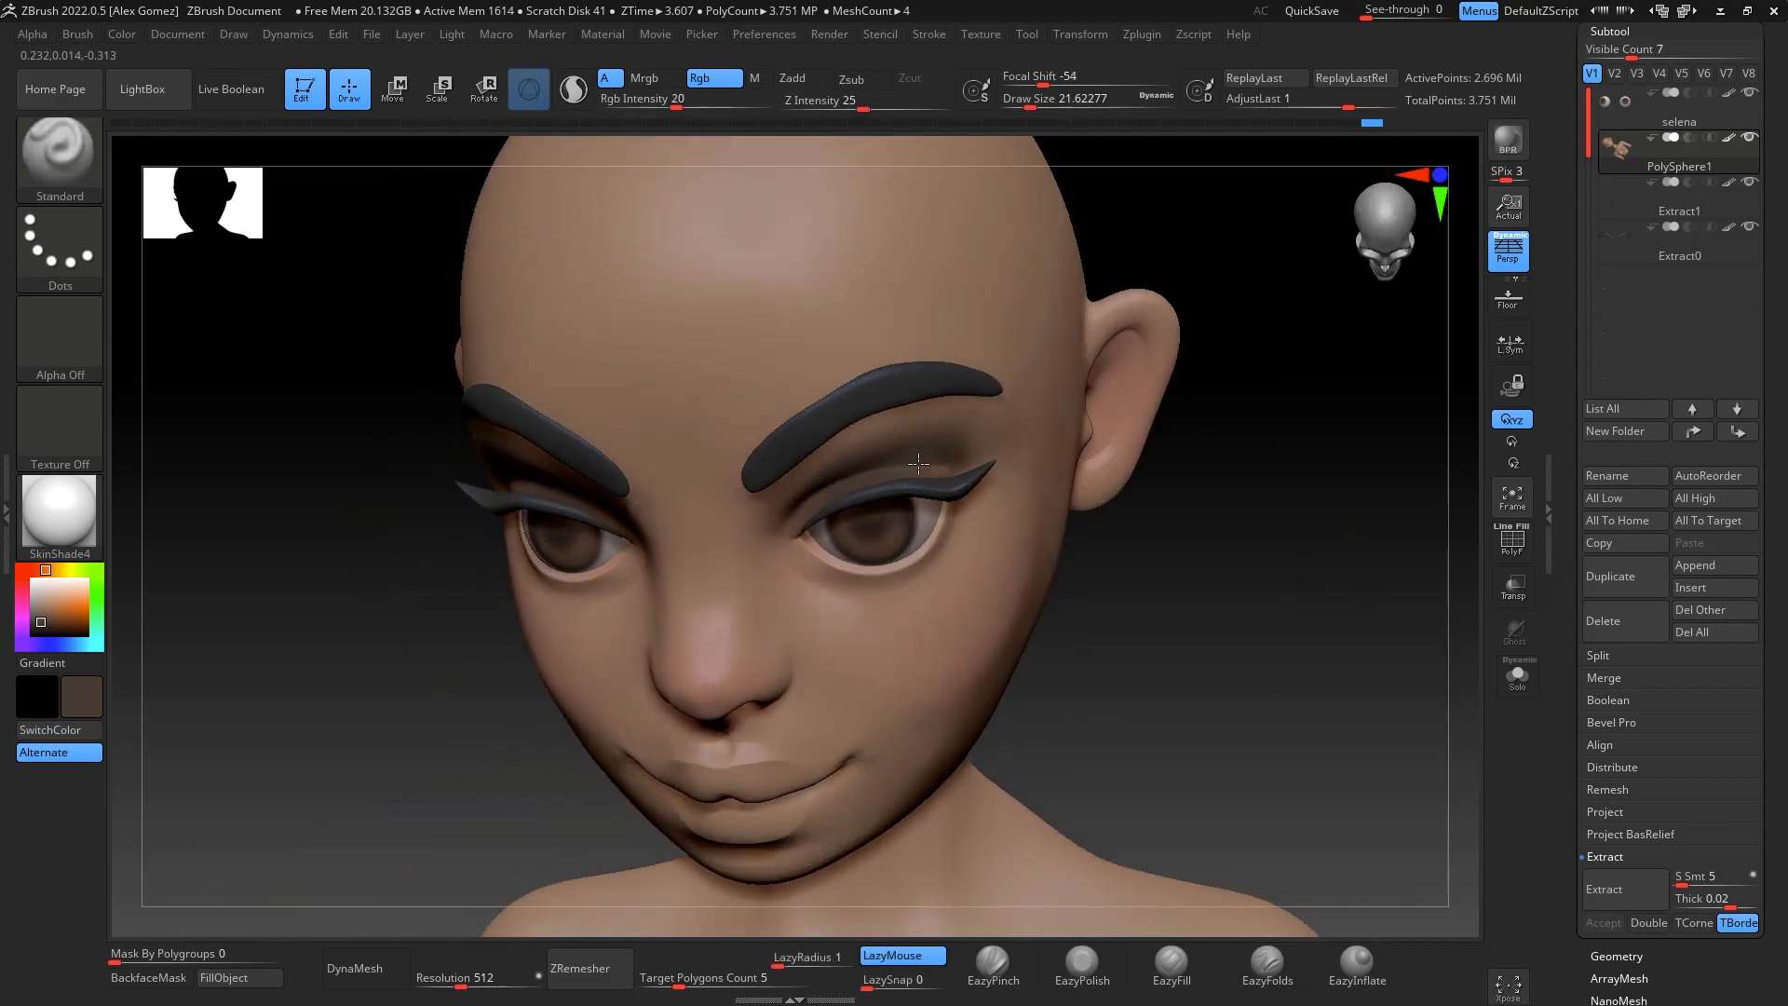
pyautogui.moveTo(1243, 530); pyautogui.dragTo(1293, 438)
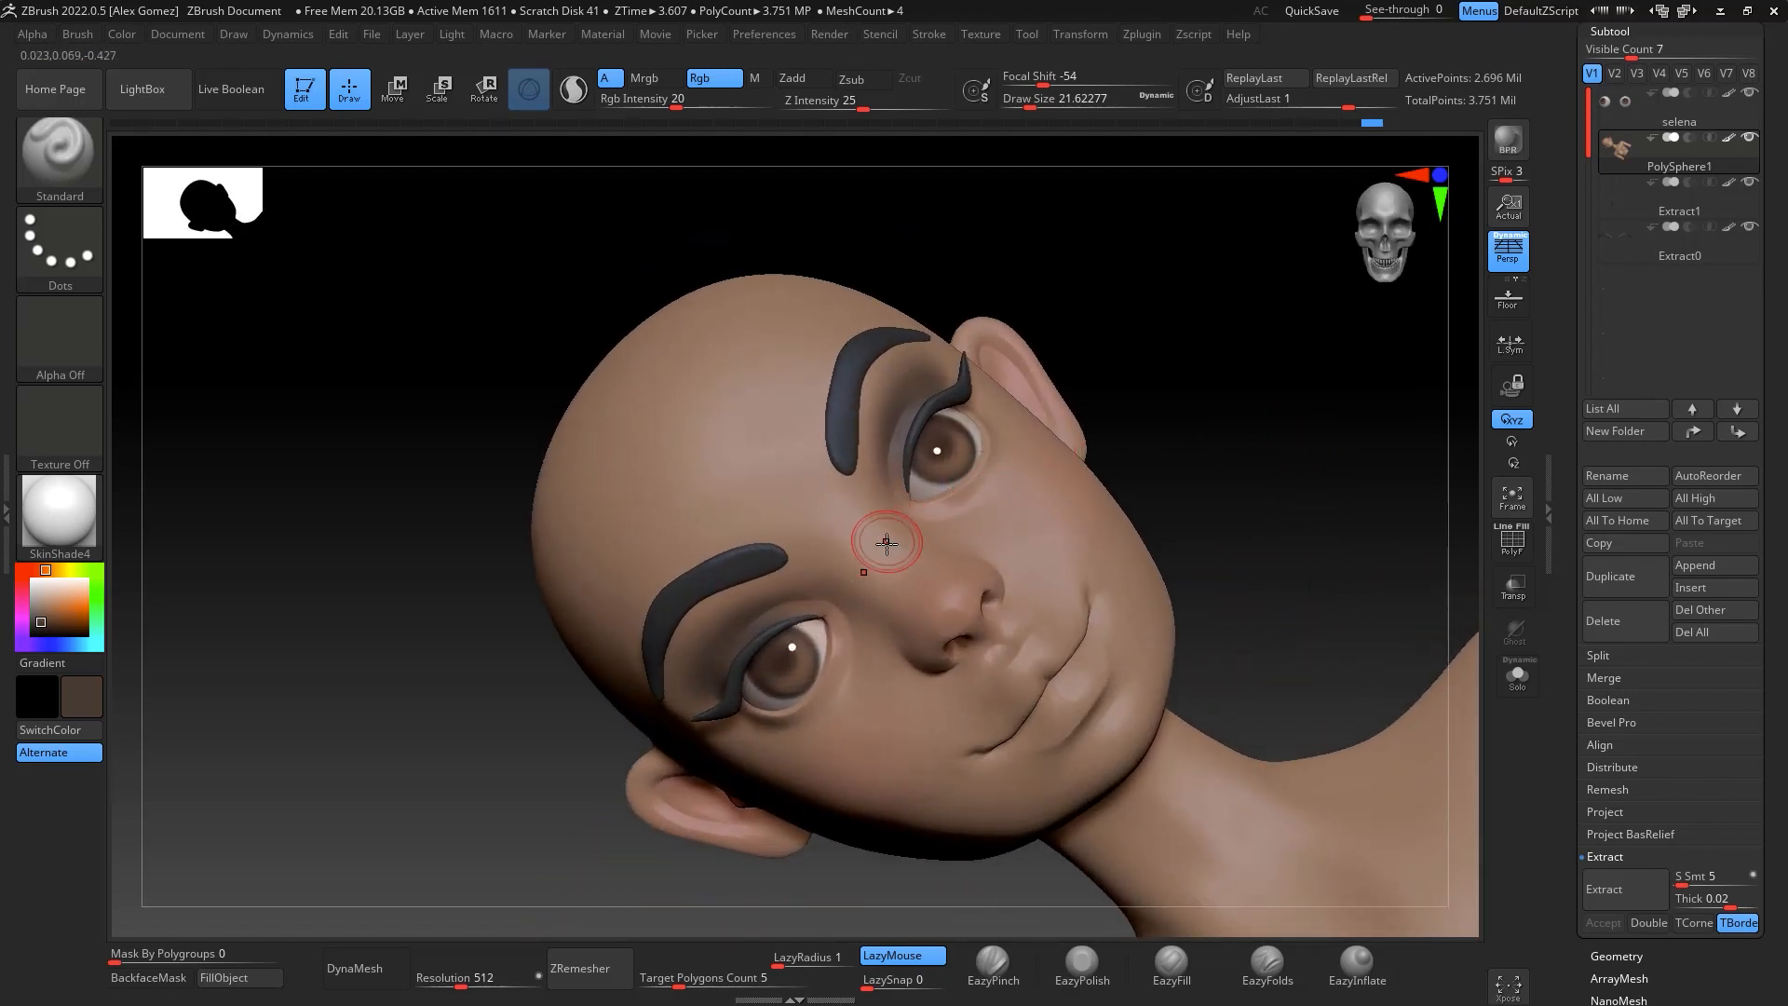
# Sample the tan skin colour between the eyebrows and blend it over the skin with a draw size of about 65
pyautogui.press('c')
pyautogui.press('space')
pyautogui.moveTo(884, 547); pyautogui.dragTo(902, 549)
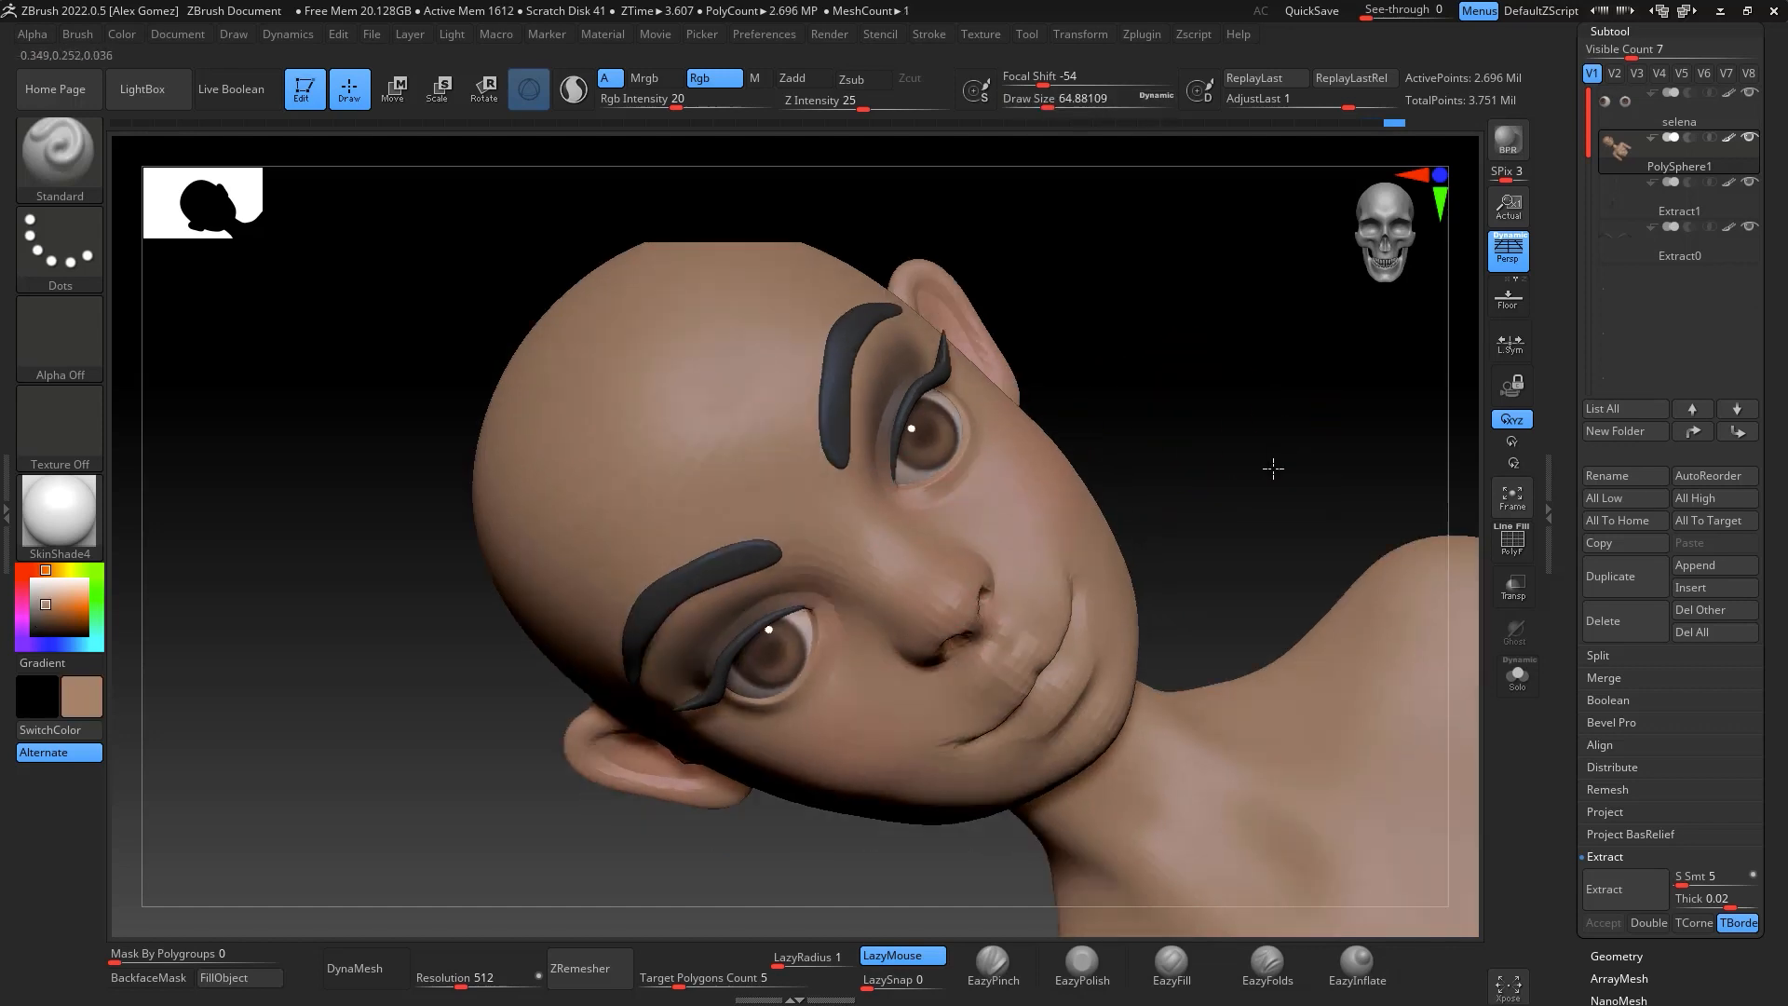
pyautogui.moveTo(1273, 467); pyautogui.dragTo(1111, 386)
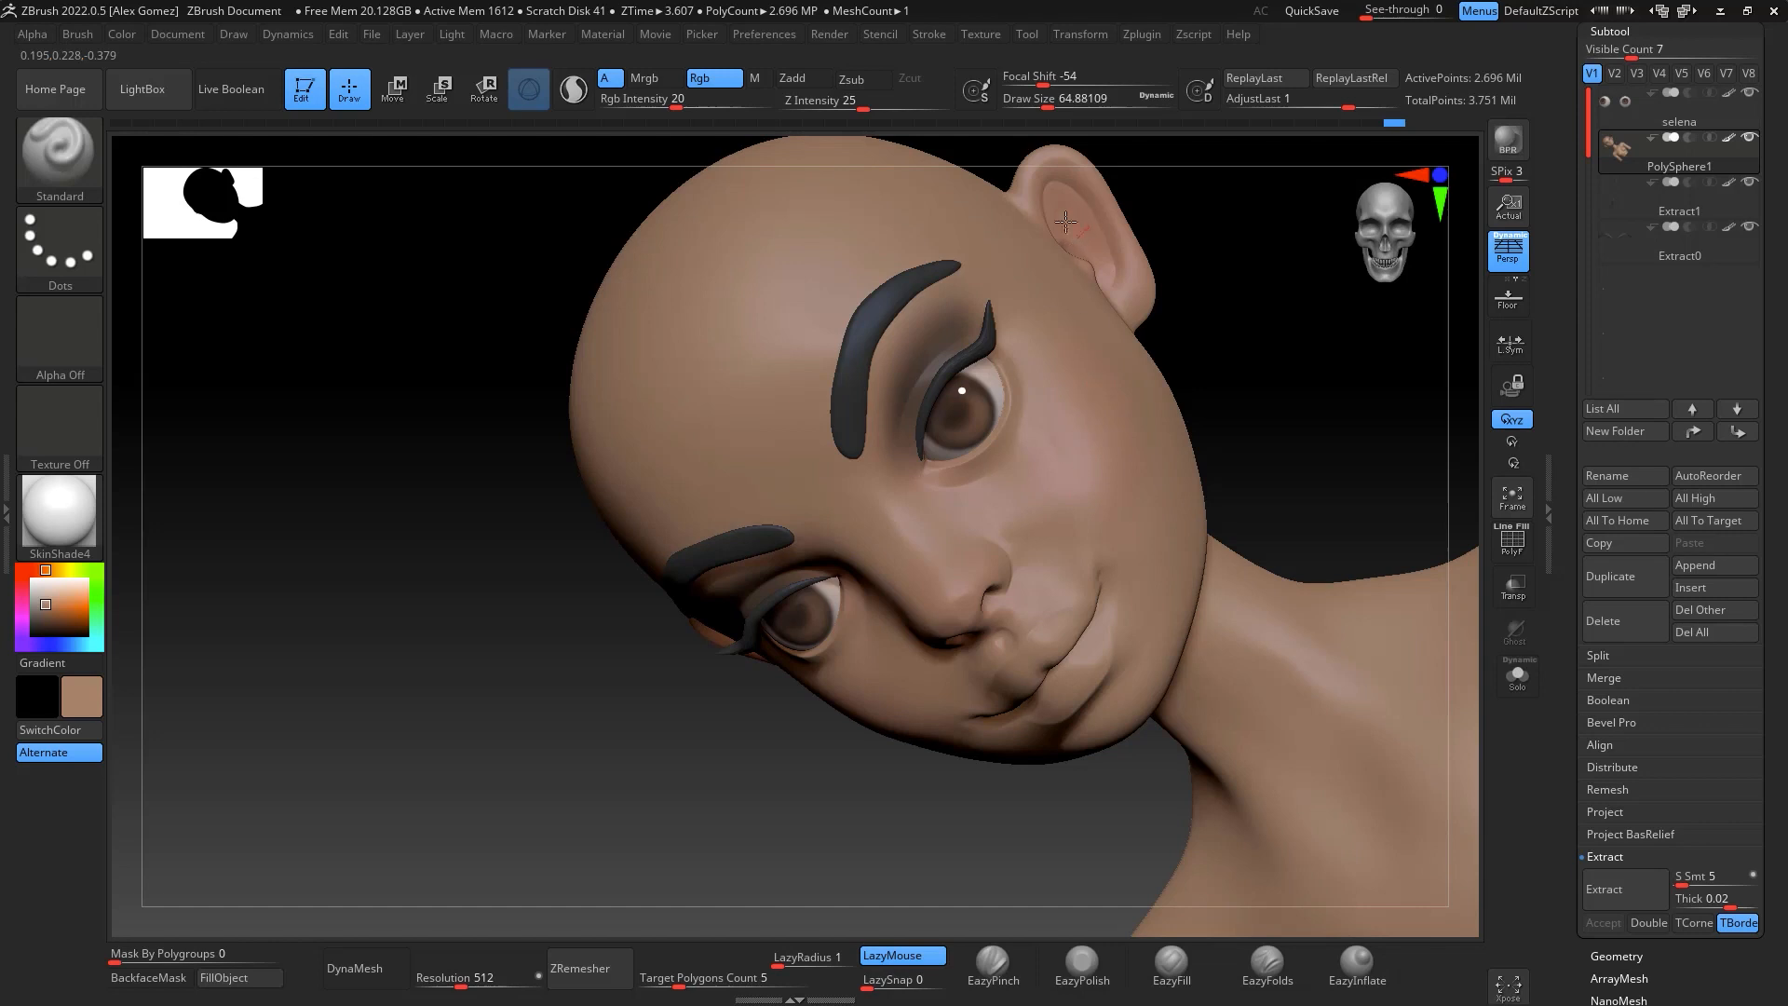
# Paint both lips a brick red of 143, 48, 35 at an Rgb intensity of 20 and a draw size of about 18
pyautogui.moveTo(1261, 288)
pyautogui.mouseDown()
pyautogui.moveTo(1376, 359)
pyautogui.moveTo(1369, 511)
pyautogui.moveTo(1341, 526)
pyautogui.moveTo(1333, 583)
pyautogui.moveTo(1240, 533)
pyautogui.moveTo(1317, 483)
pyautogui.moveTo(1289, 506)
pyautogui.moveTo(1249, 443)
pyautogui.moveTo(1259, 513)
pyautogui.moveTo(1301, 366)
pyautogui.moveTo(1317, 407)
pyautogui.moveTo(1365, 363)
pyautogui.mouseUp()
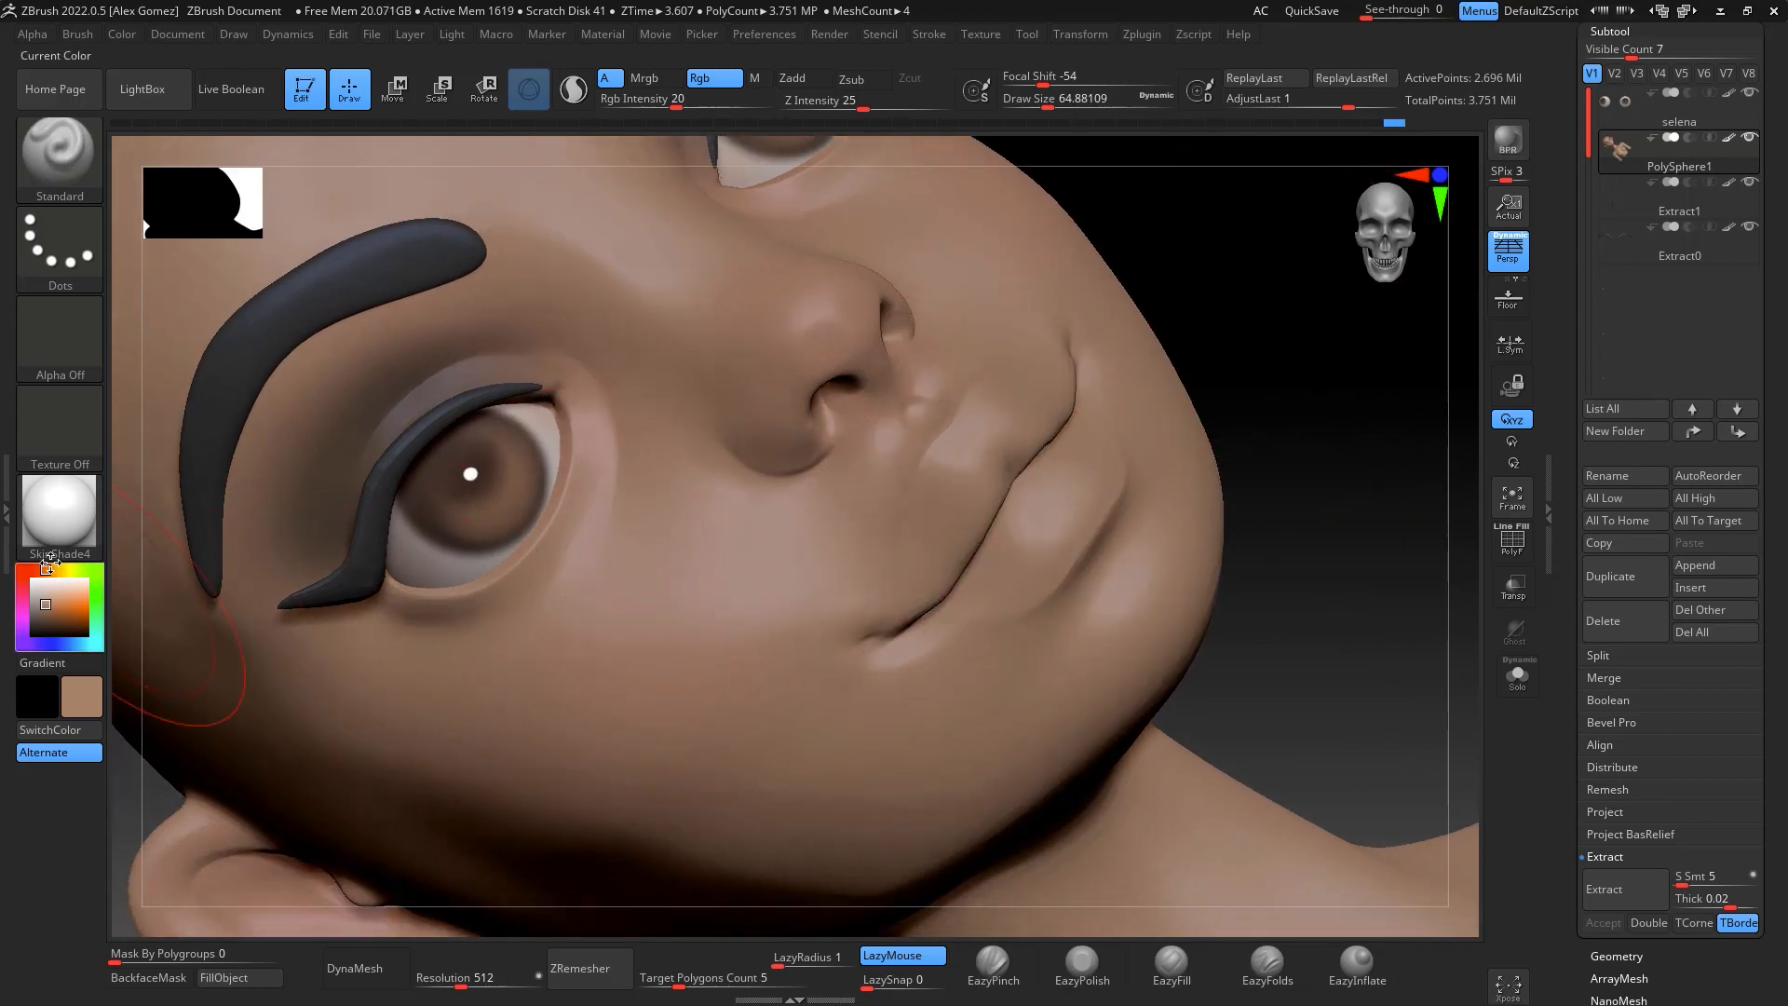
pyautogui.click(35, 570)
pyautogui.moveTo(51, 604); pyautogui.dragTo(72, 615)
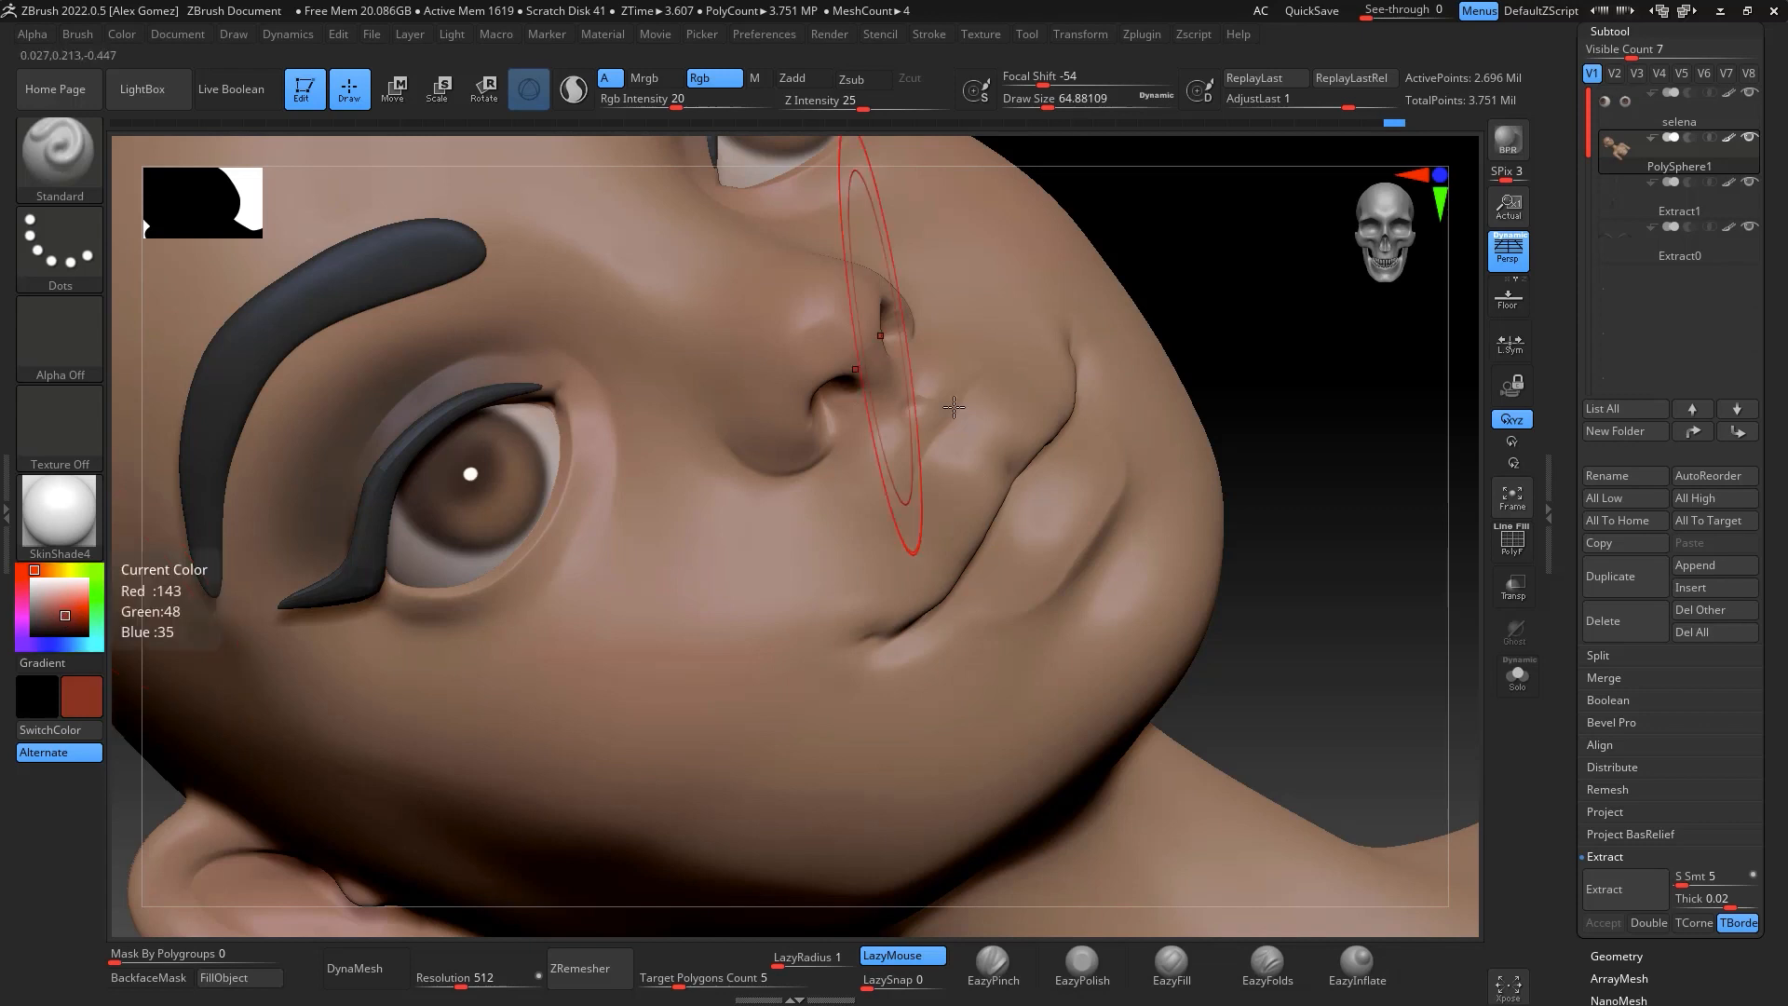
pyautogui.press('space')
pyautogui.moveTo(992, 495)
pyautogui.mouseDown()
pyautogui.moveTo(975, 493)
pyautogui.moveTo(971, 530)
pyautogui.mouseUp()
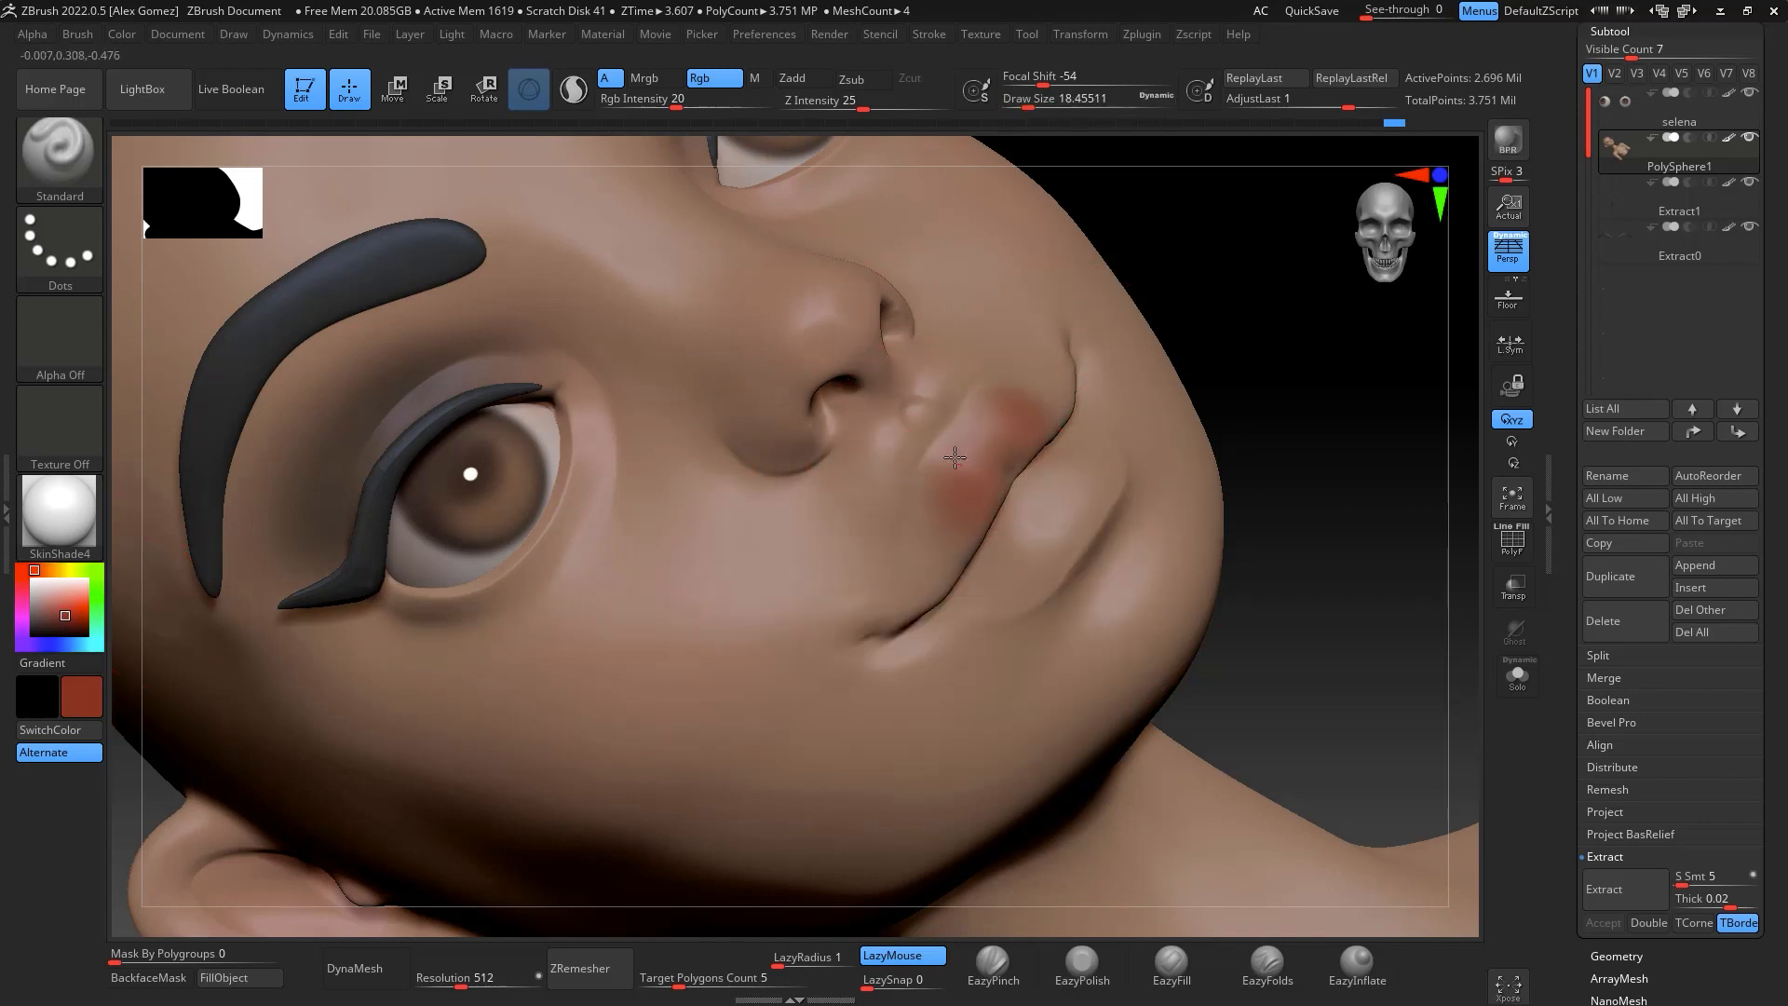
pyautogui.moveTo(980, 450)
pyautogui.mouseDown()
pyautogui.moveTo(964, 457)
pyautogui.moveTo(980, 543)
pyautogui.mouseUp()
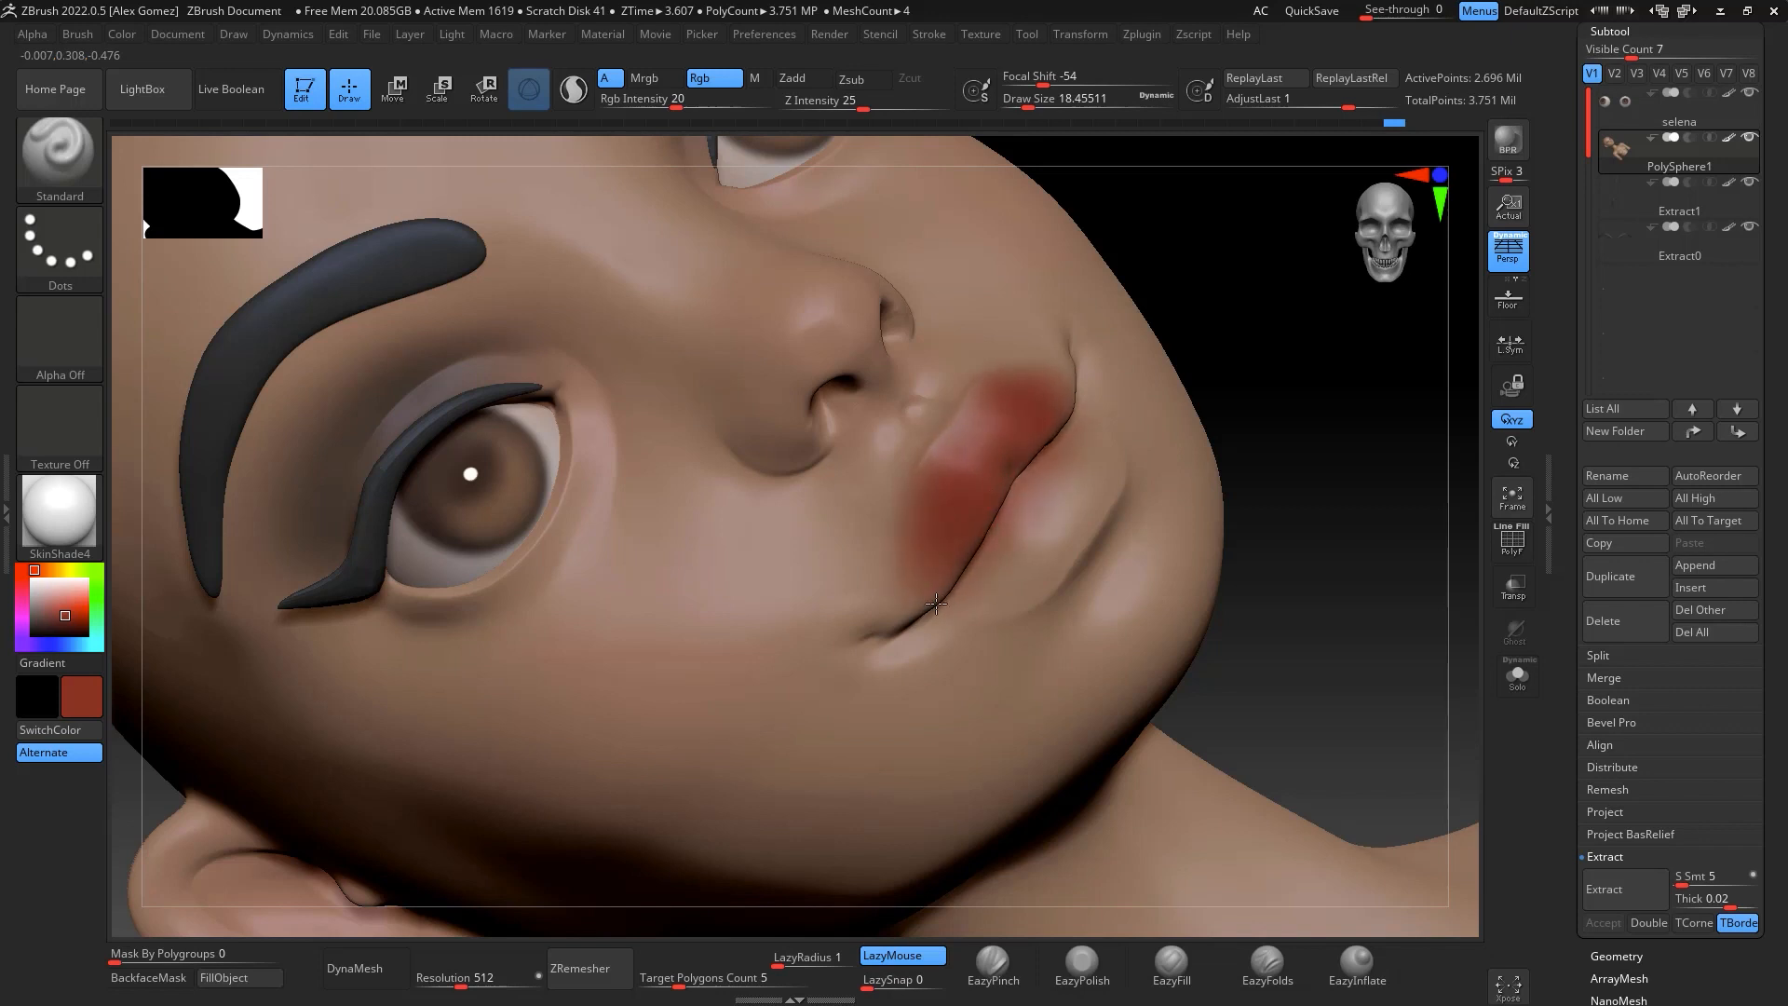
pyautogui.moveTo(1257, 372)
pyautogui.mouseDown()
pyautogui.moveTo(1321, 382)
pyautogui.moveTo(1108, 475)
pyautogui.moveTo(1073, 440)
pyautogui.mouseUp()
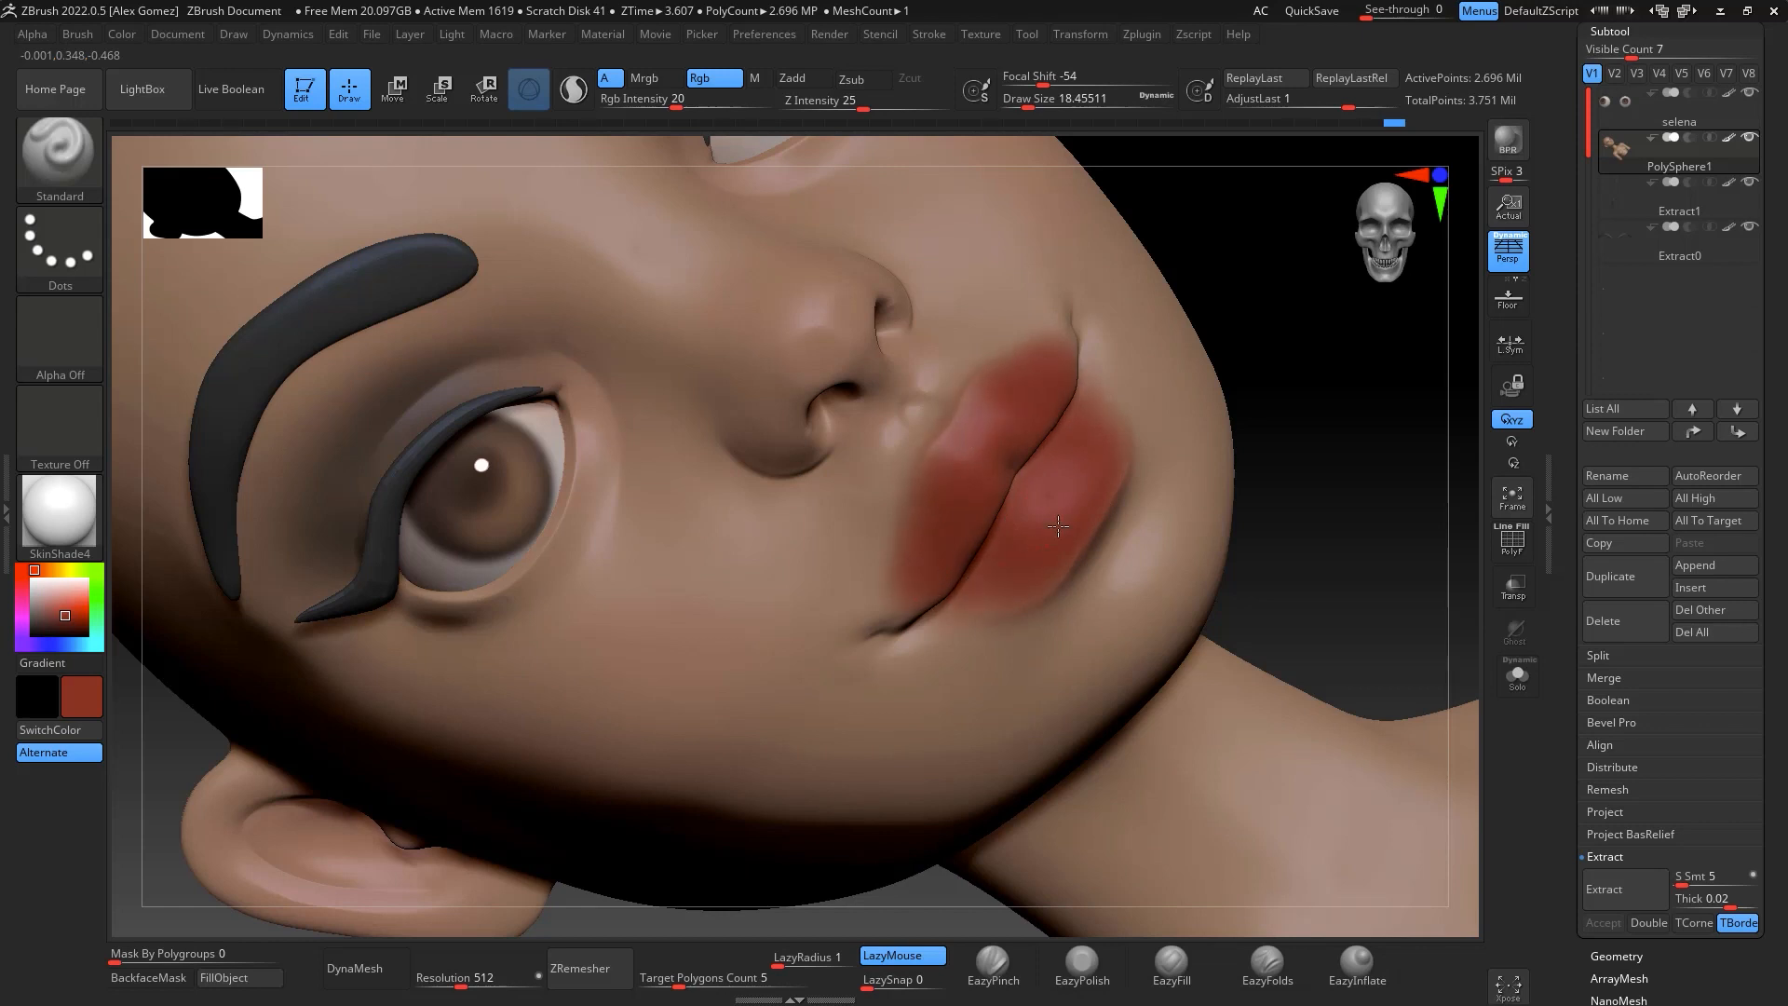
pyautogui.moveTo(1349, 271); pyautogui.dragTo(1130, 382)
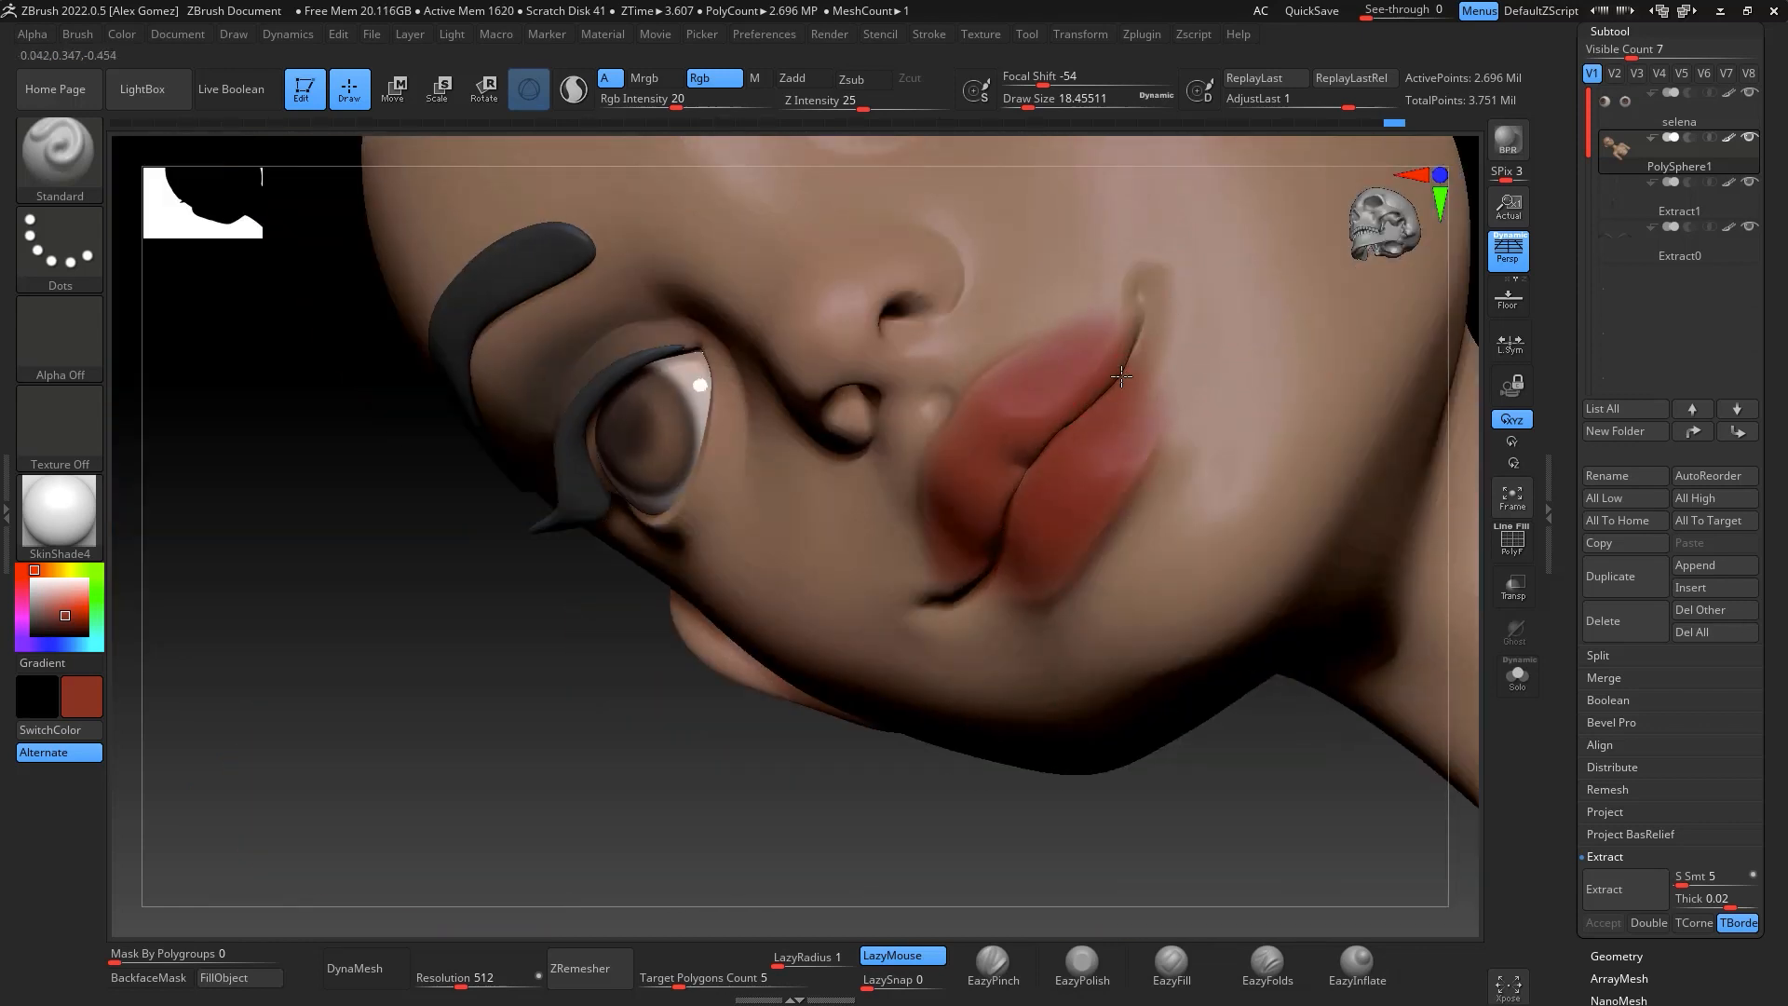
pyautogui.moveTo(1158, 798); pyautogui.dragTo(1162, 515)
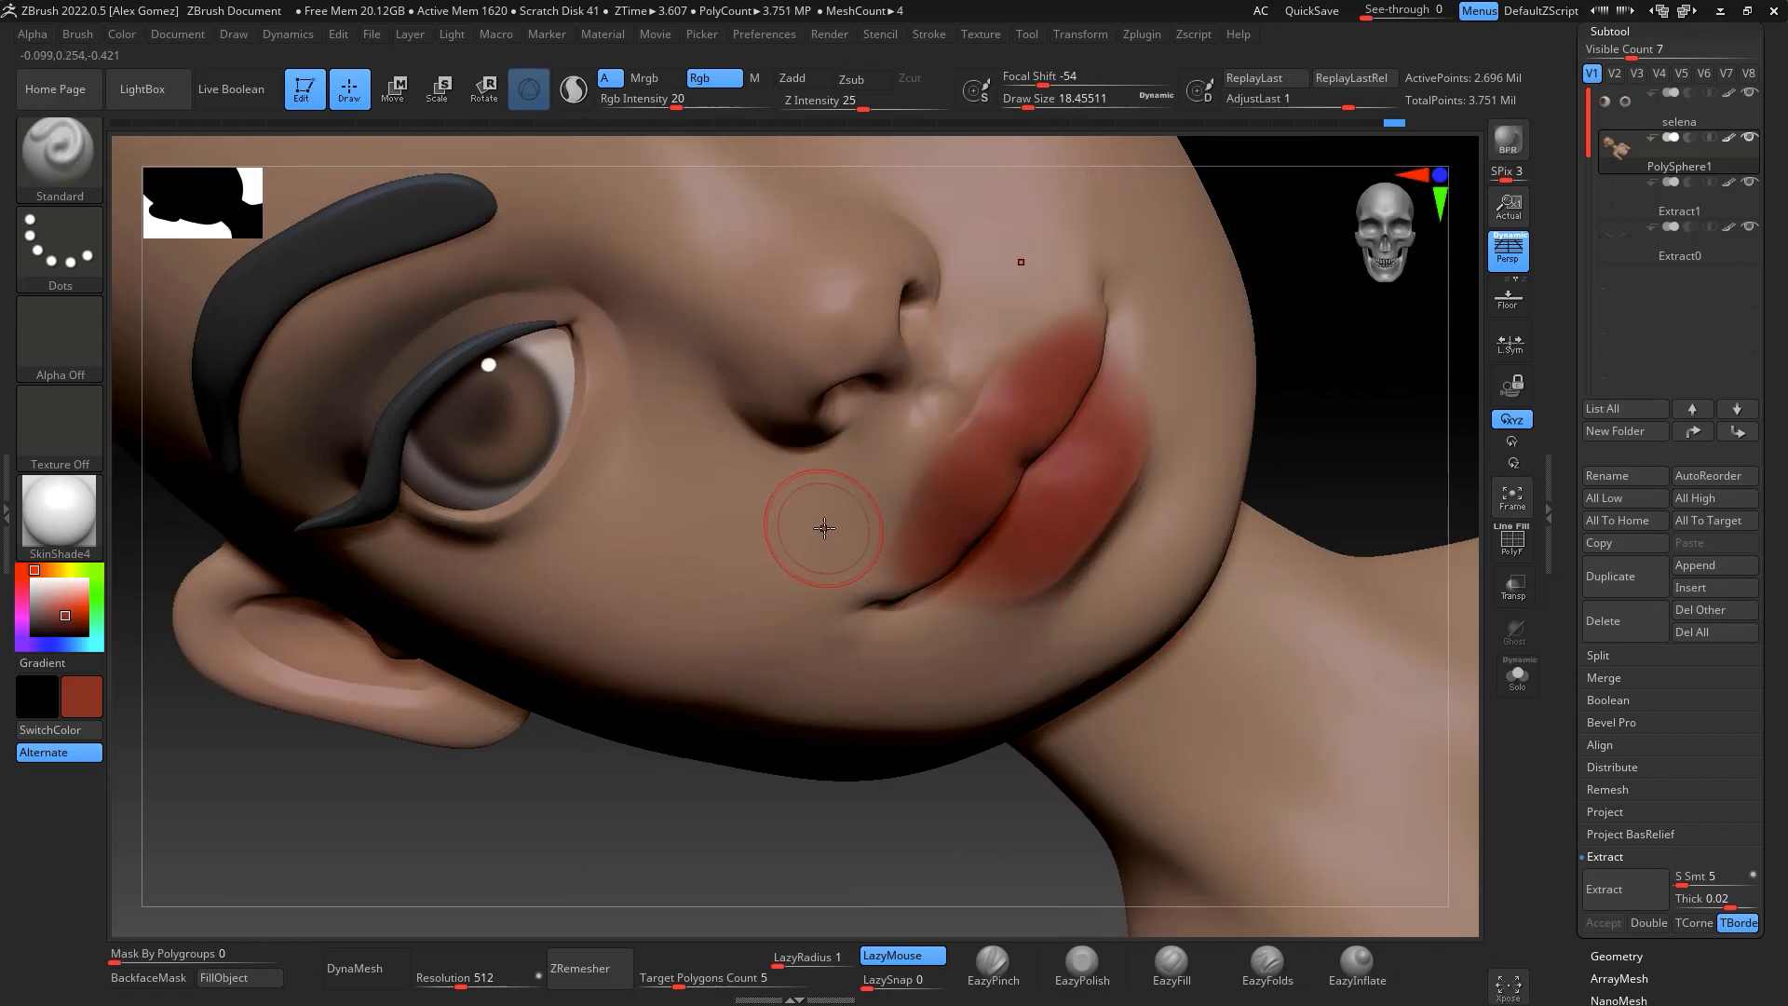
# Sample the tan skin colour and clean up the outer edge of the red lips with a draw size of about 12
pyautogui.press('c')
pyautogui.moveTo(1323, 405); pyautogui.dragTo(1340, 317)
pyautogui.press('space')
pyautogui.moveTo(928, 519); pyautogui.dragTo(919, 519)
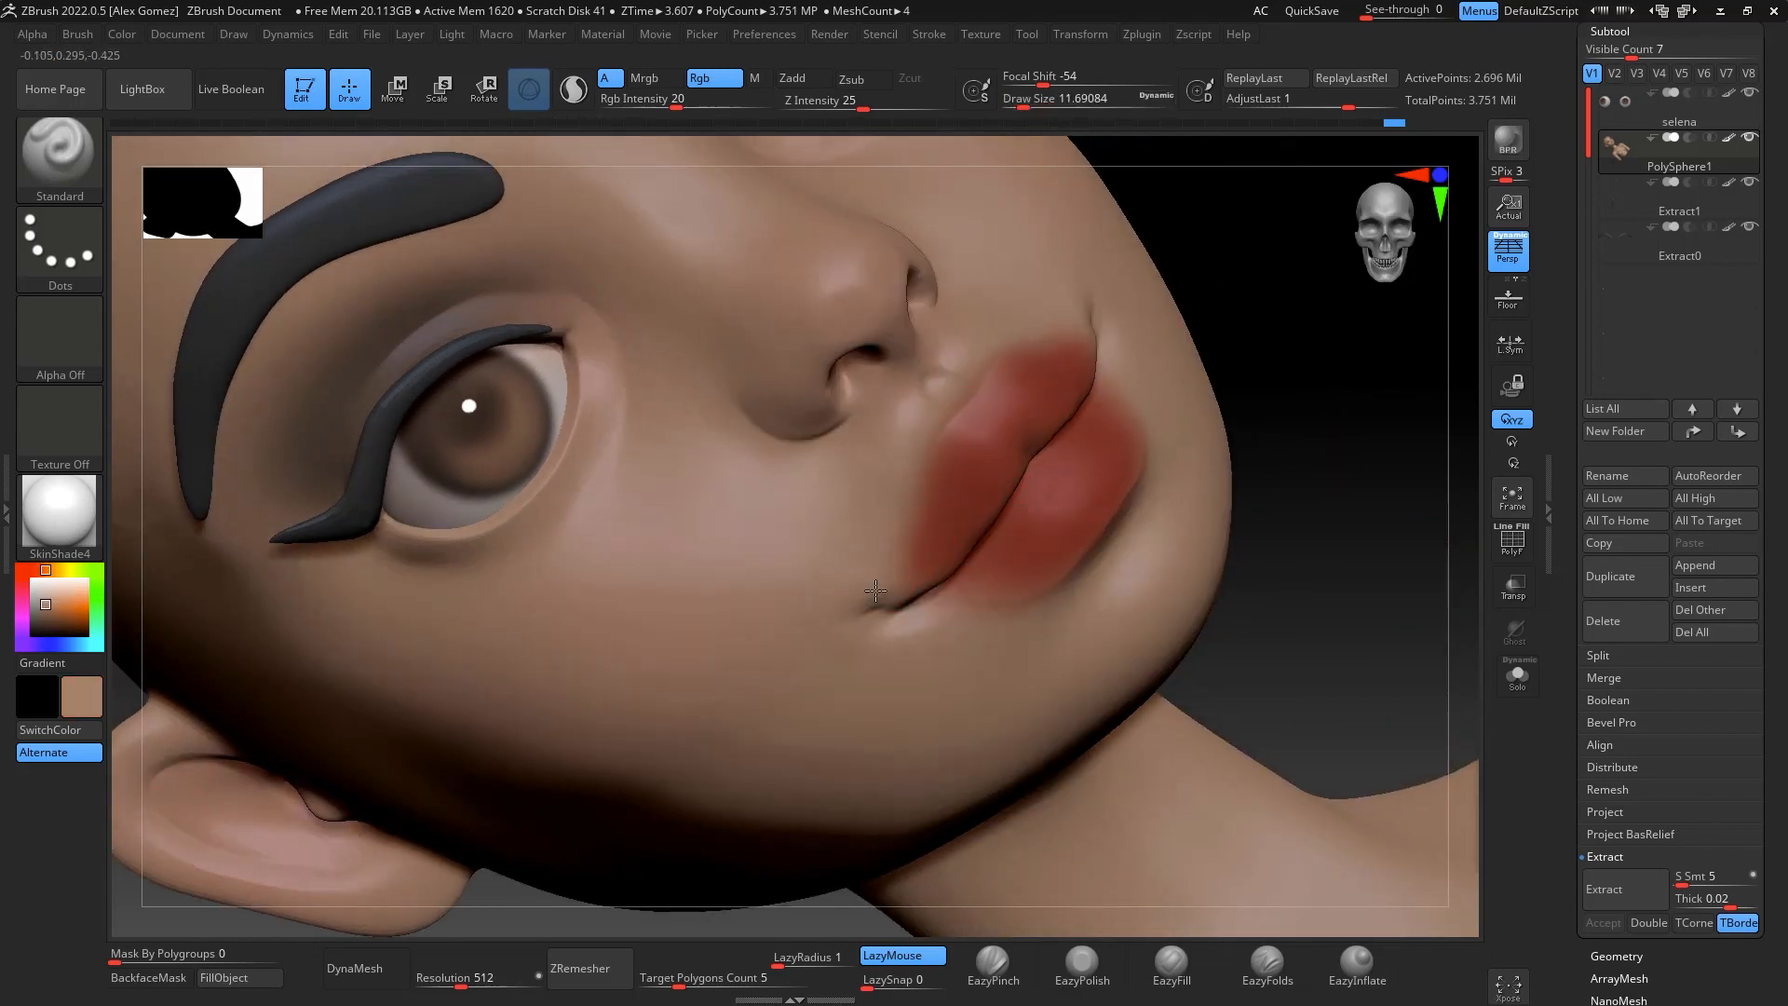
pyautogui.moveTo(942, 419); pyautogui.dragTo(977, 380)
# Sample the lip red and sharpen the contour of the upper lip with a draw size of about 6.6
pyautogui.press('c')
pyautogui.press('space')
pyautogui.moveTo(942, 531); pyautogui.dragTo(927, 531)
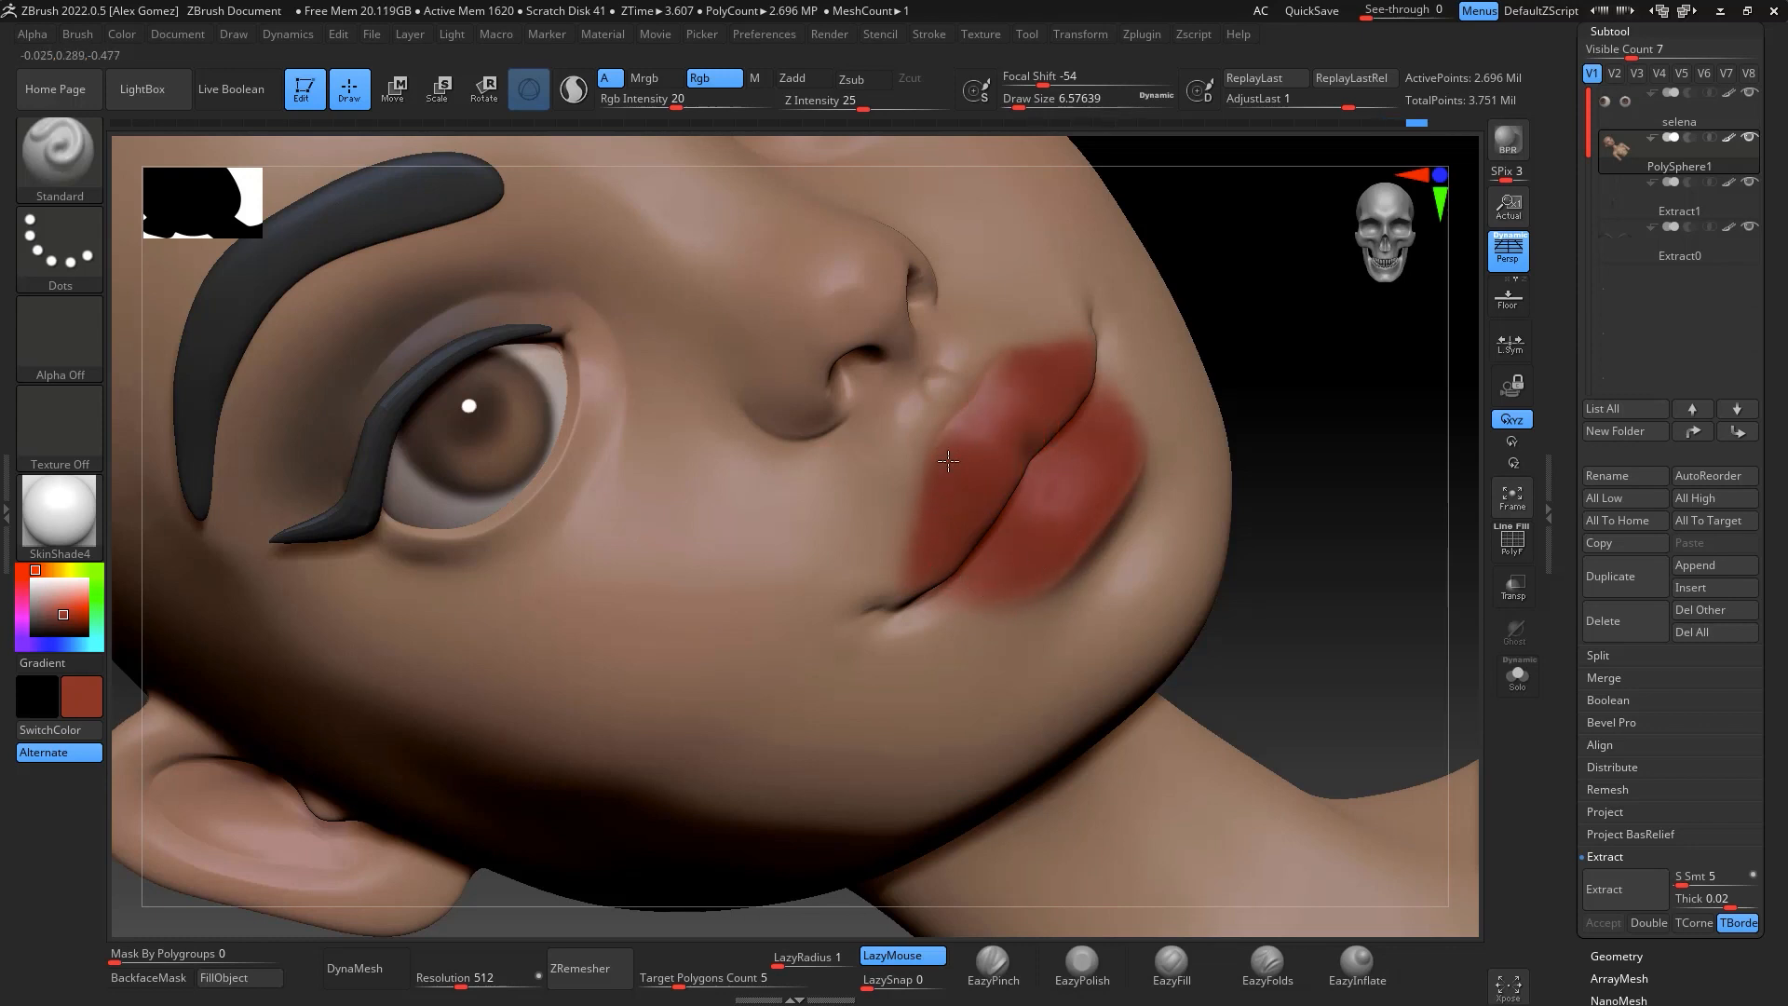
# Shade the centre and parting line of the lips in a darker red with a draw size of about 20
pyautogui.moveTo(61, 619); pyautogui.dragTo(60, 626)
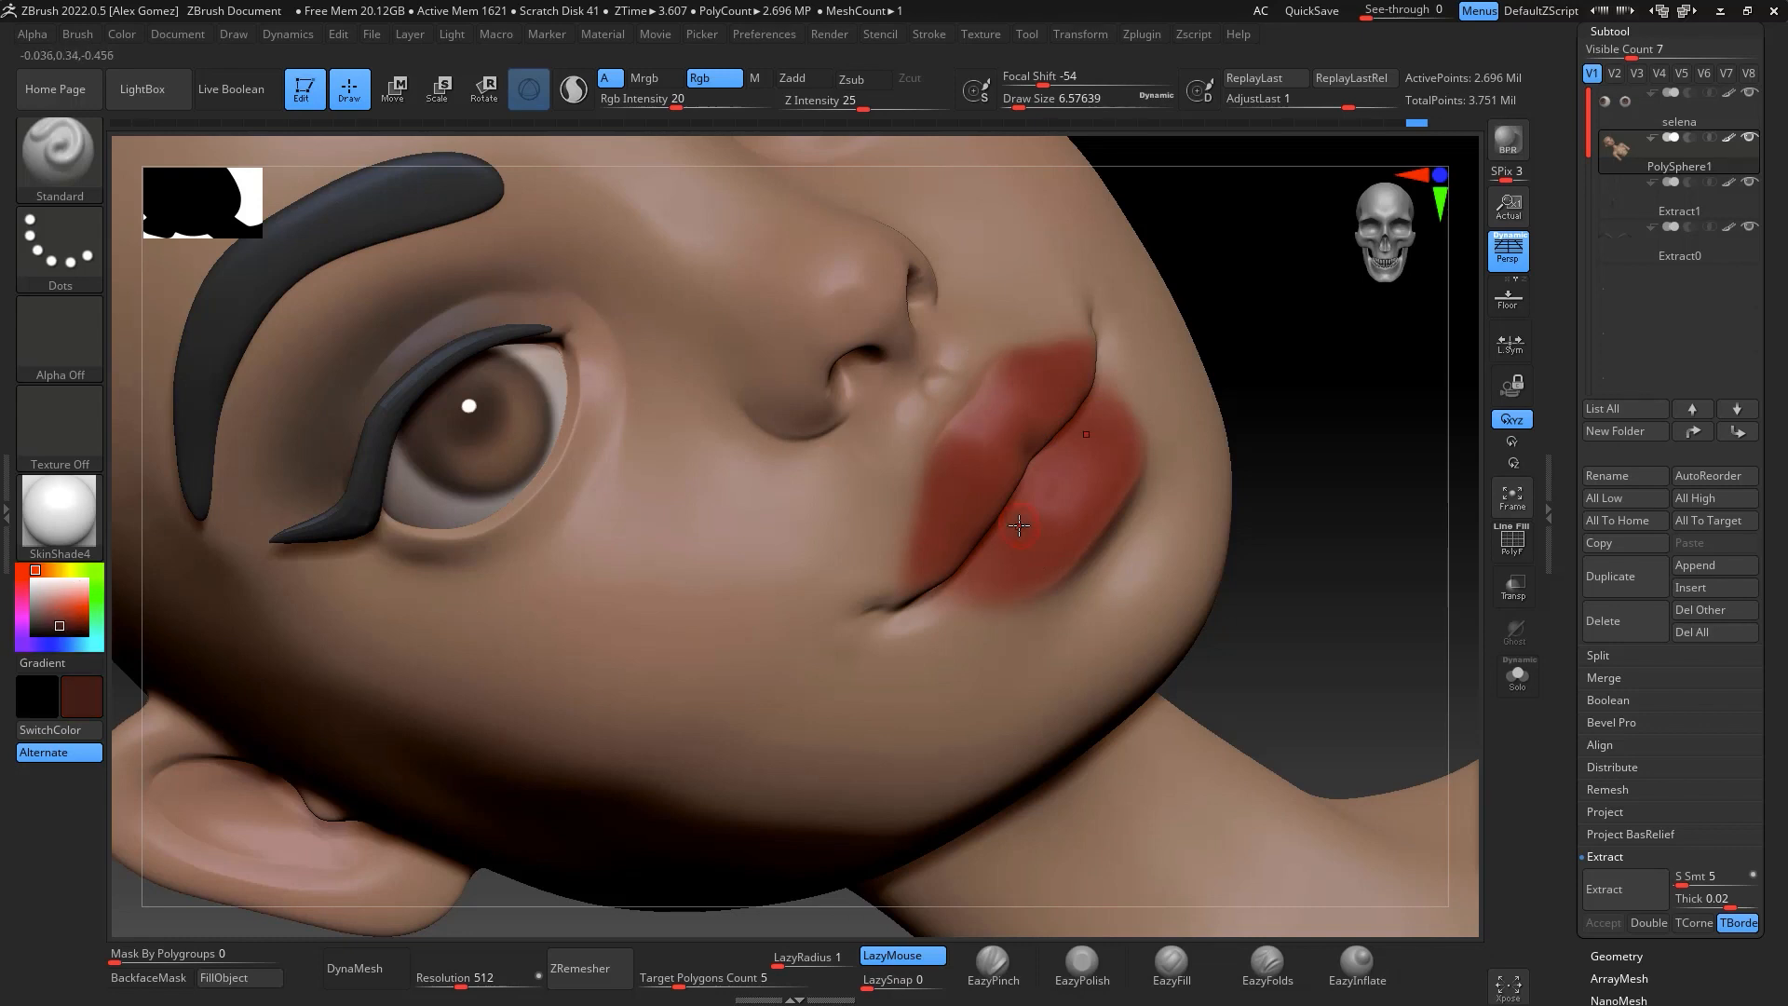
pyautogui.press('space')
pyautogui.moveTo(1019, 525); pyautogui.dragTo(1030, 525)
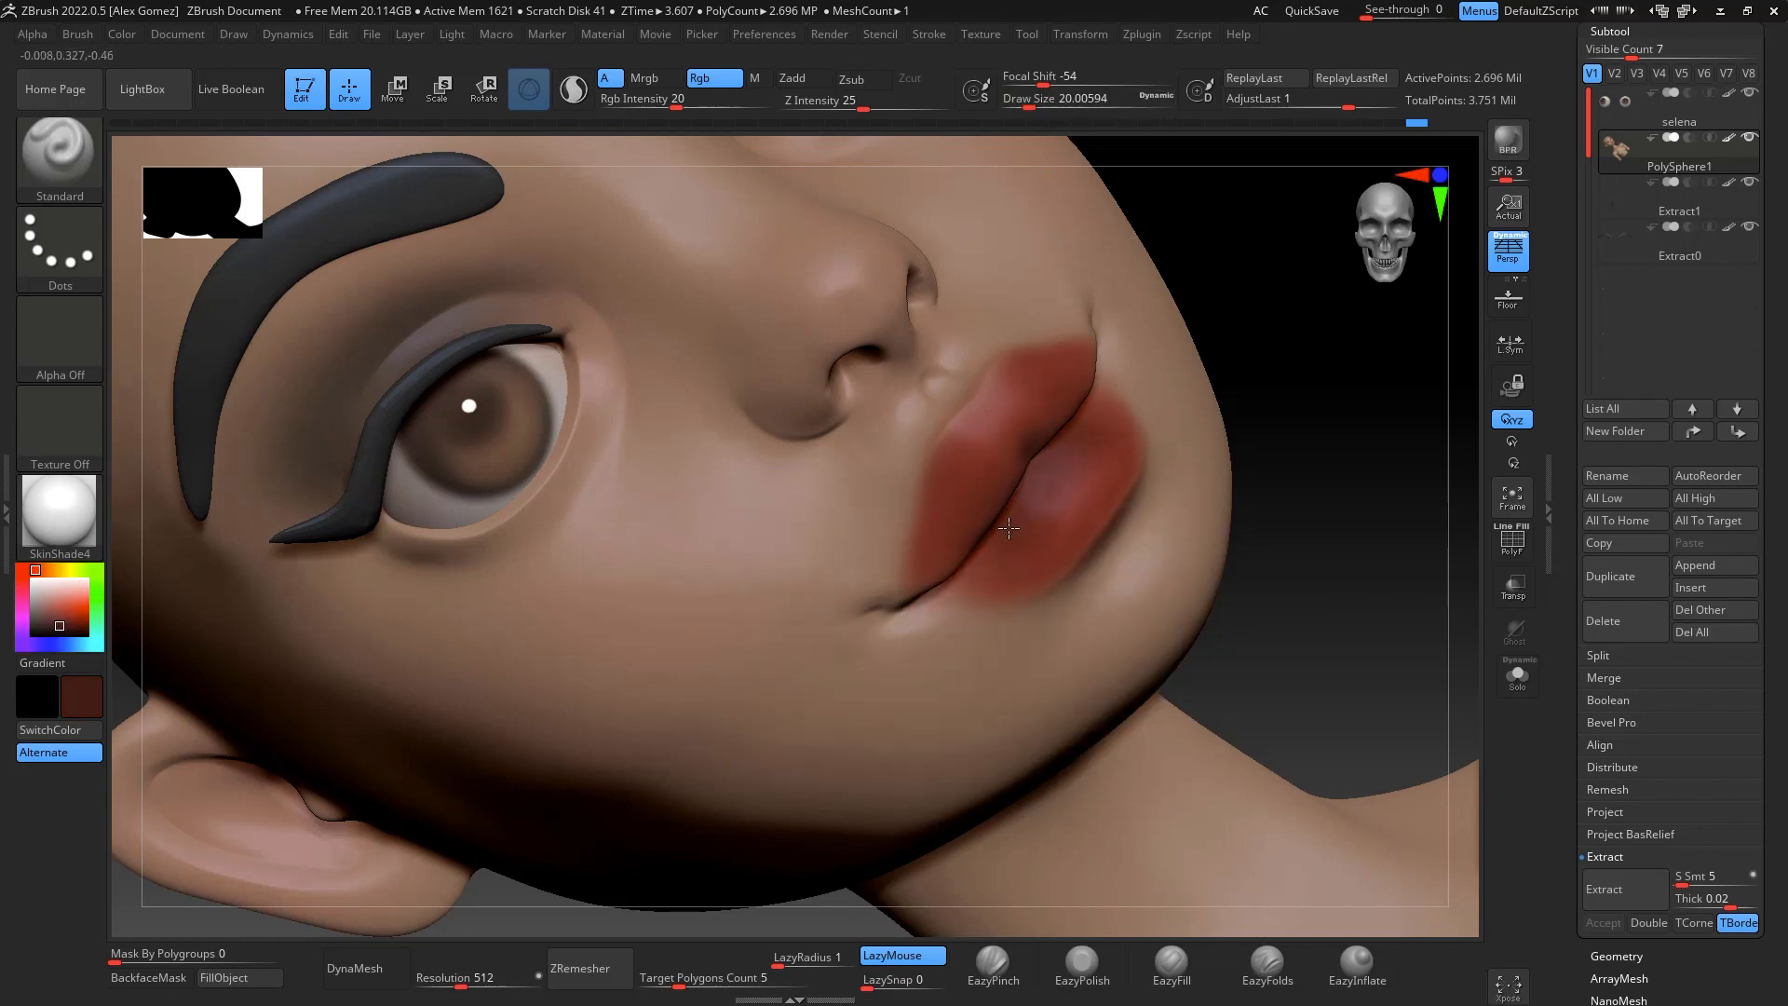
pyautogui.moveTo(1224, 308)
pyautogui.mouseDown()
pyautogui.moveTo(1241, 304)
pyautogui.moveTo(1209, 287)
pyautogui.mouseUp()
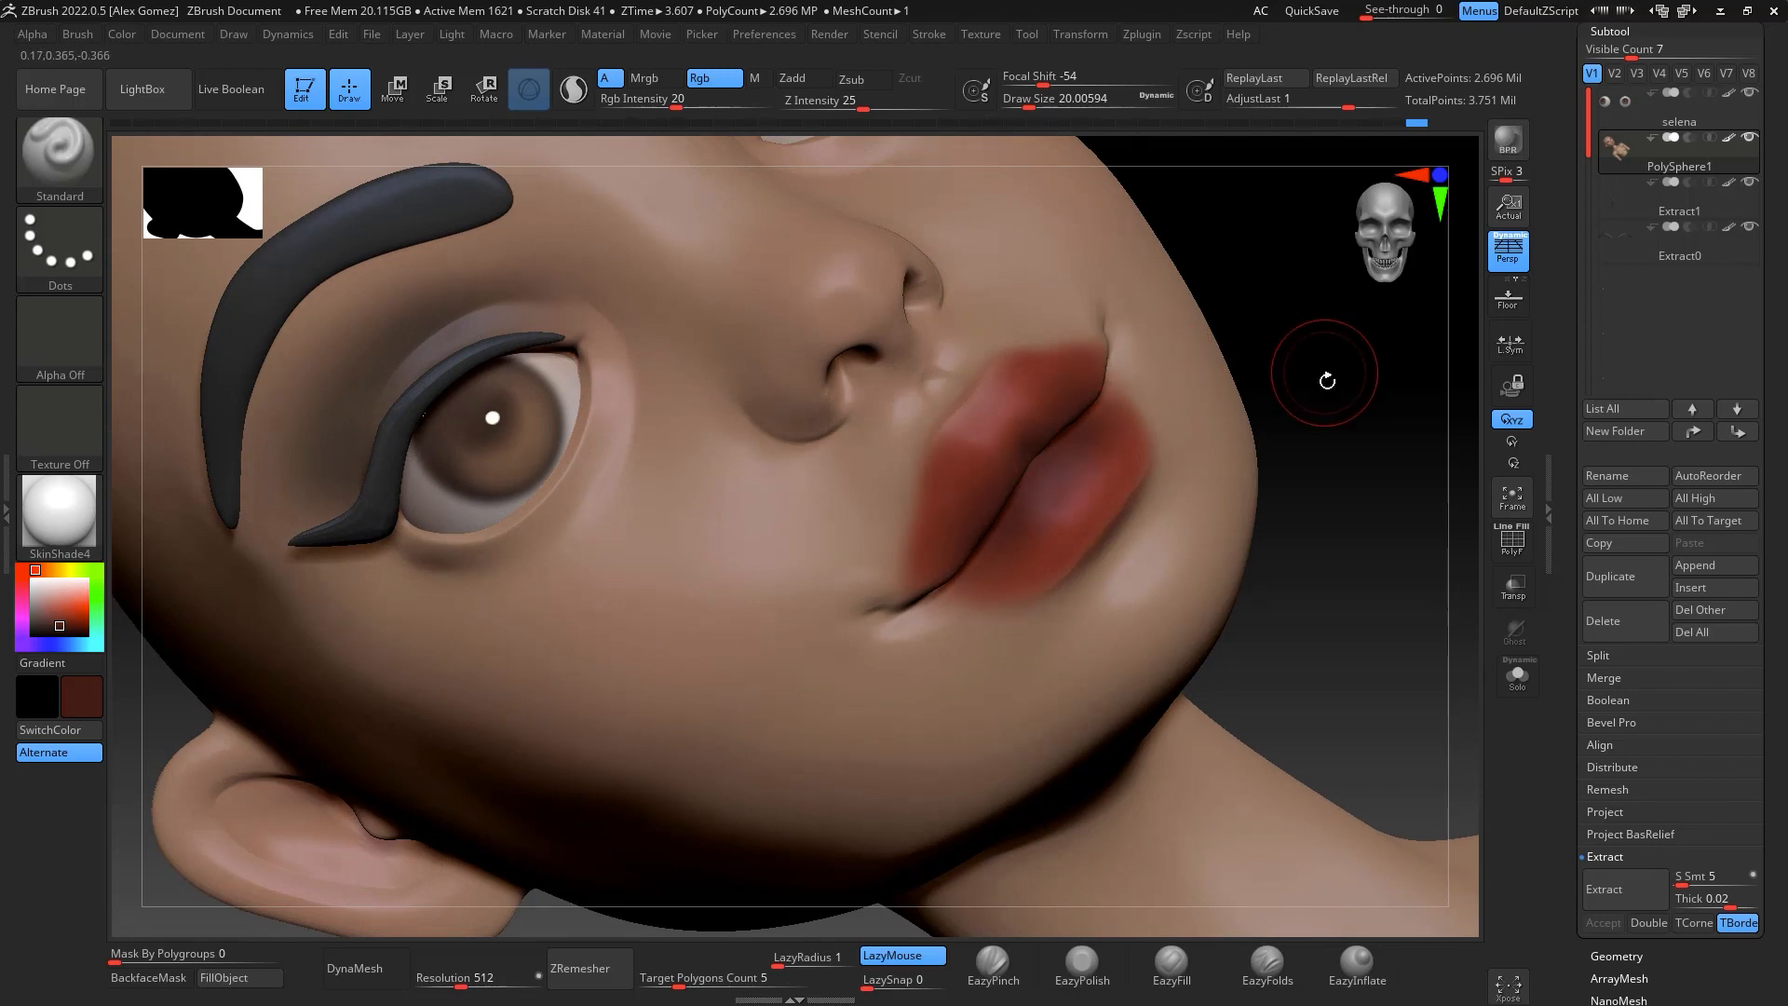
pyautogui.keyDown('shift'); pyautogui.moveTo(1325, 383); pyautogui.dragTo(1341, 403); pyautogui.keyUp('shift')
pyautogui.keyDown('ctrl'); pyautogui.moveTo(1385, 590); pyautogui.dragTo(1357, 335, button='right'); pyautogui.keyUp('ctrl')
pyautogui.moveTo(1136, 689); pyautogui.dragTo(1265, 693)
pyautogui.moveTo(1264, 691)
pyautogui.mouseDown(button='right')
pyautogui.moveTo(1357, 619)
pyautogui.moveTo(1173, 311)
pyautogui.moveTo(1177, 399)
pyautogui.moveTo(1265, 331)
pyautogui.moveTo(1092, 450)
pyautogui.mouseUp(button='right')
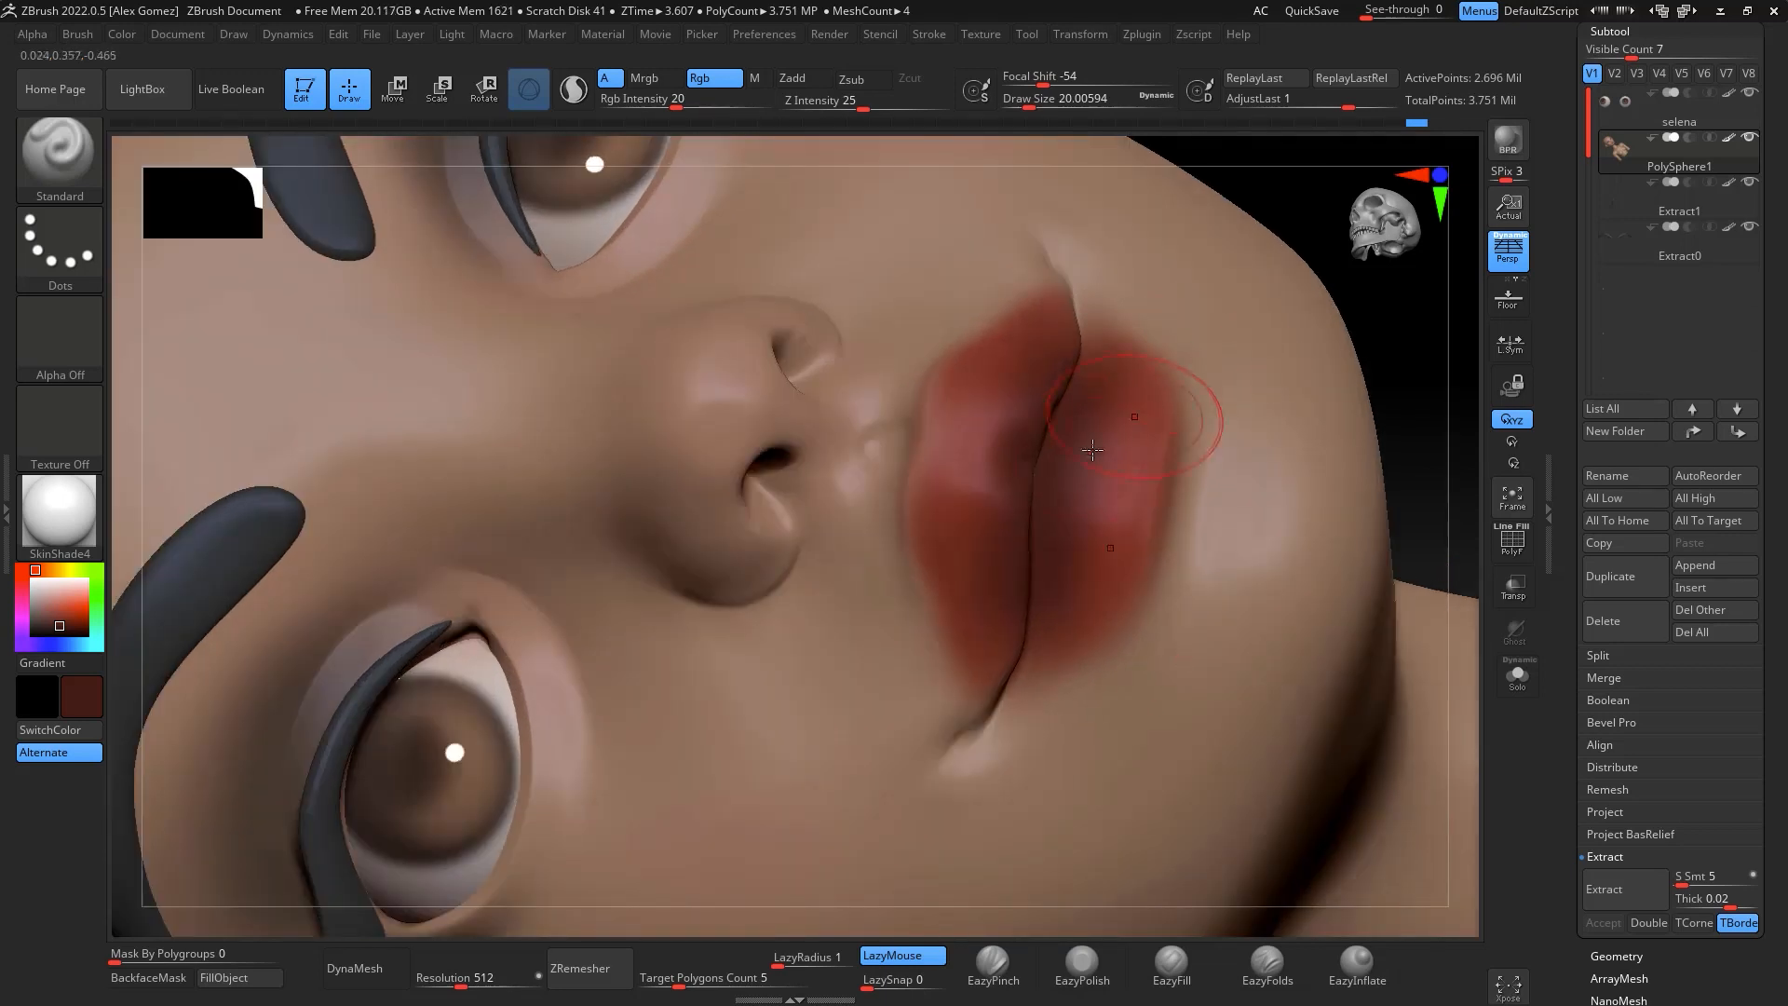
# Sample a mid red from the lips and blend the shading across both lips with a draw size of about 18
pyautogui.press('c')
pyautogui.press('space')
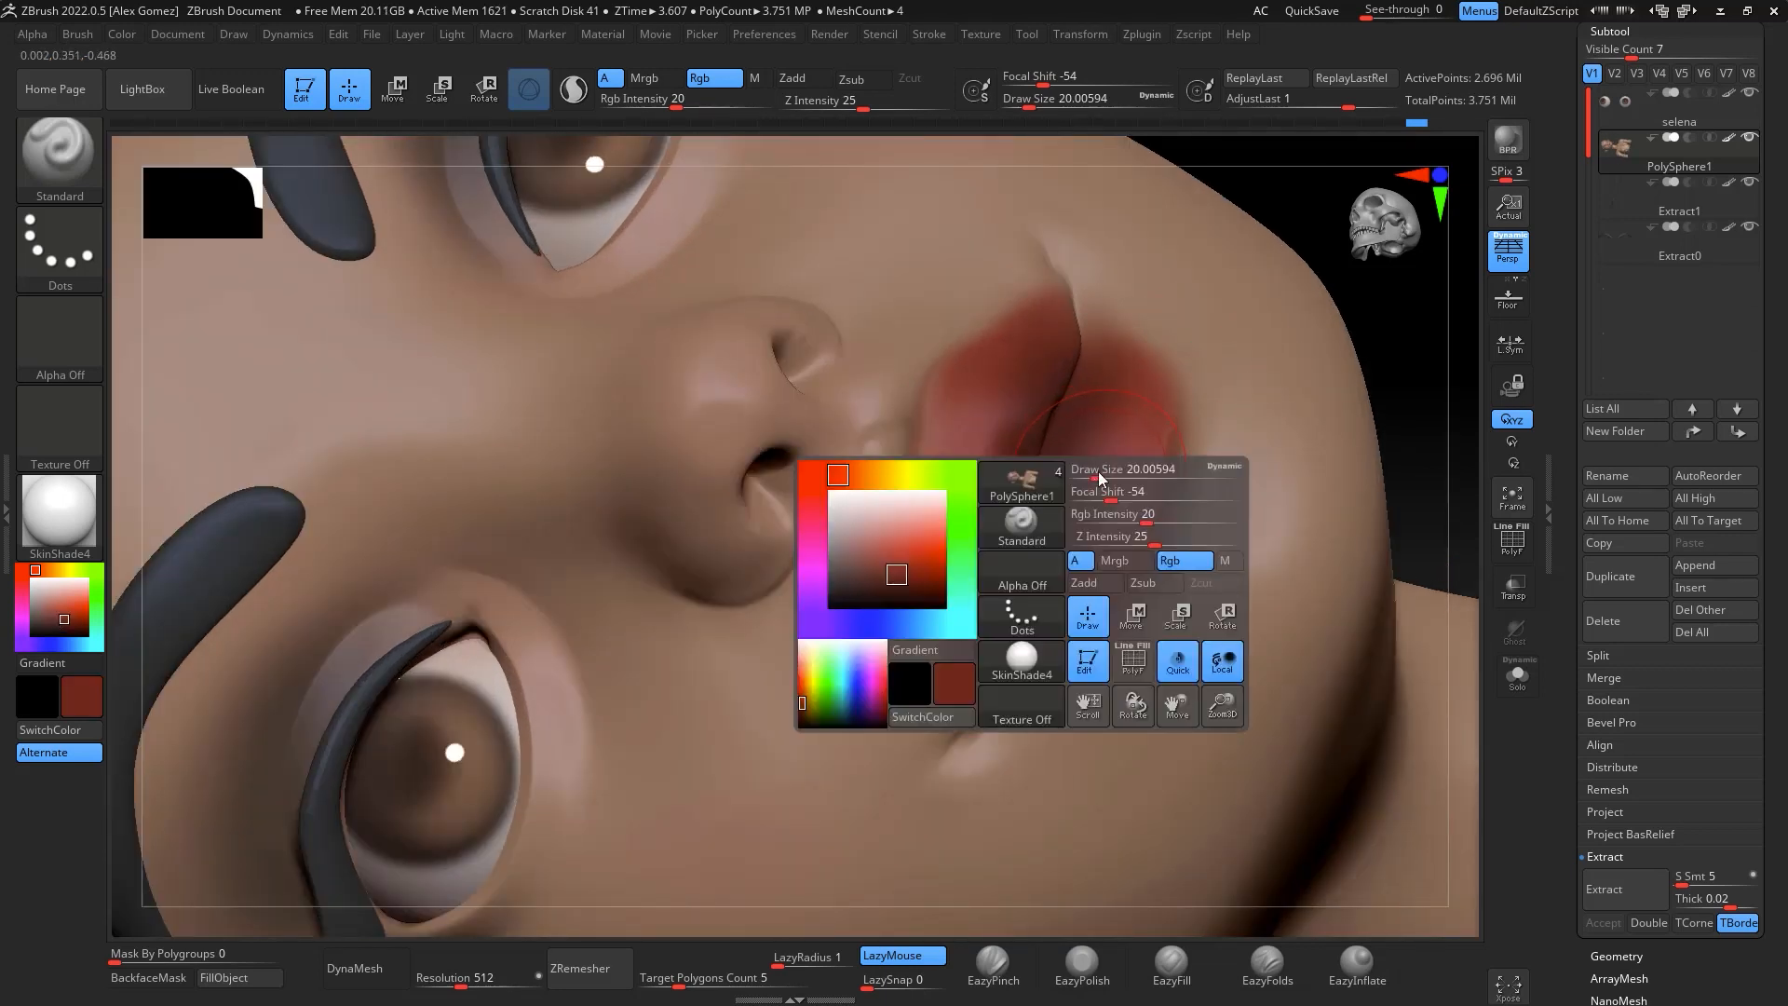
pyautogui.moveTo(1101, 477); pyautogui.dragTo(1101, 455)
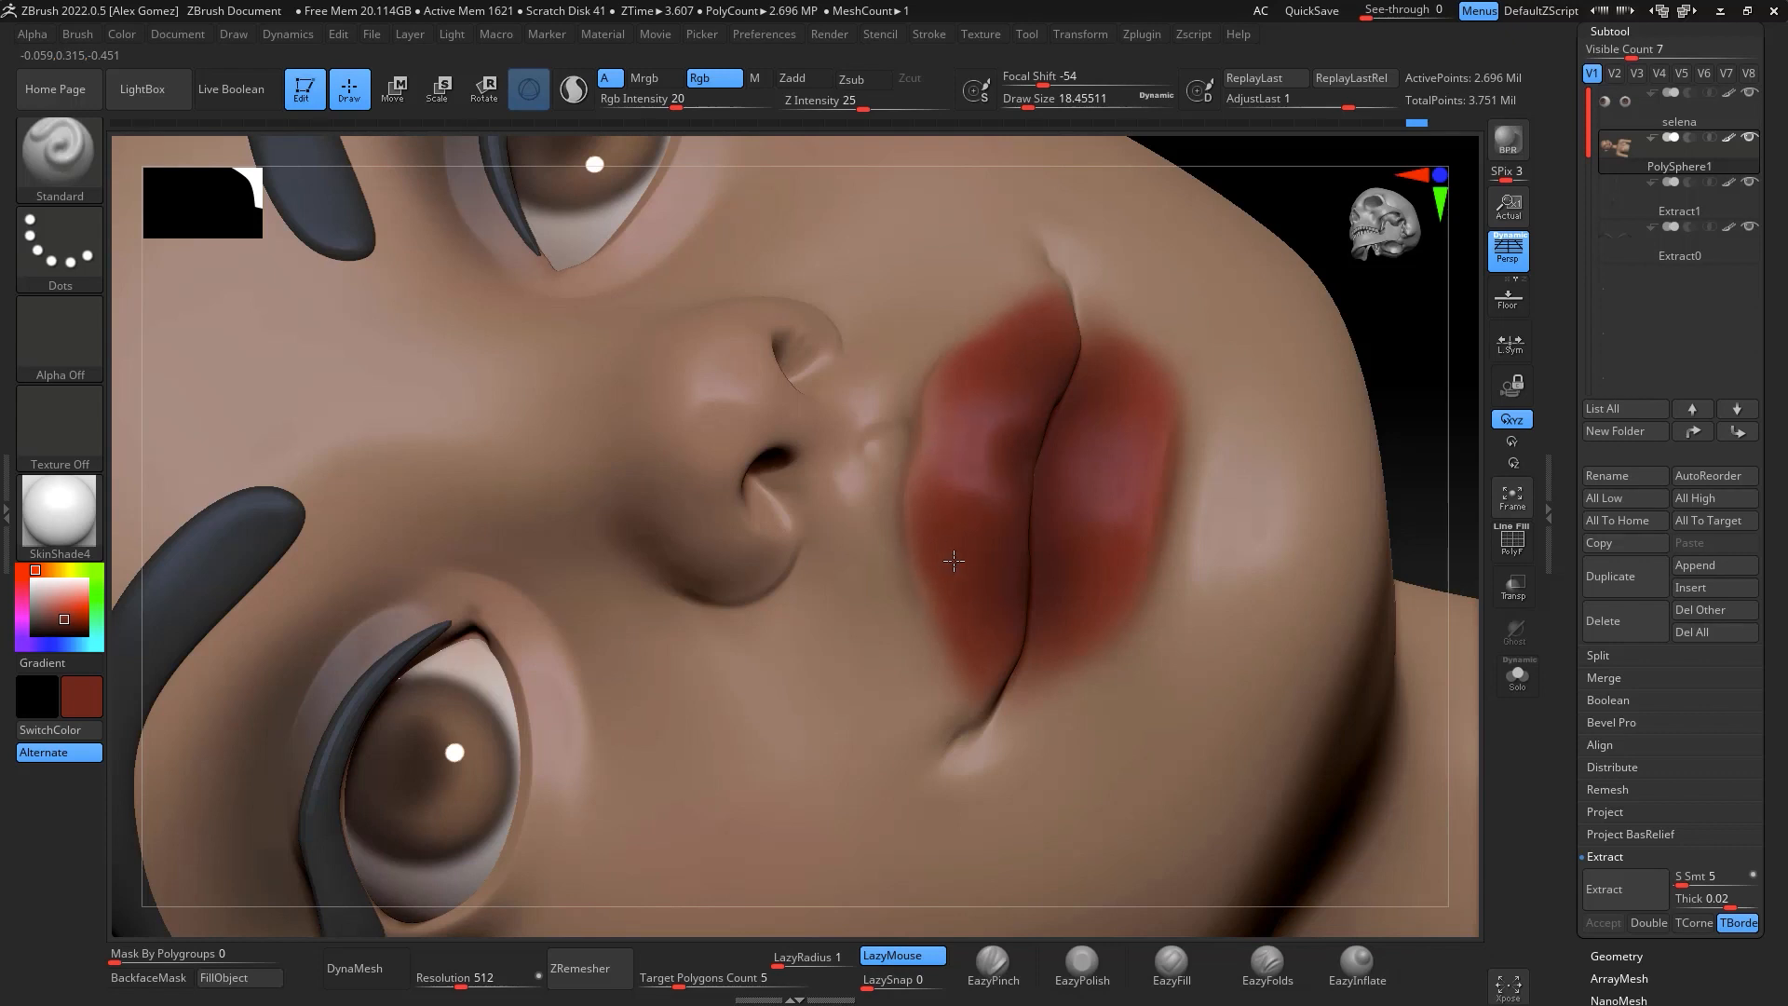
pyautogui.moveTo(1318, 329); pyautogui.dragTo(1413, 400)
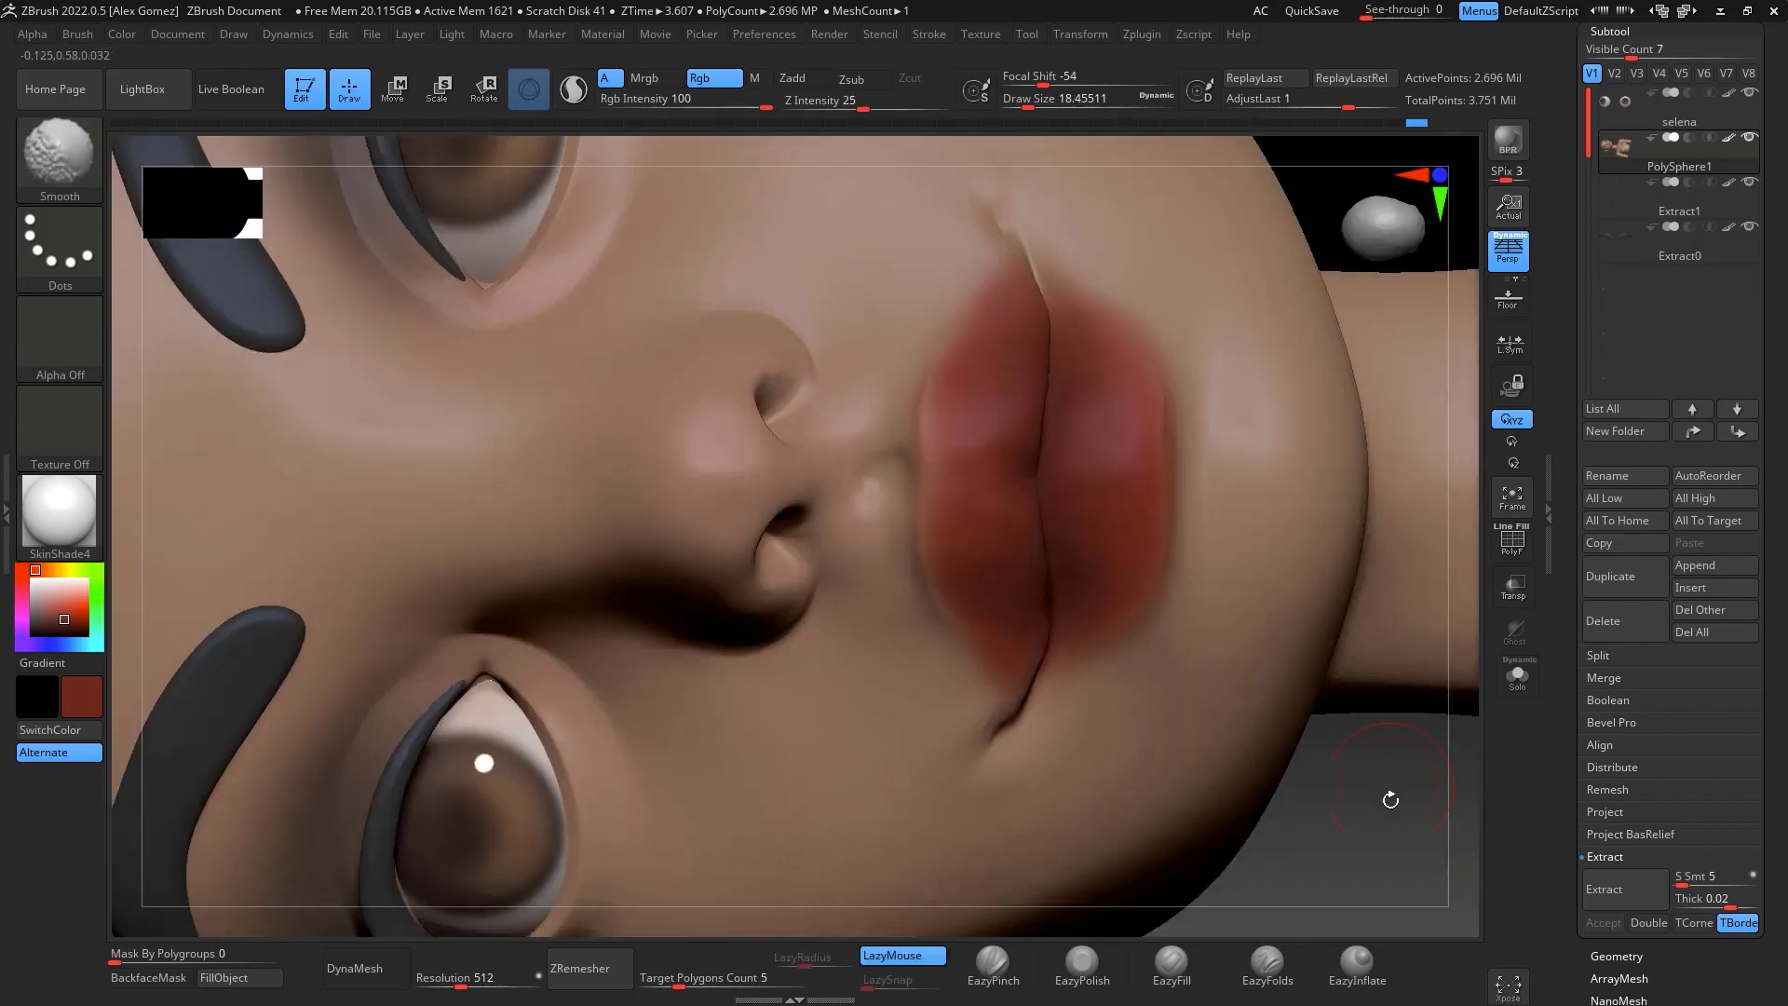
pyautogui.keyDown('alt'); pyautogui.moveTo(1388, 798); pyautogui.dragTo(1242, 709); pyautogui.keyUp('alt')
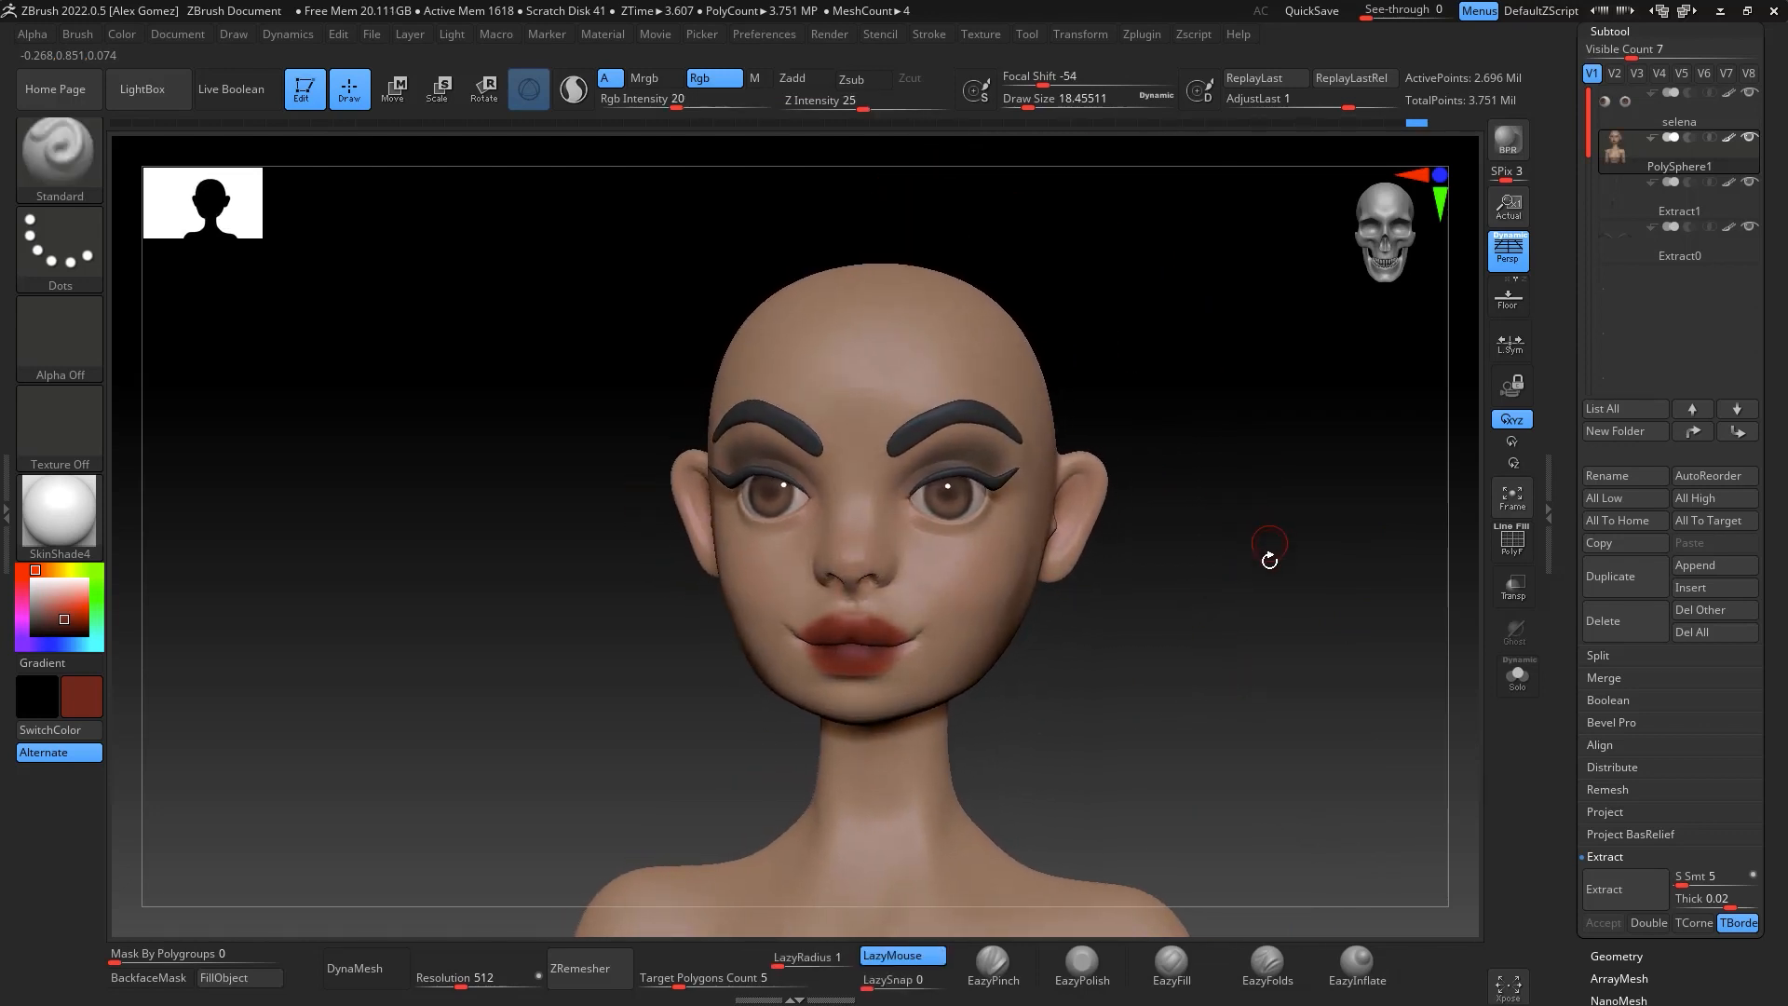
# Paint black eyeliner along the outer lower eyelids at an Rgb intensity of 100 and a draw size of about 8
pyautogui.moveTo(1269, 560); pyautogui.dragTo(1332, 482)
pyautogui.press('space')
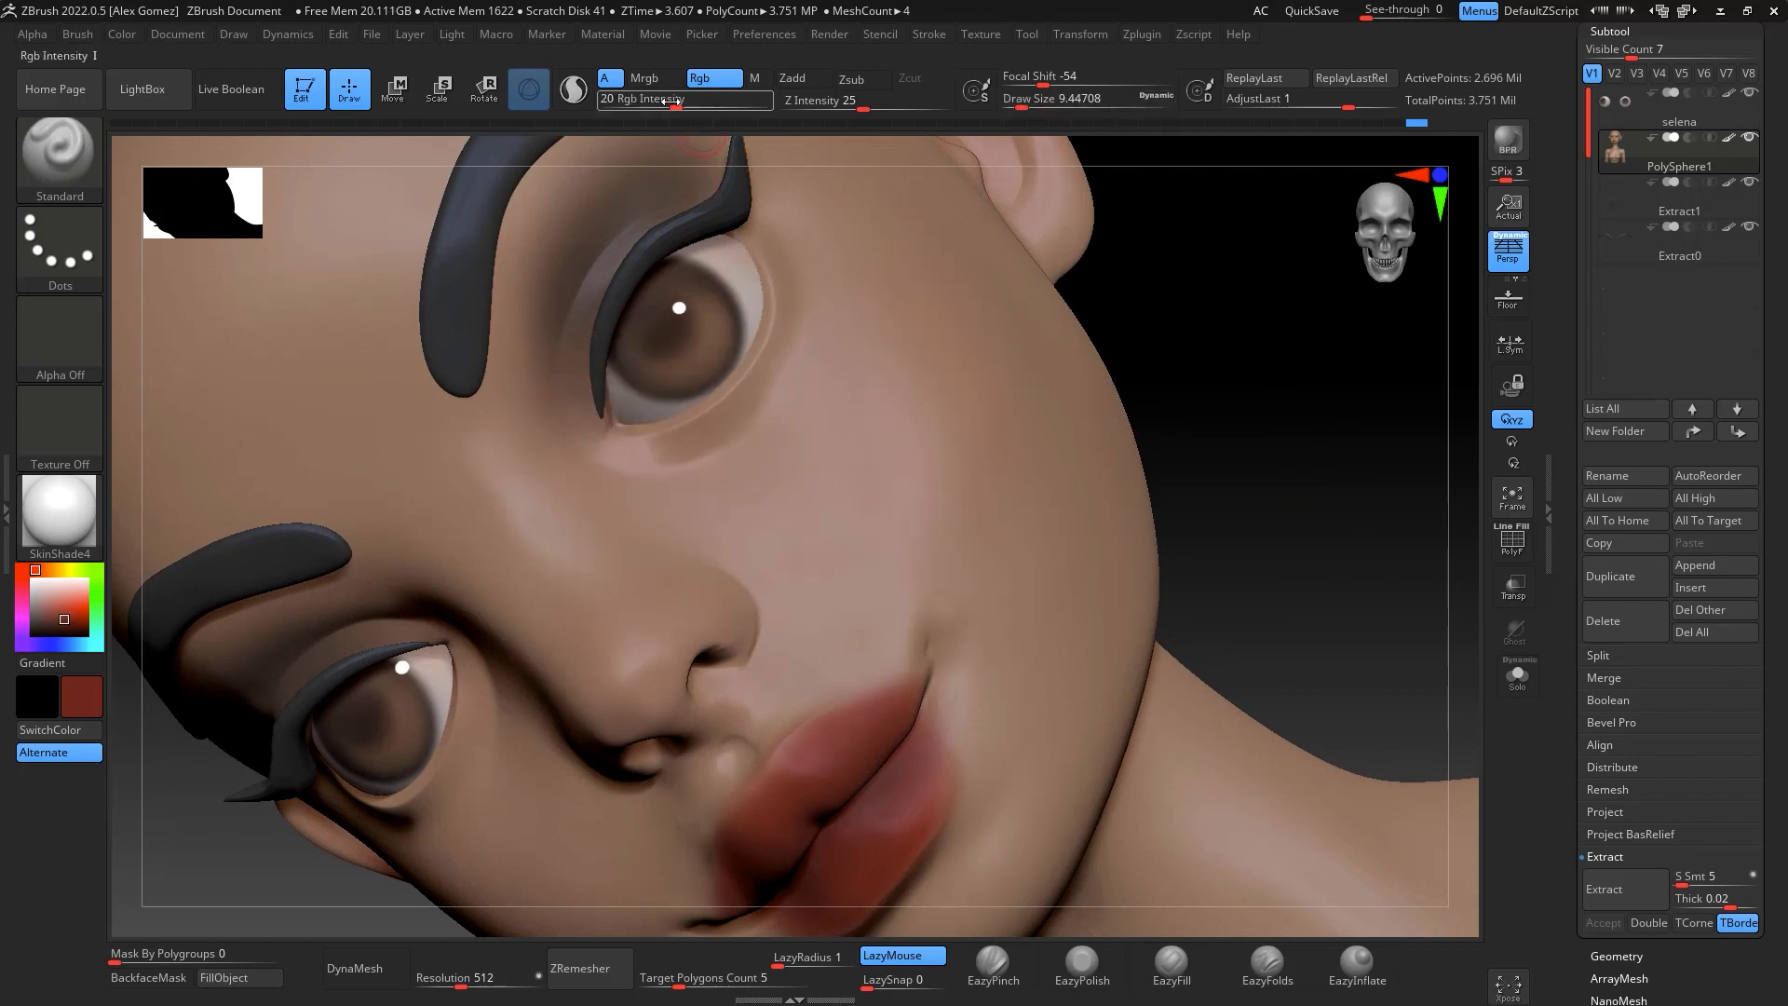
pyautogui.moveTo(672, 103); pyautogui.dragTo(760, 105)
pyautogui.press('space')
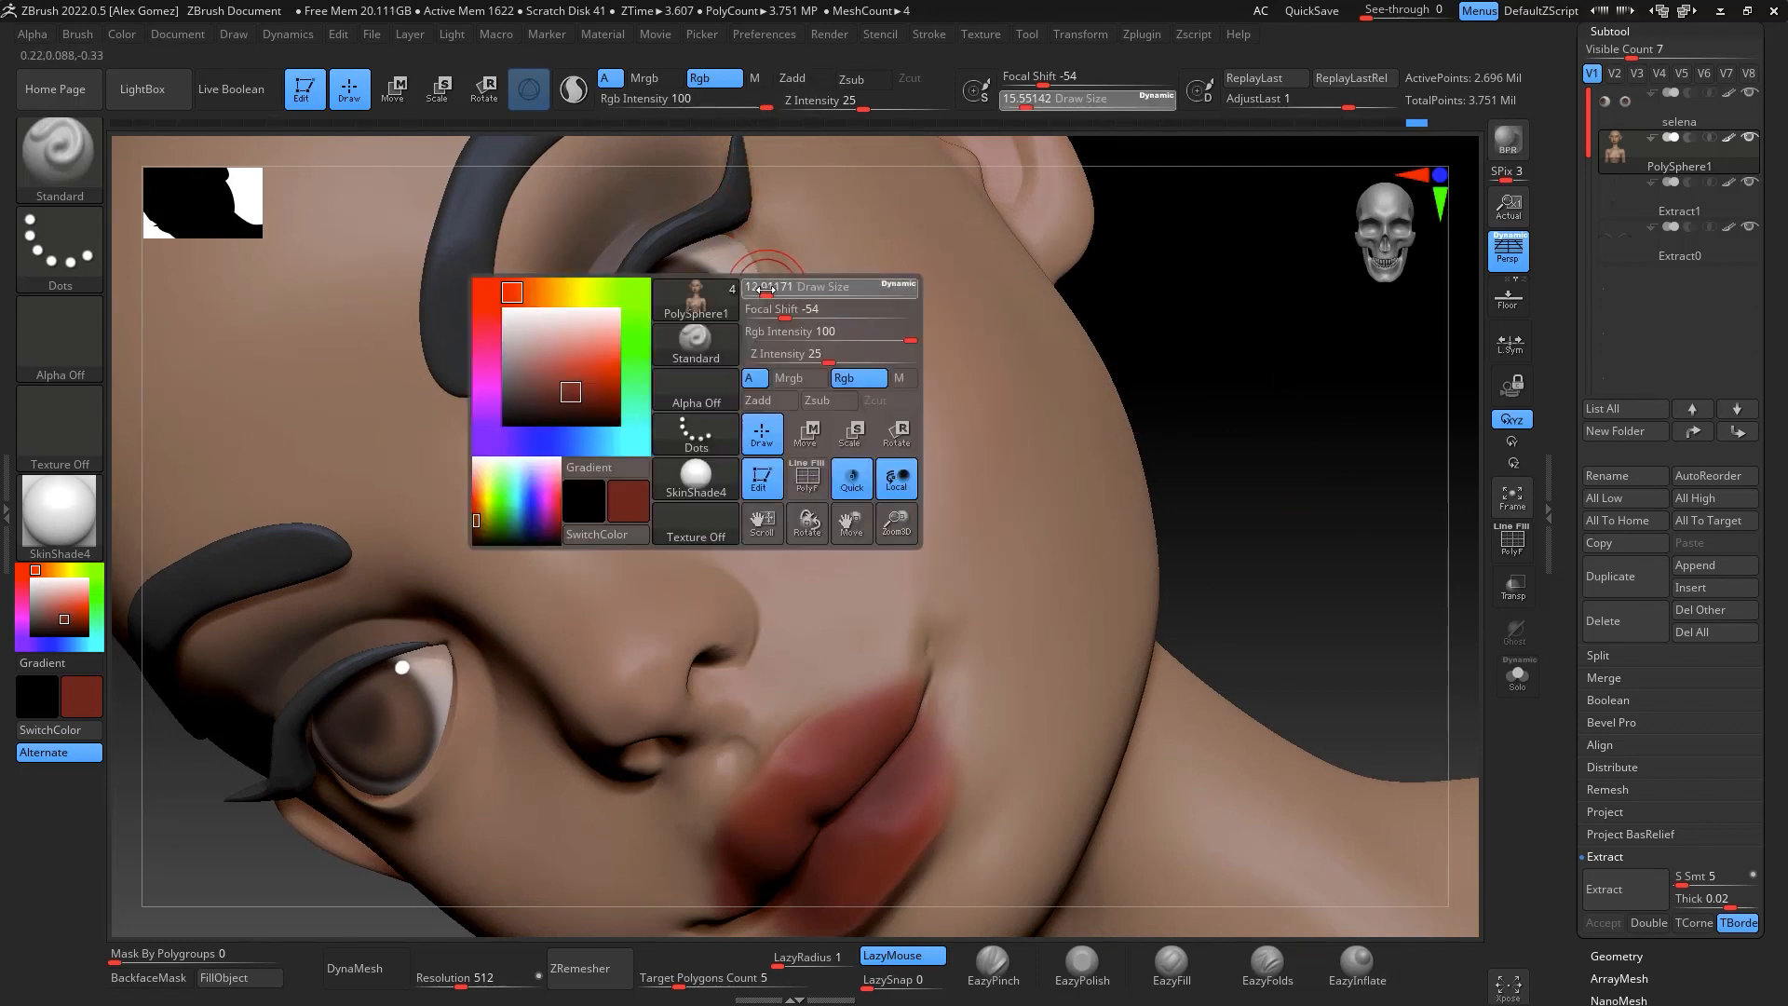
pyautogui.moveTo(765, 284); pyautogui.dragTo(752, 284)
pyautogui.moveTo(45, 630); pyautogui.dragTo(18, 649)
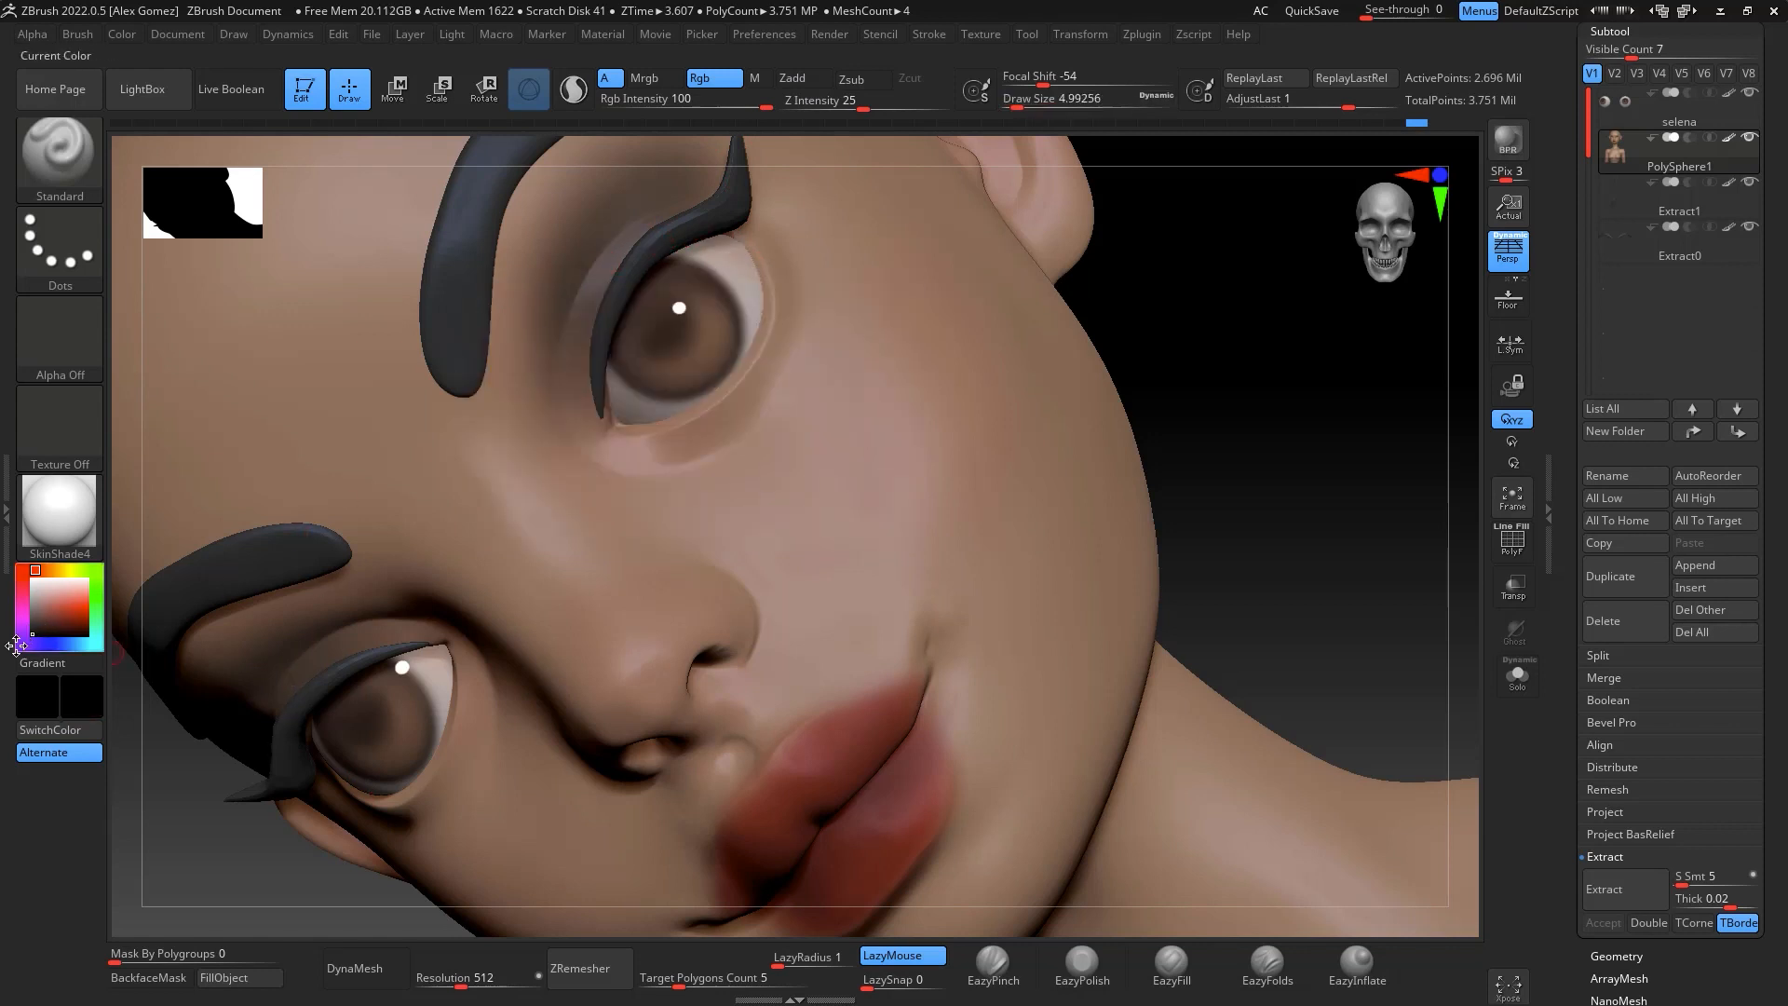
pyautogui.press('space')
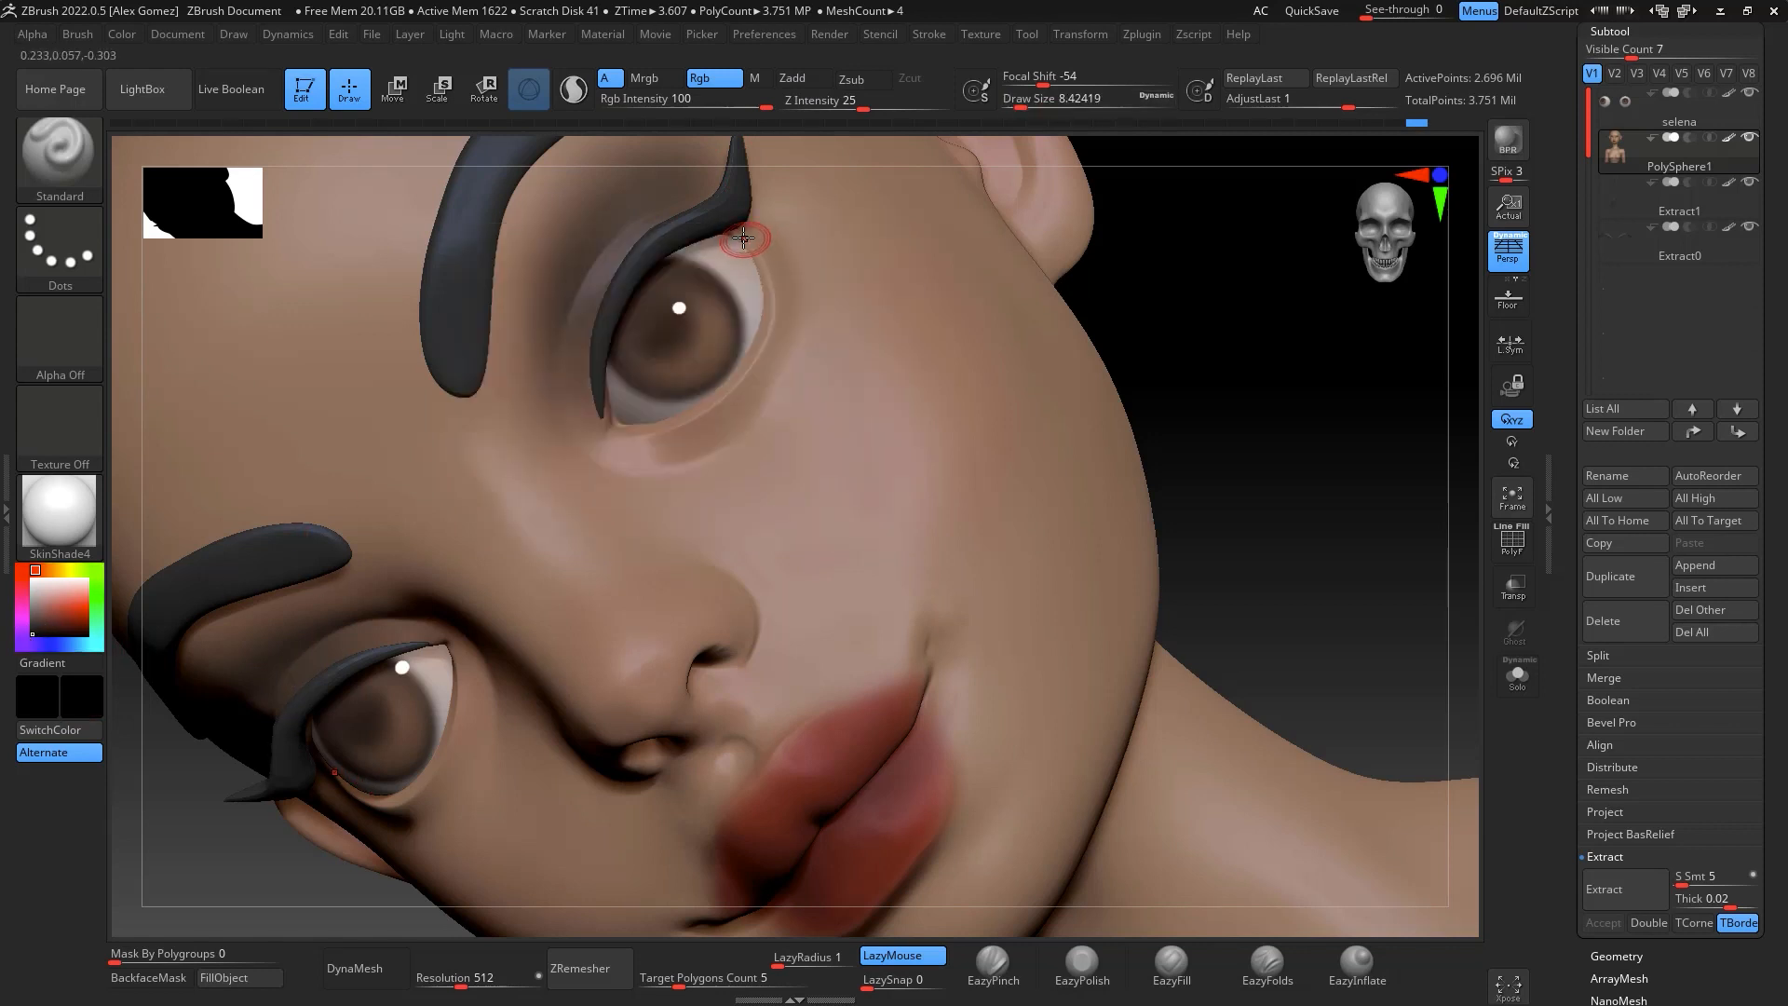
pyautogui.moveTo(759, 254)
pyautogui.mouseDown()
pyautogui.moveTo(760, 353)
pyautogui.moveTo(708, 403)
pyautogui.mouseUp()
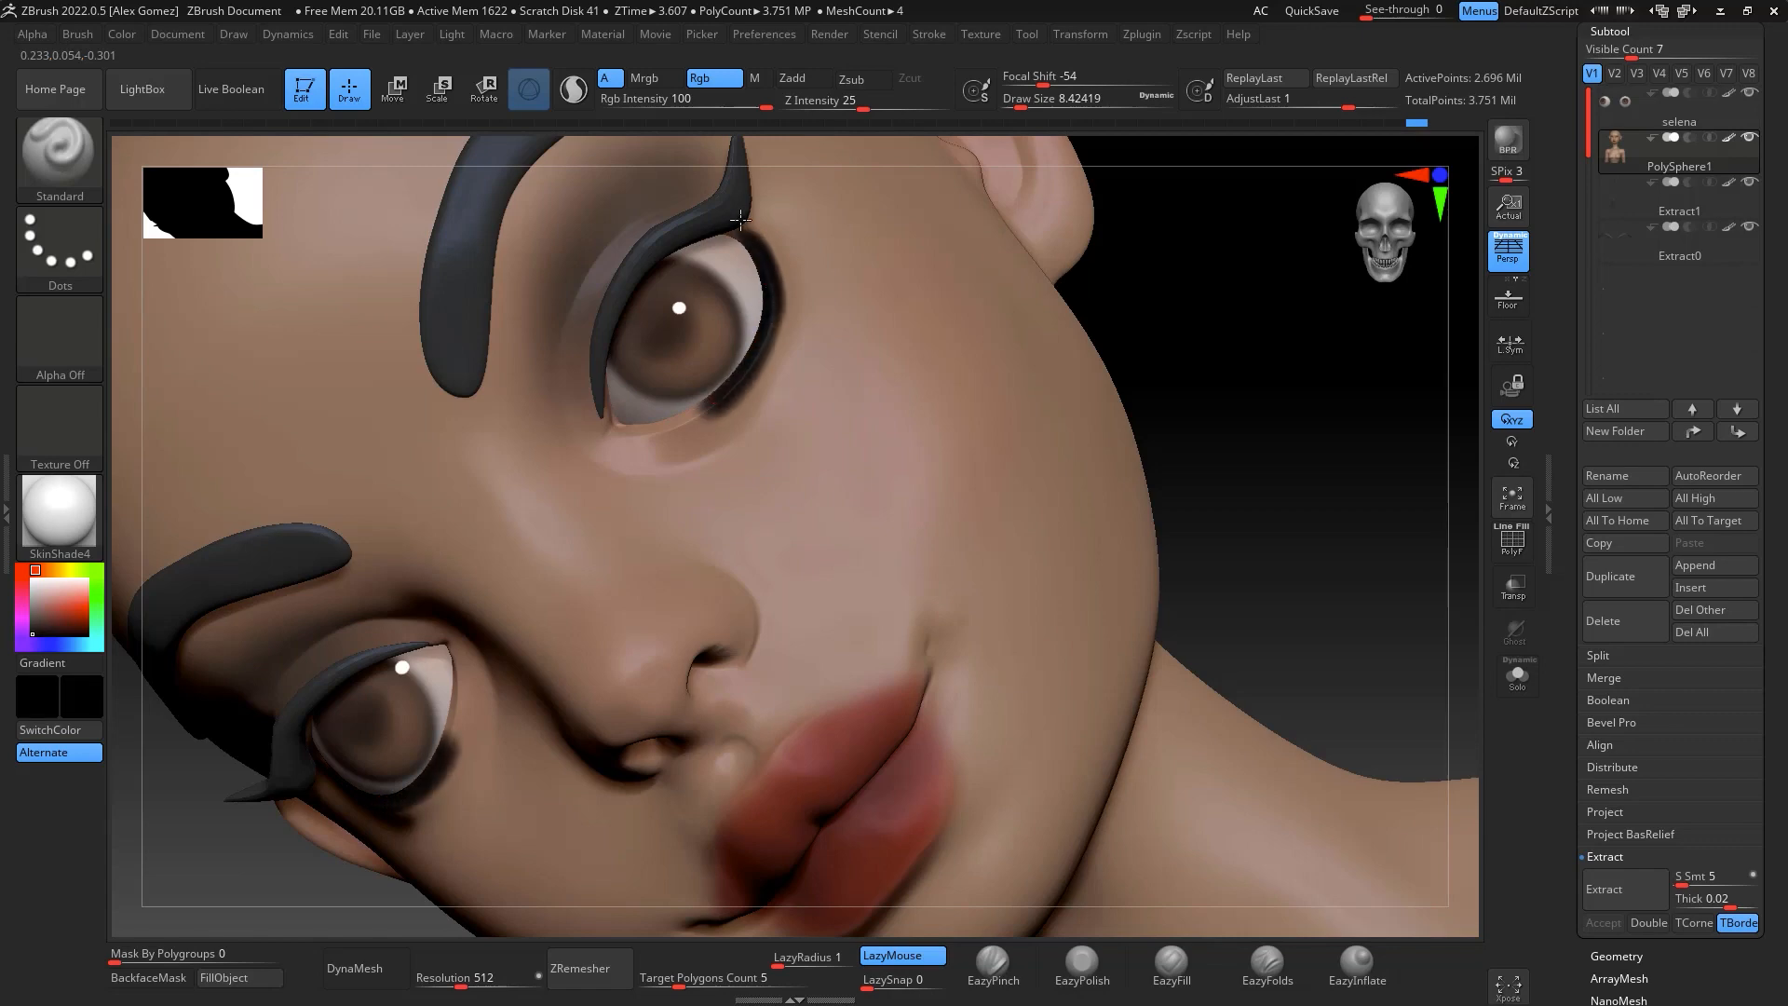
# Sample the tan skin colour and trim the lower edge of the black eyeliner at a draw size of about 8
pyautogui.moveTo(1197, 379)
pyautogui.mouseDown()
pyautogui.moveTo(1305, 394)
pyautogui.moveTo(1233, 447)
pyautogui.mouseUp()
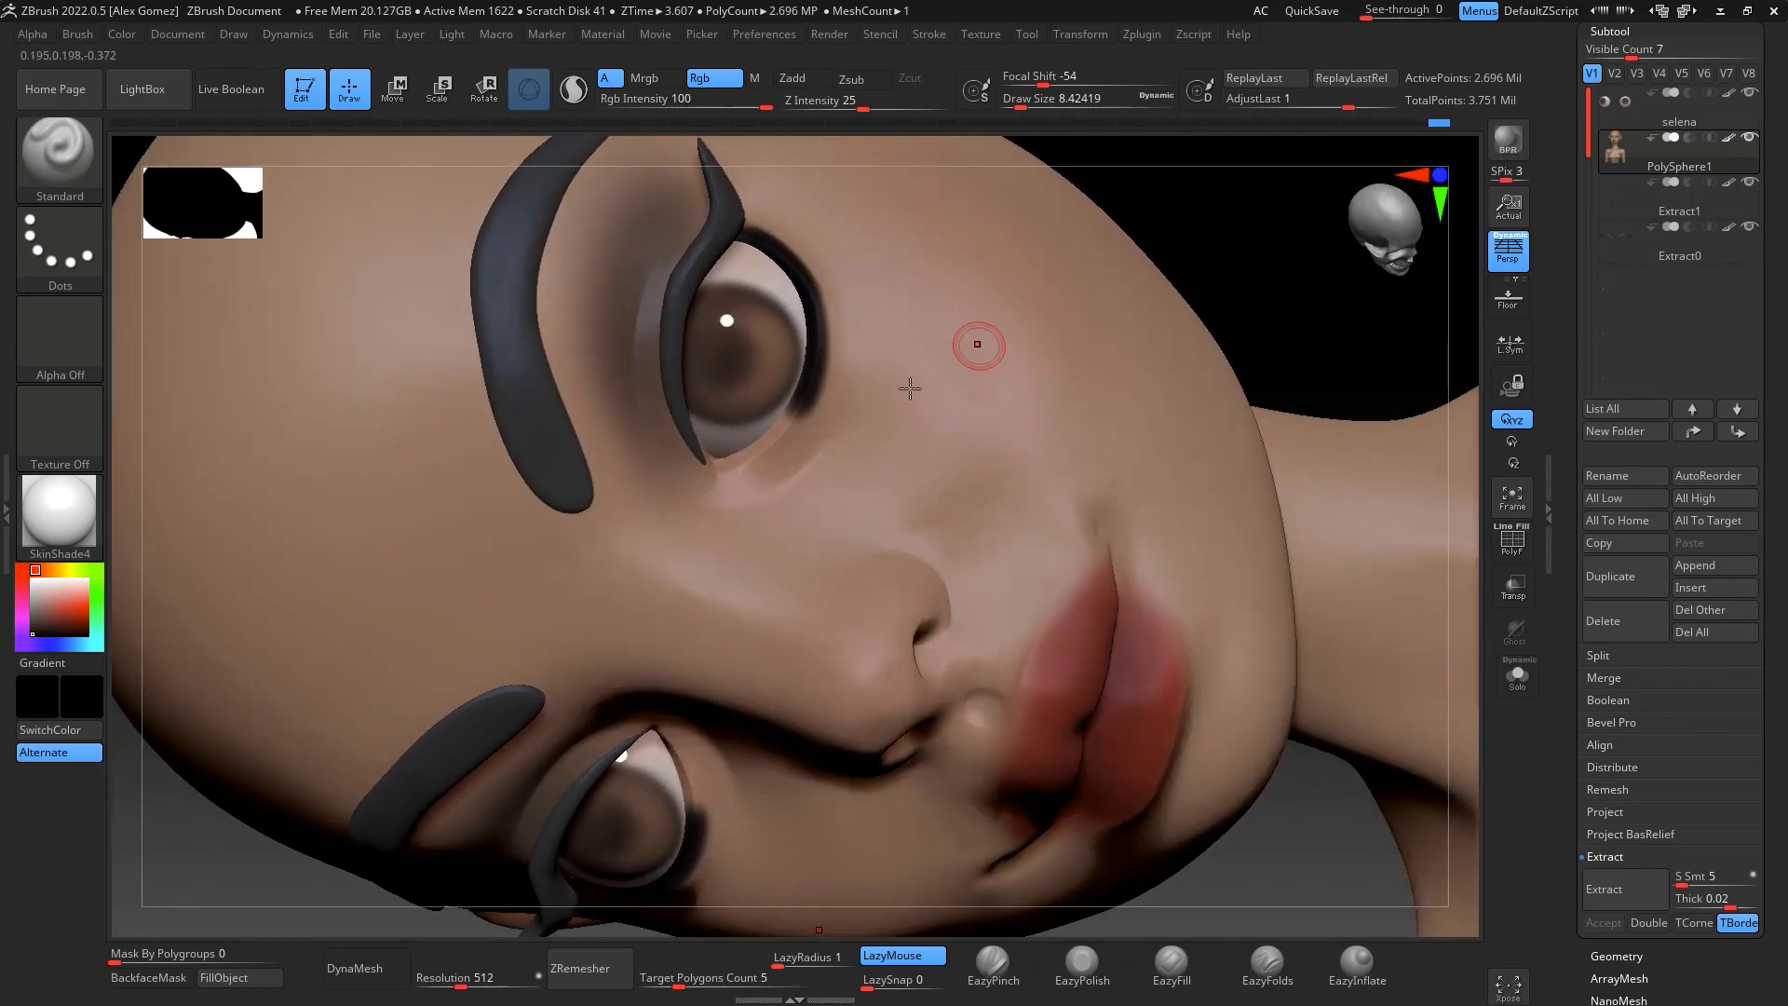
pyautogui.press('c')
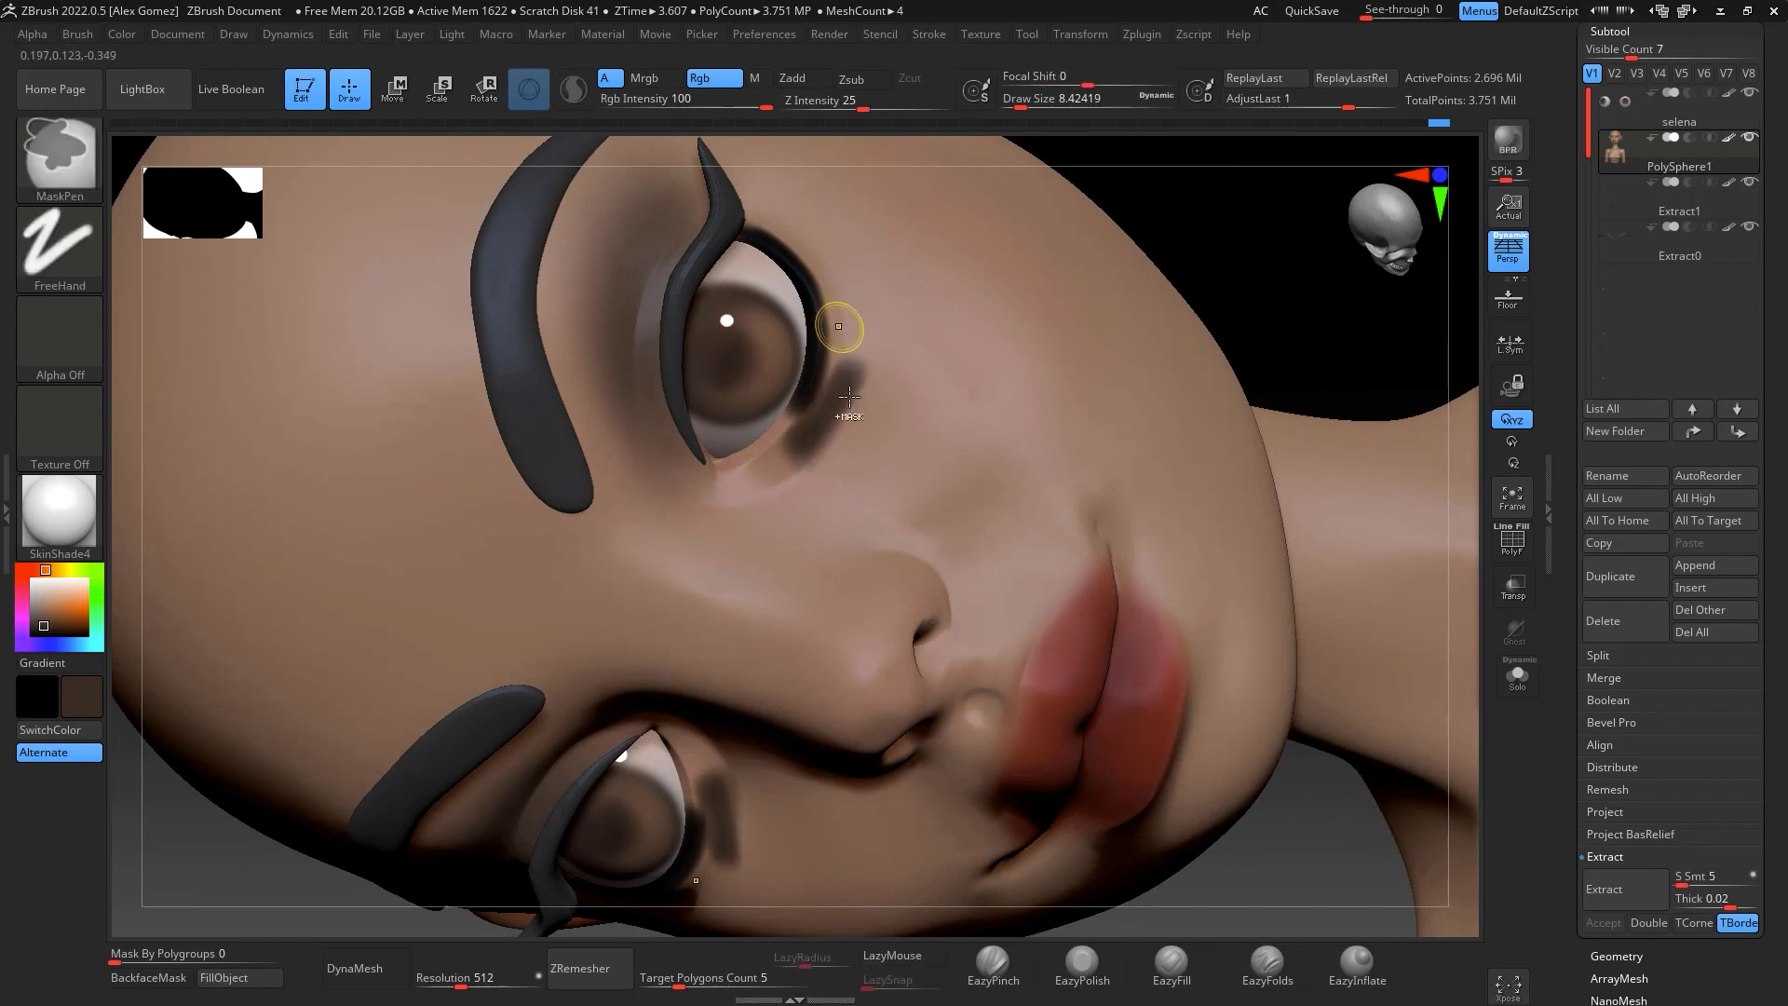
pyautogui.press('c')
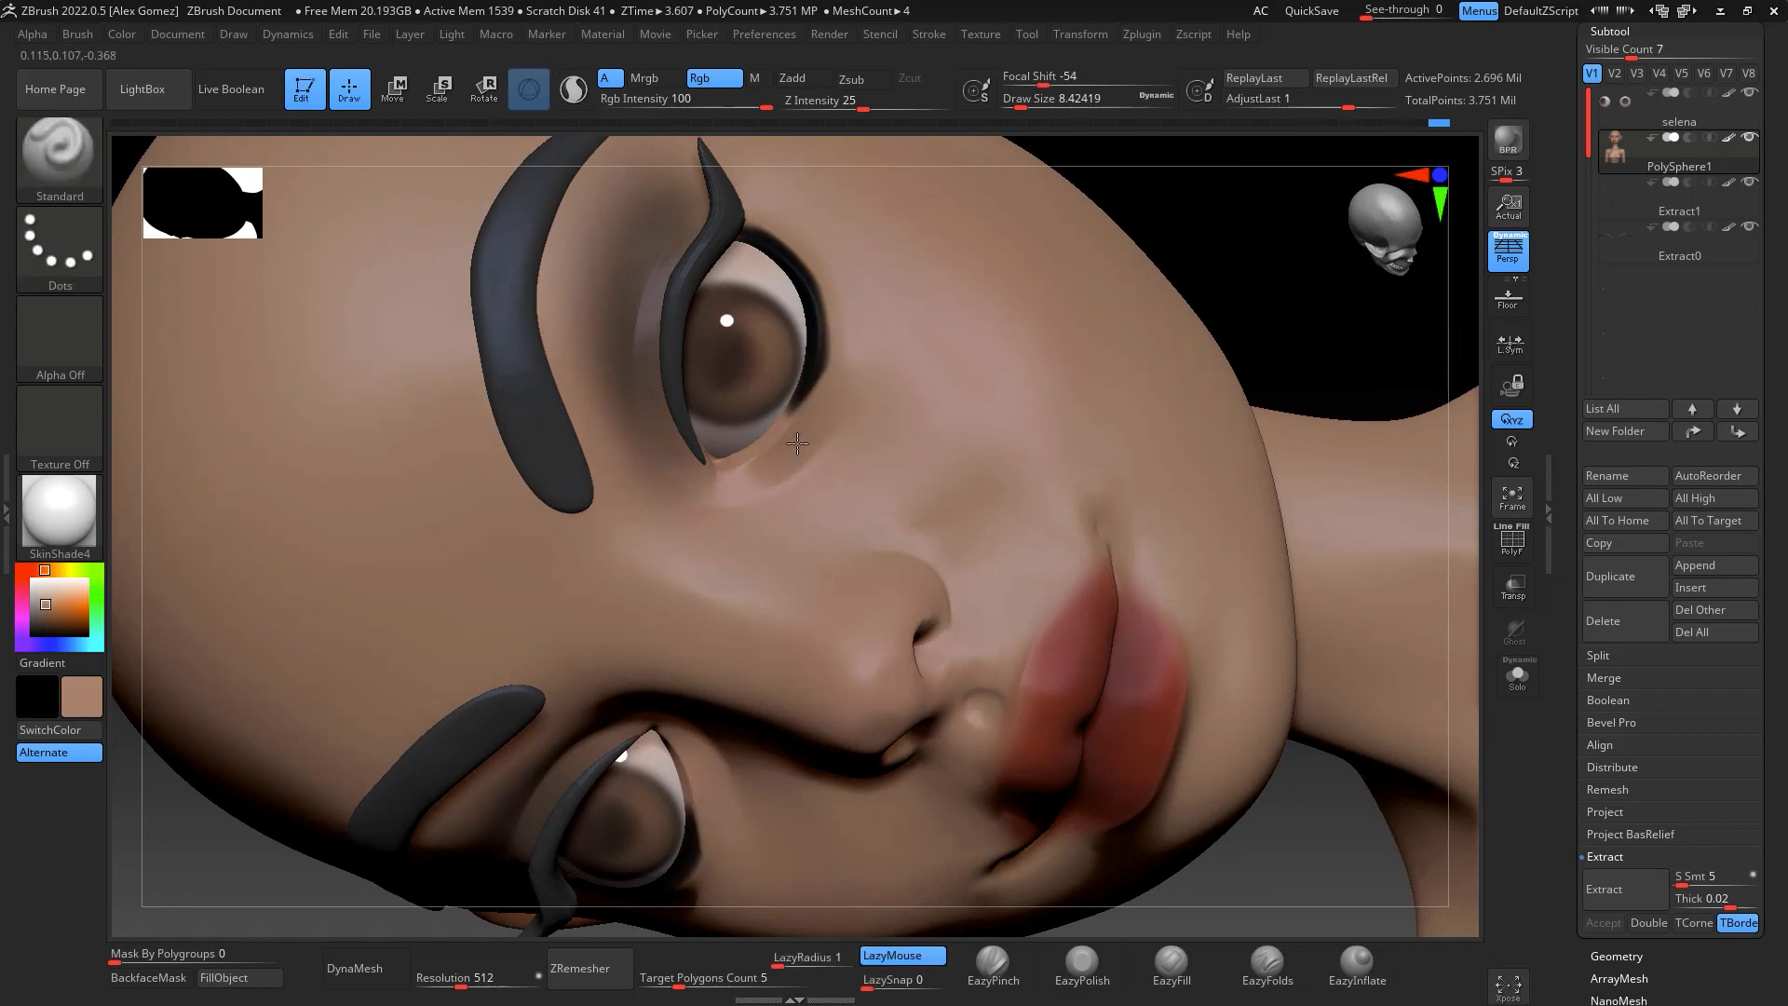
# Sample the near-black liner colour and extend a thin line along the lower eyelids with a draw size of about 3
pyautogui.moveTo(1226, 224)
pyautogui.mouseDown()
pyautogui.moveTo(1220, 172)
pyautogui.moveTo(1211, 270)
pyautogui.moveTo(1157, 220)
pyautogui.moveTo(1167, 208)
pyautogui.moveTo(828, 303)
pyautogui.moveTo(828, 345)
pyautogui.mouseUp()
pyautogui.press('c')
pyautogui.press('space')
pyautogui.moveTo(853, 314); pyautogui.dragTo(804, 390)
pyautogui.moveTo(854, 297); pyautogui.dragTo(834, 346)
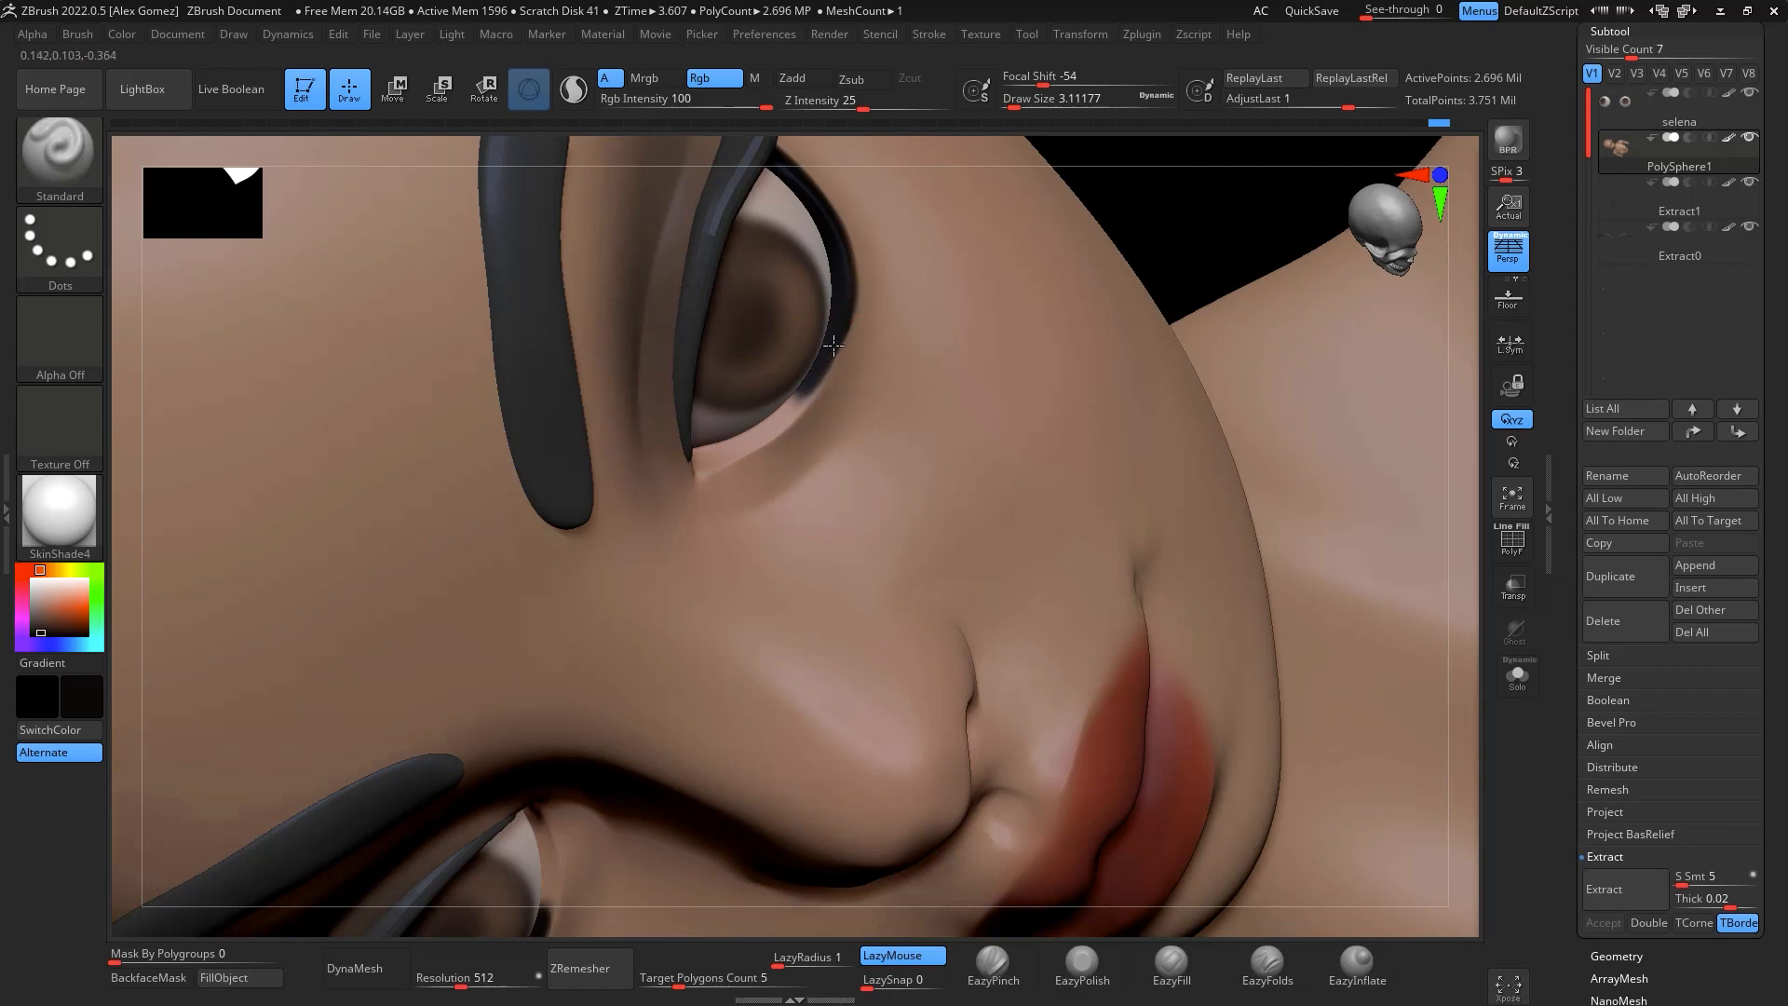
pyautogui.moveTo(1181, 209); pyautogui.dragTo(1192, 203)
pyautogui.keyDown('shift'); pyautogui.moveTo(1354, 242); pyautogui.dragTo(1024, 329); pyautogui.keyUp('shift')
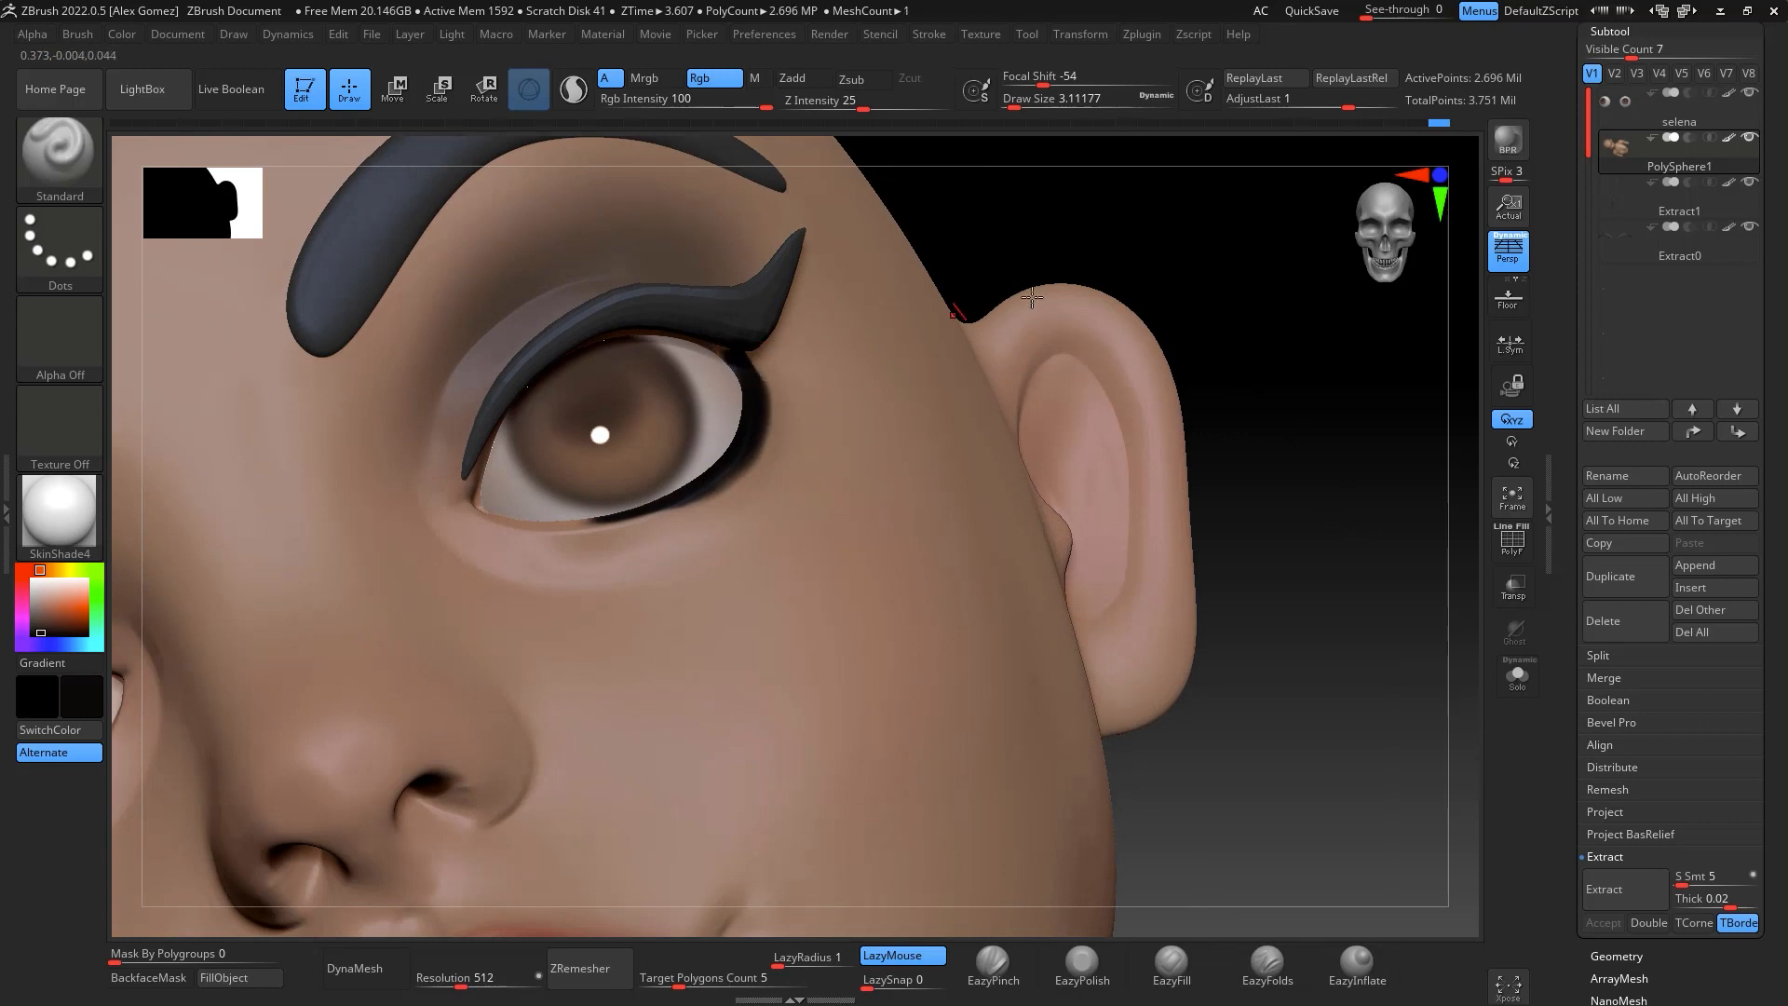
# Resample the tan skin colour and clean up the underside of the lower eyeliner at a draw size of about 3
pyautogui.moveTo(1032, 296); pyautogui.dragTo(957, 244)
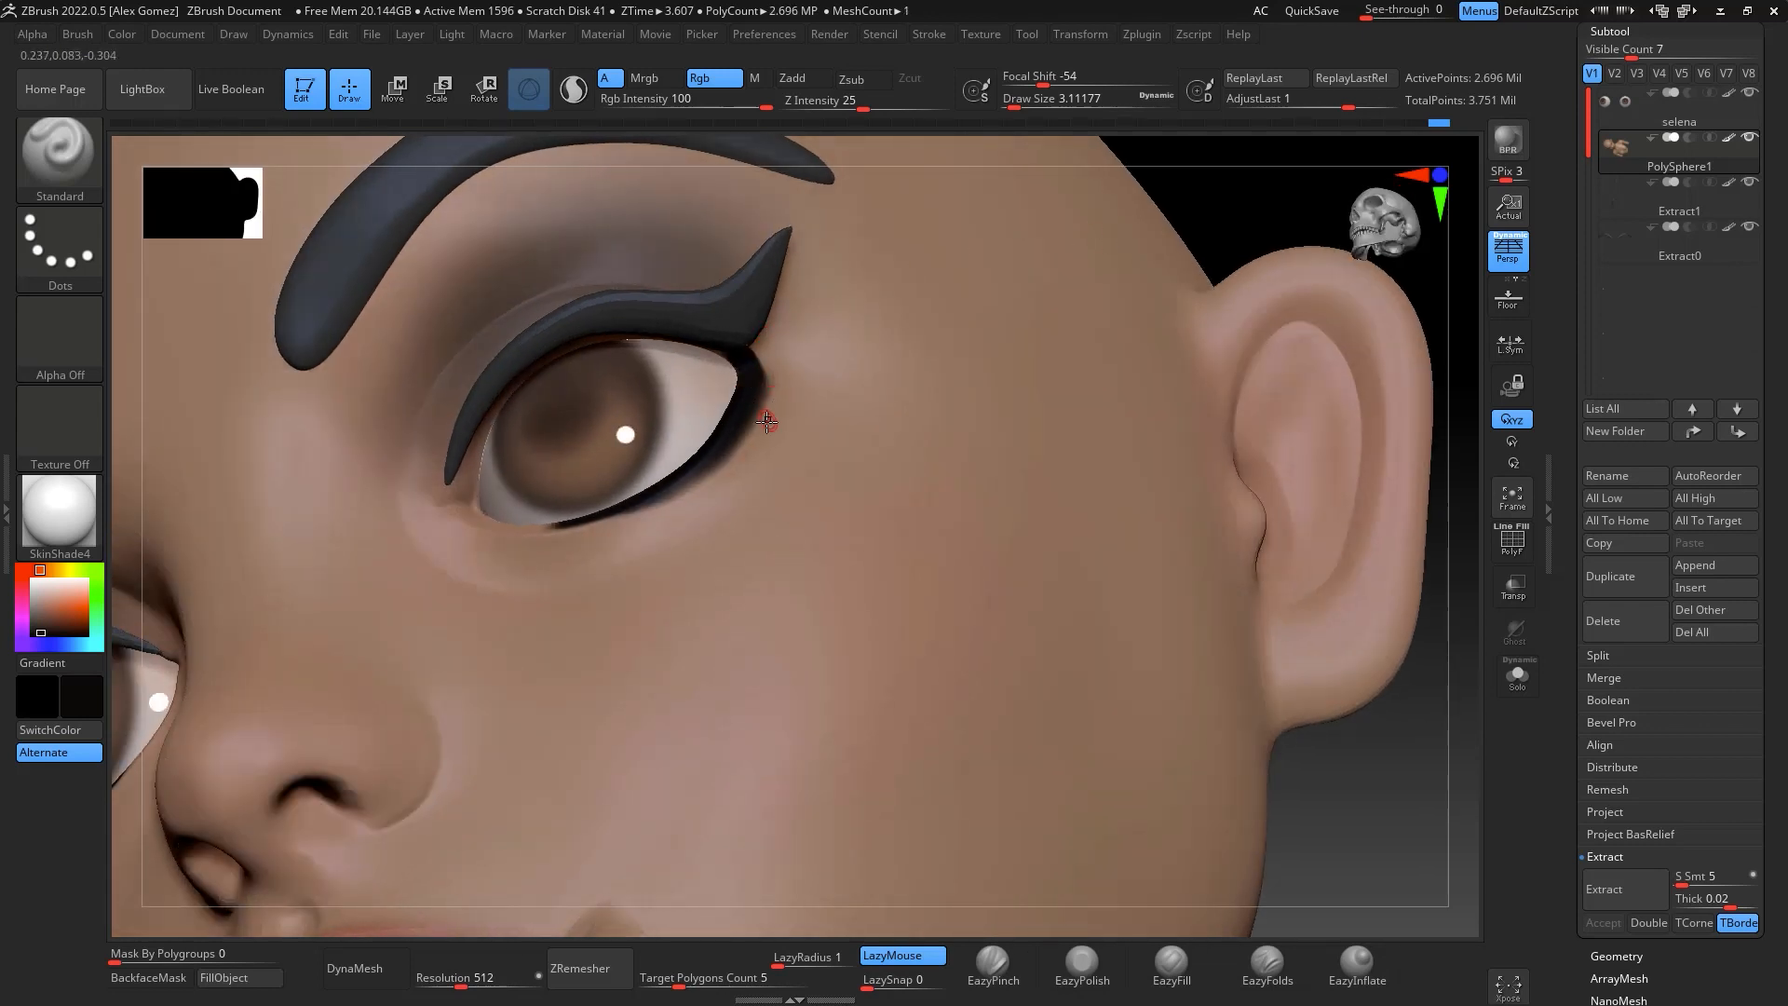
pyautogui.press('c')
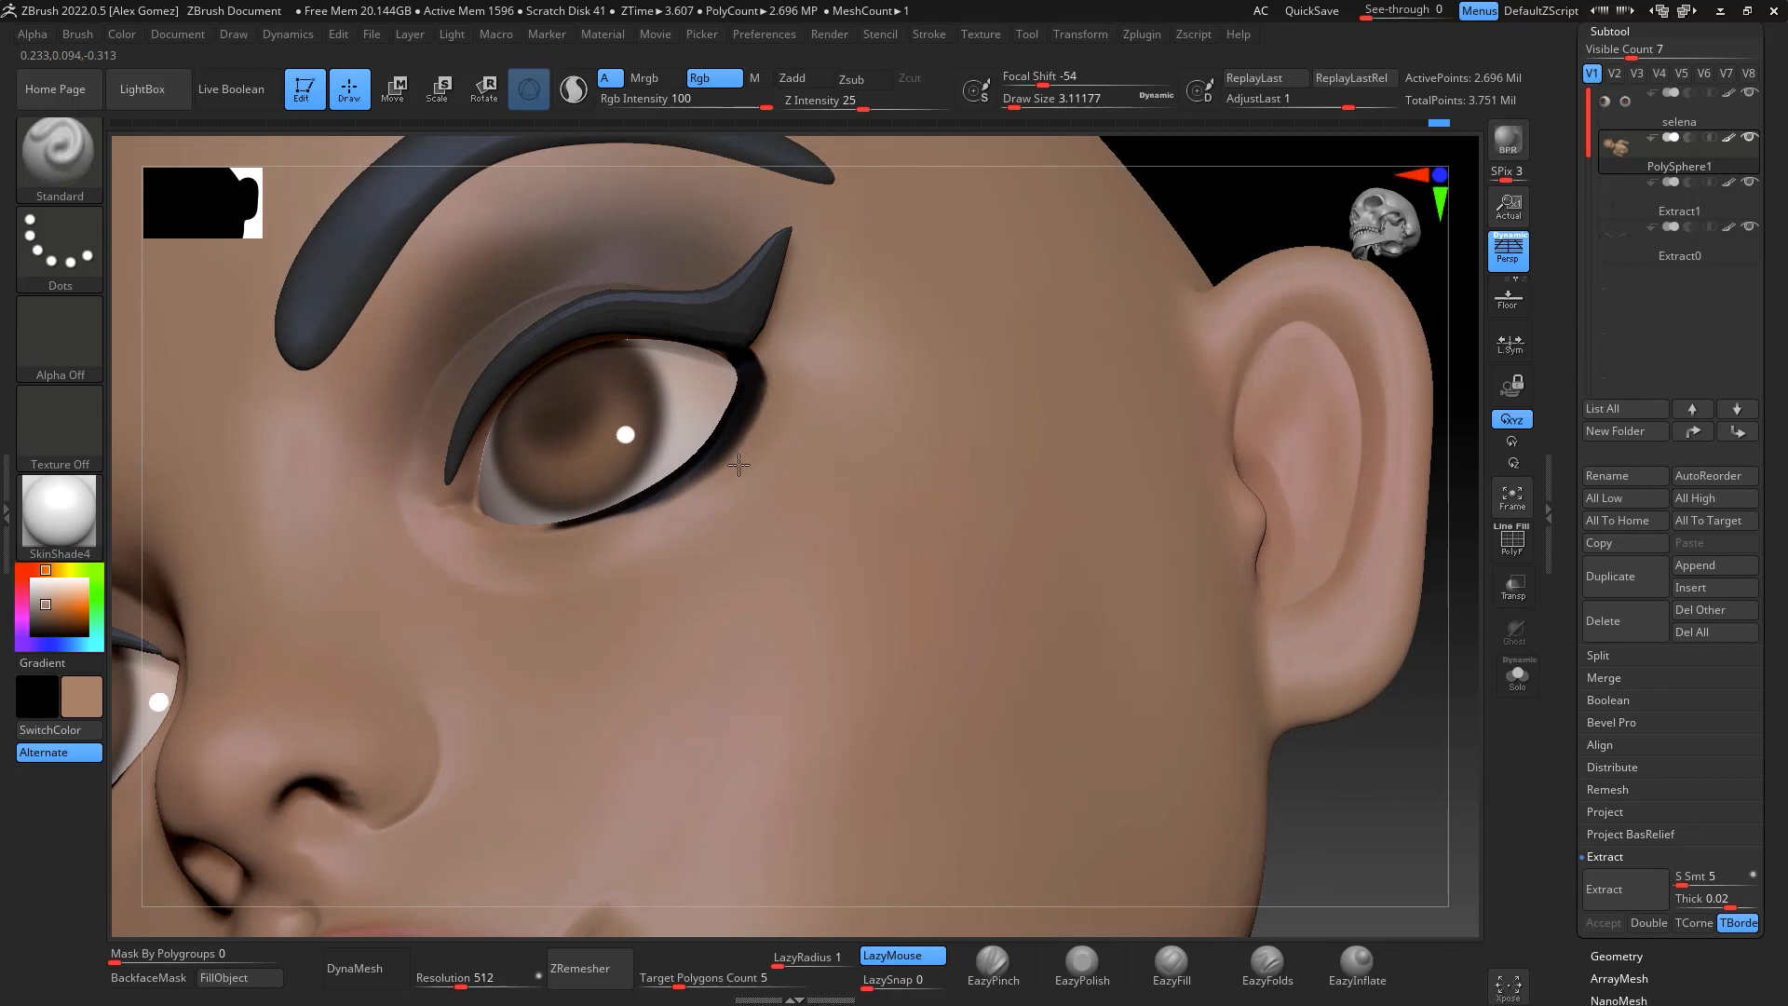
pyautogui.moveTo(729, 465); pyautogui.dragTo(628, 530)
pyautogui.moveTo(1330, 783)
pyautogui.keyDown('shift'); pyautogui.mouseDown()
pyautogui.moveTo(1417, 818)
pyautogui.moveTo(1409, 483)
pyautogui.mouseUp(); pyautogui.keyUp('shift')
pyautogui.moveTo(1328, 623)
pyautogui.keyDown('alt'); pyautogui.mouseDown()
pyautogui.moveTo(1416, 669)
pyautogui.moveTo(1381, 702)
pyautogui.moveTo(1408, 764)
pyautogui.mouseUp(); pyautogui.keyUp('alt')
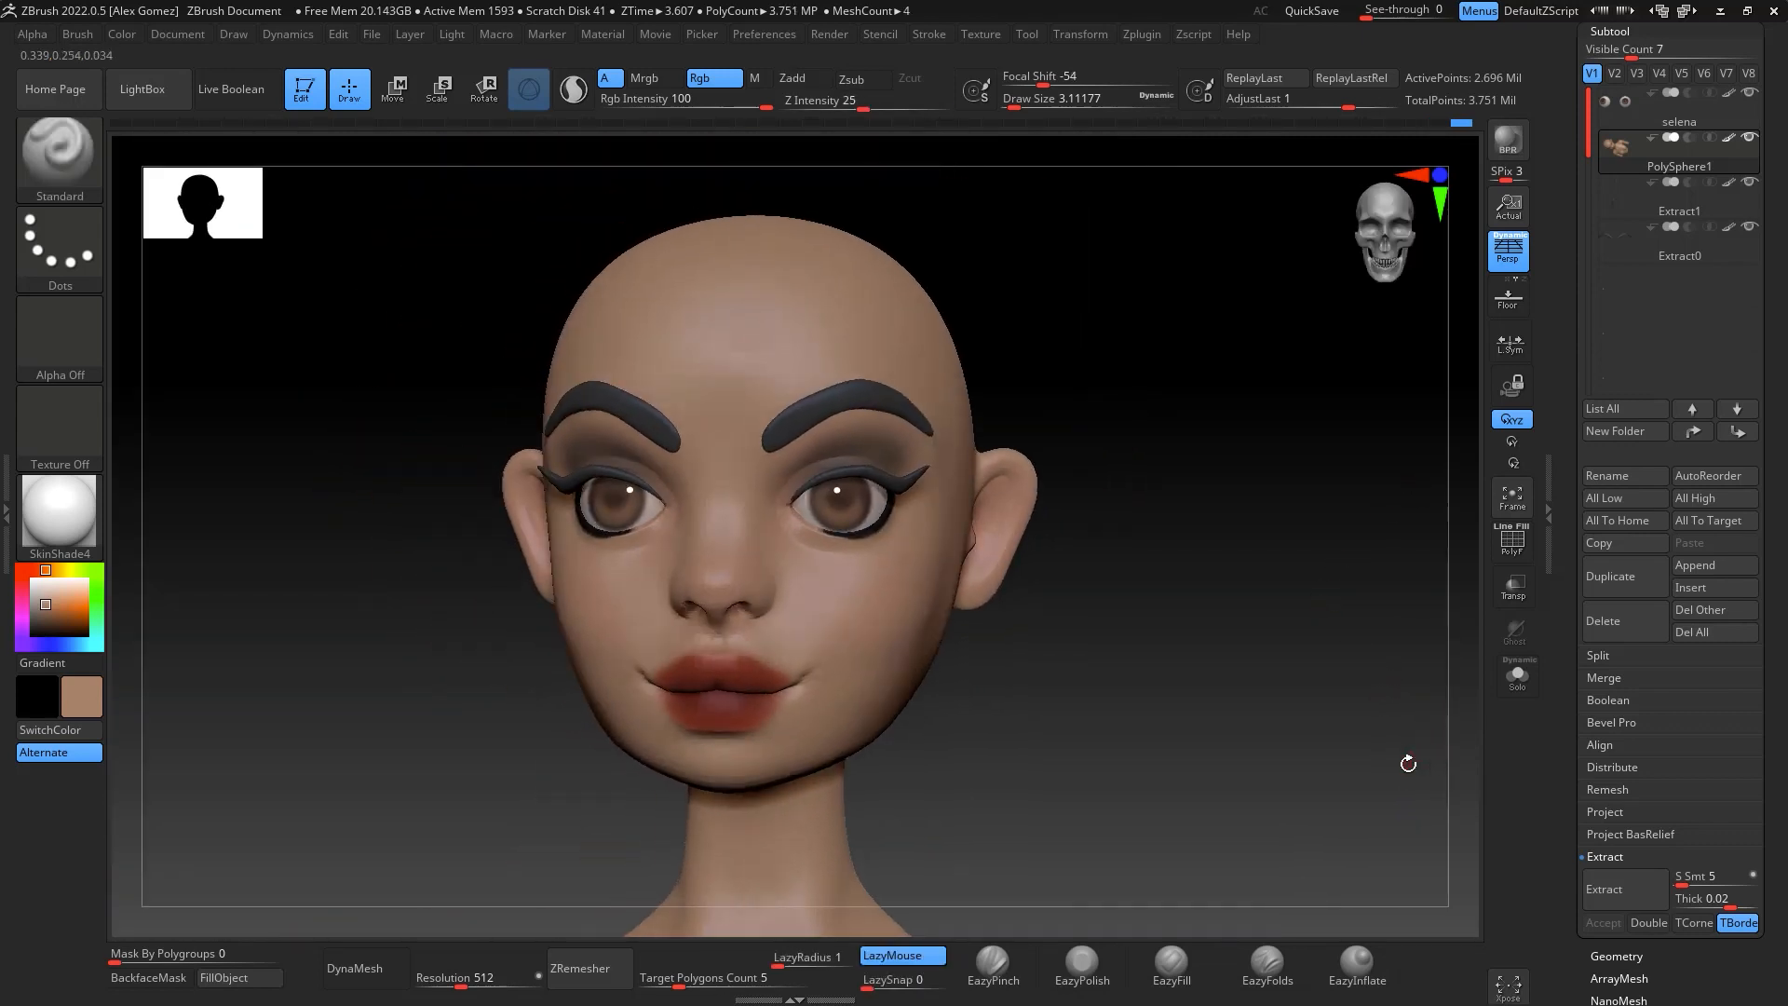
pyautogui.moveTo(1353, 695); pyautogui.dragTo(1362, 714)
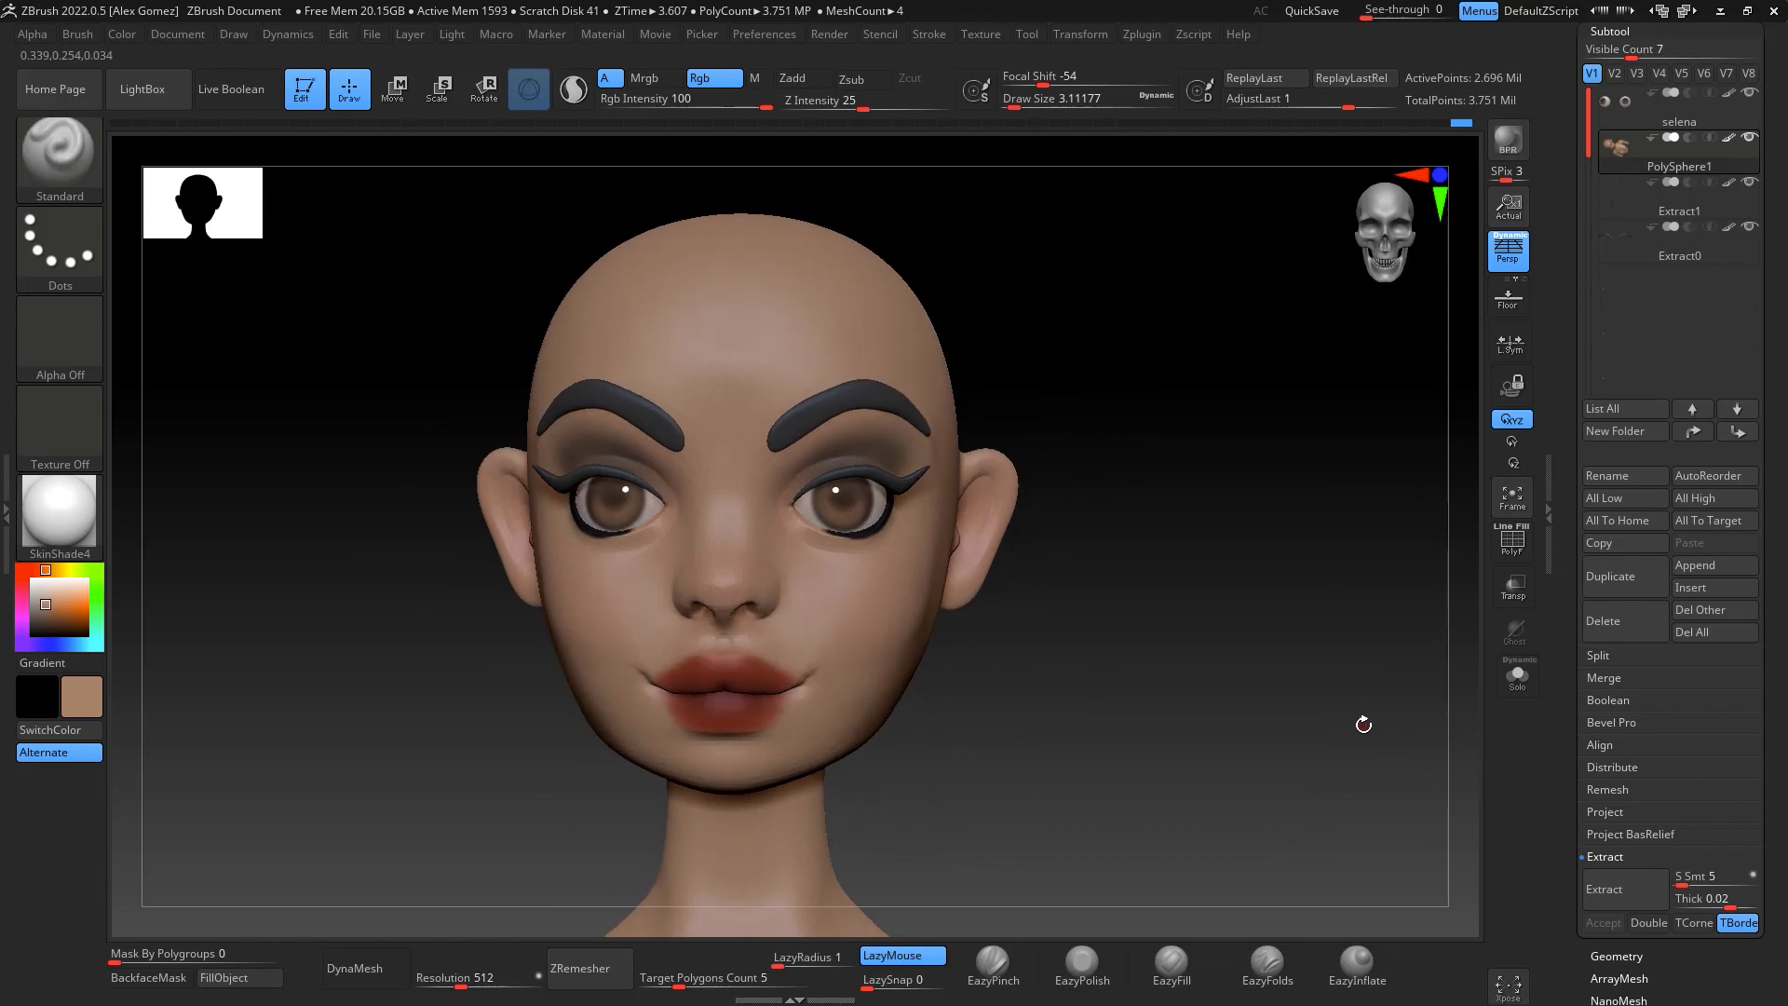
pyautogui.moveTo(1354, 507); pyautogui.dragTo(1261, 527)
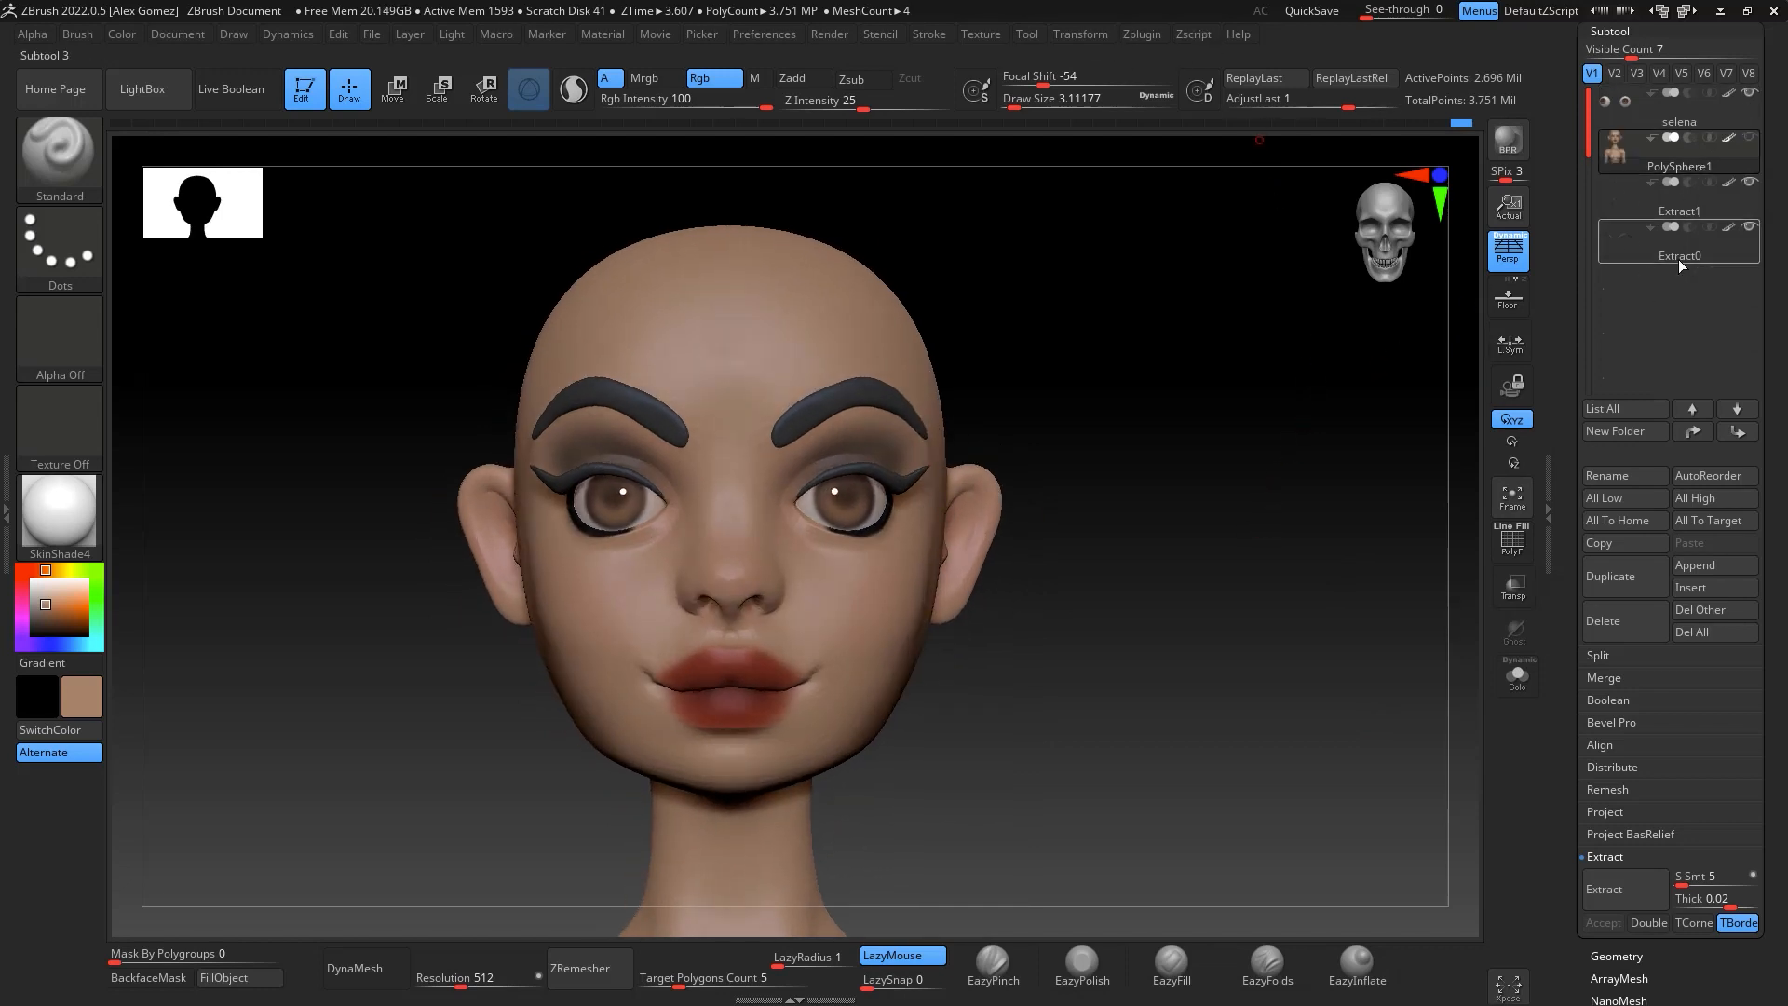
pyautogui.scroll(-3, 1745, 763)
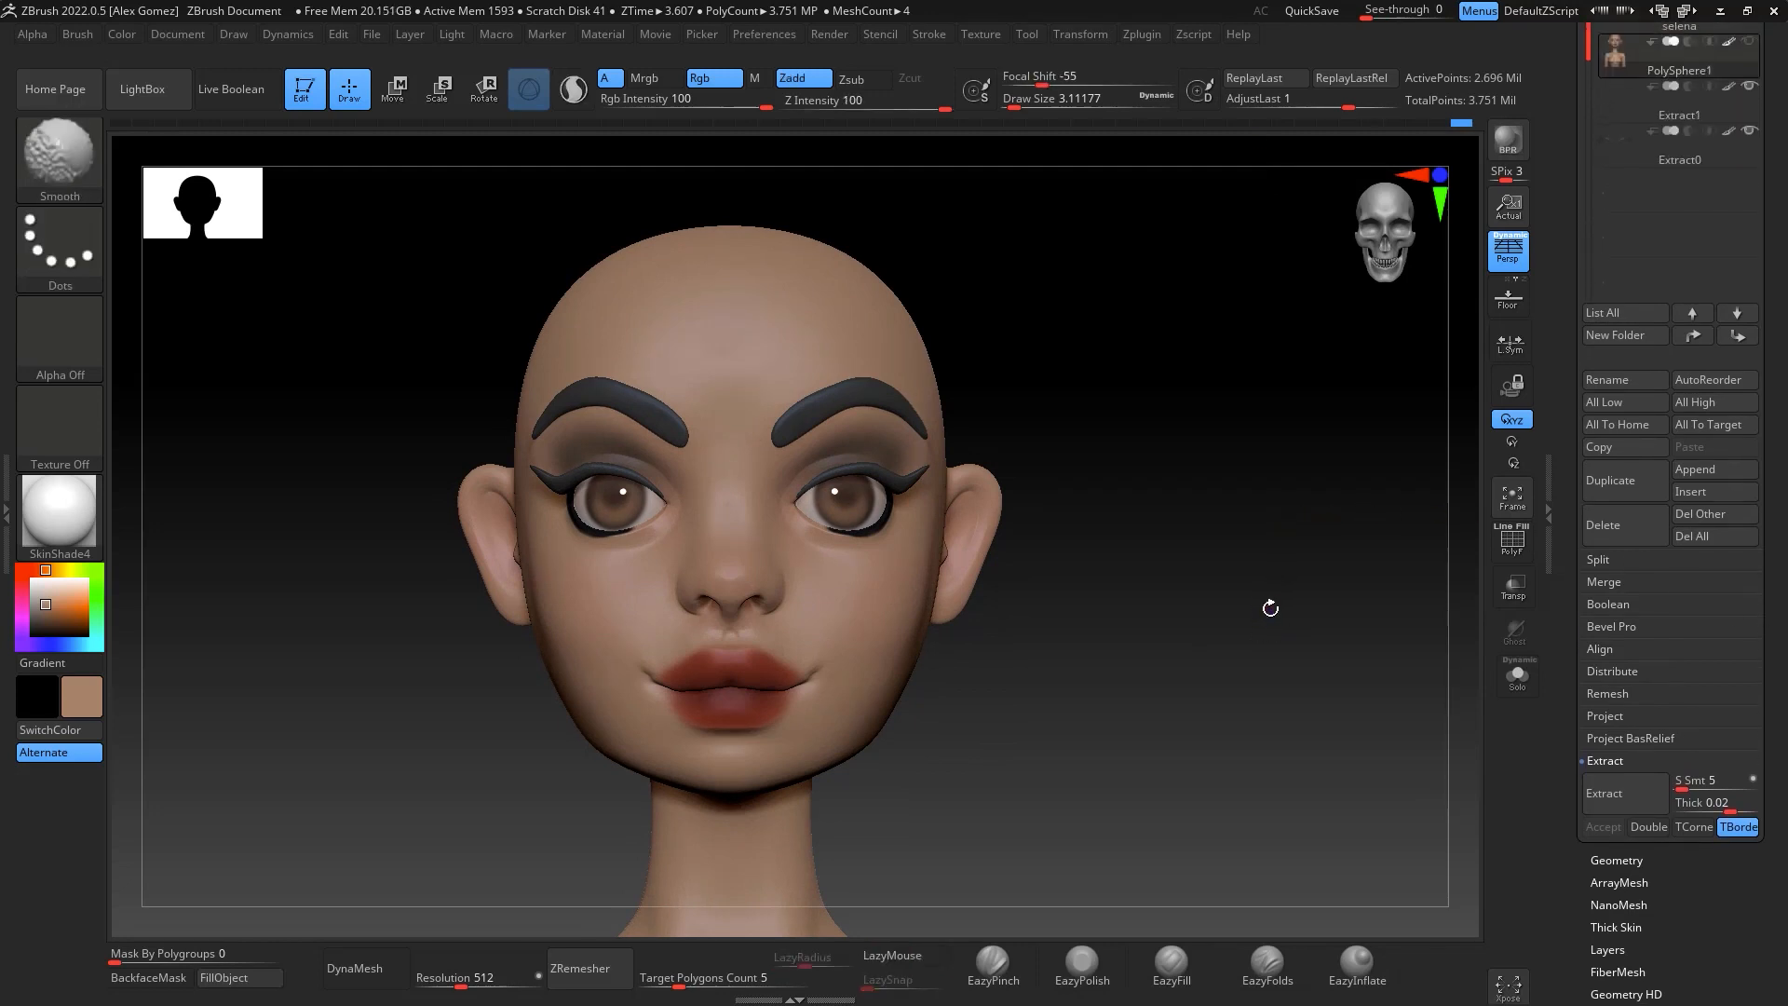
pyautogui.moveTo(1270, 611); pyautogui.dragTo(1265, 477)
pyautogui.moveTo(1785, 719)
pyautogui.mouseDown()
pyautogui.moveTo(1782, 671)
pyautogui.moveTo(1784, 724)
pyautogui.mouseUp()
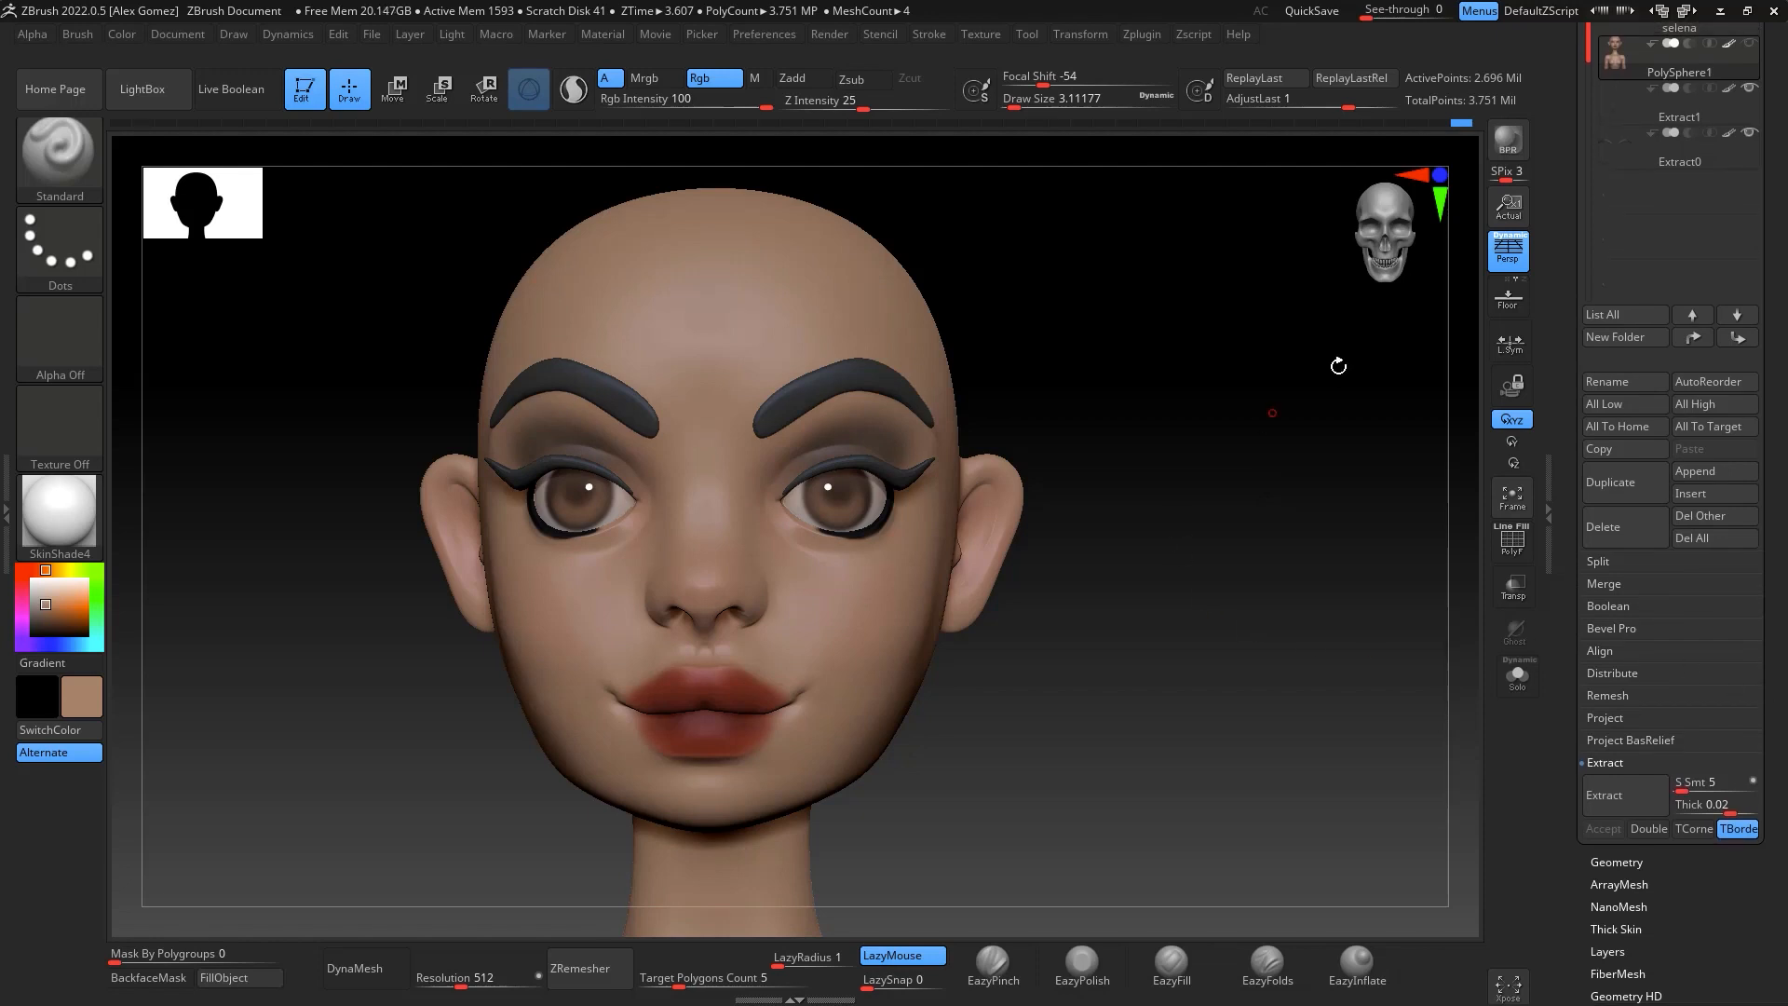
pyautogui.scroll(-2, 1663, 461)
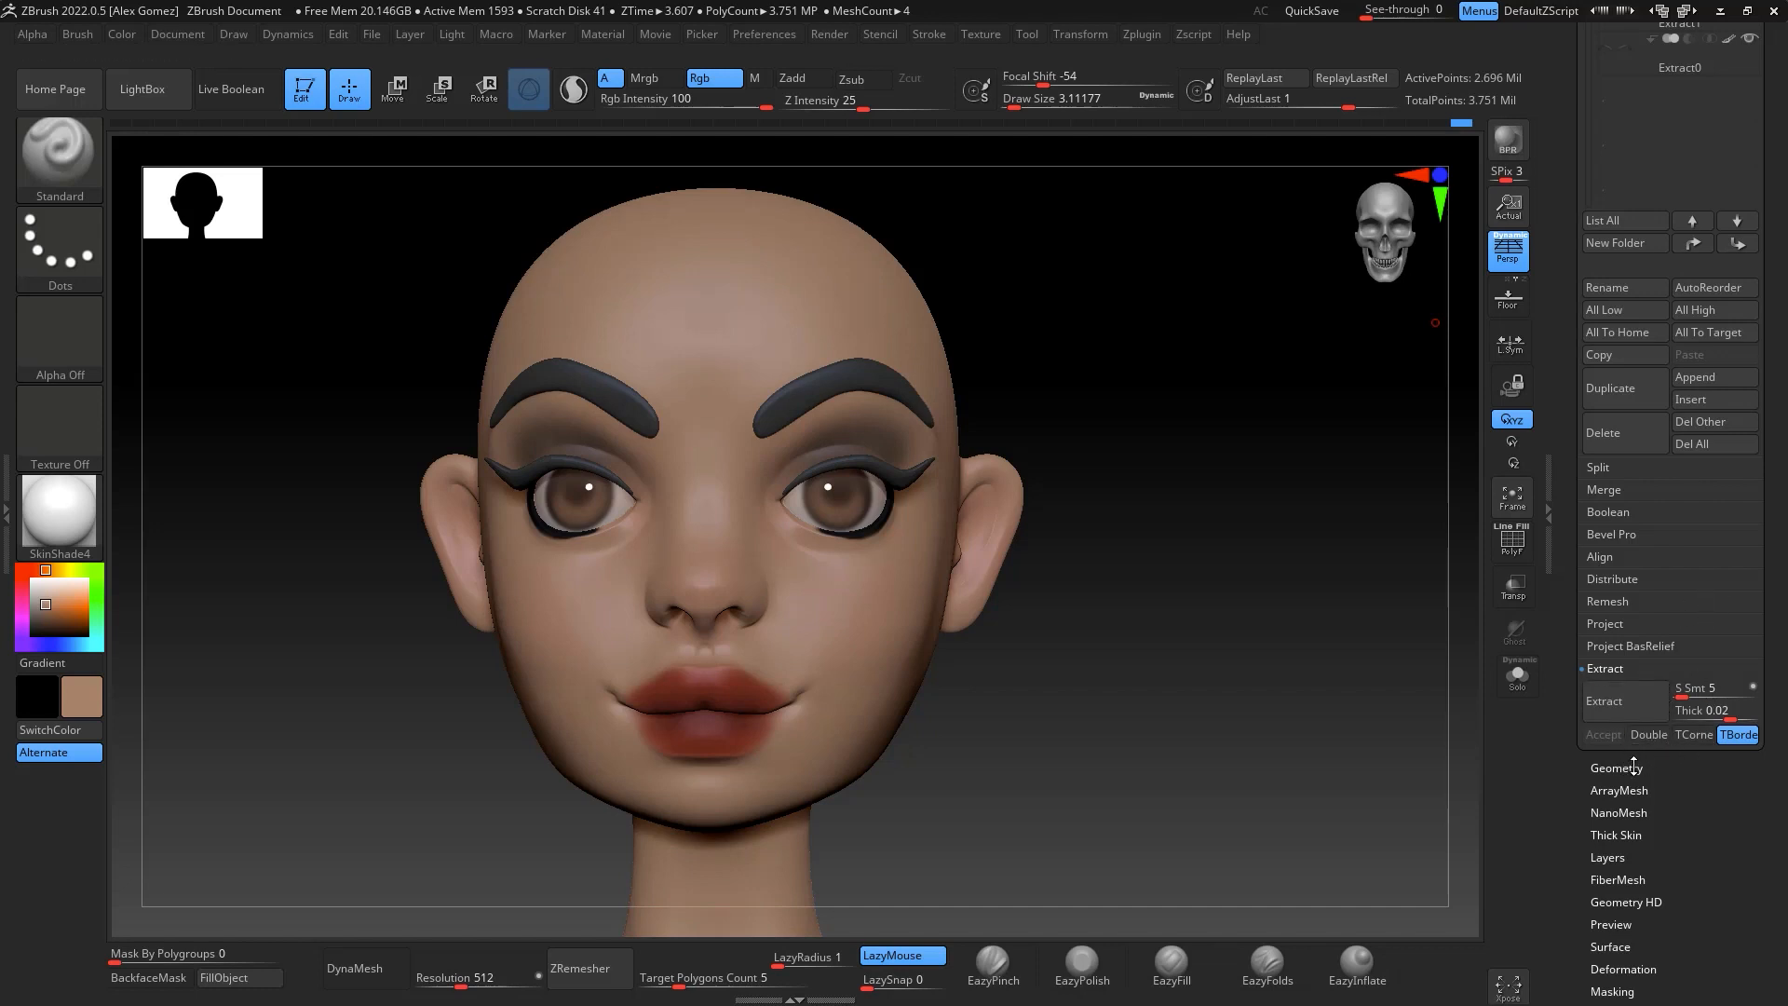
# Combine the head's subtools into one low-resolution mesh with Transpose Master's TPoseMesh
pyautogui.moveTo(1633, 756); pyautogui.dragTo(1634, 760)
pyautogui.scroll(1, 1635, 763)
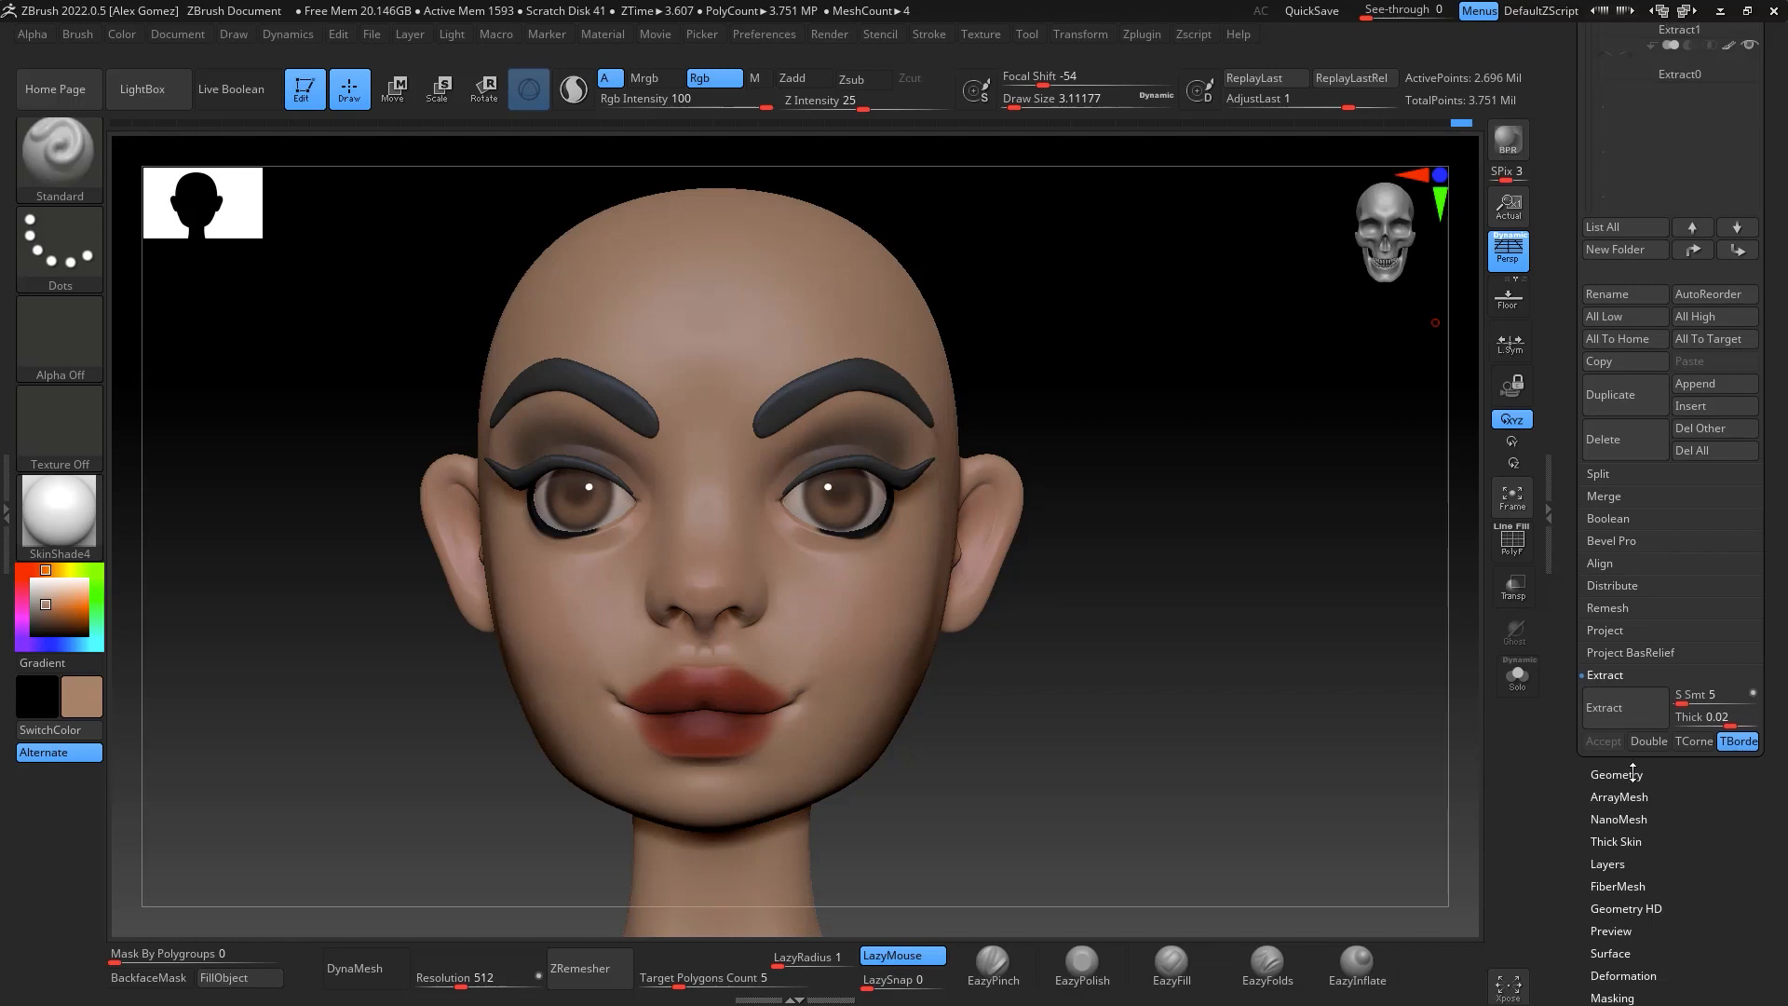
pyautogui.click(1142, 36)
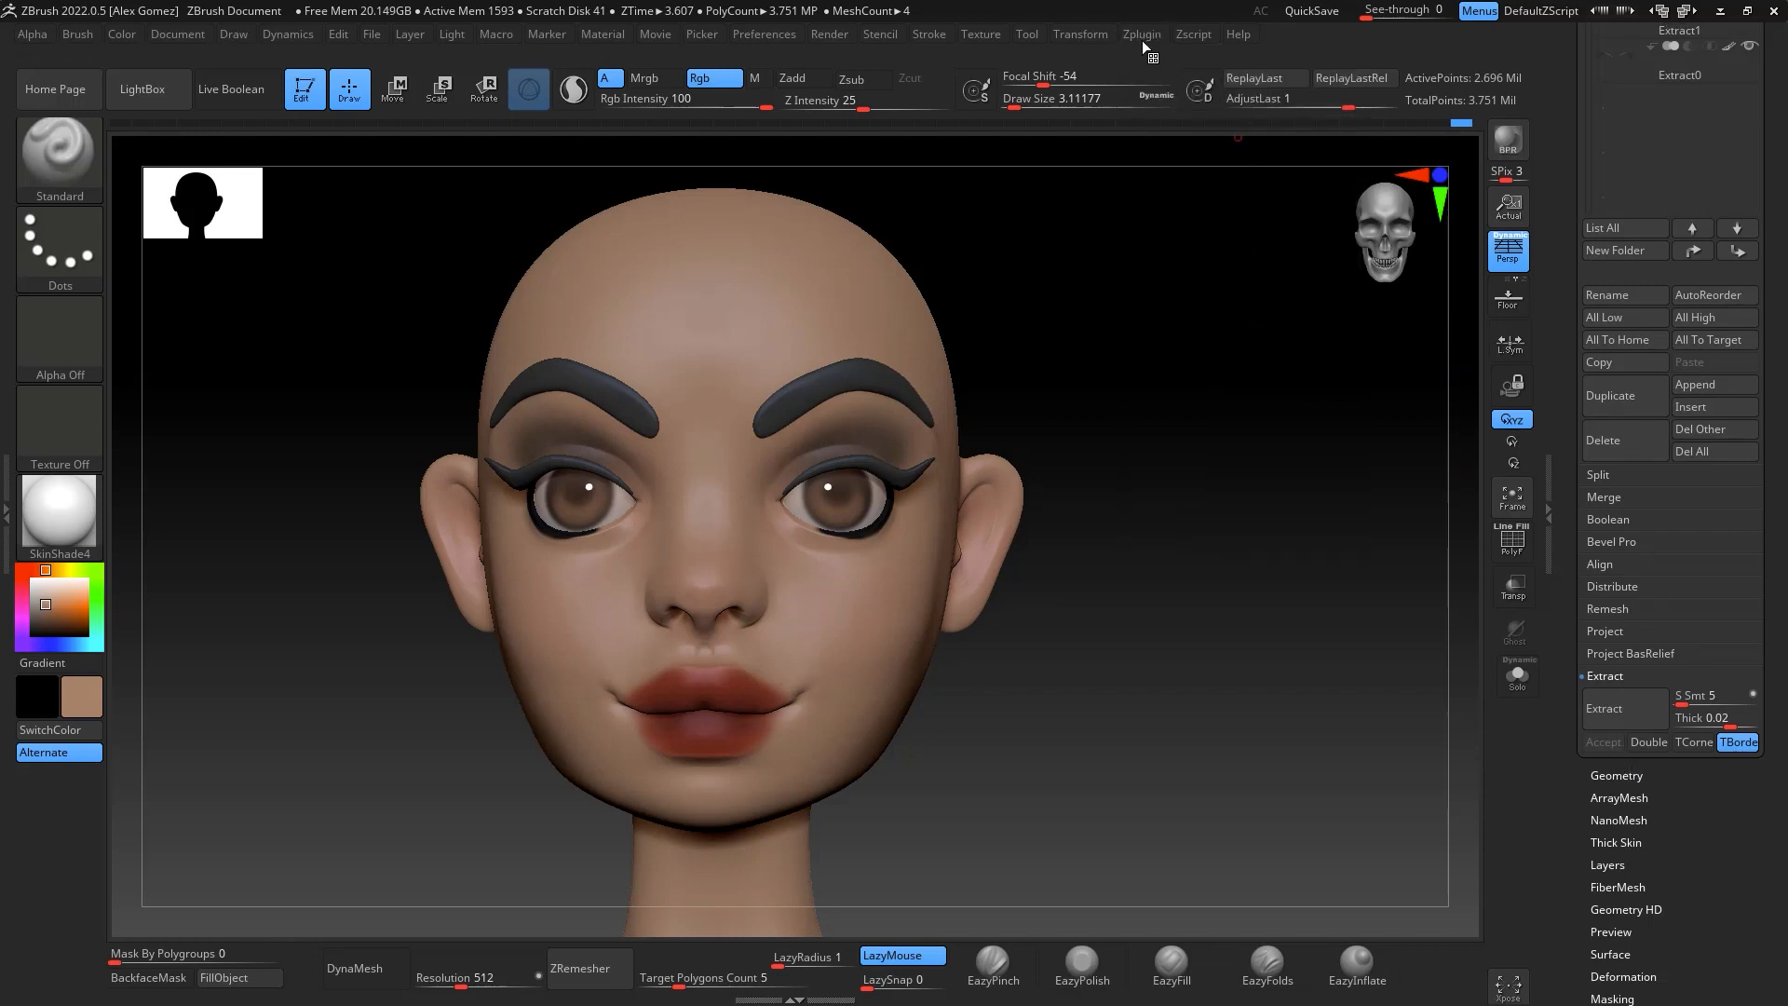
pyautogui.click(1142, 36)
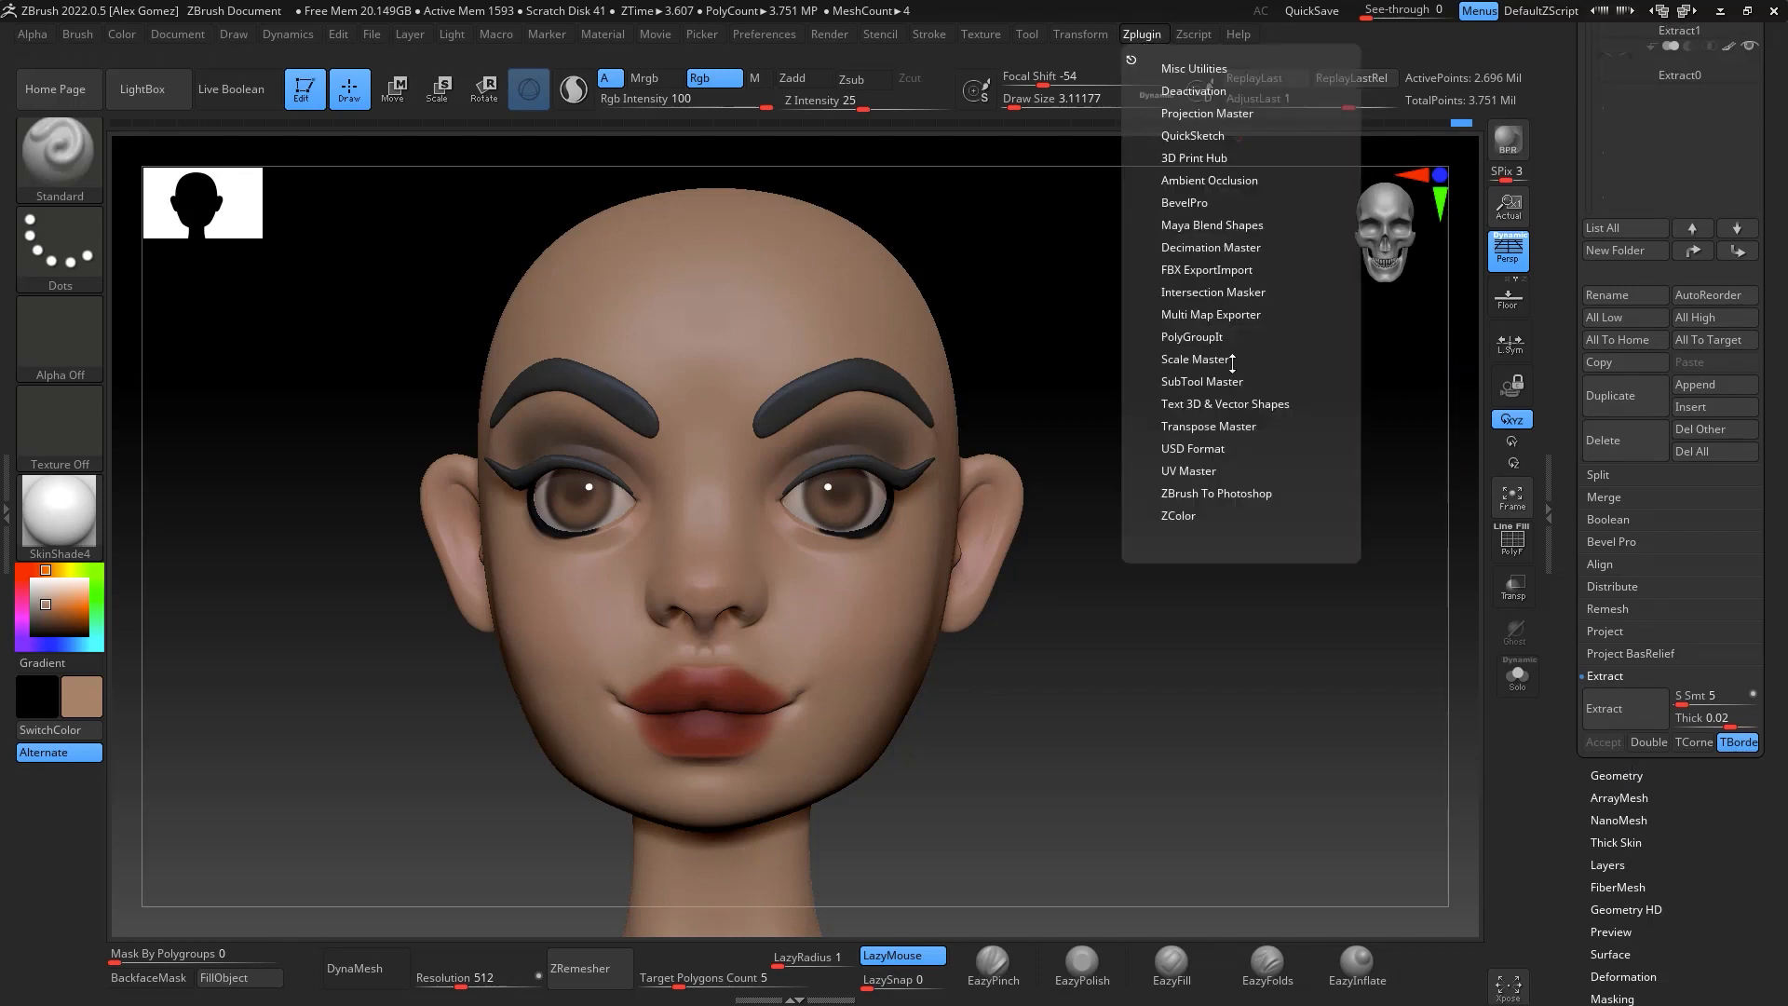
pyautogui.click(1246, 425)
pyautogui.click(1201, 461)
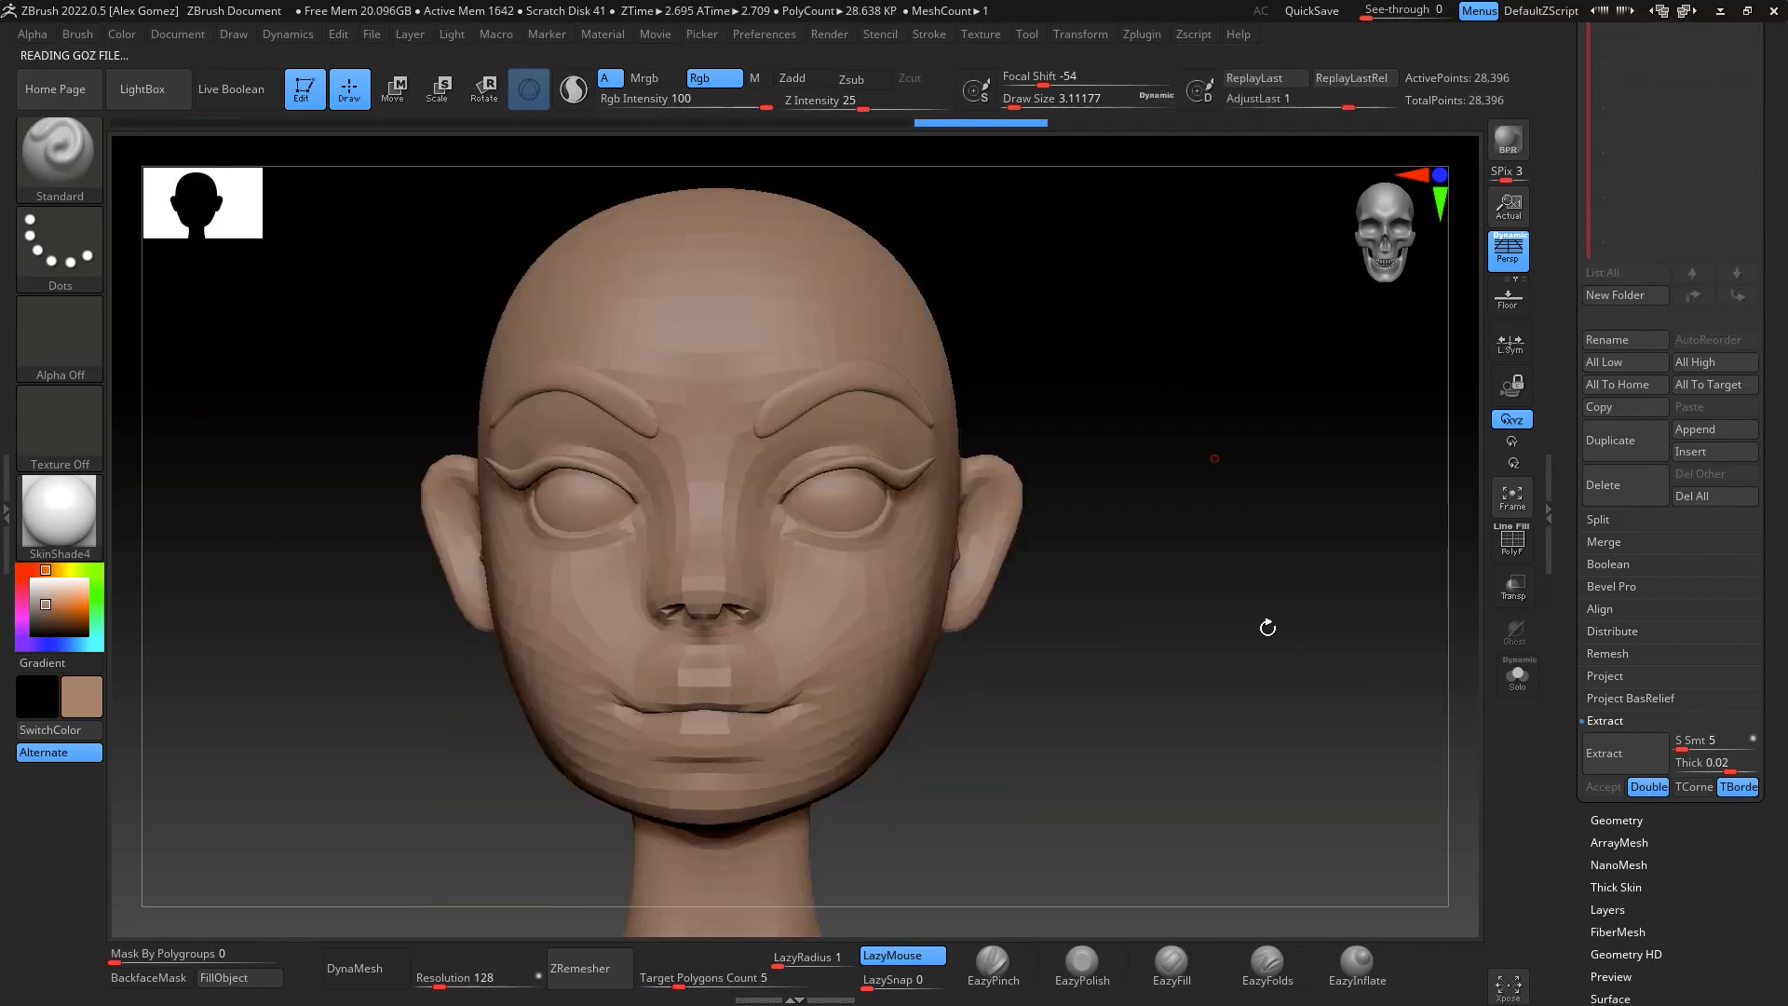
# Mask both eyeballs so that only the surrounding face mesh stays editable
pyautogui.keyDown('alt'); pyautogui.moveTo(1237, 591); pyautogui.dragTo(1299, 624); pyautogui.keyUp('alt')
pyautogui.press('w')
pyautogui.click(1023, 507)
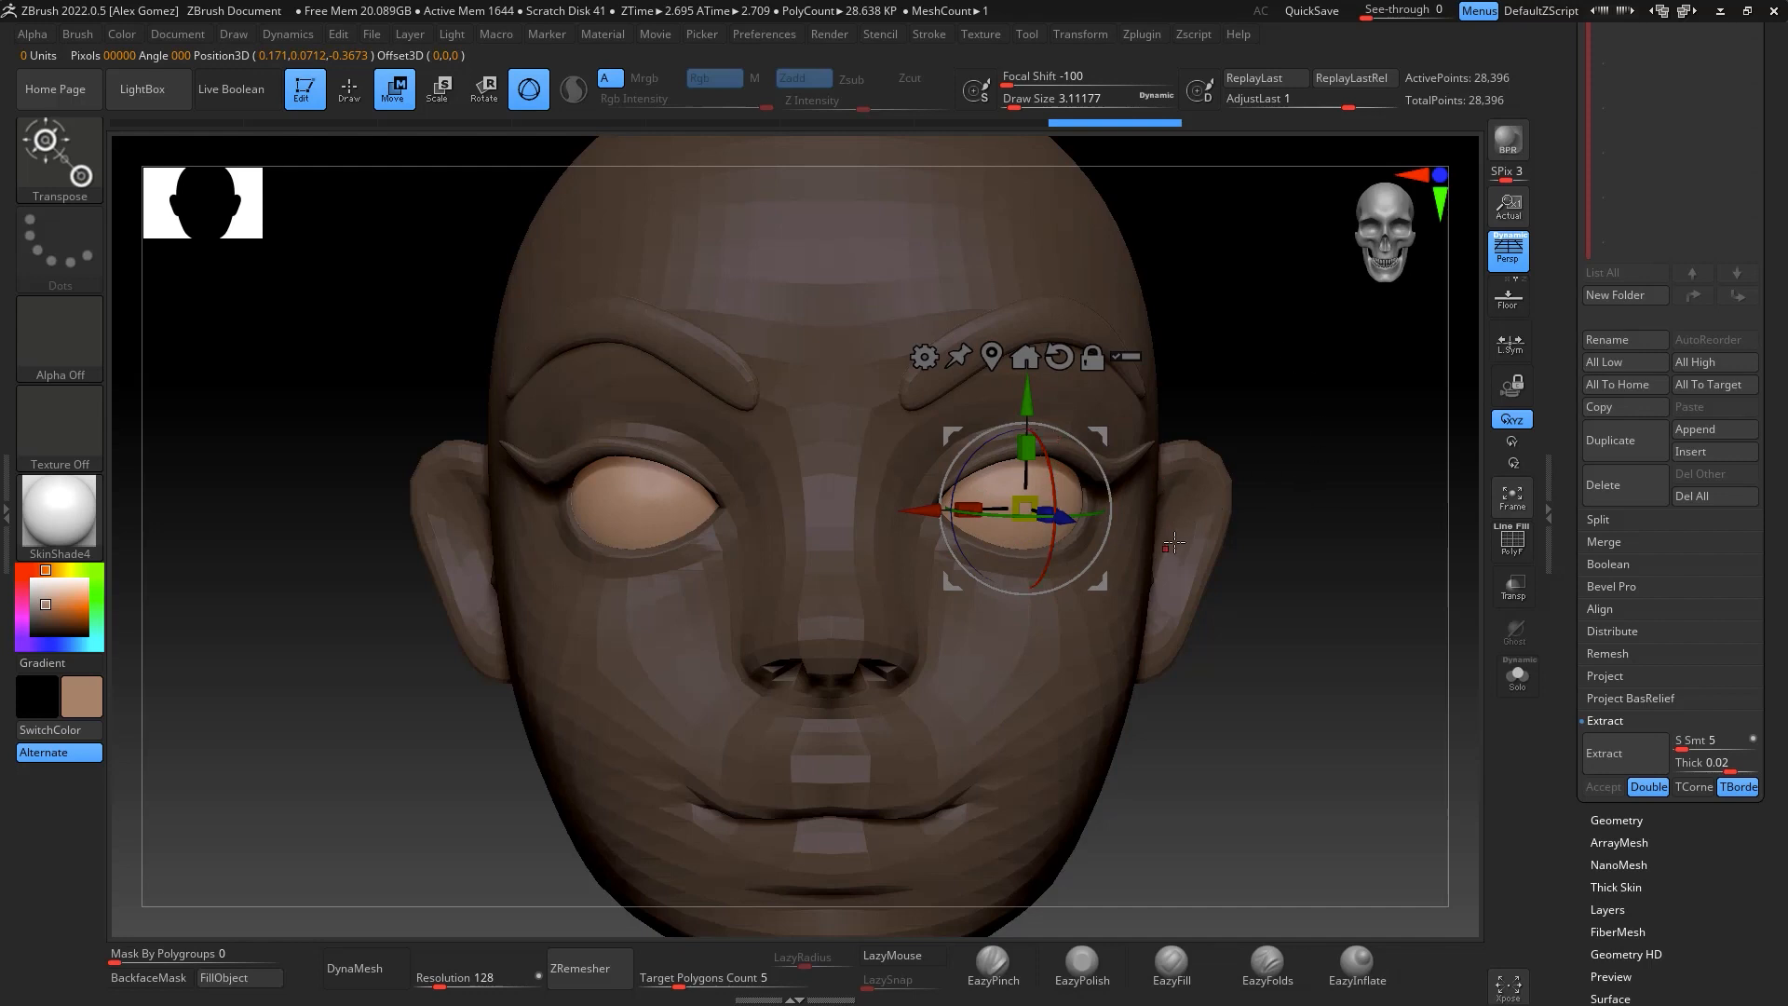
pyautogui.press('q')
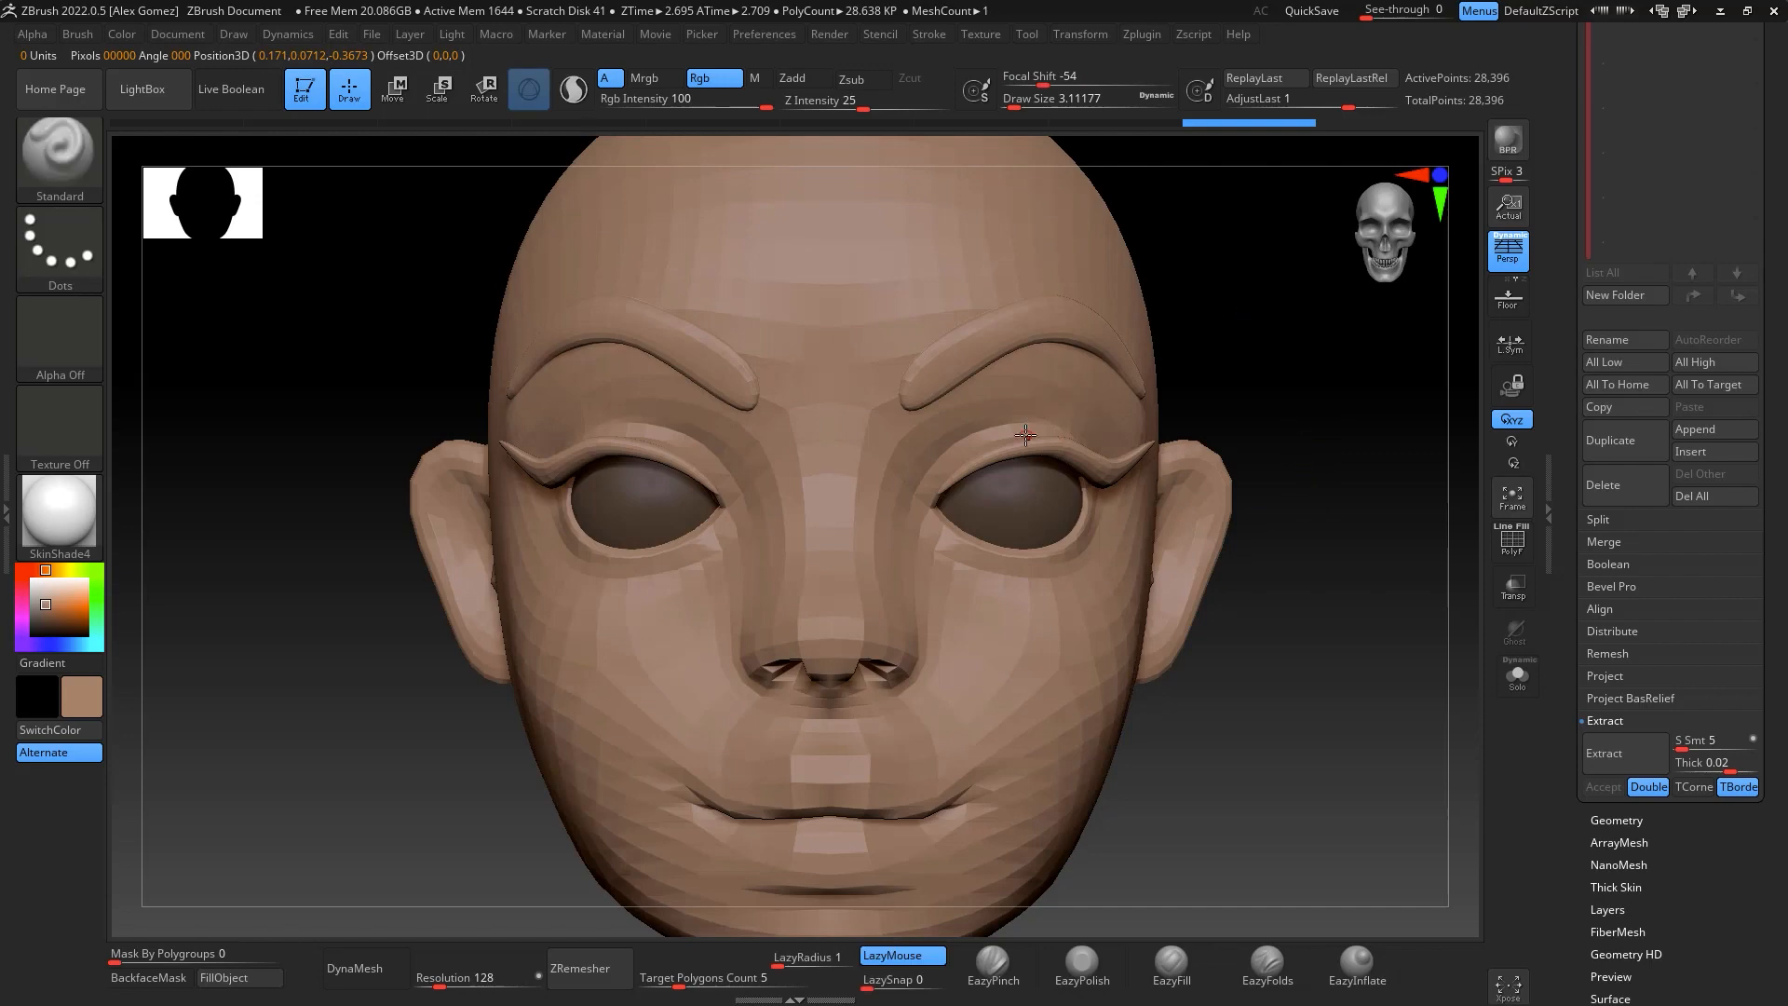
# Reshape the inner eye corners with the Move brush at a draw size of about 54
pyautogui.press('b')
pyautogui.press('m')
pyautogui.press('v')
pyautogui.press('space')
pyautogui.moveTo(1023, 498); pyautogui.dragTo(1047, 497)
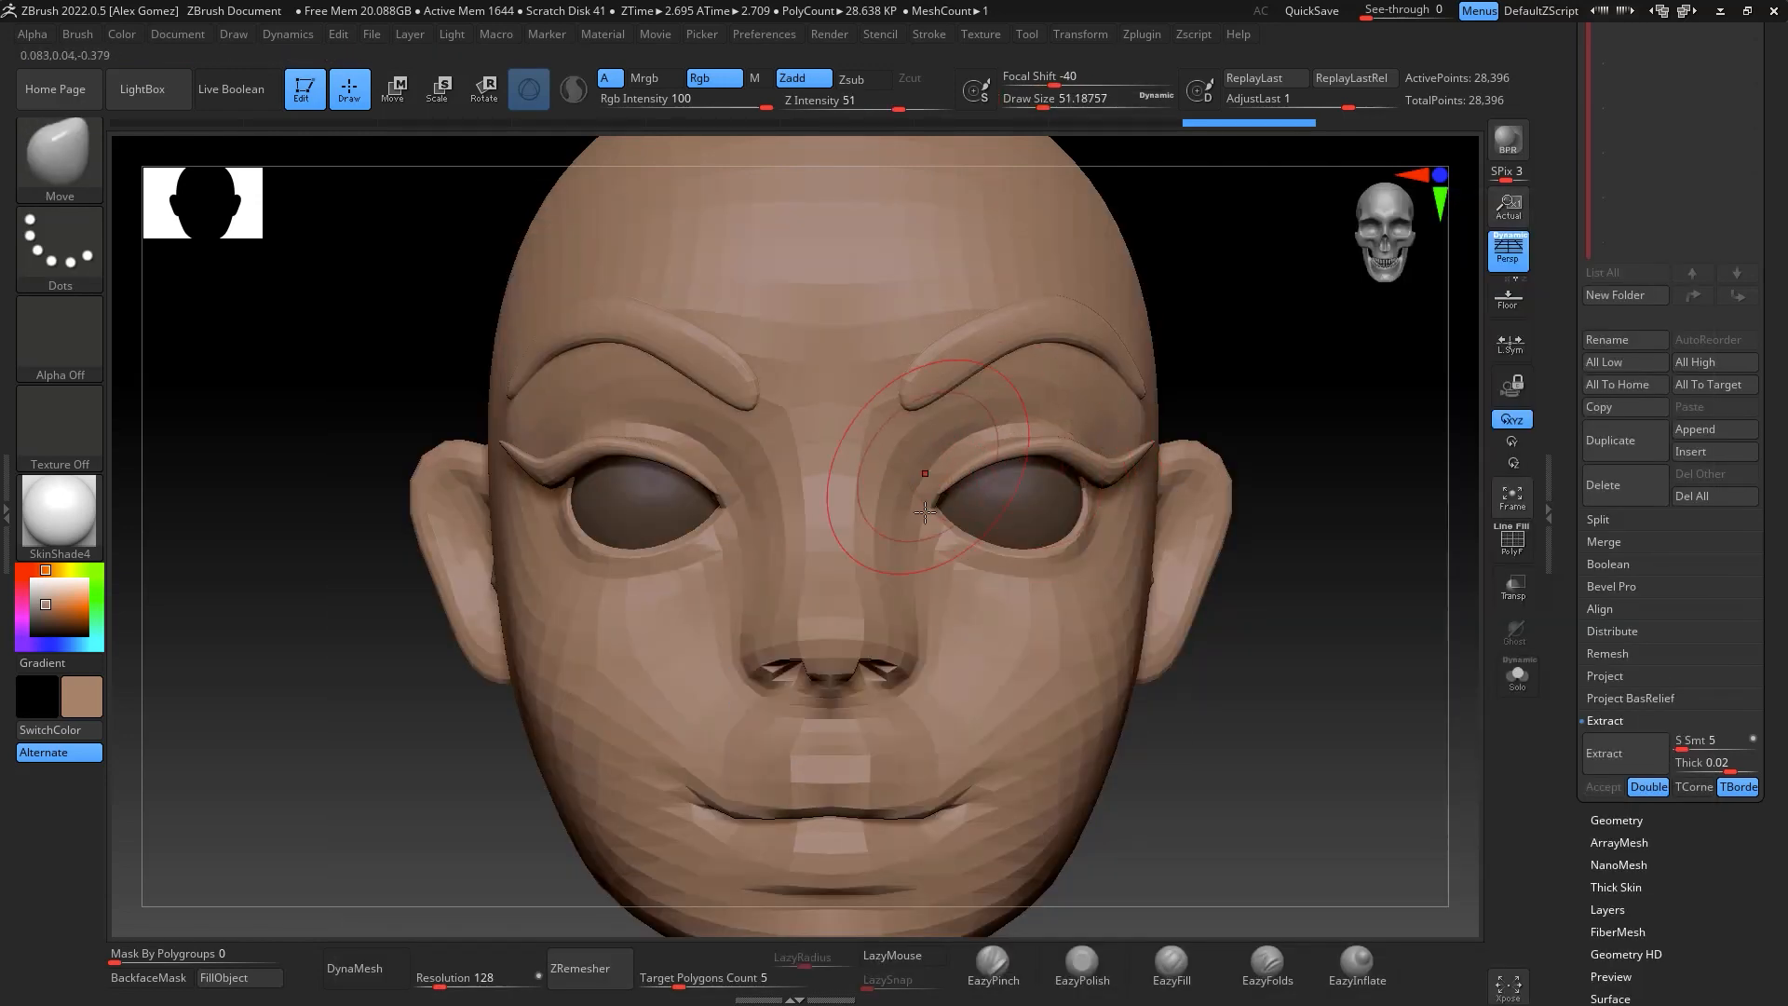
pyautogui.press('space')
pyautogui.moveTo(925, 512); pyautogui.dragTo(933, 512)
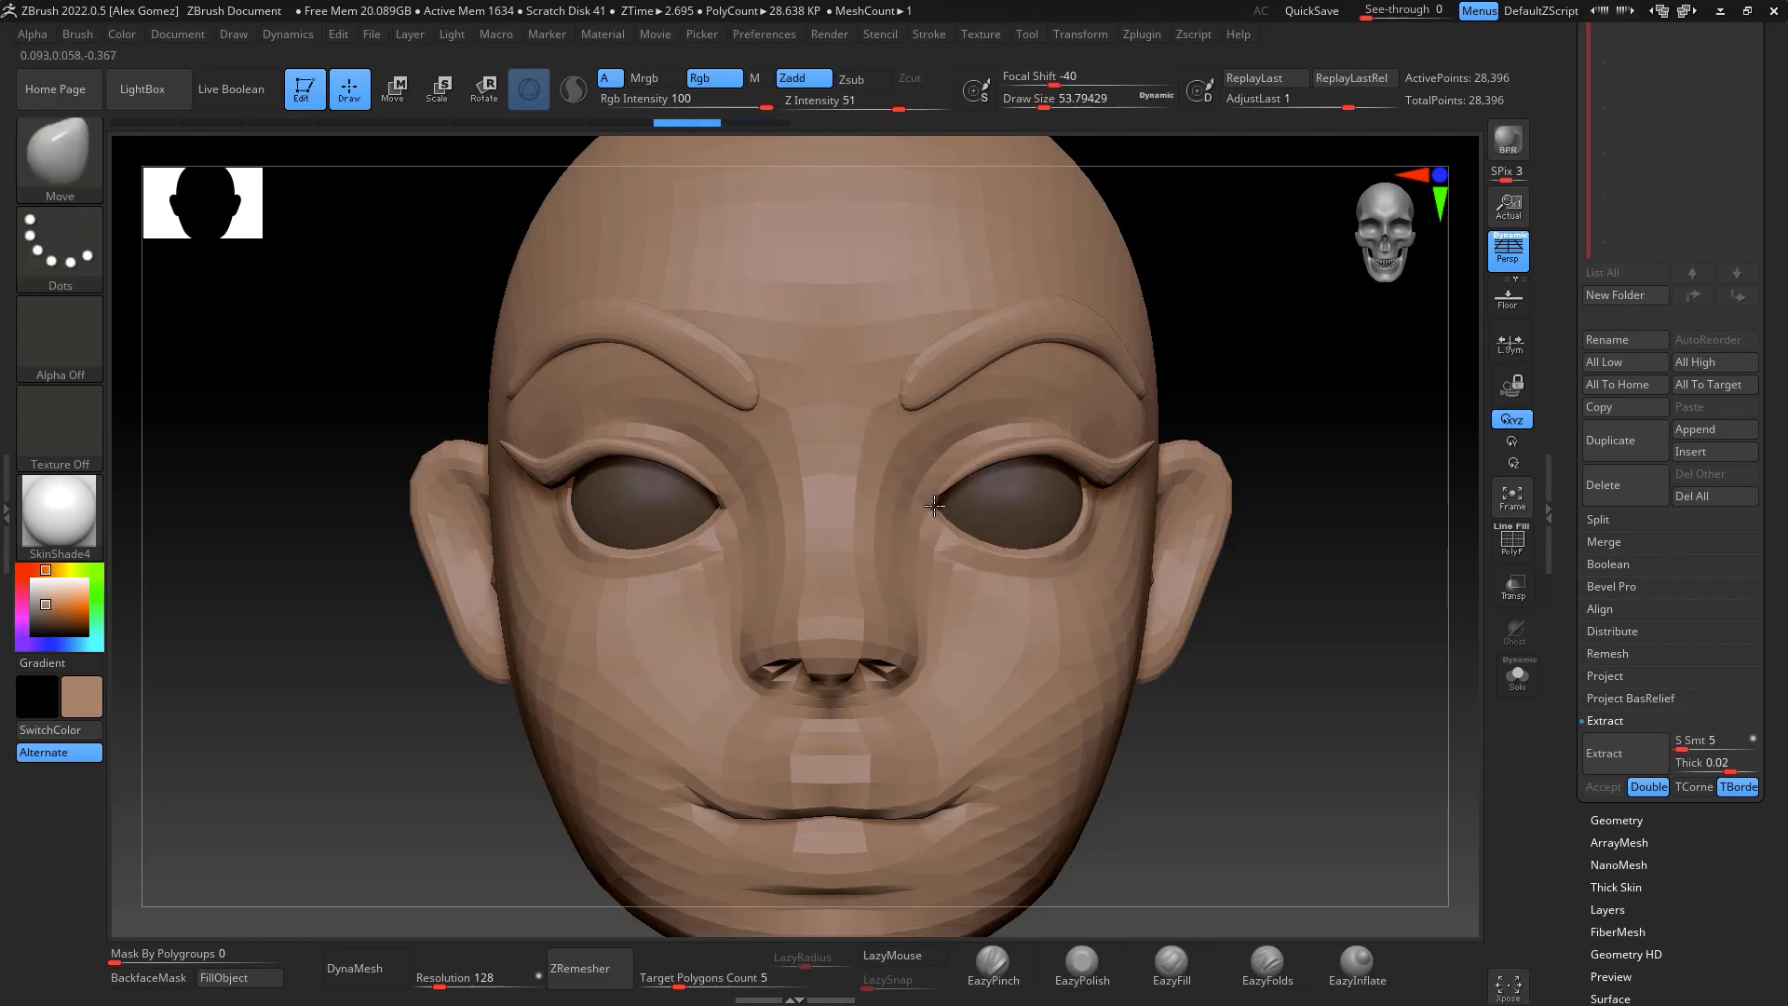
pyautogui.moveTo(935, 505); pyautogui.dragTo(933, 522)
# Lift the upper eyelid curve and its inner part using the Move brush at a draw size of about 44
pyautogui.press('space')
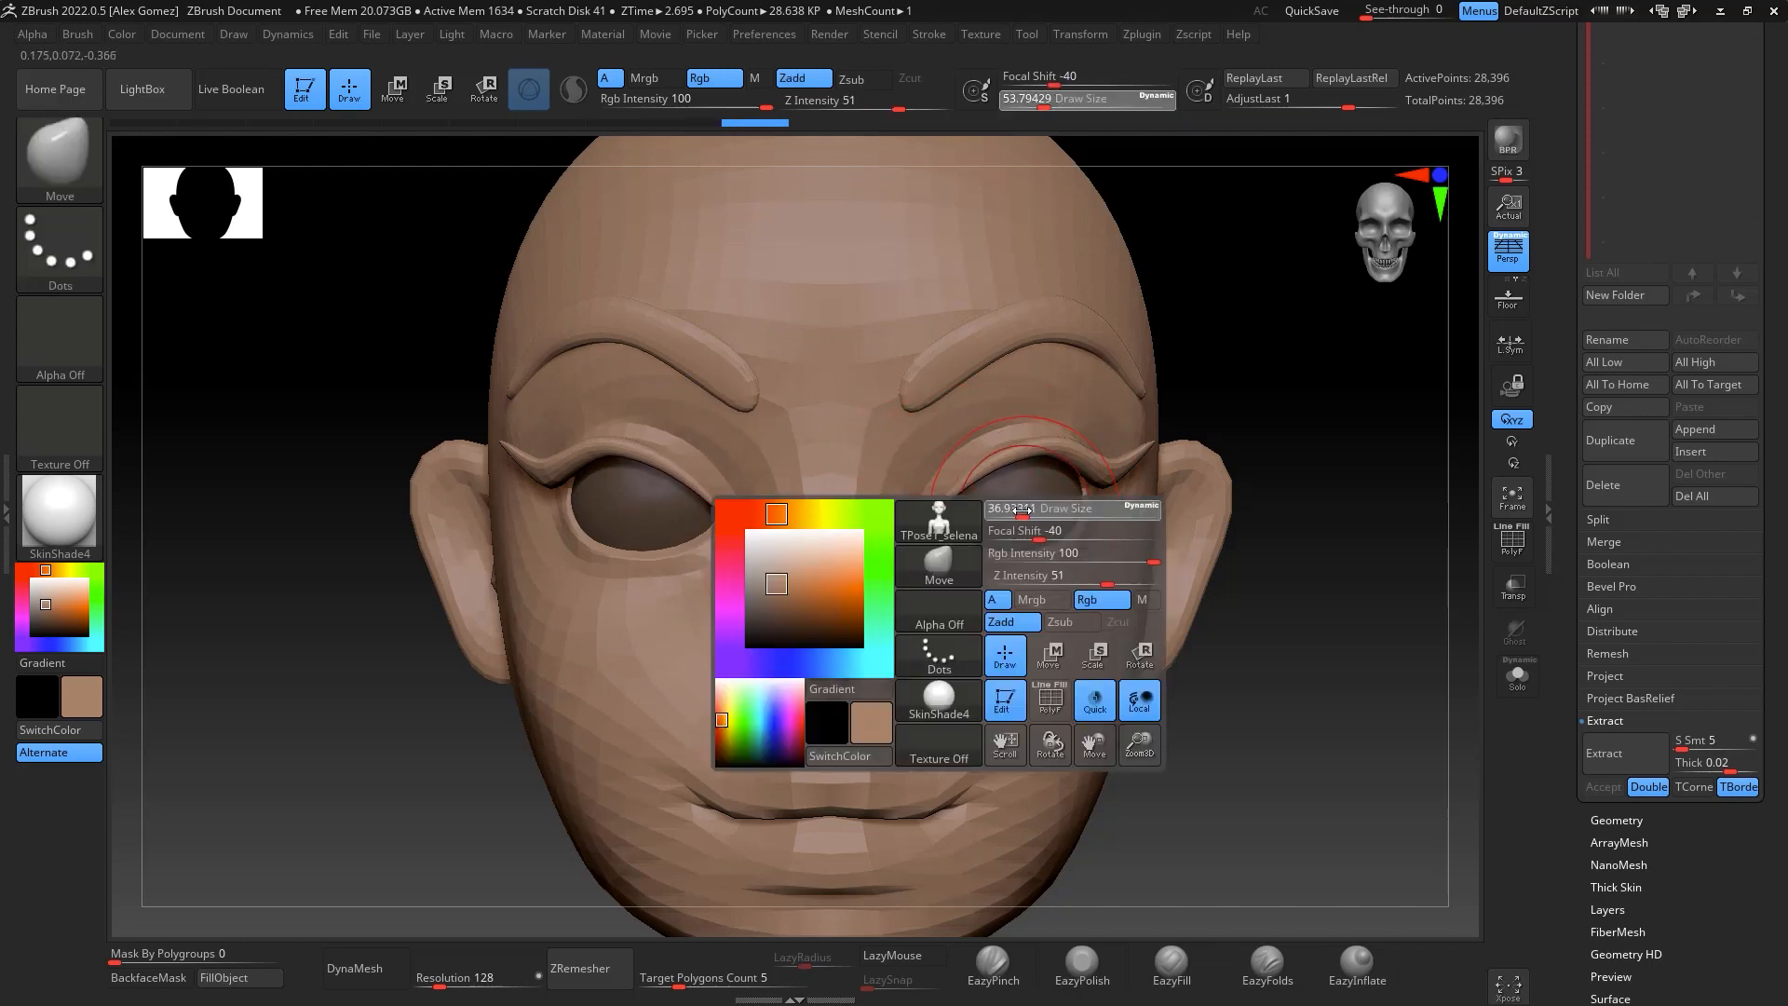
pyautogui.moveTo(1021, 470); pyautogui.dragTo(1011, 453)
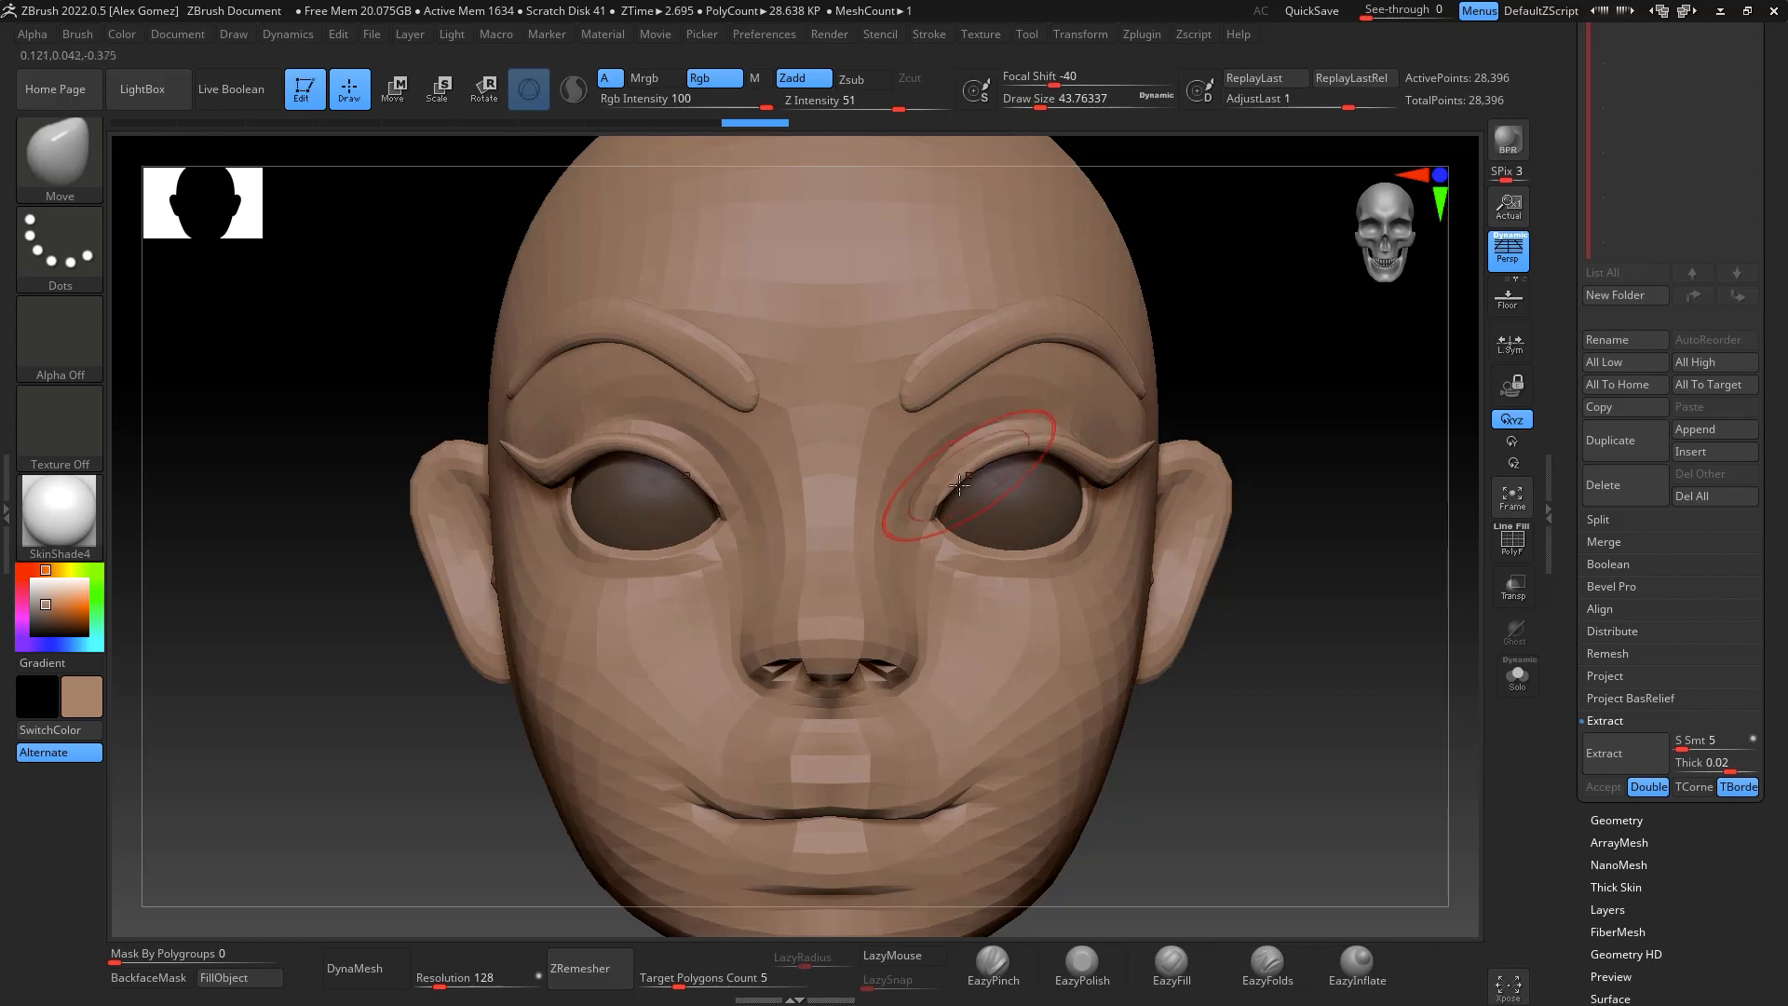
pyautogui.moveTo(942, 525); pyautogui.dragTo(987, 466)
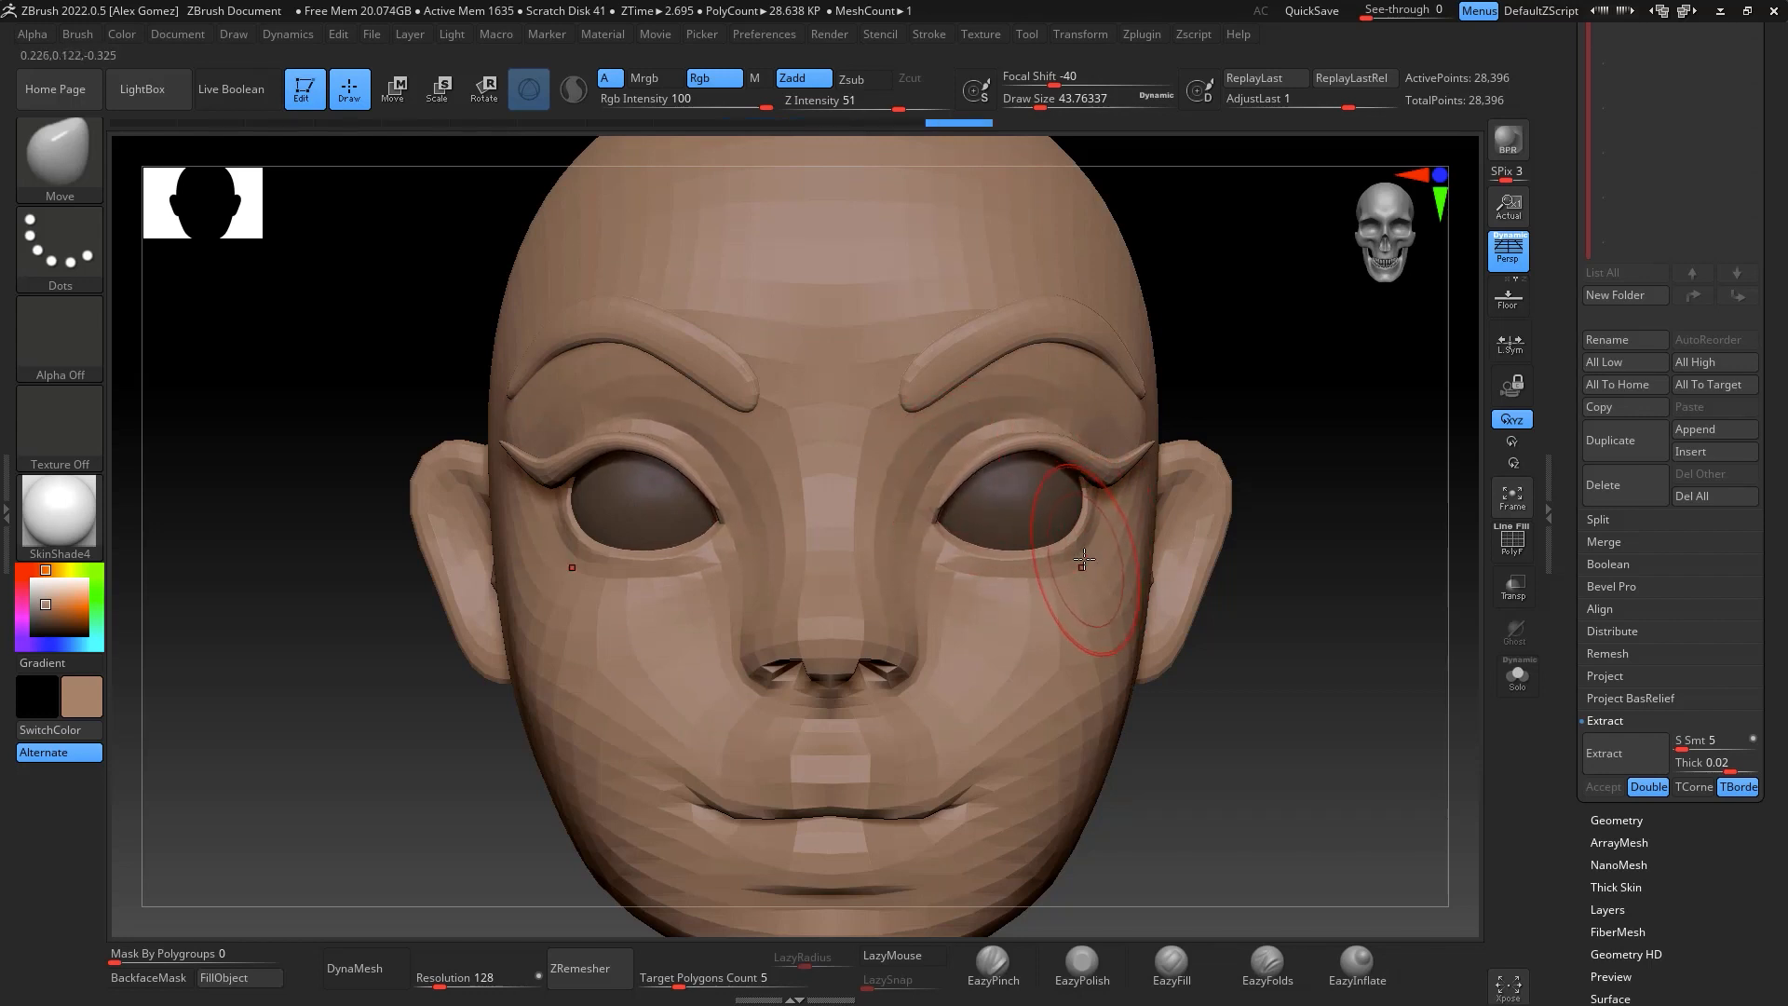
# Raise the lower eyelids and their outer corners so they fit closely around the eyeballs
pyautogui.moveTo(1083, 559); pyautogui.dragTo(1090, 521)
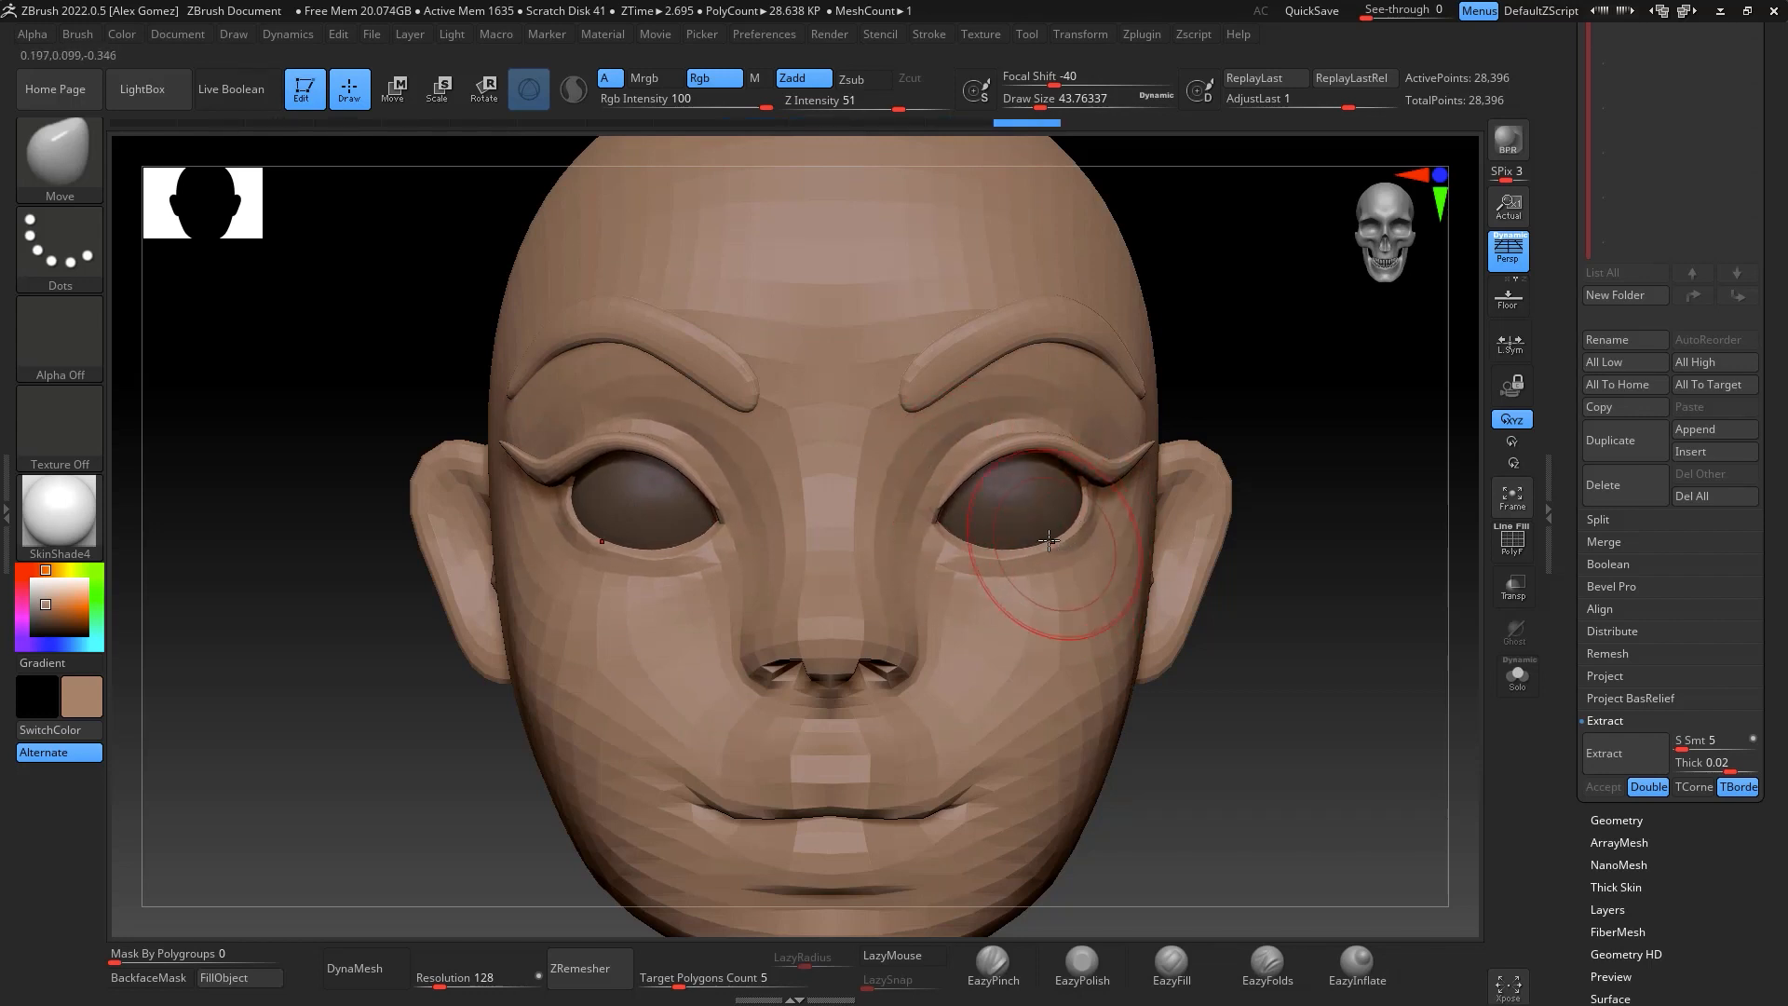
pyautogui.moveTo(1010, 564); pyautogui.dragTo(1007, 550)
pyautogui.moveTo(1355, 610)
pyautogui.mouseDown()
pyautogui.moveTo(1289, 606)
pyautogui.moveTo(1221, 471)
pyautogui.mouseUp()
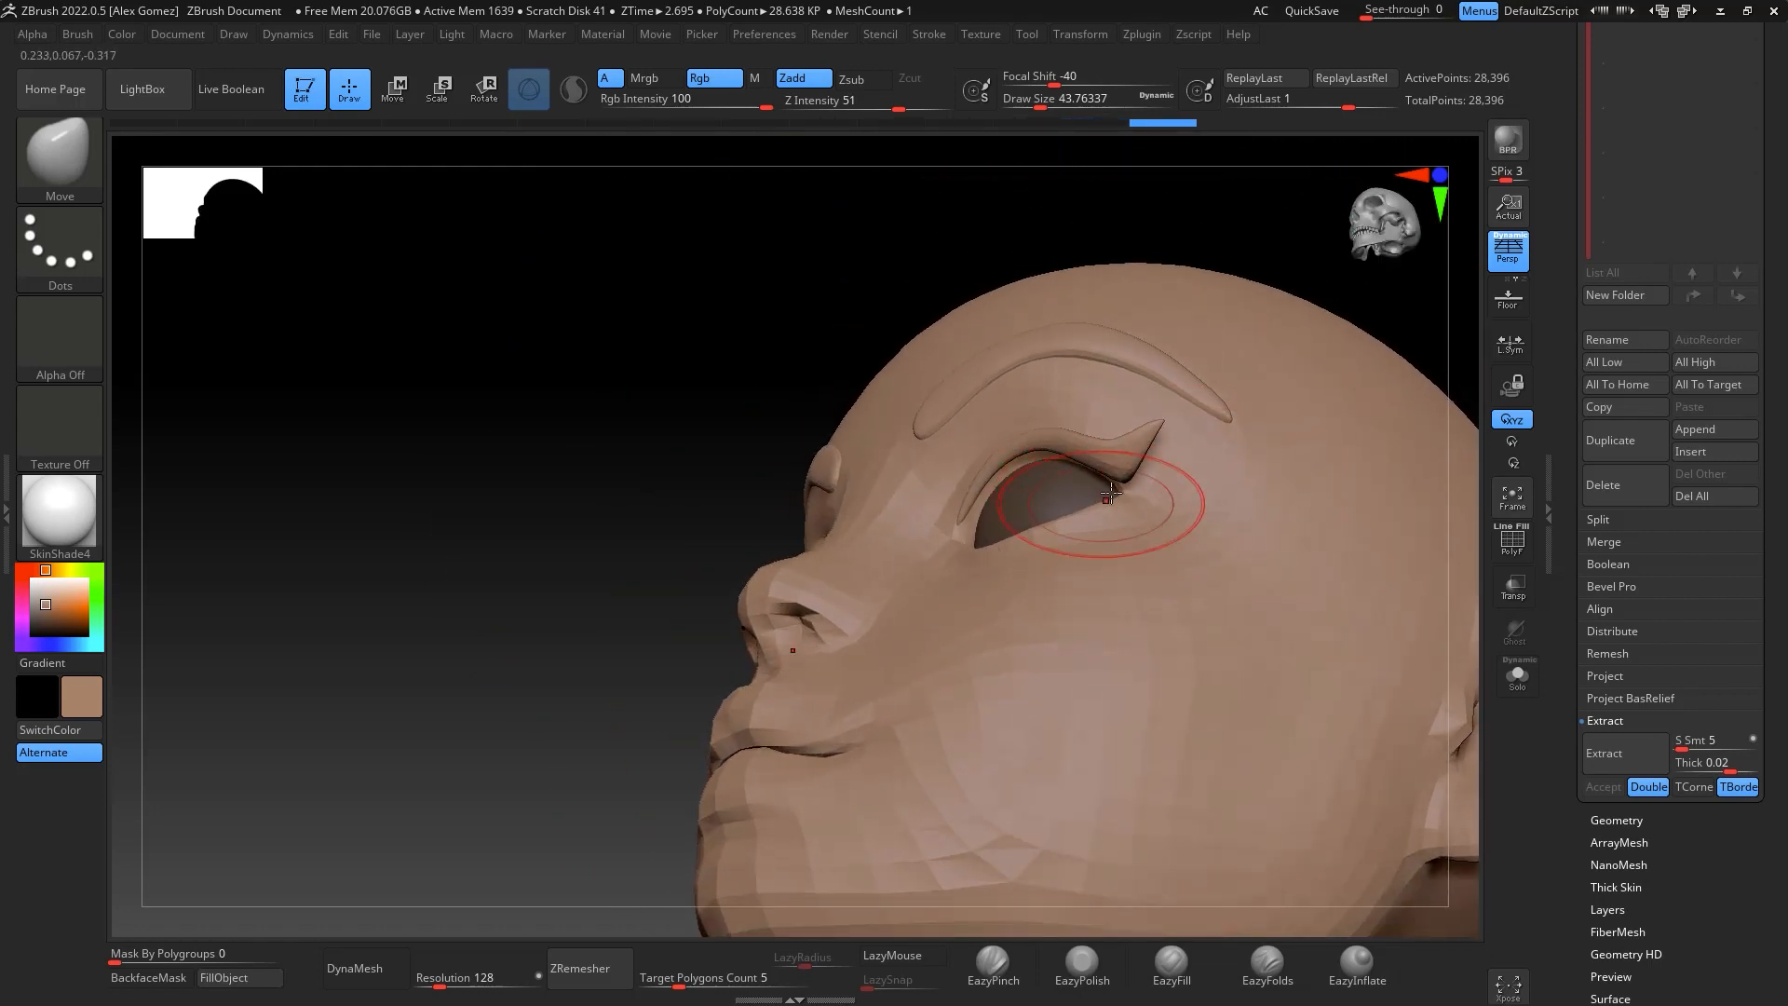
pyautogui.moveTo(1111, 493); pyautogui.dragTo(1121, 481)
pyautogui.moveTo(1434, 378); pyautogui.dragTo(1501, 343)
pyautogui.moveTo(1104, 492); pyautogui.dragTo(1104, 484)
# Adjust the upper eyelids from the front, nudging the inner curve and raising the middle of the lid edge slightly
pyautogui.moveTo(1263, 429)
pyautogui.mouseDown()
pyautogui.moveTo(1289, 539)
pyautogui.moveTo(1354, 660)
pyautogui.mouseUp()
pyautogui.moveTo(983, 477); pyautogui.dragTo(942, 503)
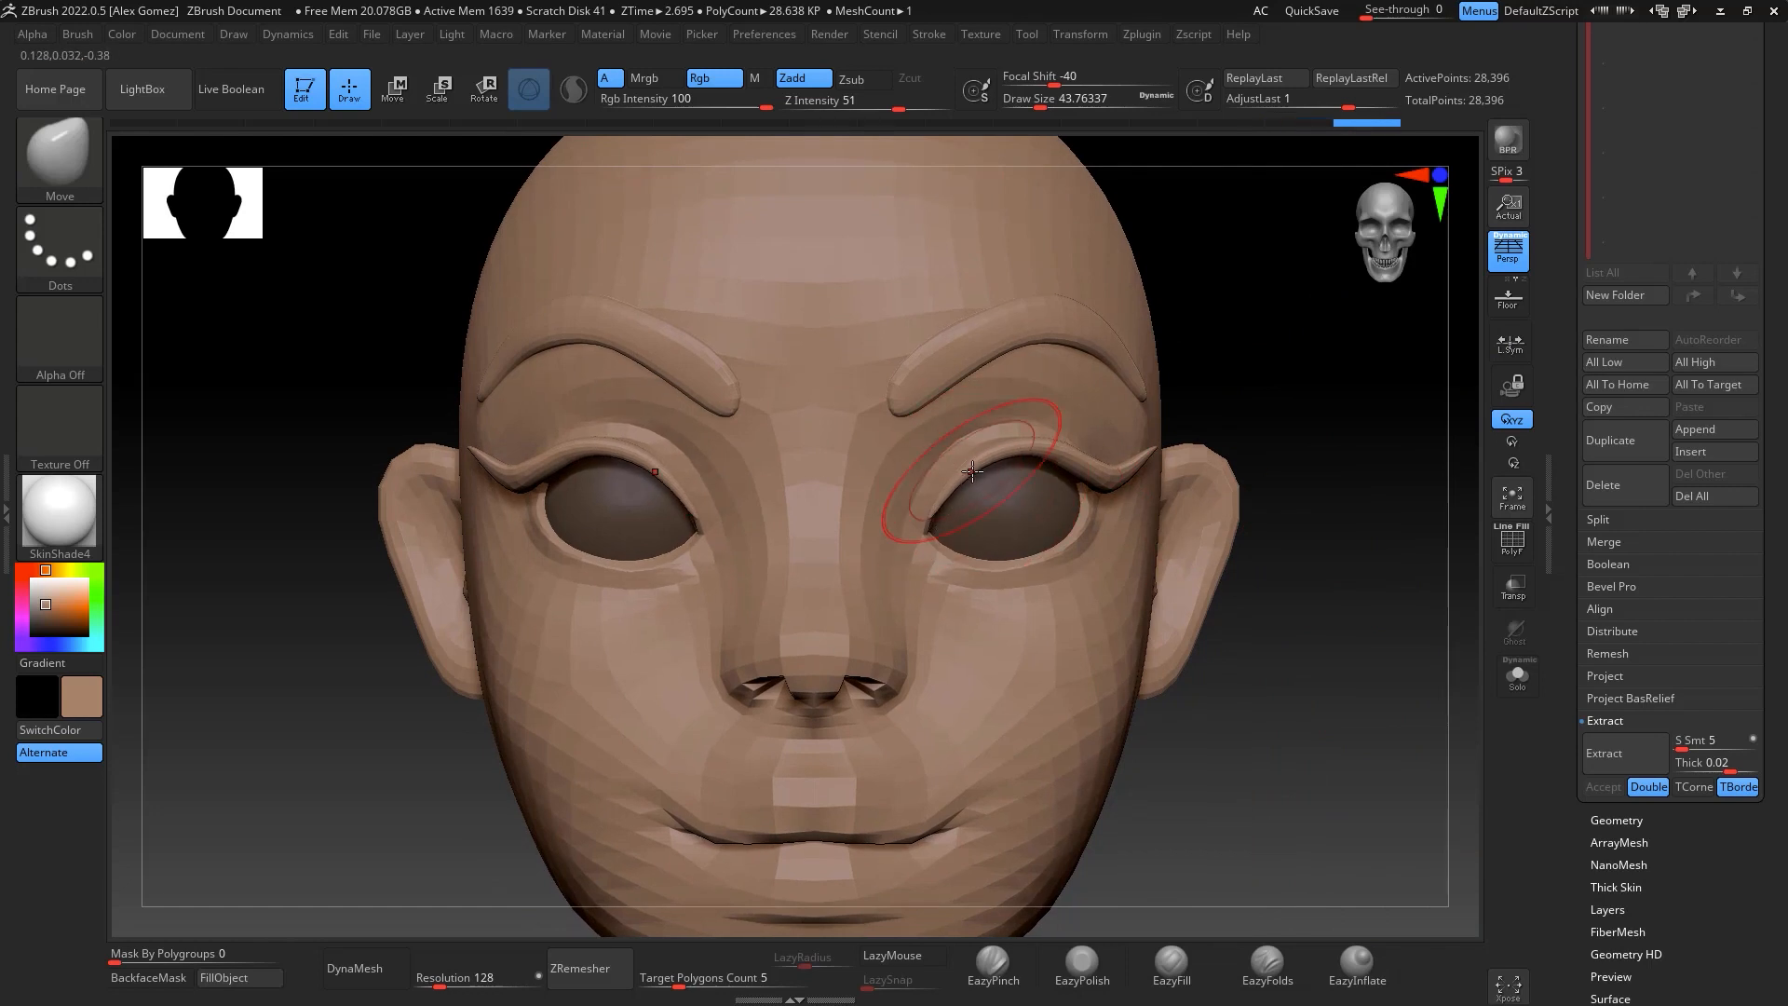
pyautogui.moveTo(1030, 455); pyautogui.dragTo(1027, 449)
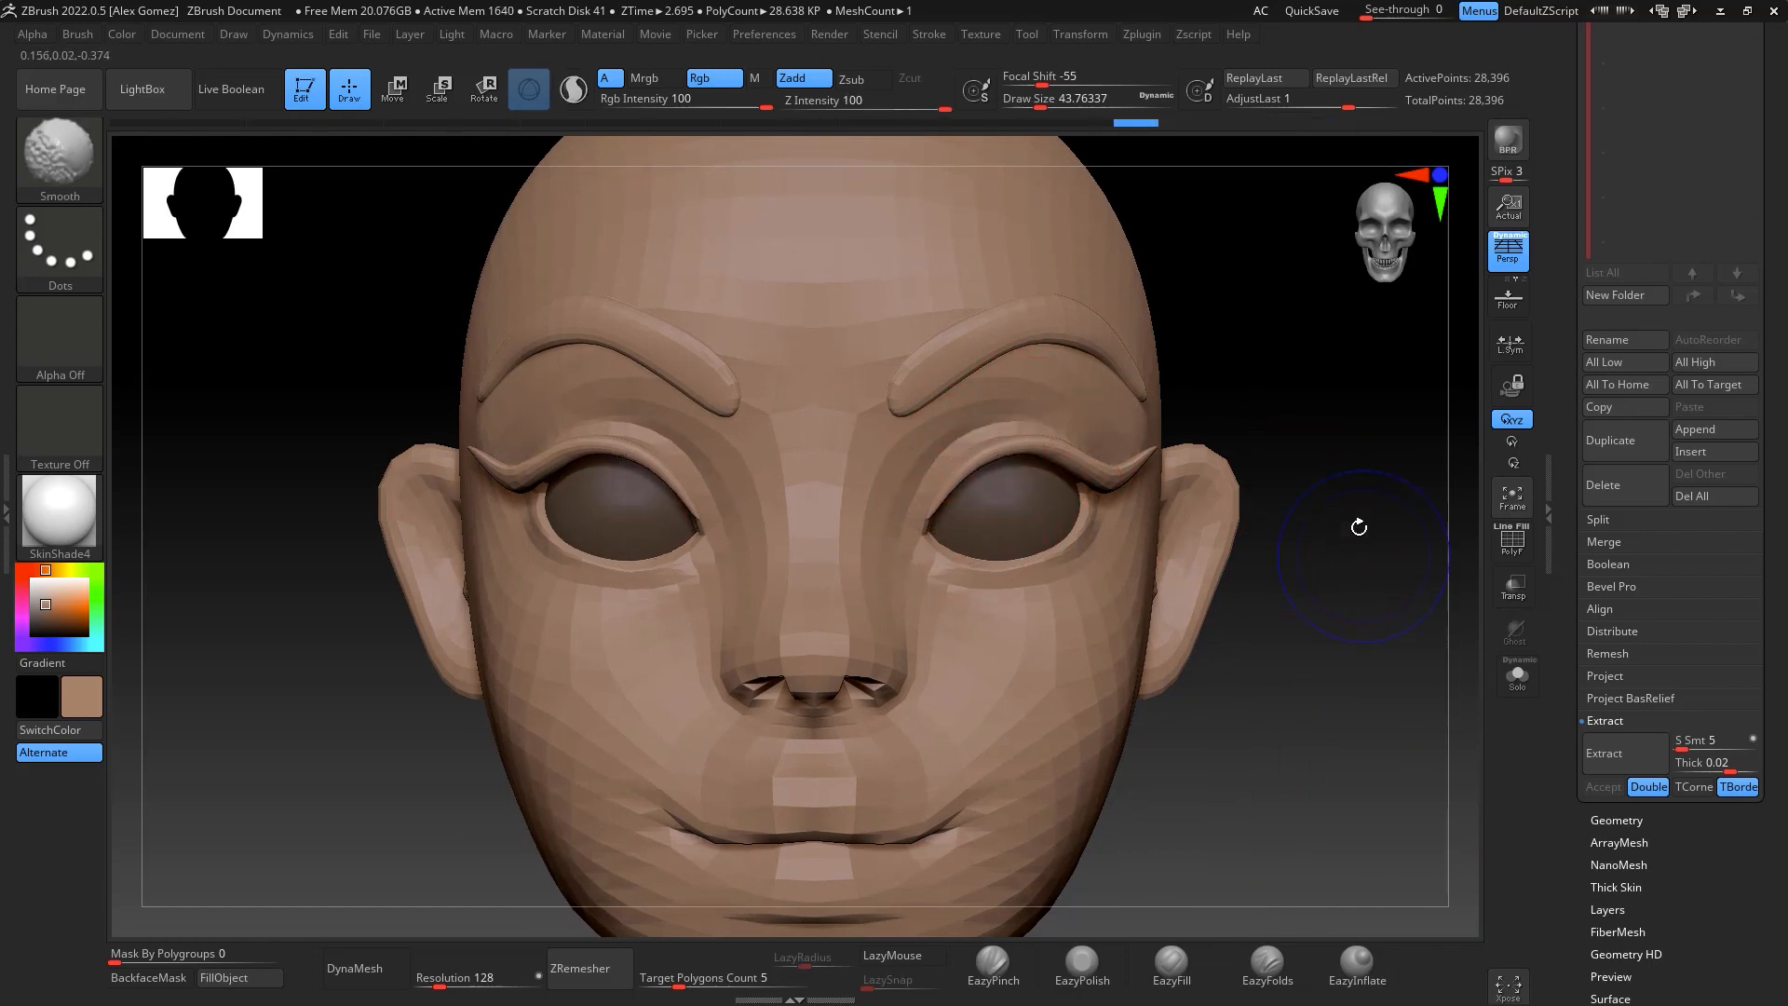
# Transfer the reshaped eyelids back to the original subtools with Transpose Master
pyautogui.click(1143, 35)
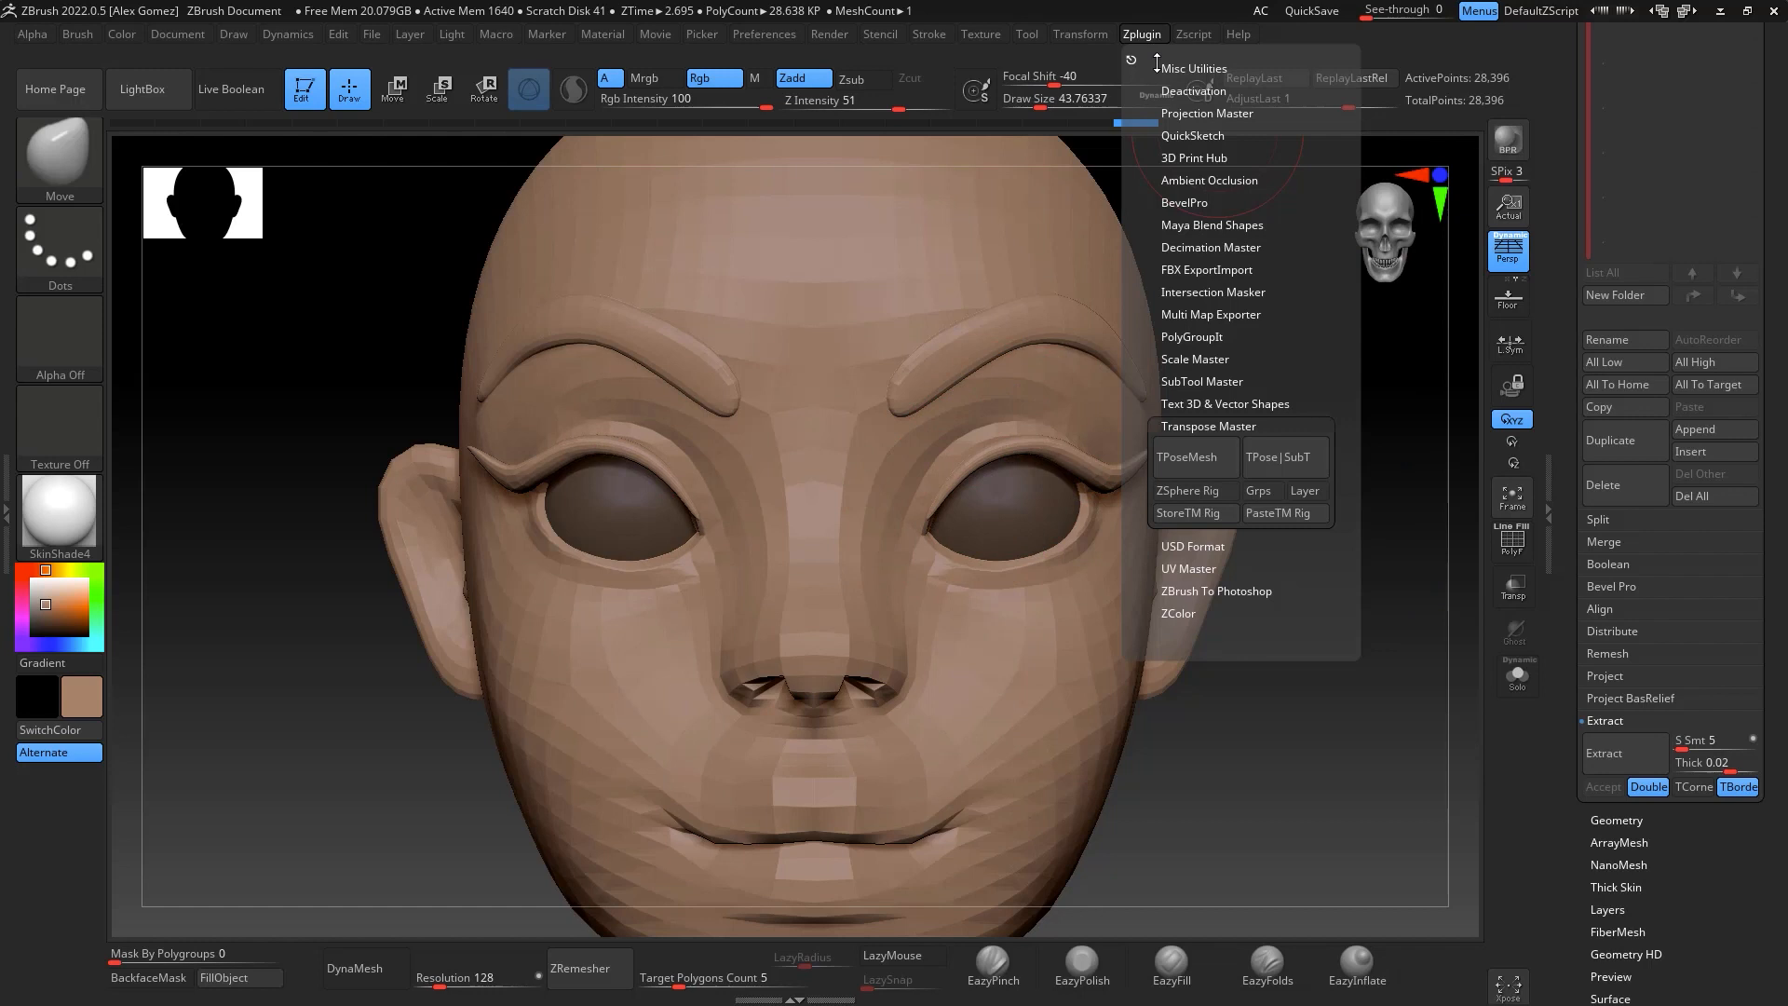
# Transfer the posed Transpose Master mesh back to the high-resolution subtools
pyautogui.click(1299, 465)
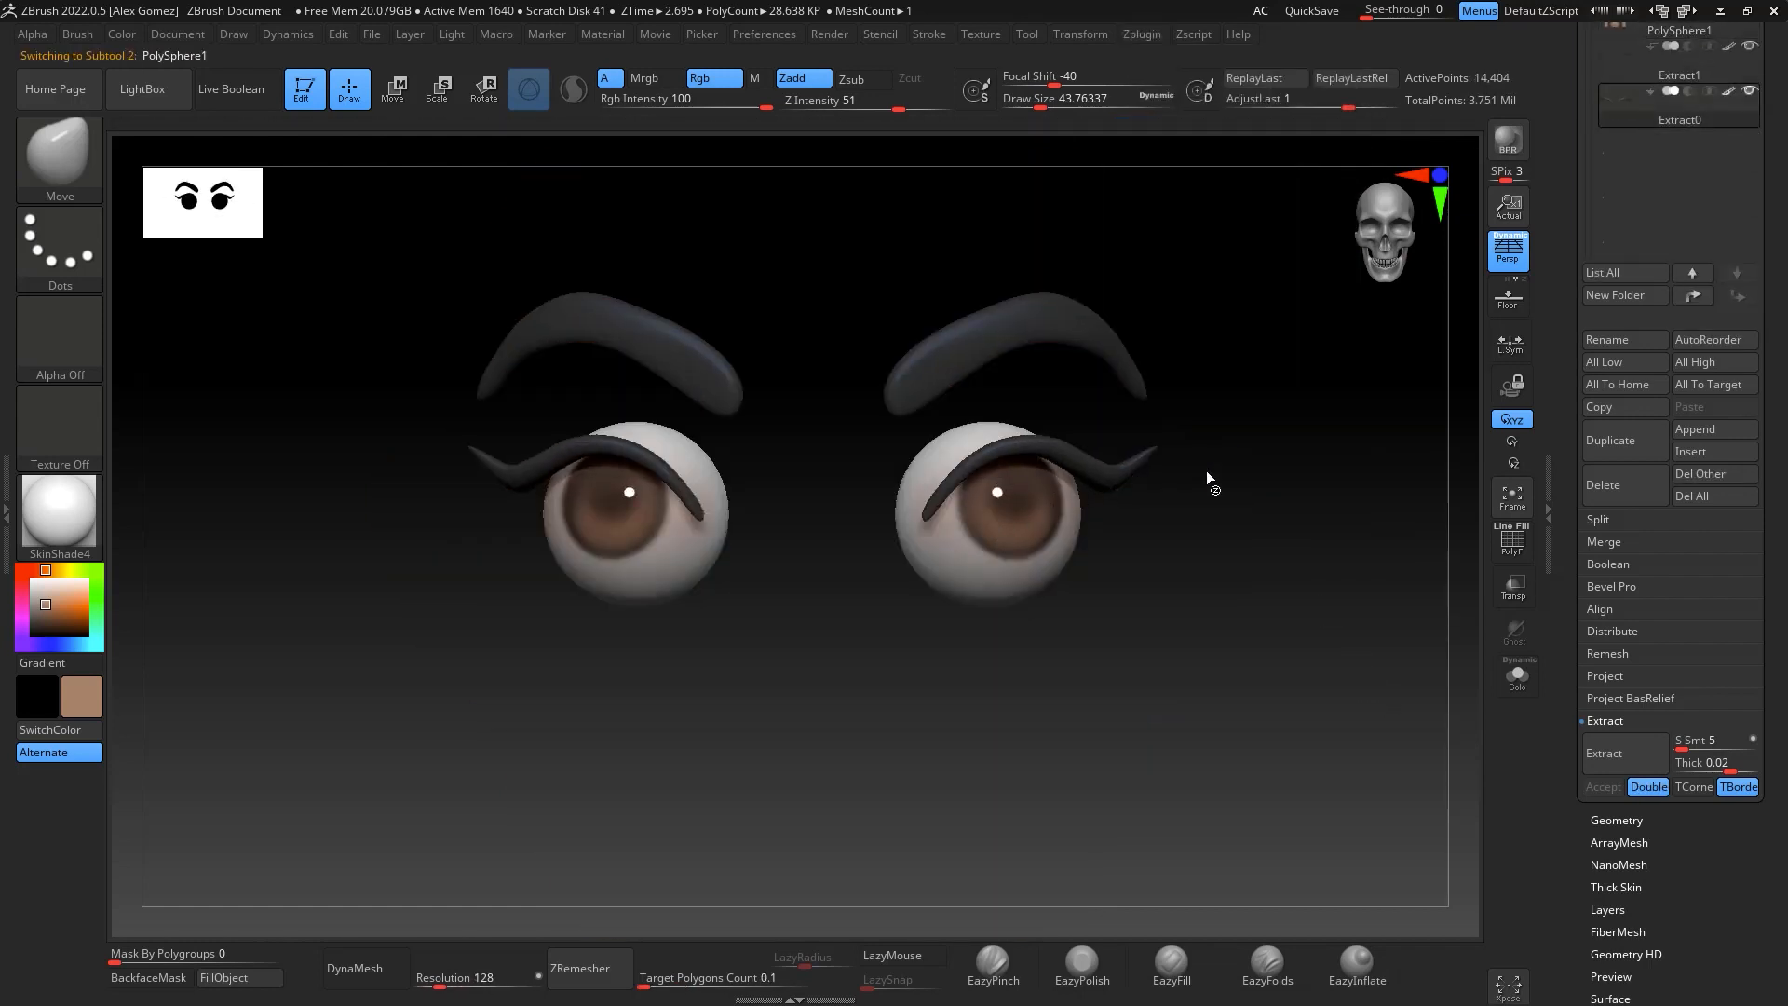
pyautogui.moveTo(1375, 667)
pyautogui.keyDown('alt'); pyautogui.mouseDown()
pyautogui.moveTo(1357, 595)
pyautogui.moveTo(1341, 634)
pyautogui.moveTo(1301, 634)
pyautogui.moveTo(1334, 689)
pyautogui.moveTo(1329, 507)
pyautogui.moveTo(1393, 591)
pyautogui.moveTo(1316, 519)
pyautogui.mouseUp(); pyautogui.keyUp('alt')
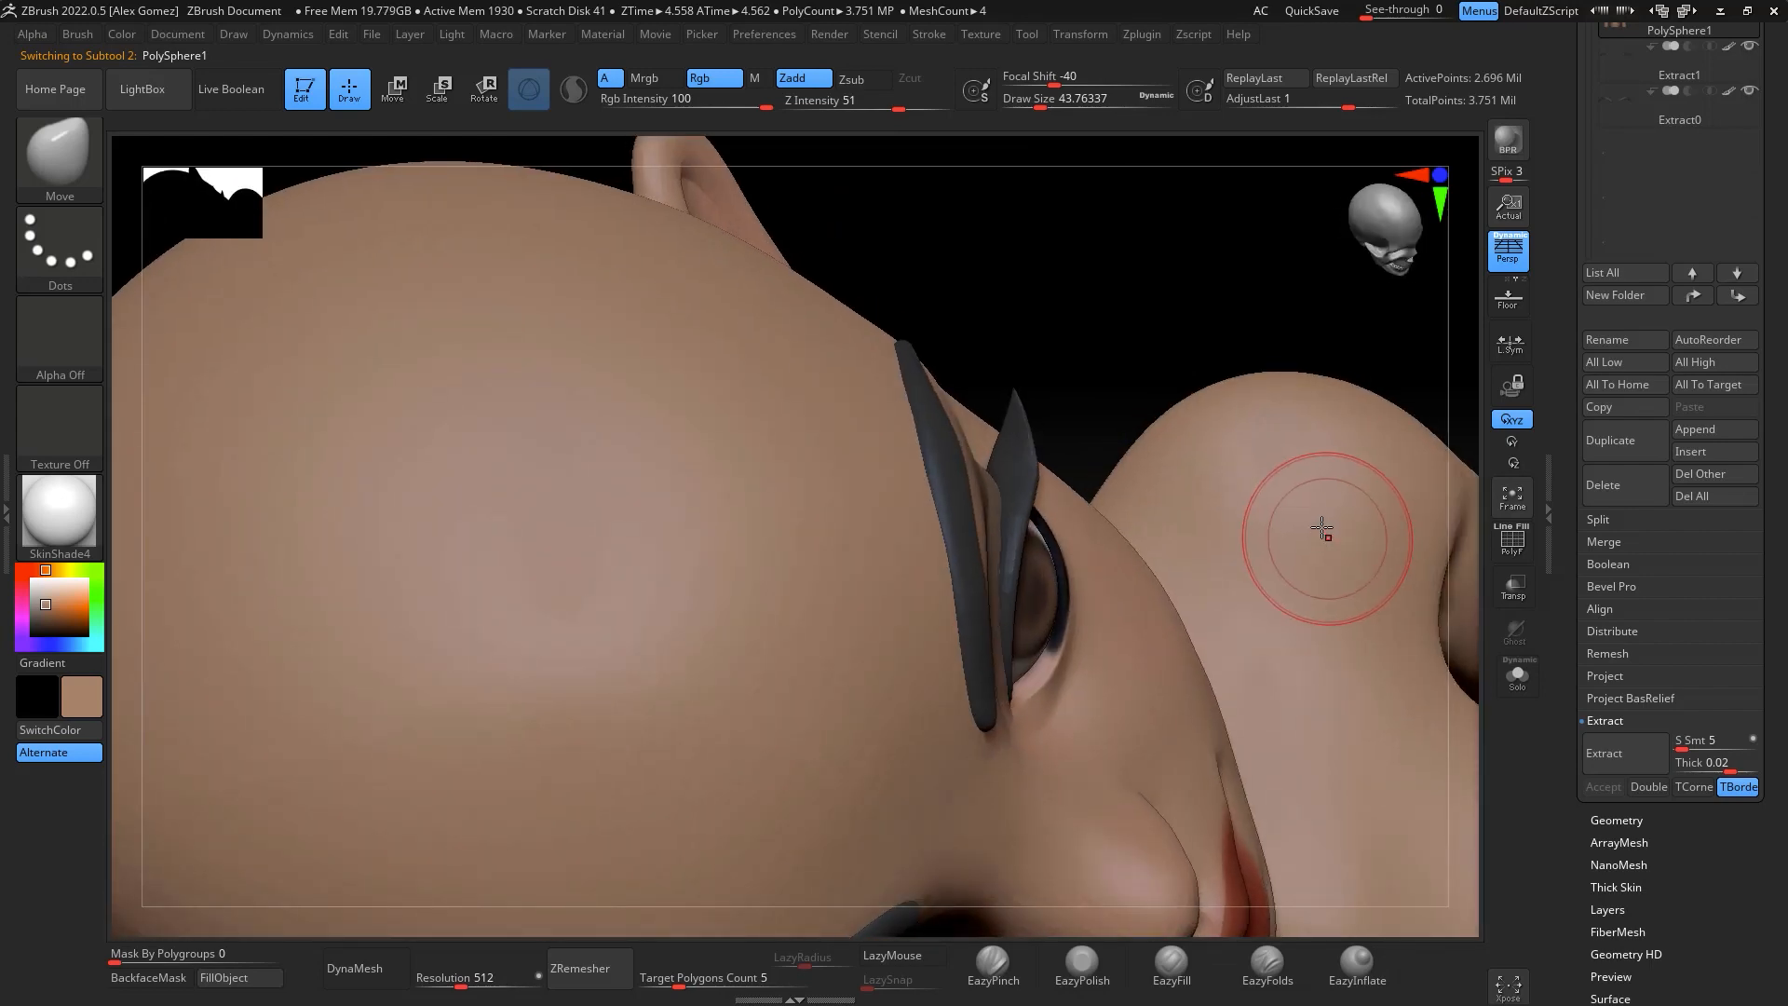
# Refine and smooth the skin around the lower eyelid with the Standard brush at a draw size of about 7.5
pyautogui.press('b')
pyautogui.press('t')
pyautogui.press('space')
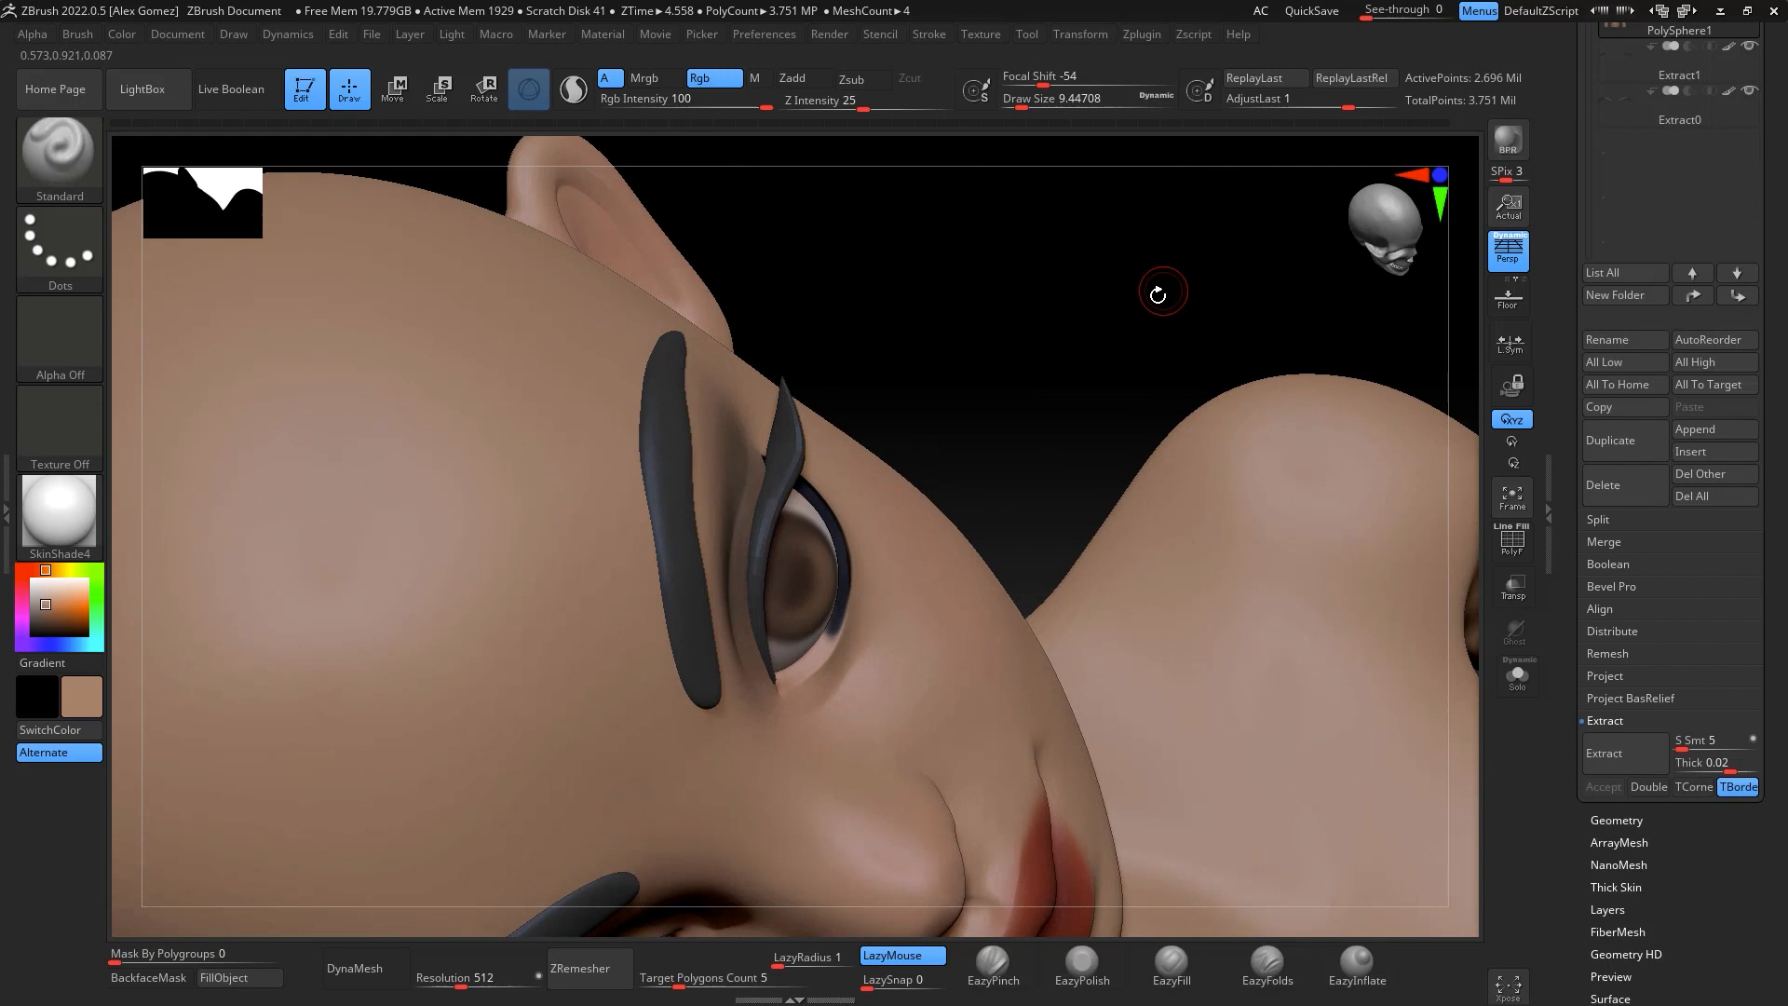
pyautogui.keyDown('alt'); pyautogui.moveTo(1158, 294); pyautogui.dragTo(1472, 201); pyautogui.keyUp('alt')
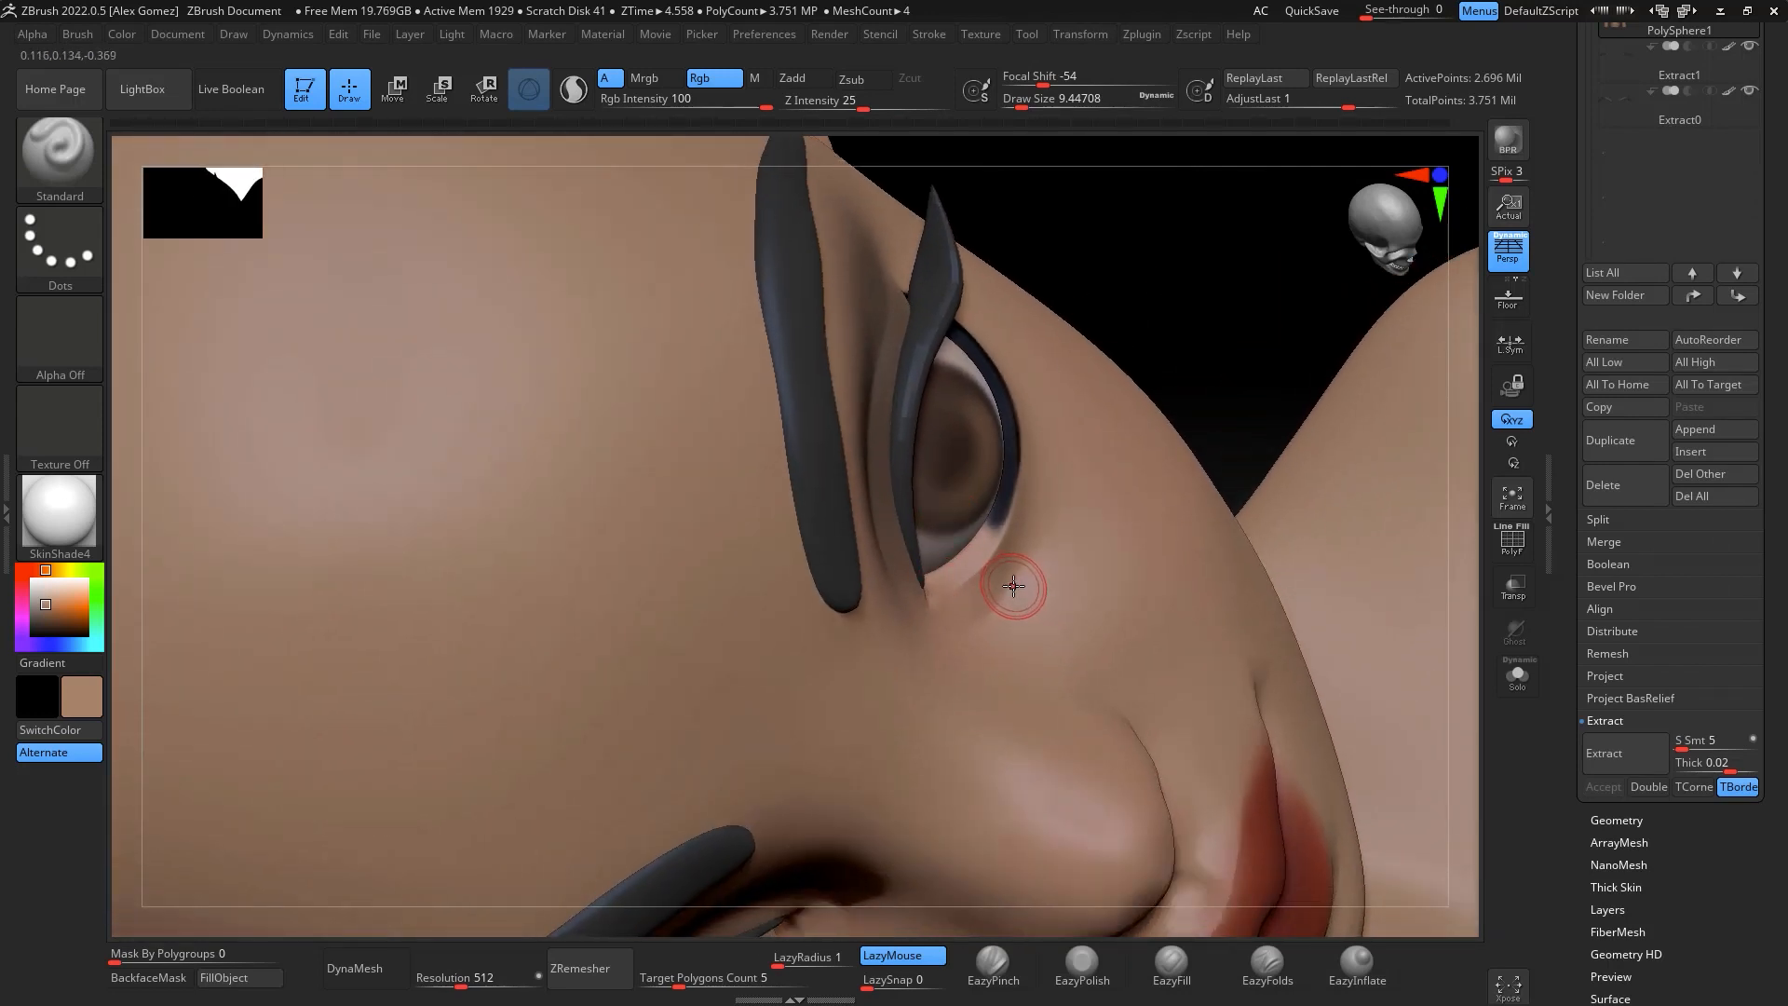
pyautogui.press('space')
pyautogui.moveTo(988, 567); pyautogui.dragTo(980, 567)
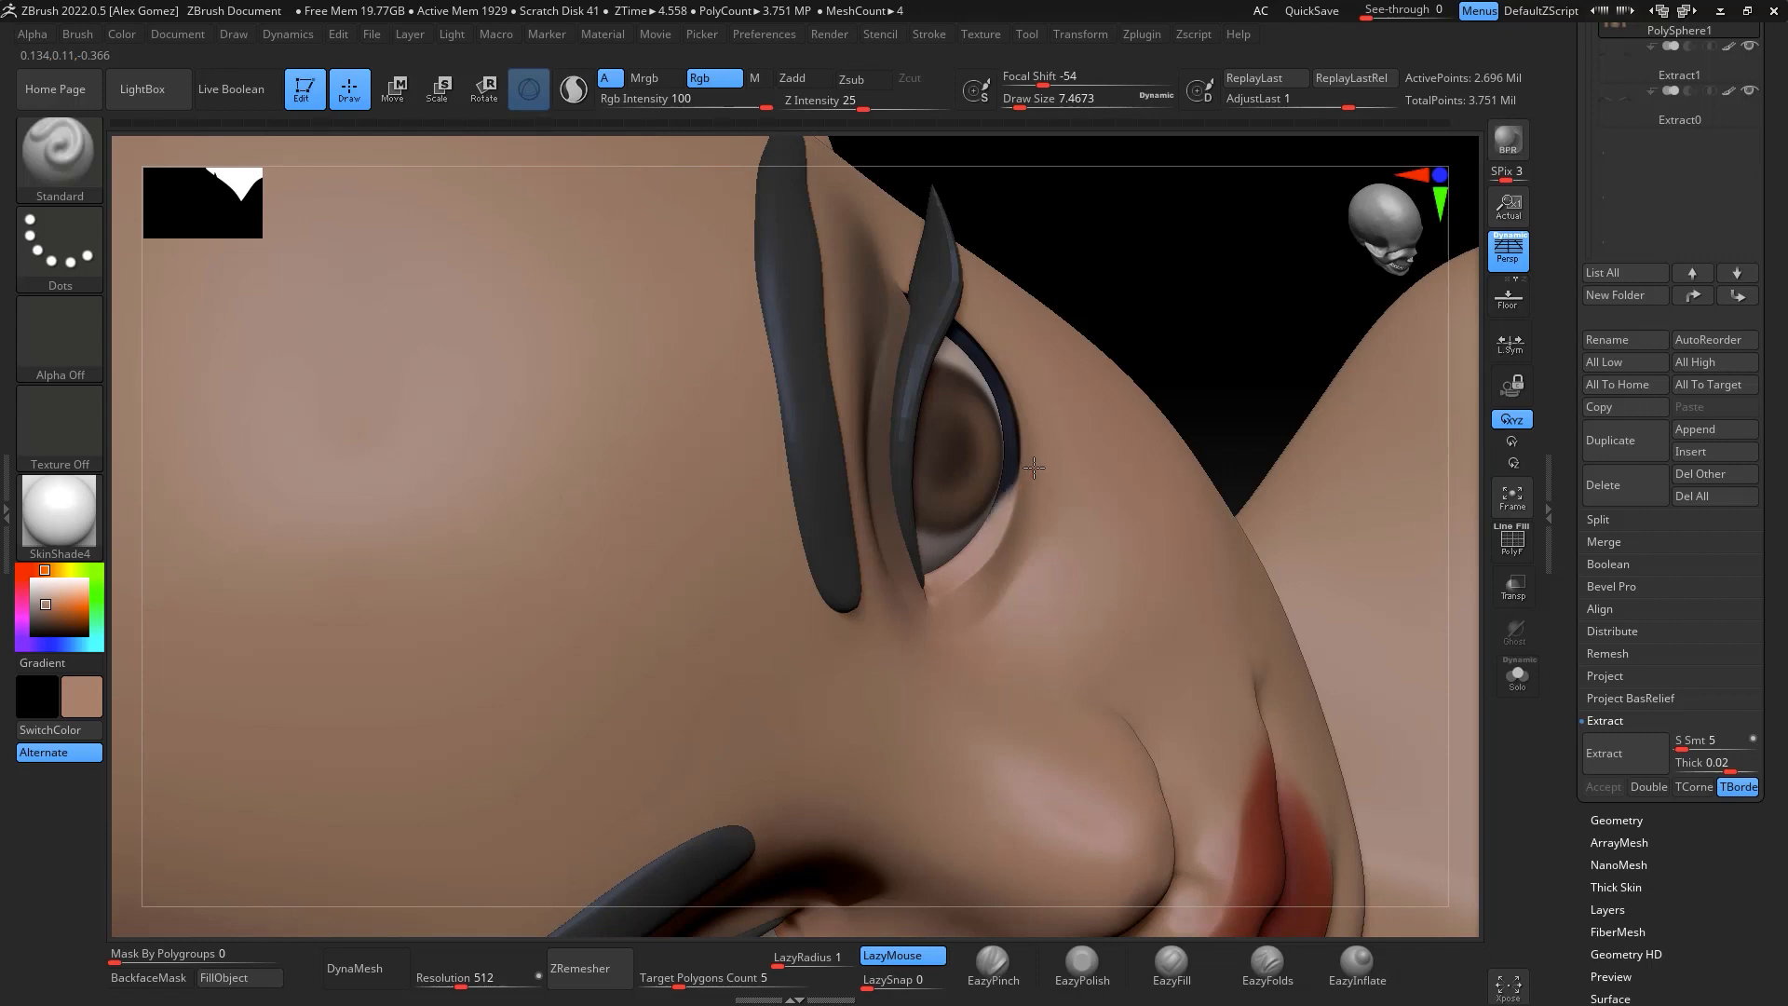
pyautogui.moveTo(1164, 242); pyautogui.dragTo(1349, 313)
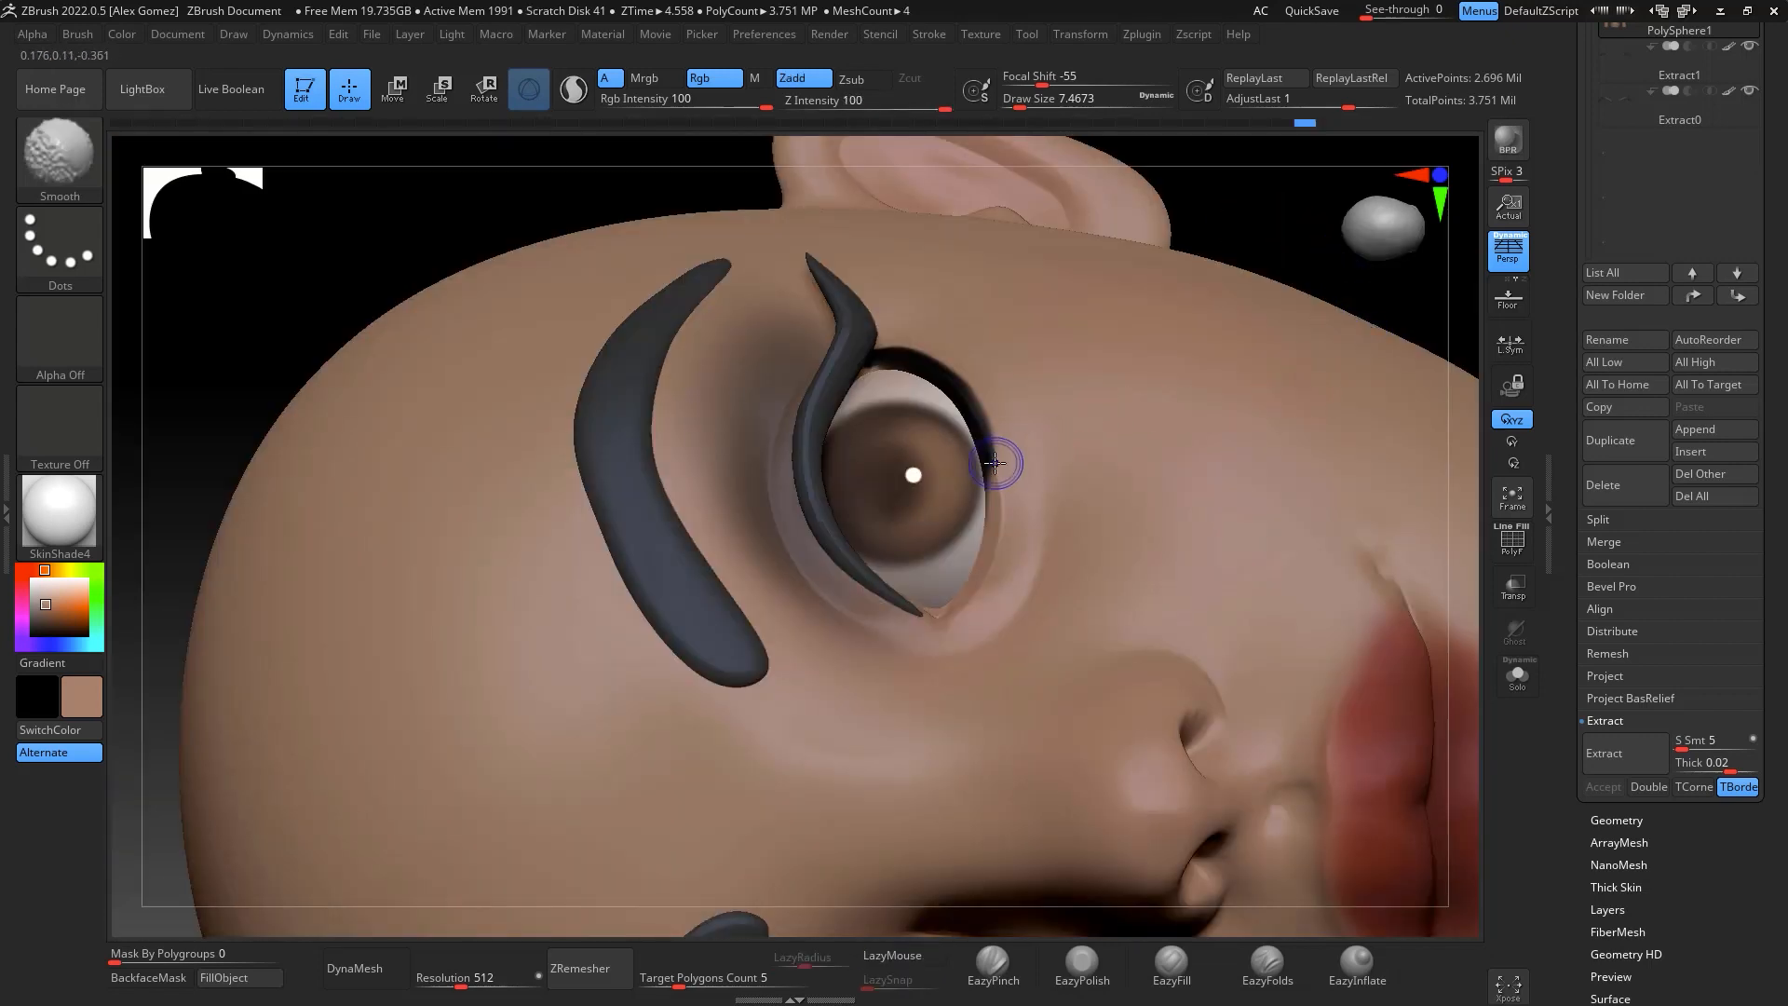
pyautogui.keyDown('alt'); pyautogui.moveTo(1479, 380); pyautogui.dragTo(1469, 165); pyautogui.keyUp('alt')
# Sculpt the inner ear with the Standard brush and adjust its form with the Move brush at about size 23
pyautogui.moveTo(1252, 356); pyautogui.dragTo(1285, 559)
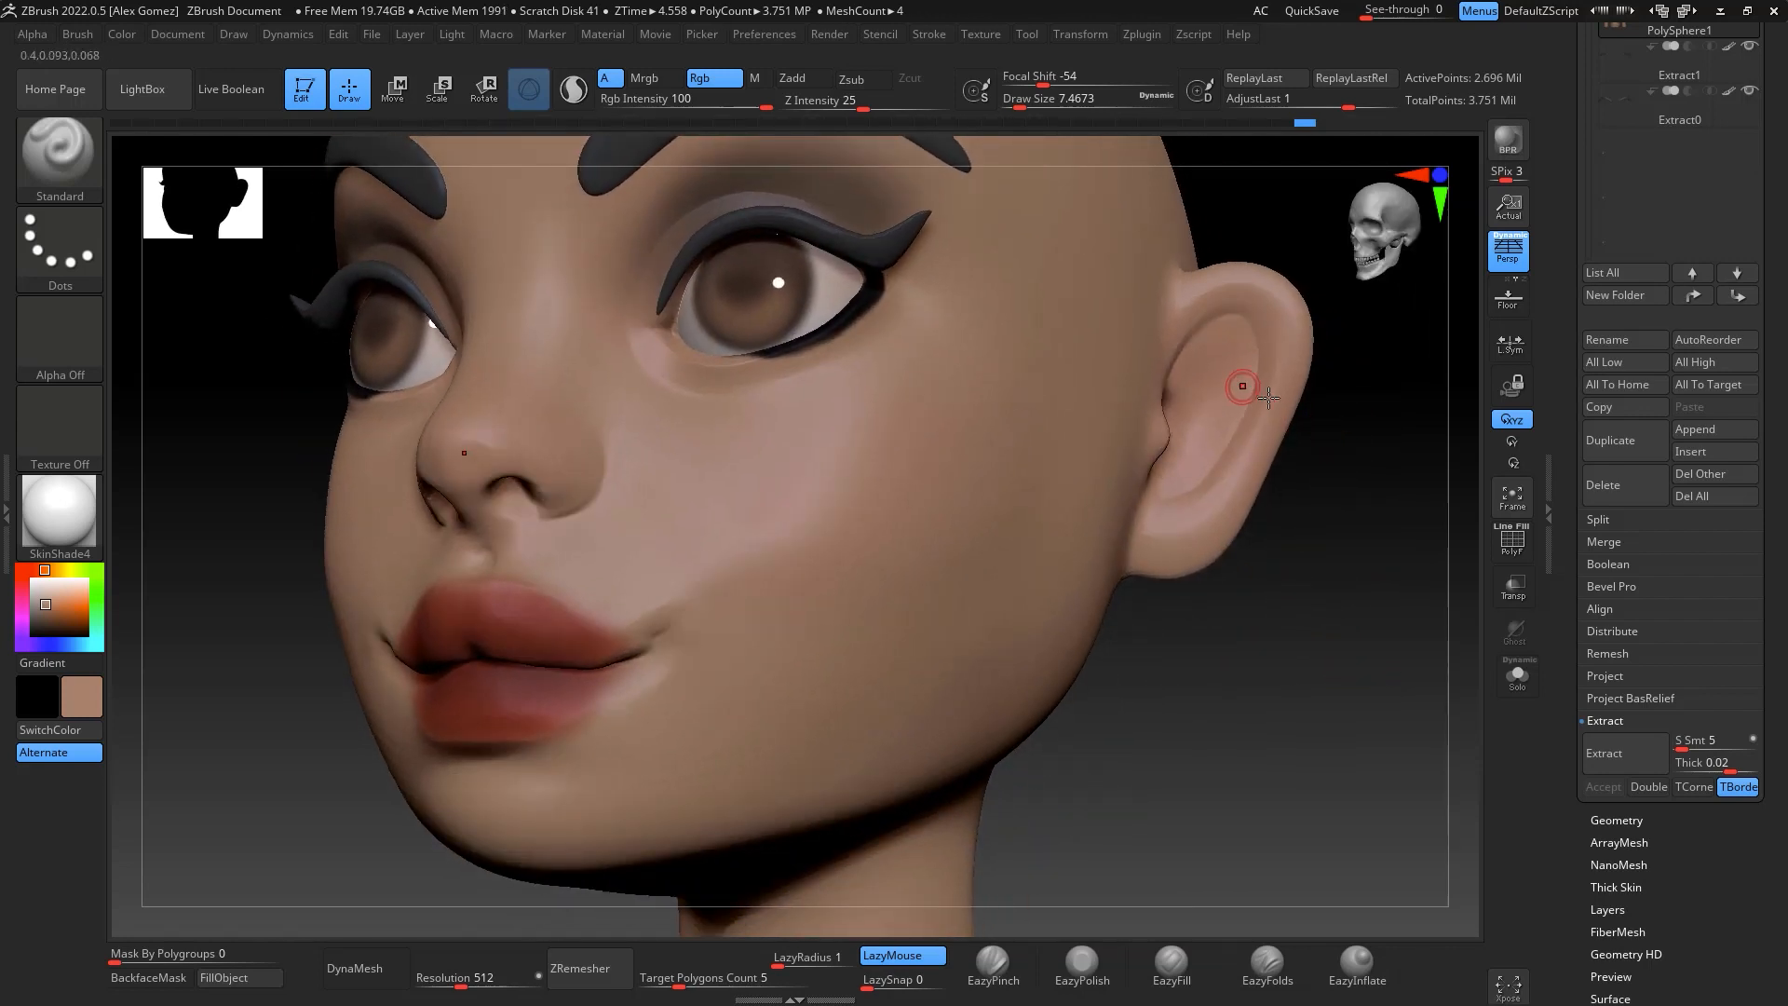
pyautogui.moveTo(1241, 387); pyautogui.dragTo(1301, 450)
pyautogui.press('b')
pyautogui.press('m')
pyautogui.press('v')
pyautogui.press('space')
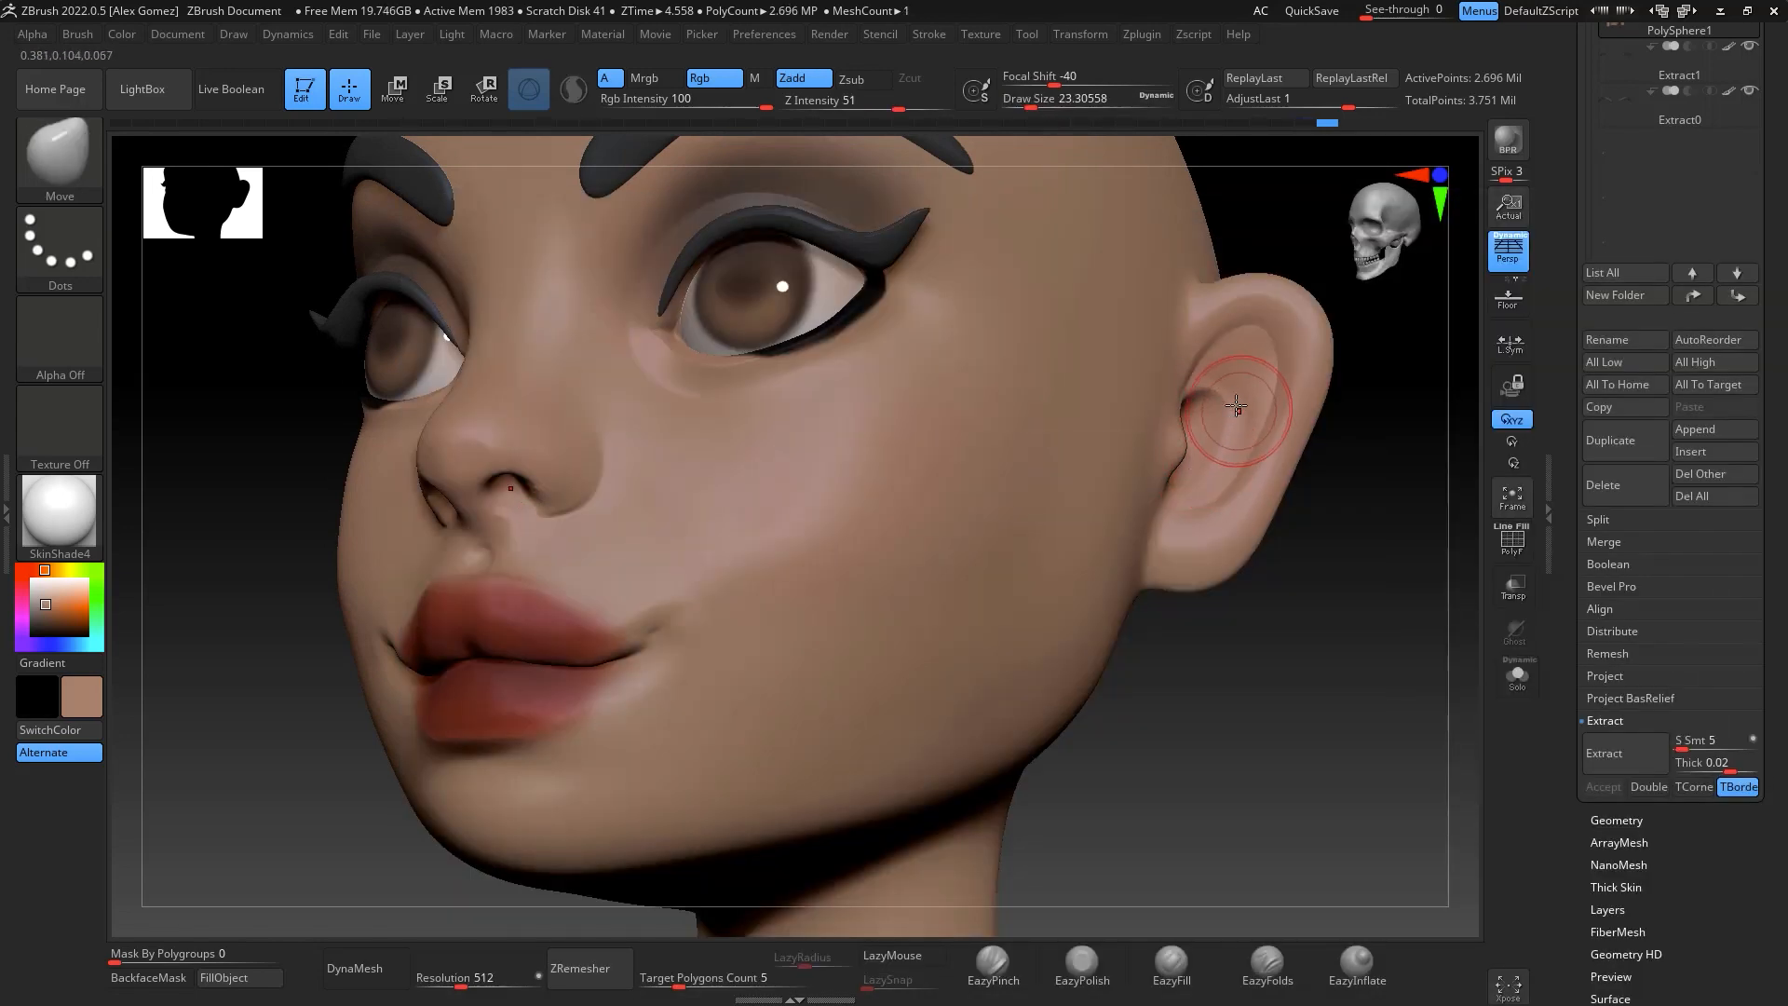
pyautogui.moveTo(1337, 400); pyautogui.dragTo(1251, 410)
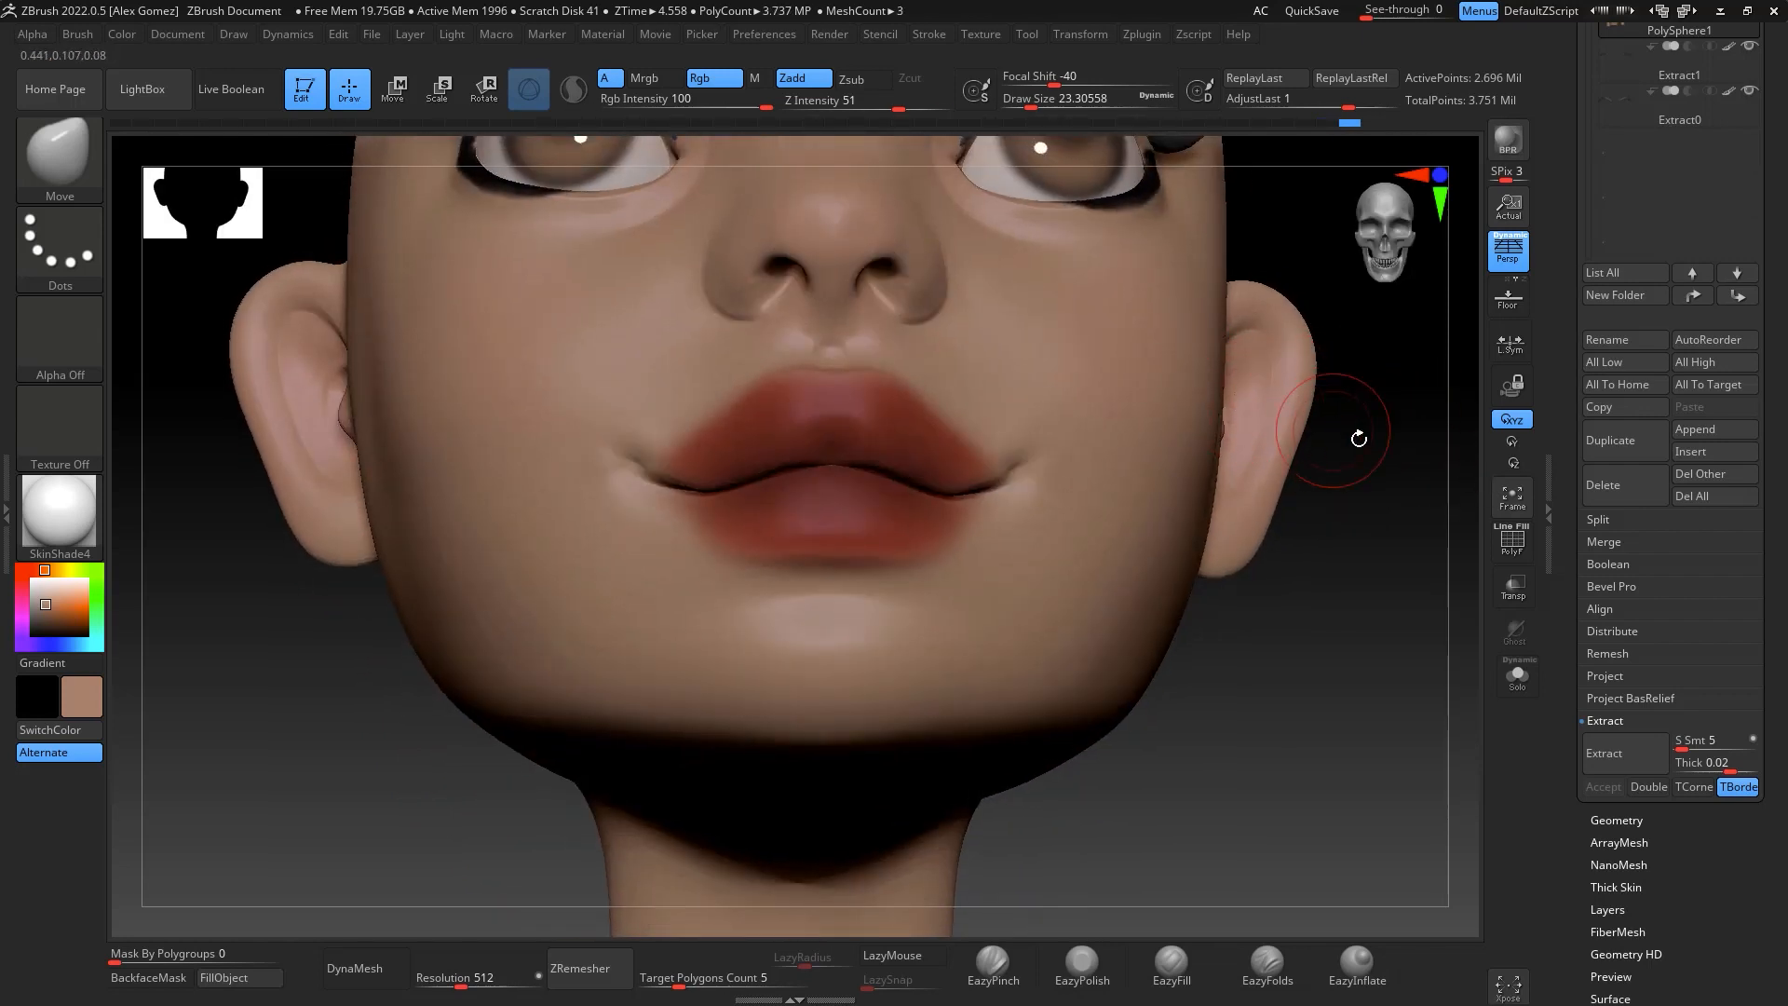
# Enlarge the Move brush to about 51 and adjust the ears' outline from the front, undoing an unwanted stroke
pyautogui.keyDown('alt'); pyautogui.moveTo(1359, 439); pyautogui.dragTo(1225, 439); pyautogui.keyUp('alt')
pyautogui.press('space')
pyautogui.press('space')
pyautogui.moveTo(1197, 287); pyautogui.dragTo(1204, 286)
pyautogui.moveTo(1259, 381)
pyautogui.keyDown('alt'); pyautogui.mouseDown()
pyautogui.moveTo(1234, 457)
pyautogui.moveTo(1221, 379)
pyautogui.moveTo(1149, 394)
pyautogui.moveTo(1179, 408)
pyautogui.moveTo(1148, 371)
pyautogui.mouseUp(); pyautogui.keyUp('alt')
pyautogui.hotkey('ctrl', 'z')
pyautogui.press('space')
pyautogui.moveTo(1101, 602); pyautogui.dragTo(1078, 615)
pyautogui.keyDown('shift'); pyautogui.moveTo(1207, 633); pyautogui.dragTo(1237, 643); pyautogui.keyUp('shift')
pyautogui.moveTo(1088, 598); pyautogui.dragTo(1074, 588)
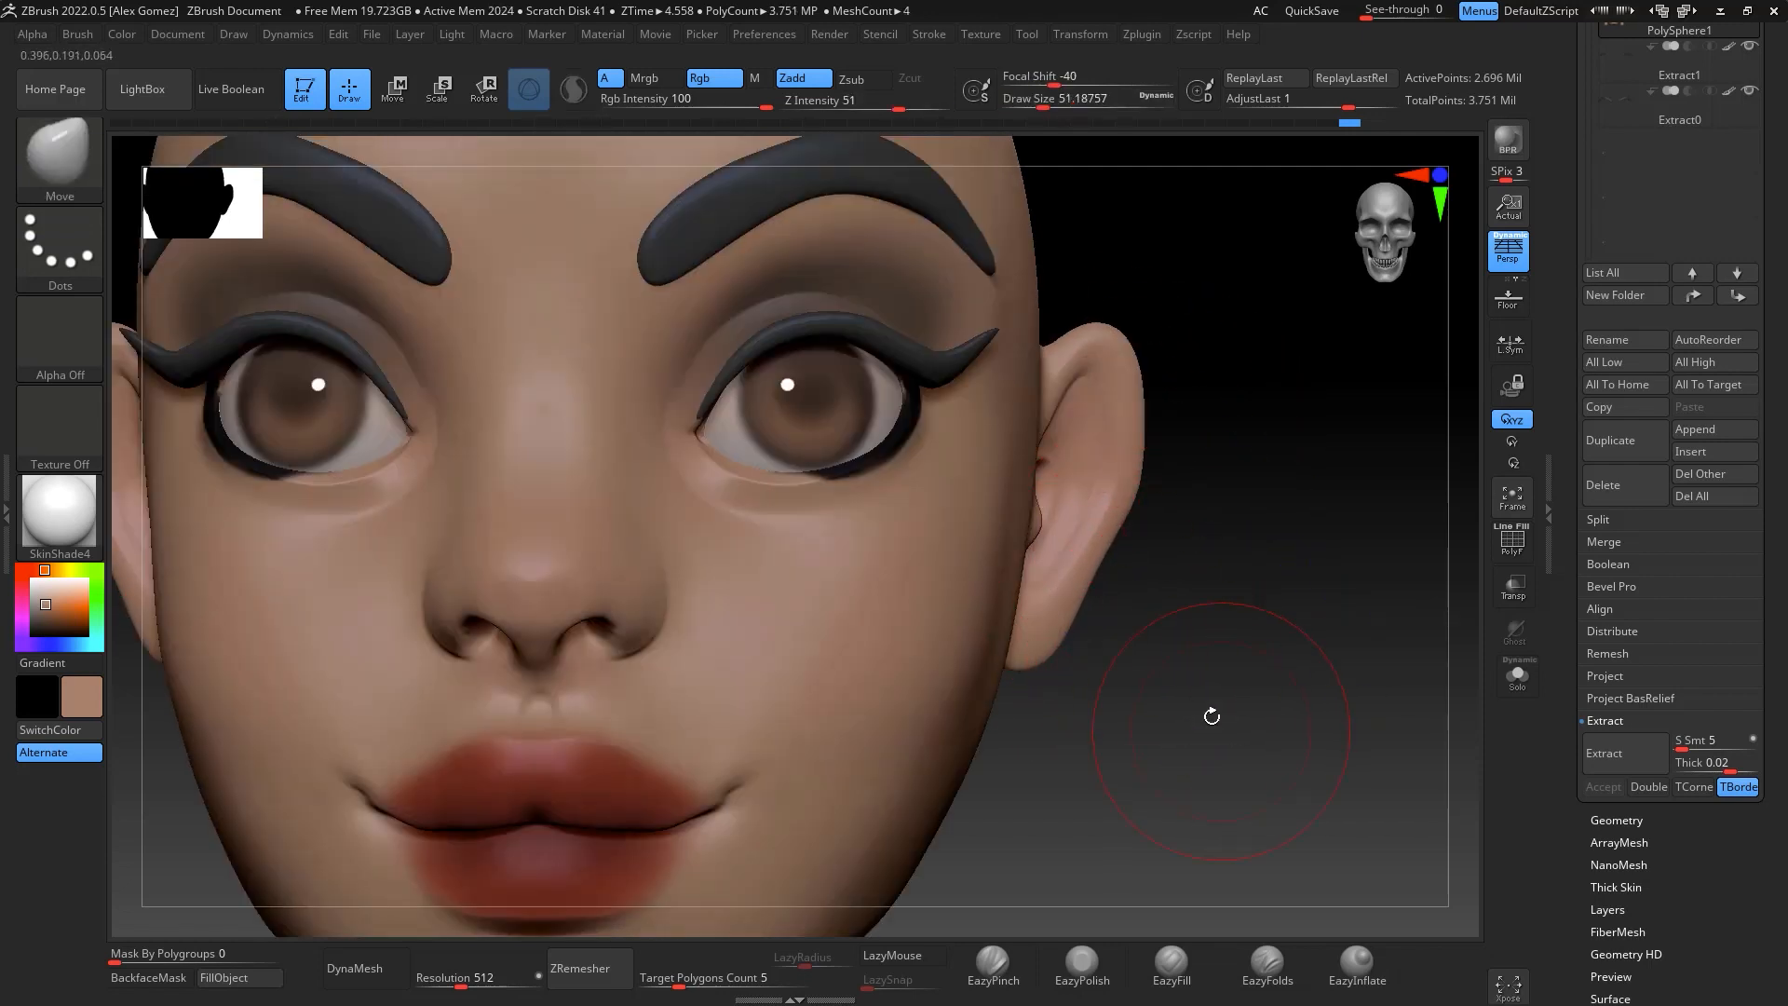
pyautogui.moveTo(1209, 718)
pyautogui.keyDown('ctrl'); pyautogui.mouseDown(button='right')
pyautogui.moveTo(1248, 607)
pyautogui.moveTo(1305, 626)
pyautogui.moveTo(1281, 652)
pyautogui.mouseUp(button='right'); pyautogui.keyUp('ctrl')
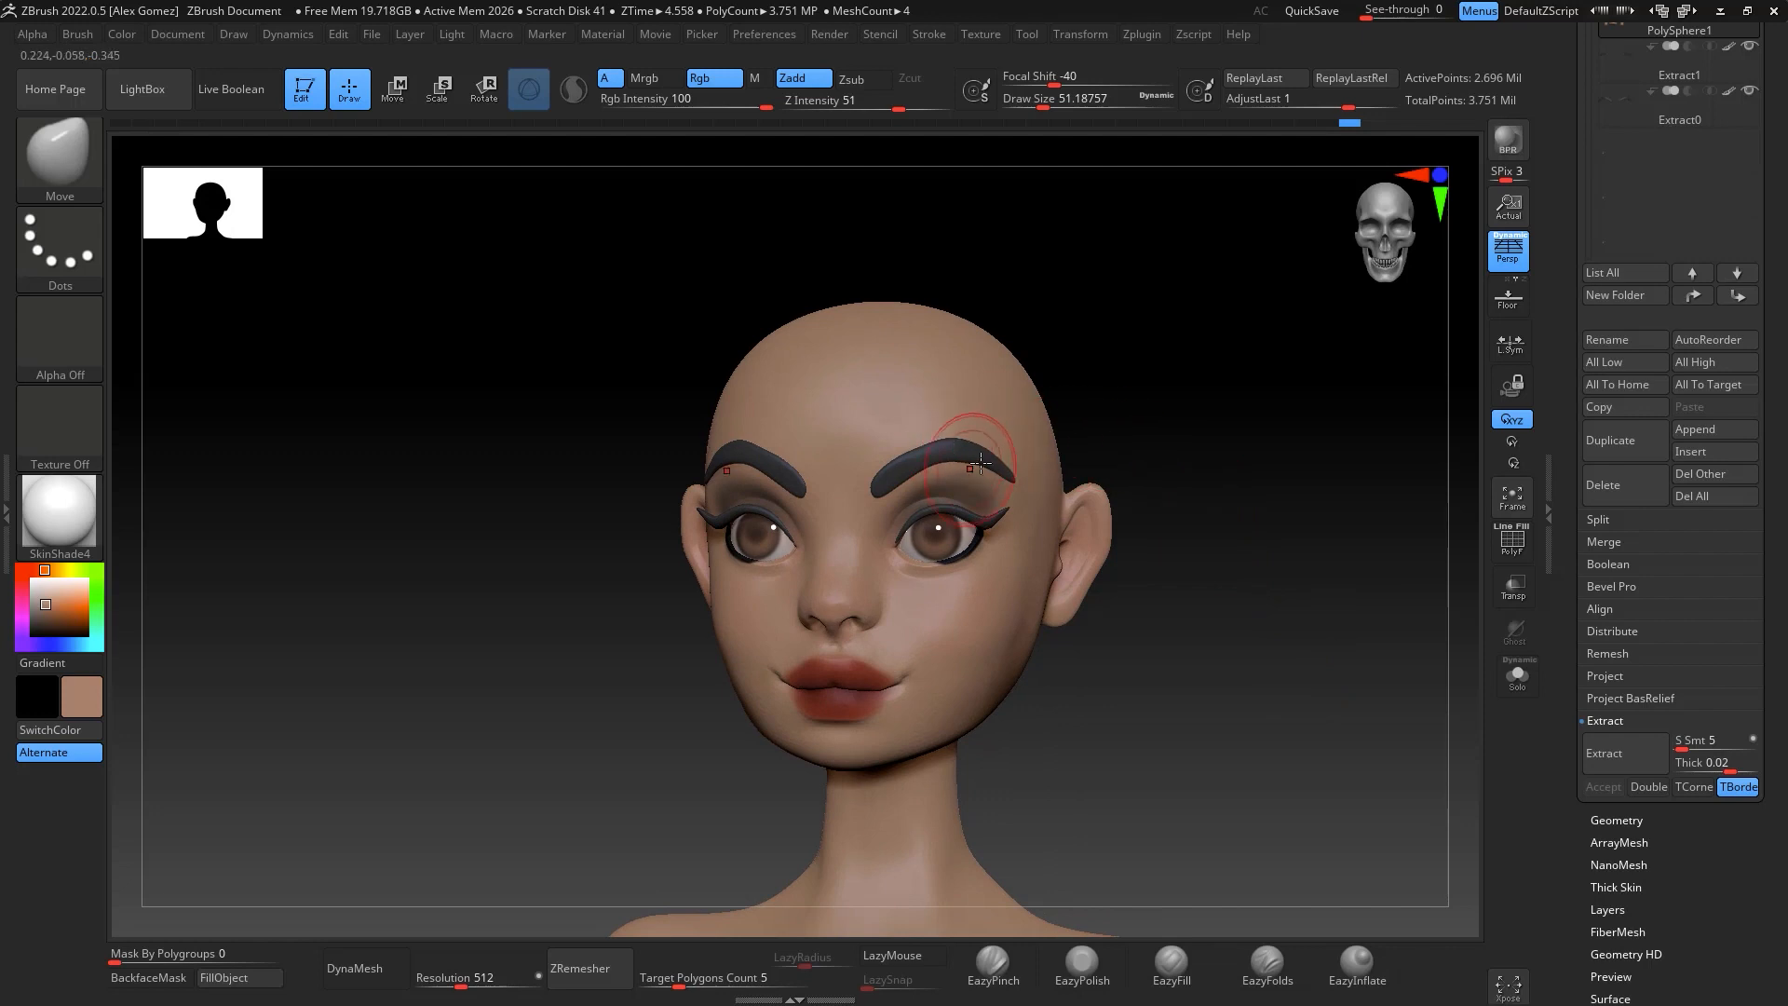
# Select the eyebrow subtool Extract0 and adjust the brows' shape with the Move brush
pyautogui.moveTo(1369, 478); pyautogui.dragTo(1275, 423, button='right')
pyautogui.click(1653, 127)
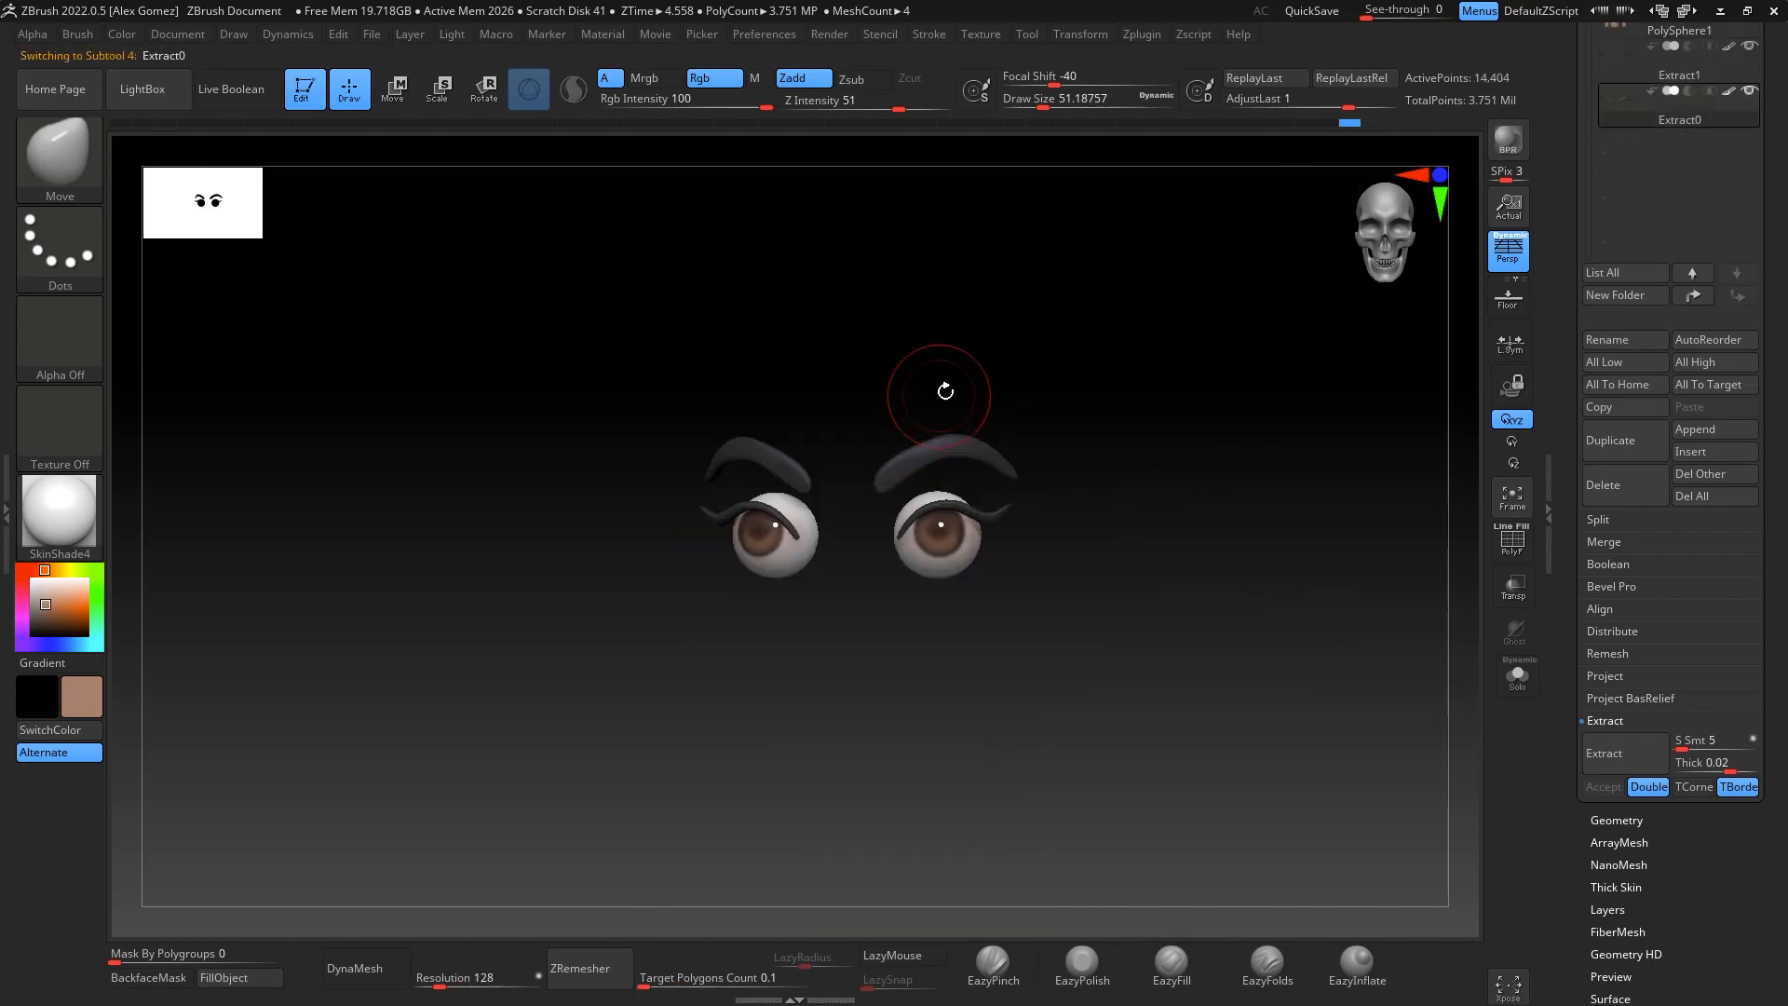
pyautogui.moveTo(1775, 136); pyautogui.dragTo(1776, 251)
pyautogui.click(1749, 116)
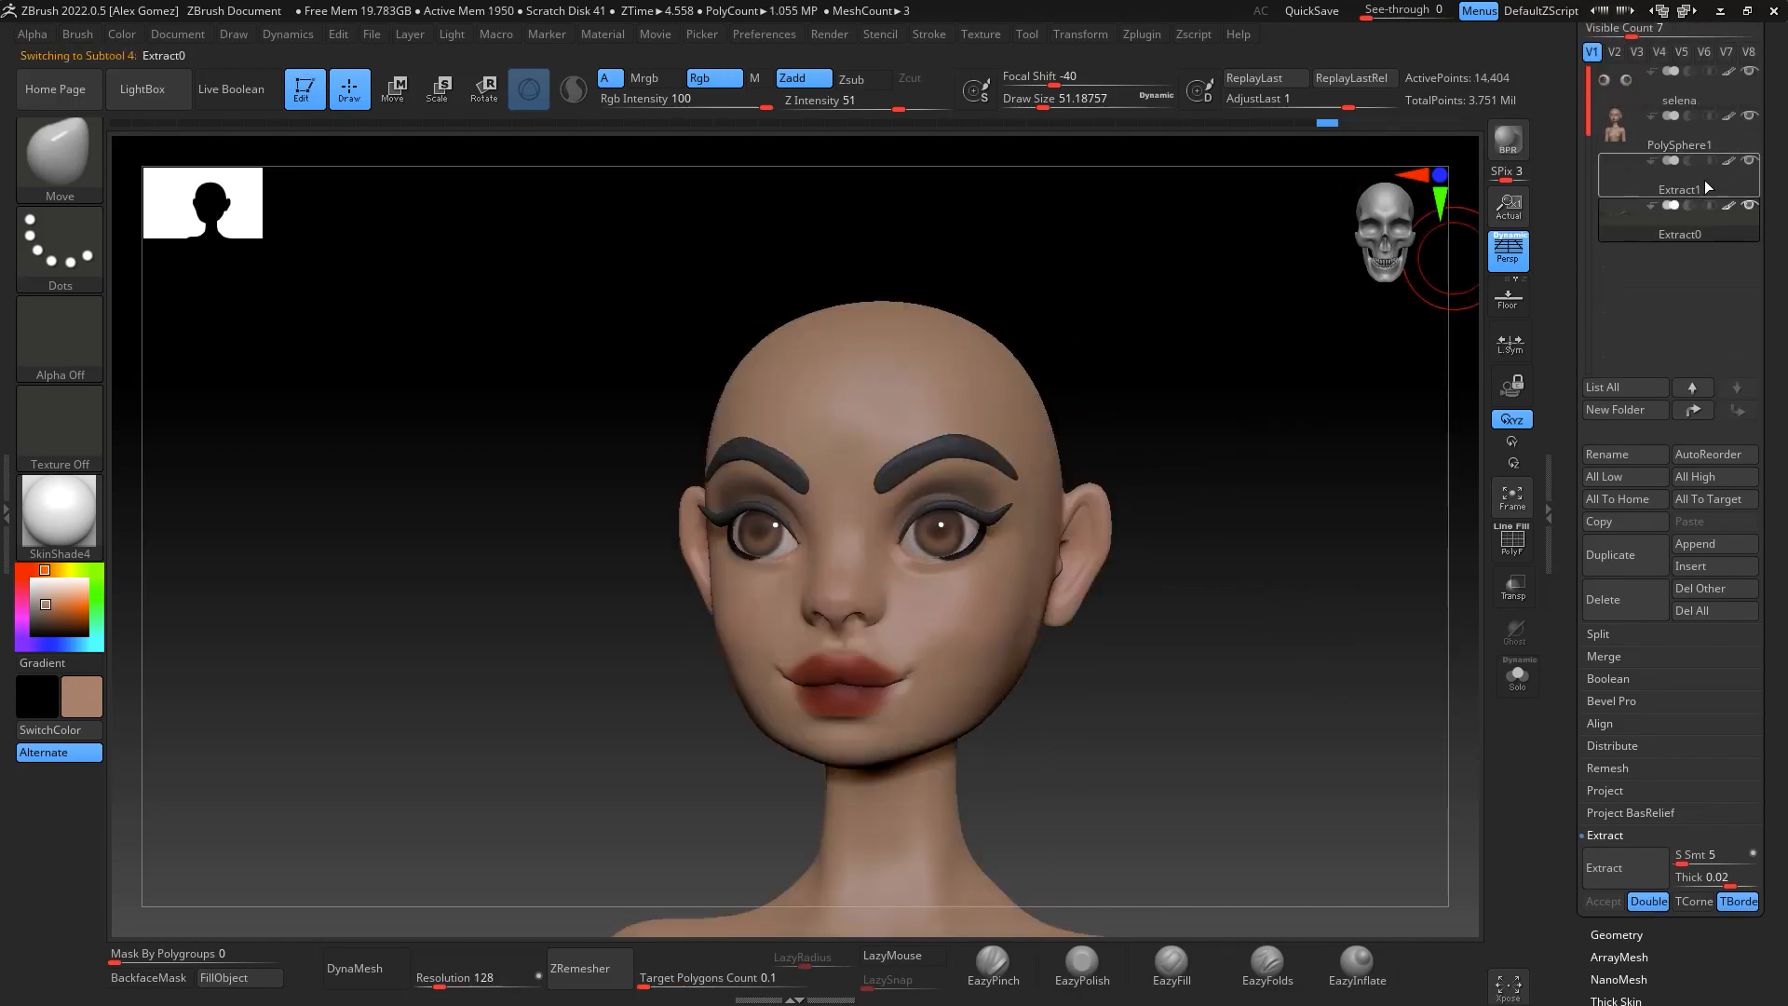
pyautogui.keyDown('alt'); pyautogui.moveTo(1147, 349); pyautogui.dragTo(987, 456); pyautogui.keyUp('alt')
pyautogui.rightClick(941, 470)
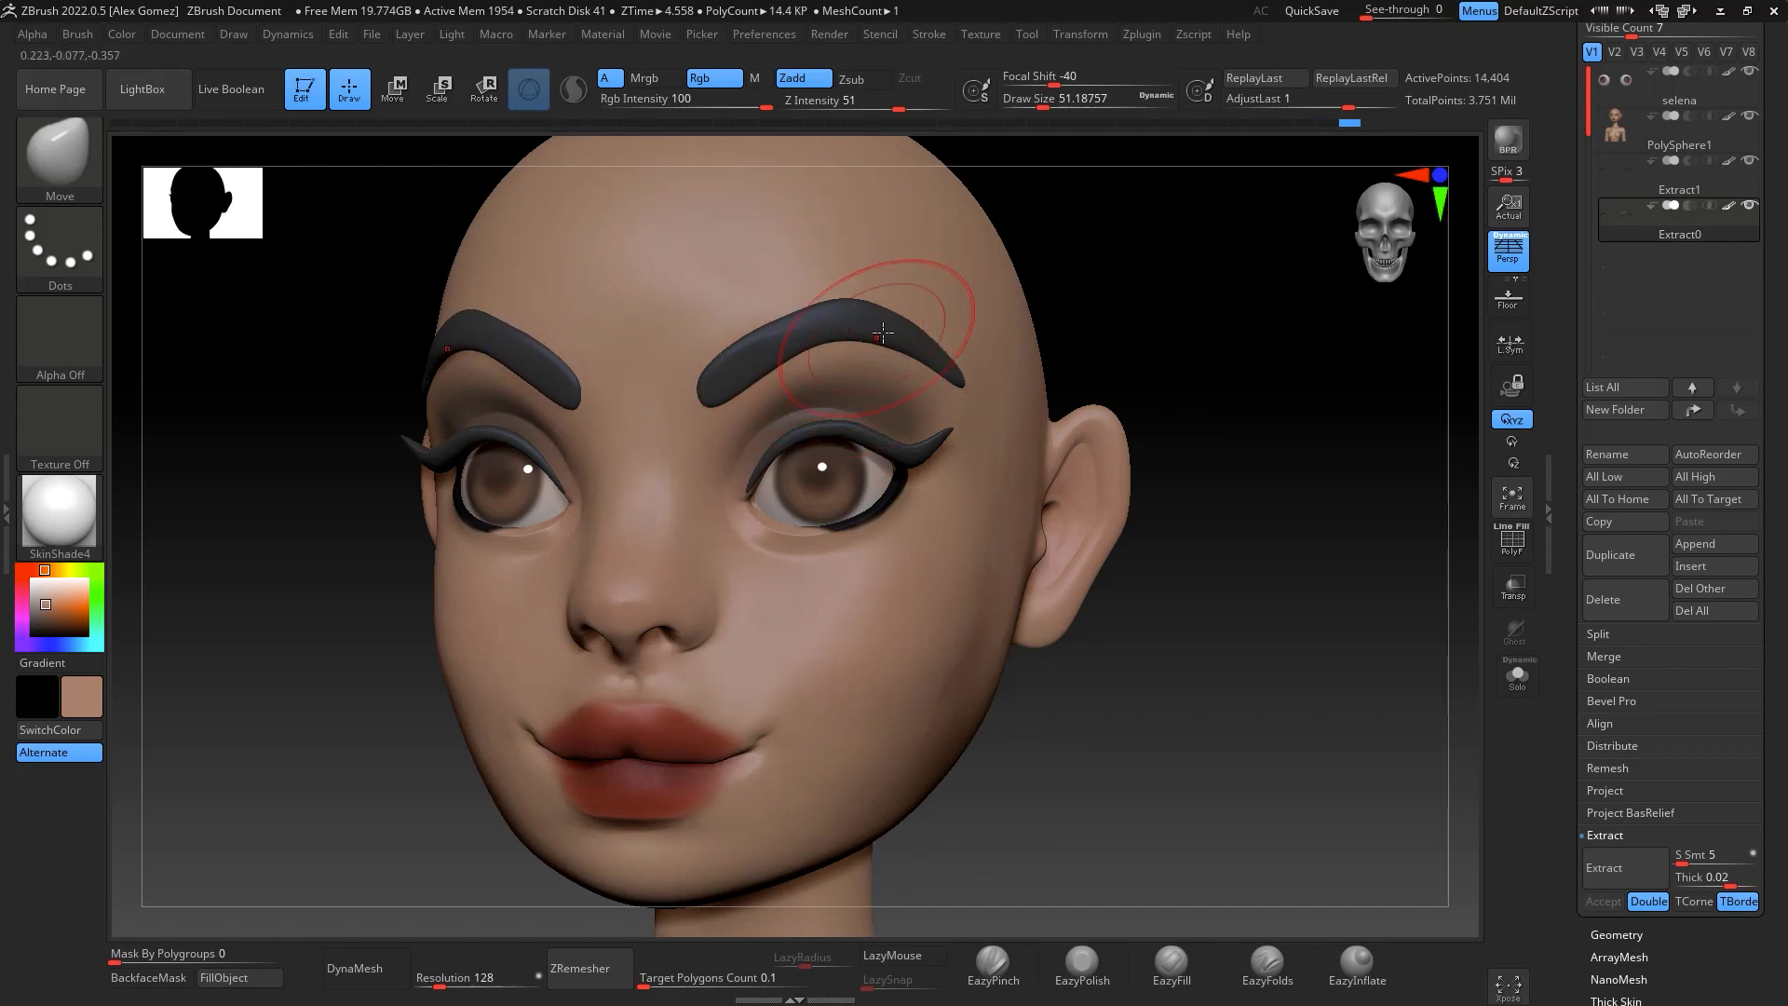
pyautogui.moveTo(1201, 596)
pyautogui.keyDown('shift'); pyautogui.mouseDown()
pyautogui.moveTo(1325, 774)
pyautogui.moveTo(1265, 646)
pyautogui.moveTo(1313, 673)
pyautogui.moveTo(1297, 707)
pyautogui.moveTo(1269, 606)
pyautogui.moveTo(1281, 644)
pyautogui.moveTo(1257, 630)
pyautogui.moveTo(1332, 652)
pyautogui.moveTo(1266, 622)
pyautogui.moveTo(1245, 571)
pyautogui.moveTo(1292, 637)
pyautogui.moveTo(1285, 587)
pyautogui.moveTo(1286, 628)
pyautogui.moveTo(1309, 639)
pyautogui.moveTo(1293, 615)
pyautogui.moveTo(1293, 637)
pyautogui.mouseUp(); pyautogui.keyUp('shift')
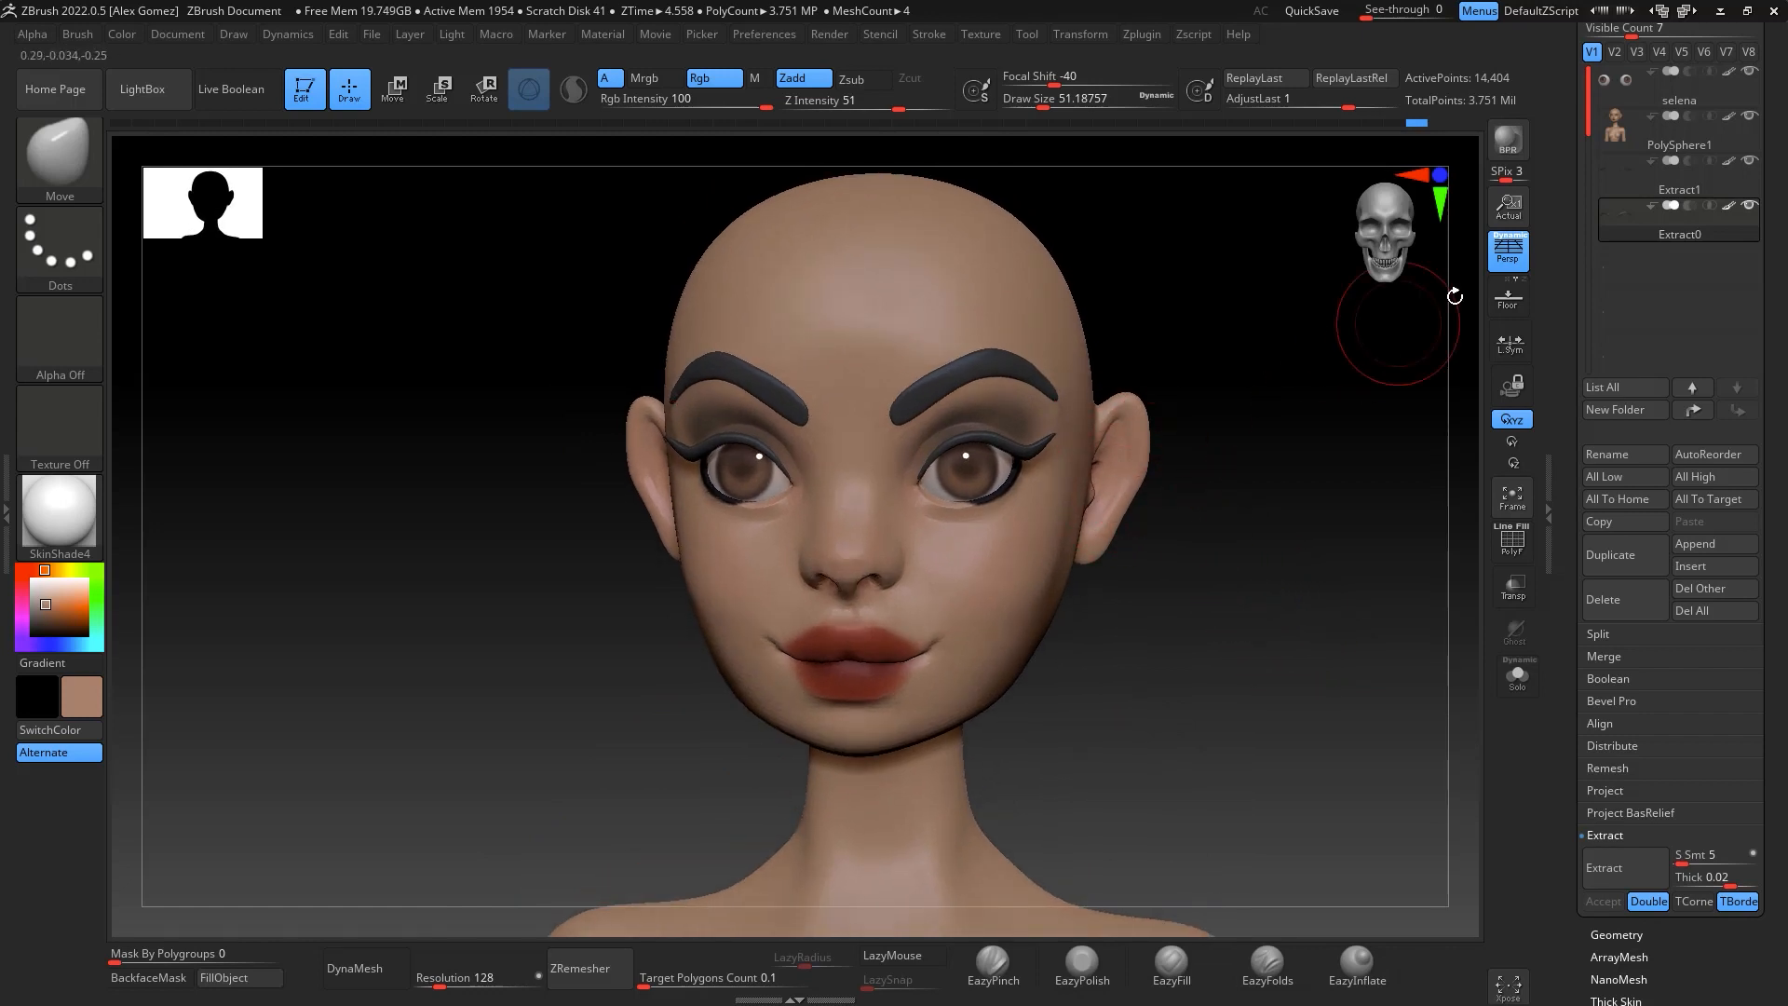
# Select the PolySphere1 head and adjust the area under the inner eyes with the Move brush at about size 44
pyautogui.keyDown('alt'); pyautogui.click(936, 522); pyautogui.keyUp('alt')
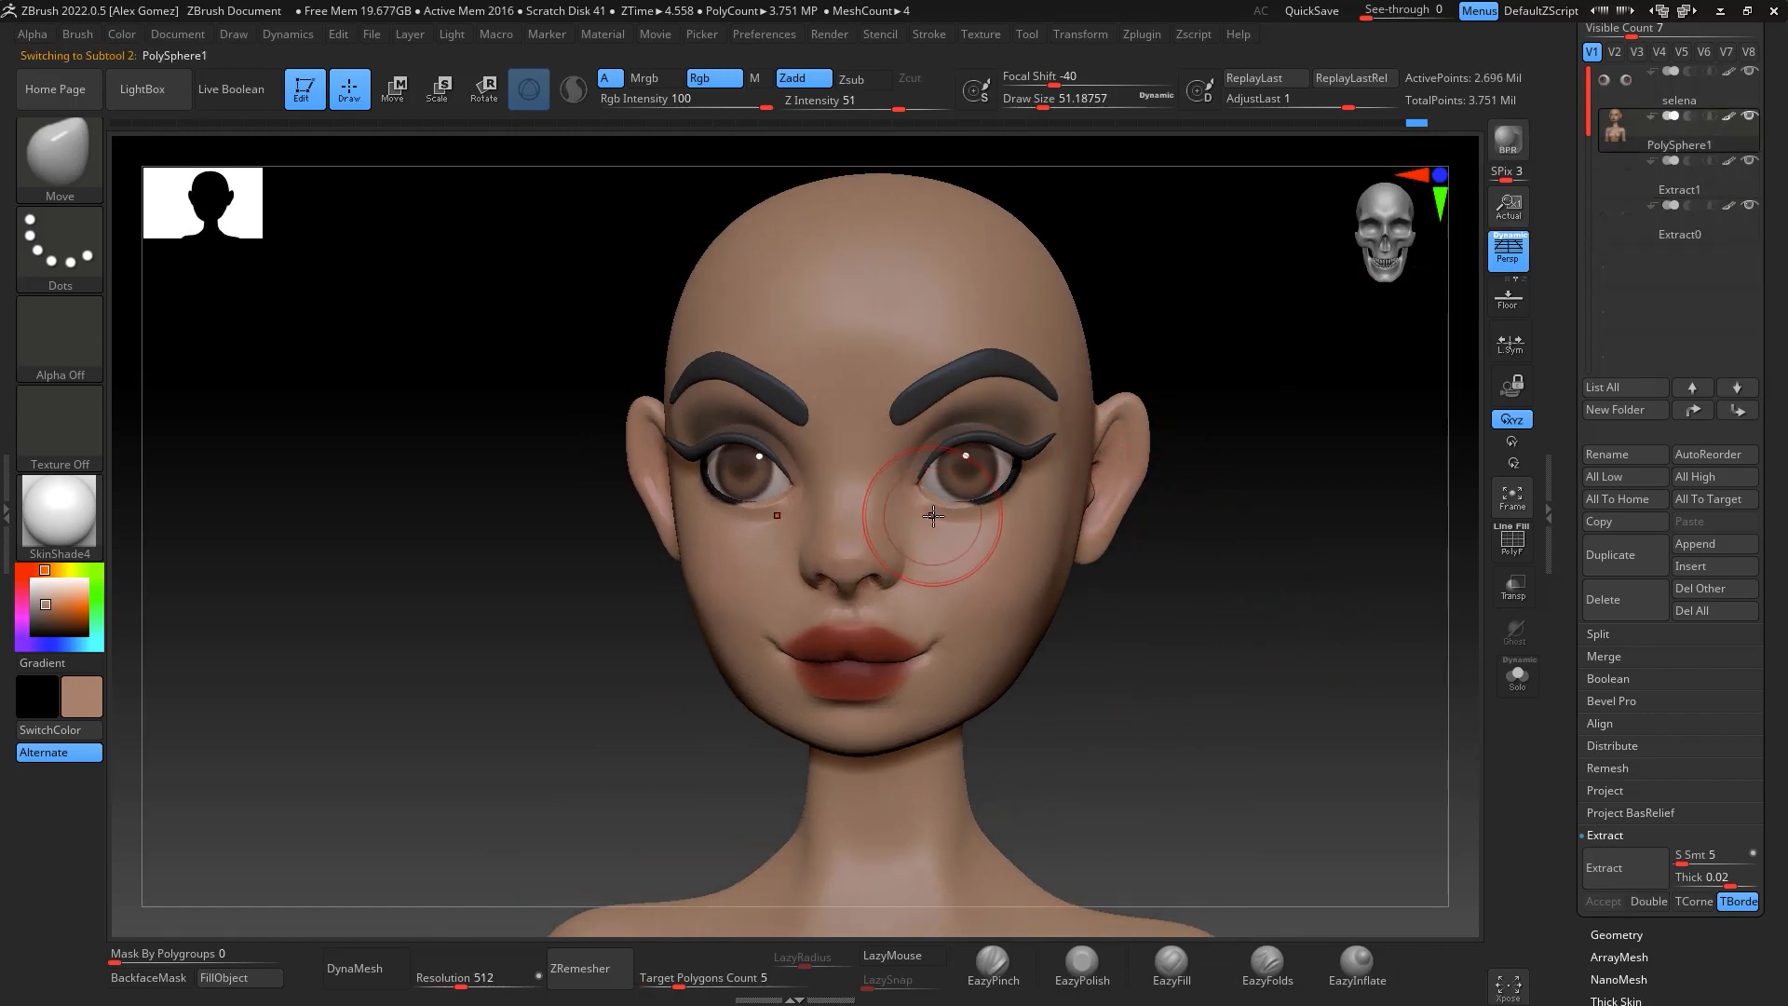
pyautogui.press('space')
pyautogui.moveTo(928, 520); pyautogui.dragTo(934, 521)
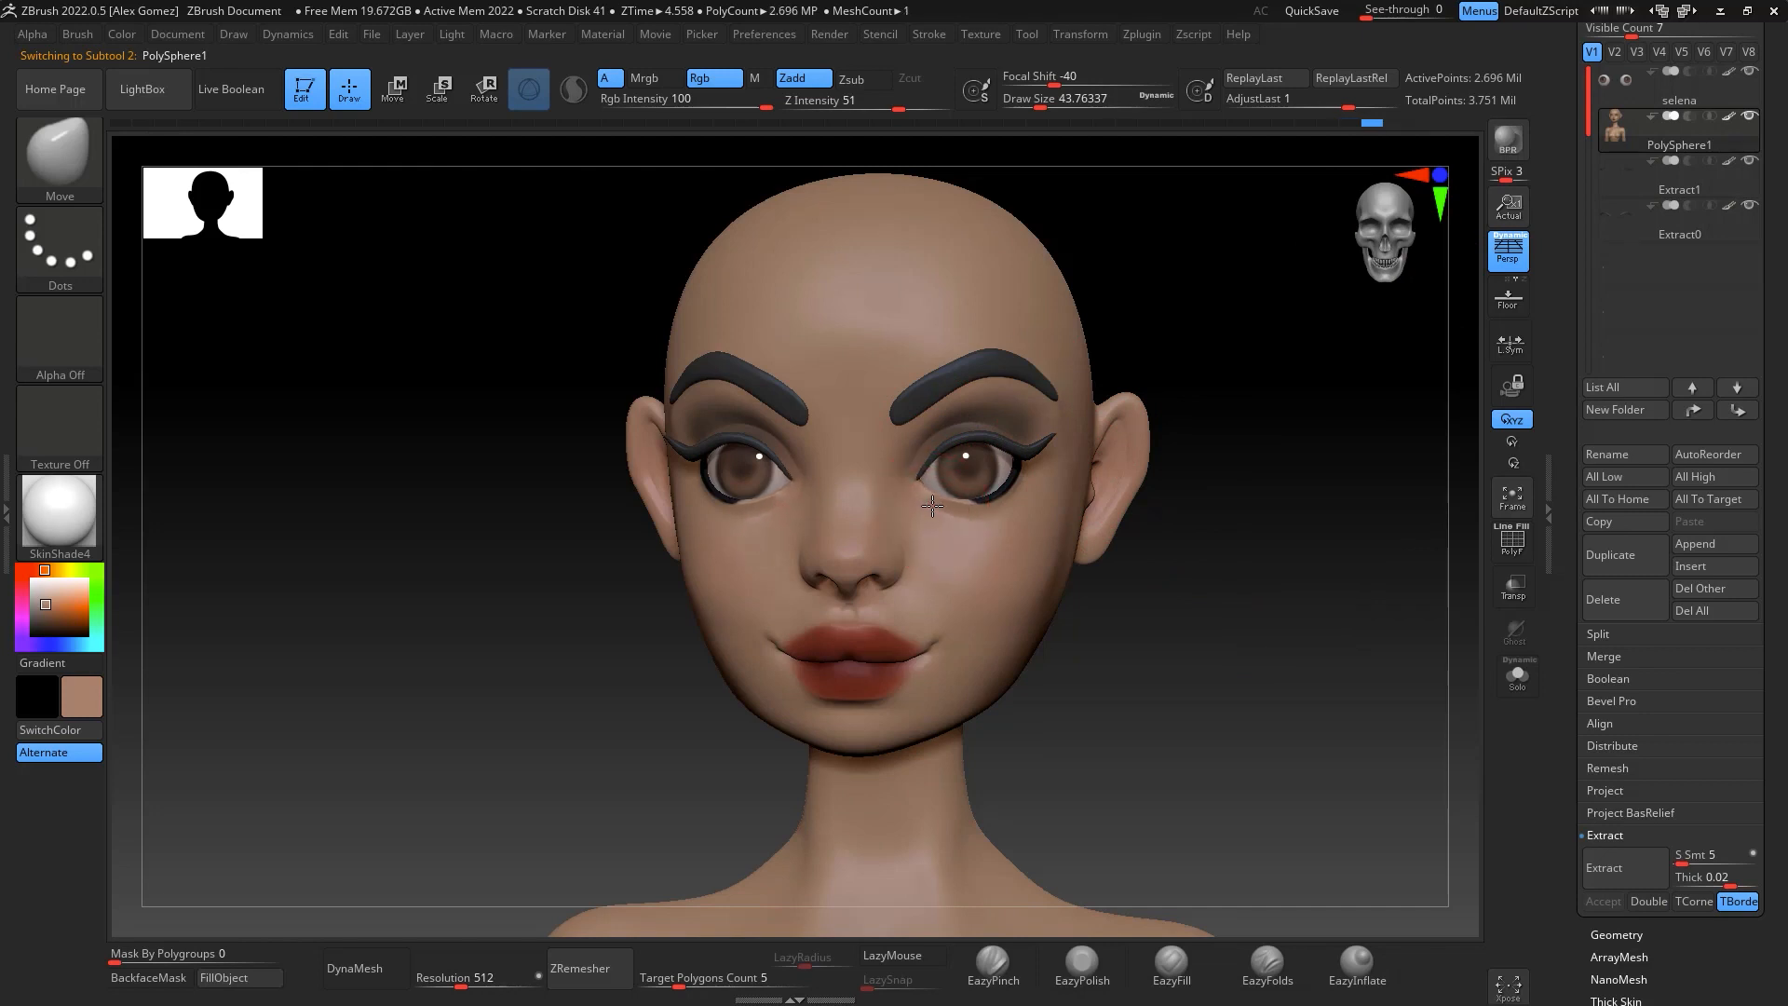
pyautogui.moveTo(1220, 511)
pyautogui.mouseDown(button='right')
pyautogui.moveTo(970, 525)
pyautogui.moveTo(1369, 507)
pyautogui.moveTo(1274, 371)
pyautogui.moveTo(1249, 559)
pyautogui.mouseUp(button='right')
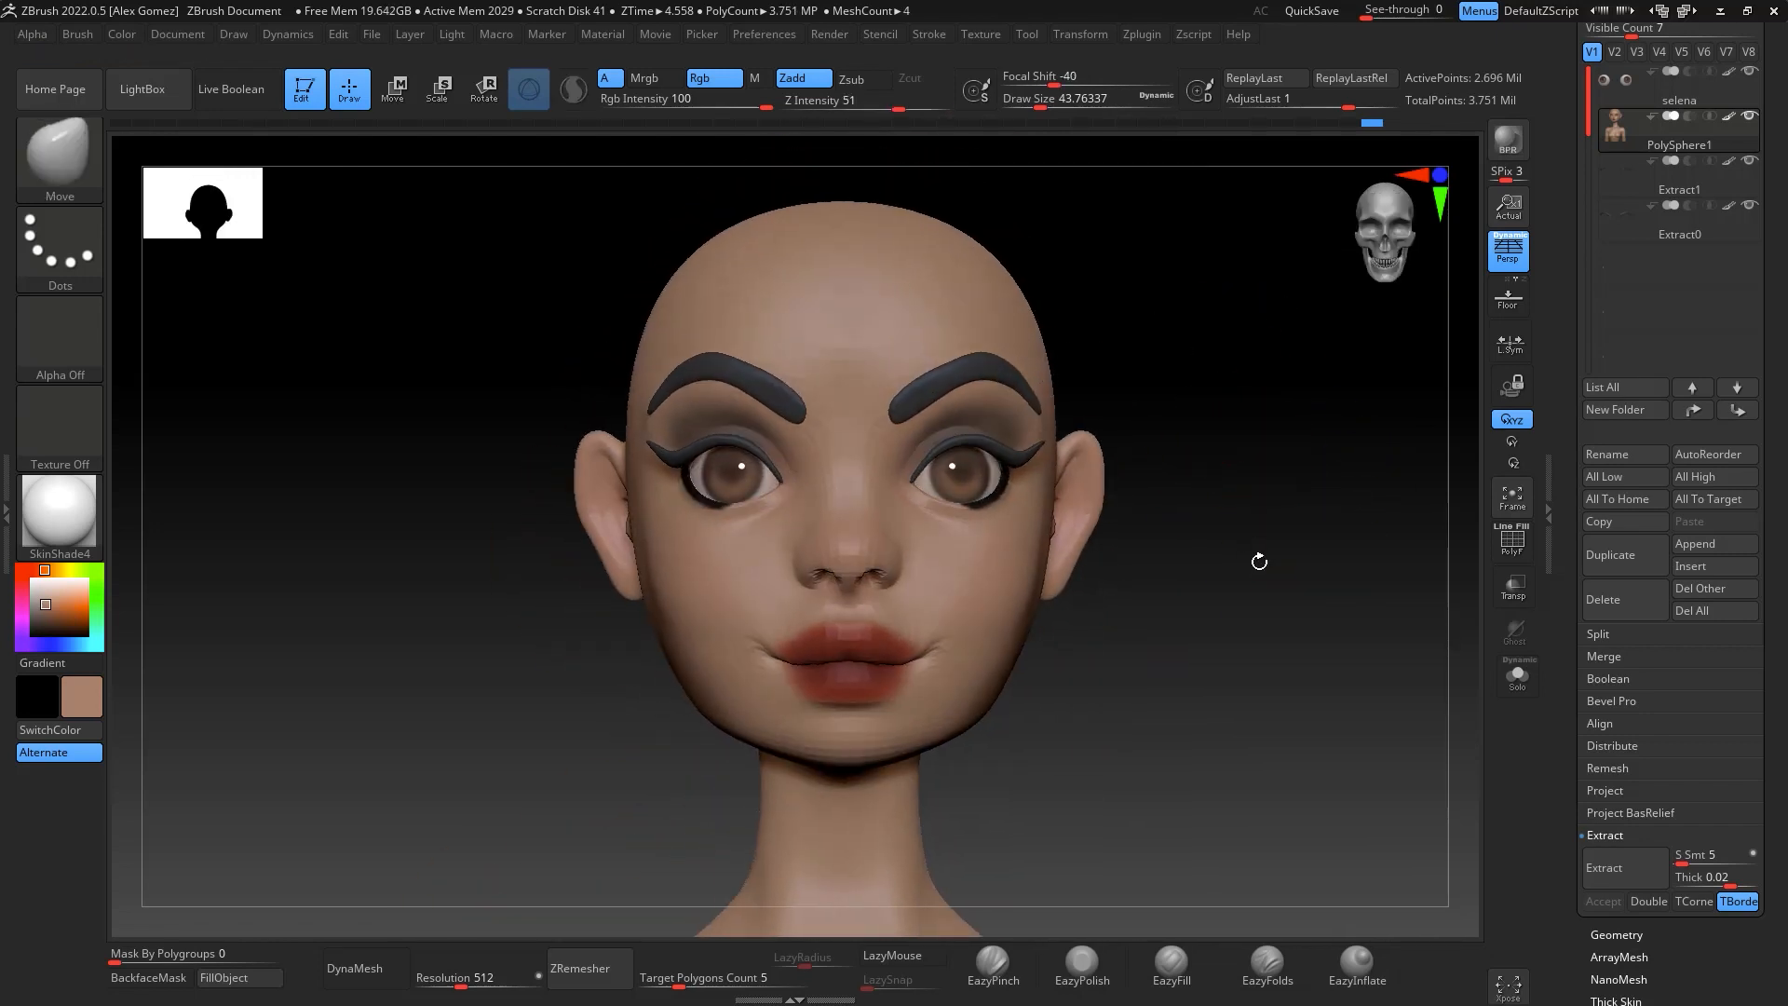
# Turn off perspective and mask a V-neck top with shoulder straps on the front of the torso using the Lasso stroke
pyautogui.moveTo(1277, 646); pyautogui.dragTo(1114, 507, button='right')
pyautogui.click(1508, 248)
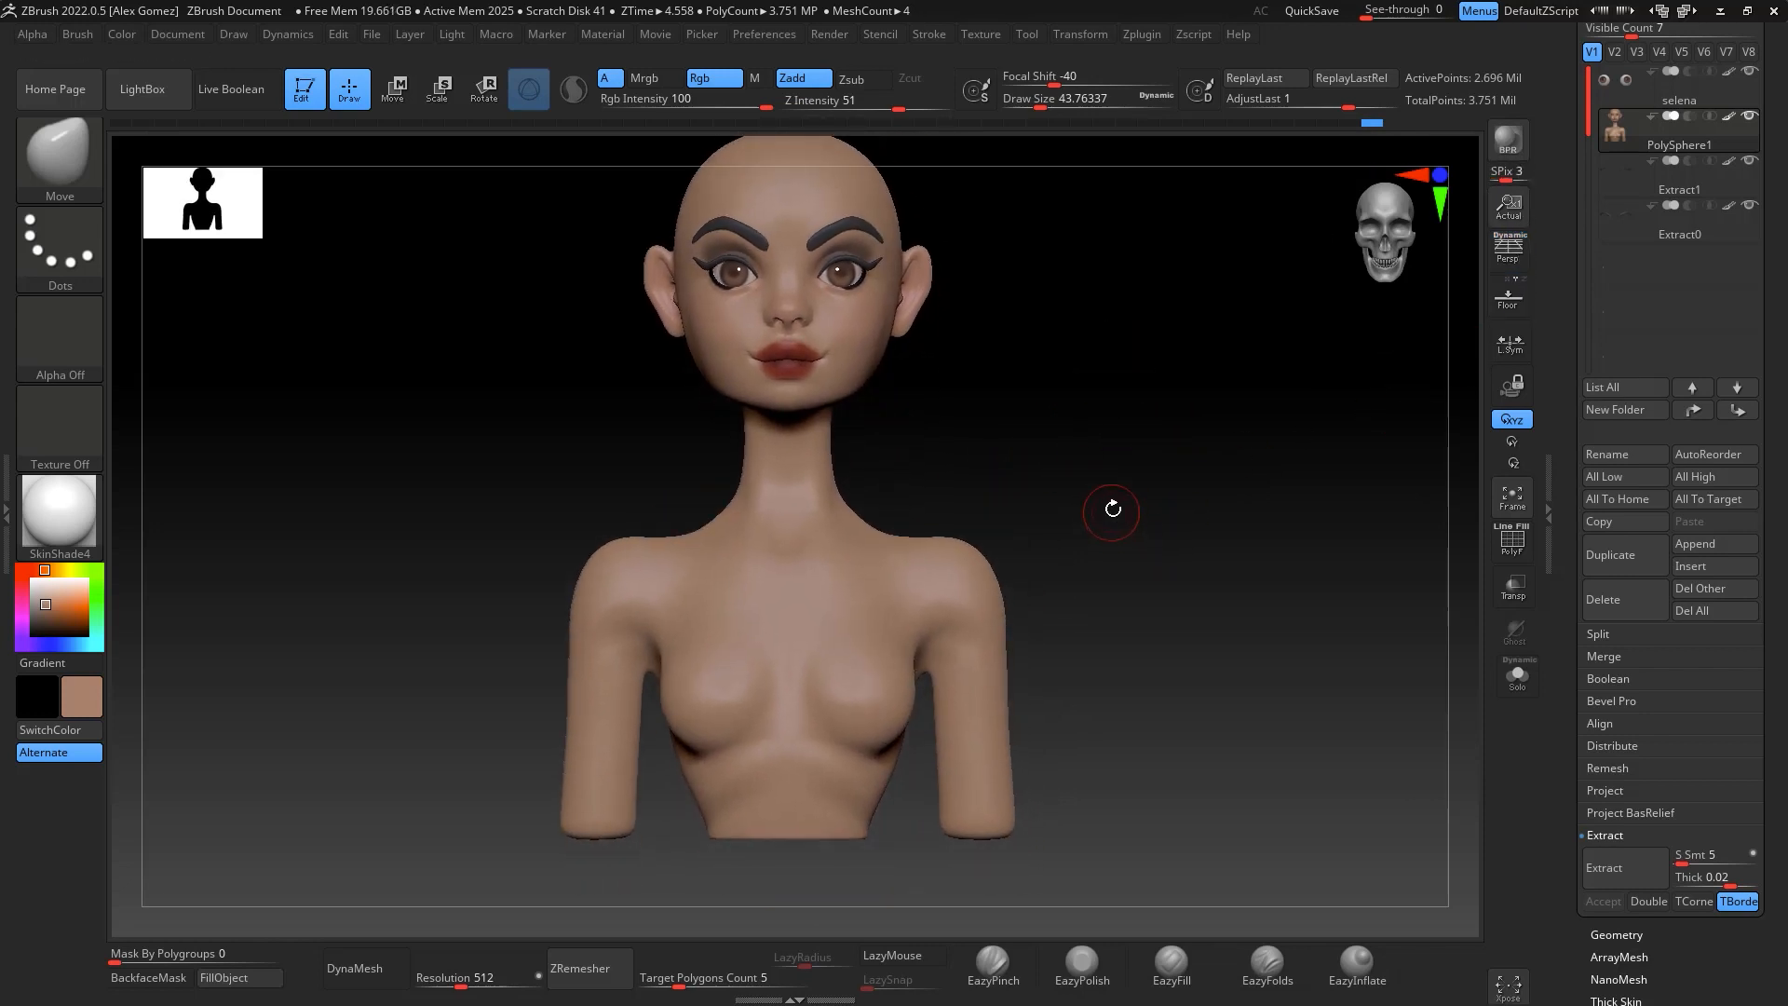
pyautogui.keyDown('ctrl'); pyautogui.click(71, 244); pyautogui.keyUp('ctrl')
pyautogui.keyDown('ctrl'); pyautogui.click(340, 270); pyautogui.keyUp('ctrl')
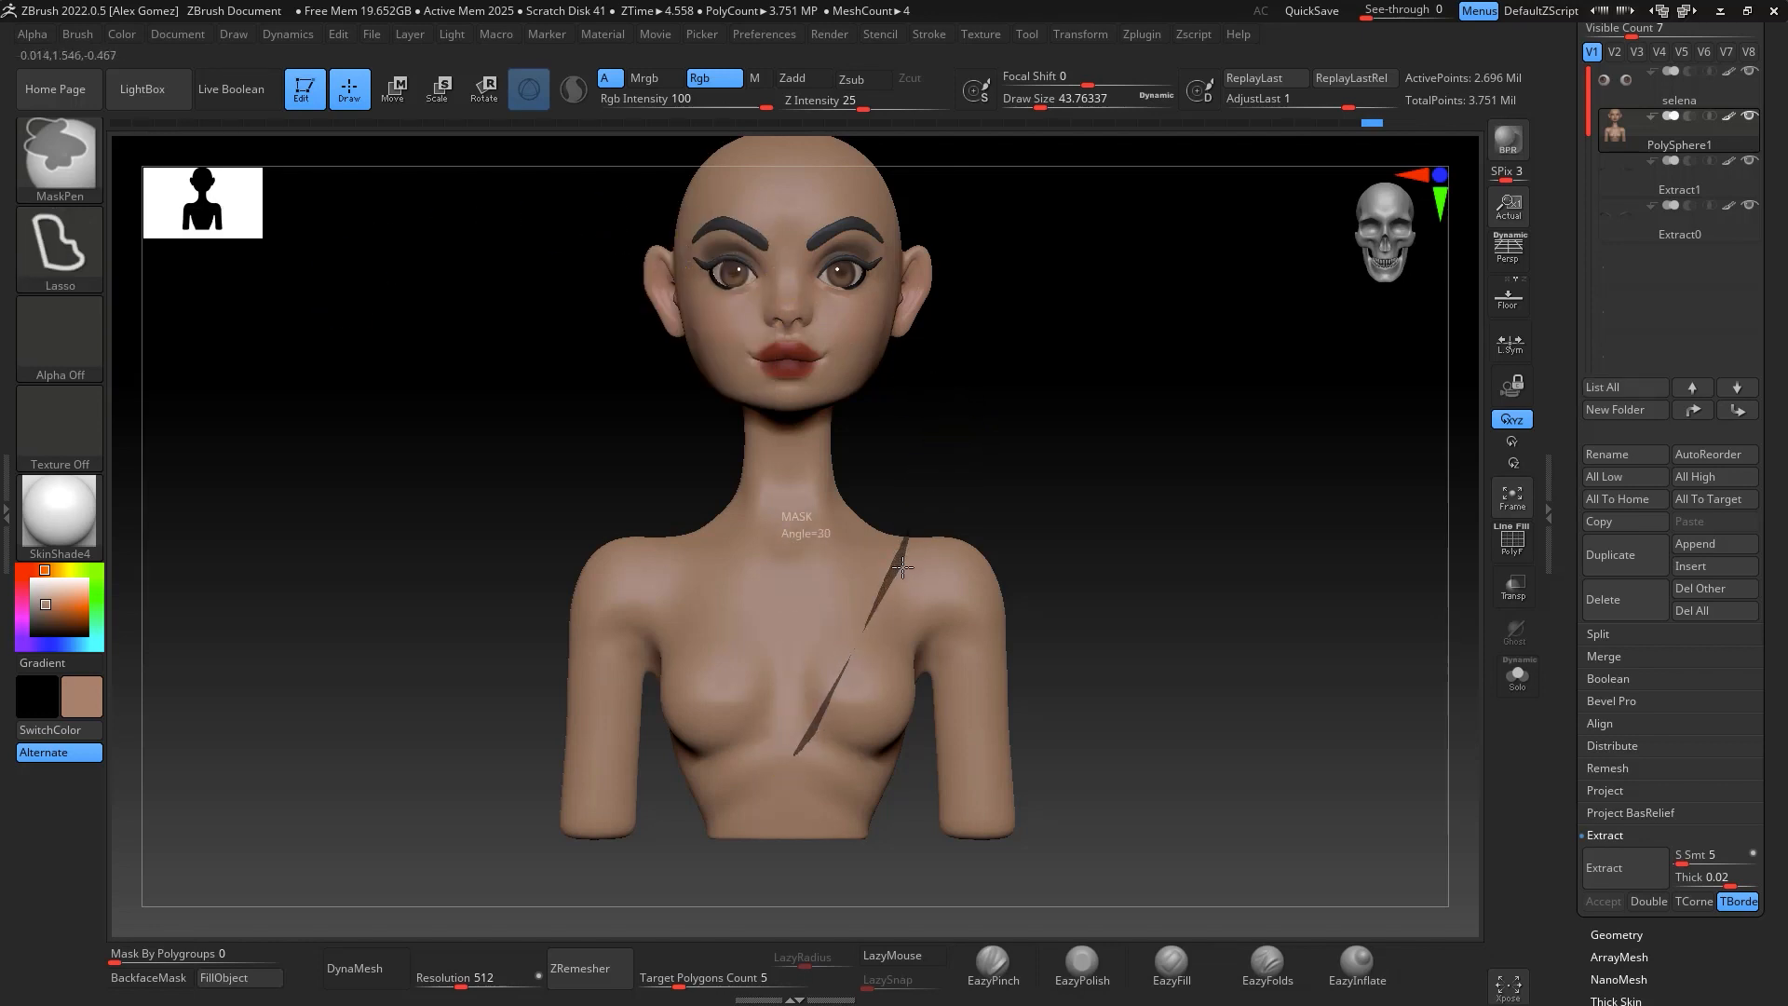
pyautogui.moveTo(894, 610)
pyautogui.keyDown('ctrl'); pyautogui.mouseDown()
pyautogui.moveTo(917, 722)
pyautogui.moveTo(903, 808)
pyautogui.moveTo(843, 889)
pyautogui.moveTo(787, 820)
pyautogui.mouseUp(); pyautogui.keyUp('ctrl')
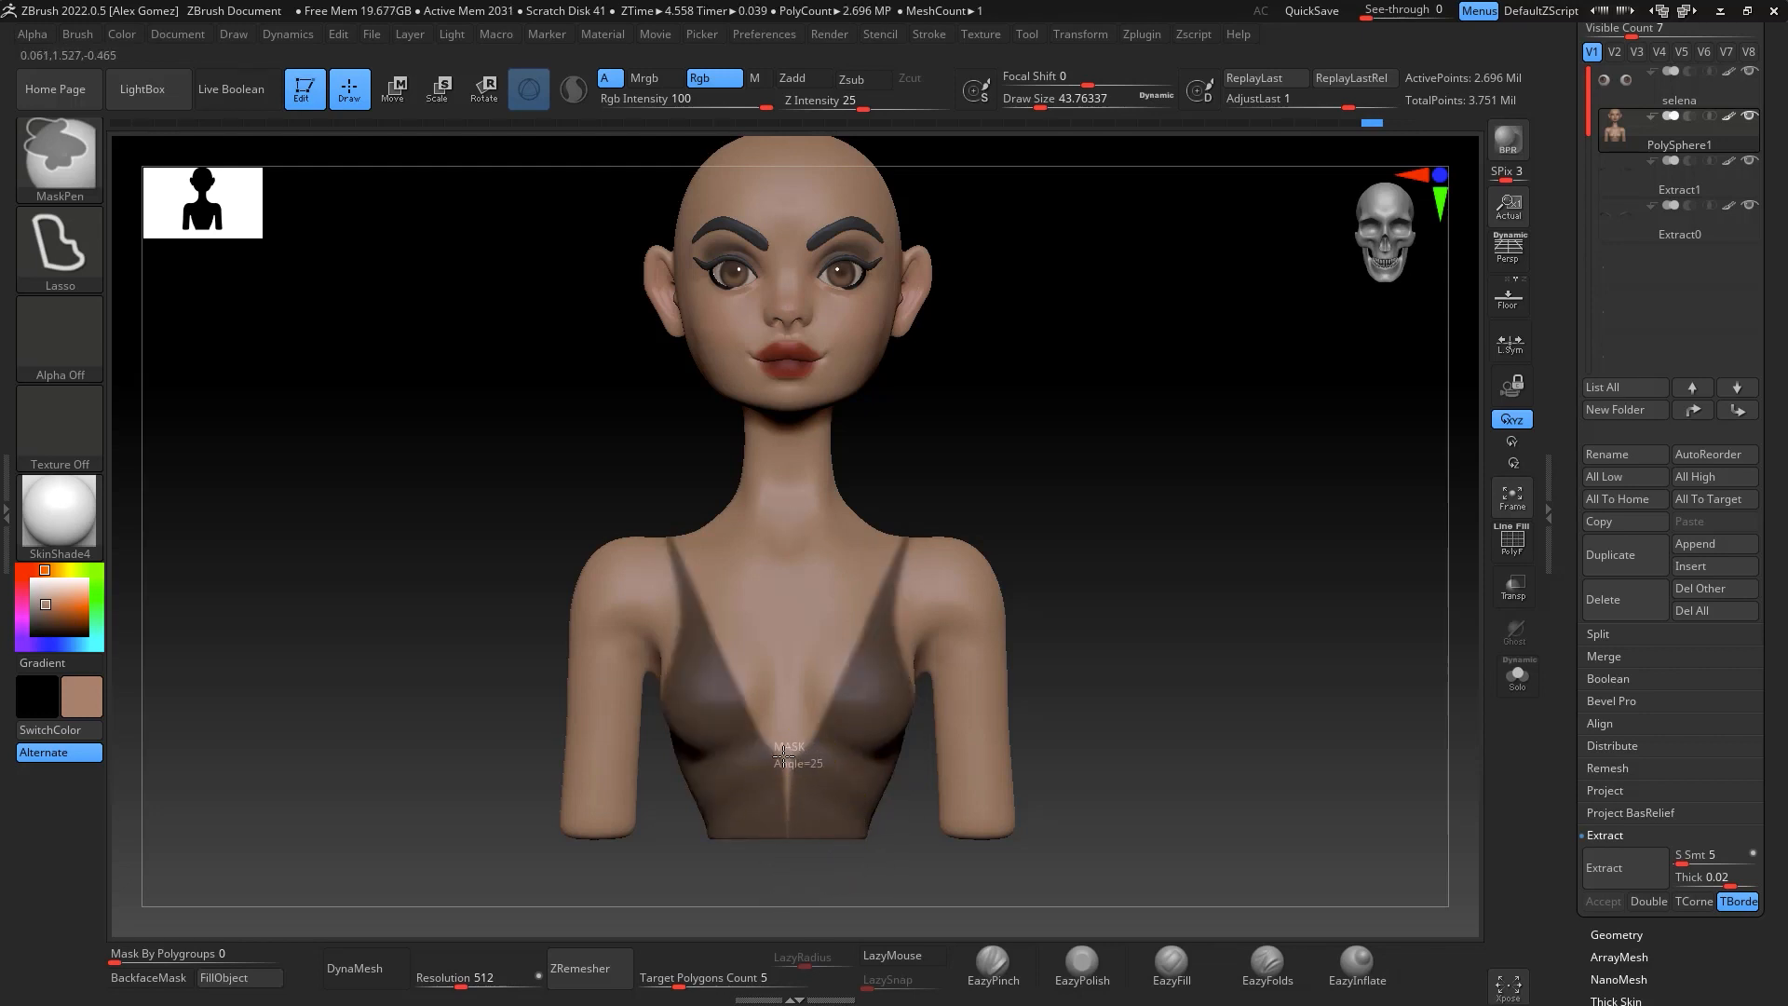
pyautogui.keyDown('ctrl'); pyautogui.moveTo(783, 756); pyautogui.dragTo(779, 751); pyautogui.keyUp('ctrl')
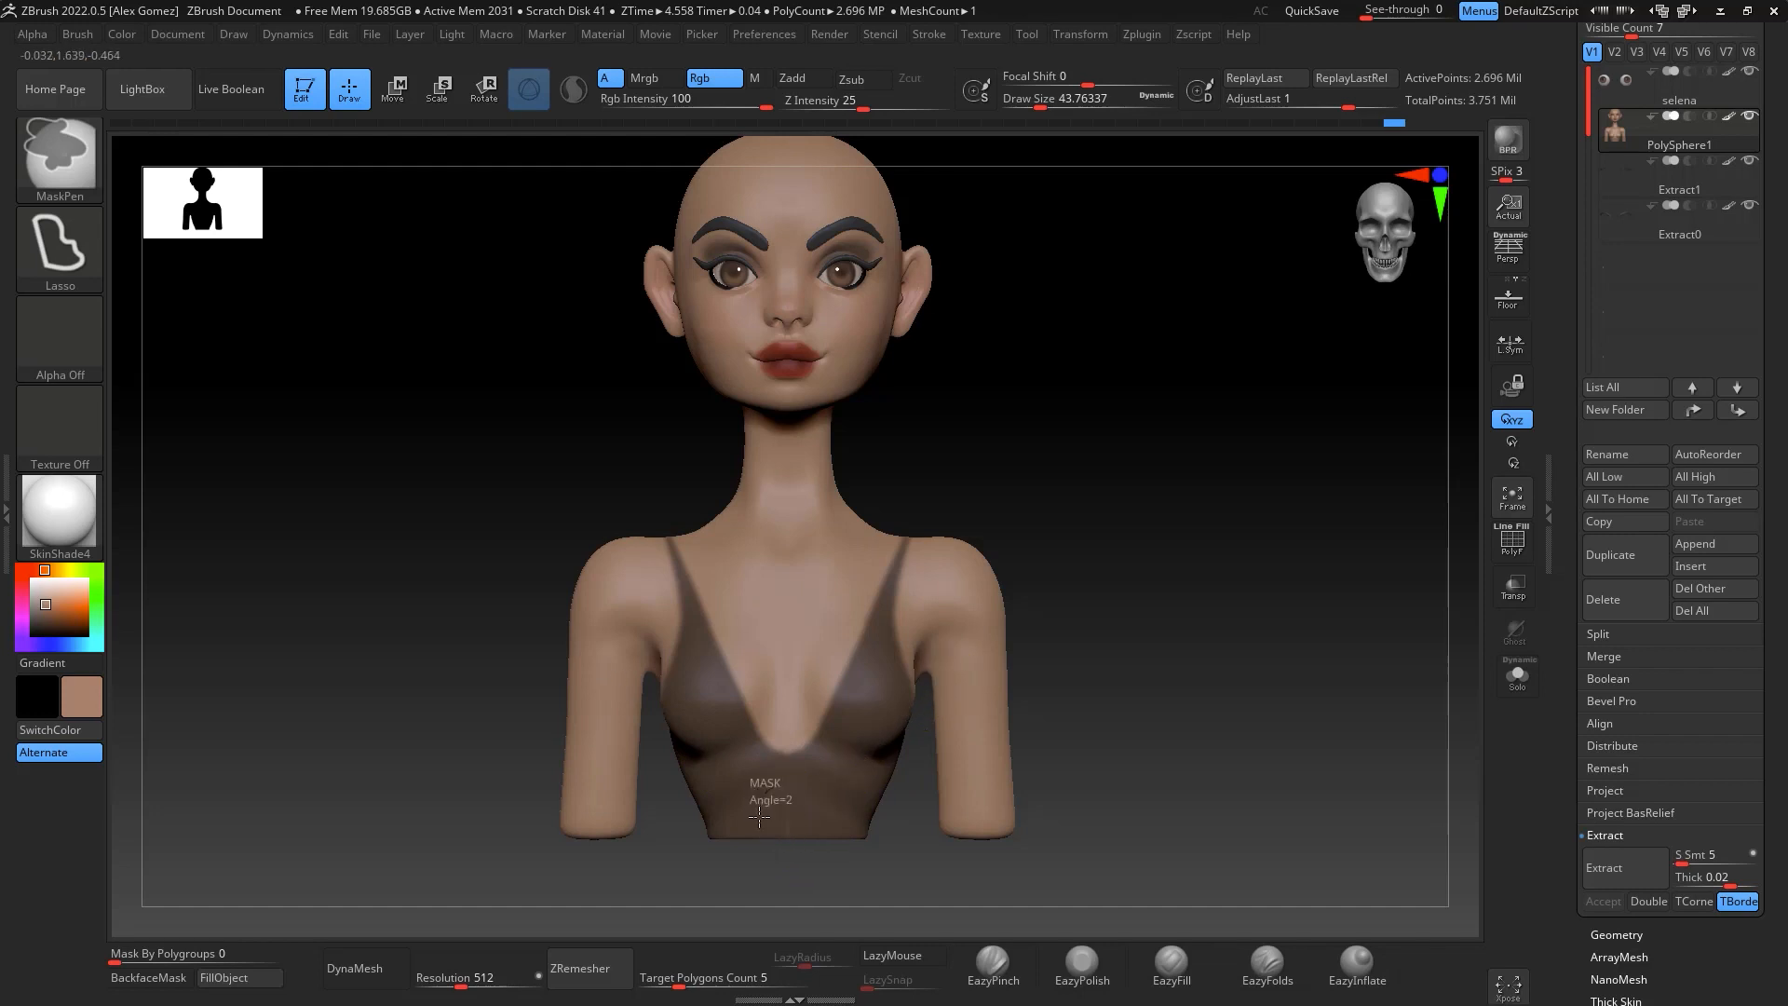
# Switch the mask stroke to FreeHand and paint the top's mask around the bust, sides and back of the torso
pyautogui.moveTo(1113, 685)
pyautogui.mouseDown()
pyautogui.moveTo(1047, 687)
pyautogui.moveTo(1114, 711)
pyautogui.mouseUp()
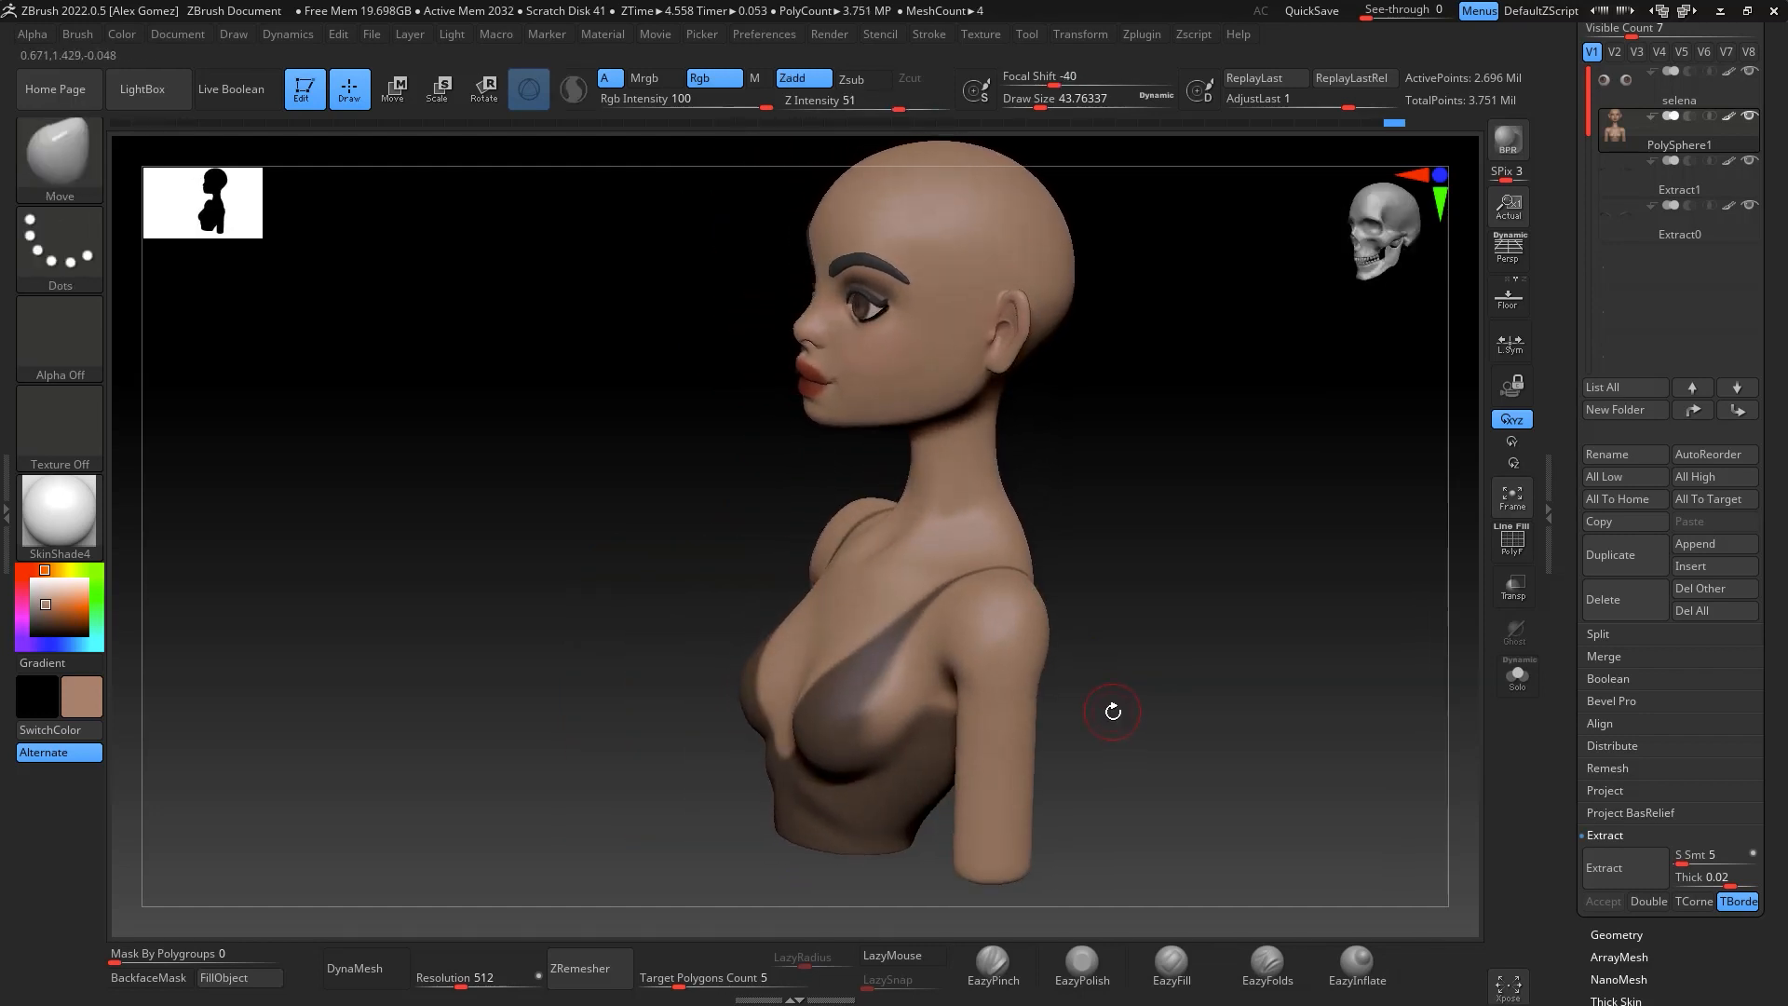
pyautogui.keyDown('ctrl'); pyautogui.click(60, 244); pyautogui.keyUp('ctrl')
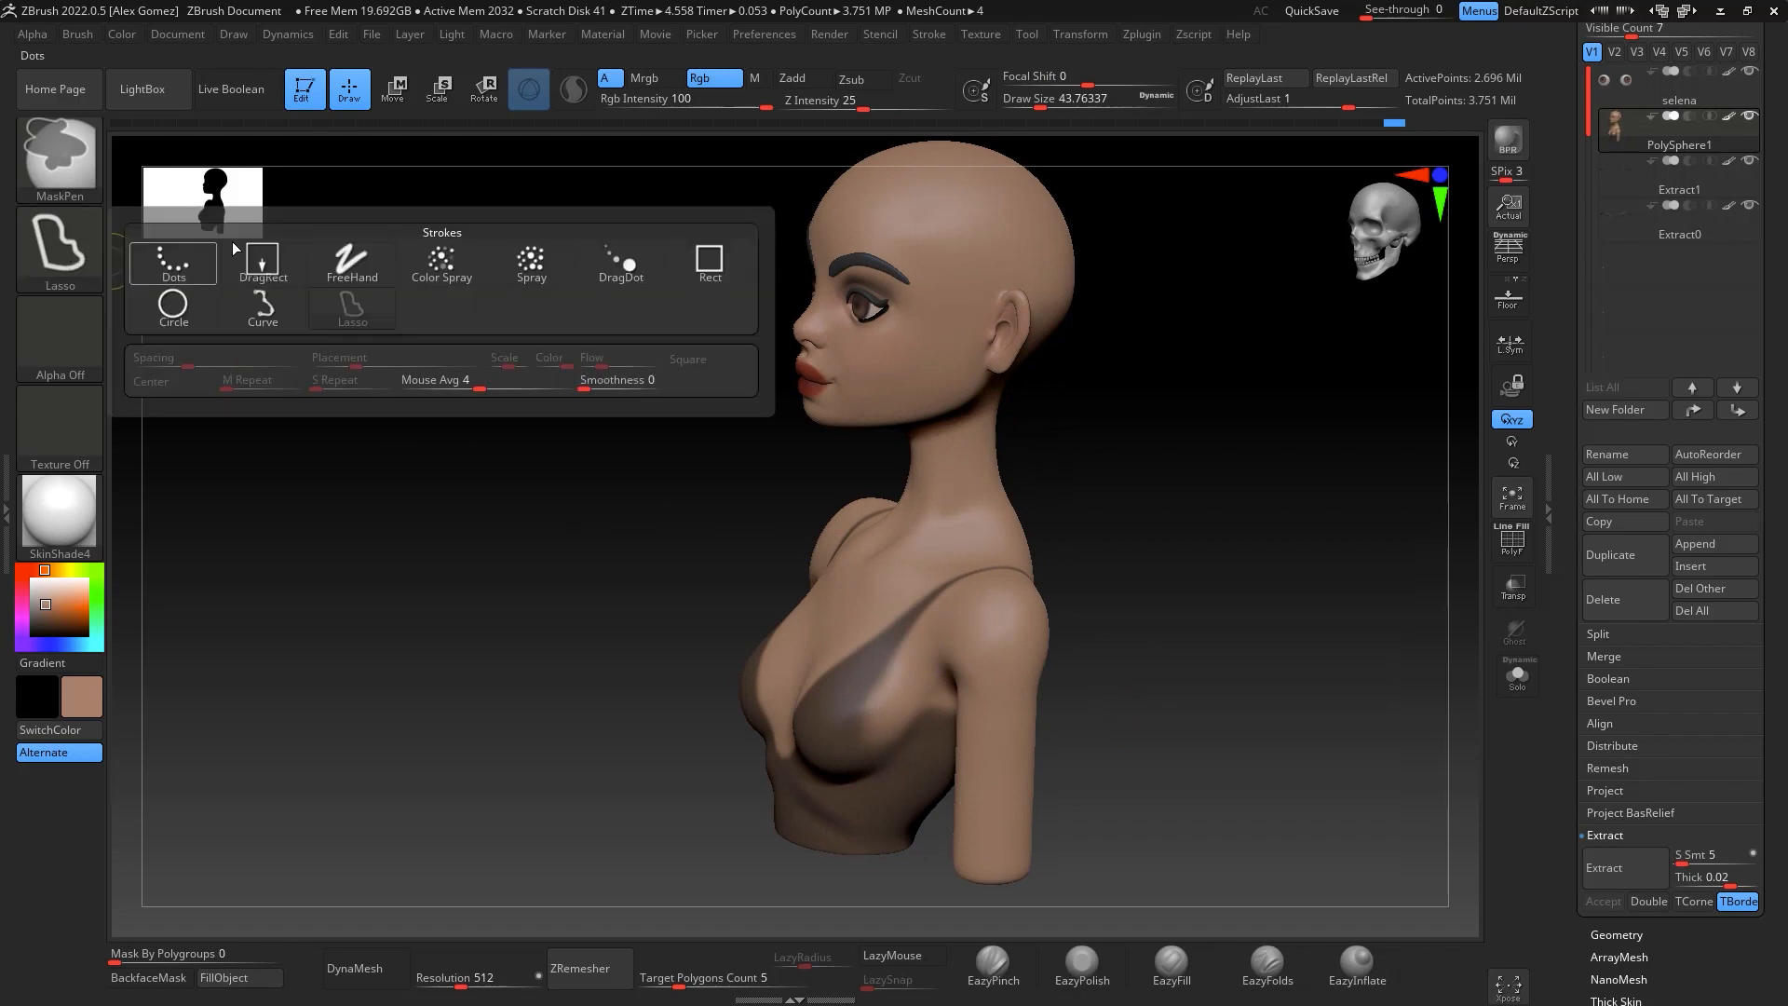
pyautogui.click(371, 275)
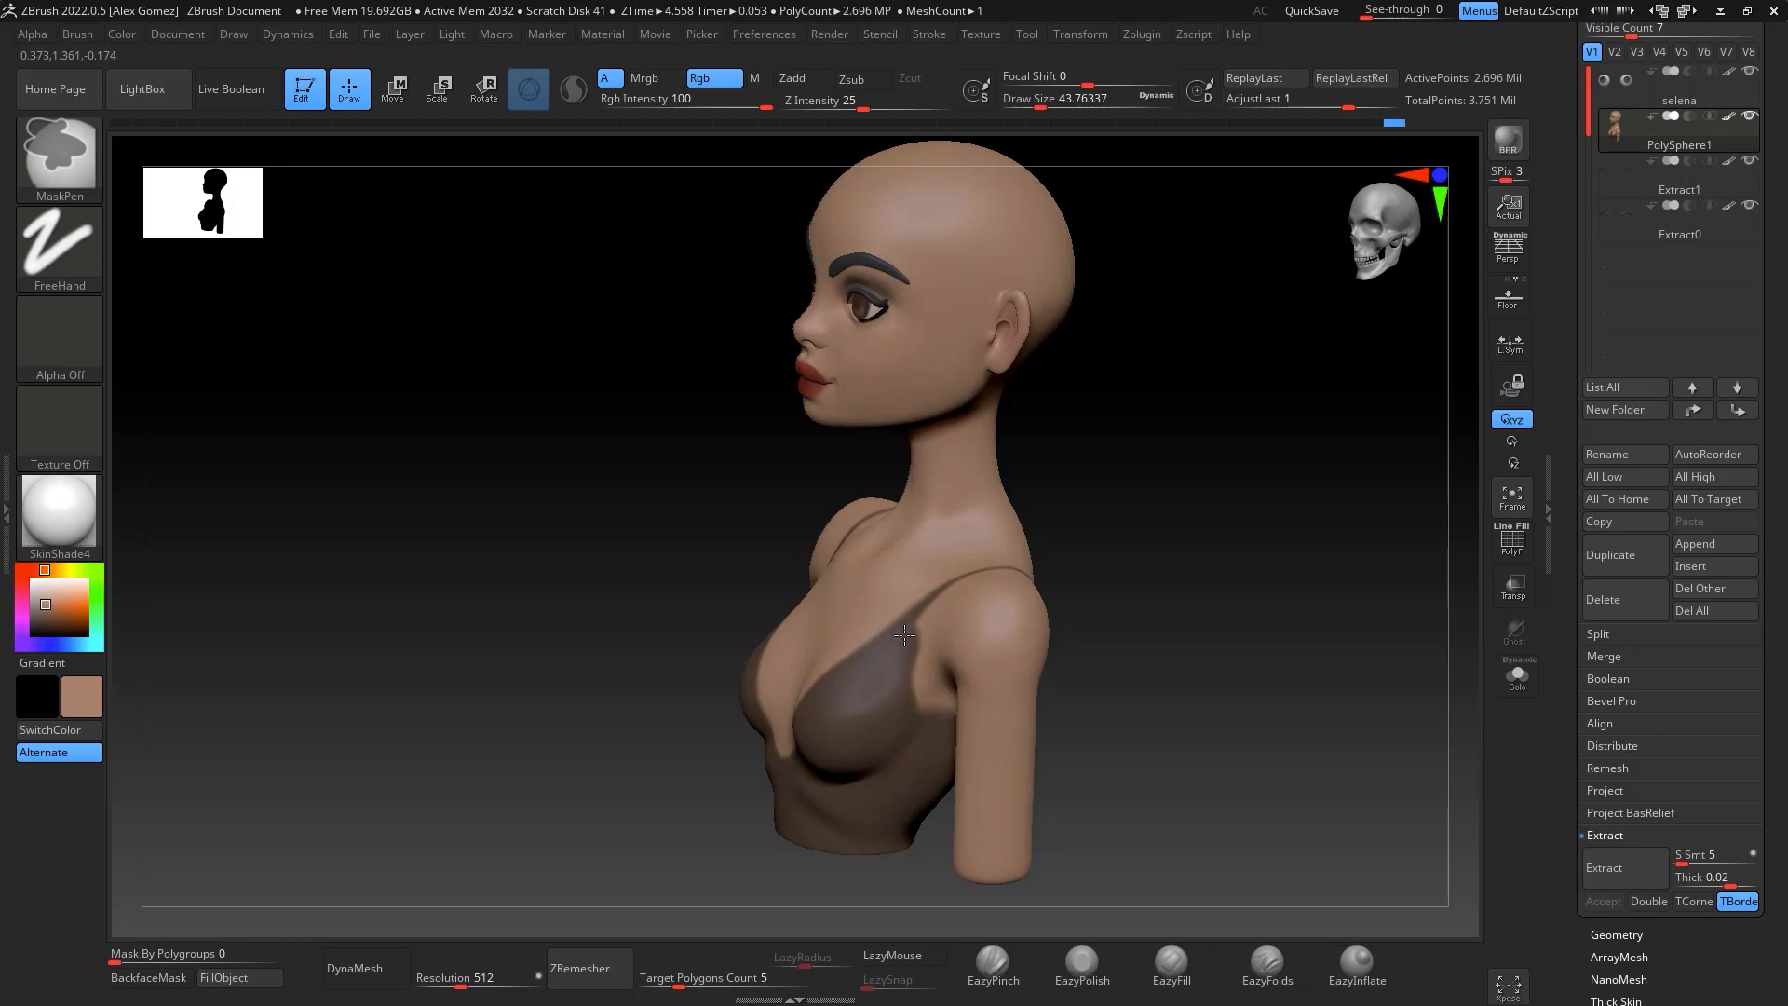
pyautogui.moveTo(1216, 690)
pyautogui.mouseDown()
pyautogui.moveTo(1161, 519)
pyautogui.moveTo(1349, 507)
pyautogui.moveTo(1349, 618)
pyautogui.moveTo(1270, 630)
pyautogui.moveTo(1154, 548)
pyautogui.mouseUp()
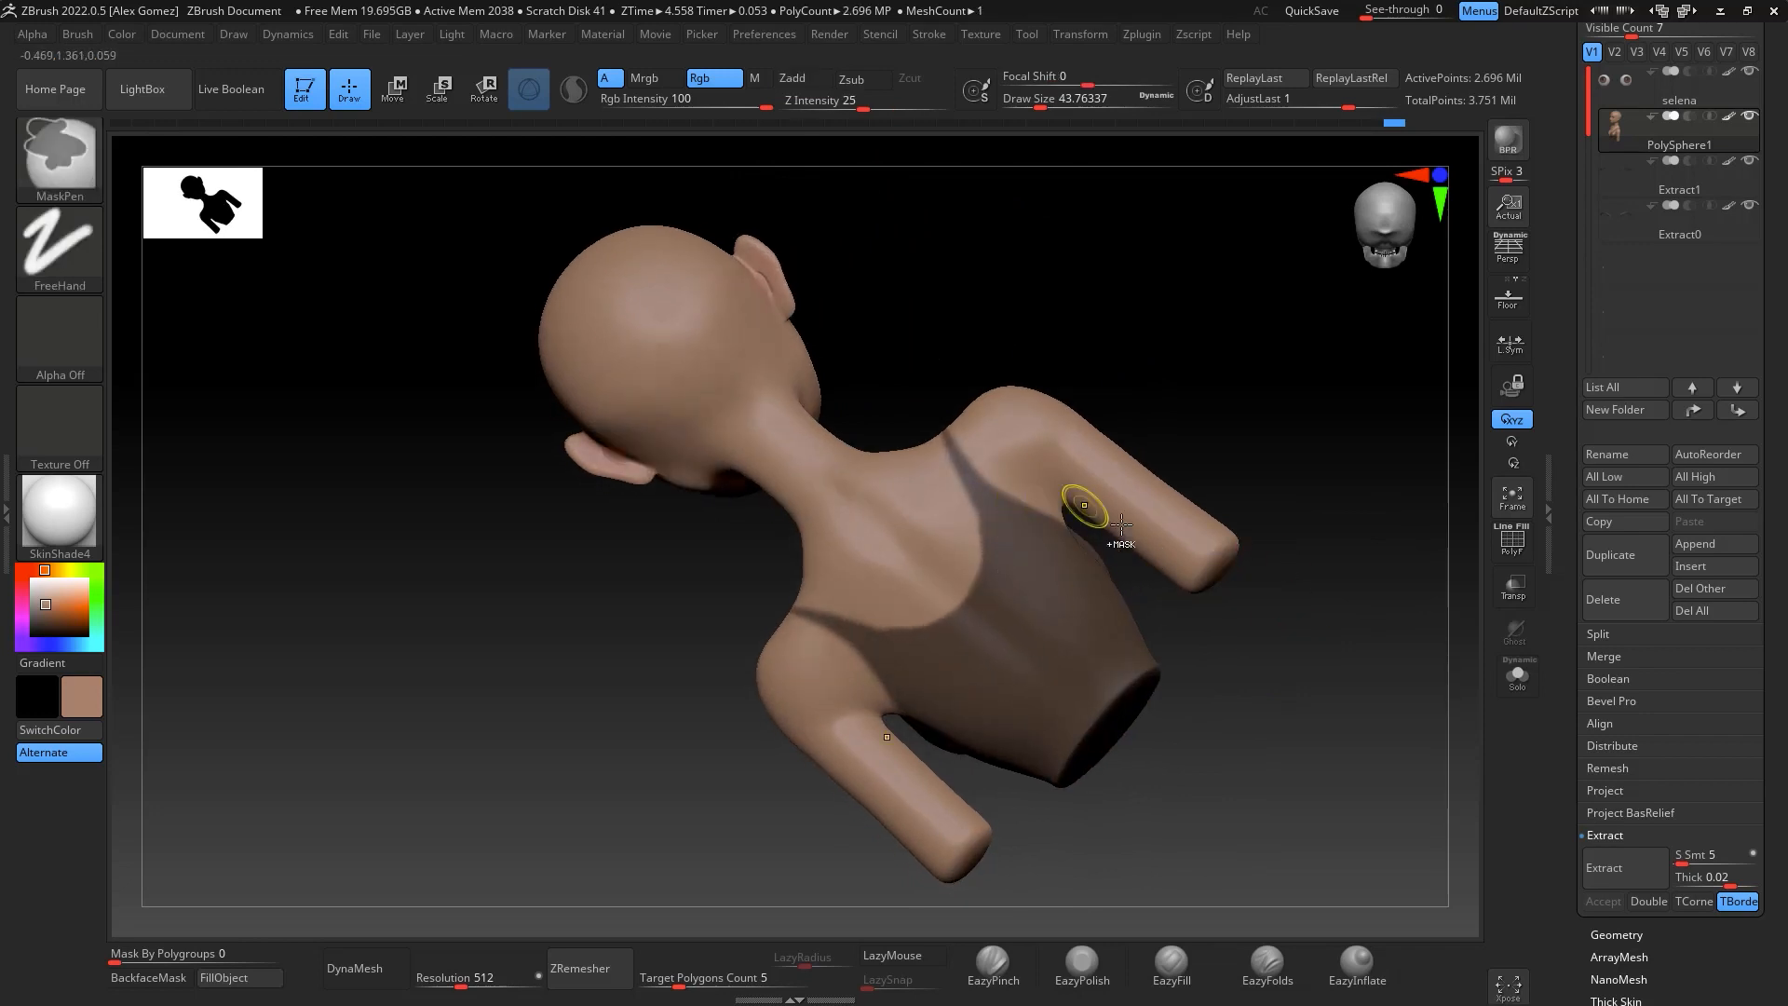
pyautogui.moveTo(1122, 524)
pyautogui.mouseDown()
pyautogui.moveTo(1329, 618)
pyautogui.moveTo(1326, 503)
pyautogui.mouseUp()
# Reduce the brush size to about 20 and paint wider mask straps over the shoulders from front to back
pyautogui.press('space')
pyautogui.moveTo(1094, 578); pyautogui.dragTo(1081, 577)
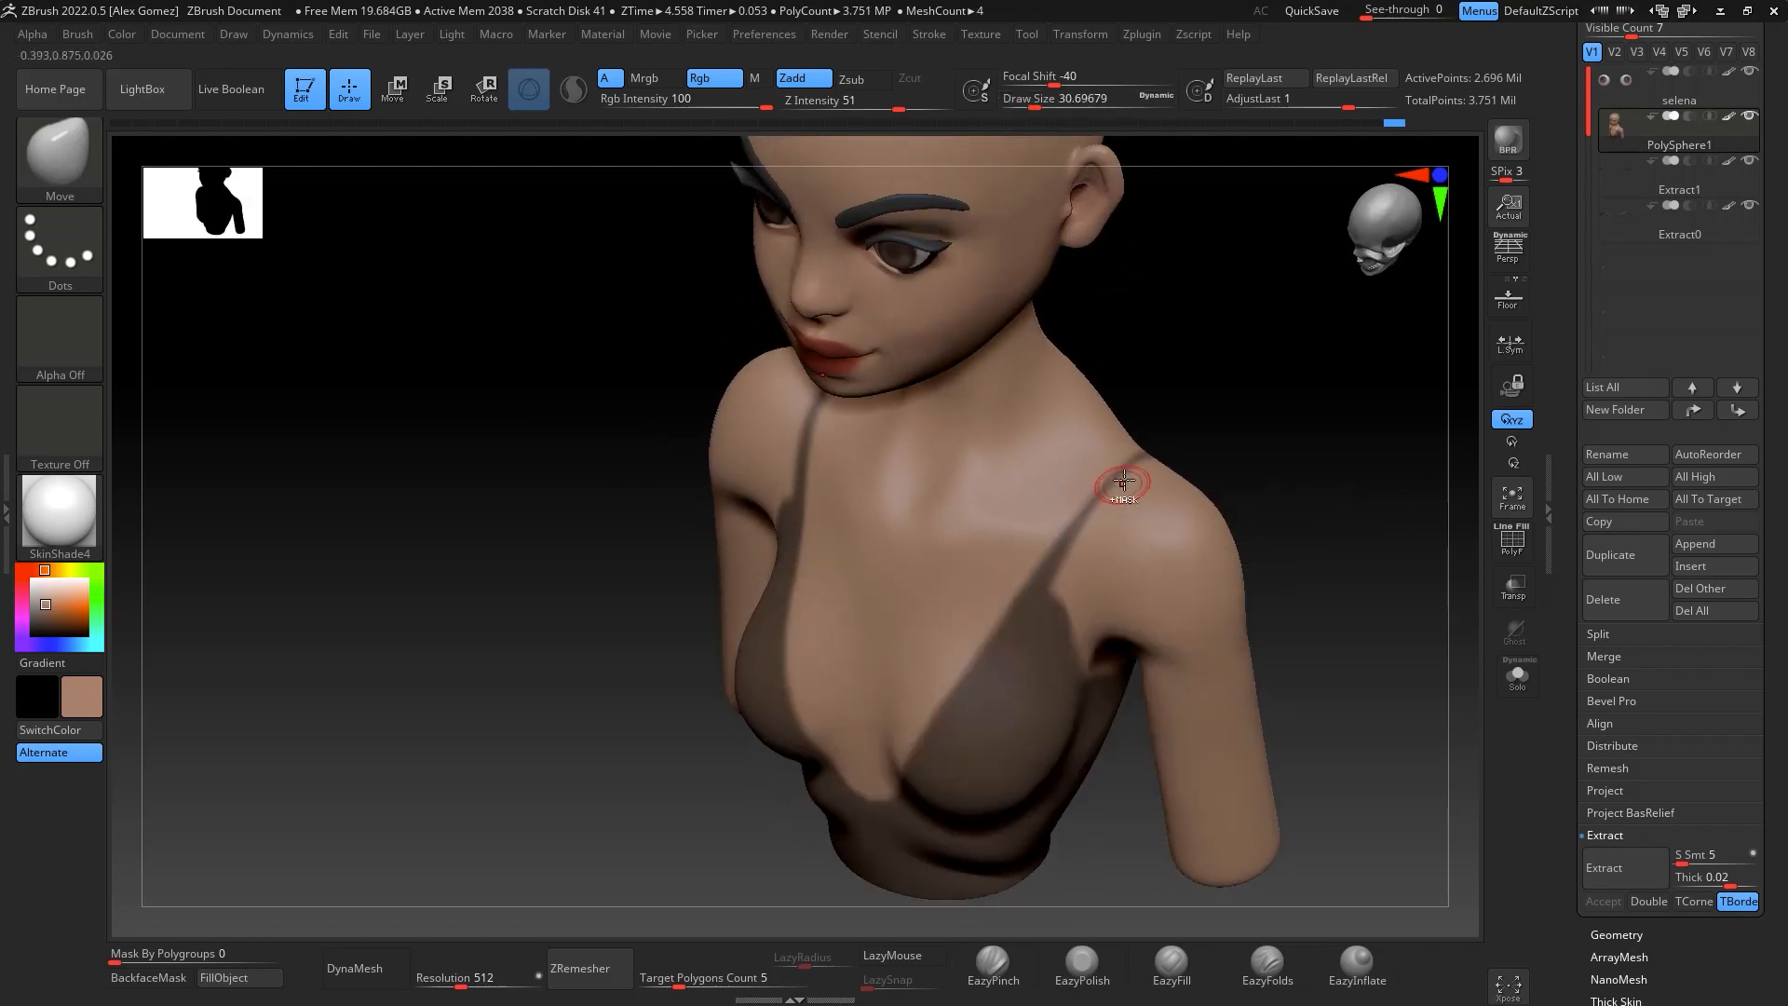
pyautogui.press('space')
pyautogui.moveTo(1125, 487); pyautogui.dragTo(1101, 493)
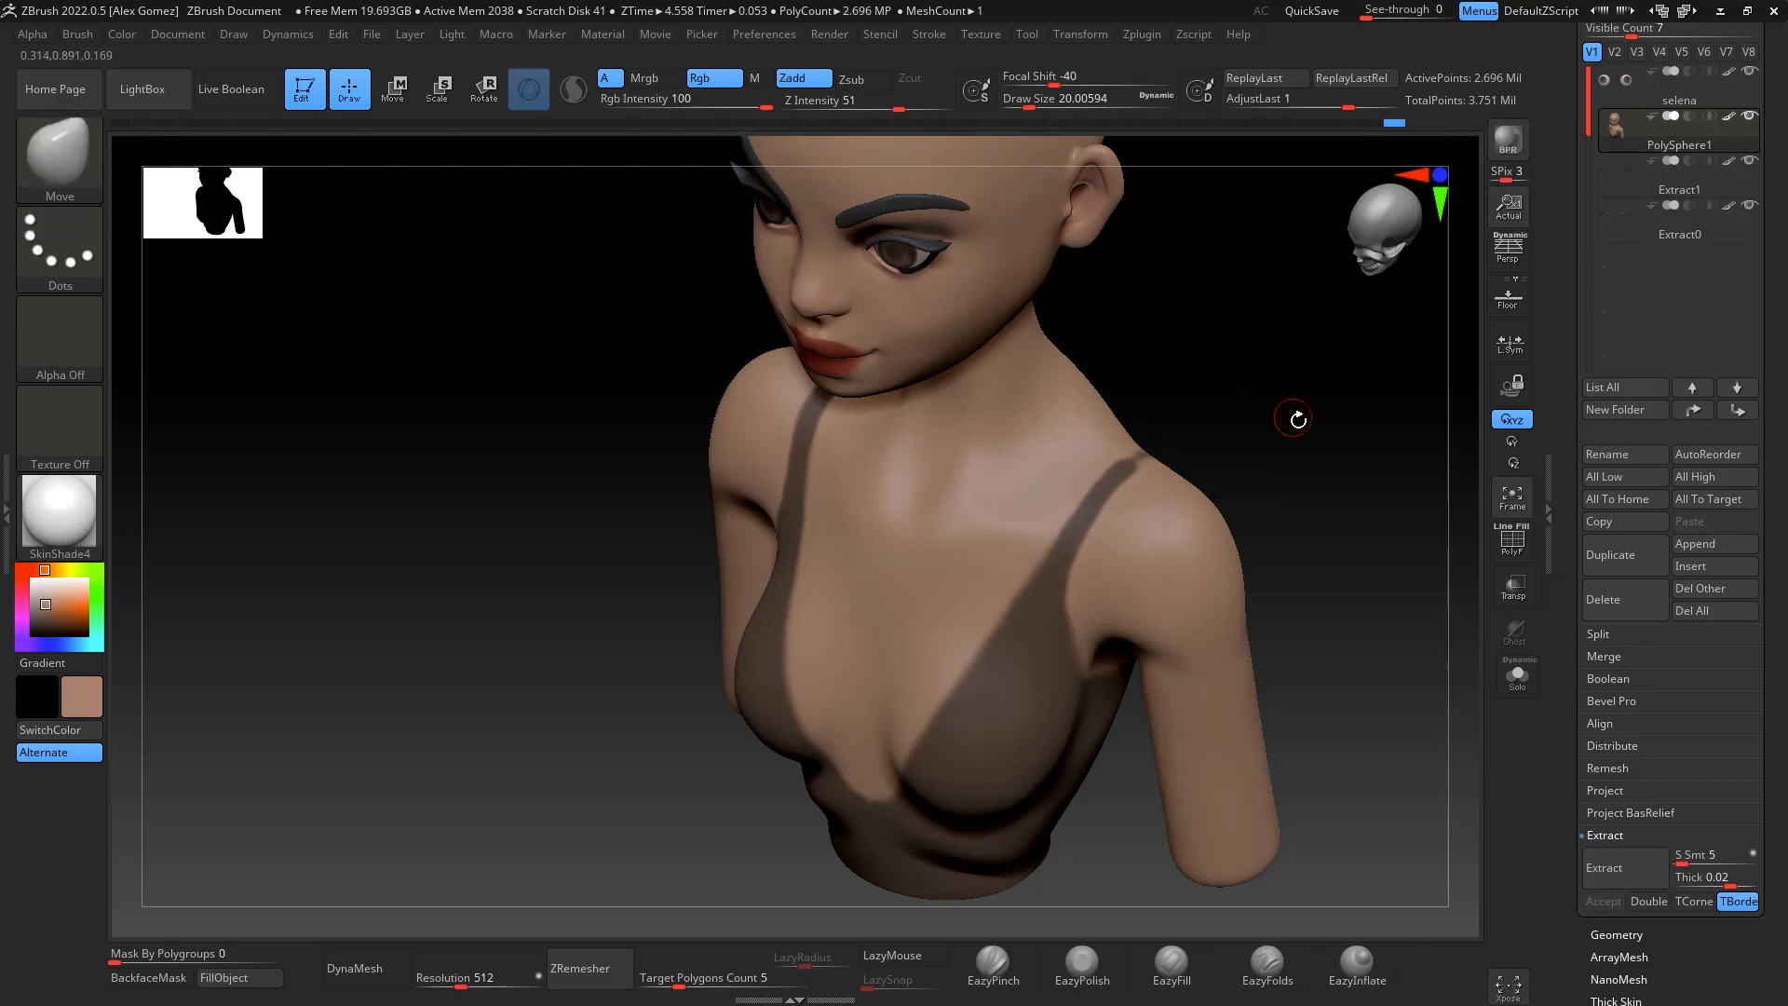
pyautogui.moveTo(1297, 411)
pyautogui.mouseDown()
pyautogui.moveTo(1325, 471)
pyautogui.moveTo(1301, 639)
pyautogui.moveTo(1218, 570)
pyautogui.mouseUp()
pyautogui.press('ctrl')
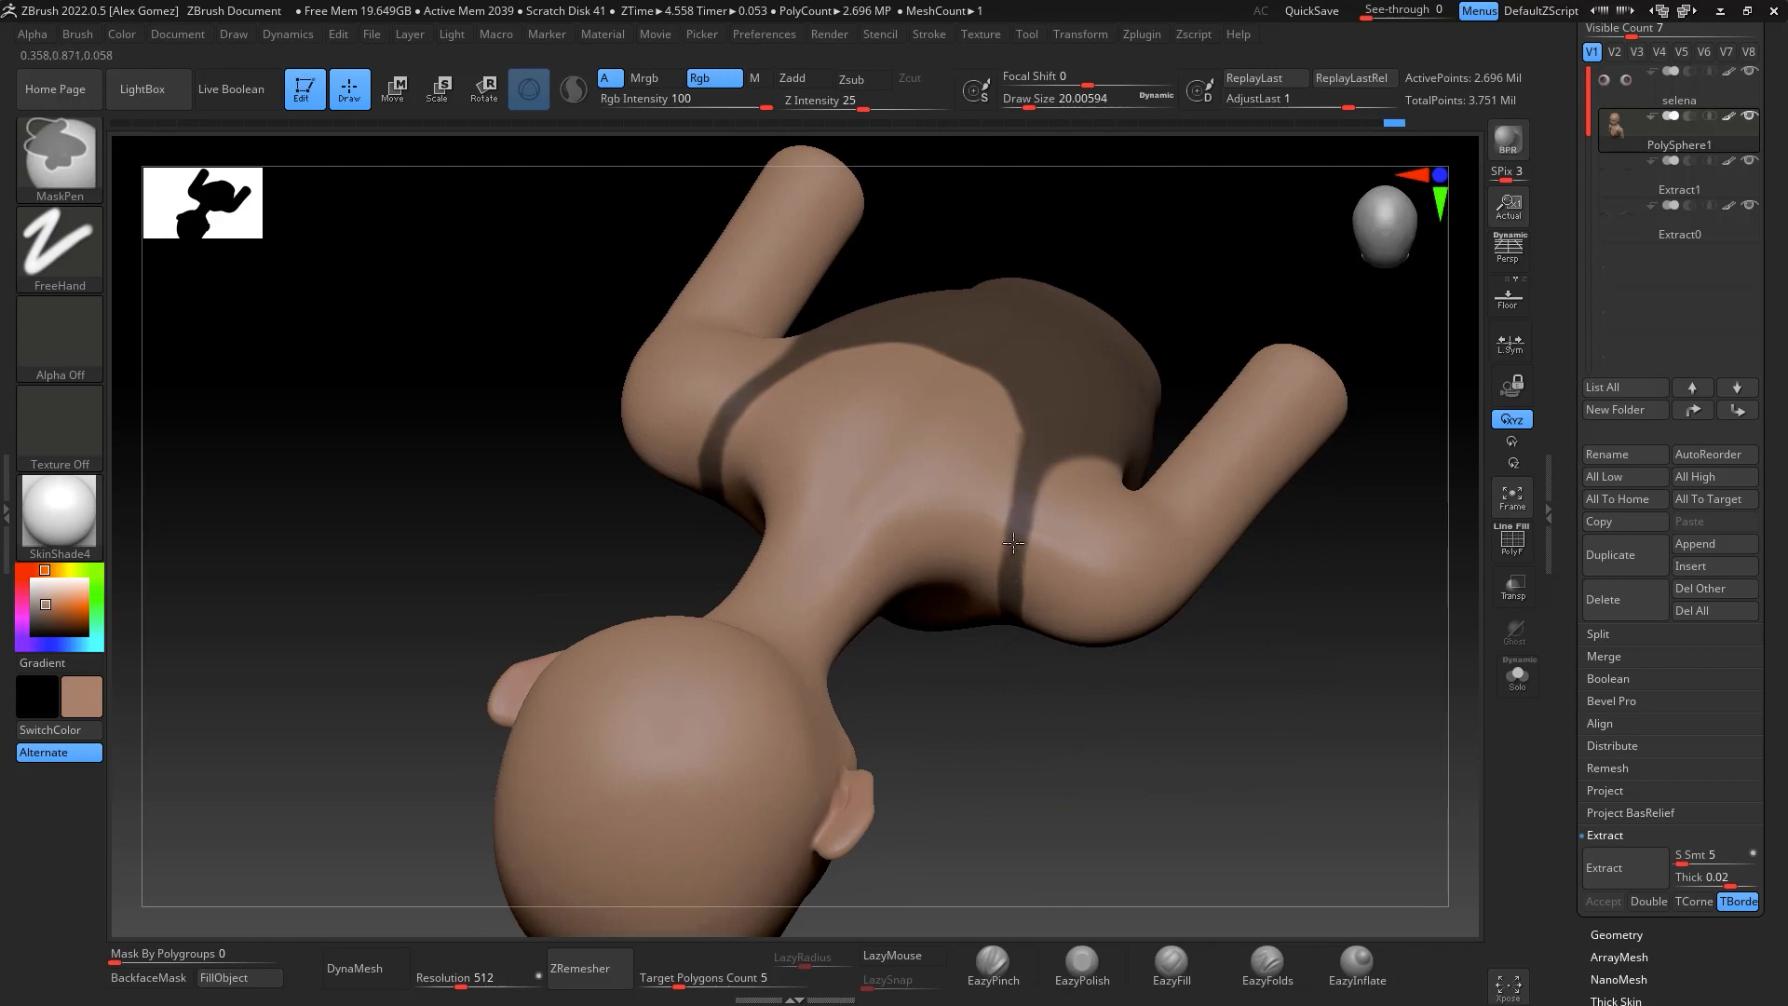
# Refine the mask edge at the lowest point of the V neckline with the FreeHand stroke
pyautogui.moveTo(1249, 779)
pyautogui.mouseDown()
pyautogui.moveTo(1285, 388)
pyautogui.moveTo(1317, 607)
pyautogui.moveTo(1294, 408)
pyautogui.moveTo(1345, 390)
pyautogui.moveTo(1310, 520)
pyautogui.moveTo(1333, 451)
pyautogui.mouseUp()
pyautogui.press('ctrl')
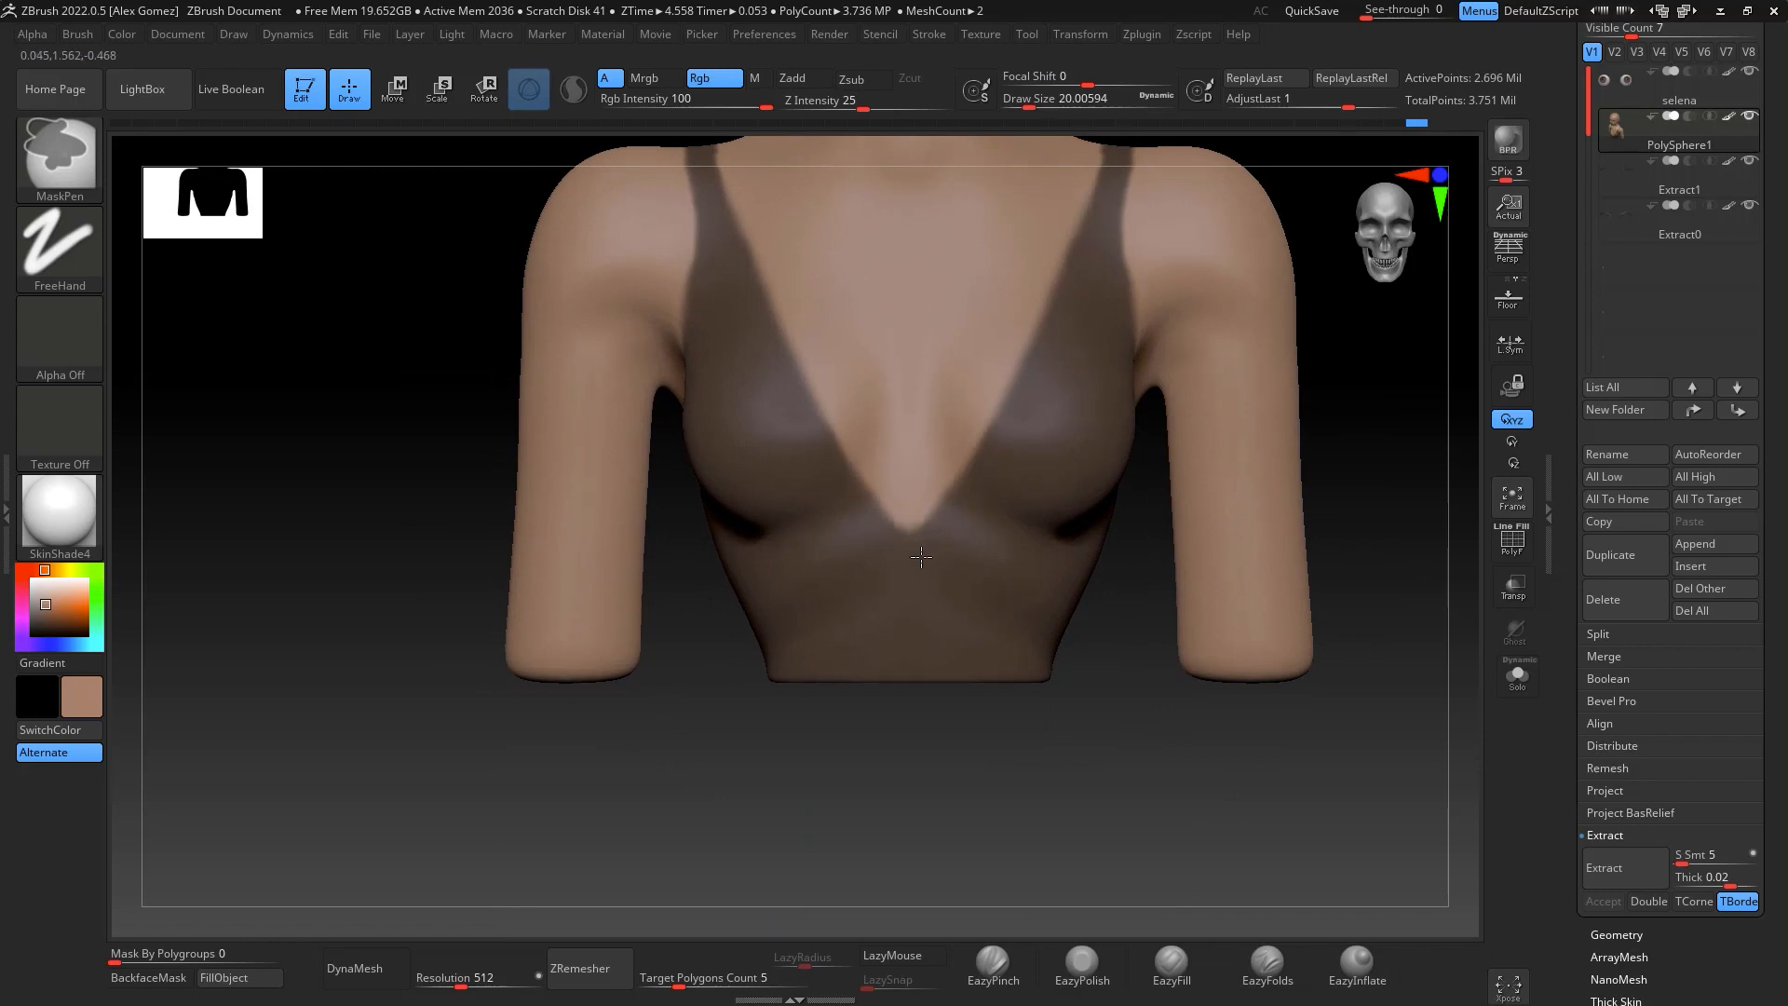
pyautogui.moveTo(921, 557)
pyautogui.keyDown('ctrl'); pyautogui.mouseDown()
pyautogui.moveTo(1071, 285)
pyautogui.moveTo(917, 557)
pyautogui.mouseUp(); pyautogui.keyUp('ctrl')
# Switch the mask stroke to Rect and unmask a thin strip along the bottom edge of the torso
pyautogui.moveTo(1210, 662)
pyautogui.keyDown('alt'); pyautogui.mouseDown()
pyautogui.moveTo(1243, 487)
pyautogui.moveTo(1265, 627)
pyautogui.moveTo(1261, 467)
pyautogui.moveTo(1317, 602)
pyautogui.moveTo(1250, 616)
pyautogui.moveTo(1248, 475)
pyautogui.moveTo(1266, 559)
pyautogui.moveTo(1270, 495)
pyautogui.mouseUp(); pyautogui.keyUp('alt')
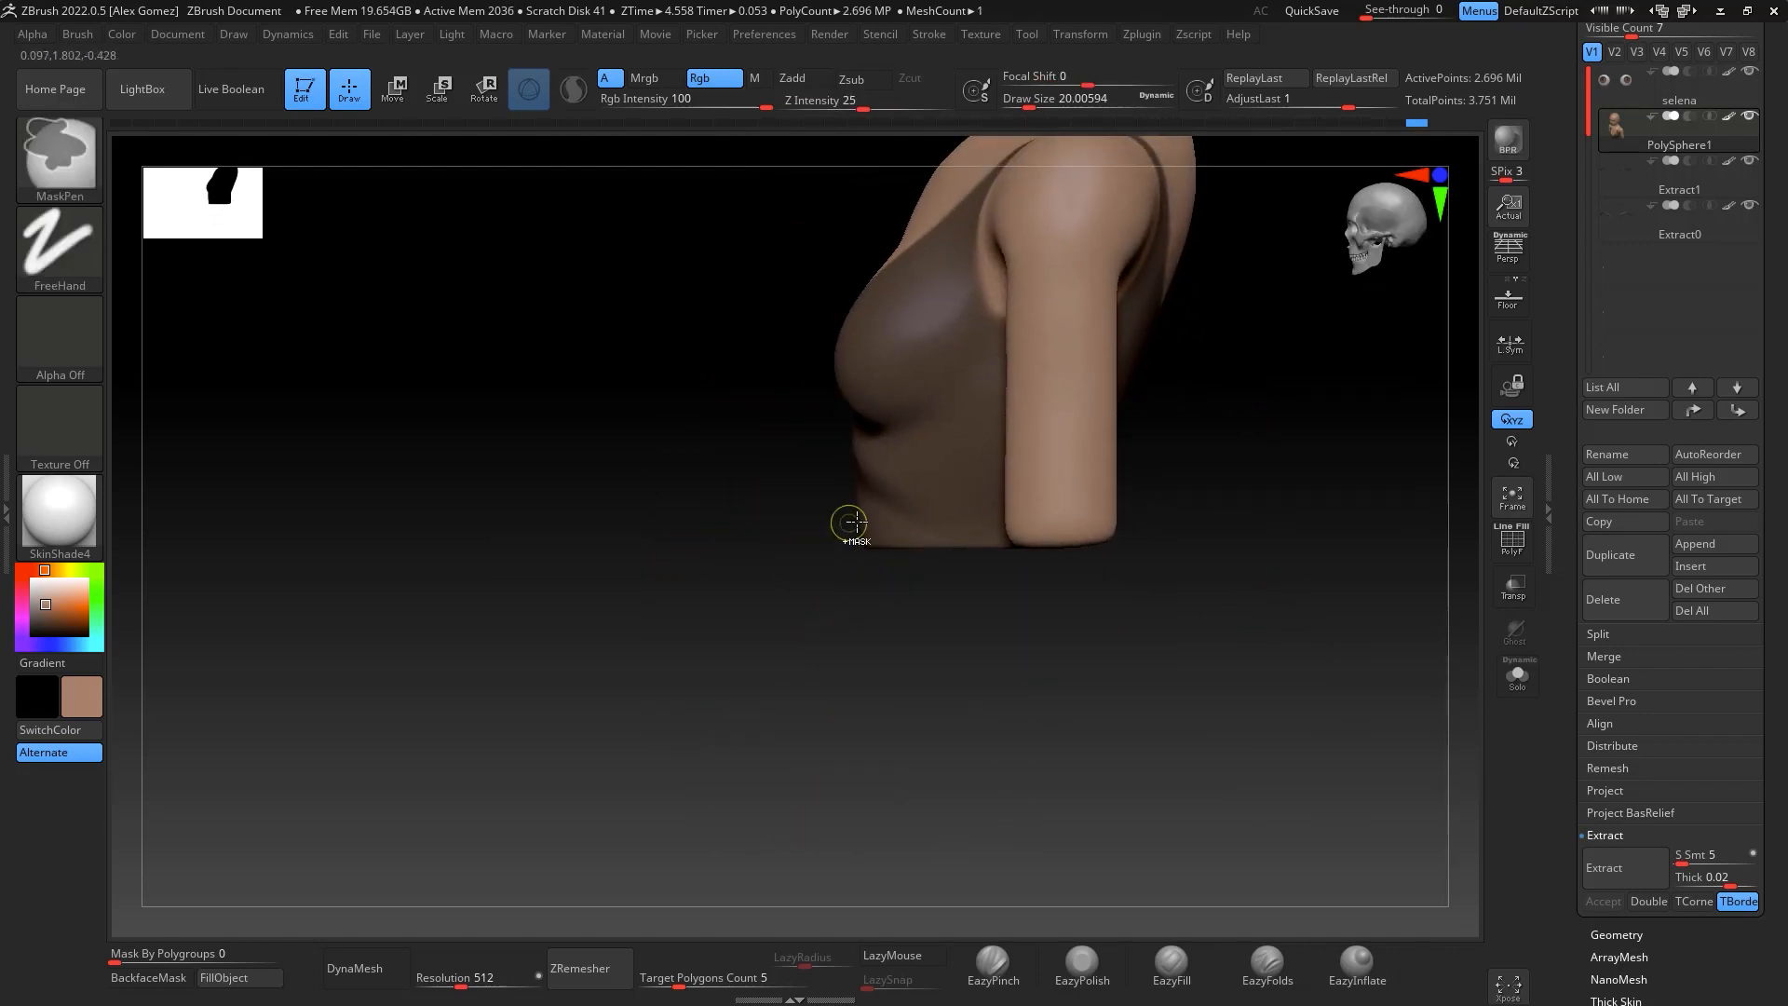
pyautogui.hotkey('ctrl', 'shift')
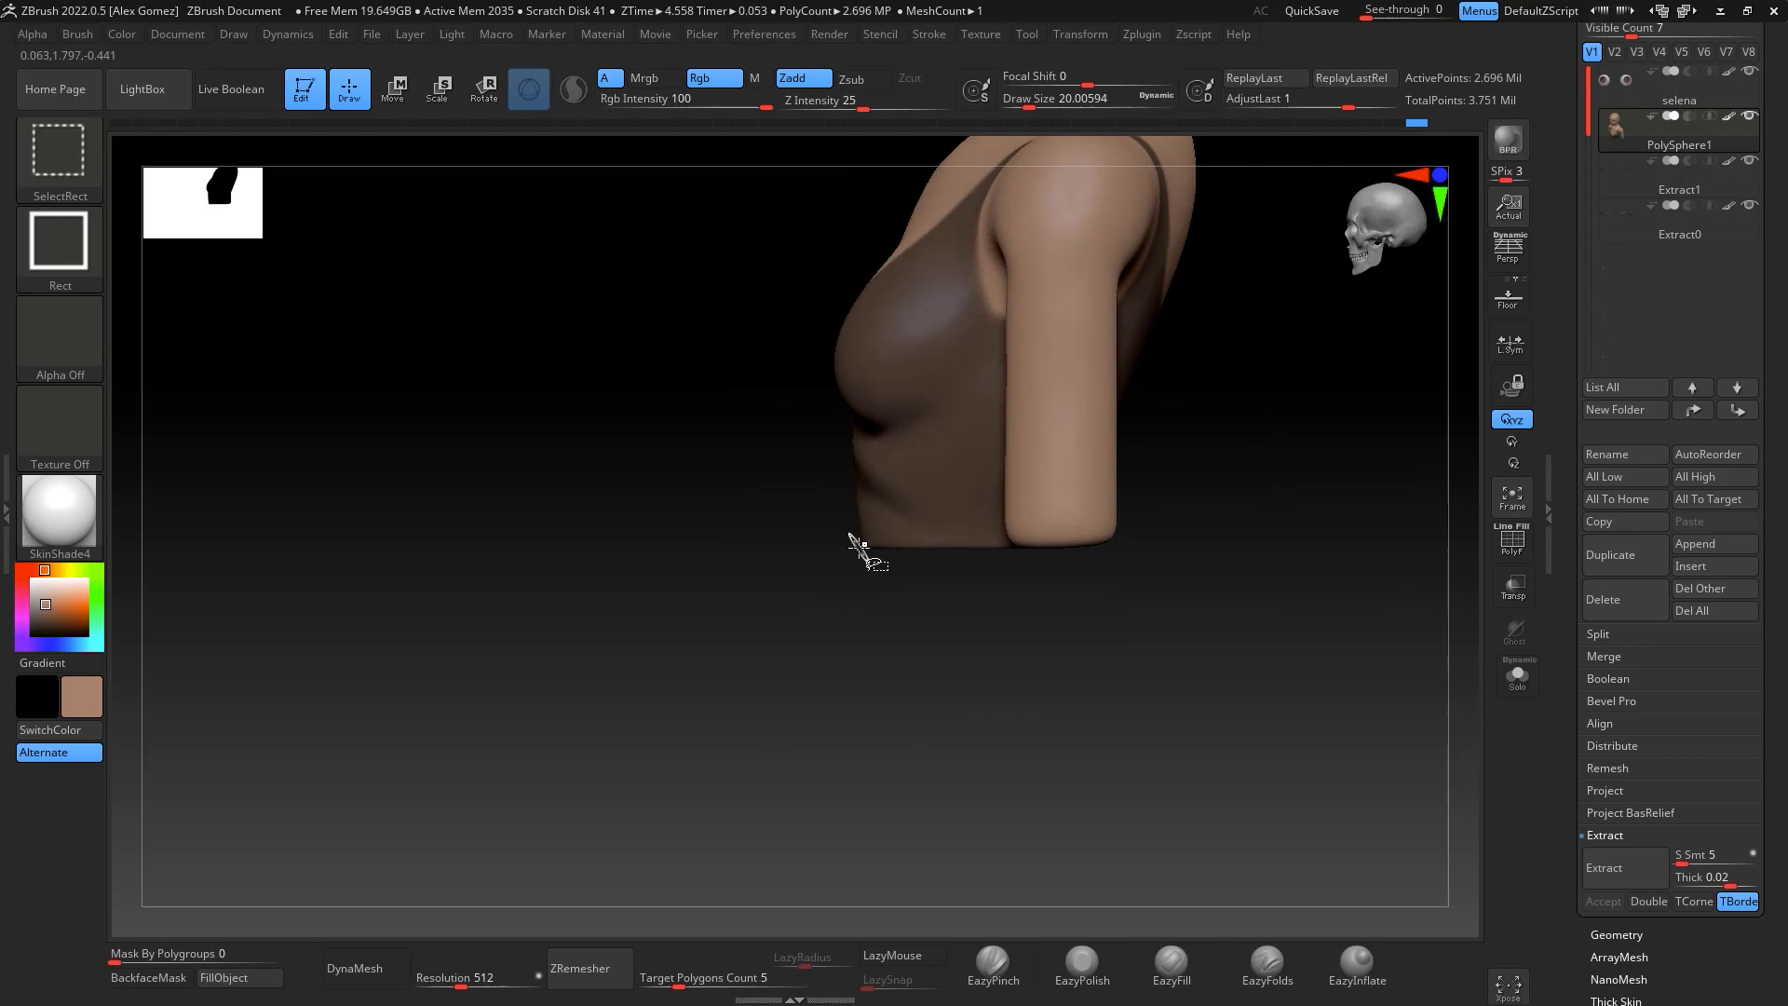
pyautogui.hotkey('ctrl', 'alt')
pyautogui.click(93, 238)
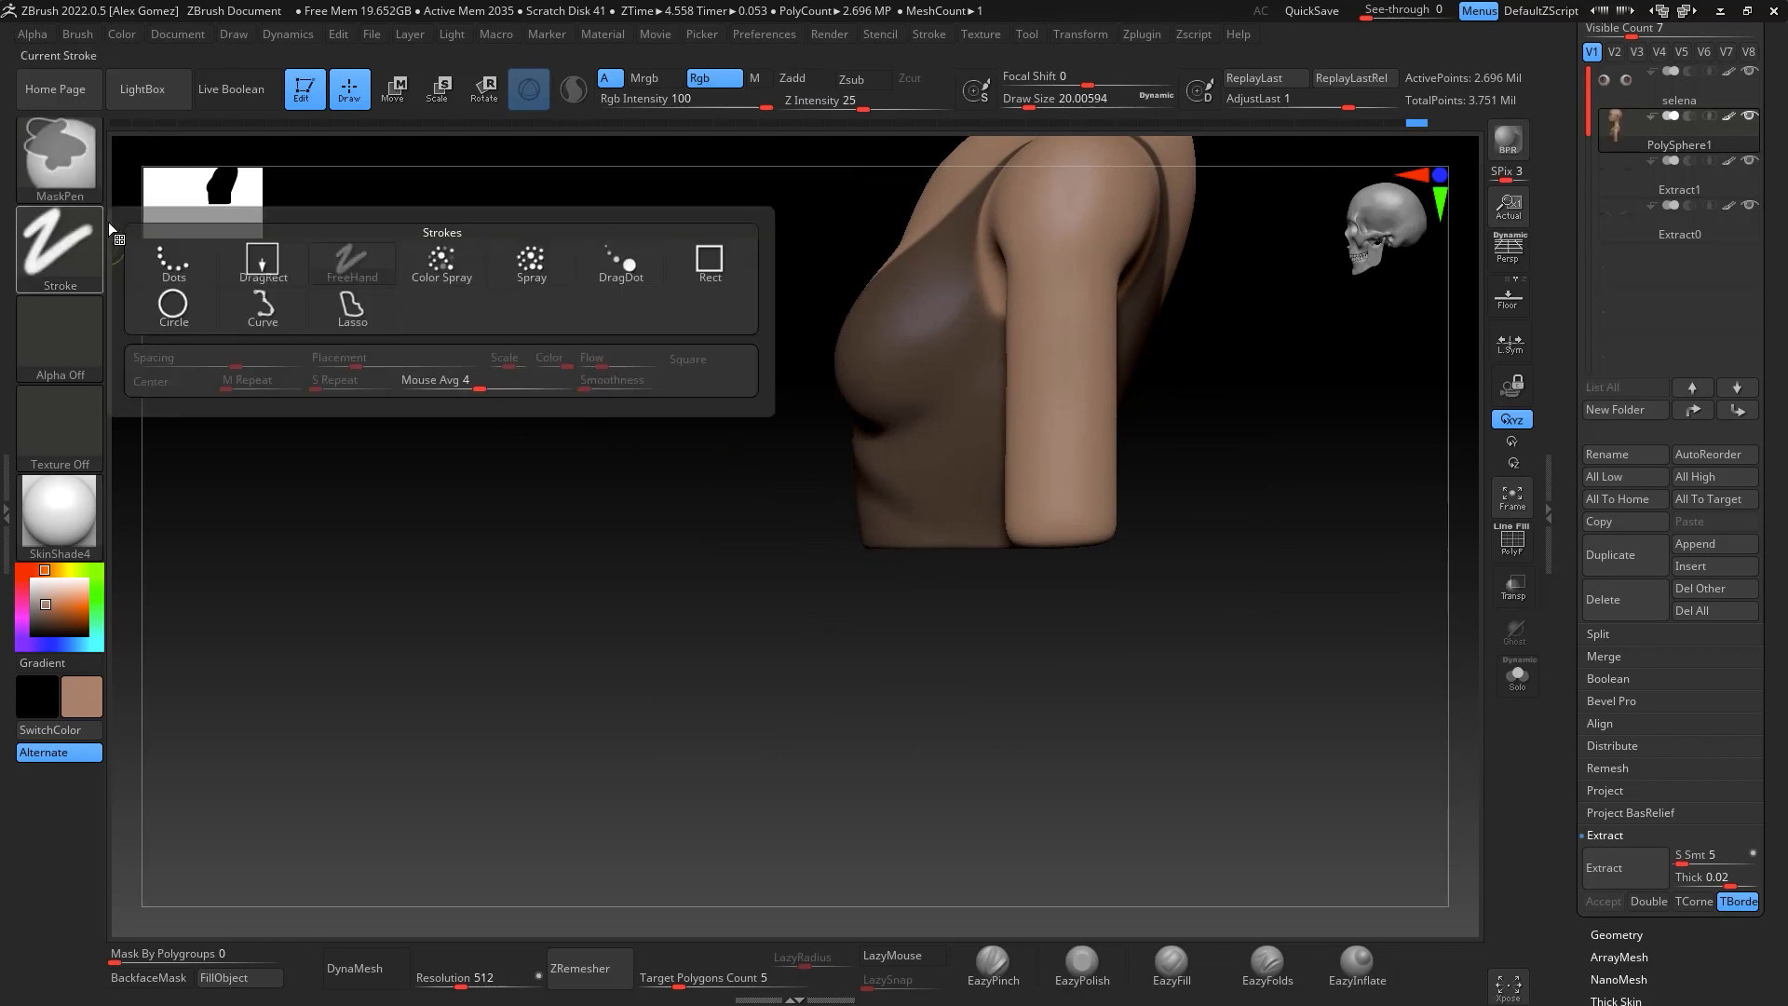
pyautogui.click(709, 262)
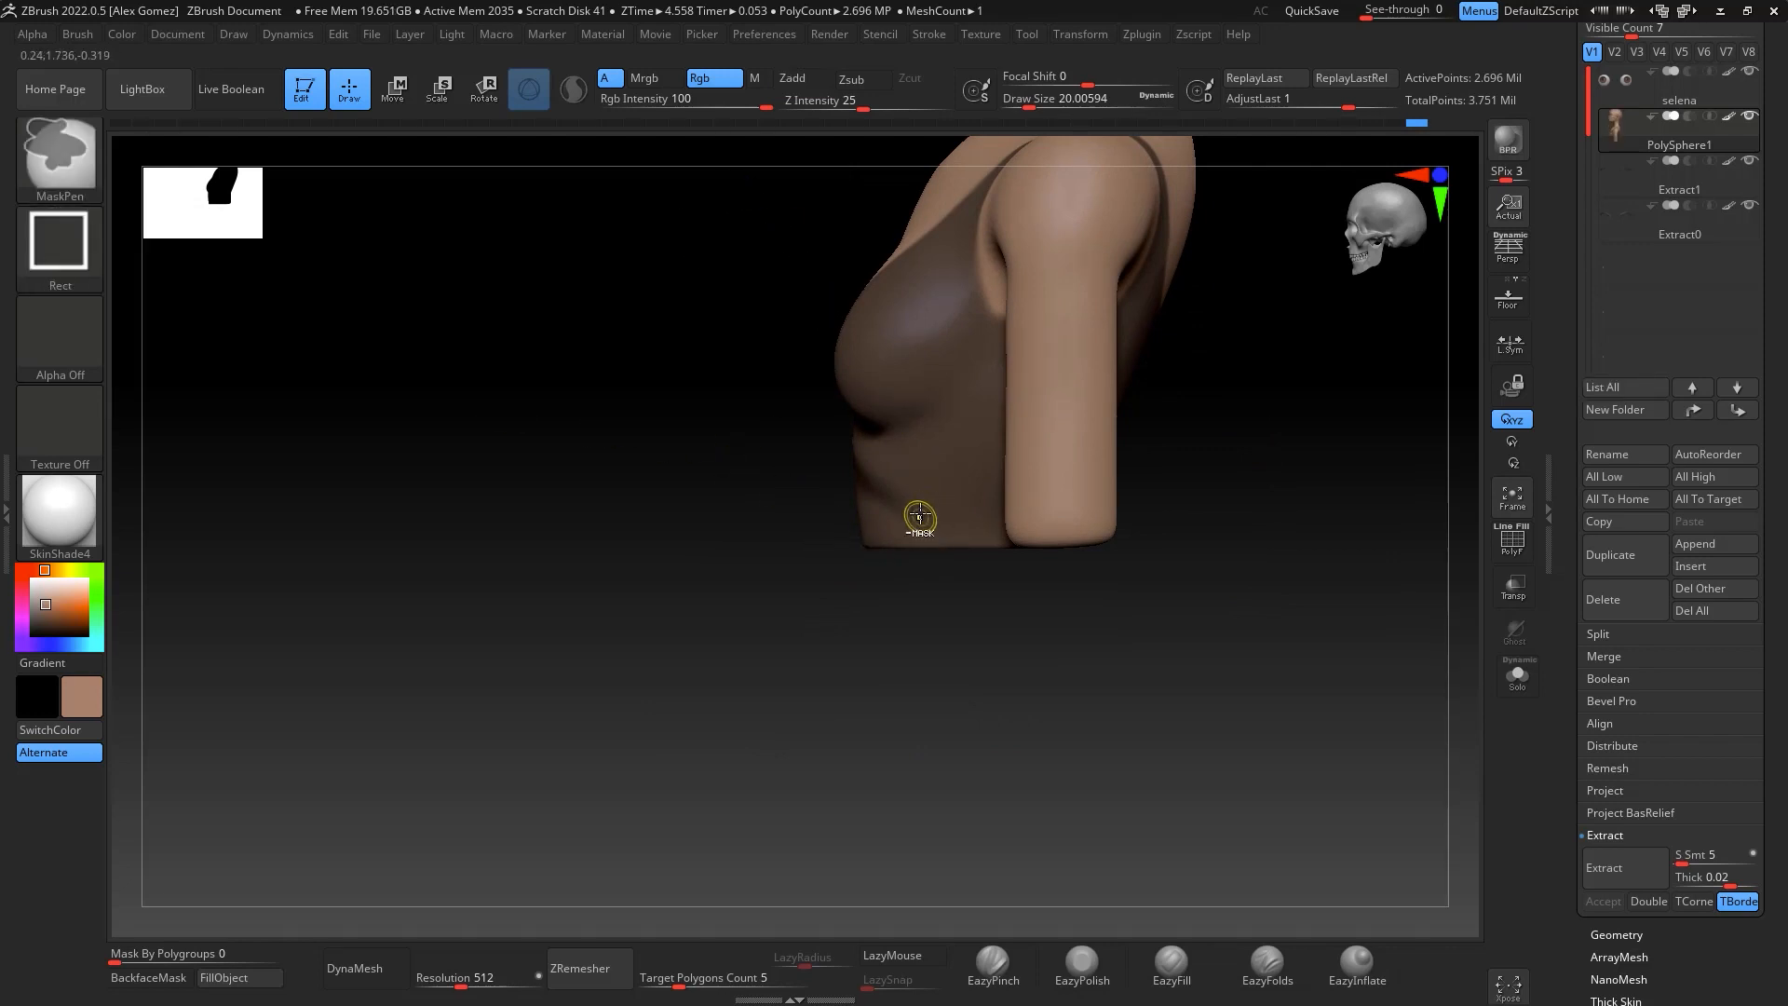
pyautogui.moveTo(825, 533)
pyautogui.keyDown('ctrl'); pyautogui.keyDown('alt'); pyautogui.mouseDown()
pyautogui.moveTo(866, 590)
pyautogui.moveTo(1148, 719)
pyautogui.moveTo(1449, 559)
pyautogui.moveTo(1309, 583)
pyautogui.moveTo(1309, 695)
pyautogui.moveTo(1076, 828)
pyautogui.mouseUp(); pyautogui.keyUp('alt'); pyautogui.keyUp('ctrl')
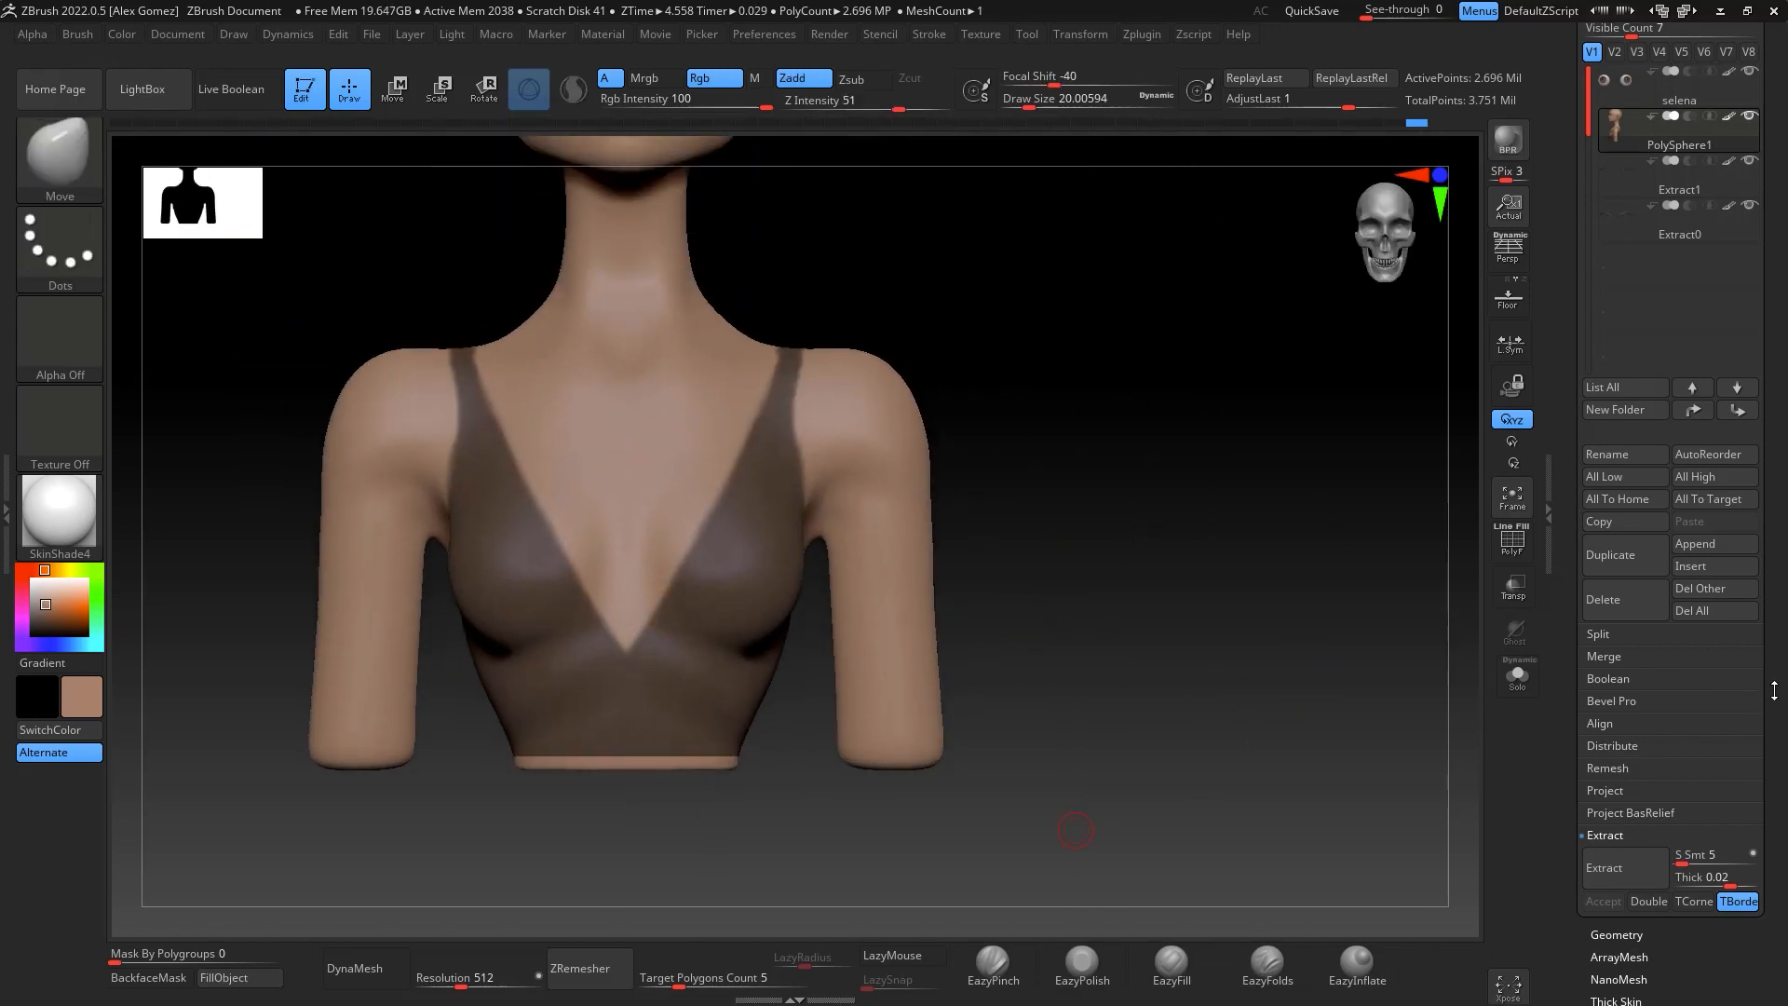
# Extract the masked V-neck top from the torso as a new subtool with a thickness of 0
pyautogui.moveTo(1729, 871); pyautogui.dragTo(1725, 869)
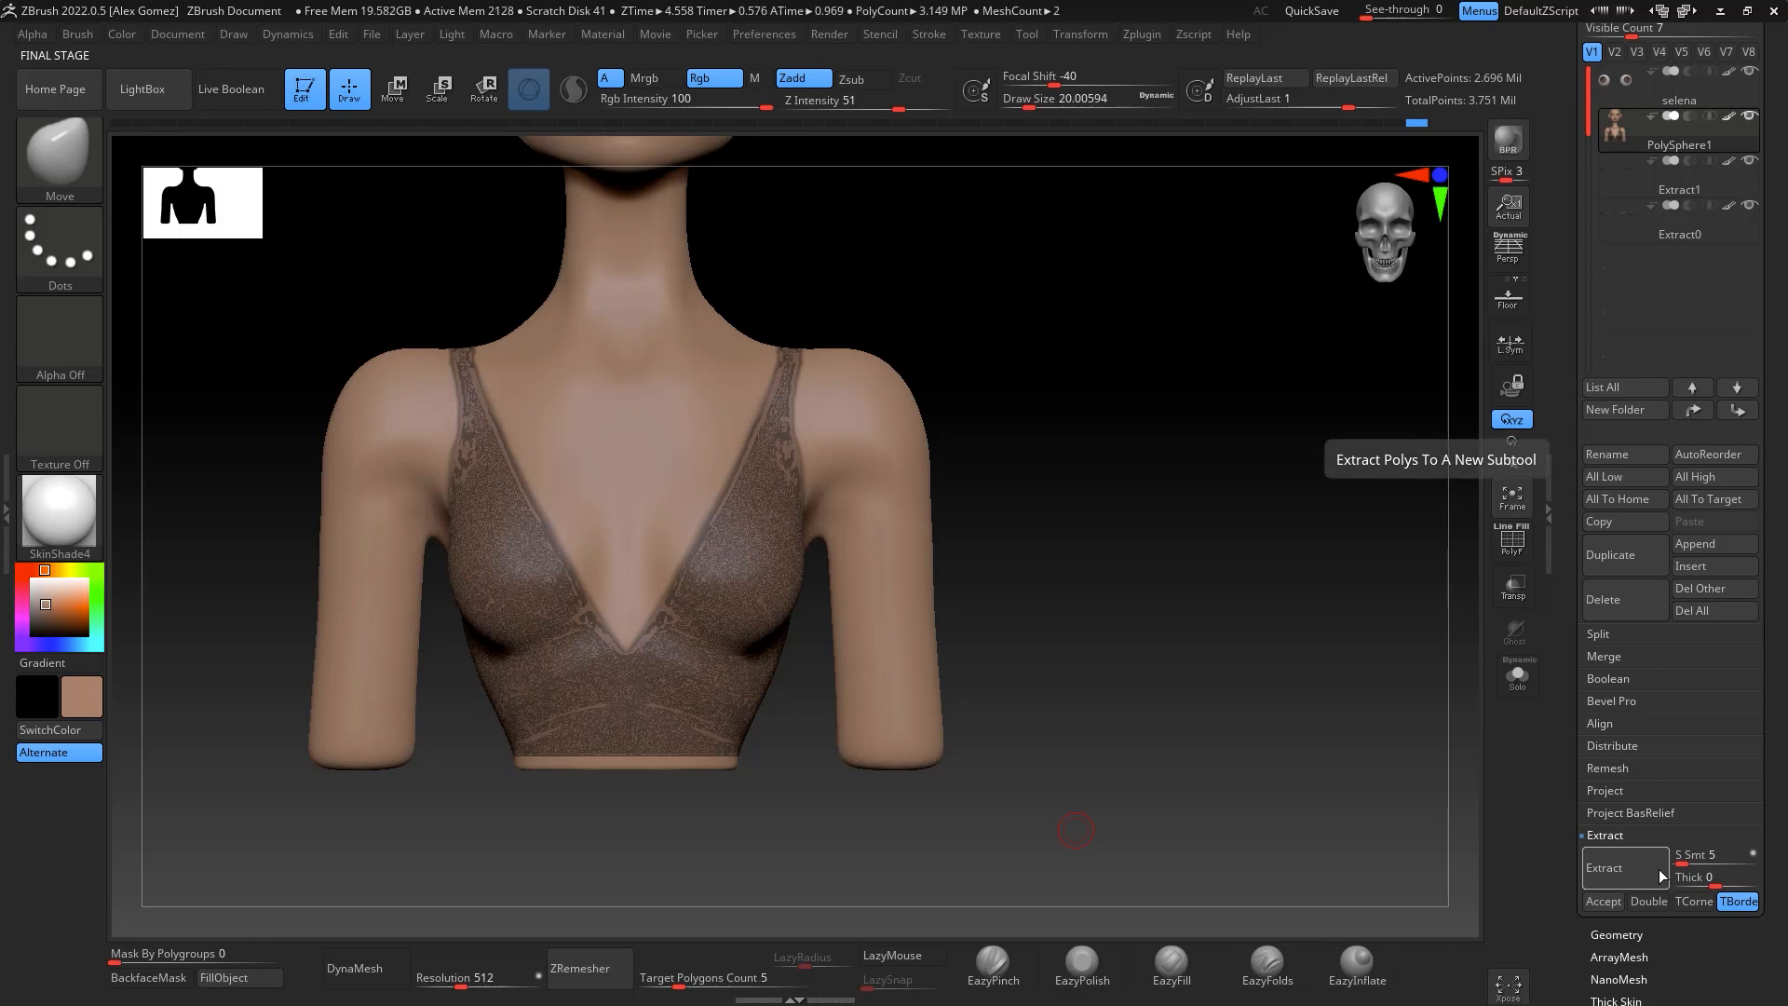
pyautogui.click(1602, 900)
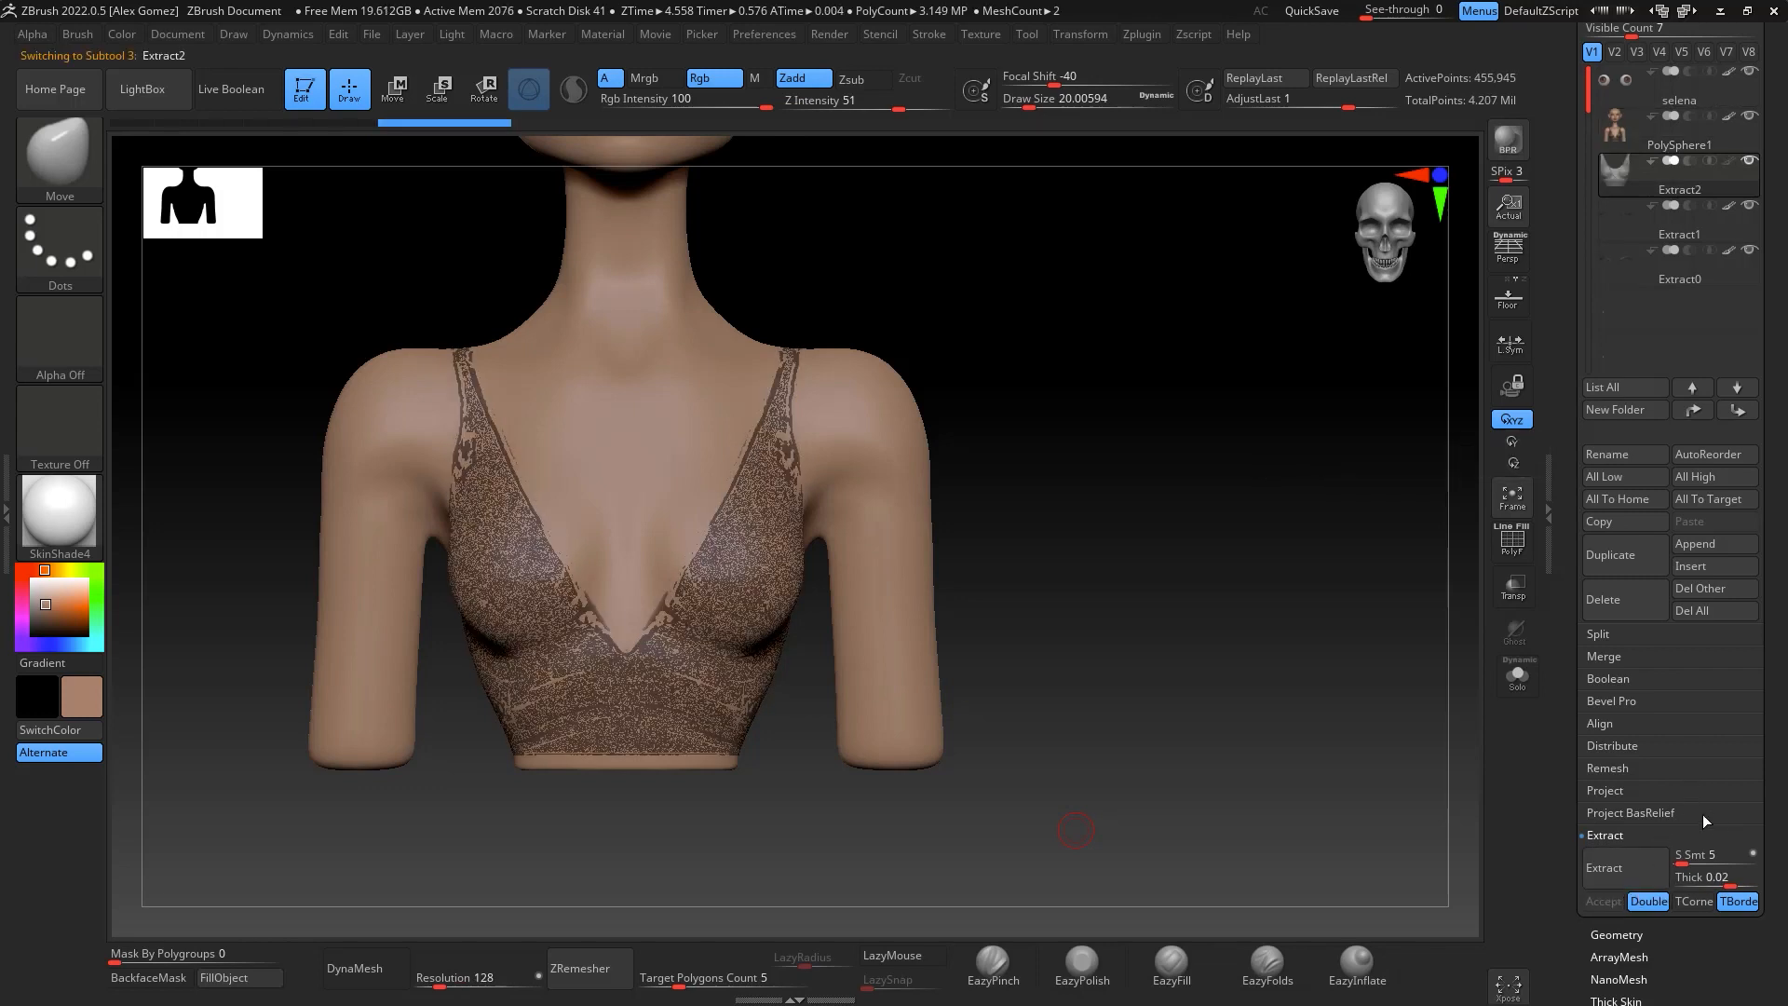
pyautogui.moveTo(1394, 637); pyautogui.dragTo(1181, 473)
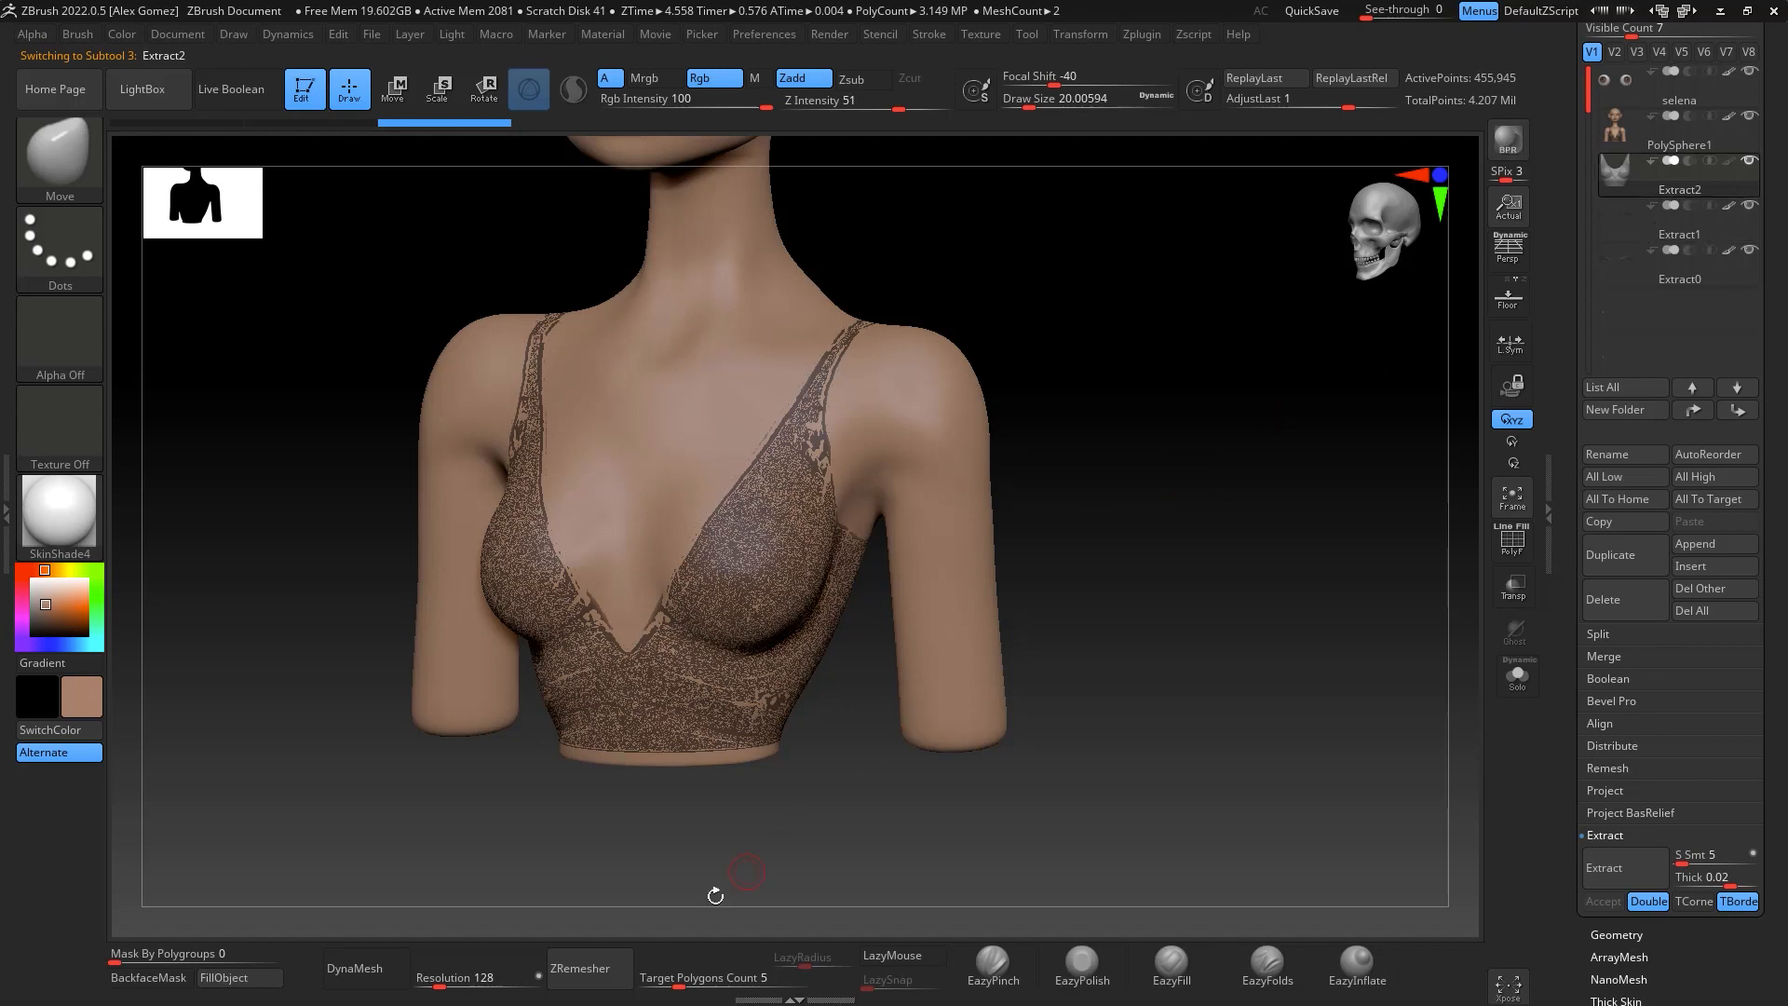
# Run ZRemesher on the extracted top with a target polygon count of 0.5
pyautogui.moveTo(679, 984); pyautogui.dragTo(719, 984)
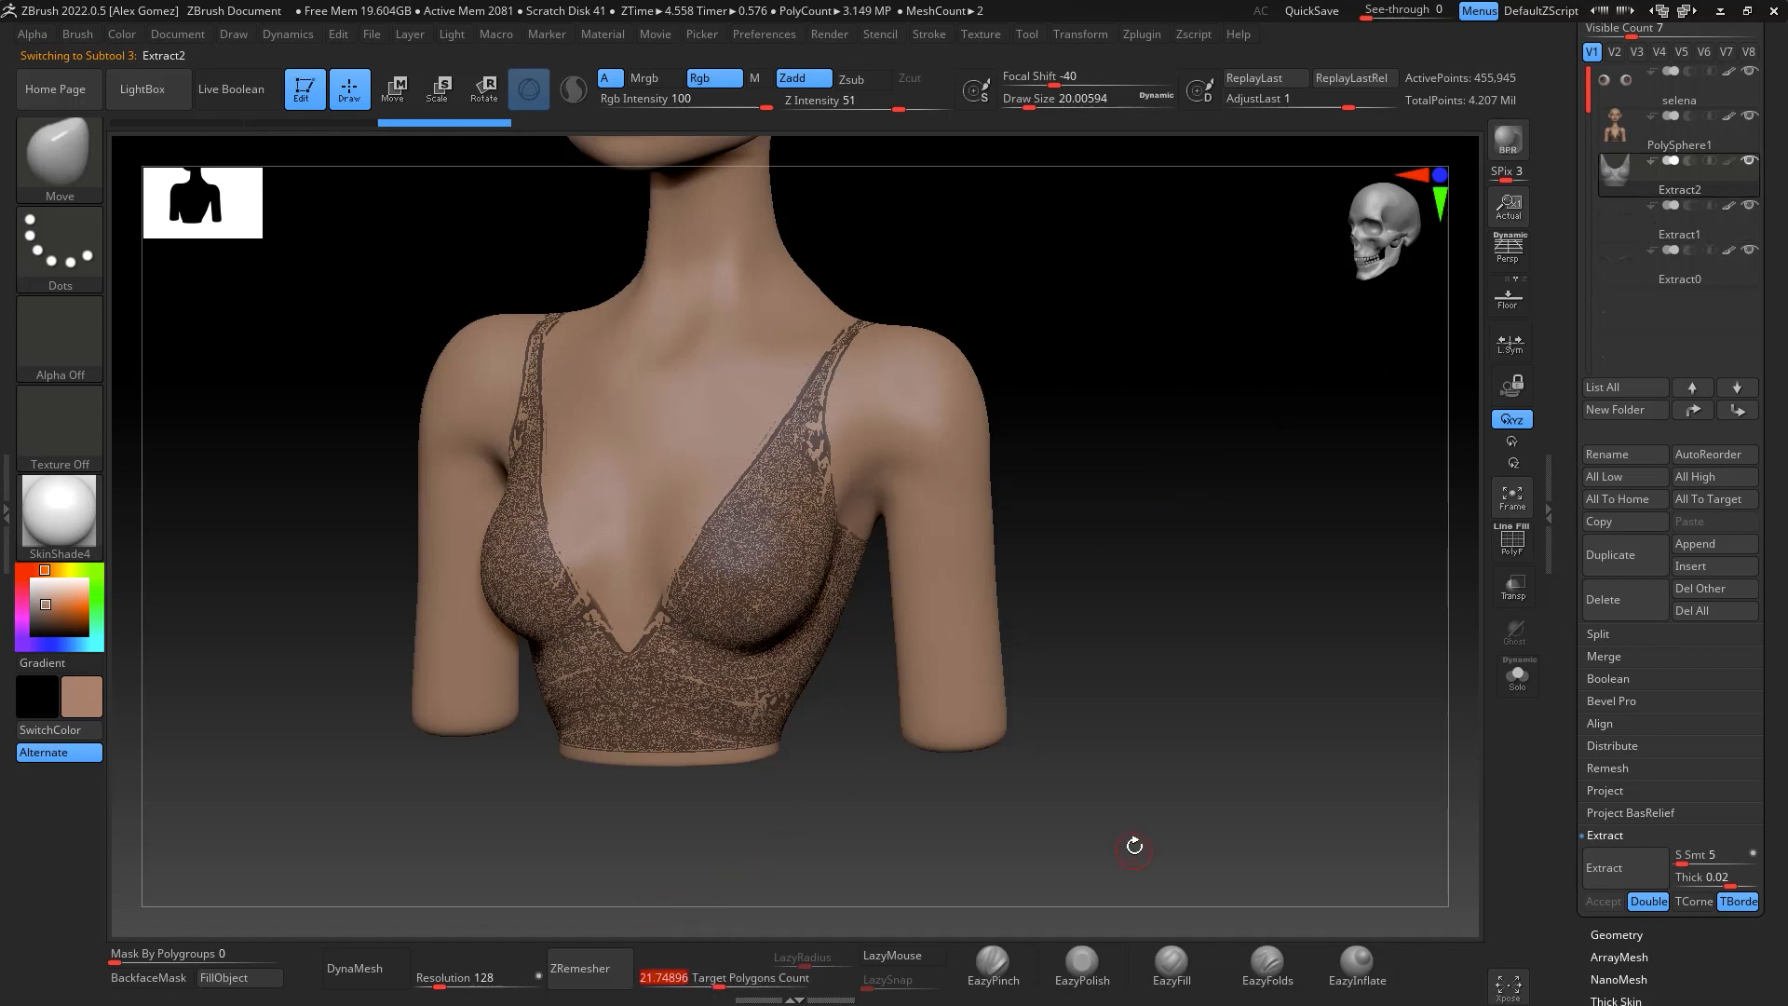
pyautogui.click(614, 969)
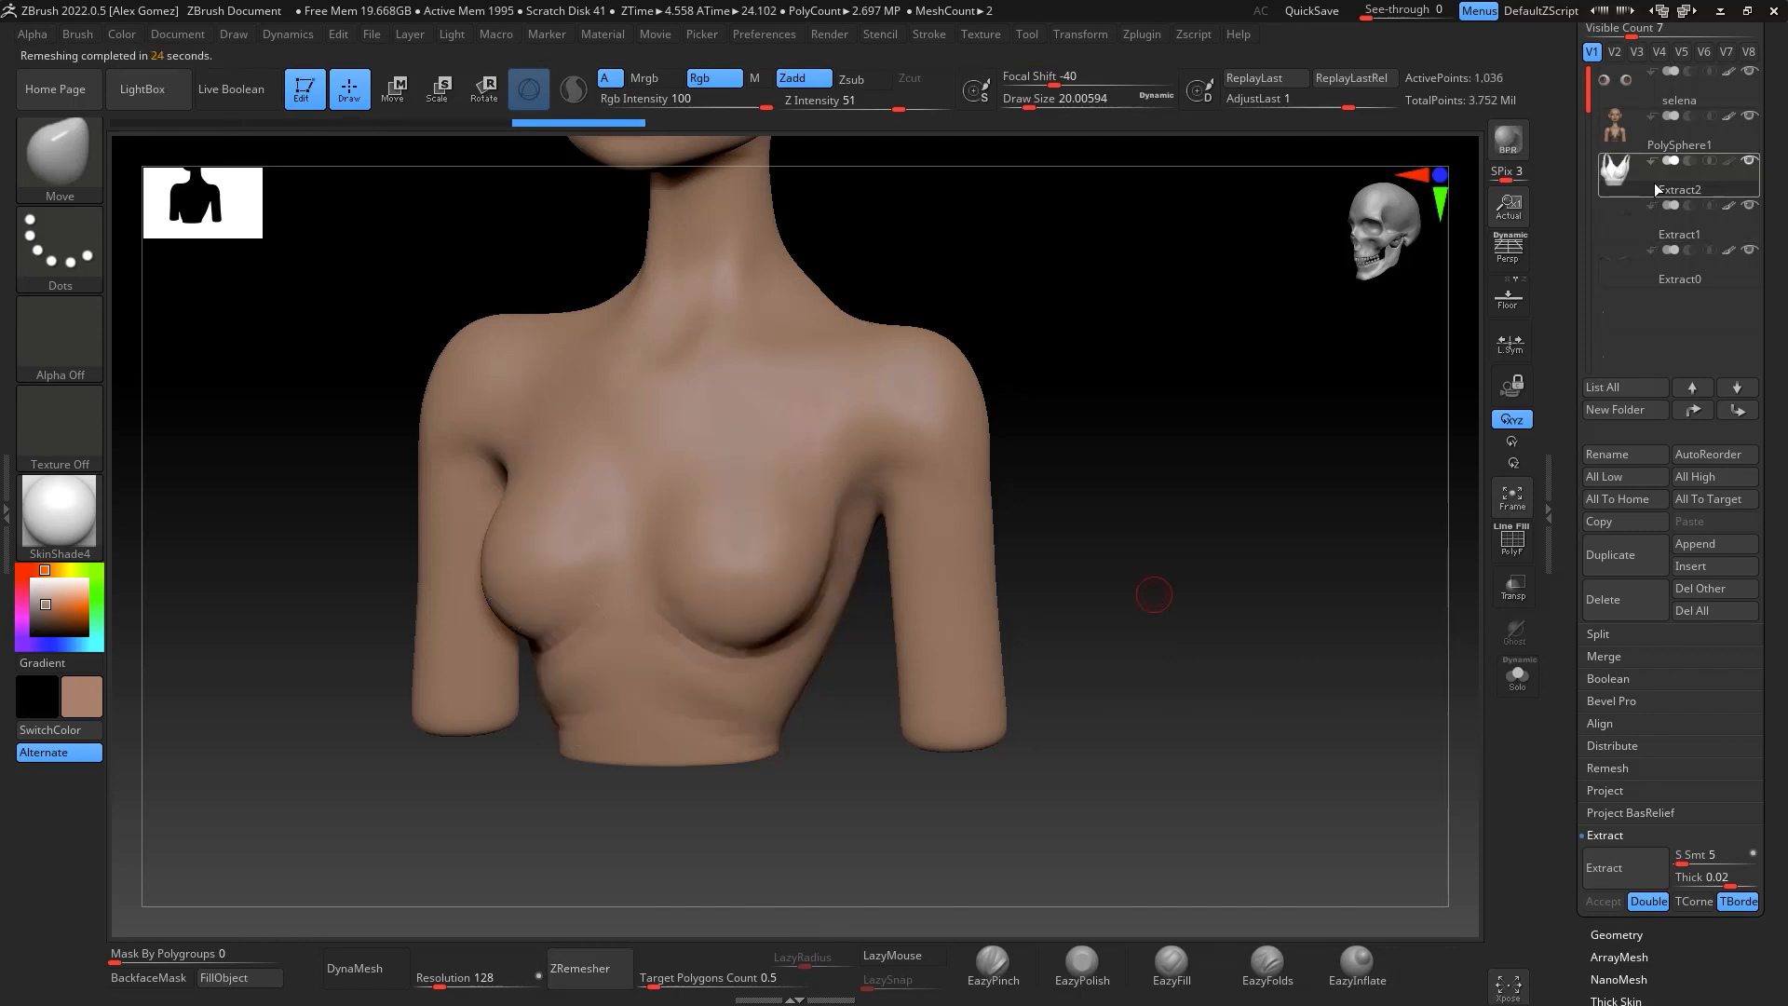
pyautogui.moveTo(1654, 190)
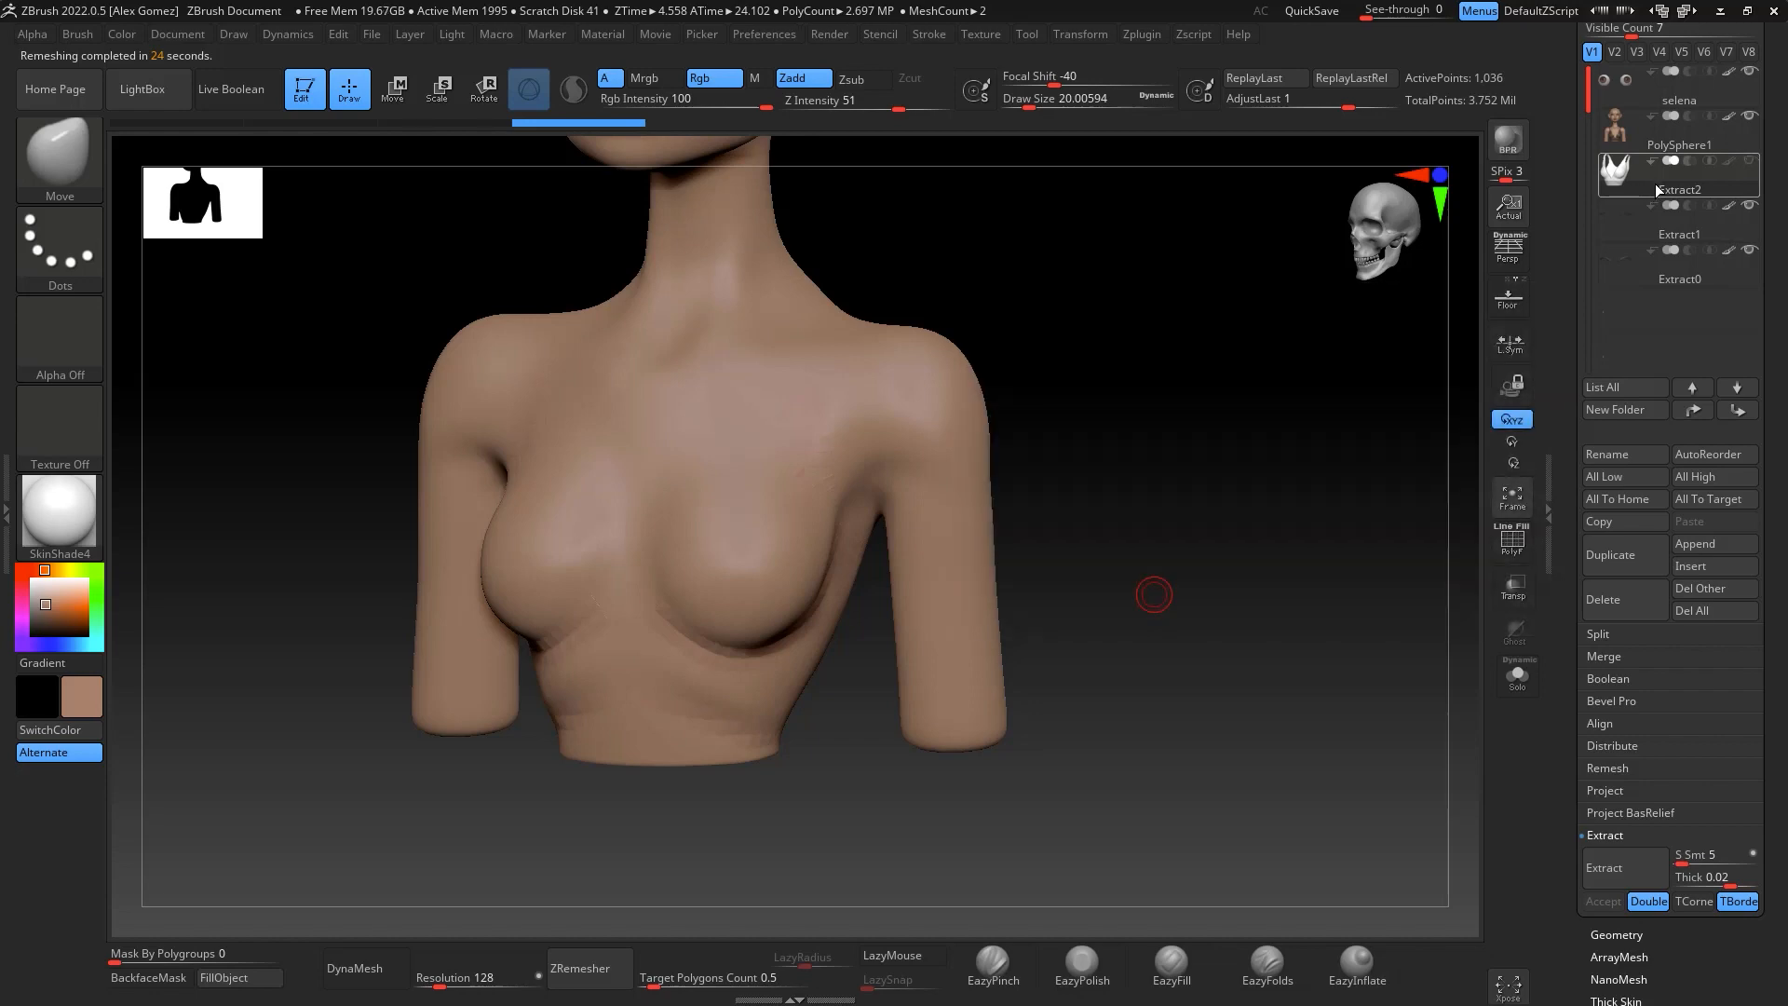
# Show the top's wireframe and use ZModeler to extrude all of its polygons outward, giving the fabric thickness
pyautogui.click(1511, 541)
pyautogui.press('f')
pyautogui.keyDown('shift'); pyautogui.moveTo(1324, 567); pyautogui.dragTo(1317, 651); pyautogui.keyUp('shift')
pyautogui.moveTo(1390, 409)
pyautogui.keyDown('alt'); pyautogui.mouseDown()
pyautogui.moveTo(1345, 608)
pyautogui.moveTo(1378, 590)
pyautogui.moveTo(1373, 550)
pyautogui.moveTo(1366, 633)
pyautogui.mouseUp(); pyautogui.keyUp('alt')
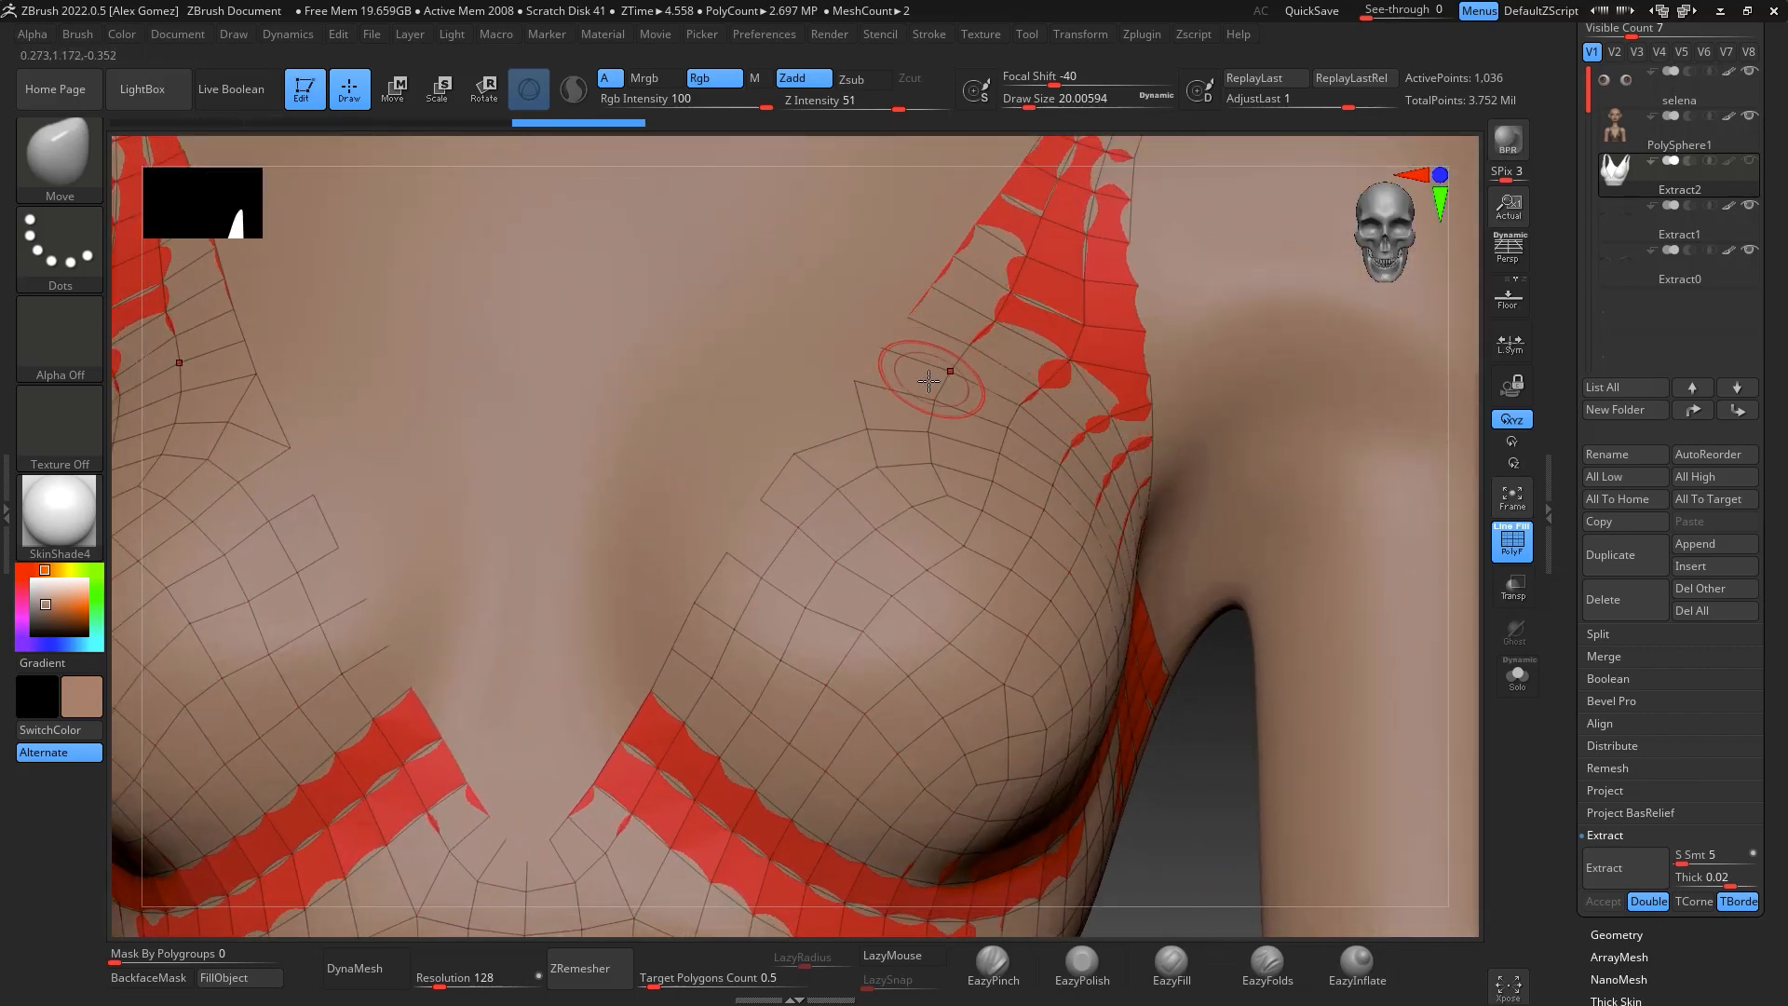
pyautogui.press('b')
pyautogui.press('z')
pyautogui.press('m')
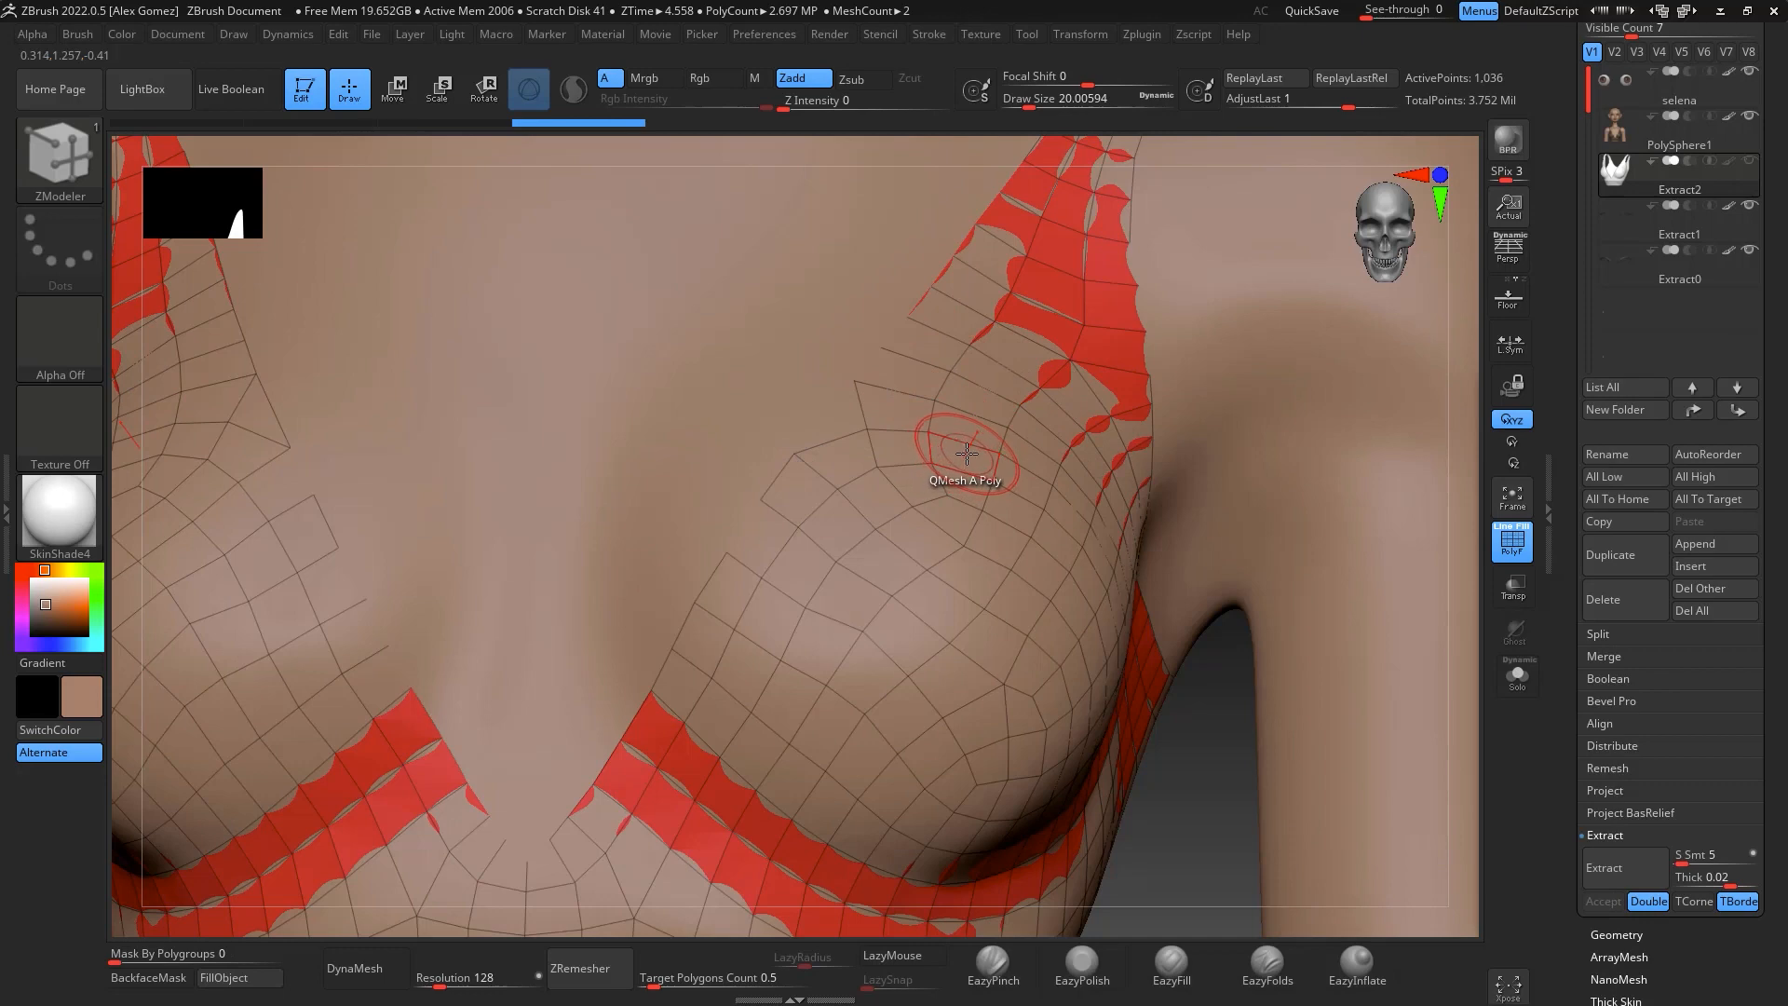
pyautogui.press('space')
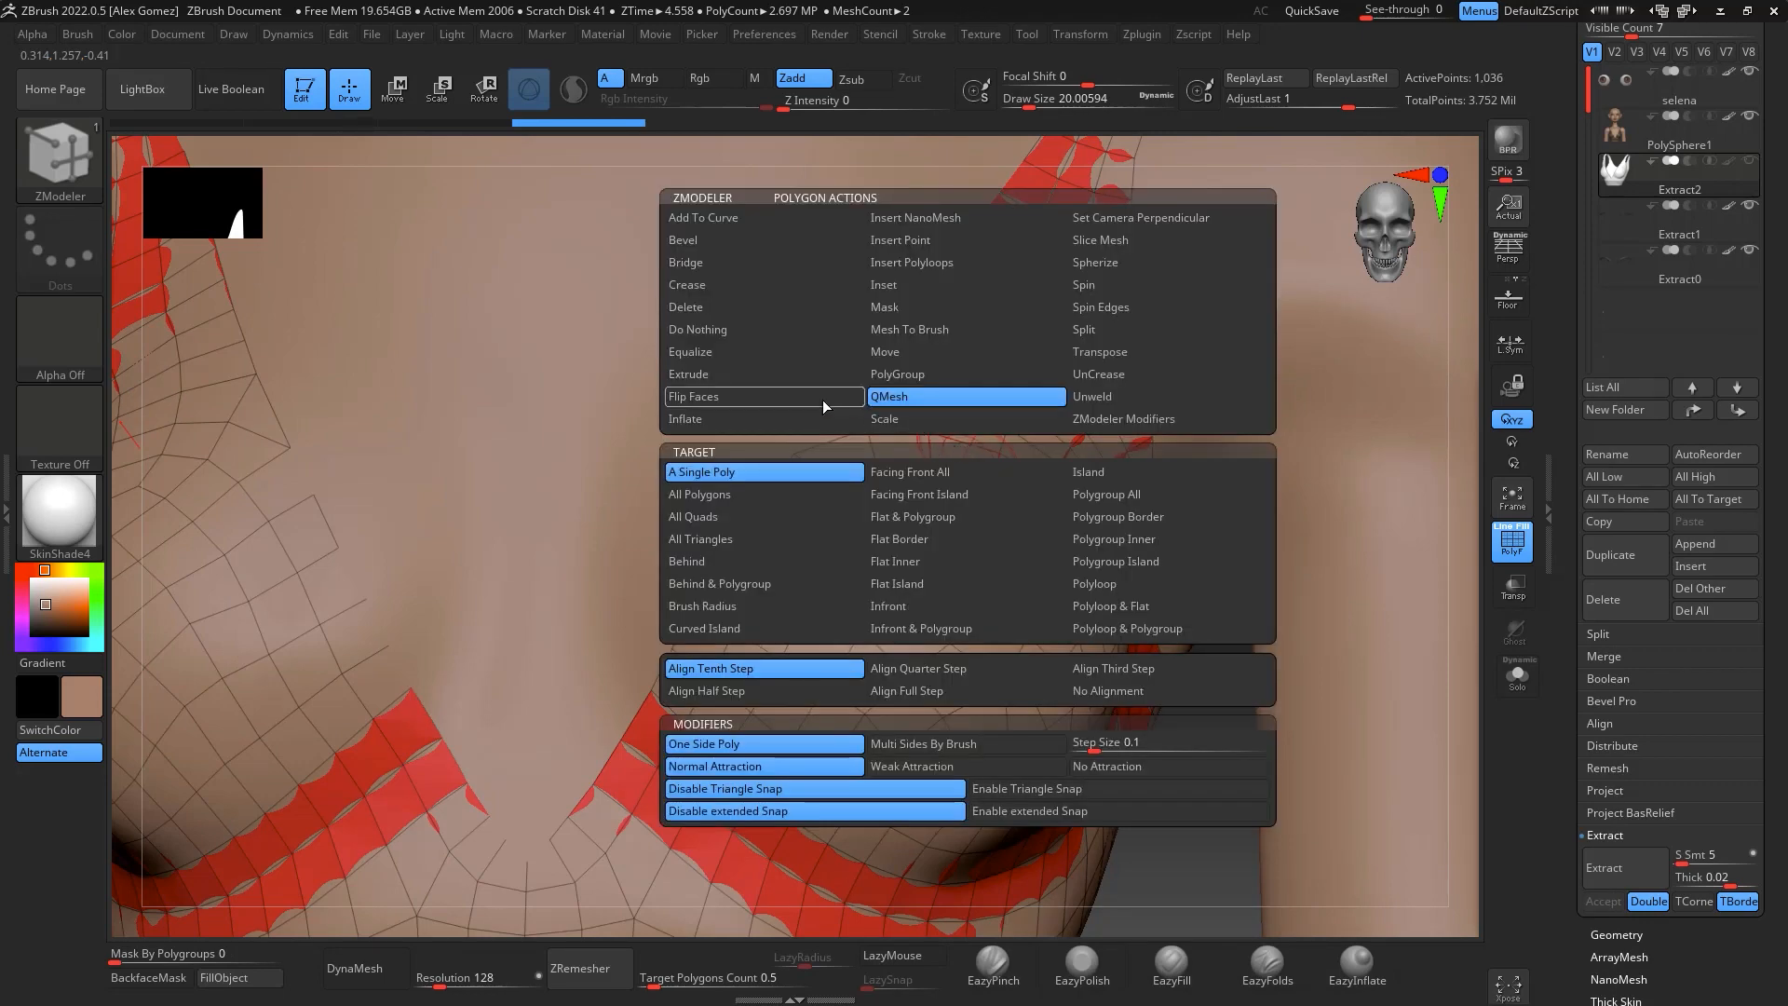
pyautogui.click(749, 381)
pyautogui.click(745, 496)
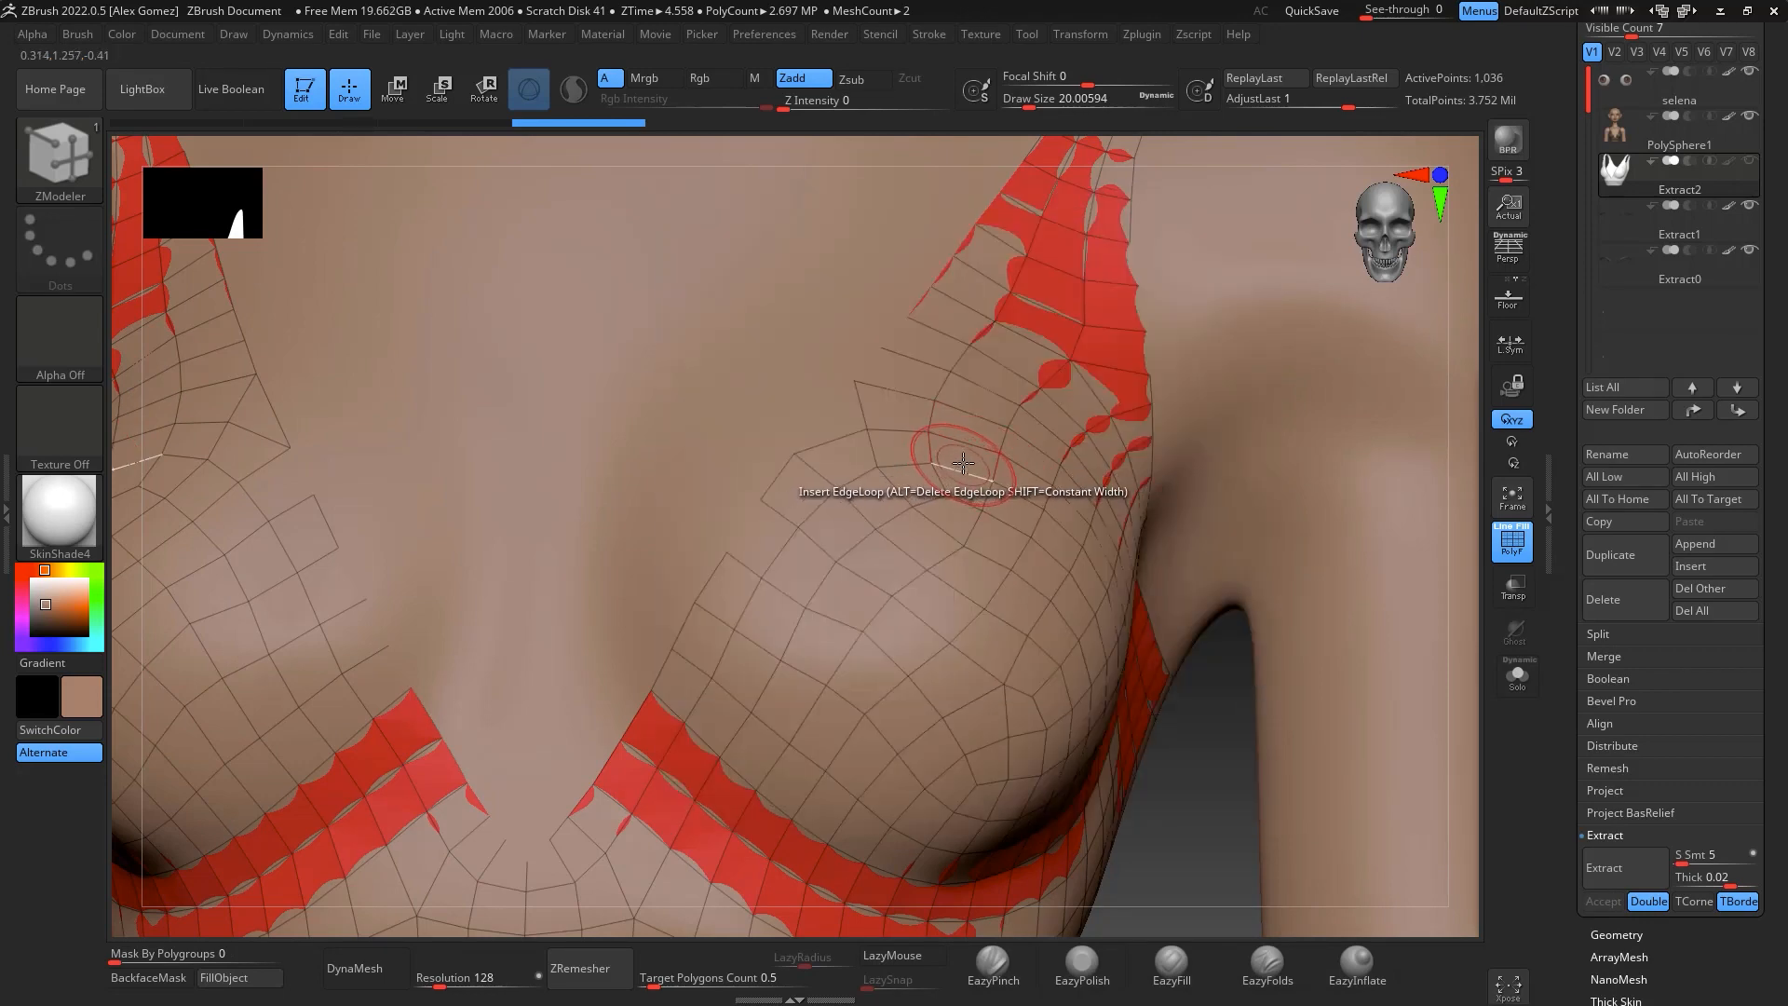
pyautogui.moveTo(964, 458); pyautogui.dragTo(990, 428)
# Subdivide the extruded top twice and hide its wireframe
pyautogui.press('f')
pyautogui.moveTo(1434, 484); pyautogui.dragTo(1355, 437)
pyautogui.hotkey('ctrl', 'z')
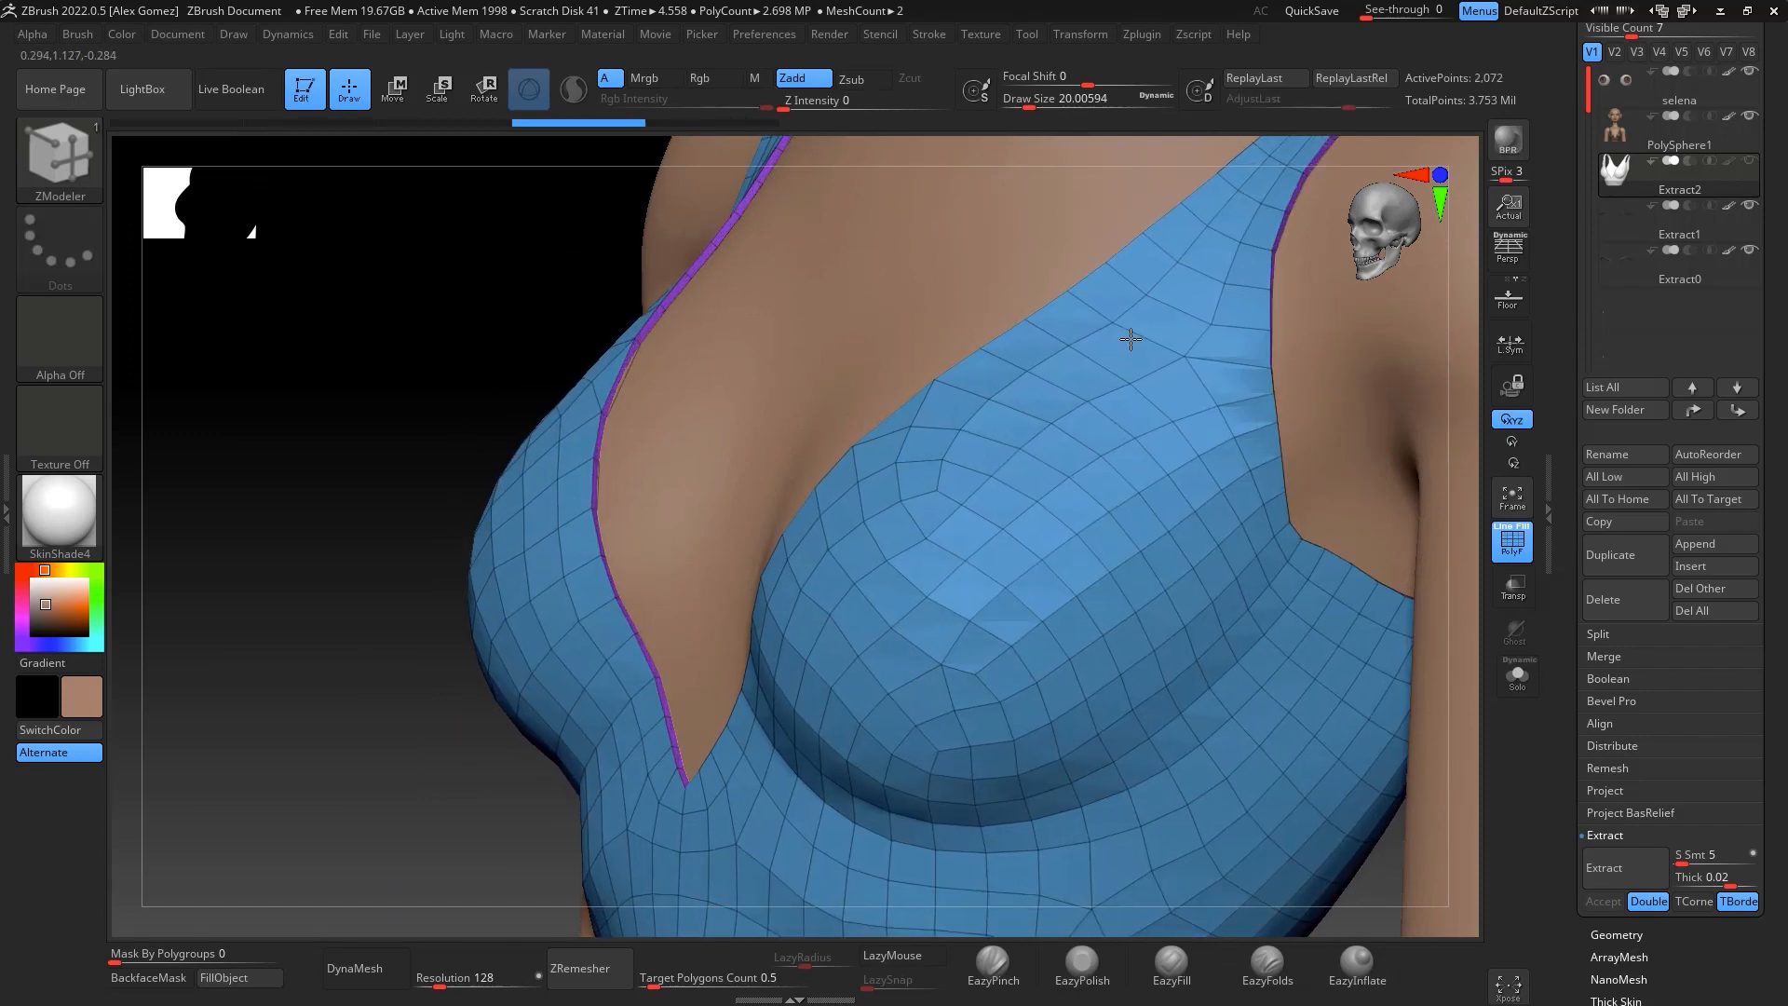
pyautogui.hotkey('ctrl', 'shift', 'z')
pyautogui.keyDown('shift'); pyautogui.moveTo(1488, 550); pyautogui.dragTo(1337, 507); pyautogui.keyUp('shift')
pyautogui.hotkey('ctrl', 'd')
pyautogui.hotkey('ctrl', 'd')
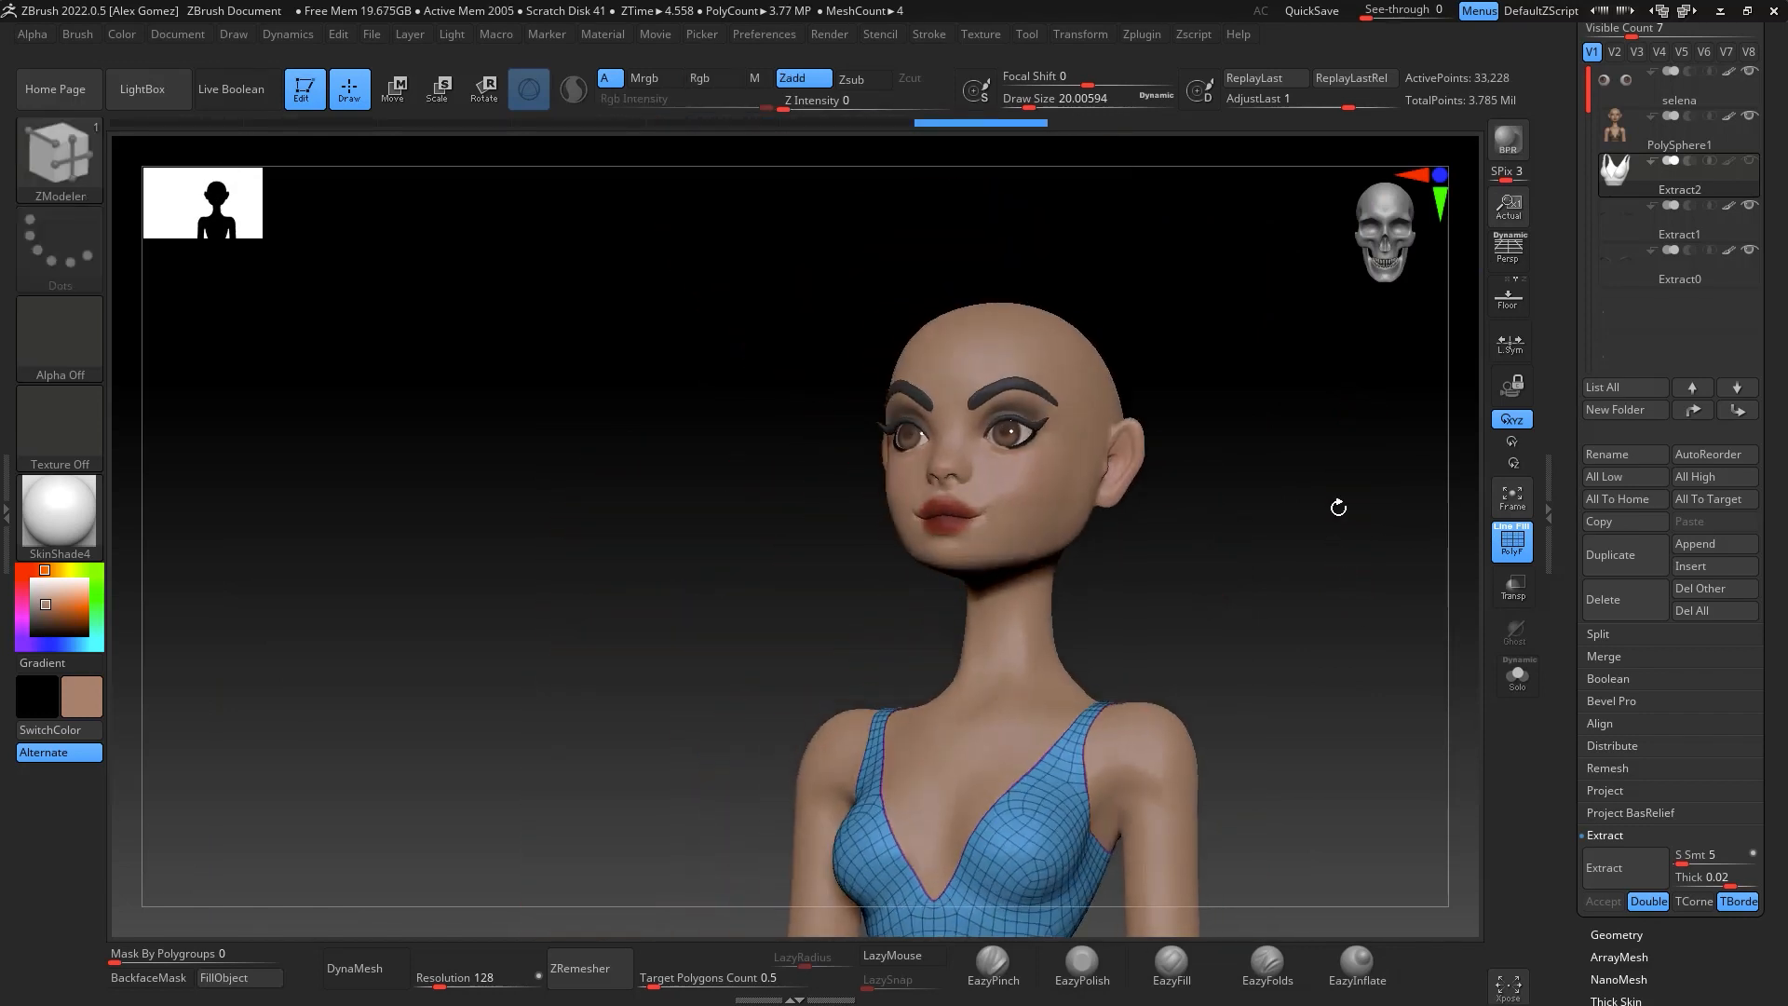
pyautogui.click(1515, 542)
pyautogui.moveTo(1369, 622); pyautogui.dragTo(1352, 535)
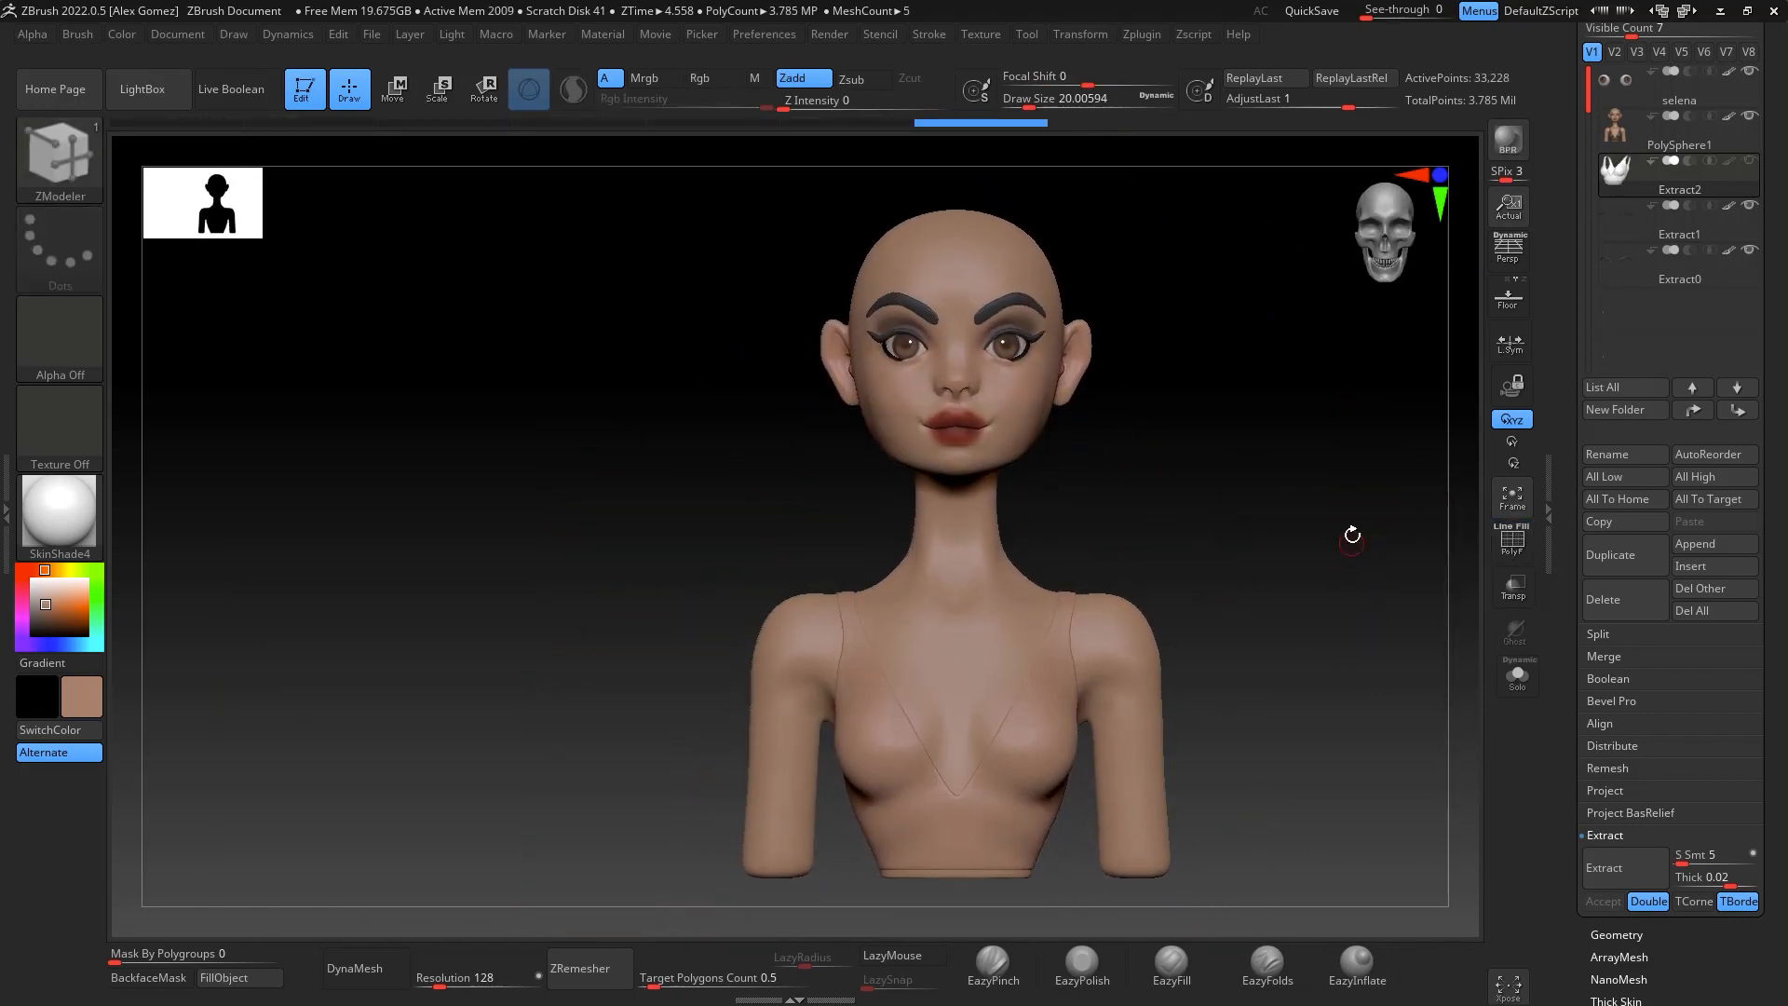
# Choose a dark red color and fill the whole top with it using the Standard brush's RGB mode
pyautogui.click(53, 619)
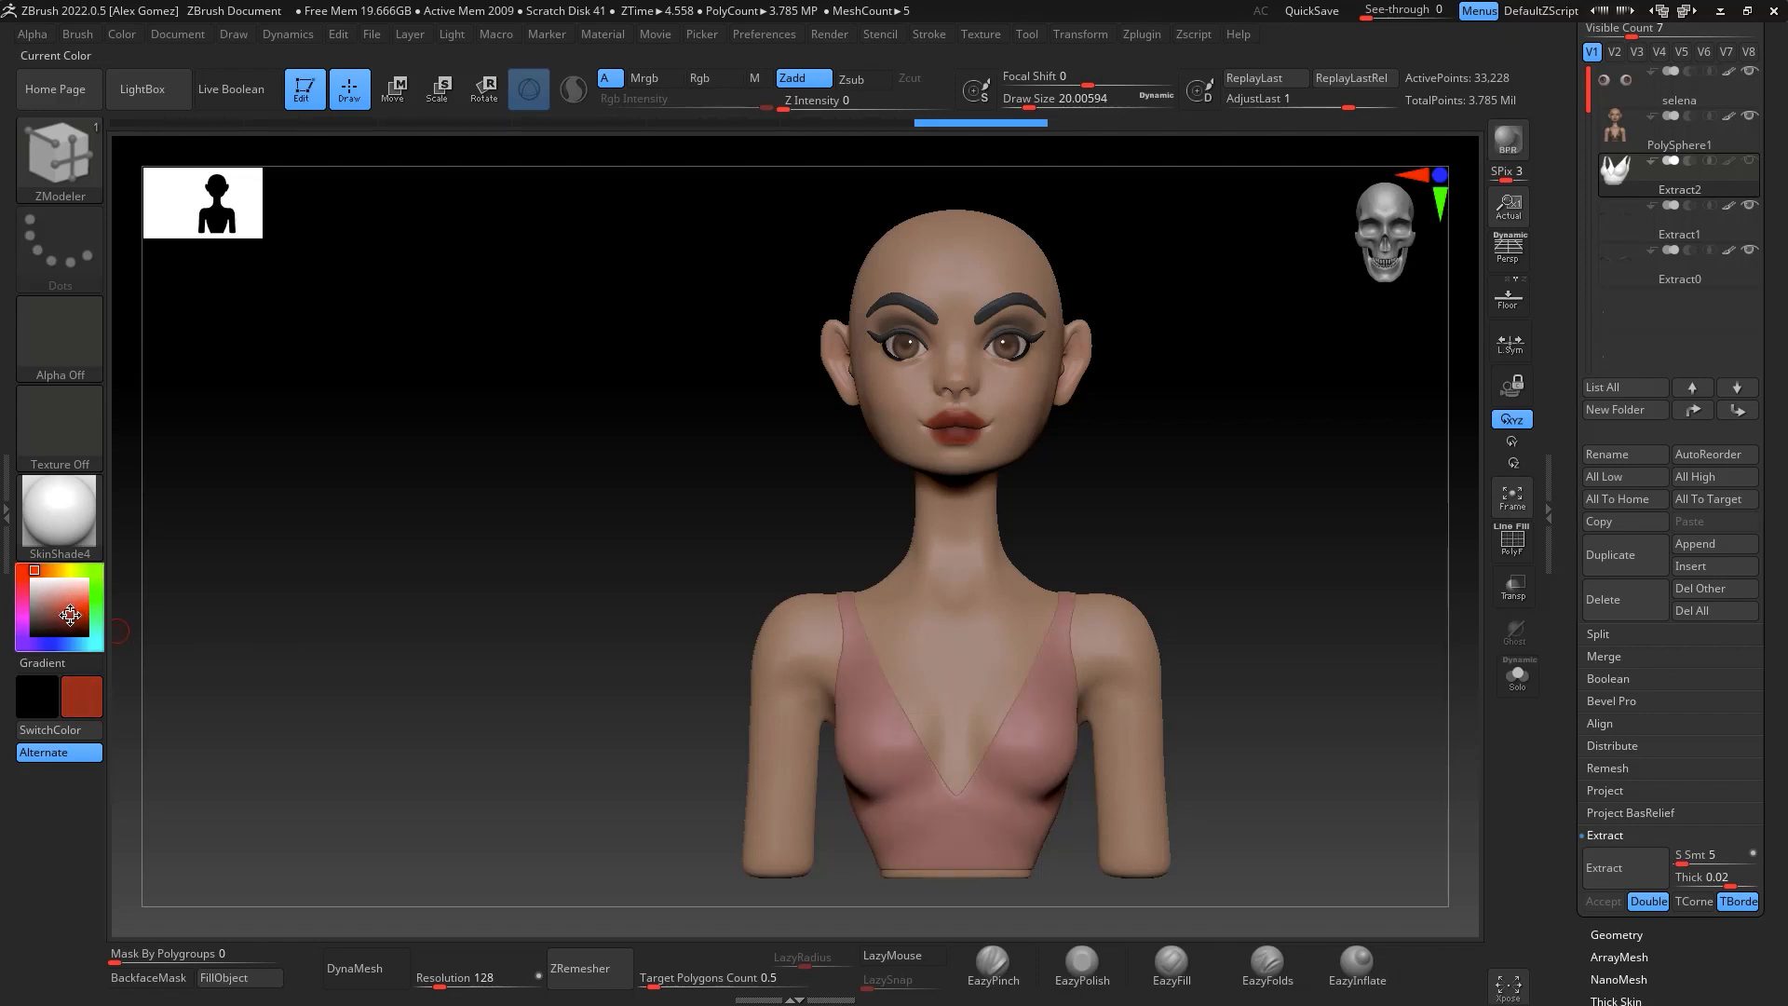
pyautogui.click(70, 614)
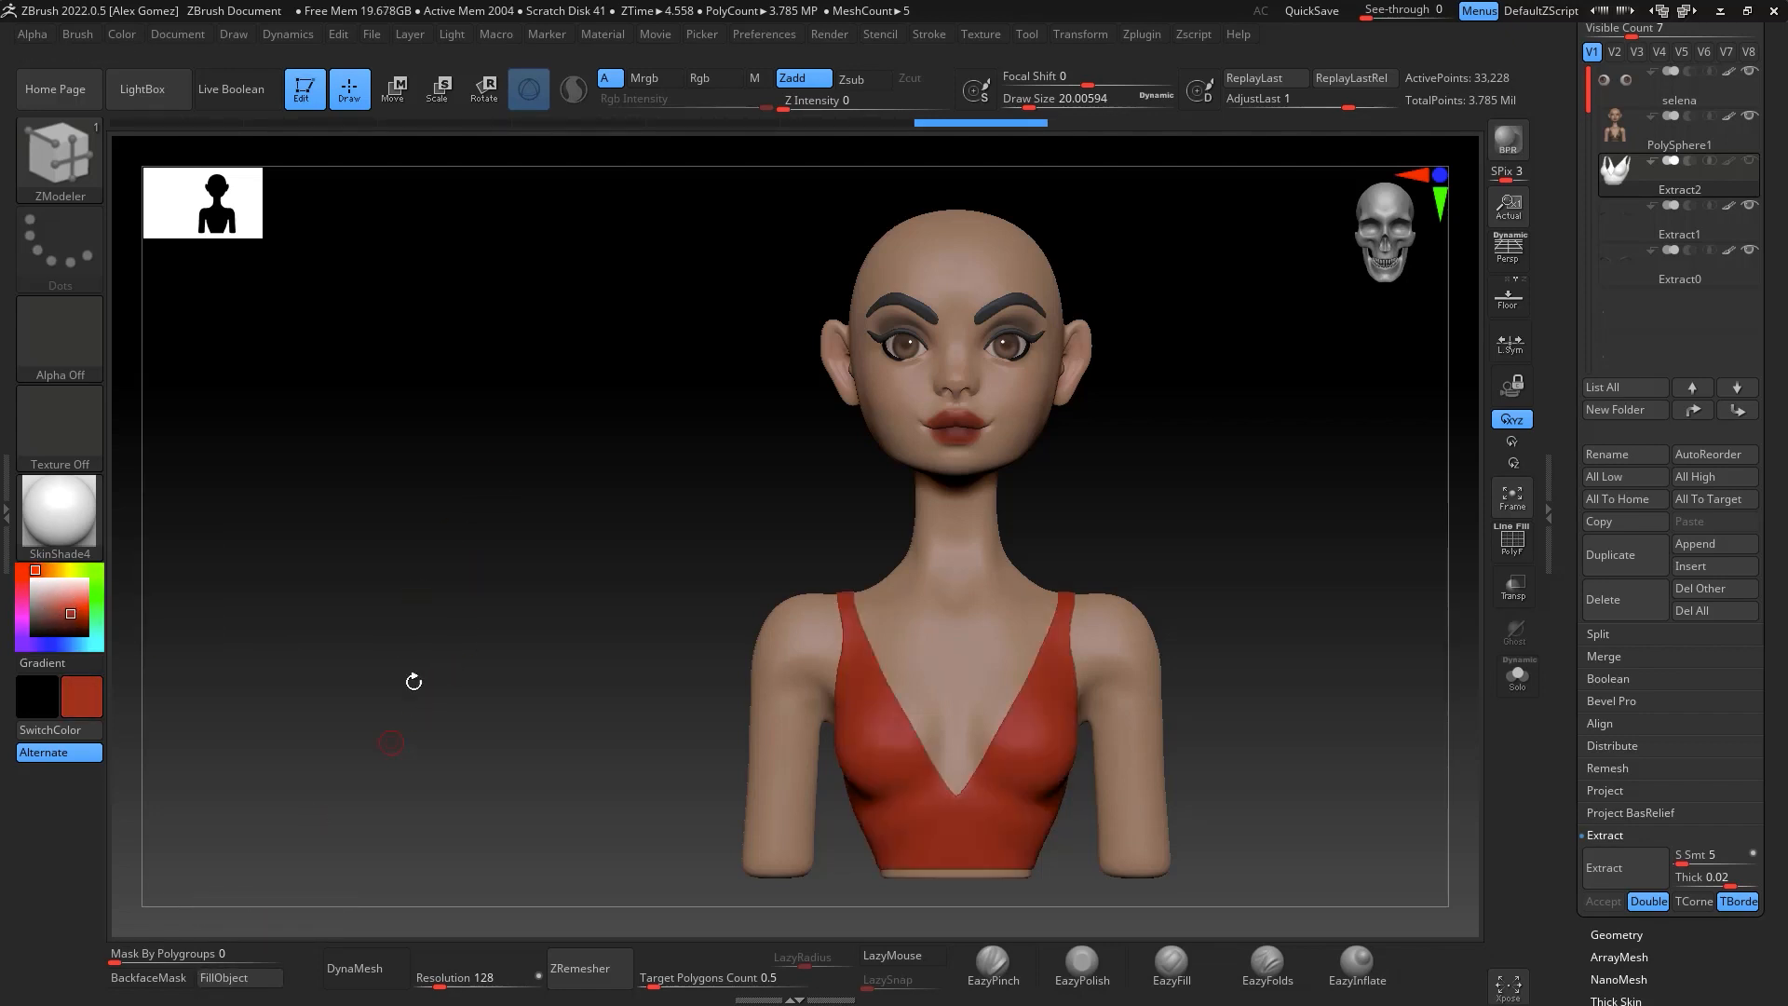
pyautogui.press('b')
pyautogui.press('s')
pyautogui.press('t')
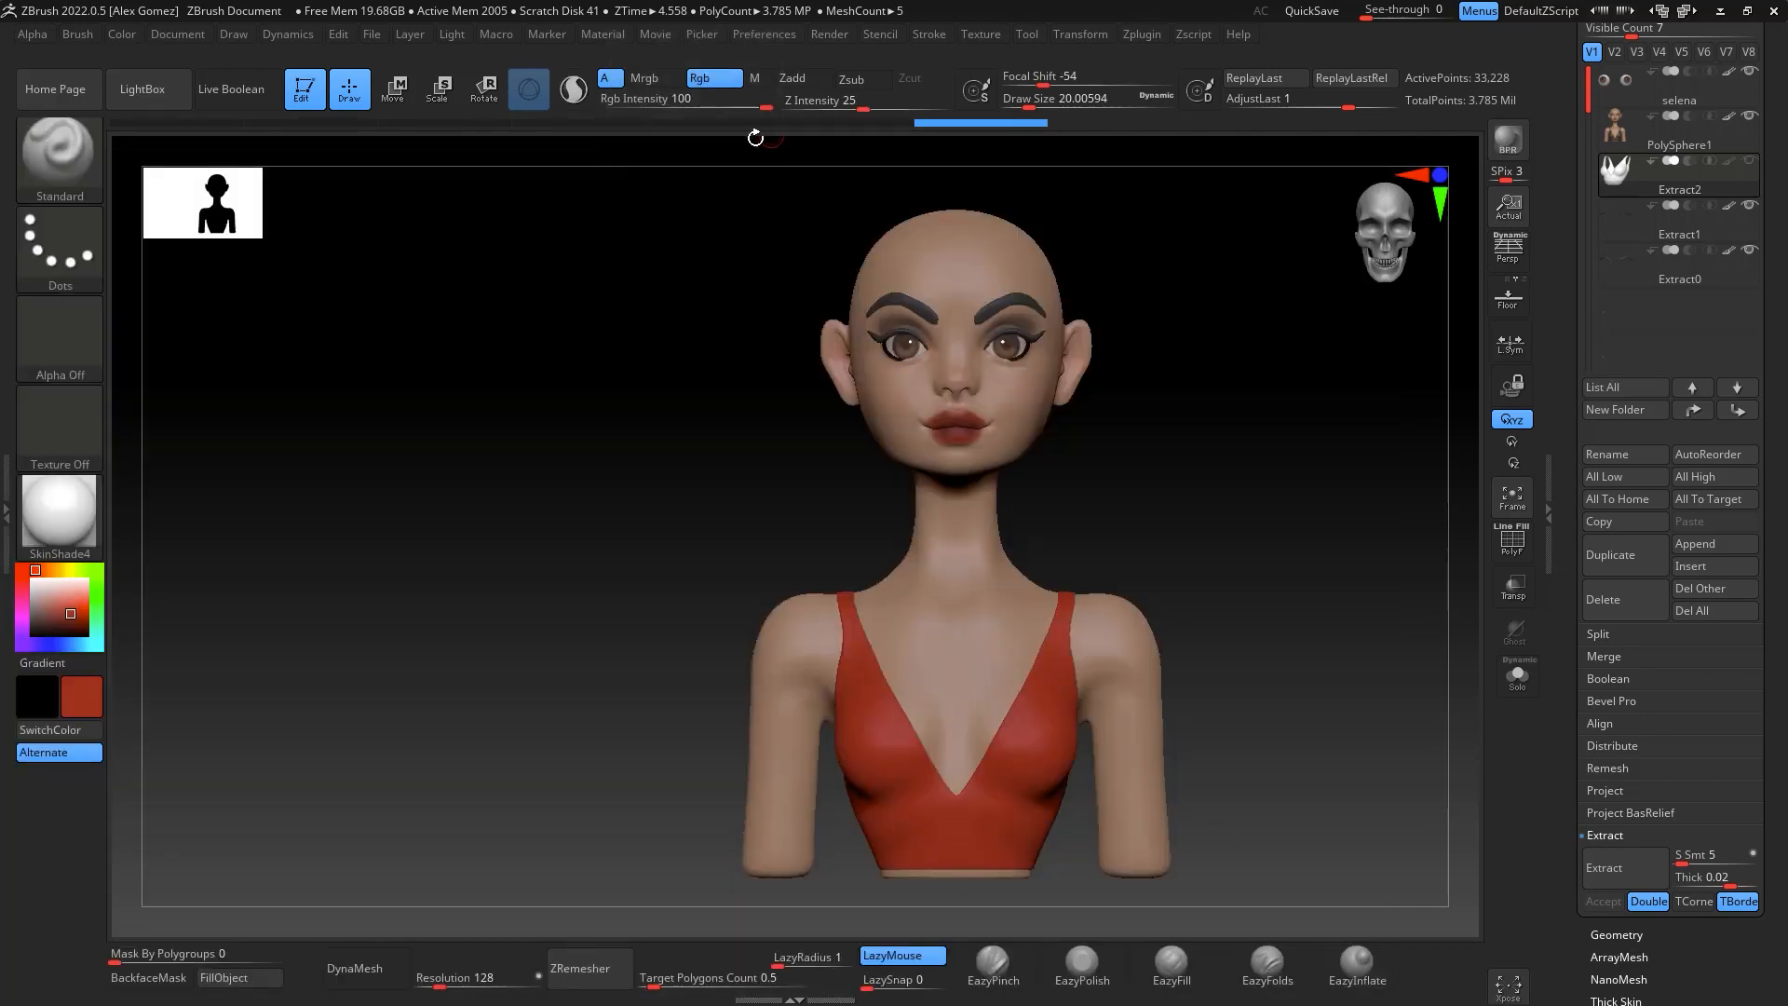
pyautogui.click(247, 986)
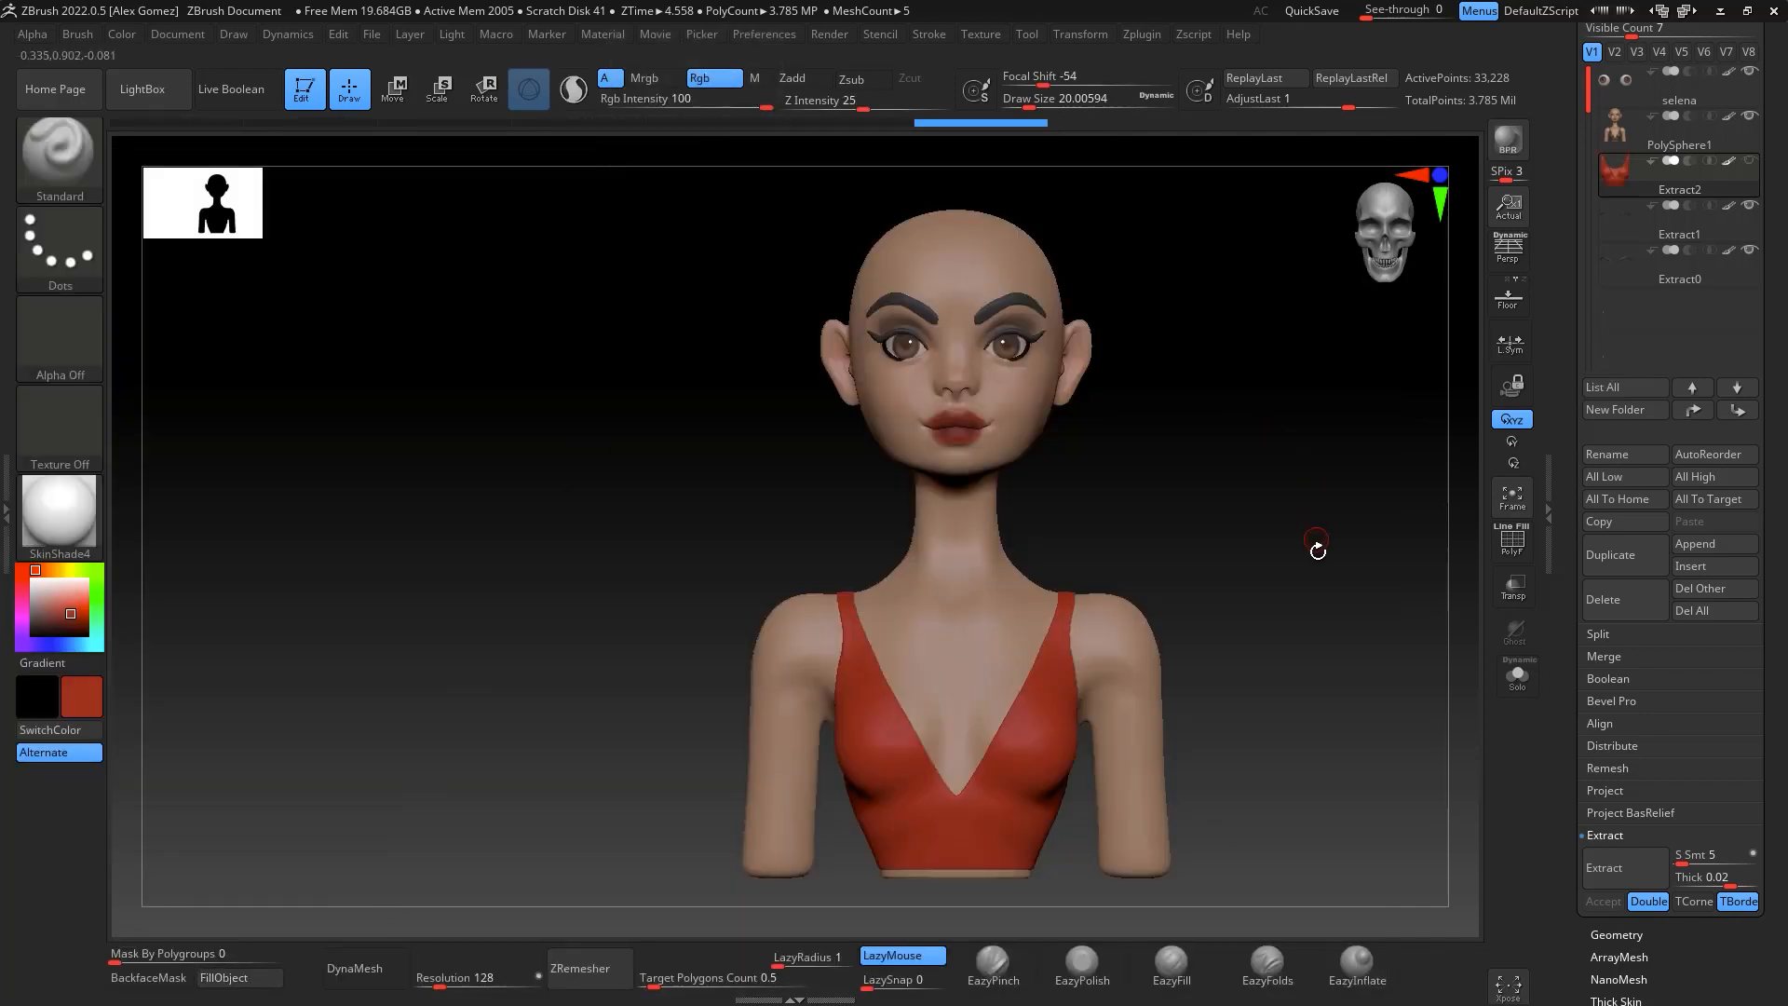
pyautogui.moveTo(1317, 550); pyautogui.dragTo(1250, 508)
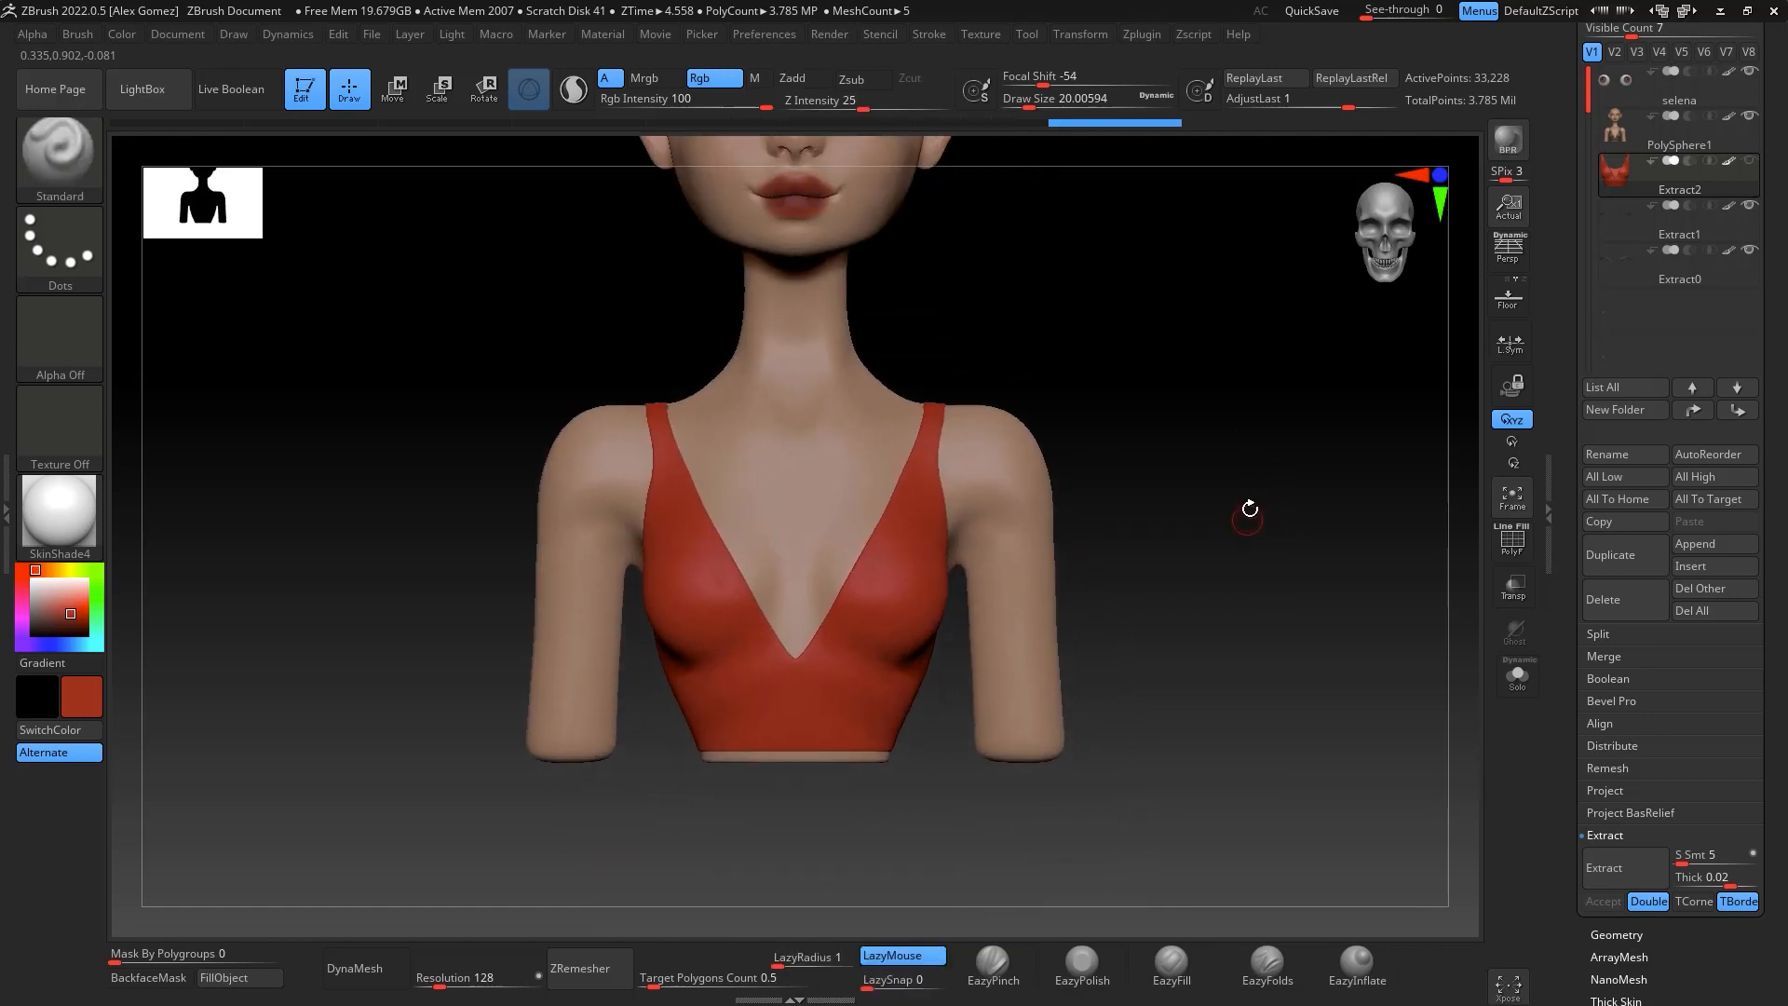
# Make the PolySphere1 body subtool active and clear the mask from its torso
pyautogui.press('ctrl')
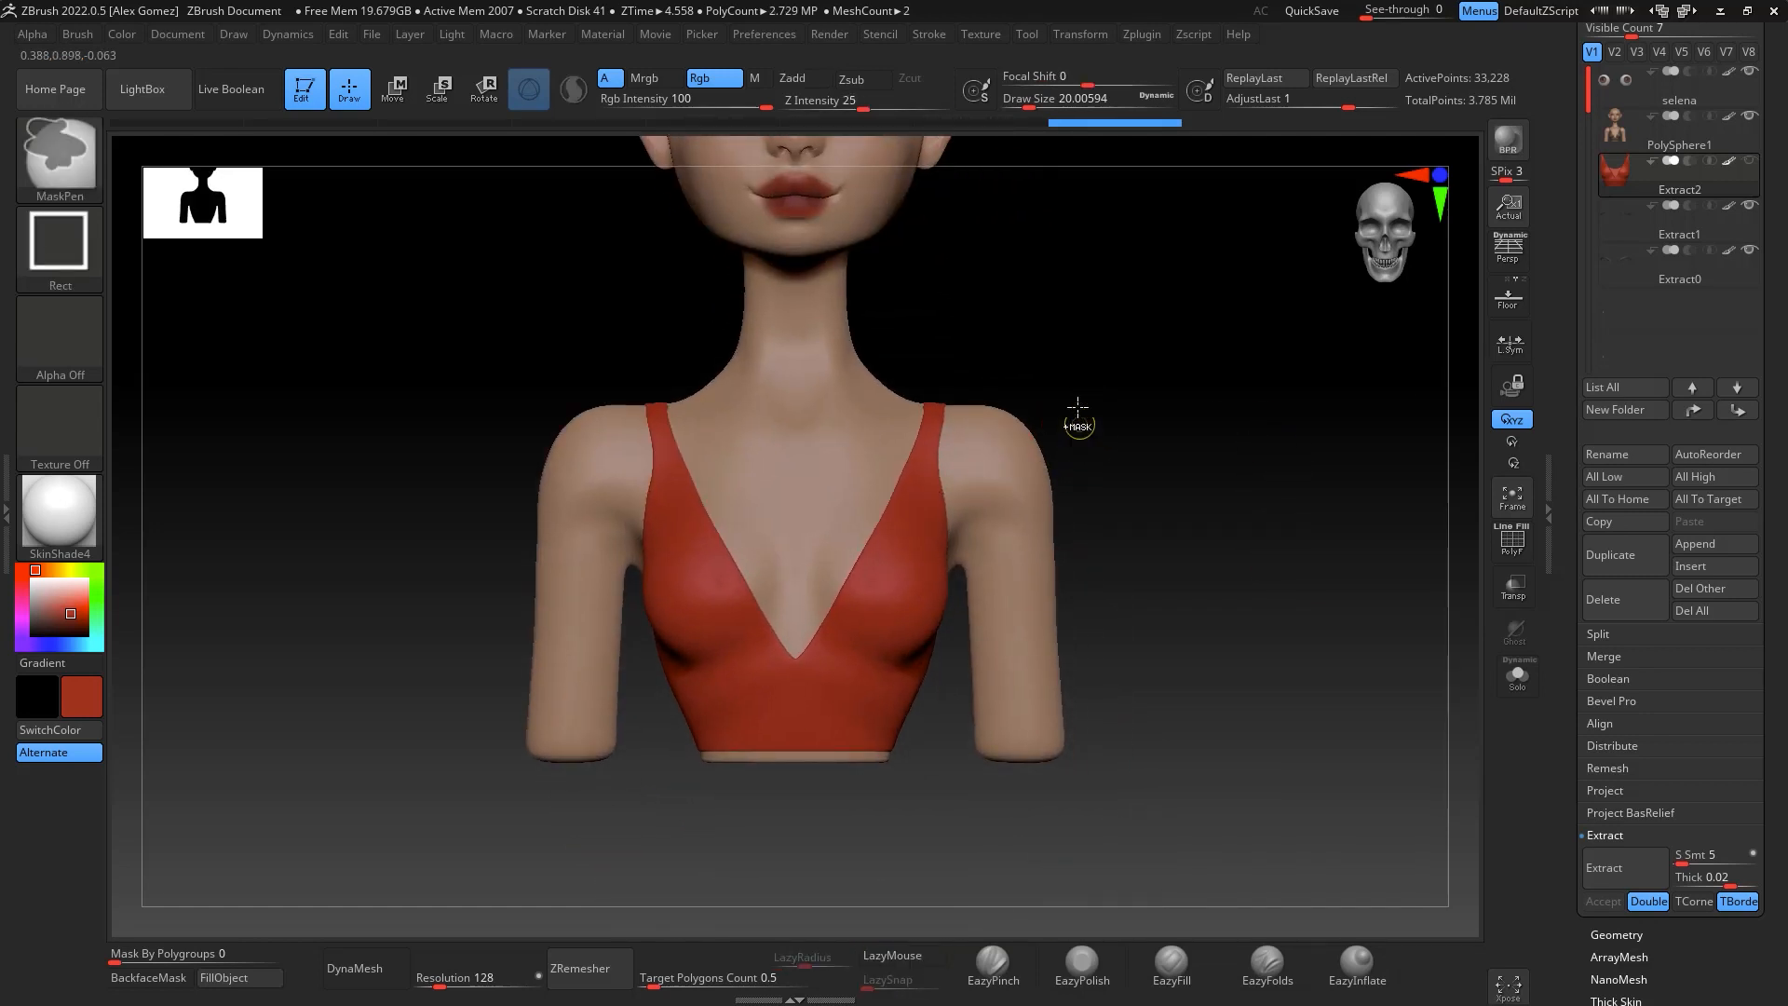
pyautogui.click(1640, 141)
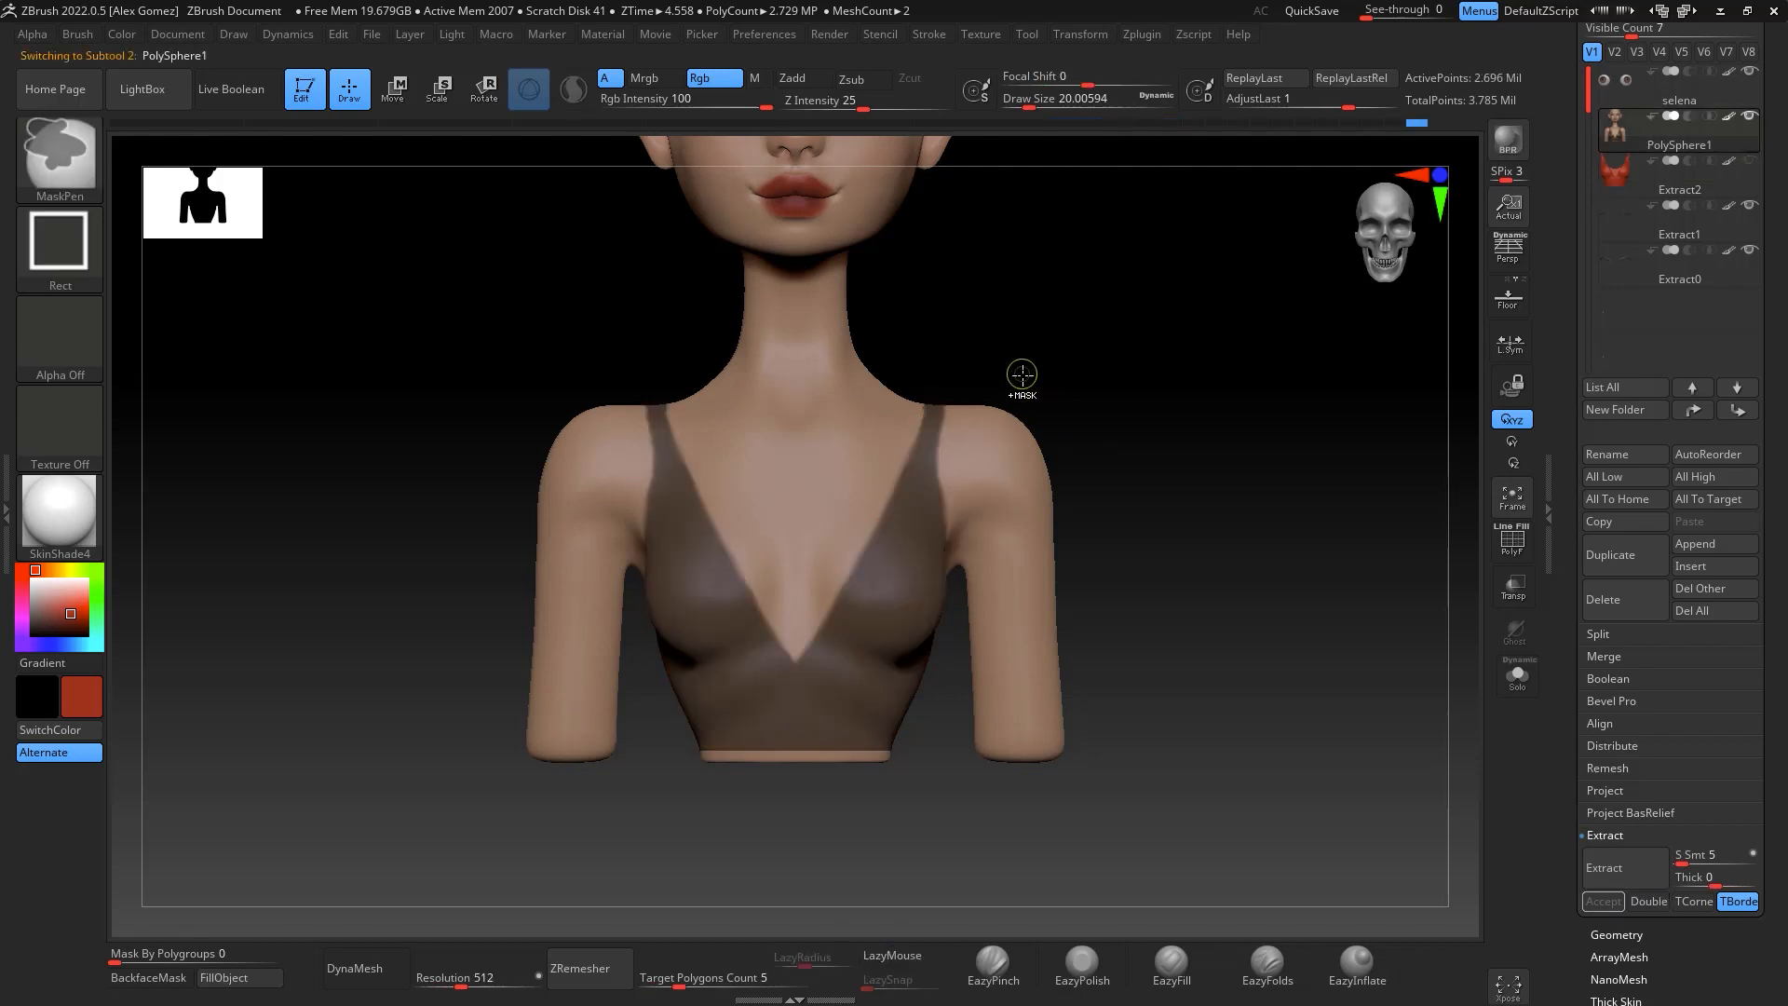
pyautogui.keyDown('ctrl'); pyautogui.moveTo(1253, 339); pyautogui.dragTo(1192, 395); pyautogui.keyUp('ctrl')
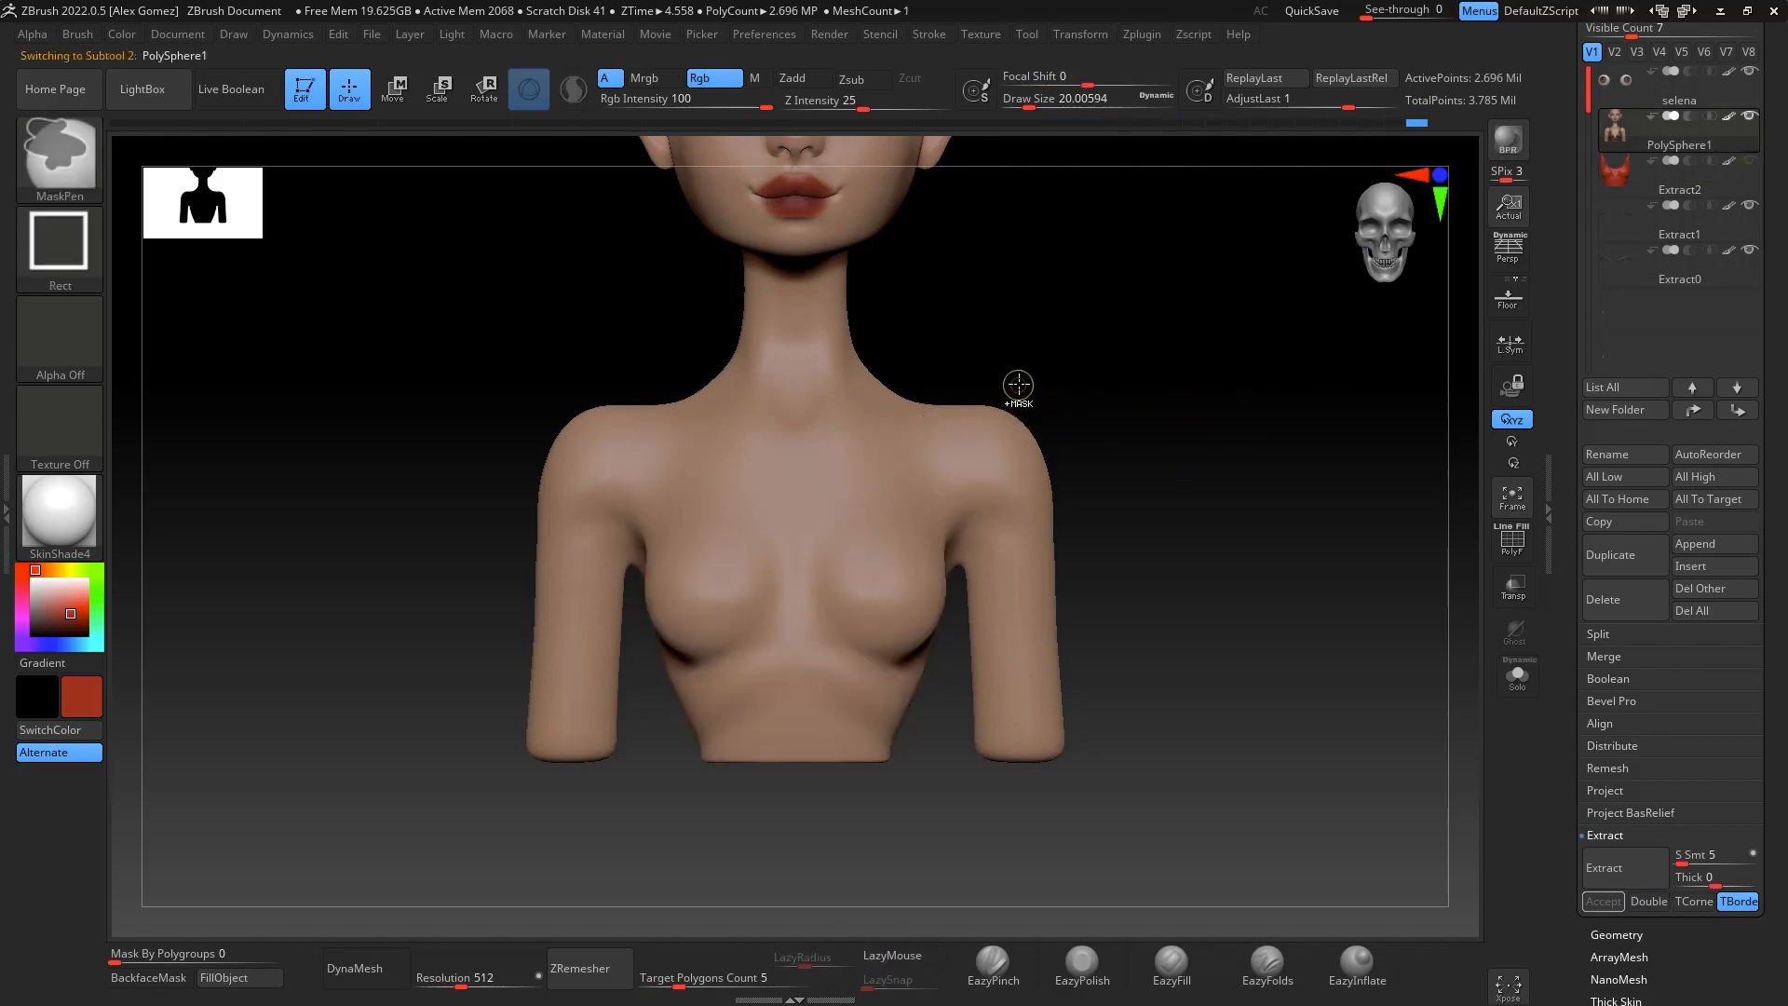
pyautogui.moveTo(1018, 384)
pyautogui.keyDown('ctrl'); pyautogui.mouseDown()
pyautogui.moveTo(958, 556)
pyautogui.moveTo(1086, 414)
pyautogui.moveTo(1101, 340)
pyautogui.mouseUp(); pyautogui.keyUp('ctrl')
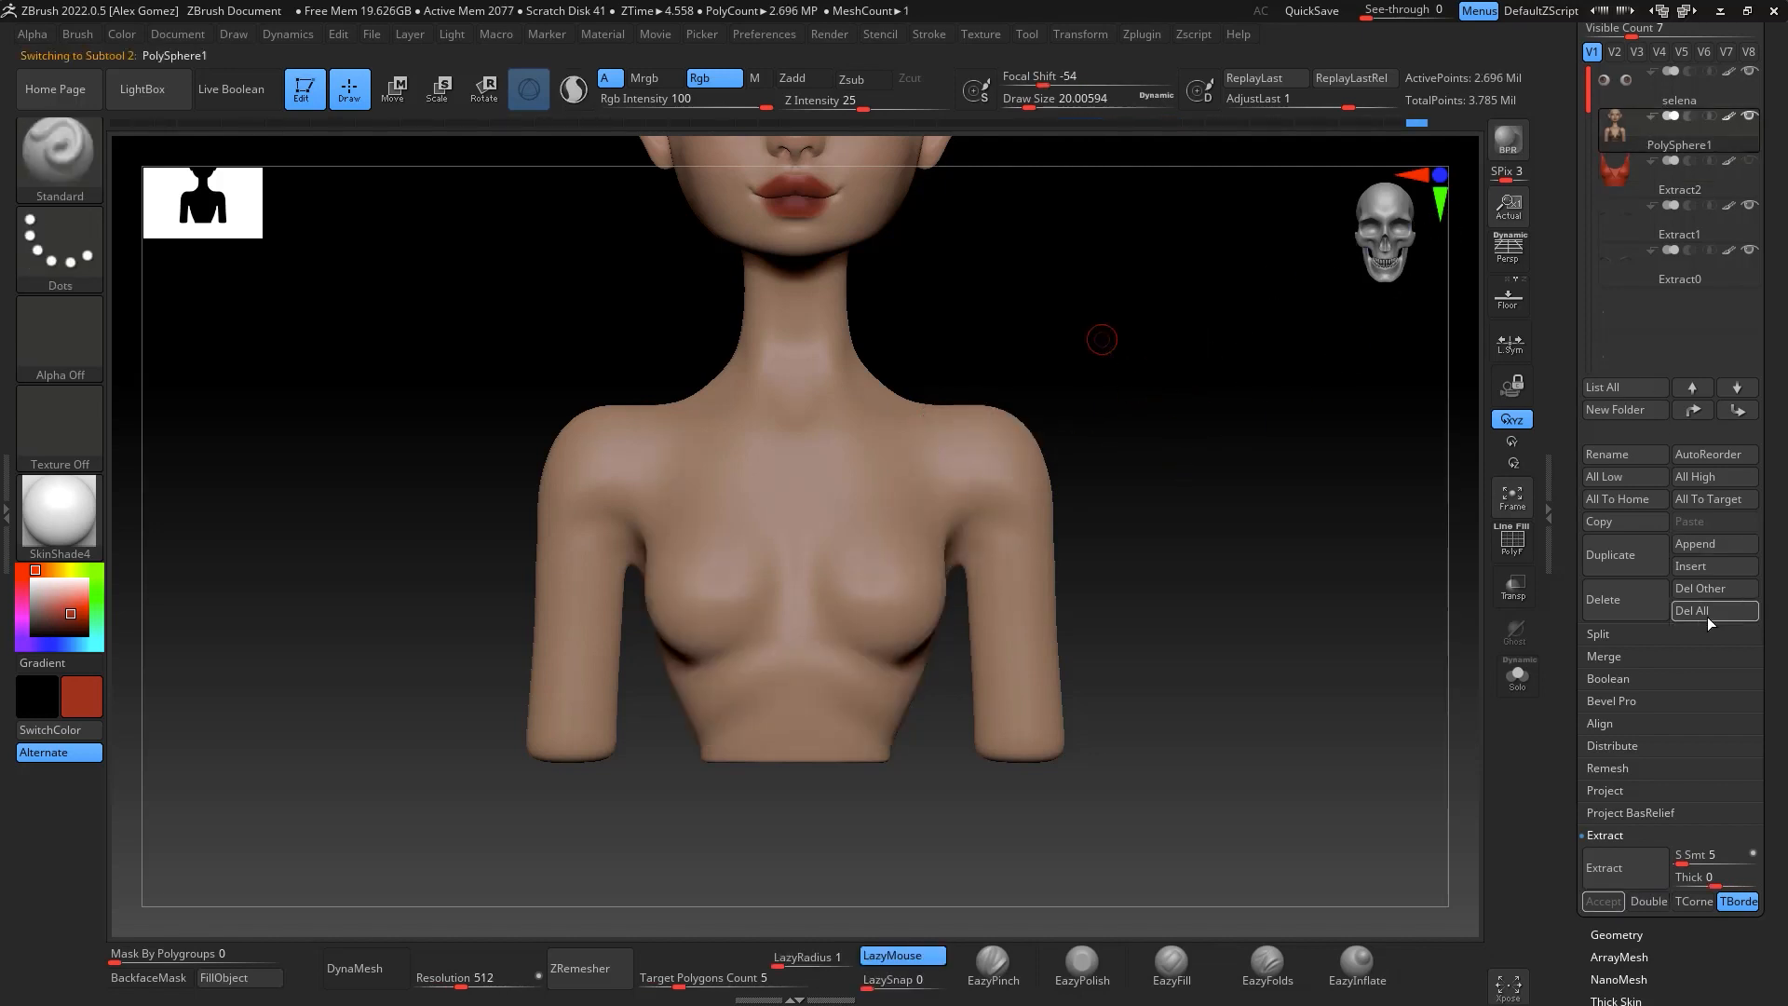
# Set the body's geometry to subdivision level 1
pyautogui.moveTo(1779, 610); pyautogui.dragTo(1781, 437)
pyautogui.click(1635, 757)
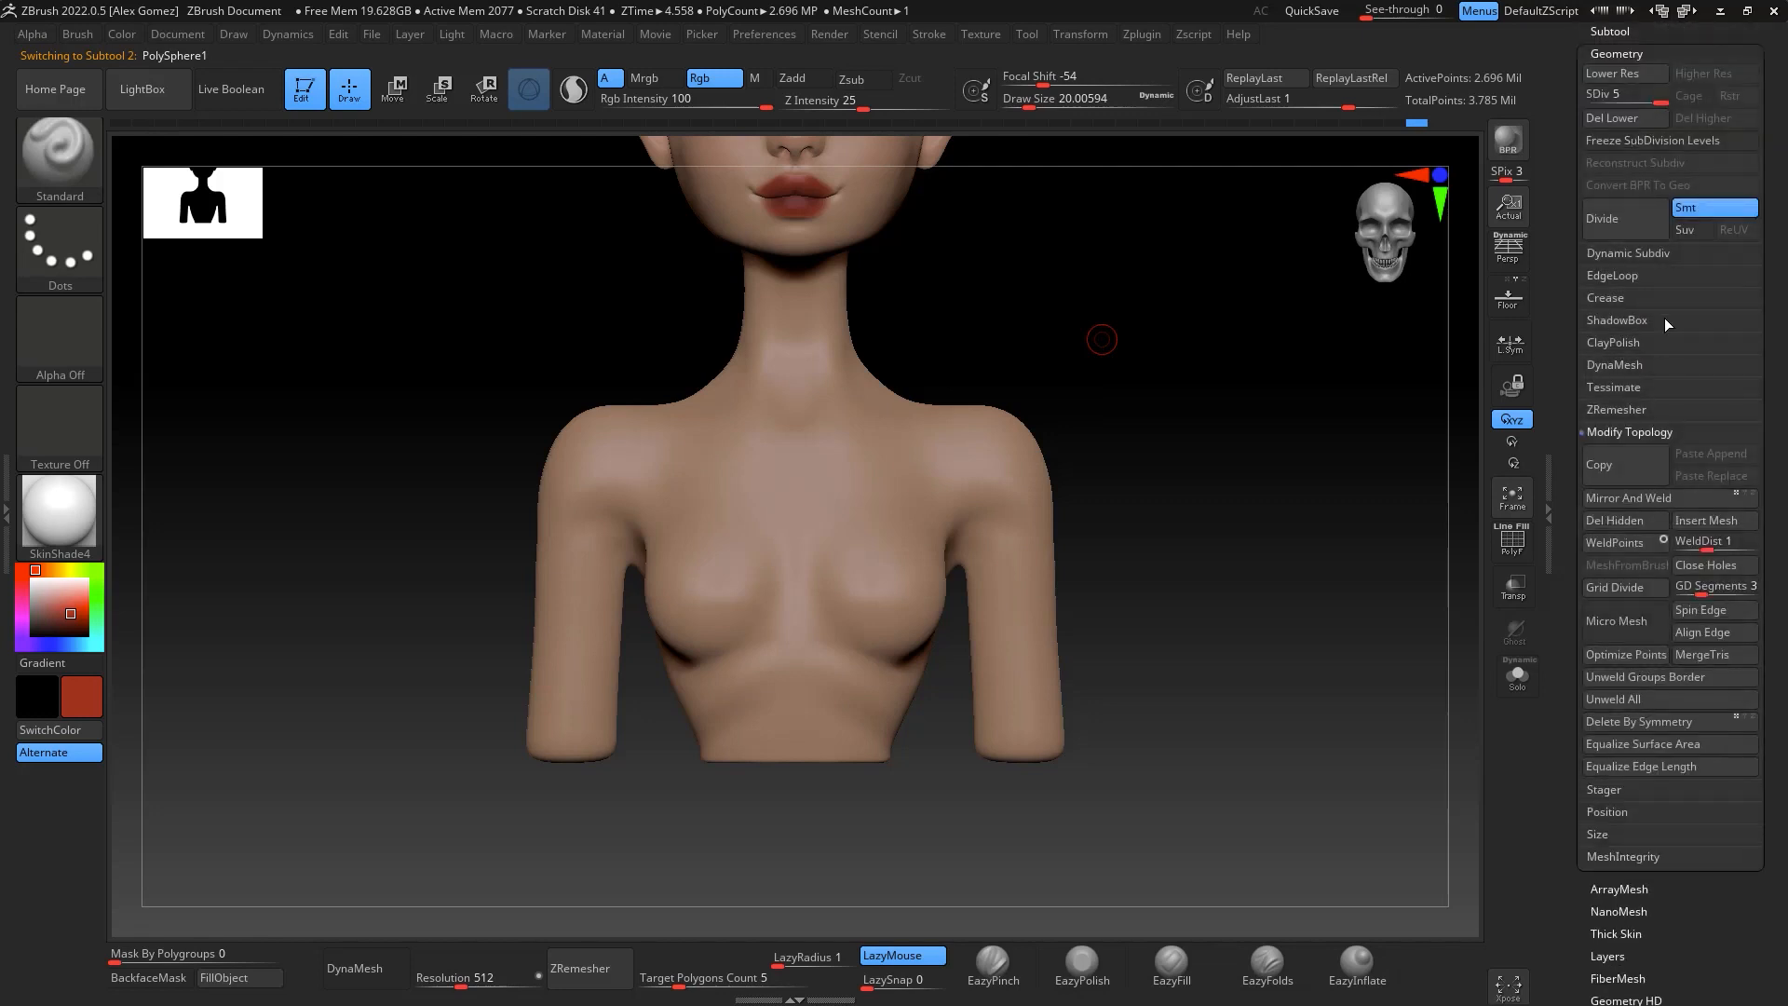
pyautogui.click(1590, 94)
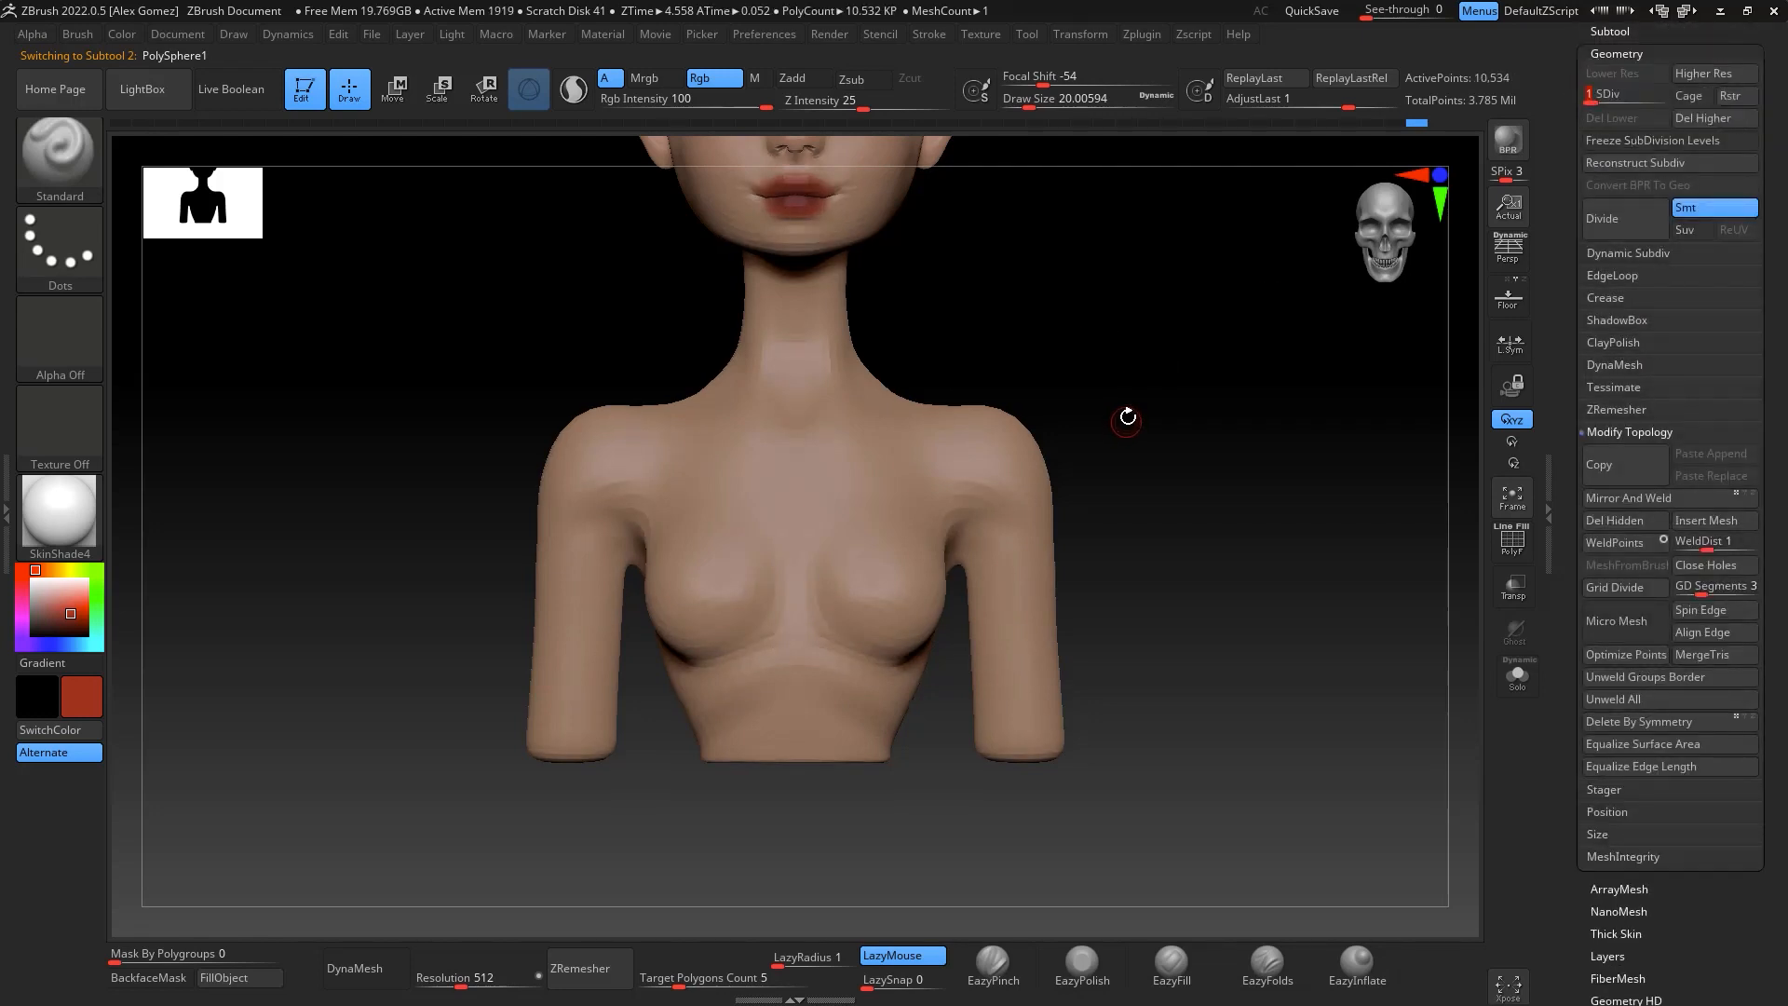
# Switch the mask stroke to Lasso and mask both arms from just below the shoulders down
pyautogui.moveTo(1152, 351)
pyautogui.keyDown('ctrl'); pyautogui.mouseDown()
pyautogui.moveTo(1134, 718)
pyautogui.moveTo(986, 858)
pyautogui.moveTo(952, 845)
pyautogui.mouseUp(); pyautogui.keyUp('ctrl')
pyautogui.hotkey('ctrl', 'z')
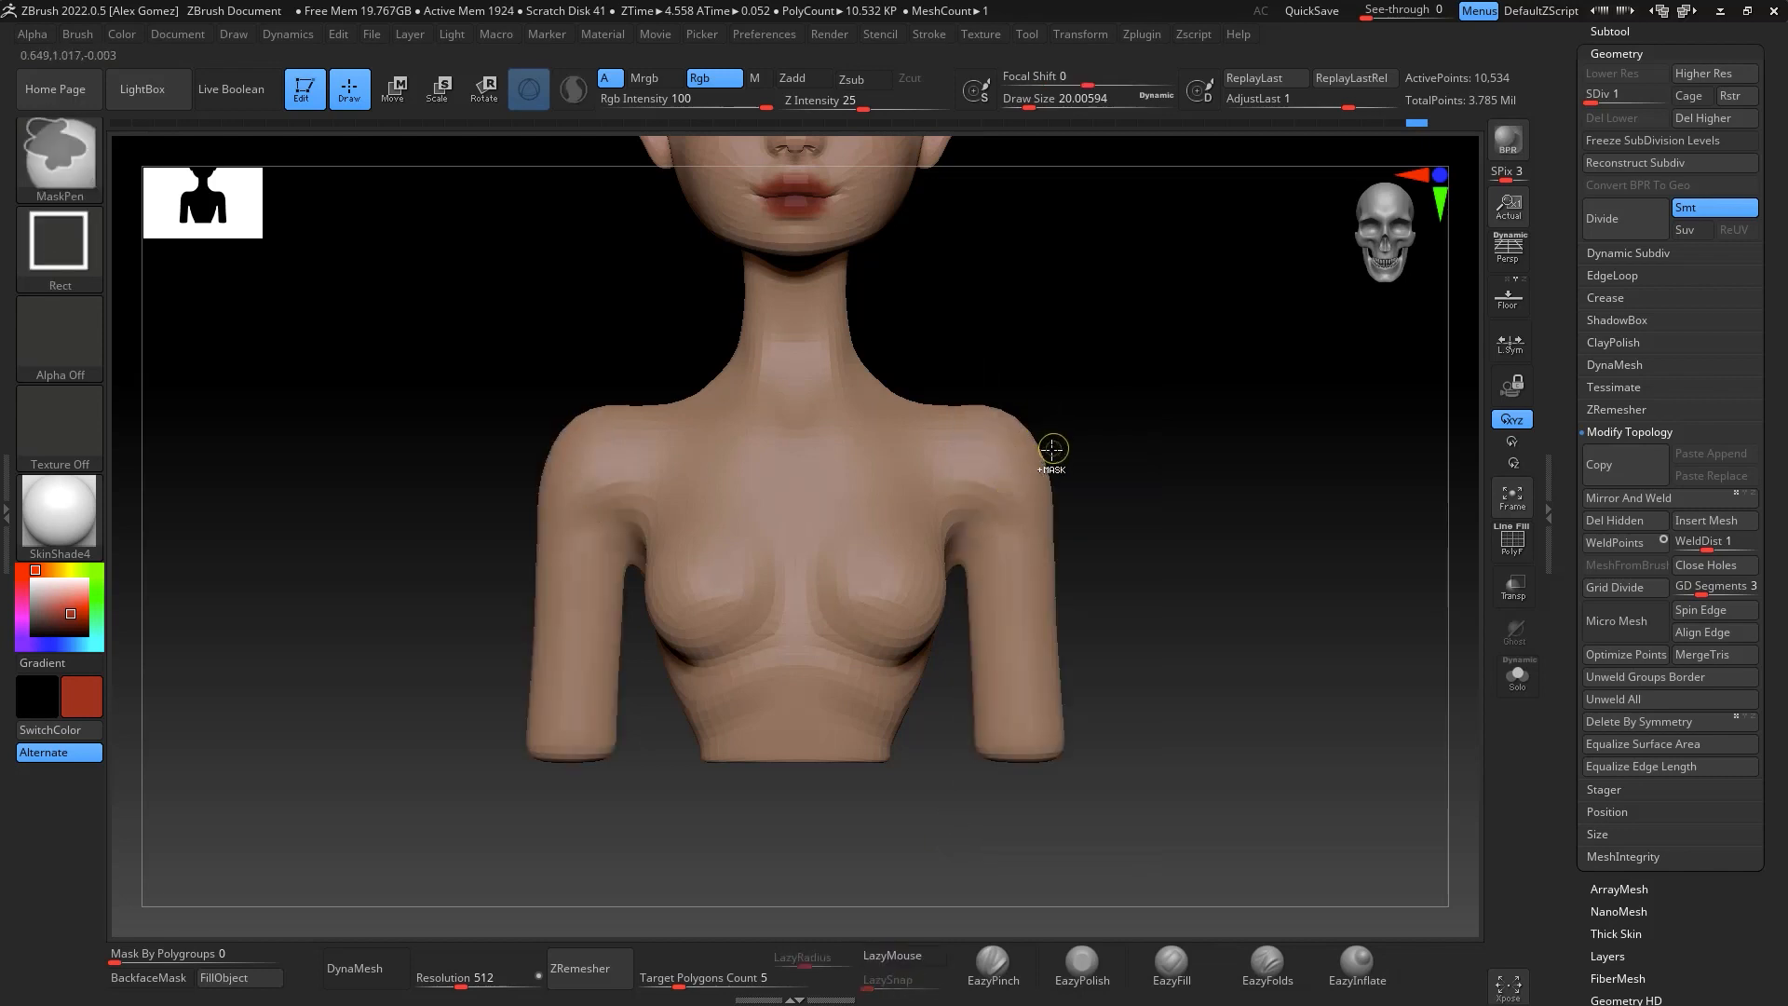
pyautogui.click(60, 243)
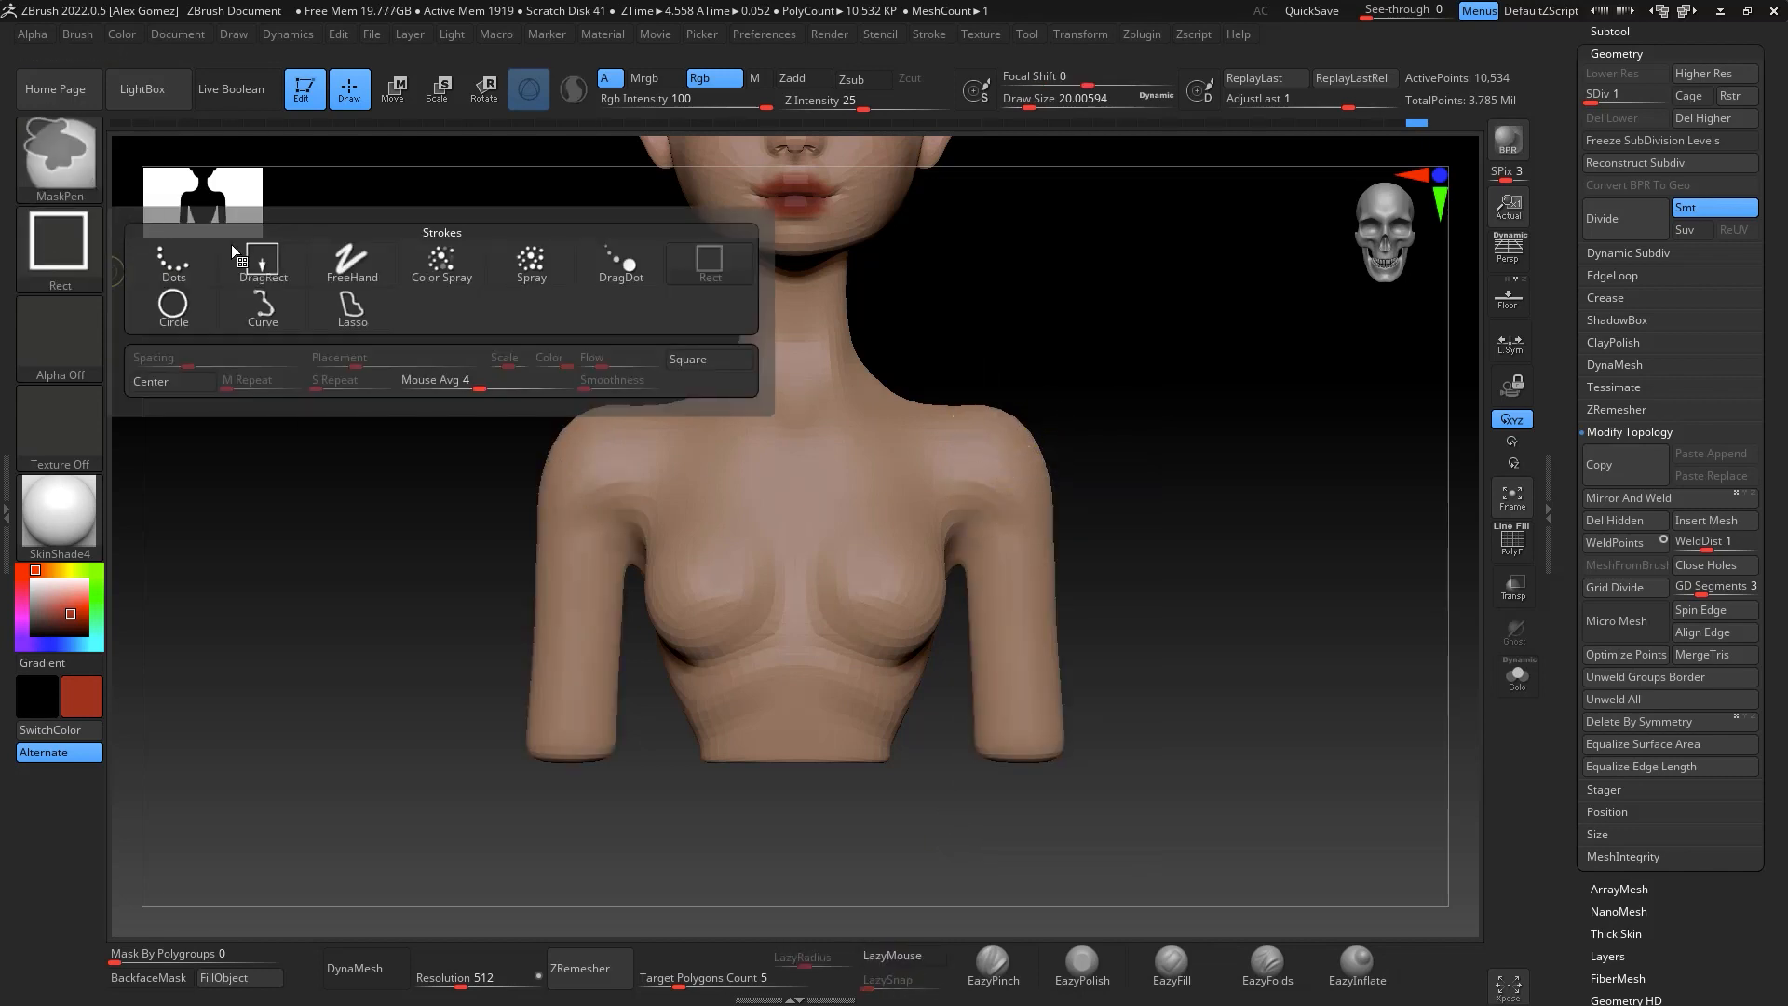
pyautogui.click(336, 308)
pyautogui.moveTo(1049, 442)
pyautogui.keyDown('ctrl'); pyautogui.mouseDown()
pyautogui.moveTo(932, 559)
pyautogui.moveTo(931, 718)
pyautogui.moveTo(1174, 618)
pyautogui.moveTo(1017, 515)
pyautogui.mouseUp(); pyautogui.keyUp('ctrl')
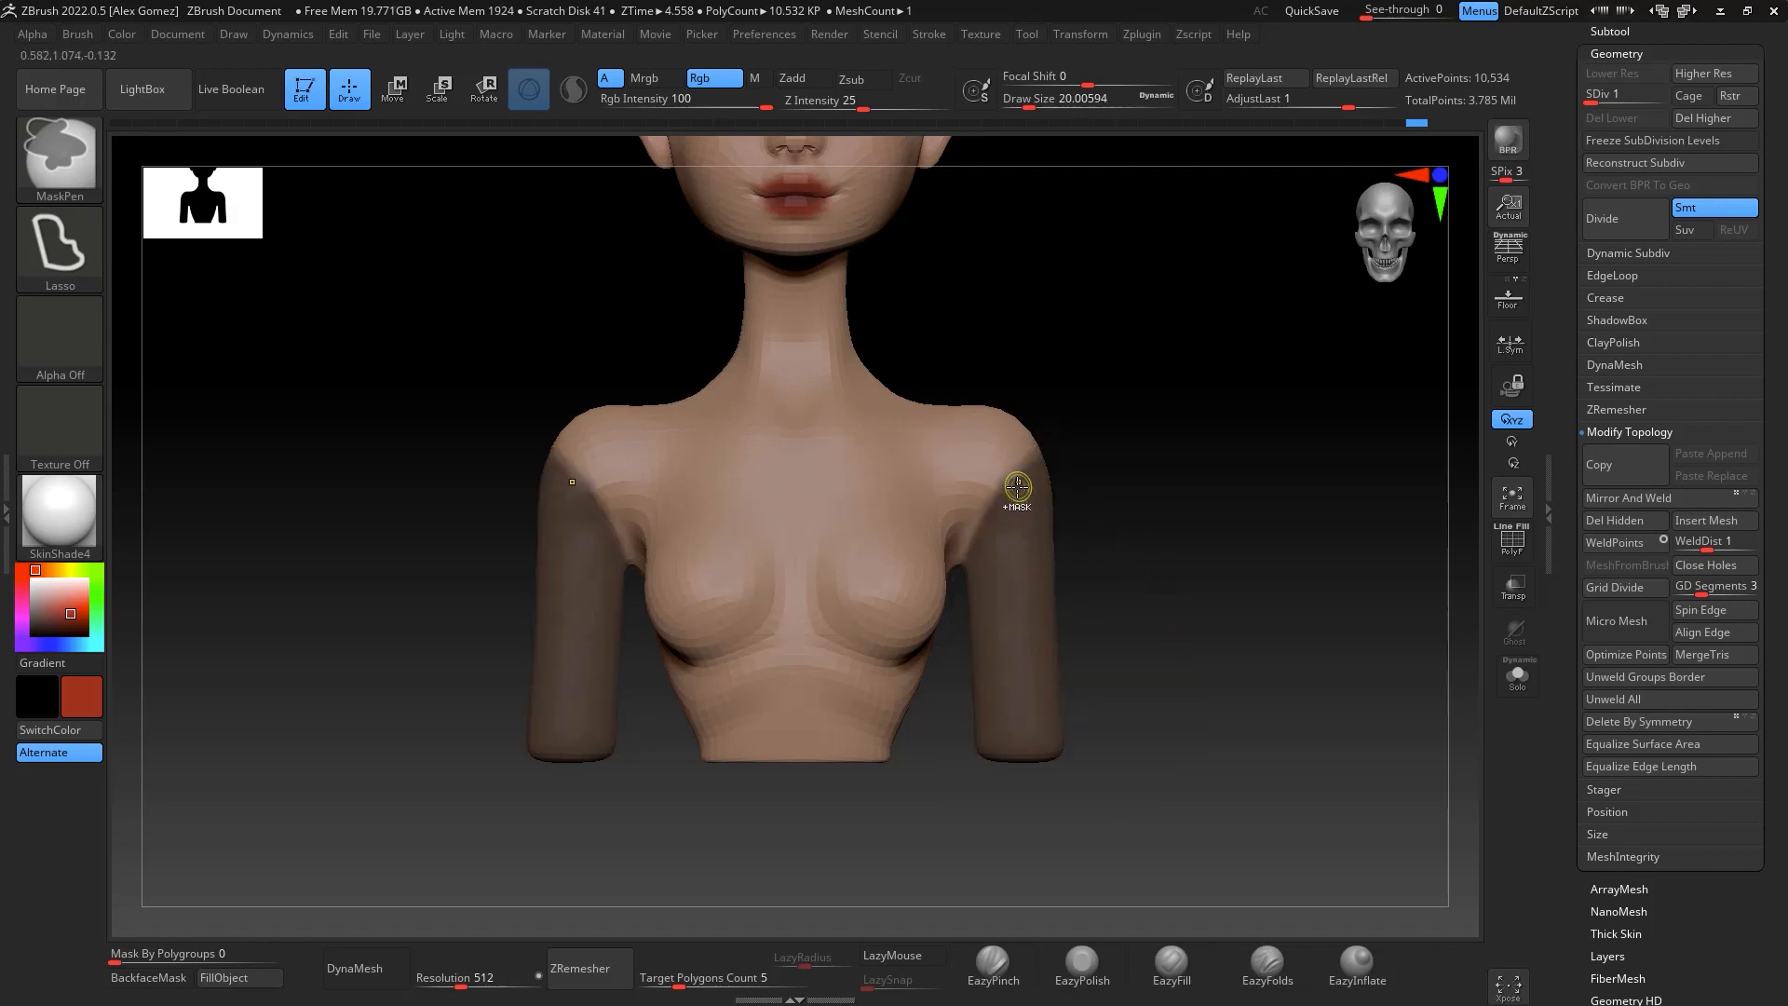
# Blur the edge of the arm mask and invert it so that only the arms can be edited
pyautogui.keyDown('ctrl'); pyautogui.click(1019, 486); pyautogui.keyUp('ctrl')
pyautogui.keyDown('ctrl'); pyautogui.click(1022, 484); pyautogui.keyUp('ctrl')
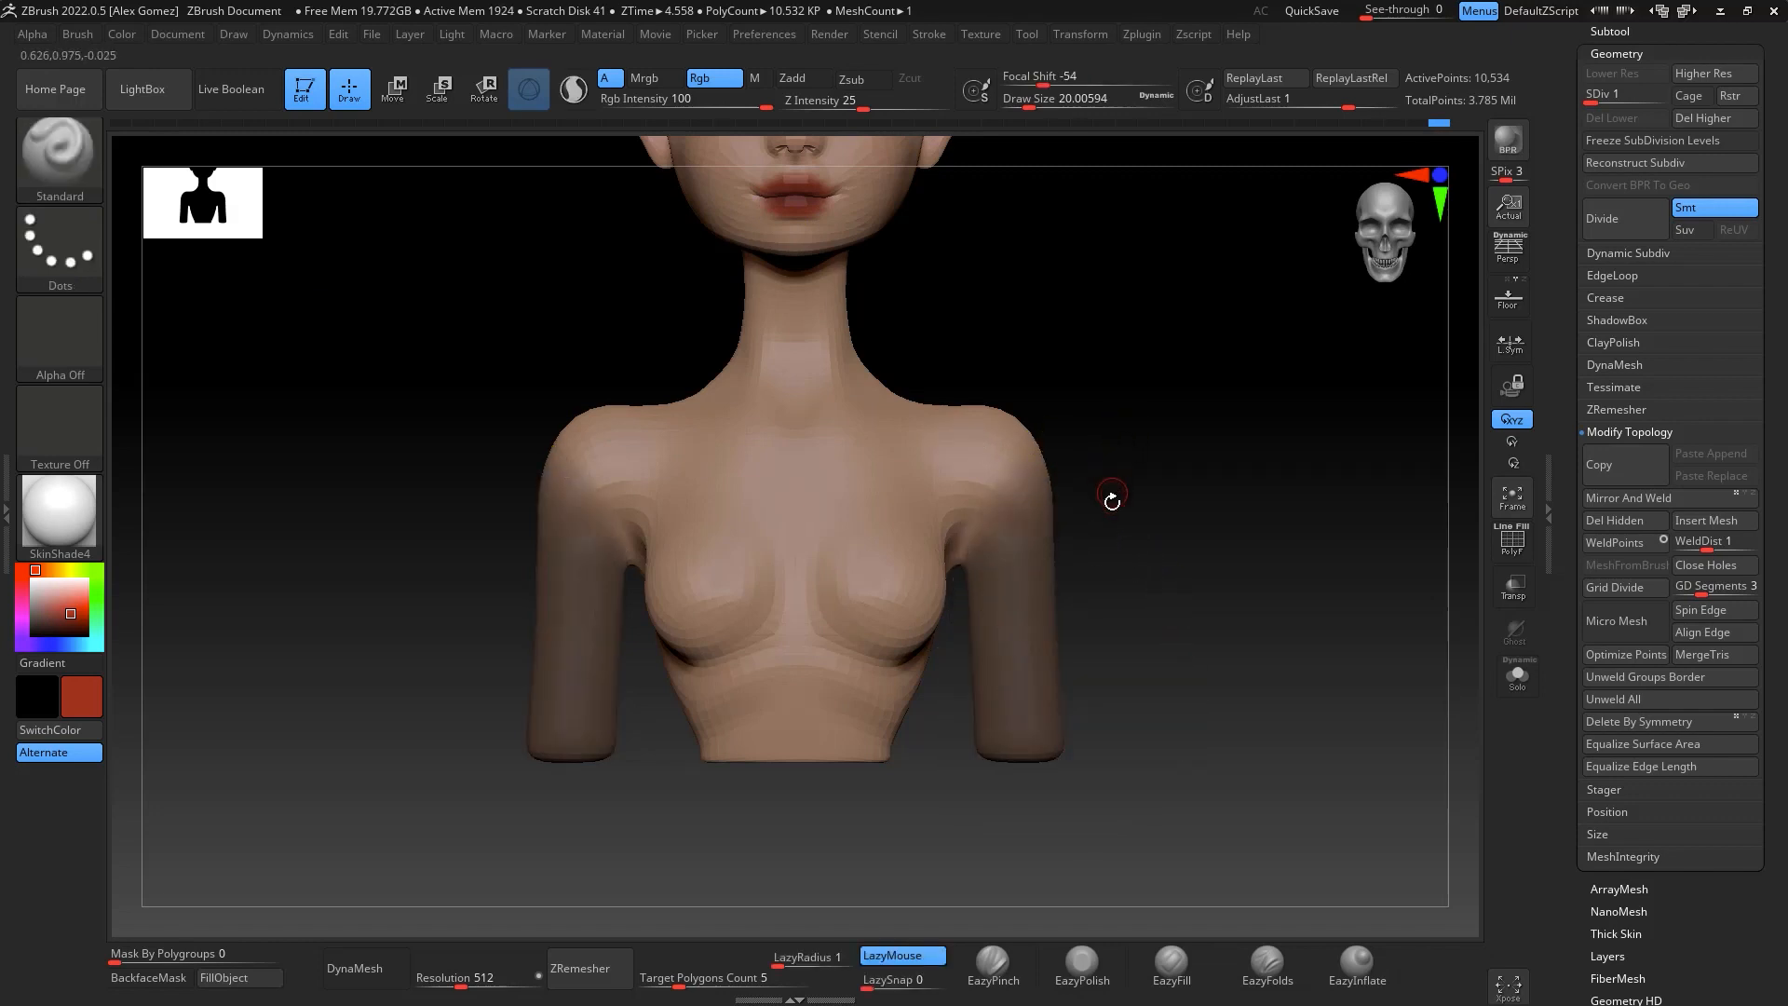
pyautogui.keyDown('ctrl'); pyautogui.click(1117, 533); pyautogui.keyUp('ctrl')
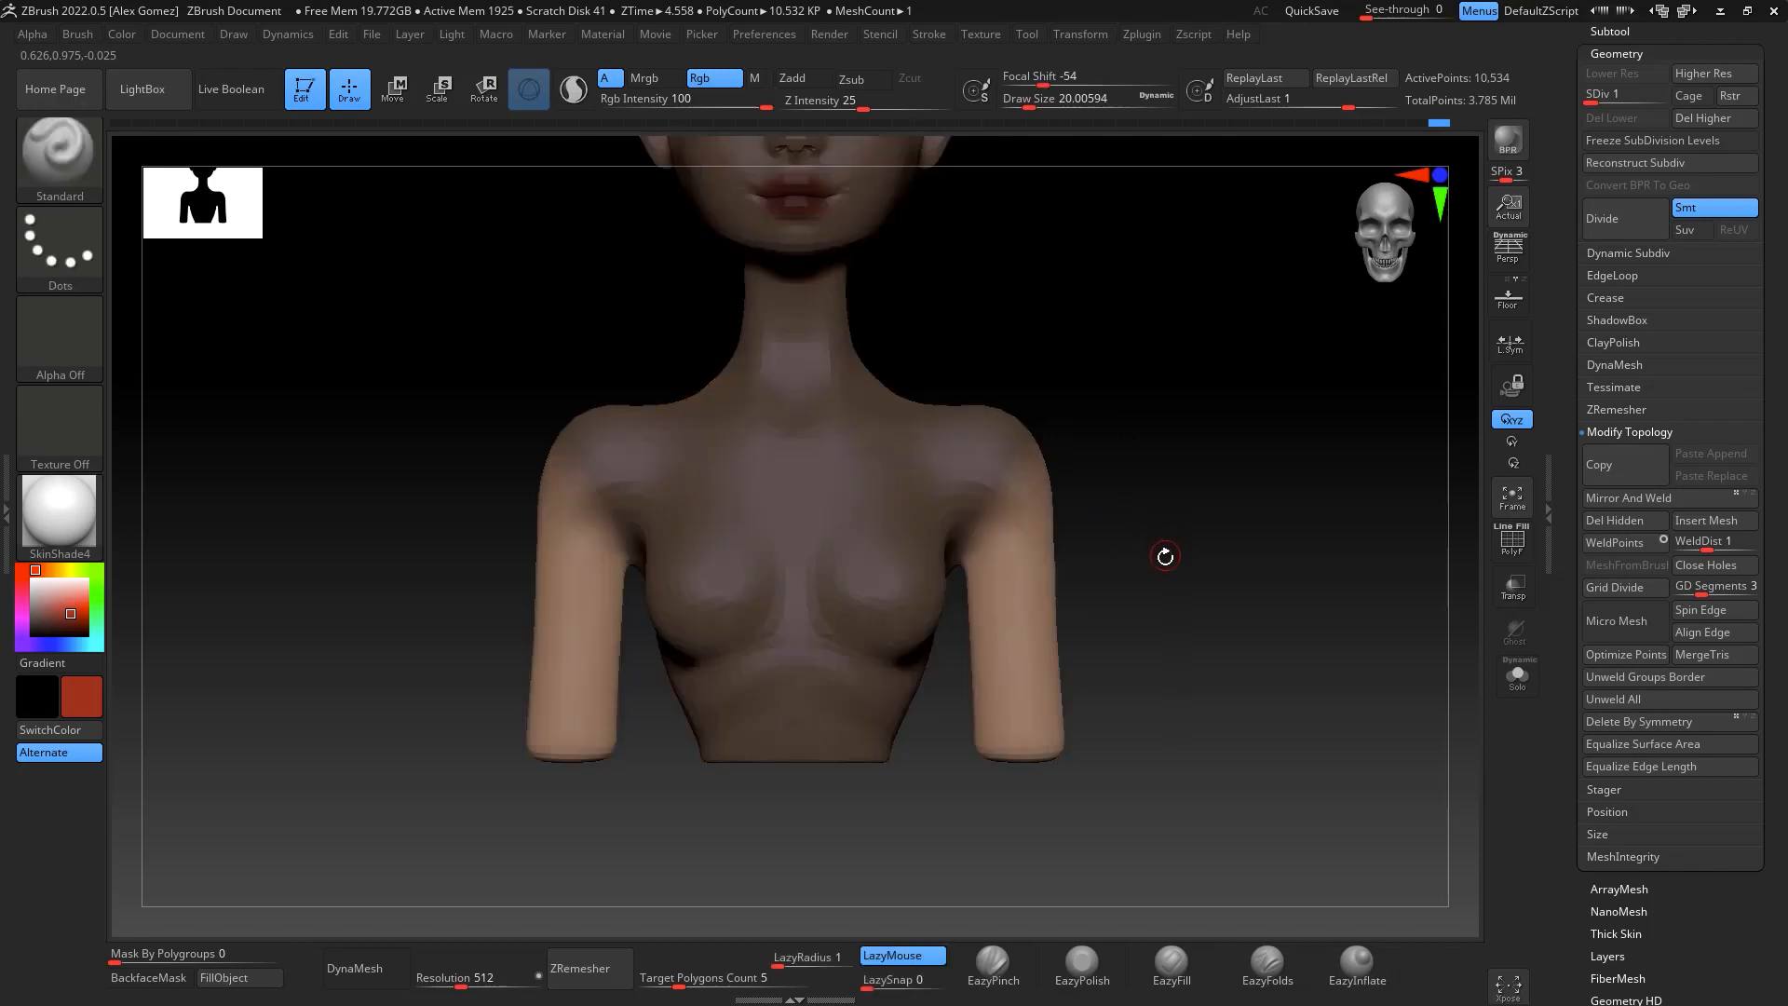
# Place the transform gizmo at the shoulder joint and rotate both arms inward toward the waist
pyautogui.press('e')
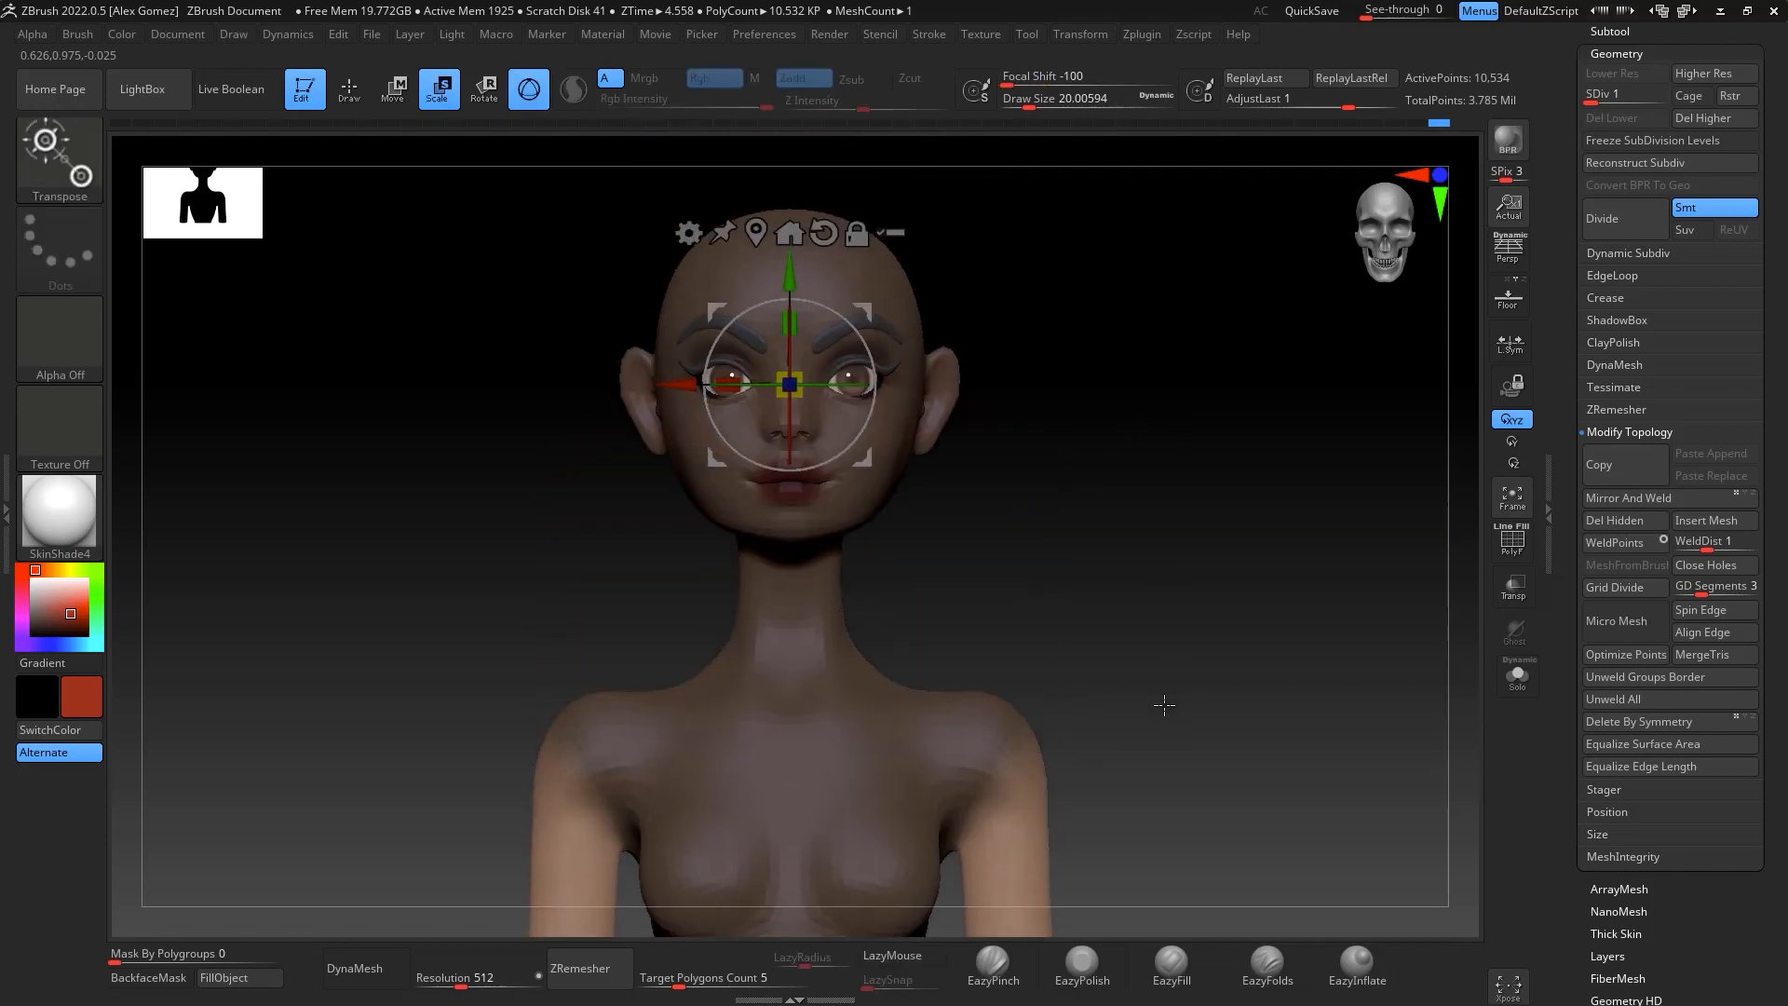
pyautogui.moveTo(873, 293); pyautogui.dragTo(1079, 740)
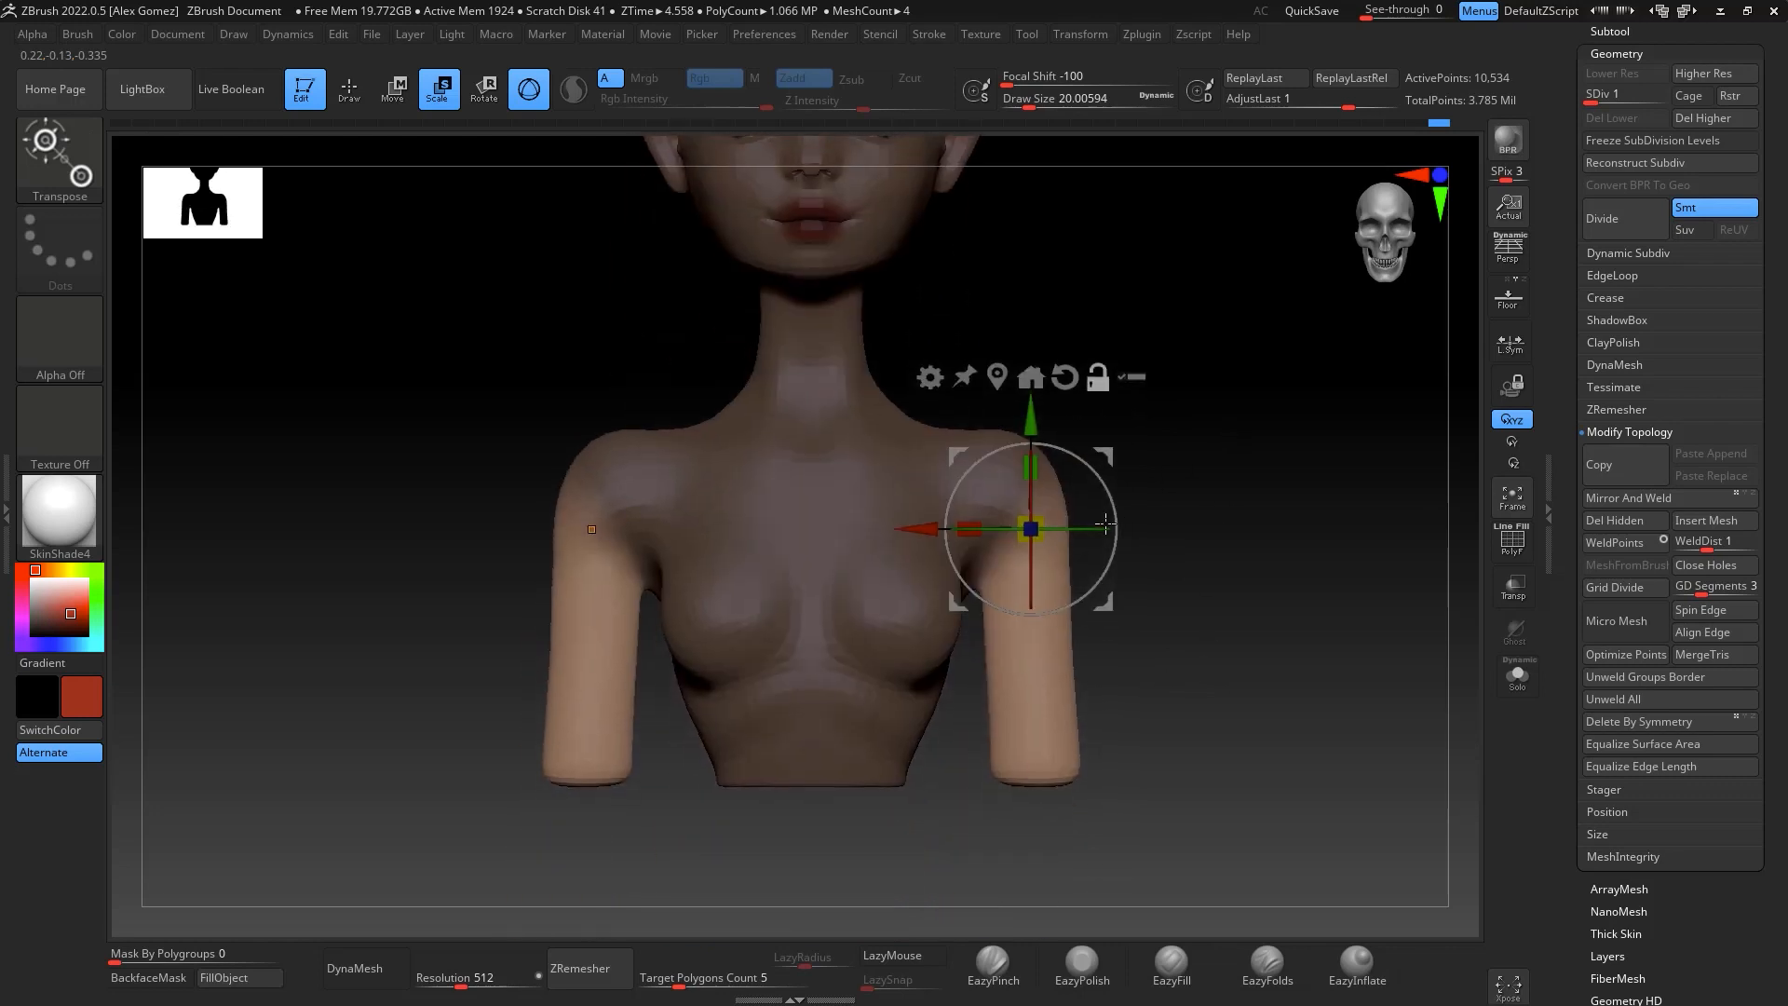
pyautogui.moveTo(1108, 526); pyautogui.dragTo(1101, 549)
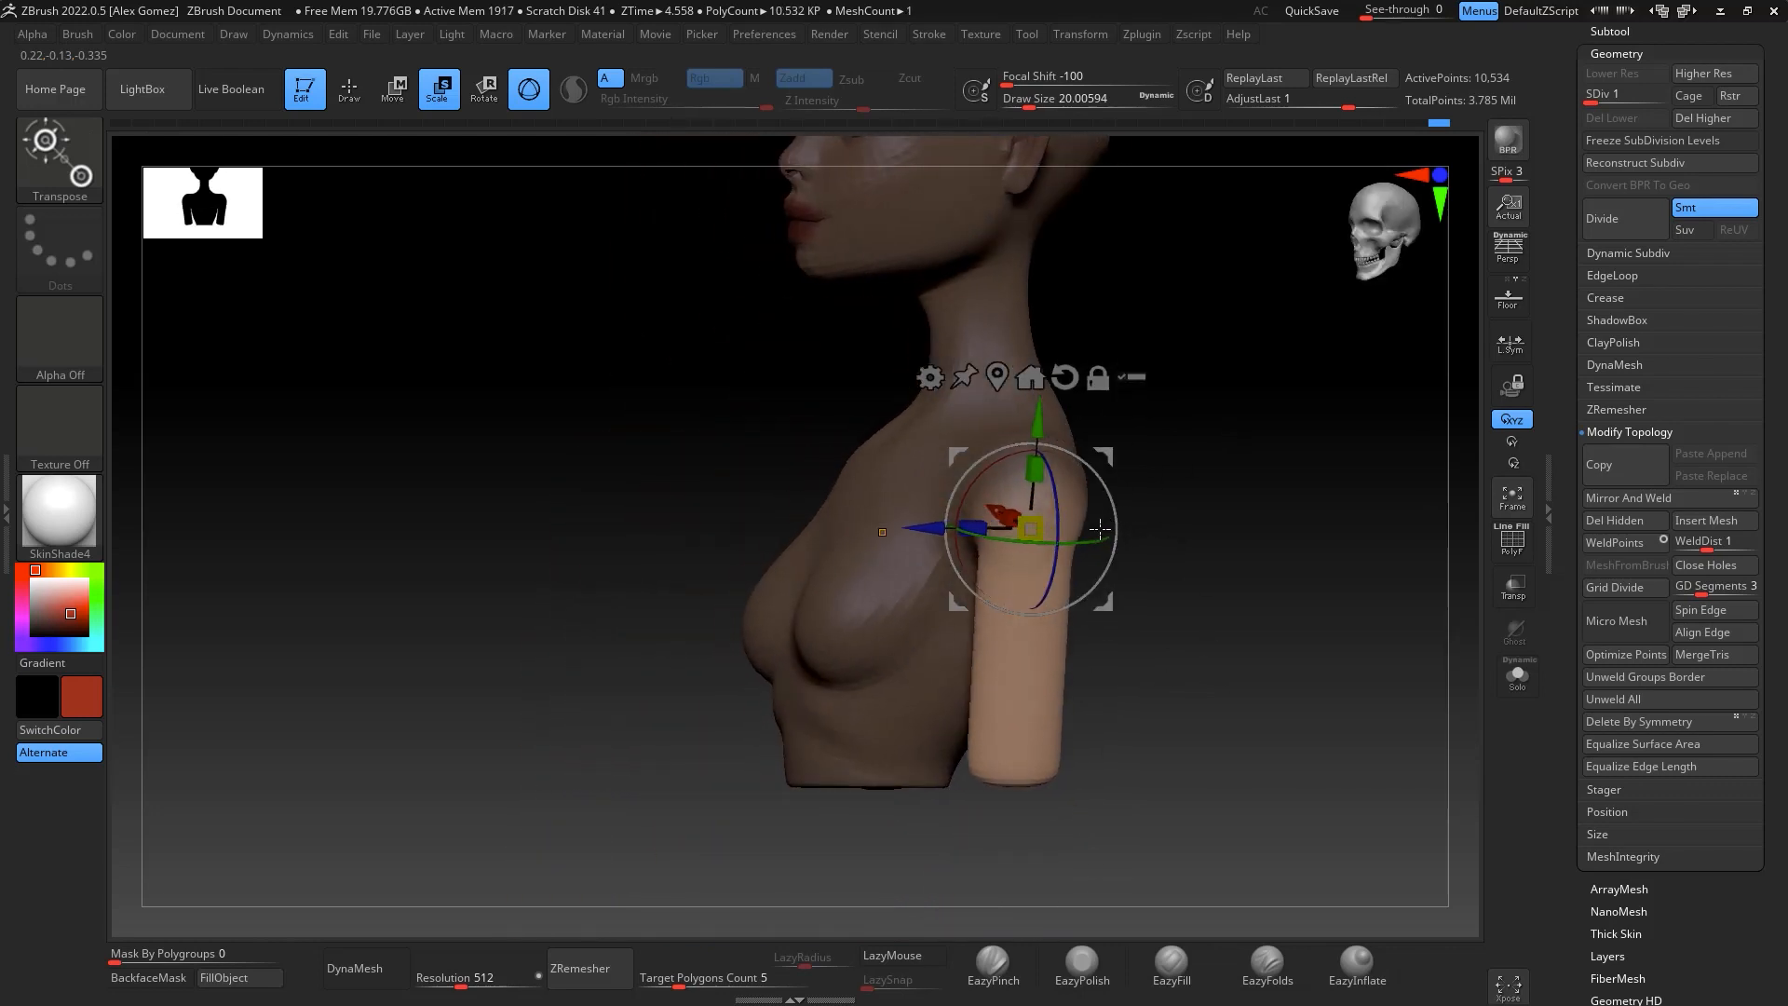
pyautogui.moveTo(1100, 528); pyautogui.dragTo(1107, 527)
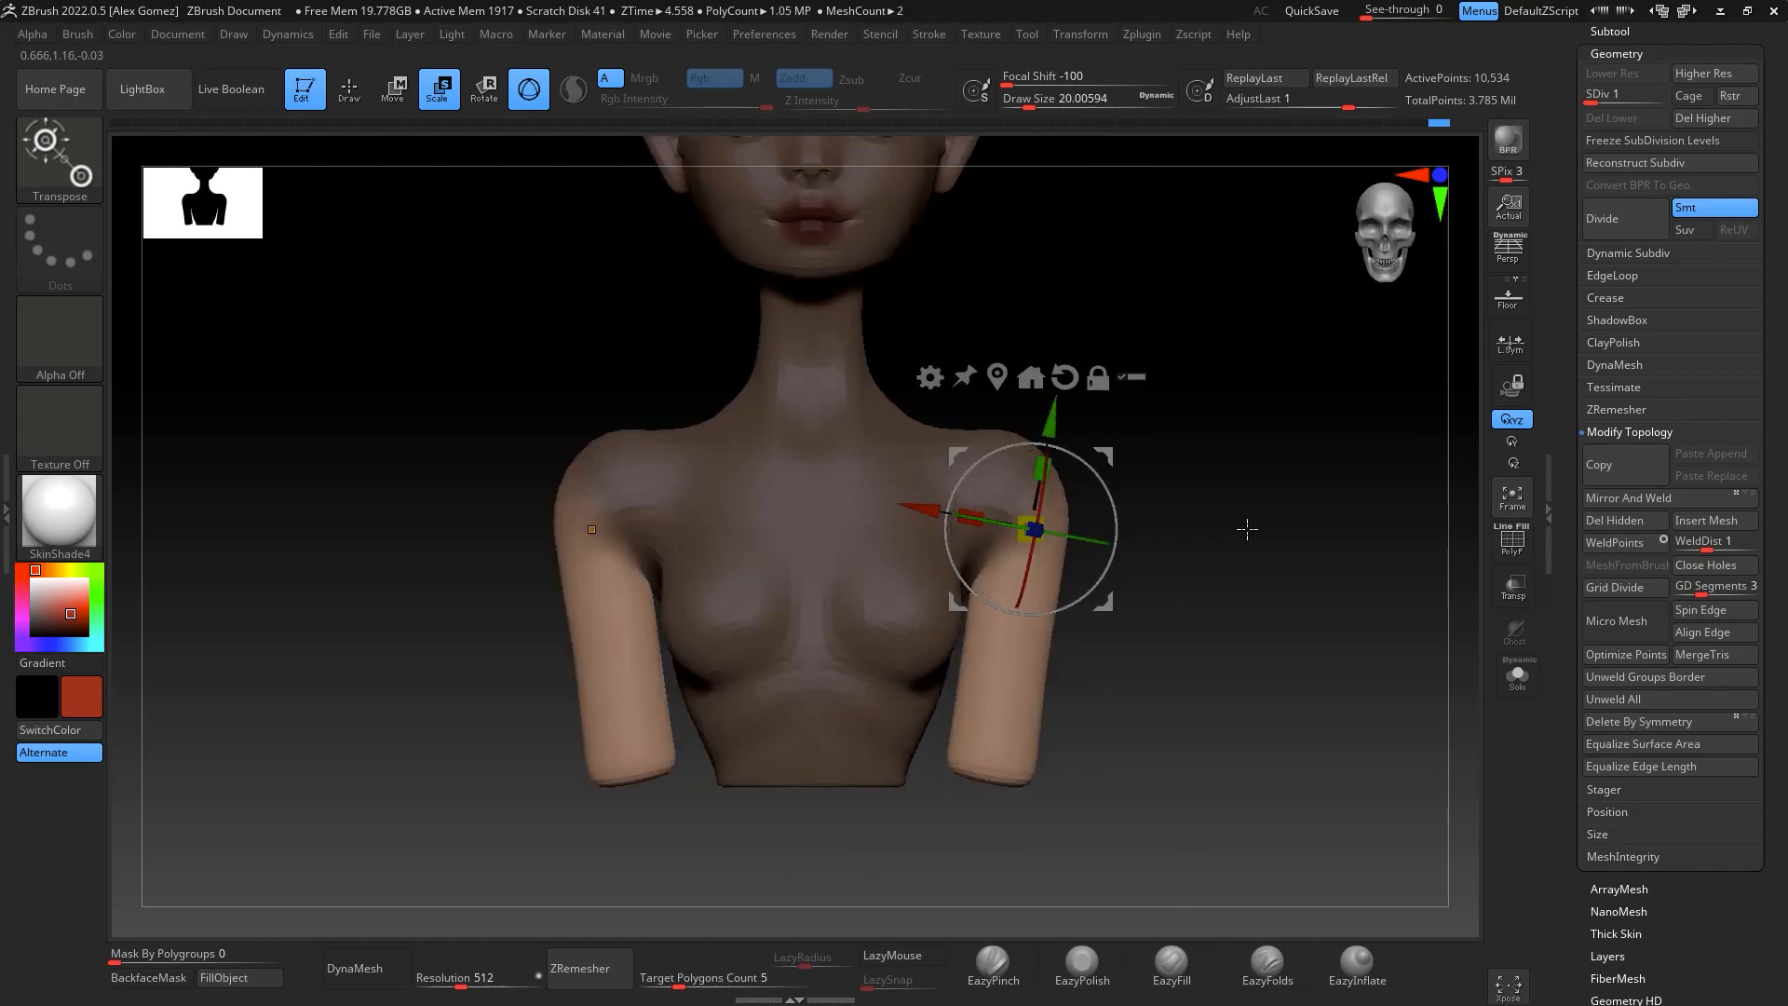
pyautogui.keyDown('shift'); pyautogui.moveTo(1247, 529); pyautogui.dragTo(1201, 514); pyautogui.keyUp('shift')
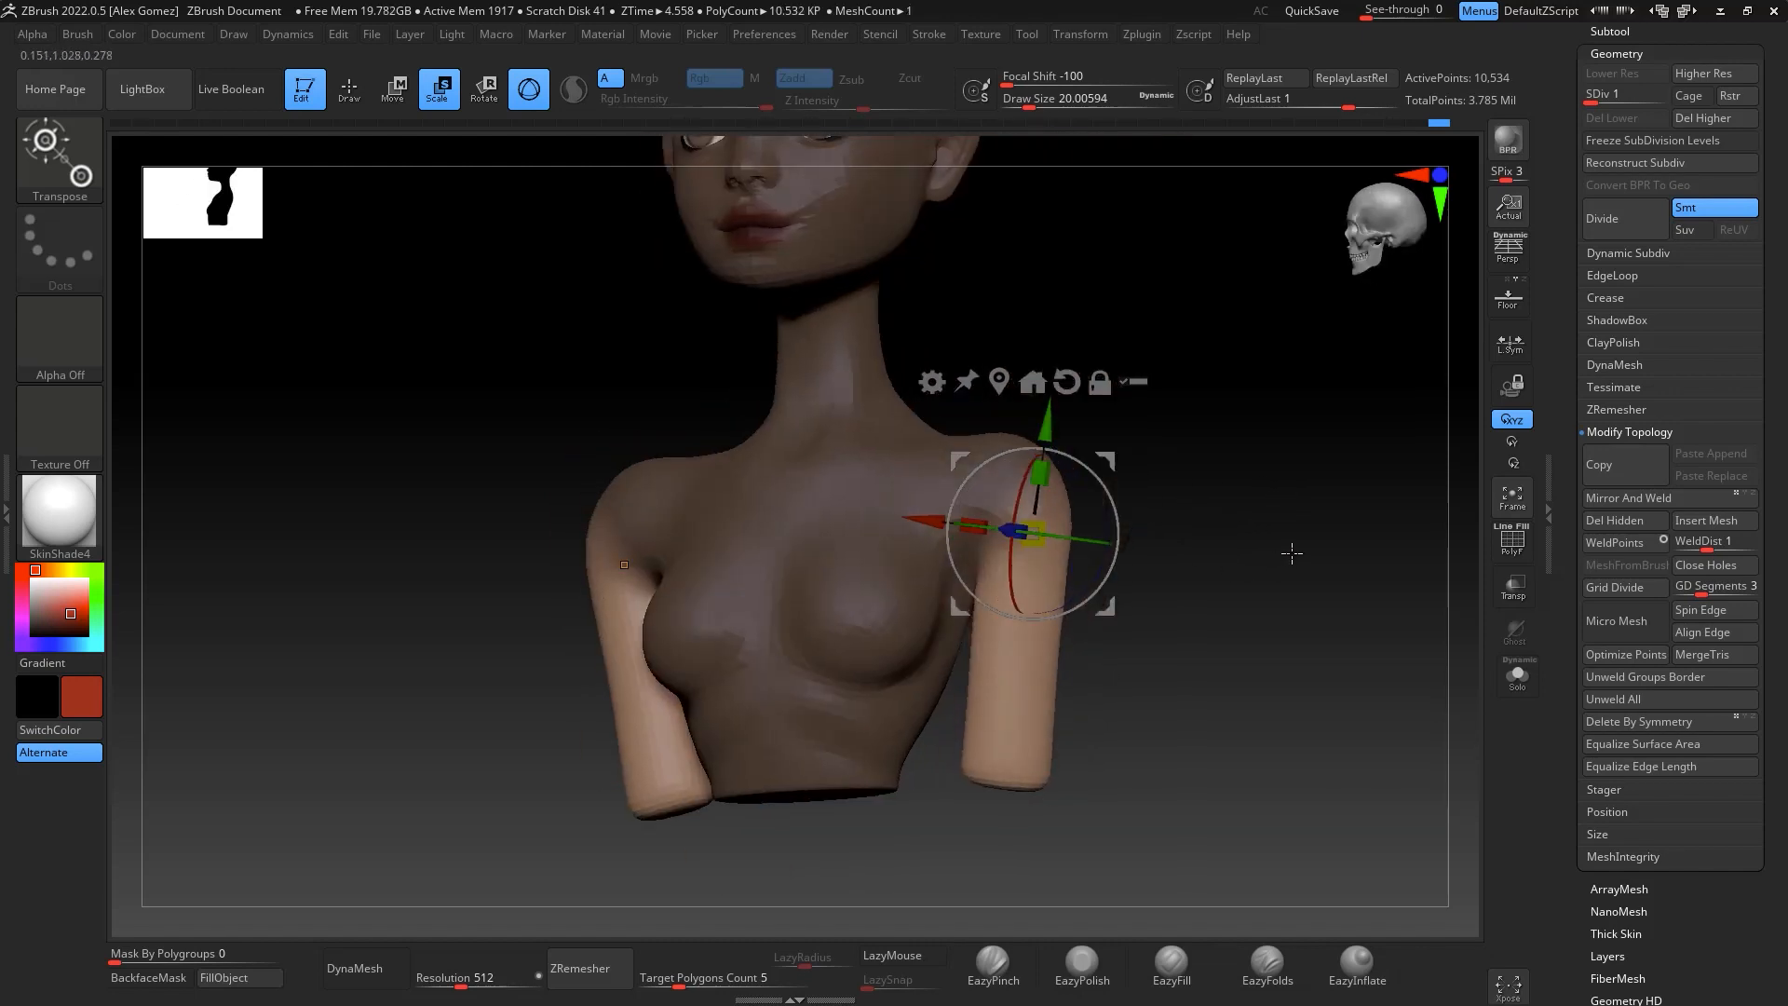
pyautogui.moveTo(1289, 550)
pyautogui.mouseDown()
pyautogui.moveTo(1068, 548)
pyautogui.moveTo(1150, 554)
pyautogui.moveTo(1209, 524)
pyautogui.mouseUp()
# Reshape the outer contour of the upper arms below the shoulders with the Move brush at a draw size of about 140
pyautogui.press('q')
pyautogui.press('space')
pyautogui.moveTo(1071, 509); pyautogui.dragTo(1059, 517)
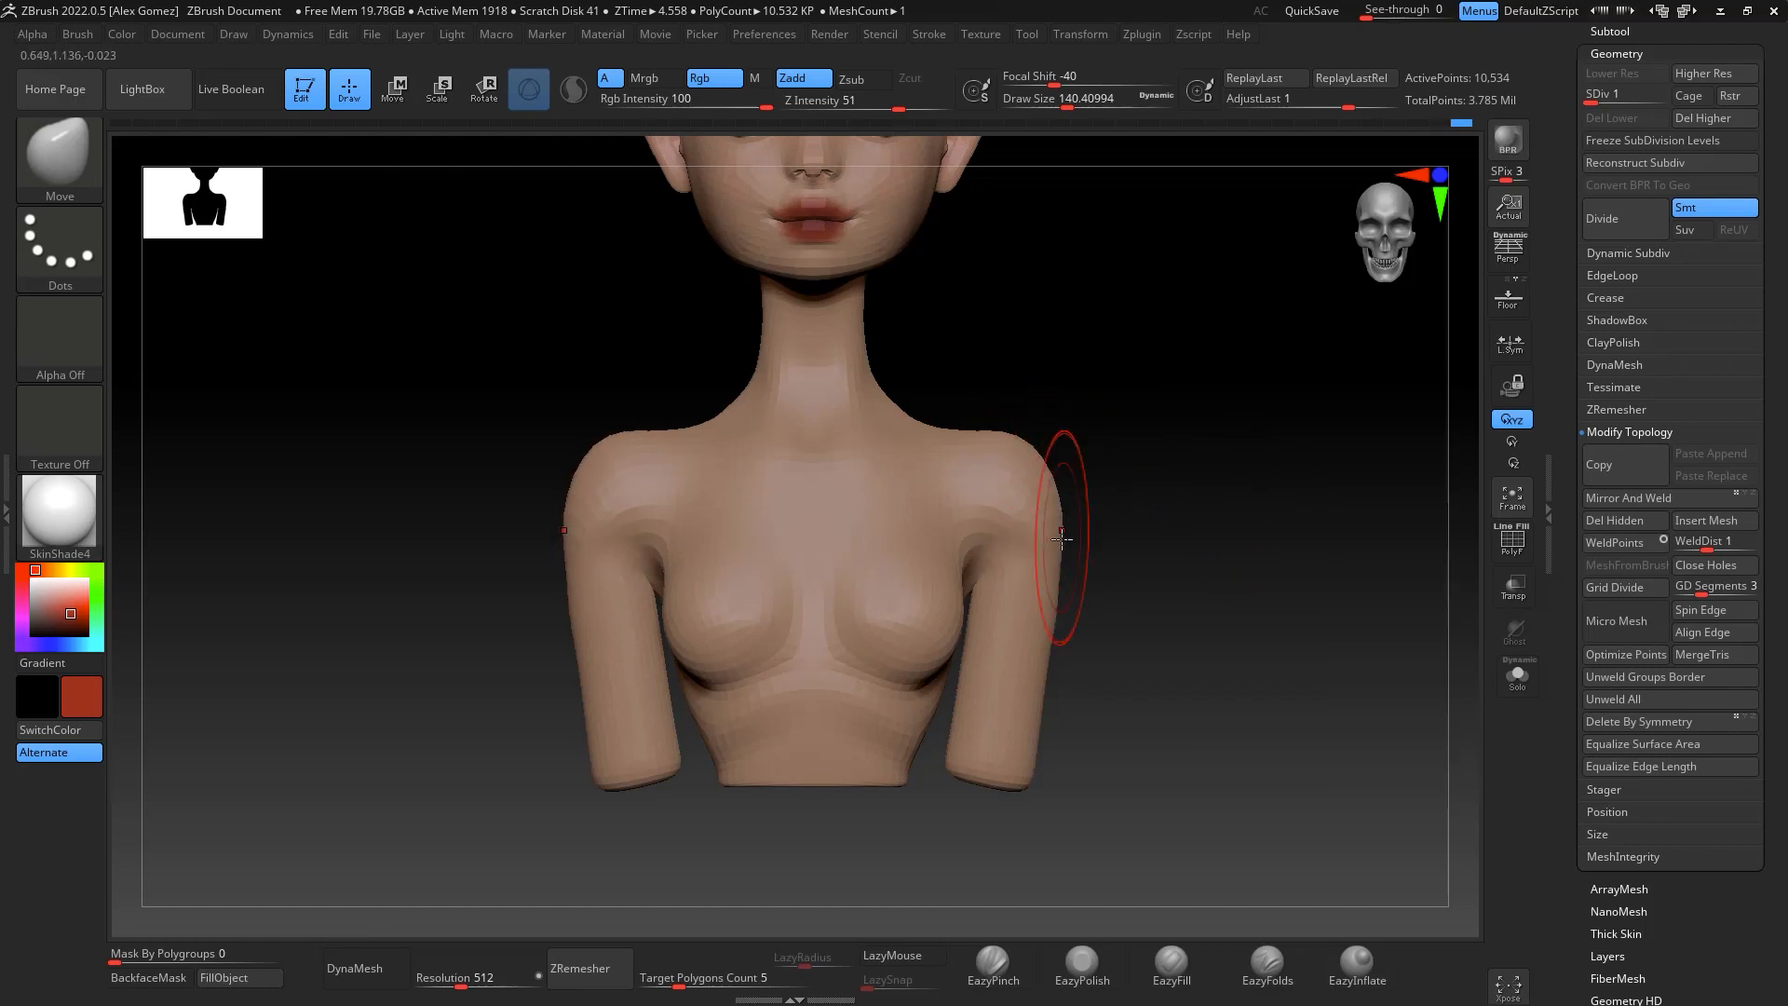
# Push the outer contour of both upper arms below the shoulders slightly inward with the Move brush
pyautogui.moveTo(1048, 636); pyautogui.dragTo(1038, 672)
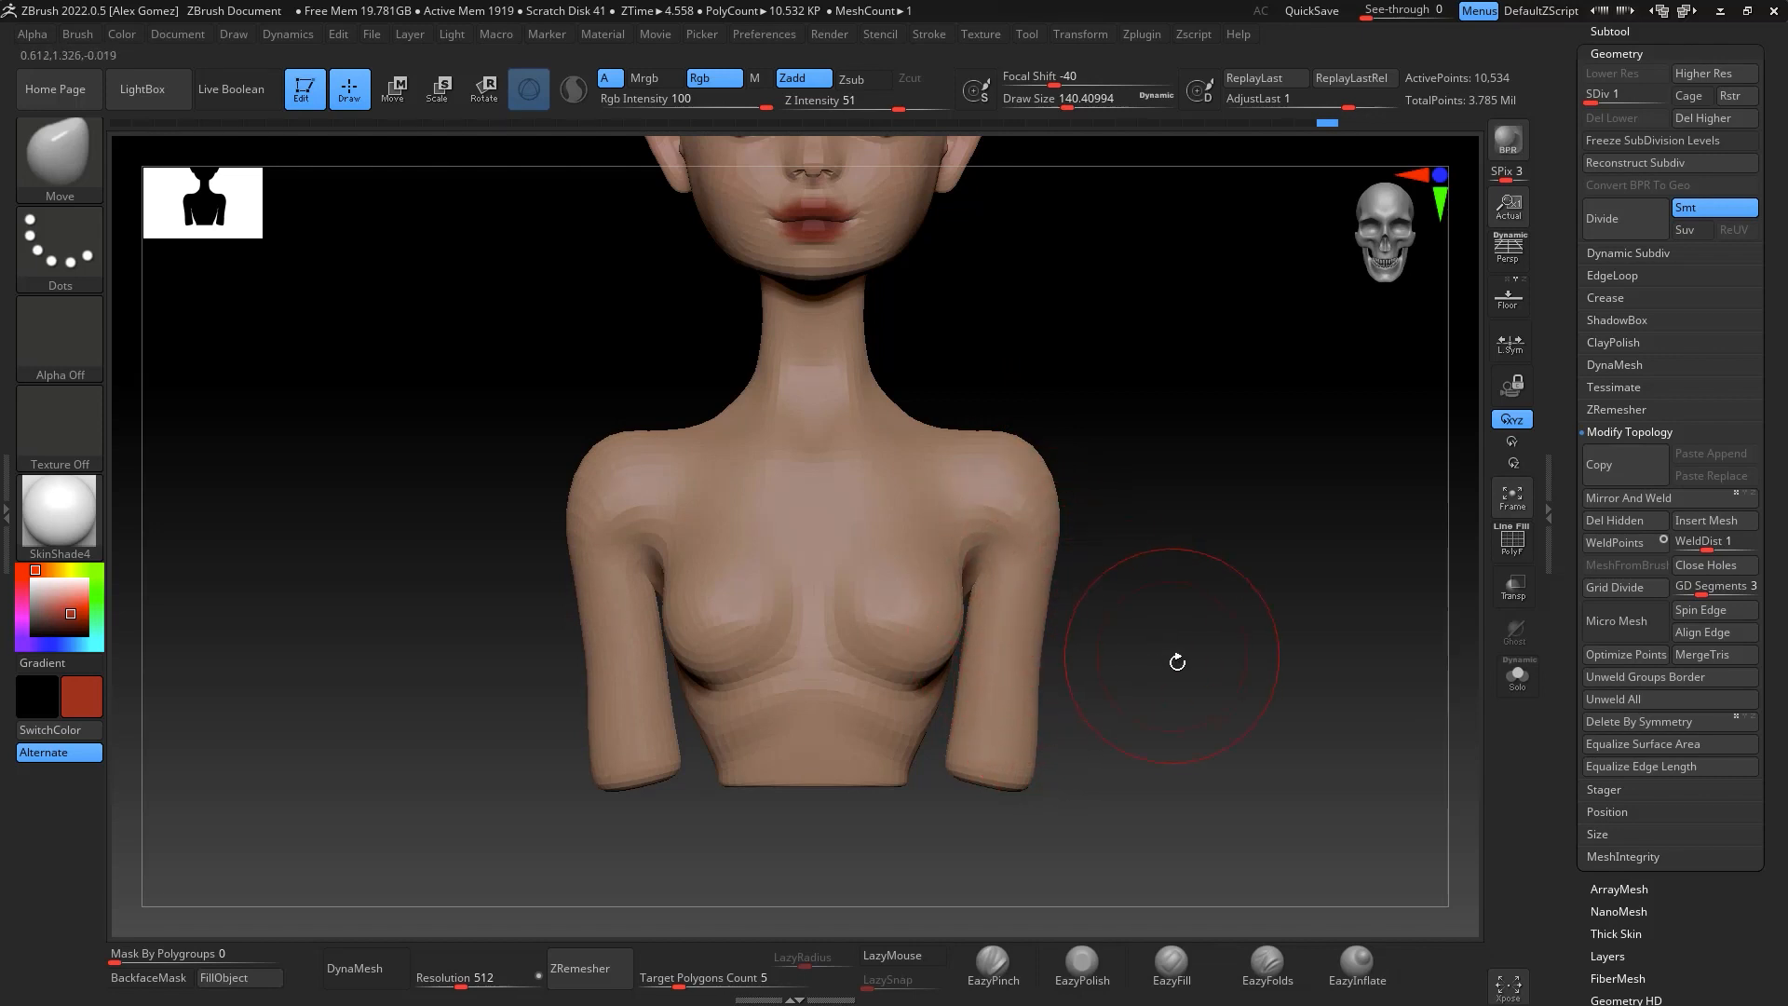
pyautogui.moveTo(1197, 698)
pyautogui.keyDown('alt'); pyautogui.mouseDown()
pyautogui.moveTo(1197, 531)
pyautogui.moveTo(1189, 677)
pyautogui.mouseUp(); pyautogui.keyUp('alt')
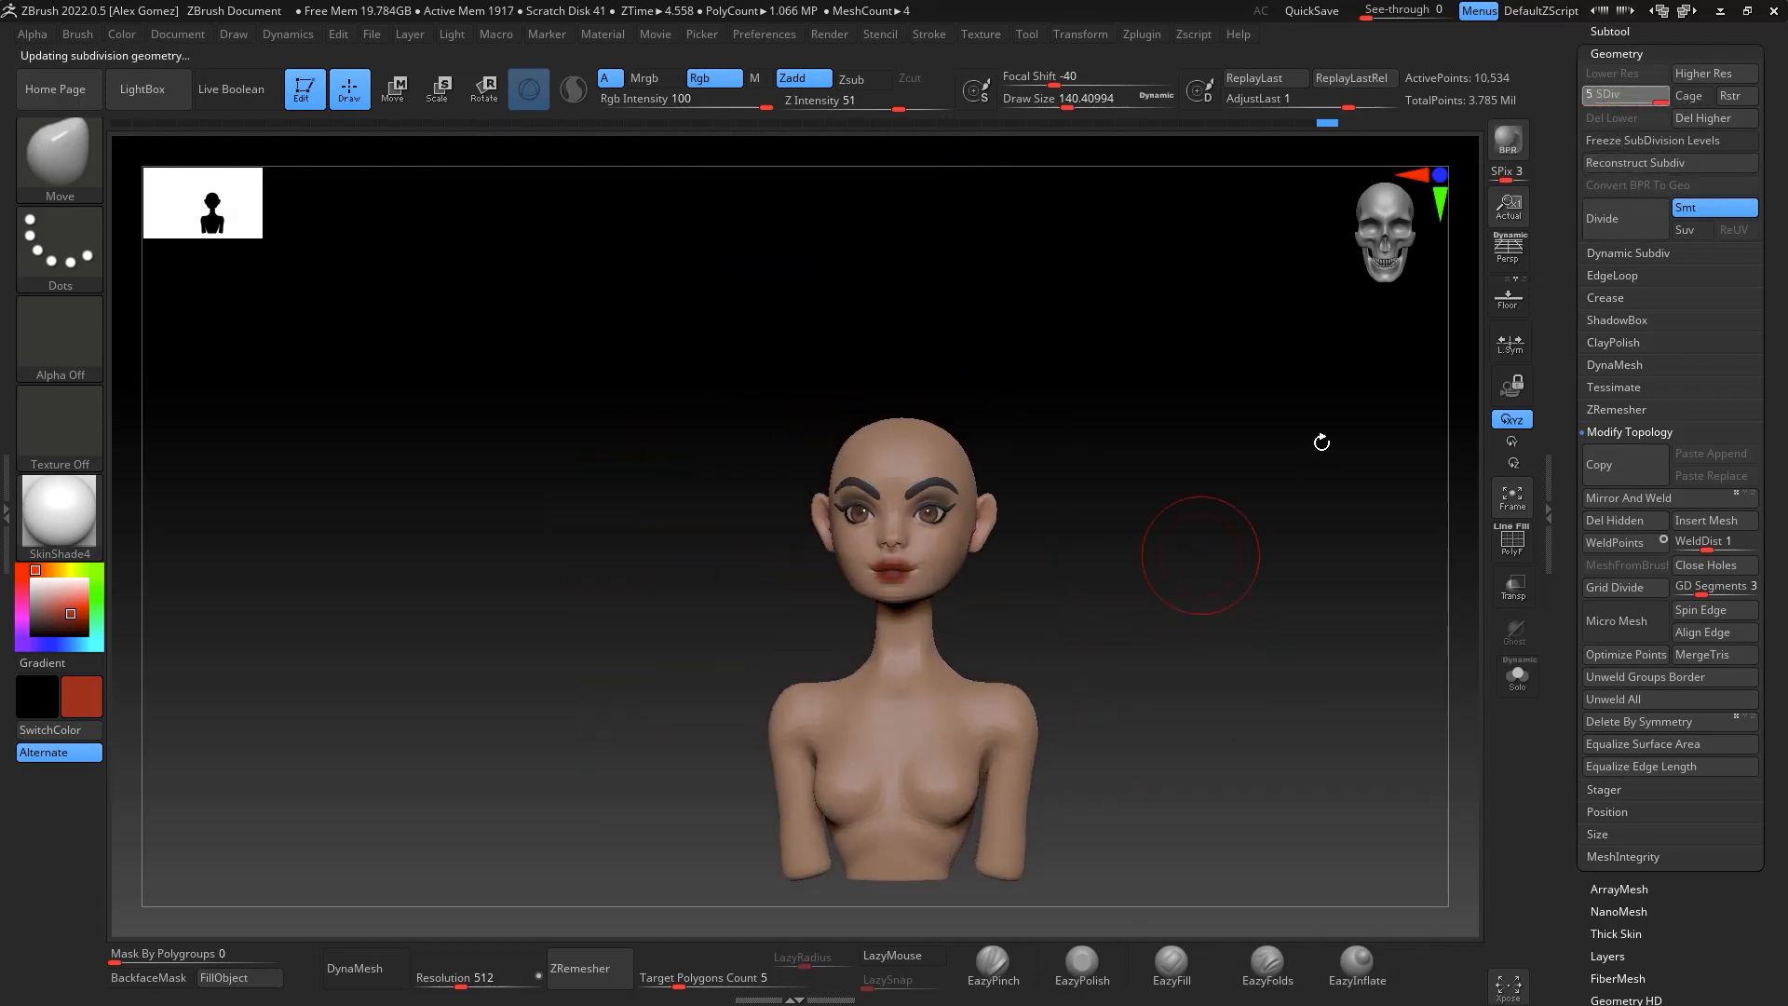
# Restore the body's detail at subdivision level 5 and show the hidden red top subtool (Extract2) again
pyautogui.keyDown('alt'); pyautogui.moveTo(1258, 423); pyautogui.dragTo(1257, 531); pyautogui.keyUp('alt')
pyautogui.moveTo(1770, 156); pyautogui.dragTo(1770, 358)
pyautogui.click(1618, 236)
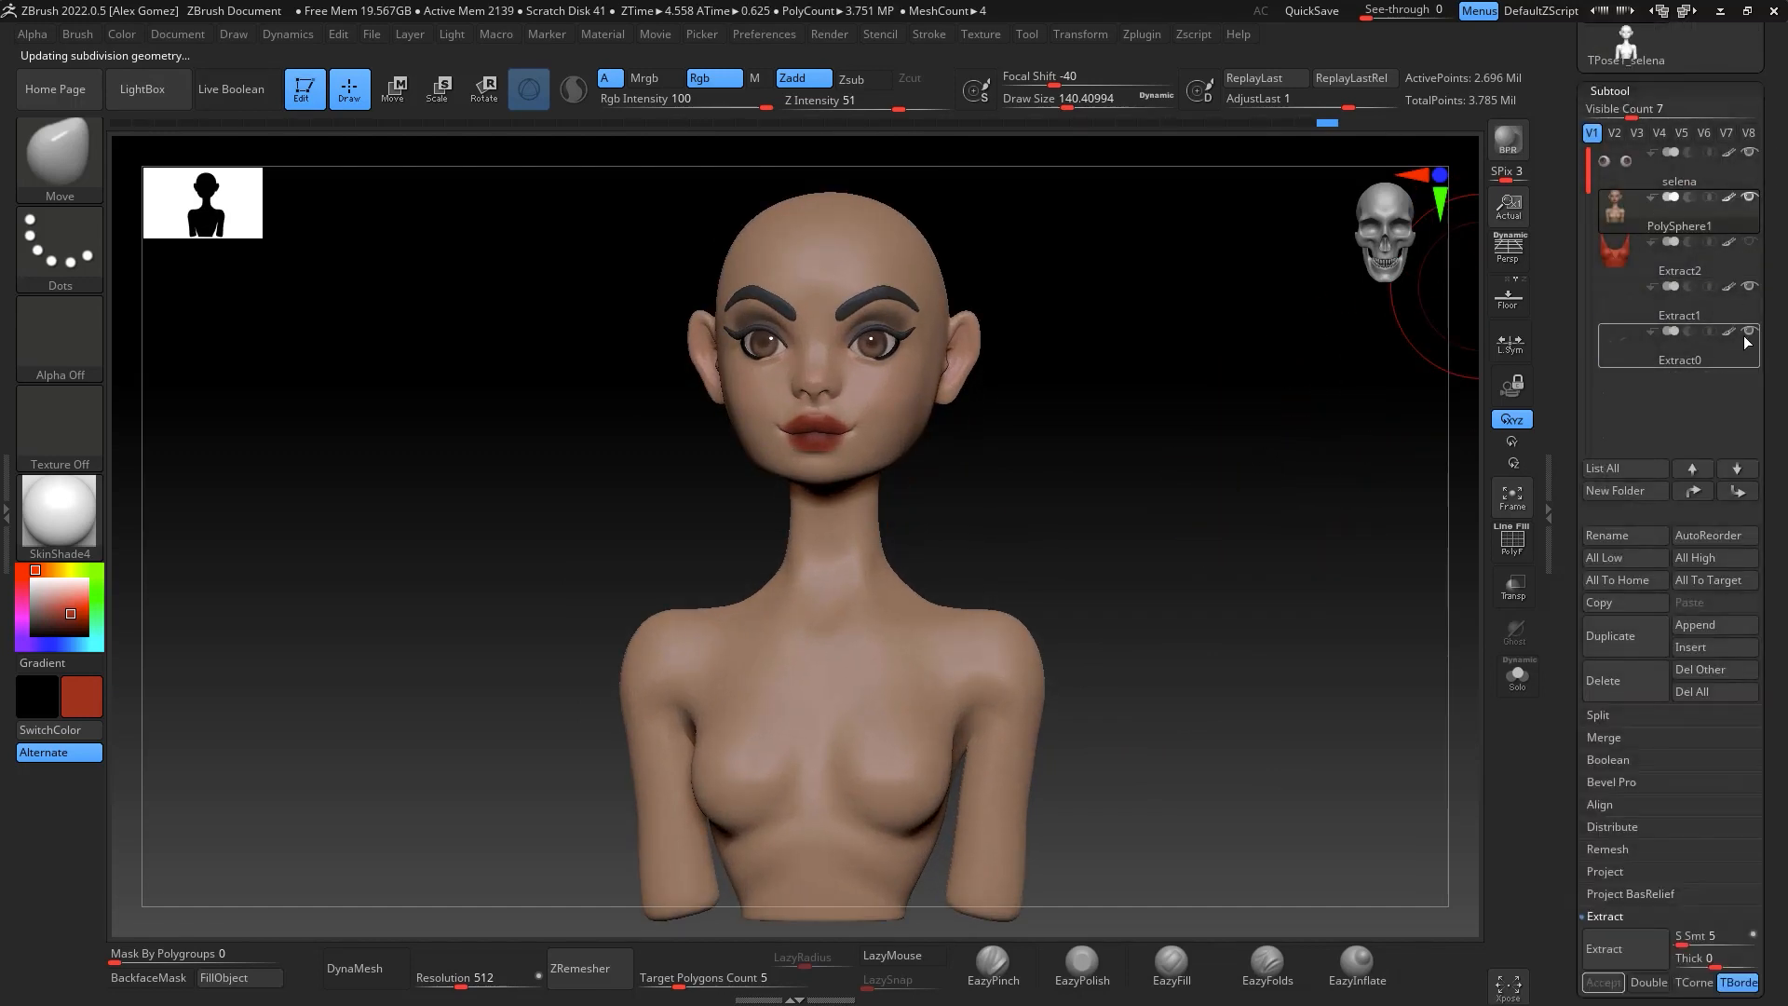
pyautogui.click(1750, 243)
pyautogui.keyDown('alt'); pyautogui.moveTo(1317, 562); pyautogui.dragTo(1290, 500); pyautogui.keyUp('alt')
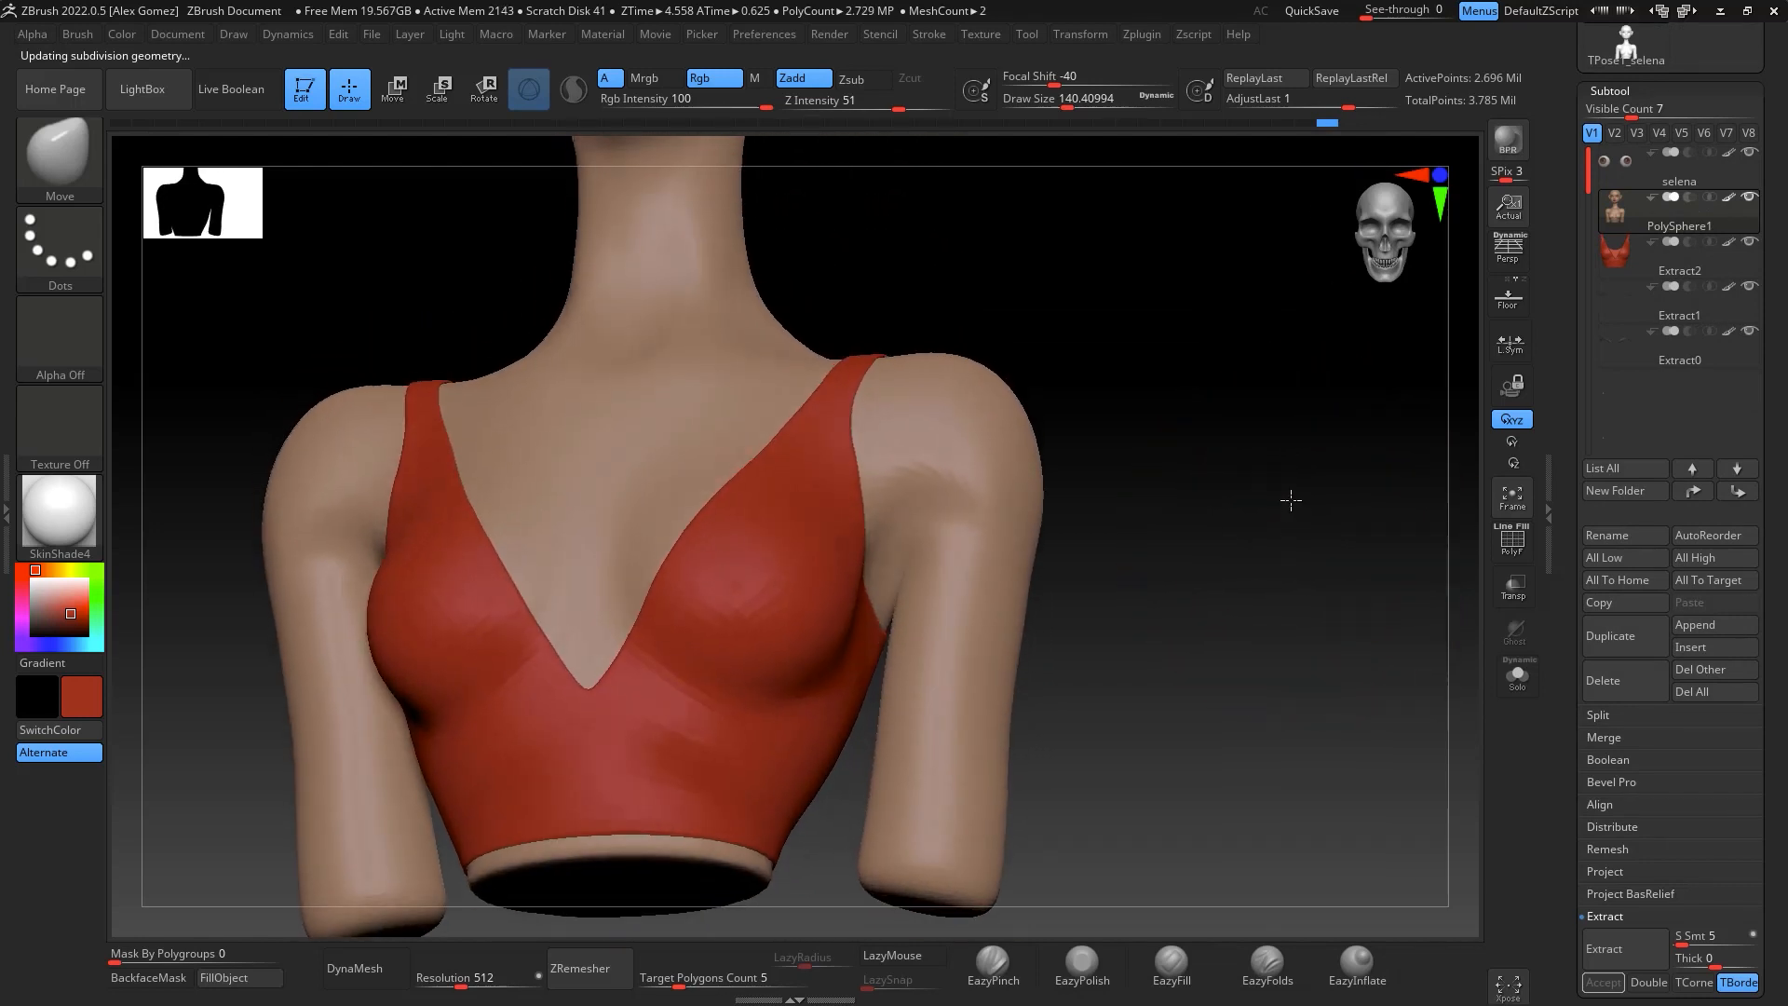
# Carve the crease between the arm and chest at the front armpits with the DamStandard brush at a draw size of about 46
pyautogui.press('b')
pyautogui.press('d')
pyautogui.press('s')
pyautogui.press('space')
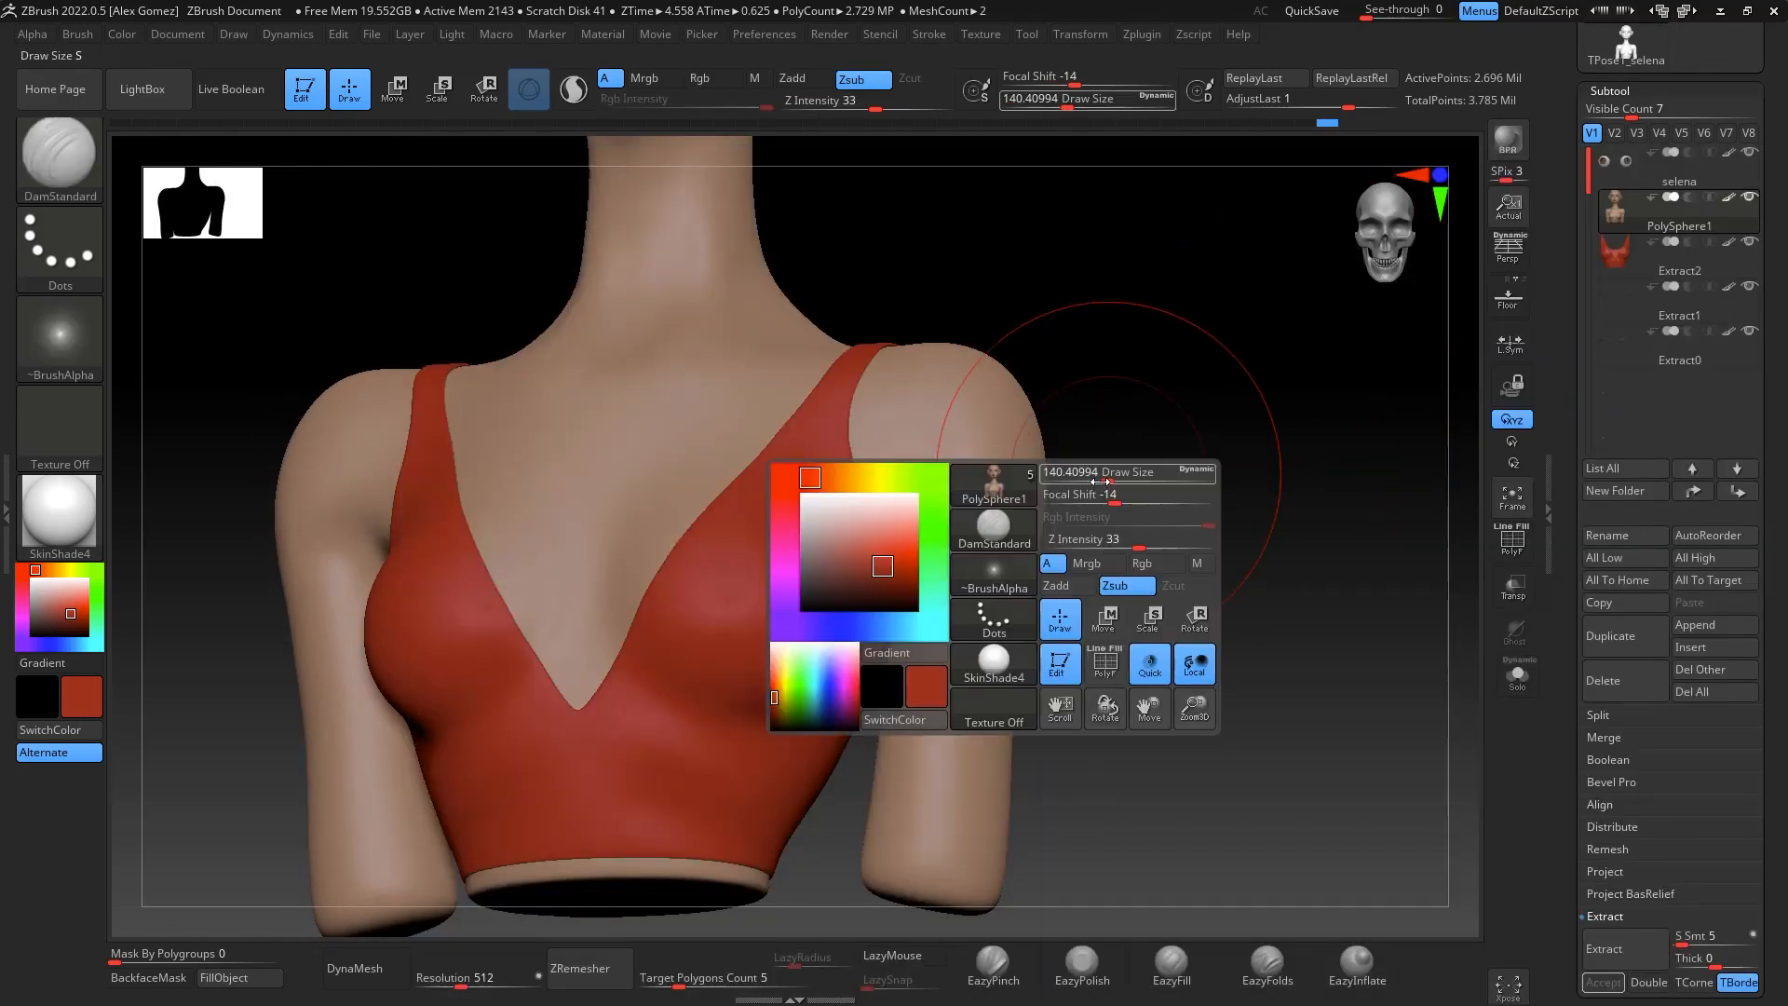
pyautogui.moveTo(1100, 481); pyautogui.dragTo(1074, 480)
pyautogui.moveTo(1203, 441)
pyautogui.mouseDown()
pyautogui.moveTo(1179, 457)
pyautogui.moveTo(1201, 466)
pyautogui.moveTo(1116, 364)
pyautogui.mouseUp()
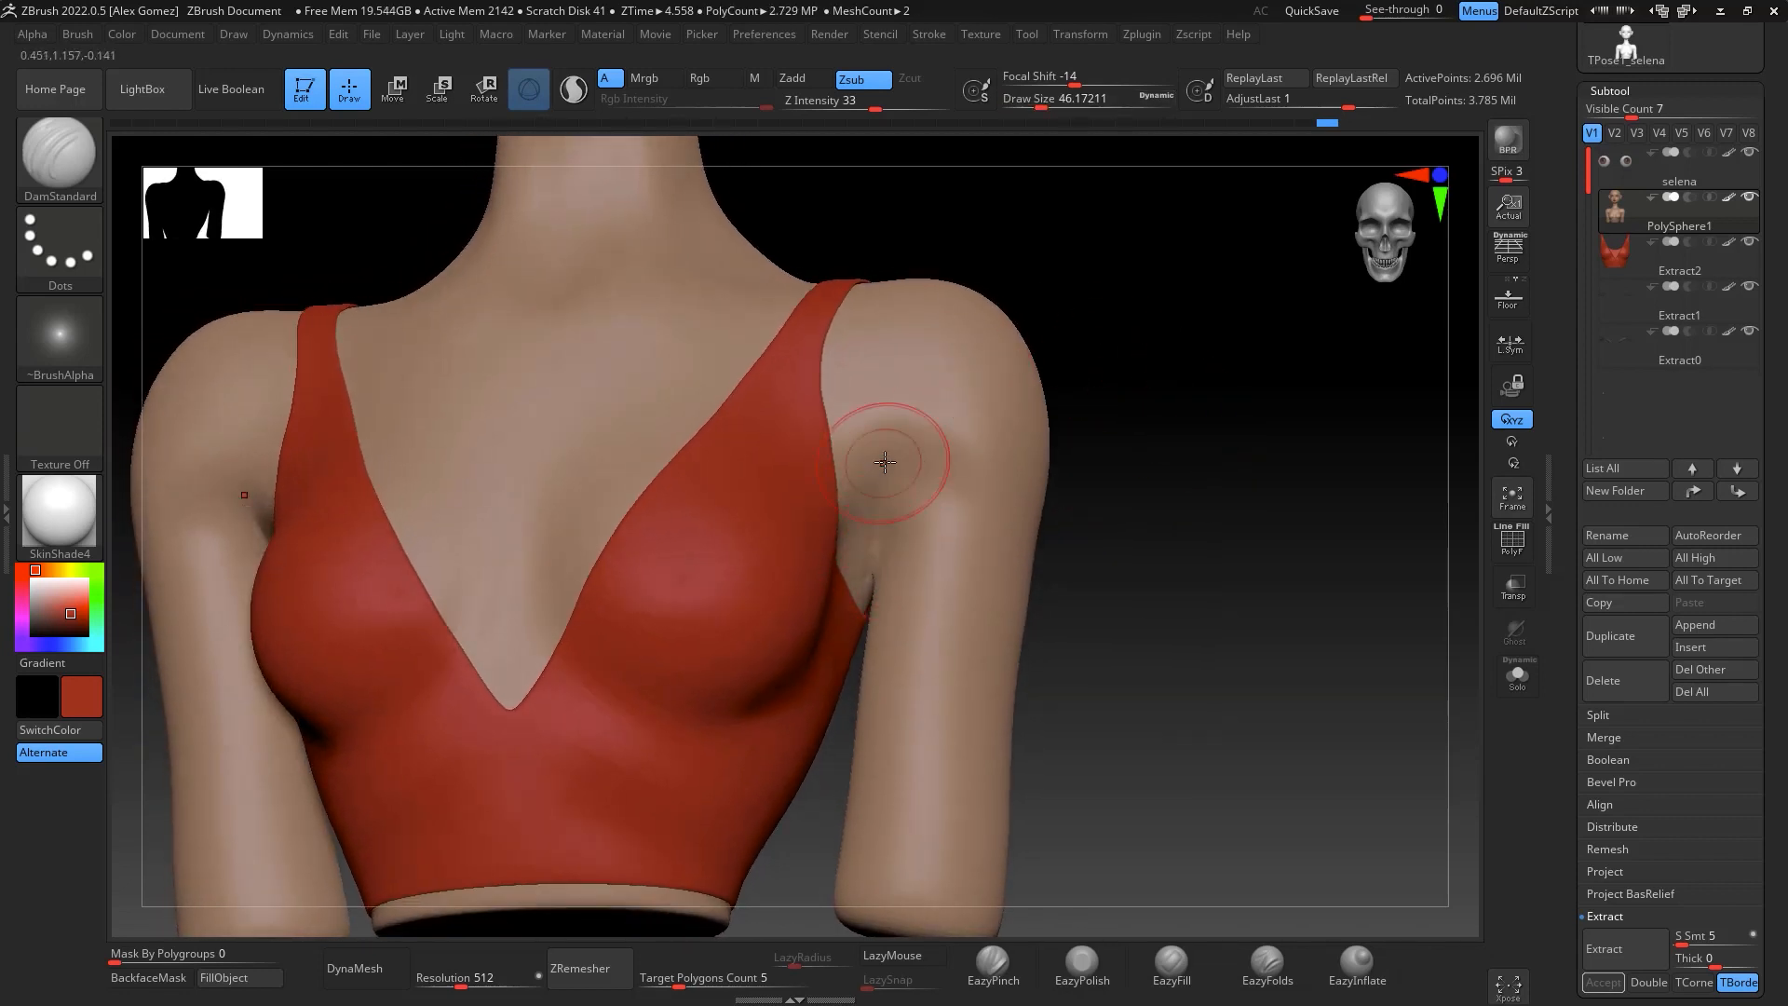
pyautogui.moveTo(884, 462)
pyautogui.mouseDown()
pyautogui.moveTo(881, 513)
pyautogui.moveTo(891, 482)
pyautogui.mouseUp()
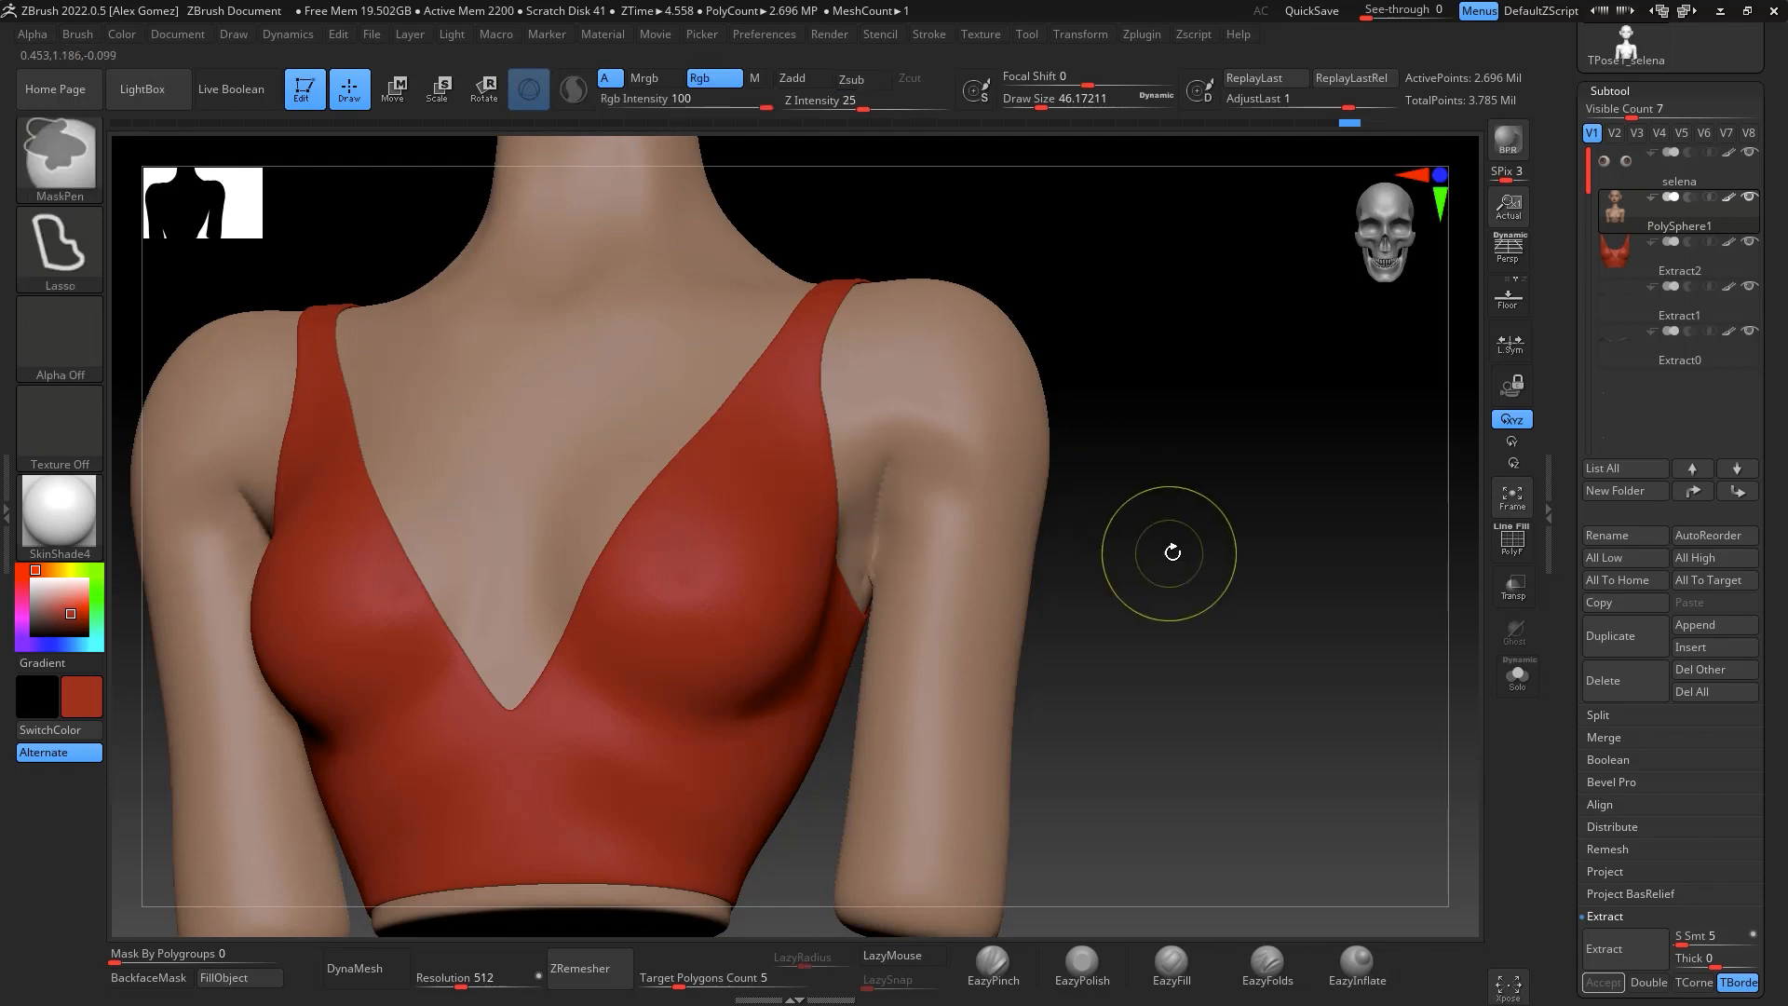
pyautogui.moveTo(1175, 552)
pyautogui.mouseDown()
pyautogui.moveTo(1214, 590)
pyautogui.moveTo(1202, 550)
pyautogui.mouseUp()
pyautogui.keyDown('ctrl'); pyautogui.click(1210, 583); pyautogui.keyUp('ctrl')
pyautogui.keyDown('ctrl'); pyautogui.click(1201, 520); pyautogui.keyUp('ctrl')
pyautogui.press('ctrl')
pyautogui.press('ctrl')
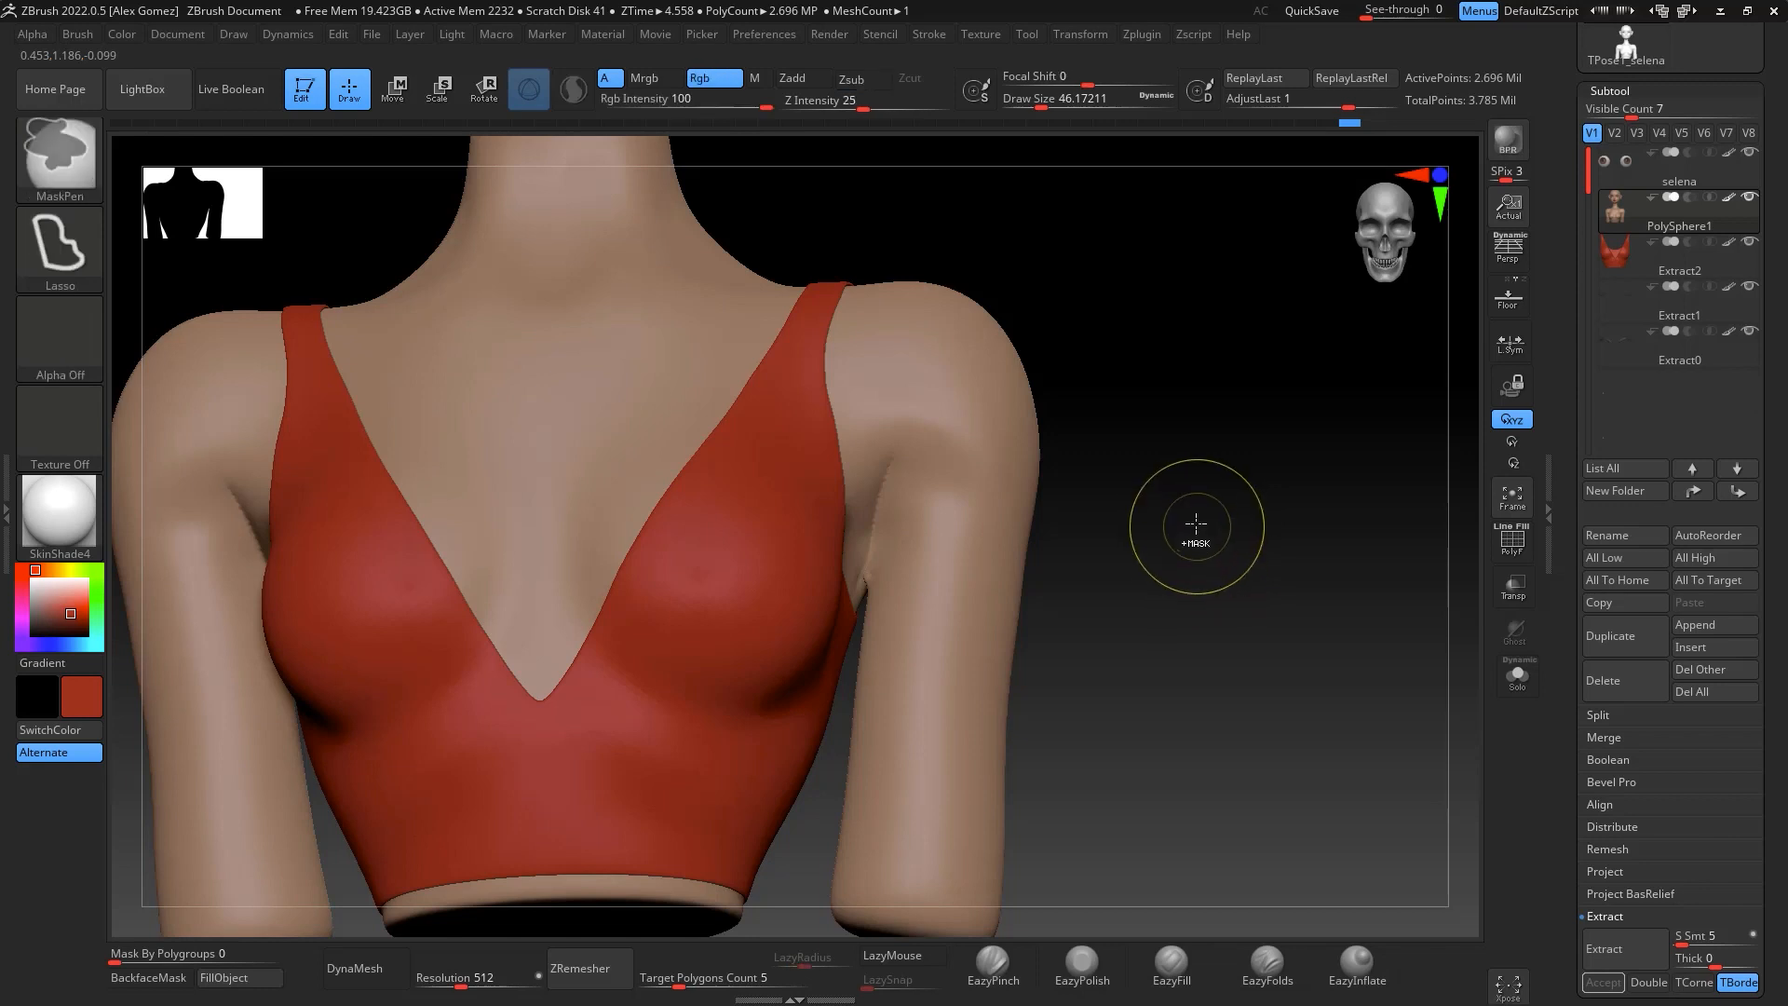
pyautogui.keyDown('ctrl'); pyautogui.click(1201, 535); pyautogui.keyUp('ctrl')
pyautogui.keyDown('ctrl'); pyautogui.click(1199, 548); pyautogui.keyUp('ctrl')
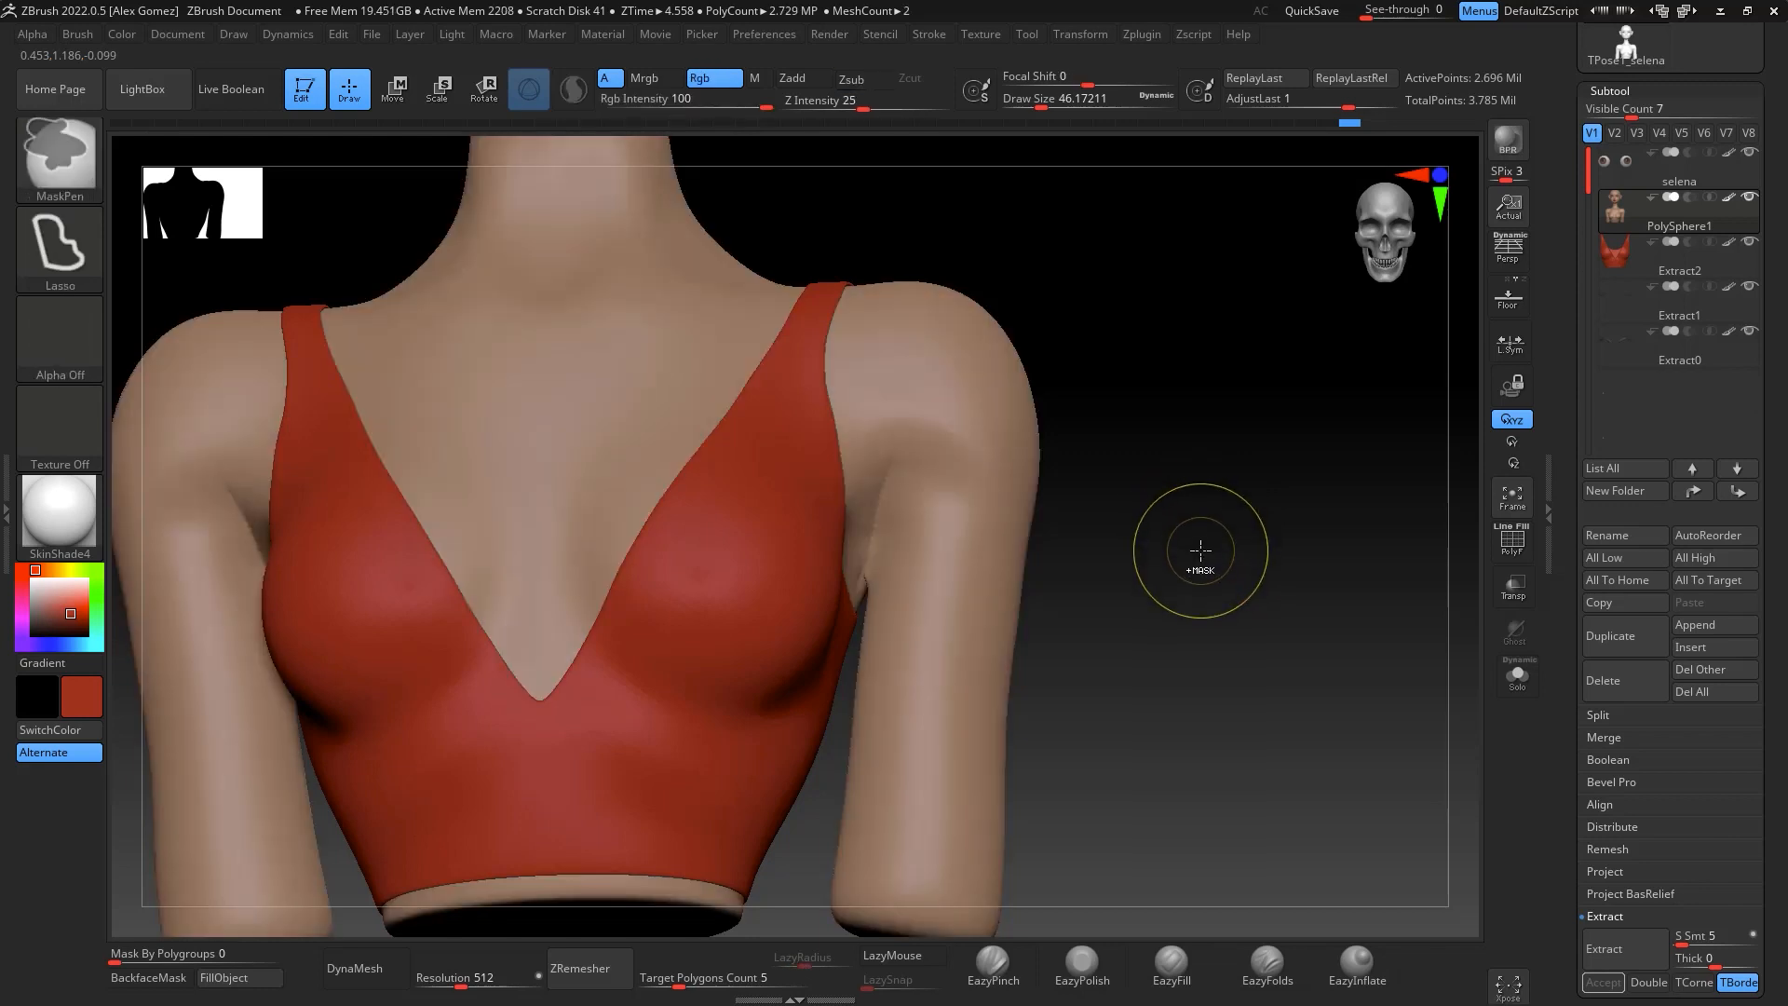
pyautogui.moveTo(1137, 507)
pyautogui.keyDown('shift'); pyautogui.mouseDown()
pyautogui.moveTo(1213, 543)
pyautogui.moveTo(1204, 519)
pyautogui.mouseUp(); pyautogui.keyUp('shift')
pyautogui.moveTo(1142, 387)
pyautogui.mouseDown()
pyautogui.moveTo(1155, 332)
pyautogui.moveTo(1185, 334)
pyautogui.moveTo(1215, 386)
pyautogui.mouseUp()
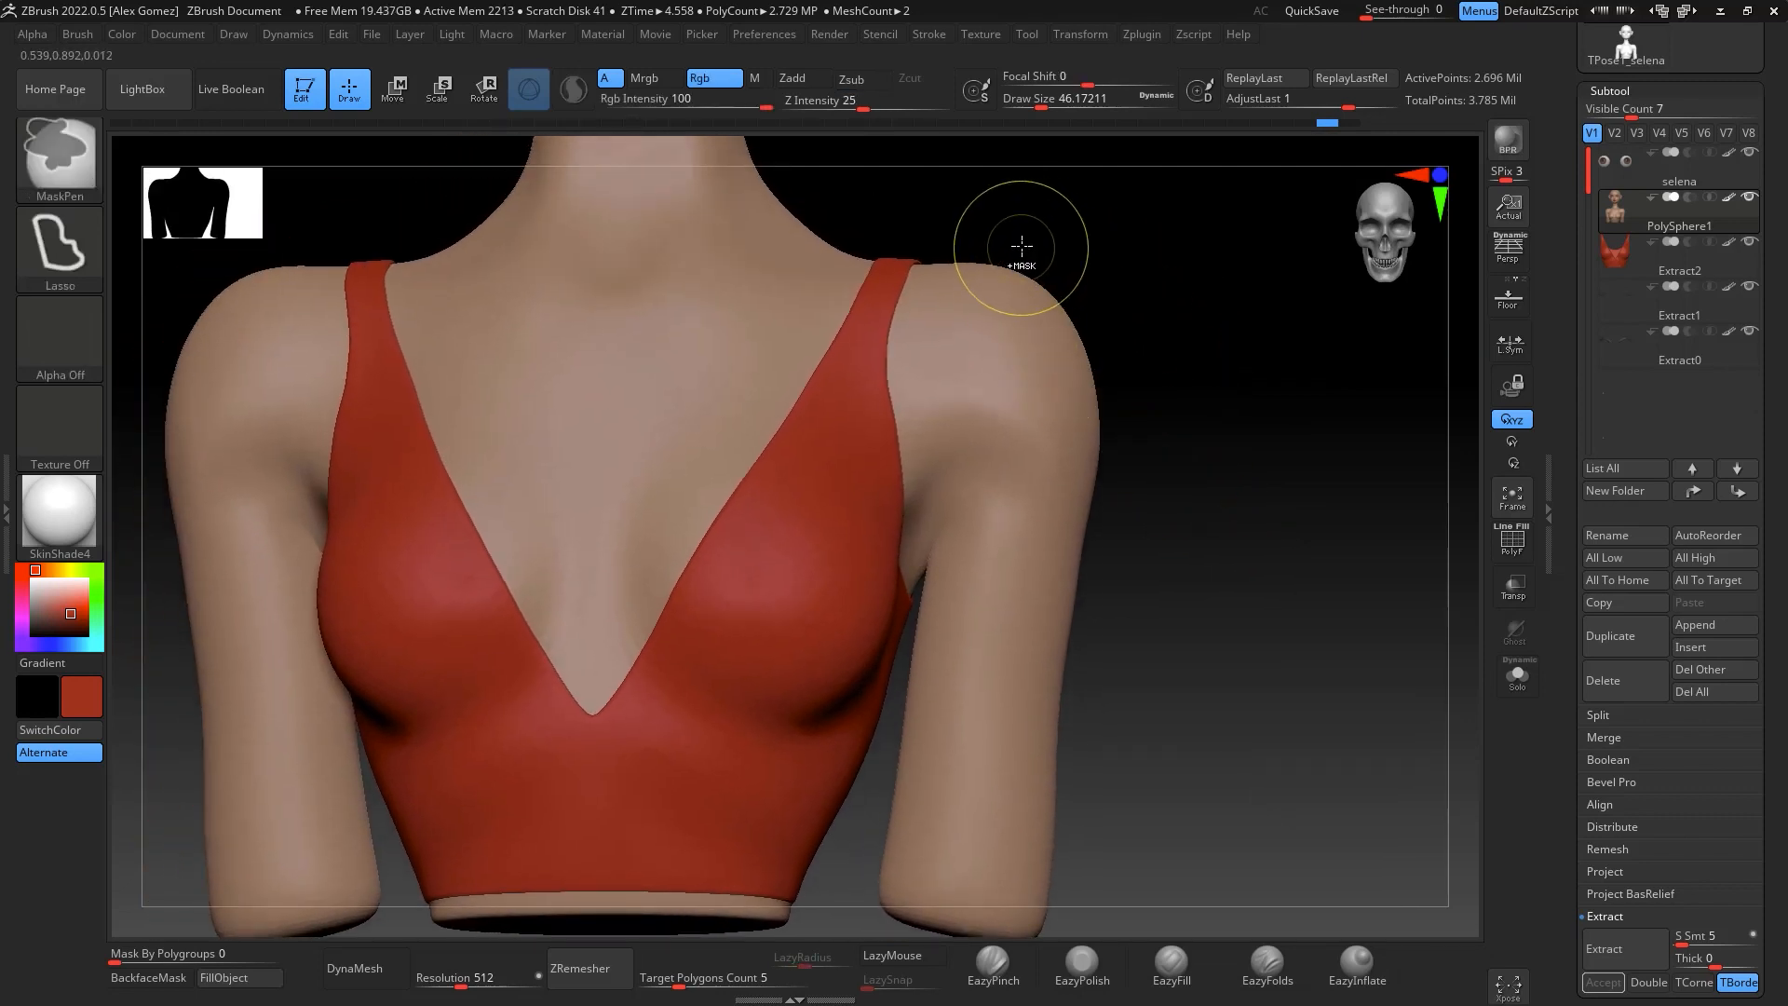
# Mask both arms with a lasso outline running from the top of the shoulders down along the armpits
pyautogui.moveTo(1009, 274)
pyautogui.keyDown('ctrl'); pyautogui.mouseDown()
pyautogui.moveTo(922, 549)
pyautogui.moveTo(918, 932)
pyautogui.moveTo(1202, 298)
pyautogui.mouseUp(); pyautogui.keyUp('ctrl')
pyautogui.moveTo(1301, 531); pyautogui.dragTo(1295, 507)
pyautogui.press('space')
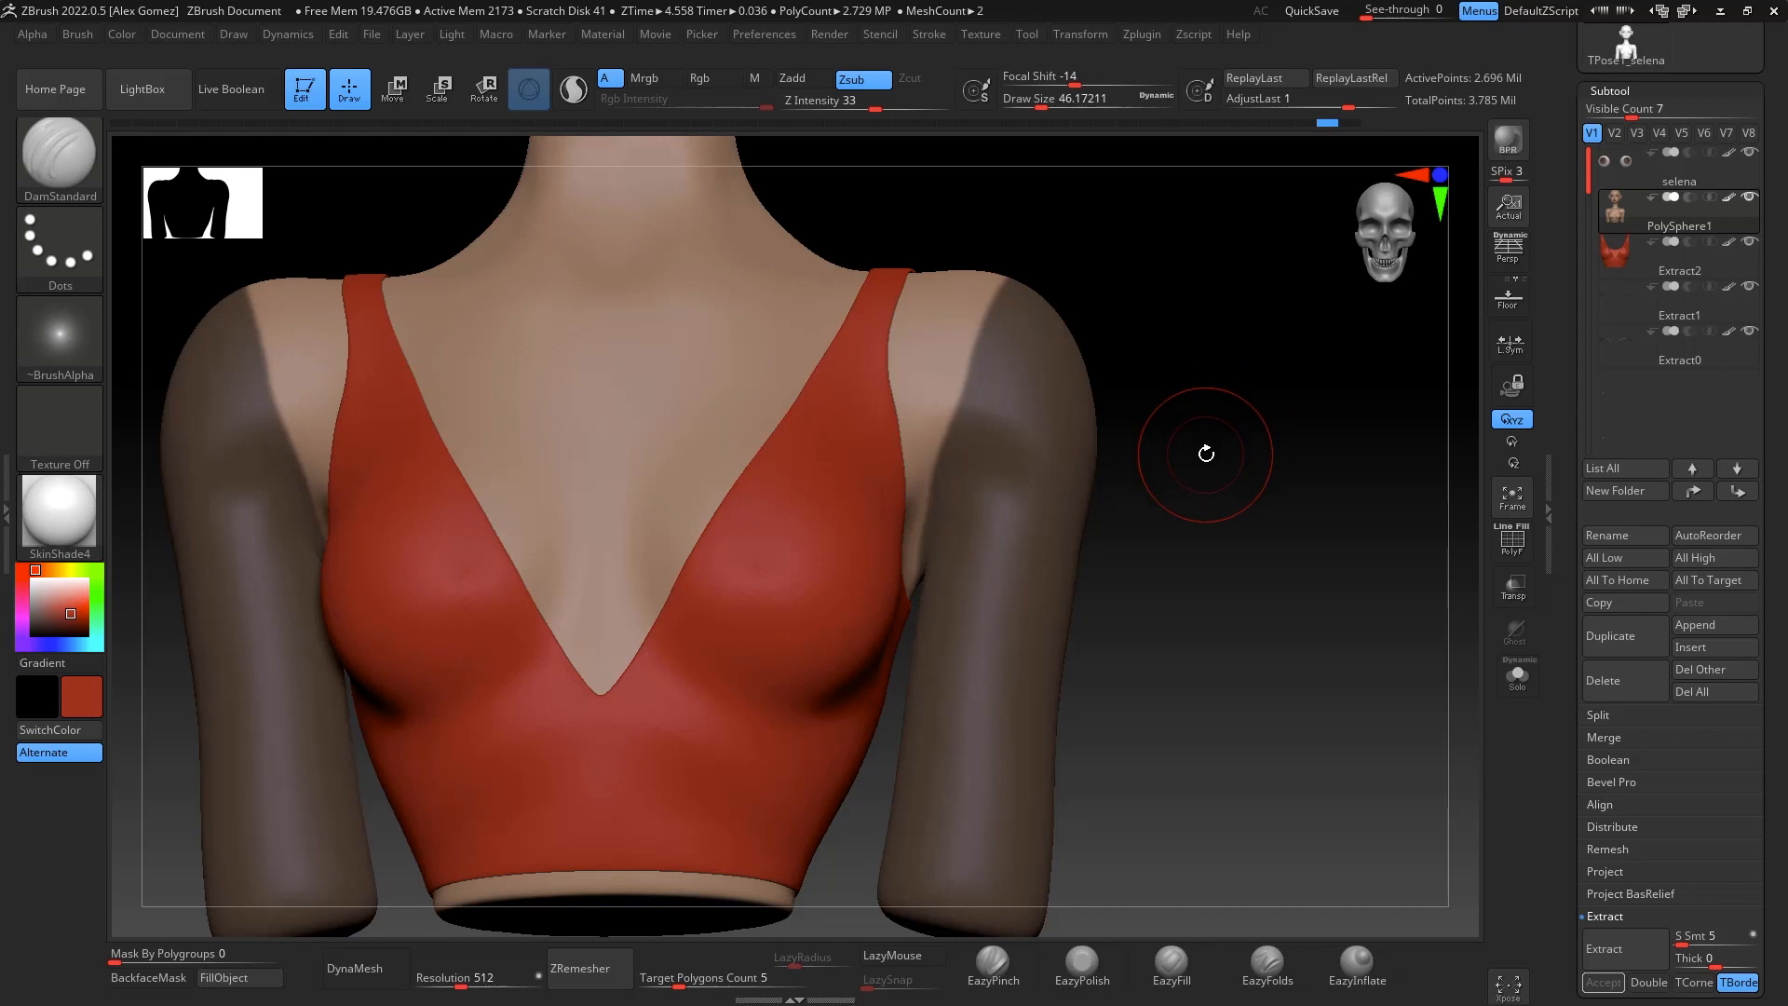
# Switch the mask stroke to FreeHand and refine the inner edge of the arm mask near the armpits at a draw size of 28.75
pyautogui.press('b')
pyautogui.press('s')
pyautogui.press('t')
pyautogui.press('space')
pyautogui.moveTo(1117, 456); pyautogui.dragTo(1102, 455)
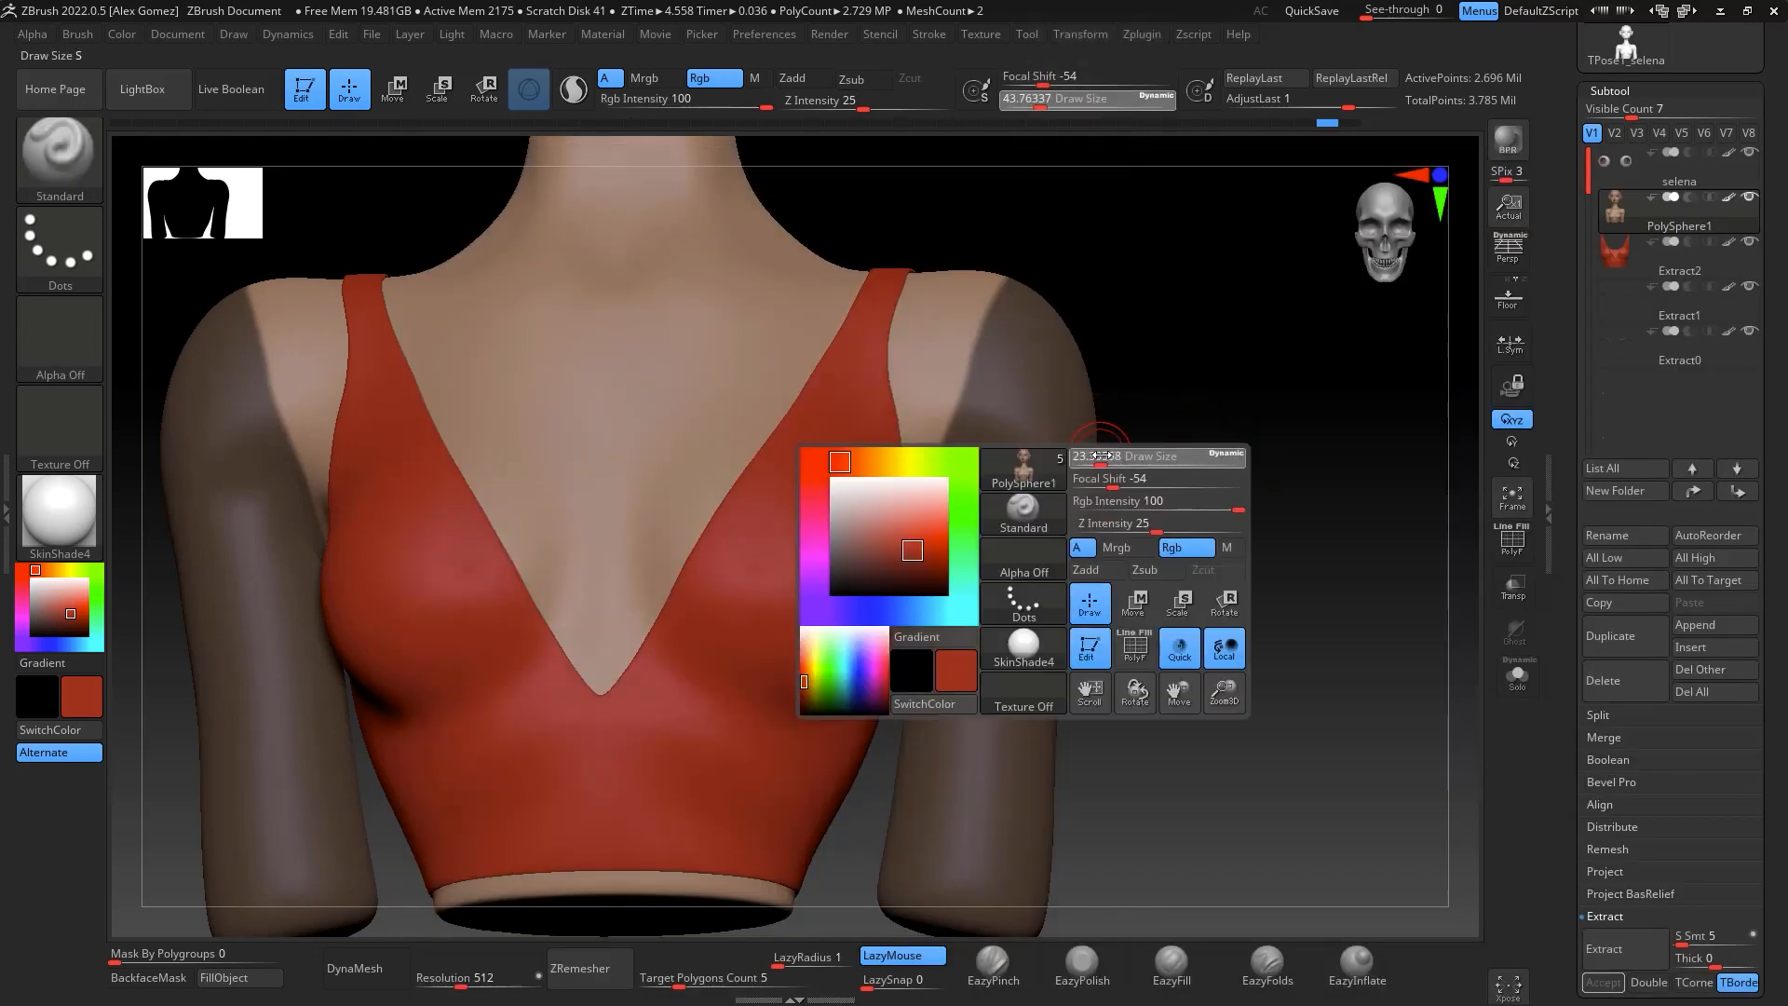
pyautogui.press('ctrl')
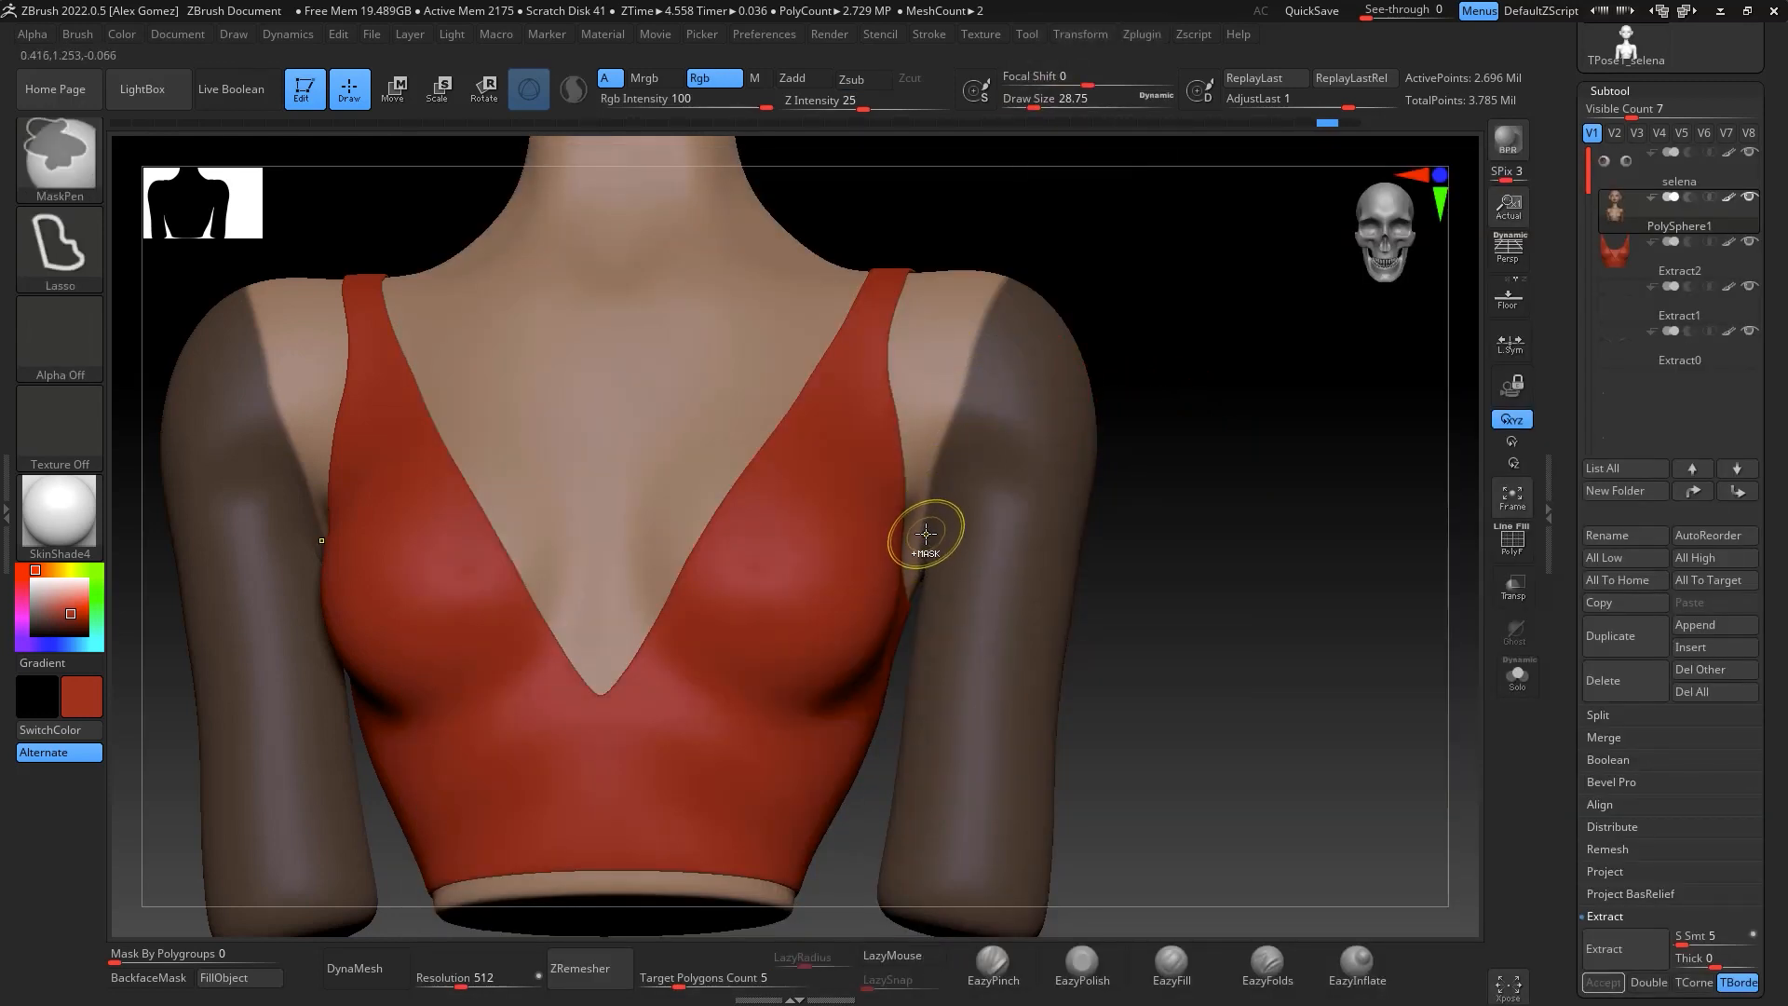
pyautogui.click(56, 244)
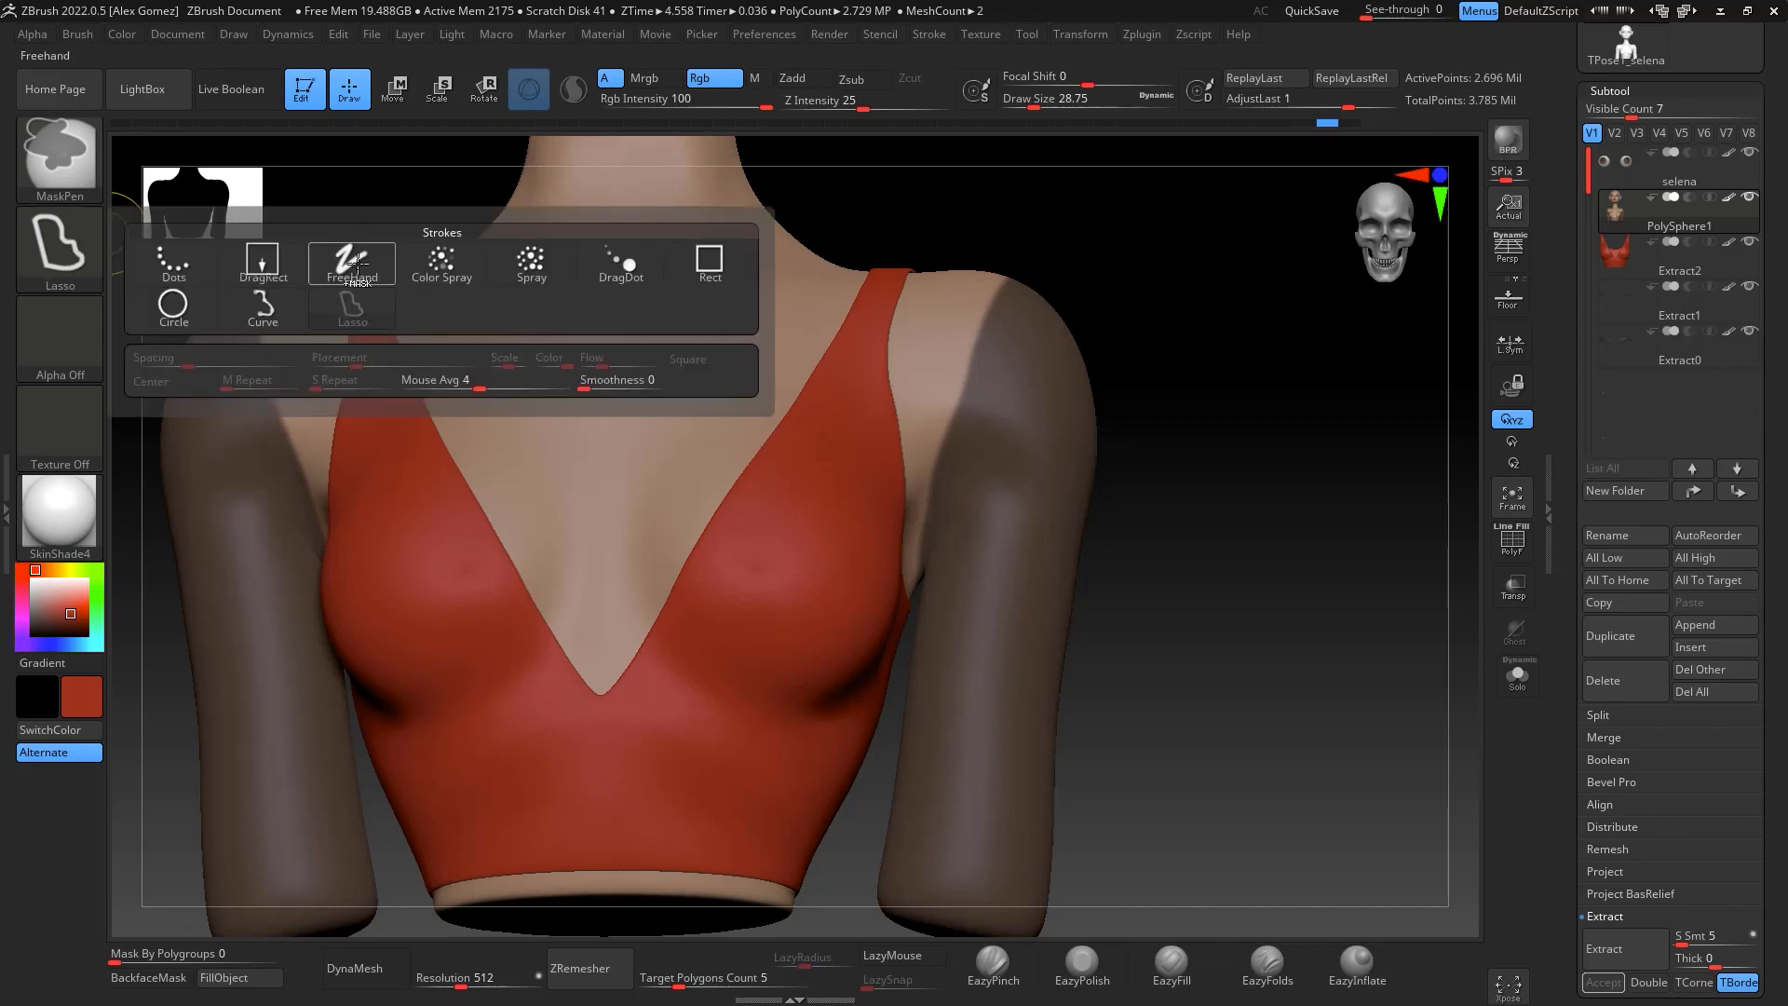
pyautogui.click(352, 261)
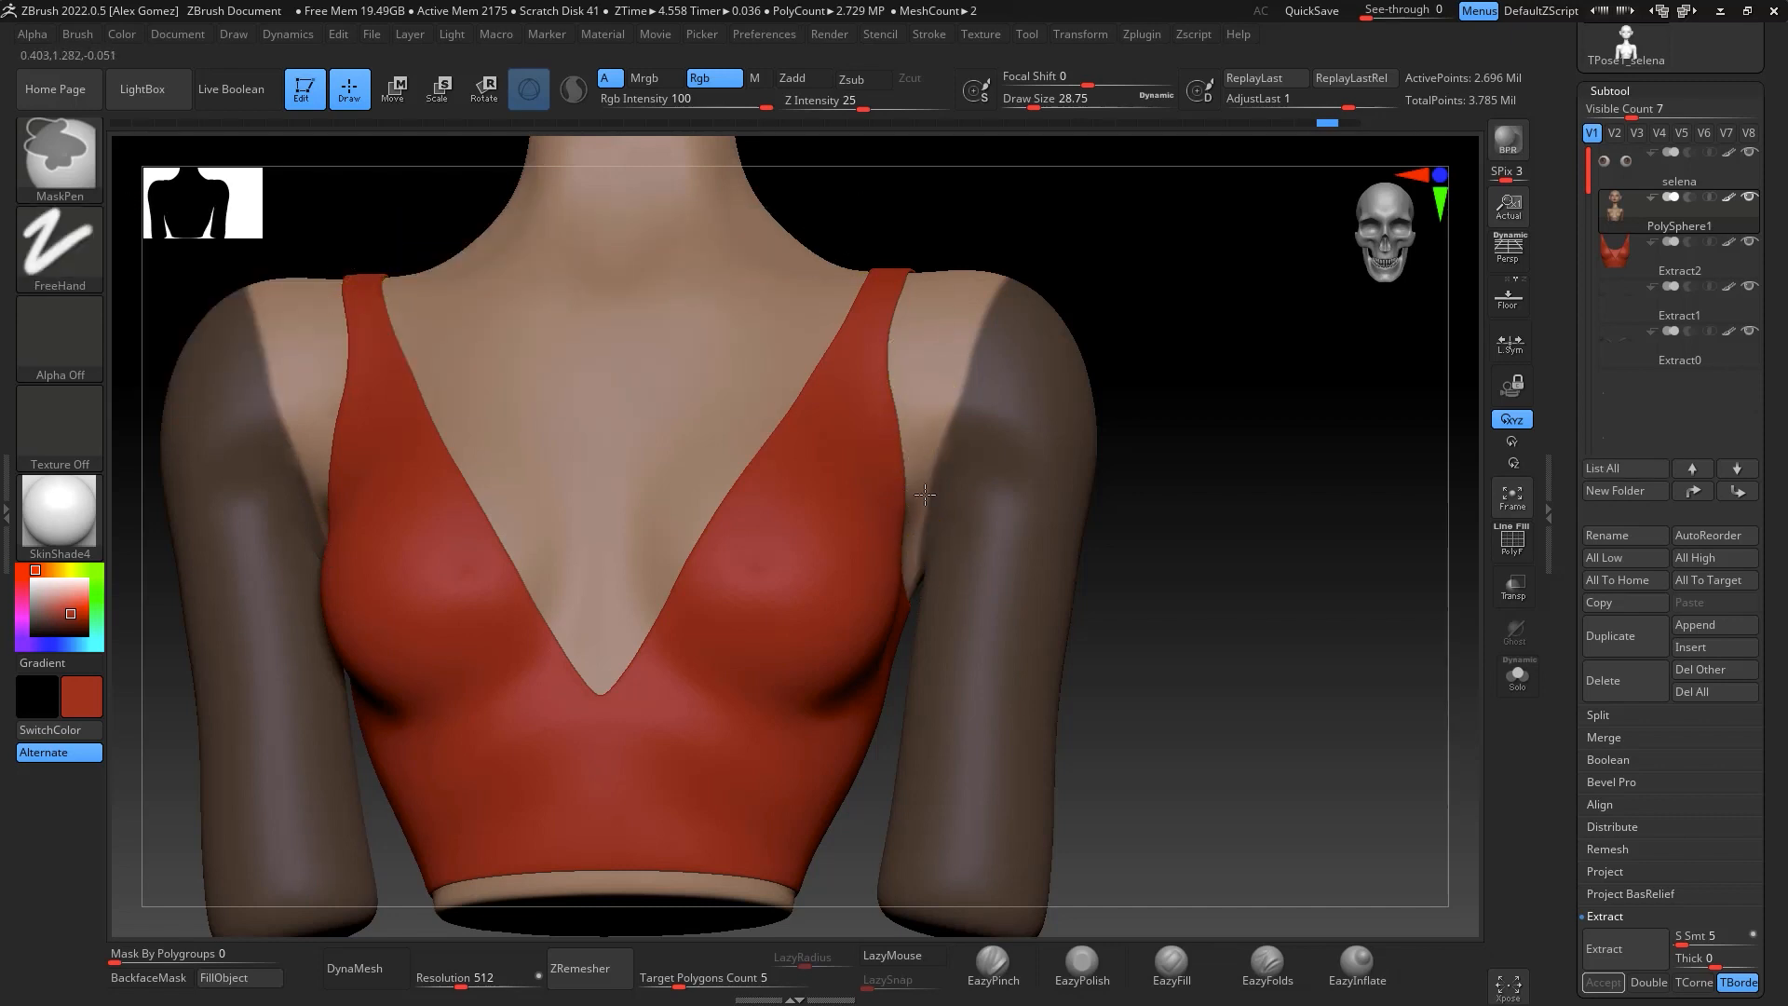
pyautogui.moveTo(925, 495)
pyautogui.keyDown('ctrl'); pyautogui.keyDown('alt'); pyautogui.mouseDown()
pyautogui.moveTo(908, 545)
pyautogui.moveTo(948, 361)
pyautogui.mouseUp(); pyautogui.keyUp('alt'); pyautogui.keyUp('ctrl')
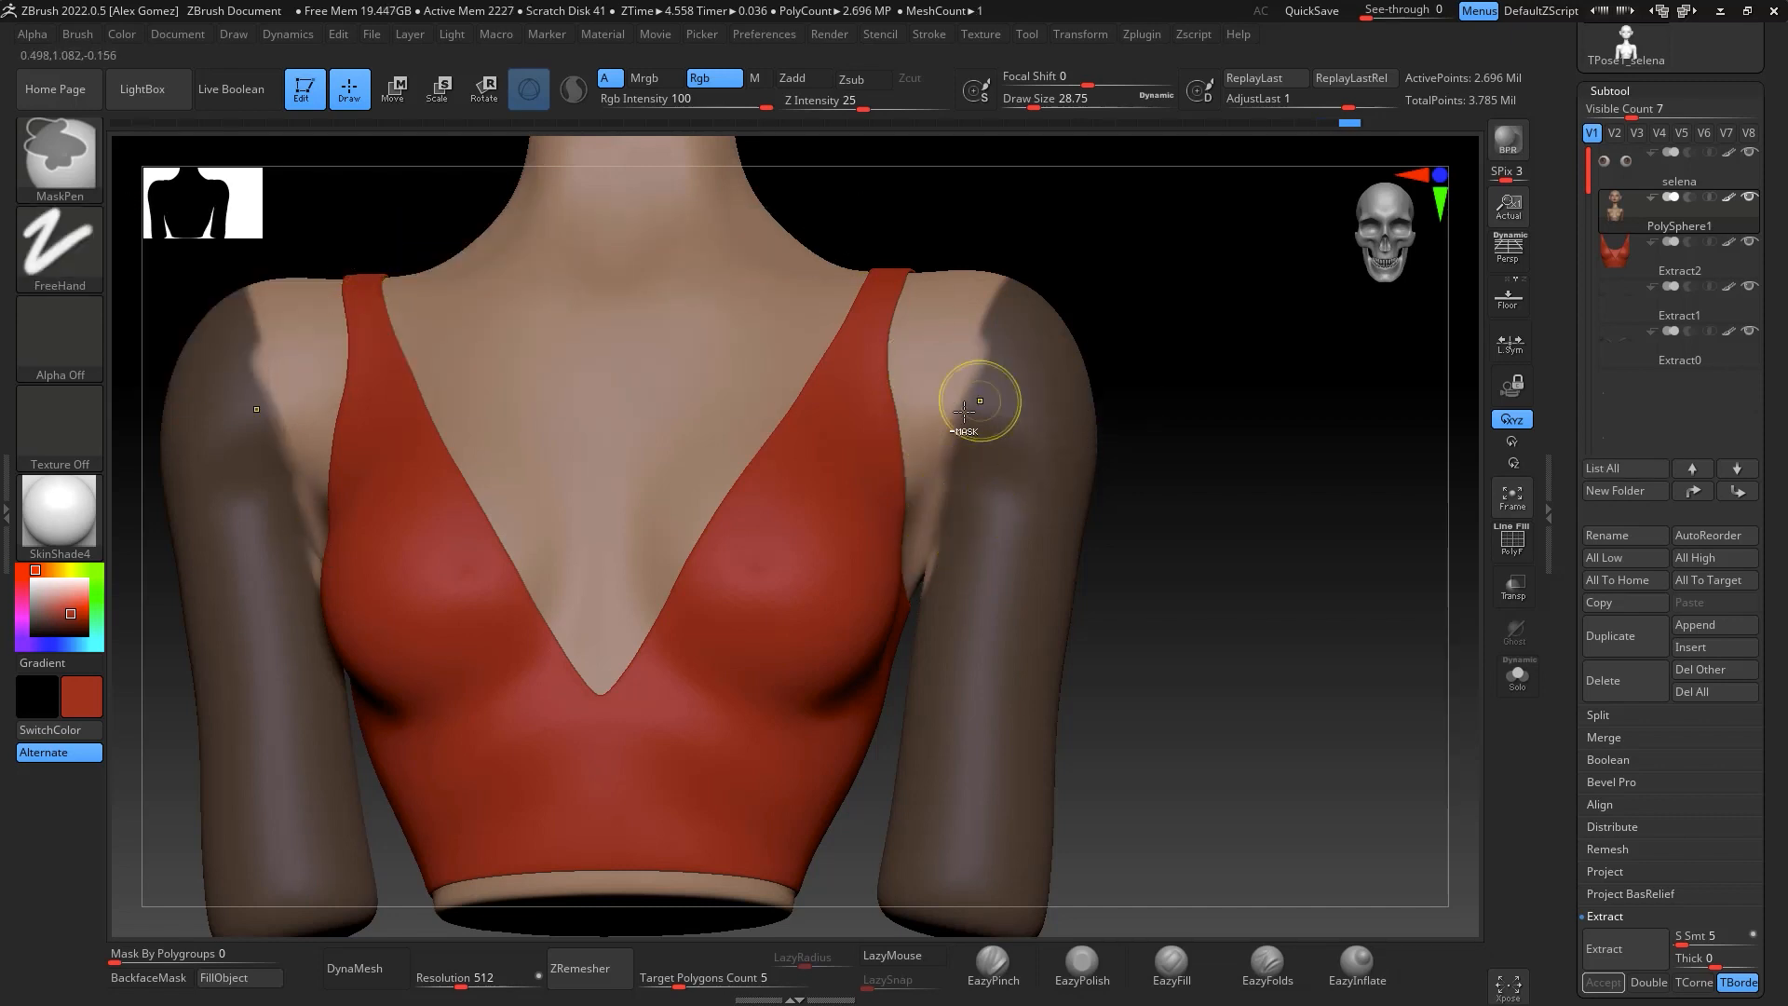
pyautogui.moveTo(1222, 487)
pyautogui.keyDown('alt'); pyautogui.mouseDown()
pyautogui.moveTo(1211, 512)
pyautogui.moveTo(1249, 515)
pyautogui.mouseUp(); pyautogui.keyUp('alt')
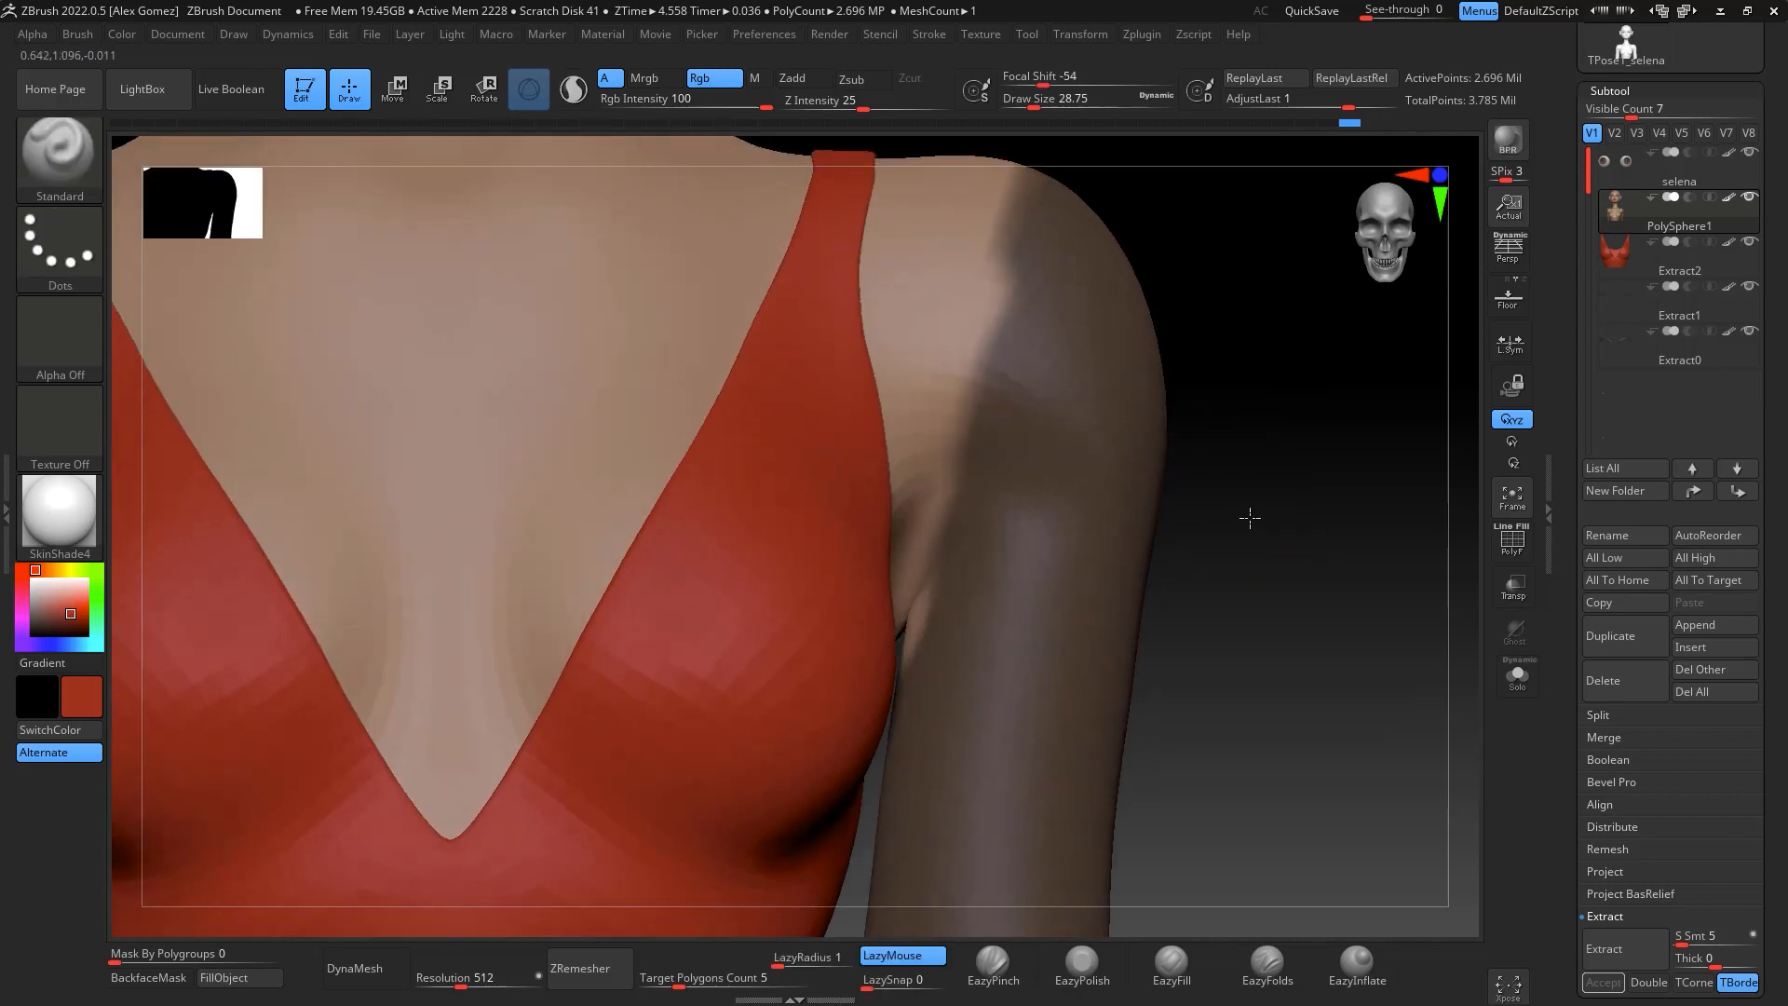
pyautogui.keyDown('ctrl'); pyautogui.keyDown('alt'); pyautogui.moveTo(923, 651); pyautogui.dragTo(925, 643); pyautogui.keyUp('alt'); pyautogui.keyUp('ctrl')
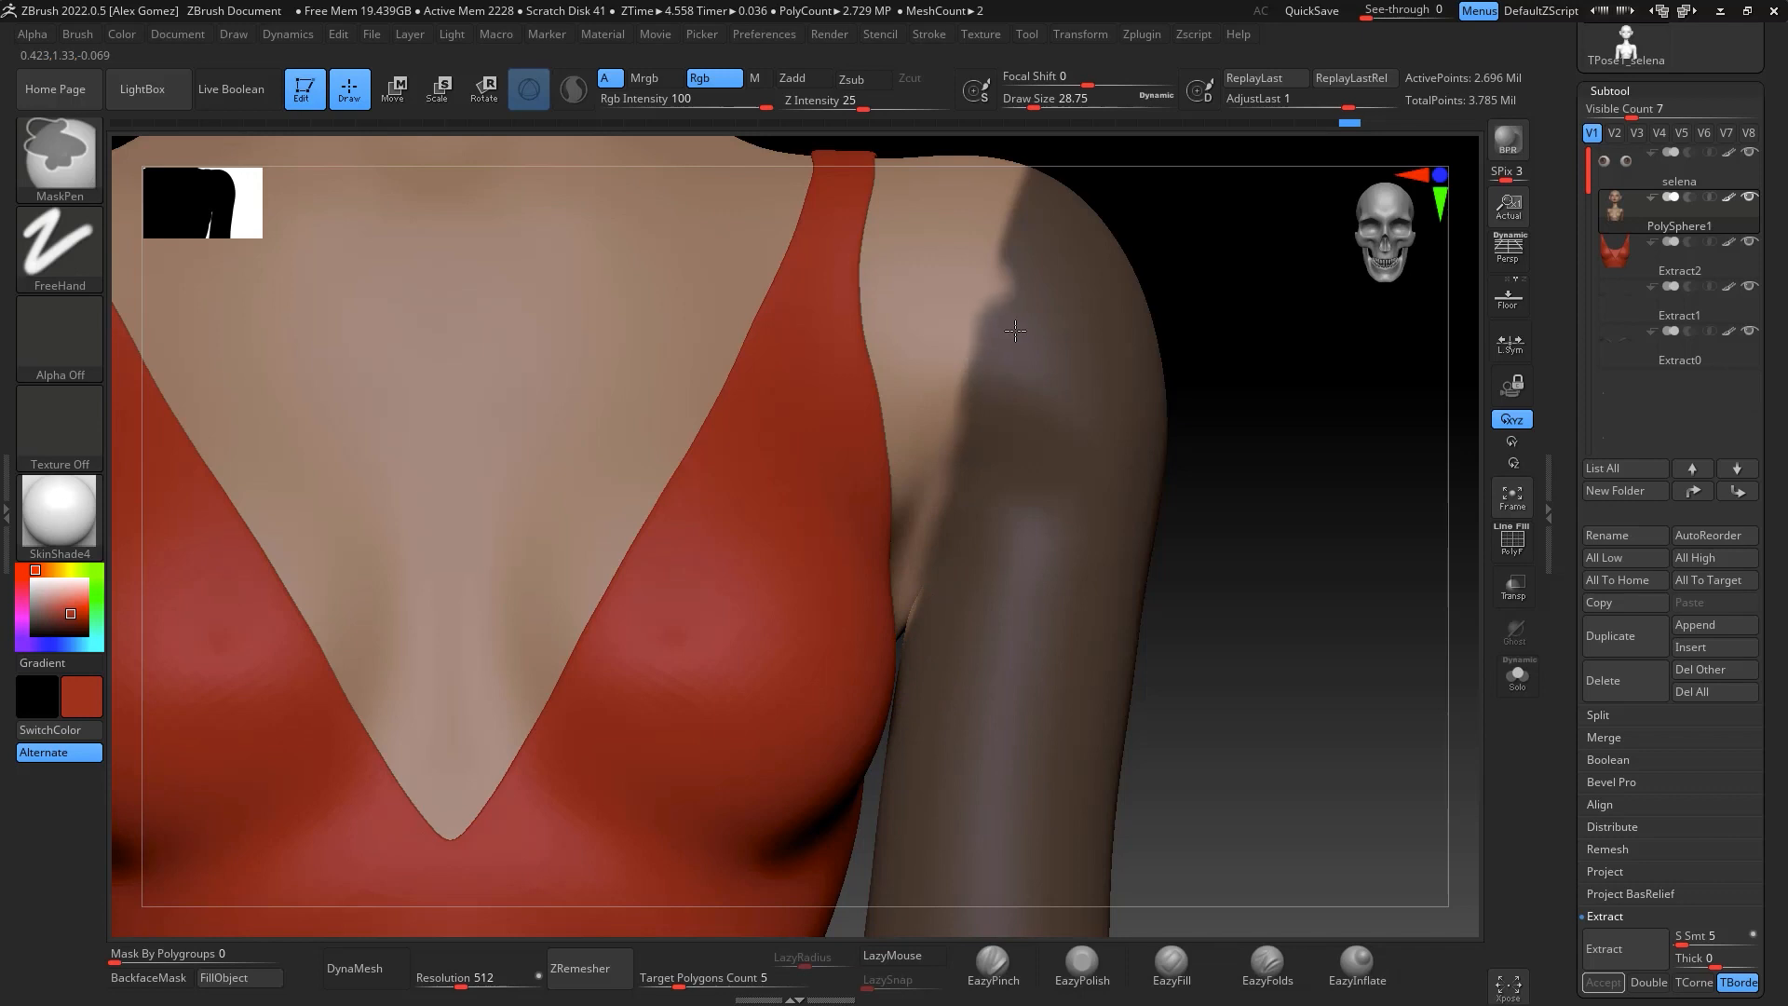
pyautogui.moveTo(1304, 459)
pyautogui.mouseDown()
pyautogui.moveTo(1283, 451)
pyautogui.moveTo(1300, 457)
pyautogui.mouseUp()
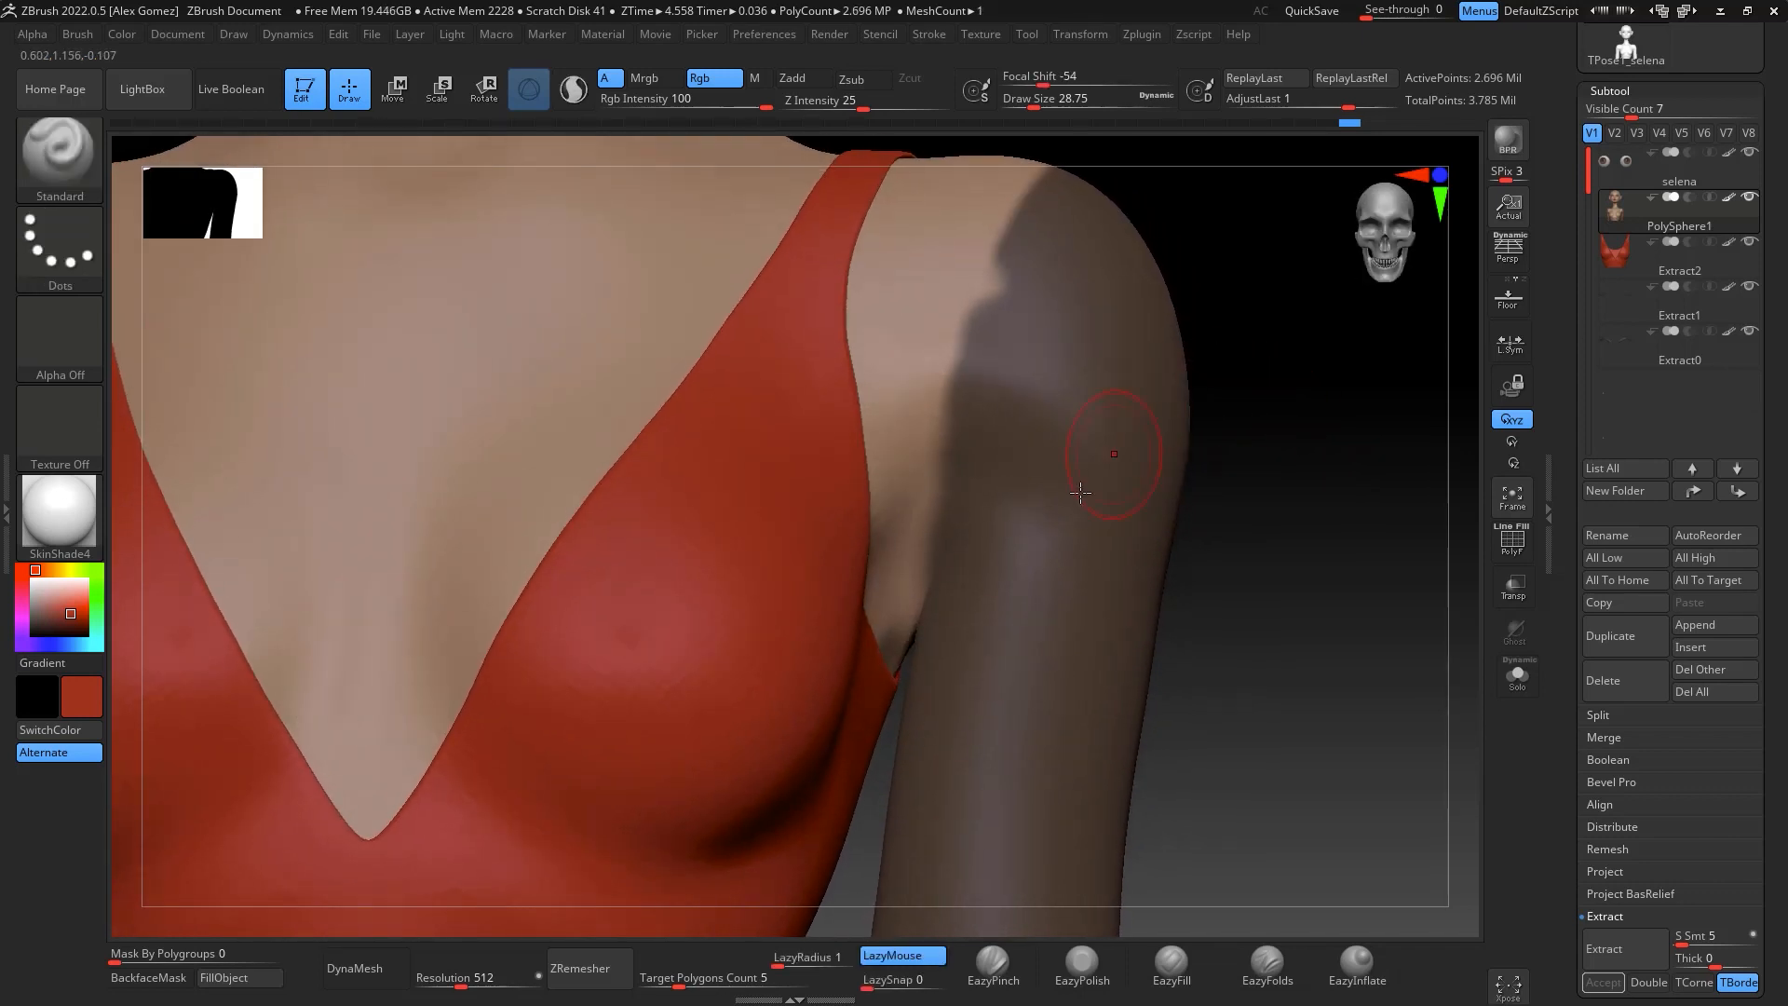
# Inflate the unmasked chest side of the armpits with EazyInflate at a draw size of about 97, and clear the arm mask
pyautogui.click(1345, 956)
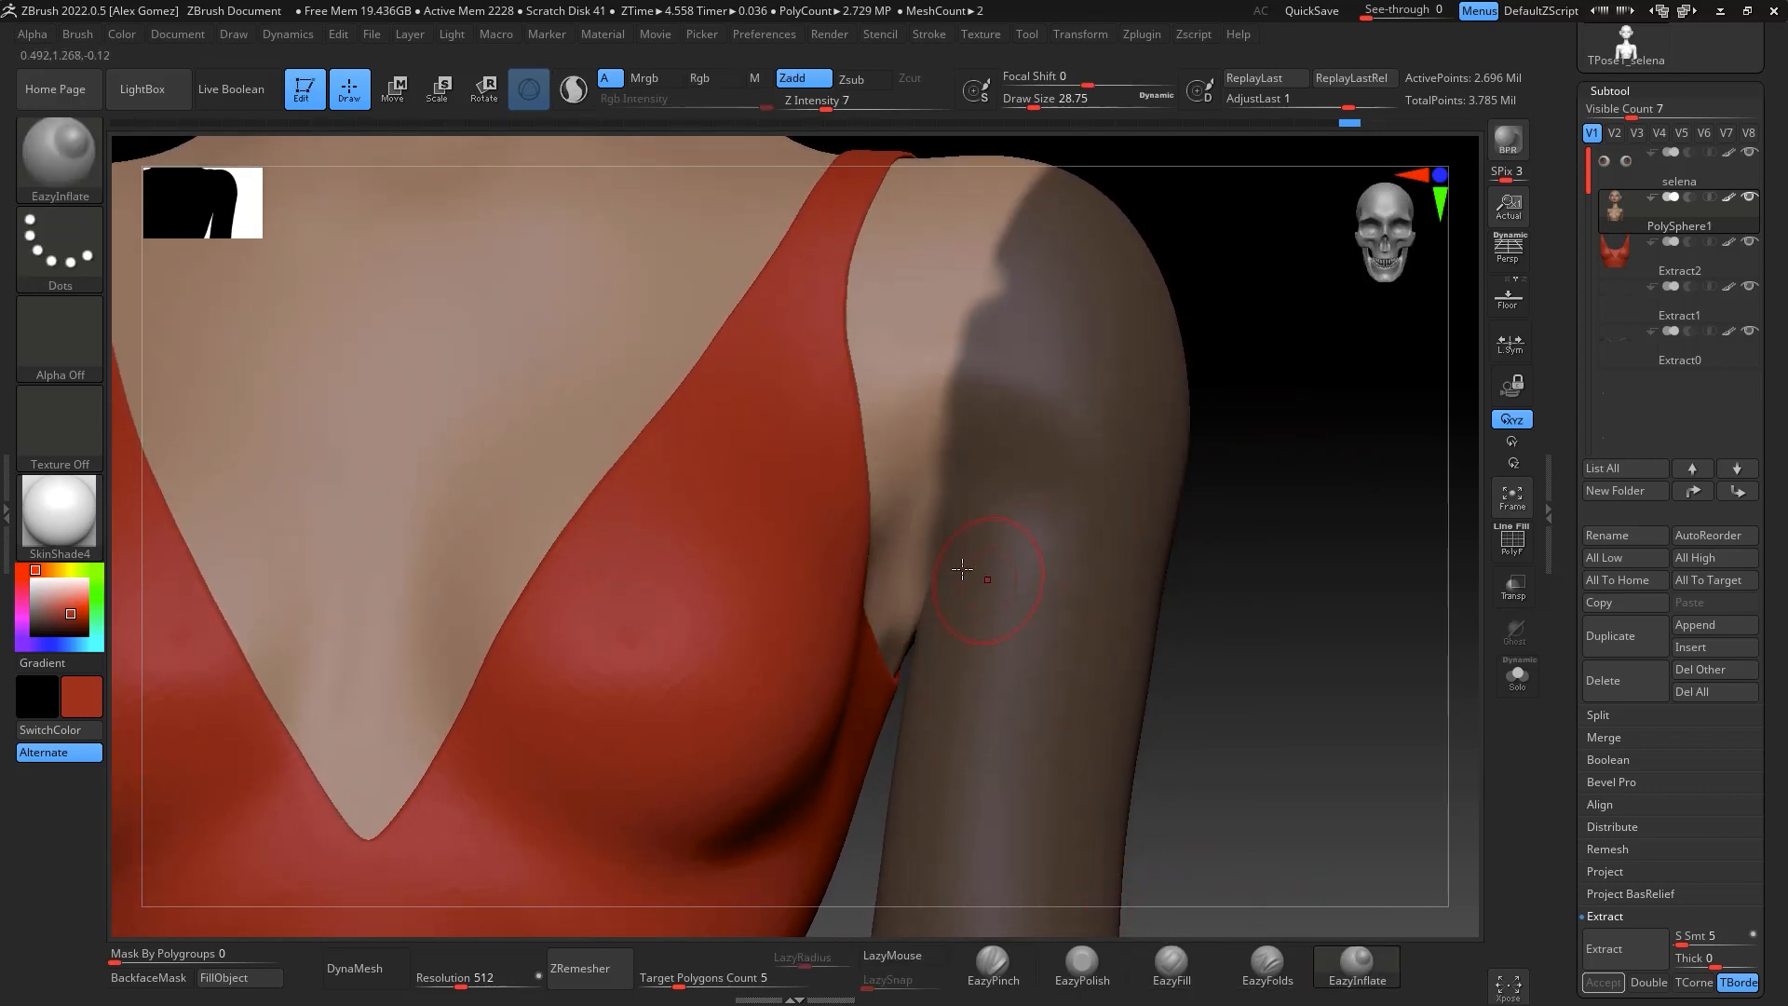
pyautogui.press('space')
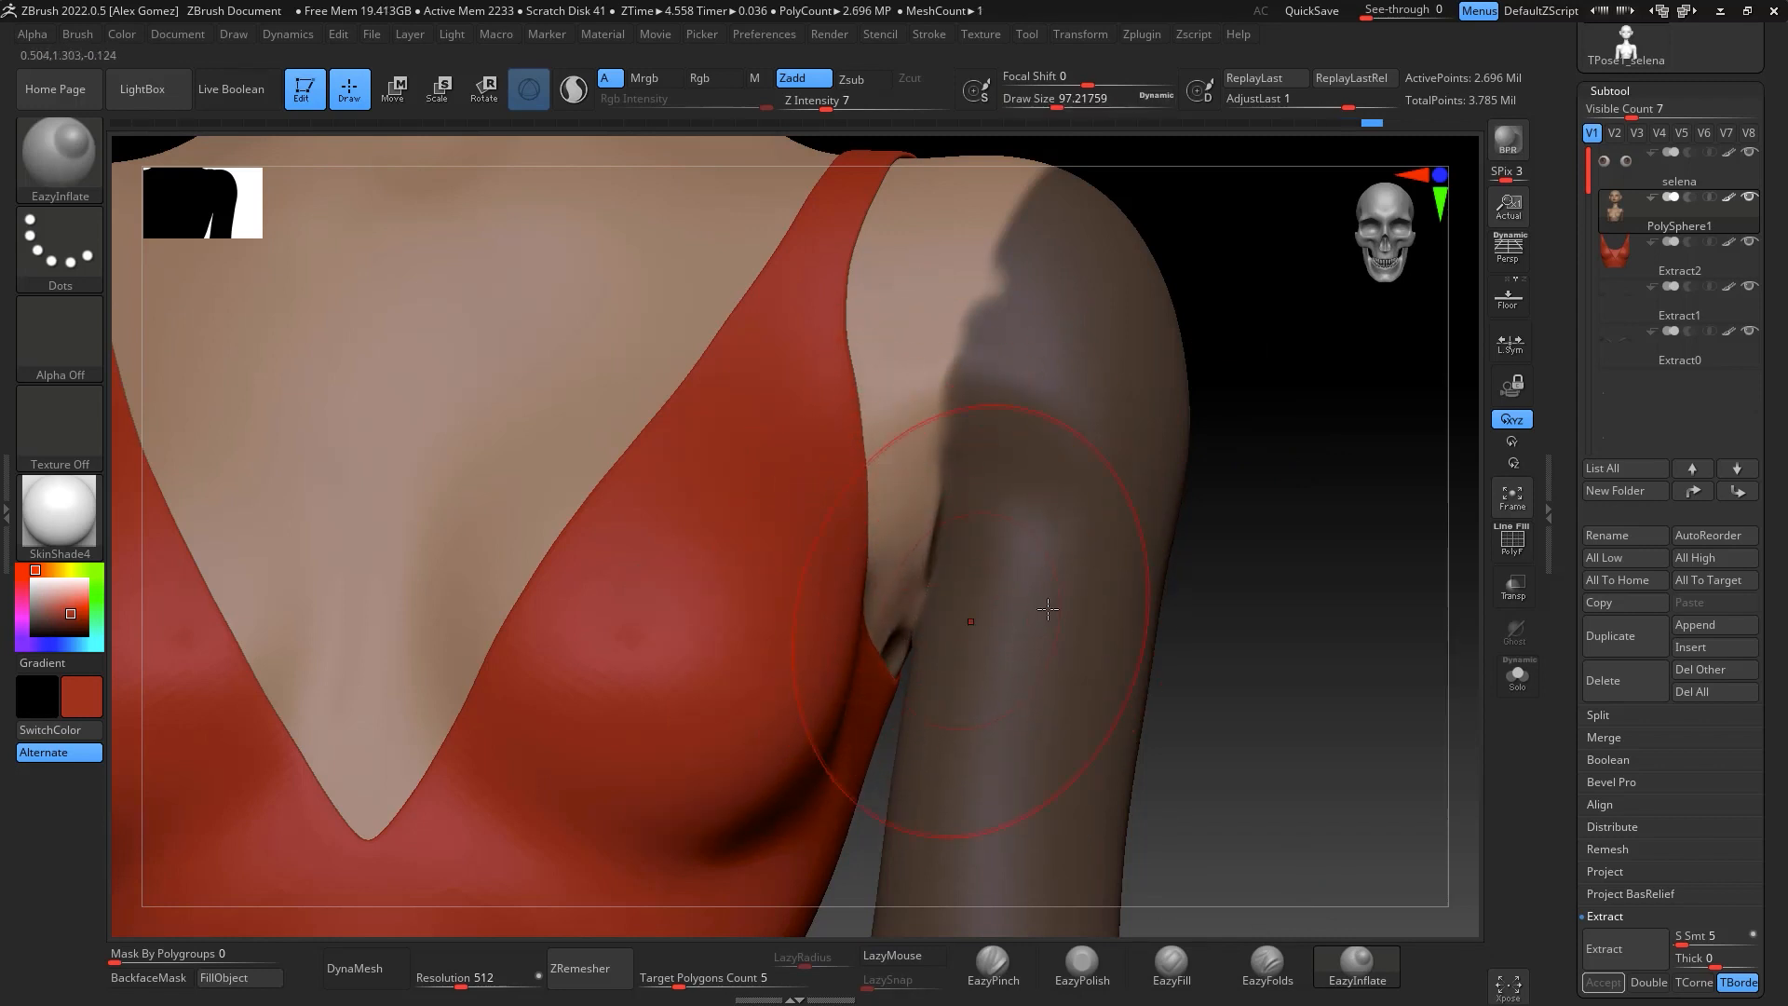
pyautogui.moveTo(1311, 514); pyautogui.dragTo(1254, 503)
pyautogui.moveTo(1299, 562); pyautogui.dragTo(1295, 568)
pyautogui.keyDown('ctrl'); pyautogui.moveTo(1274, 502); pyautogui.dragTo(1226, 507); pyautogui.keyUp('ctrl')
# Reduce the draw size to about 39 and smooth the armpit creases up to their upper ends on the shoulders
pyautogui.press('space')
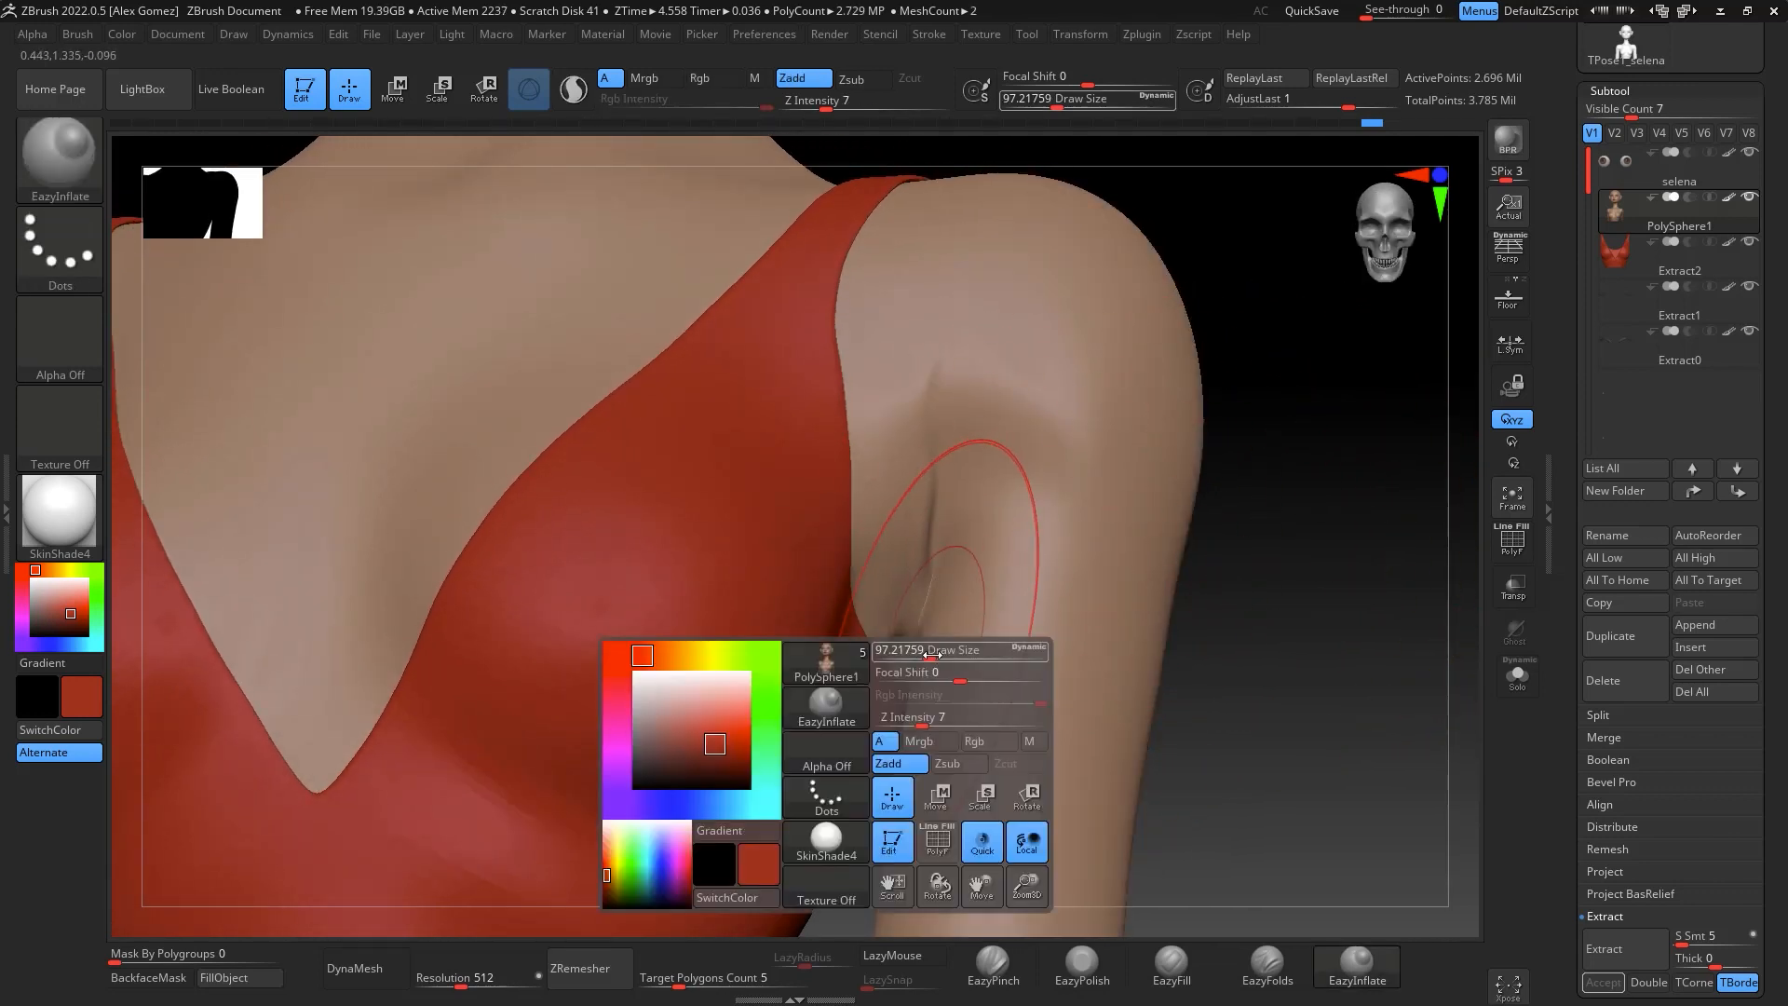
pyautogui.moveTo(930, 656); pyautogui.dragTo(910, 658)
pyautogui.press('shift')
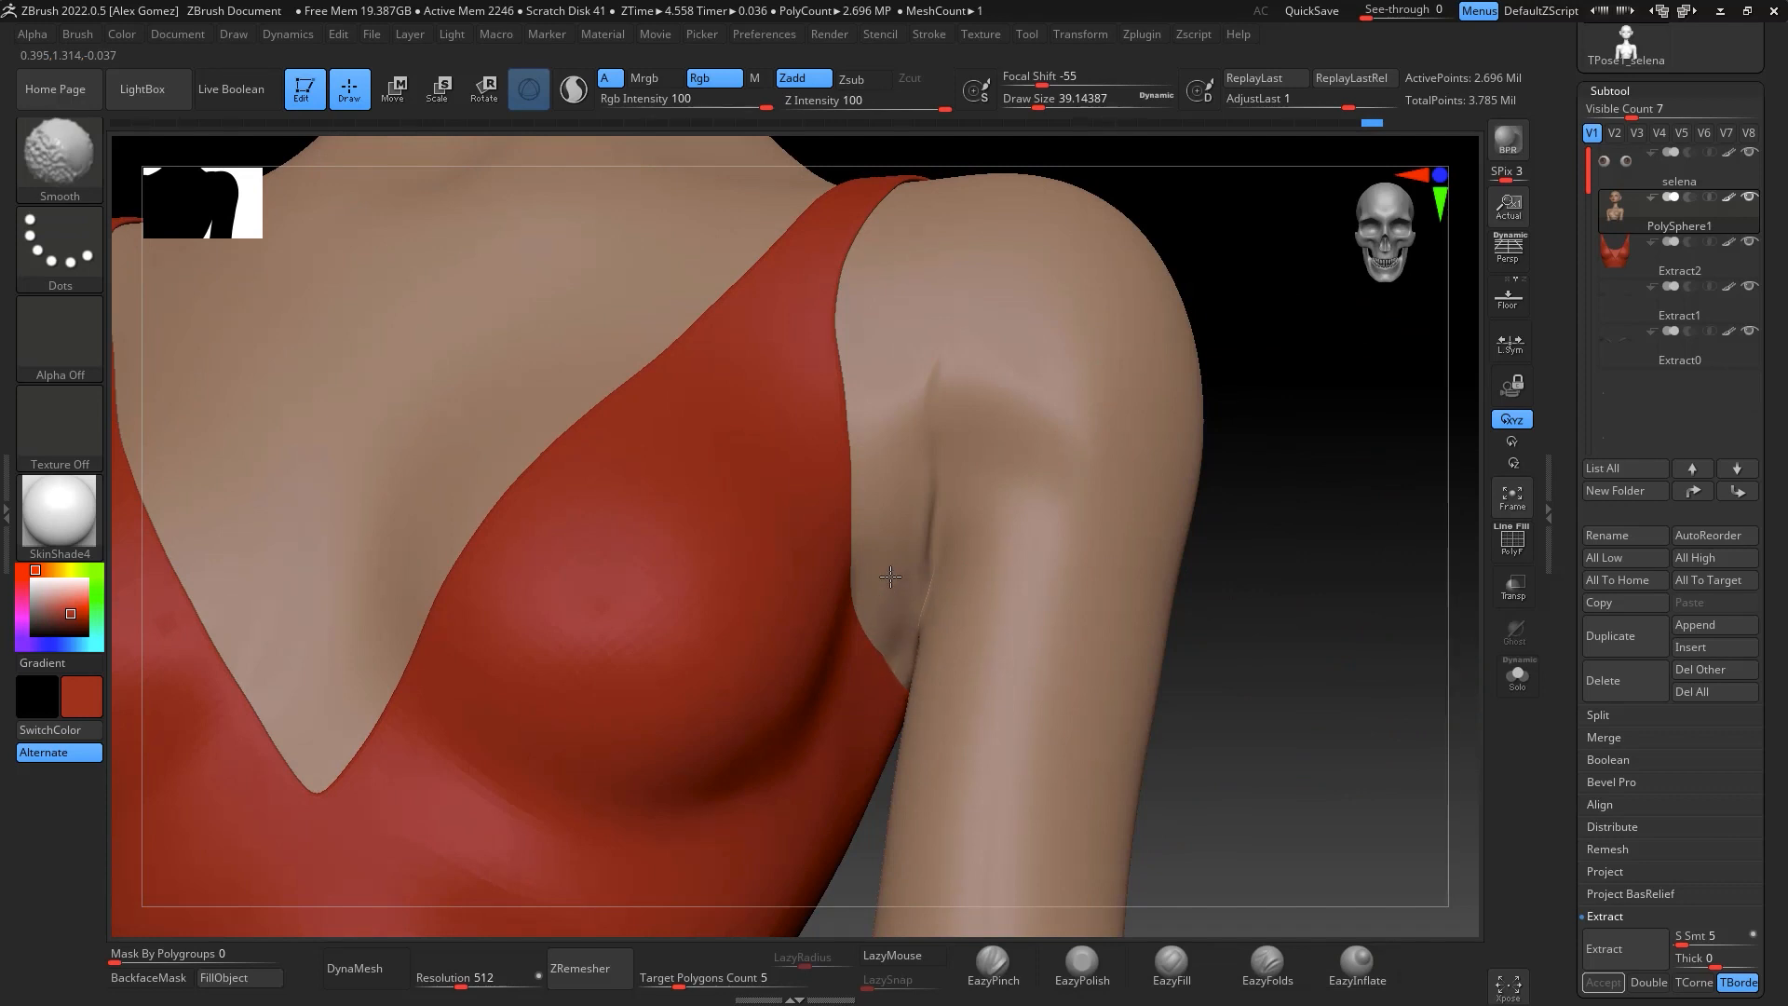
pyautogui.press('space')
pyautogui.moveTo(932, 395)
pyautogui.keyDown('shift'); pyautogui.mouseDown()
pyautogui.moveTo(959, 380)
pyautogui.moveTo(991, 394)
pyautogui.mouseUp(); pyautogui.keyUp('shift')
pyautogui.keyDown('shift'); pyautogui.moveTo(943, 395); pyautogui.dragTo(929, 398); pyautogui.keyUp('shift')
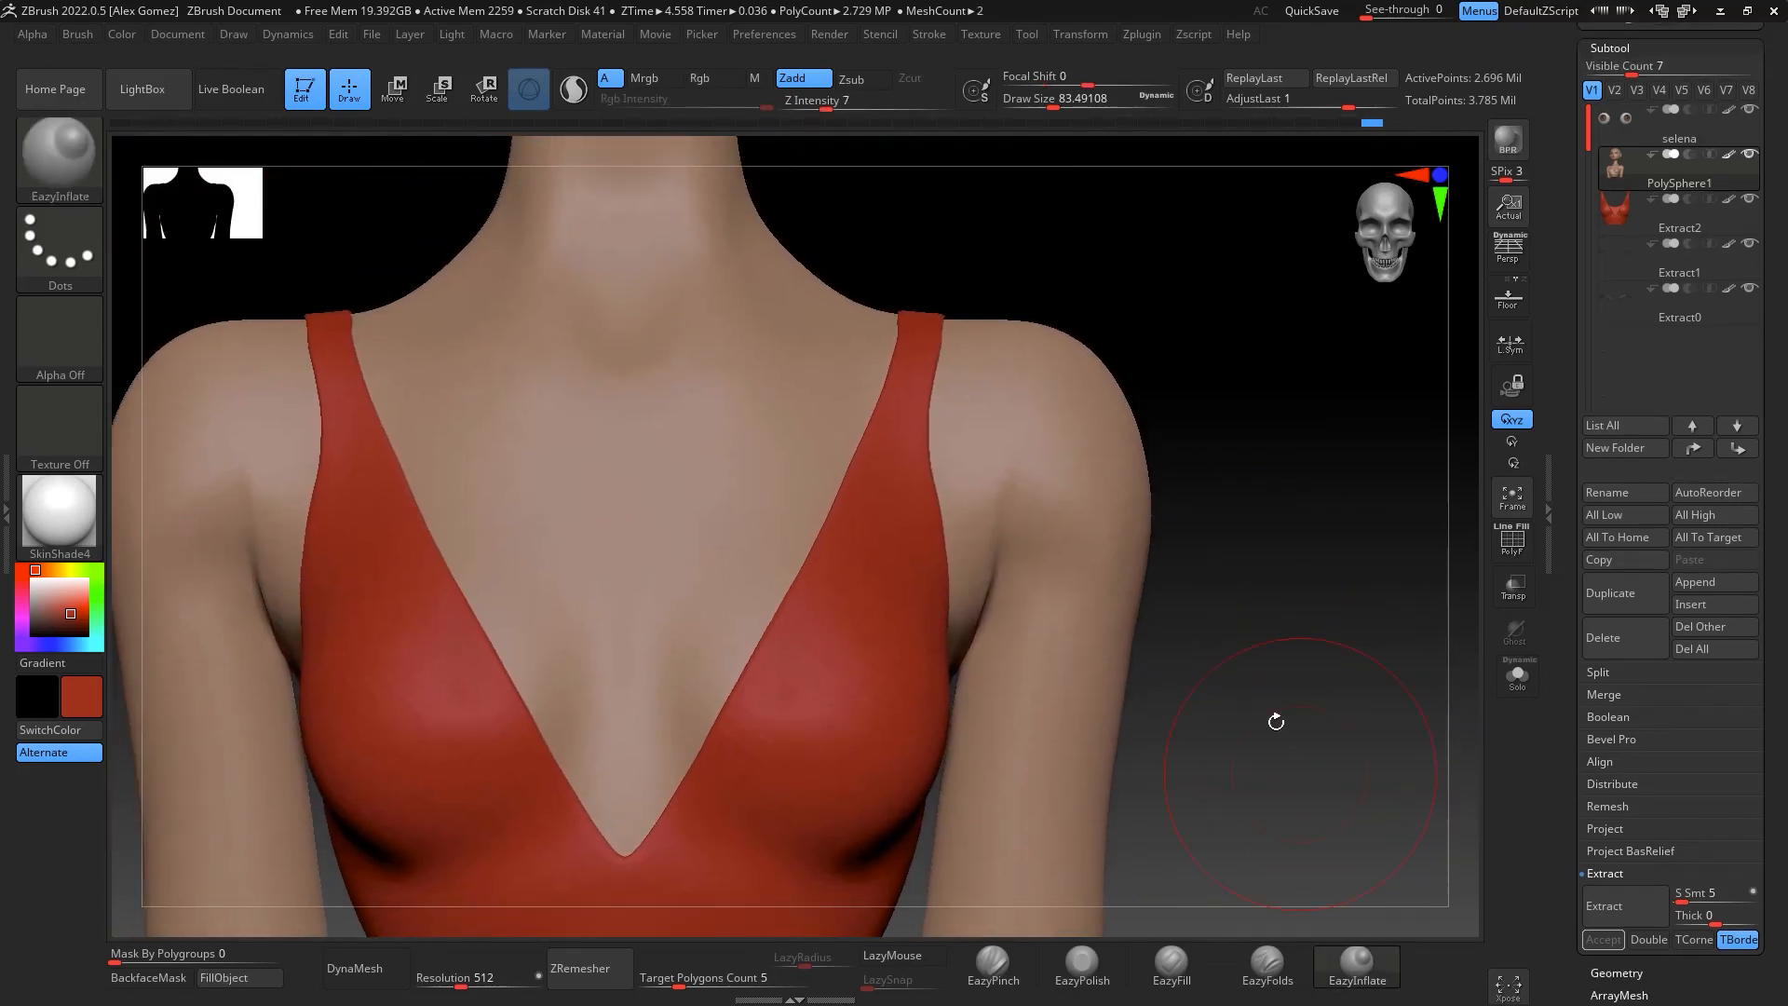
# Adjust the front armpit creases with the Move brush at a draw size of about 62 and smooth their upper ends
pyautogui.press('b')
pyautogui.press('m')
pyautogui.press('v')
pyautogui.press('space')
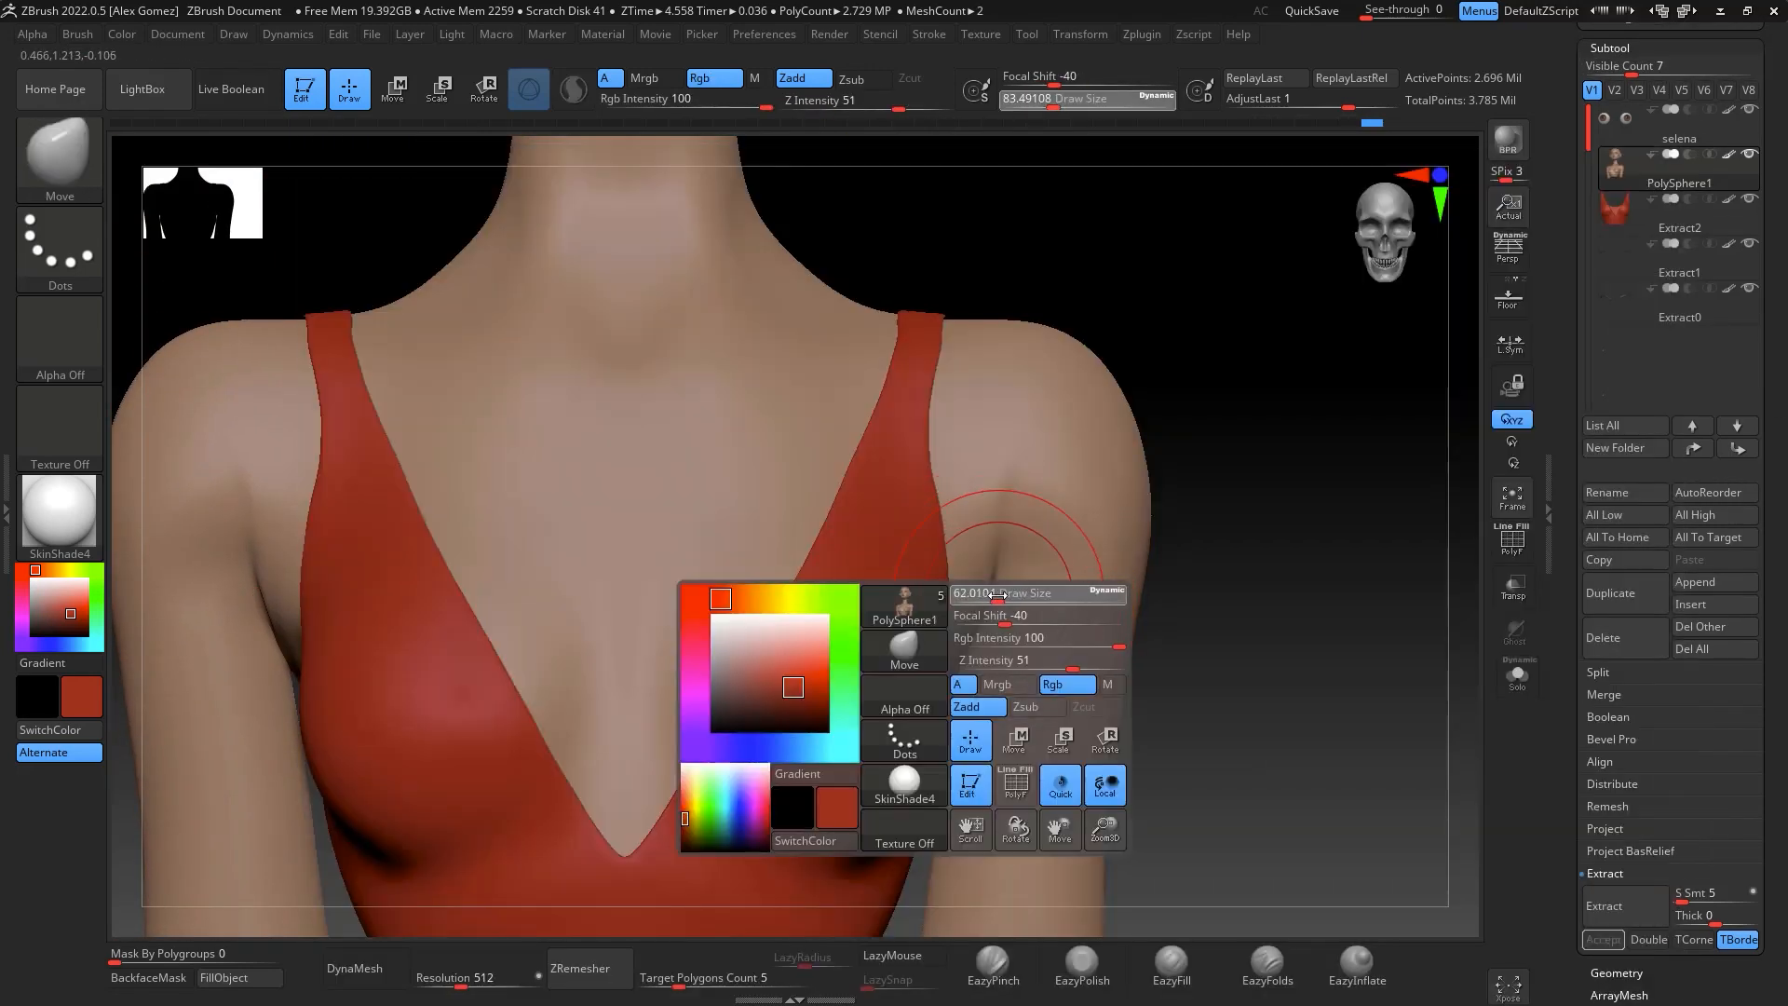
pyautogui.moveTo(981, 603); pyautogui.dragTo(970, 596)
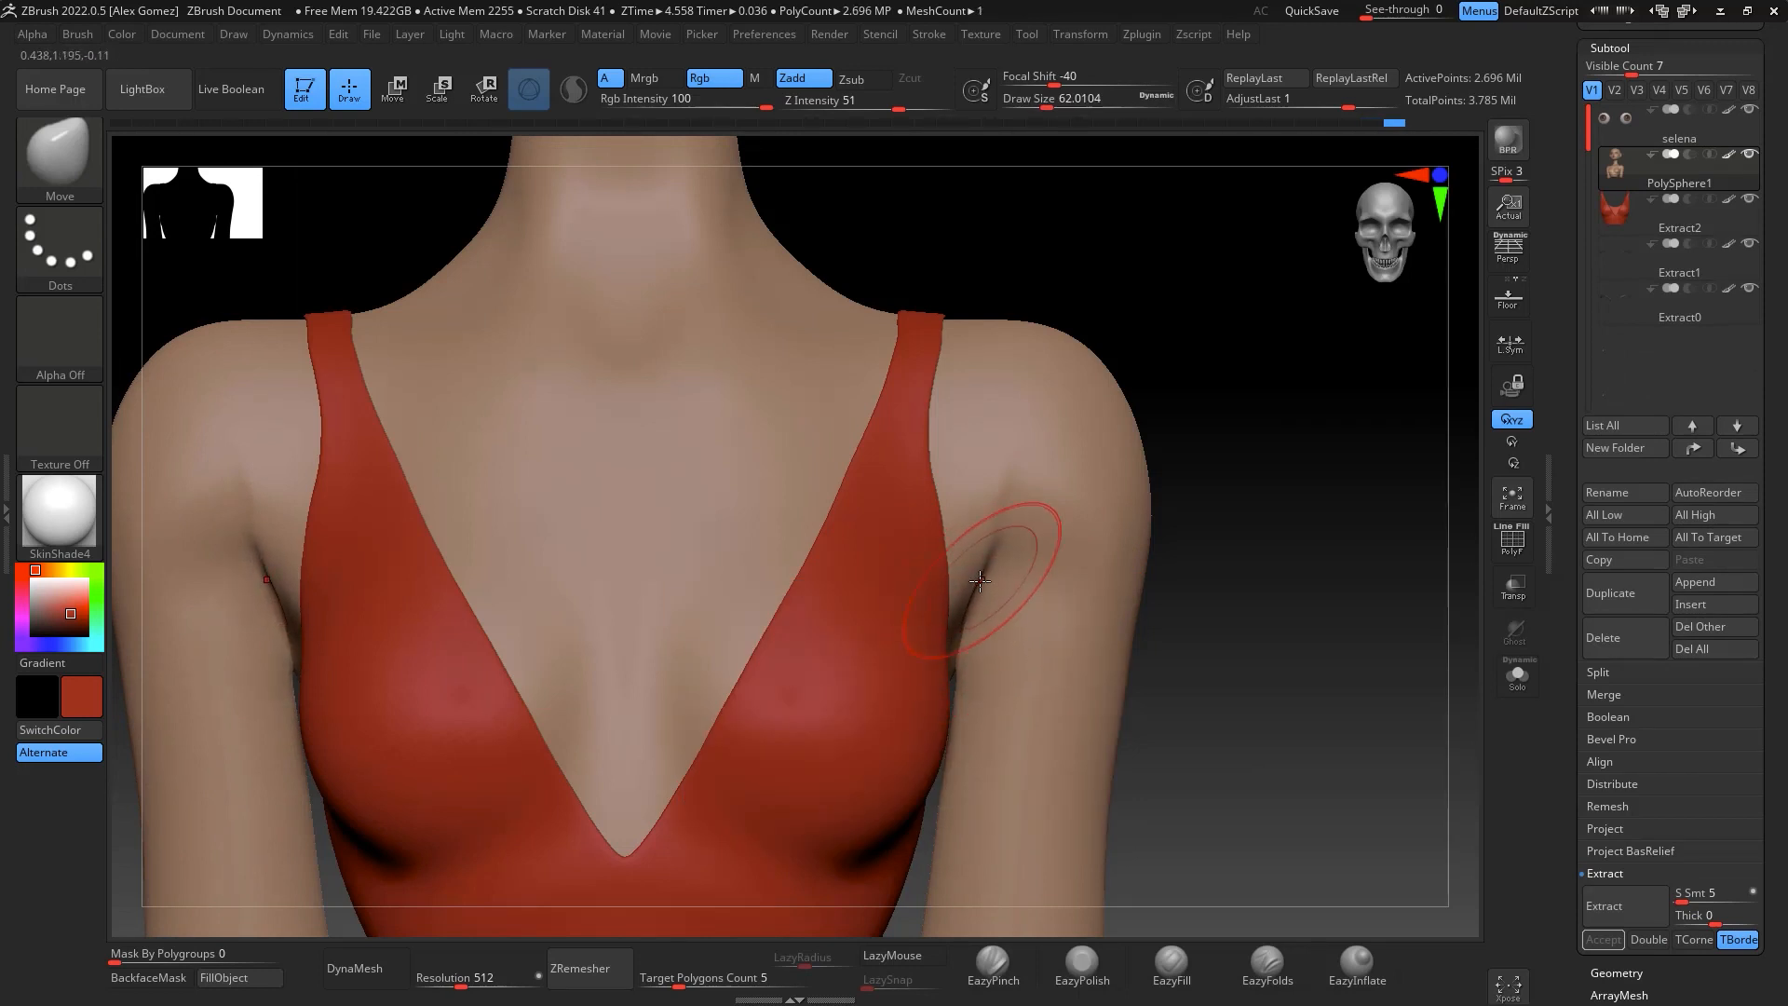
pyautogui.moveTo(1010, 489)
pyautogui.keyDown('shift'); pyautogui.mouseDown()
pyautogui.moveTo(991, 500)
pyautogui.moveTo(1003, 463)
pyautogui.mouseUp(); pyautogui.keyUp('shift')
# Polish the shoulder surface above the armpit creases with EazyPolish at a draw size of about 41, and undo the last stroke
pyautogui.click(1081, 964)
pyautogui.press('space')
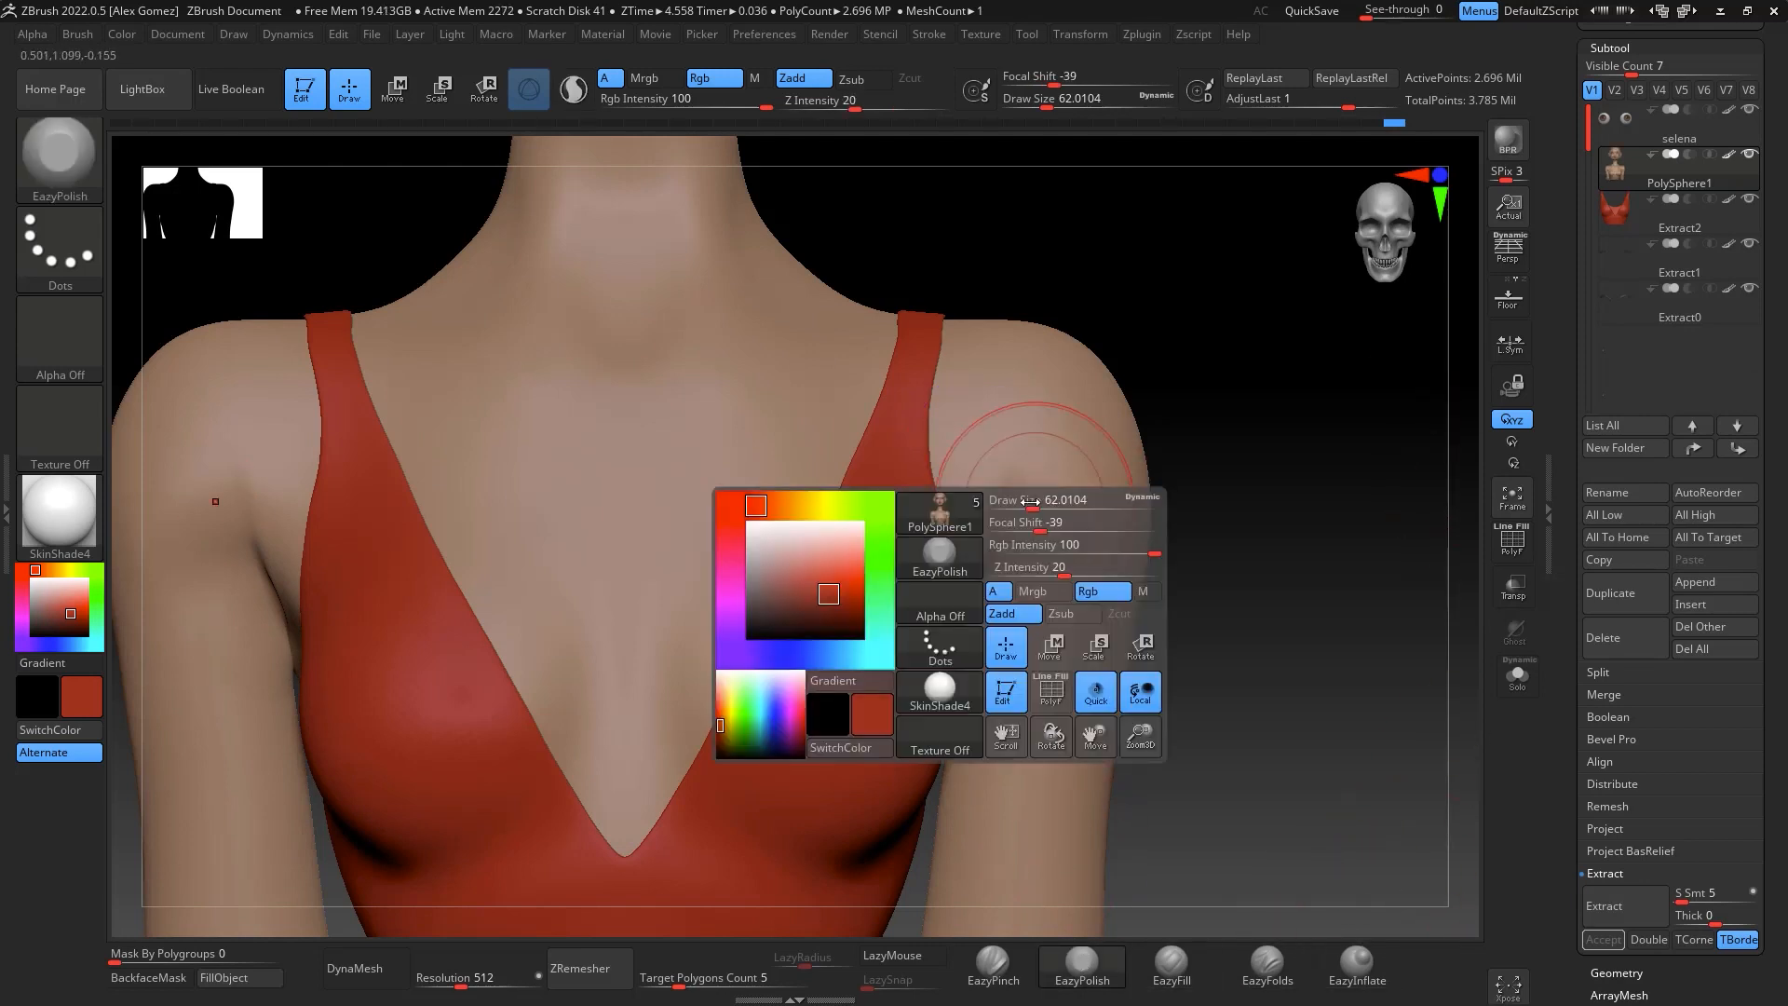
pyautogui.moveTo(1039, 501); pyautogui.dragTo(1006, 471)
pyautogui.hotkey('ctrl', 'z')
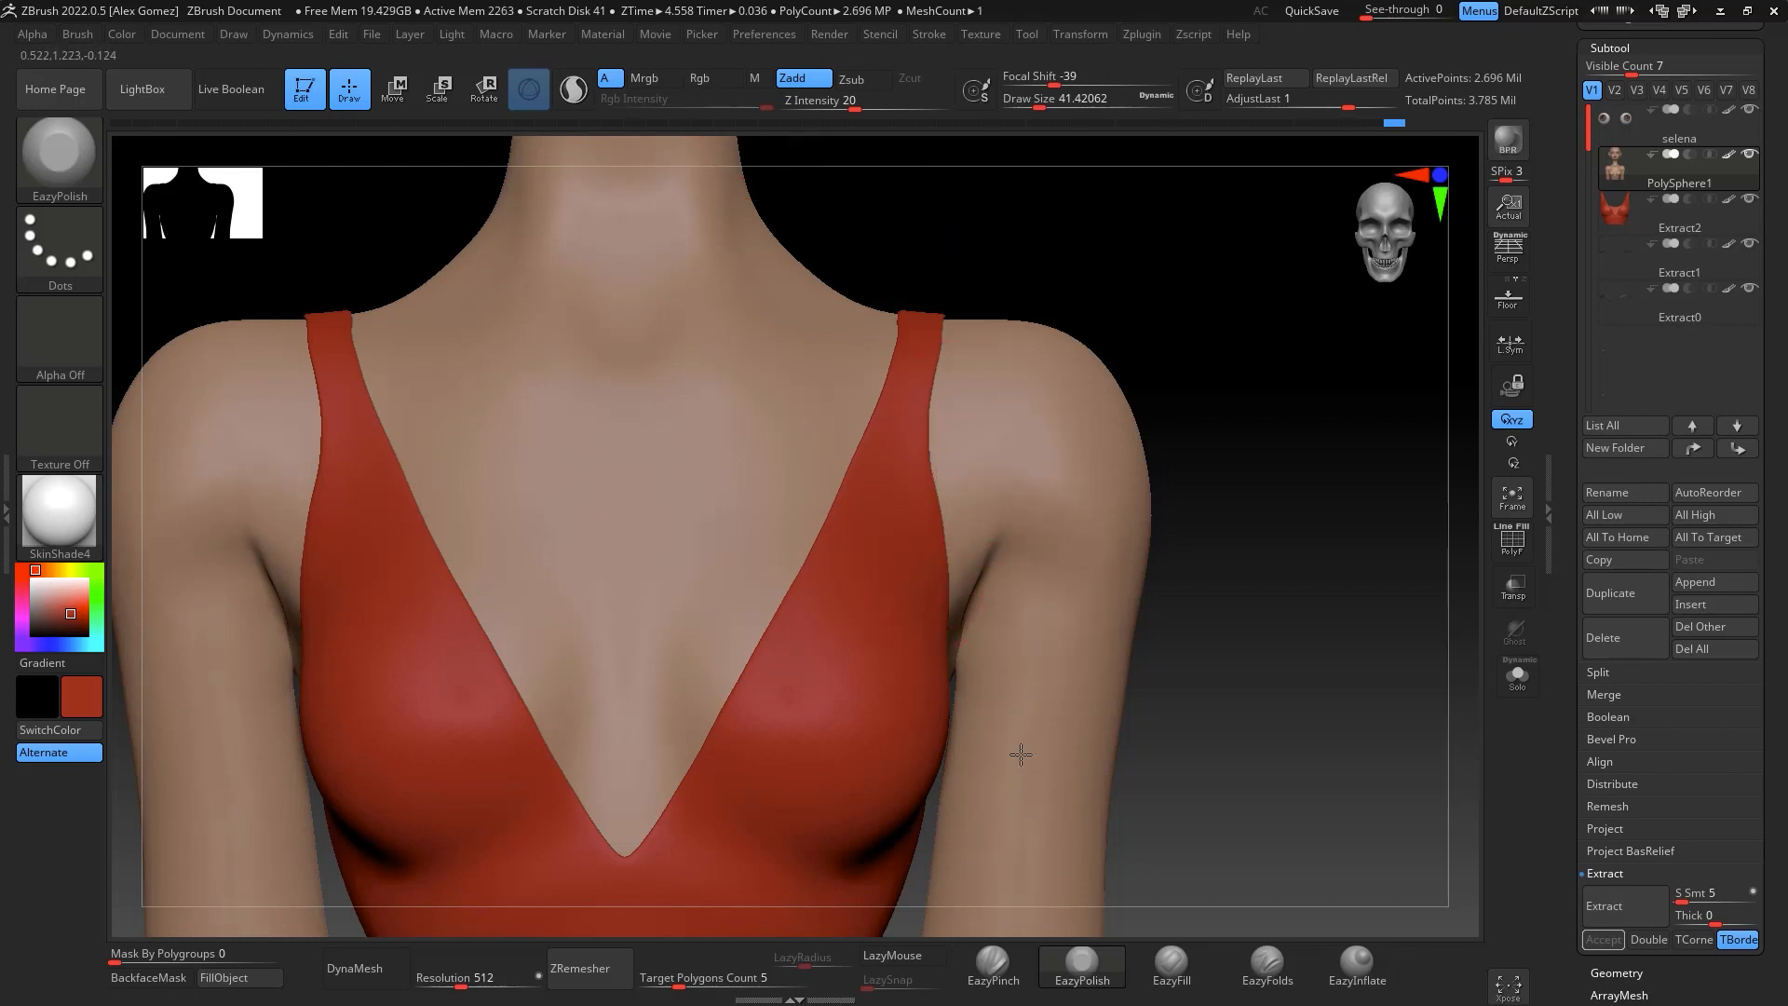
# Sharpen the front armpit creases where the upper arms meet the chest with the EazyPinch brush
pyautogui.press('f')
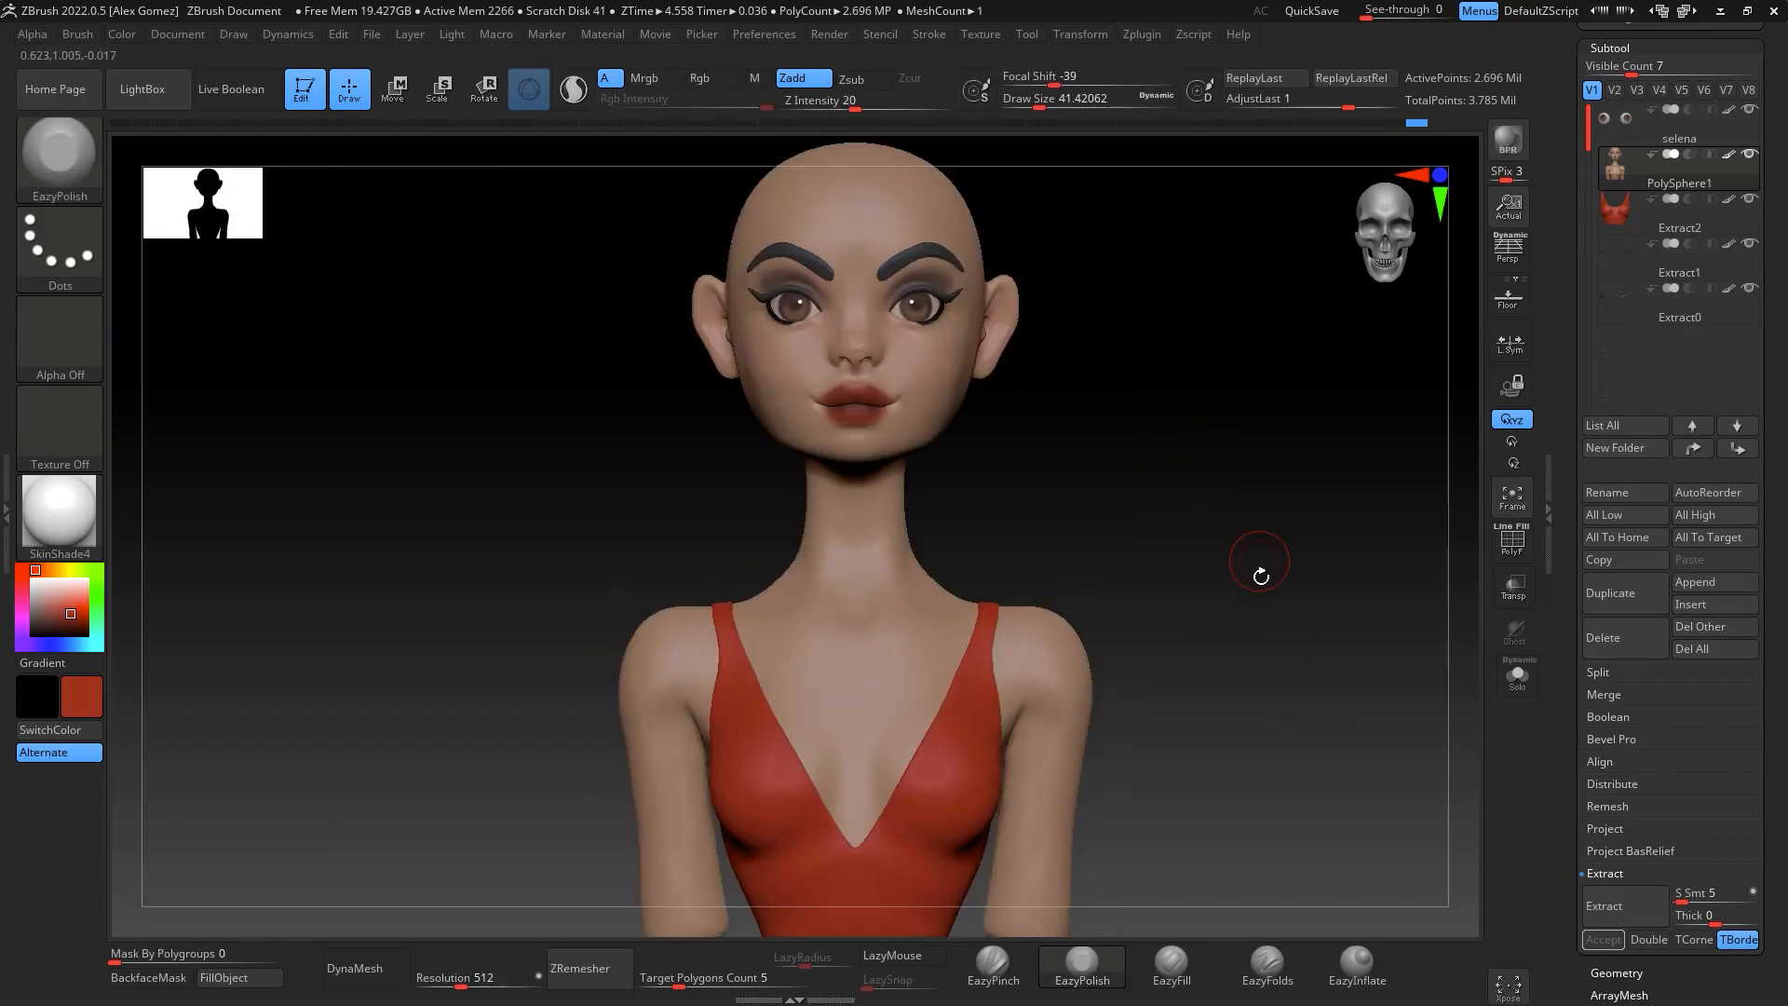
pyautogui.moveTo(1261, 575); pyautogui.dragTo(1267, 672)
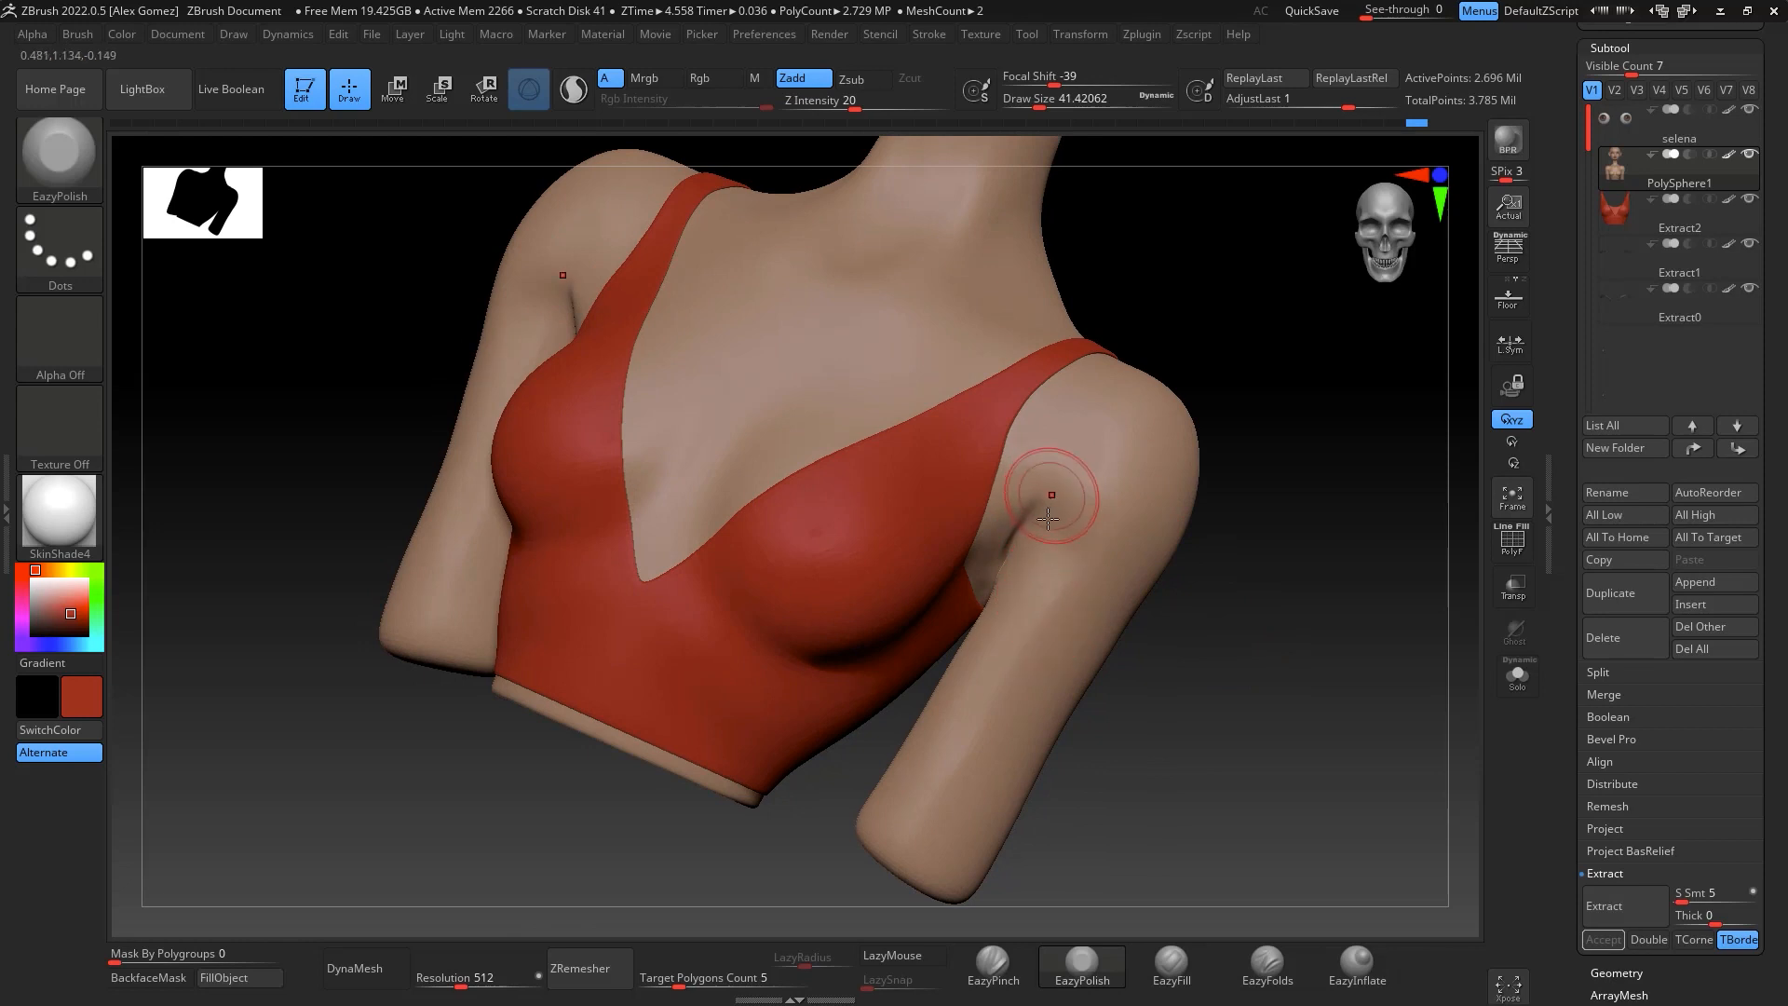
pyautogui.click(995, 964)
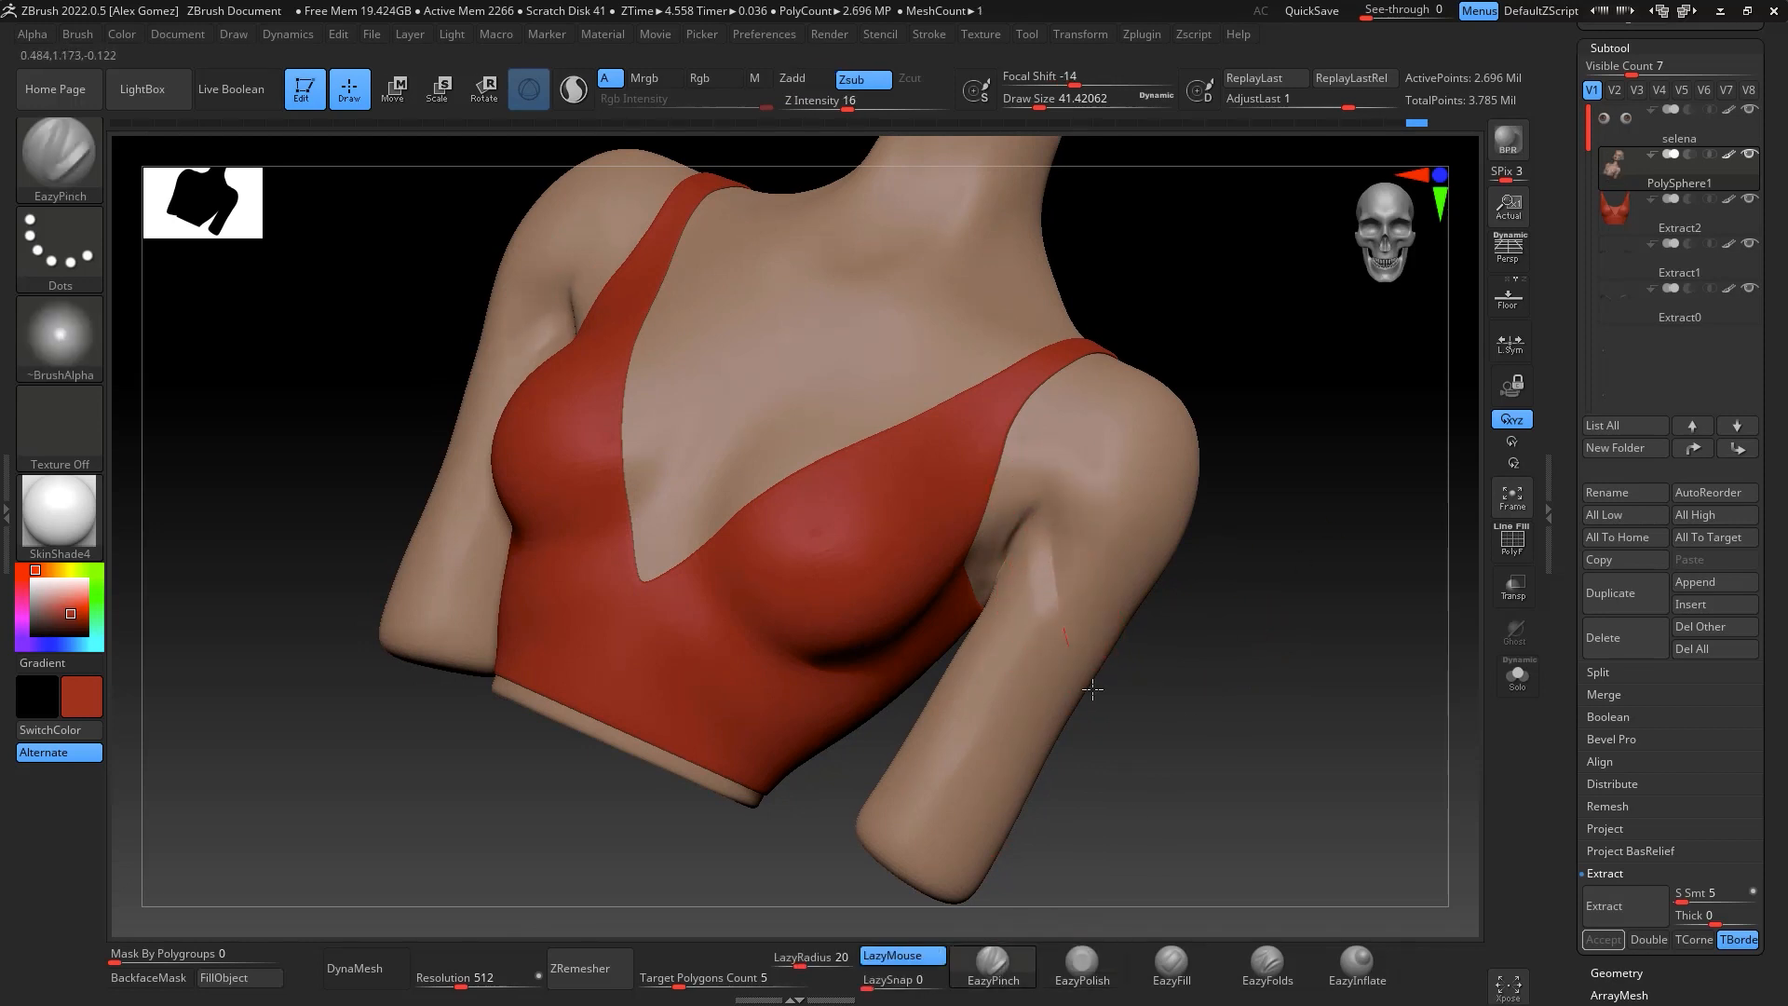
pyautogui.moveTo(1175, 646)
pyautogui.mouseDown()
pyautogui.moveTo(1257, 672)
pyautogui.moveTo(1191, 611)
pyautogui.mouseUp()
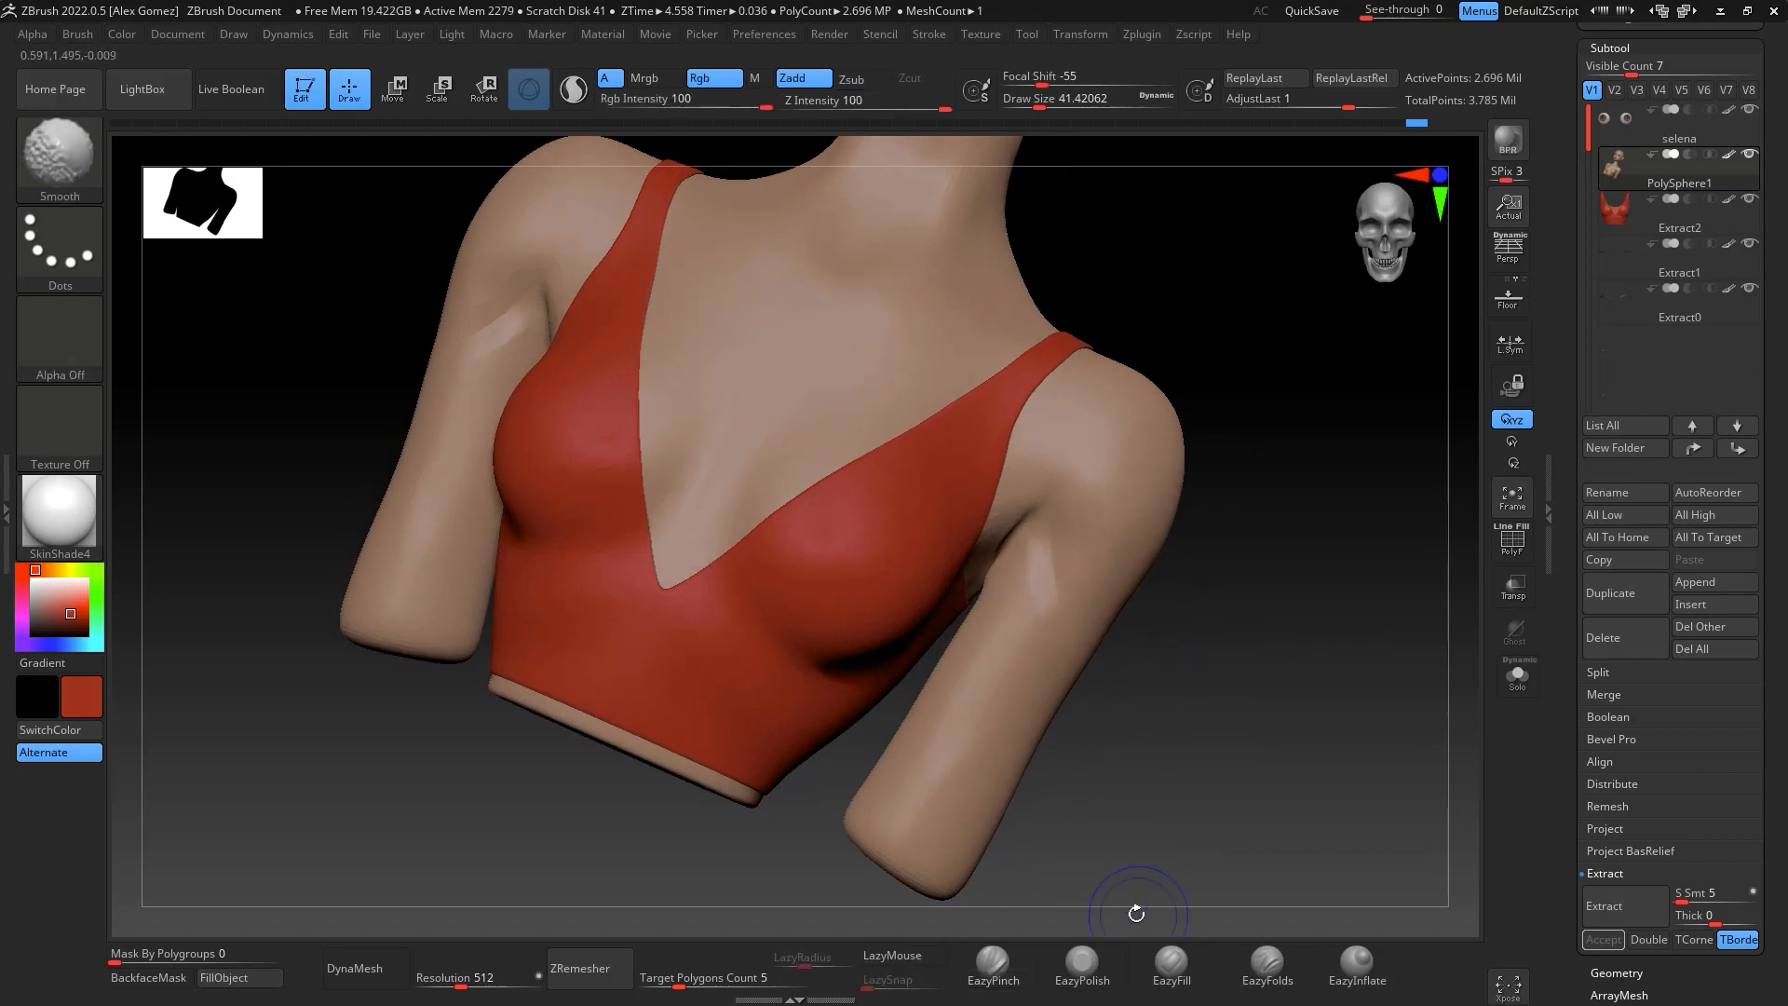
# Polish the front of the upper arms with EazyPolish at Z intensity 17 and a draw size of about 65, and smooth the surface
pyautogui.click(1081, 962)
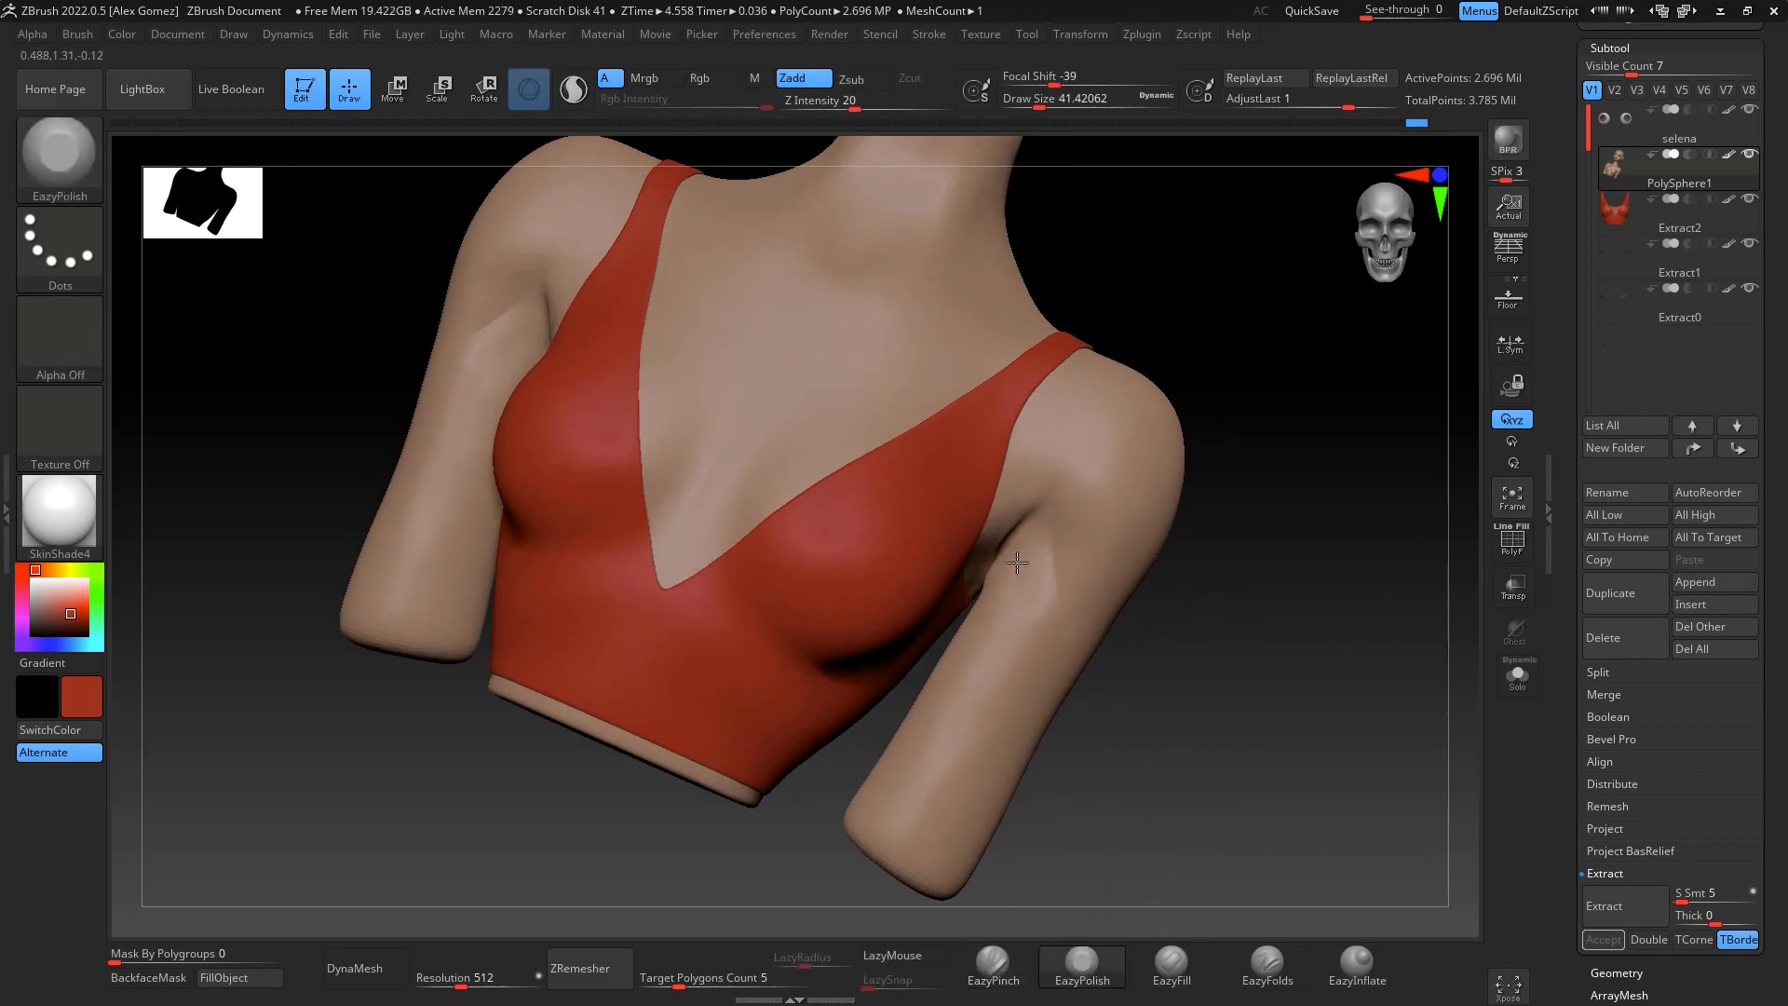
pyautogui.press('space')
pyautogui.moveTo(944, 729)
pyautogui.mouseDown()
pyautogui.moveTo(885, 807)
pyautogui.moveTo(920, 743)
pyautogui.mouseUp()
pyautogui.moveTo(942, 677); pyautogui.dragTo(960, 677)
pyautogui.press('space')
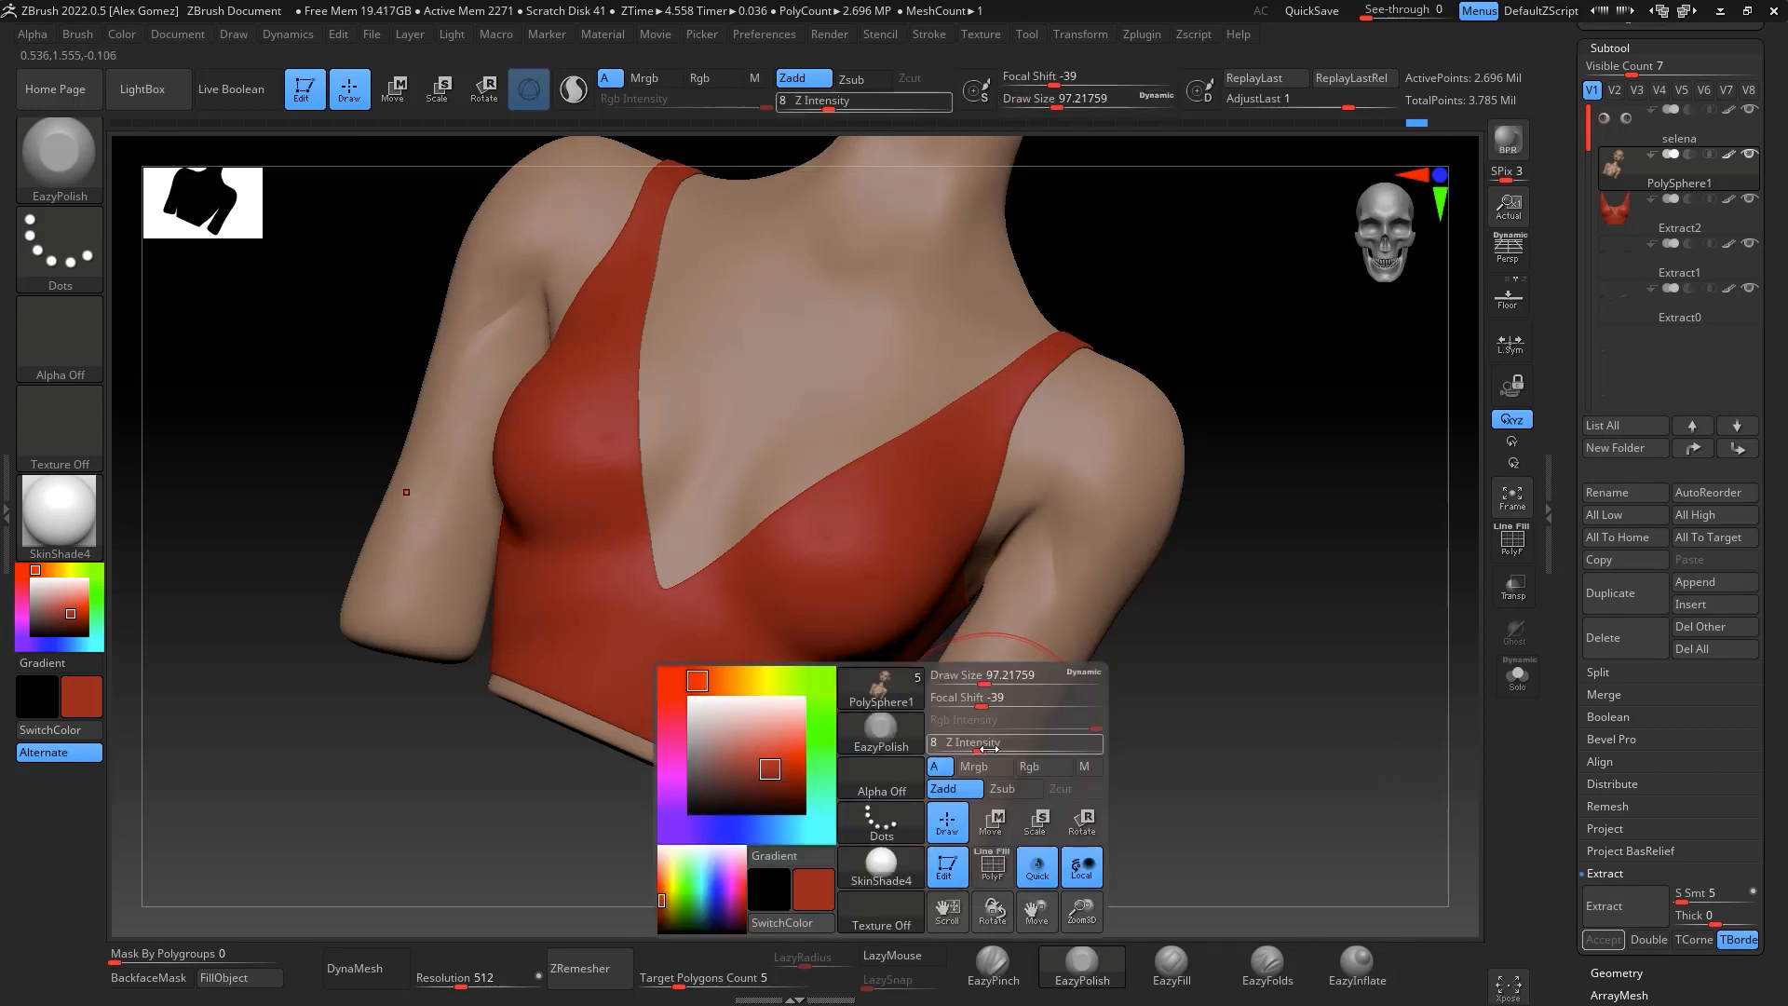
pyautogui.moveTo(978, 744); pyautogui.dragTo(1004, 747)
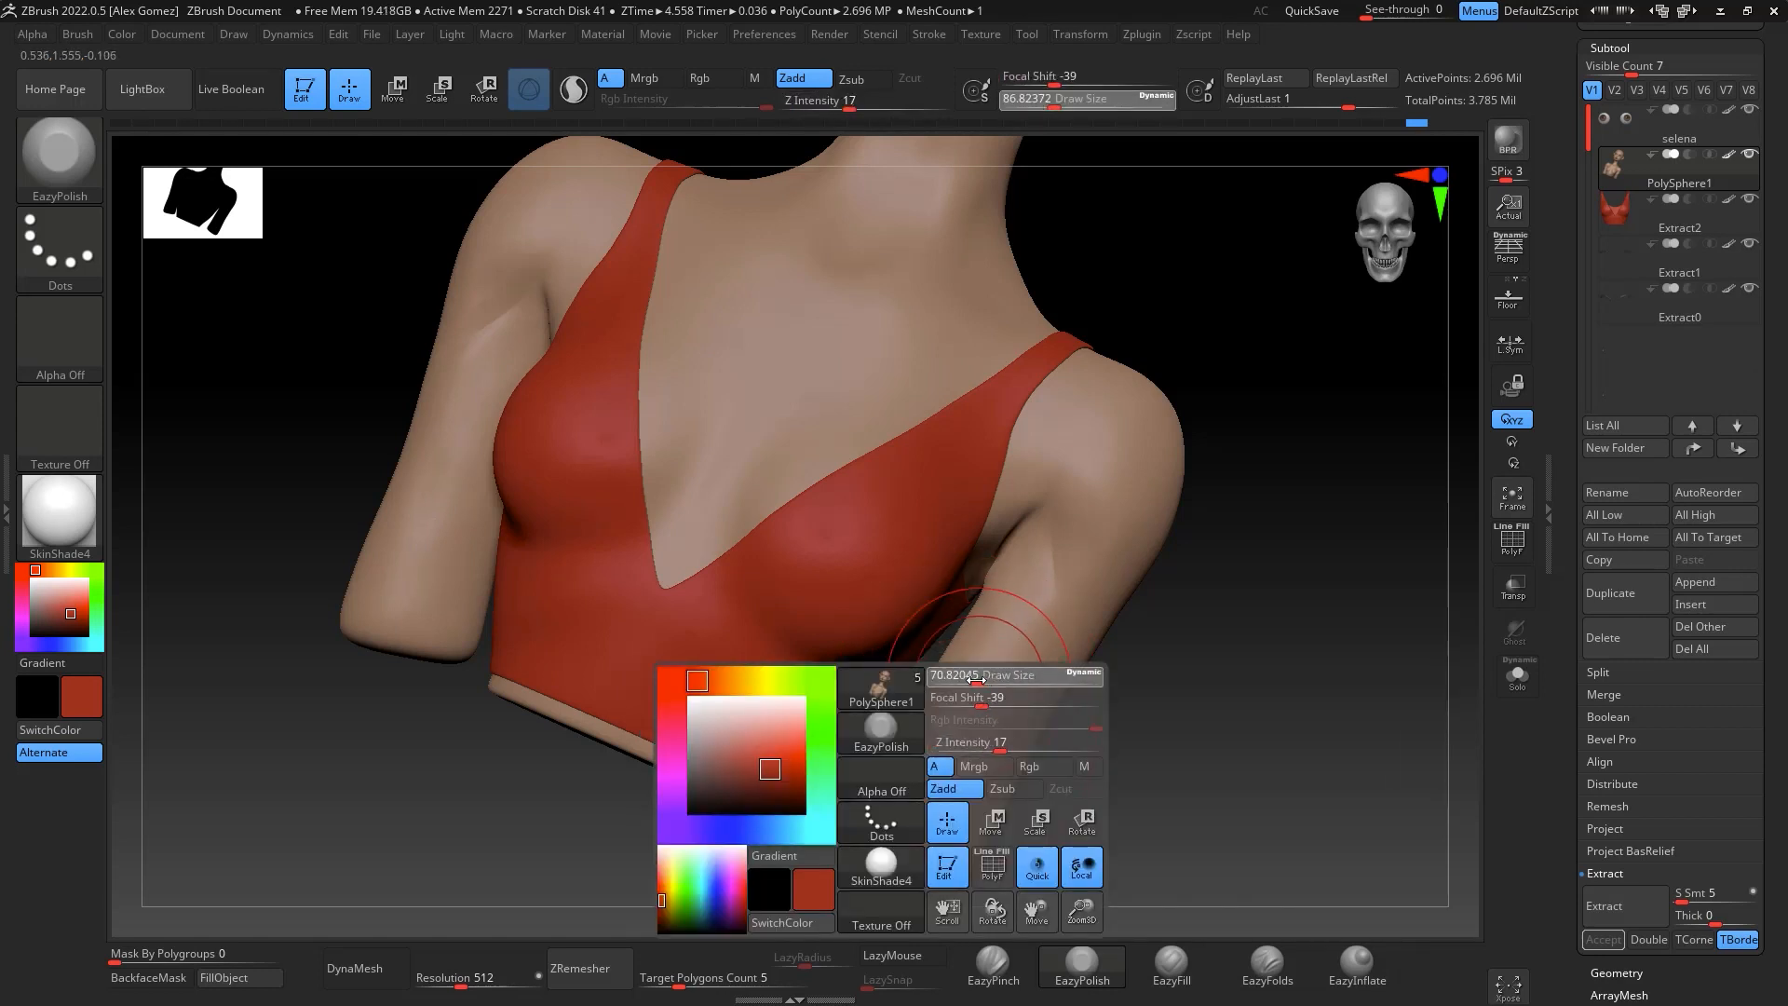
pyautogui.moveTo(989, 679); pyautogui.dragTo(963, 684)
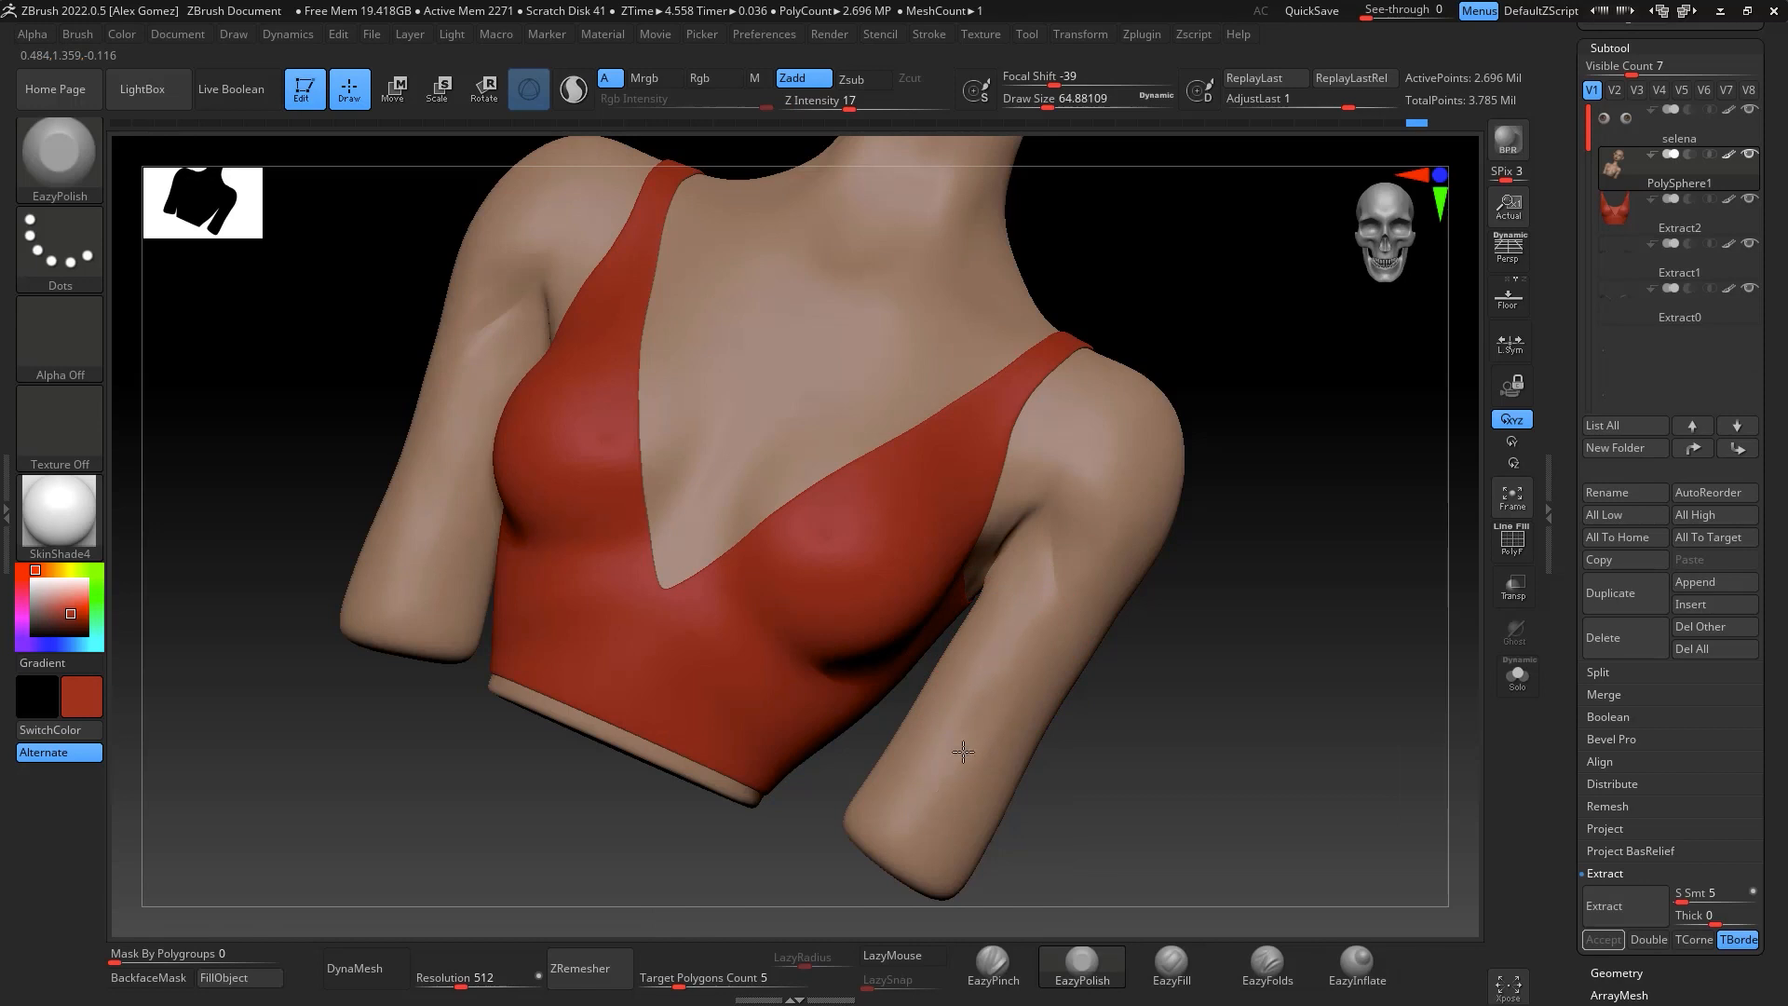
pyautogui.keyDown('shift'); pyautogui.moveTo(916, 793); pyautogui.dragTo(993, 739); pyautogui.keyUp('shift')
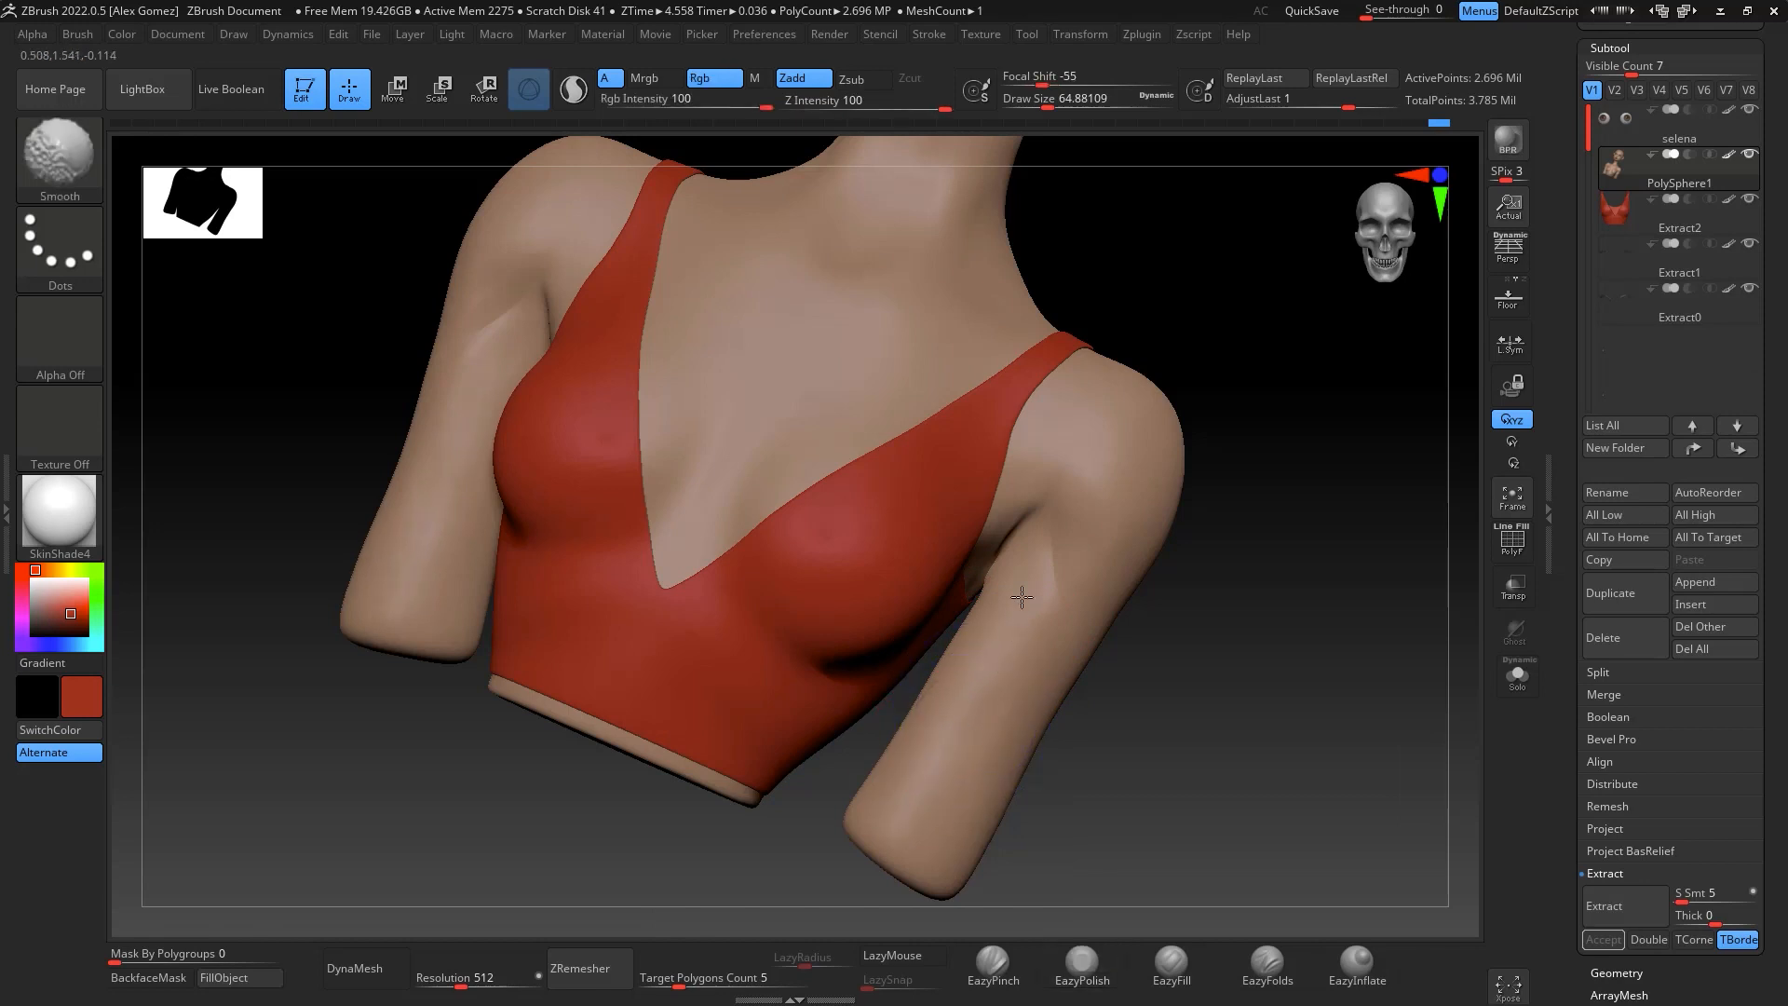
pyautogui.keyDown('shift'); pyautogui.moveTo(1054, 563); pyautogui.dragTo(1051, 606); pyautogui.keyUp('shift')
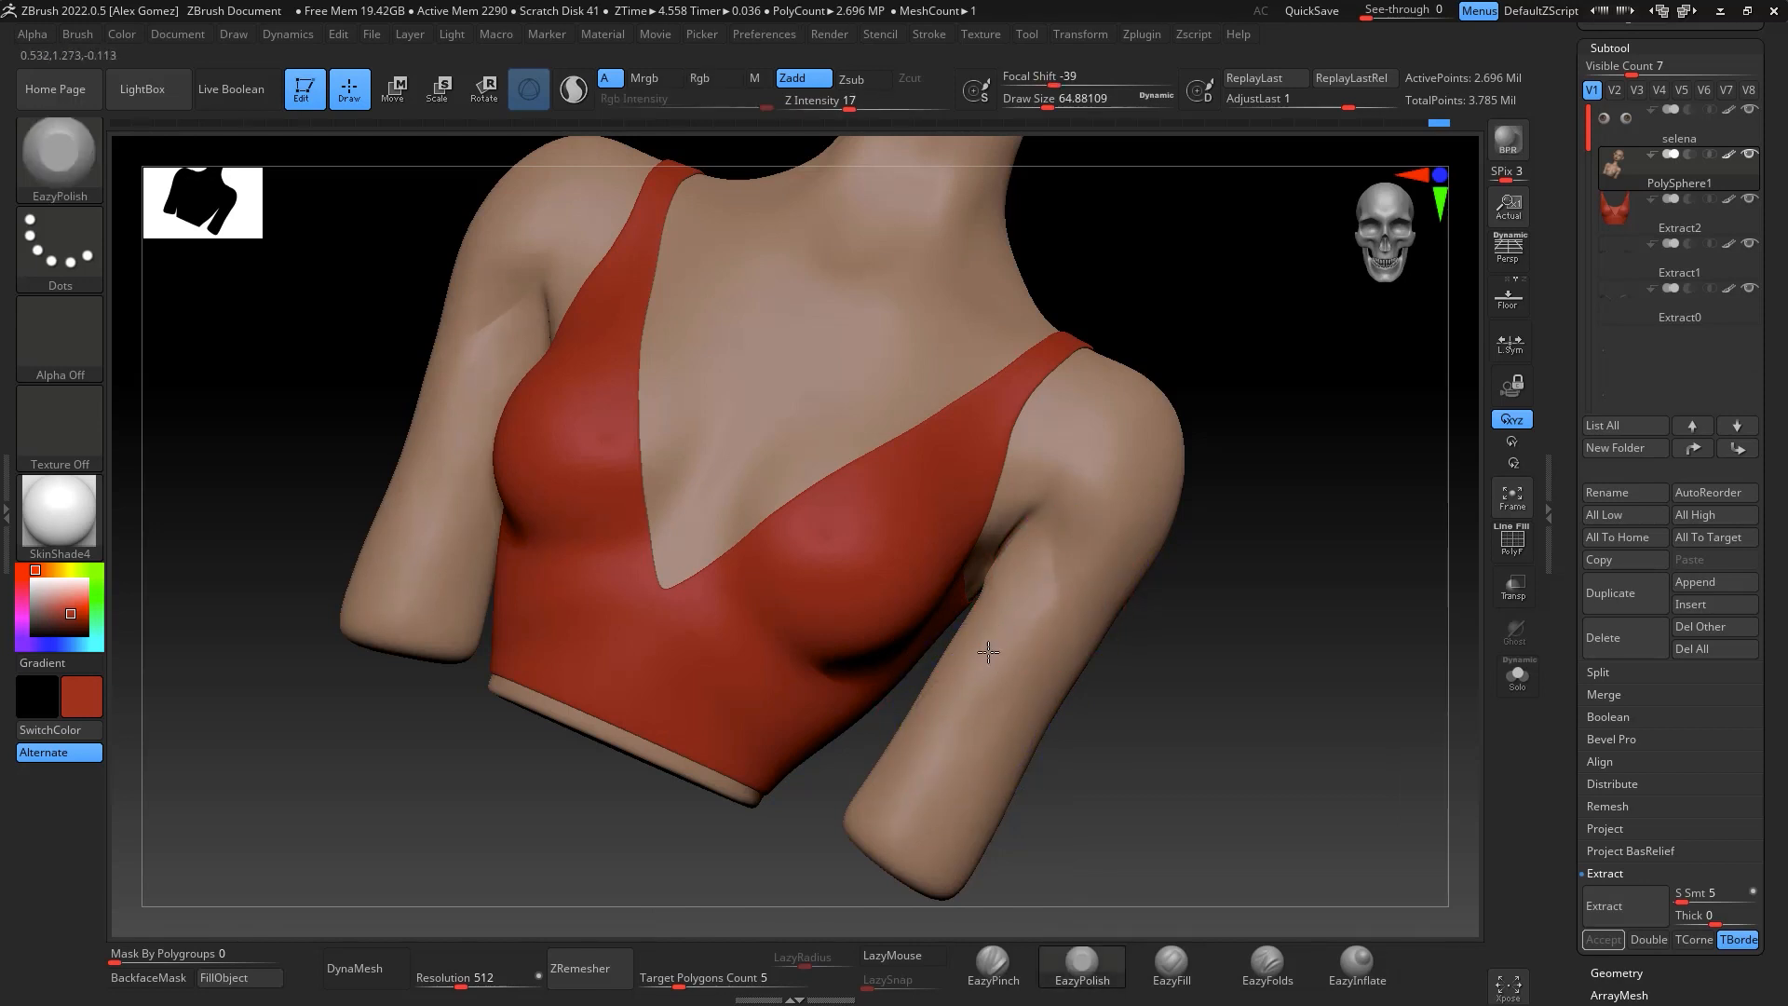
# Lower the body to subdivision level 3, smooth the upper arms, and return it to level 5
pyautogui.moveTo(1202, 615)
pyautogui.mouseDown()
pyautogui.moveTo(1298, 599)
pyautogui.moveTo(1216, 543)
pyautogui.mouseUp()
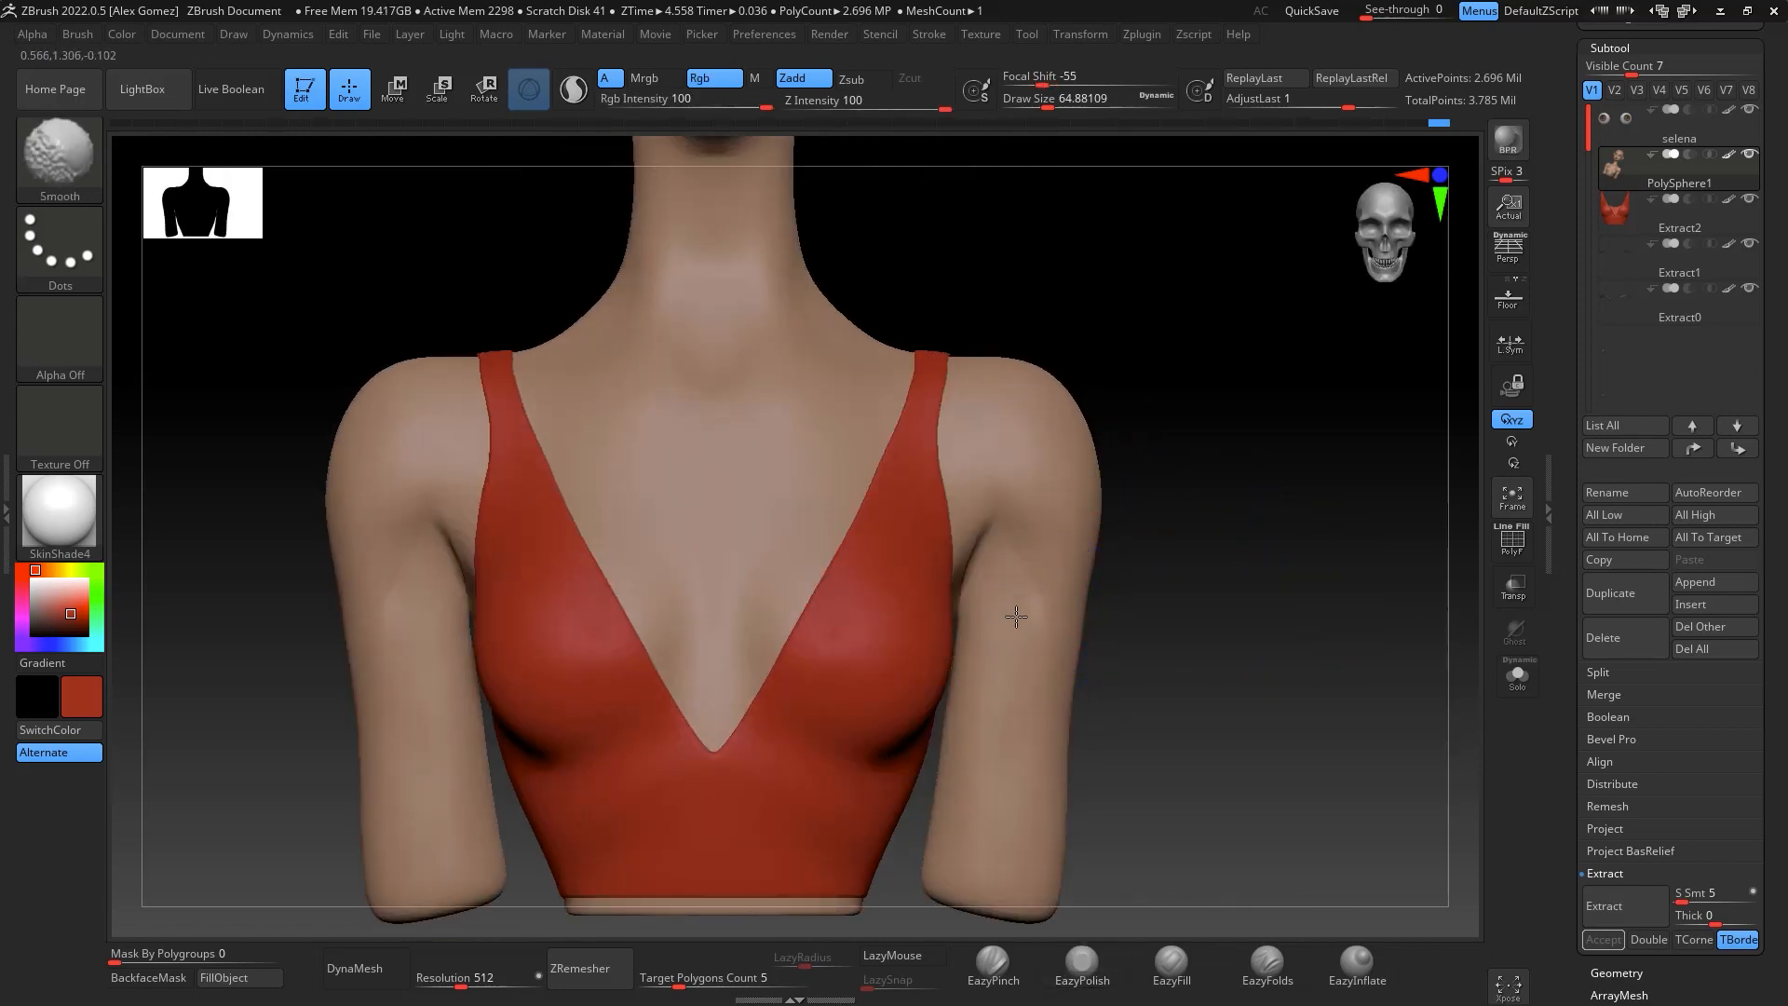
pyautogui.scroll(-3, 1753, 180)
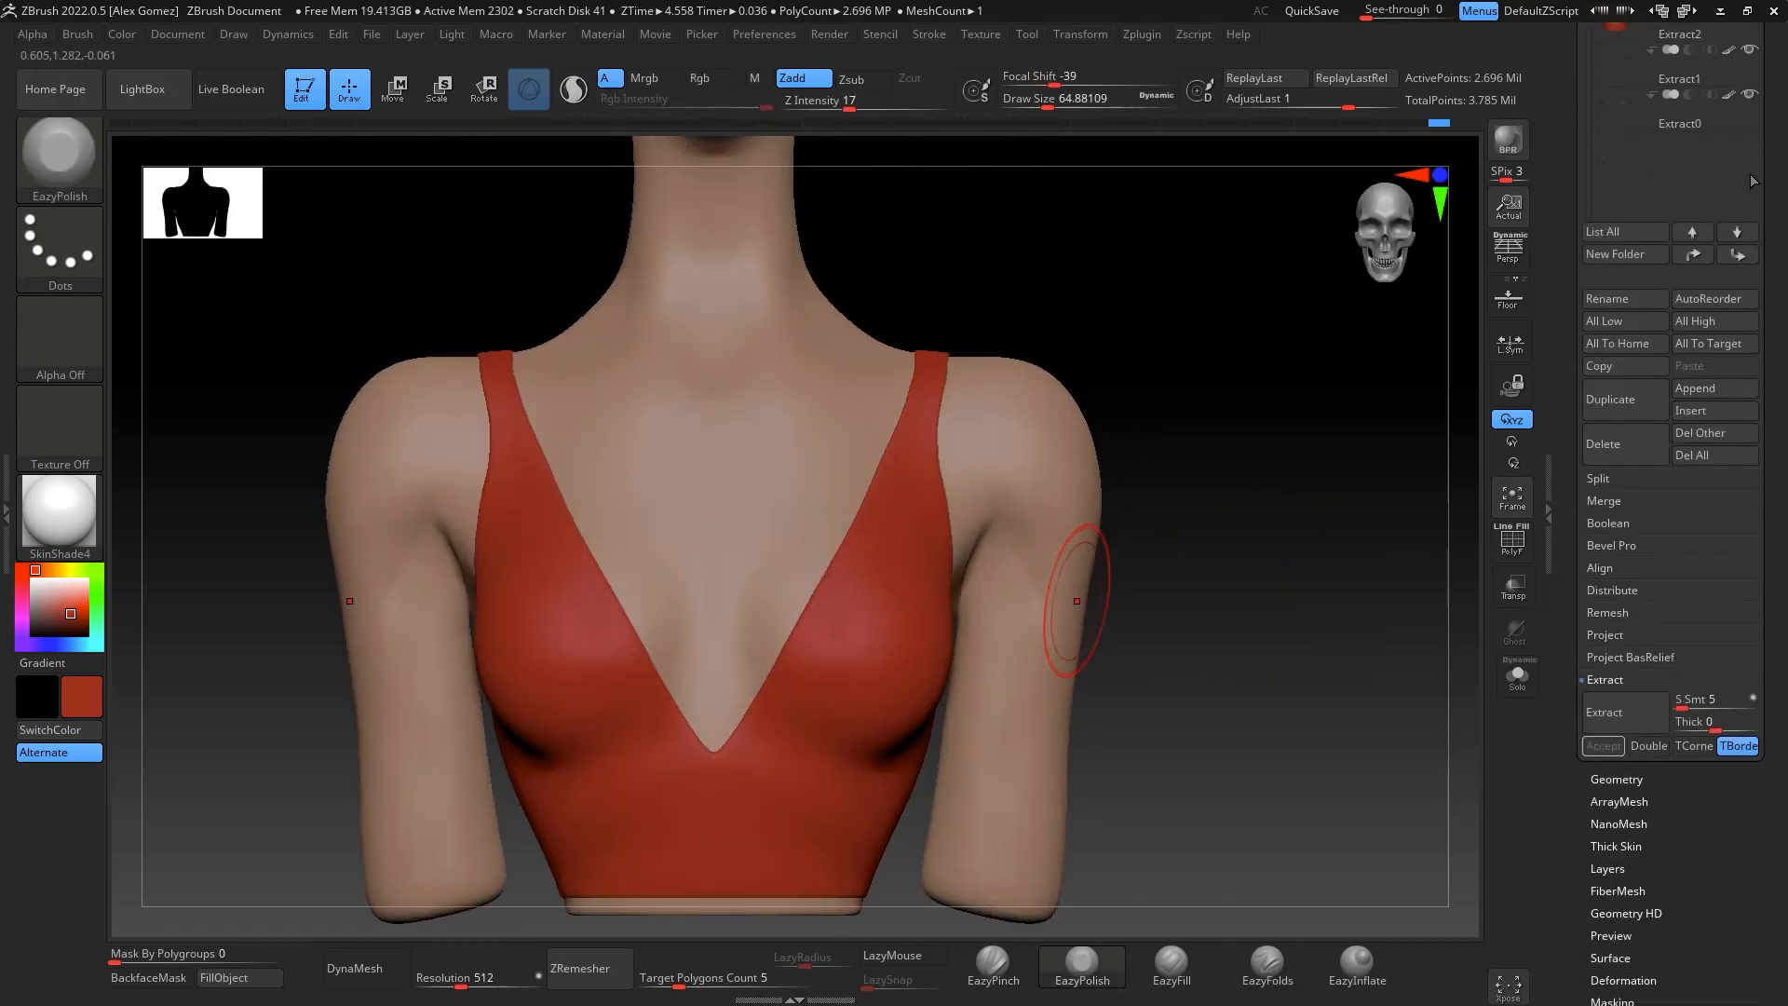
pyautogui.click(1621, 776)
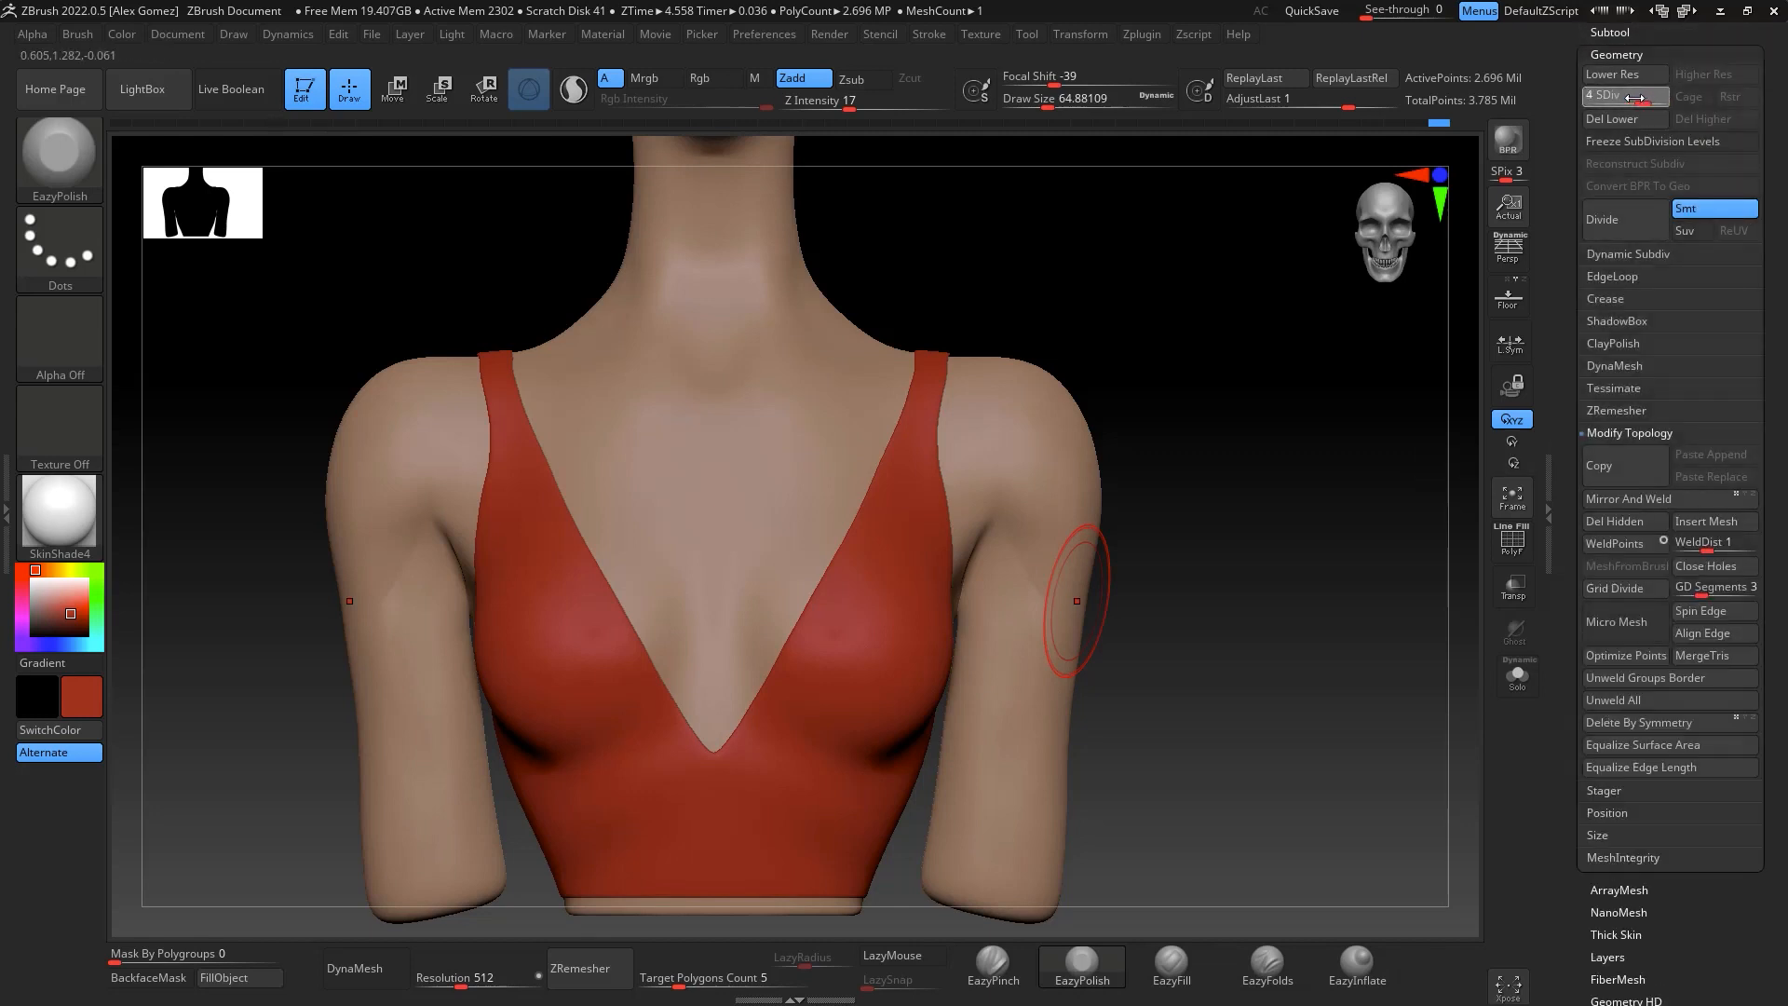
pyautogui.moveTo(1635, 98); pyautogui.dragTo(1618, 98)
pyautogui.press('shift')
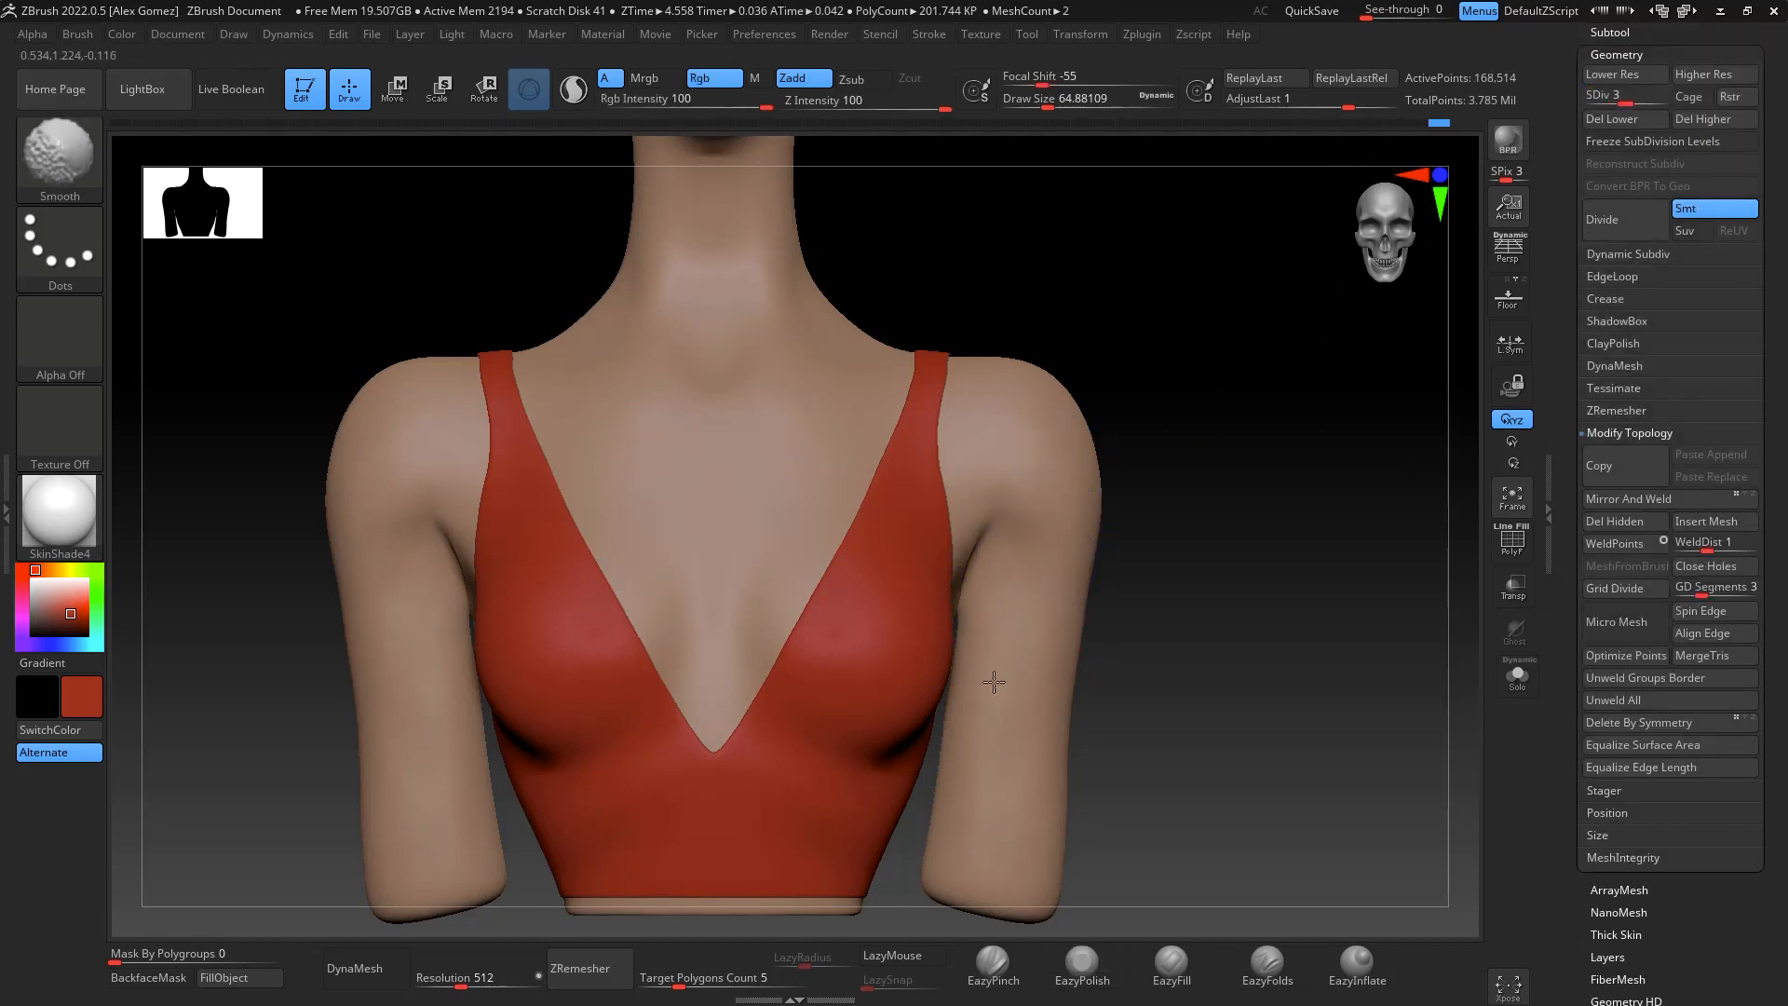
pyautogui.moveTo(1322, 614)
pyautogui.mouseDown()
pyautogui.moveTo(1241, 595)
pyautogui.moveTo(1252, 585)
pyautogui.mouseUp()
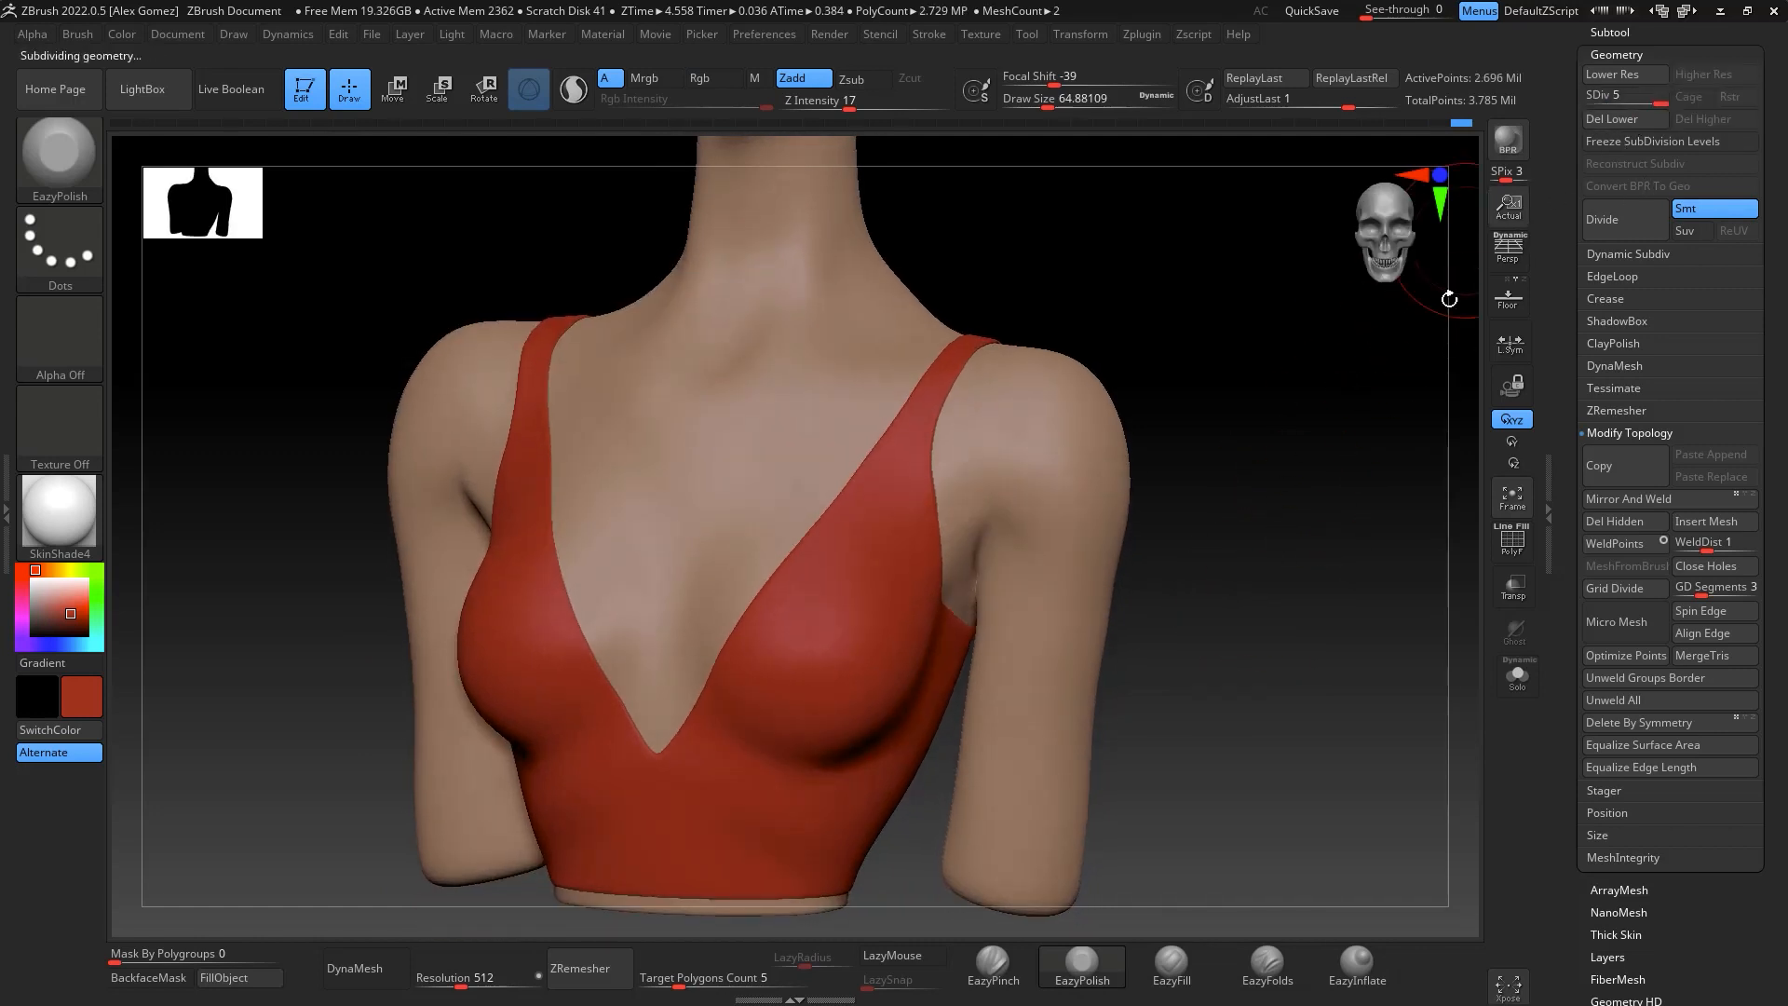
pyautogui.moveTo(1449, 299)
pyautogui.keyDown('shift'); pyautogui.mouseDown()
pyautogui.moveTo(1229, 503)
pyautogui.moveTo(1157, 631)
pyautogui.mouseUp(); pyautogui.keyUp('shift')
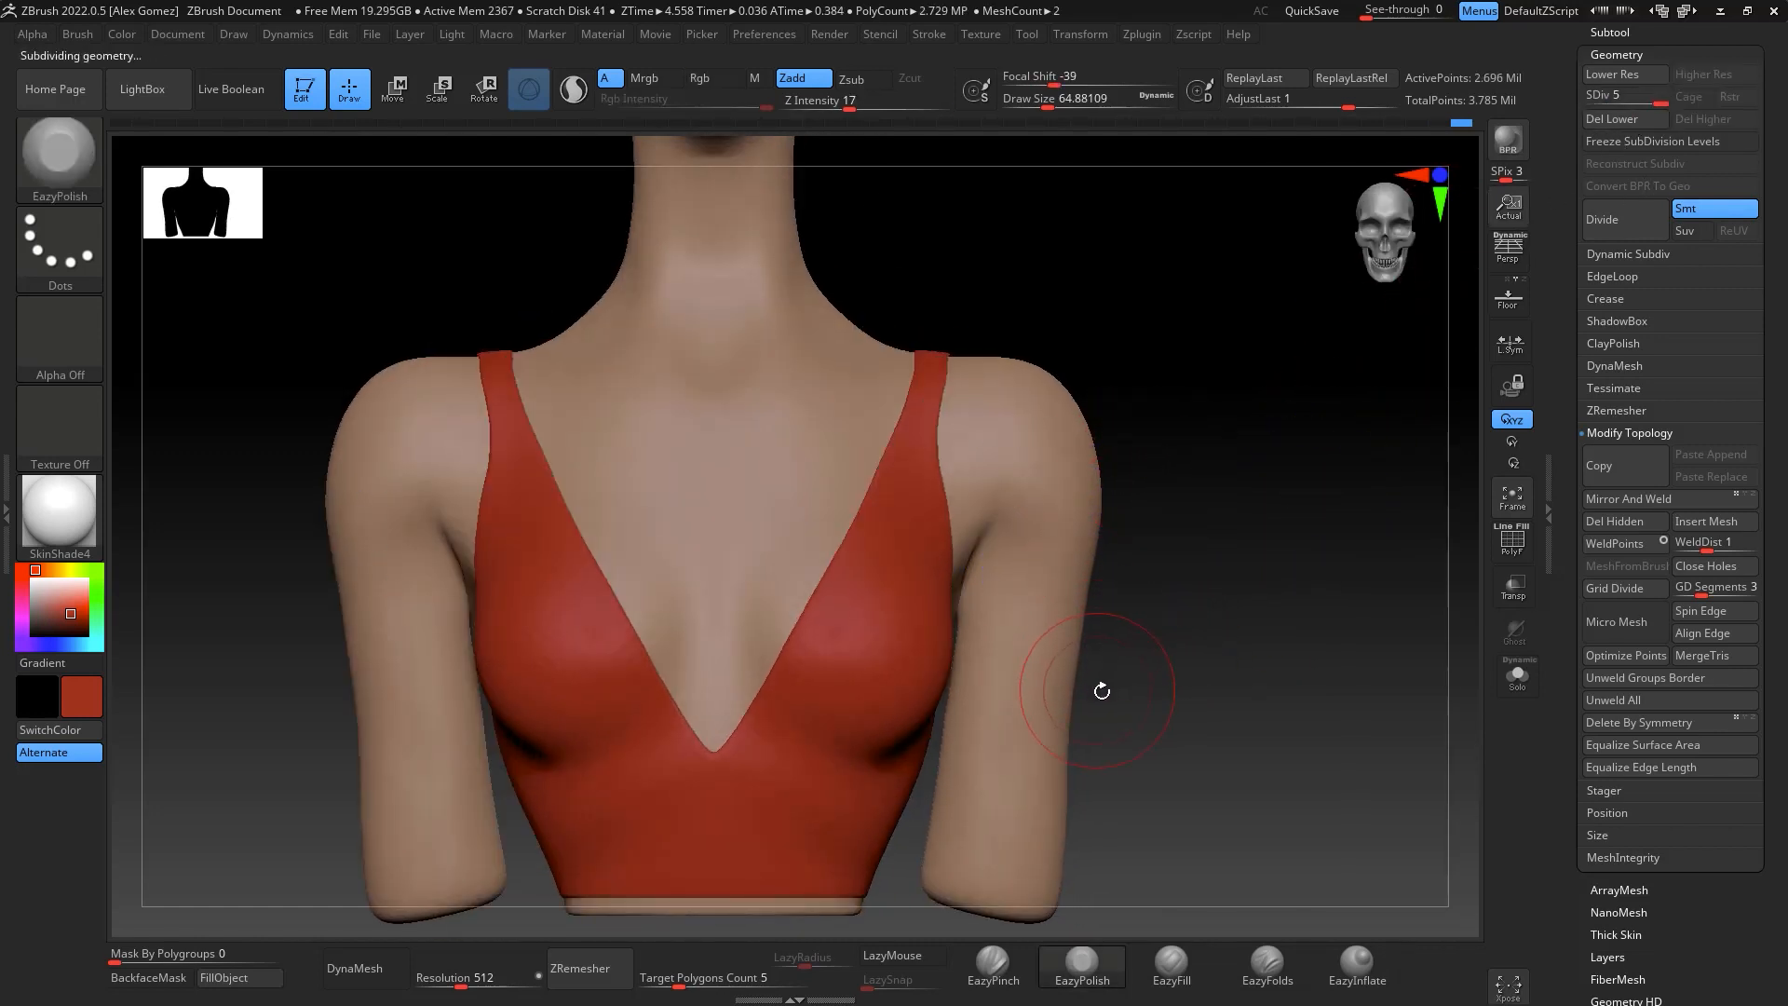
# Reshape the outer contours of the arms with the Move brush at a draw size of about 132 and smooth them
pyautogui.press('b')
pyautogui.press('m')
pyautogui.press('v')
pyautogui.press('space')
pyautogui.moveTo(1101, 685); pyautogui.dragTo(1116, 685)
pyautogui.keyDown('alt'); pyautogui.moveTo(1216, 635); pyautogui.dragTo(1265, 539); pyautogui.keyUp('alt')
pyautogui.moveTo(1112, 775); pyautogui.dragTo(1086, 732)
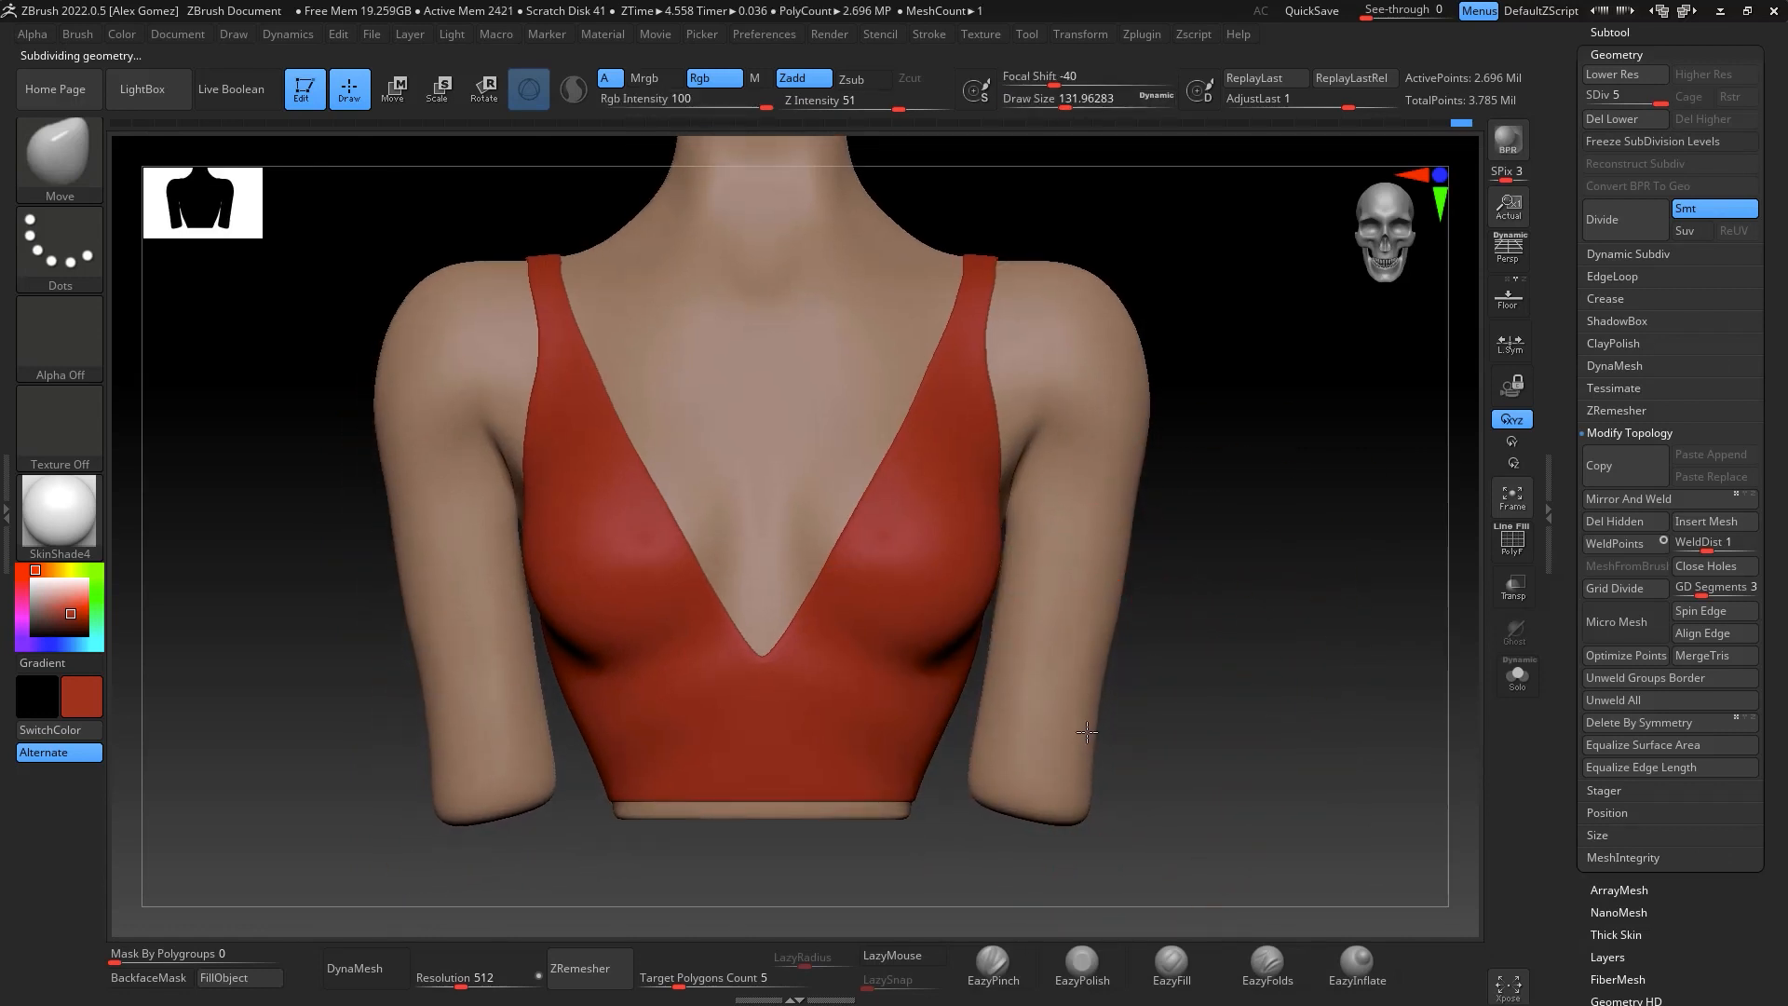
pyautogui.moveTo(1111, 621)
pyautogui.keyDown('shift'); pyautogui.mouseDown()
pyautogui.moveTo(1132, 587)
pyautogui.moveTo(1102, 622)
pyautogui.mouseUp(); pyautogui.keyUp('shift')
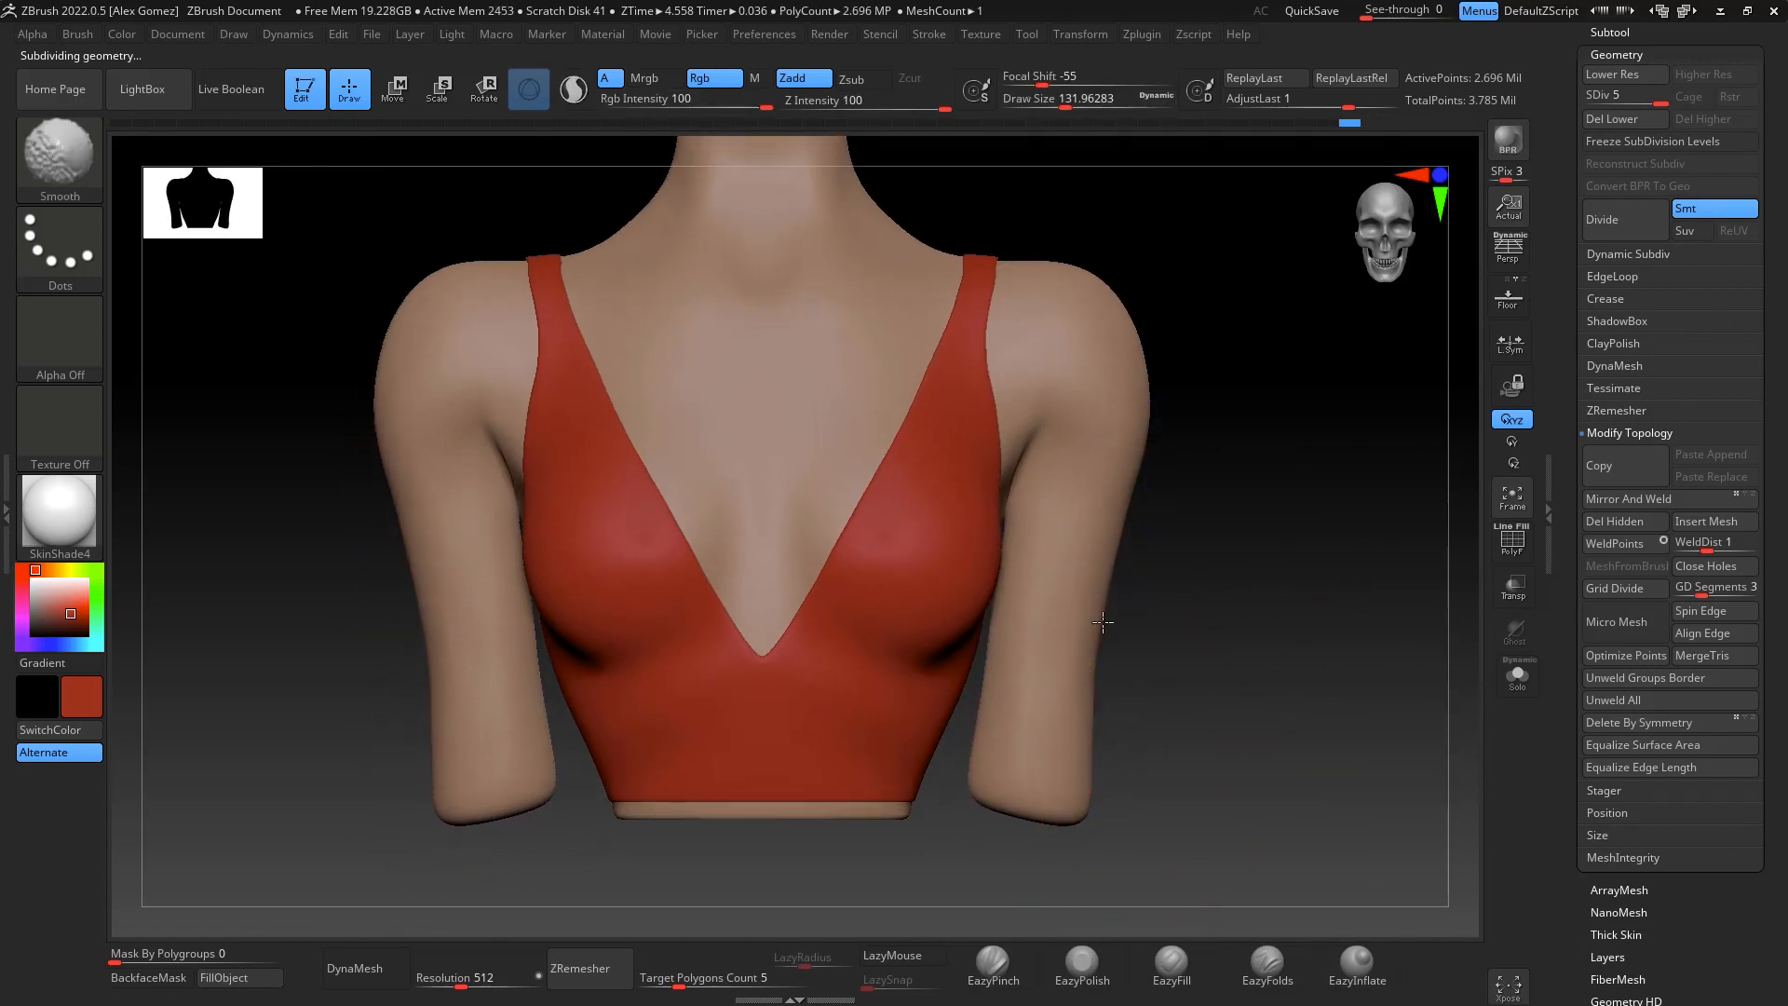
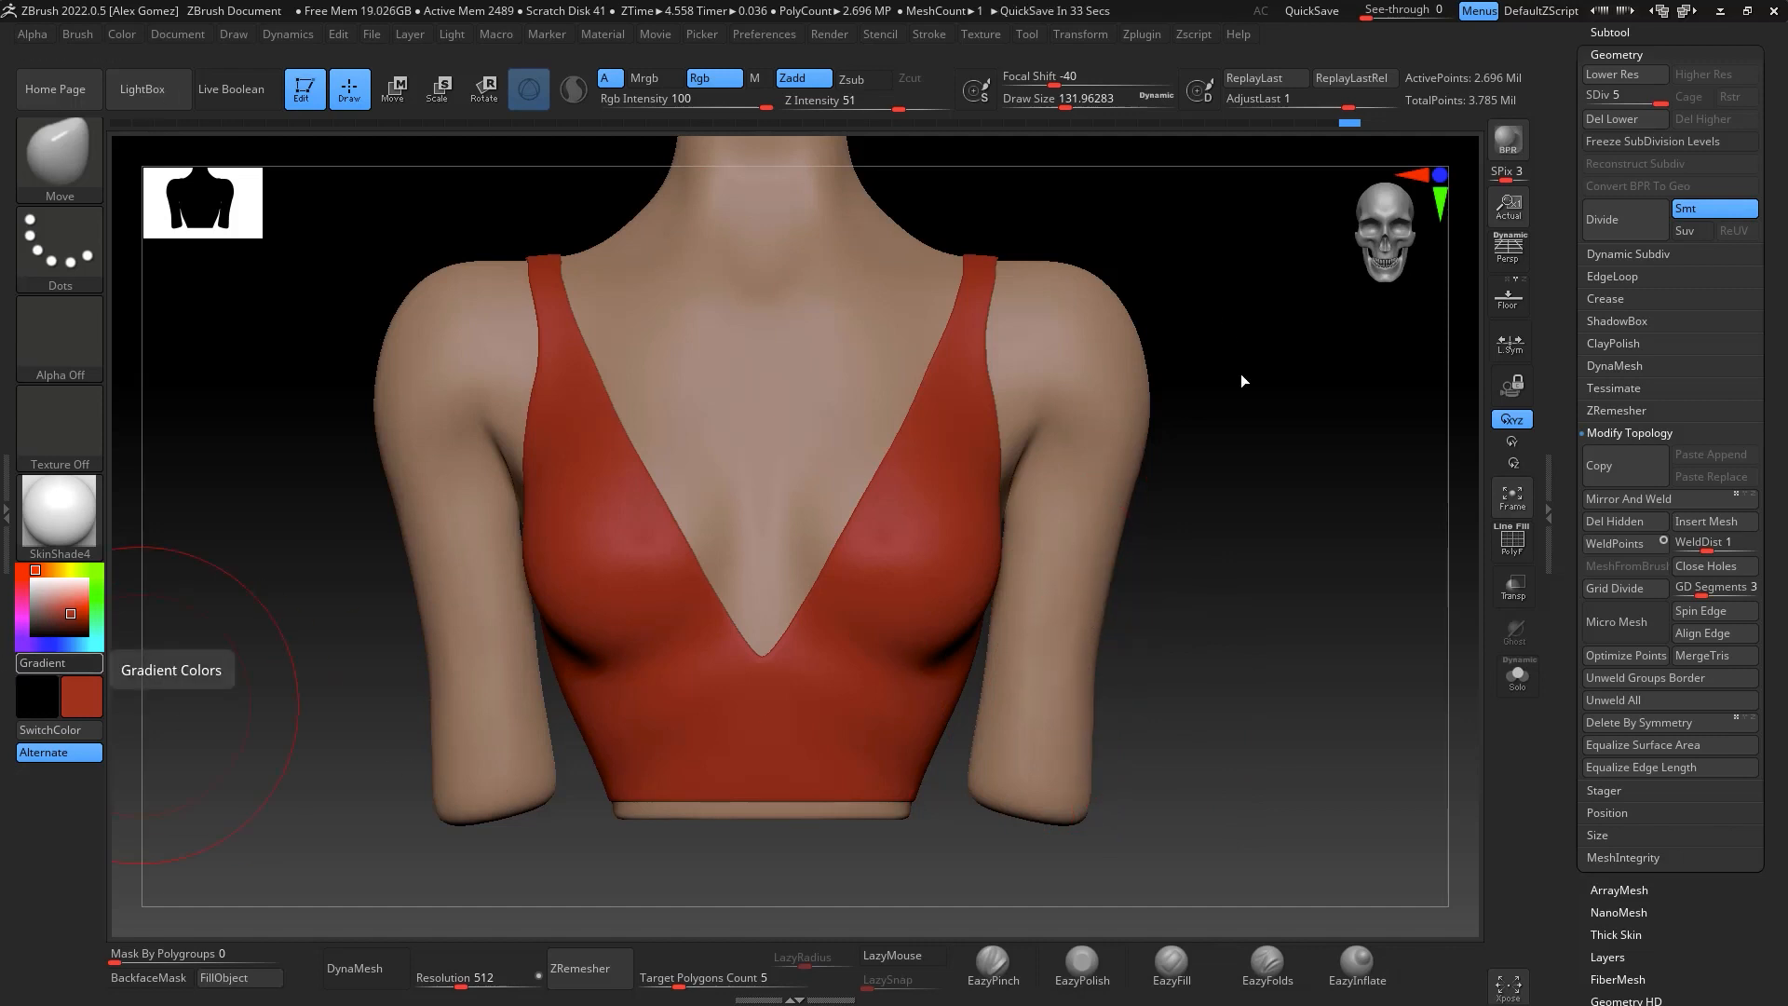
# Adjust the outer upper-arm silhouette below the shoulders with the Move brush at a draw size of about 158
pyautogui.moveTo(1281, 529)
pyautogui.keyDown('alt'); pyautogui.mouseDown()
pyautogui.moveTo(1225, 595)
pyautogui.moveTo(1166, 582)
pyautogui.moveTo(1139, 596)
pyautogui.mouseUp(); pyautogui.keyUp('alt')
pyautogui.press('b')
pyautogui.press('m')
pyautogui.press('v')
pyautogui.press('space')
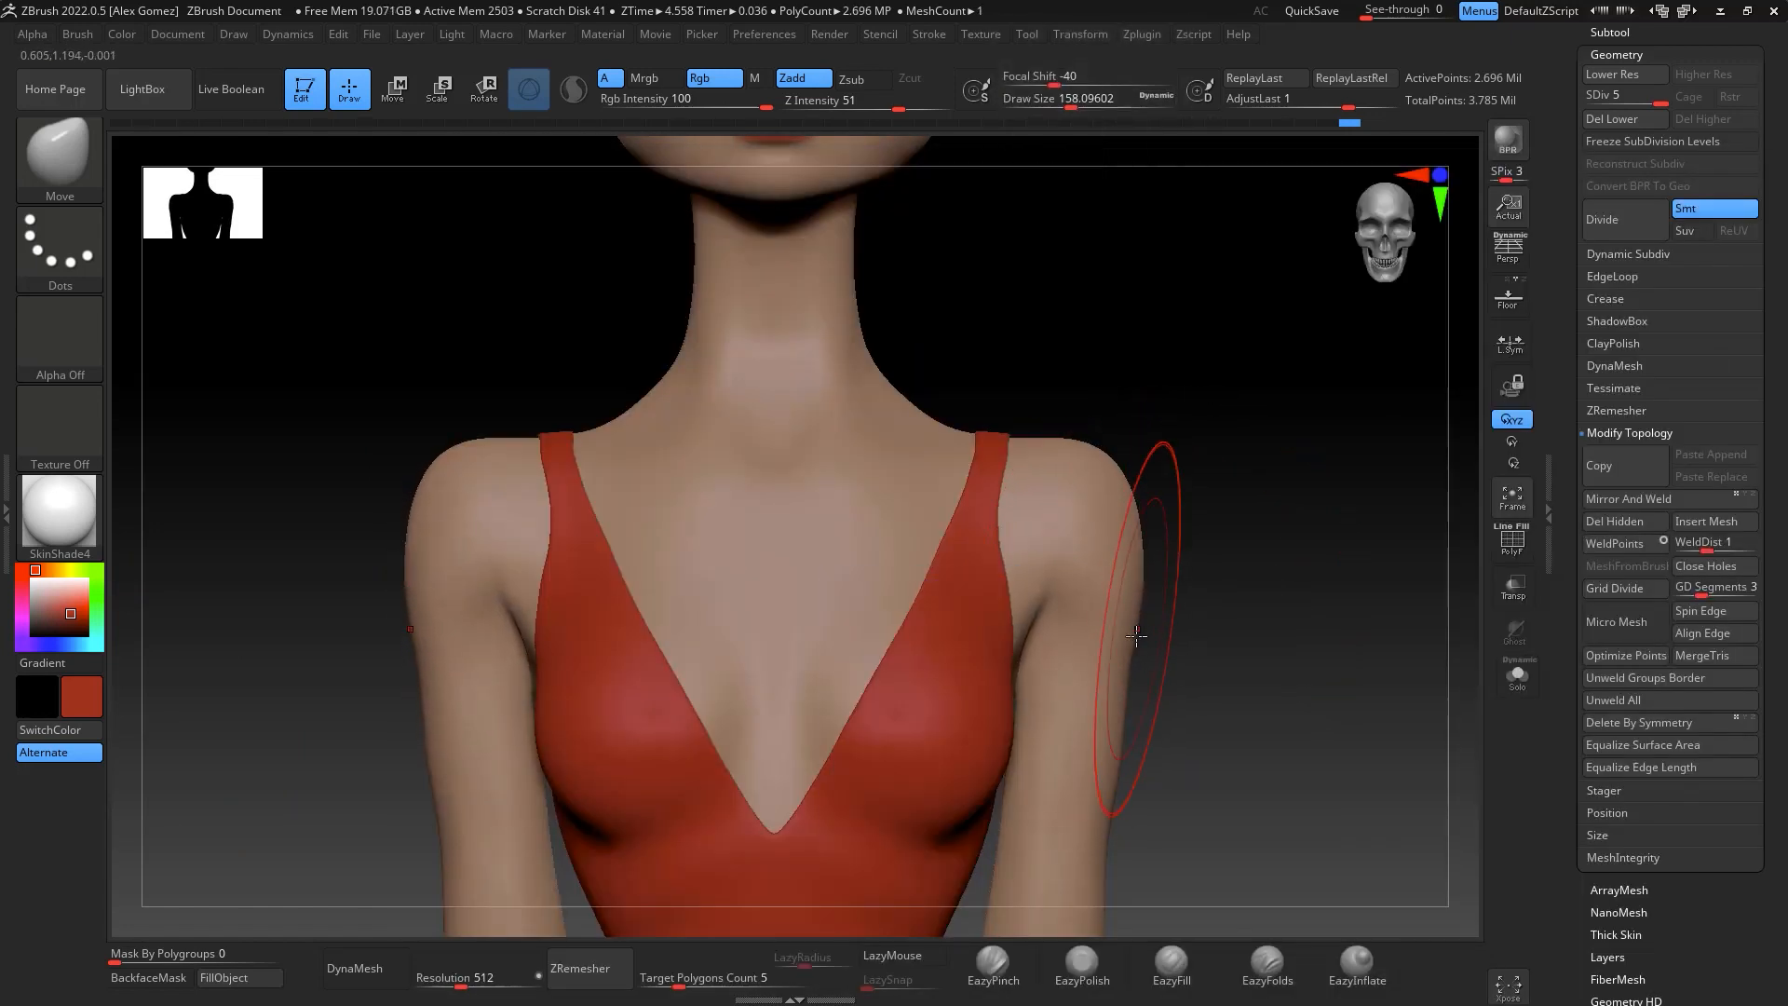
pyautogui.moveTo(1130, 703); pyautogui.dragTo(1122, 743)
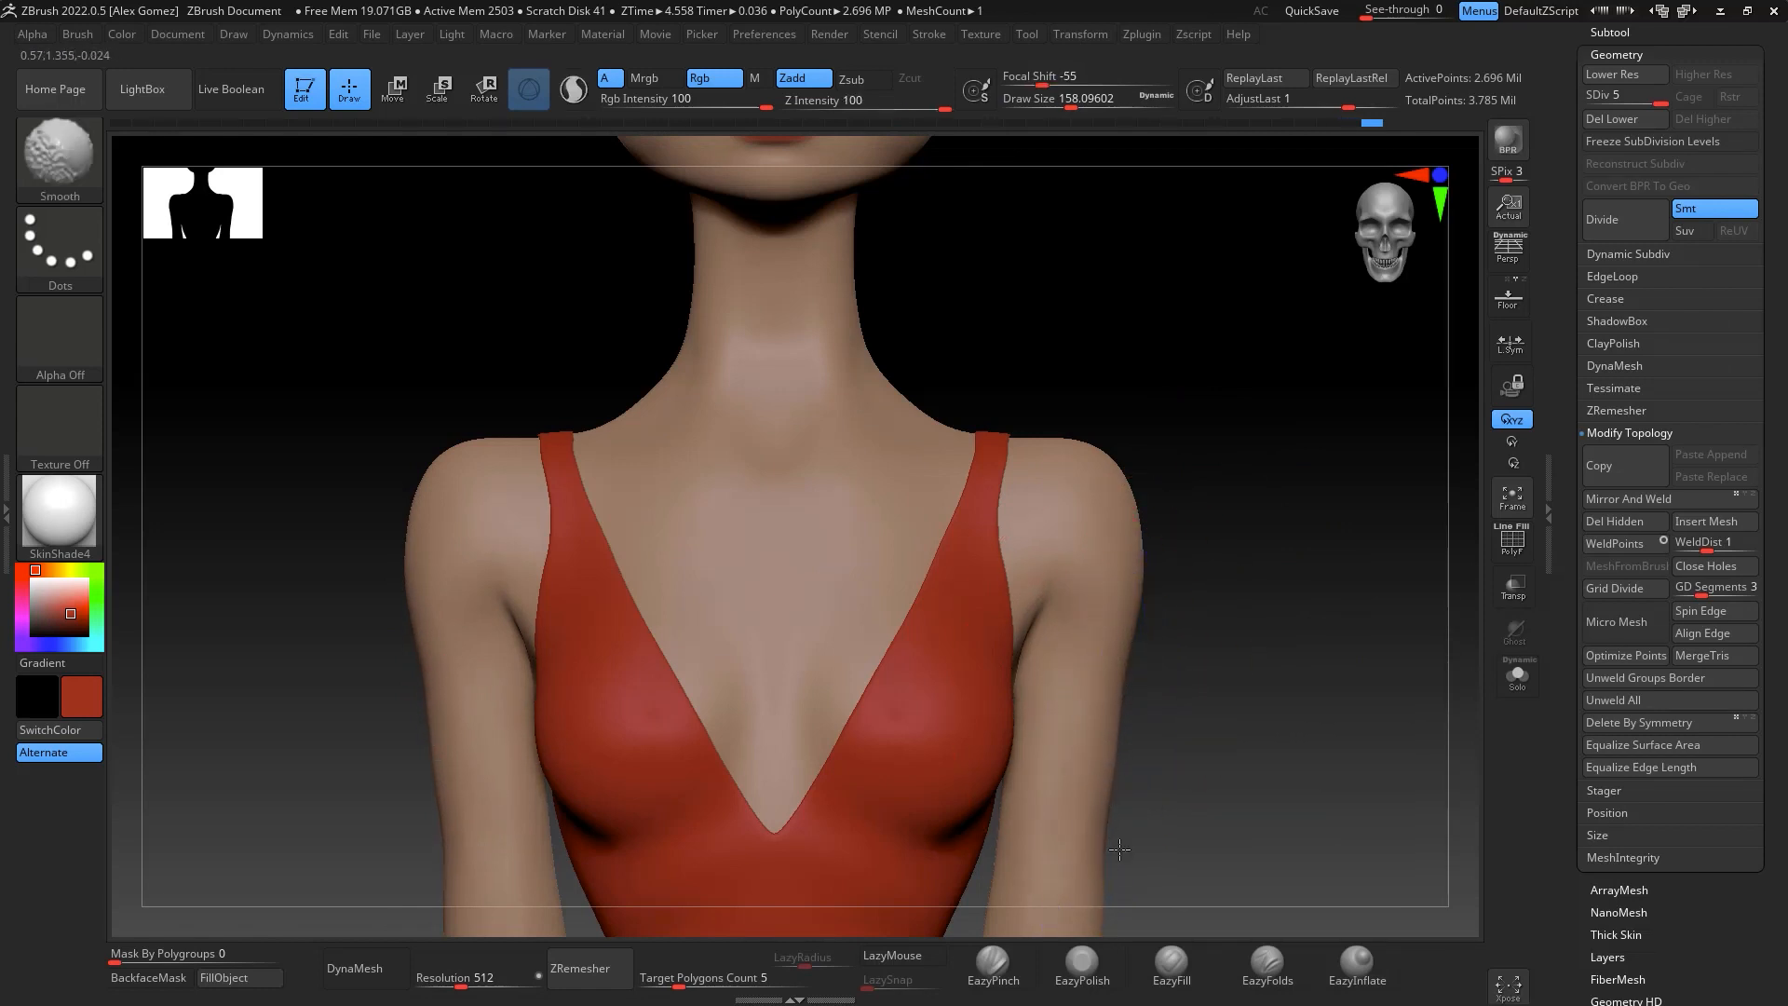
pyautogui.moveTo(1193, 651)
pyautogui.mouseDown()
pyautogui.moveTo(1361, 670)
pyautogui.moveTo(1381, 706)
pyautogui.moveTo(1364, 640)
pyautogui.moveTo(1413, 559)
pyautogui.moveTo(1304, 705)
pyautogui.mouseUp()
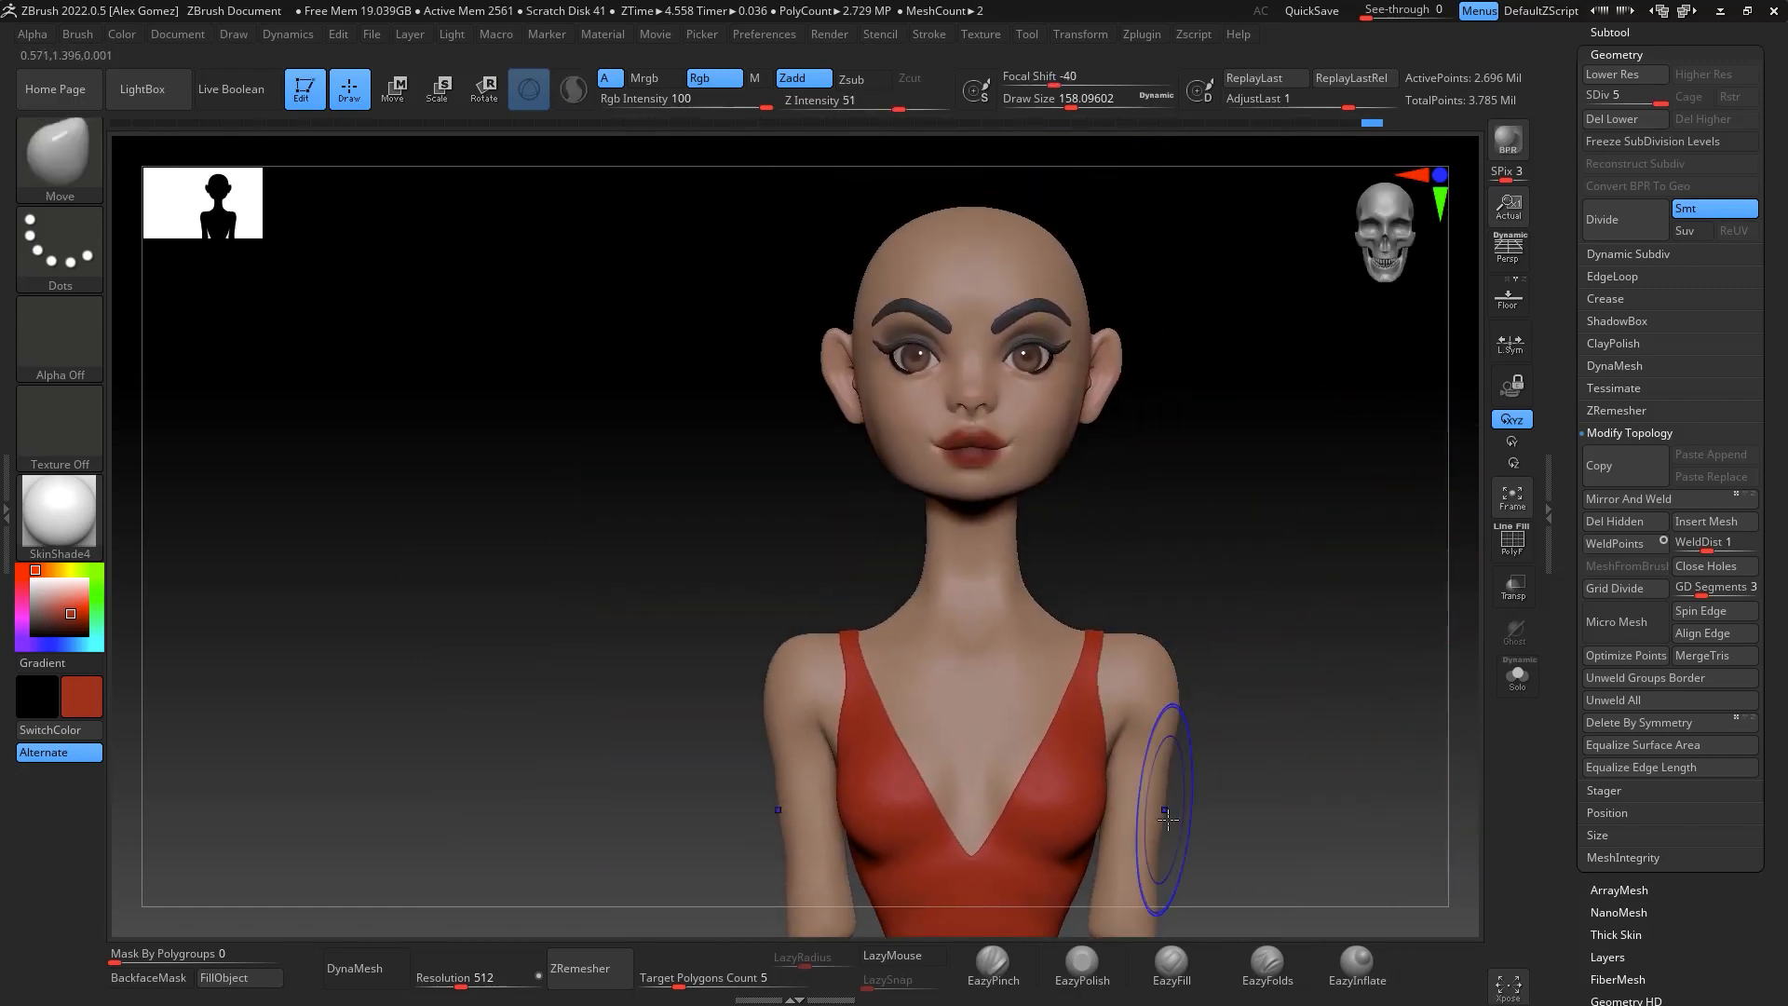
# Refine the shoulder and arm outlines with the Move brush at a draw size of about 128 and smooth the arms
pyautogui.keyDown('alt'); pyautogui.moveTo(1149, 767); pyautogui.dragTo(1170, 667); pyautogui.keyUp('alt')
pyautogui.press('space')
pyautogui.click(1140, 721)
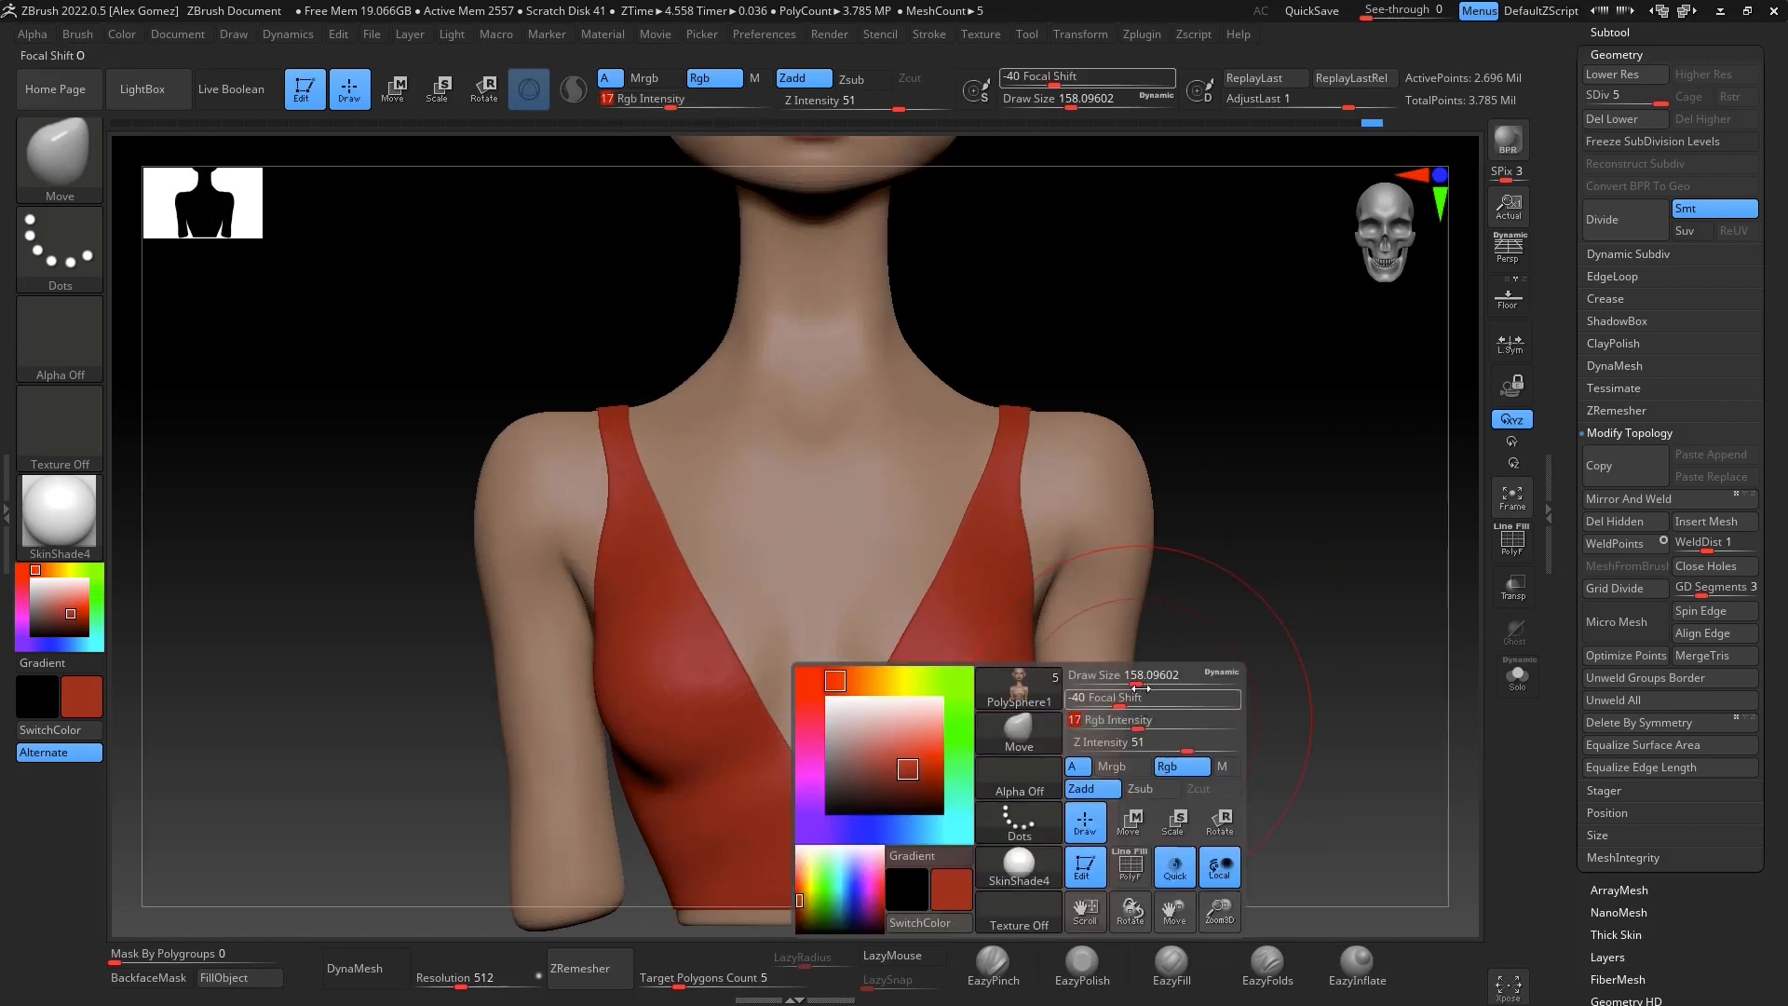
pyautogui.click(1131, 682)
pyautogui.click(1144, 722)
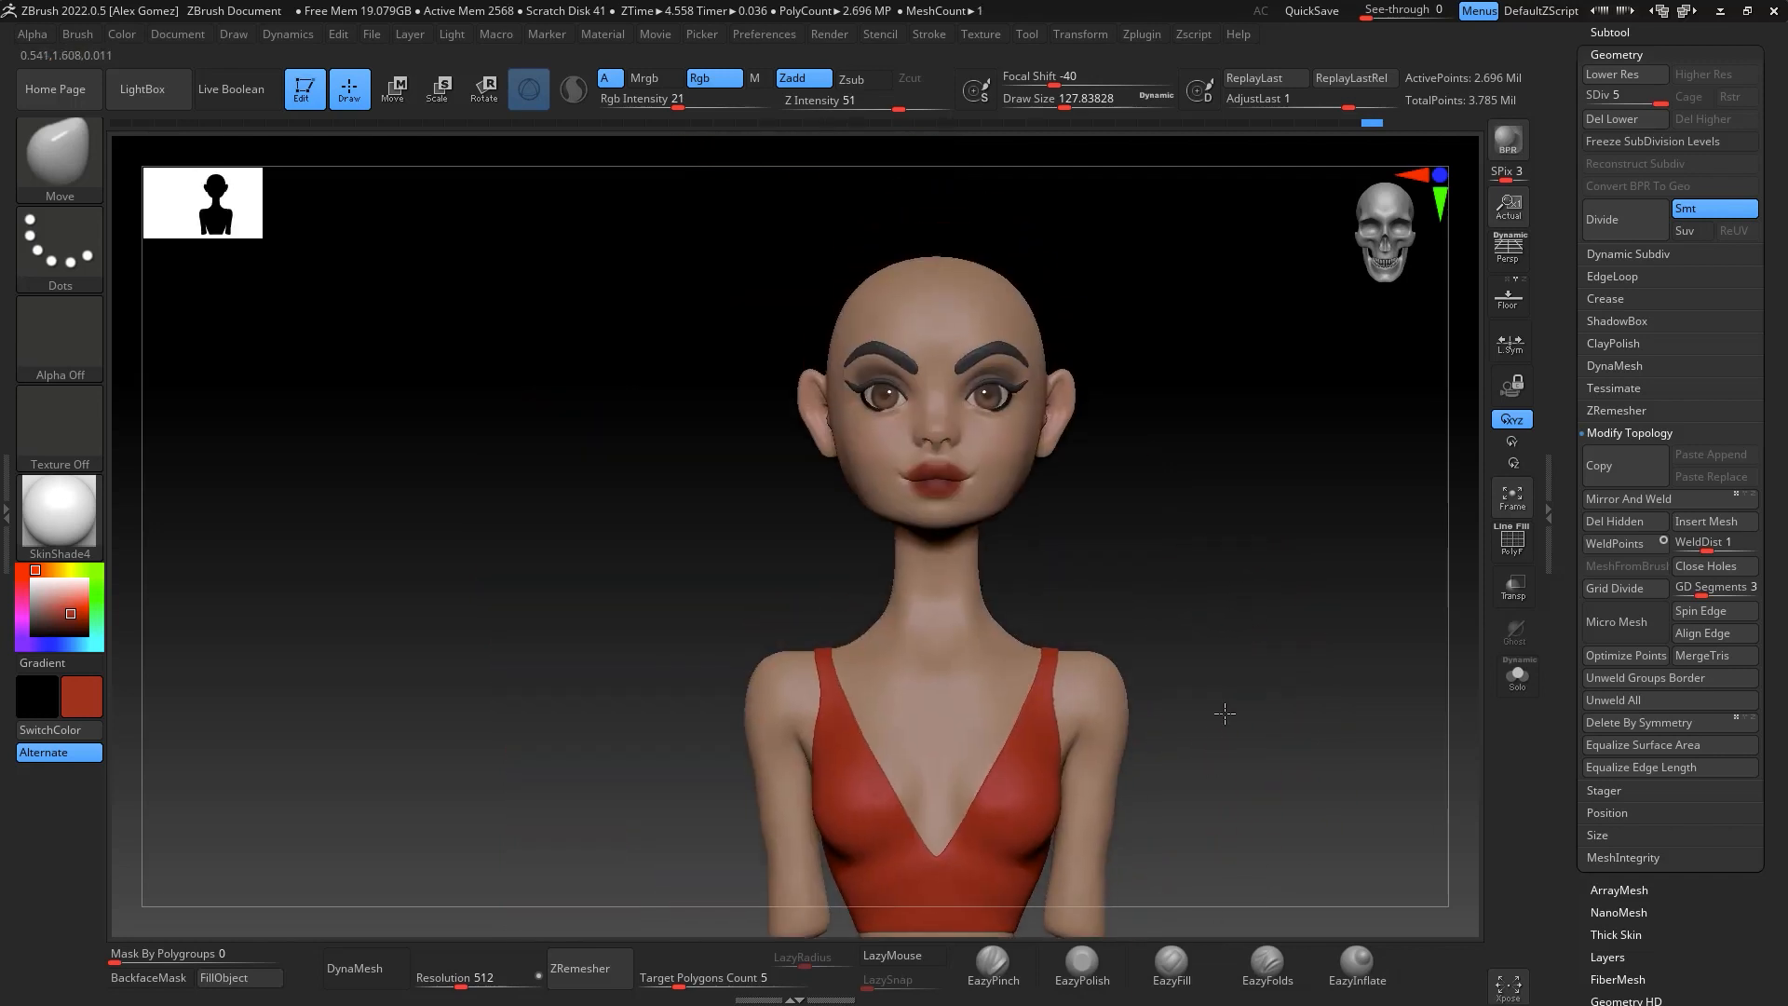
pyautogui.press('shift')
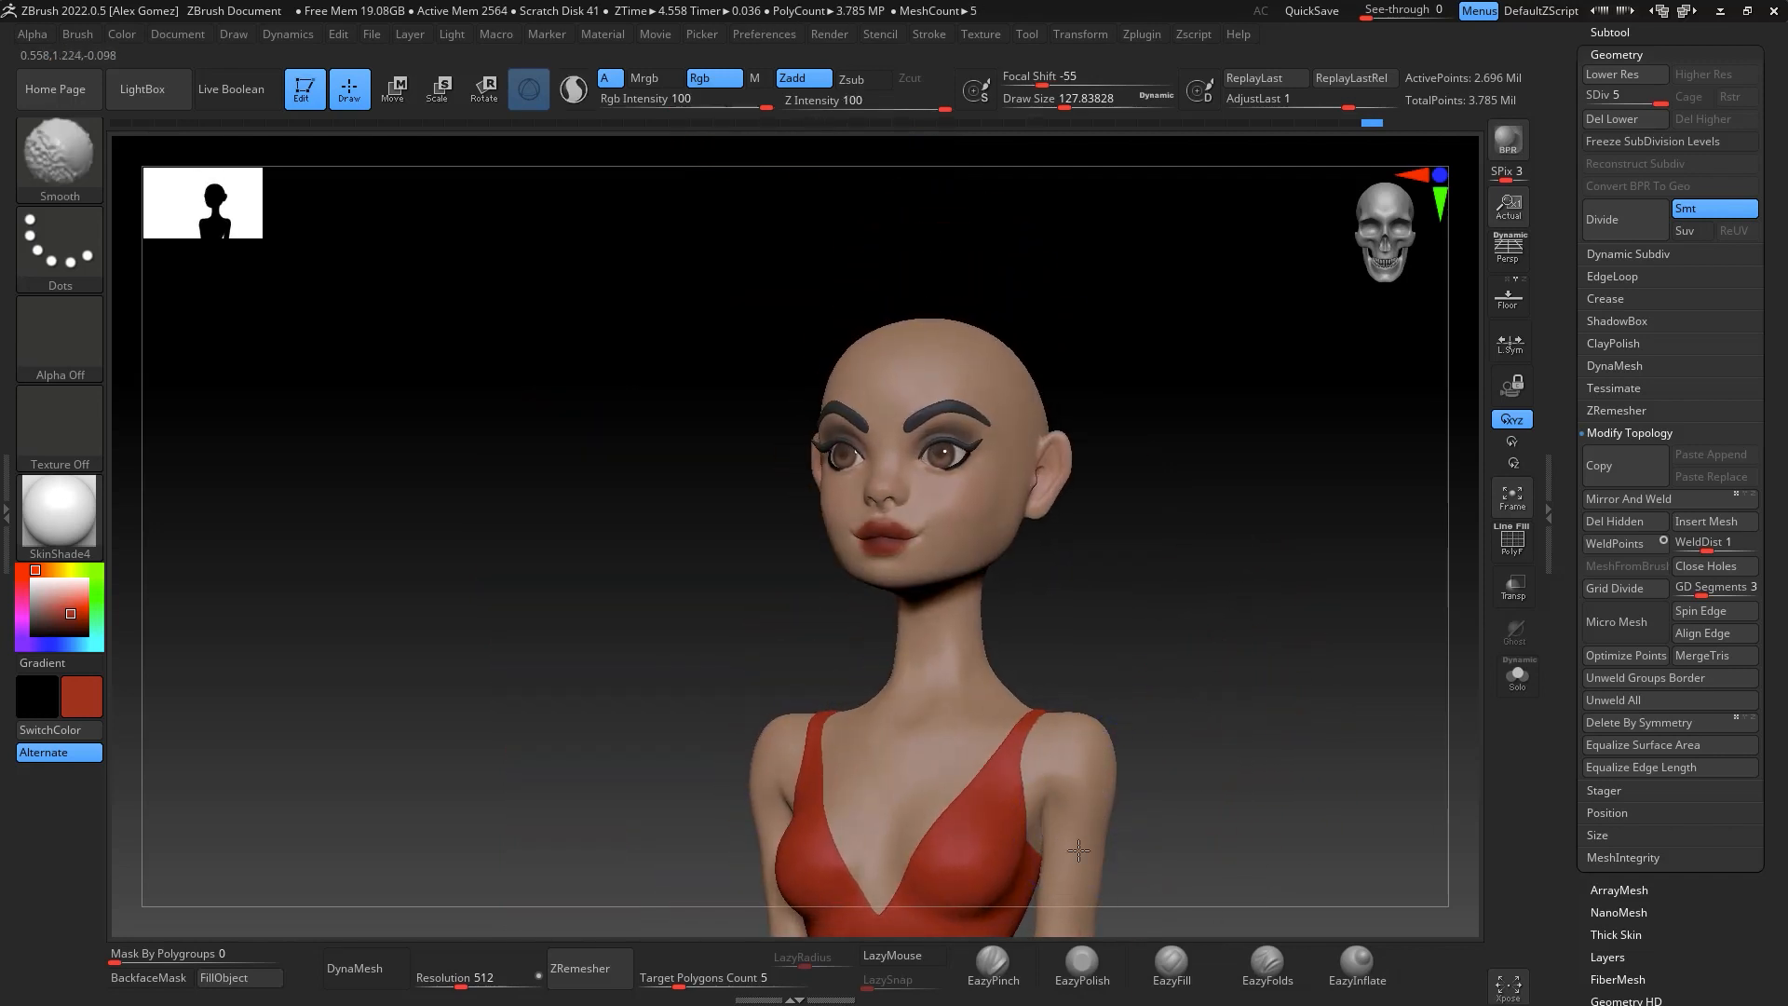
pyautogui.moveTo(1248, 722)
pyautogui.mouseDown()
pyautogui.moveTo(1317, 739)
pyautogui.moveTo(1261, 730)
pyautogui.moveTo(1301, 630)
pyautogui.moveTo(1271, 769)
pyautogui.moveTo(1269, 655)
pyautogui.moveTo(1307, 628)
pyautogui.moveTo(1289, 651)
pyautogui.moveTo(1329, 559)
pyautogui.moveTo(1335, 581)
pyautogui.moveTo(1488, 496)
pyautogui.mouseUp()
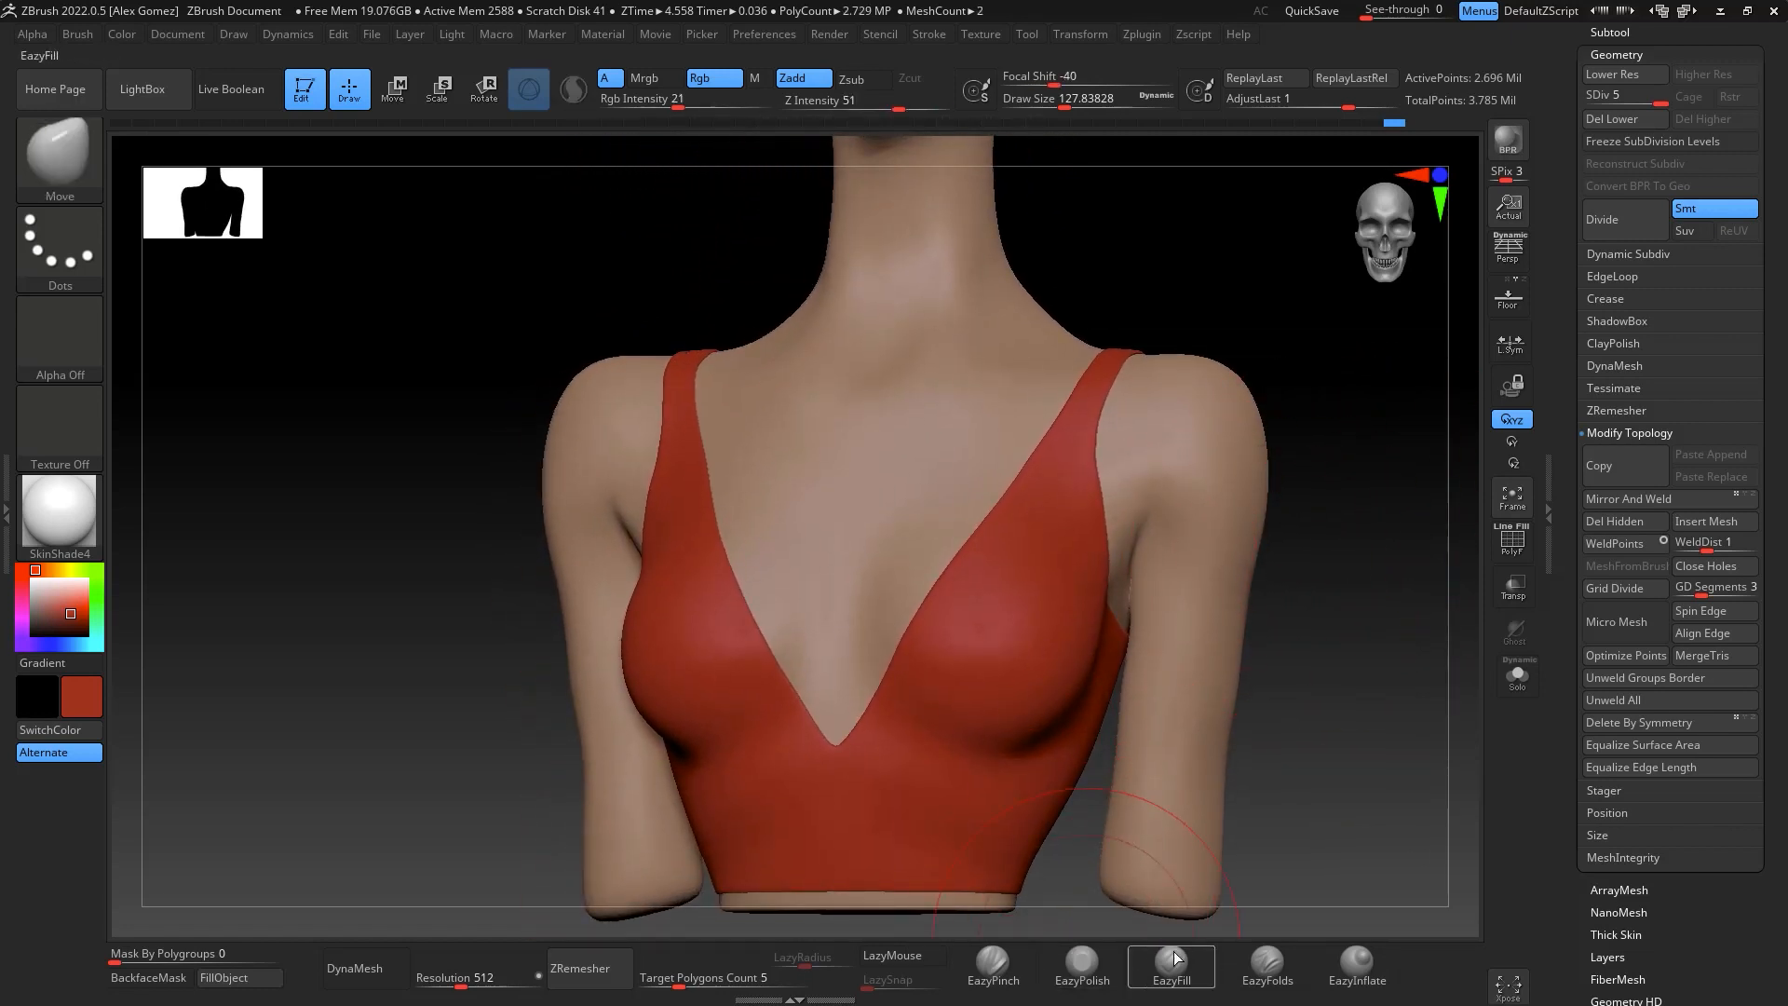
# Choose the EazyPinch brush with a draw size of about 54 and hide the red top subtool
pyautogui.click(993, 961)
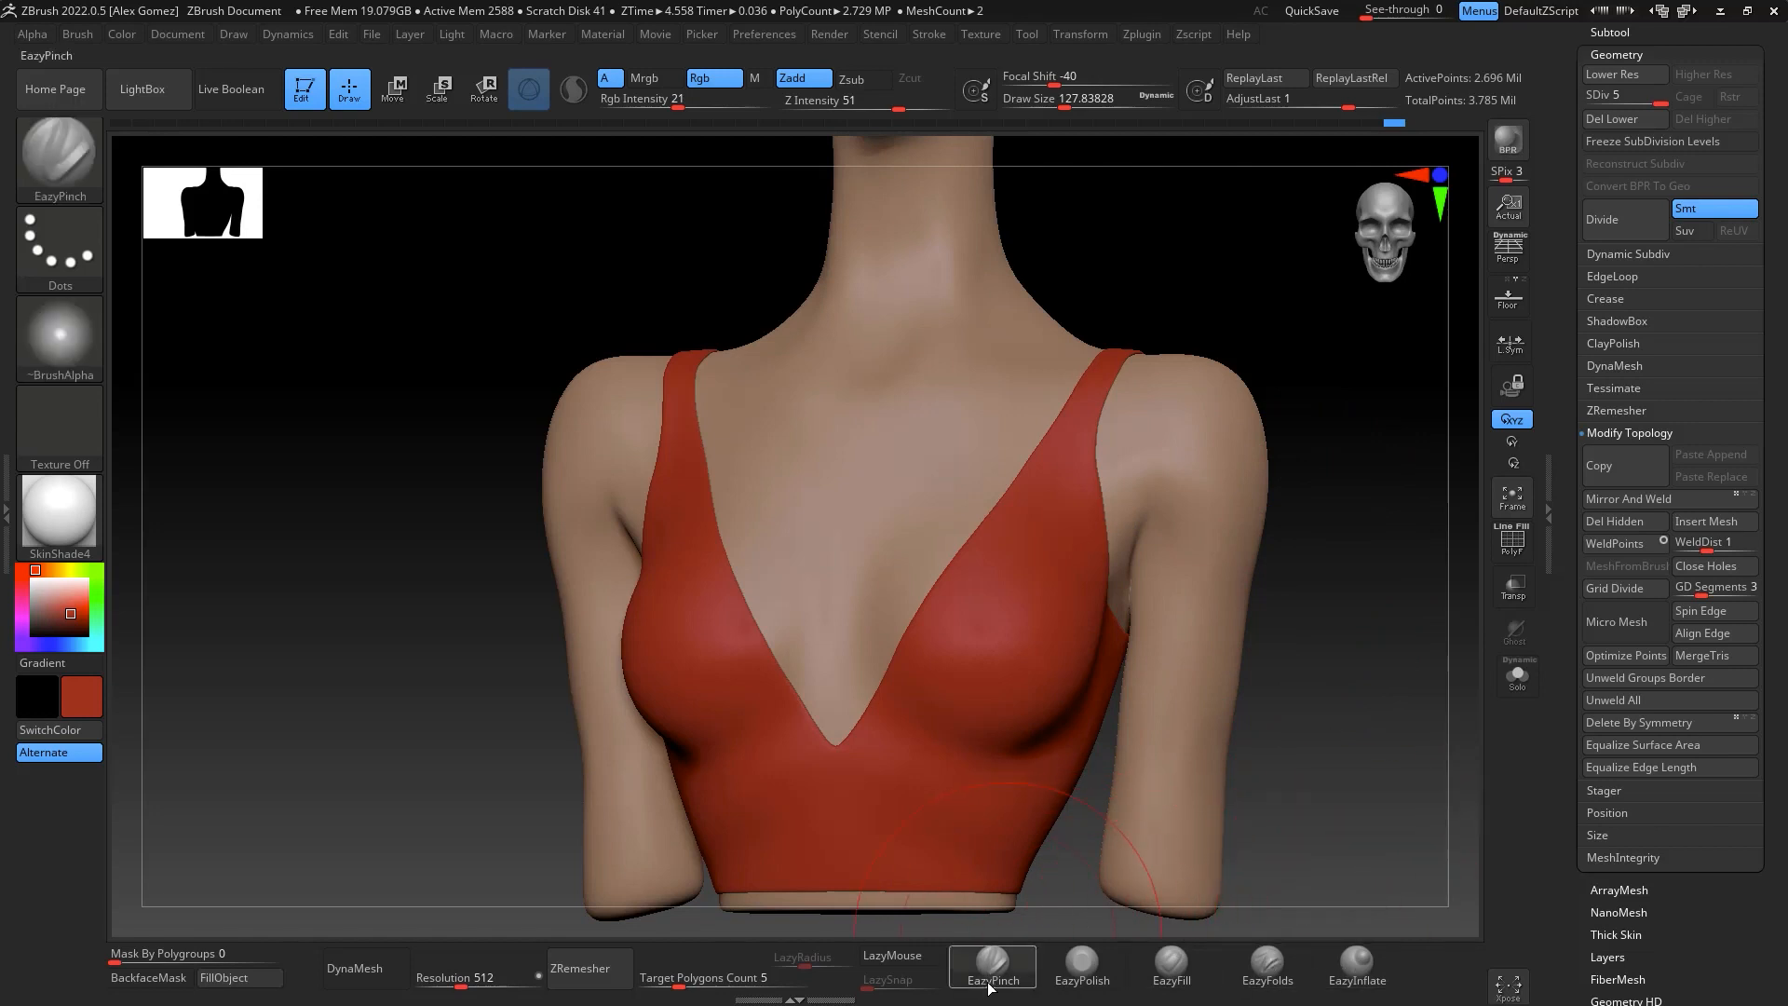
pyautogui.press('space')
pyautogui.moveTo(863, 665); pyautogui.dragTo(836, 665)
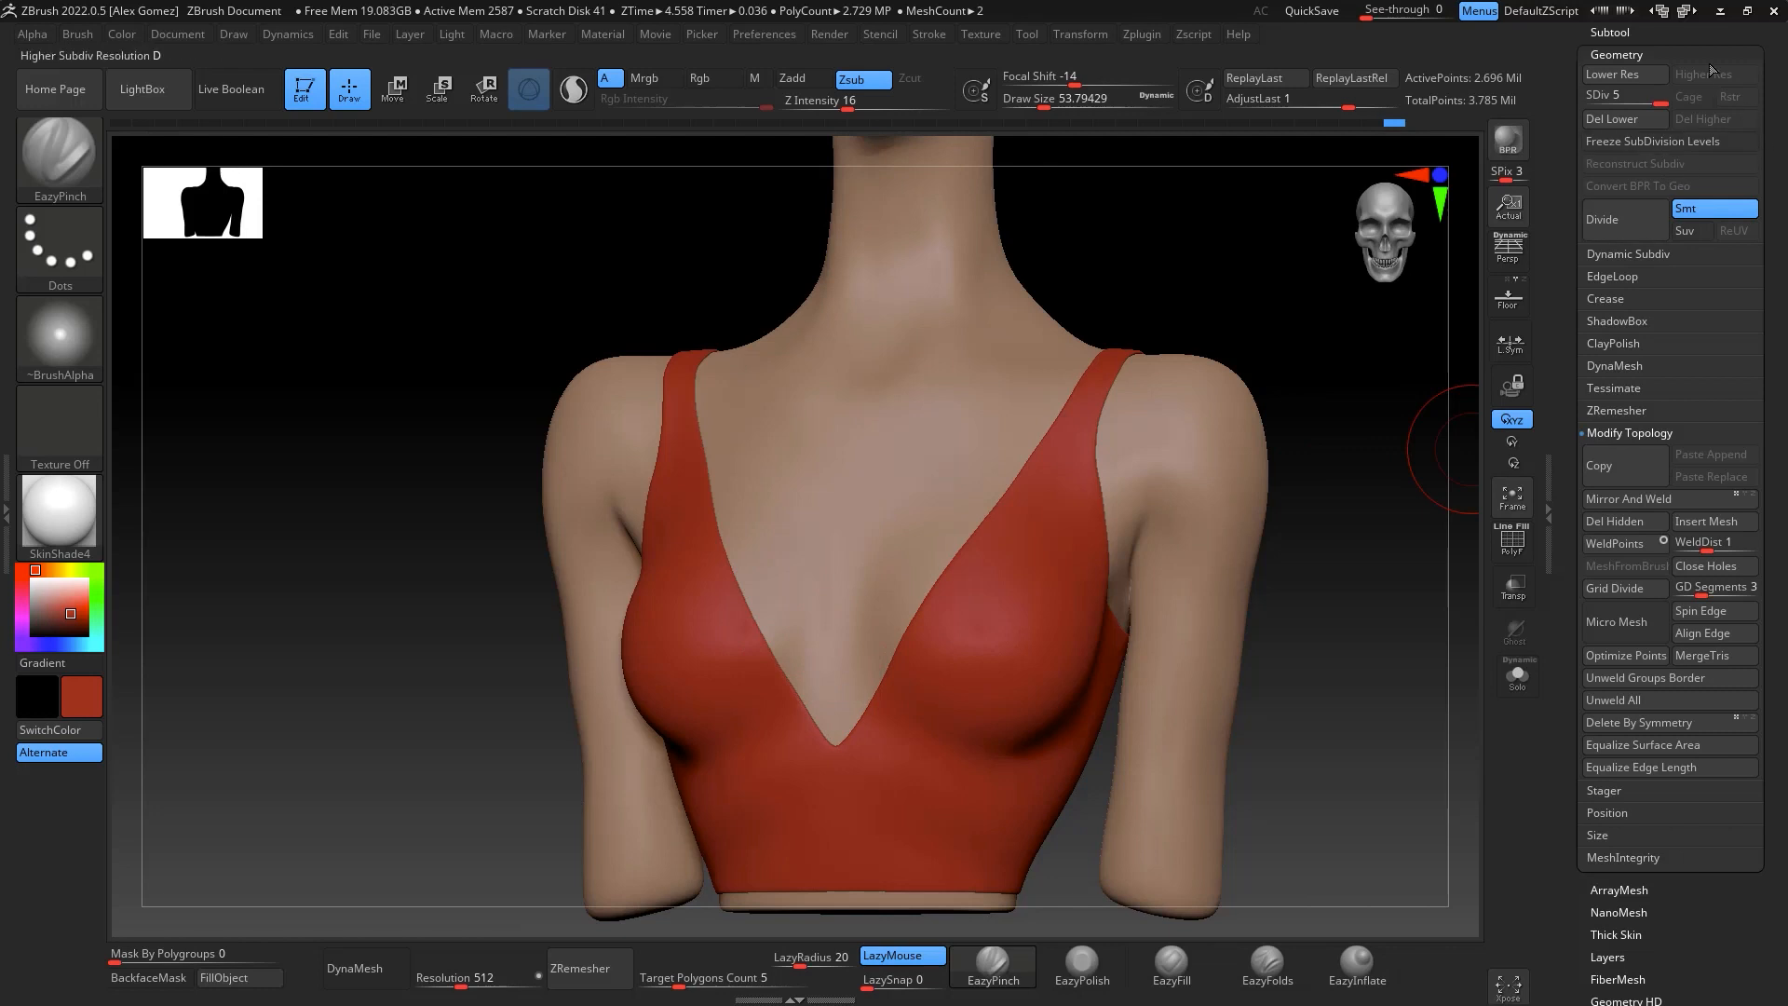
pyautogui.click(1621, 32)
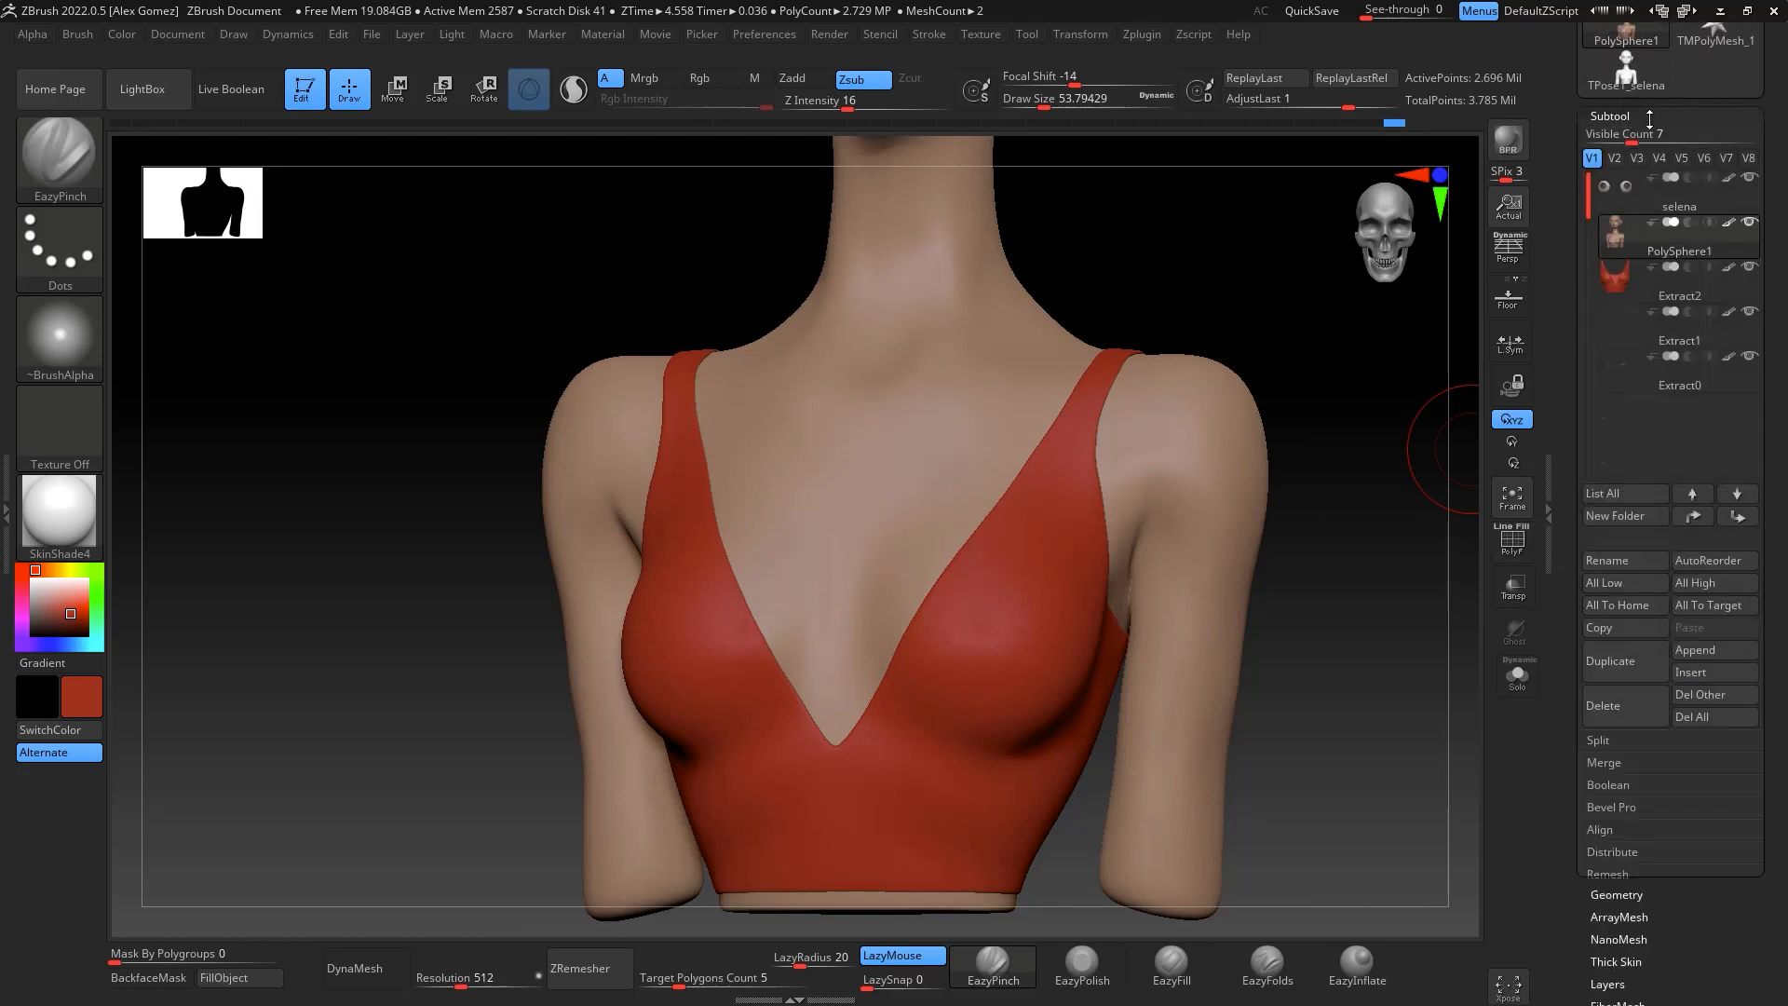
pyautogui.click(1750, 244)
# Define the inner creases of the breasts with EazyPinch at a draw size of about 87 and smooth the surface beside them
pyautogui.moveTo(1381, 466)
pyautogui.mouseDown()
pyautogui.moveTo(1130, 471)
pyautogui.moveTo(792, 682)
pyautogui.mouseUp()
pyautogui.press('space')
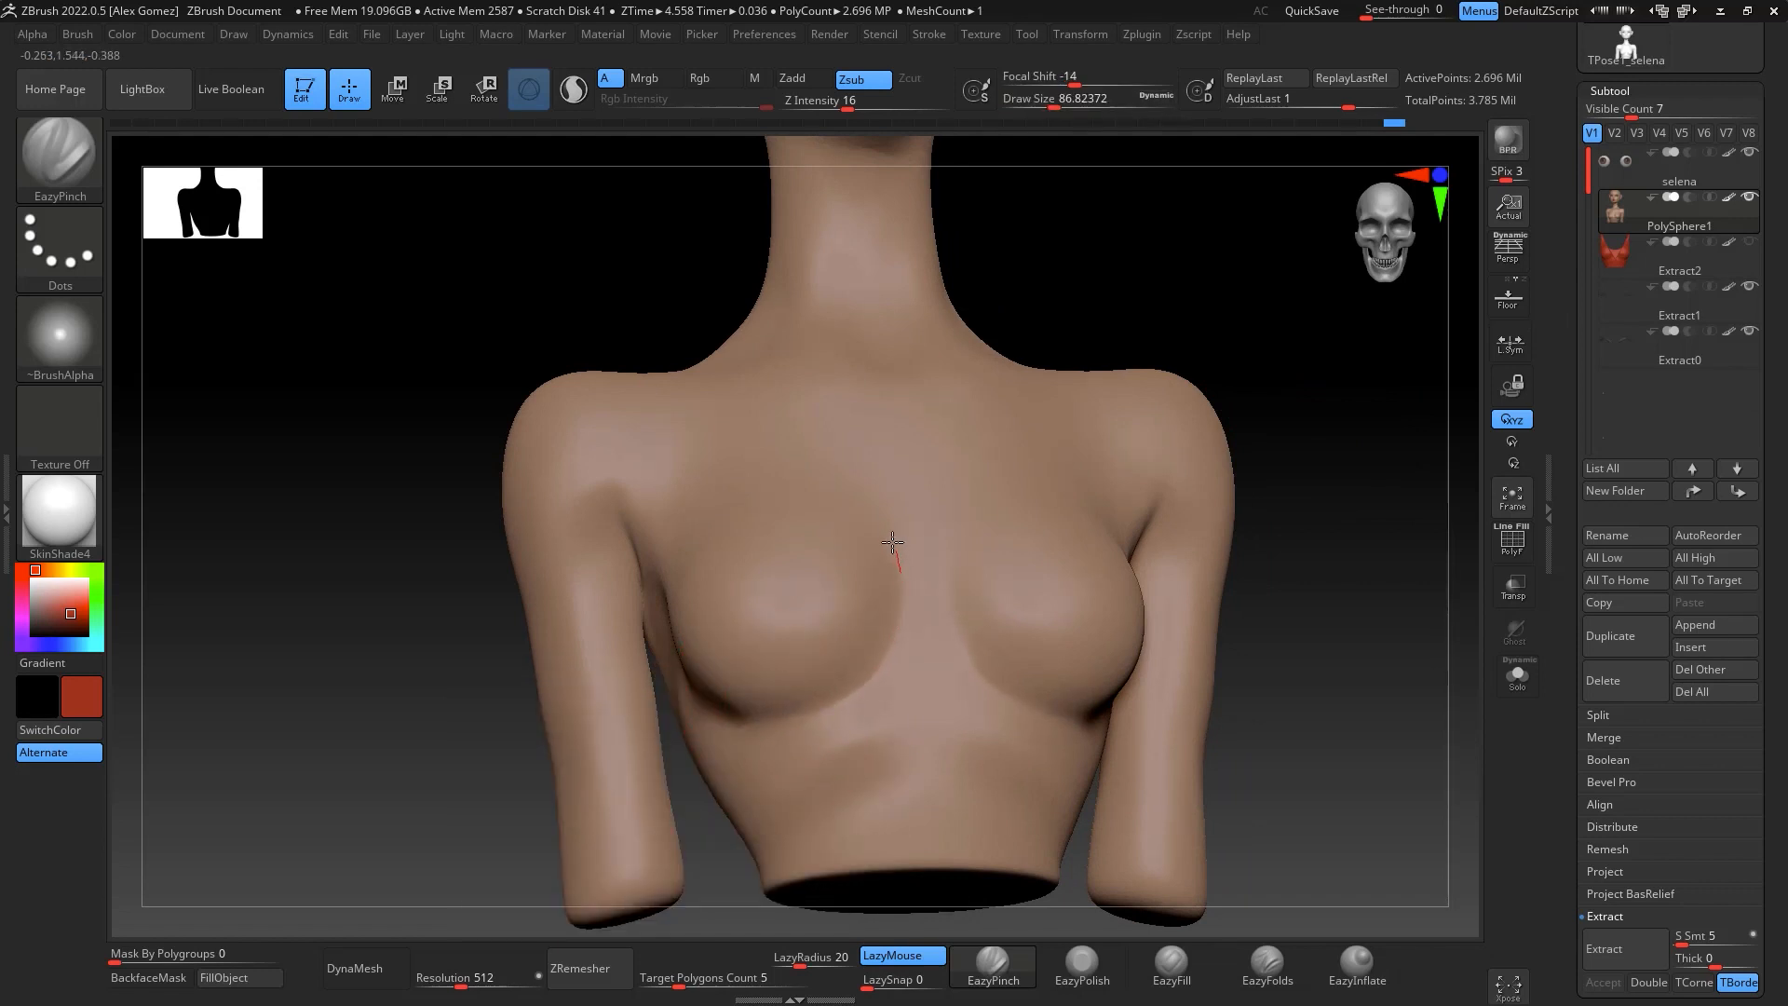
pyautogui.moveTo(893, 542); pyautogui.dragTo(872, 498)
pyautogui.moveTo(1338, 460); pyautogui.dragTo(1339, 553)
pyautogui.moveTo(976, 684); pyautogui.dragTo(942, 627)
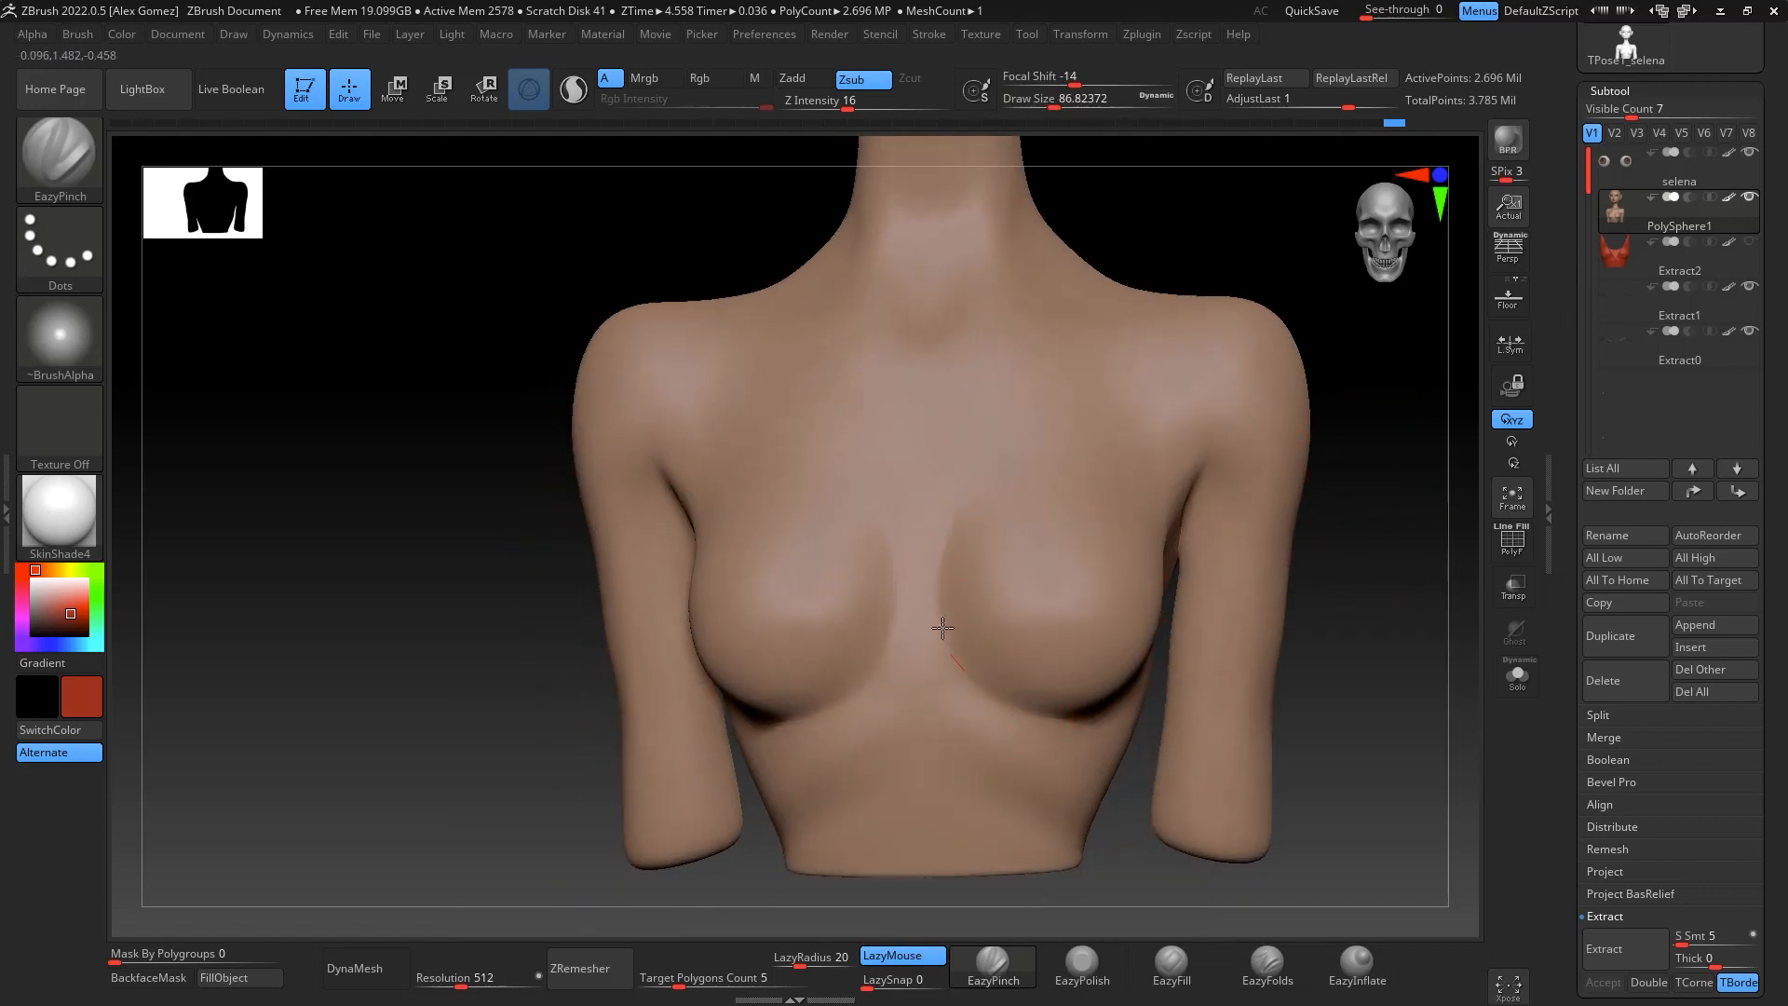
pyautogui.moveTo(991, 461); pyautogui.dragTo(1004, 445)
pyautogui.moveTo(1327, 546); pyautogui.dragTo(1411, 547)
pyautogui.moveTo(1005, 601)
pyautogui.keyDown('shift'); pyautogui.mouseDown()
pyautogui.moveTo(997, 529)
pyautogui.moveTo(1022, 582)
pyautogui.mouseUp(); pyautogui.keyUp('shift')
pyautogui.moveTo(1372, 694); pyautogui.dragTo(1355, 734)
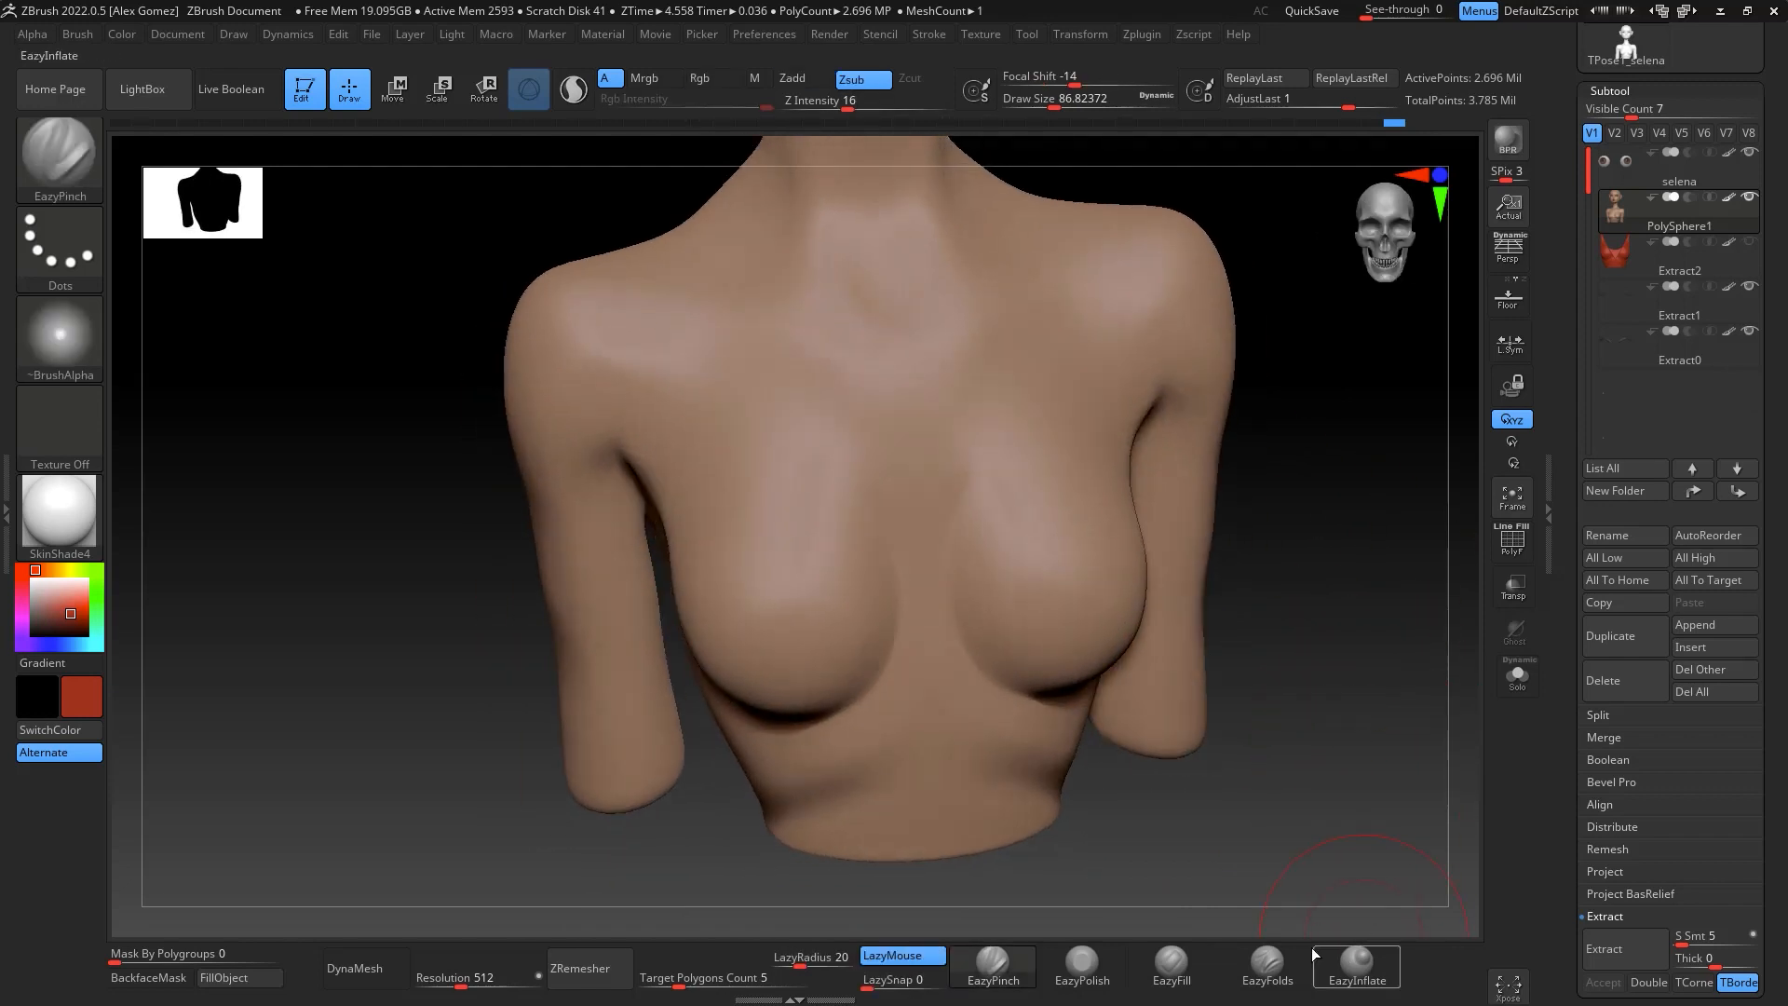
# Choose EazyFill at a draw size of about 97, lower the body to subdivision level 3, and smooth the chest above the breasts
pyautogui.click(1181, 965)
pyautogui.press('space')
pyautogui.moveTo(1054, 551)
pyautogui.mouseDown()
pyautogui.moveTo(1033, 553)
pyautogui.moveTo(1022, 521)
pyautogui.moveTo(1062, 522)
pyautogui.moveTo(1051, 551)
pyautogui.mouseUp()
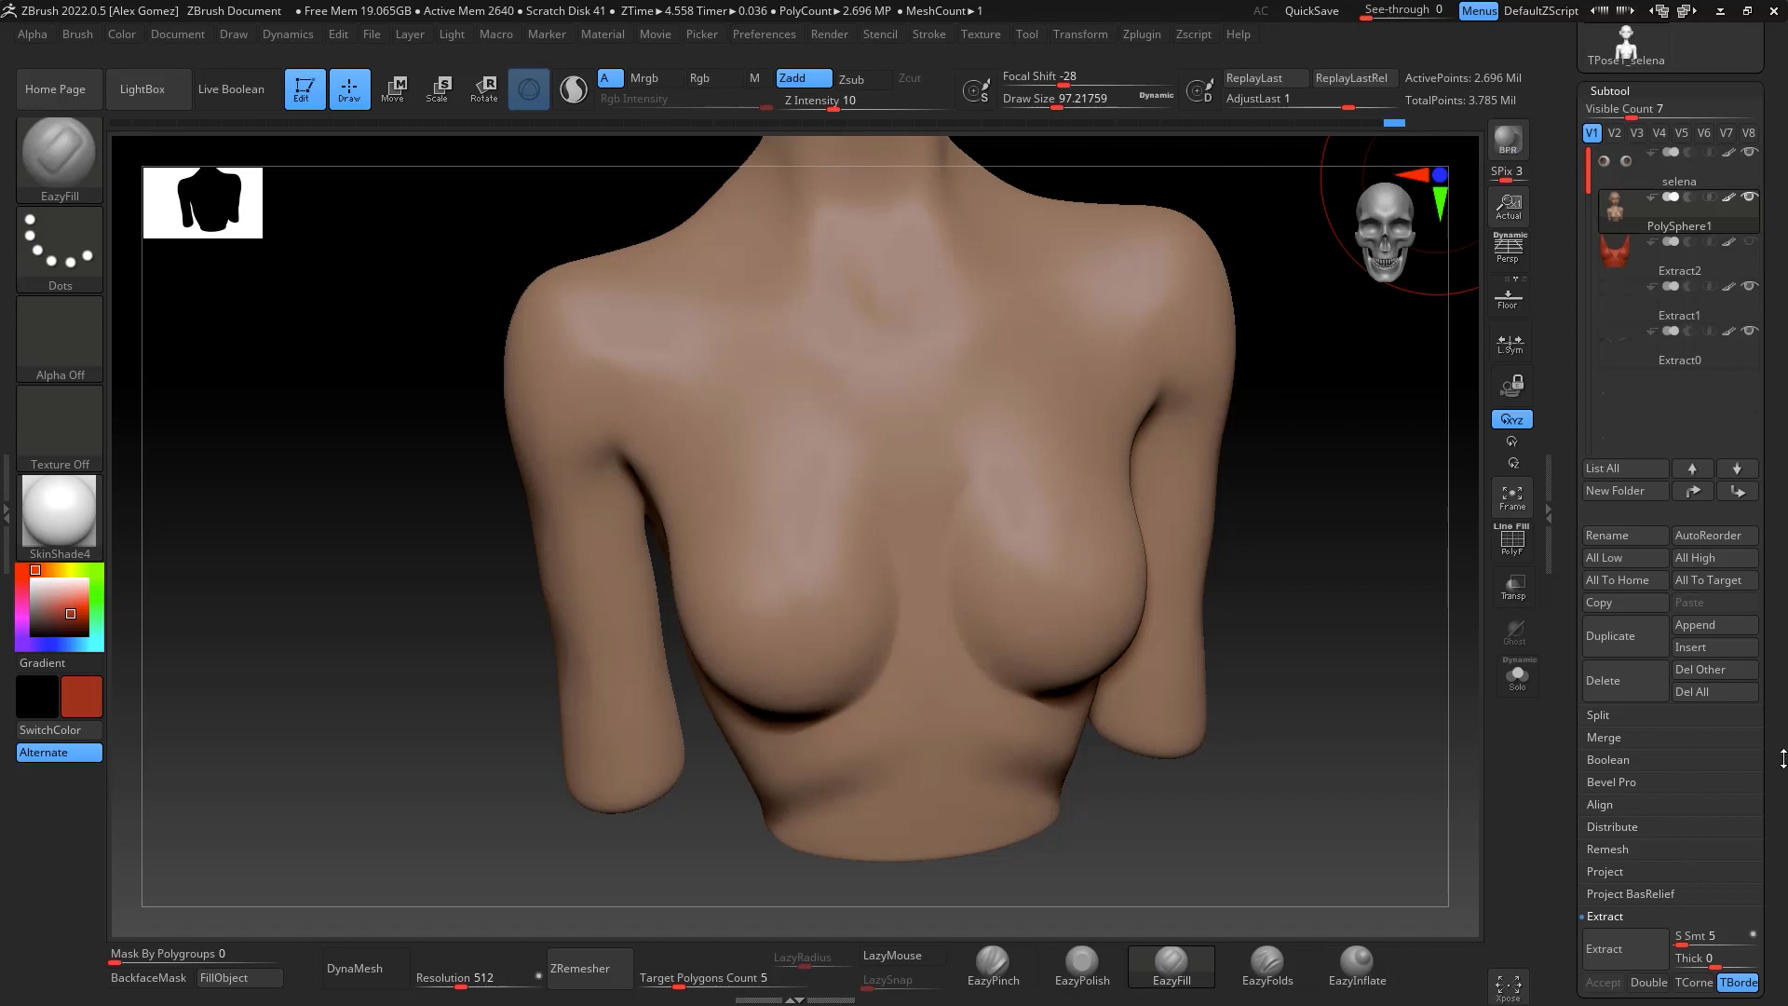
pyautogui.moveTo(1783, 758); pyautogui.dragTo(1779, 525)
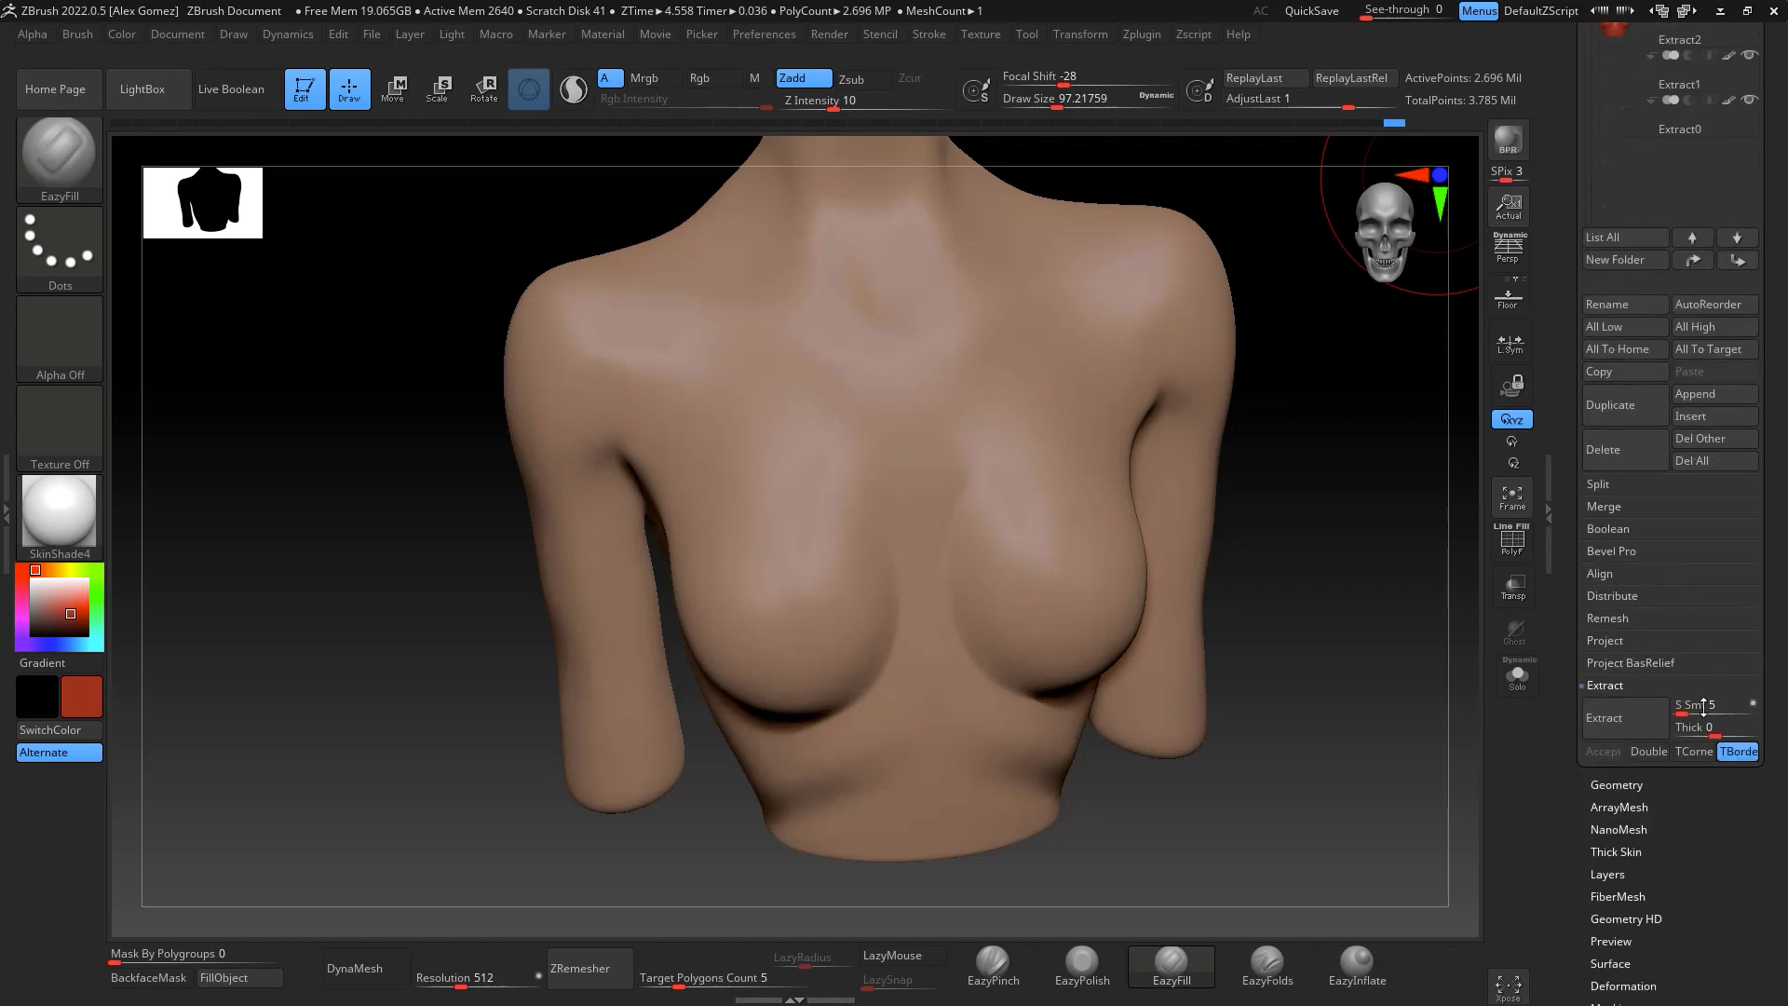
pyautogui.click(1630, 780)
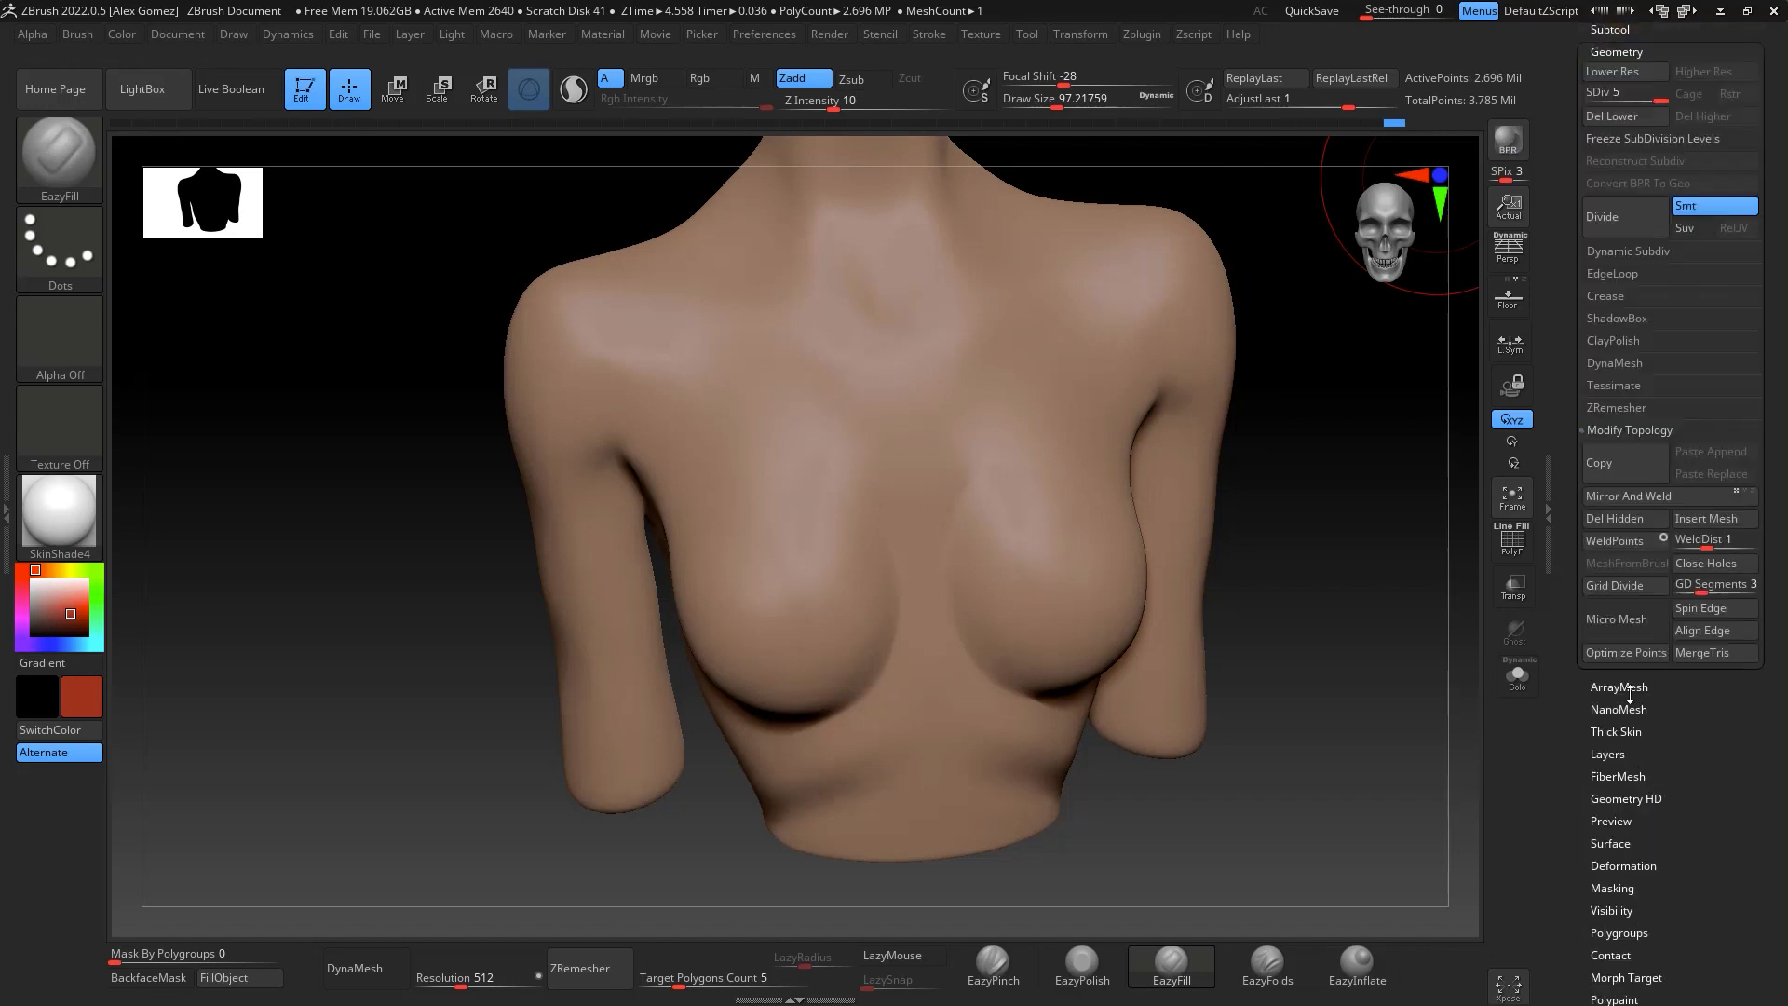
pyautogui.click(1626, 96)
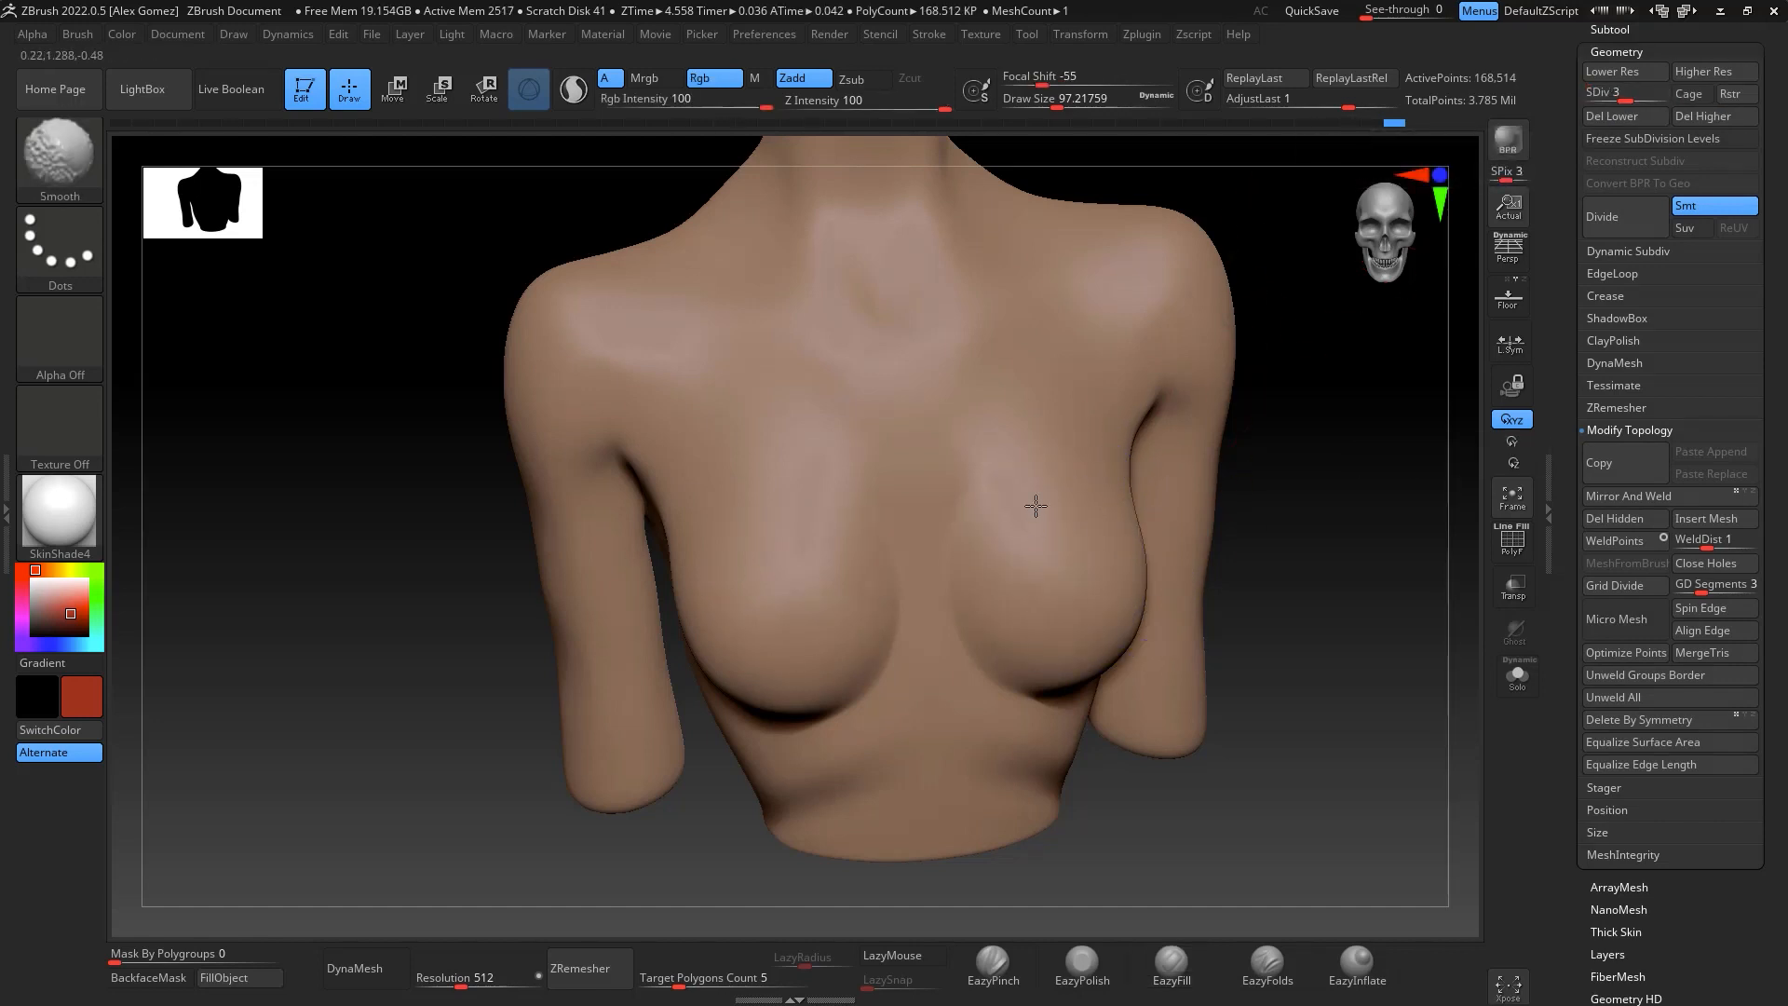
pyautogui.keyDown('shift'); pyautogui.moveTo(1257, 488); pyautogui.dragTo(1366, 511); pyautogui.keyUp('shift')
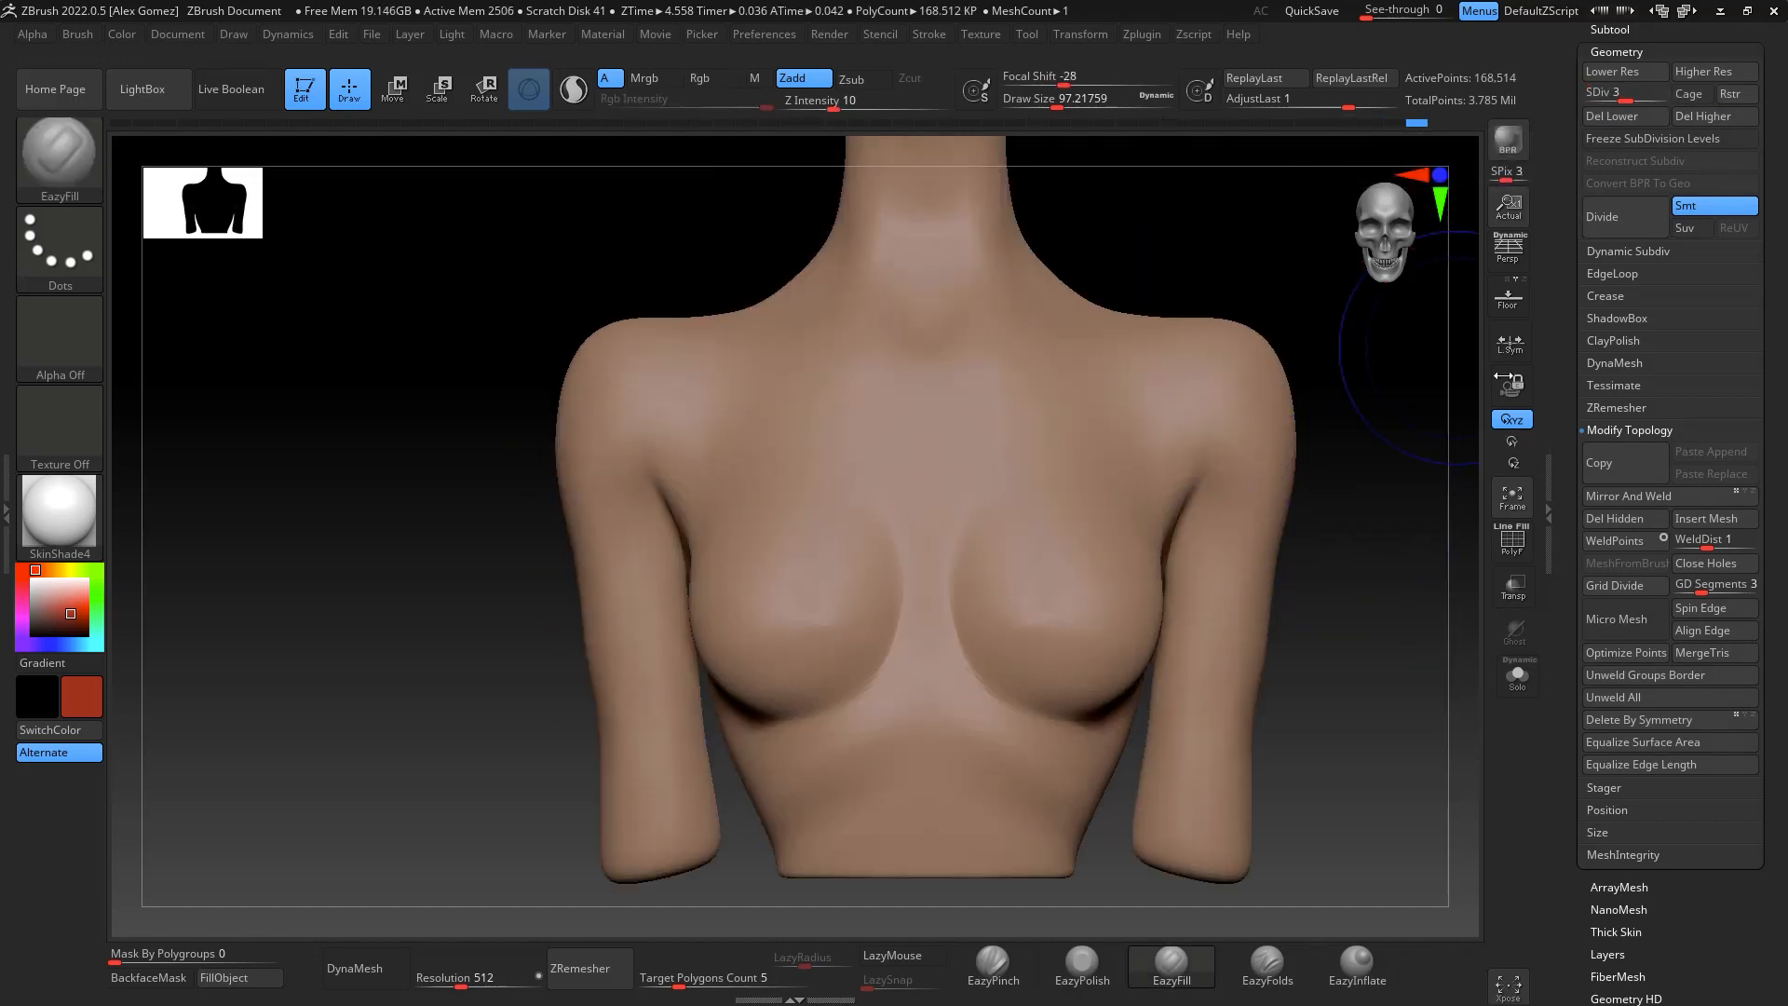
# Show the red top subtool again and check the whole bust from the front and at an angle
pyautogui.click(1610, 30)
pyautogui.click(1749, 183)
pyautogui.moveTo(1393, 288); pyautogui.dragTo(1327, 331)
pyautogui.moveTo(1471, 607); pyautogui.dragTo(1319, 596)
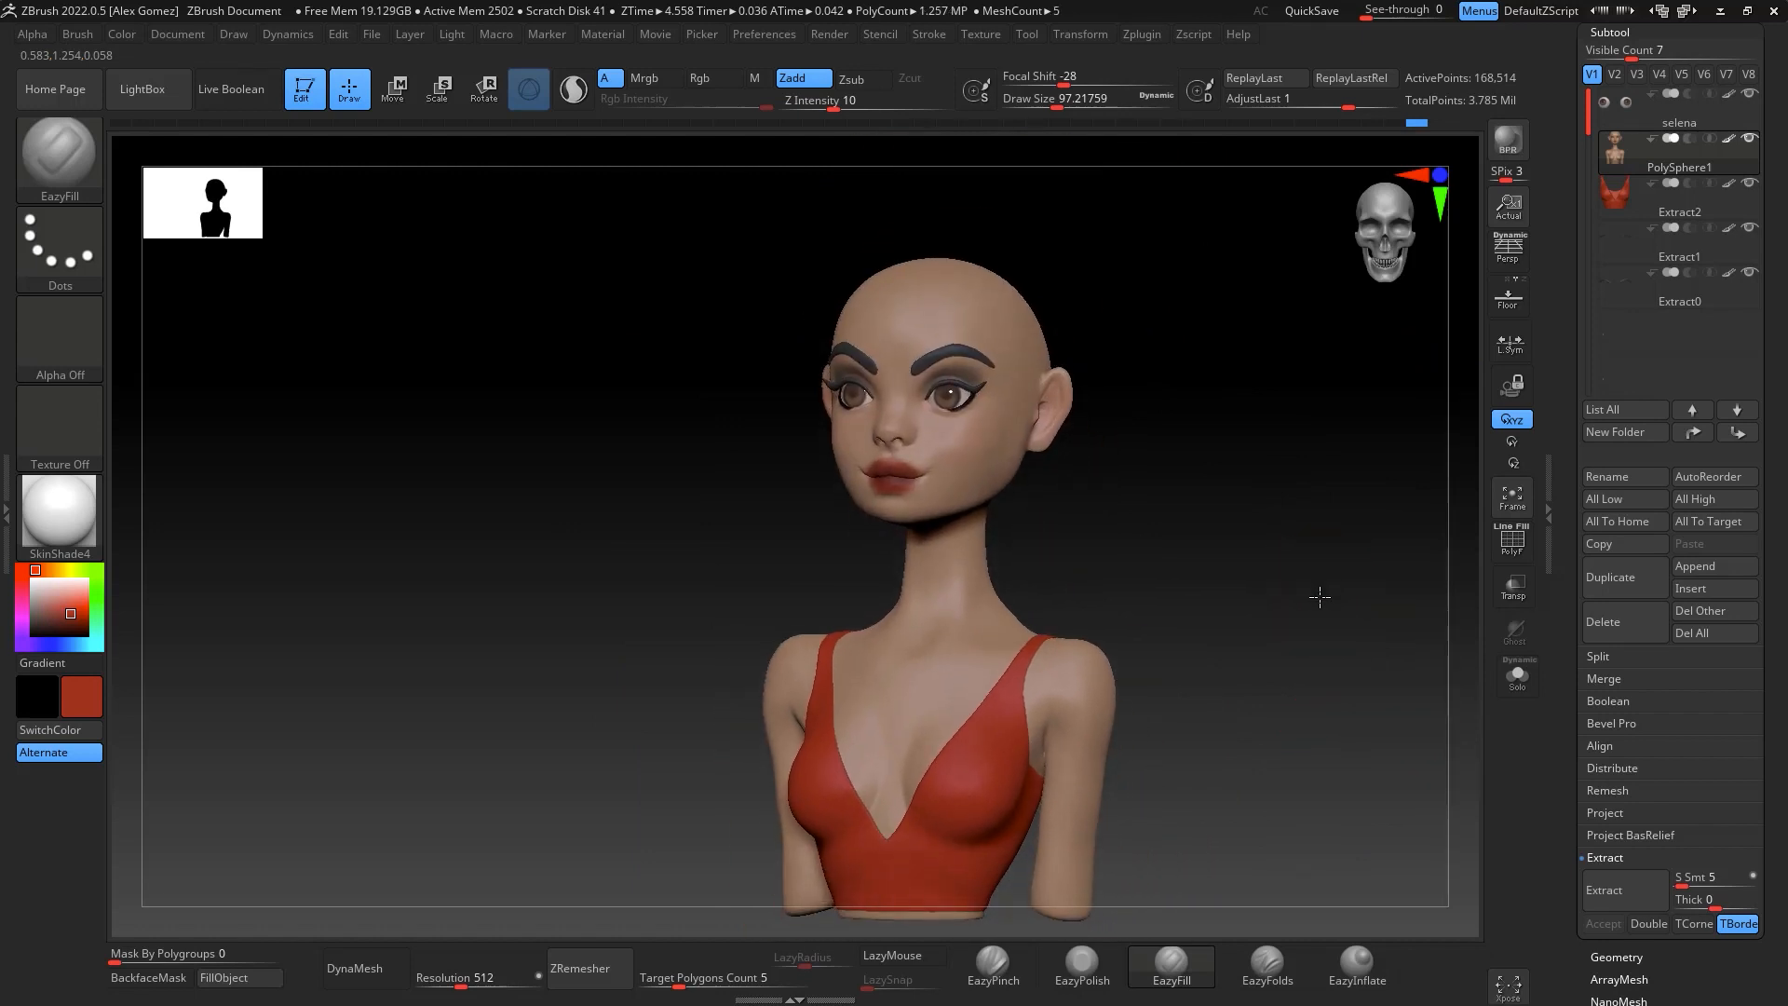
# Choose the EazyPolish brush at a draw size of about 97 and polish and smooth the outer contour of the upper arm
pyautogui.moveTo(1184, 294); pyautogui.dragTo(1271, 447)
pyautogui.moveTo(1168, 521)
pyautogui.mouseDown()
pyautogui.moveTo(1157, 539)
pyautogui.moveTo(1226, 527)
pyautogui.moveTo(1069, 647)
pyautogui.mouseUp()
pyautogui.click(1081, 967)
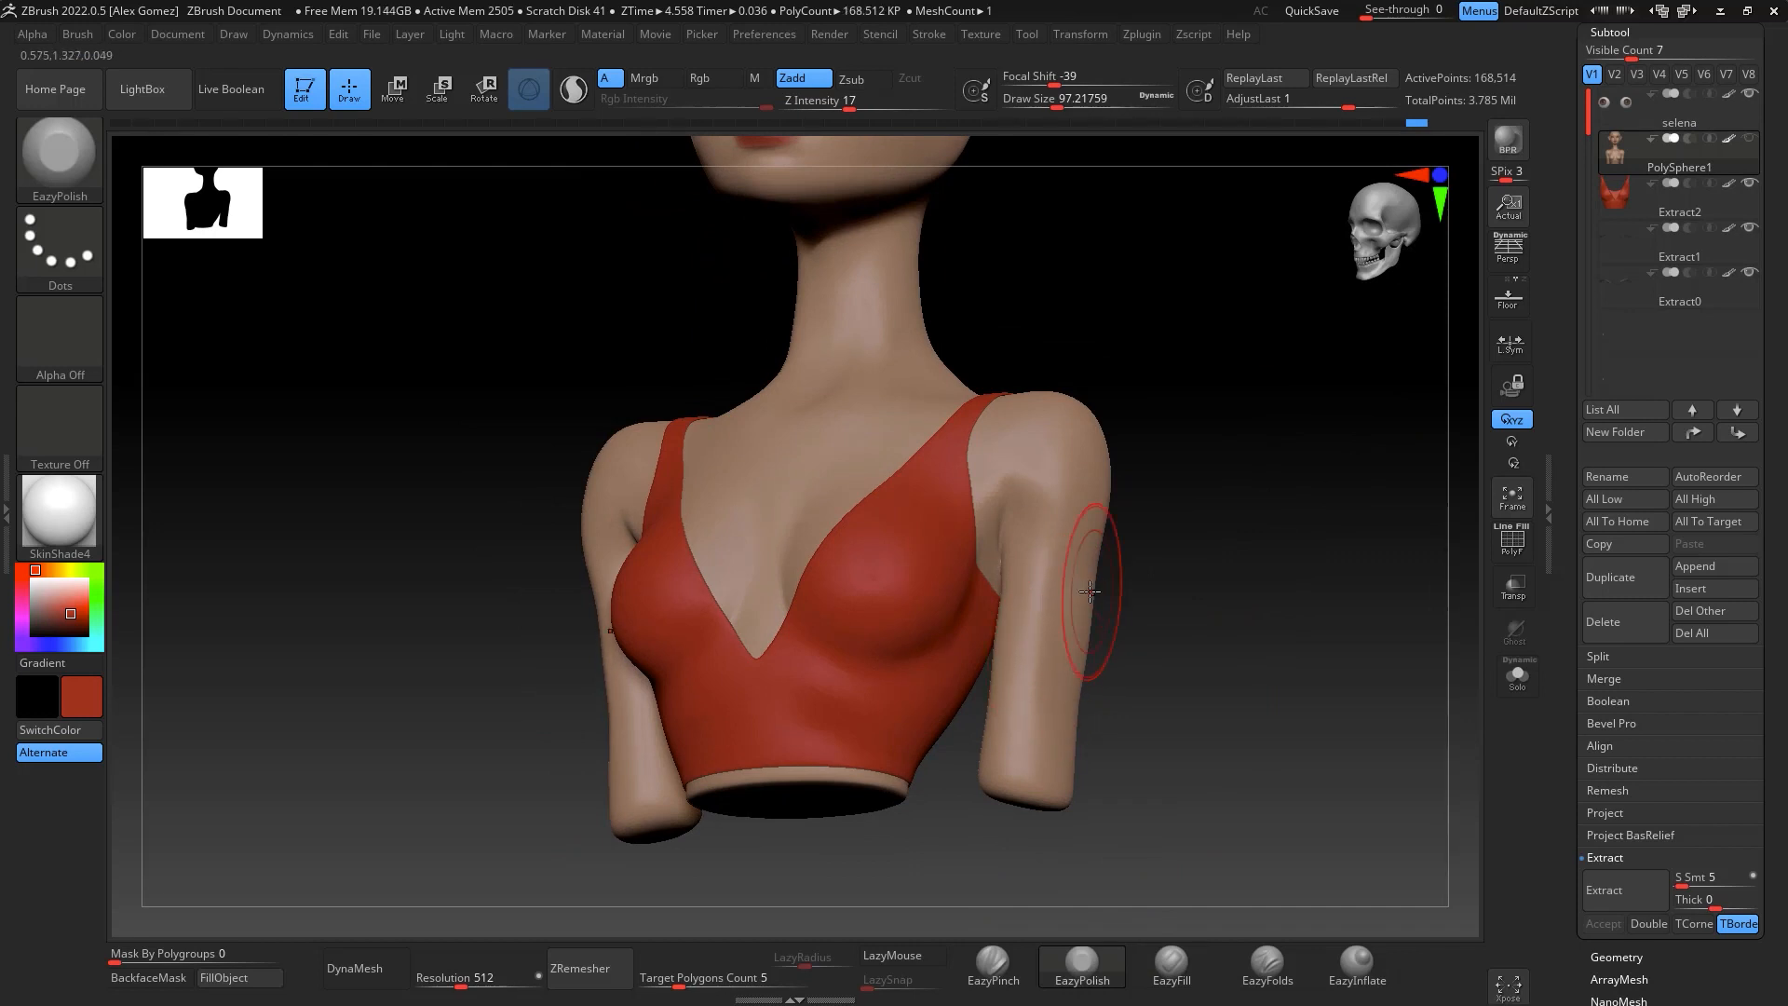
pyautogui.press('shift')
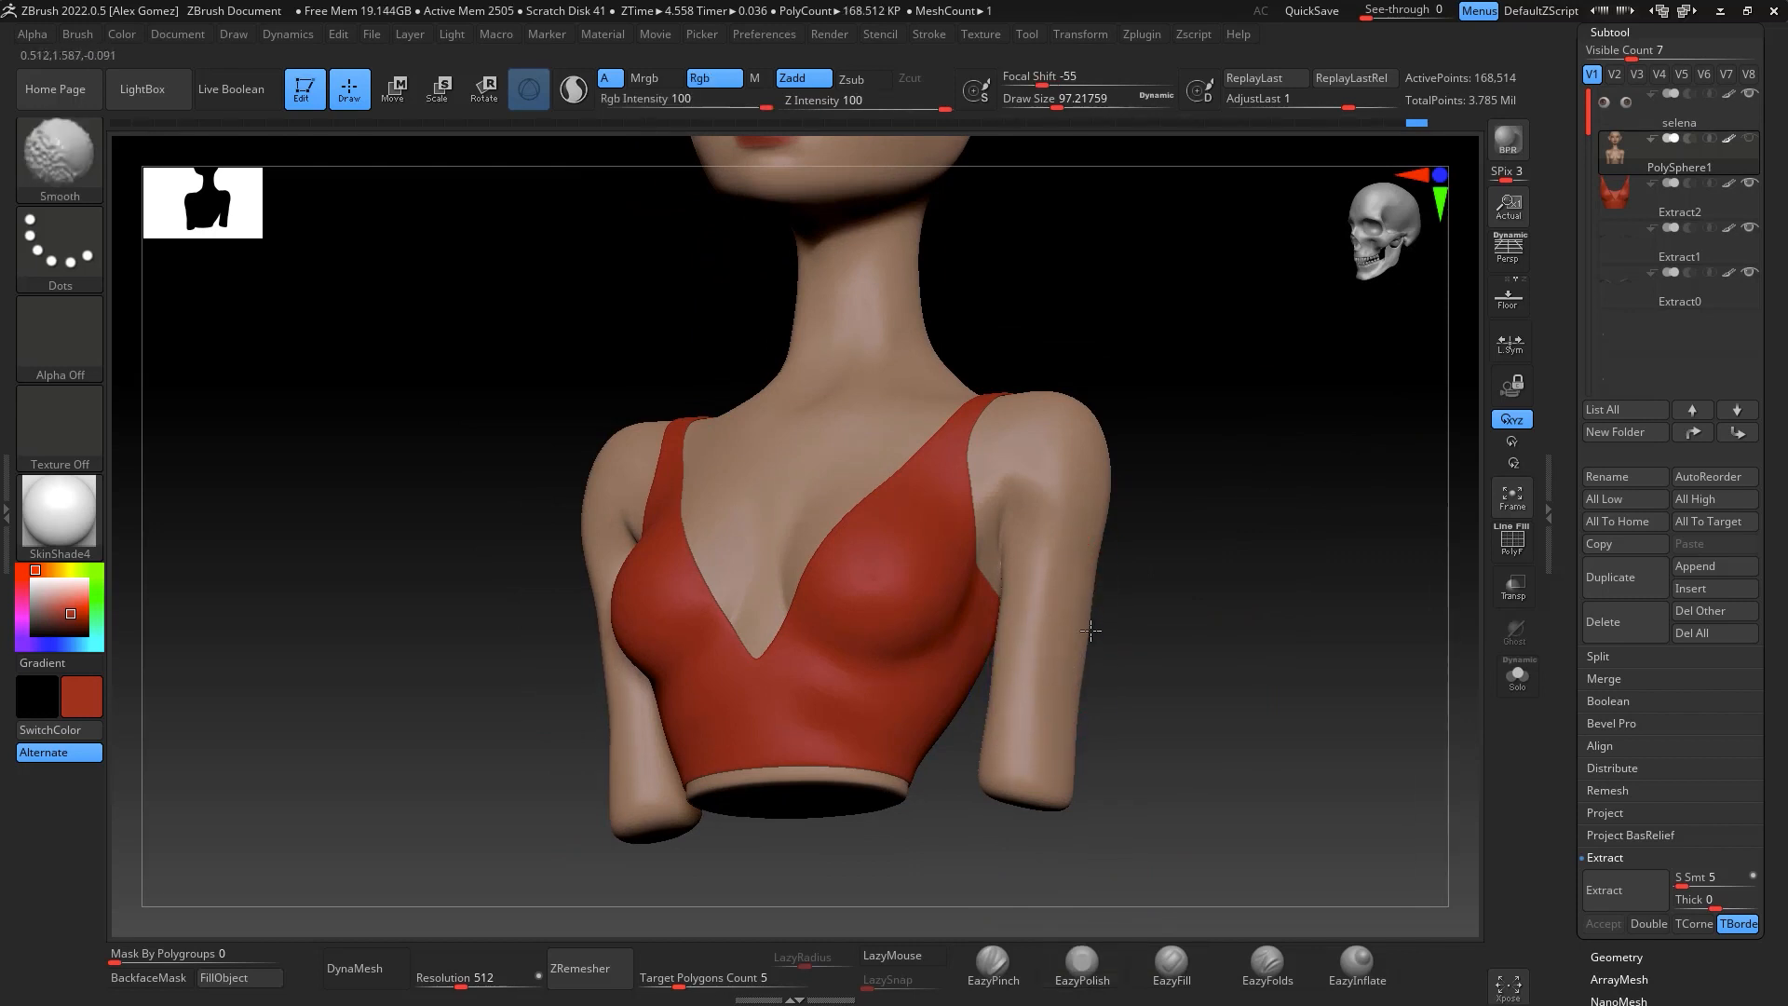
pyautogui.moveTo(1180, 591)
pyautogui.mouseDown()
pyautogui.moveTo(1123, 612)
pyautogui.moveTo(1397, 585)
pyautogui.mouseUp()
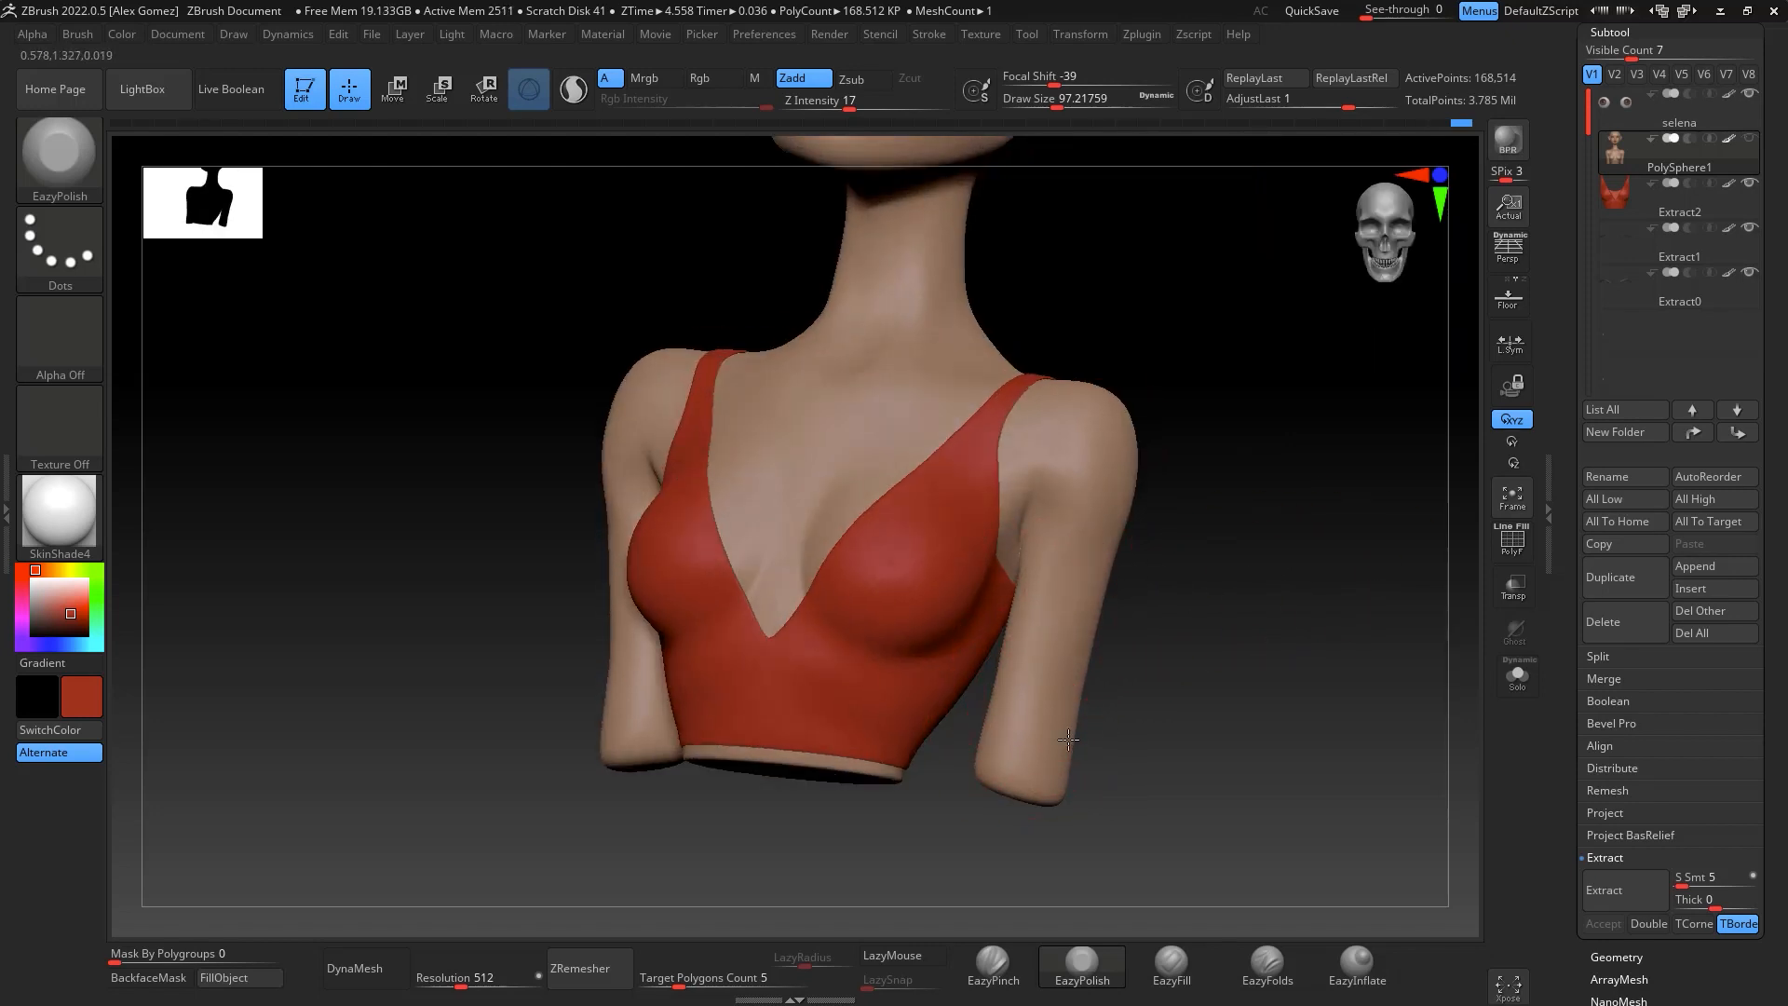
pyautogui.moveTo(1174, 736)
pyautogui.keyDown('shift'); pyautogui.mouseDown()
pyautogui.moveTo(1353, 729)
pyautogui.moveTo(1305, 531)
pyautogui.moveTo(1295, 596)
pyautogui.mouseUp(); pyautogui.keyUp('shift')
pyautogui.moveTo(1211, 652); pyautogui.dragTo(1039, 616)
pyautogui.keyDown('alt'); pyautogui.moveTo(1039, 617); pyautogui.dragTo(1023, 776); pyautogui.keyUp('alt')
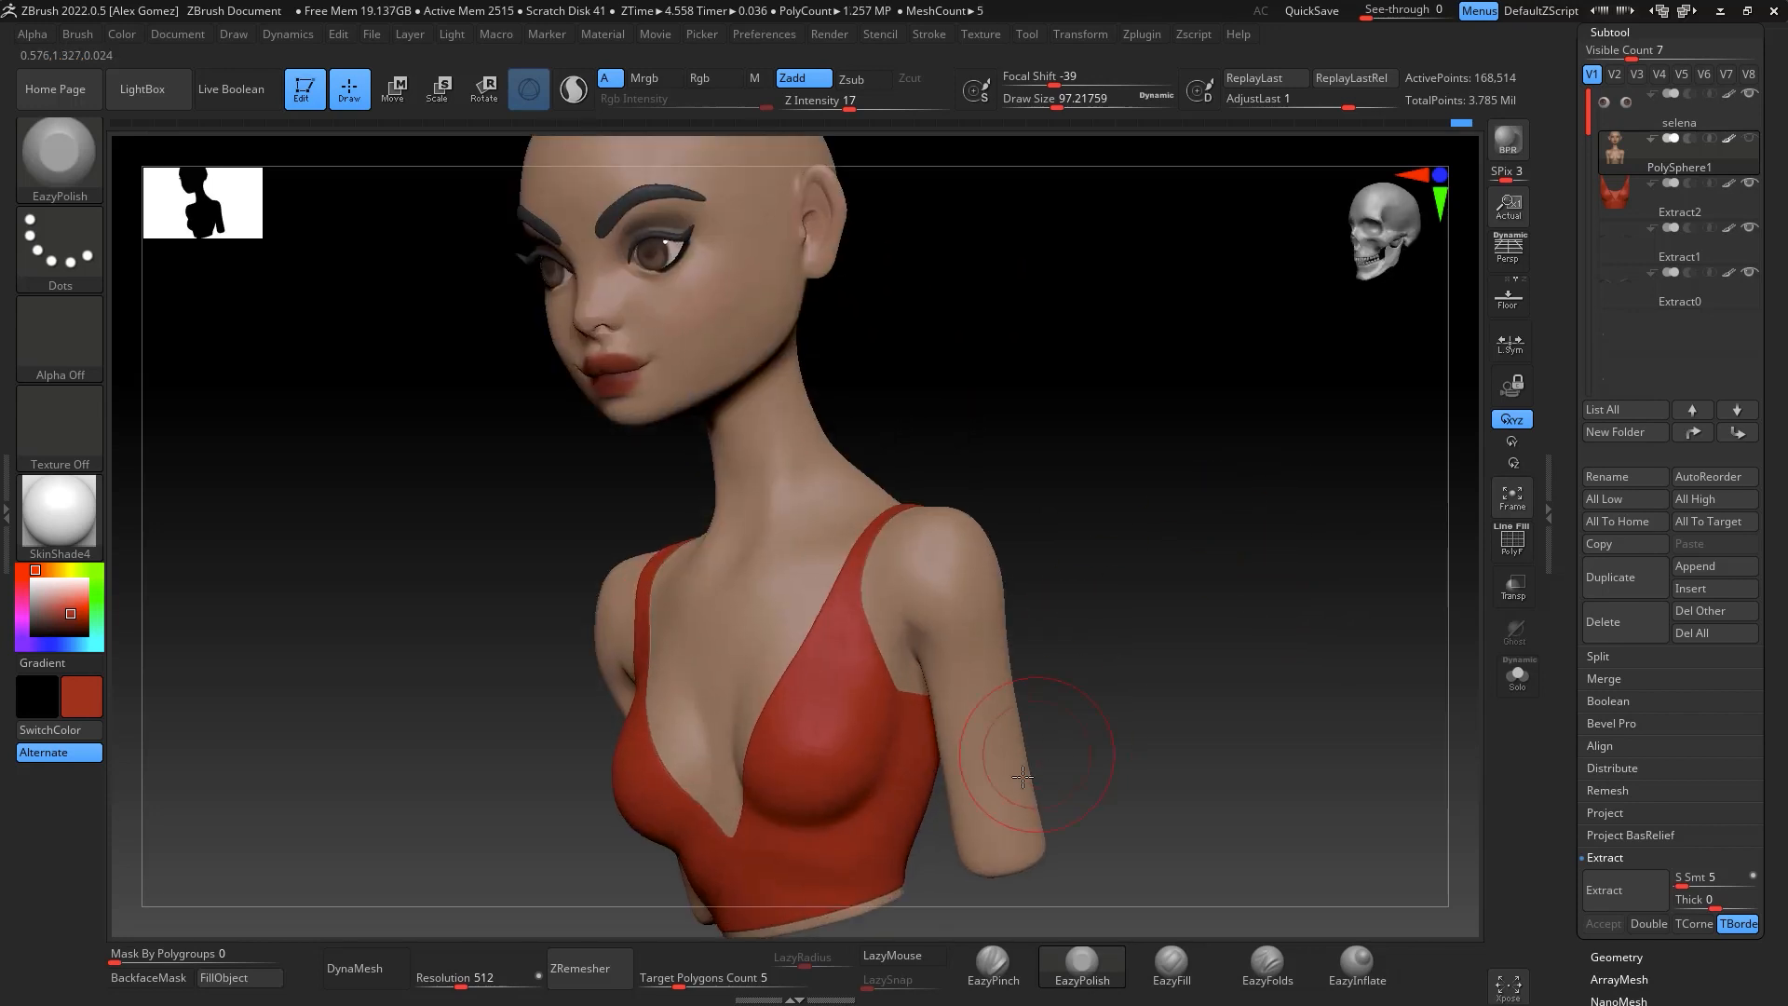
# Set the masking brush to the Lasso stroke with the head in side view
pyautogui.keyDown('shift'); pyautogui.moveTo(1099, 726); pyautogui.dragTo(1246, 559); pyautogui.keyUp('shift')
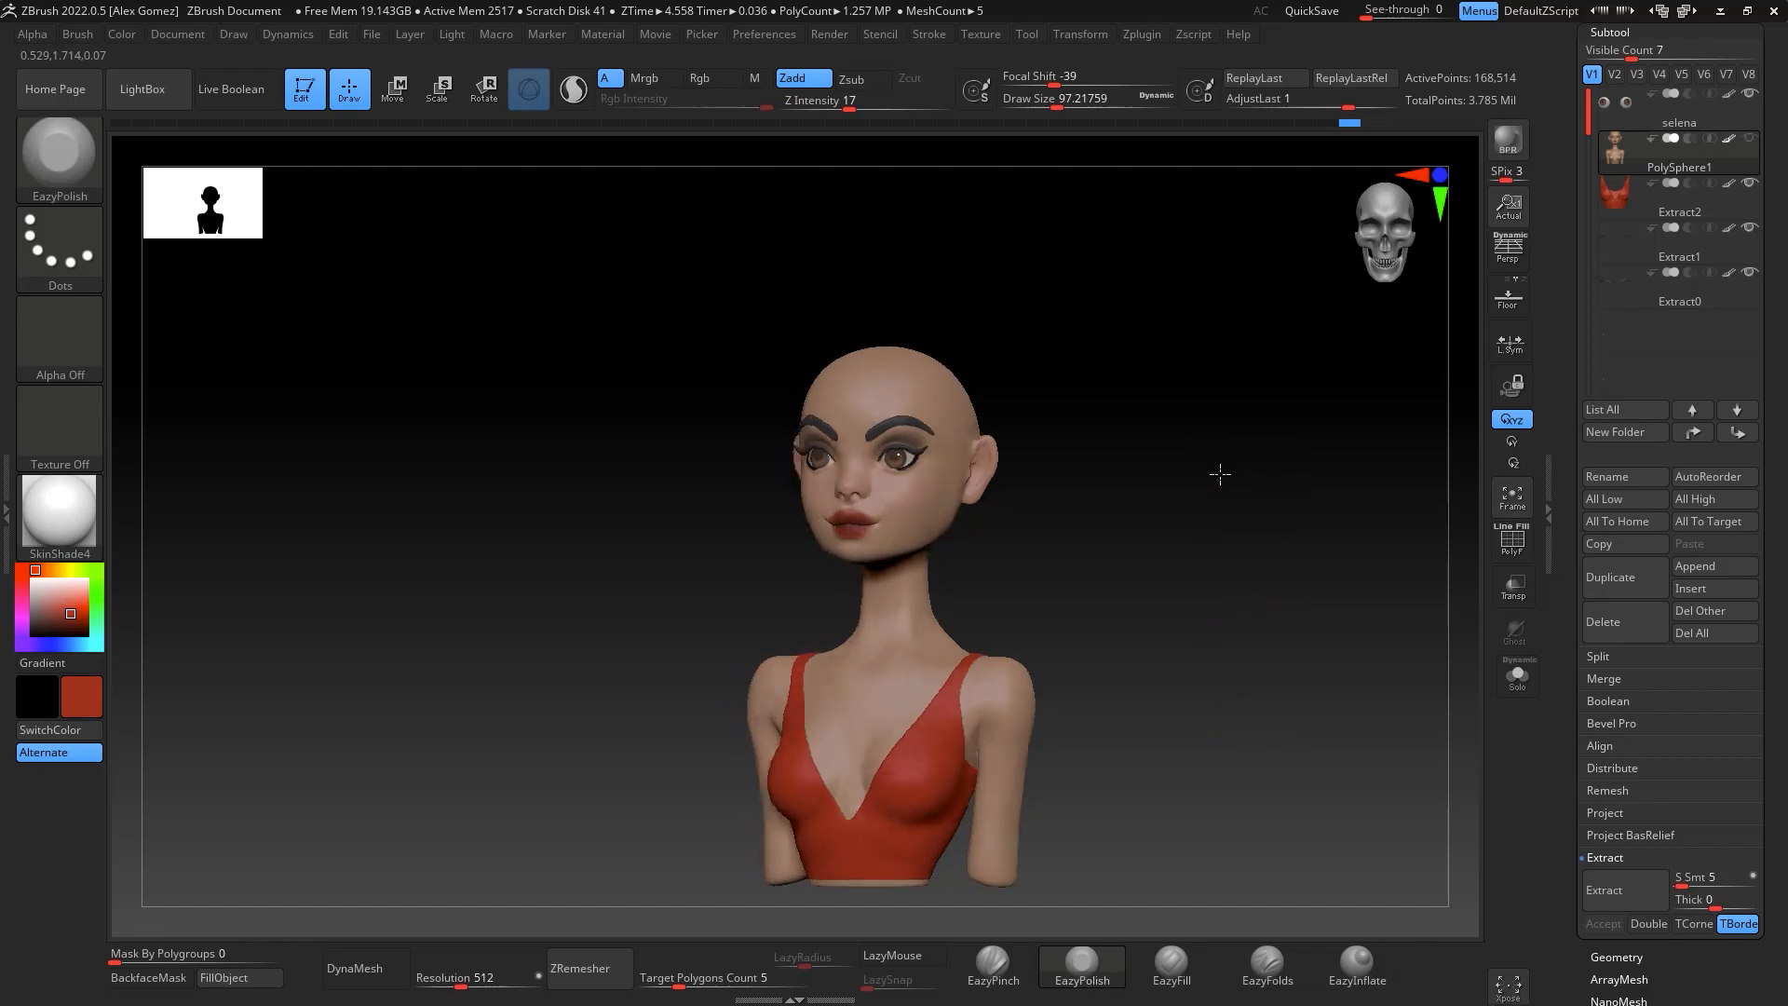
pyautogui.keyDown('shift'); pyautogui.moveTo(1218, 471); pyautogui.dragTo(1239, 514); pyautogui.keyUp('shift')
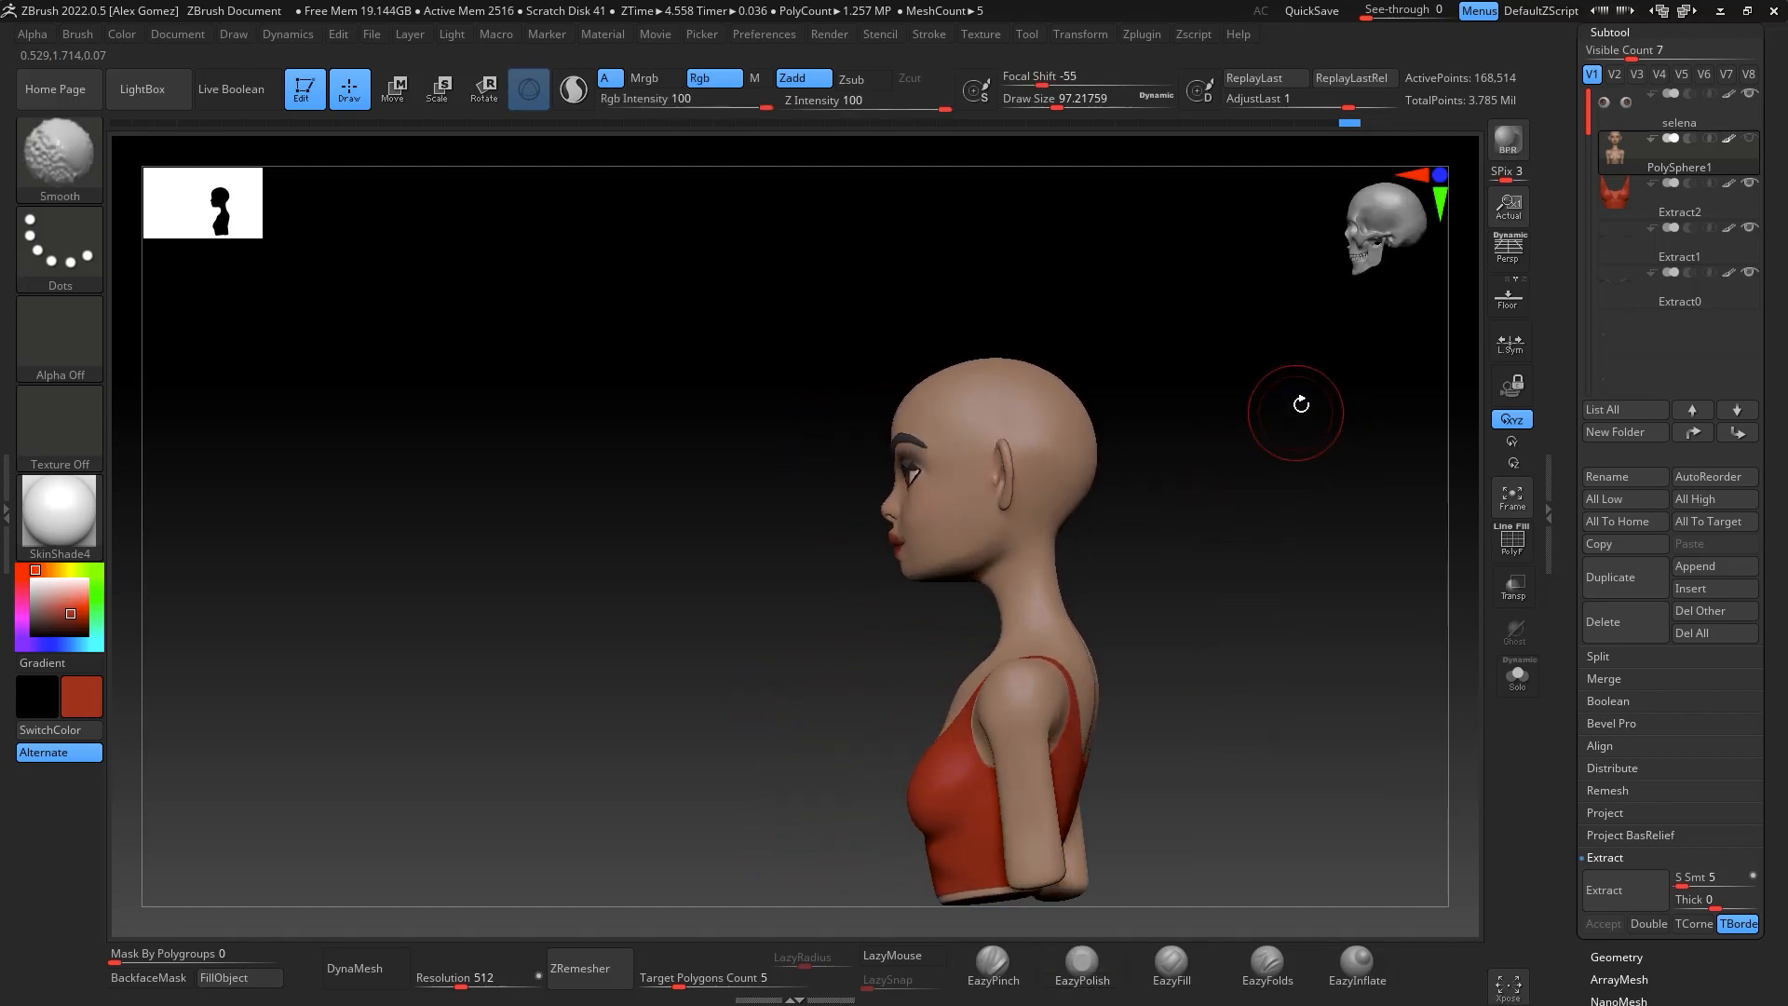
pyautogui.keyDown('alt'); pyautogui.moveTo(1301, 403); pyautogui.dragTo(1283, 705); pyautogui.keyUp('alt')
pyautogui.keyDown('alt'); pyautogui.moveTo(1281, 621); pyautogui.dragTo(1292, 671); pyautogui.keyUp('alt')
pyautogui.press('ctrl')
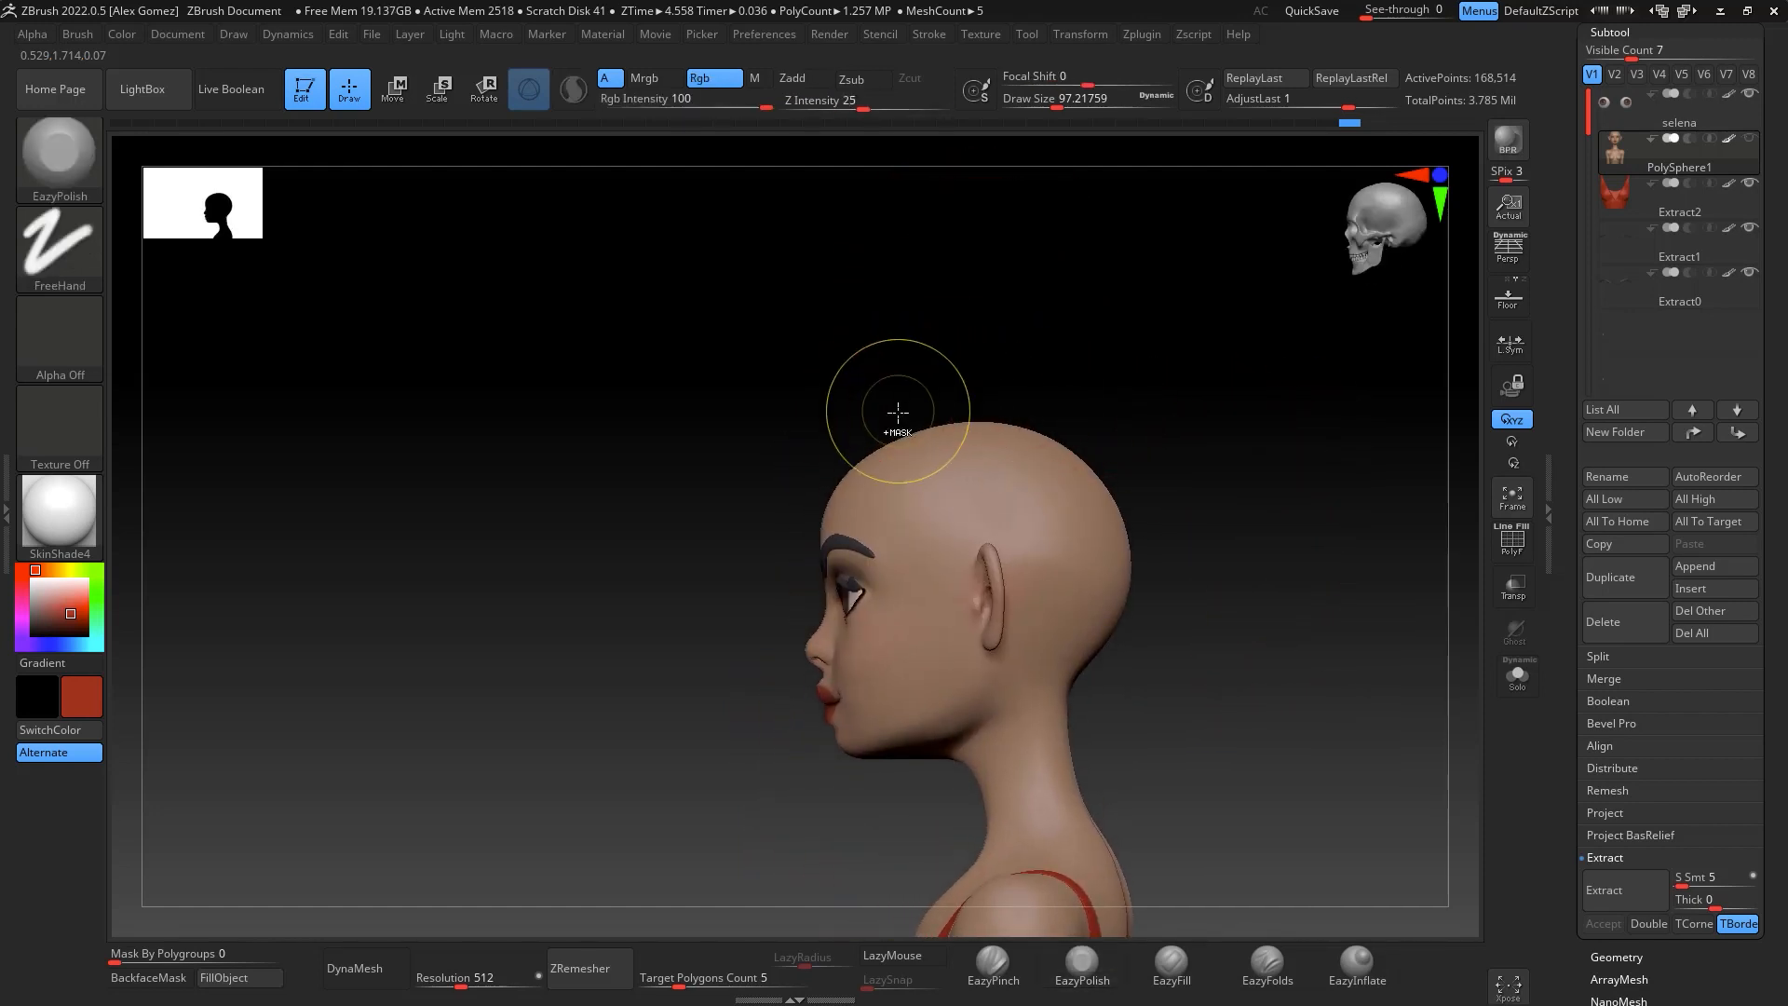
pyautogui.click(64, 253)
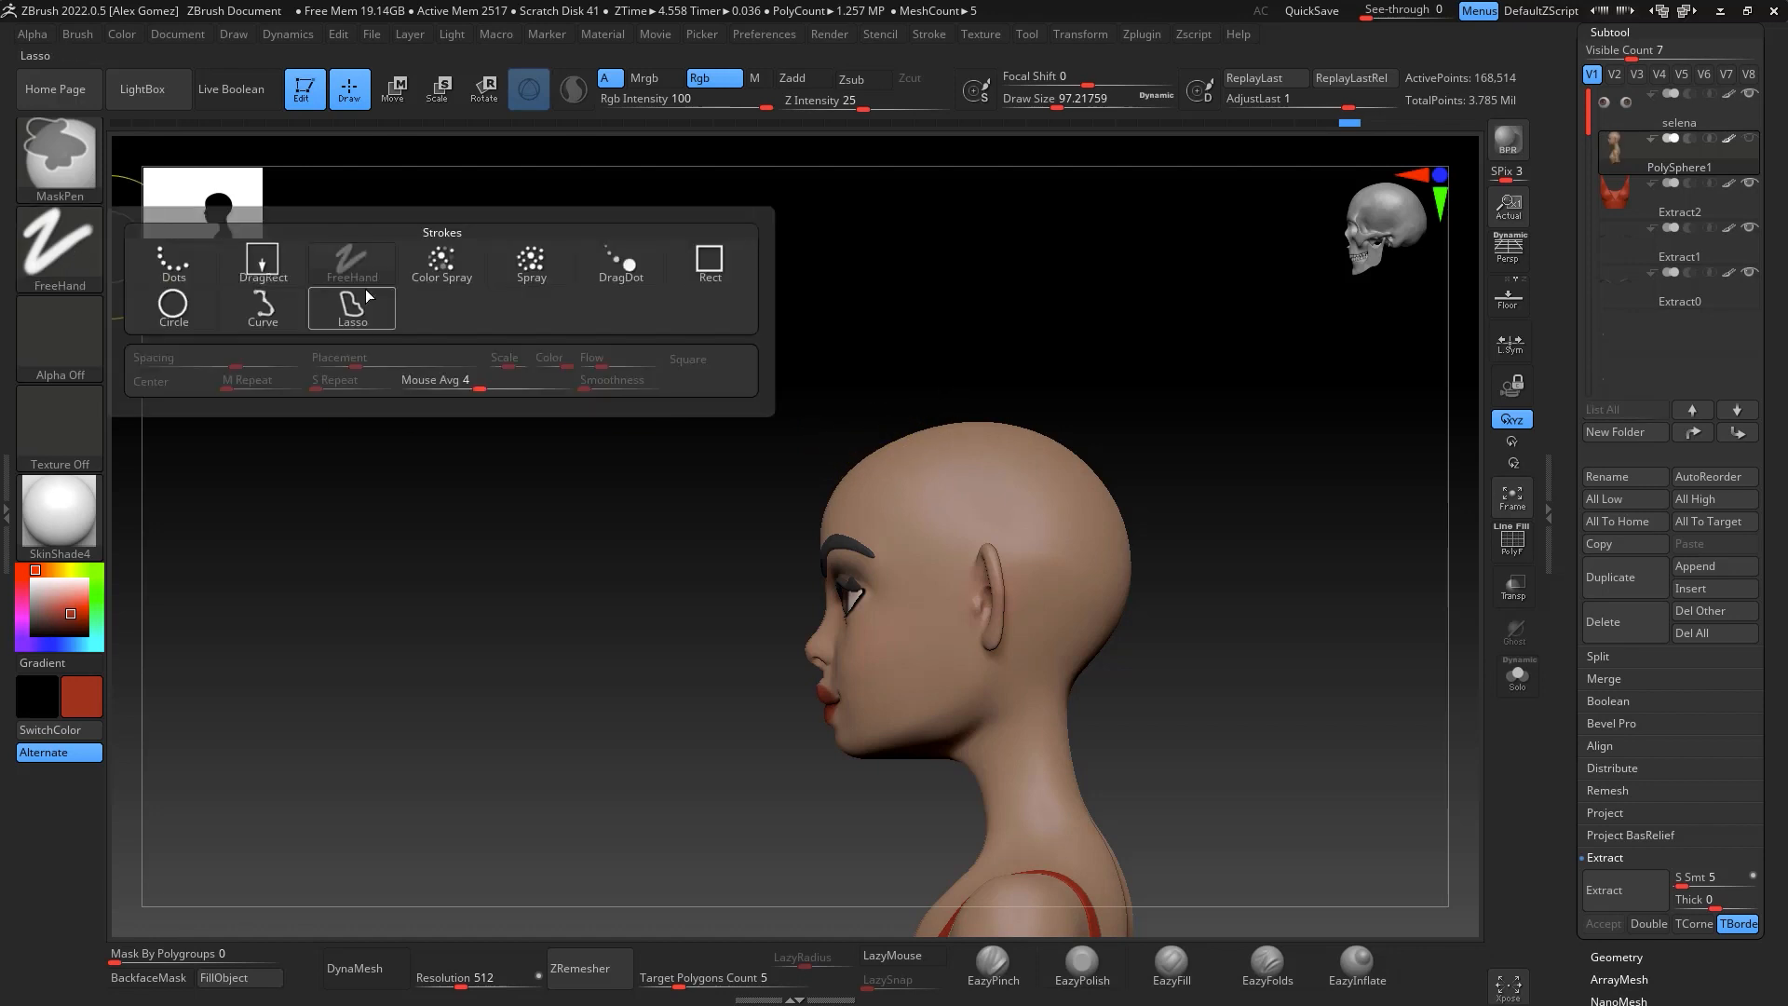
pyautogui.click(341, 300)
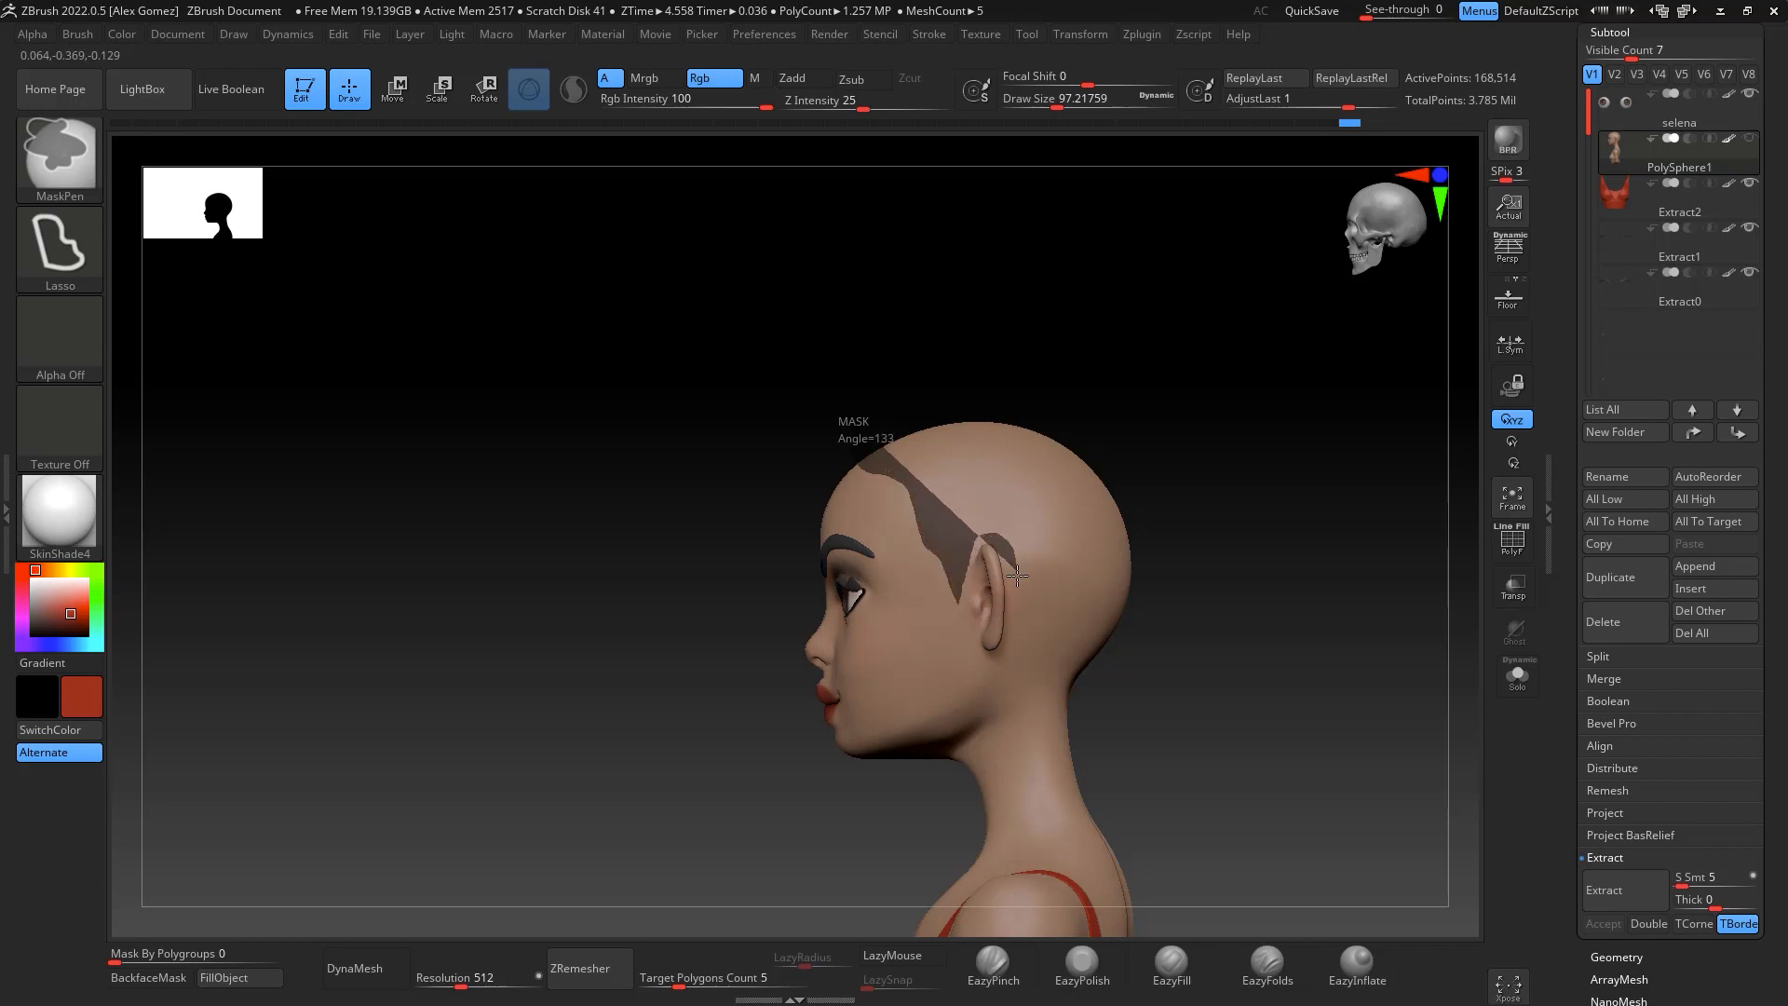
pyautogui.moveTo(1027, 635)
pyautogui.keyDown('ctrl'); pyautogui.mouseDown()
pyautogui.moveTo(1213, 639)
pyautogui.moveTo(1137, 311)
pyautogui.mouseUp(); pyautogui.keyUp('ctrl')
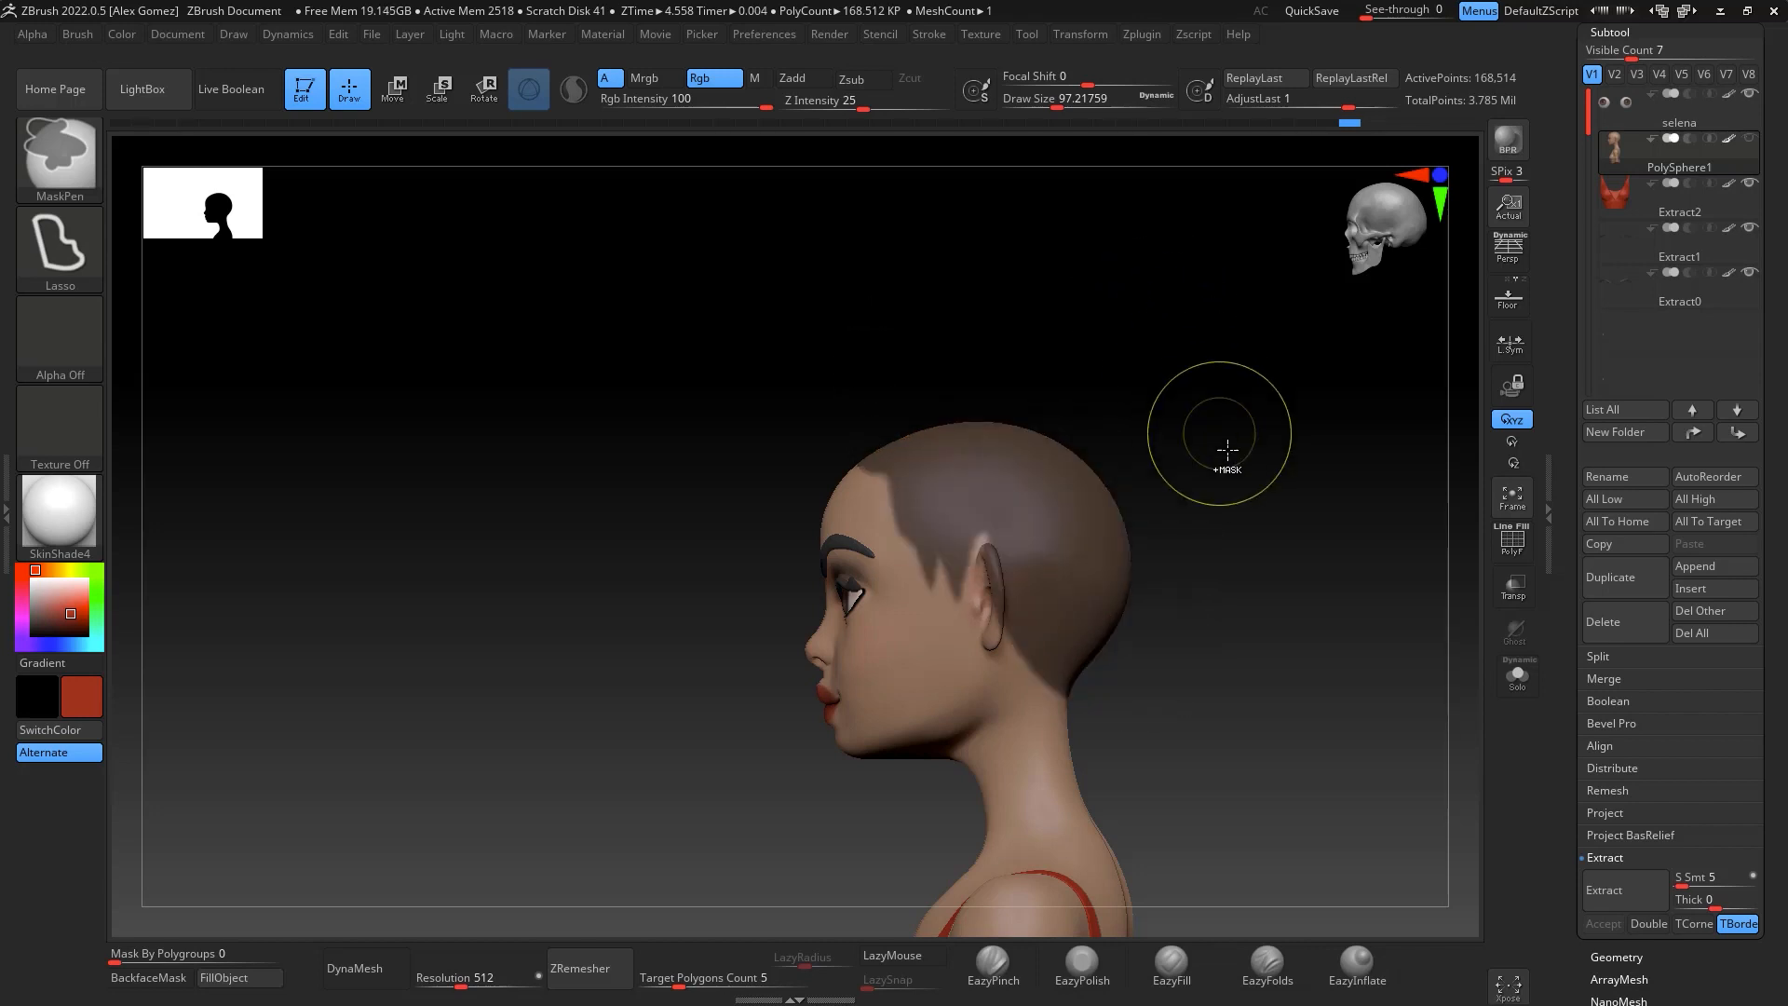
pyautogui.moveTo(1210, 432)
pyautogui.mouseDown()
pyautogui.moveTo(1293, 531)
pyautogui.moveTo(1285, 463)
pyautogui.moveTo(1357, 555)
pyautogui.moveTo(1300, 543)
pyautogui.mouseUp()
pyautogui.hotkey('ctrl', 'z')
# Mask the scalp with the lasso from the forehead hairline back to the nape and preview an extraction at thickness 0.02
pyautogui.keyDown('ctrl'); pyautogui.moveTo(783, 297); pyautogui.dragTo(887, 418); pyautogui.keyUp('ctrl')
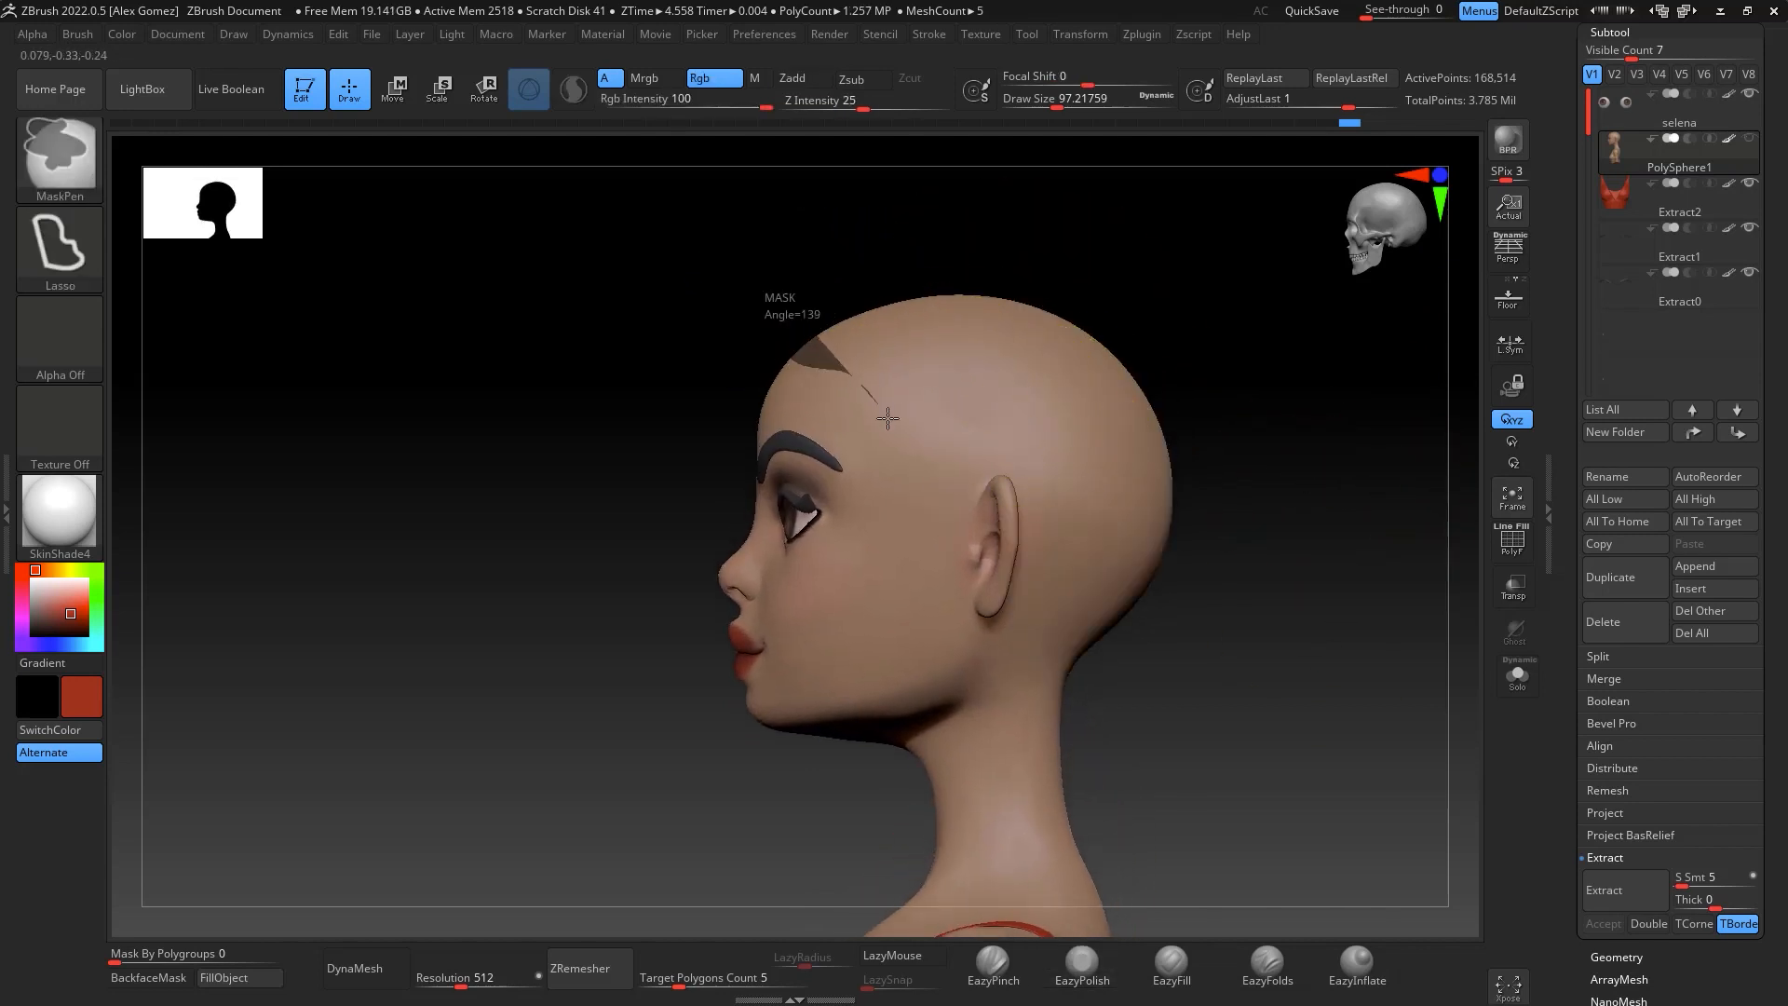
pyautogui.moveTo(944, 541)
pyautogui.keyDown('ctrl'); pyautogui.mouseDown()
pyautogui.moveTo(1038, 544)
pyautogui.moveTo(1164, 652)
pyautogui.moveTo(1125, 244)
pyautogui.moveTo(1322, 439)
pyautogui.mouseUp(); pyautogui.keyUp('ctrl')
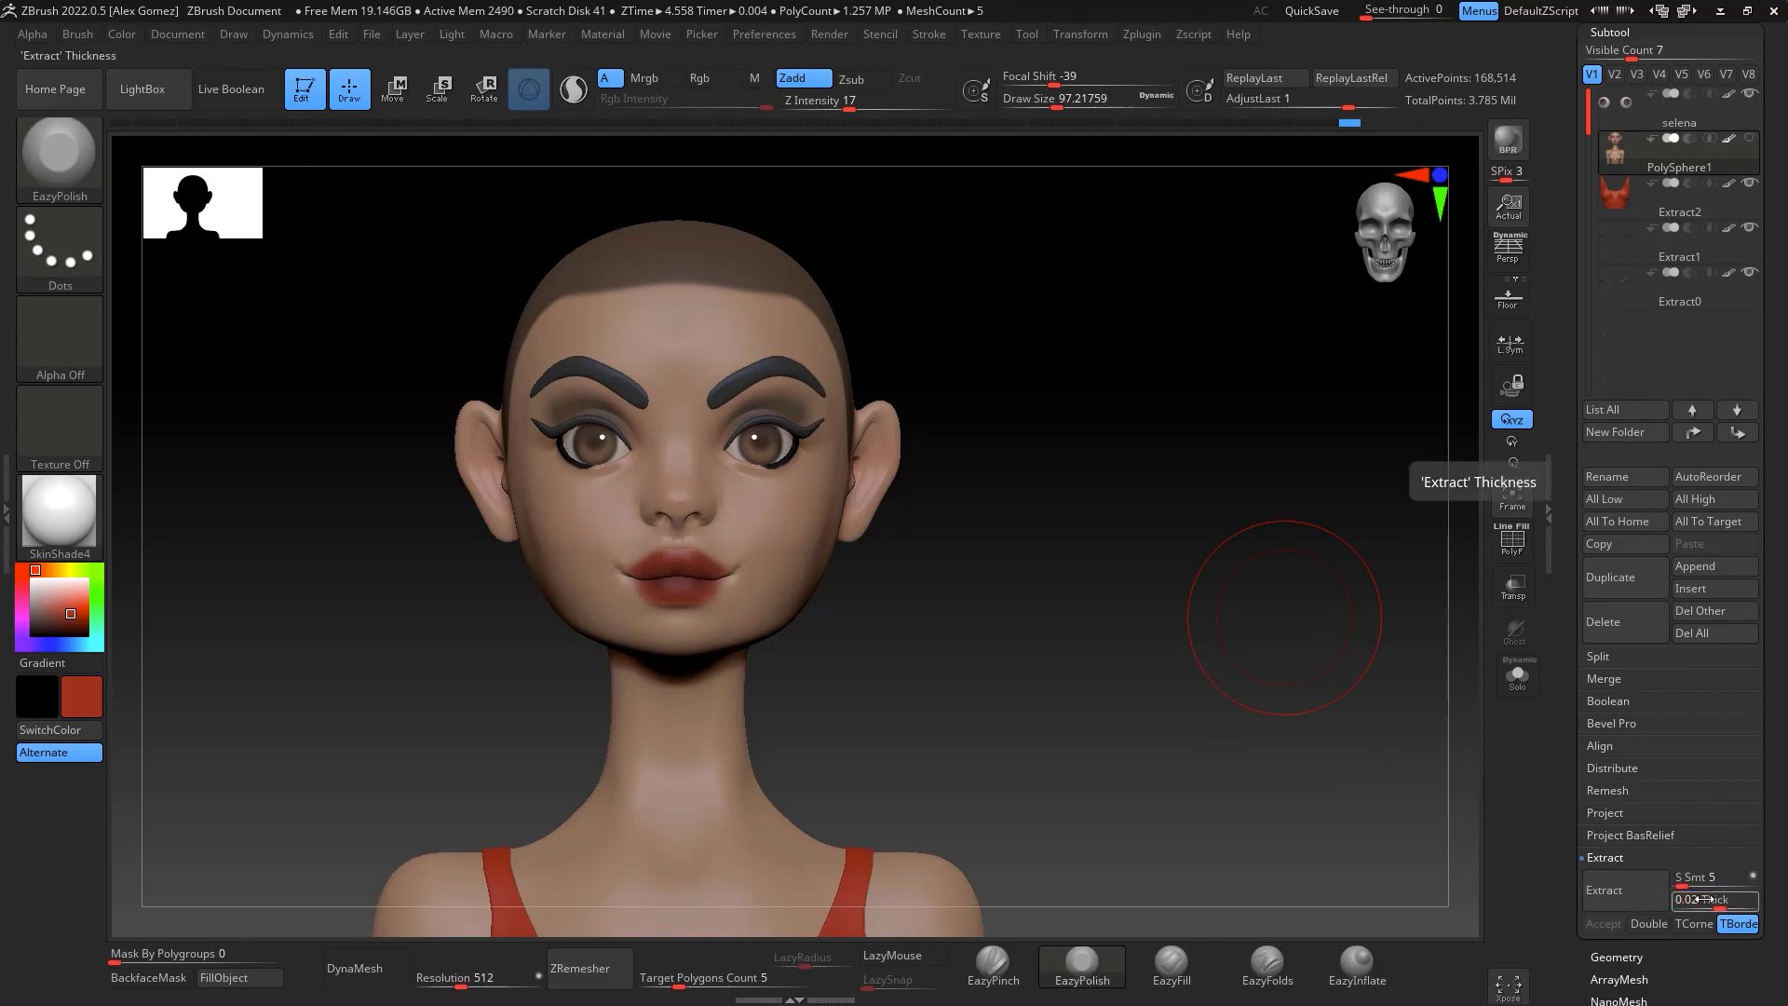
pyautogui.click(1640, 901)
pyautogui.moveTo(1329, 738)
pyautogui.mouseDown()
pyautogui.moveTo(1293, 745)
pyautogui.moveTo(1319, 706)
pyautogui.mouseUp()
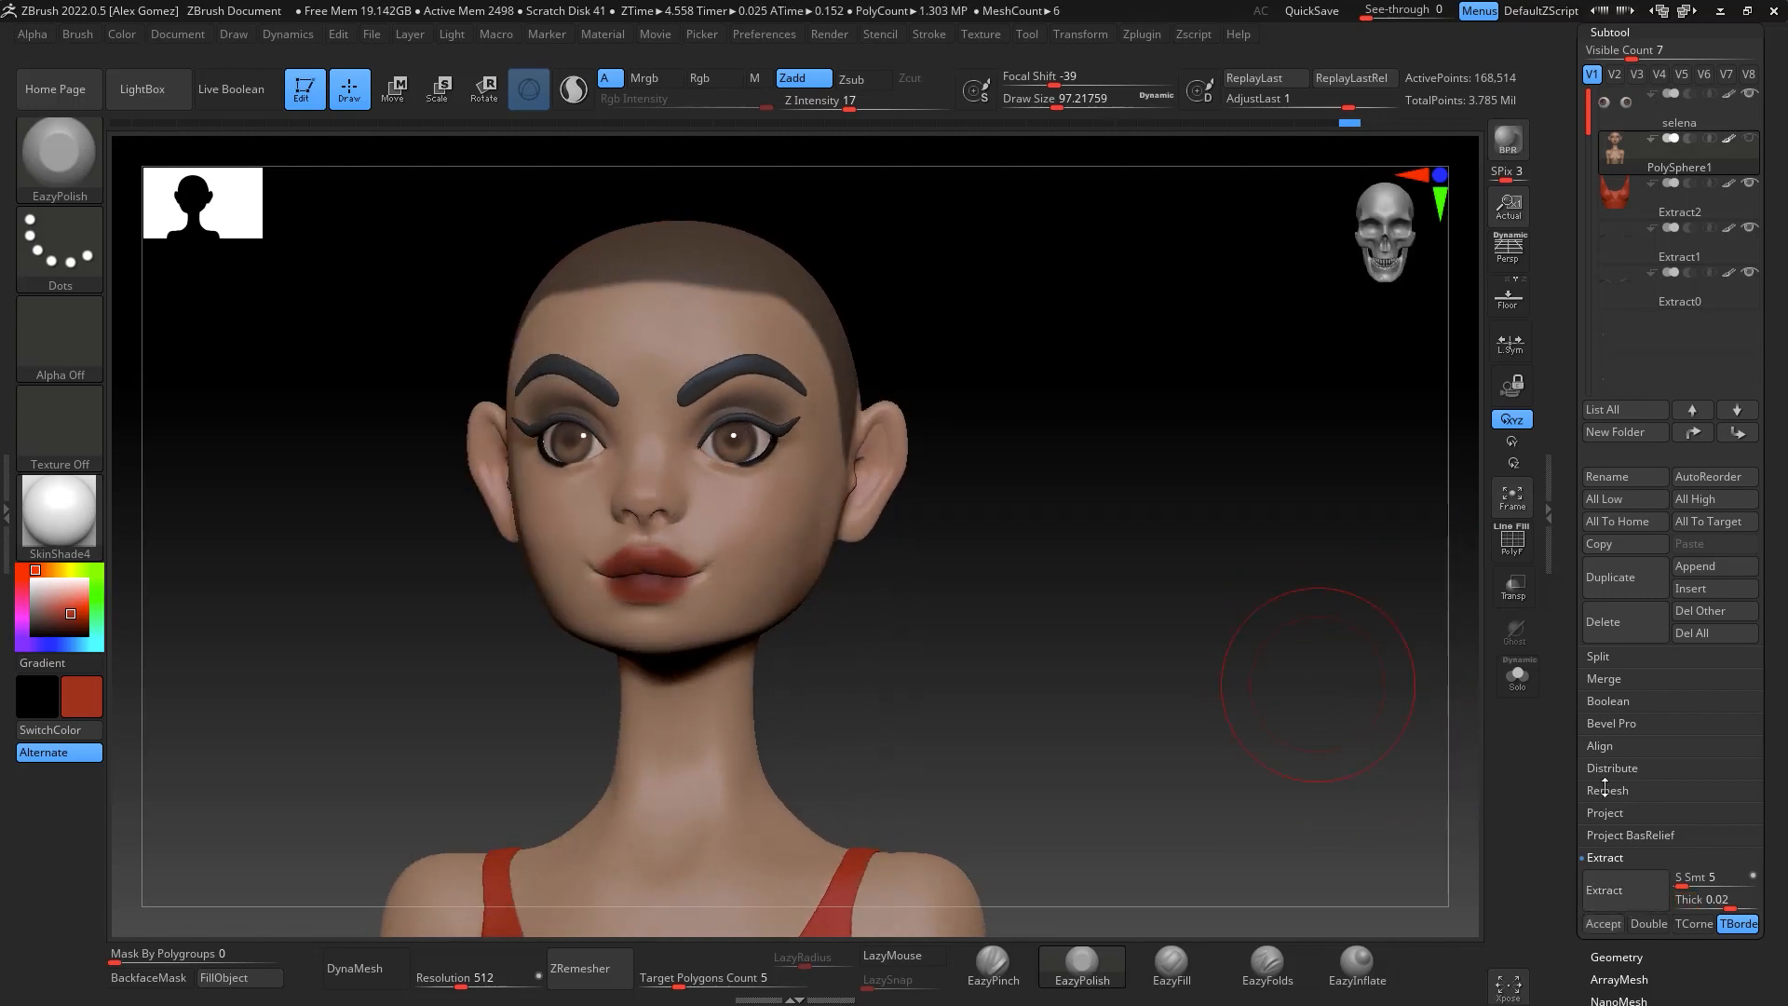
# Set the extraction's surface smoothness to 40 and thickness to 0.05, extract the masked scalp as a hair cap and accept it
pyautogui.click(1706, 886)
pyautogui.click(1710, 901)
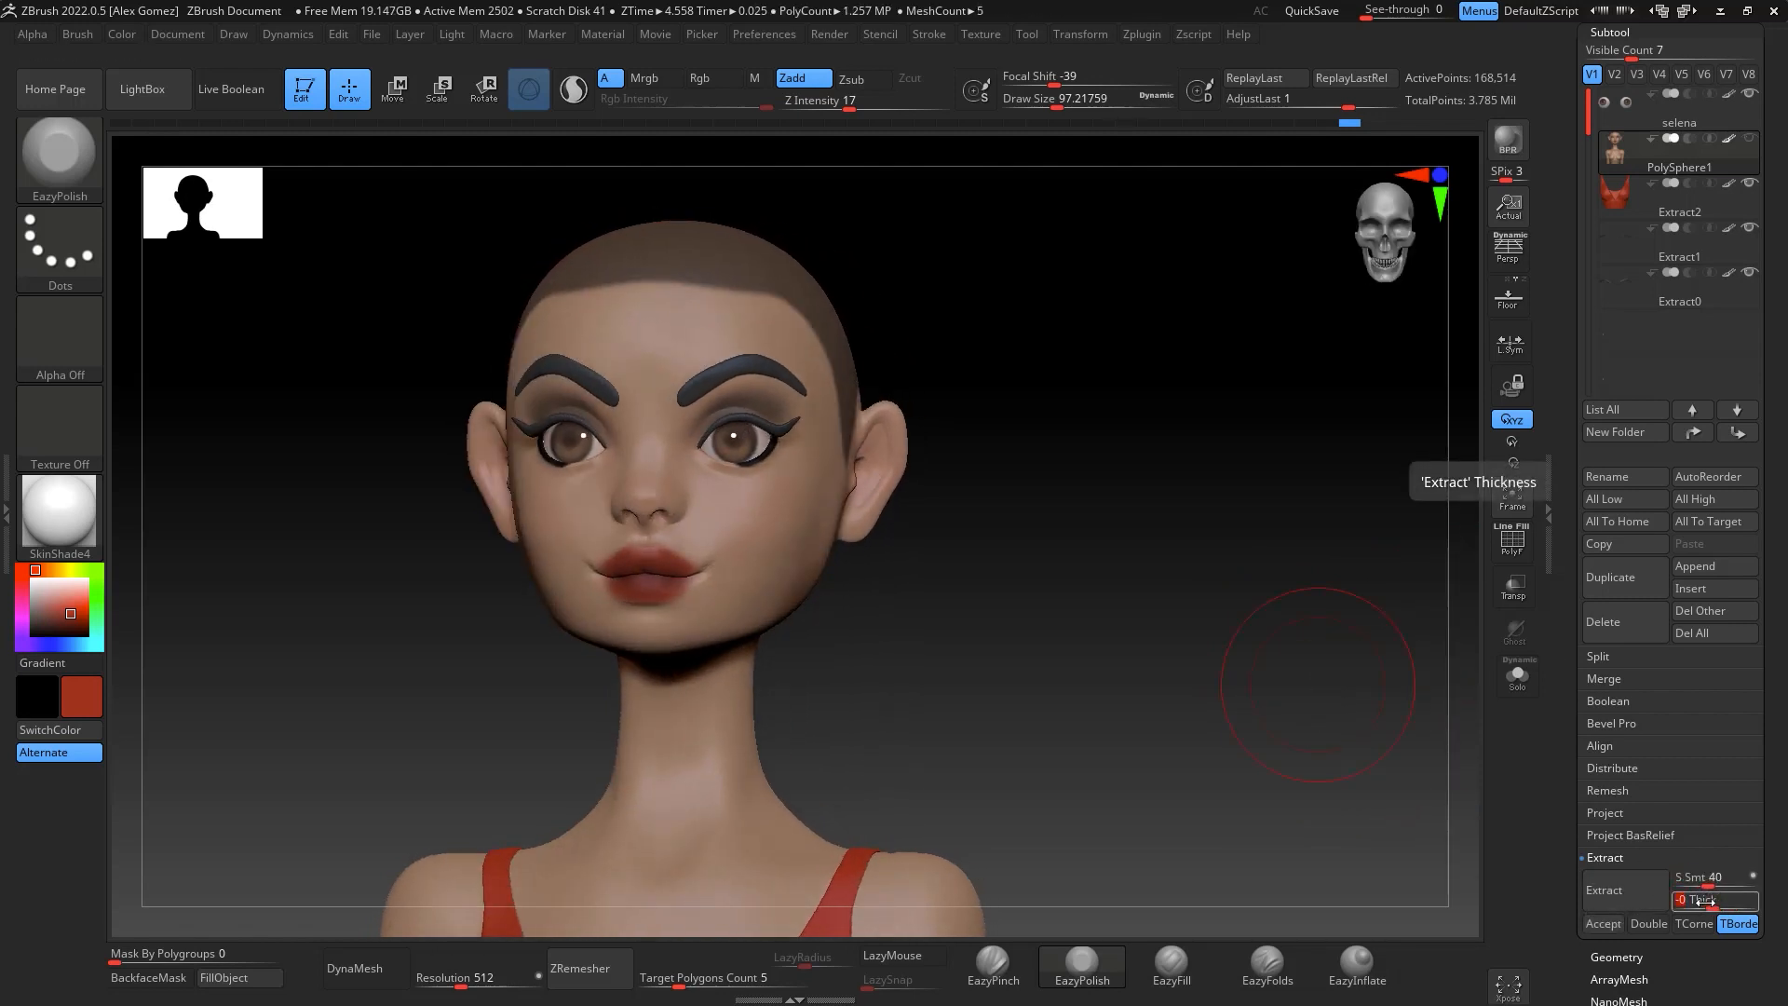
pyautogui.write('5')
pyautogui.press('Return')
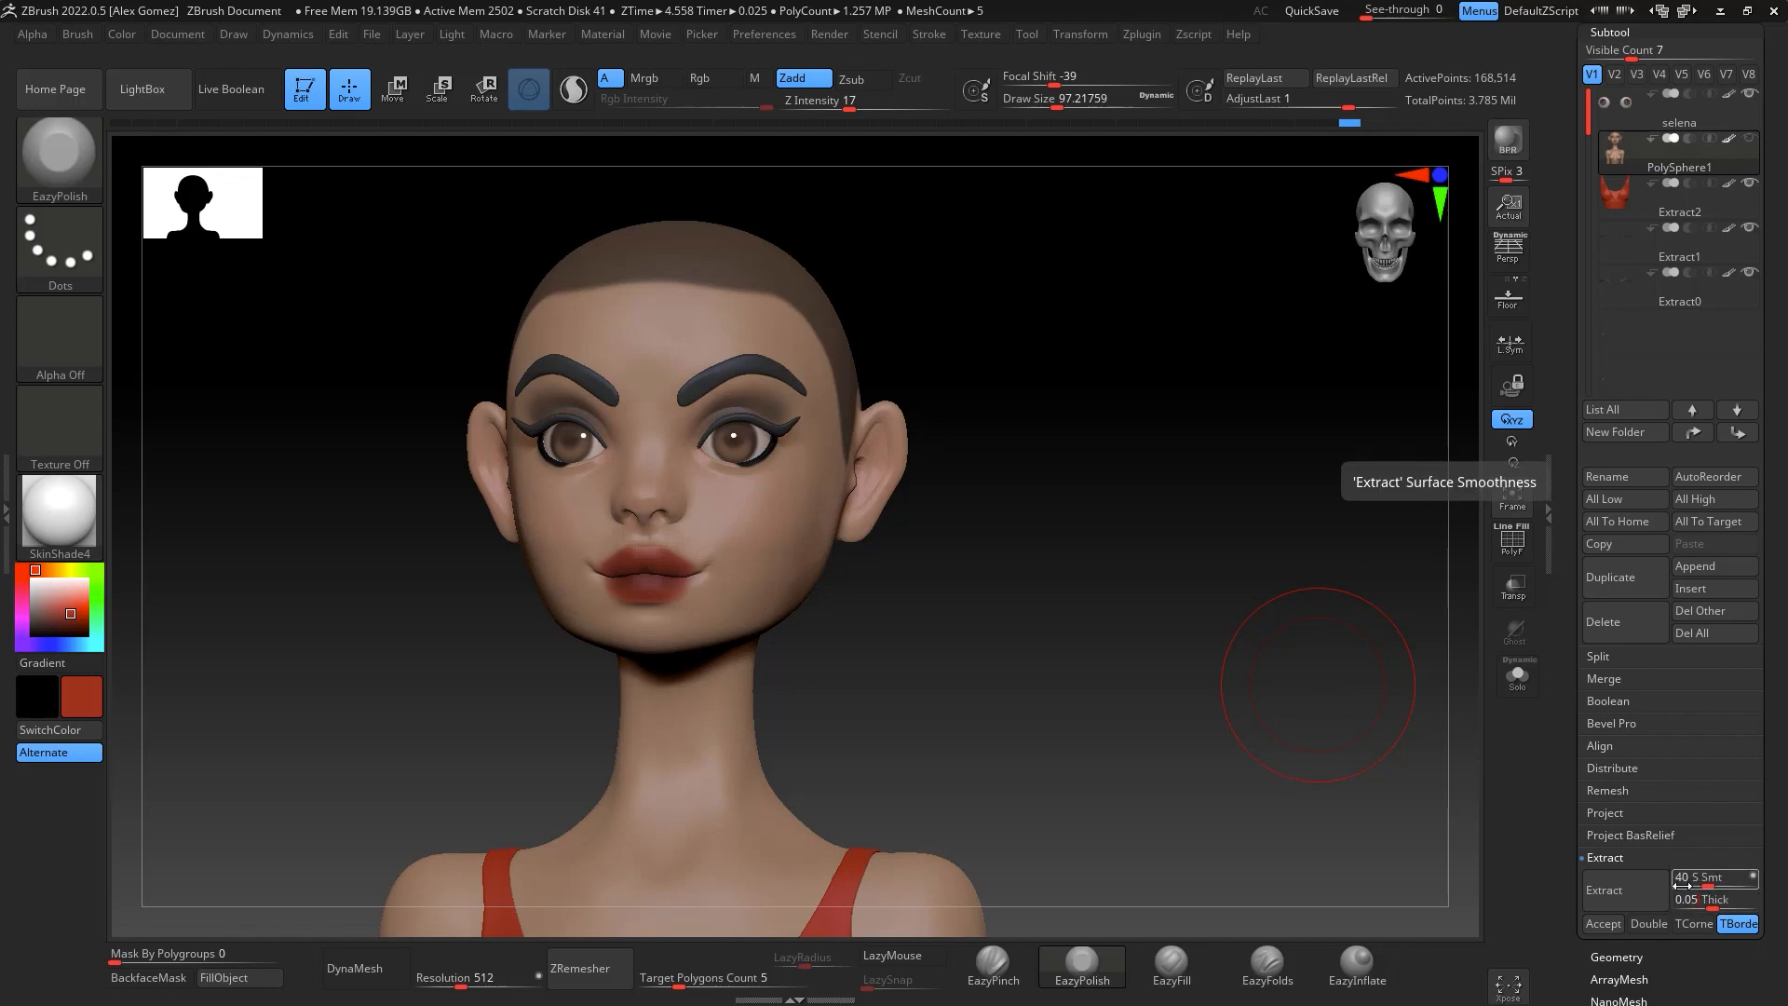
pyautogui.click(1621, 890)
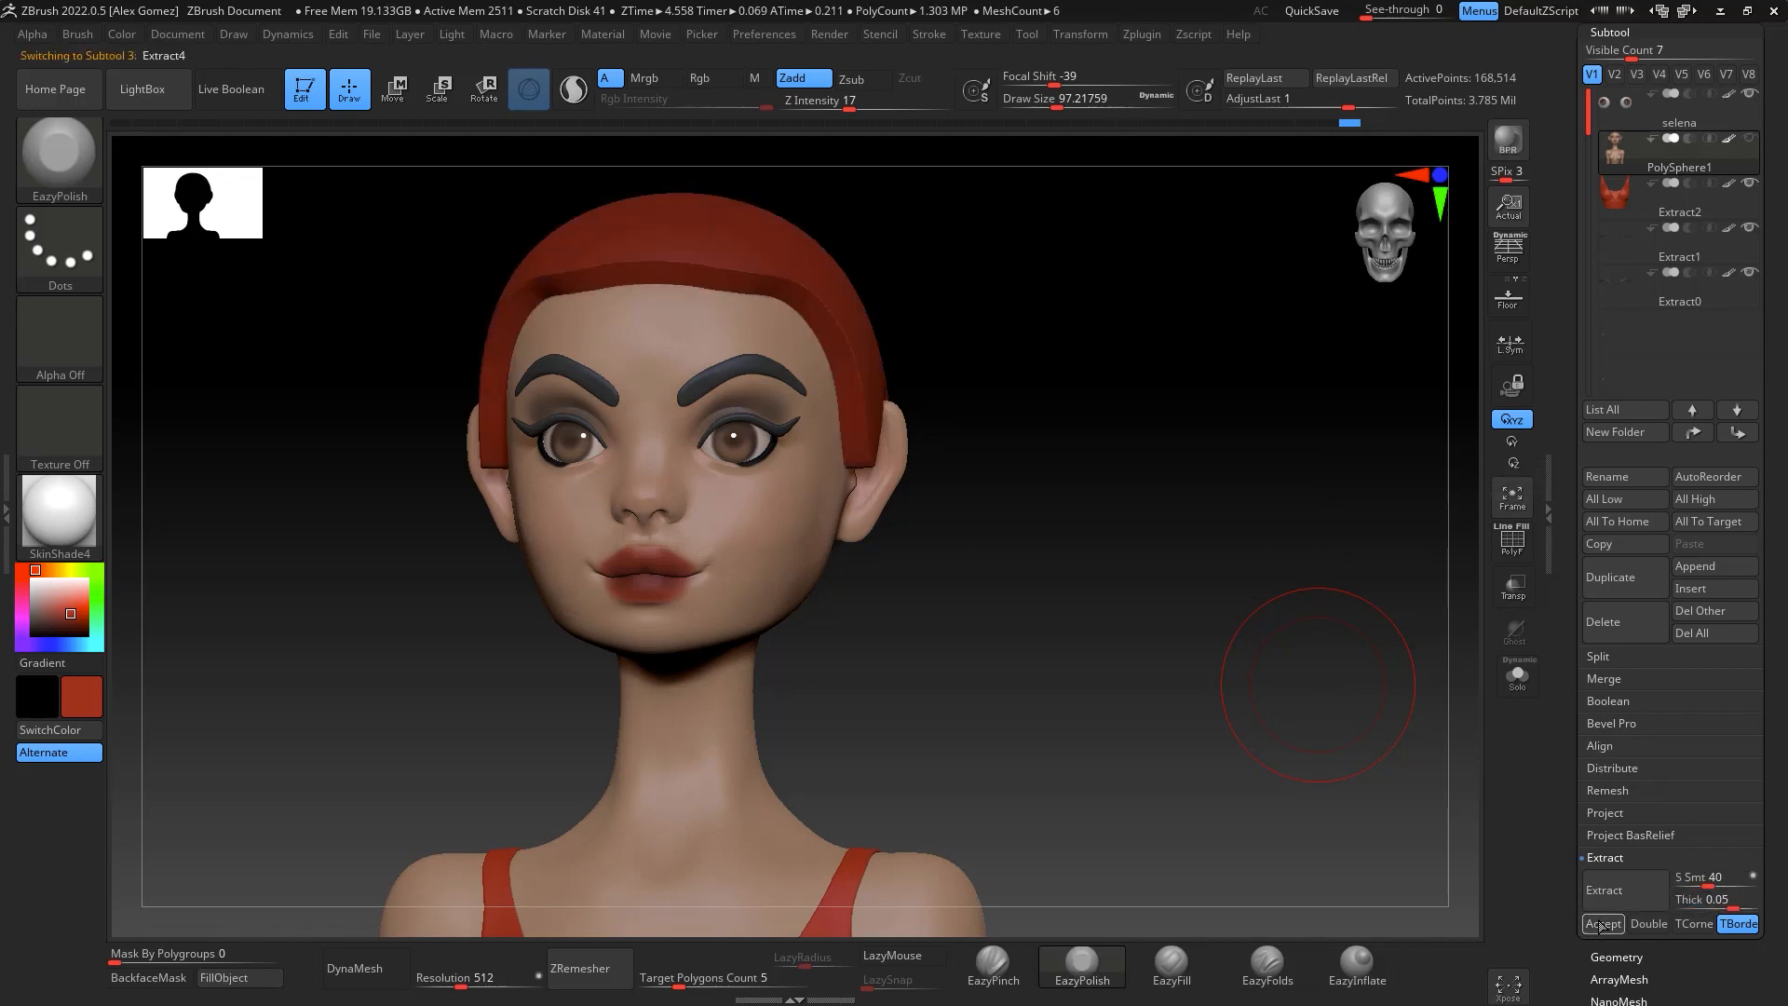
pyautogui.click(1602, 925)
pyautogui.moveTo(1338, 759)
pyautogui.mouseDown()
pyautogui.moveTo(1319, 719)
pyautogui.moveTo(1388, 687)
pyautogui.moveTo(1353, 730)
pyautogui.mouseUp()
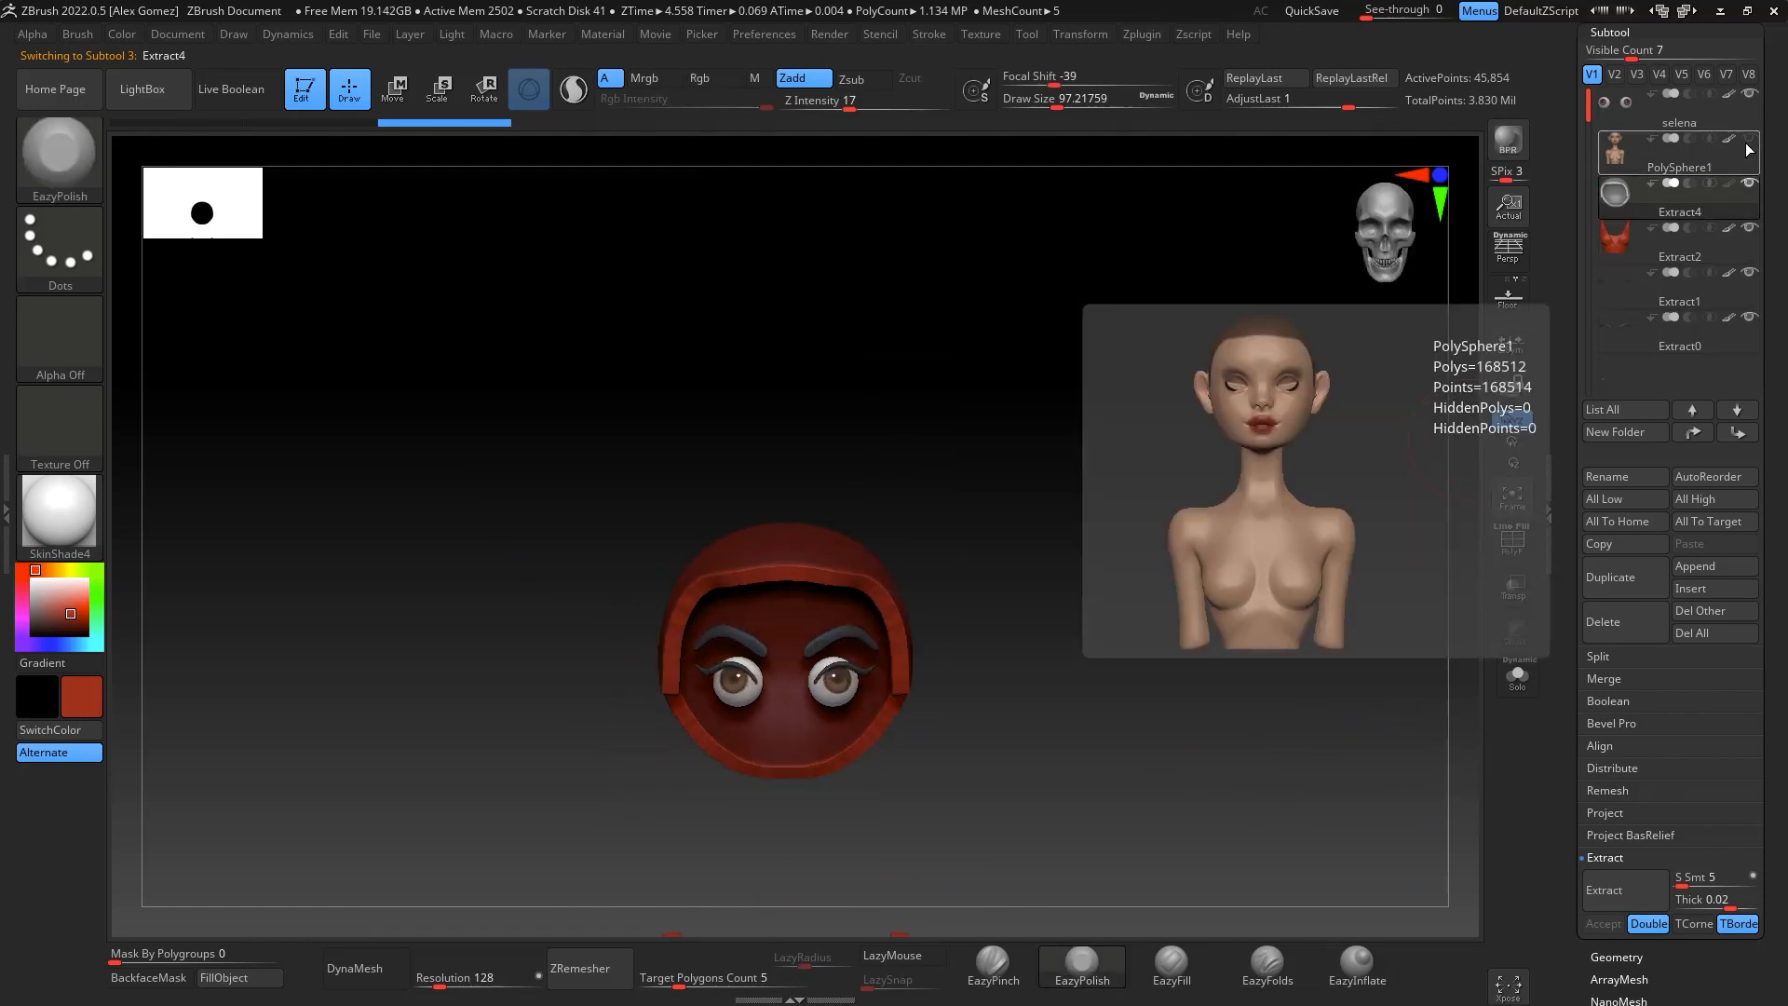
# Show the body again and smooth the hair cap's surface and edges at a draw size of about 149
pyautogui.click(1749, 139)
pyautogui.moveTo(1317, 578); pyautogui.dragTo(1379, 455)
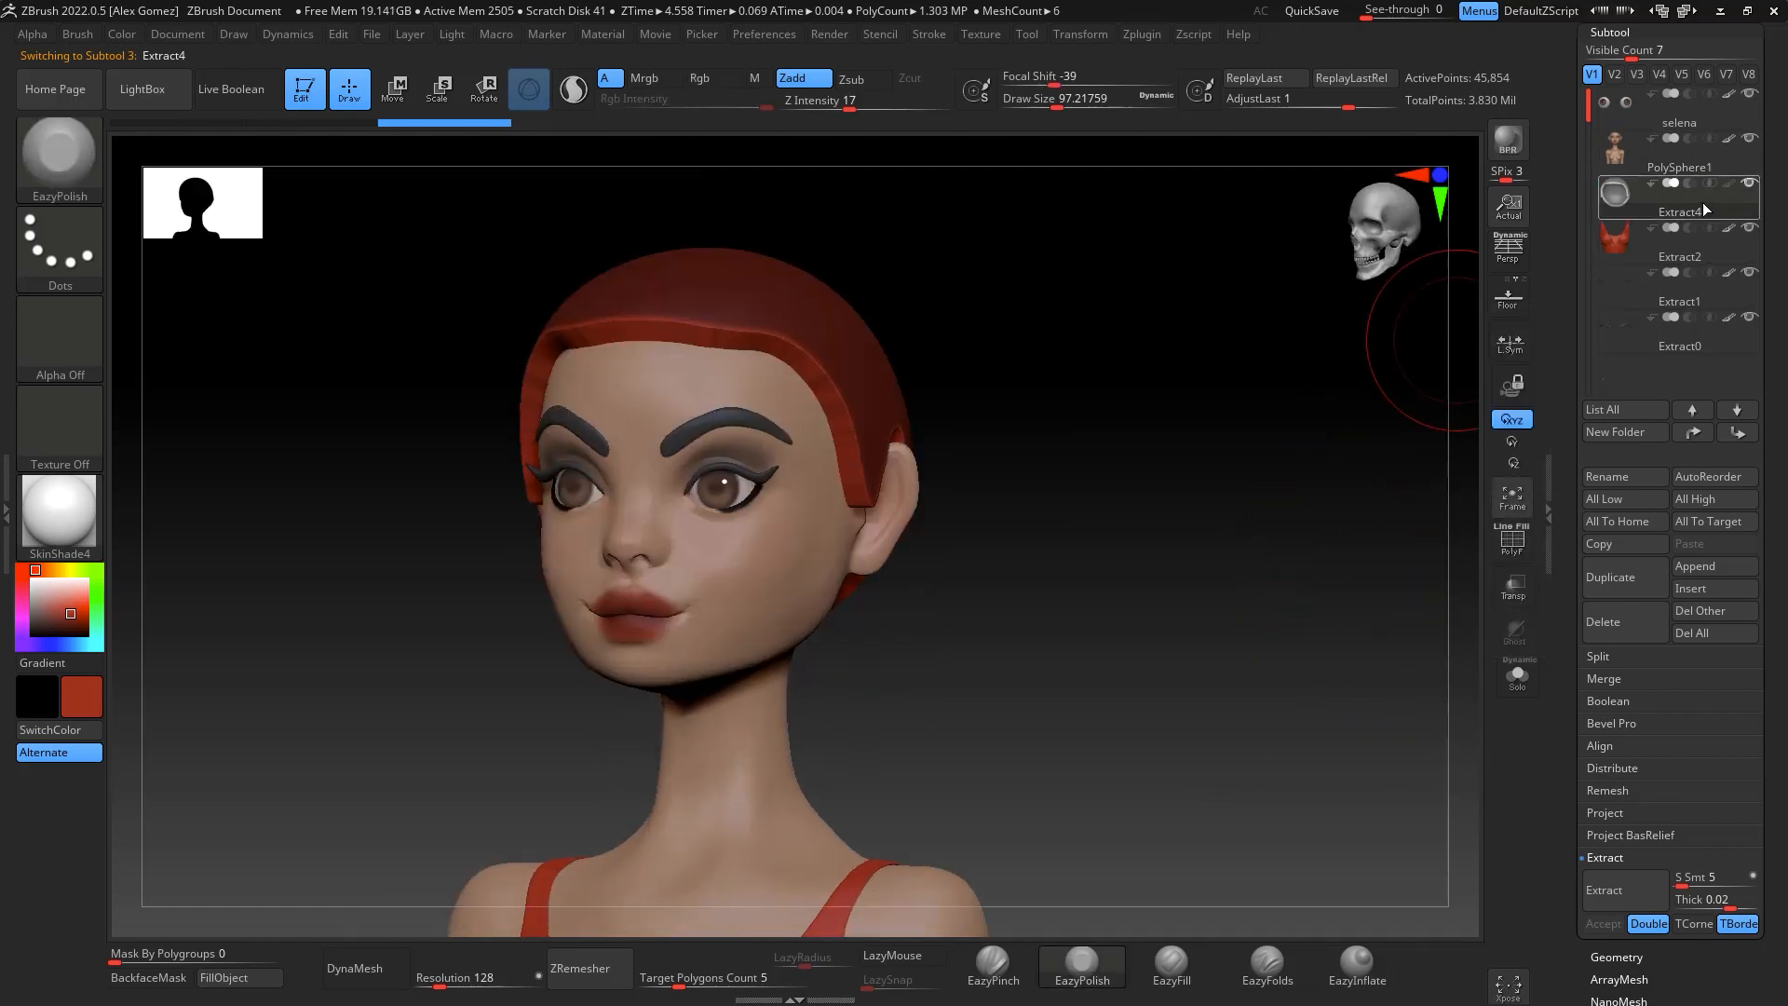
pyautogui.moveTo(1249, 450)
pyautogui.keyDown('shift'); pyautogui.mouseDown()
pyautogui.moveTo(1221, 523)
pyautogui.moveTo(1322, 507)
pyautogui.moveTo(1339, 452)
pyautogui.mouseUp(); pyautogui.keyUp('shift')
pyautogui.press('space')
pyautogui.moveTo(1116, 612); pyautogui.dragTo(1217, 447)
pyautogui.moveTo(1020, 694)
pyautogui.keyDown('shift'); pyautogui.mouseDown()
pyautogui.moveTo(1060, 707)
pyautogui.moveTo(992, 549)
pyautogui.moveTo(922, 531)
pyautogui.mouseUp(); pyautogui.keyUp('shift')
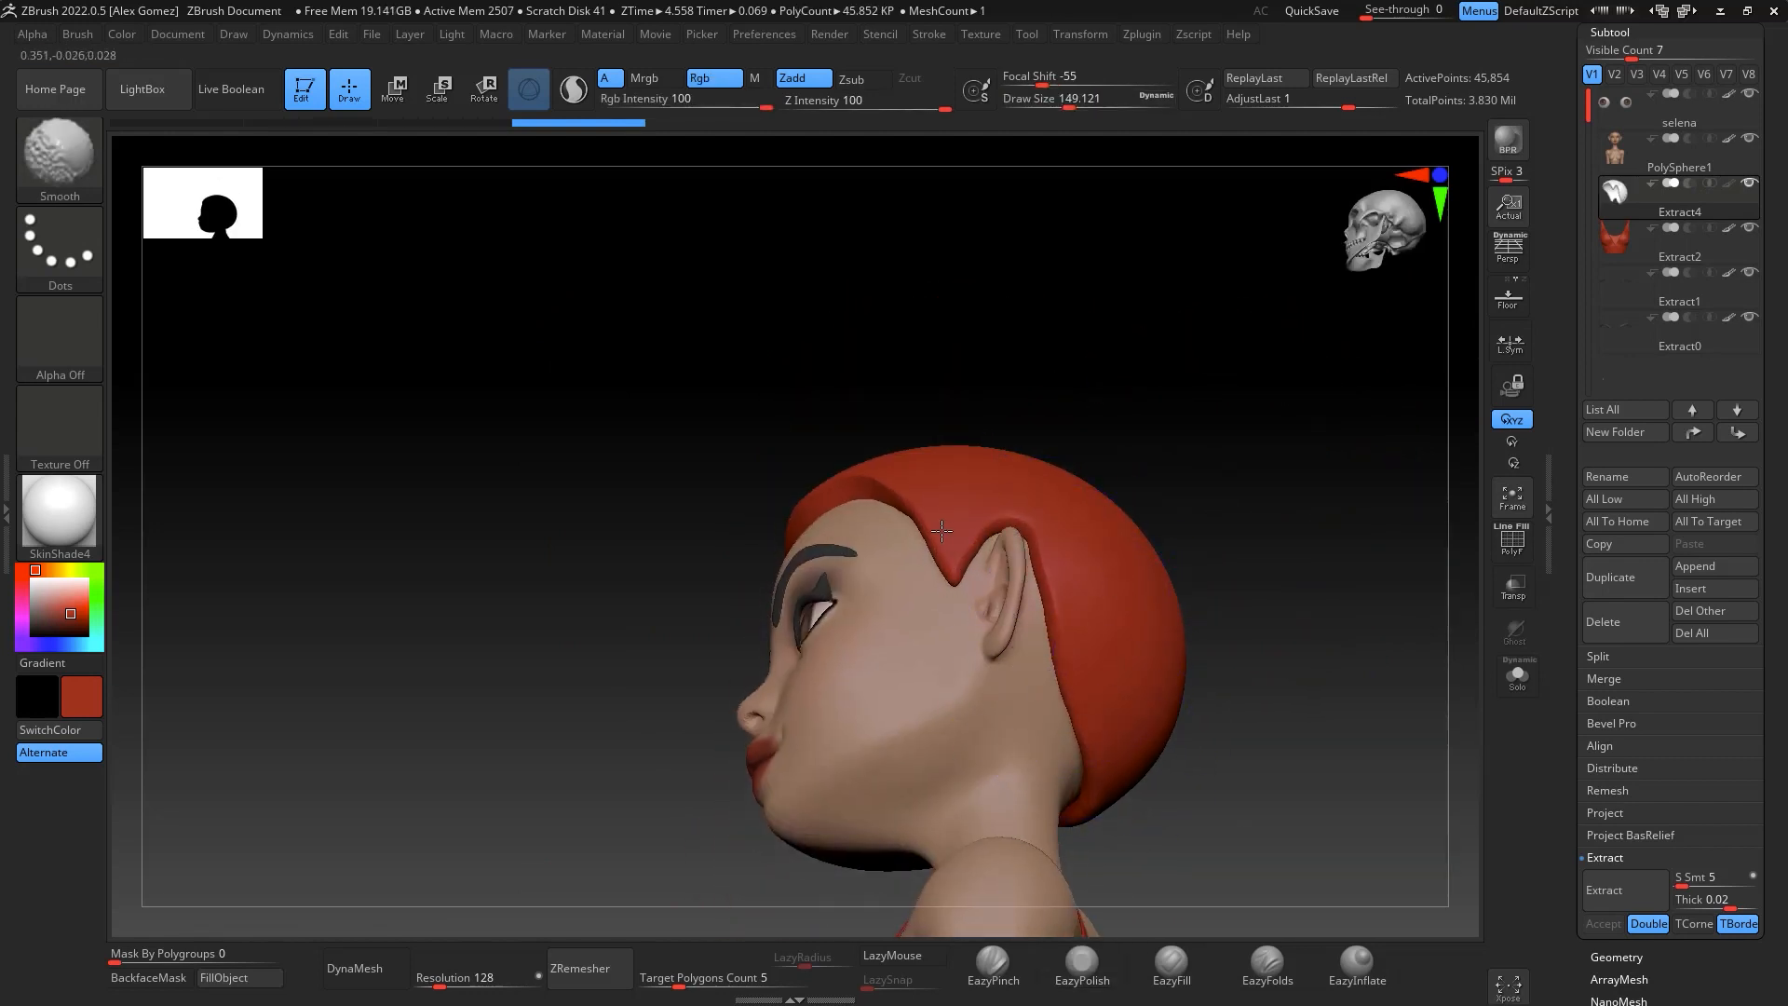
pyautogui.keyDown('shift'); pyautogui.moveTo(1195, 363); pyautogui.dragTo(1269, 394); pyautogui.keyUp('shift')
pyautogui.moveTo(891, 503)
pyautogui.keyDown('shift'); pyautogui.mouseDown()
pyautogui.moveTo(707, 596)
pyautogui.moveTo(728, 748)
pyautogui.moveTo(715, 724)
pyautogui.mouseUp(); pyautogui.keyUp('shift')
pyautogui.moveTo(1173, 559)
pyautogui.keyDown('shift'); pyautogui.mouseDown()
pyautogui.moveTo(1221, 555)
pyautogui.moveTo(1243, 270)
pyautogui.mouseUp(); pyautogui.keyUp('shift')
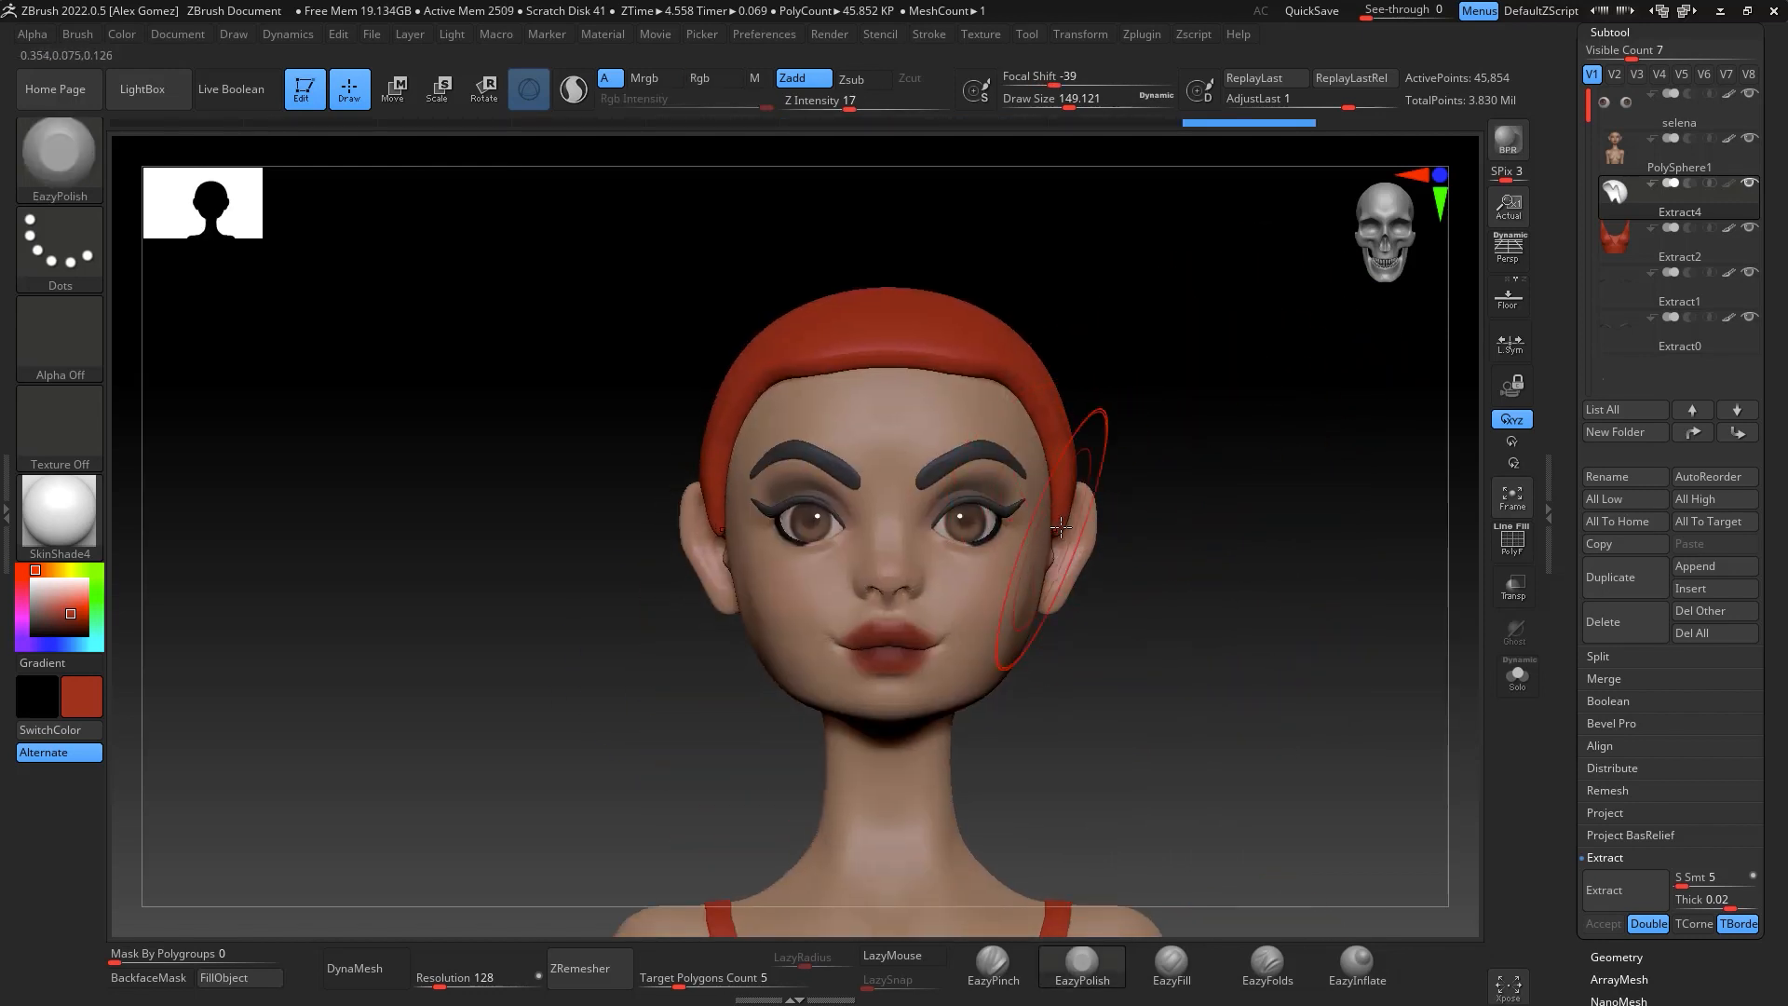
# Choose the Move brush and adjust the hair cap's point in front of the ear and its lower edge at the nape
pyautogui.keyDown('alt'); pyautogui.click(1063, 526); pyautogui.keyUp('alt')
pyautogui.moveTo(1056, 564); pyautogui.dragTo(1134, 487)
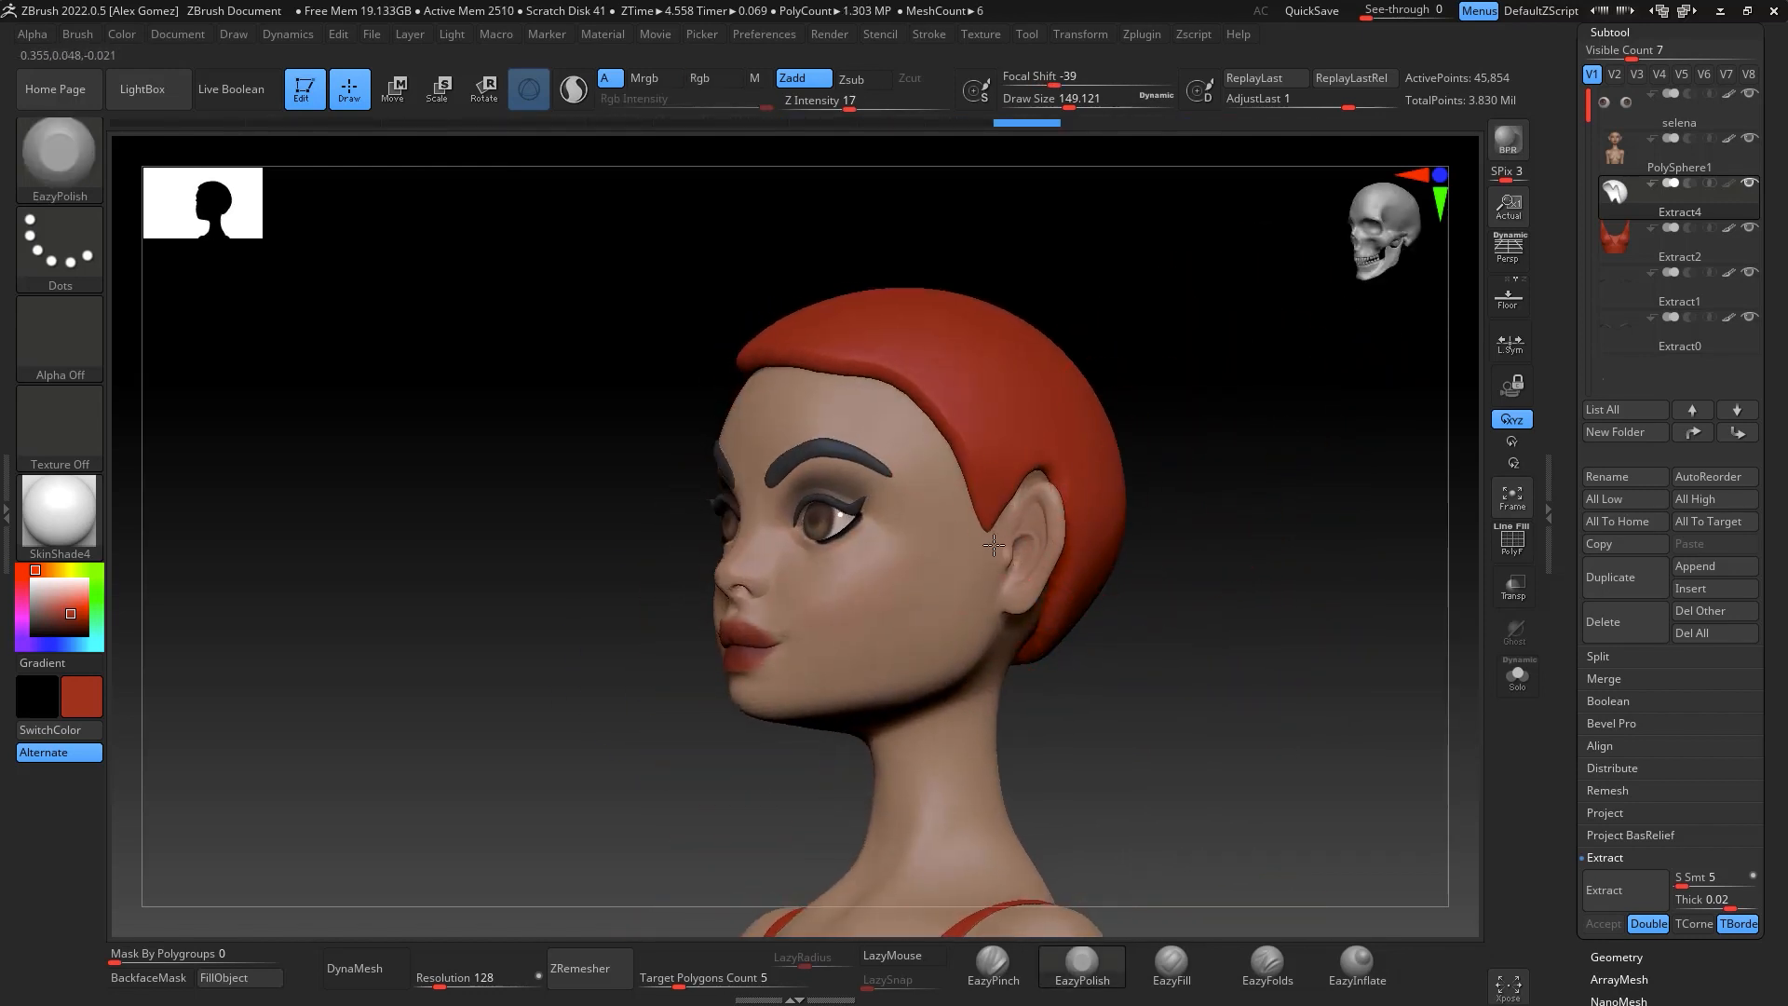
pyautogui.press('b')
pyautogui.press('m')
pyautogui.press('v')
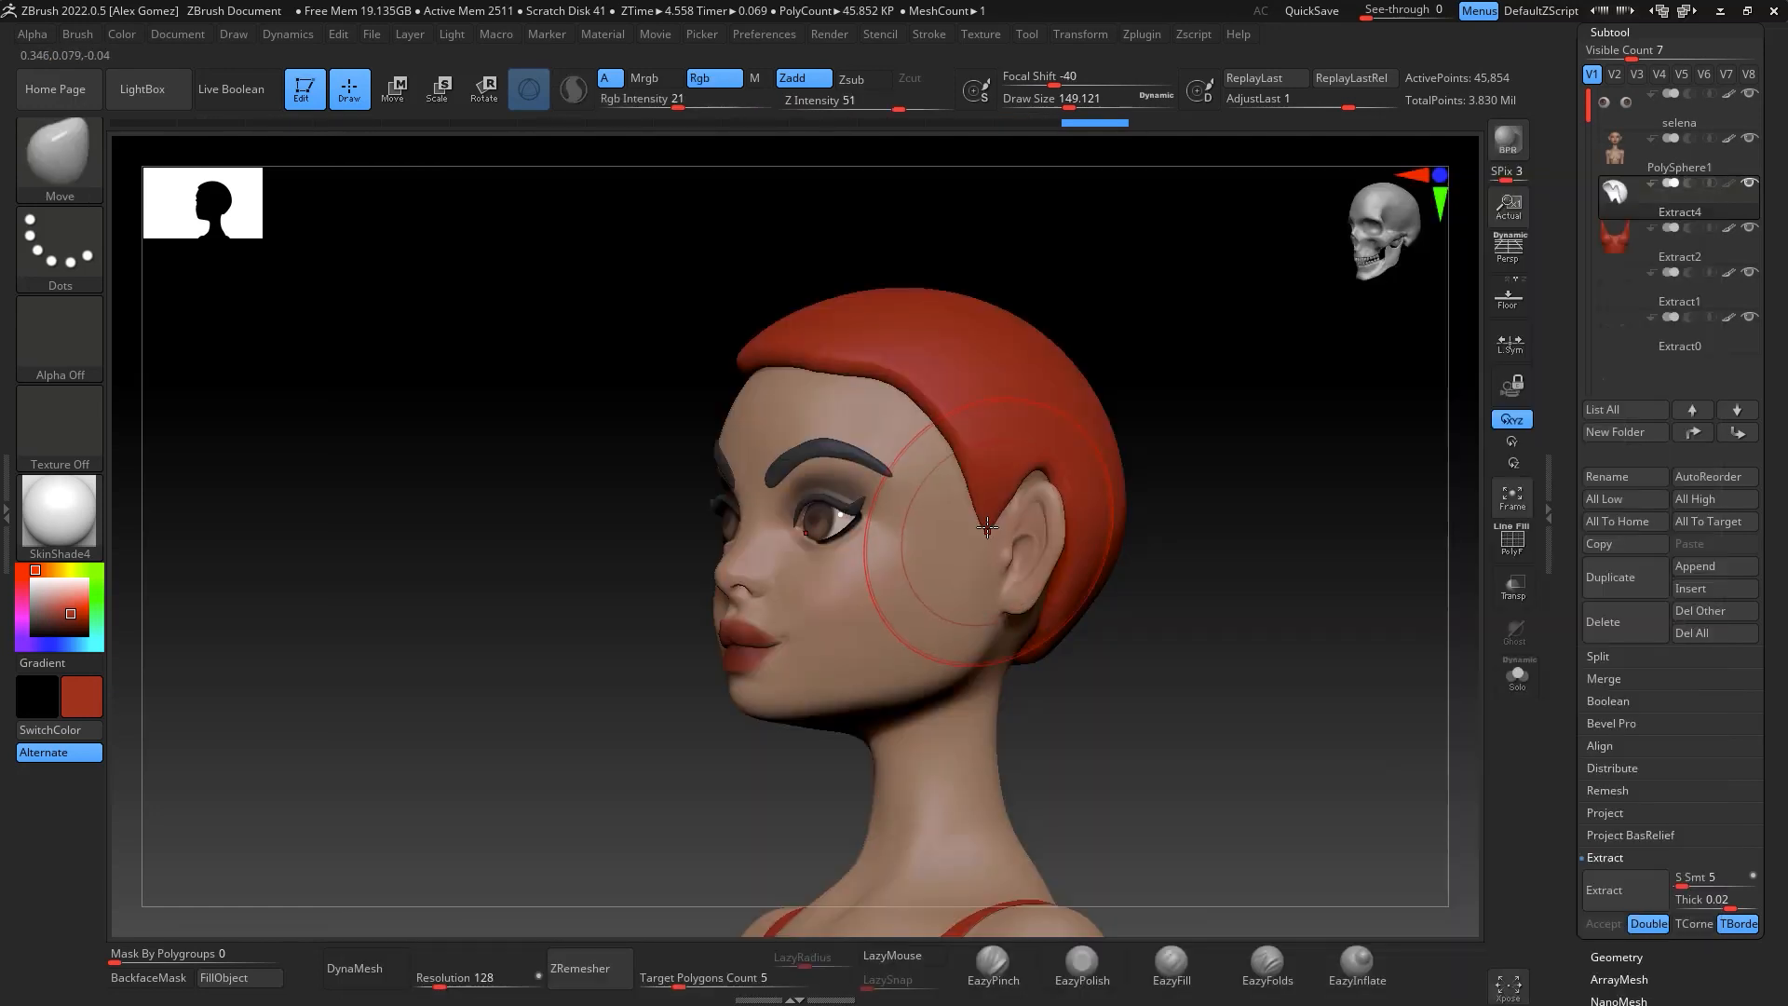
pyautogui.moveTo(987, 525); pyautogui.dragTo(991, 538)
pyautogui.moveTo(991, 549); pyautogui.dragTo(1077, 640, button='right')
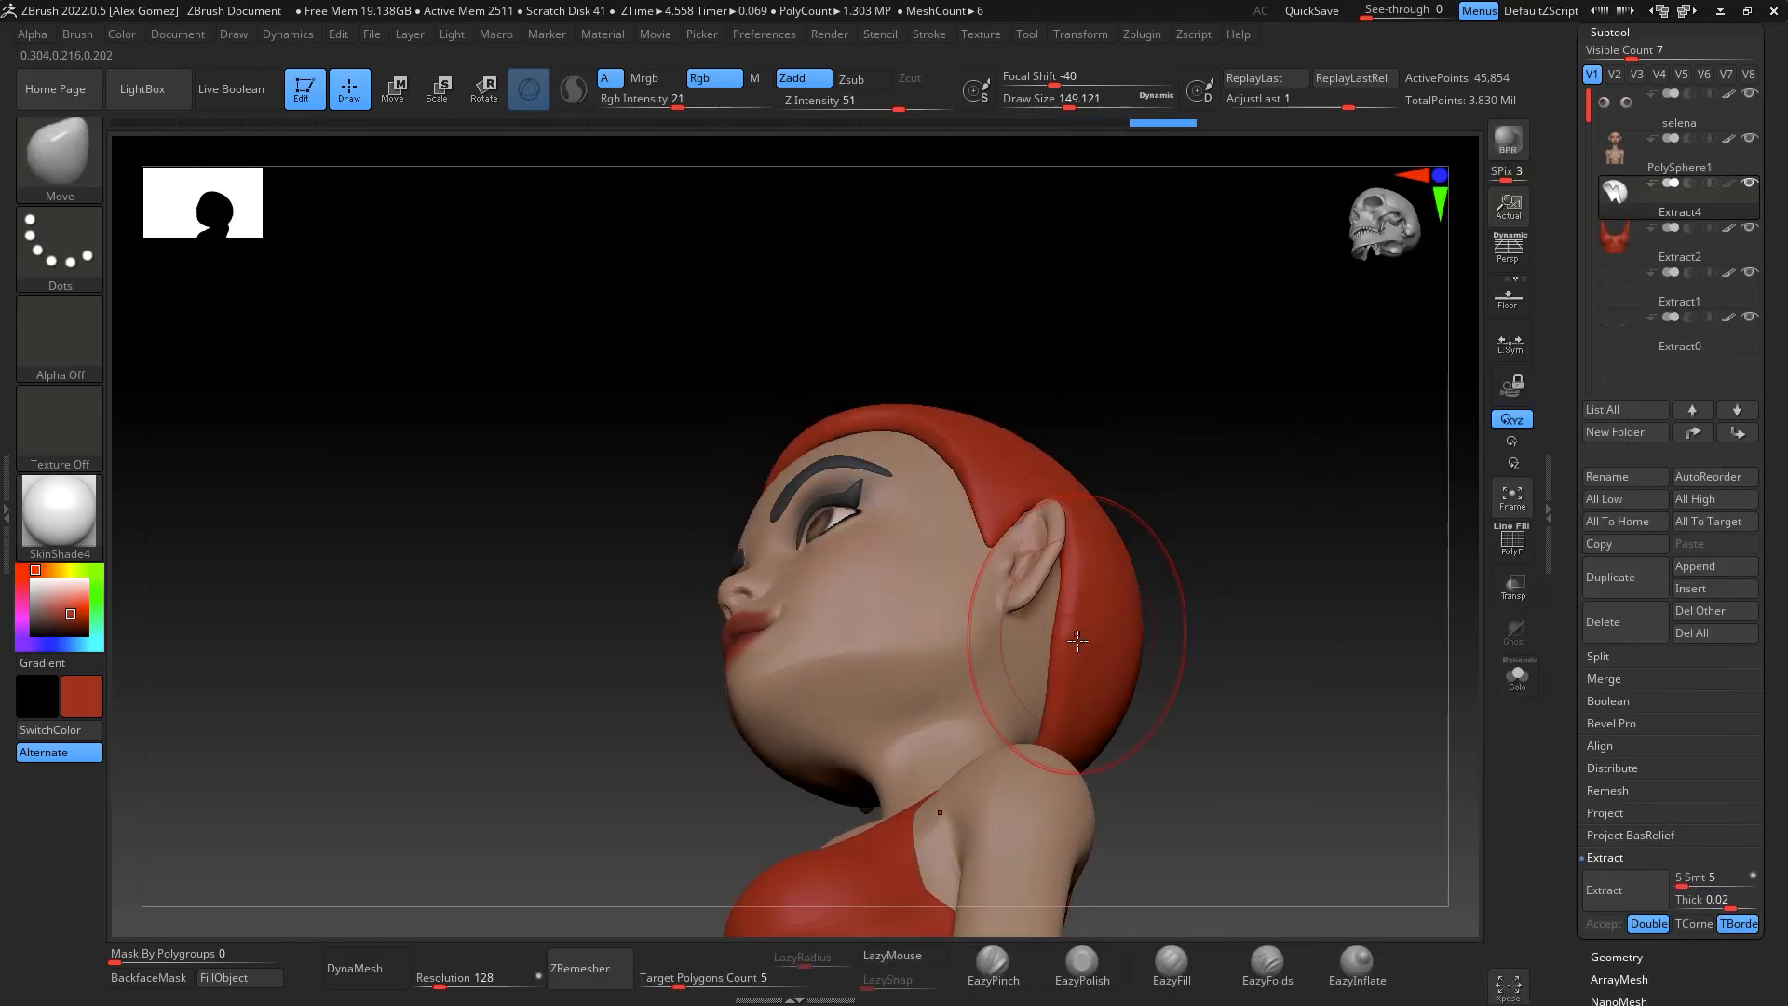
pyautogui.moveTo(1210, 527); pyautogui.dragTo(1146, 594, button='right')
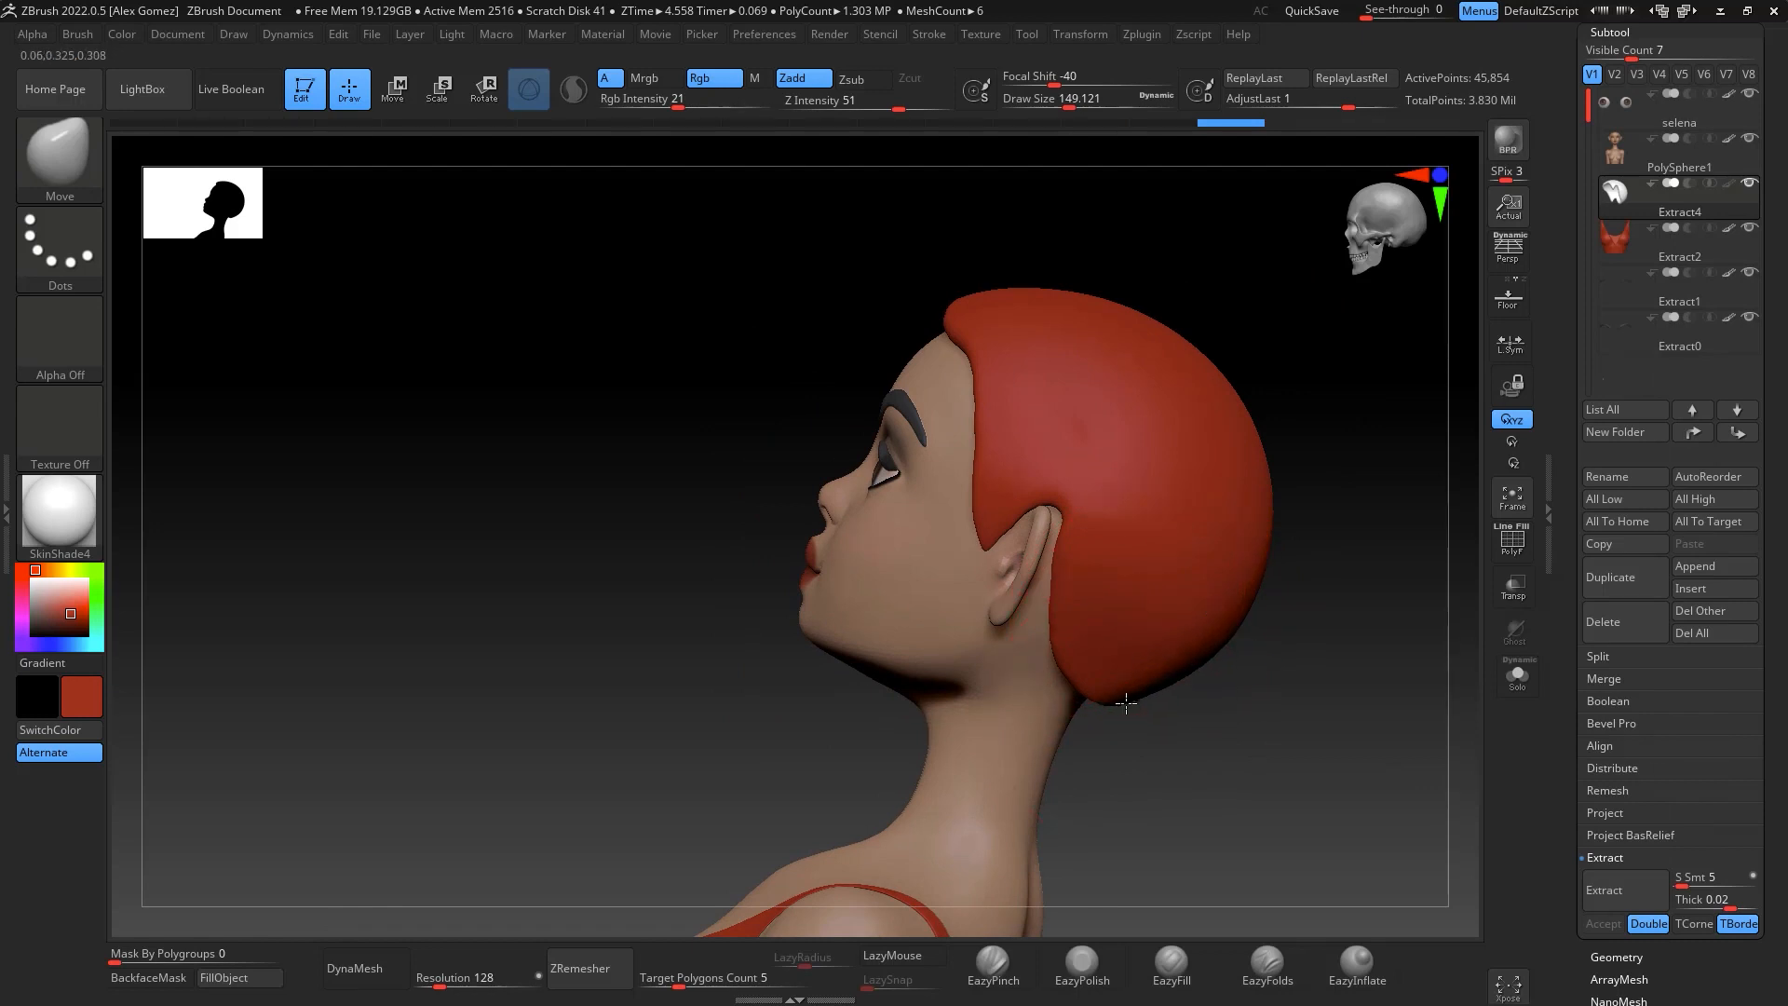
pyautogui.moveTo(1146, 708); pyautogui.dragTo(1175, 496, button='right')
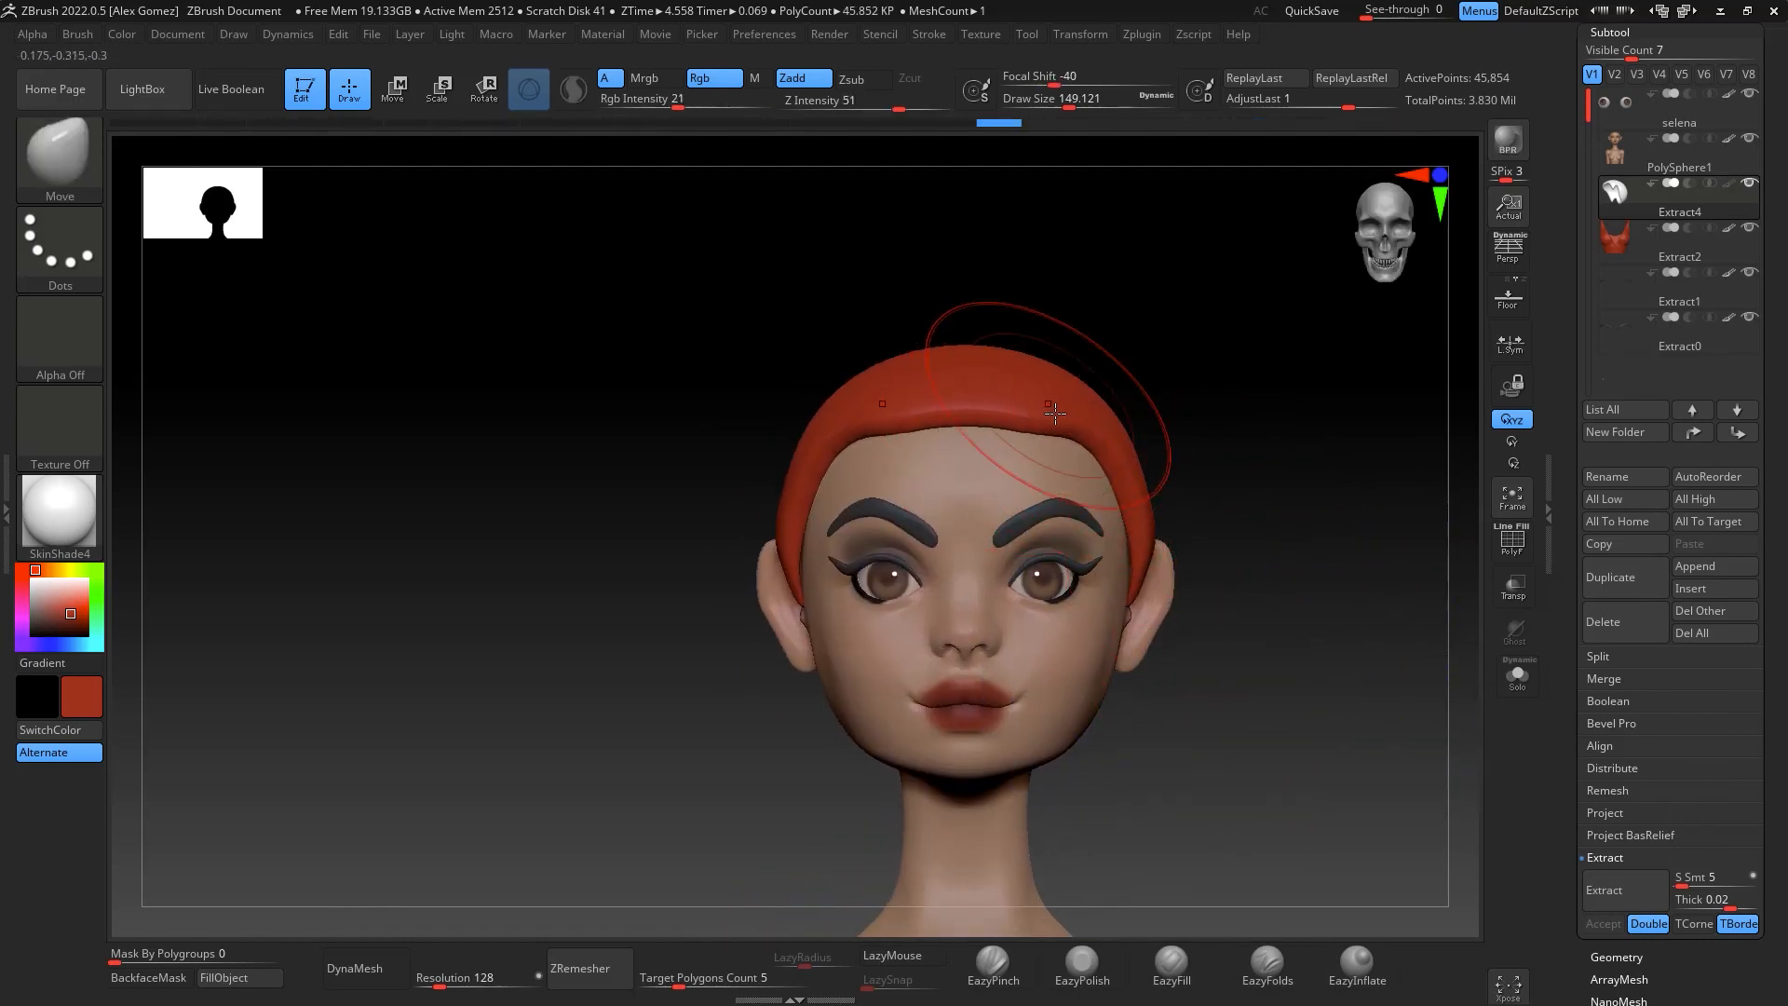
# Reshape the hair cap's front hairline and sides around the forehead with the Move brush at a draw size of about 149
pyautogui.press('shift')
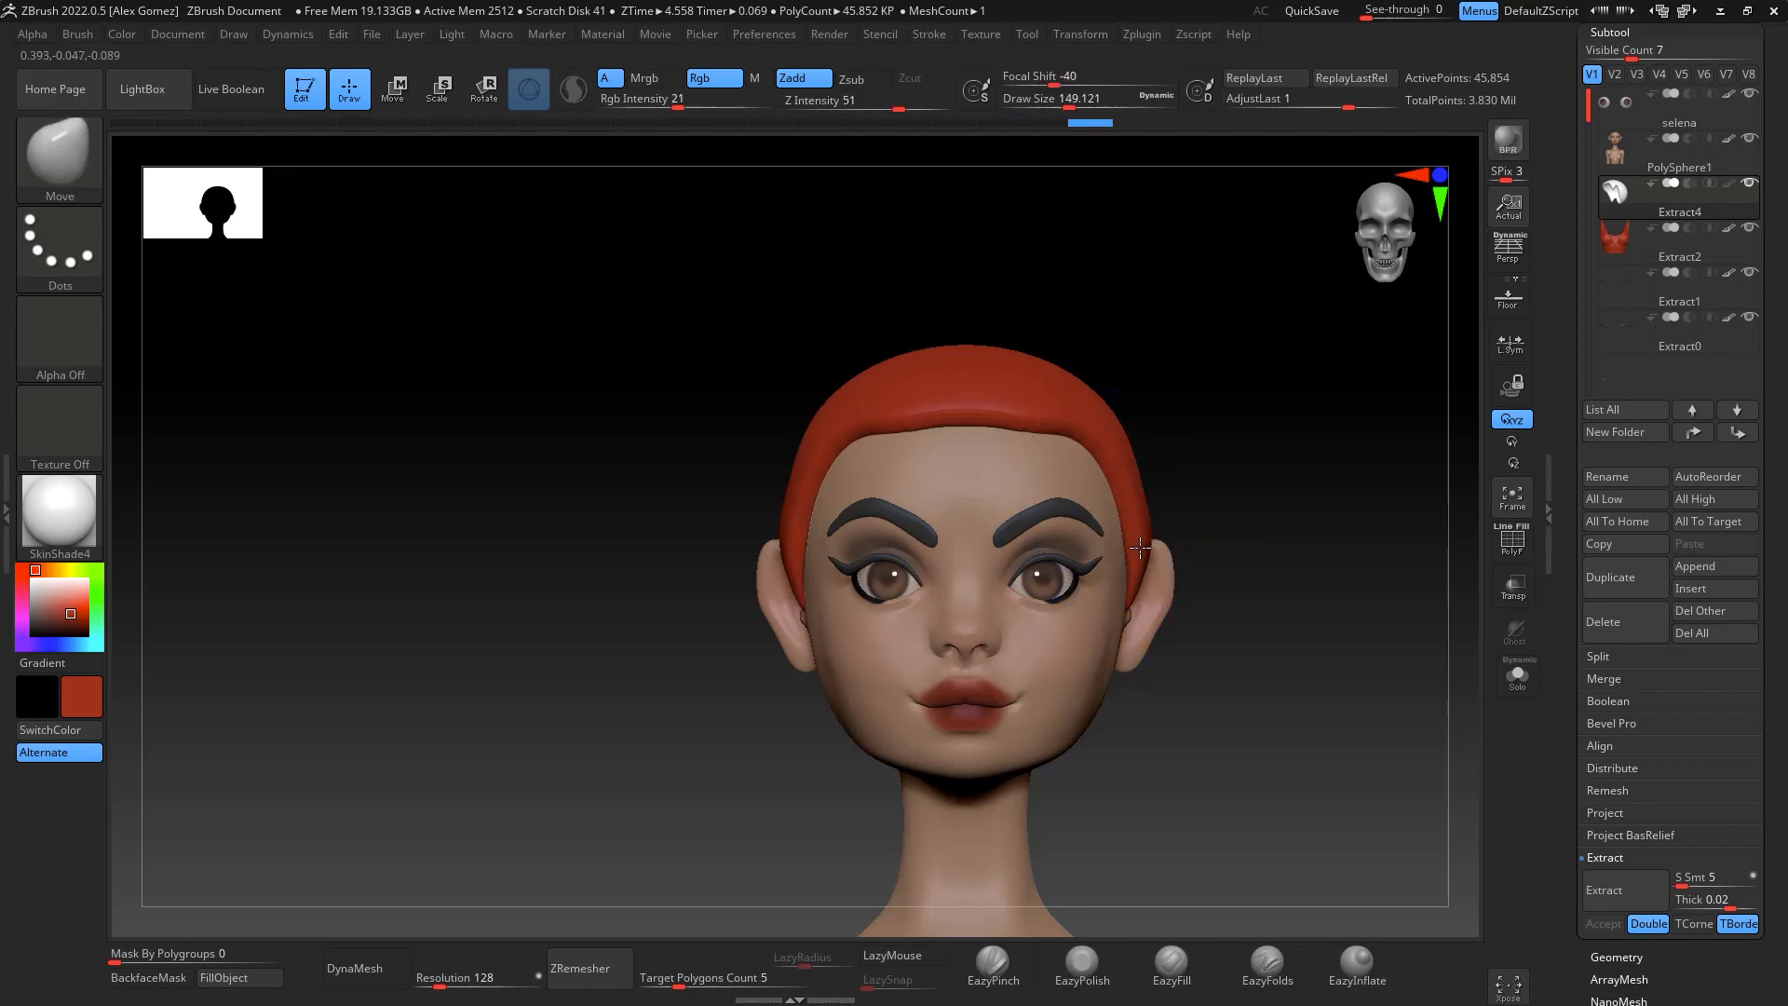
pyautogui.moveTo(1197, 454)
pyautogui.mouseDown()
pyautogui.moveTo(1294, 451)
pyautogui.moveTo(1226, 471)
pyautogui.moveTo(1125, 550)
pyautogui.mouseUp()
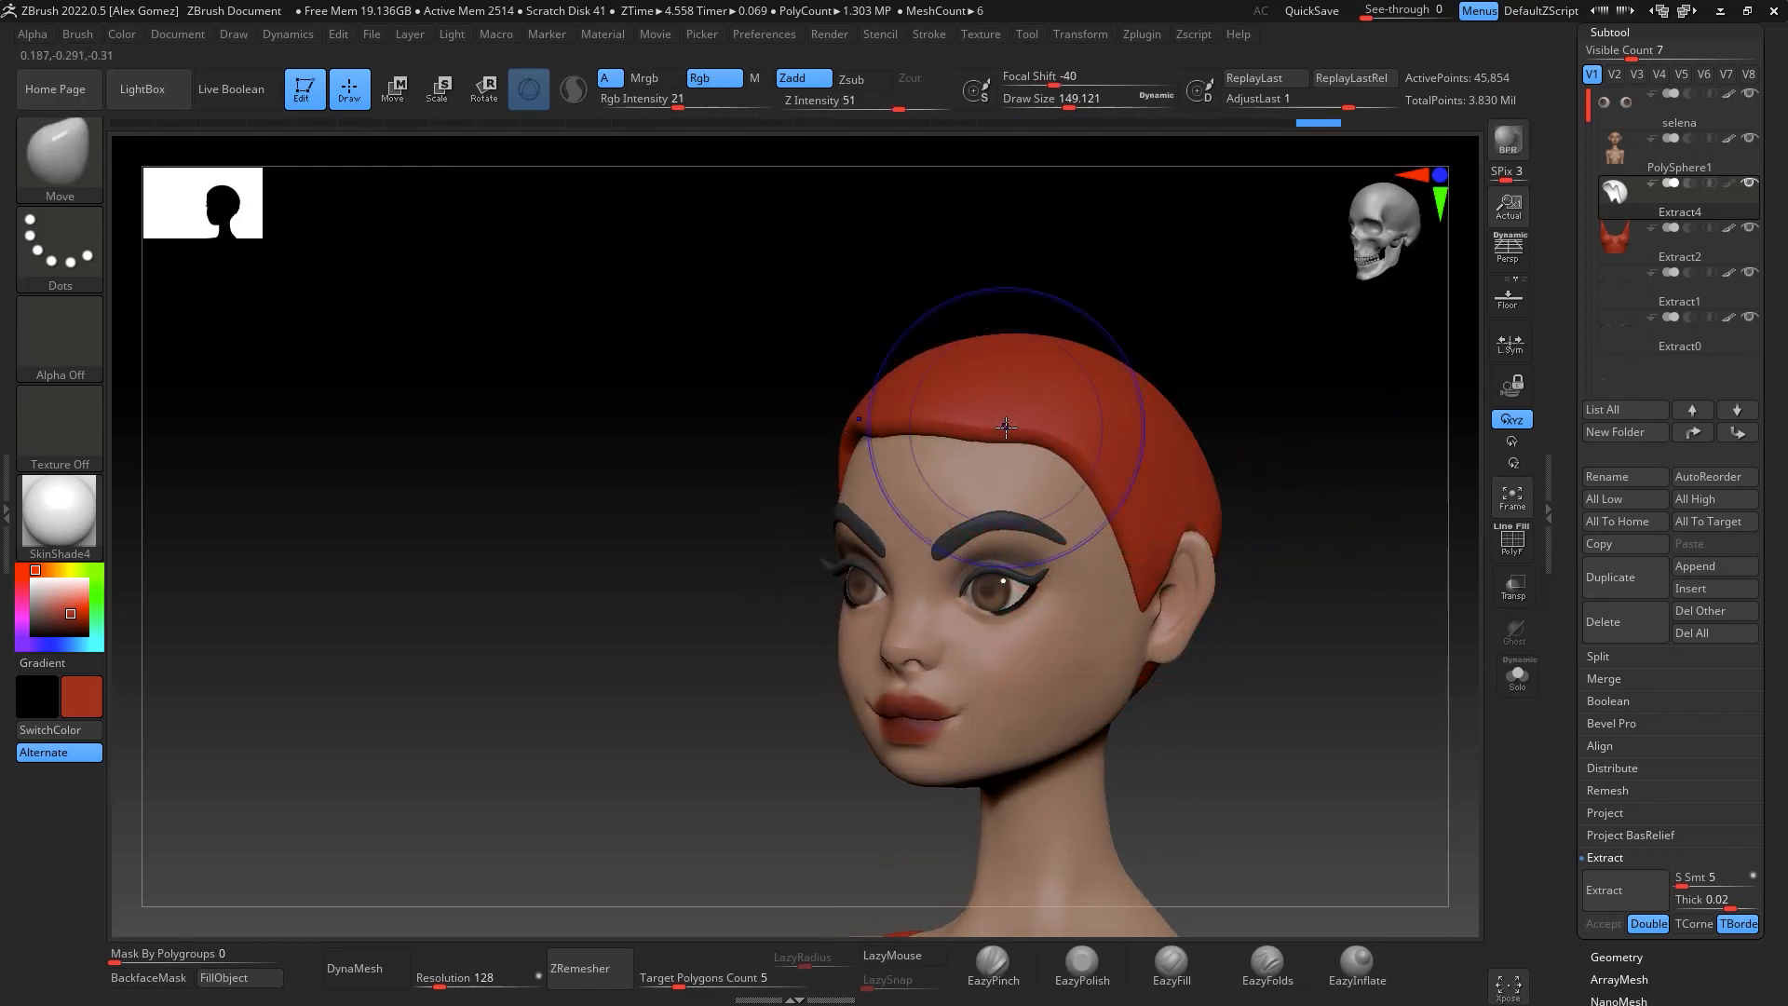
pyautogui.keyDown('shift'); pyautogui.moveTo(1006, 427); pyautogui.dragTo(1054, 444); pyautogui.keyUp('shift')
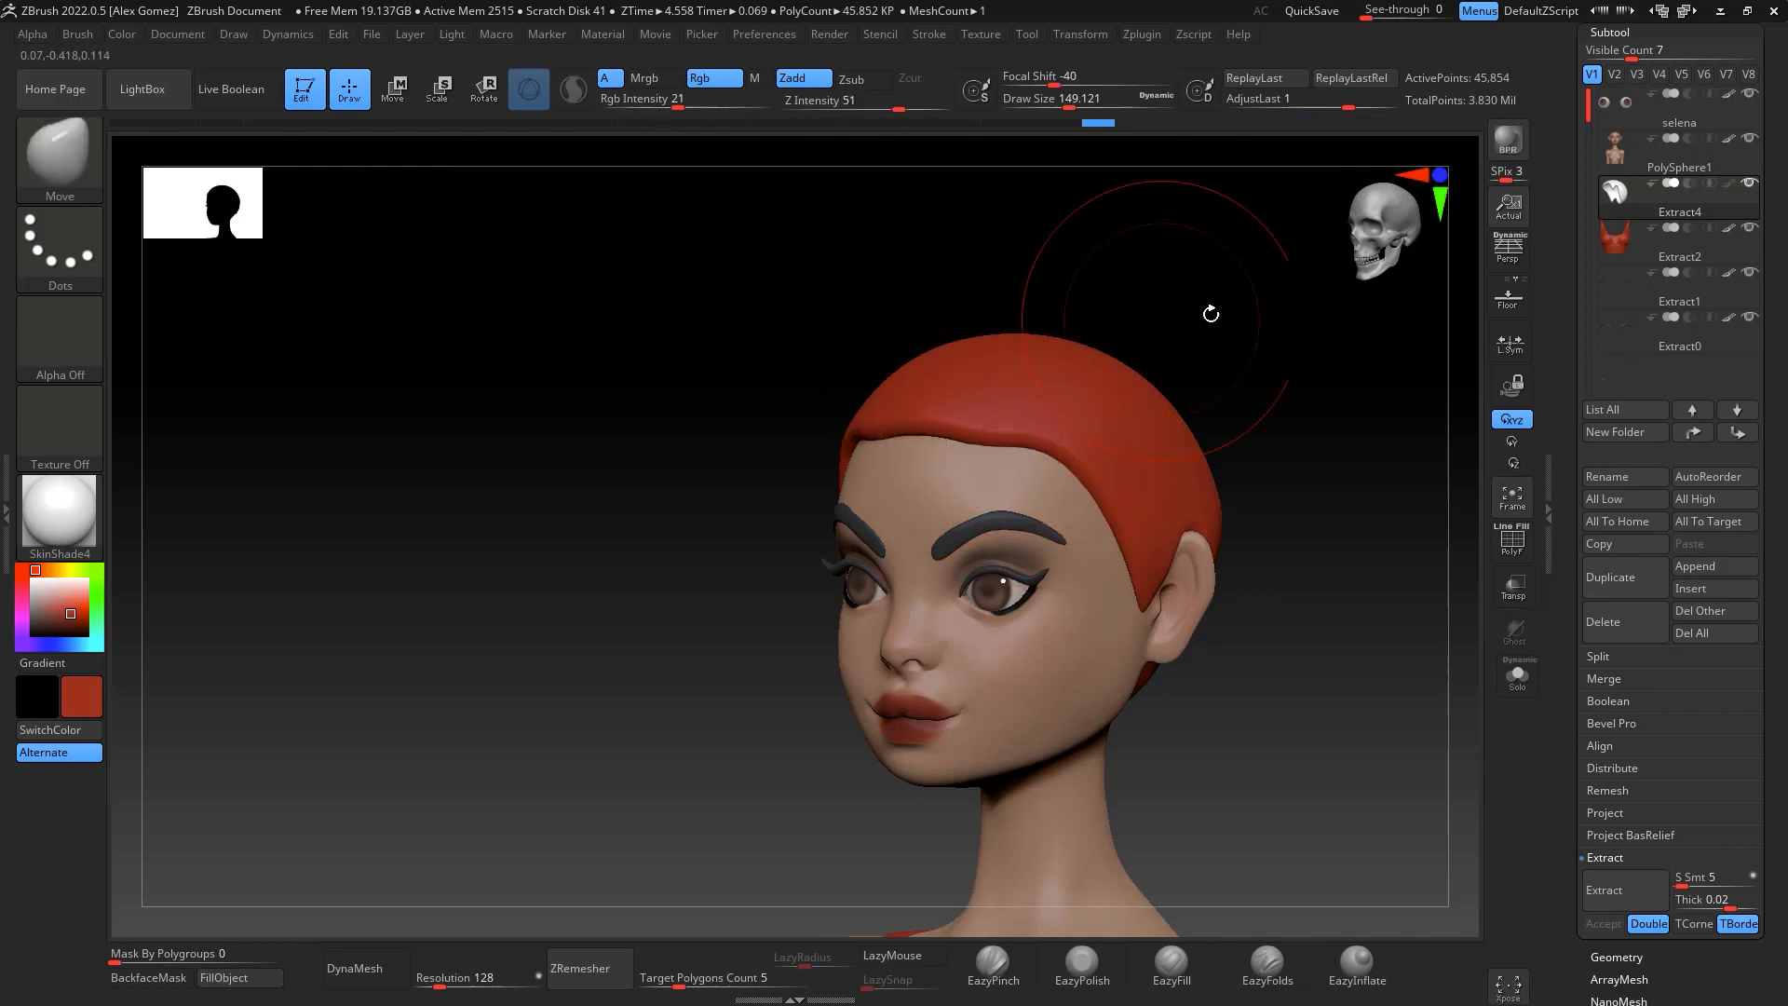
pyautogui.moveTo(1208, 307); pyautogui.dragTo(934, 450)
pyautogui.moveTo(1155, 307)
pyautogui.mouseDown()
pyautogui.moveTo(1137, 248)
pyautogui.moveTo(958, 411)
pyautogui.mouseUp()
pyautogui.moveTo(1067, 478); pyautogui.dragTo(1071, 471)
pyautogui.moveTo(1137, 400)
pyautogui.mouseDown()
pyautogui.moveTo(1253, 407)
pyautogui.moveTo(1305, 659)
pyautogui.moveTo(1199, 503)
pyautogui.mouseUp()
# Turn on perspective and make the body (PolySphere1) the active subtool
pyautogui.click(1510, 249)
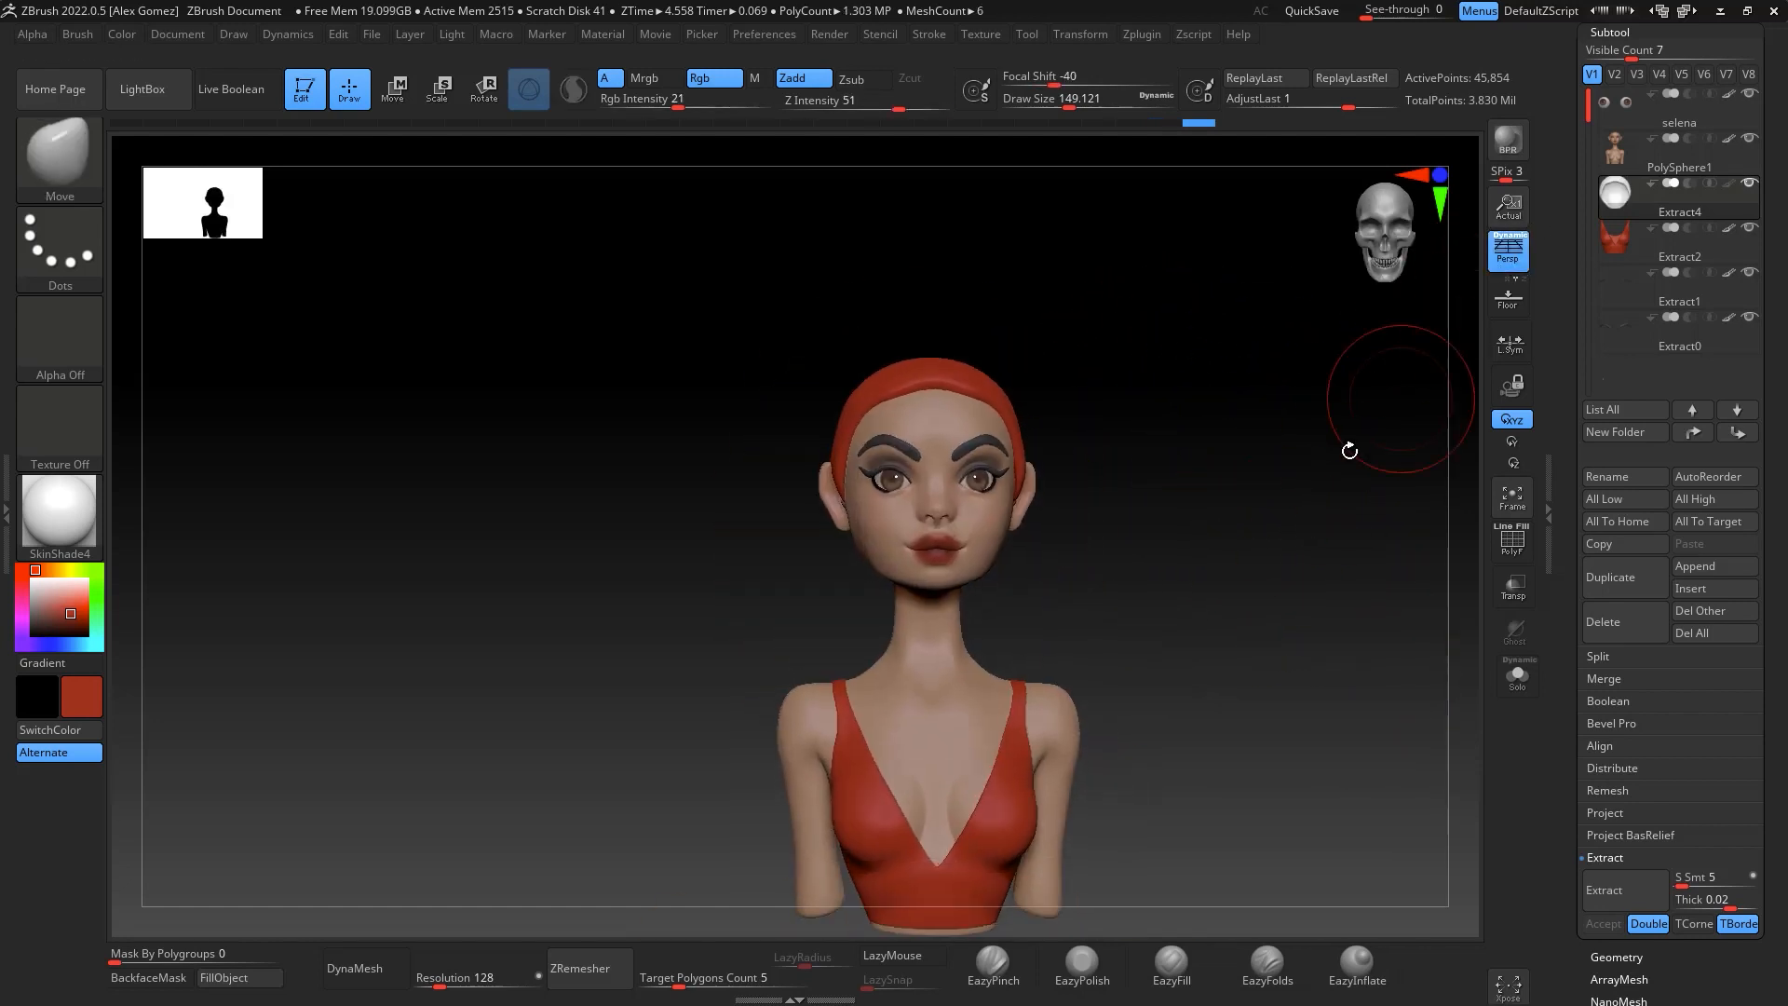
pyautogui.moveTo(1349, 447); pyautogui.dragTo(1285, 473)
pyautogui.click(1667, 151)
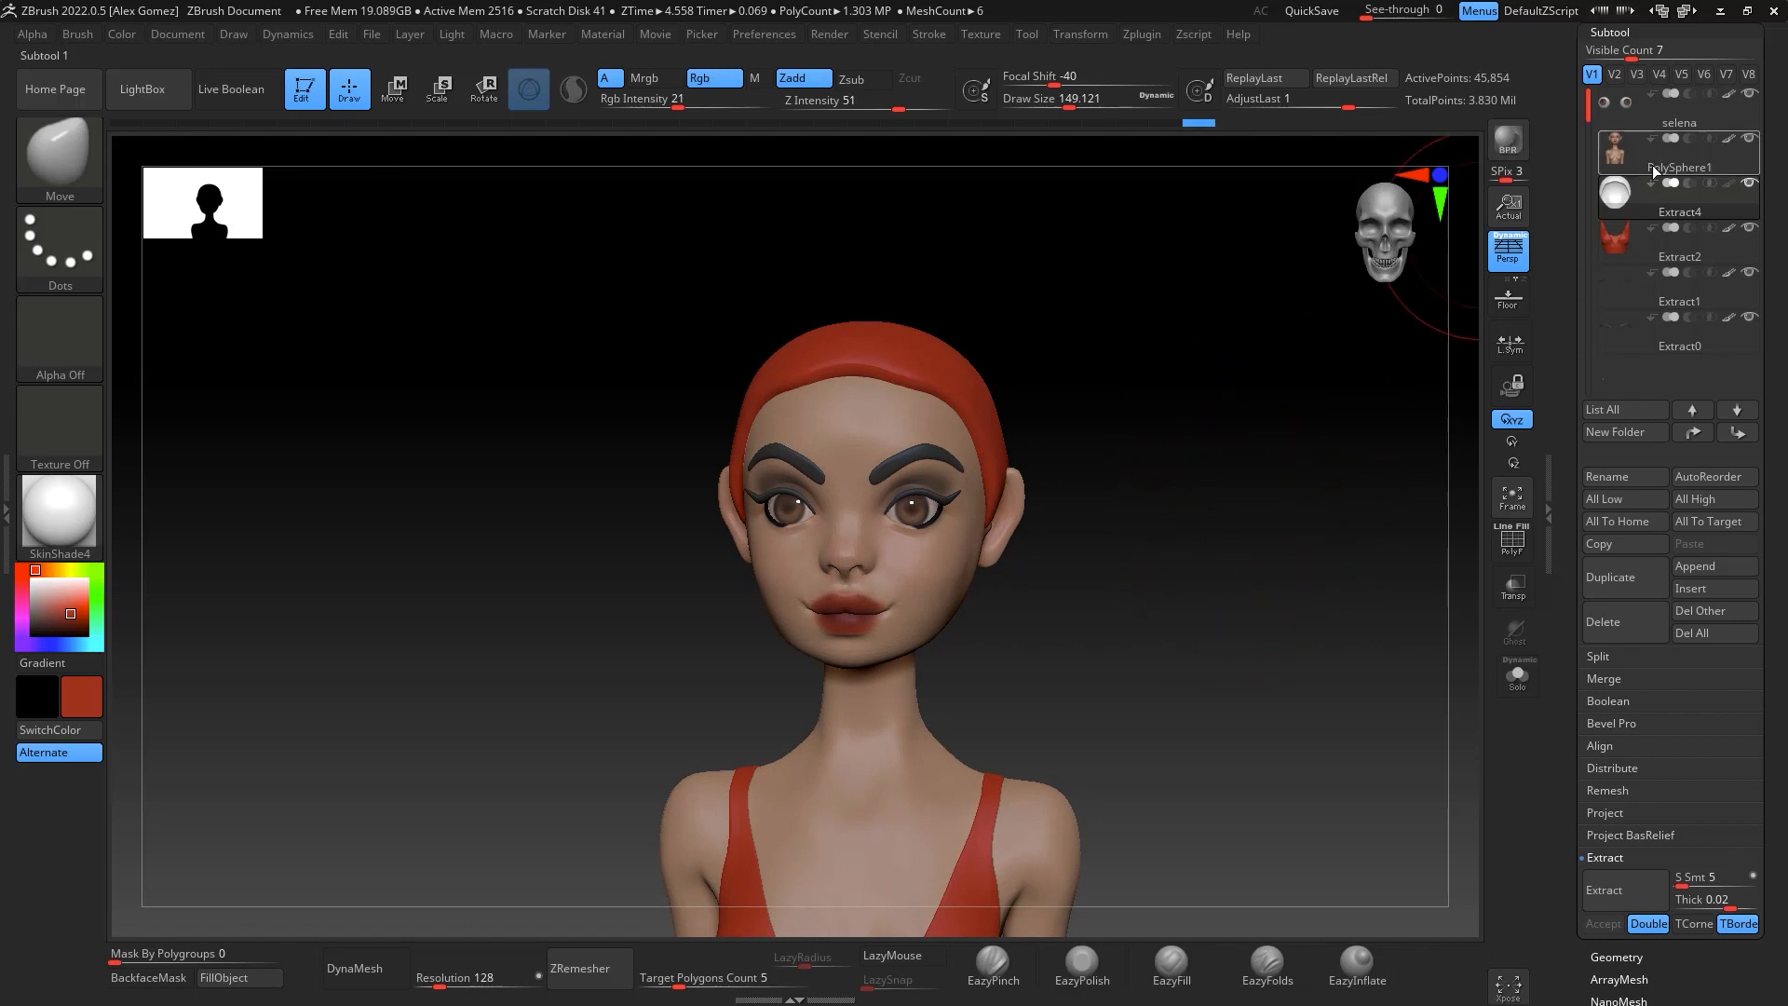
pyautogui.moveTo(1440, 333); pyautogui.dragTo(1200, 548)
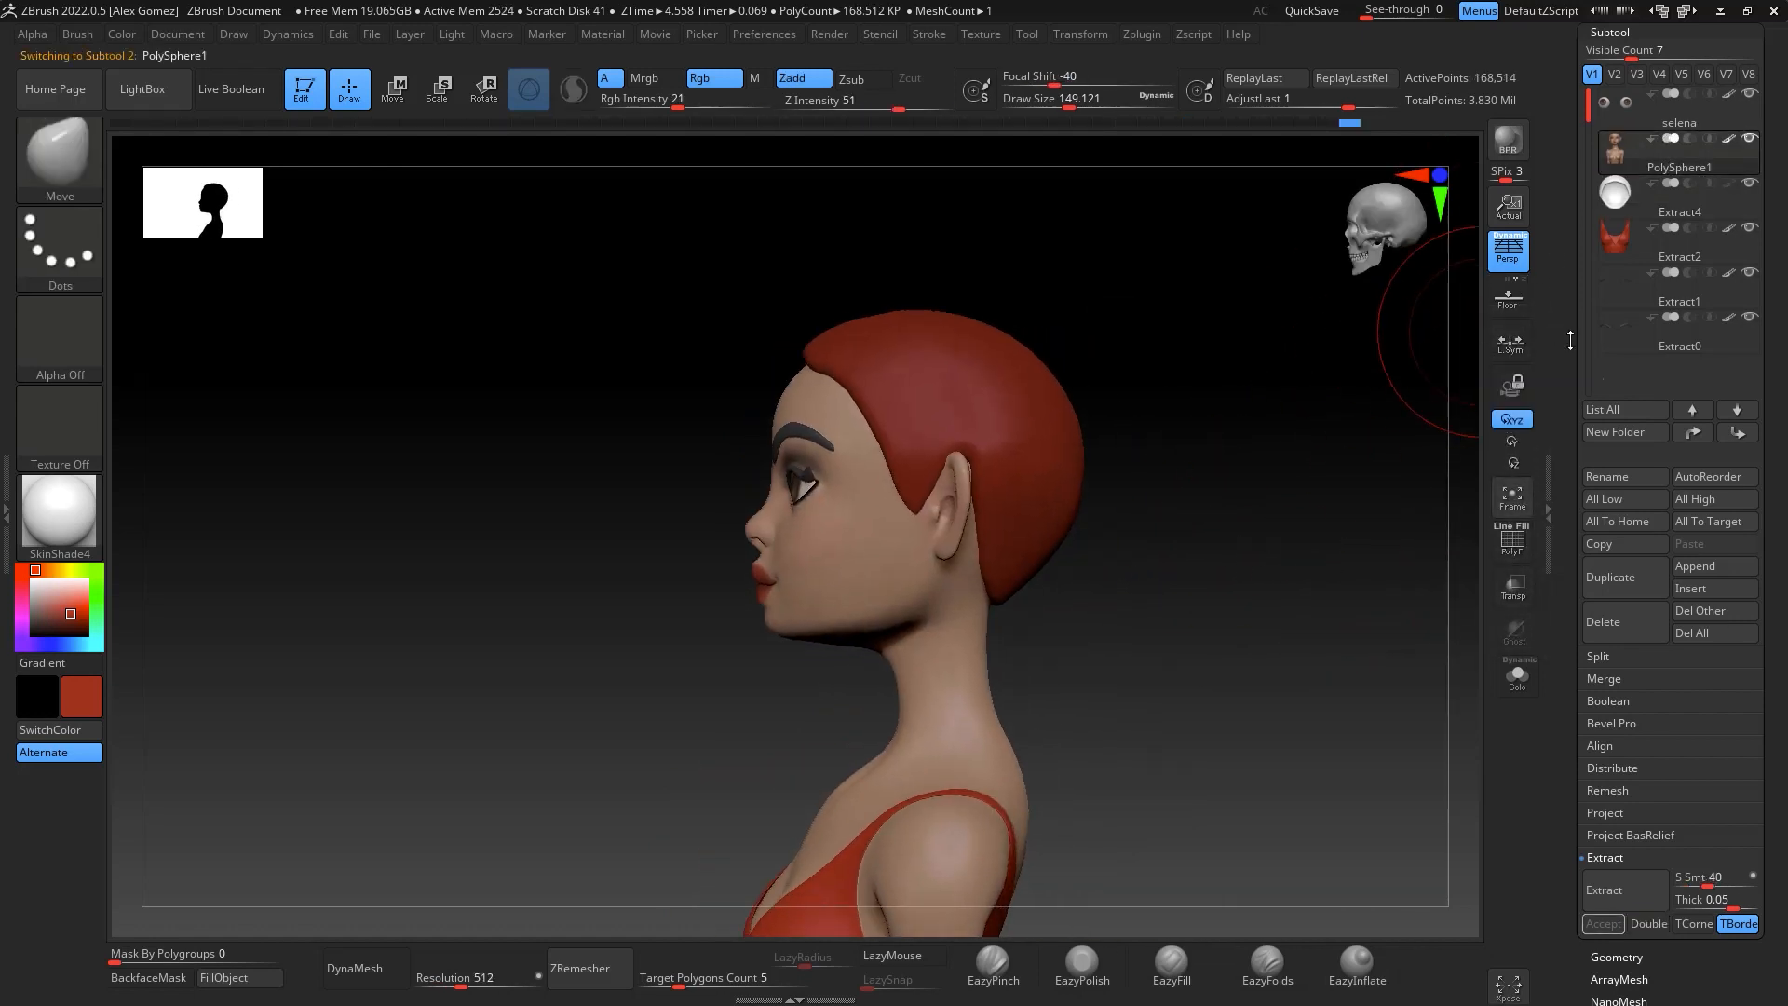
# Hide the hair cap subtool and reshape the cranium with the Move brush at a draw size of about 305
pyautogui.click(1749, 182)
pyautogui.press('space')
pyautogui.moveTo(932, 408)
pyautogui.mouseDown()
pyautogui.moveTo(958, 414)
pyautogui.moveTo(868, 432)
pyautogui.mouseUp()
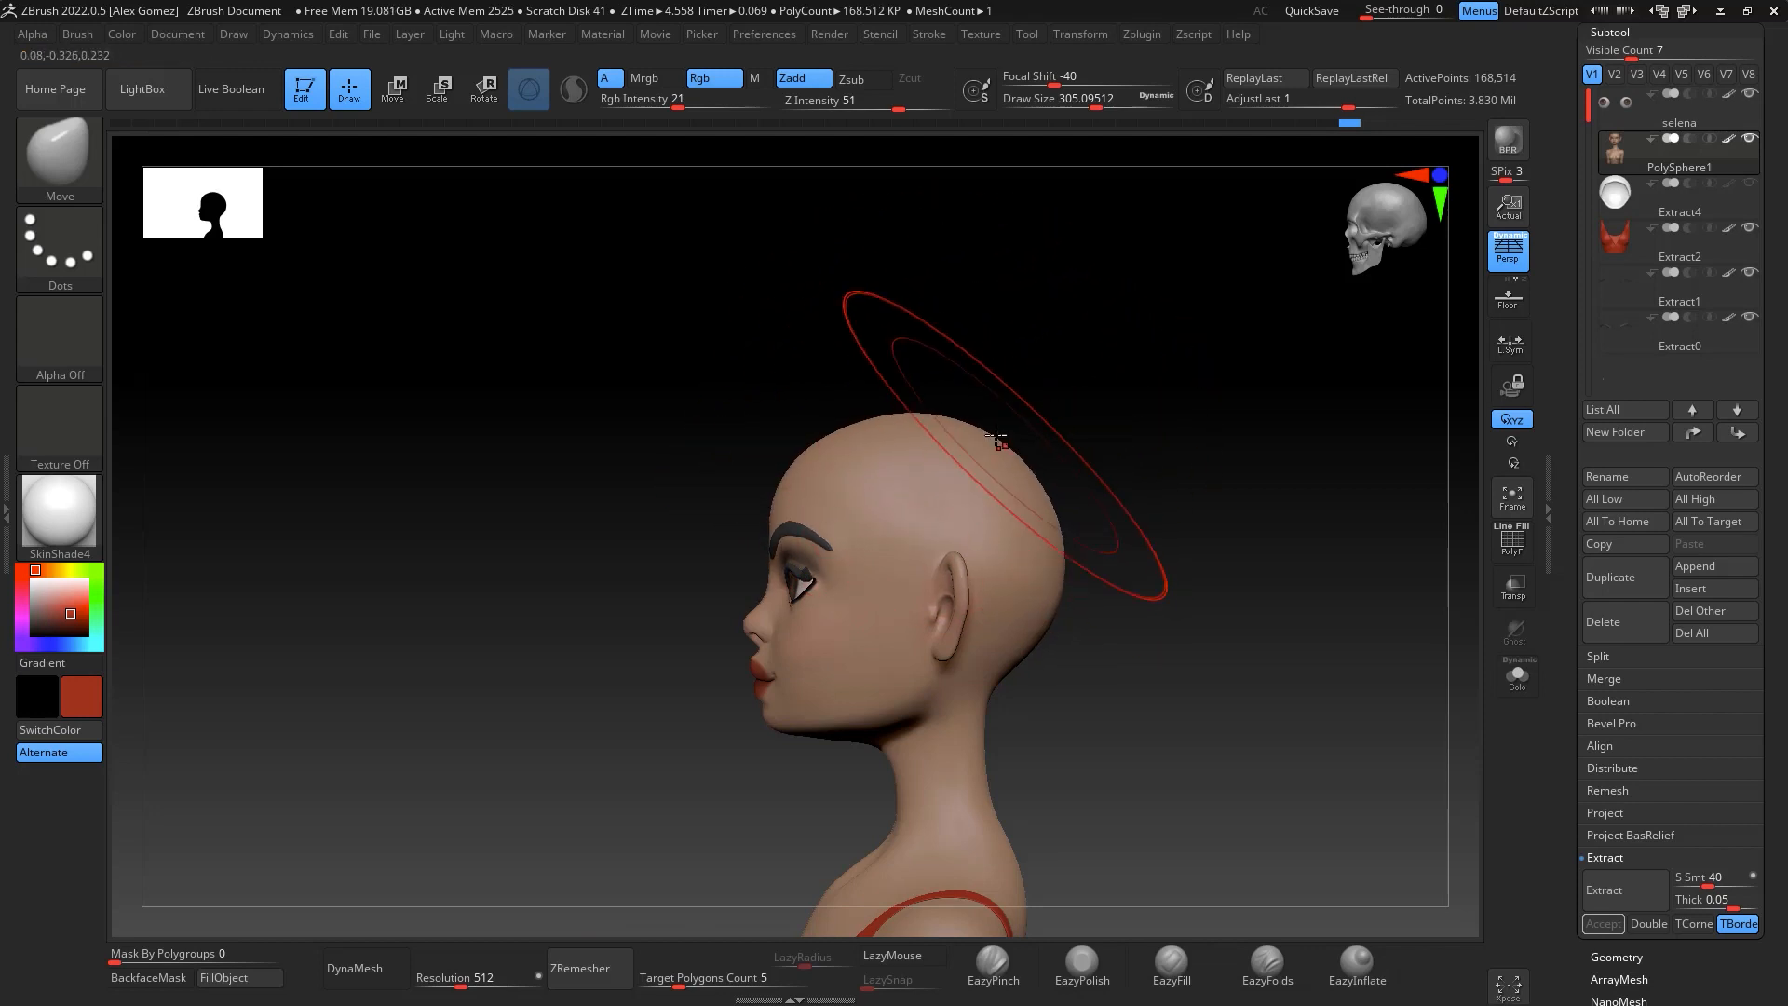
pyautogui.keyDown('shift'); pyautogui.moveTo(1085, 494); pyautogui.dragTo(1289, 516); pyautogui.keyUp('shift')
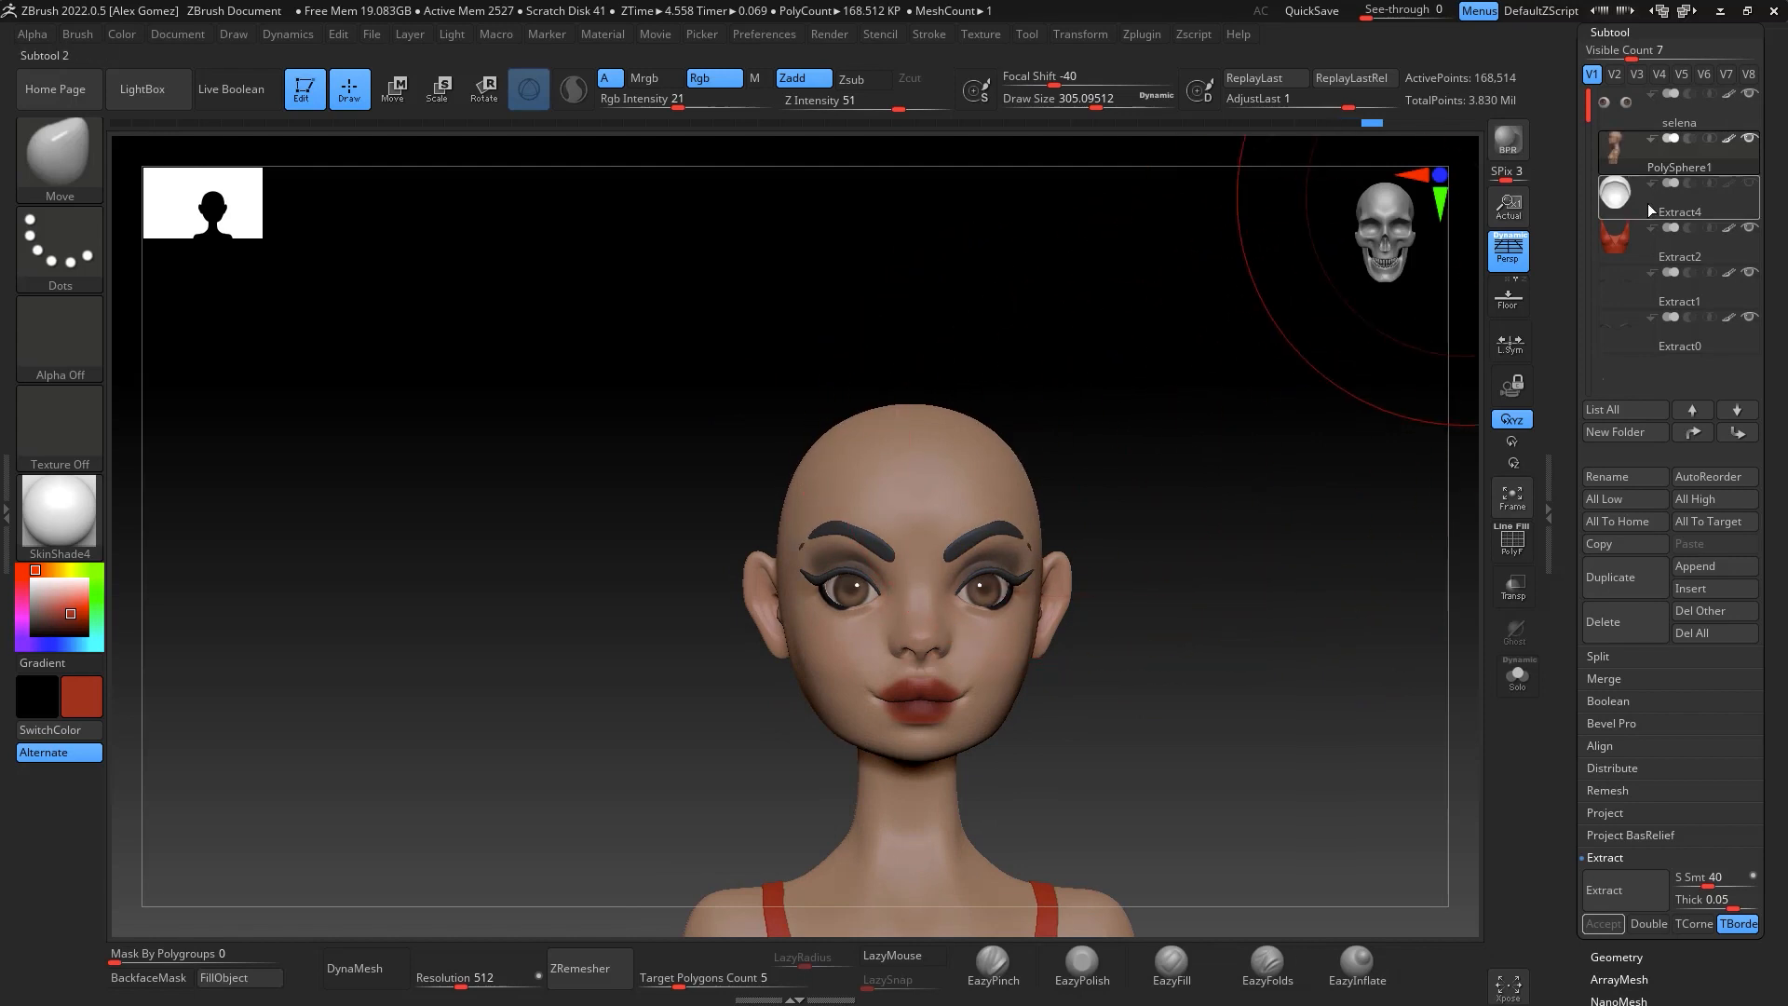
# Make the eyebrow subtool (Extract0) active and reshape the brows into a rounder arch with the Move brush at a draw size of about 74
pyautogui.click(1666, 346)
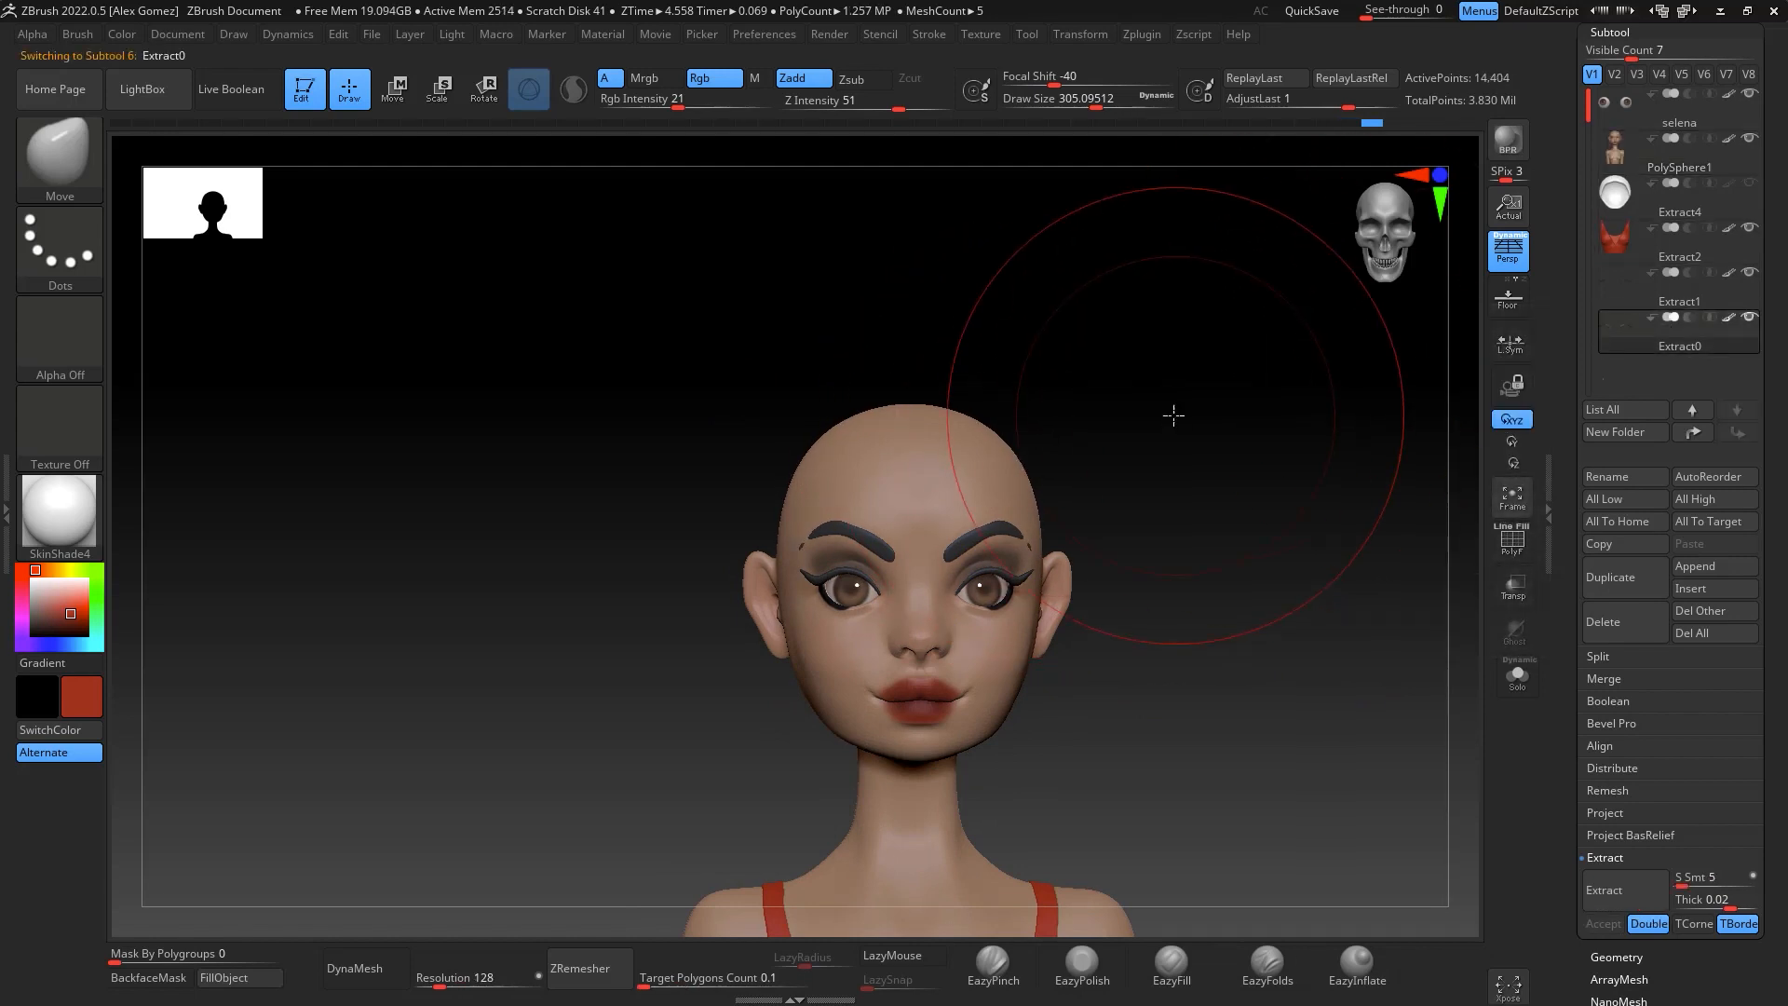
pyautogui.moveTo(1173, 414)
pyautogui.keyDown('alt'); pyautogui.mouseDown()
pyautogui.moveTo(1115, 615)
pyautogui.moveTo(1085, 597)
pyautogui.mouseUp(); pyautogui.keyUp('alt')
pyautogui.press('space')
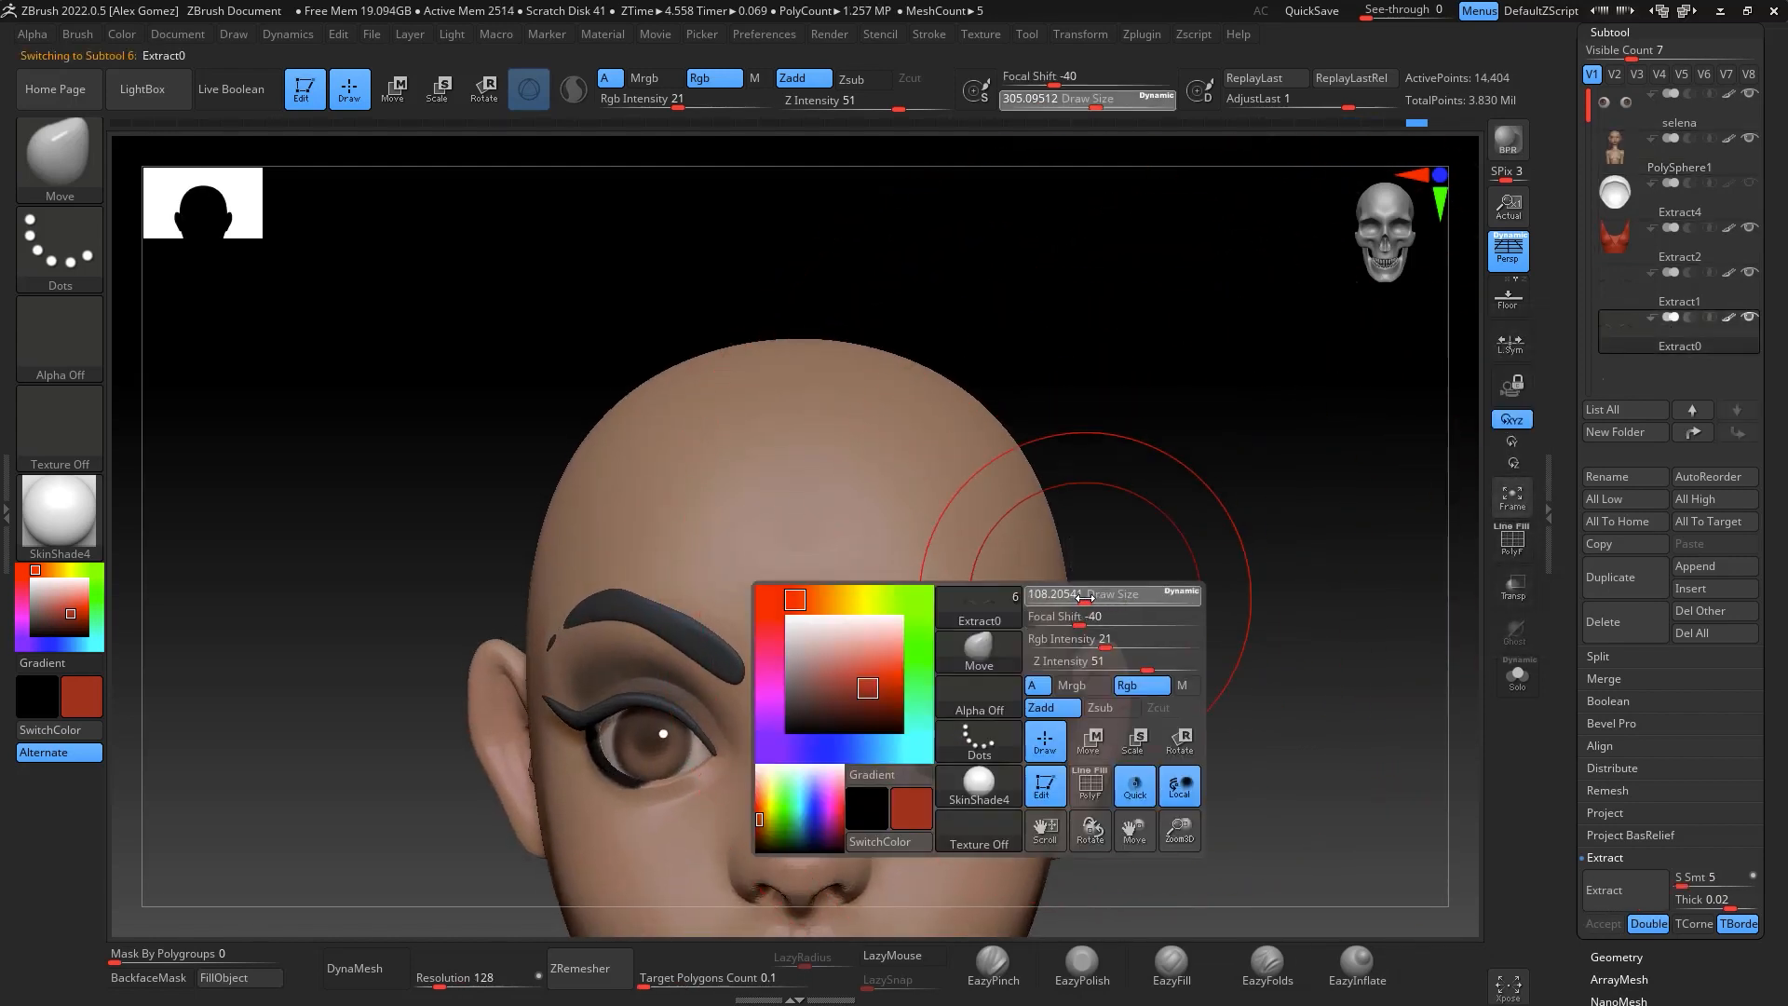
pyautogui.keyDown('alt'); pyautogui.moveTo(1183, 443); pyautogui.dragTo(1206, 302); pyautogui.keyUp('alt')
pyautogui.press('space')
pyautogui.moveTo(1087, 486); pyautogui.dragTo(1082, 488)
# Show the hair cap (Extract4), make it active and reshape its crown with the Move brush at a draw size of about 234
pyautogui.click(1749, 185)
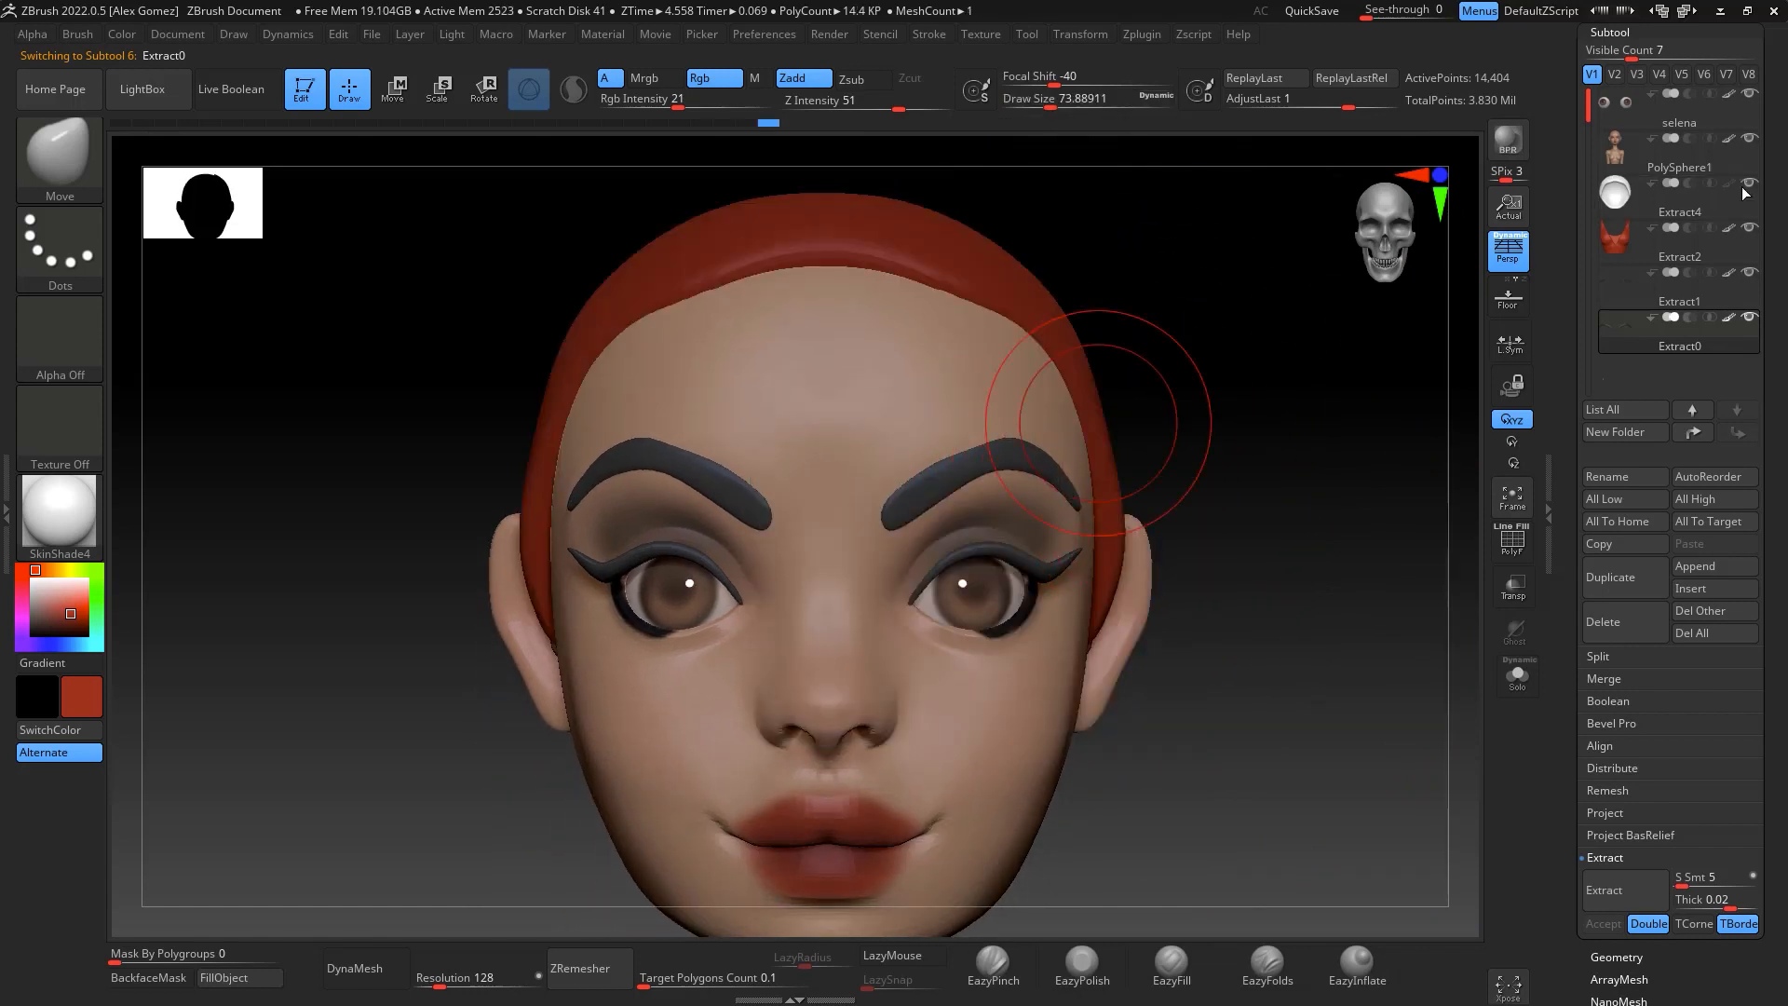
pyautogui.moveTo(1434, 401); pyautogui.dragTo(1248, 406)
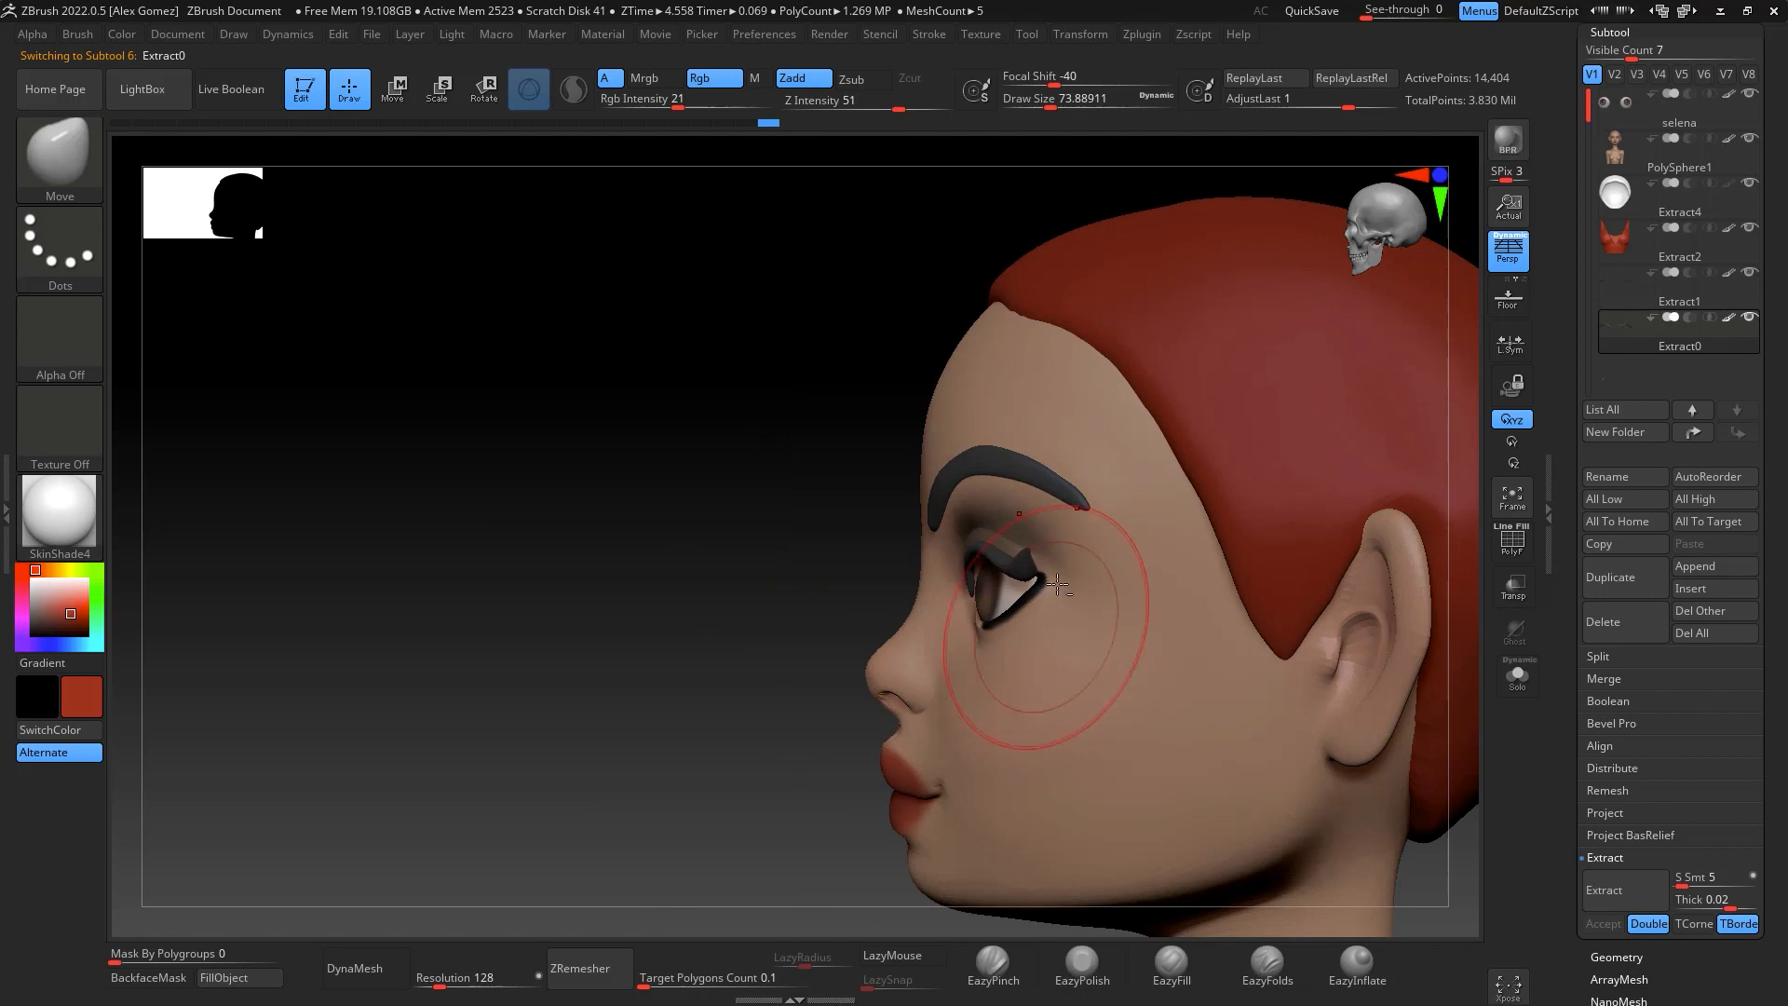
pyautogui.moveTo(868, 441); pyautogui.dragTo(524, 518)
pyautogui.moveTo(1187, 439)
pyautogui.keyDown('alt'); pyautogui.mouseDown()
pyautogui.moveTo(1177, 336)
pyautogui.moveTo(1235, 233)
pyautogui.mouseUp(); pyautogui.keyUp('alt')
pyautogui.press('space')
pyautogui.moveTo(963, 528); pyautogui.dragTo(1002, 529)
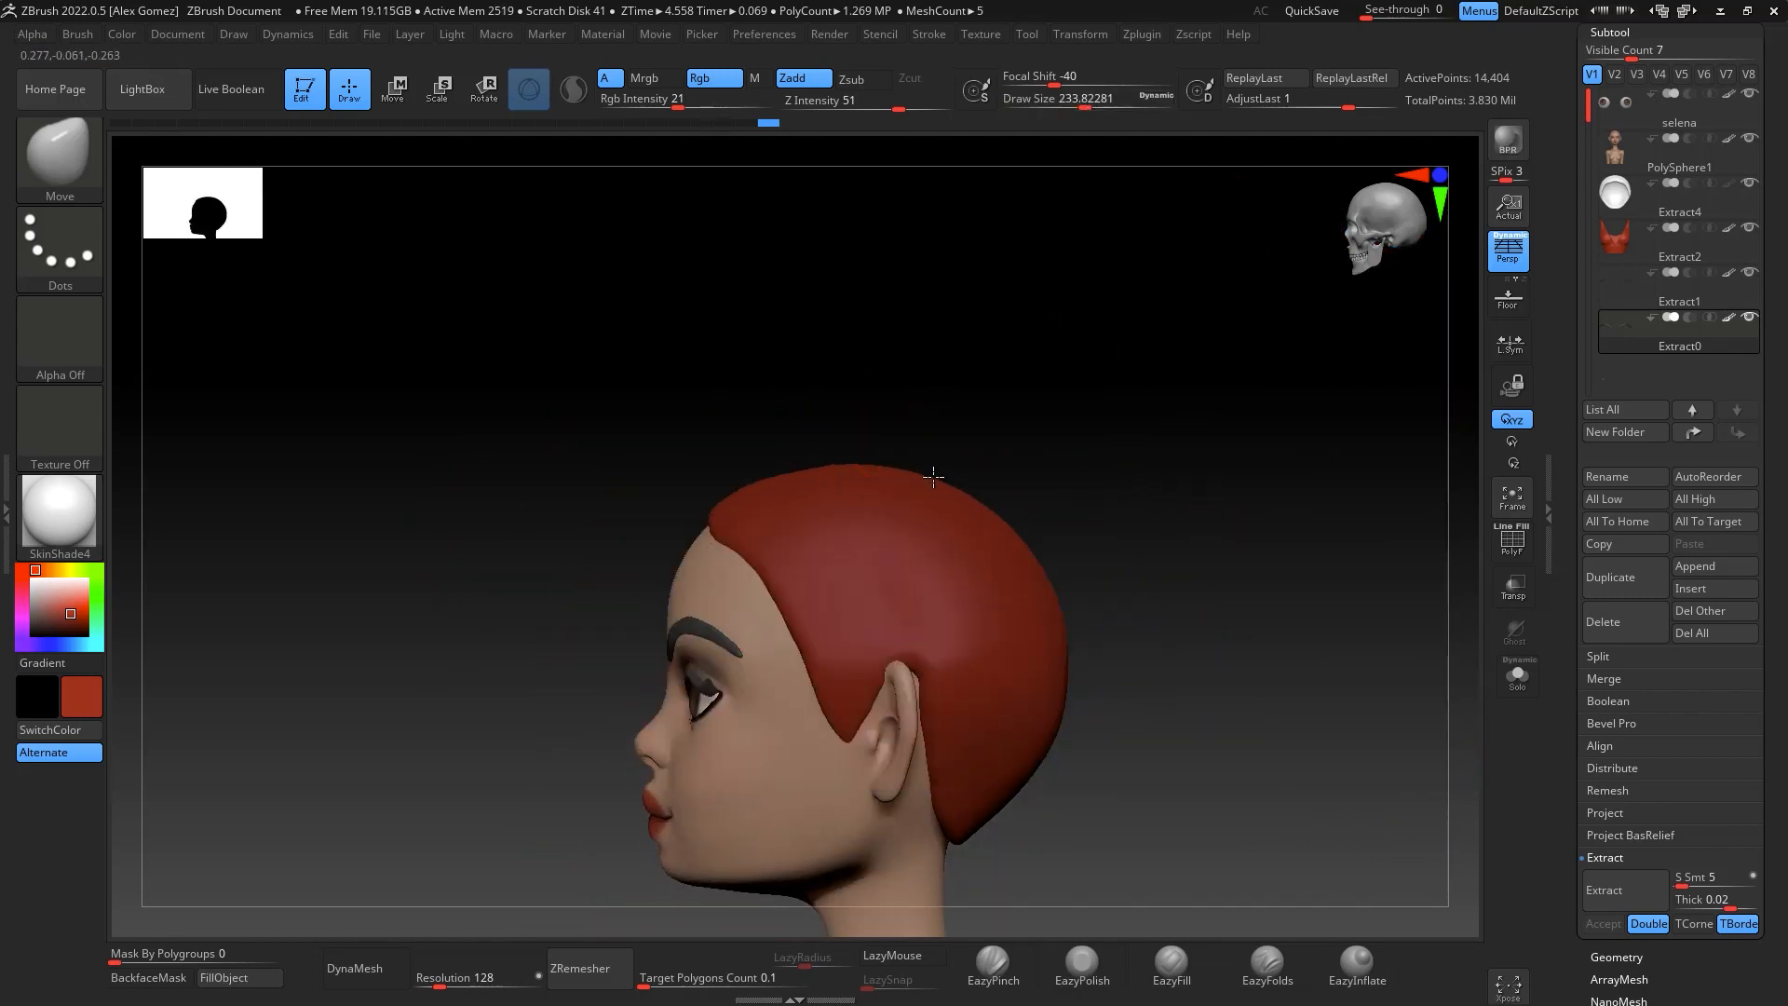
pyautogui.click(1669, 220)
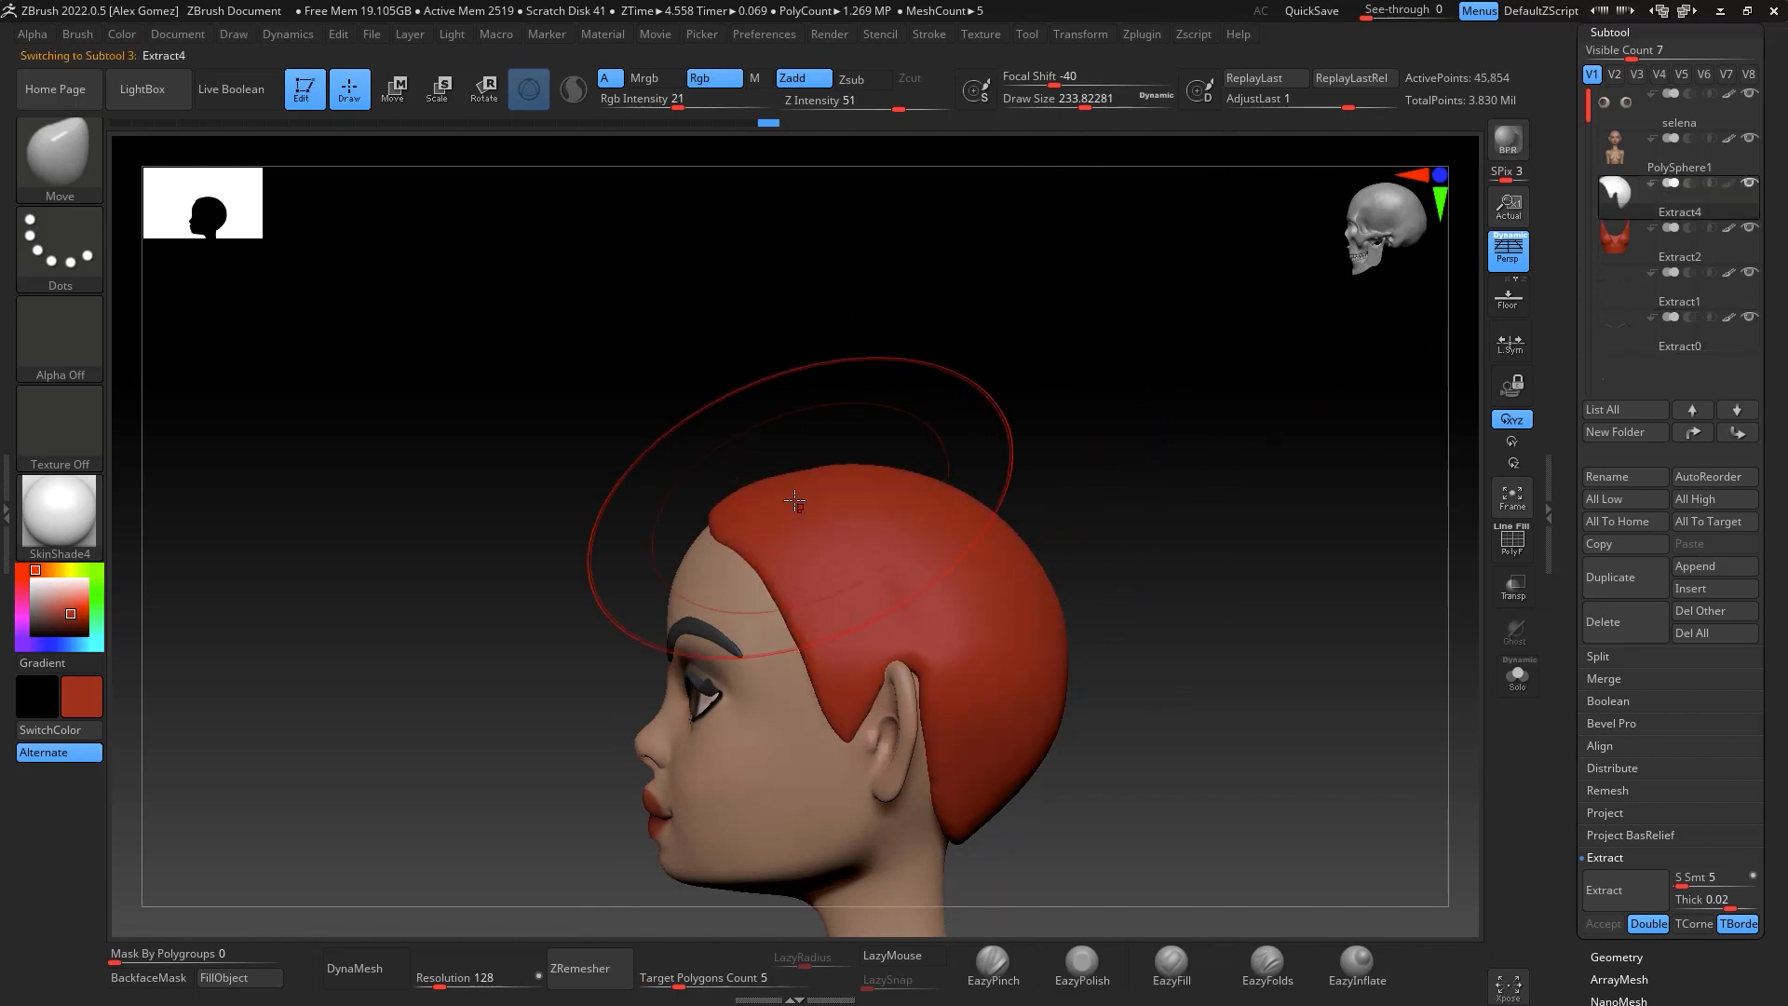
pyautogui.moveTo(960, 490); pyautogui.dragTo(975, 516)
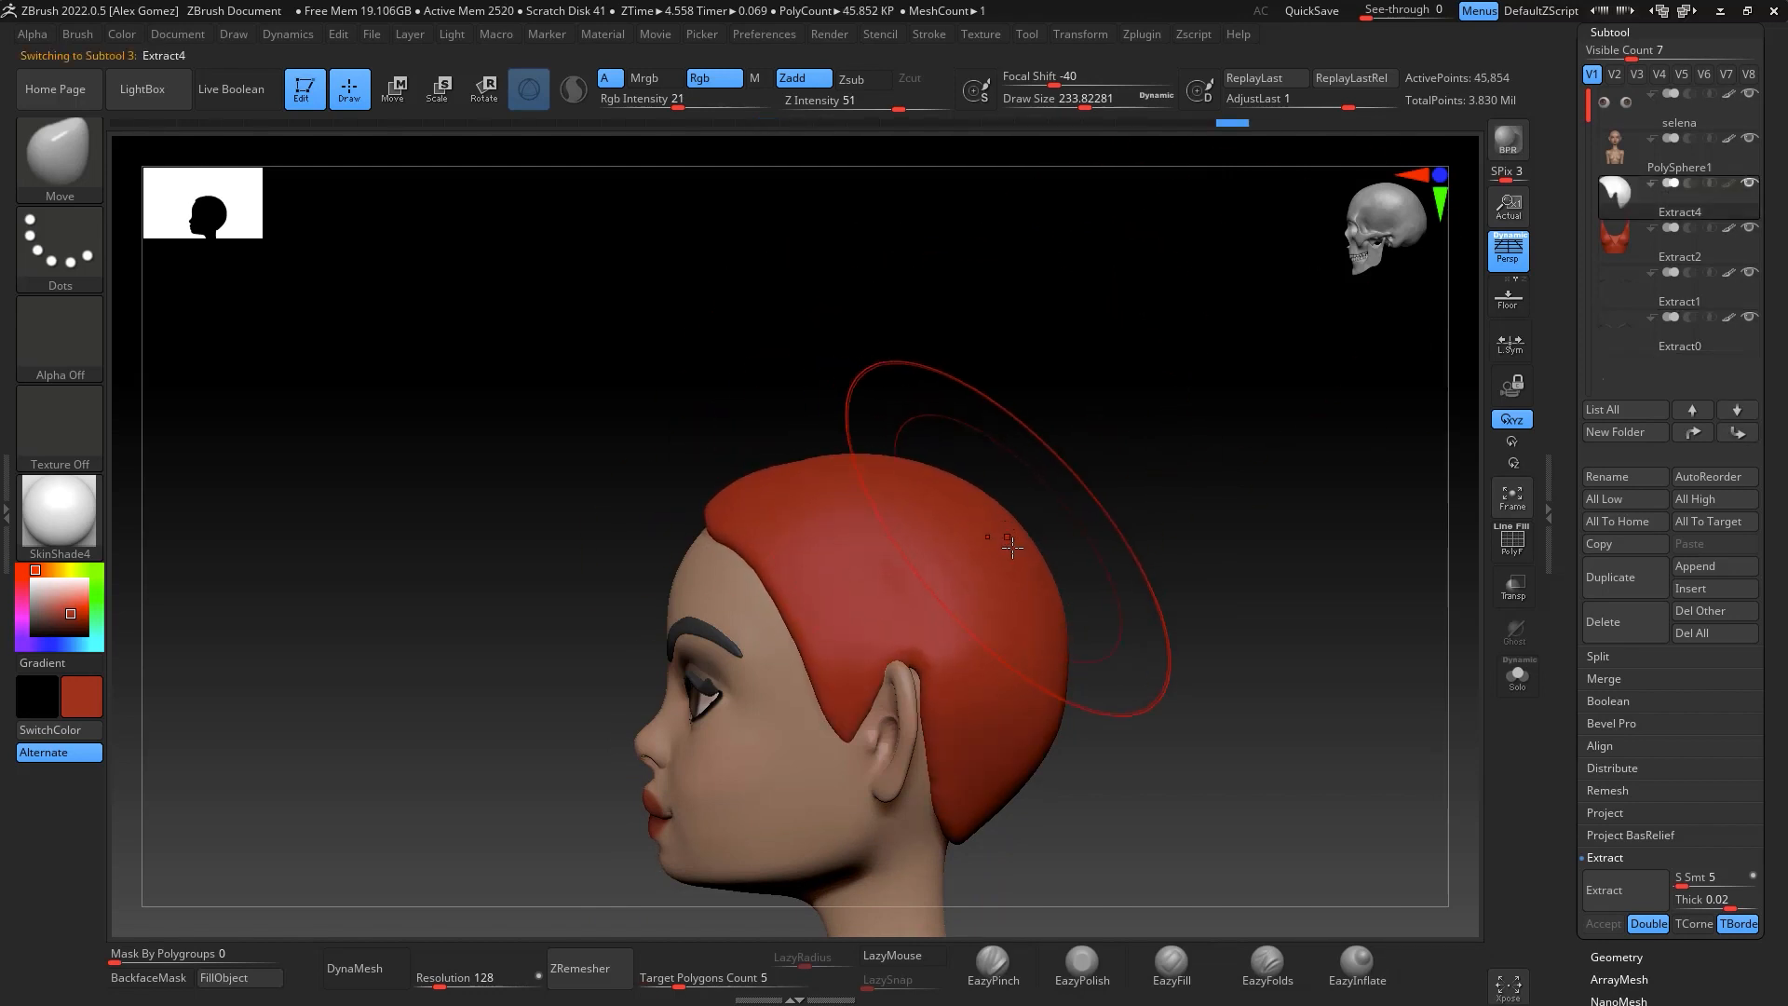
pyautogui.moveTo(1108, 438)
pyautogui.keyDown('shift'); pyautogui.mouseDown()
pyautogui.moveTo(1213, 447)
pyautogui.moveTo(1205, 383)
pyautogui.mouseUp(); pyautogui.keyUp('shift')
pyautogui.moveTo(1257, 522); pyautogui.dragTo(1282, 428)
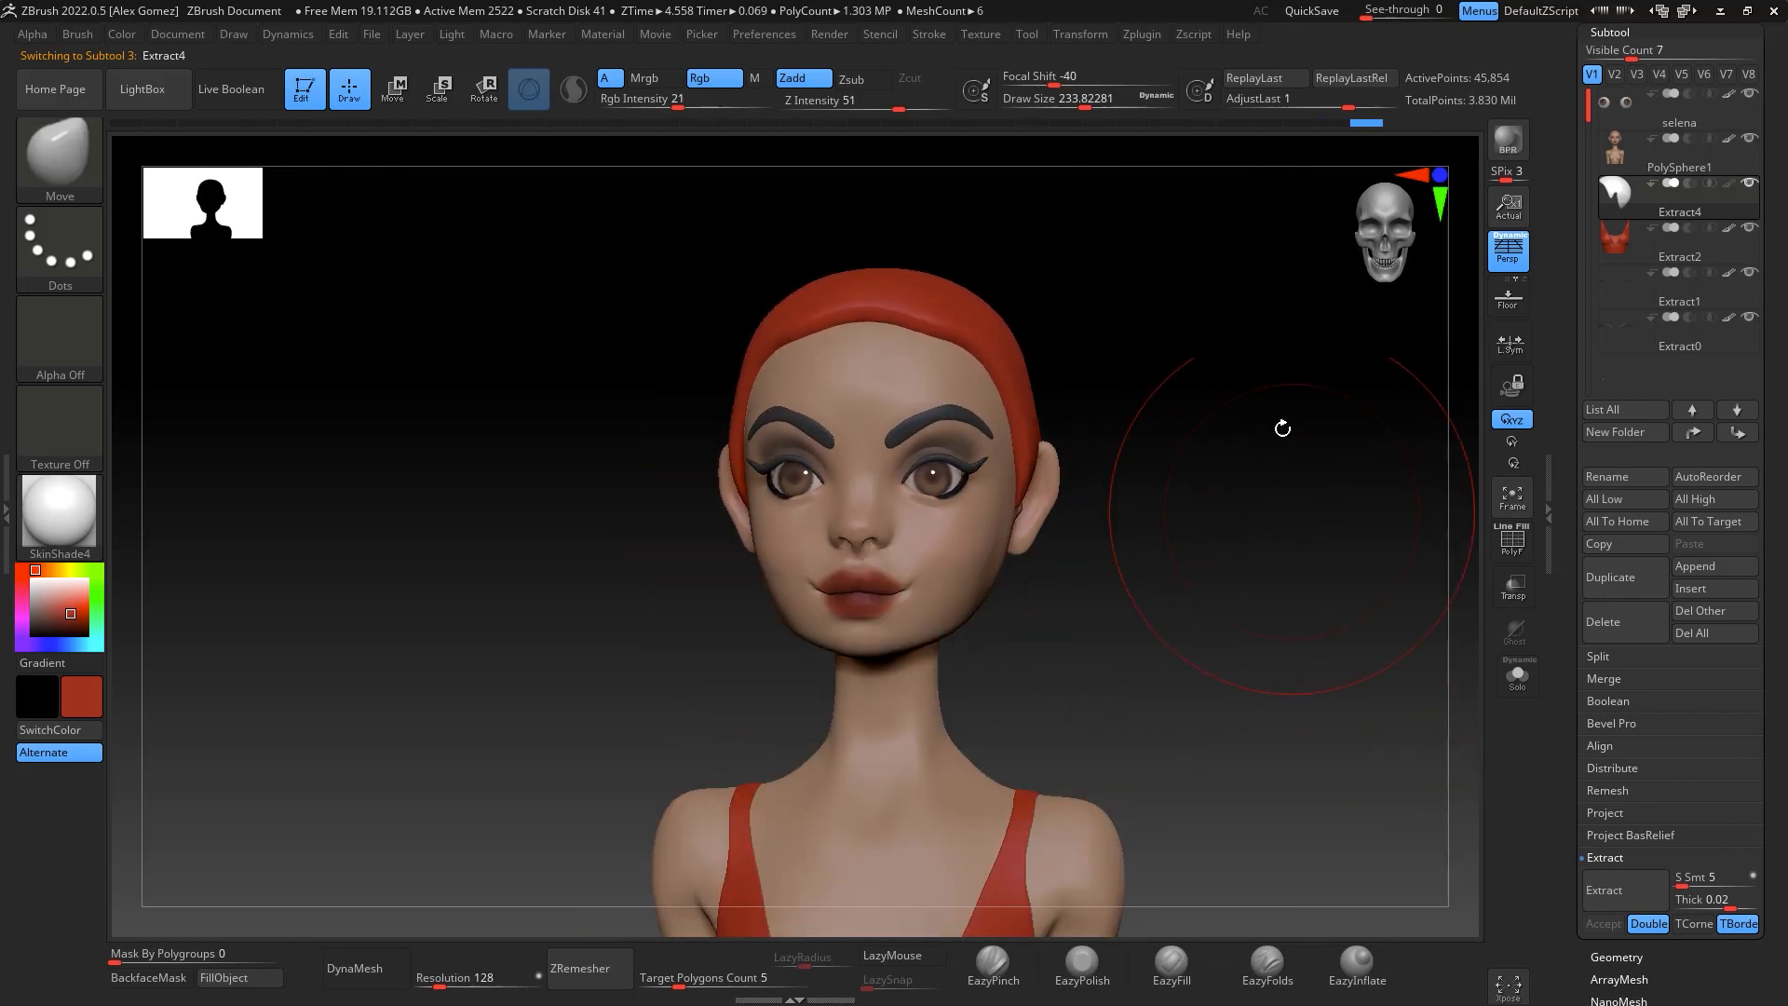
# Pull the hair cap's edge in around the ear with the Move brush, reducing the draw size to 112
pyautogui.moveTo(1220, 626); pyautogui.dragTo(1378, 620)
pyautogui.keyDown('alt'); pyautogui.moveTo(1325, 543); pyautogui.dragTo(1308, 666); pyautogui.keyUp('alt')
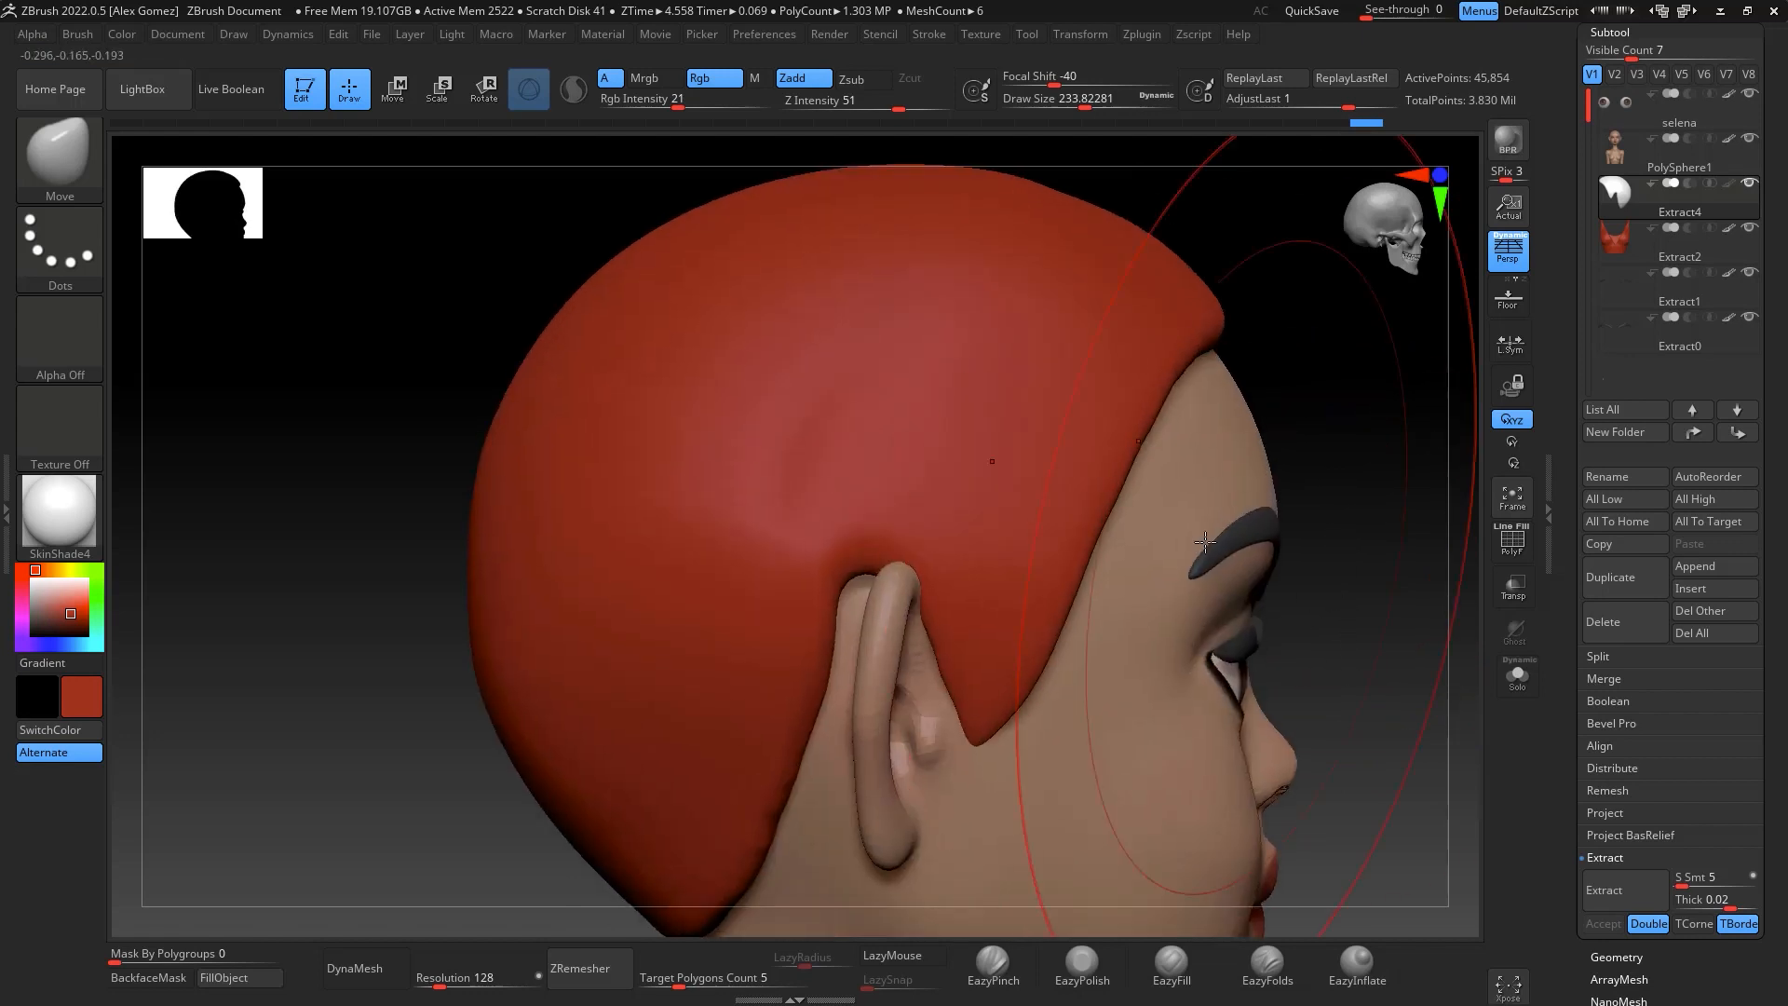
pyautogui.moveTo(828, 629); pyautogui.dragTo(854, 633)
pyautogui.press('space')
pyautogui.moveTo(1002, 625)
pyautogui.mouseDown()
pyautogui.moveTo(974, 625)
pyautogui.moveTo(979, 663)
pyautogui.mouseUp()
# DynaMesh the hair cap at a resolution of 512
pyautogui.click(359, 969)
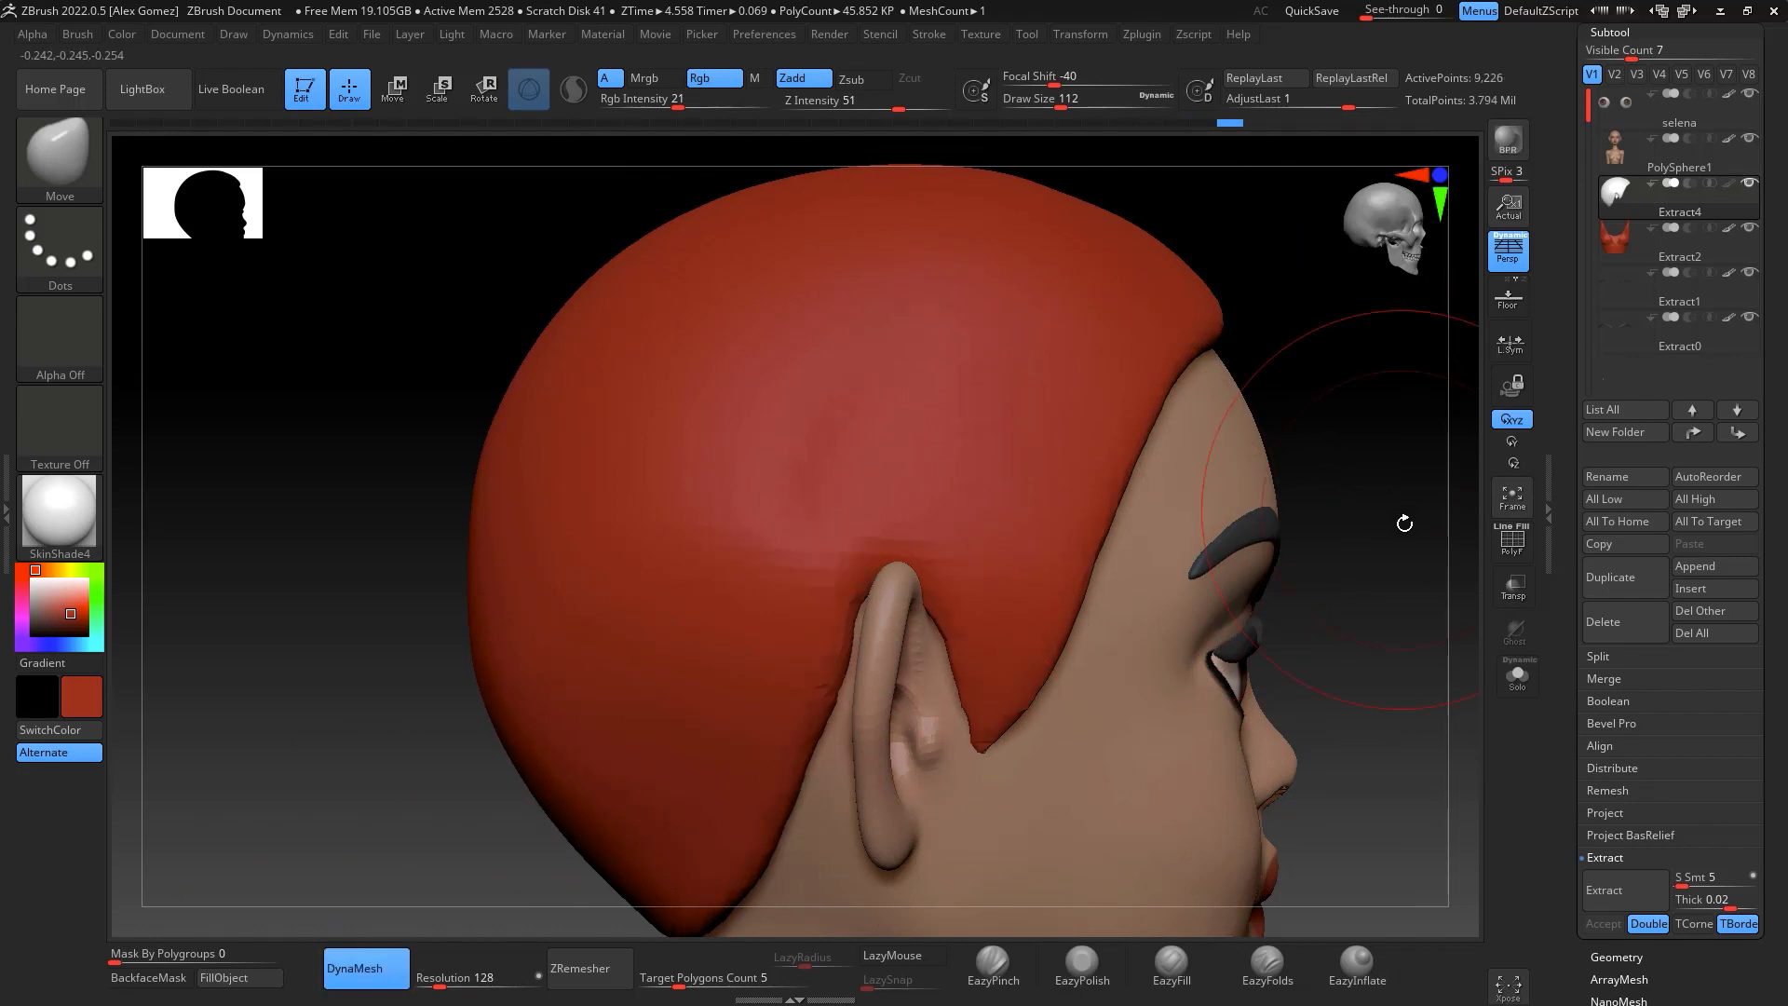
pyautogui.click(500, 972)
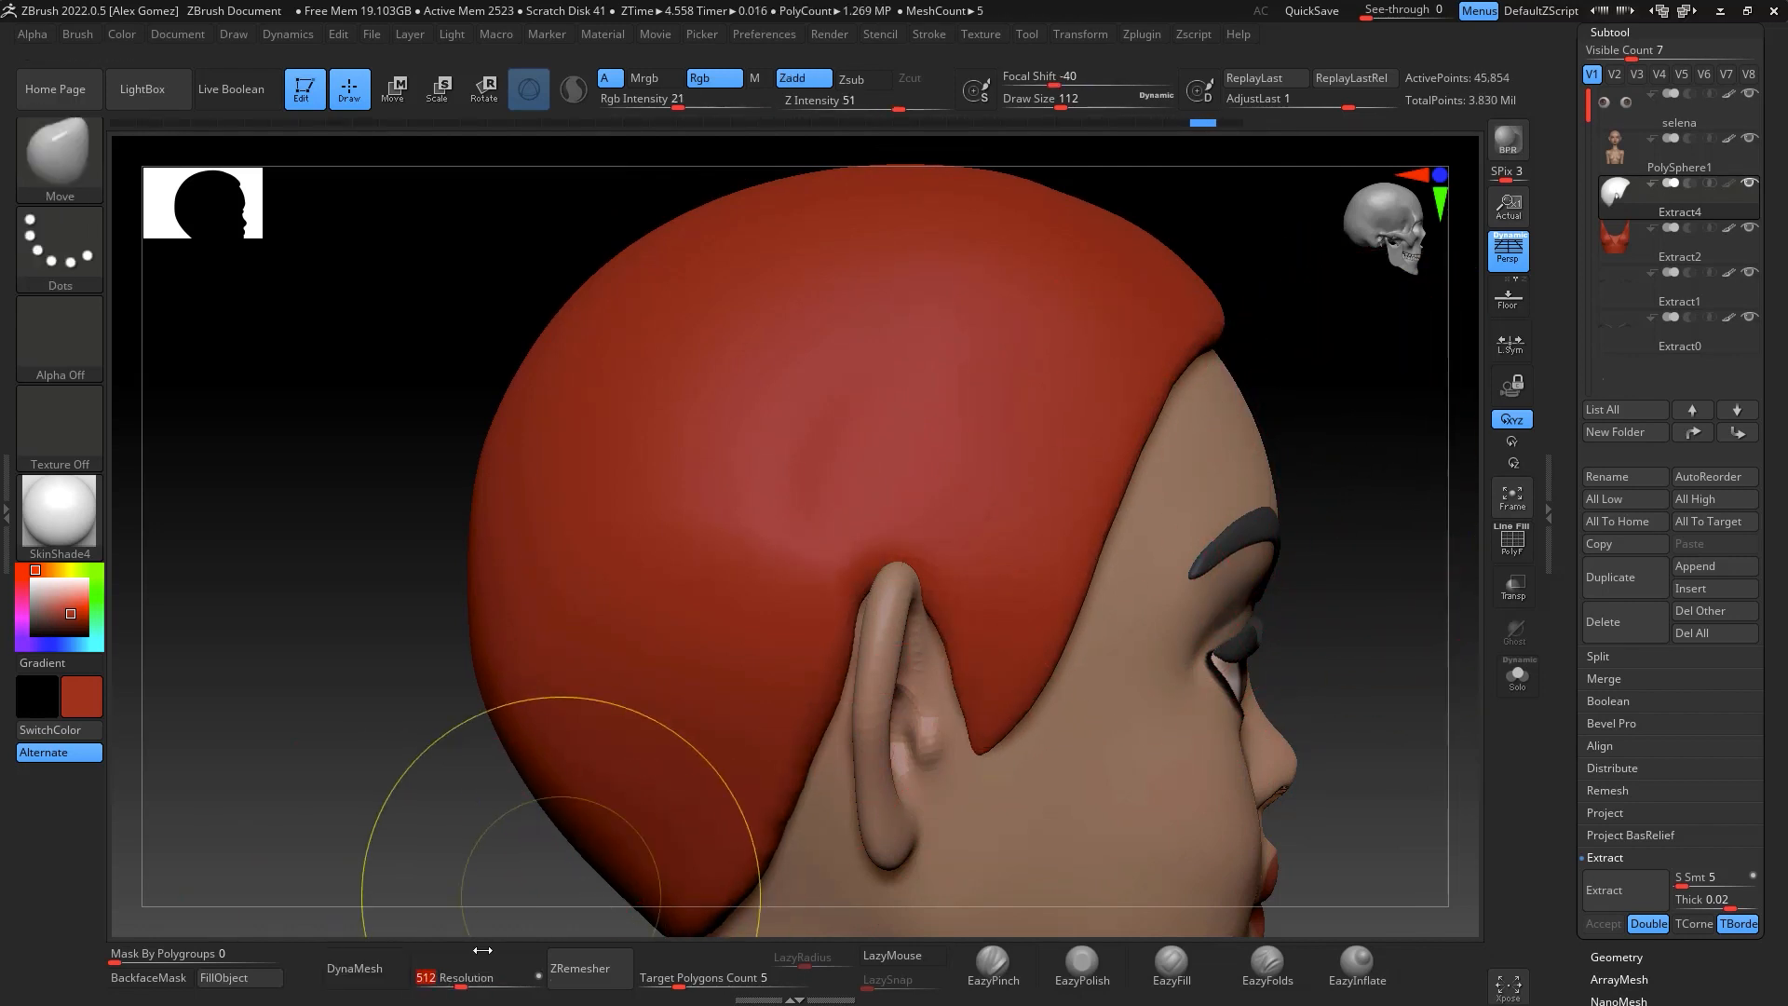
pyautogui.click(370, 963)
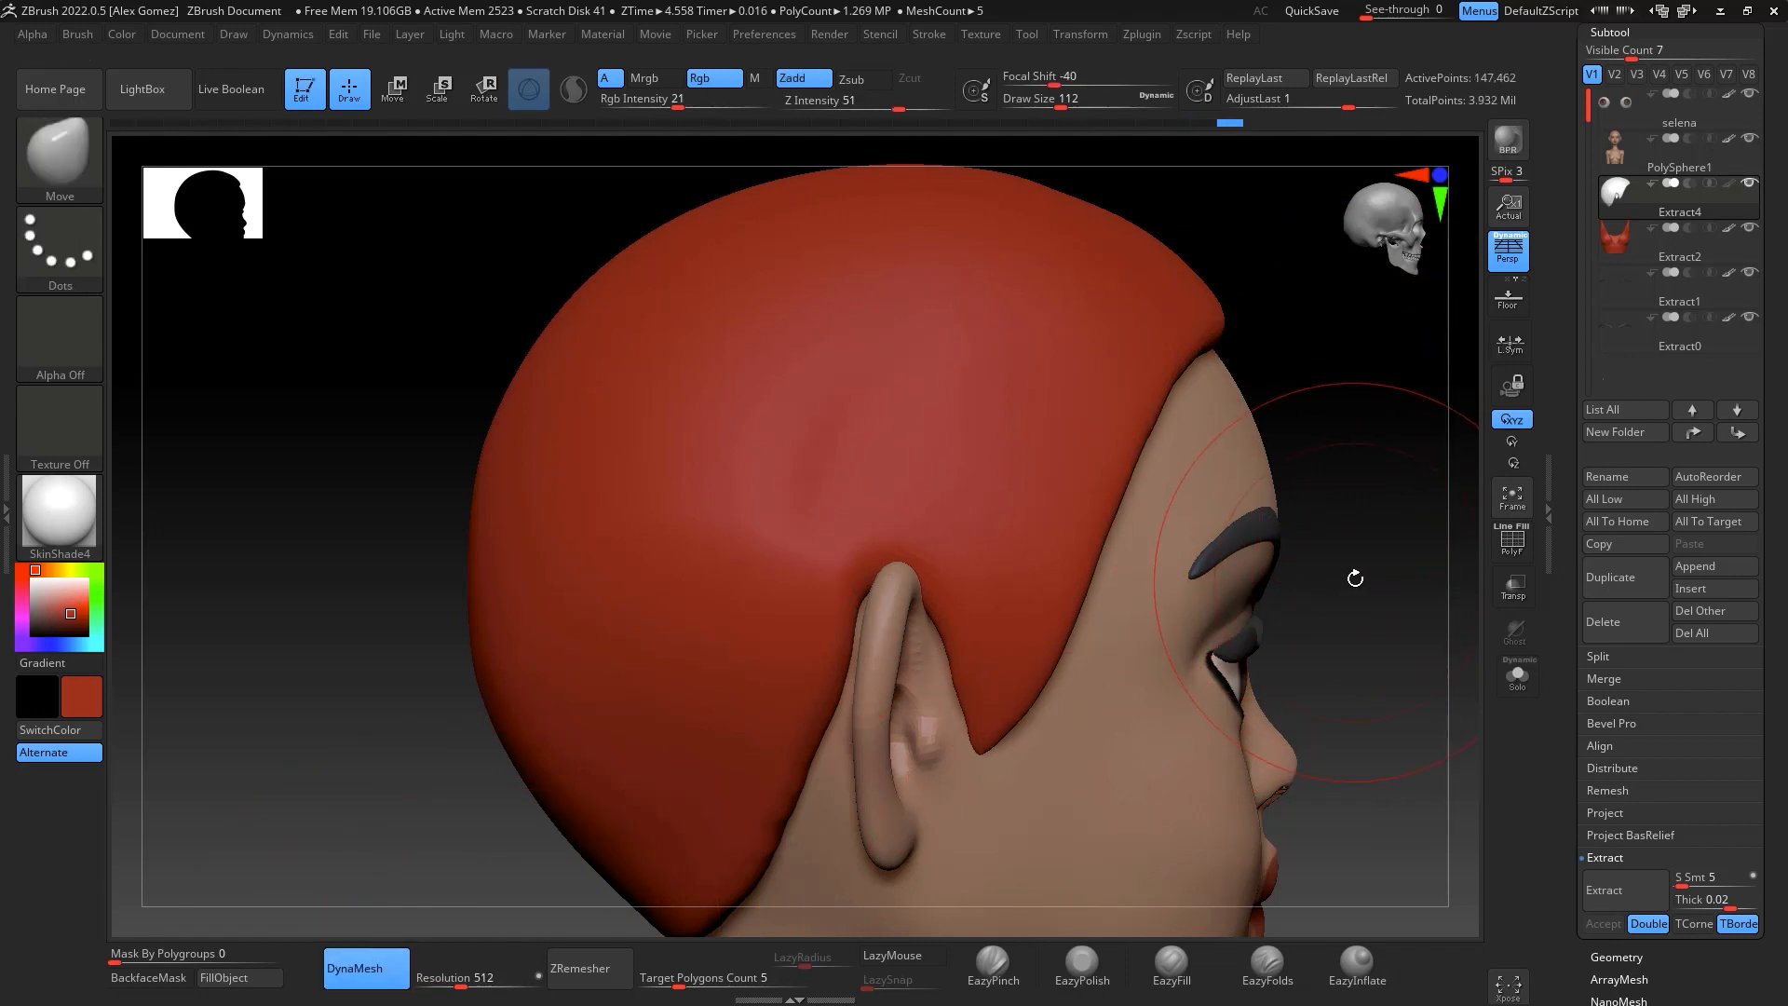
# Smooth the hair cap's side edge and sharpen its point in front of the ear with the Move brush
pyautogui.moveTo(1353, 578); pyautogui.dragTo(1413, 466)
pyautogui.keyDown('shift'); pyautogui.moveTo(1057, 666); pyautogui.dragTo(1099, 510); pyautogui.keyUp('shift')
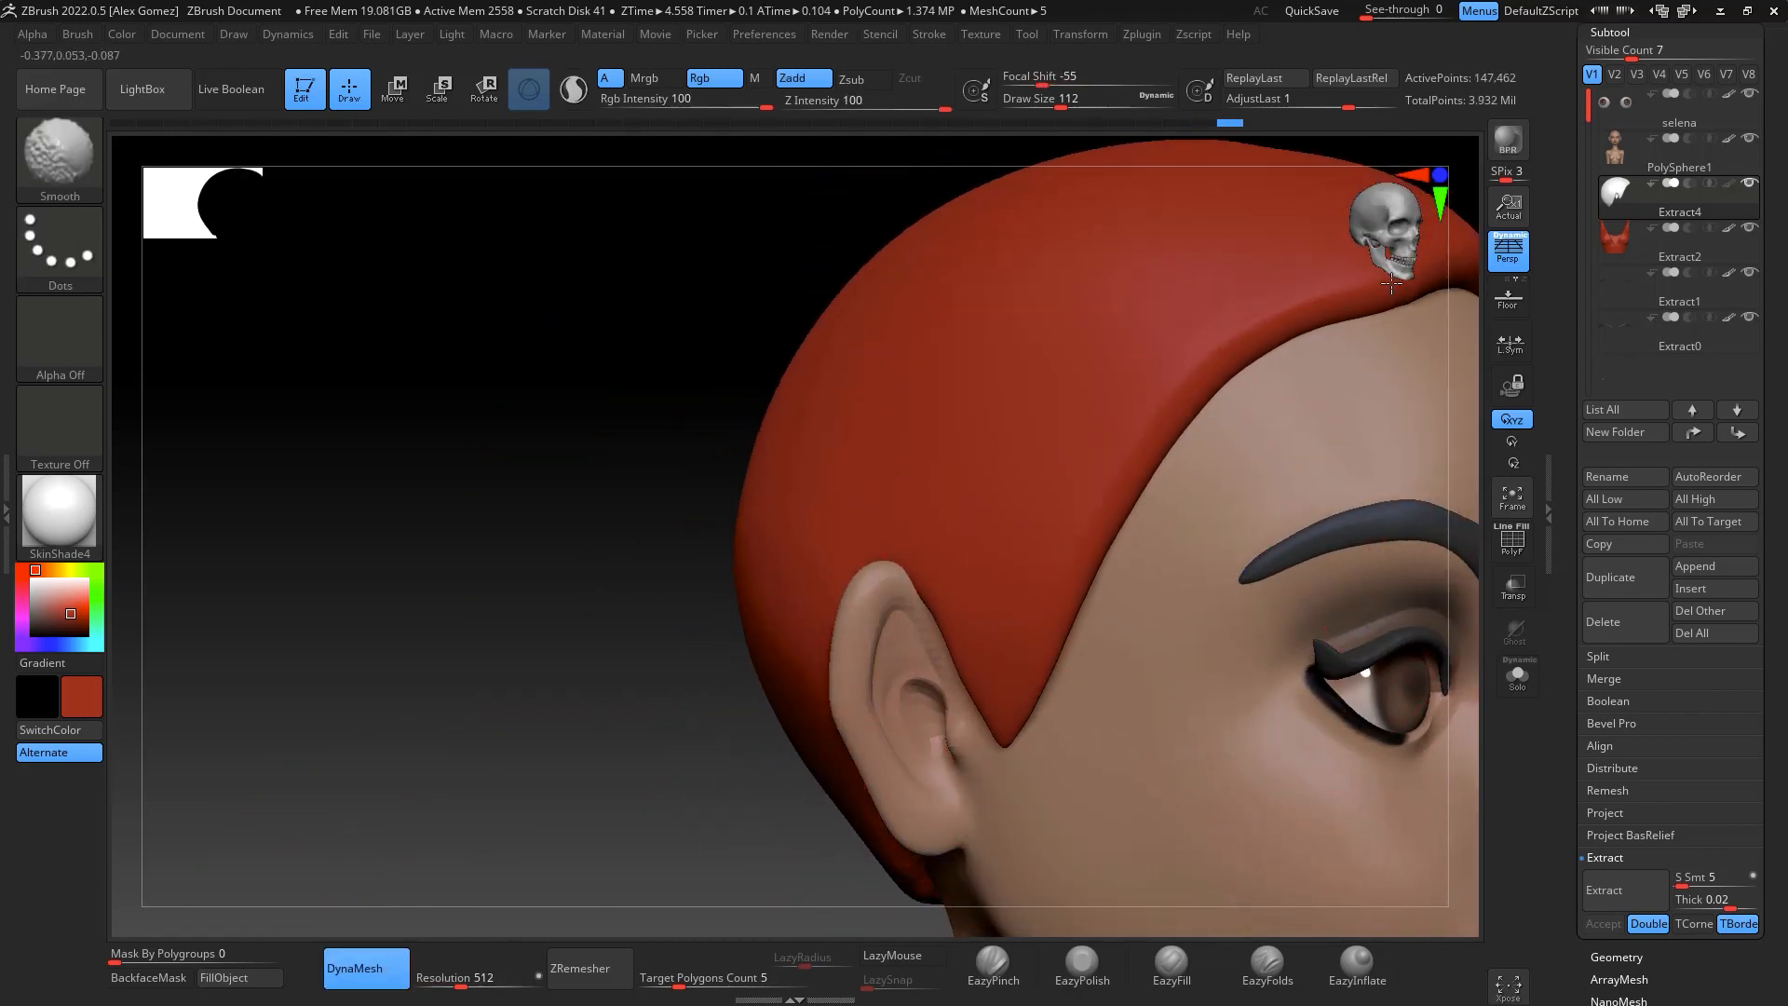
pyautogui.moveTo(1041, 677); pyautogui.dragTo(982, 725)
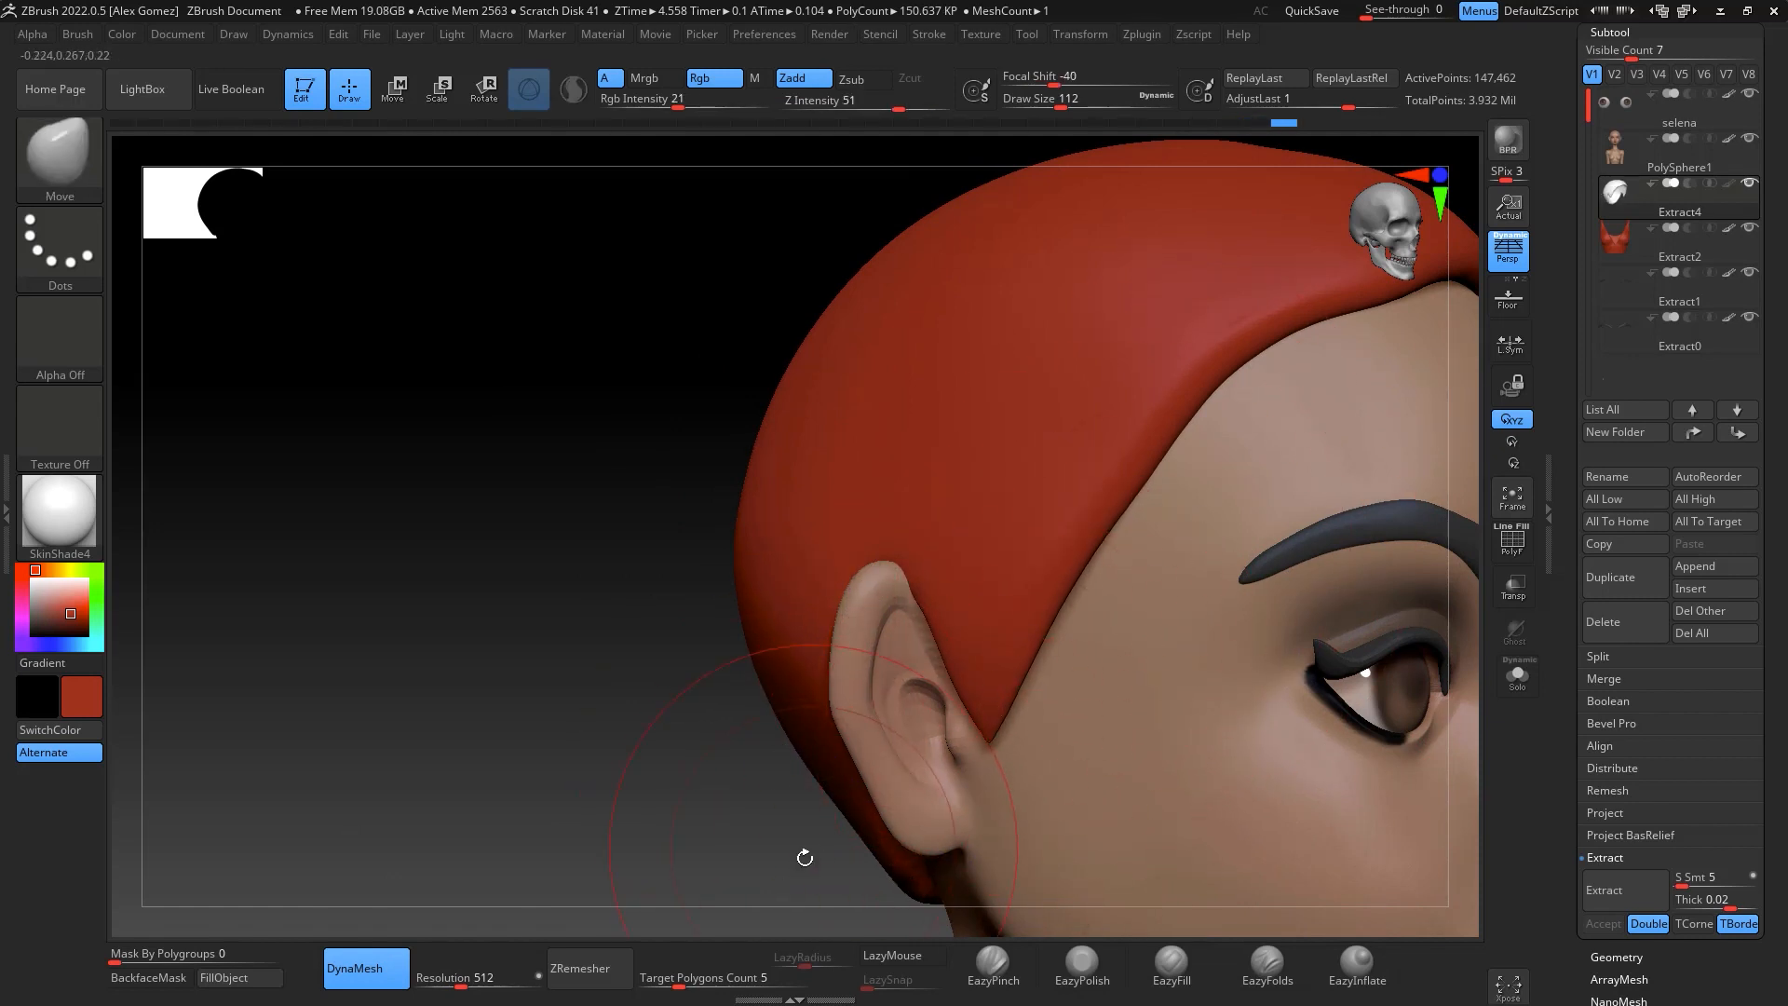
pyautogui.moveTo(798, 851); pyautogui.dragTo(1060, 783)
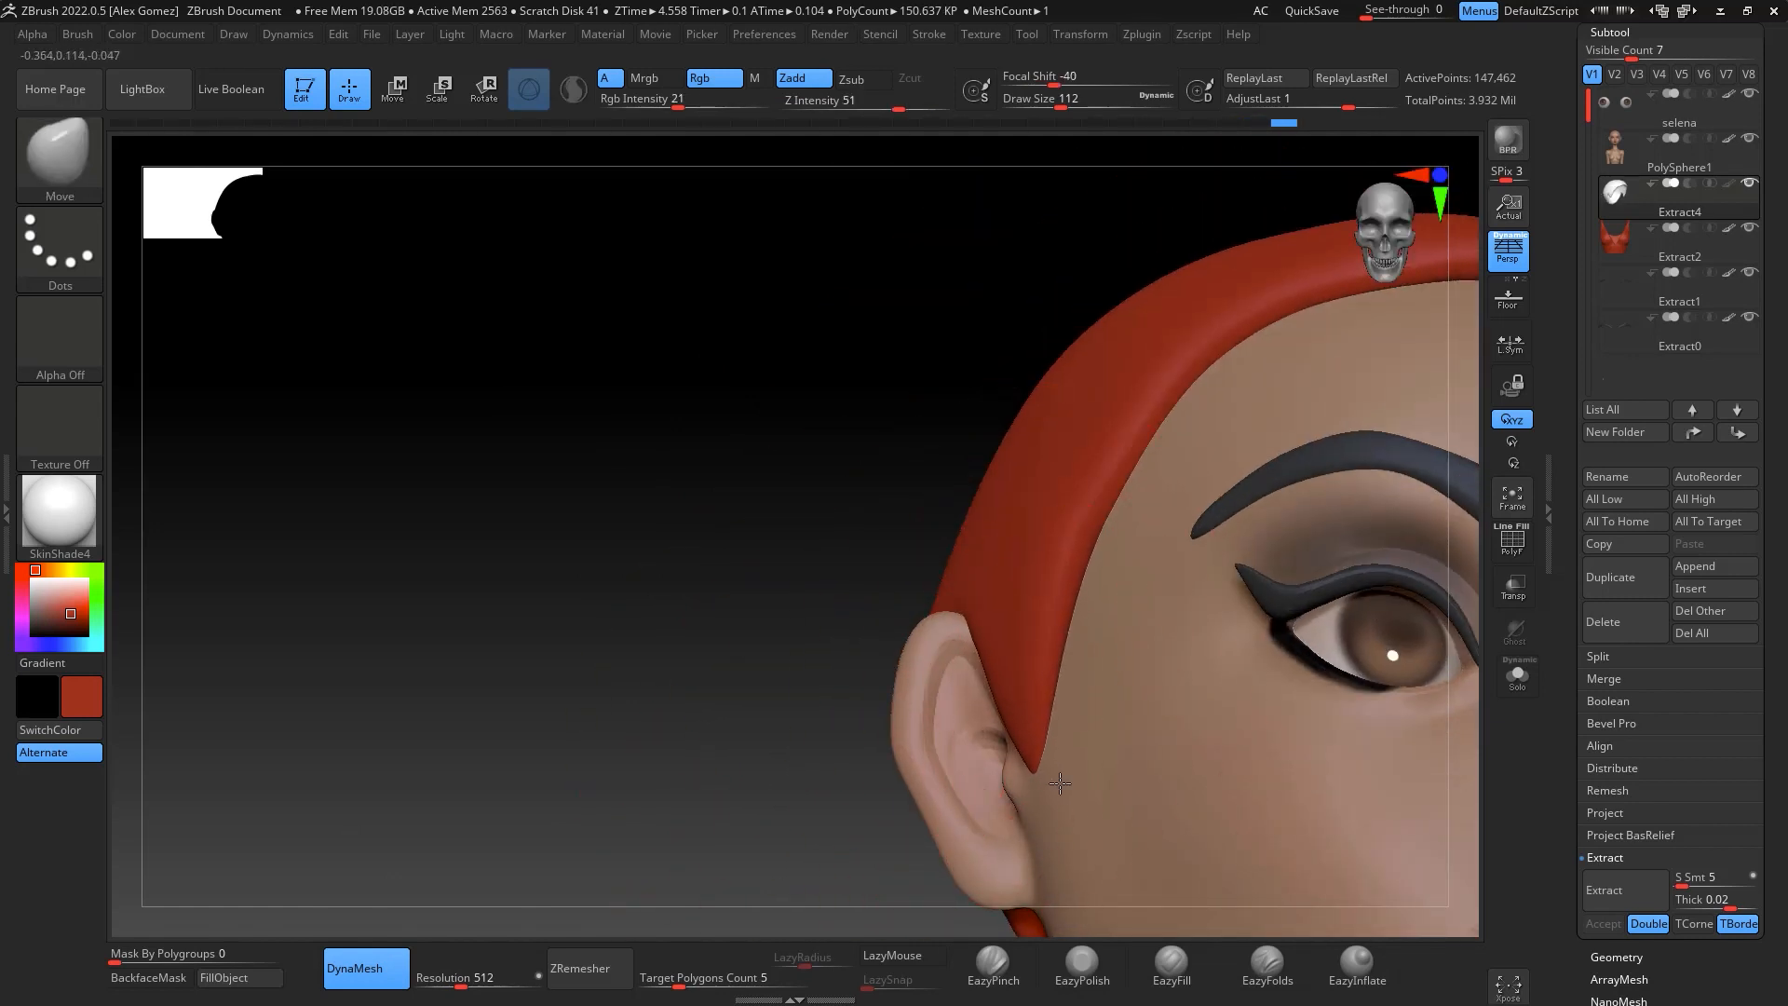
# Refine the hair cap's lower edge at the back of the head and smooth it at the nape
pyautogui.keyDown('shift'); pyautogui.moveTo(903, 870); pyautogui.dragTo(950, 918); pyautogui.keyUp('shift')
pyautogui.moveTo(1412, 630)
pyautogui.keyDown('alt'); pyautogui.mouseDown()
pyautogui.moveTo(1277, 587)
pyautogui.moveTo(1308, 549)
pyautogui.mouseUp(); pyautogui.keyUp('alt')
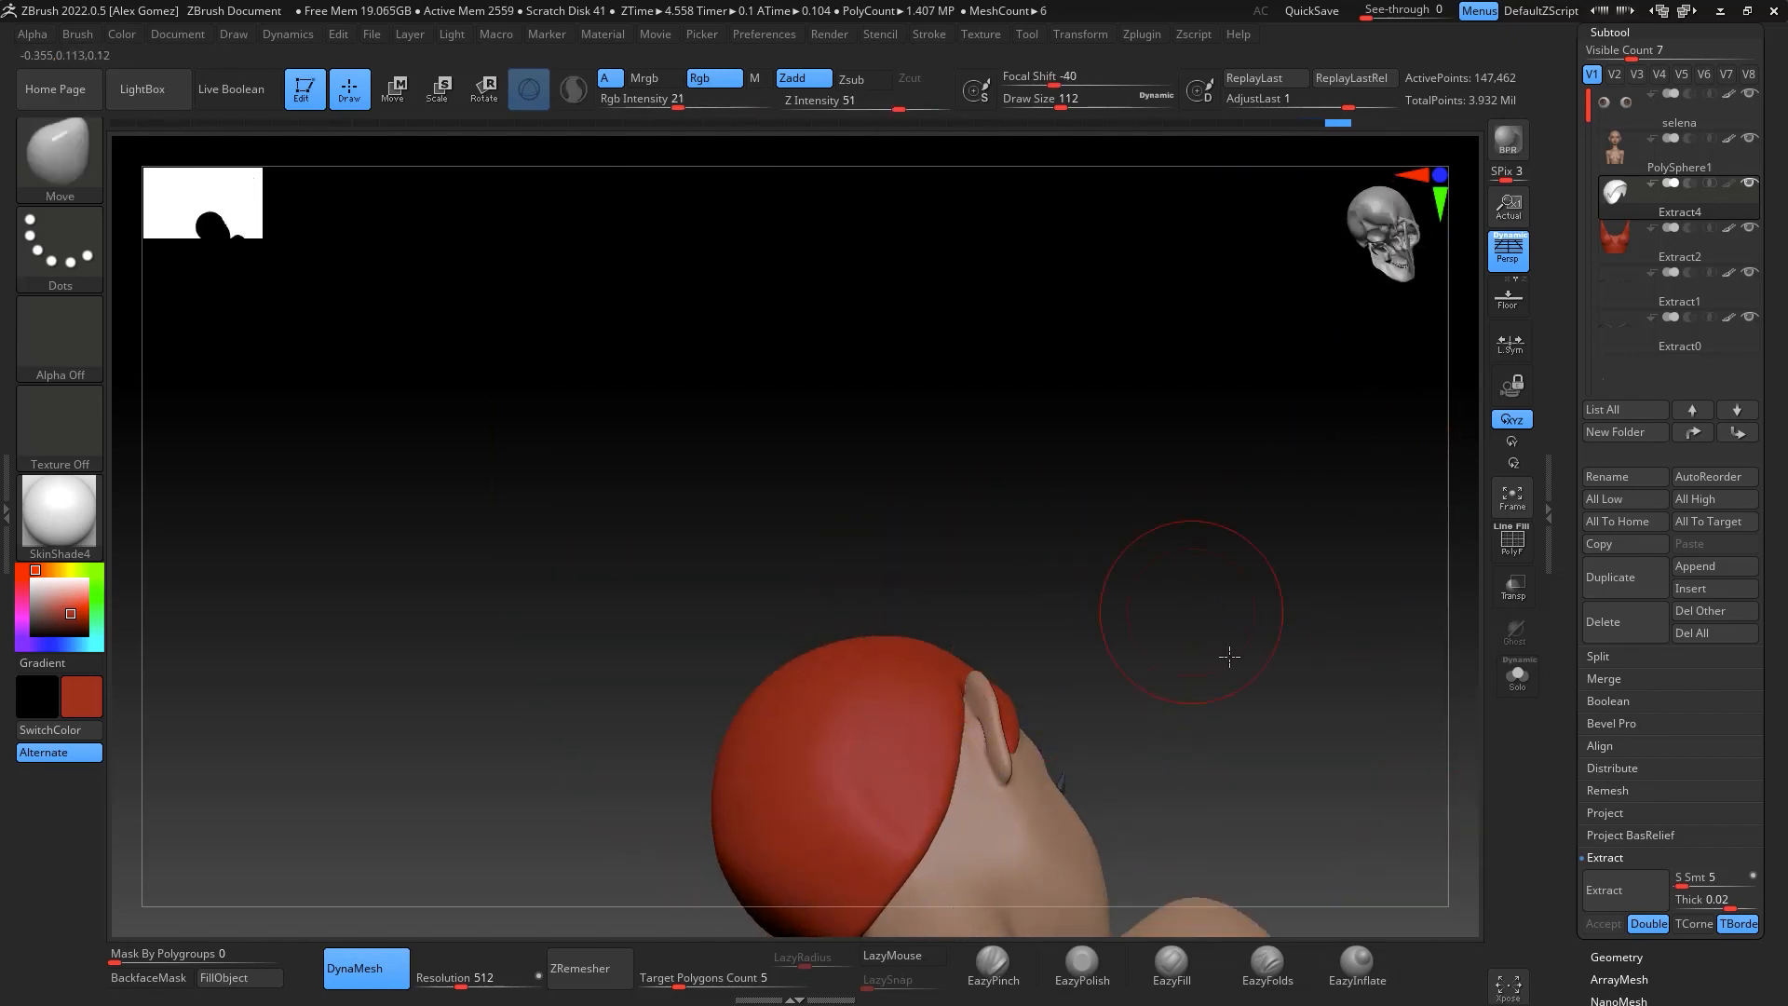
pyautogui.moveTo(1229, 655)
pyautogui.keyDown('shift'); pyautogui.mouseDown()
pyautogui.moveTo(1249, 731)
pyautogui.moveTo(1301, 562)
pyautogui.mouseUp(); pyautogui.keyUp('shift')
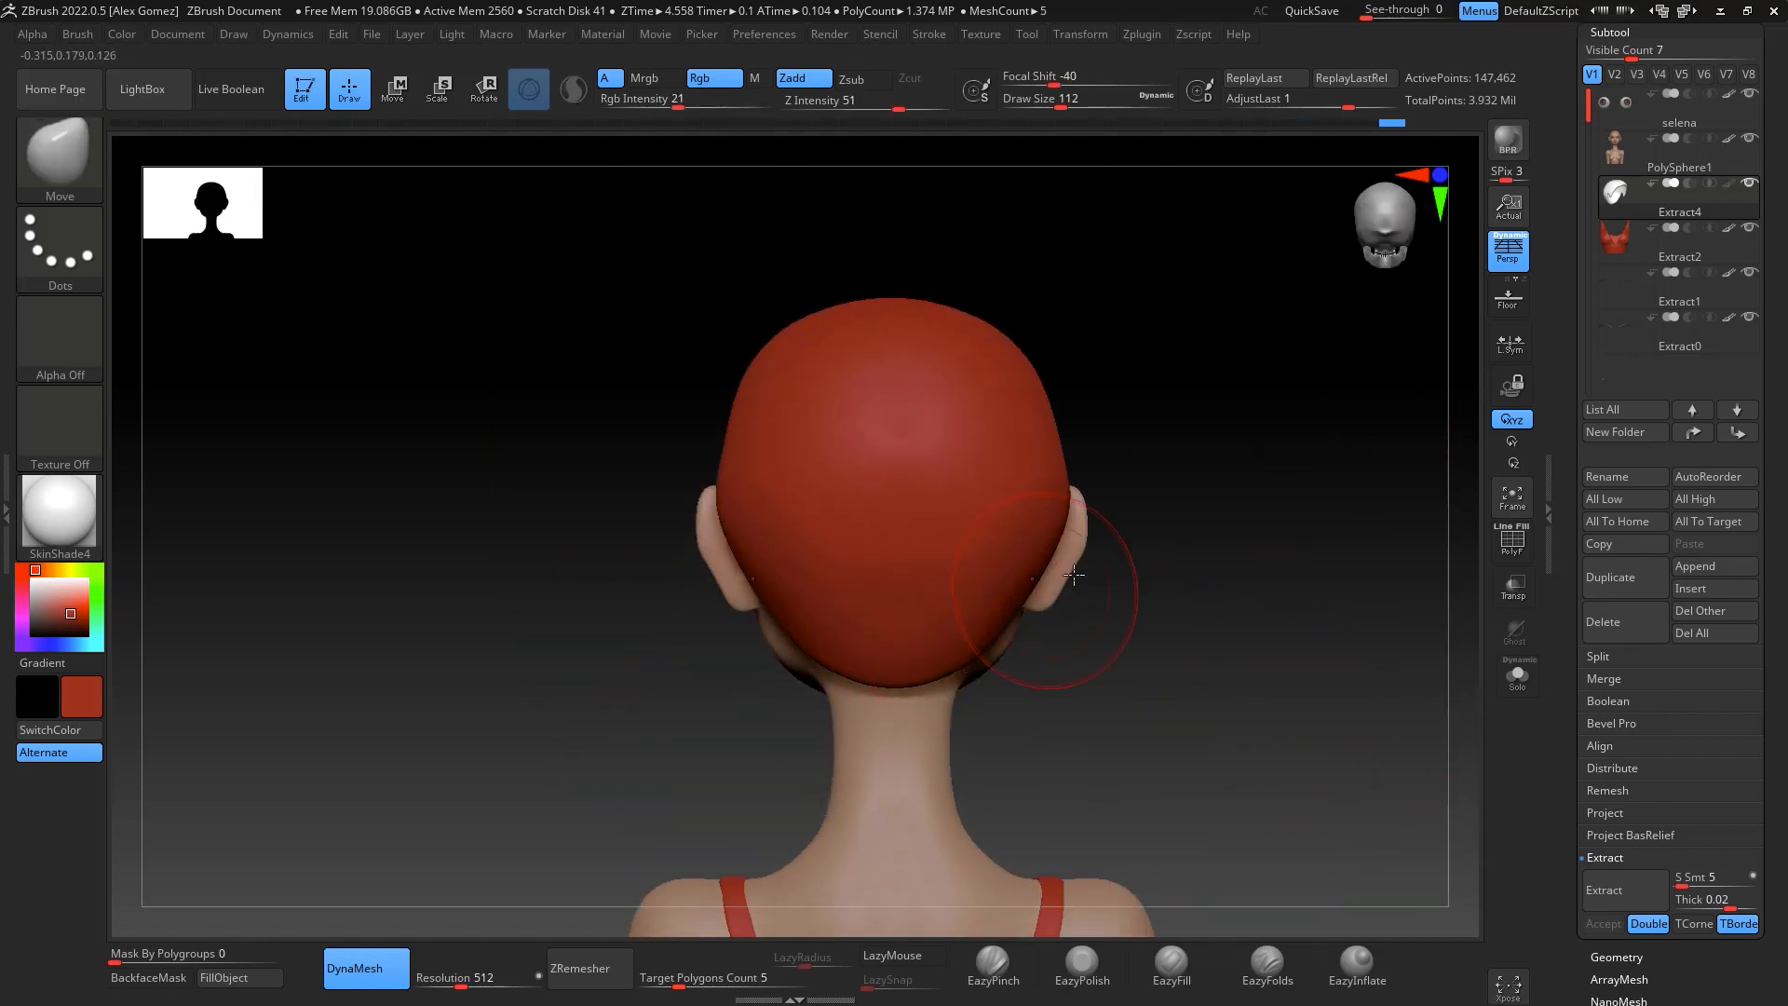
pyautogui.moveTo(1145, 568); pyautogui.dragTo(1234, 573)
pyautogui.keyDown('shift'); pyautogui.moveTo(970, 694); pyautogui.dragTo(950, 675); pyautogui.keyUp('shift')
pyautogui.moveTo(1094, 570)
pyautogui.mouseDown()
pyautogui.moveTo(1201, 590)
pyautogui.moveTo(1186, 621)
pyautogui.moveTo(1186, 587)
pyautogui.moveTo(1260, 605)
pyautogui.moveTo(1283, 678)
pyautogui.moveTo(1180, 550)
pyautogui.mouseUp()
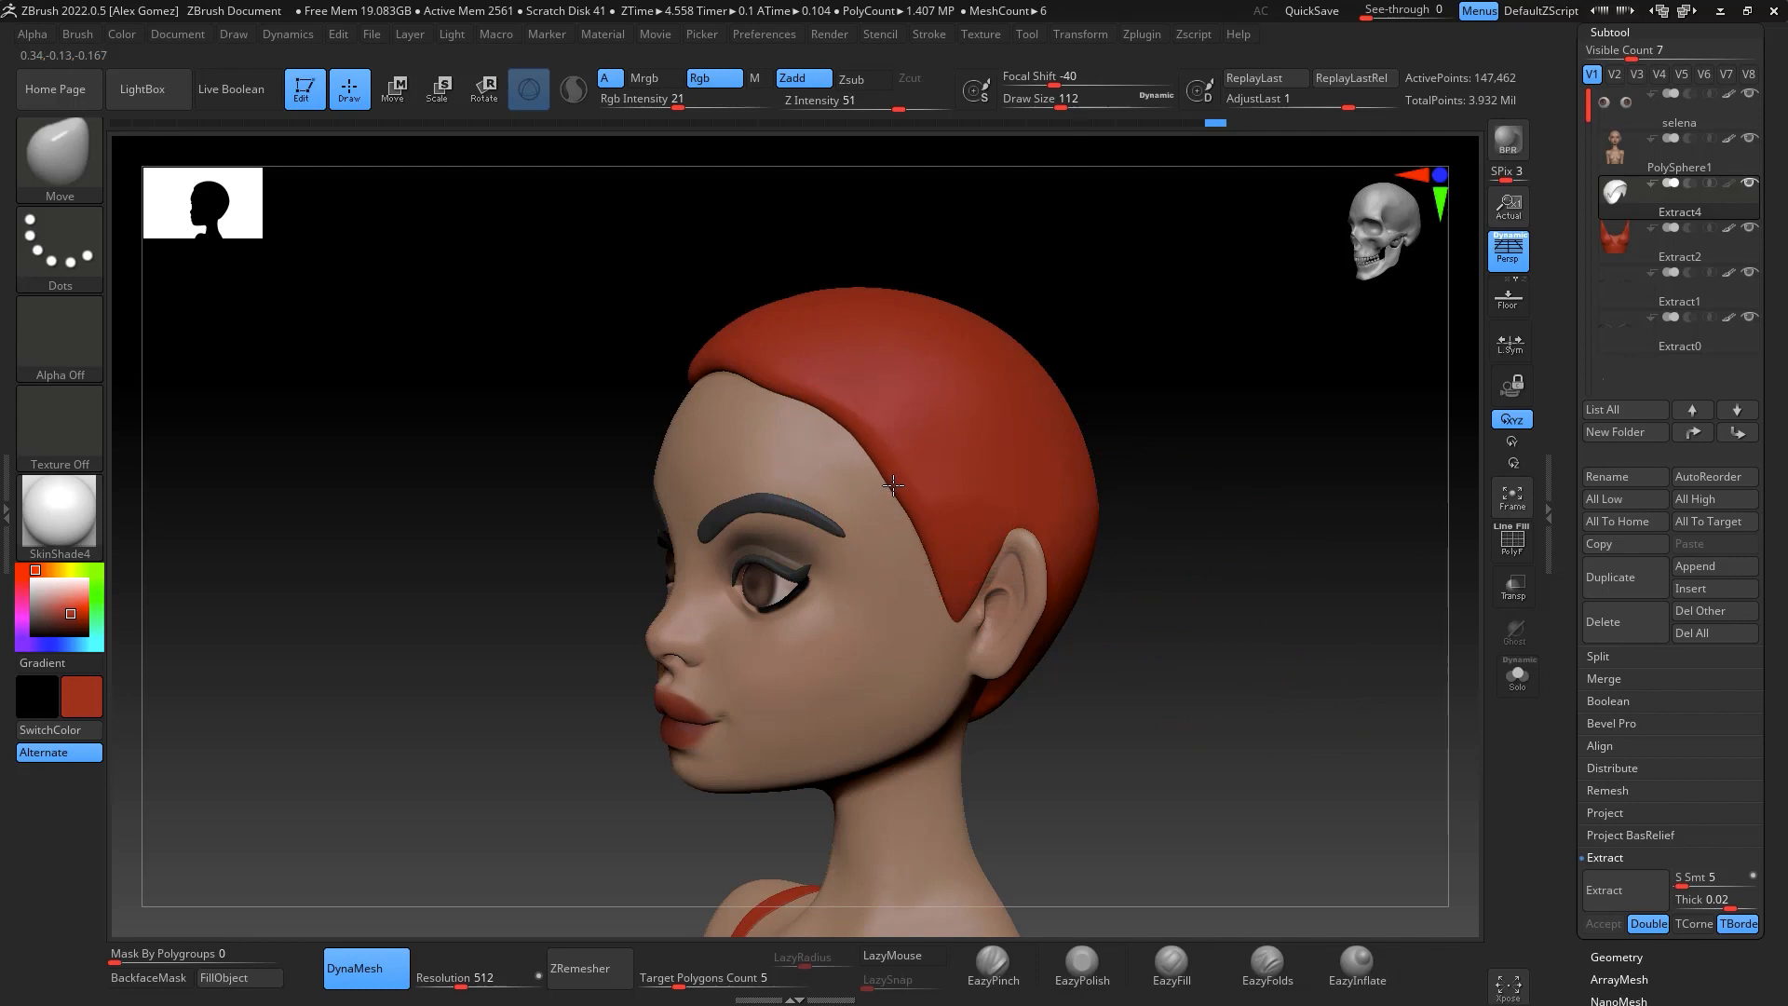
# Move the hair cap's temple hairline forward and refine its side edge at a draw size of about 74
pyautogui.moveTo(879, 496); pyautogui.dragTo(864, 490)
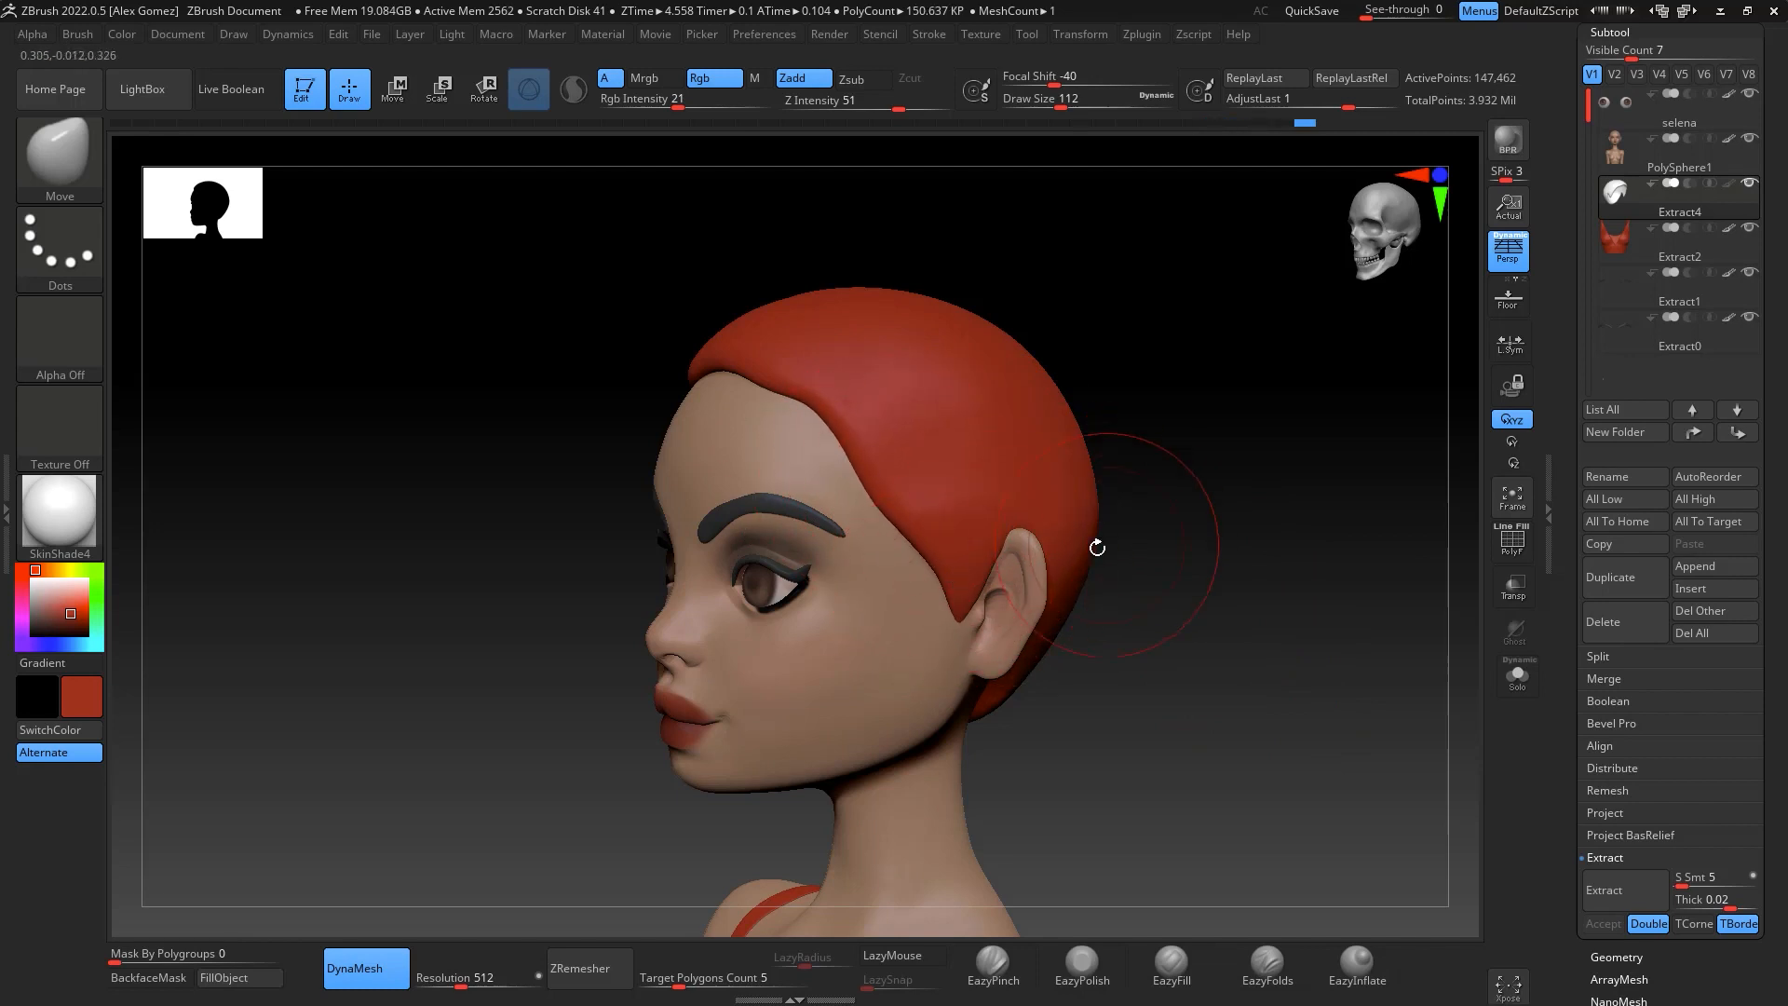
pyautogui.press('space')
pyautogui.moveTo(1086, 583); pyautogui.dragTo(1043, 583)
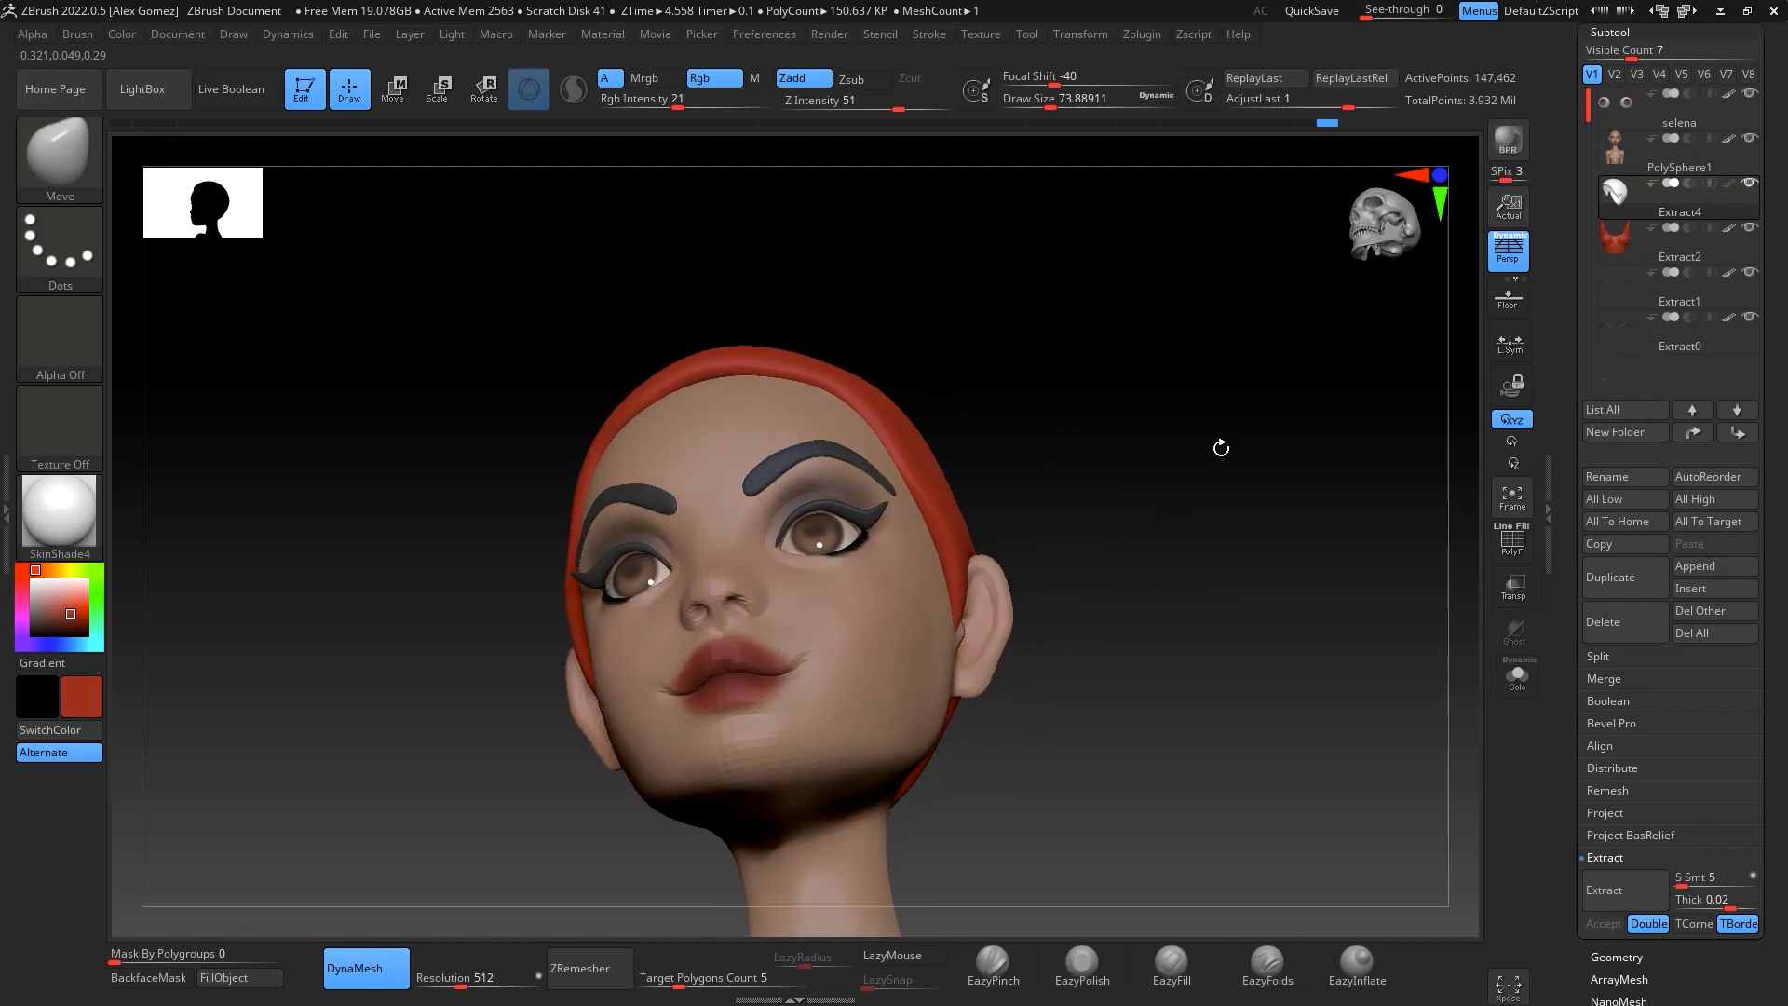
pyautogui.press('shift')
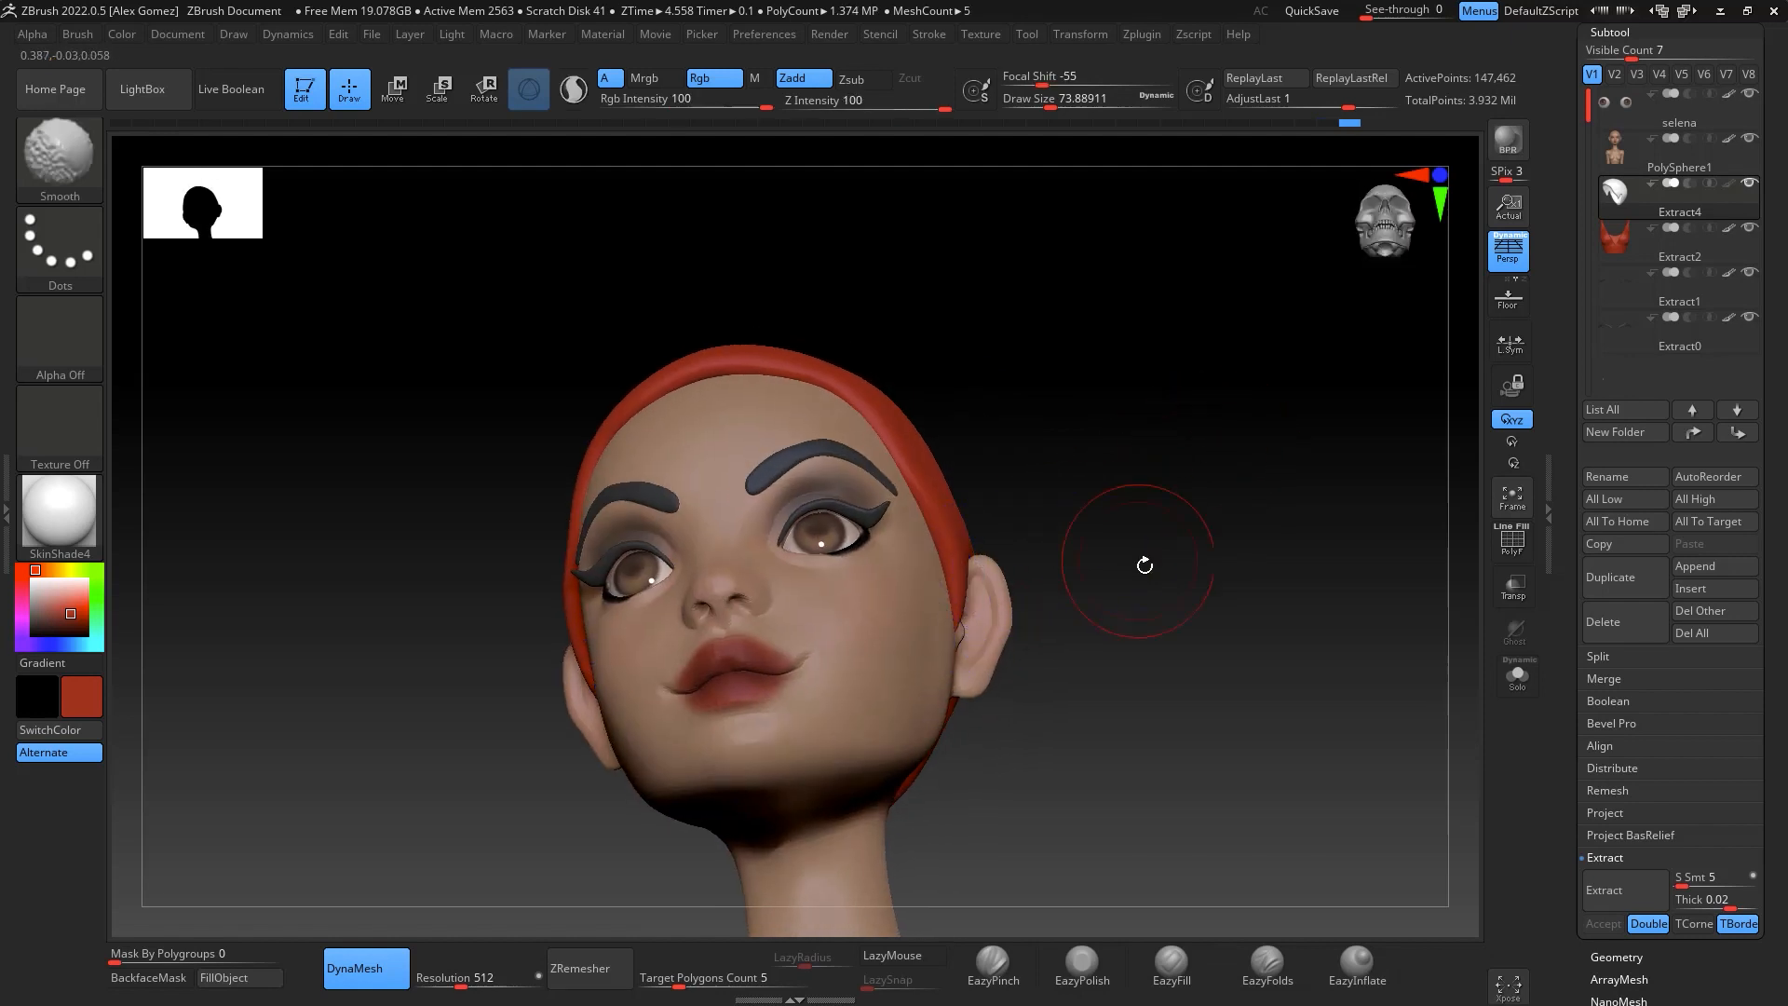
pyautogui.keyDown('shift'); pyautogui.moveTo(1145, 565); pyautogui.dragTo(1145, 547); pyautogui.keyUp('shift')
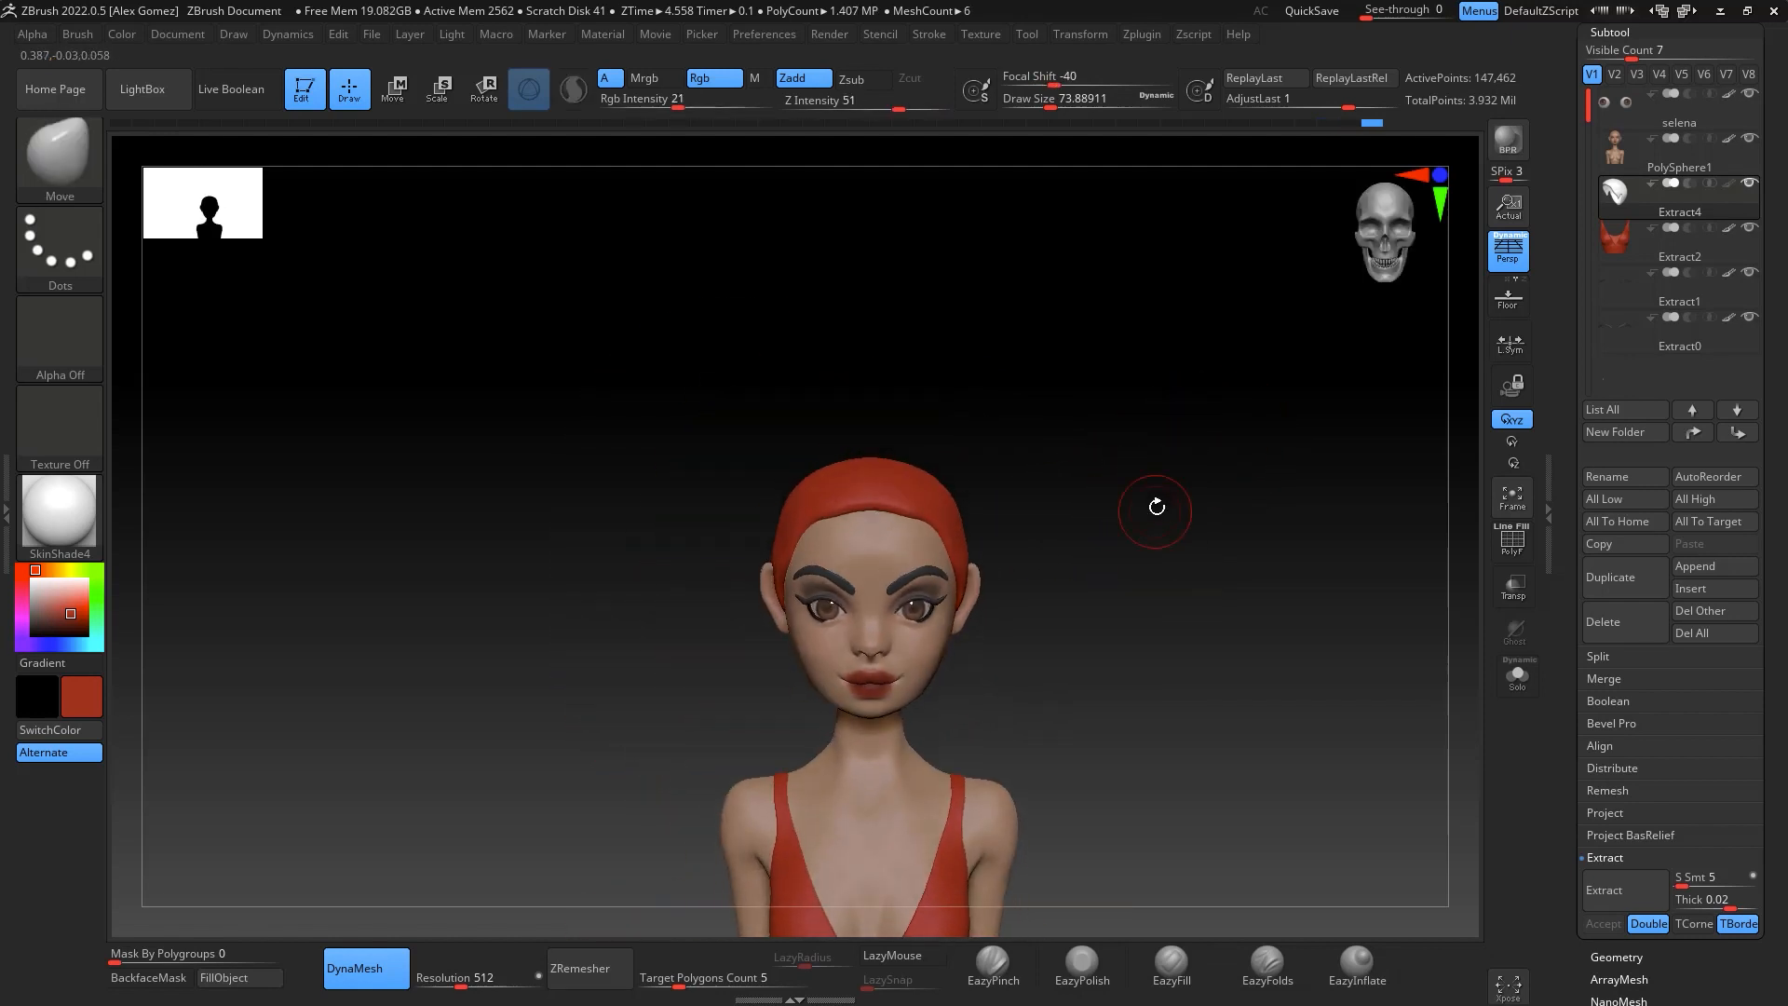
# Carve a center parting from the front hairline back over the hair cap's crown with the DamStandard brush at a draw size of about 54
pyautogui.press('b')
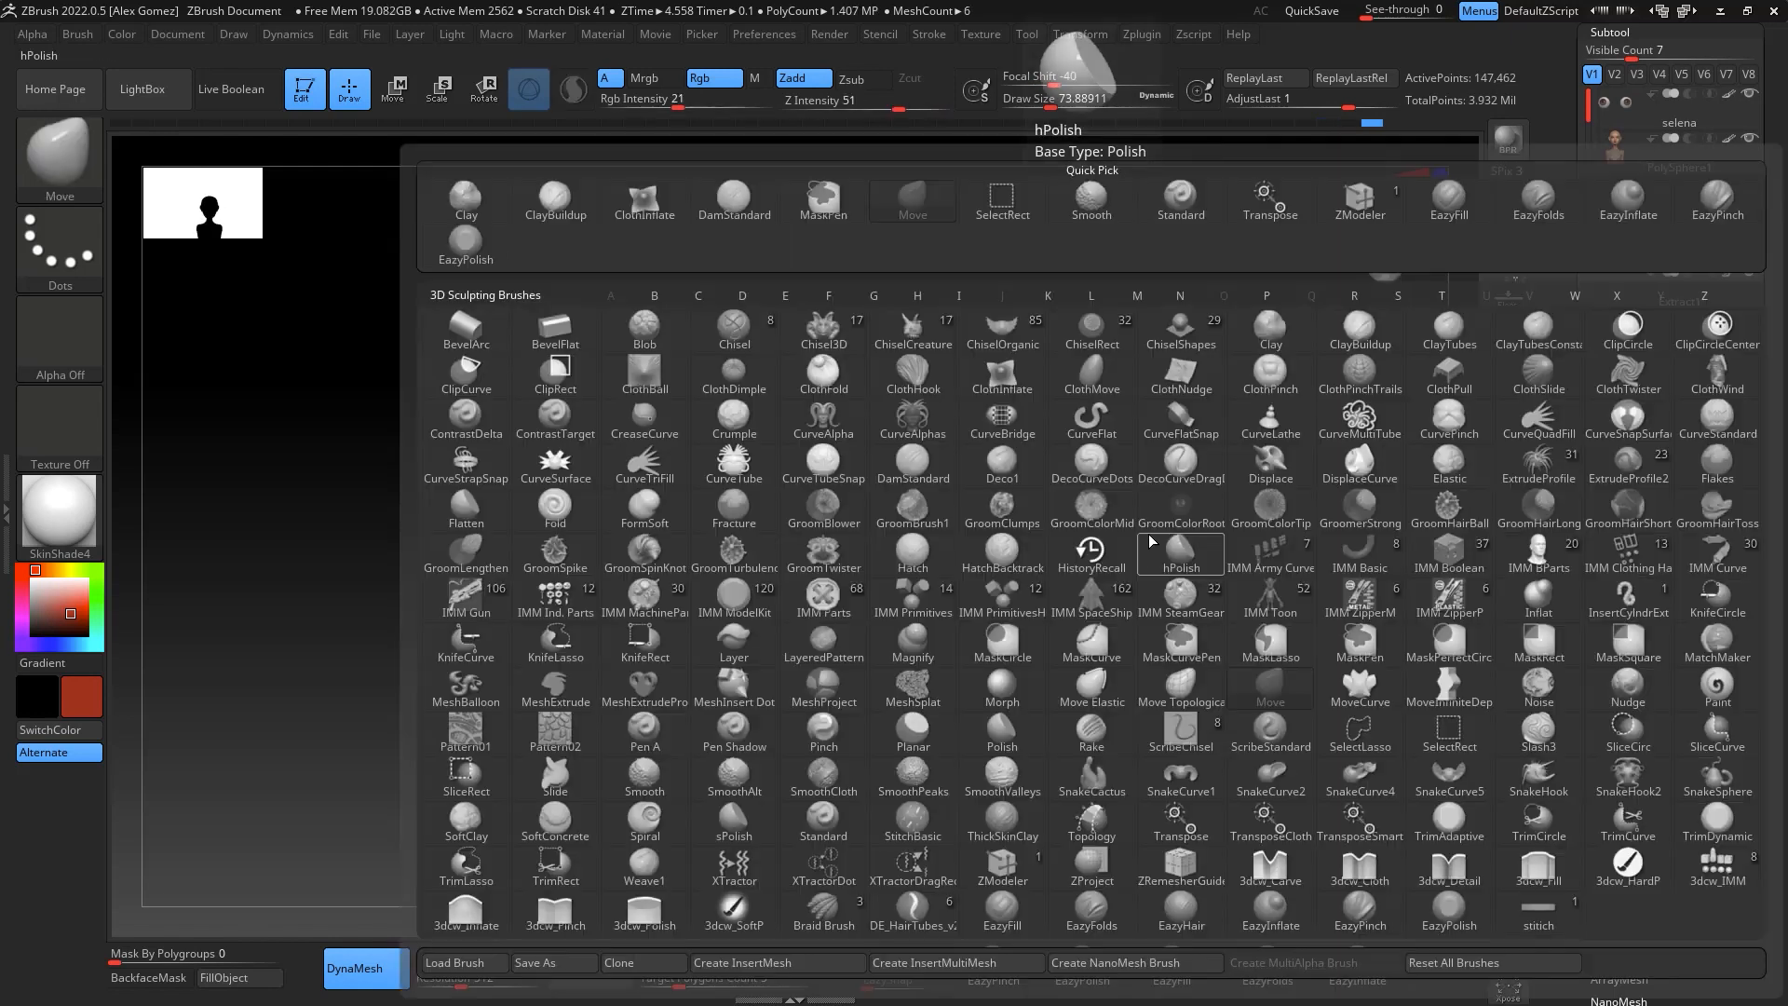
pyautogui.press('d')
pyautogui.press('s')
pyautogui.moveTo(1165, 531)
pyautogui.mouseDown()
pyautogui.moveTo(1153, 590)
pyautogui.moveTo(1173, 595)
pyautogui.moveTo(947, 404)
pyautogui.mouseUp()
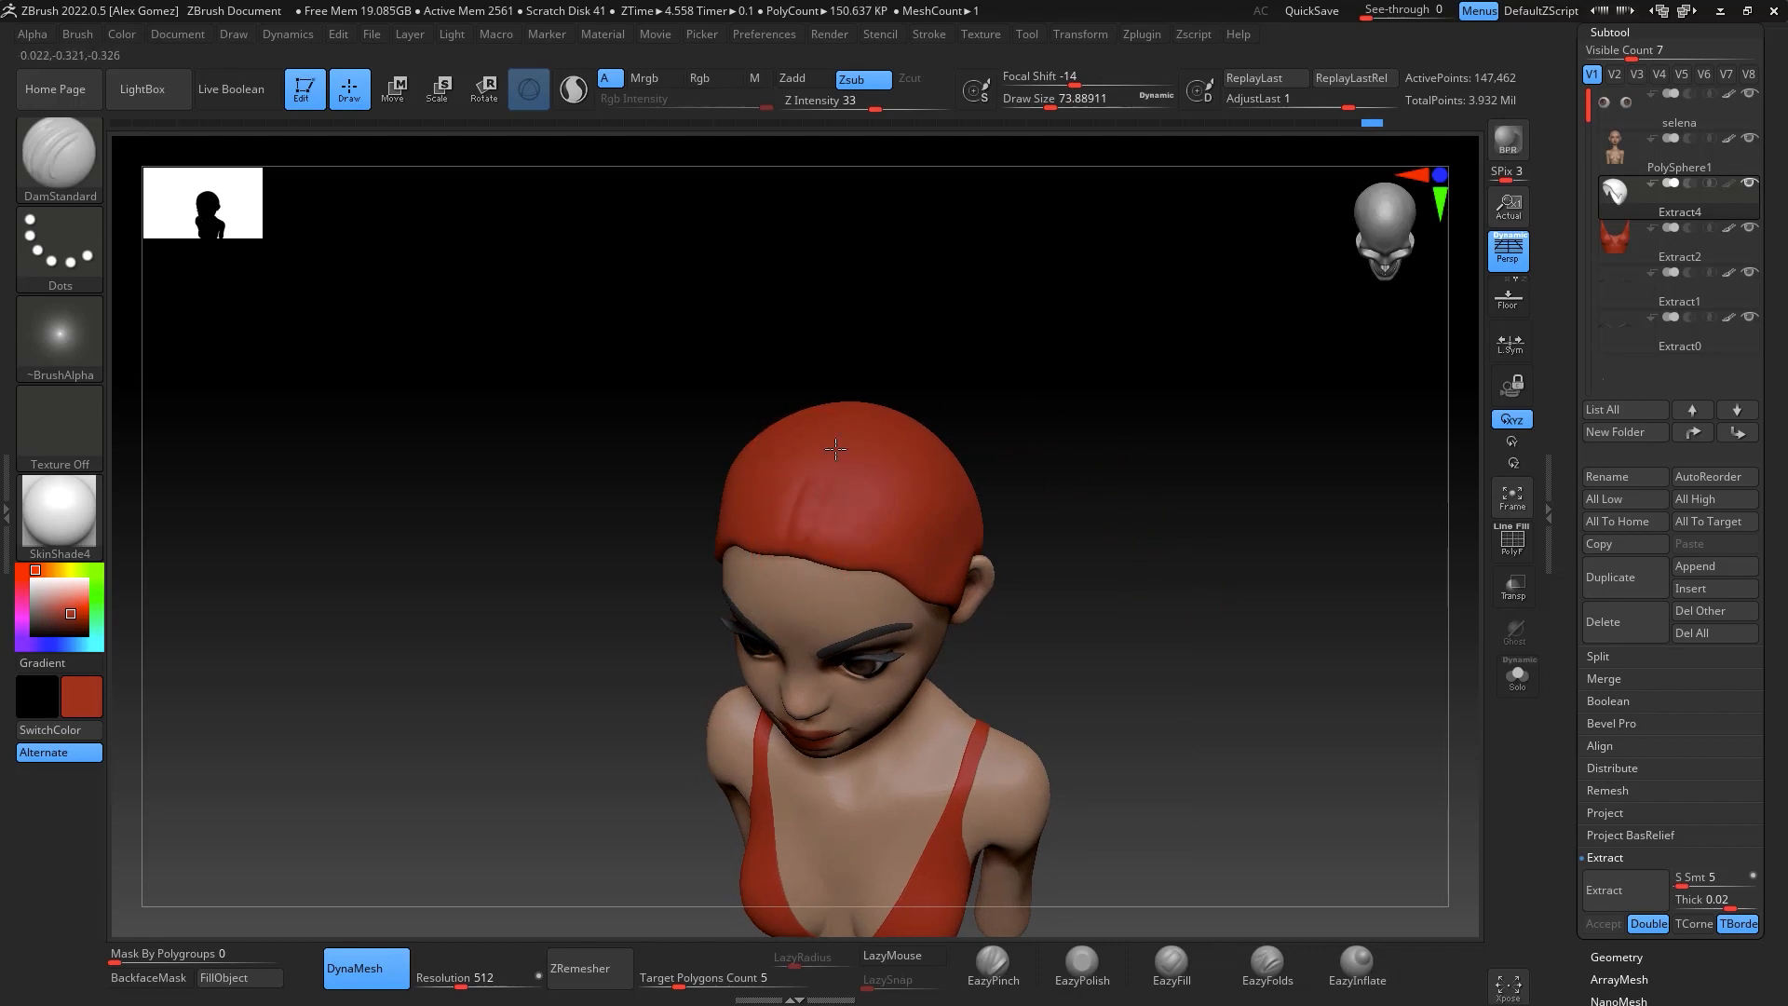
pyautogui.hotkey('ctrl', 'z')
pyautogui.moveTo(883, 351)
pyautogui.mouseDown()
pyautogui.moveTo(1086, 471)
pyautogui.moveTo(1008, 407)
pyautogui.mouseUp()
pyautogui.press('space')
pyautogui.moveTo(806, 551); pyautogui.dragTo(790, 554)
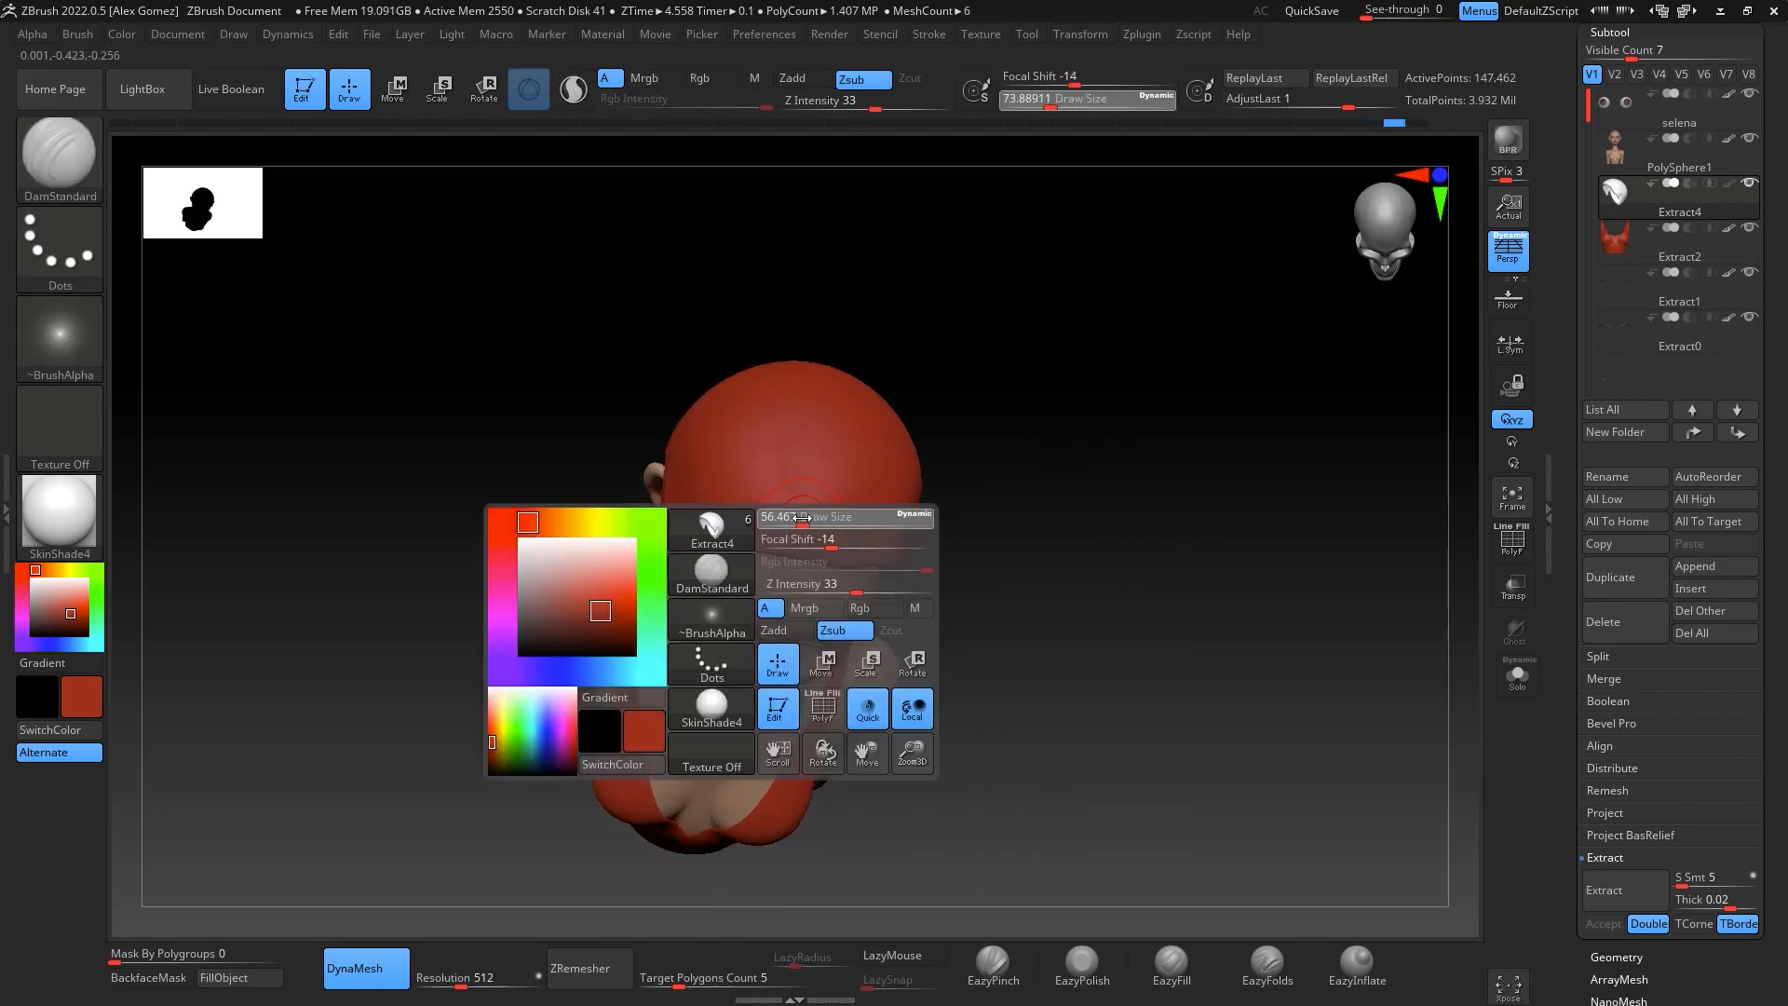
pyautogui.moveTo(821, 416)
pyautogui.keyDown('shift'); pyautogui.mouseDown()
pyautogui.moveTo(816, 456)
pyautogui.moveTo(822, 435)
pyautogui.mouseUp(); pyautogui.keyUp('shift')
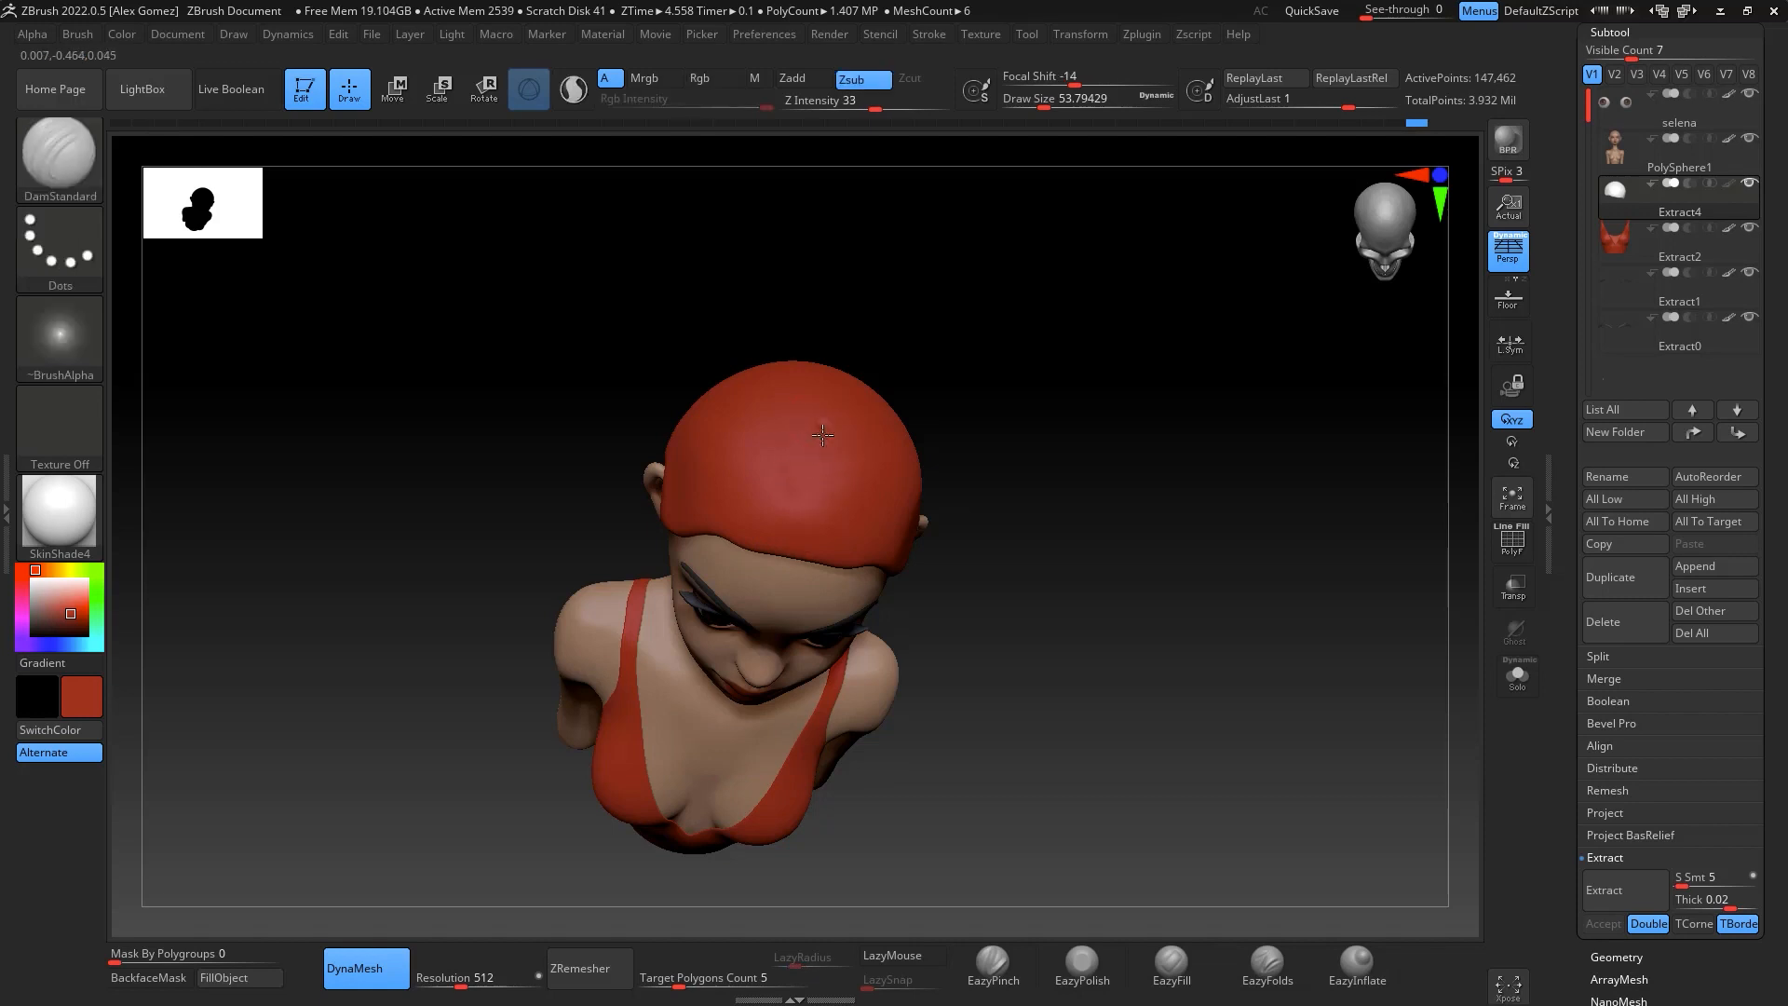
pyautogui.moveTo(803, 542); pyautogui.dragTo(823, 434)
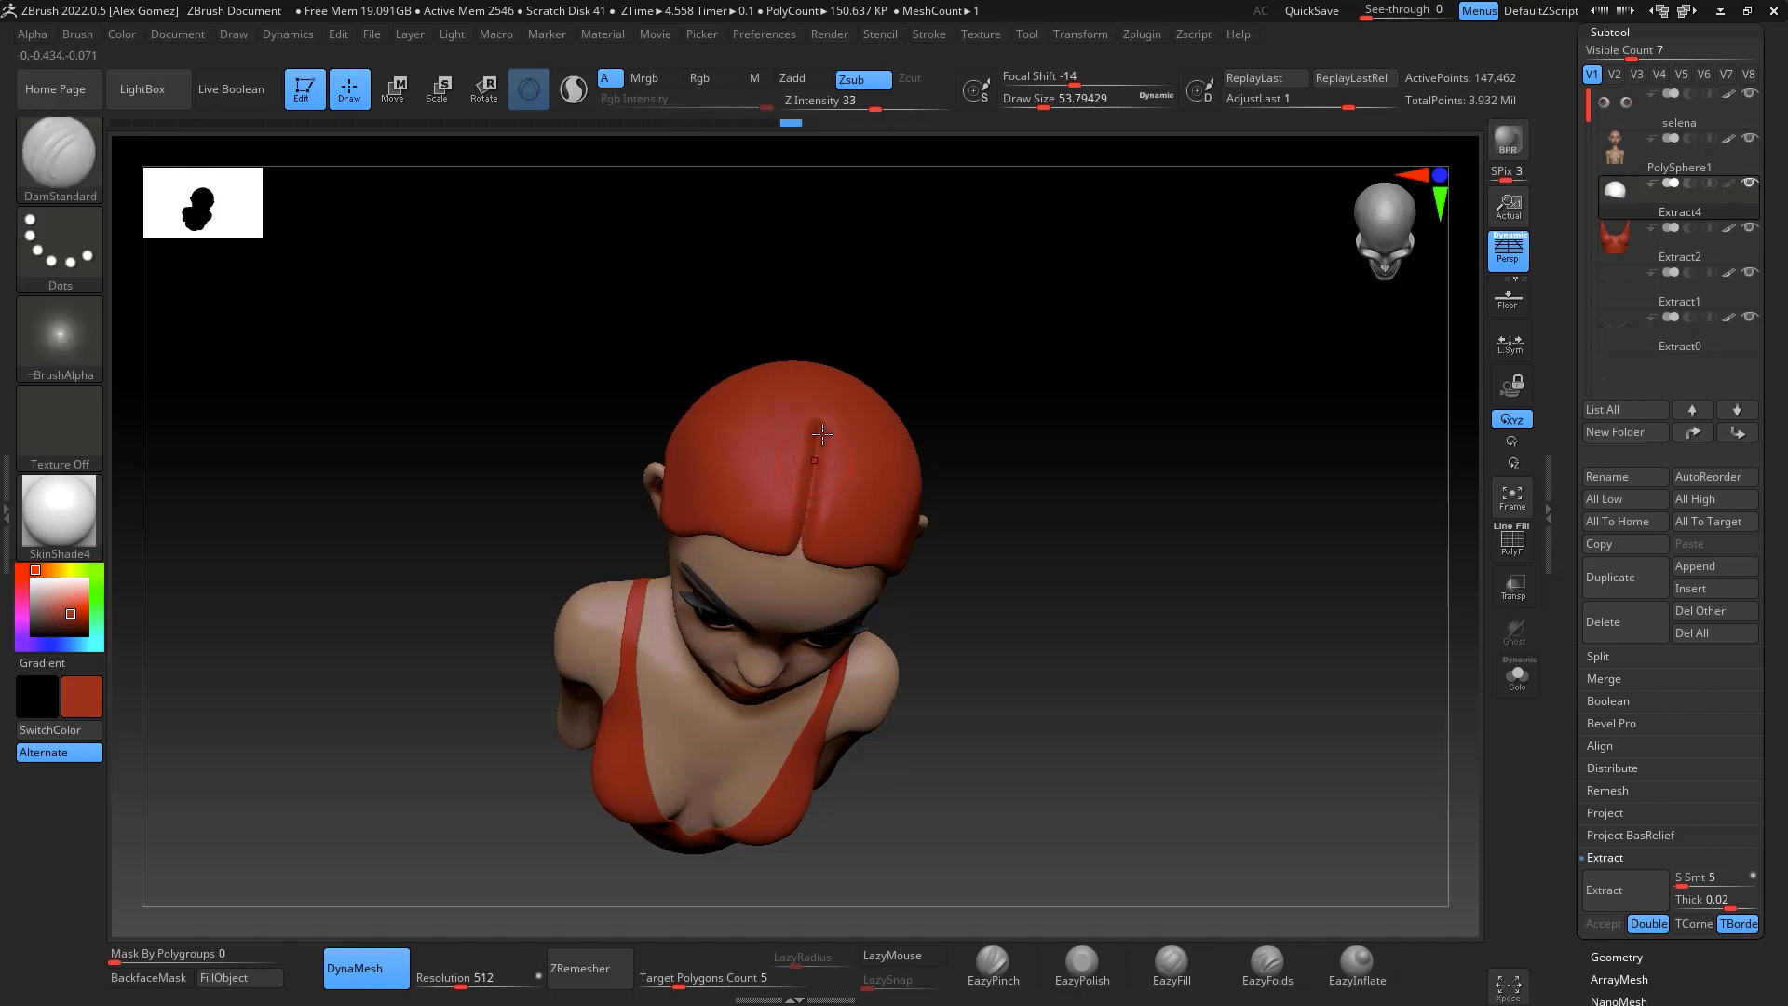
pyautogui.moveTo(1001, 428); pyautogui.dragTo(873, 319)
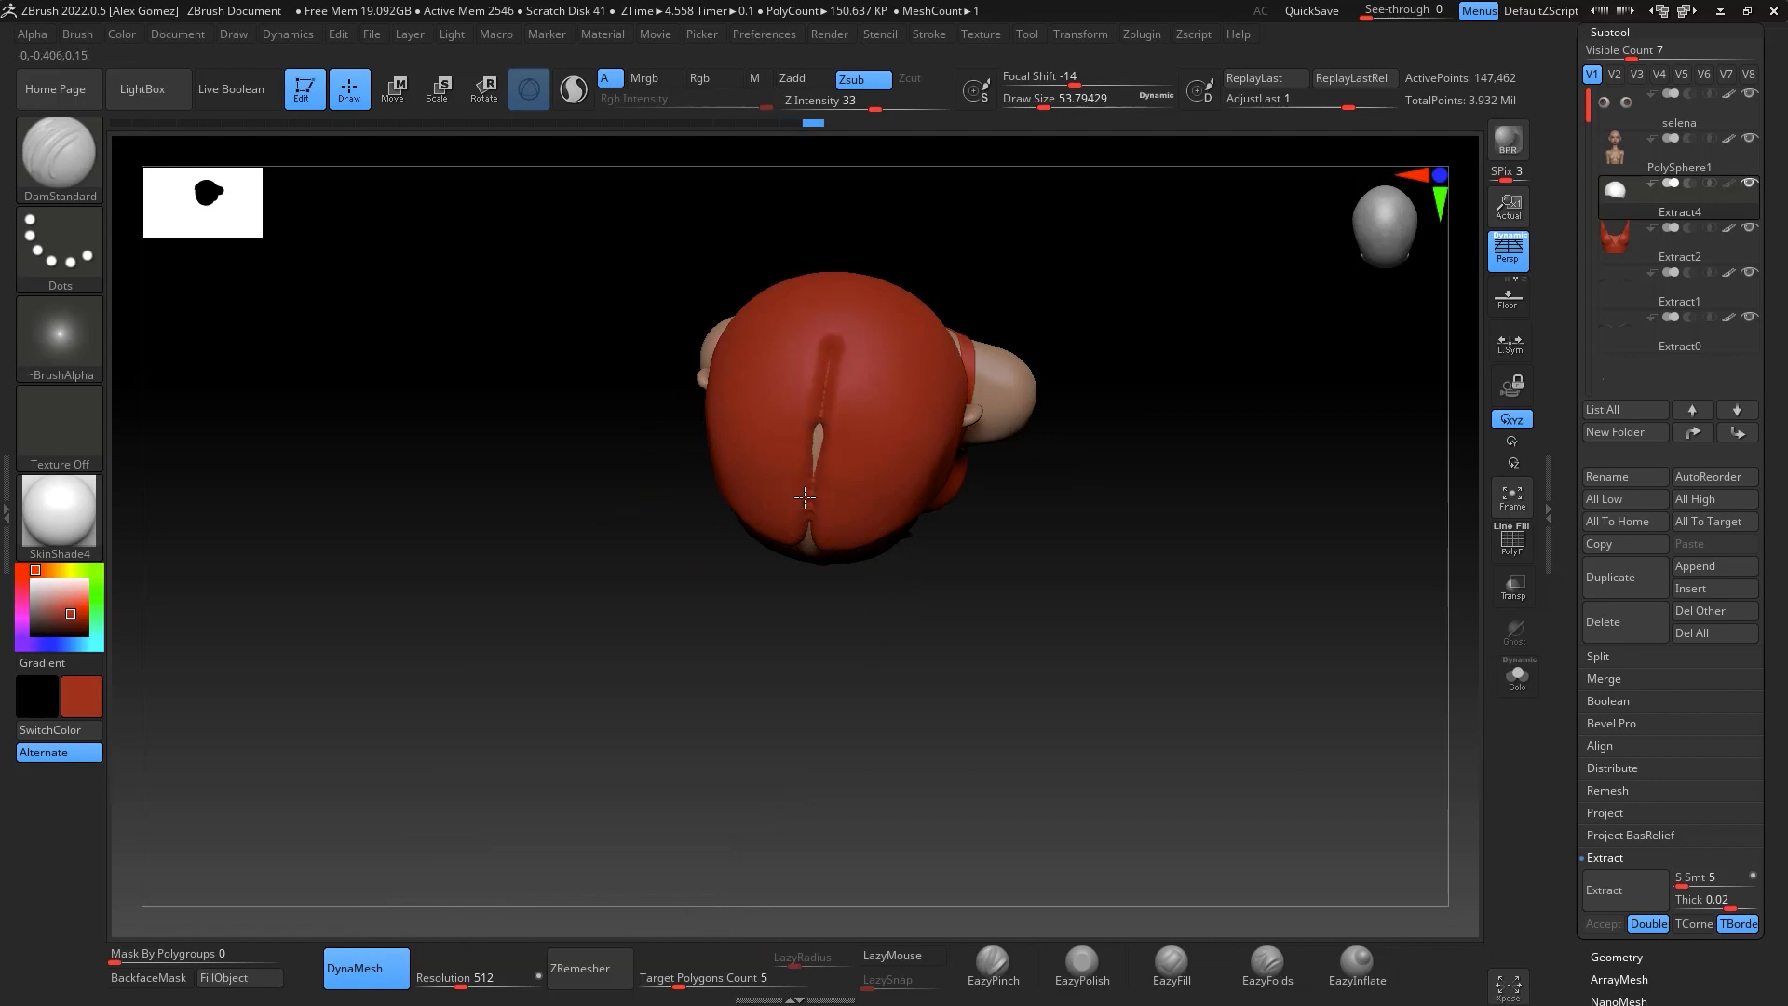
pyautogui.moveTo(1147, 684)
pyautogui.mouseDown()
pyautogui.moveTo(1138, 451)
pyautogui.moveTo(1118, 419)
pyautogui.mouseUp()
# Tighten and shape the hair cap's center parting with the Move brush at a draw size of 112
pyautogui.press('b')
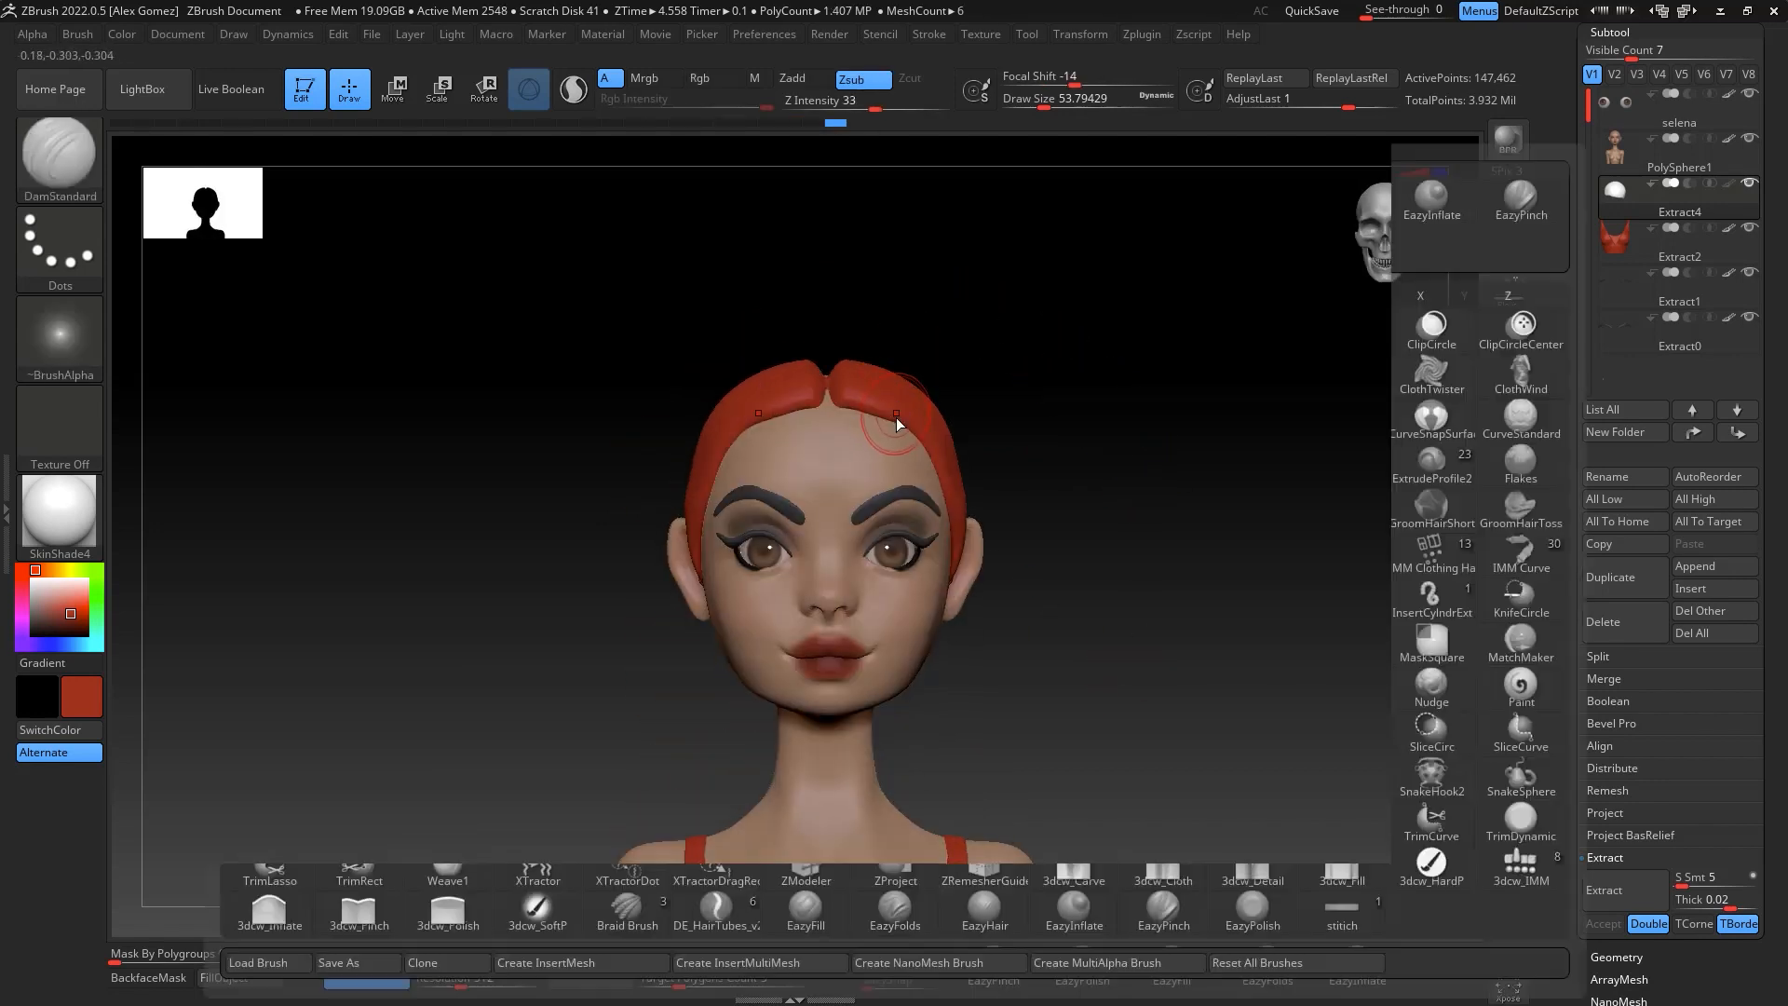
pyautogui.press('m')
pyautogui.press('v')
pyautogui.press('space')
pyautogui.moveTo(915, 412); pyautogui.dragTo(931, 413)
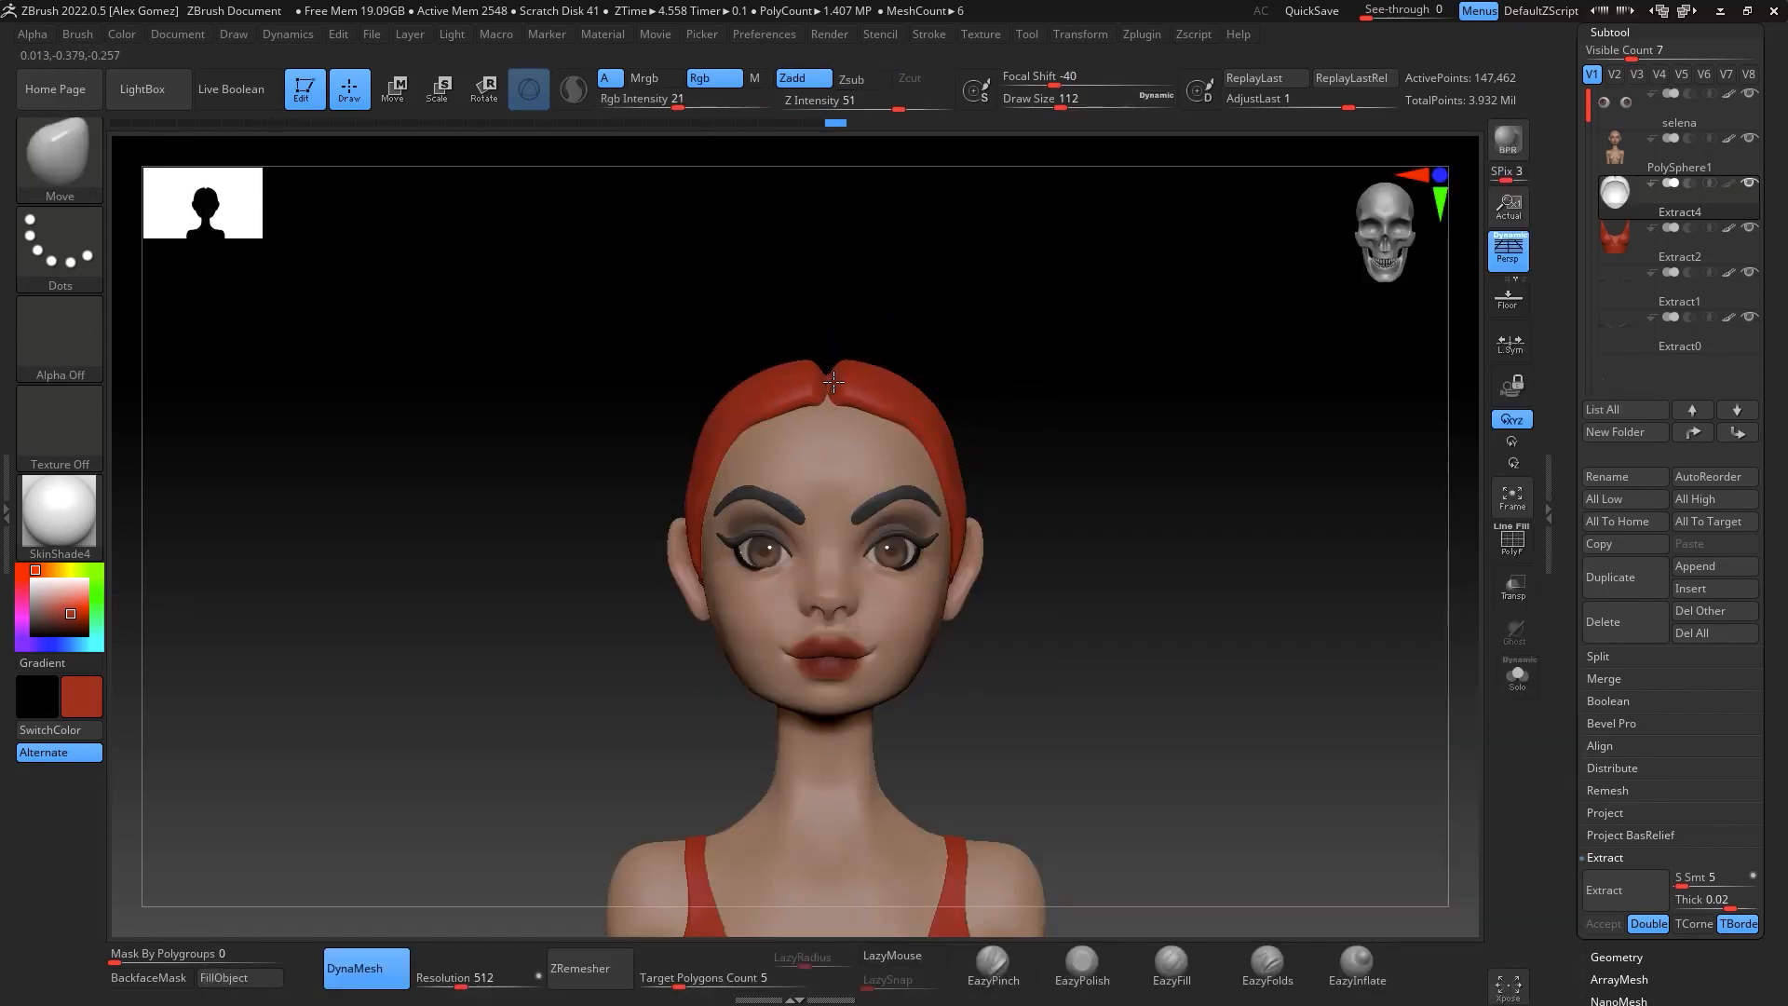
pyautogui.moveTo(833, 382); pyautogui.dragTo(832, 386)
pyautogui.moveTo(969, 247); pyautogui.dragTo(896, 328)
pyautogui.moveTo(862, 265)
pyautogui.mouseDown()
pyautogui.moveTo(922, 320)
pyautogui.moveTo(841, 335)
pyautogui.mouseUp()
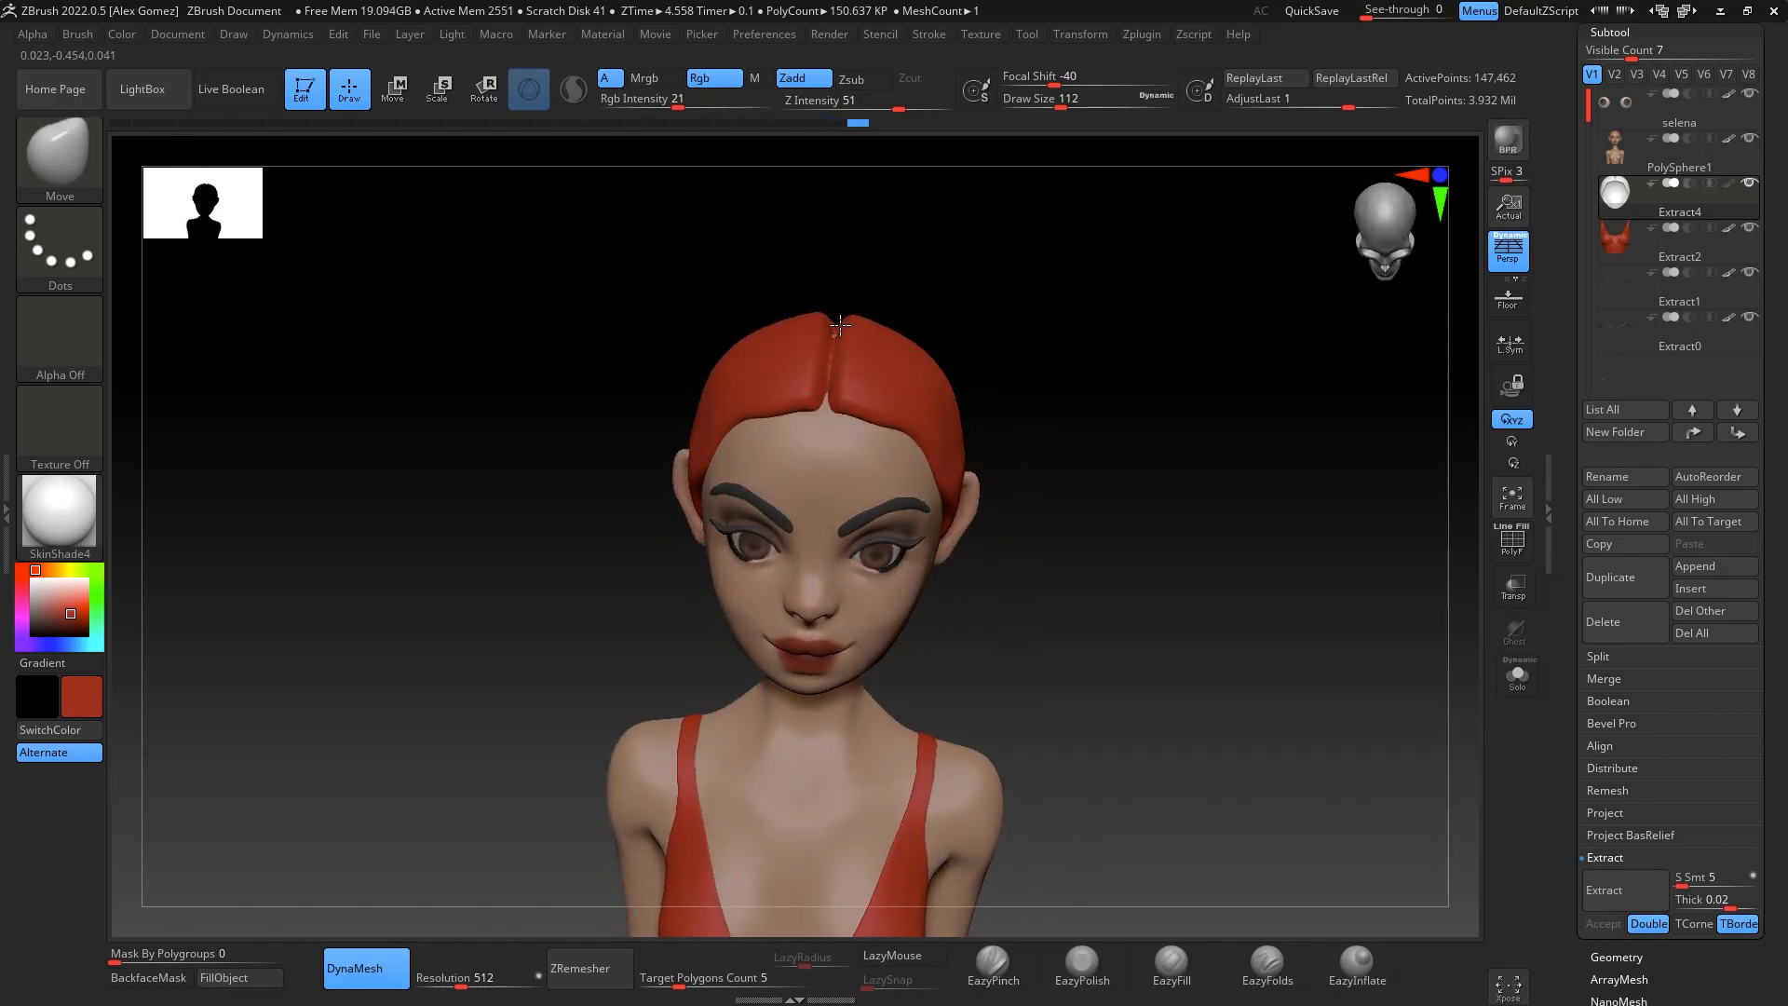
pyautogui.moveTo(1015, 298); pyautogui.dragTo(1049, 254)
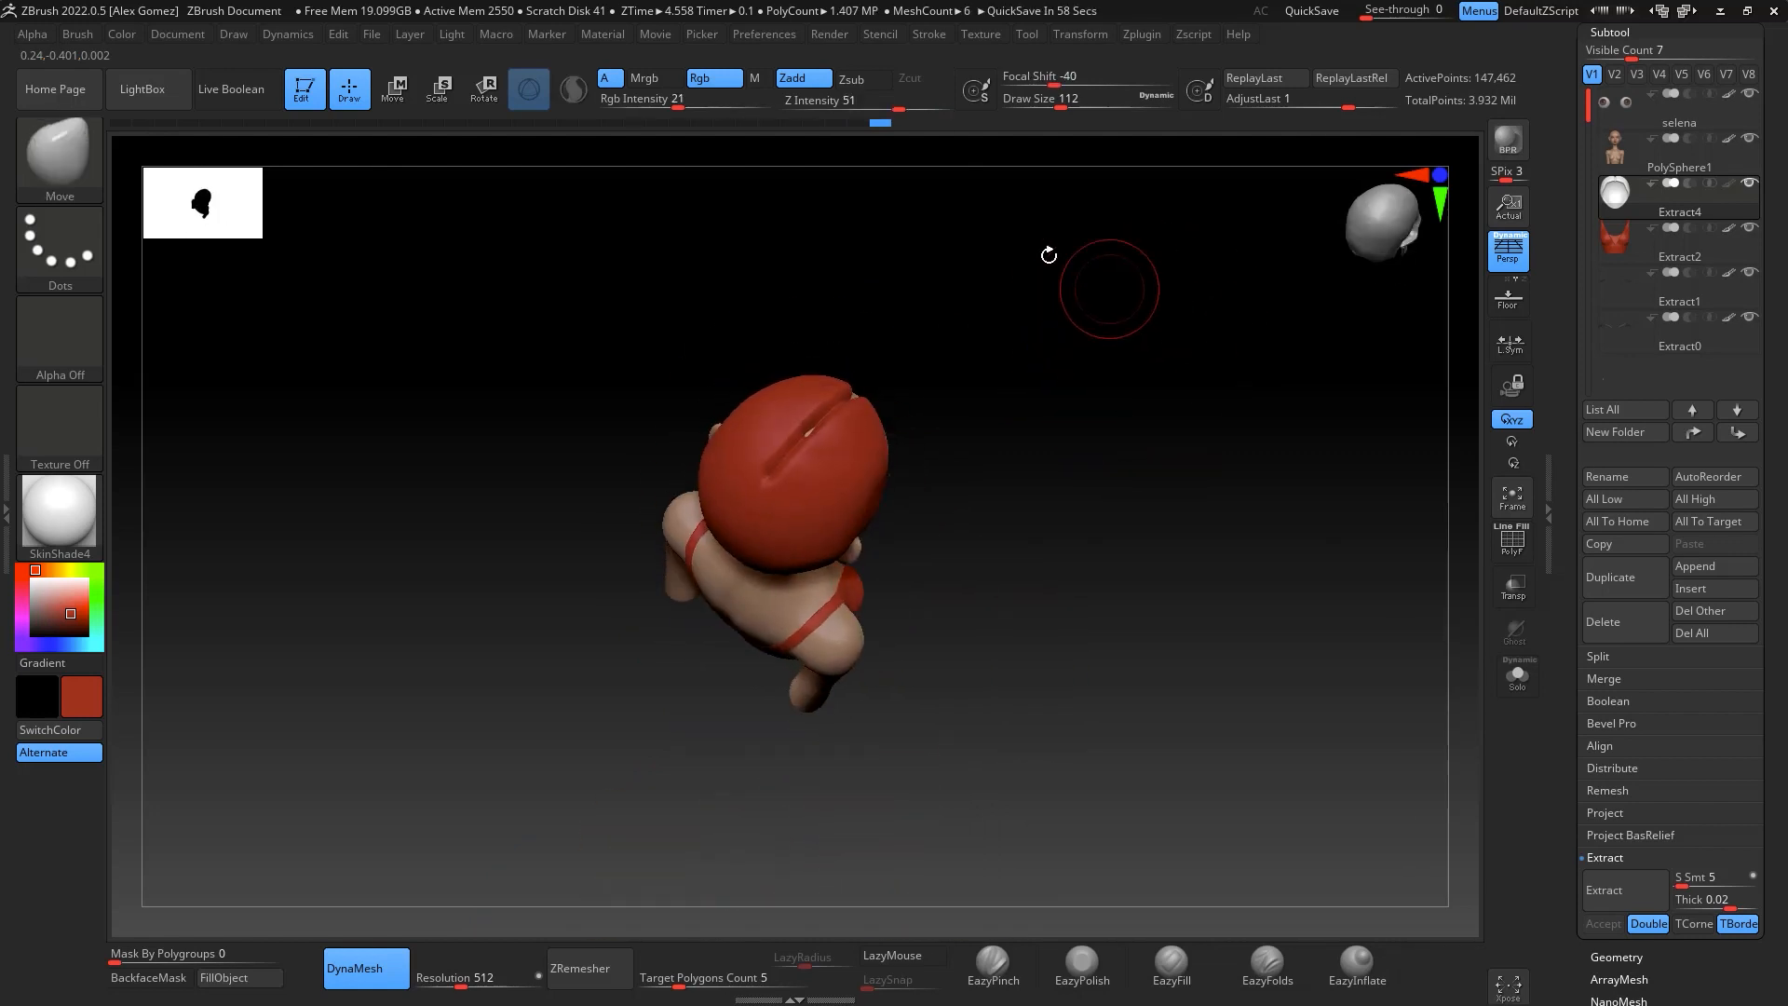
pyautogui.press('shift')
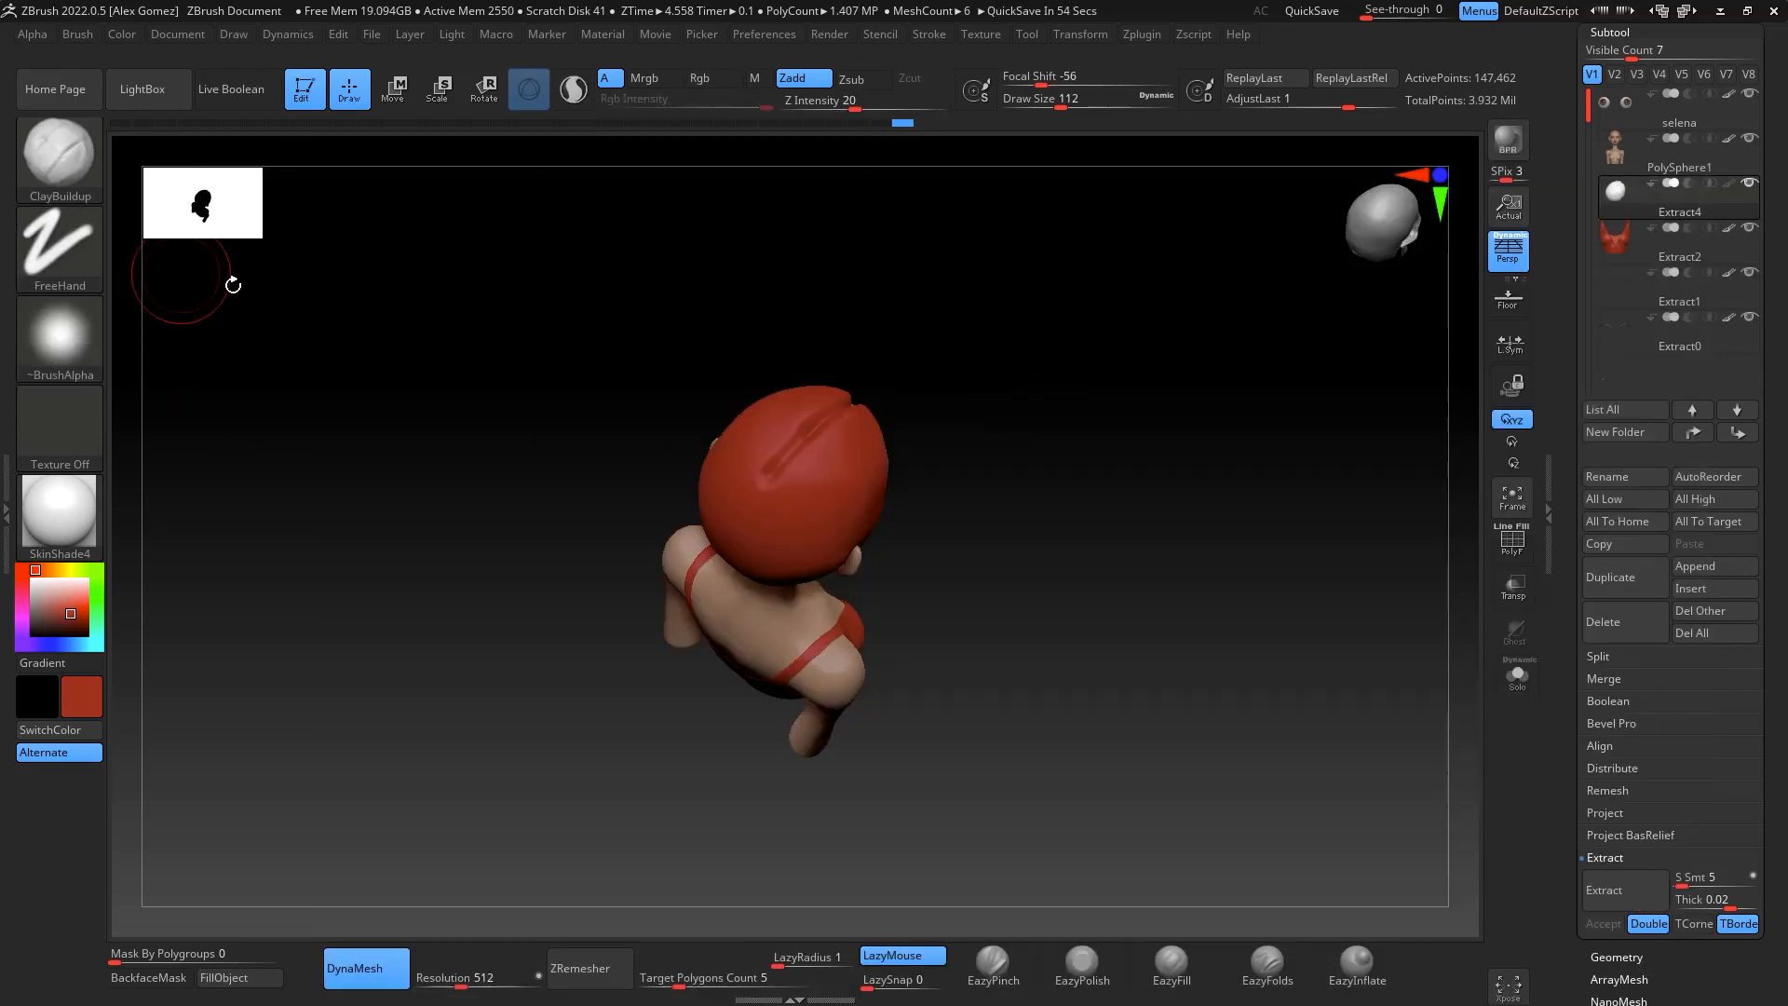
# Build up and smooth hair strands on the cap's temple, side and nape with ClayBuildup, Alpha 28 and a draw size of about 74
pyautogui.click(59, 335)
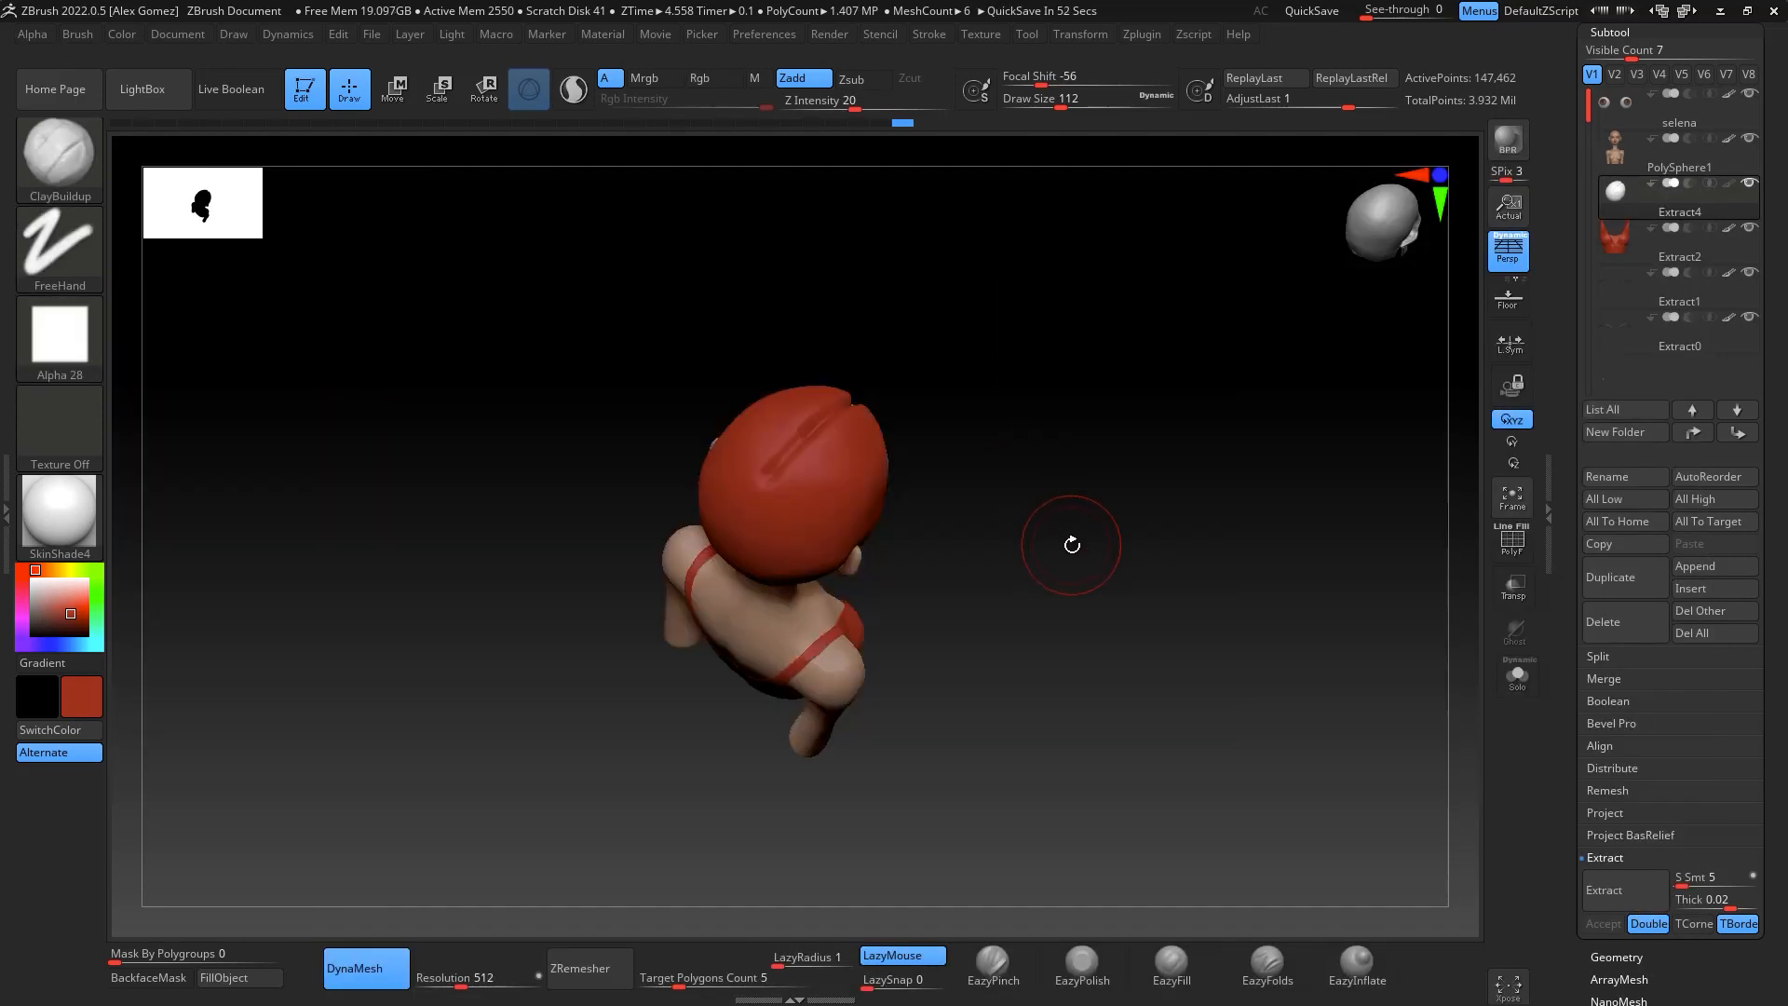
pyautogui.press('space')
pyautogui.moveTo(1072, 545); pyautogui.dragTo(1061, 545)
pyautogui.keyDown('ctrl'); pyautogui.moveTo(1069, 539); pyautogui.dragTo(1073, 494, button='right'); pyautogui.keyUp('ctrl')
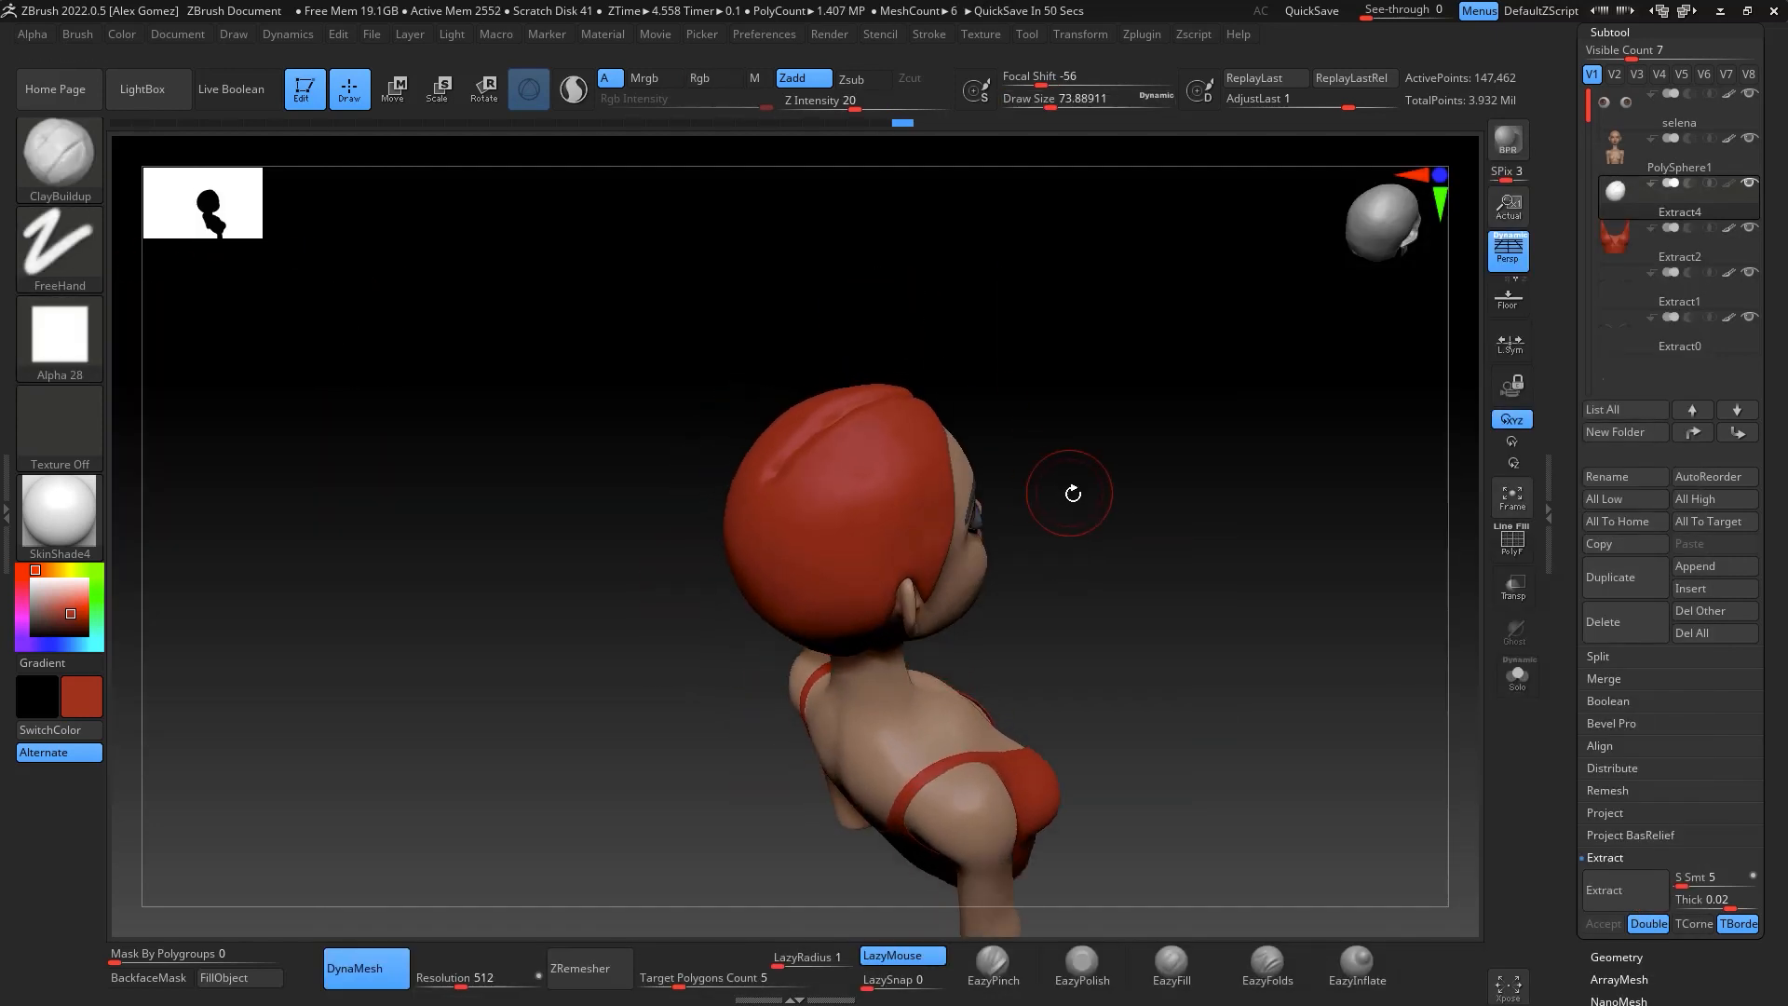
pyautogui.moveTo(1073, 492); pyautogui.dragTo(996, 358)
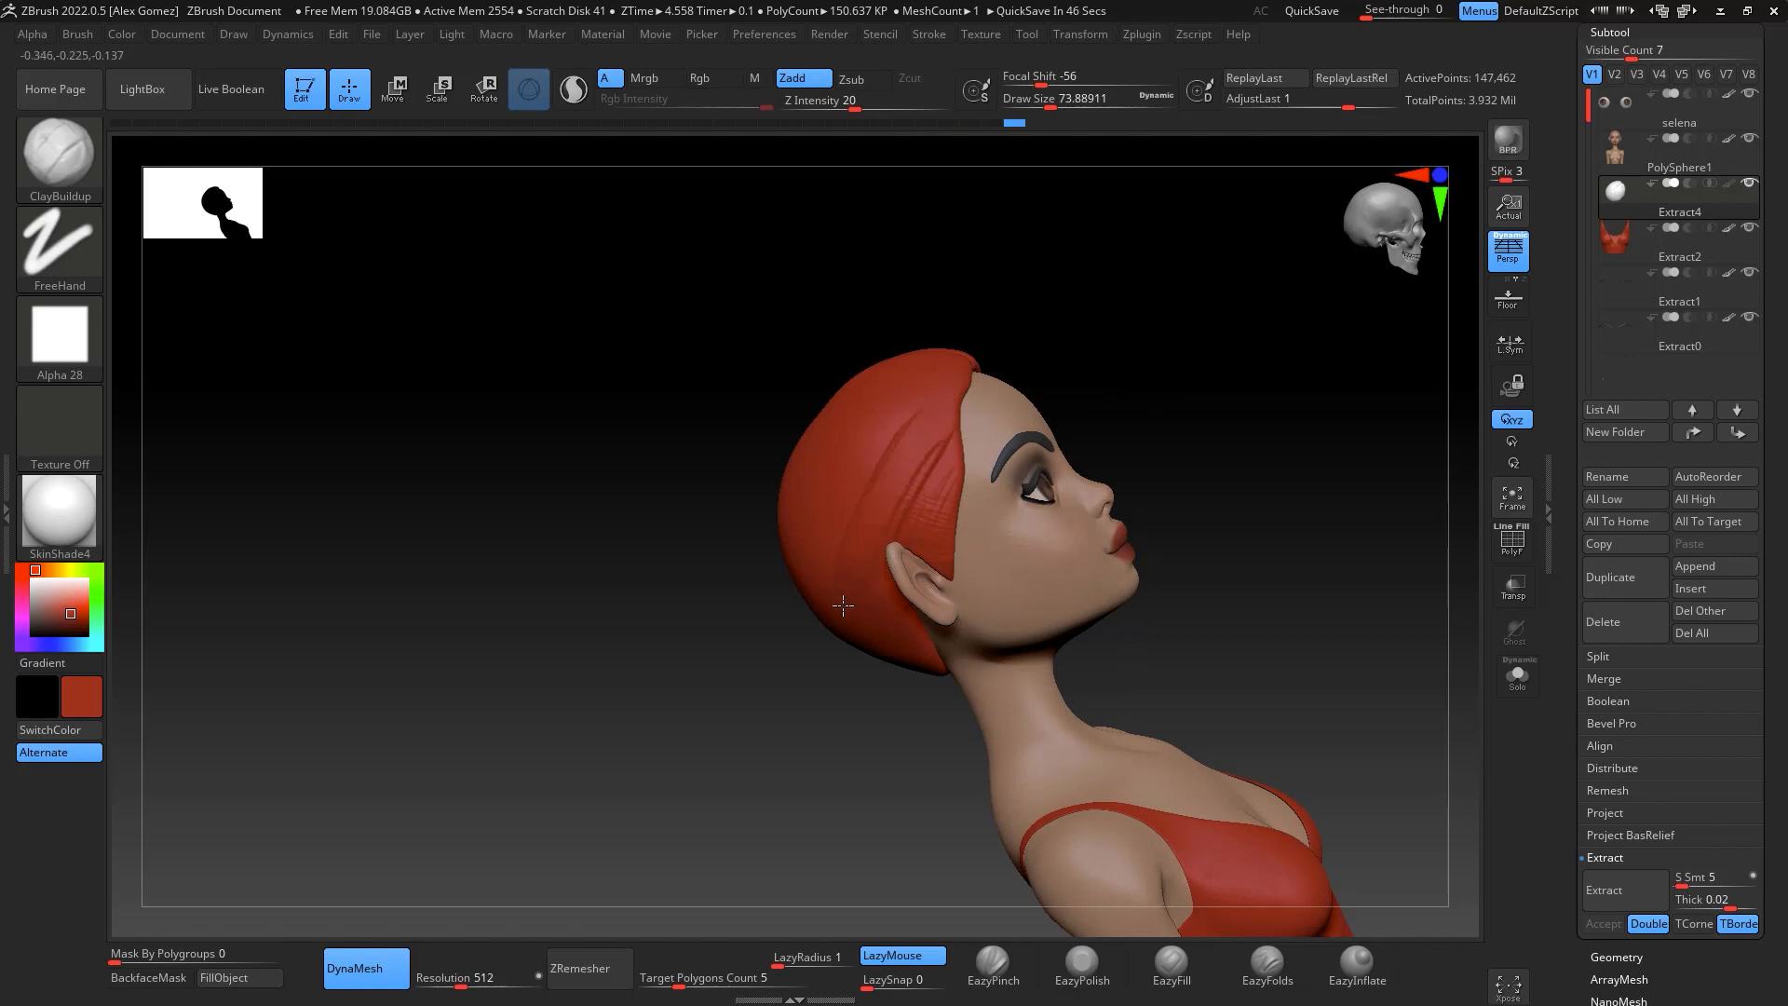
pyautogui.moveTo(862, 585)
pyautogui.mouseDown()
pyautogui.moveTo(1217, 232)
pyautogui.moveTo(877, 578)
pyautogui.mouseUp()
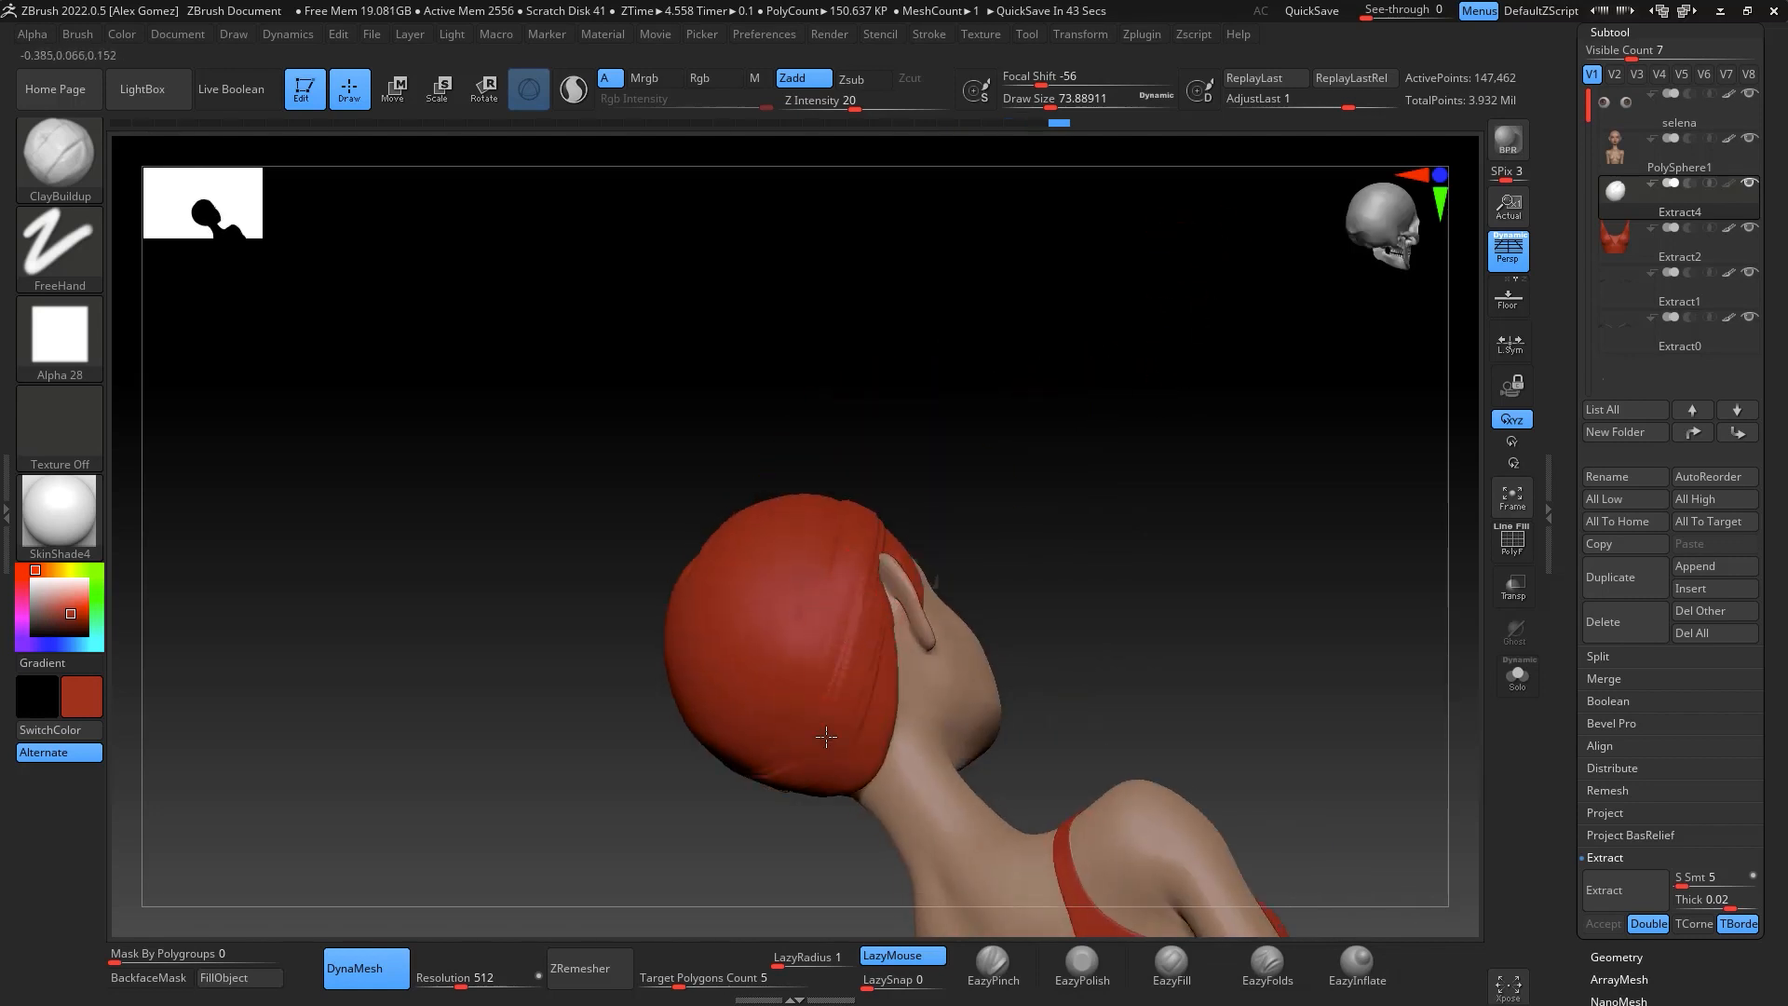
pyautogui.moveTo(1023, 404); pyautogui.dragTo(878, 459)
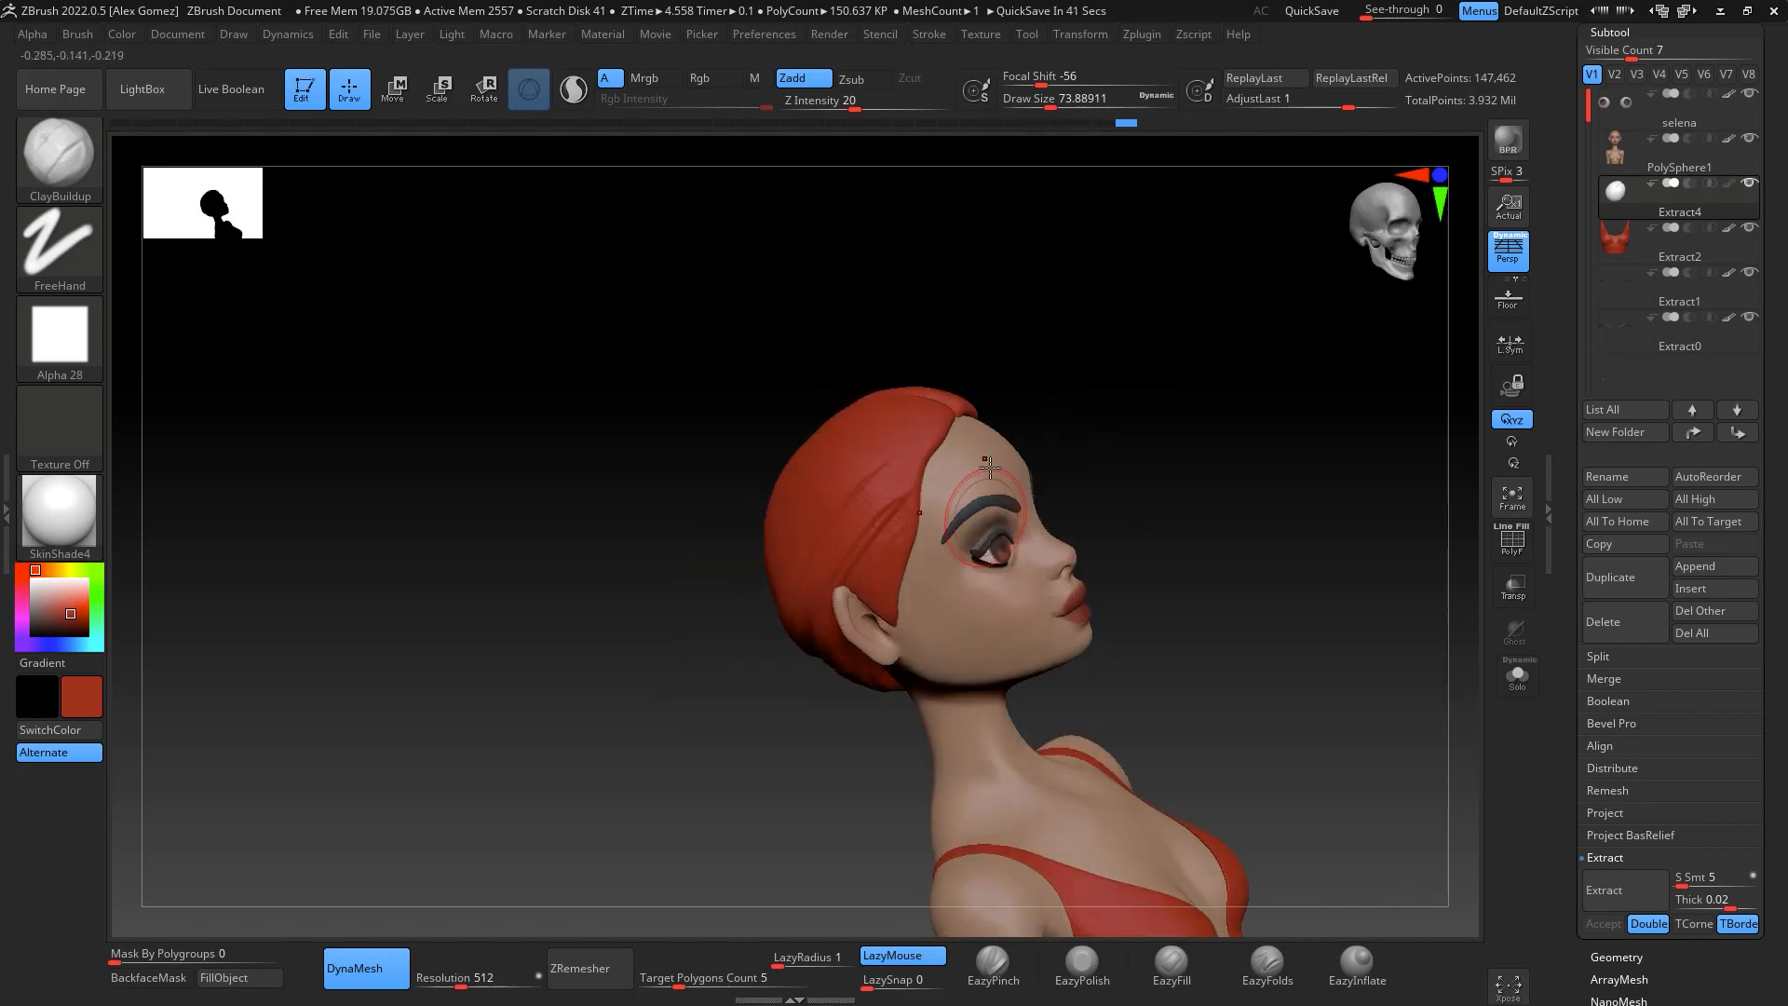
pyautogui.moveTo(993, 385)
pyautogui.mouseDown()
pyautogui.moveTo(1098, 379)
pyautogui.moveTo(917, 522)
pyautogui.mouseUp()
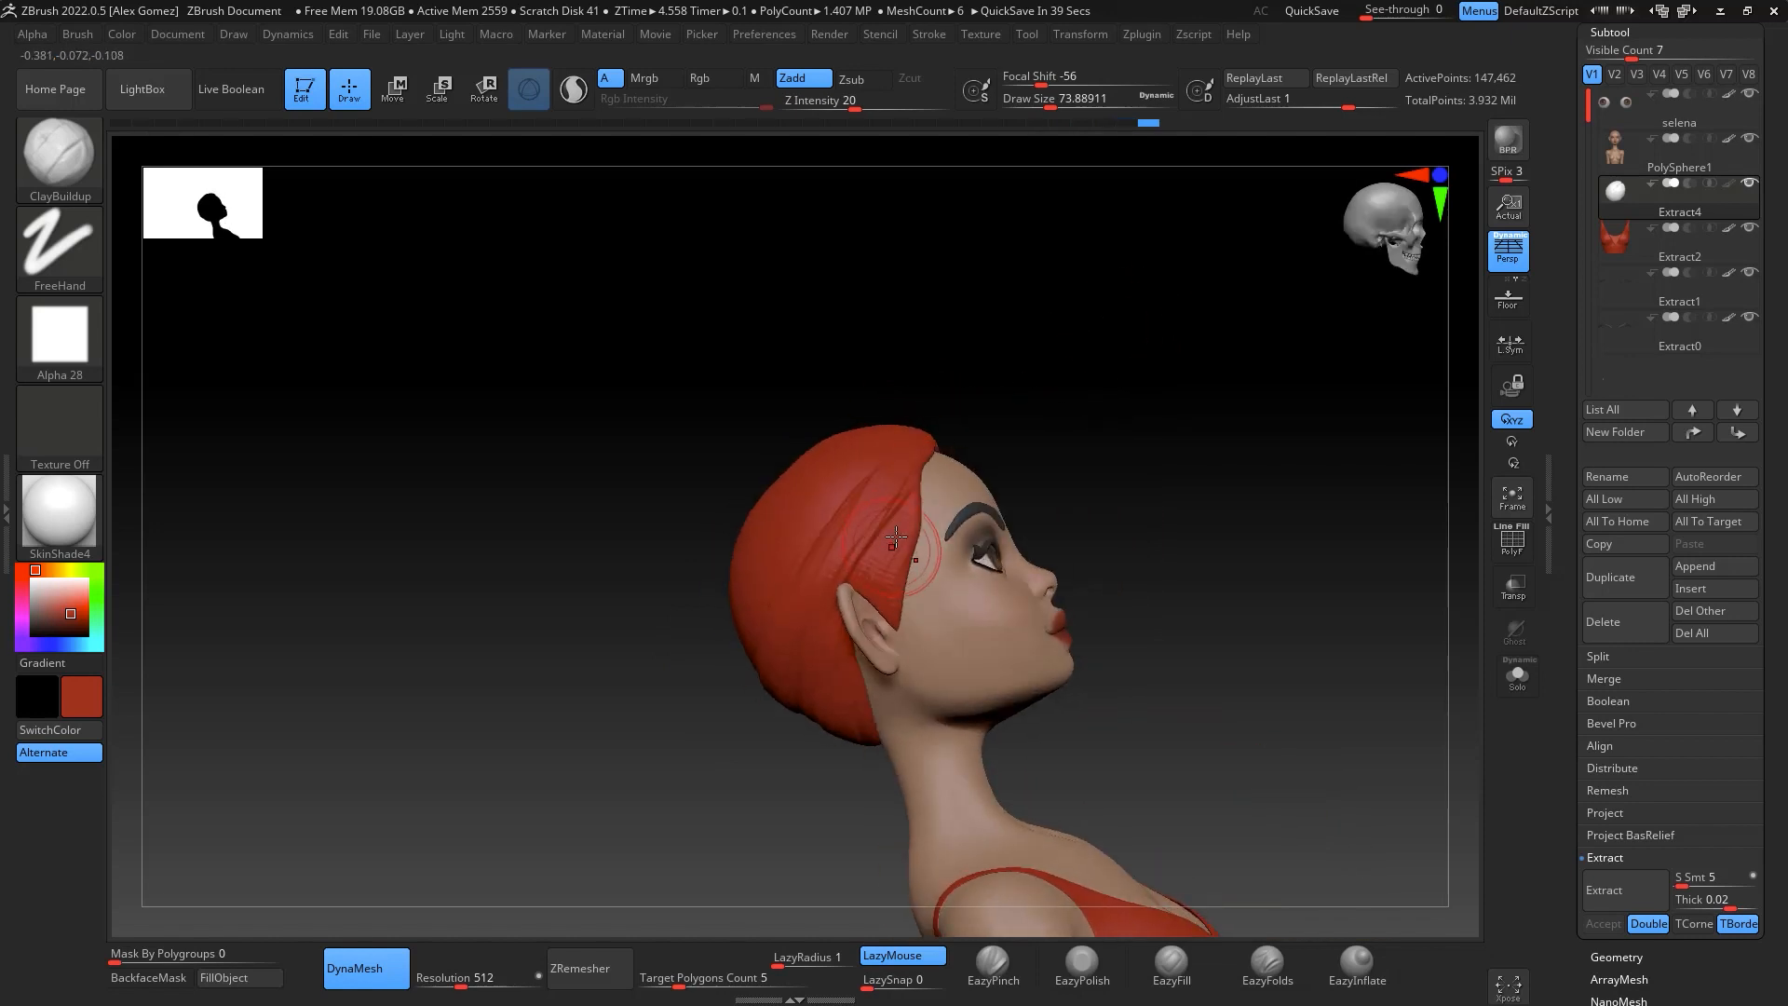
pyautogui.press('shift')
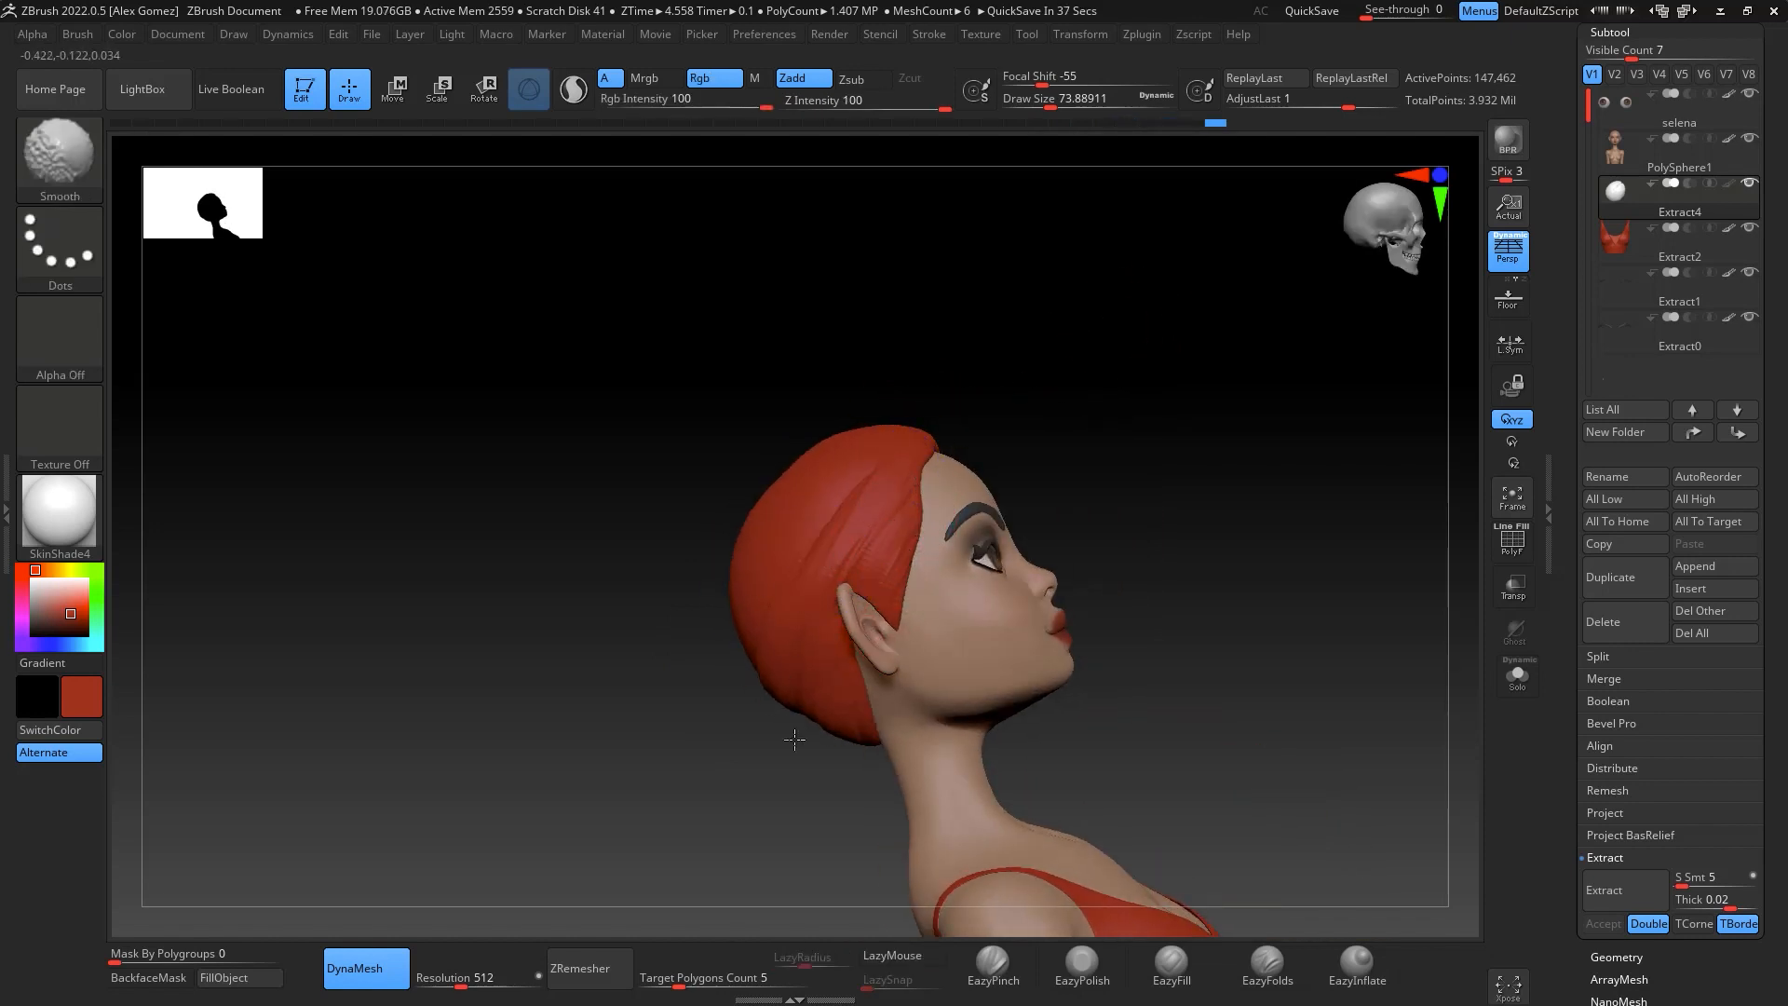
# Add ClayBuildup strands flowing from the parting over the front and back of the hair cap at a draw size of about 62
pyautogui.moveTo(1066, 404)
pyautogui.mouseDown()
pyautogui.moveTo(1137, 506)
pyautogui.moveTo(1177, 459)
pyautogui.moveTo(1155, 420)
pyautogui.mouseUp()
pyautogui.press('space')
pyautogui.moveTo(916, 415); pyautogui.dragTo(902, 415)
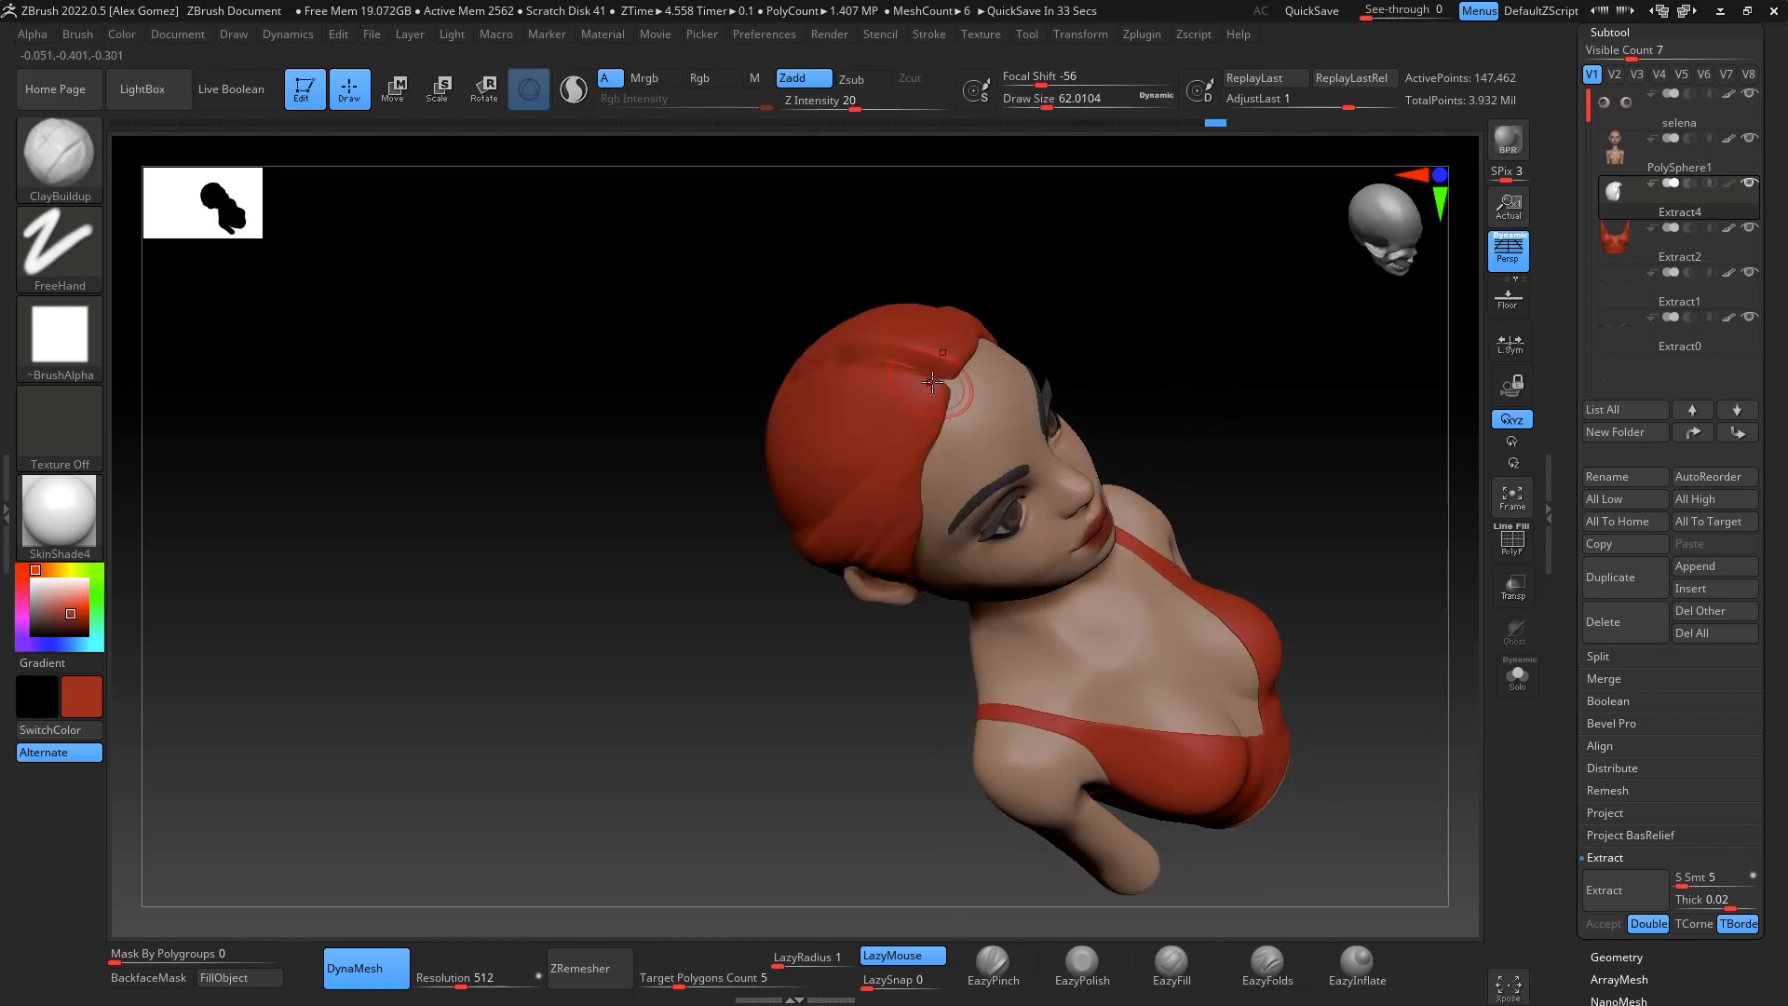
pyautogui.moveTo(875, 492); pyautogui.dragTo(891, 470)
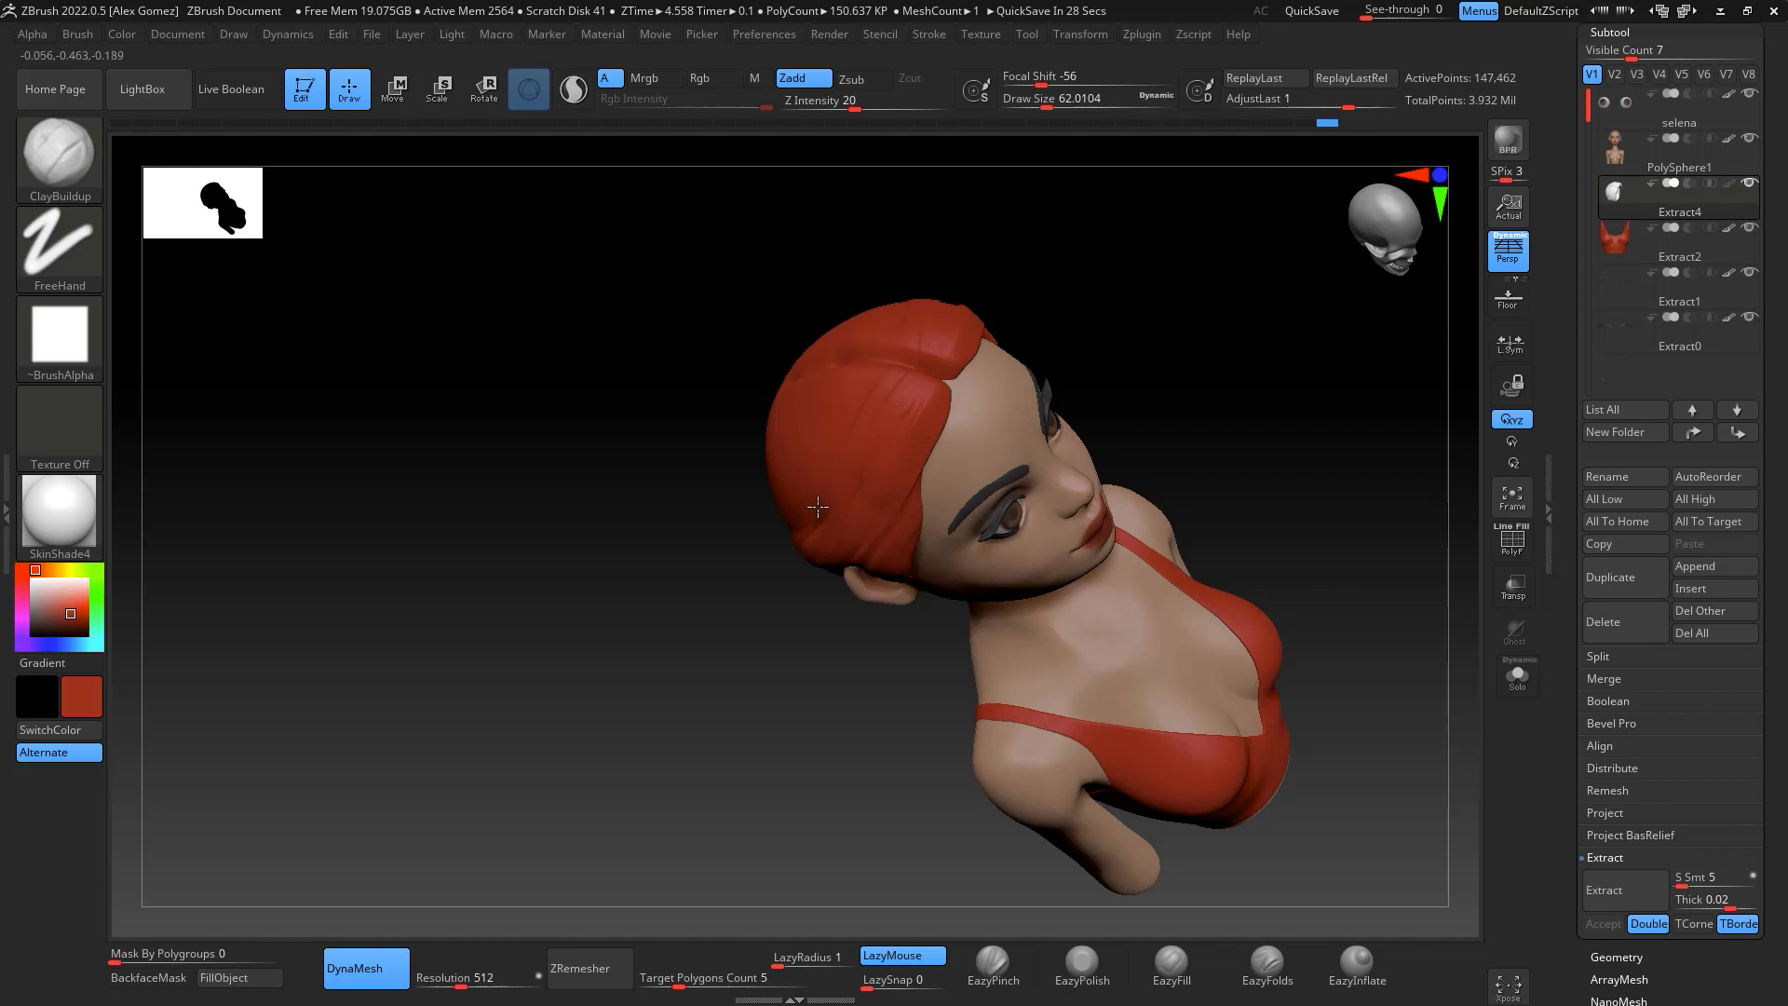
pyautogui.moveTo(1122, 265); pyautogui.dragTo(1138, 468)
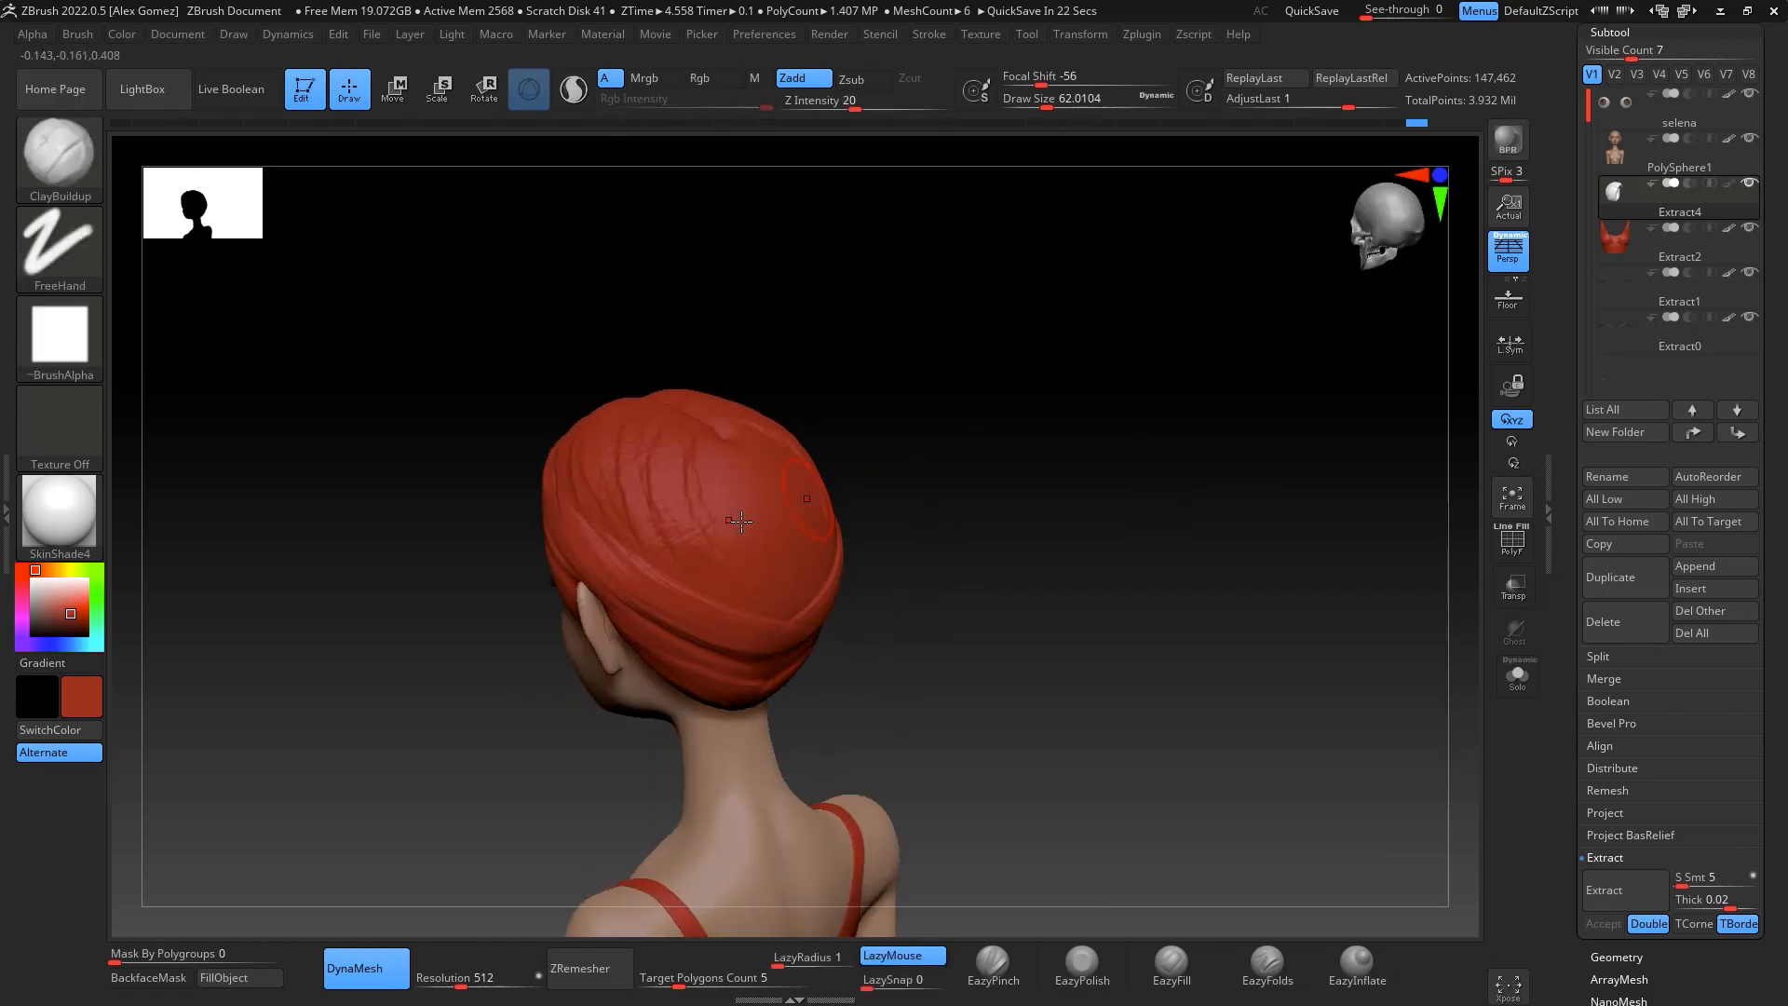
pyautogui.hotkey('ctrl', 'z')
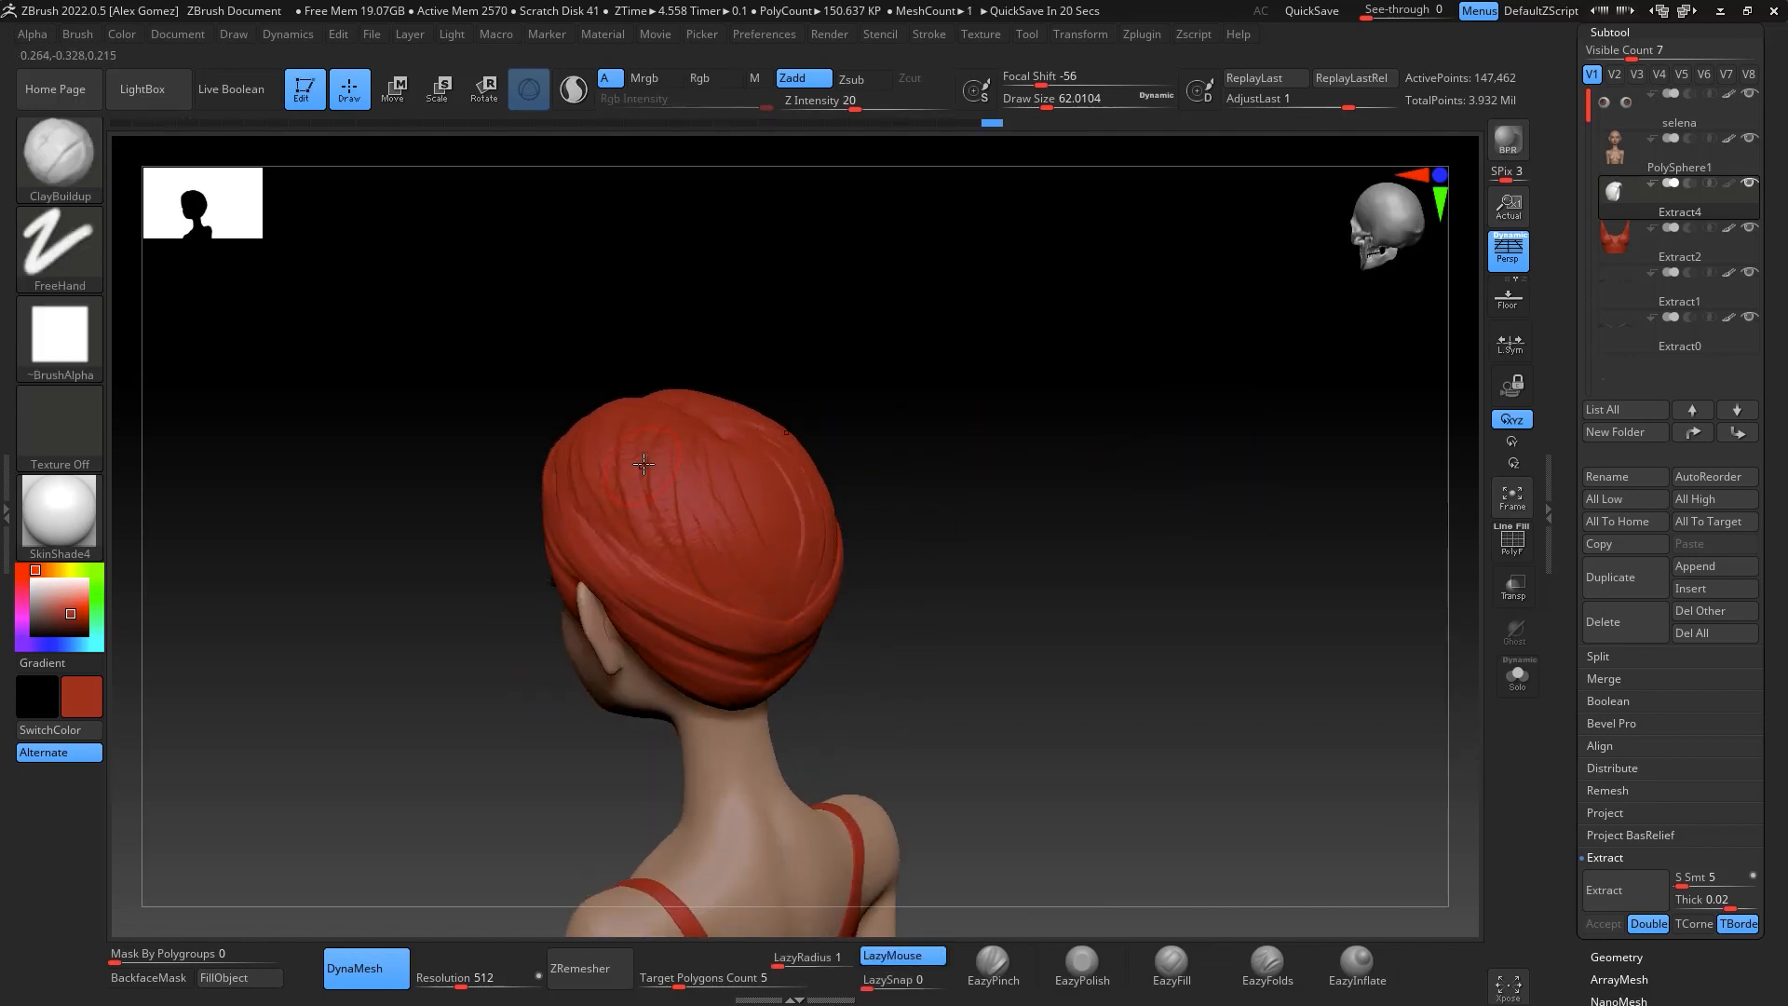
pyautogui.moveTo(975, 423); pyautogui.dragTo(725, 470)
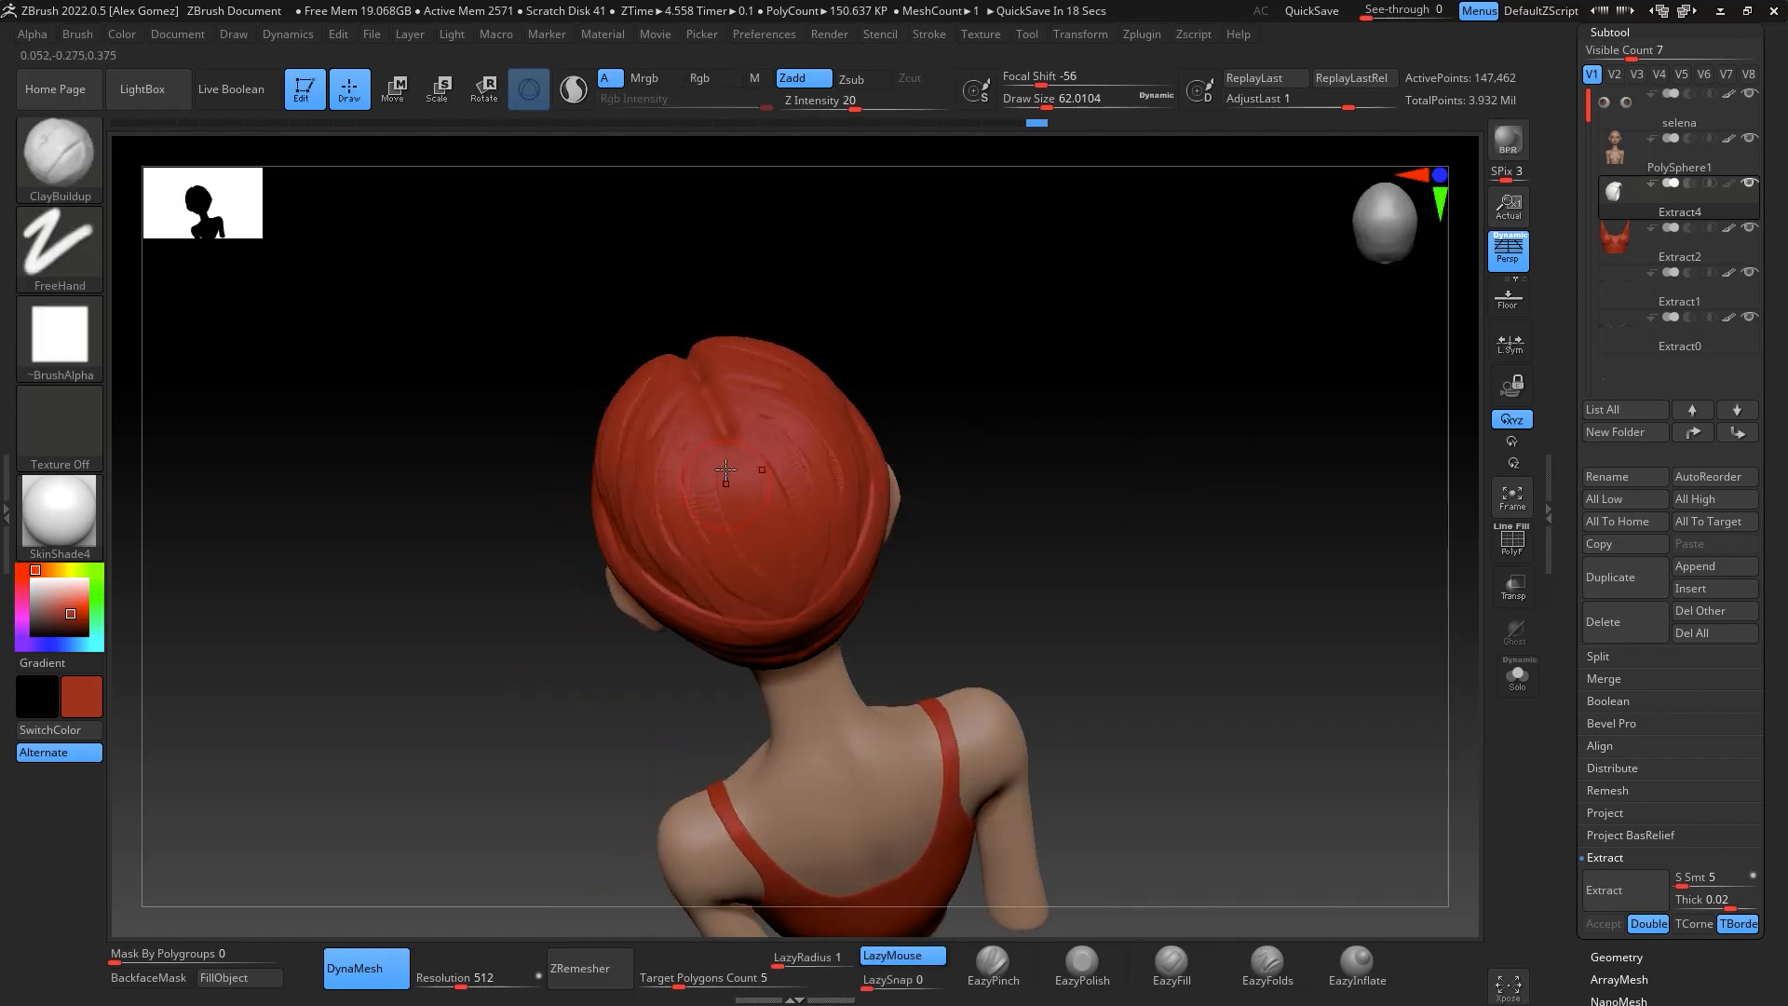
# Remesh the hair cap with DynaMesh at resolution 512 and smooth the strands over the crown, back and side
pyautogui.moveTo(891, 532)
pyautogui.mouseDown()
pyautogui.moveTo(1201, 515)
pyautogui.moveTo(1325, 487)
pyautogui.moveTo(1342, 511)
pyautogui.moveTo(1266, 507)
pyautogui.moveTo(1117, 437)
pyautogui.mouseUp()
pyautogui.press('ctrl')
pyautogui.press('shift')
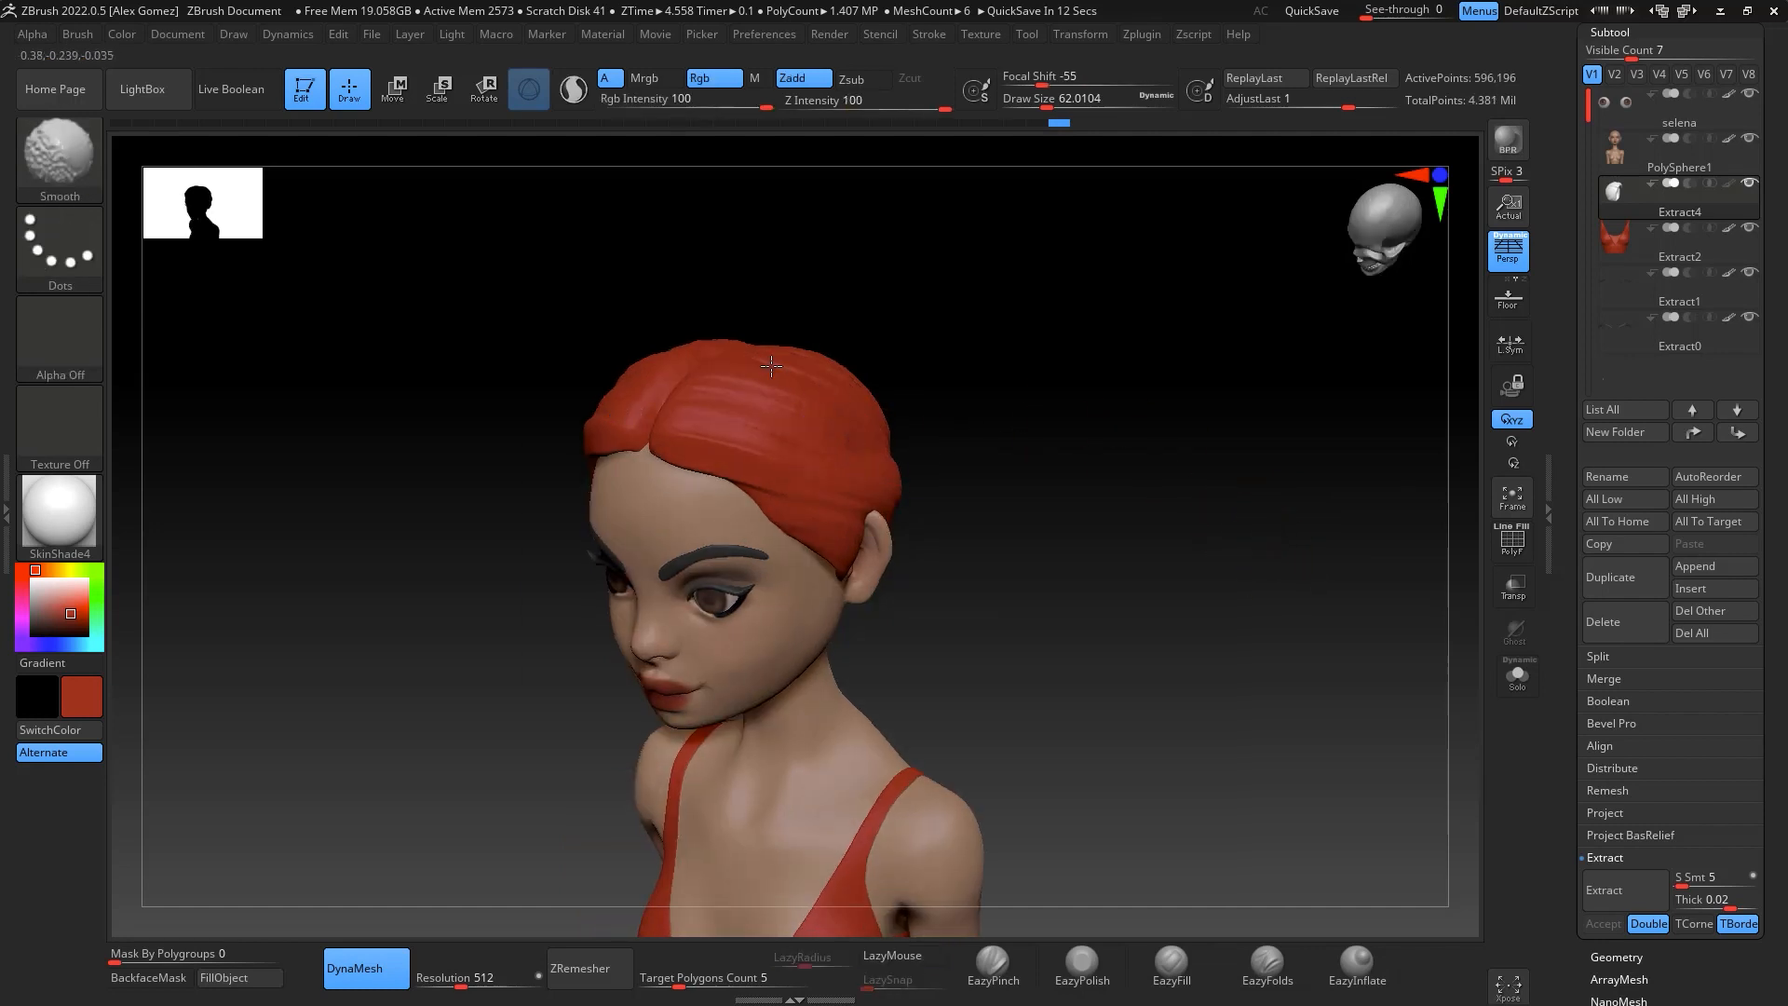
pyautogui.keyDown('shift'); pyautogui.moveTo(1137, 354); pyautogui.dragTo(731, 400); pyautogui.keyUp('shift')
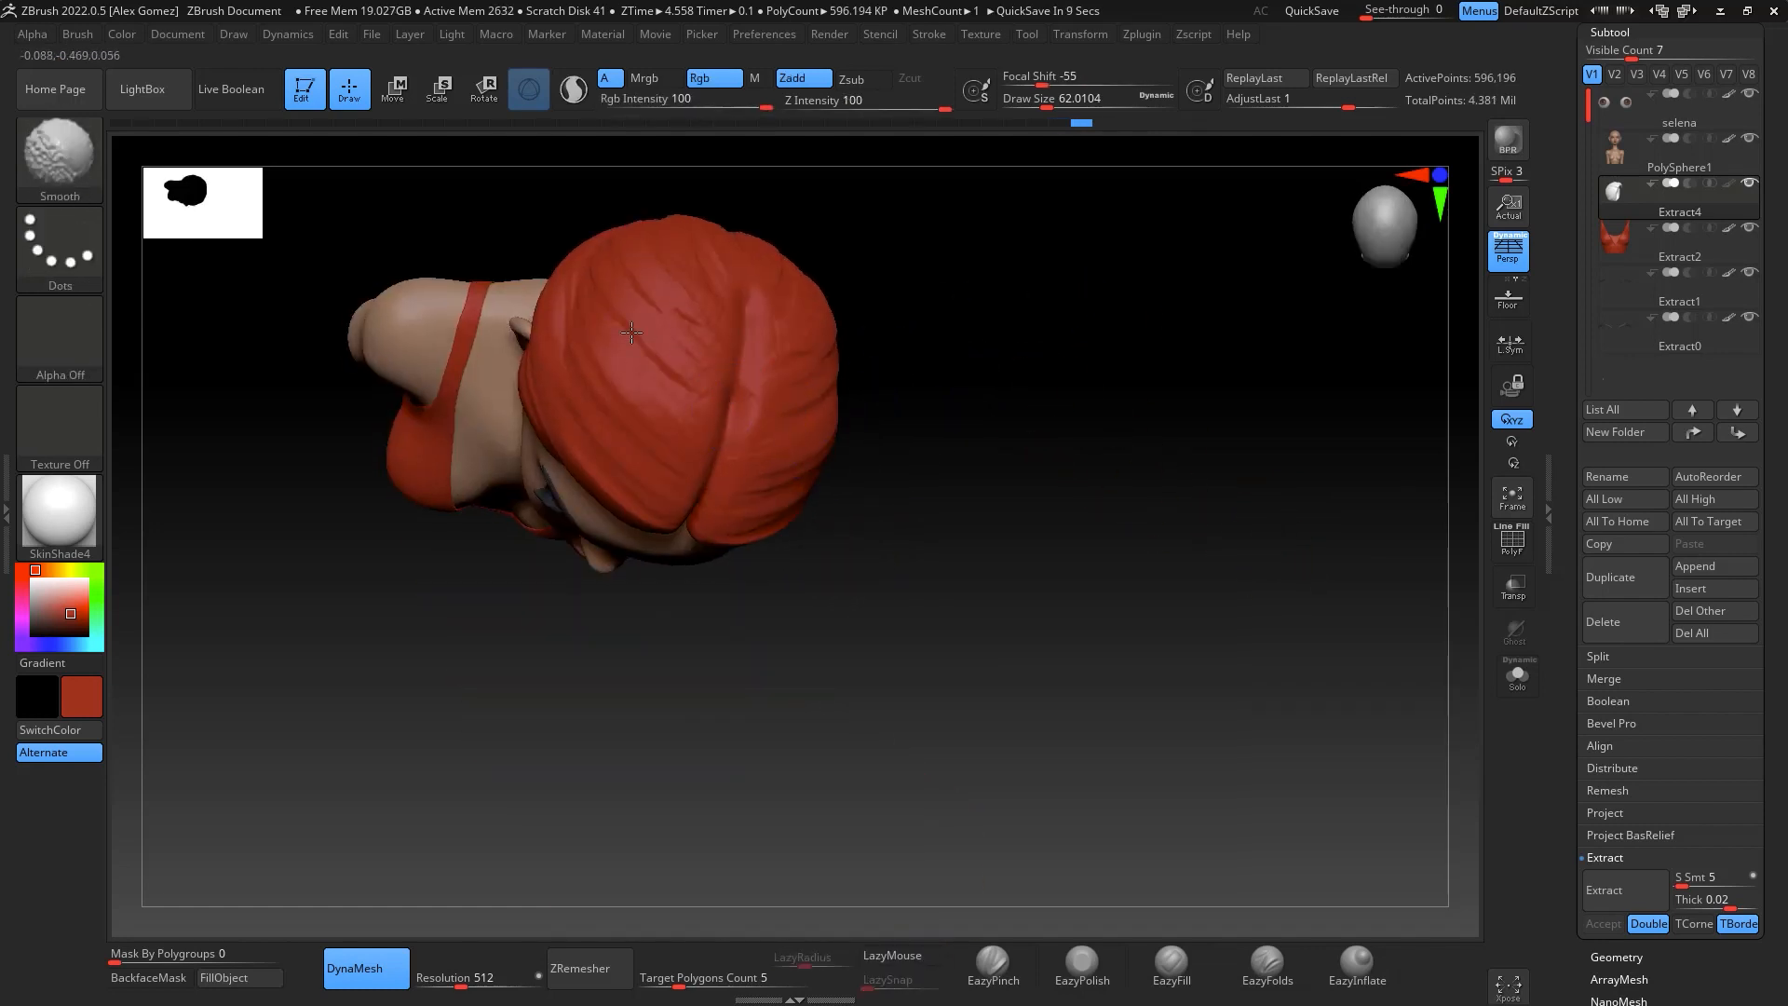
pyautogui.moveTo(1136, 409); pyautogui.dragTo(894, 326)
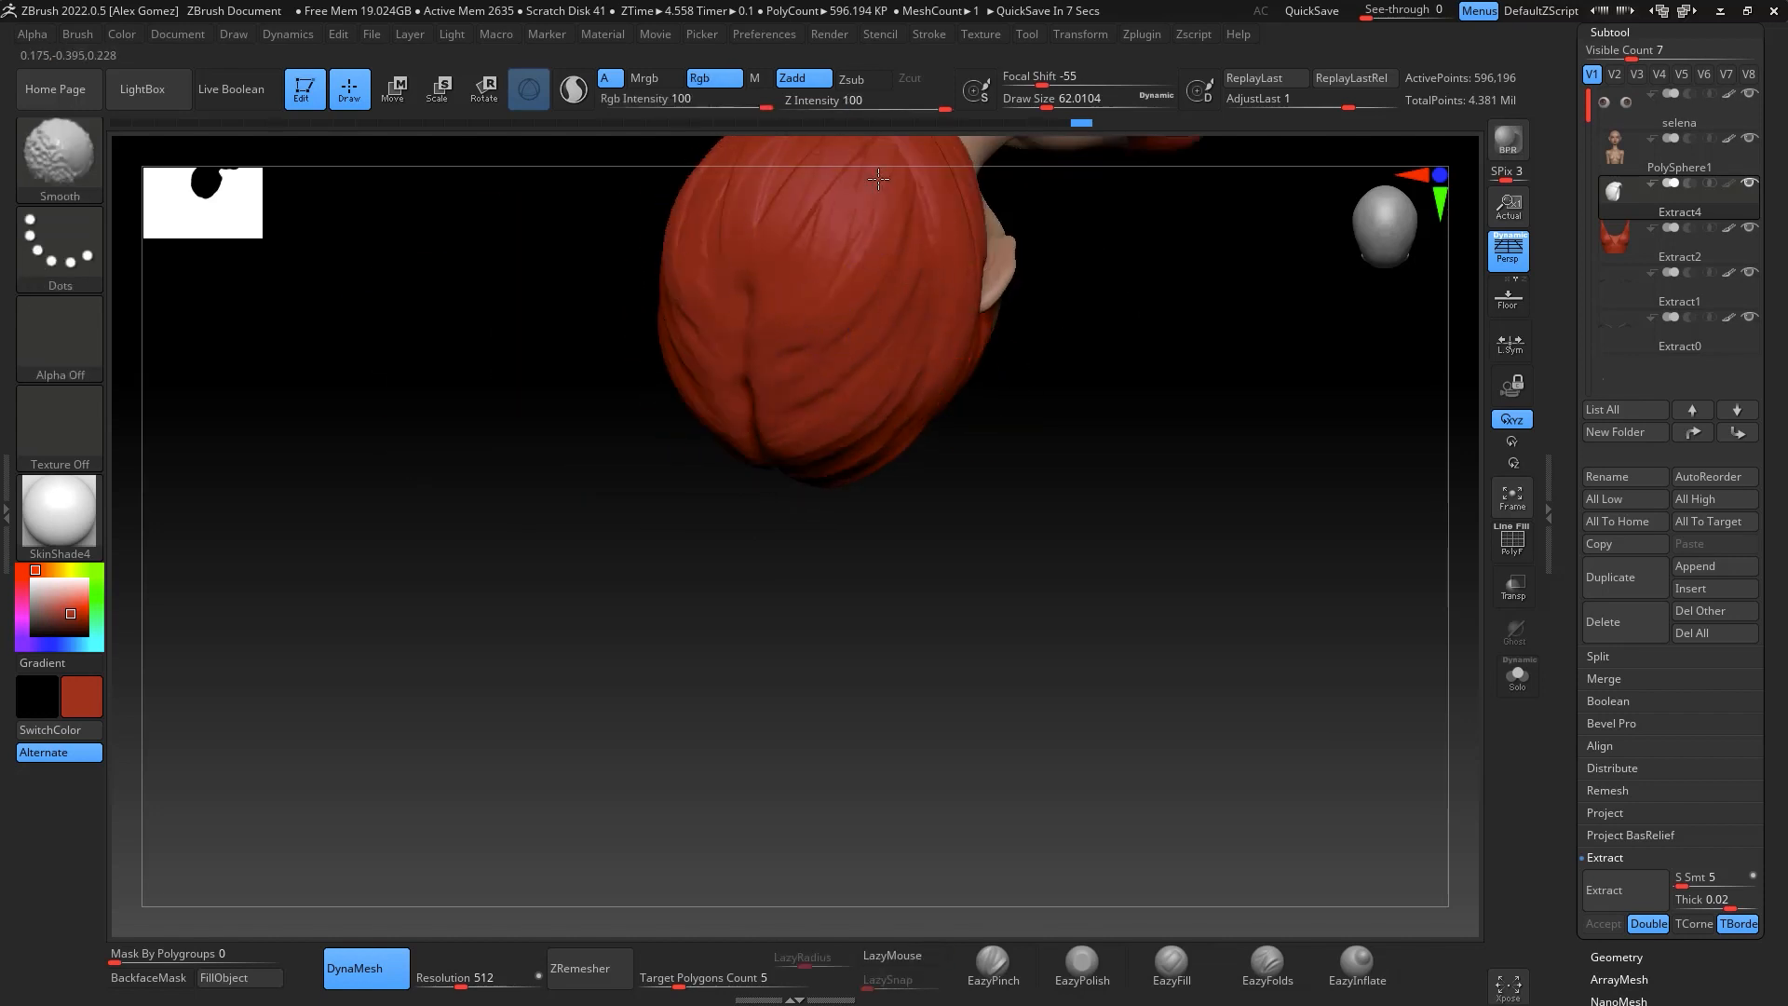
pyautogui.keyDown('alt'); pyautogui.moveTo(1211, 490); pyautogui.dragTo(1207, 695); pyautogui.keyUp('alt')
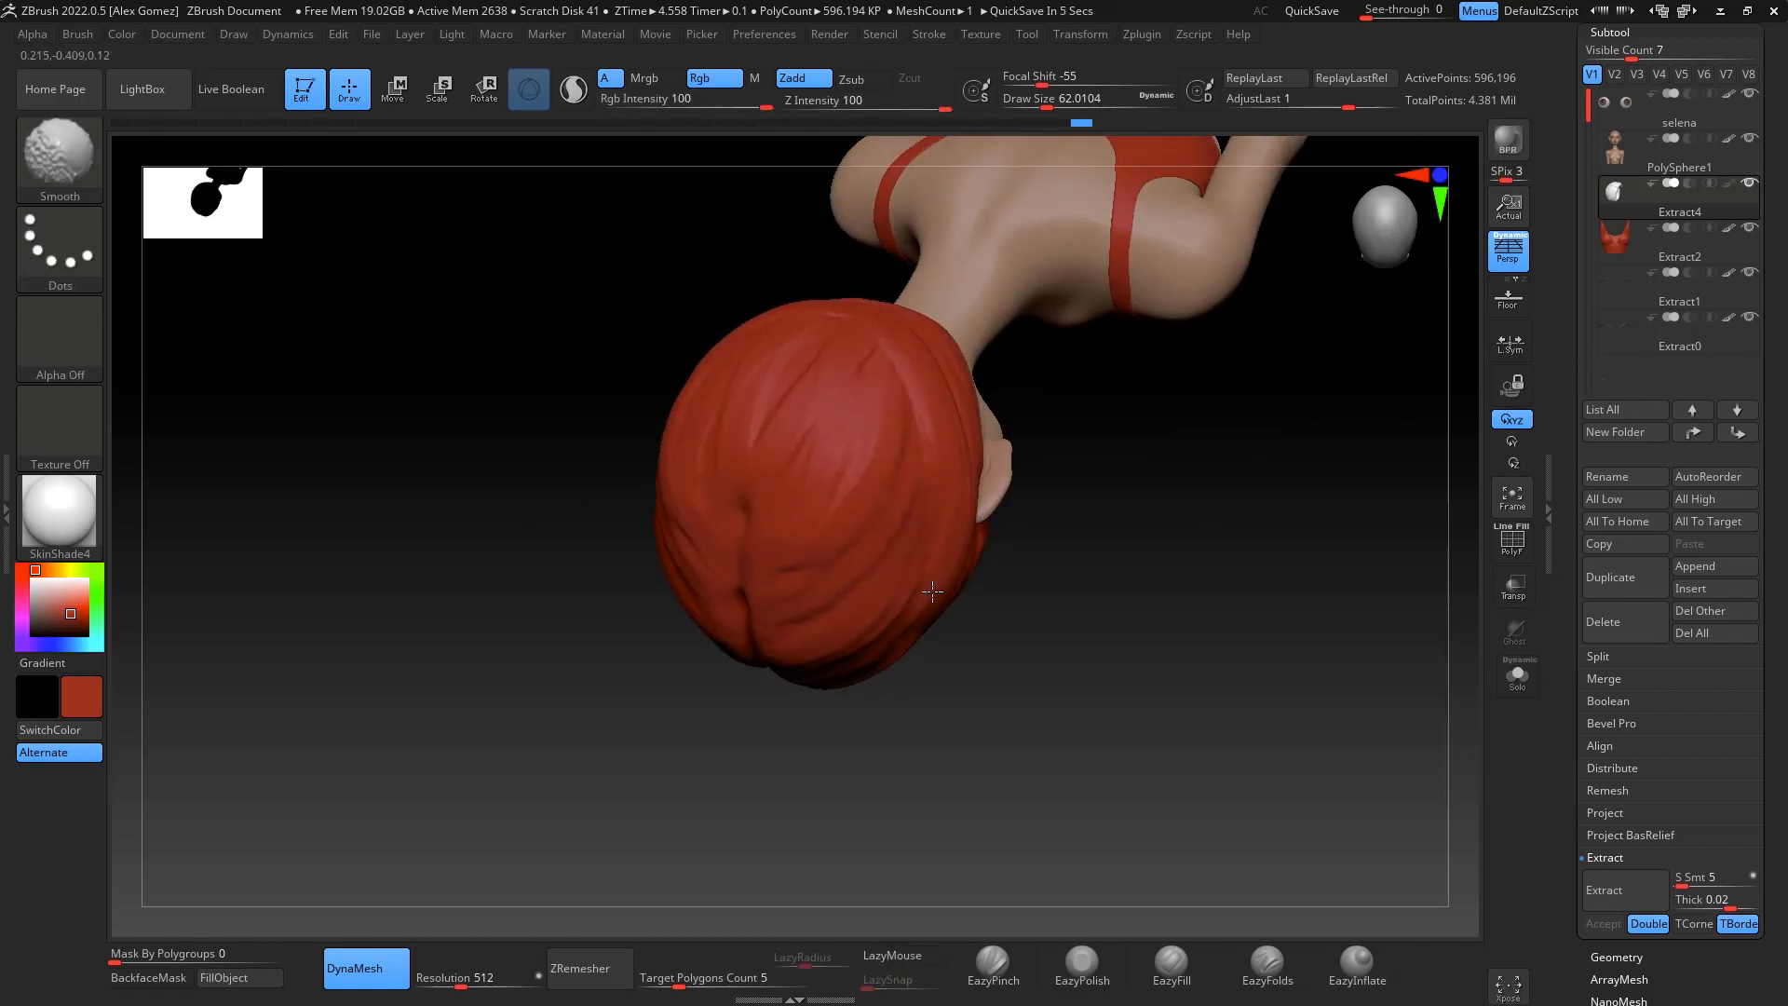
pyautogui.moveTo(1261, 646); pyautogui.dragTo(1206, 665)
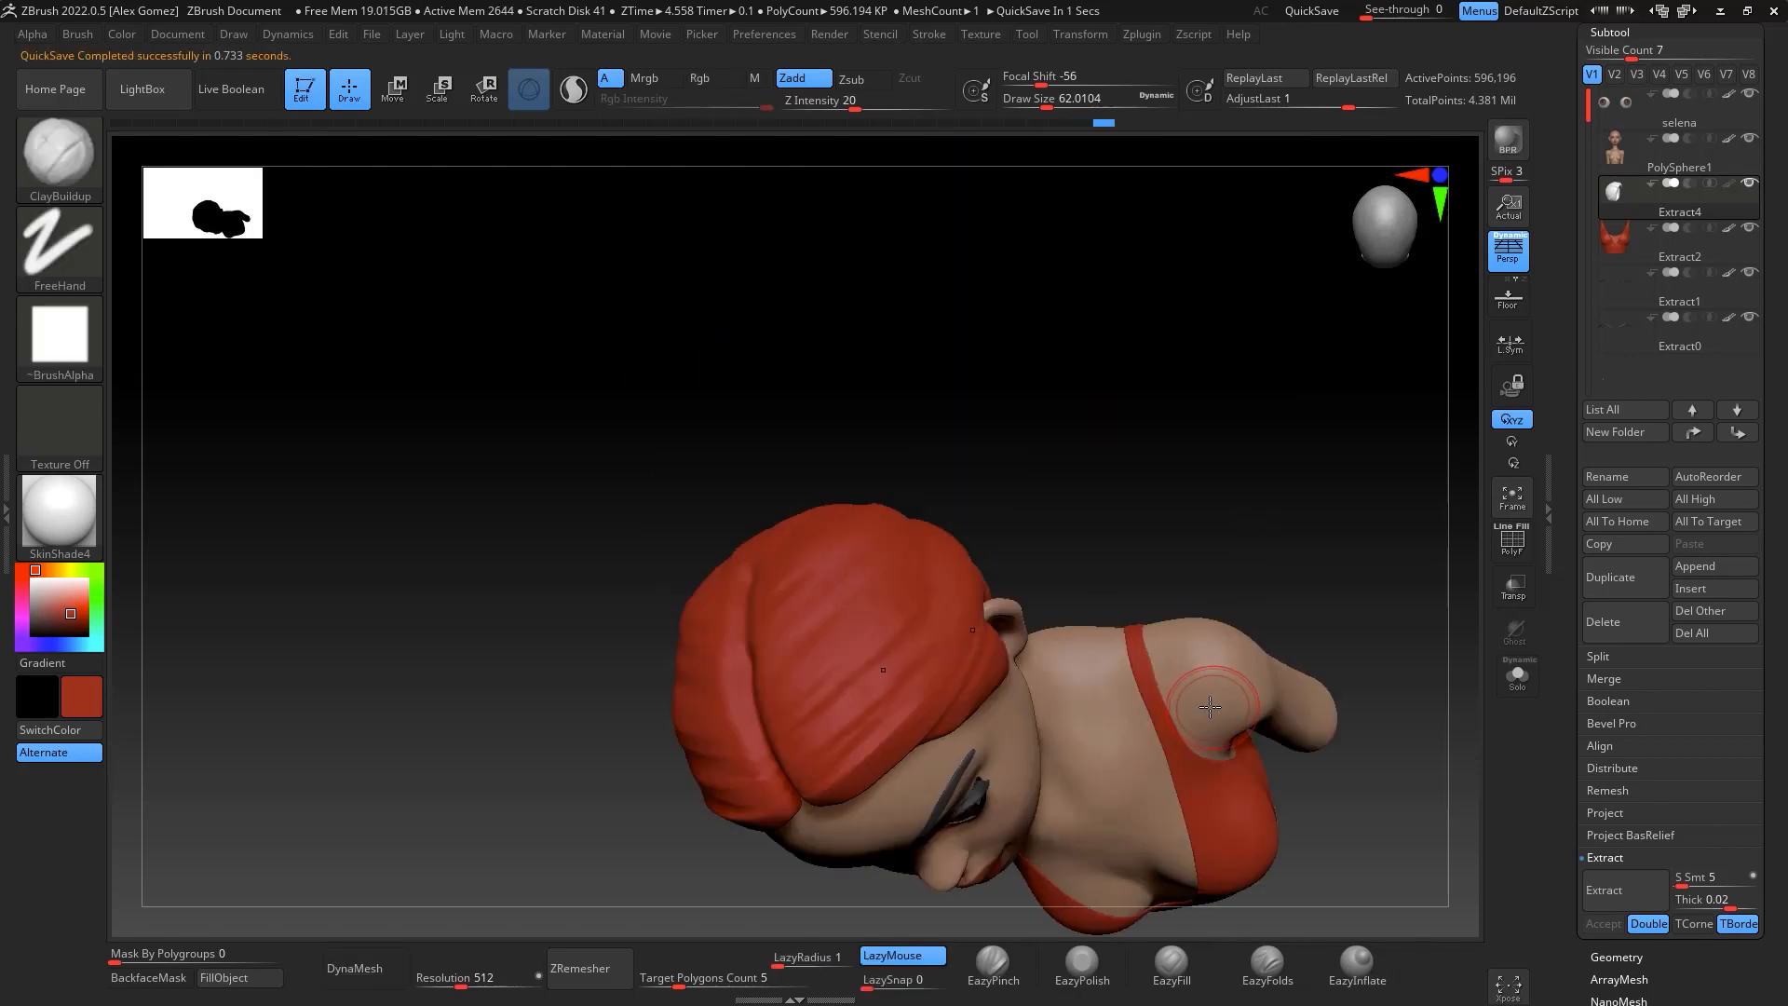
pyautogui.moveTo(1237, 802)
pyautogui.mouseDown()
pyautogui.moveTo(1288, 368)
pyautogui.moveTo(1254, 438)
pyautogui.moveTo(1256, 599)
pyautogui.moveTo(1248, 520)
pyautogui.mouseUp()
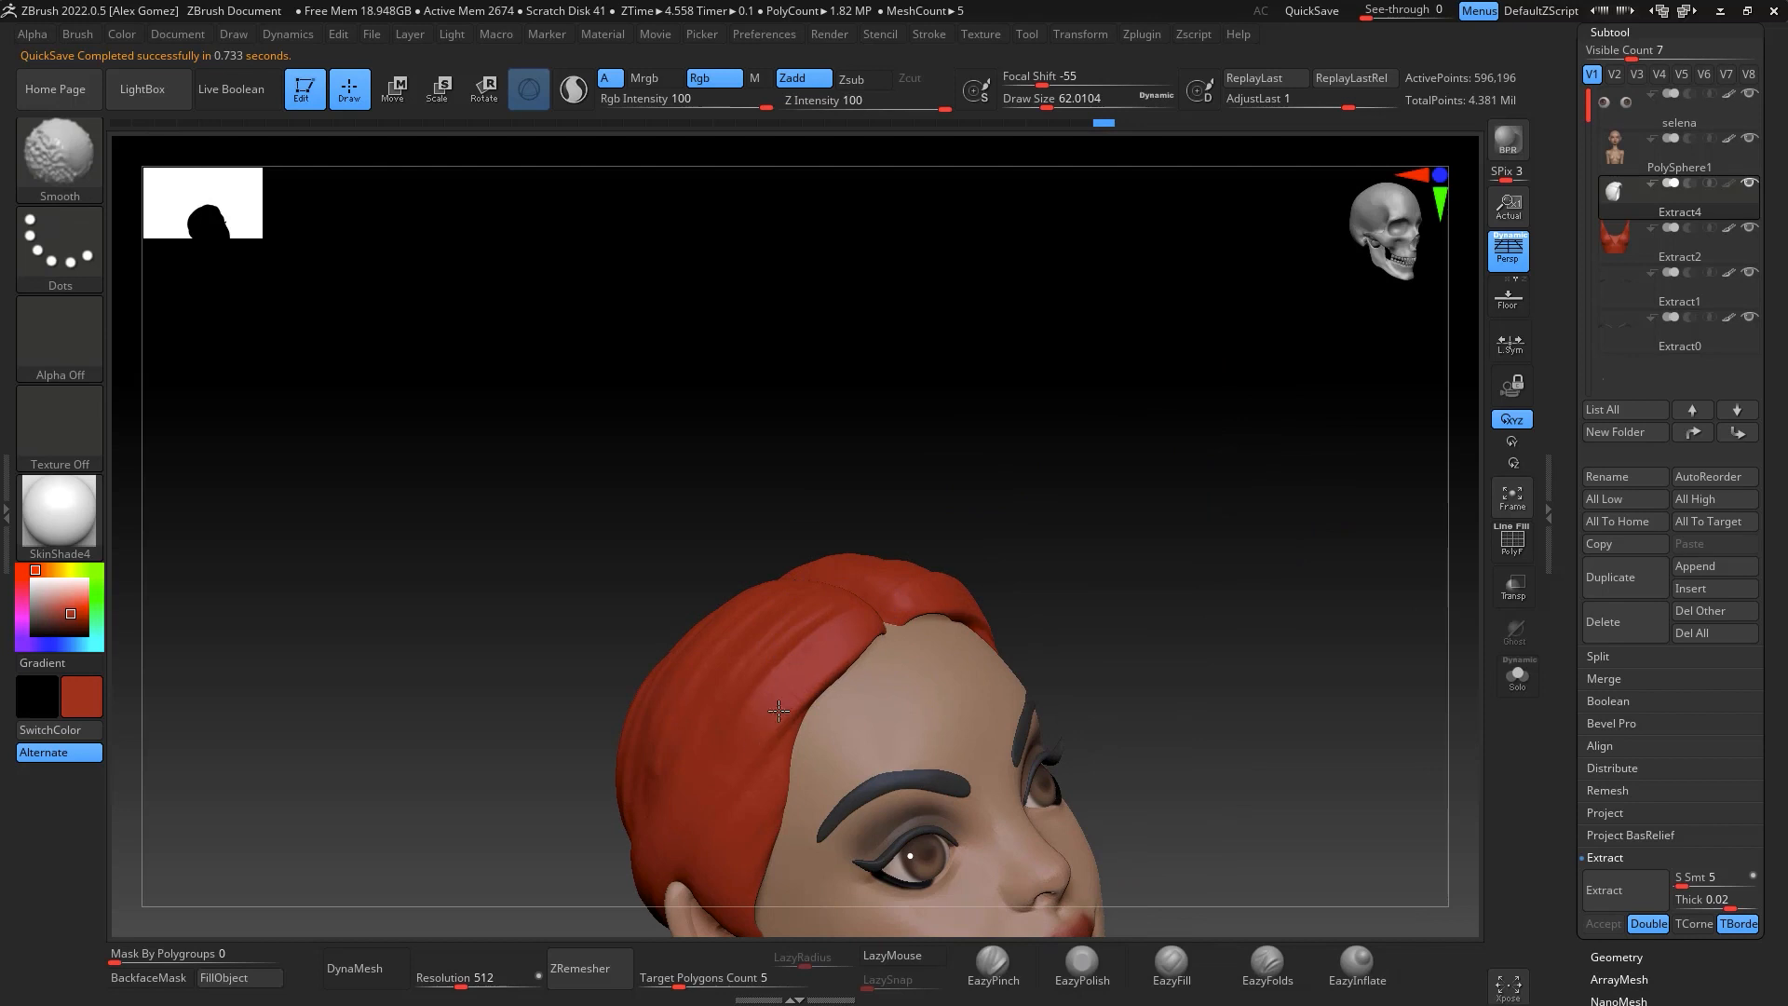
pyautogui.moveTo(1270, 372)
pyautogui.mouseDown()
pyautogui.moveTo(1269, 403)
pyautogui.moveTo(1297, 415)
pyautogui.moveTo(1250, 436)
pyautogui.moveTo(1338, 463)
pyautogui.moveTo(1294, 475)
pyautogui.moveTo(1271, 451)
pyautogui.moveTo(1305, 540)
pyautogui.moveTo(1269, 464)
pyautogui.mouseUp()
# Isolate the hair cap and examine its inner surface with and without the polyframe display
pyautogui.click(1517, 675)
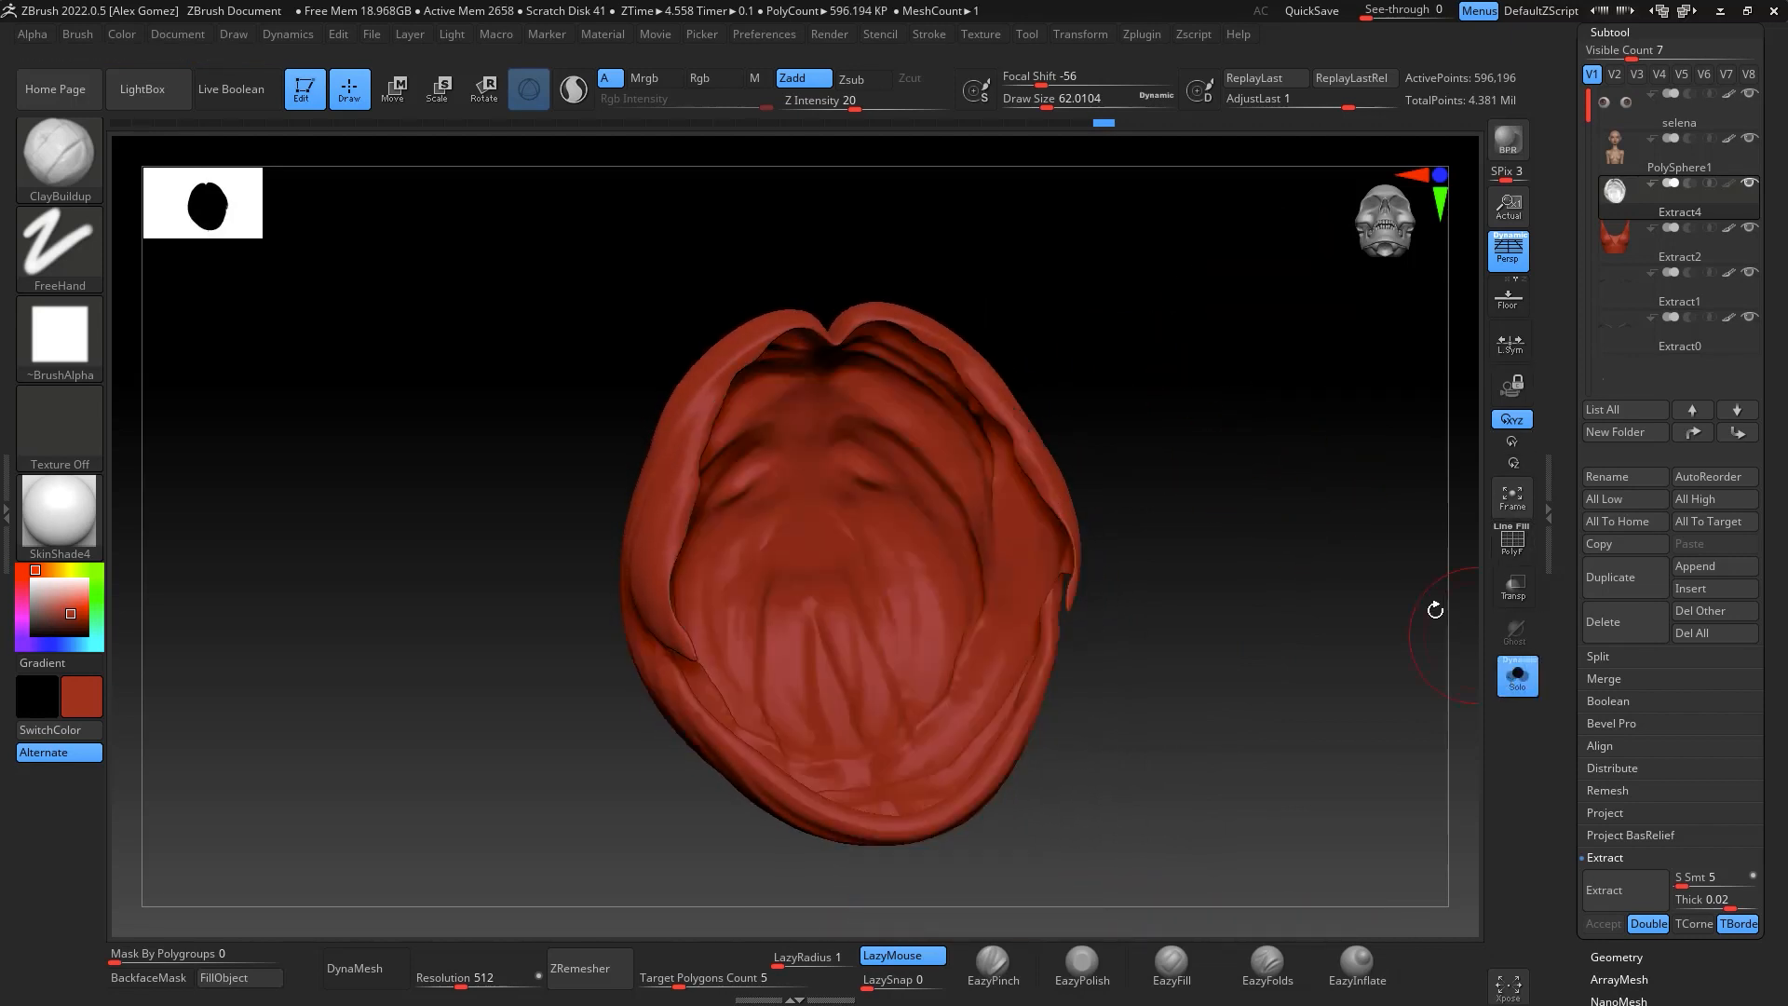
pyautogui.moveTo(1434, 611); pyautogui.dragTo(985, 398)
pyautogui.moveTo(1309, 429); pyautogui.dragTo(1361, 627)
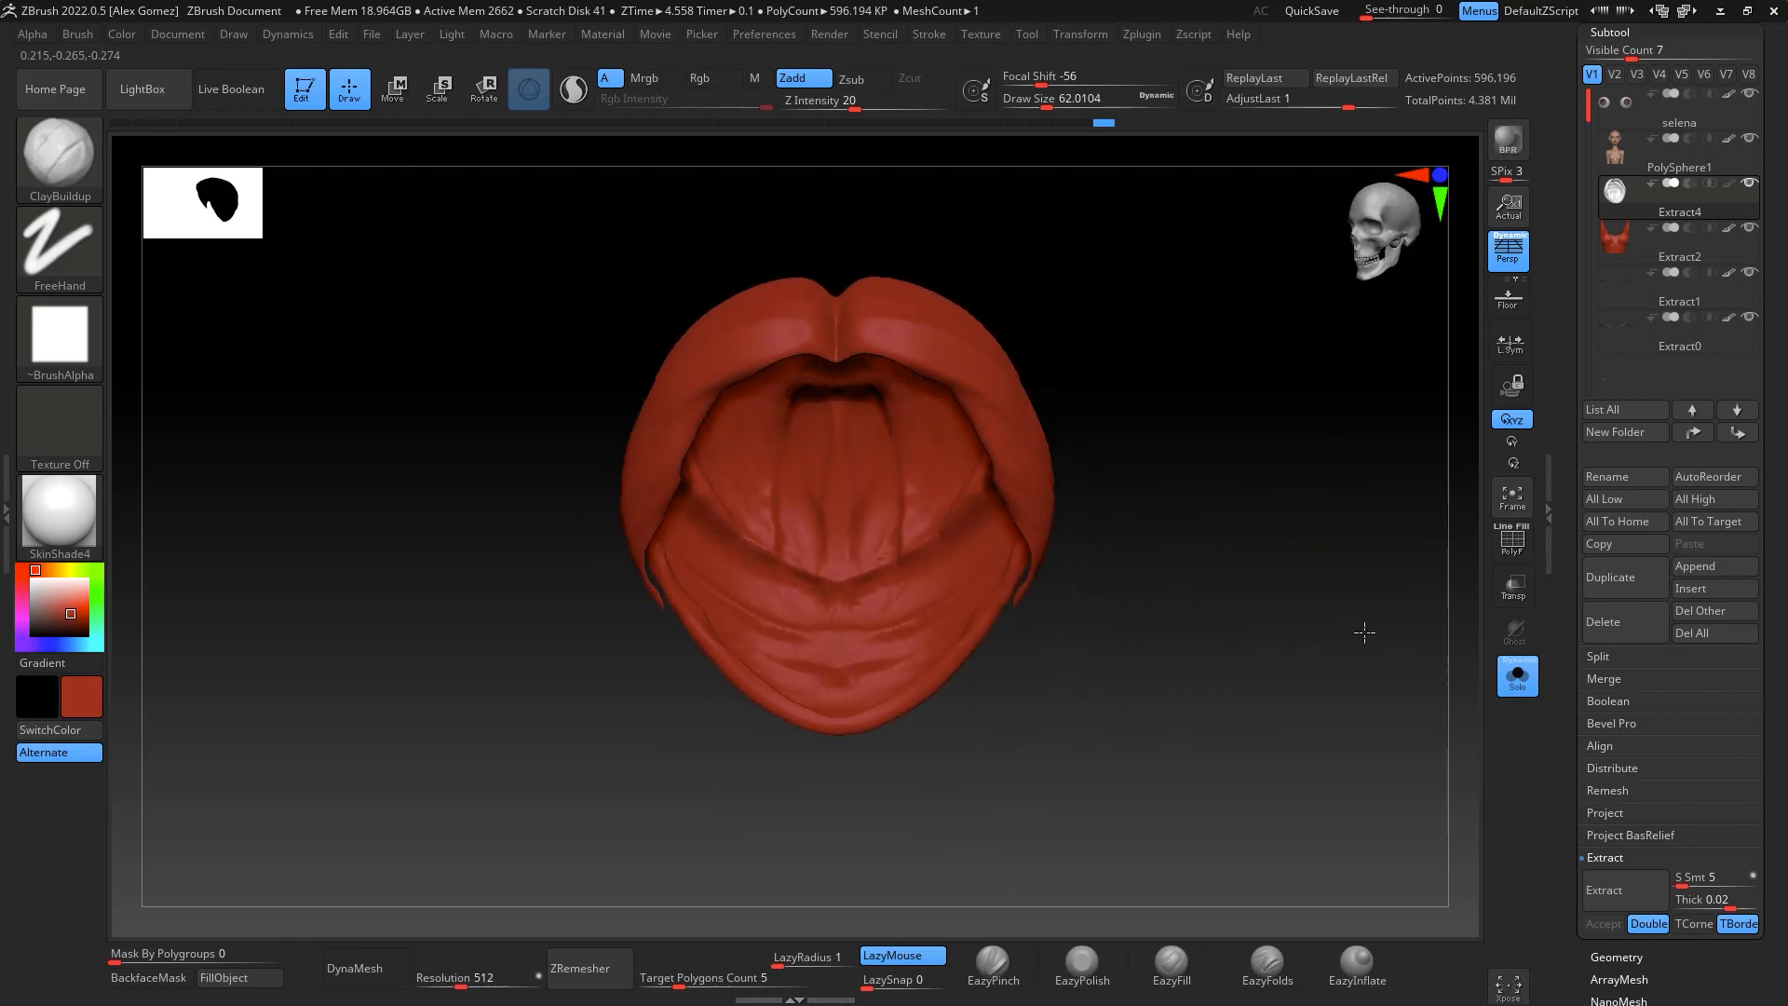
pyautogui.moveTo(1328, 547); pyautogui.dragTo(1476, 476)
pyautogui.click(1516, 556)
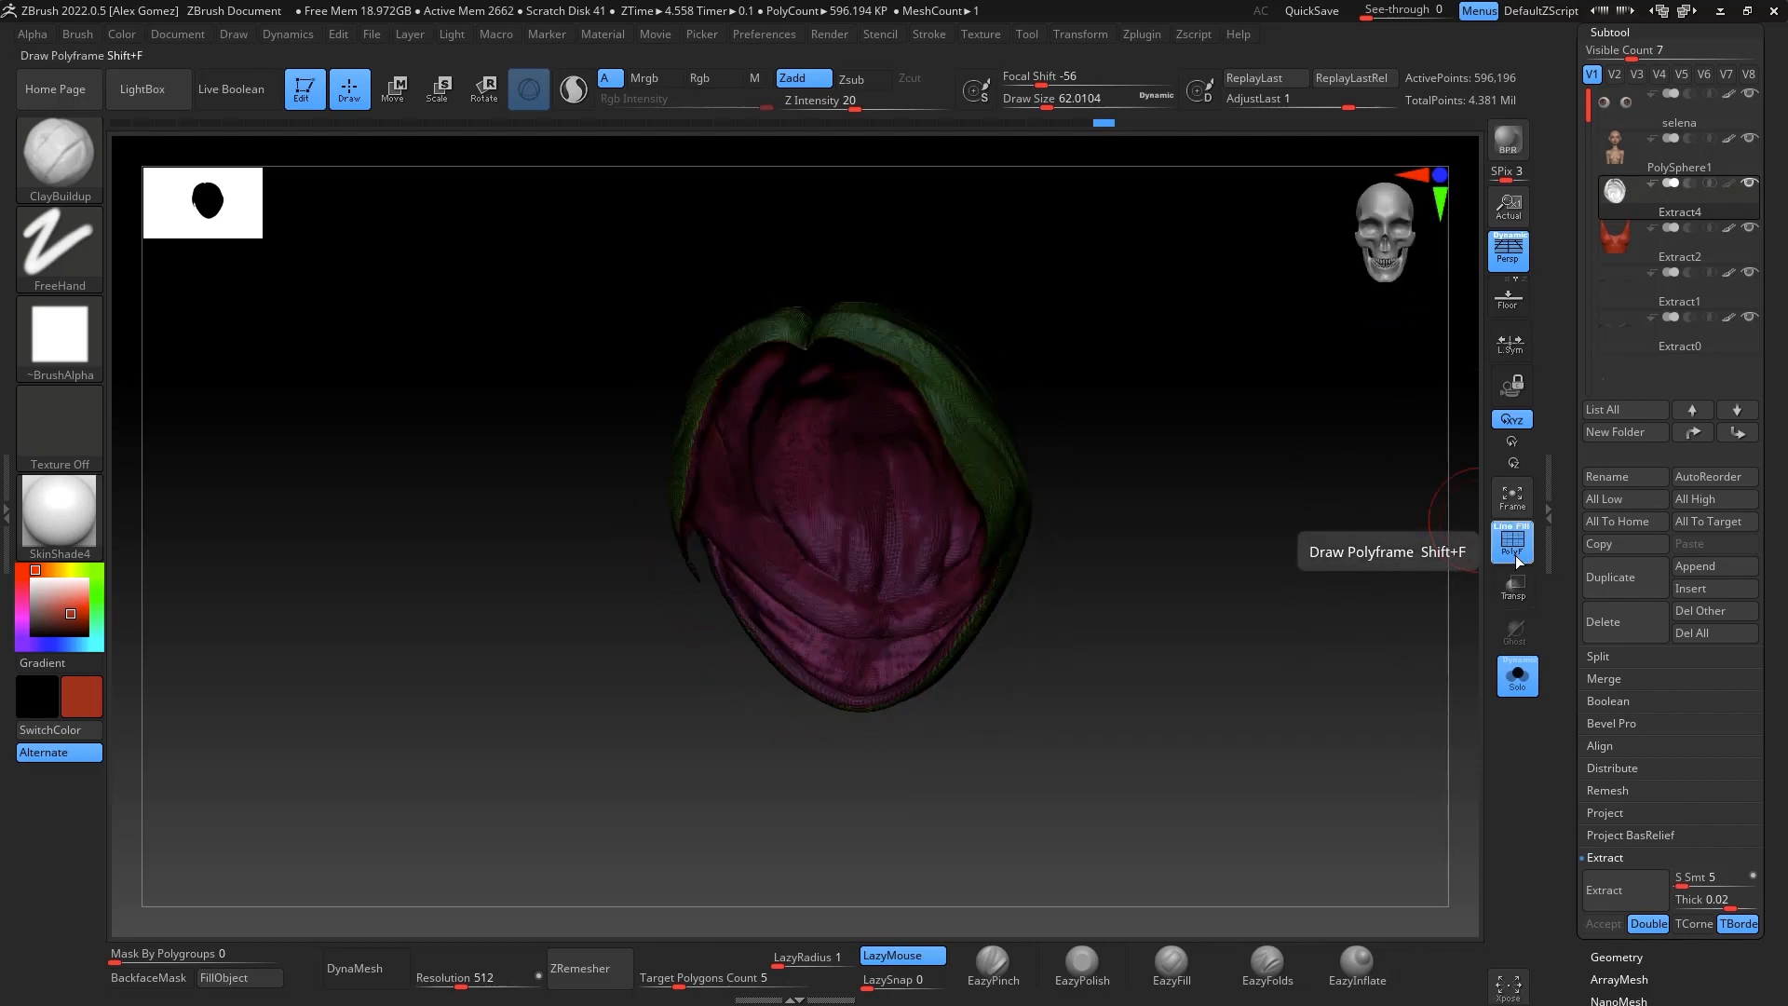
pyautogui.moveTo(1322, 596)
pyautogui.mouseDown()
pyautogui.moveTo(1261, 670)
pyautogui.moveTo(1286, 583)
pyautogui.moveTo(1257, 619)
pyautogui.moveTo(1276, 657)
pyautogui.moveTo(1340, 588)
pyautogui.mouseUp()
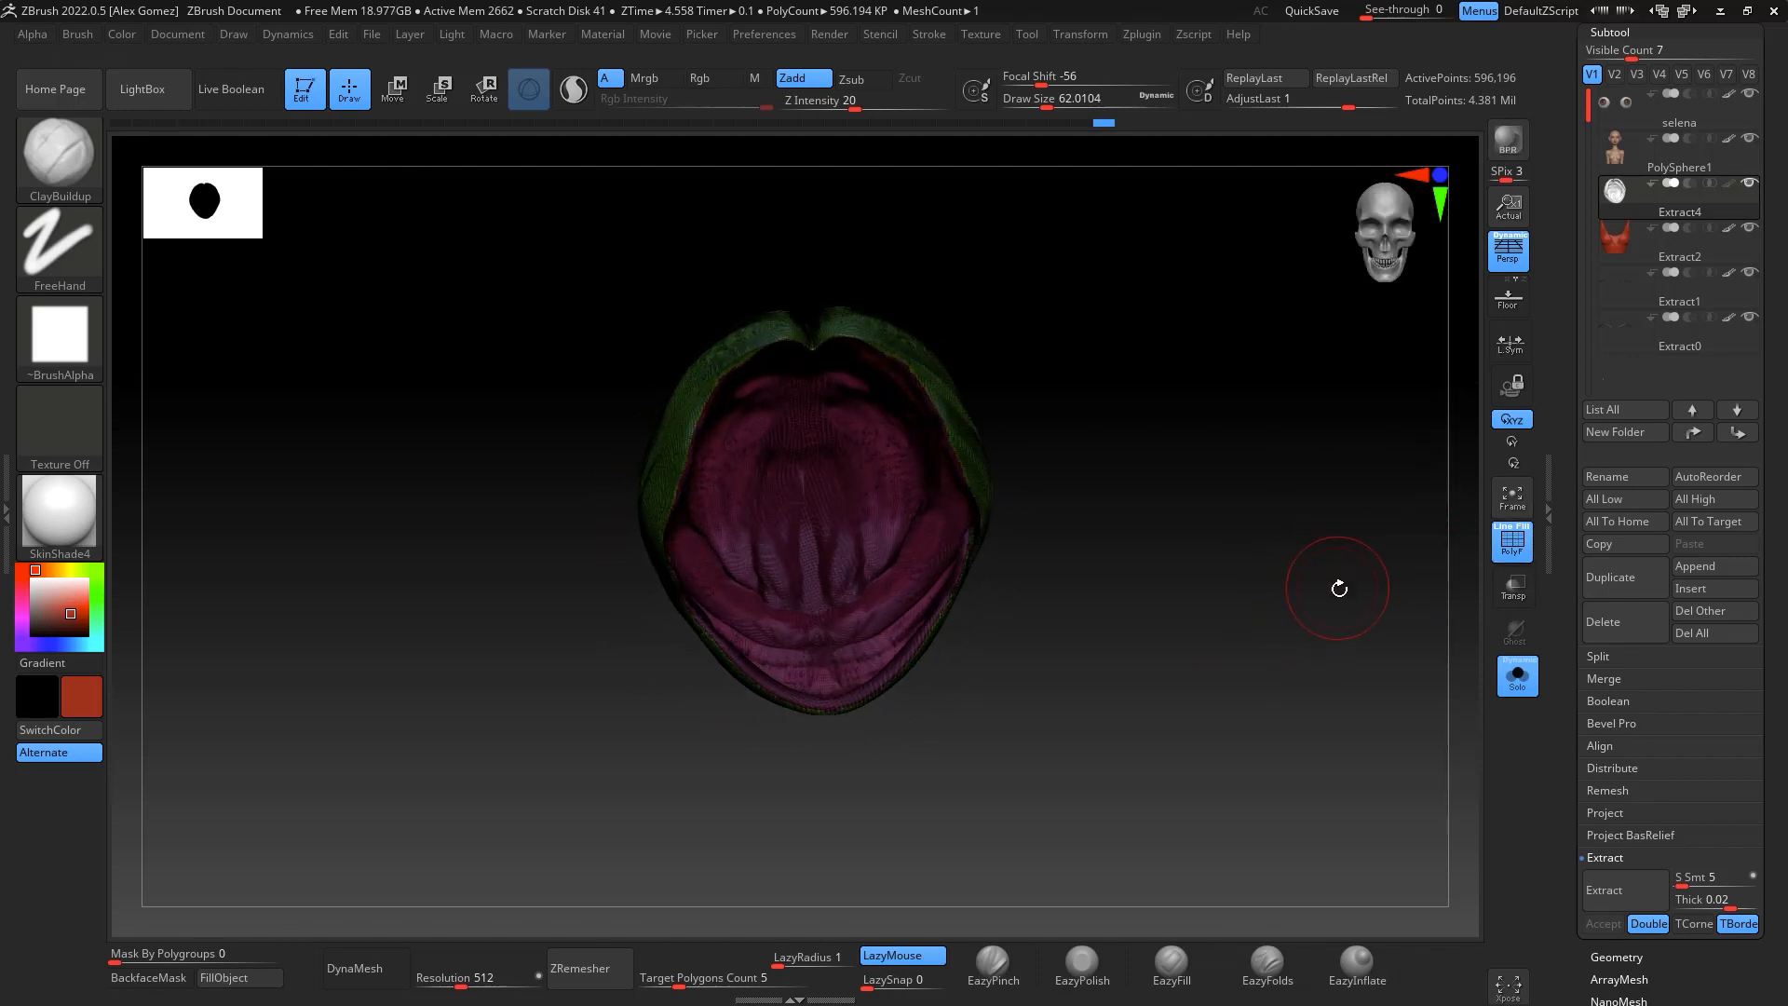
pyautogui.click(1518, 688)
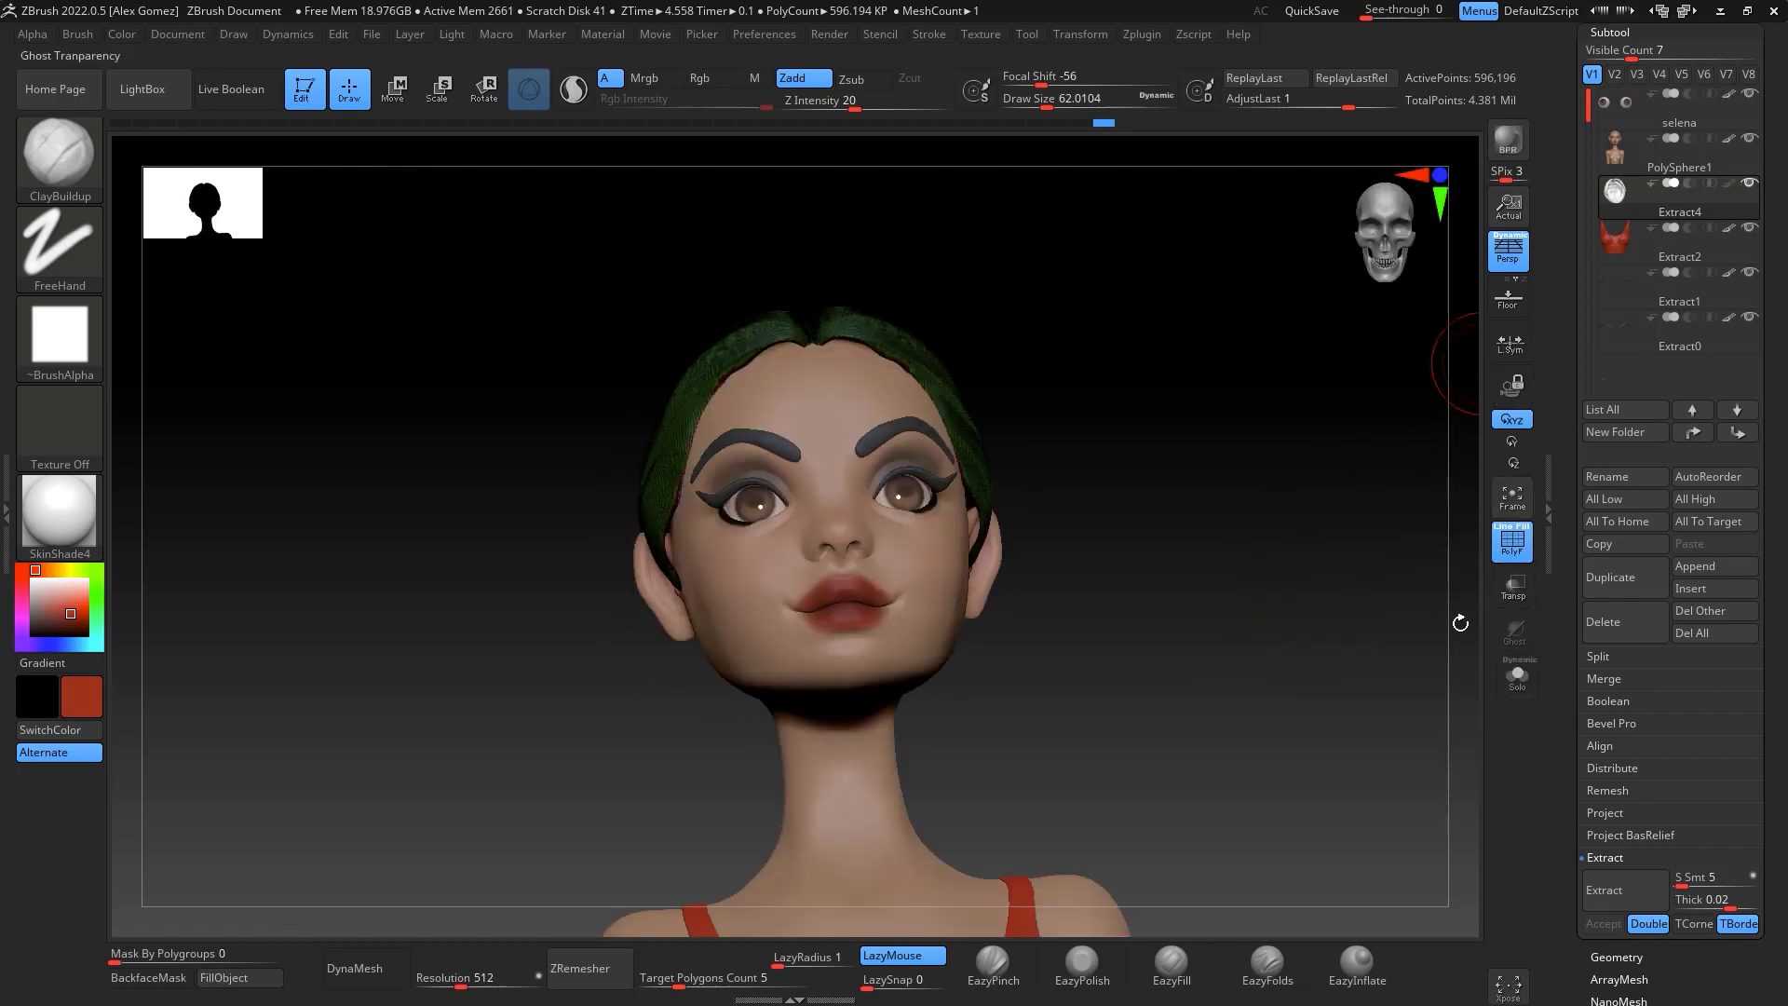
pyautogui.click(1522, 555)
# Revert the hair cap to its smooth state before the strand strokes and turn on backface masking
pyautogui.moveTo(1304, 615); pyautogui.dragTo(1283, 650)
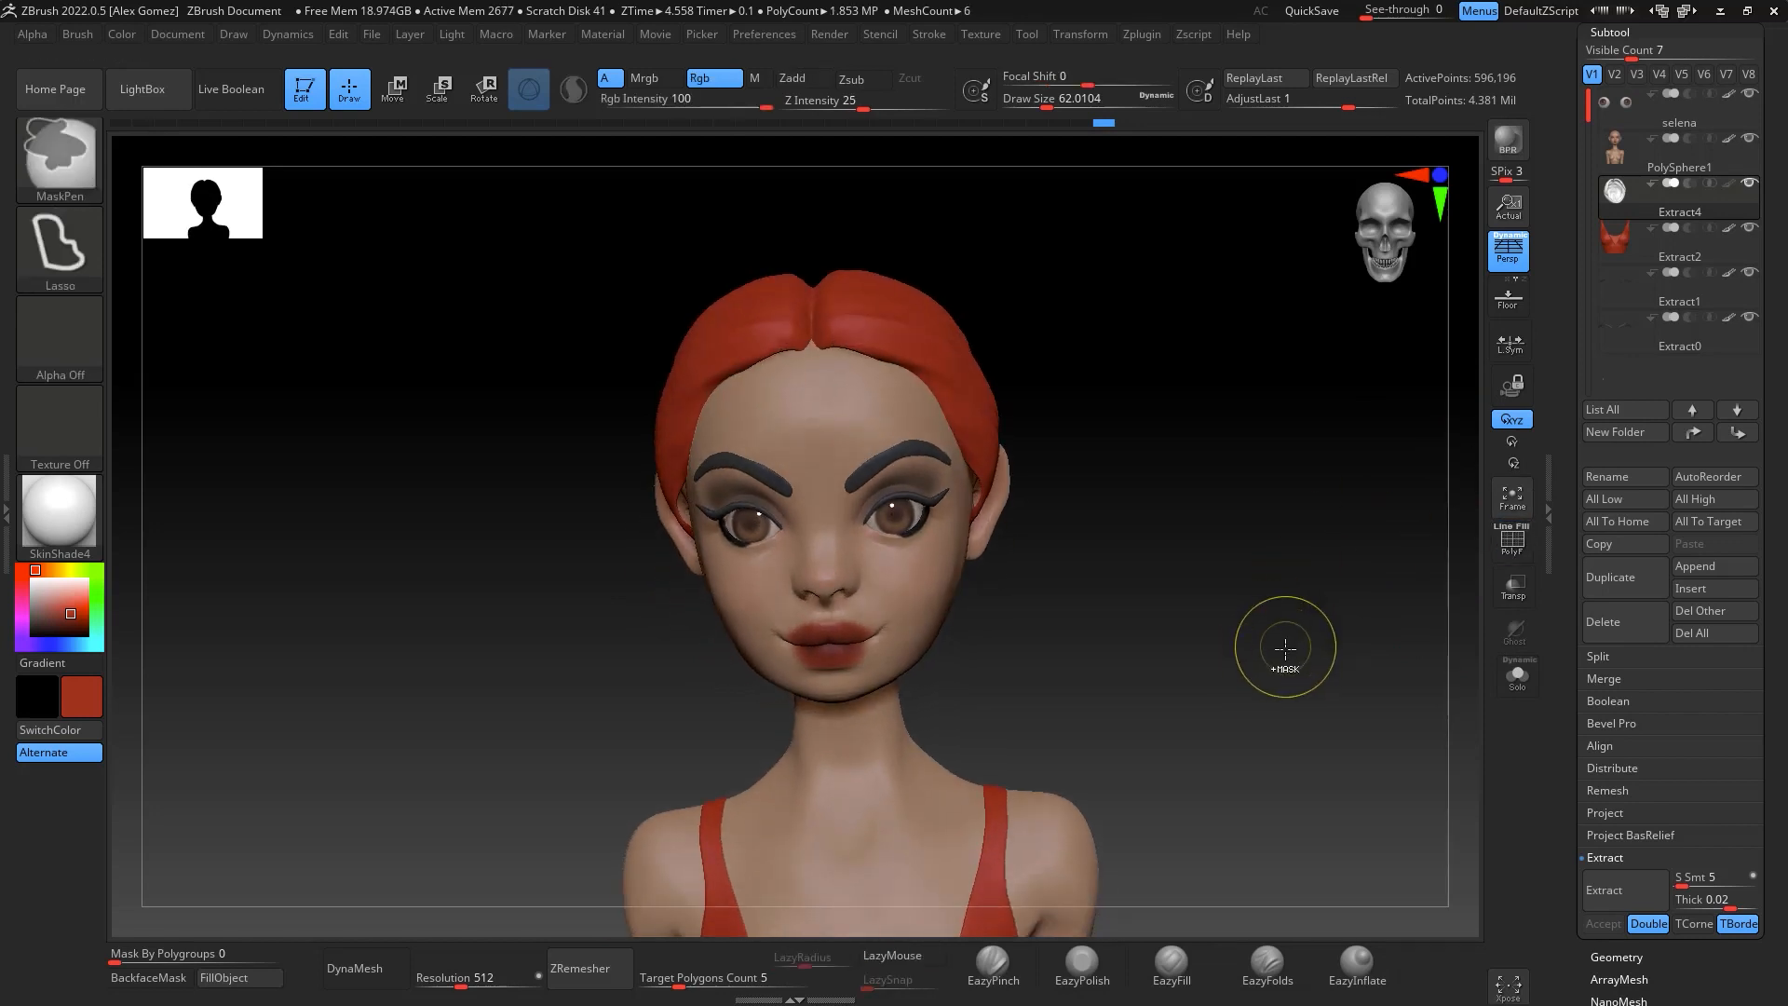
pyautogui.moveTo(1103, 122); pyautogui.dragTo(674, 125)
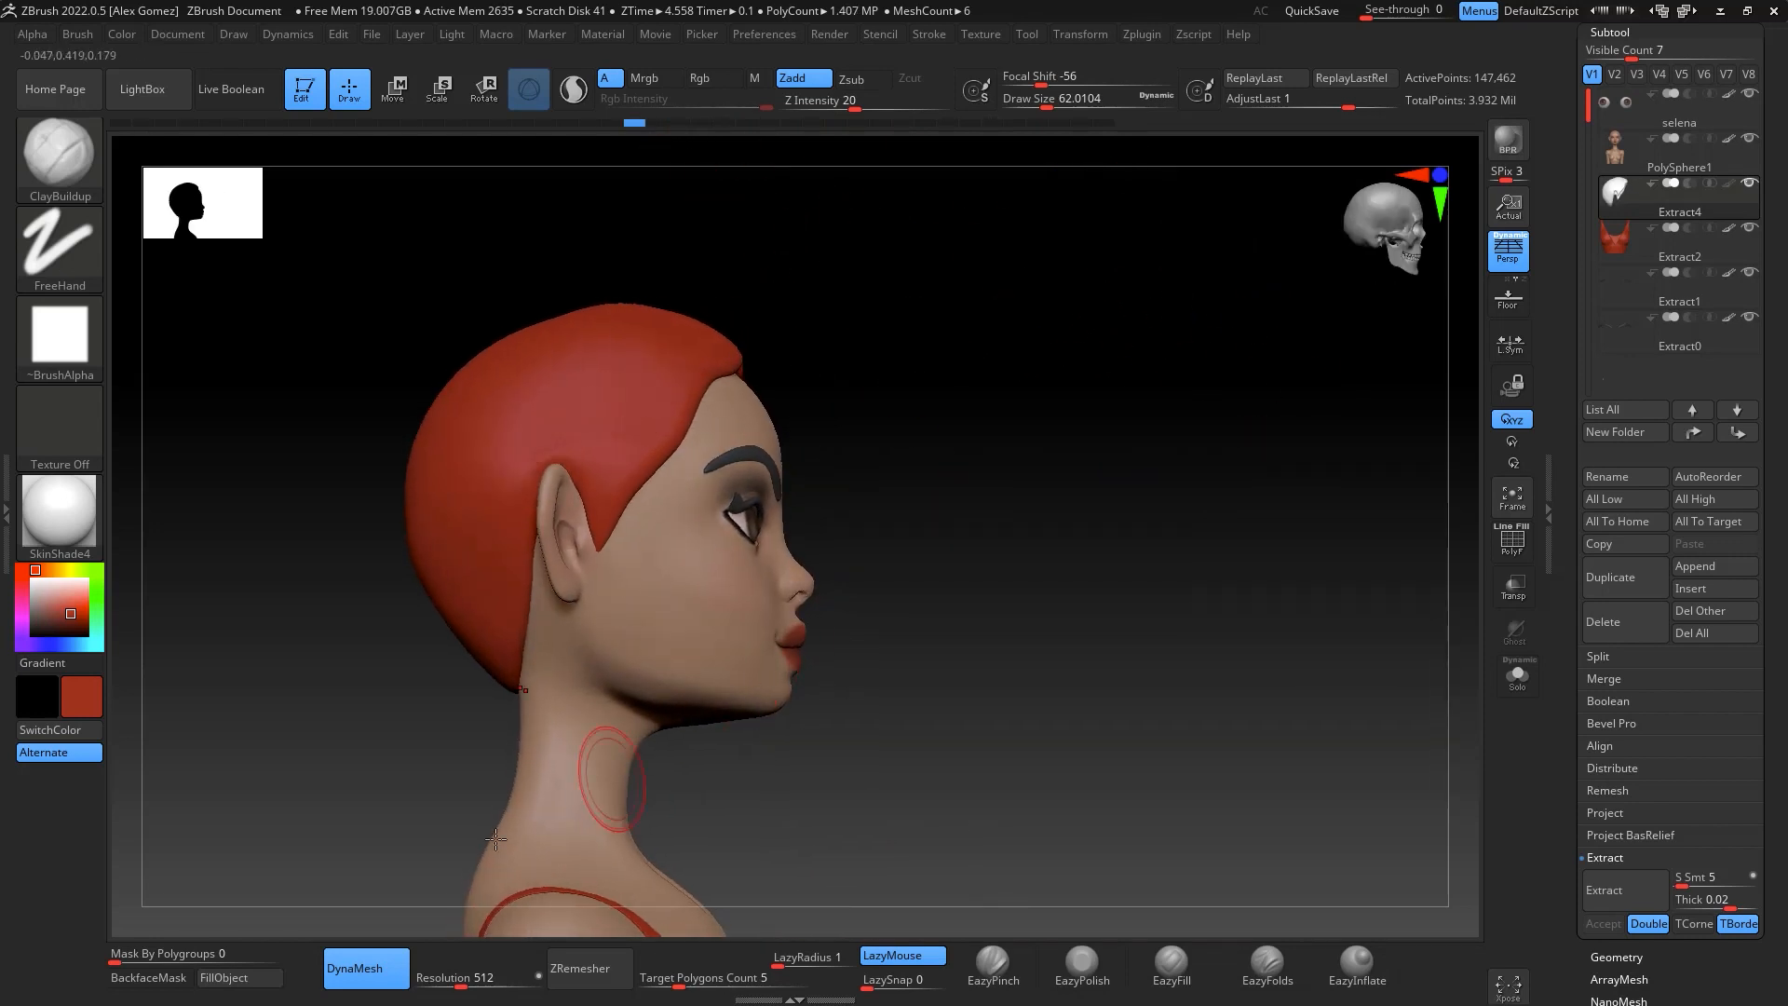
pyautogui.click(175, 978)
# Sculpt hair strands on the cap from the temple toward the ear with ClayBuildup at a draw size of about 49
pyautogui.moveTo(1025, 605)
pyautogui.mouseDown()
pyautogui.moveTo(1090, 543)
pyautogui.moveTo(1090, 571)
pyautogui.moveTo(1165, 578)
pyautogui.moveTo(769, 520)
pyautogui.moveTo(797, 500)
pyautogui.mouseUp()
pyautogui.press('space')
pyautogui.click(785, 478)
pyautogui.click(682, 656)
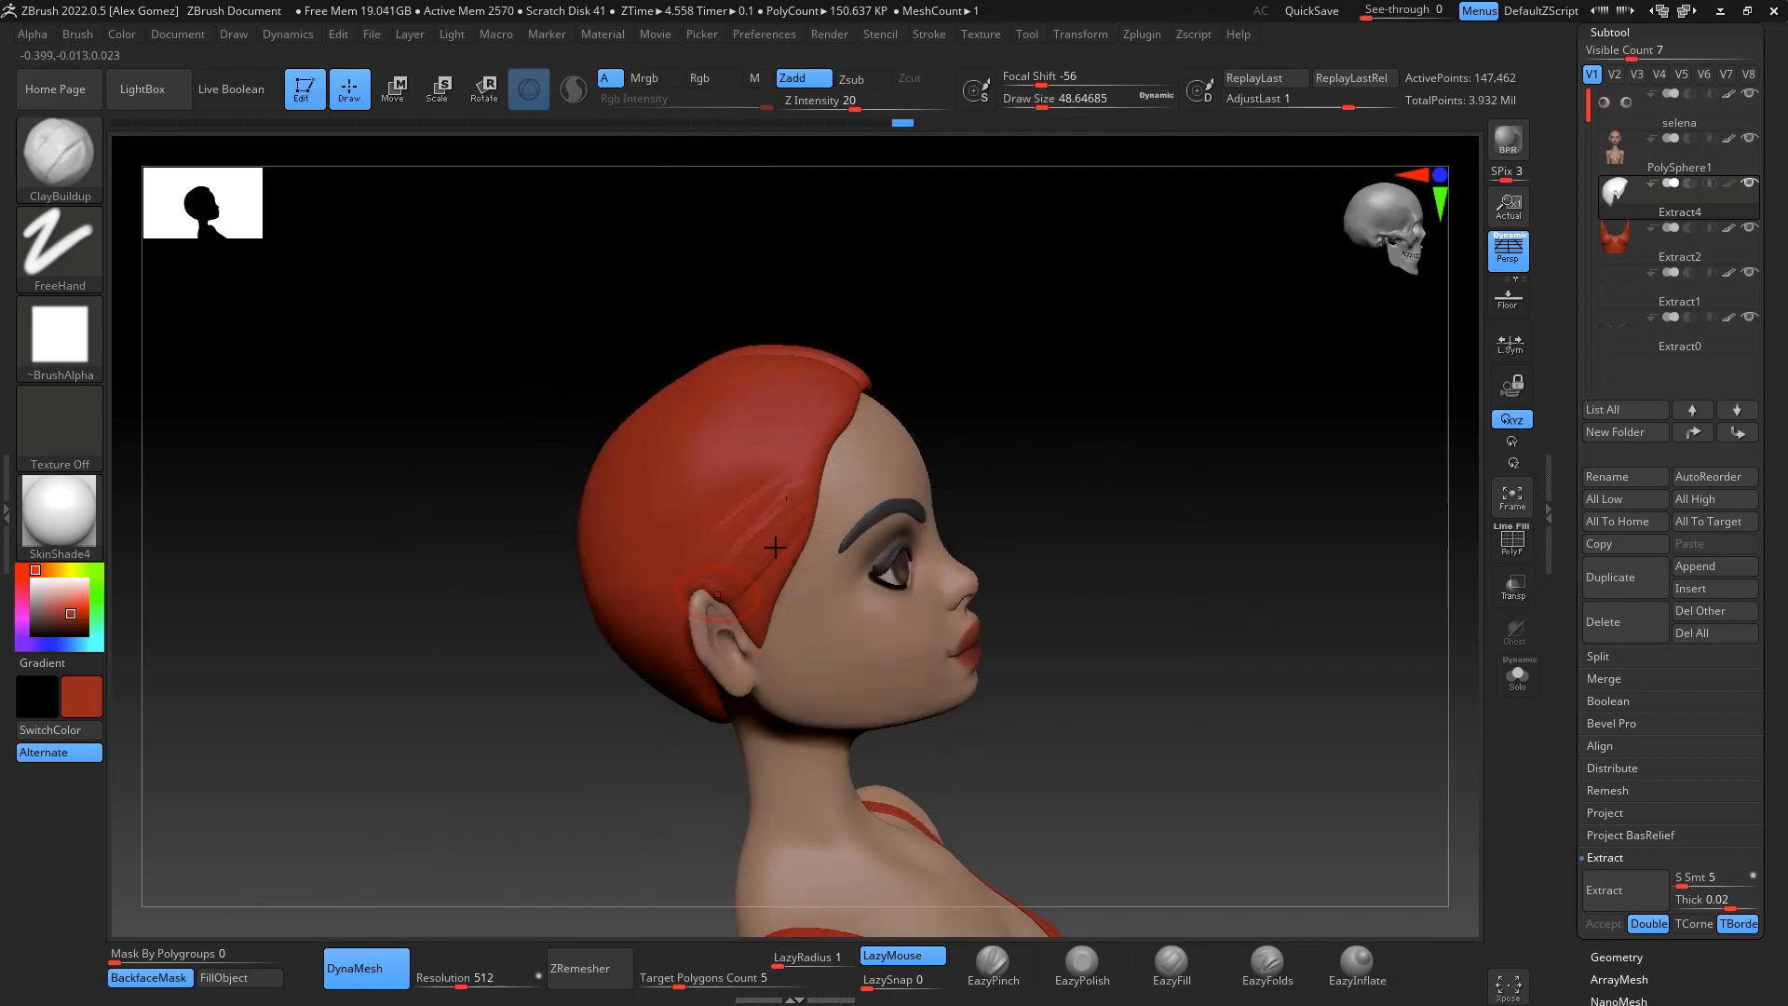
# Extend the strands over the side of the hair cap and behind the ear down to the nape
pyautogui.moveTo(1008, 440); pyautogui.dragTo(926, 467)
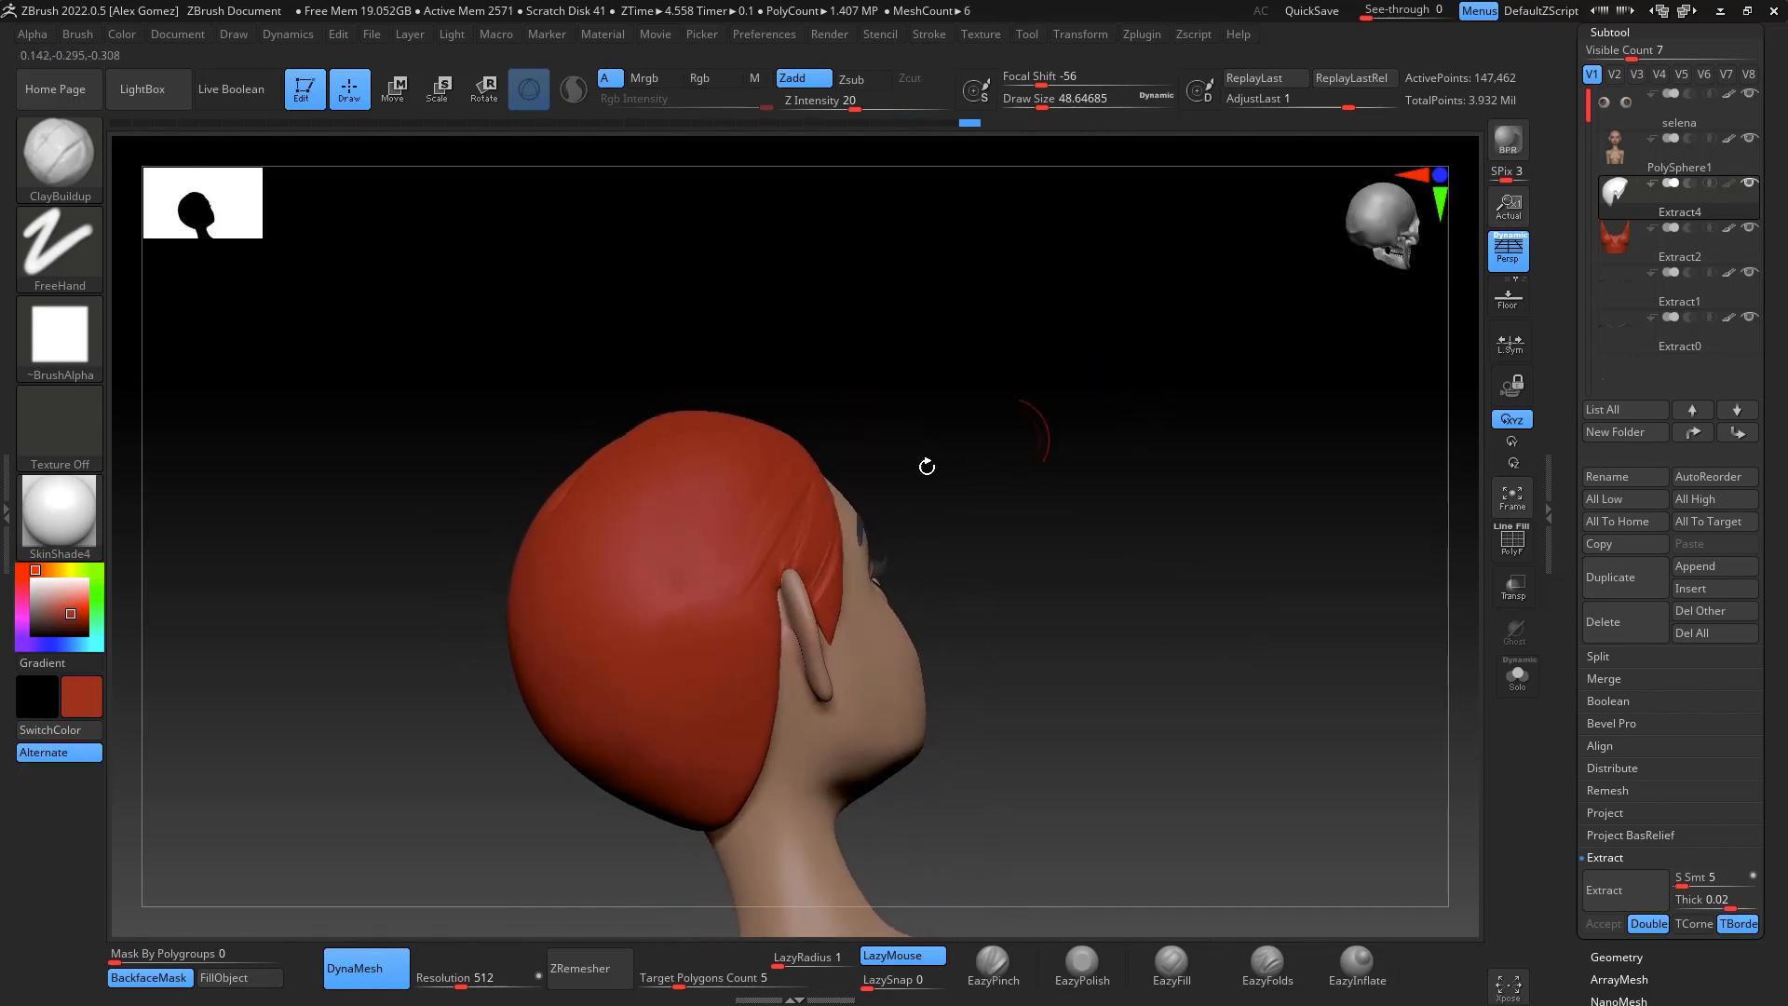
pyautogui.moveTo(736, 615); pyautogui.dragTo(711, 794)
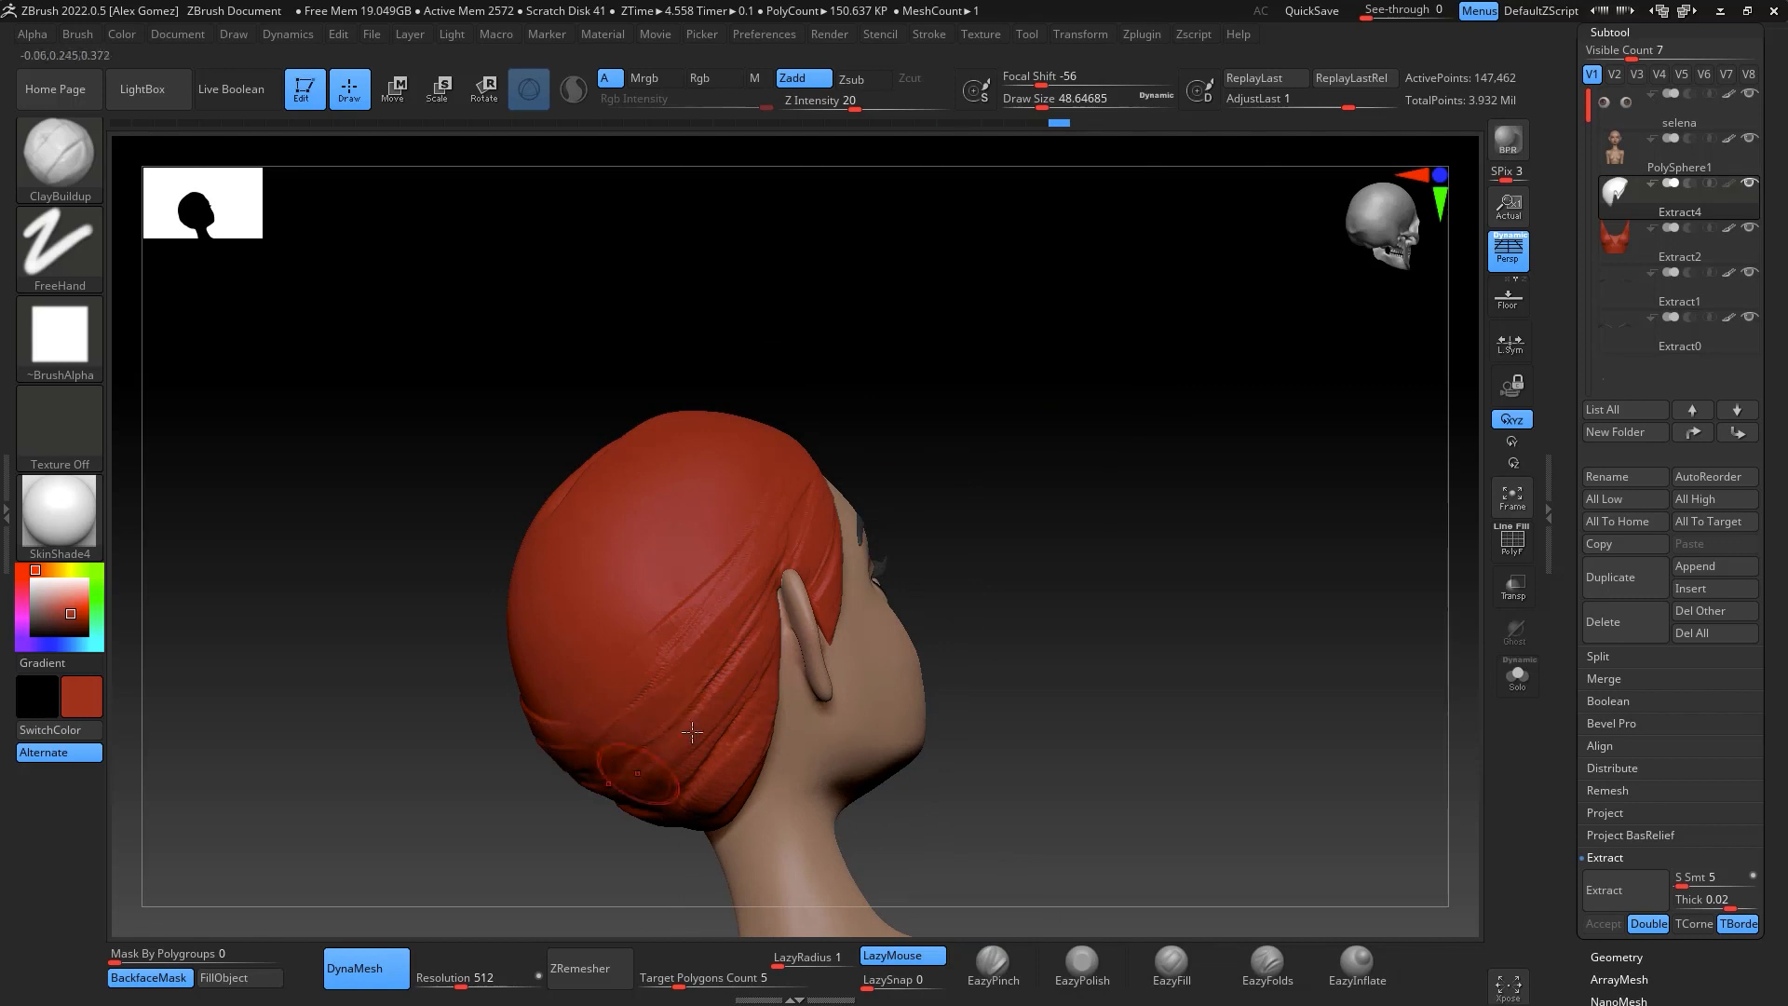
pyautogui.moveTo(931, 708); pyautogui.dragTo(815, 527)
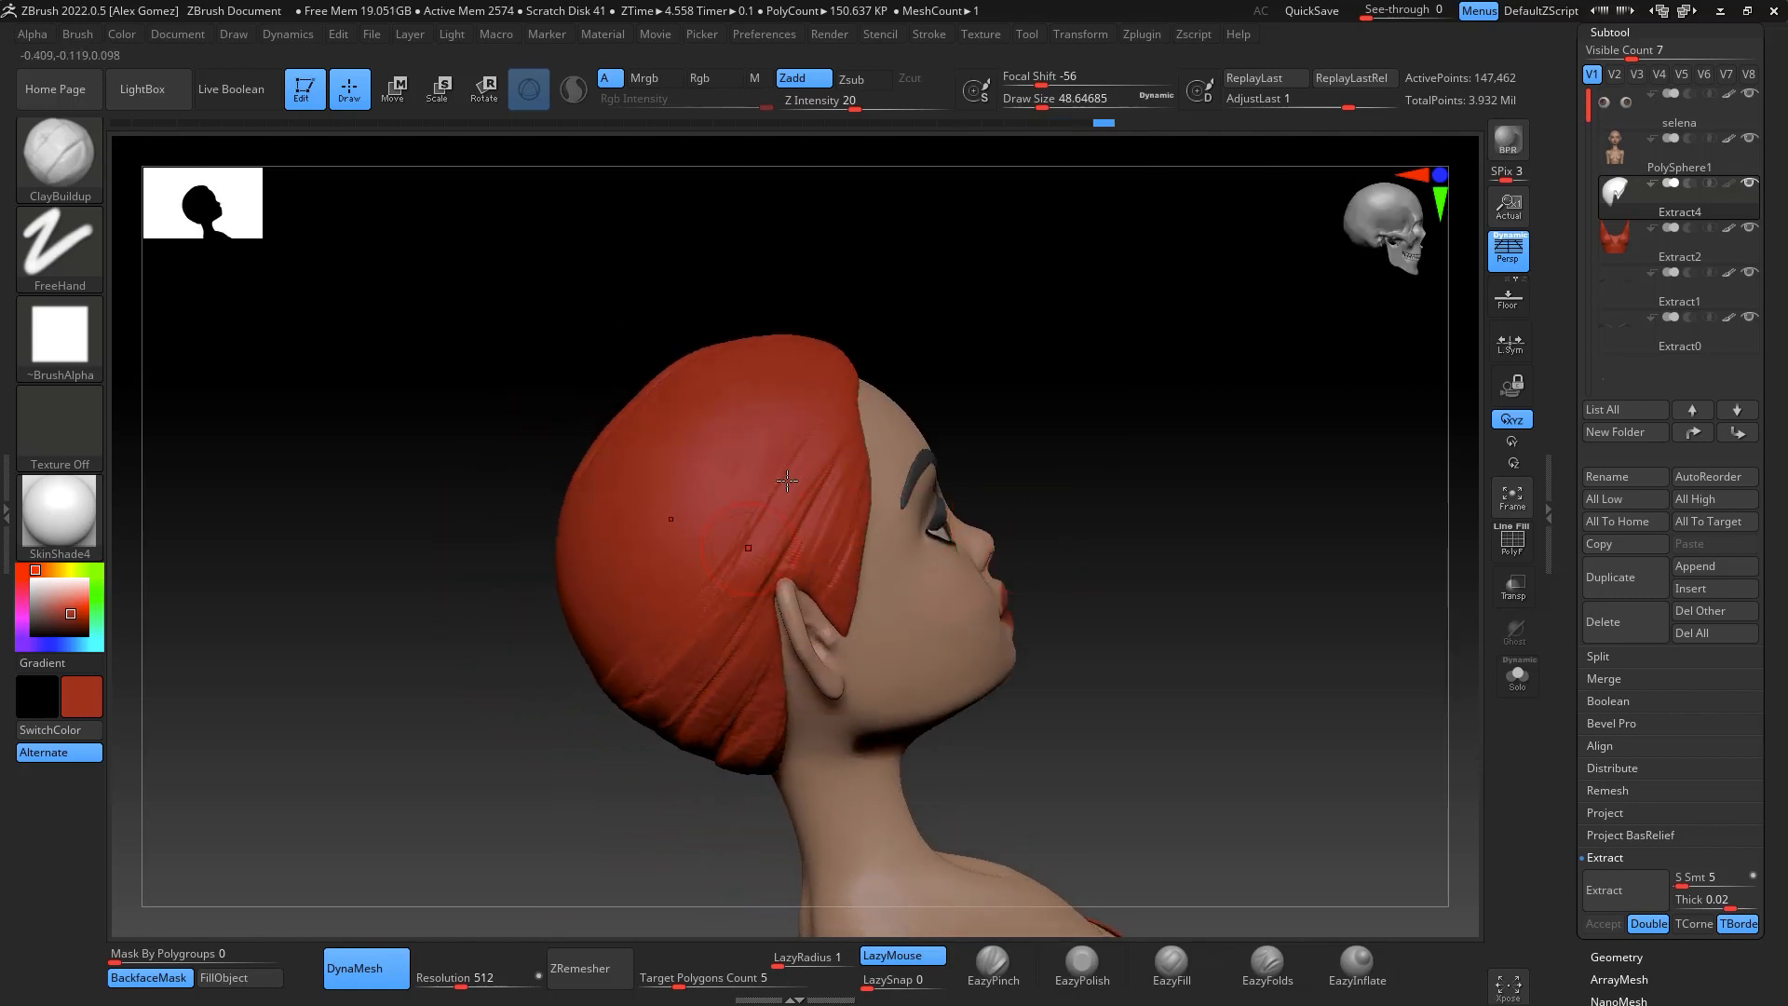
pyautogui.moveTo(1230, 568); pyautogui.dragTo(1372, 778)
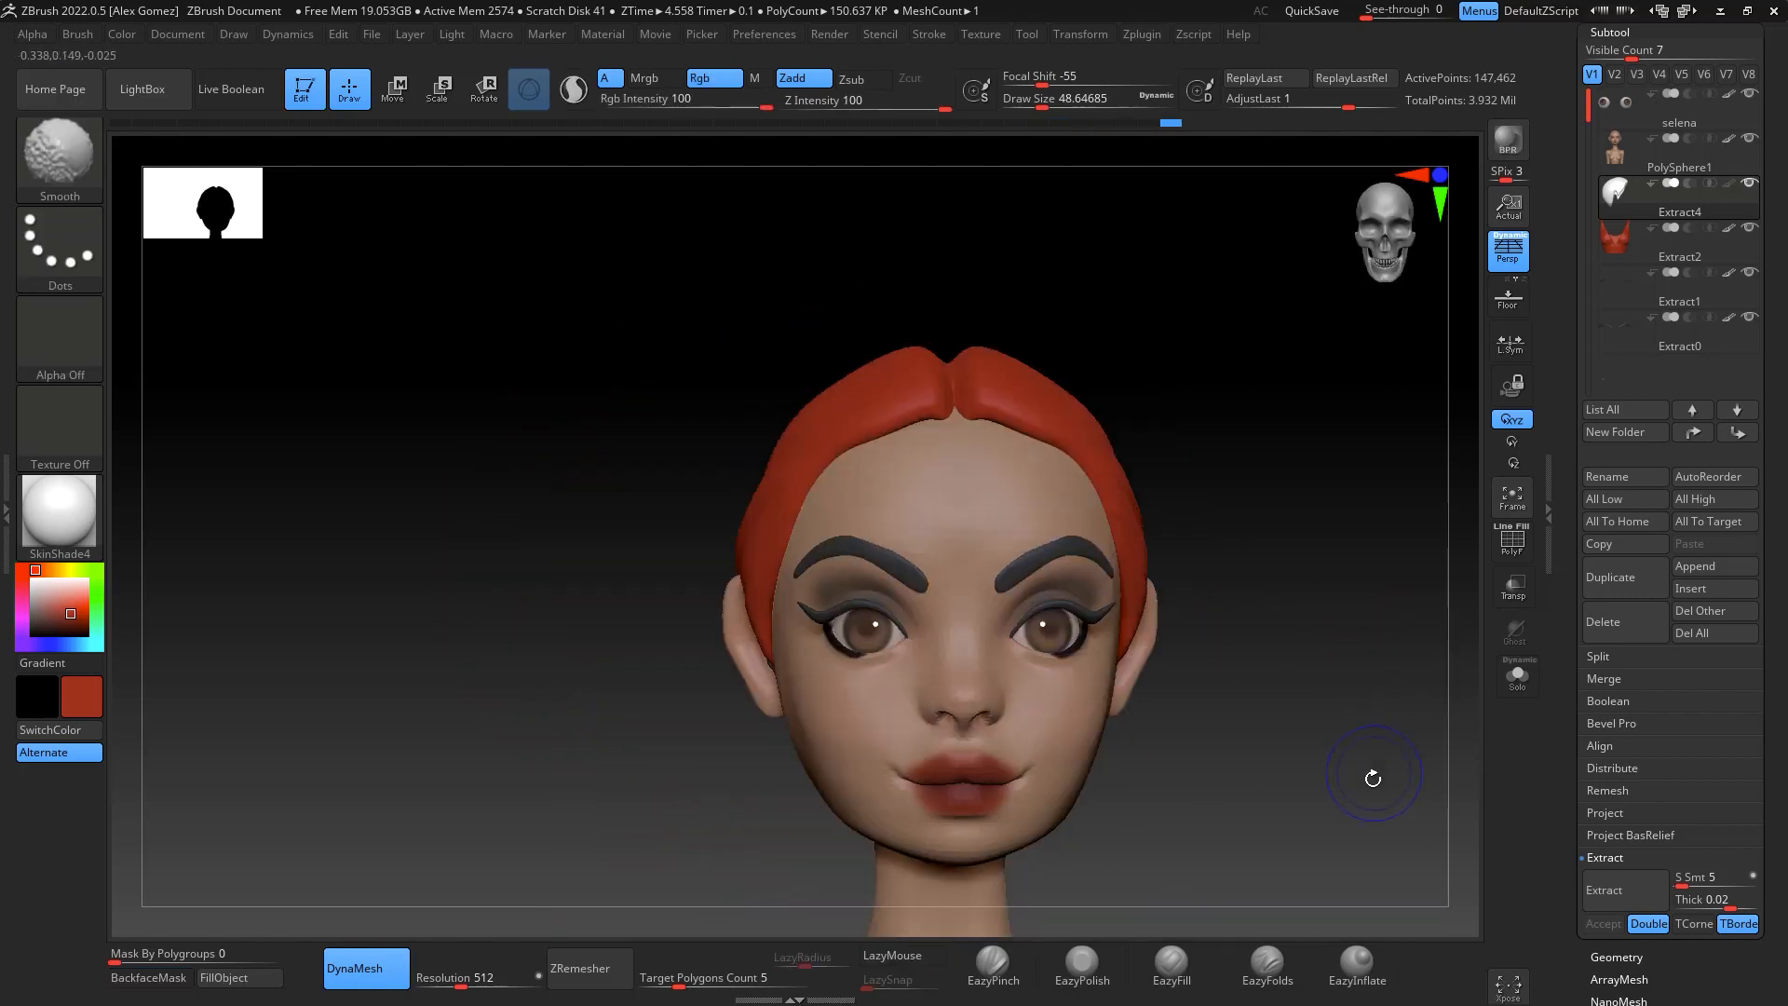
pyautogui.keyDown('ctrl'); pyautogui.moveTo(1373, 778); pyautogui.dragTo(1360, 751, button='right'); pyautogui.keyUp('ctrl')
pyautogui.keyDown('alt'); pyautogui.moveTo(1361, 751); pyautogui.dragTo(1256, 615); pyautogui.keyUp('alt')
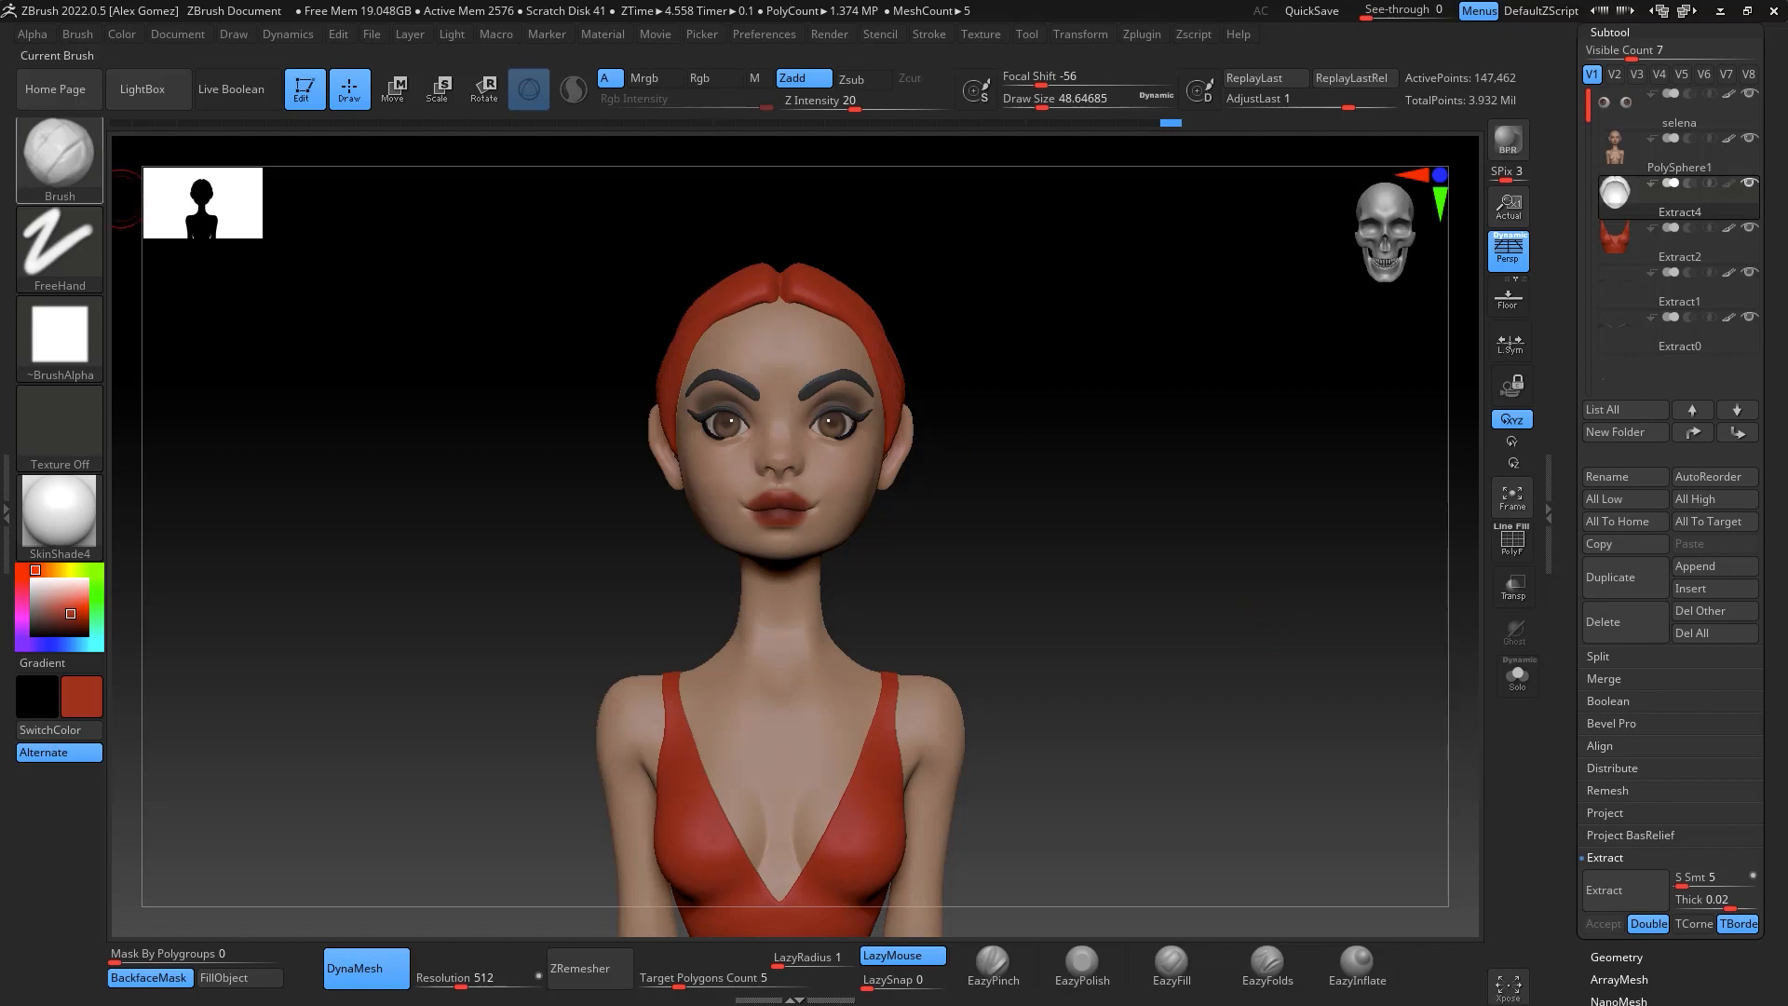
pyautogui.click(58, 158)
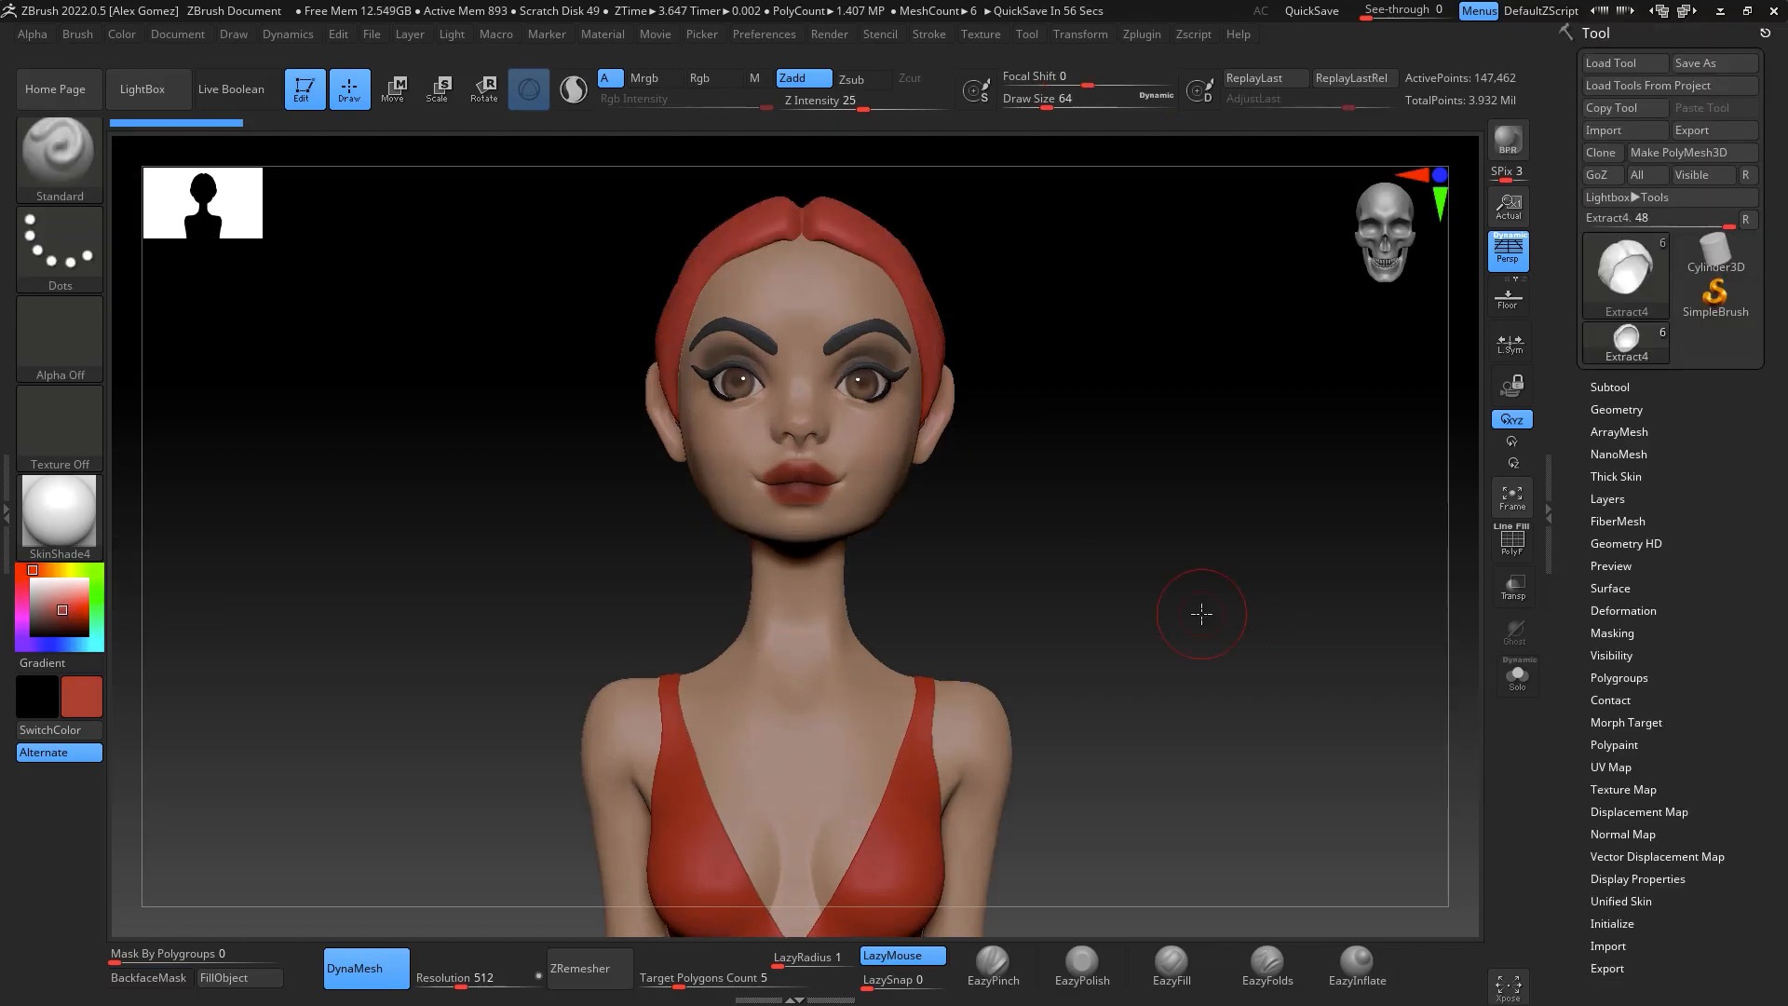
# Select the ClayBuildup brush, set its draw size to about 35 and turn on backface masking
pyautogui.moveTo(1202, 613)
pyautogui.mouseDown()
pyautogui.moveTo(1233, 578)
pyautogui.moveTo(1289, 590)
pyautogui.moveTo(1249, 523)
pyautogui.moveTo(1294, 476)
pyautogui.moveTo(1242, 566)
pyautogui.mouseUp()
pyautogui.press('b')
pyautogui.press('c')
pyautogui.press('b')
pyautogui.moveTo(1173, 508); pyautogui.dragTo(1283, 523)
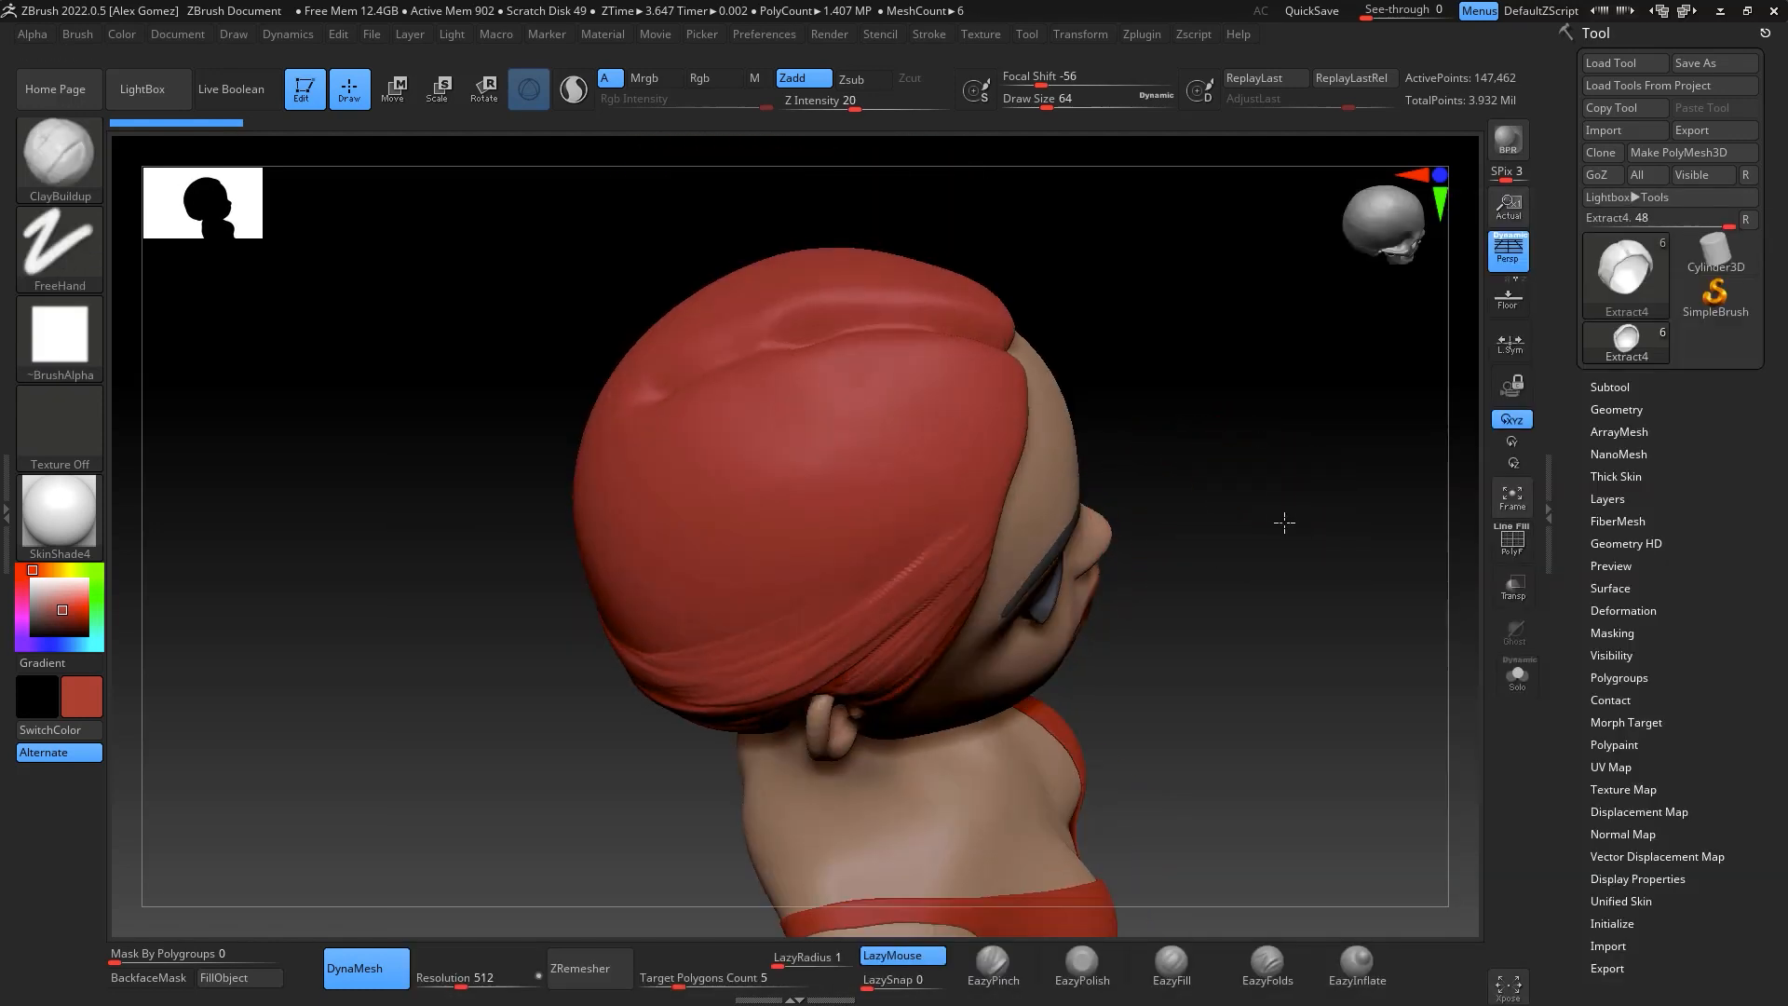
pyautogui.moveTo(1204, 400); pyautogui.dragTo(1086, 367)
pyautogui.press('space')
pyautogui.moveTo(956, 434); pyautogui.dragTo(944, 436)
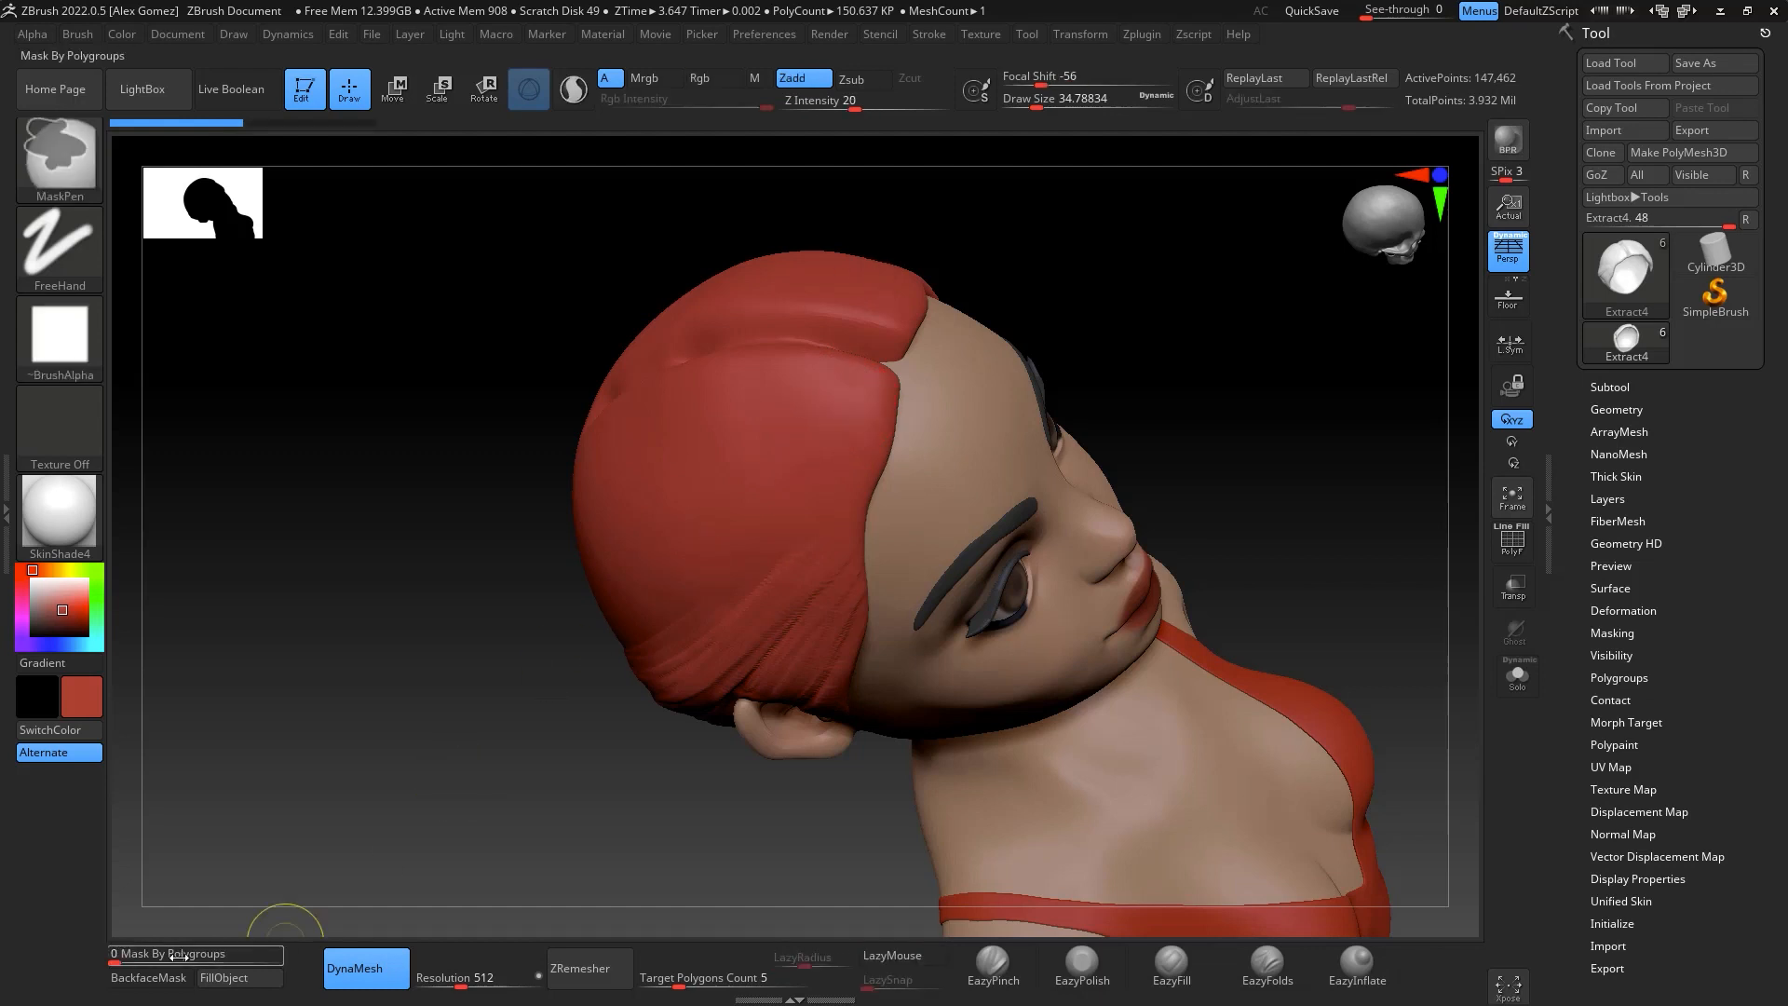
pyautogui.click(151, 977)
# Sculpt hair strands down the side of the cap behind the front hairline with ClayBuildup at a draw size of about 49
pyautogui.moveTo(830, 529)
pyautogui.mouseDown()
pyautogui.moveTo(815, 438)
pyautogui.moveTo(837, 464)
pyautogui.mouseUp()
pyautogui.press('space')
pyautogui.moveTo(862, 403)
pyautogui.mouseDown()
pyautogui.moveTo(829, 529)
pyautogui.moveTo(807, 383)
pyautogui.mouseUp()
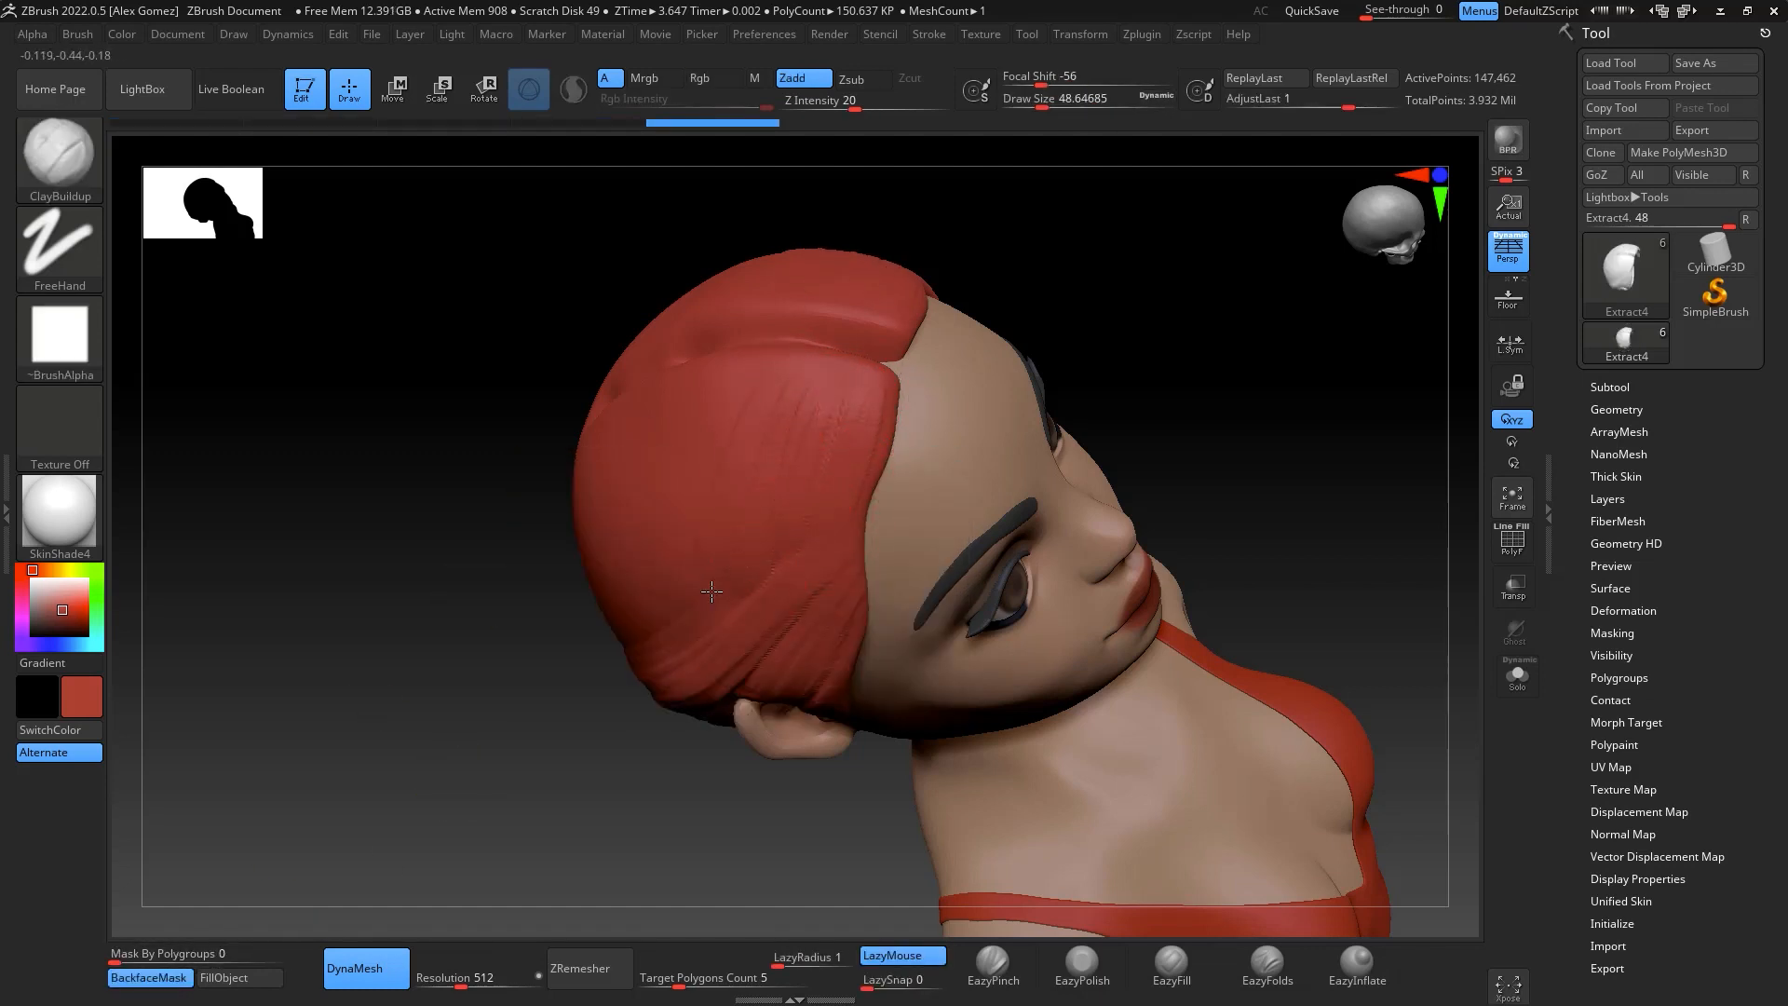
pyautogui.moveTo(1276, 419); pyautogui.dragTo(714, 473)
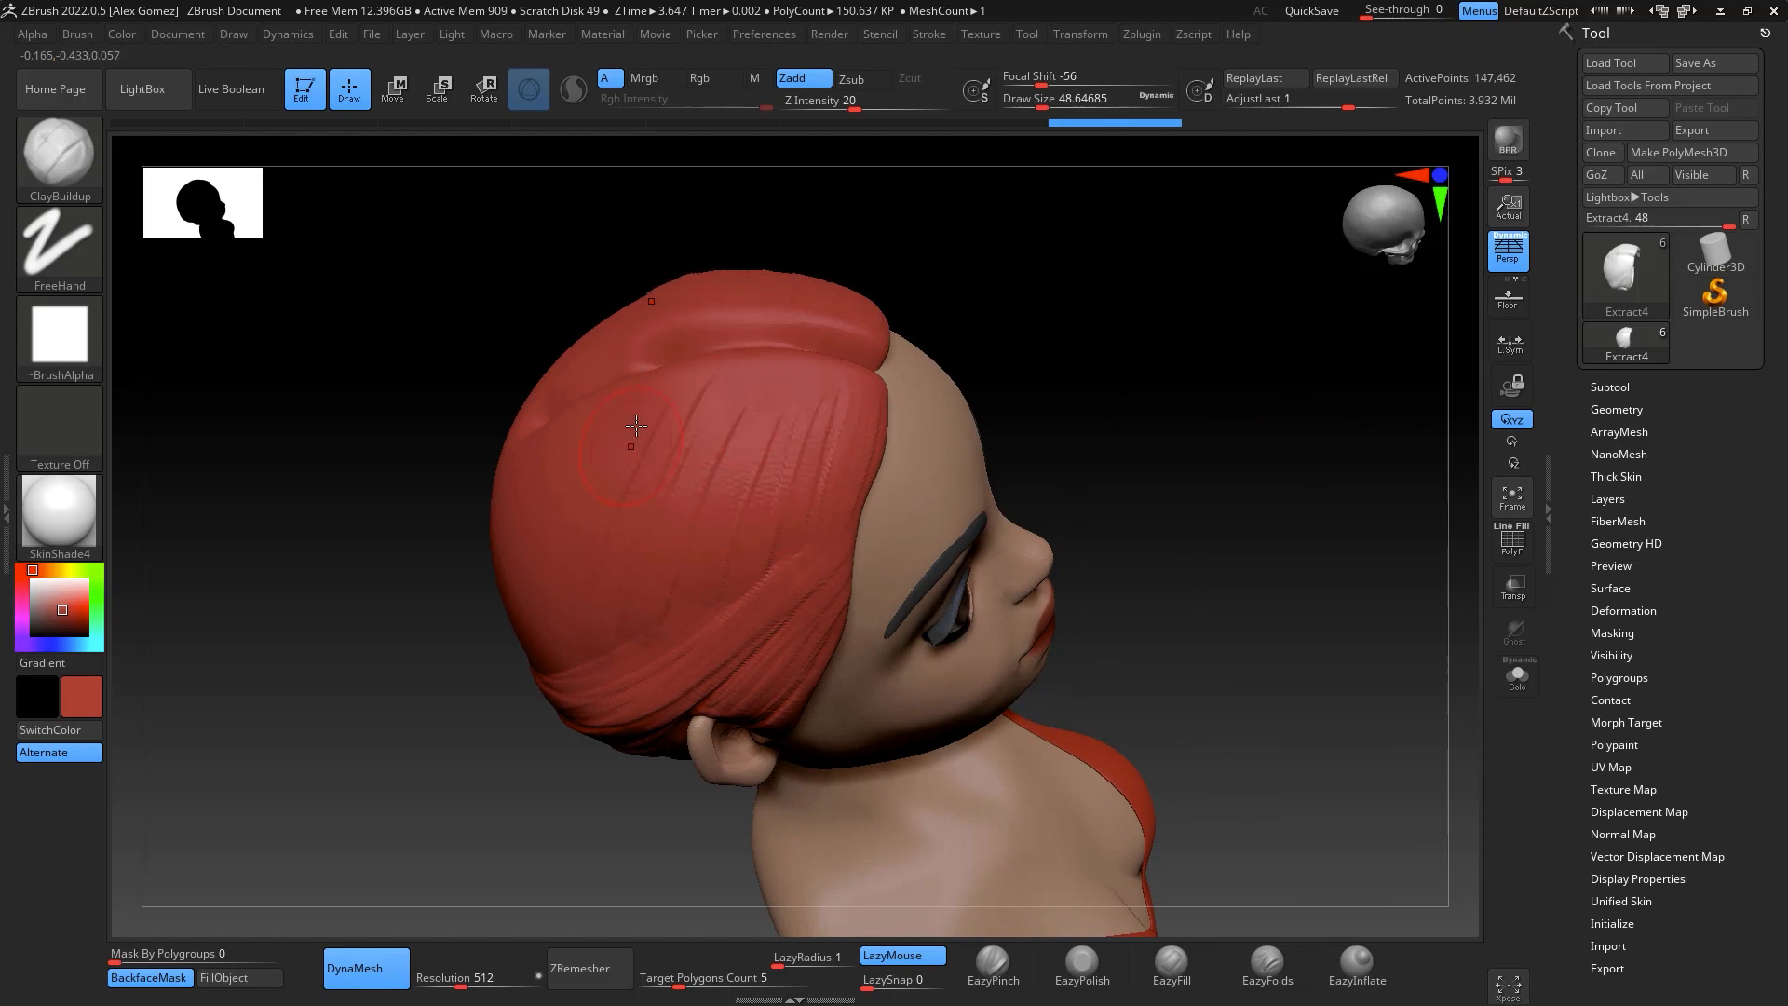
pyautogui.moveTo(1173, 410); pyautogui.dragTo(1234, 442)
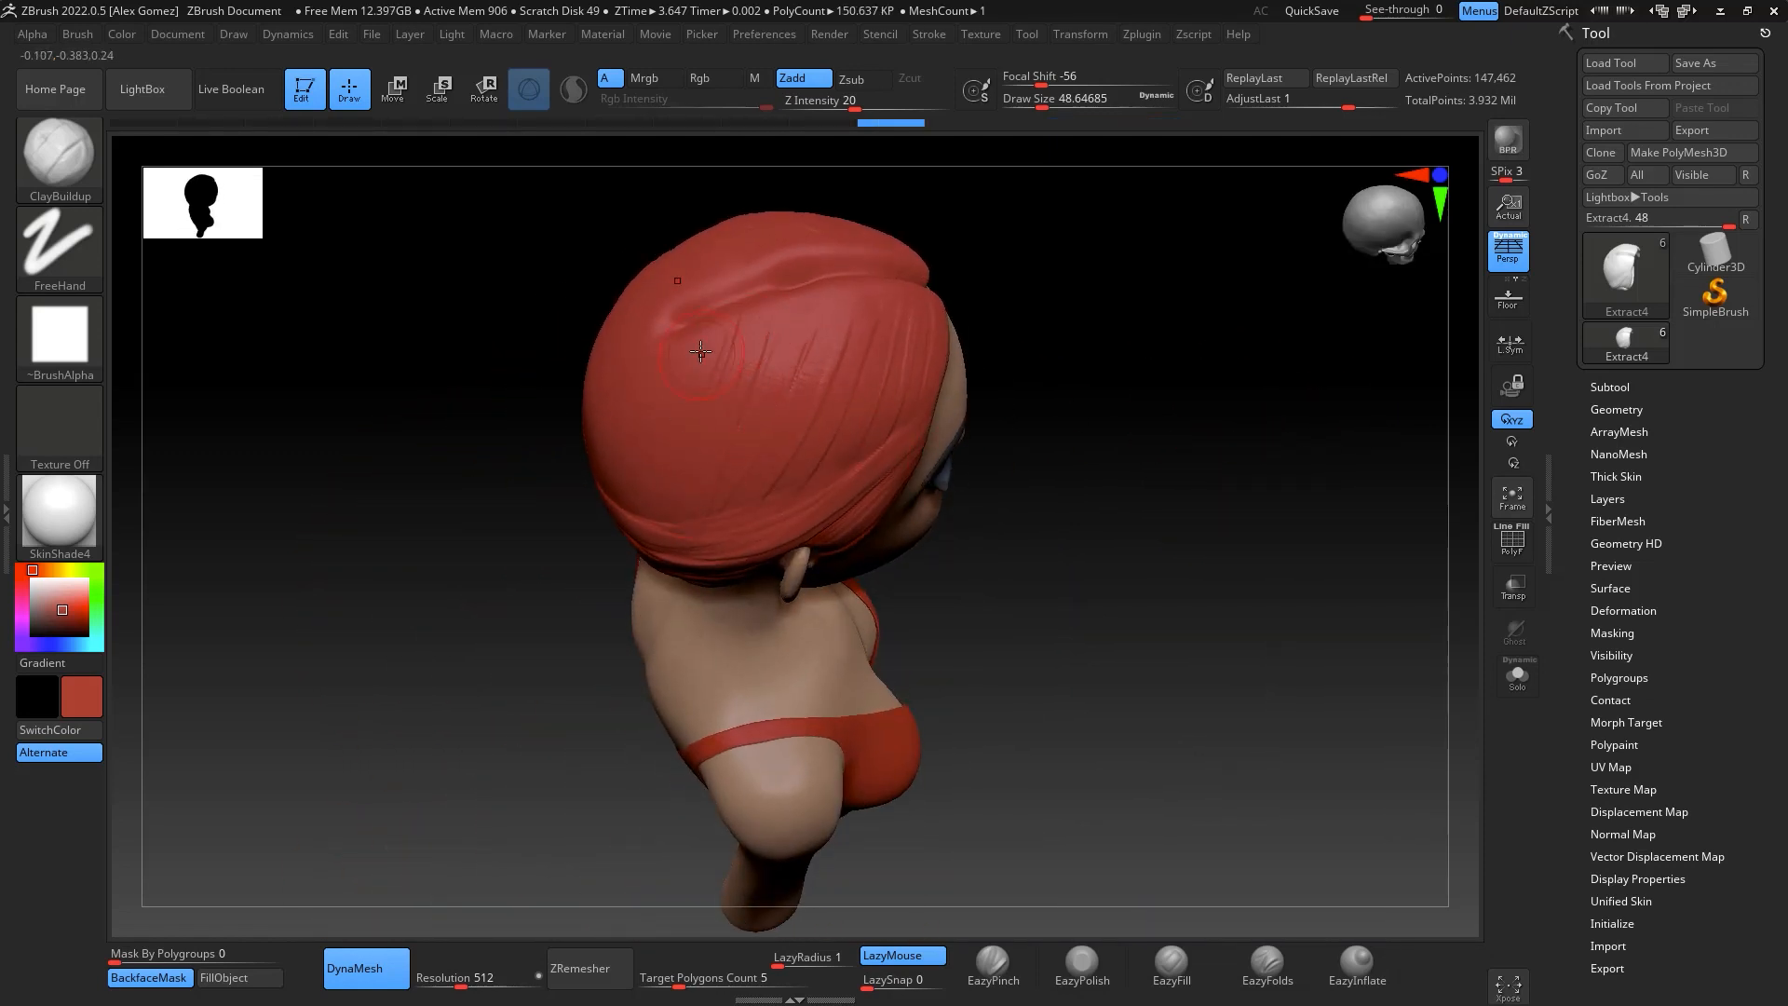
# Add more strands from the center part down the upper side of the hair cap, undoing one unwanted stroke
pyautogui.moveTo(743, 341); pyautogui.dragTo(772, 346)
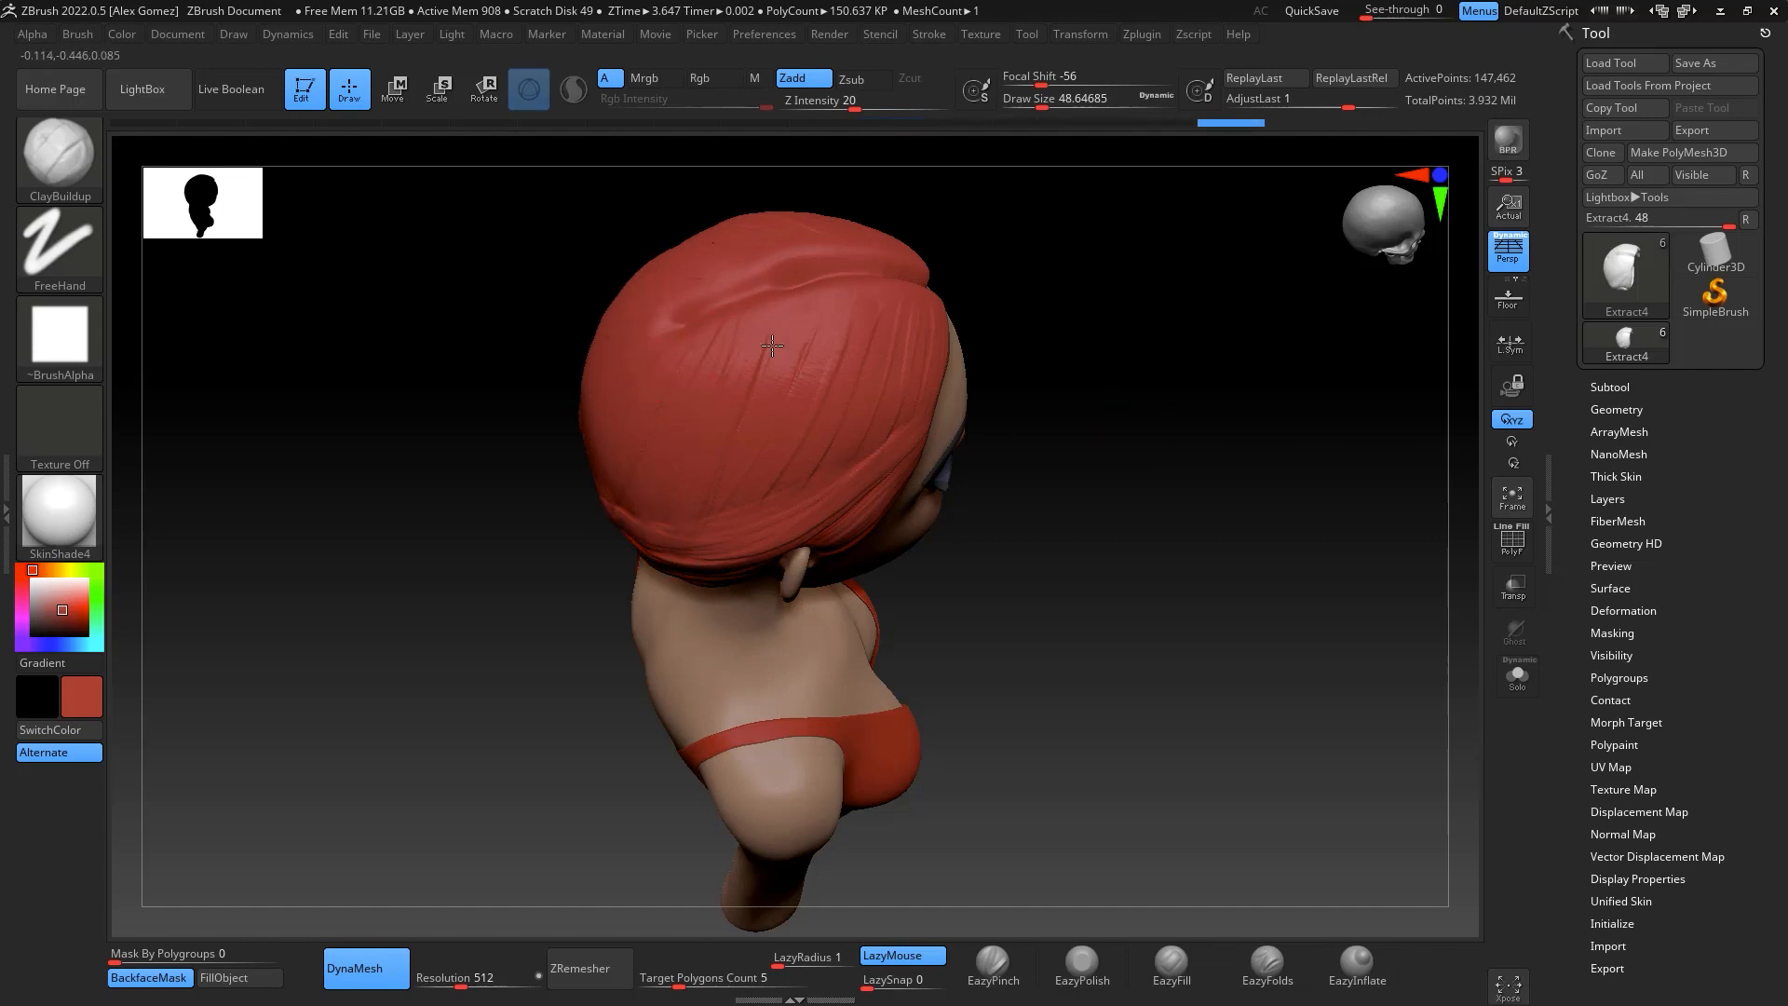
pyautogui.hotkey('ctrl', 'z')
pyautogui.moveTo(786, 473); pyautogui.dragTo(850, 333)
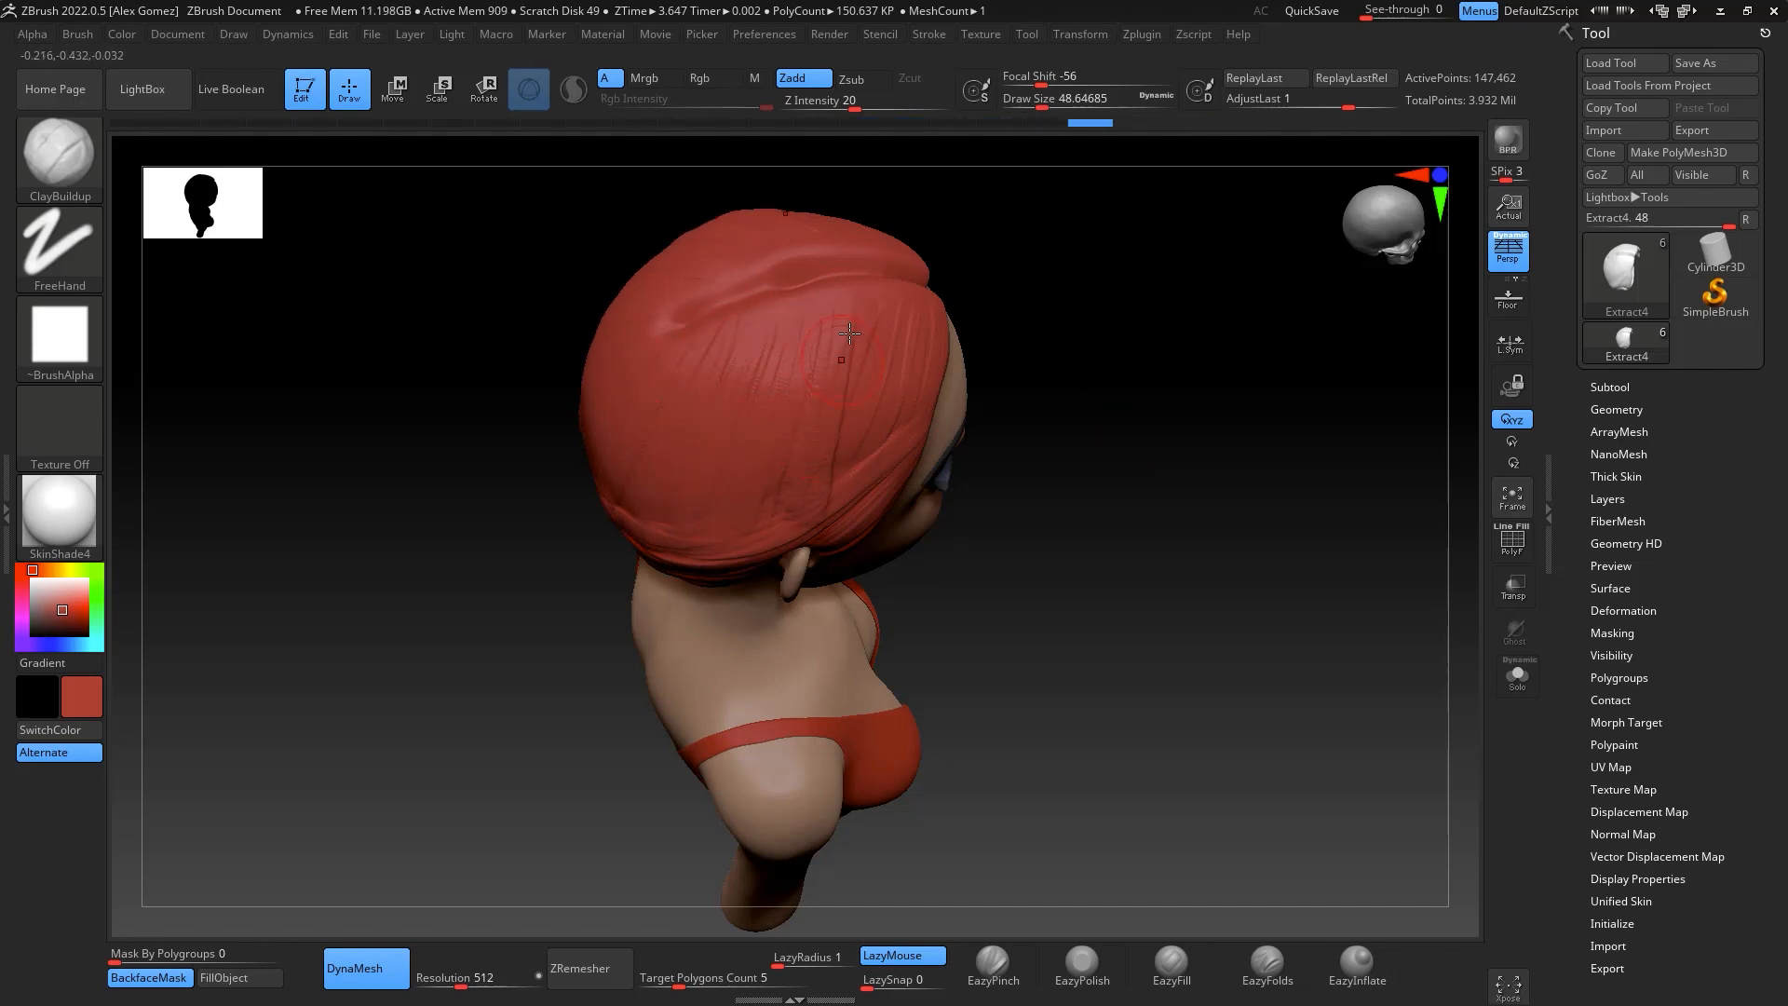
pyautogui.moveTo(859, 395); pyautogui.dragTo(870, 322)
pyautogui.moveTo(851, 415); pyautogui.dragTo(881, 321)
pyautogui.moveTo(894, 314); pyautogui.dragTo(879, 424)
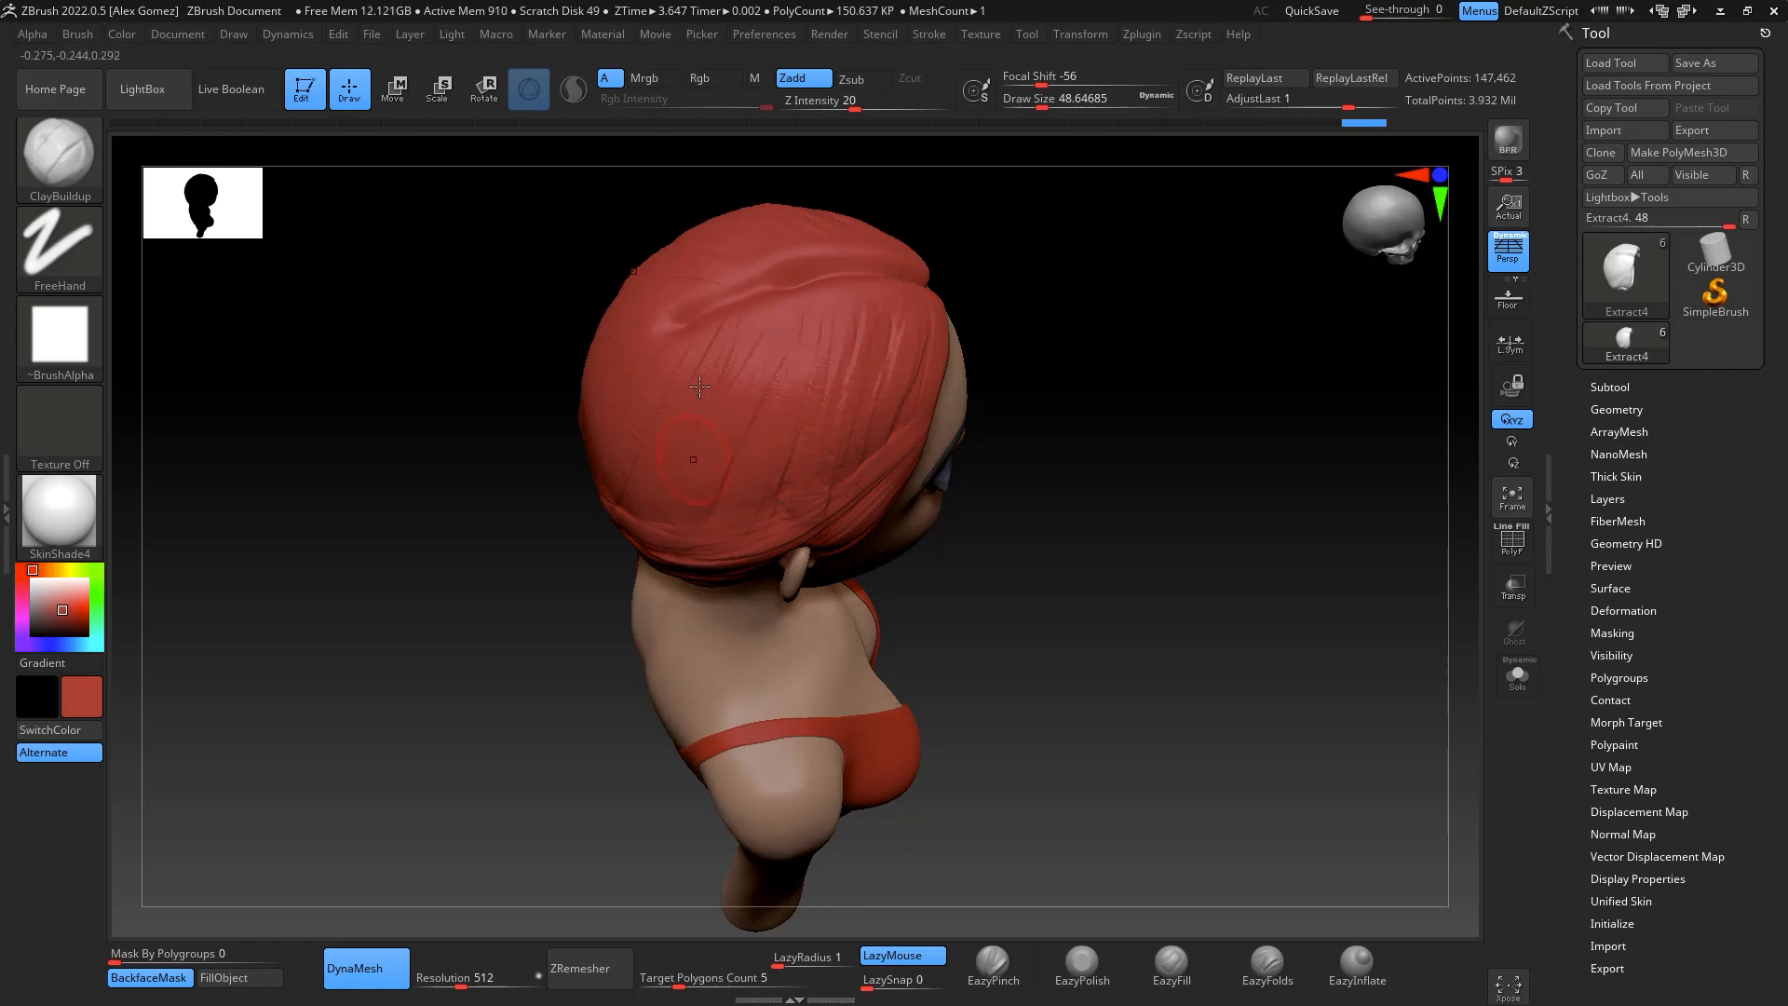
# Set the draw size to about 35 and sculpt fine strands branching off the center part on top of the head
pyautogui.moveTo(1123, 388); pyautogui.dragTo(1205, 599)
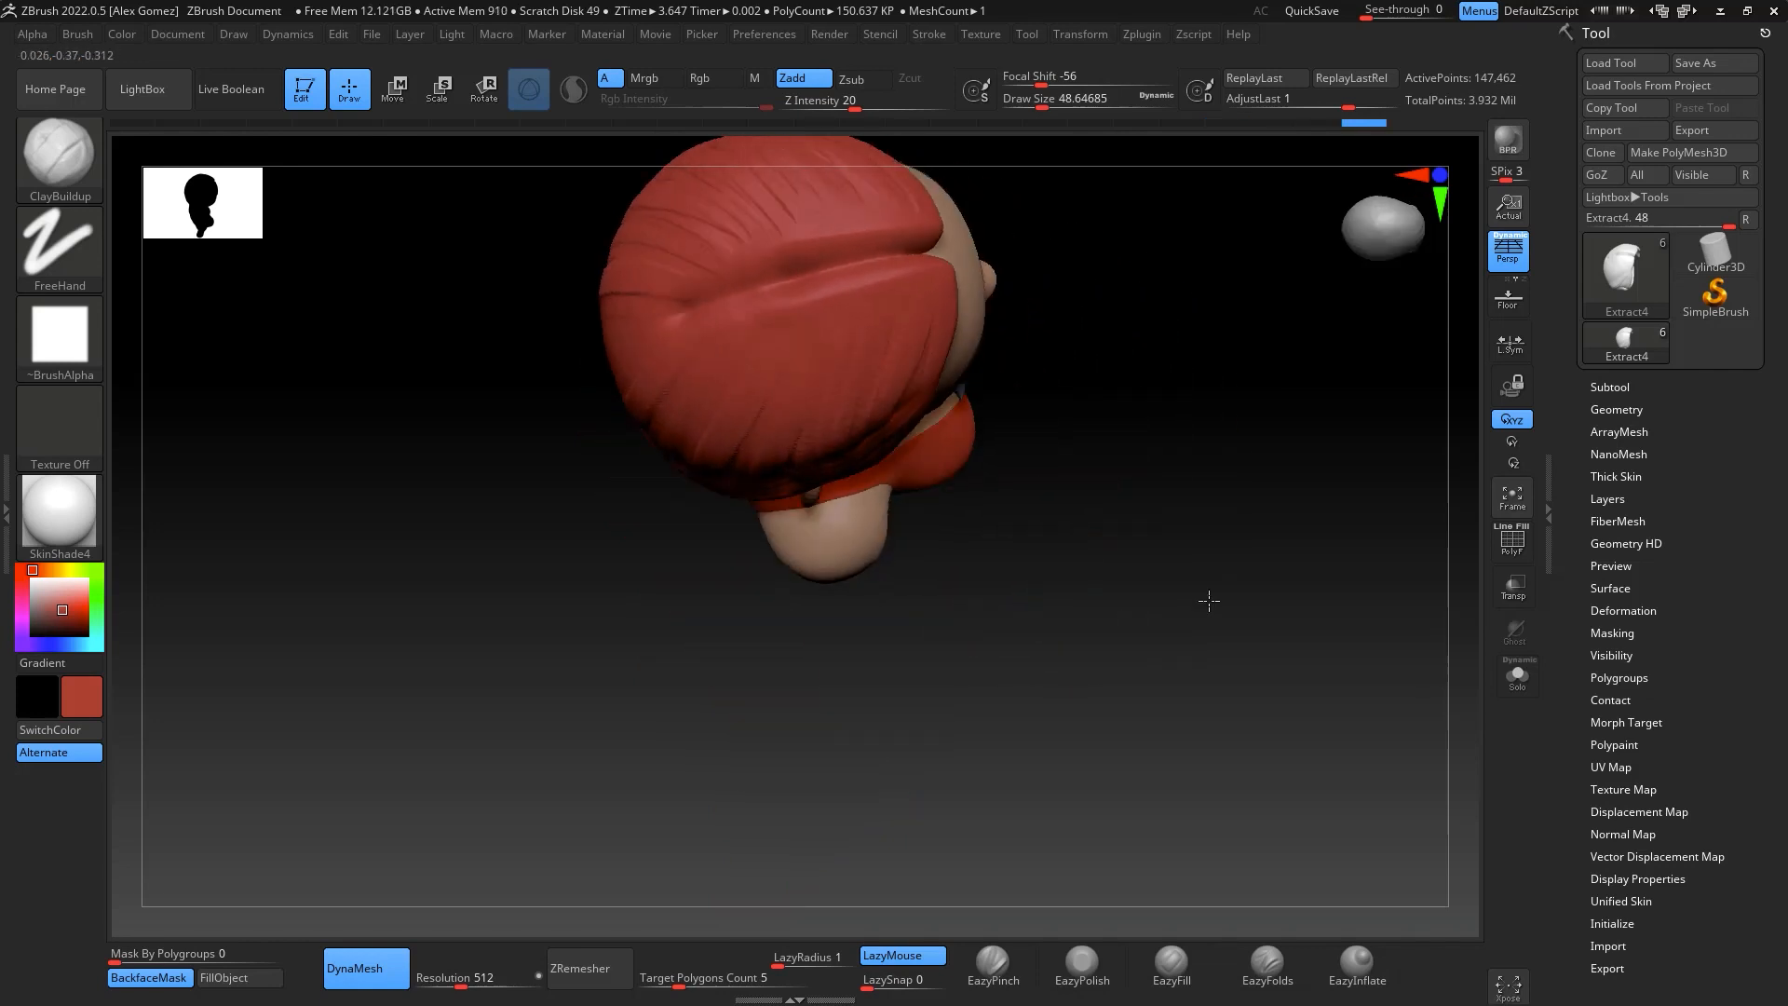
pyautogui.press('space')
pyautogui.click(823, 321)
pyautogui.moveTo(1179, 399)
pyautogui.keyDown('alt'); pyautogui.mouseDown()
pyautogui.moveTo(1308, 484)
pyautogui.moveTo(1223, 520)
pyautogui.mouseUp(); pyautogui.keyUp('alt')
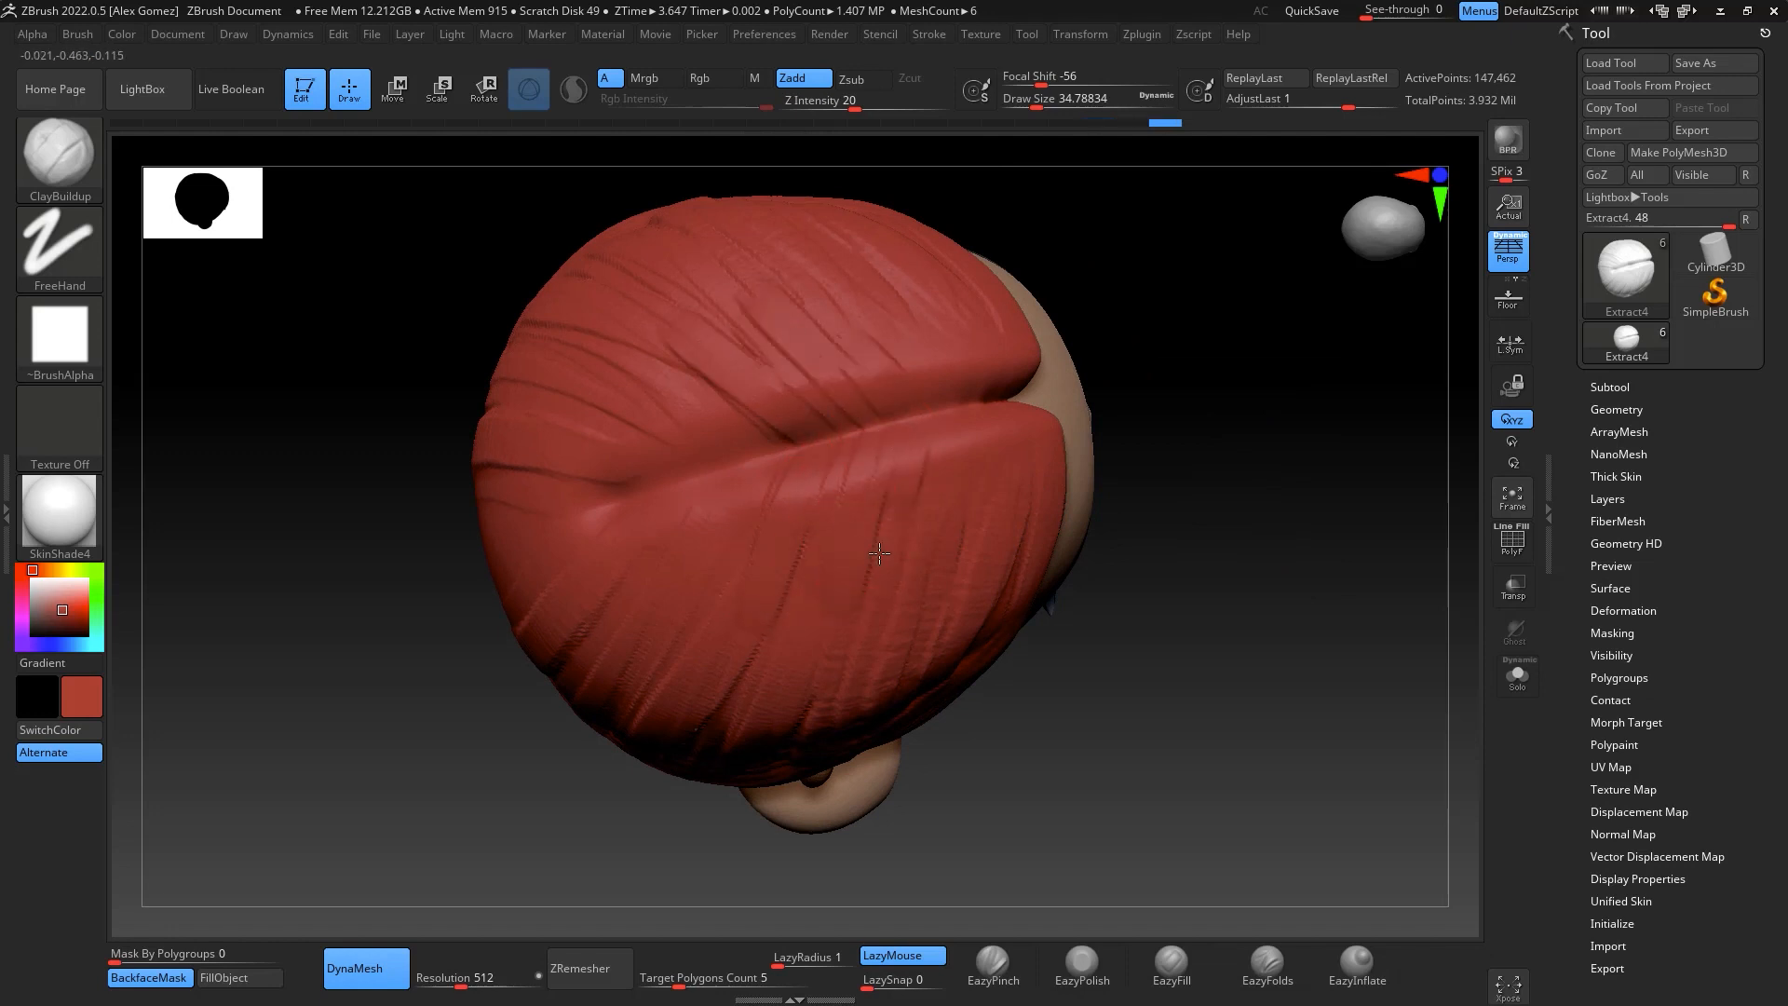
pyautogui.moveTo(879, 553); pyautogui.dragTo(895, 470)
pyautogui.moveTo(887, 561); pyautogui.dragTo(912, 464)
pyautogui.moveTo(908, 570)
pyautogui.mouseDown()
pyautogui.moveTo(935, 458)
pyautogui.moveTo(974, 552)
pyautogui.mouseUp()
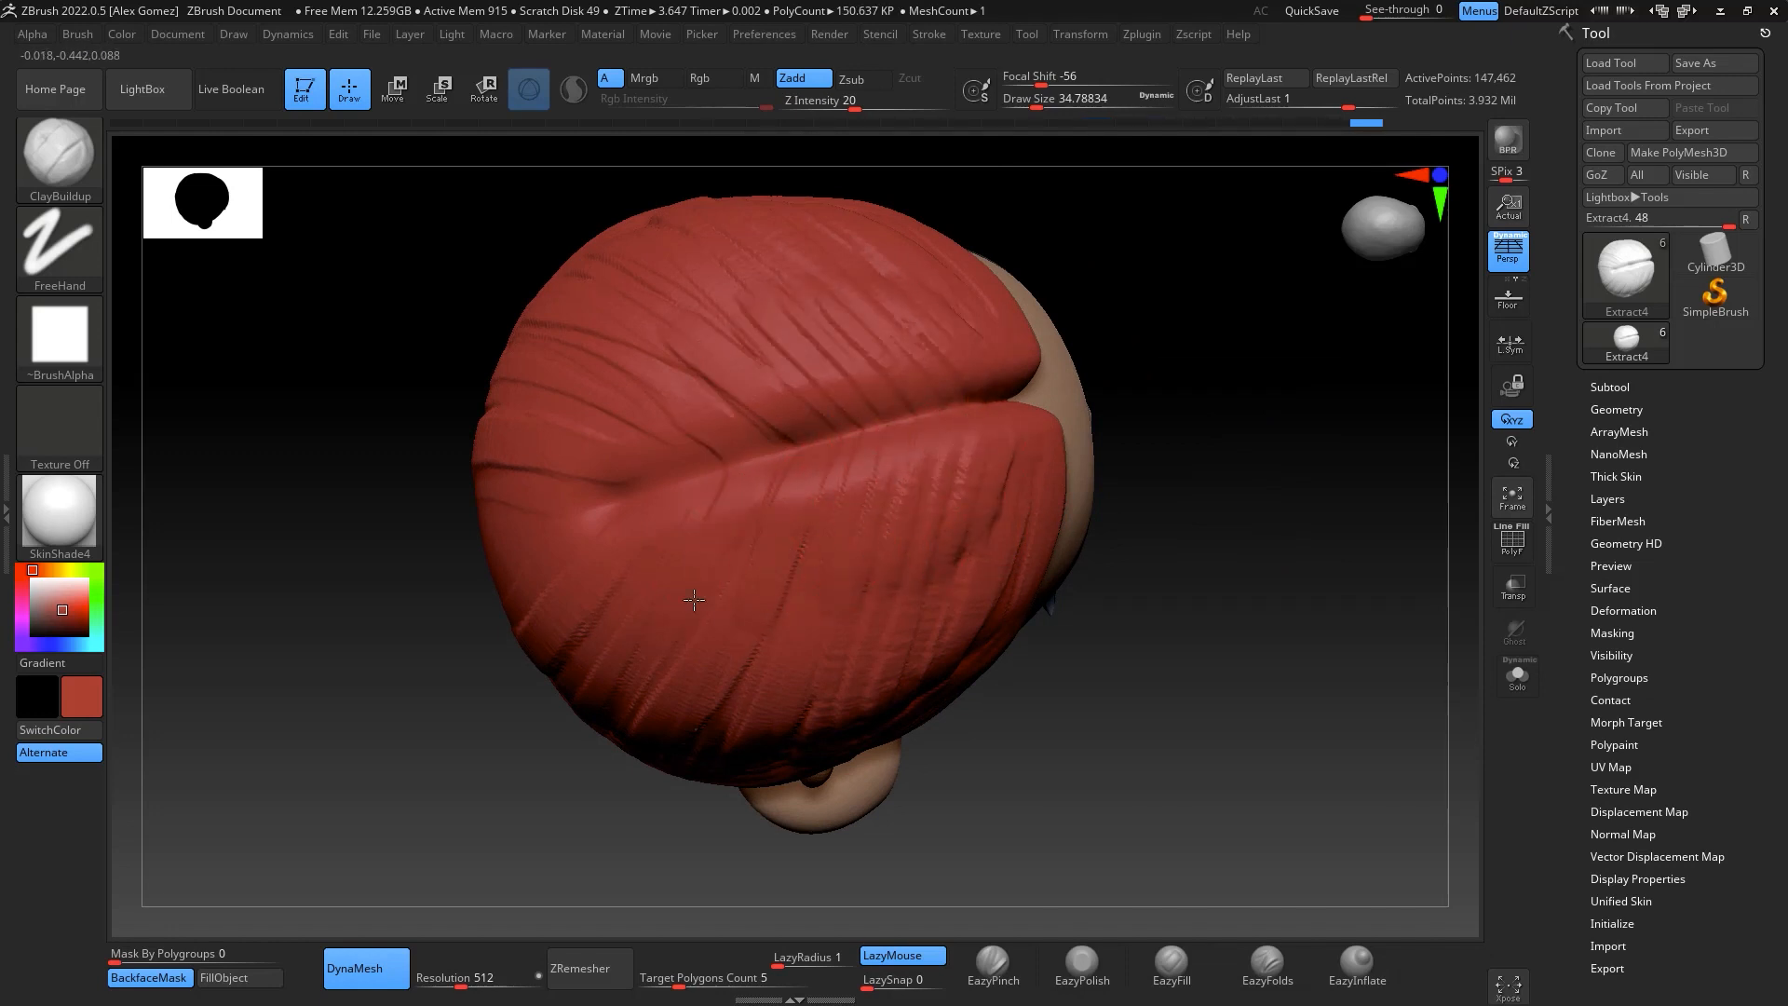
# Set the draw size to about 108 and smooth the strands across the side of the hair cap above the ear
pyautogui.moveTo(1227, 593); pyautogui.dragTo(1345, 526)
pyautogui.keyDown('alt'); pyautogui.moveTo(1350, 682); pyautogui.dragTo(1204, 435); pyautogui.keyUp('alt')
pyautogui.press('space')
pyautogui.moveTo(1176, 526); pyautogui.dragTo(1200, 525)
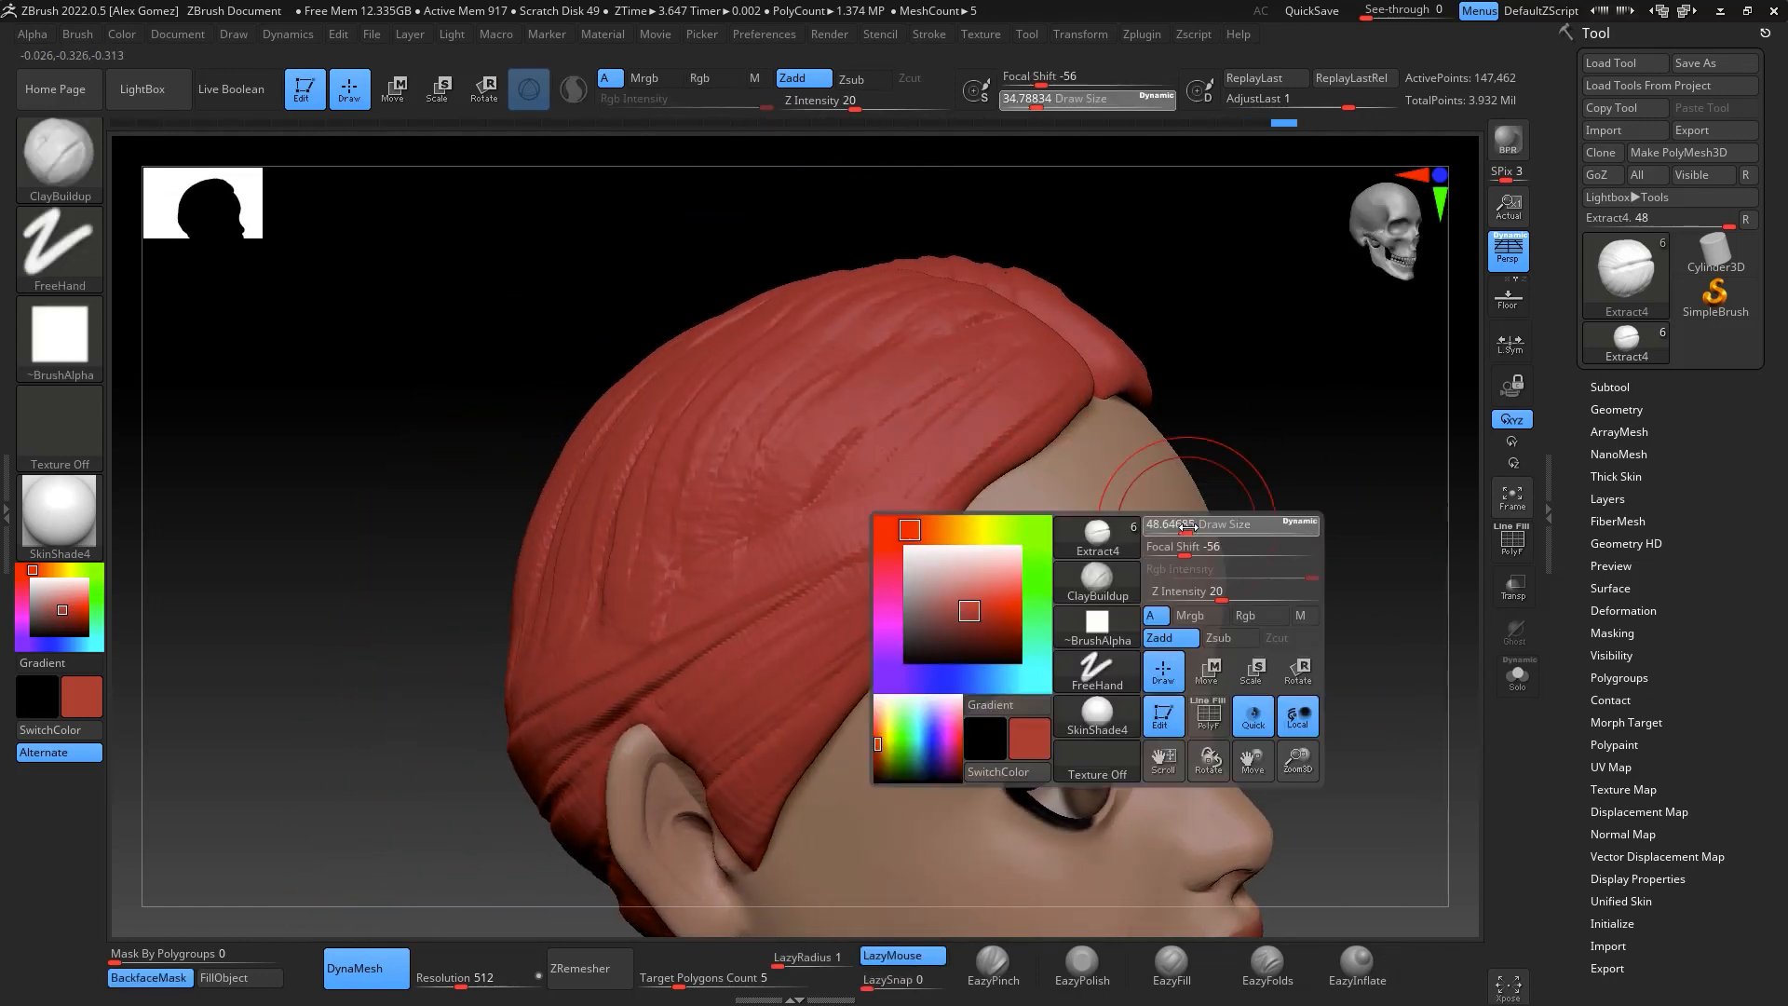
pyautogui.moveTo(852, 507)
pyautogui.keyDown('shift'); pyautogui.mouseDown()
pyautogui.moveTo(942, 463)
pyautogui.moveTo(782, 625)
pyautogui.mouseUp(); pyautogui.keyUp('shift')
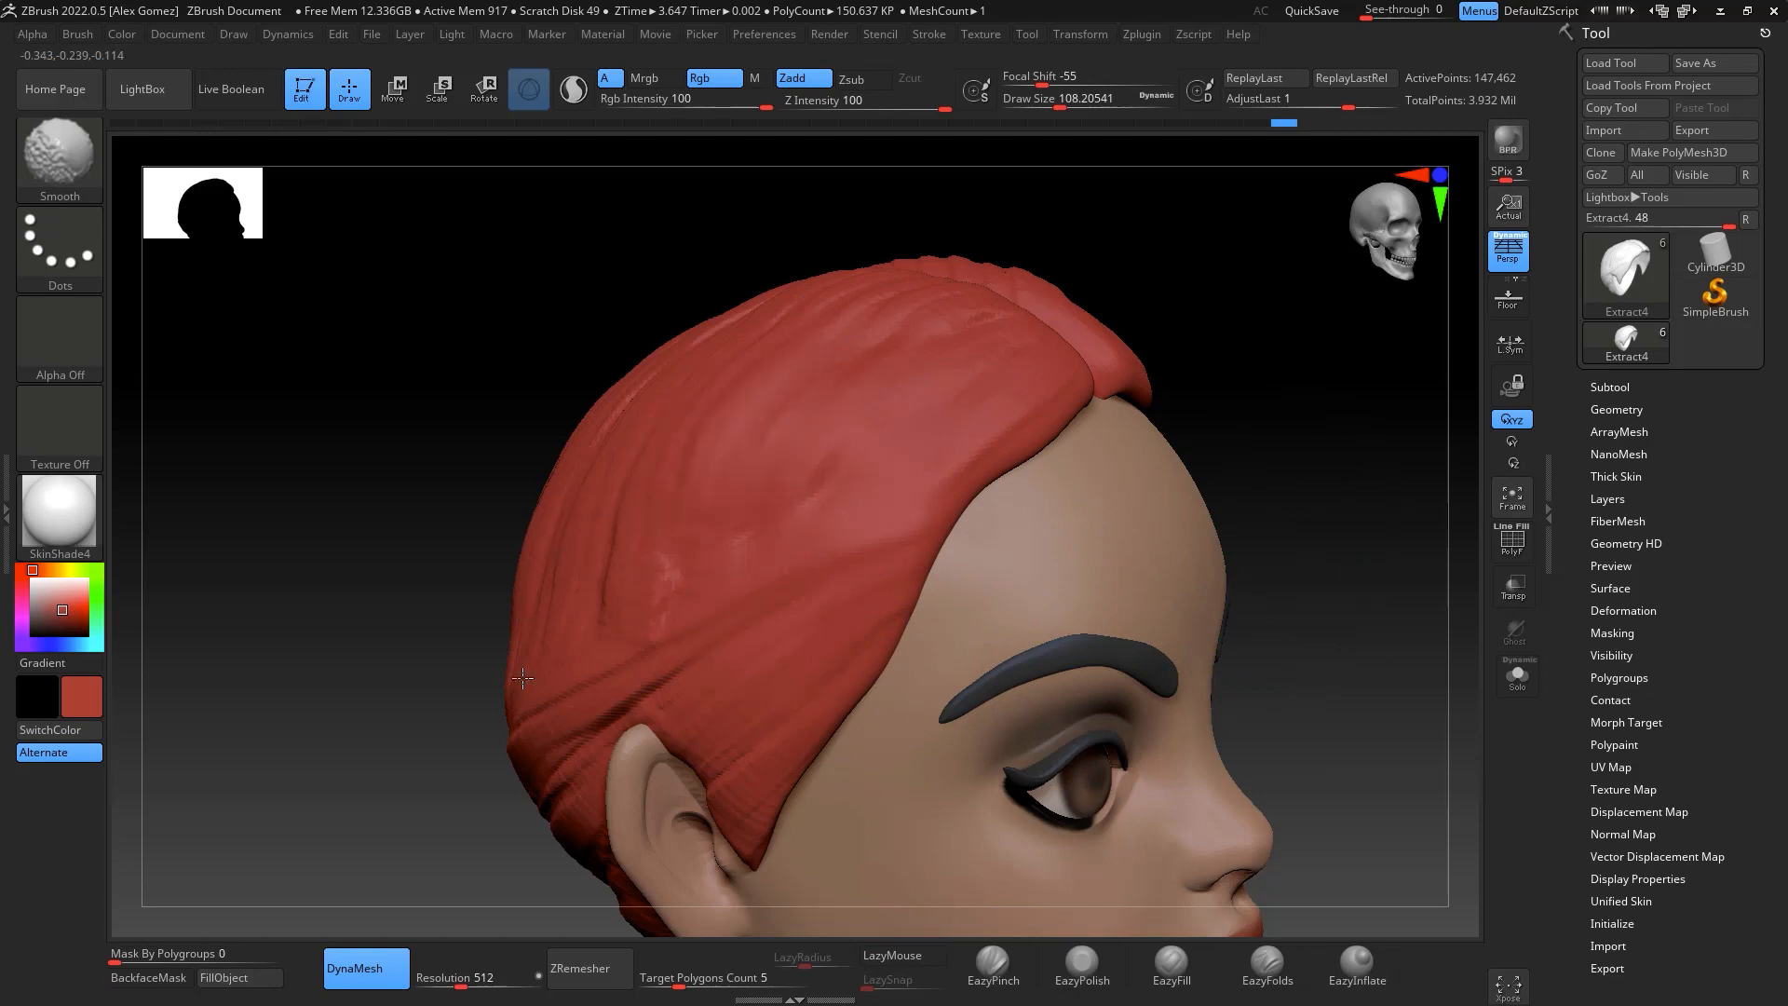
pyautogui.keyDown('shift'); pyautogui.moveTo(523, 678); pyautogui.dragTo(534, 713); pyautogui.keyUp('shift')
# Sculpt broad strands over the back of the hair cap with ClayBuildup at a draw size of about 108
pyautogui.moveTo(1322, 382)
pyautogui.mouseDown()
pyautogui.moveTo(1203, 493)
pyautogui.moveTo(1189, 593)
pyautogui.mouseUp()
pyautogui.moveTo(1456, 471)
pyautogui.mouseDown()
pyautogui.moveTo(1241, 634)
pyautogui.moveTo(1253, 569)
pyautogui.moveTo(1197, 512)
pyautogui.mouseUp()
pyautogui.moveTo(1322, 495)
pyautogui.mouseDown()
pyautogui.moveTo(1415, 490)
pyautogui.moveTo(1381, 642)
pyautogui.moveTo(1337, 555)
pyautogui.moveTo(1182, 630)
pyautogui.moveTo(1249, 611)
pyautogui.moveTo(692, 669)
pyautogui.mouseUp()
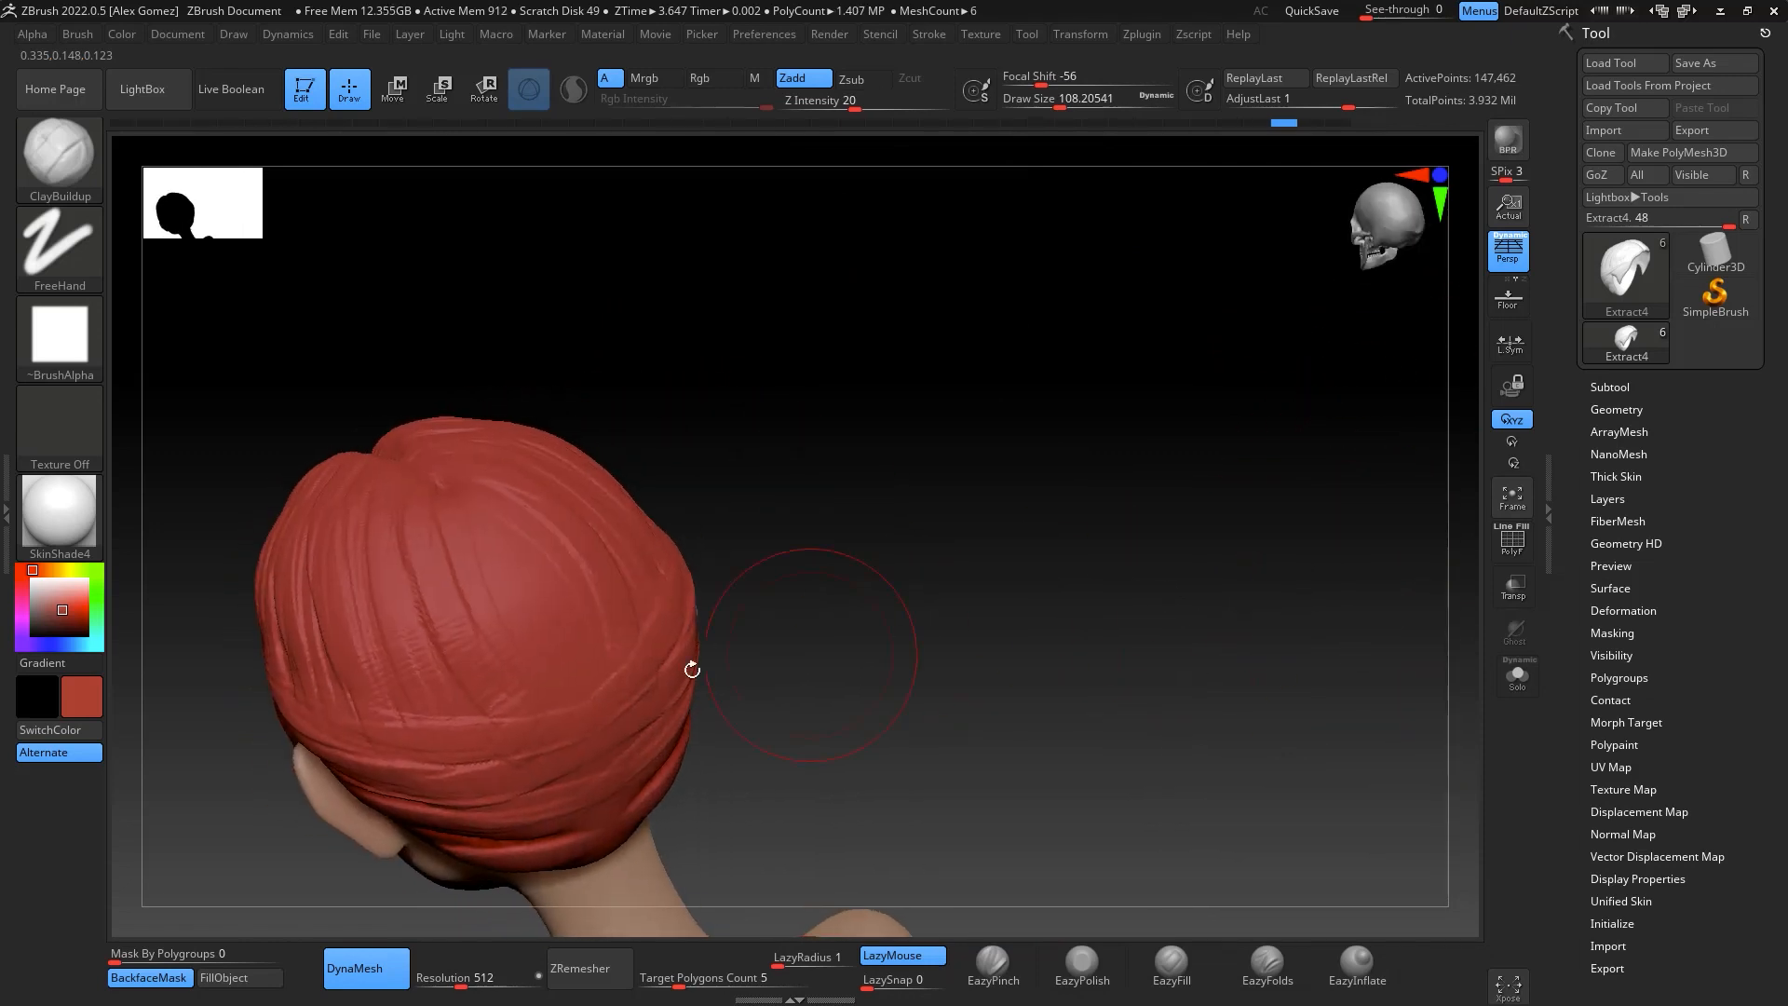
pyautogui.moveTo(489, 684); pyautogui.dragTo(492, 695)
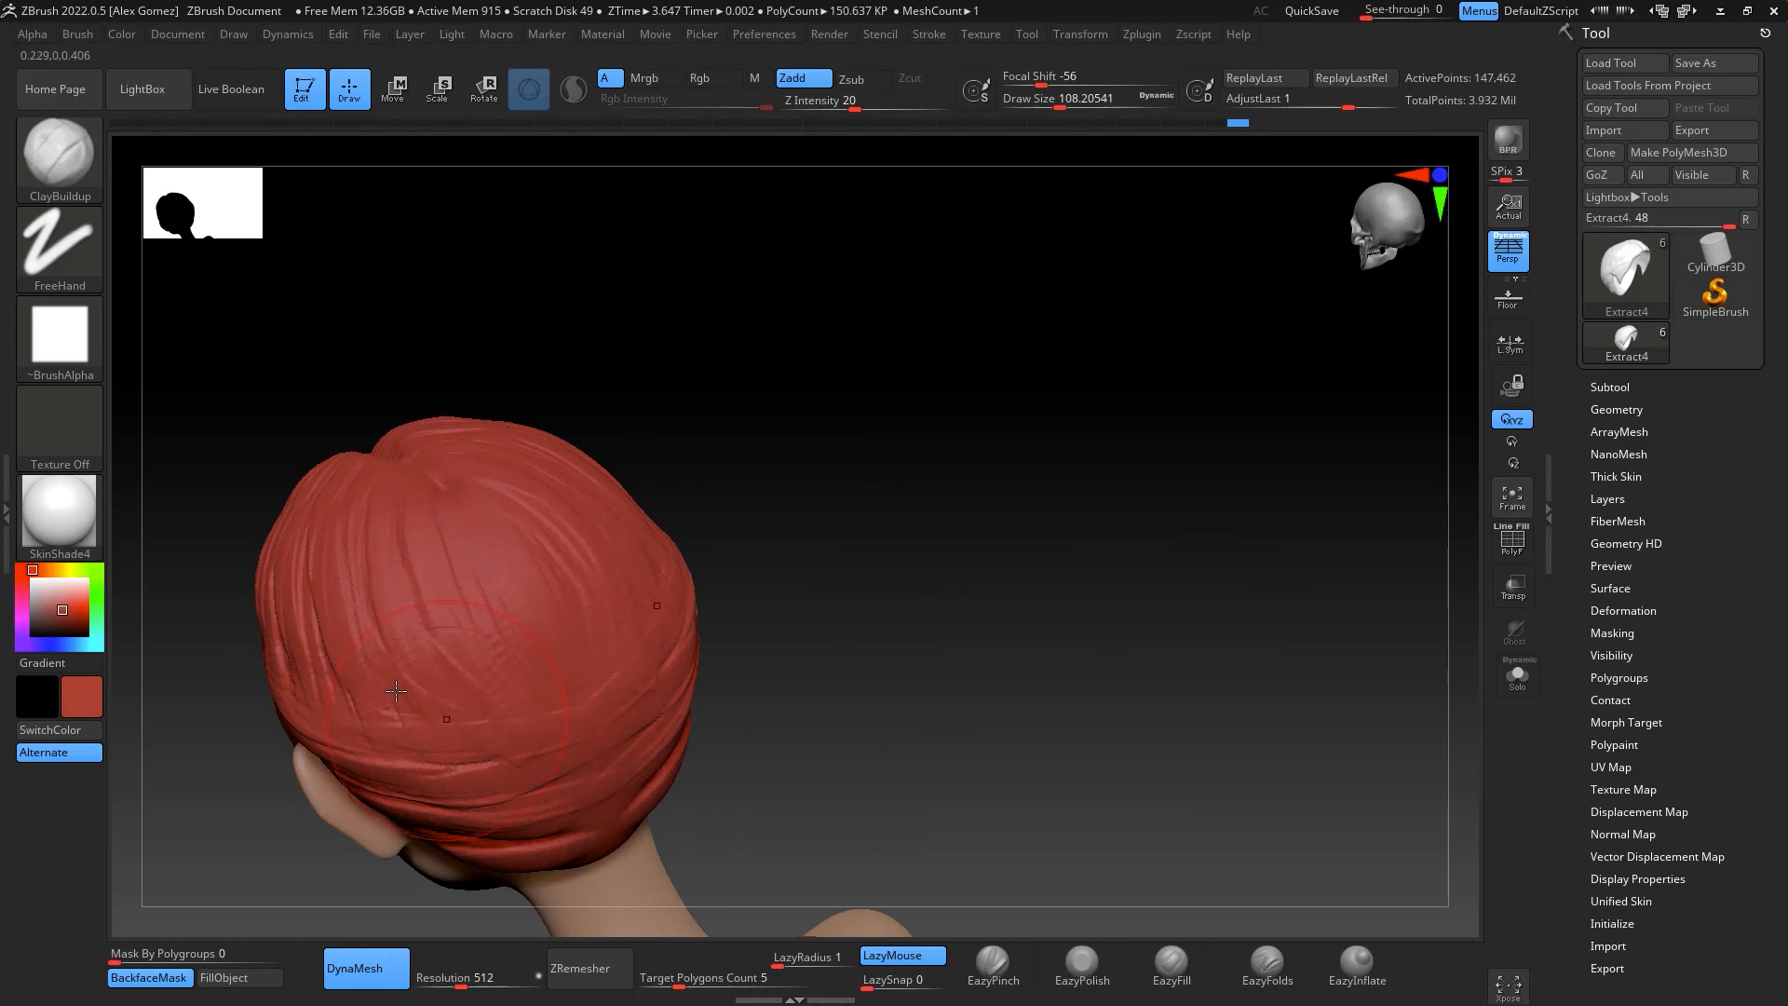
pyautogui.moveTo(722, 588)
pyautogui.mouseDown()
pyautogui.moveTo(1121, 627)
pyautogui.moveTo(1130, 690)
pyautogui.moveTo(1321, 563)
pyautogui.moveTo(1332, 581)
pyautogui.moveTo(1381, 558)
pyautogui.moveTo(1349, 531)
pyautogui.moveTo(1157, 523)
pyautogui.moveTo(1151, 542)
pyautogui.mouseUp()
# Build up strands on the side of the hair cap with draw sizes of about 87 and about 59
pyautogui.press('space')
pyautogui.moveTo(1261, 475)
pyautogui.mouseDown()
pyautogui.moveTo(1271, 504)
pyautogui.moveTo(790, 584)
pyautogui.mouseUp()
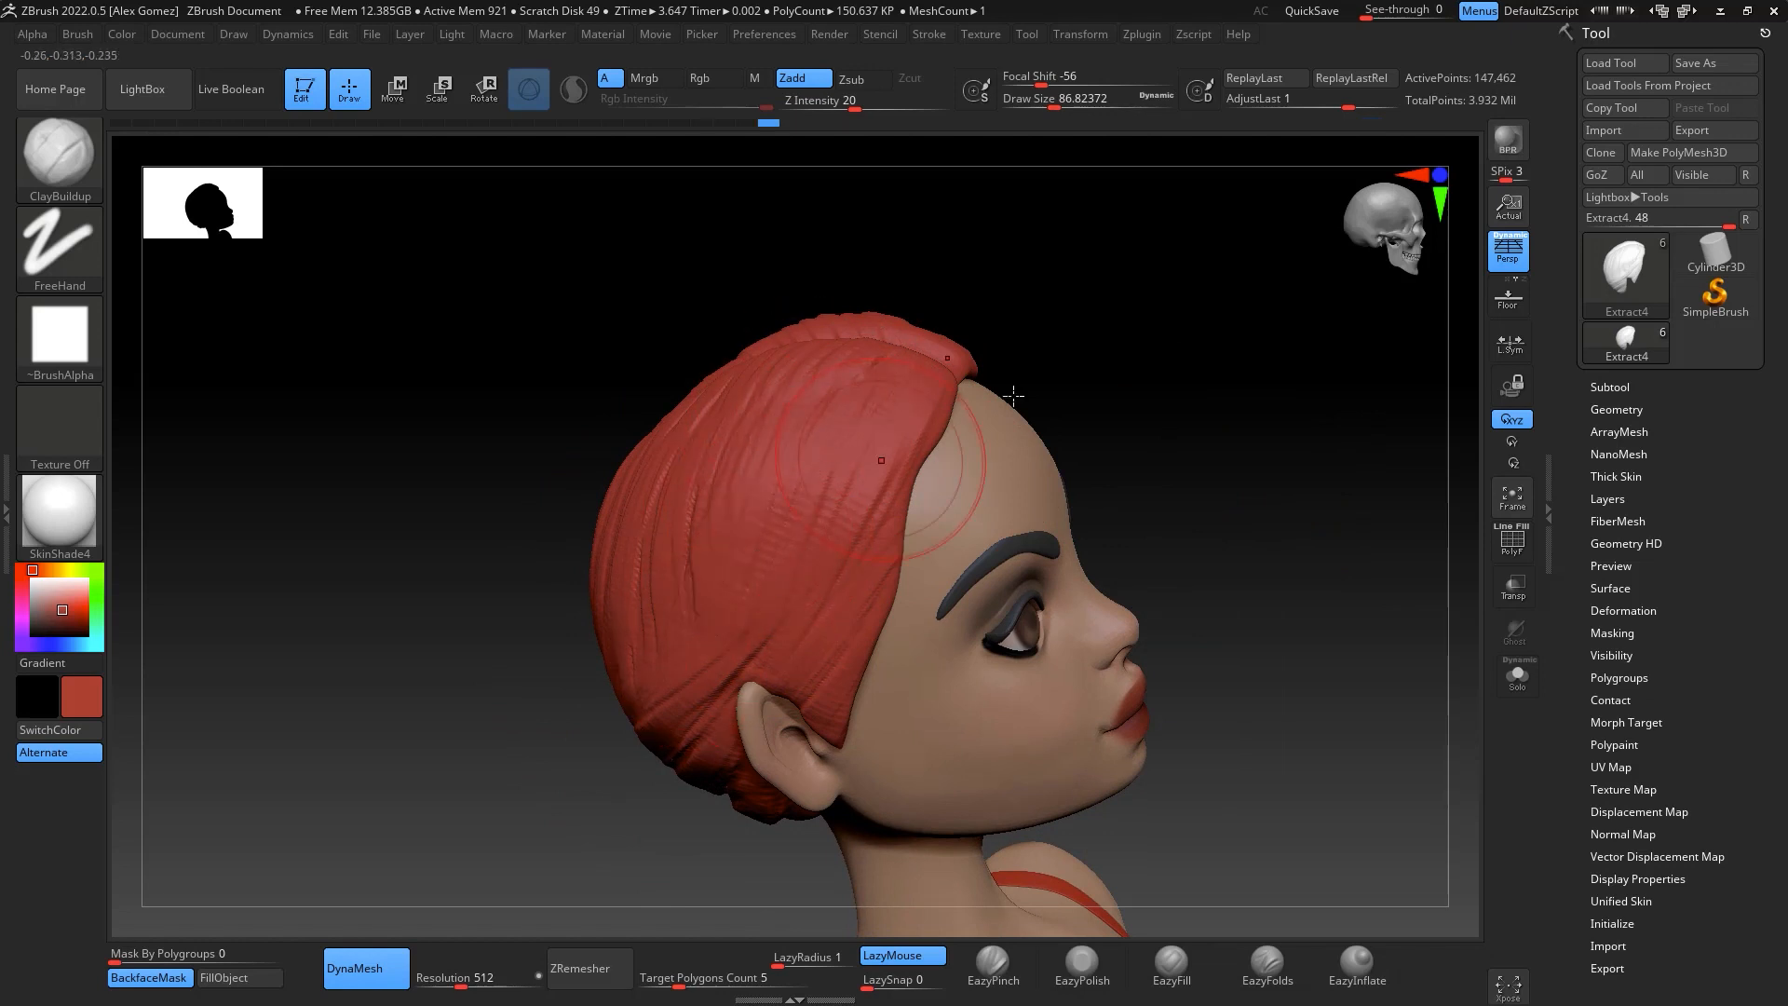
pyautogui.moveTo(1249, 395); pyautogui.dragTo(1323, 438)
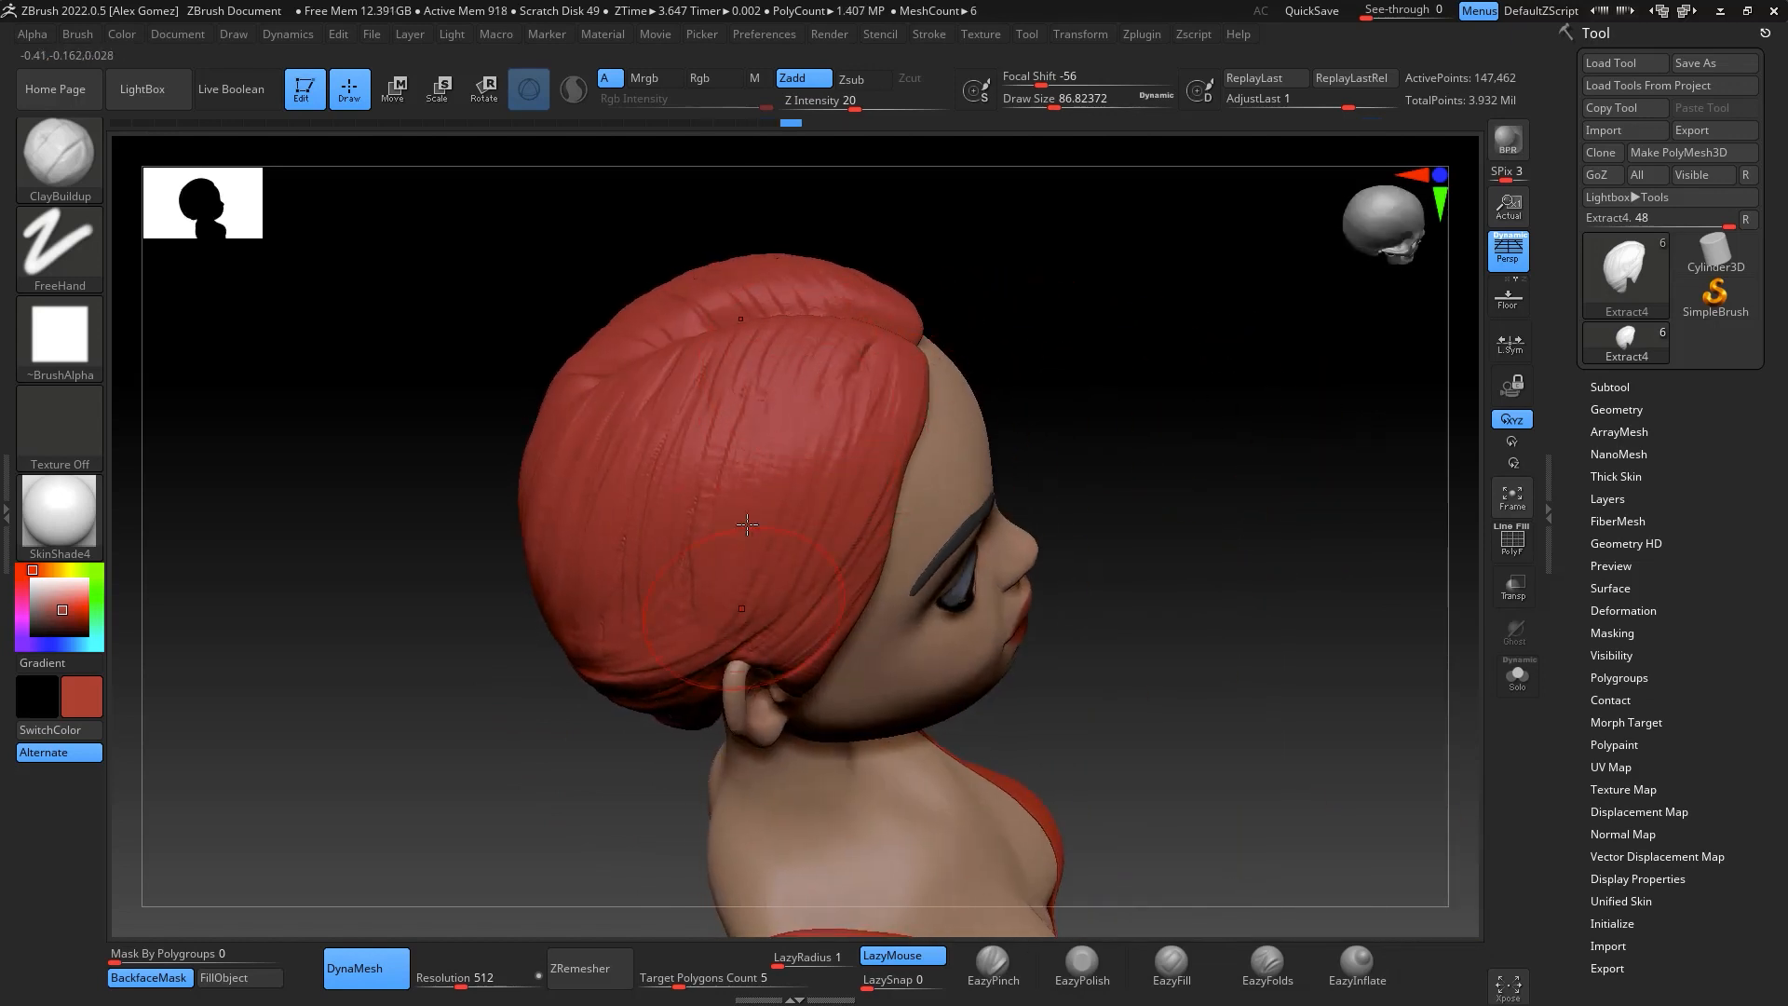
pyautogui.press('space')
pyautogui.moveTo(764, 480); pyautogui.dragTo(754, 479)
pyautogui.moveTo(749, 391); pyautogui.dragTo(702, 401)
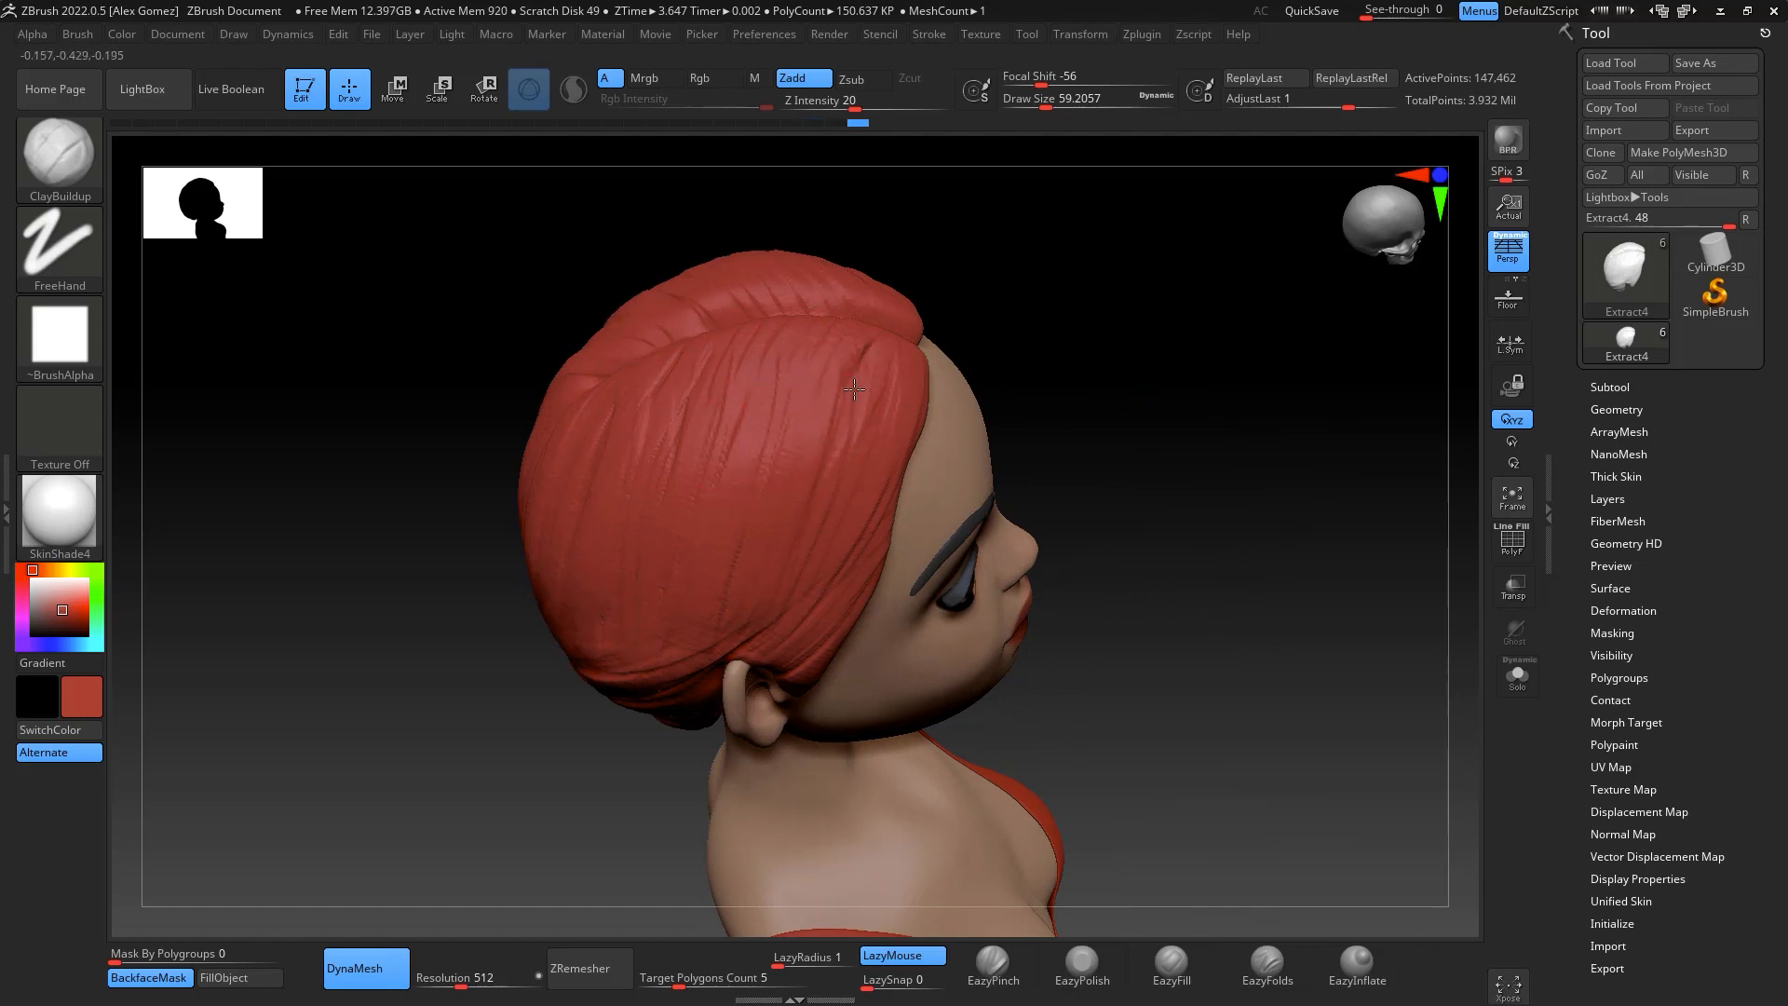
# Remesh the hair cap with DynaMesh at resolution 512 and smooth its side strands at a draw size of about 90
pyautogui.moveTo(1097, 411); pyautogui.dragTo(1298, 551)
pyautogui.moveTo(1303, 449)
pyautogui.keyDown('ctrl'); pyautogui.mouseDown()
pyautogui.moveTo(1320, 521)
pyautogui.moveTo(1273, 551)
pyautogui.moveTo(1294, 551)
pyautogui.mouseUp(); pyautogui.keyUp('ctrl')
pyautogui.press('space')
pyautogui.moveTo(1062, 395)
pyautogui.keyDown('shift'); pyautogui.mouseDown()
pyautogui.moveTo(1034, 435)
pyautogui.moveTo(985, 404)
pyautogui.mouseUp(); pyautogui.keyUp('shift')
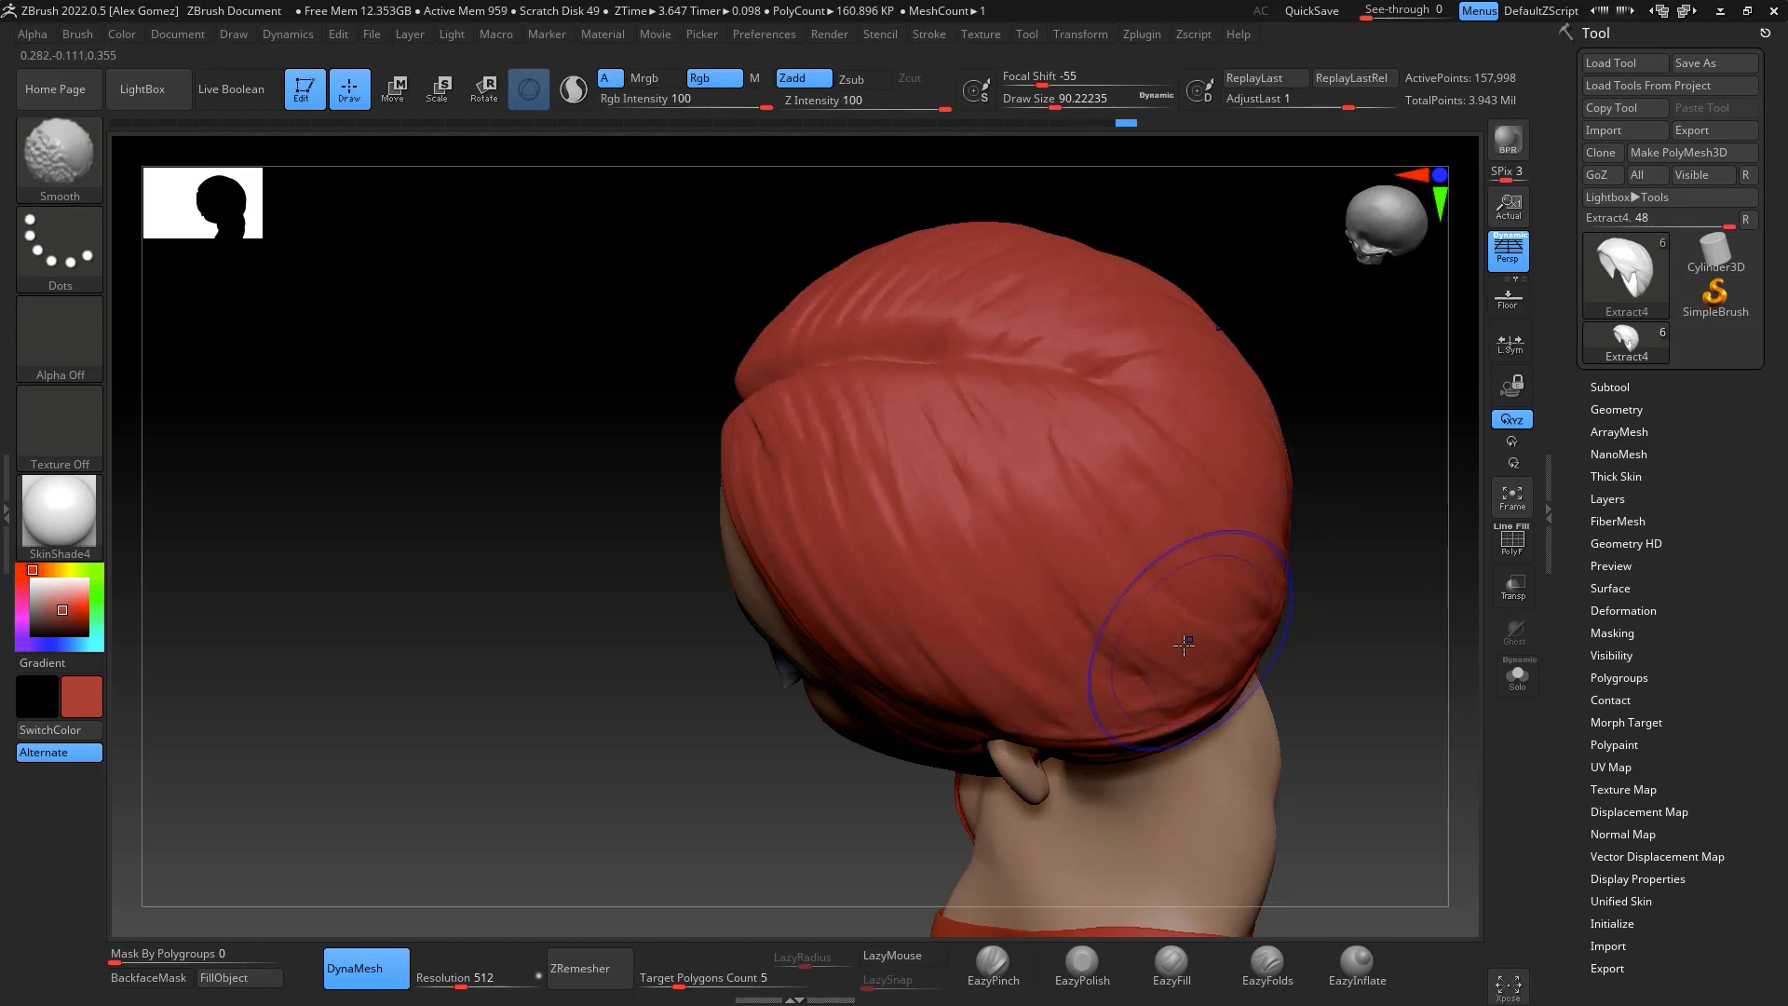
# Smooth the hair strands behind the ears and across the back of the head
pyautogui.moveTo(1383, 622); pyautogui.dragTo(1322, 652)
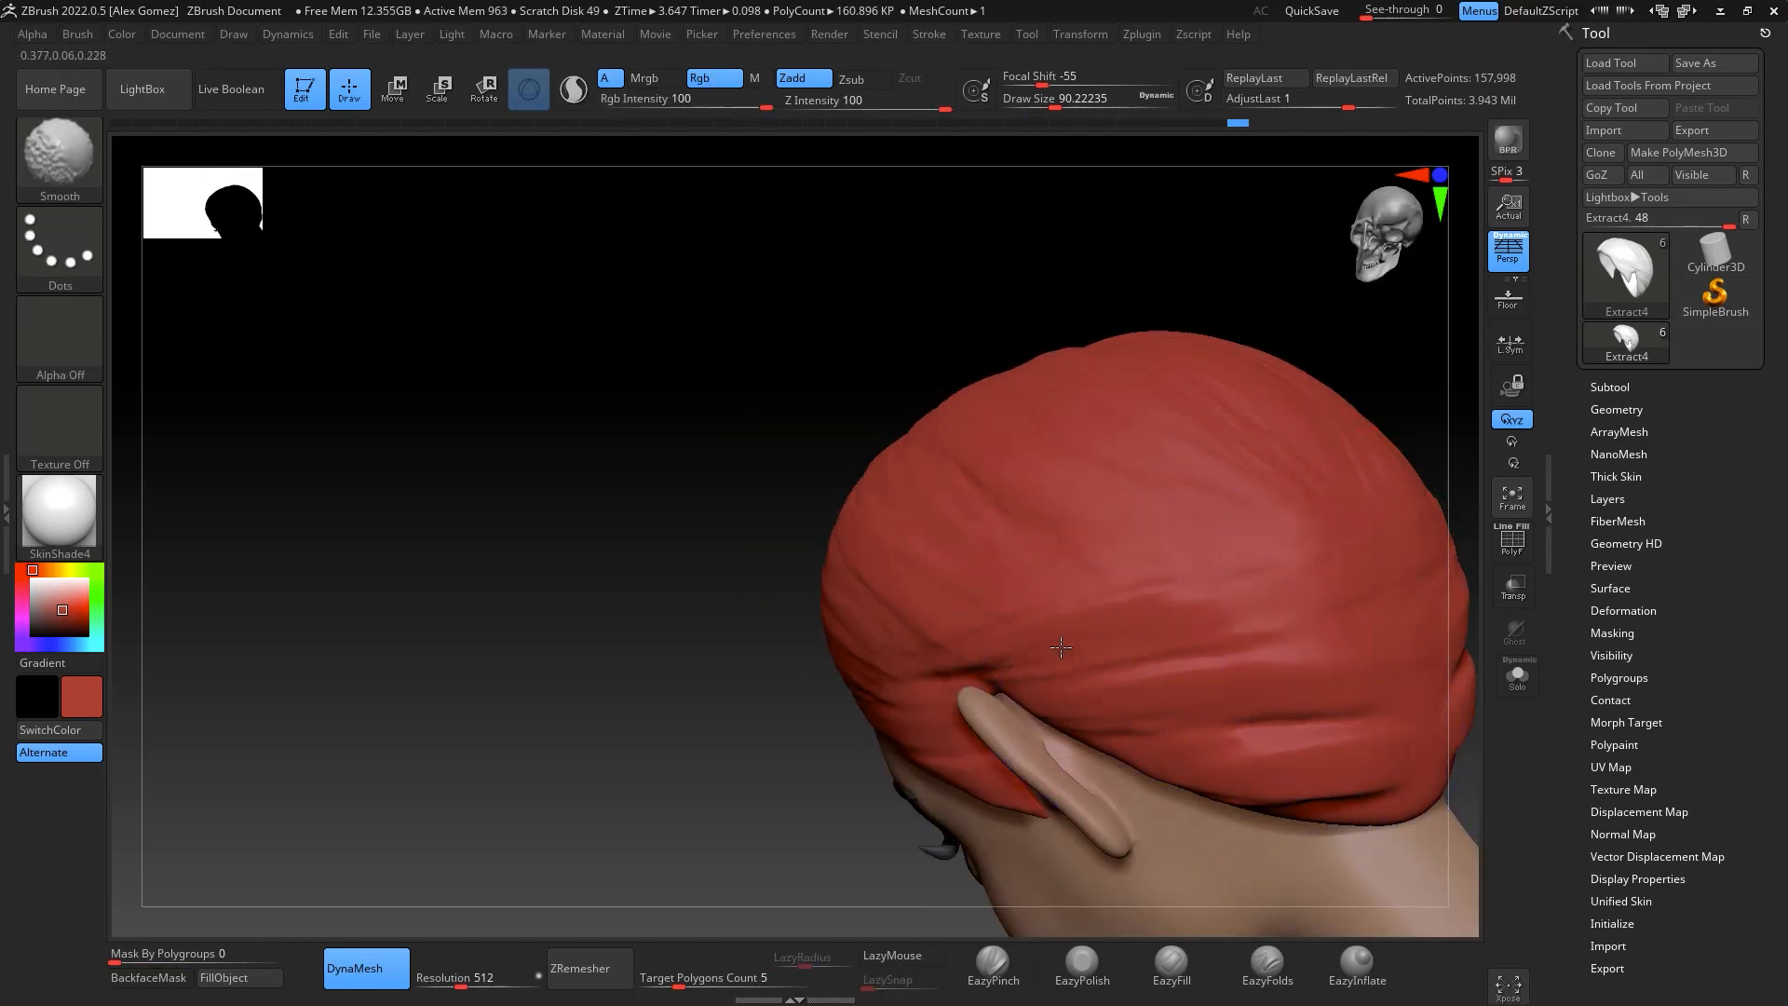
pyautogui.moveTo(1372, 379)
pyautogui.mouseDown()
pyautogui.moveTo(1266, 422)
pyautogui.moveTo(1202, 410)
pyautogui.mouseUp()
pyautogui.keyDown('shift'); pyautogui.moveTo(985, 459); pyautogui.dragTo(1137, 372); pyautogui.keyUp('shift')
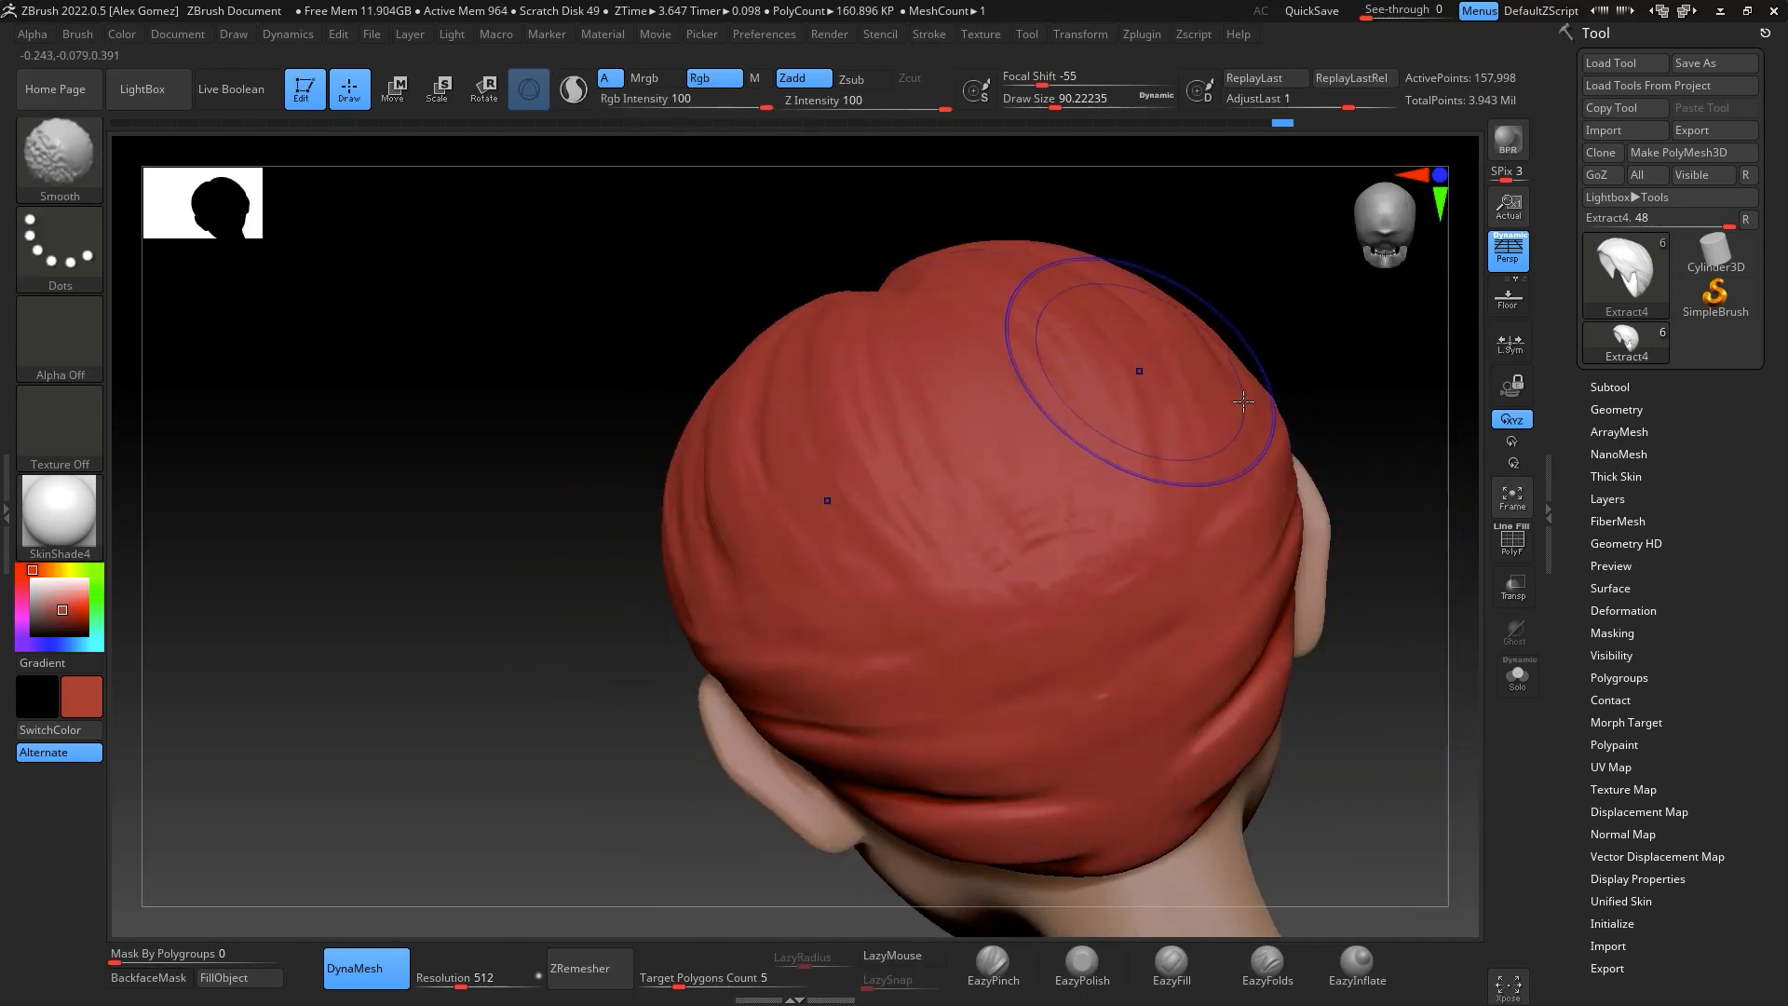
pyautogui.moveTo(1350, 419)
pyautogui.mouseDown()
pyautogui.moveTo(1440, 435)
pyautogui.moveTo(1410, 465)
pyautogui.moveTo(1458, 456)
pyautogui.mouseUp()
pyautogui.moveTo(1472, 646)
pyautogui.keyDown('alt'); pyautogui.mouseDown()
pyautogui.moveTo(1452, 495)
pyautogui.moveTo(1303, 587)
pyautogui.mouseUp(); pyautogui.keyUp('alt')
pyautogui.moveTo(1248, 503); pyautogui.dragTo(1337, 438)
pyautogui.moveTo(1342, 509); pyautogui.dragTo(517, 635)
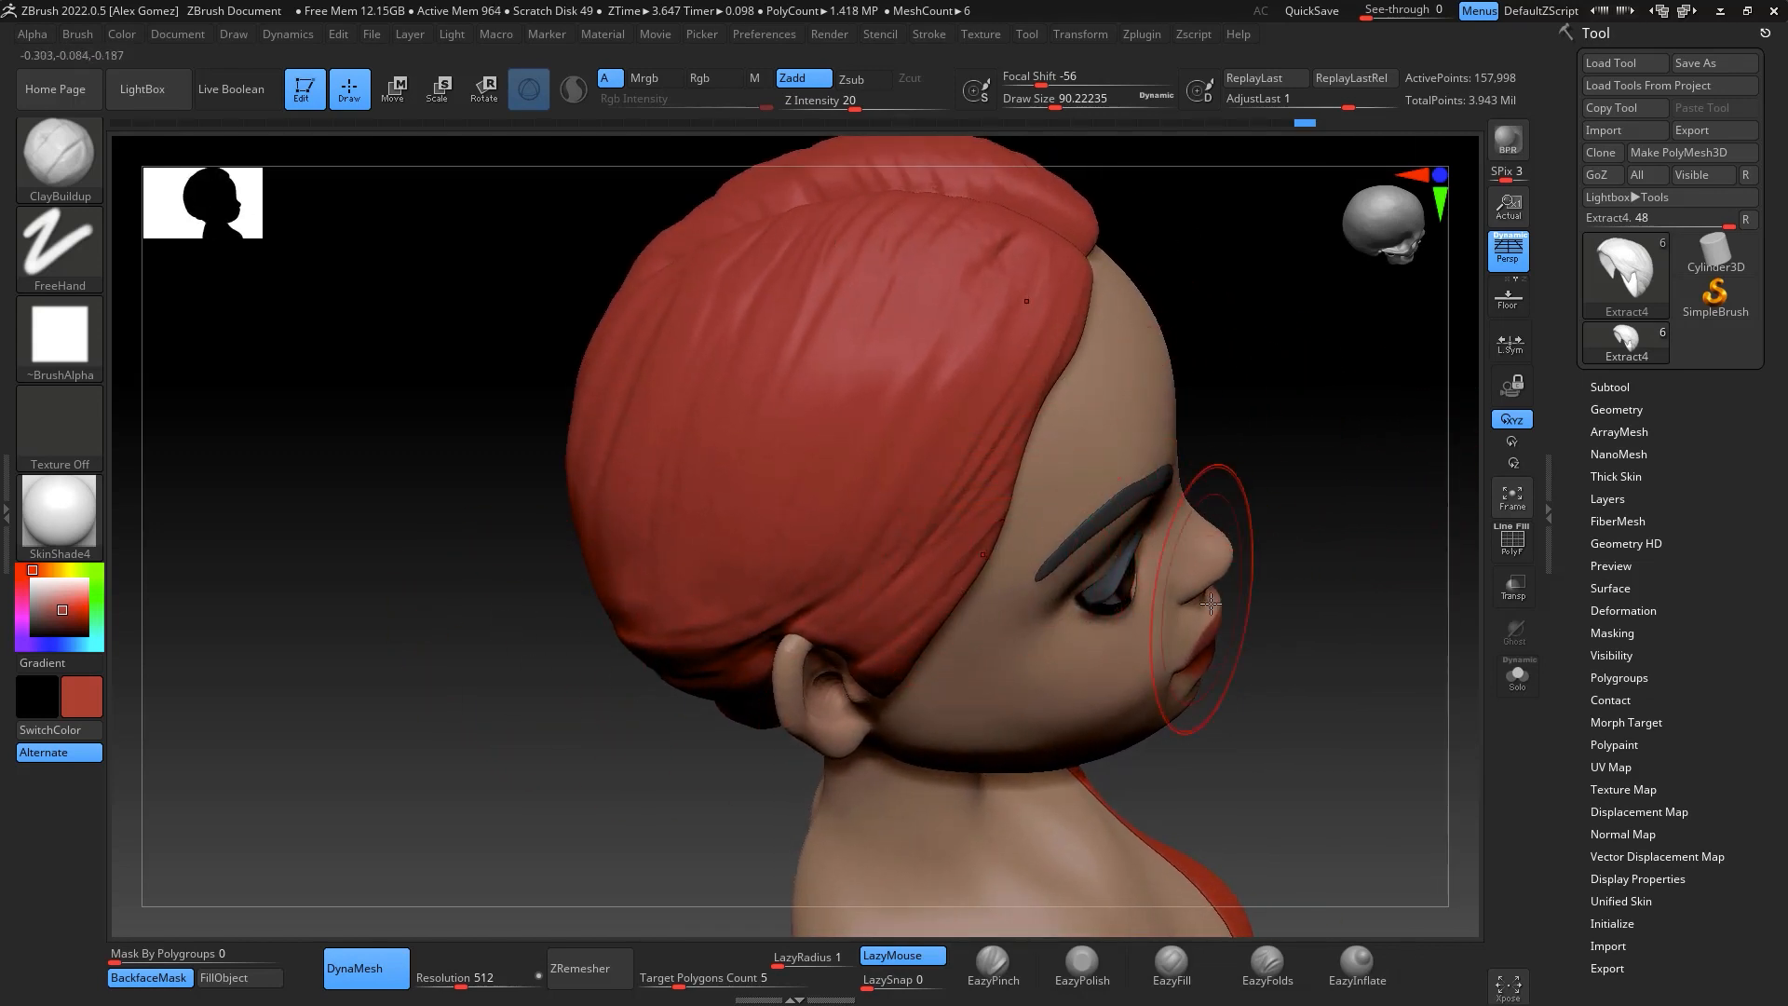
# Select the EazyHair brush and set its draw size to about 41
pyautogui.press('b')
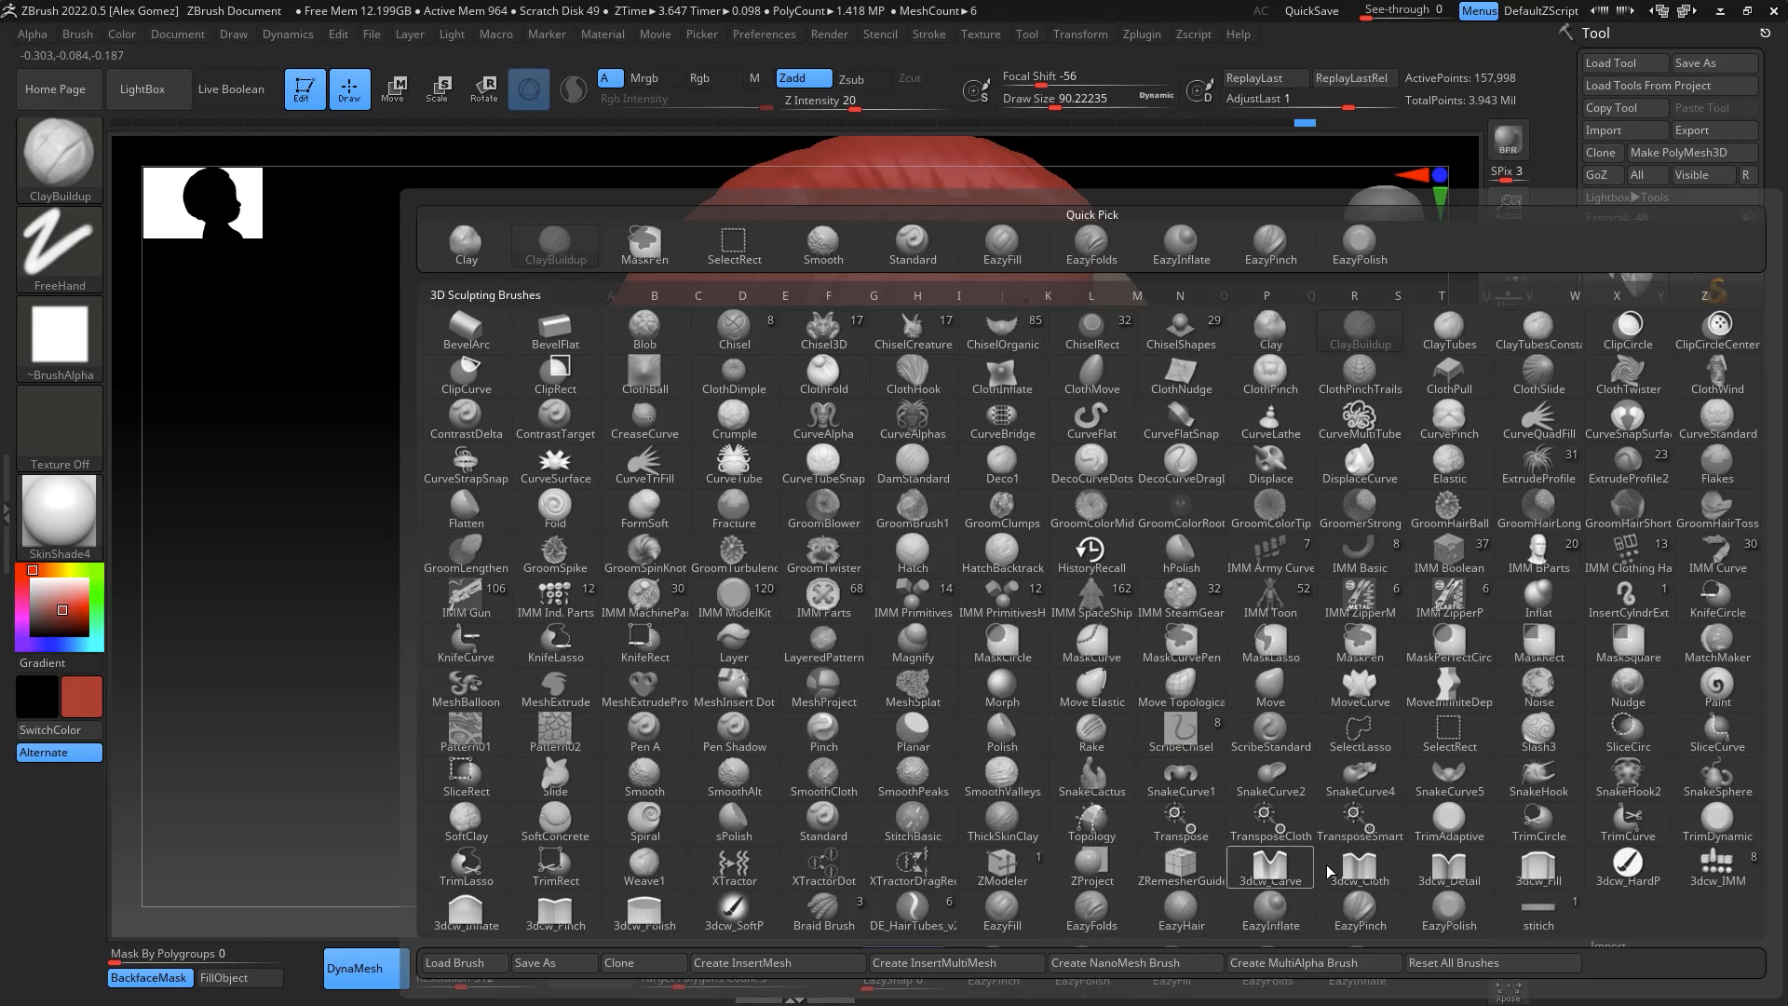
pyautogui.click(1185, 908)
pyautogui.press('space')
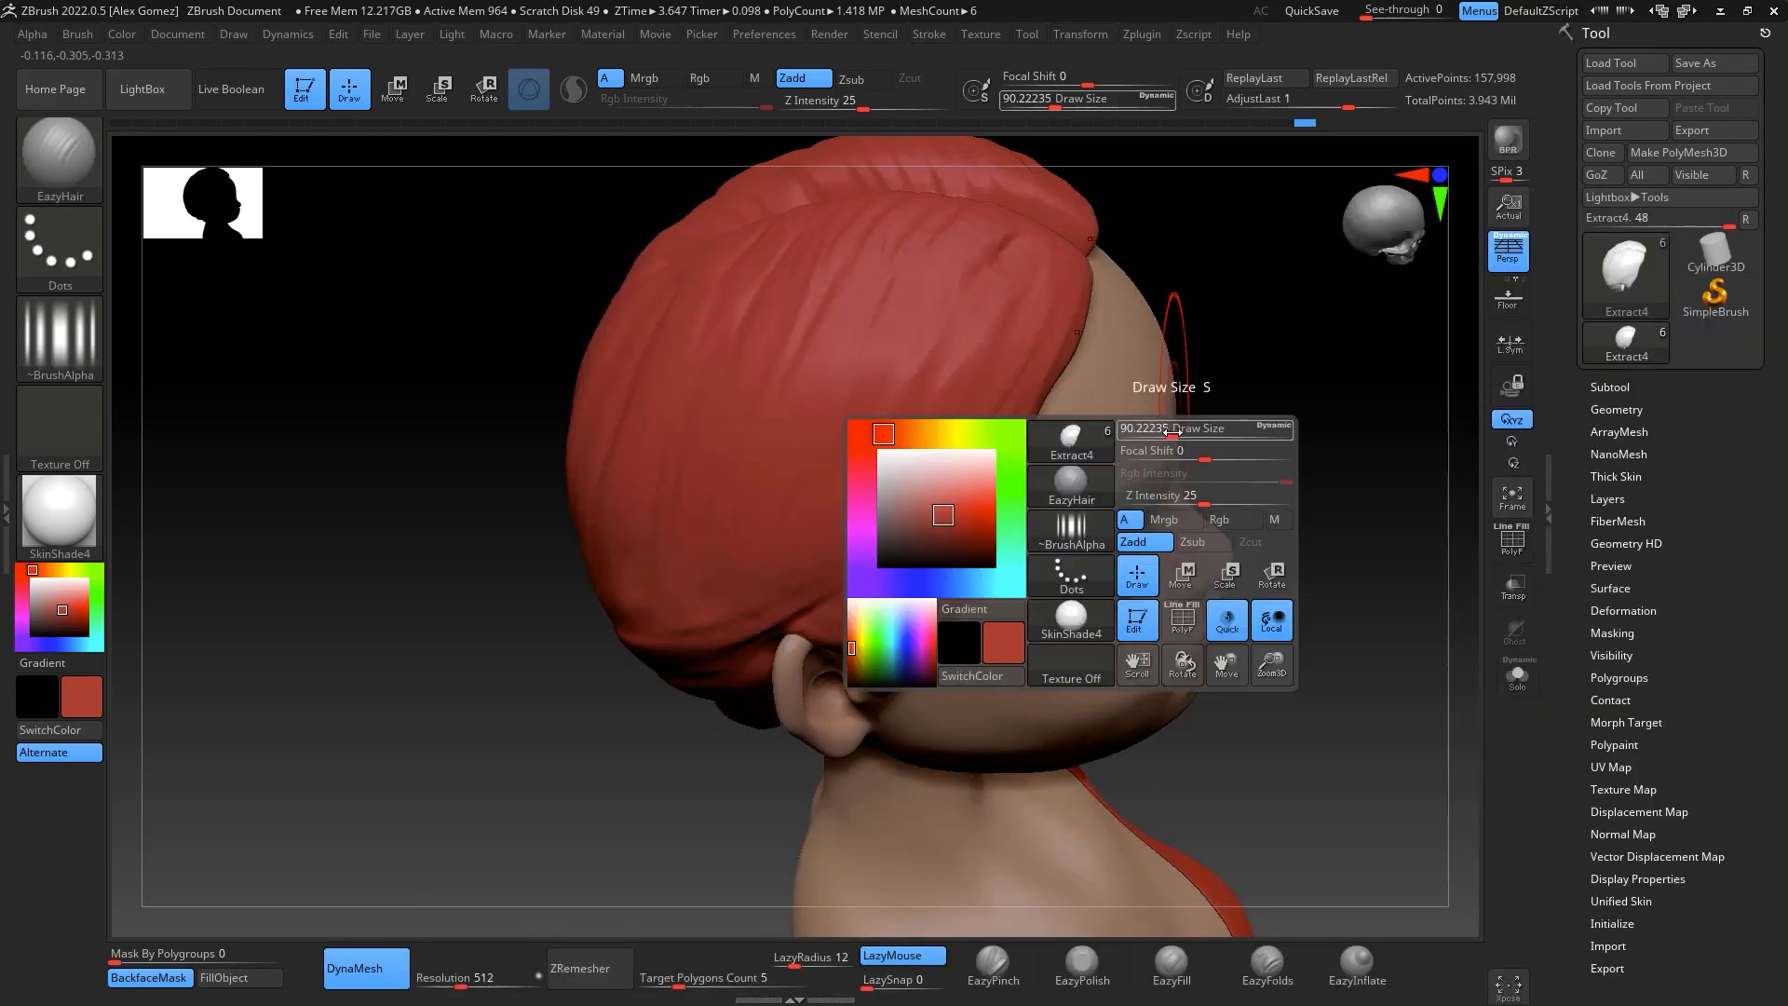
pyautogui.moveTo(1174, 430); pyautogui.dragTo(1158, 430)
# Brush fine EazyHair strands from the center part over the side of the cap toward the temple and ear
pyautogui.moveTo(1268, 351); pyautogui.dragTo(1332, 387)
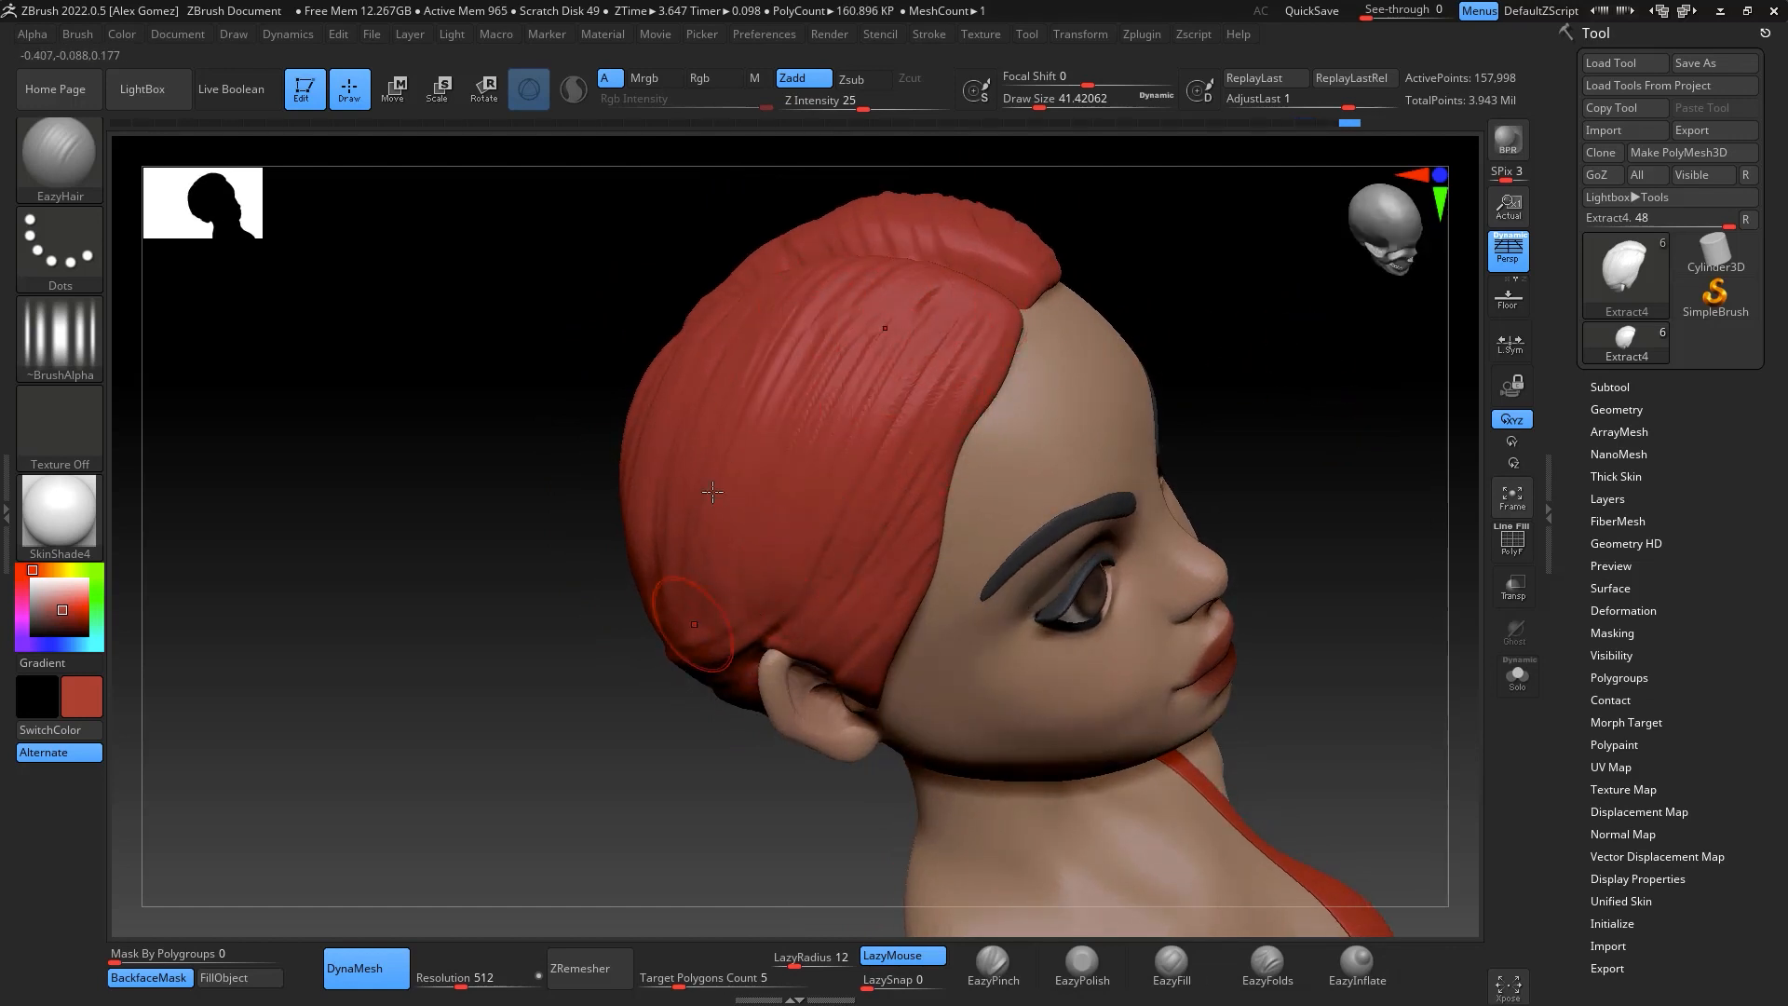
pyautogui.moveTo(1327, 368); pyautogui.dragTo(861, 366)
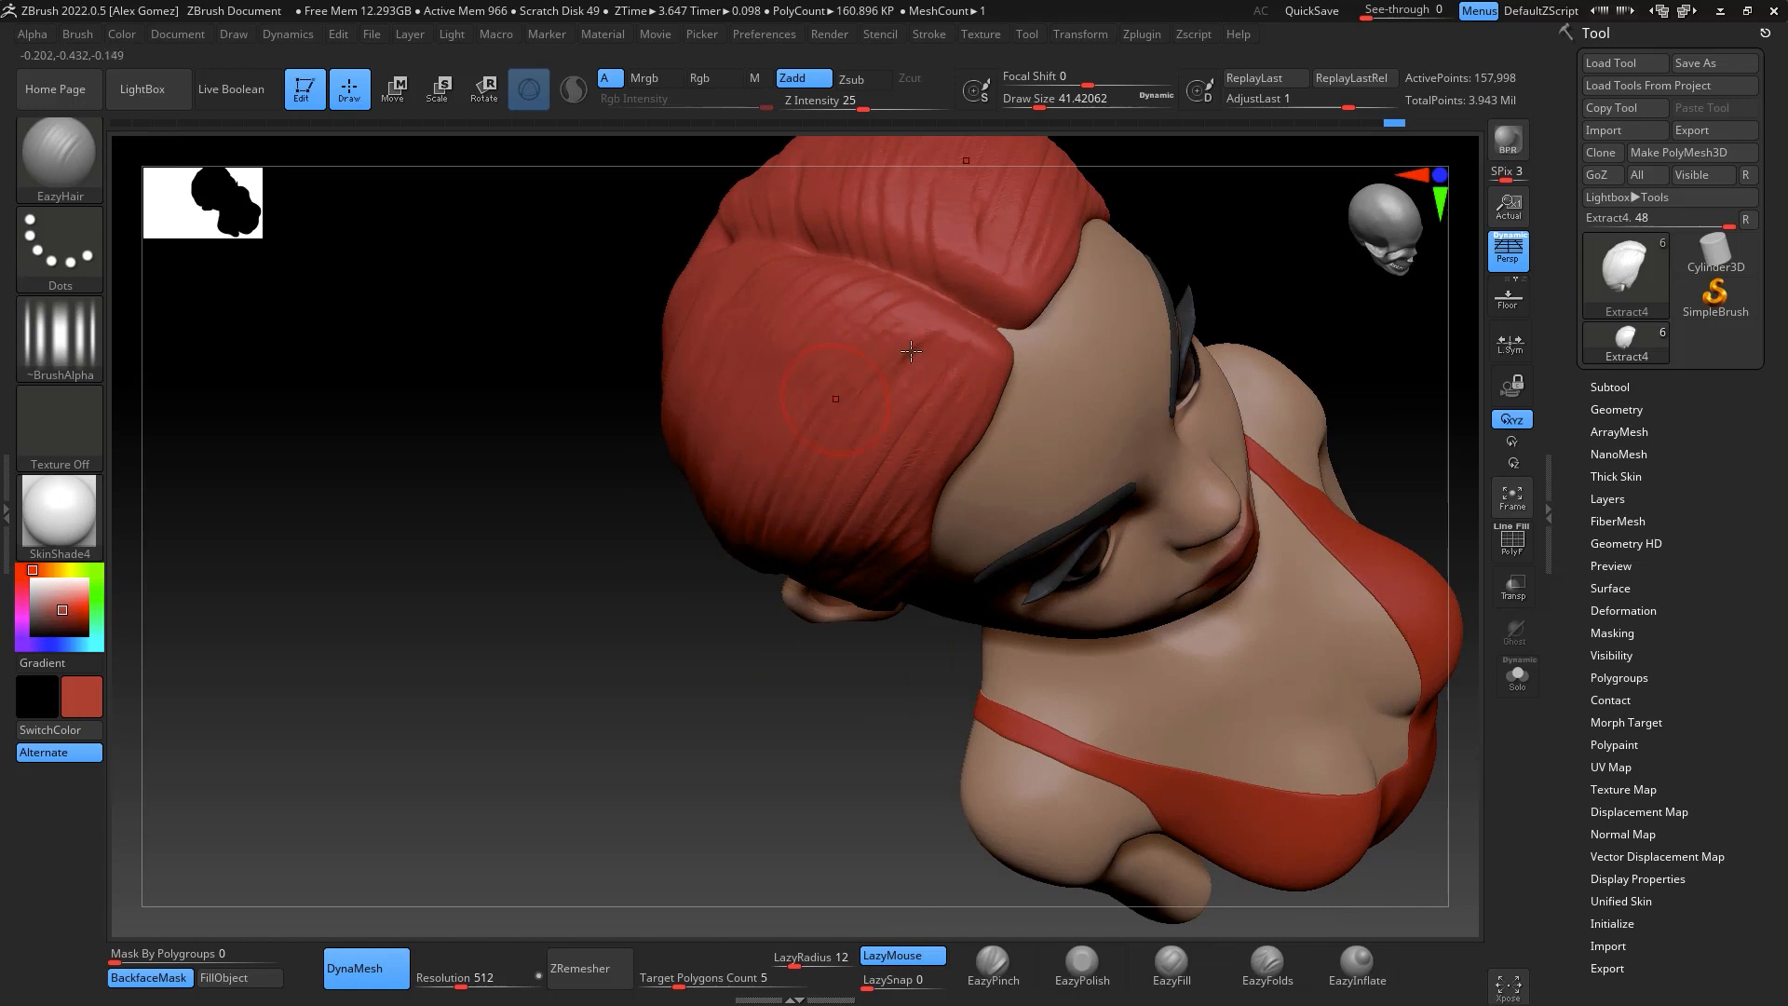
pyautogui.moveTo(1199, 305); pyautogui.dragTo(1354, 306)
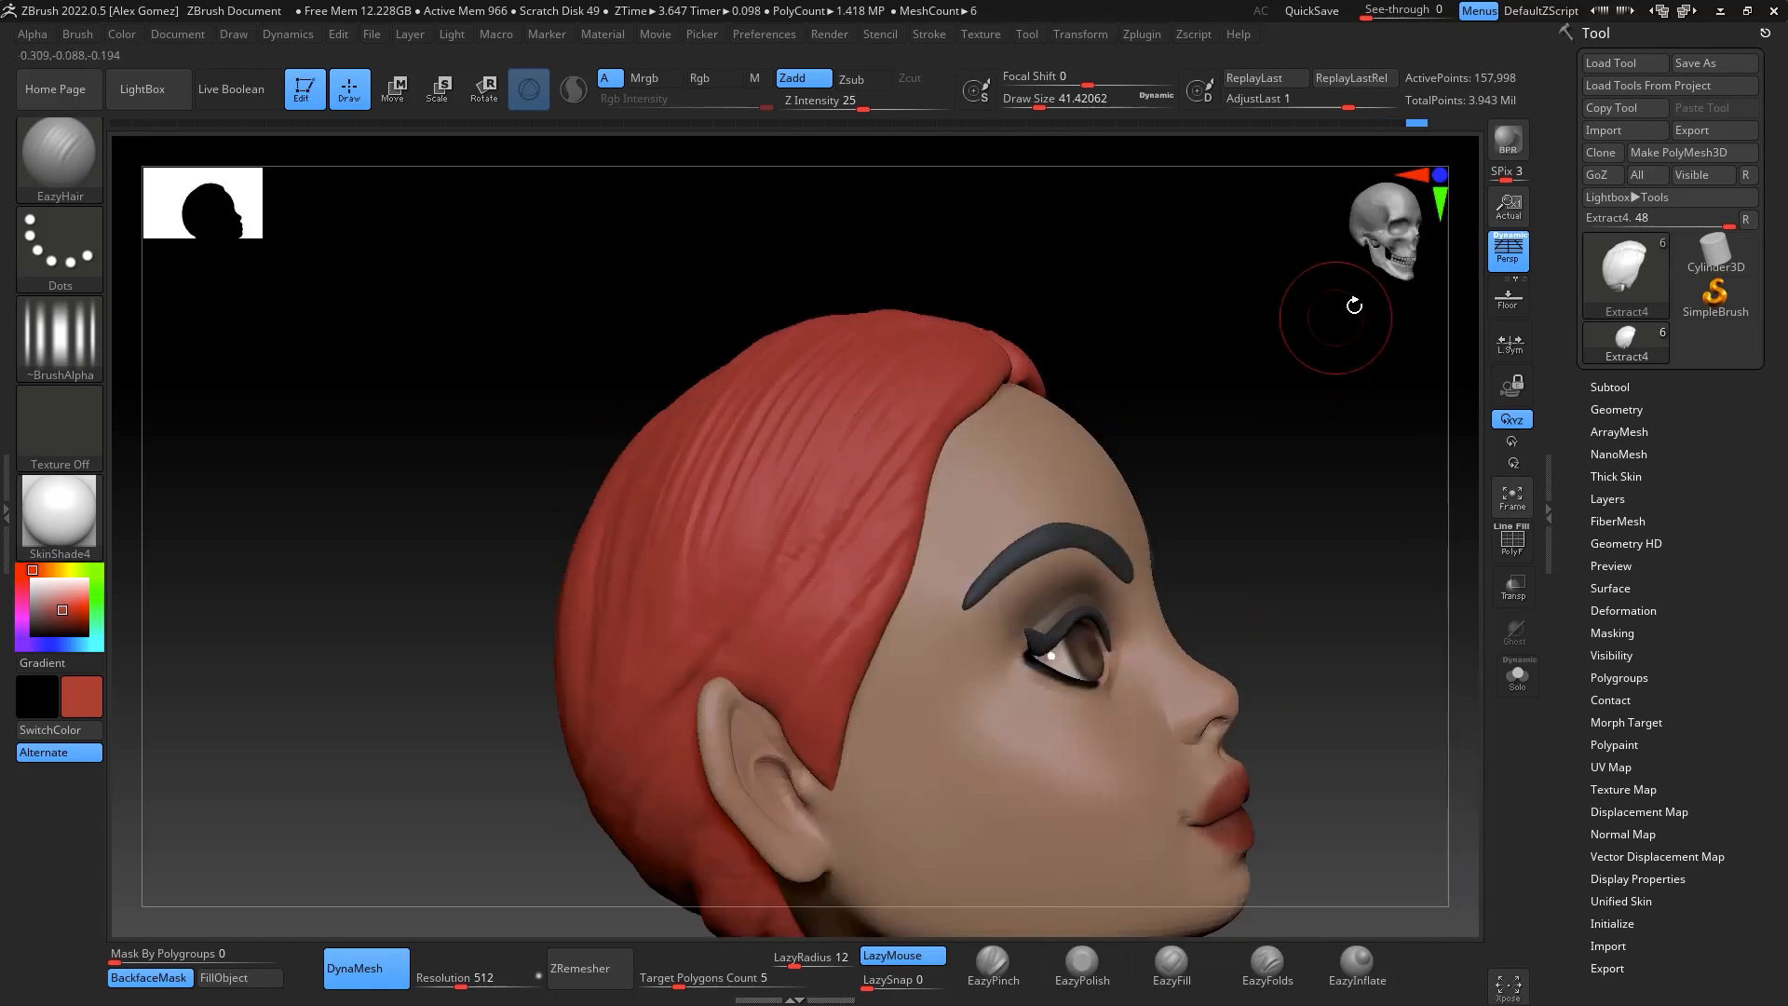
pyautogui.moveTo(863, 579); pyautogui.dragTo(708, 766)
pyautogui.moveTo(853, 541); pyautogui.dragTo(589, 817)
# Continue the fine EazyHair strands down the back of the head, behind the ear and along the temple hairline
pyautogui.moveTo(1281, 422); pyautogui.dragTo(1006, 513)
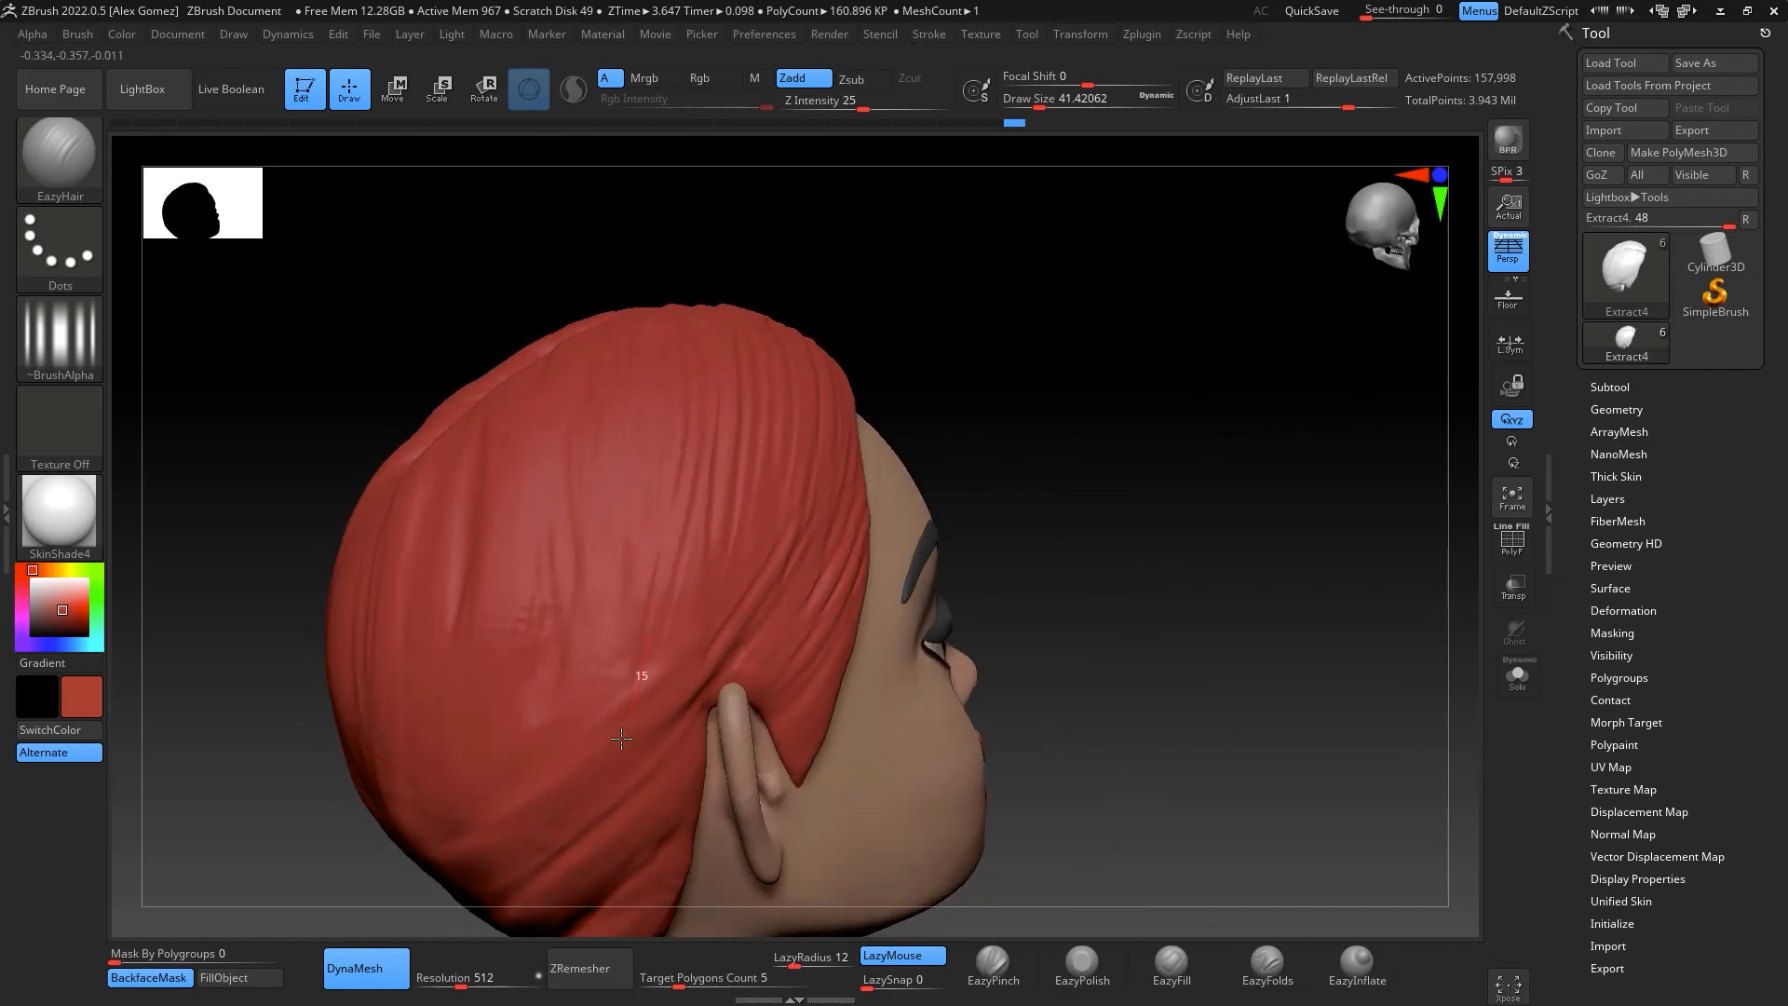
pyautogui.moveTo(586, 424); pyautogui.dragTo(522, 822)
pyautogui.moveTo(1013, 422); pyautogui.dragTo(1186, 481)
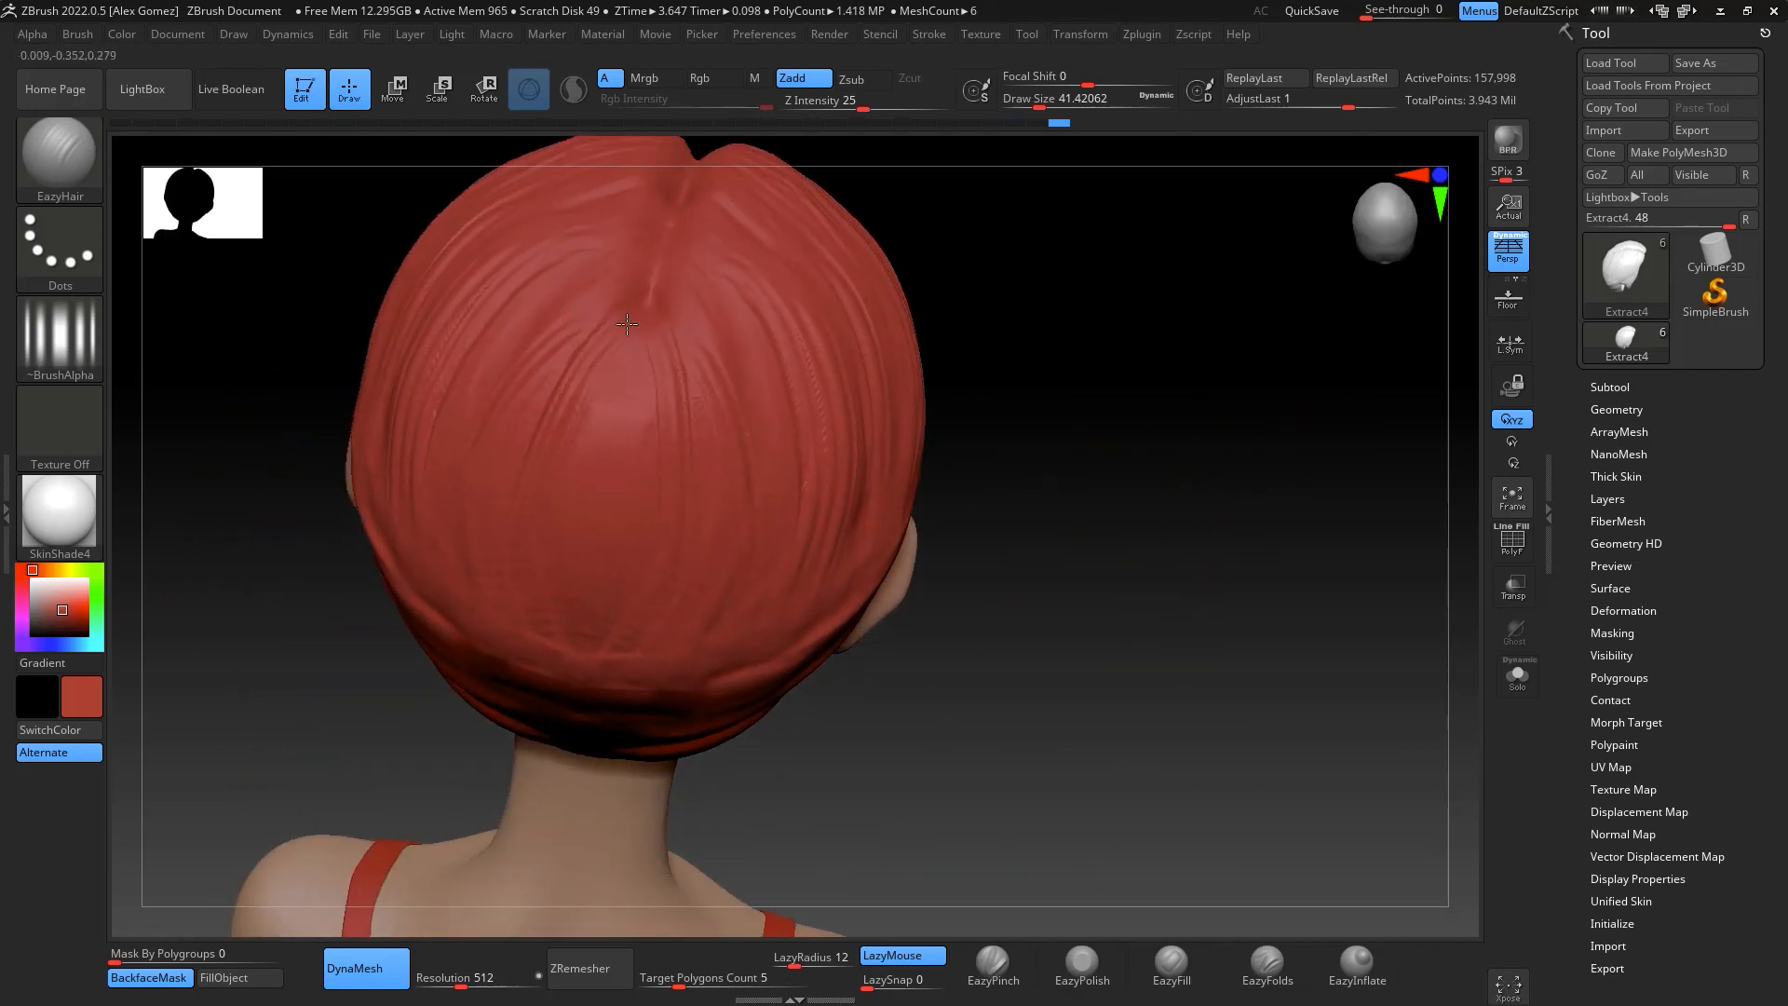
pyautogui.moveTo(991, 446); pyautogui.dragTo(1237, 479)
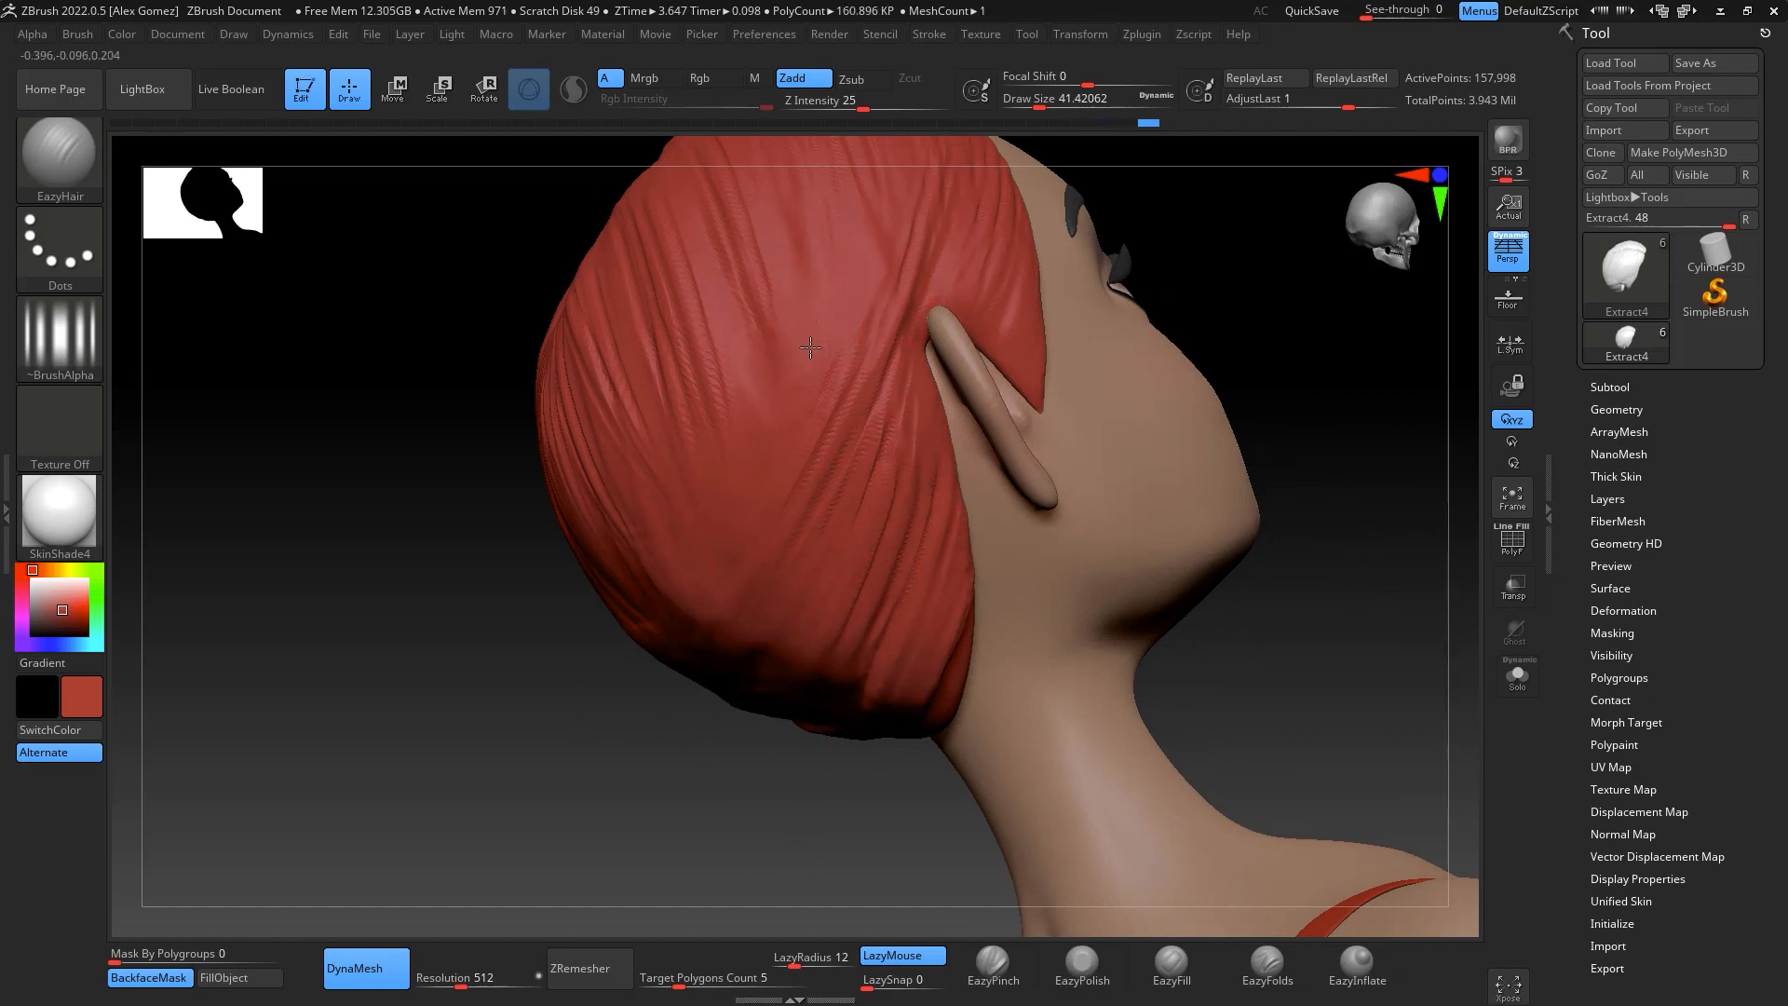
pyautogui.moveTo(1344, 584)
pyautogui.mouseDown()
pyautogui.moveTo(1144, 566)
pyautogui.moveTo(1149, 647)
pyautogui.moveTo(1162, 534)
pyautogui.moveTo(1153, 583)
pyautogui.moveTo(1197, 628)
pyautogui.moveTo(1164, 622)
pyautogui.mouseUp()
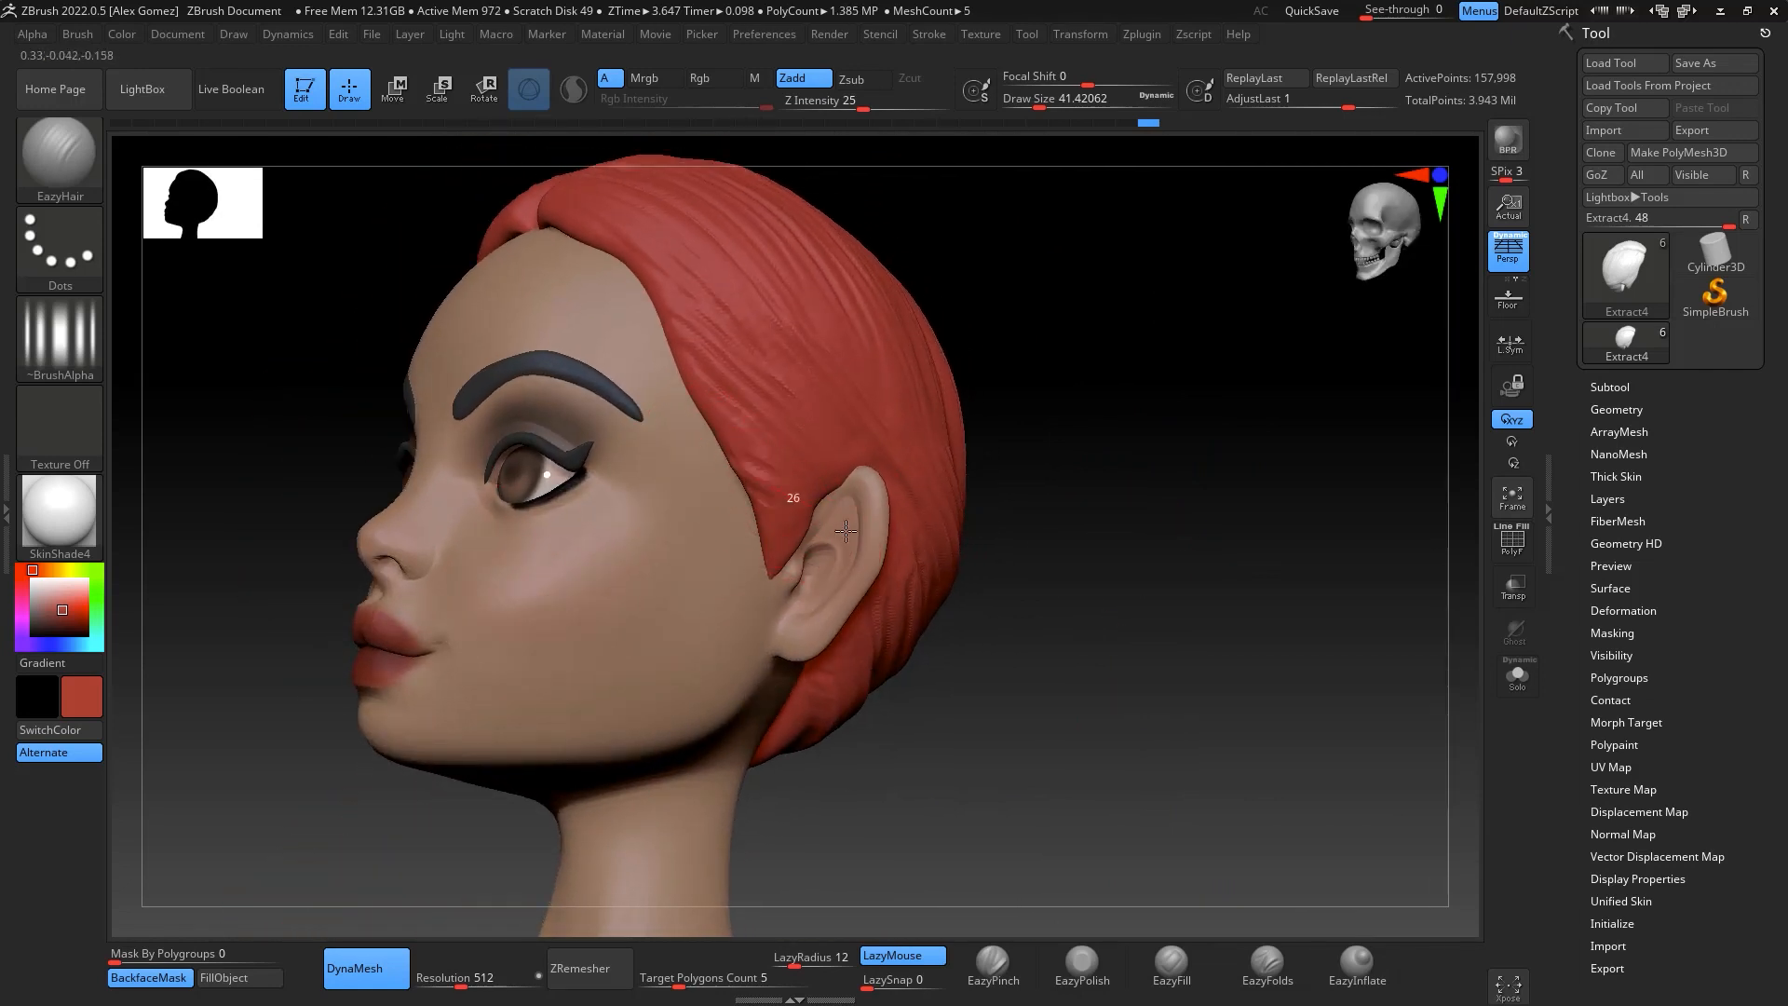
pyautogui.moveTo(842, 523); pyautogui.dragTo(855, 502)
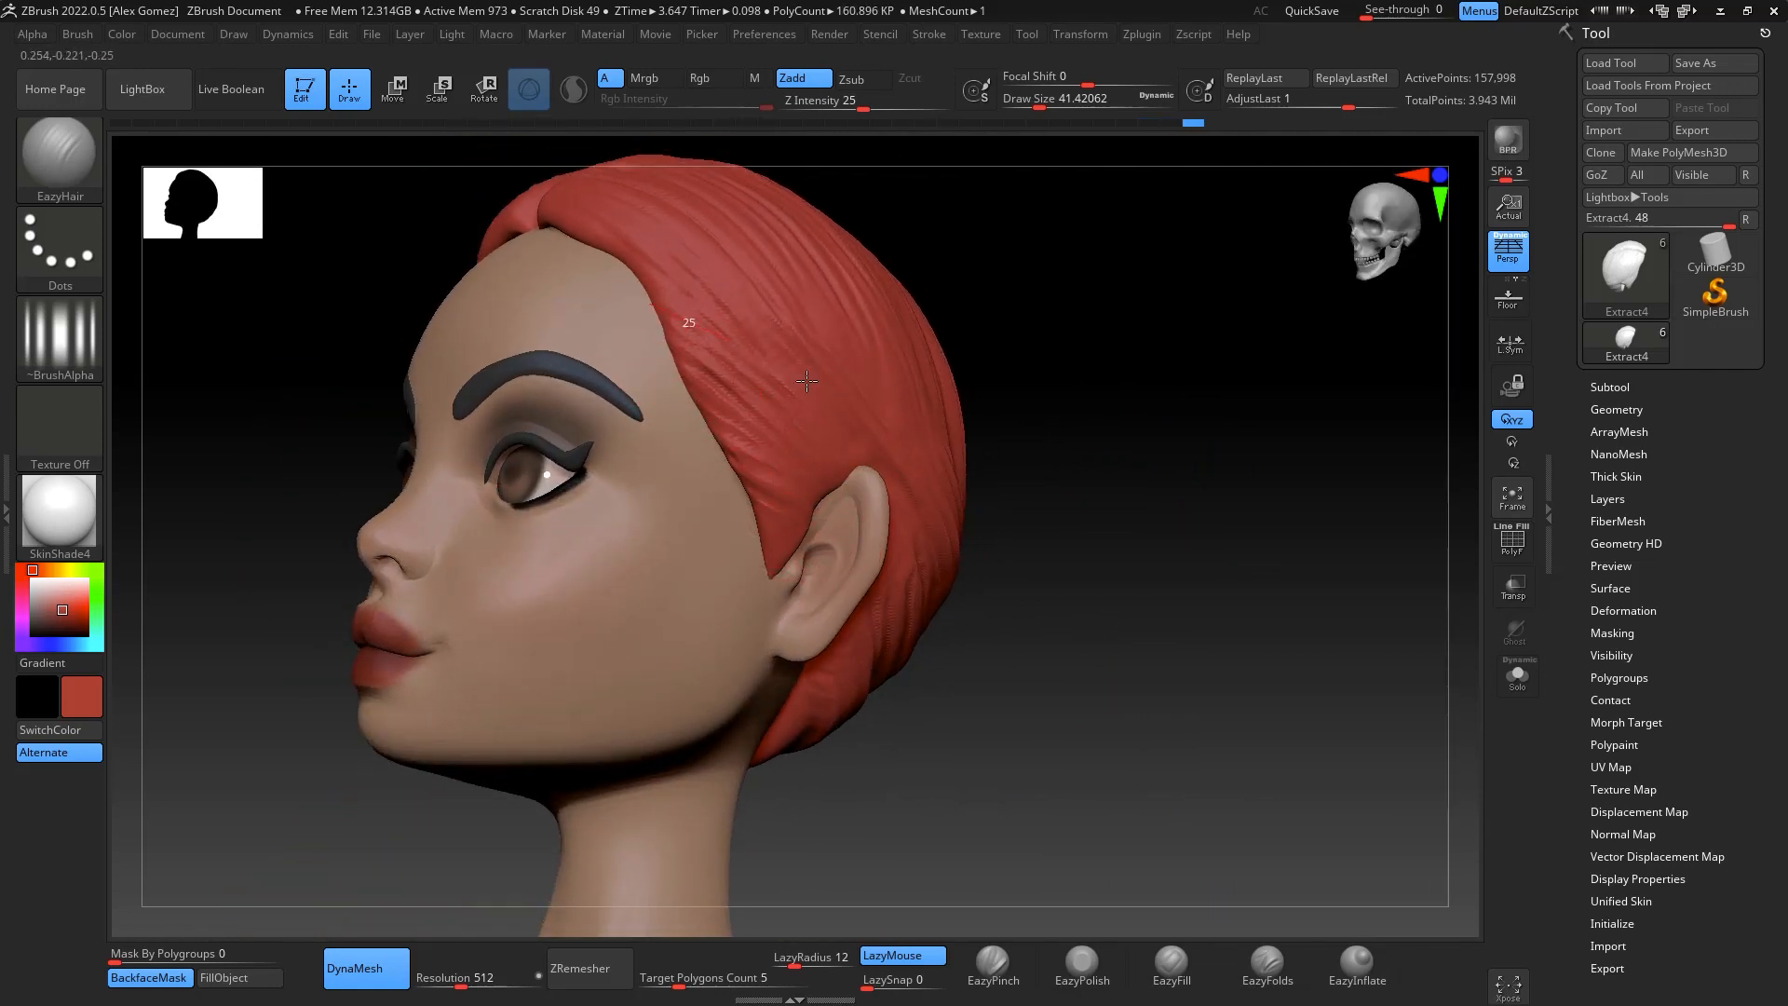
# Set the draw size to about 35 and switch to the DE_HairTubes brush with the MultiThick B tube
pyautogui.moveTo(1269, 581)
pyautogui.mouseDown()
pyautogui.moveTo(1356, 686)
pyautogui.moveTo(1310, 655)
pyautogui.moveTo(1341, 595)
pyautogui.moveTo(1328, 568)
pyautogui.moveTo(1389, 571)
pyautogui.moveTo(1322, 602)
pyautogui.moveTo(1345, 571)
pyautogui.moveTo(1292, 668)
pyautogui.moveTo(1301, 559)
pyautogui.moveTo(1320, 619)
pyautogui.moveTo(1289, 563)
pyautogui.moveTo(1250, 564)
pyautogui.moveTo(1286, 519)
pyautogui.moveTo(1097, 437)
pyautogui.mouseUp()
pyautogui.press('space')
pyautogui.click(41, 177)
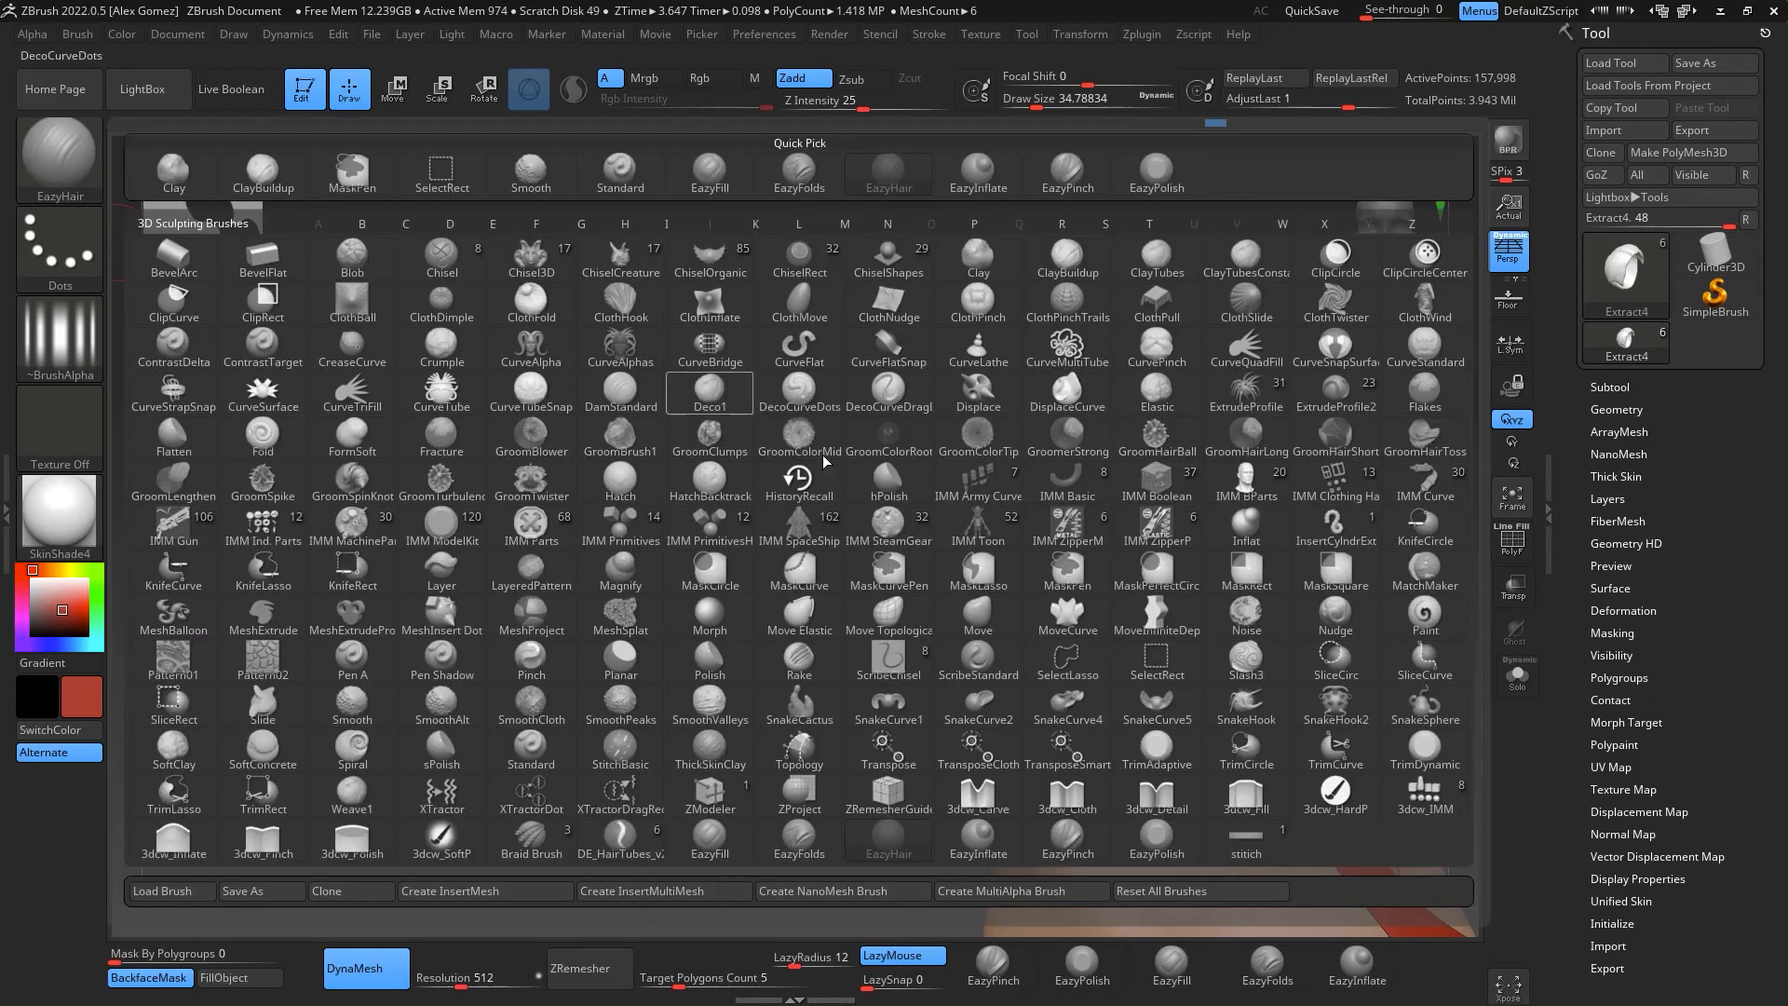
pyautogui.click(630, 845)
pyautogui.moveTo(1225, 491)
pyautogui.mouseDown()
pyautogui.moveTo(1261, 530)
pyautogui.moveTo(1289, 523)
pyautogui.mouseUp()
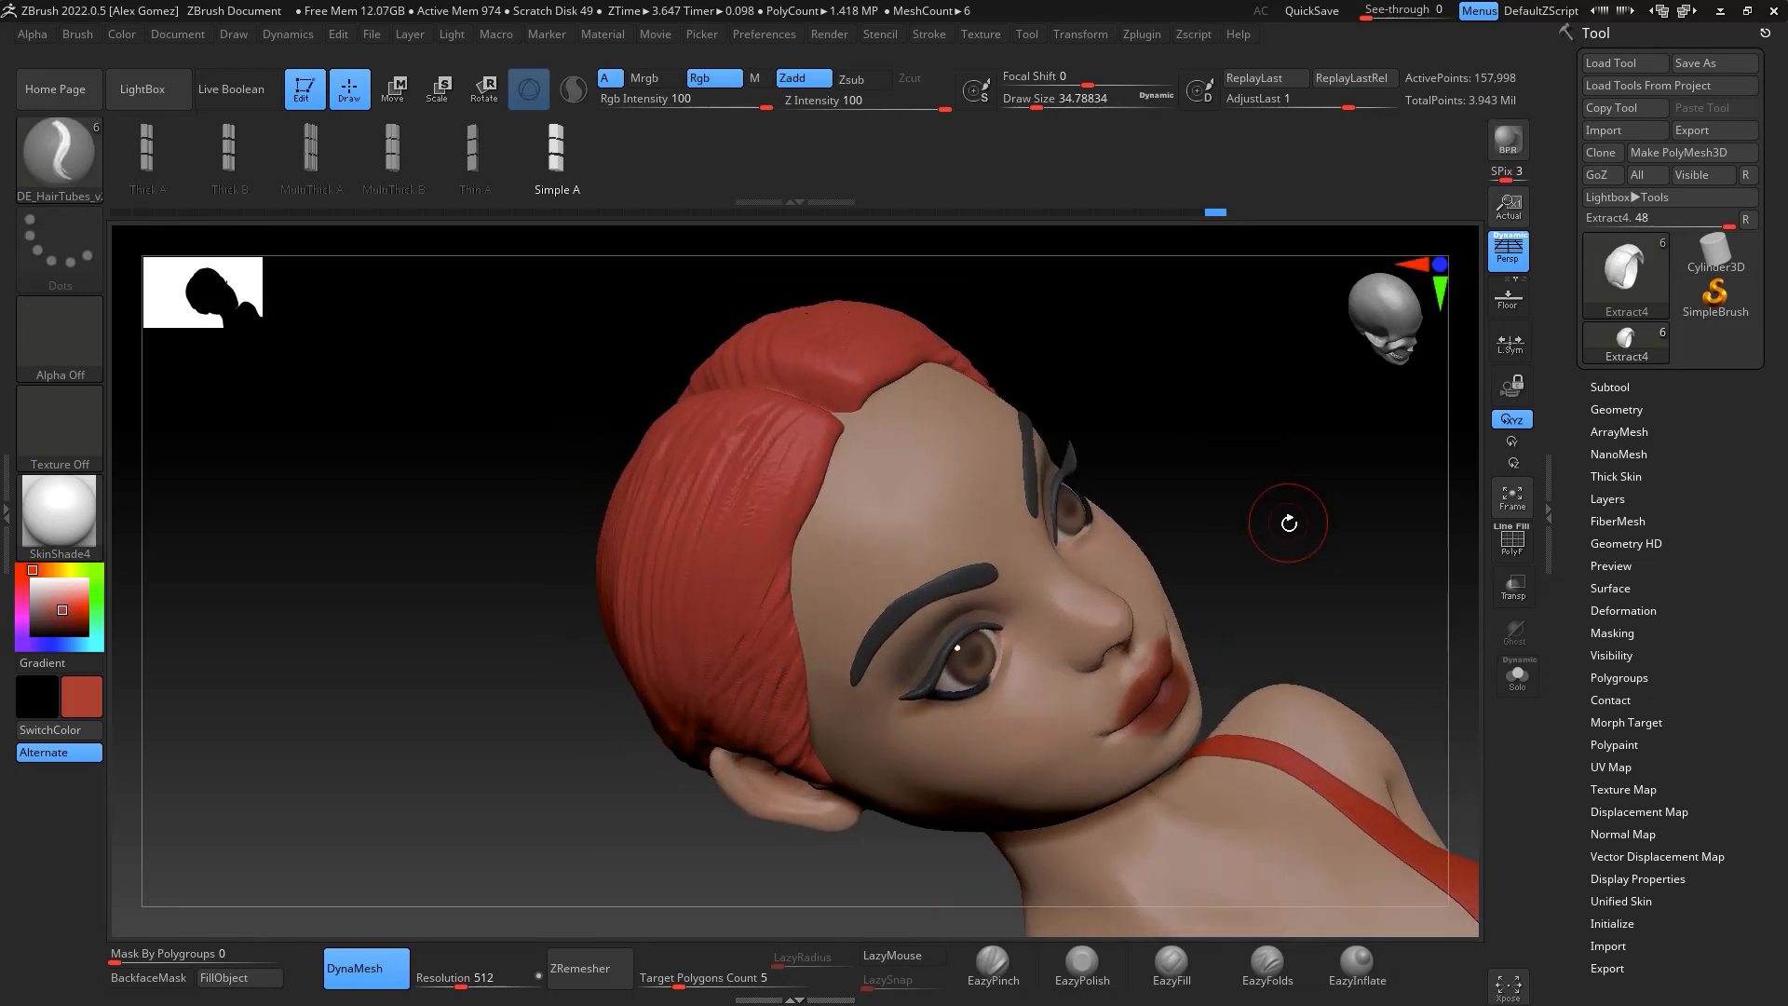
pyautogui.click(386, 160)
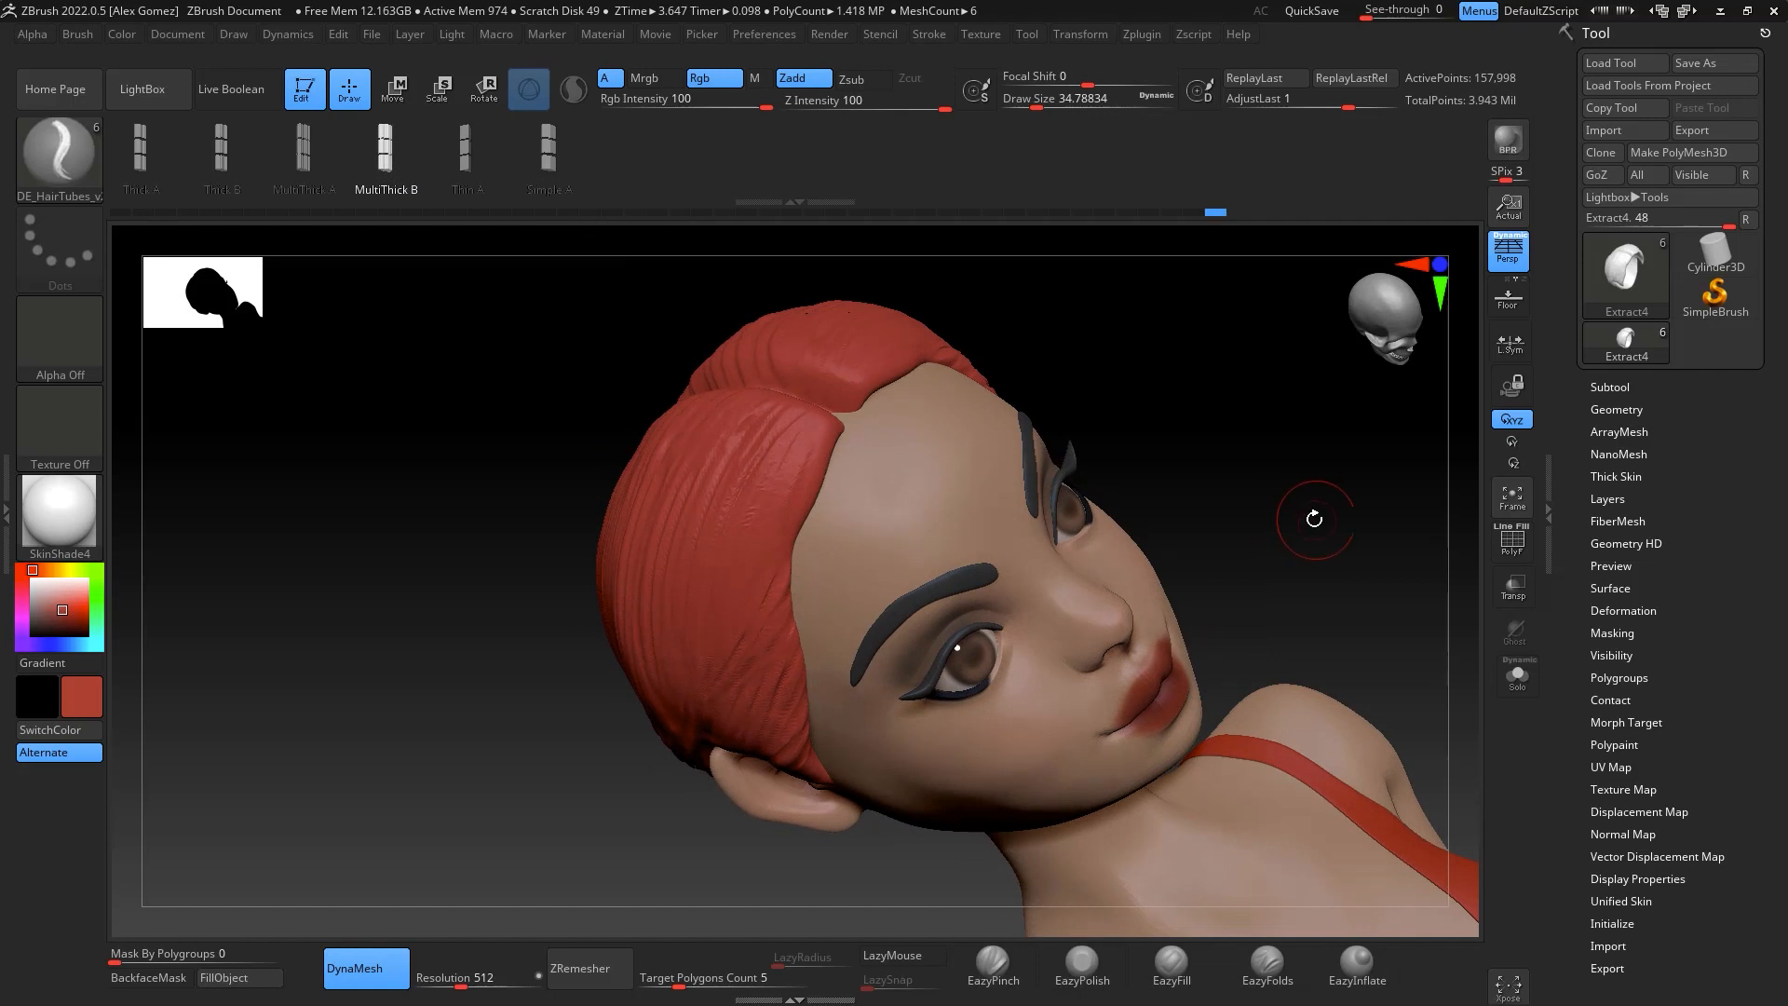
# Draw a MultiThick B hair tube from the front of the center part down the side of the cap toward the ear, using a draw size of 64
pyautogui.moveTo(1314, 519)
pyautogui.mouseDown()
pyautogui.moveTo(1330, 551)
pyautogui.moveTo(1333, 515)
pyautogui.moveTo(1332, 539)
pyautogui.moveTo(1401, 505)
pyautogui.moveTo(1385, 543)
pyautogui.moveTo(1285, 472)
pyautogui.mouseUp()
pyautogui.press('space')
pyautogui.press('space')
pyautogui.moveTo(947, 490); pyautogui.dragTo(905, 443)
pyautogui.press('space')
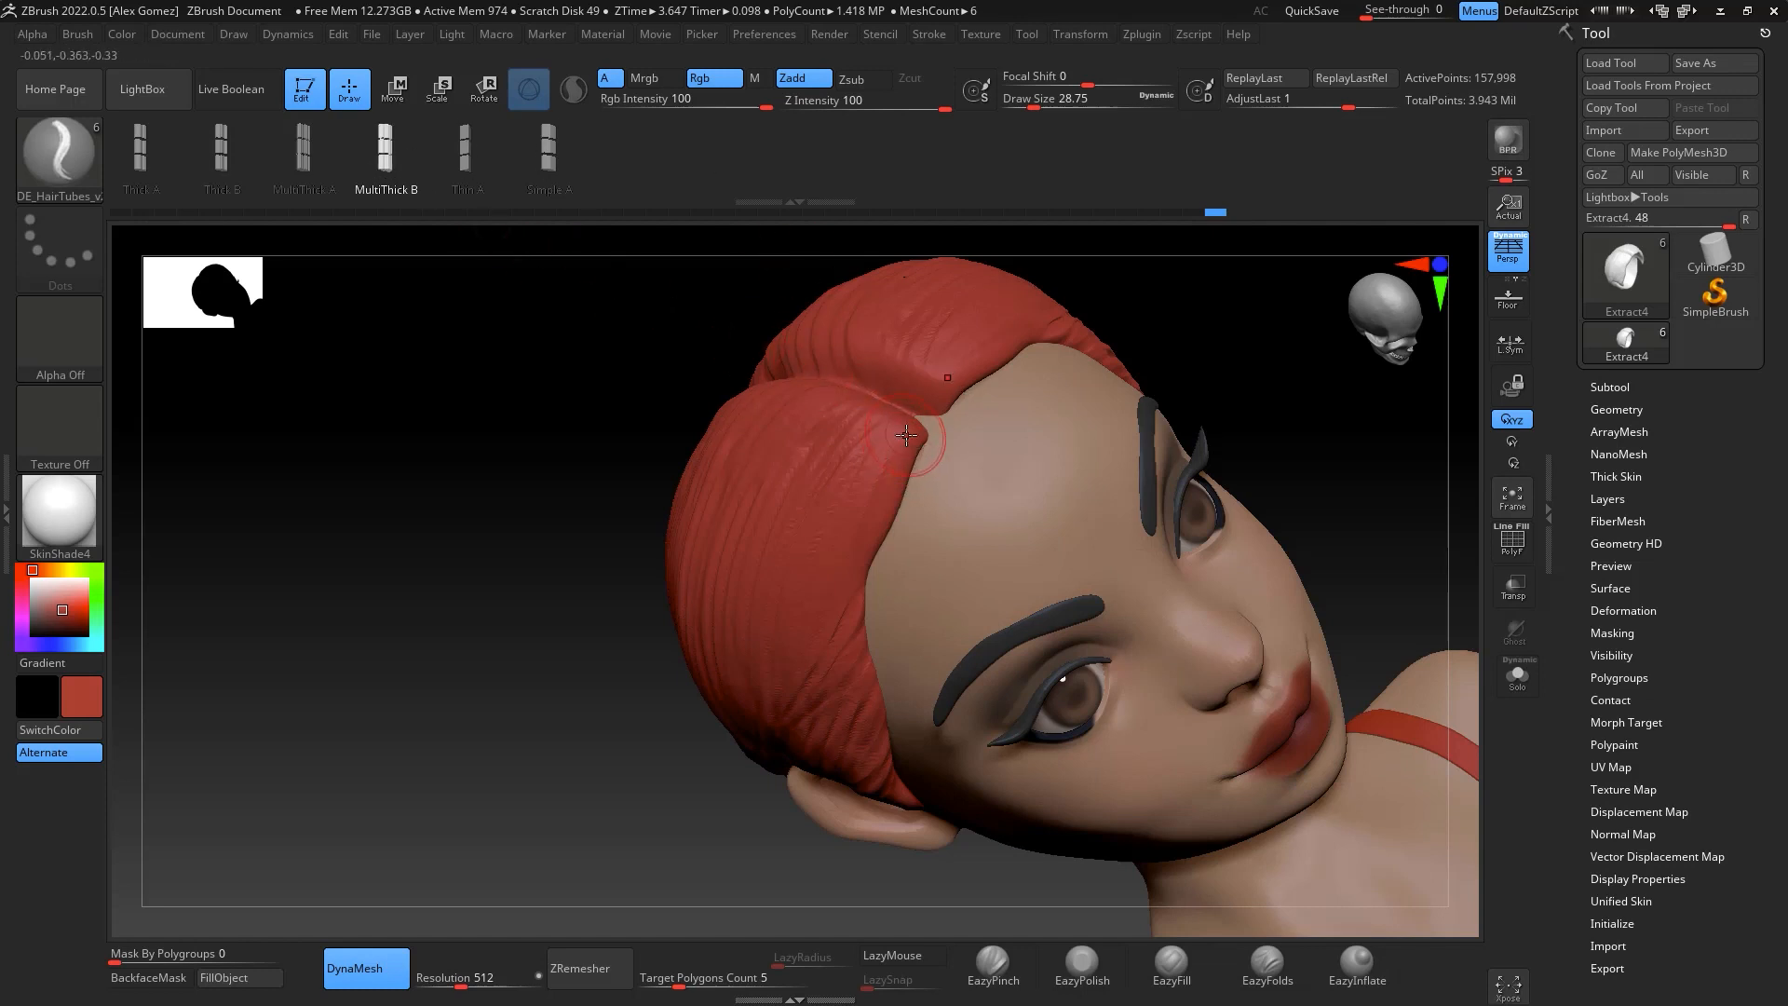
pyautogui.press('space')
pyautogui.moveTo(910, 442); pyautogui.dragTo(906, 427)
pyautogui.moveTo(800, 683); pyautogui.dragTo(732, 766)
pyautogui.moveTo(1344, 445); pyautogui.dragTo(1380, 396)
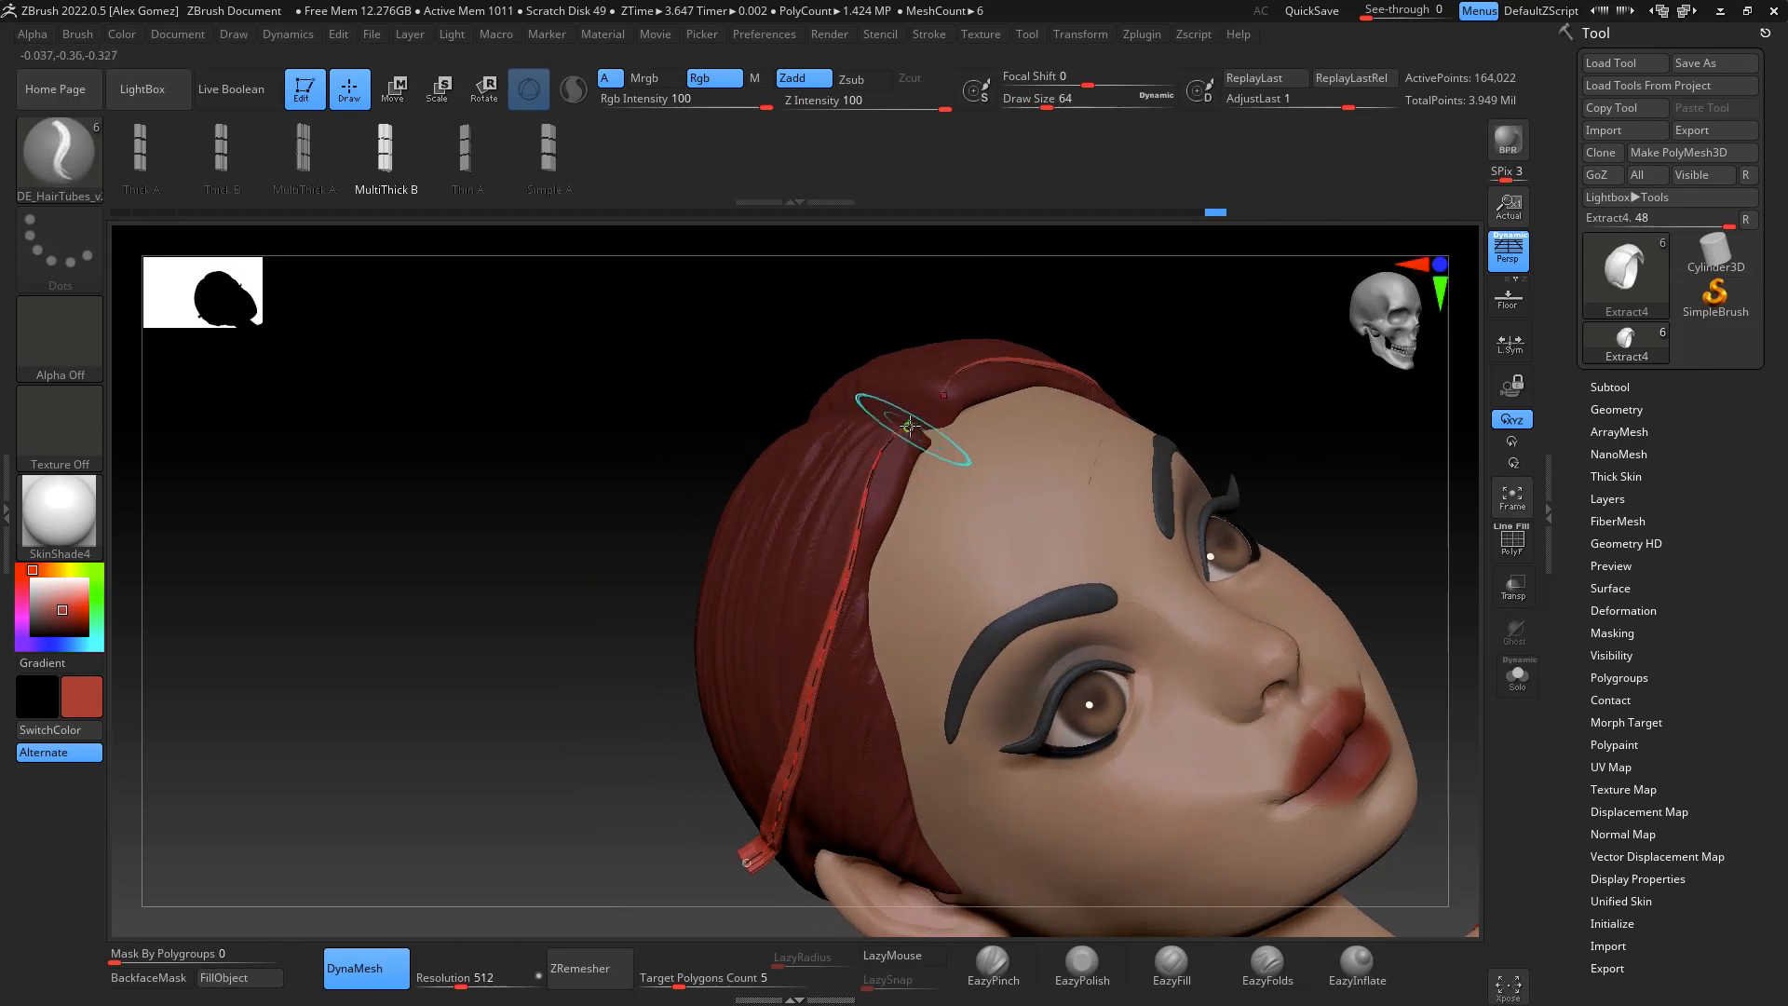
# Undo the last hair tube and bring up the Stroke settings
pyautogui.hotkey('ctrl', 'z')
pyautogui.moveTo(1378, 471)
pyautogui.mouseDown()
pyautogui.moveTo(1385, 547)
pyautogui.moveTo(1403, 552)
pyautogui.mouseUp()
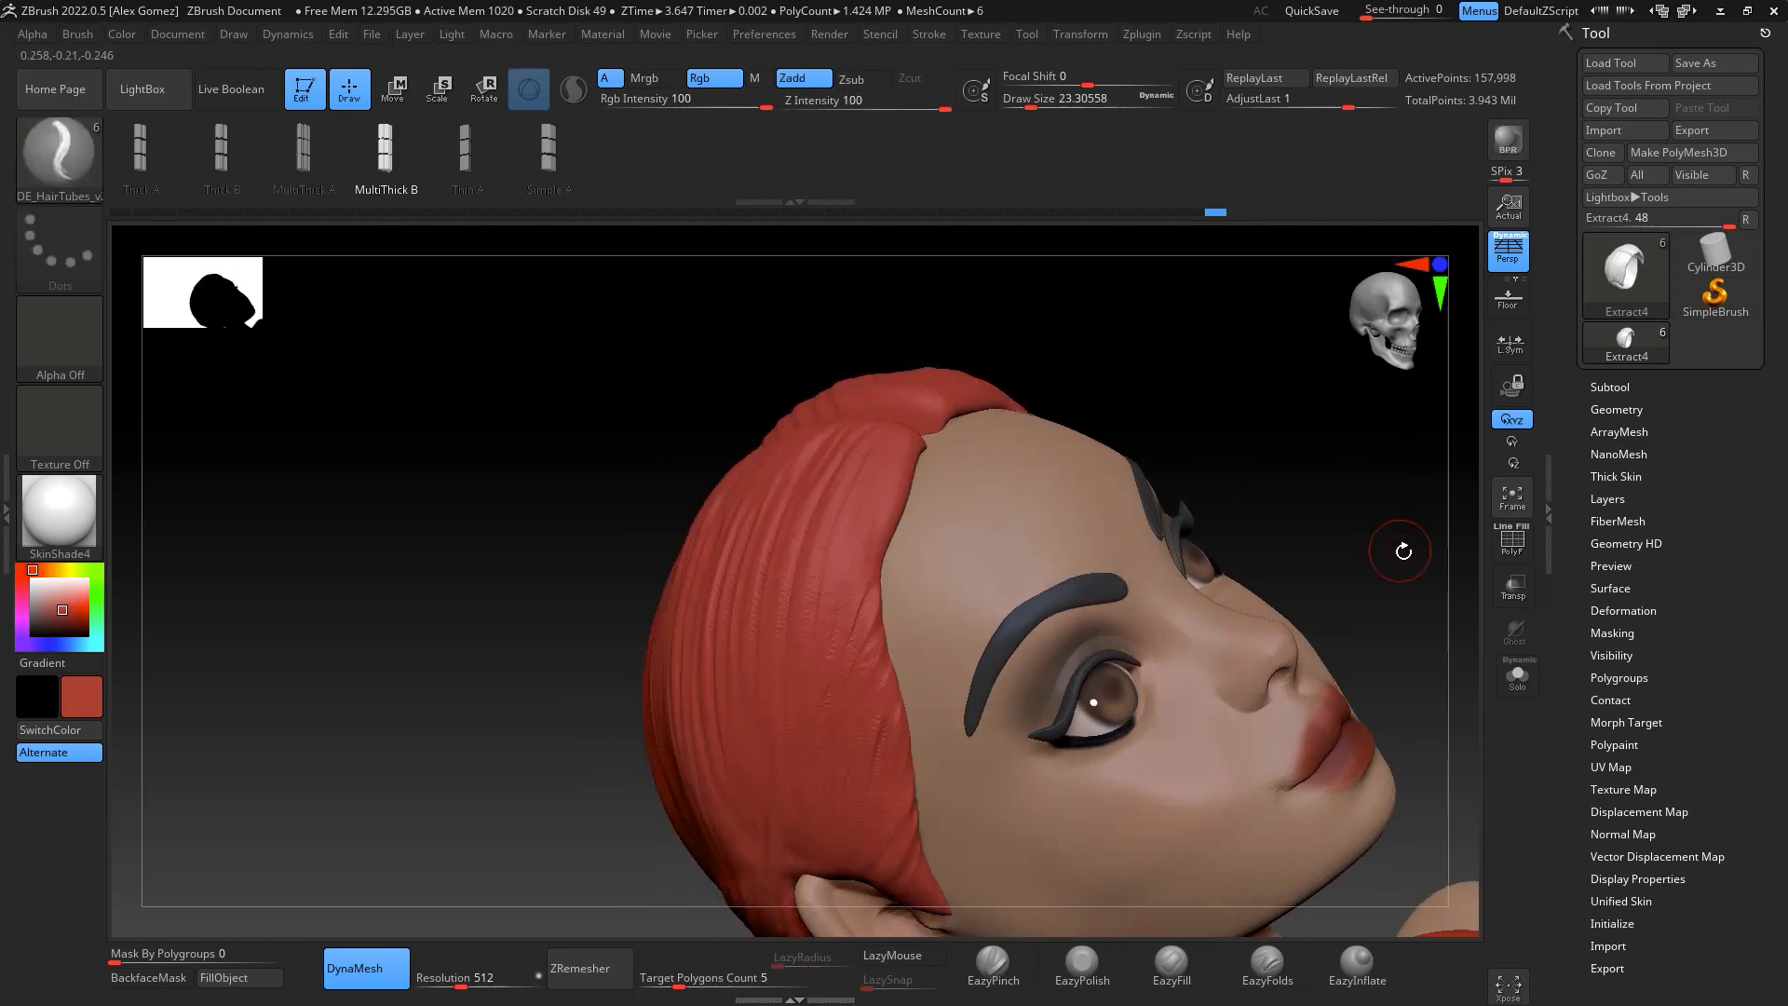
pyautogui.click(7, 493)
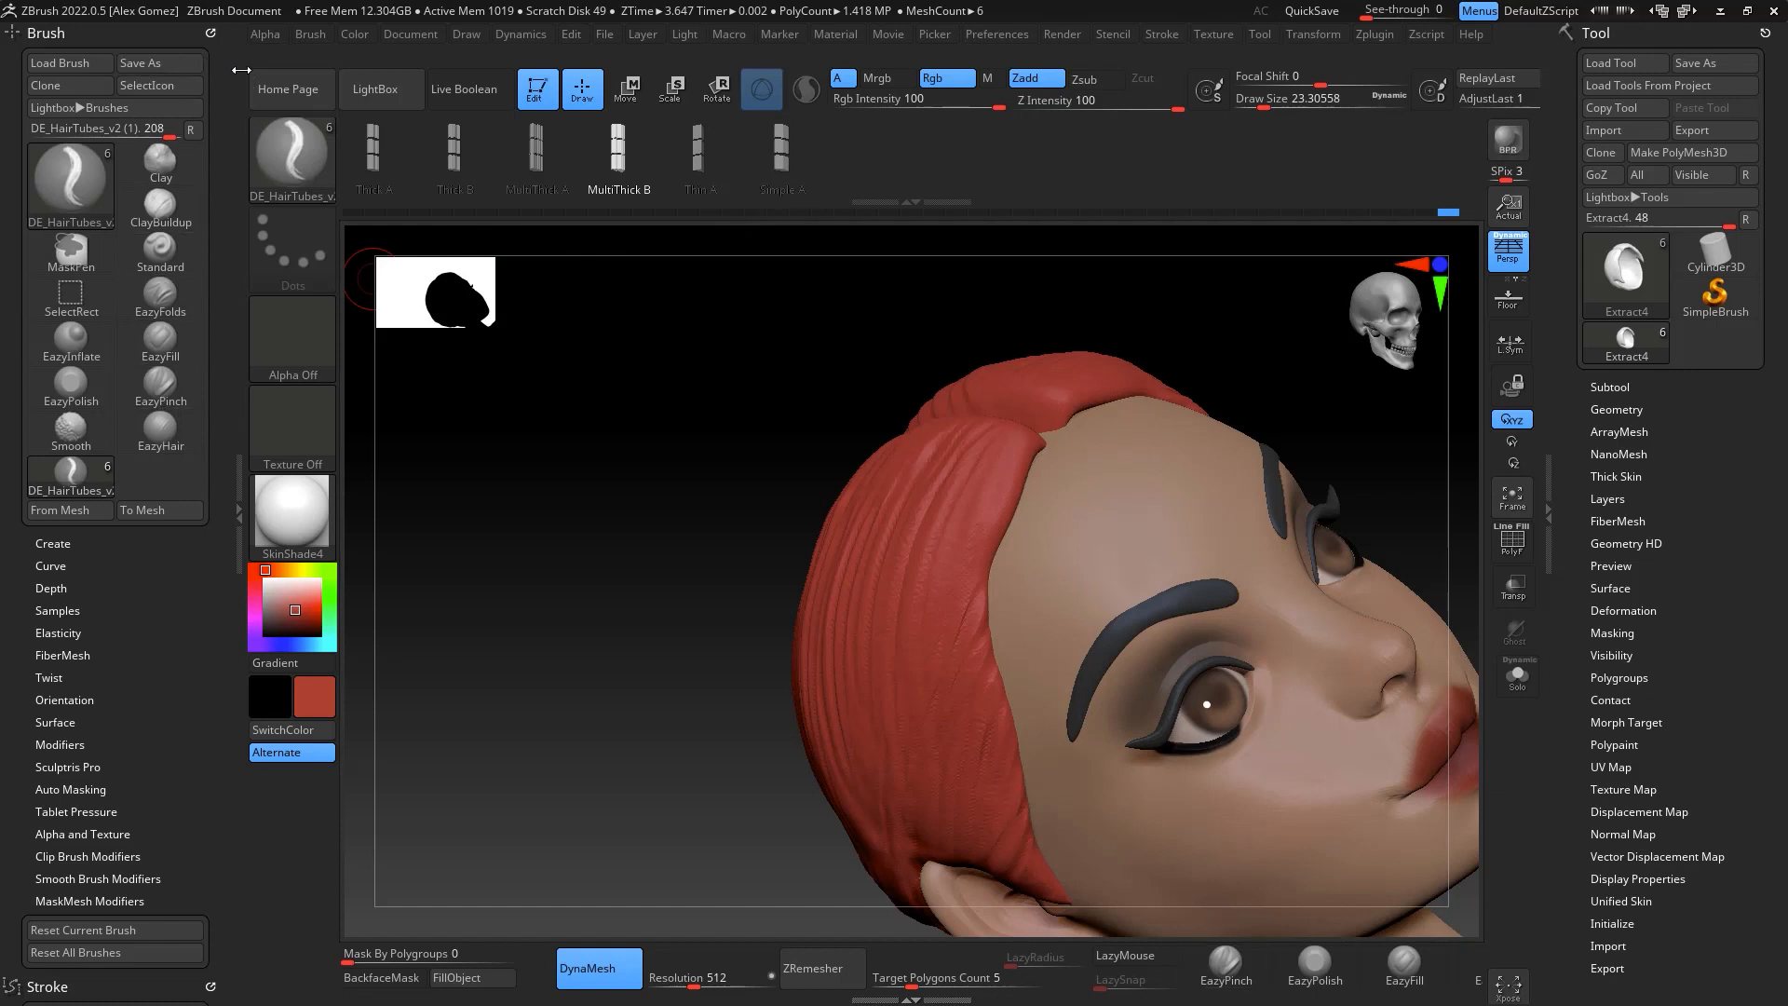
pyautogui.moveTo(213, 32)
pyautogui.mouseDown()
pyautogui.moveTo(280, 244)
pyautogui.moveTo(818, 355)
pyautogui.mouseUp()
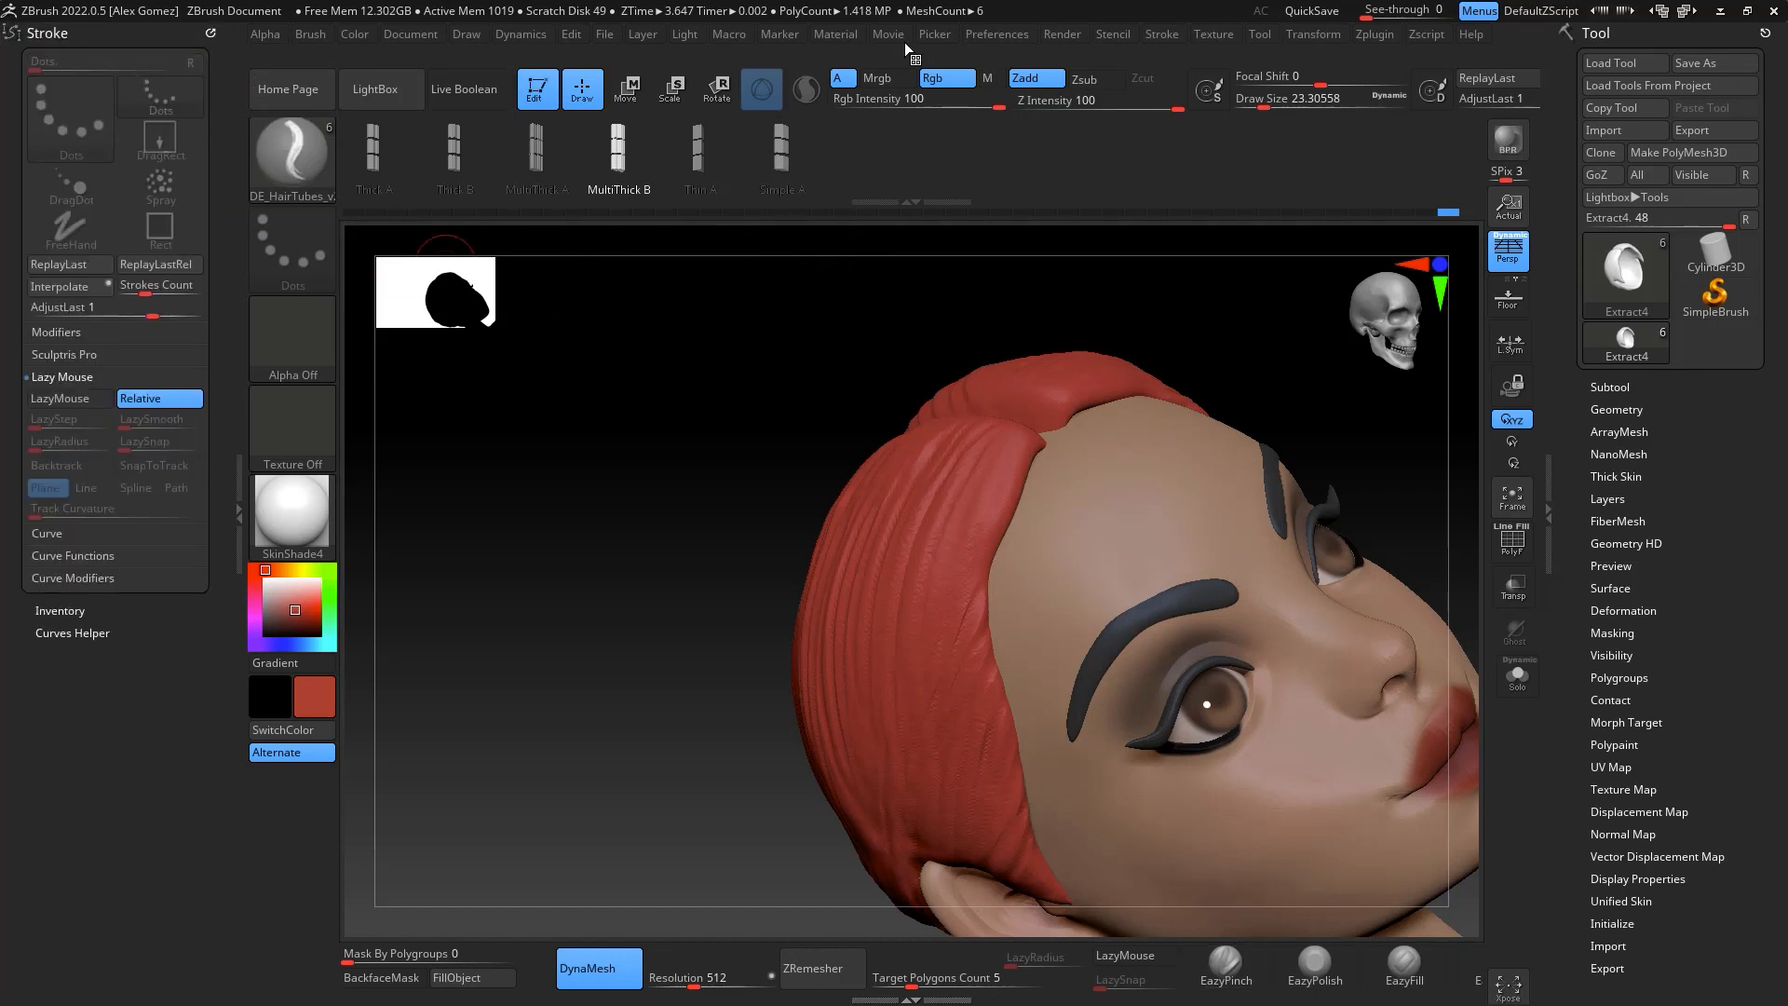
pyautogui.click(1166, 35)
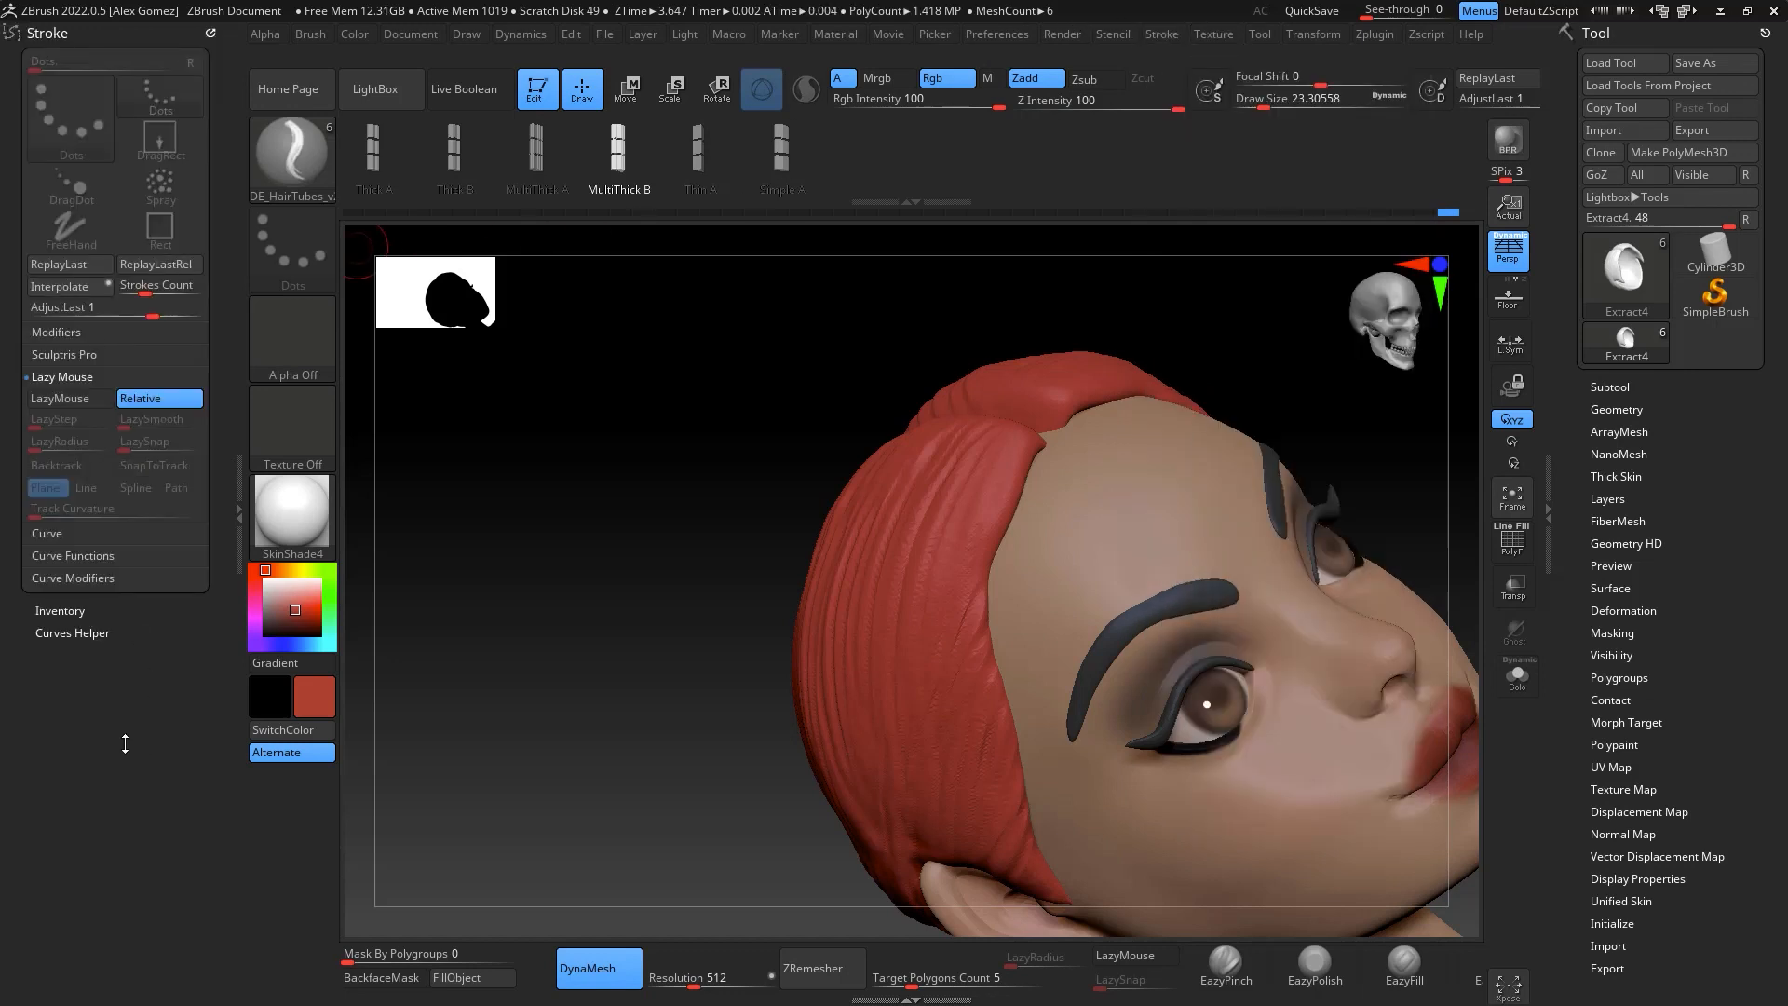
# Reshape the Curve Falloff in the Curve Modifiers so that tube size starts thick and tapers to nothing at the end
pyautogui.click(116, 555)
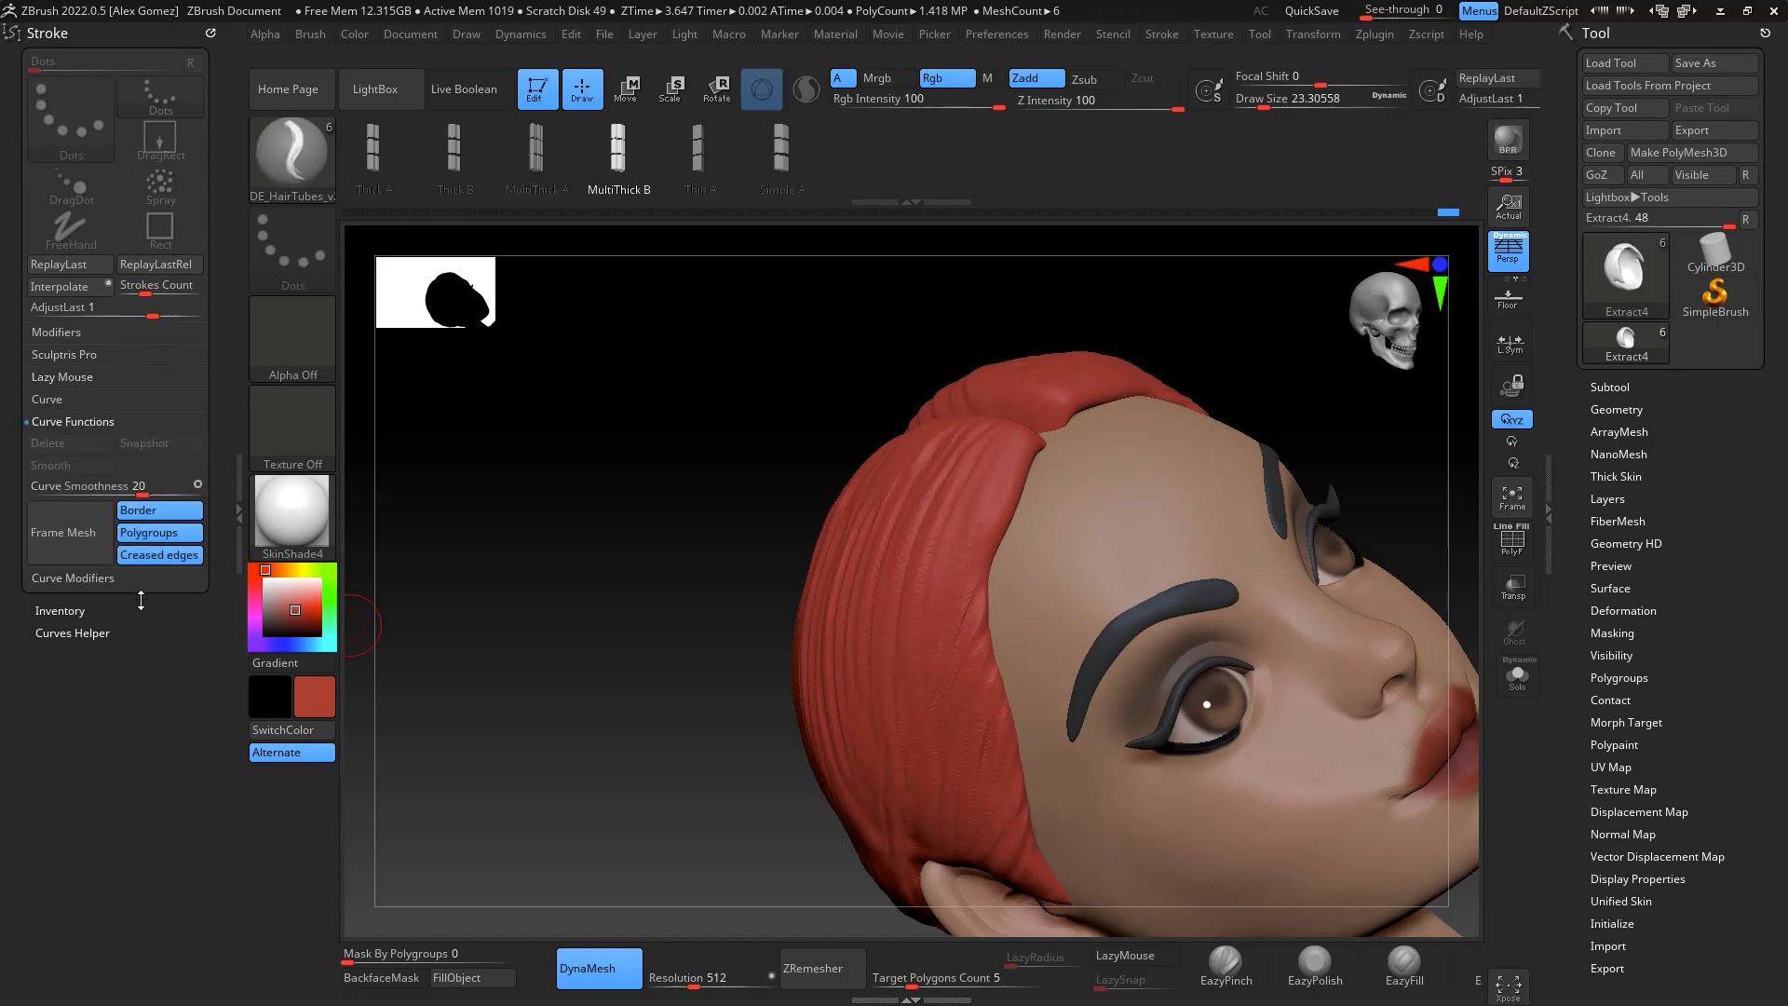
pyautogui.click(129, 585)
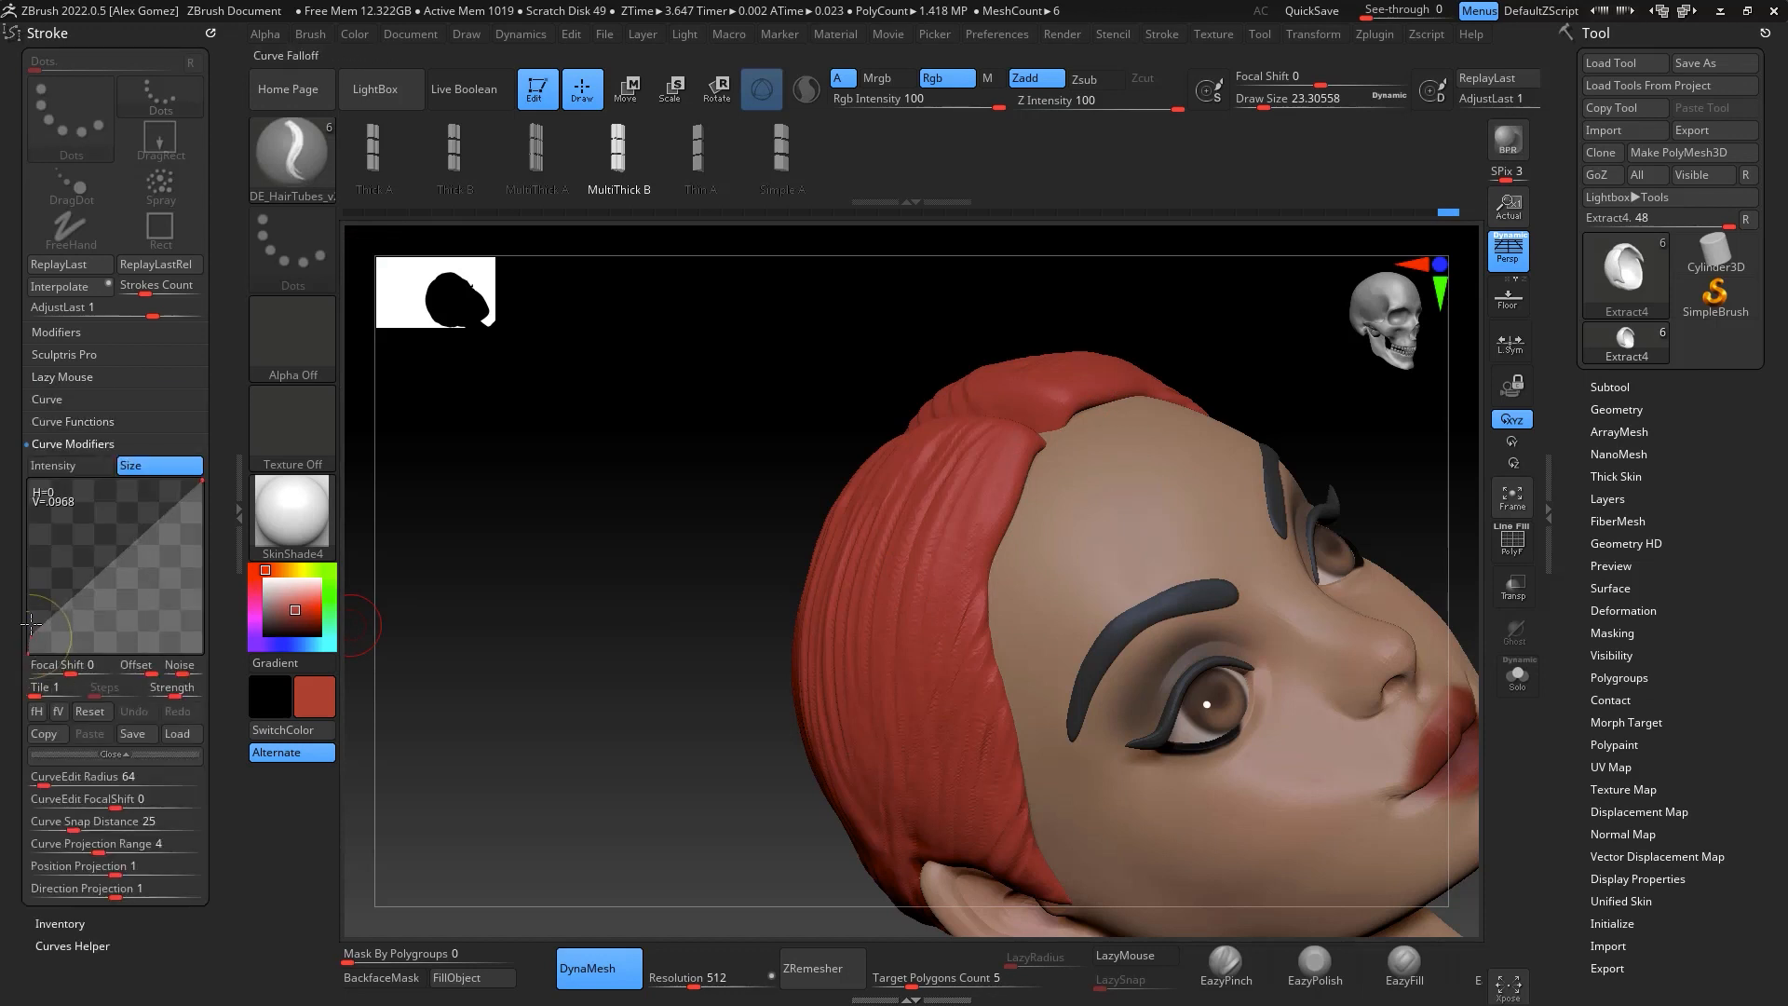
pyautogui.moveTo(31, 621); pyautogui.dragTo(31, 522)
pyautogui.moveTo(202, 484); pyautogui.dragTo(140, 561)
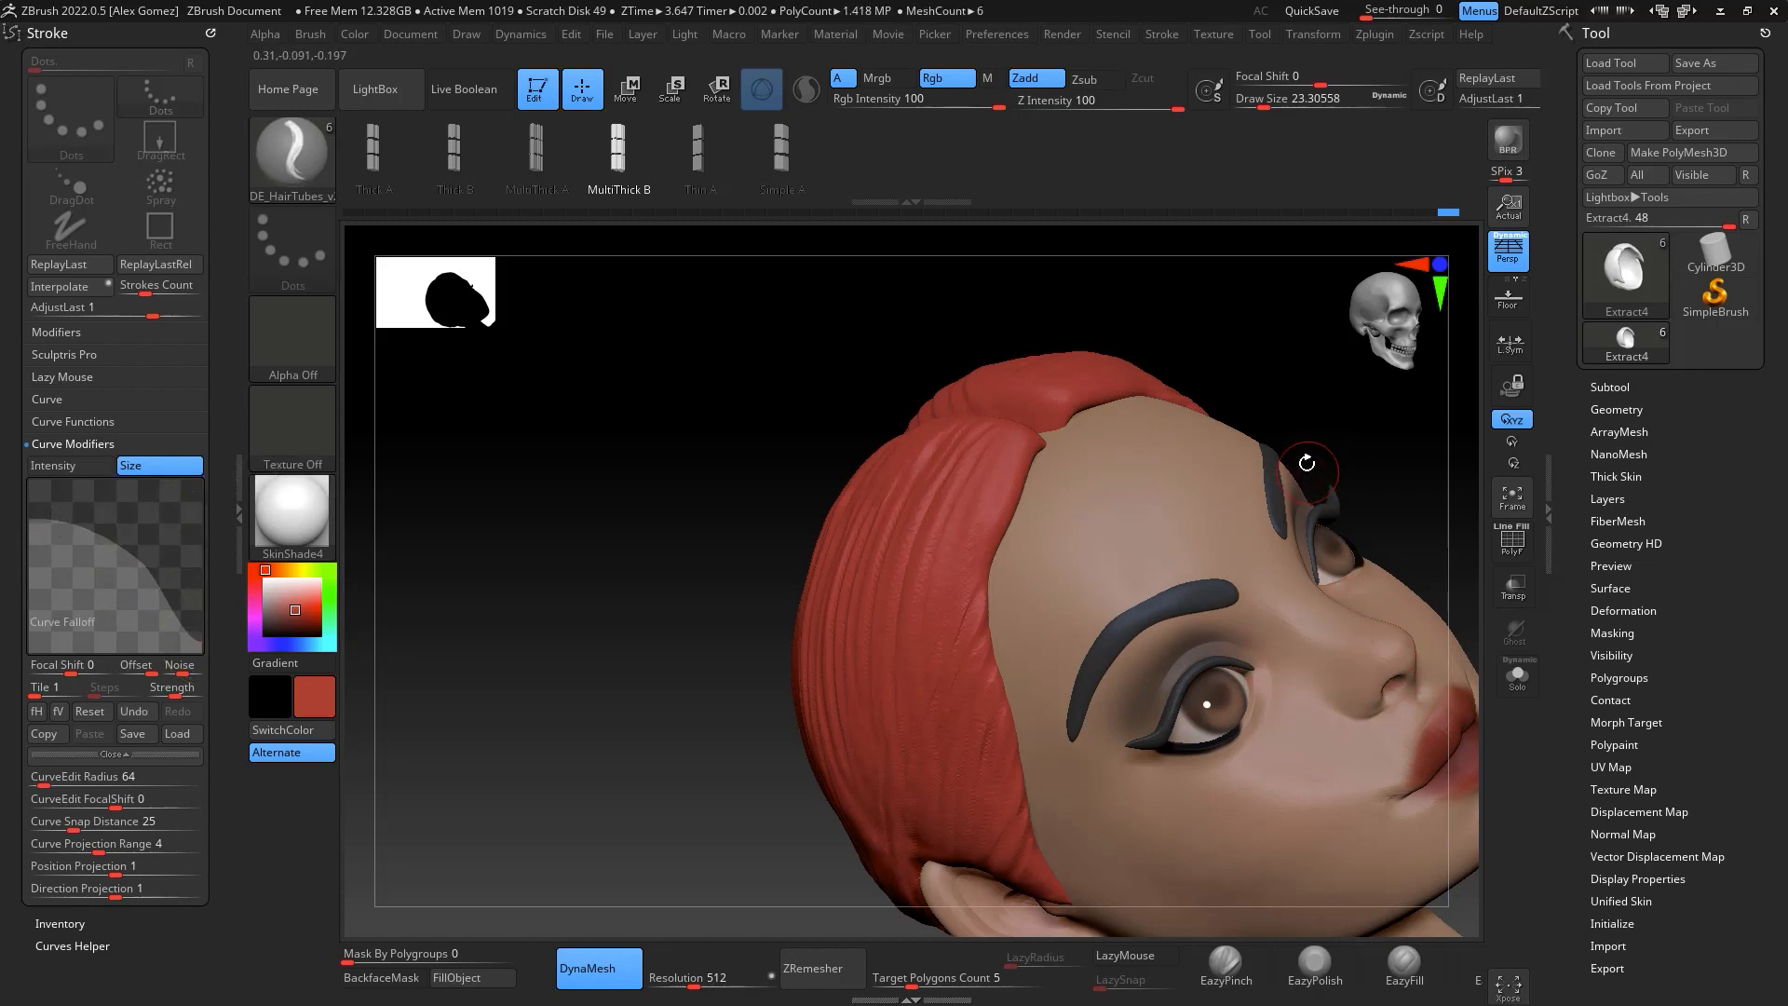
# Draw a thin tapering hair tube along the front hairline and pull its start up to the center part
pyautogui.moveTo(1306, 463)
pyautogui.mouseDown(button='right')
pyautogui.moveTo(1361, 478)
pyautogui.moveTo(1357, 543)
pyautogui.moveTo(1302, 490)
pyautogui.mouseUp(button='right')
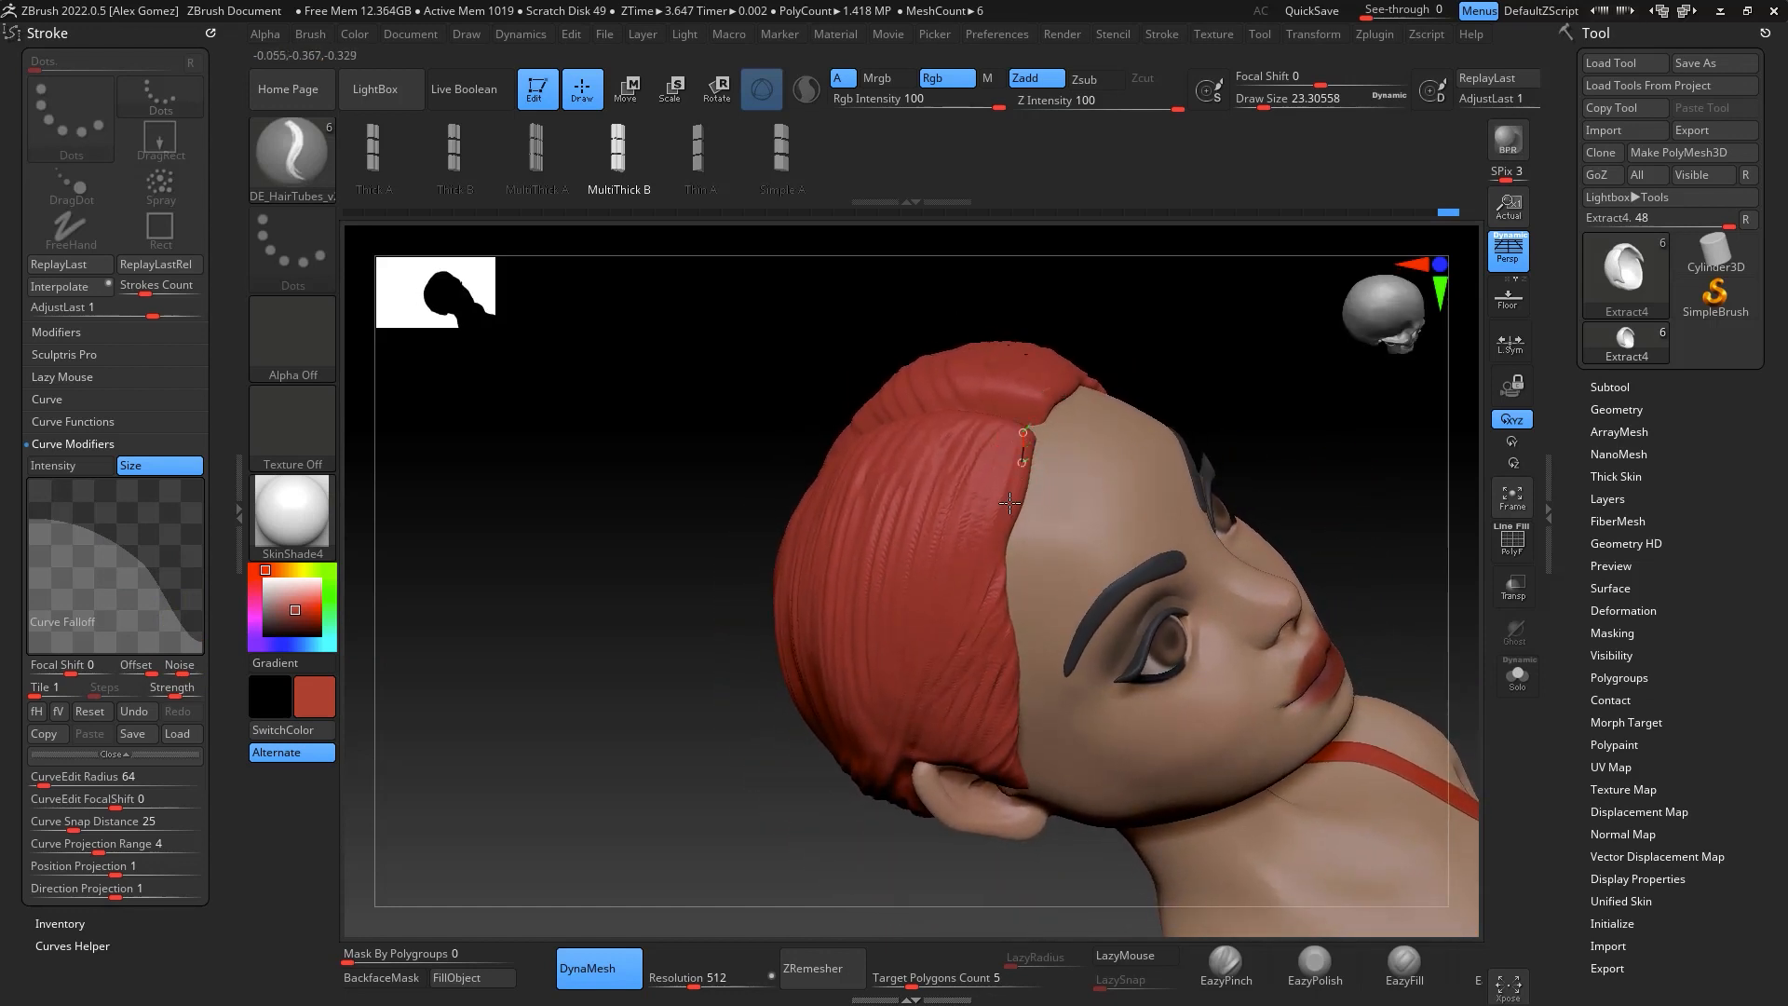
pyautogui.moveTo(908, 700); pyautogui.dragTo(897, 749)
pyautogui.moveTo(1284, 411)
pyautogui.mouseDown(button='right')
pyautogui.moveTo(1109, 618)
pyautogui.moveTo(1077, 420)
pyautogui.mouseUp(button='right')
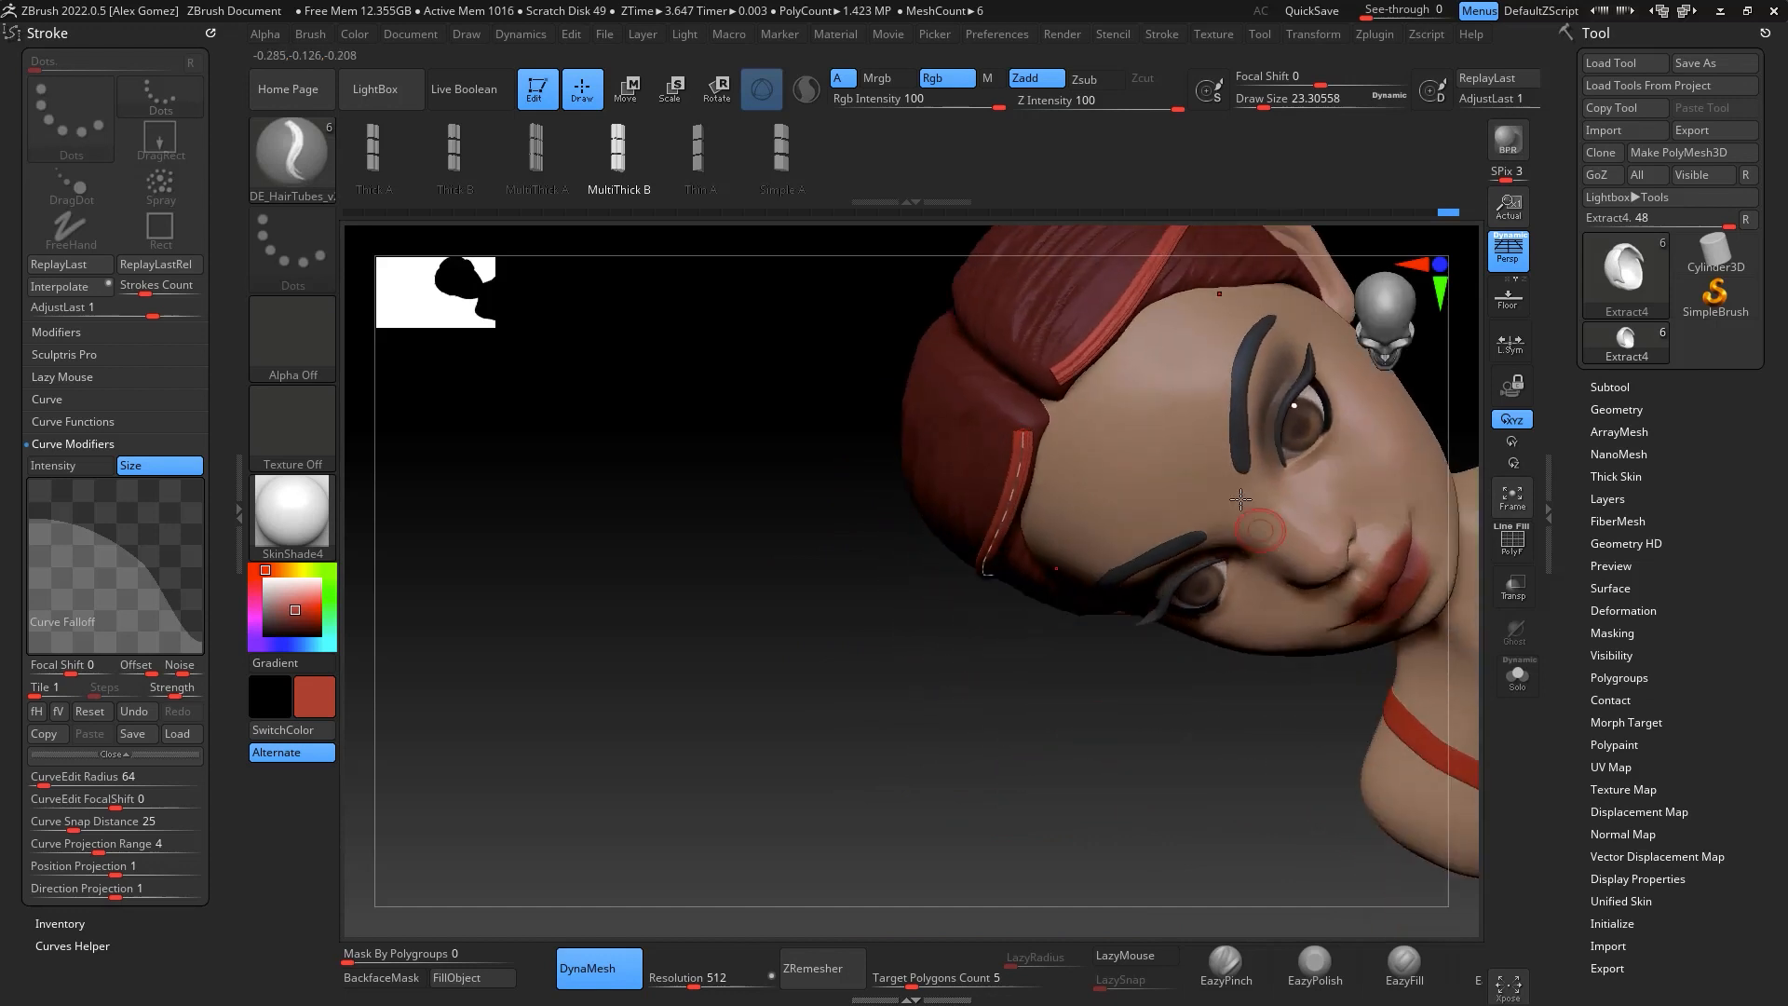
pyautogui.moveTo(1023, 435); pyautogui.dragTo(1069, 368)
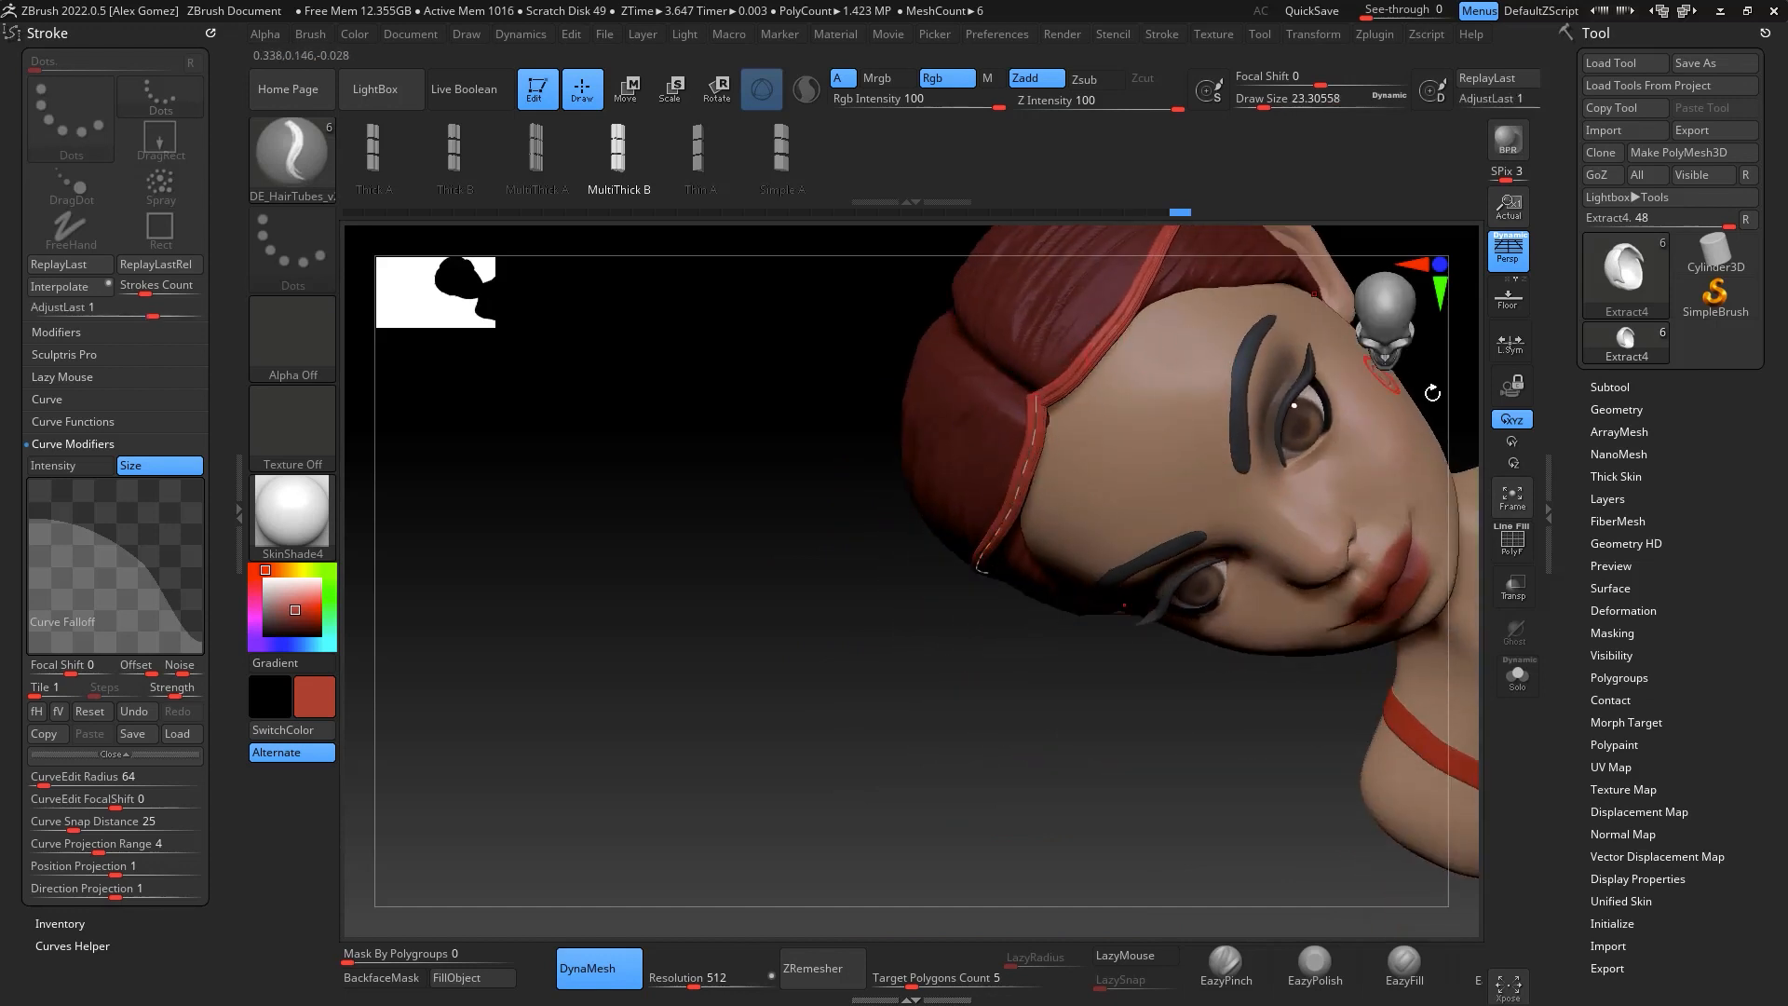
# Draw a second tapering tube behind the hairline tube toward the ear and extend its start to the center part
pyautogui.moveTo(1459, 417); pyautogui.dragTo(949, 432, button='right')
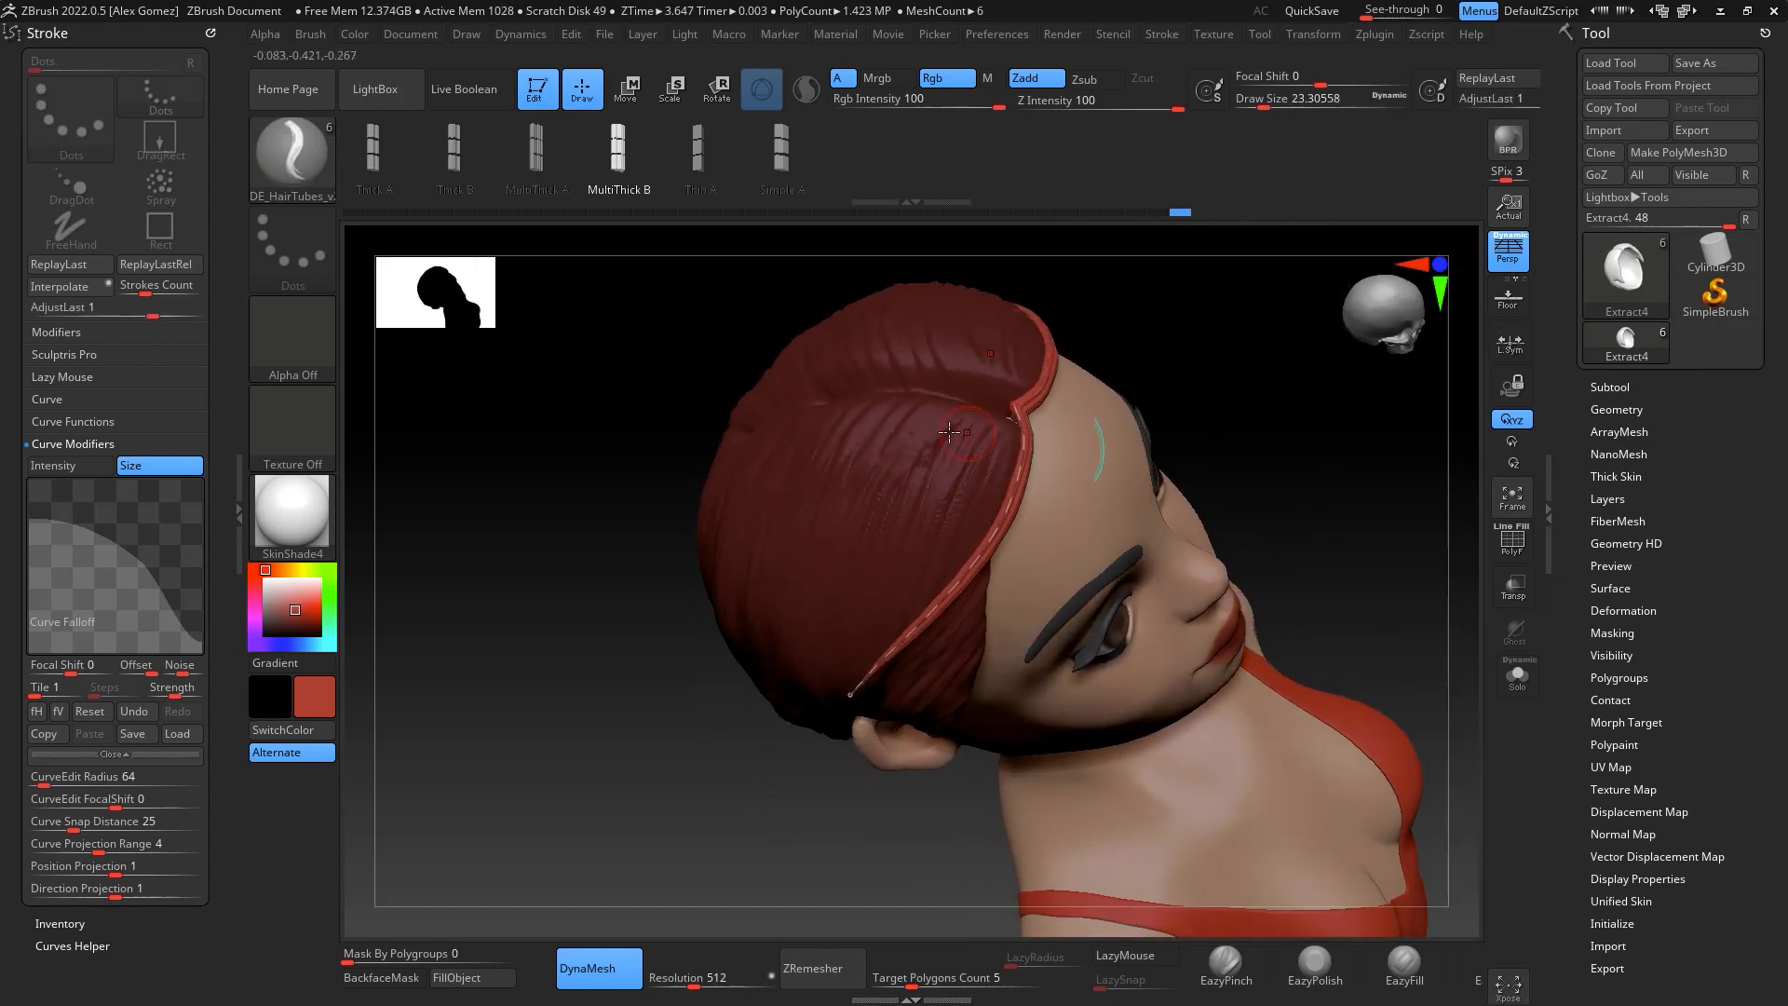
pyautogui.moveTo(814, 672); pyautogui.dragTo(812, 676)
pyautogui.moveTo(1322, 494)
pyautogui.mouseDown(button='right')
pyautogui.moveTo(1238, 392)
pyautogui.moveTo(1253, 484)
pyautogui.moveTo(1288, 428)
pyautogui.mouseUp(button='right')
pyautogui.keyDown('alt'); pyautogui.moveTo(1030, 746); pyautogui.dragTo(998, 403, button='right'); pyautogui.keyUp('alt')
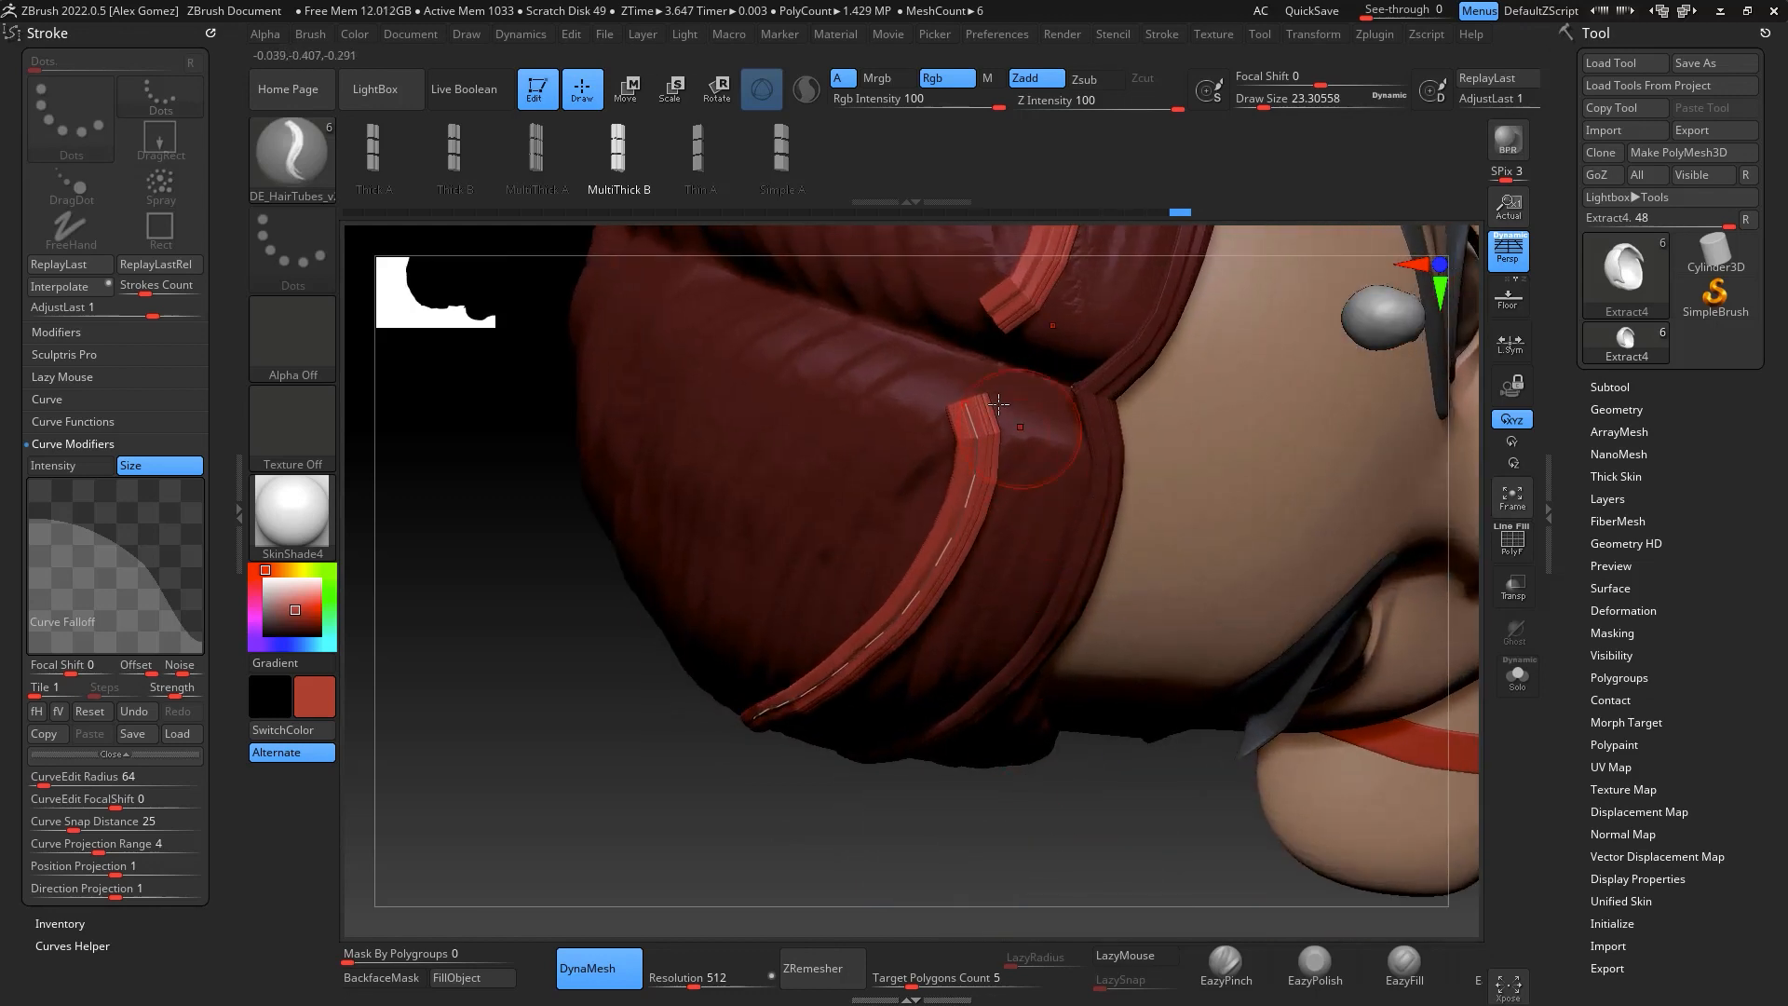
pyautogui.moveTo(970, 395); pyautogui.dragTo(1004, 319)
# Set the draw size to about 44 and draw a wider third tube from the center part down the side of the cap
pyautogui.moveTo(1151, 866)
pyautogui.mouseDown(button='right')
pyautogui.moveTo(1180, 686)
pyautogui.moveTo(1317, 432)
pyautogui.moveTo(1341, 474)
pyautogui.moveTo(1320, 478)
pyautogui.moveTo(1333, 420)
pyautogui.mouseUp(button='right')
pyautogui.press('space')
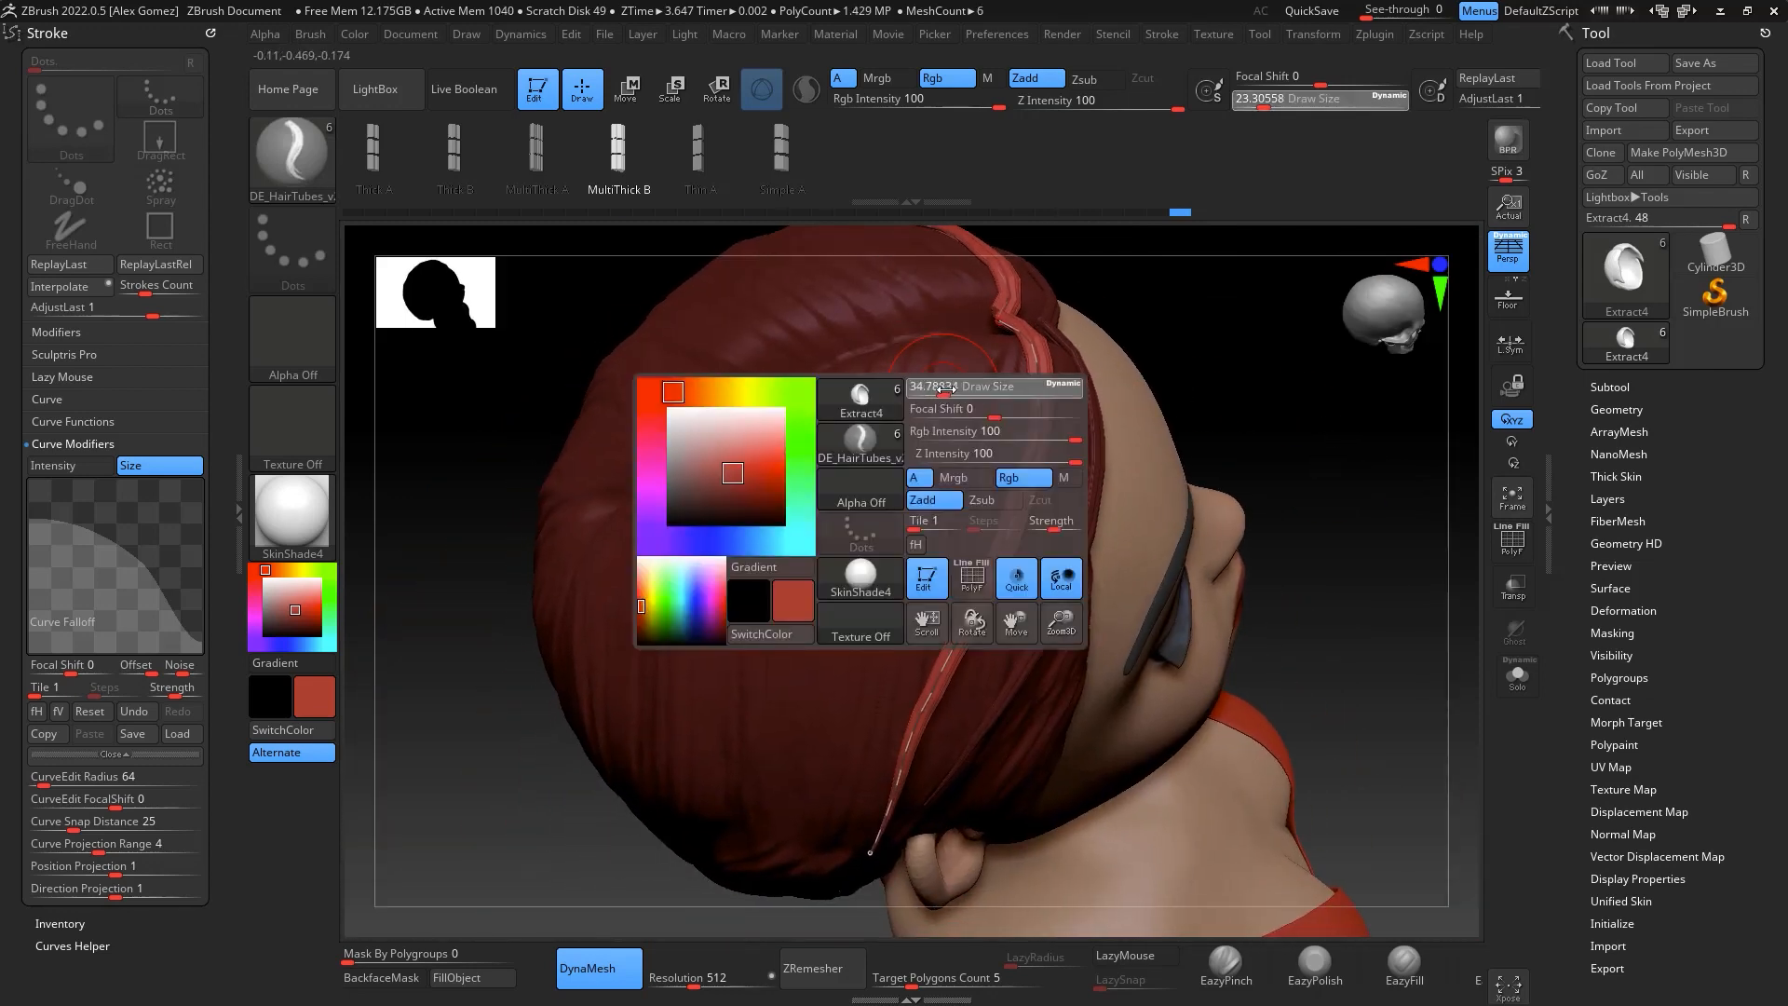
pyautogui.moveTo(936, 387); pyautogui.dragTo(947, 387)
pyautogui.moveTo(904, 468); pyautogui.dragTo(803, 782)
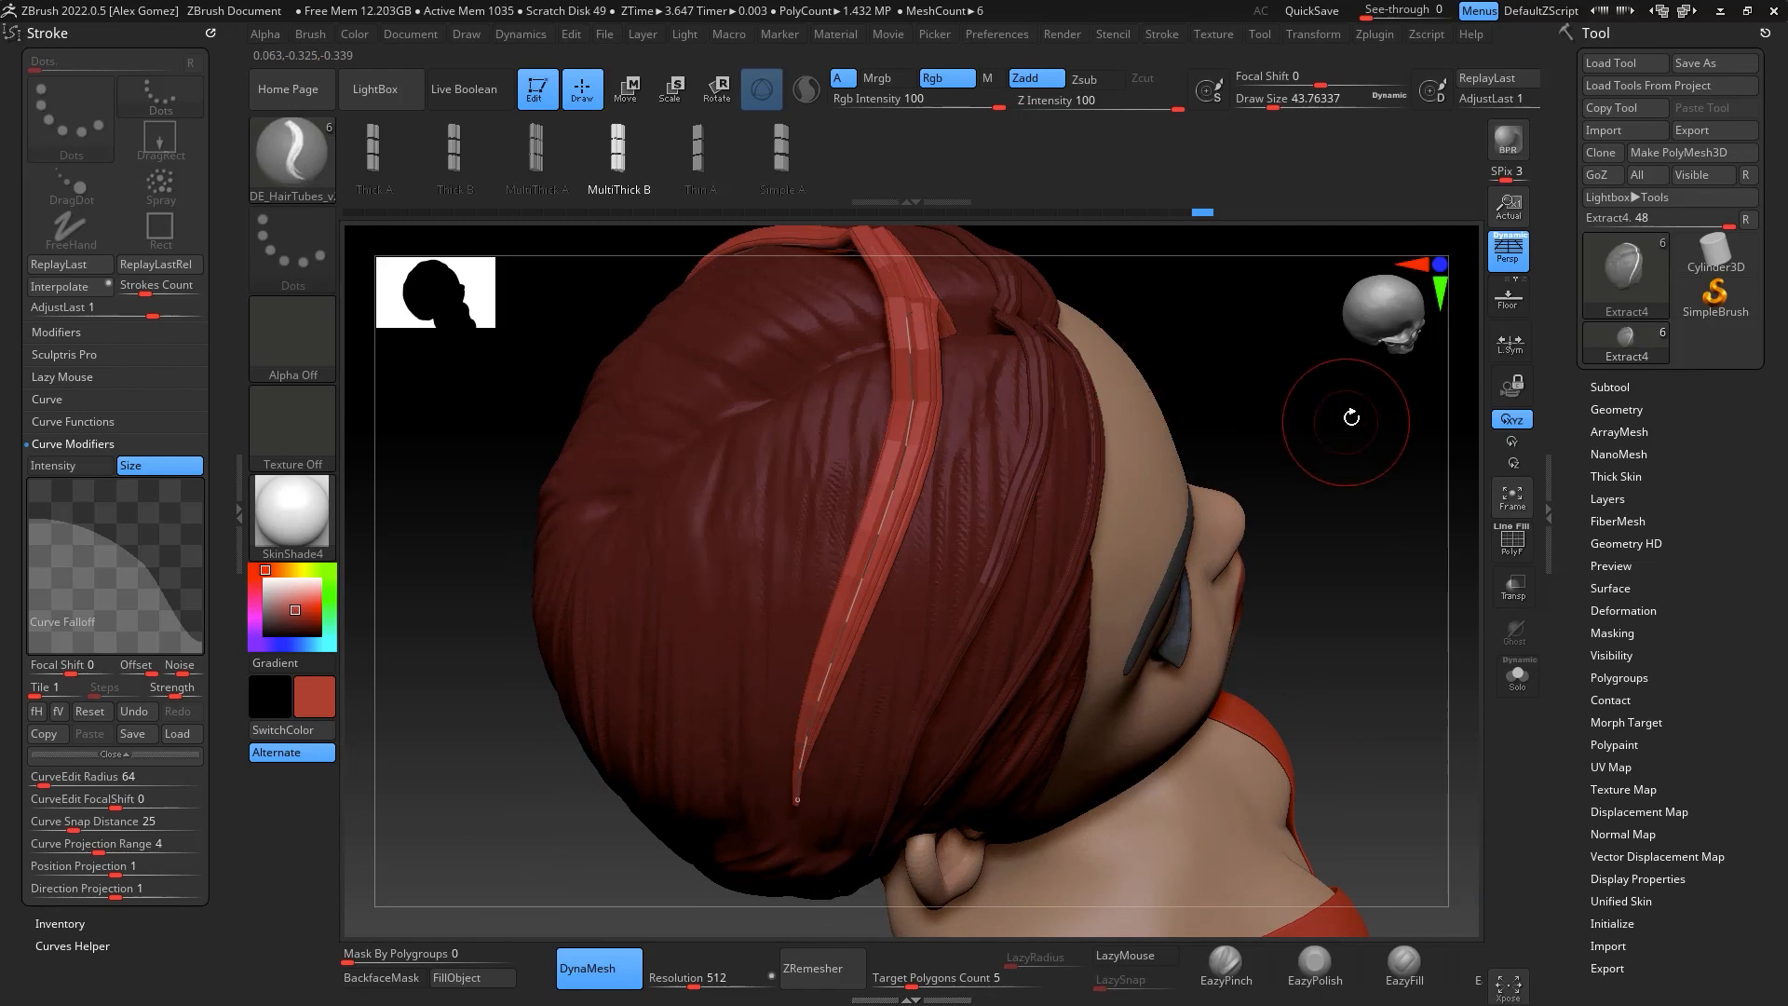
# Adjust the third tube's curve so it runs farther down the side of the cap behind the ear
pyautogui.moveTo(1349, 415); pyautogui.dragTo(1277, 422, button='right')
pyautogui.moveTo(1061, 894); pyautogui.dragTo(945, 444, button='right')
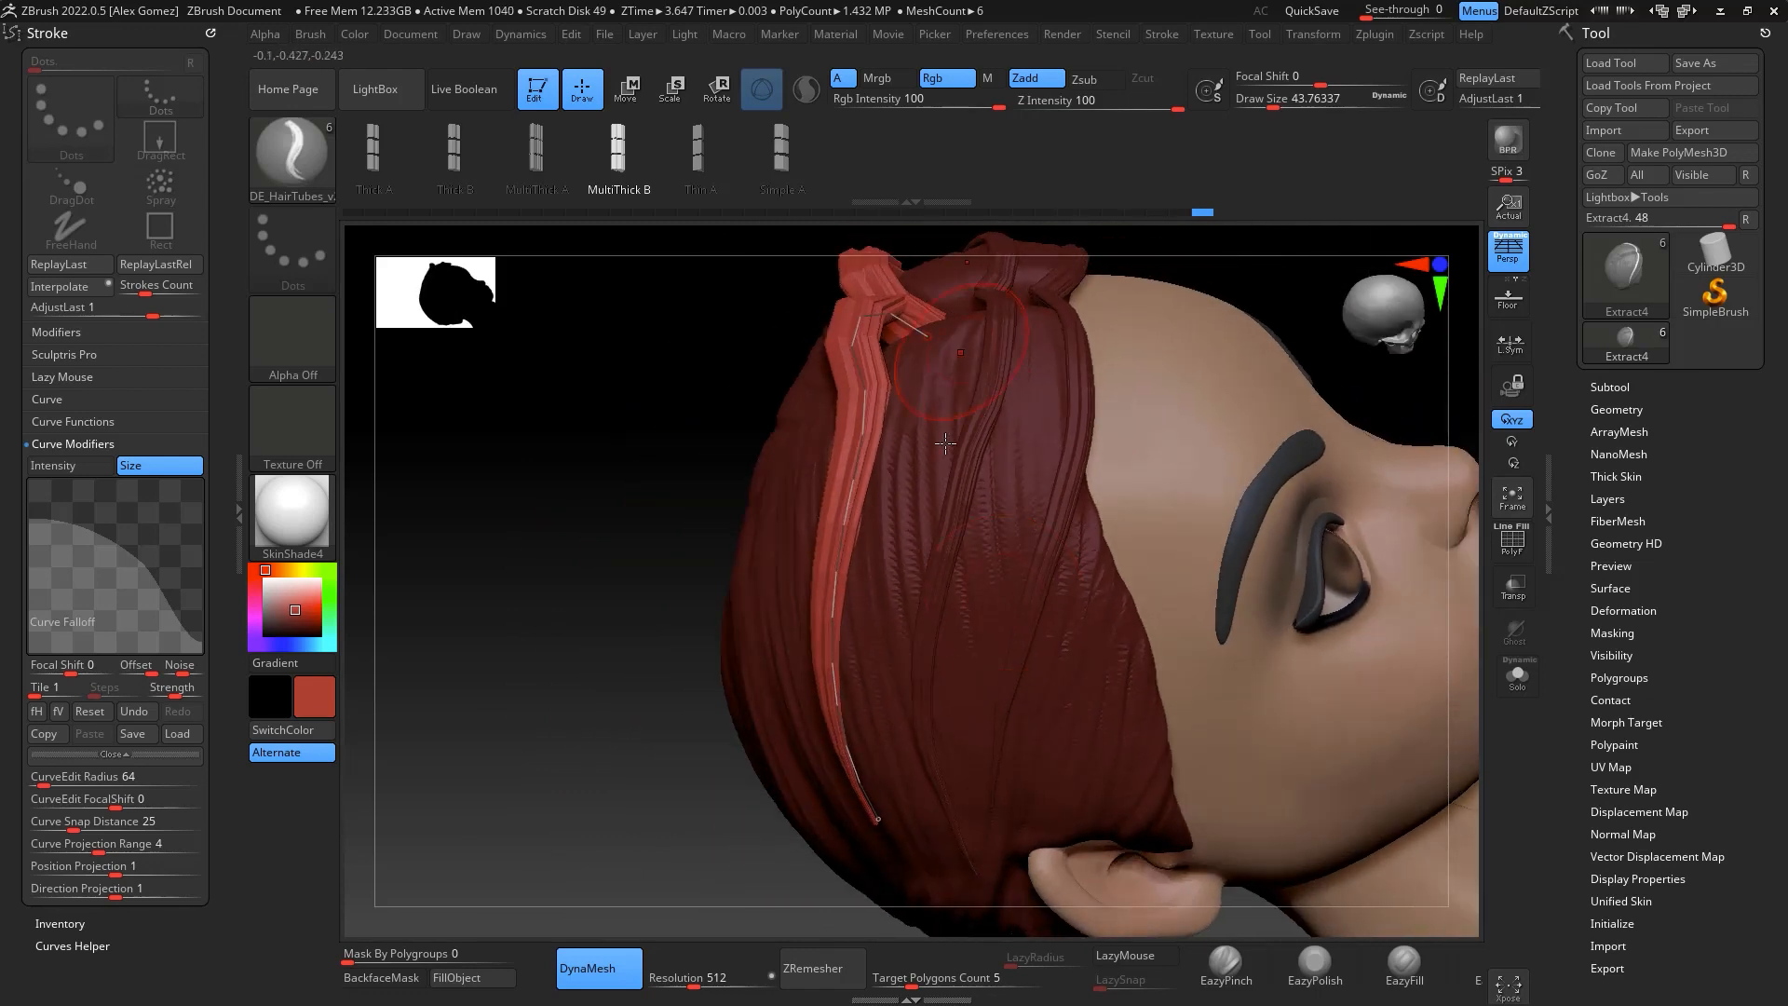
pyautogui.moveTo(1404, 425); pyautogui.dragTo(1298, 463, button='right')
pyautogui.moveTo(1022, 766); pyautogui.dragTo(1036, 884)
# Draw a fourth hair tube from the center part down the side of the cap and lengthen its tapered end toward the ear
pyautogui.moveTo(1106, 679)
pyautogui.mouseDown(button='right')
pyautogui.moveTo(918, 707)
pyautogui.moveTo(798, 842)
pyautogui.moveTo(829, 759)
pyautogui.mouseUp(button='right')
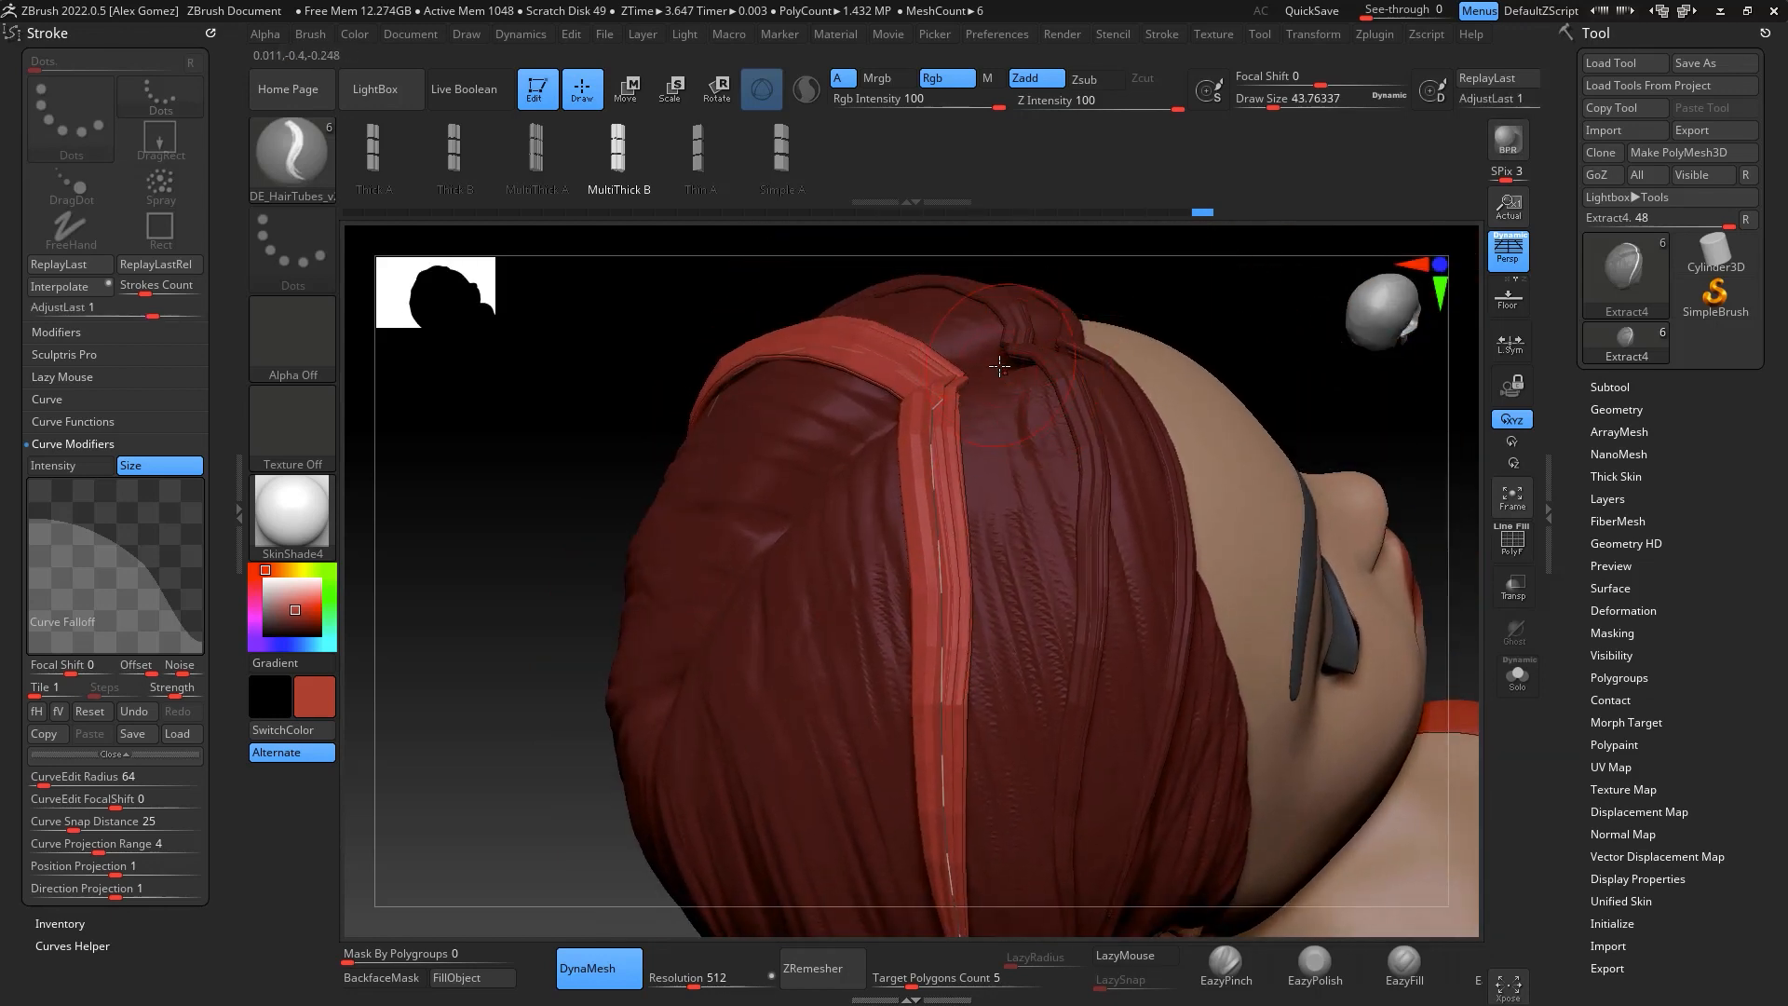
pyautogui.moveTo(1034, 808); pyautogui.dragTo(1034, 813)
pyautogui.moveTo(1428, 463)
pyautogui.mouseDown(button='right')
pyautogui.moveTo(1220, 503)
pyautogui.moveTo(1199, 531)
pyautogui.mouseUp(button='right')
pyautogui.moveTo(934, 751); pyautogui.dragTo(959, 856)
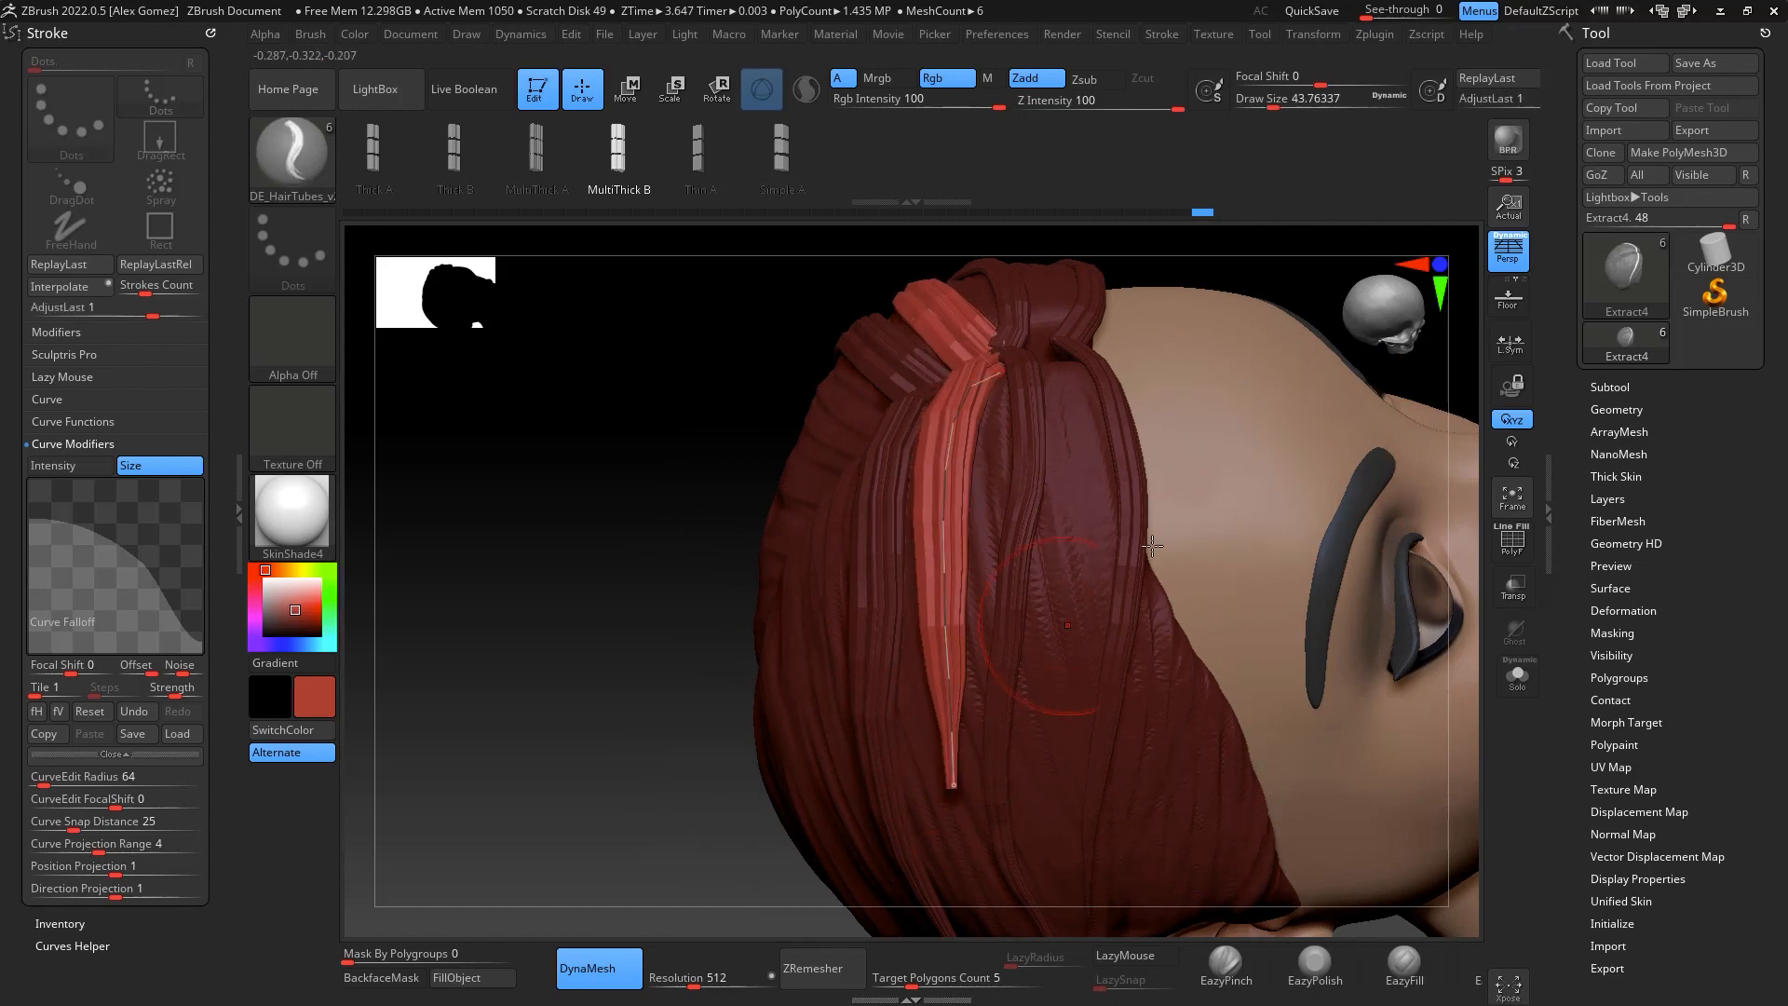
pyautogui.moveTo(1152, 545); pyautogui.dragTo(1031, 478, button='right')
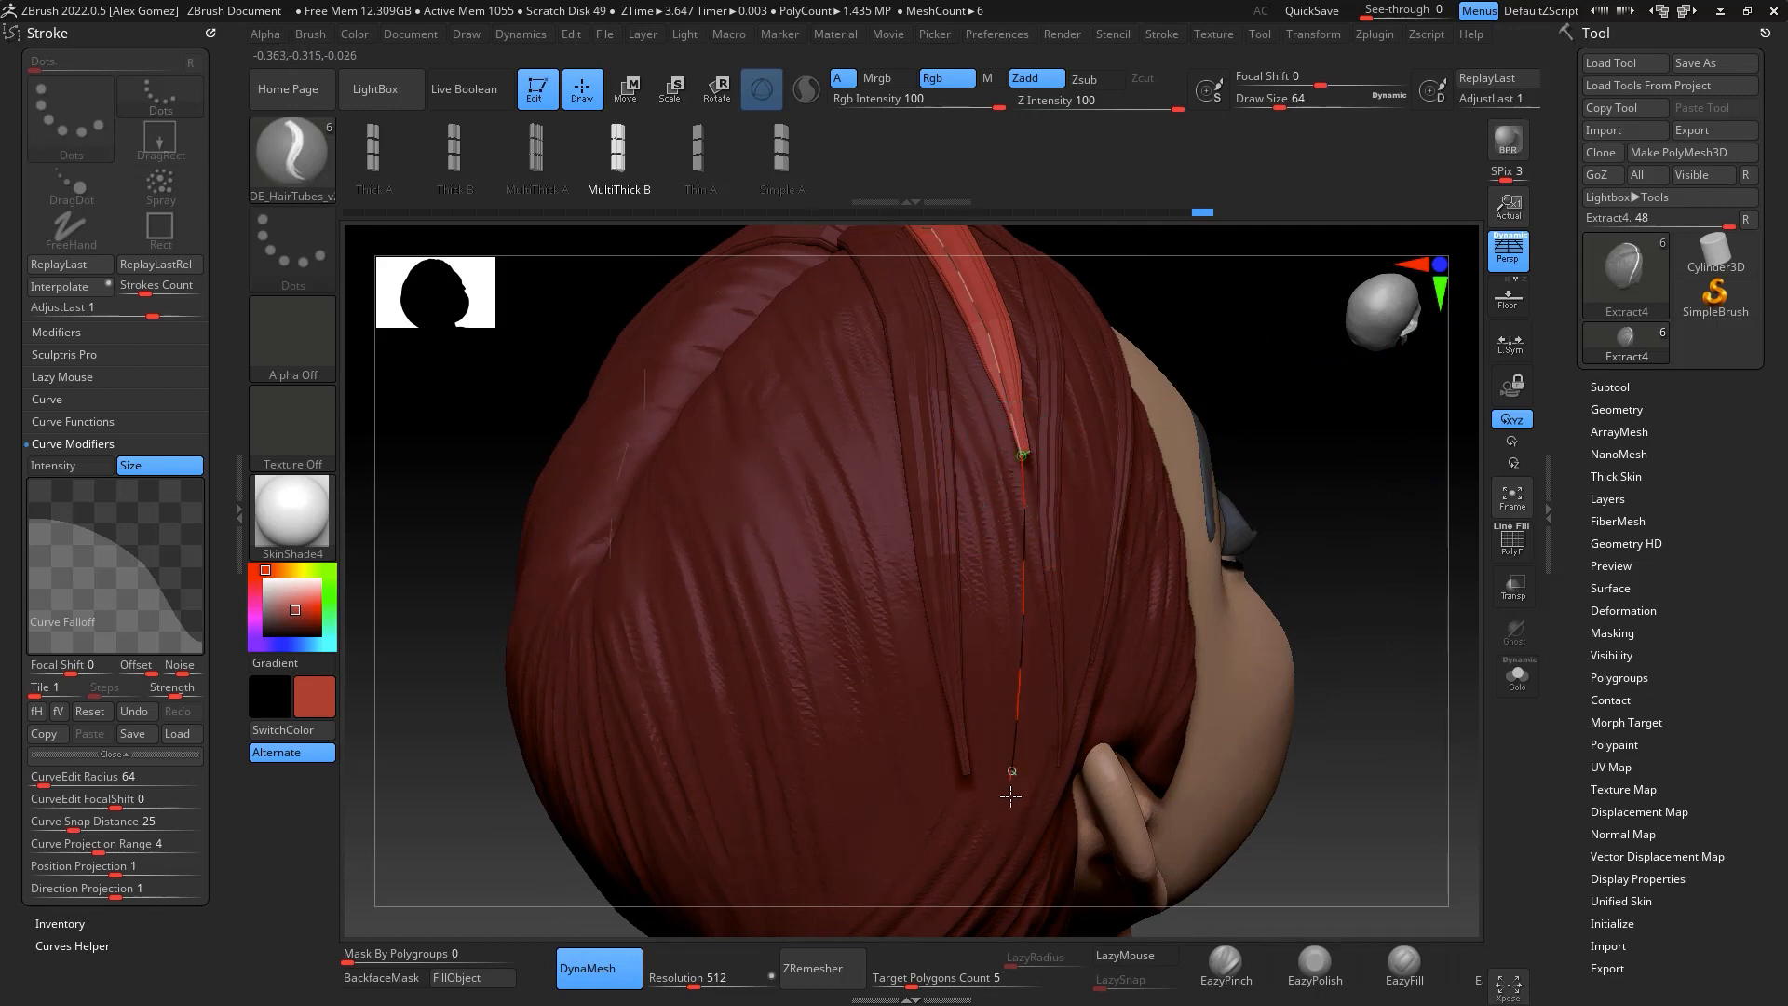
pyautogui.moveTo(1011, 797); pyautogui.dragTo(1011, 799)
# Set the draw size to about 25 and draw a narrower tube from the front of the center part across the side of the cap
pyautogui.moveTo(1419, 548)
pyautogui.mouseDown(button='right')
pyautogui.moveTo(1337, 534)
pyautogui.moveTo(1308, 642)
pyautogui.moveTo(932, 845)
pyautogui.moveTo(920, 819)
pyautogui.moveTo(1353, 555)
pyautogui.mouseUp(button='right')
pyautogui.moveTo(974, 791)
pyautogui.mouseDown(button='right')
pyautogui.moveTo(990, 1001)
pyautogui.moveTo(1128, 737)
pyautogui.mouseUp(button='right')
pyautogui.press('f')
pyautogui.moveTo(1266, 555)
pyautogui.mouseDown(button='right')
pyautogui.moveTo(1337, 606)
pyautogui.moveTo(1377, 686)
pyautogui.moveTo(1329, 659)
pyautogui.moveTo(1308, 675)
pyautogui.moveTo(1317, 711)
pyautogui.moveTo(1373, 631)
pyautogui.moveTo(1343, 654)
pyautogui.moveTo(1285, 611)
pyautogui.moveTo(1286, 557)
pyautogui.mouseUp(button='right')
pyautogui.press('space')
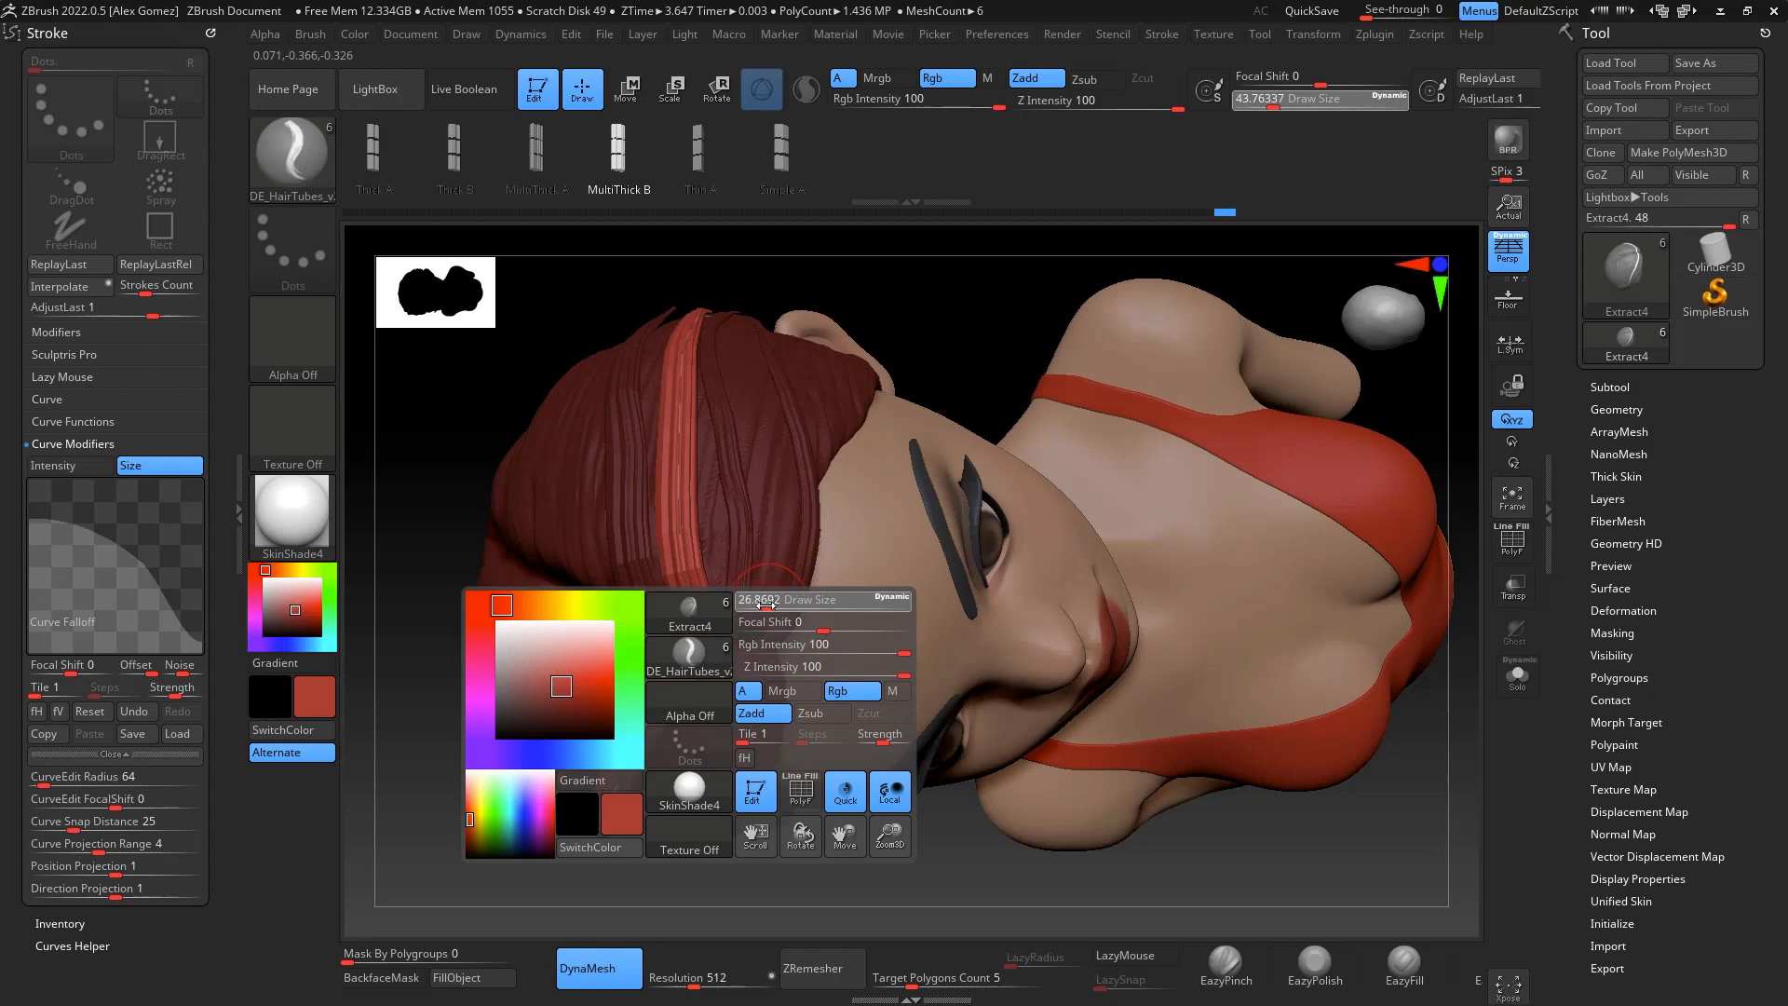
pyautogui.moveTo(764, 604); pyautogui.dragTo(753, 639)
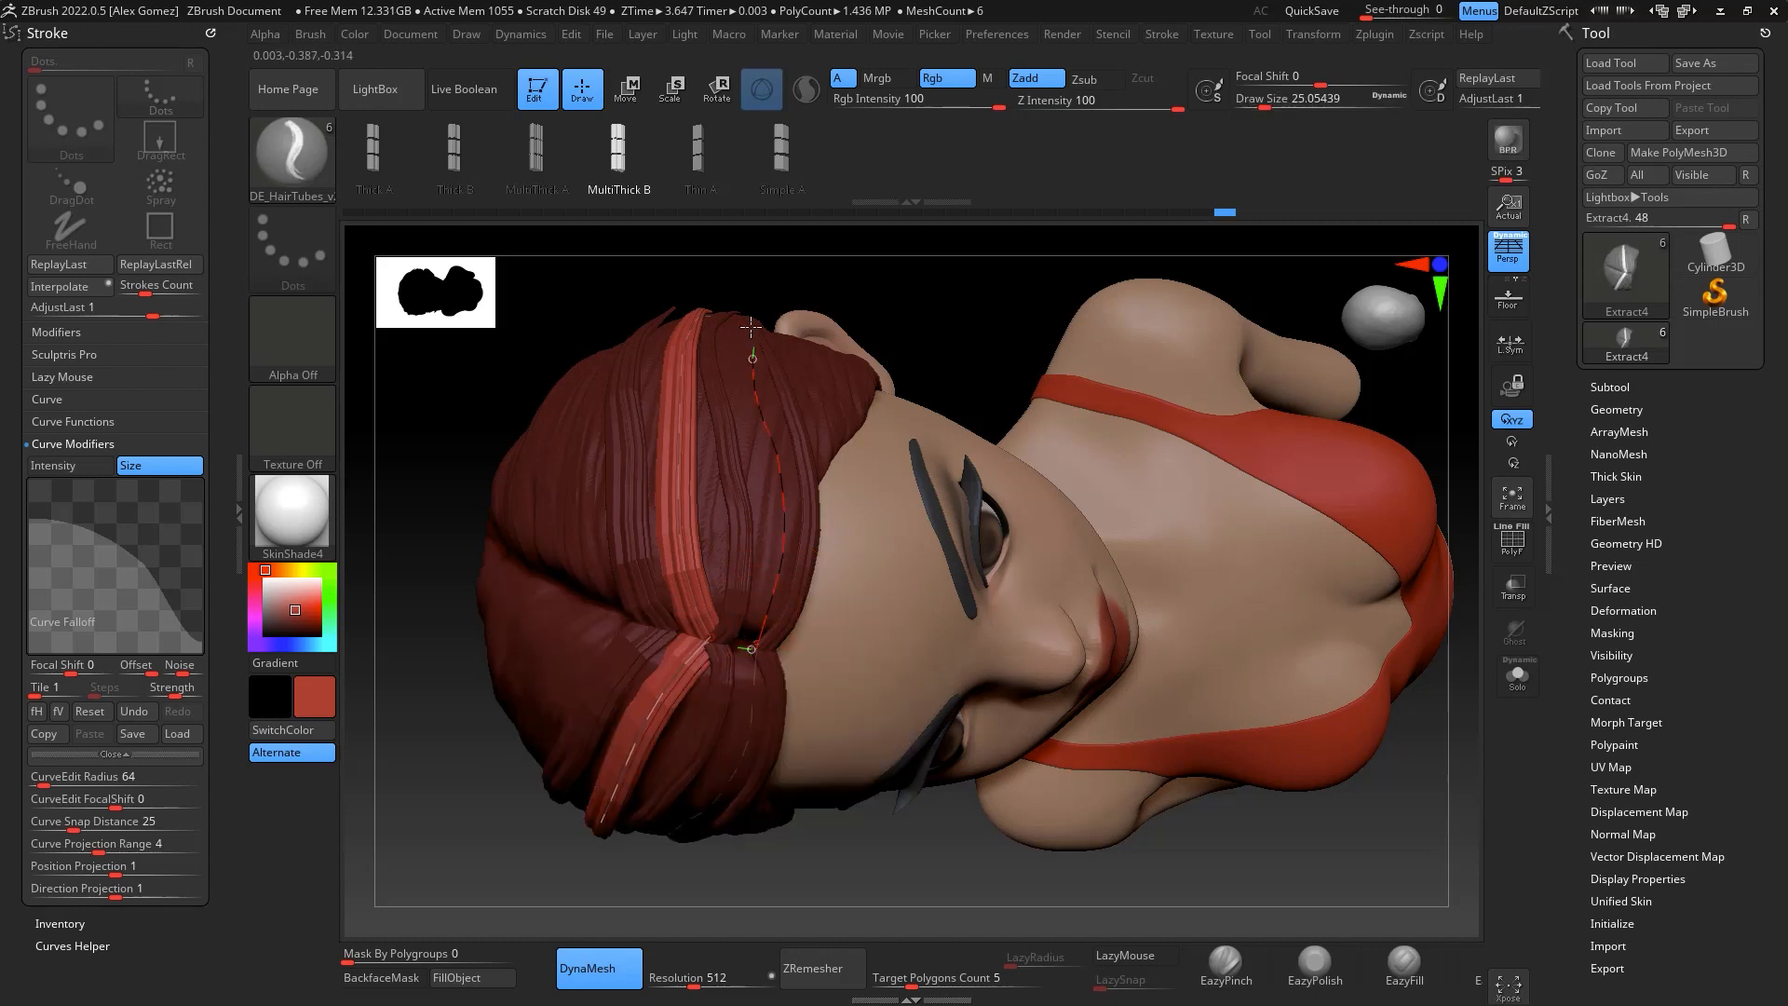
pyautogui.moveTo(751, 327); pyautogui.dragTo(752, 321)
# Pull the front tube's tapered end down the side of the head so the strand lies along the cap's surface
pyautogui.moveTo(1158, 282); pyautogui.dragTo(1173, 312)
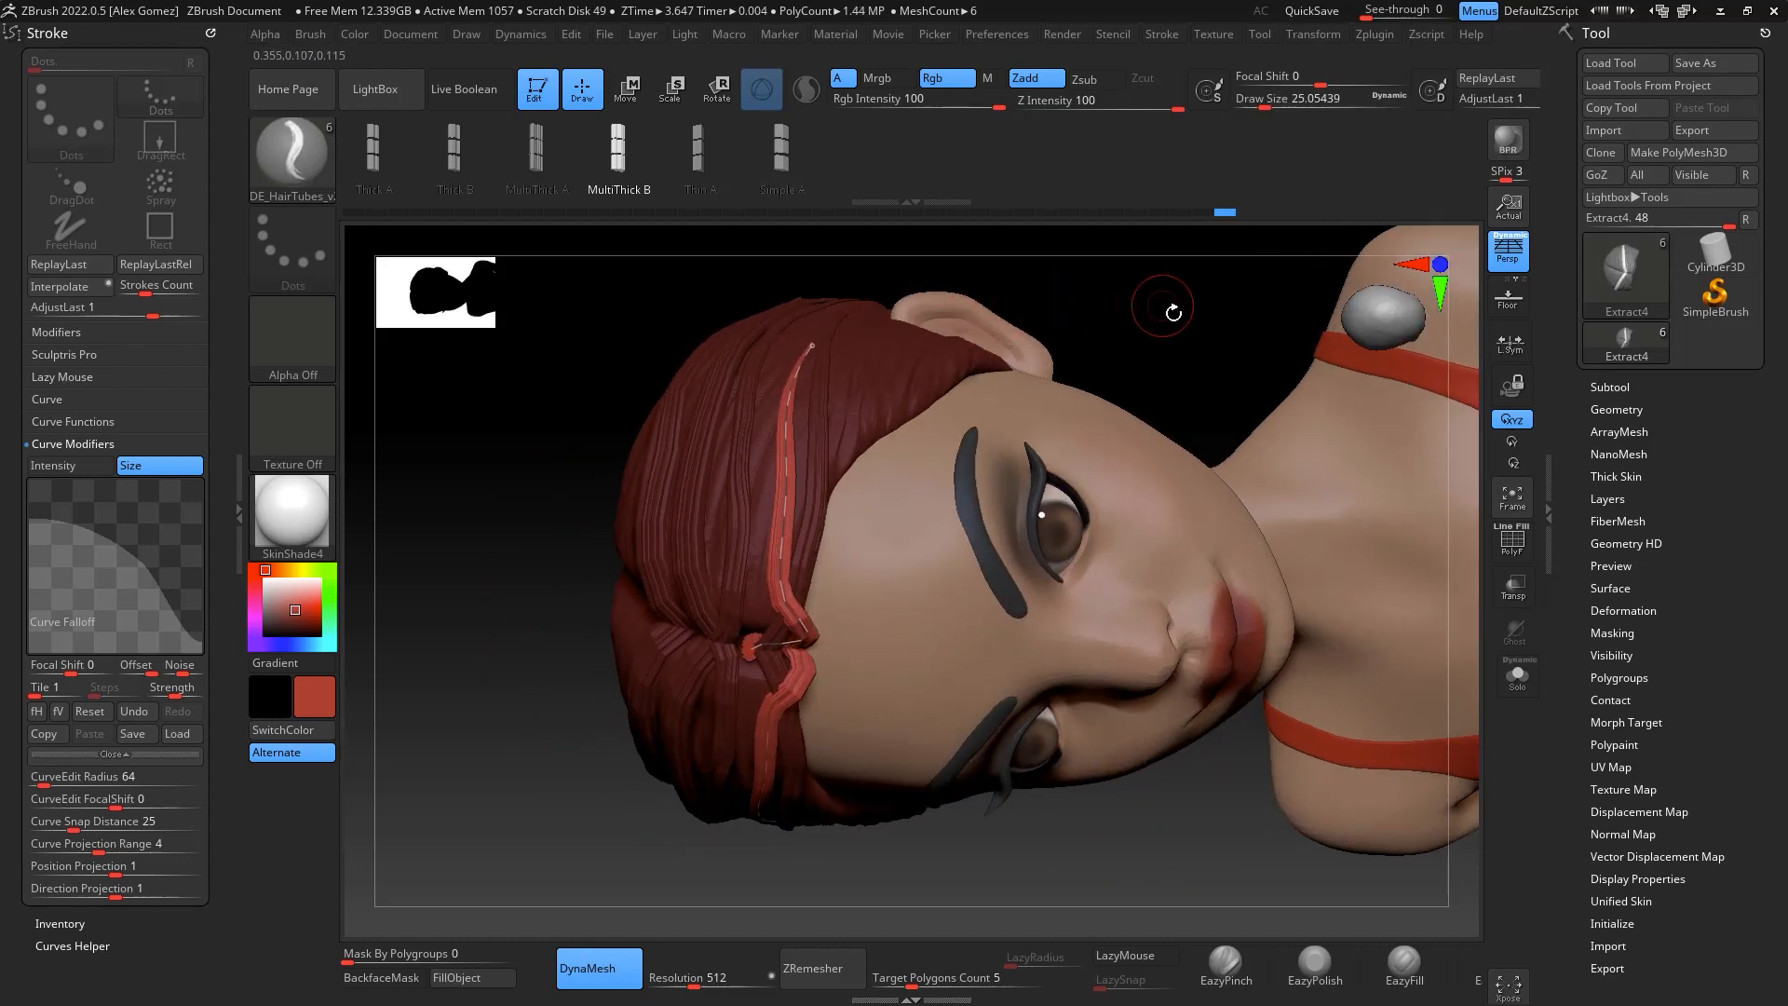
pyautogui.moveTo(824, 335); pyautogui.dragTo(813, 249)
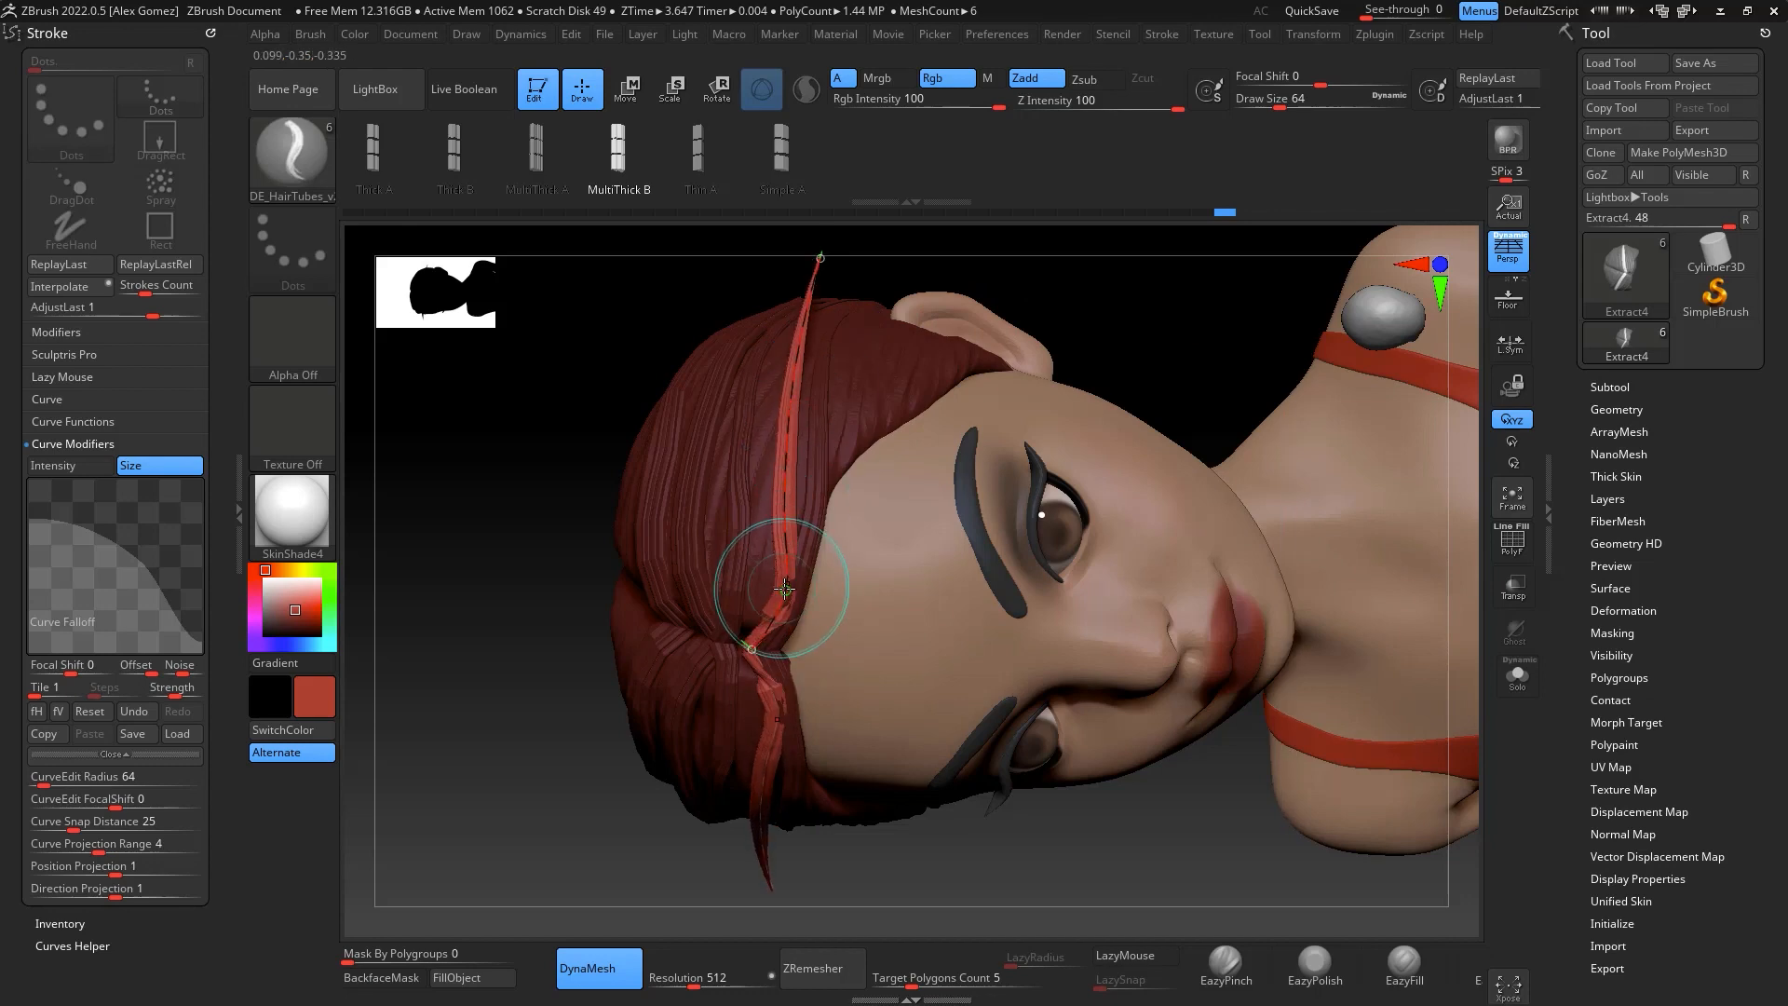
pyautogui.moveTo(1197, 351)
pyautogui.mouseDown()
pyautogui.moveTo(1258, 506)
pyautogui.moveTo(1216, 469)
pyautogui.moveTo(1313, 546)
pyautogui.moveTo(1266, 511)
pyautogui.moveTo(1201, 403)
pyautogui.mouseUp()
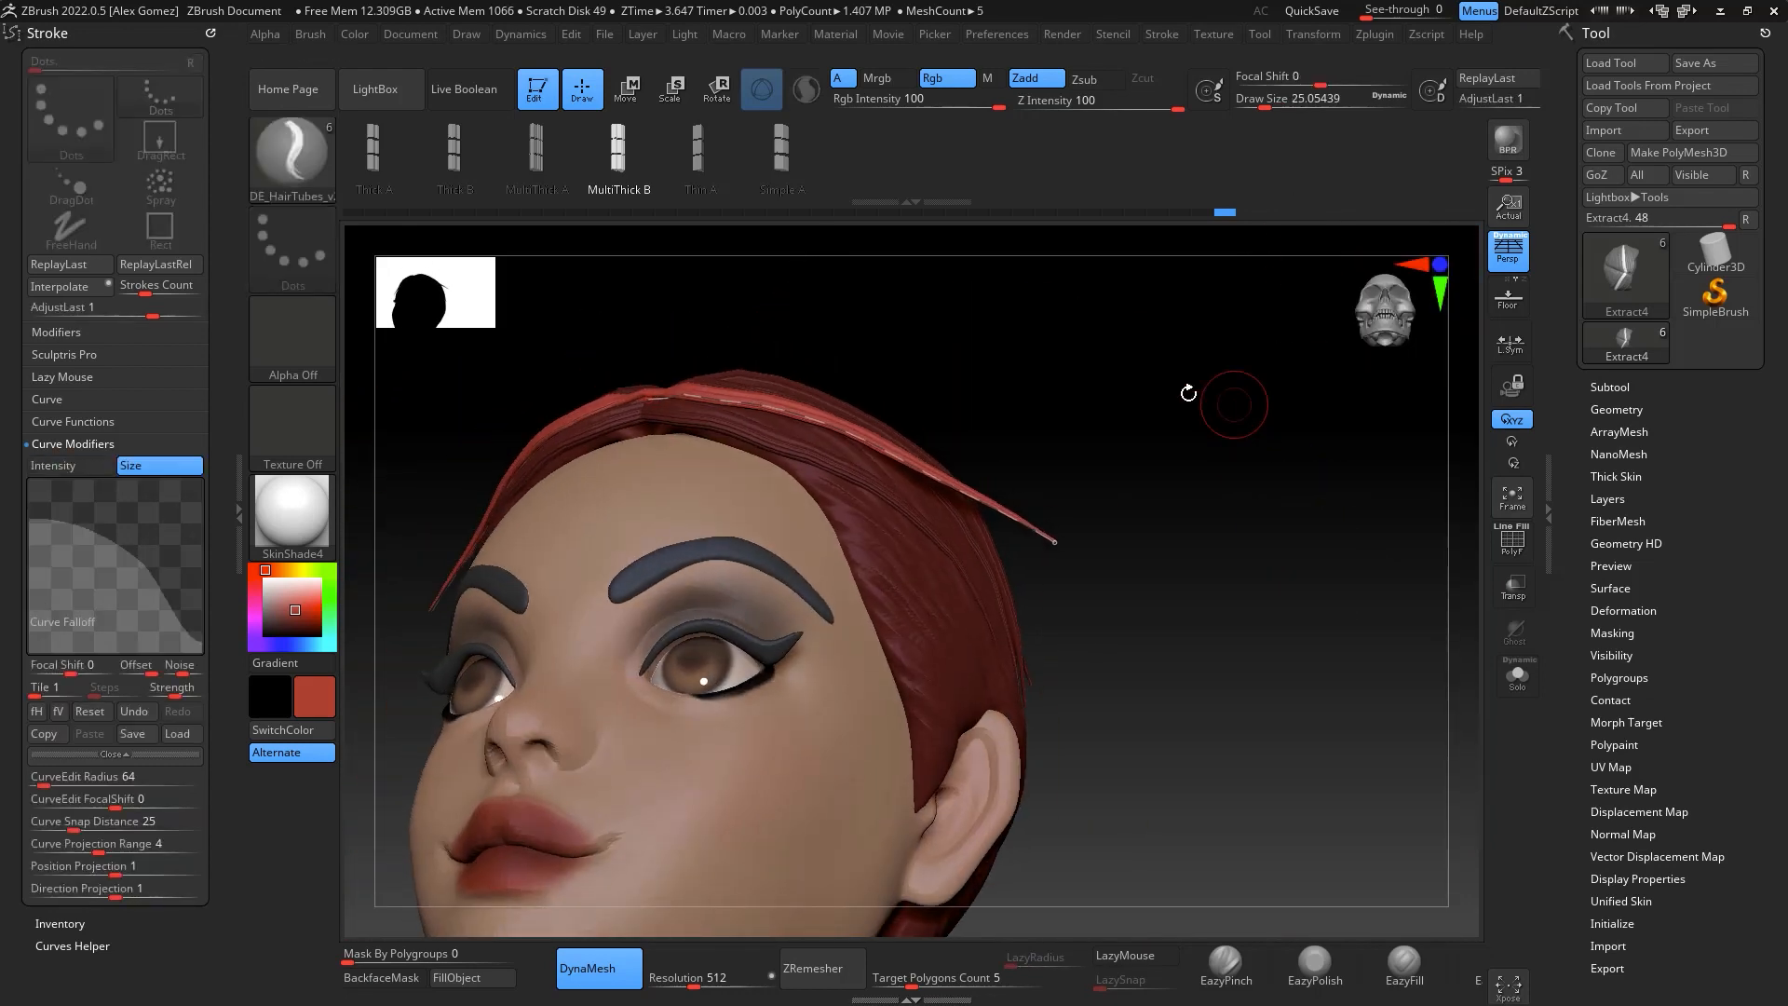
pyautogui.moveTo(1053, 543); pyautogui.dragTo(1038, 718)
pyautogui.moveTo(953, 543); pyautogui.dragTo(941, 554)
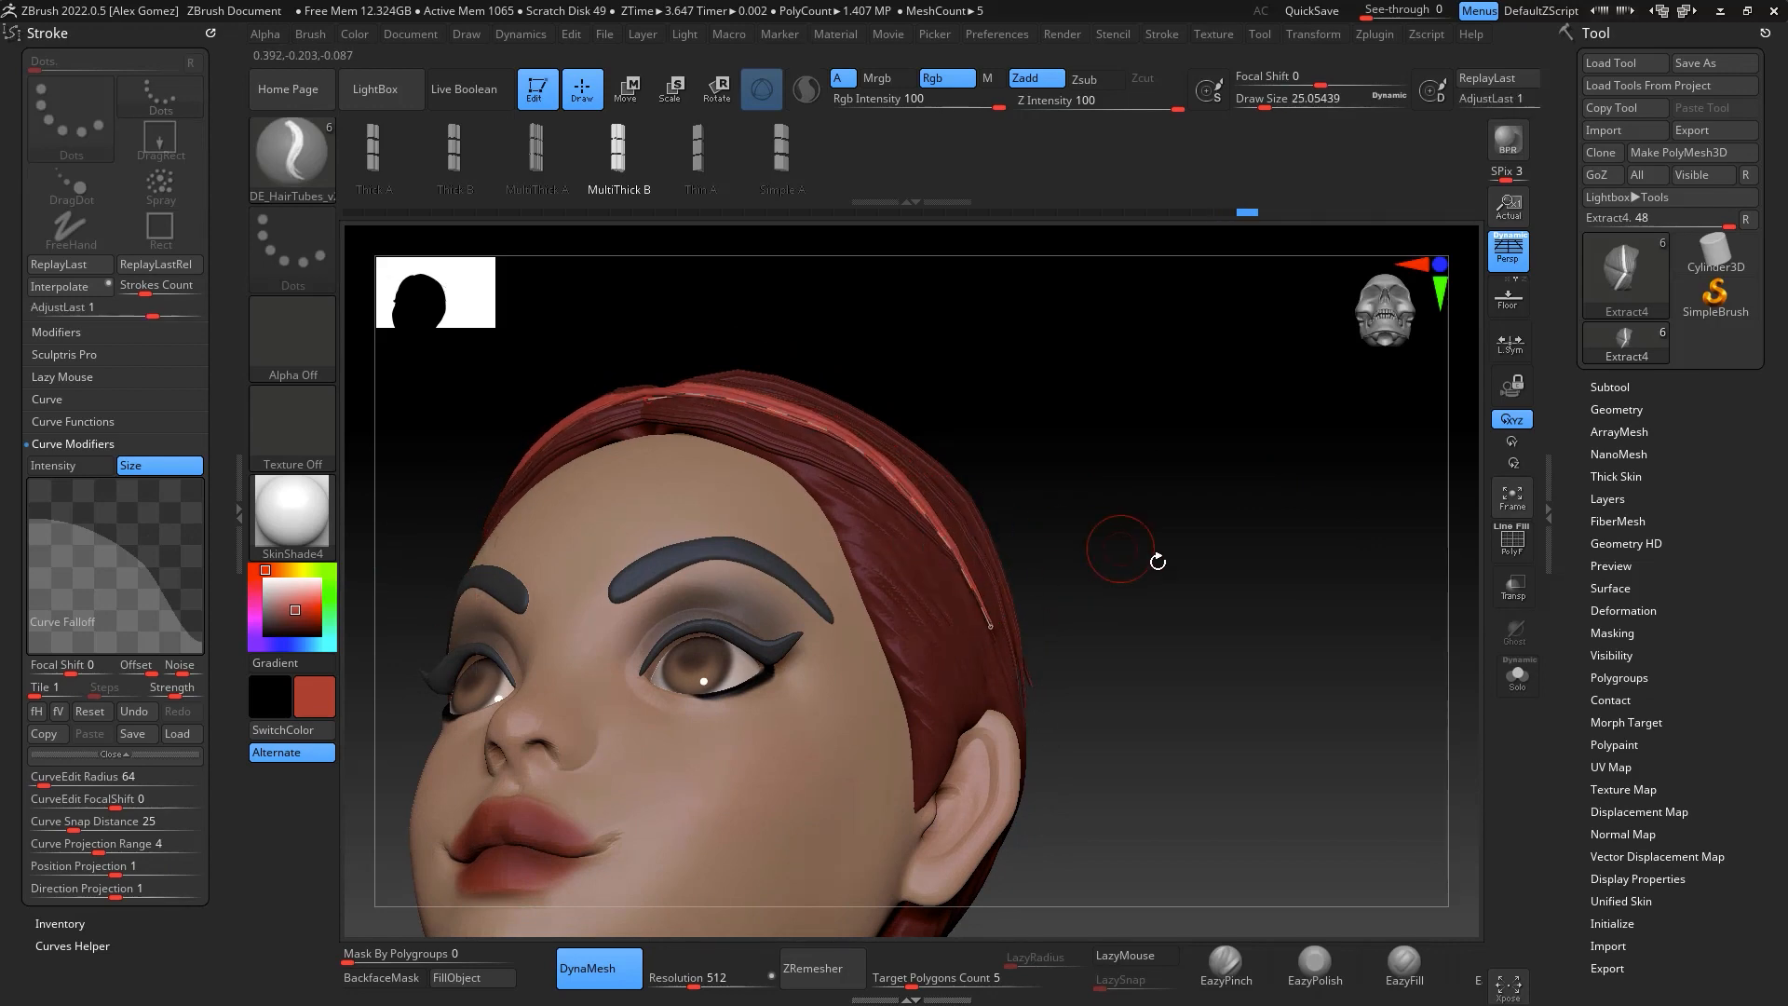
pyautogui.moveTo(1158, 562)
pyautogui.mouseDown()
pyautogui.moveTo(1365, 550)
pyautogui.moveTo(1213, 626)
pyautogui.moveTo(1266, 630)
pyautogui.moveTo(1261, 503)
pyautogui.moveTo(1253, 606)
pyautogui.moveTo(1229, 486)
pyautogui.moveTo(1285, 494)
pyautogui.moveTo(1205, 452)
pyautogui.moveTo(1310, 614)
pyautogui.moveTo(1300, 587)
pyautogui.mouseUp()
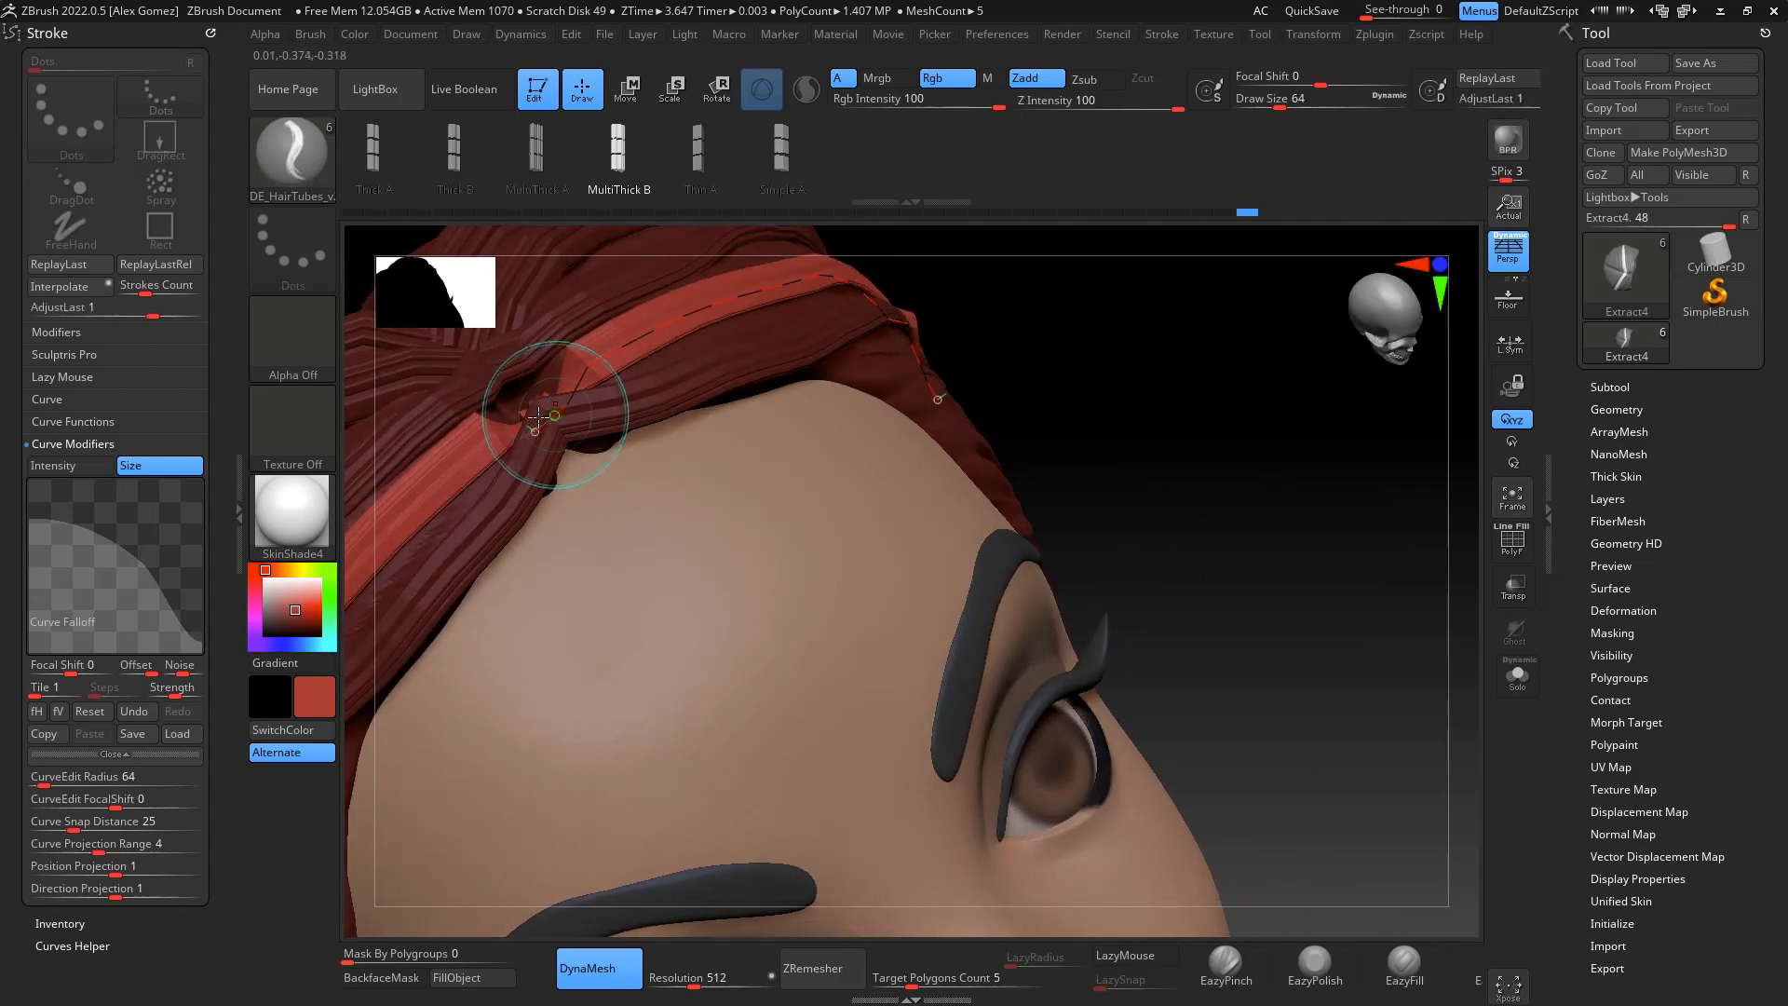
pyautogui.moveTo(547, 424); pyautogui.dragTo(632, 380)
pyautogui.hotkey('ctrl', 'z')
pyautogui.hotkey('ctrl', 'z')
# Reposition the front tube's tapered end so the strand hugs the side of the cap above the ear
pyautogui.moveTo(1322, 495); pyautogui.dragTo(1342, 606)
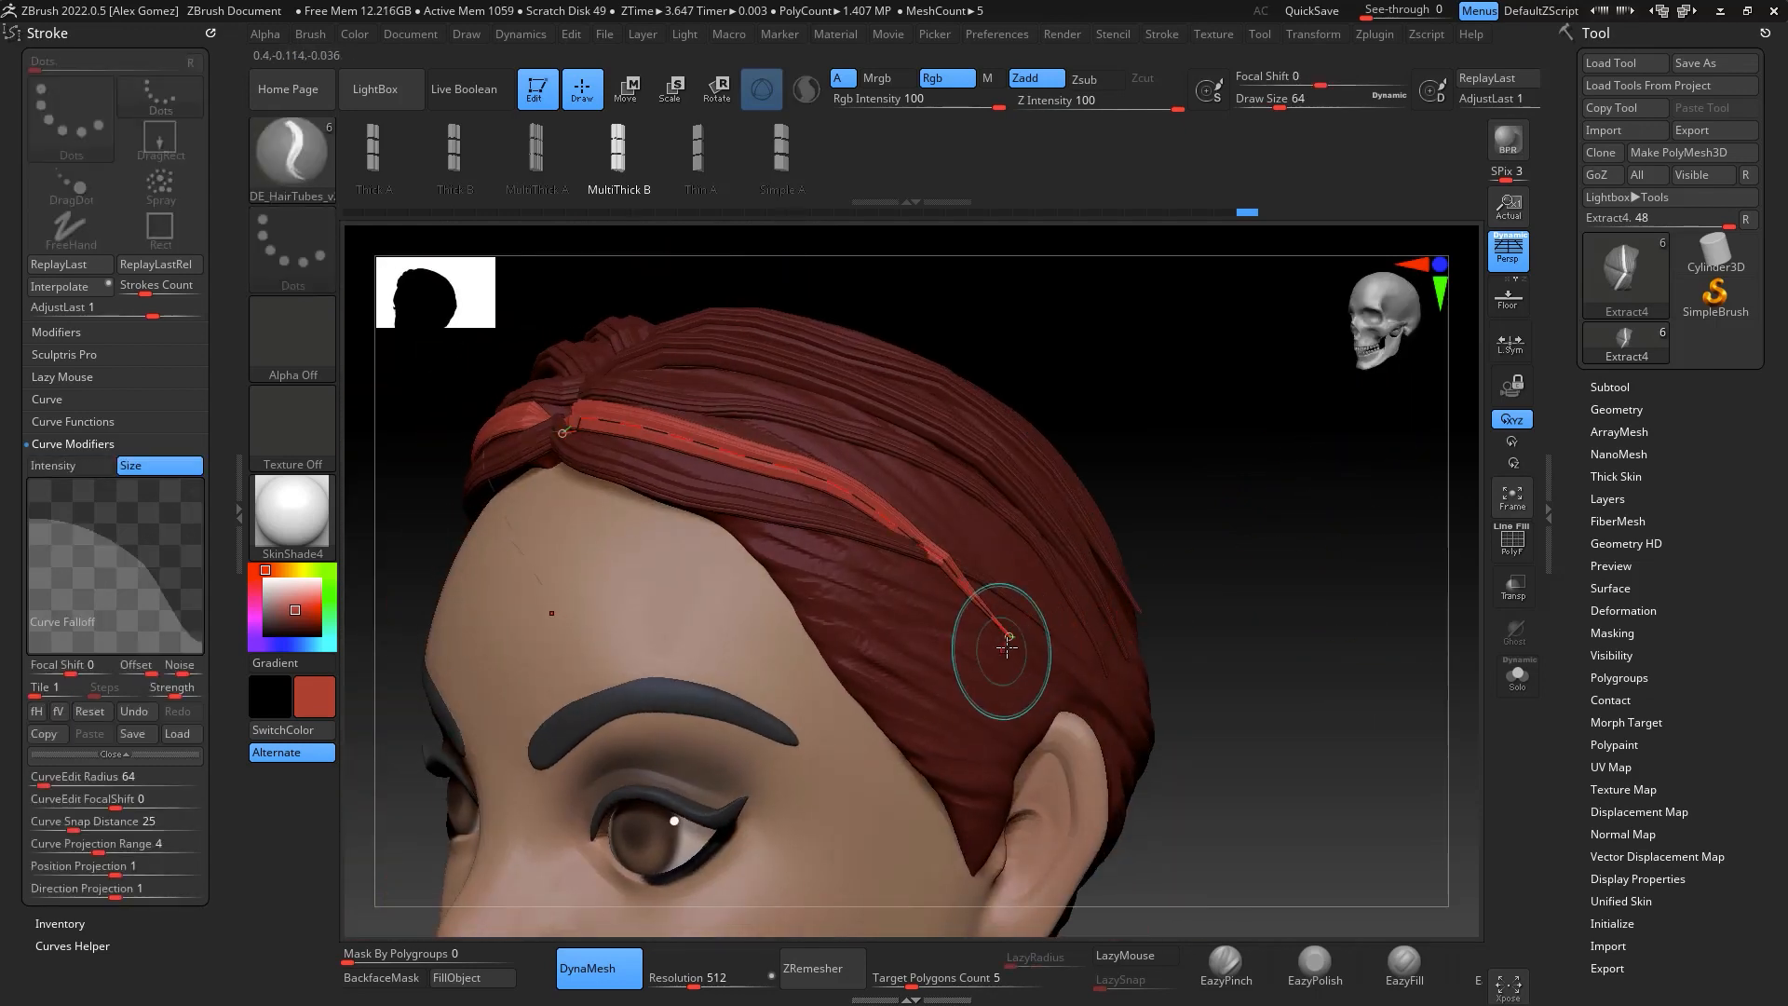
pyautogui.moveTo(1007, 645); pyautogui.dragTo(1110, 592)
pyautogui.moveTo(1295, 544); pyautogui.dragTo(1339, 470)
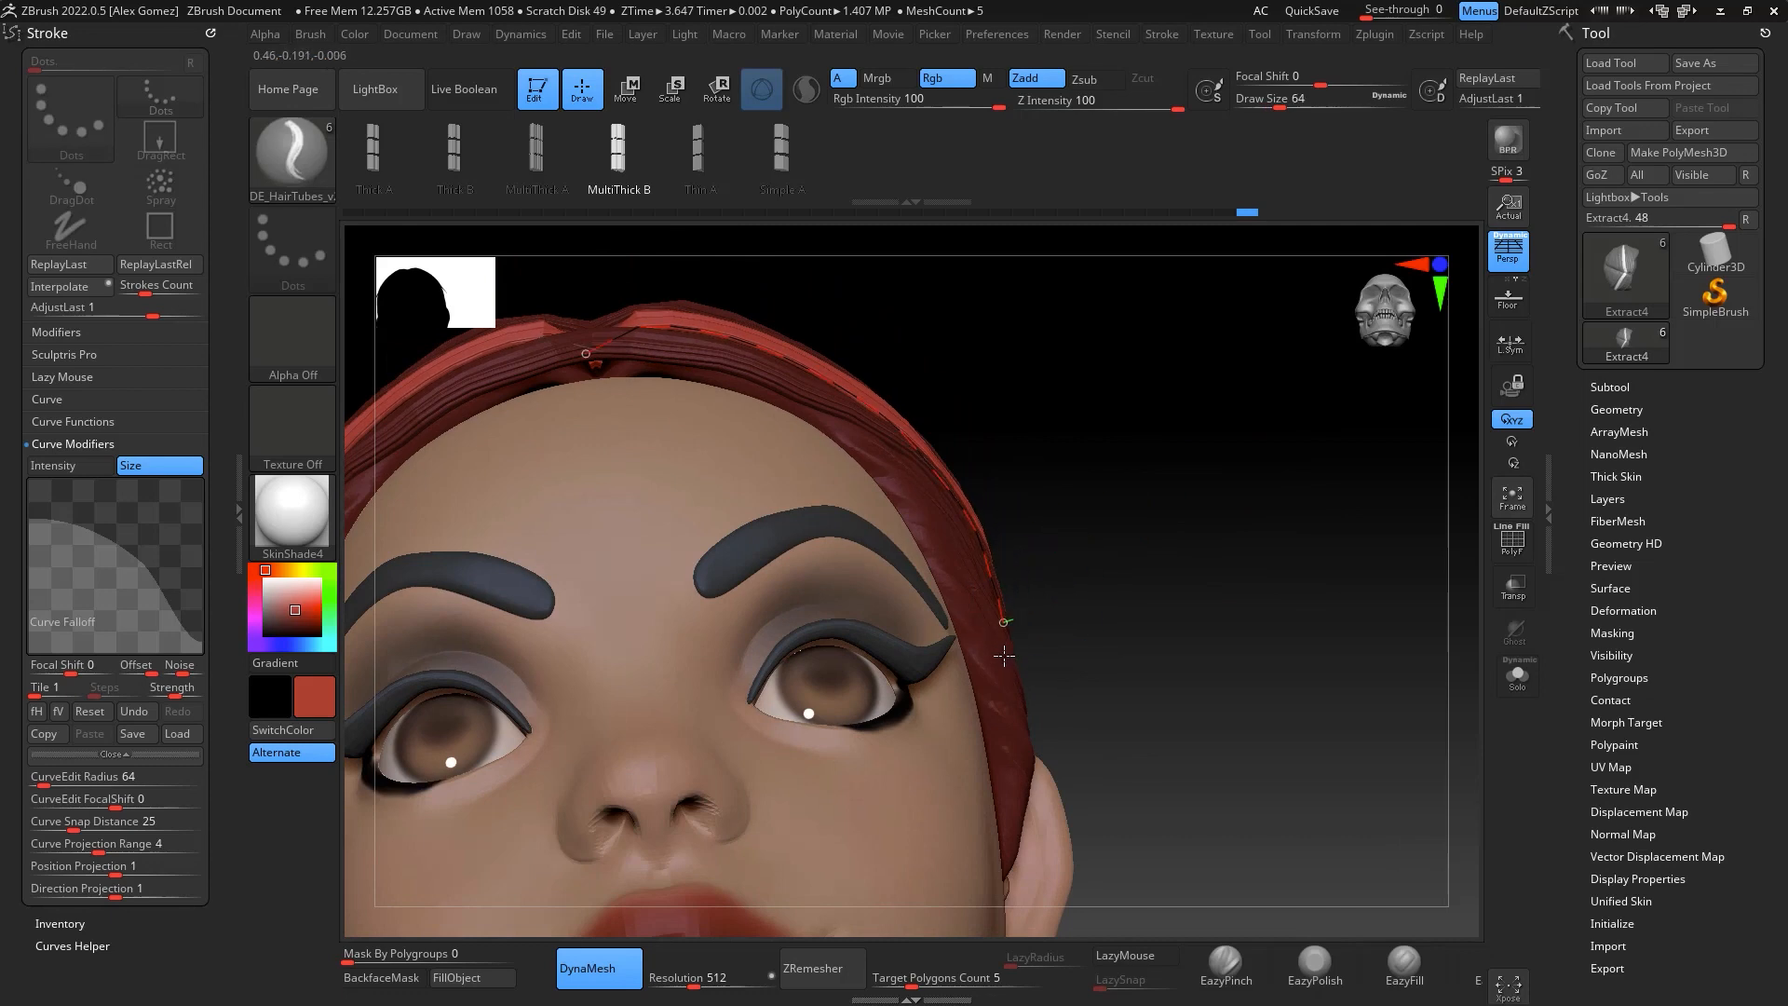
pyautogui.moveTo(1202, 544)
pyautogui.mouseDown()
pyautogui.moveTo(1237, 646)
pyautogui.moveTo(1312, 738)
pyautogui.mouseUp()
pyautogui.moveTo(1286, 643)
pyautogui.mouseDown()
pyautogui.moveTo(1337, 606)
pyautogui.moveTo(1309, 703)
pyautogui.moveTo(1365, 704)
pyautogui.moveTo(1357, 662)
pyautogui.mouseUp()
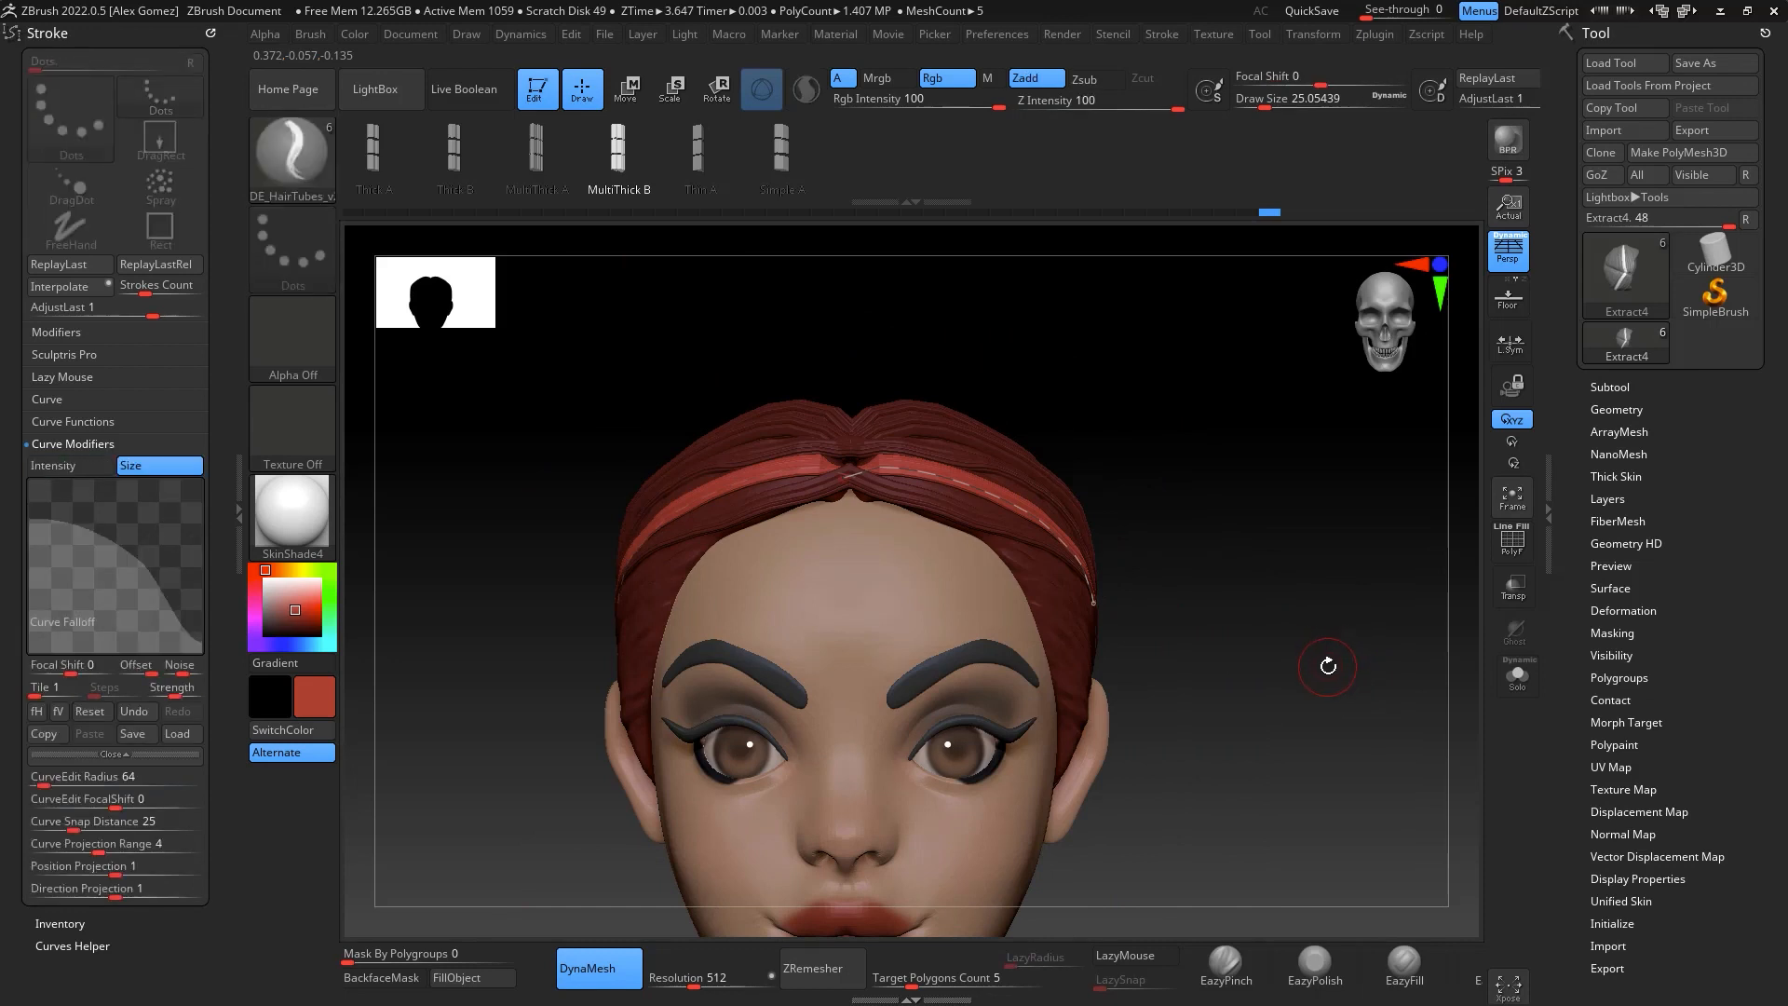
# Switch to Move mode and clear the mask from the hair cap
pyautogui.press('w')
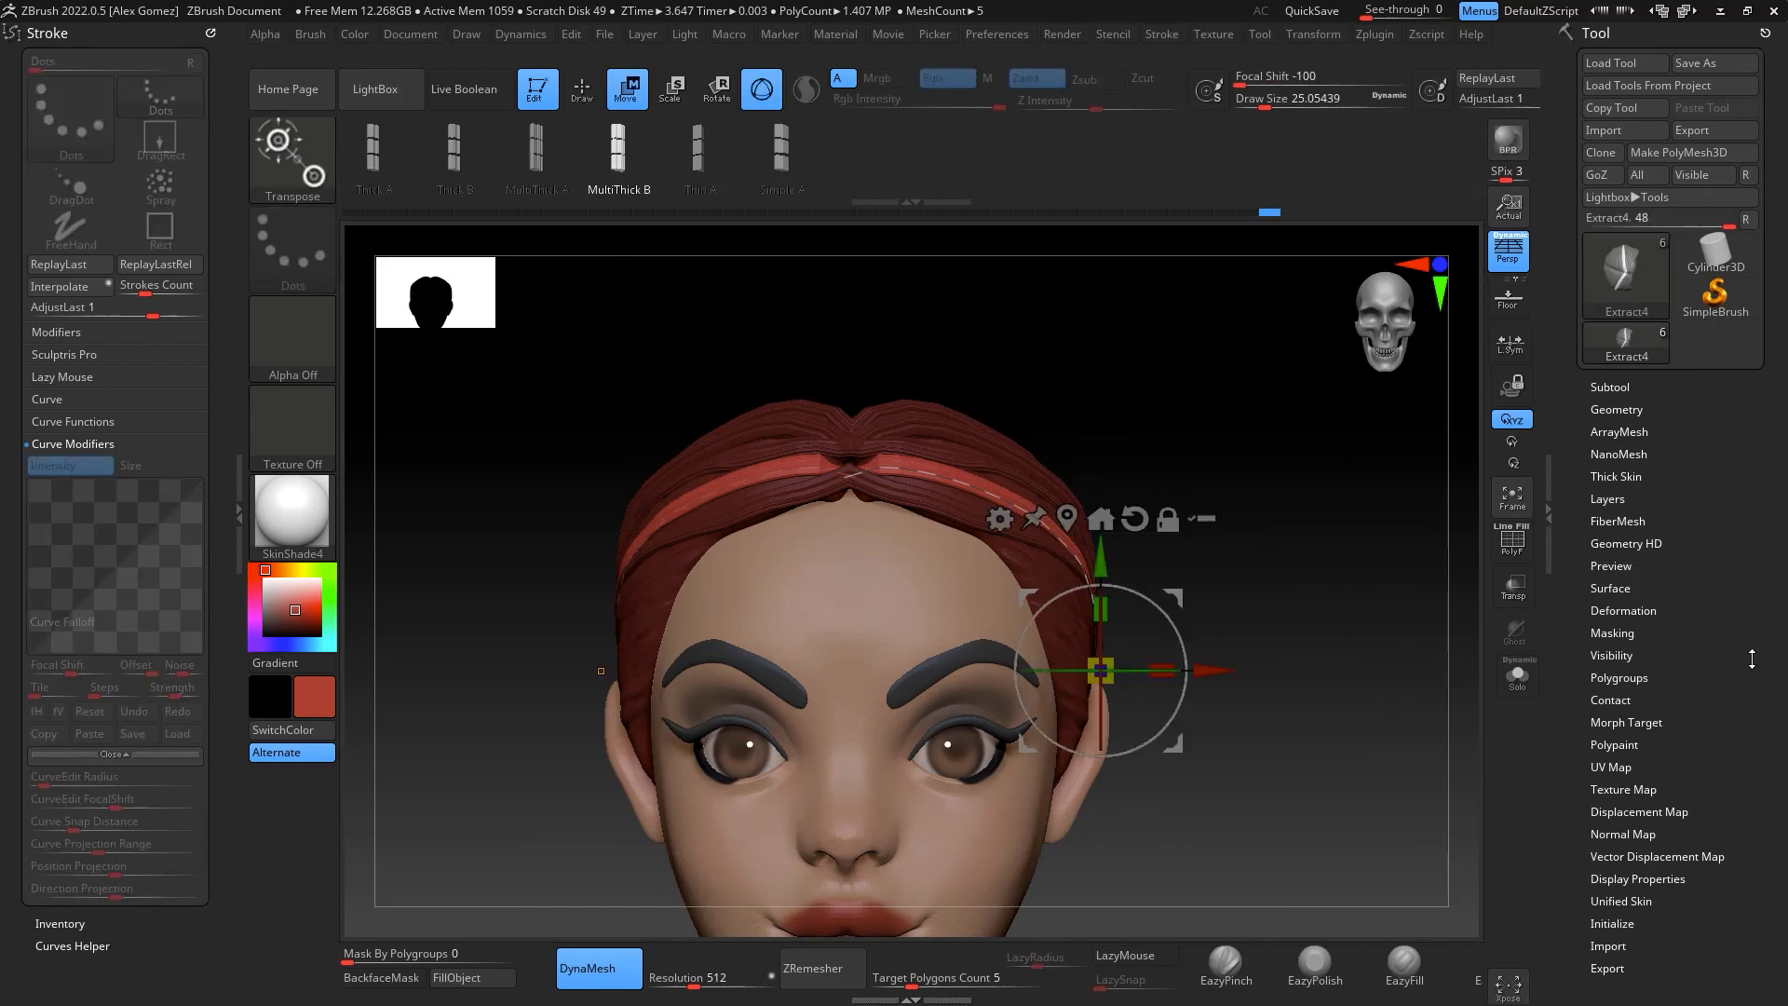
pyautogui.scroll(-2, 1763, 683)
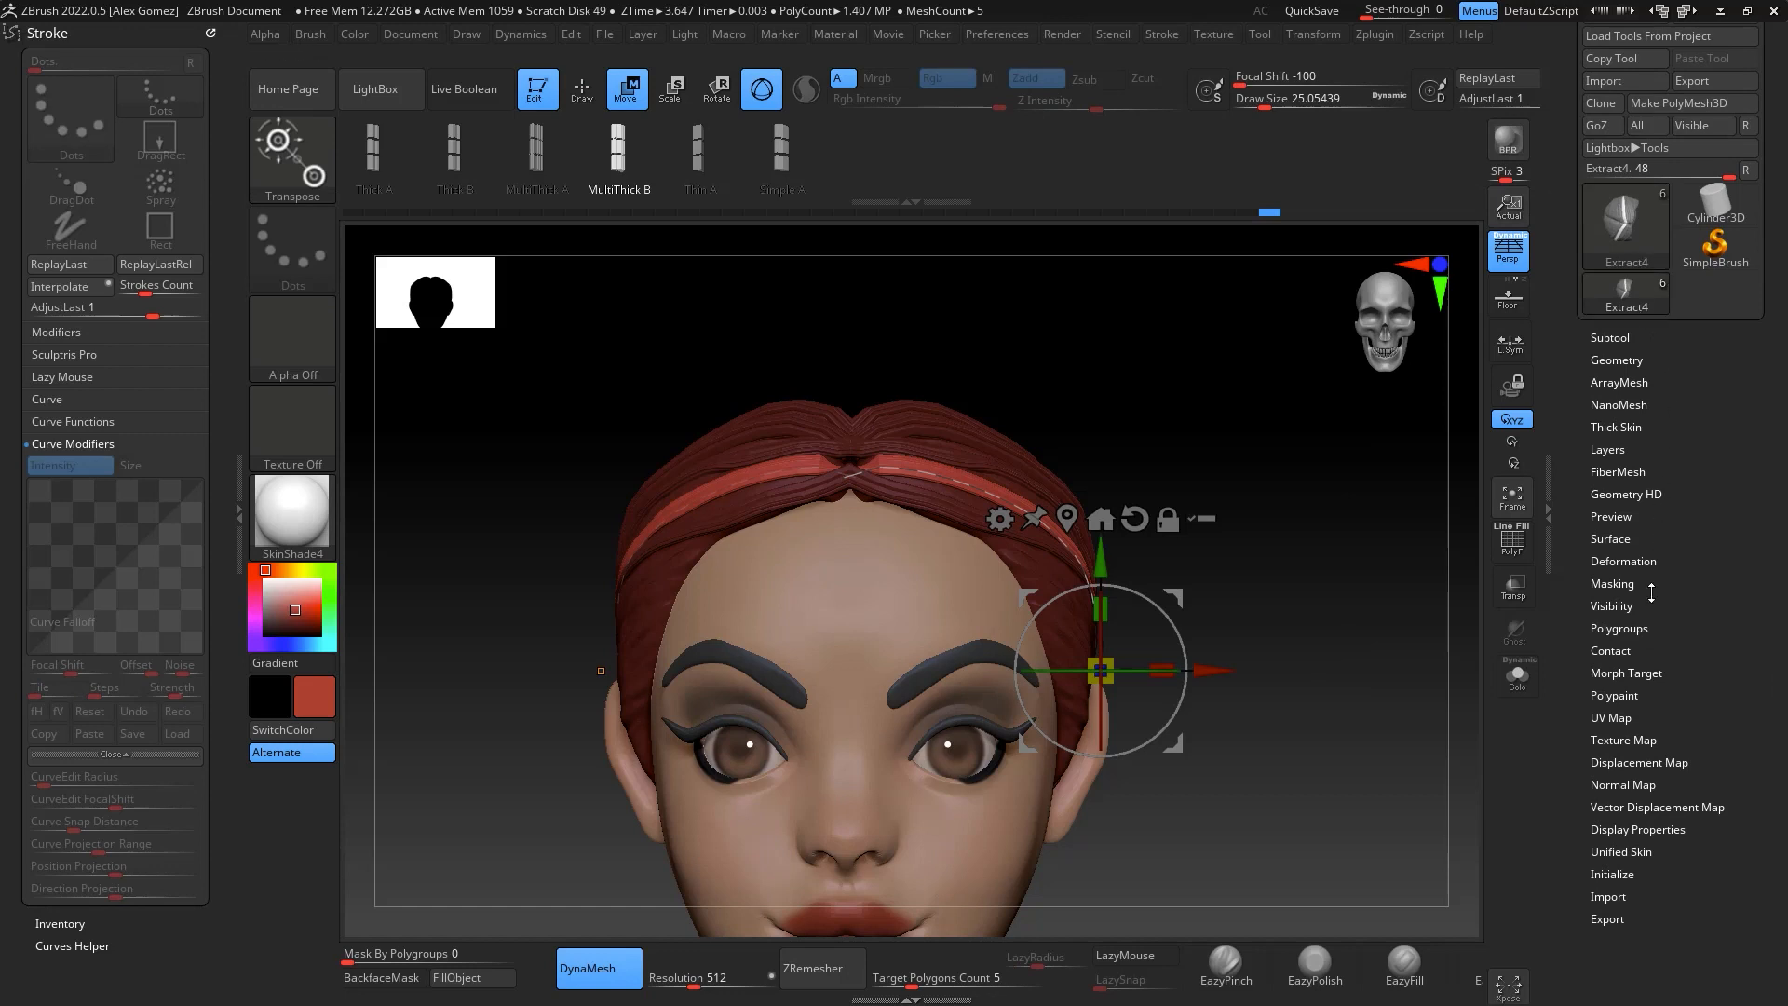
pyautogui.keyDown('ctrl'); pyautogui.click(1331, 641); pyautogui.keyUp('ctrl')
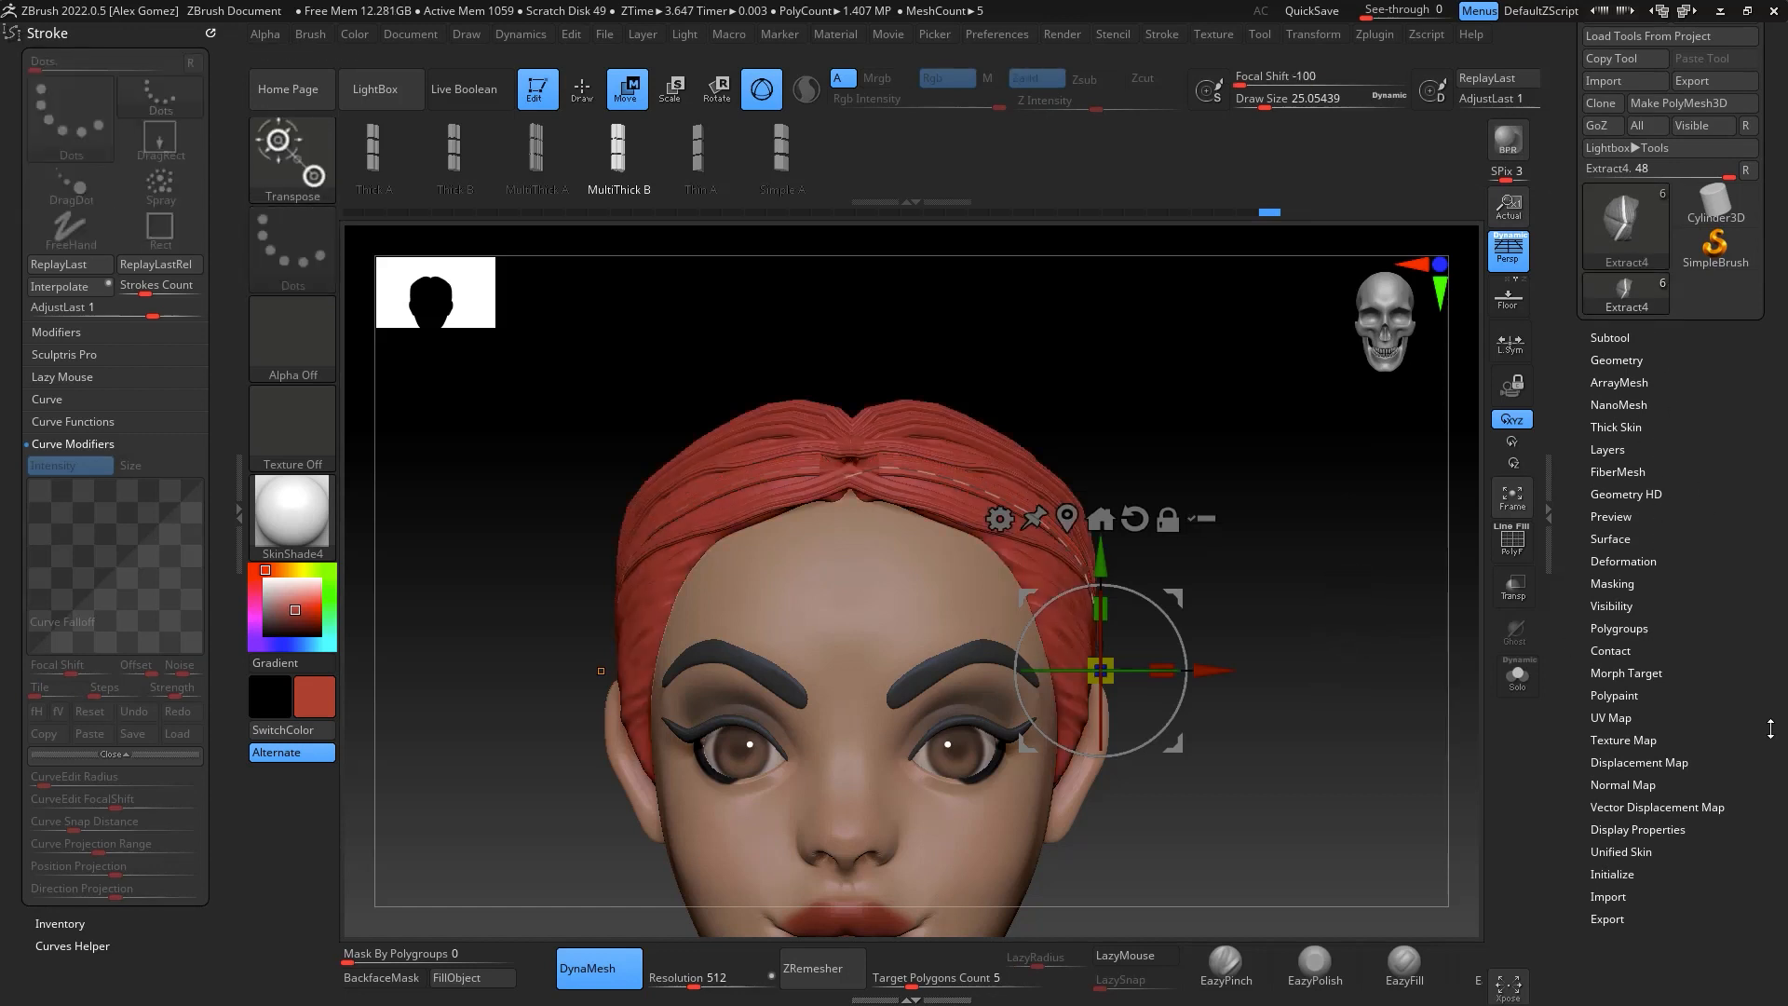
# Give the cap and each hair tube its own polygroup and display the polyframe to see the groups
pyautogui.moveTo(1770, 730); pyautogui.dragTo(1685, 699)
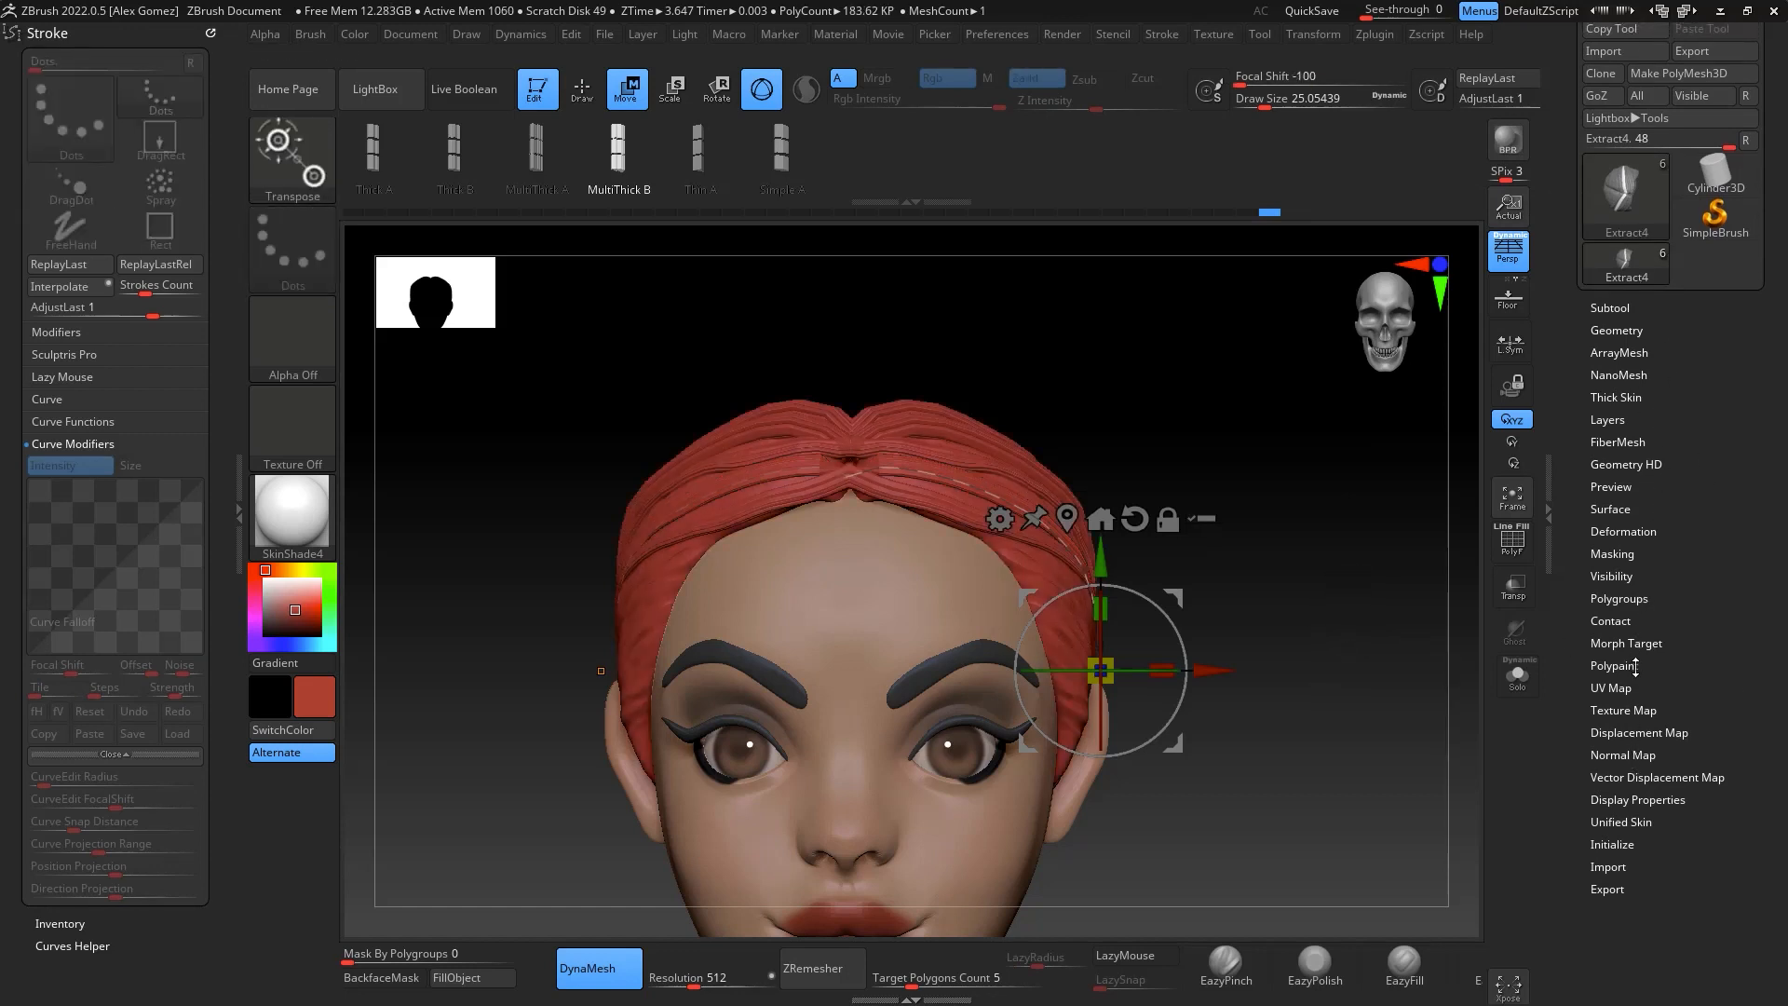
pyautogui.click(1621, 599)
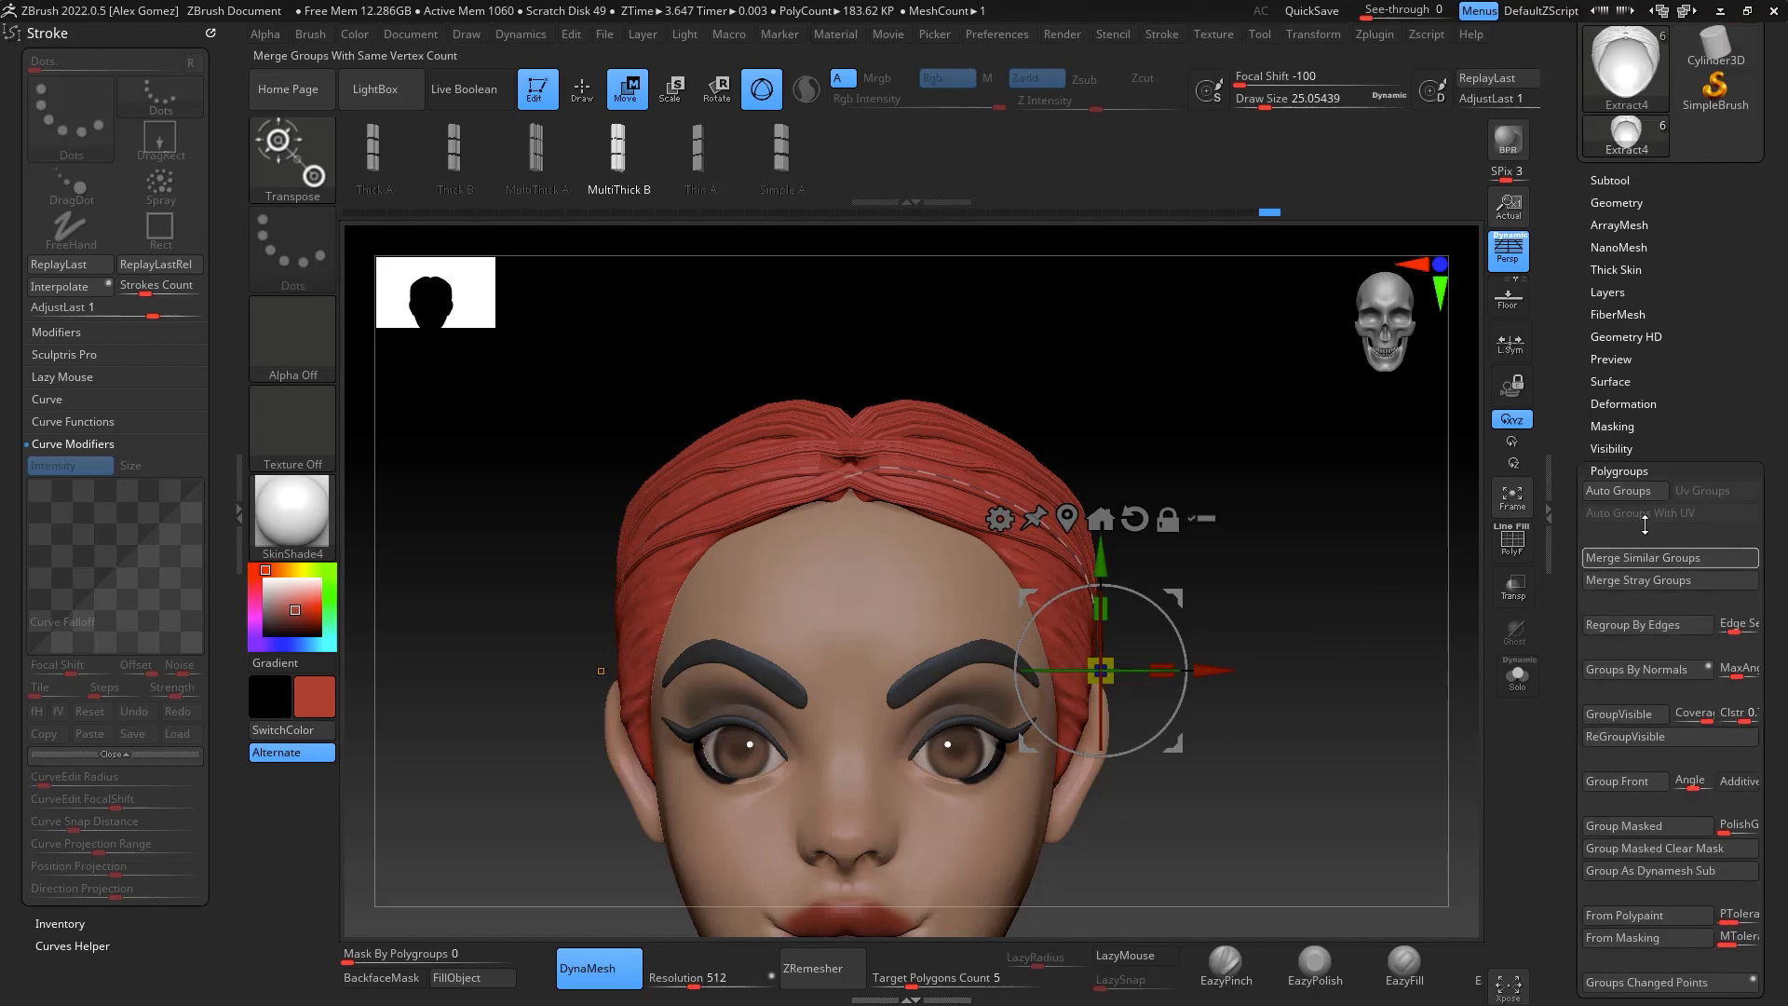
pyautogui.click(1670, 581)
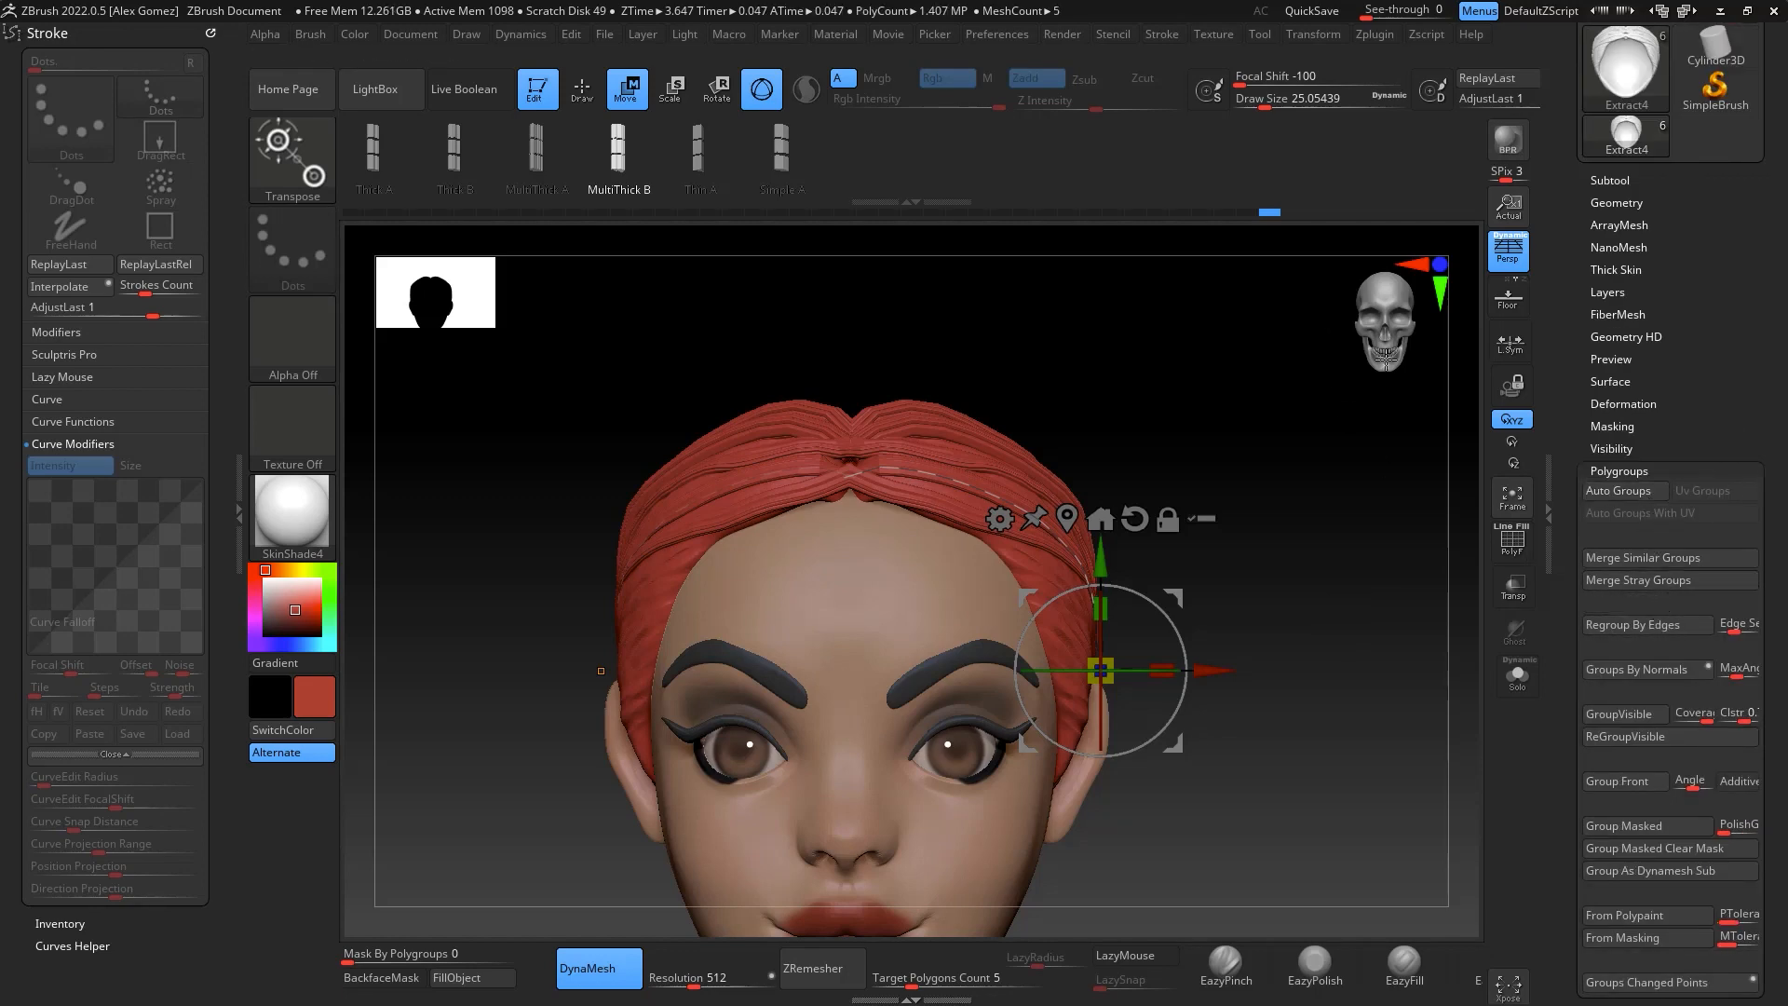
pyautogui.click(1513, 562)
pyautogui.moveTo(1402, 498); pyautogui.dragTo(1362, 566)
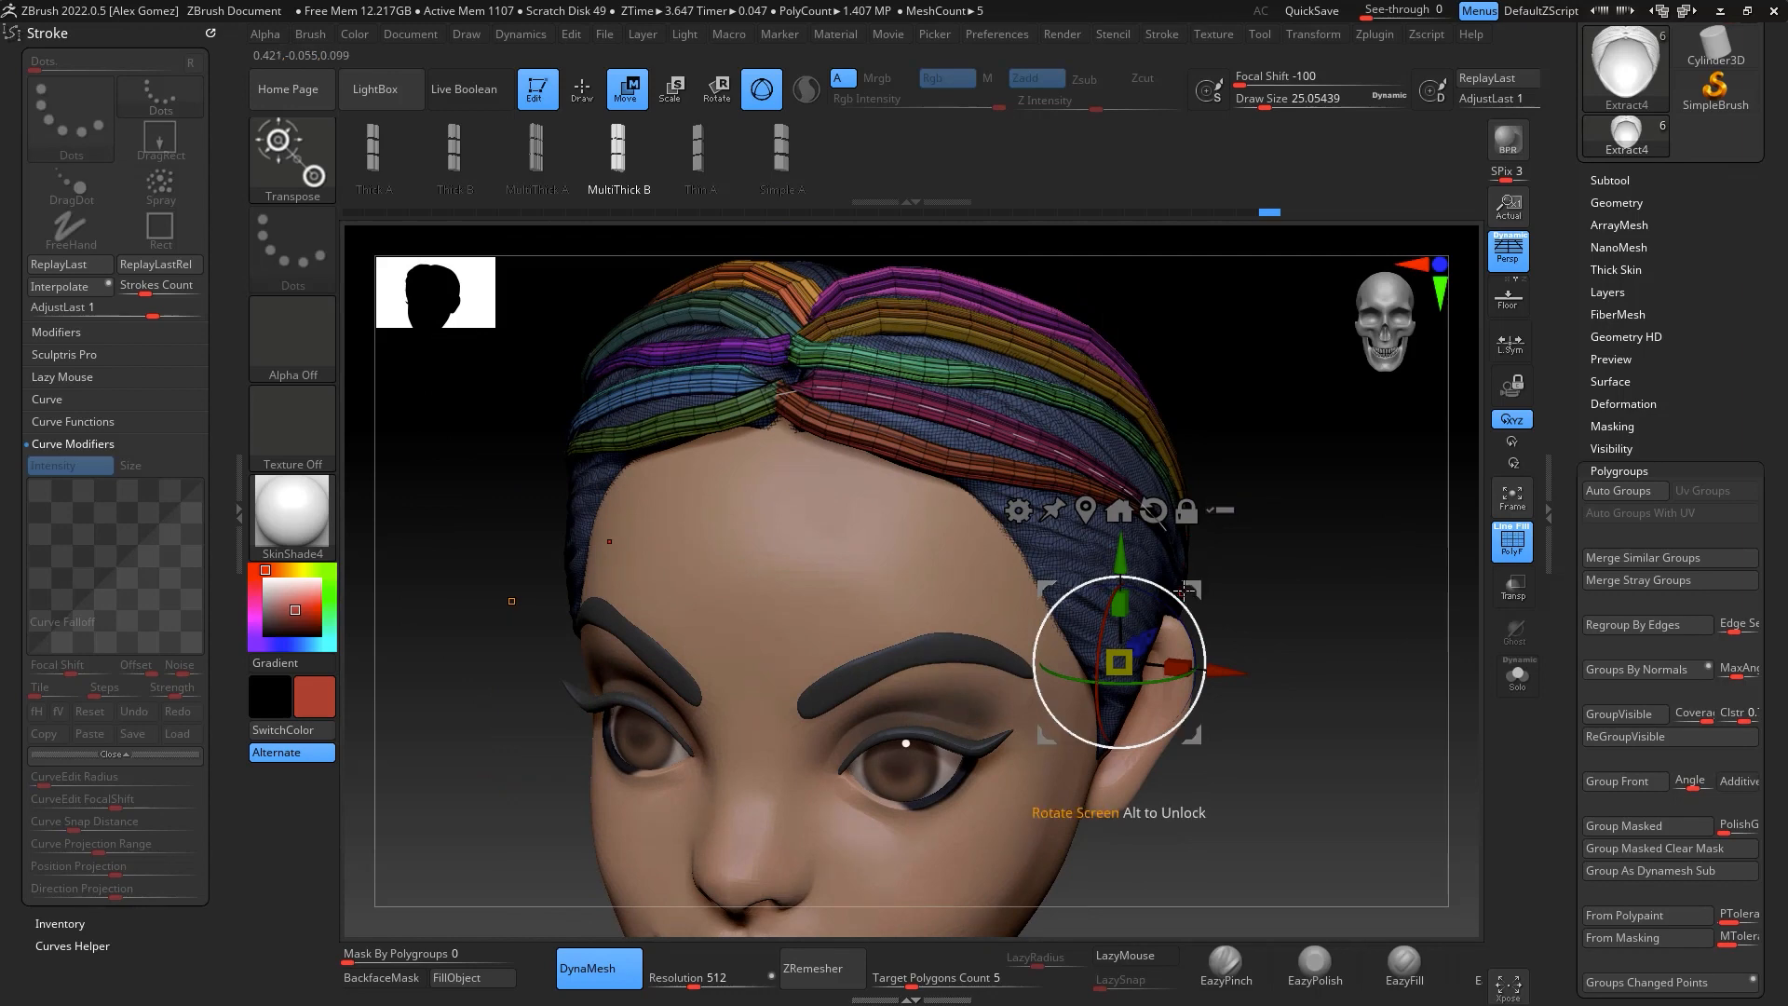
# Mask every hair tube except the cap, and split the unmasked cap off into its own subtool
pyautogui.keyDown('ctrl'); pyautogui.click(1058, 556); pyautogui.keyUp('ctrl')
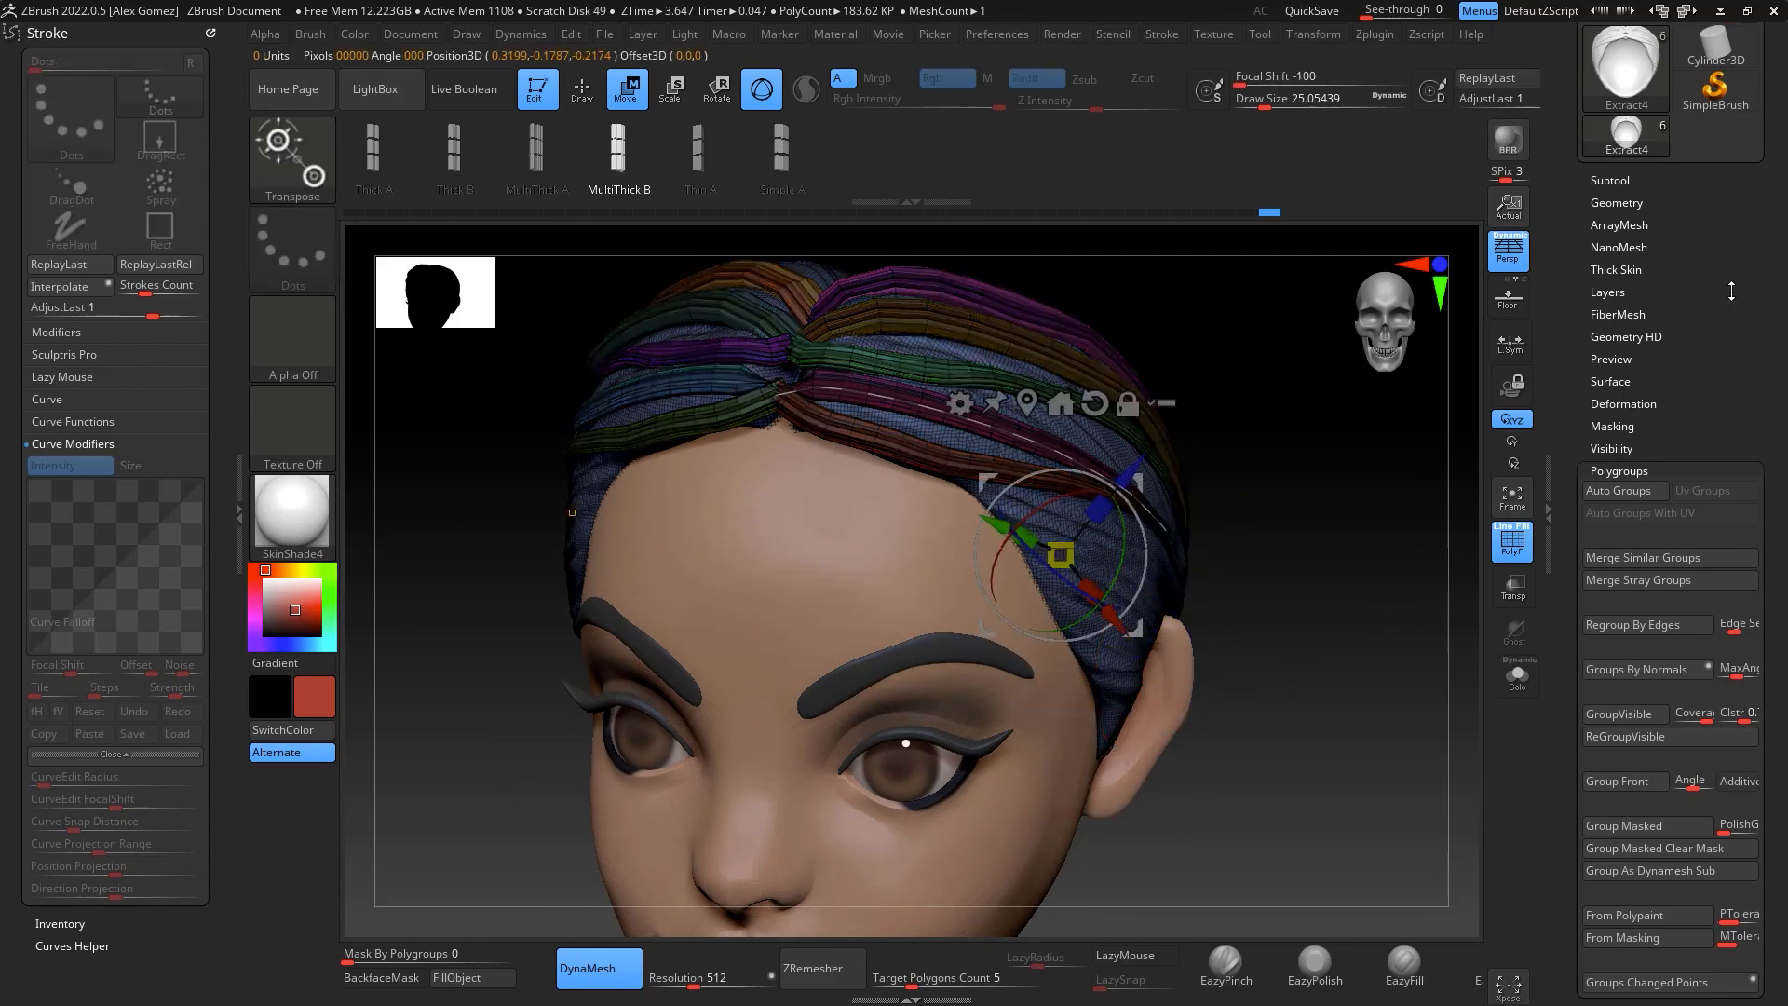
pyautogui.scroll(3, 1732, 291)
pyautogui.click(1617, 330)
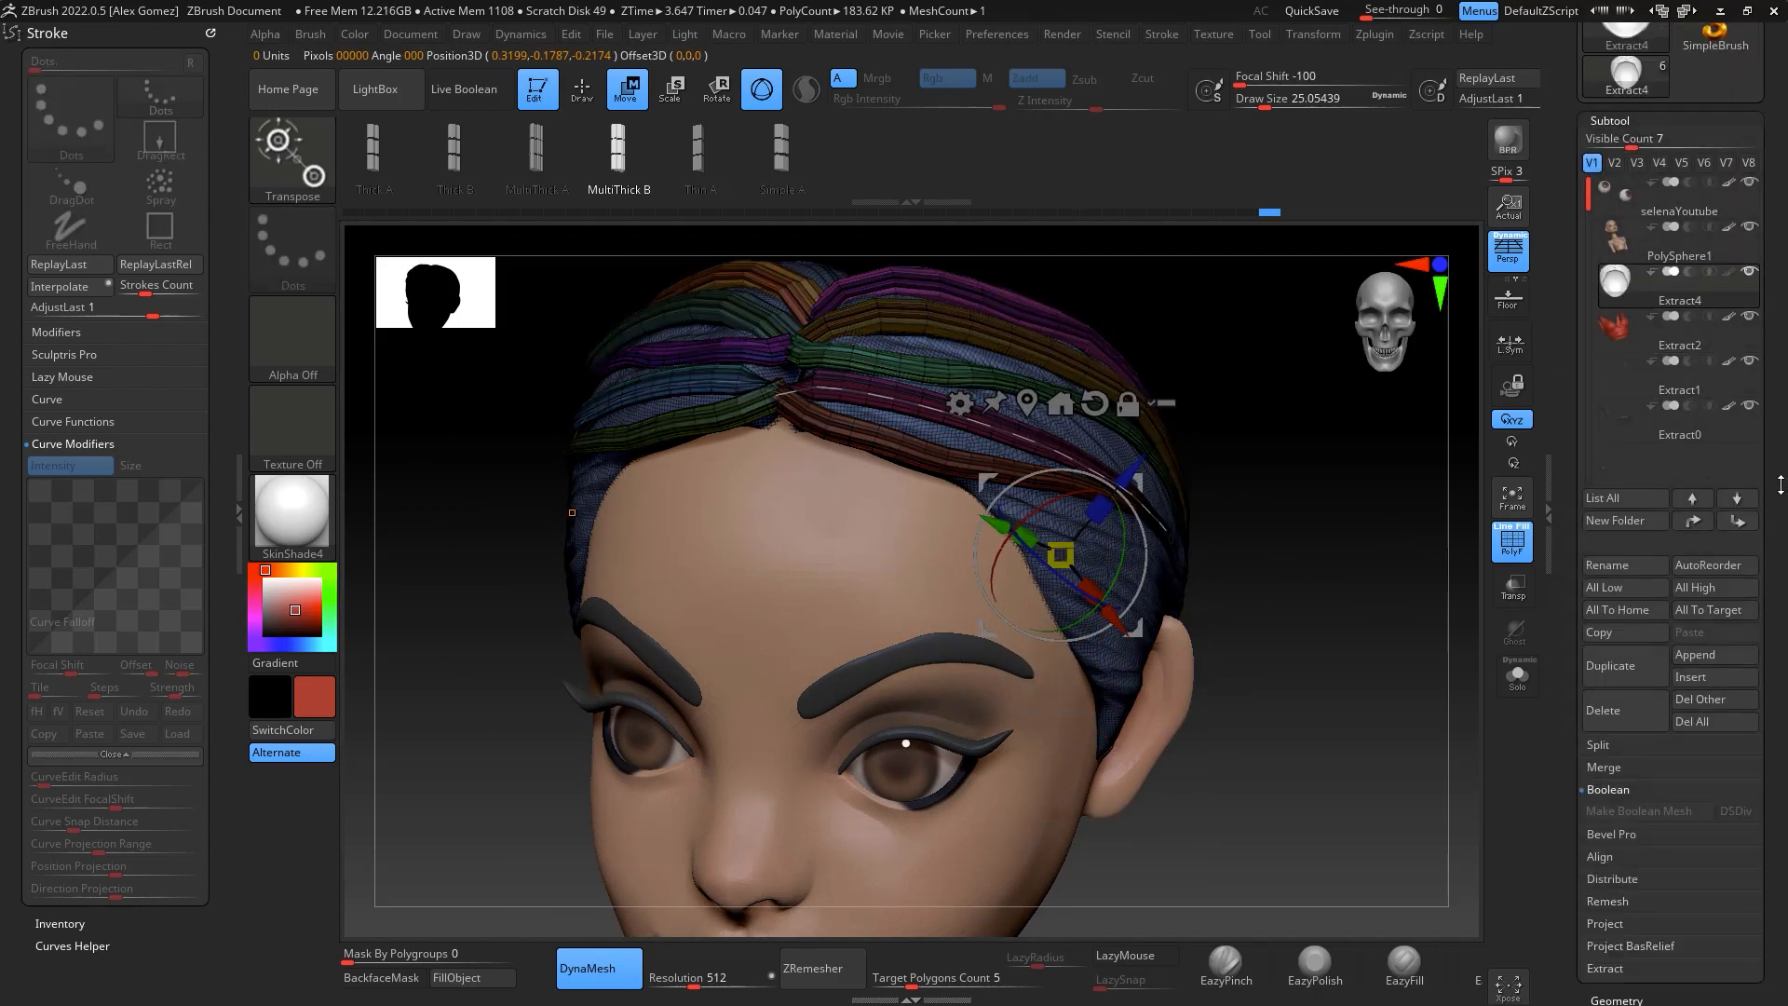
pyautogui.scroll(-3, 1662, 550)
pyautogui.click(1668, 574)
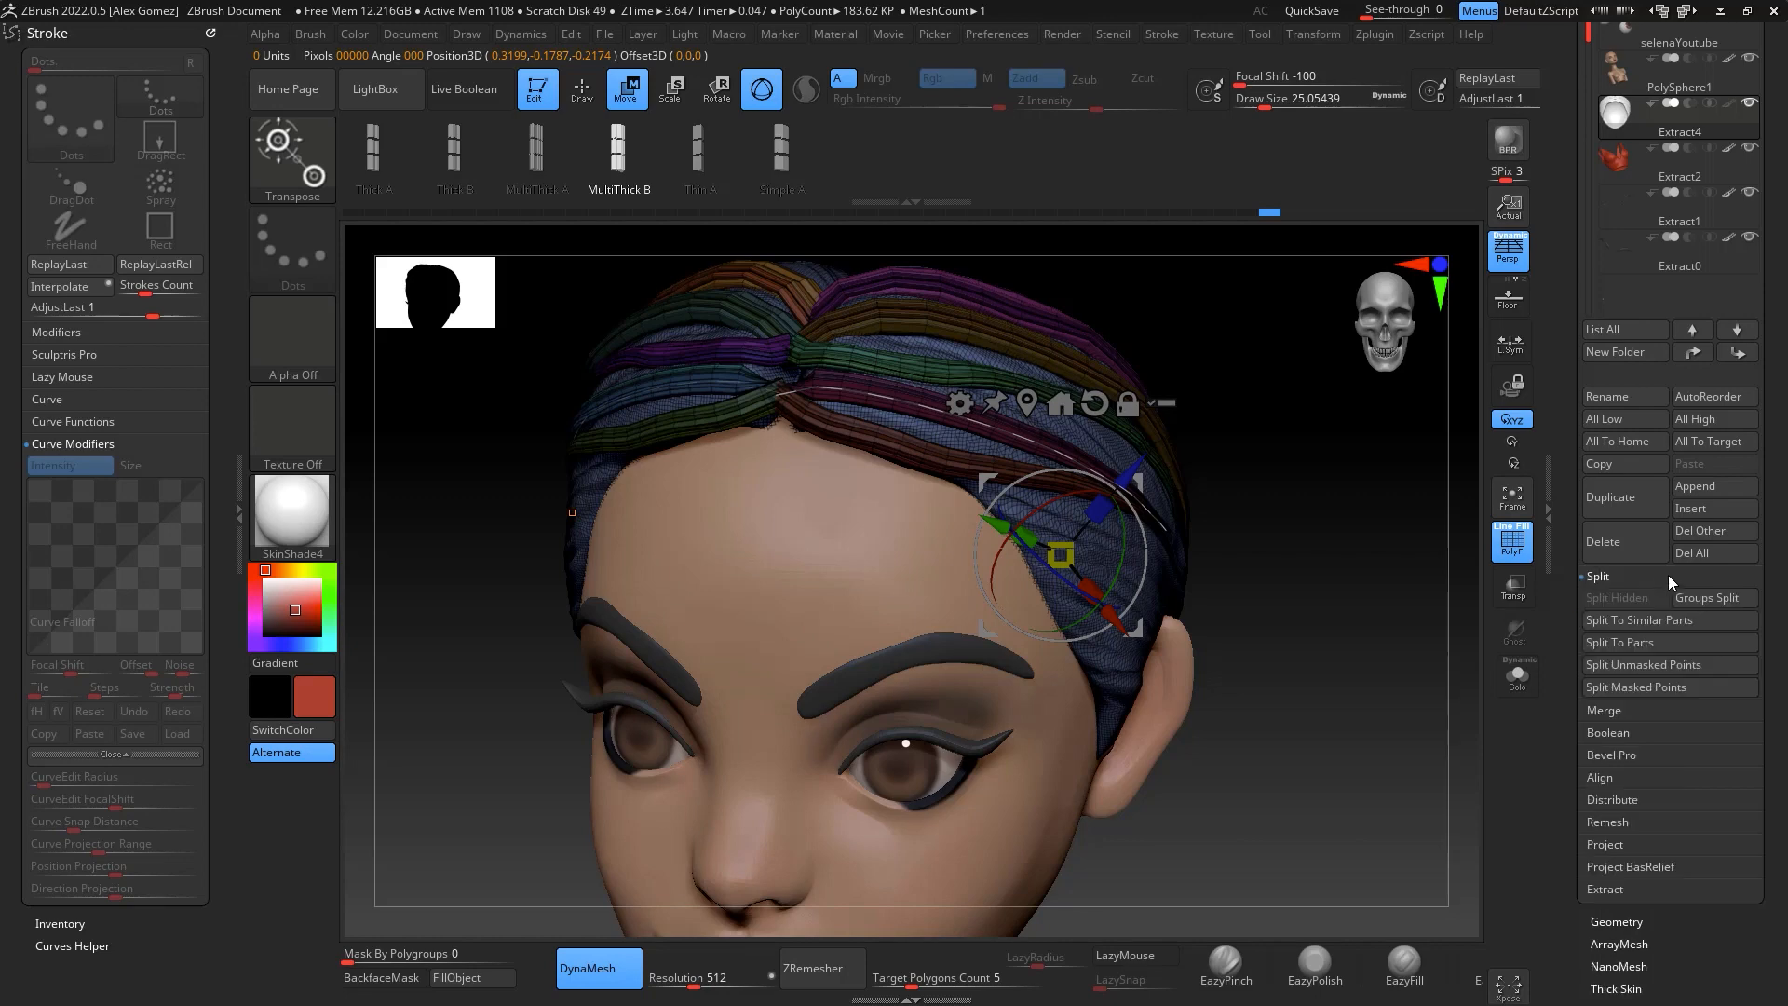
pyautogui.click(1673, 664)
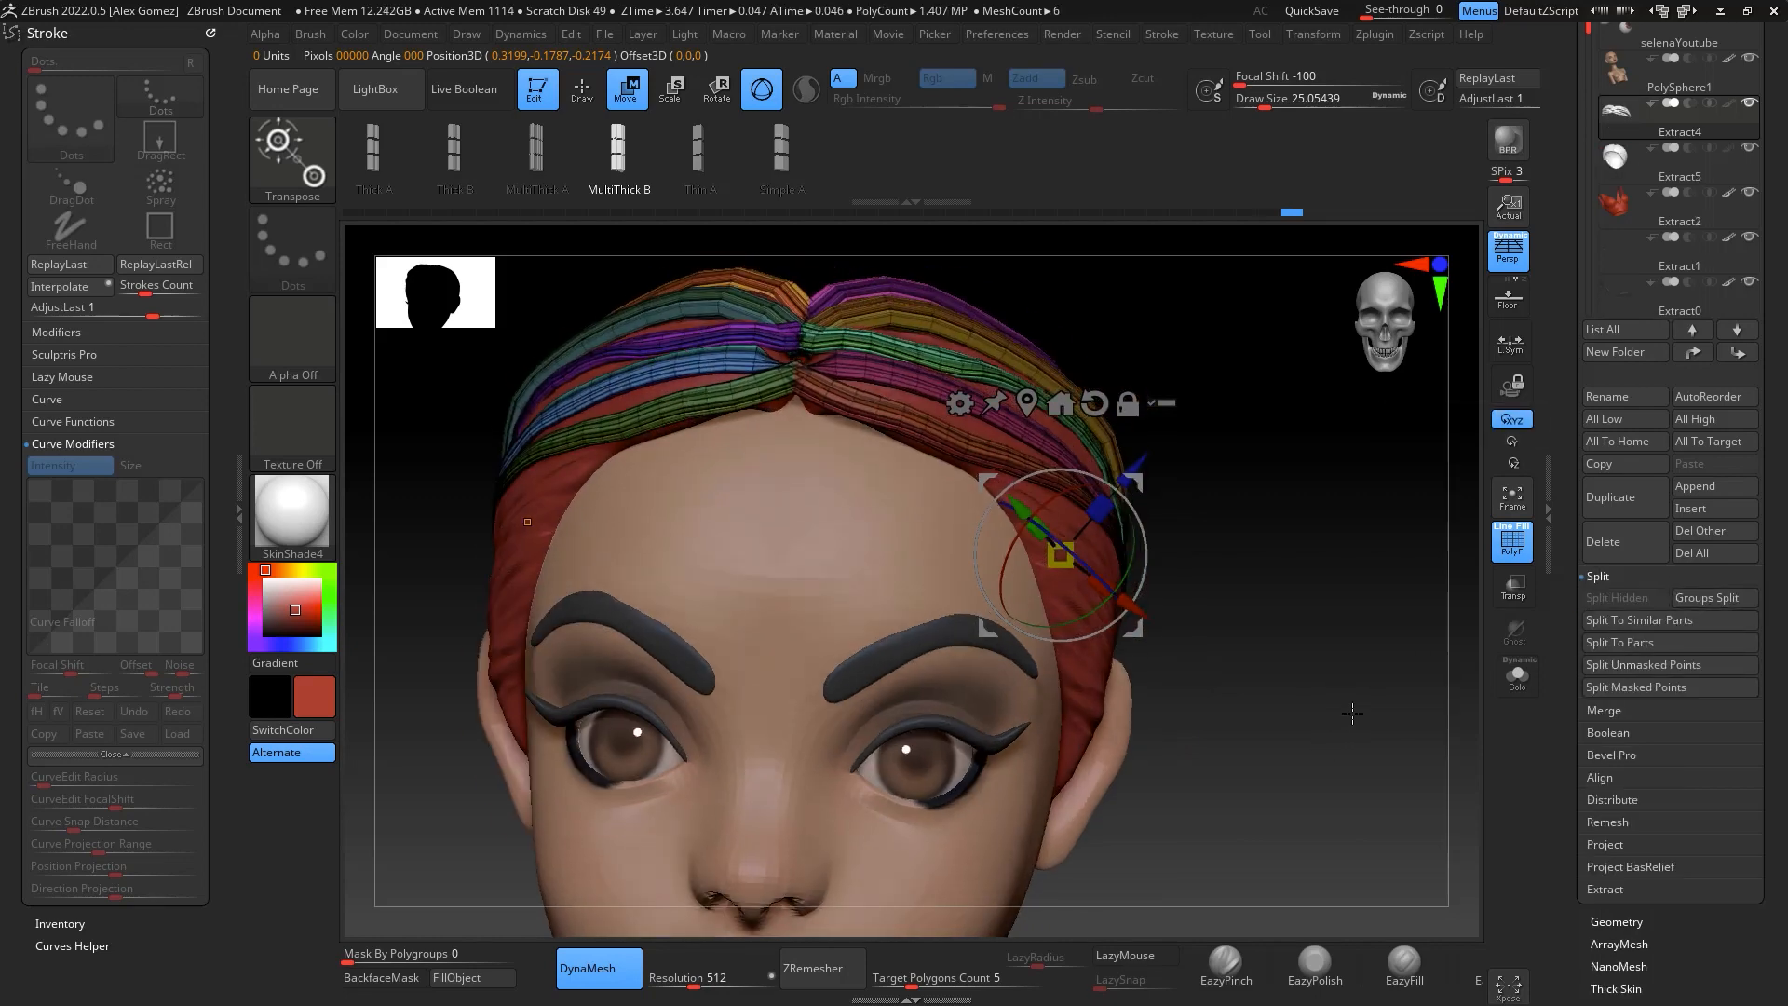
pyautogui.moveTo(1352, 713); pyautogui.dragTo(1399, 465)
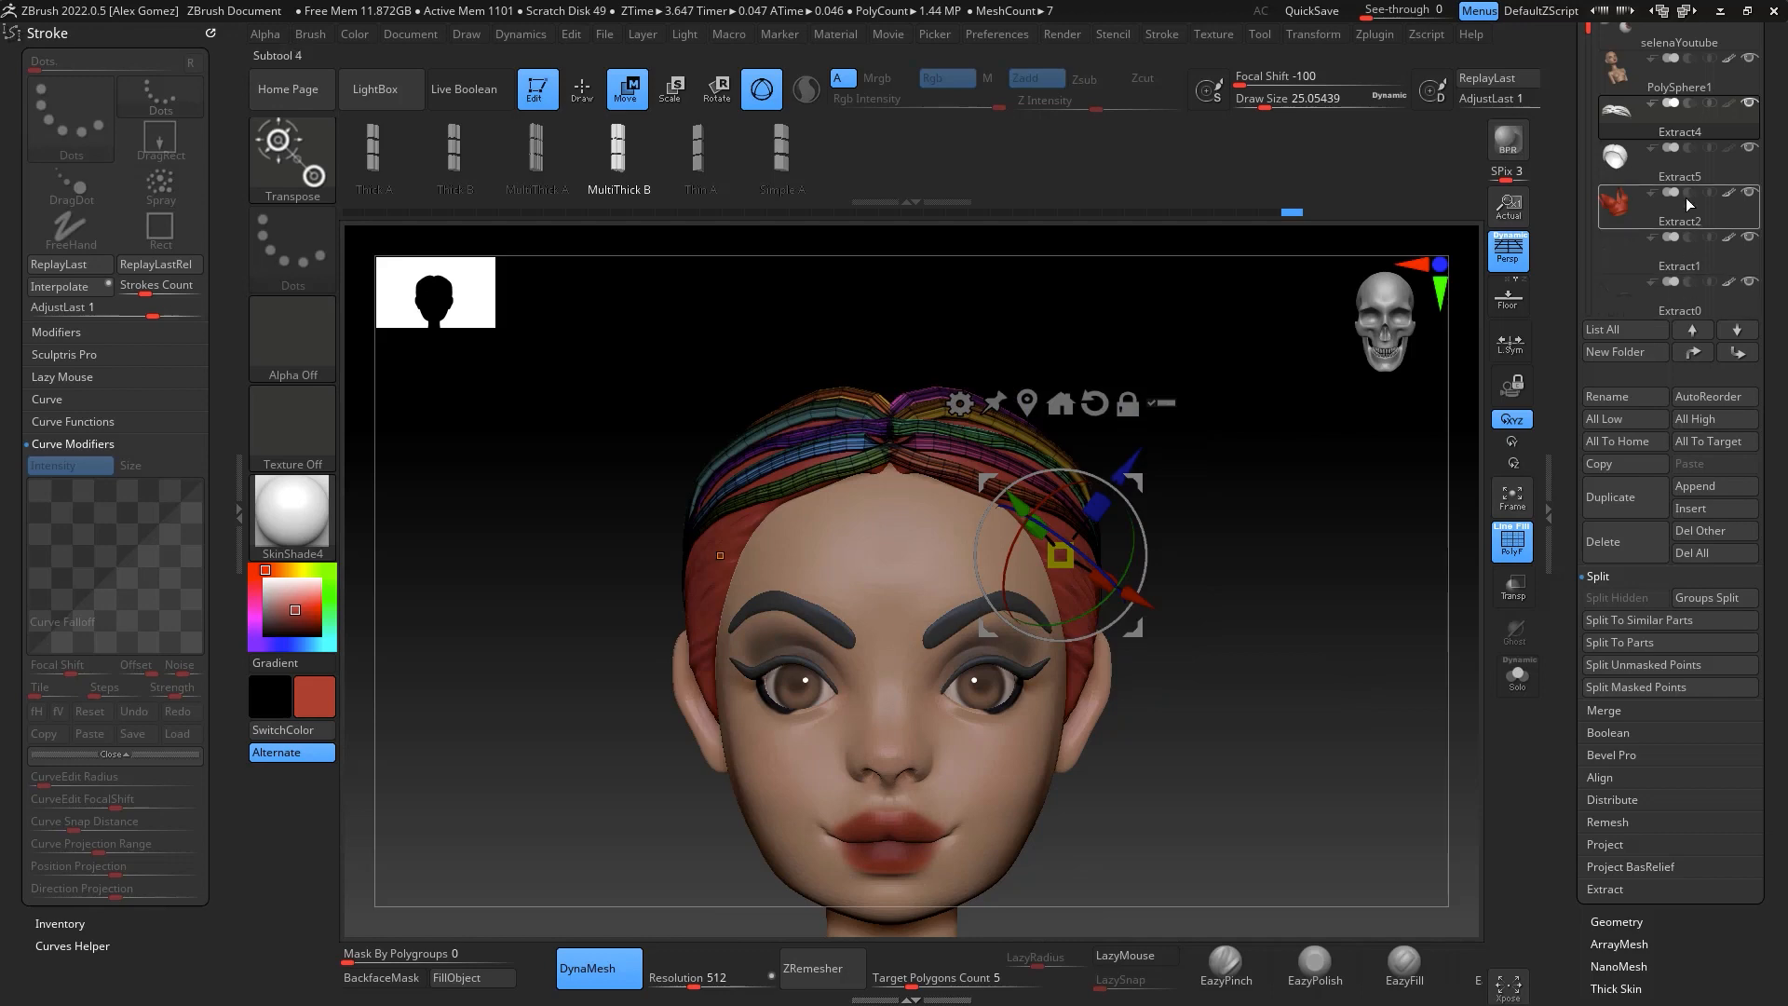
# Set up the Move brush in Draw mode with Mask By Polygroups at 100 and a draw size of about 132
pyautogui.moveTo(1393, 602)
pyautogui.mouseDown()
pyautogui.moveTo(1333, 647)
pyautogui.moveTo(1356, 606)
pyautogui.moveTo(1354, 621)
pyautogui.mouseUp()
pyautogui.press('q')
pyautogui.press('b')
pyautogui.press('m')
pyautogui.press('v')
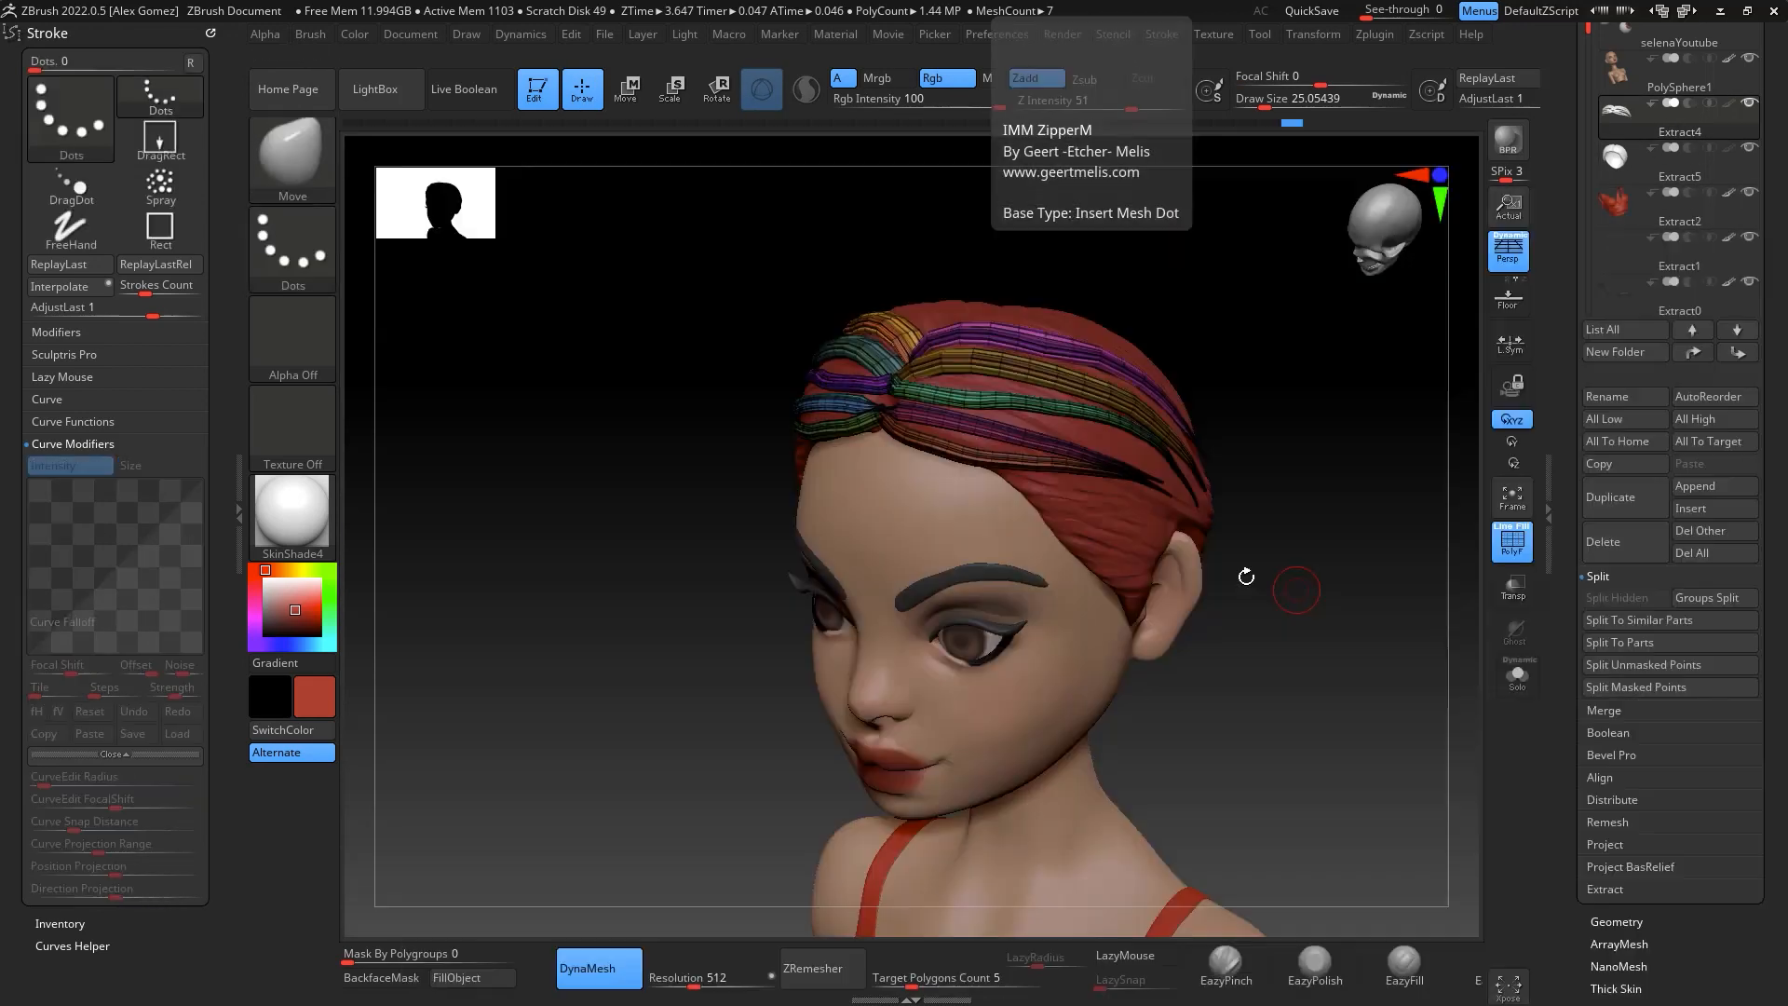
pyautogui.moveTo(396, 960); pyautogui.dragTo(532, 969)
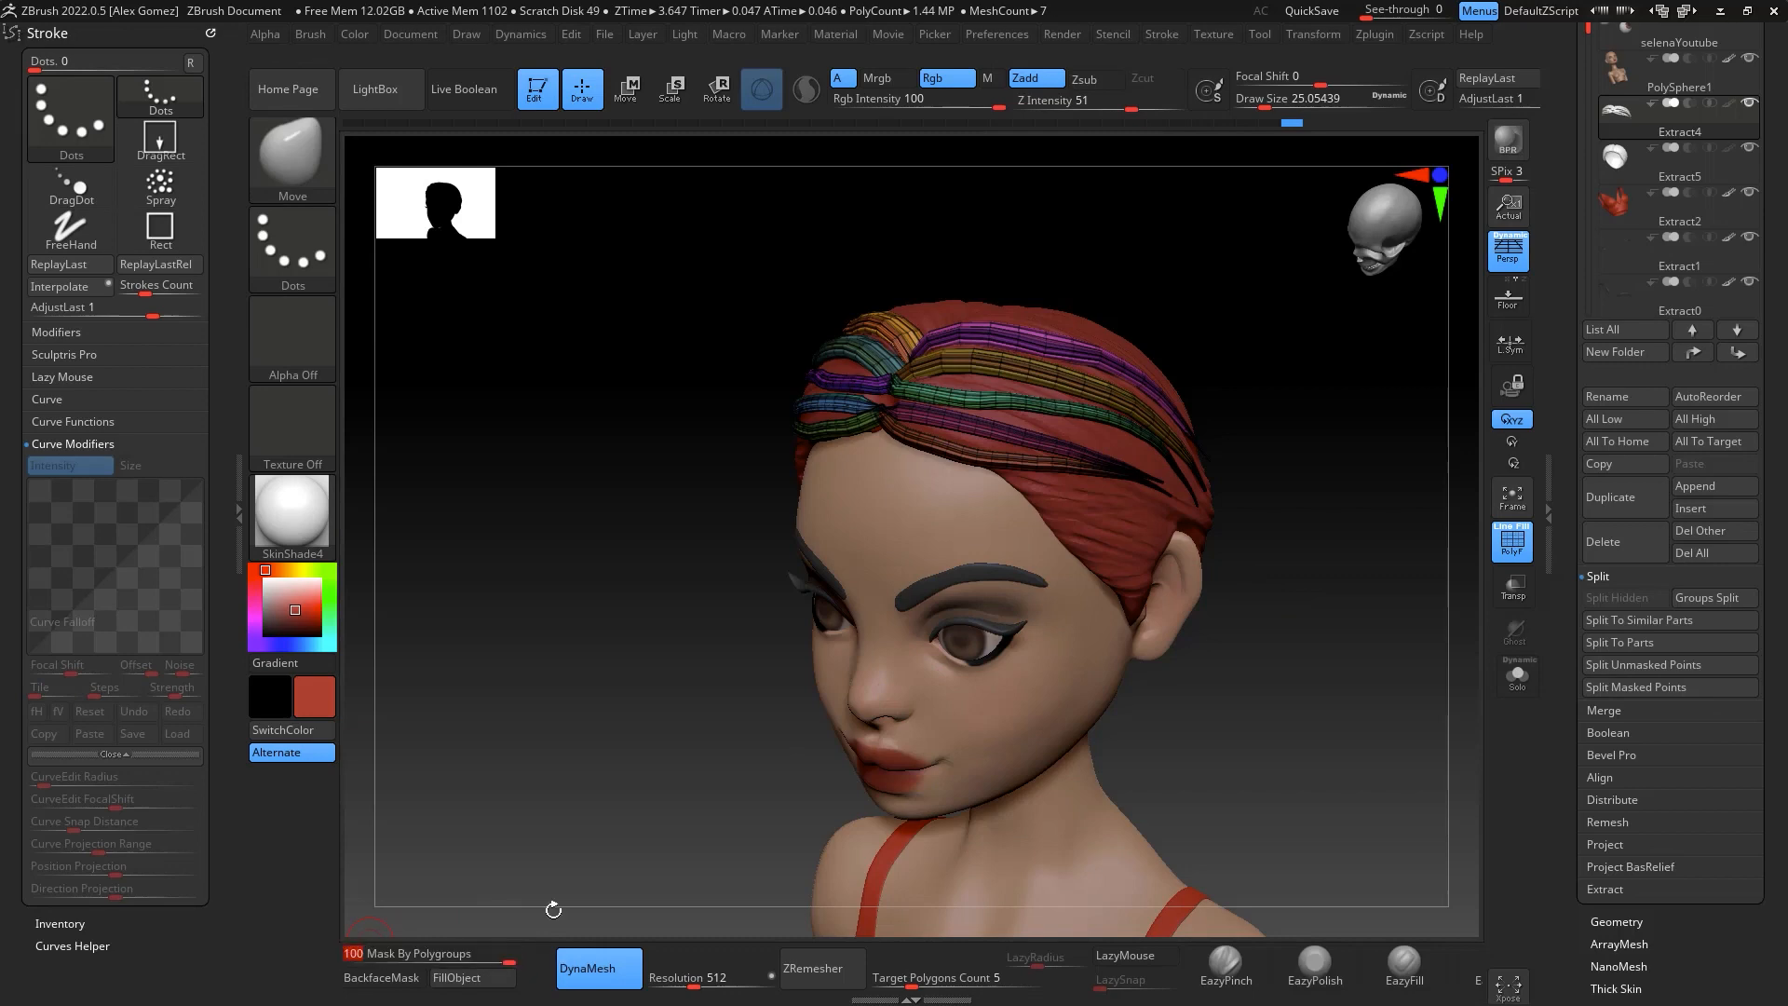
pyautogui.moveTo(1378, 664); pyautogui.dragTo(1396, 678)
pyautogui.press('space')
pyautogui.moveTo(1382, 633); pyautogui.dragTo(1422, 667)
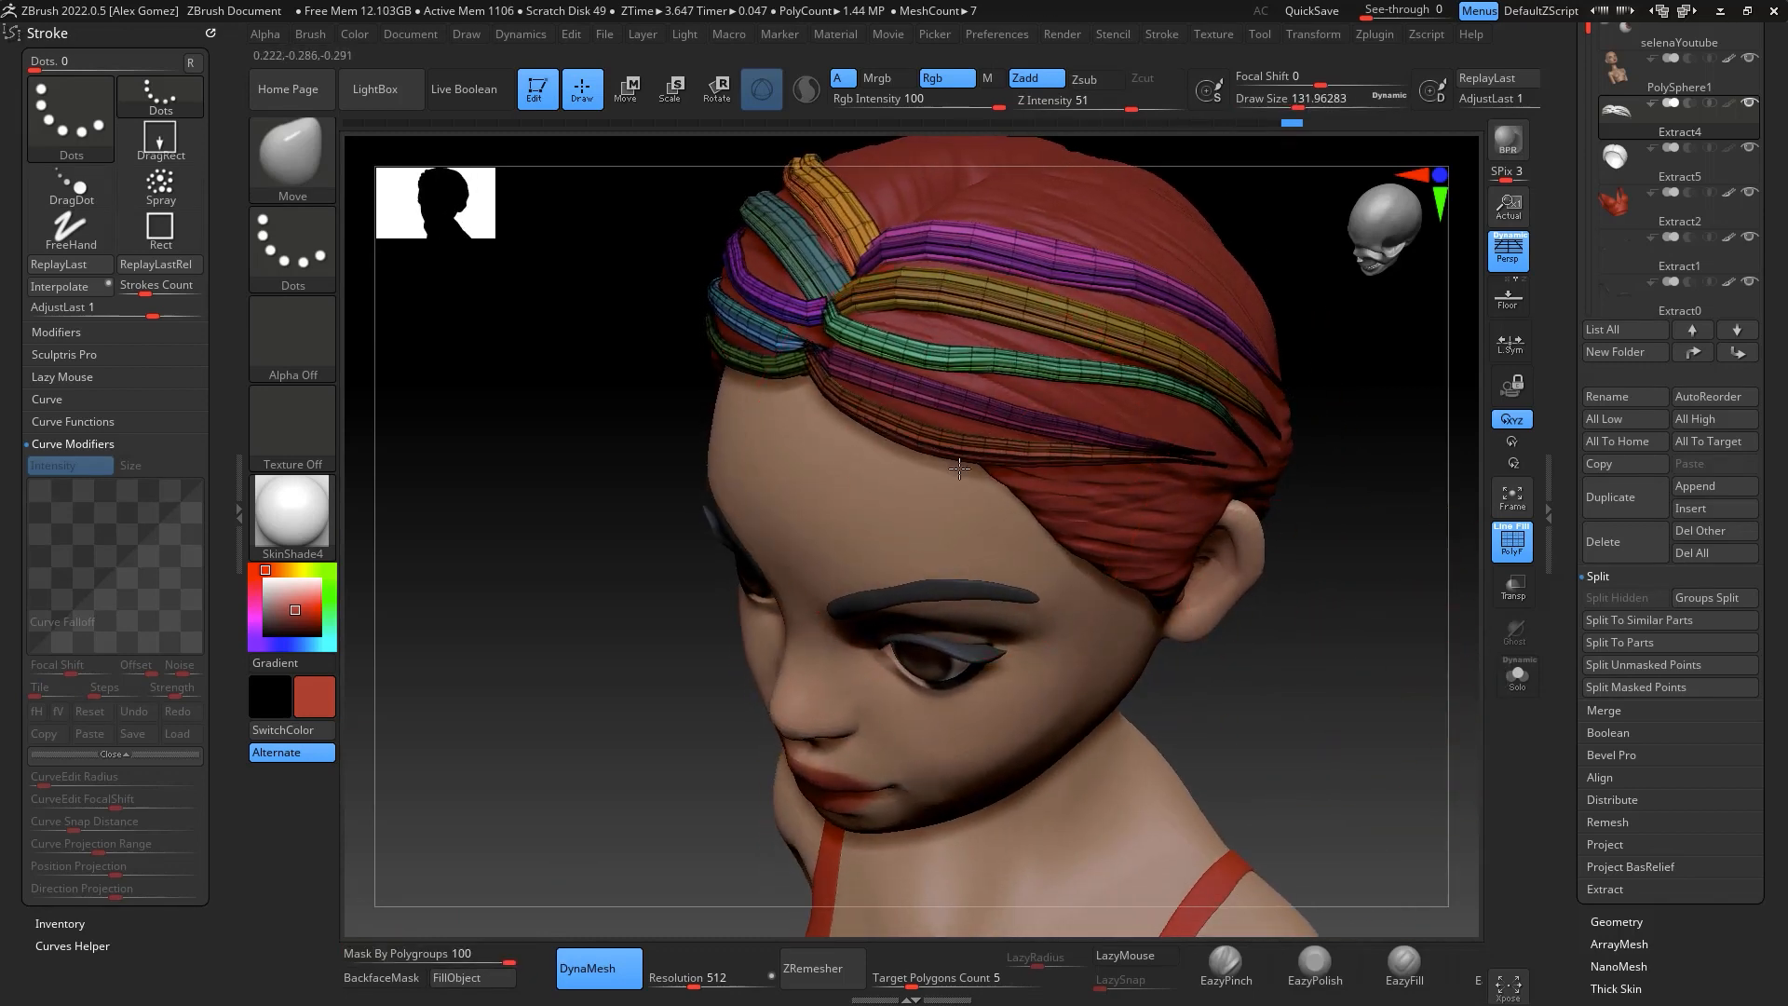
# Reshape the individual strands on the character's left side with the Move brush, spreading them over the cap from the center part
pyautogui.moveTo(961, 458)
pyautogui.mouseDown()
pyautogui.moveTo(968, 479)
pyautogui.moveTo(998, 433)
pyautogui.mouseUp()
pyautogui.moveTo(1003, 365); pyautogui.dragTo(1010, 392)
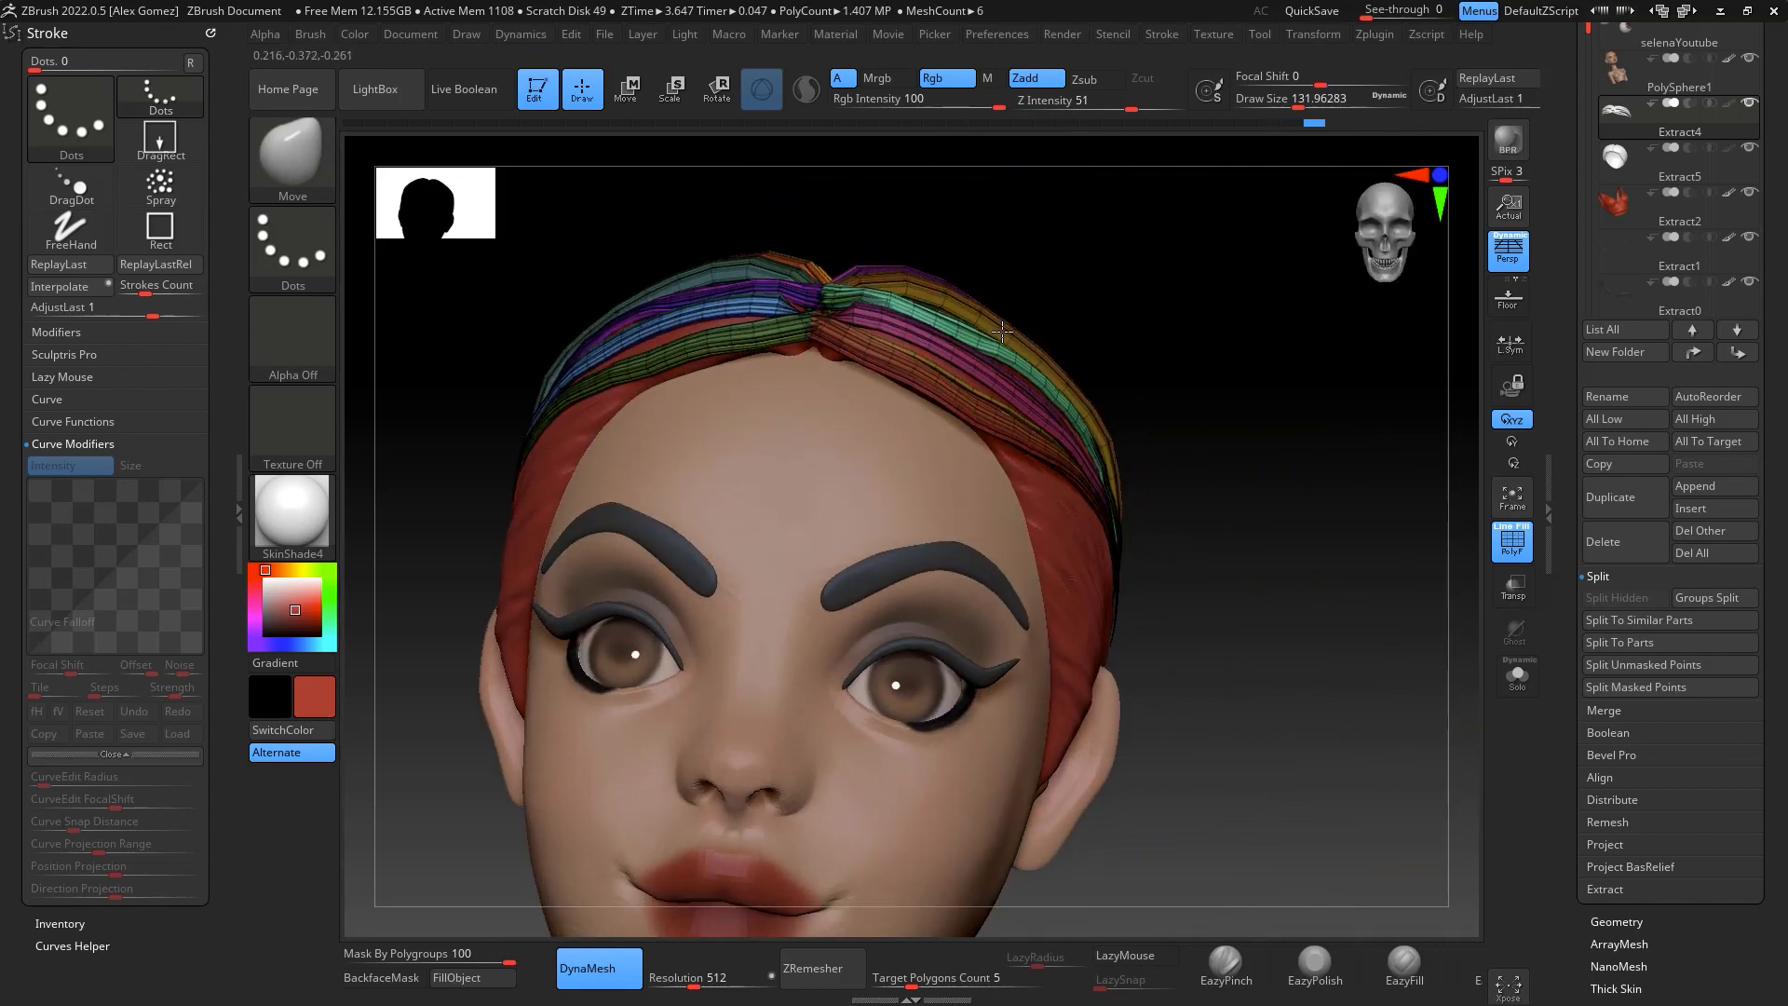
pyautogui.moveTo(1226, 348)
pyautogui.mouseDown()
pyautogui.moveTo(835, 300)
pyautogui.moveTo(855, 294)
pyautogui.mouseUp()
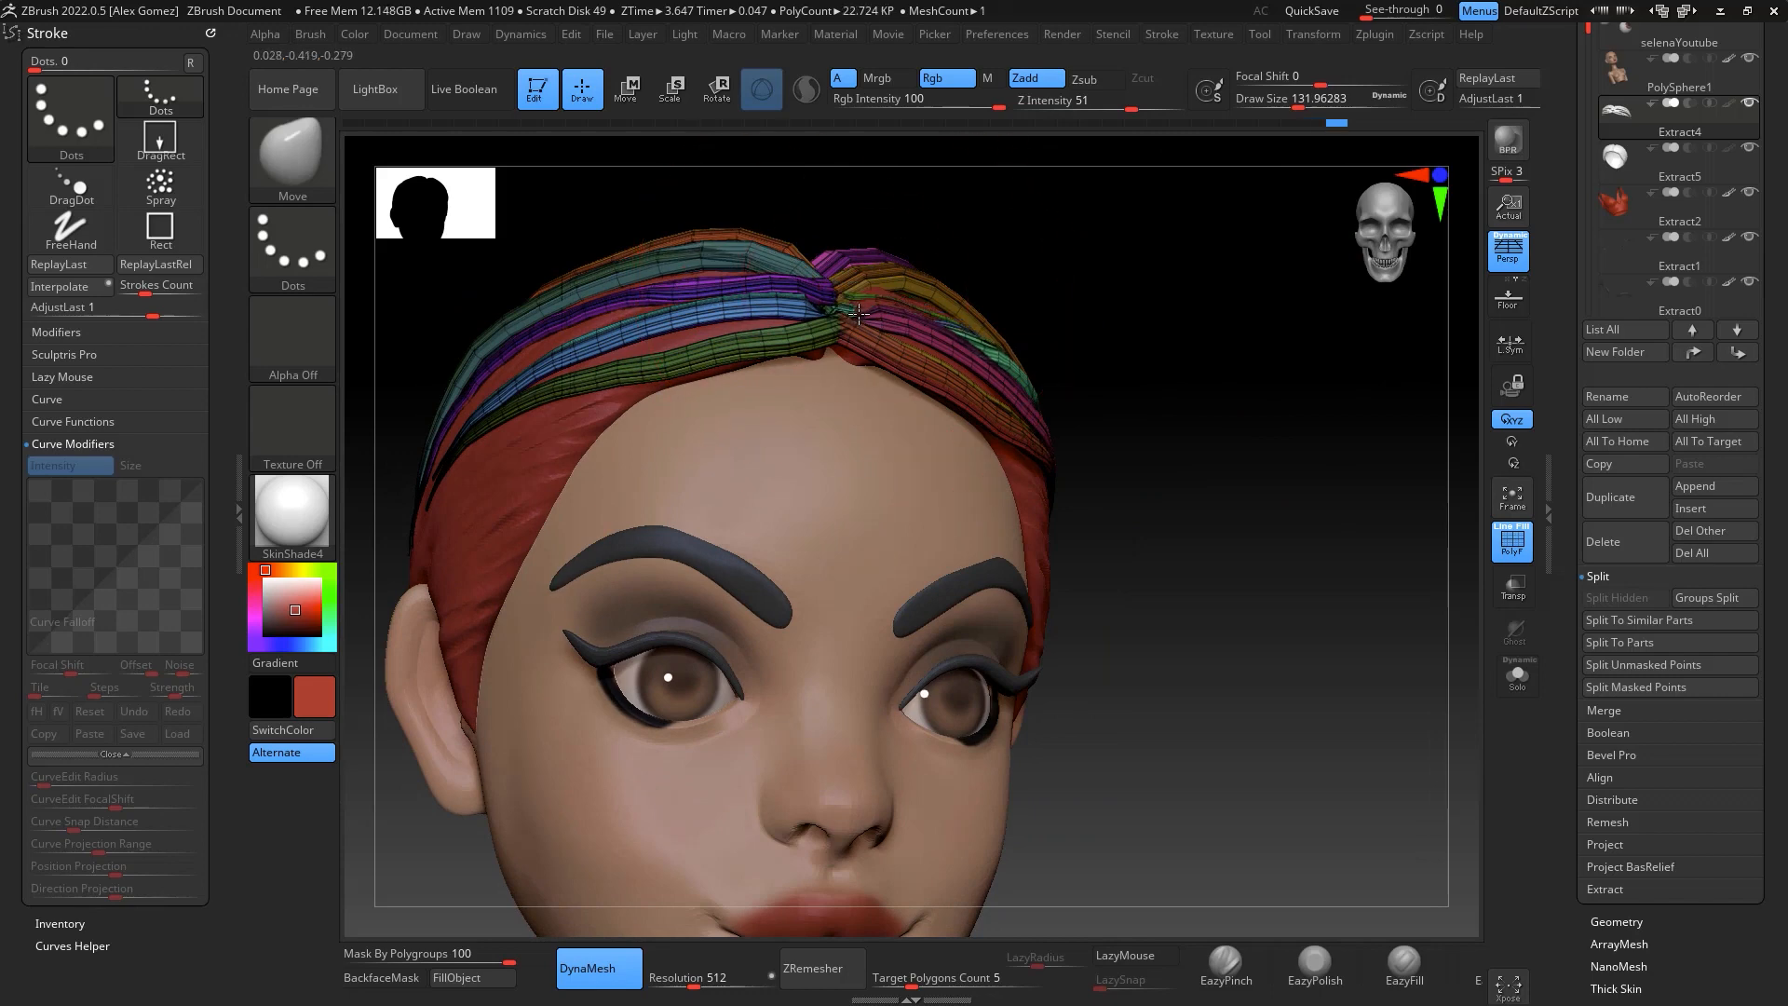
pyautogui.moveTo(1334, 456)
pyautogui.mouseDown()
pyautogui.moveTo(1254, 460)
pyautogui.moveTo(1048, 344)
pyautogui.mouseUp()
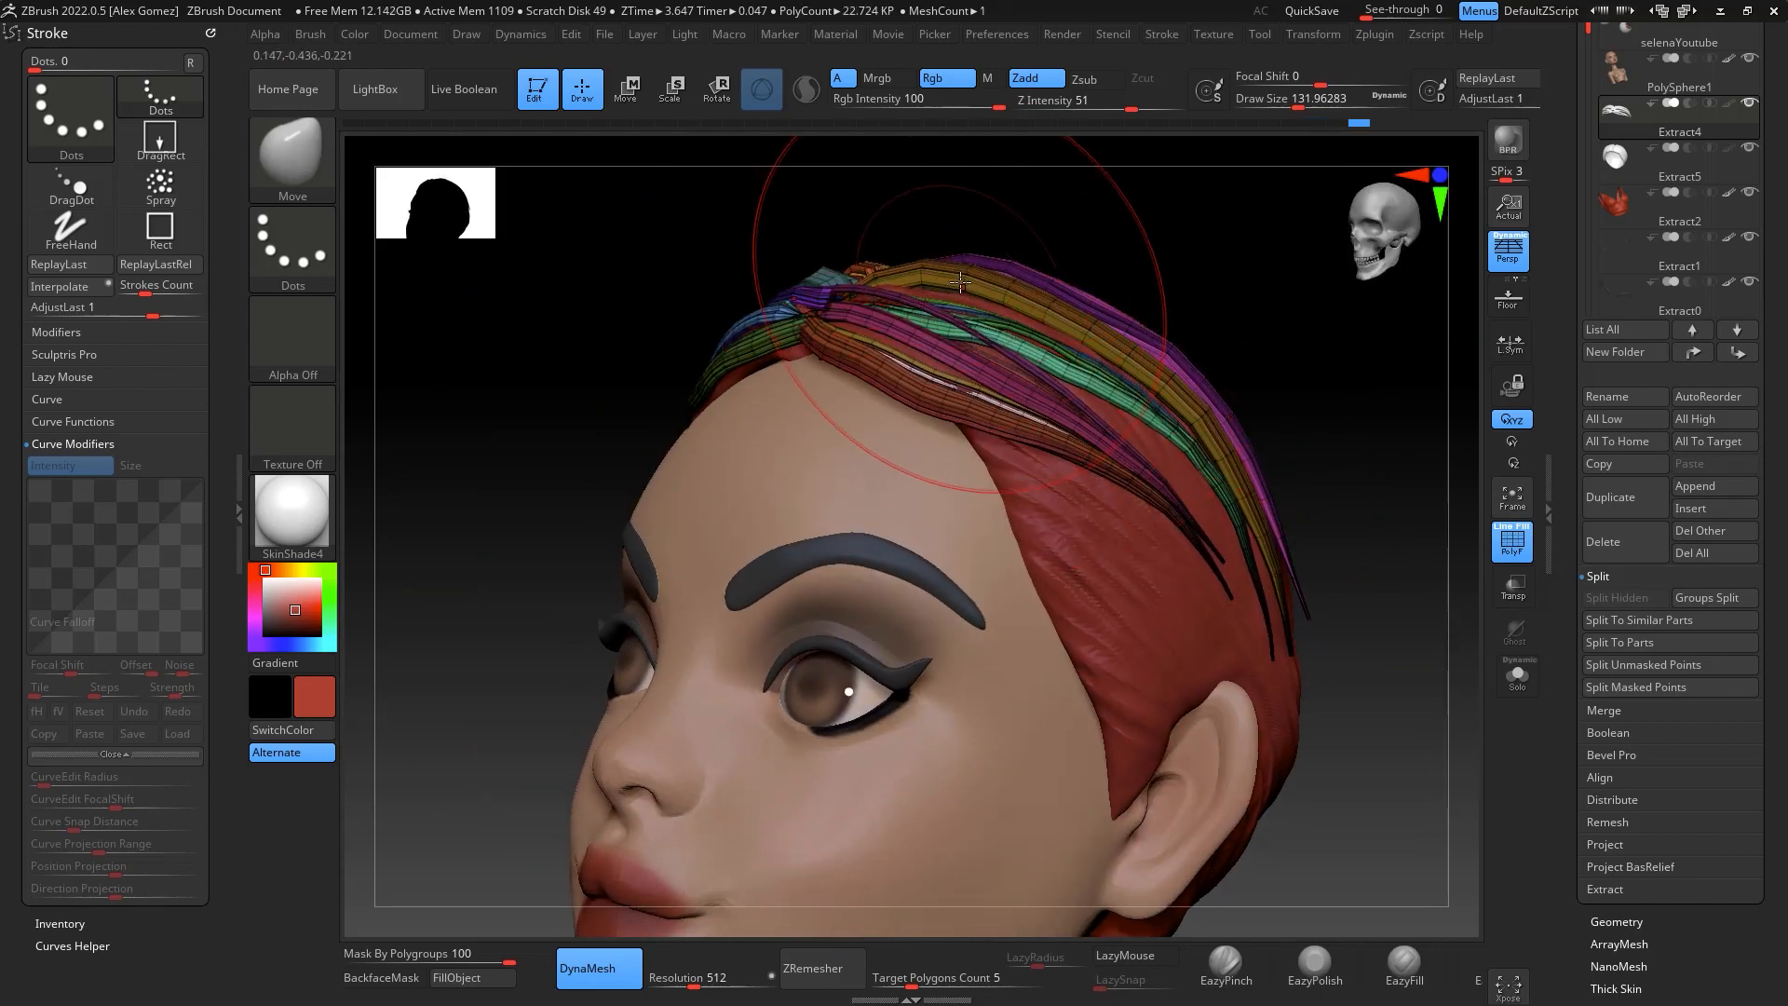
pyautogui.moveTo(1249, 351); pyautogui.dragTo(943, 326)
pyautogui.moveTo(1121, 307)
pyautogui.mouseDown()
pyautogui.moveTo(1107, 326)
pyautogui.moveTo(1122, 347)
pyautogui.moveTo(1170, 327)
pyautogui.mouseUp()
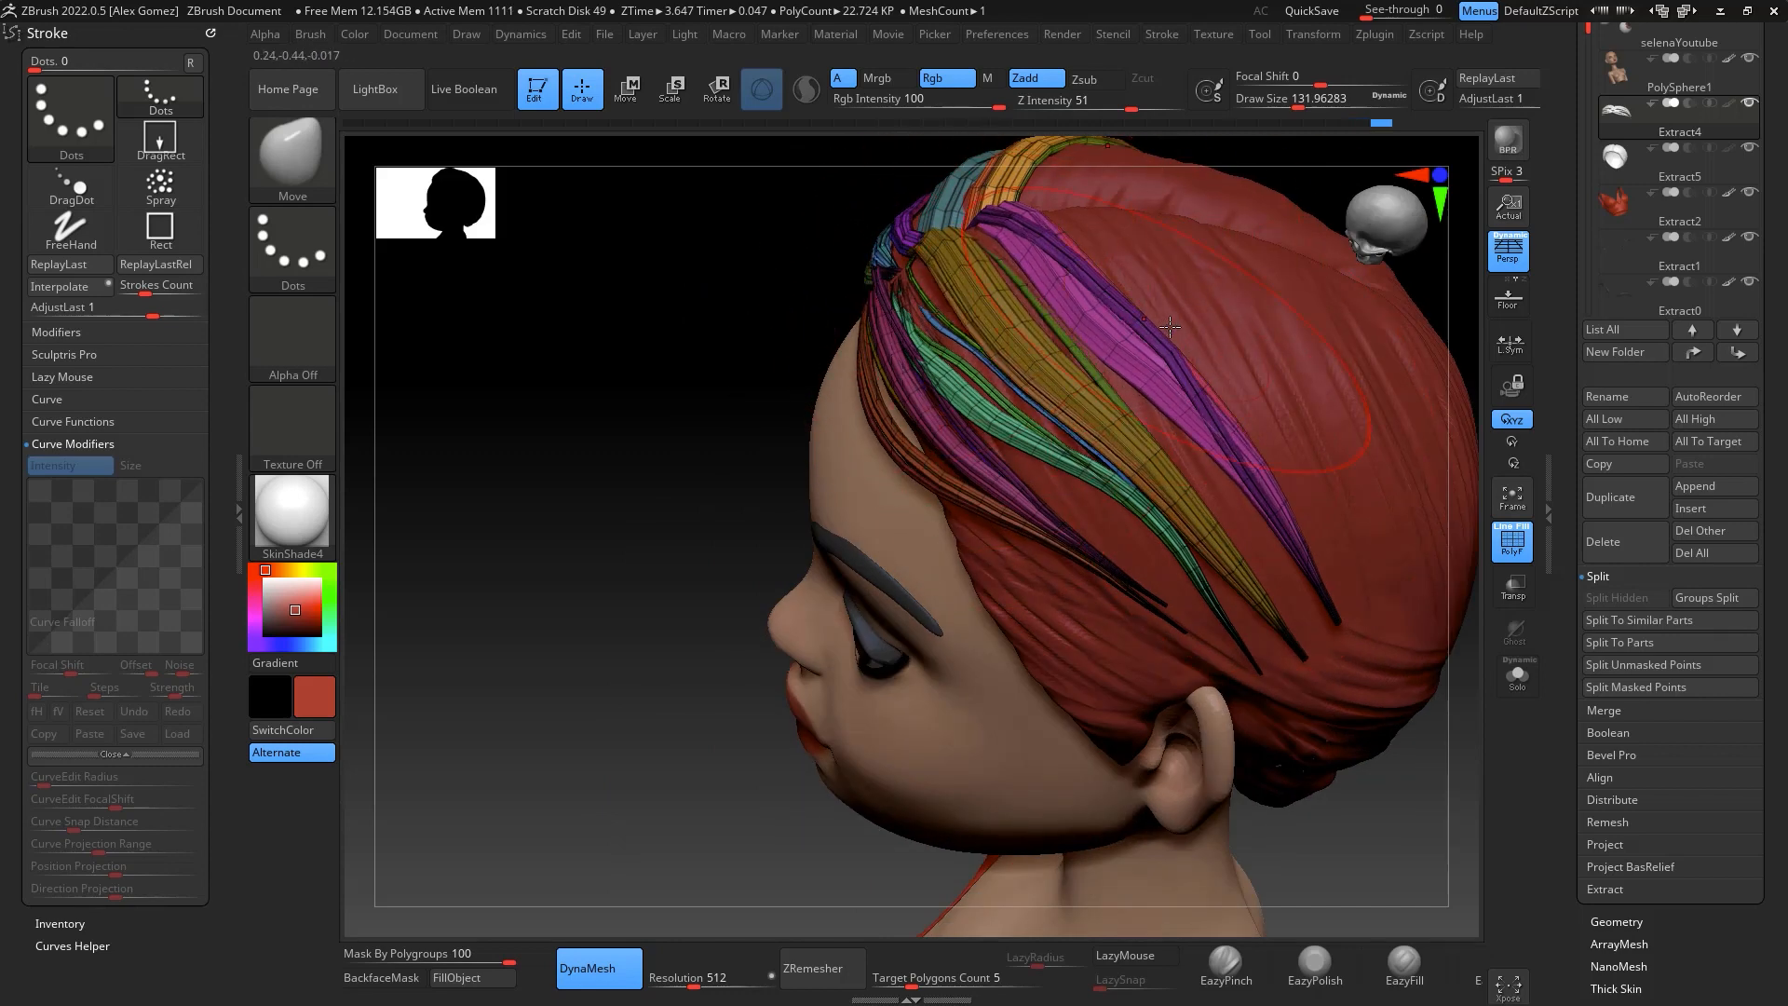
# Reshape the strands on the character's right side, adjusting them from the hairline to the crown and at the center part
pyautogui.moveTo(1419, 795)
pyautogui.keyDown('shift'); pyautogui.mouseDown()
pyautogui.moveTo(1385, 662)
pyautogui.moveTo(1462, 657)
pyautogui.mouseUp(); pyautogui.keyUp('shift')
pyautogui.moveTo(1050, 600)
pyautogui.mouseDown()
pyautogui.moveTo(1074, 606)
pyautogui.moveTo(998, 557)
pyautogui.moveTo(937, 588)
pyautogui.mouseUp()
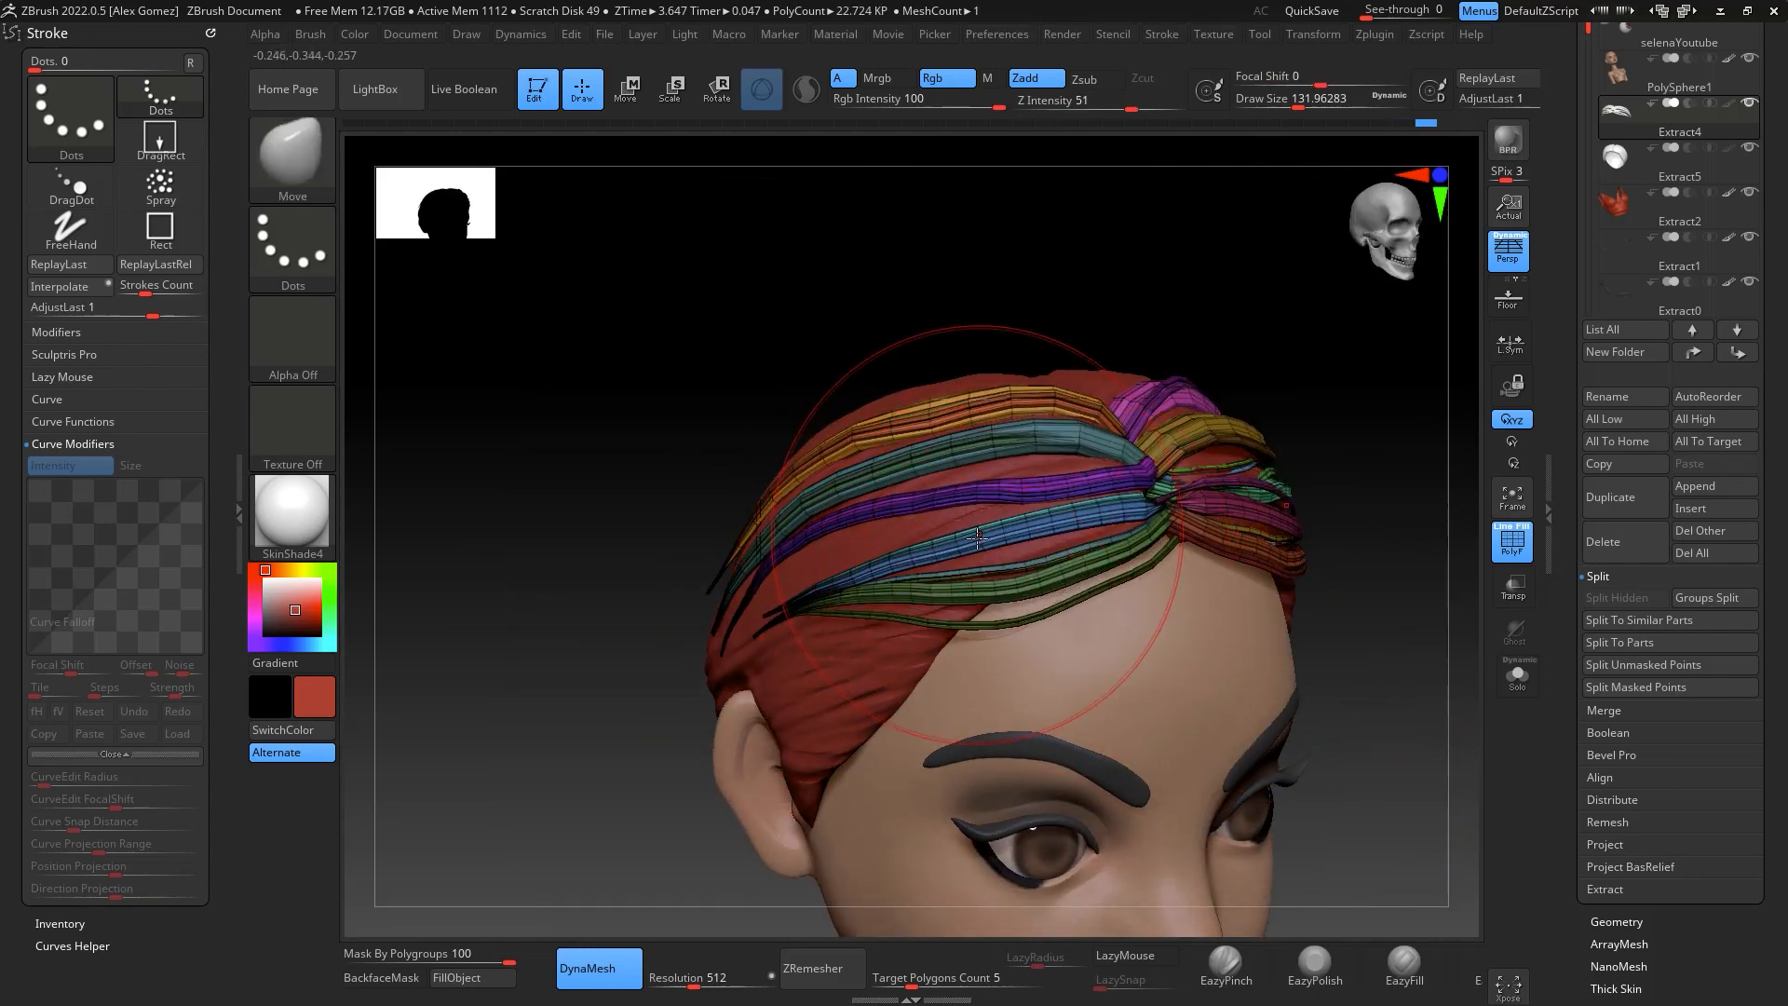
pyautogui.moveTo(976, 512); pyautogui.dragTo(987, 540)
pyautogui.moveTo(1369, 365); pyautogui.dragTo(1143, 489)
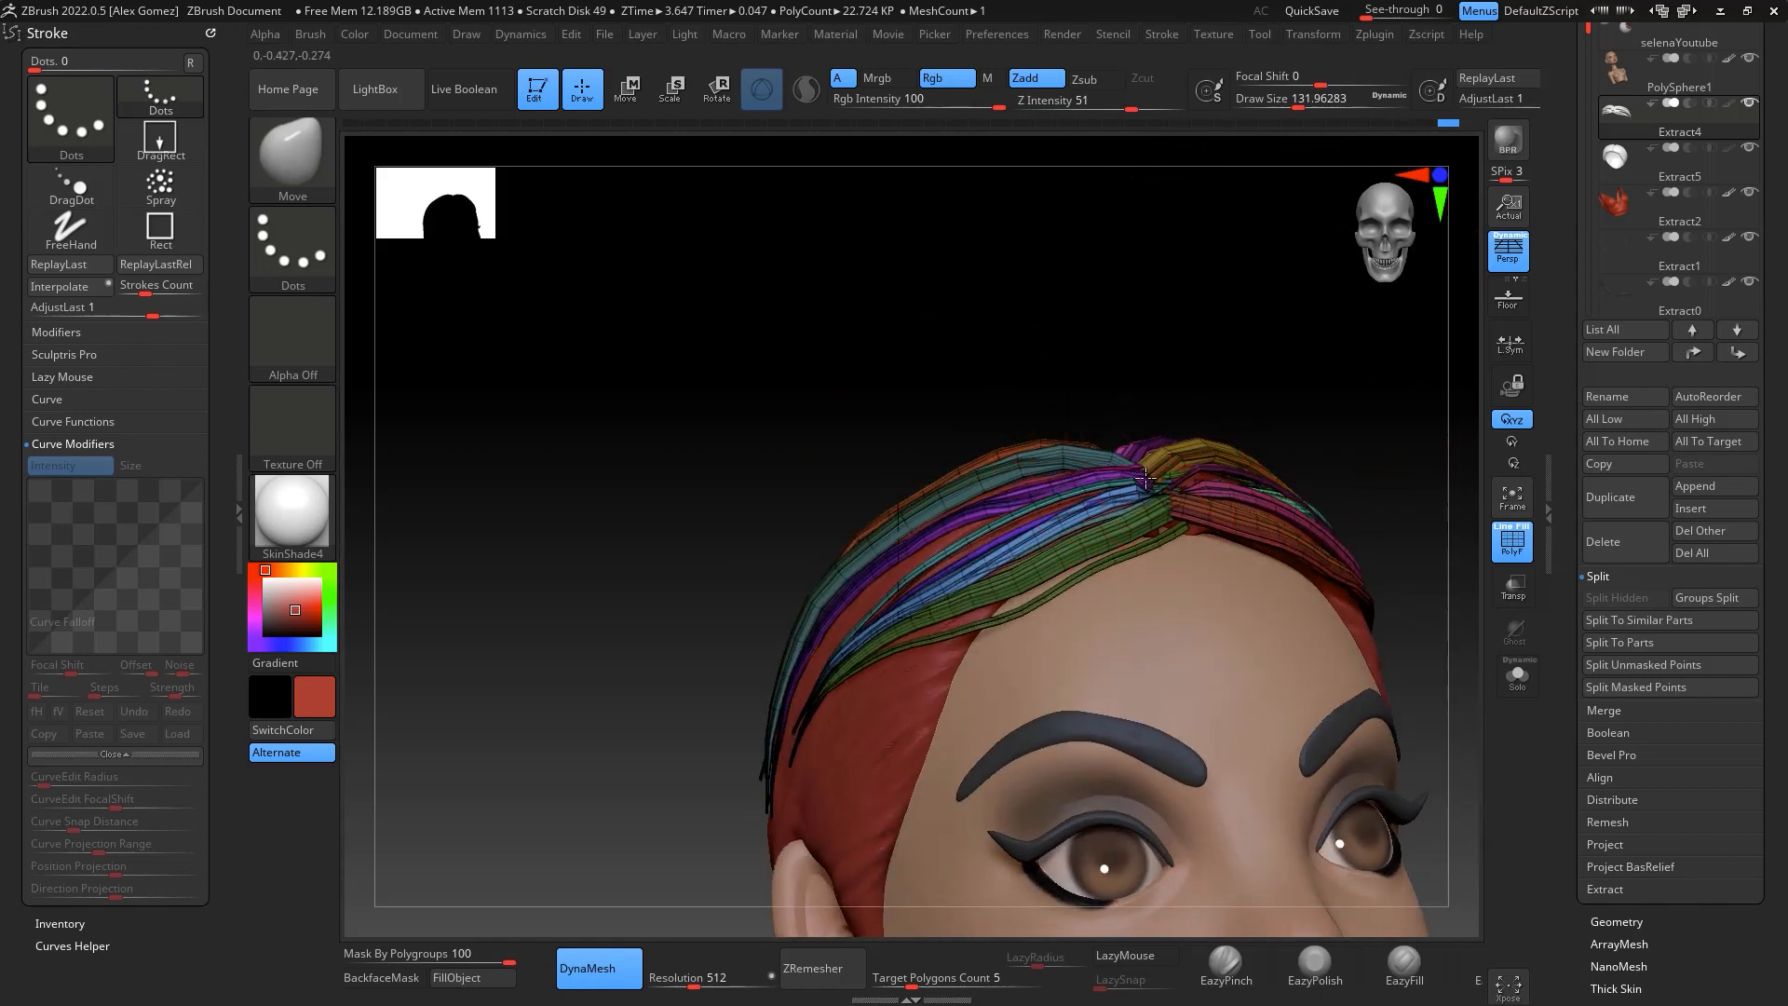
pyautogui.moveTo(1299, 308)
pyautogui.mouseDown()
pyautogui.moveTo(1227, 376)
pyautogui.moveTo(905, 400)
pyautogui.mouseUp()
pyautogui.moveTo(1061, 285); pyautogui.dragTo(1282, 279)
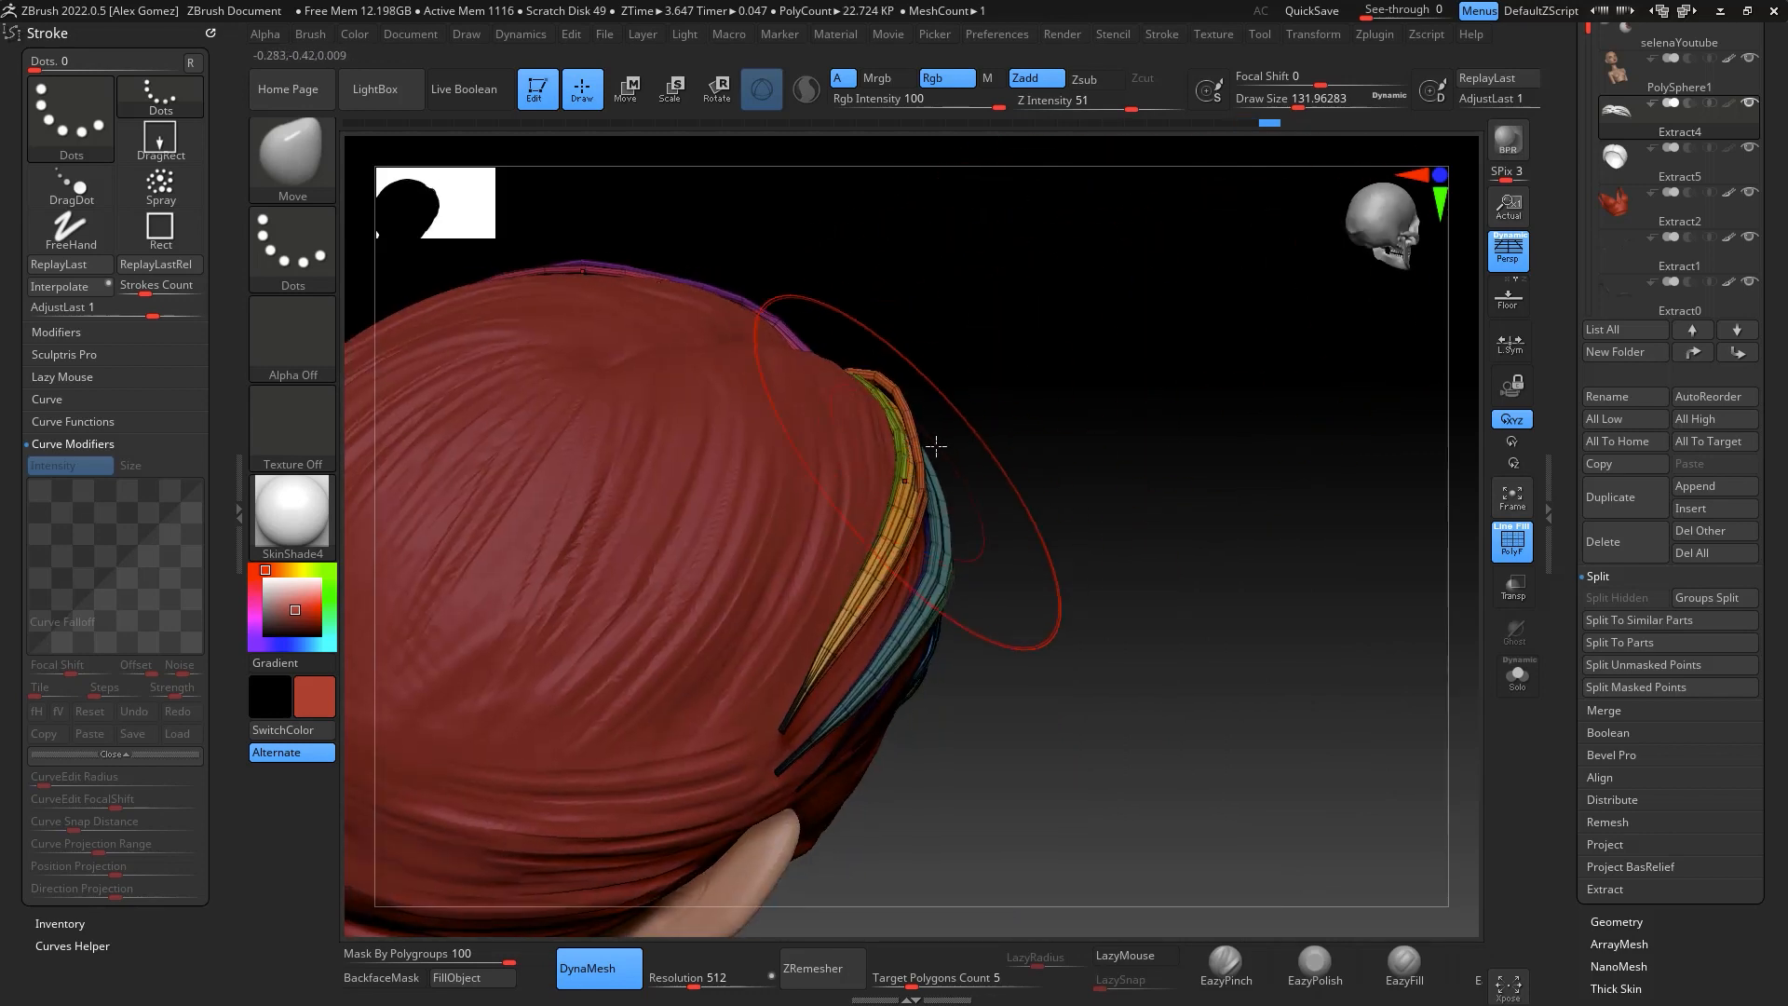
pyautogui.moveTo(936, 446); pyautogui.dragTo(1070, 511)
pyautogui.moveTo(1210, 459)
pyautogui.mouseDown()
pyautogui.moveTo(1249, 311)
pyautogui.moveTo(1314, 415)
pyautogui.moveTo(1298, 367)
pyautogui.moveTo(1321, 402)
pyautogui.moveTo(1116, 511)
pyautogui.moveTo(1103, 496)
pyautogui.moveTo(1122, 494)
pyautogui.mouseUp()
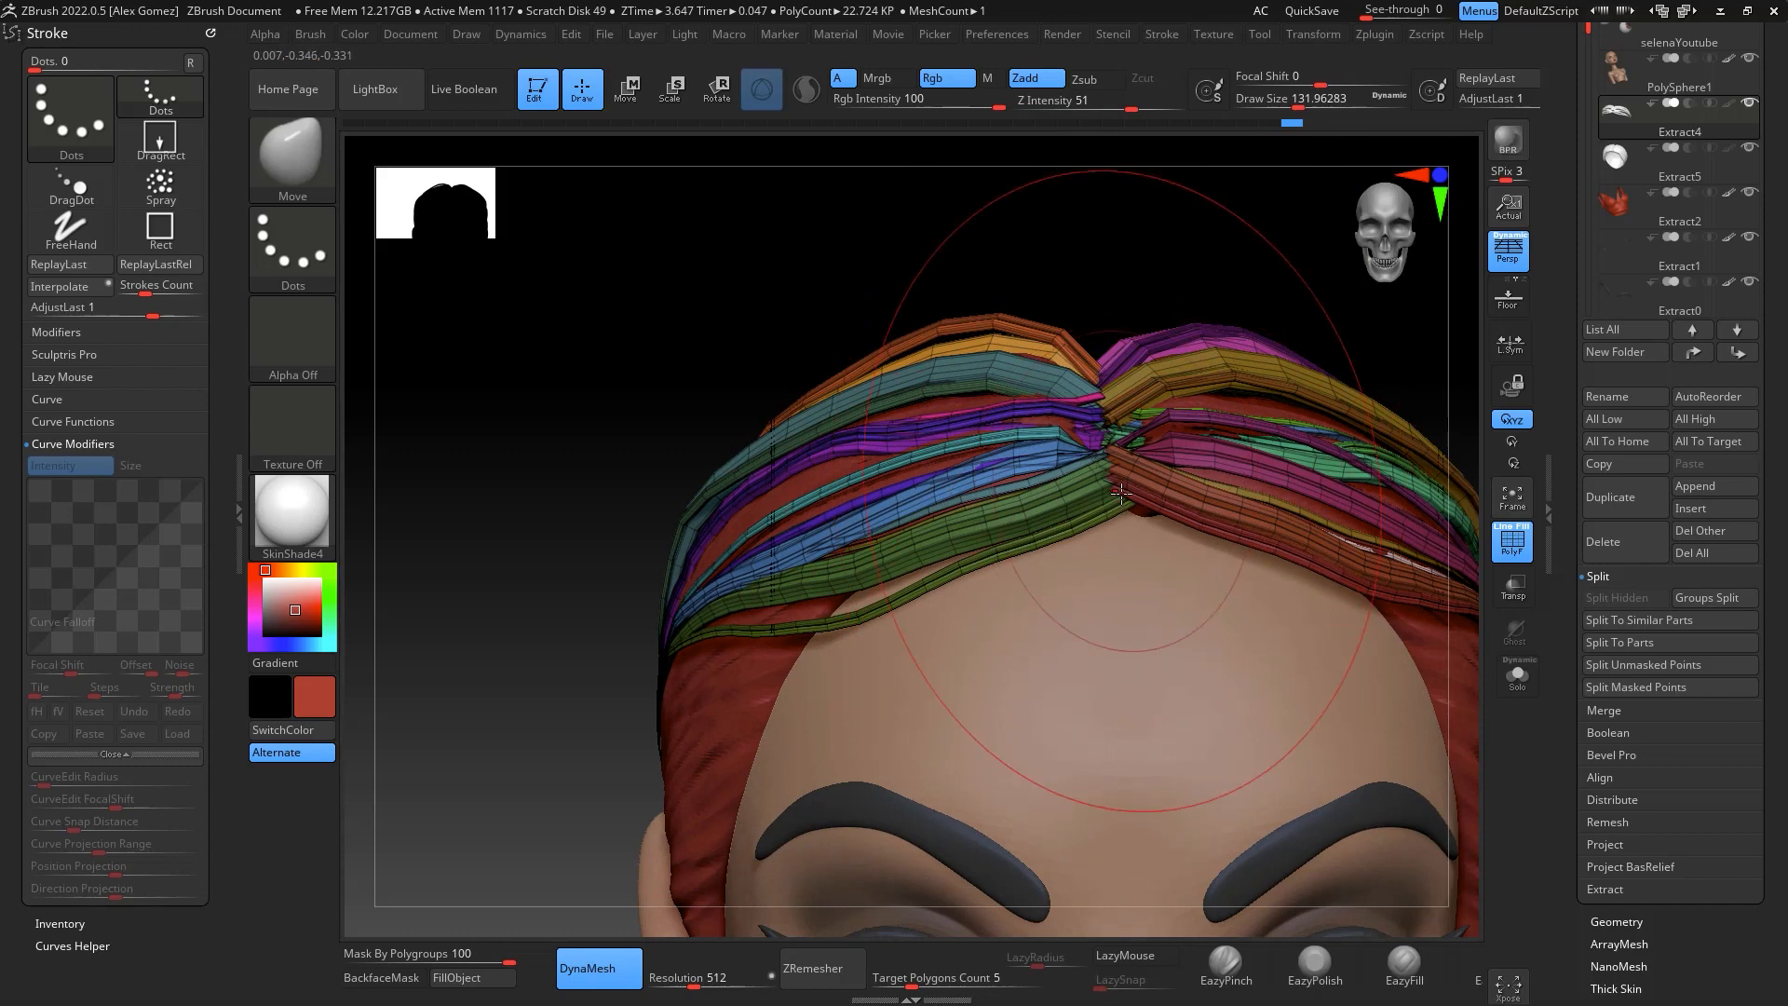
# Turn off the polyframe and fill the hair tubes with near-black, finishing with the hair cap as the active subtool
pyautogui.moveTo(1285, 319); pyautogui.dragTo(1401, 427)
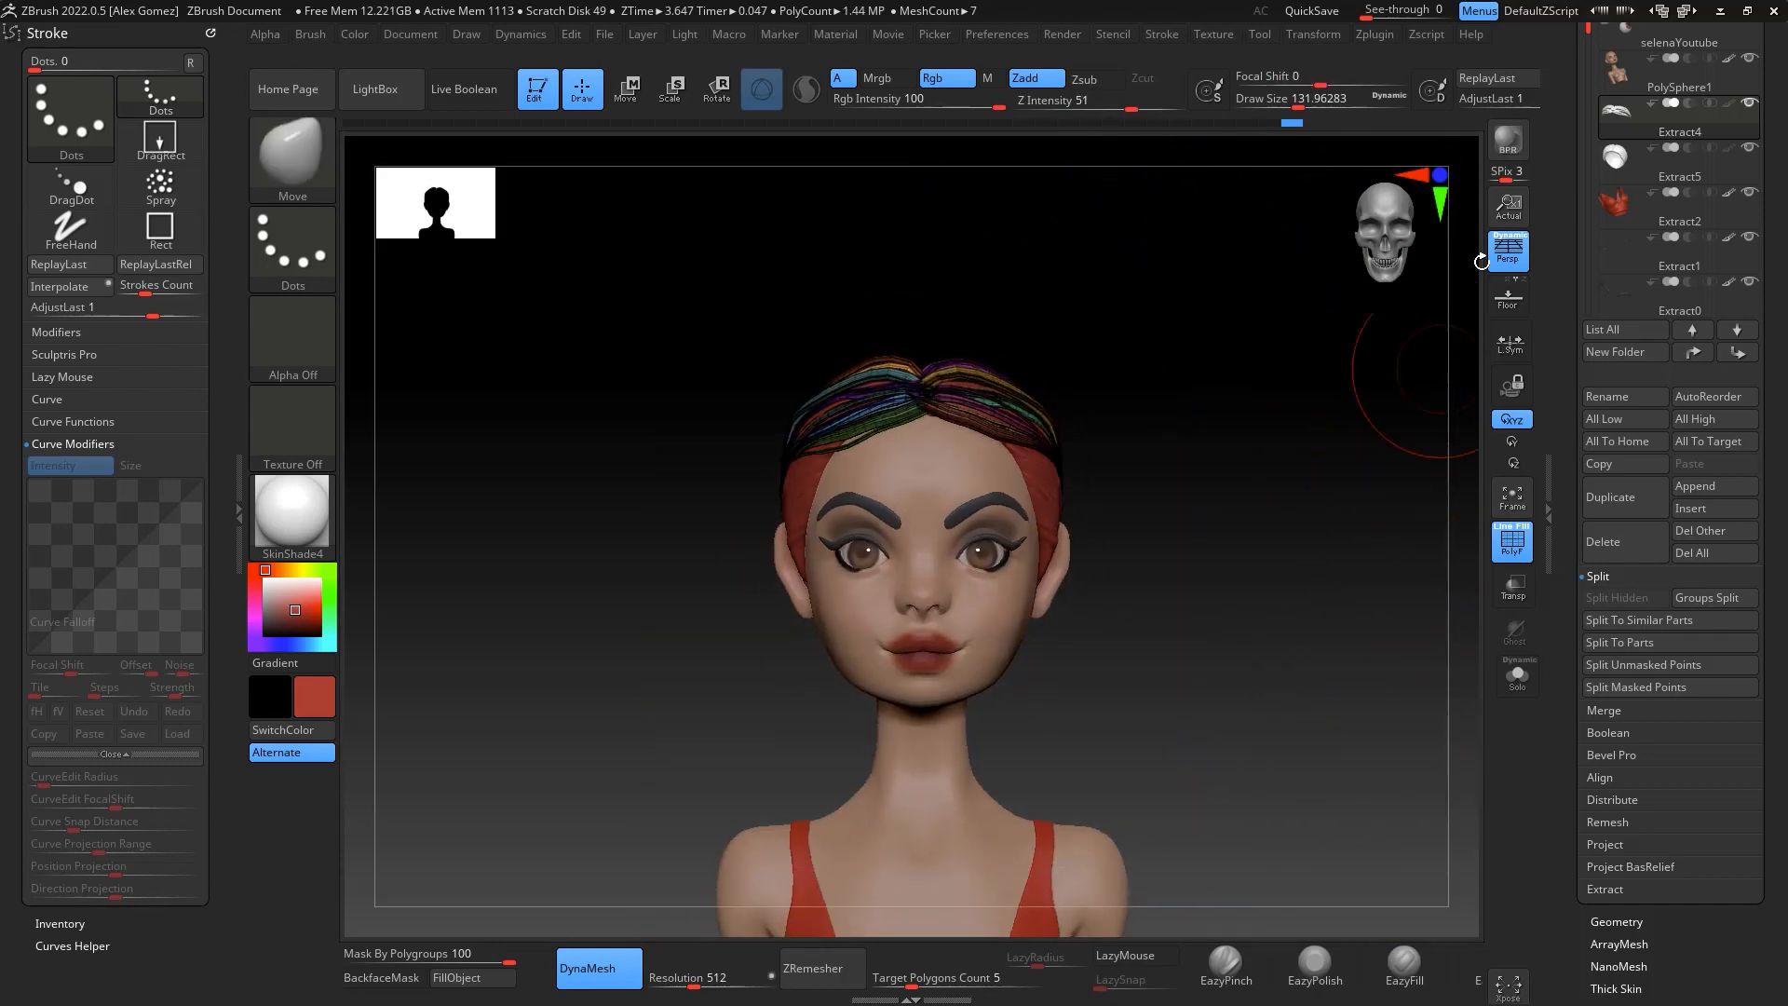
pyautogui.click(1516, 548)
pyautogui.moveTo(1341, 623); pyautogui.dragTo(1336, 610)
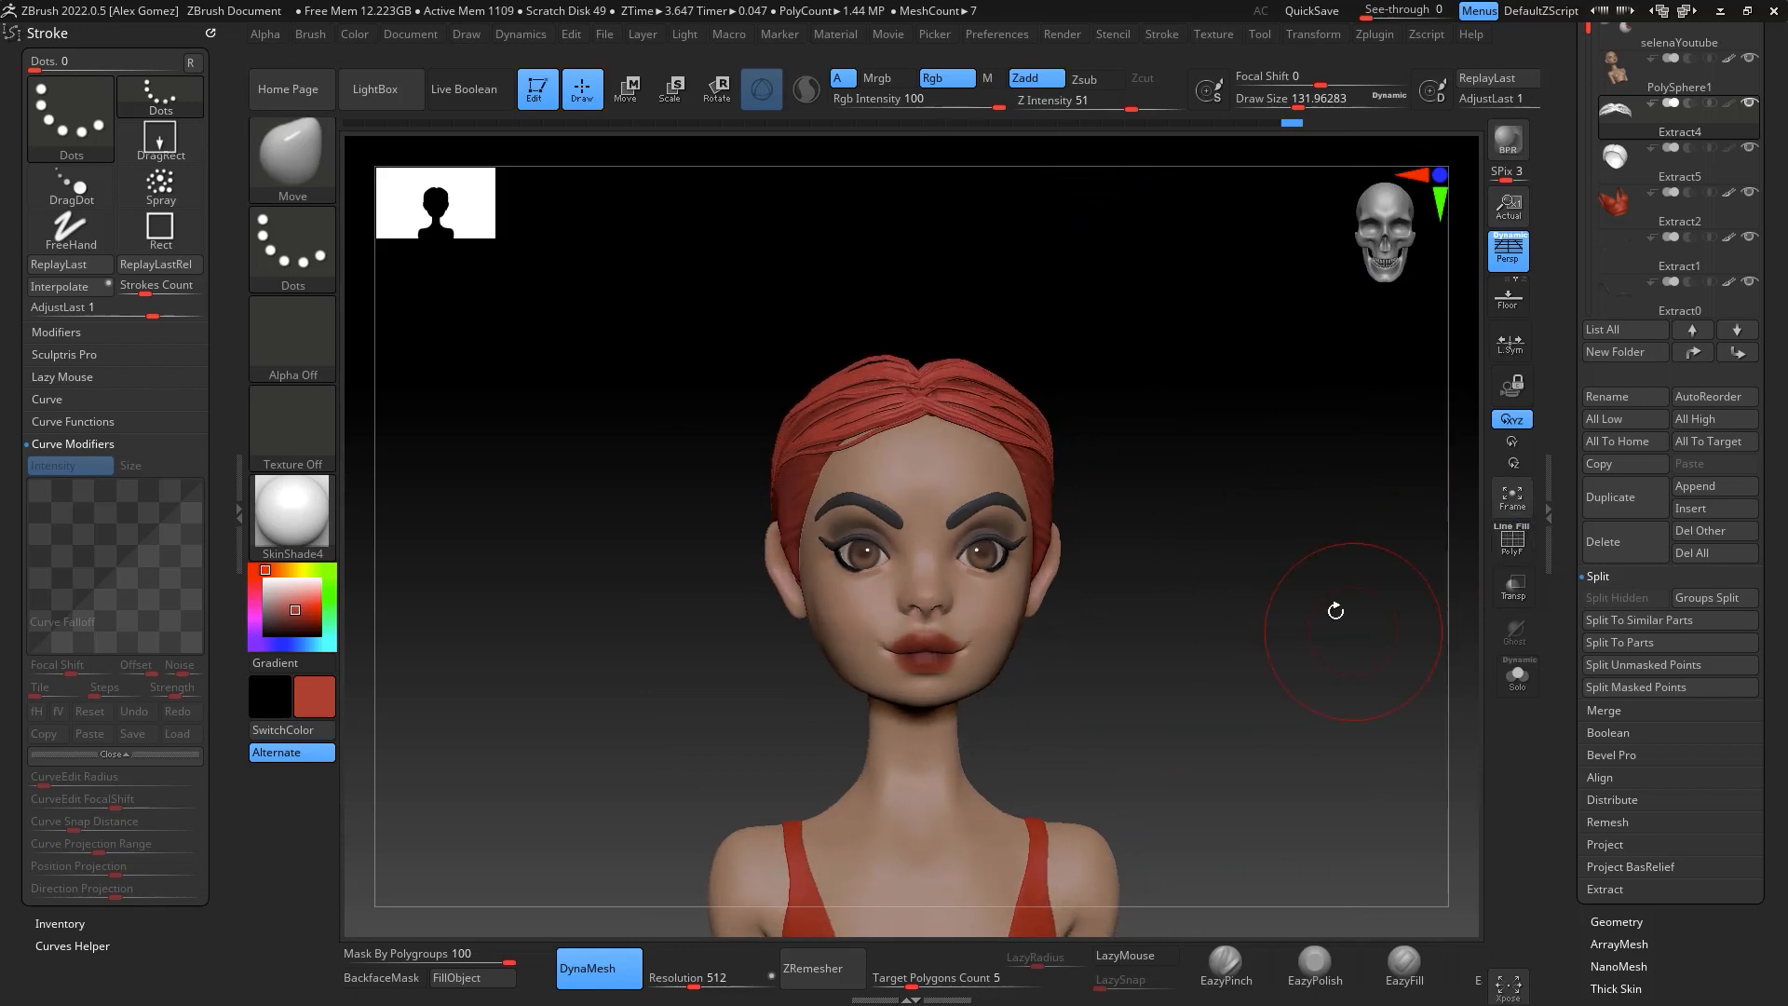
pyautogui.moveTo(295, 620); pyautogui.dragTo(265, 629)
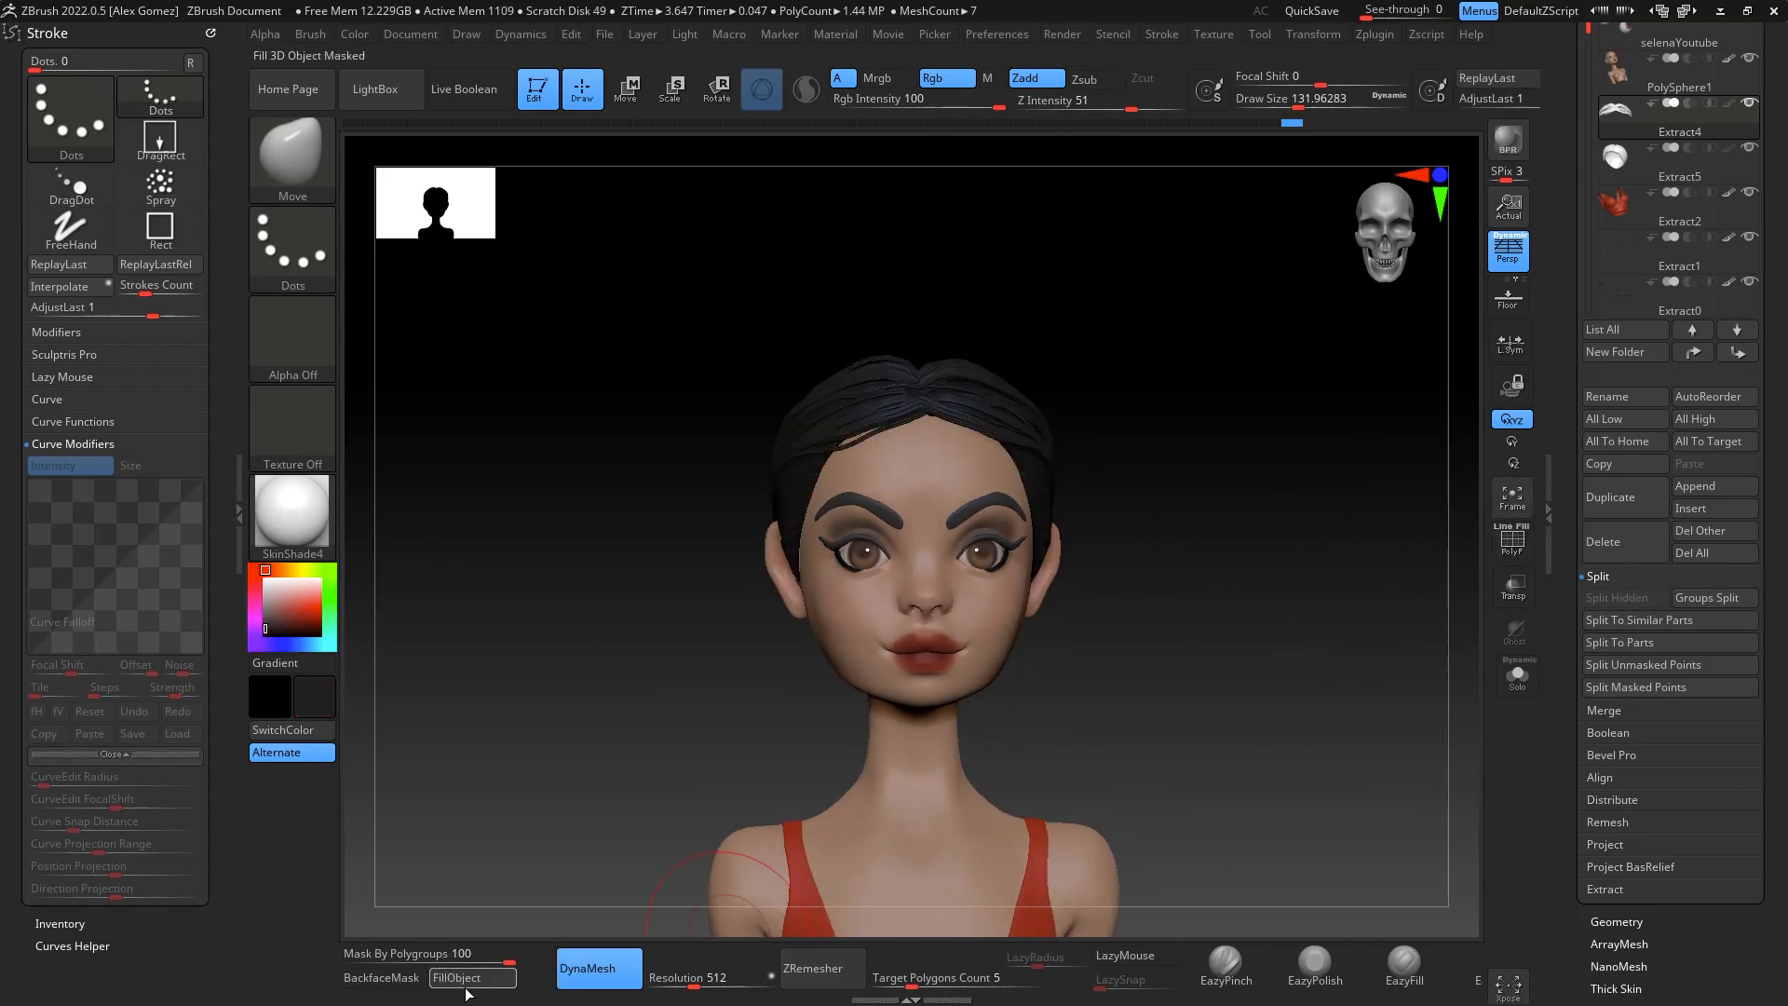
pyautogui.click(1682, 171)
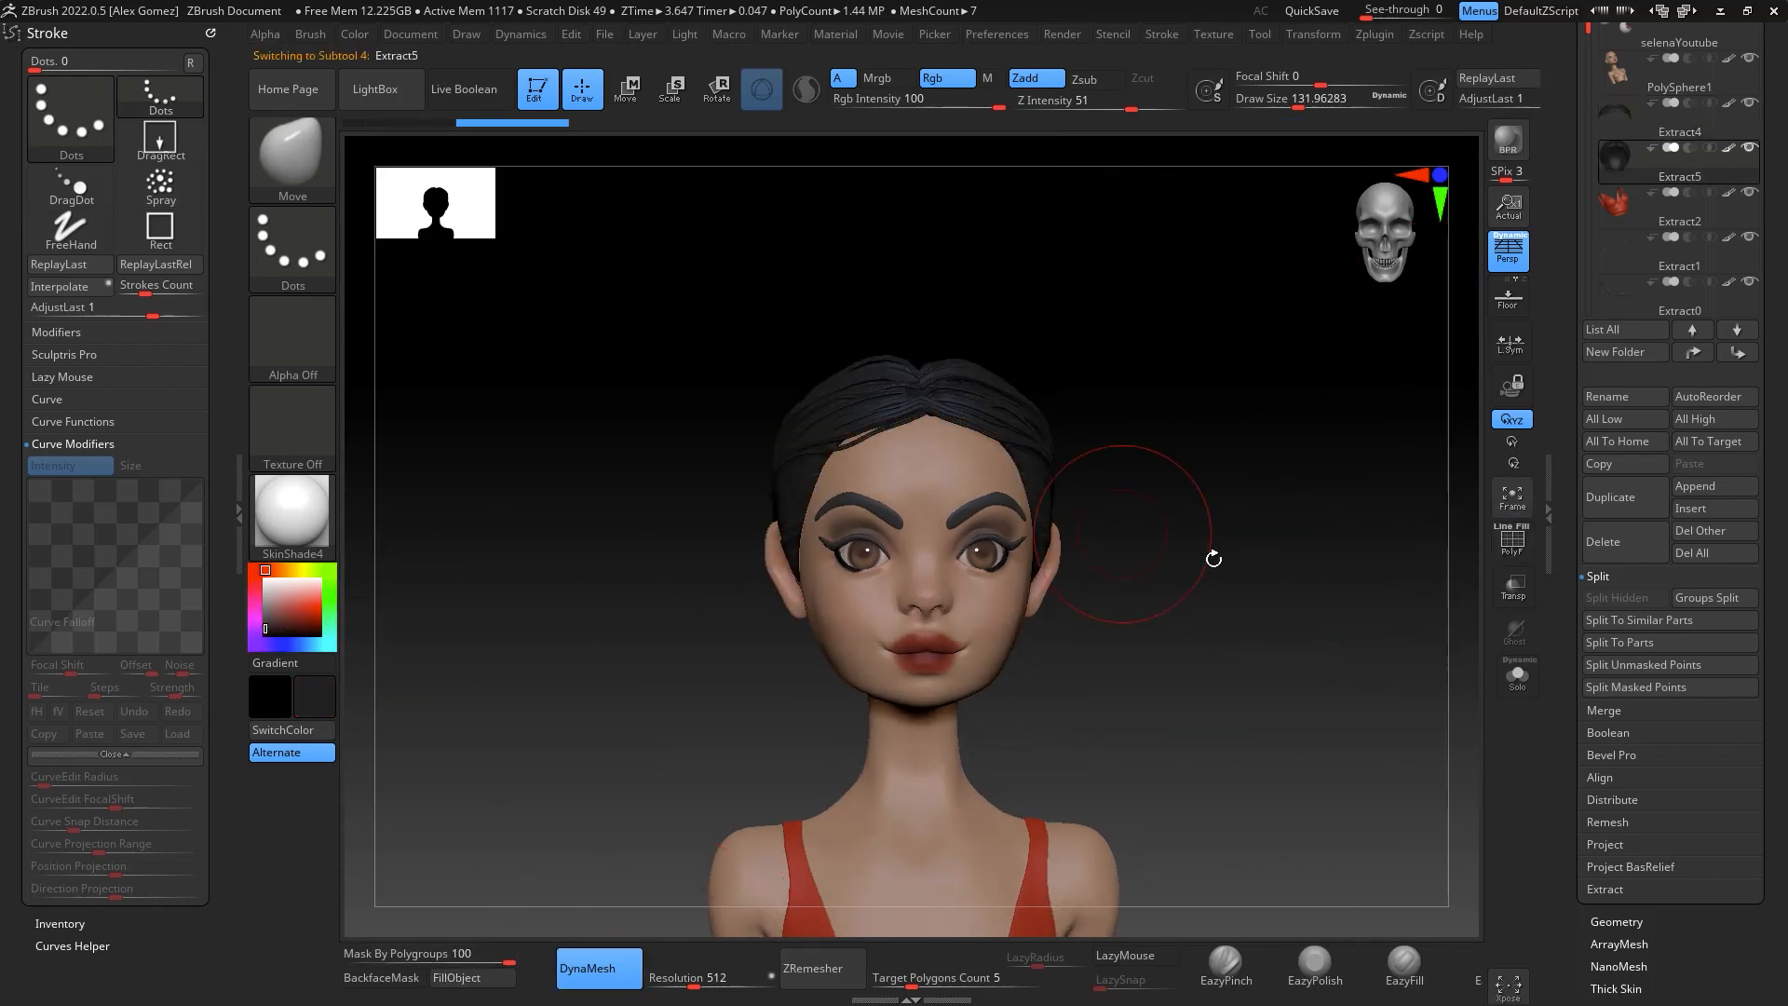
pyautogui.moveTo(1213, 558); pyautogui.dragTo(1298, 672)
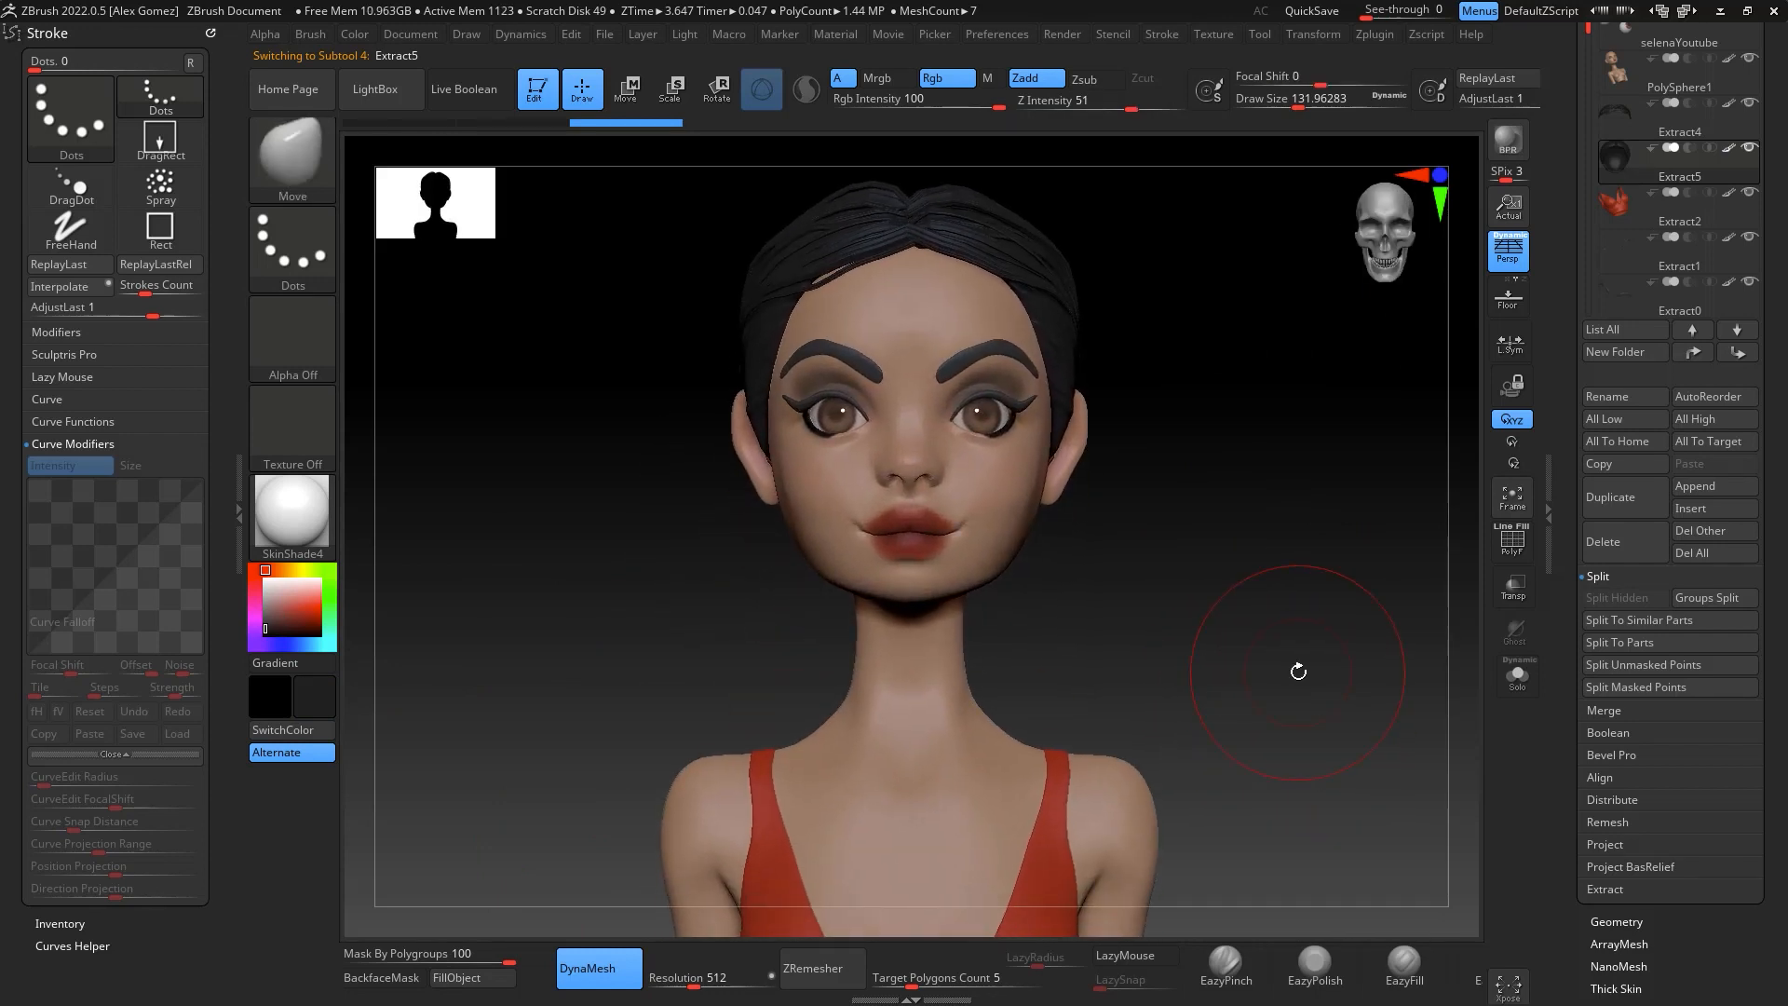